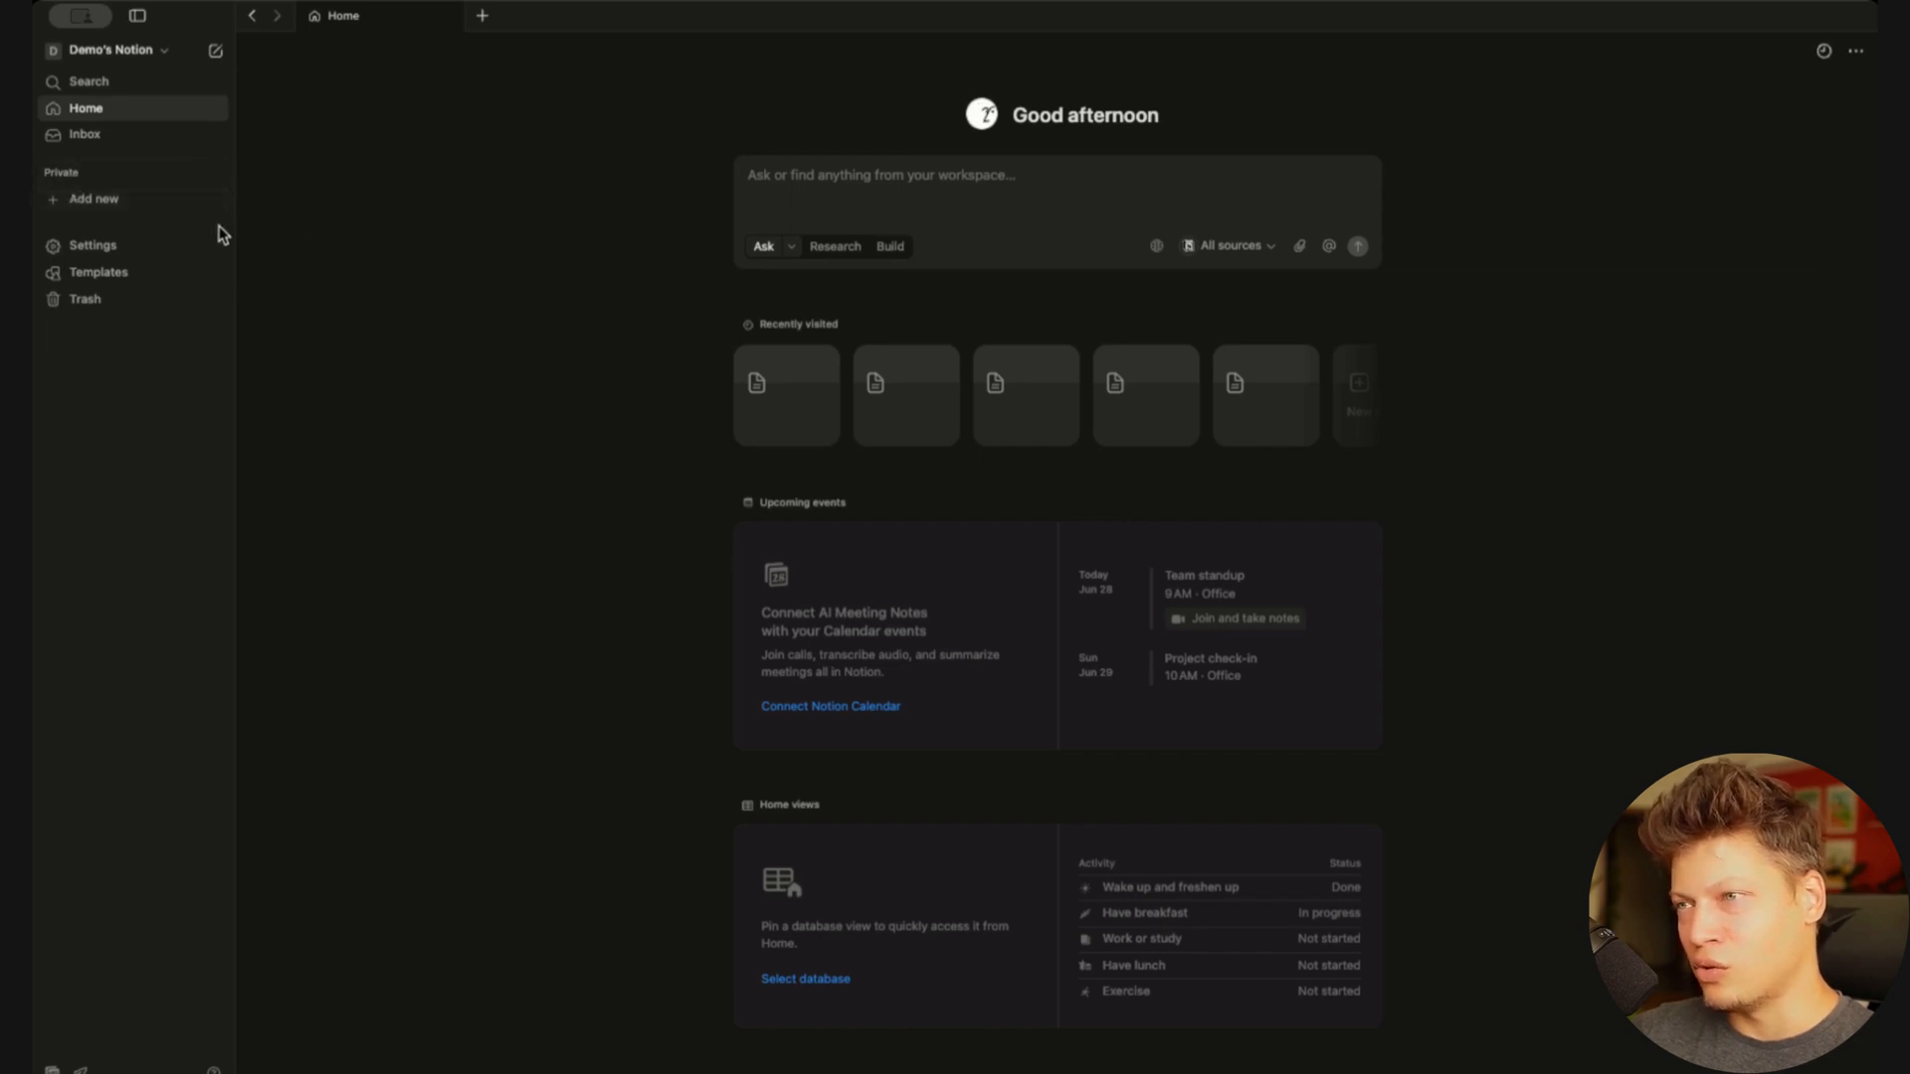
Create a new empty database in the Private section and title it Days
{"action": "left_click", "coordinate": [79, 199]}
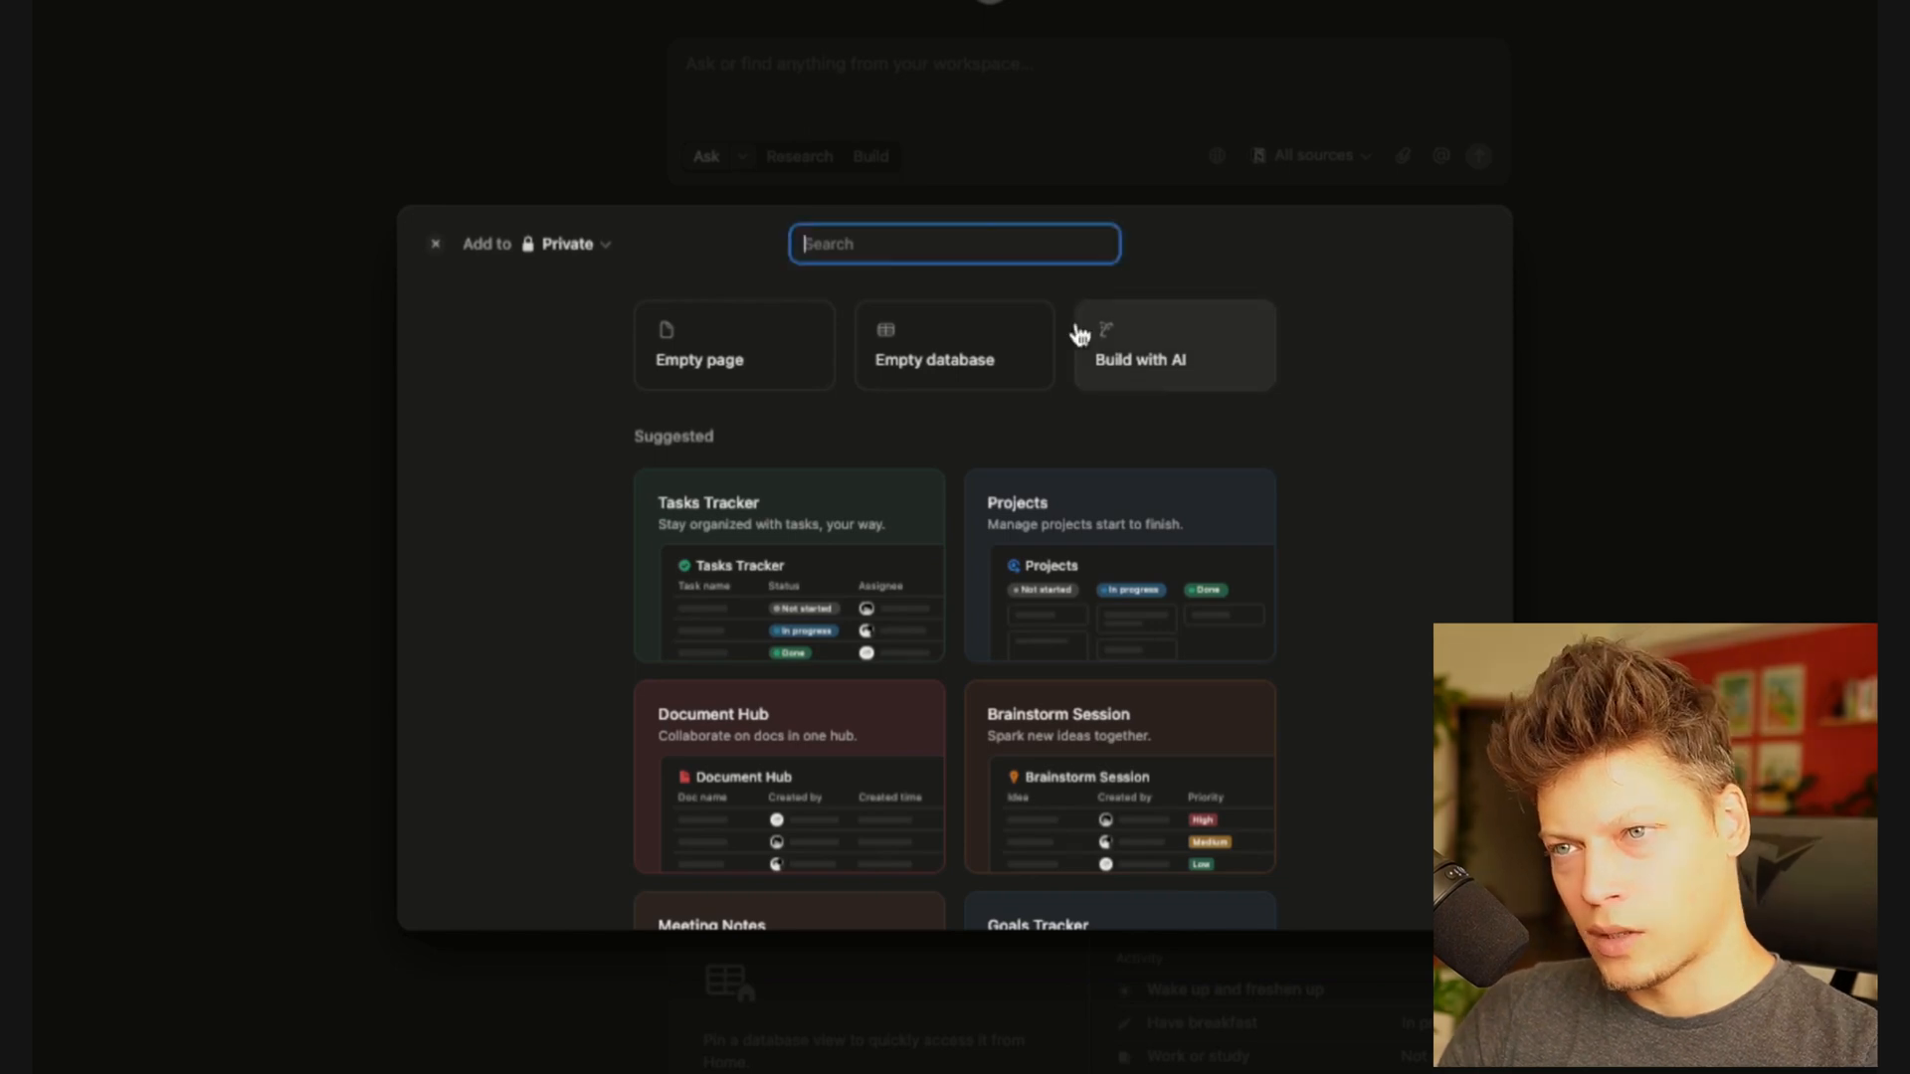
{"action": "left_click", "coordinate": [955, 360]}
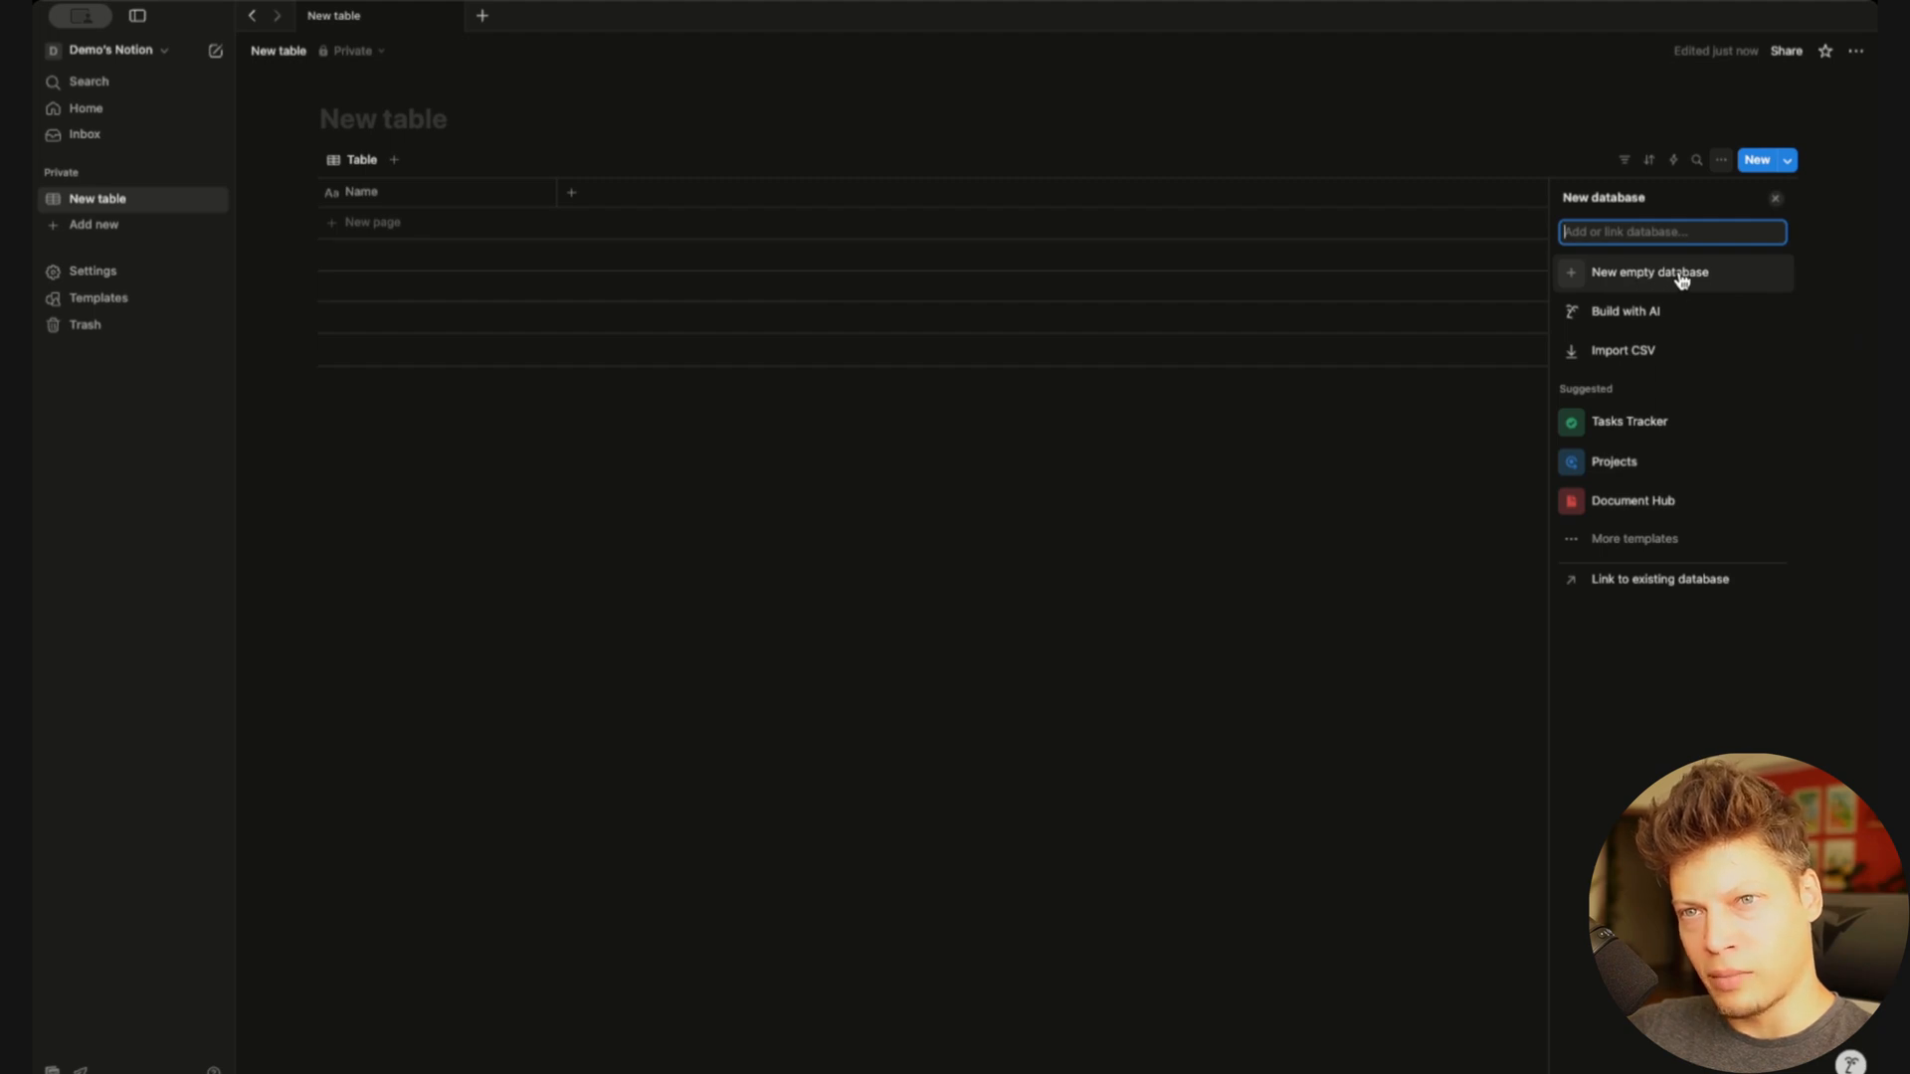
{"action": "left_click", "coordinate": [1681, 277]}
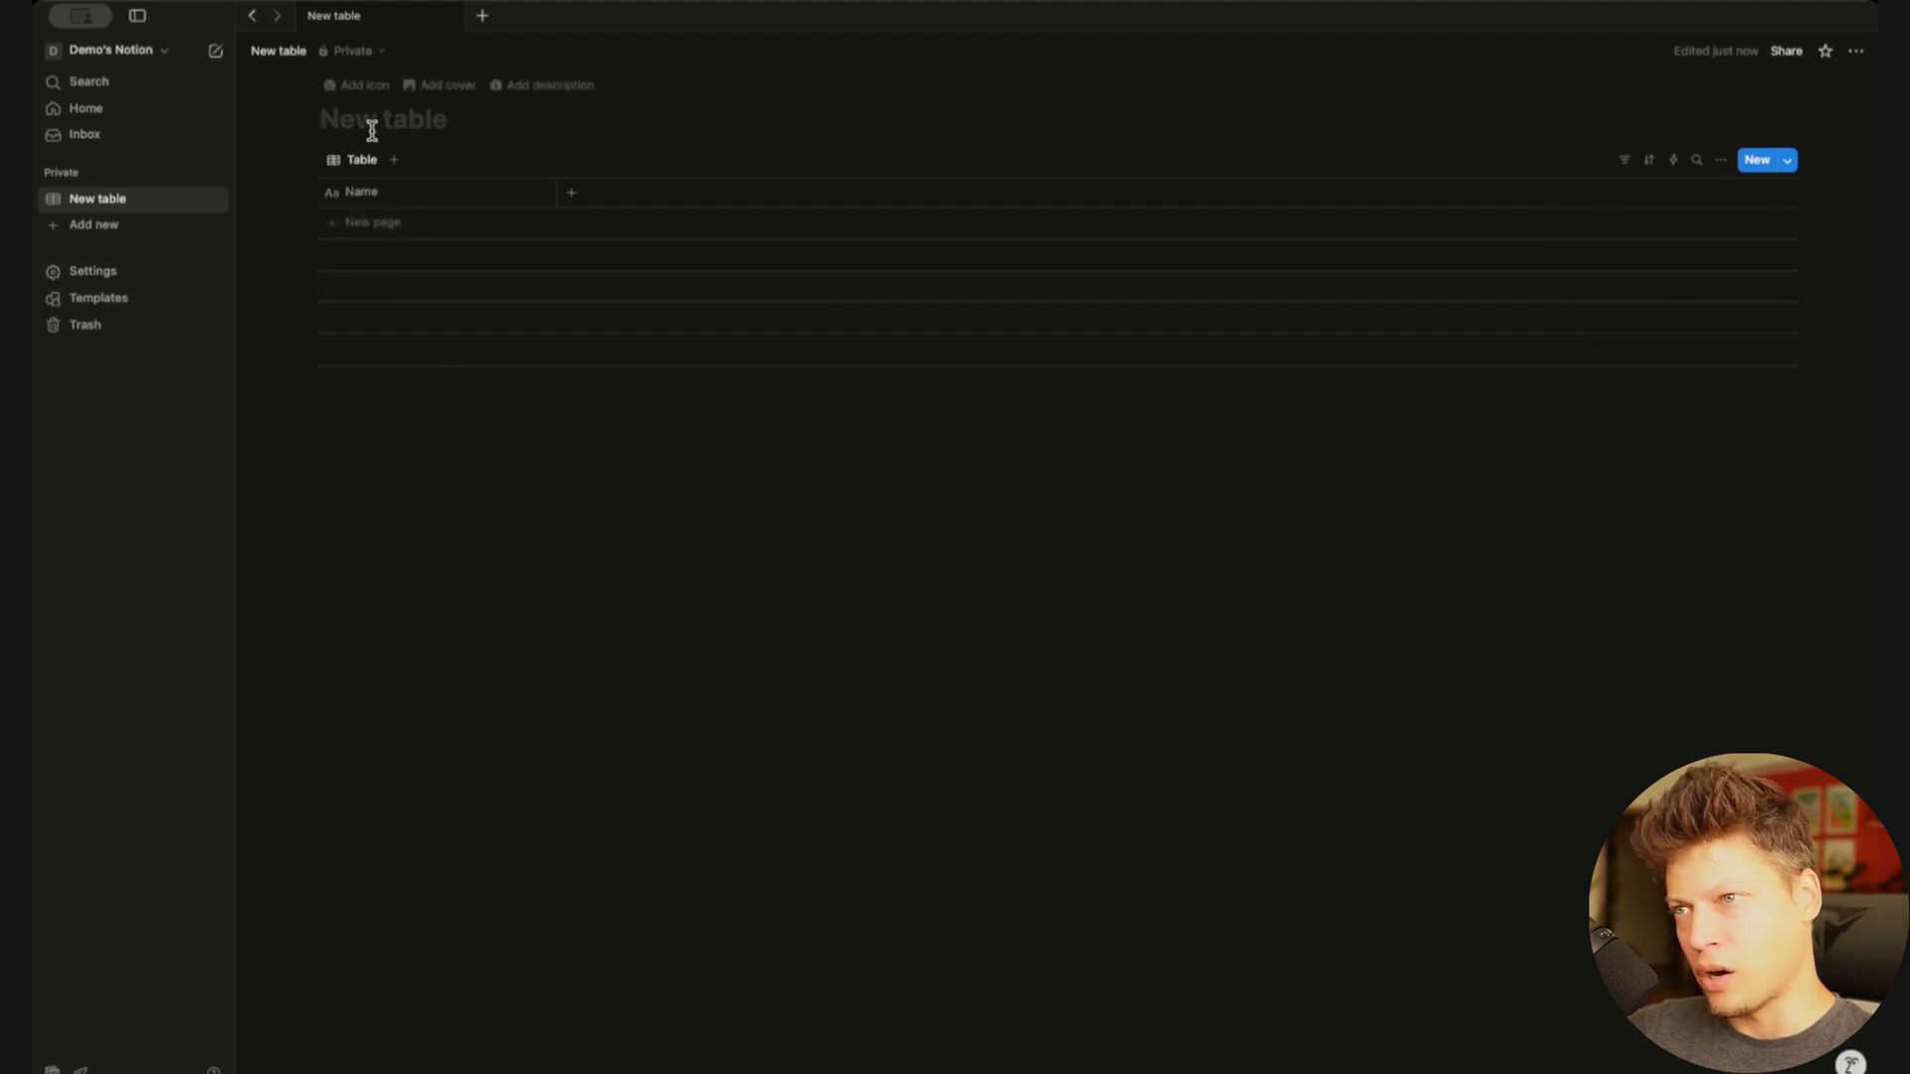
{"action": "type", "text": "Days"}
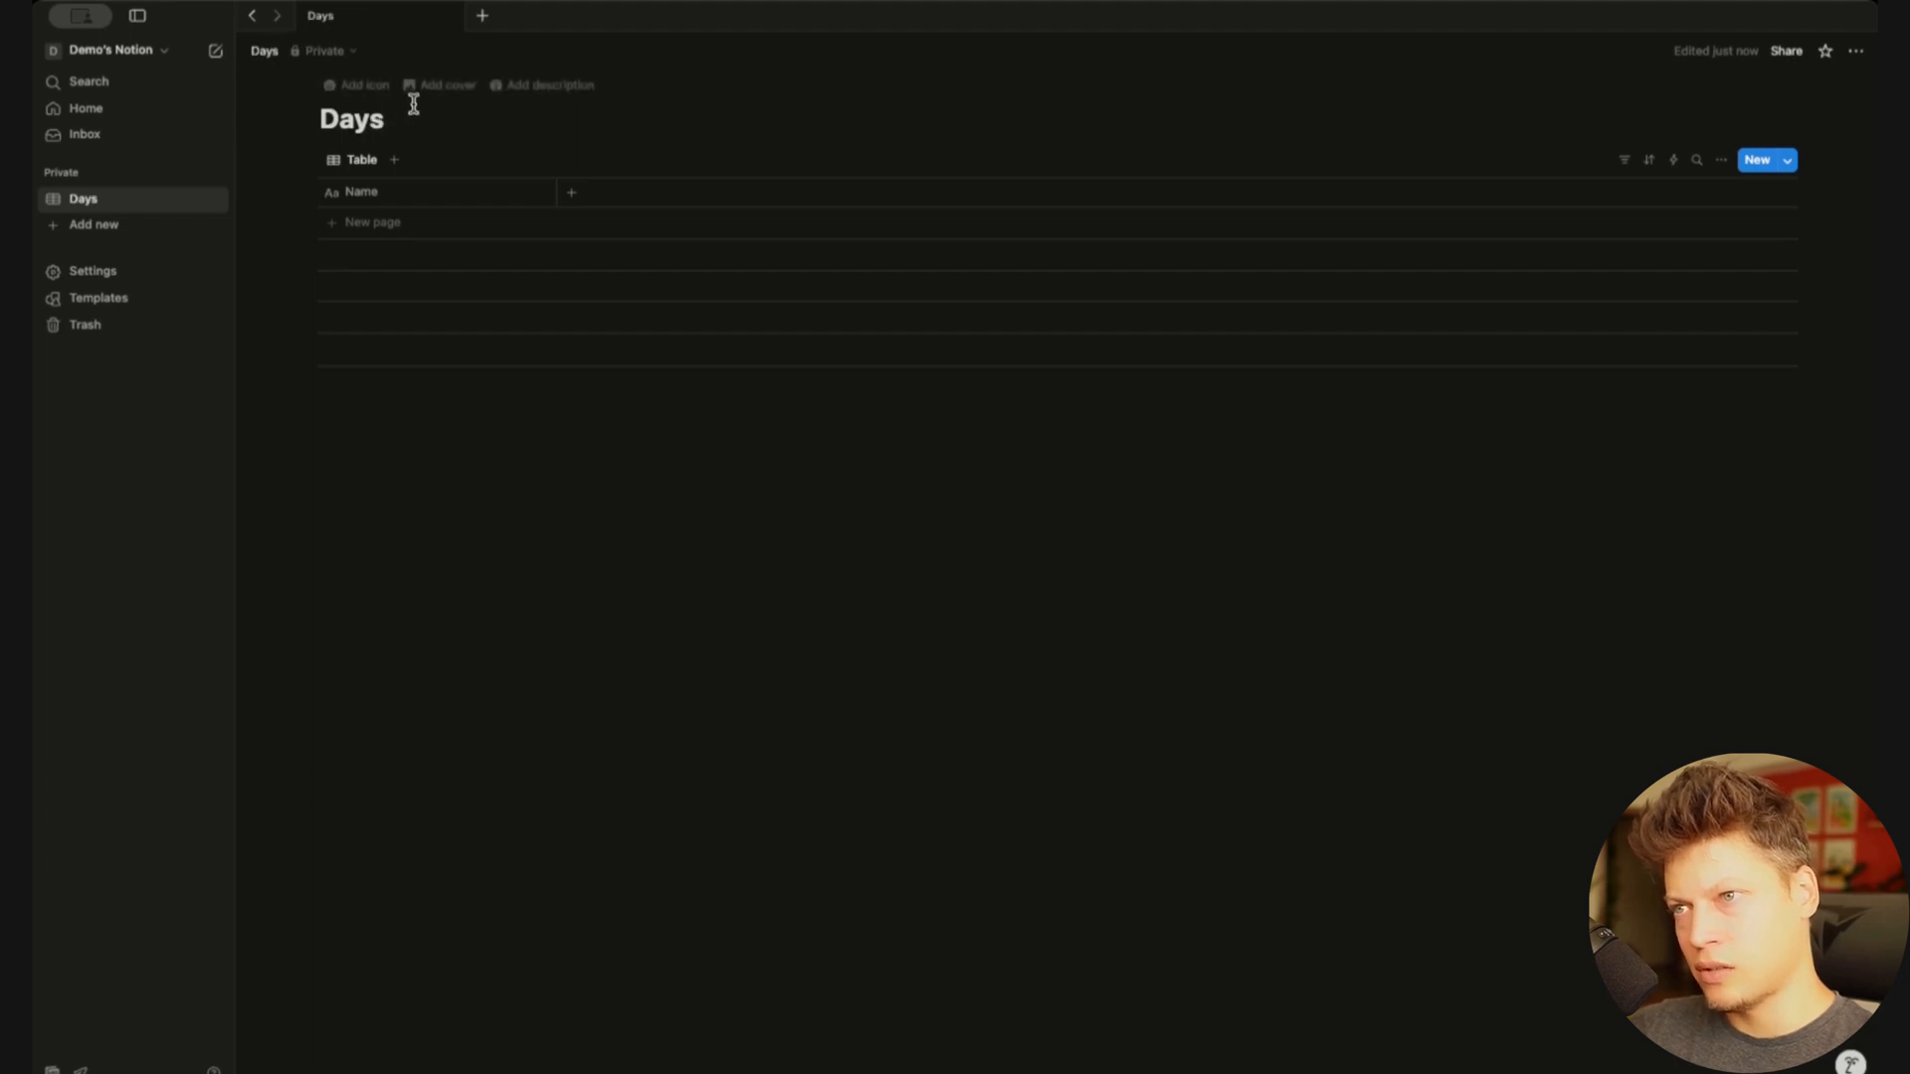
Give the Days database a calendar emoji as its icon
{"action": "left_click", "coordinate": [351, 86]}
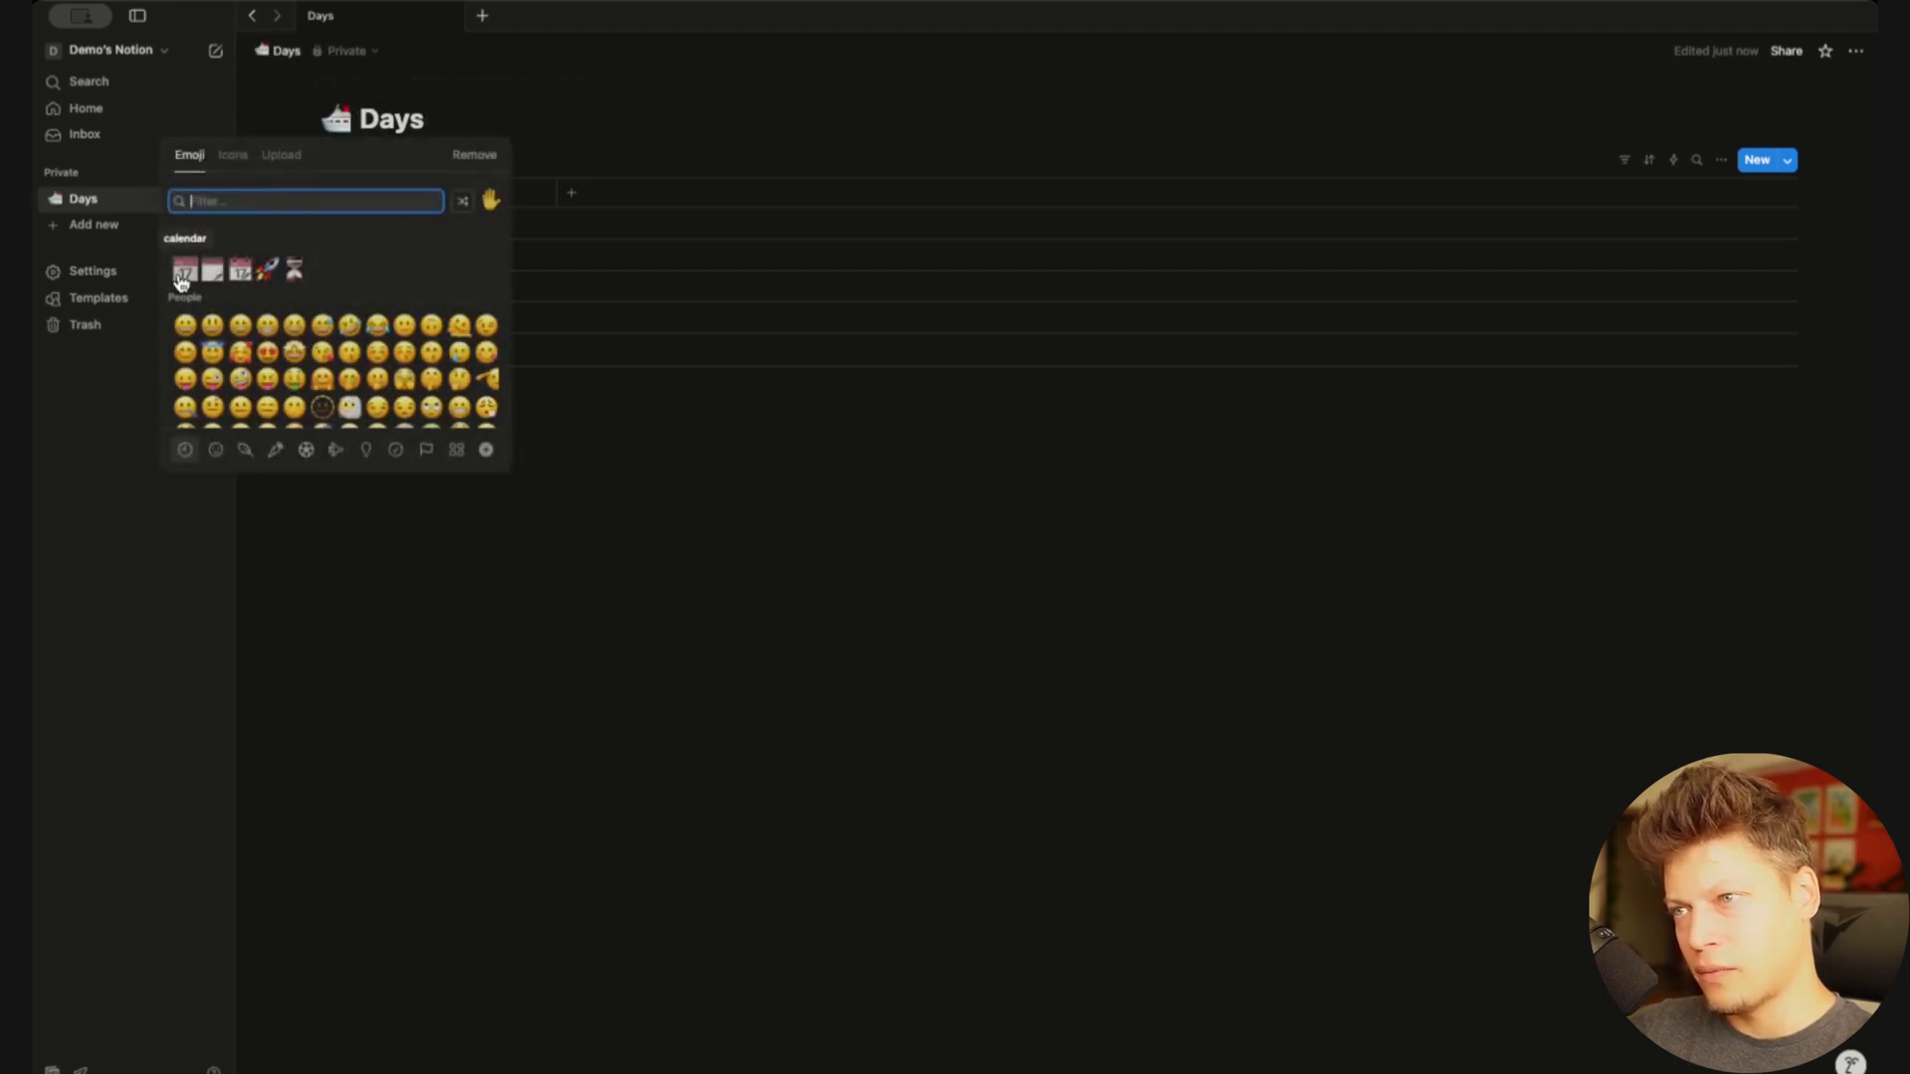
{"action": "type", "text": "calenda"}
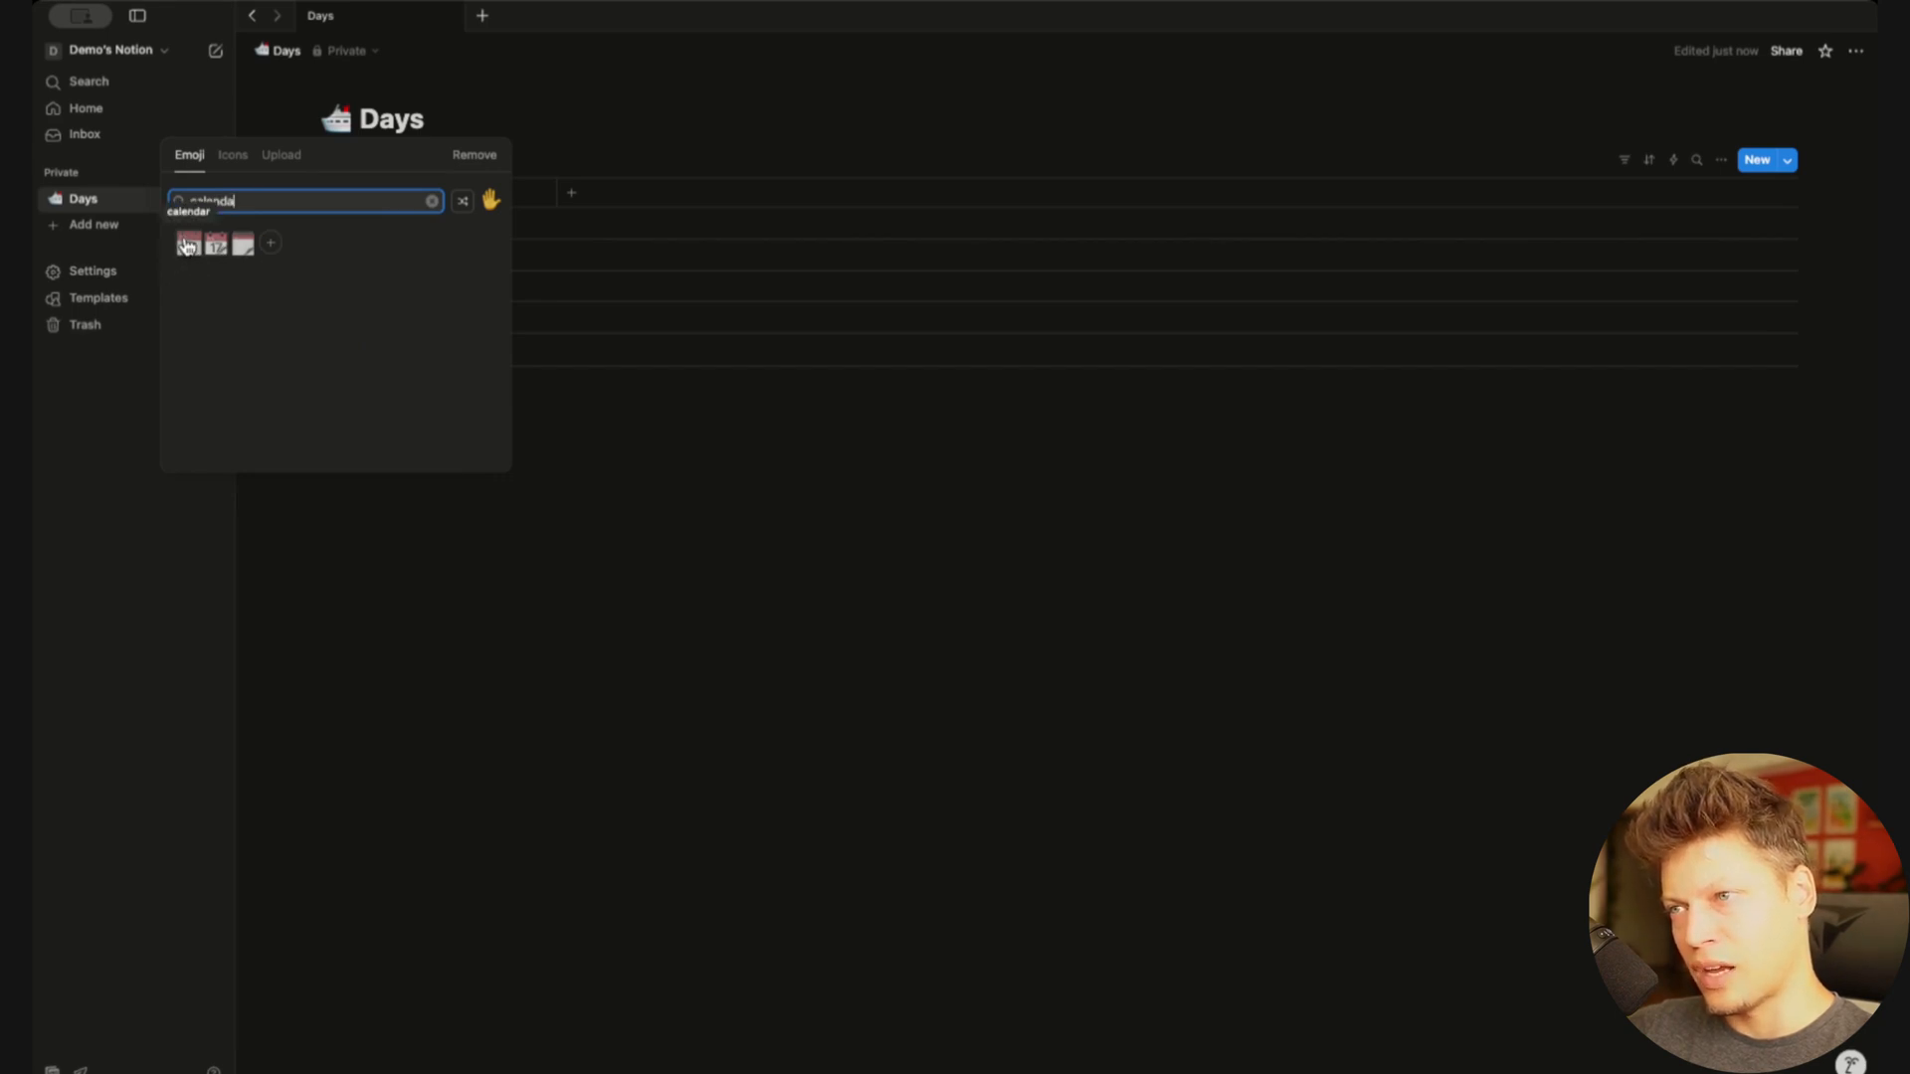
{"action": "left_click", "coordinate": [193, 254]}
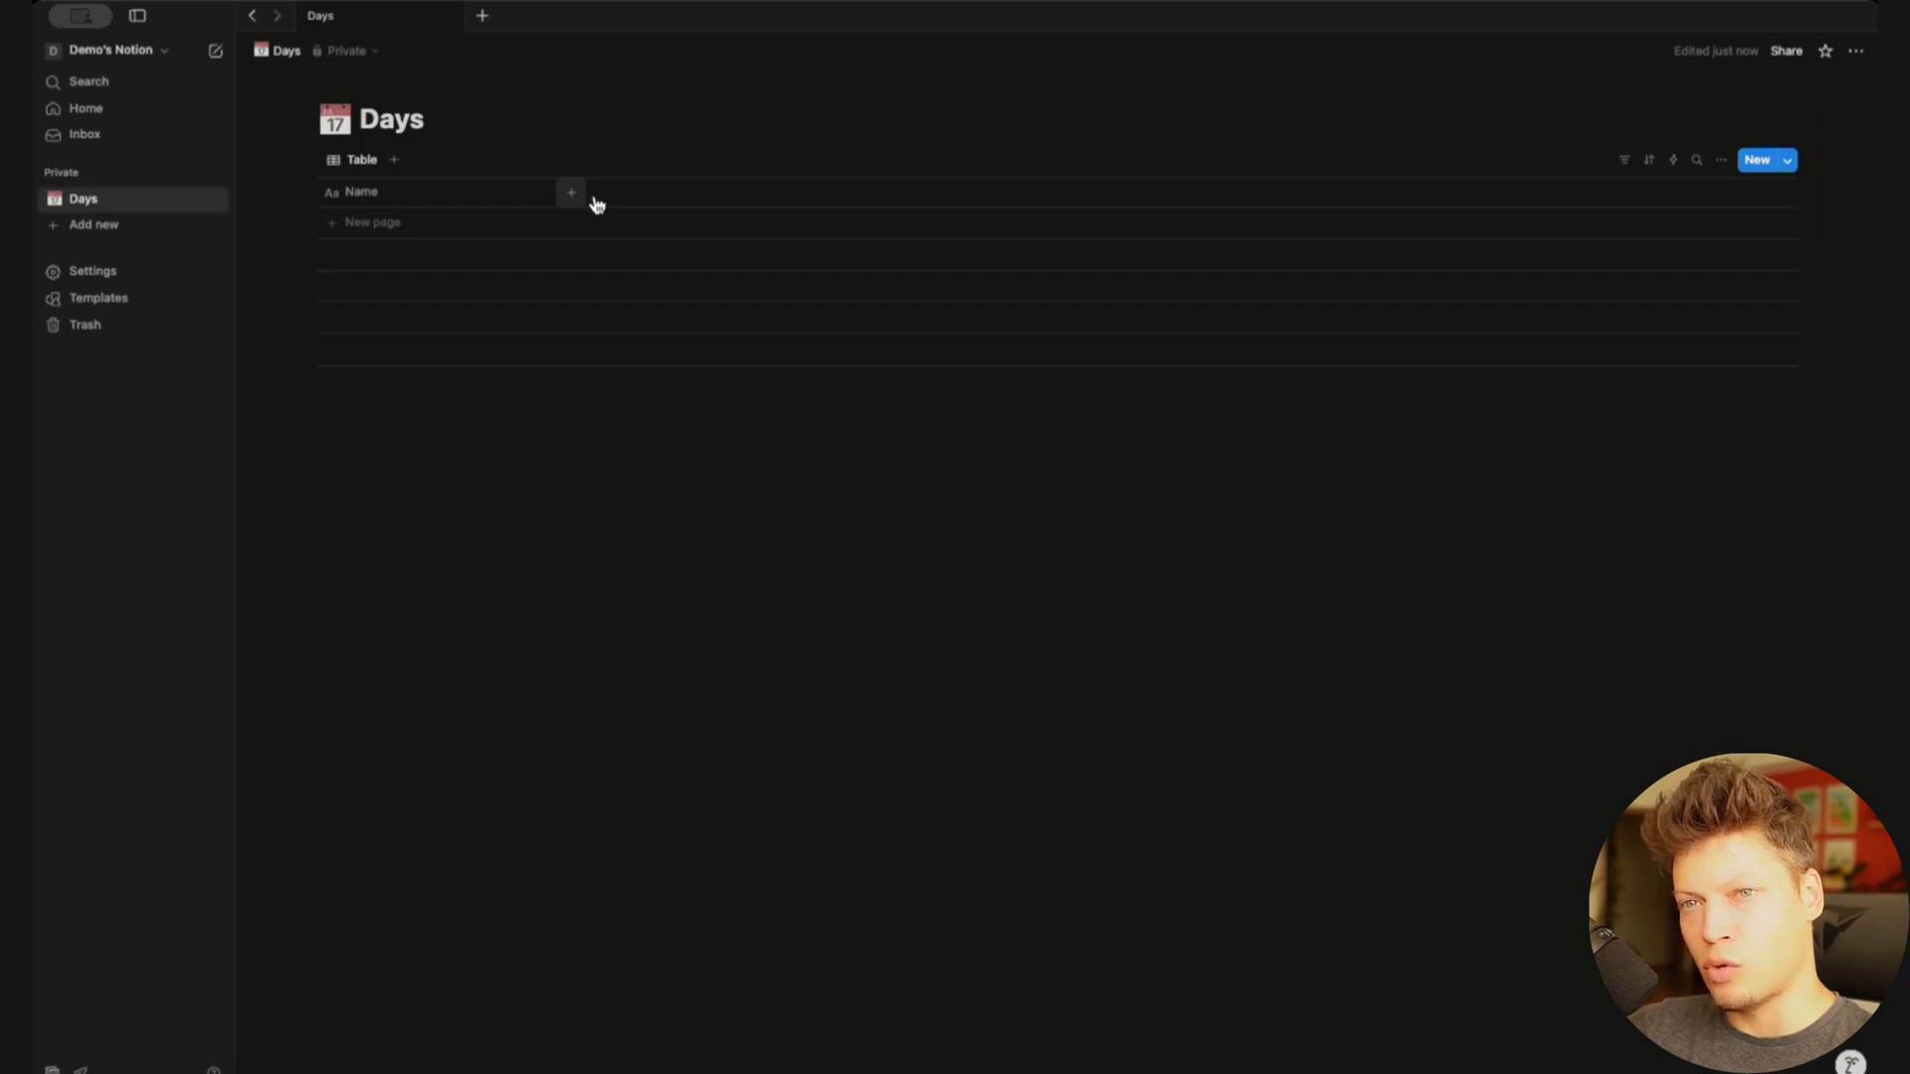
{"action": "left_click", "coordinate": [1722, 164]}
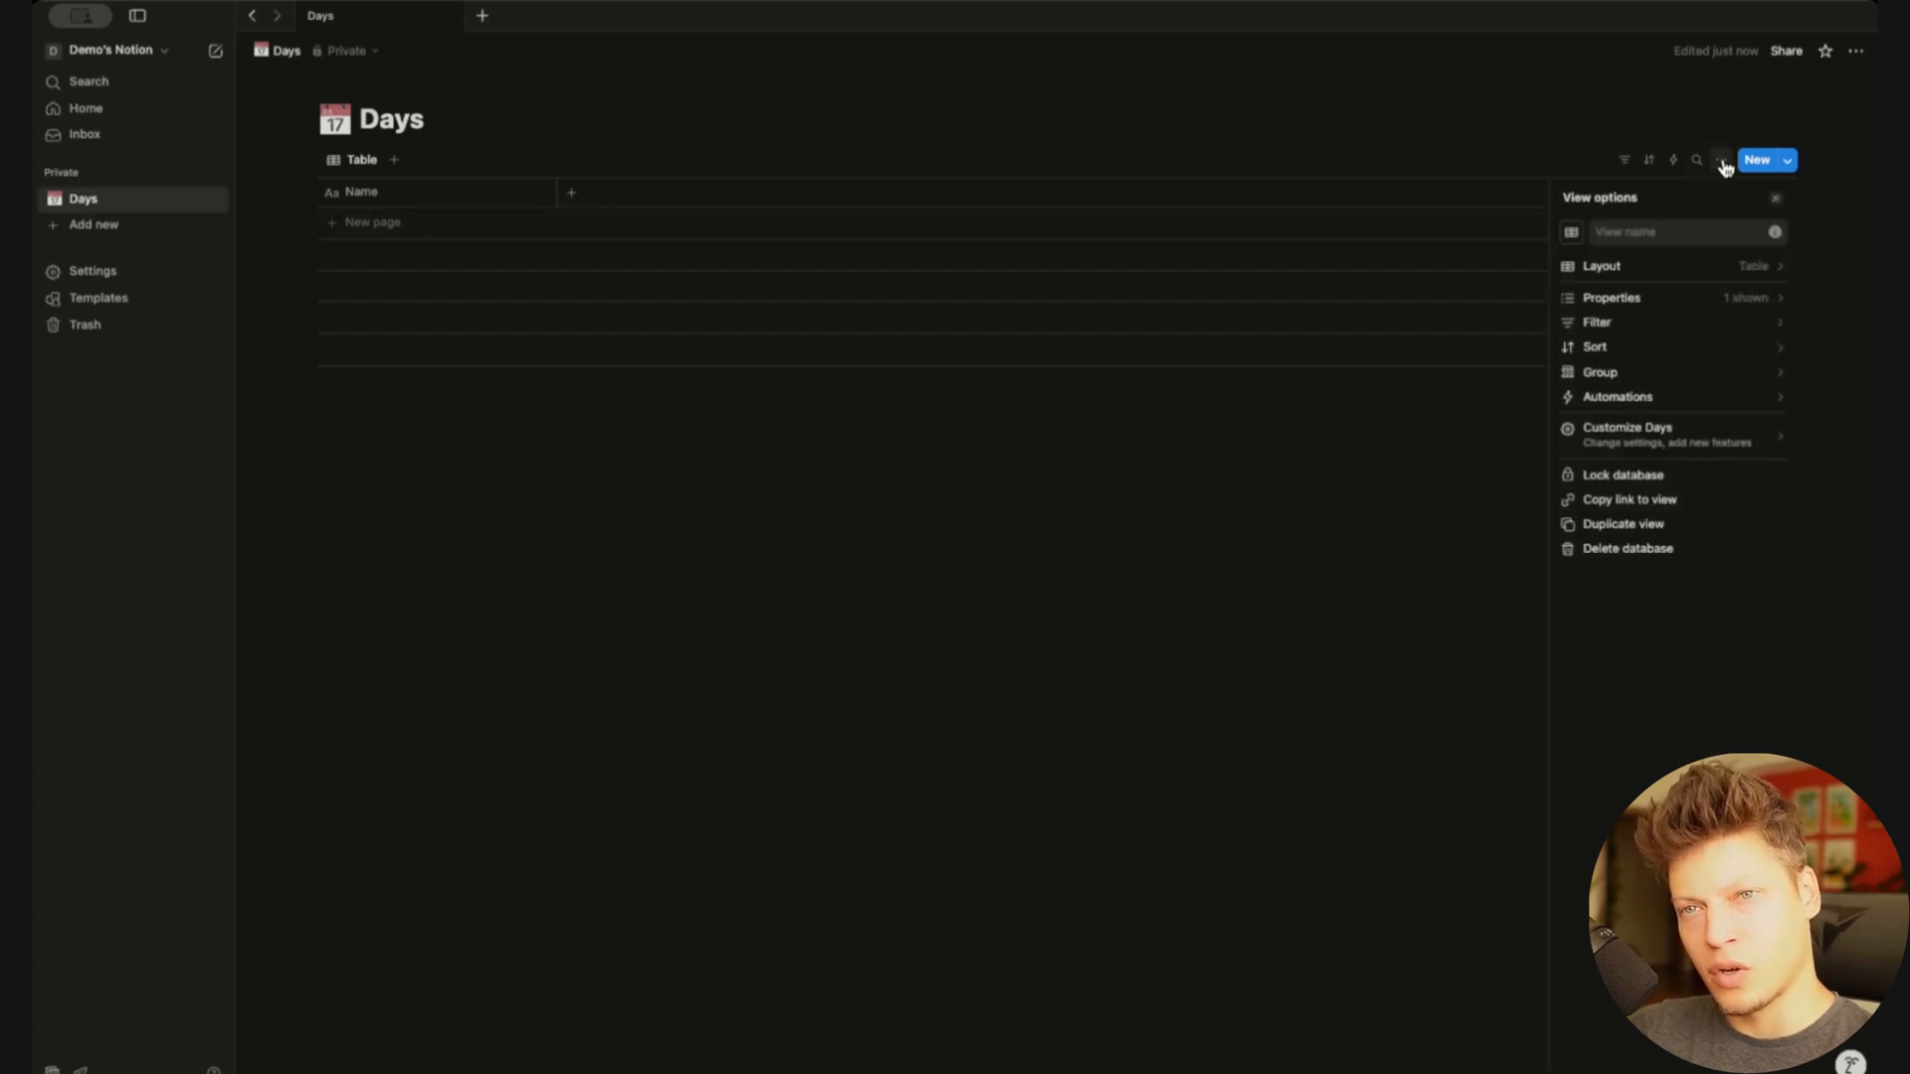
{"action": "left_click", "coordinate": [1654, 309]}
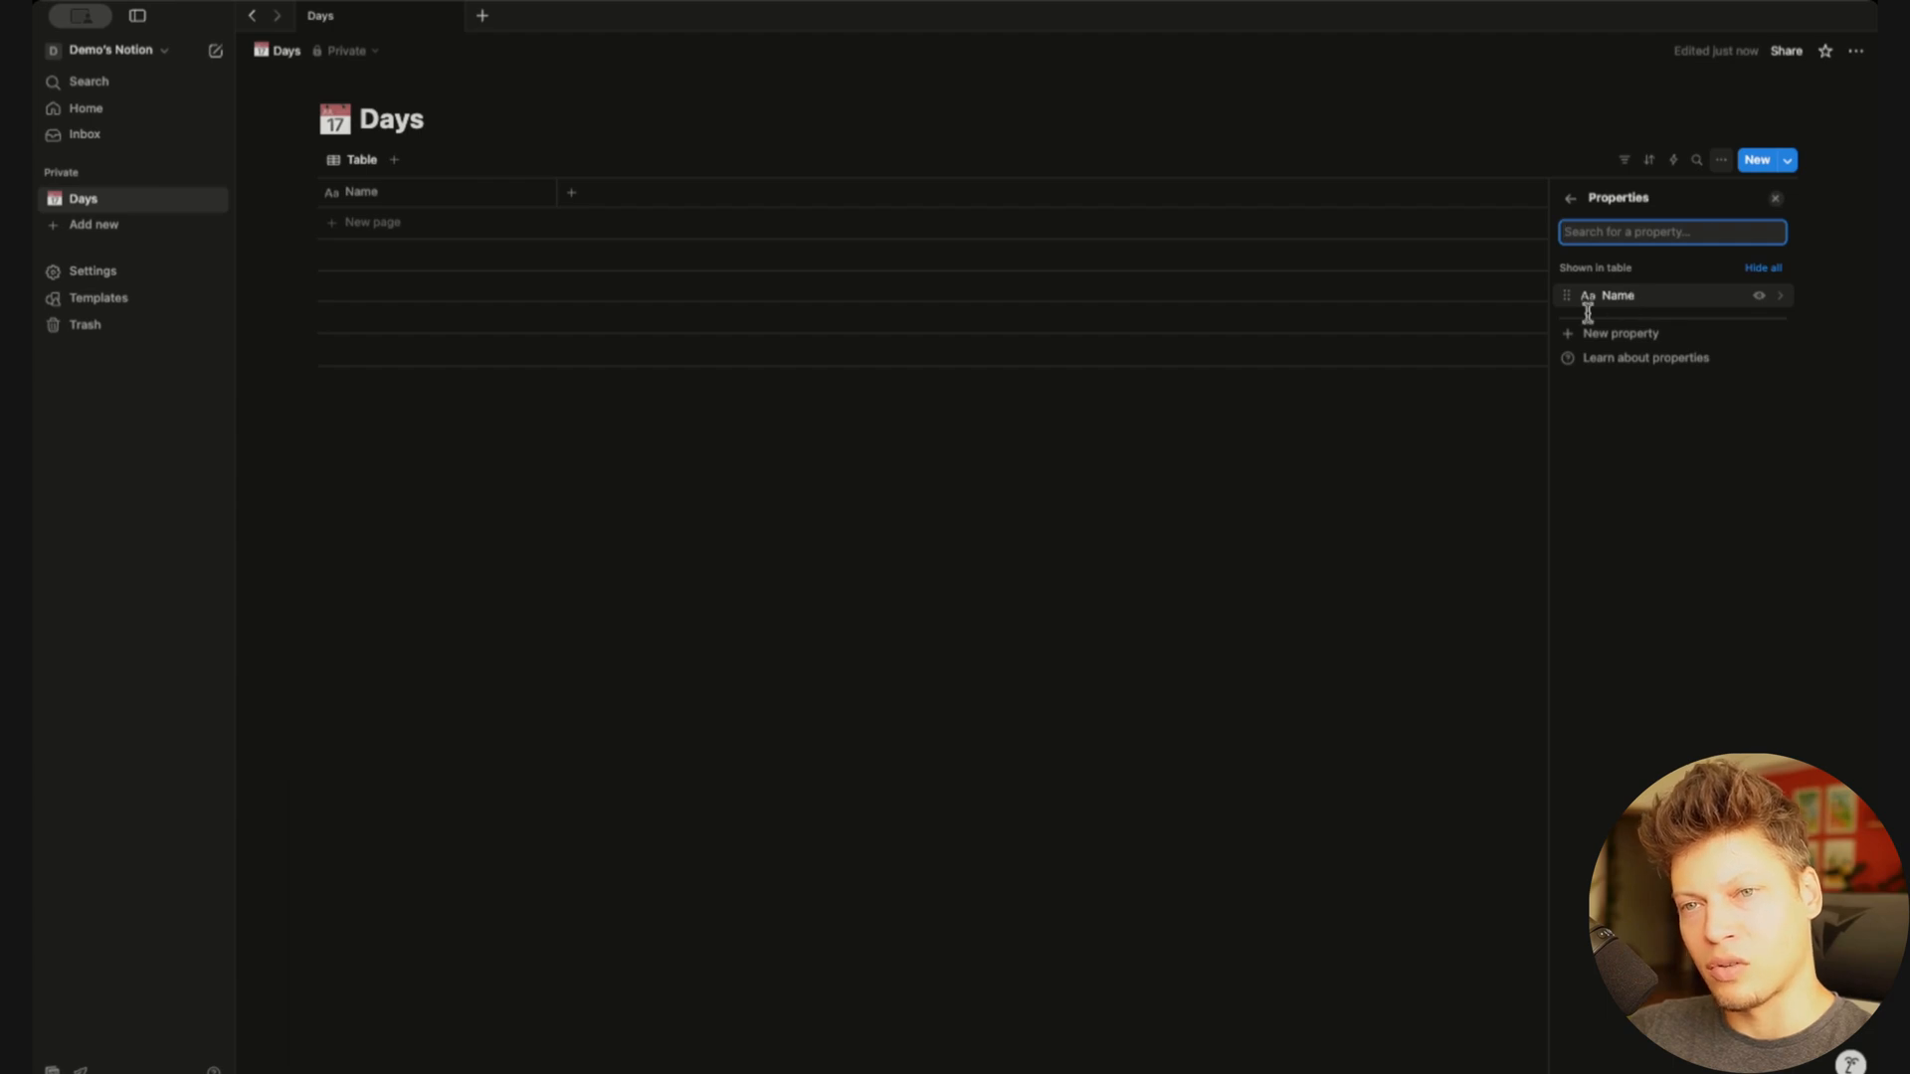
{"action": "left_click", "coordinate": [879, 581]}
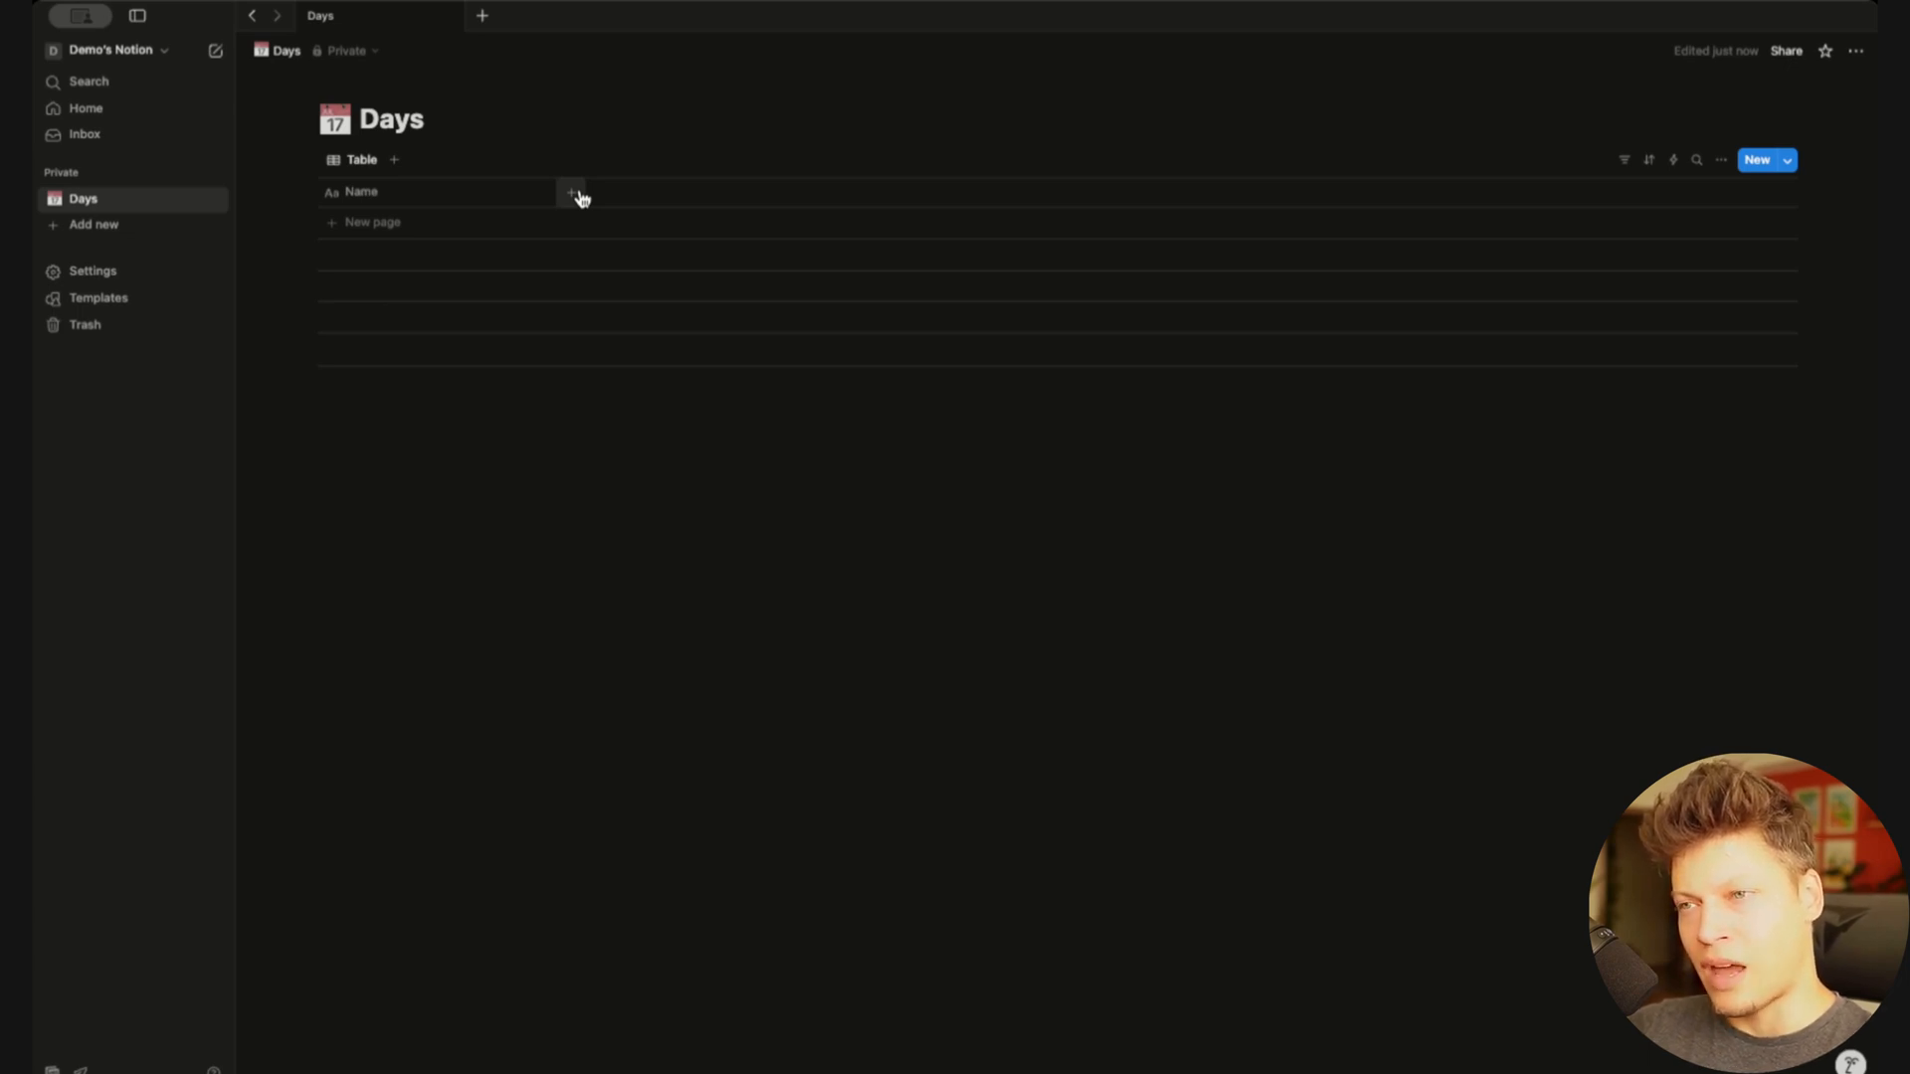
Add a property of type Date to the Days table, keeping the name Date, and set its time format to Hidden
{"action": "left_click", "coordinate": [580, 197]}
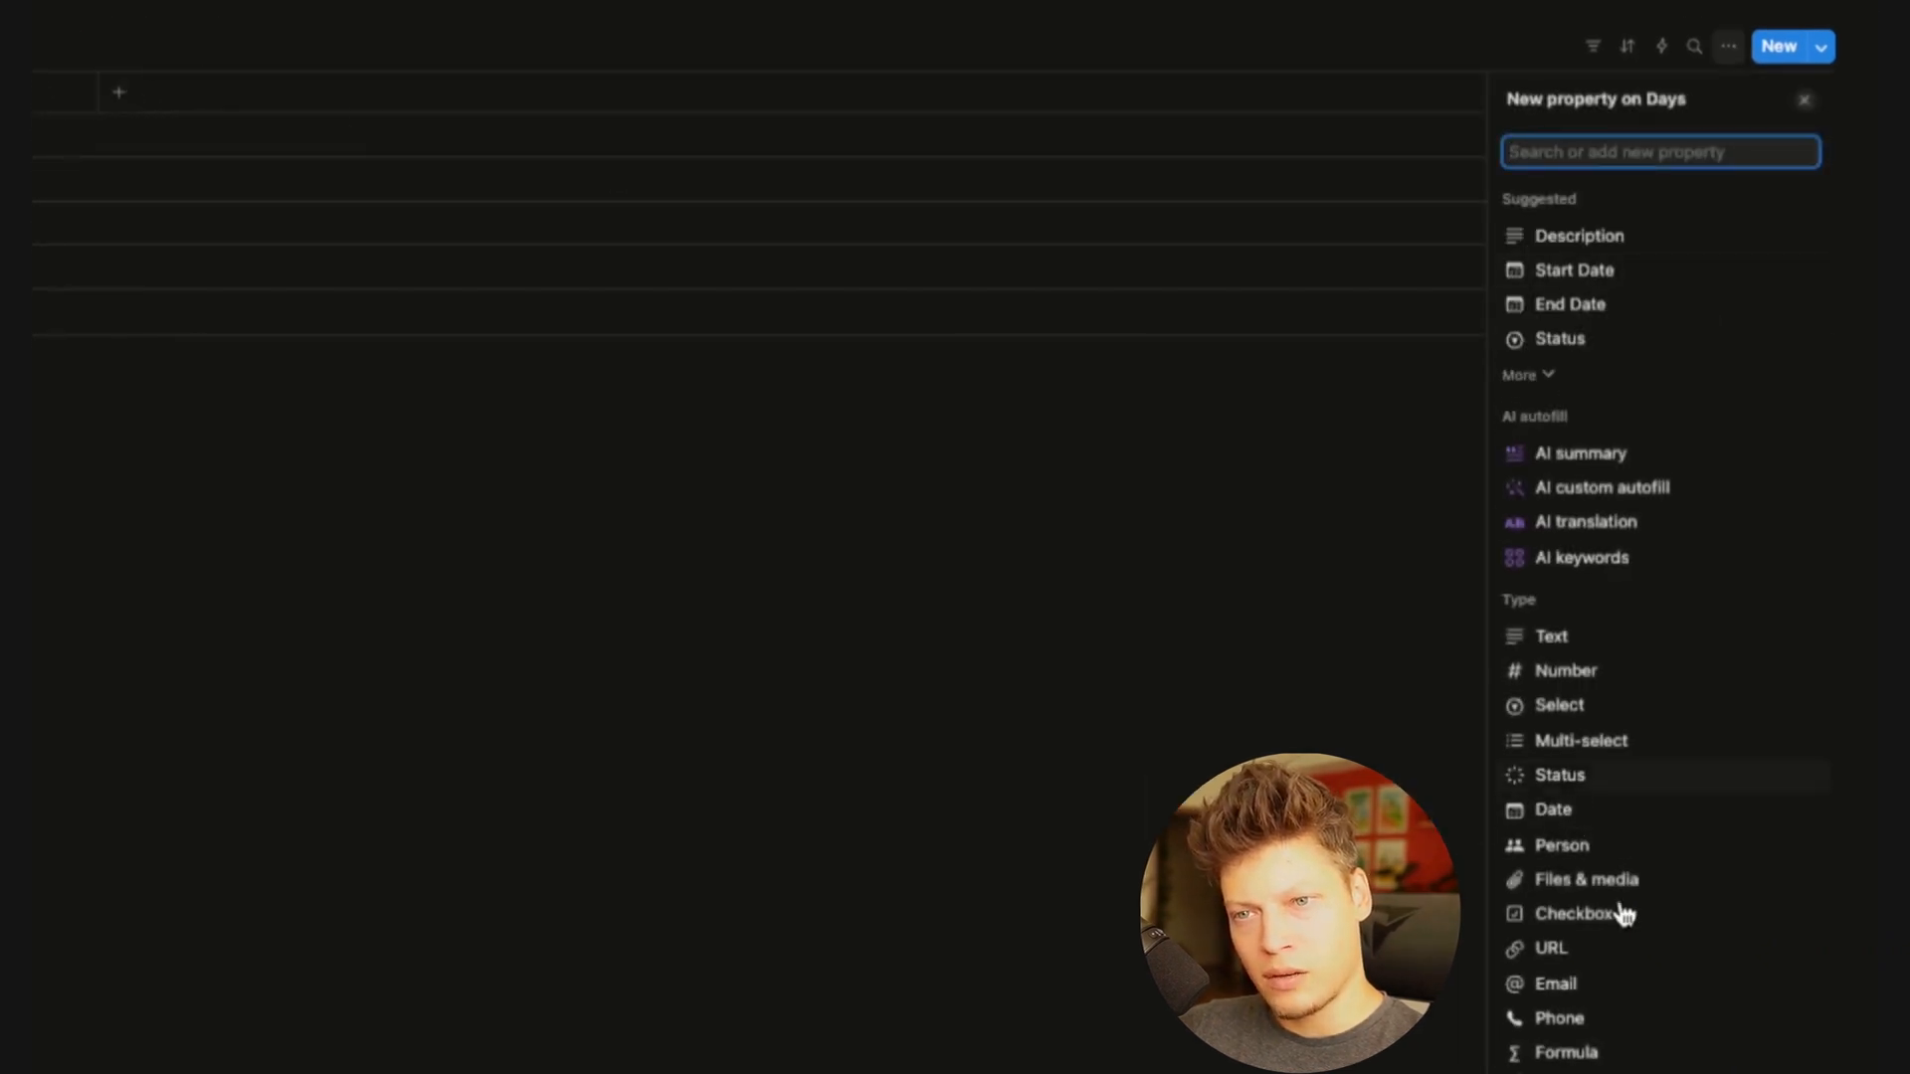
{"action": "left_click", "coordinate": [1606, 825]}
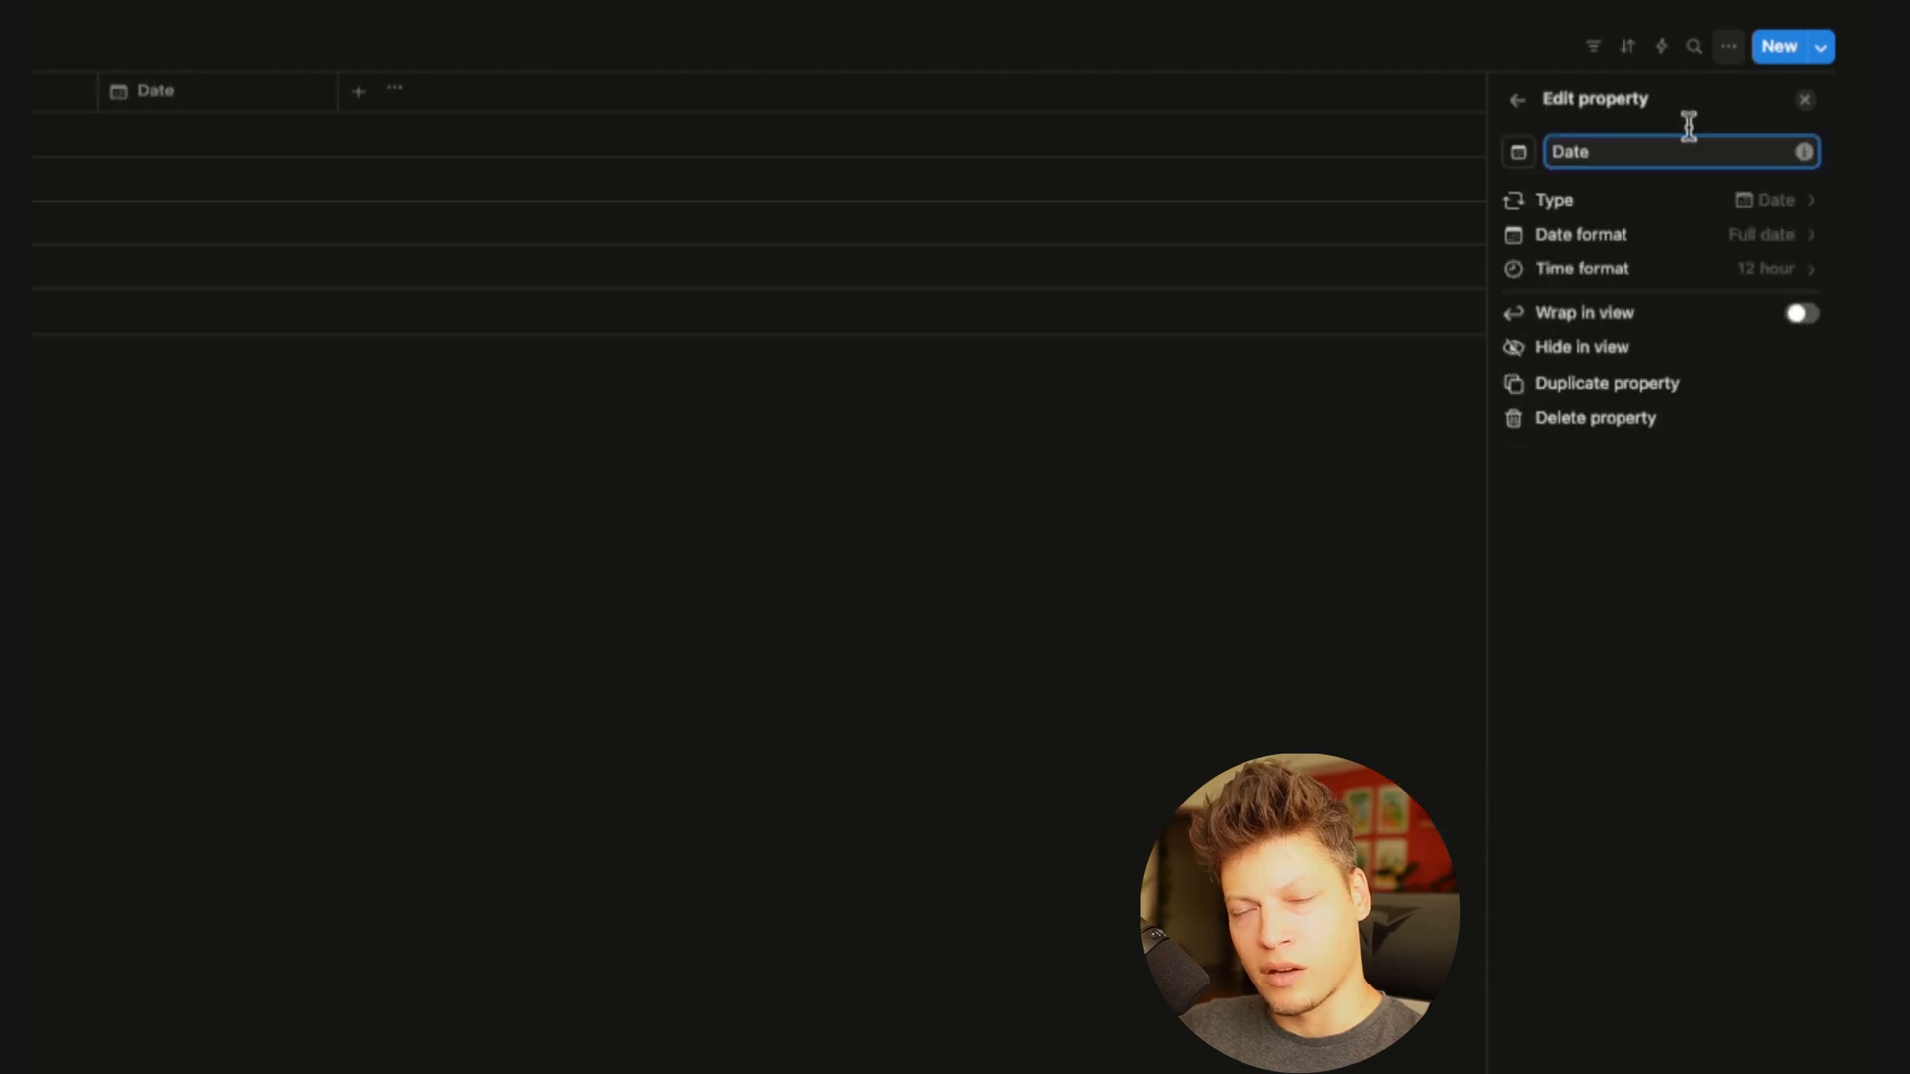
{"action": "left_click", "coordinate": [1639, 162]}
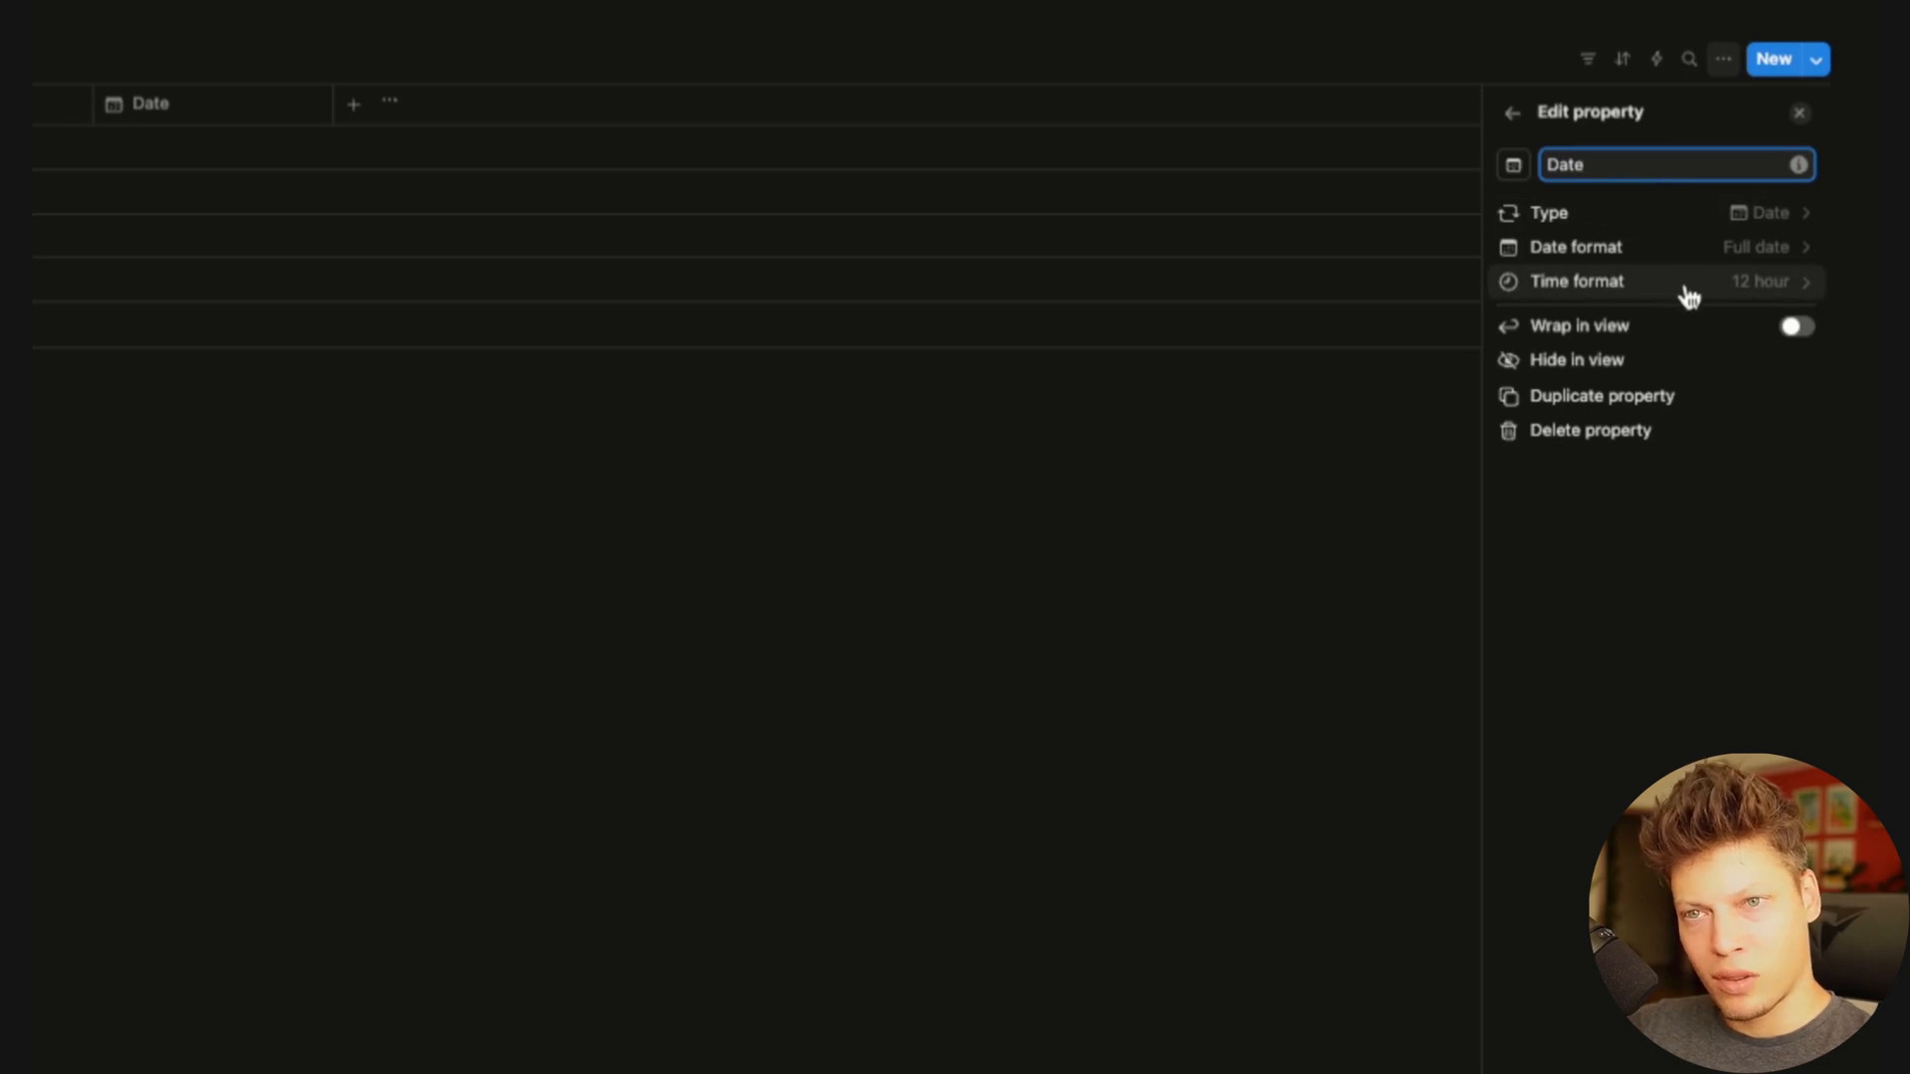
{"action": "left_click", "coordinate": [1774, 286]}
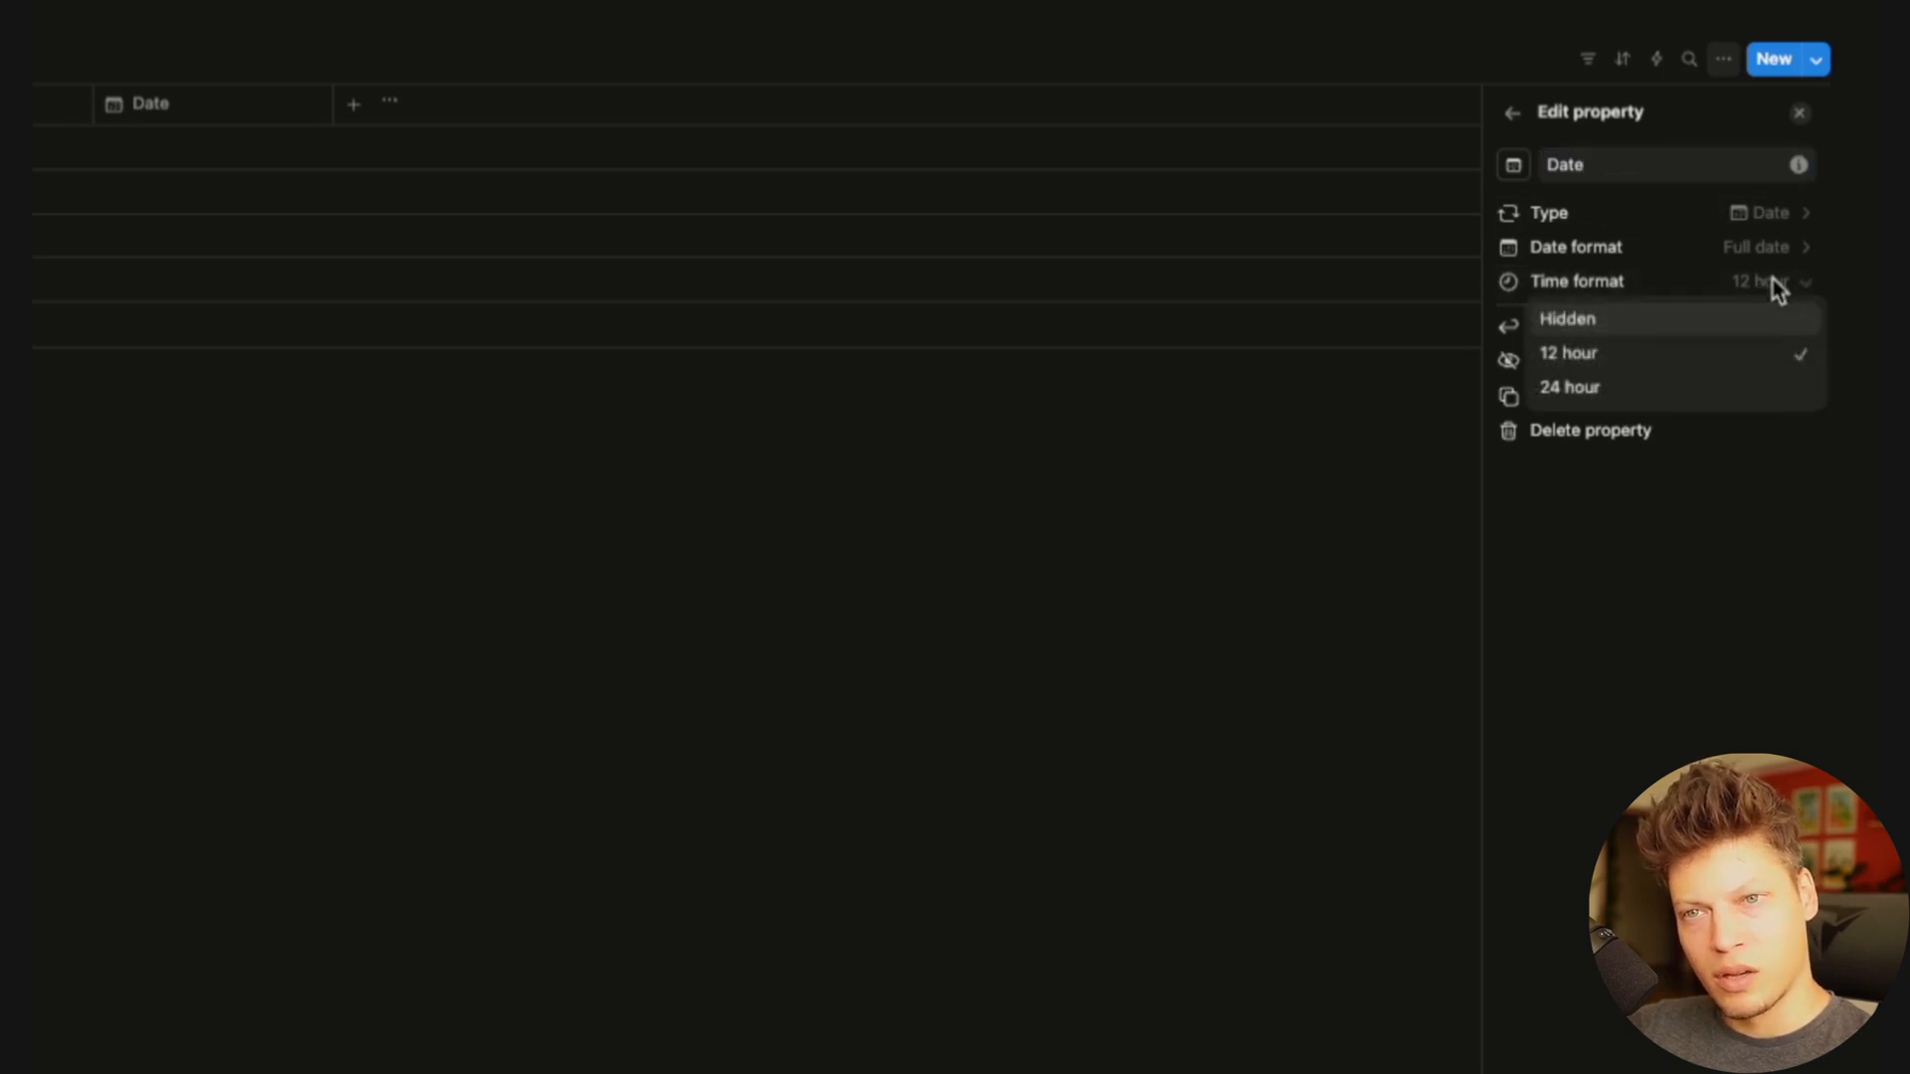
{"action": "left_click", "coordinate": [1642, 331]}
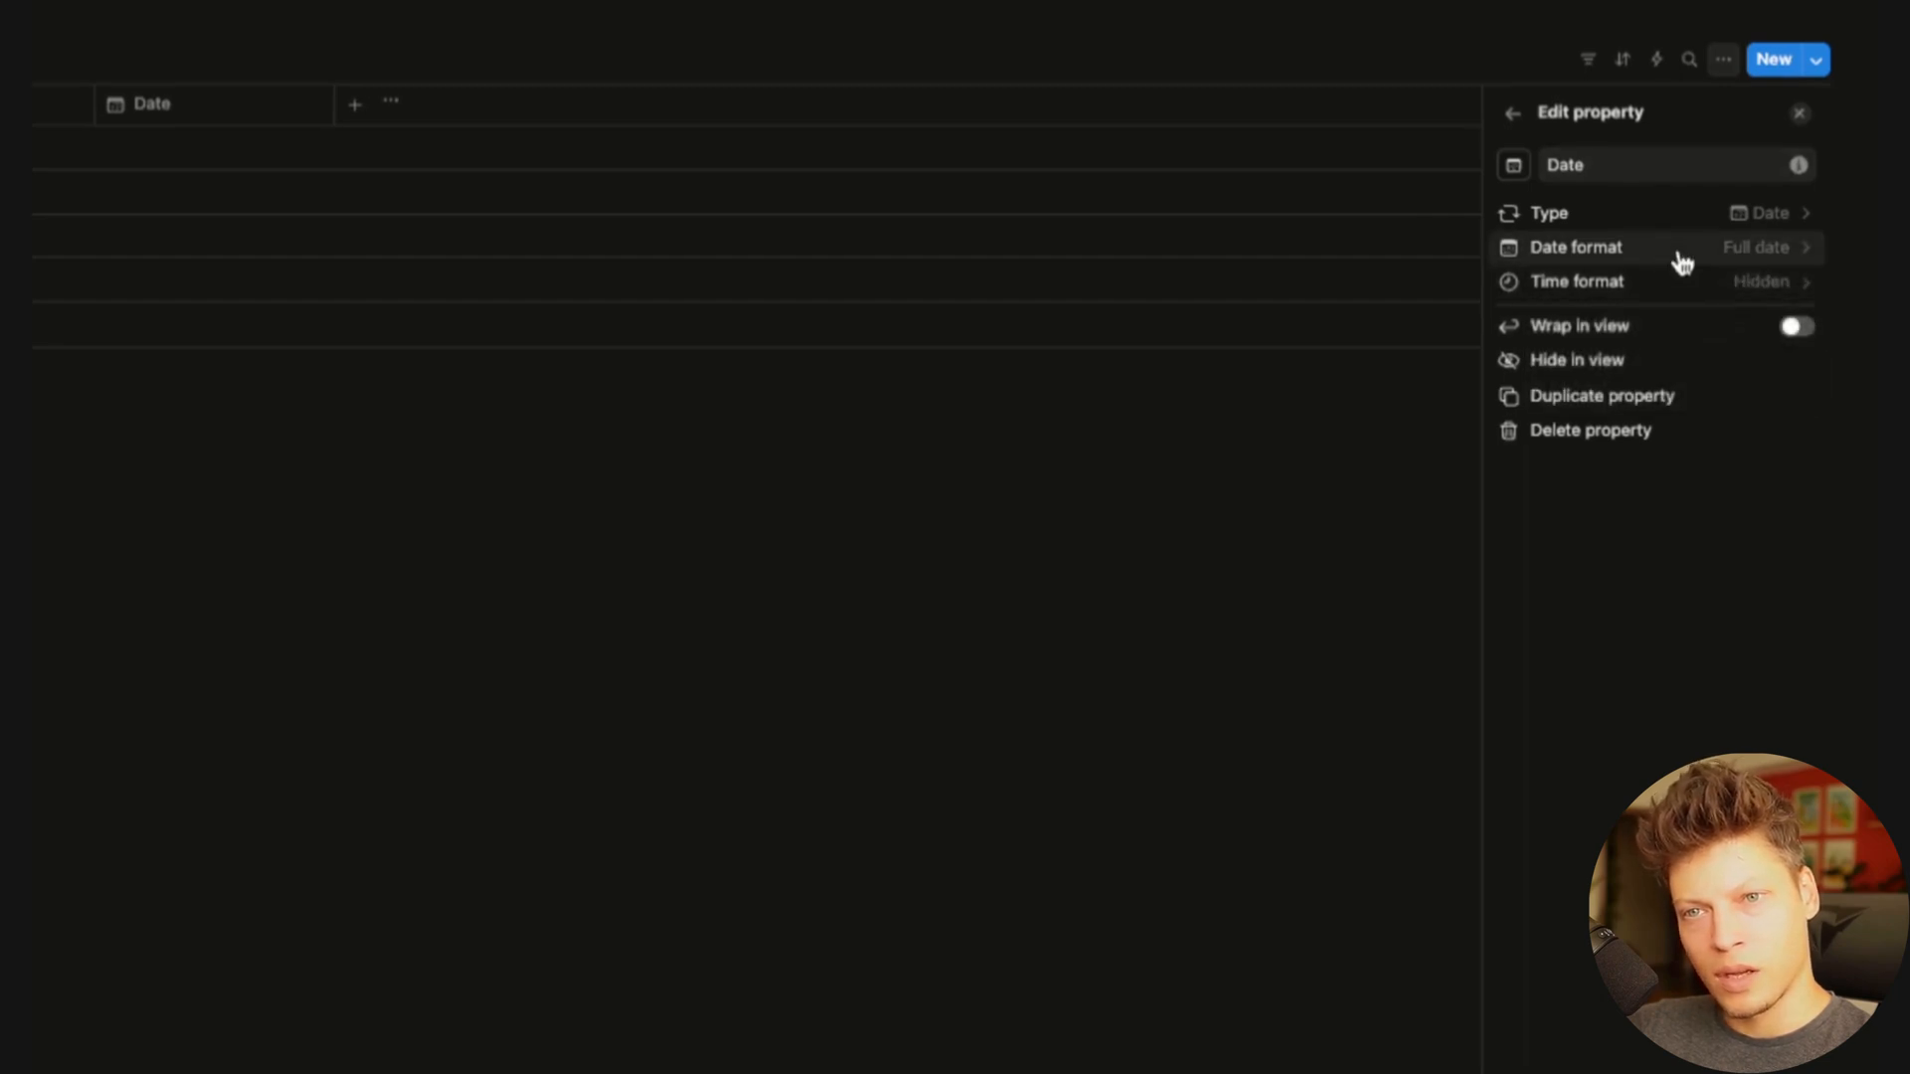
{"action": "left_click", "coordinate": [1284, 231]}
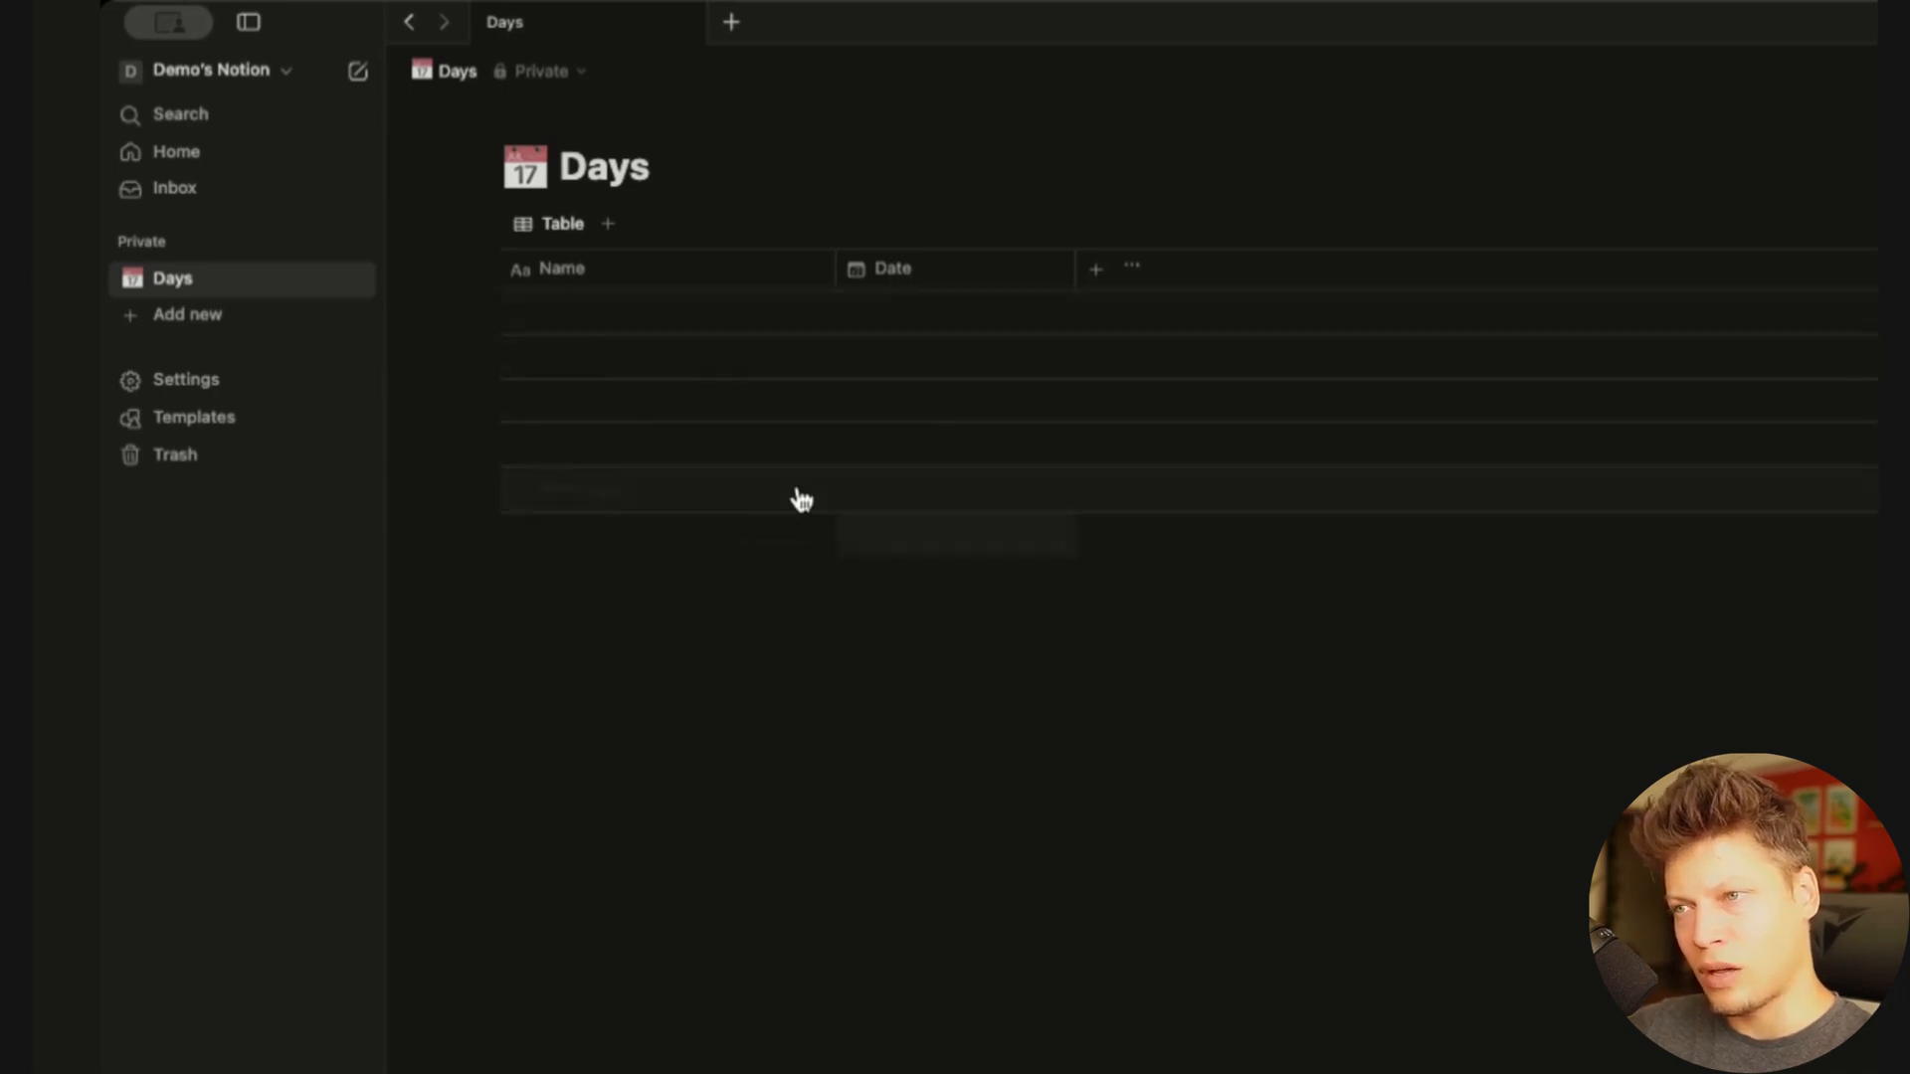
Add a first entry to the Days table and set its Date to June 28, 2025
{"action": "left_click", "coordinate": [556, 317]}
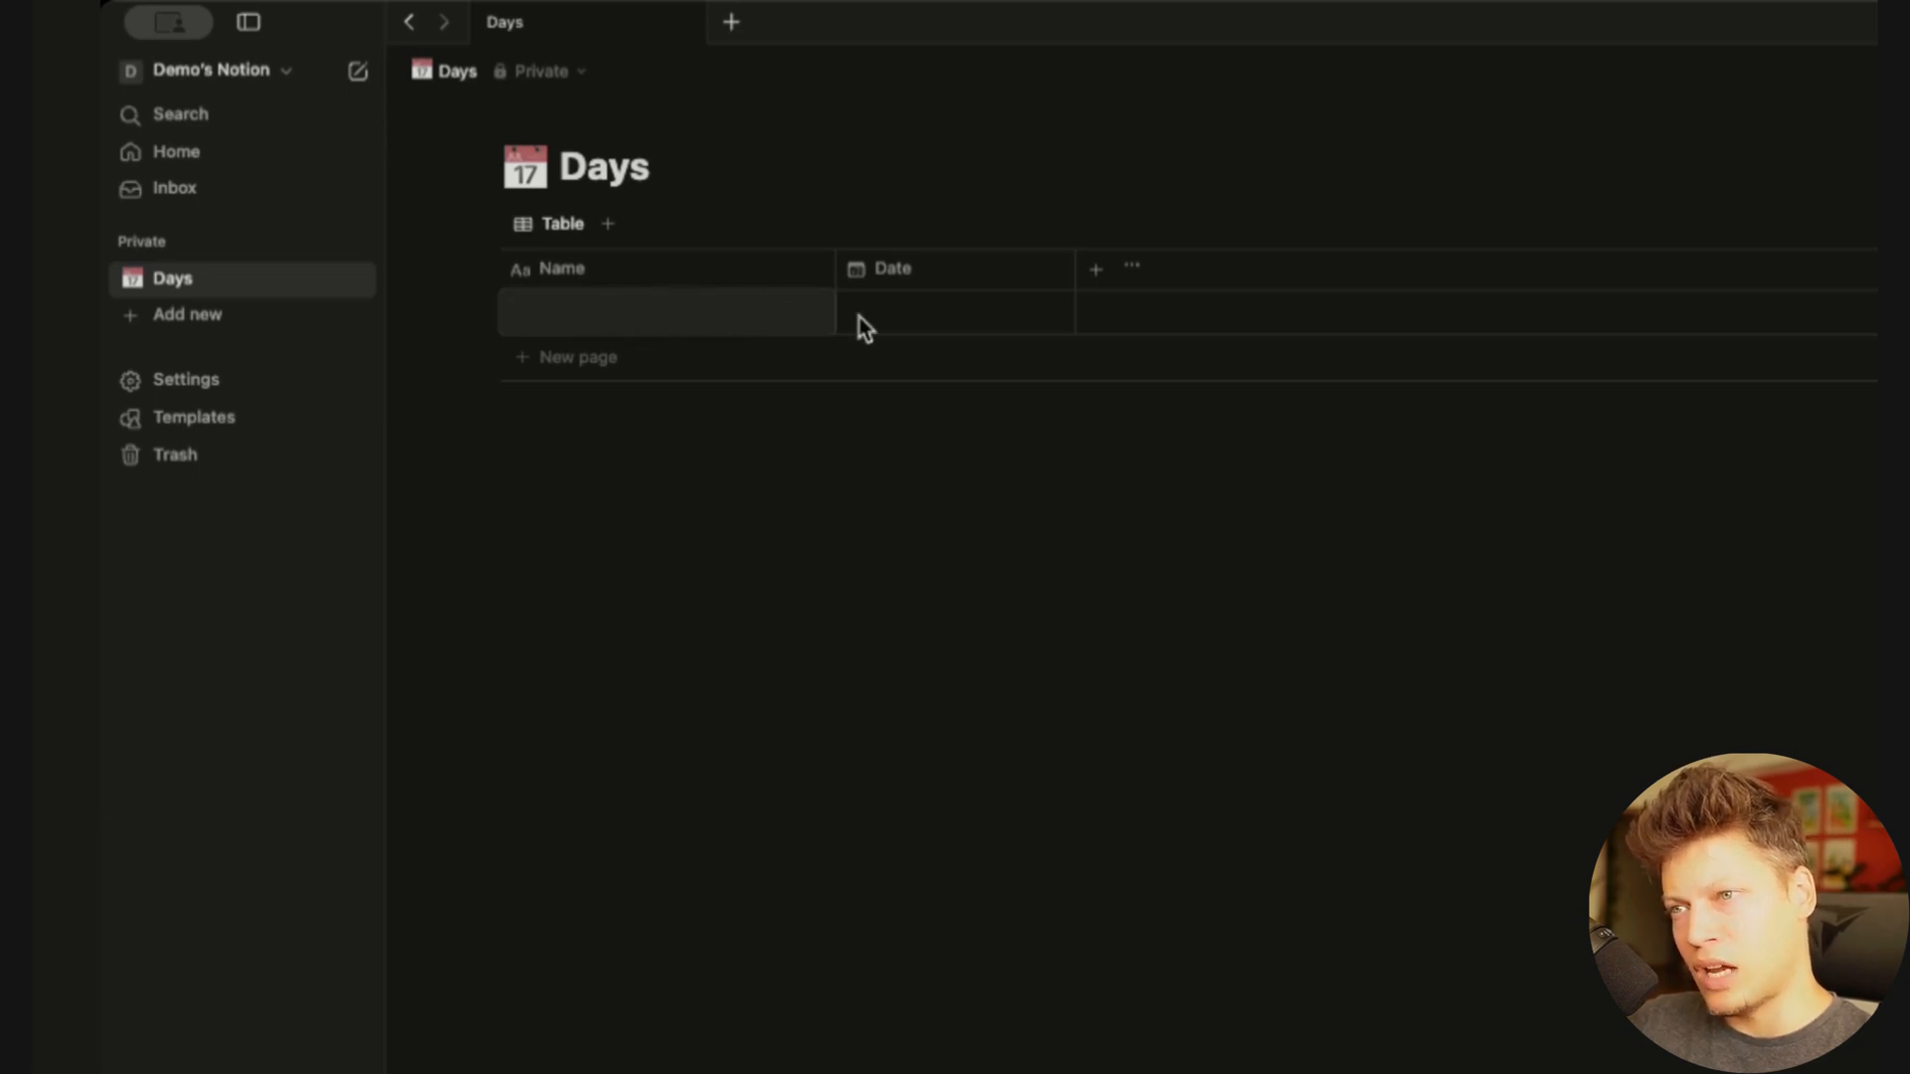
{"action": "left_click", "coordinate": [900, 321]}
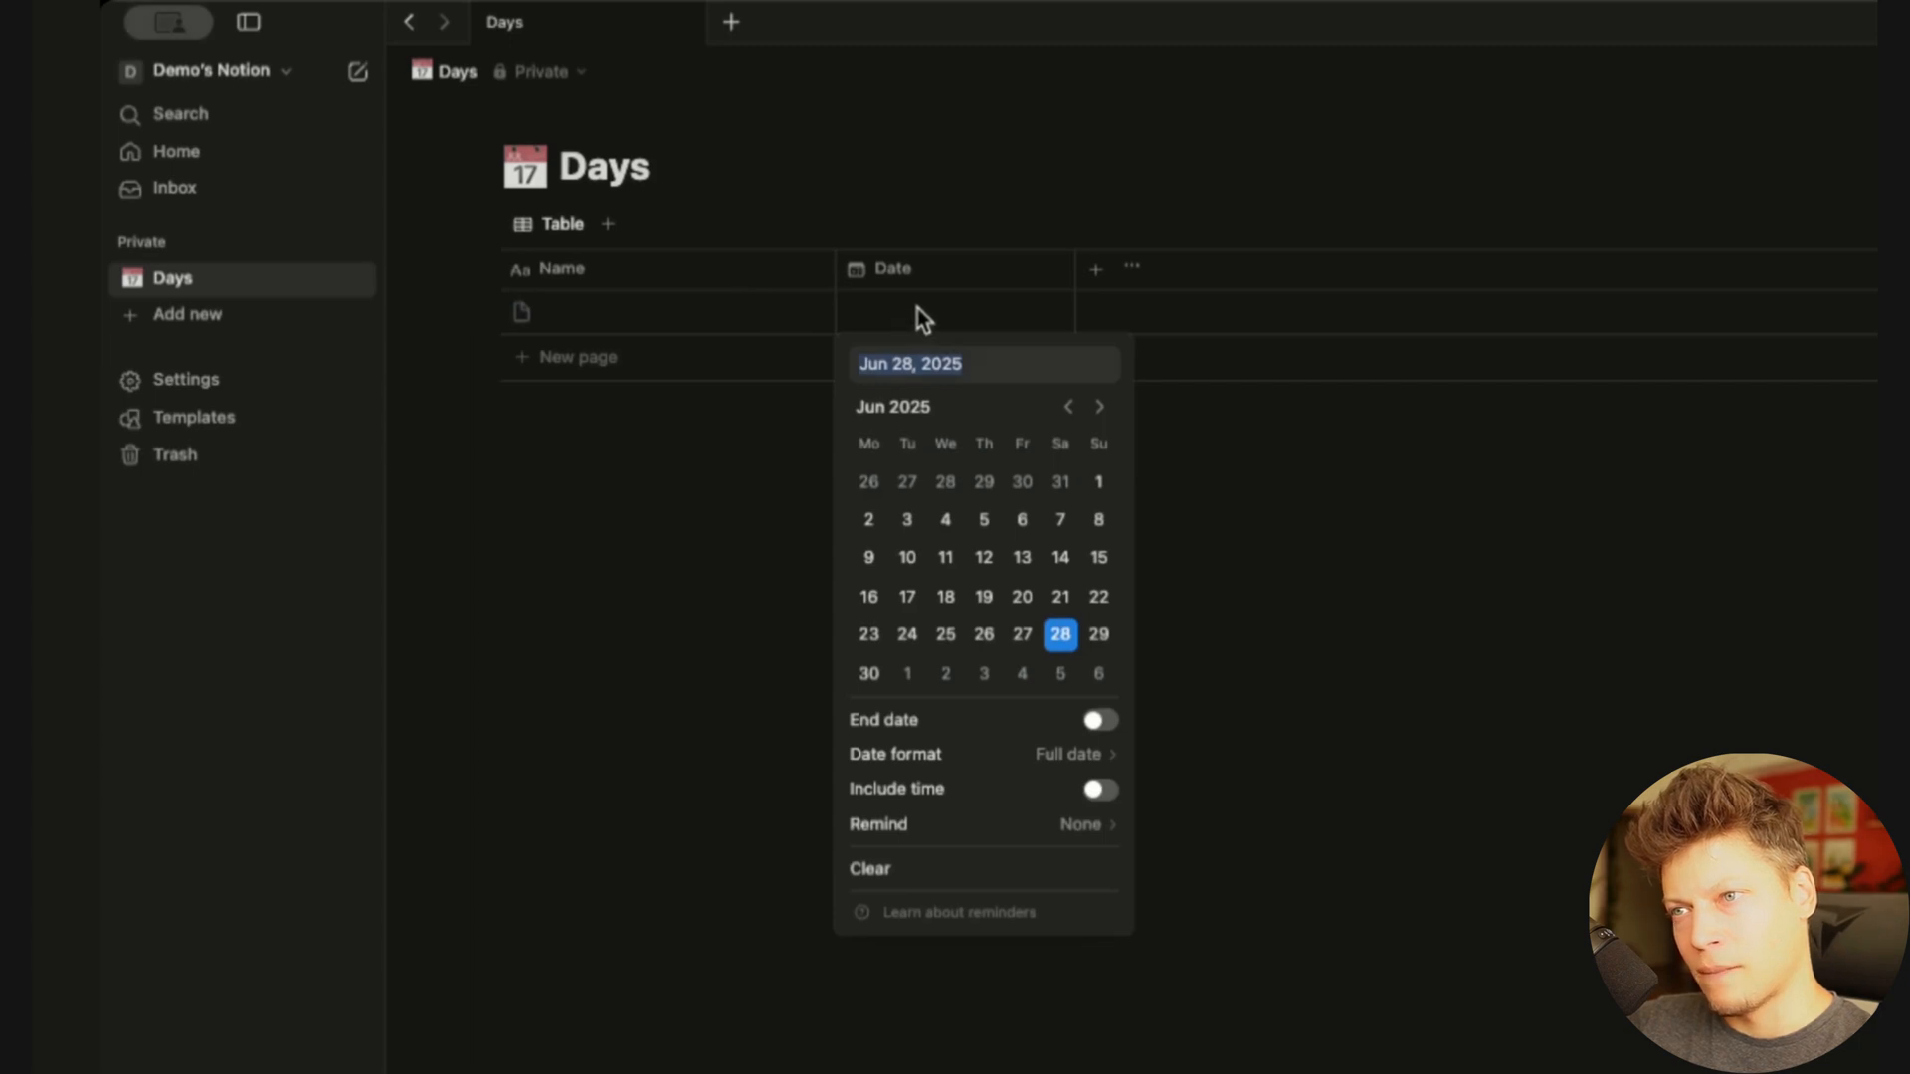
{"action": "left_click", "coordinate": [916, 315]}
{"action": "left_click", "coordinate": [916, 315]}
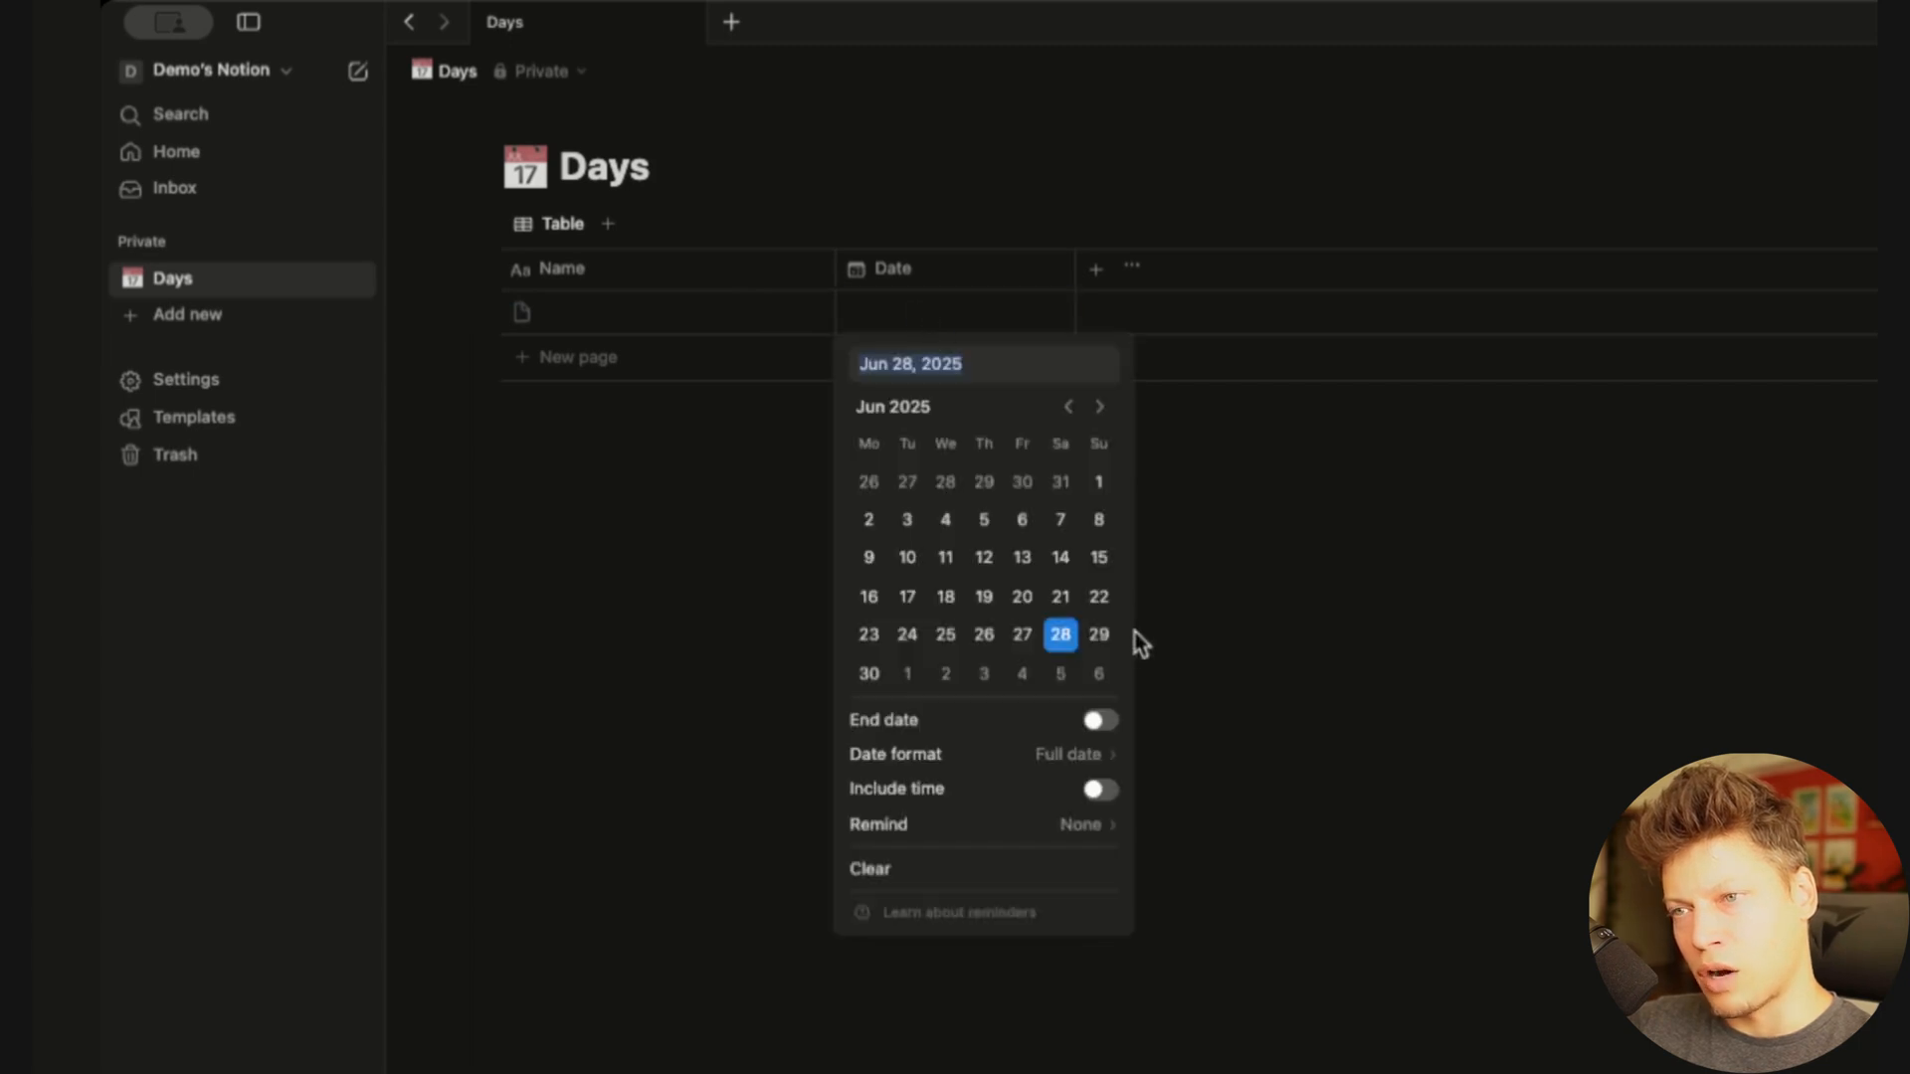
{"action": "left_click", "coordinate": [1060, 637]}
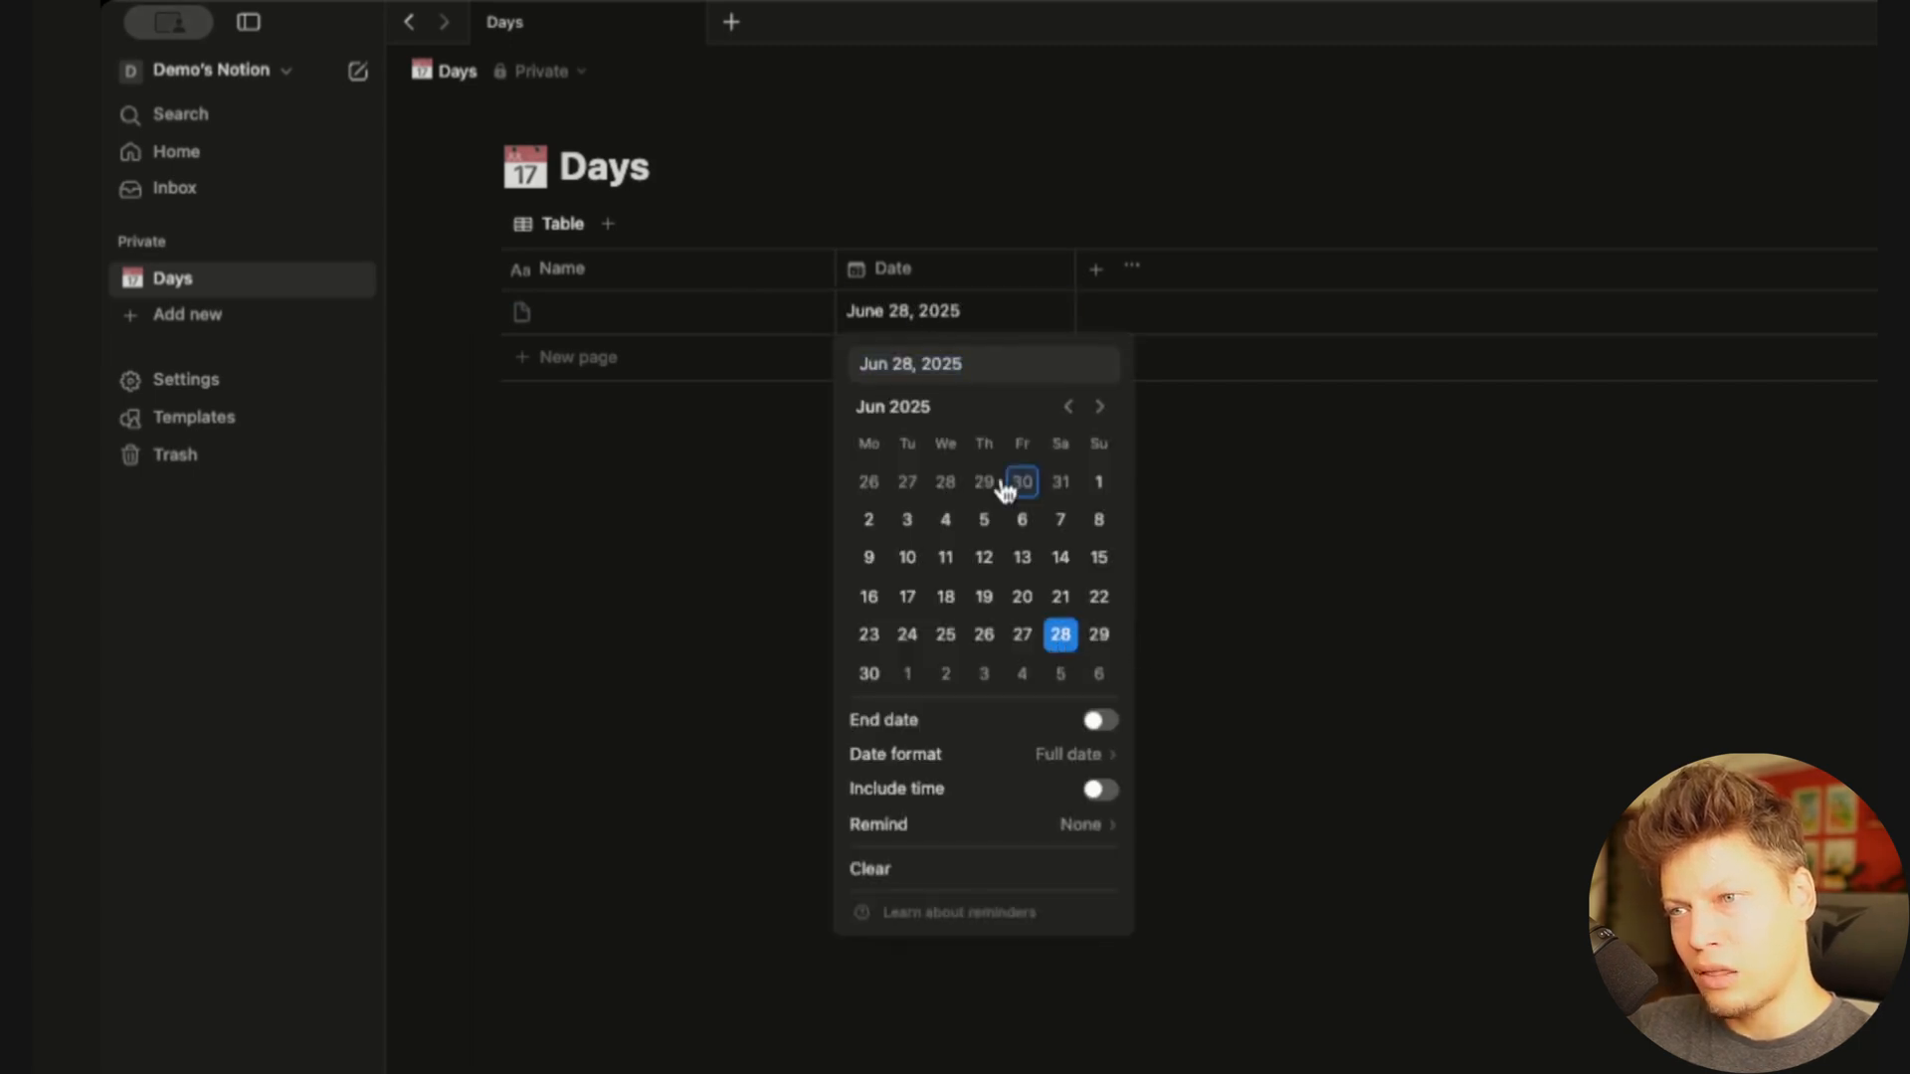
Name the new Days entry June 28, 2025
{"action": "left_click", "coordinate": [608, 311]}
{"action": "left_click", "coordinate": [595, 301]}
{"action": "type", "text": "June 28, 2025"}
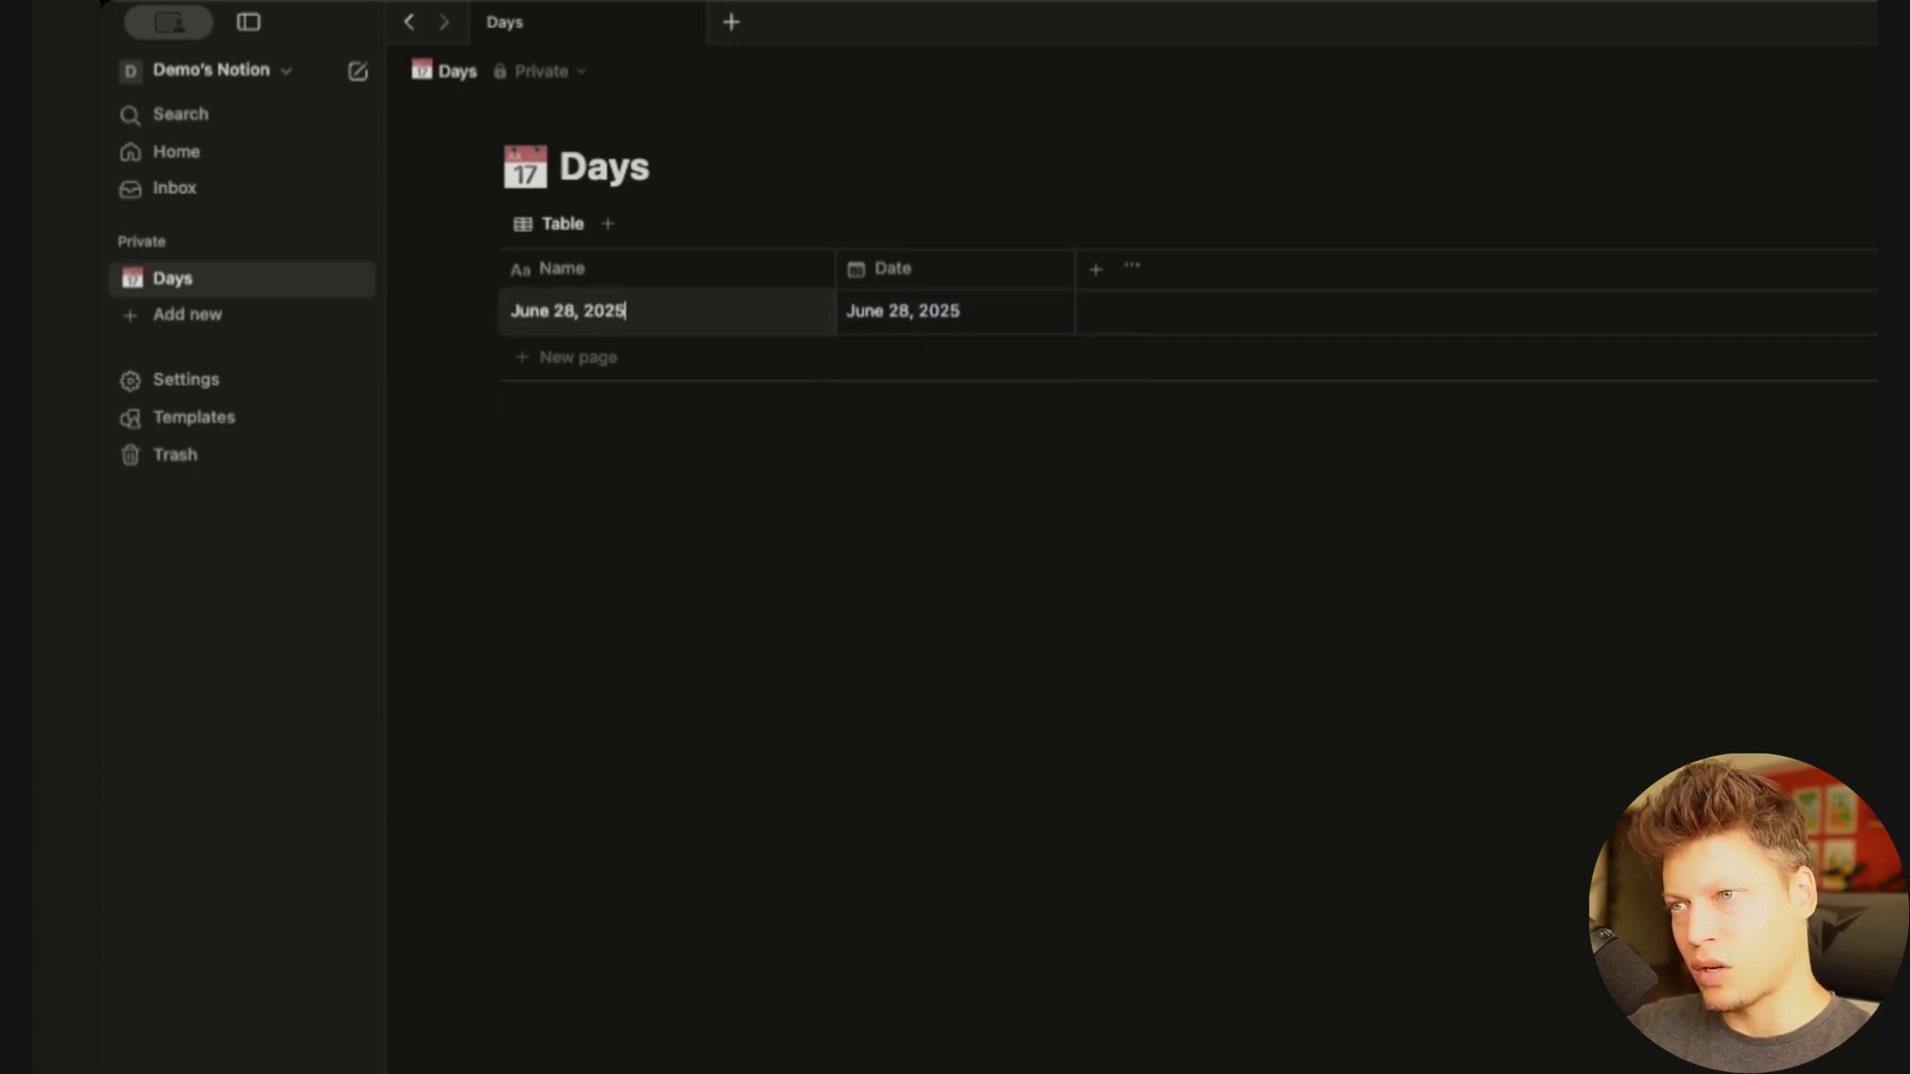
{"action": "key", "text": "Escape"}
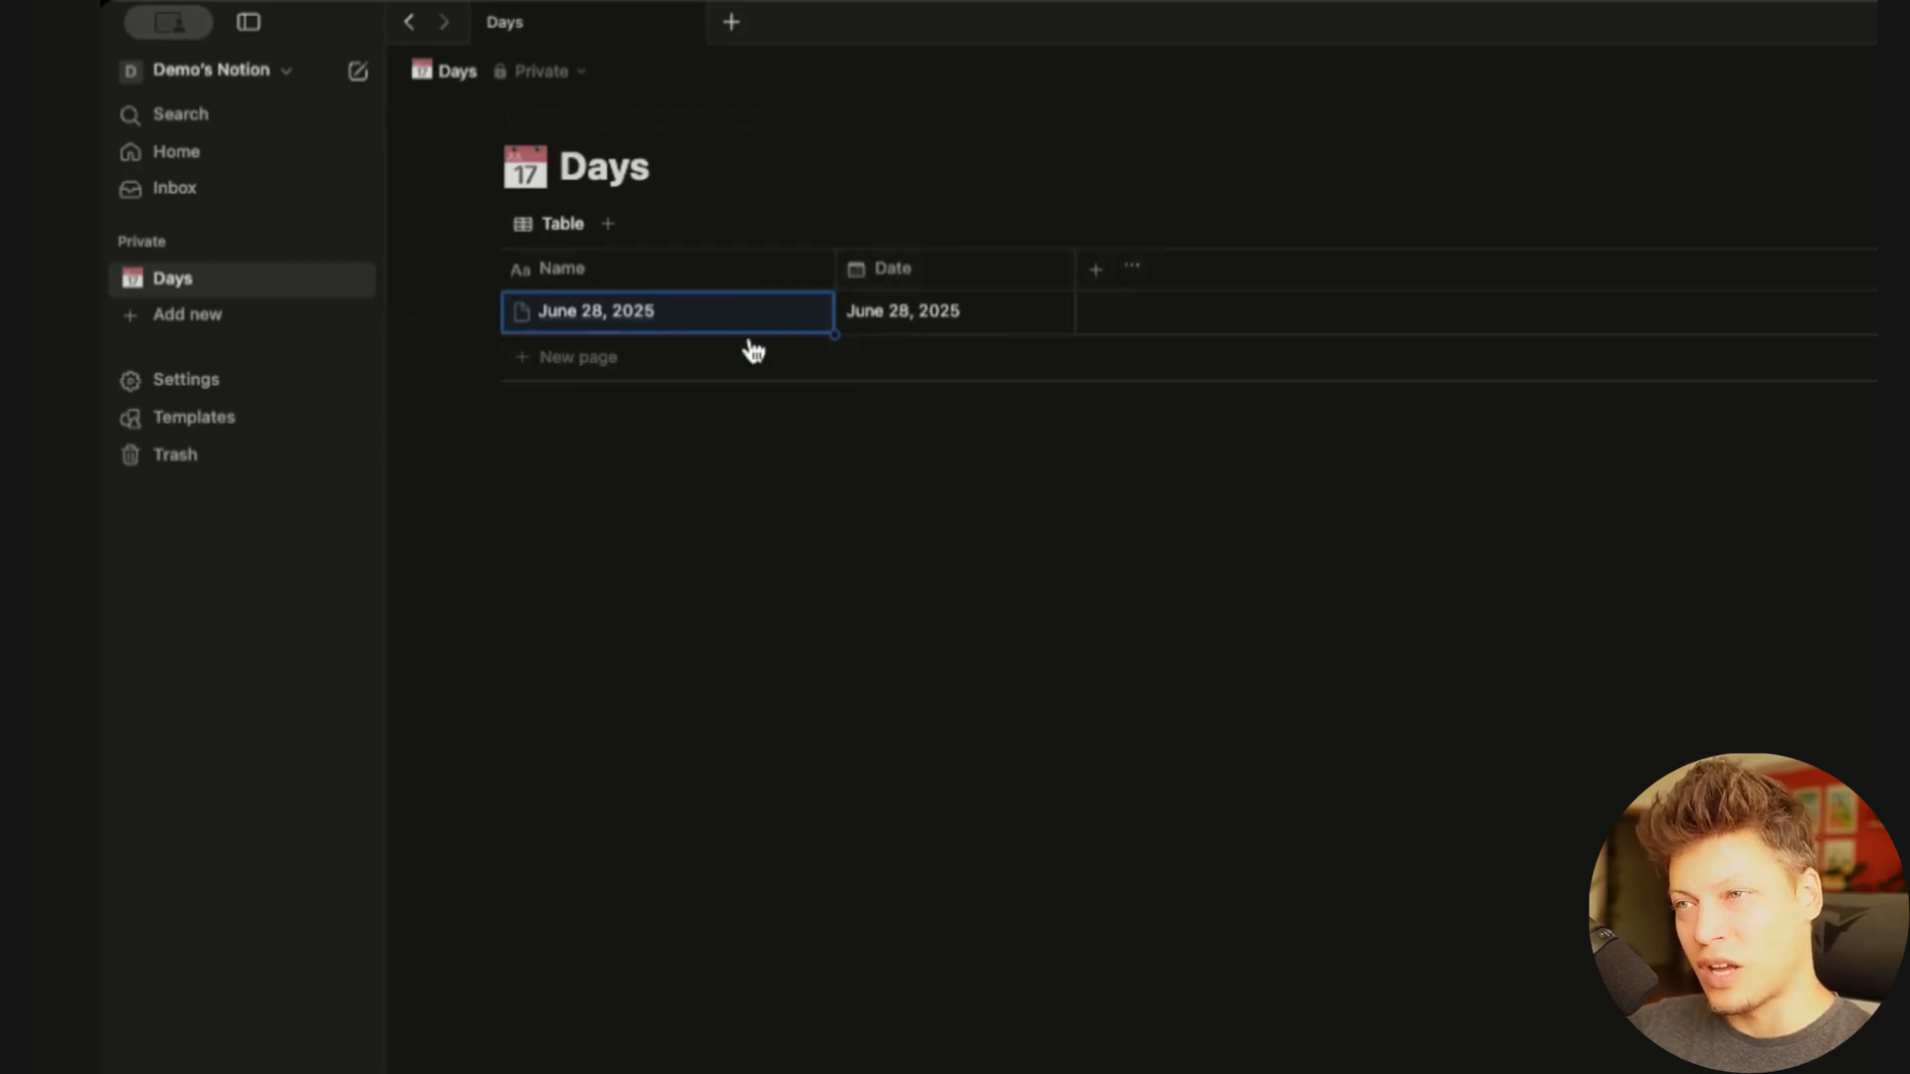
Open the June 28, 2025 entry as a full page and start it with an empty body
{"action": "left_click", "coordinate": [790, 314]}
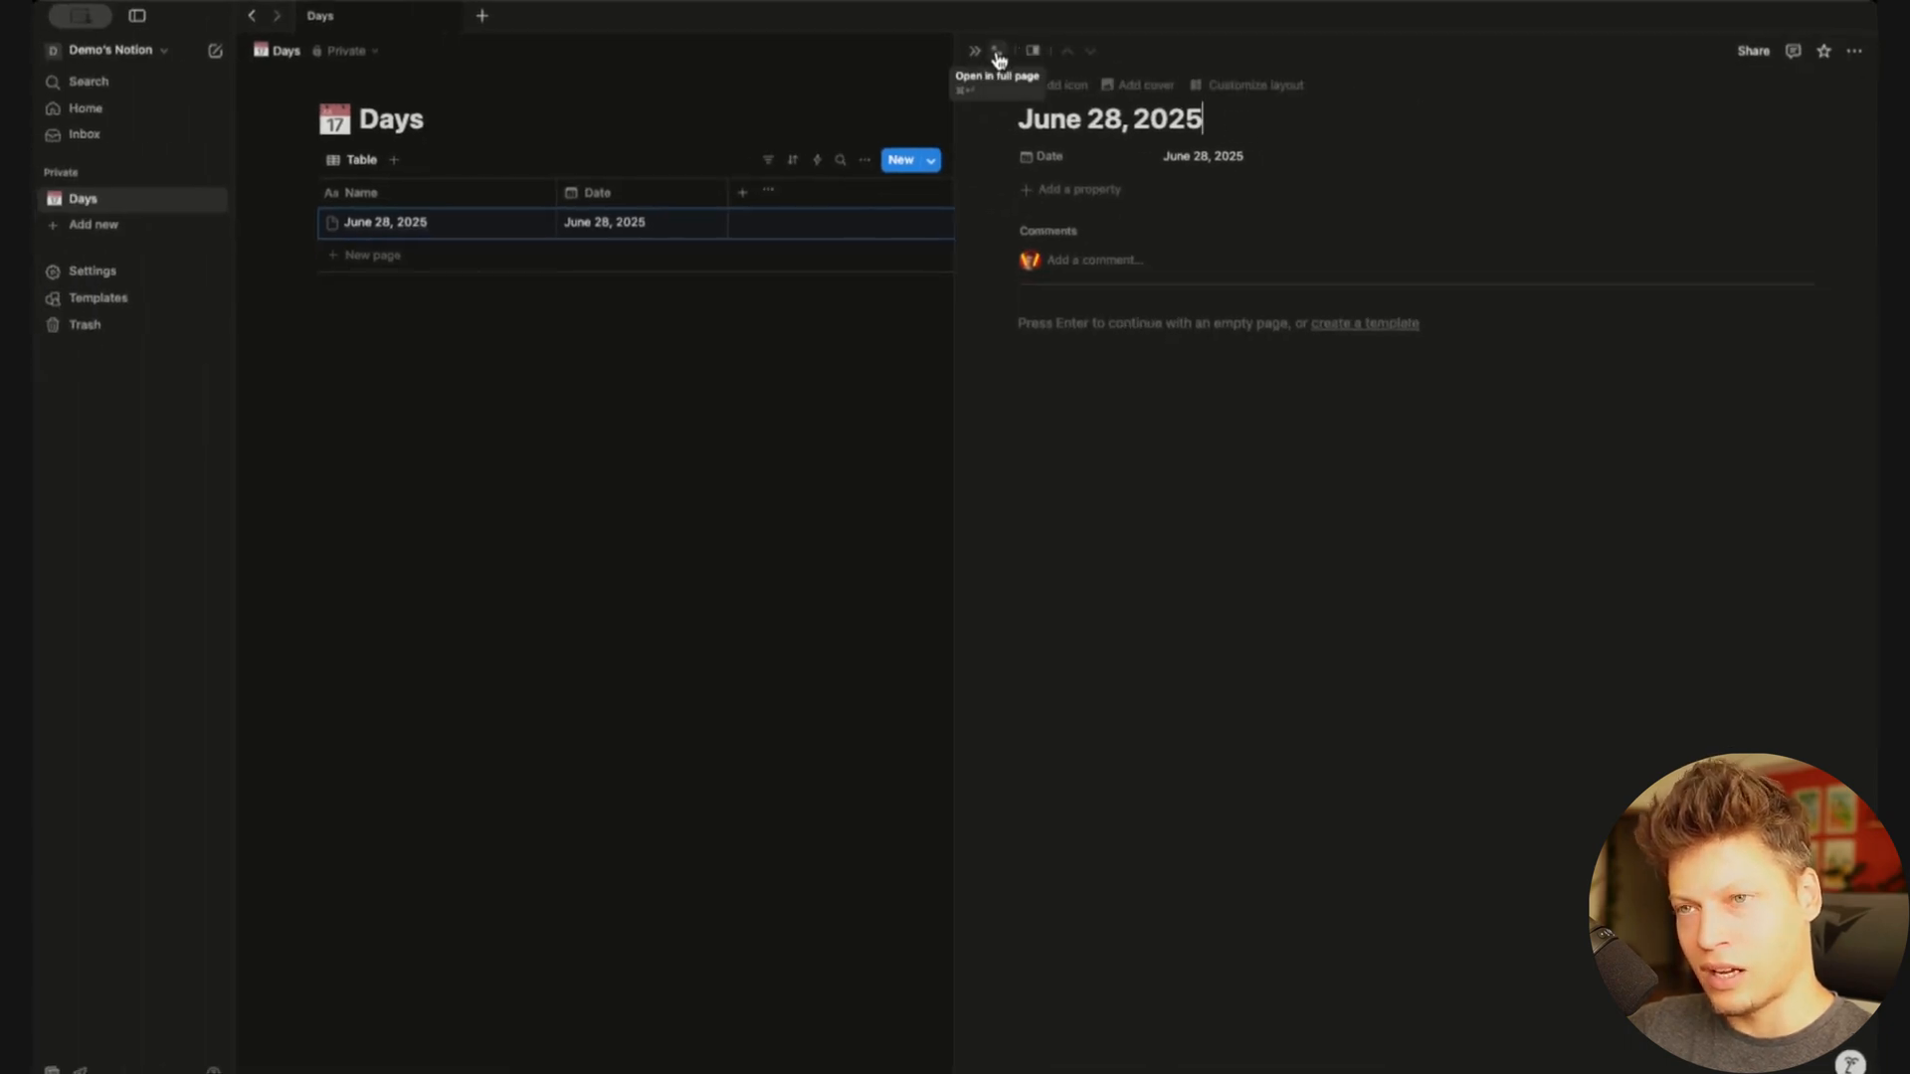
{"action": "left_click", "coordinate": [996, 52]}
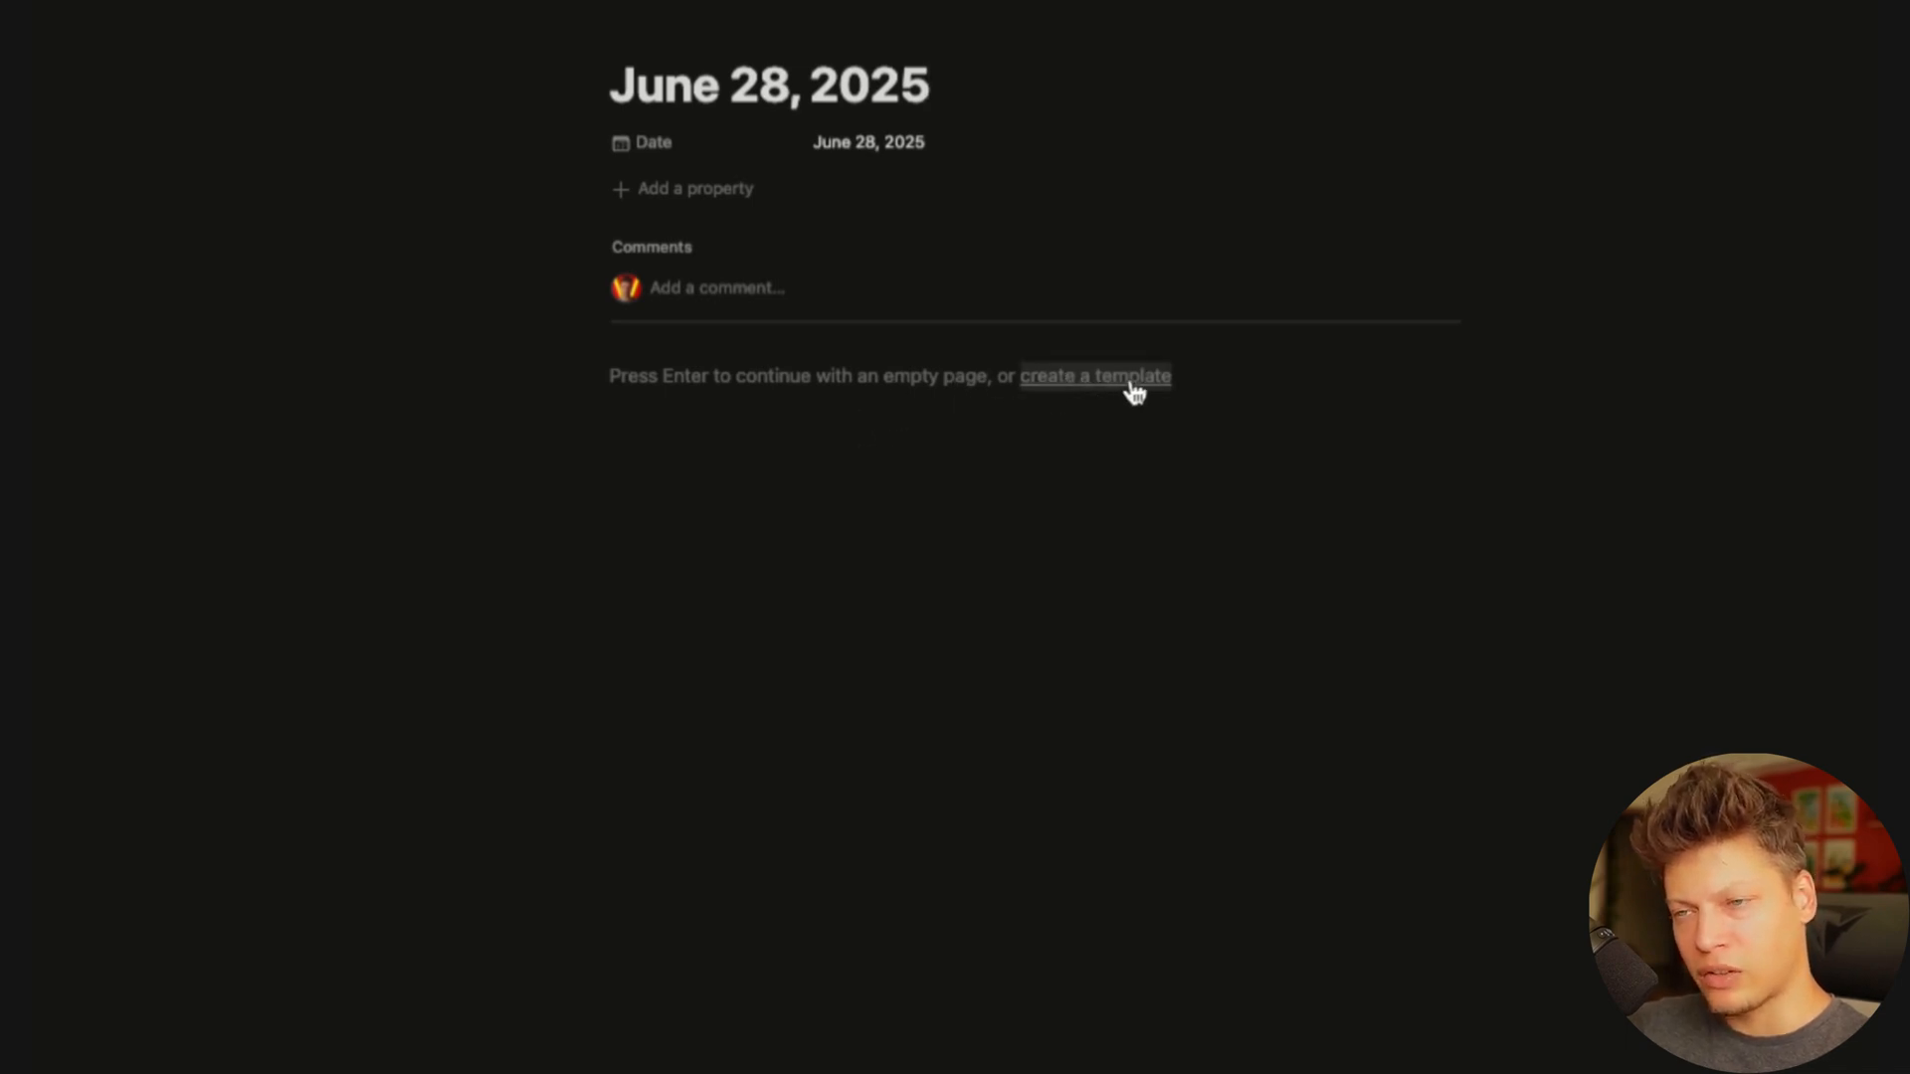
{"action": "key", "text": "Return"}
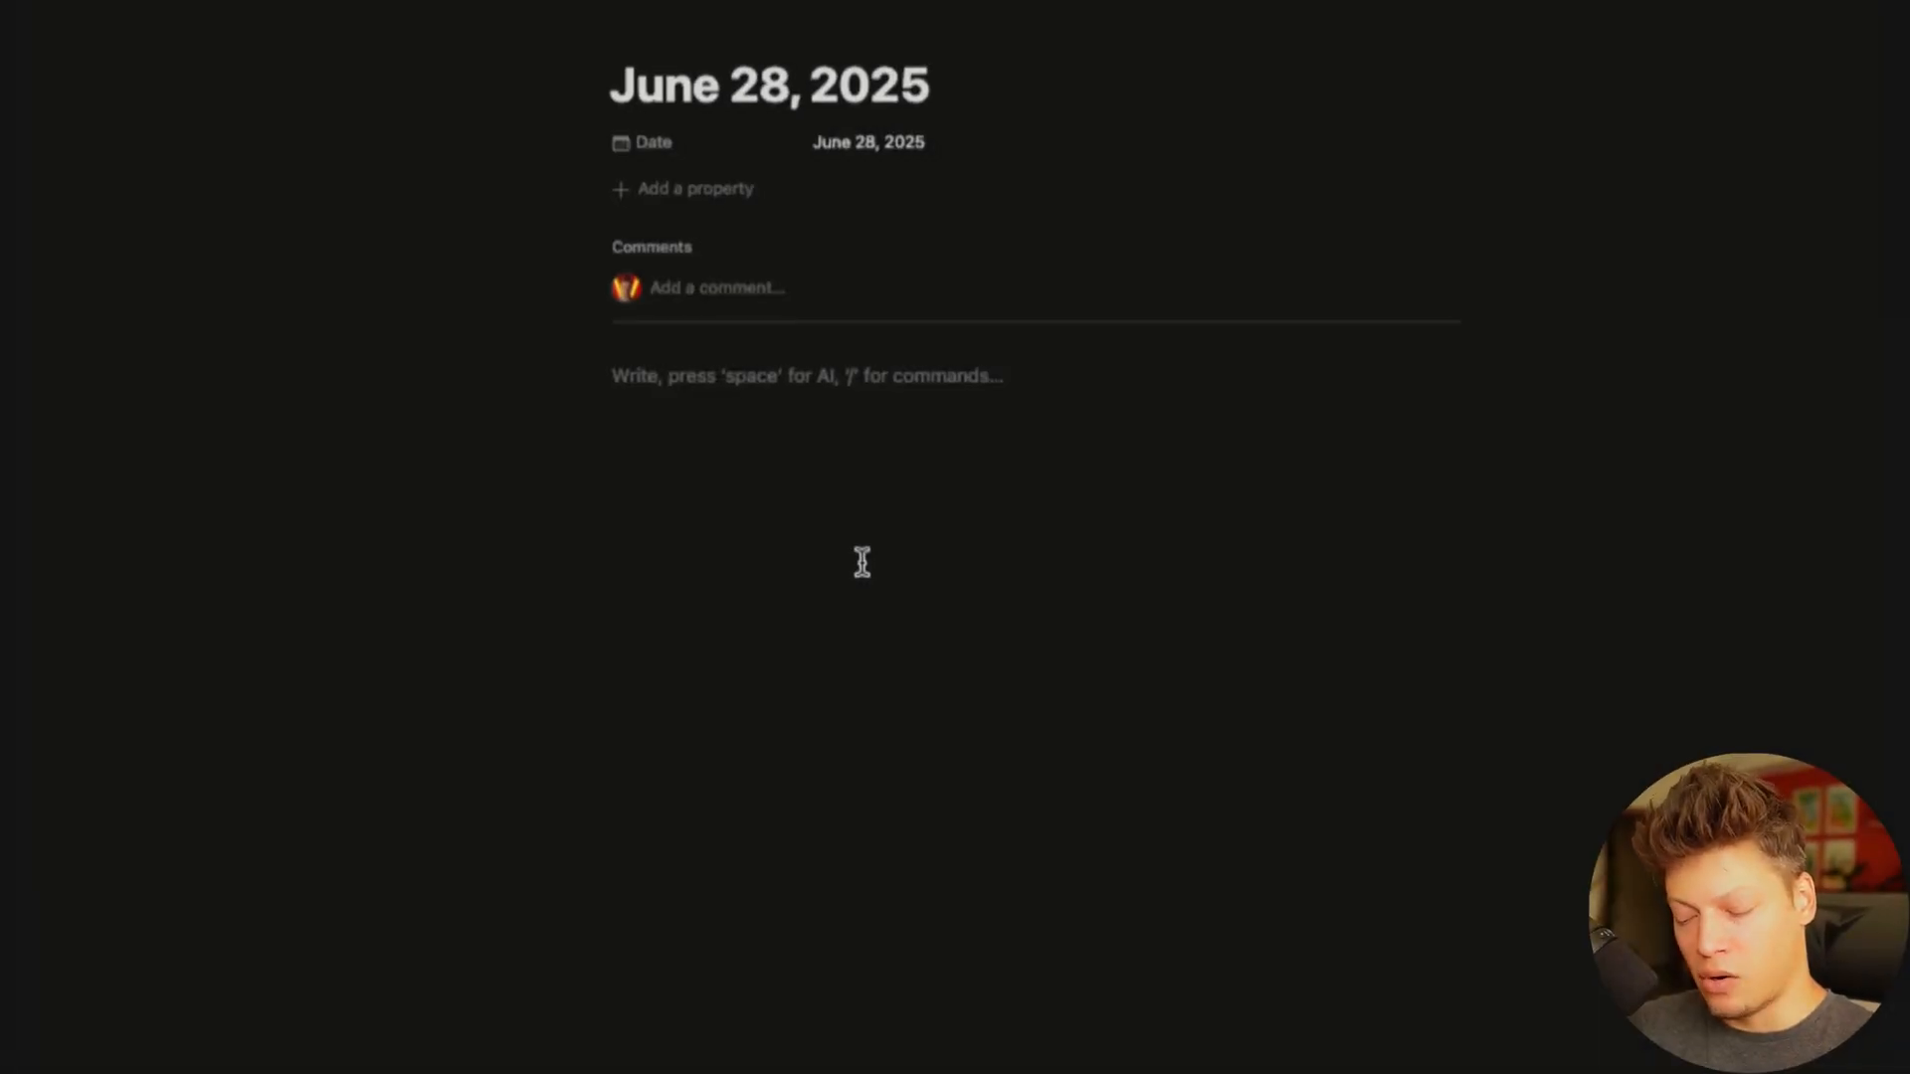
{"action": "left_click", "coordinate": [863, 562]}
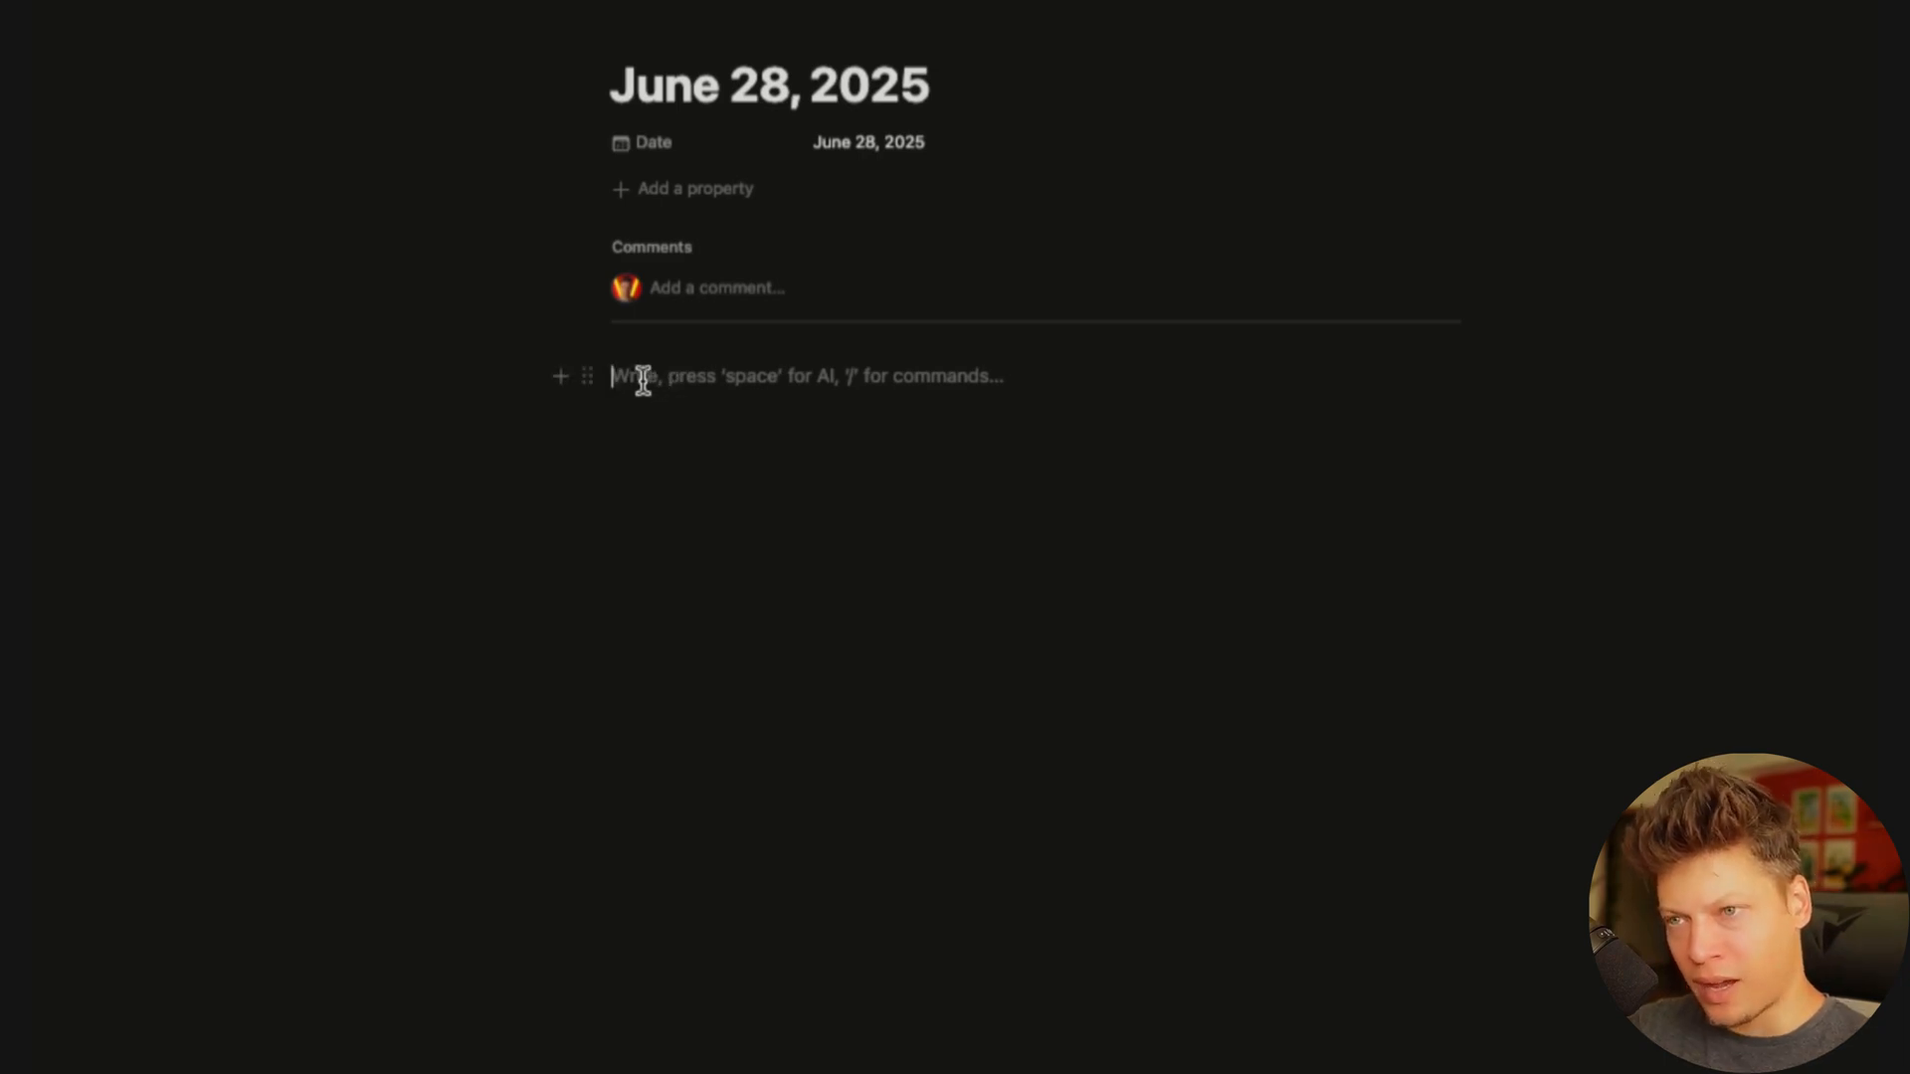
Browse the block types available for the page body and filter them by "head"
{"action": "type", "text": "/"}
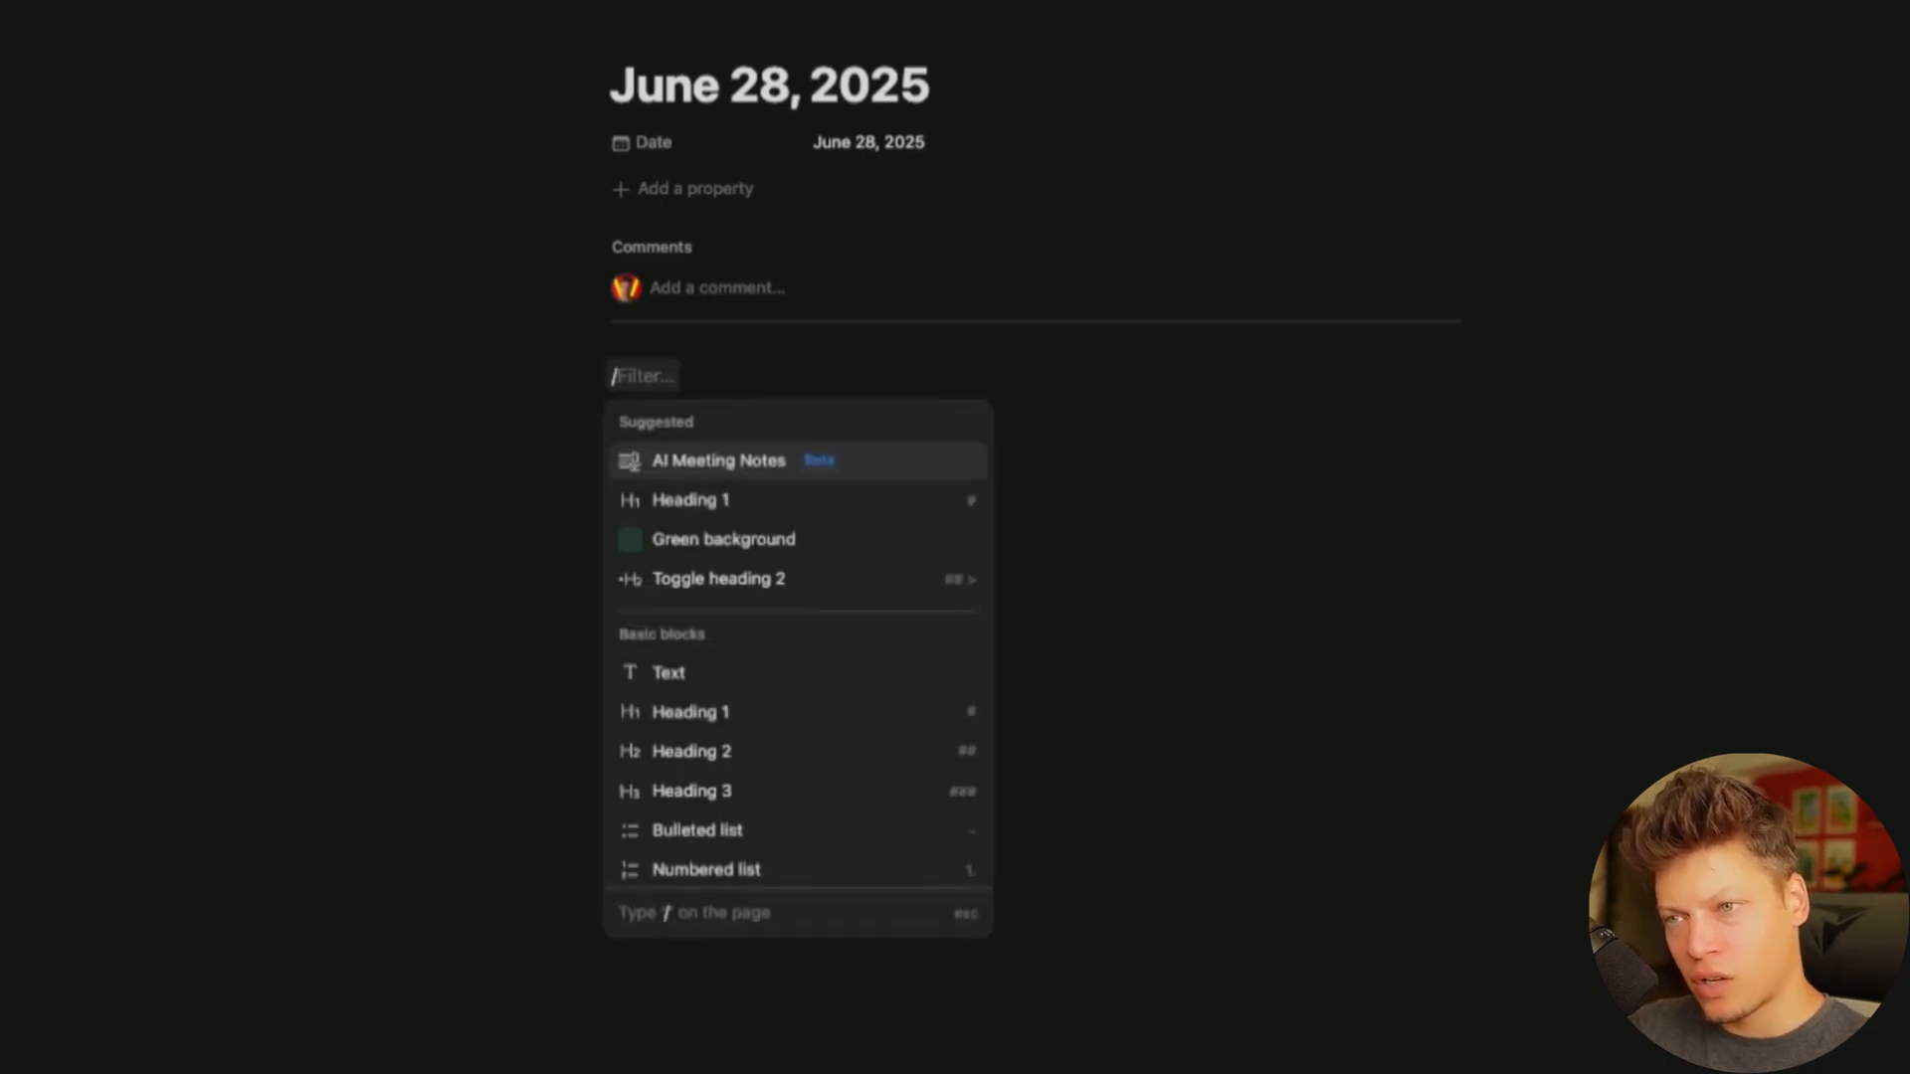
{"action": "scroll", "coordinate": [758, 713], "scroll_direction": "down", "scroll_amount": 5}
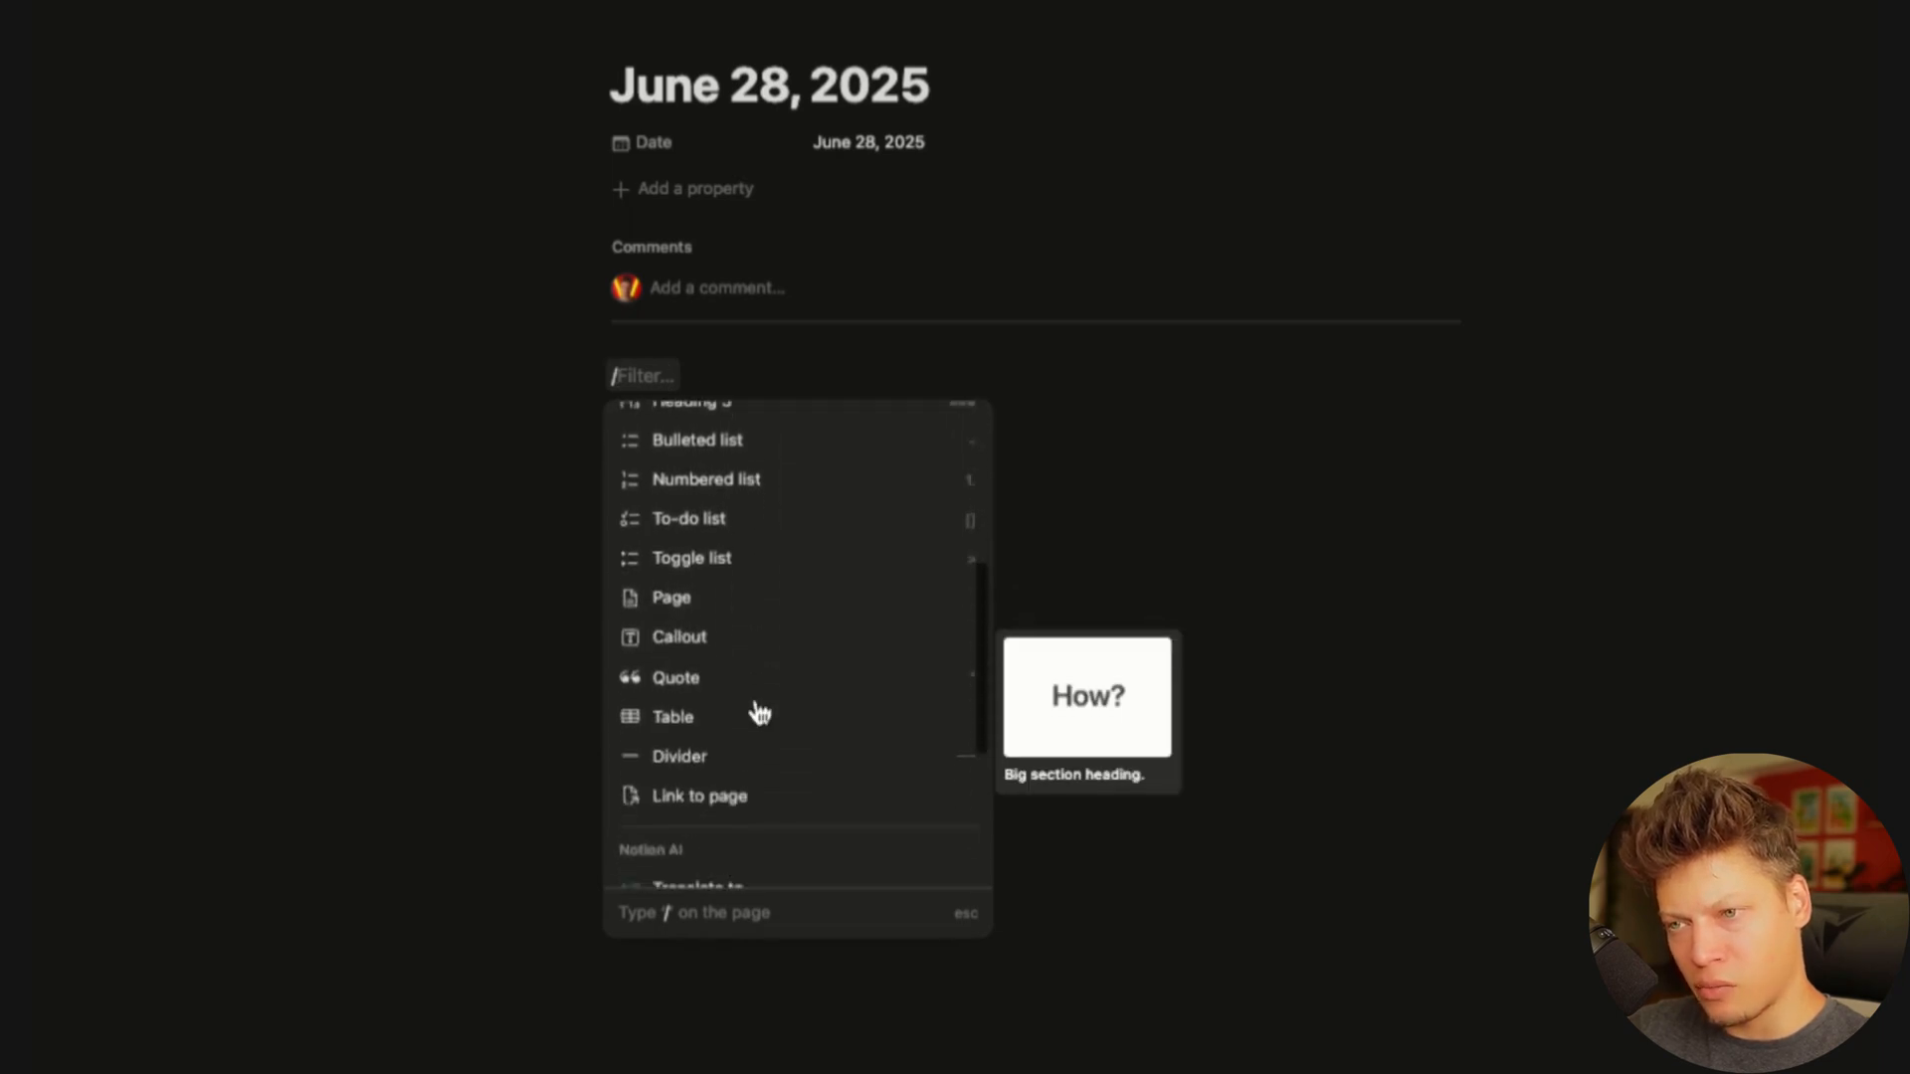
{"action": "scroll", "coordinate": [759, 713], "scroll_direction": "up", "scroll_amount": 4}
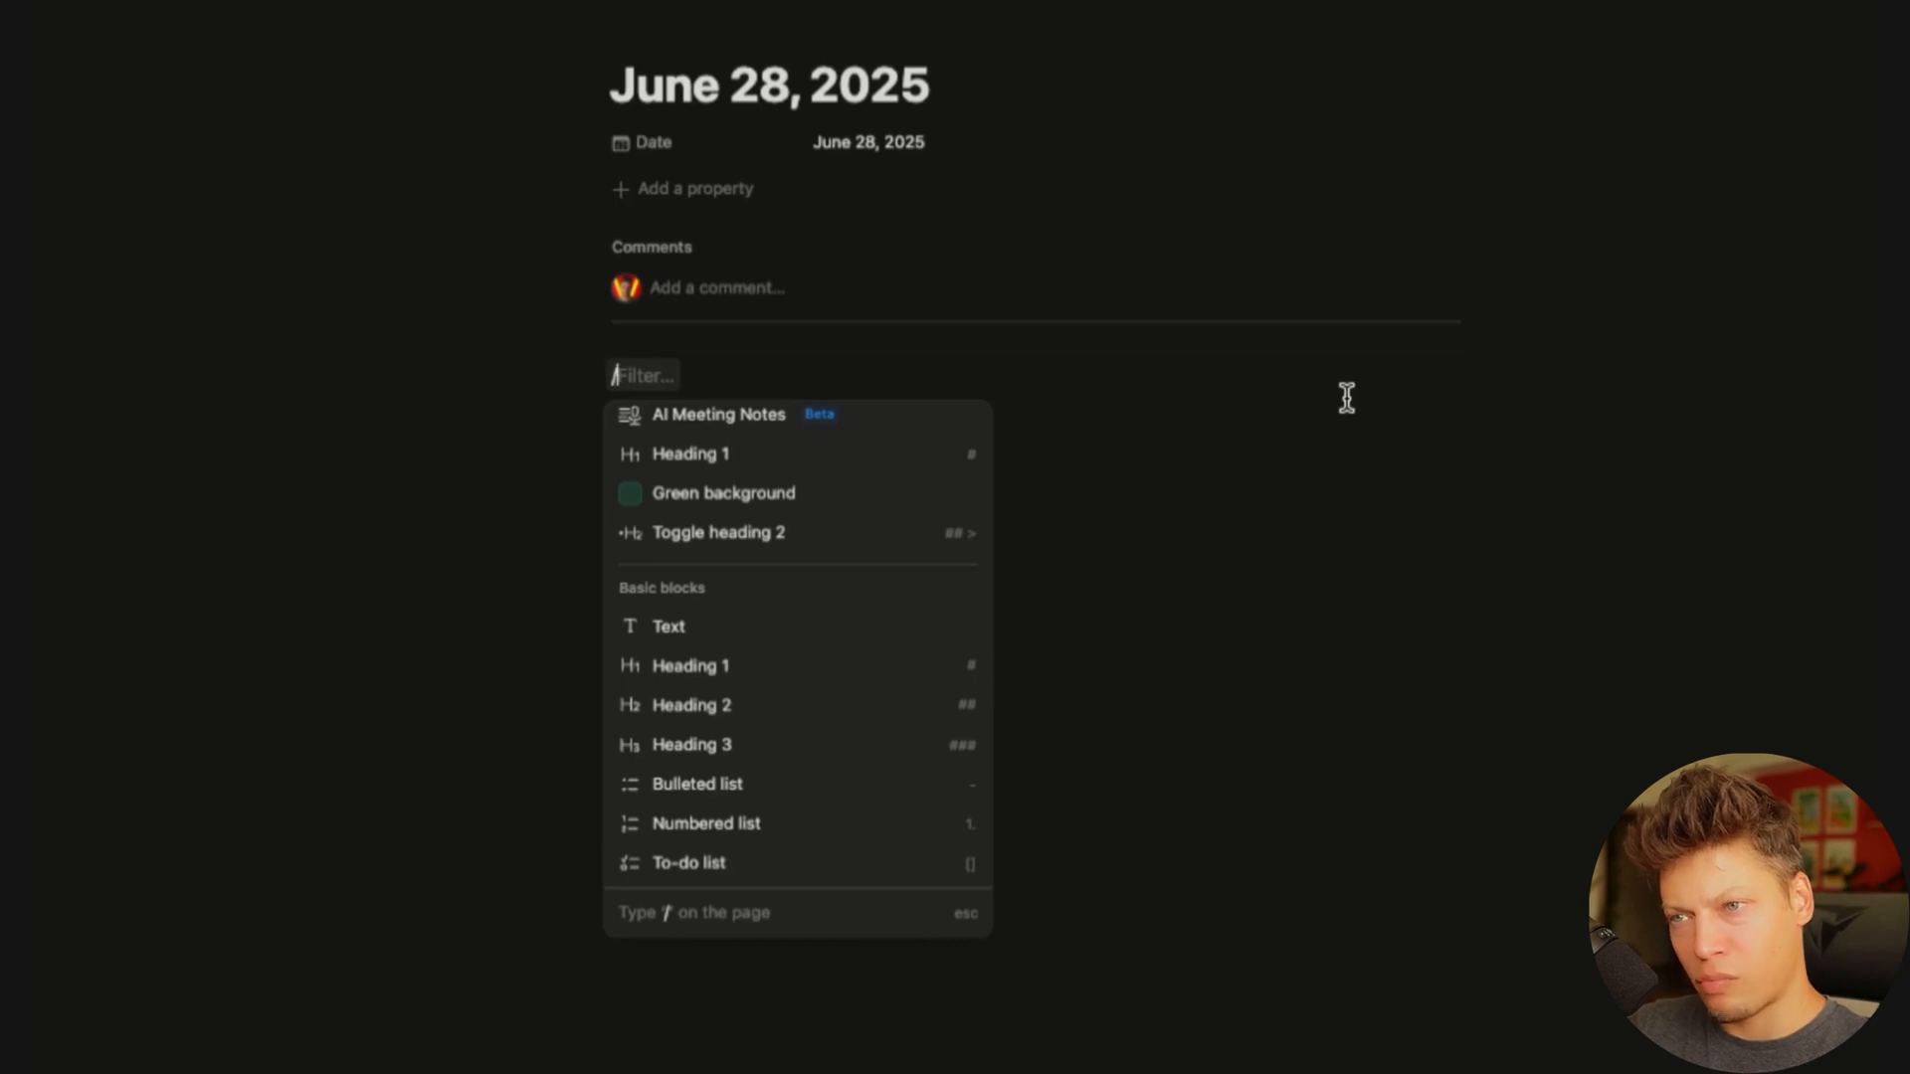
{"action": "type", "text": "head"}
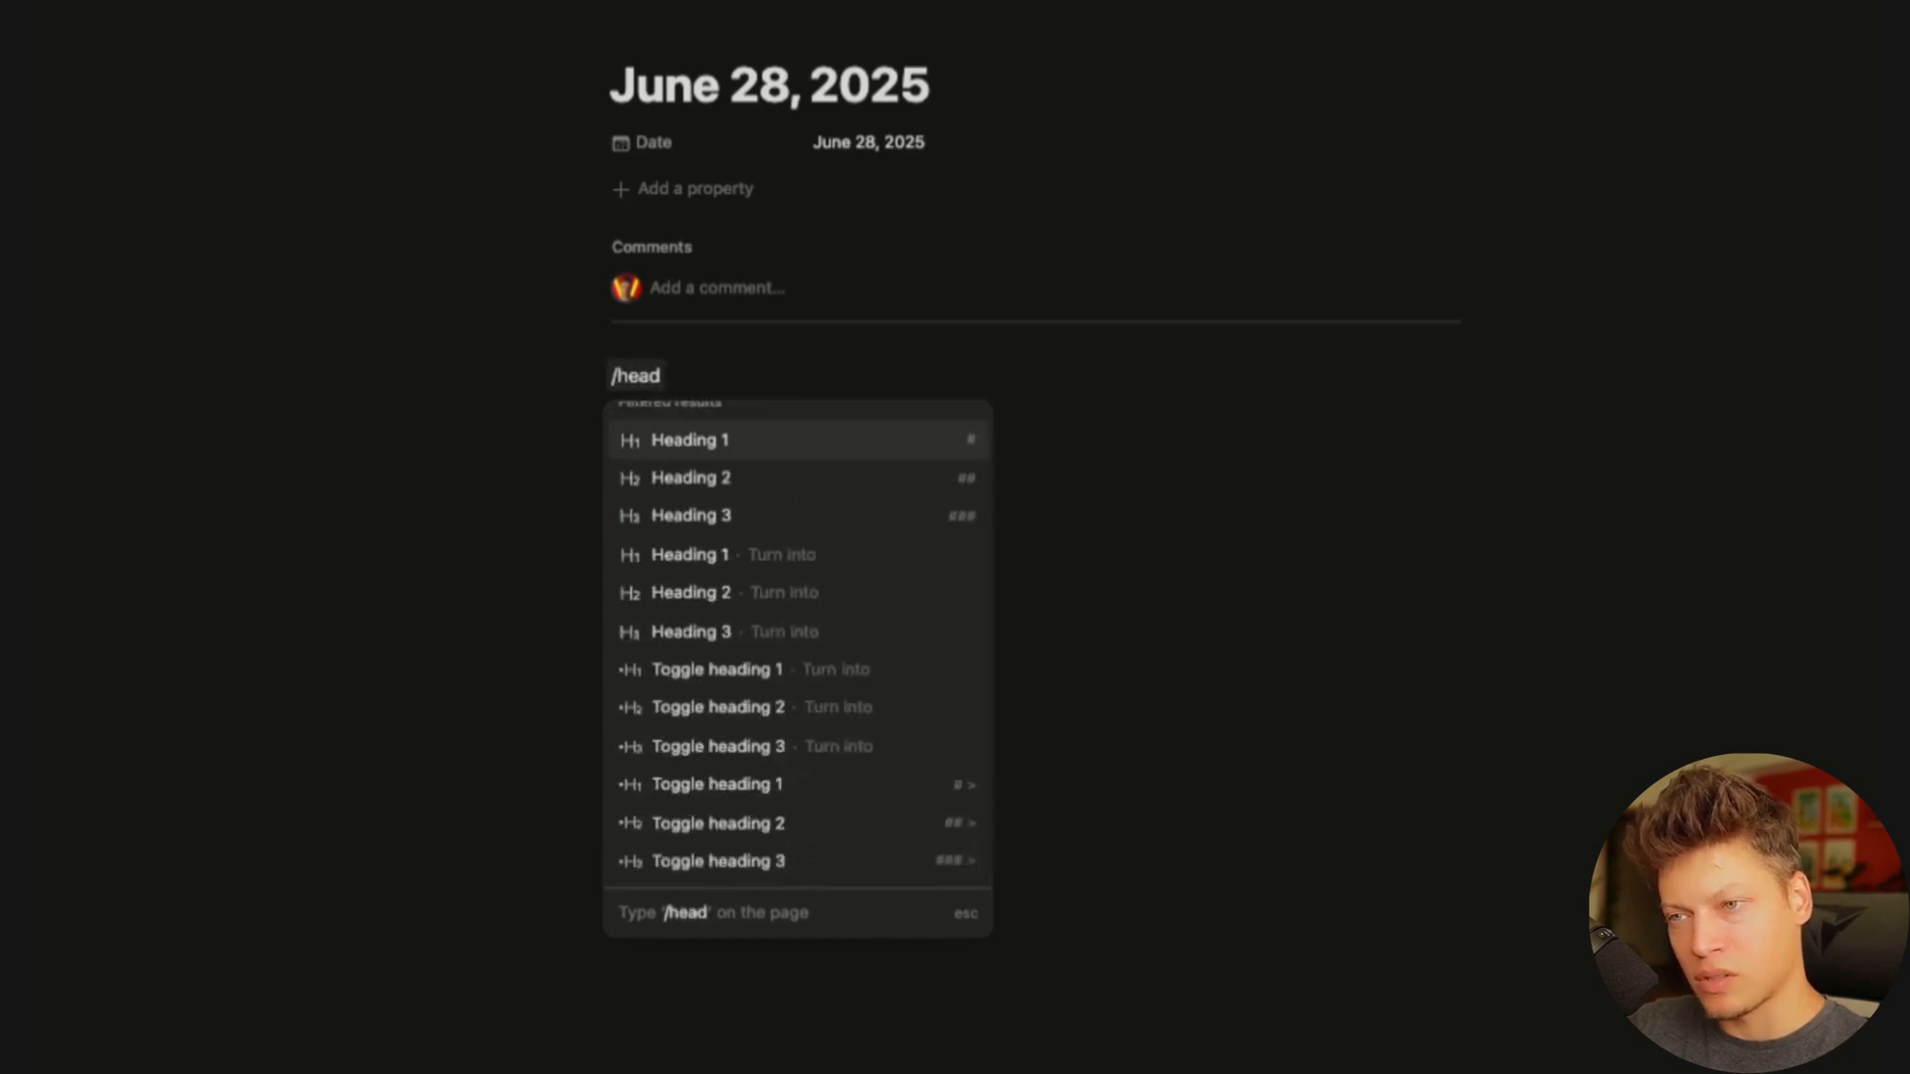
{"action": "key", "text": "BackSpace"}
{"action": "key", "text": "BackSpace"}
{"action": "key", "text": "BackSpace"}
{"action": "key", "text": "BackSpace"}
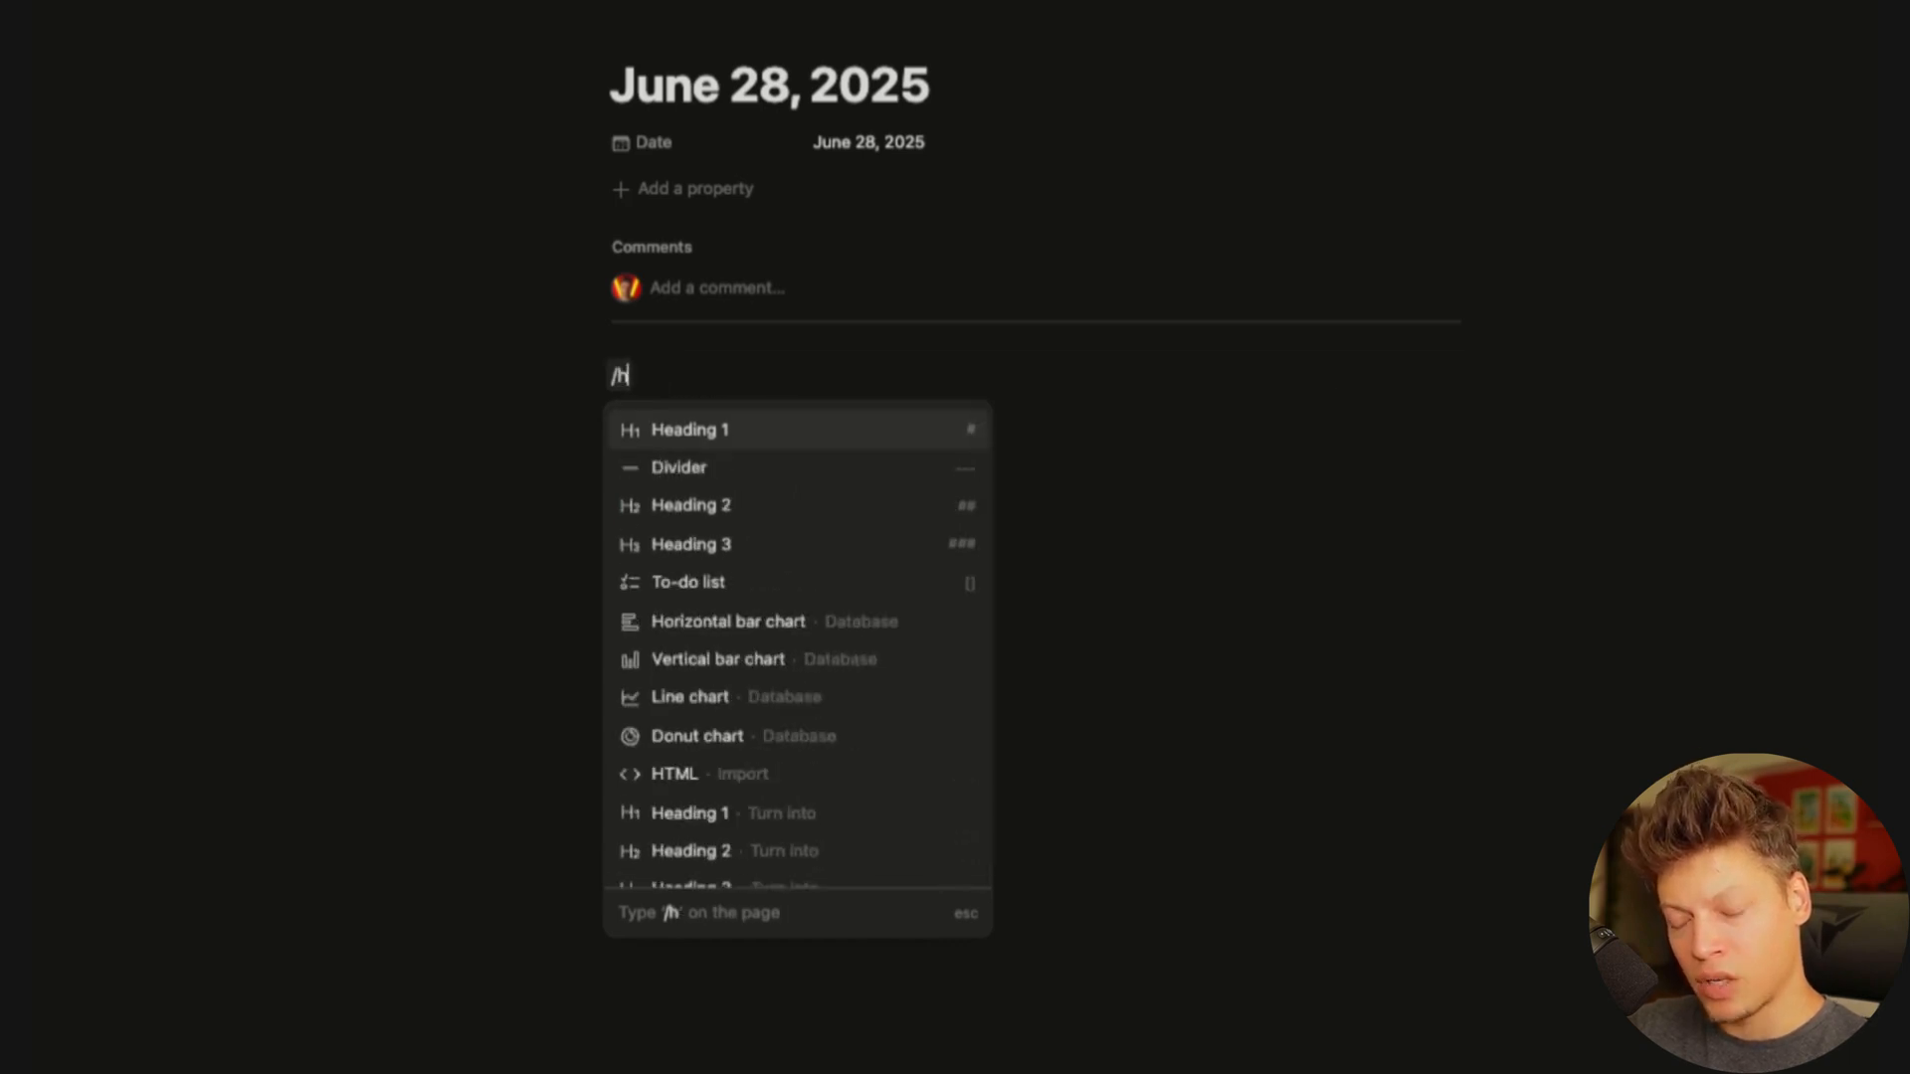
Filter the block types by "h1" and examine the Heading 1 entry and its Markdown shortcut, leaving the page body empty
{"action": "type", "text": "h1"}
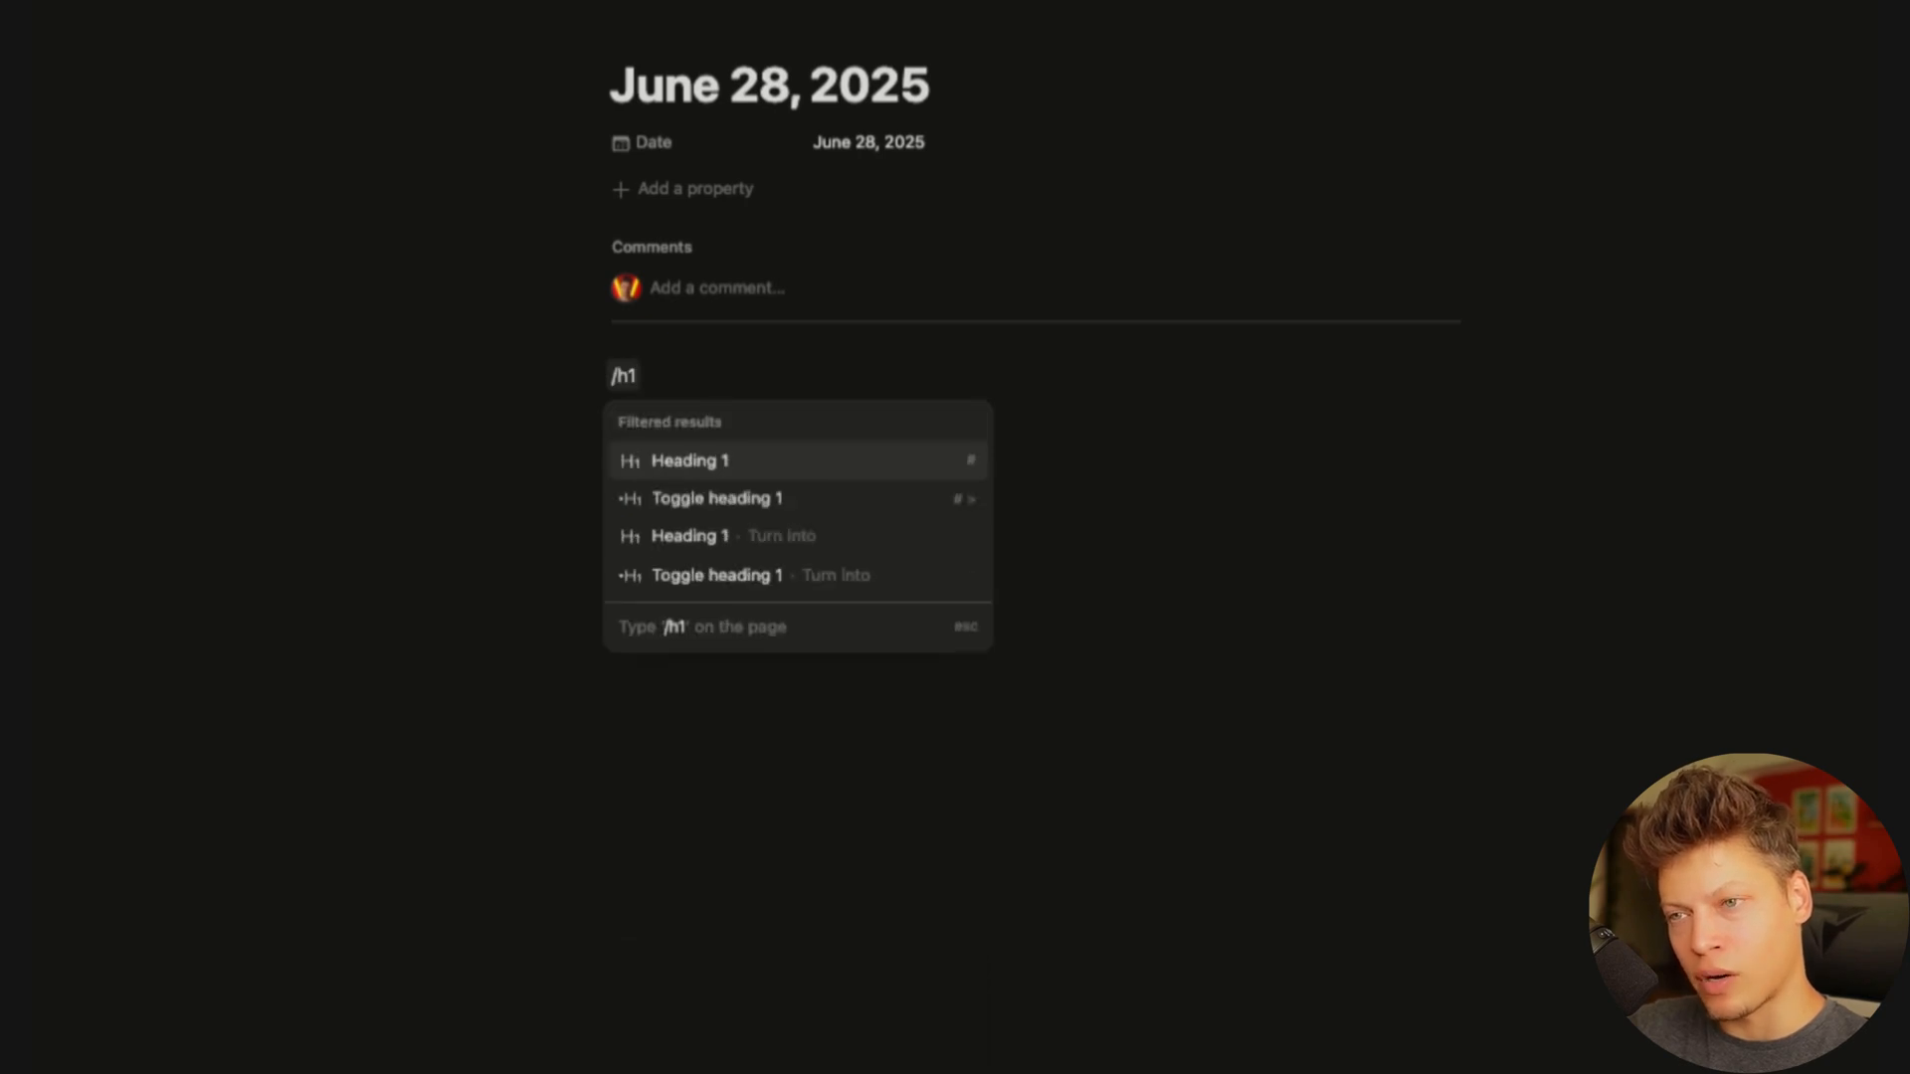
{"action": "key", "text": "BackSpace"}
{"action": "type", "text": "2"}
{"action": "key", "text": "BackSpace"}
{"action": "key", "text": "BackSpace"}
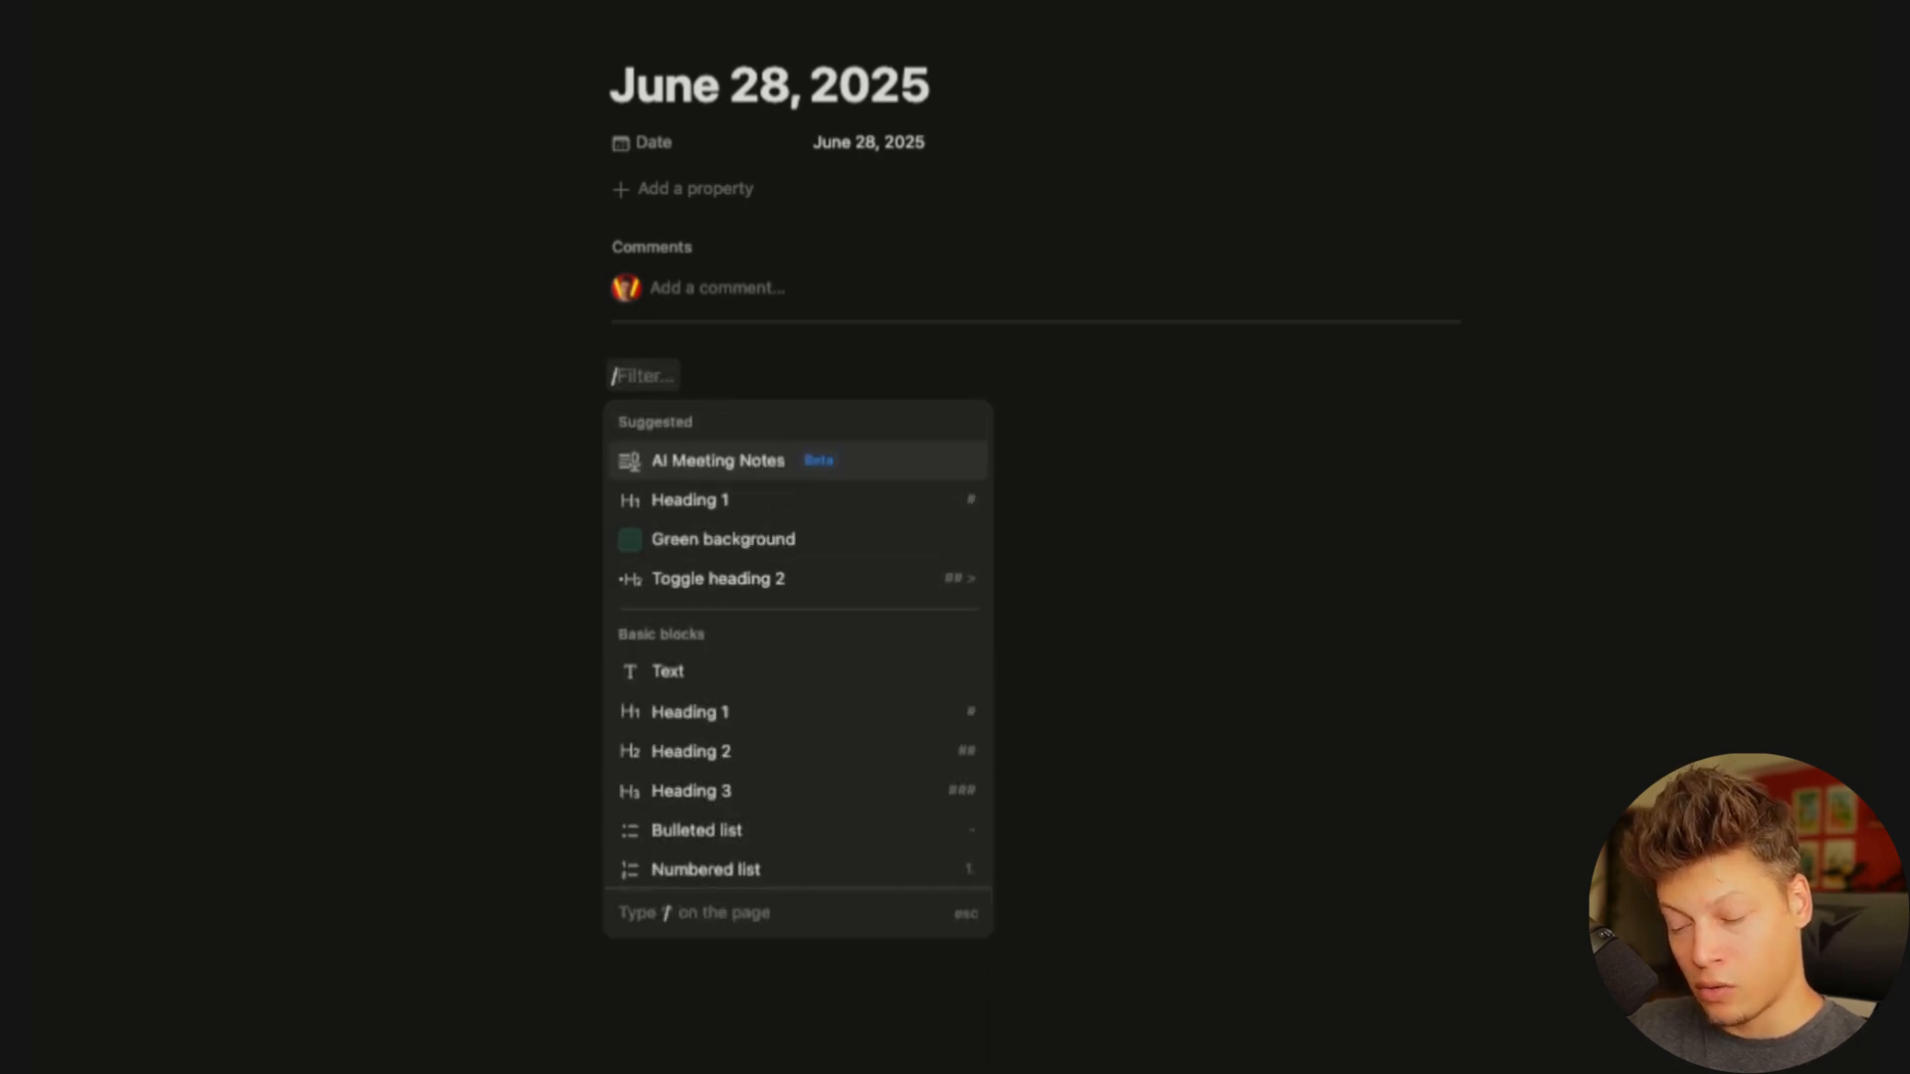
{"action": "type", "text": "h1"}
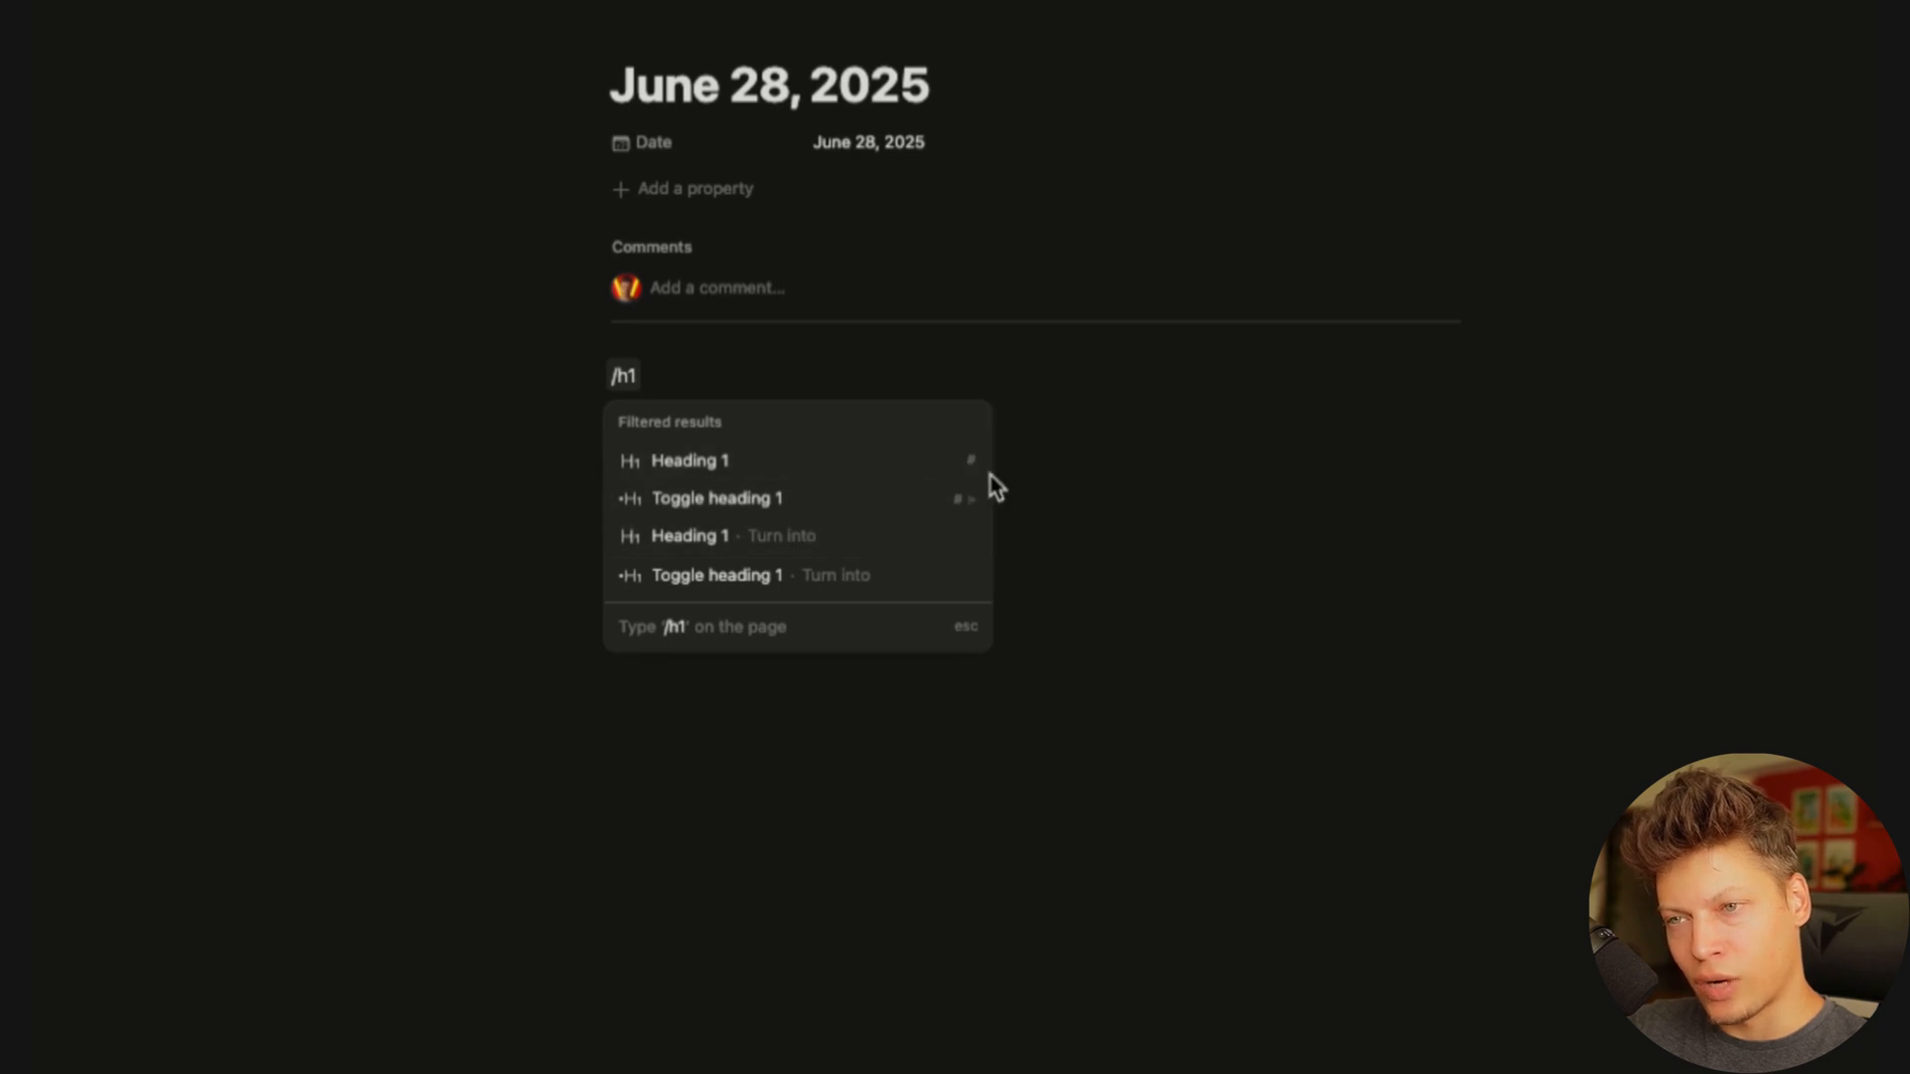
{"action": "mouse_move", "coordinate": [972, 468]}
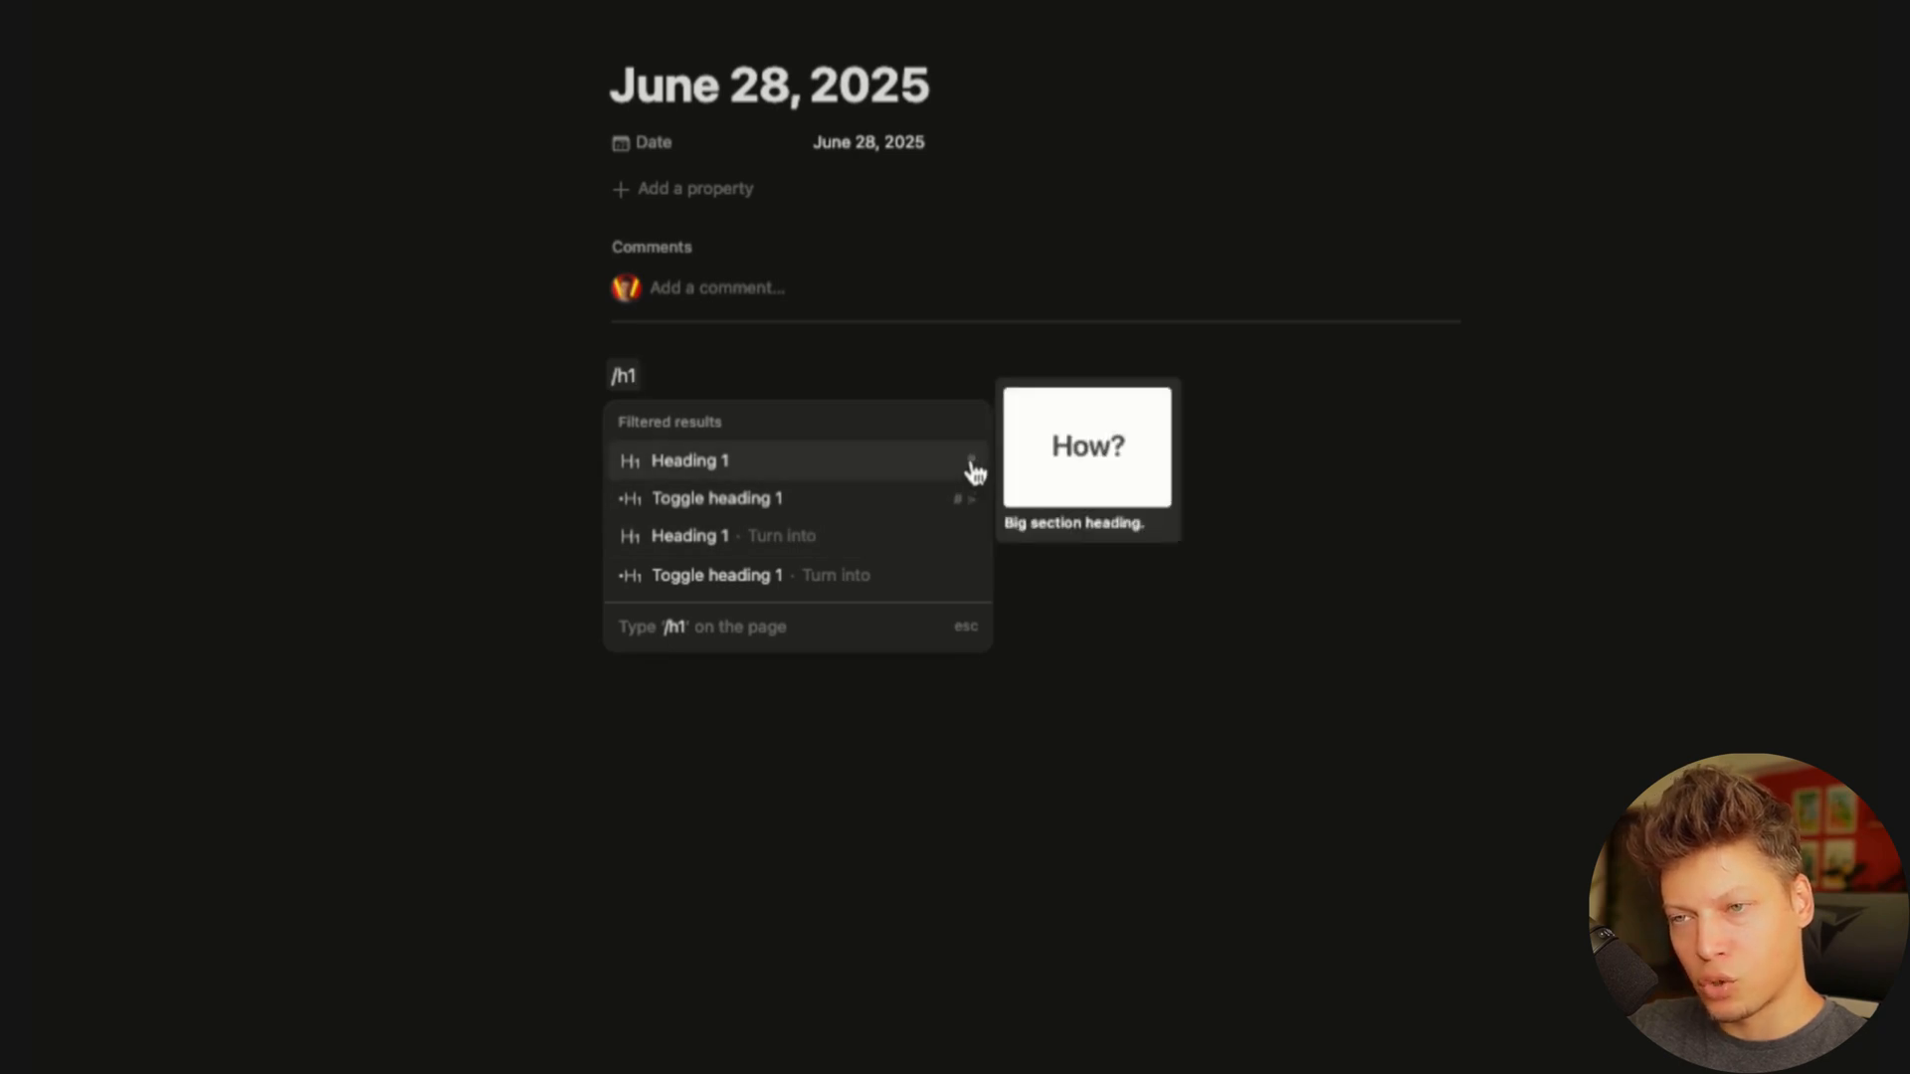
{"action": "key", "text": "BackSpace"}
{"action": "key", "text": "BackSpace"}
{"action": "key", "text": "BackSpace"}
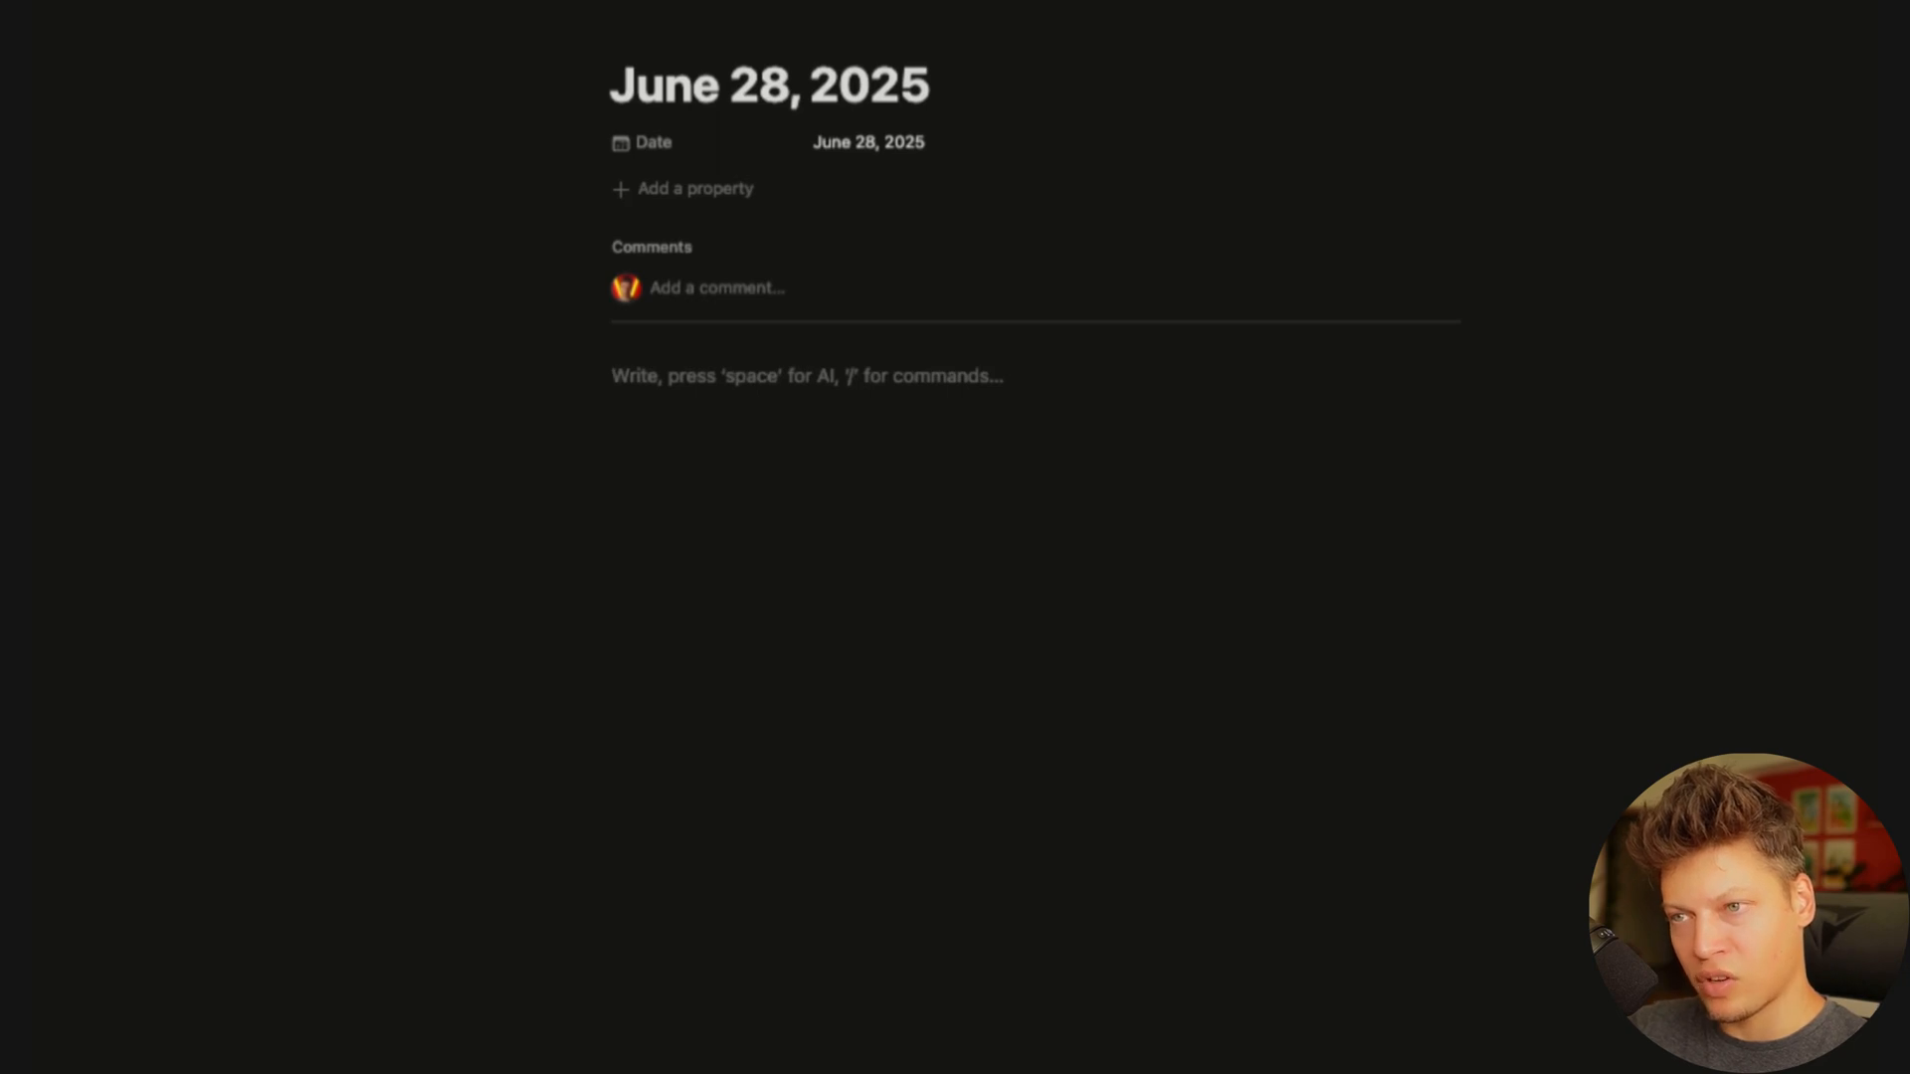
Add a Heading 1 reading "Morning Notes" as the first block of the page body
{"action": "type", "text": "#"}
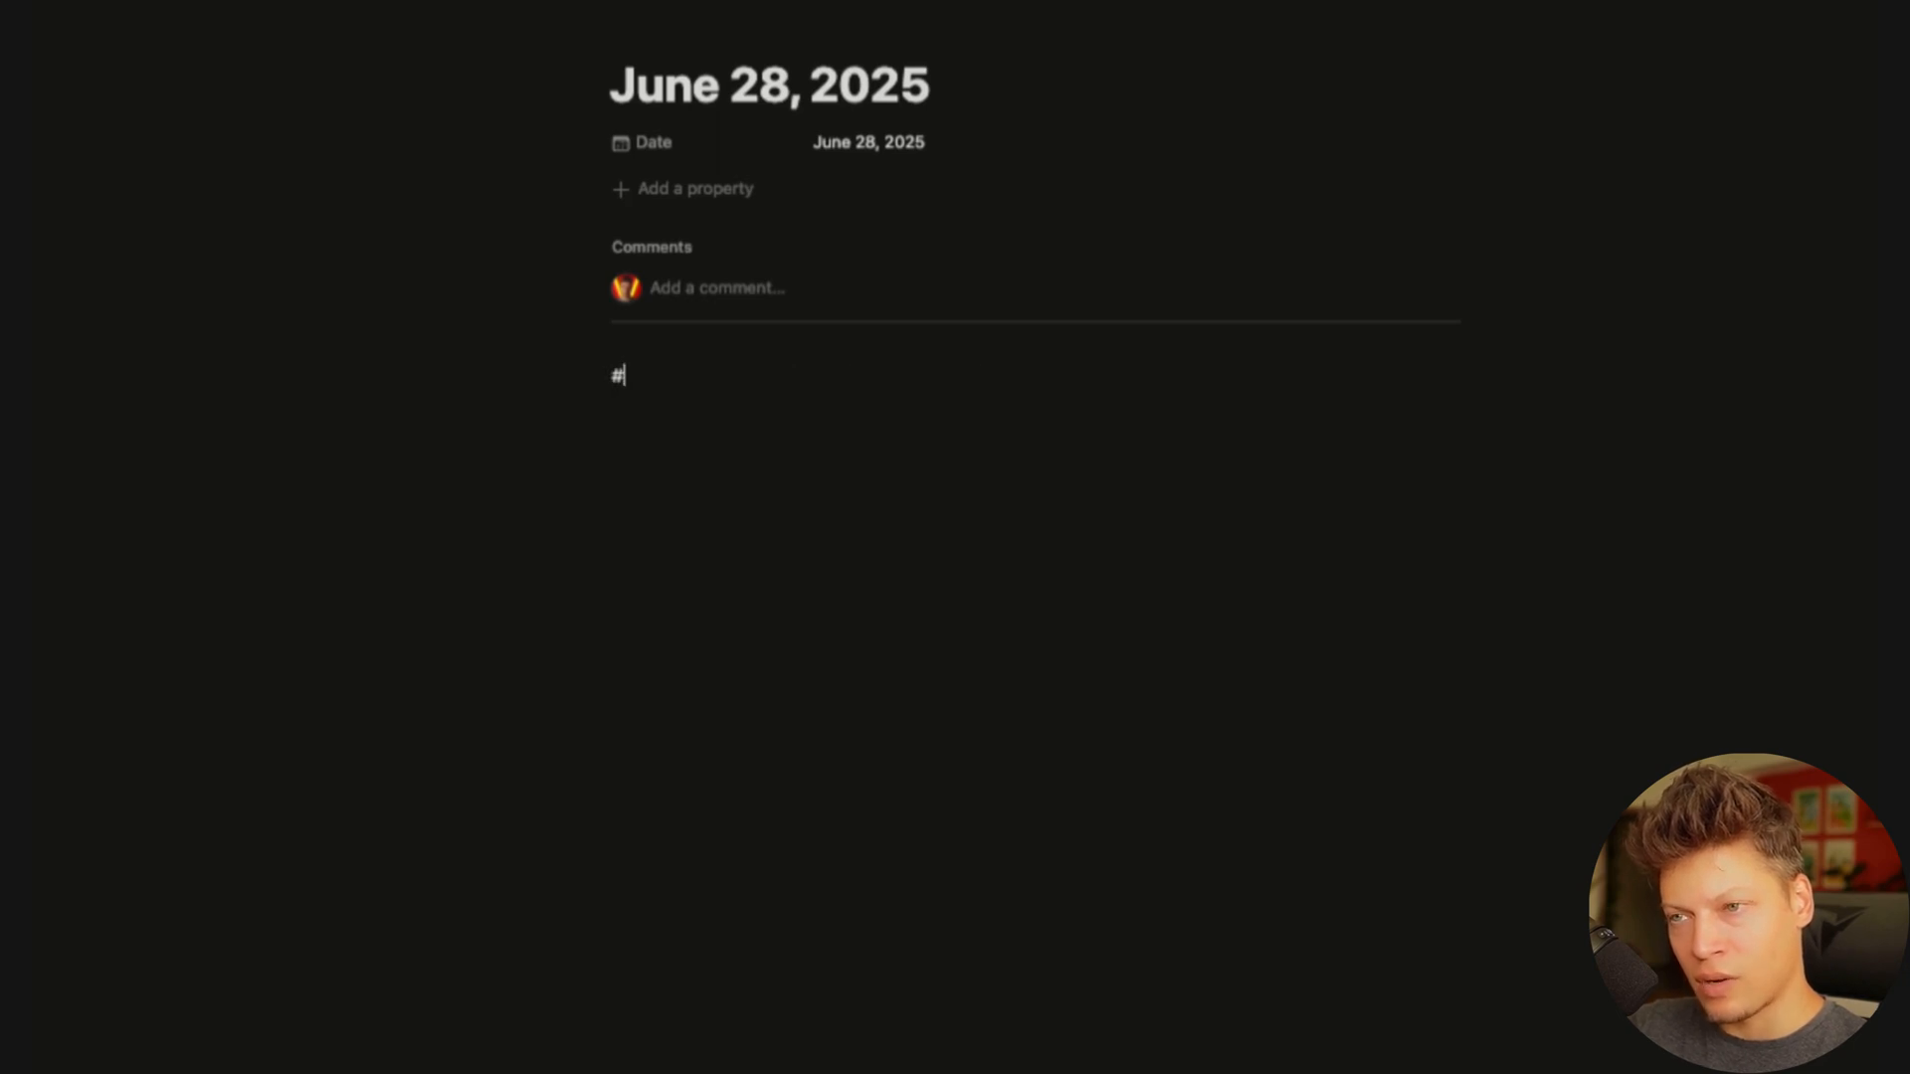
{"action": "key", "text": "space"}
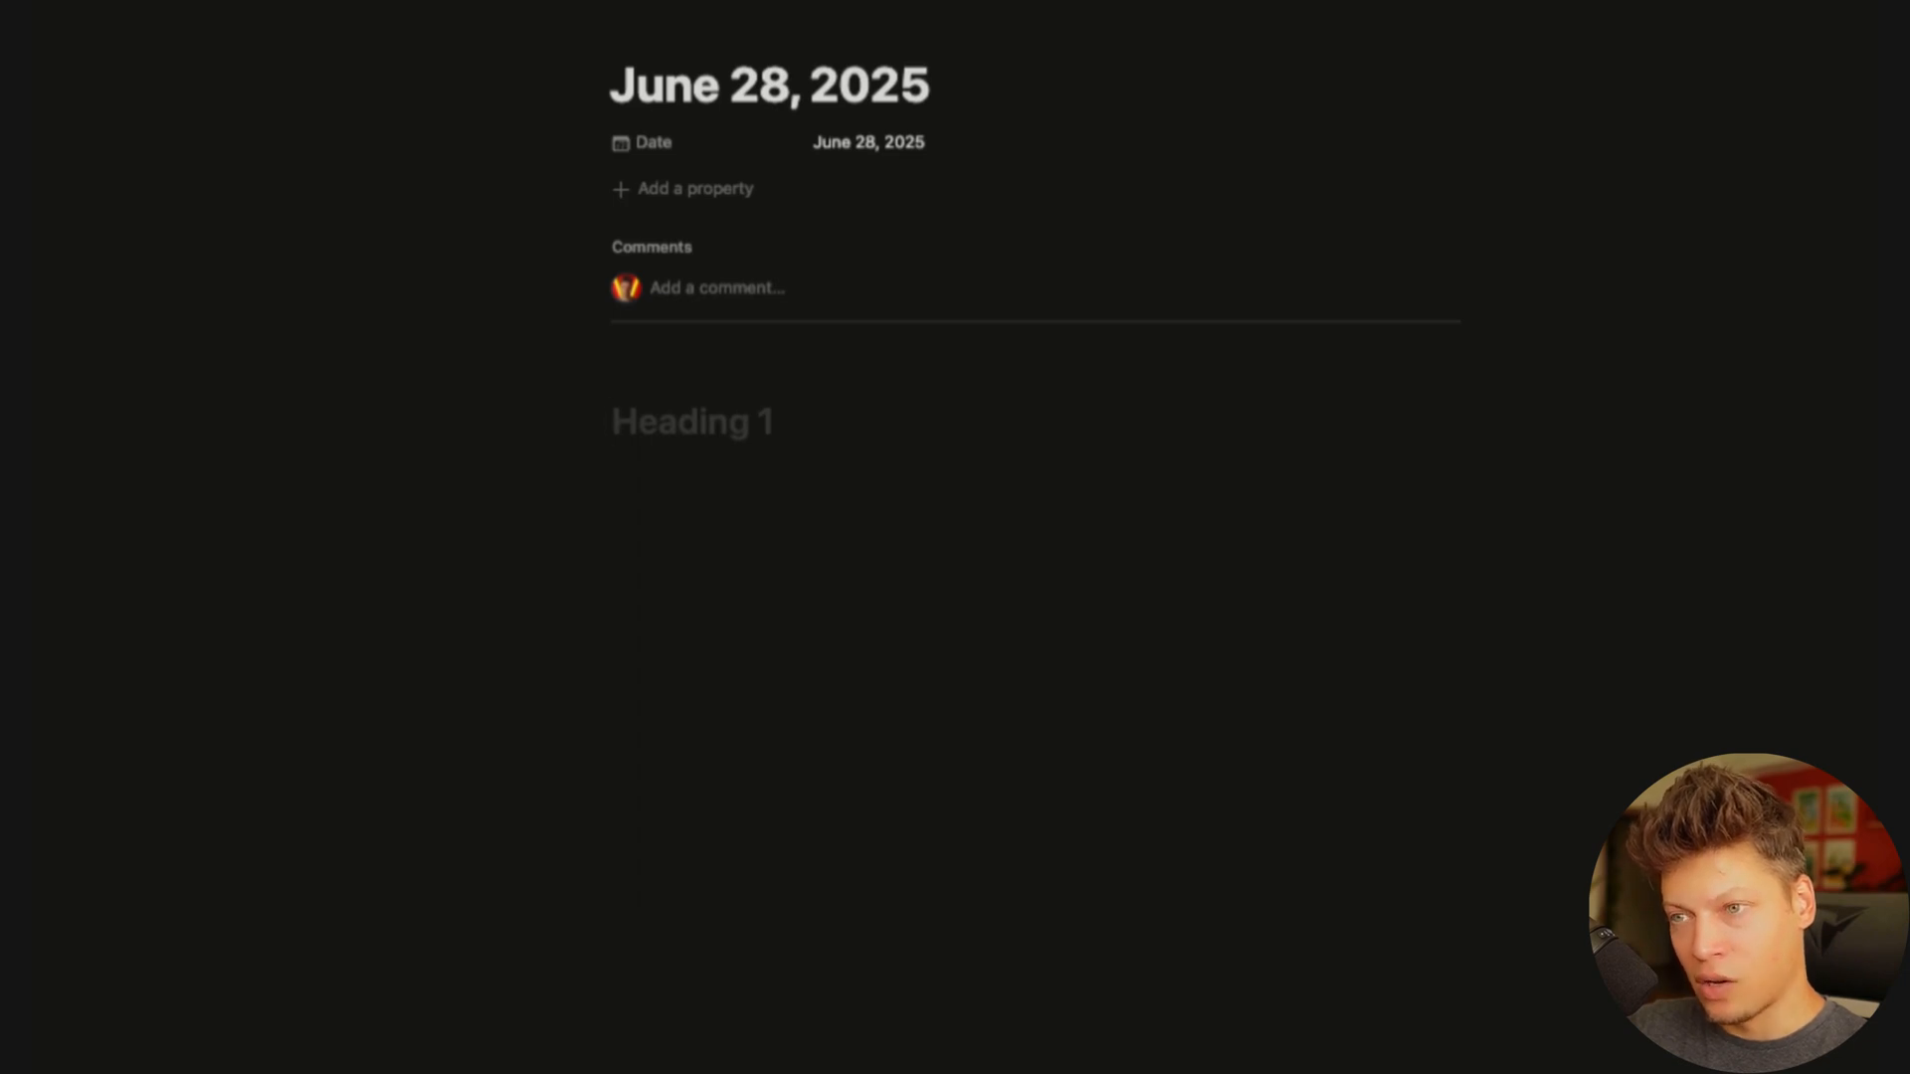
{"action": "type", "text": "Mo"}
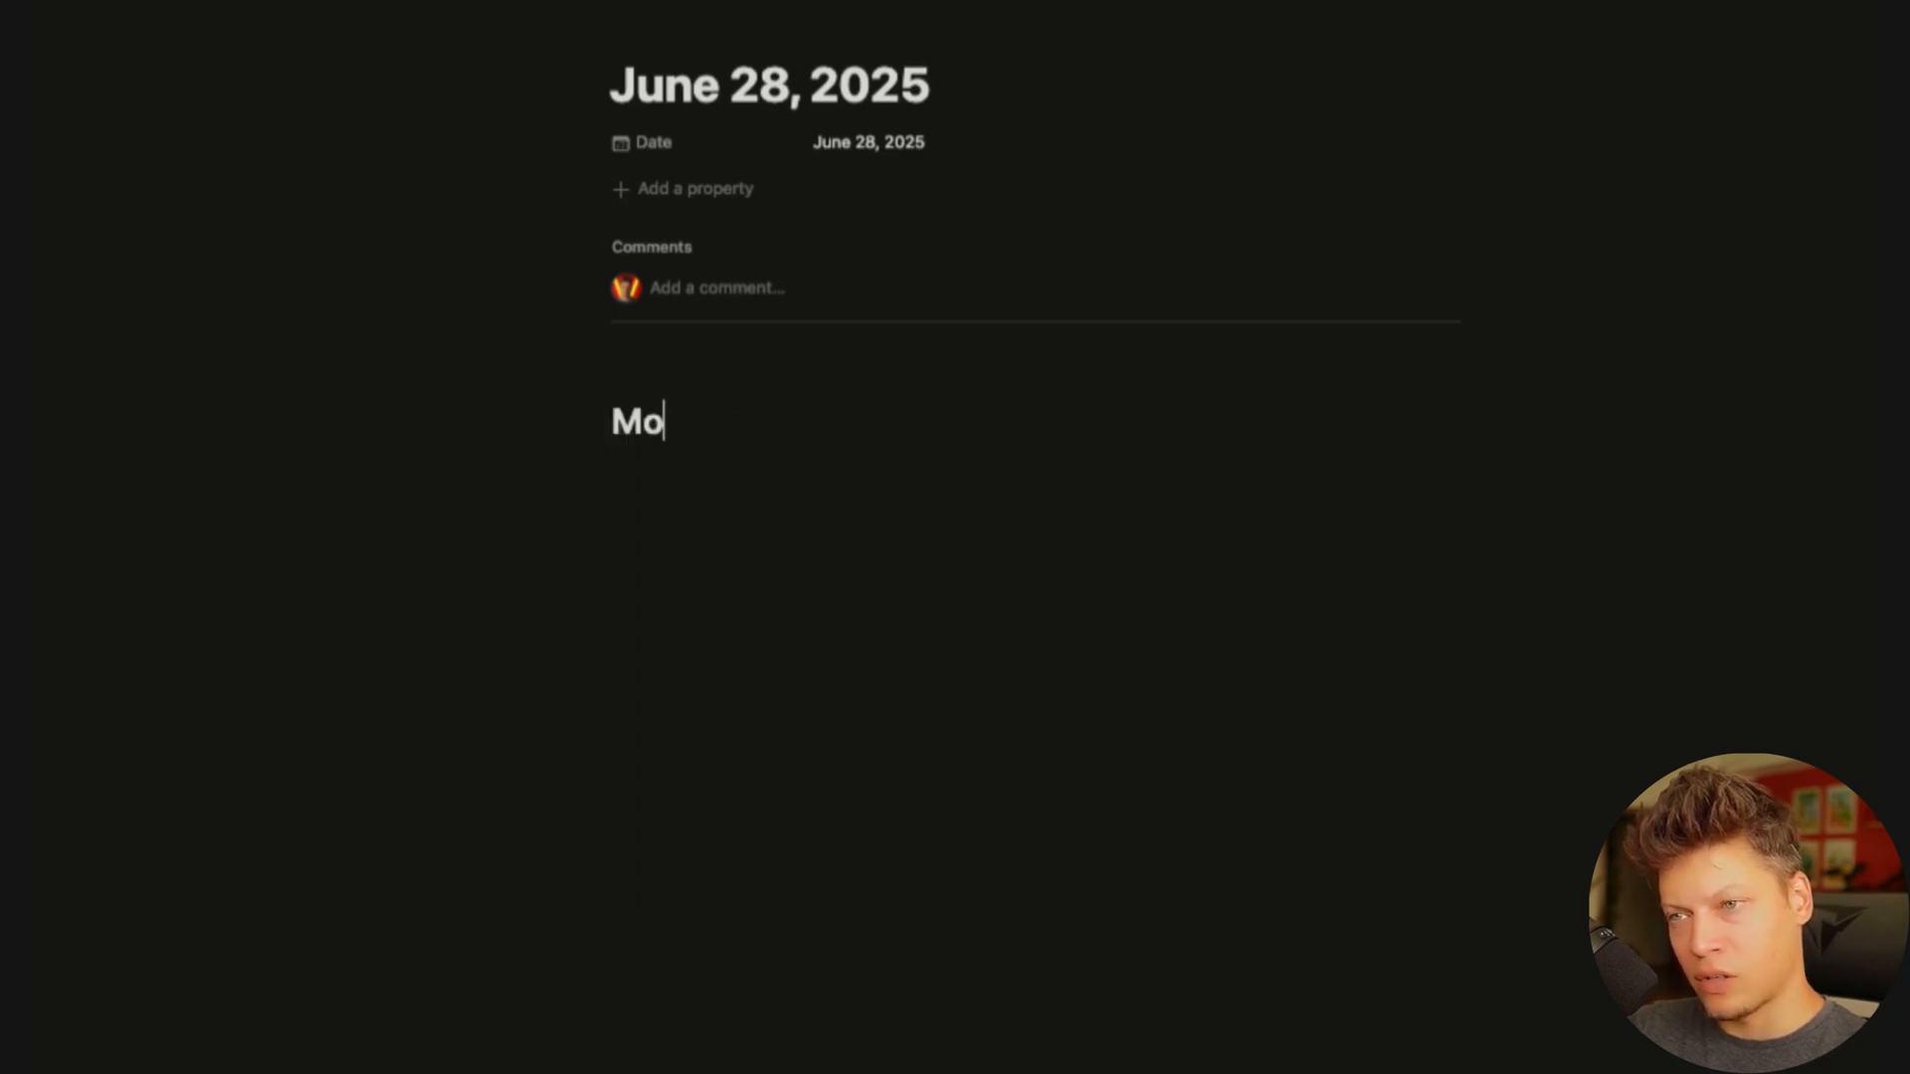
{"action": "type", "text": "rning Notes"}
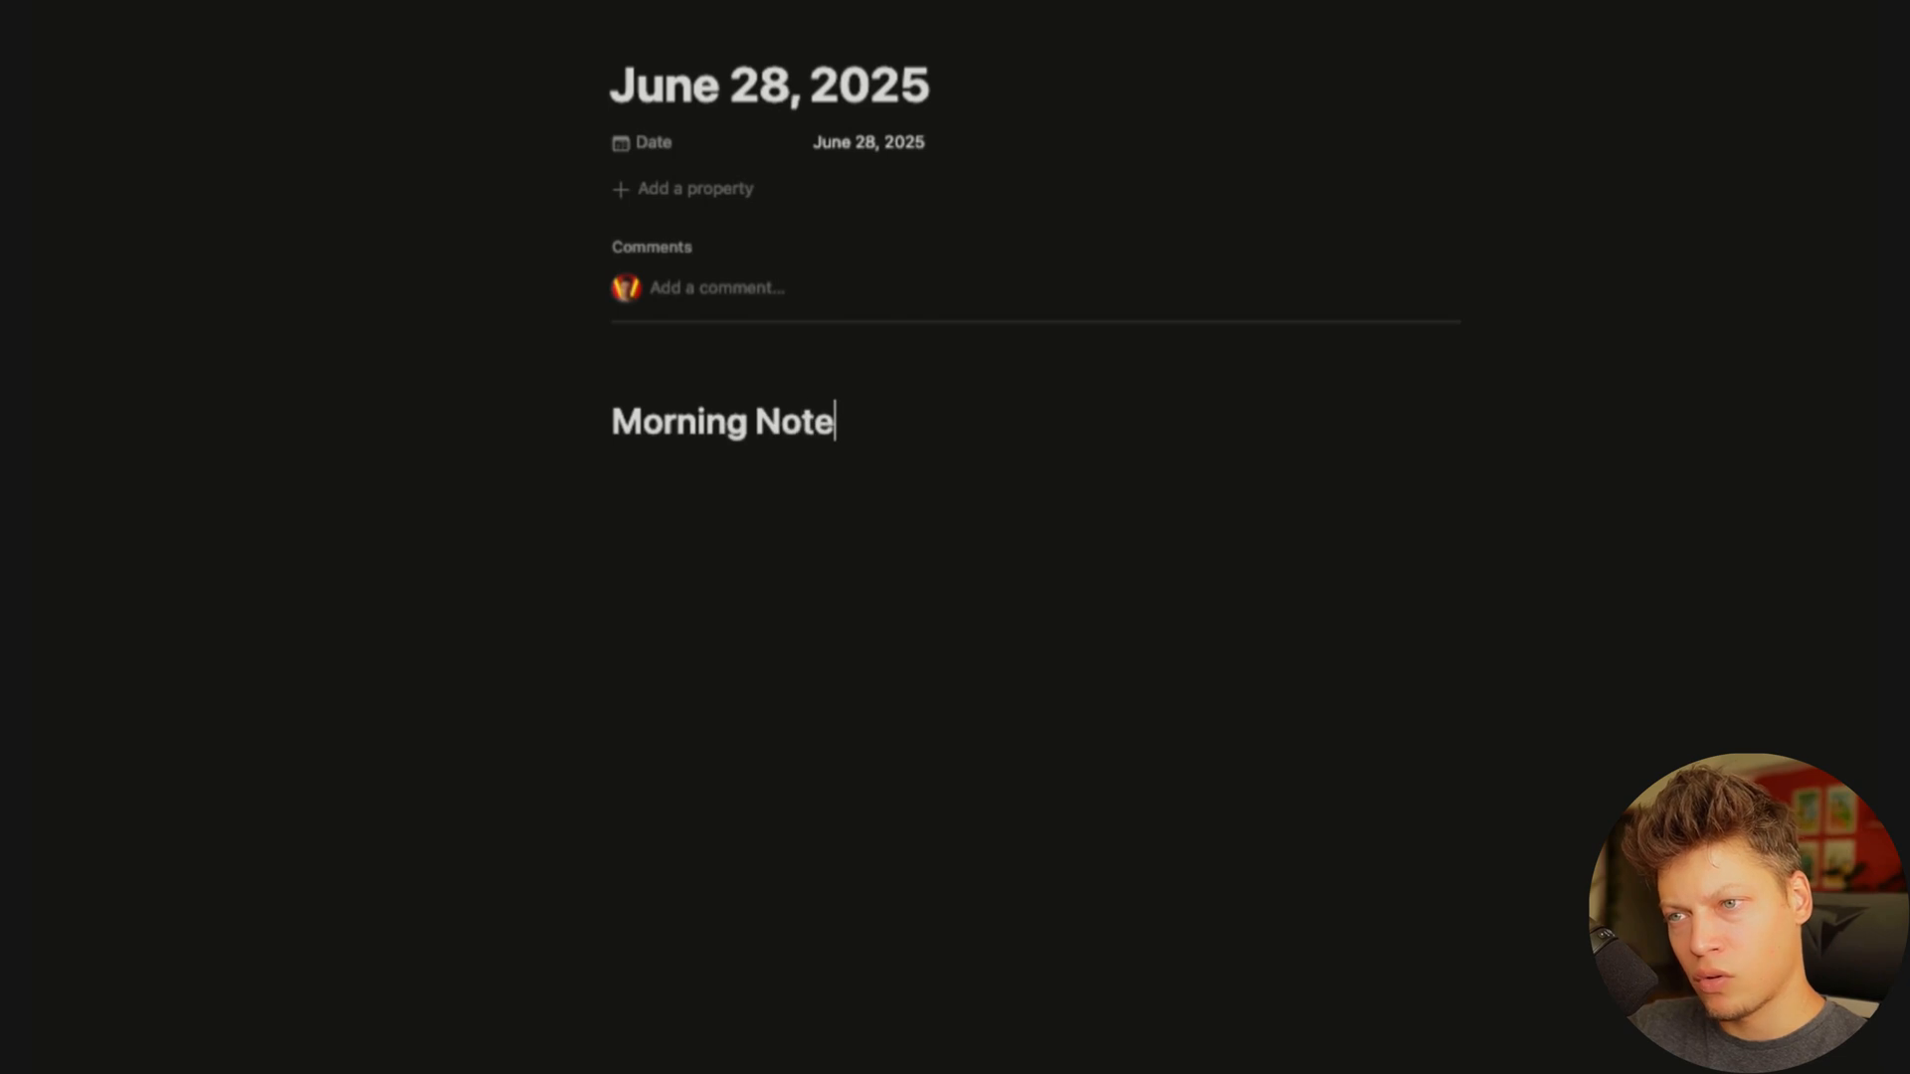
Leave one blank line under Morning Notes and add a Heading 1 reading "Evening Reflection" with an empty line below it
{"action": "key", "text": "Return"}
{"action": "type", "text": "#"}
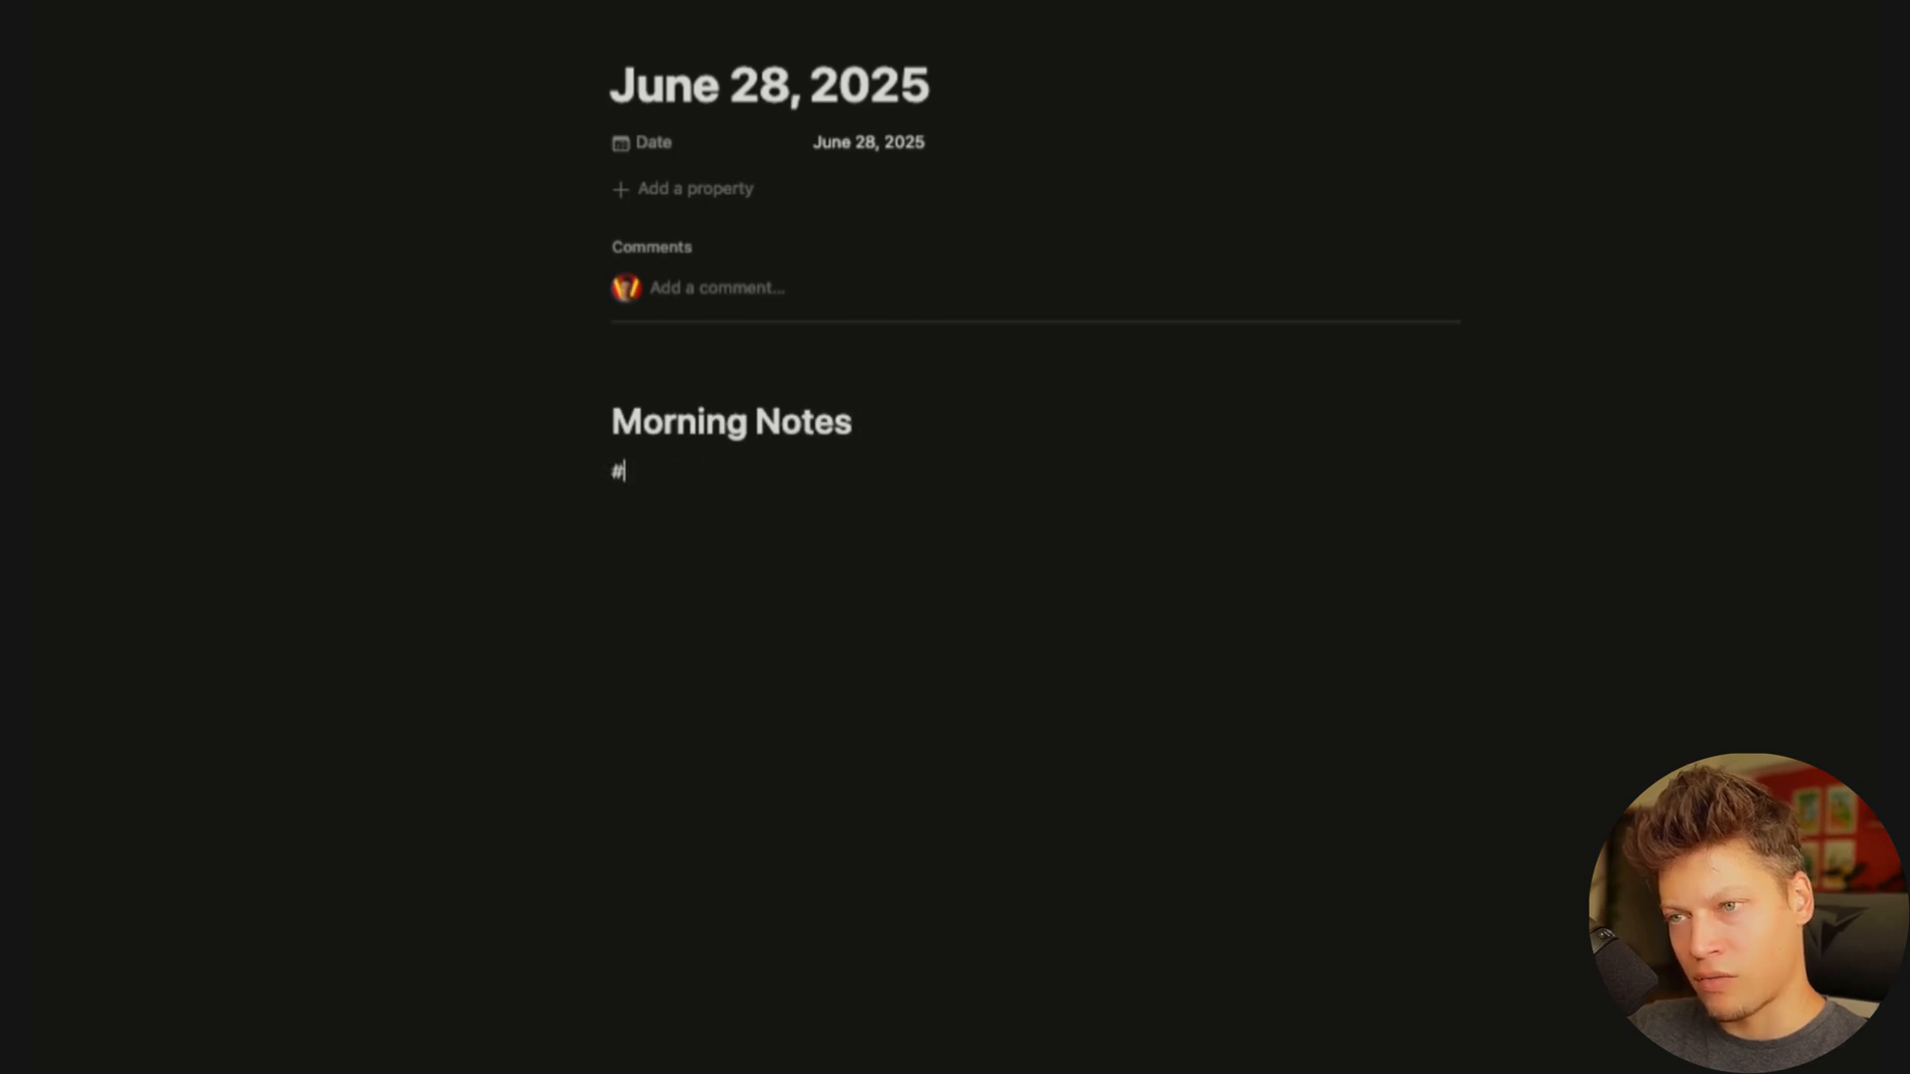
{"action": "key", "text": "BackSpace"}
{"action": "key", "text": "Return"}
{"action": "type", "text": "#"}
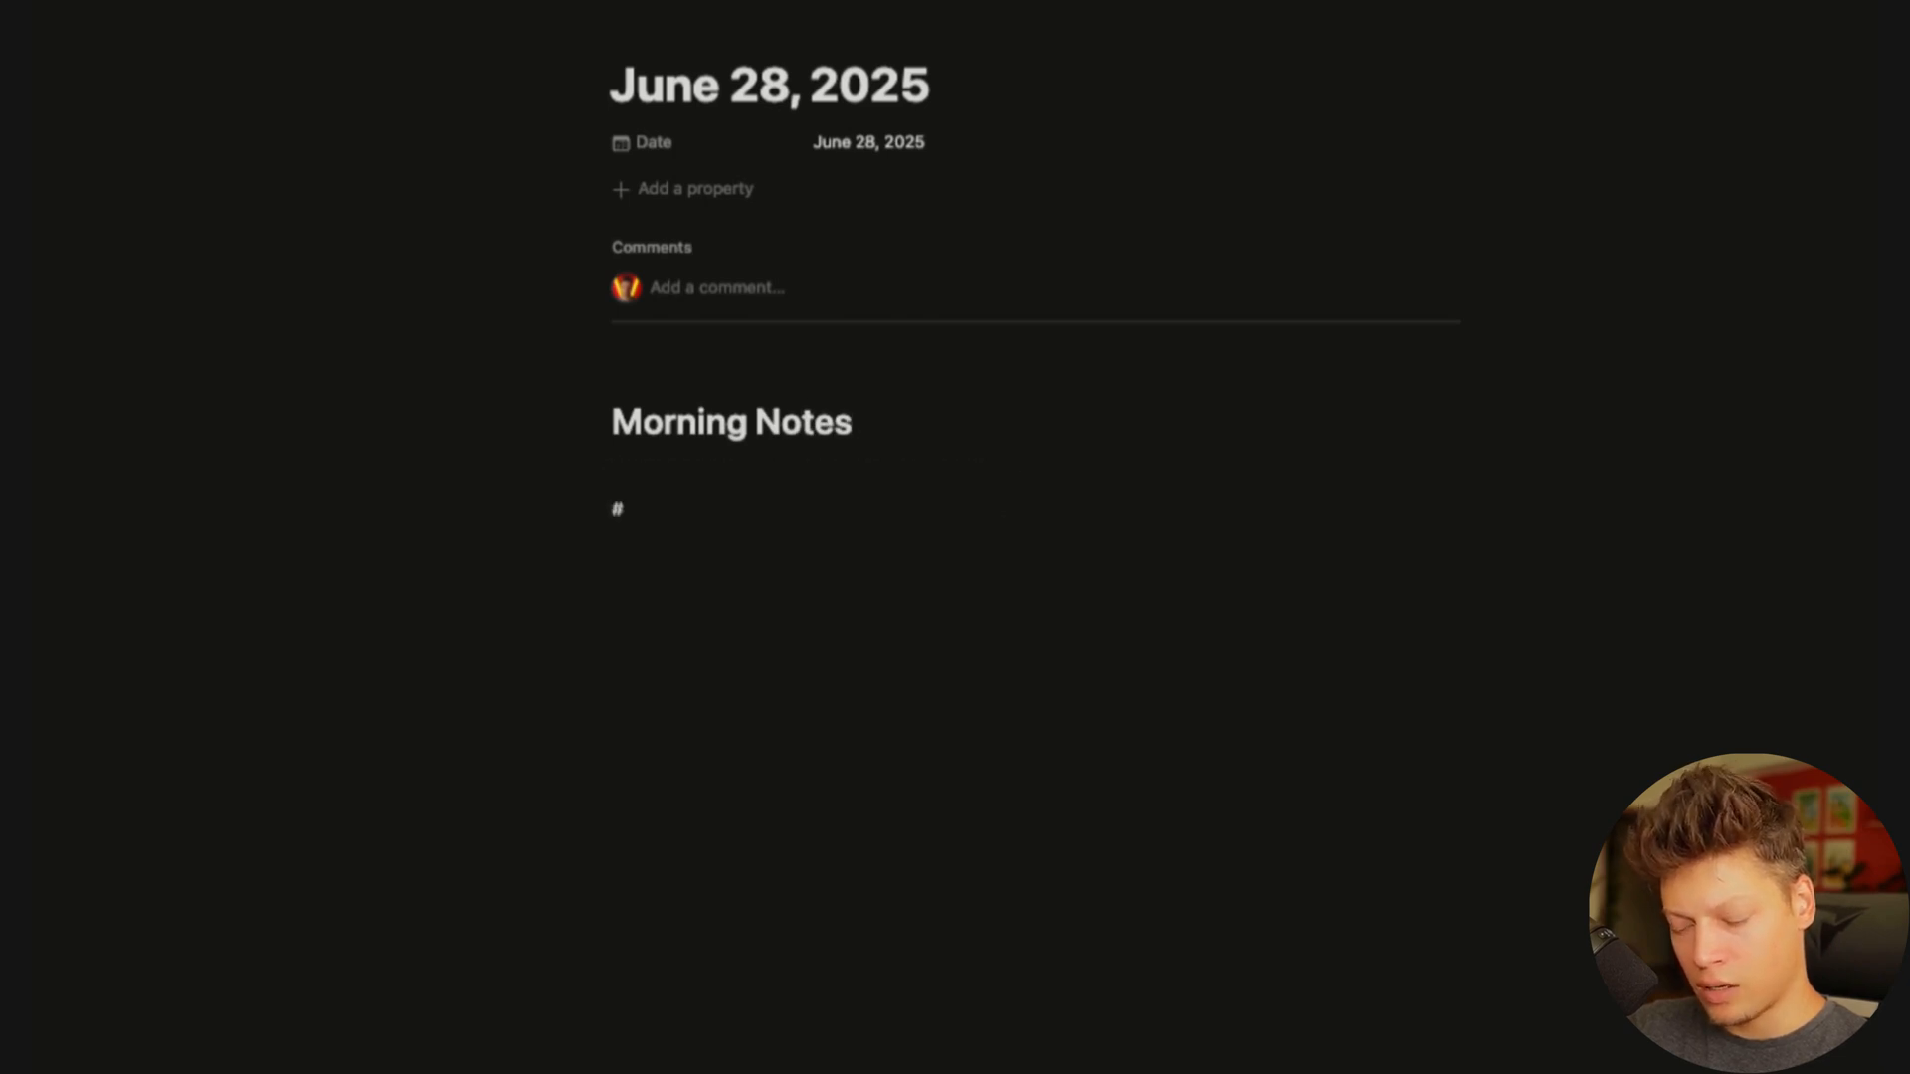
{"action": "key", "text": "space"}
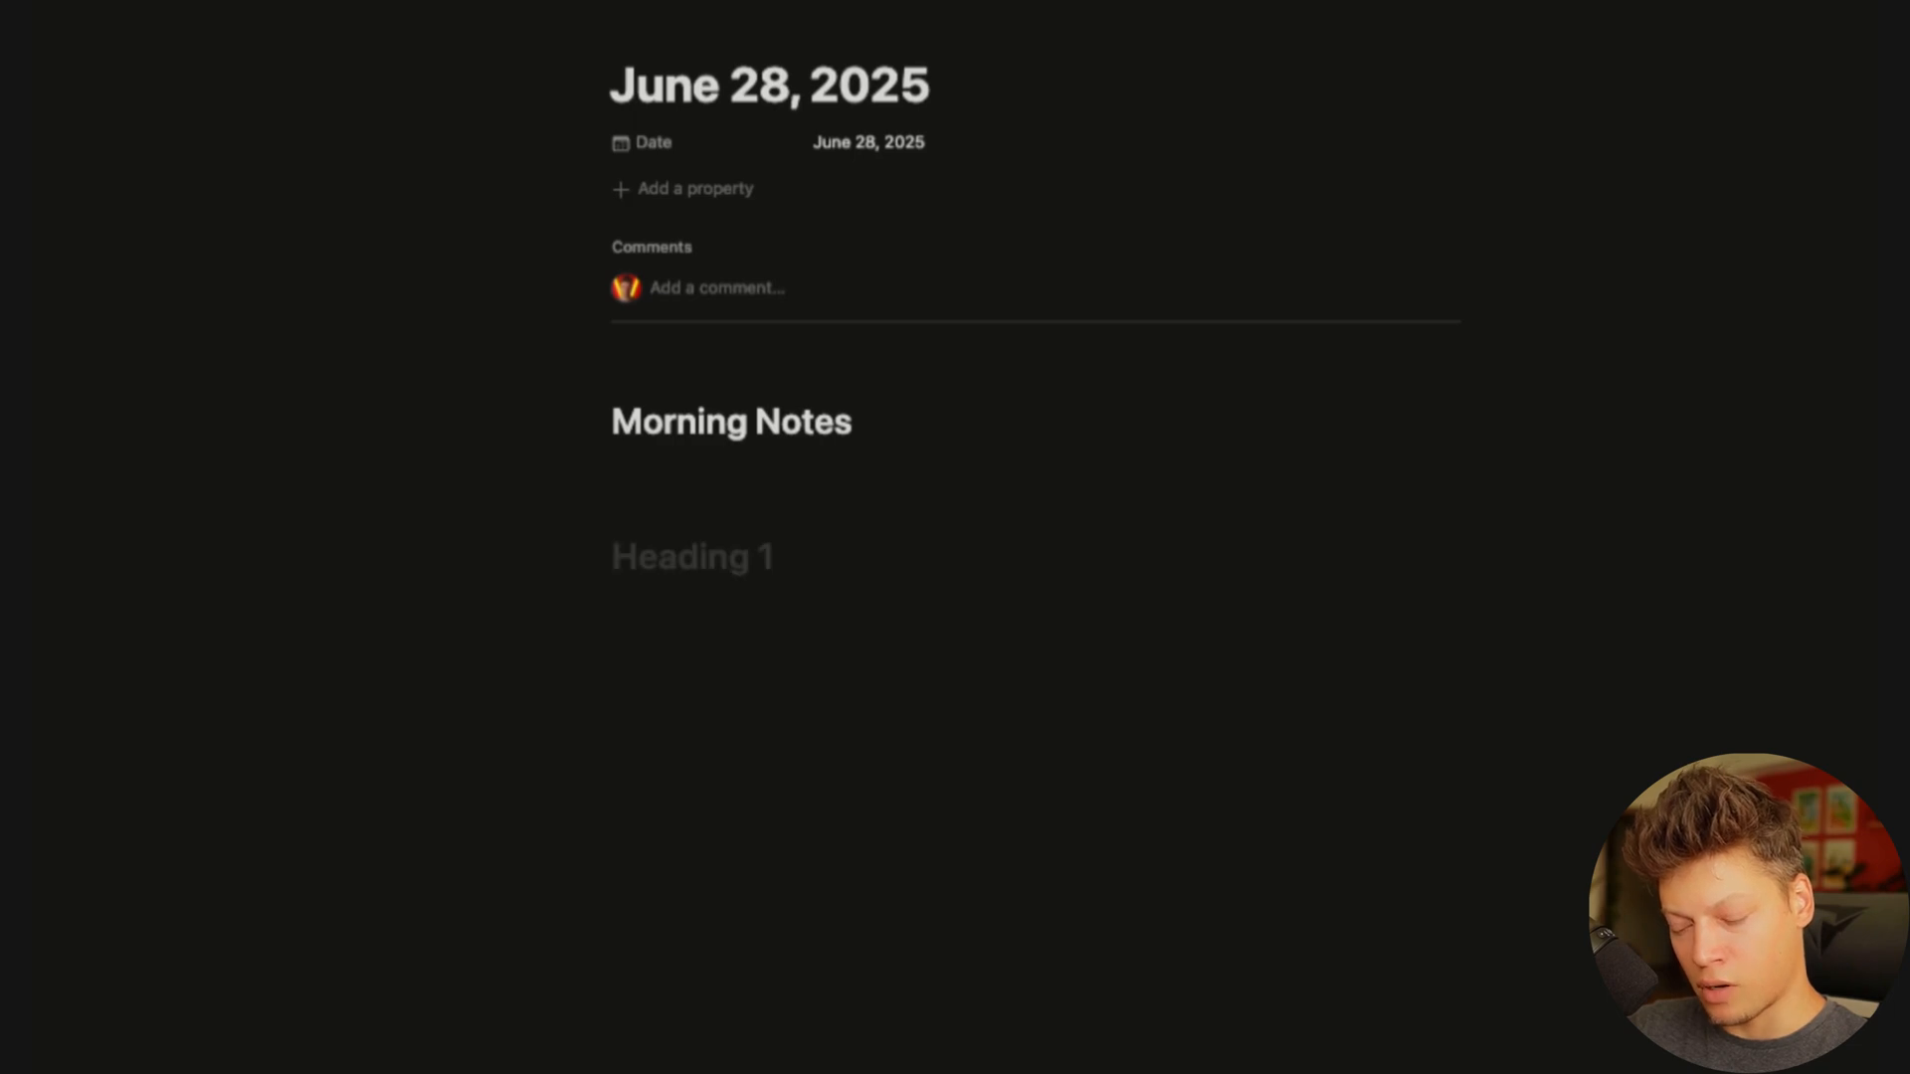
{"action": "type", "text": "Evening"}
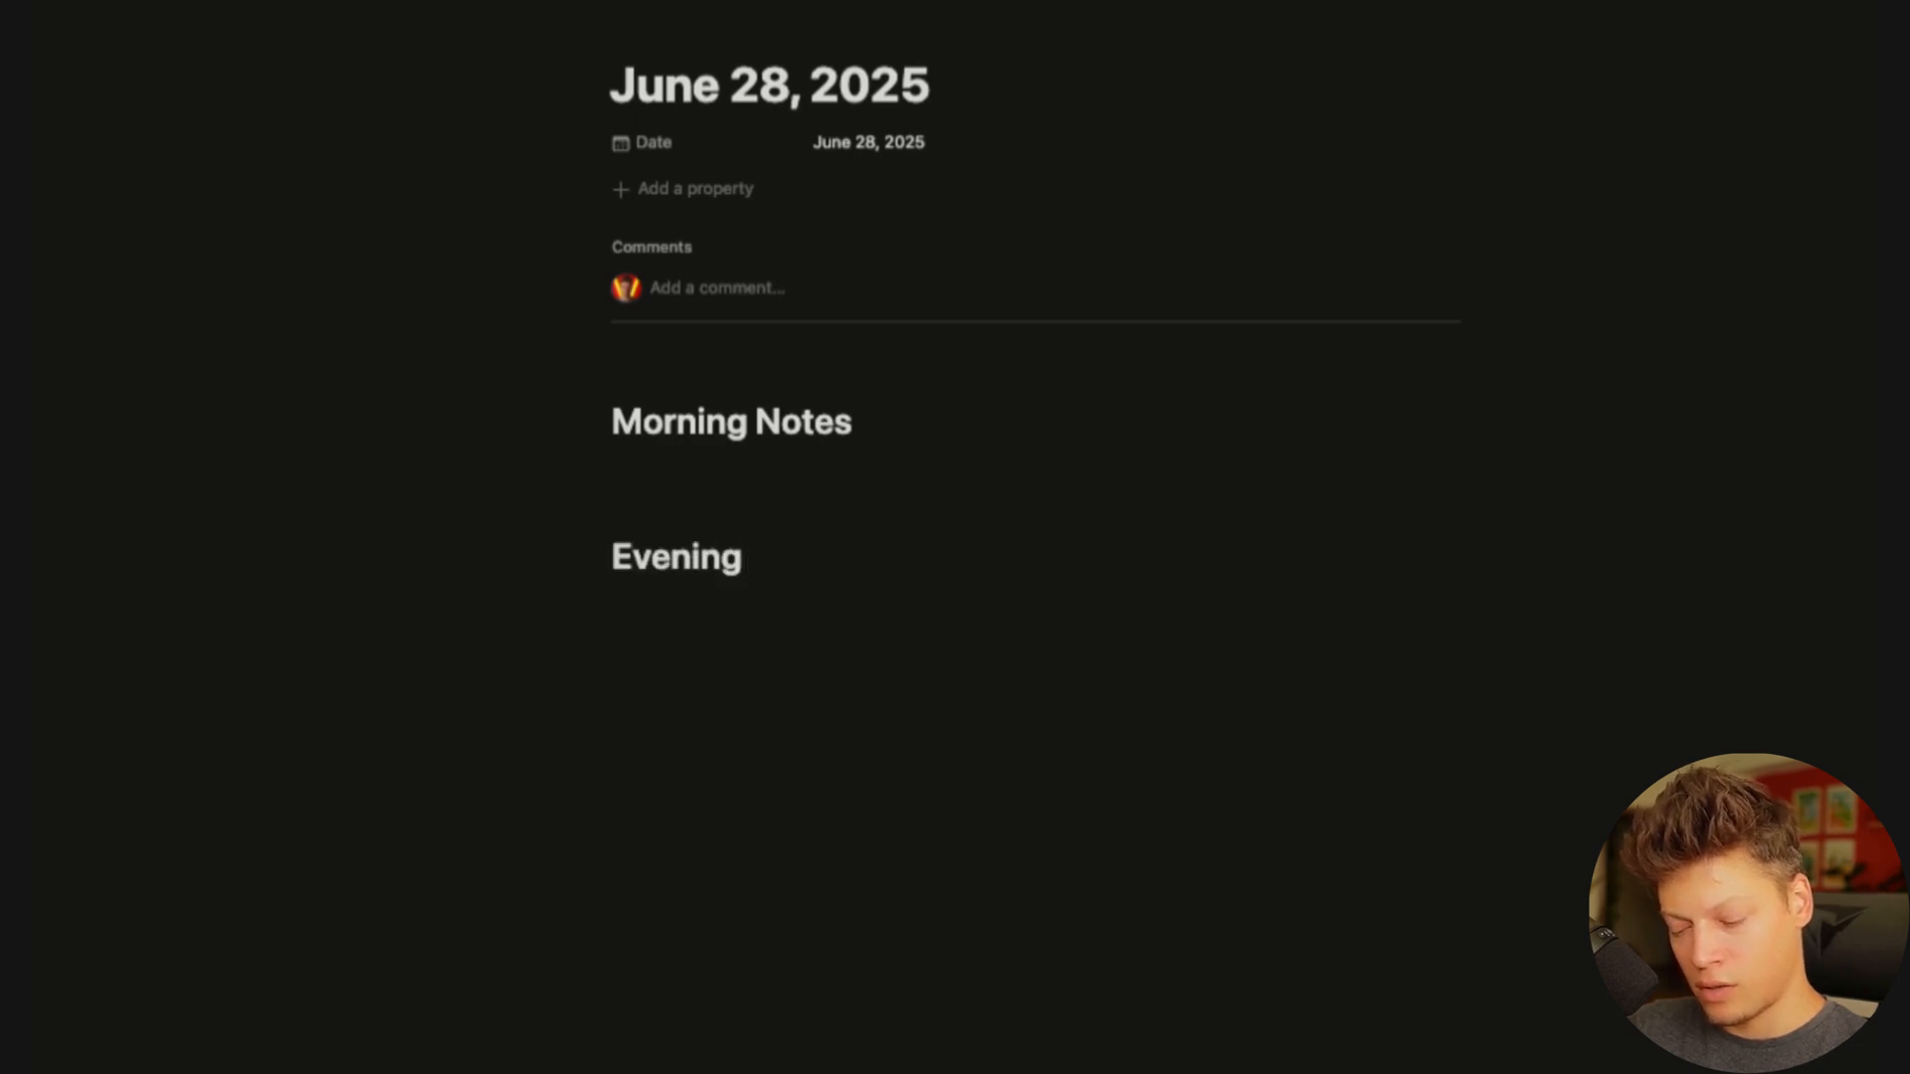
{"action": "type", "text": " Reflection"}
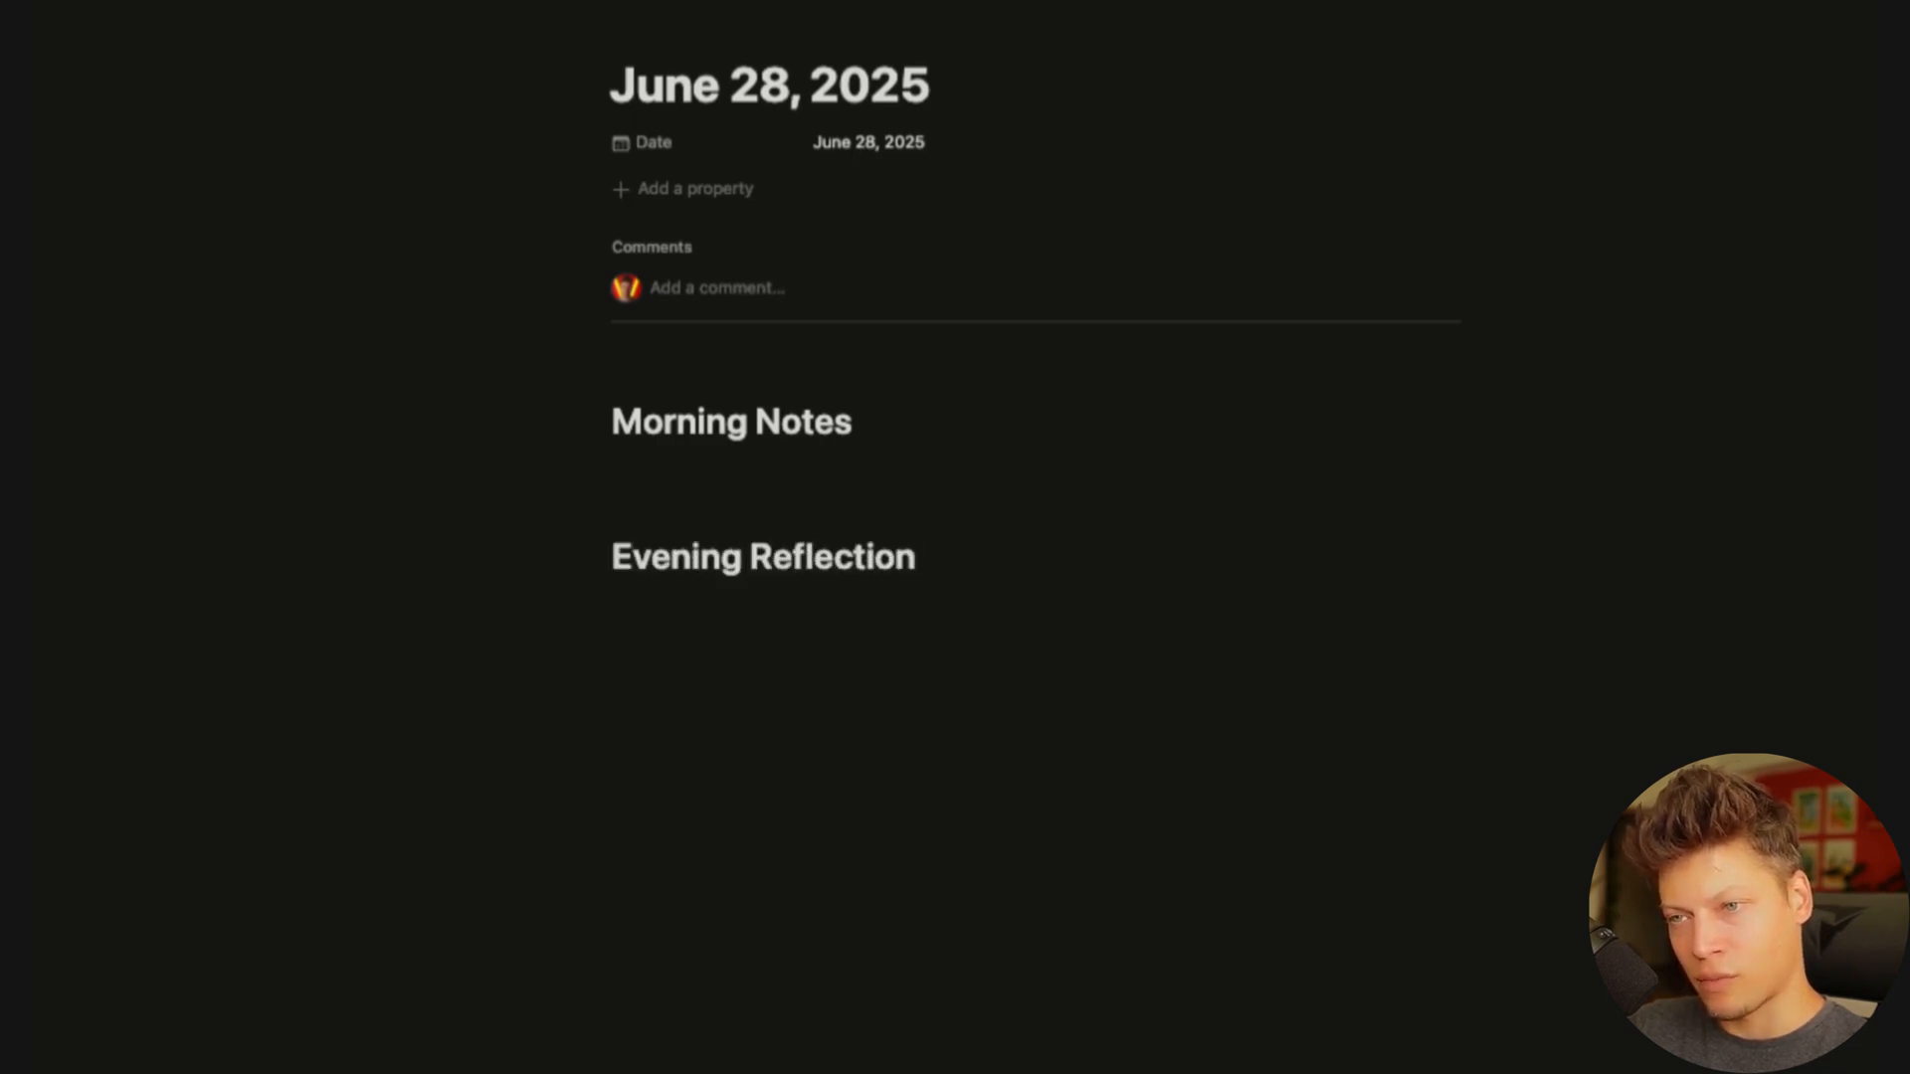
{"action": "key", "text": "Return"}
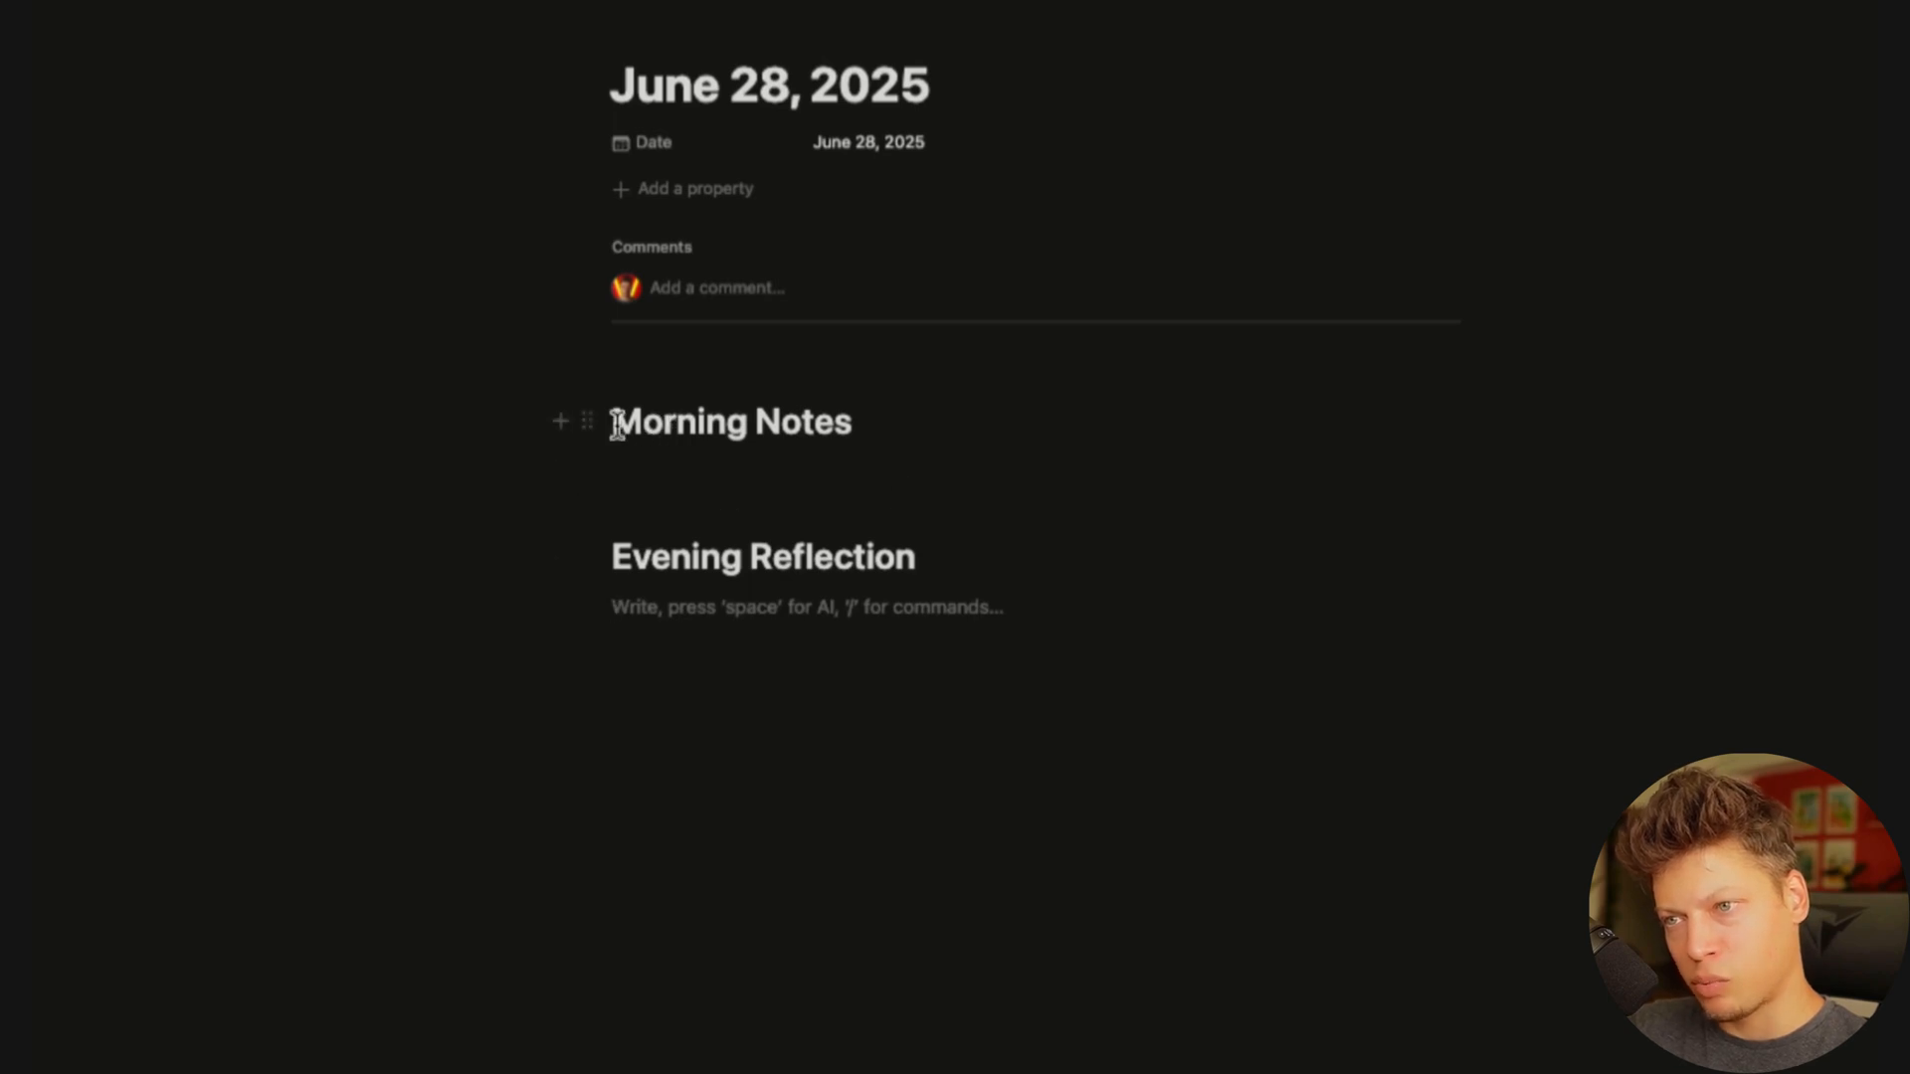
Give the Morning Notes heading a green background and append a sun emoji to its text
{"action": "left_click", "coordinate": [587, 426]}
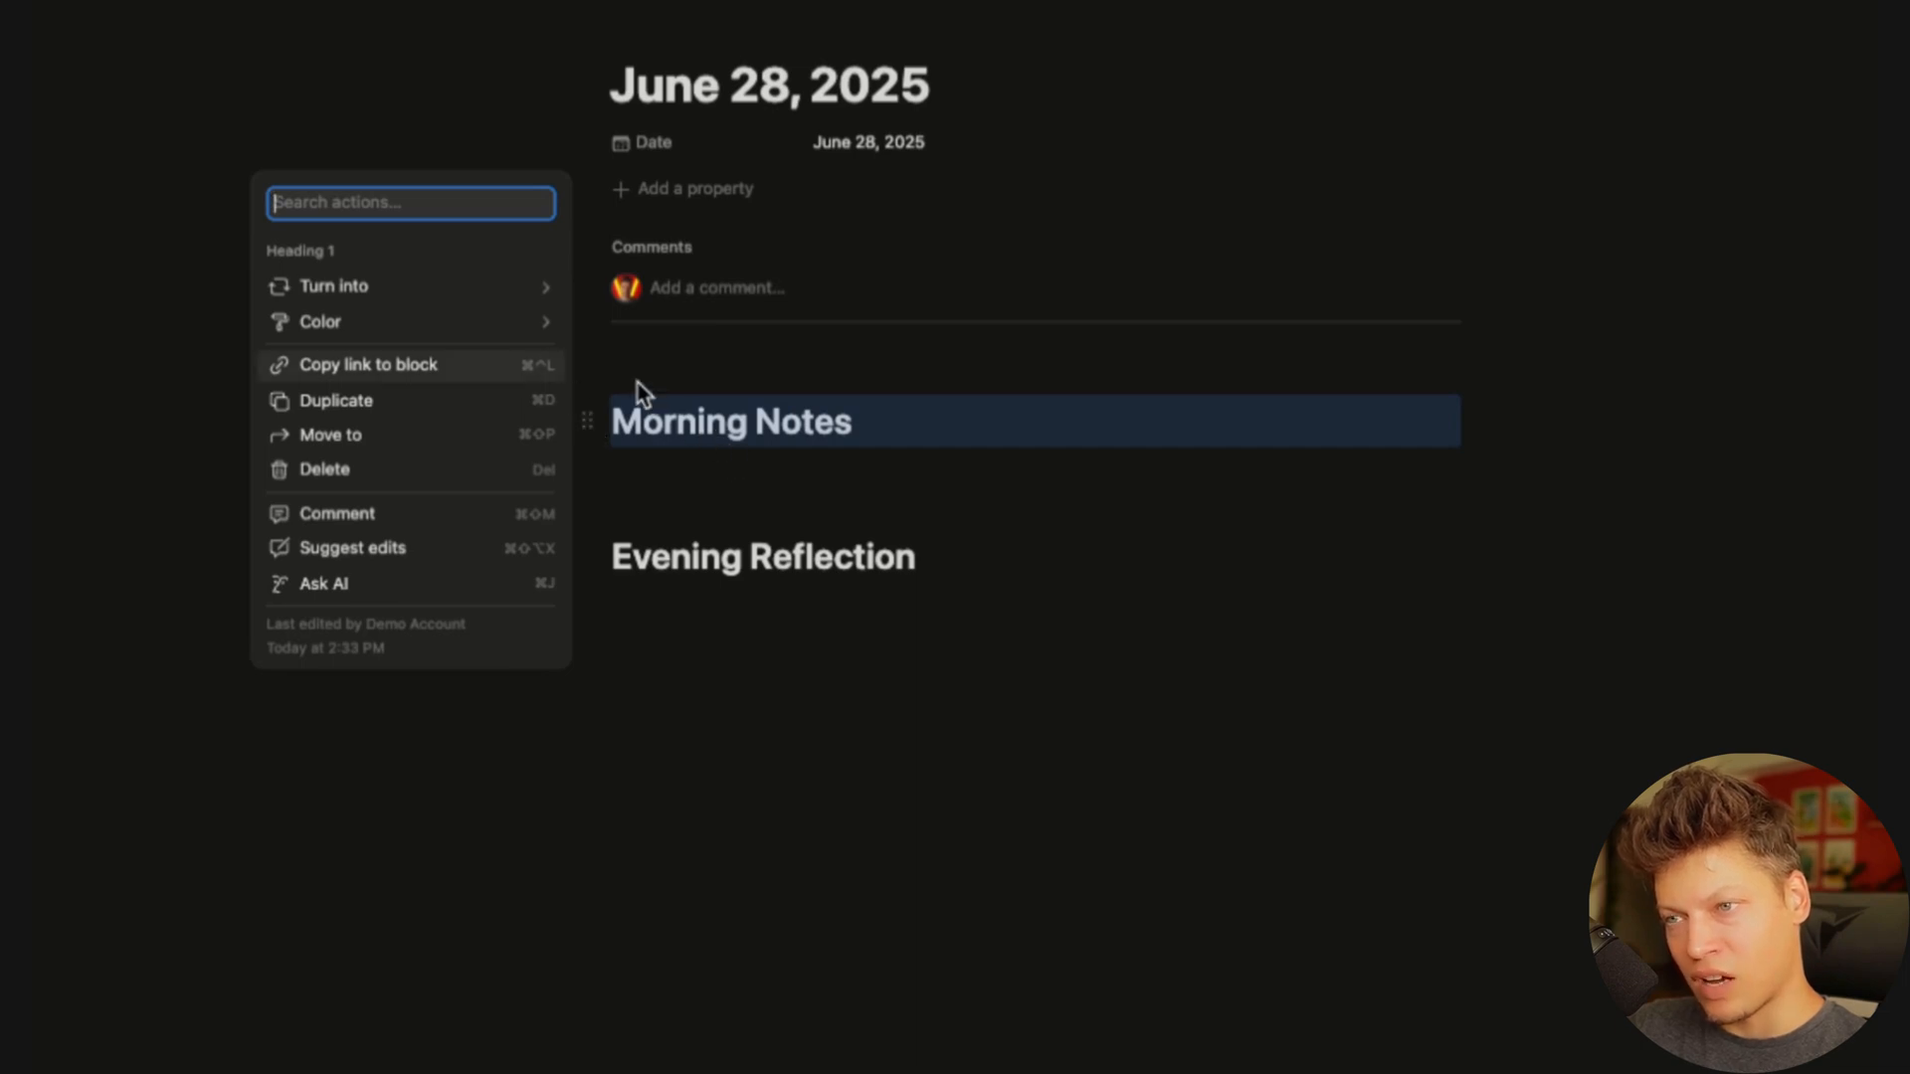
{"action": "type", "text": "backg"}
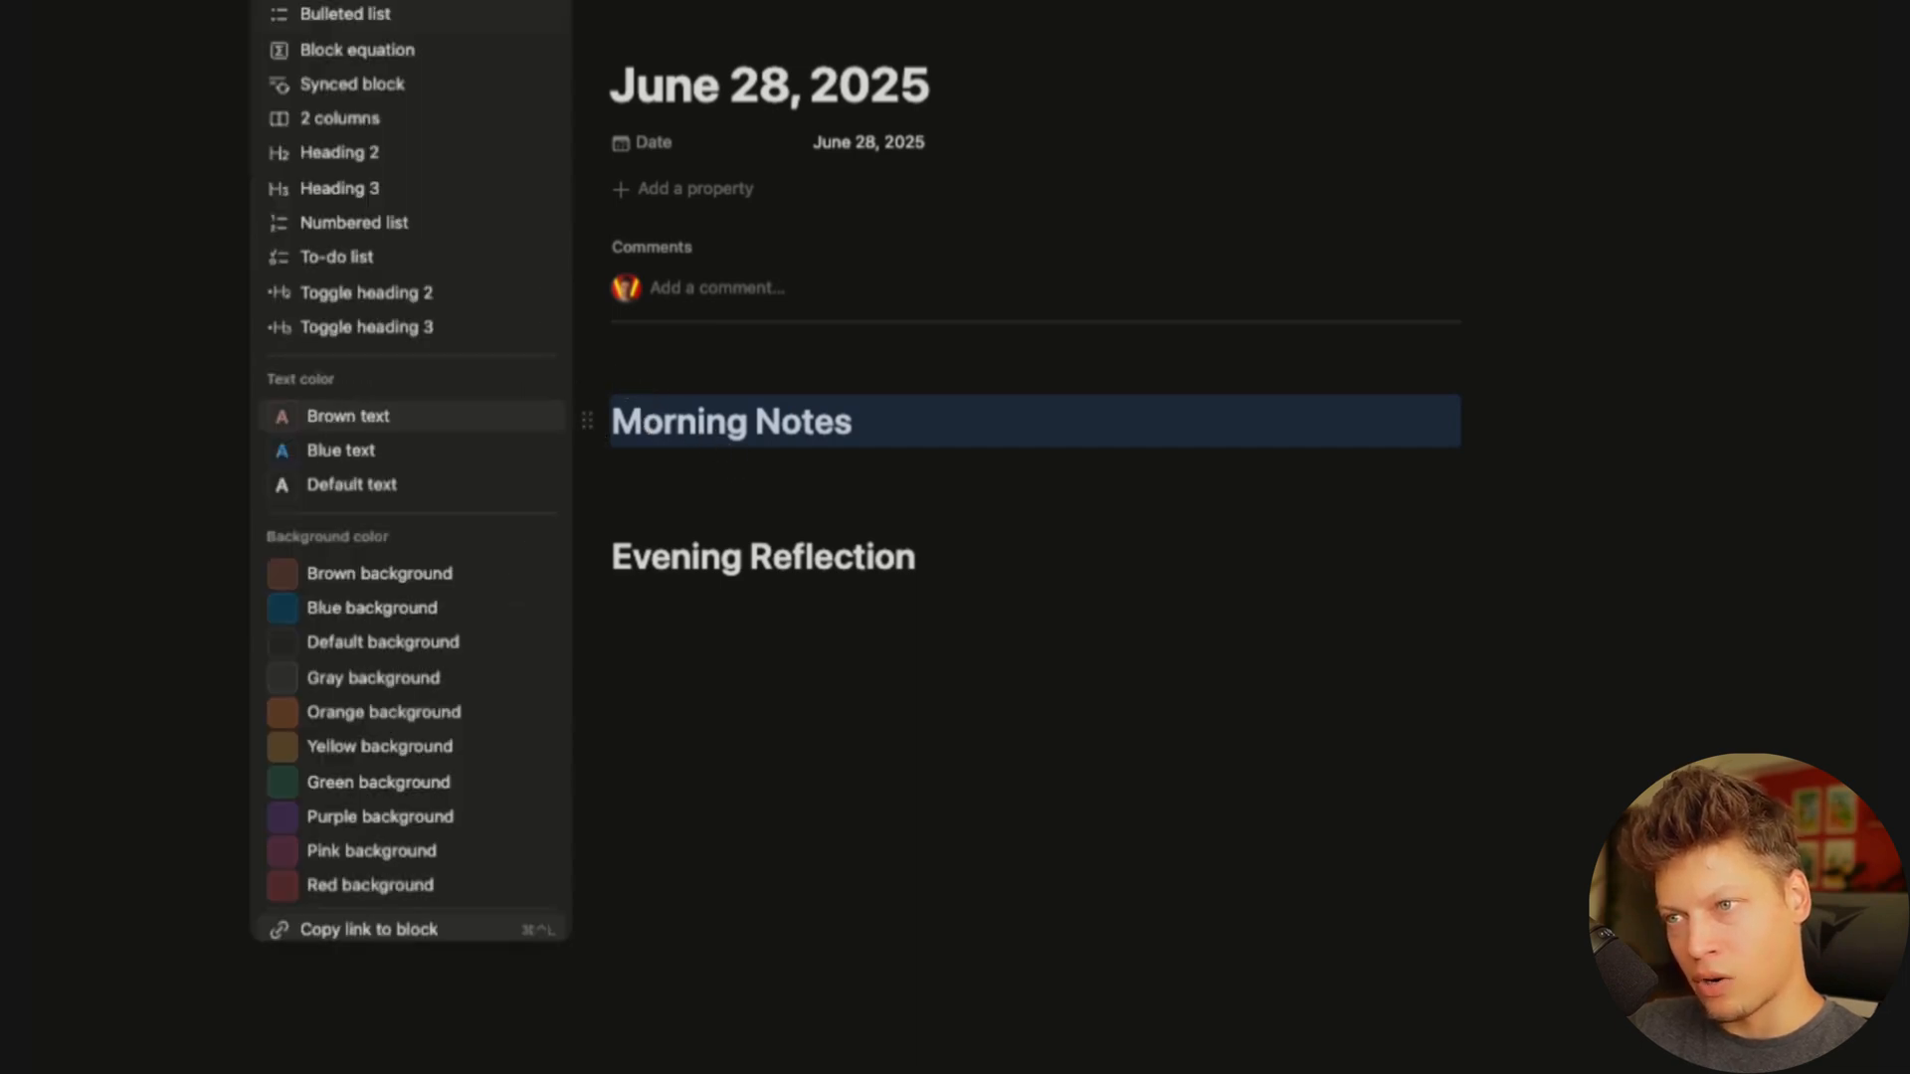
{"action": "key", "text": "BackSpace"}
{"action": "key", "text": "BackSpace"}
{"action": "key", "text": "BackSpace"}
{"action": "key", "text": "BackSpace"}
{"action": "key", "text": "BackSpace"}
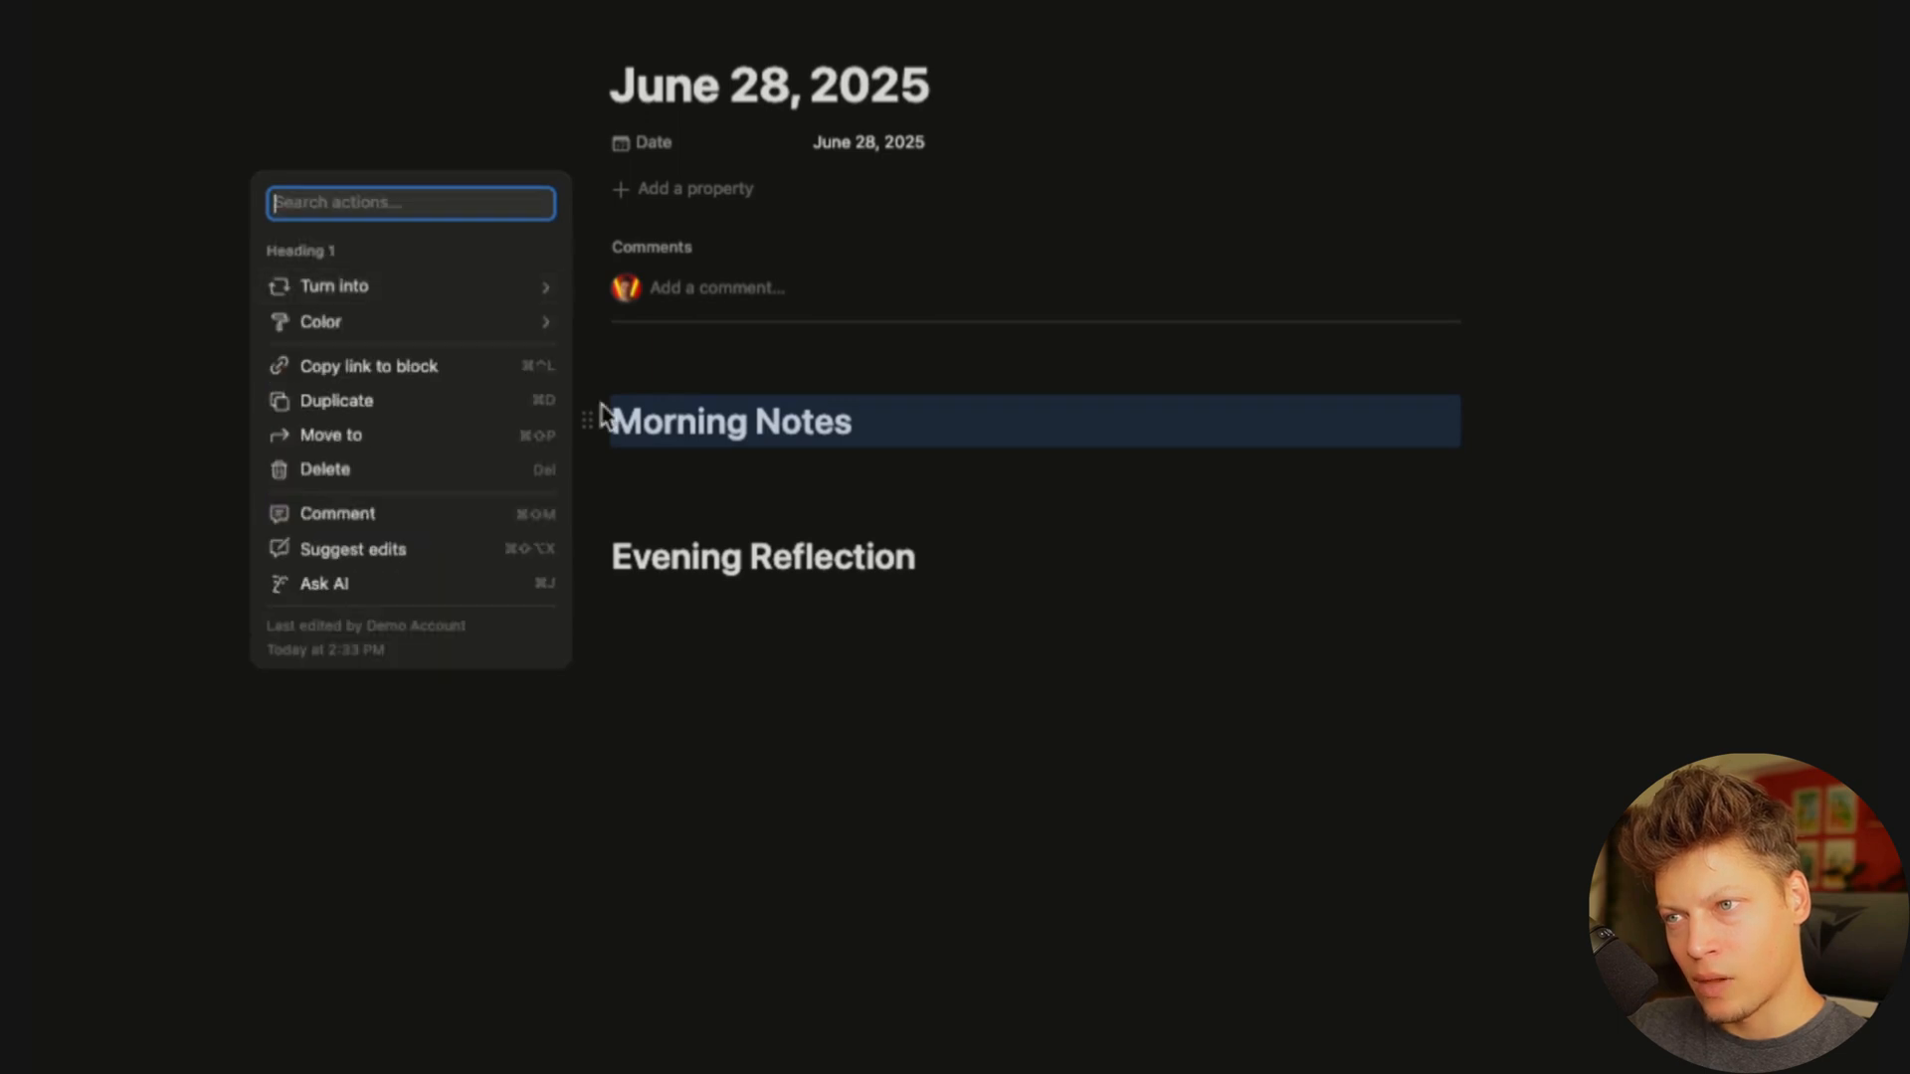
{"action": "mouse_move", "coordinate": [494, 328]}
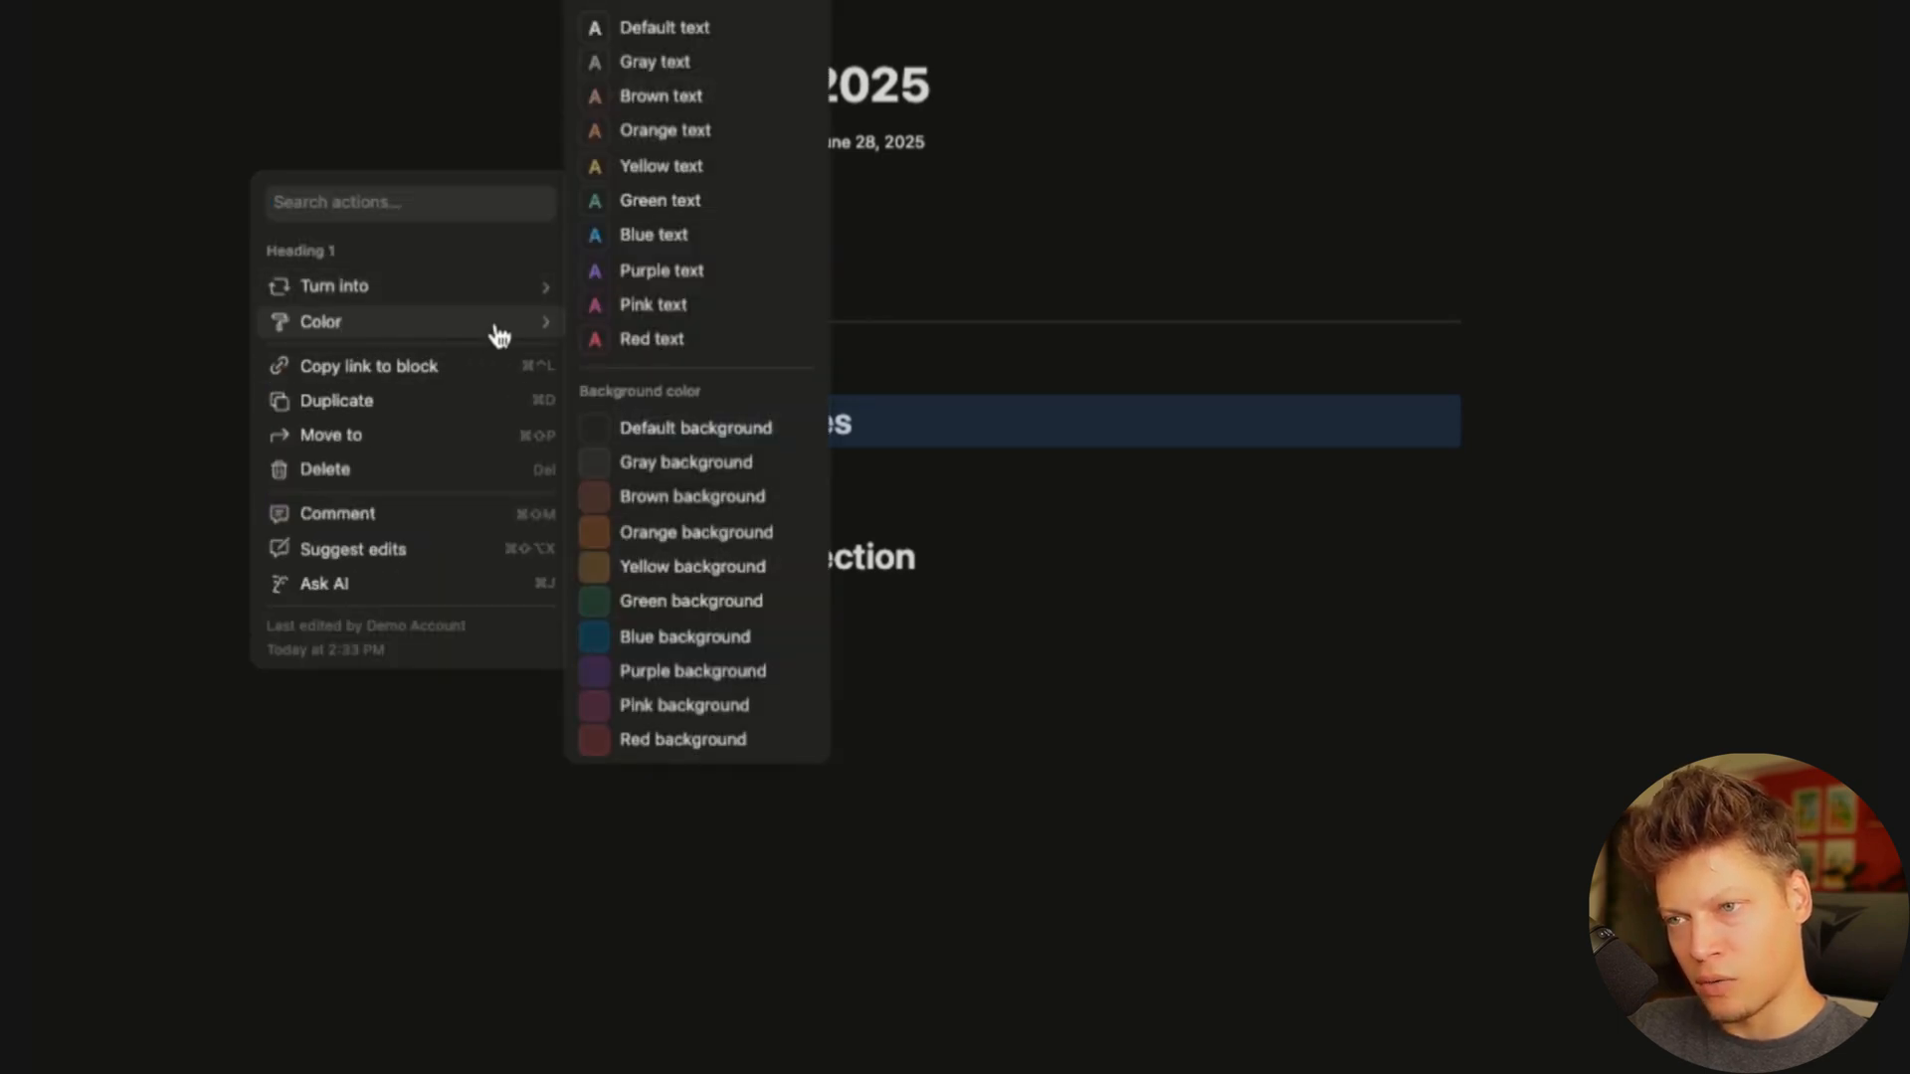
{"action": "left_click", "coordinate": [683, 603]}
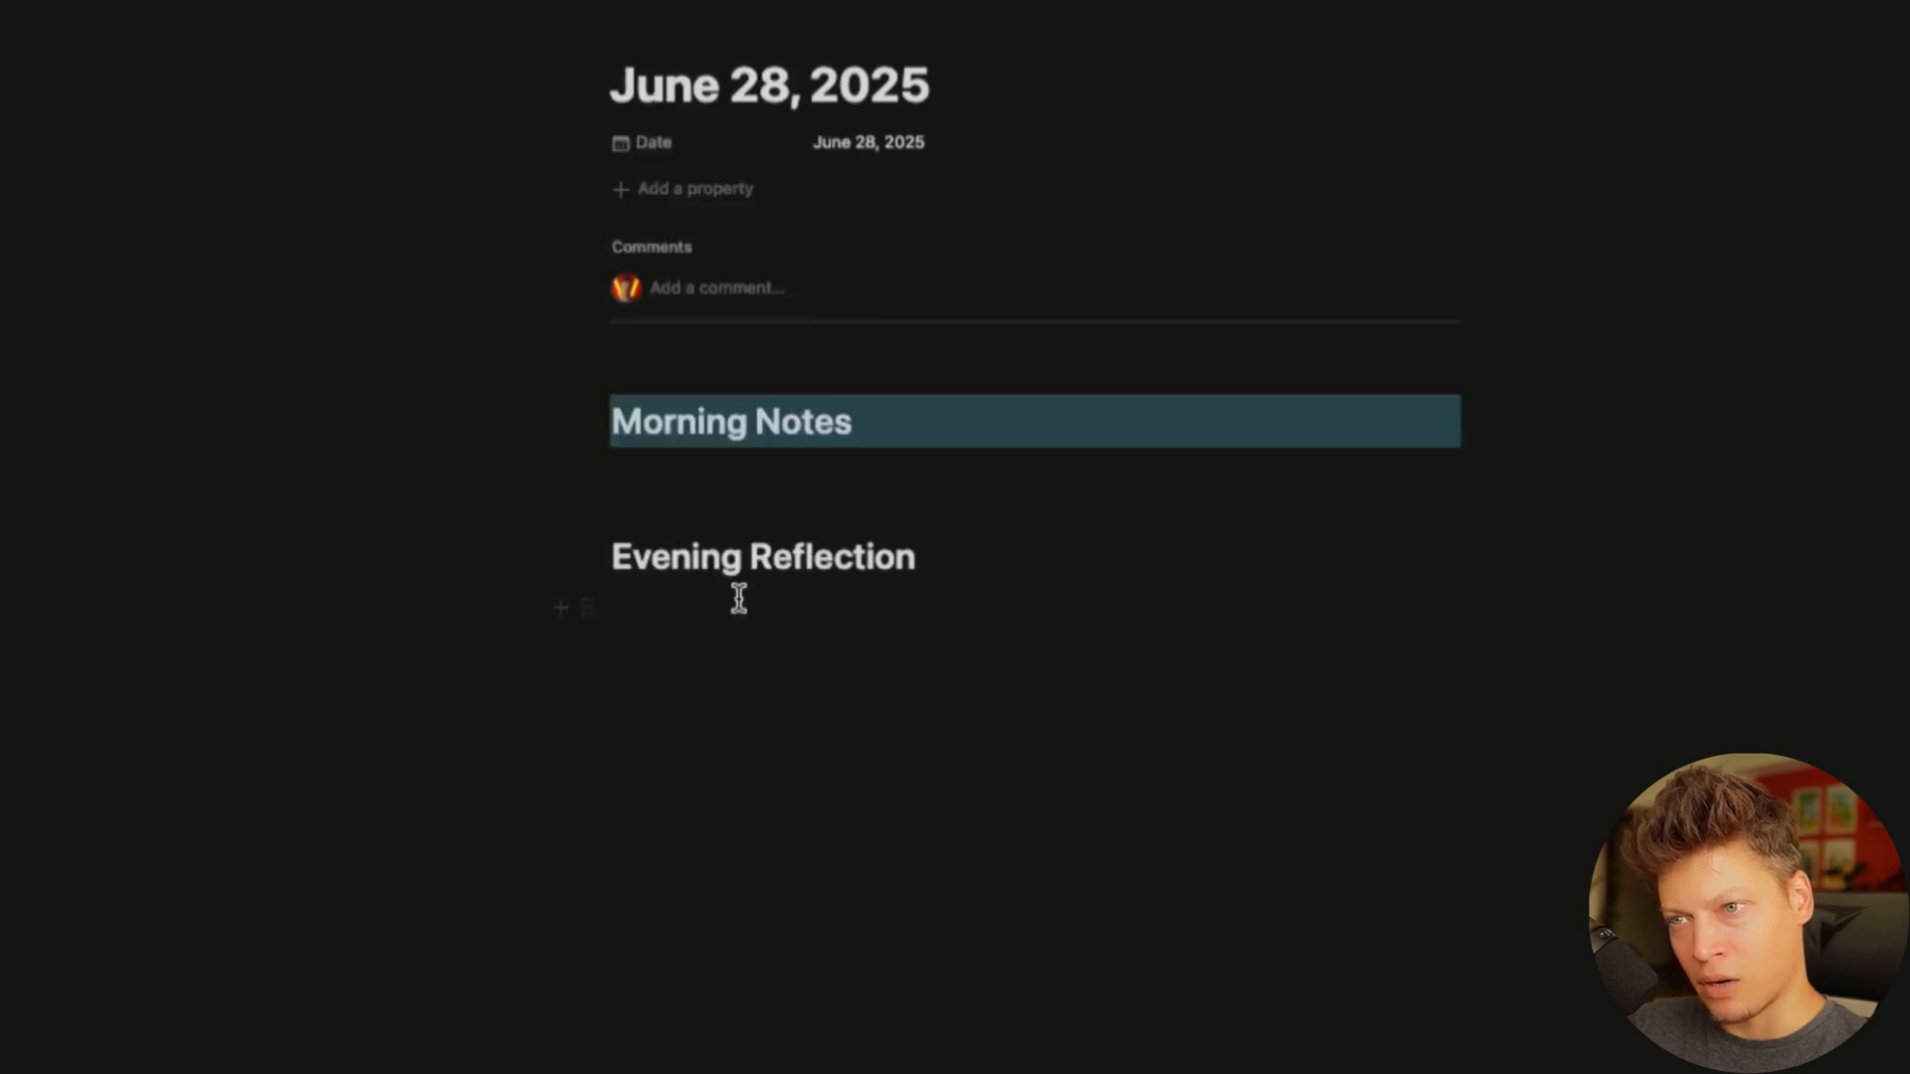
{"action": "left_click", "coordinate": [856, 420]}
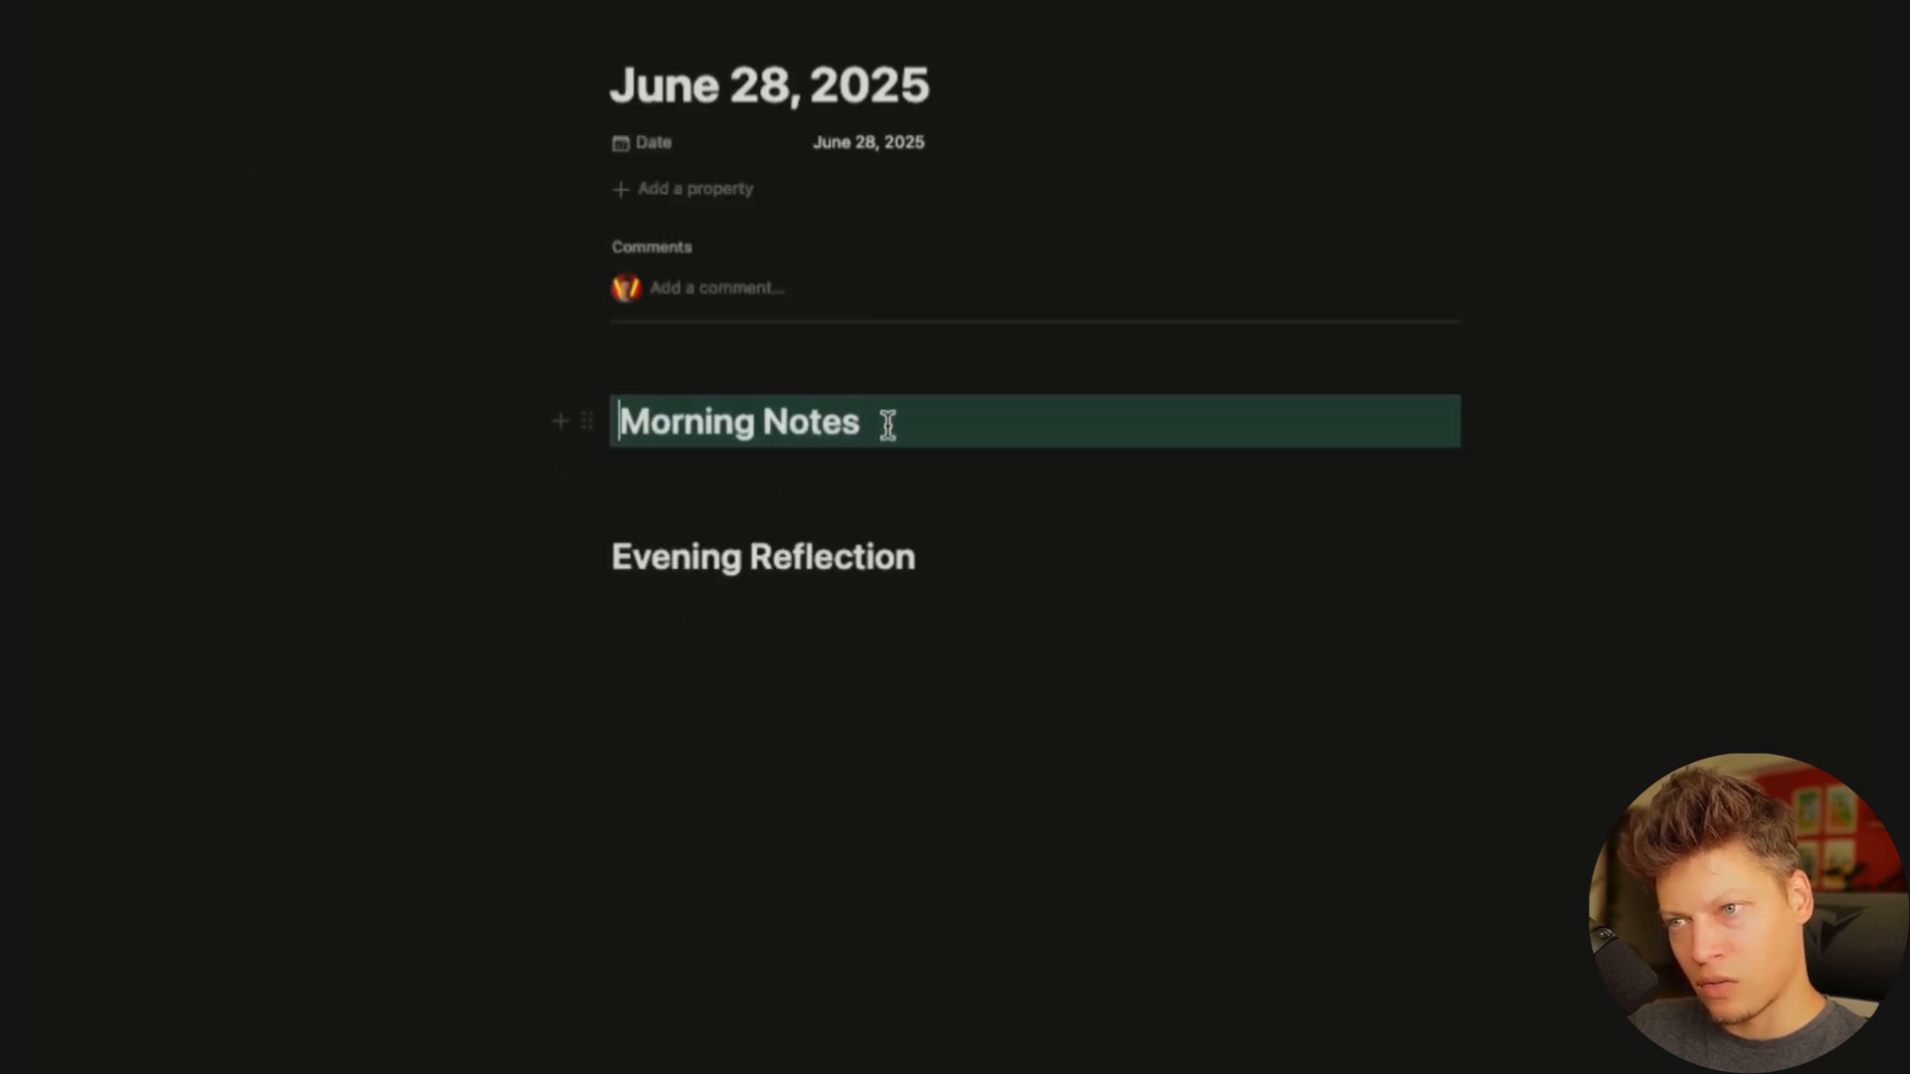
{"action": "left_click", "coordinate": [882, 438]}
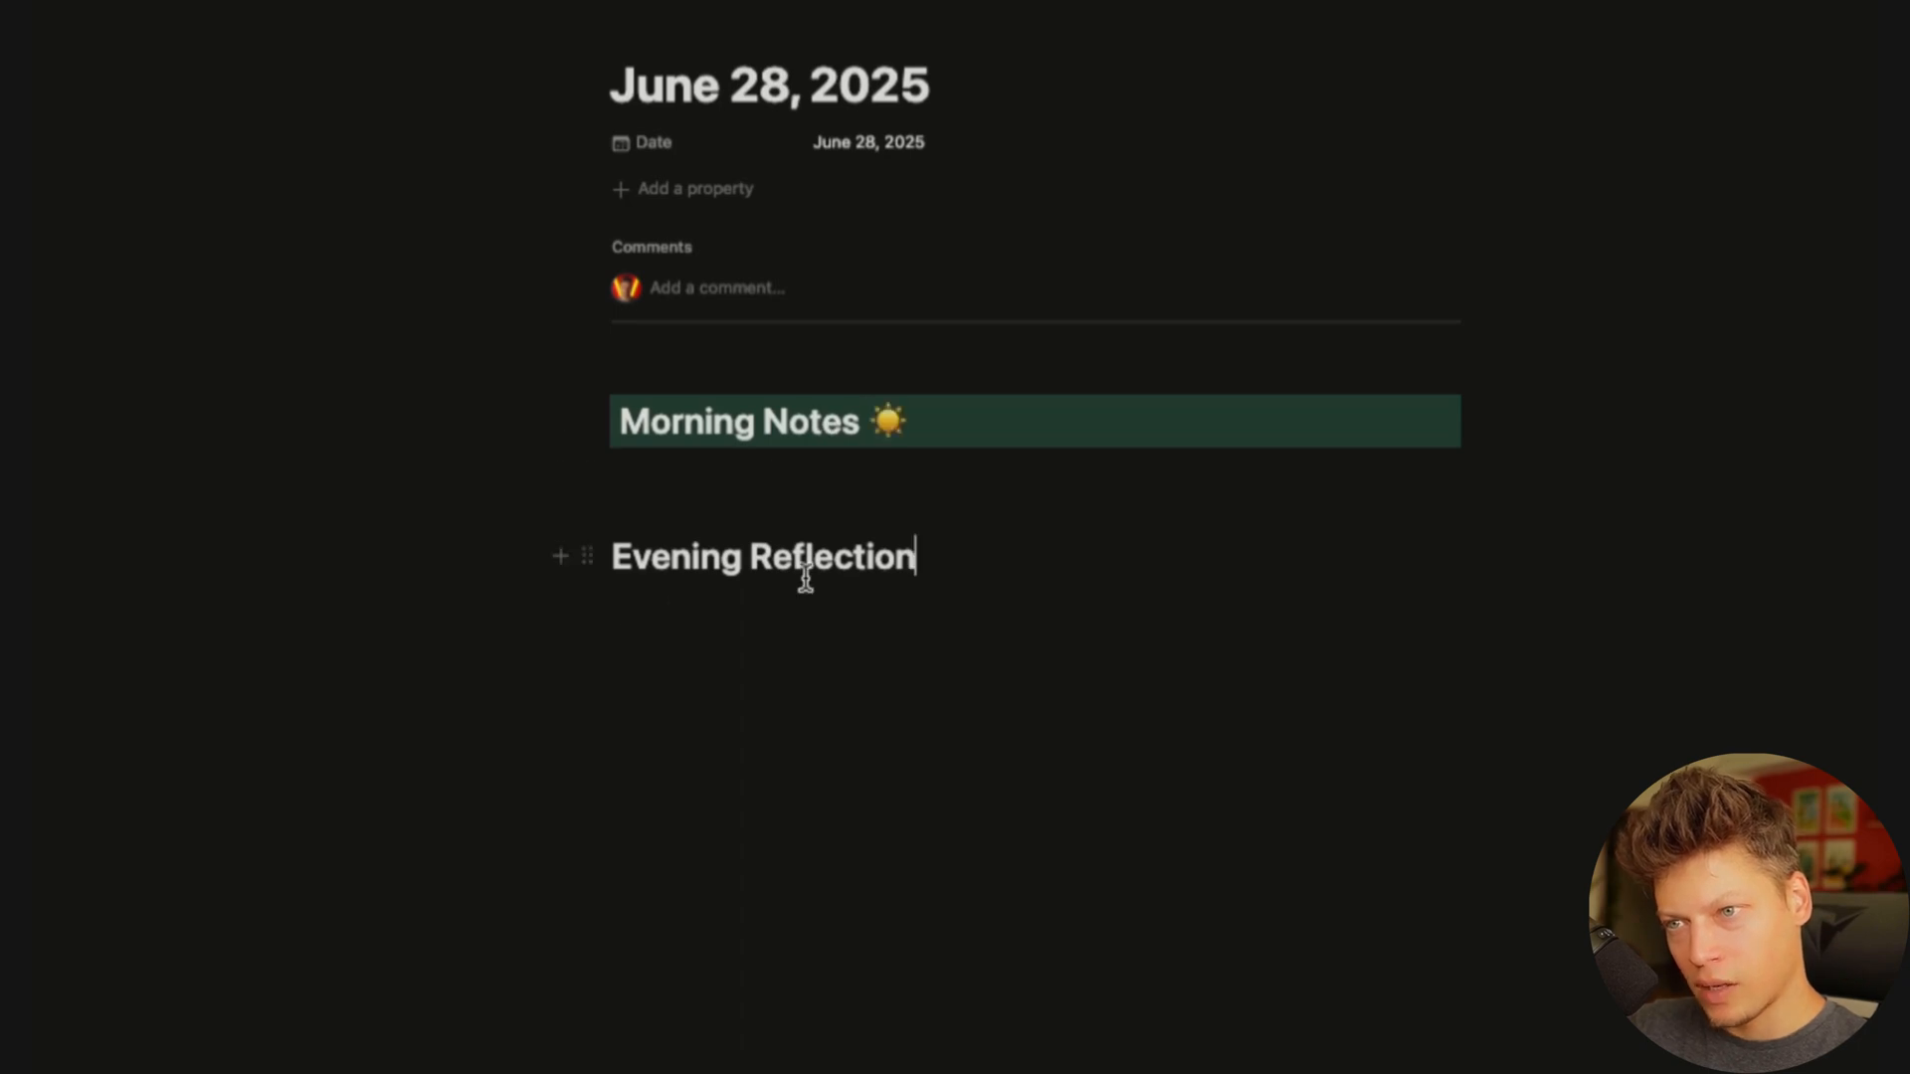
Give the Evening Reflection heading a green background and append a crescent moon emoji to its text
{"action": "left_click", "coordinate": [587, 555]}
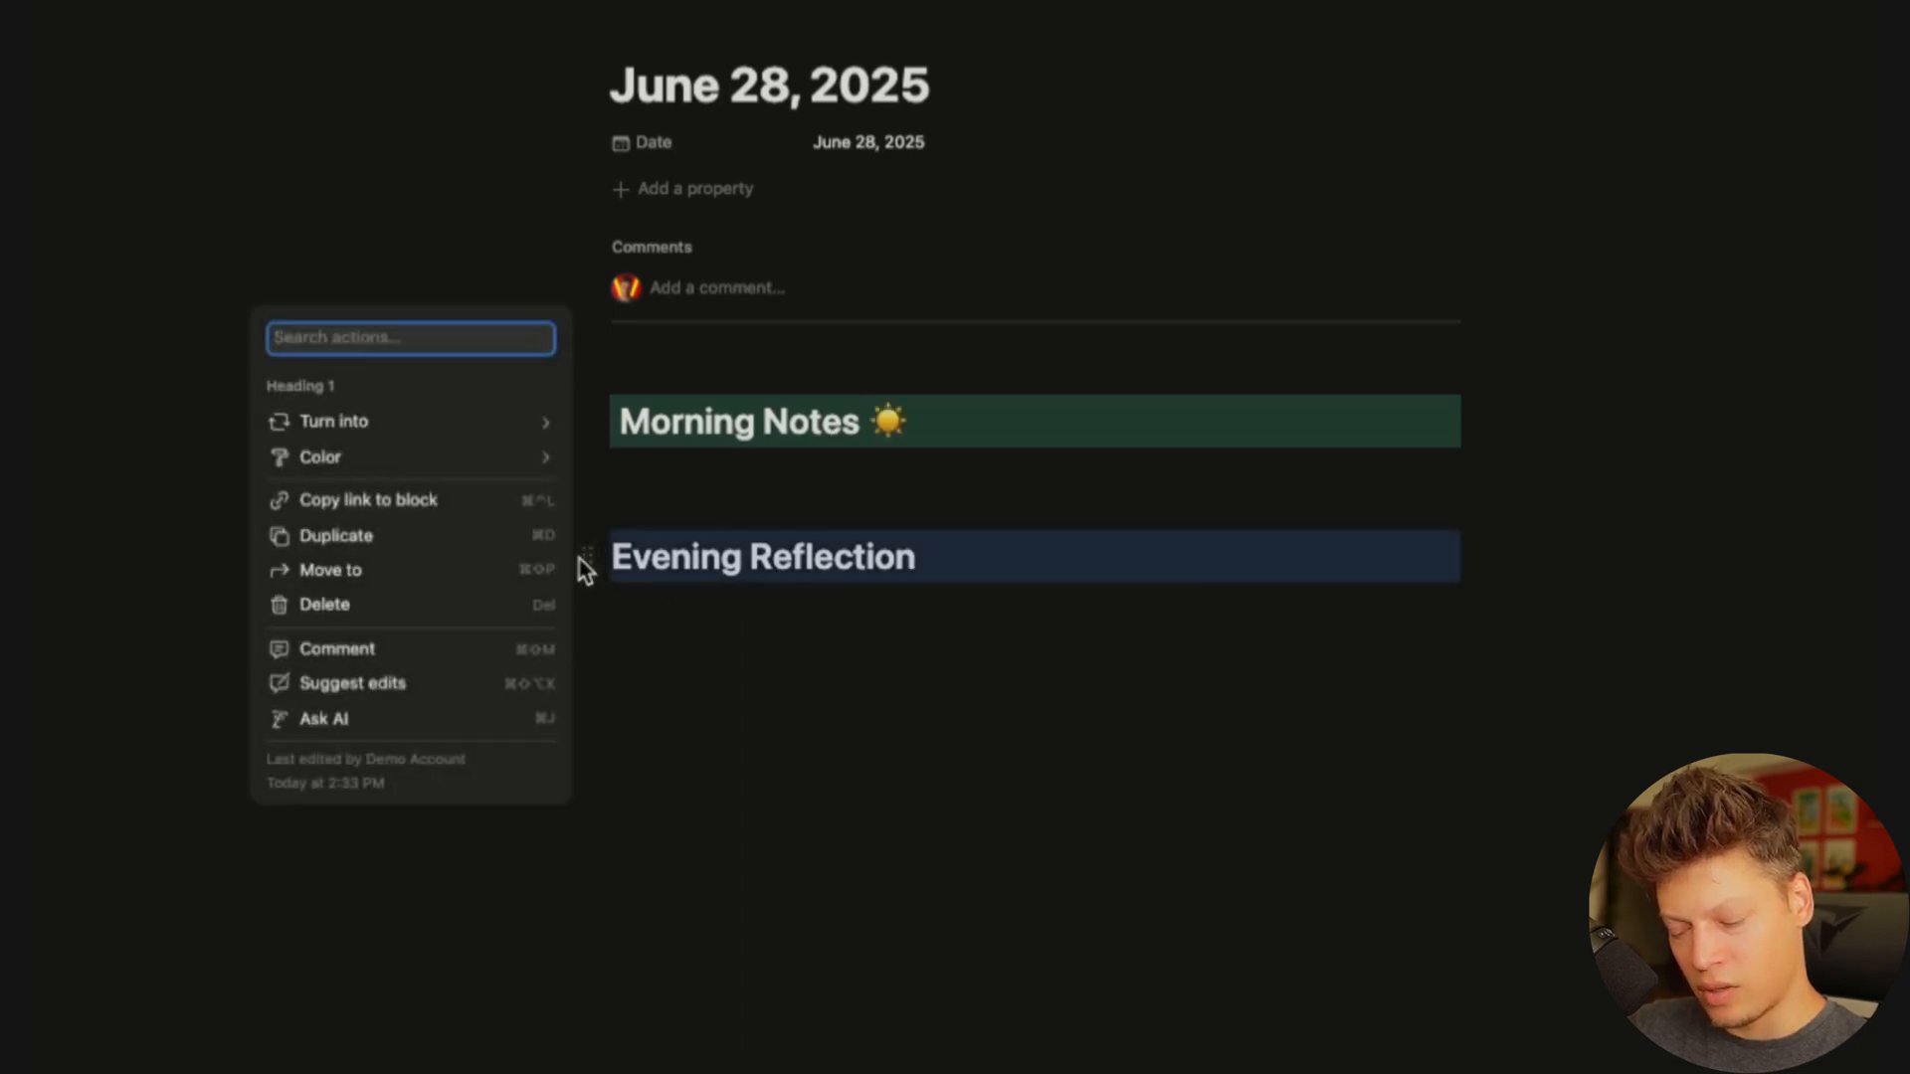
{"action": "type", "text": "backg"}
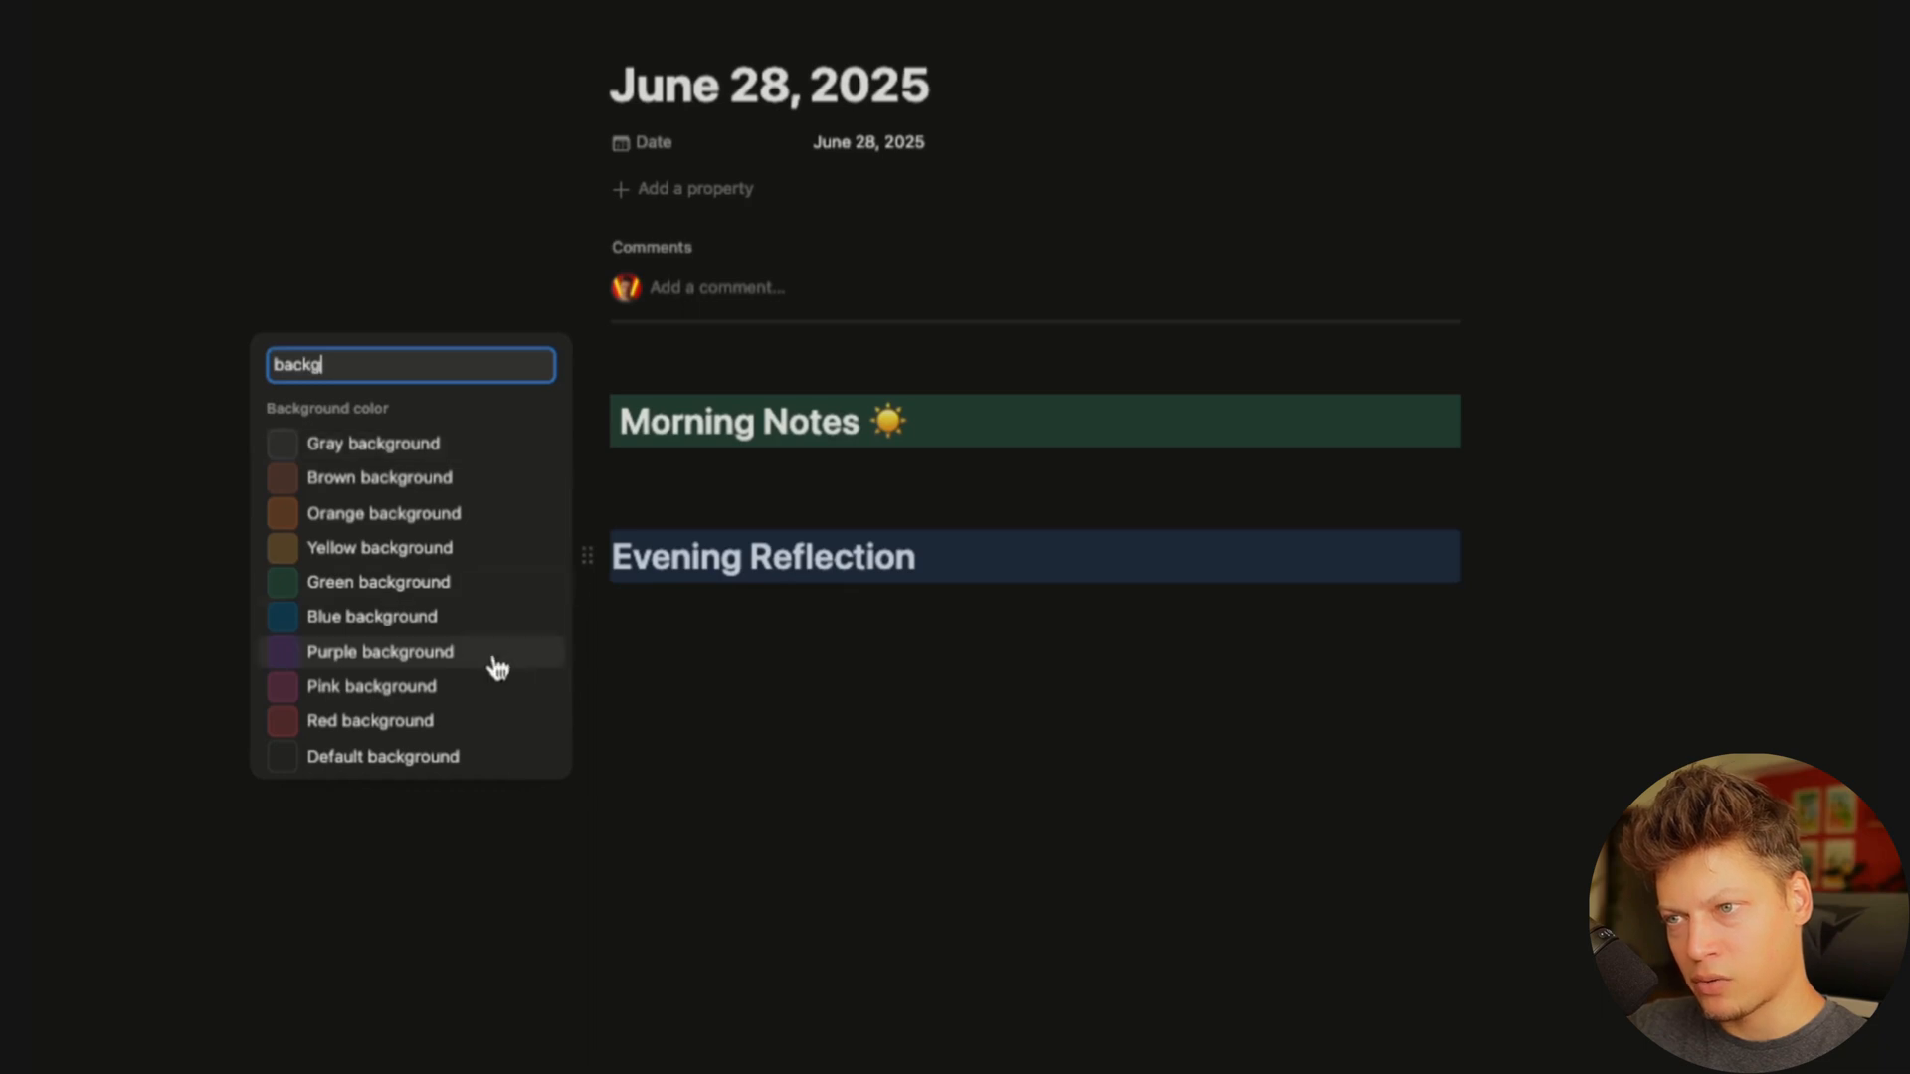
{"action": "left_click", "coordinate": [370, 589]}
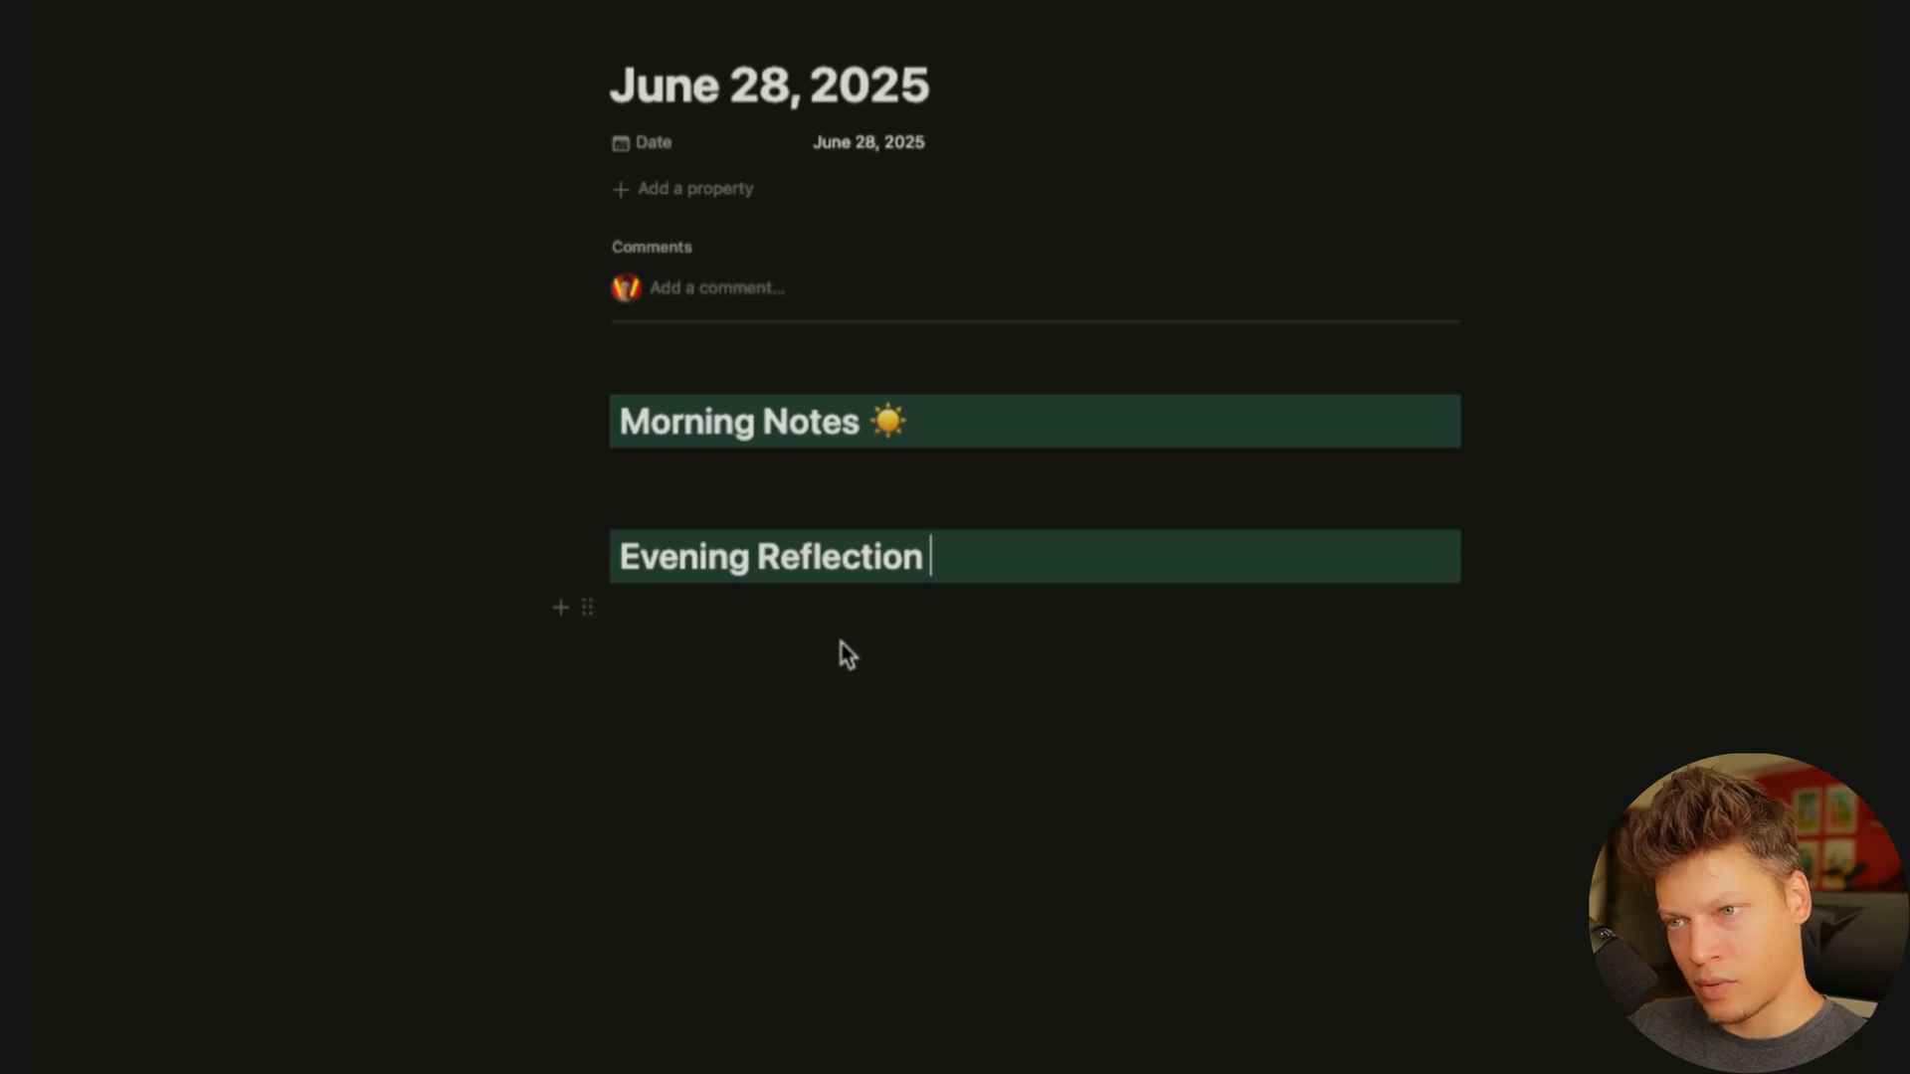
{"action": "key", "text": "ctrl+super+space"}
{"action": "left_click", "coordinate": [1143, 815]}
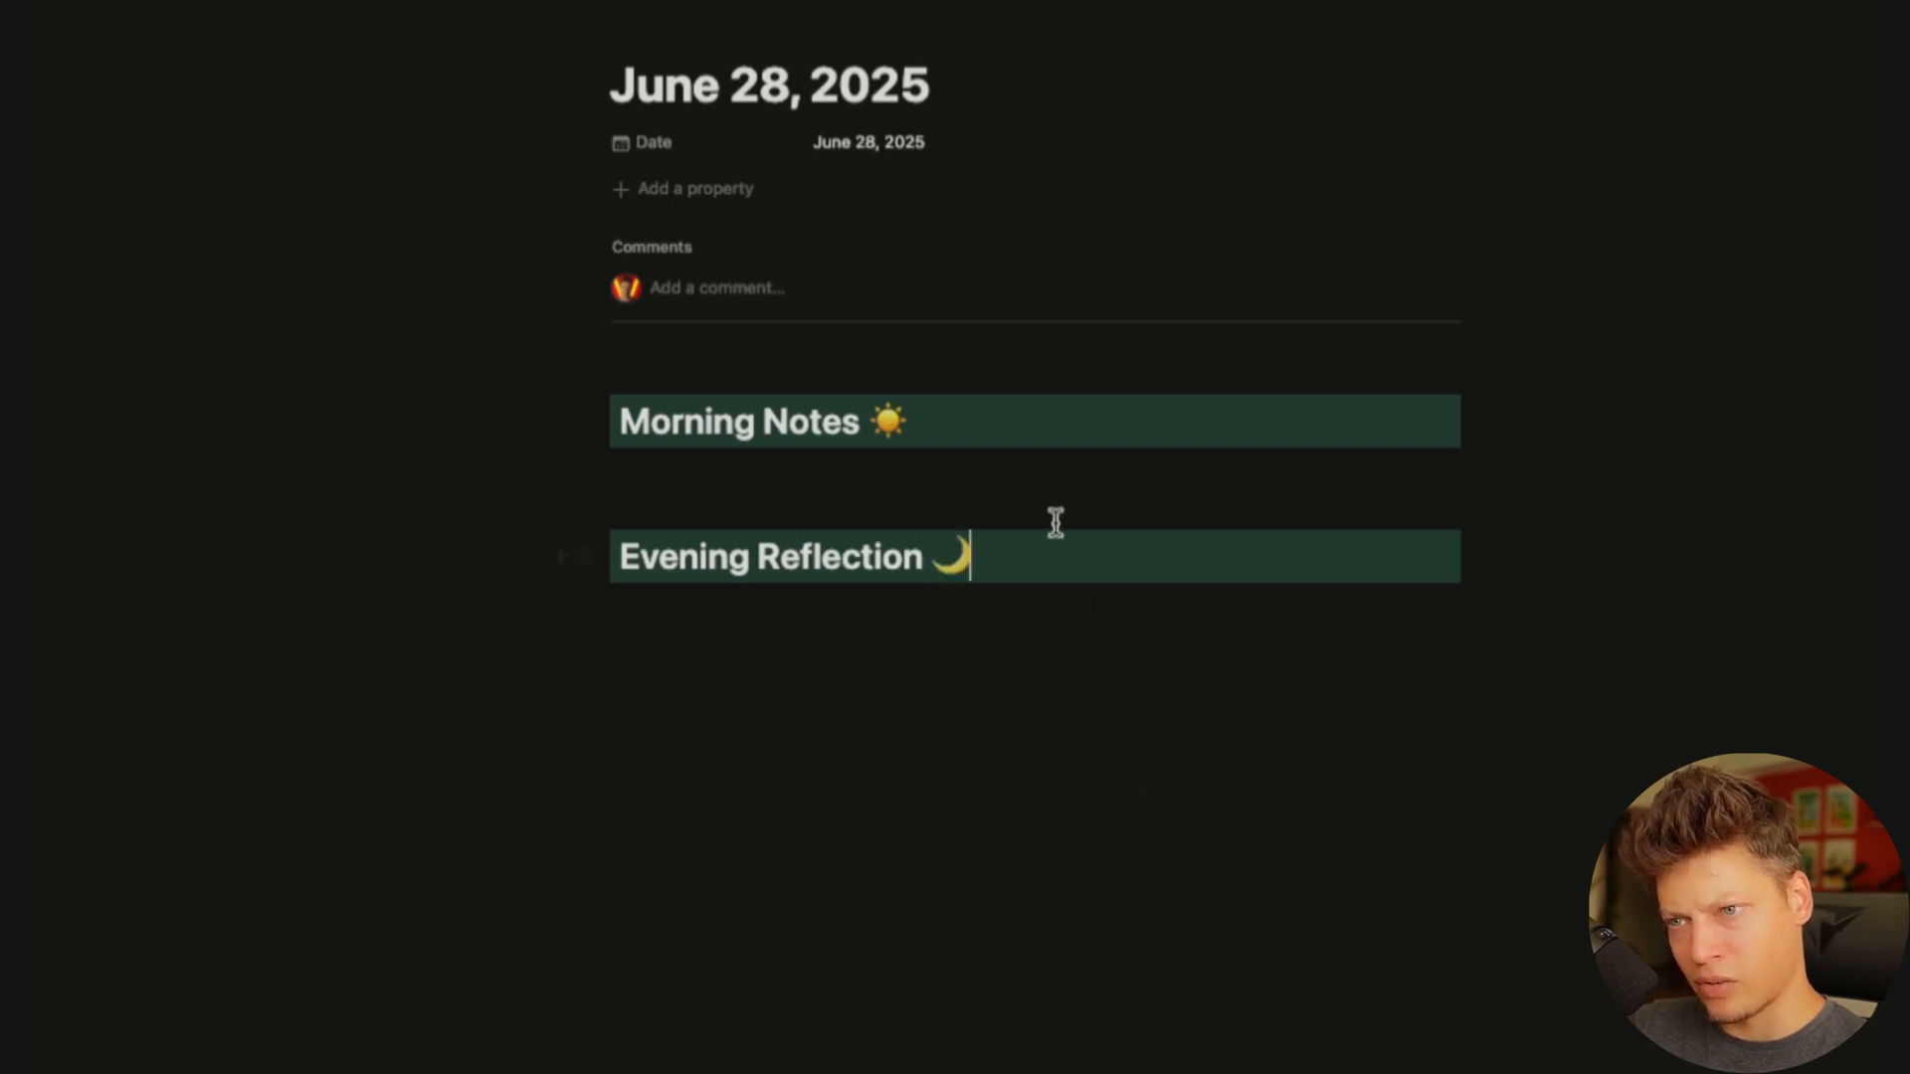
{"action": "left_click", "coordinate": [672, 476]}
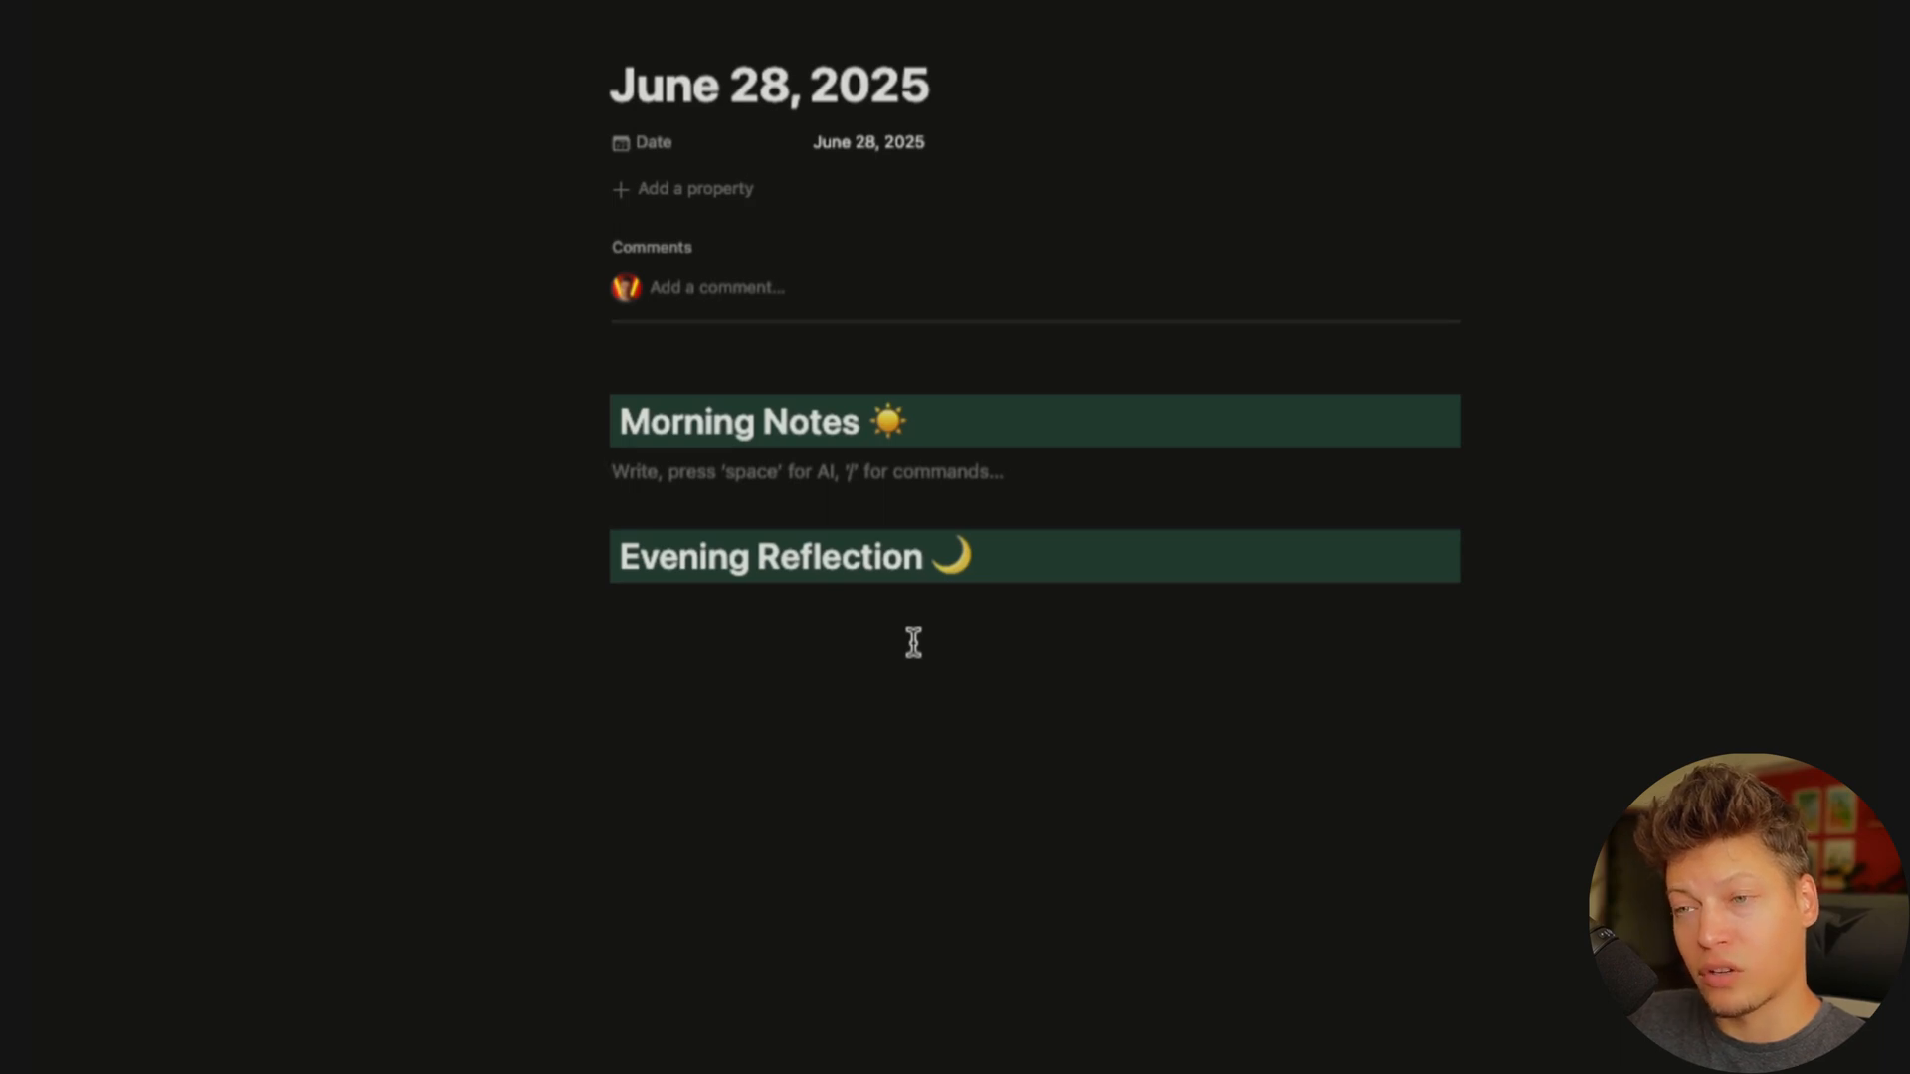
Add a Text property named "Morning notes" to the page and give it a pencil icon
{"action": "left_click", "coordinate": [683, 198]}
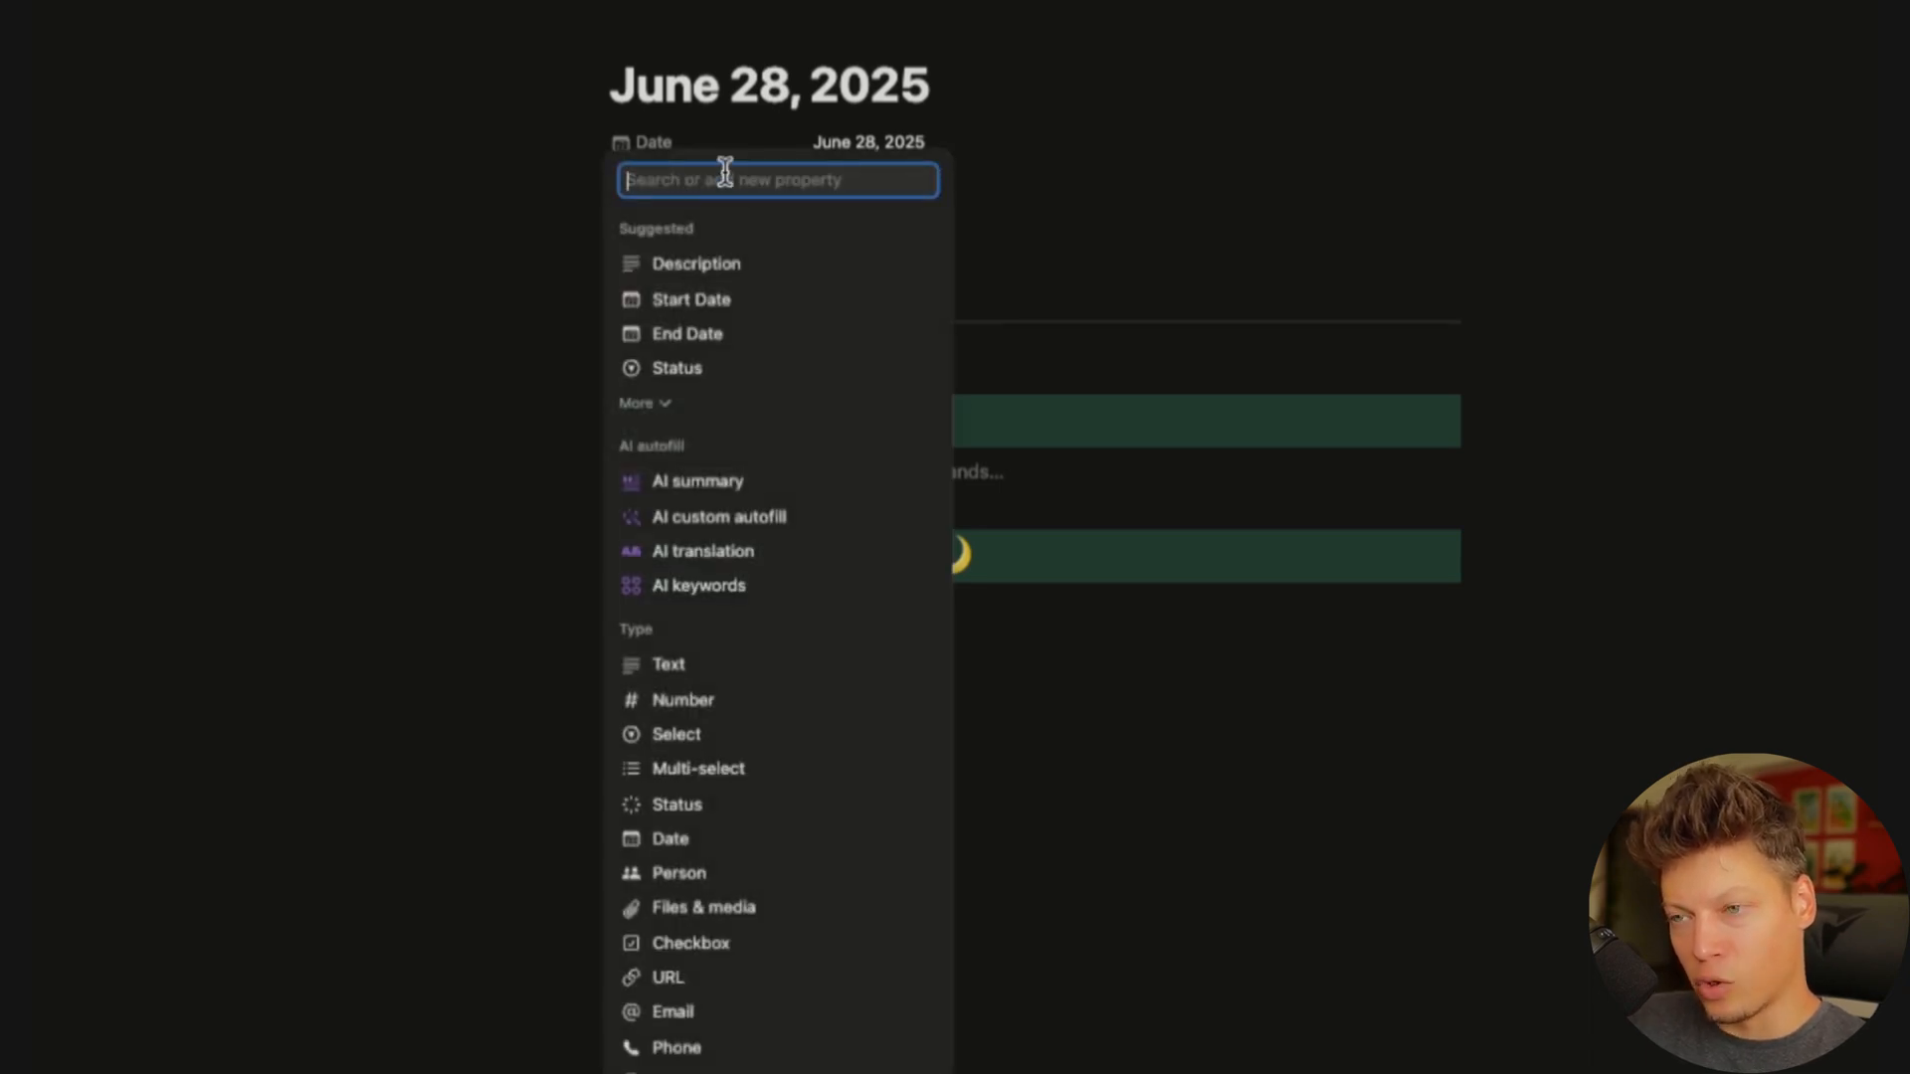
{"action": "left_click", "coordinate": [696, 666]}
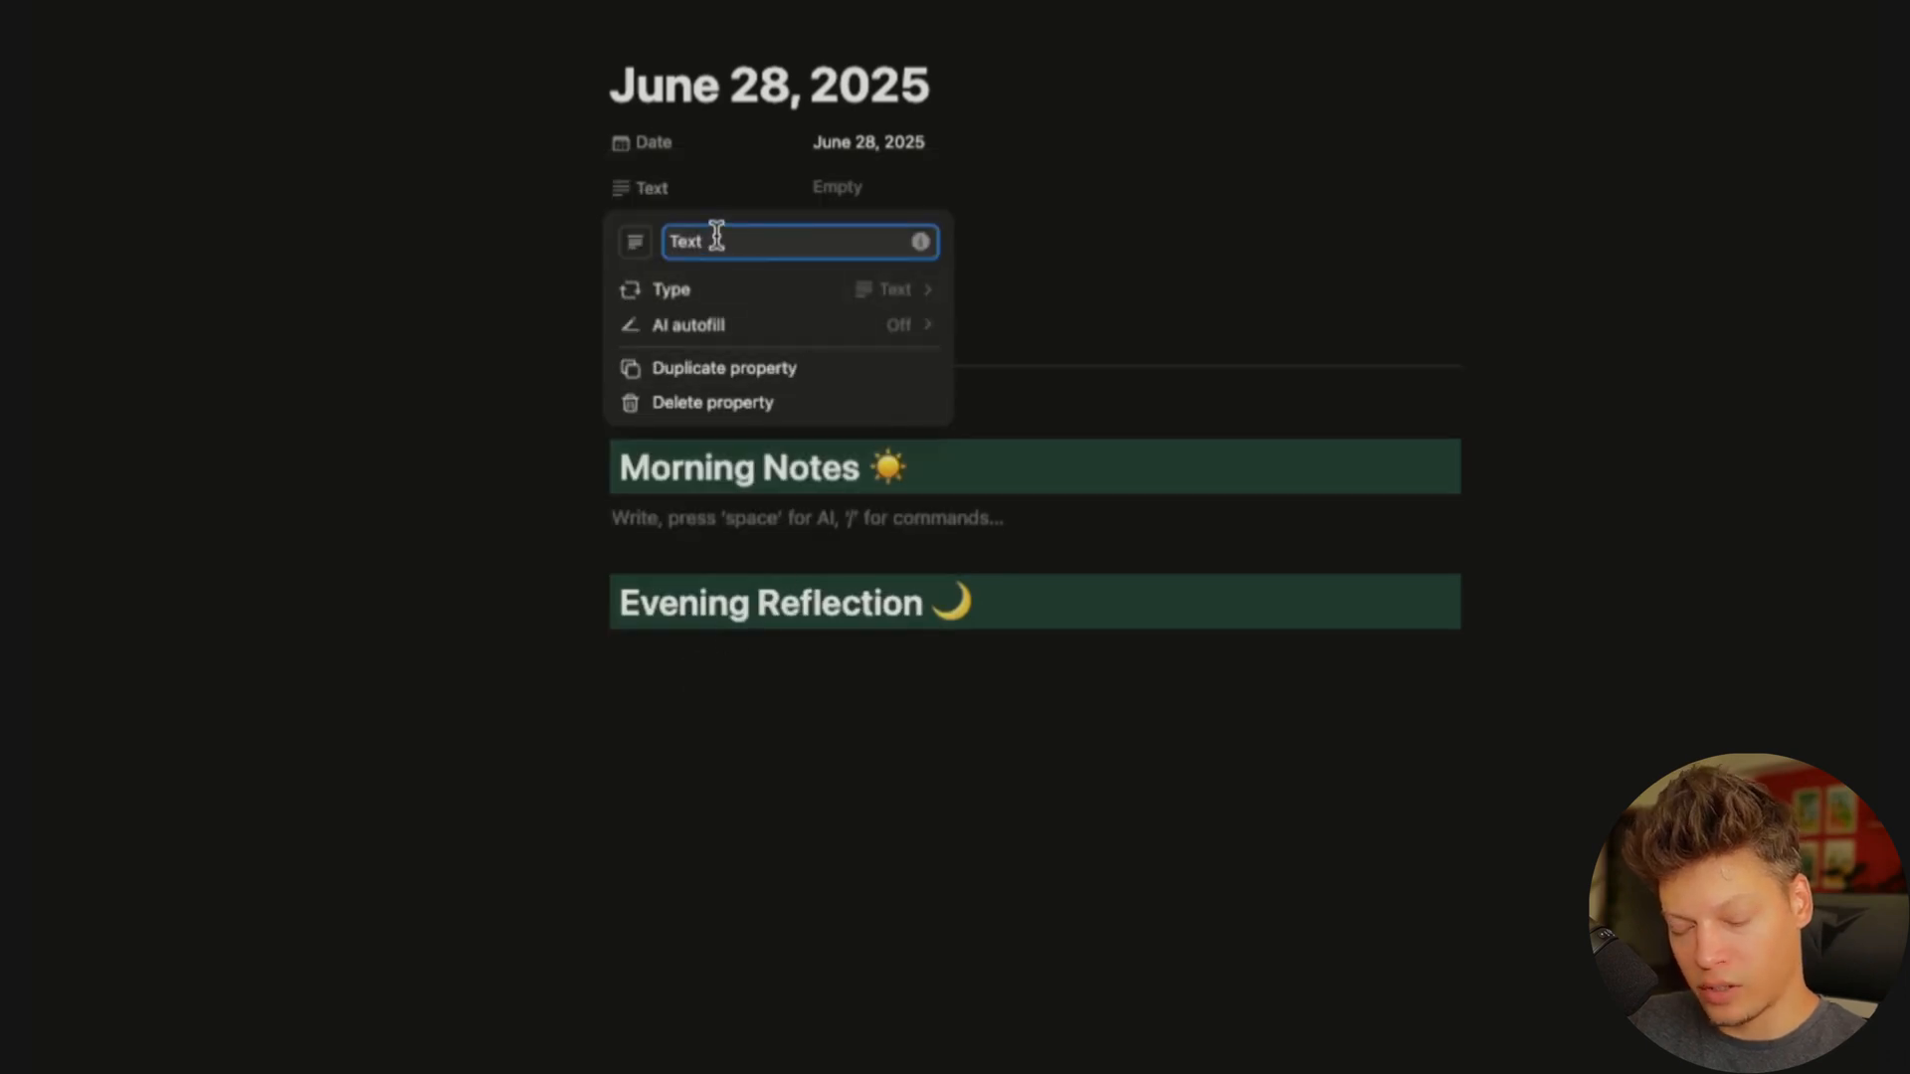
{"action": "key", "text": "BackSpace"}
{"action": "type", "text": "Morn"}
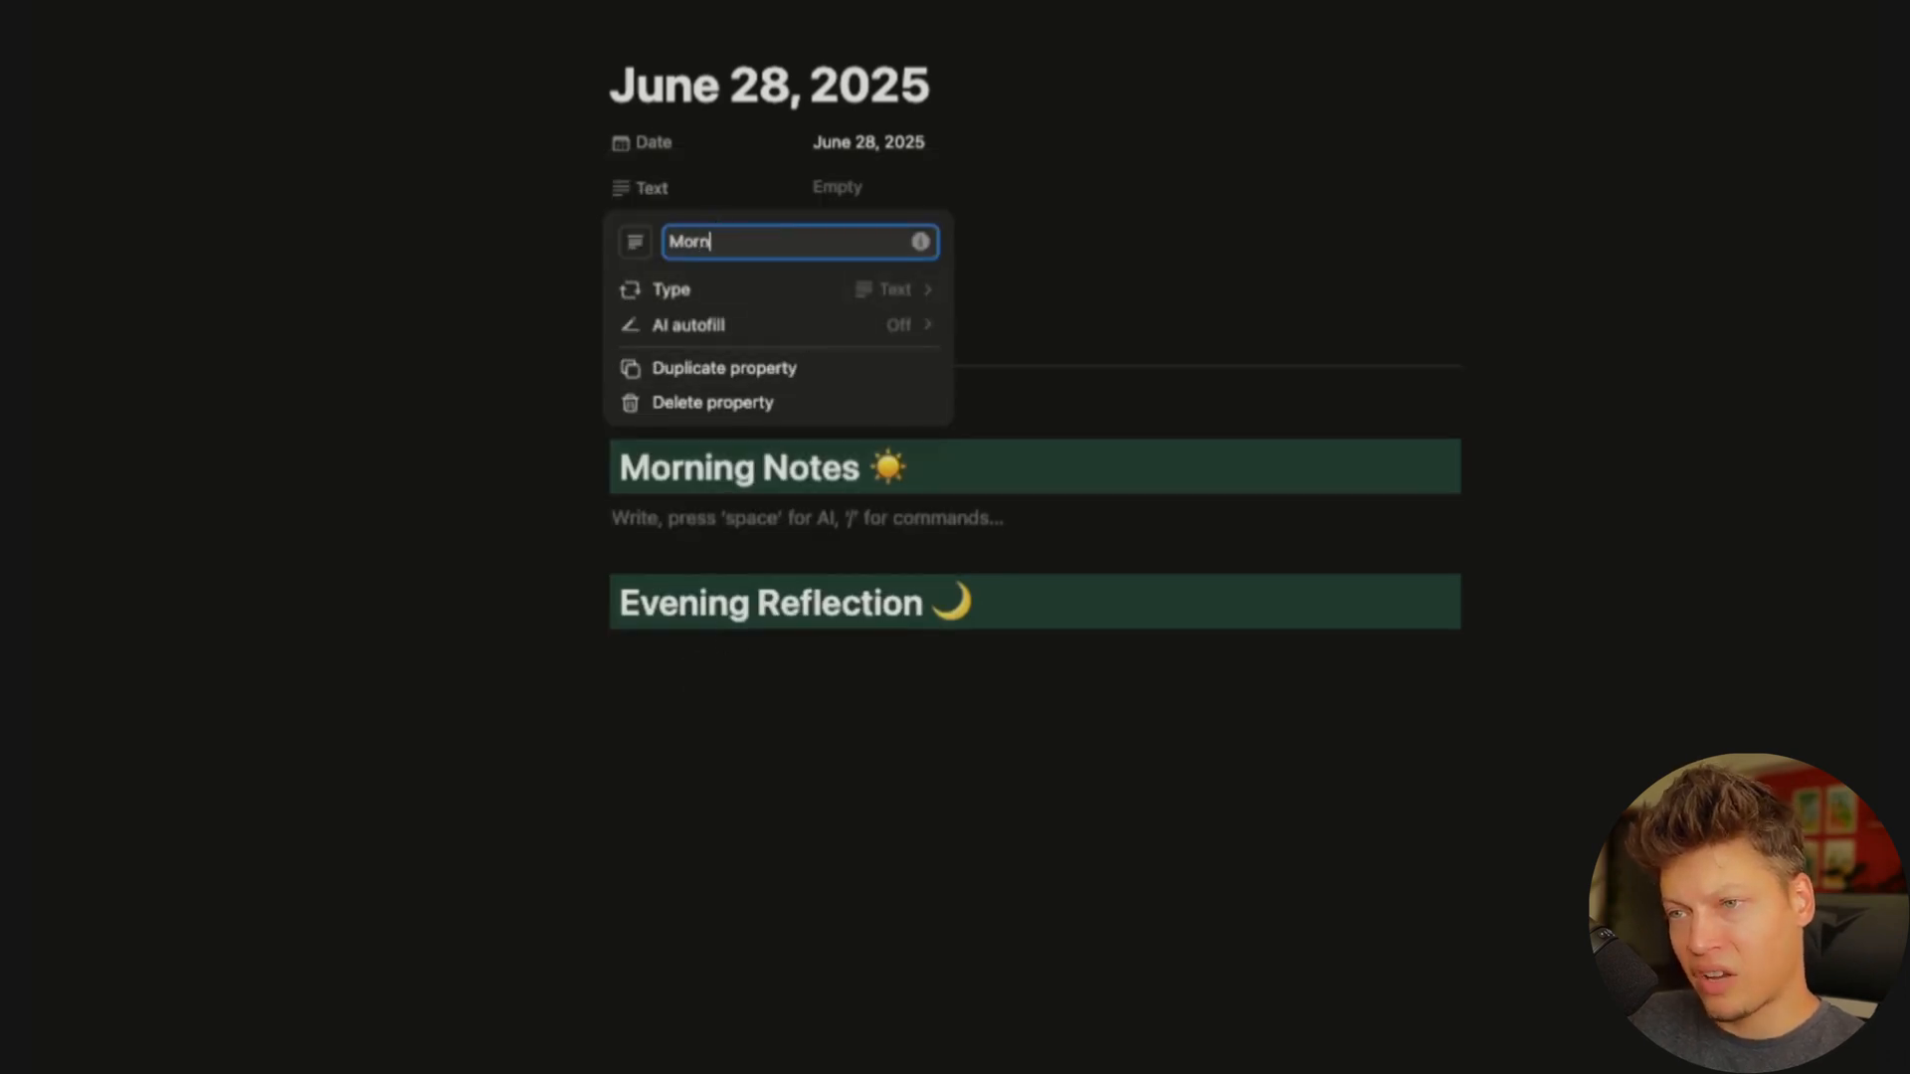
{"action": "type", "text": "ing notes"}
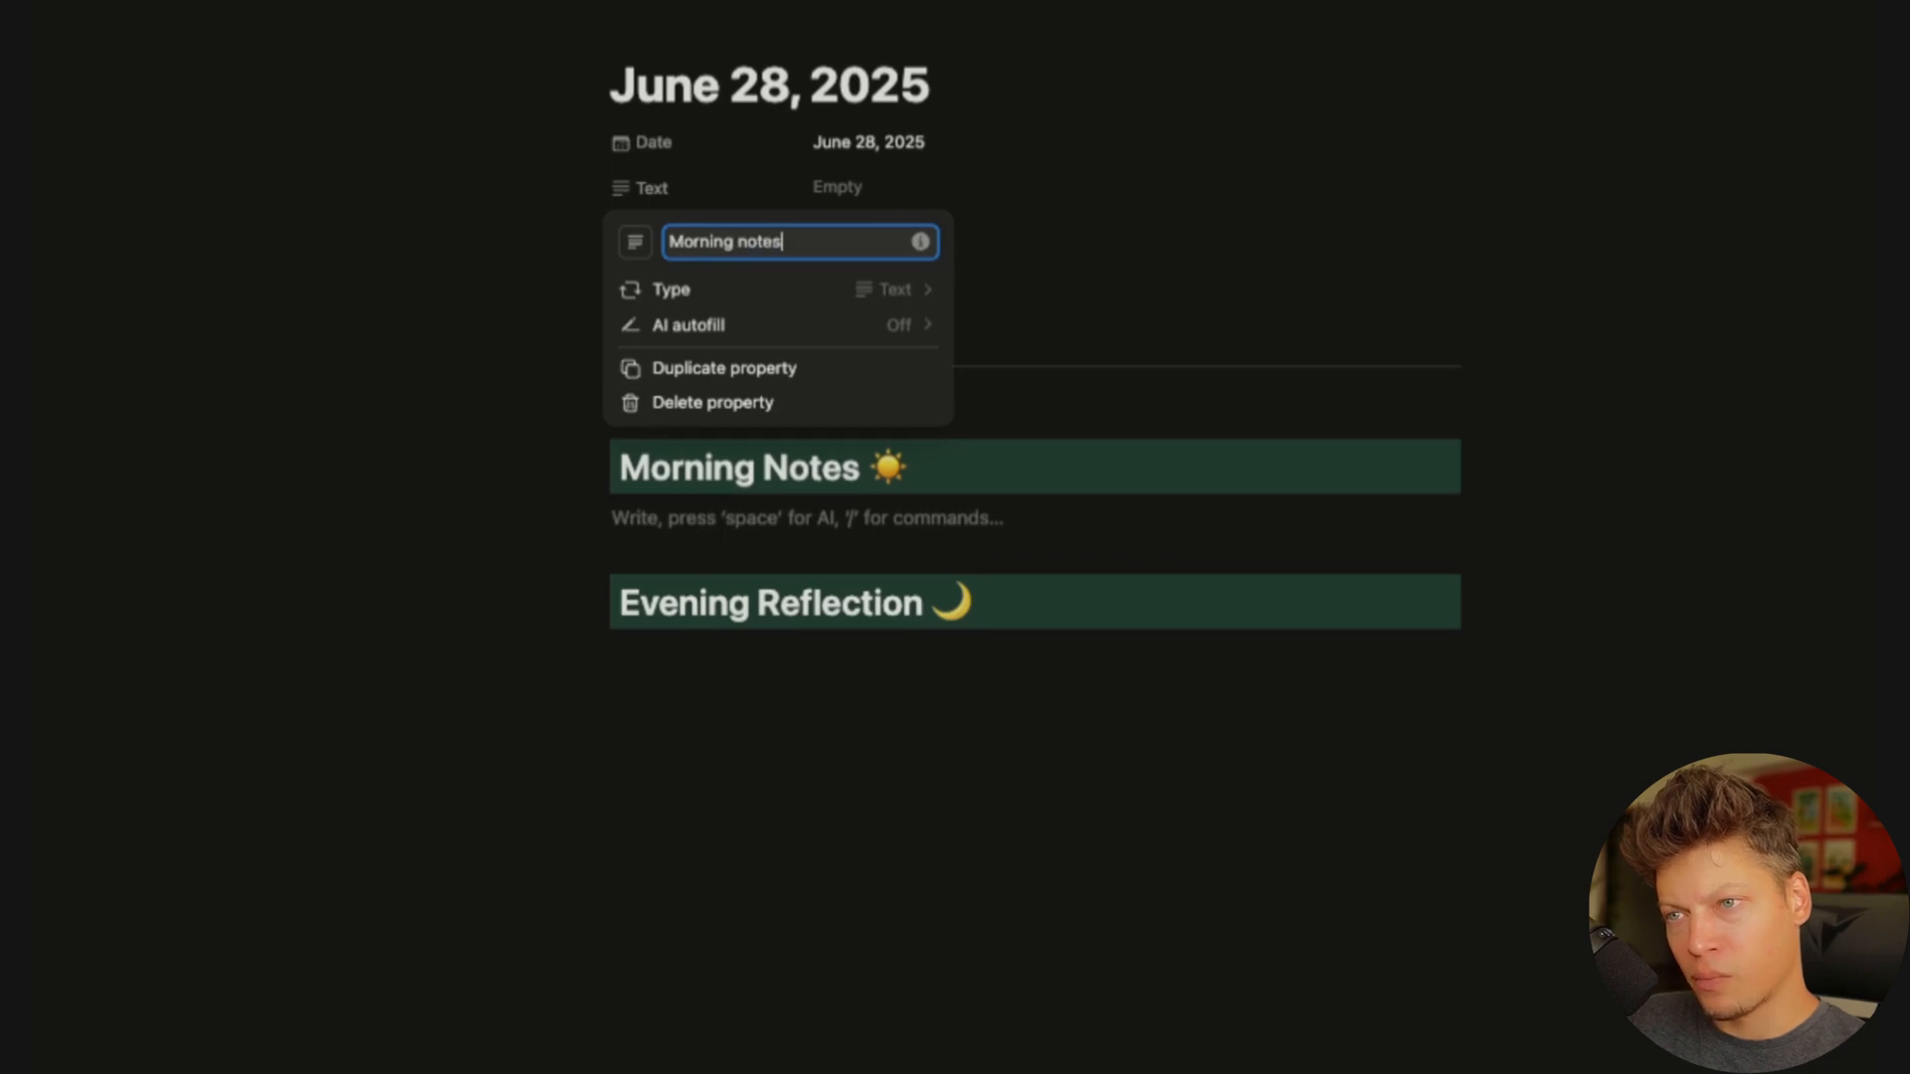
{"action": "left_click", "coordinate": [637, 249]}
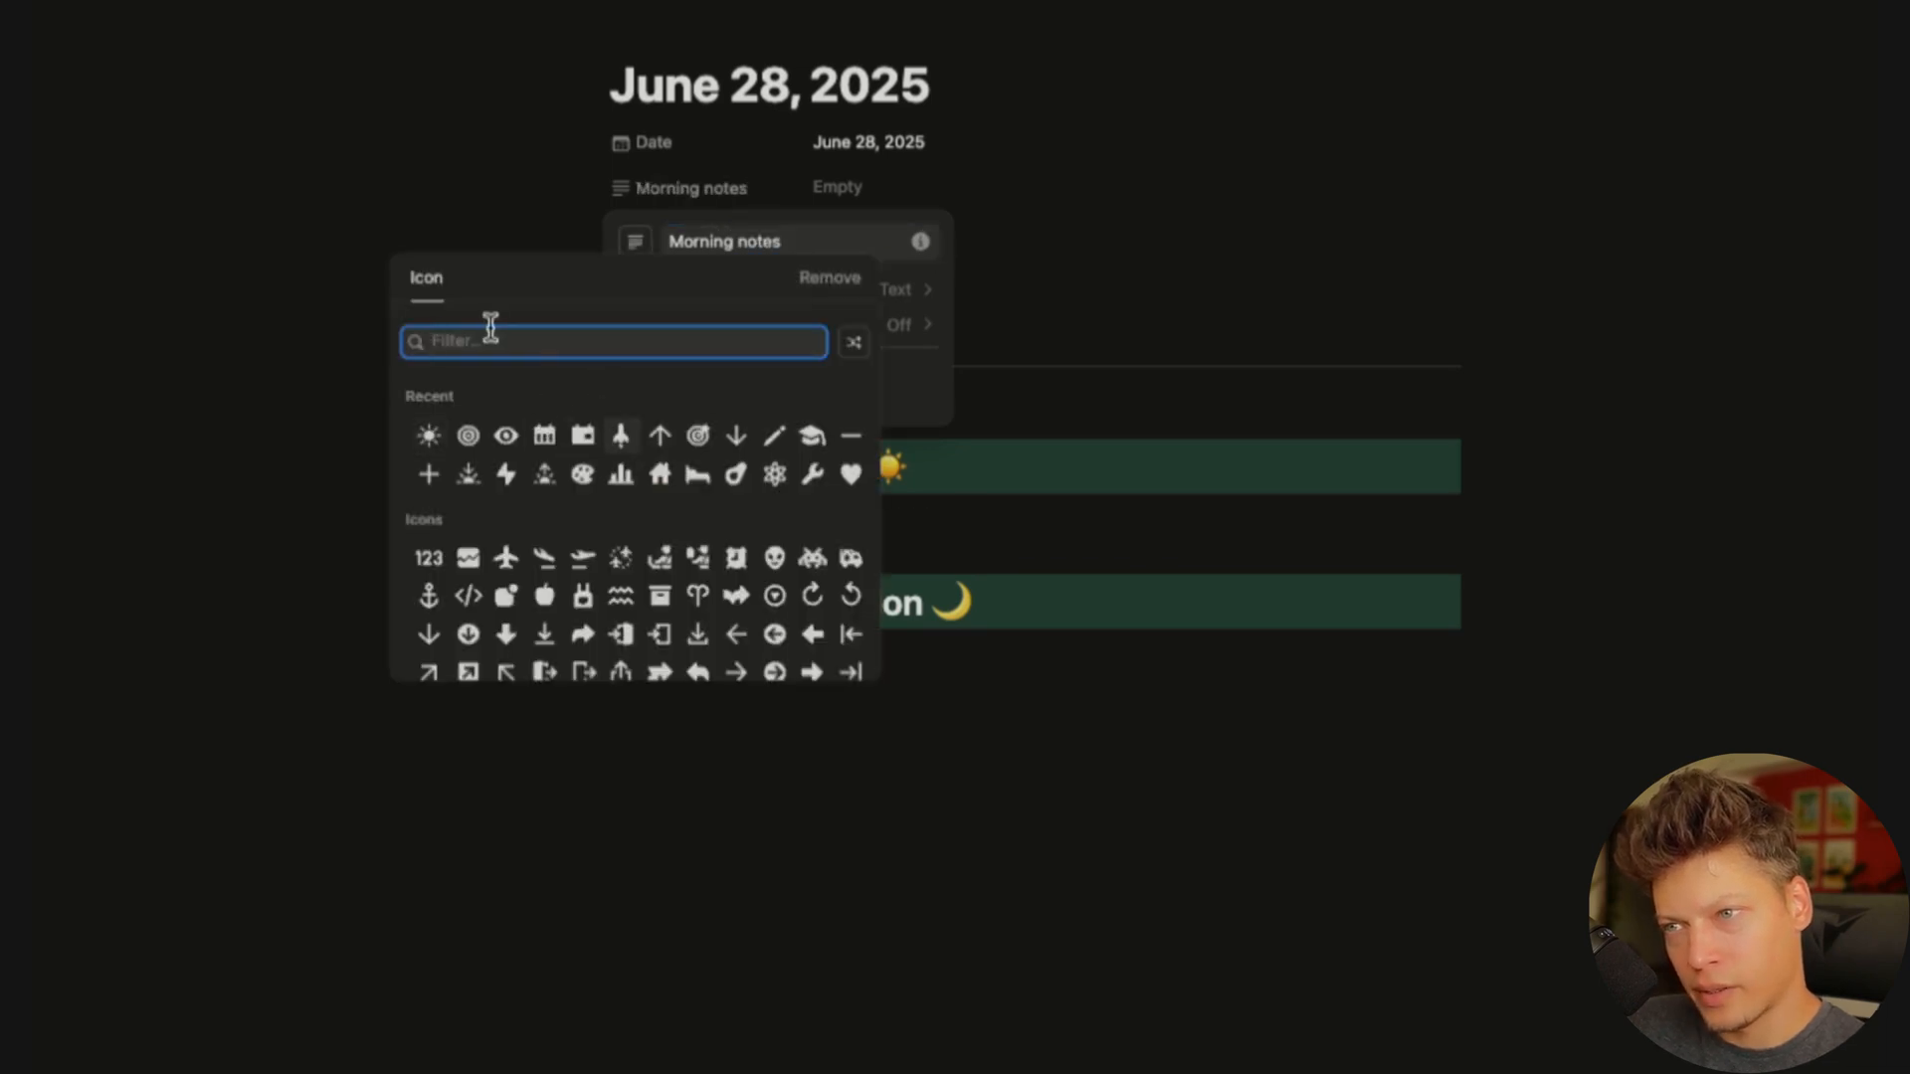
{"action": "left_click", "coordinate": [775, 435]}
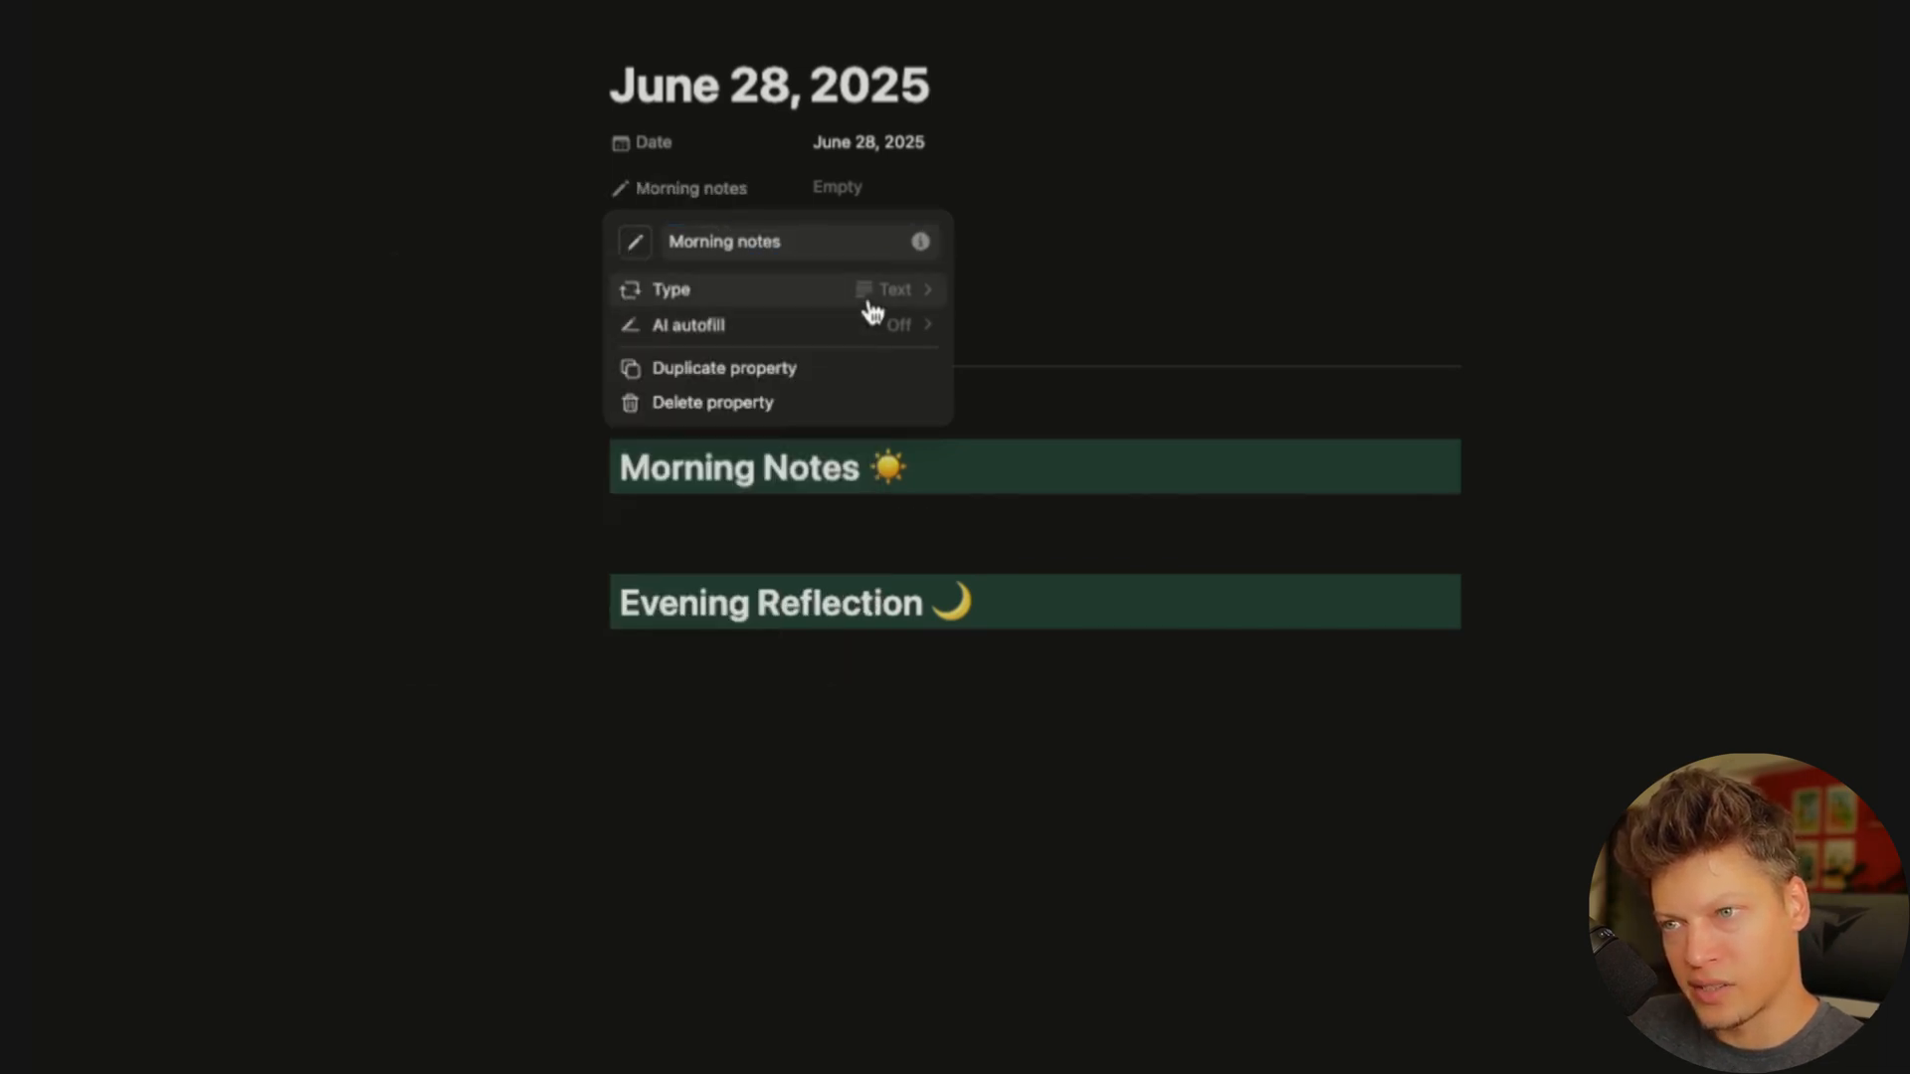
{"action": "left_click", "coordinate": [1065, 236]}
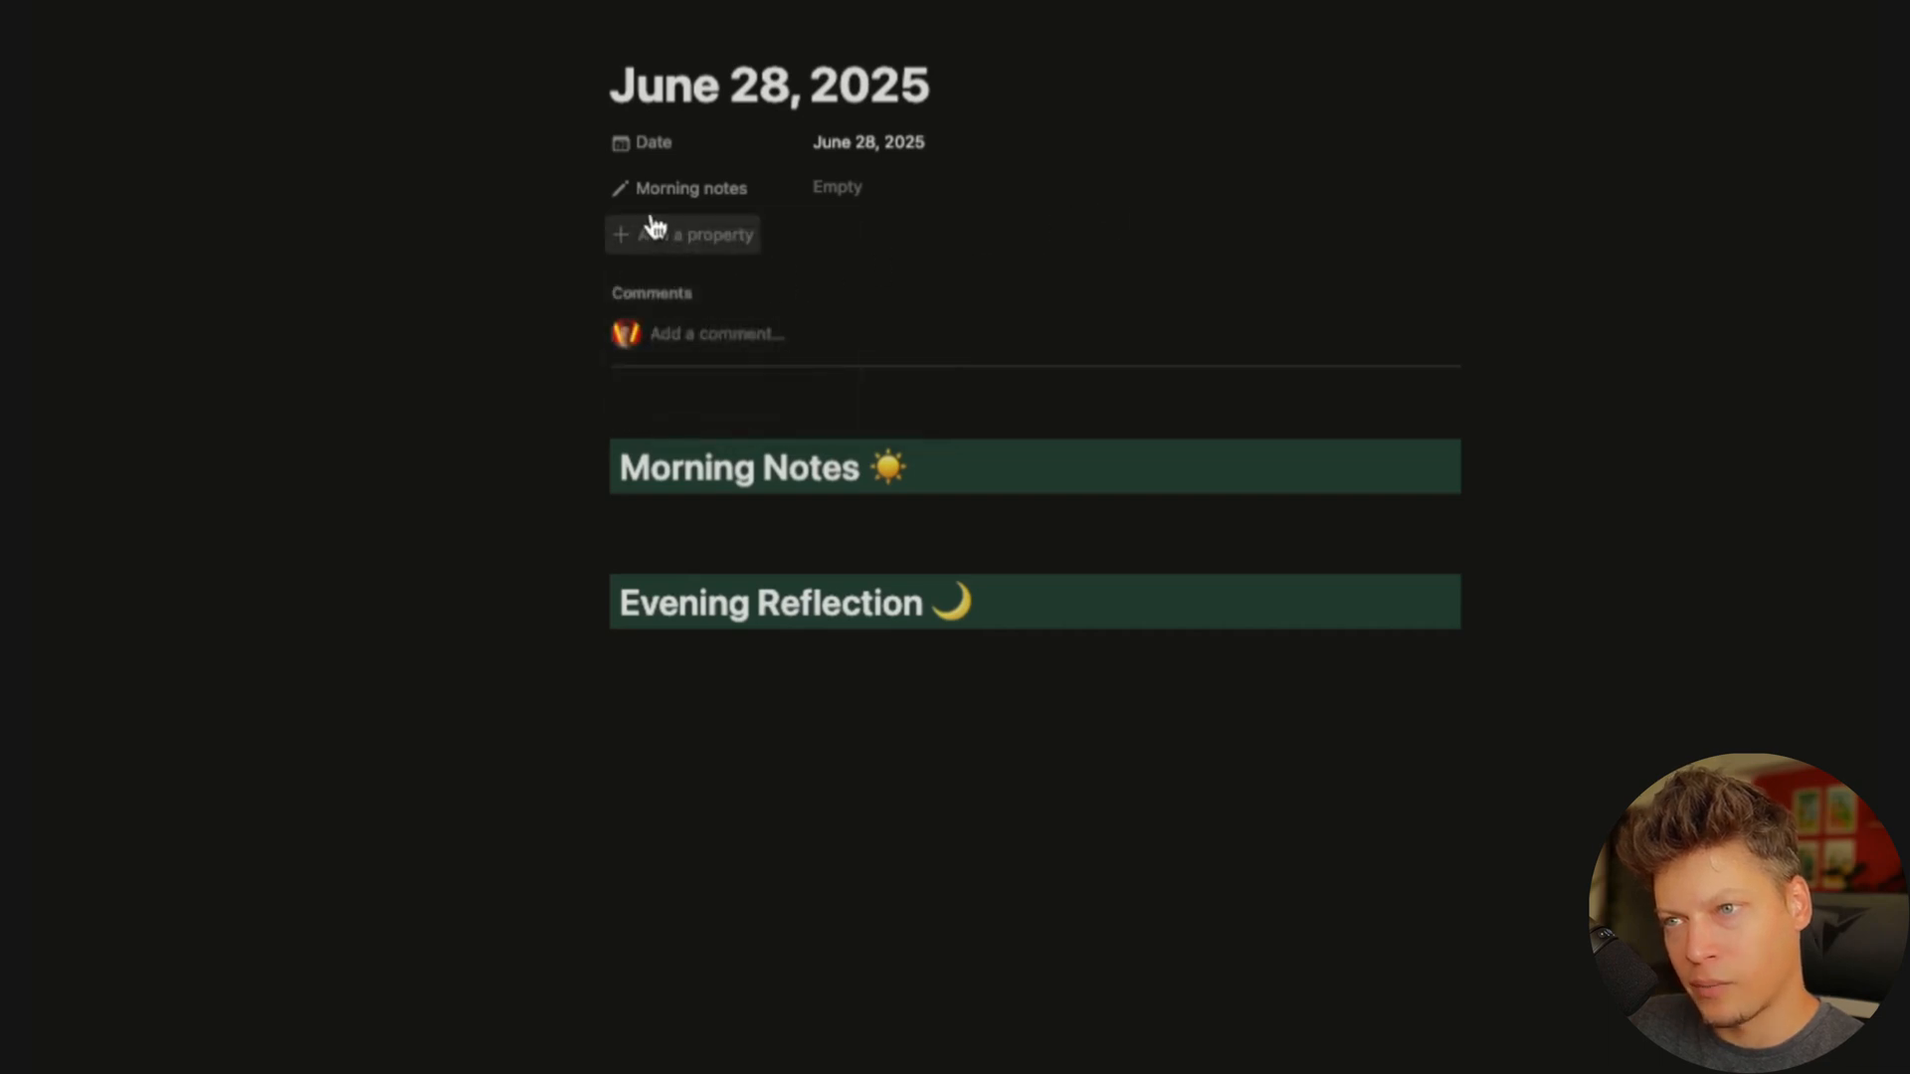
Add a Text property named "Focus" to the page and give it the rocket icon
{"action": "left_click", "coordinate": [664, 237]}
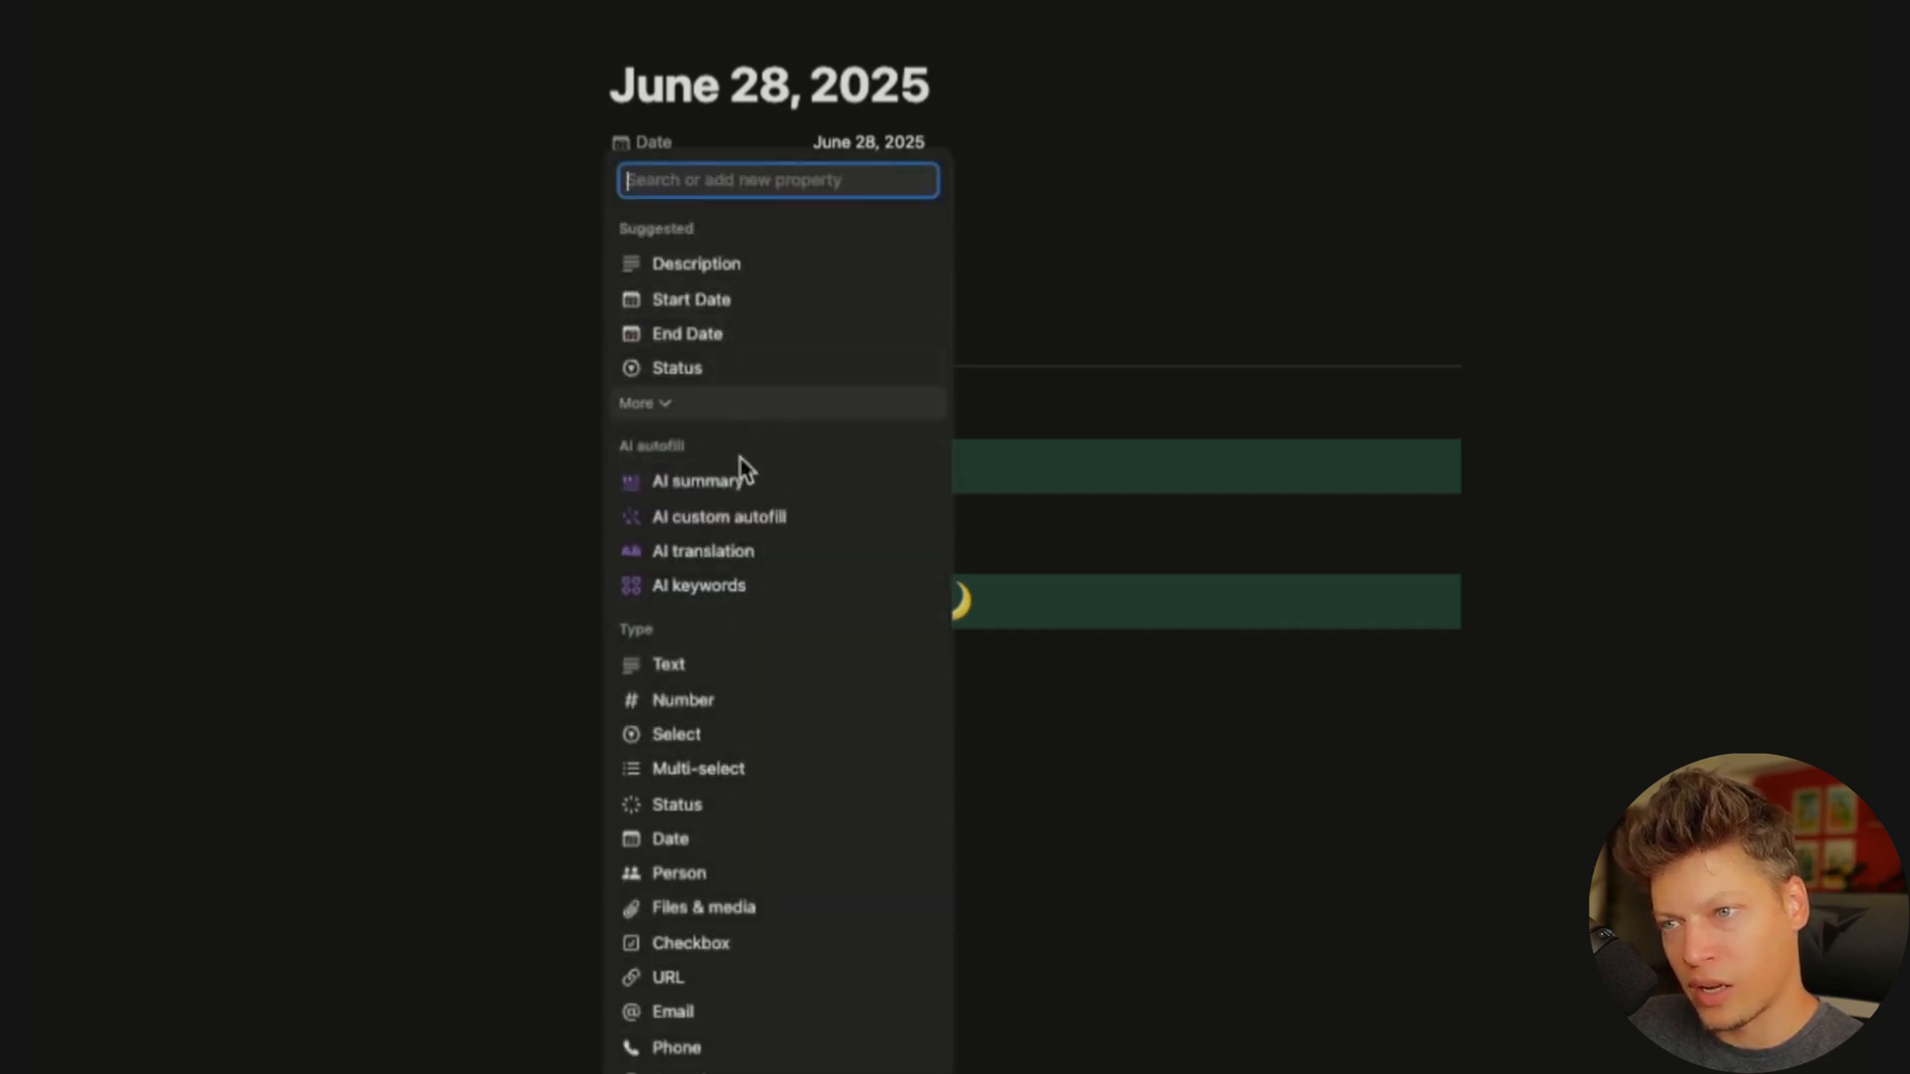
{"action": "left_click", "coordinate": [702, 680]}
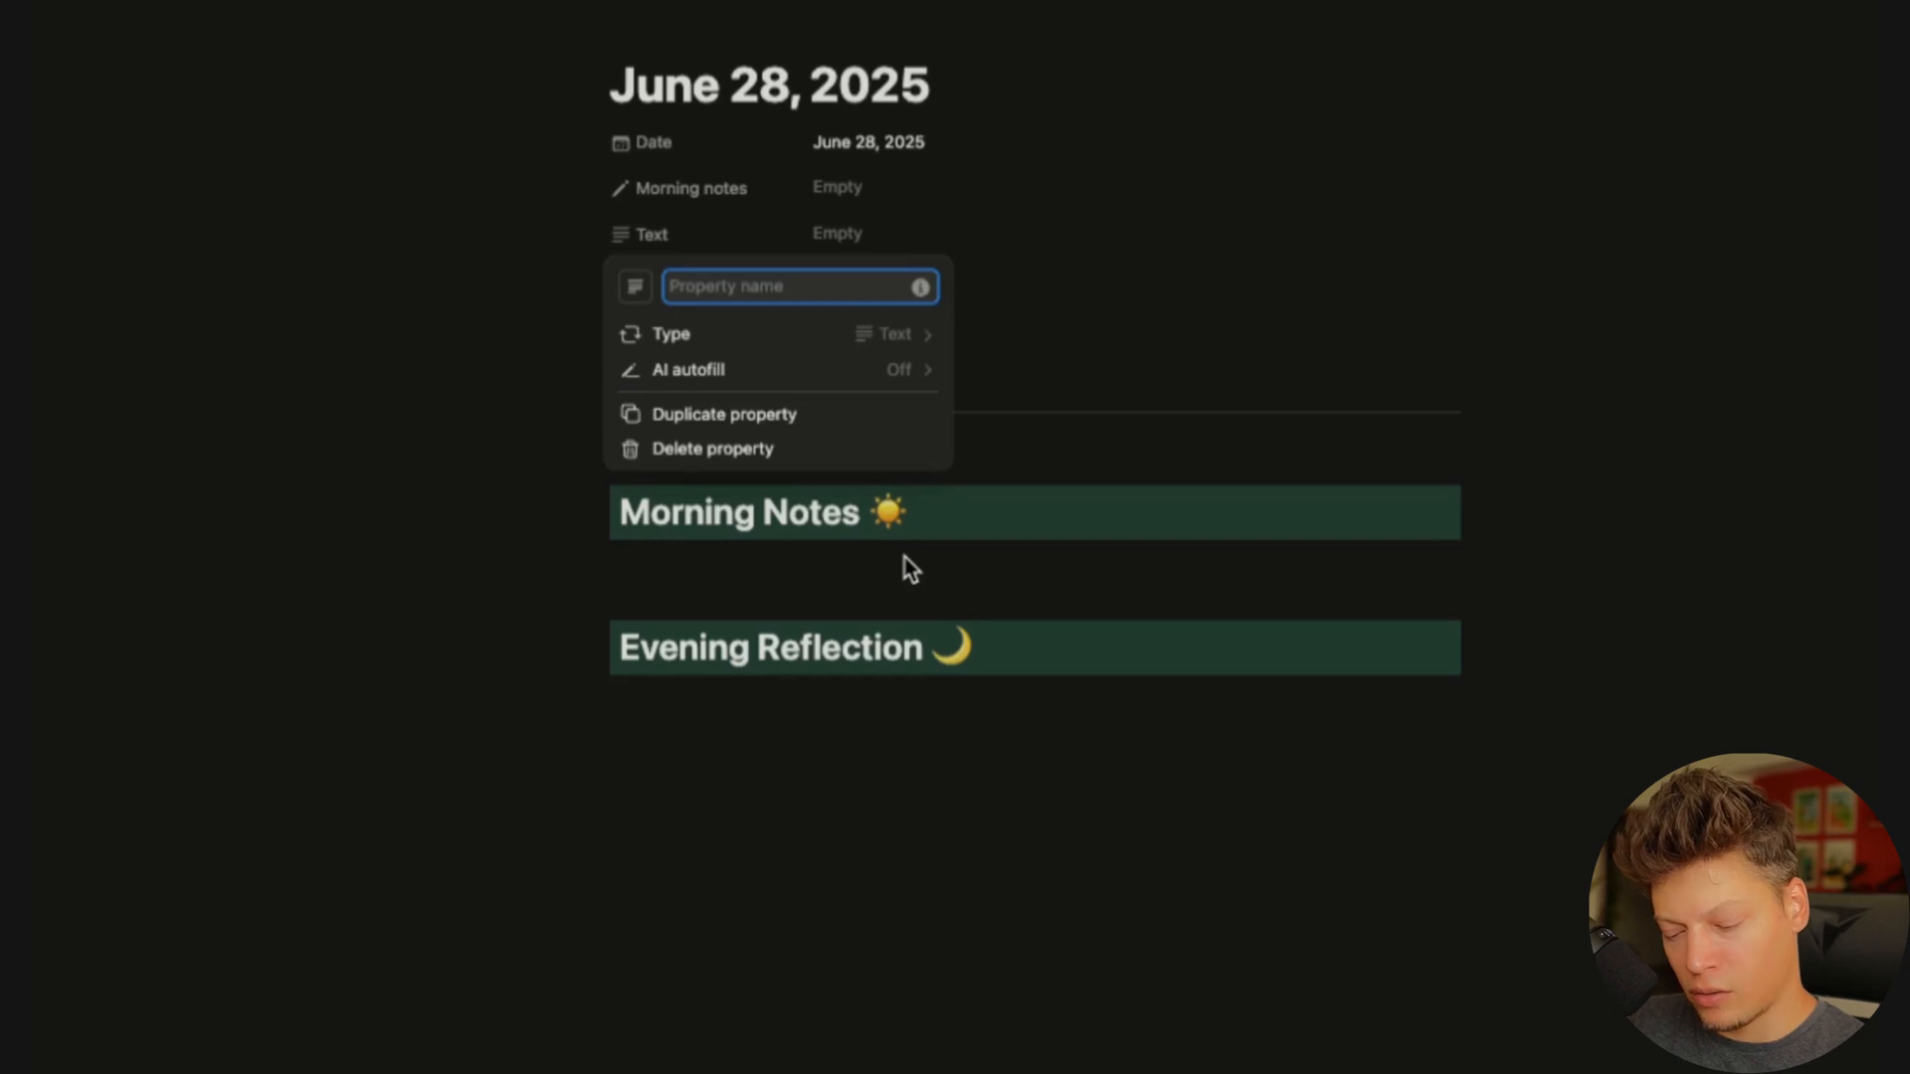
{"action": "type", "text": "Focus"}
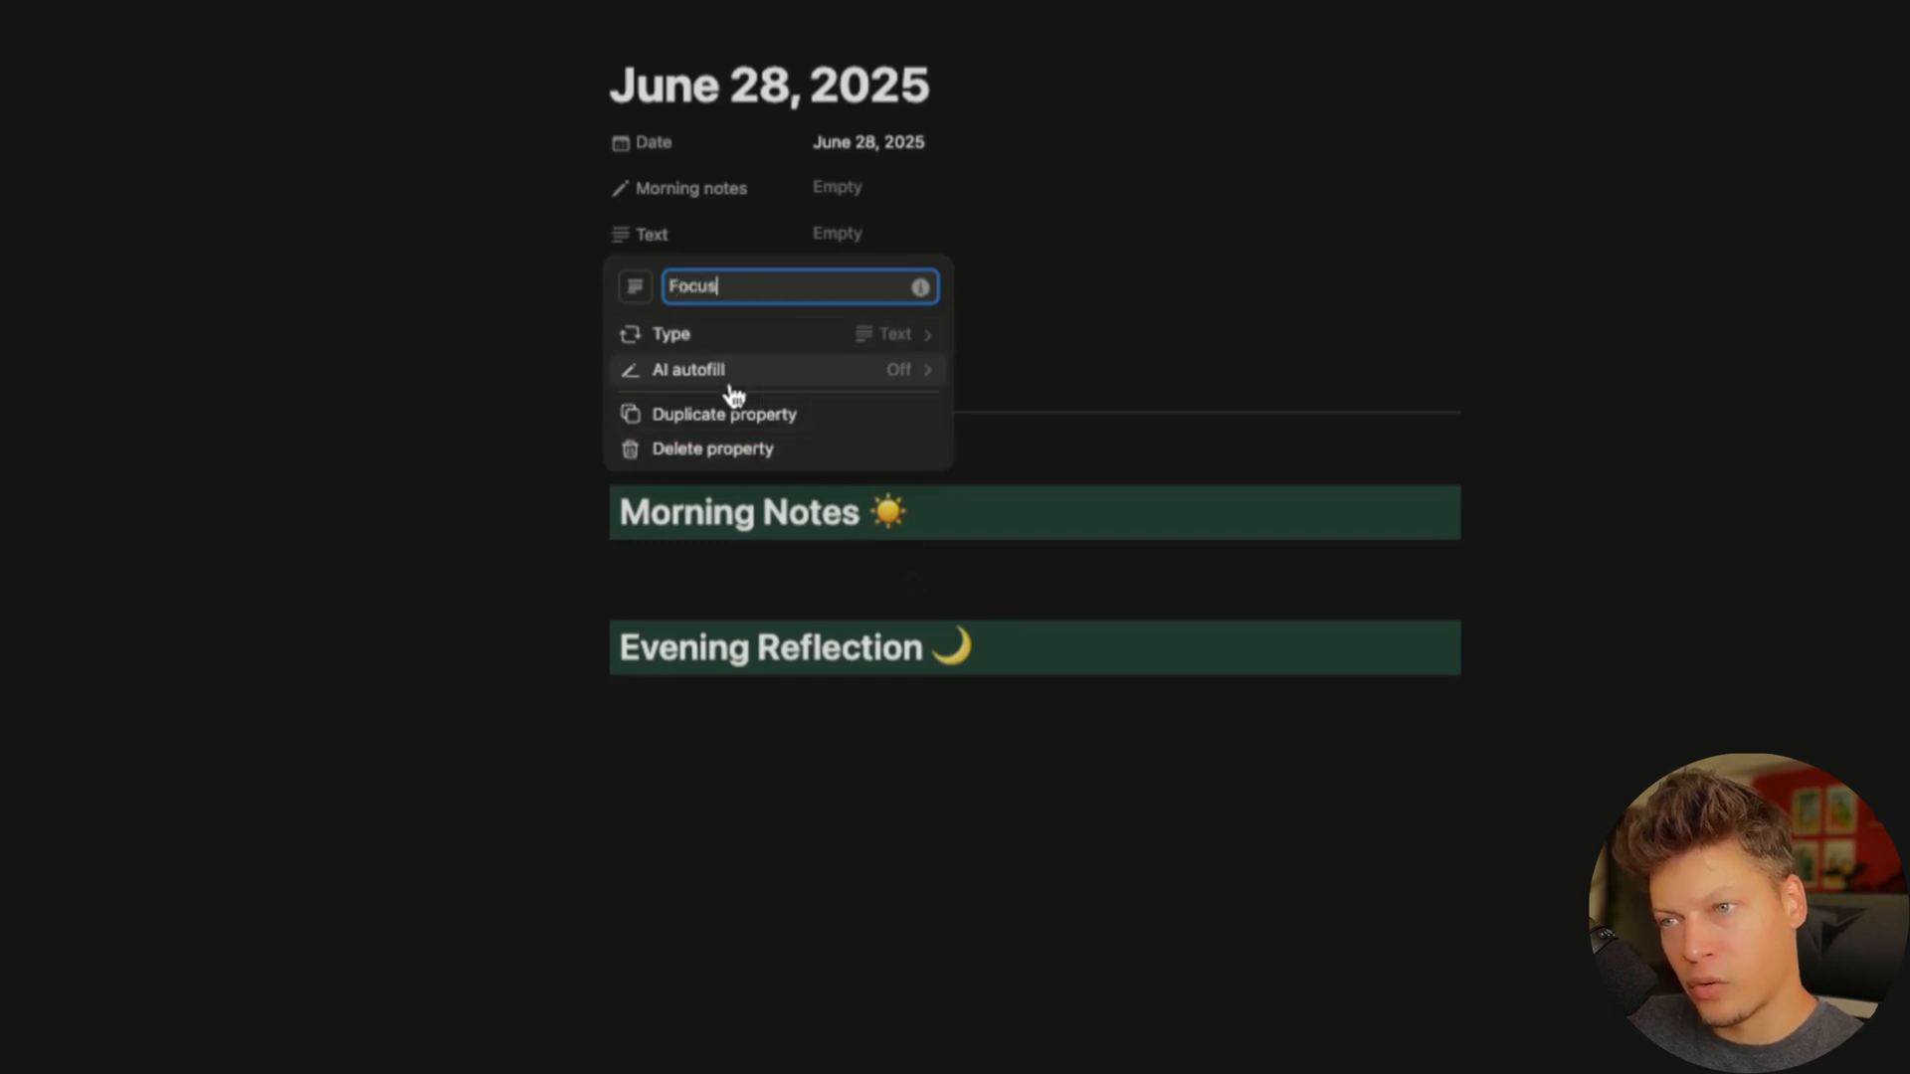
{"action": "left_click", "coordinate": [637, 289]}
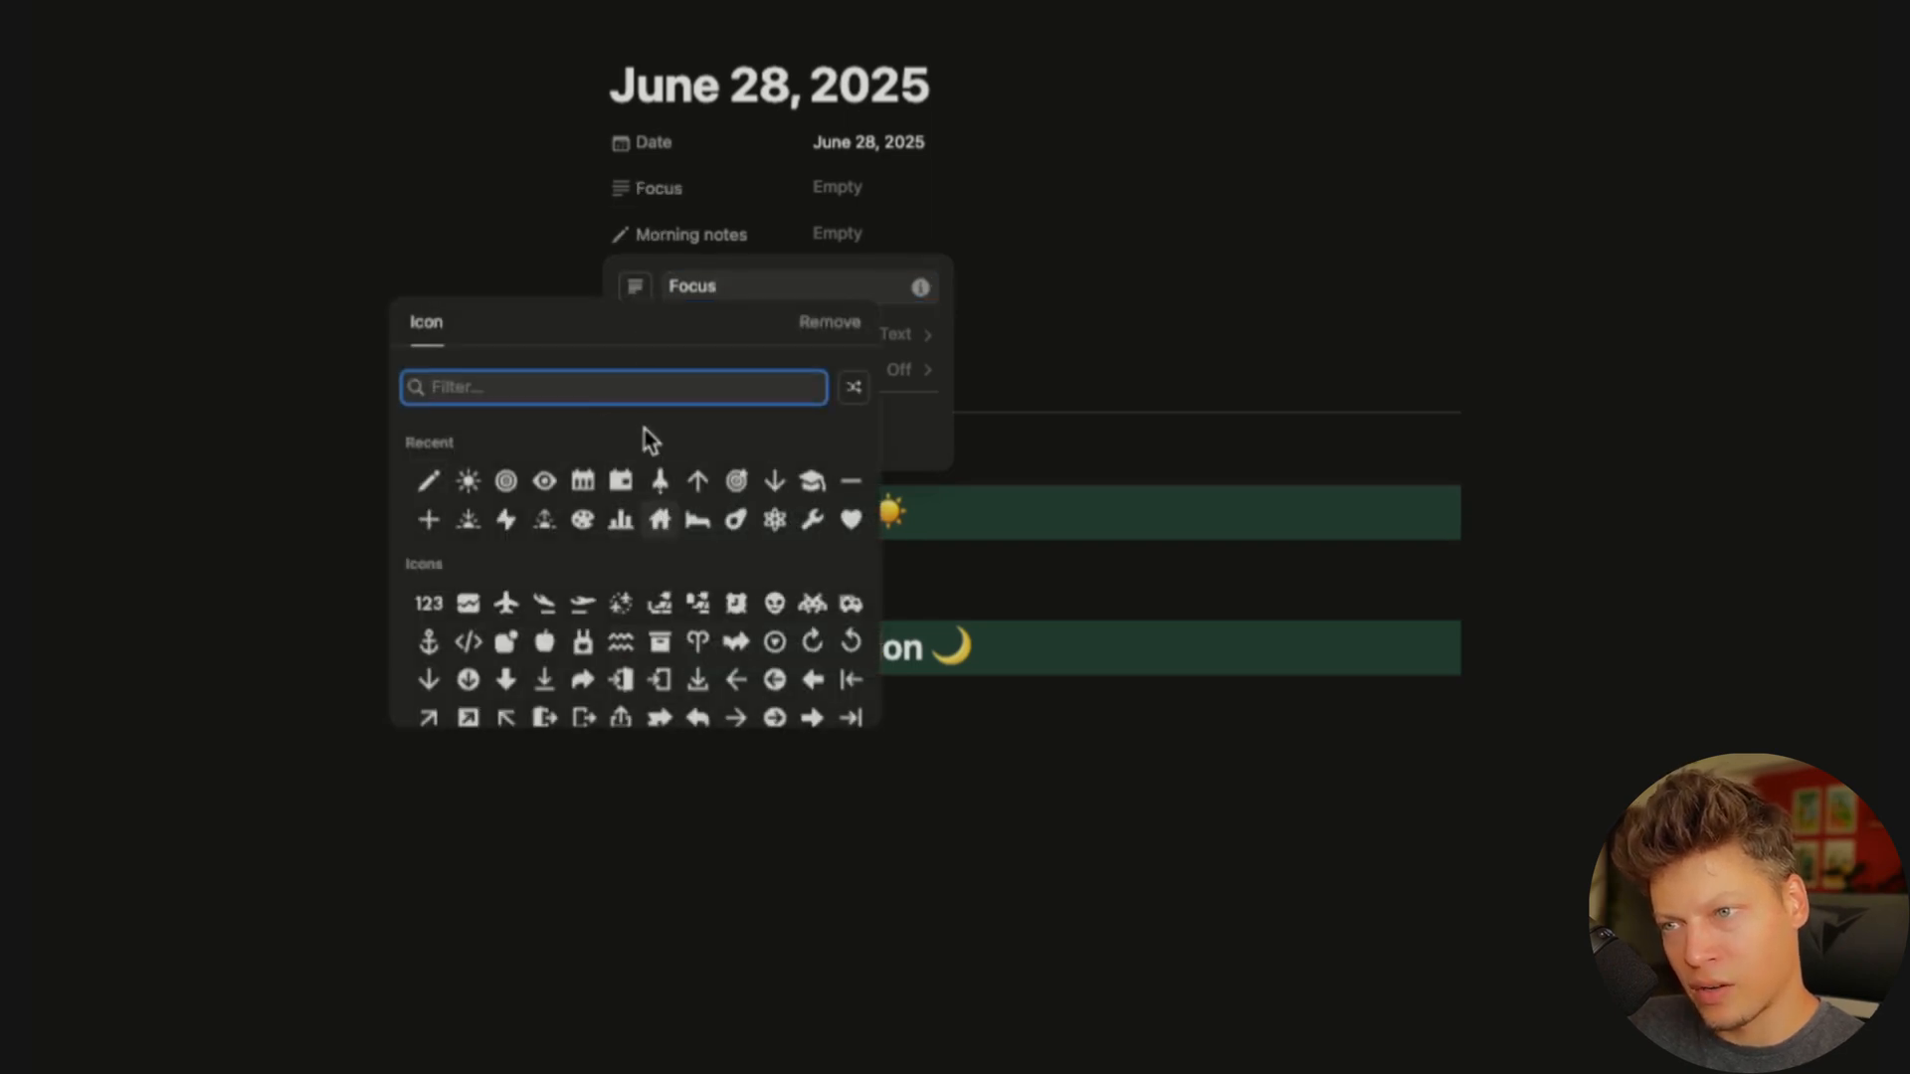
{"action": "type", "text": "rocke"}
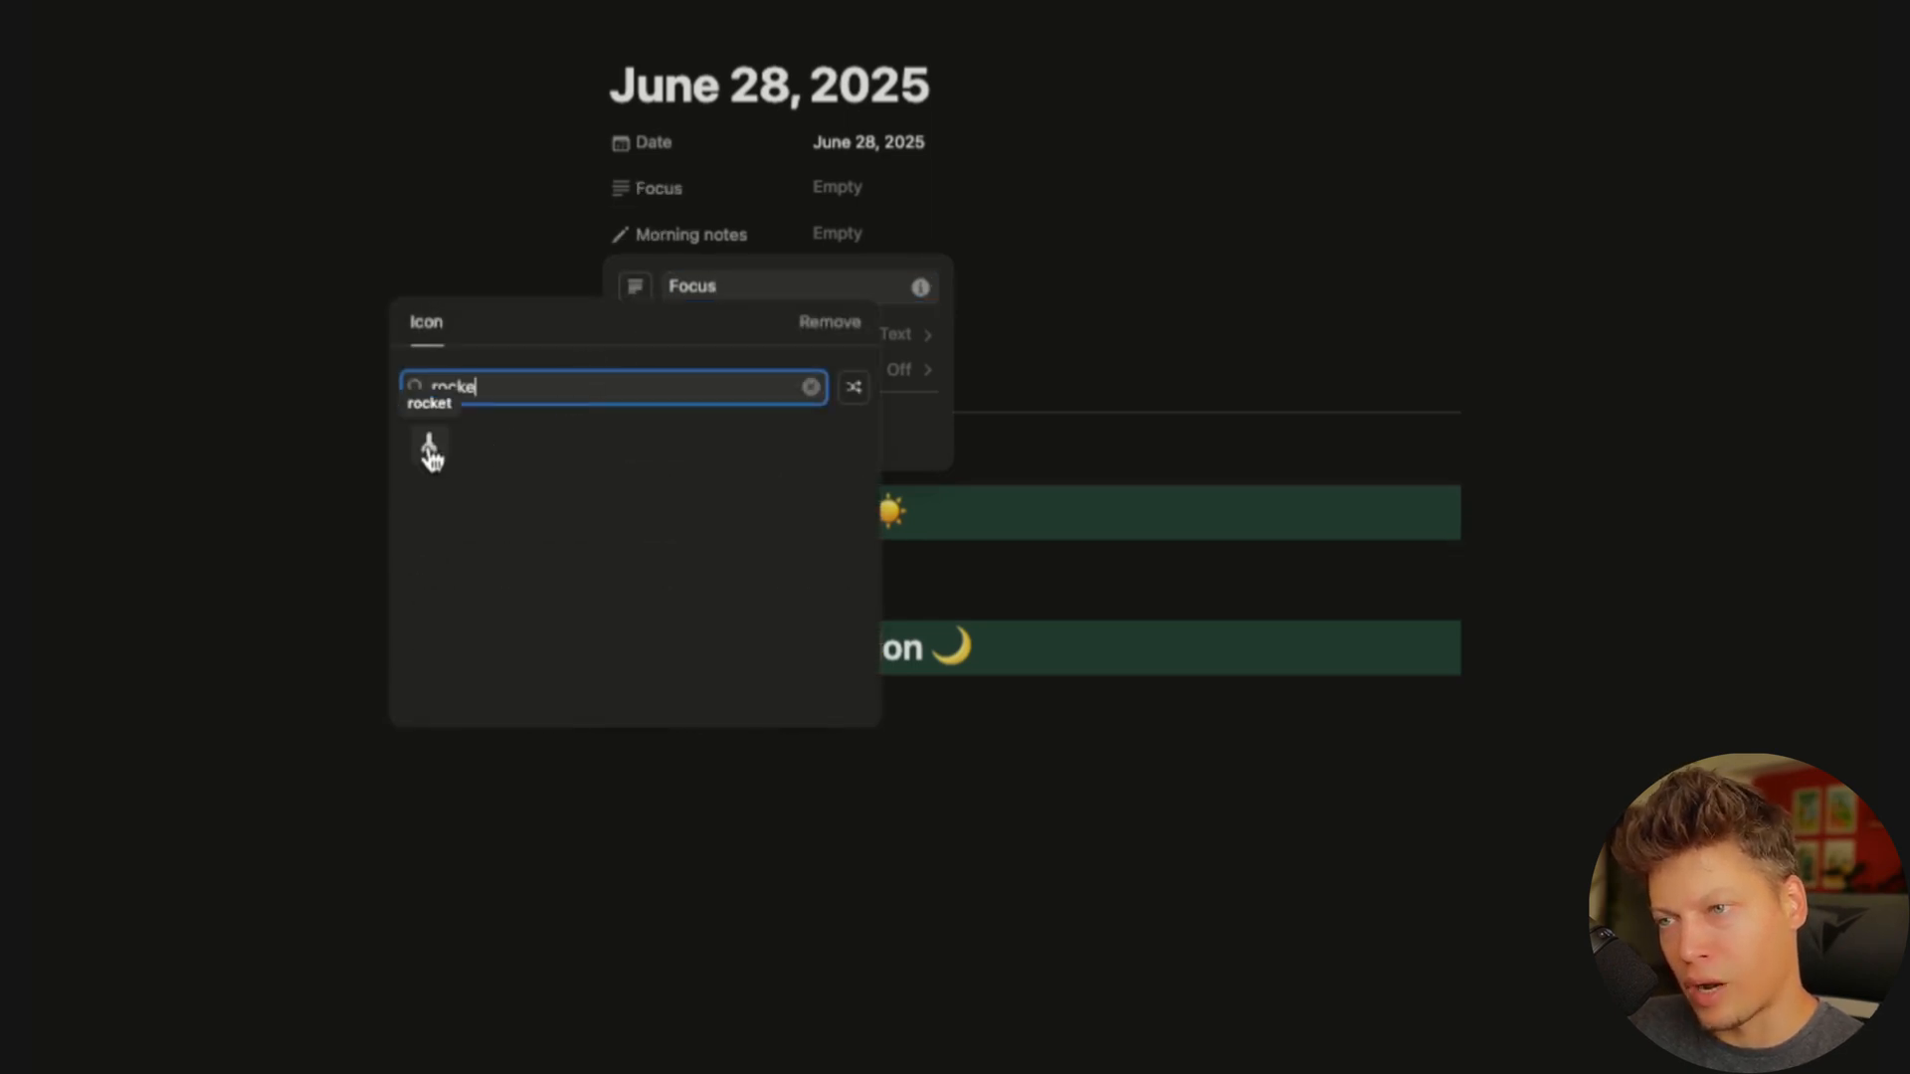
{"action": "left_click", "coordinate": [430, 450]}
Change the Focus property's icon to the plain round target and move the property below Morning notes
{"action": "left_click", "coordinate": [634, 288]}
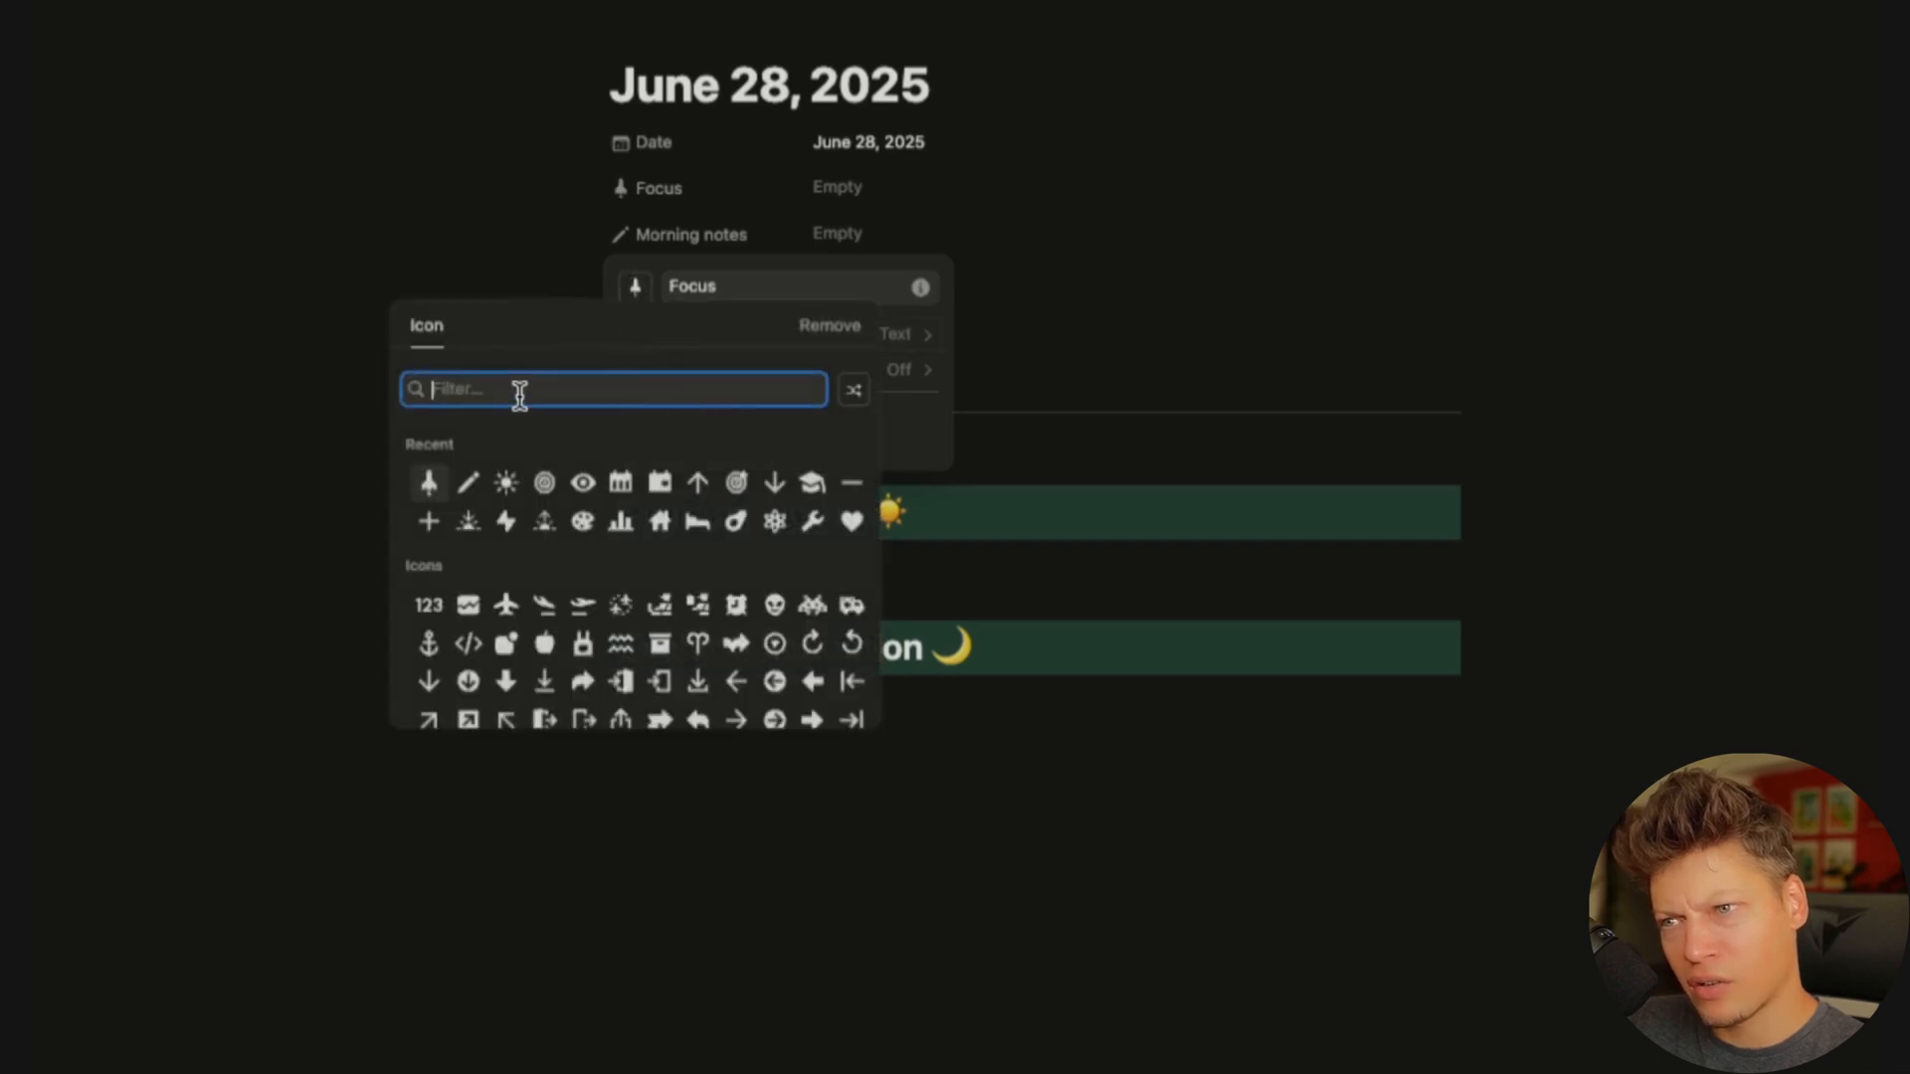
{"action": "type", "text": "target"}
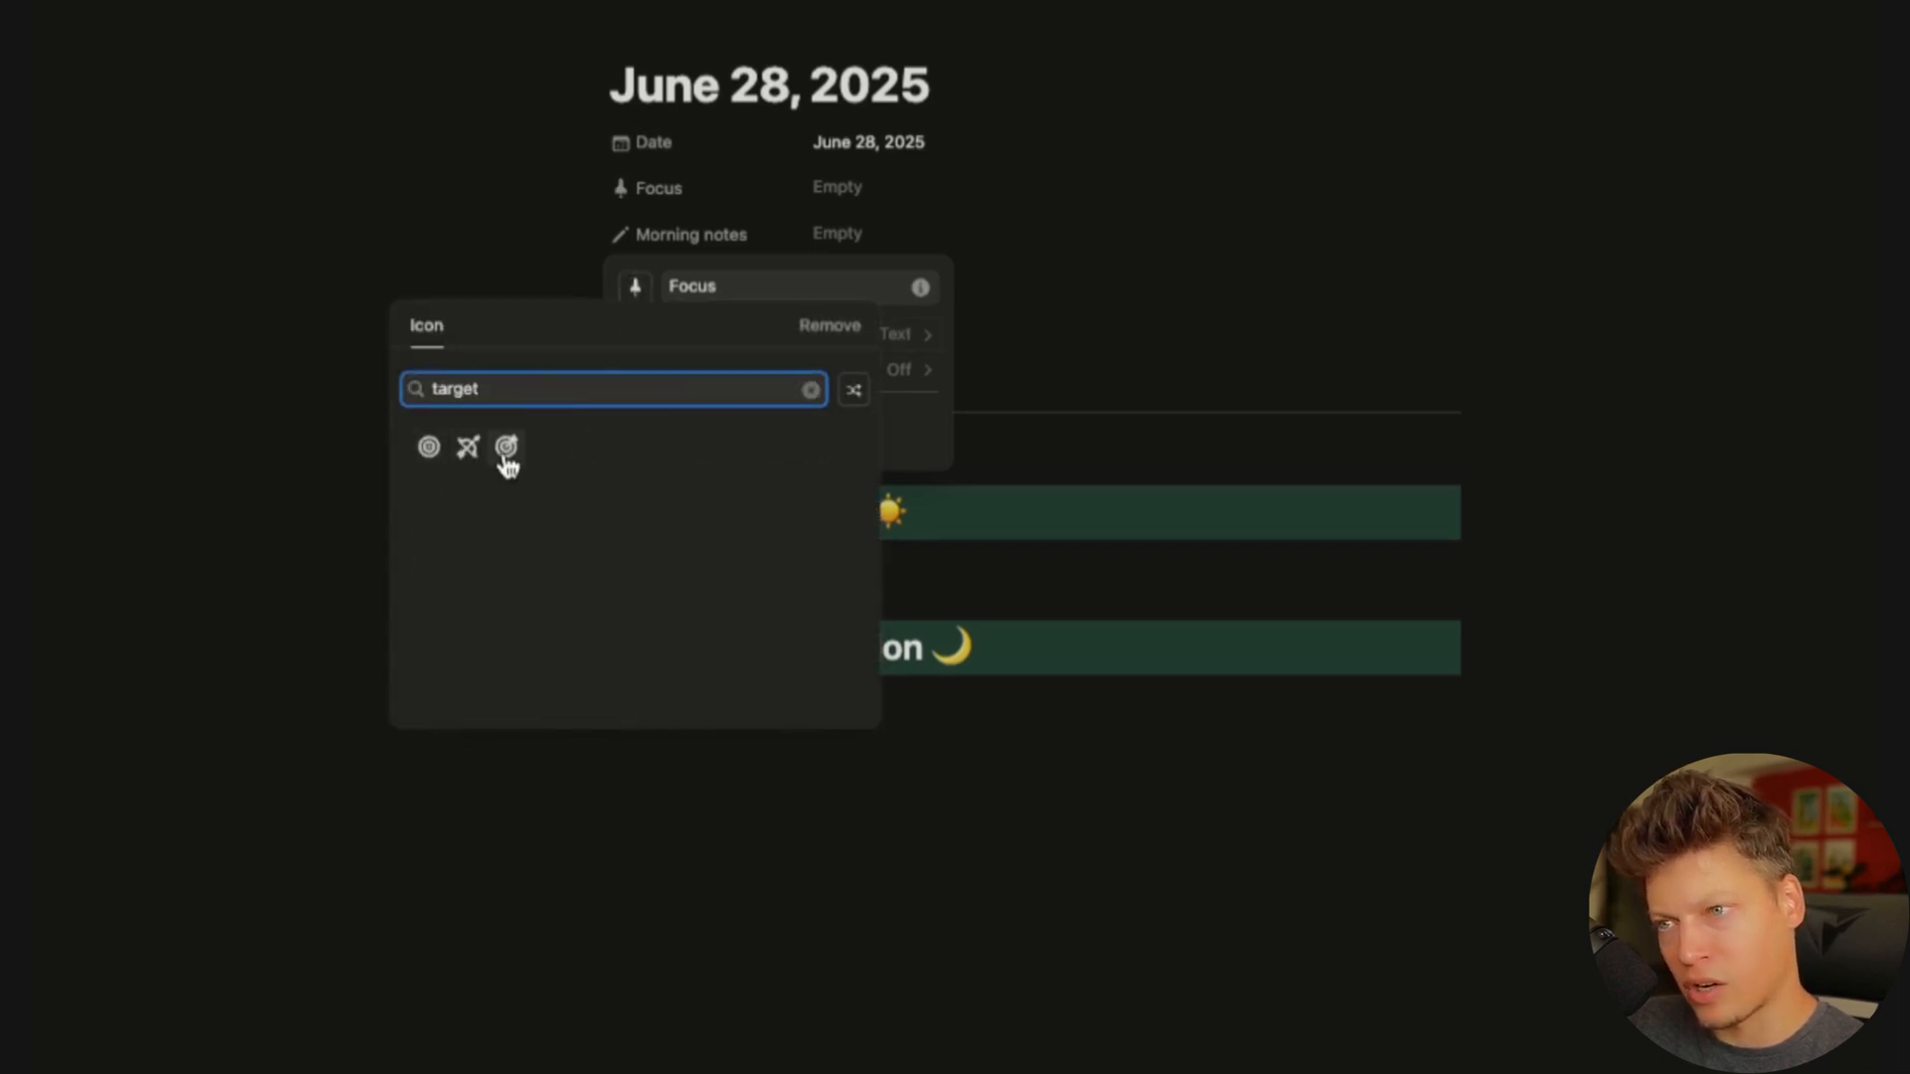
{"action": "left_click", "coordinate": [429, 447]}
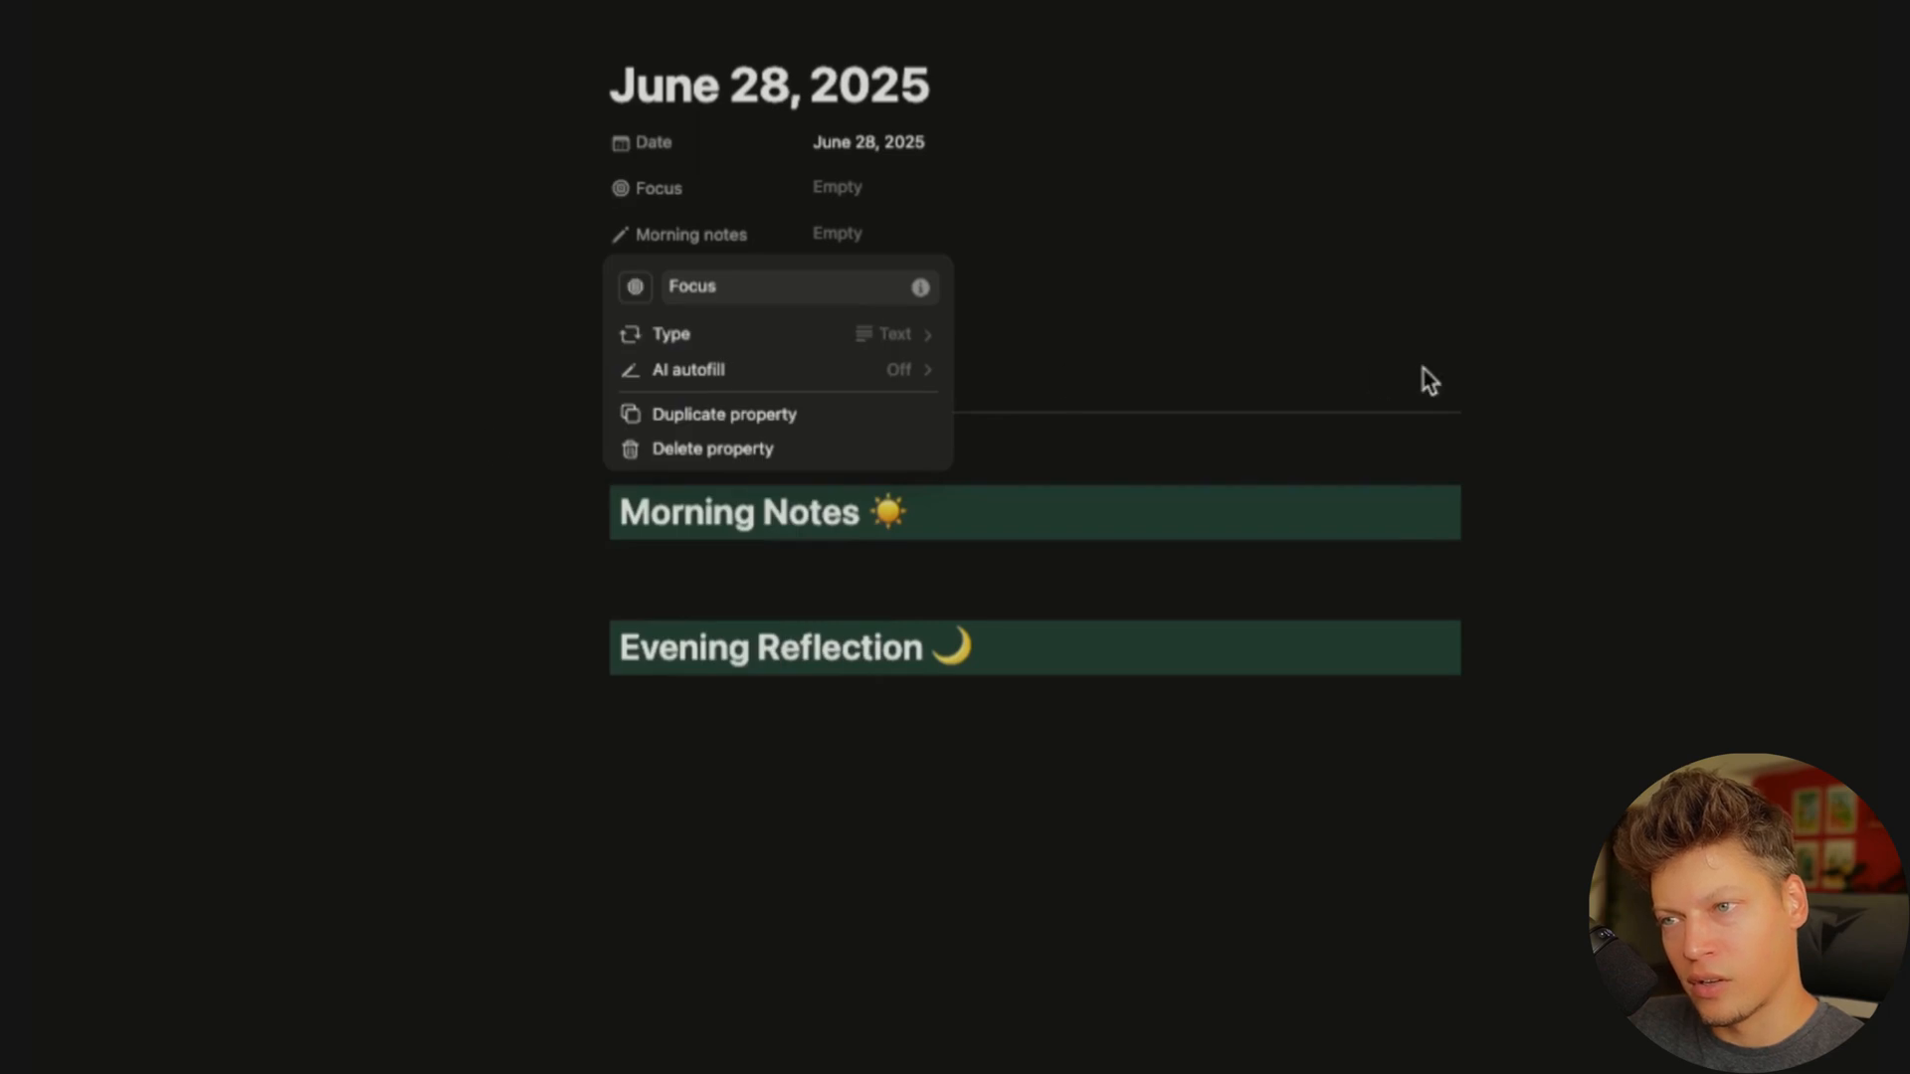
{"action": "left_click", "coordinate": [1112, 343]}
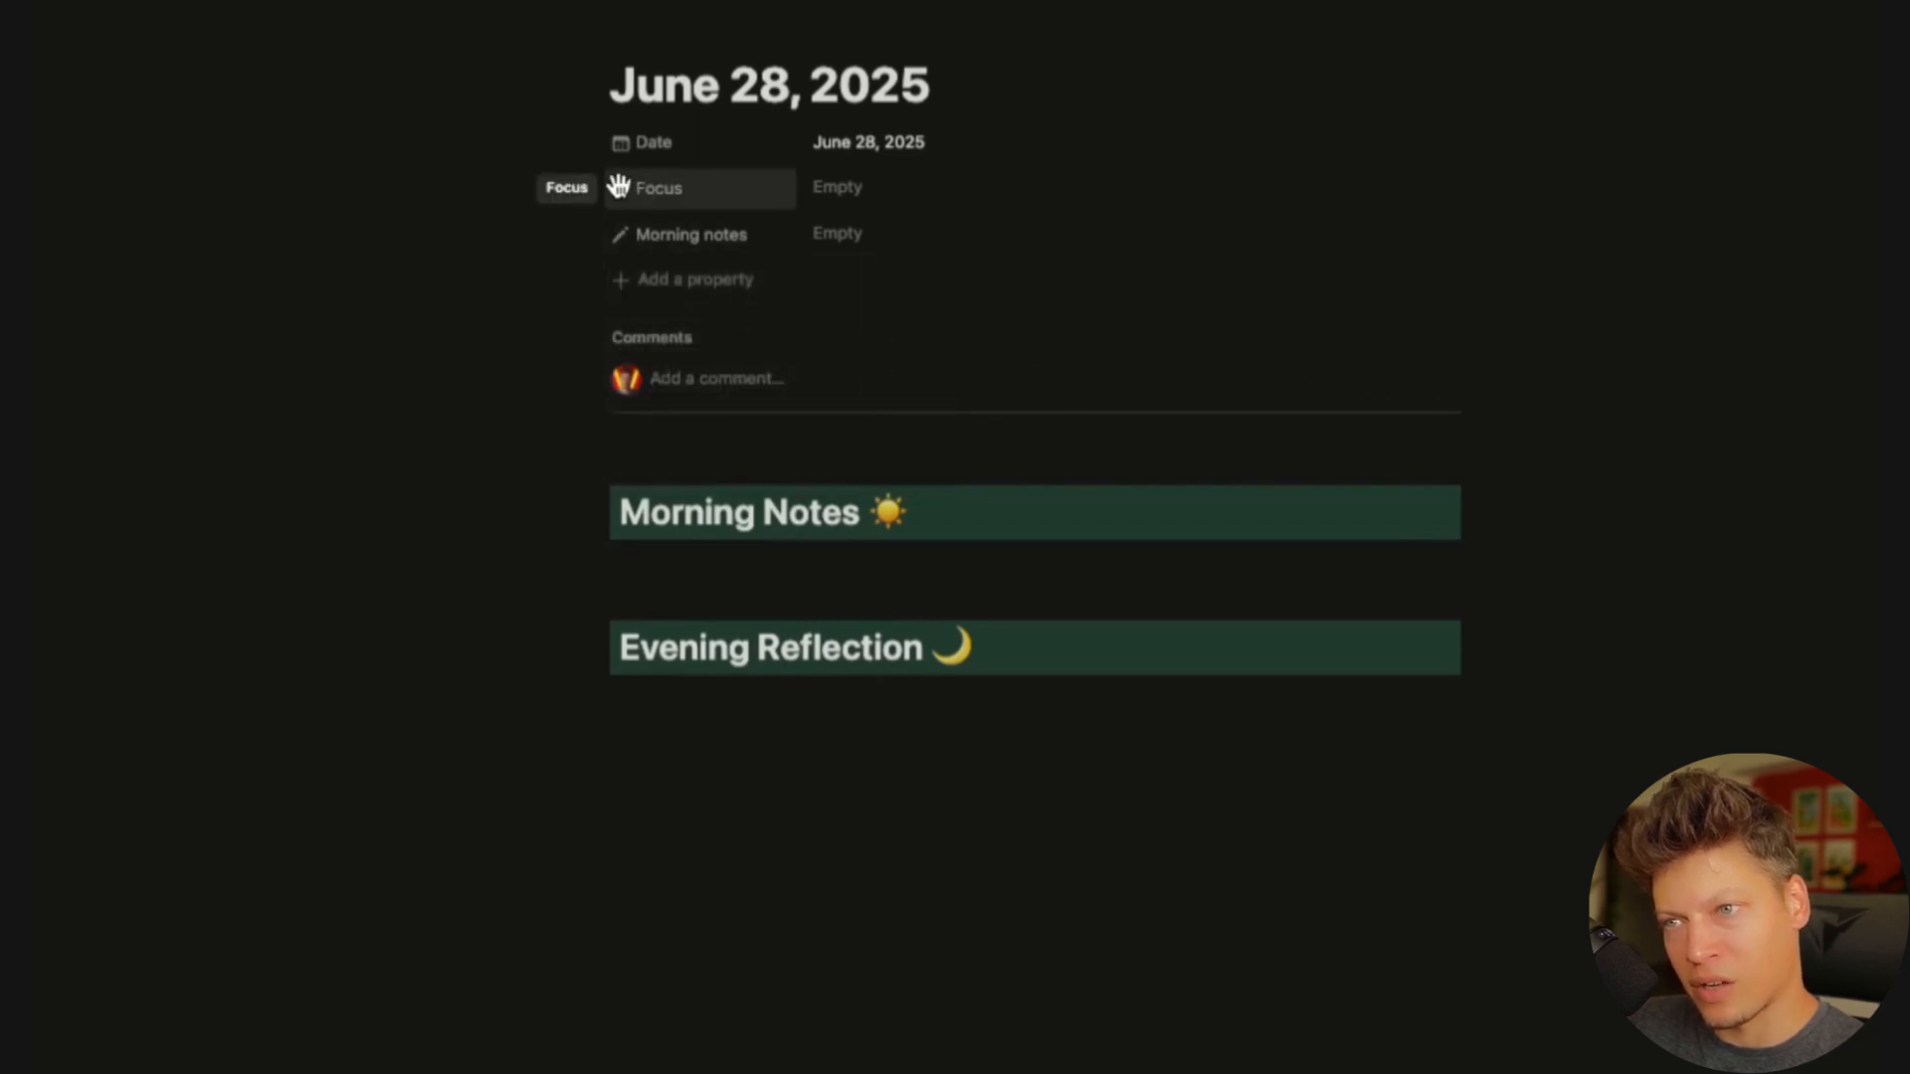
{"action": "left_click_drag", "start_coordinate": [621, 190], "coordinate": [631, 256]}
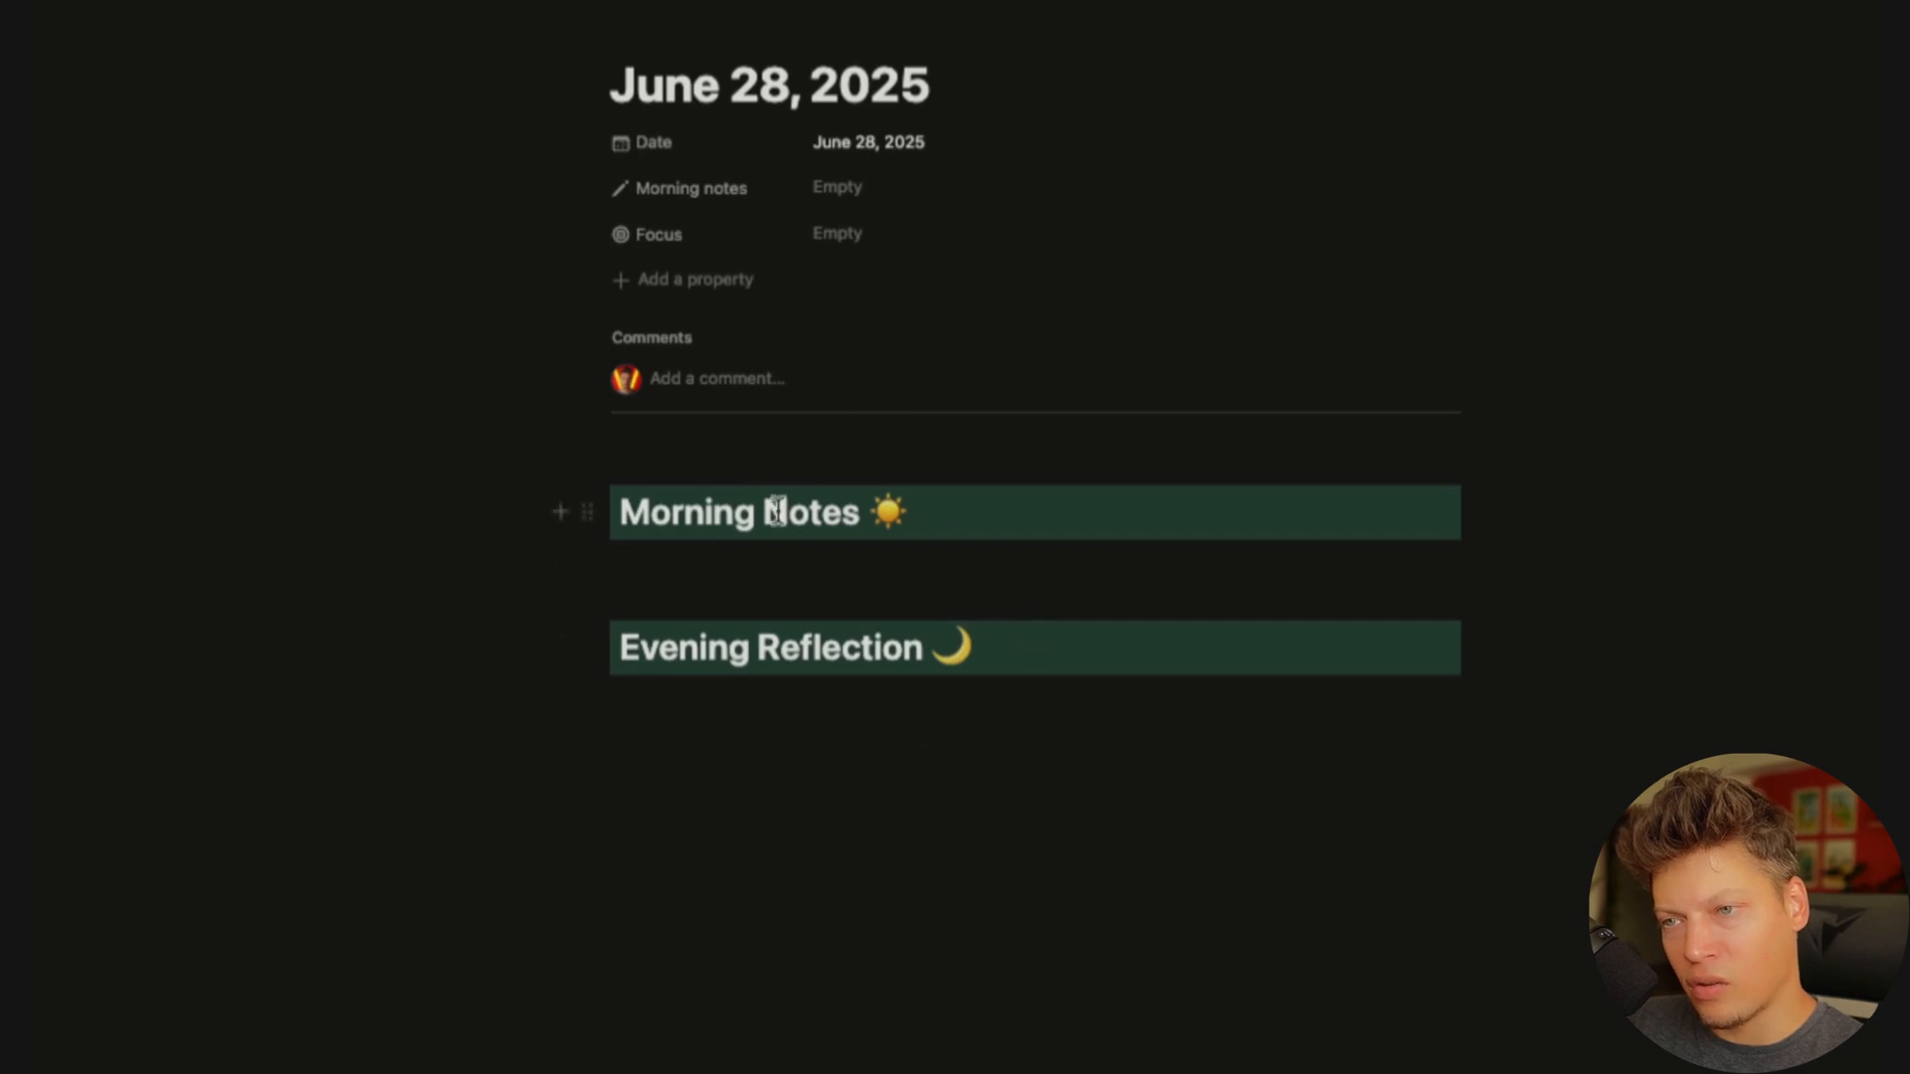
{"action": "left_click_drag", "start_coordinate": [1006, 651], "coordinate": [686, 653]}
{"action": "left_click", "coordinate": [740, 695]}
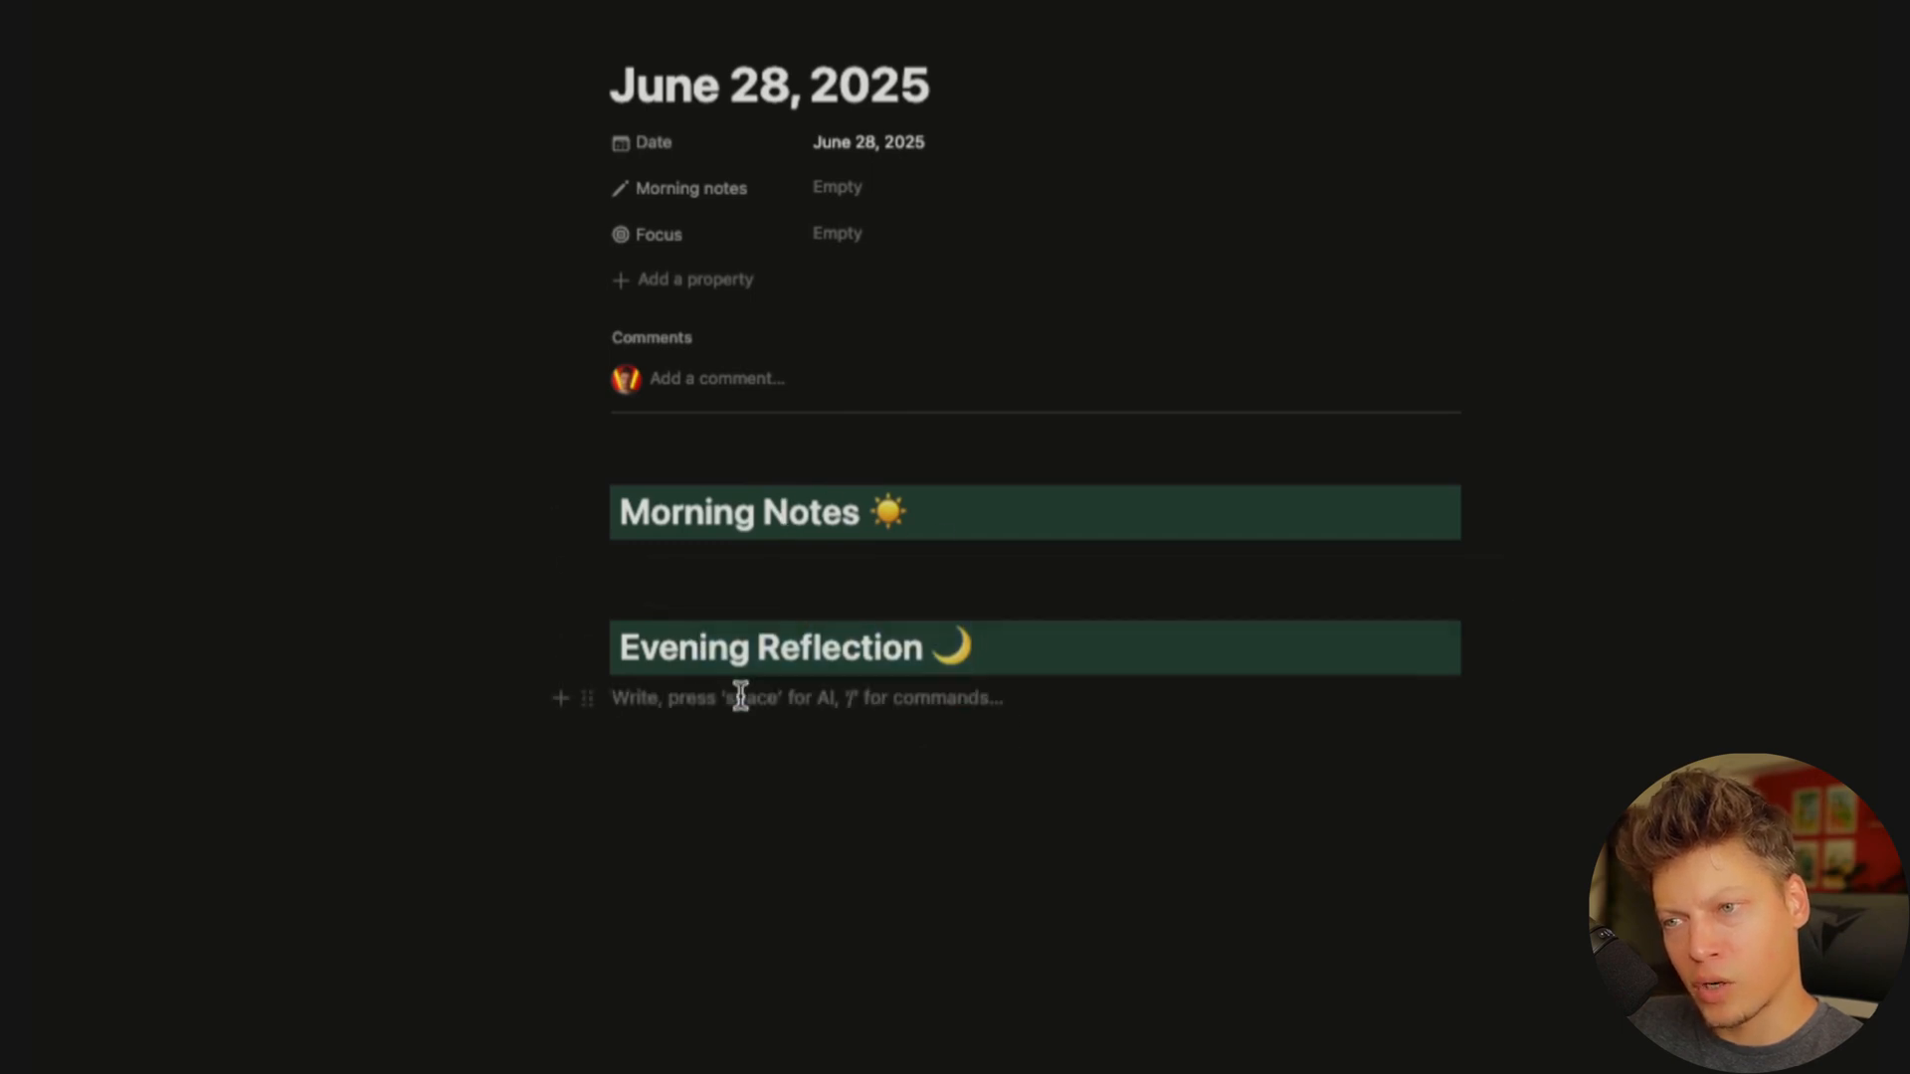
Add a Text property named "Pros" with a plus icon below Focus
{"action": "left_click", "coordinate": [670, 281]}
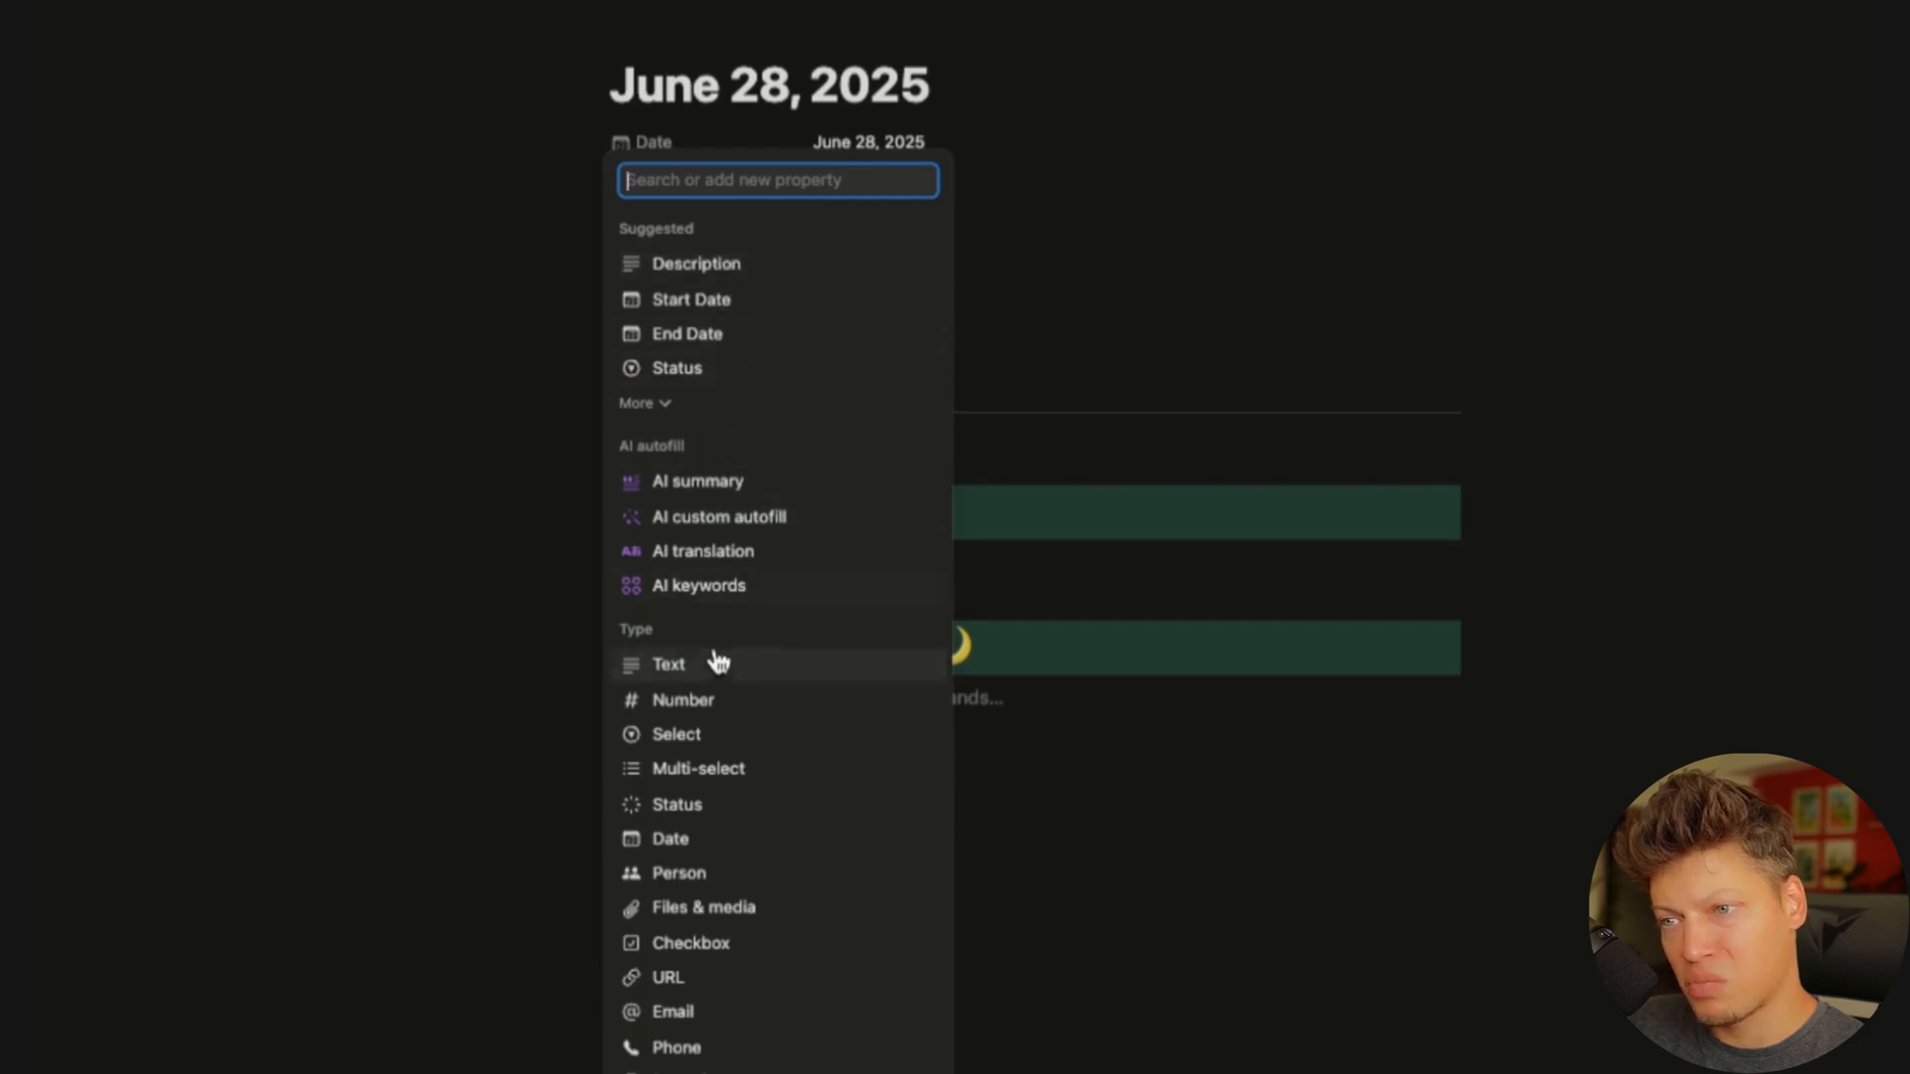
{"action": "left_click", "coordinate": [712, 663]}
{"action": "key", "text": "BackSpace"}
{"action": "type", "text": "Pros"}
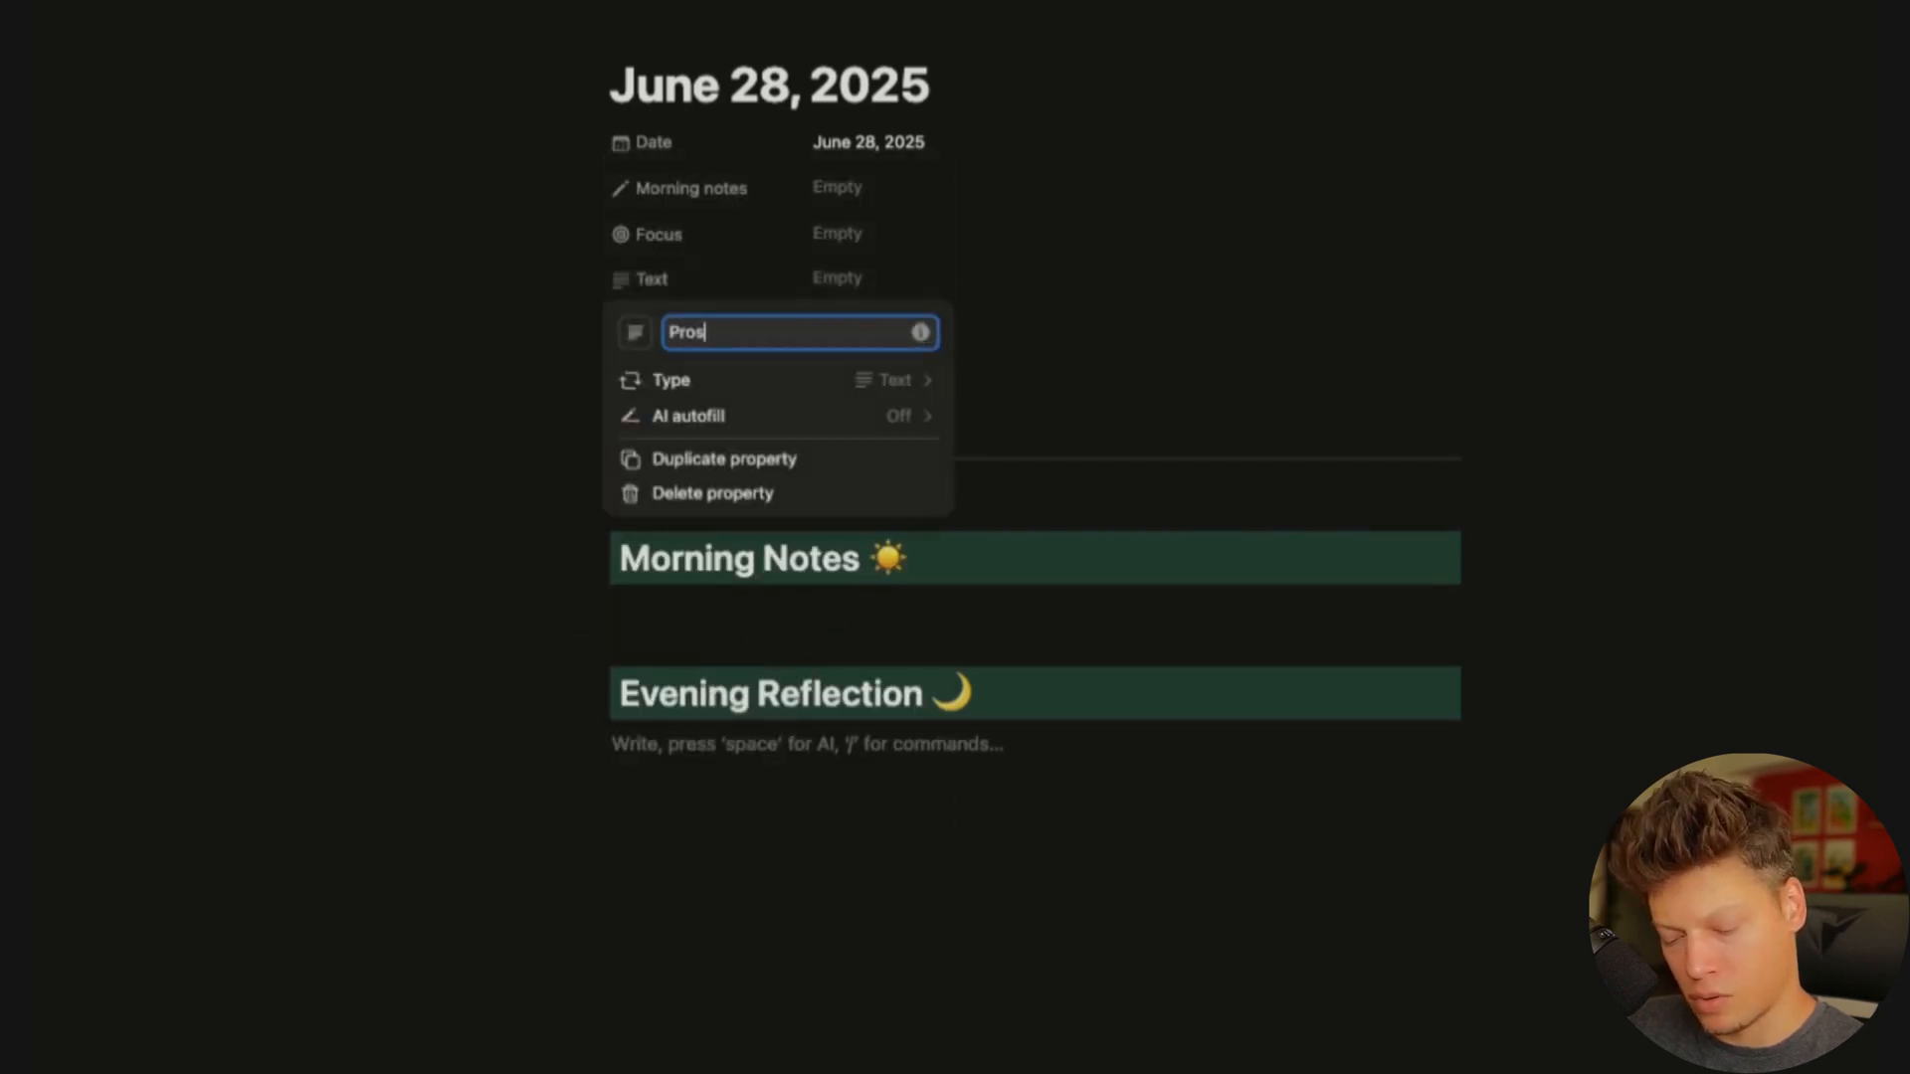
{"action": "left_click", "coordinate": [634, 336]}
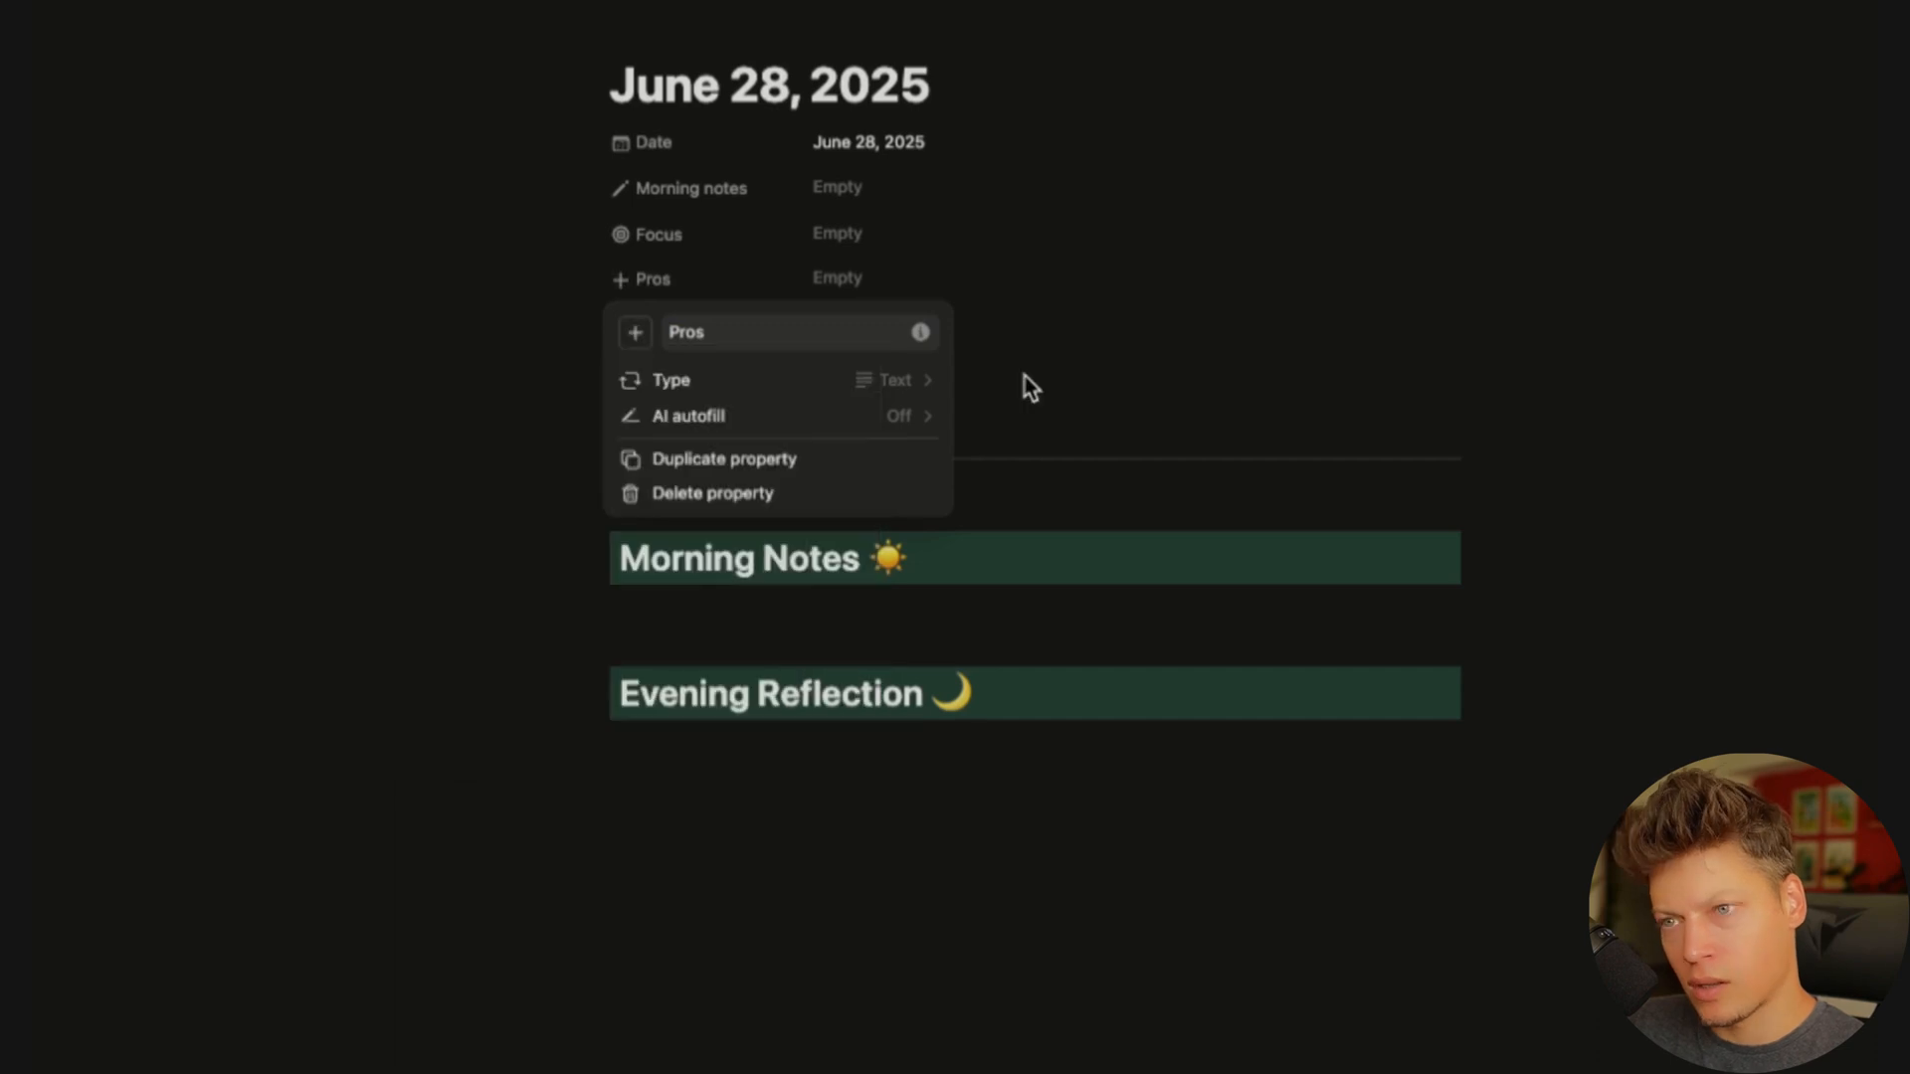
{"action": "left_click", "coordinate": [1061, 369]}
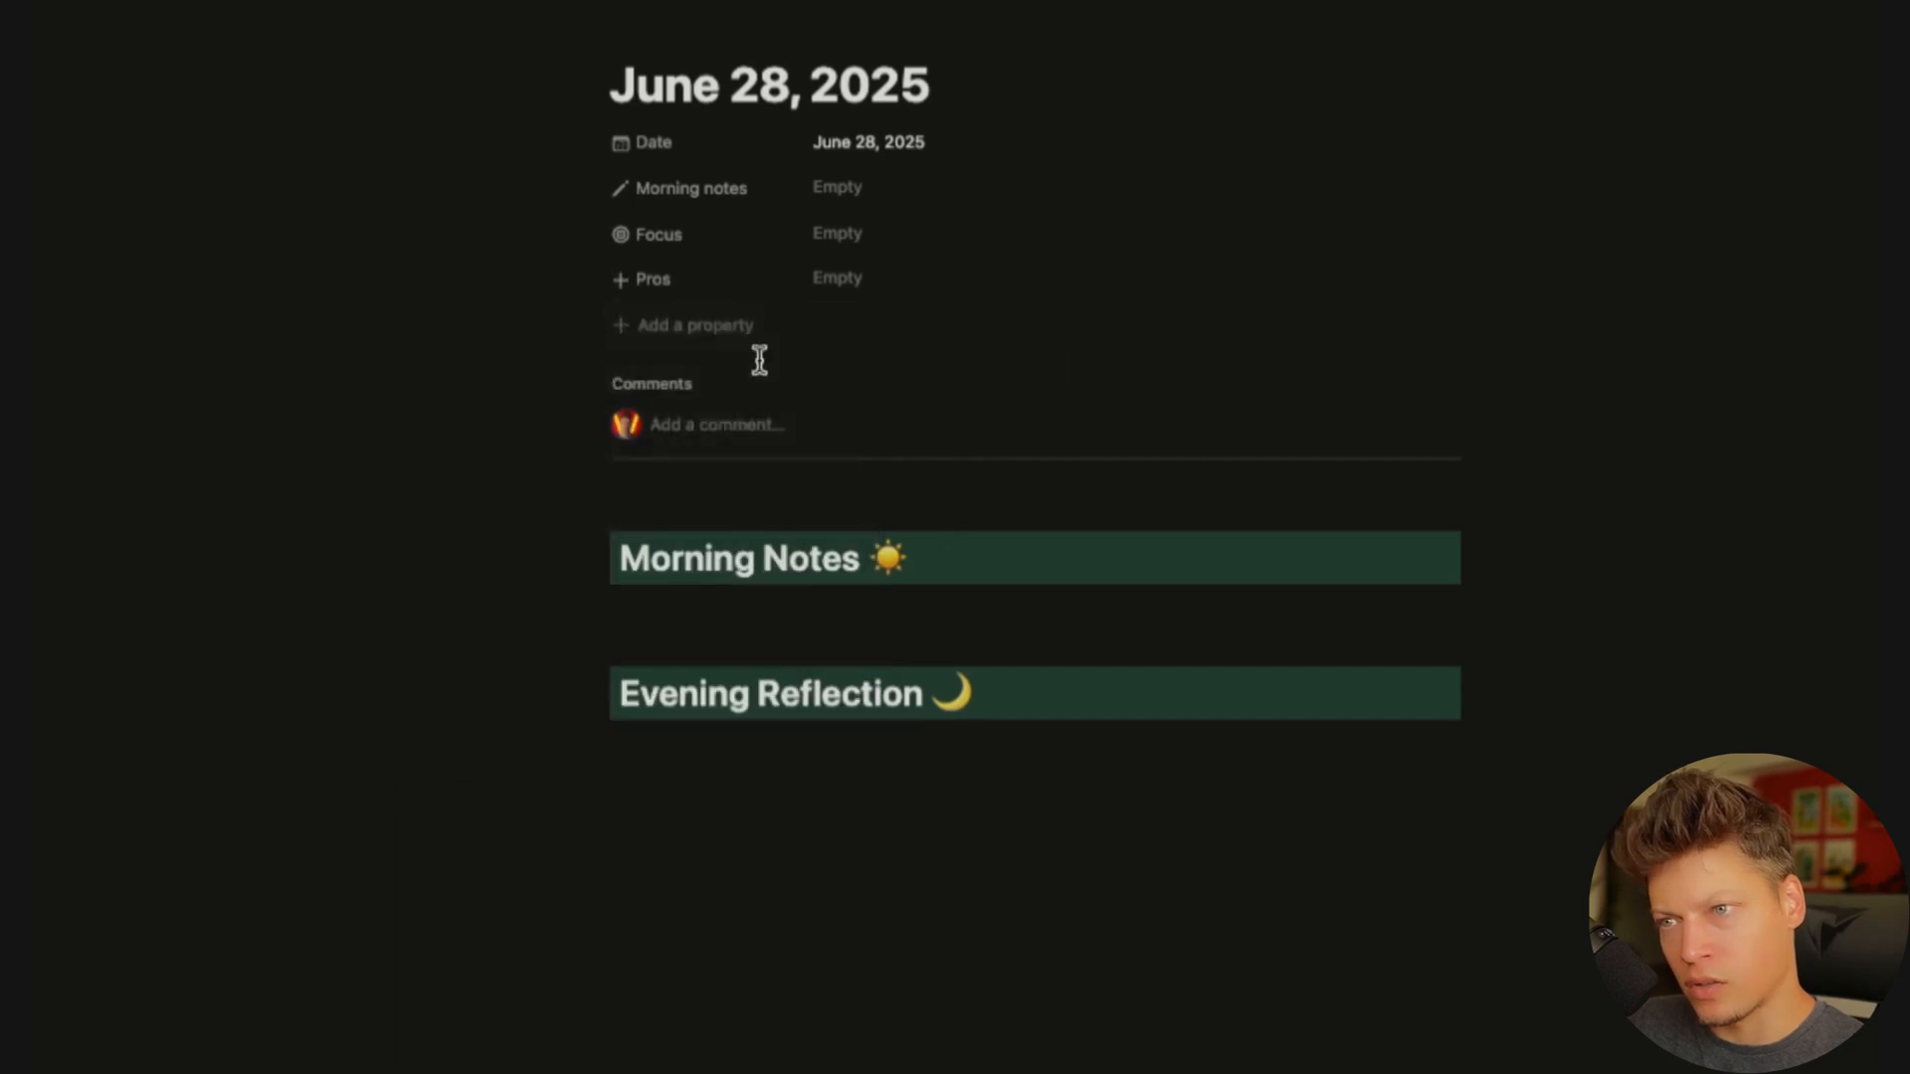
Duplicate the Pros property, rename the copy "Cons" and give it a minus icon
{"action": "left_click", "coordinate": [618, 280]}
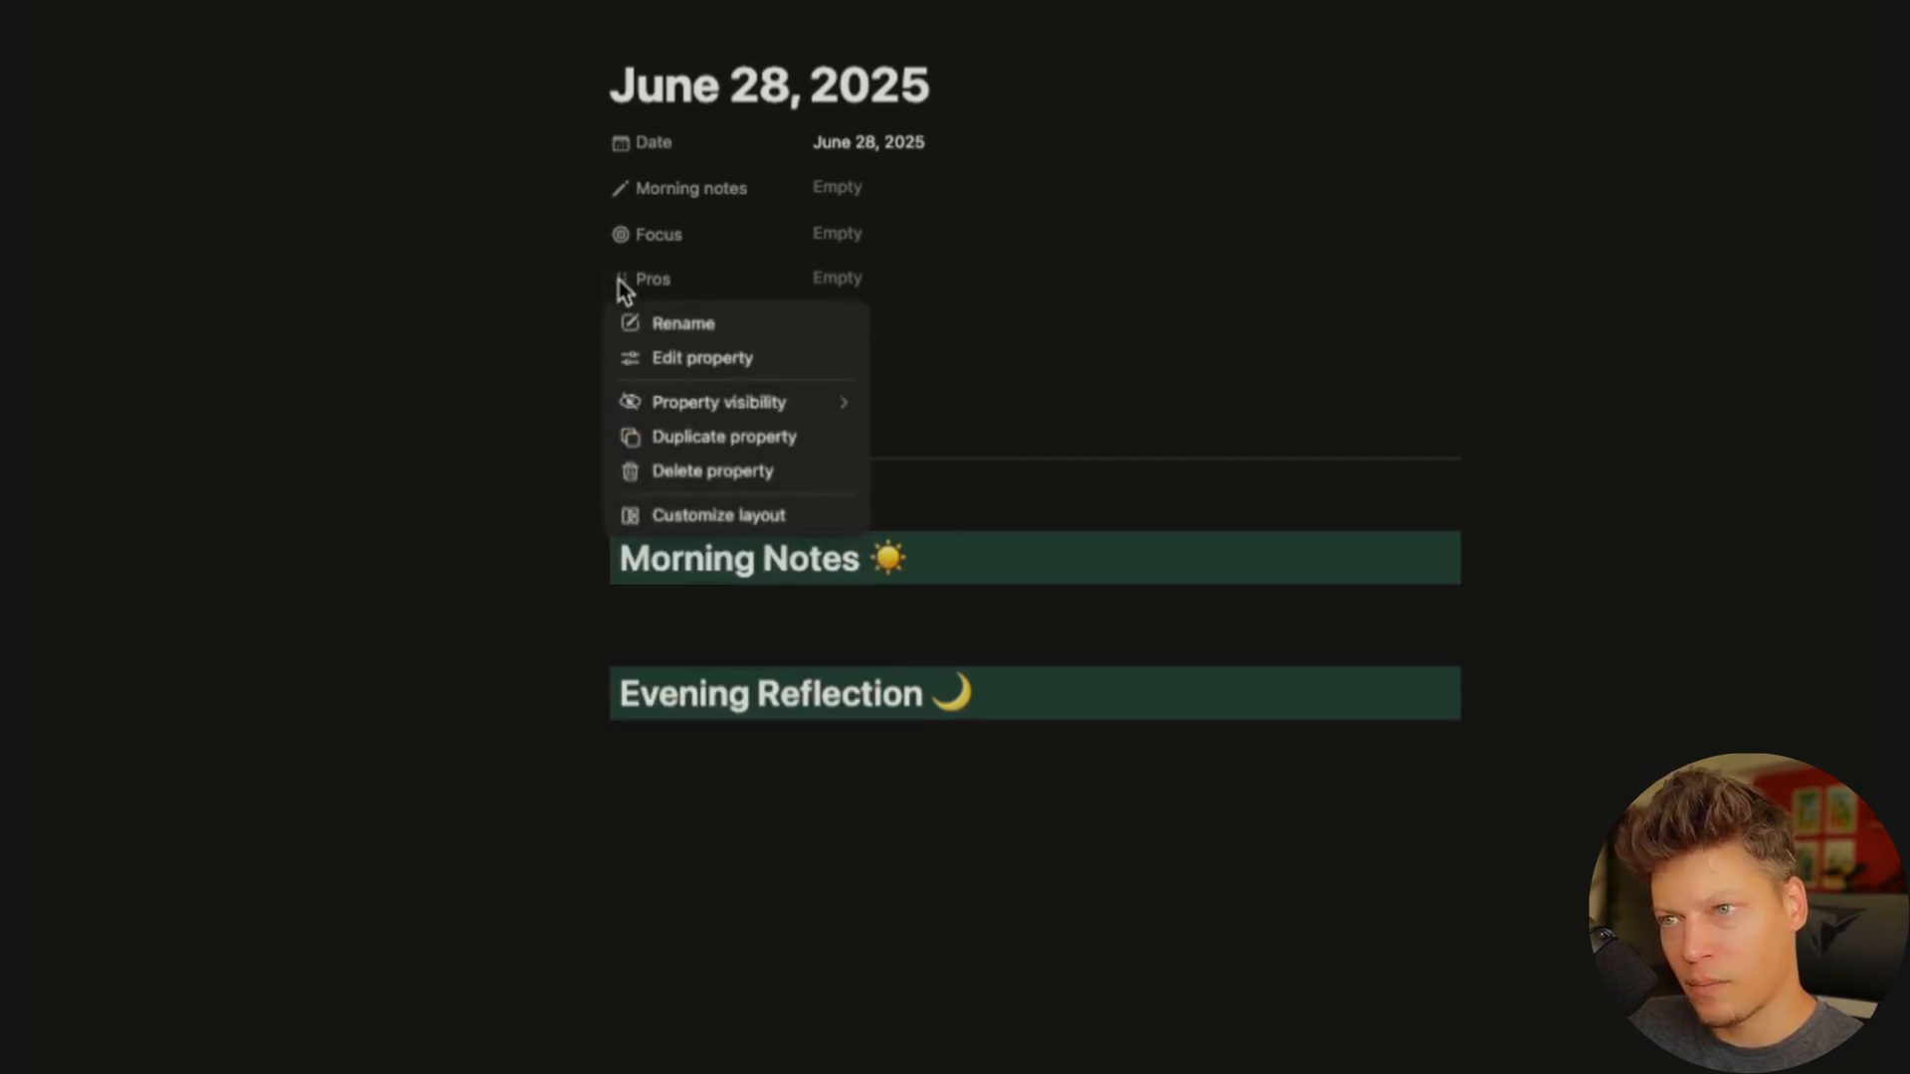
{"action": "left_click", "coordinate": [729, 436]}
{"action": "left_click", "coordinate": [706, 345]}
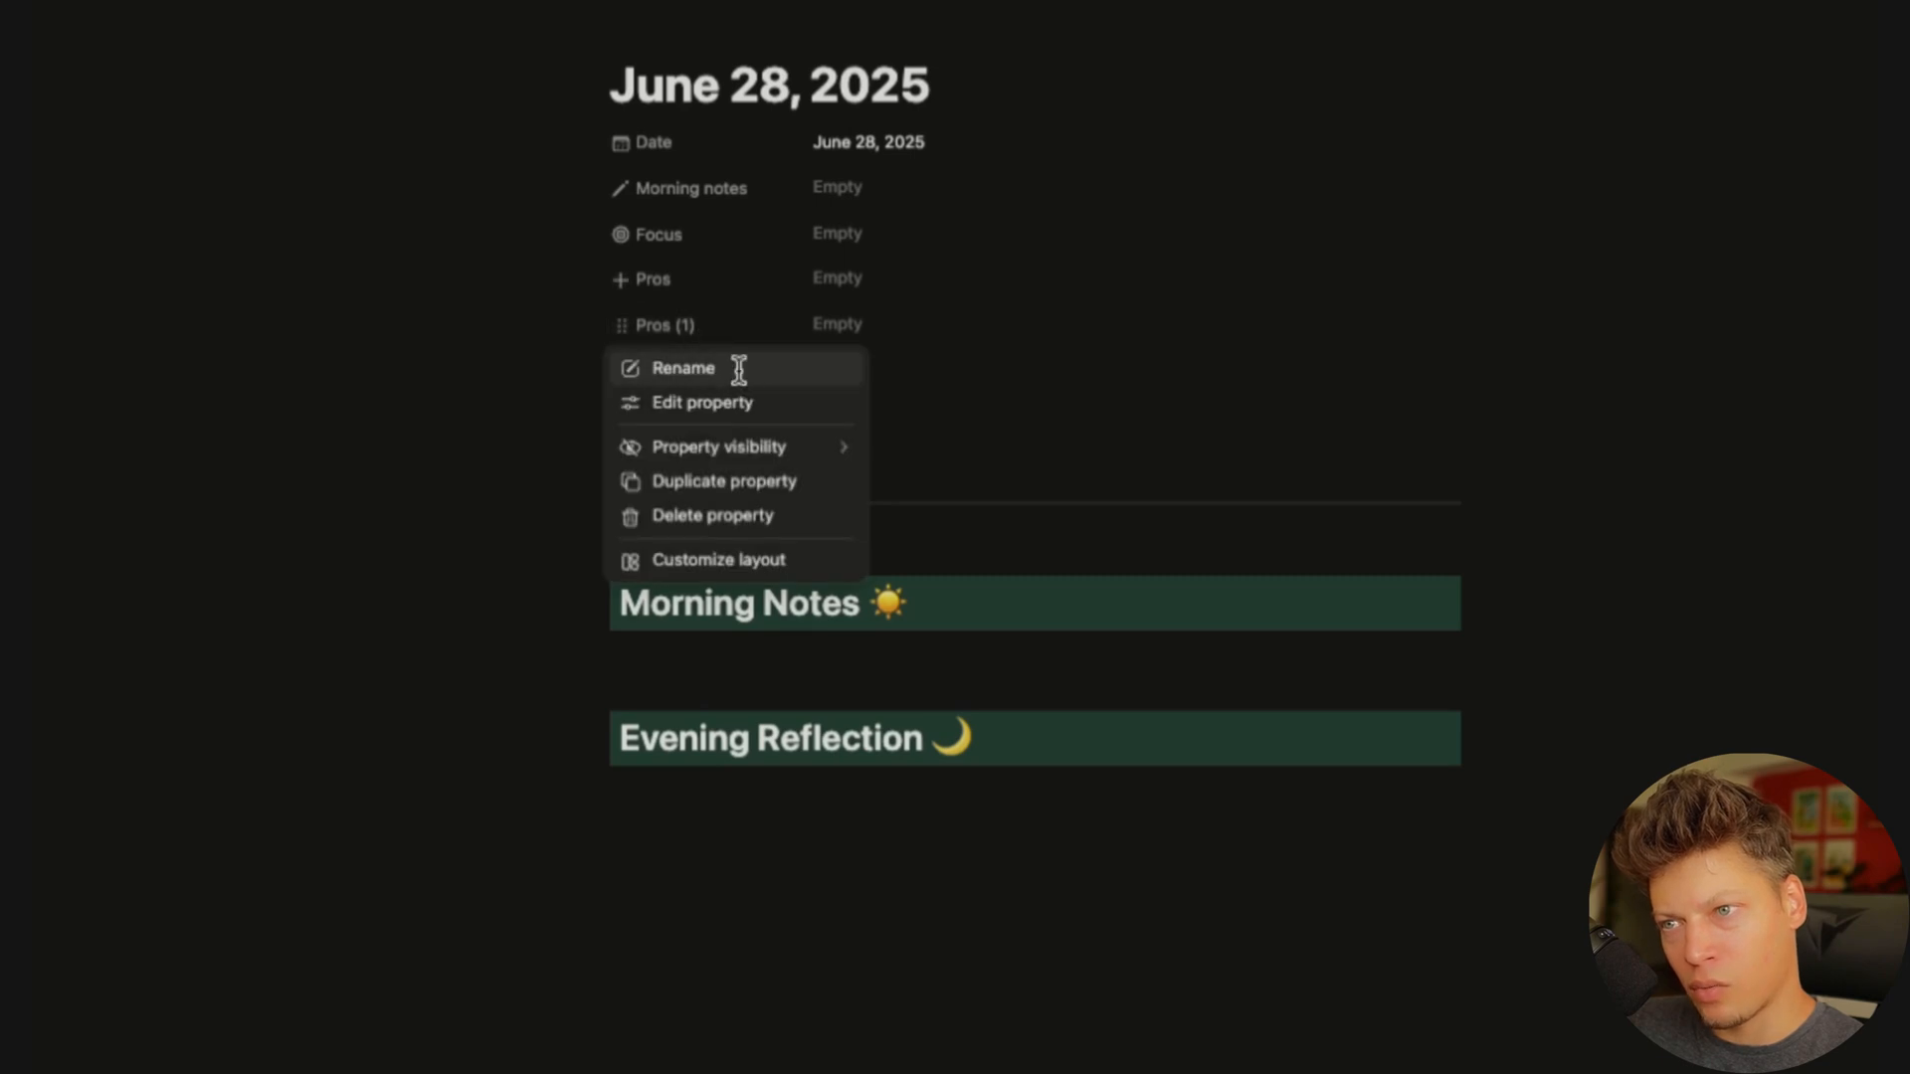
{"action": "left_click", "coordinate": [737, 369]}
{"action": "key", "text": "BackSpace"}
{"action": "type", "text": "Cons"}
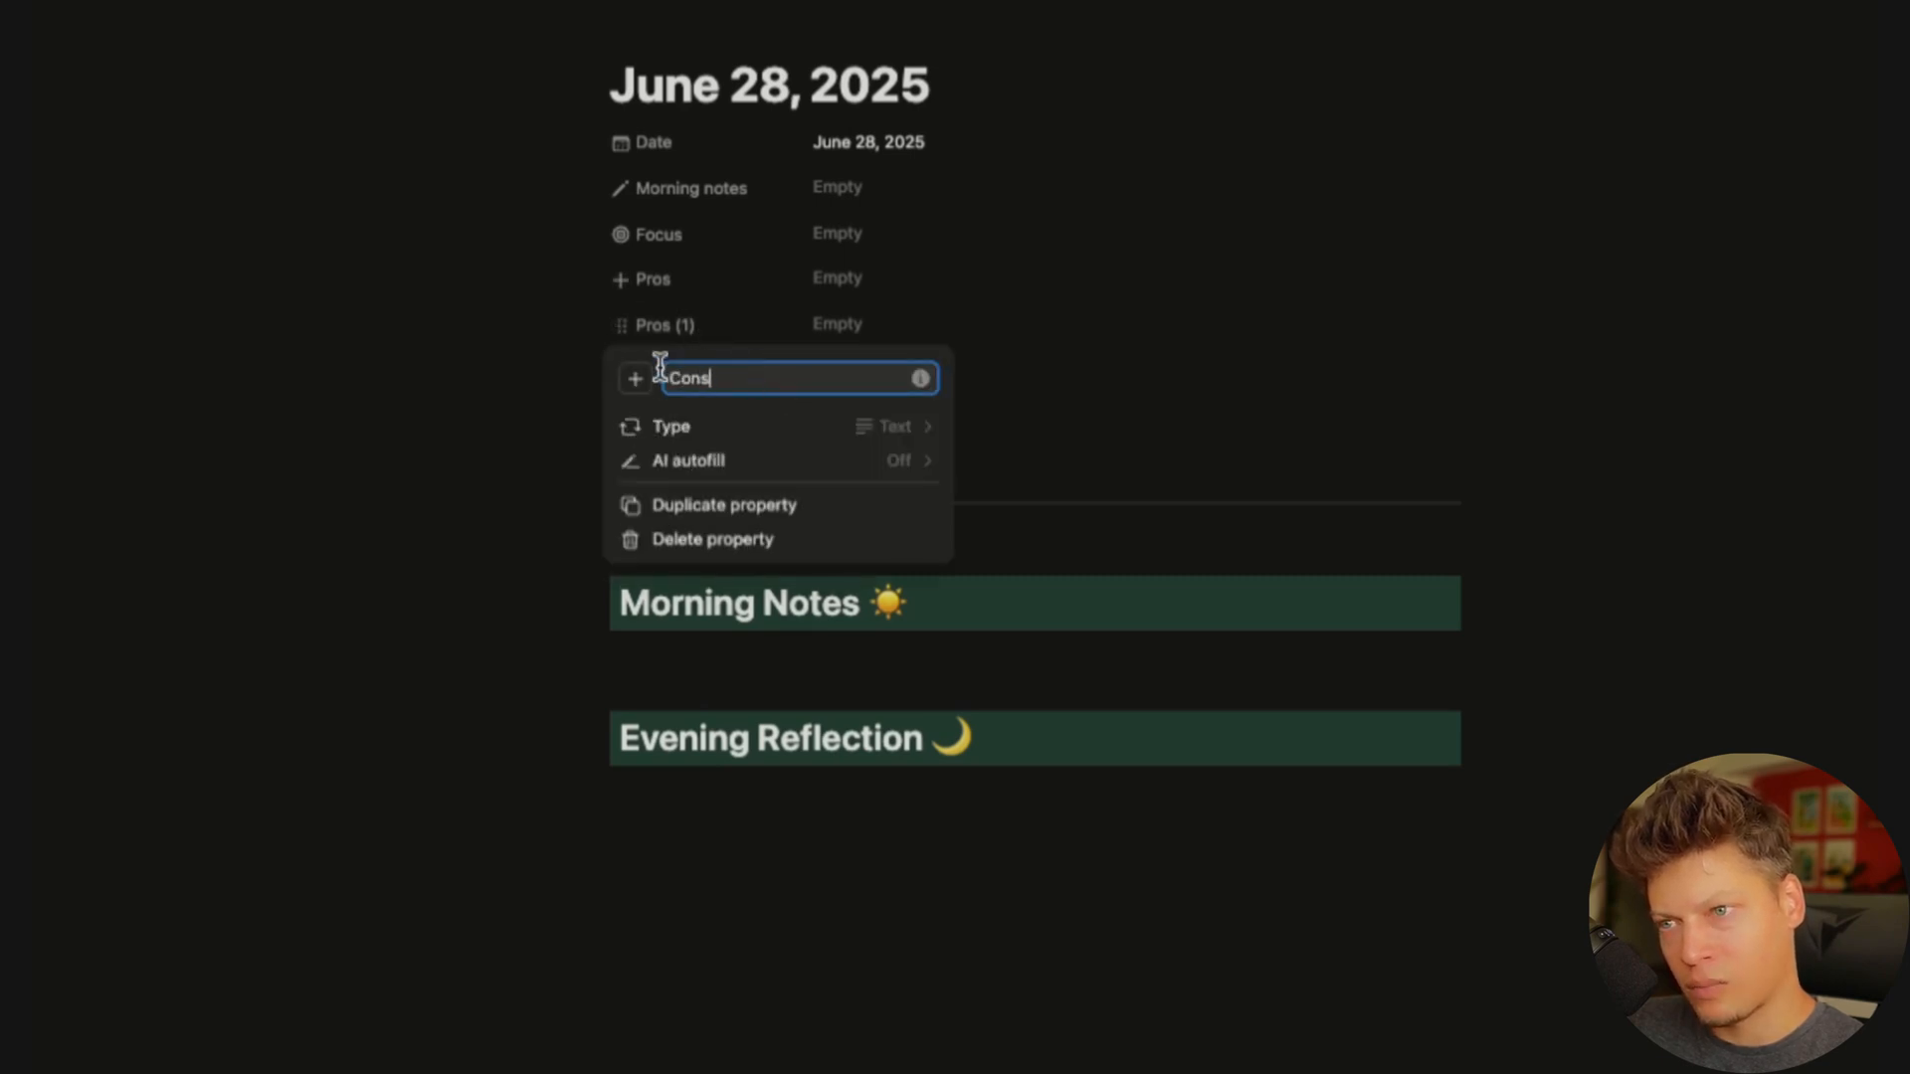
{"action": "left_click", "coordinate": [635, 378]}
{"action": "type", "text": "minus"}
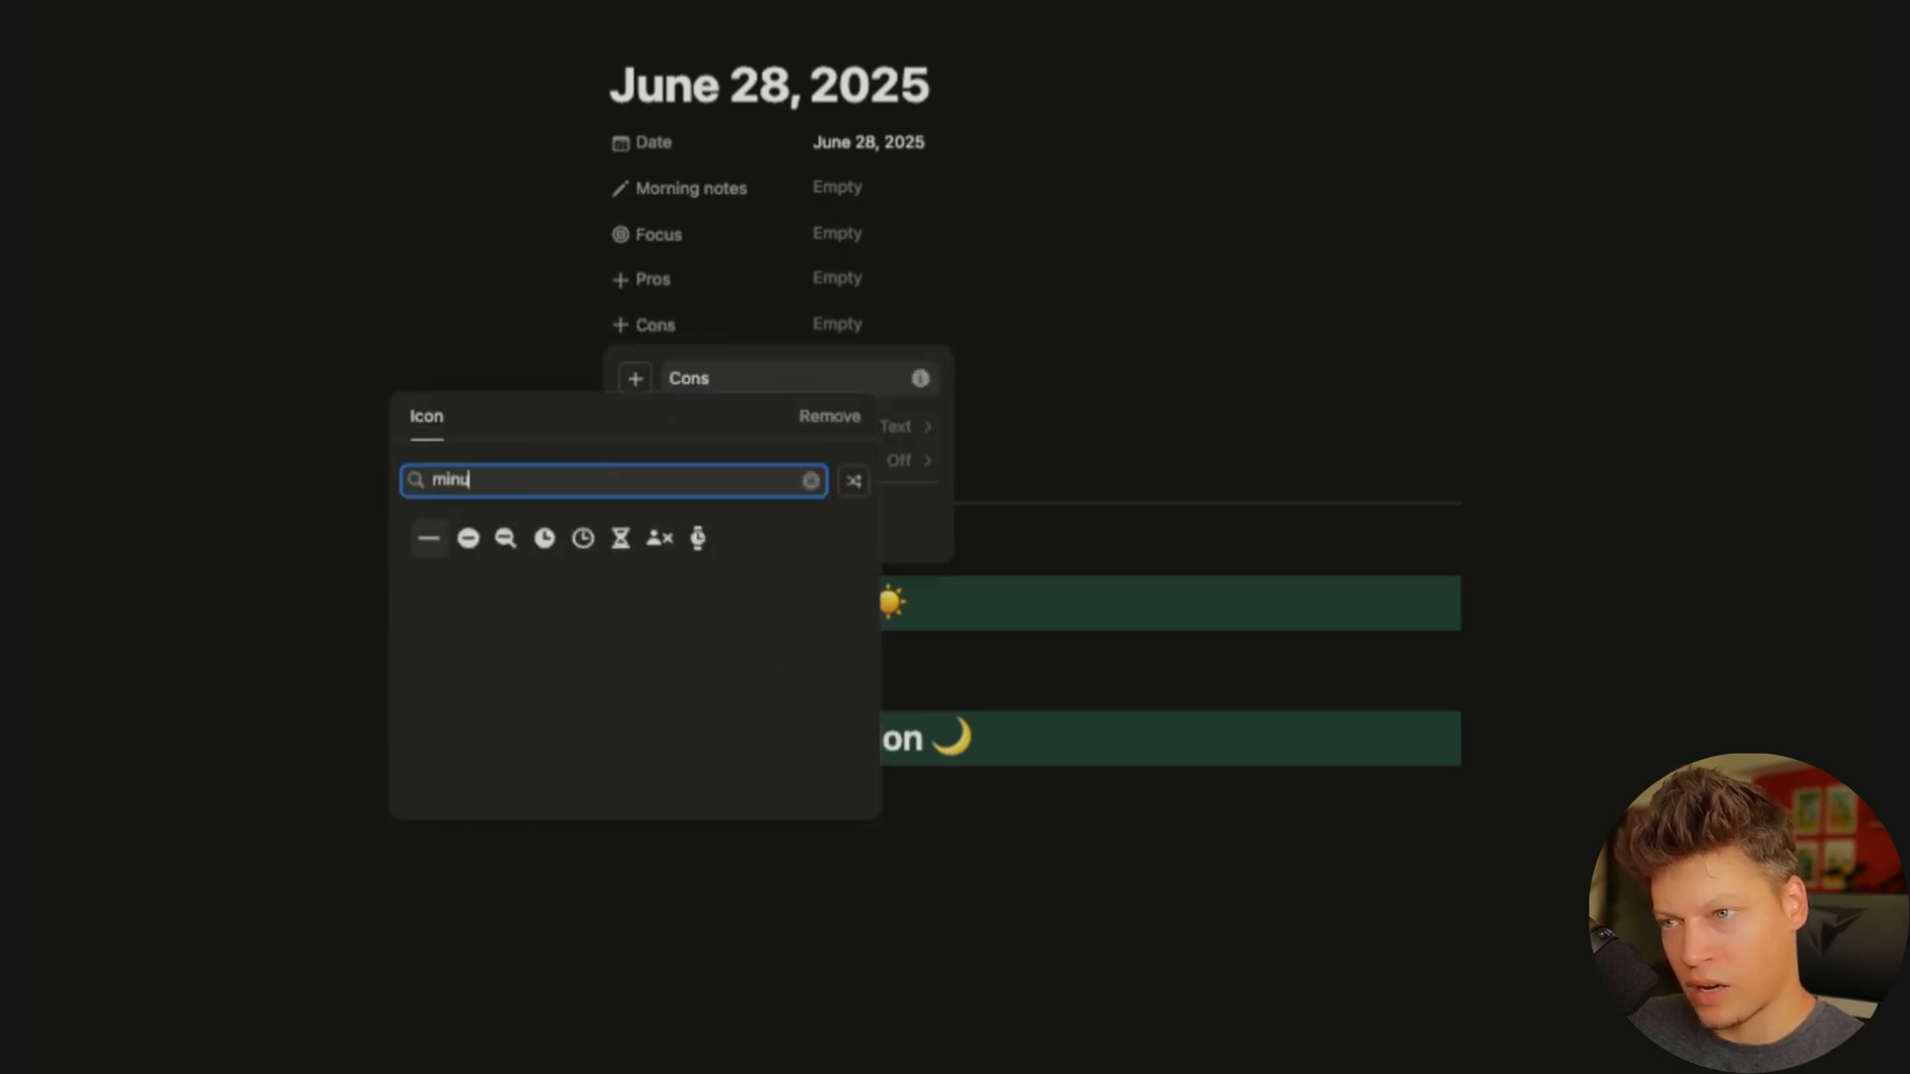
{"action": "left_click", "coordinate": [428, 542]}
{"action": "left_click", "coordinate": [1309, 439]}
{"action": "left_click", "coordinate": [802, 656]}
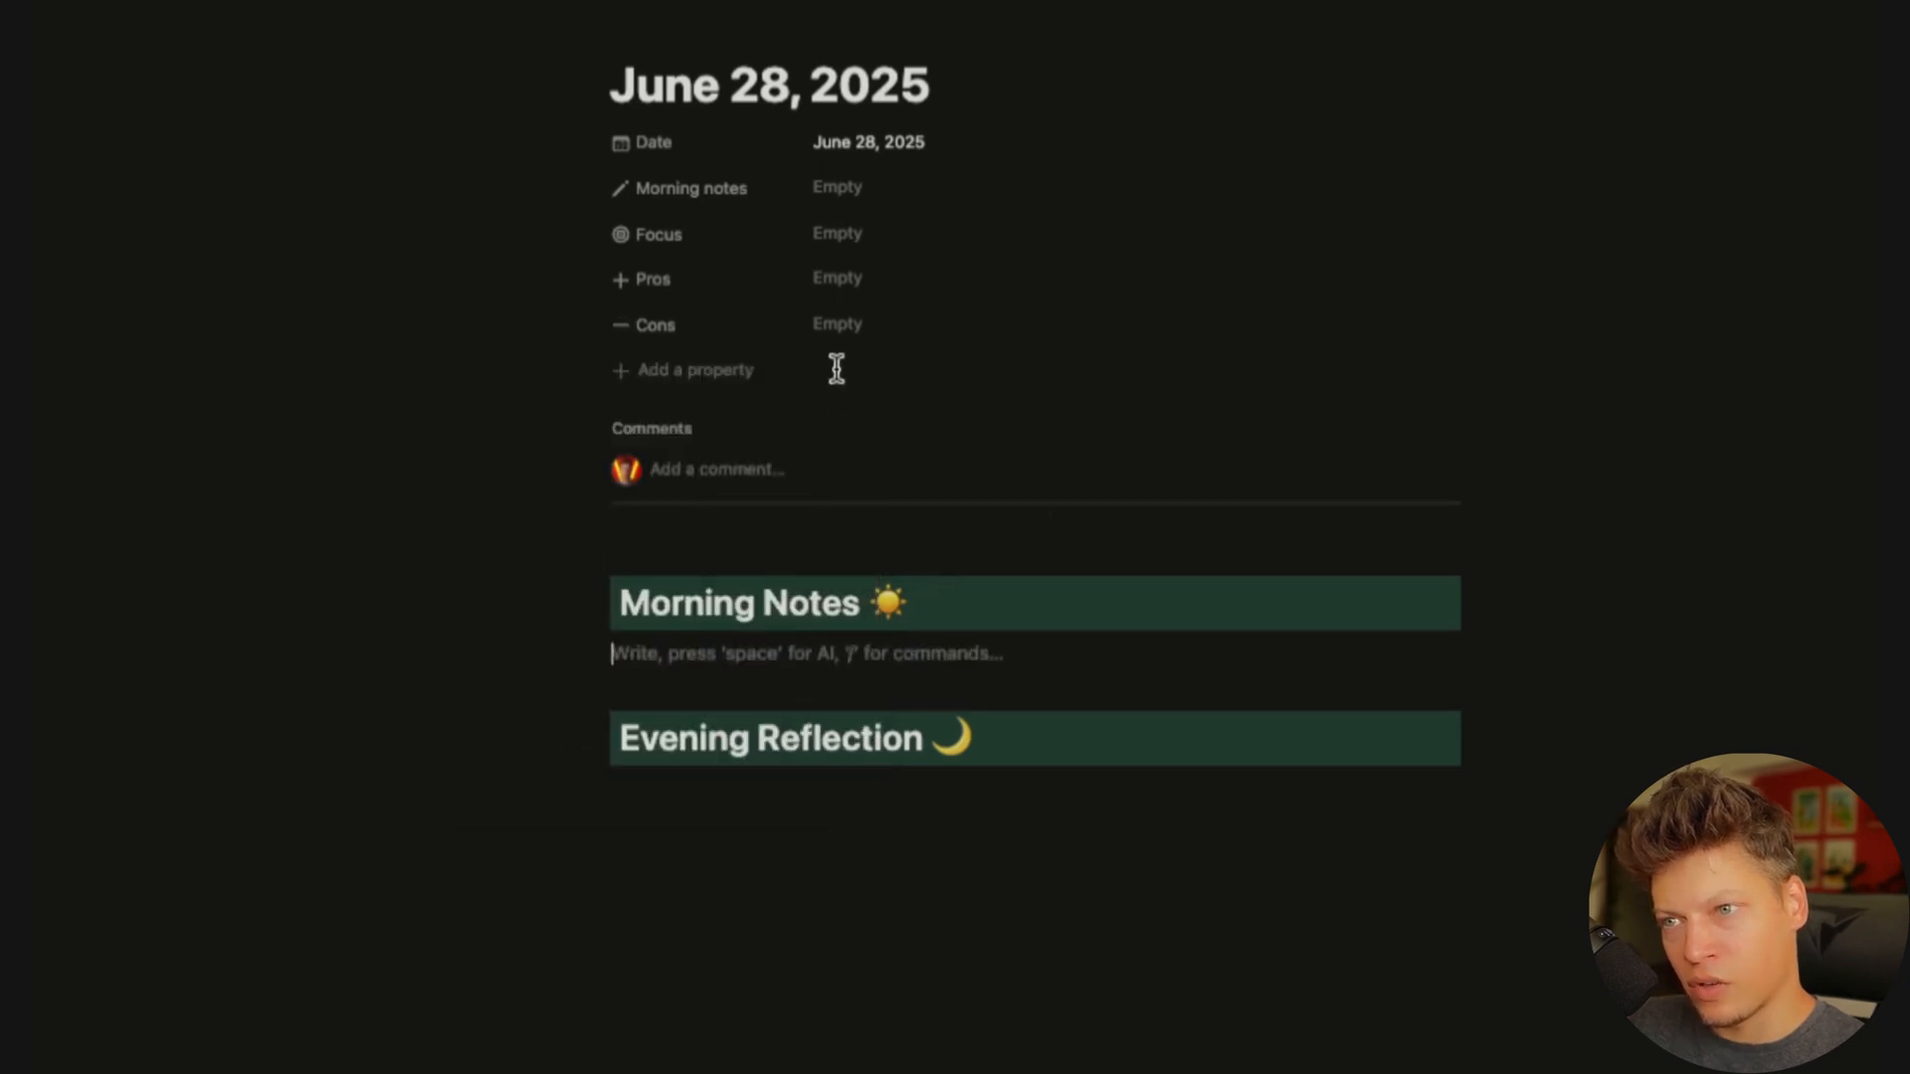
Add a Text property named "Lessons" below Cons and give it the graduation cap icon
{"action": "left_click", "coordinate": [731, 376]}
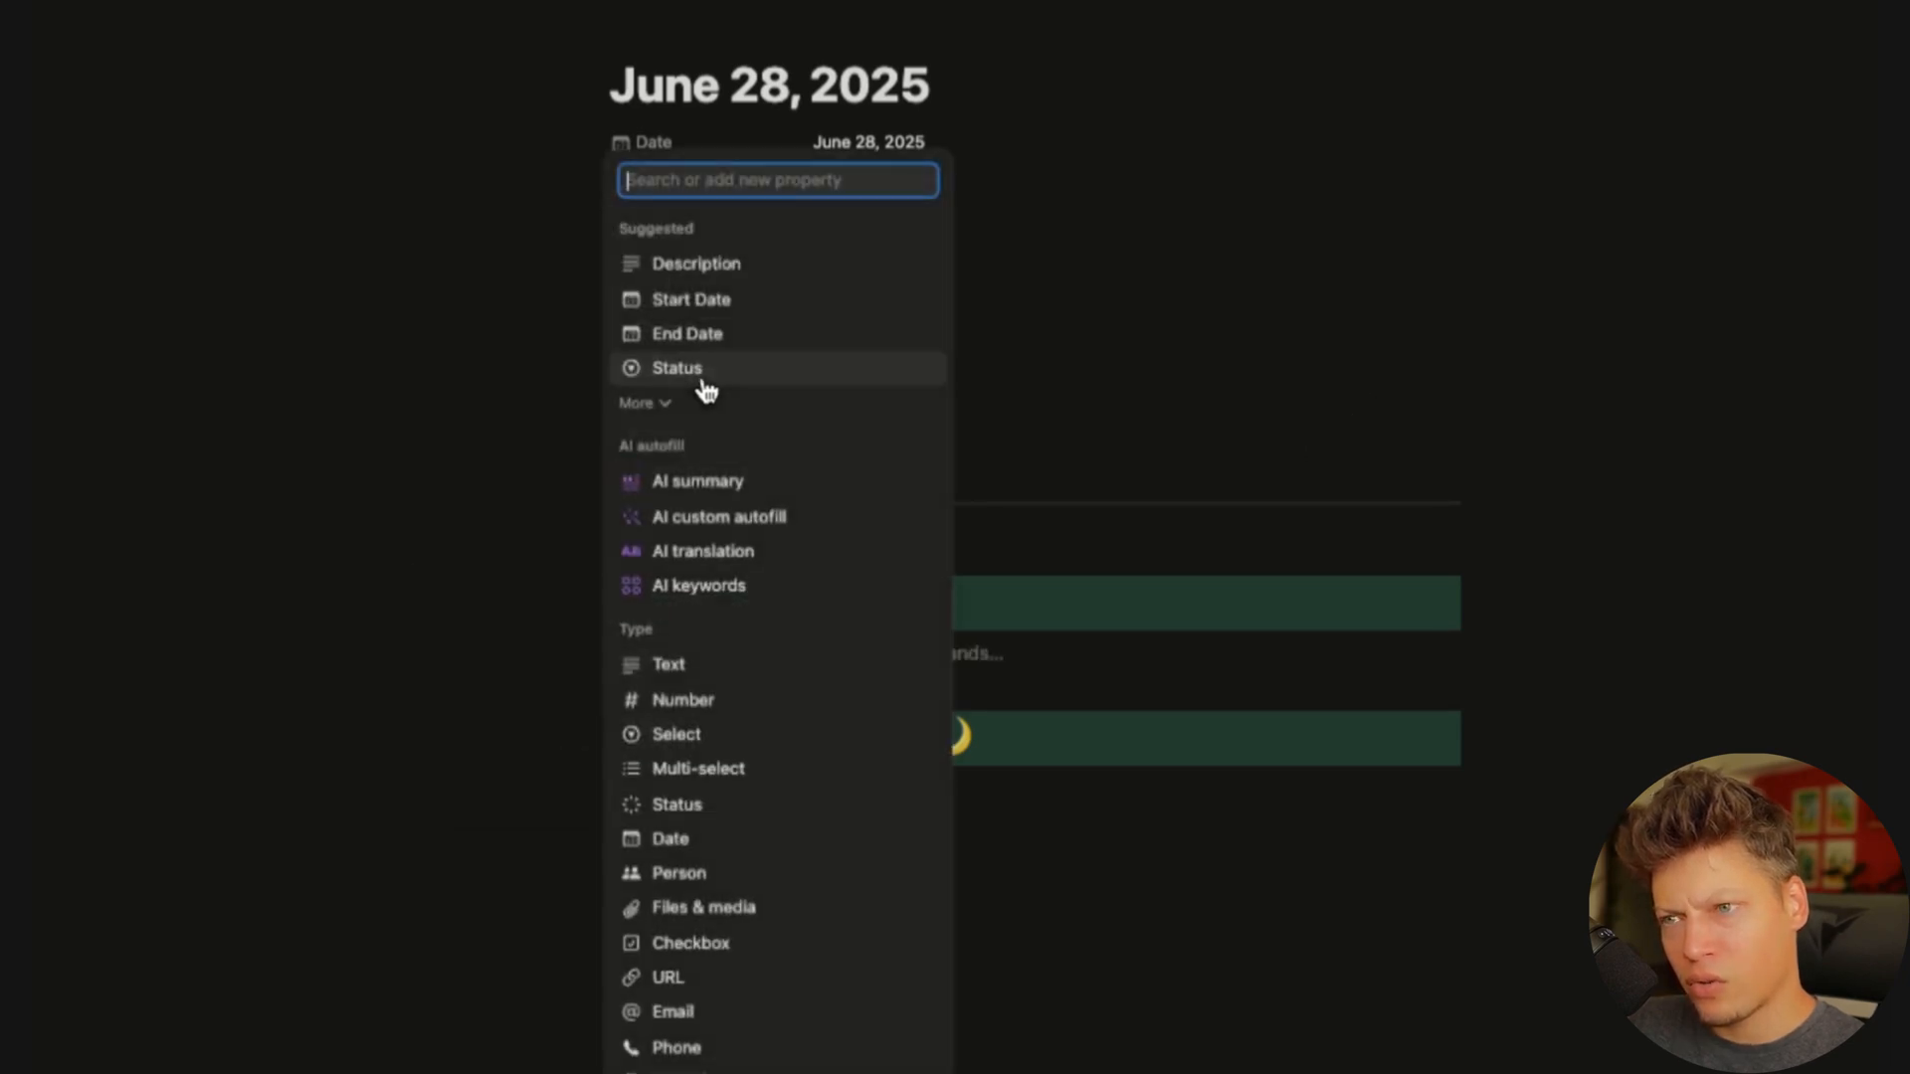
{"action": "left_click", "coordinate": [685, 664]}
{"action": "key", "text": "BackSpace"}
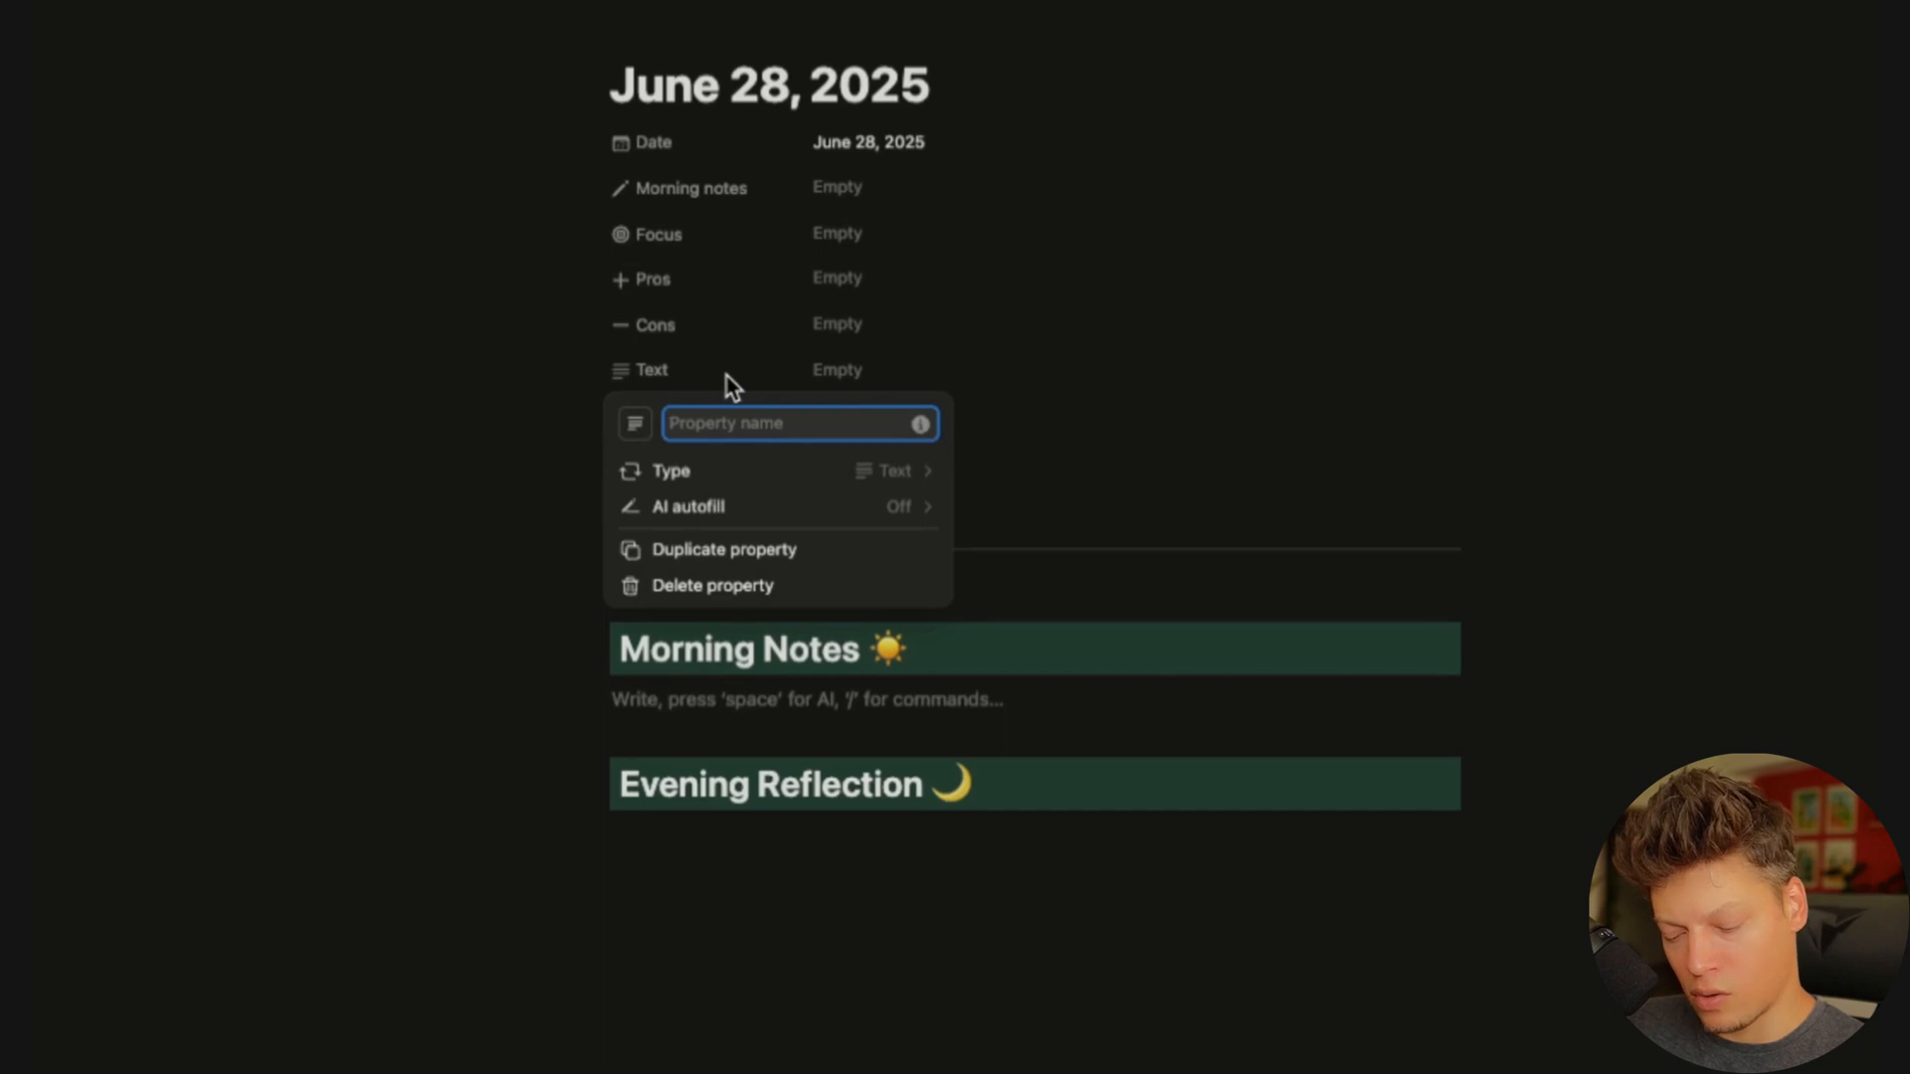
{"action": "type", "text": "Lesson"}
{"action": "type", "text": "s"}
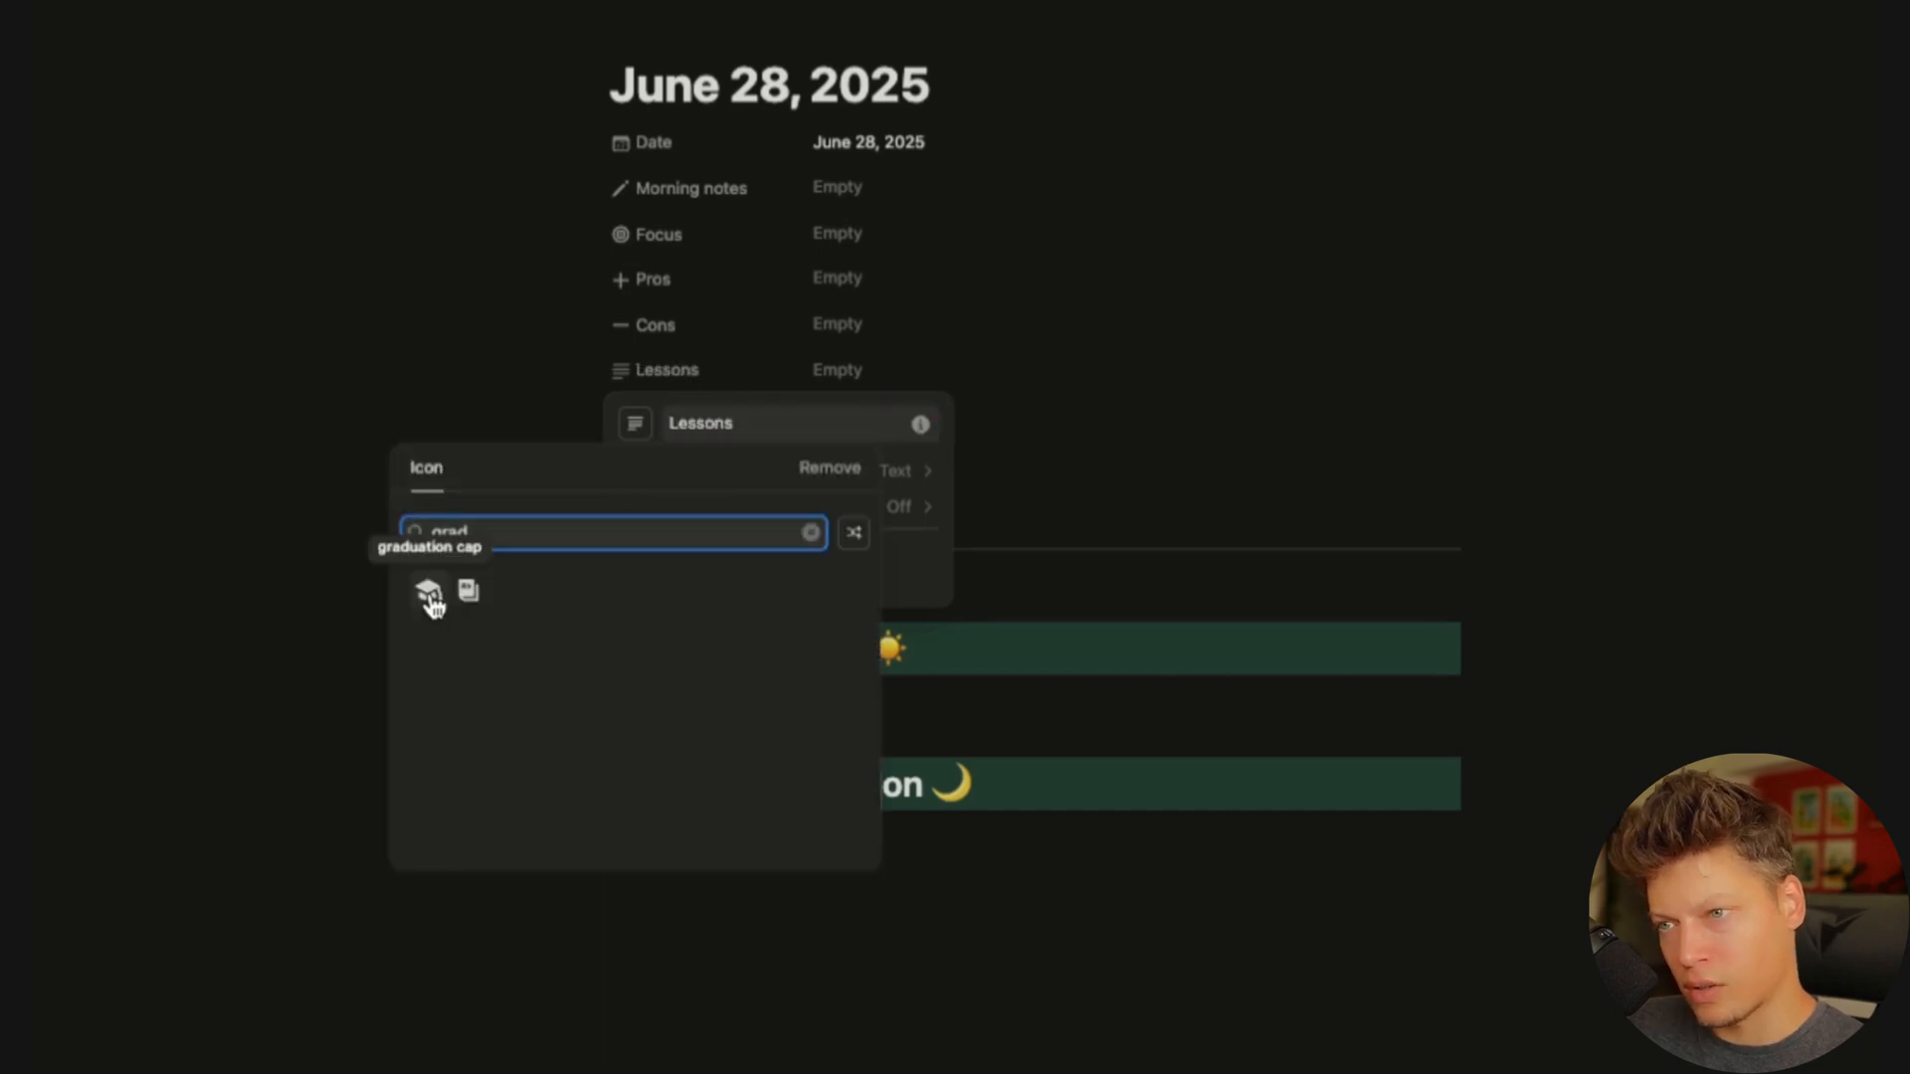
{"action": "left_click", "coordinate": [431, 594]}
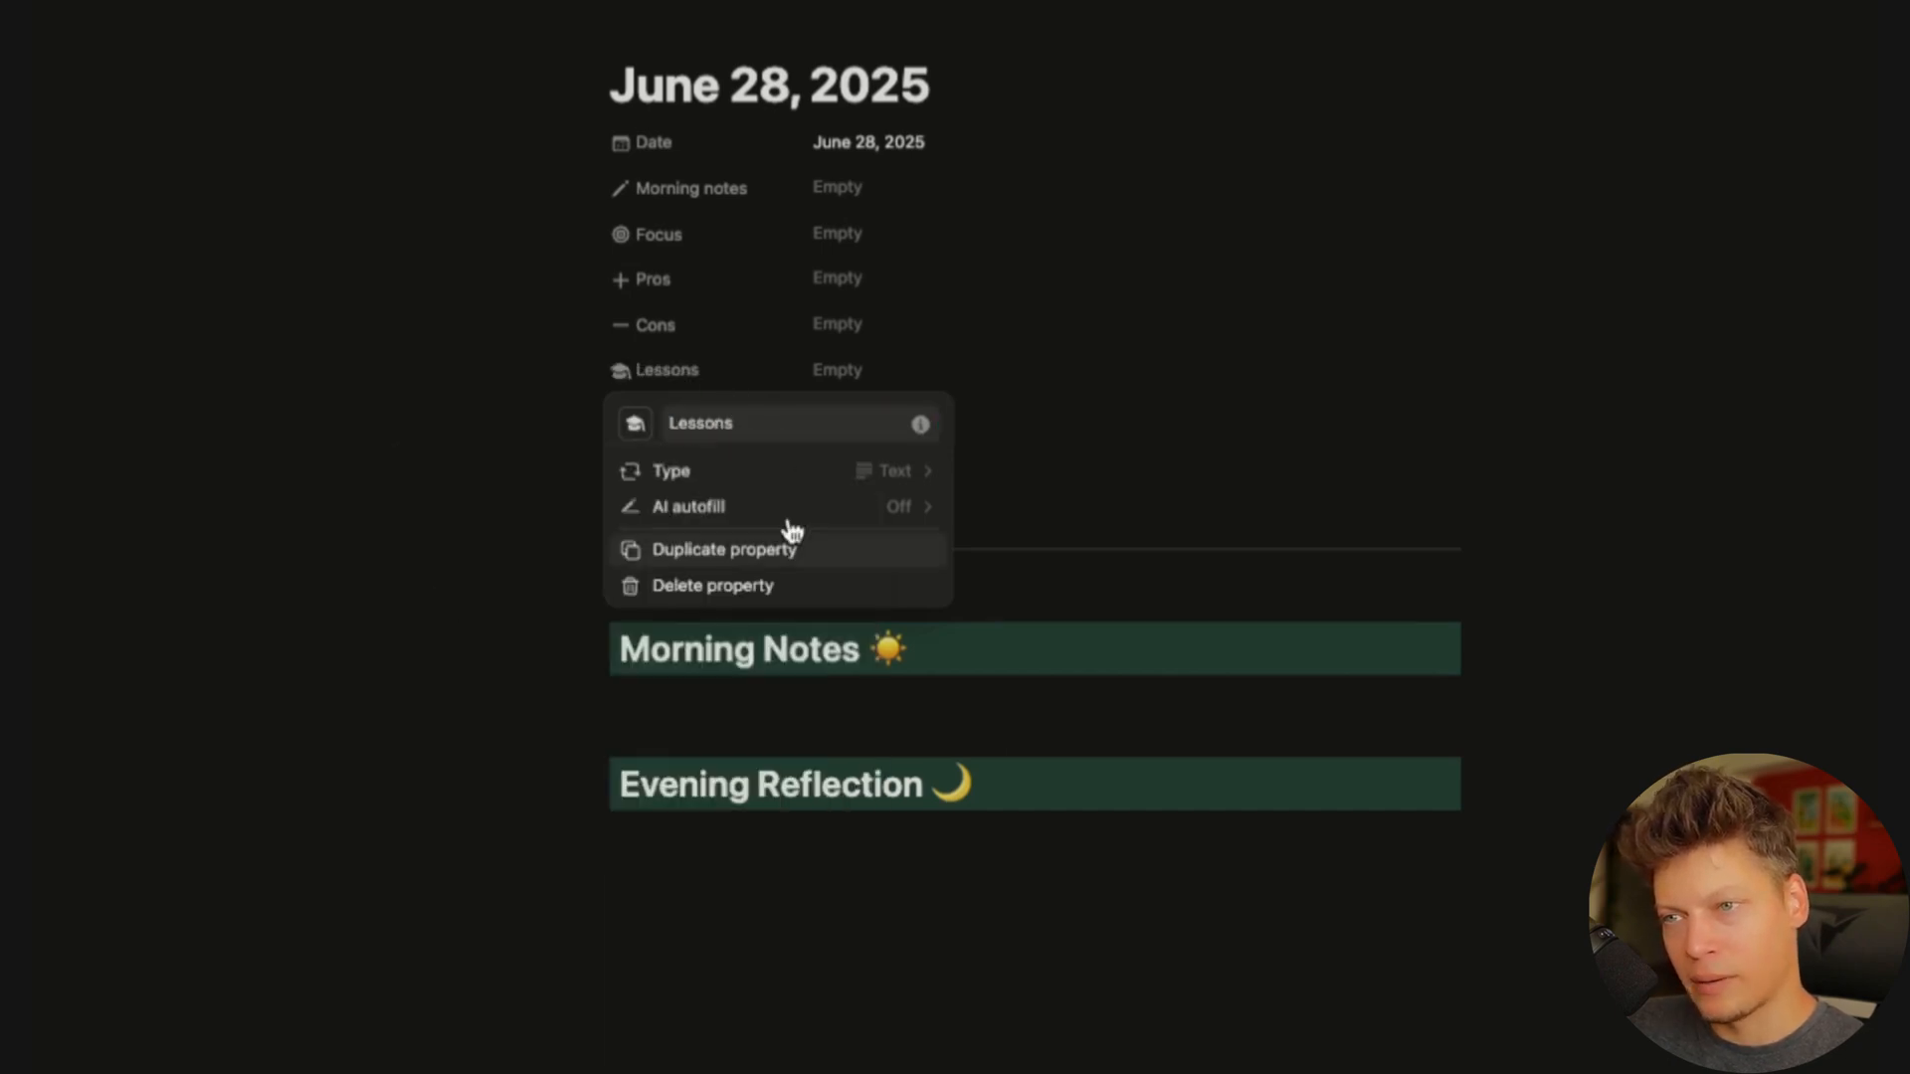
{"action": "left_click", "coordinate": [1083, 409]}
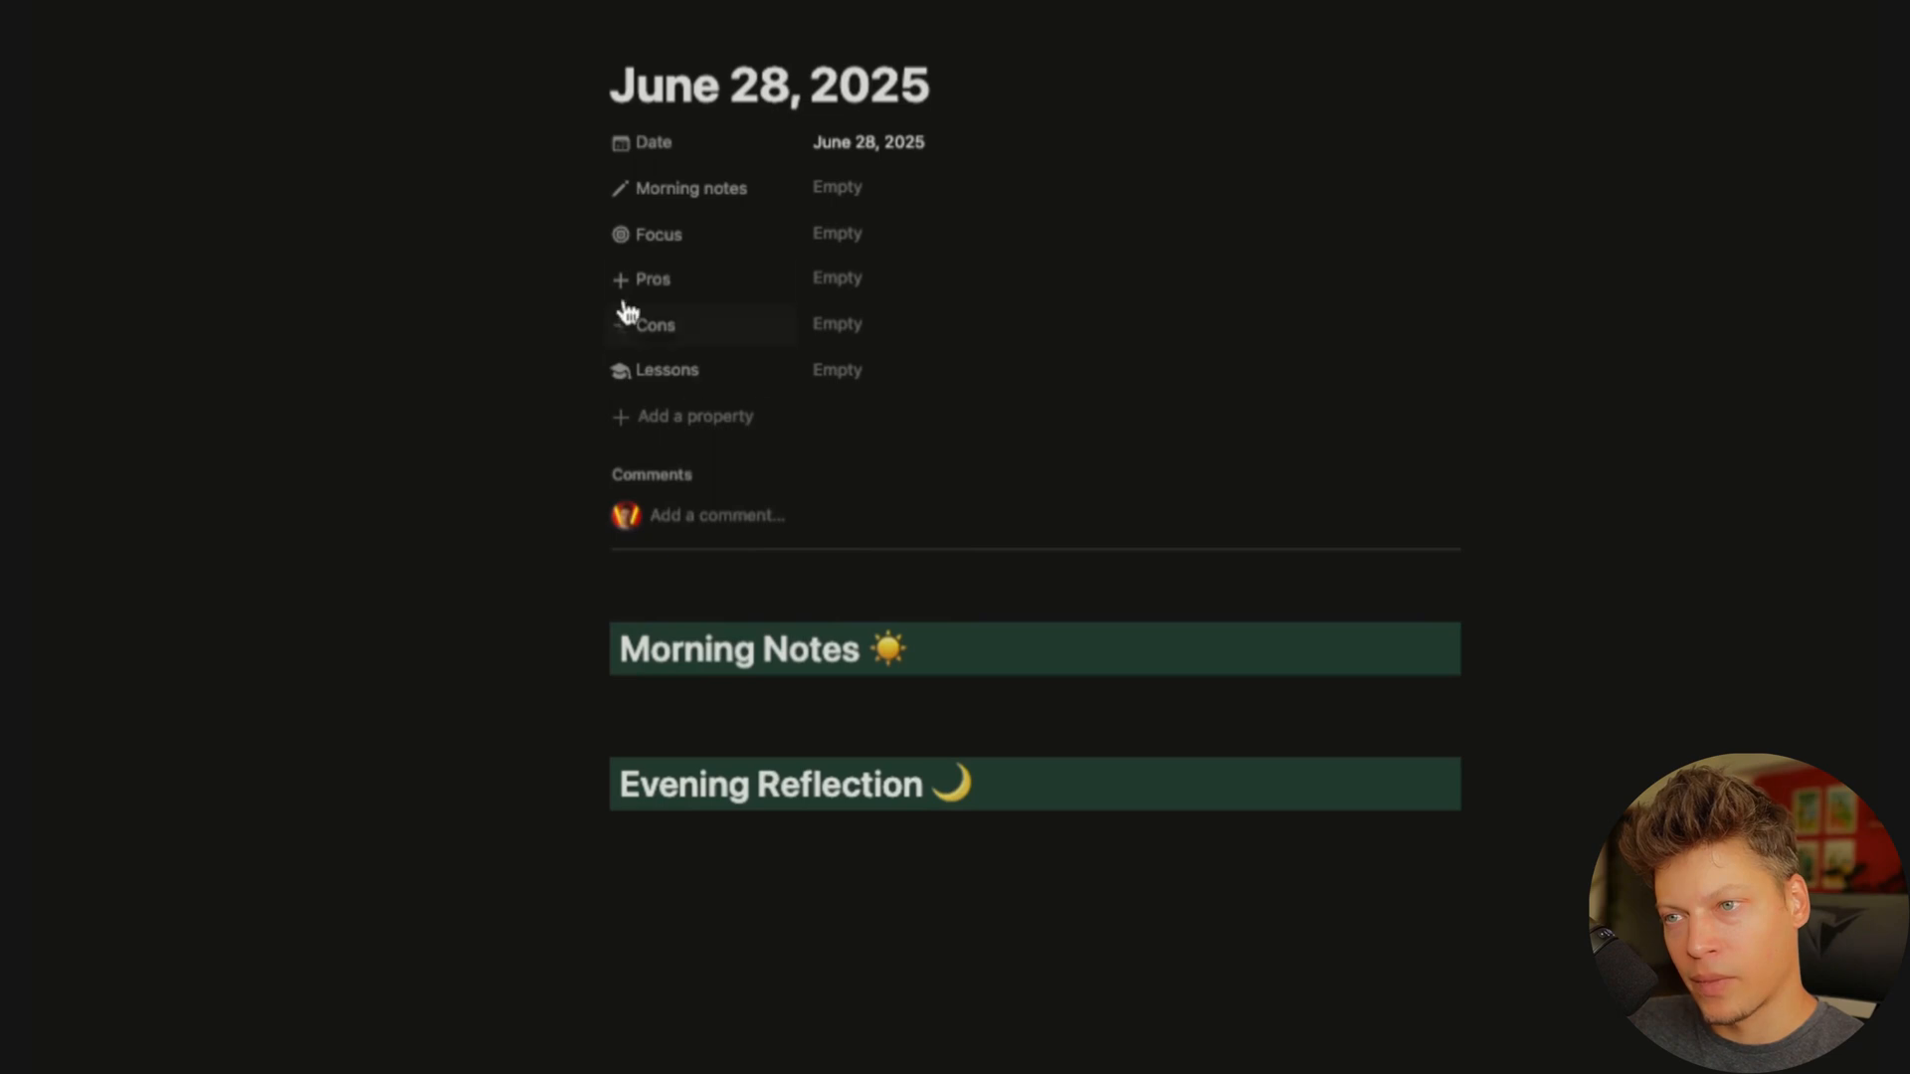
{"action": "left_click", "coordinate": [866, 875]}
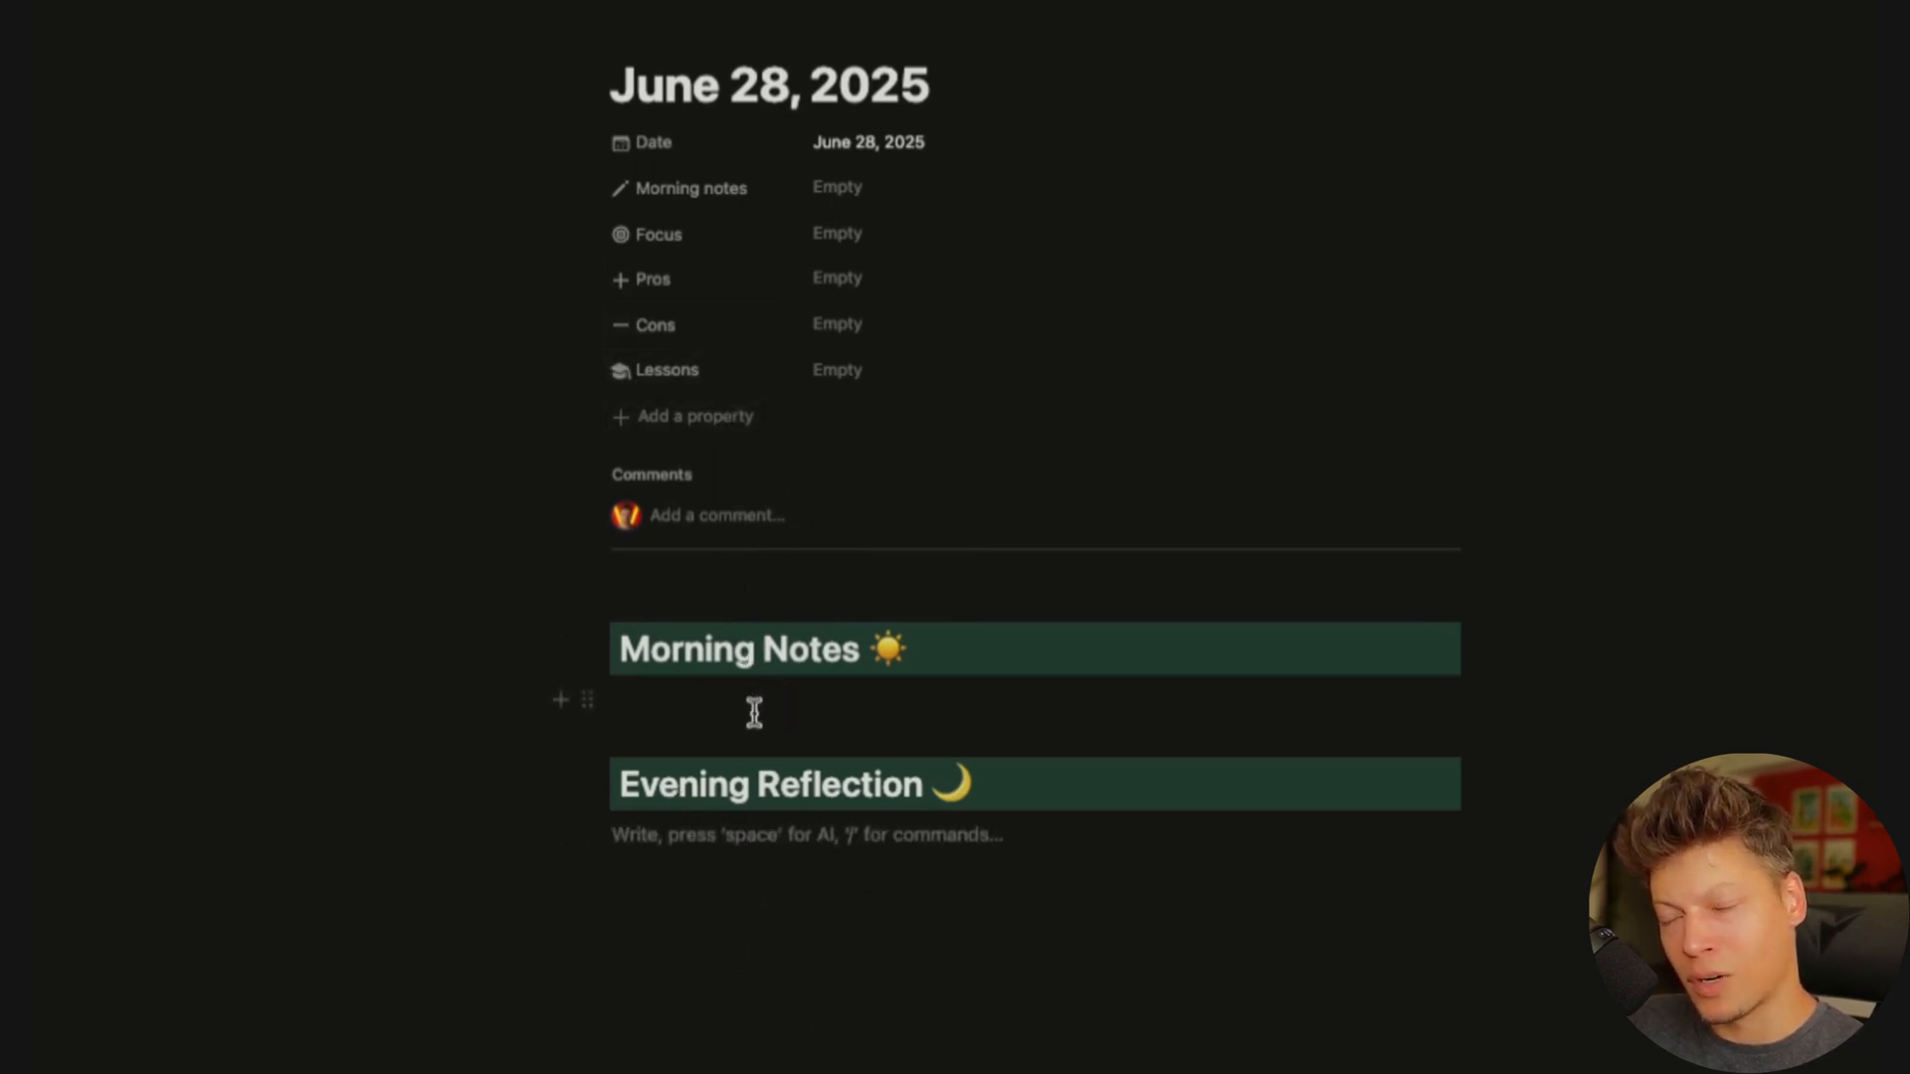
{"action": "left_click", "coordinate": [692, 706]}
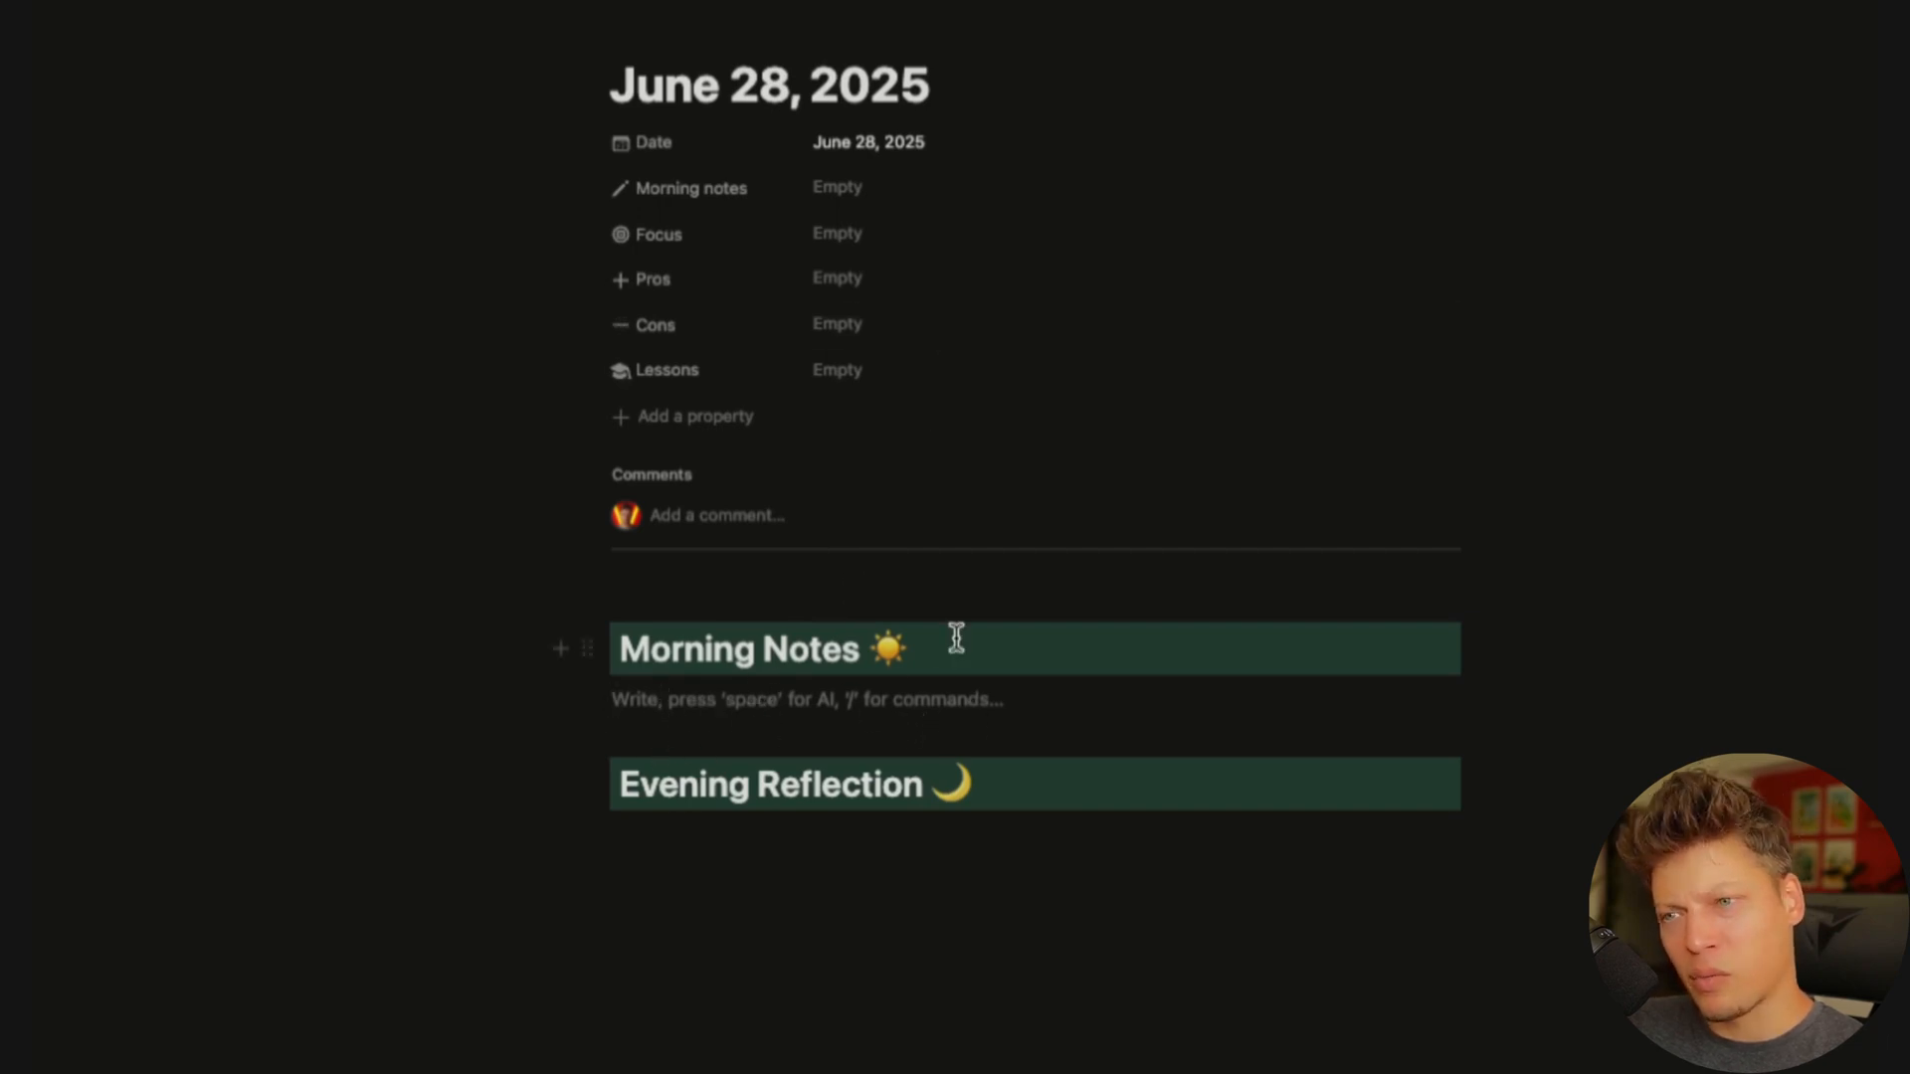
{"action": "left_click_drag", "start_coordinate": [930, 644], "coordinate": [634, 655]}
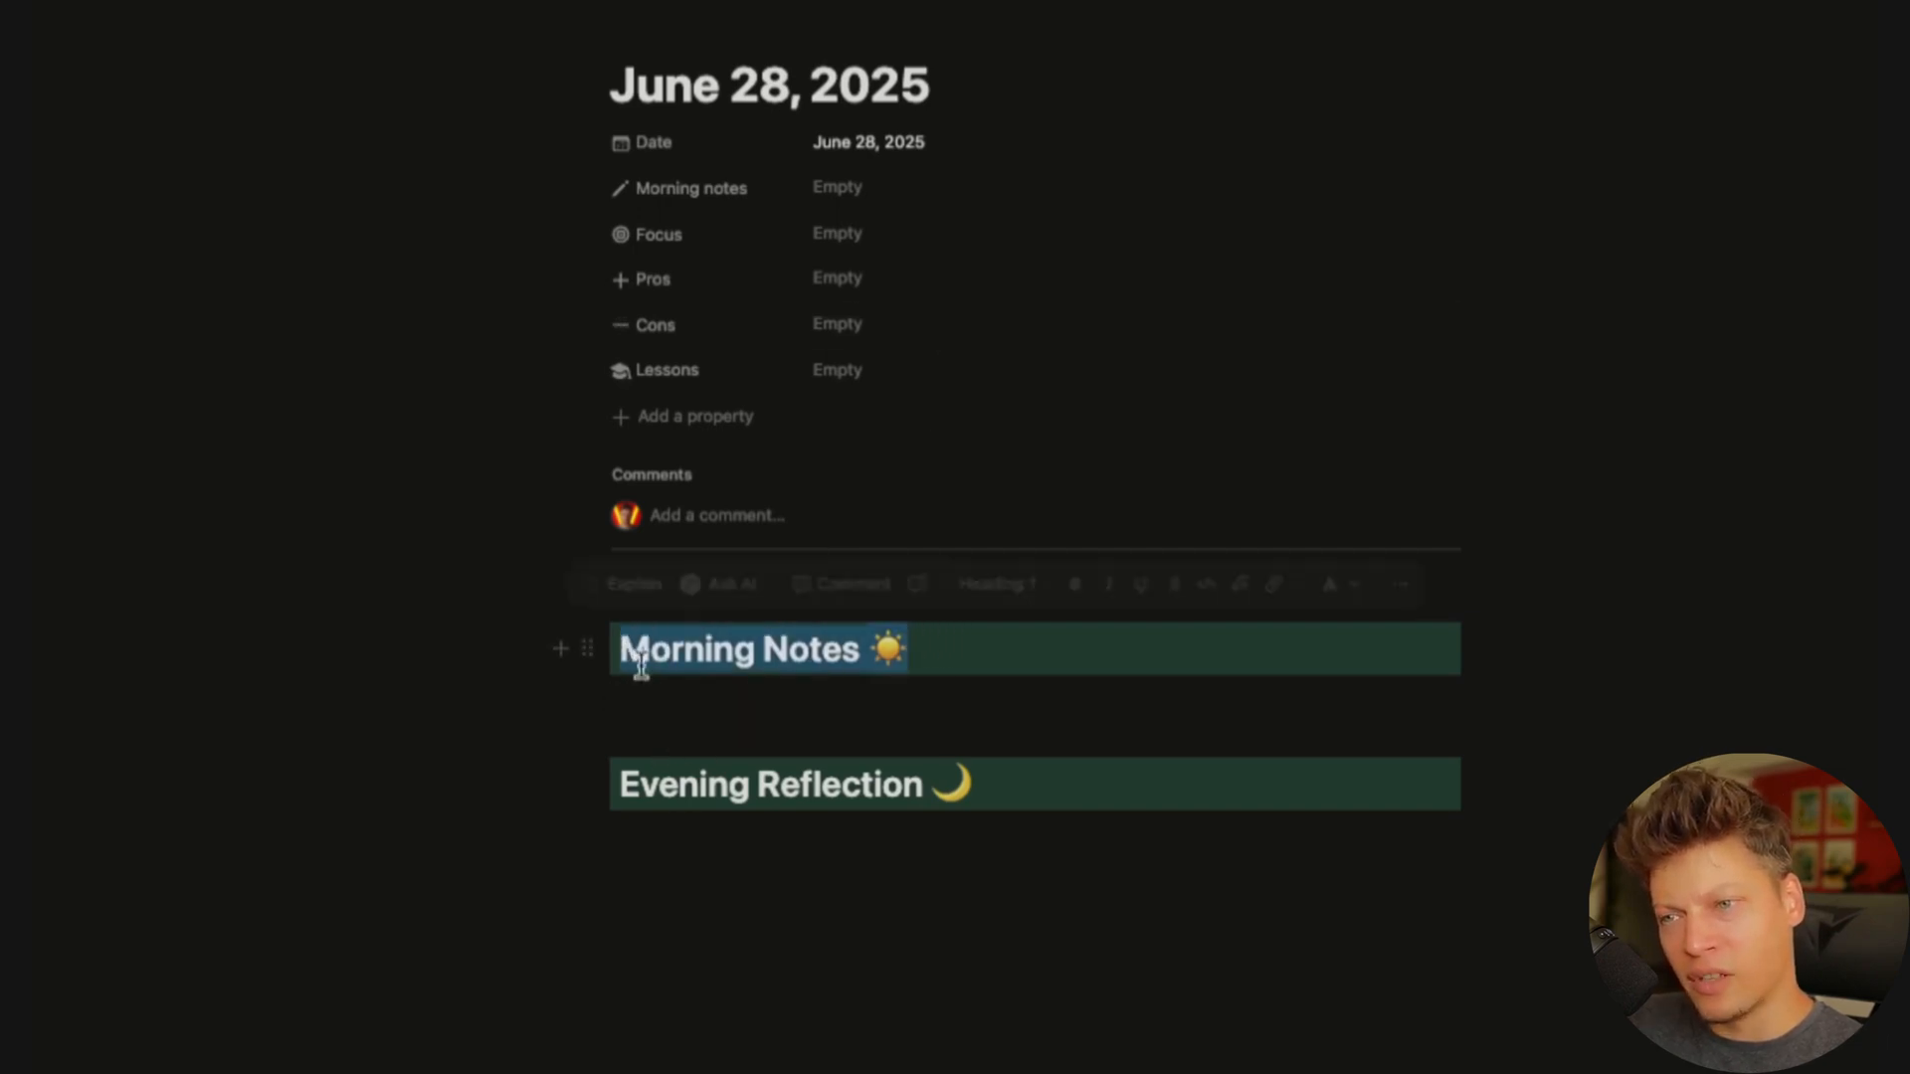
{"action": "left_click", "coordinate": [688, 703]}
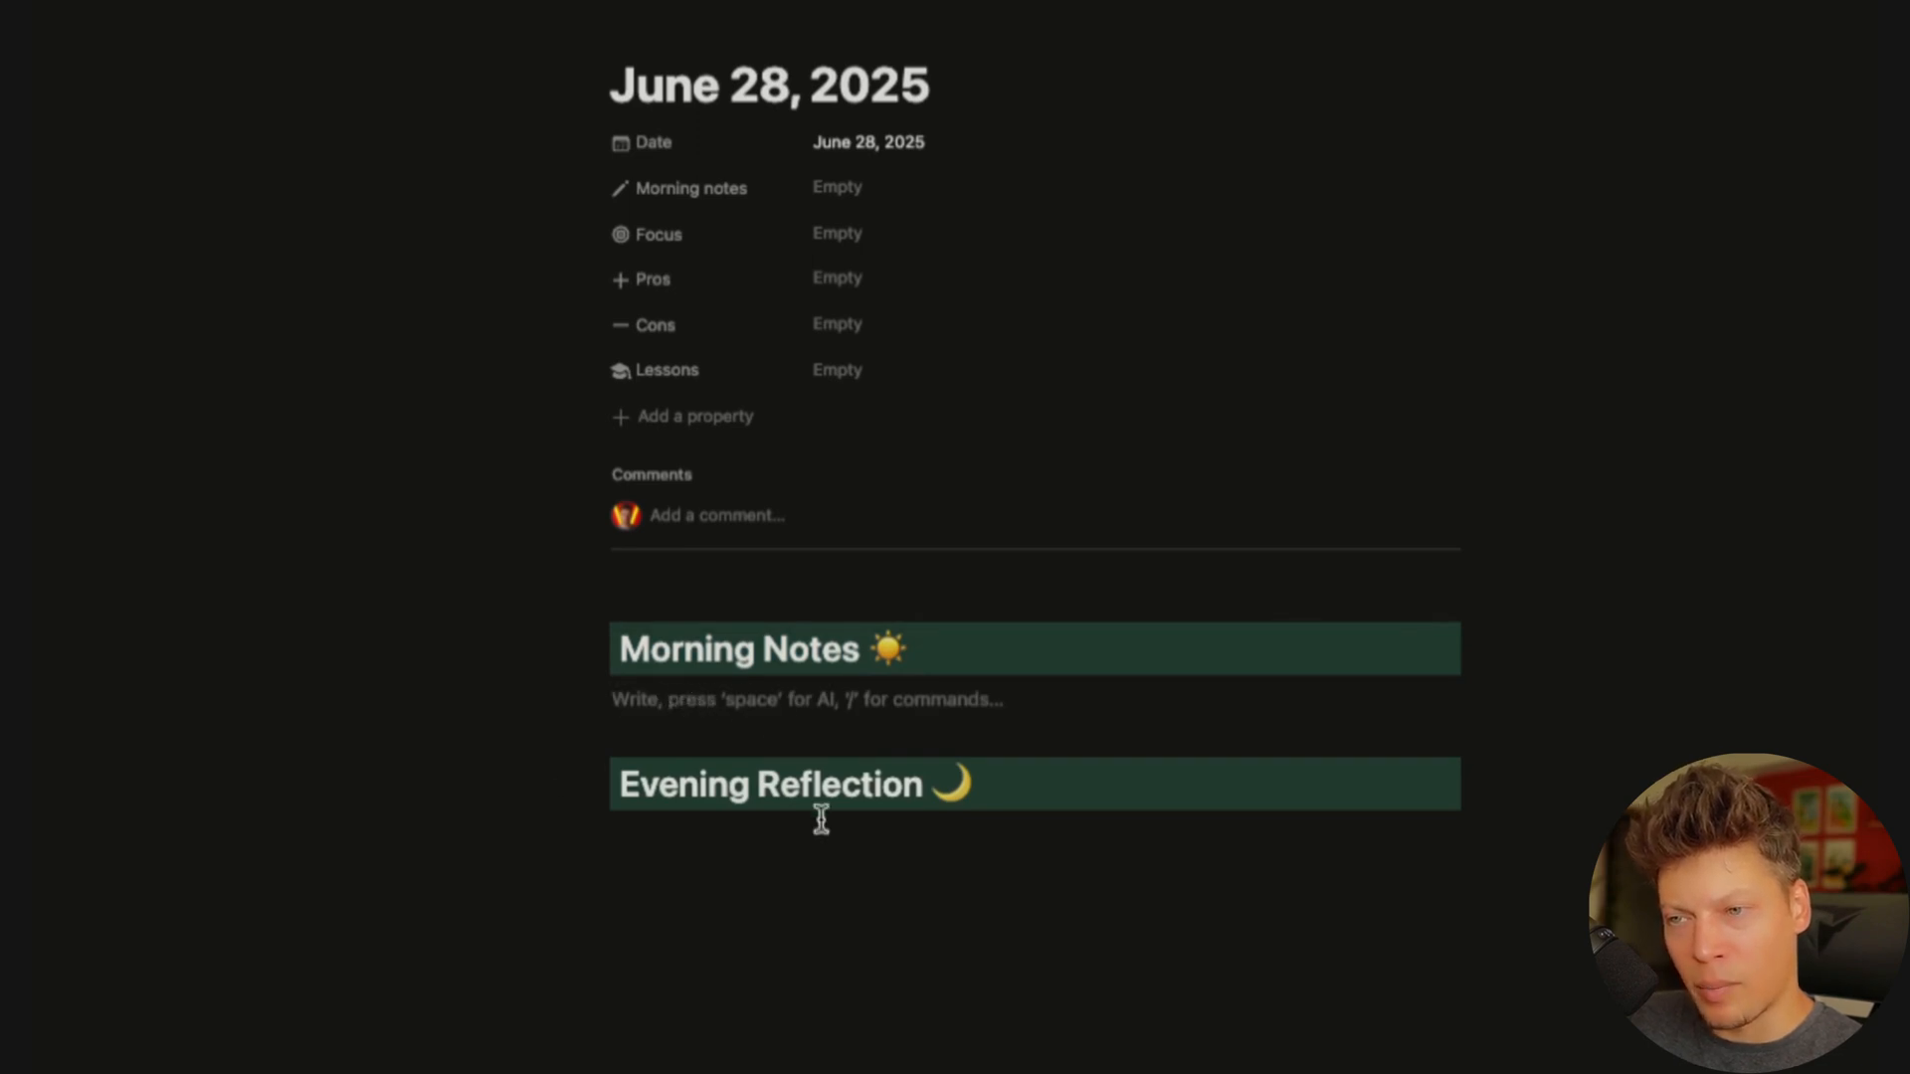
{"action": "left_click", "coordinate": [748, 841]}
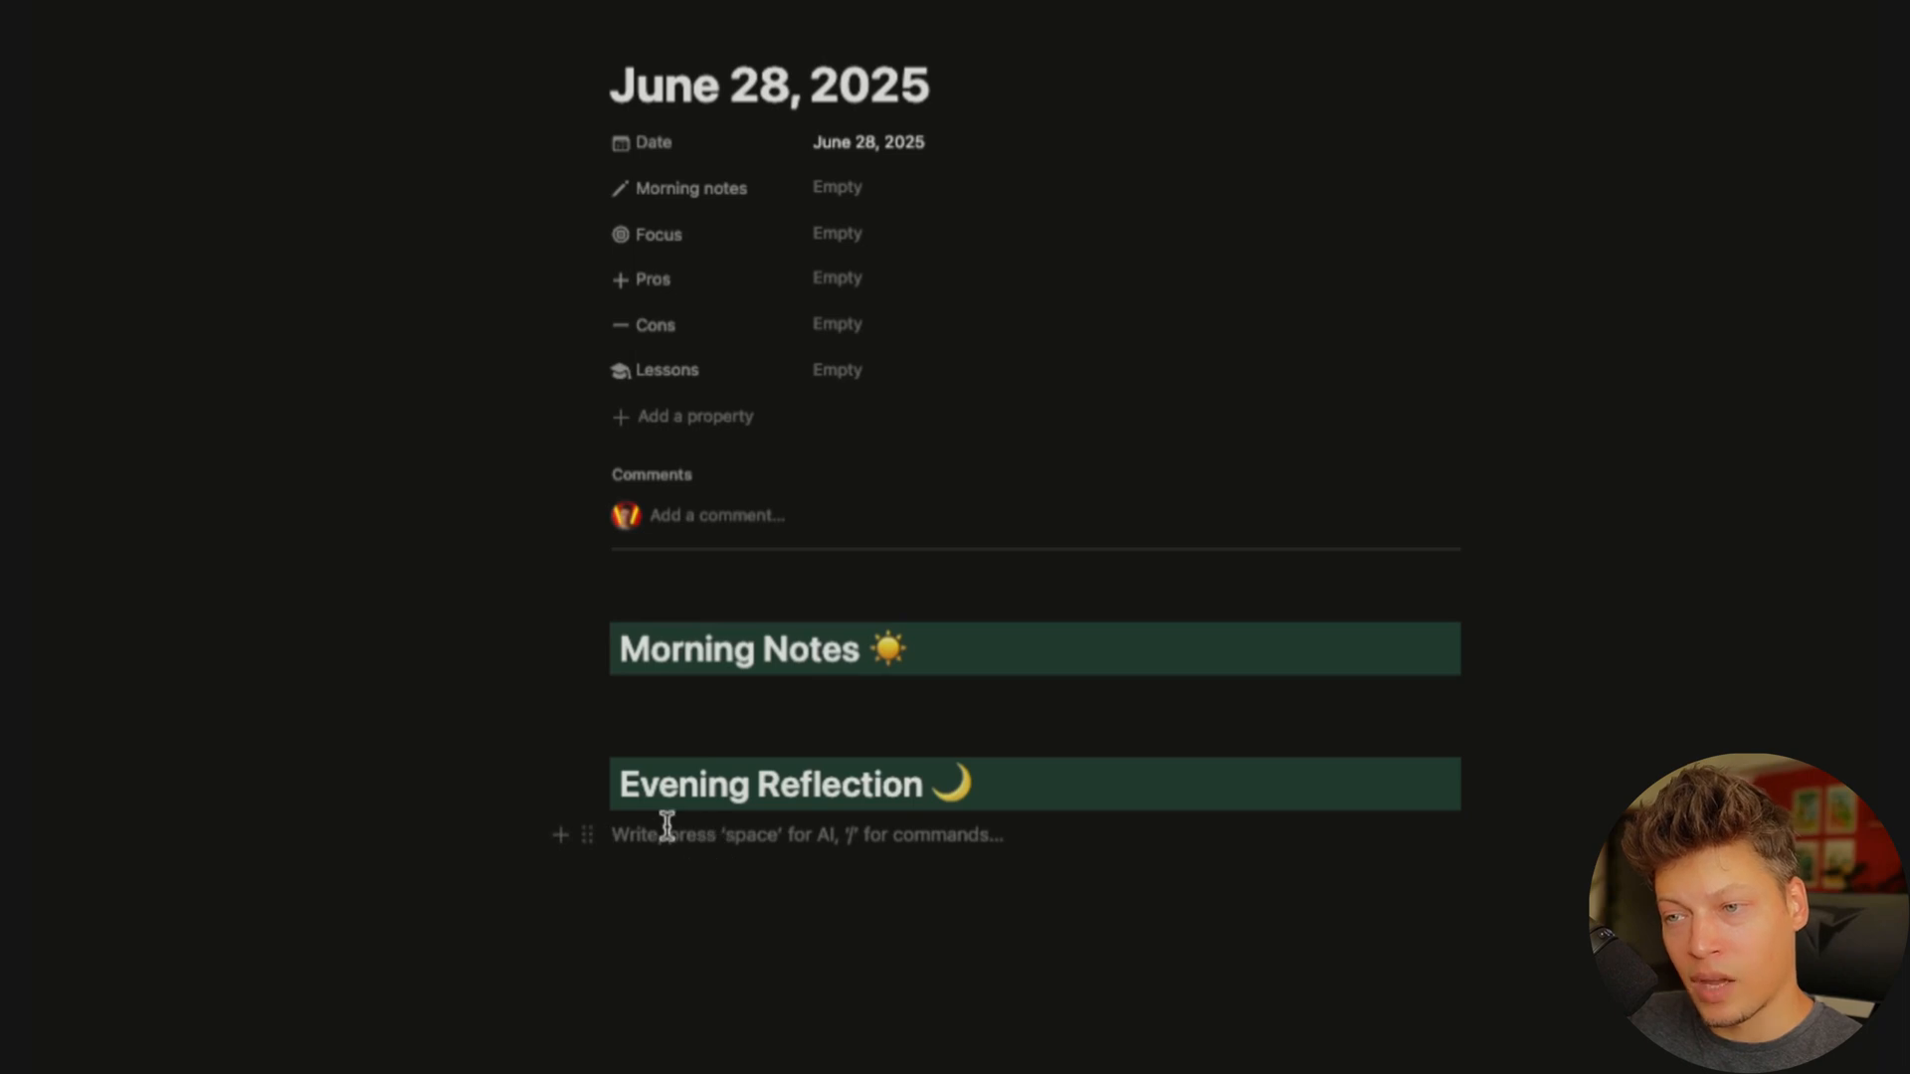
Insert a table view linked to the existing Days database under the Morning Notes heading
{"action": "left_click", "coordinate": [716, 708]}
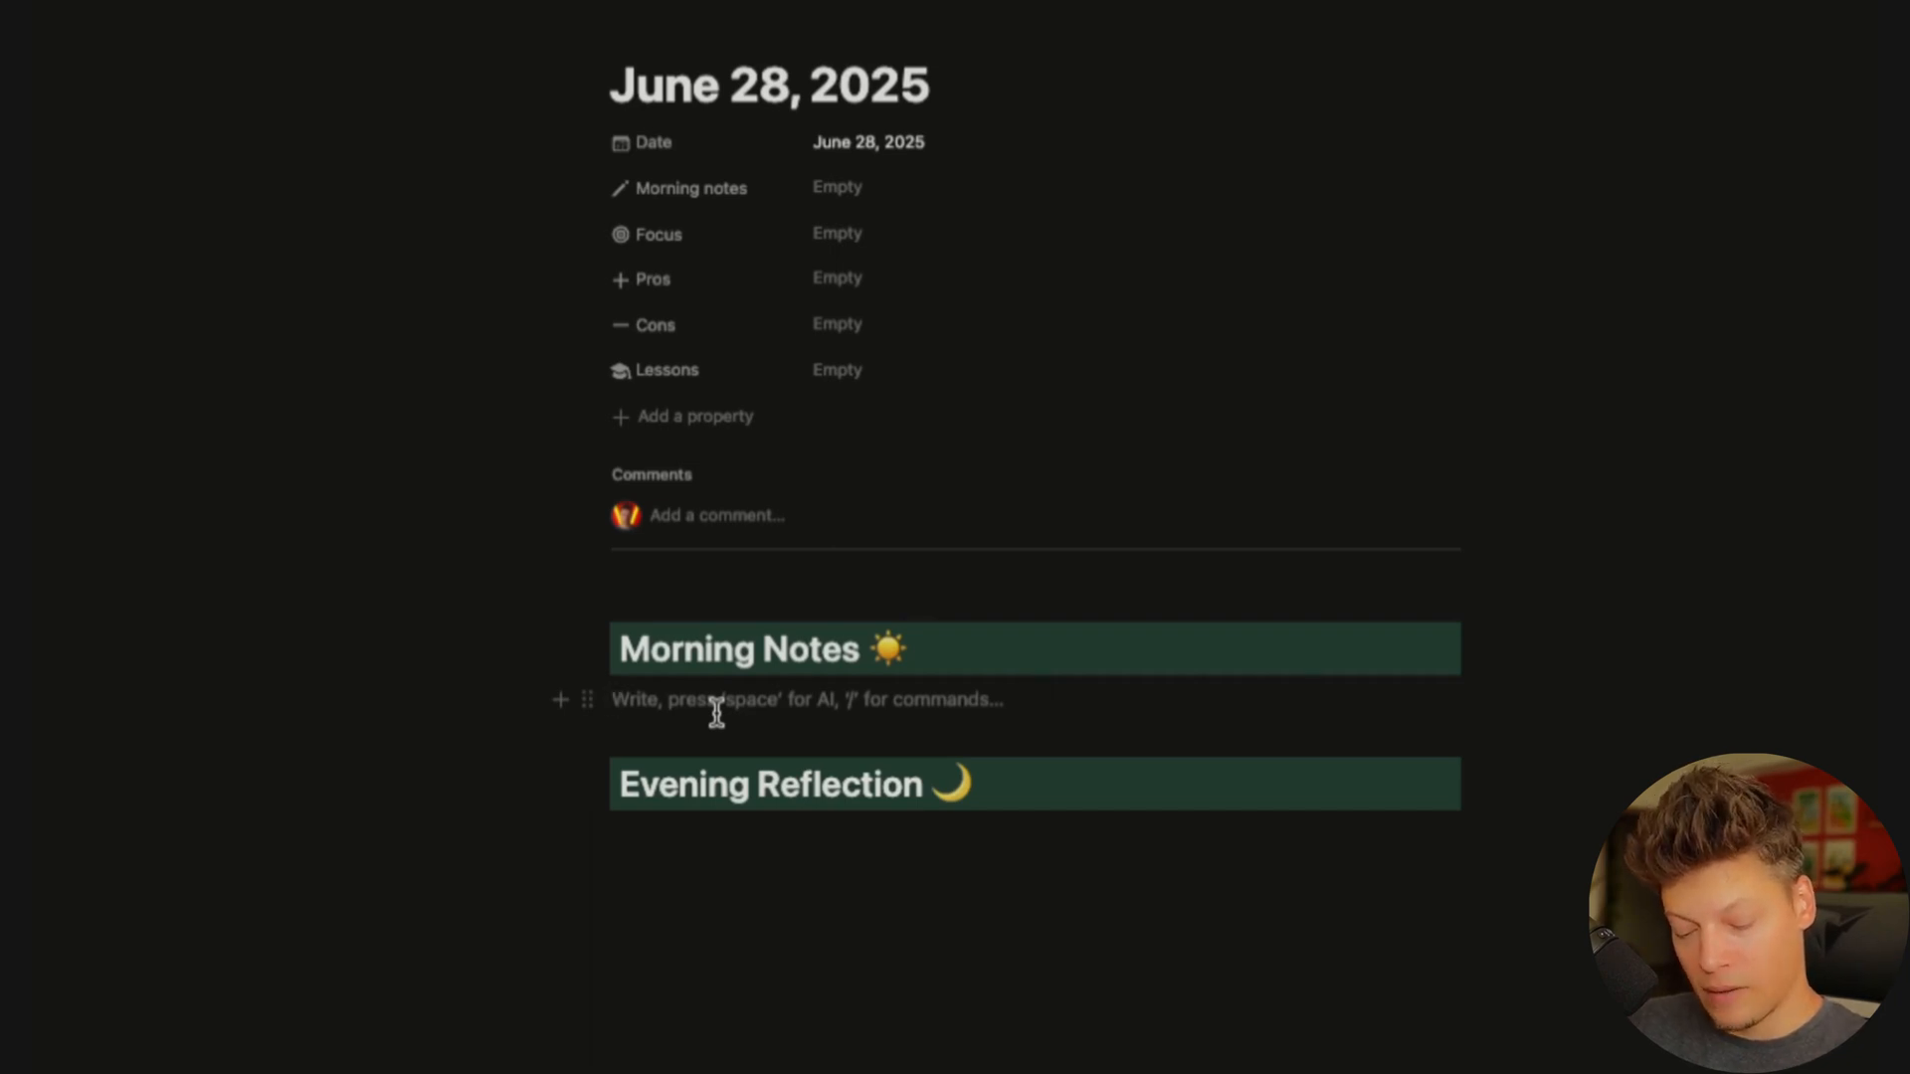
{"action": "type", "text": "/view"}
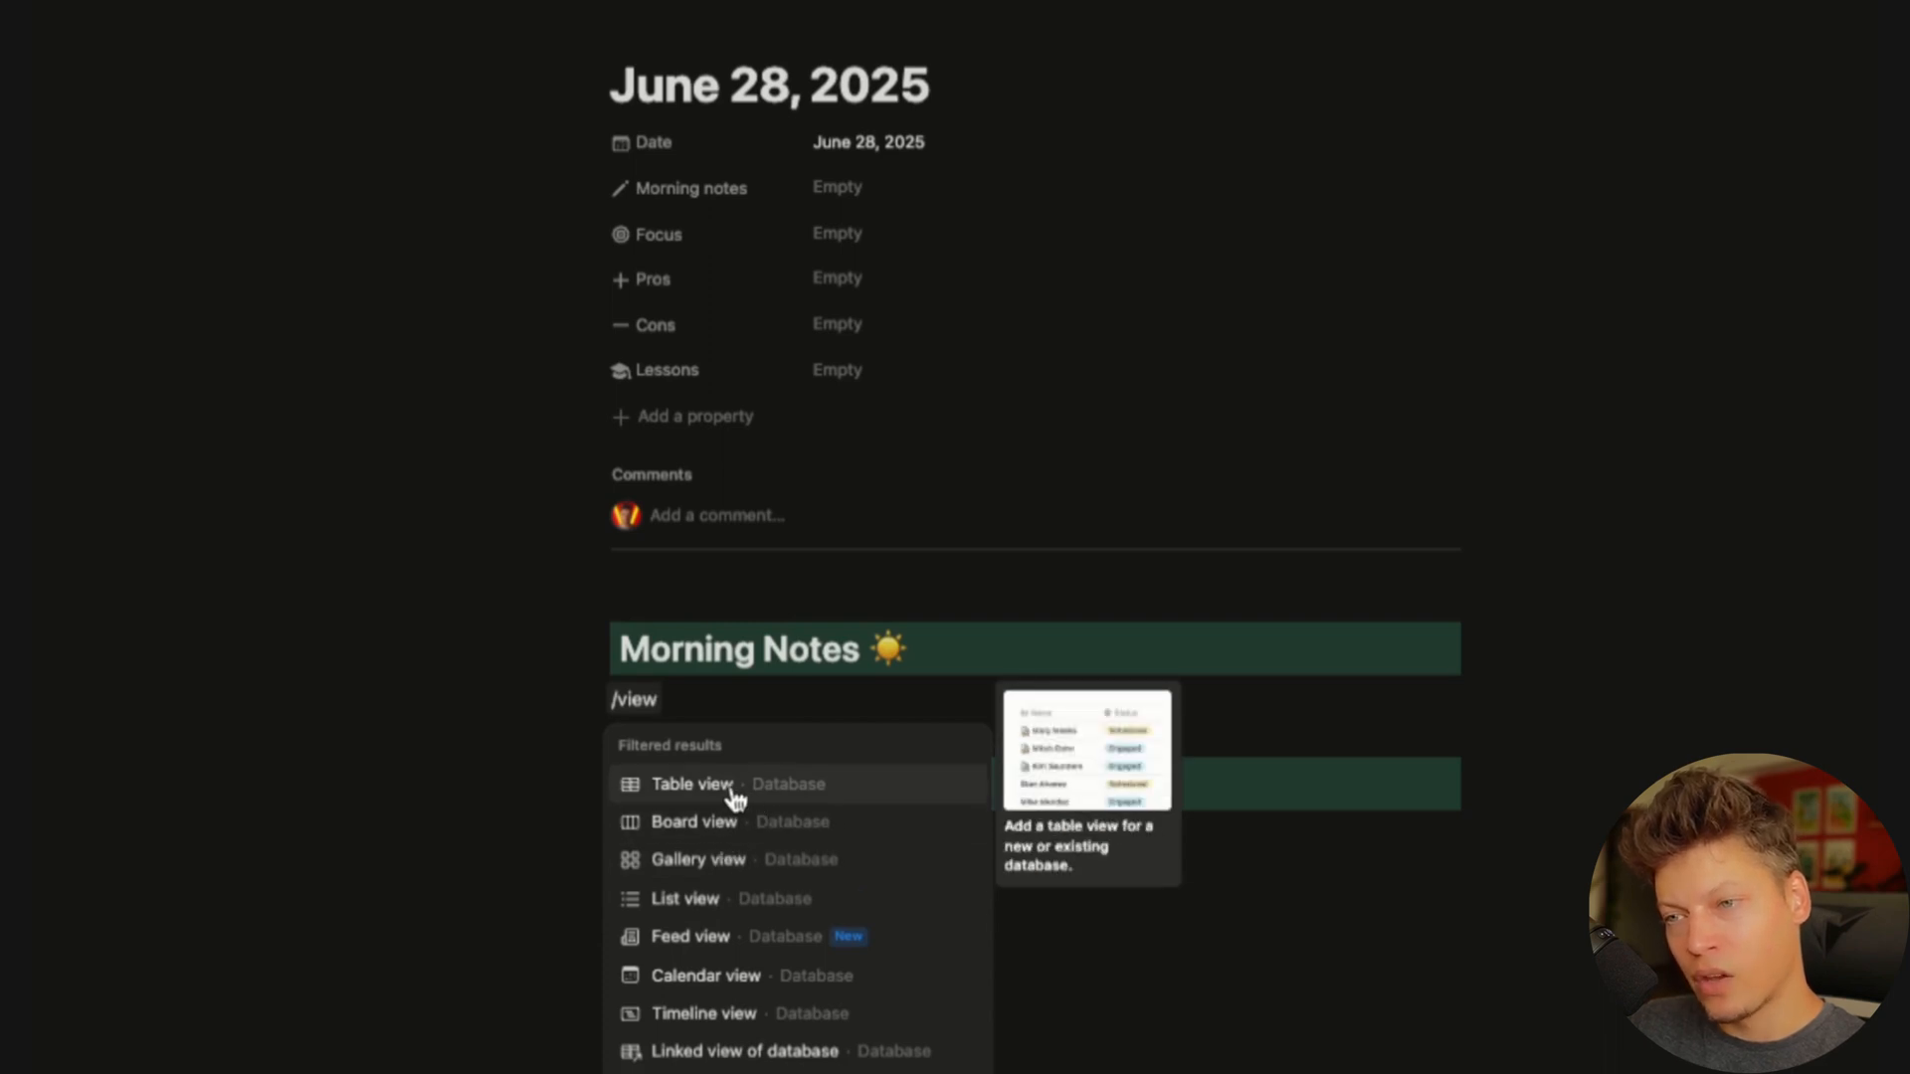
{"action": "left_click", "coordinate": [674, 793]}
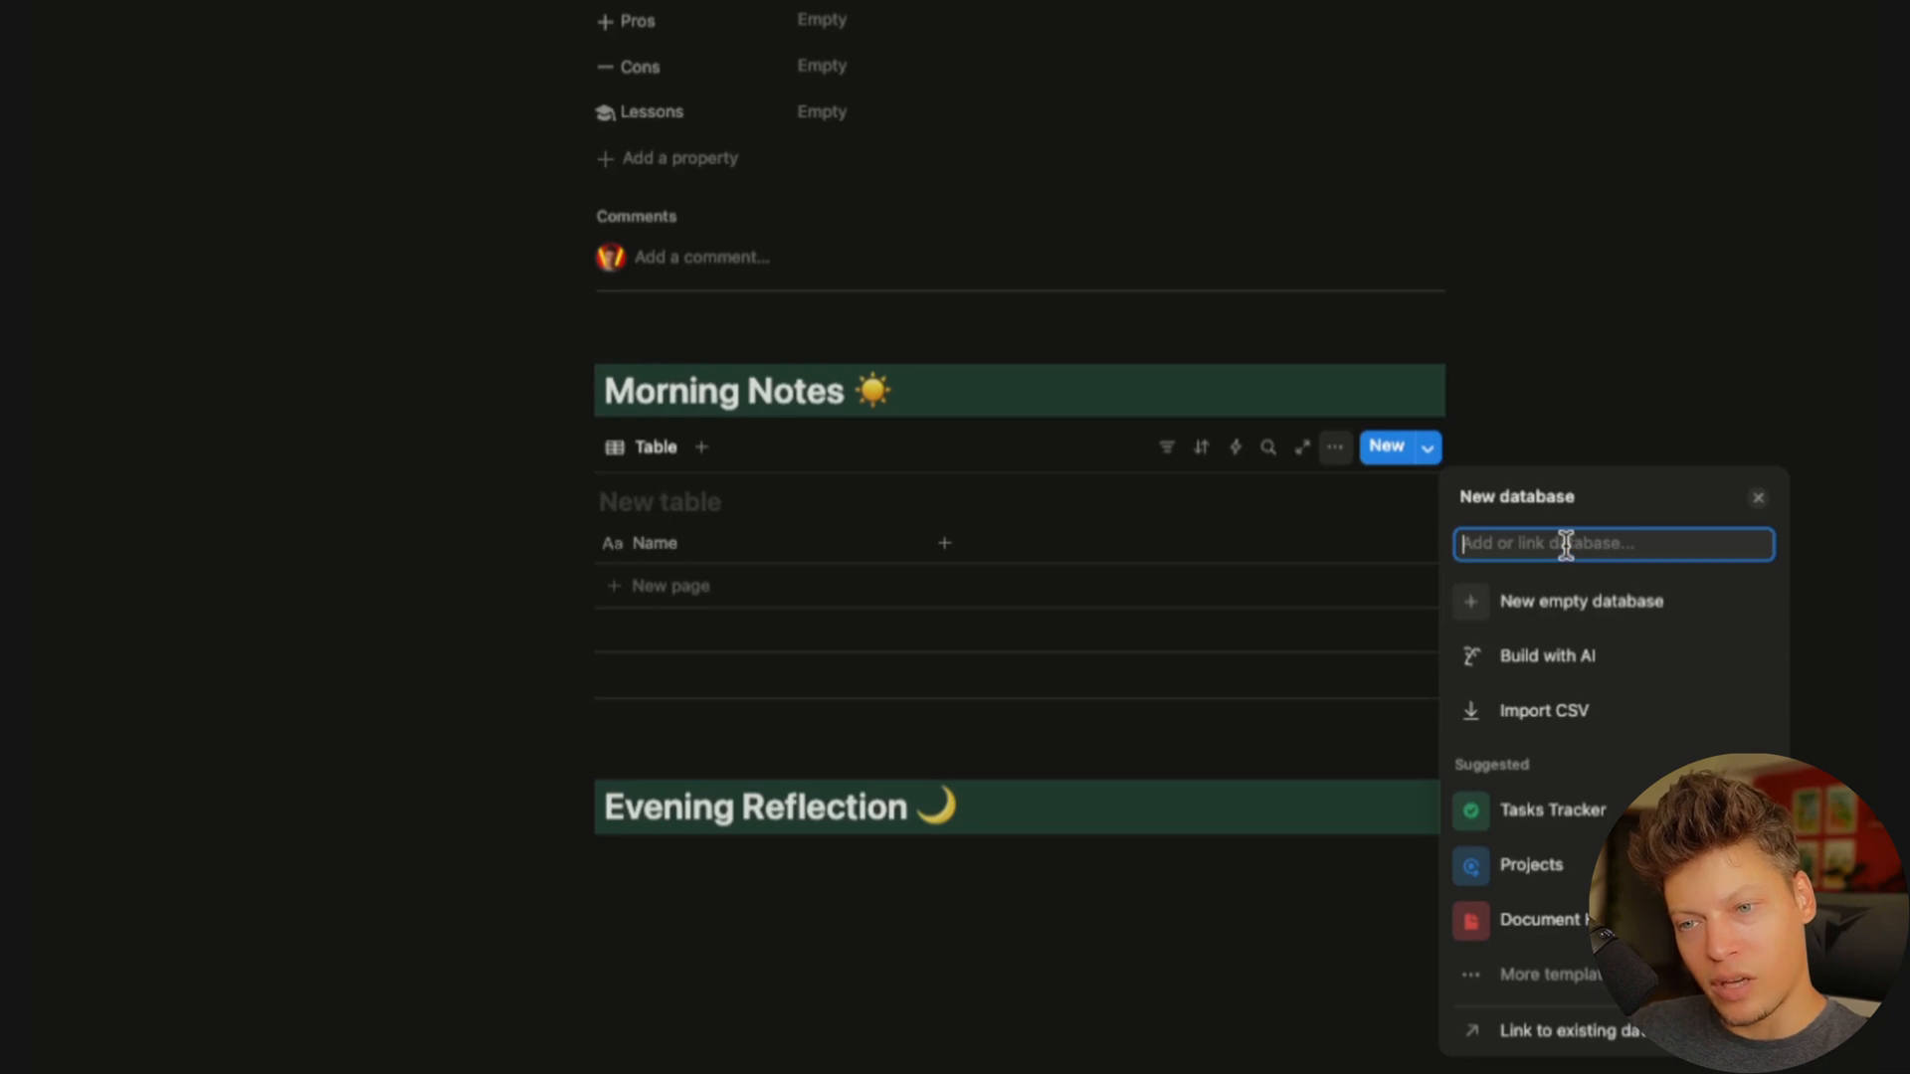
{"action": "type", "text": "days"}
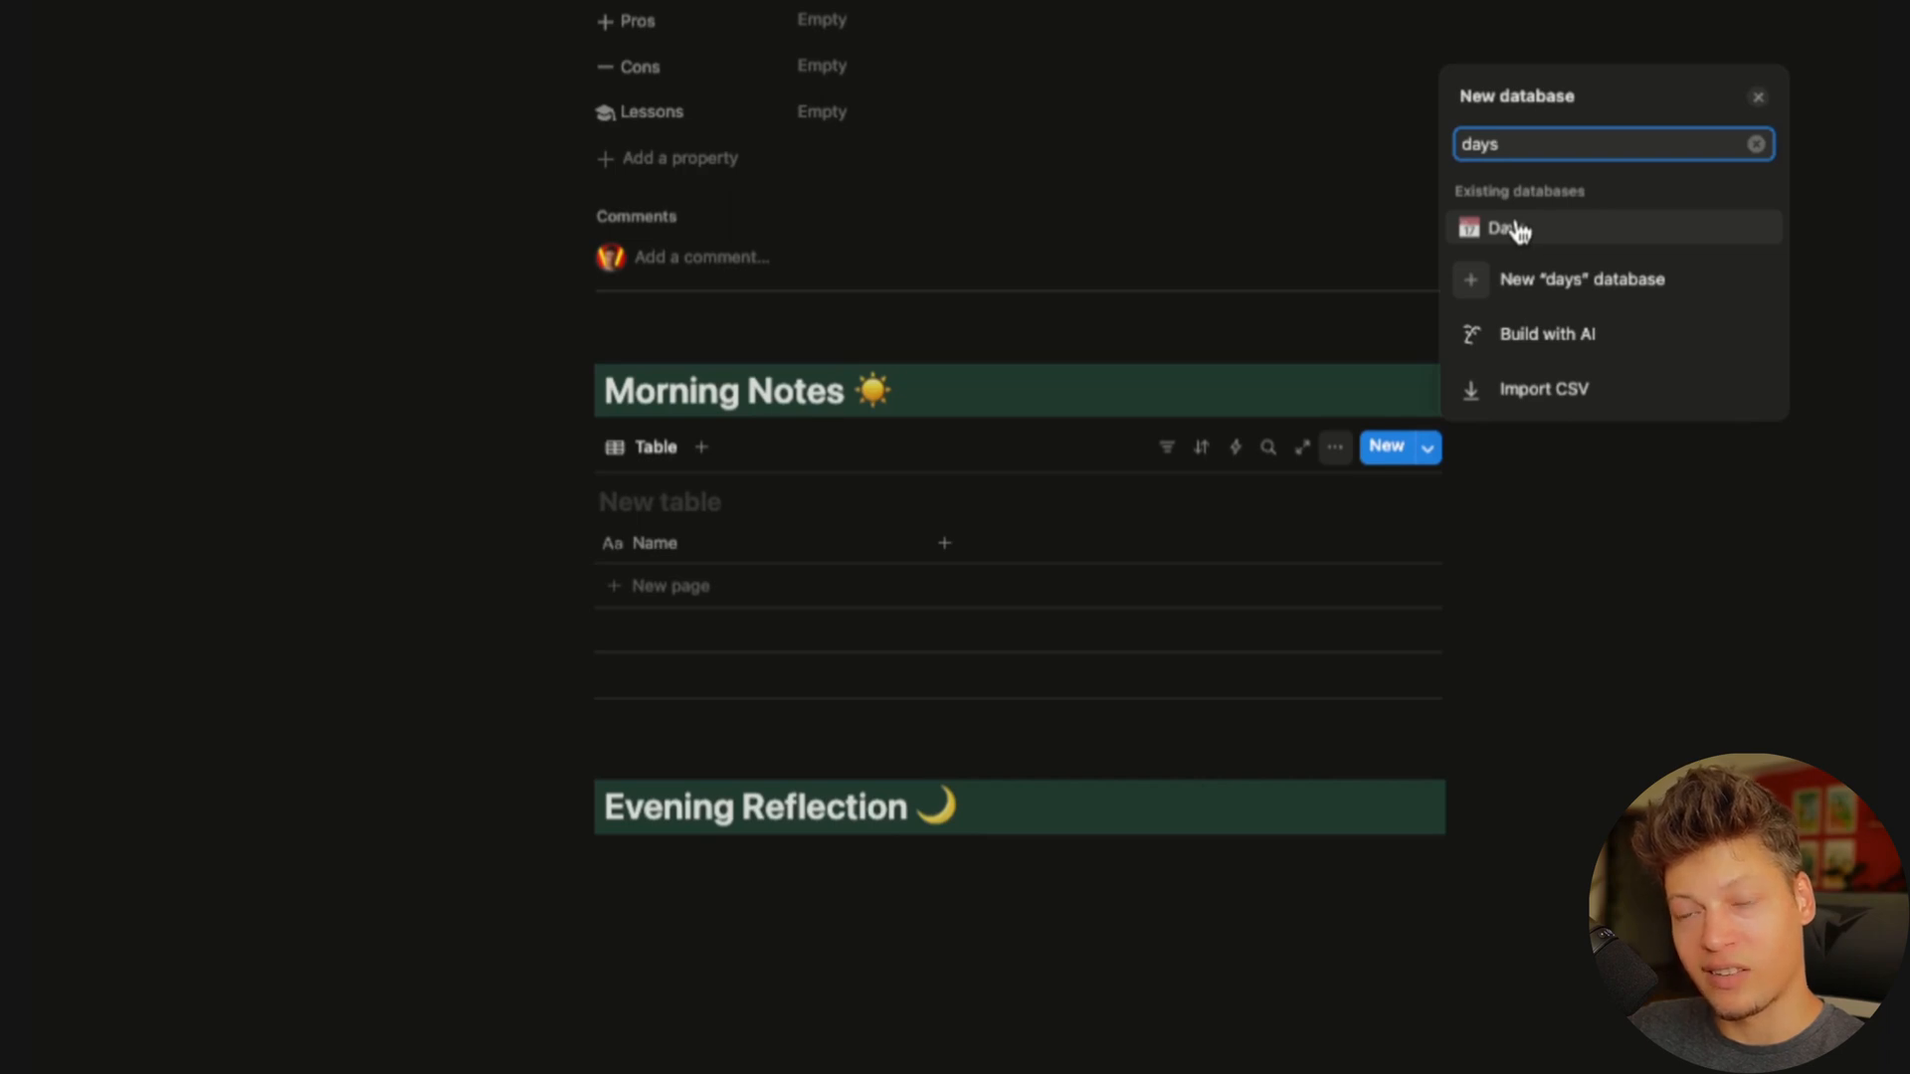
{"action": "left_click", "coordinate": [1522, 229]}
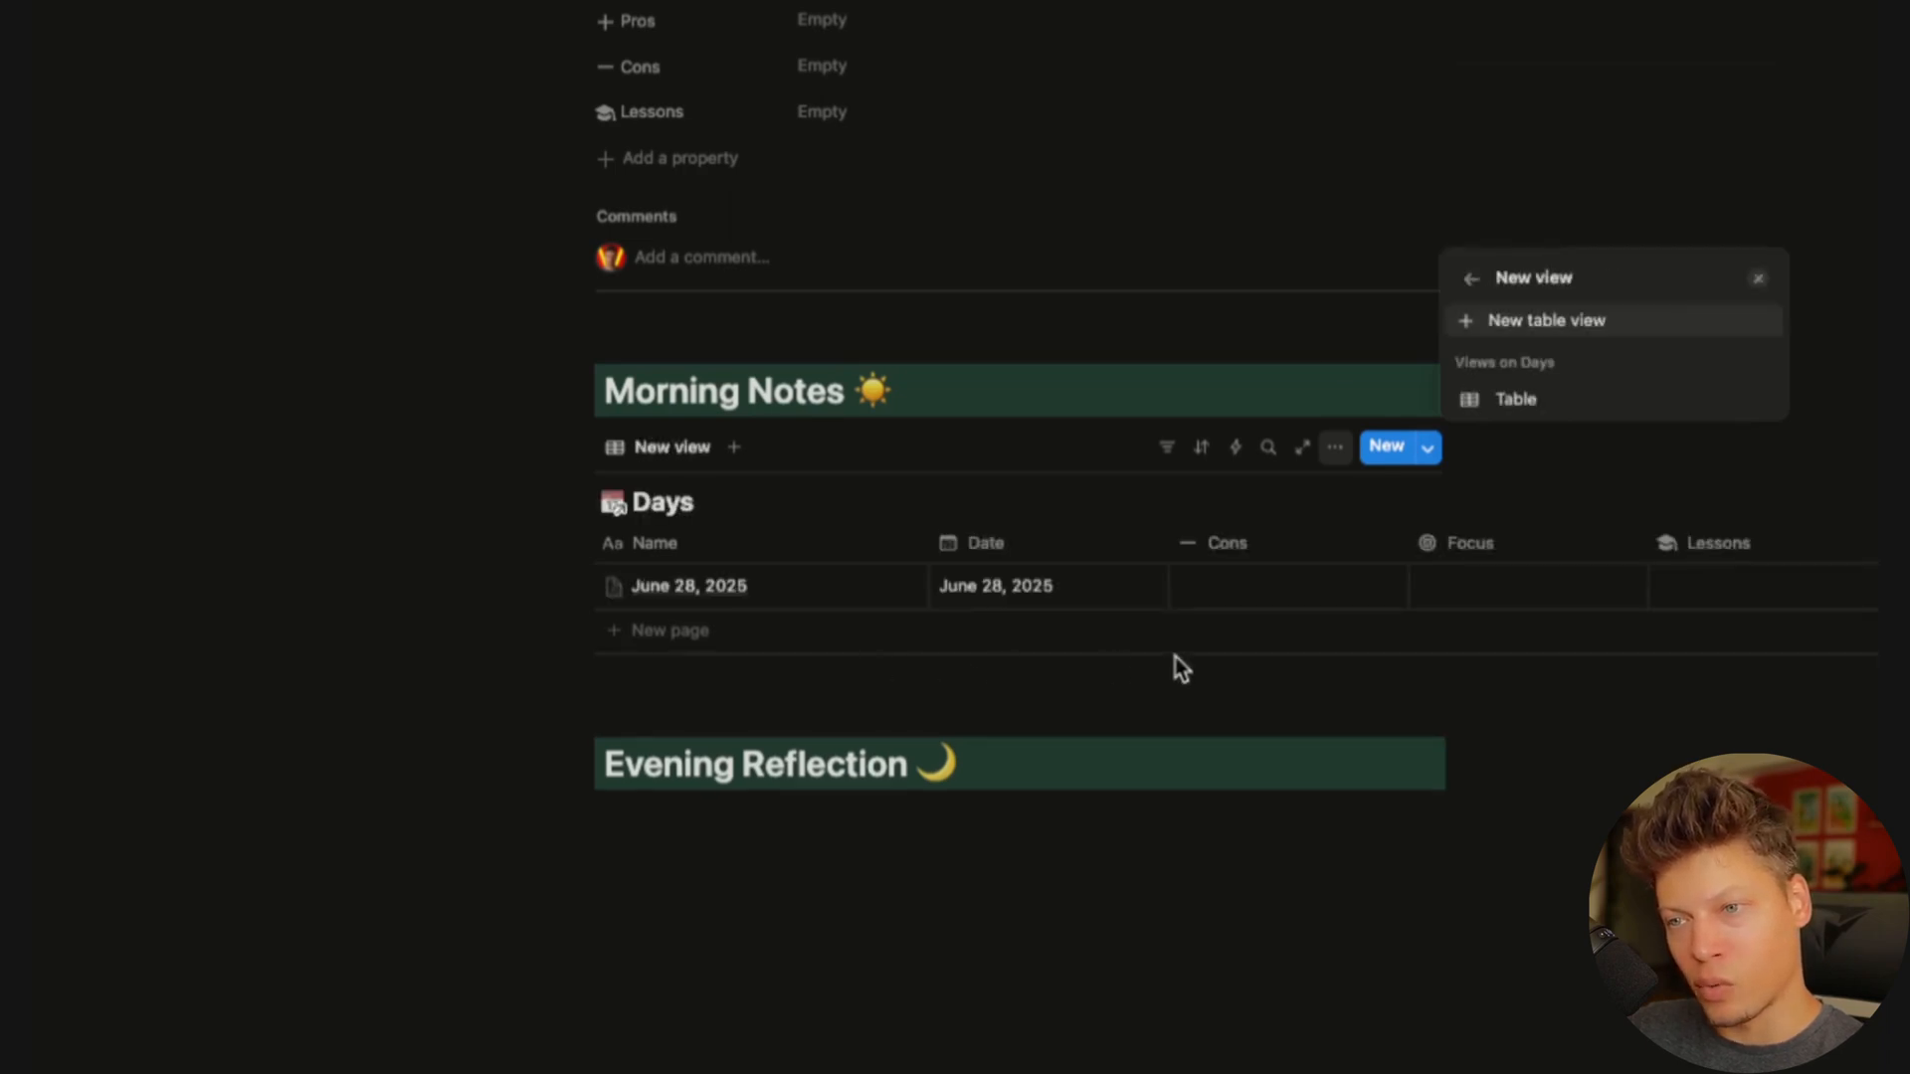
{"action": "left_click", "coordinate": [1151, 321]}
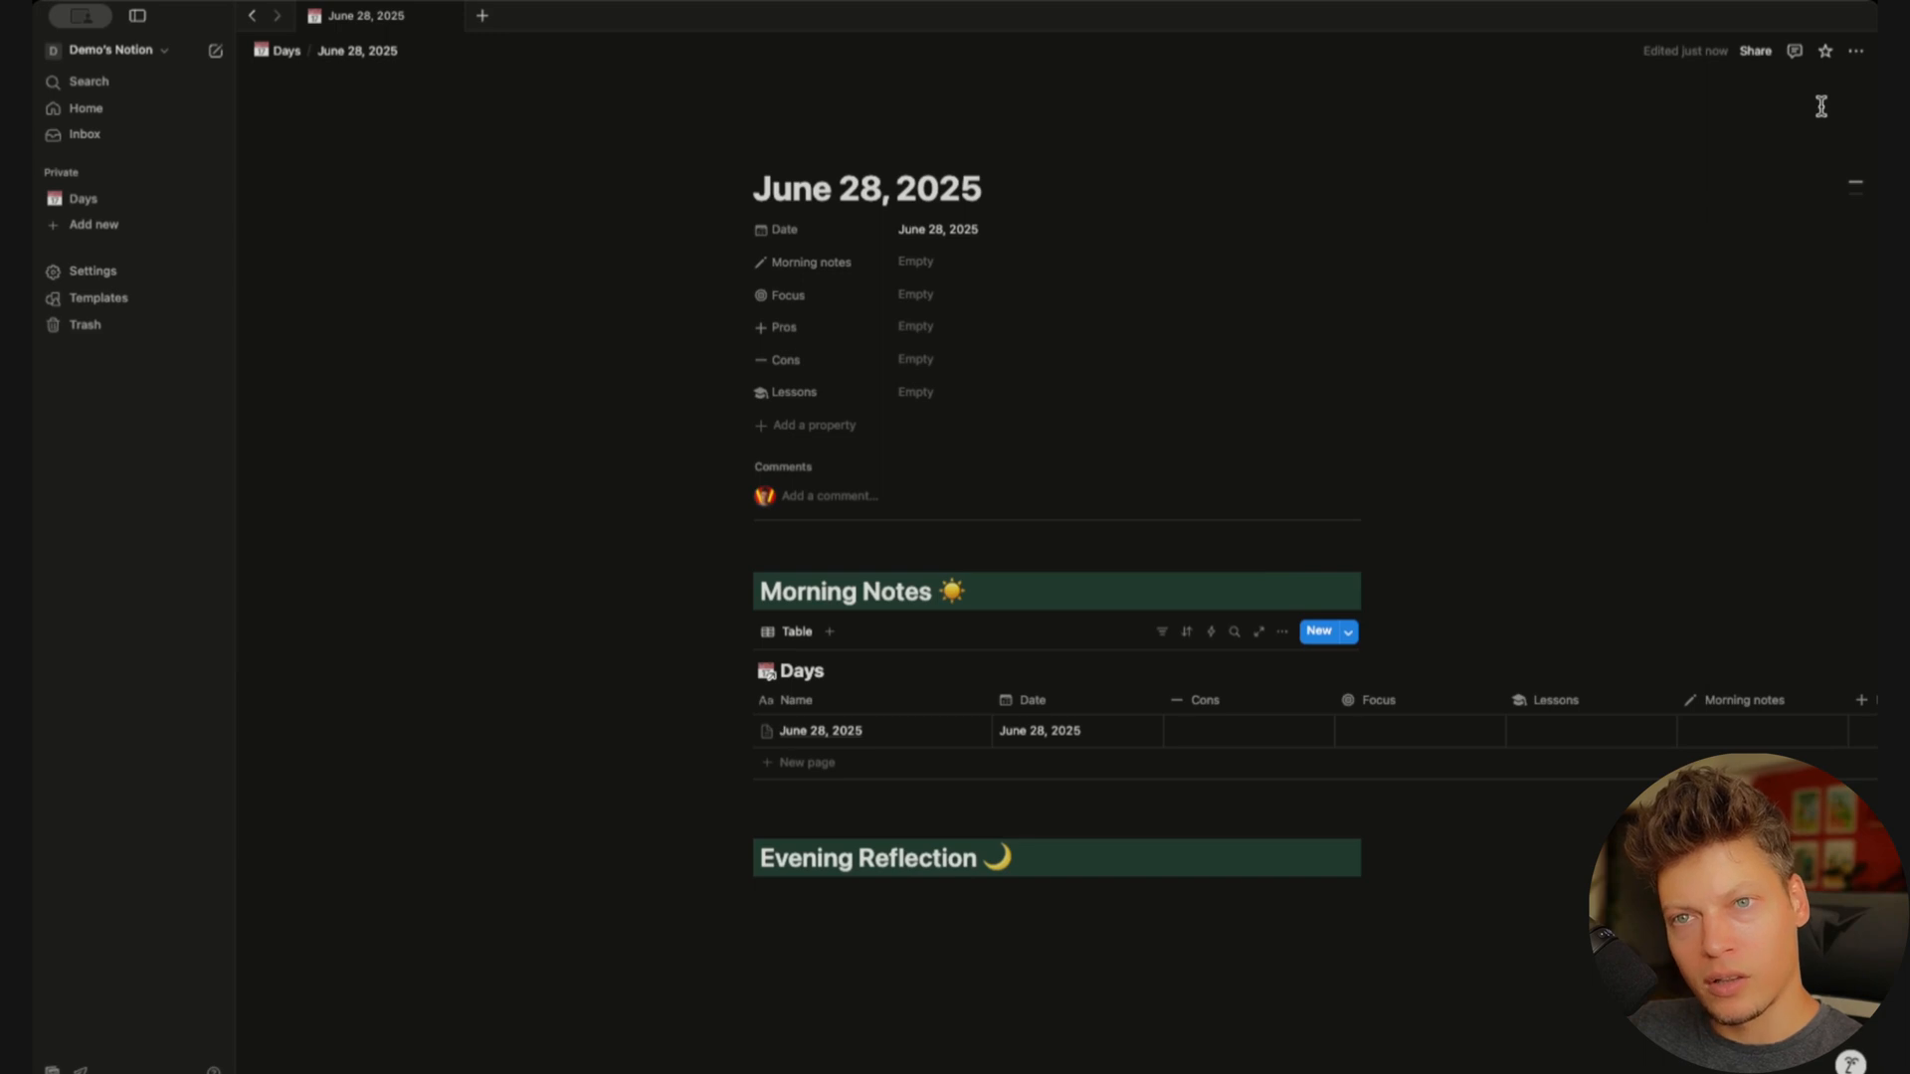
Set the June 28, 2025 page to full width
{"action": "left_click", "coordinate": [1856, 54]}
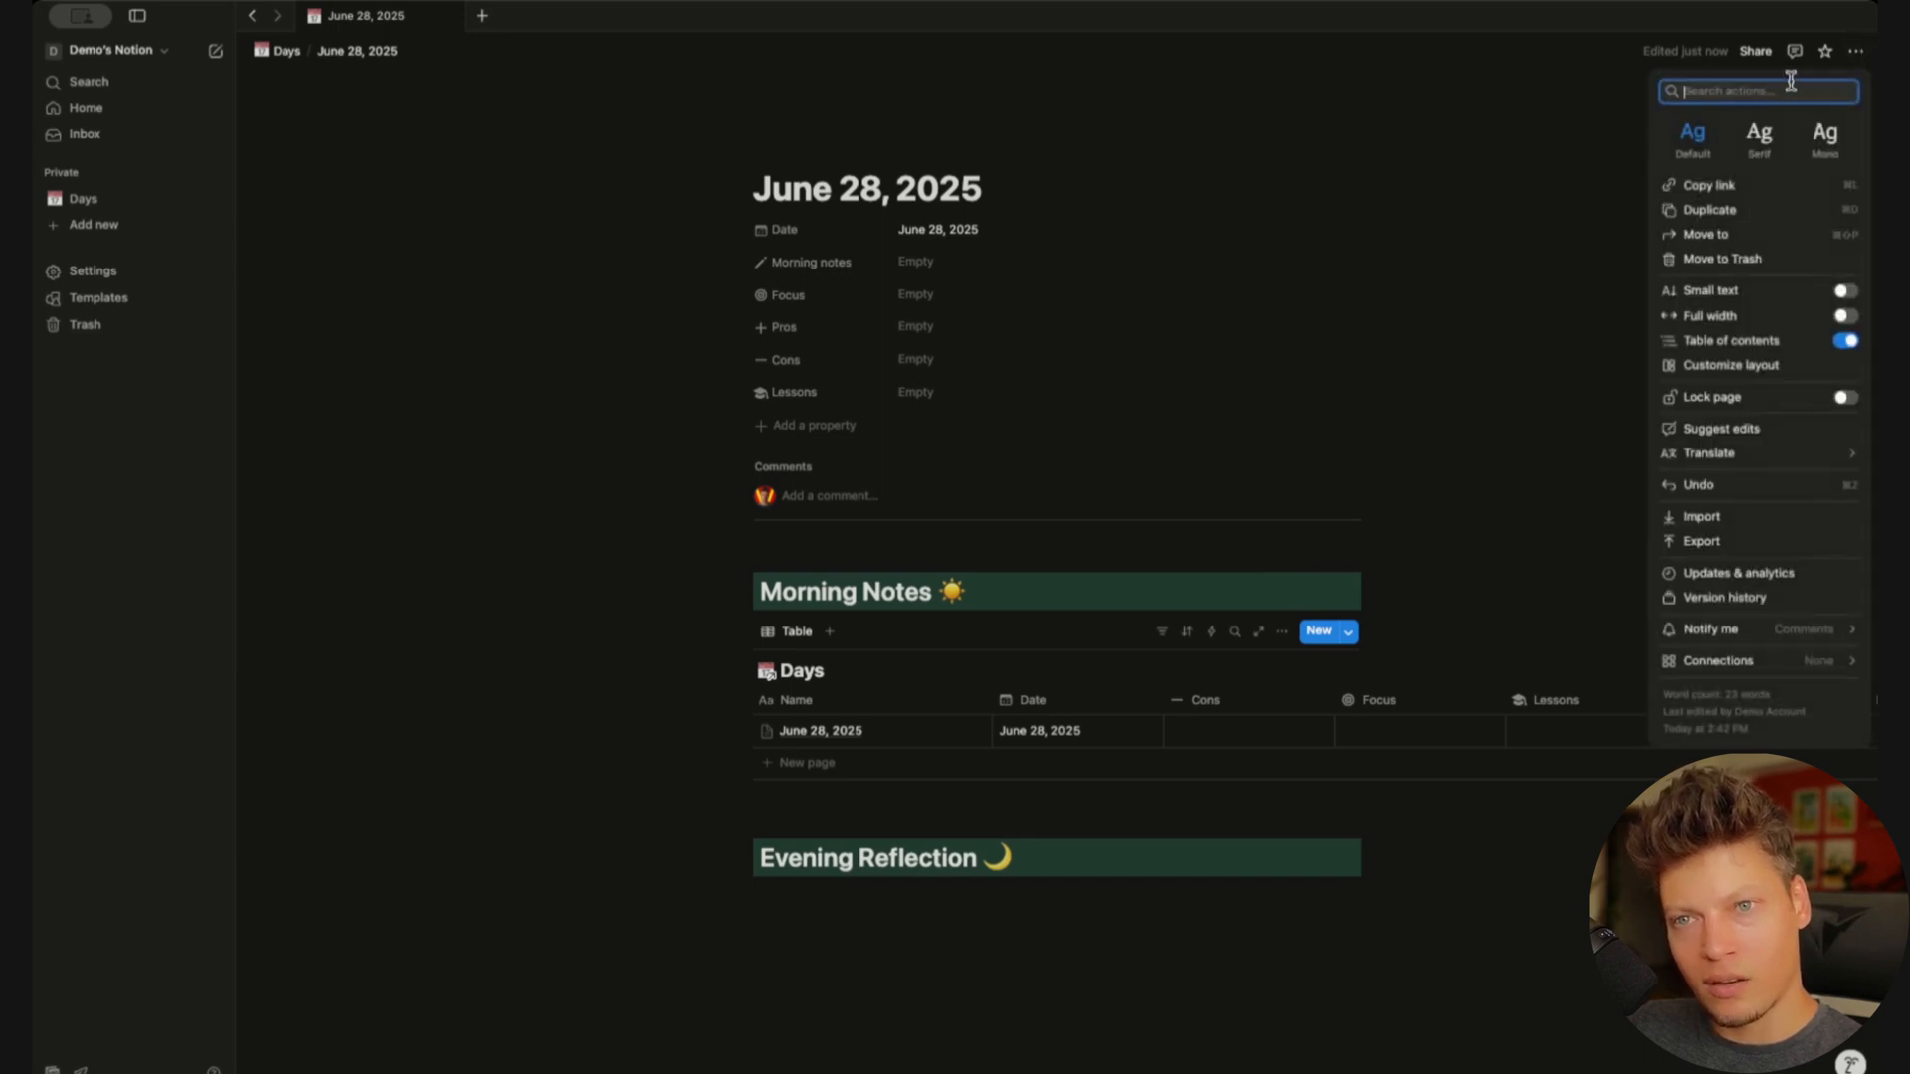
{"action": "left_click", "coordinate": [1845, 318]}
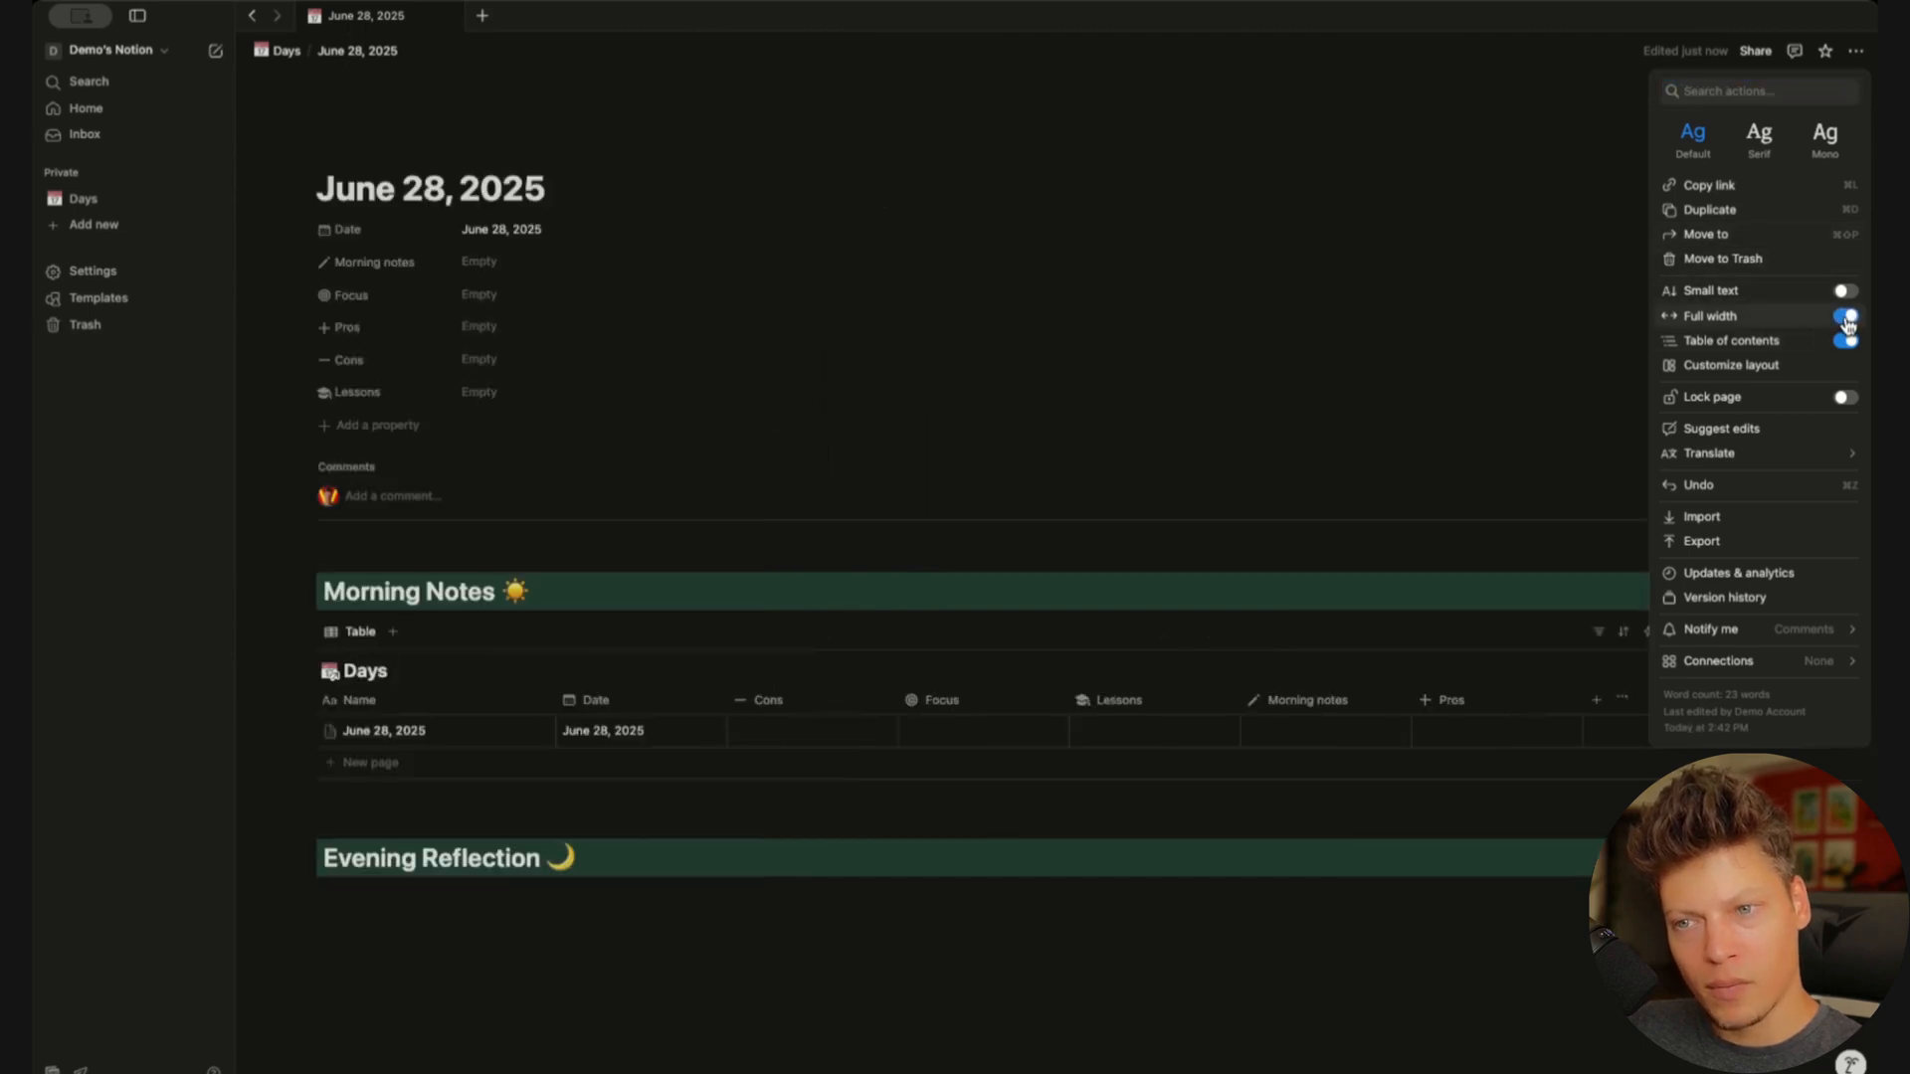
{"action": "left_click", "coordinate": [1856, 53]}
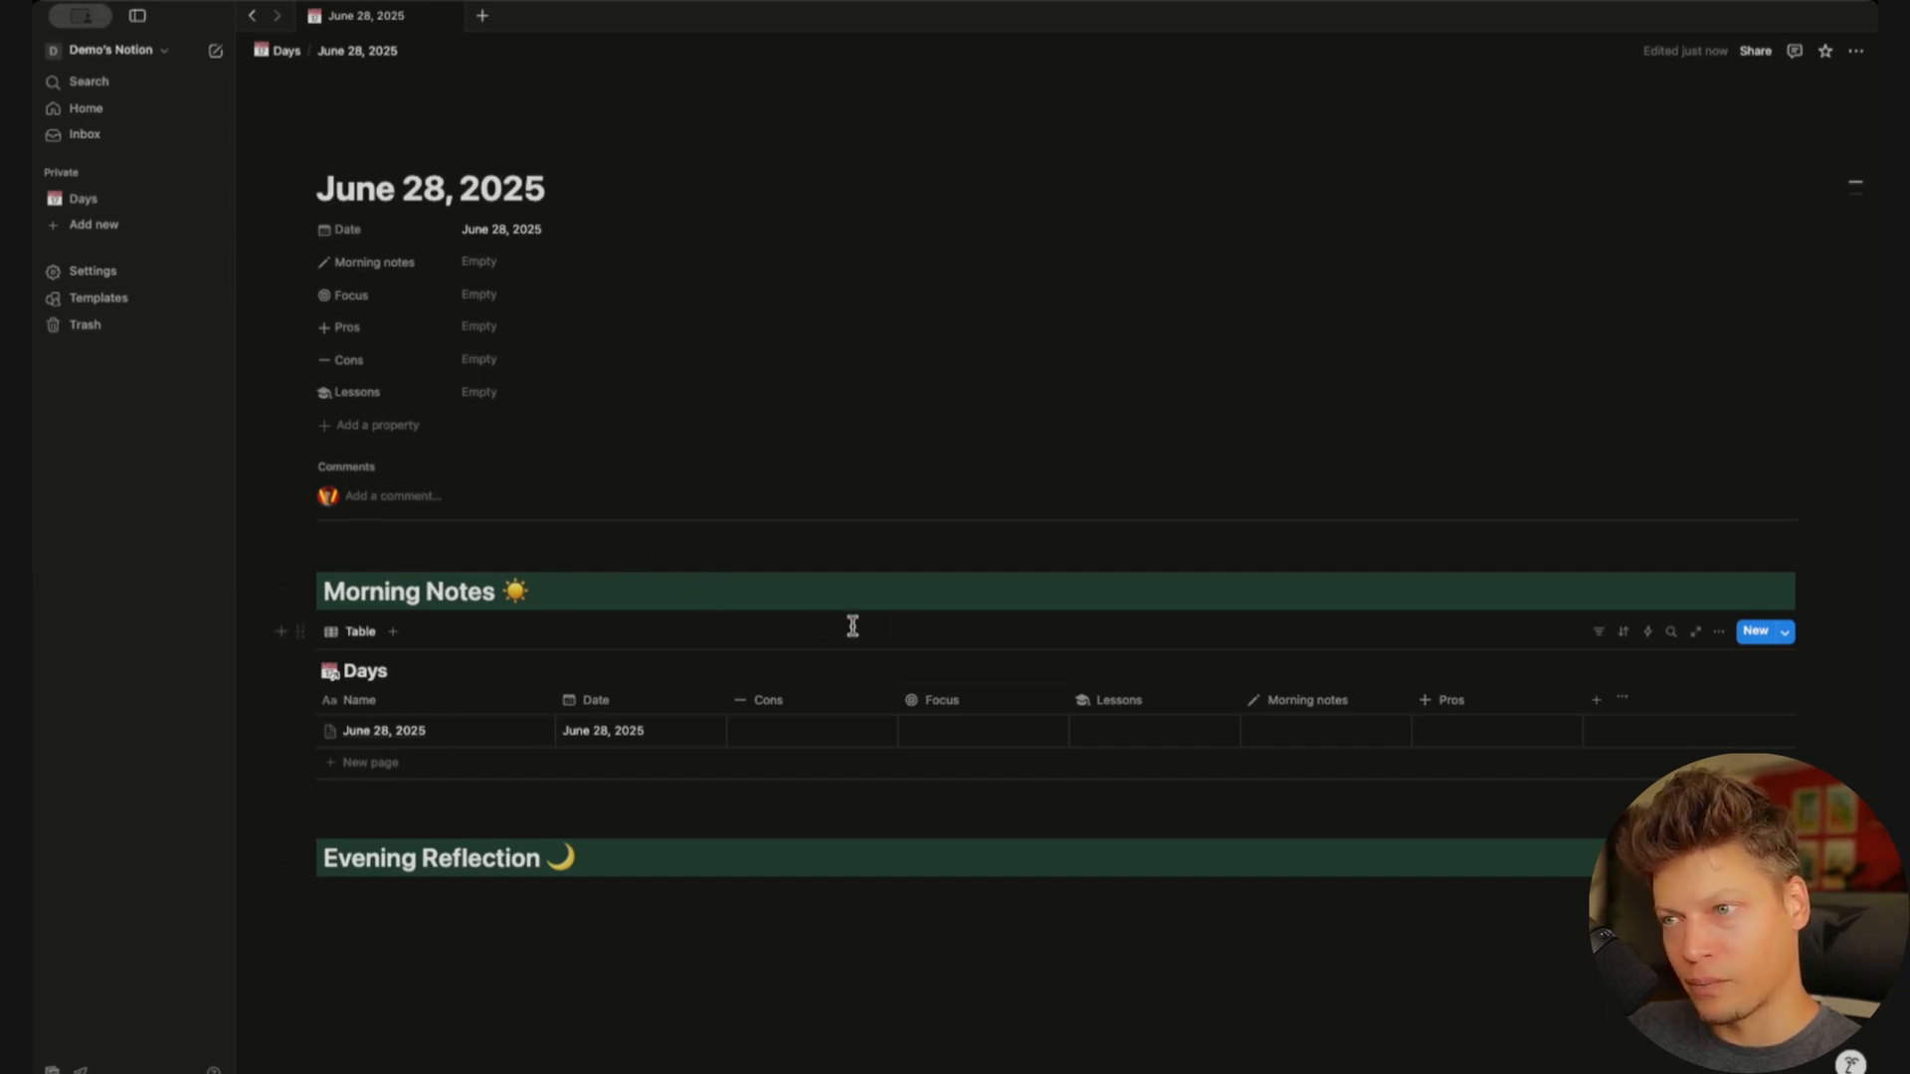
Hide the Cons, Pros, Lessons and Date columns in the Days table under Morning Notes
{"action": "left_click", "coordinate": [808, 704]}
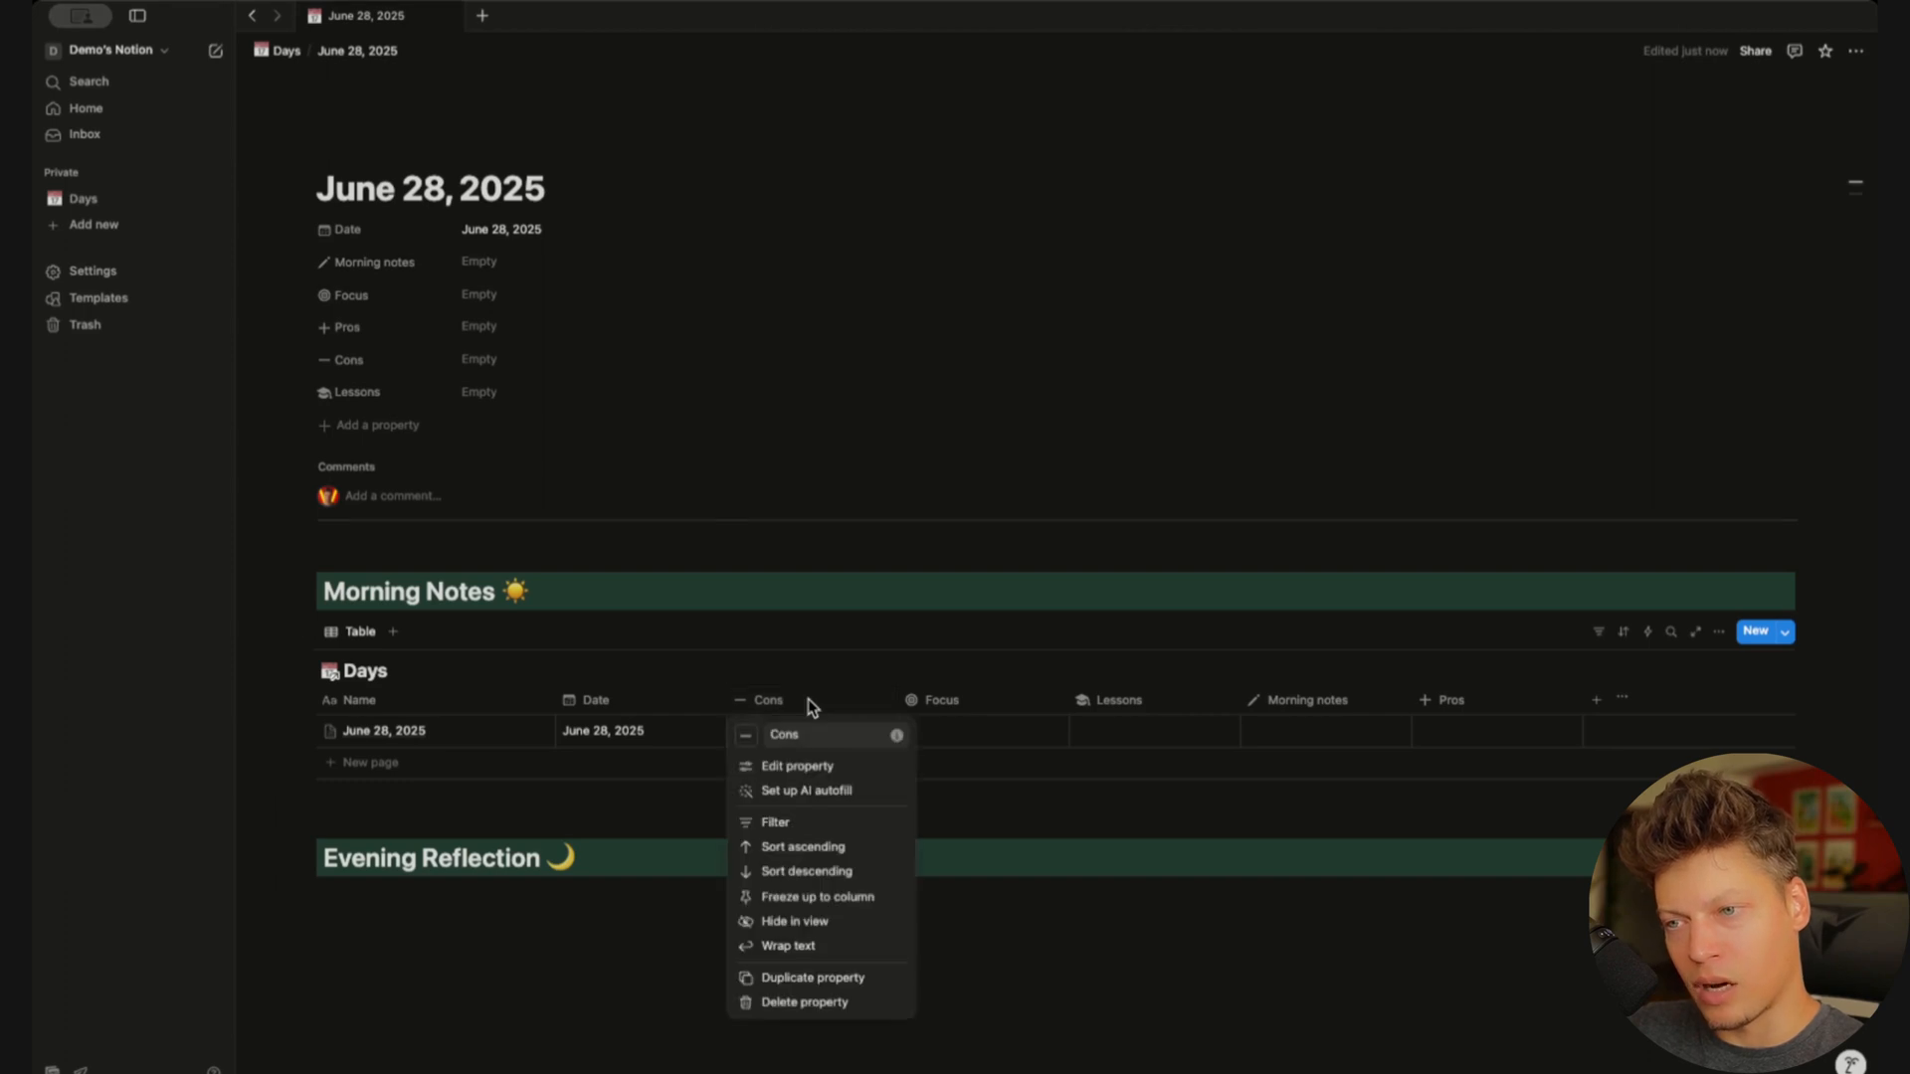
{"action": "left_click", "coordinate": [810, 925]}
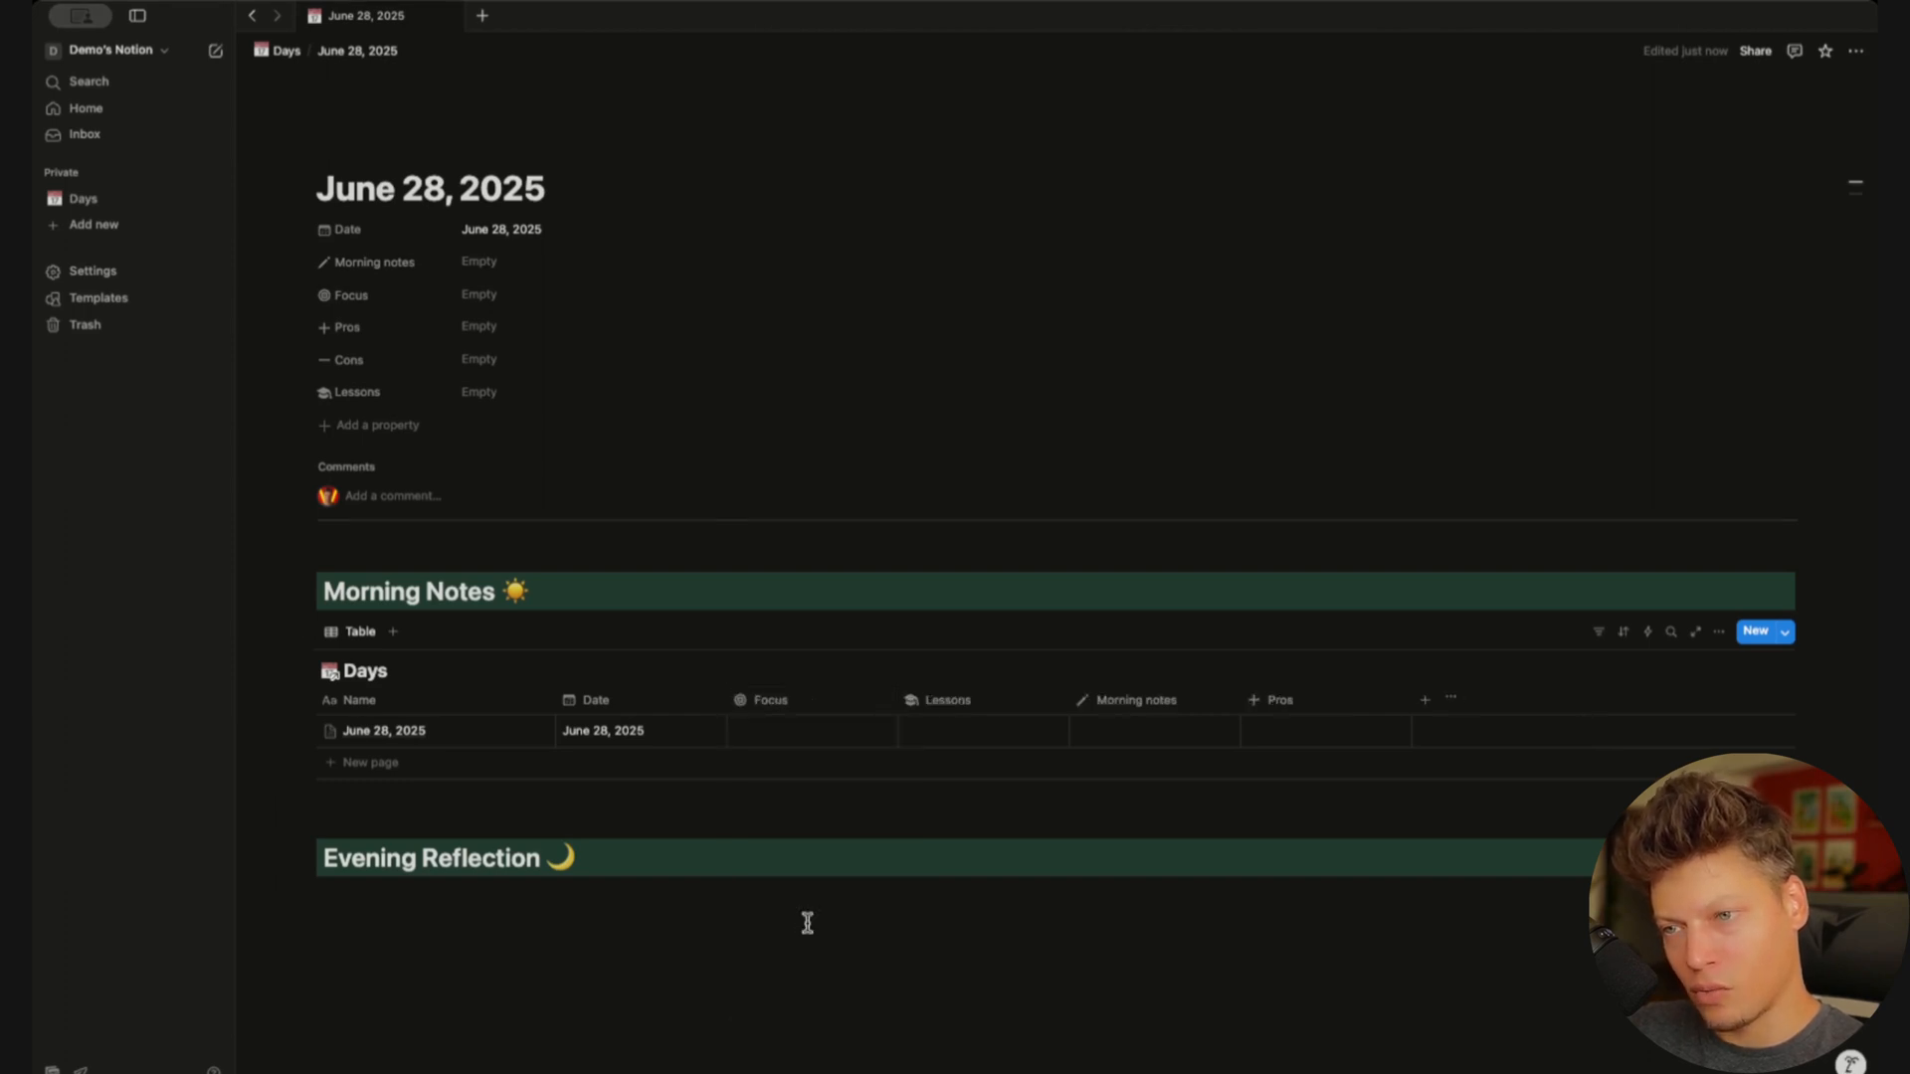
{"action": "left_click", "coordinate": [1293, 705]}
{"action": "left_click", "coordinate": [1309, 923]}
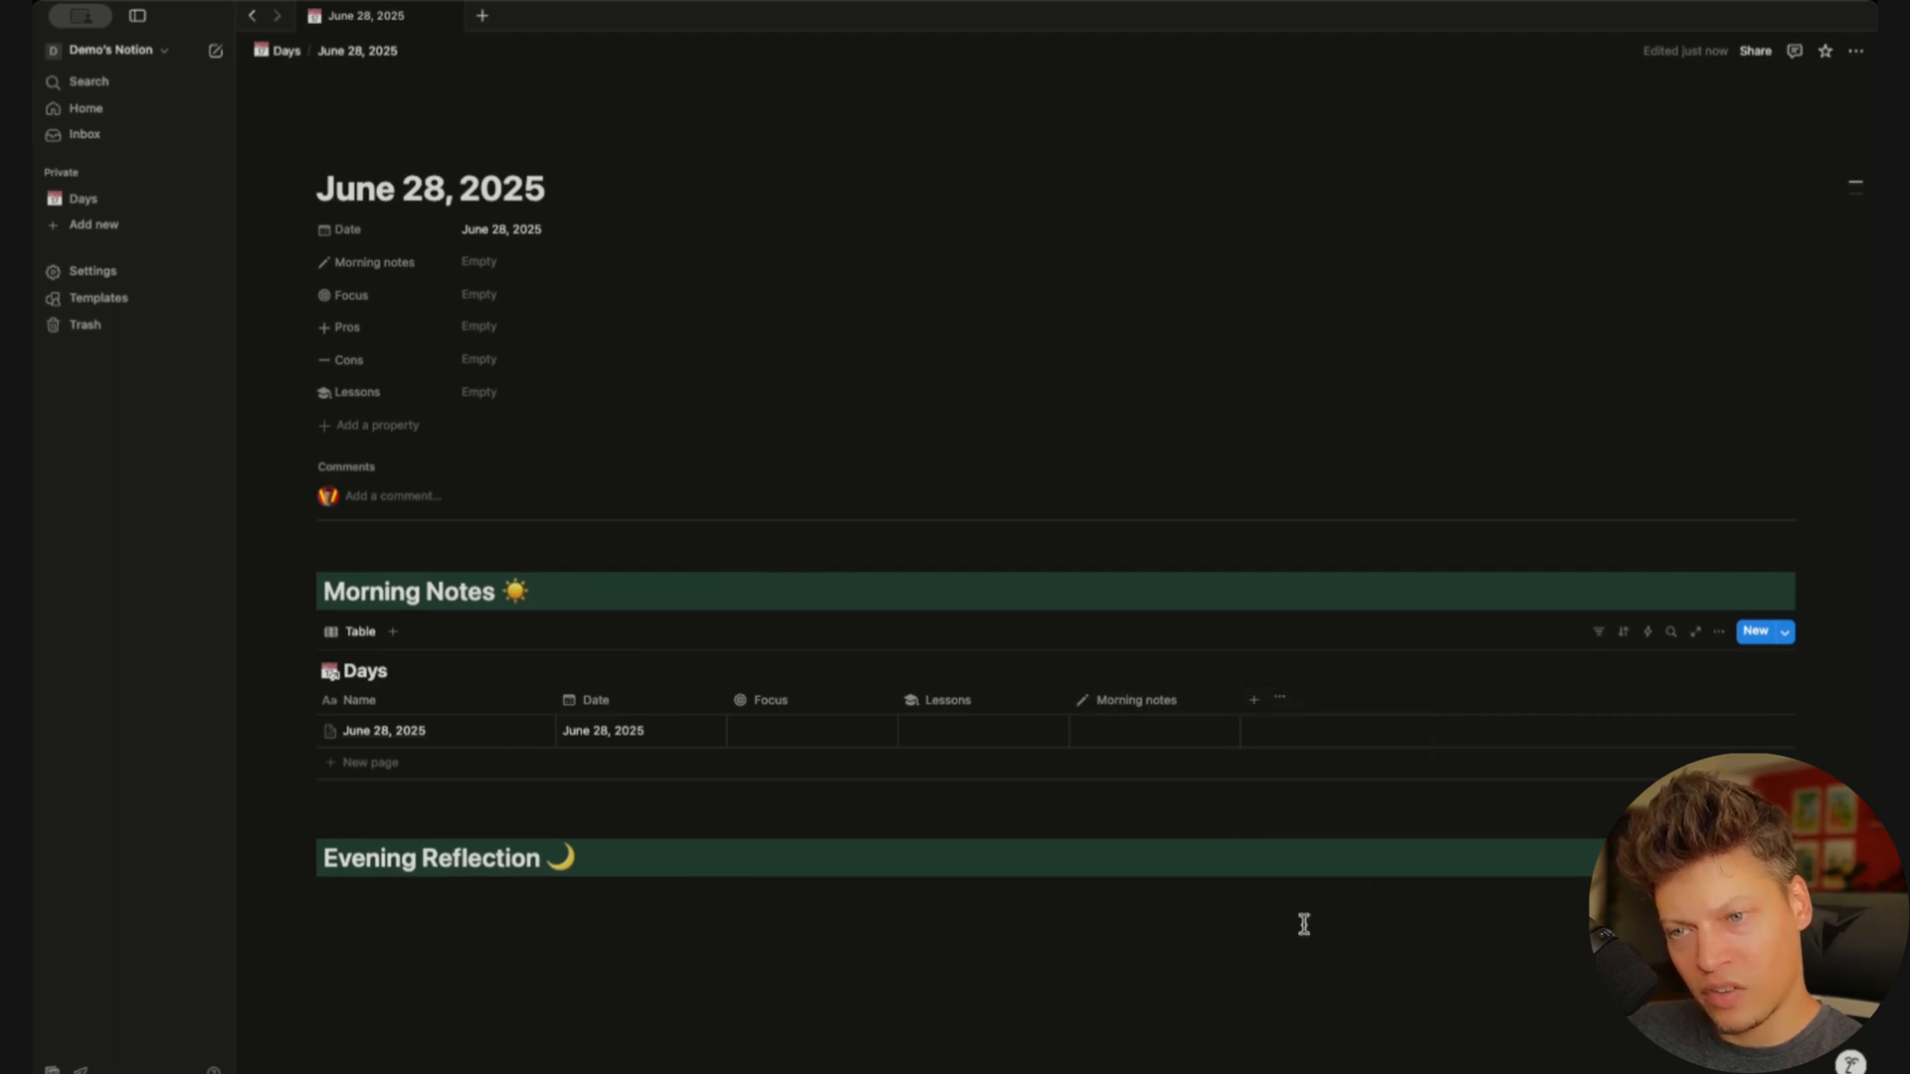
{"action": "left_click", "coordinate": [930, 706]}
{"action": "left_click", "coordinate": [983, 921]}
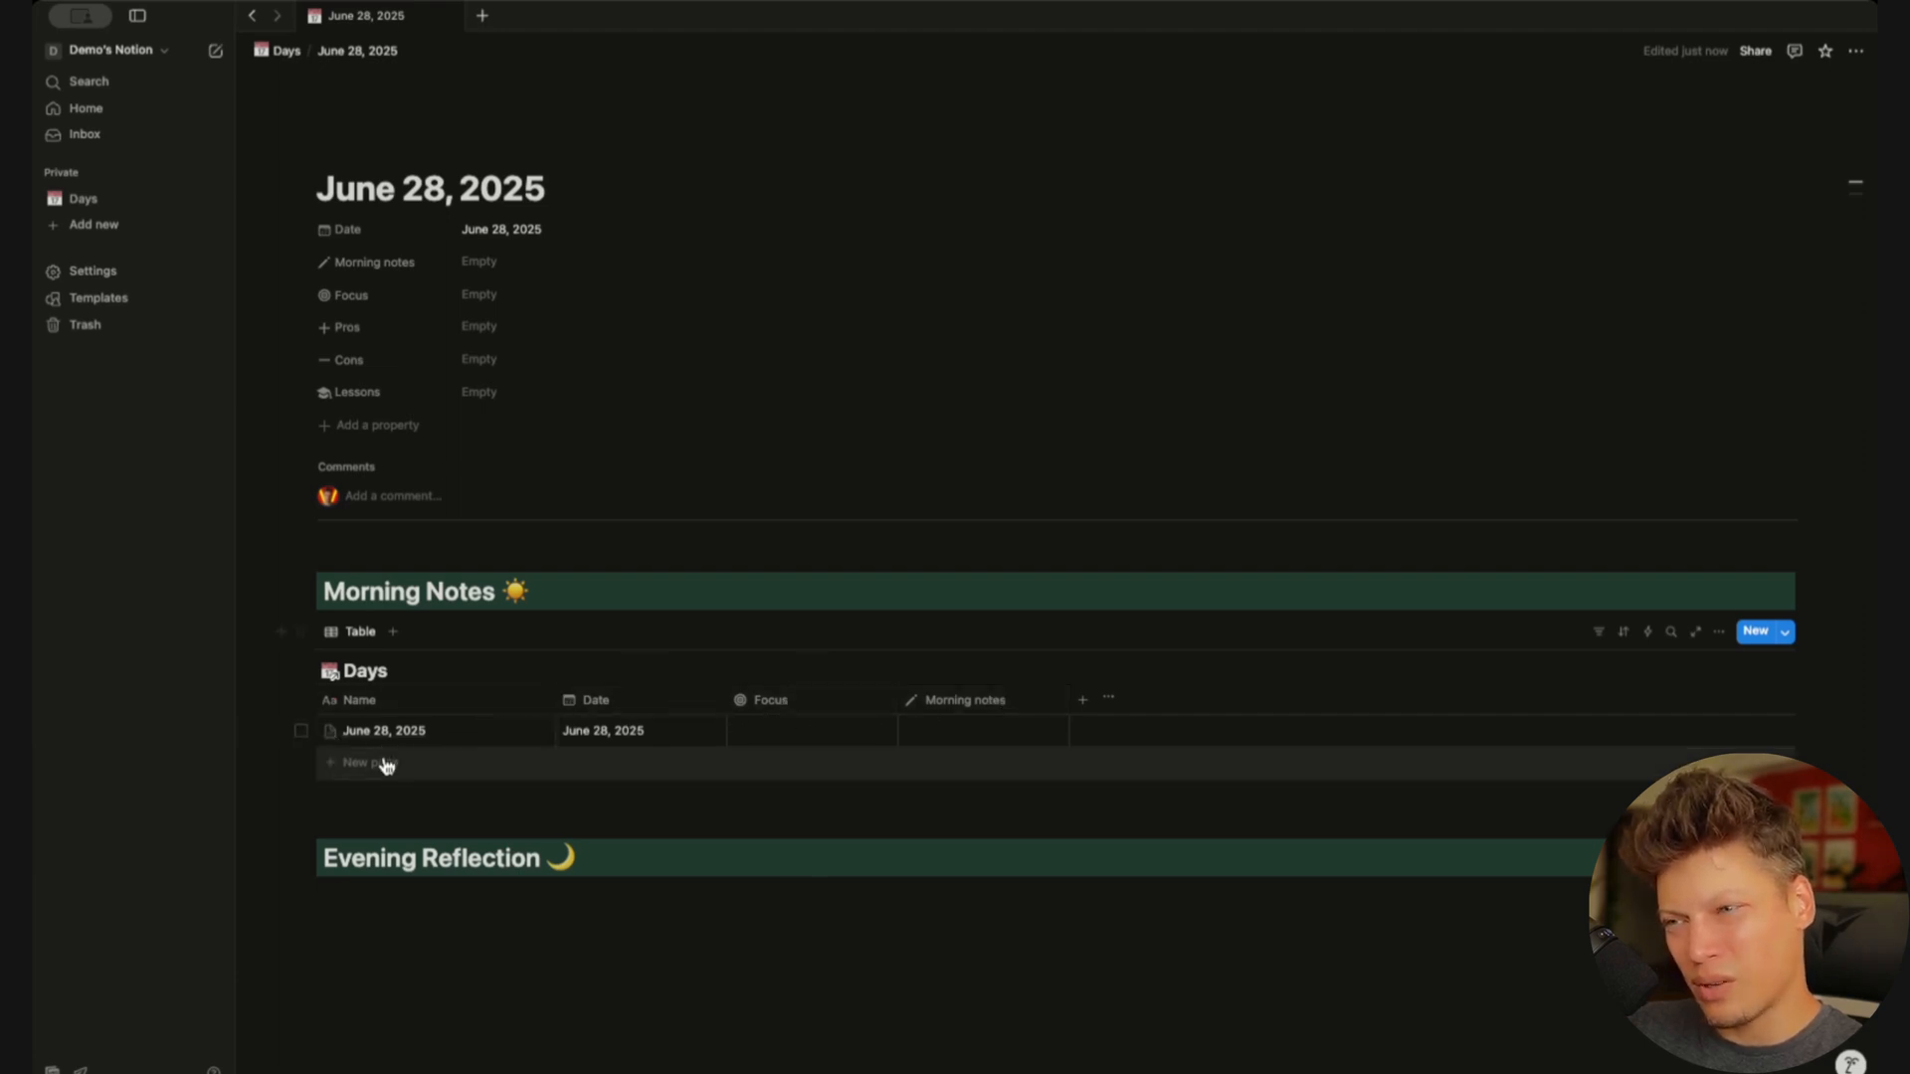
{"action": "left_click", "coordinate": [619, 701]}
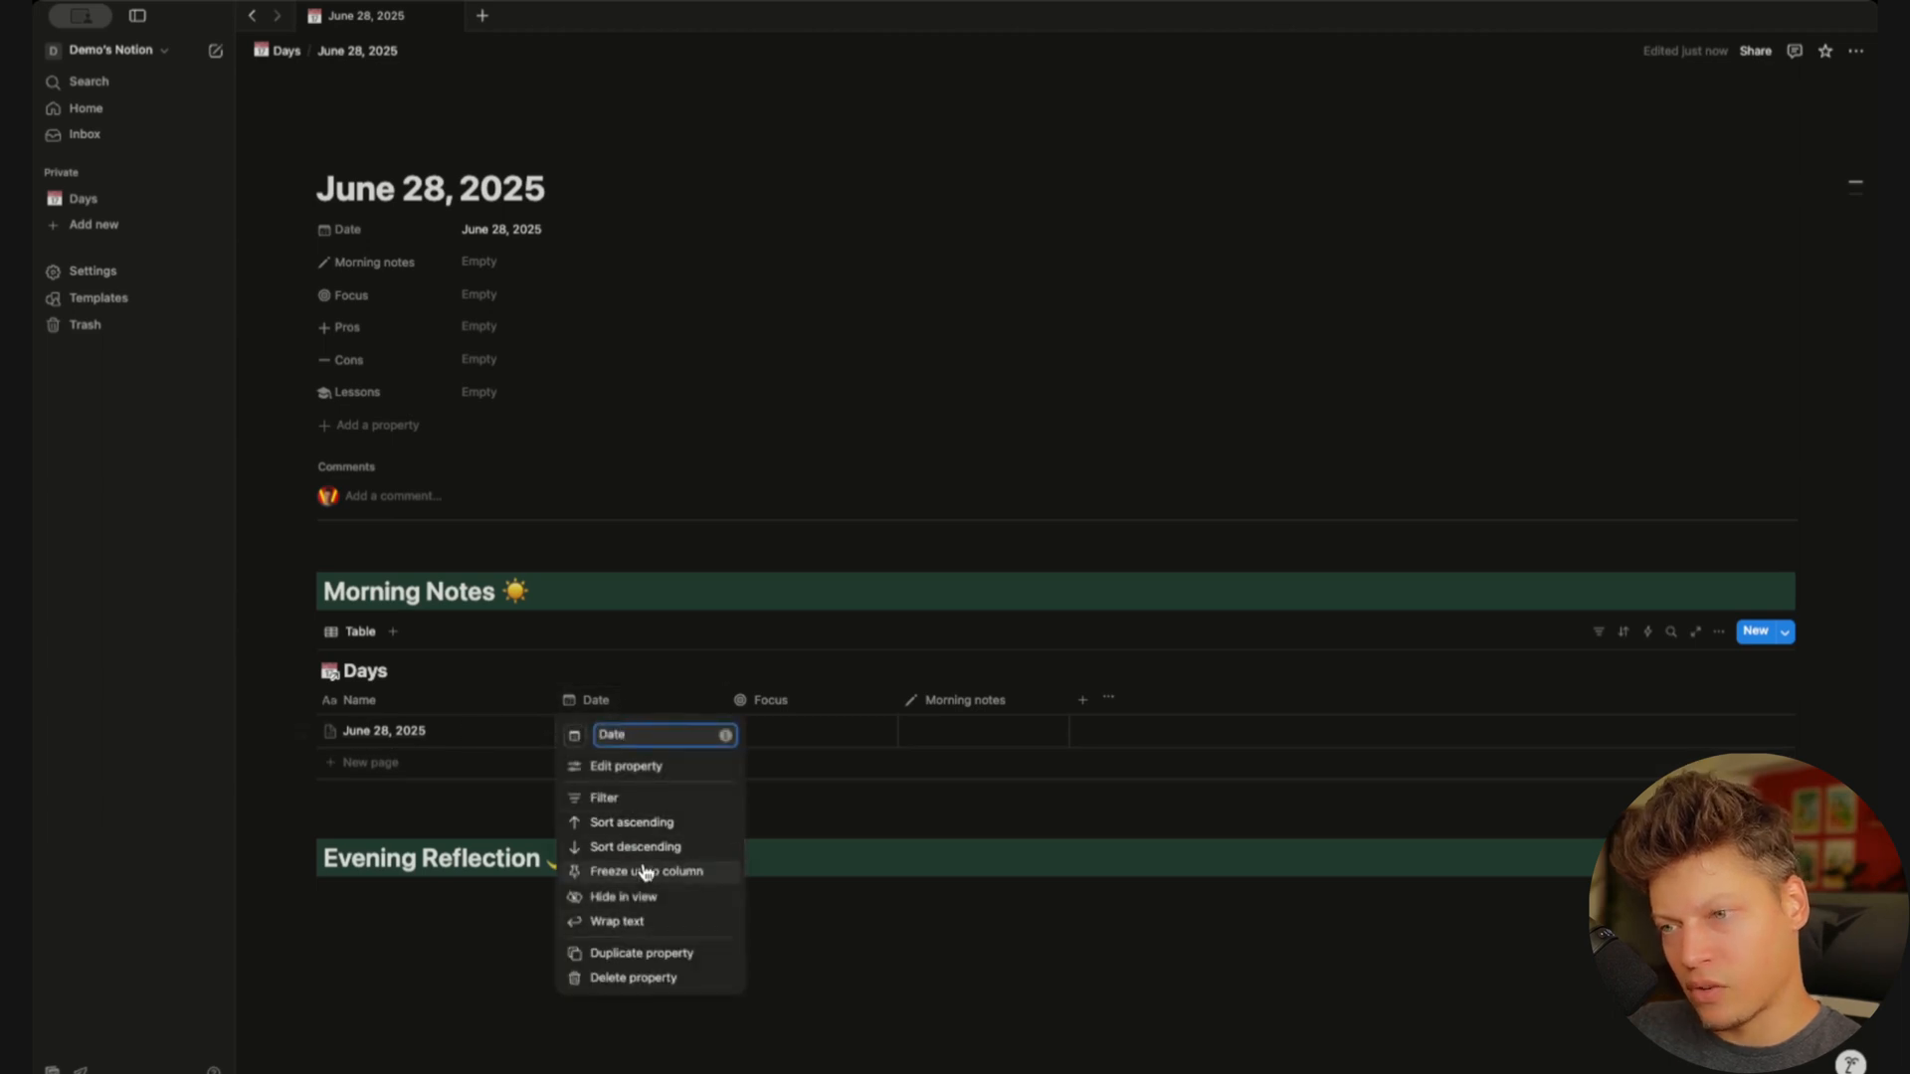
{"action": "left_click", "coordinate": [622, 896]}
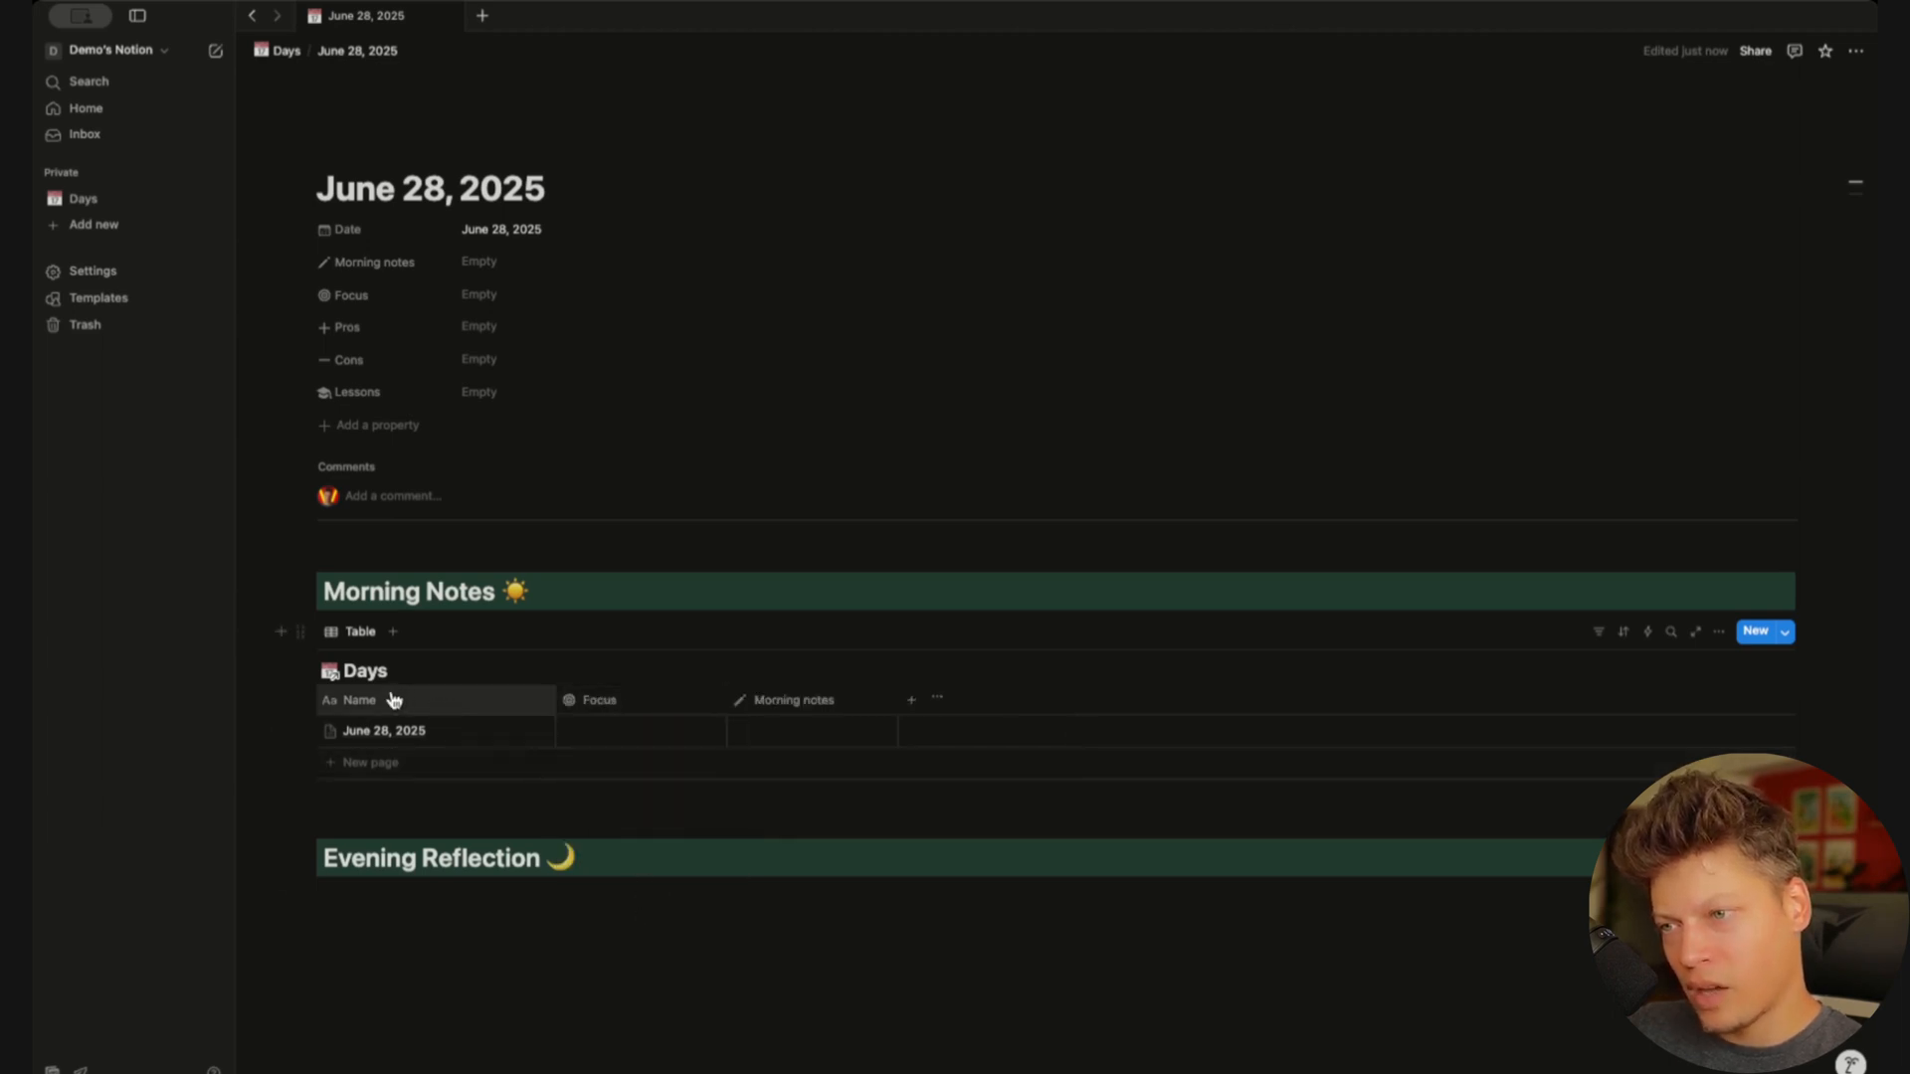
{"action": "left_click", "coordinate": [482, 702]}
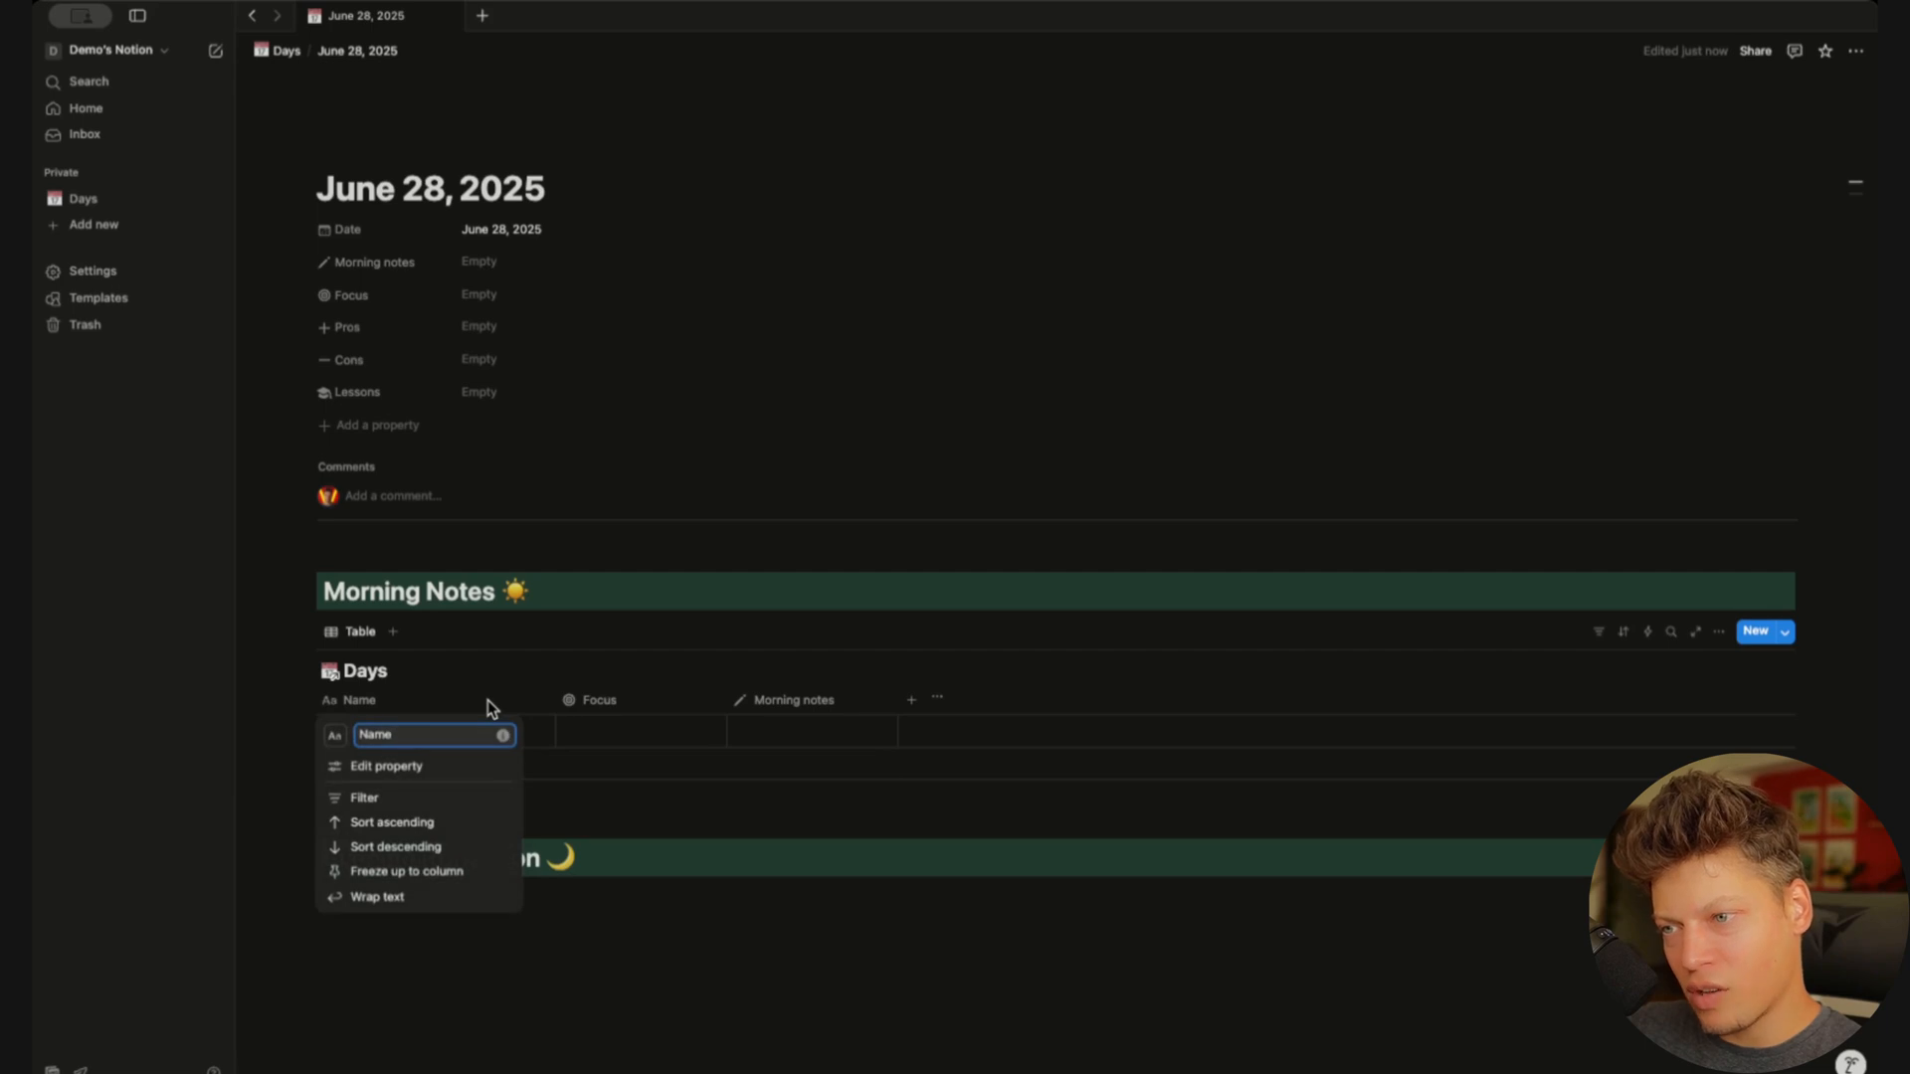
{"action": "key", "text": "Escape"}
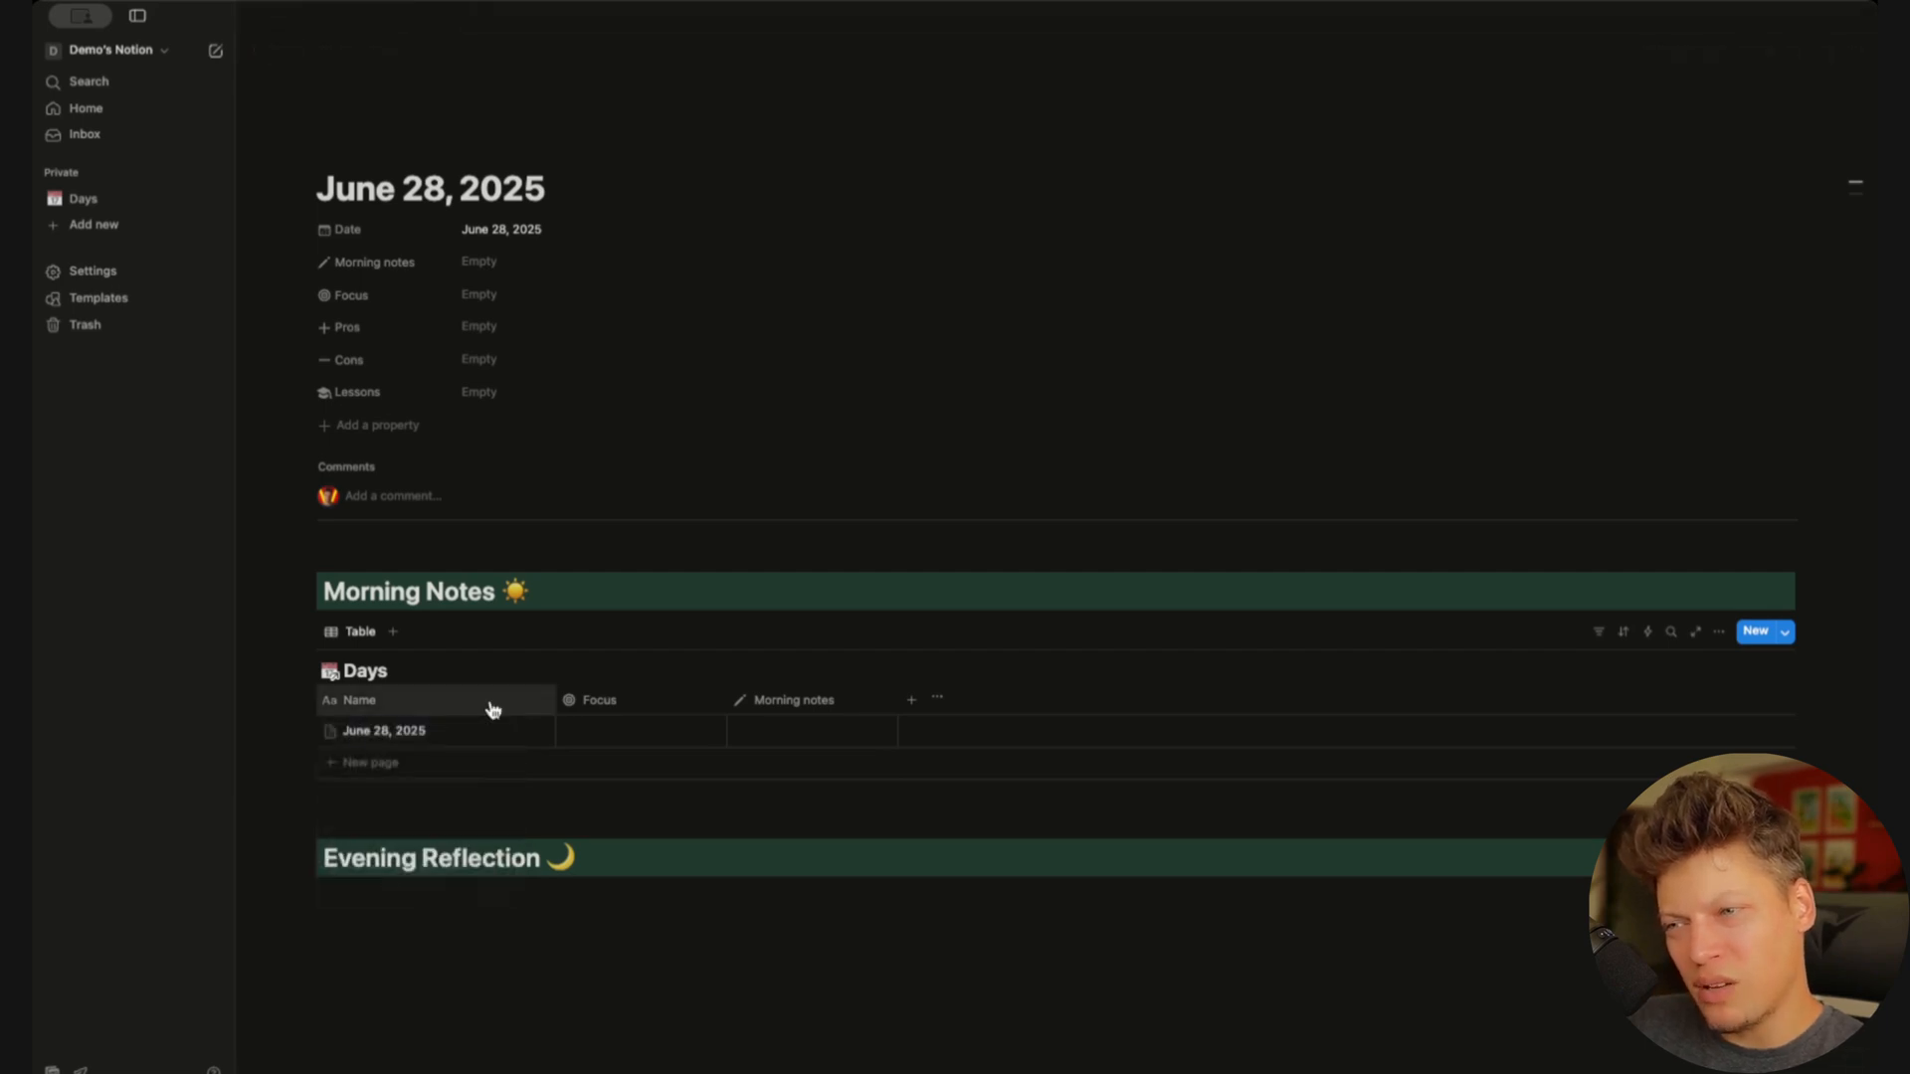
{"action": "left_click", "coordinate": [474, 707]}
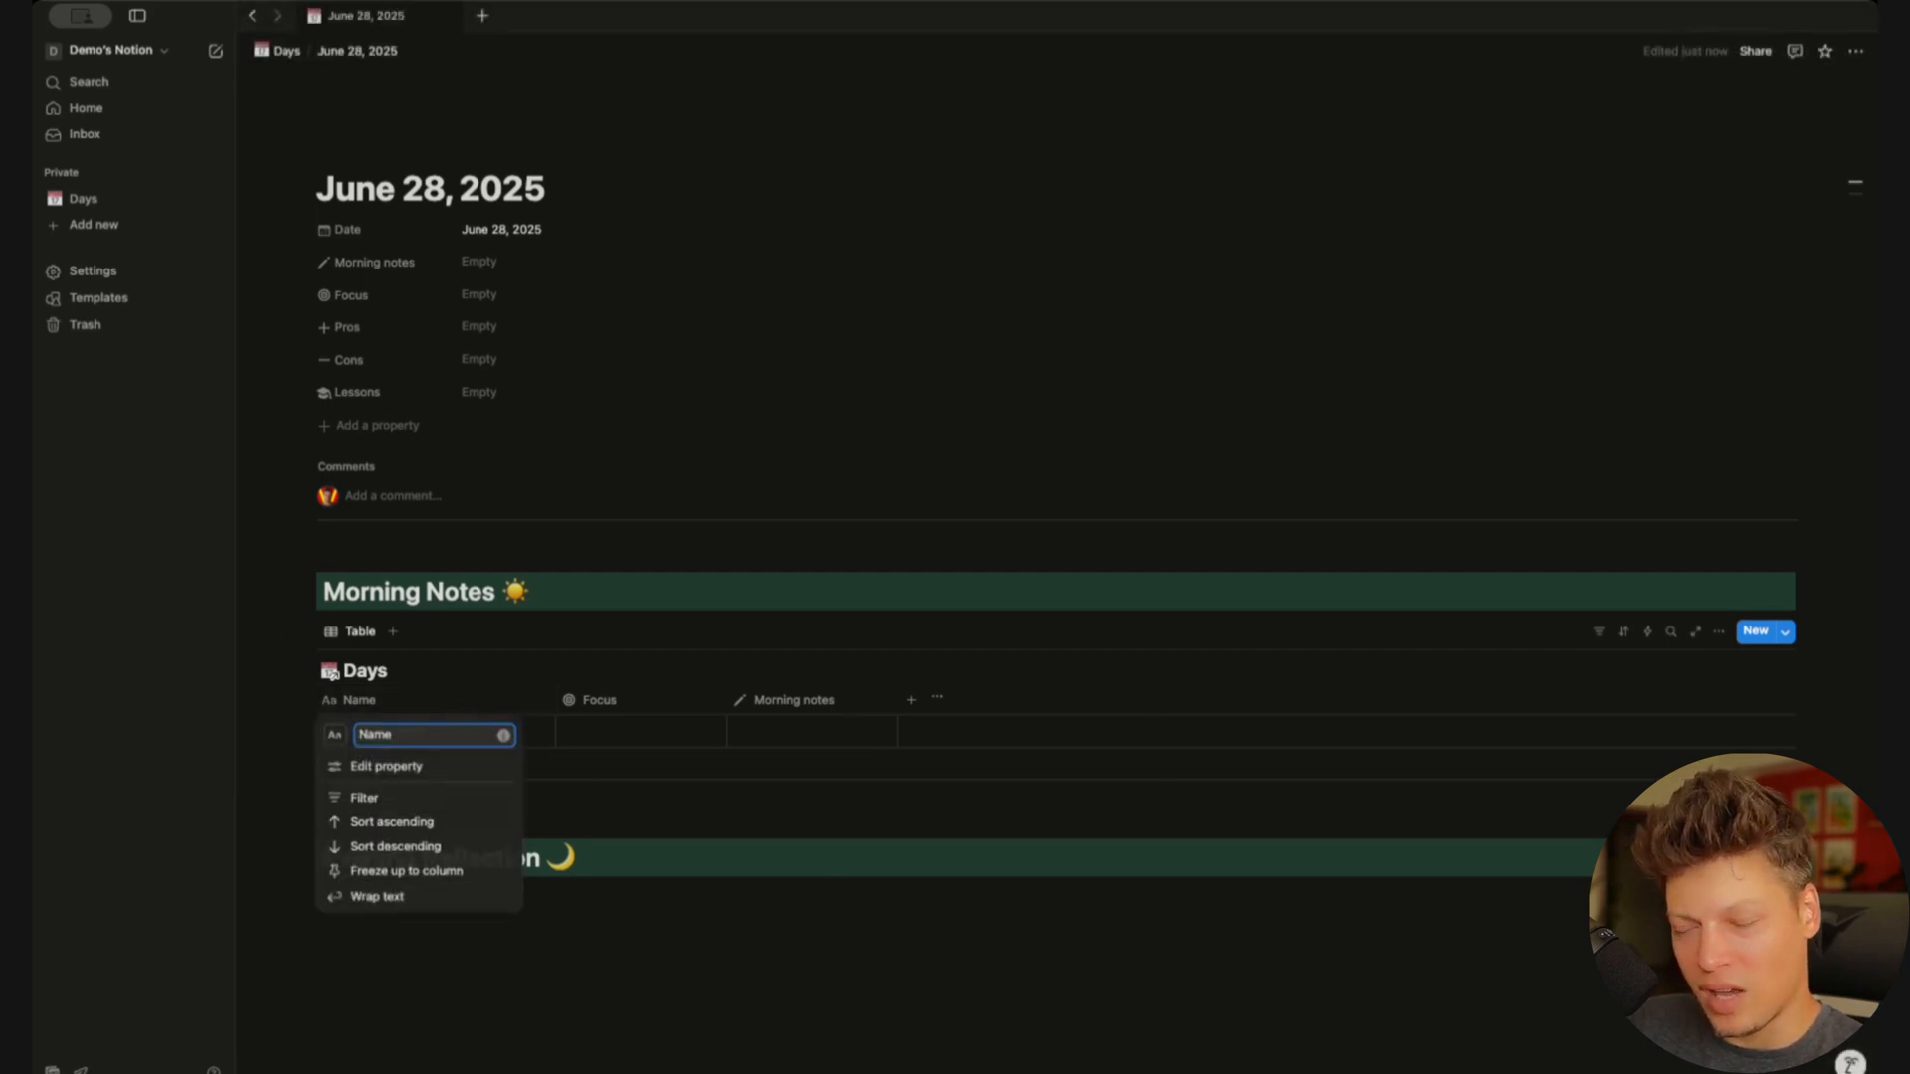
{"action": "key", "text": "Escape"}
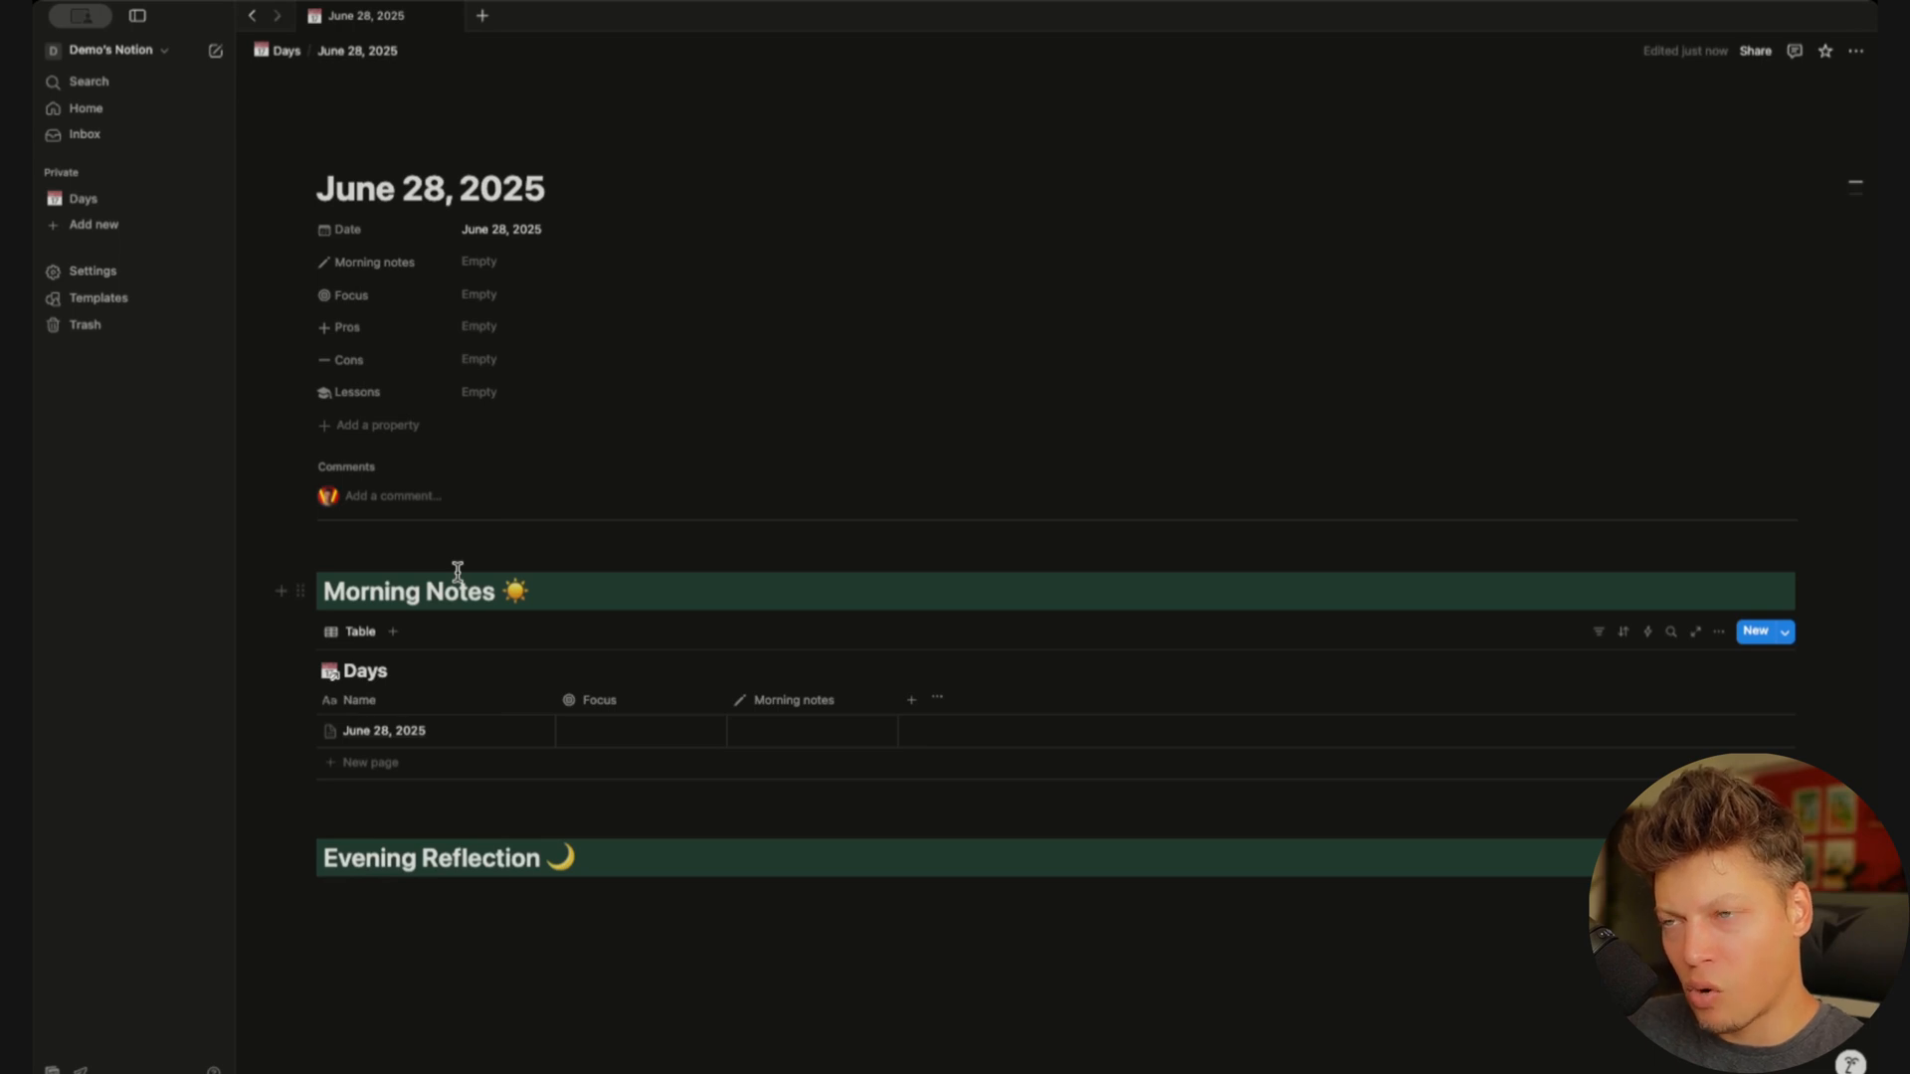
{"action": "left_click", "coordinate": [386, 704]}
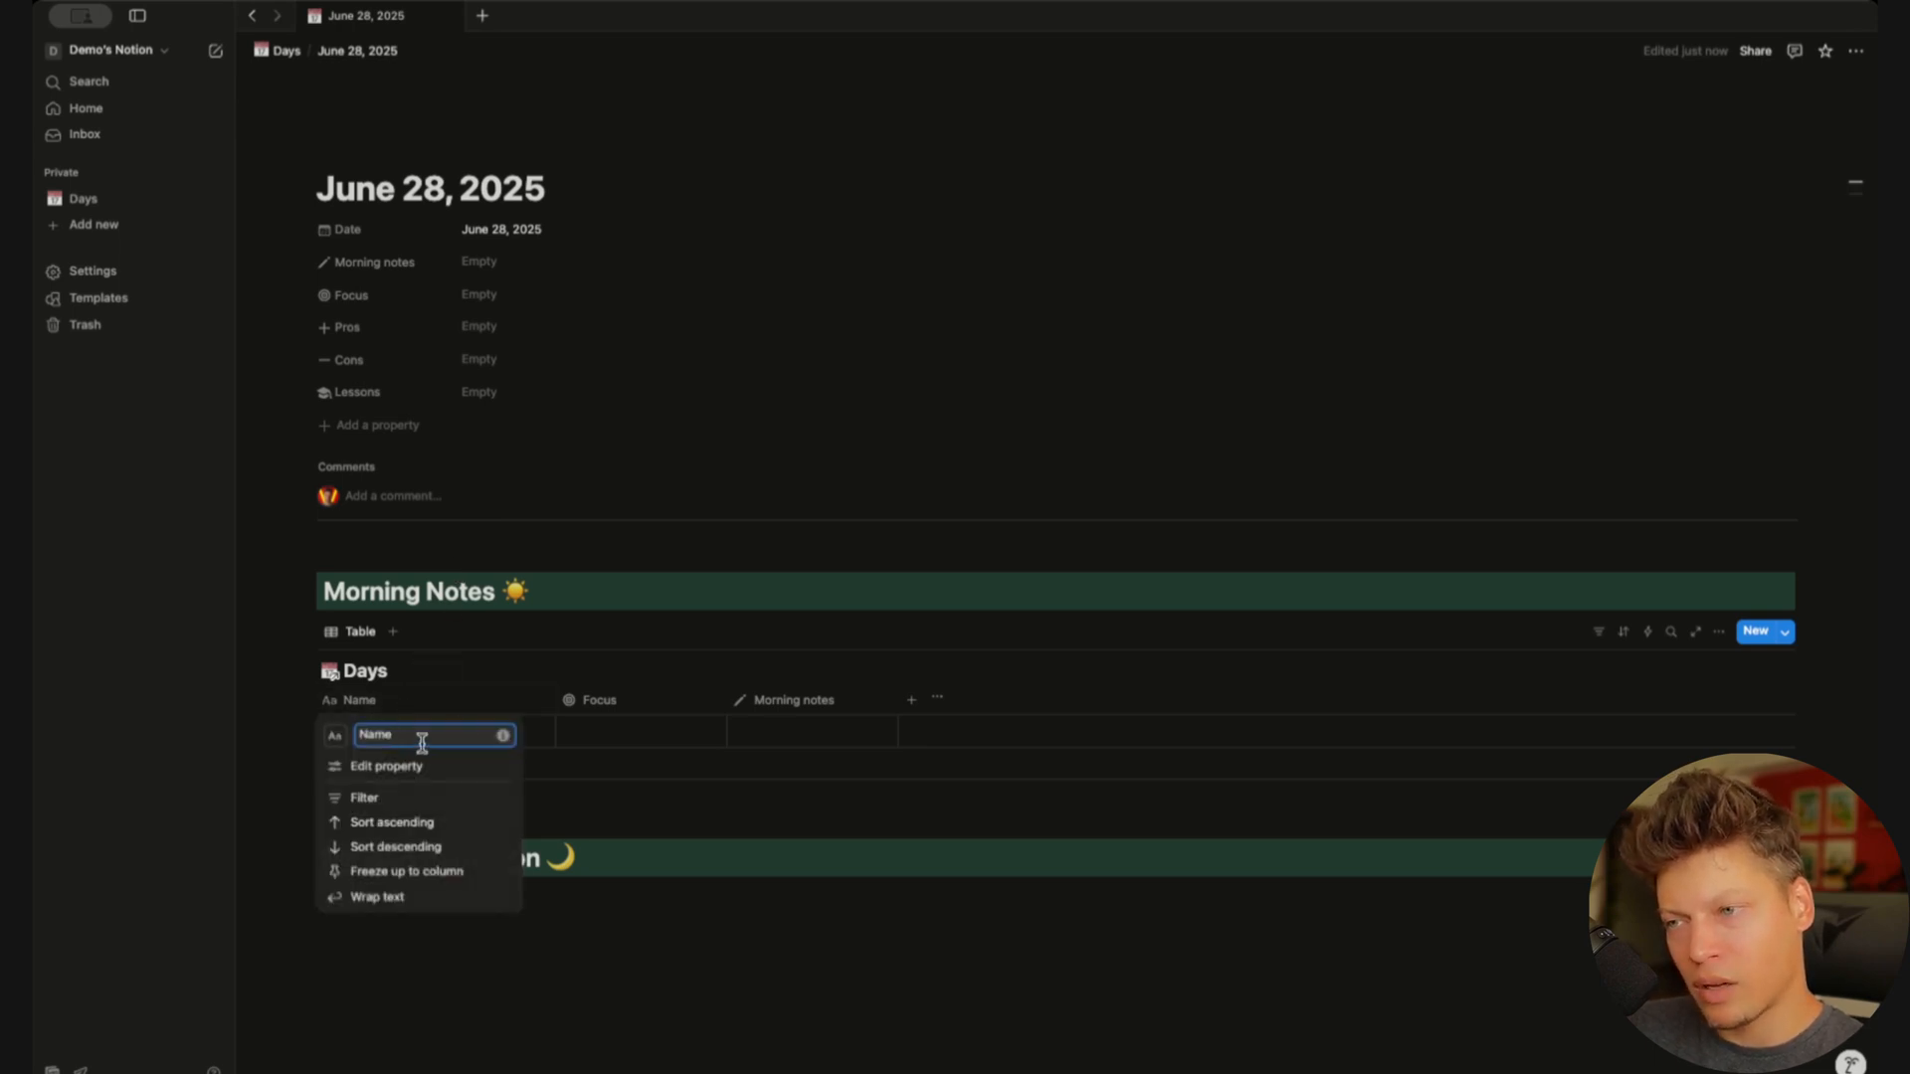
{"action": "left_click", "coordinate": [388, 705]}
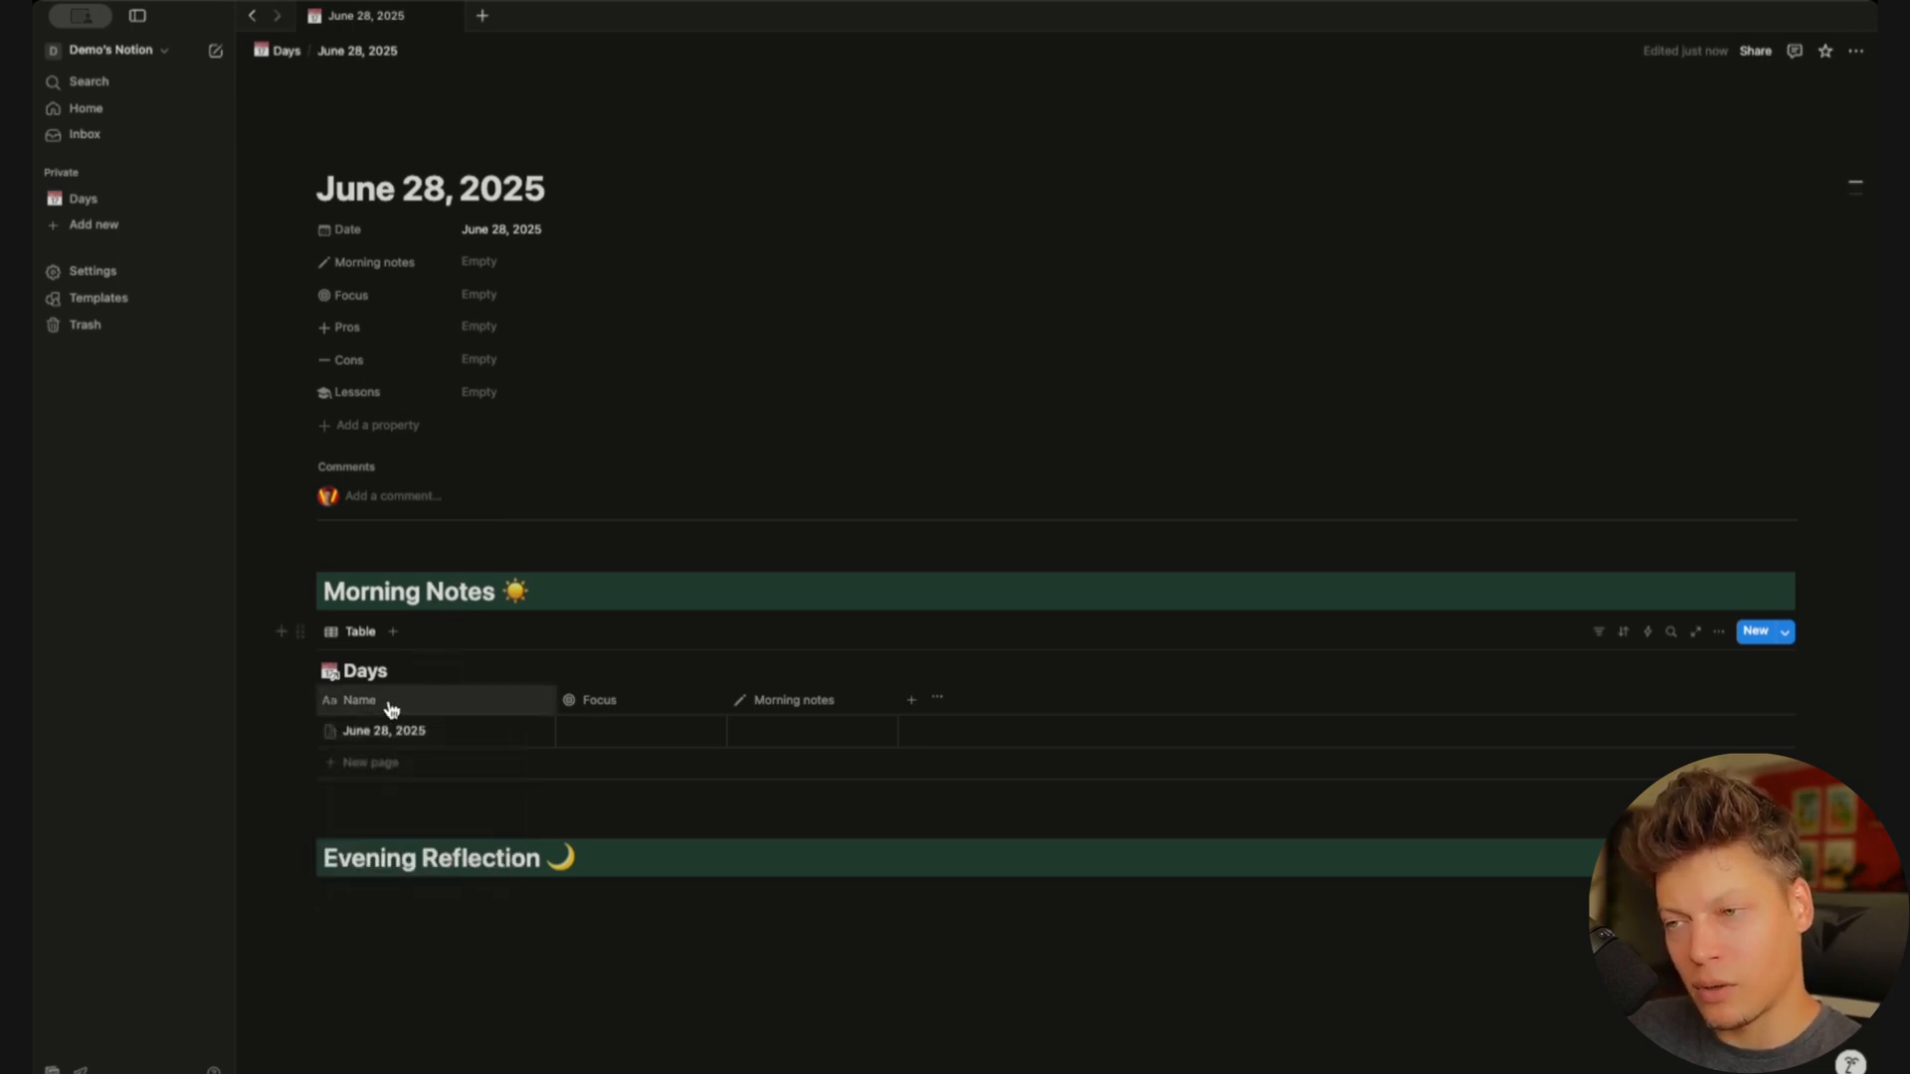
{"action": "left_click", "coordinate": [390, 704]}
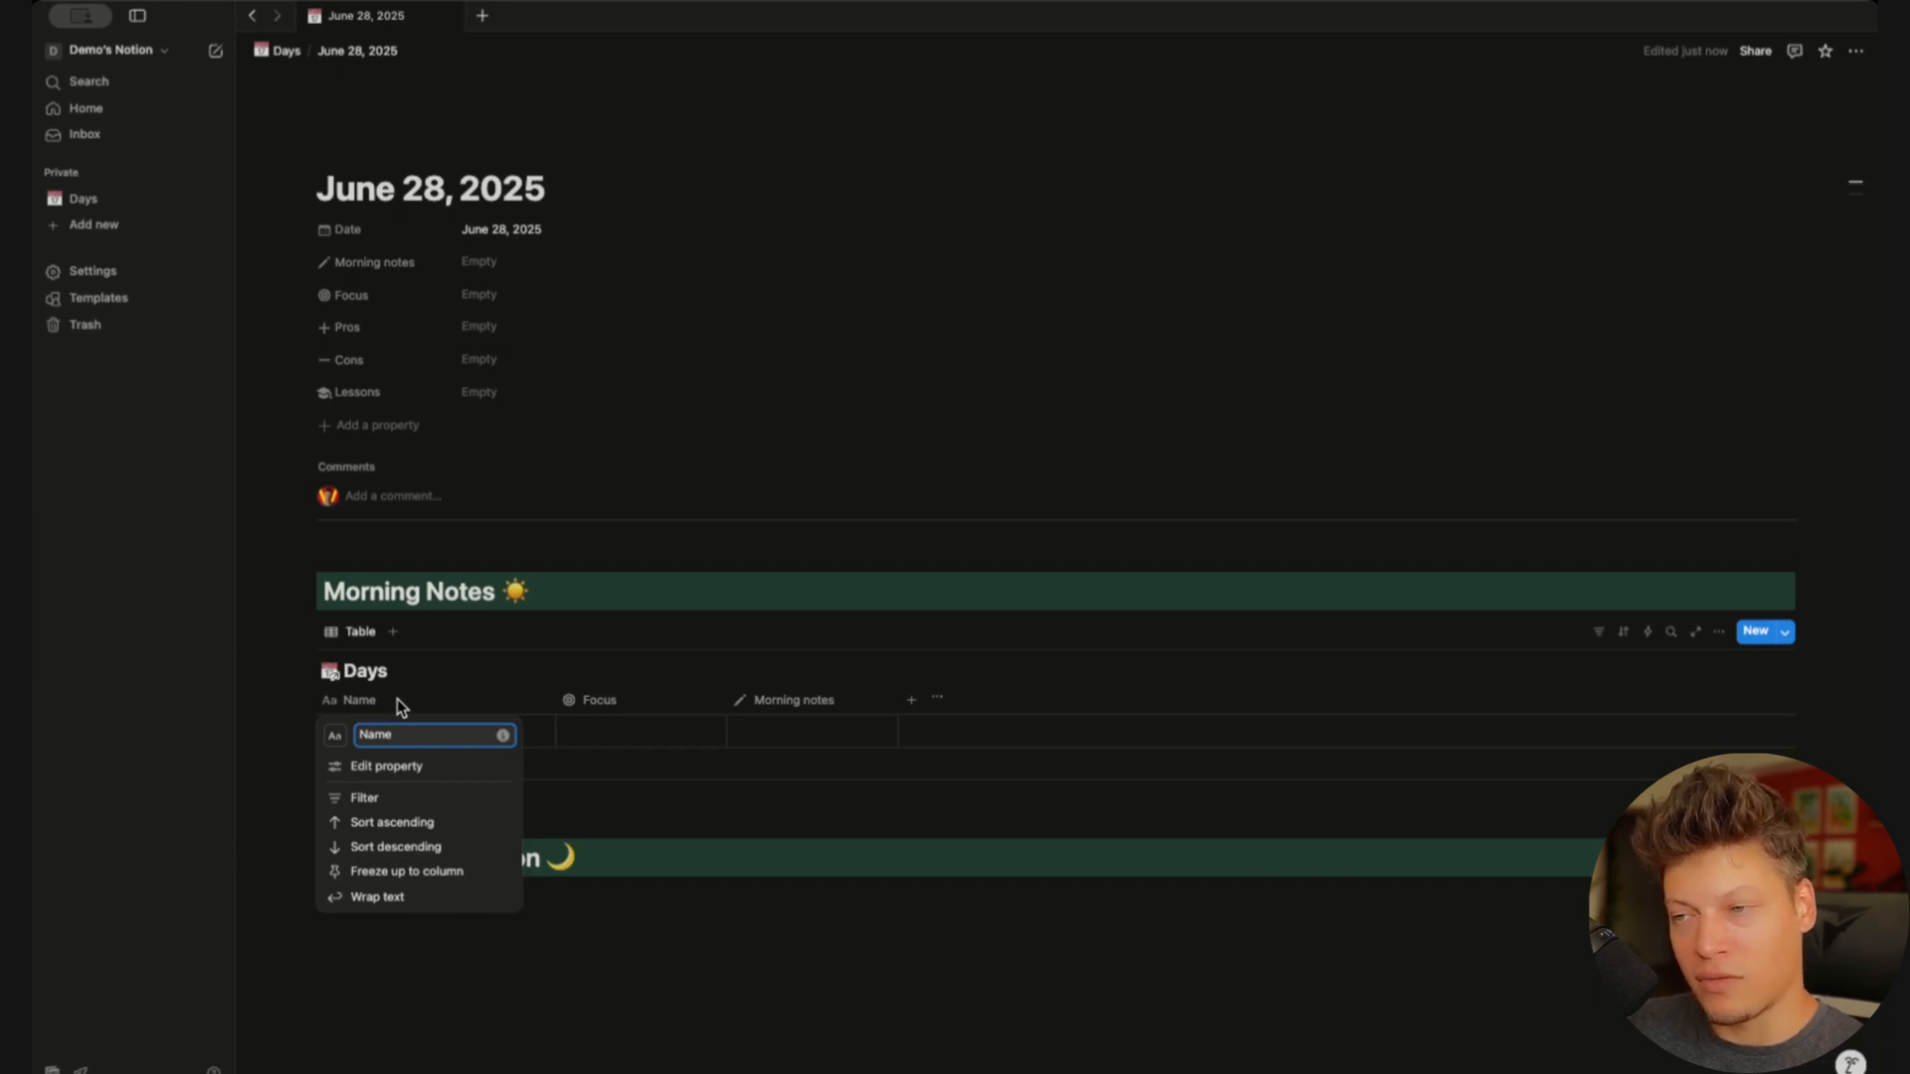
{"action": "left_click", "coordinate": [482, 699]}
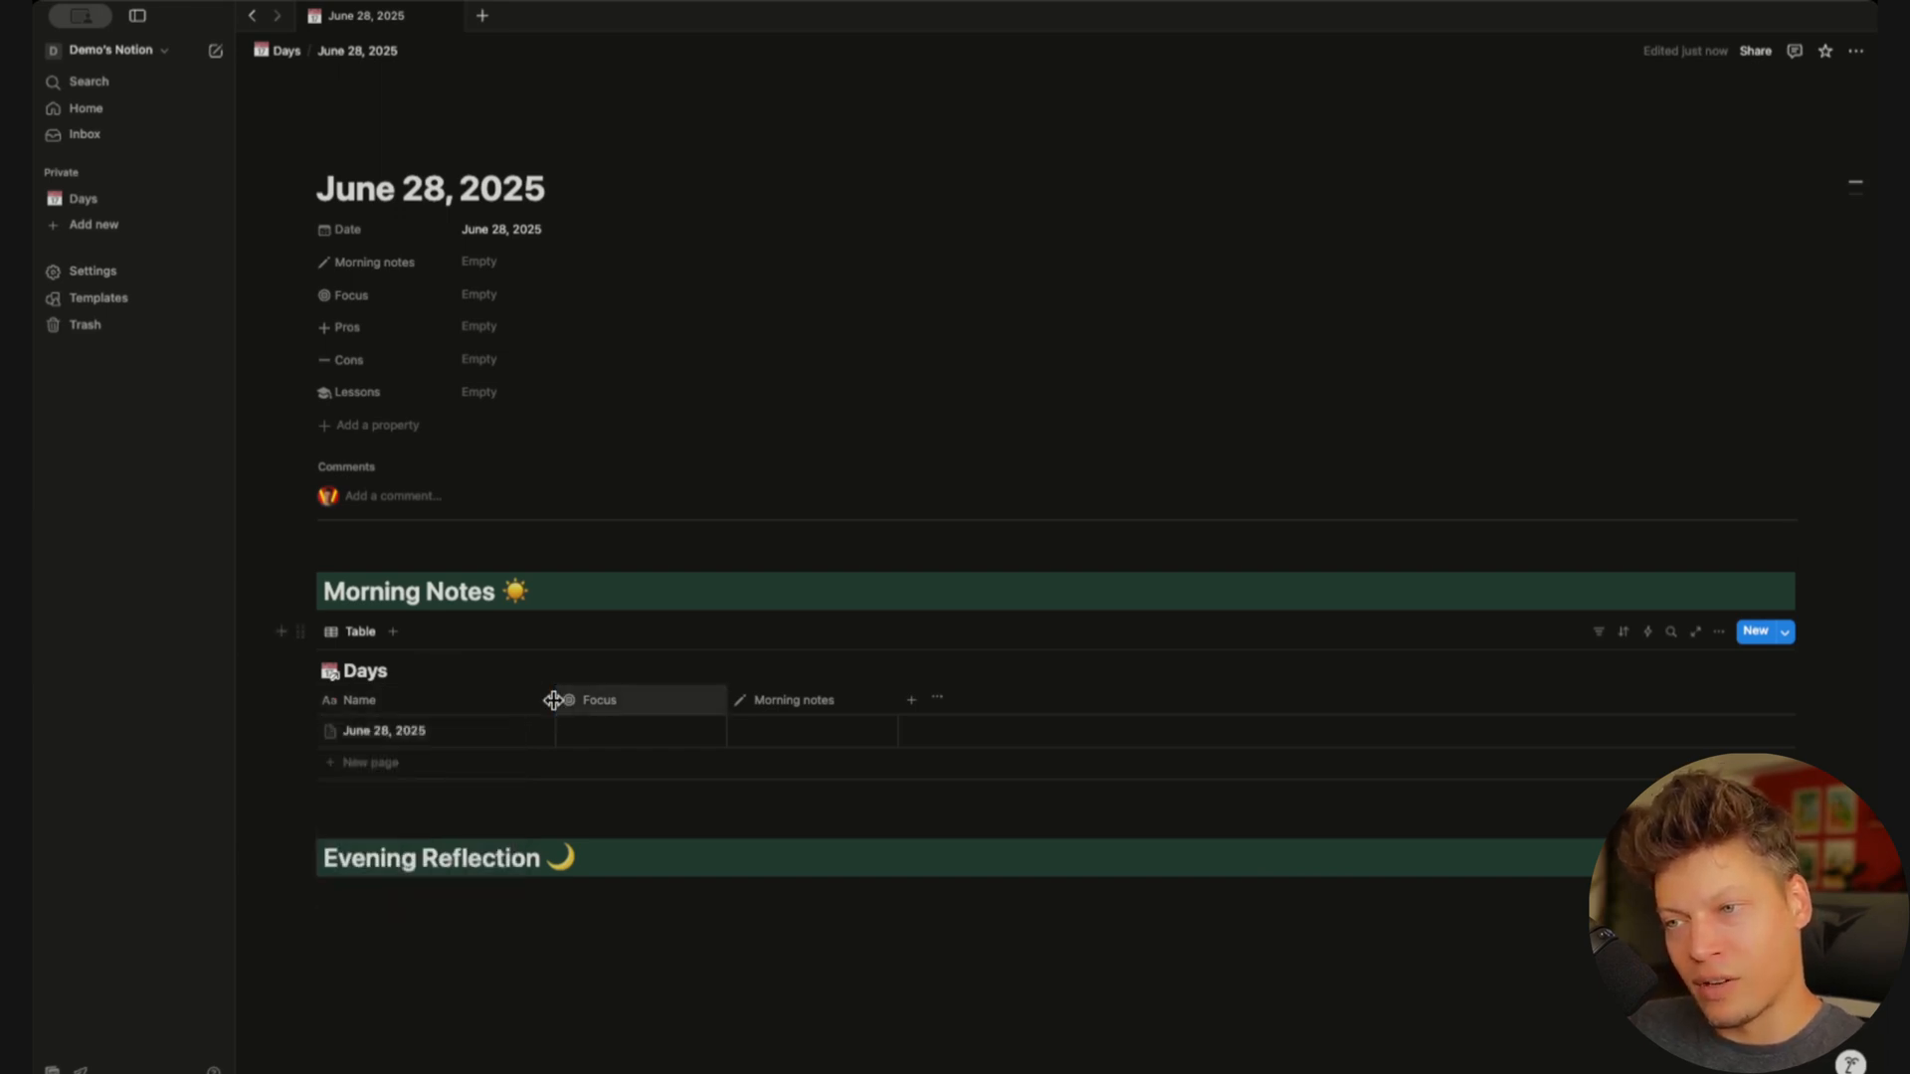
Place the Morning notes column before Focus, with a narrower Name column and wider Morning notes and Focus columns
{"action": "left_click_drag", "start_coordinate": [553, 700], "coordinate": [461, 701]}
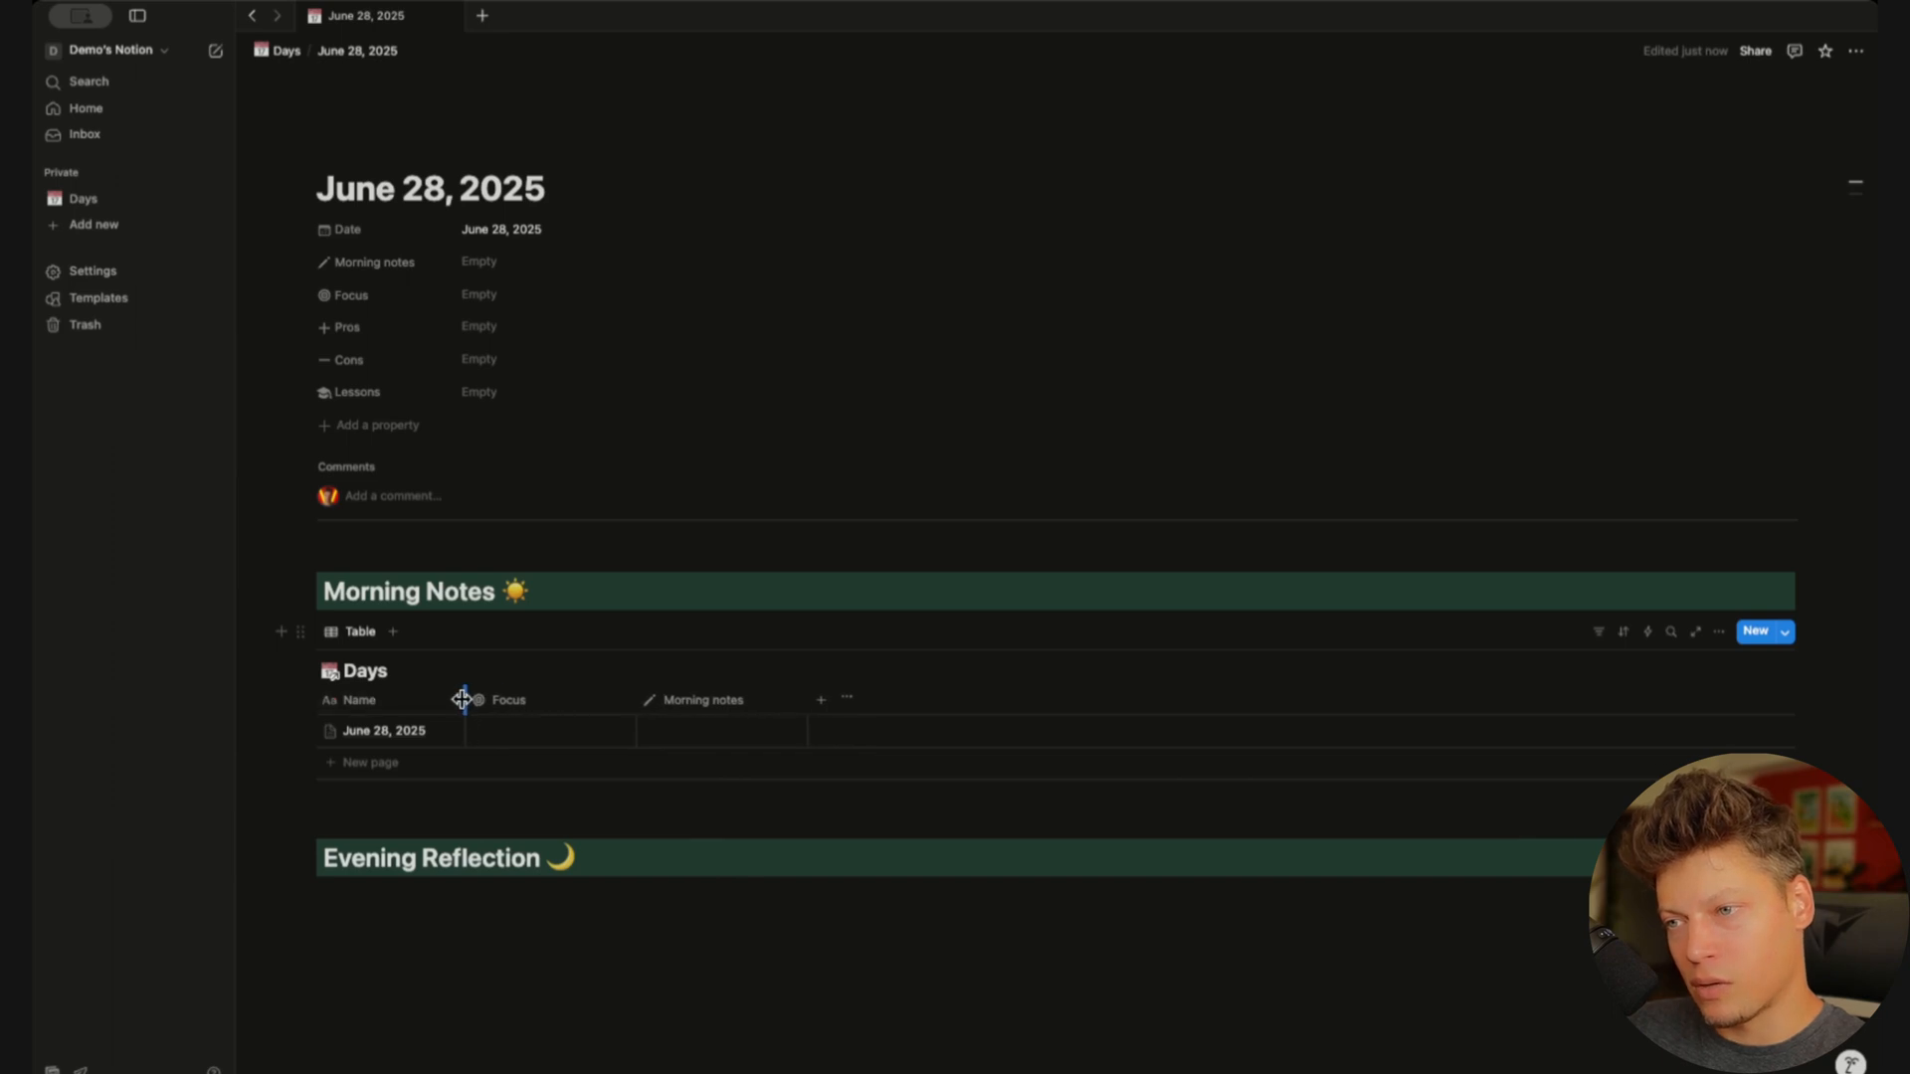
{"action": "left_click_drag", "start_coordinate": [705, 715], "coordinate": [579, 713]}
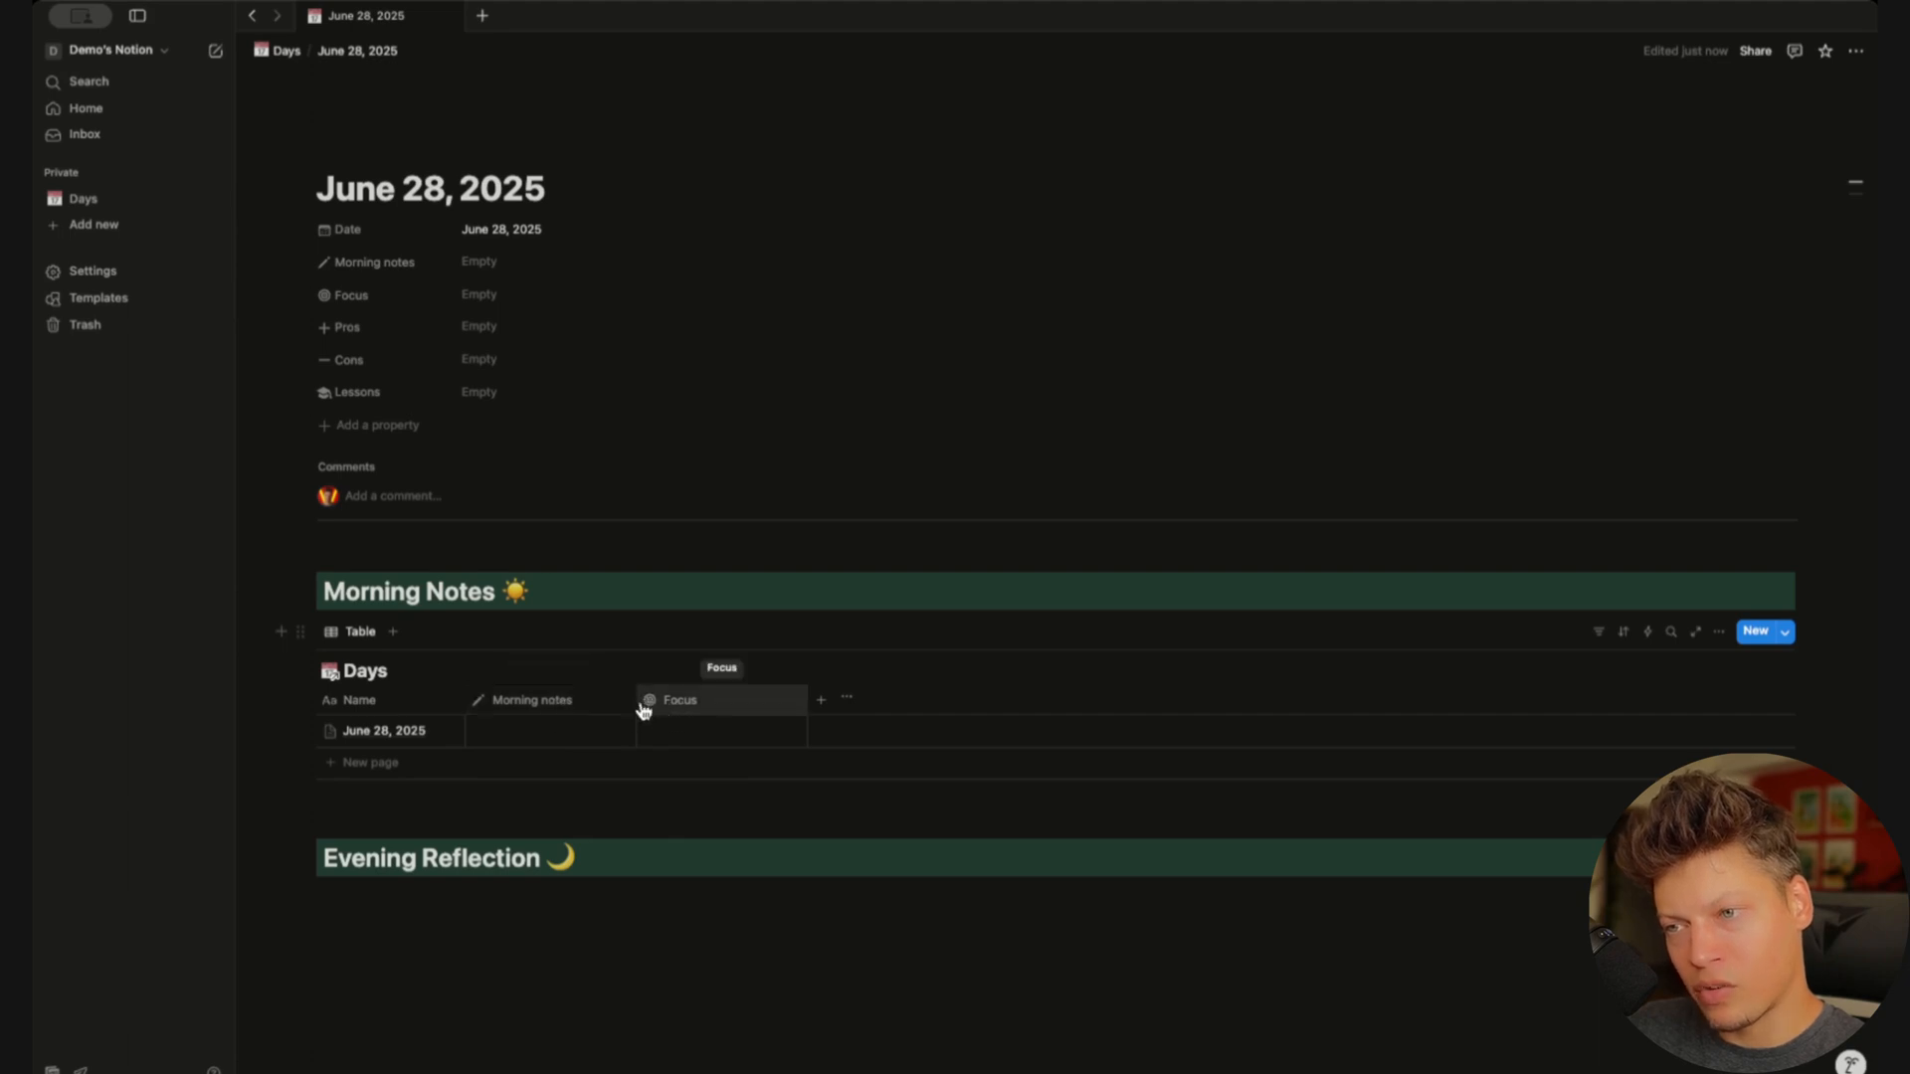
{"action": "left_click_drag", "start_coordinate": [637, 707], "coordinate": [932, 693]}
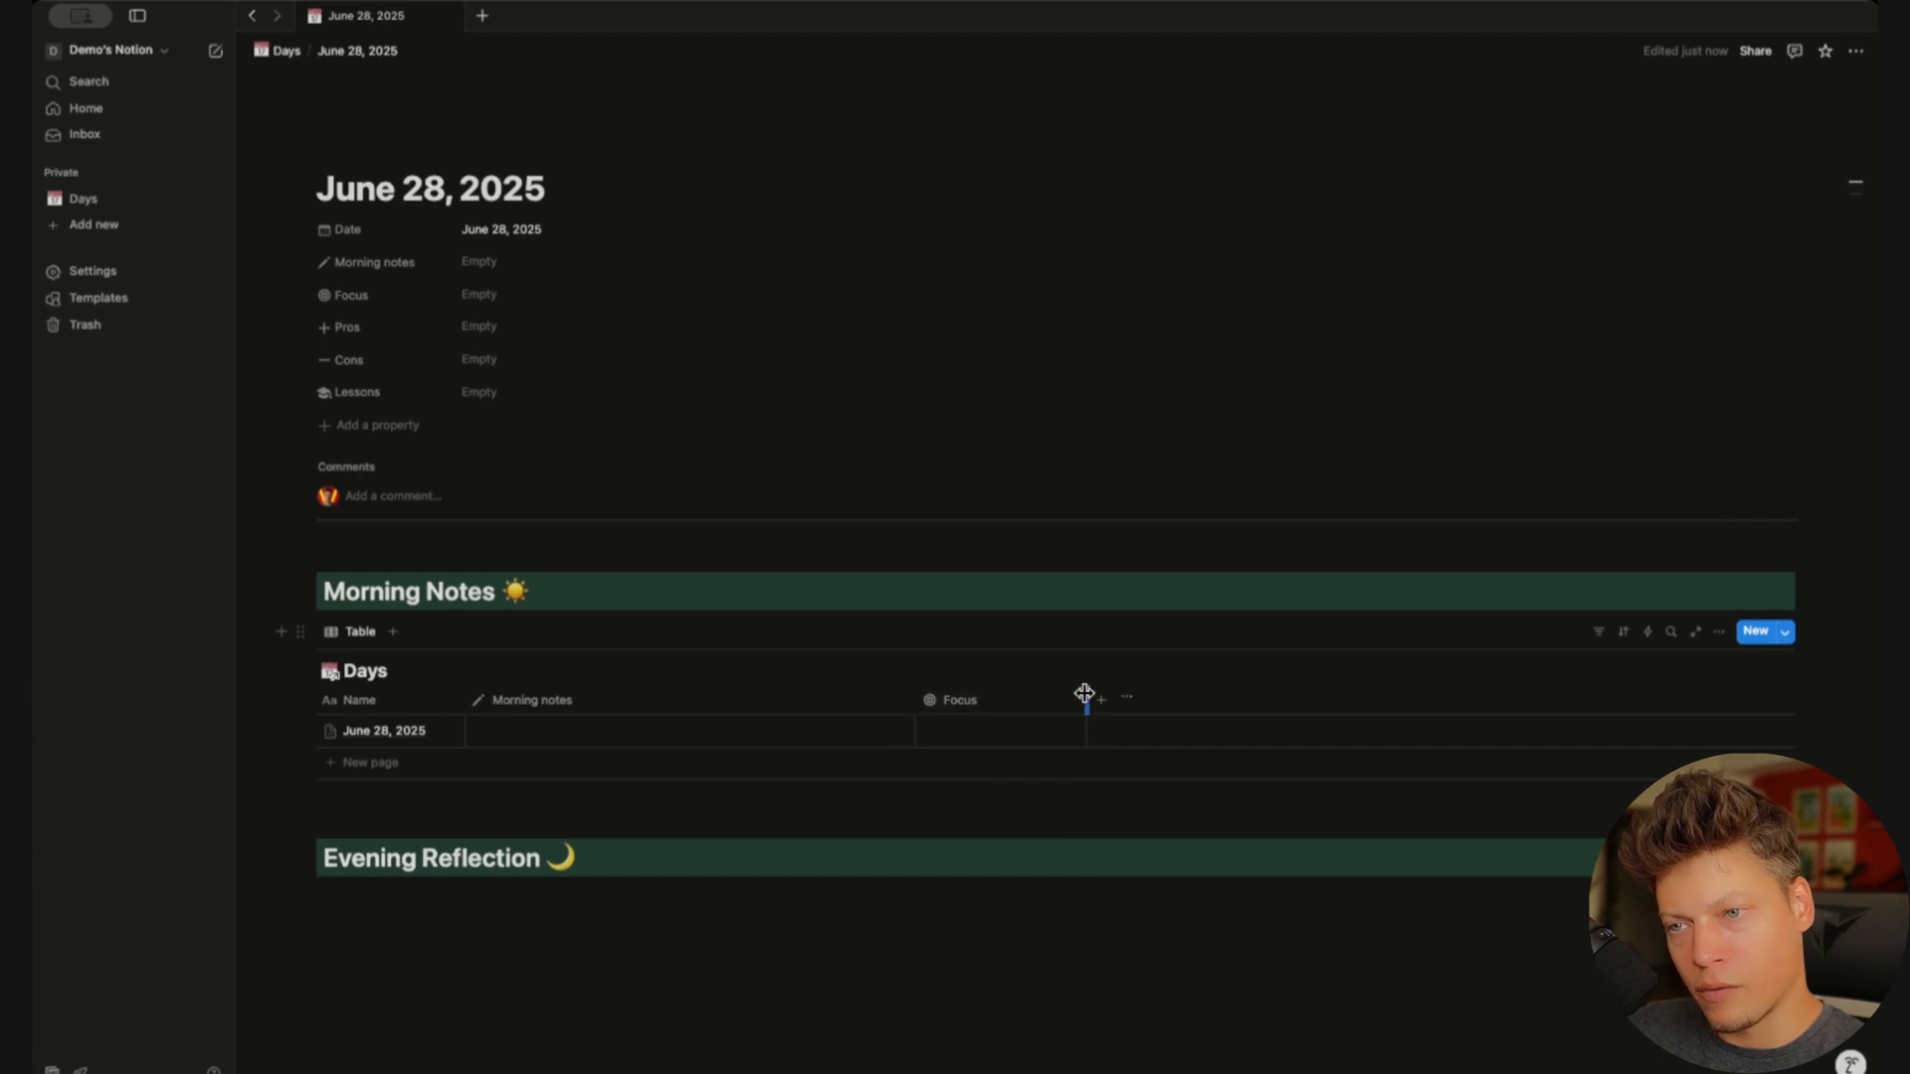
{"action": "left_click_drag", "start_coordinate": [1086, 696], "coordinate": [1238, 702]}
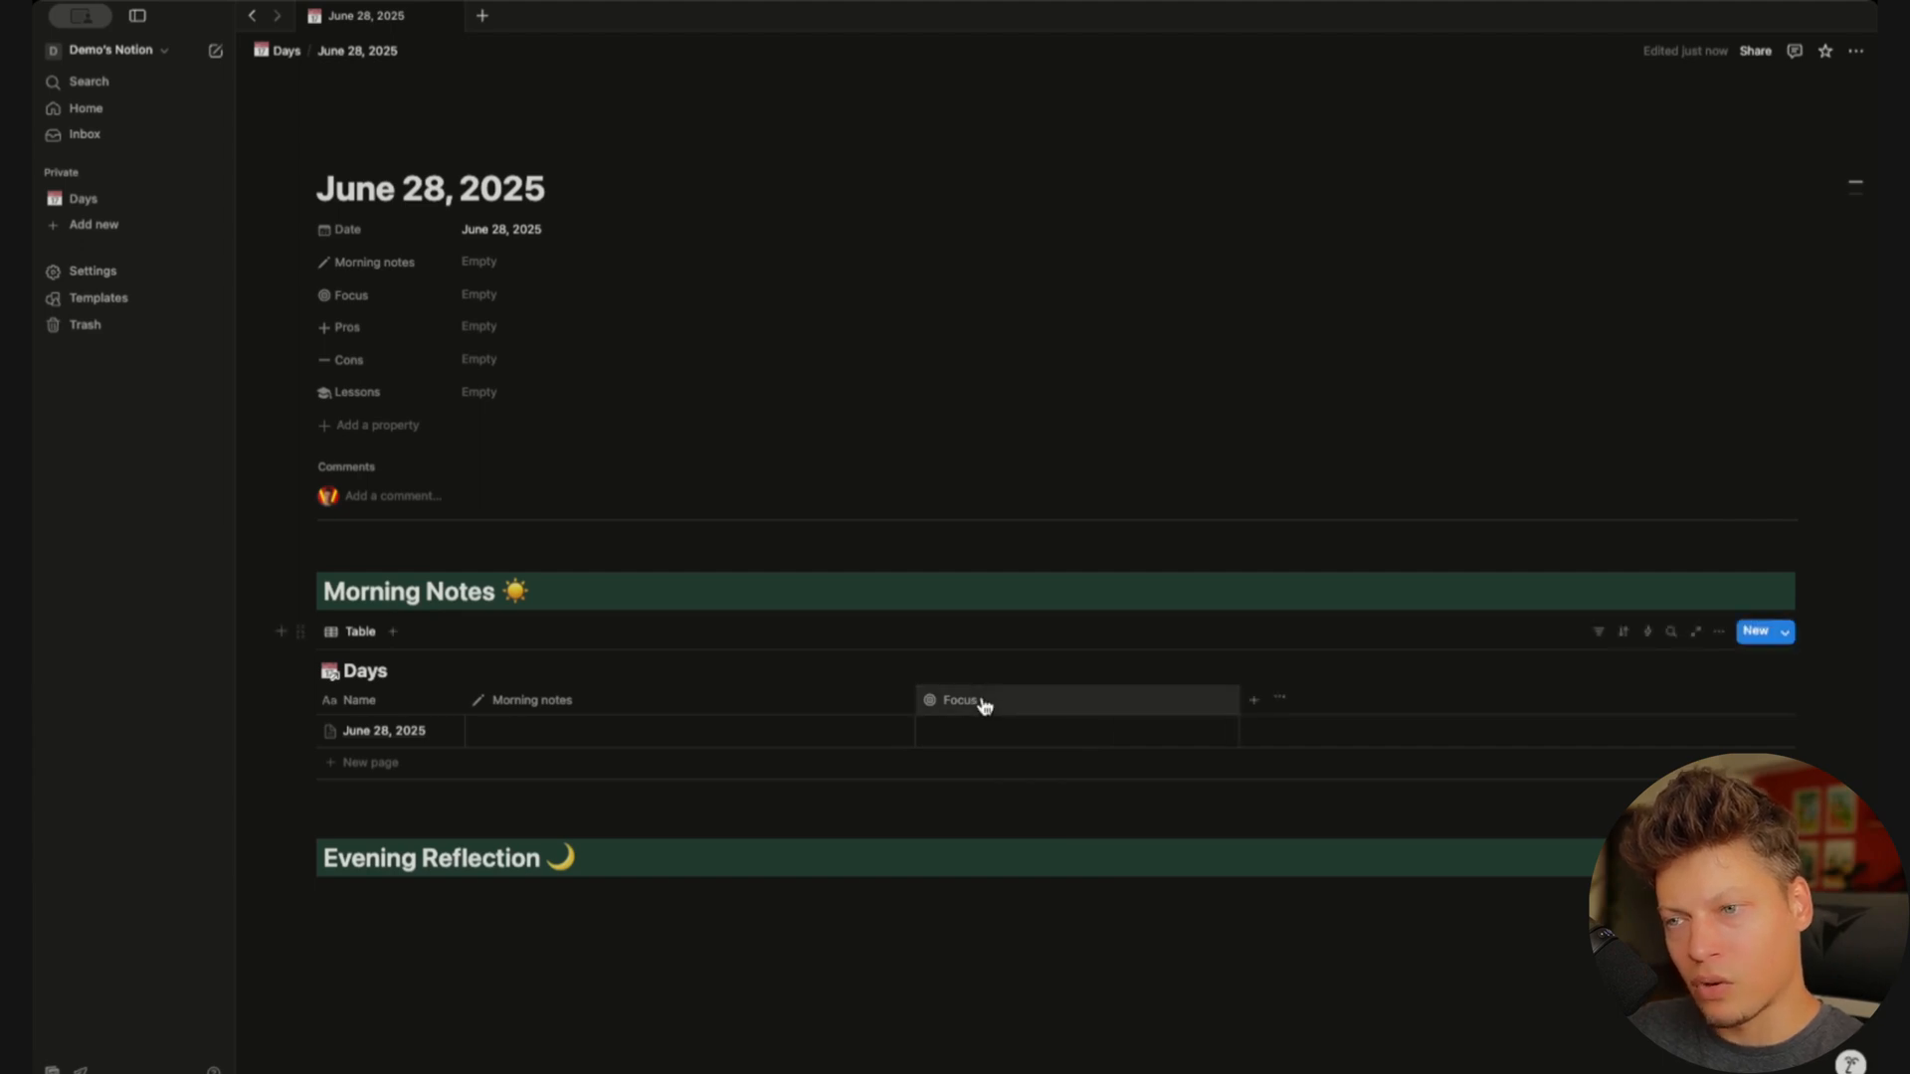
Fill the Morning notes cell of the June 28, 2025 row with a long line of repeated sample text "asdawfqef"
{"action": "left_click", "coordinate": [598, 734]}
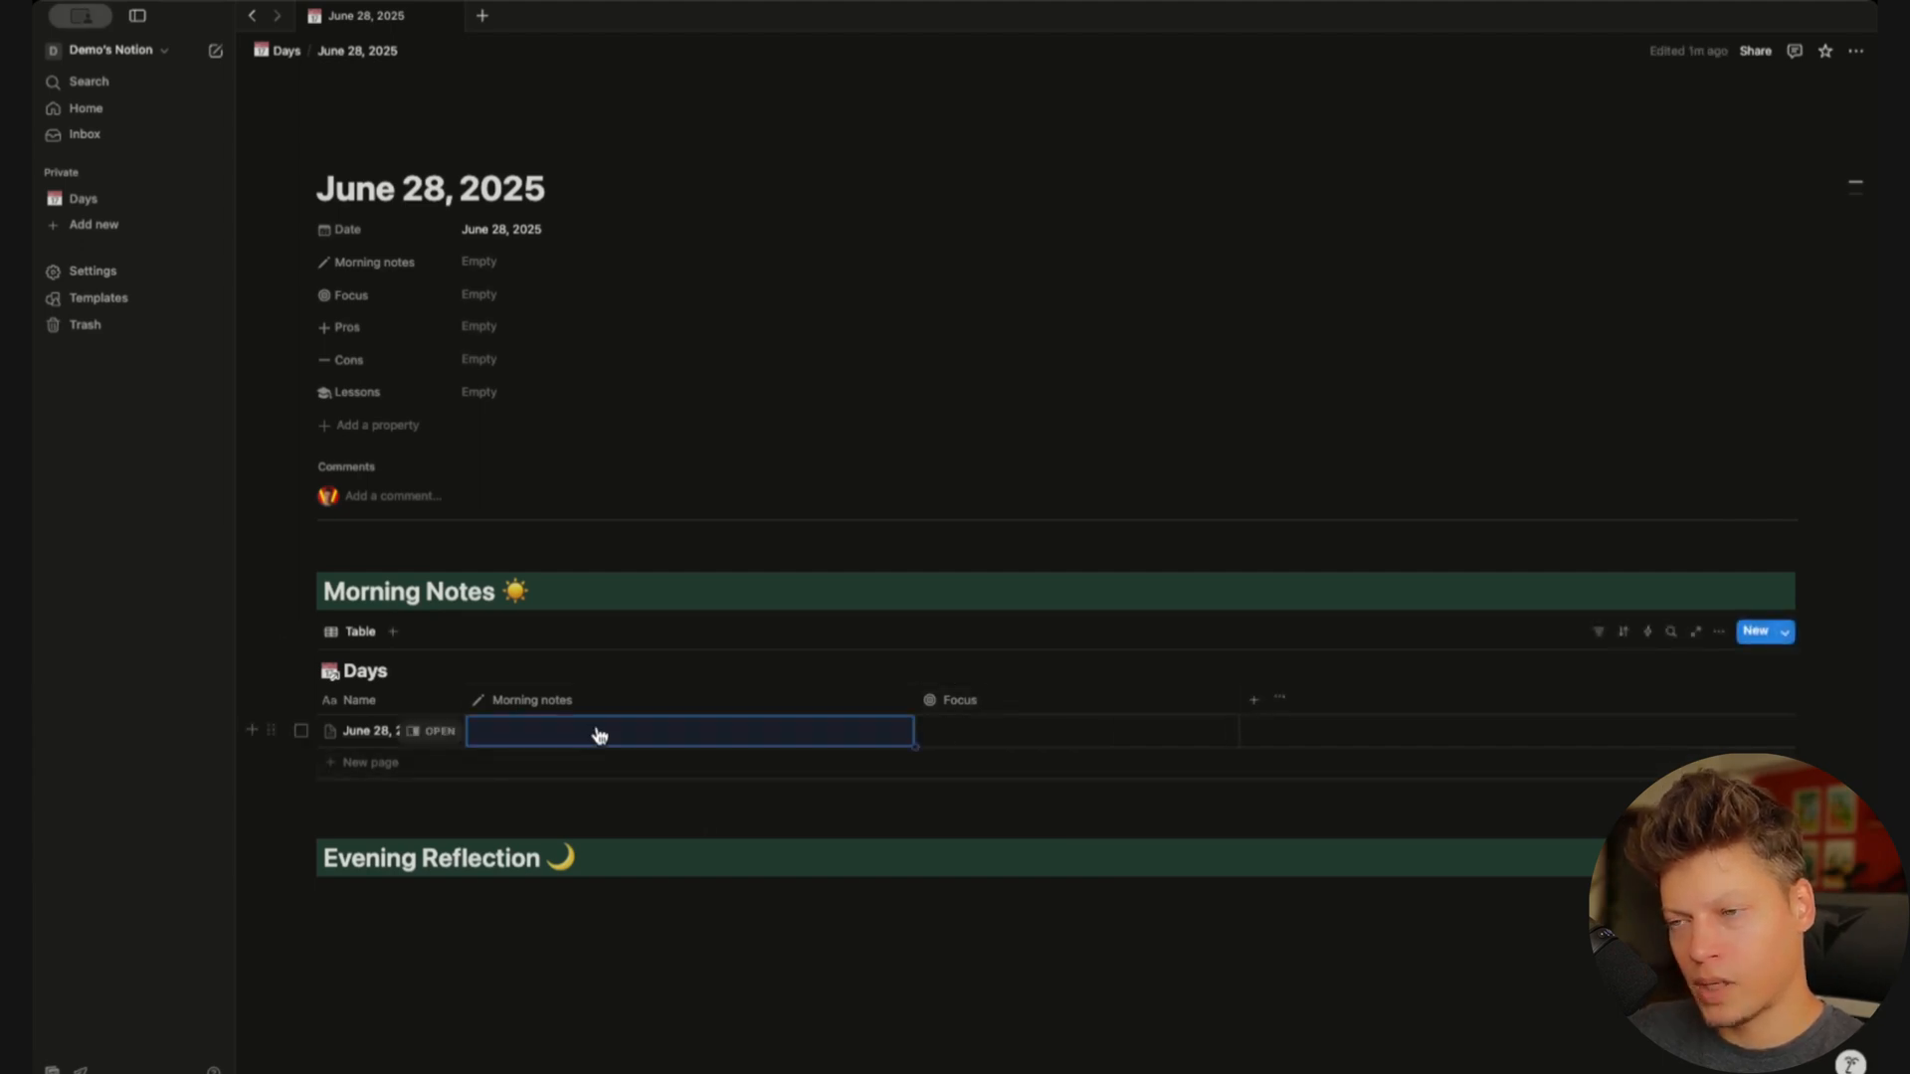
{"action": "type", "text": "asdawfqef"}
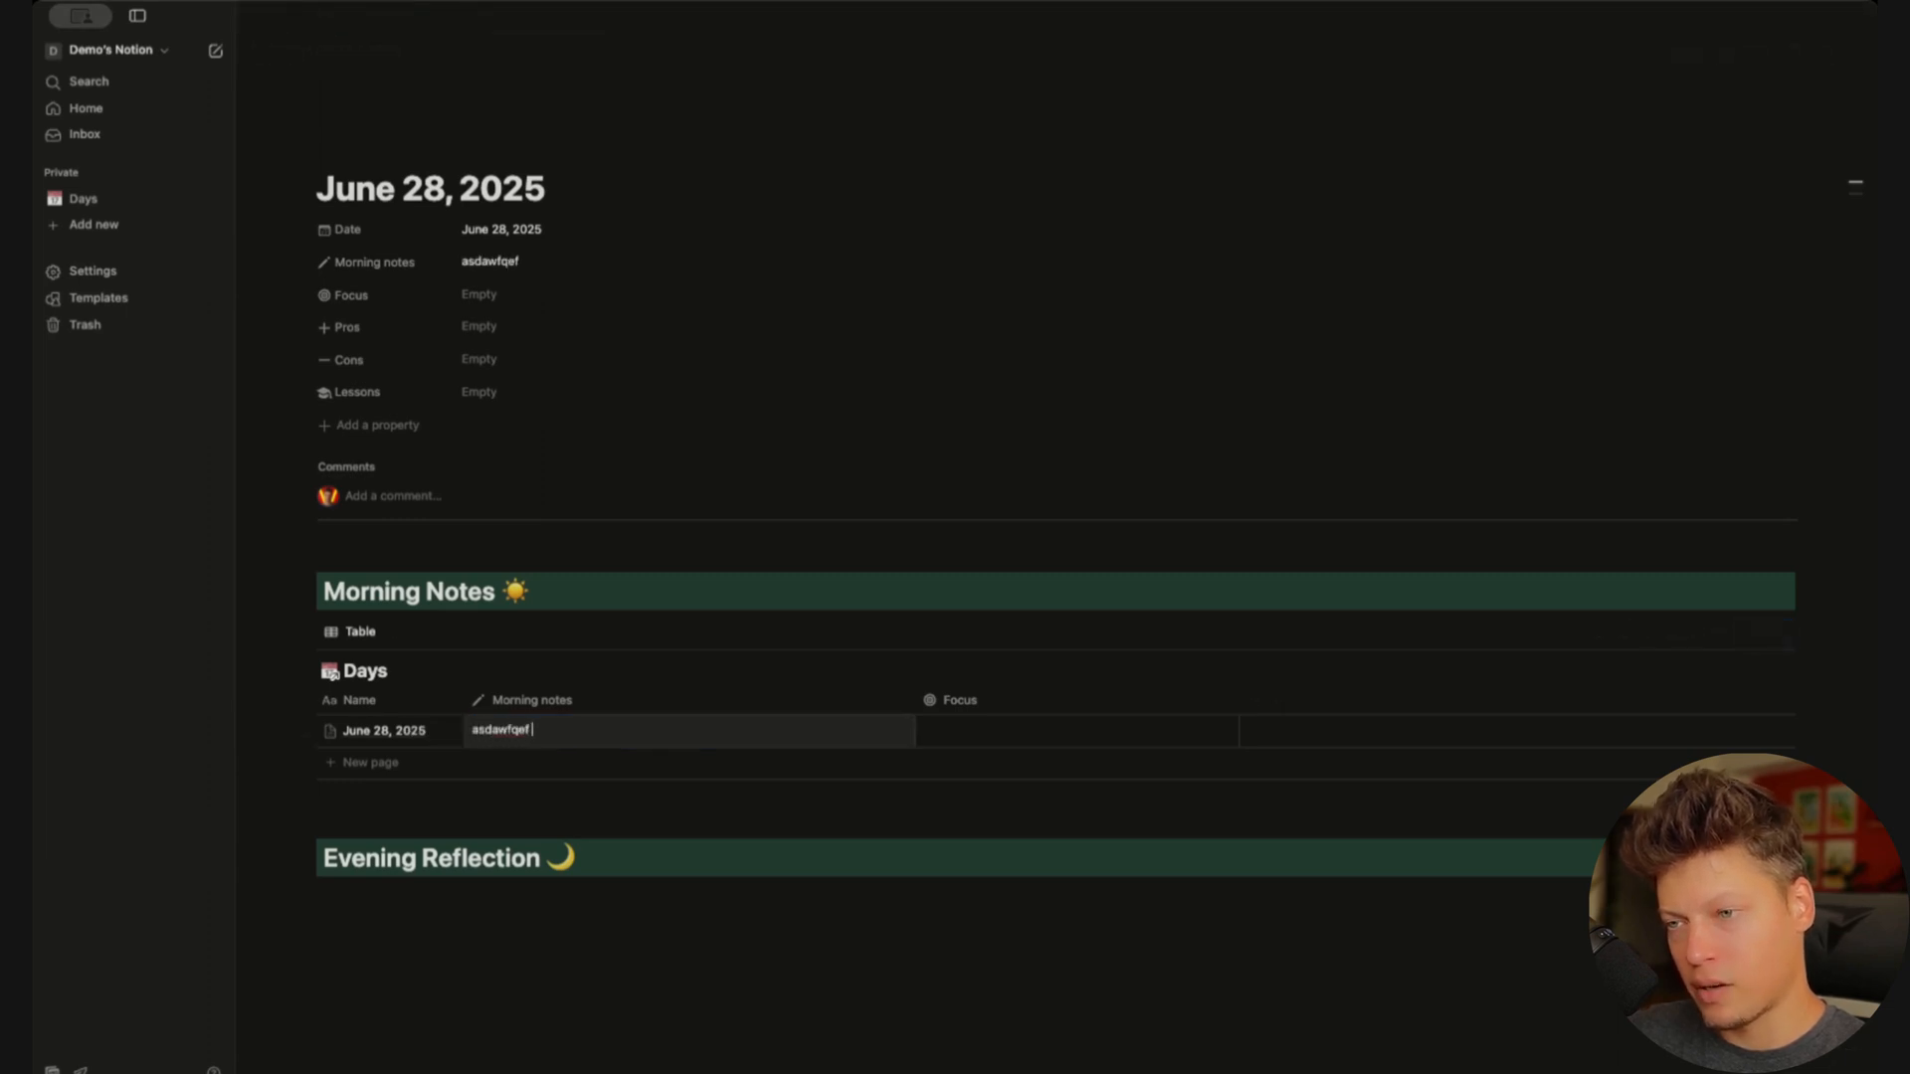
{"action": "key", "text": "super+a"}
{"action": "key", "text": "super+c"}
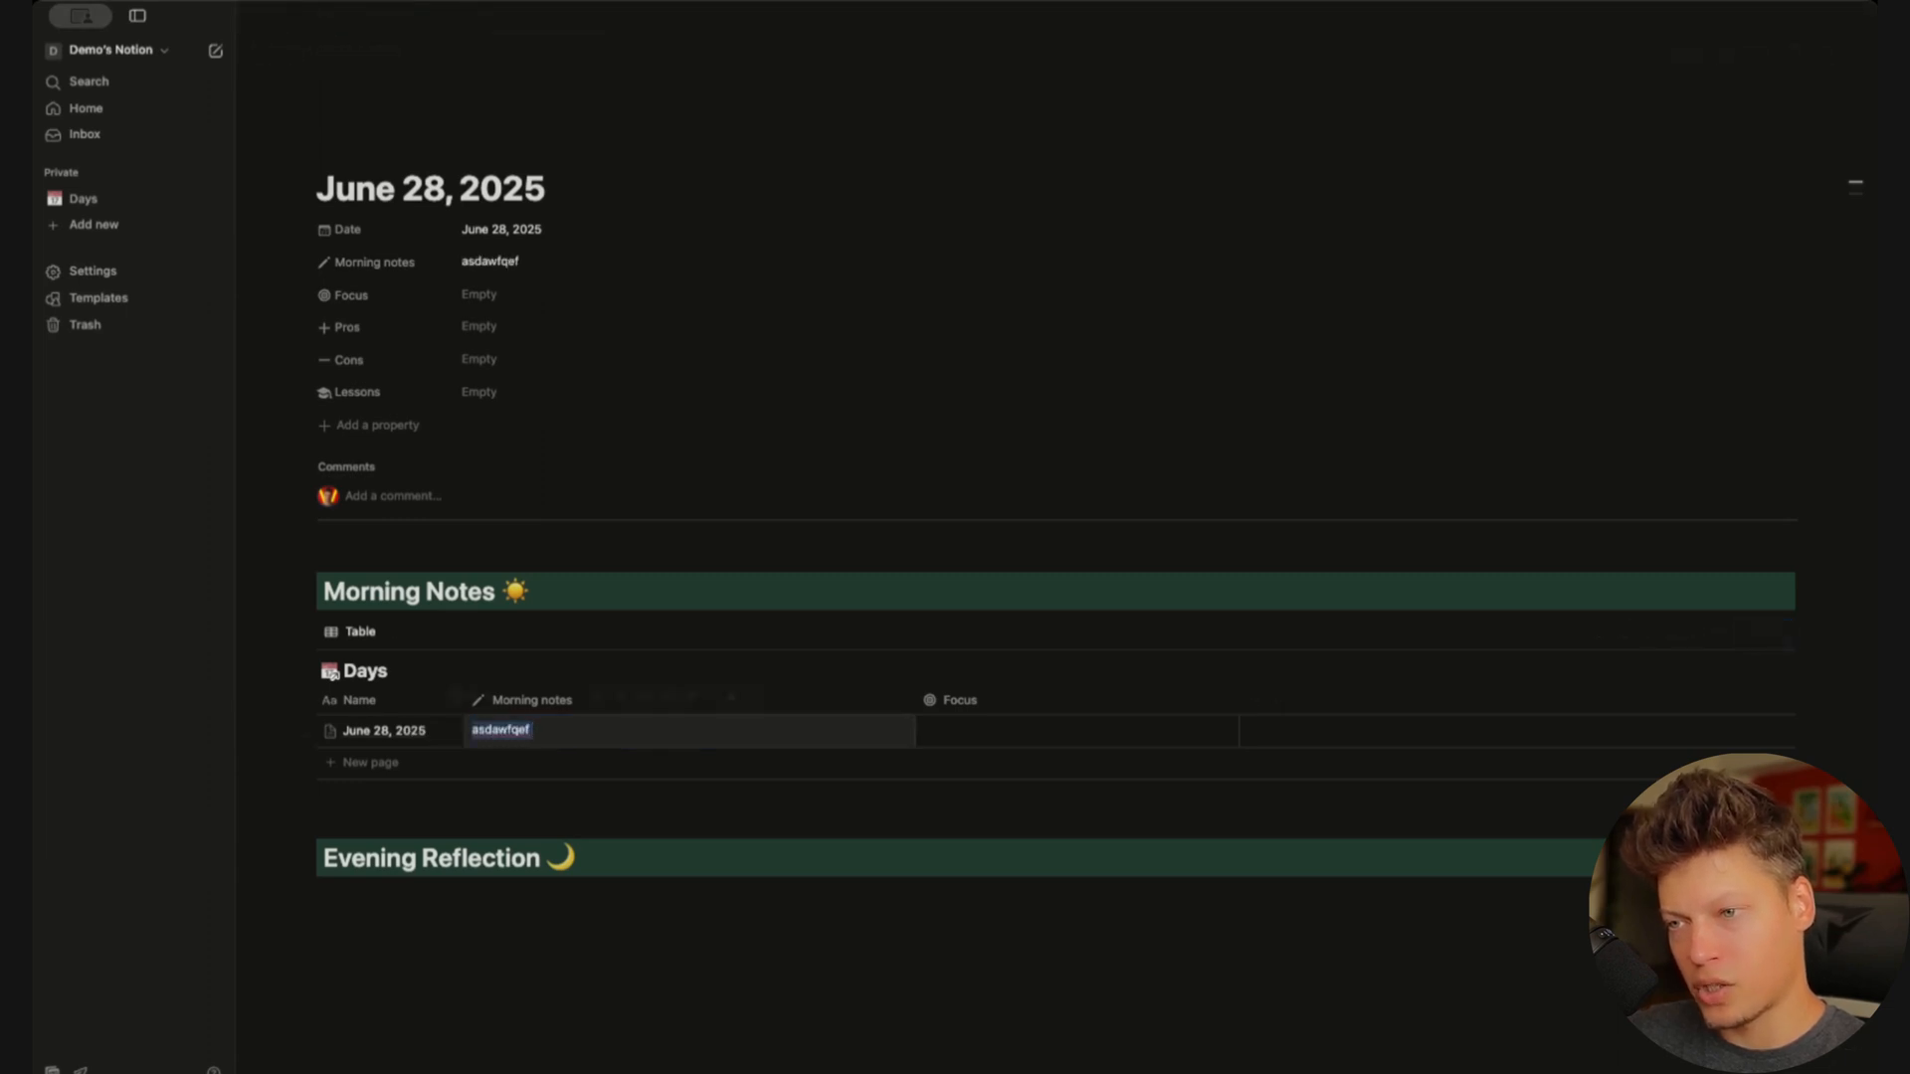
{"action": "key", "text": "super+v"}
{"action": "key", "text": "super+v"}
{"action": "key", "text": "super+v"}
{"action": "key", "text": "super+v"}
{"action": "key", "text": "super+v"}
{"action": "key", "text": "super+a"}
{"action": "key", "text": "super+c"}
{"action": "key", "text": "super+v"}
{"action": "key", "text": "super+v"}
{"action": "key", "text": "super+v"}
{"action": "key", "text": "Escape"}
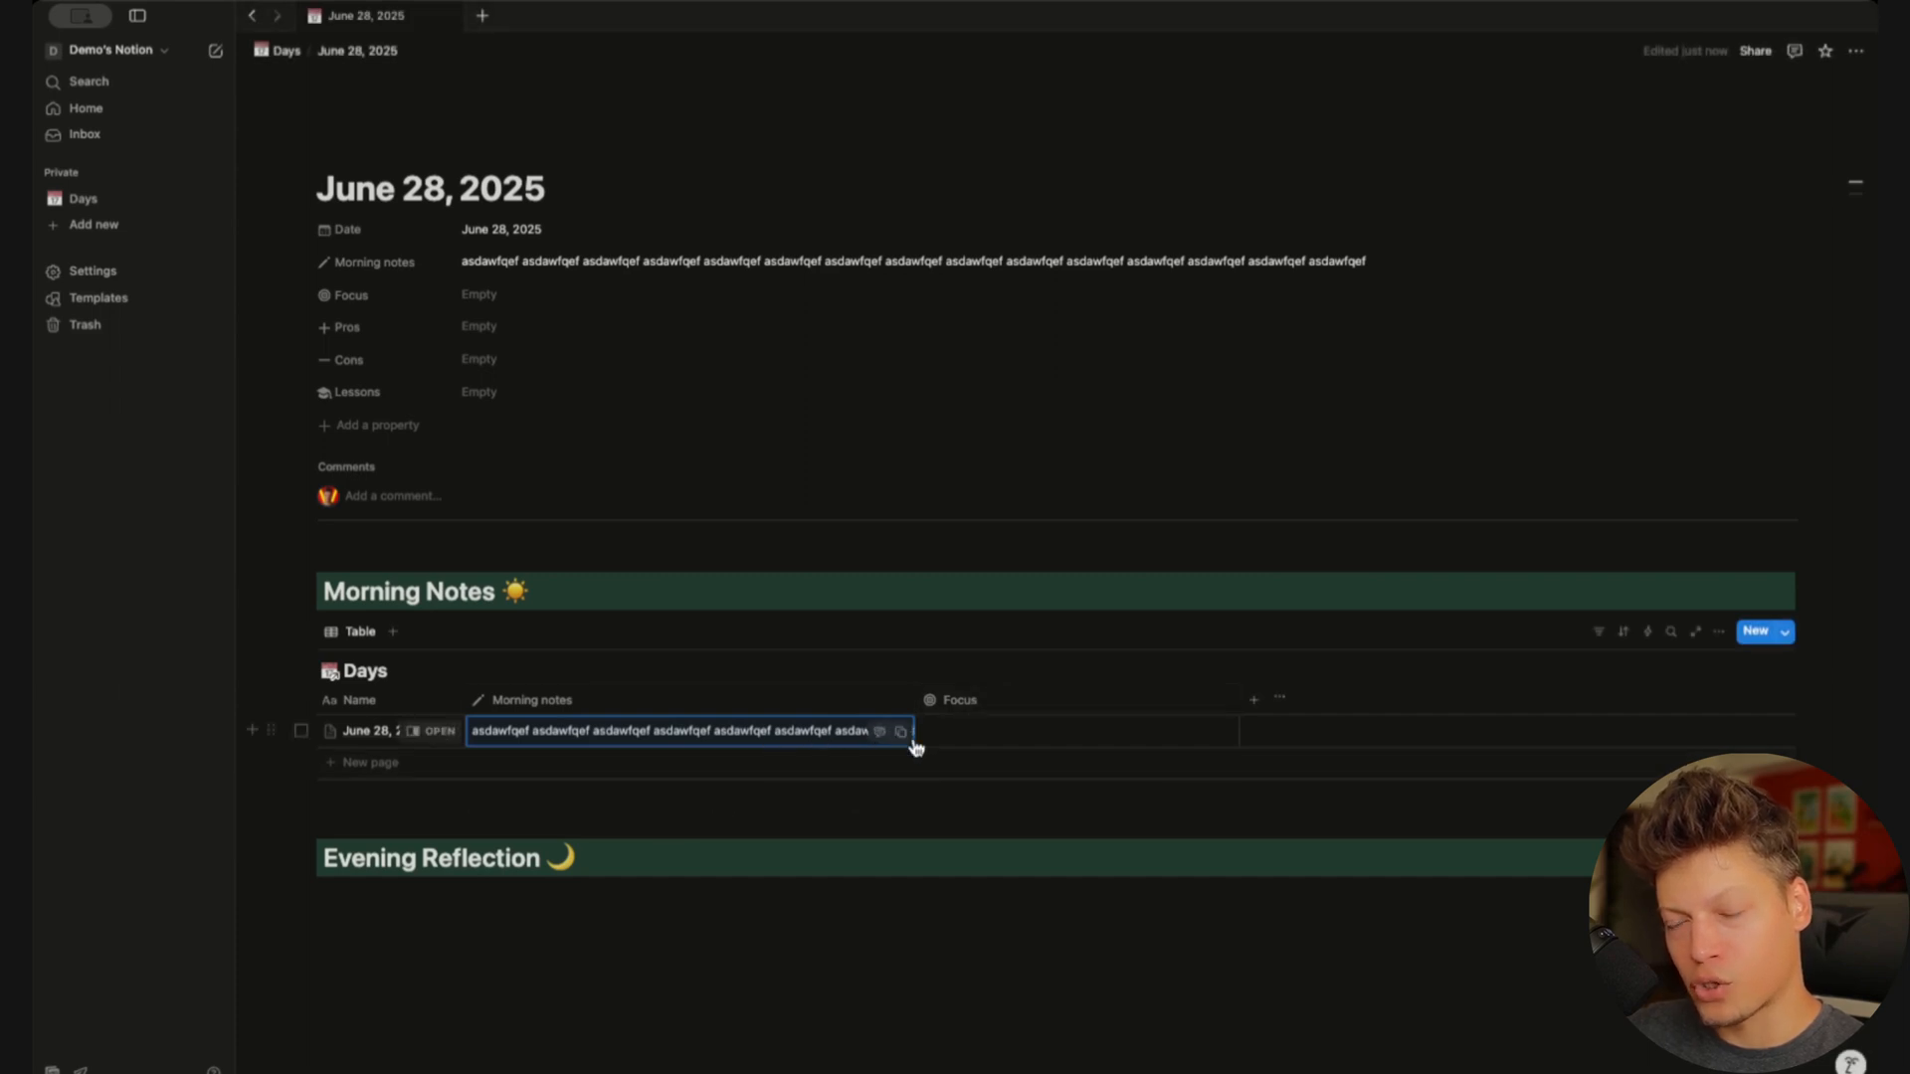
Turn on text wrapping for the Morning notes column and clear the sample text from its cell
{"action": "left_click", "coordinate": [620, 709]}
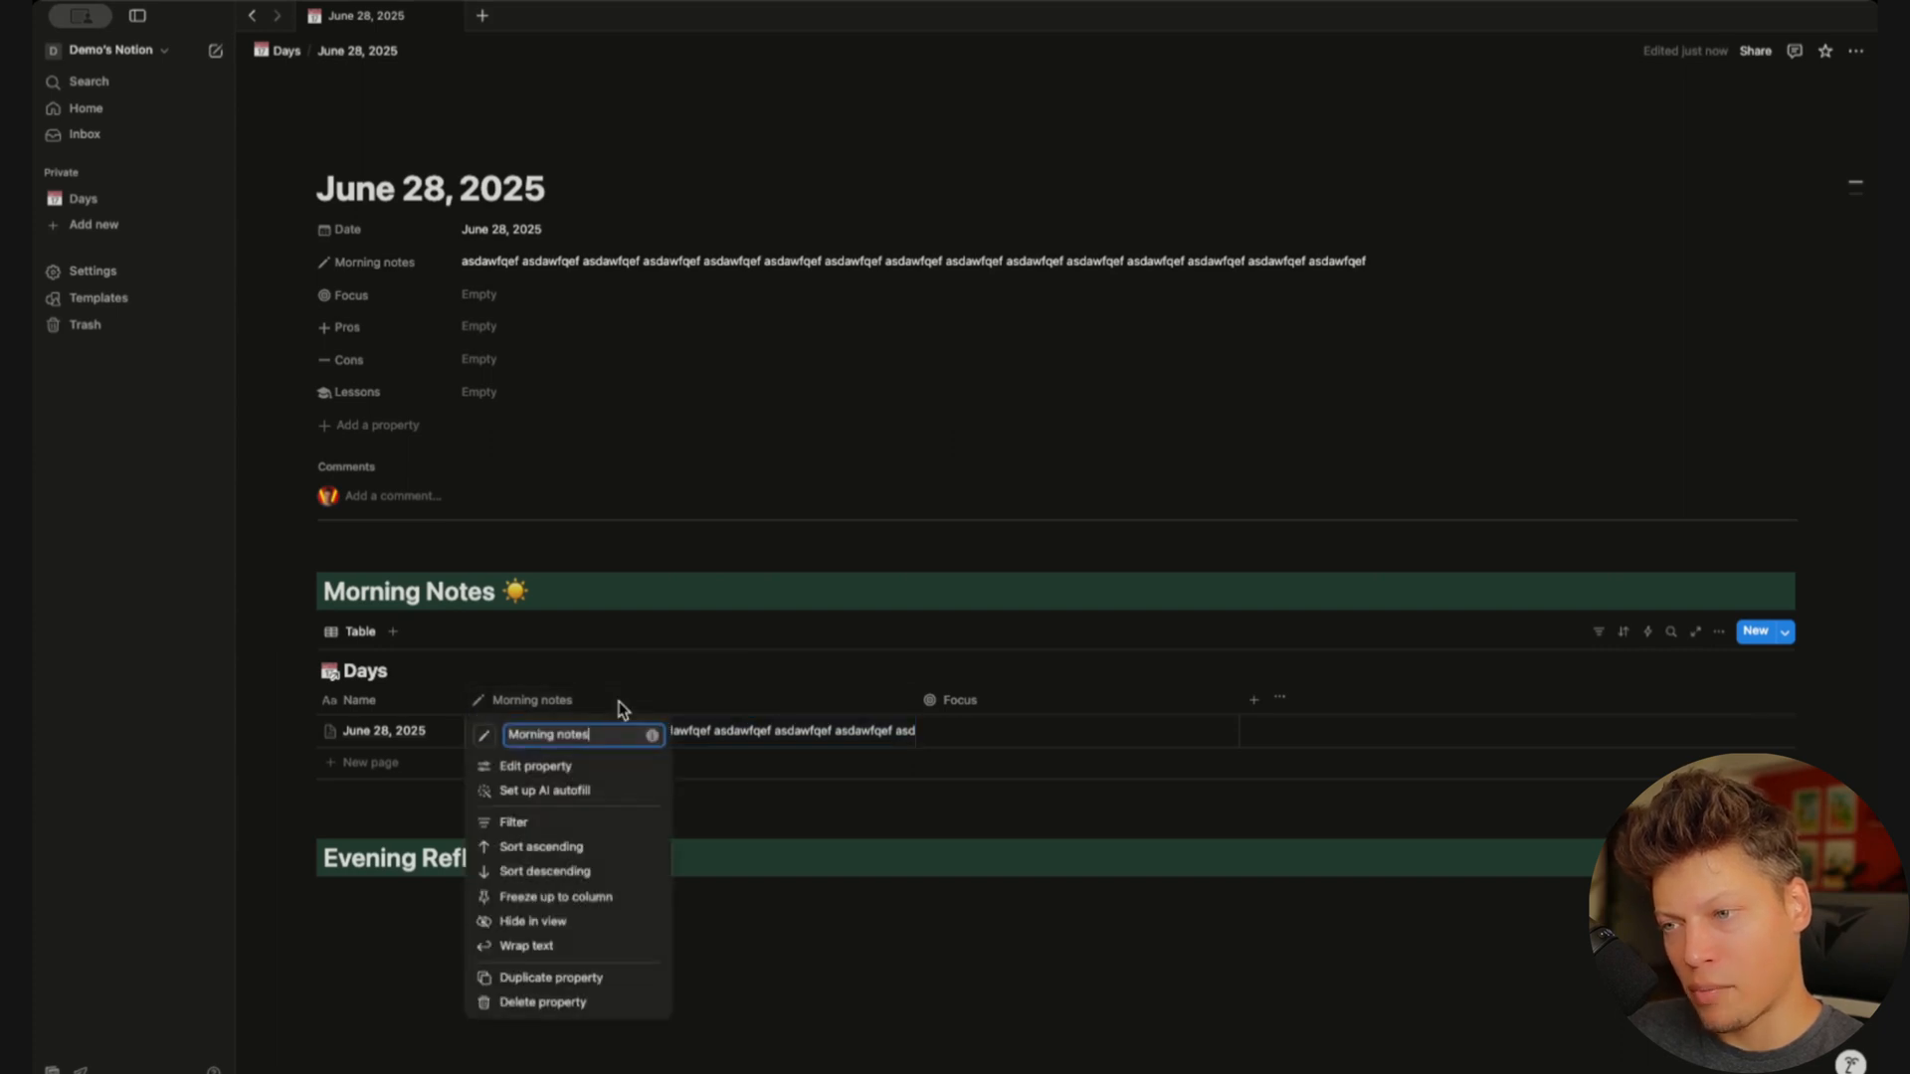
{"action": "left_click", "coordinate": [543, 955]}
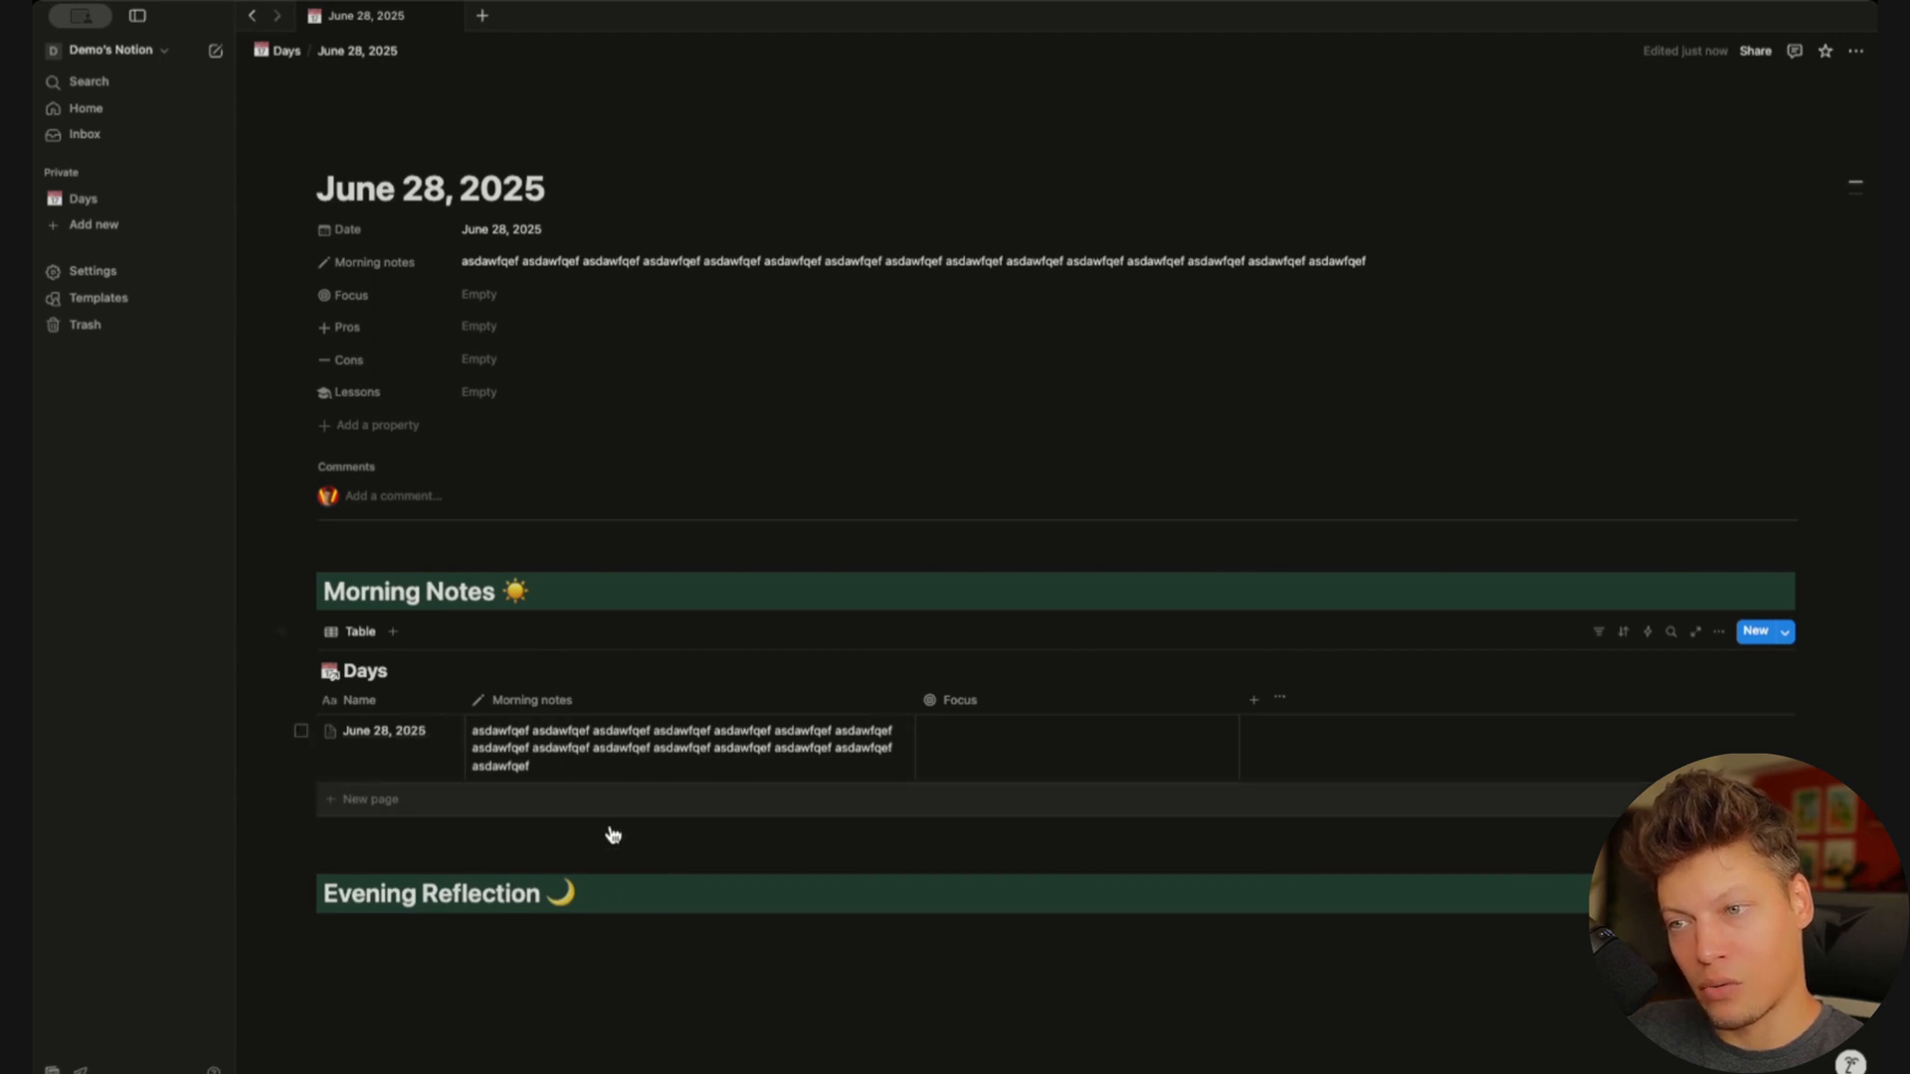
{"action": "left_click", "coordinate": [616, 750]}
{"action": "key", "text": "BackSpace"}
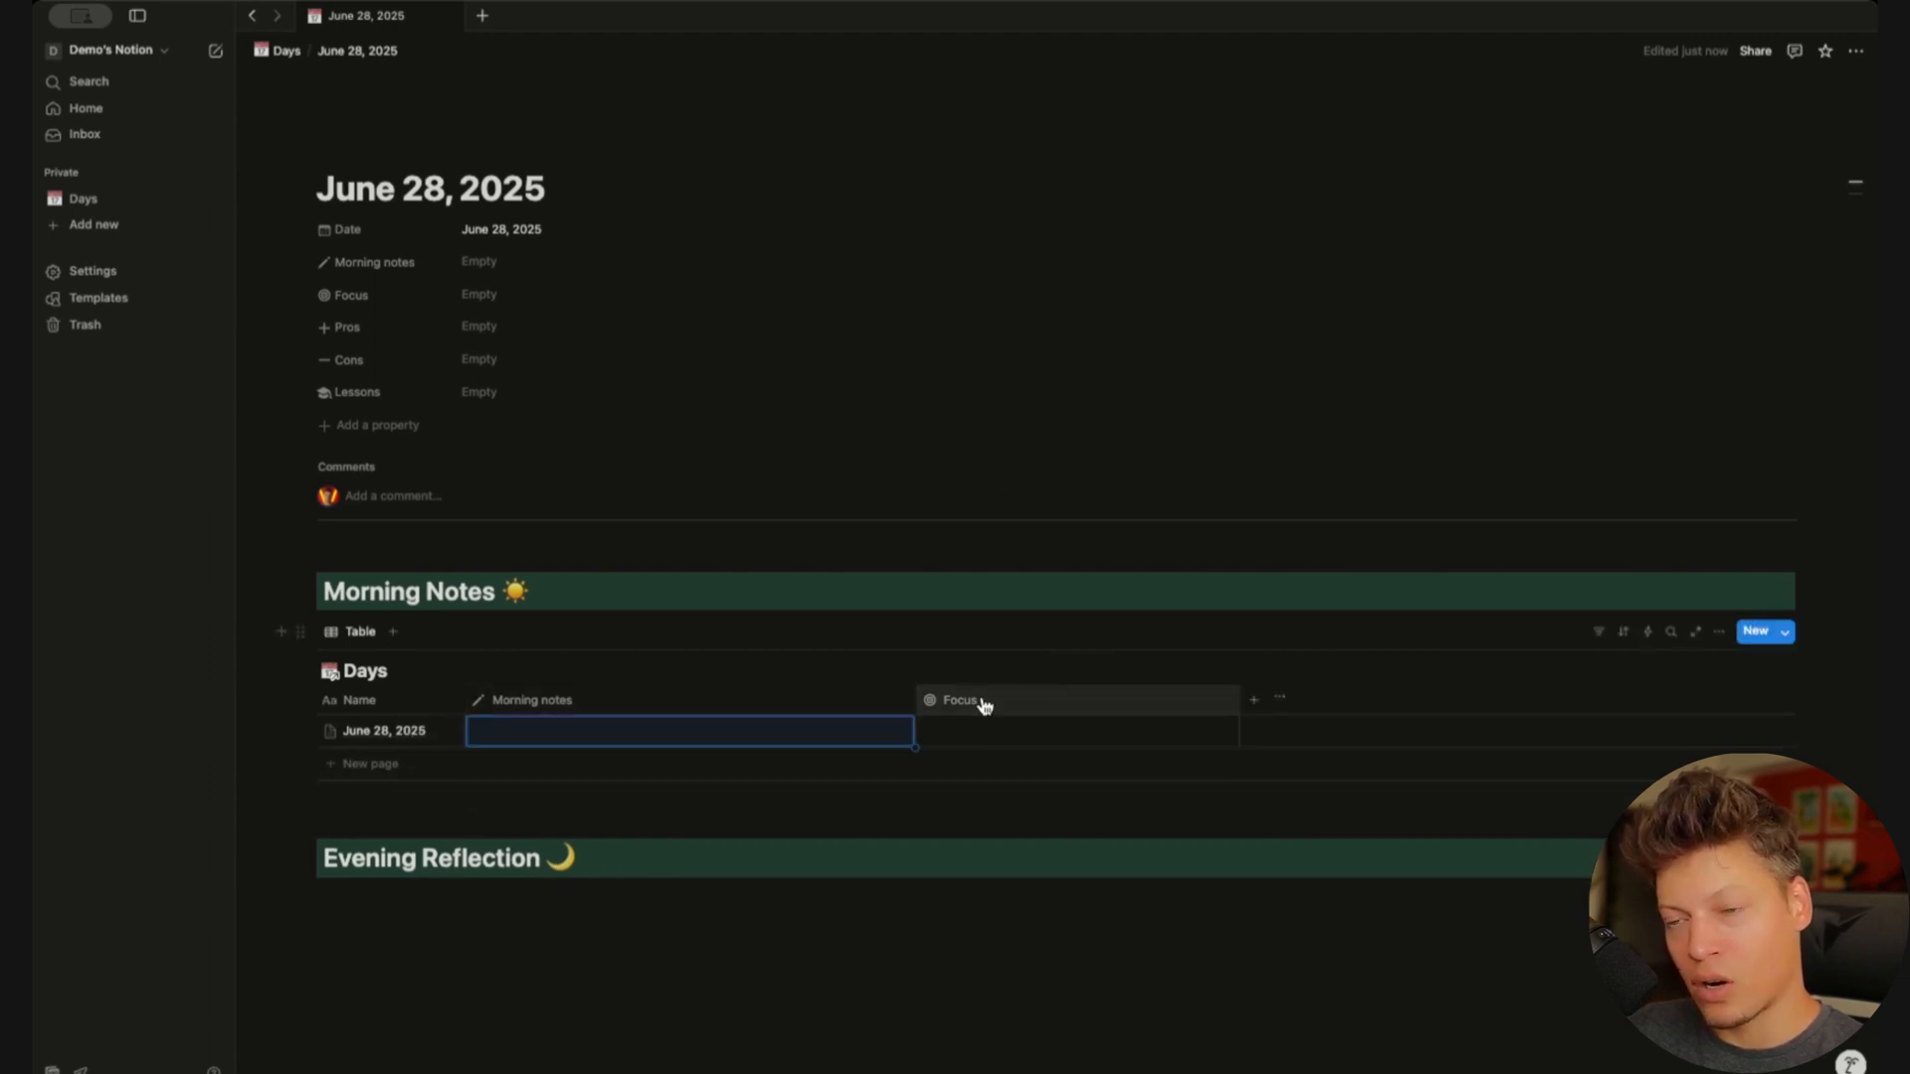
Wrap text in the Focus column and fill its June 28, 2025 cell with "1. Thing one" and "2. Thing two" on separate lines
{"action": "left_click", "coordinate": [983, 702]}
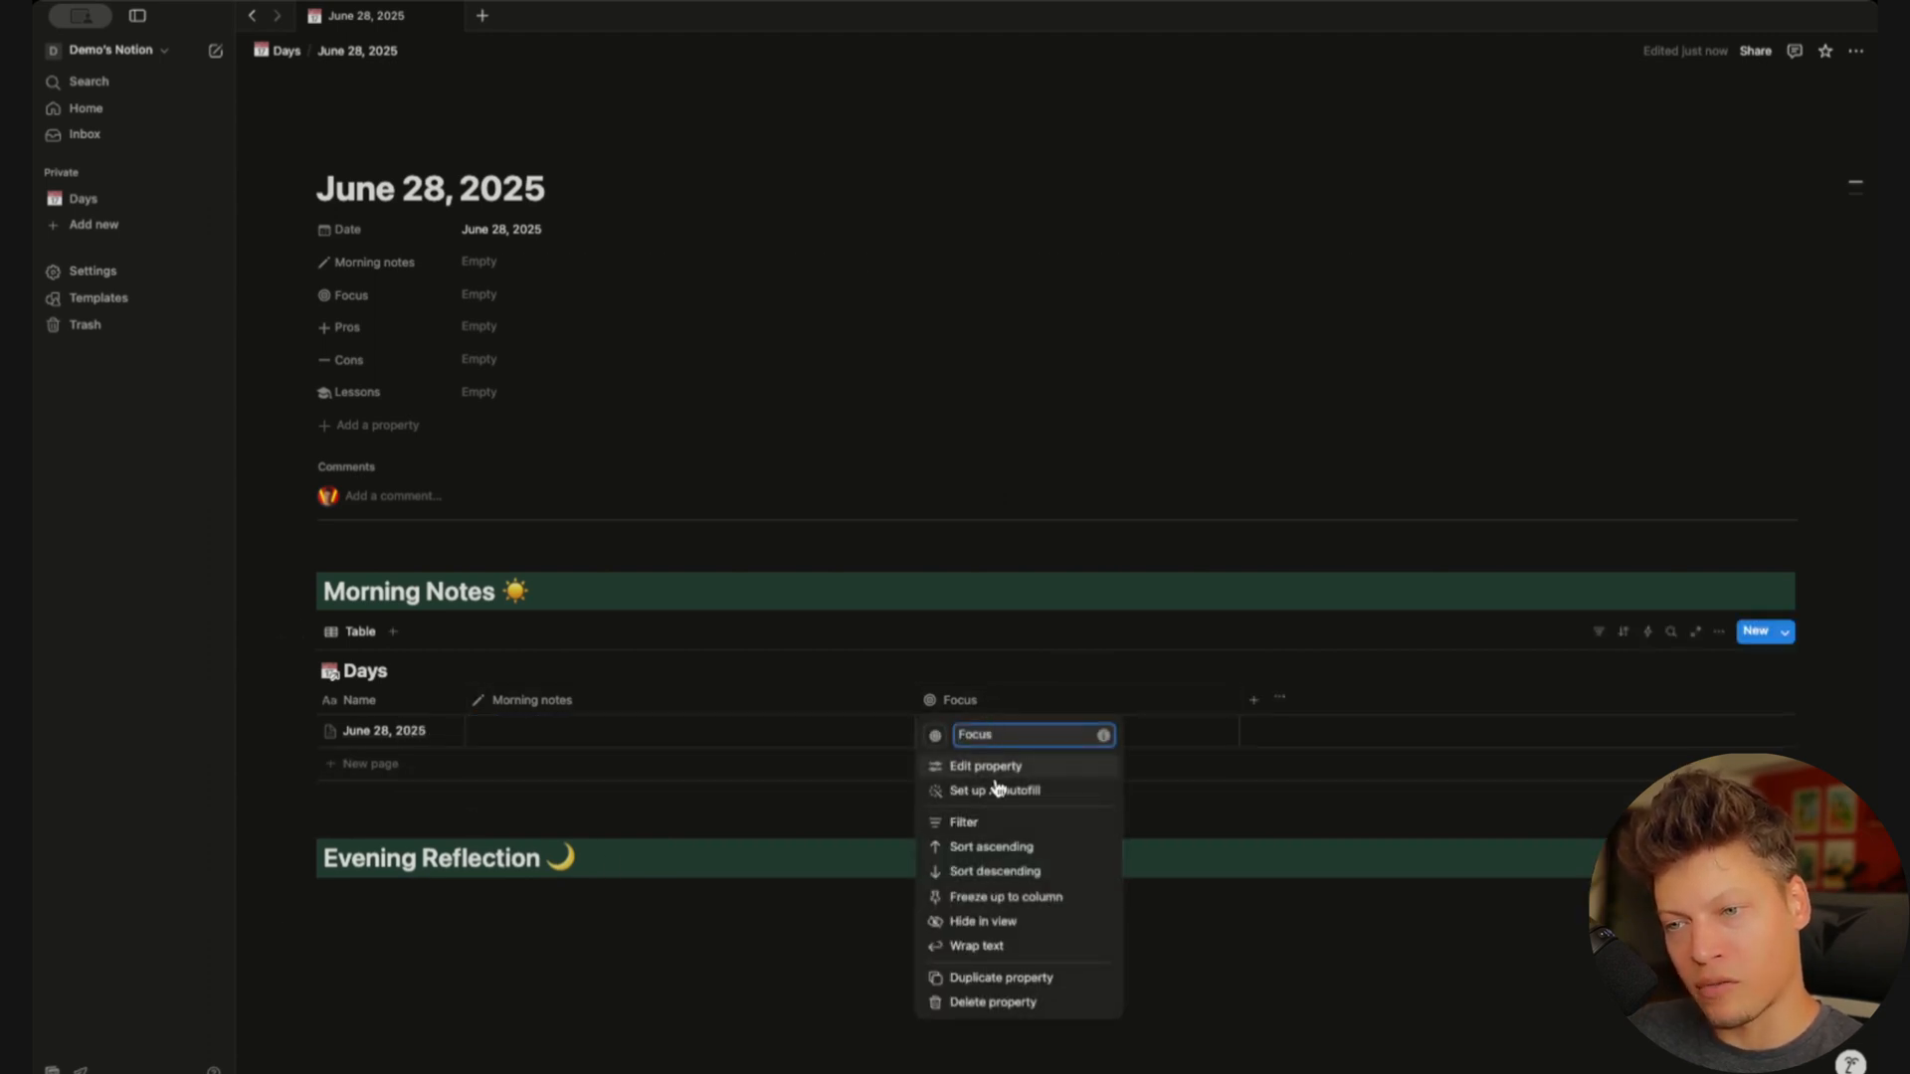
{"action": "left_click", "coordinate": [987, 949]}
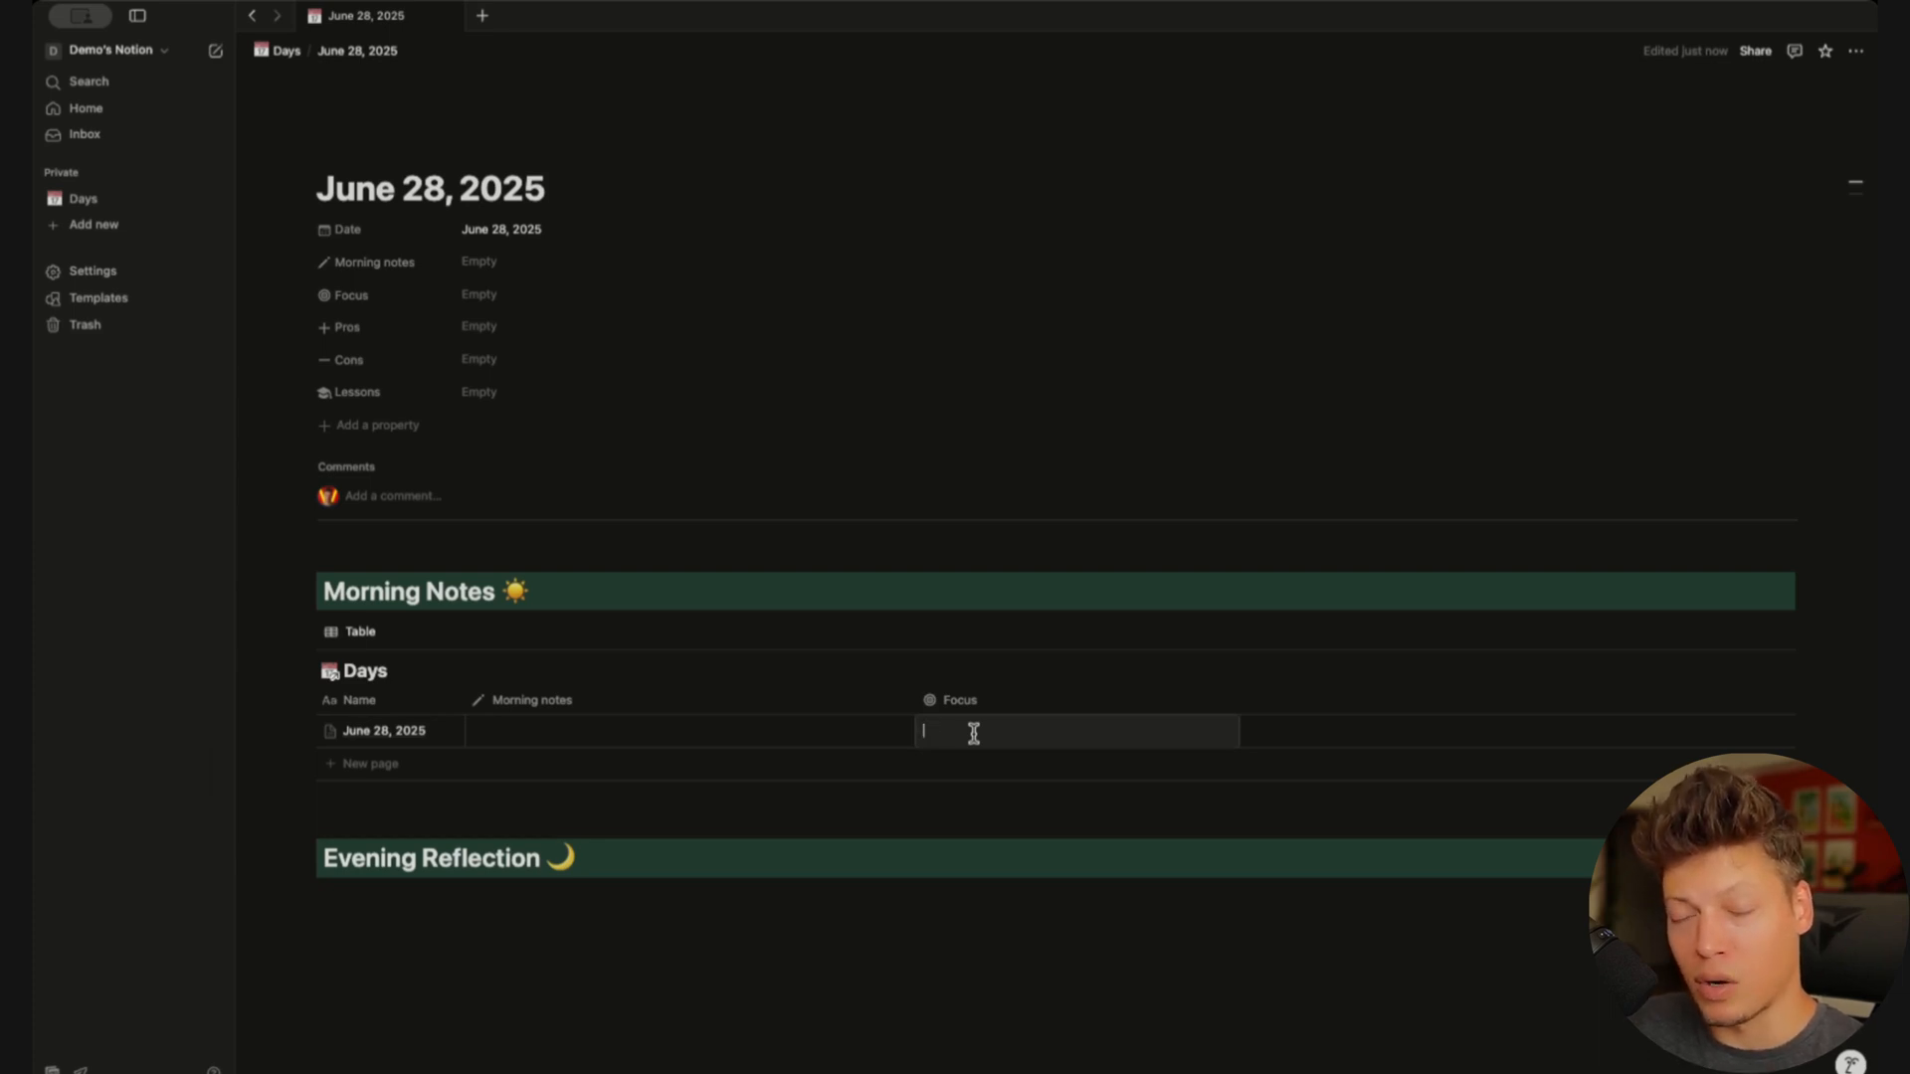
{"action": "type", "text": "1. Things on"}
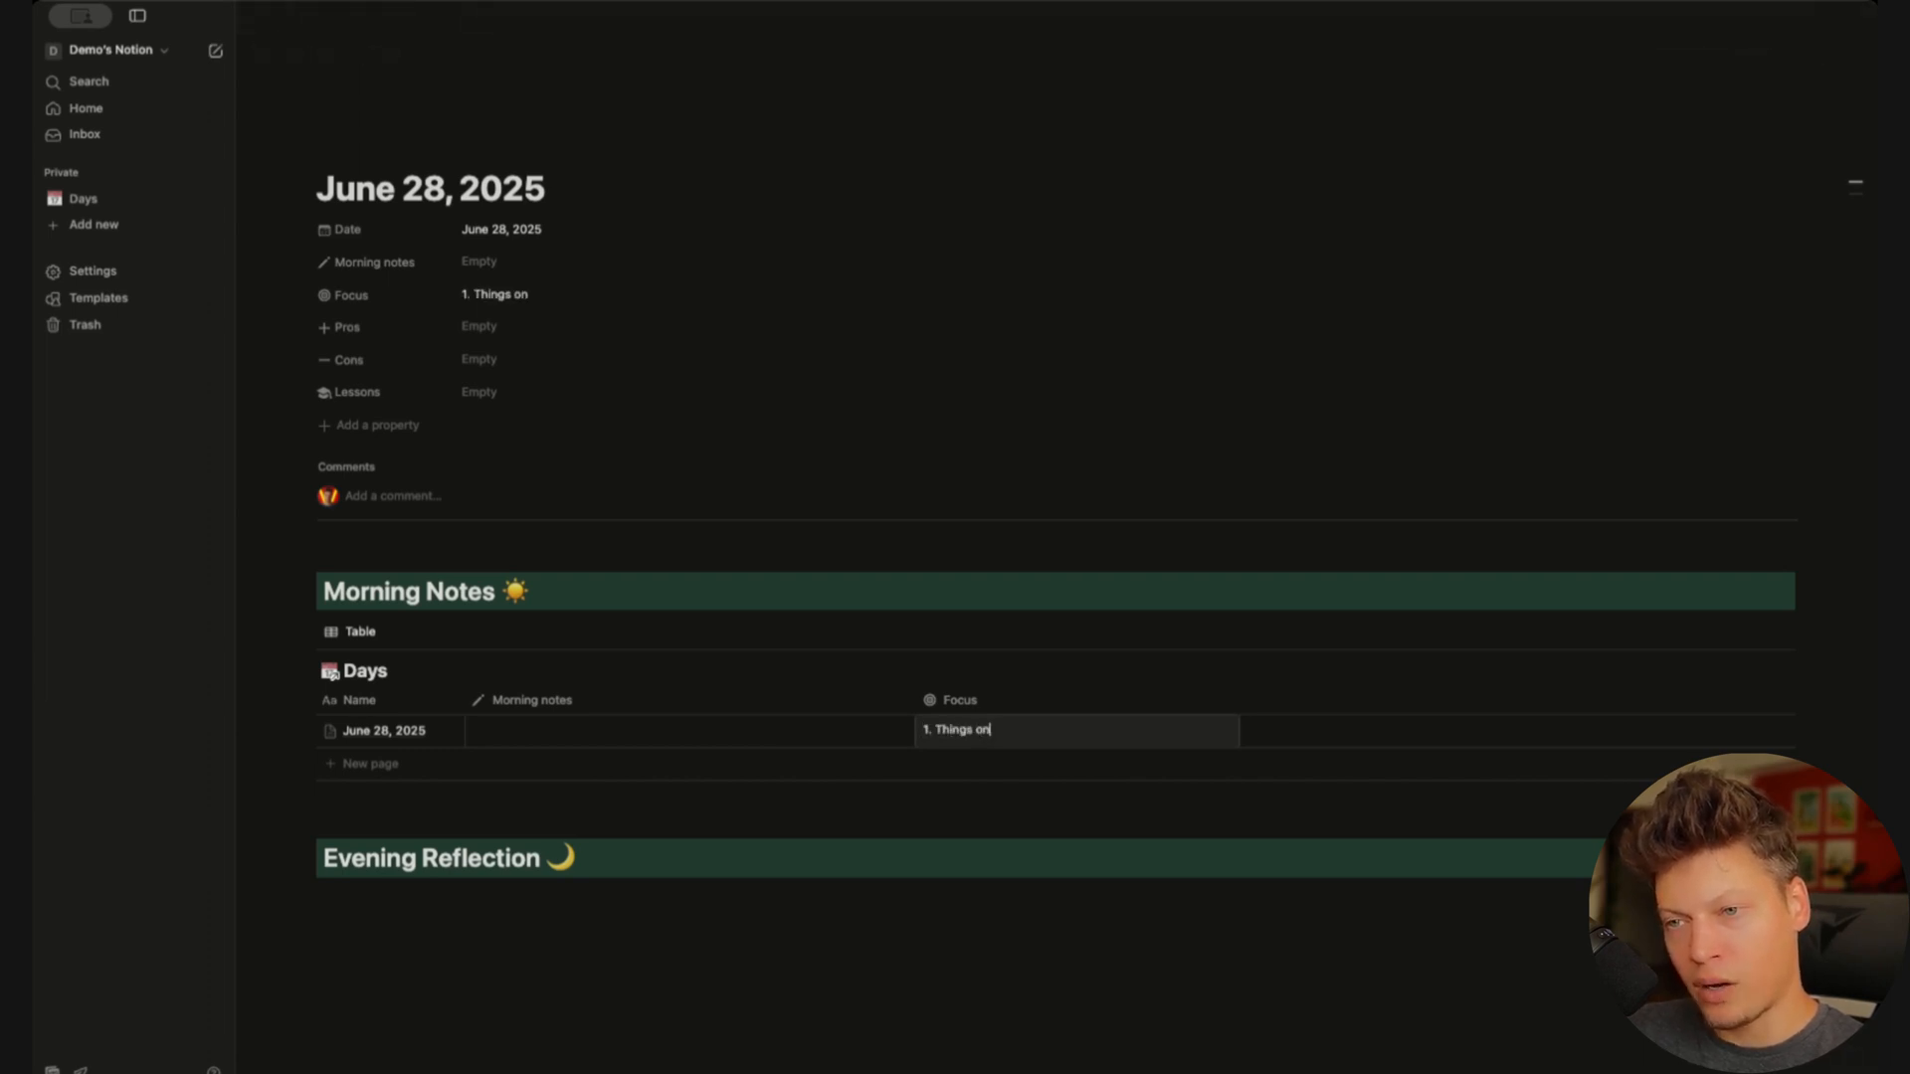
{"action": "type", "text": "e"}
{"action": "key", "text": "shift+Return"}
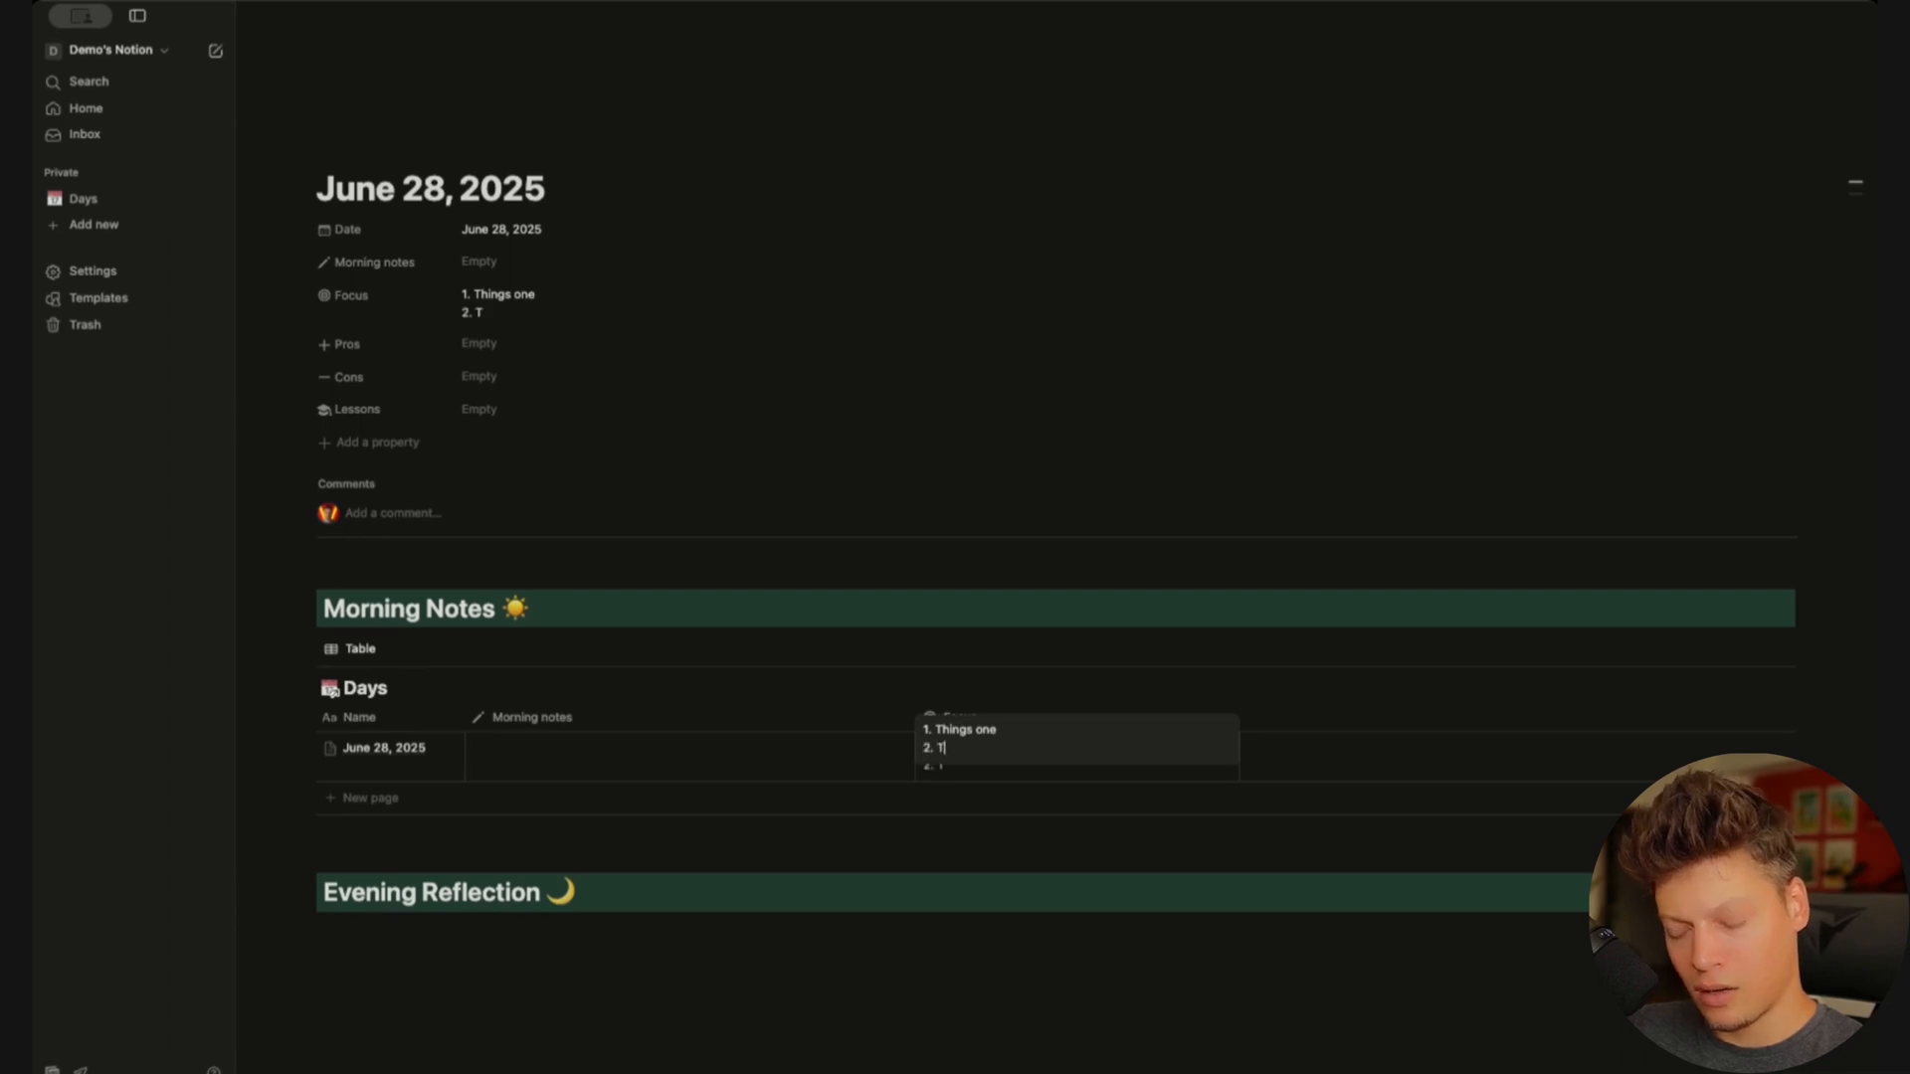
{"action": "type", "text": "2. Thing two"}
{"action": "key", "text": "Return"}
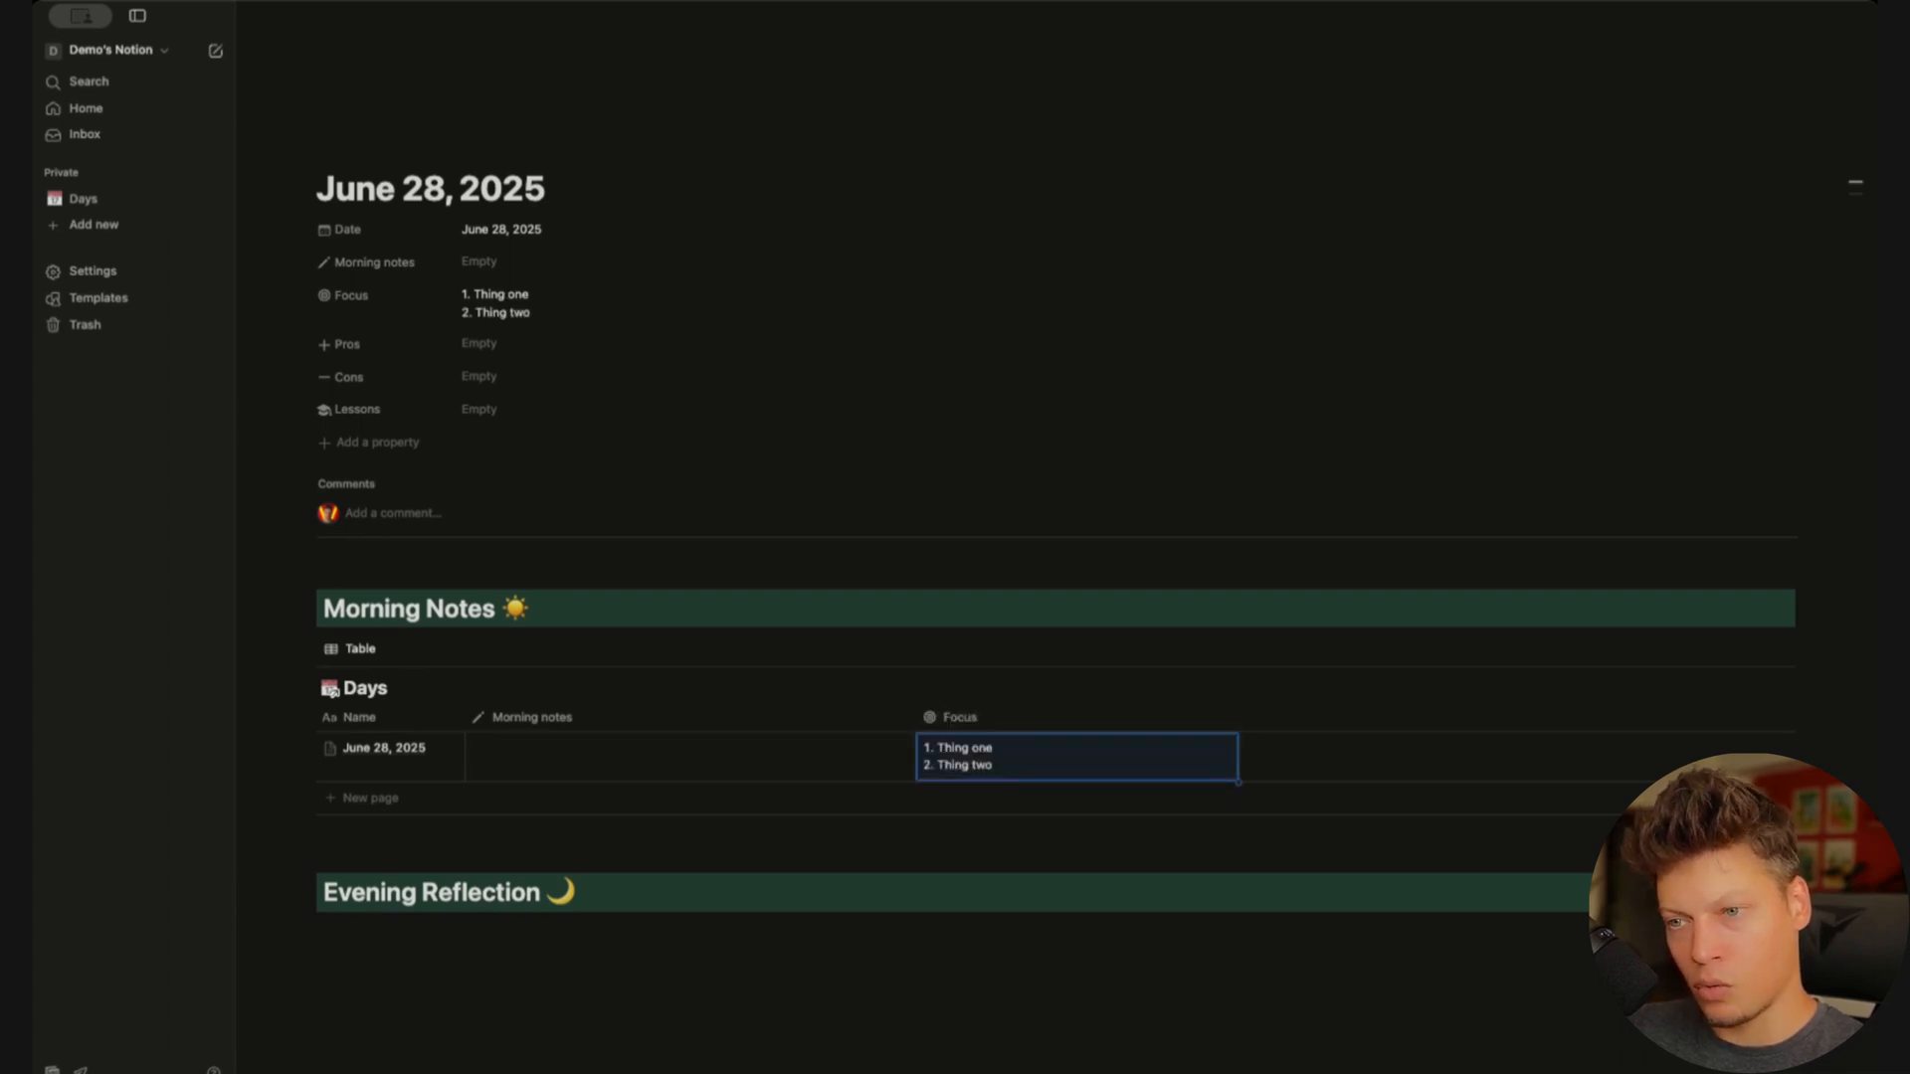
{"action": "key", "text": "Escape"}
{"action": "key", "text": "Escape"}
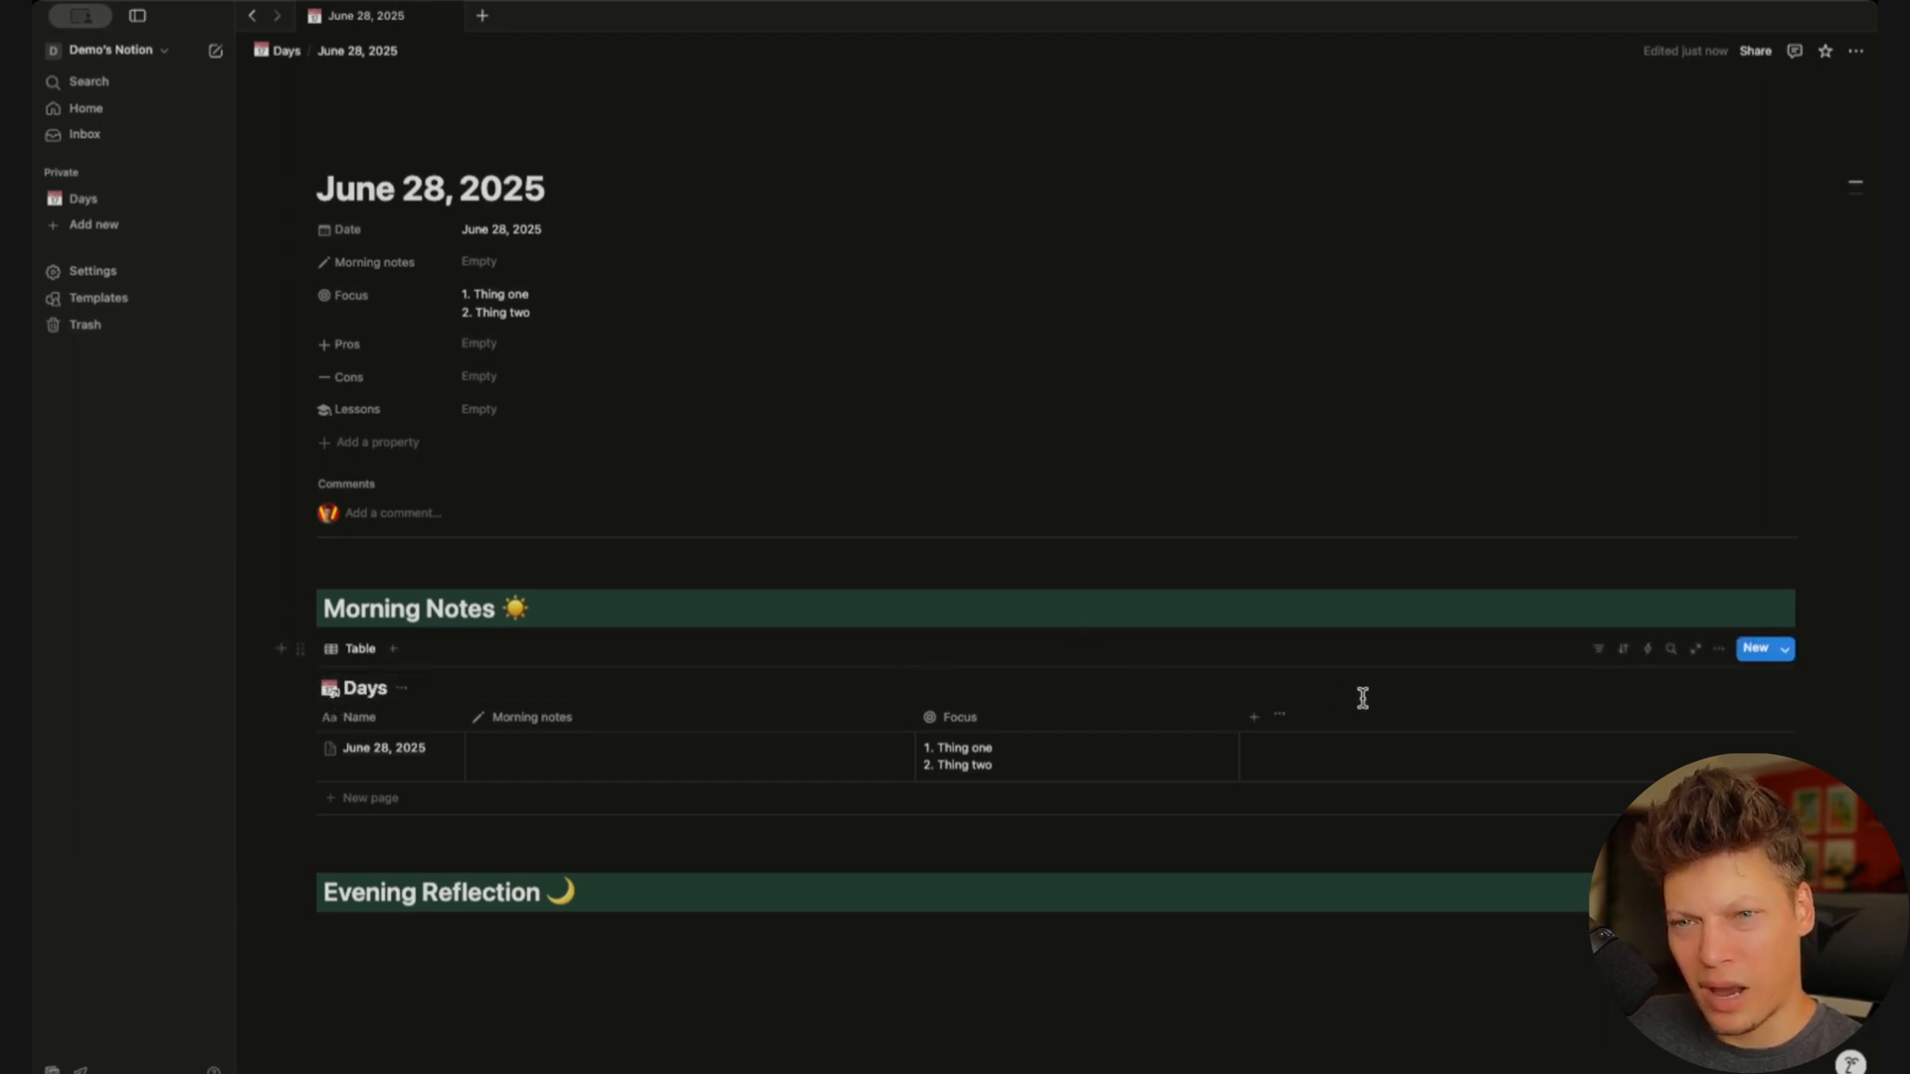
Hide the database title of the Days table under Morning Notes
{"action": "left_click", "coordinate": [1720, 652]}
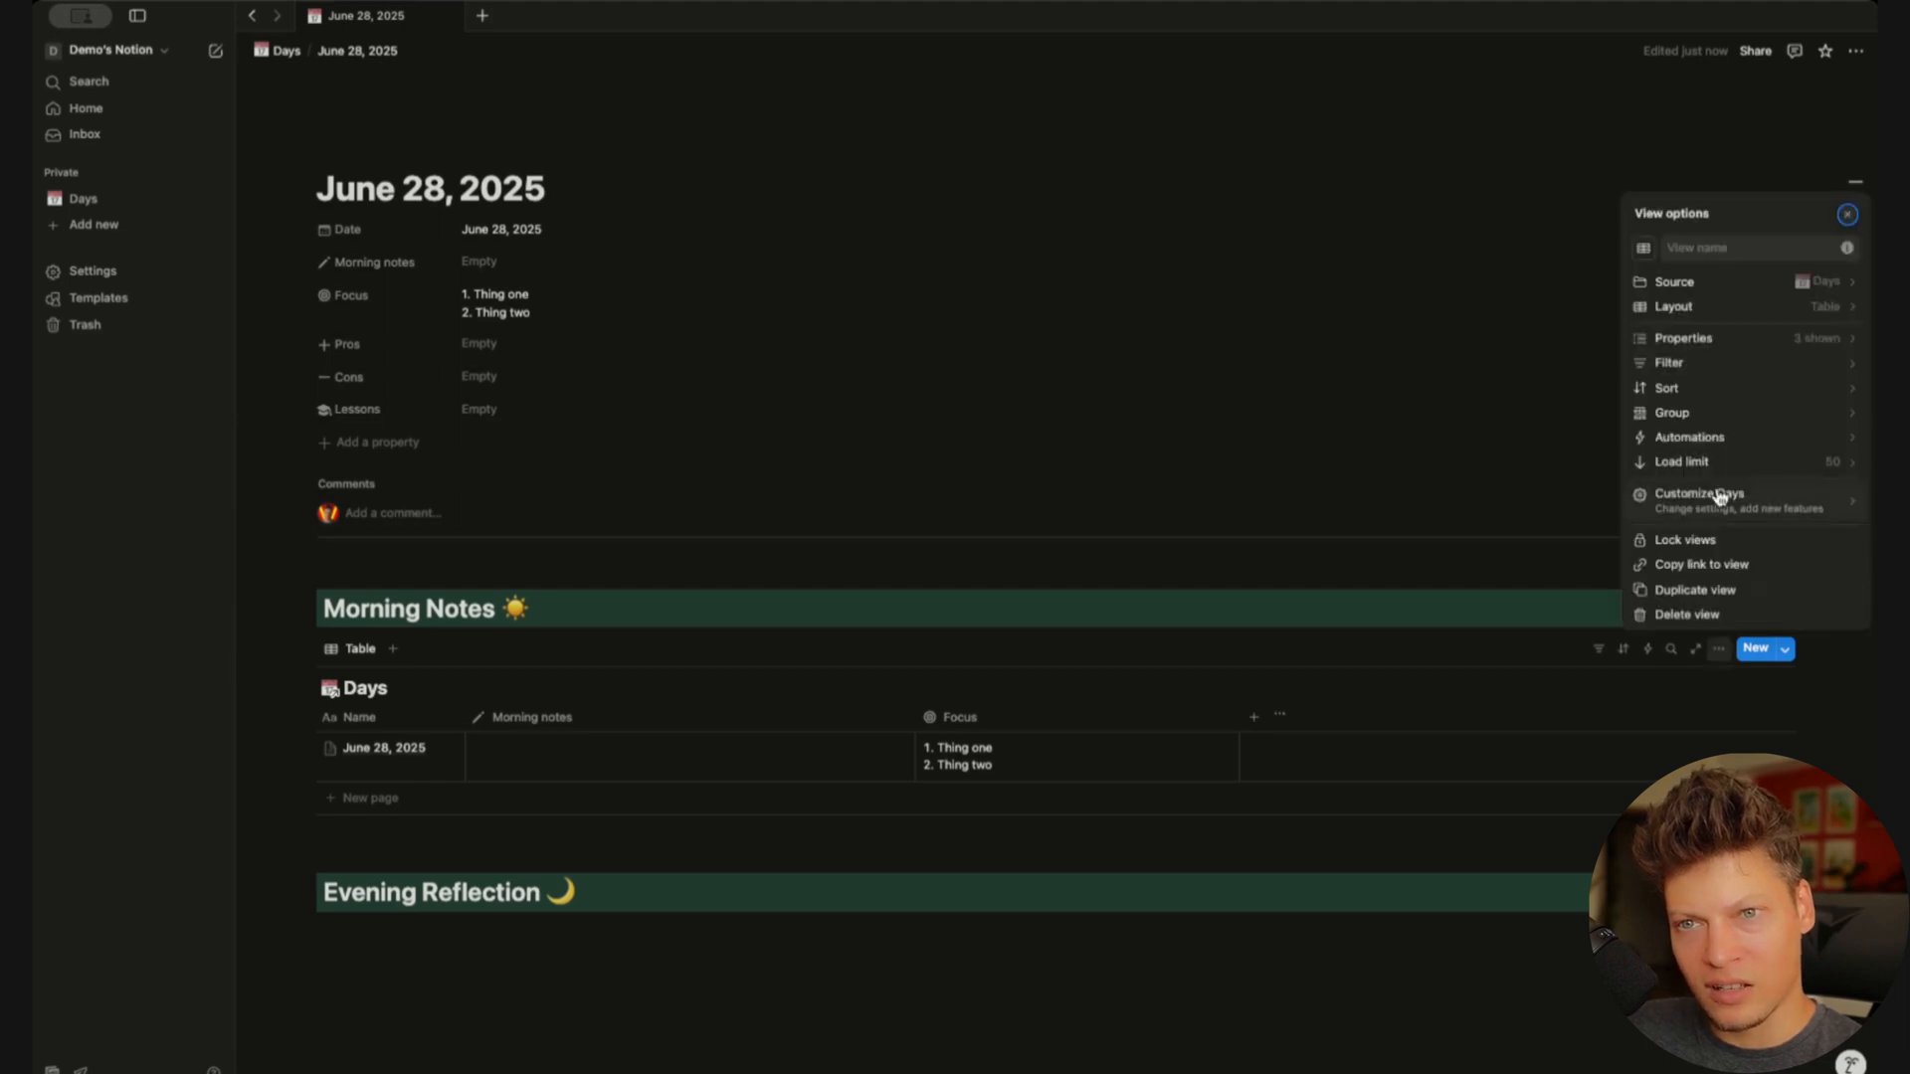
{"action": "left_click", "coordinate": [1754, 308]}
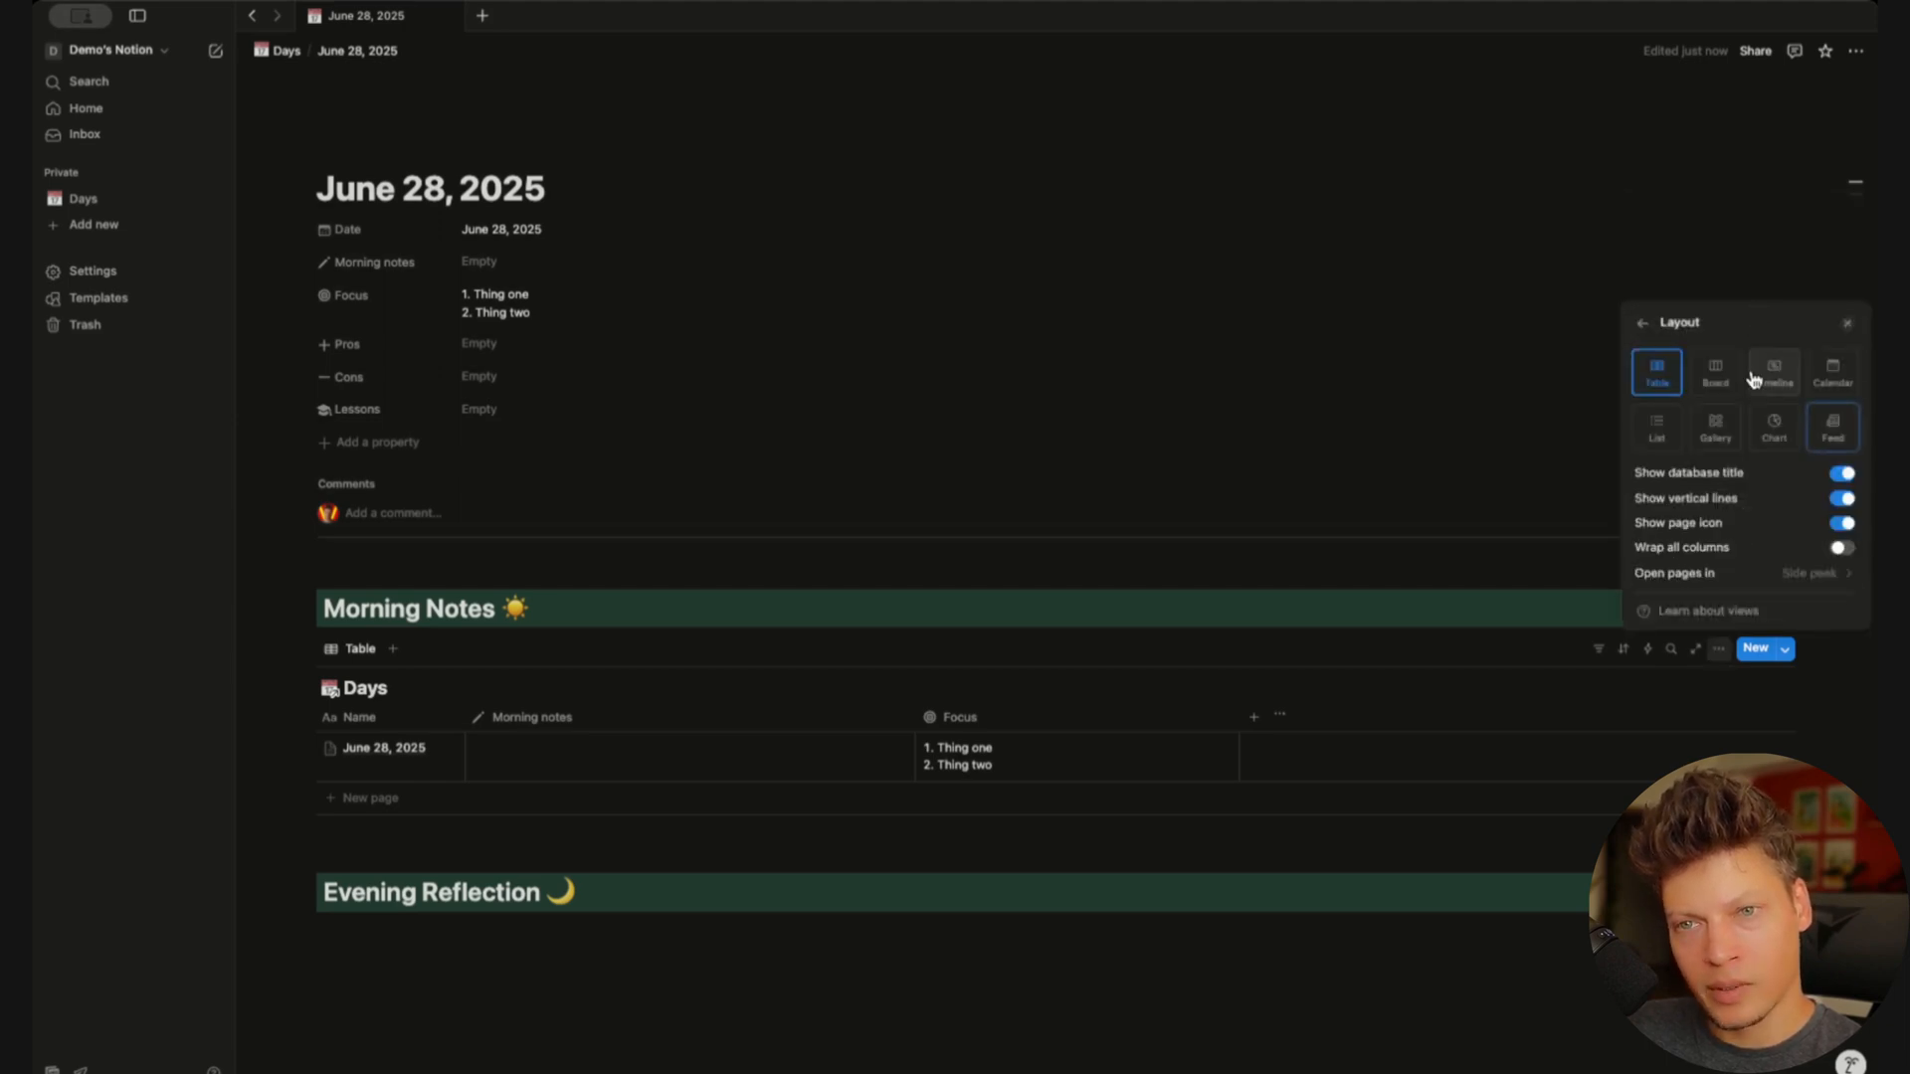
{"action": "left_click", "coordinate": [1843, 474]}
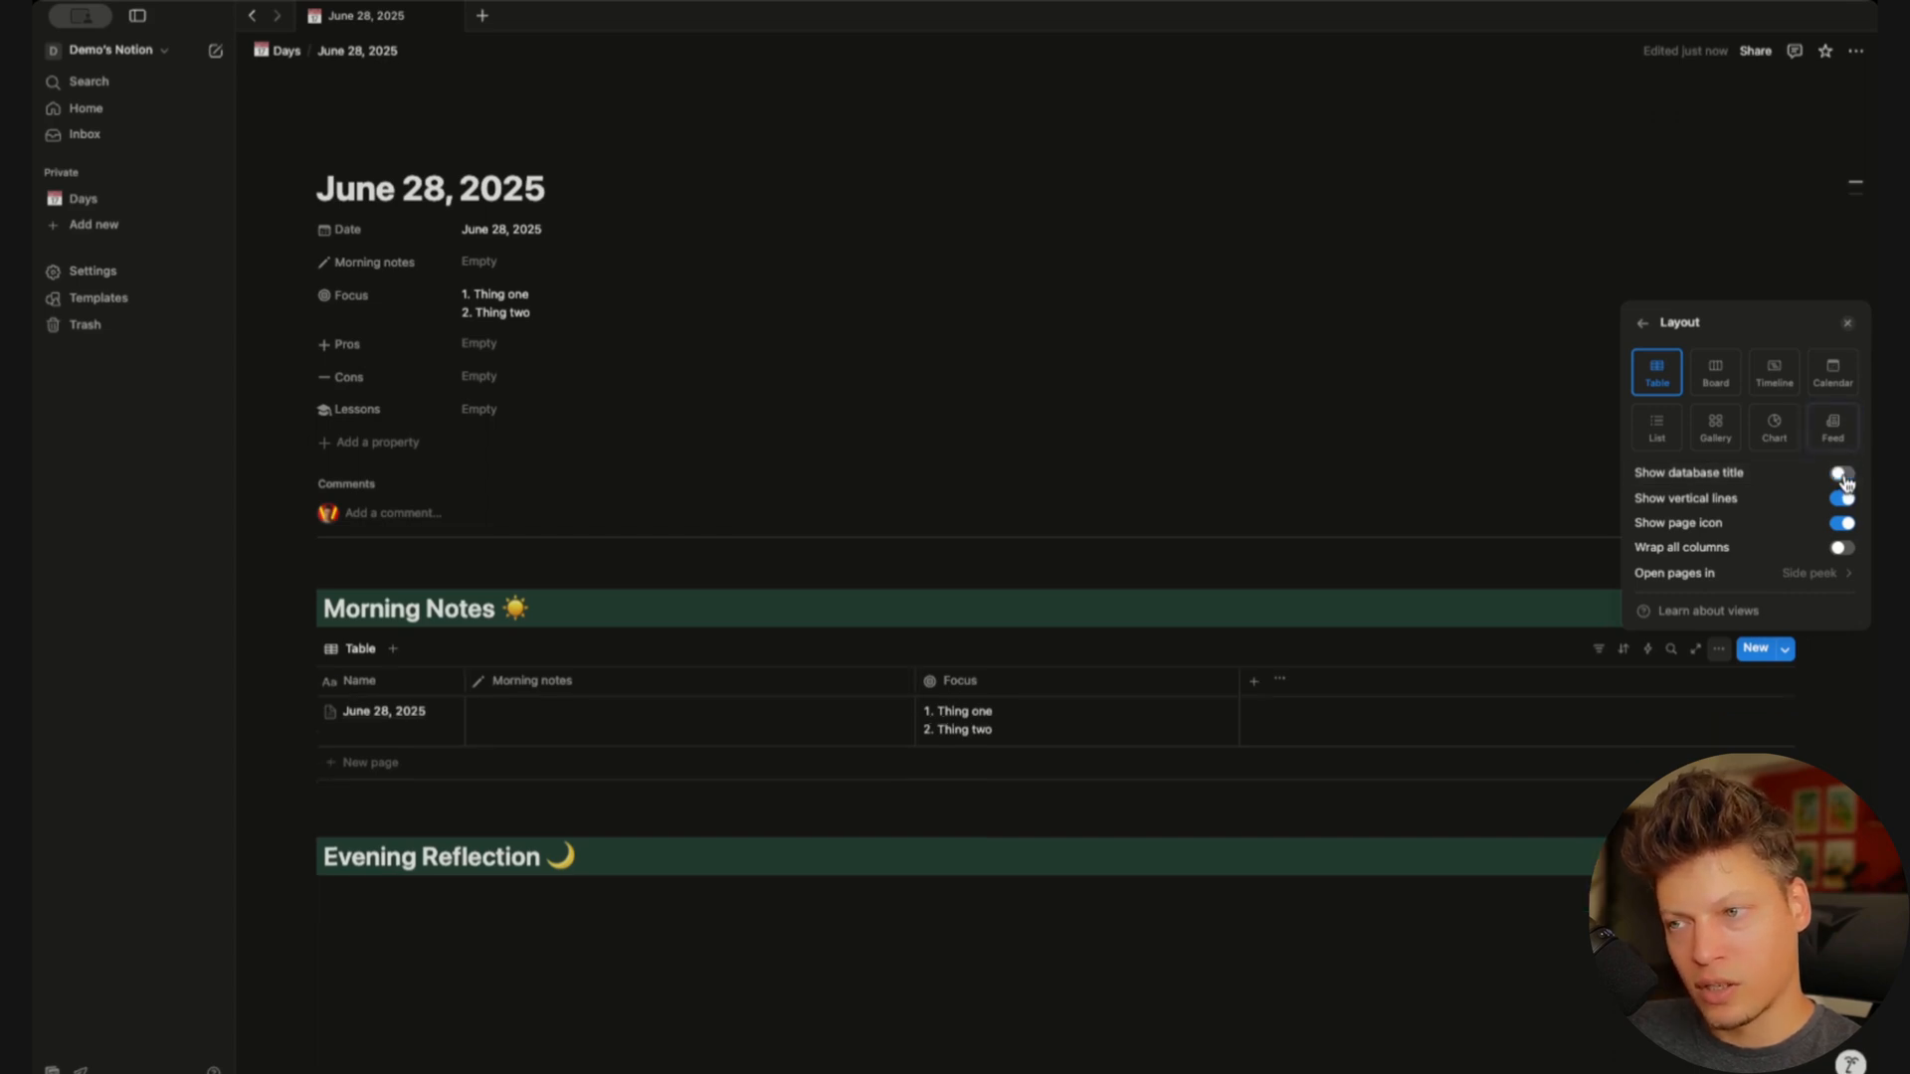
{"action": "left_click", "coordinate": [1558, 629]}
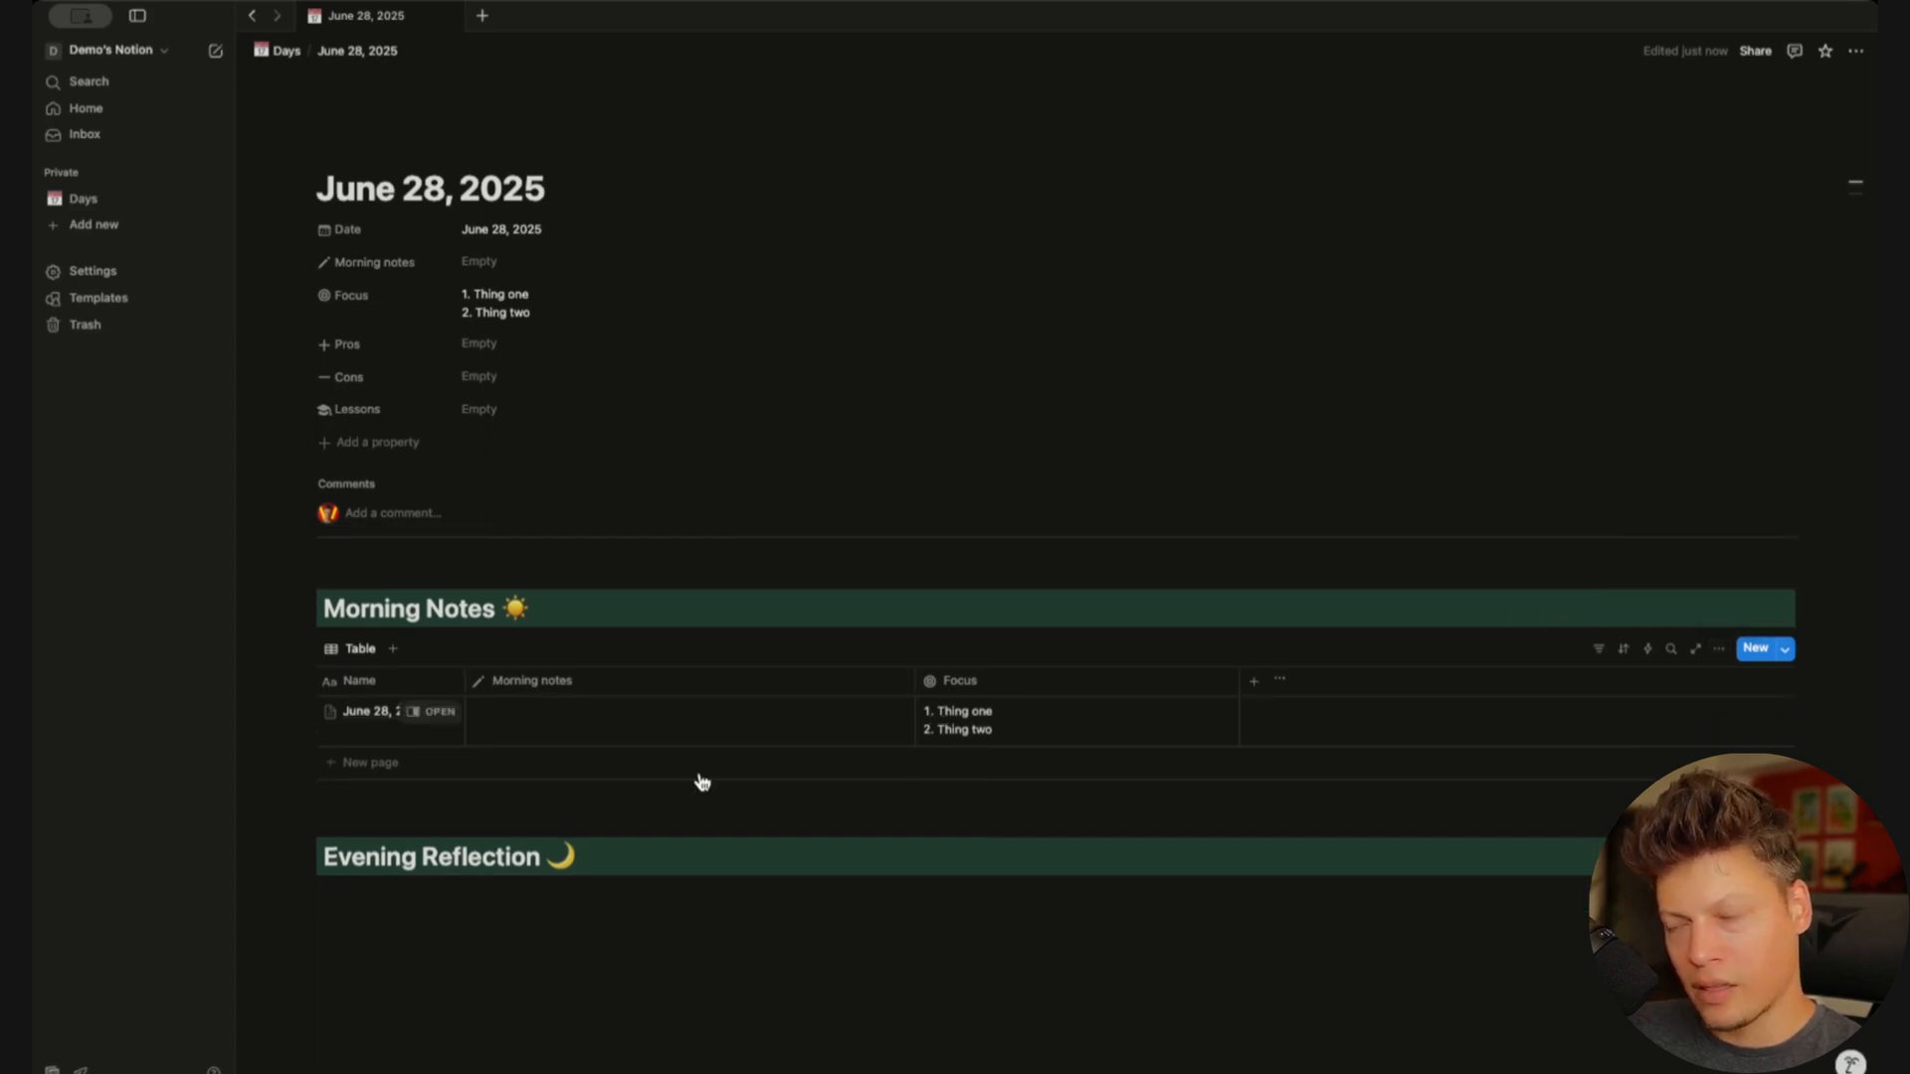
Rename the table view under Morning Notes as "Morning data" and give it the sunrise icon
{"action": "left_click", "coordinate": [358, 656]}
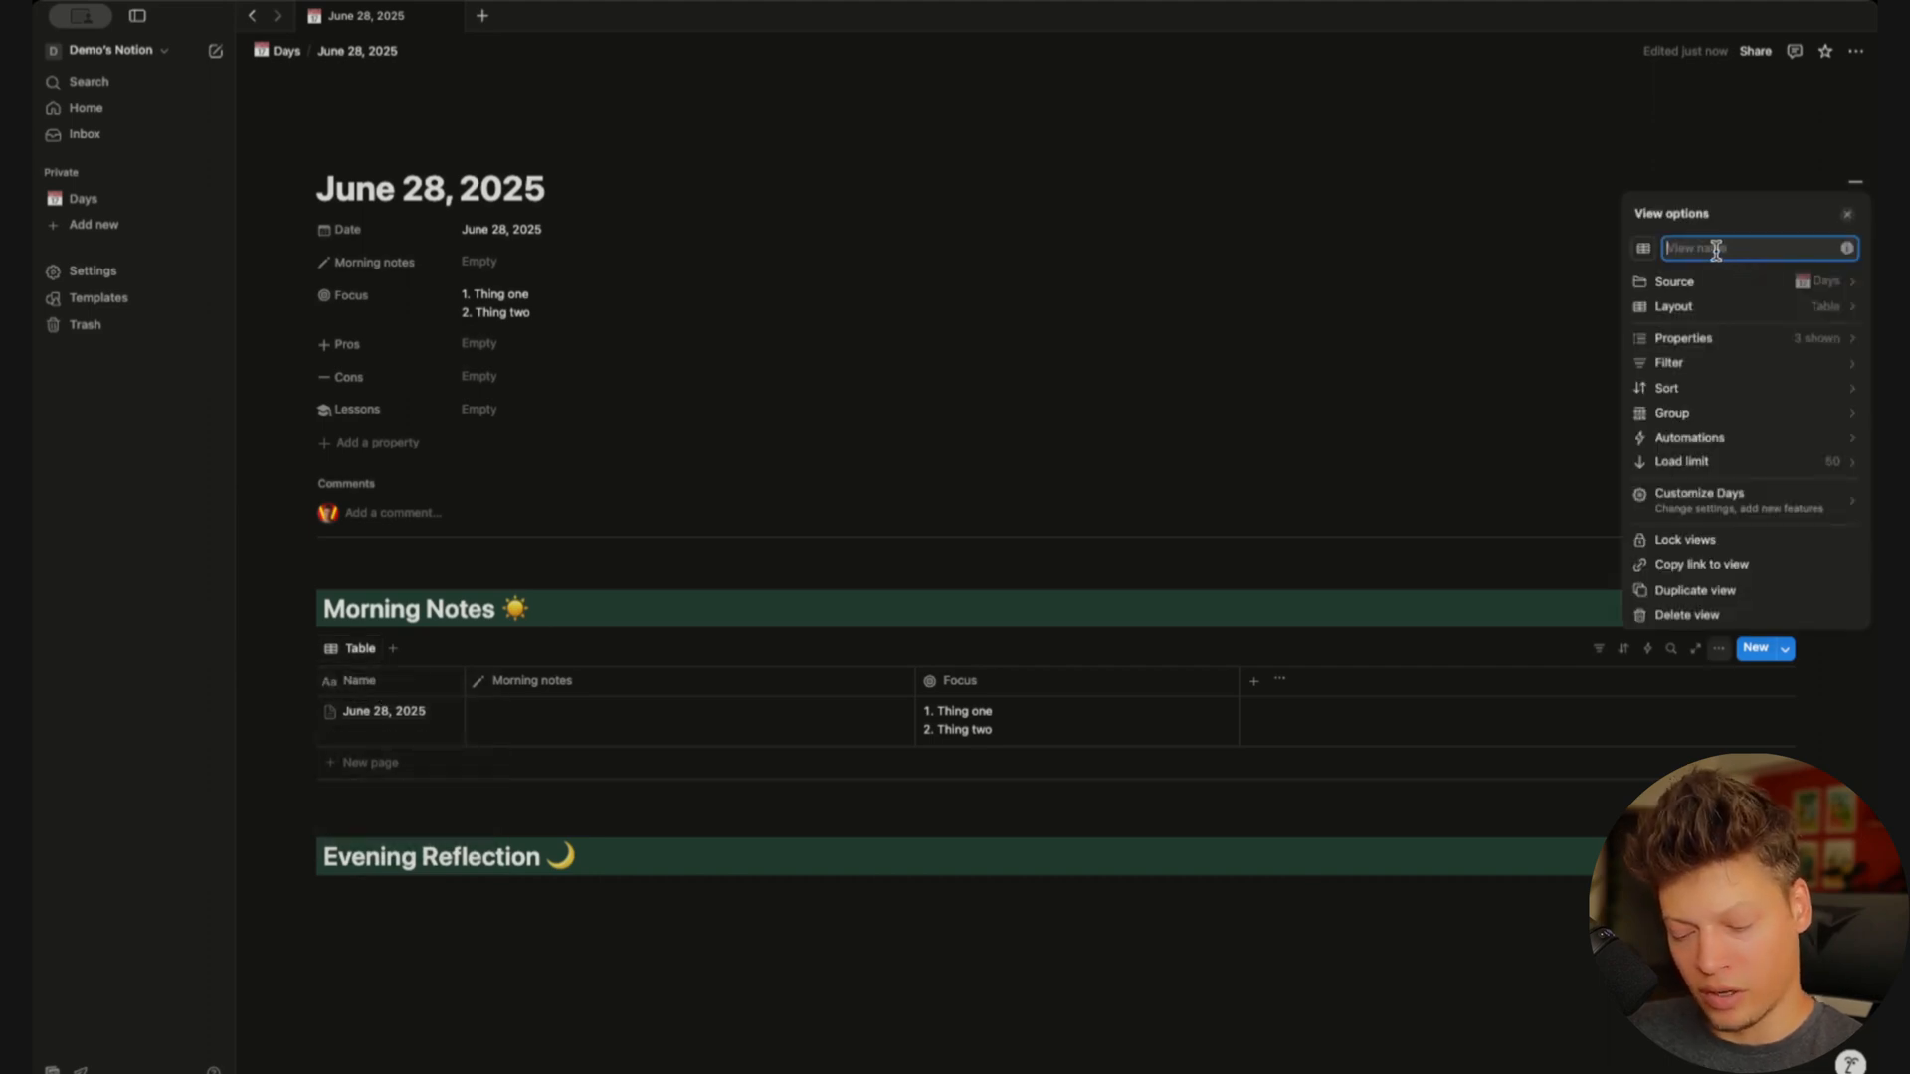
{"action": "type", "text": "Morning"}
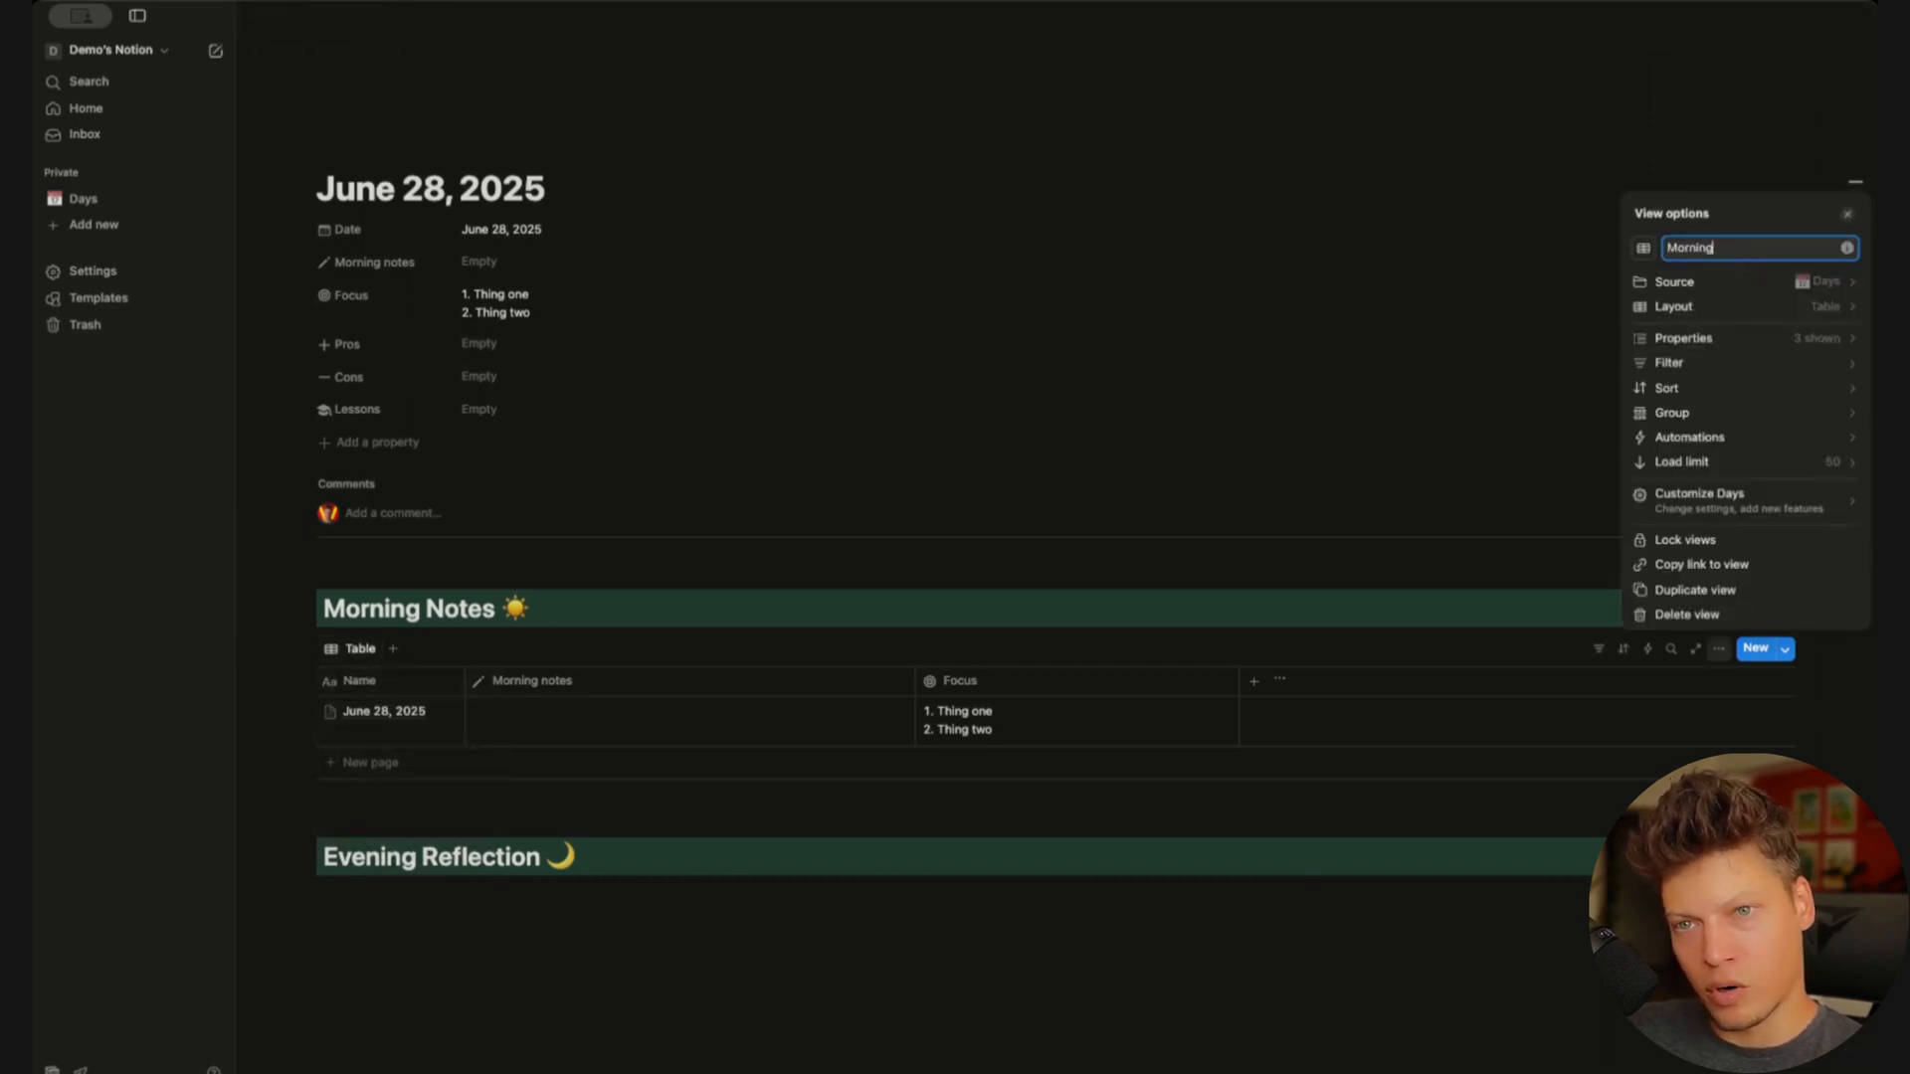
{"action": "type", "text": " data"}
{"action": "left_click", "coordinate": [1644, 248]}
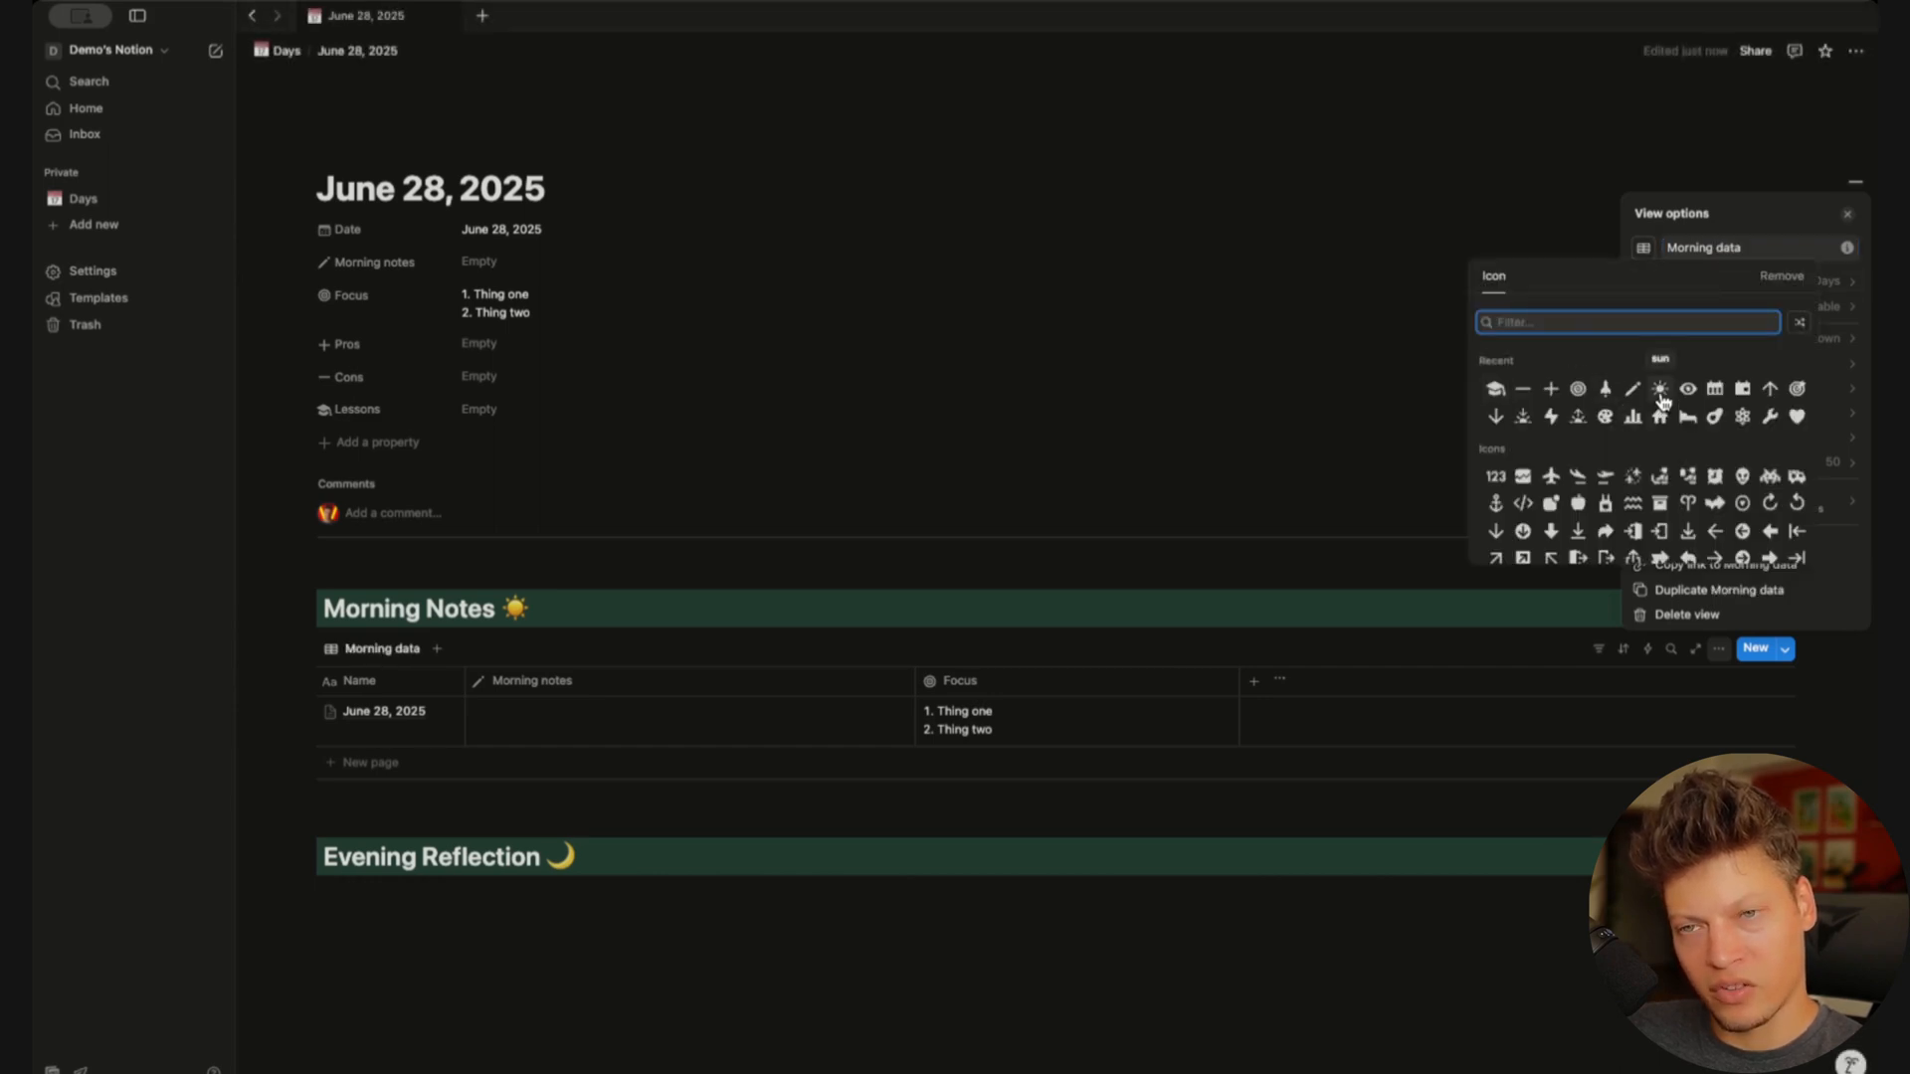
{"action": "type", "text": "sun"}
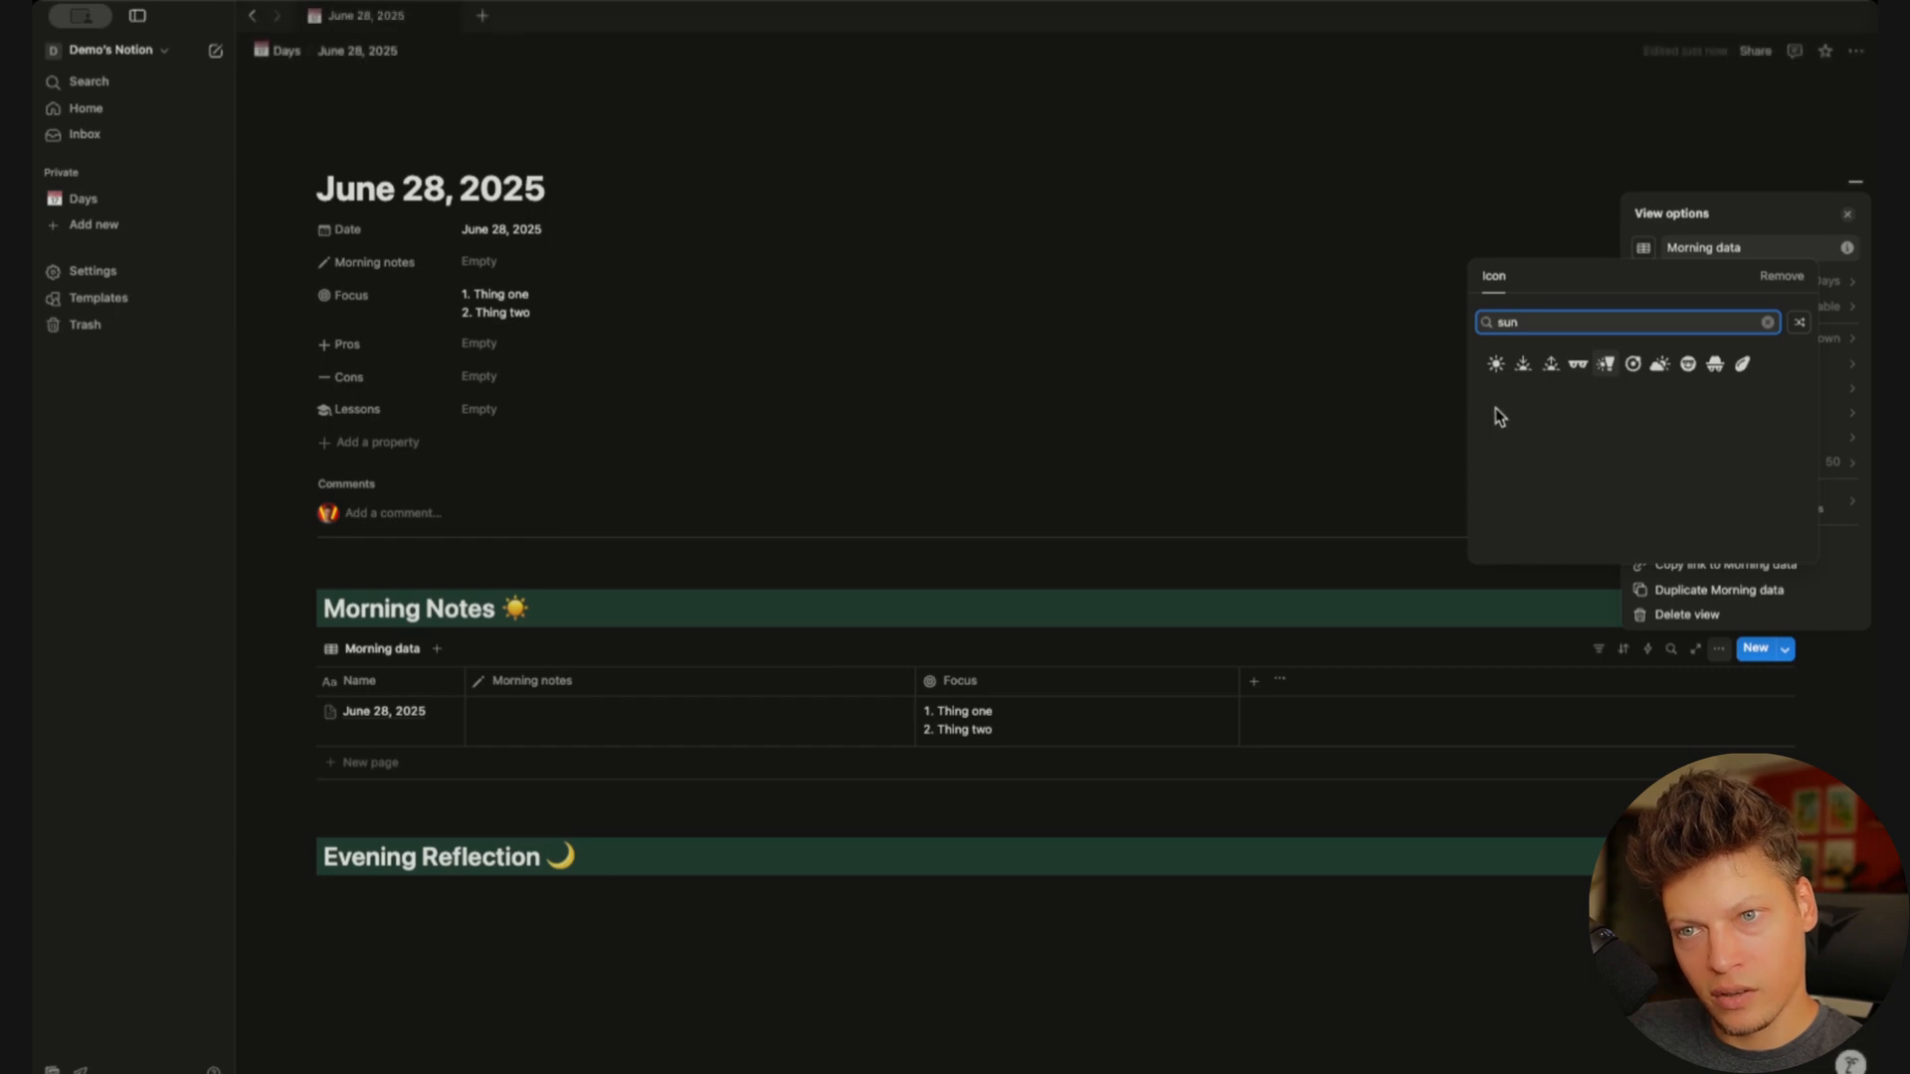
{"action": "left_click", "coordinate": [1552, 366]}
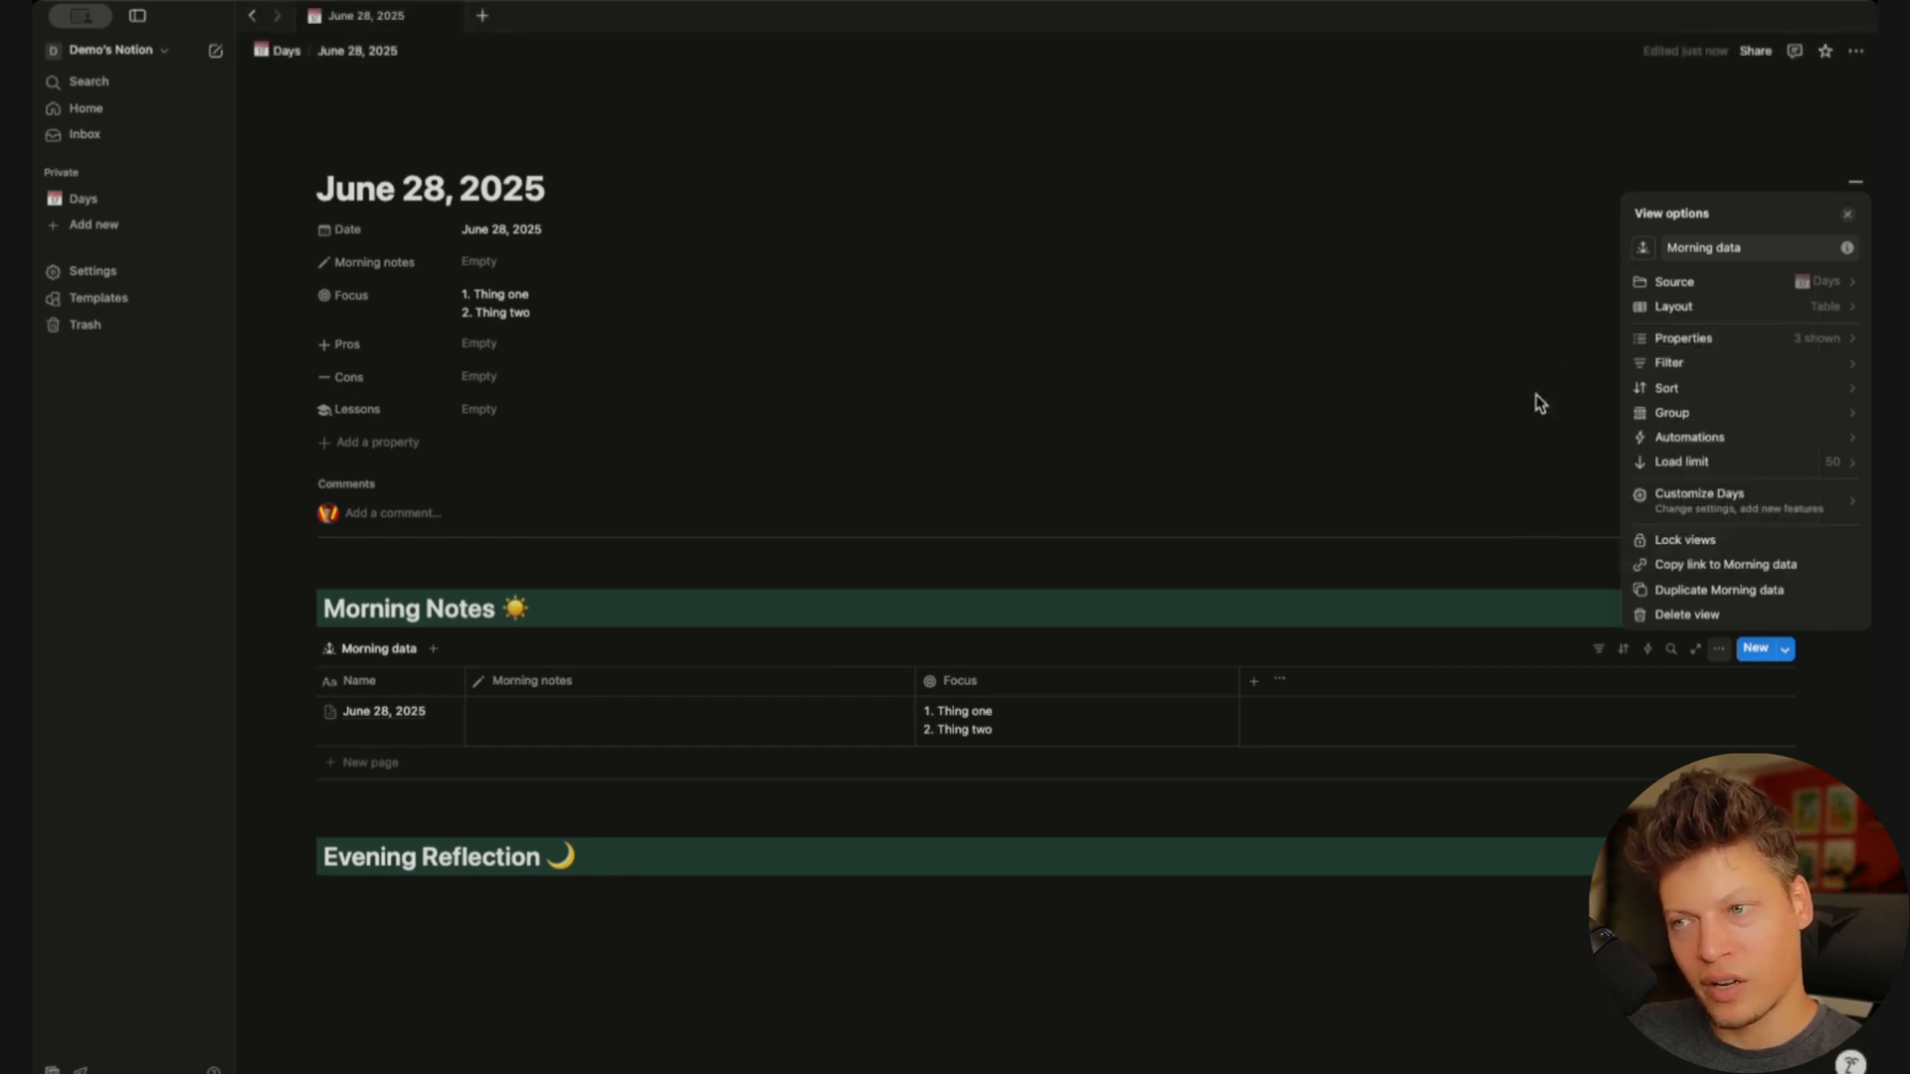
{"action": "left_click", "coordinate": [824, 608]}
Copy the Morning data table block and paste it beneath the Evening Reflection heading
{"action": "scroll", "coordinate": [614, 796], "scroll_direction": "down", "scroll_amount": 3}
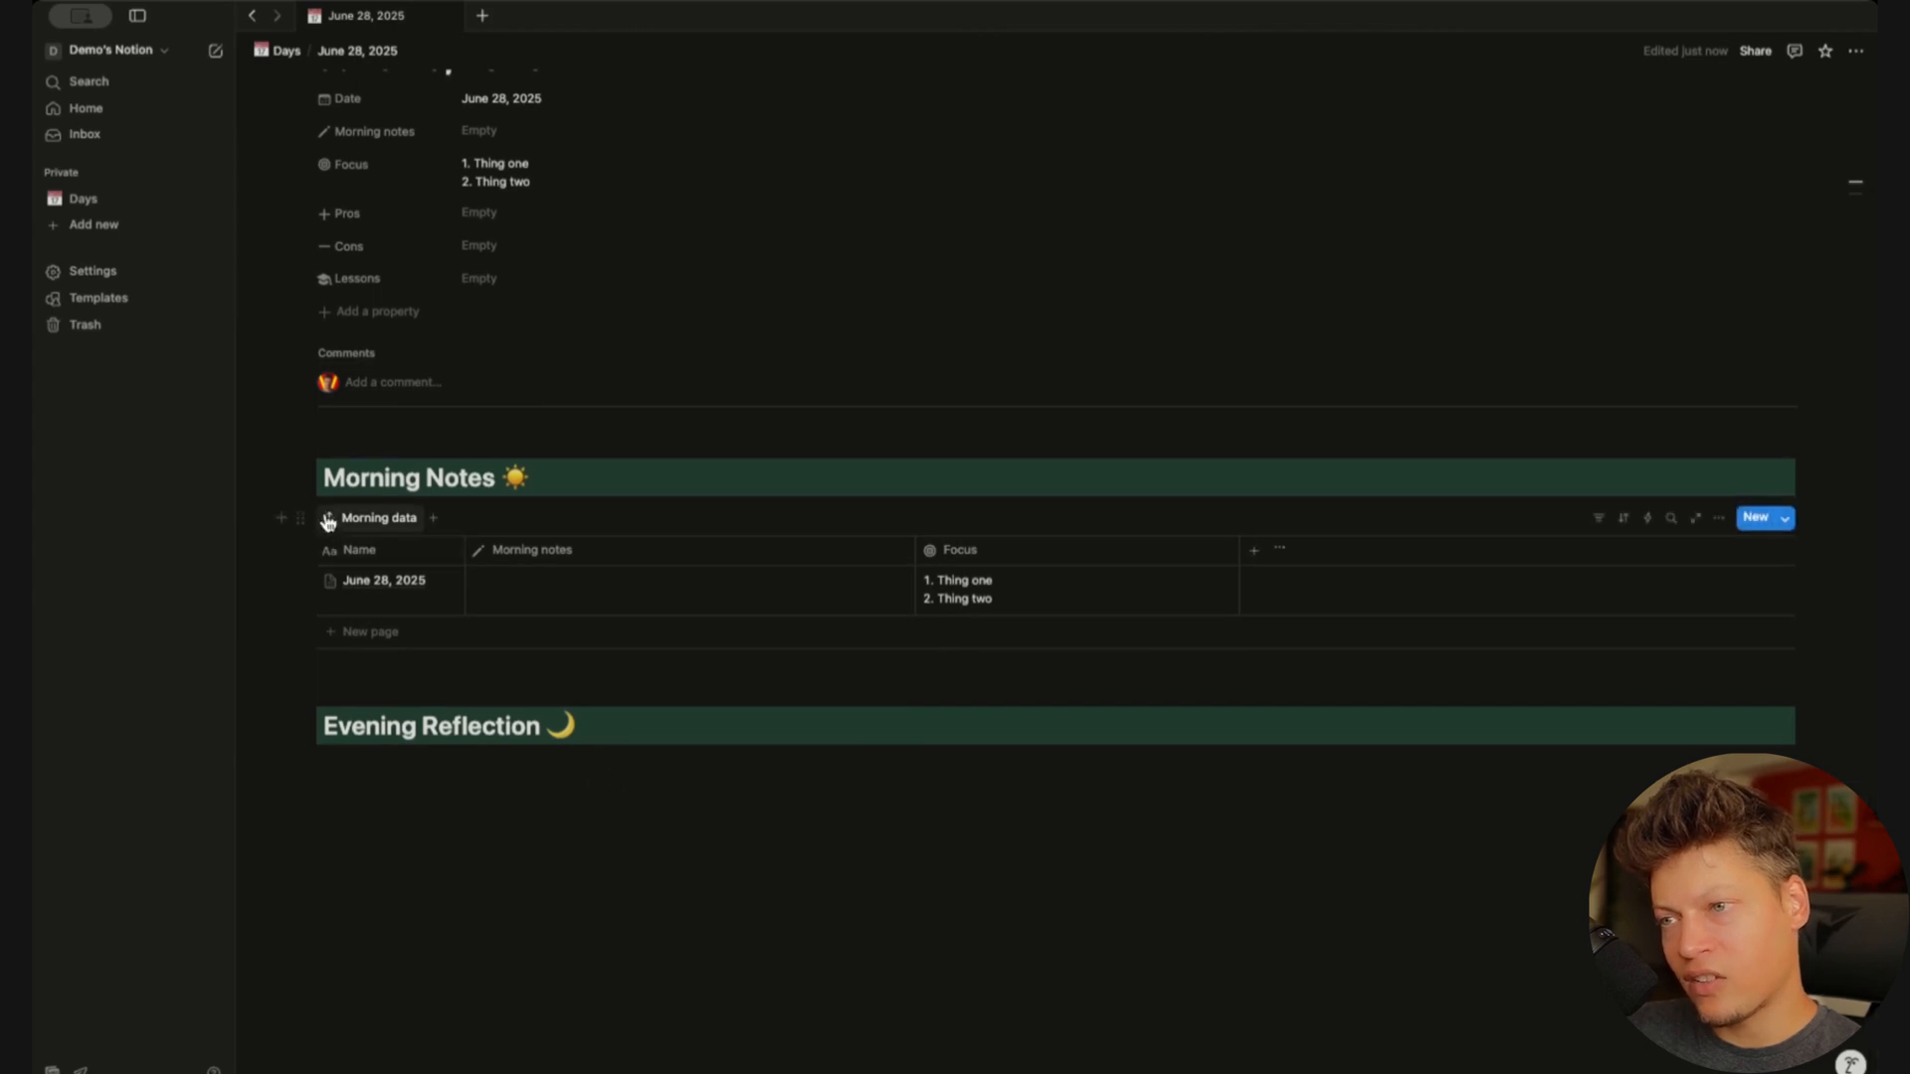
{"action": "left_click", "coordinate": [409, 794]}
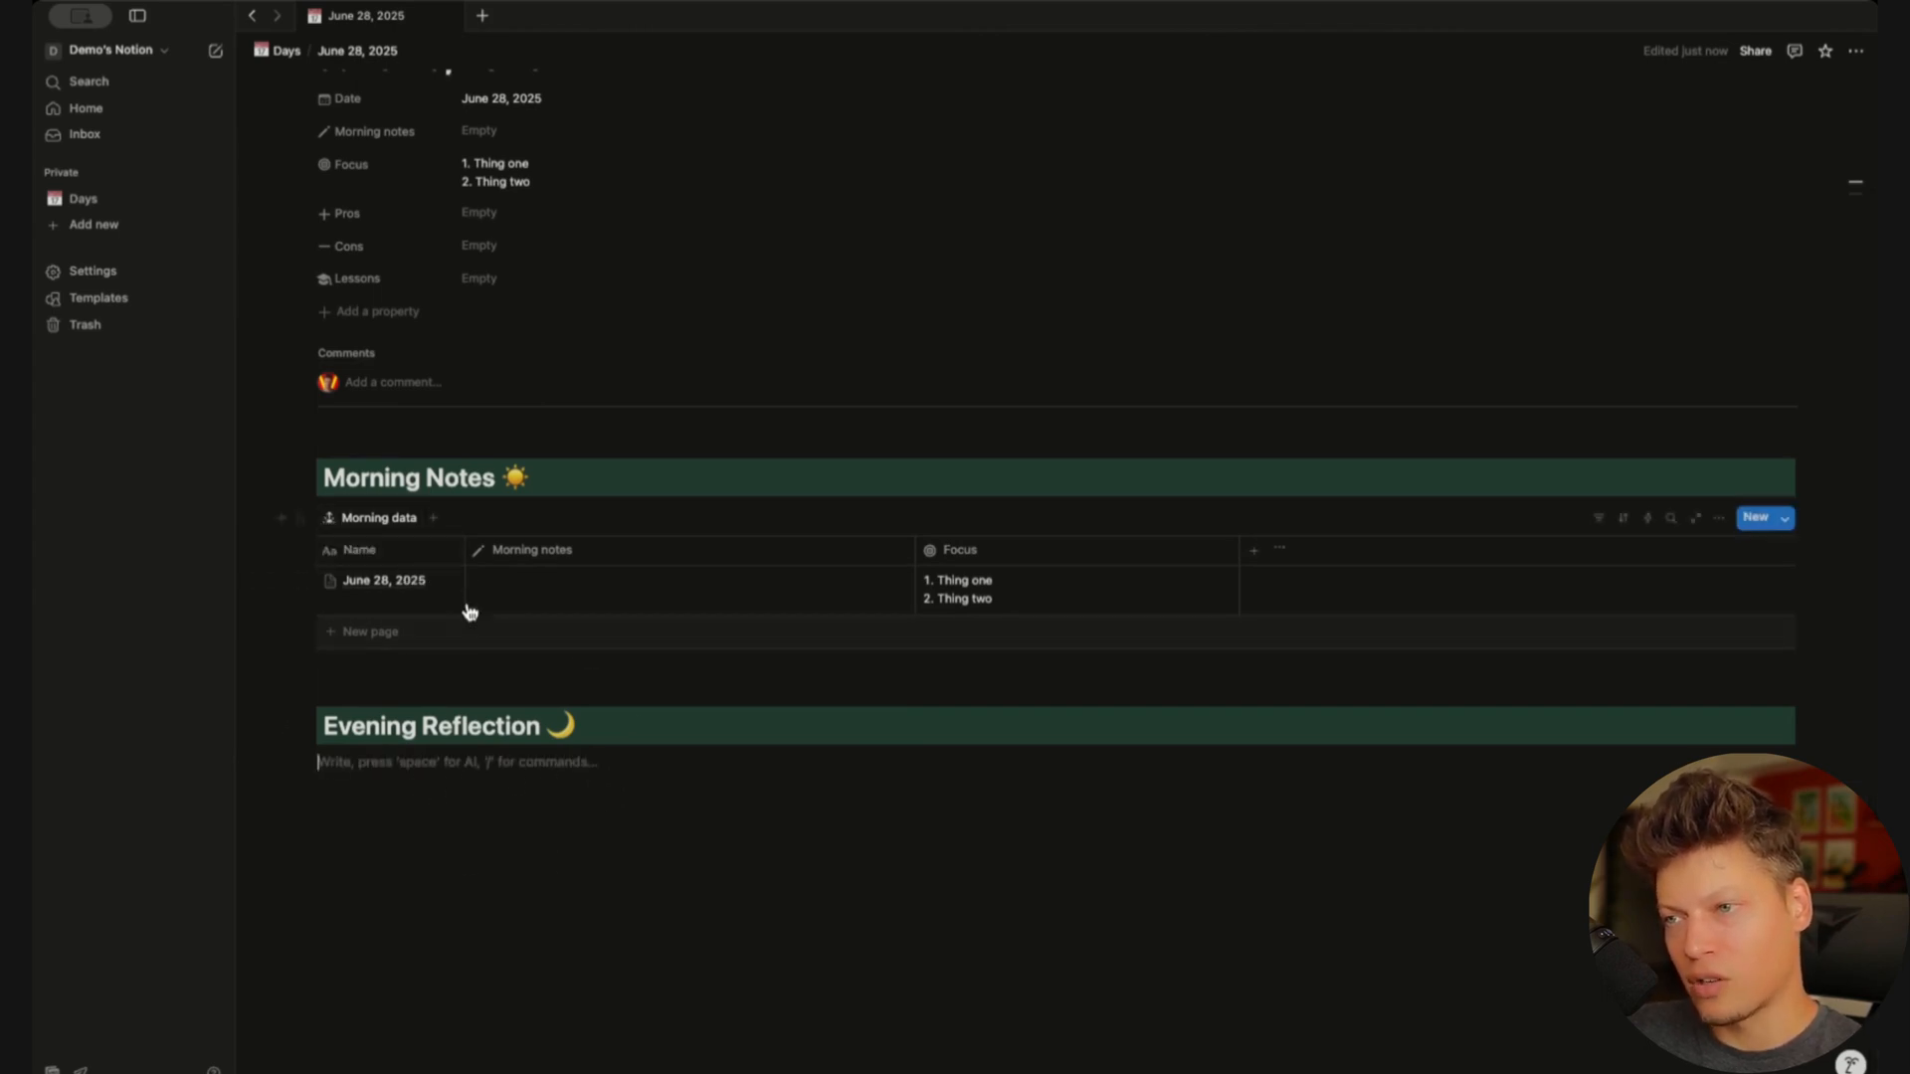
{"action": "left_click", "coordinate": [299, 521]}
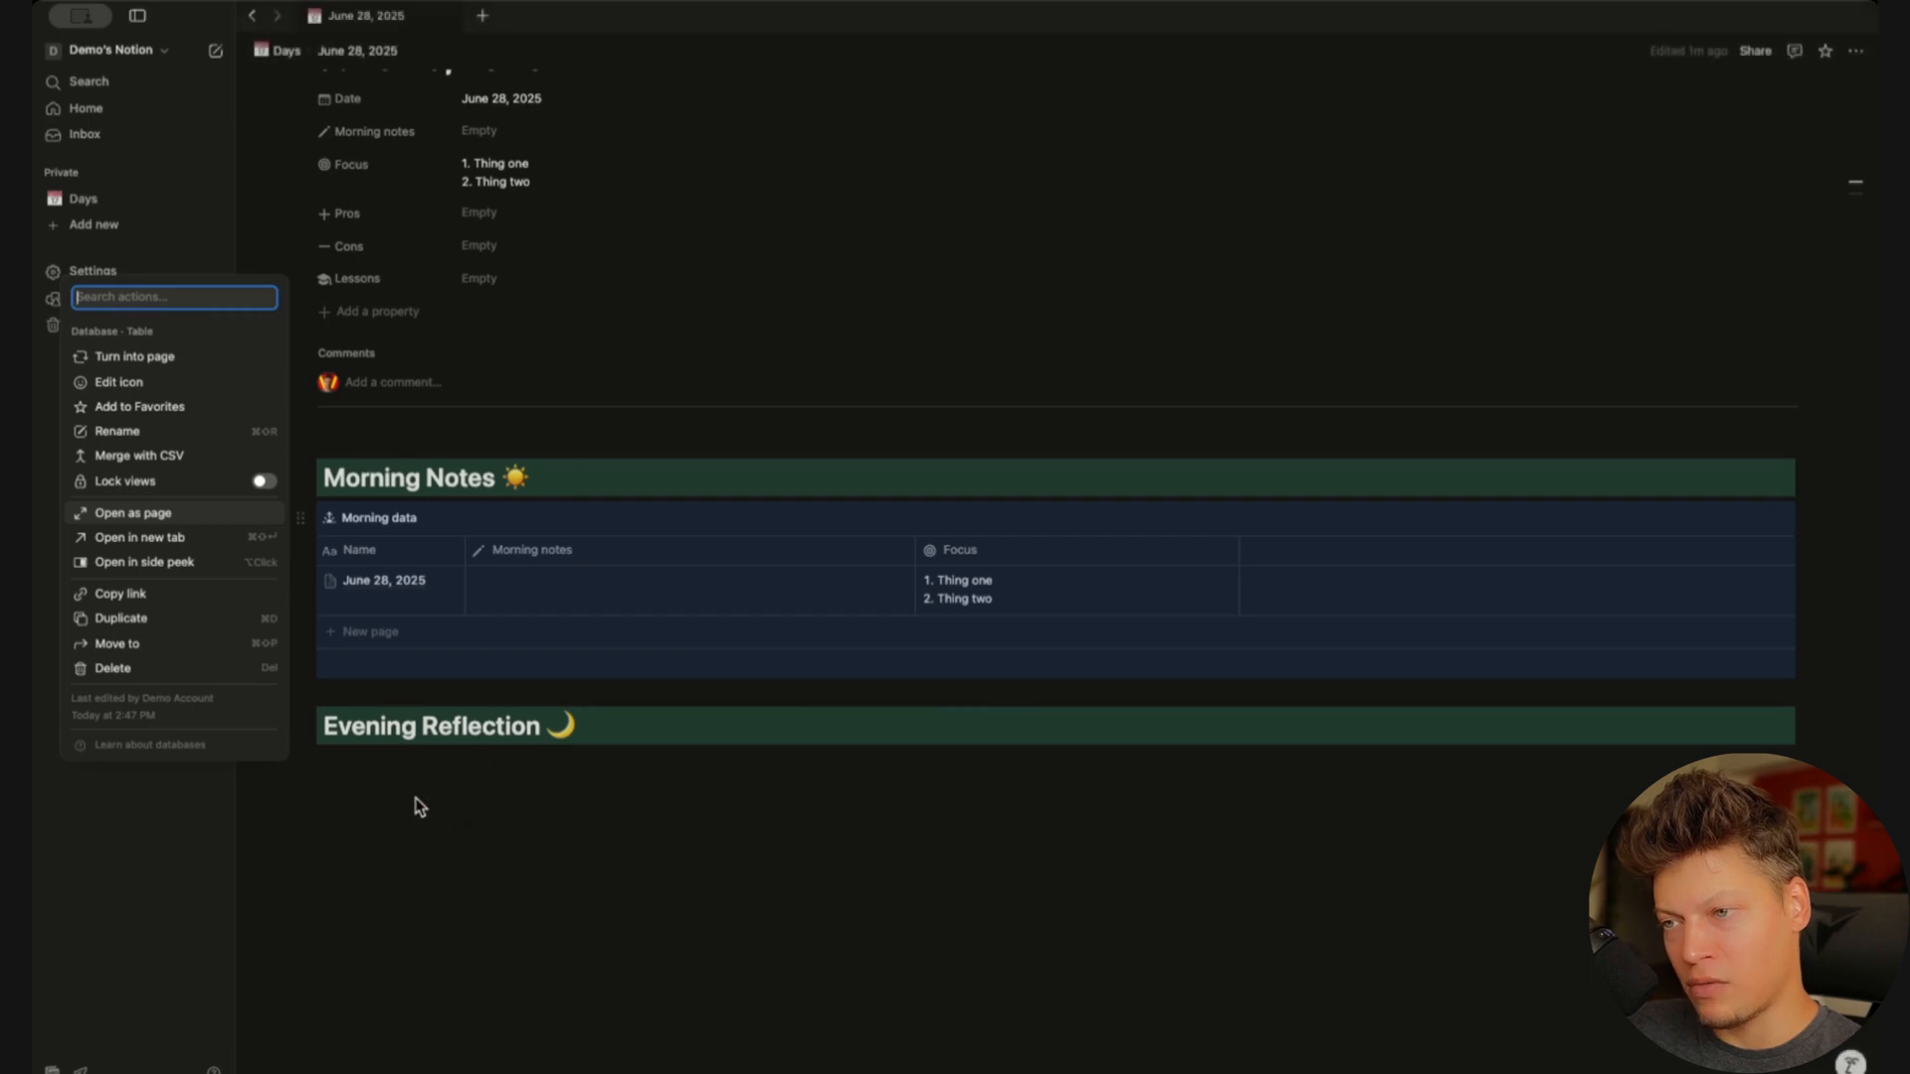
{"action": "left_click", "coordinate": [414, 802]}
{"action": "left_click", "coordinate": [449, 791]}
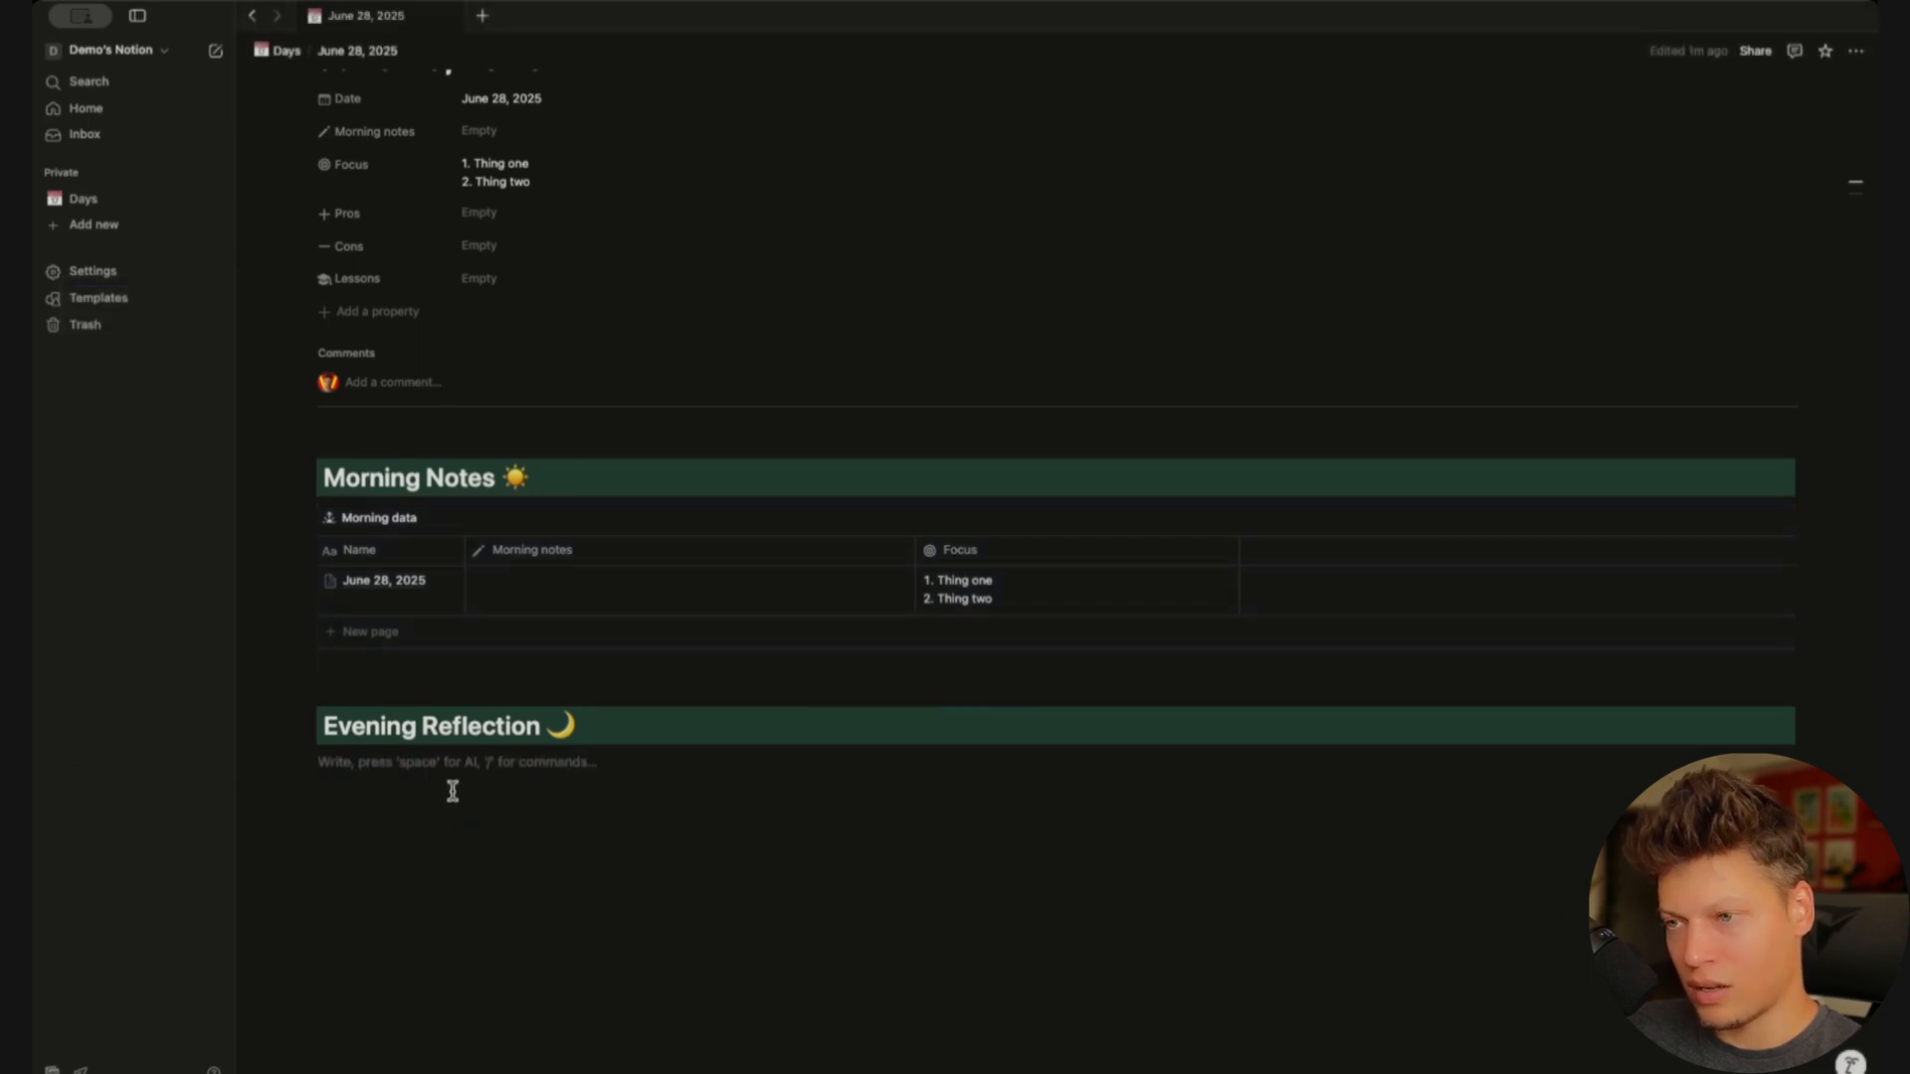
{"action": "key", "text": "ctrl+v"}
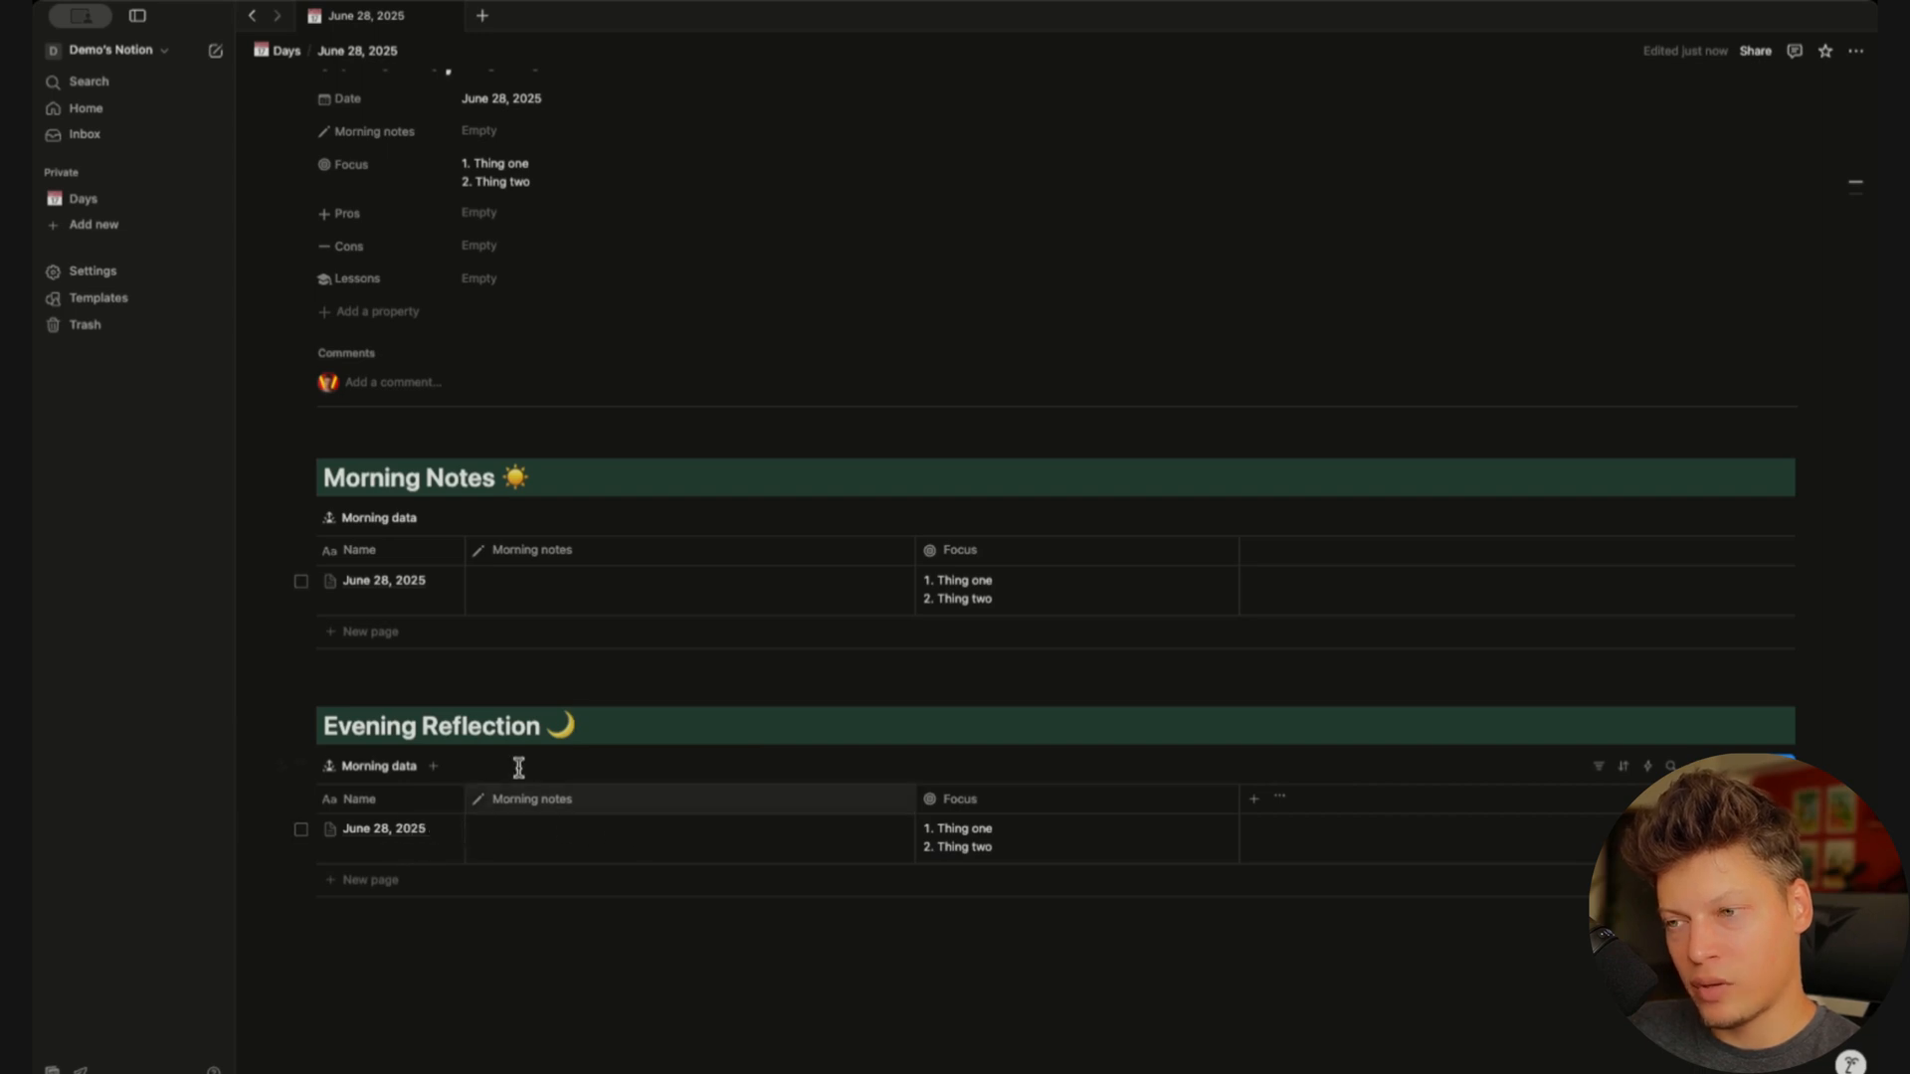
Rename the pasted table's view as "Evening reflection" and give it the sunset icon
{"action": "left_click", "coordinate": [356, 767]}
{"action": "left_click", "coordinate": [378, 823]}
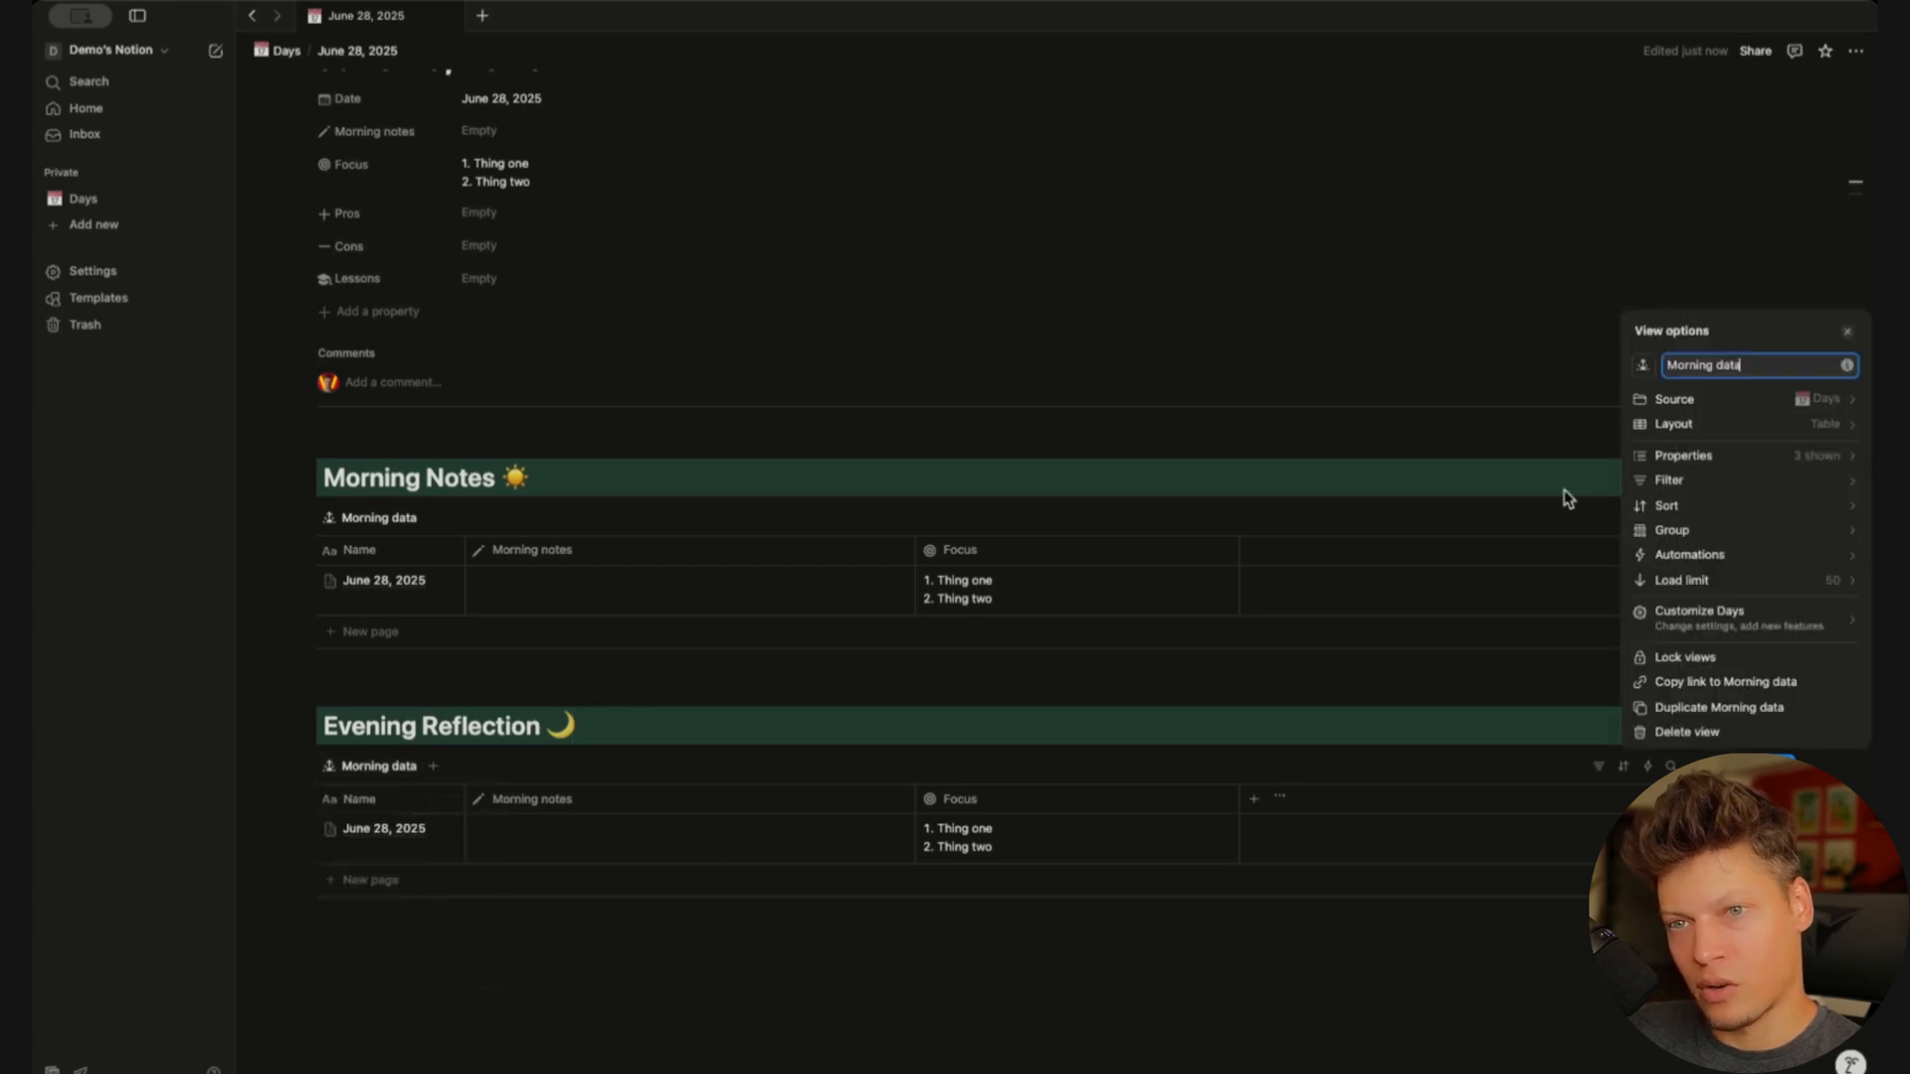
{"action": "type", "text": "Evening re"}
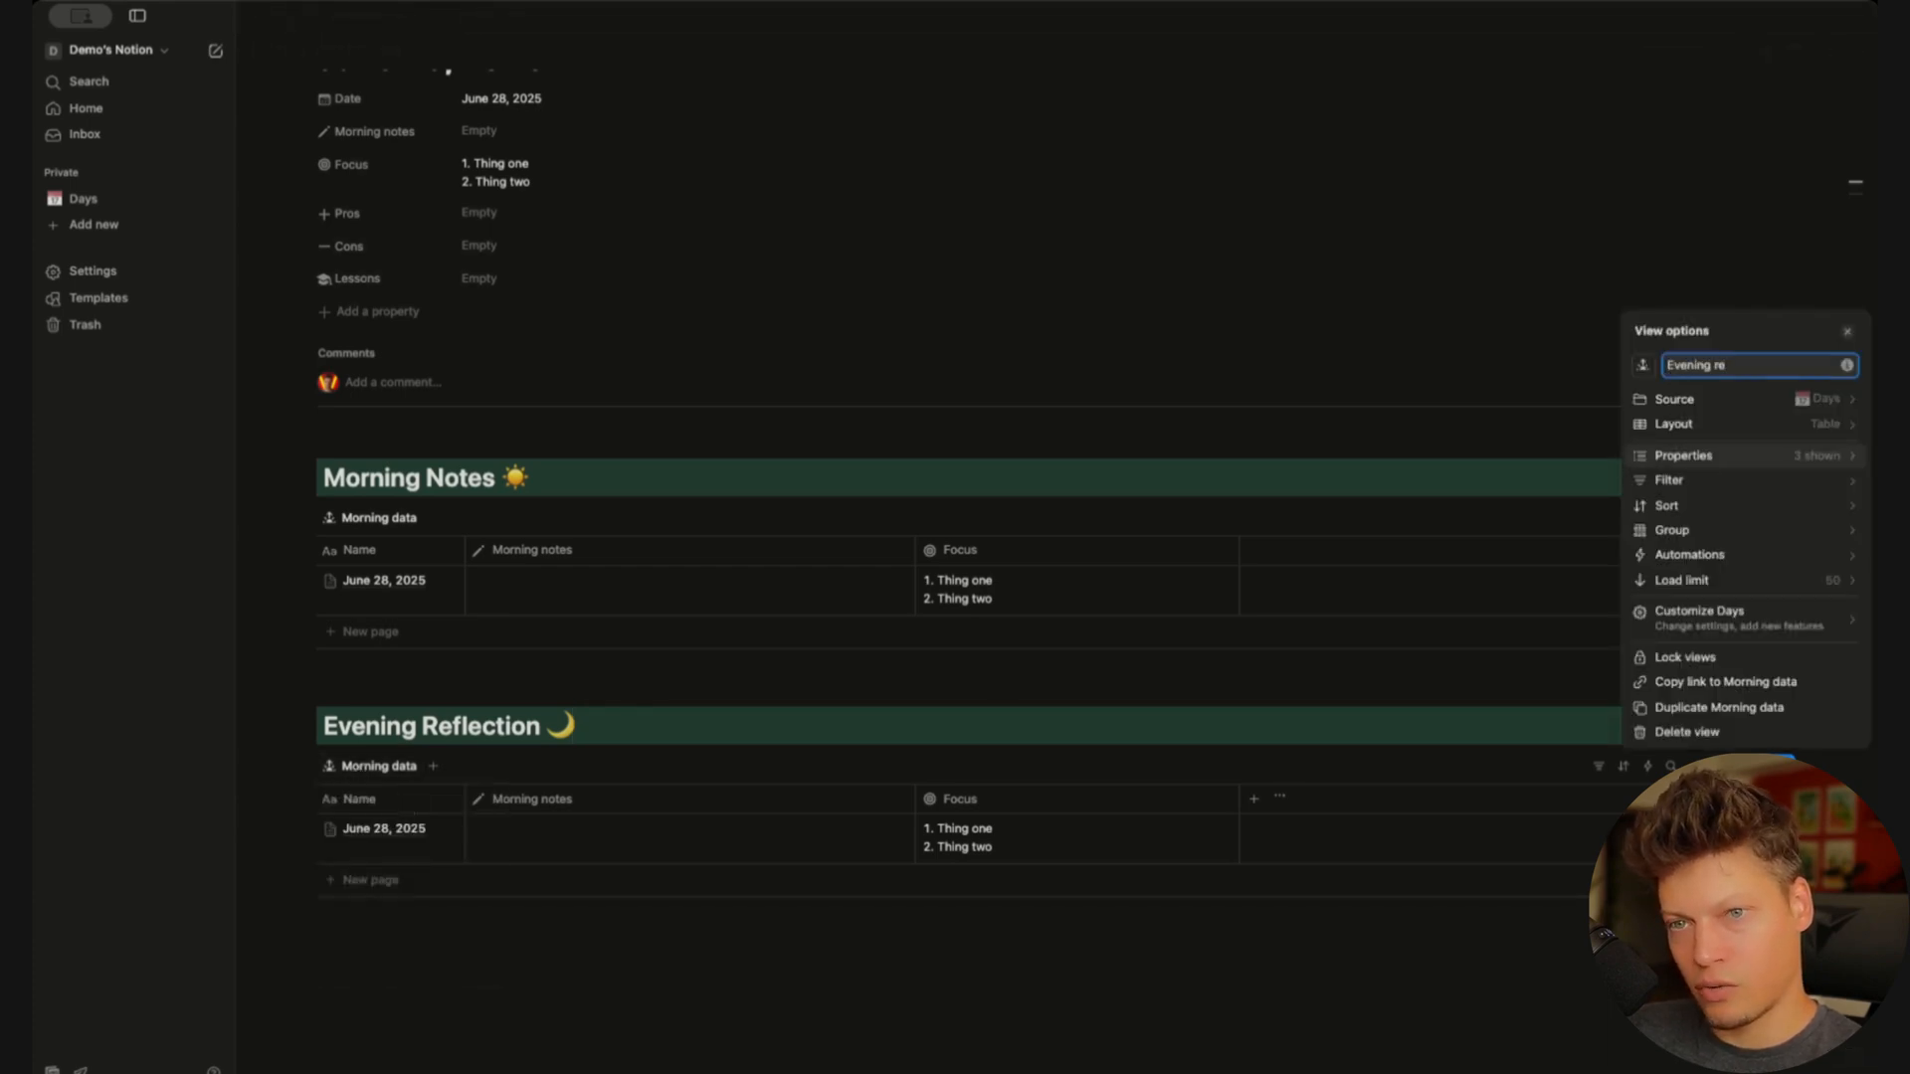
{"action": "type", "text": "fl"}
{"action": "type", "text": "ection"}
{"action": "left_click", "coordinate": [1643, 366]}
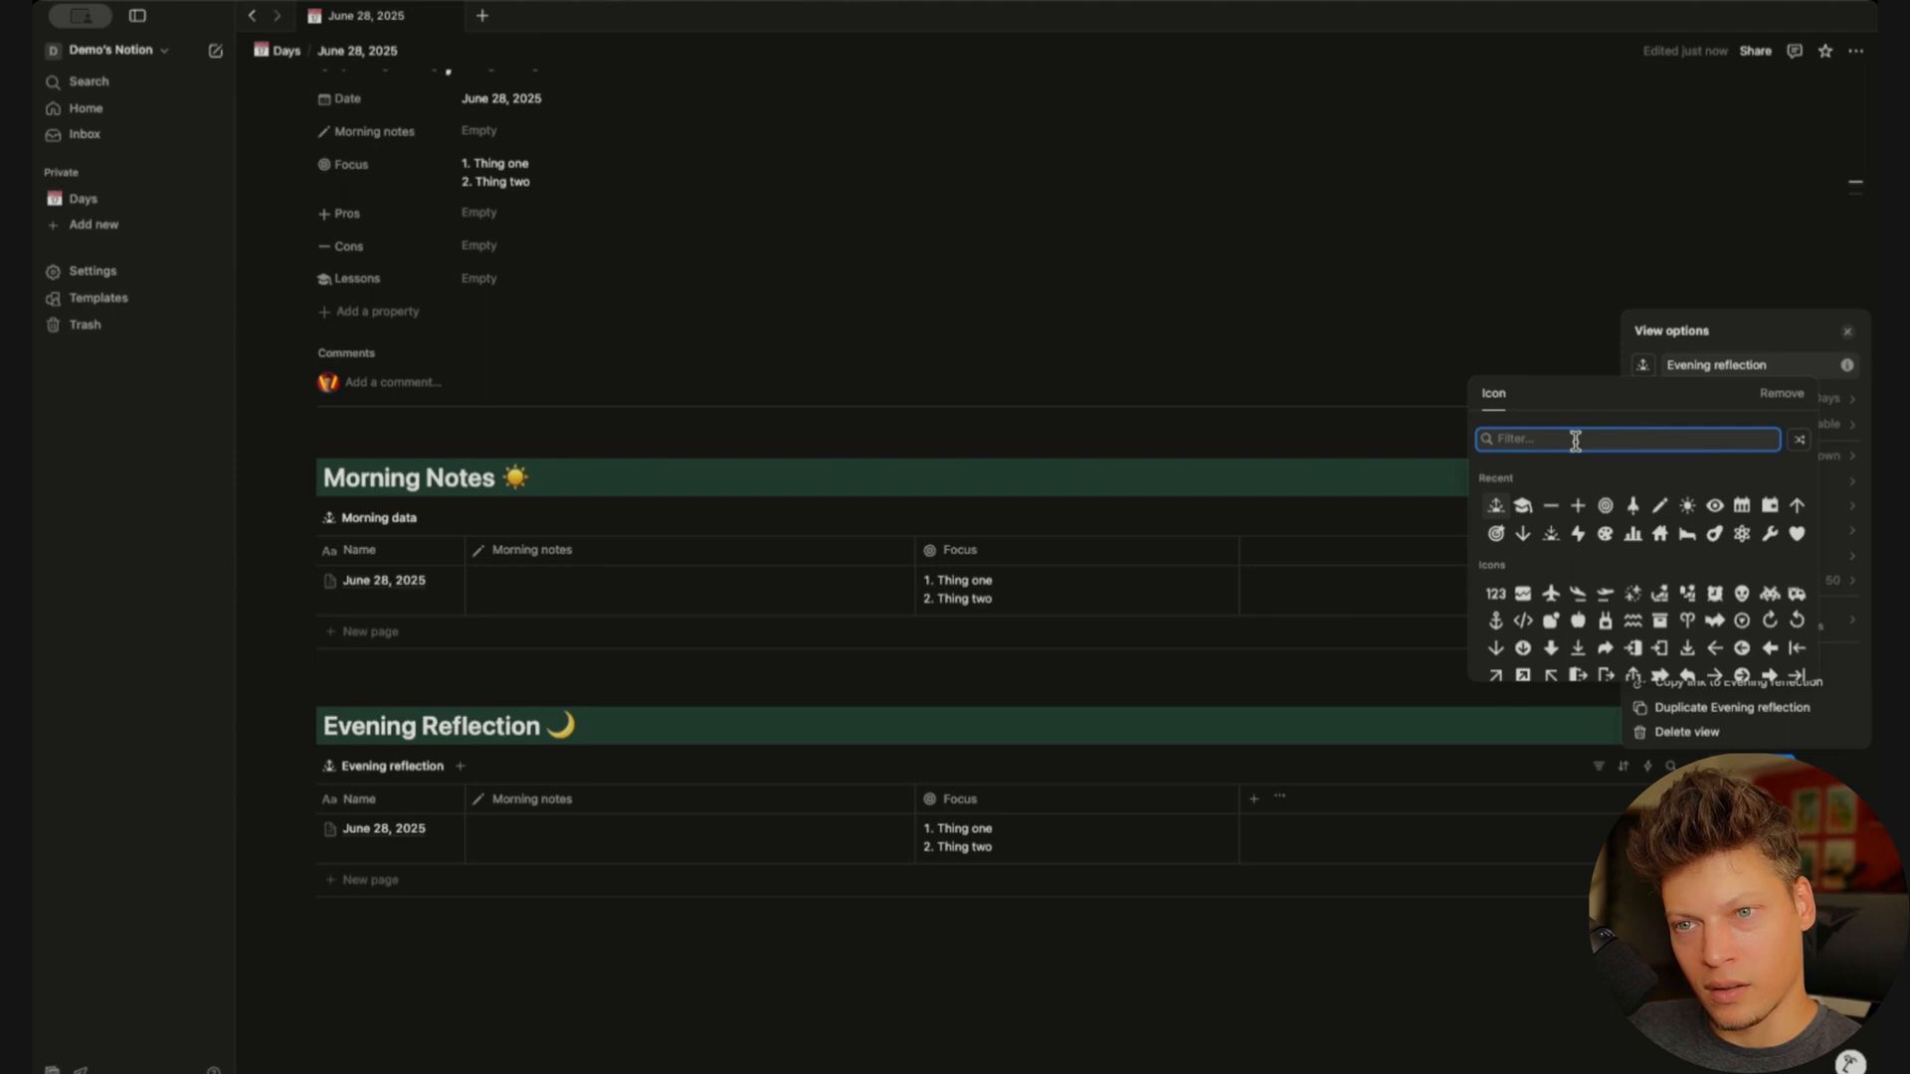
{"action": "type", "text": "sun"}
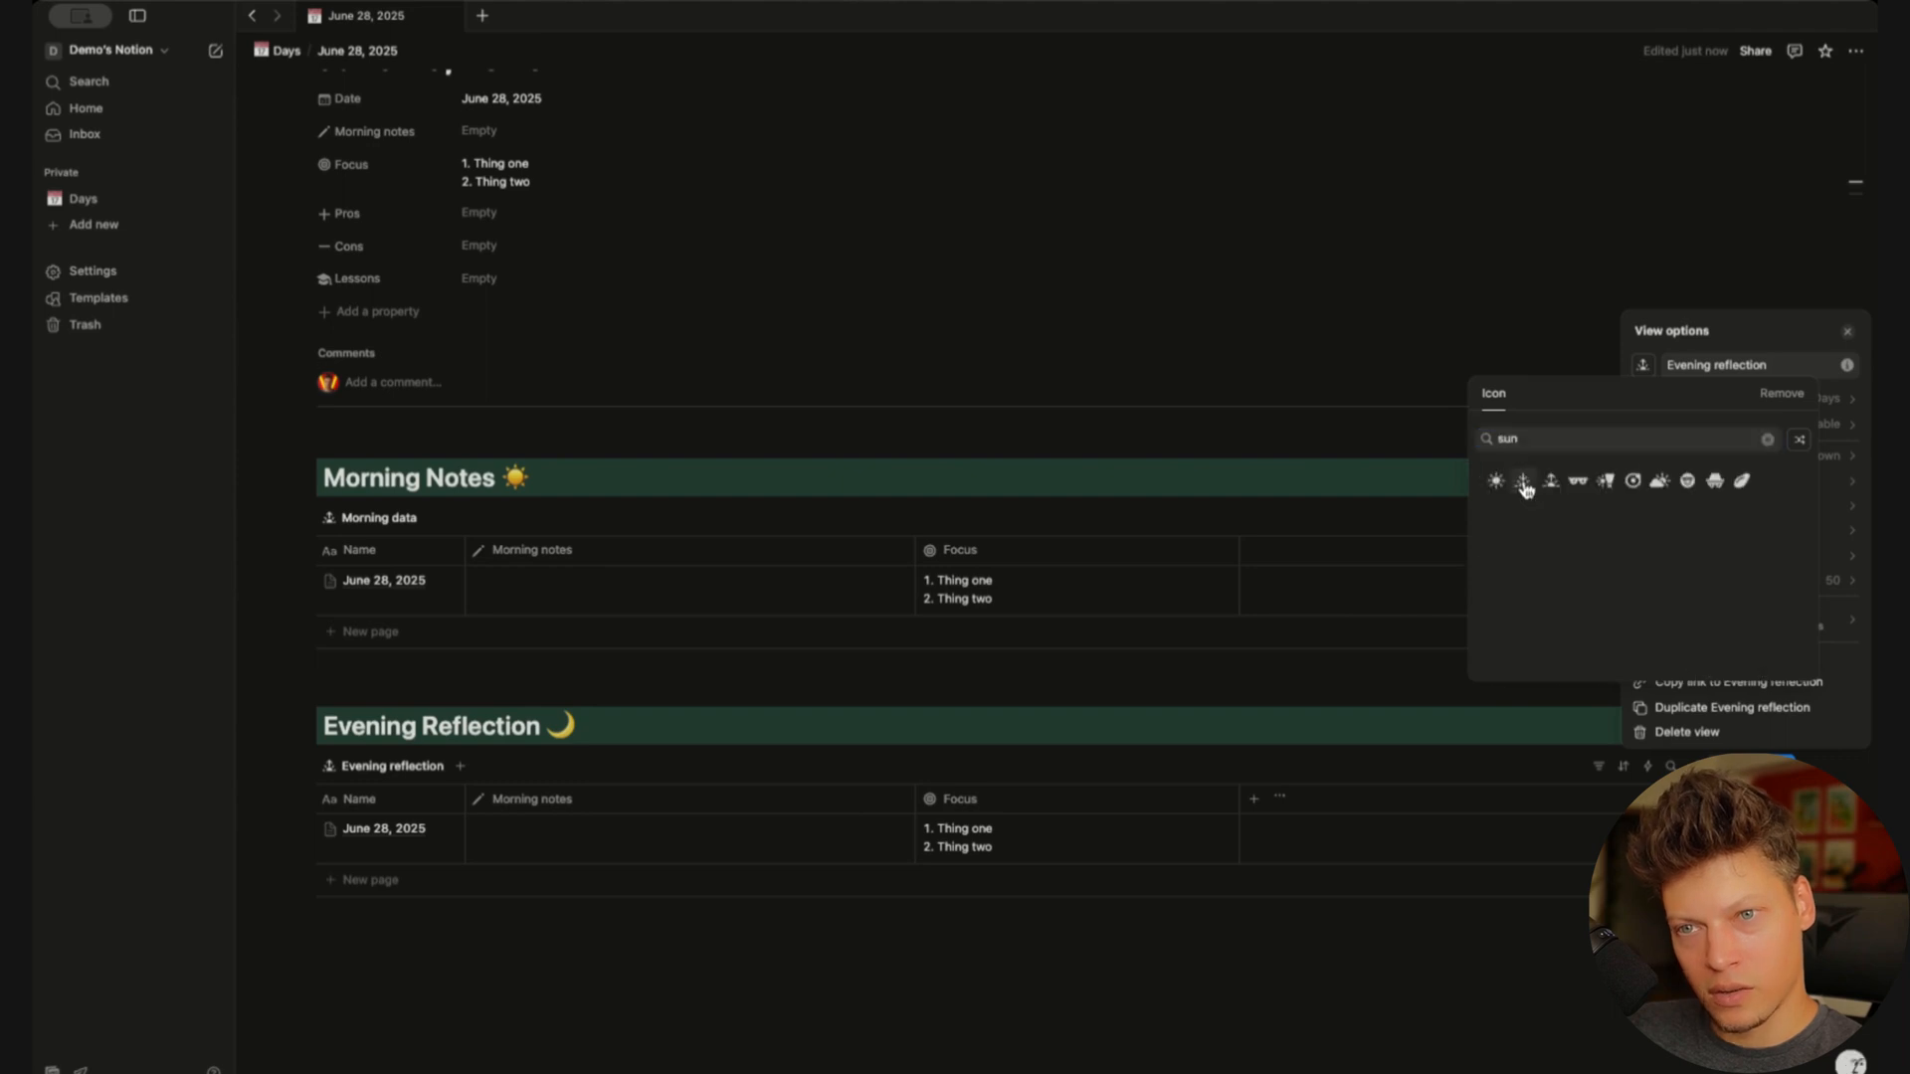
{"action": "left_click", "coordinate": [1524, 482]}
{"action": "left_click", "coordinate": [696, 994]}
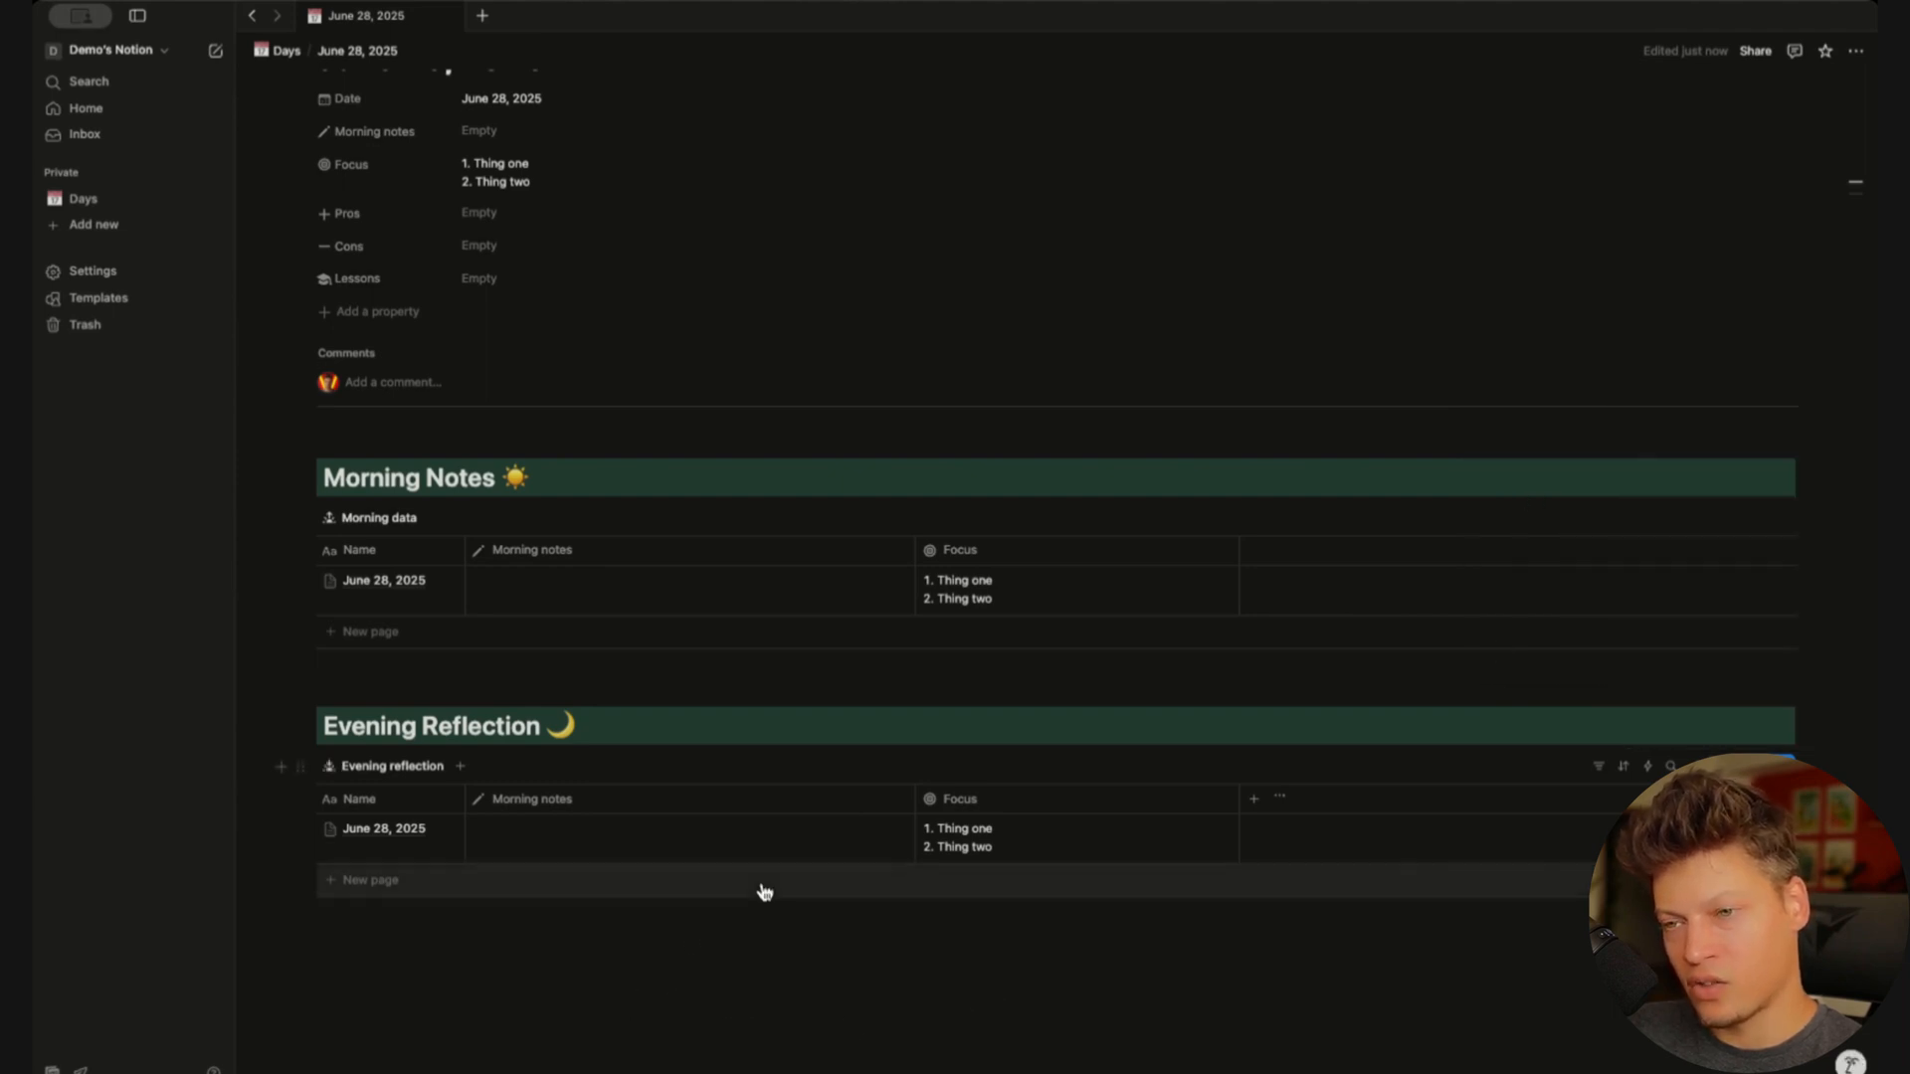
Hide the Morning notes and Focus columns in the Evening reflection table
{"action": "left_click", "coordinate": [606, 802]}
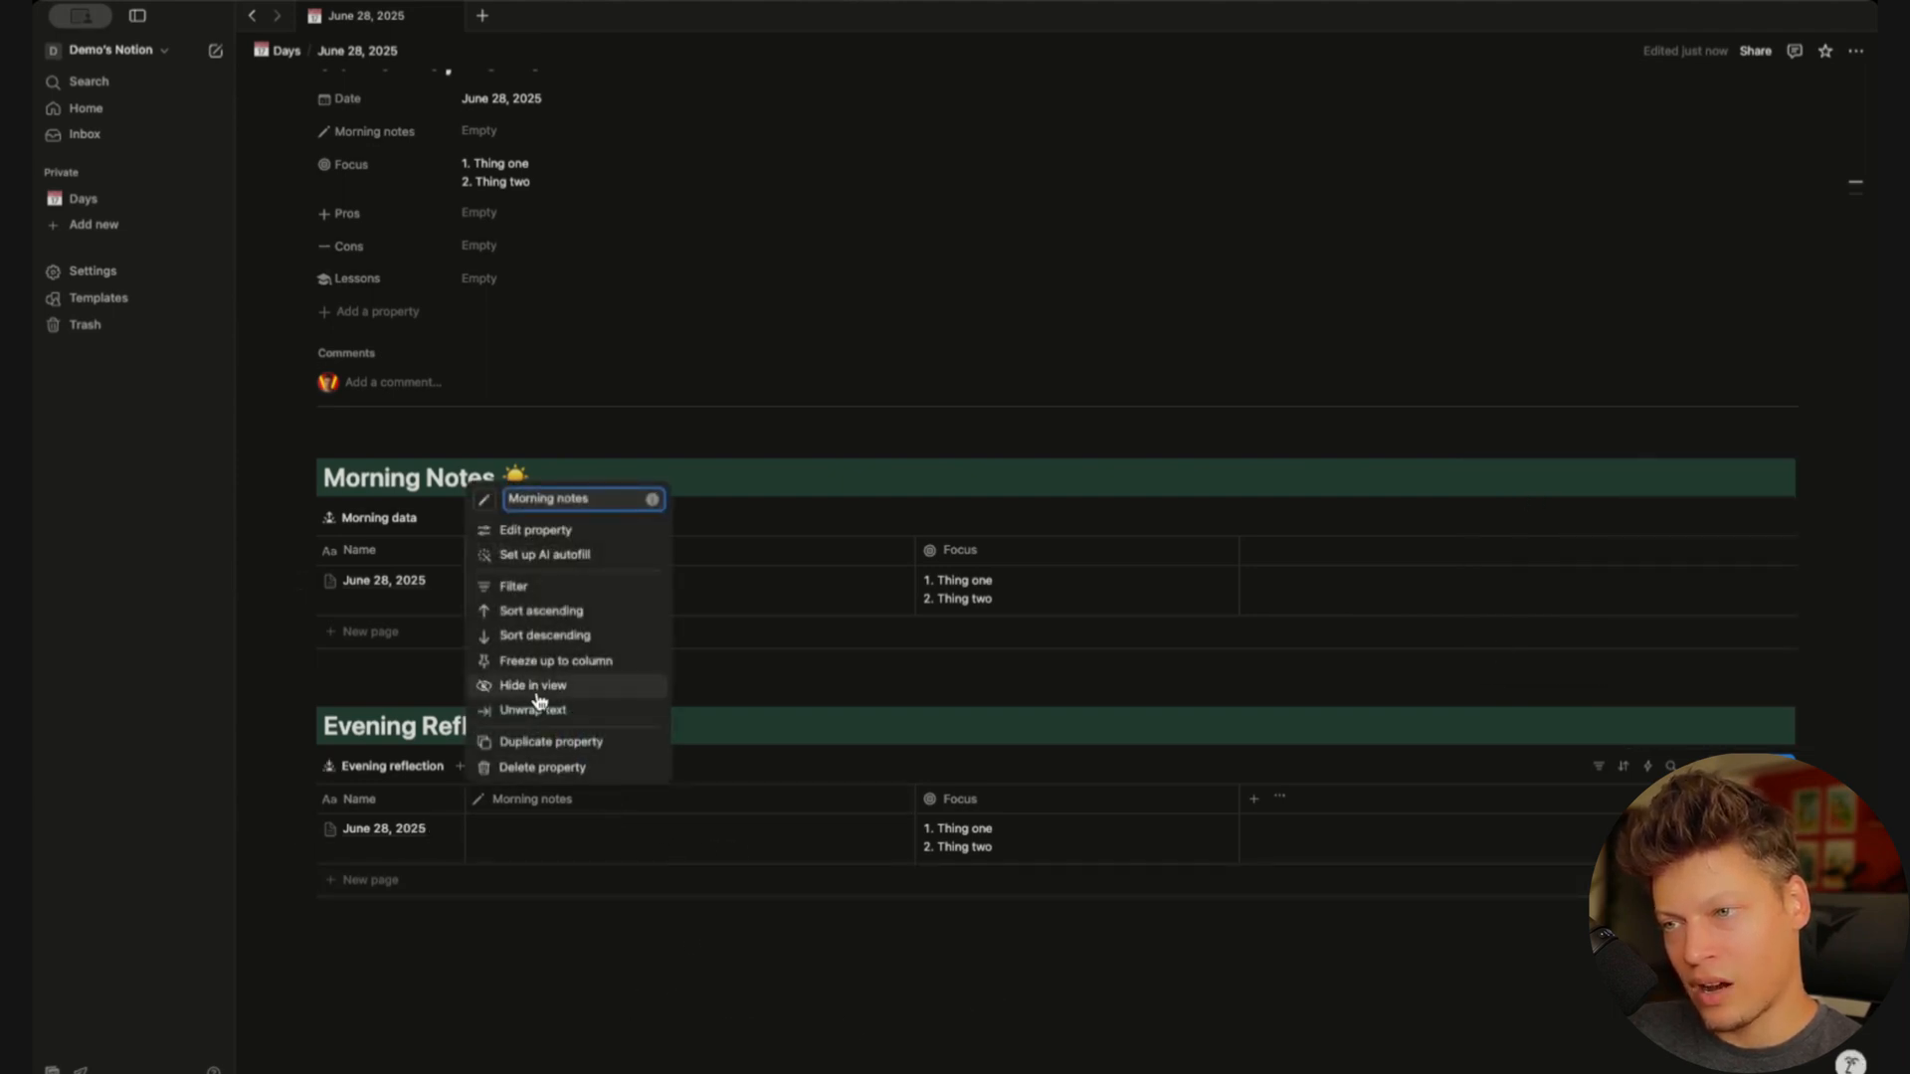
{"action": "left_click", "coordinate": [573, 702]}
{"action": "left_click", "coordinate": [567, 799]}
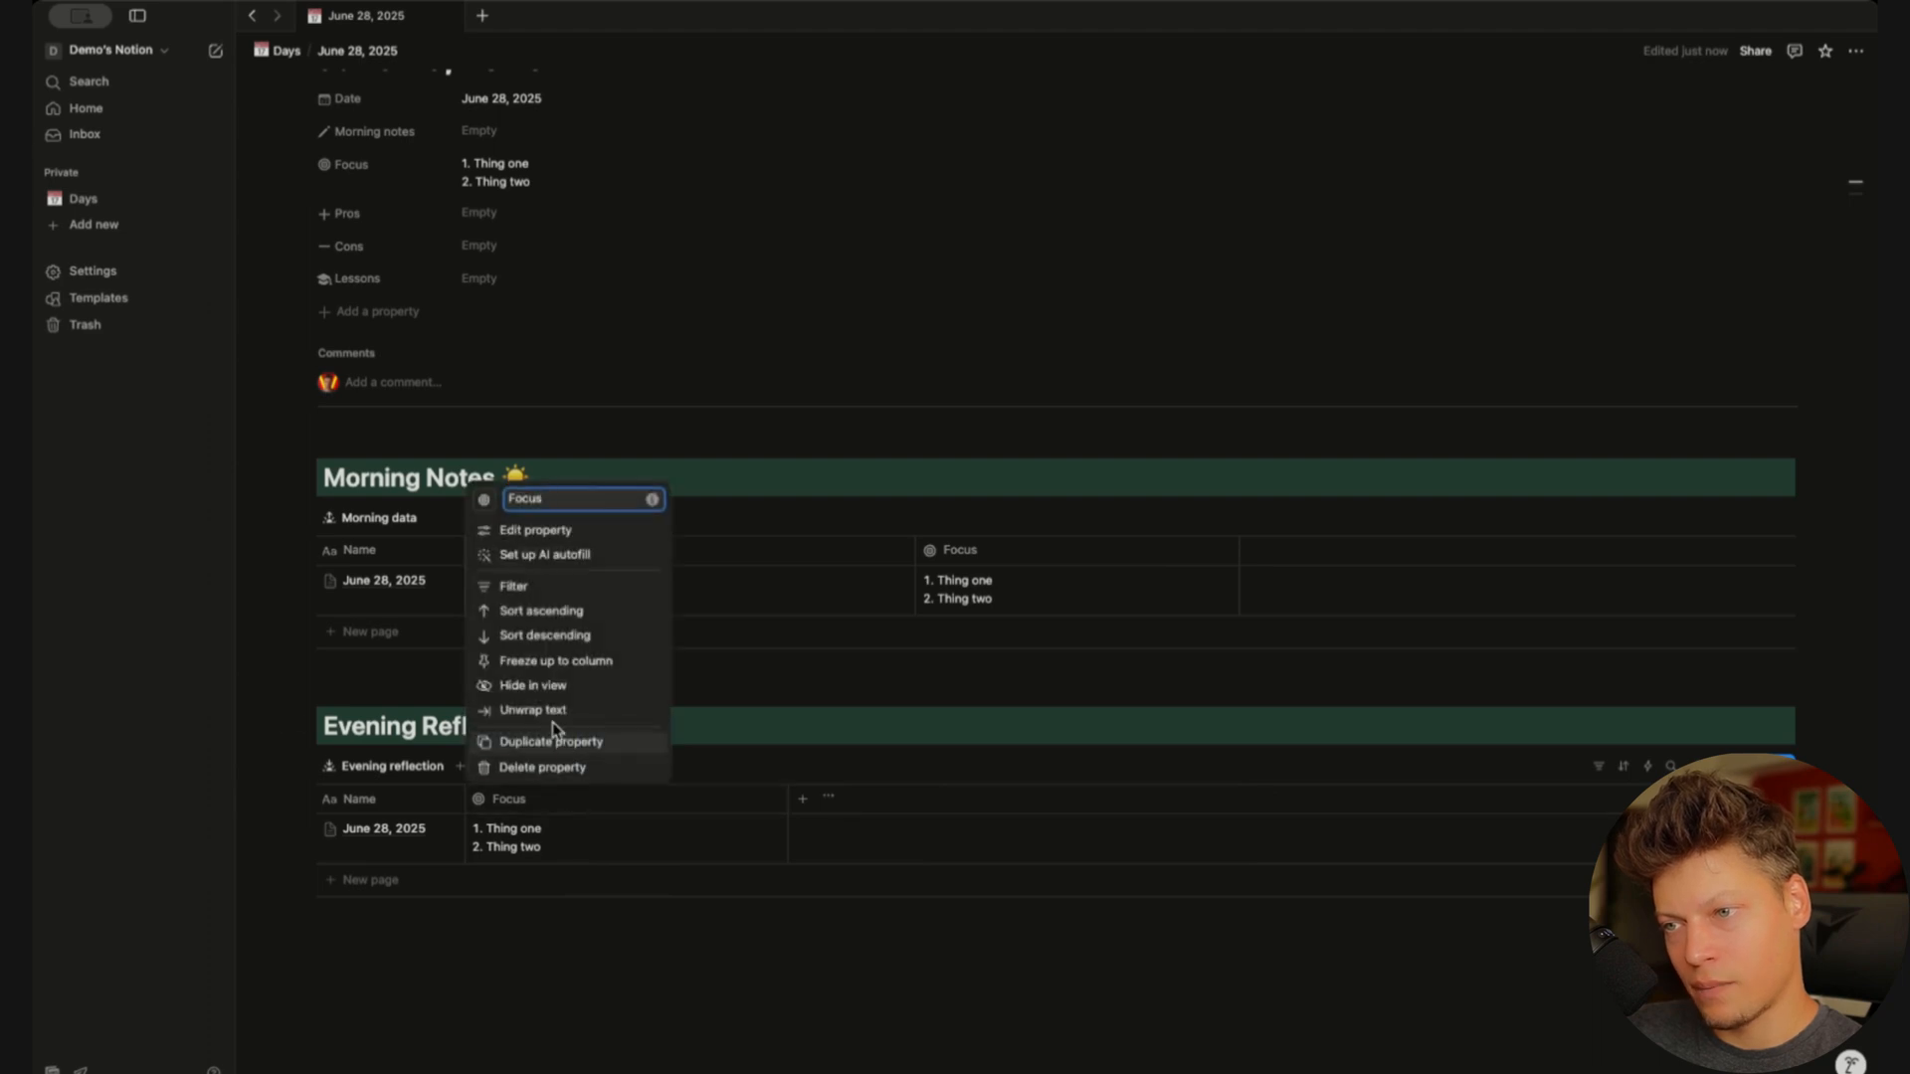
{"action": "left_click", "coordinate": [528, 695]}
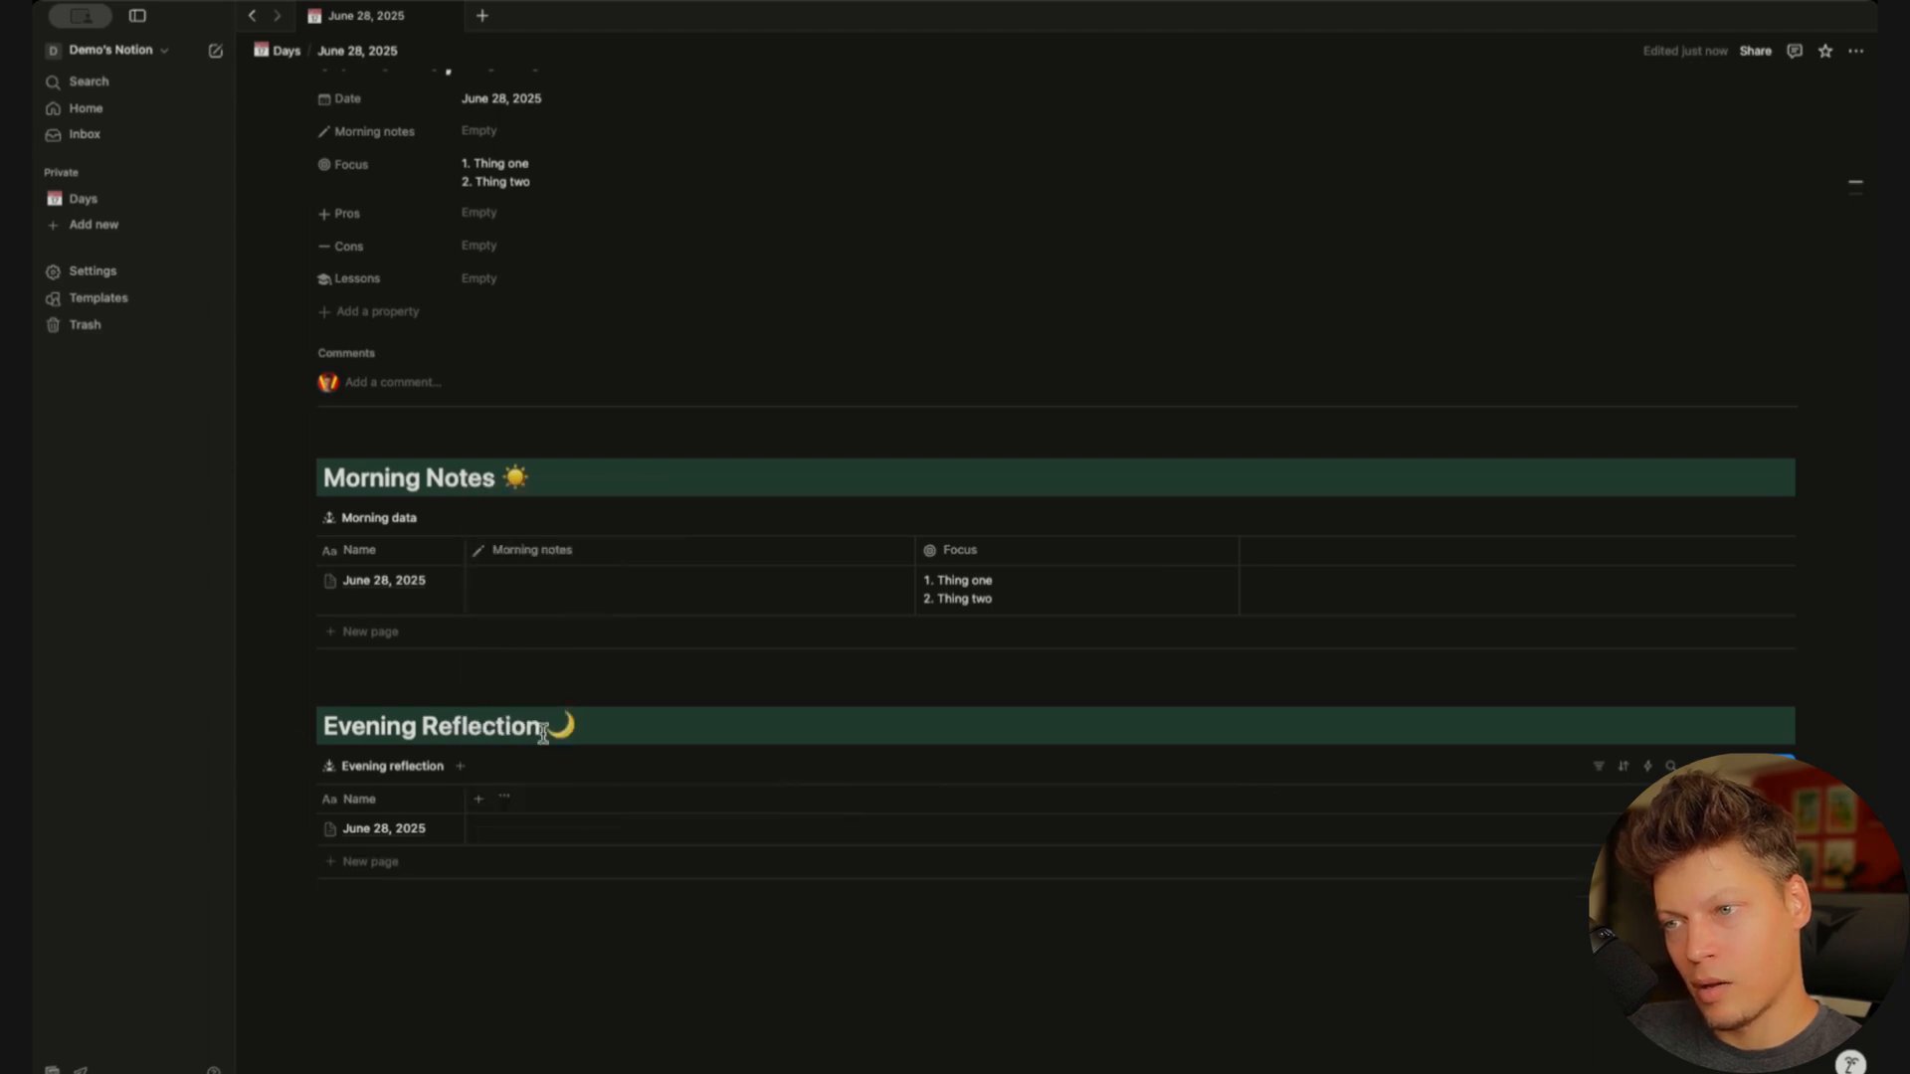
Show the Pros, Cons and Lessons properties in the Evening reflection table
{"action": "left_click", "coordinate": [508, 802]}
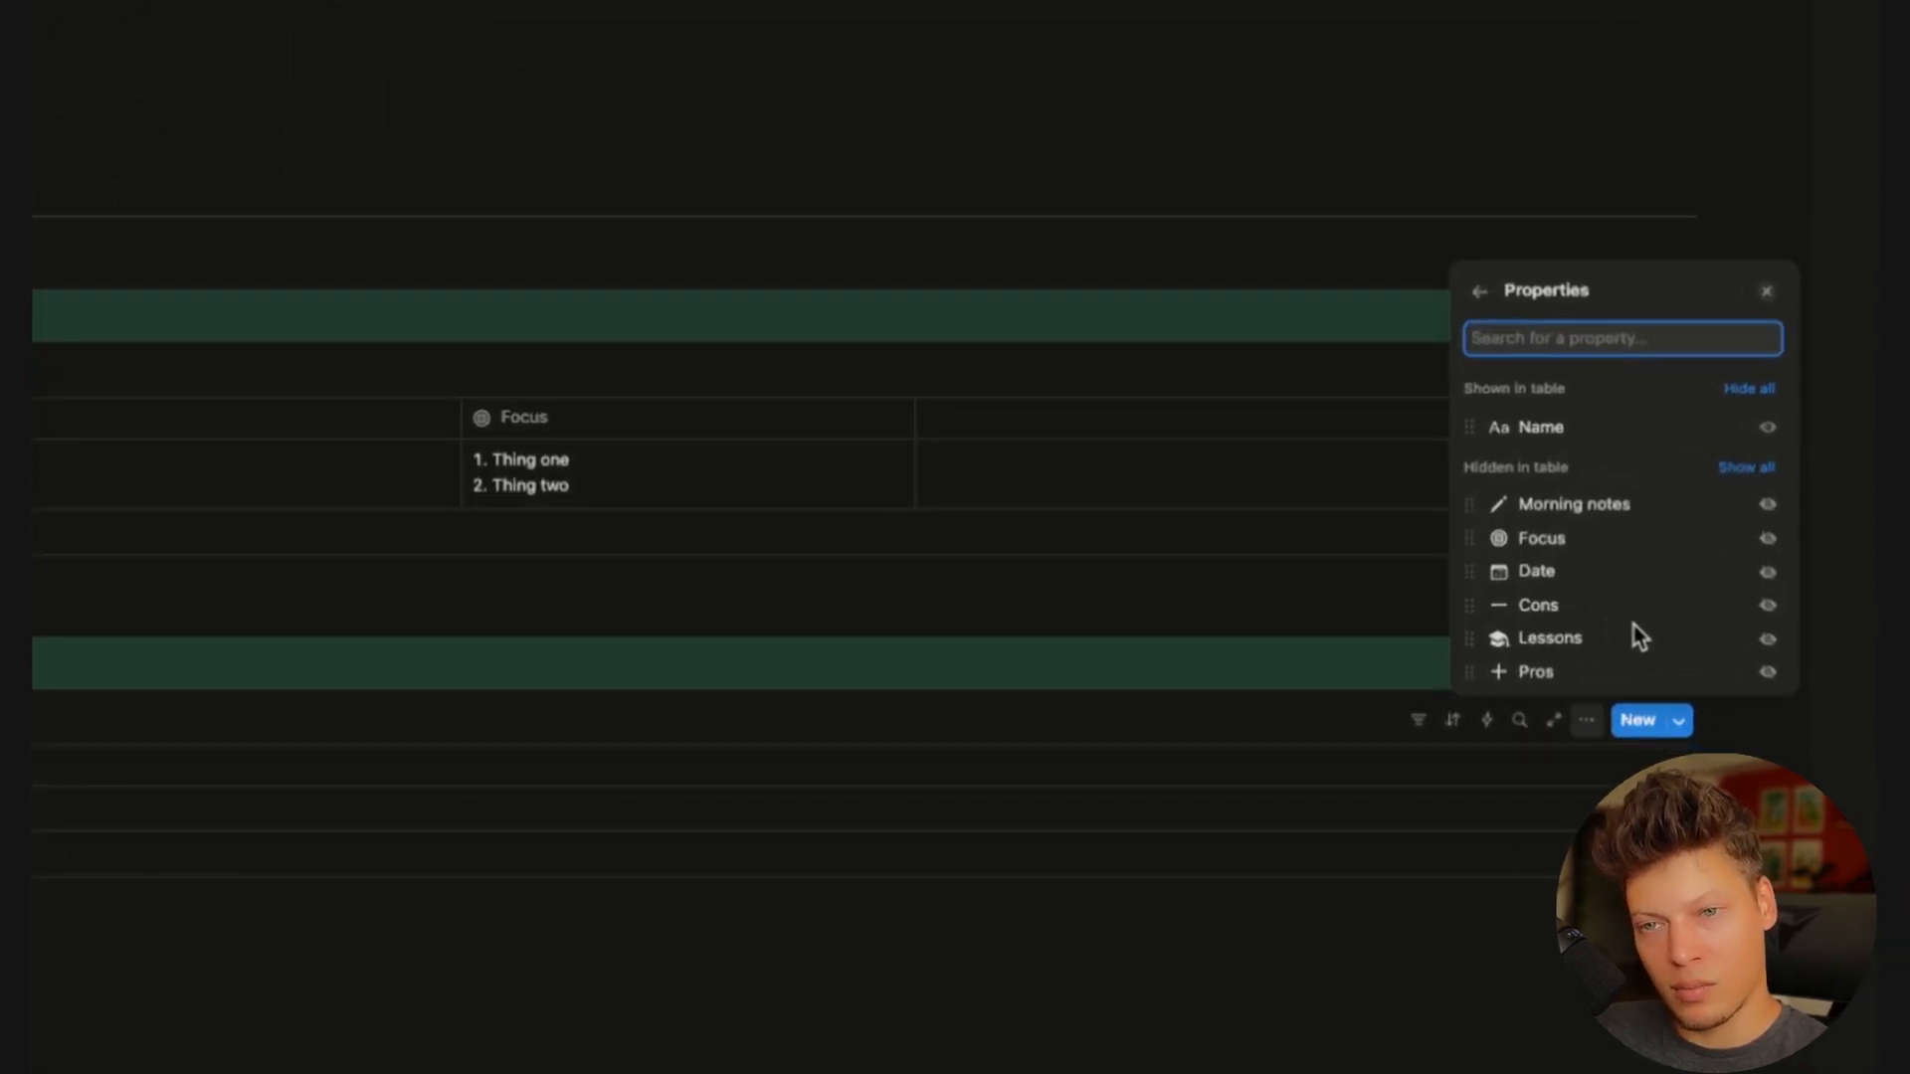
{"action": "left_click", "coordinate": [1768, 673]}
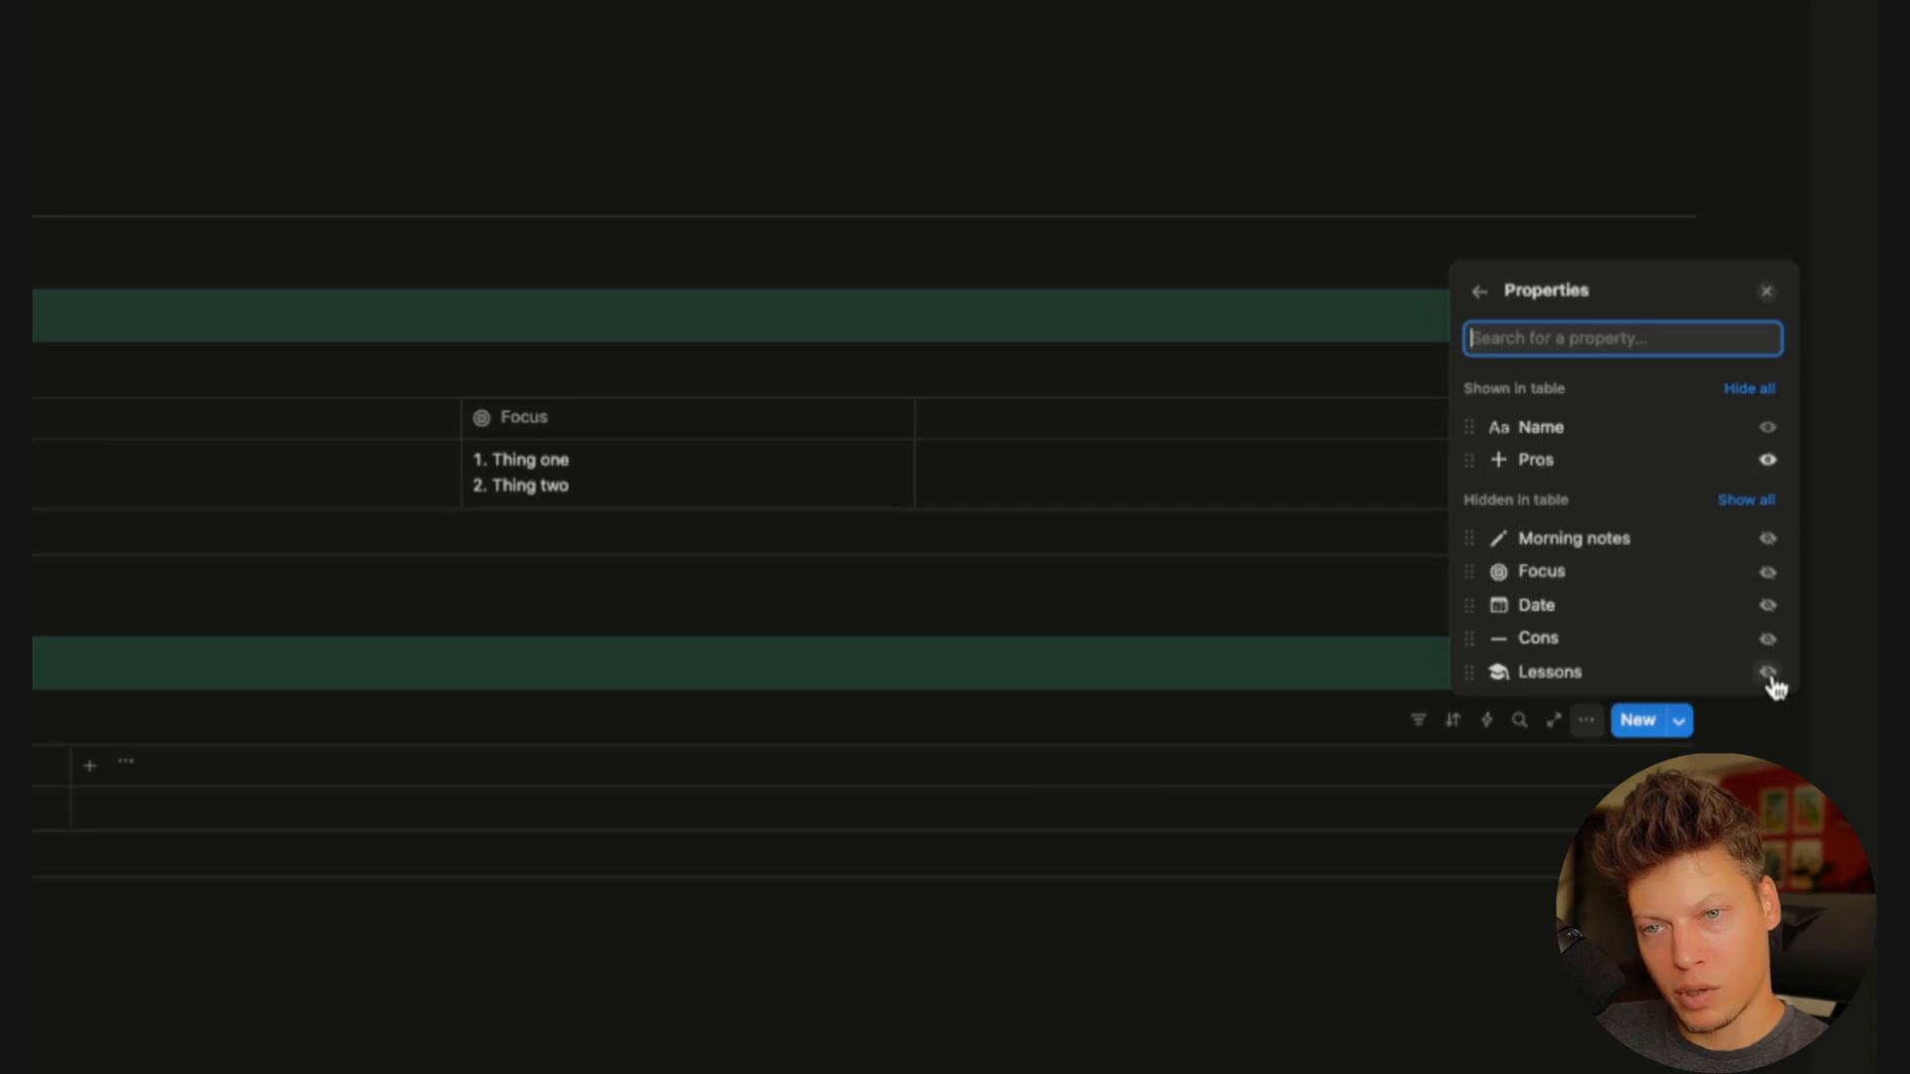
{"action": "left_click", "coordinate": [1767, 639]}
{"action": "left_click", "coordinate": [1768, 671]}
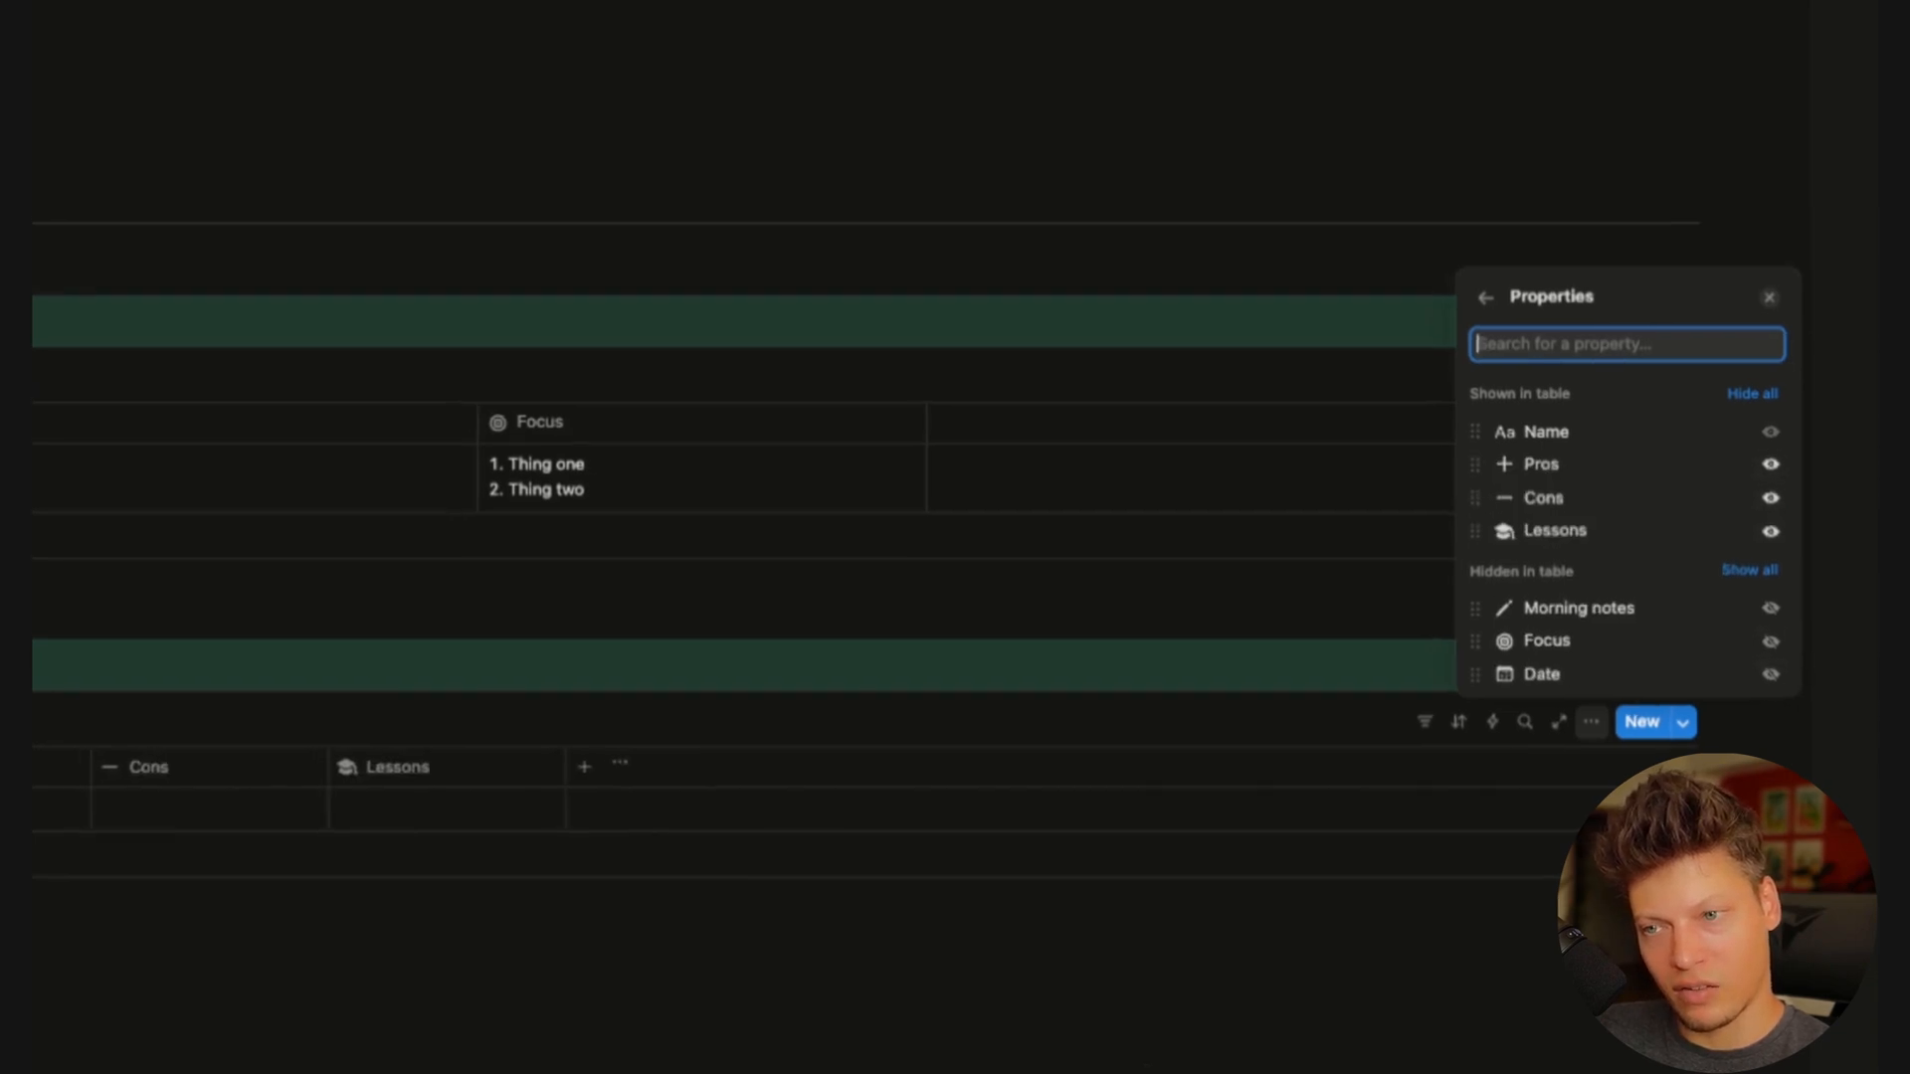
{"action": "key", "text": "Escape"}
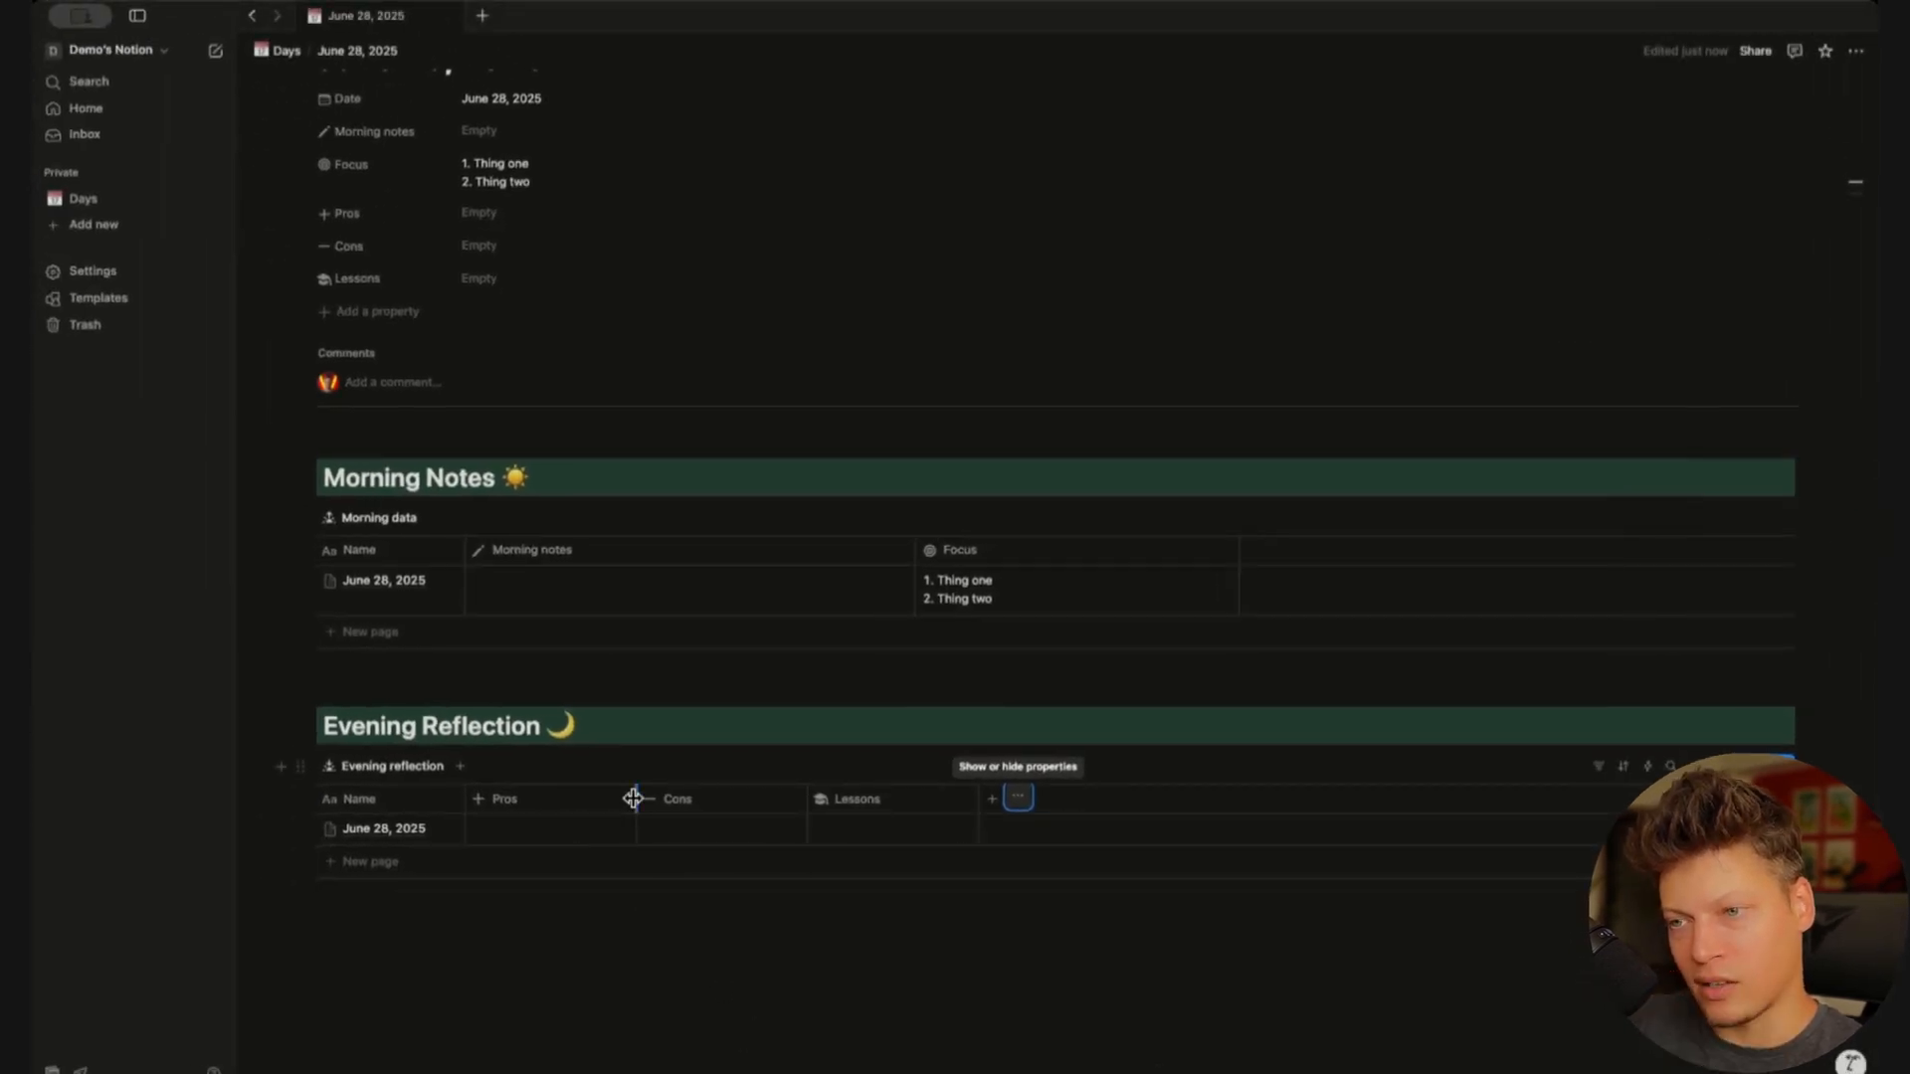
Widen the Pros, Cons and Lessons columns so the Evening reflection table fills most of the page width
{"action": "left_click_drag", "start_coordinate": [633, 799], "coordinate": [789, 808]}
{"action": "left_click_drag", "start_coordinate": [964, 799], "coordinate": [1142, 799]}
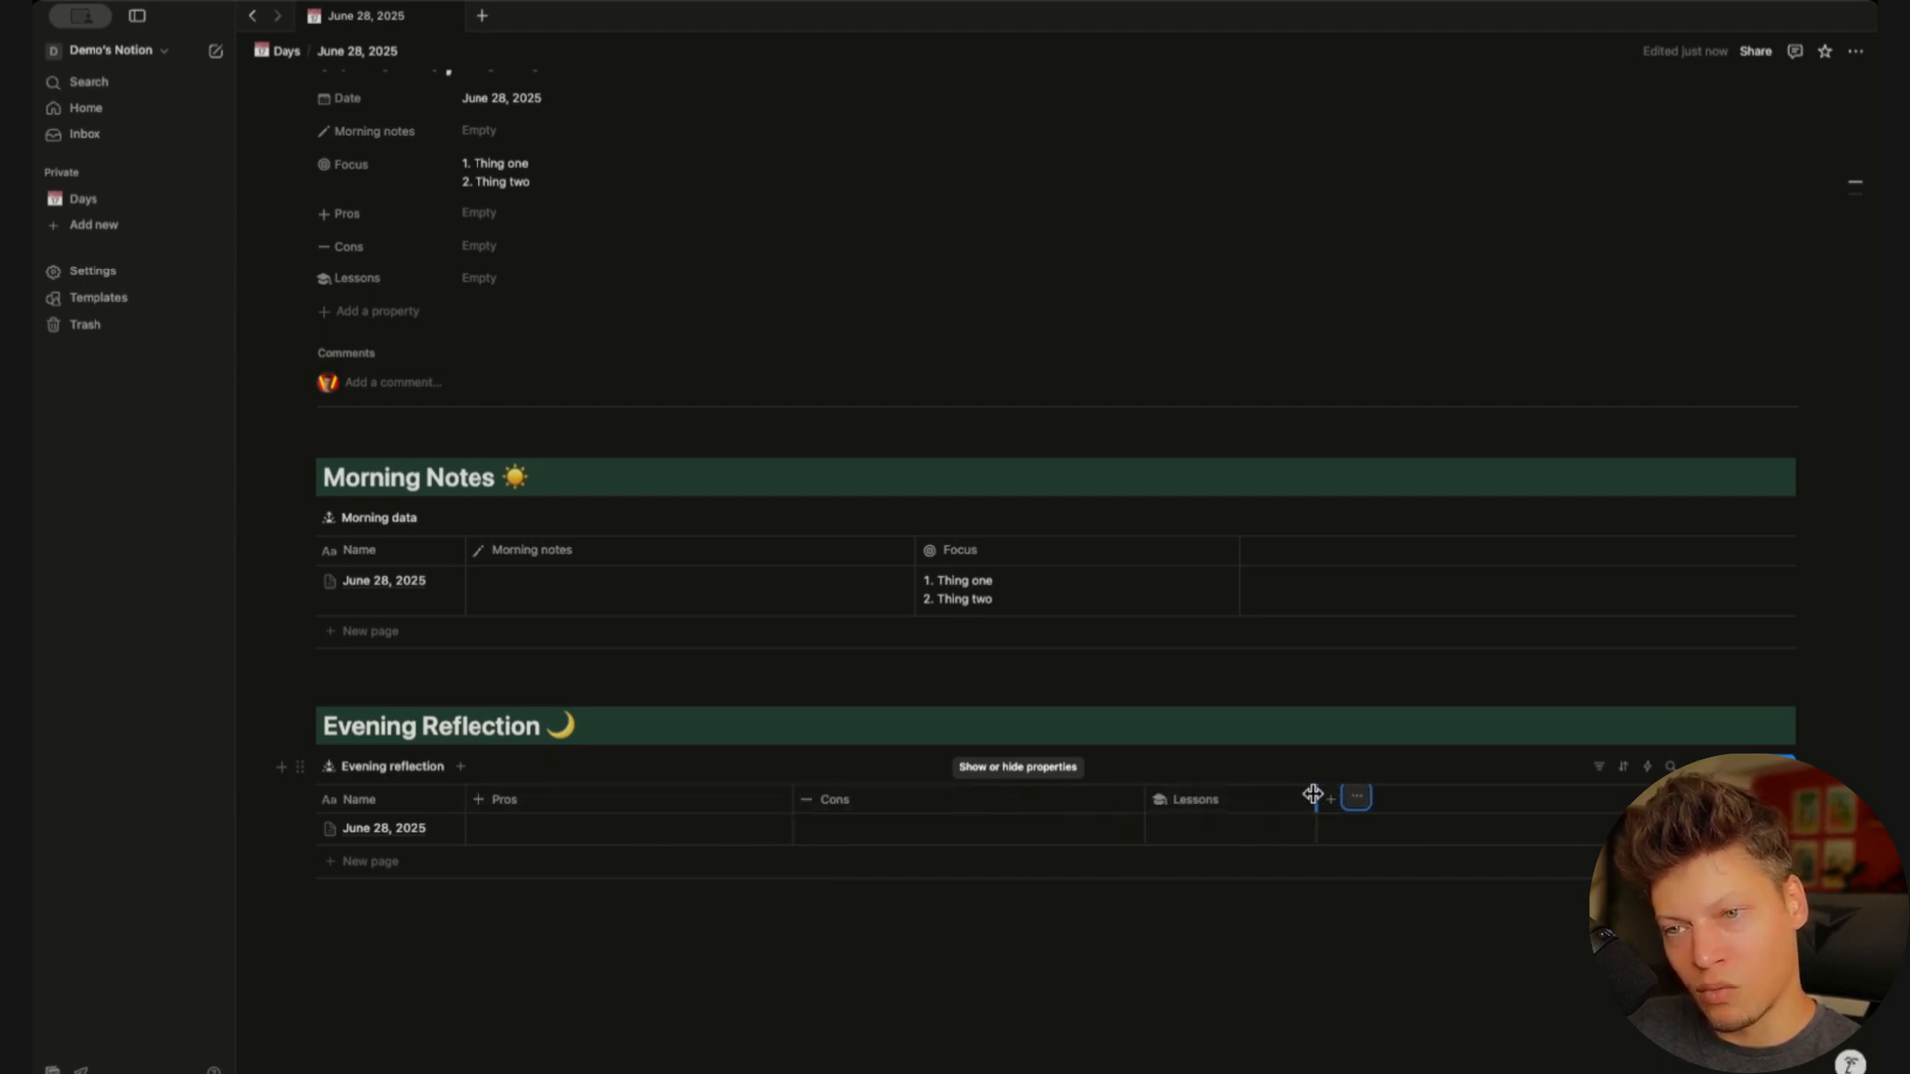
{"action": "left_click_drag", "start_coordinate": [1315, 799], "coordinate": [1533, 796]}
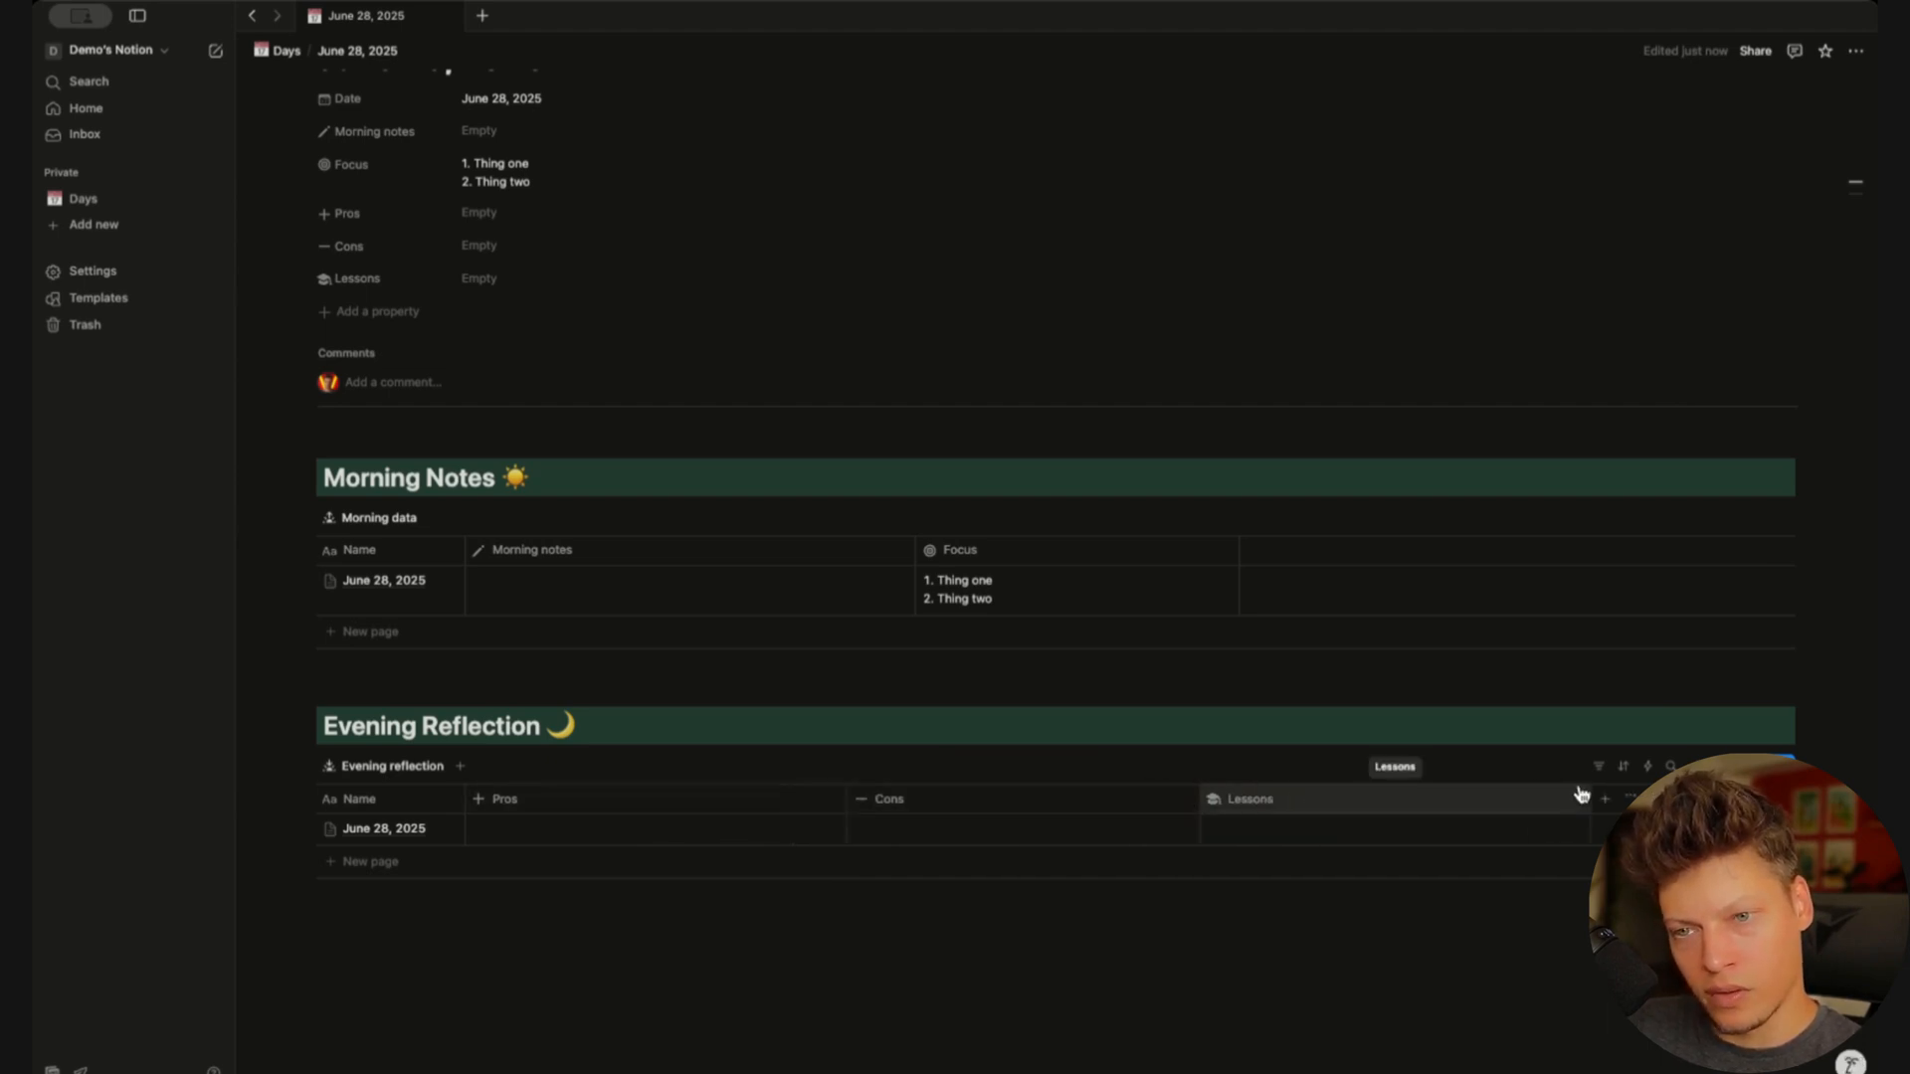
{"action": "left_click_drag", "start_coordinate": [1590, 794], "coordinate": [1599, 793]}
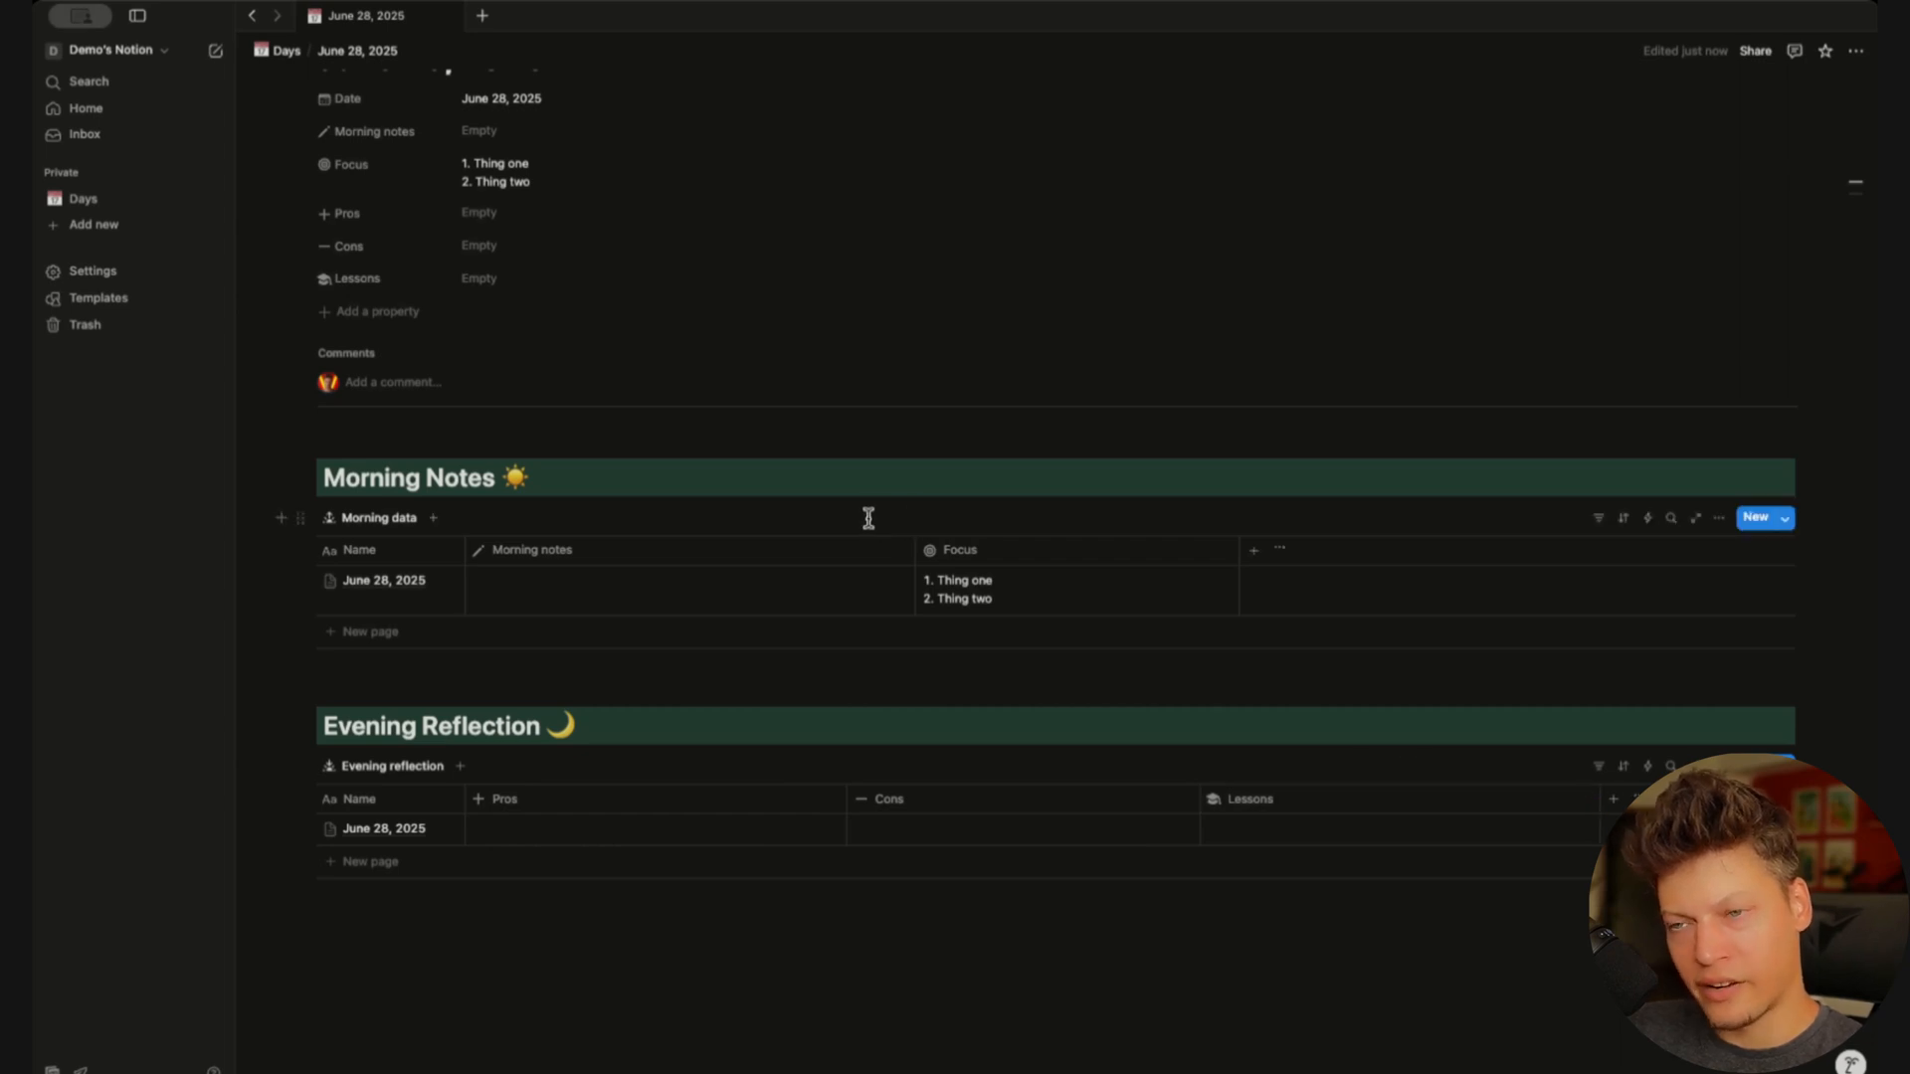
Add a Select property named "Energy level" with the lightning bolt icon to the Morning data table
{"action": "left_click", "coordinate": [1255, 551]}
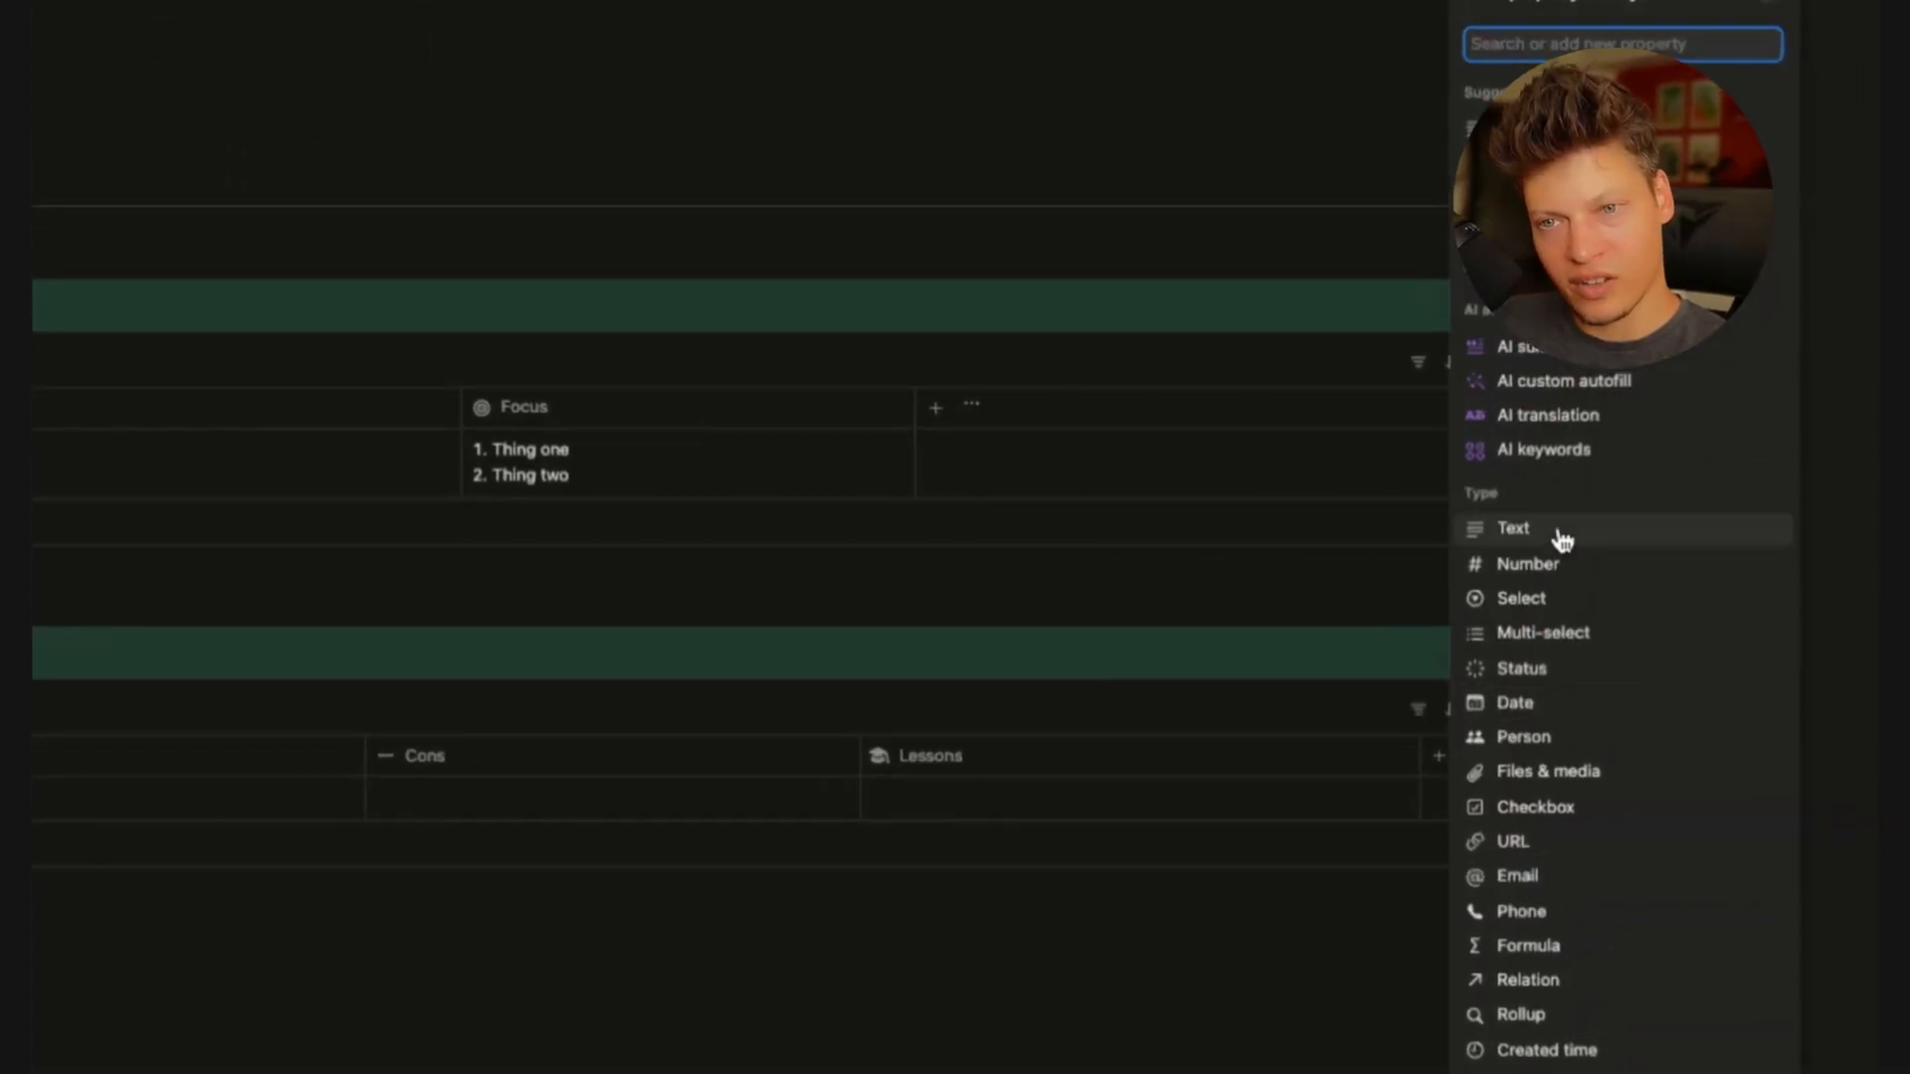
{"action": "left_click", "coordinate": [1550, 602]}
{"action": "key", "text": "BackSpace"}
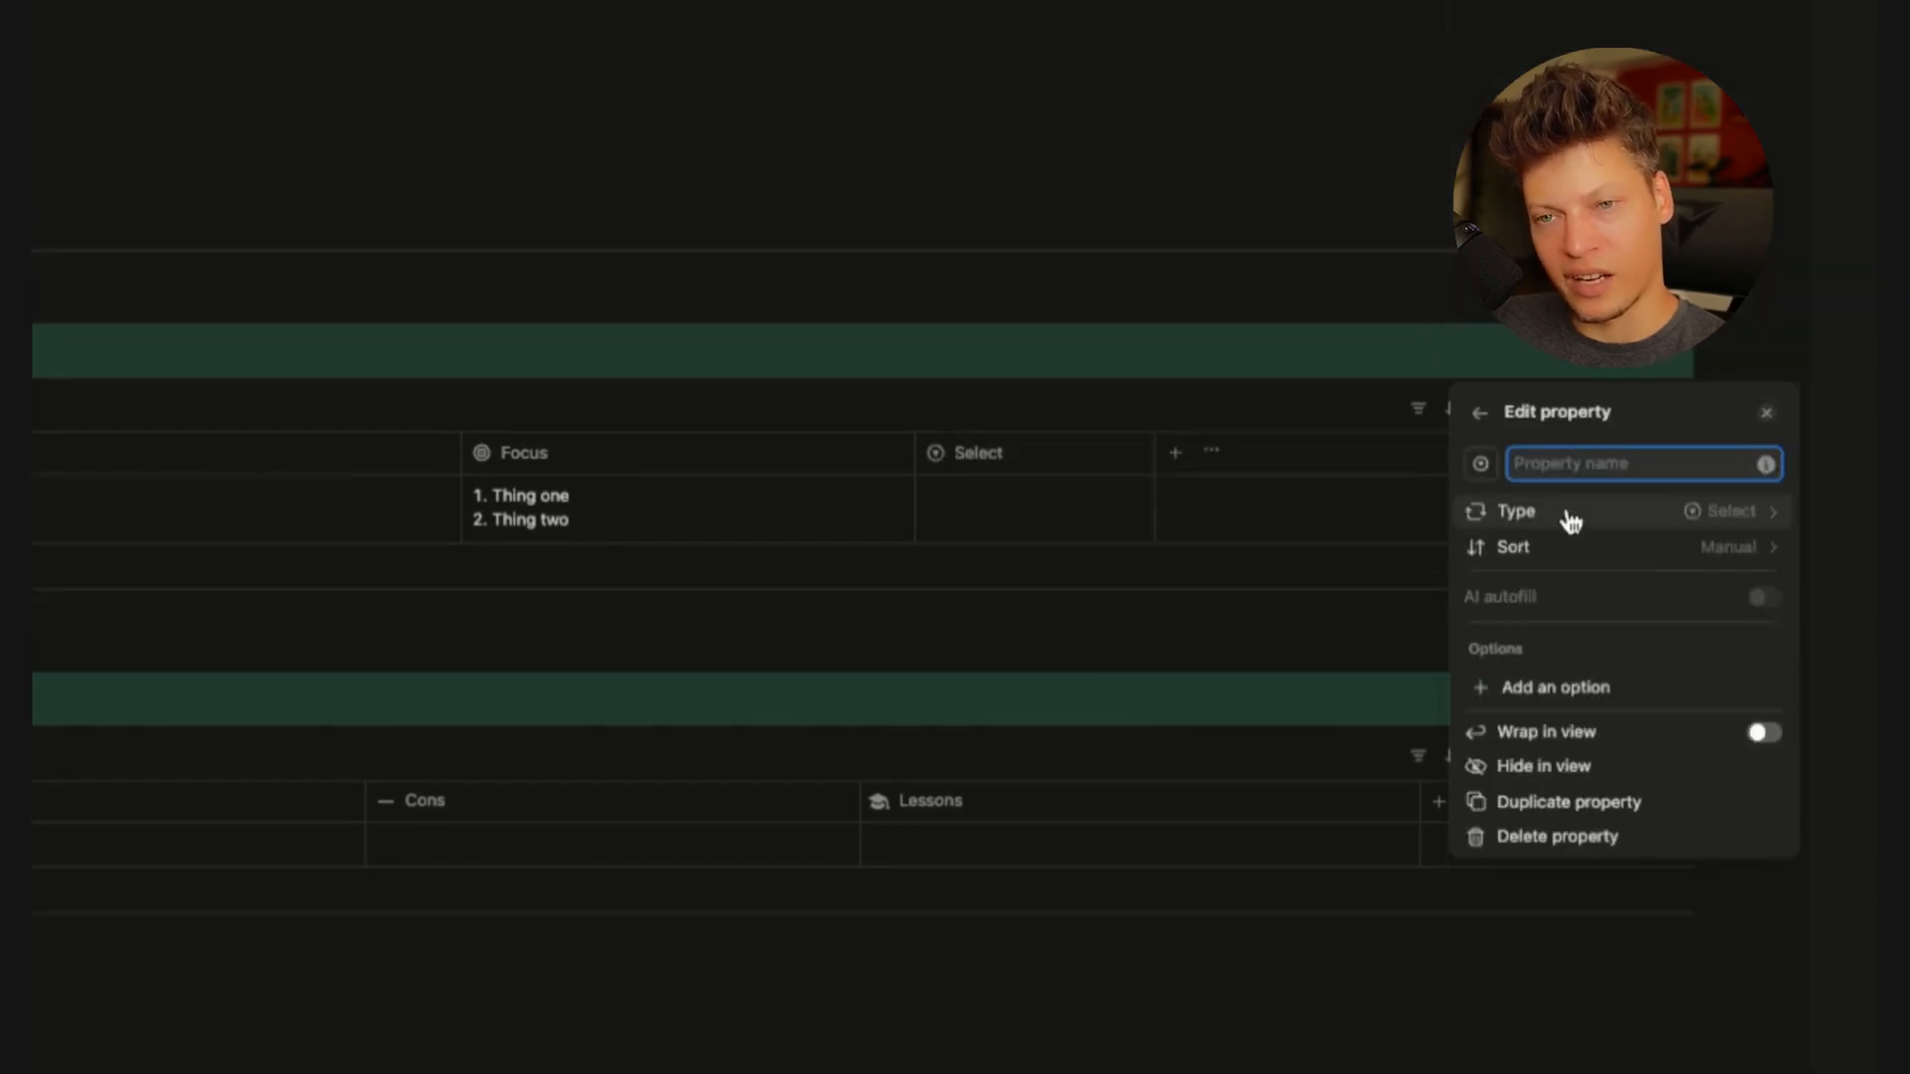
{"action": "type", "text": "Energy level"}
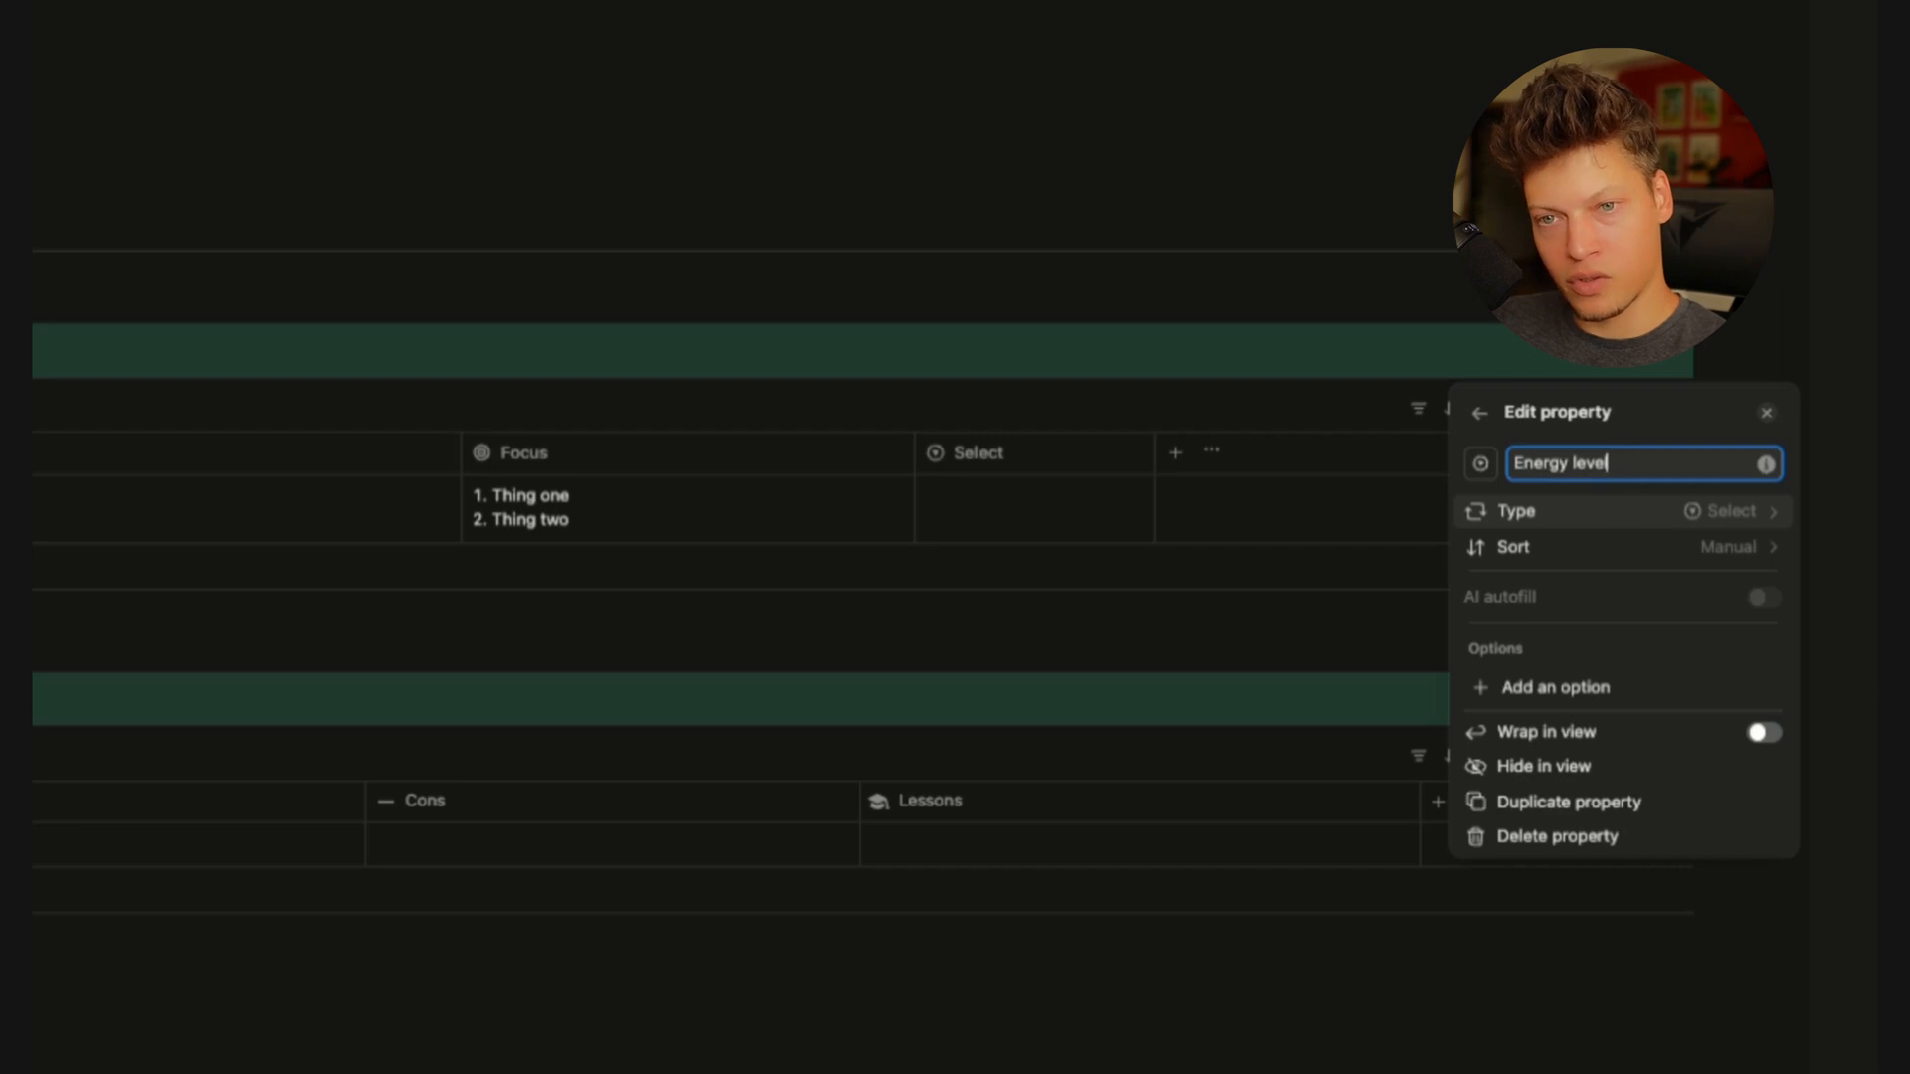
{"action": "left_click", "coordinate": [1480, 465]}
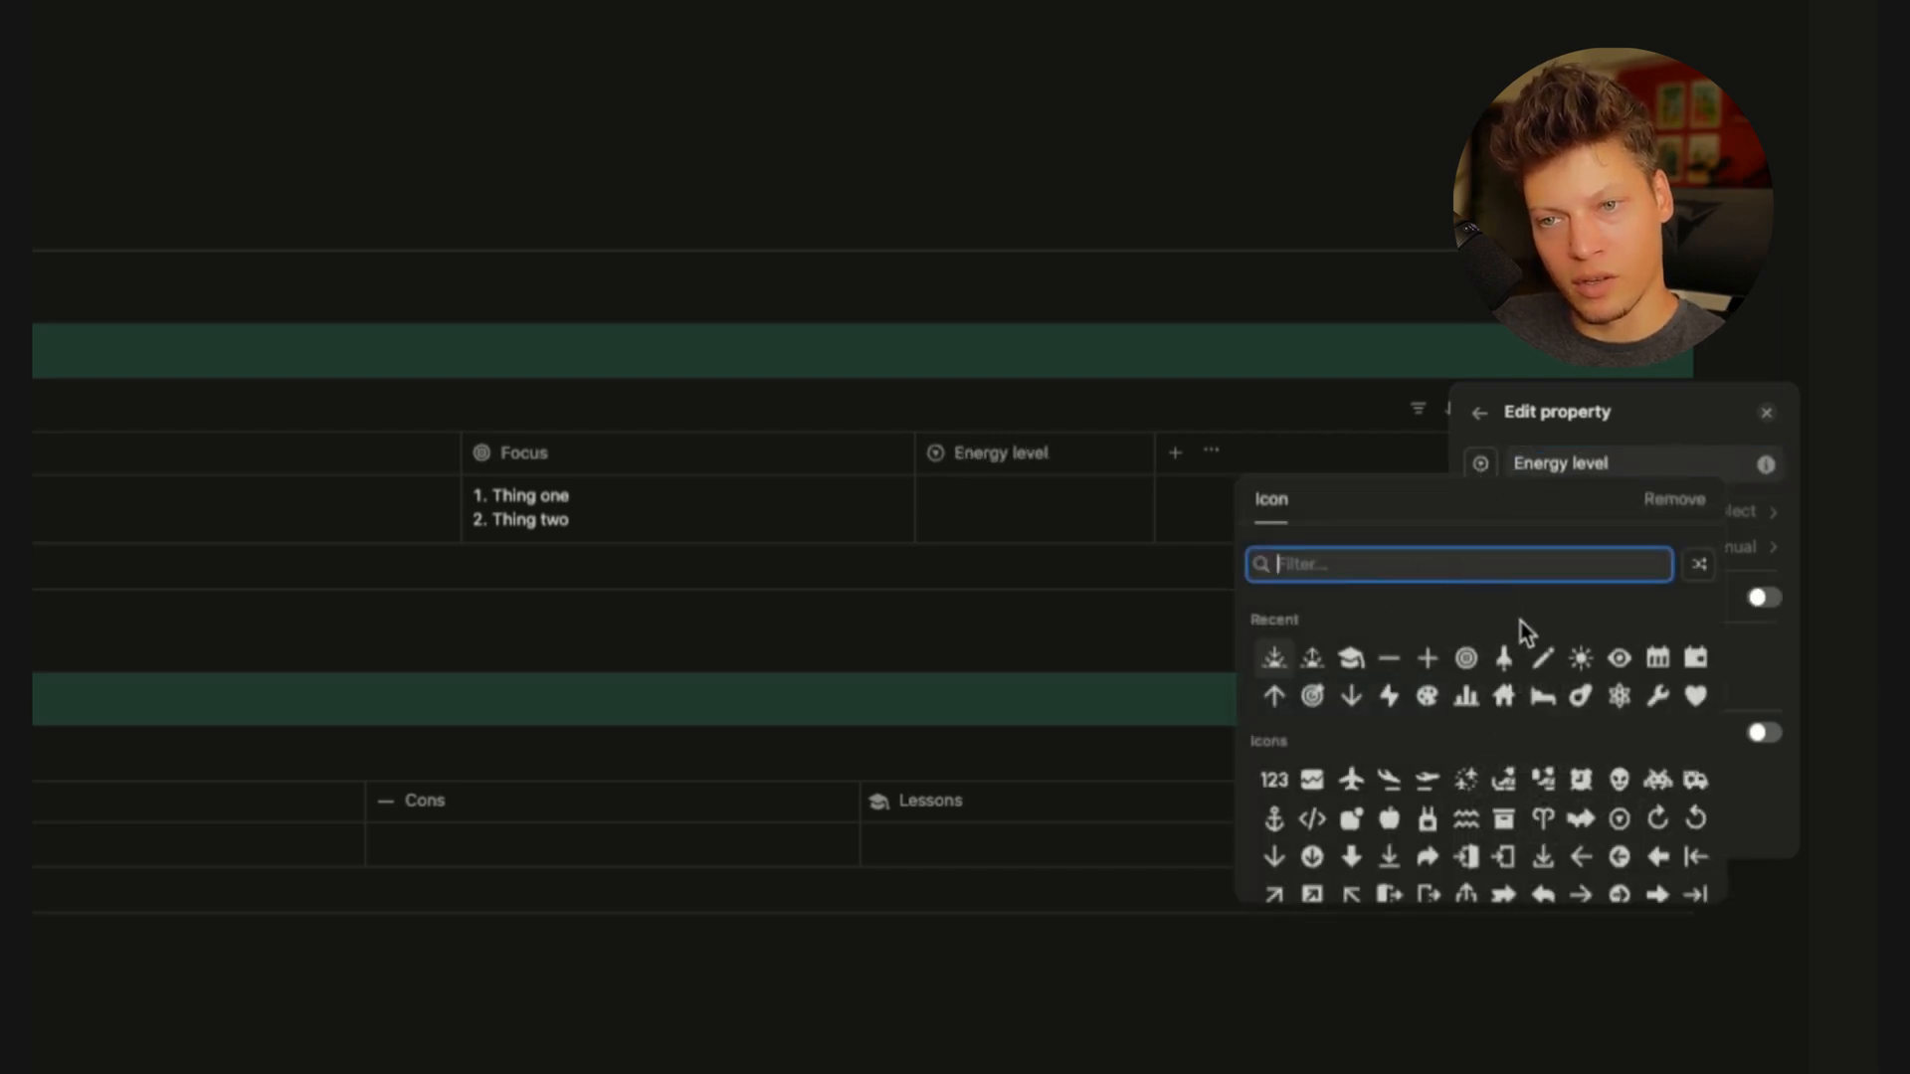
{"action": "type", "text": "light"}
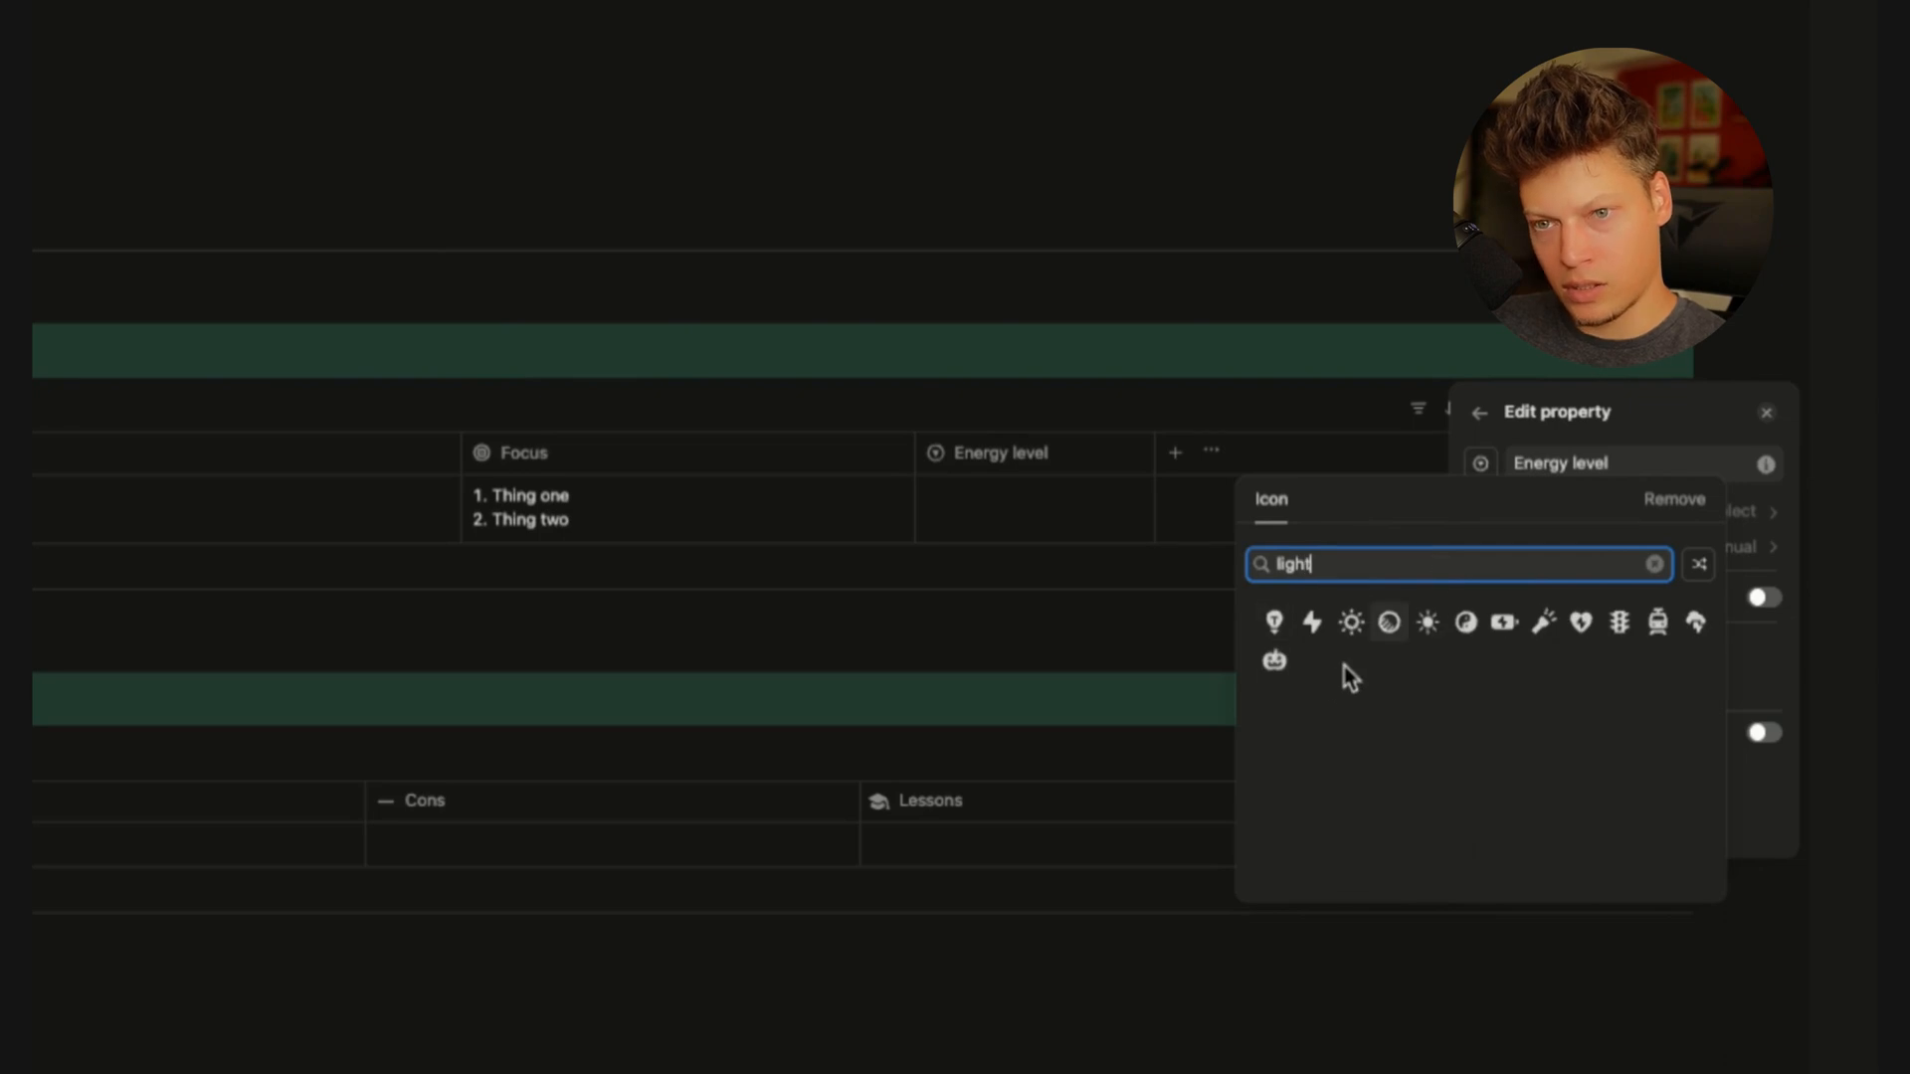
{"action": "left_click", "coordinate": [1311, 632]}
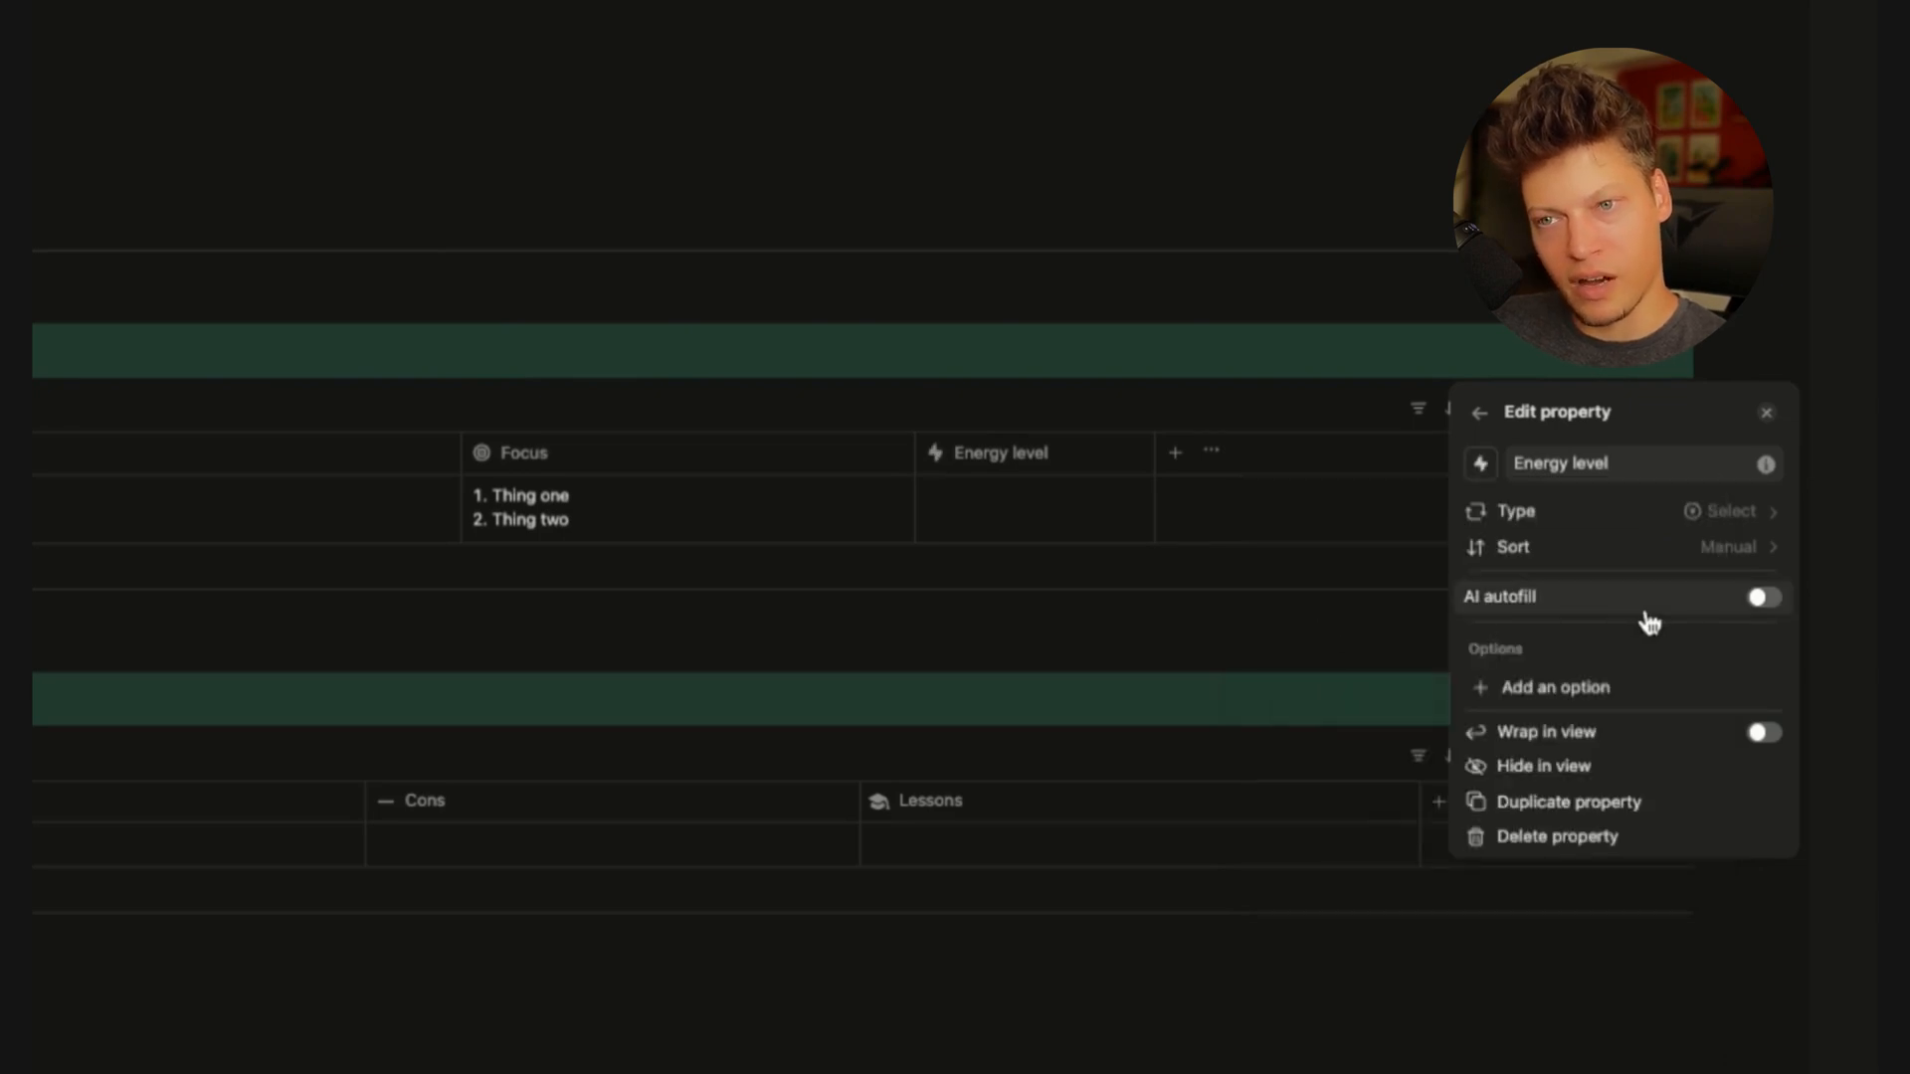
Add the options "High energy ⚡", "OK energy 👌", "Low energy ⚠️" and "Zero energy 💀" to the Energy level property
{"action": "left_click", "coordinate": [1550, 700]}
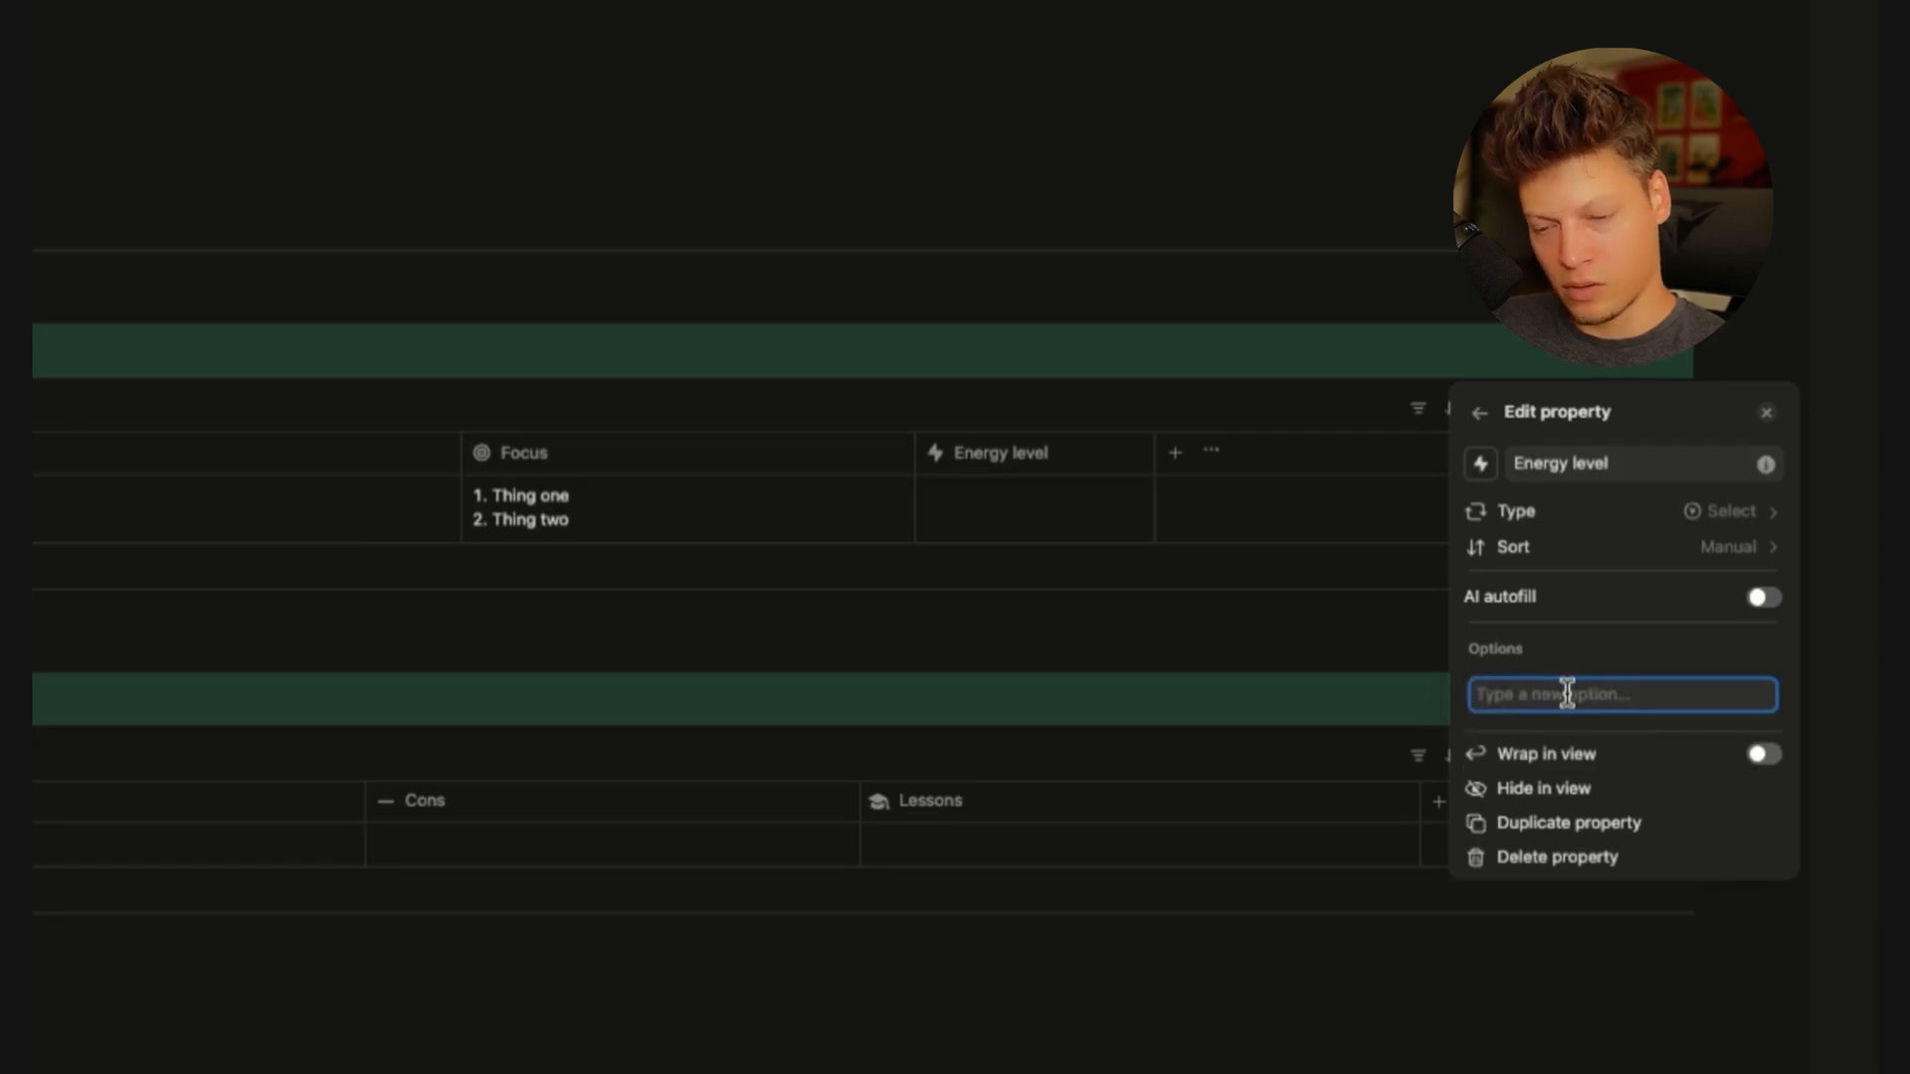
{"action": "type", "text": "High en"}
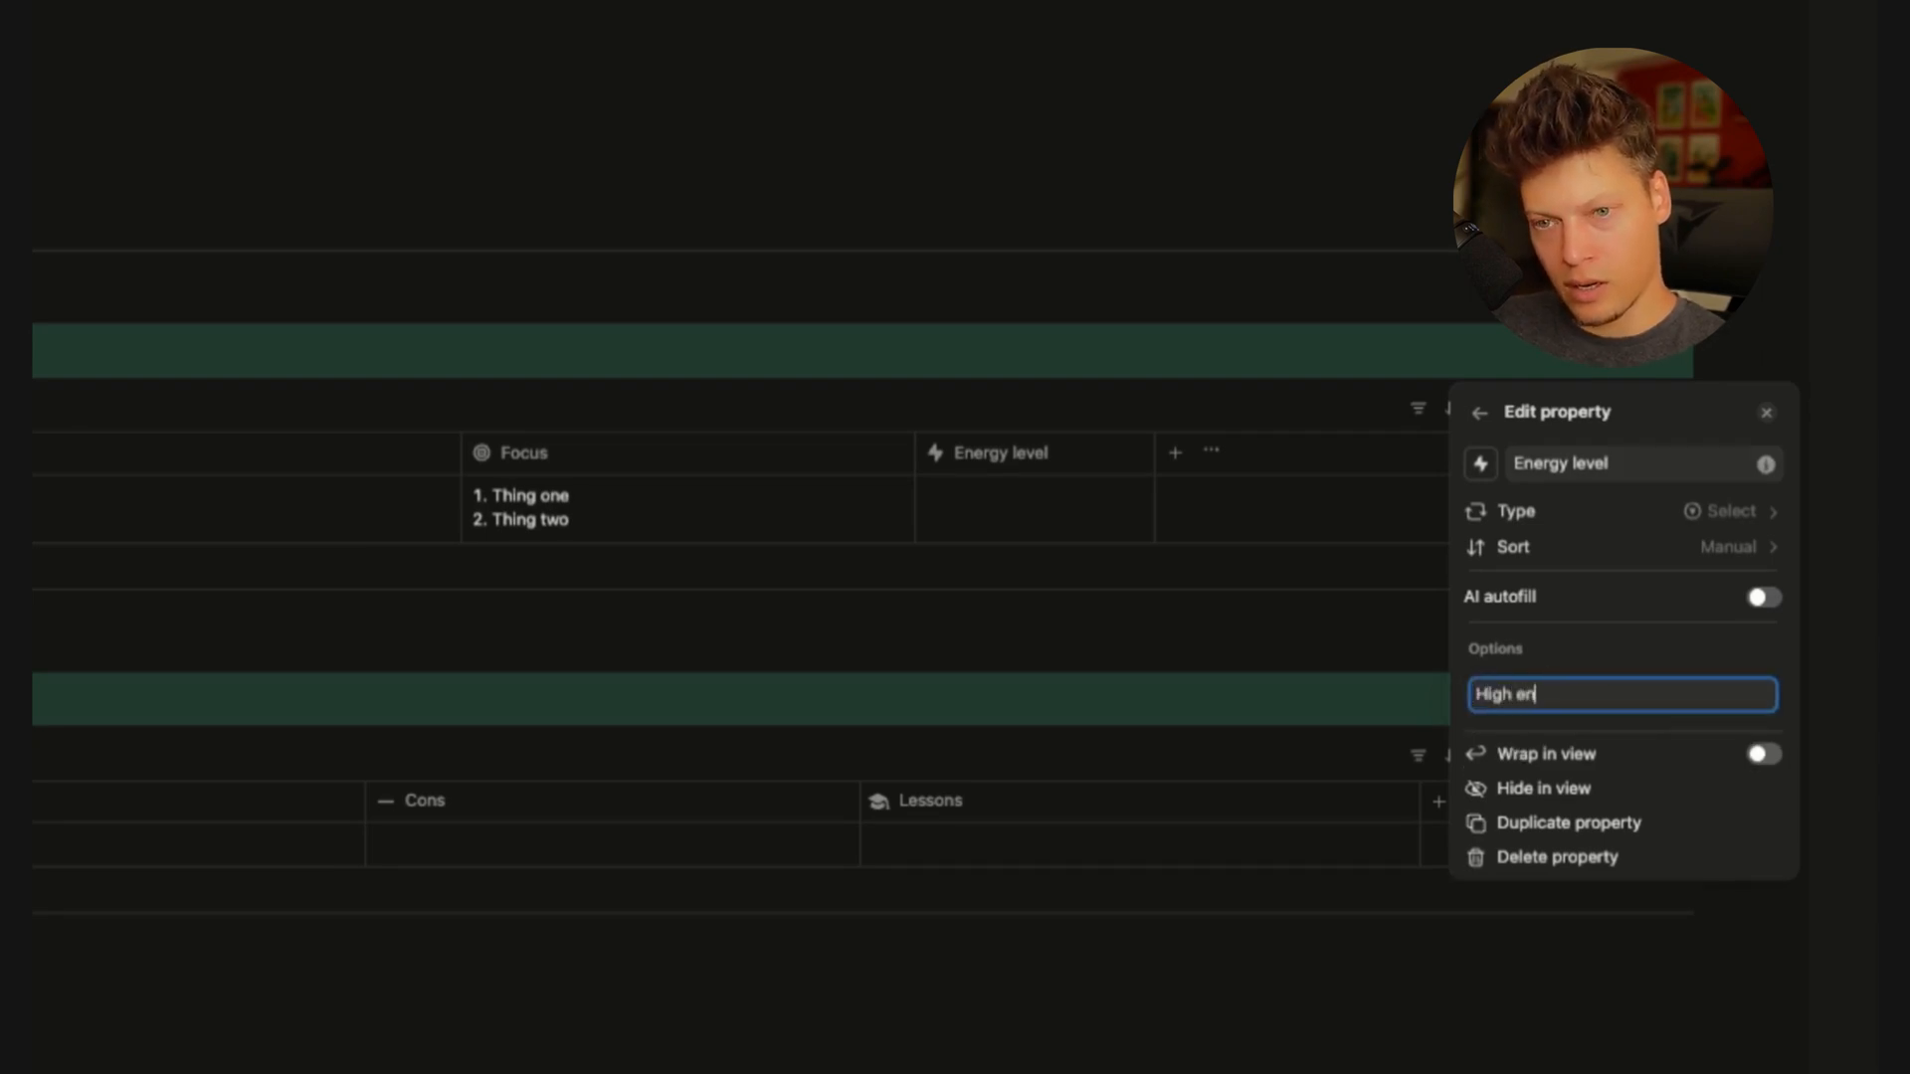
{"action": "type", "text": "ergy ⚡"}
{"action": "key", "text": "Return"}
{"action": "type", "text": "OK energy 👌"}
{"action": "key", "text": "Return"}
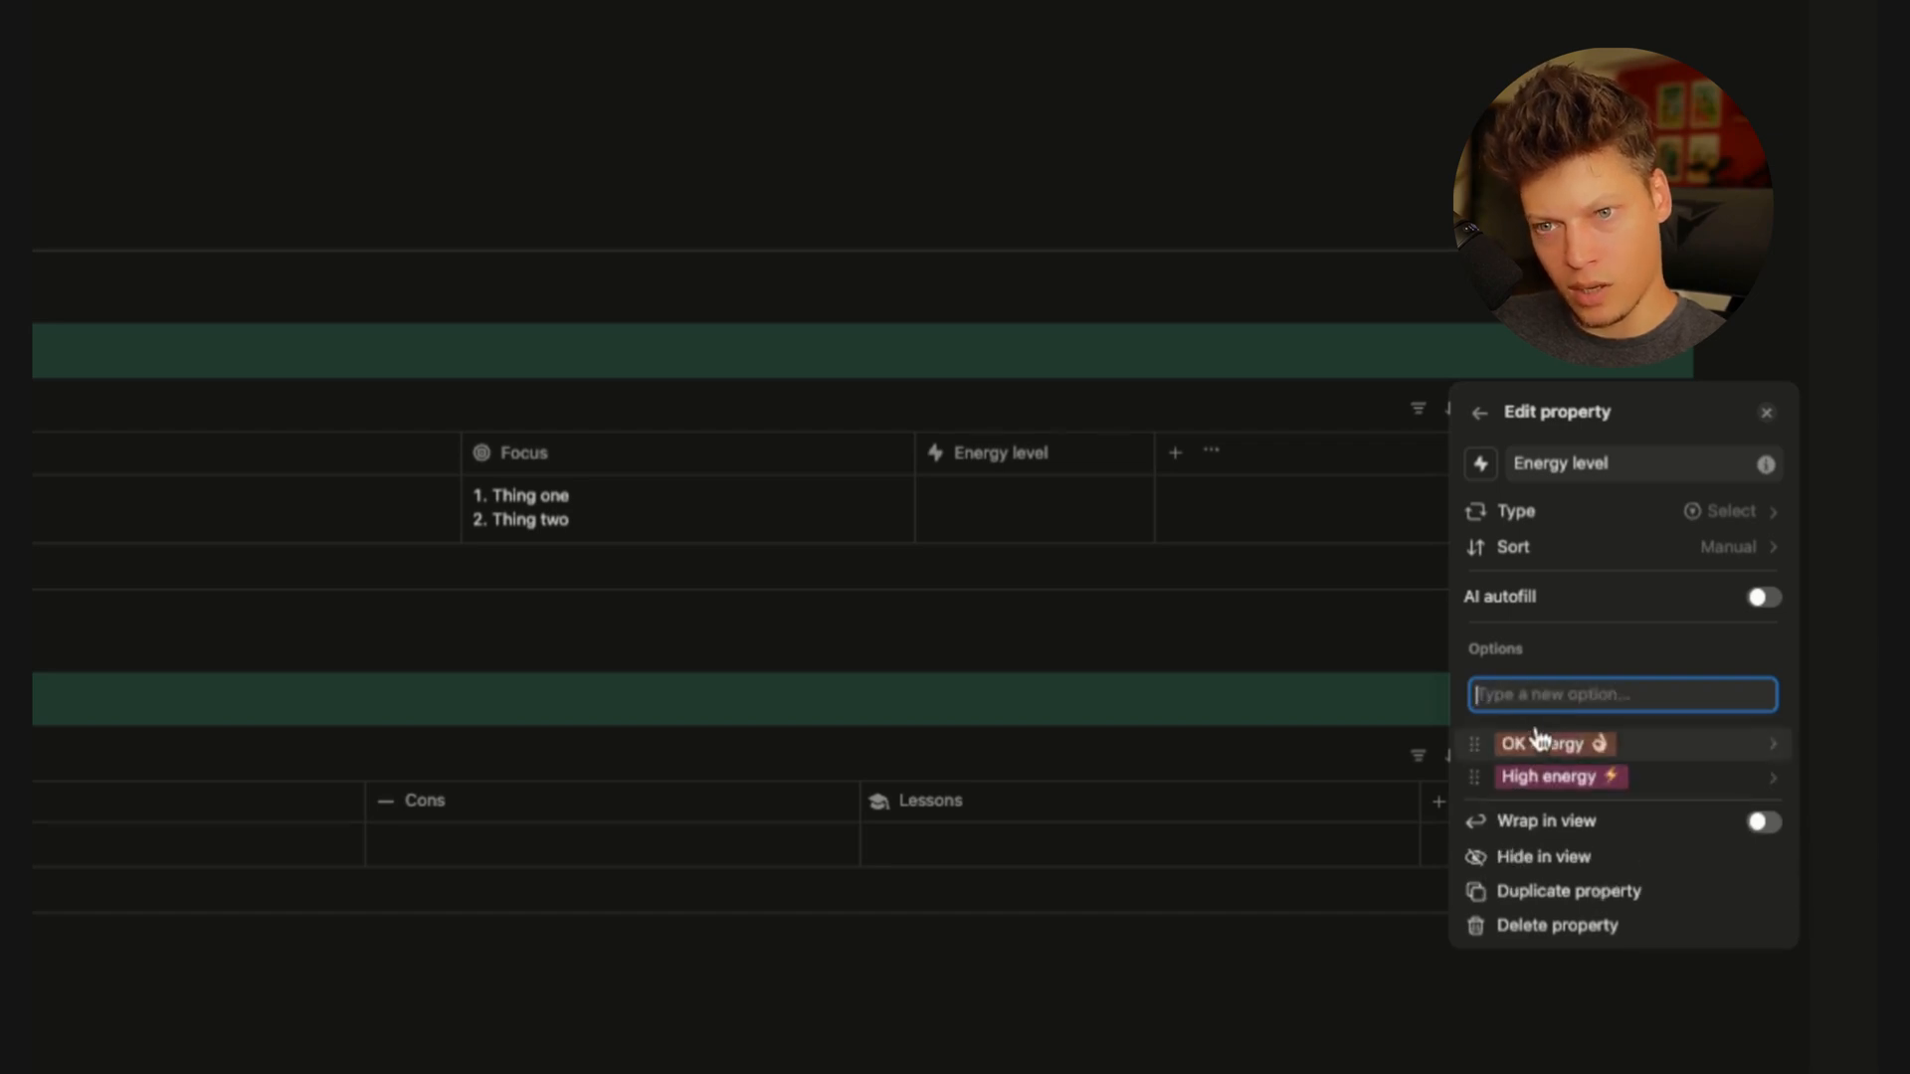
{"action": "type", "text": "Low"}
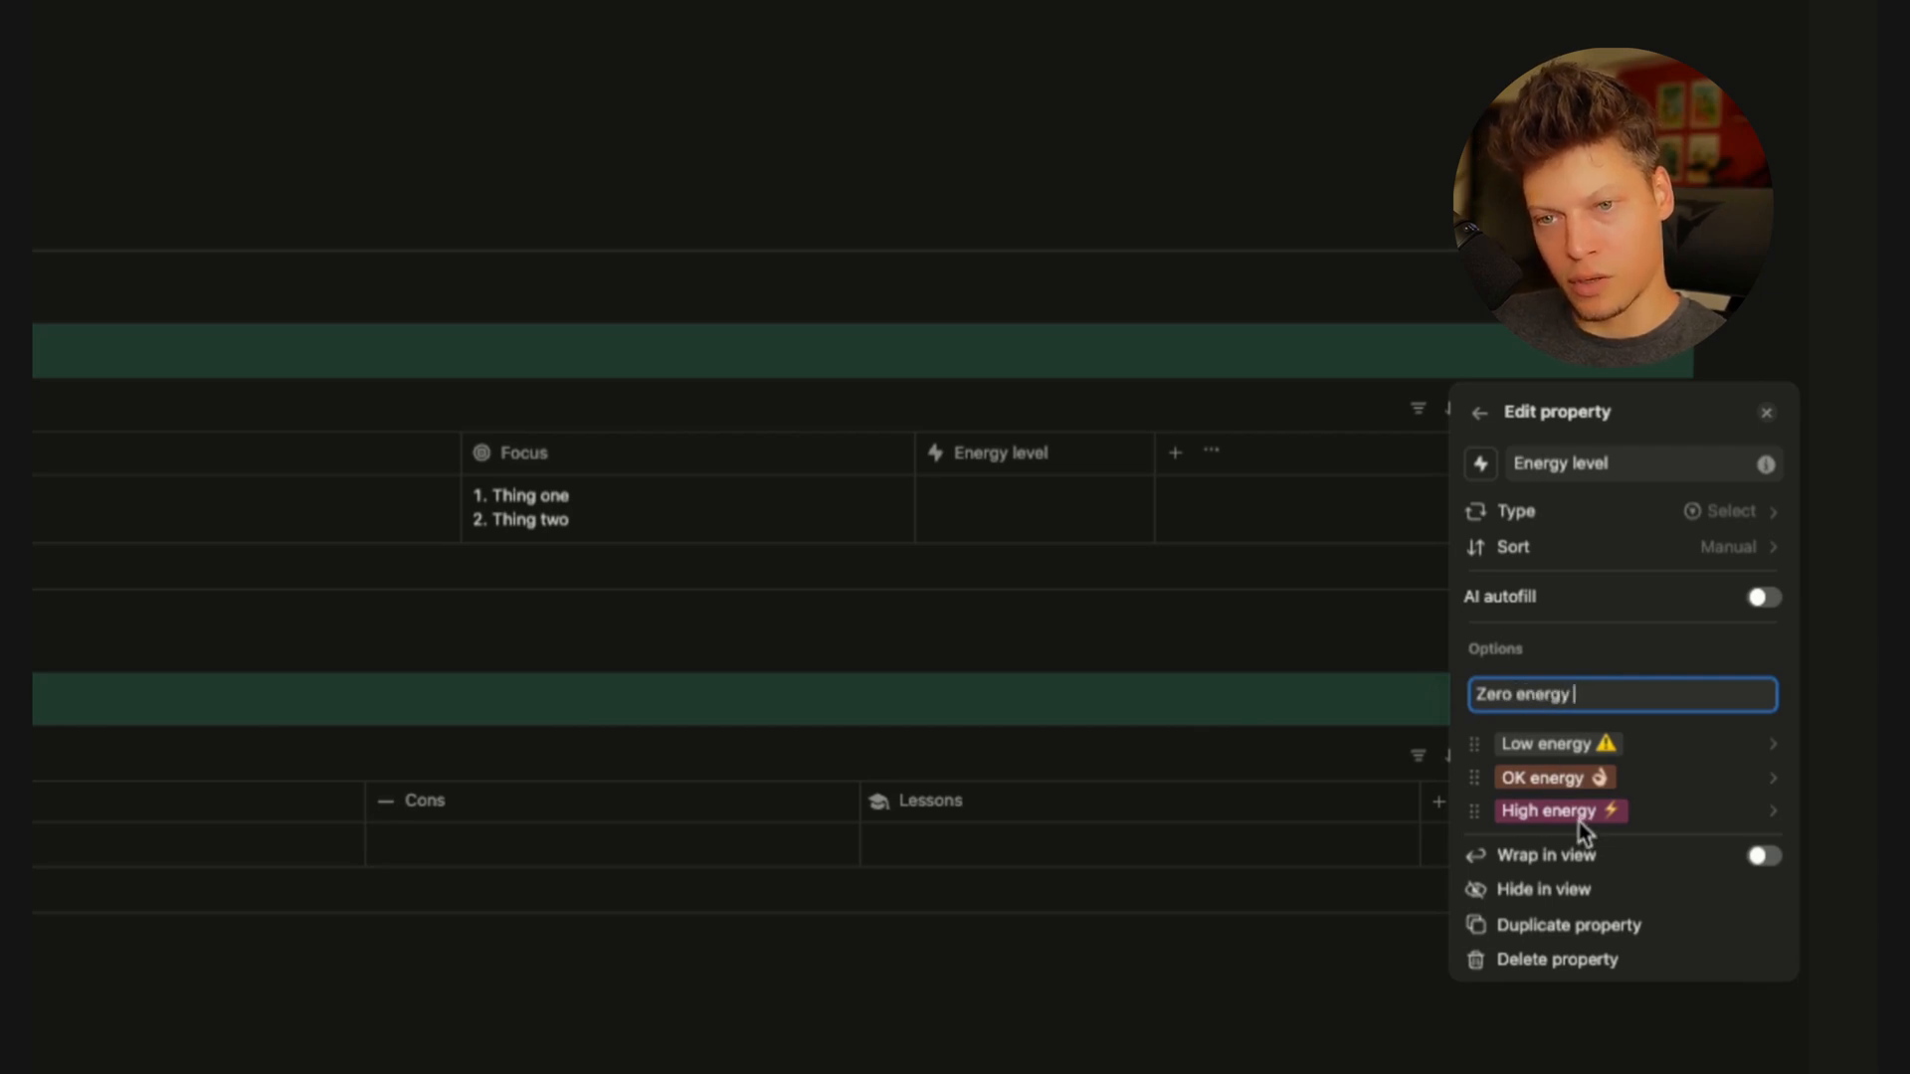
{"action": "type", "text": "💀"}
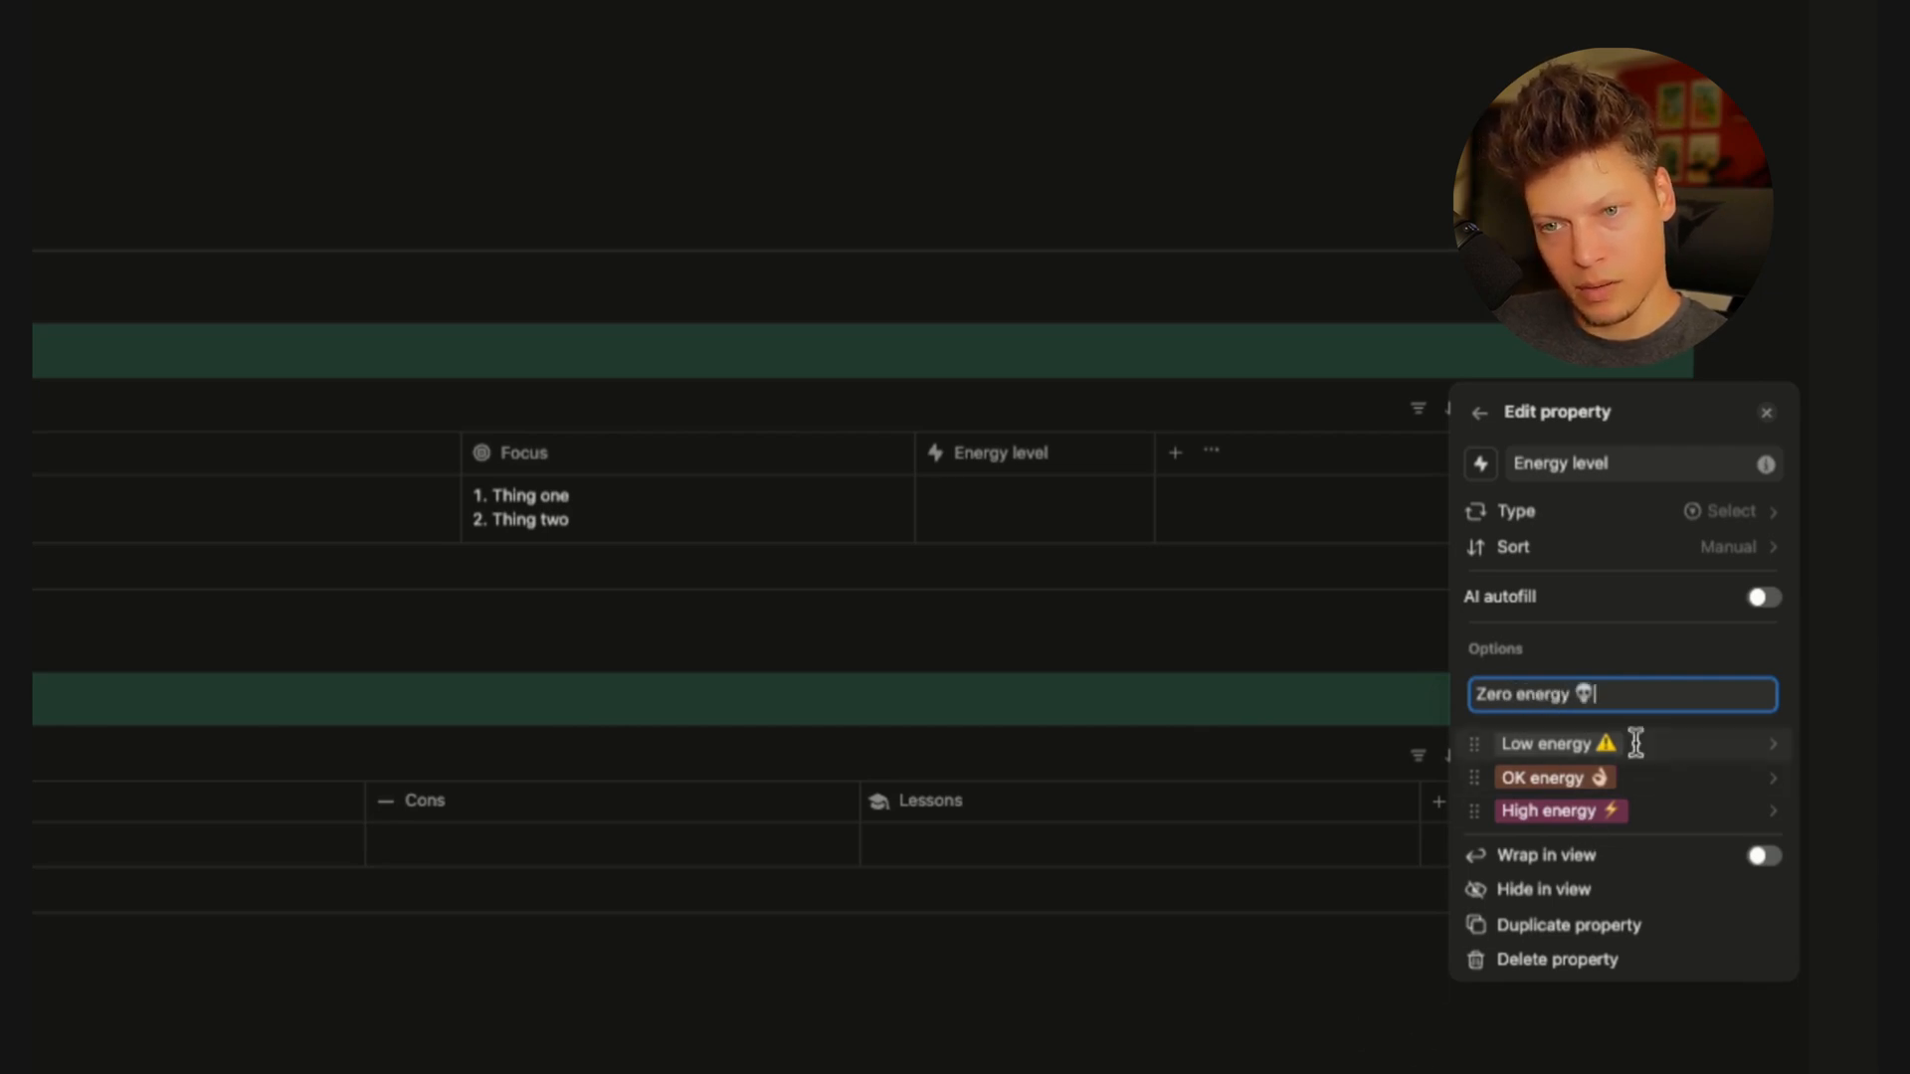
{"action": "key", "text": "Return"}
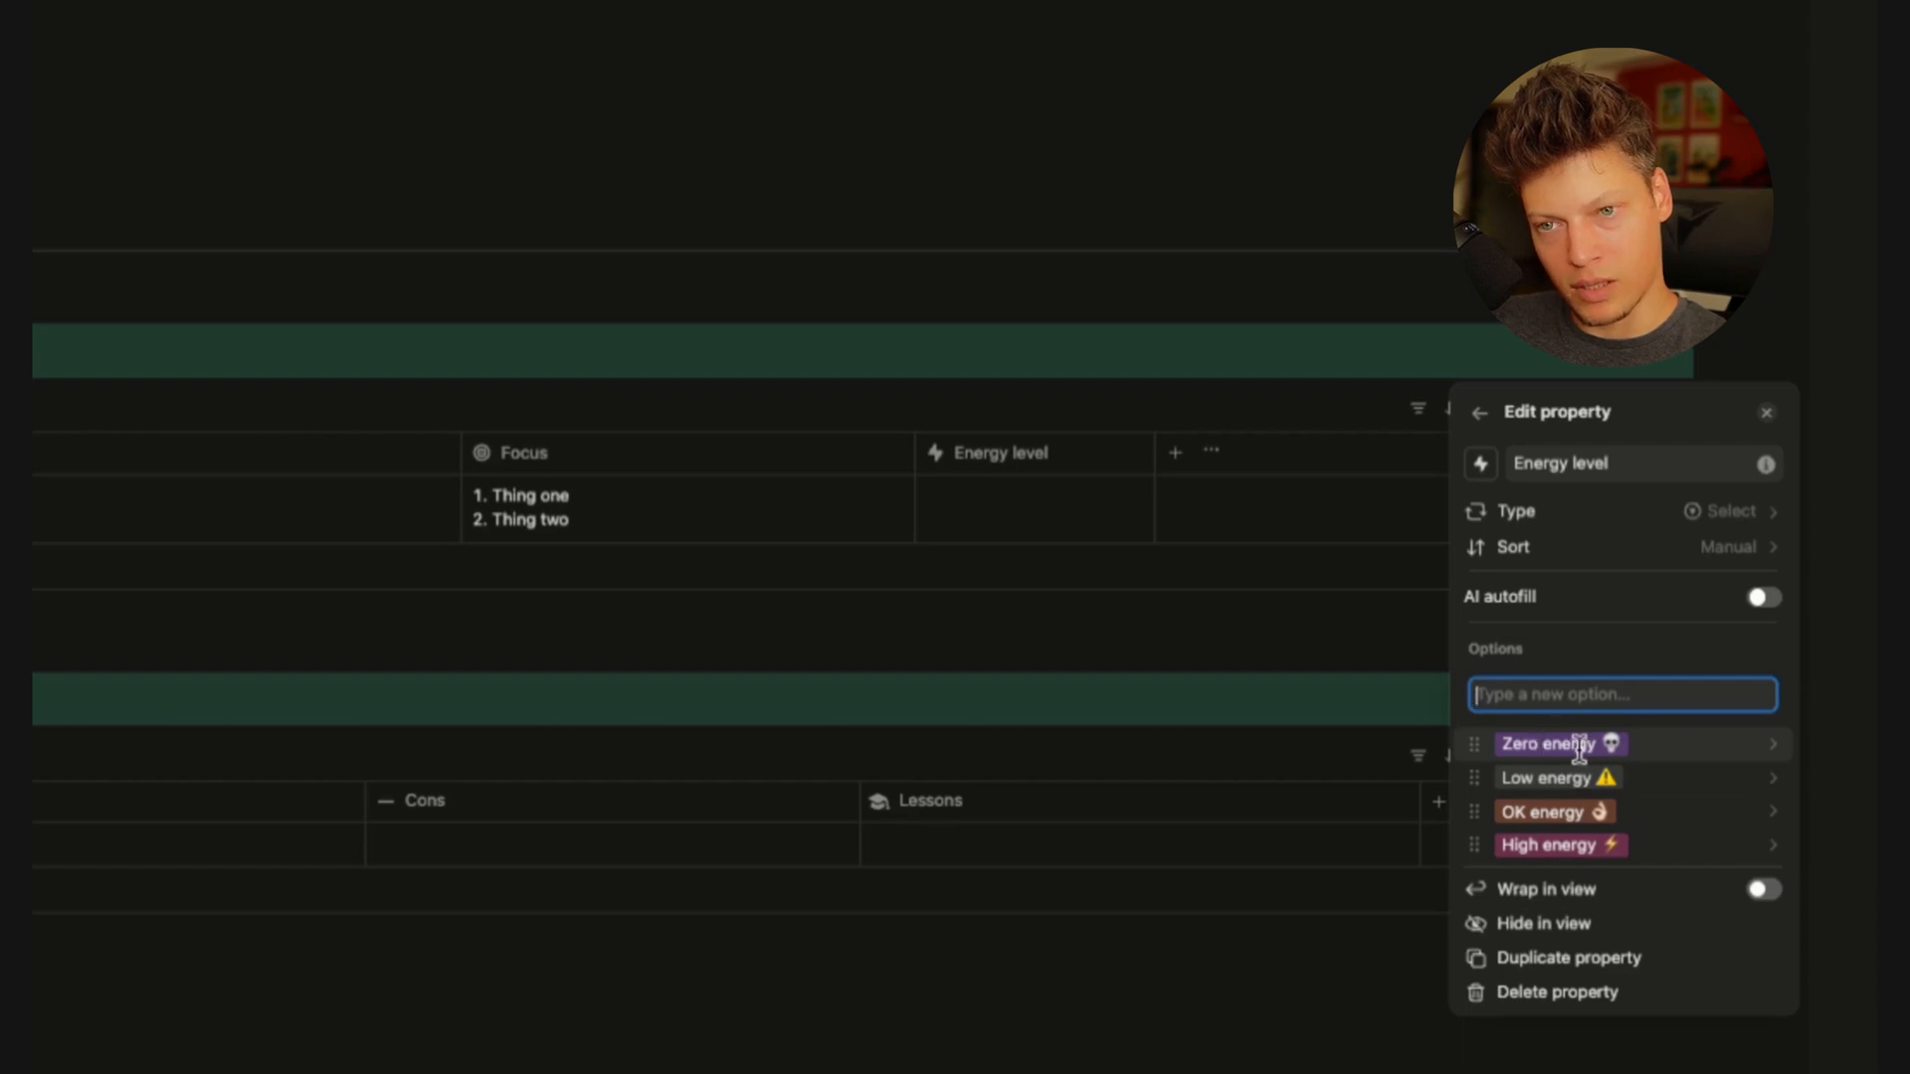
Order the Energy level options from High to Zero and colour them green, yellow, orange and red respectively
{"action": "left_click_drag", "start_coordinate": [1479, 849], "coordinate": [1477, 778]}
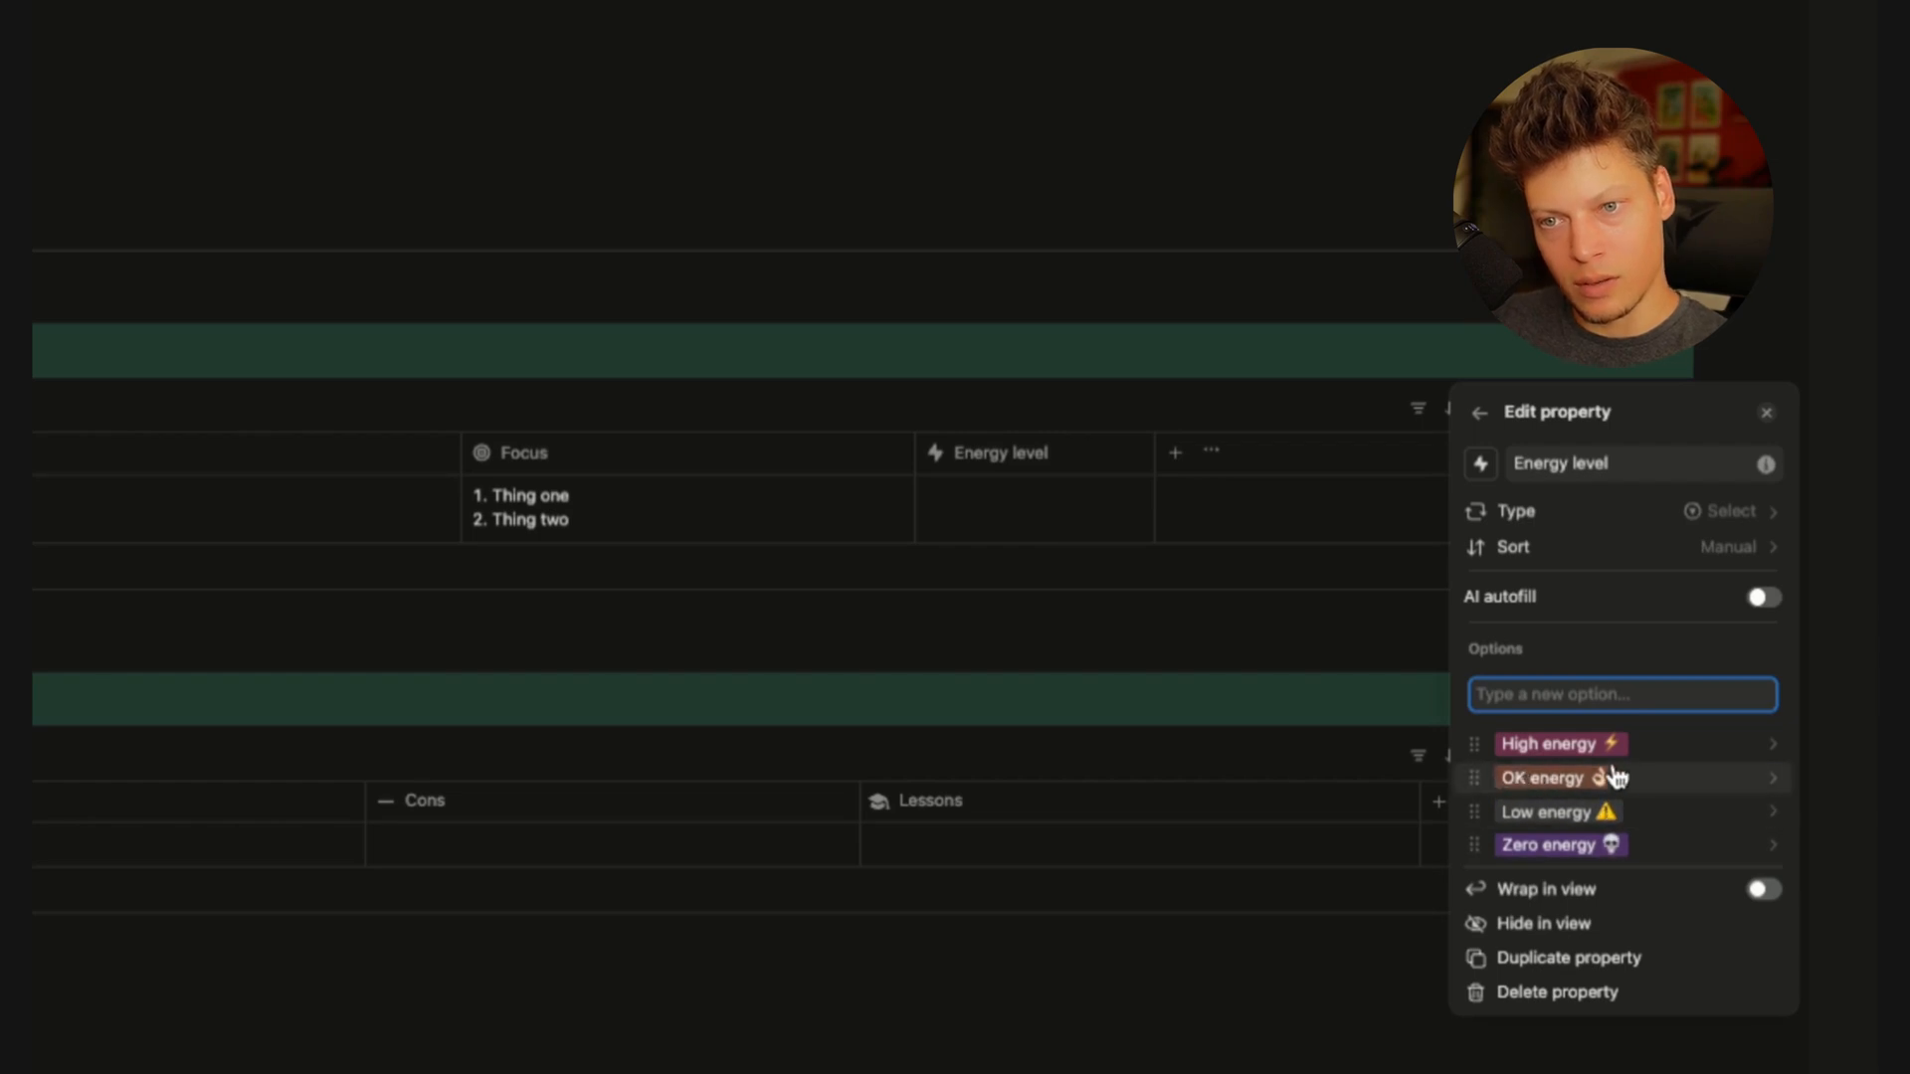
{"action": "left_click", "coordinate": [1778, 755]}
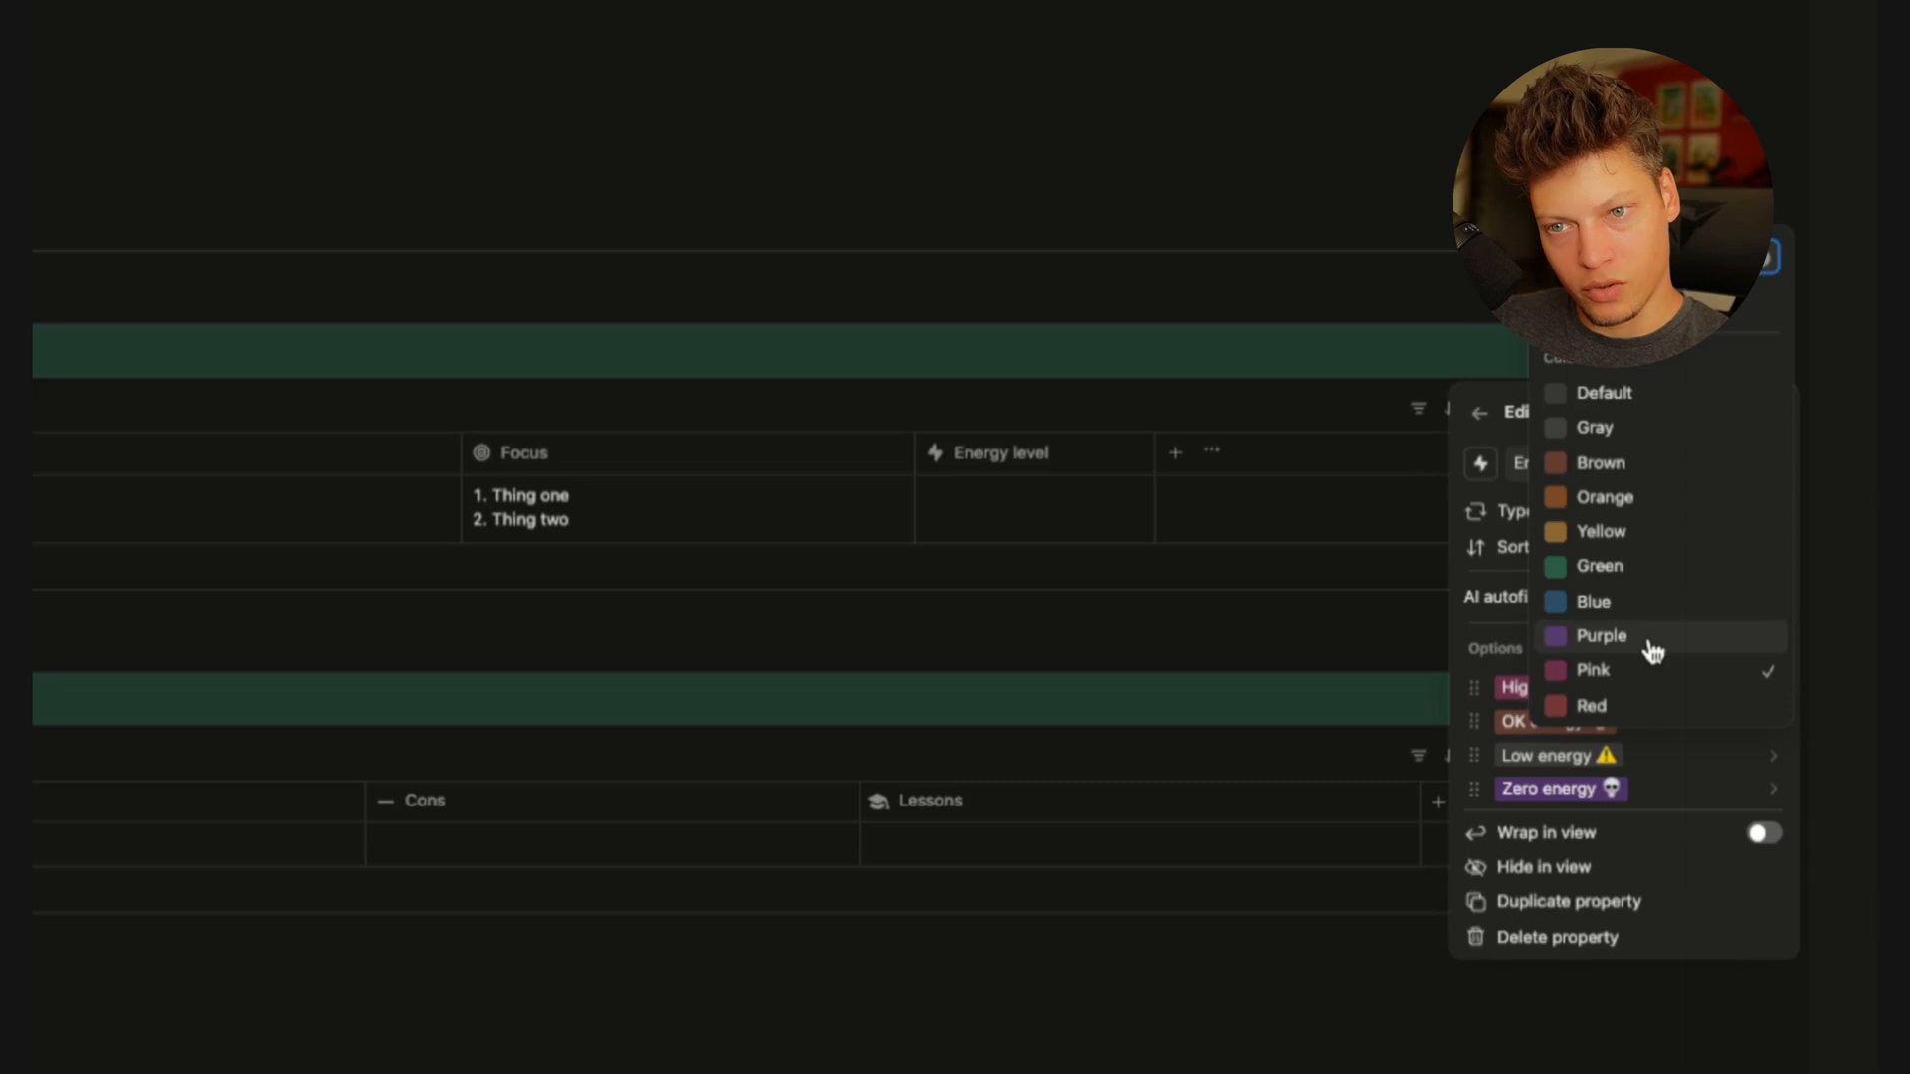
{"action": "left_click", "coordinate": [1611, 565]}
{"action": "key", "text": "Escape"}
{"action": "left_click", "coordinate": [1777, 729]}
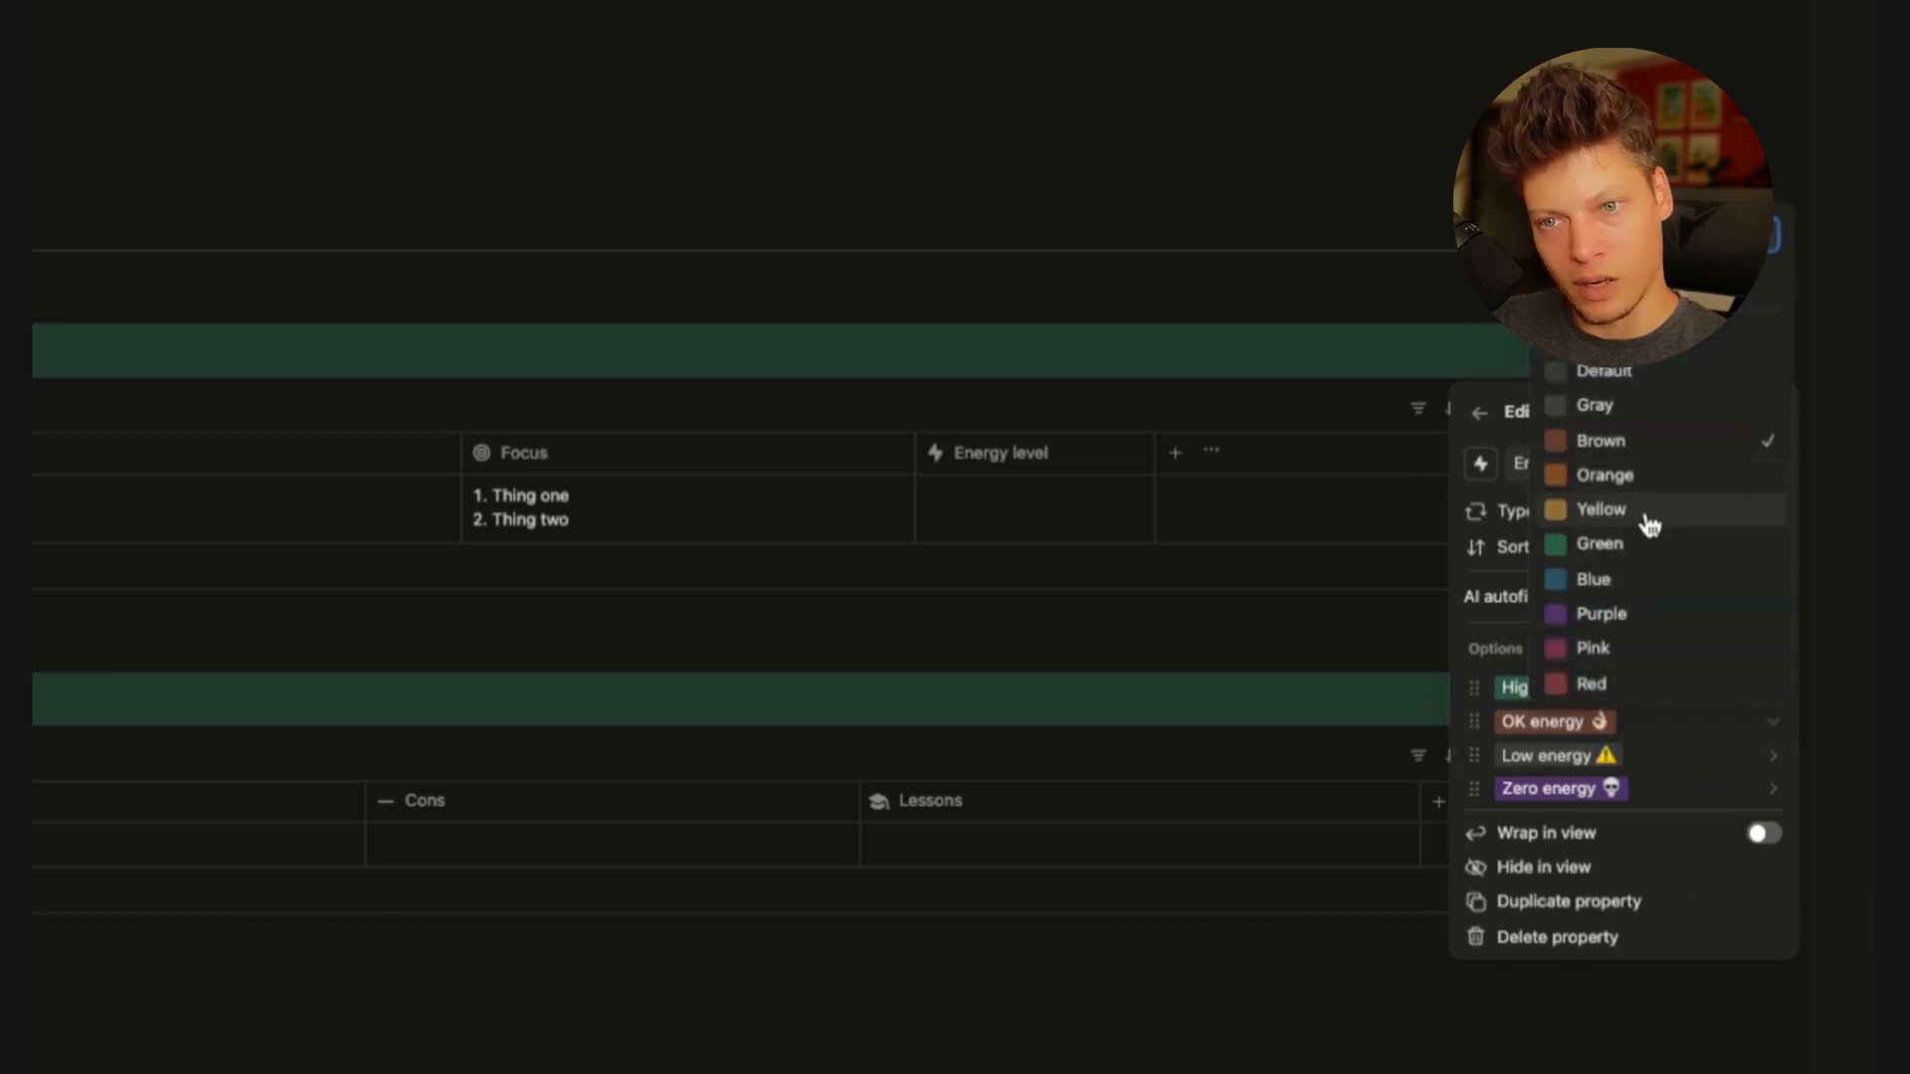
{"action": "left_click", "coordinate": [1651, 517]}
{"action": "key", "text": "Escape"}
{"action": "left_click", "coordinate": [1775, 762]}
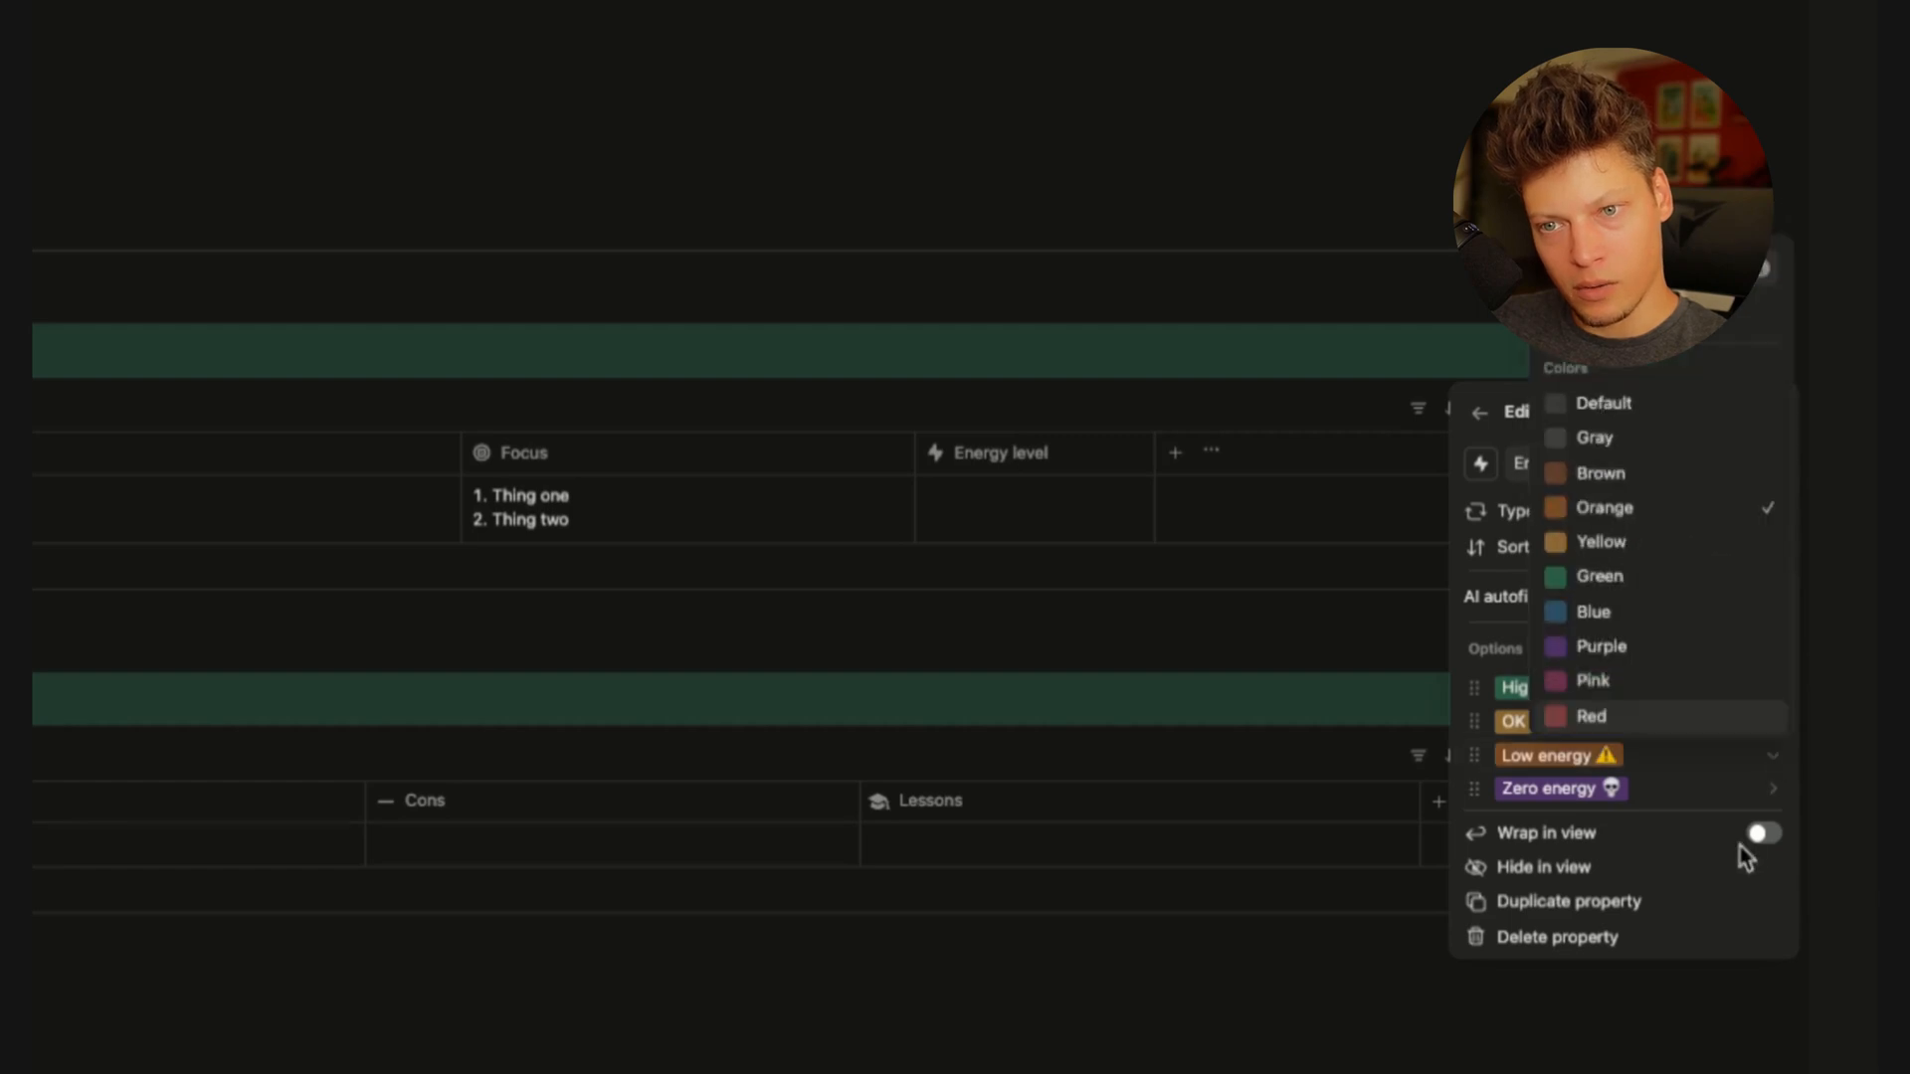
{"action": "left_click", "coordinate": [1770, 794]}
{"action": "left_click", "coordinate": [1773, 790]}
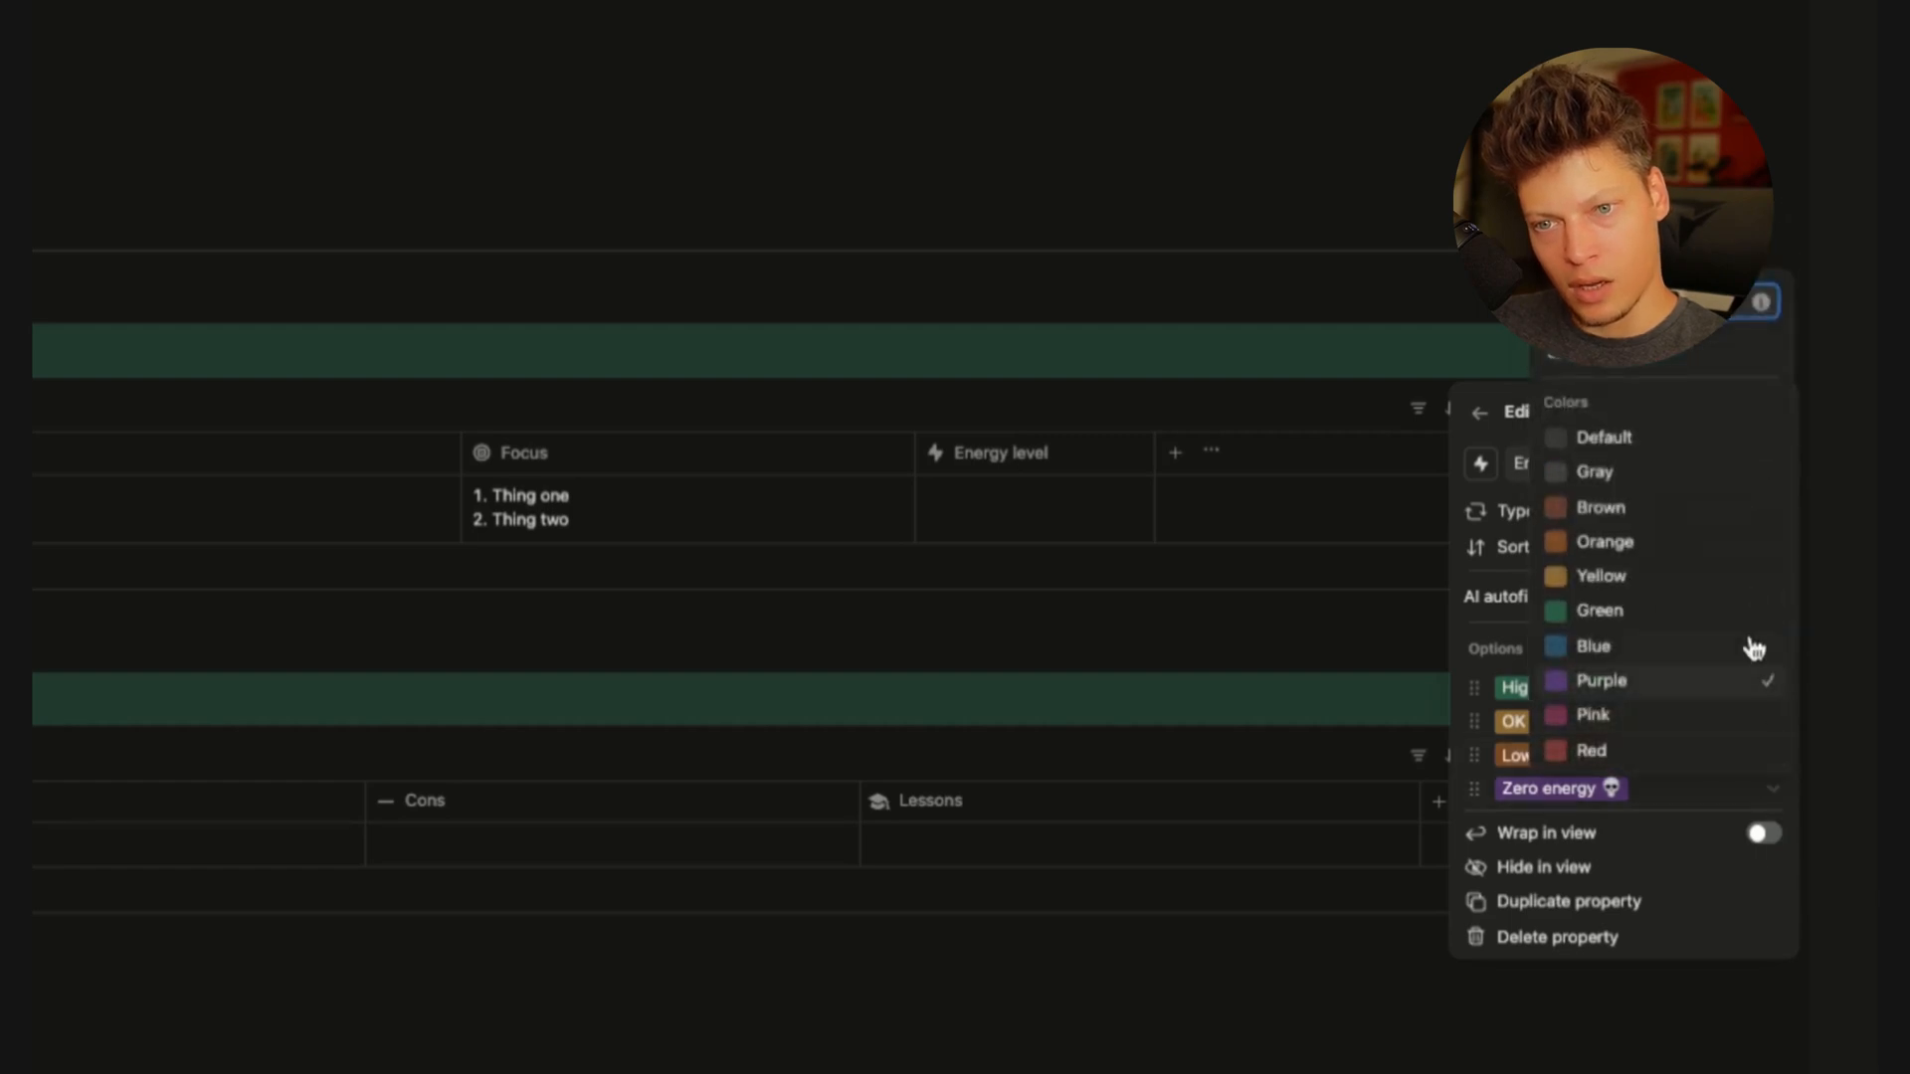
{"action": "left_click", "coordinate": [1623, 754]}
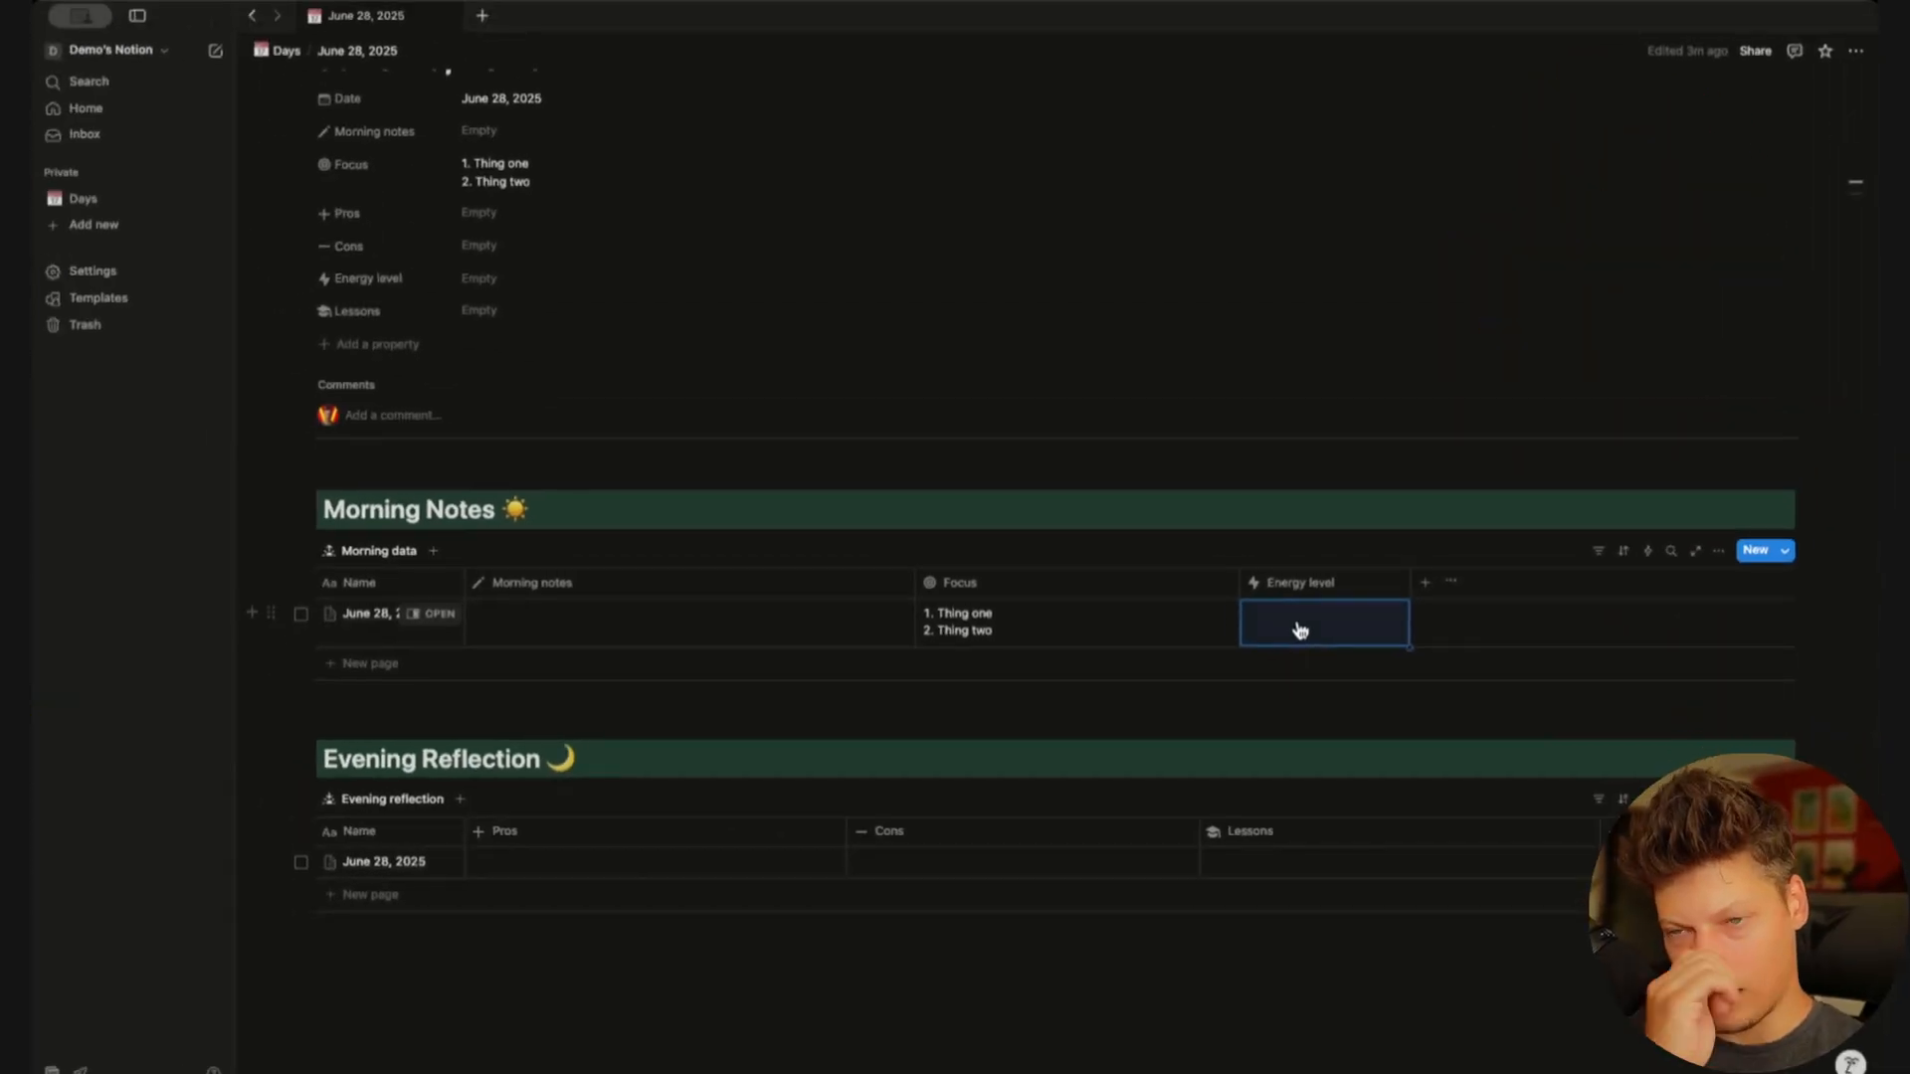
Set the Energy level of the June 28, 2025 entry in the Morning data table to "High energy ⚡"
{"action": "left_click", "coordinate": [996, 507]}
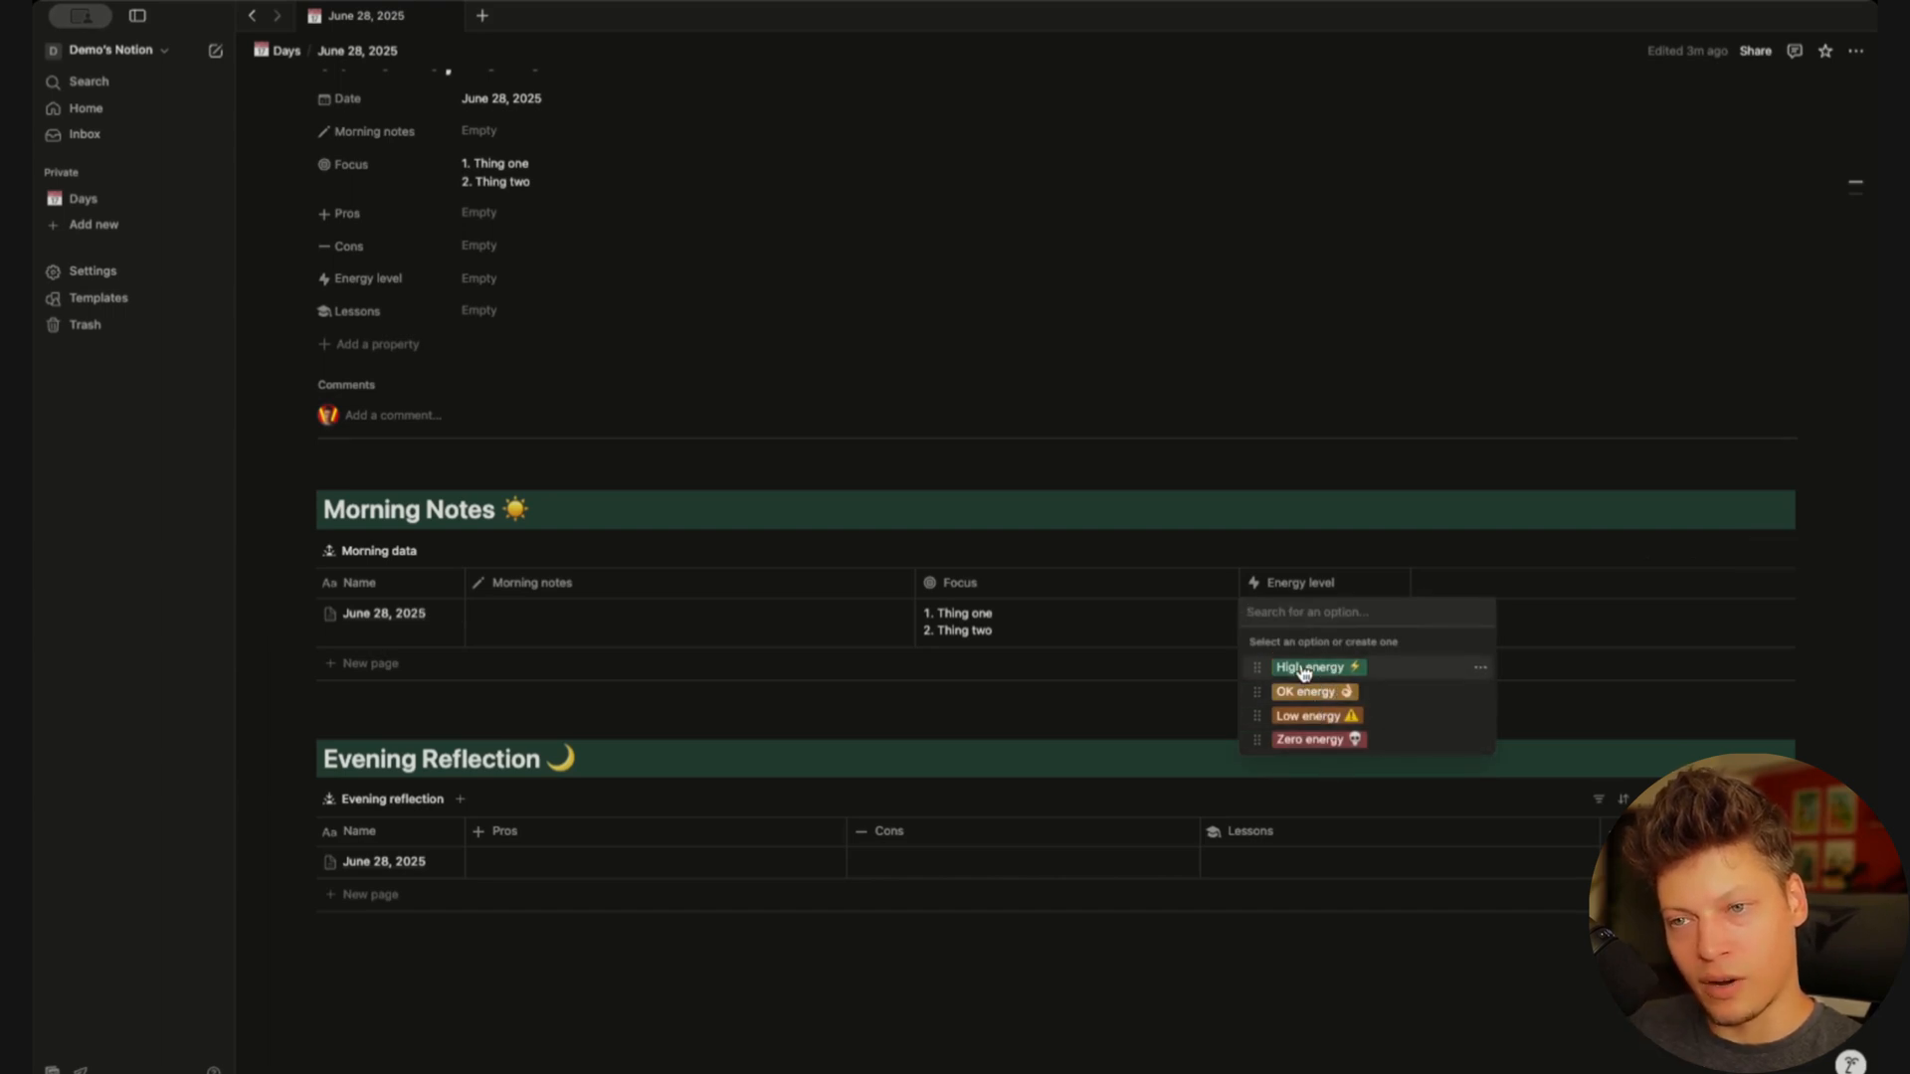
{"action": "left_click", "coordinate": [1341, 669]}
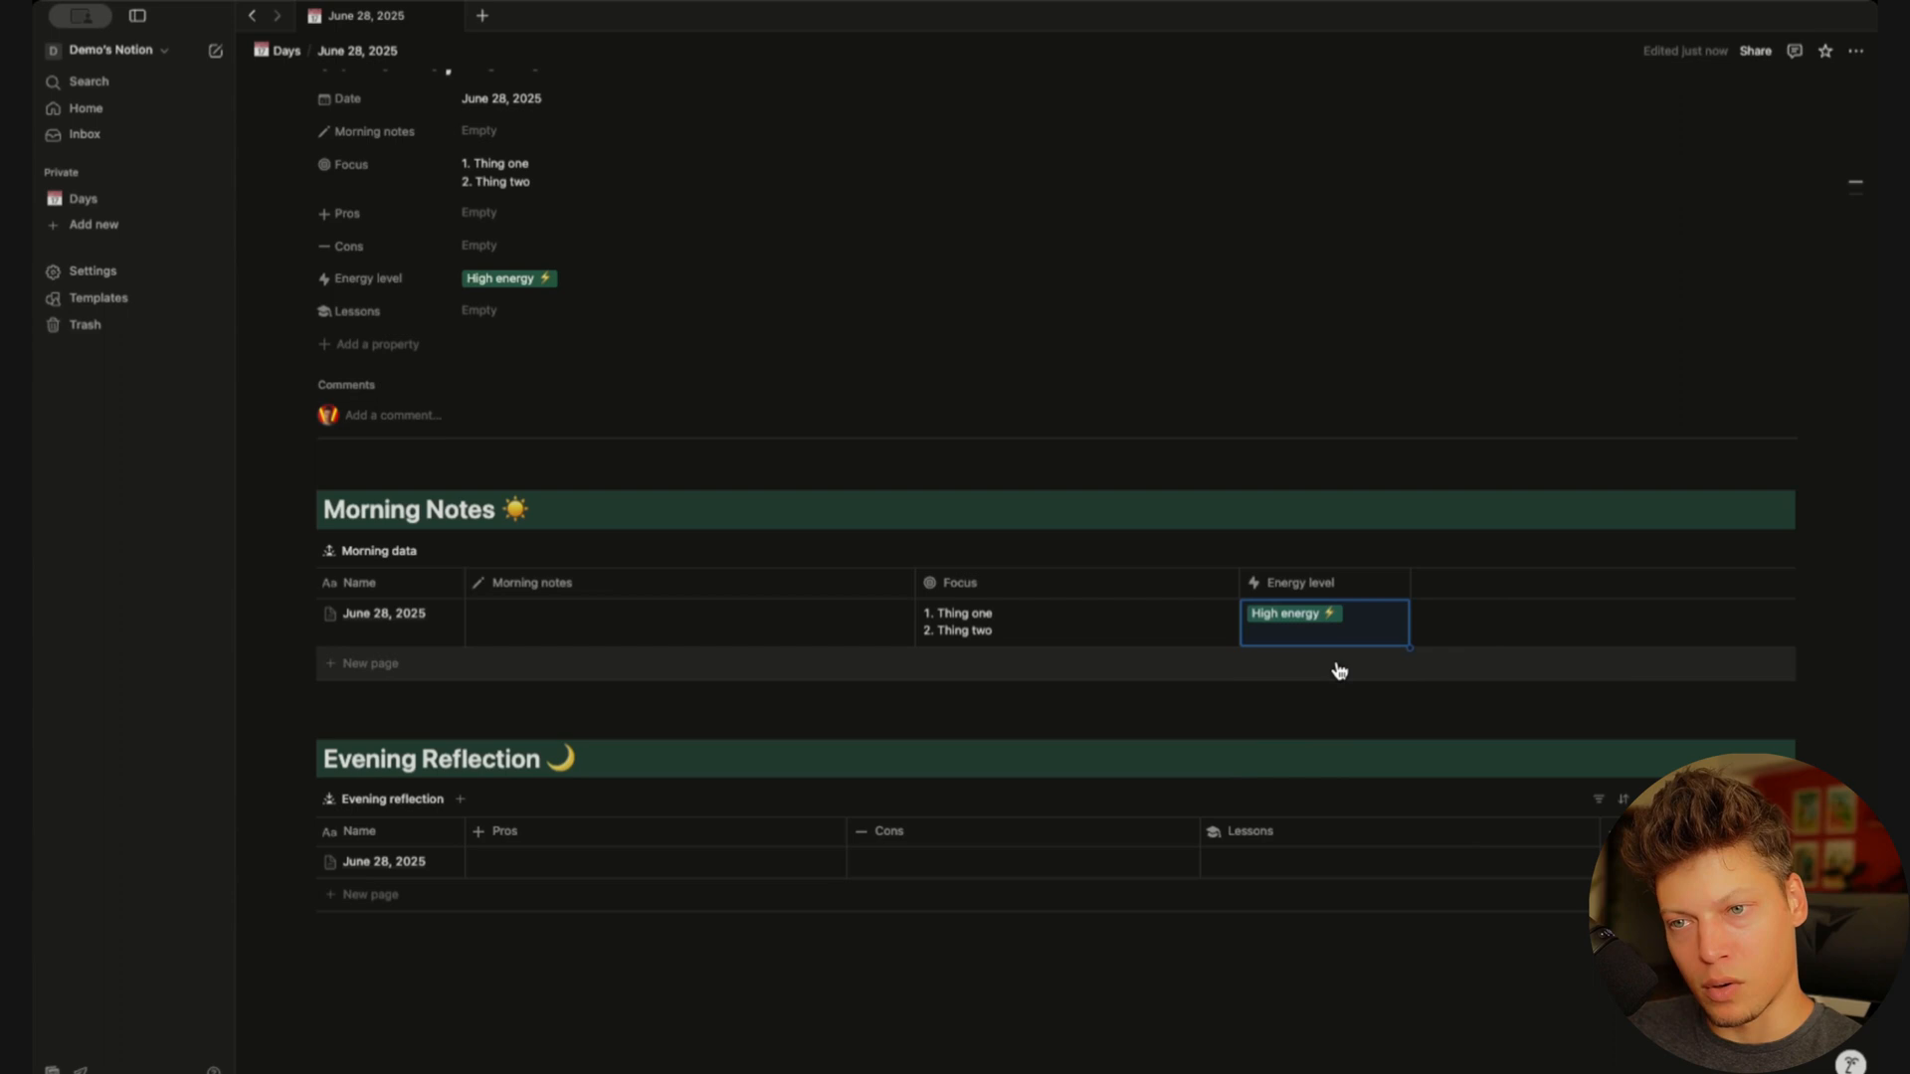
{"action": "key", "text": "Escape"}
{"action": "left_click", "coordinate": [1156, 797]}
Narrow the Energy level column and place it between Morning notes and Focus in the Morning data table
{"action": "scroll", "coordinate": [1156, 797], "scroll_direction": "up", "scroll_amount": 2}
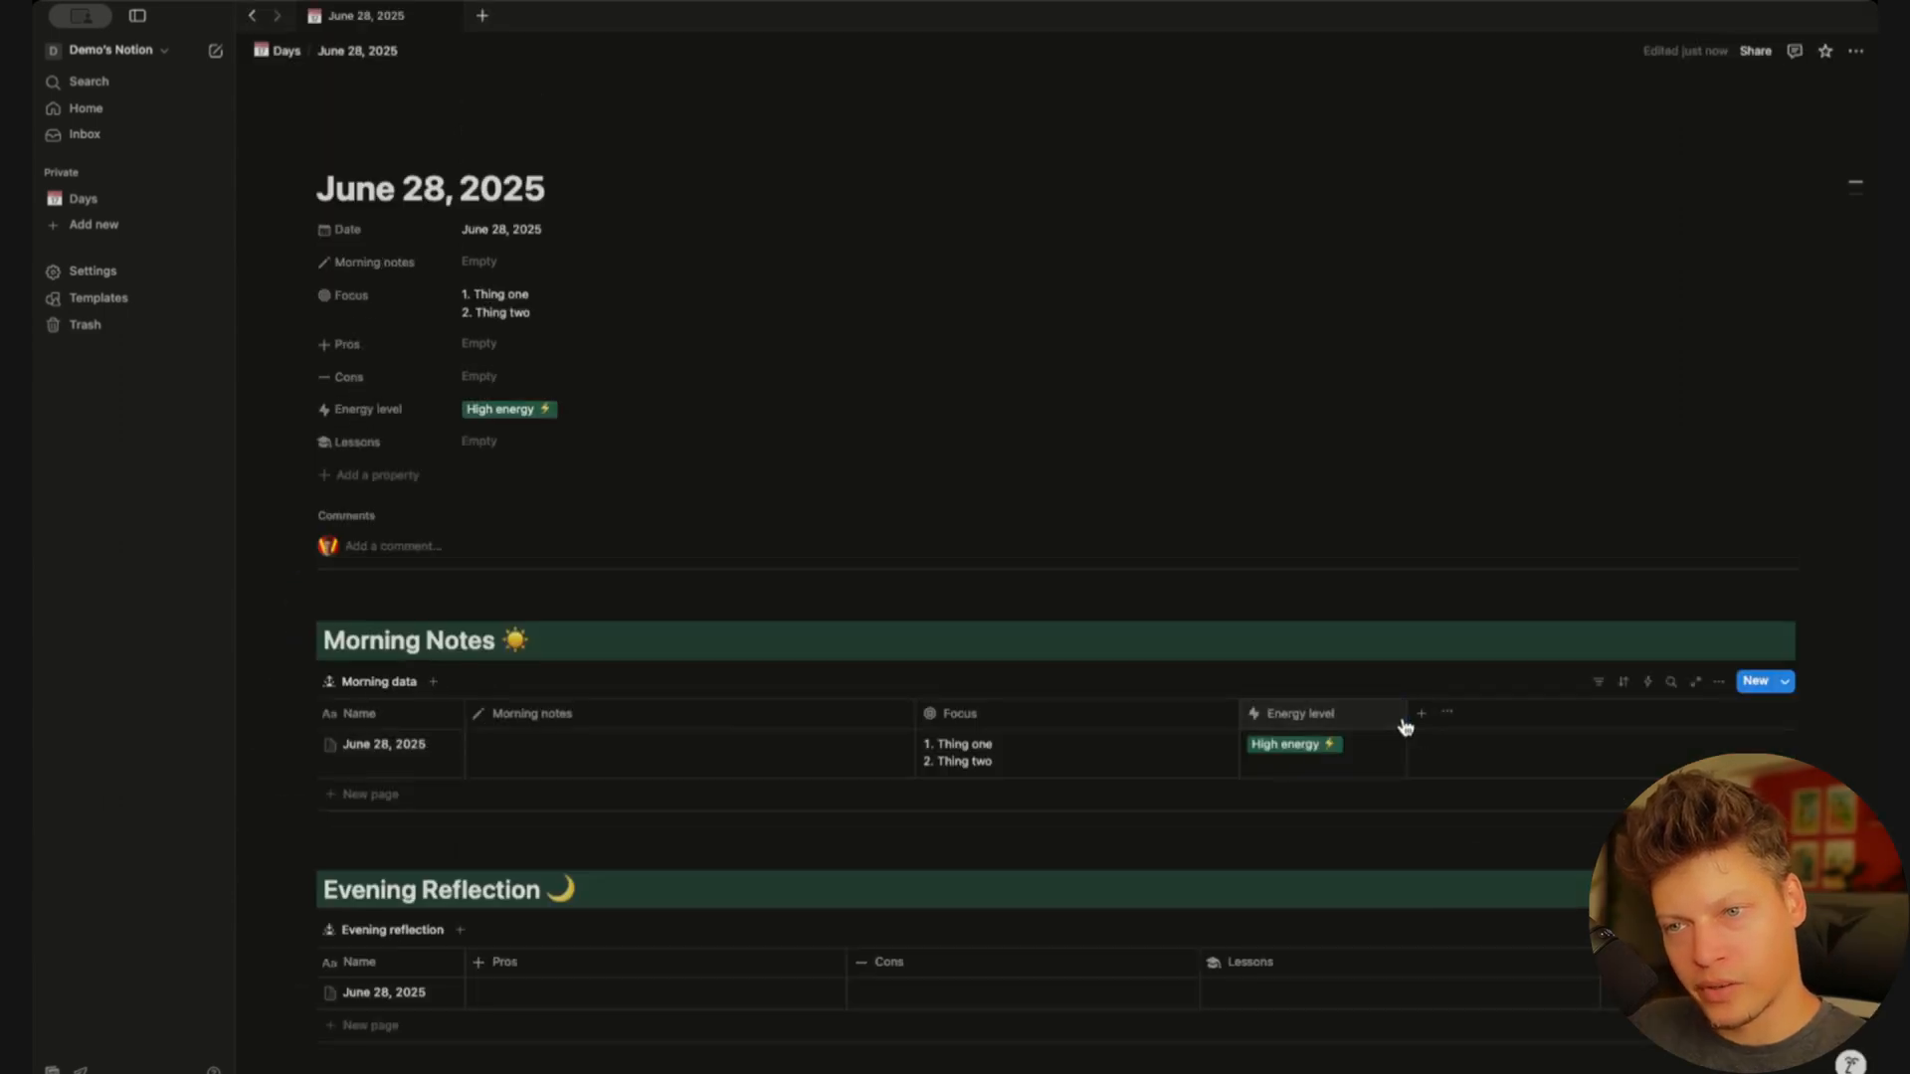
{"action": "left_click_drag", "start_coordinate": [1405, 725], "coordinate": [1038, 721]}
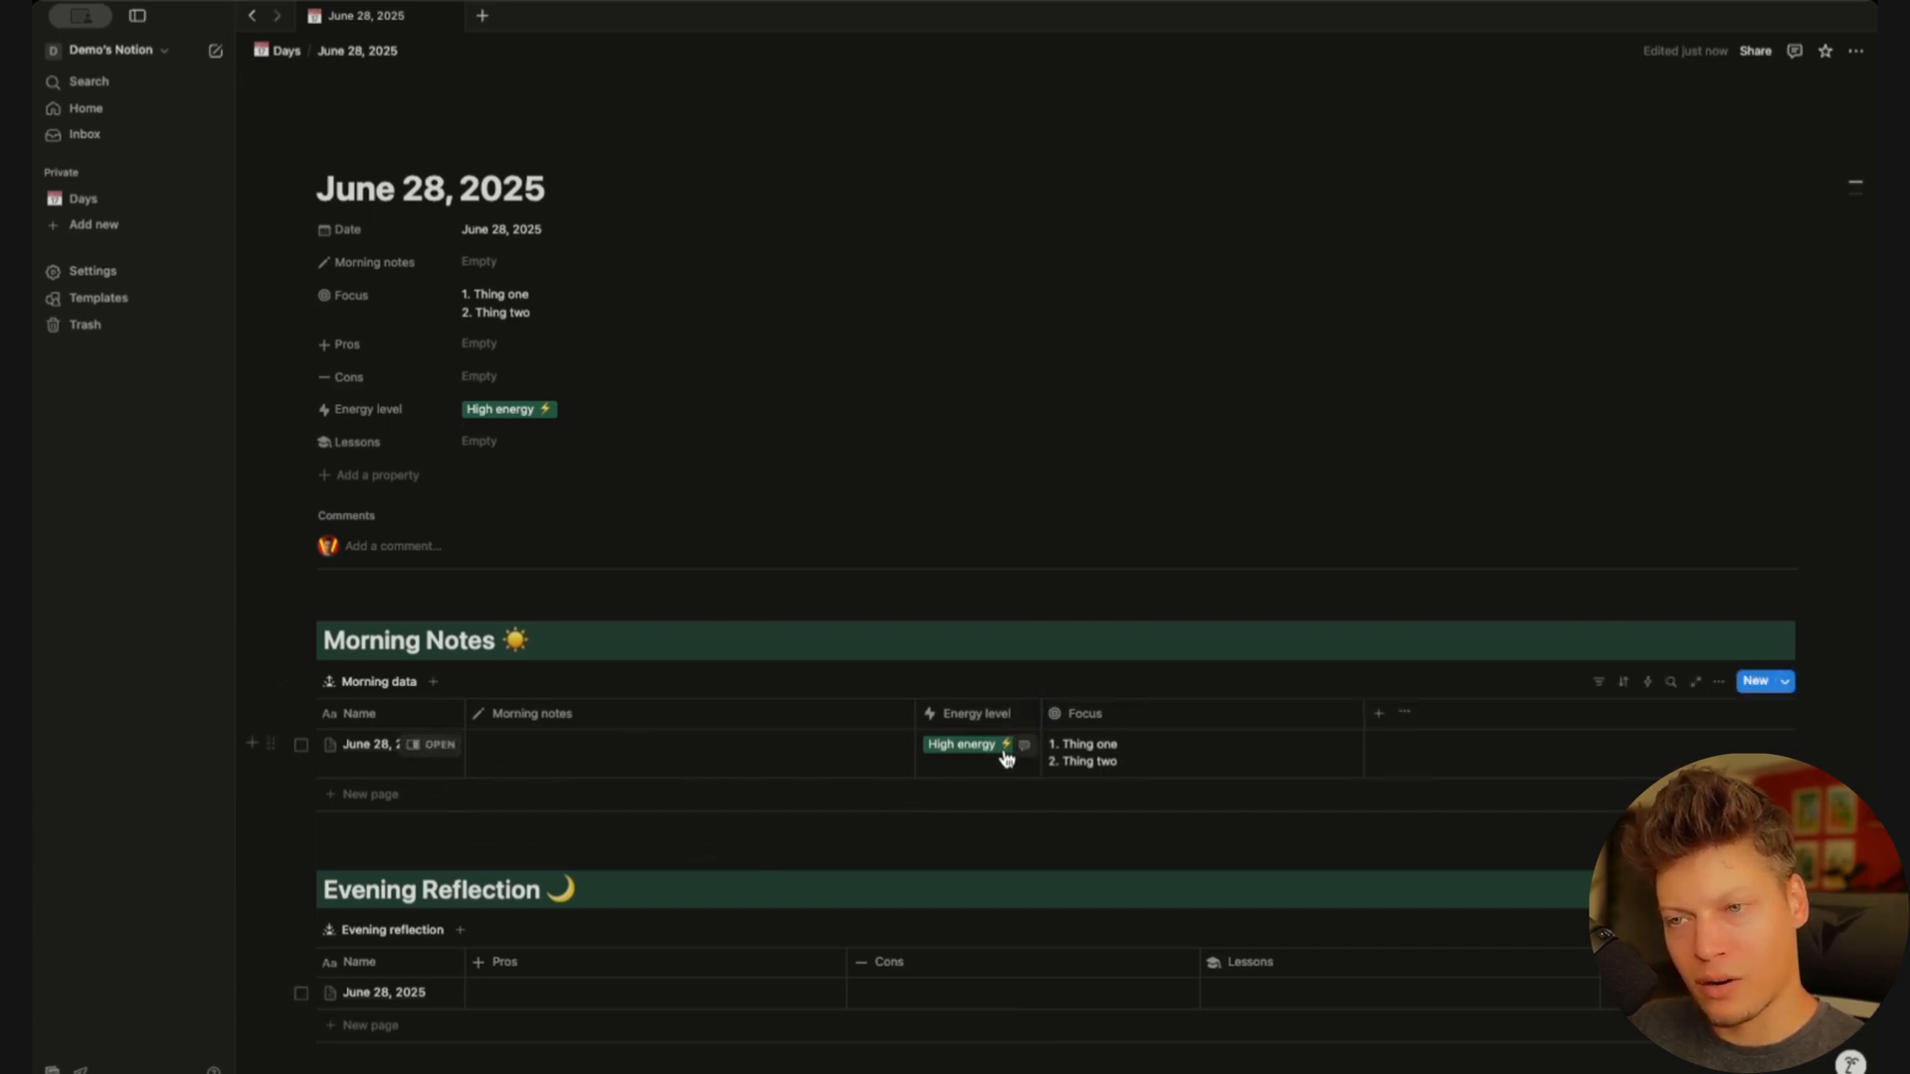
{"action": "scroll", "coordinate": [612, 491], "scroll_direction": "down", "scroll_amount": 1}
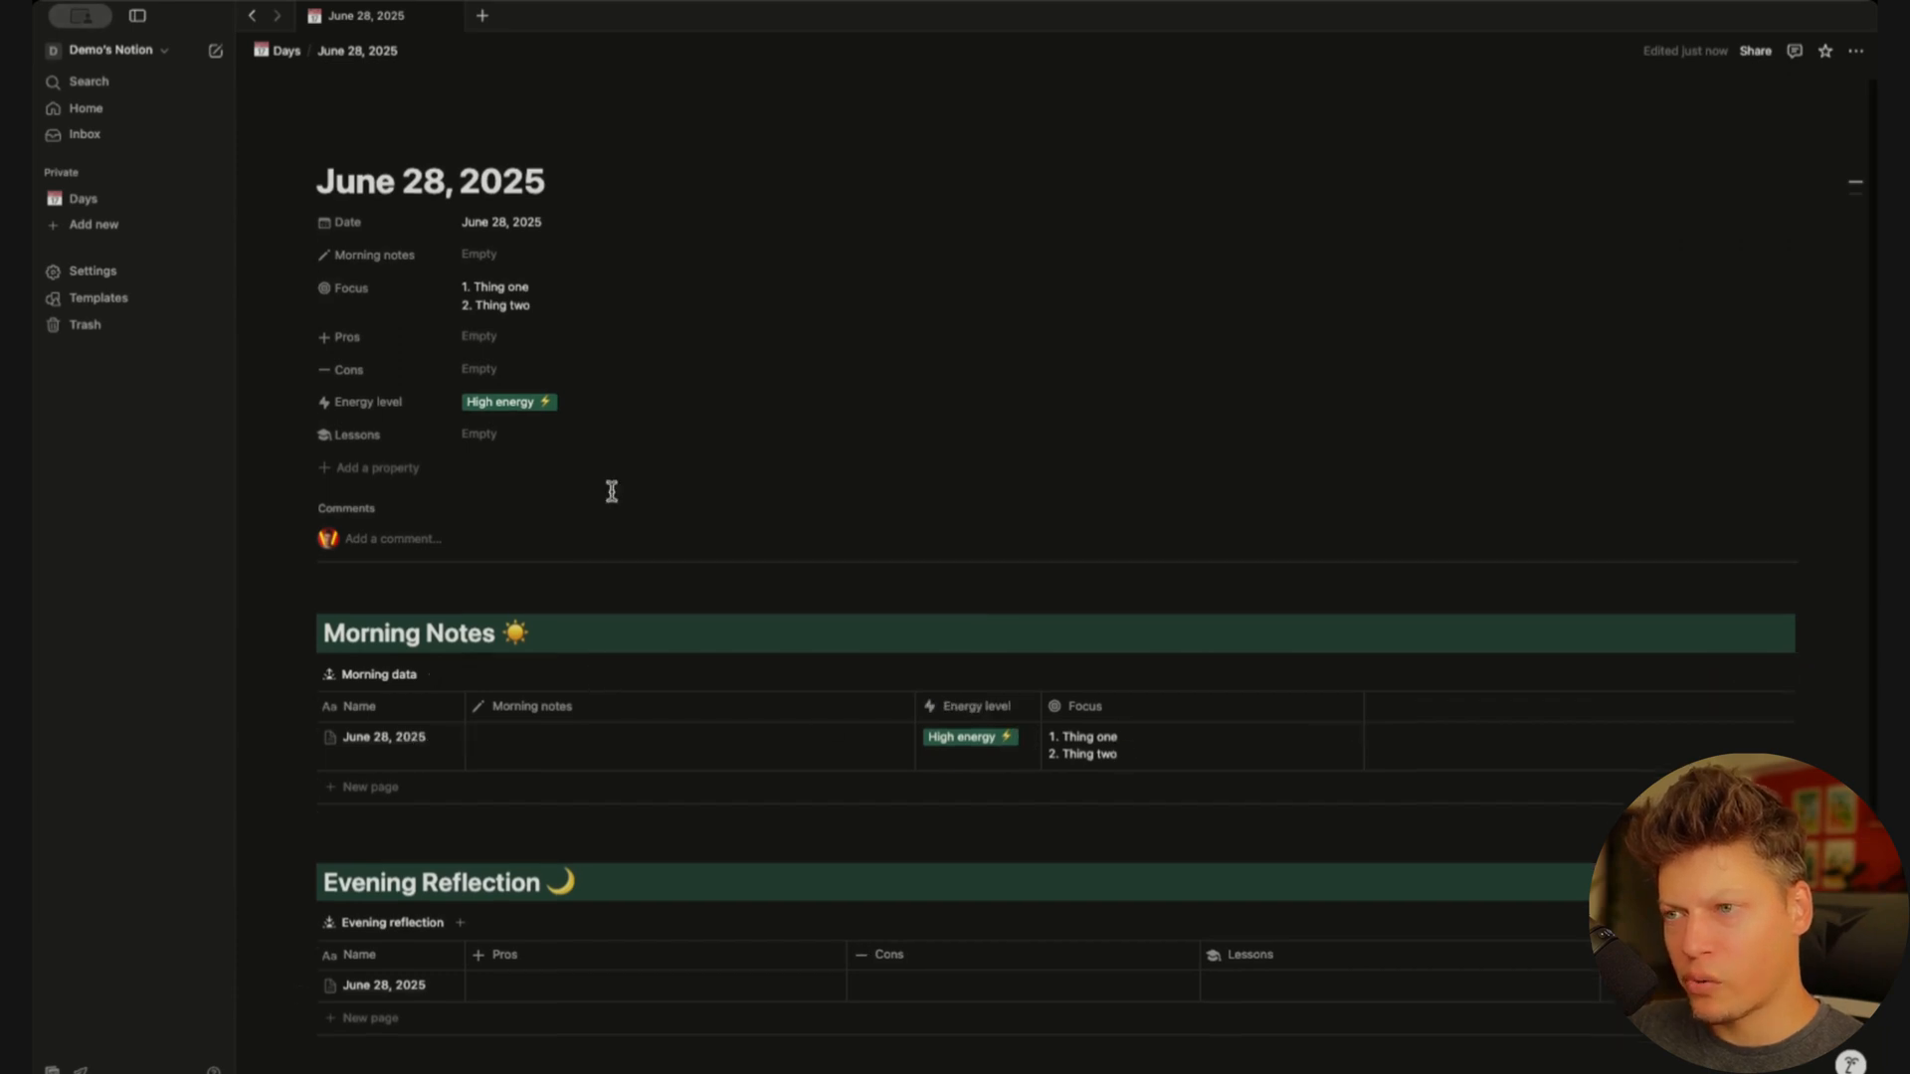
{"action": "scroll", "coordinate": [612, 491], "scroll_direction": "down", "scroll_amount": 3}
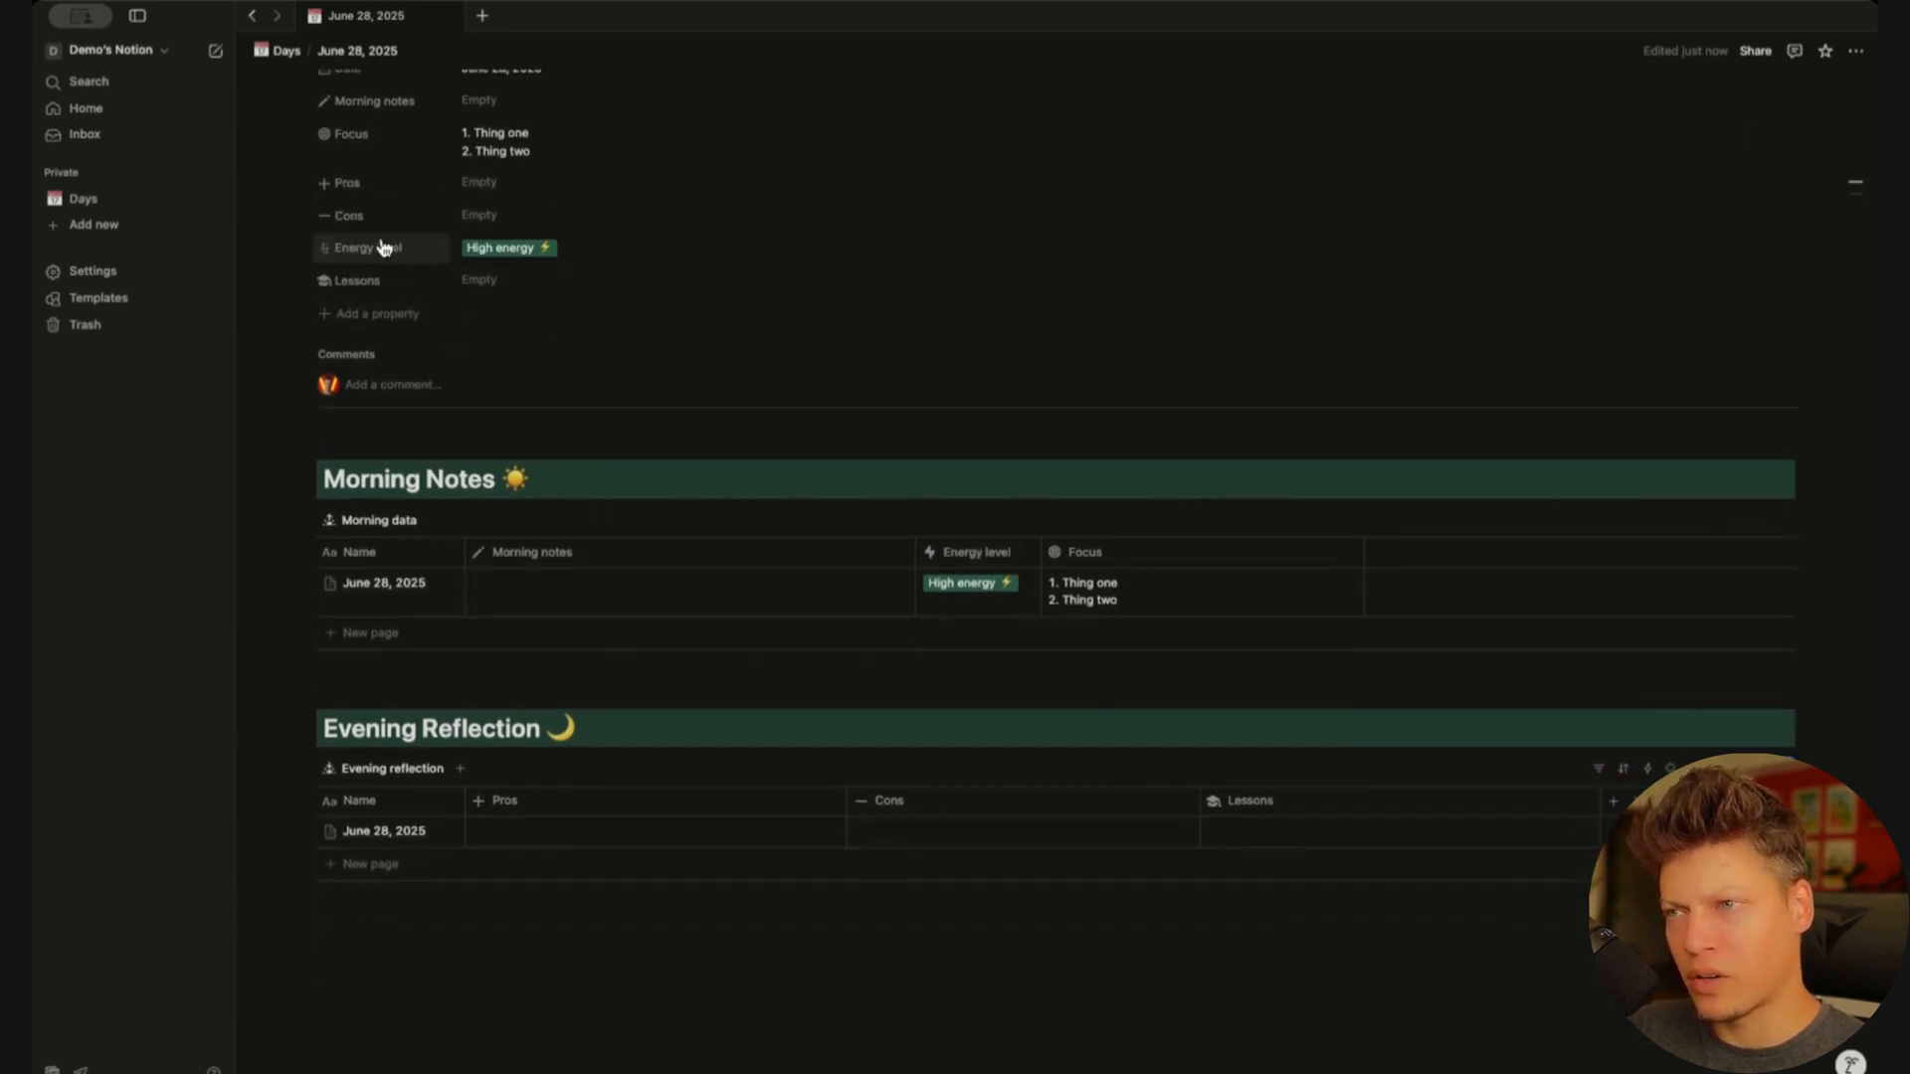
{"action": "scroll", "coordinate": [529, 226], "scroll_direction": "up", "scroll_amount": 3}
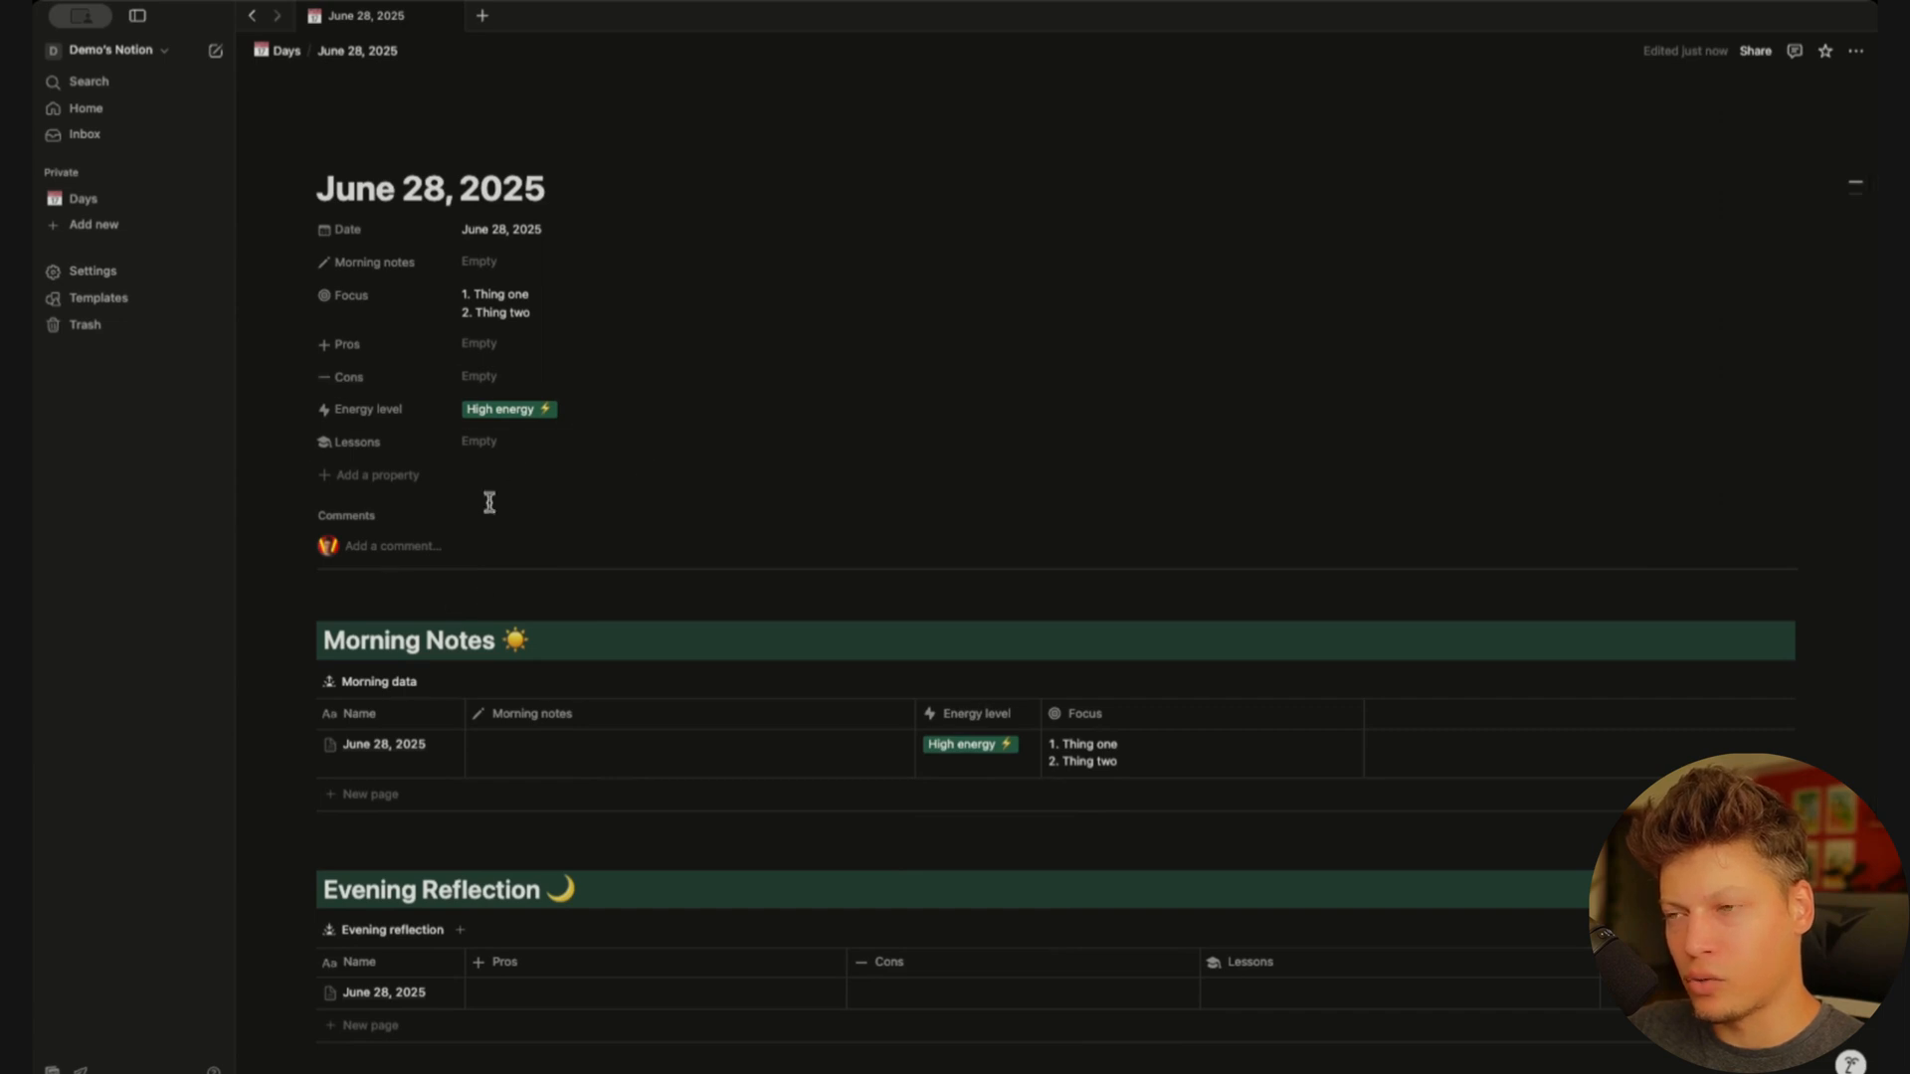
{"action": "scroll", "coordinate": [565, 479], "scroll_direction": "down", "scroll_amount": 2}
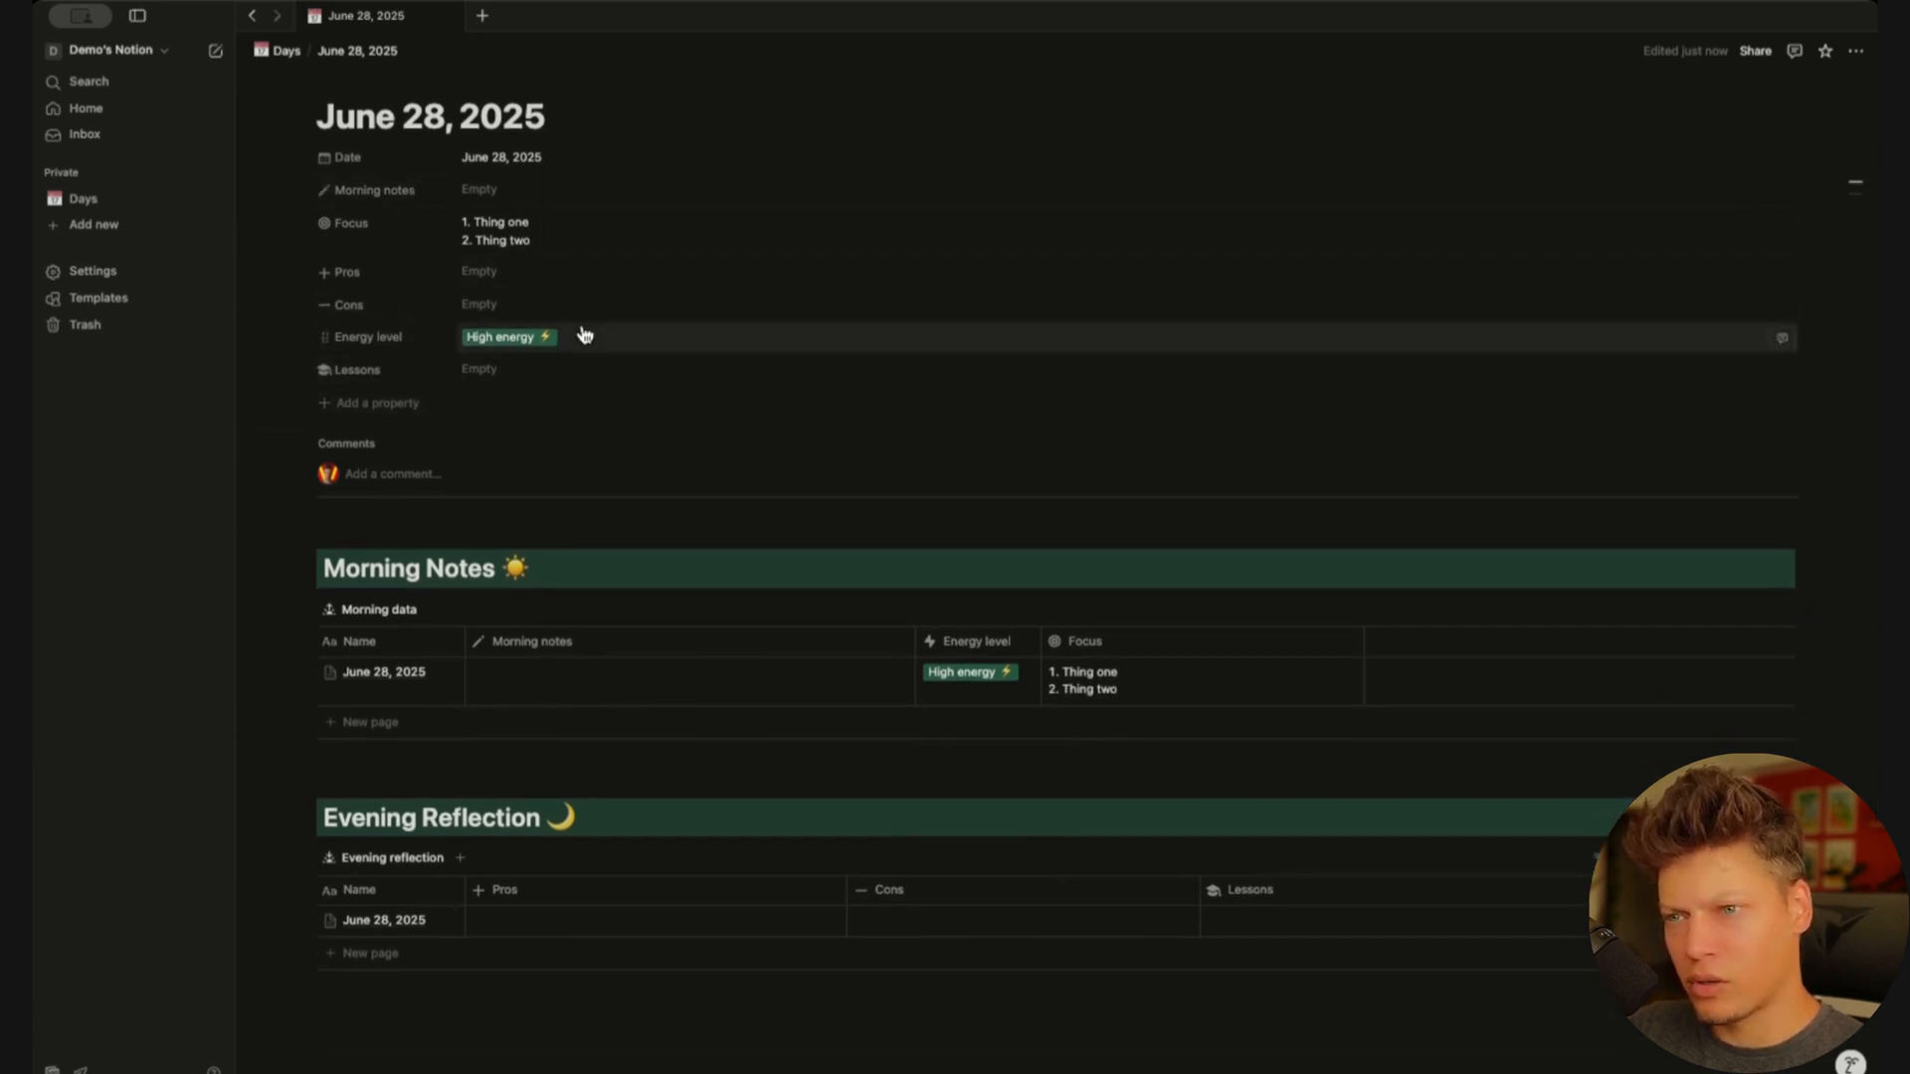
{"action": "scroll", "coordinate": [686, 631], "scroll_direction": "down", "scroll_amount": 3}
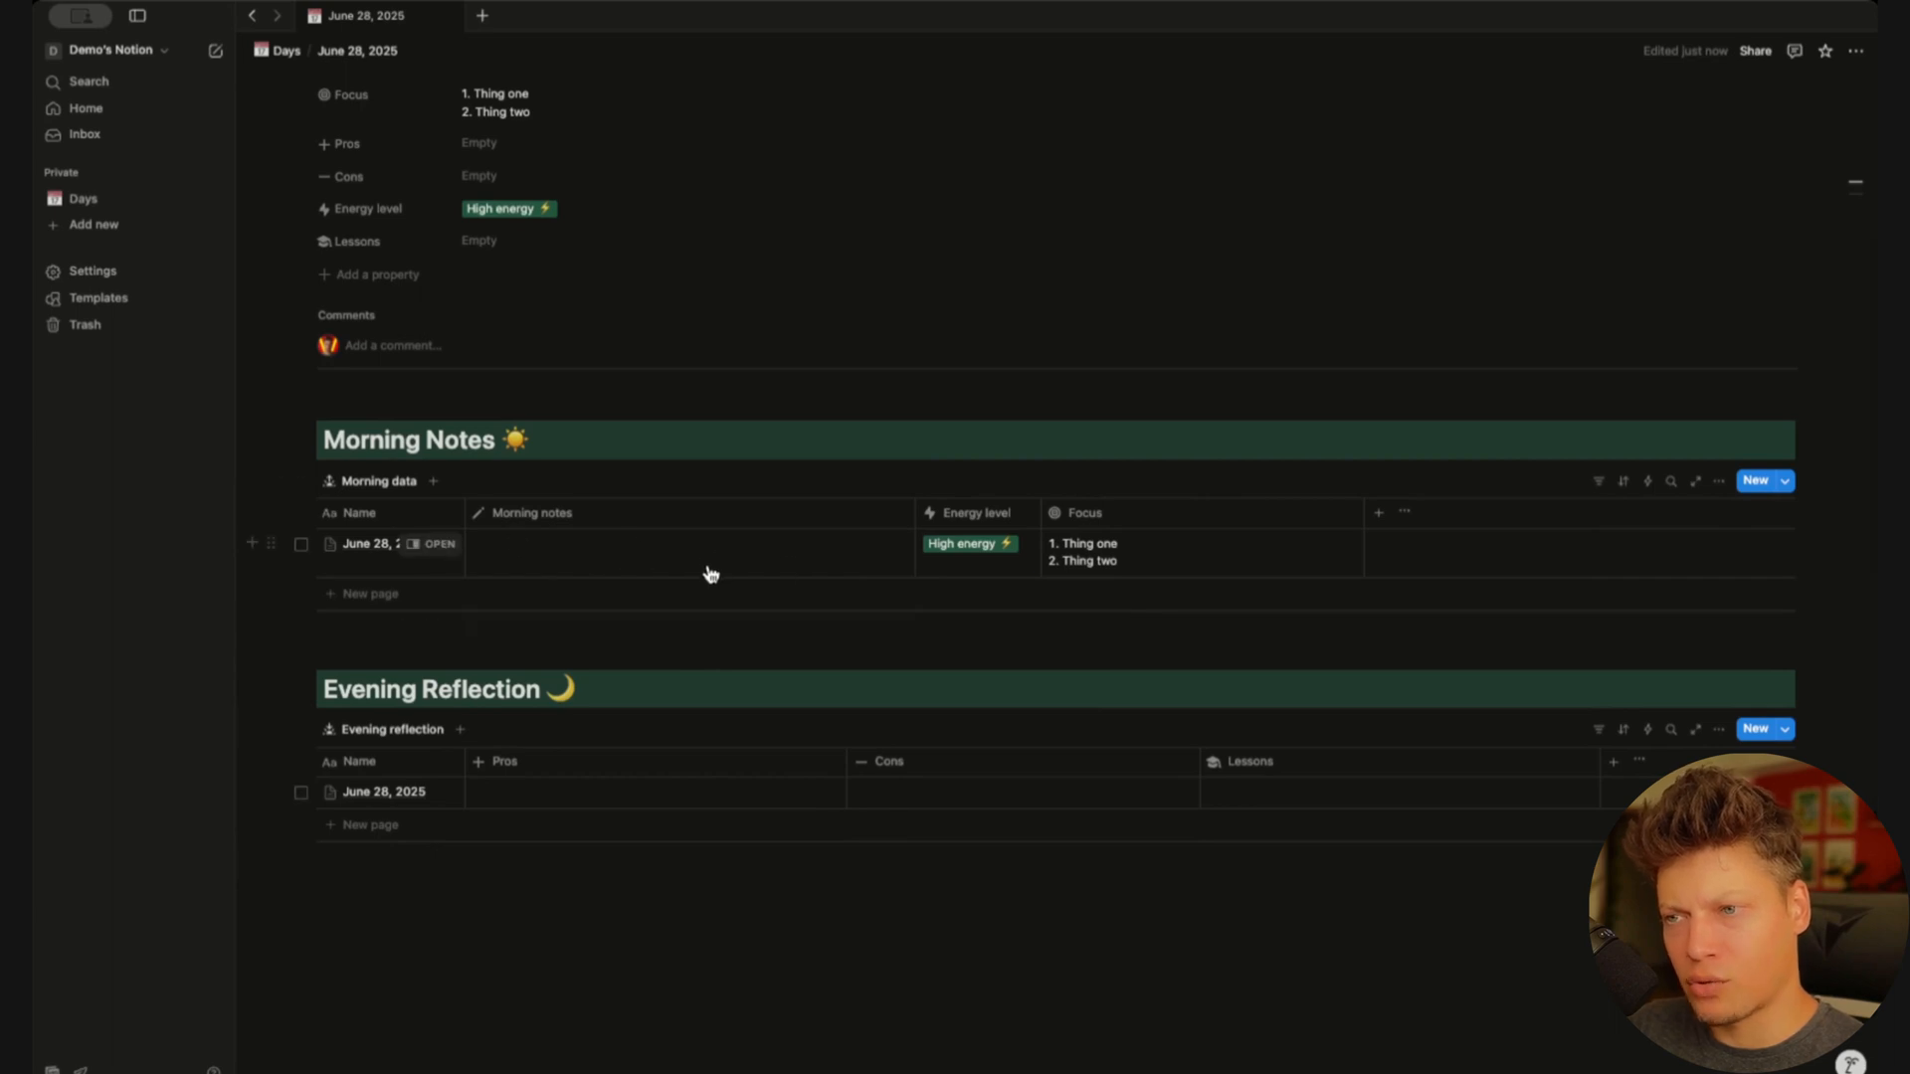
Set the Lessons property's visibility to Always hide on the daily page and collapse the hidden properties
{"action": "scroll", "coordinate": [576, 558], "scroll_direction": "up", "scroll_amount": 4}
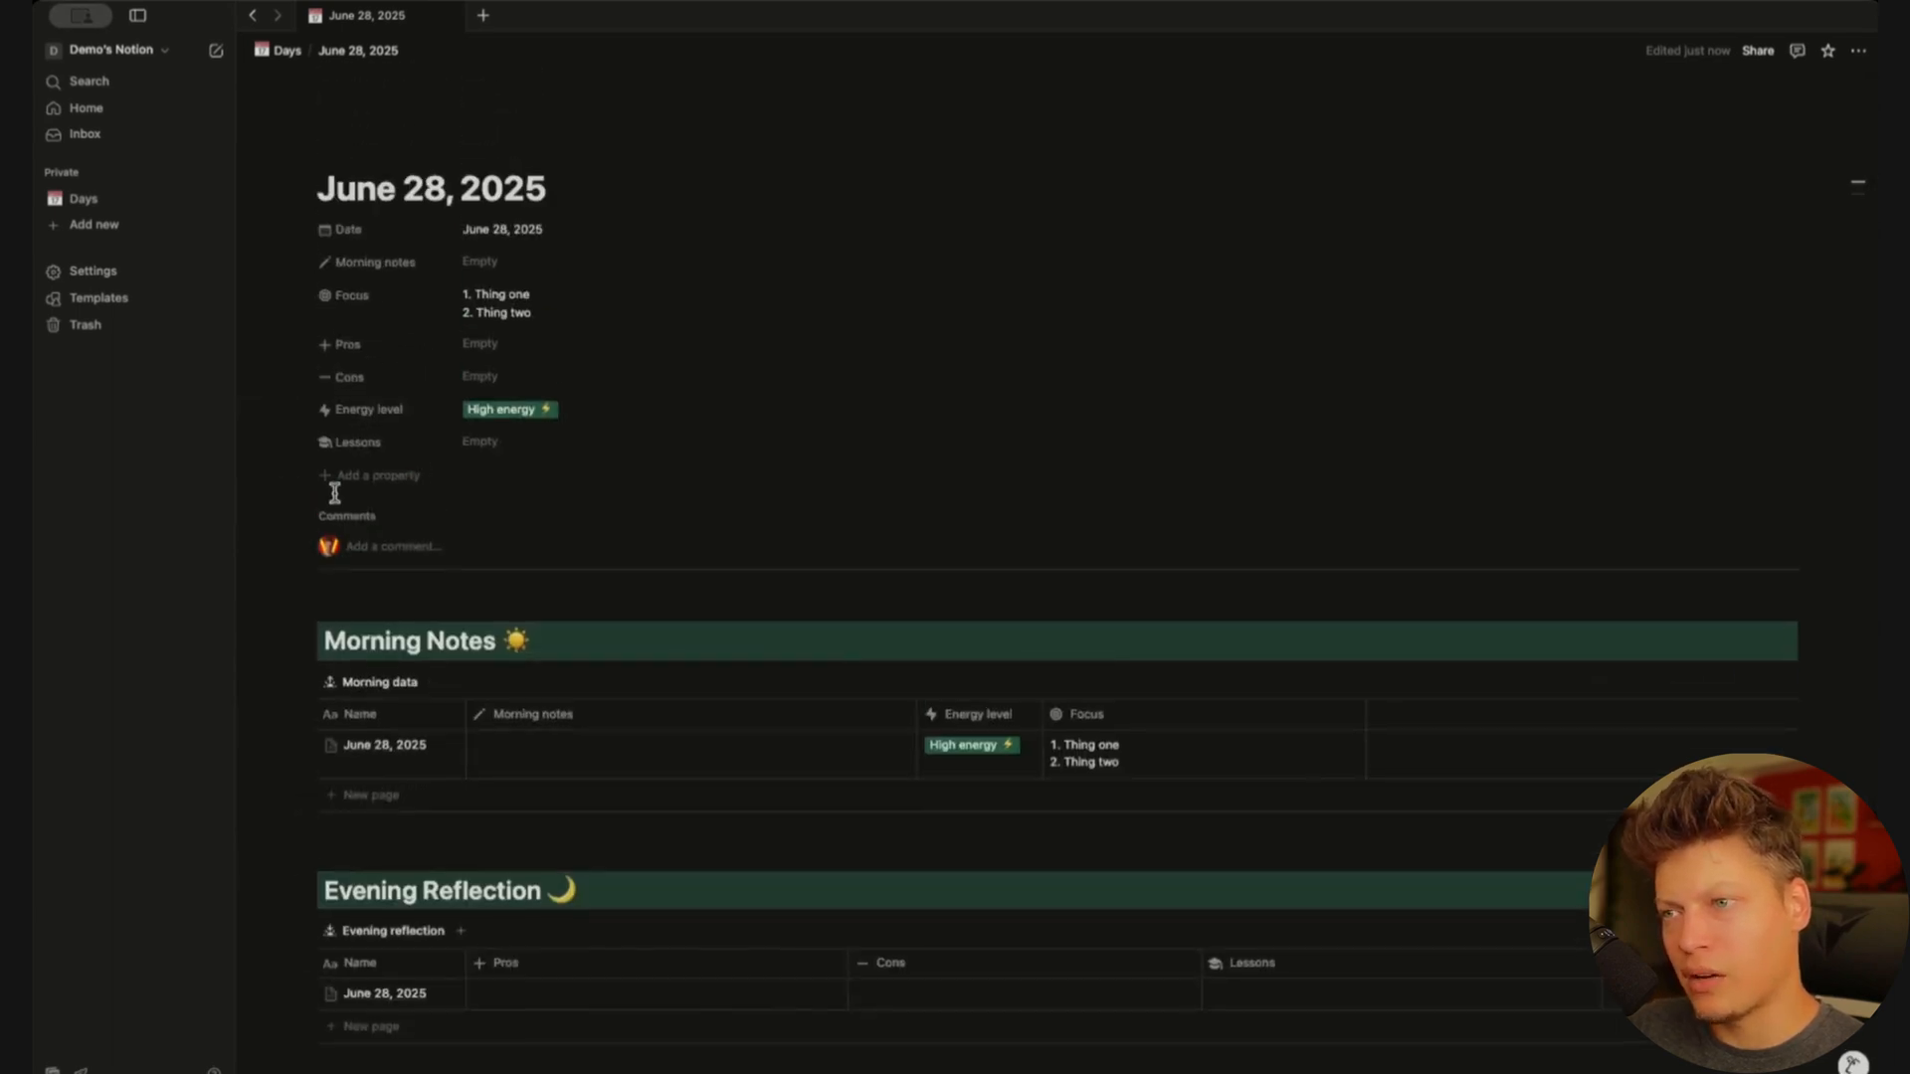
{"action": "left_click", "coordinate": [325, 442]}
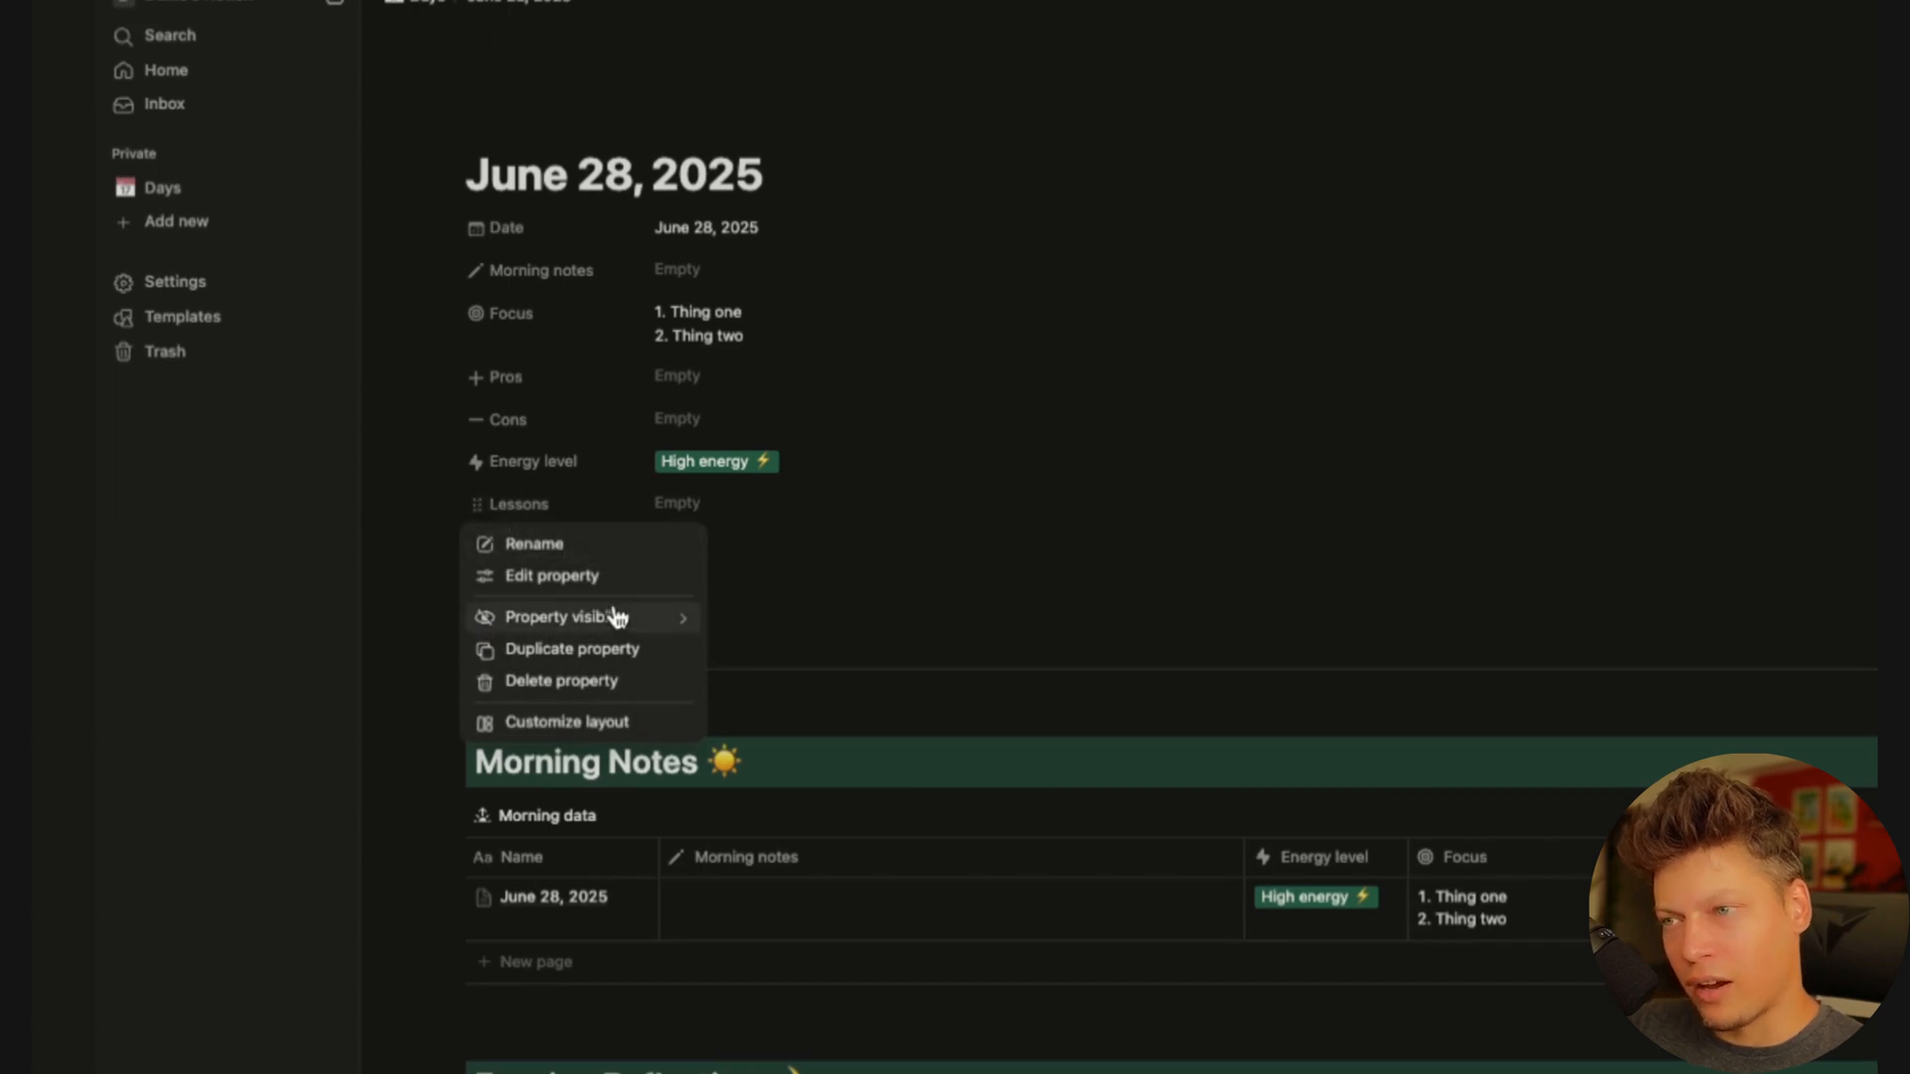
{"action": "mouse_move", "coordinate": [621, 622]}
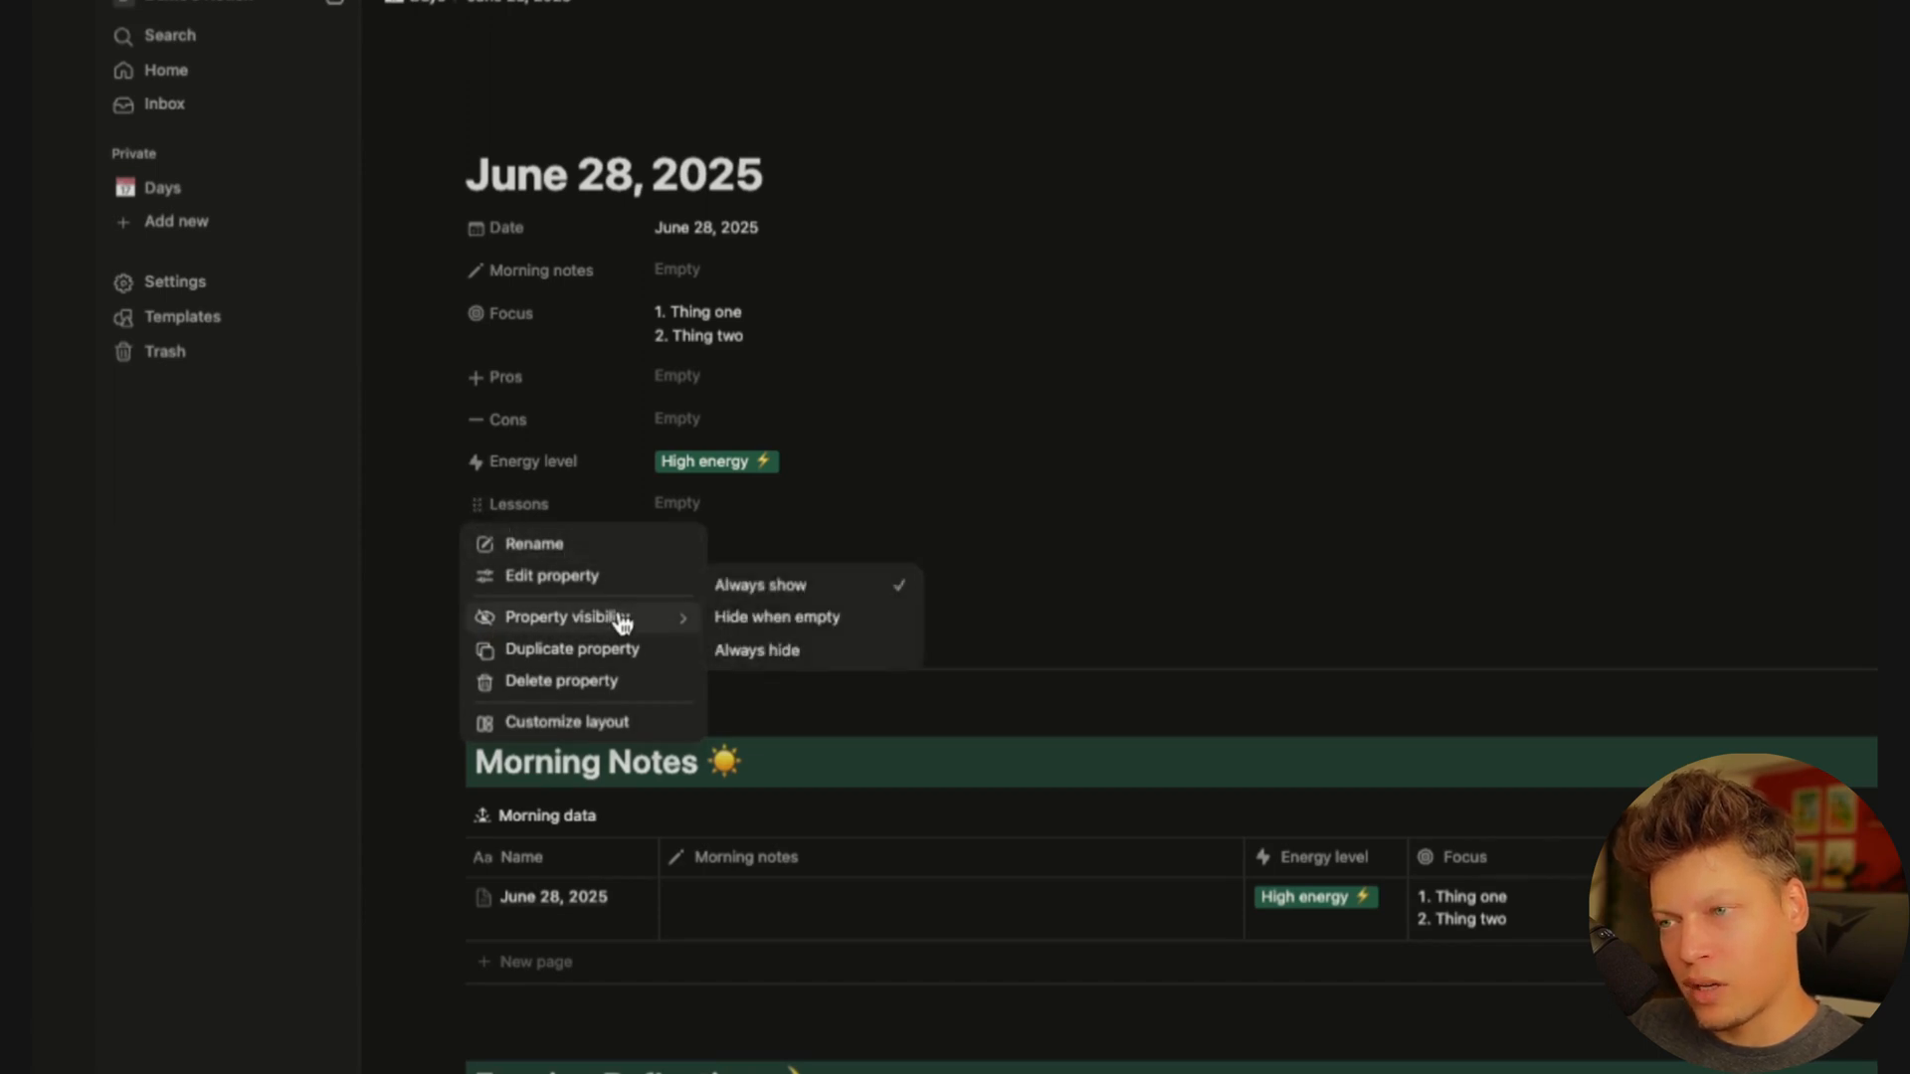
{"action": "left_click", "coordinate": [794, 655]}
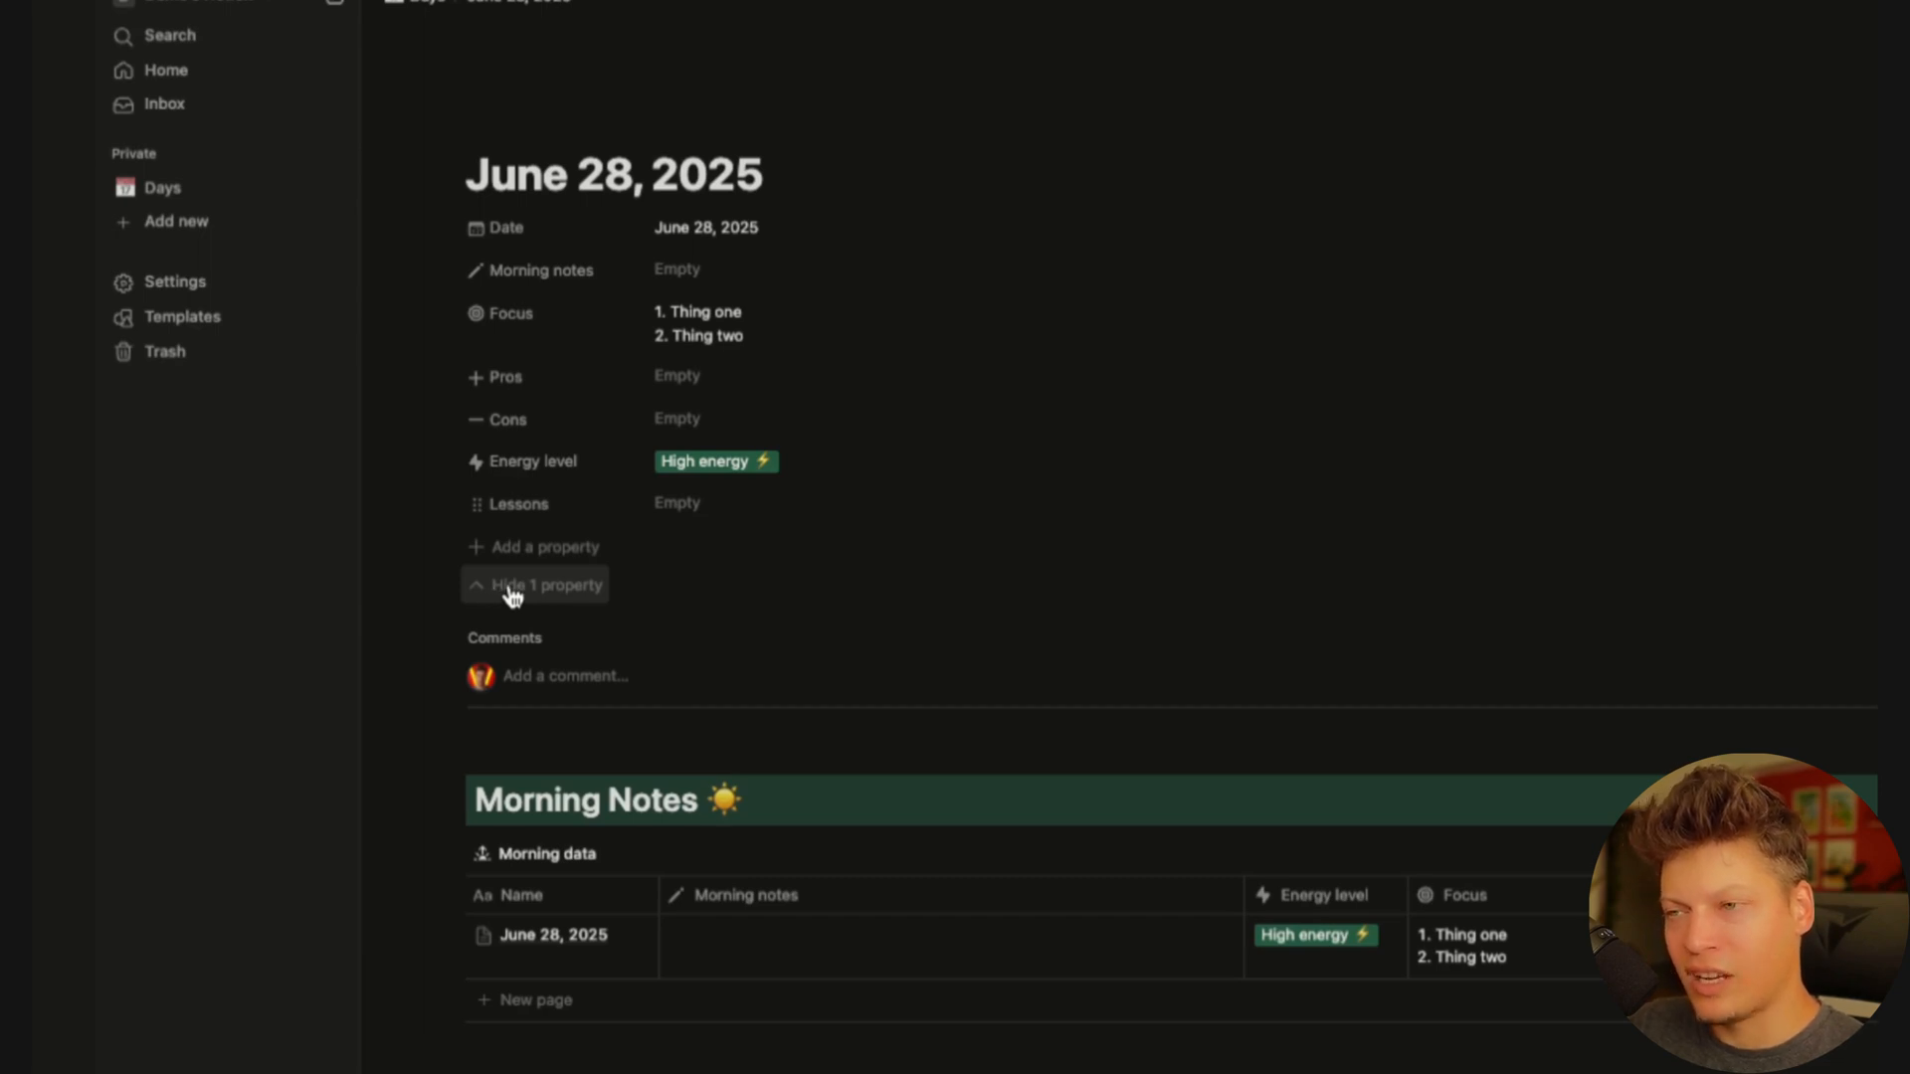
{"action": "left_click", "coordinate": [564, 598]}
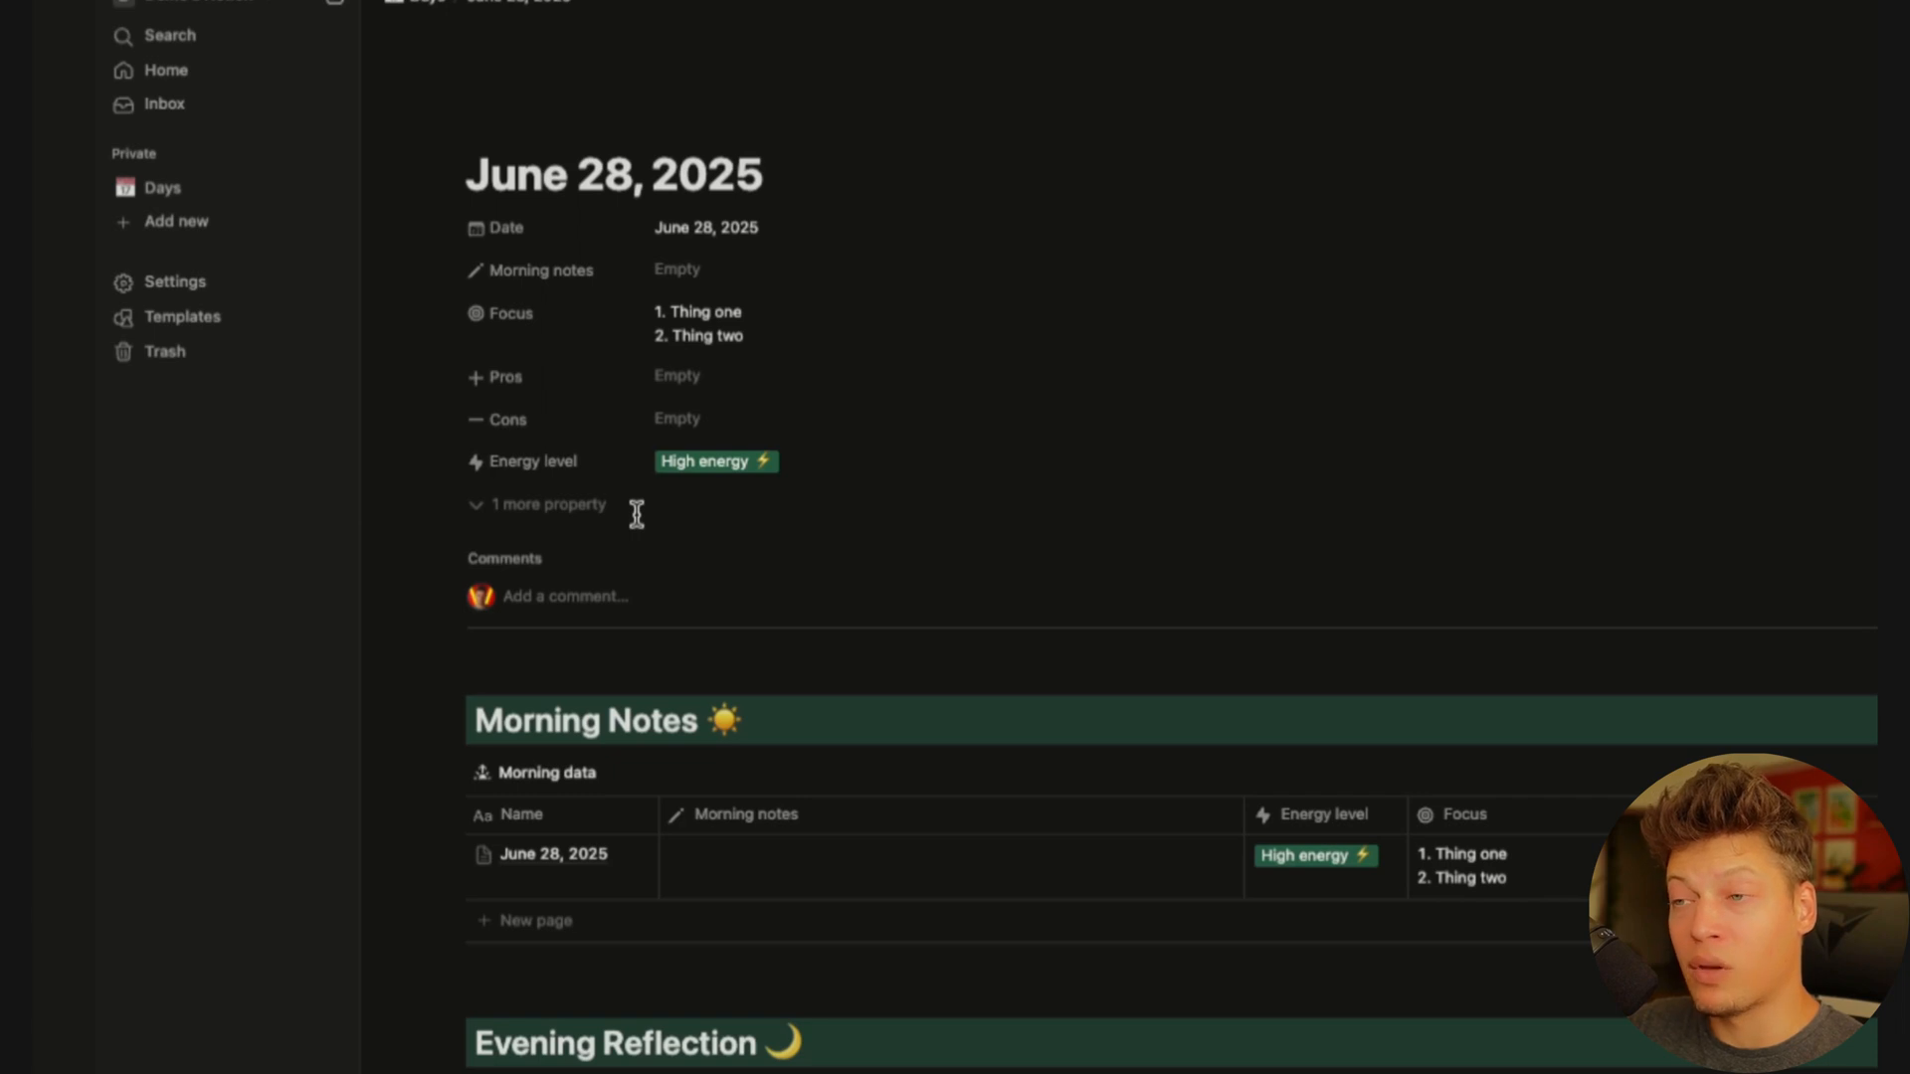
{"action": "left_click", "coordinate": [500, 512]}
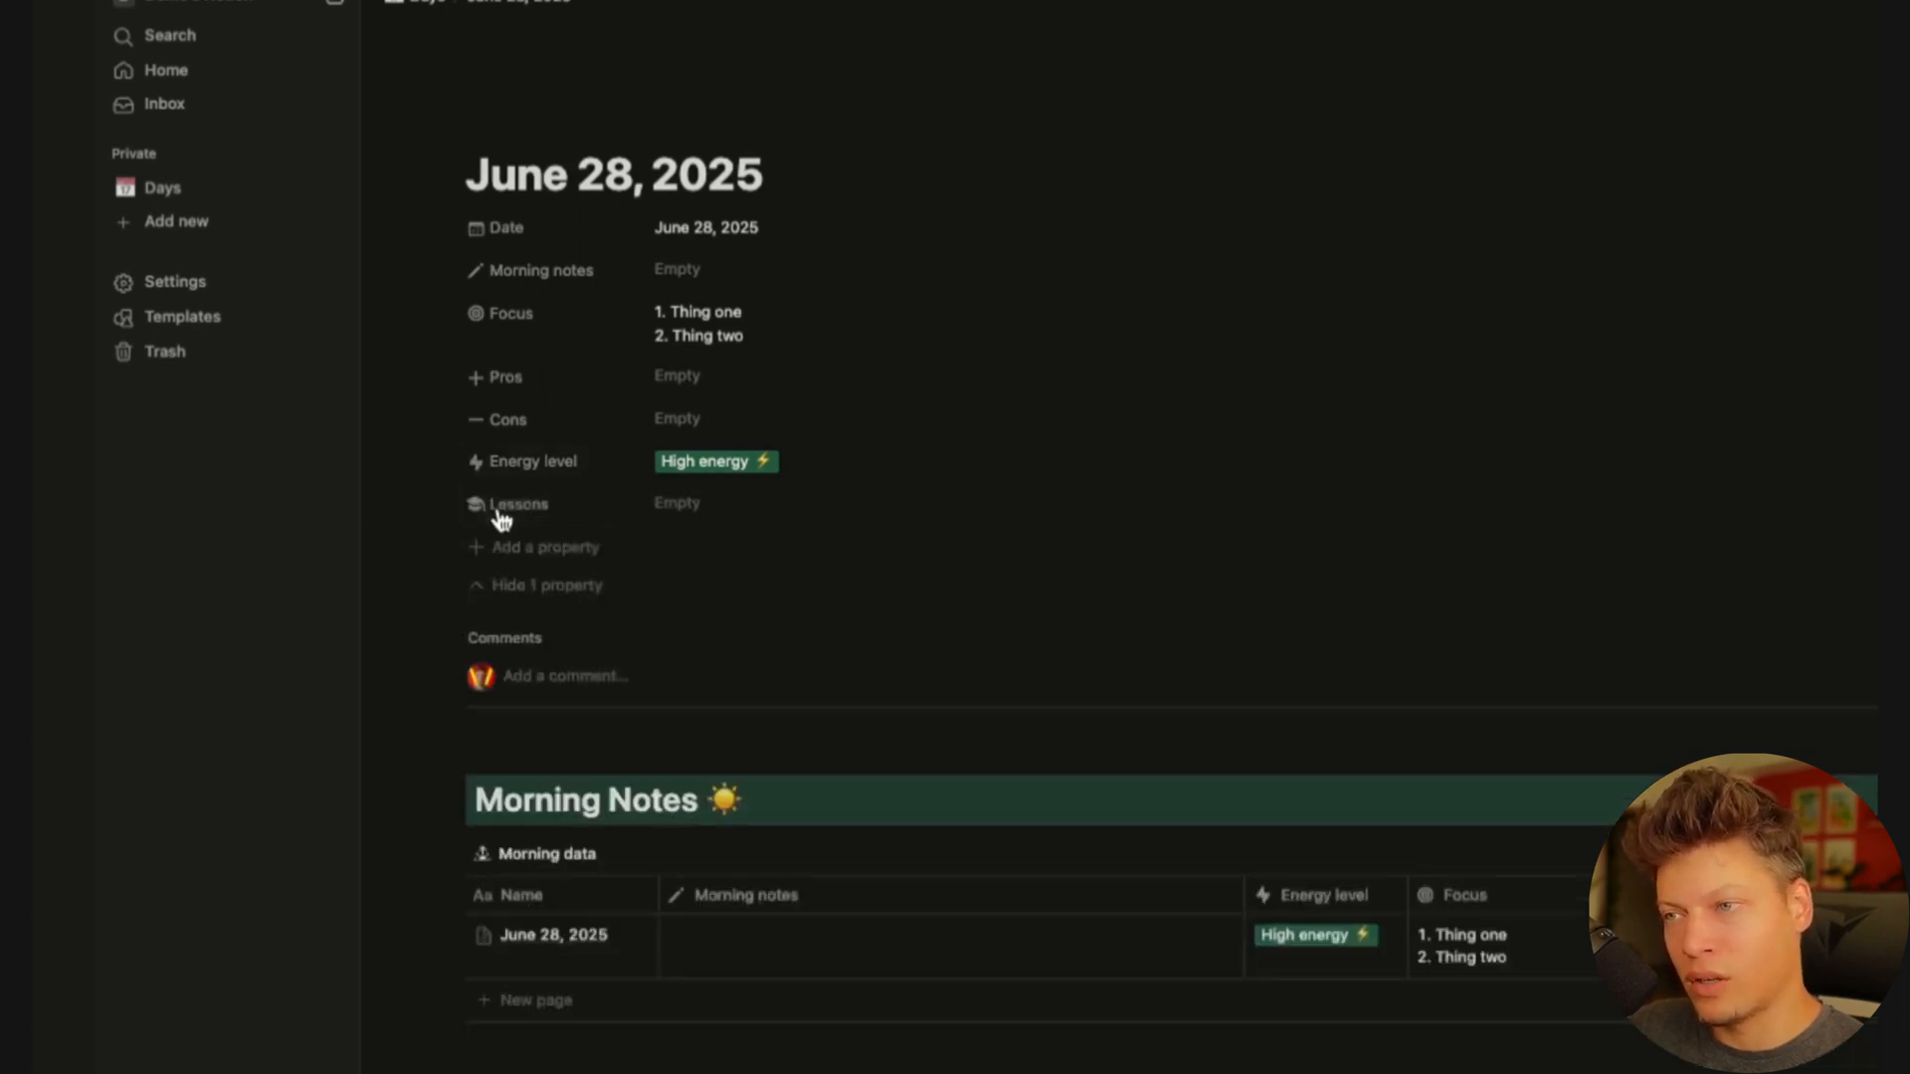
{"action": "left_click", "coordinate": [553, 593]}
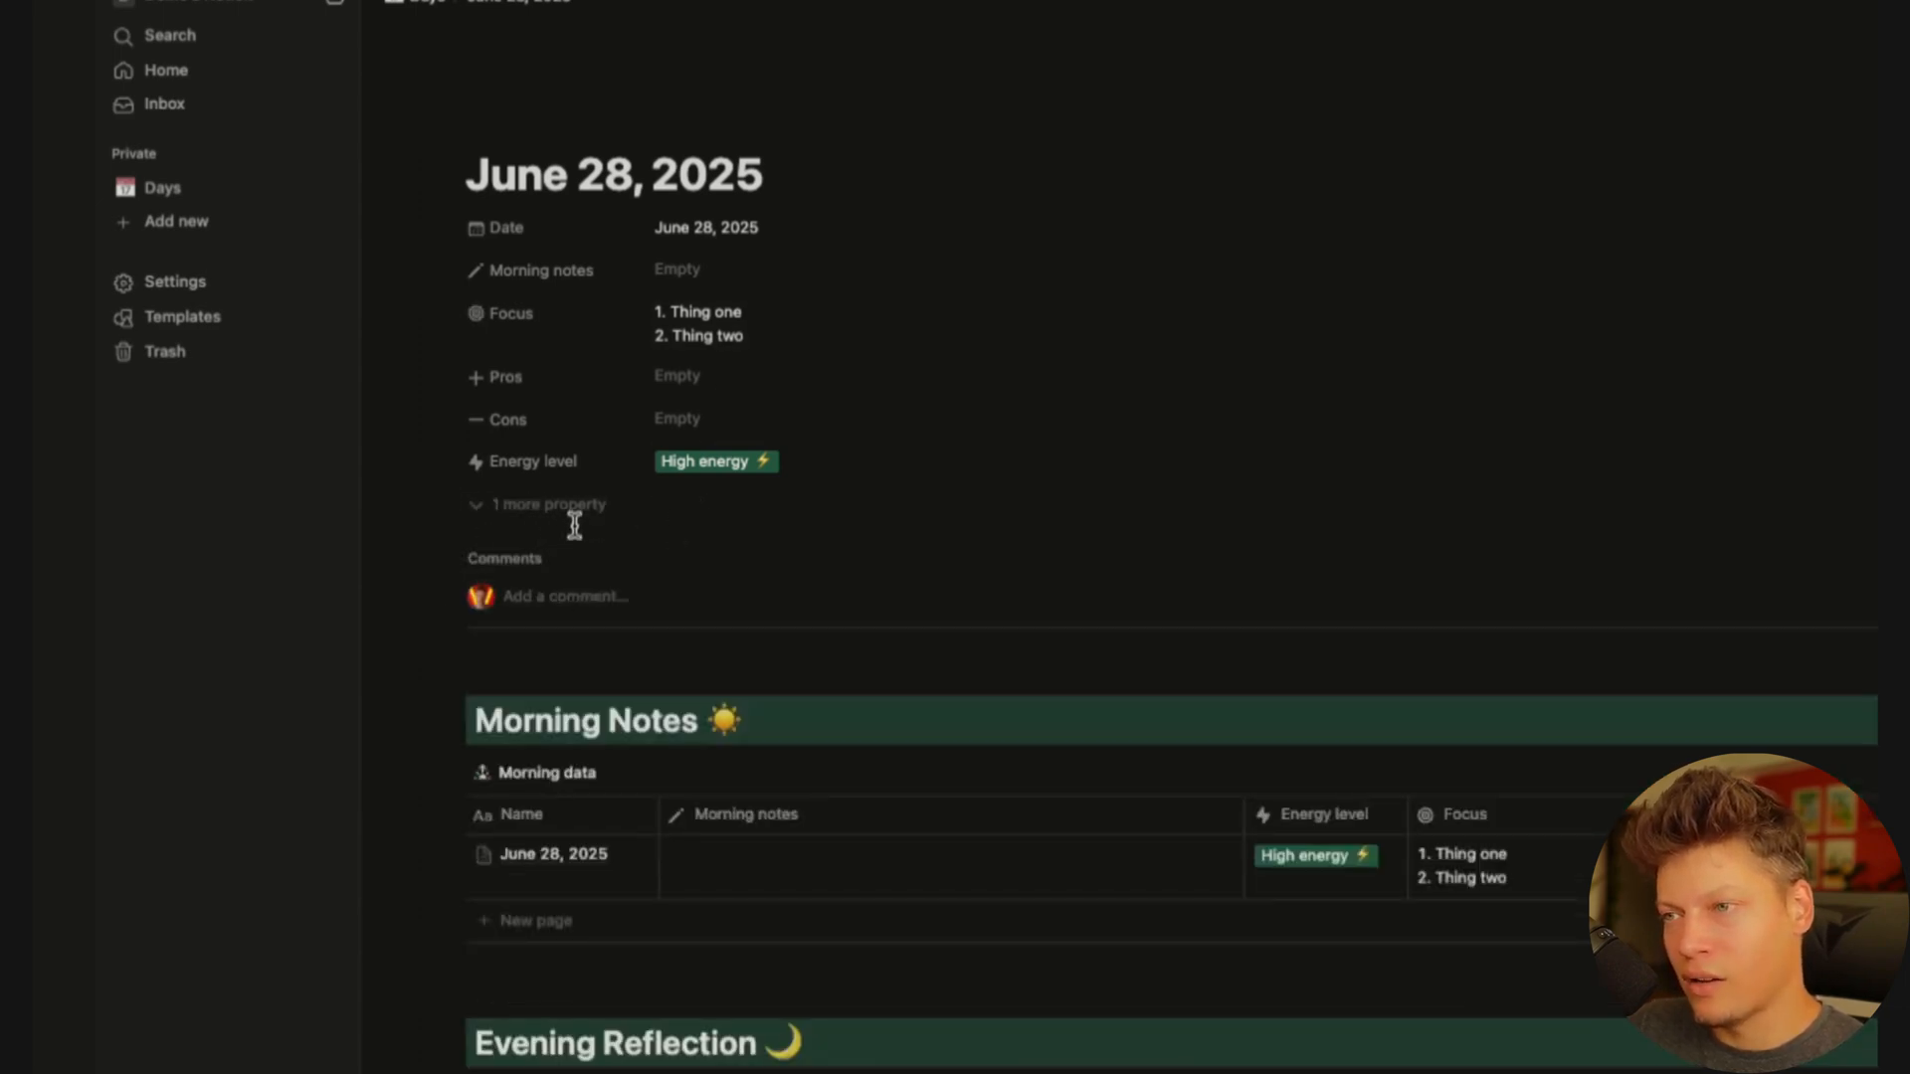
Set the visibility of the Pros, Cons and Energy level properties to Always hide on the June 28, 2025 page
{"action": "left_click", "coordinate": [475, 377]}
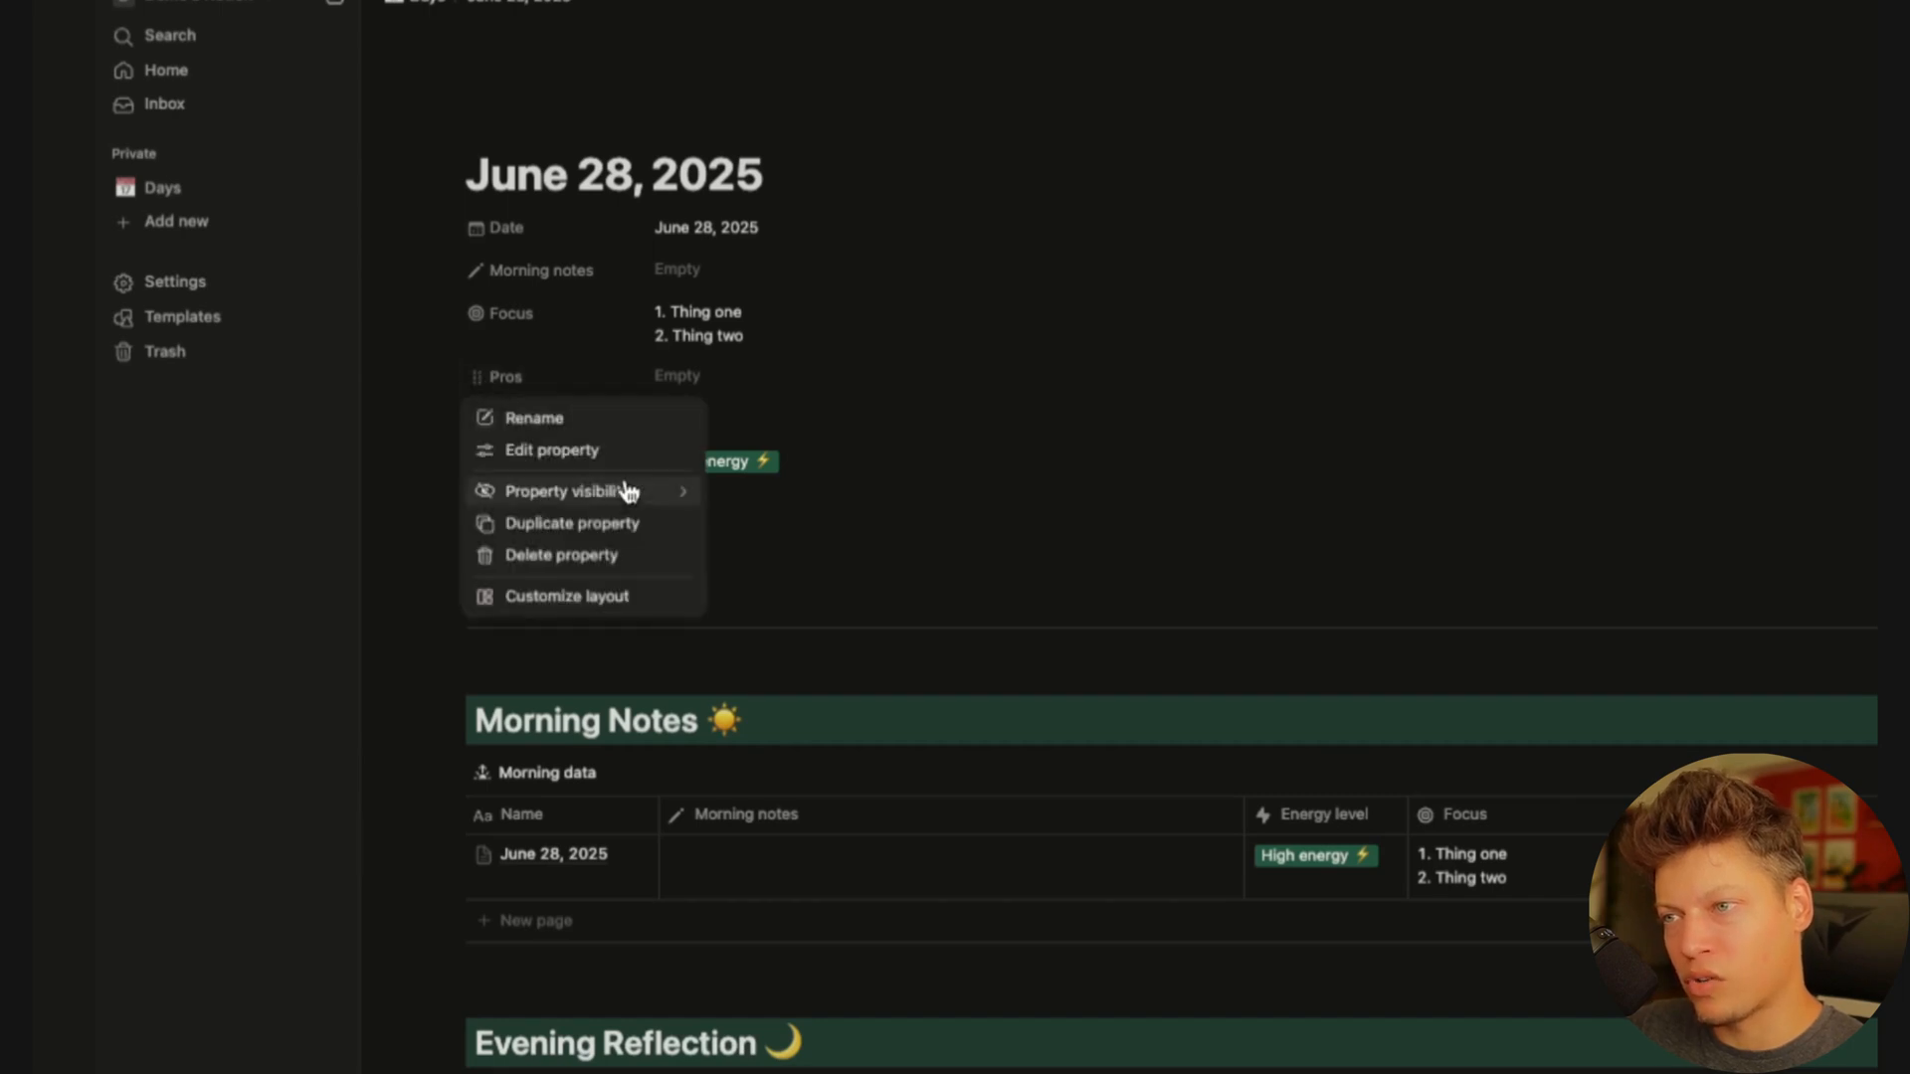
{"action": "mouse_move", "coordinate": [642, 499]}
{"action": "left_click", "coordinate": [759, 521]}
{"action": "left_click", "coordinate": [478, 377]}
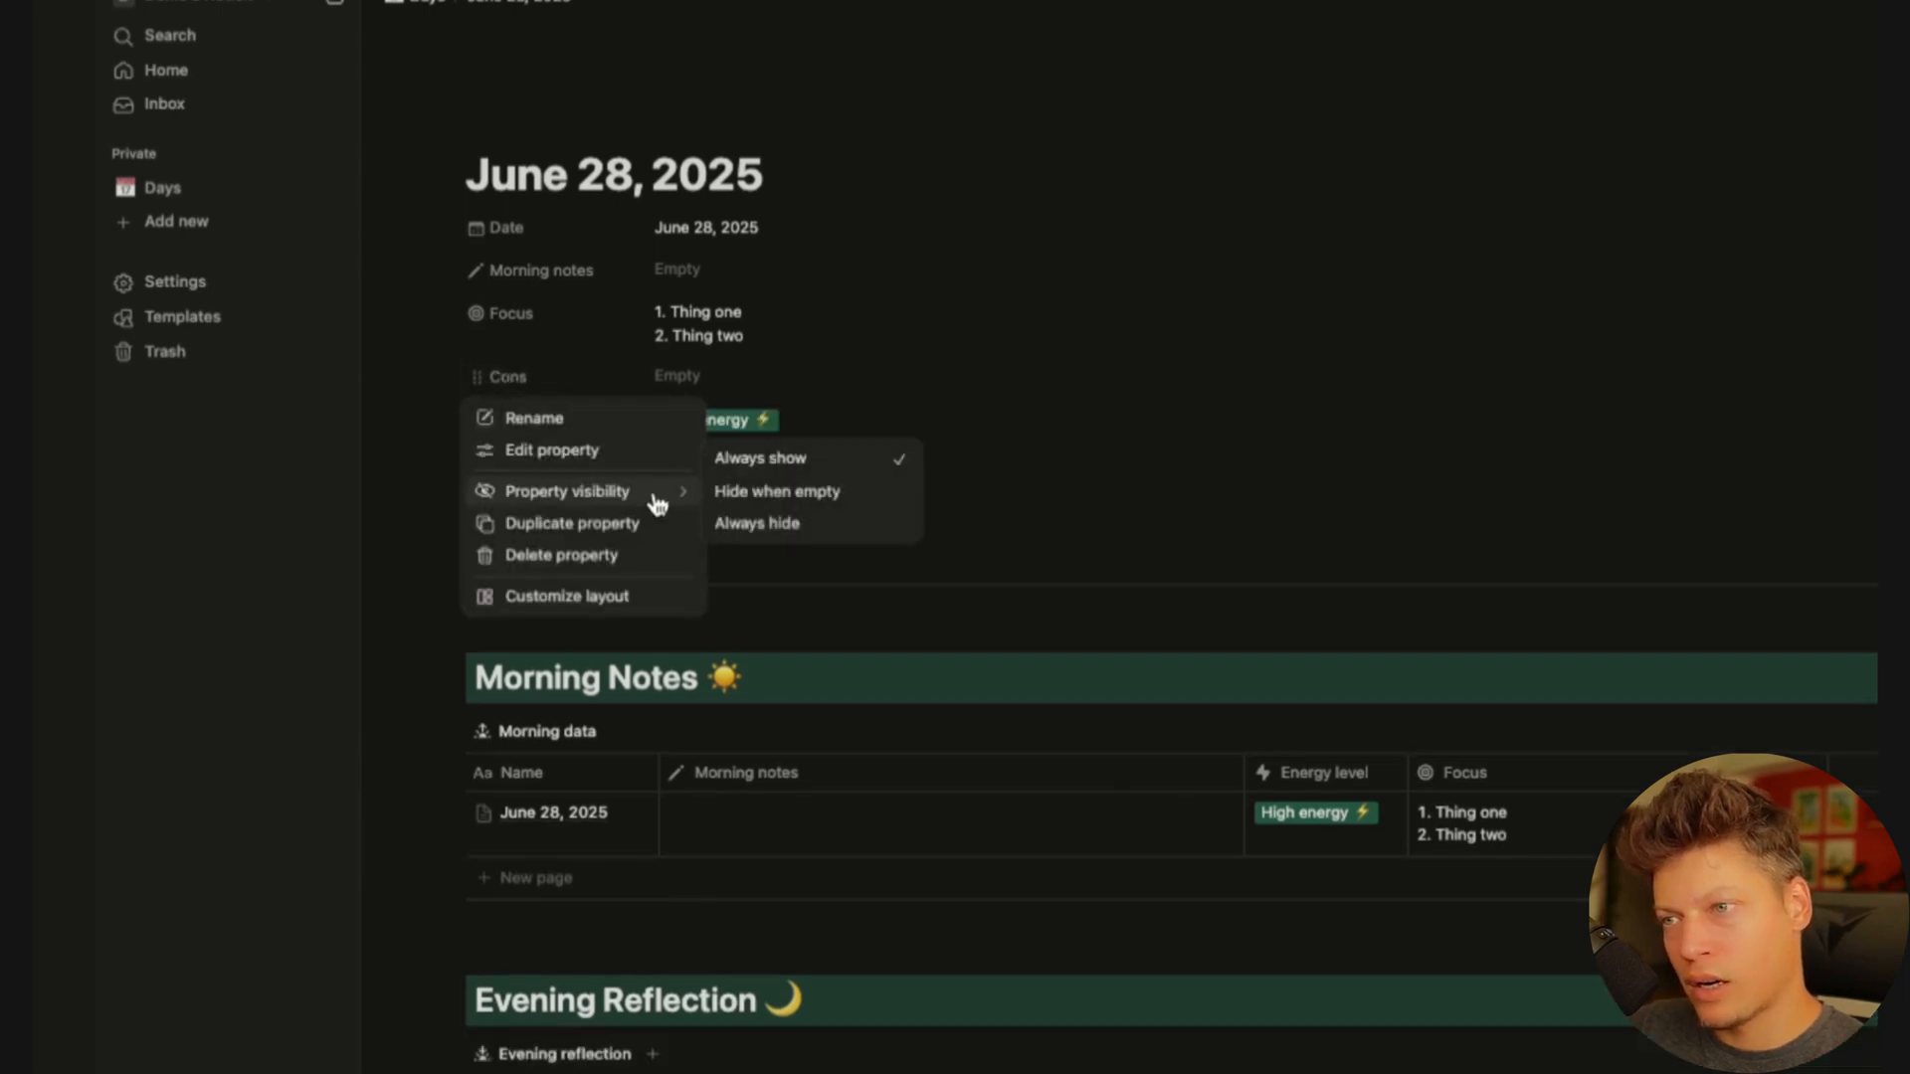
{"action": "left_click", "coordinate": [756, 522]}
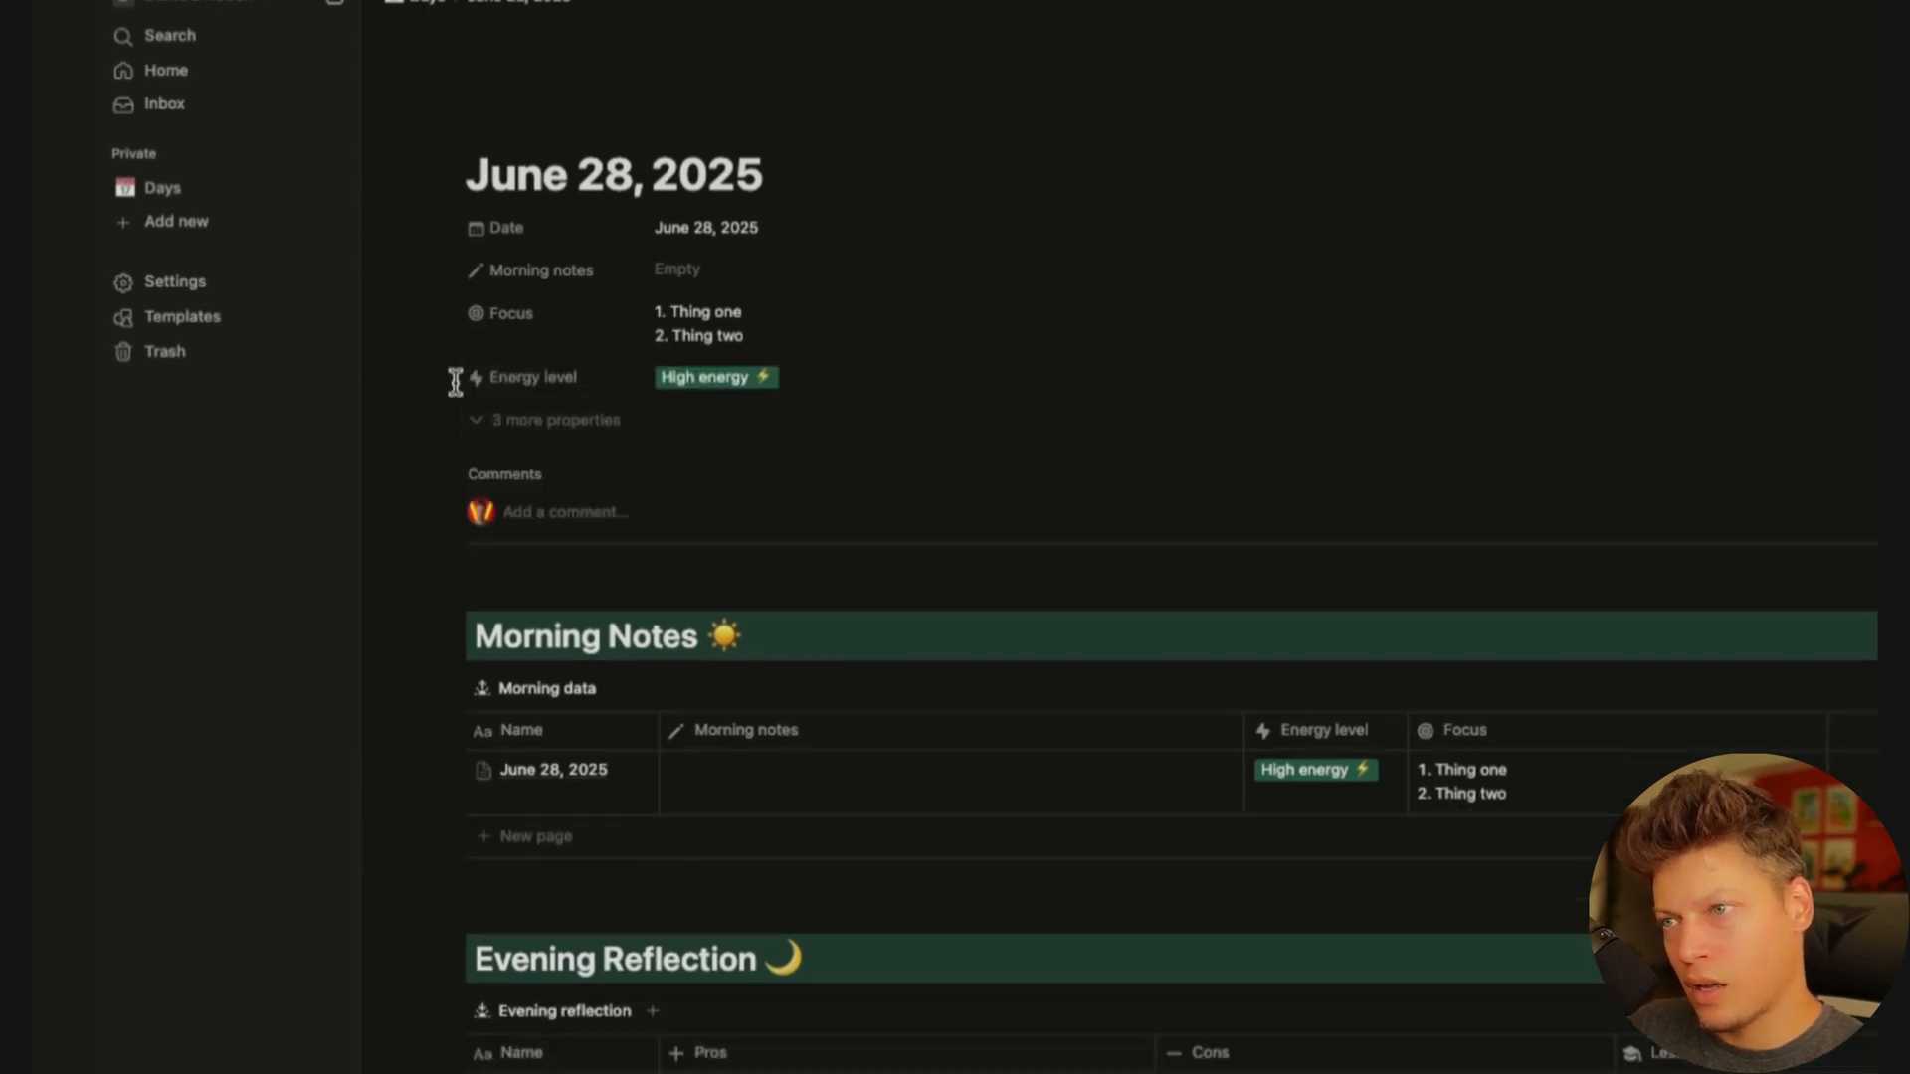
{"action": "left_click", "coordinate": [476, 377]}
{"action": "left_click", "coordinate": [761, 555]}
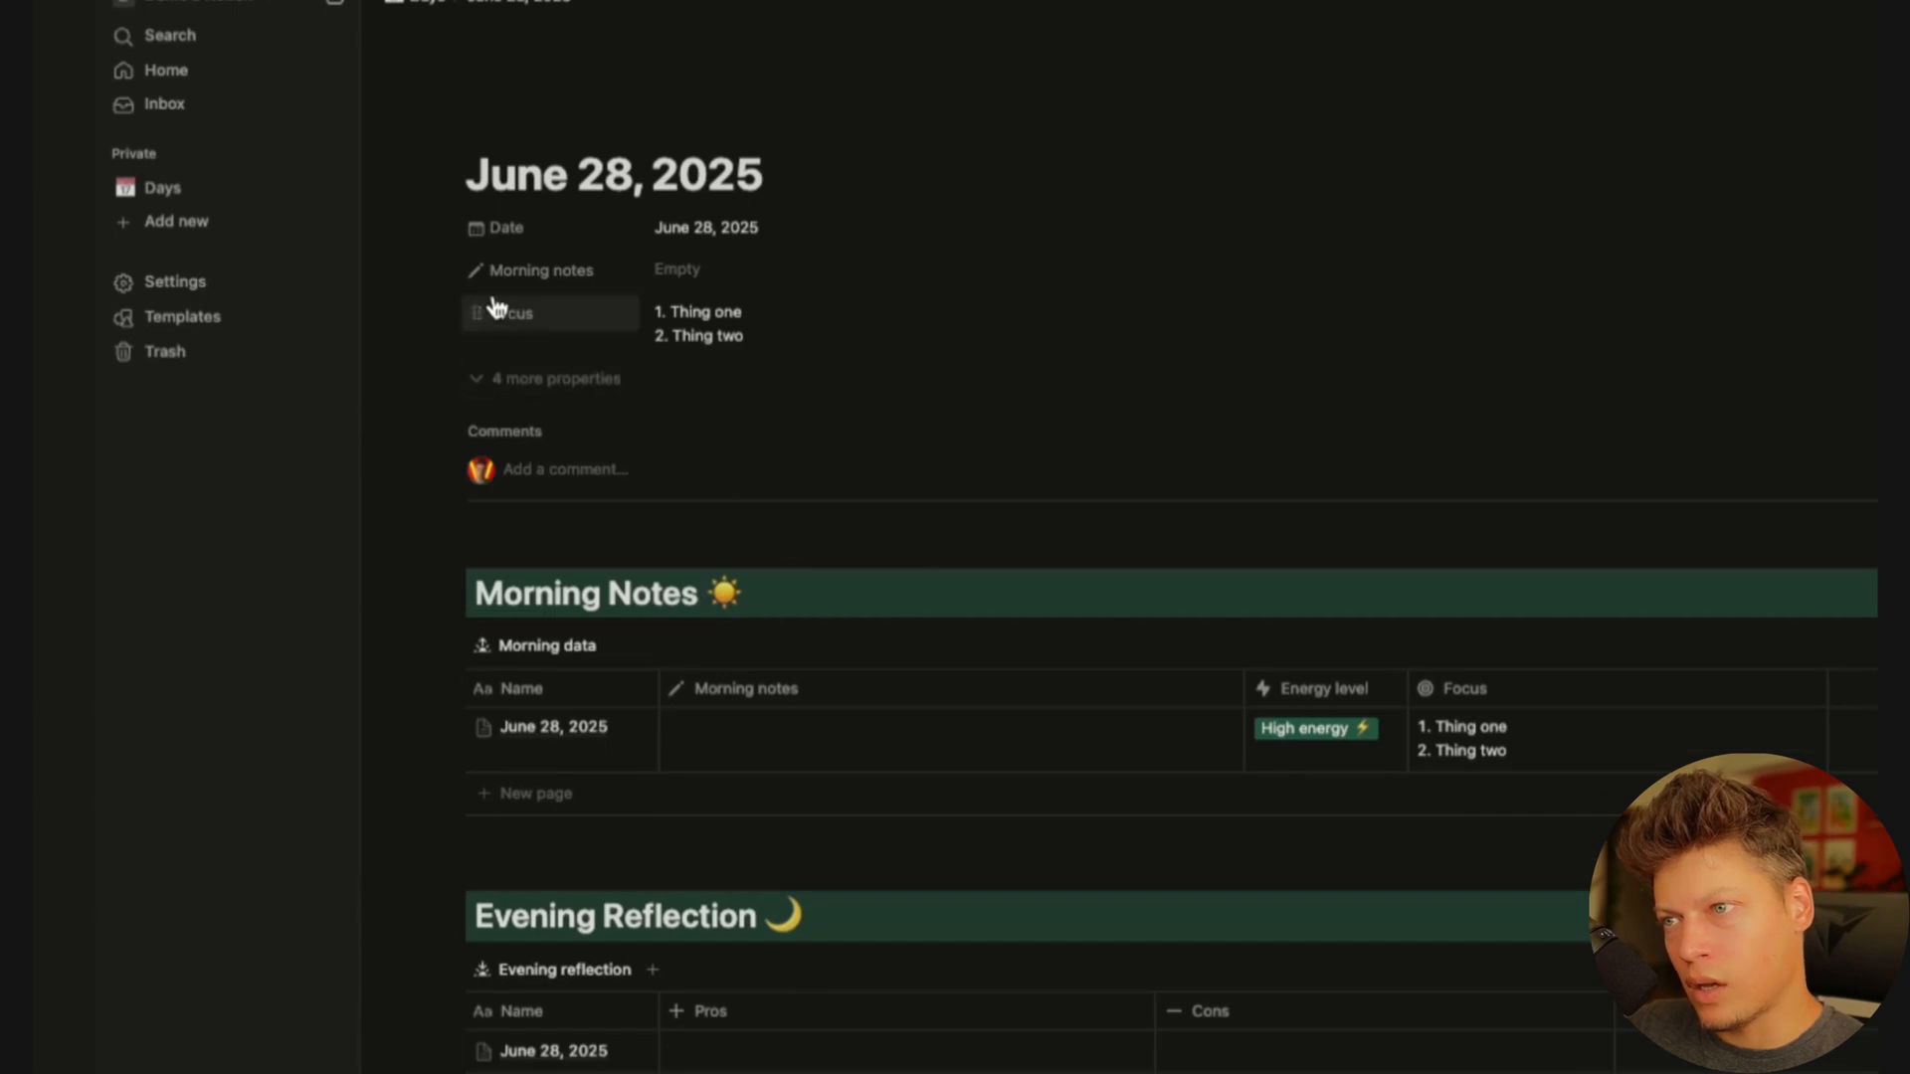
Set the Morning notes and Focus properties to Always hide on the daily page and give the page the July 17 calendar emoji icon
{"action": "left_click", "coordinate": [477, 265]}
{"action": "mouse_move", "coordinate": [642, 379]}
{"action": "left_click", "coordinate": [785, 410]}
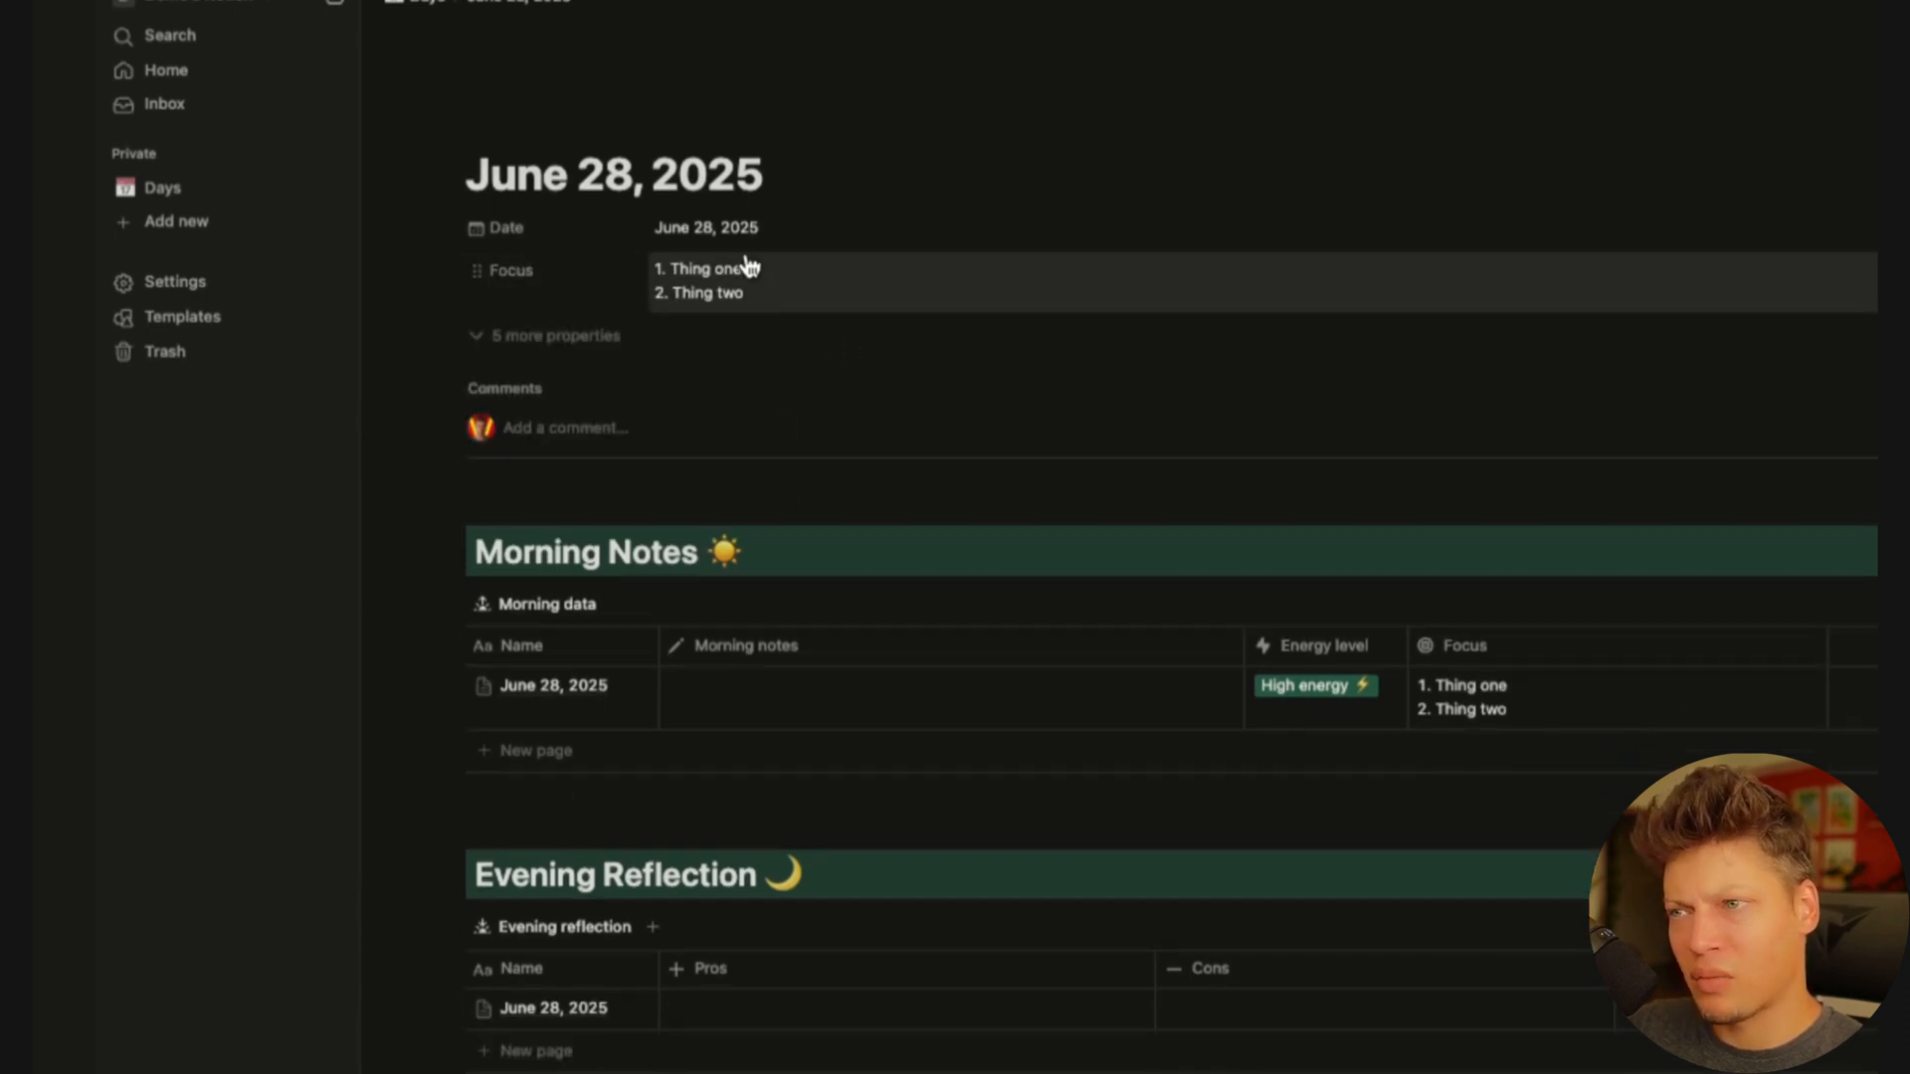
{"action": "left_click", "coordinate": [480, 265]}
{"action": "mouse_move", "coordinate": [645, 428]}
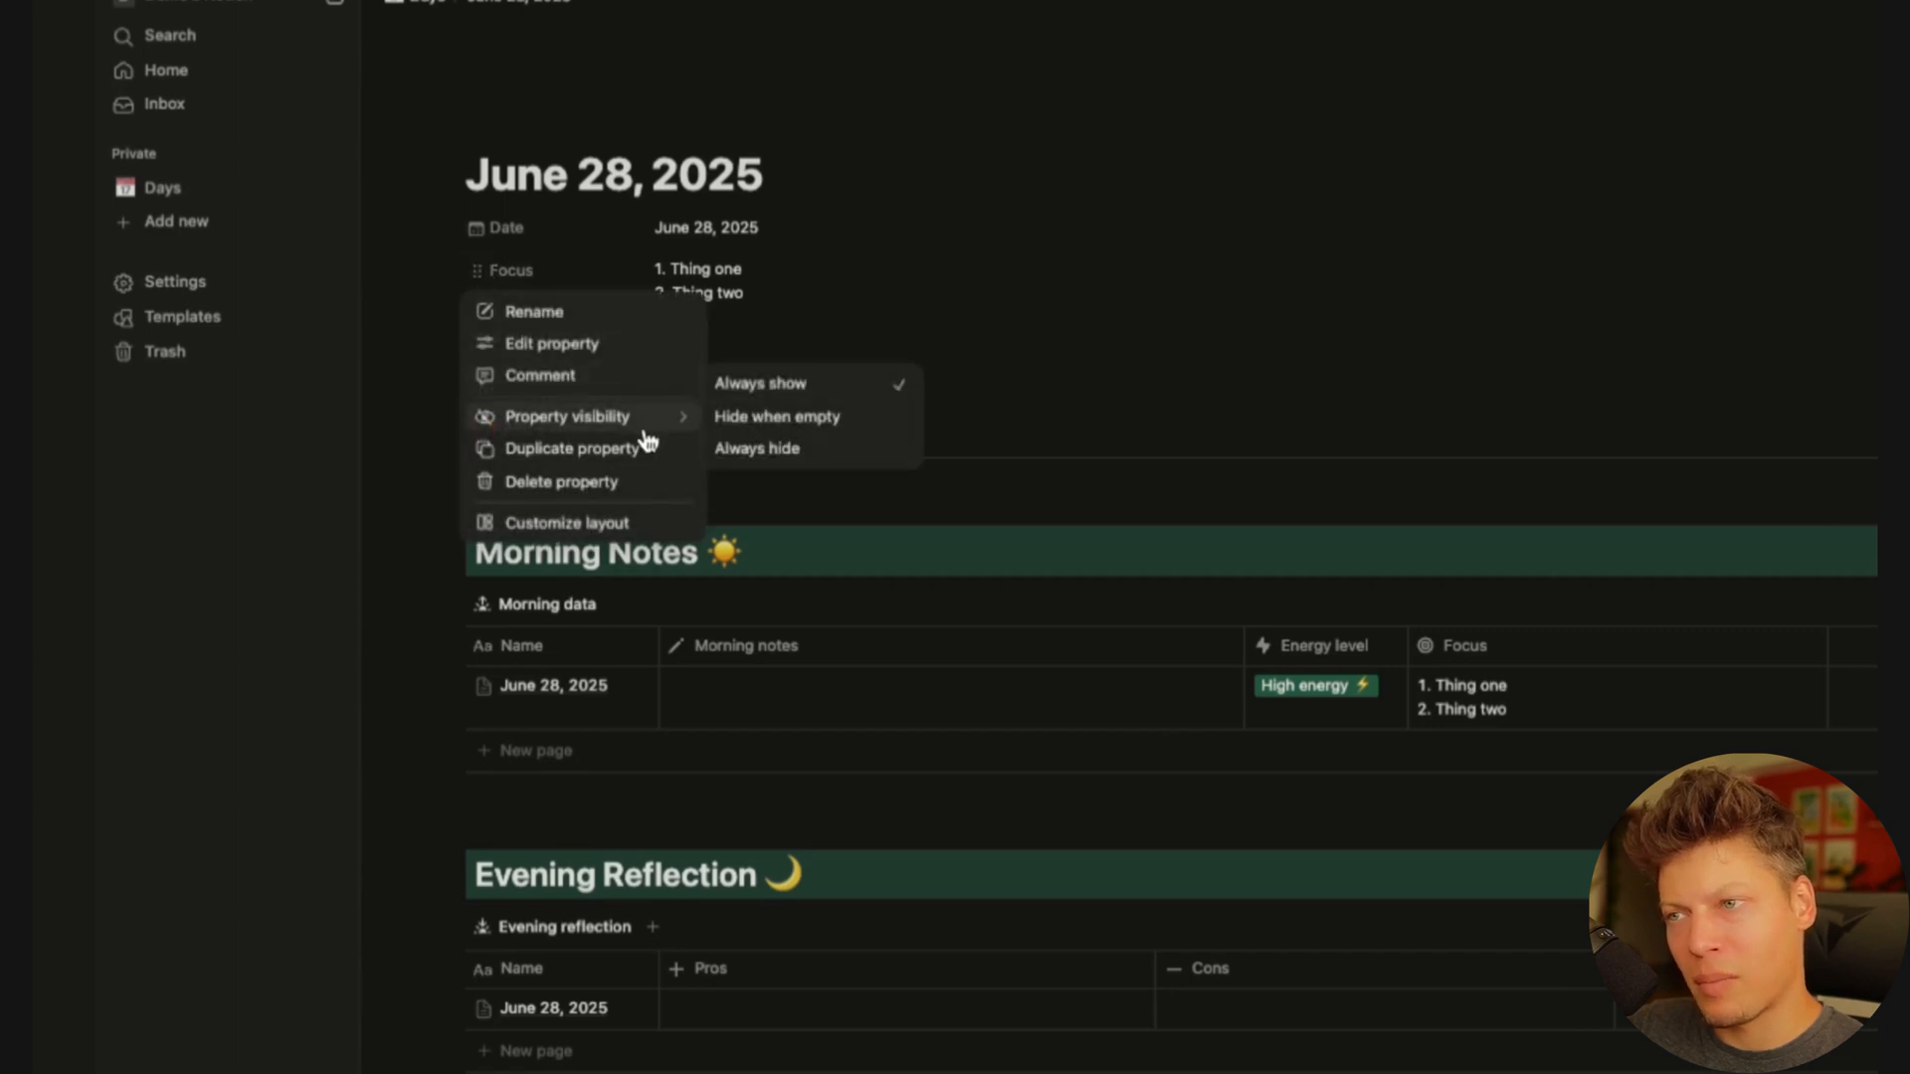
{"action": "left_click", "coordinate": [796, 449]}
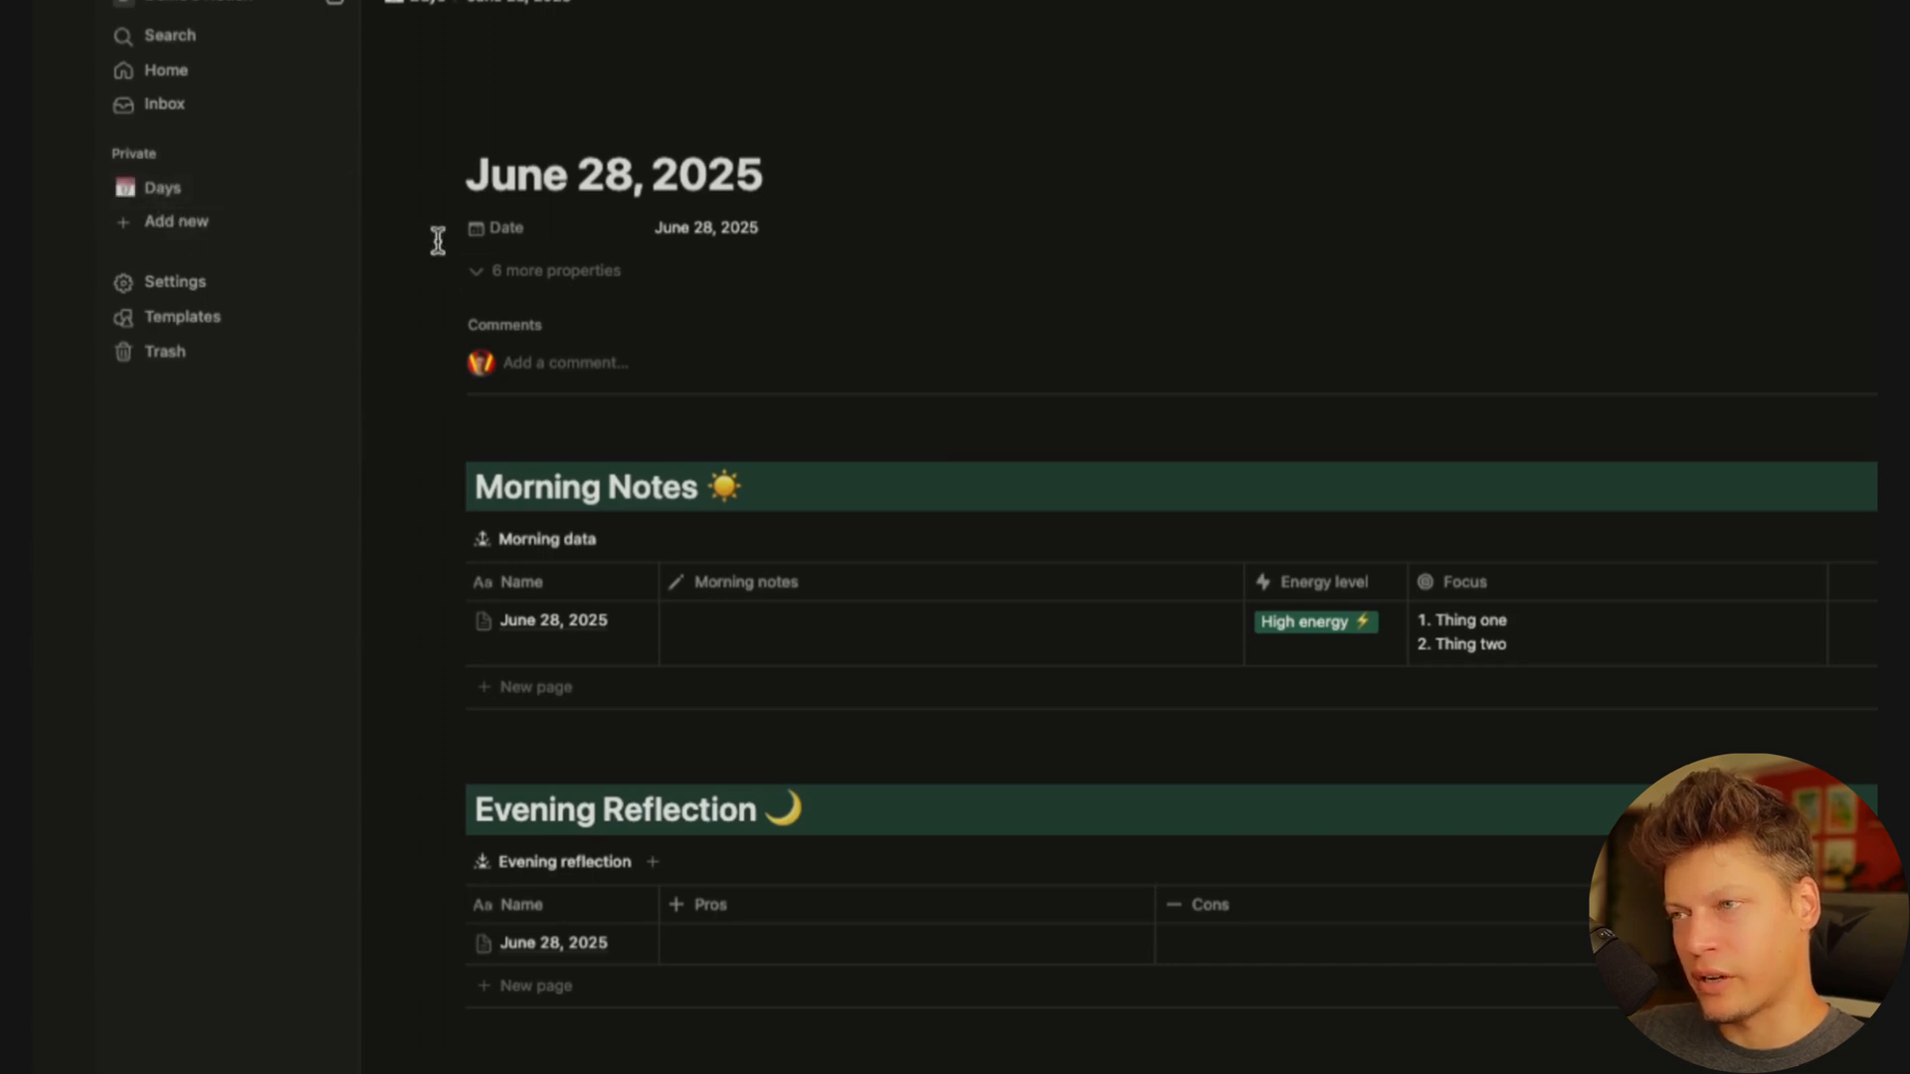
{"action": "left_click", "coordinate": [492, 126]}
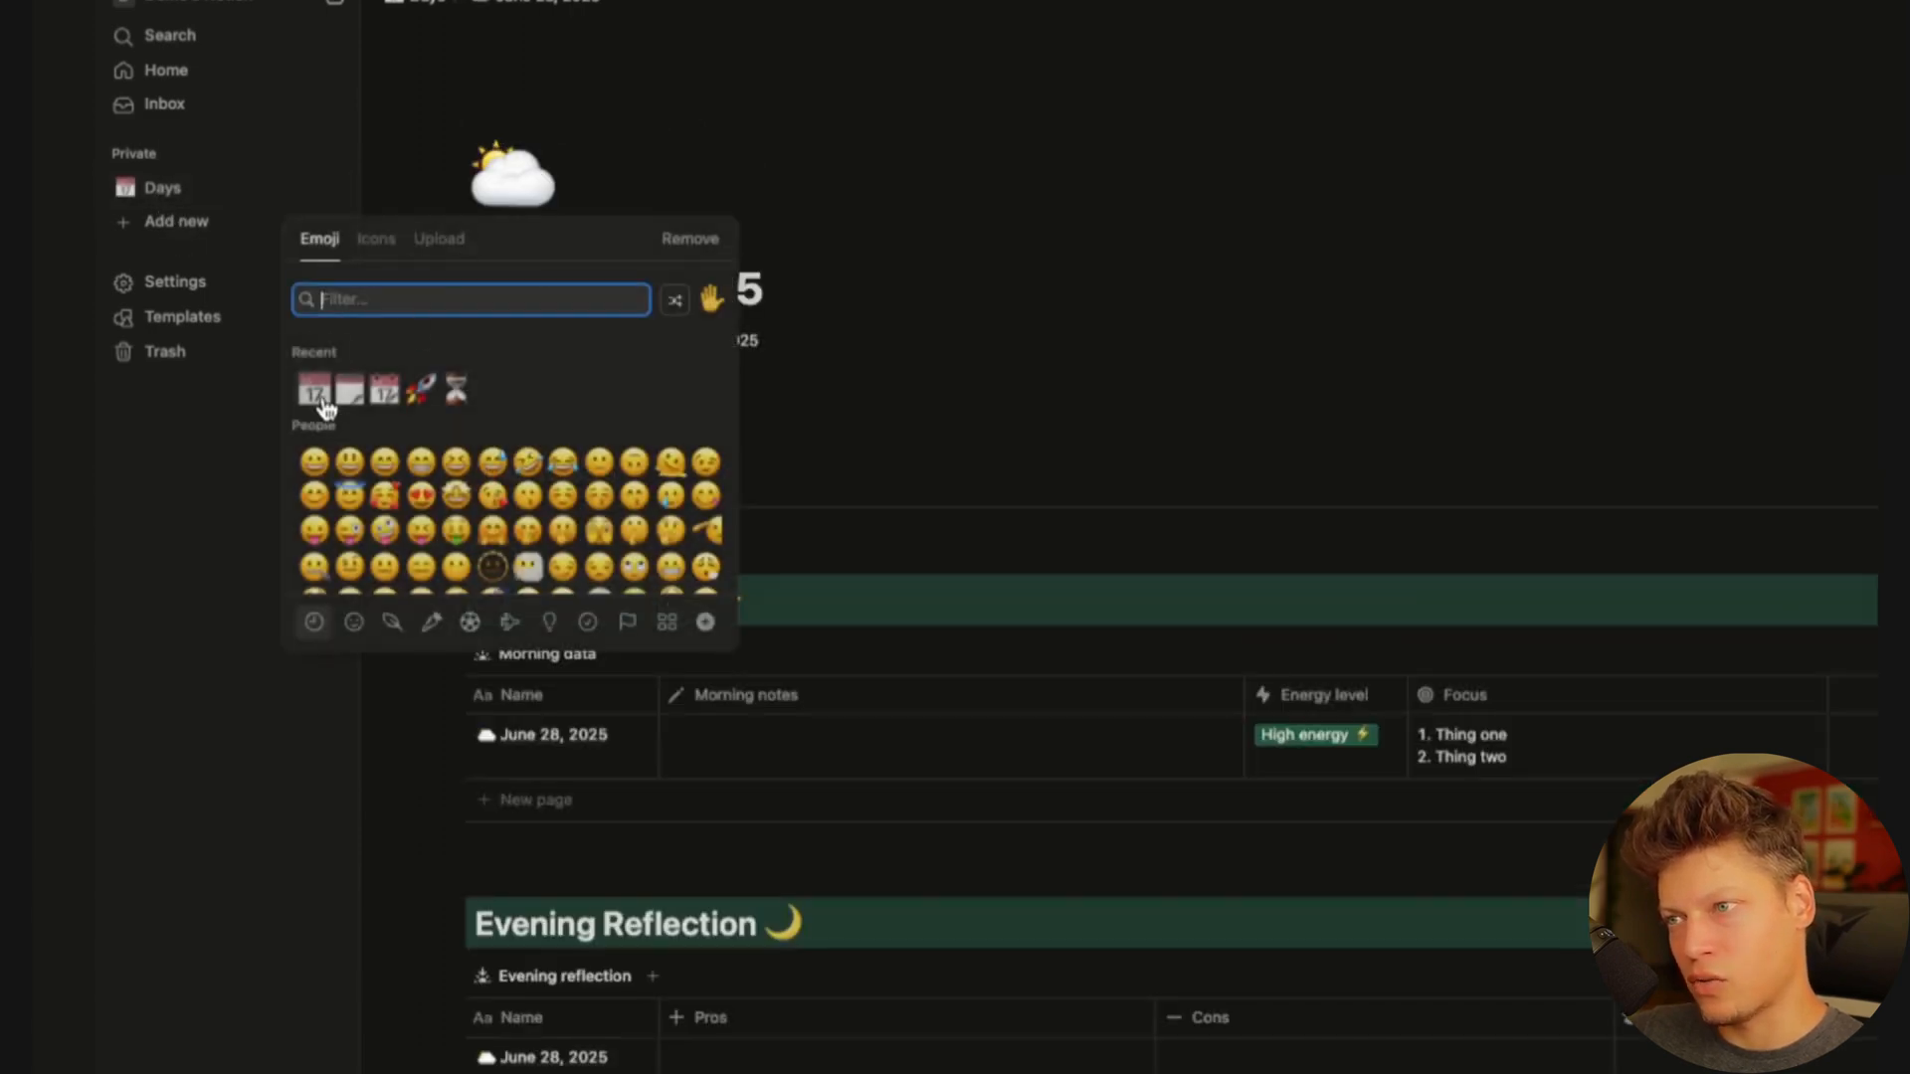
{"action": "left_click", "coordinate": [320, 398]}
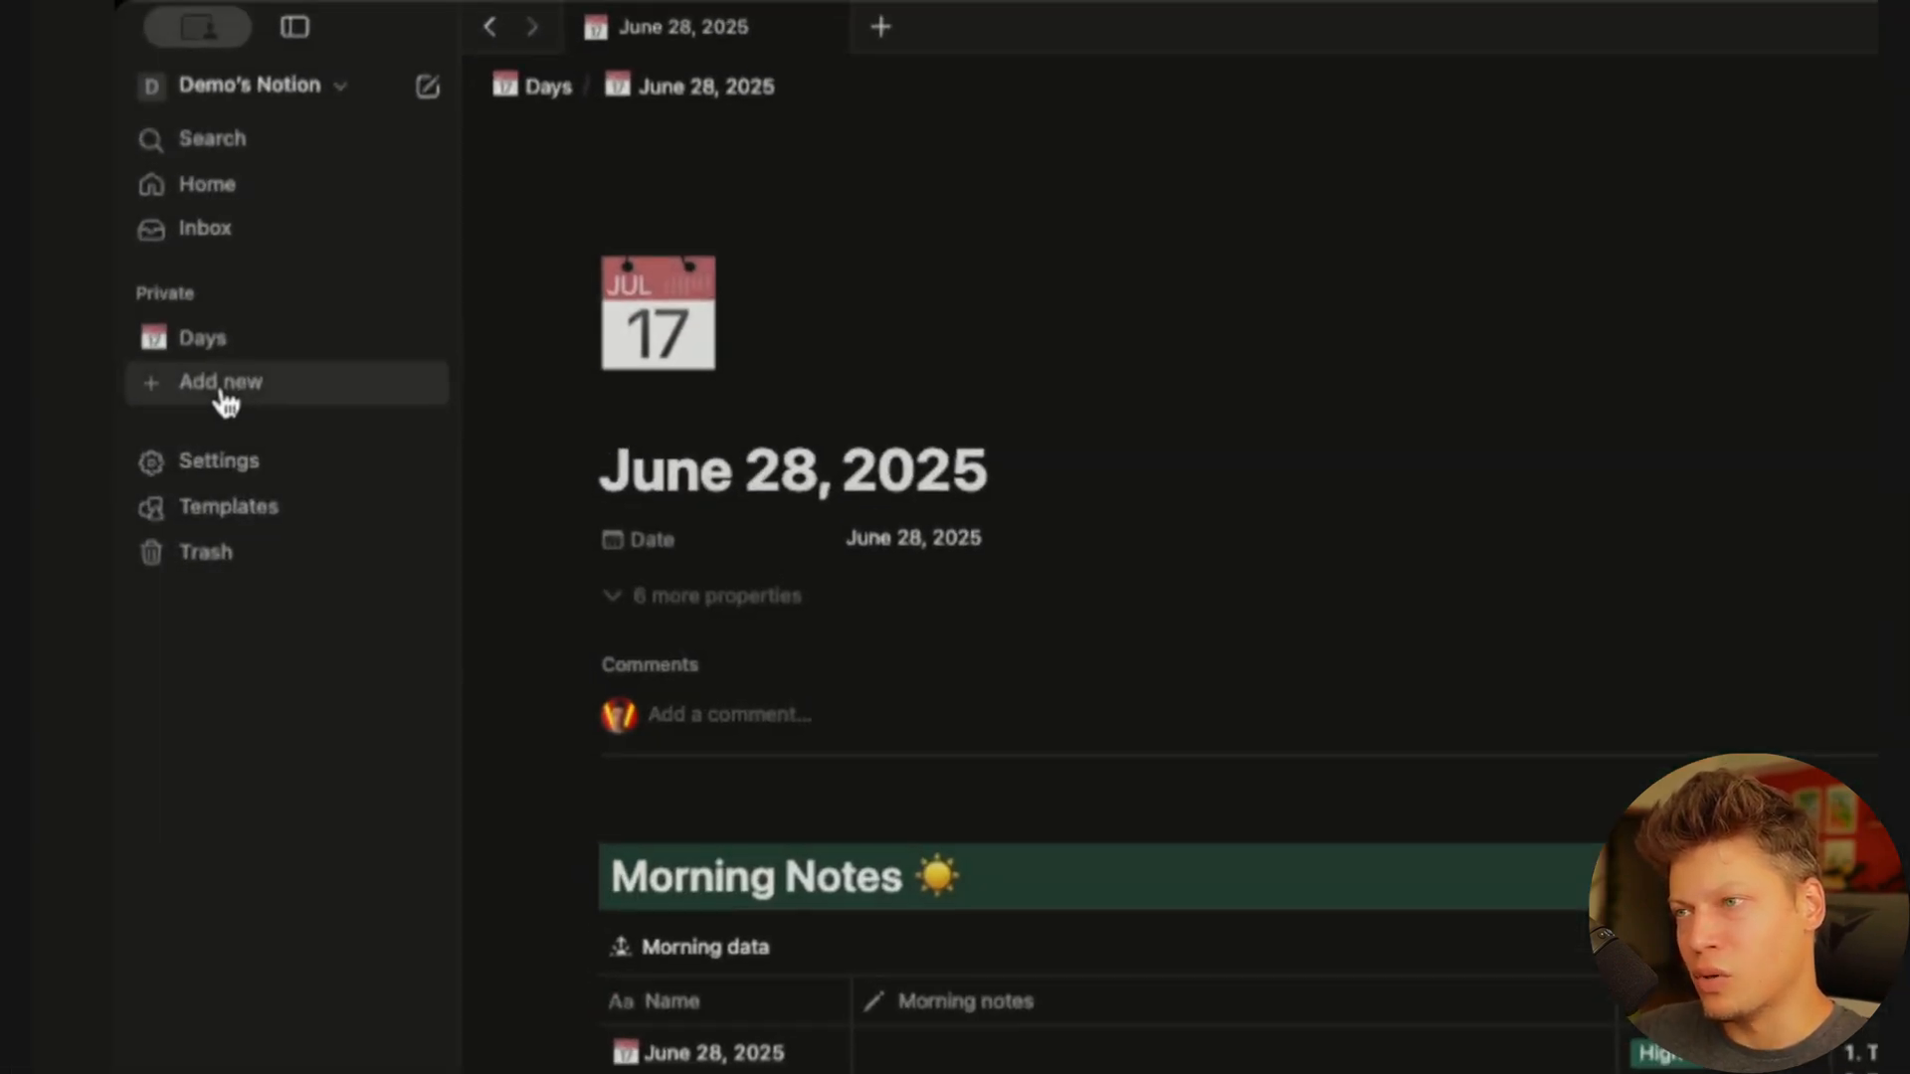
Create an empty private database named Weeks and give it the tear-off calendar emoji as its icon
{"action": "left_click", "coordinate": [223, 388]}
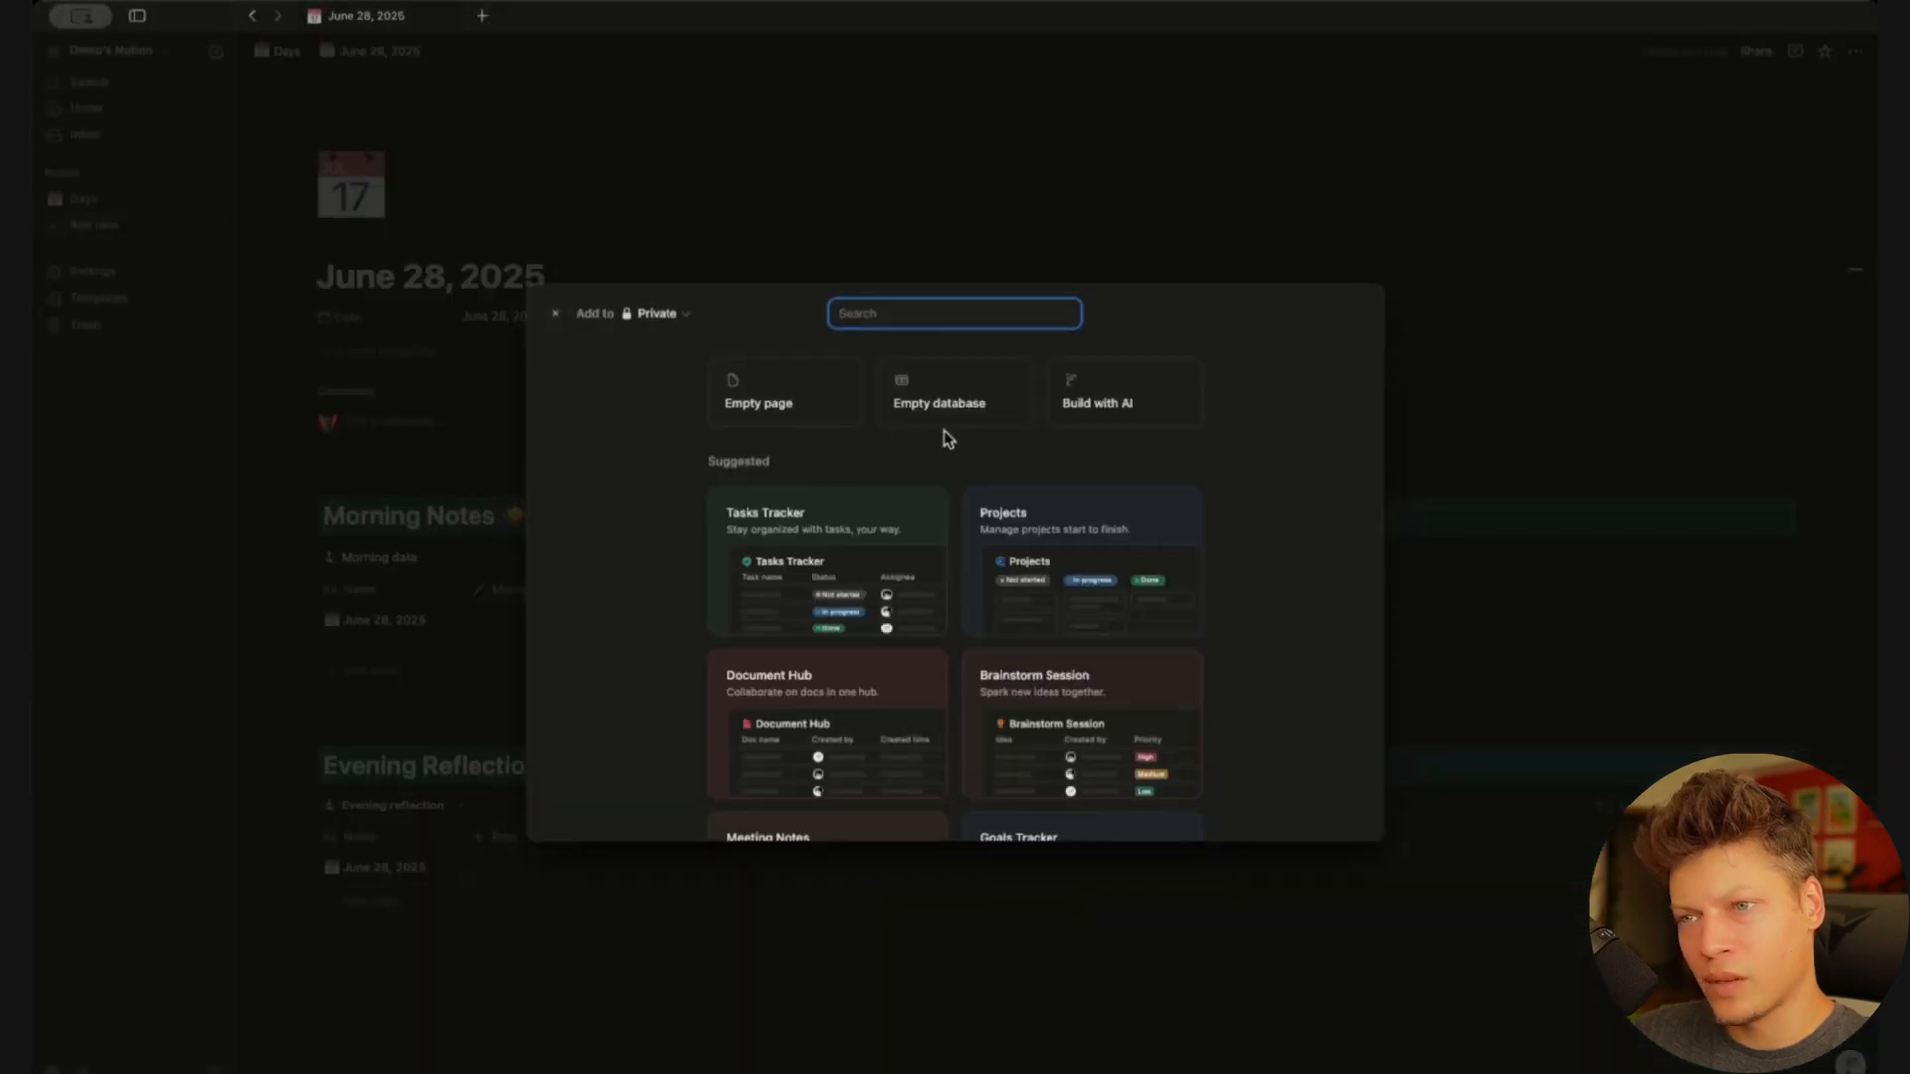
{"action": "left_click", "coordinate": [970, 412]}
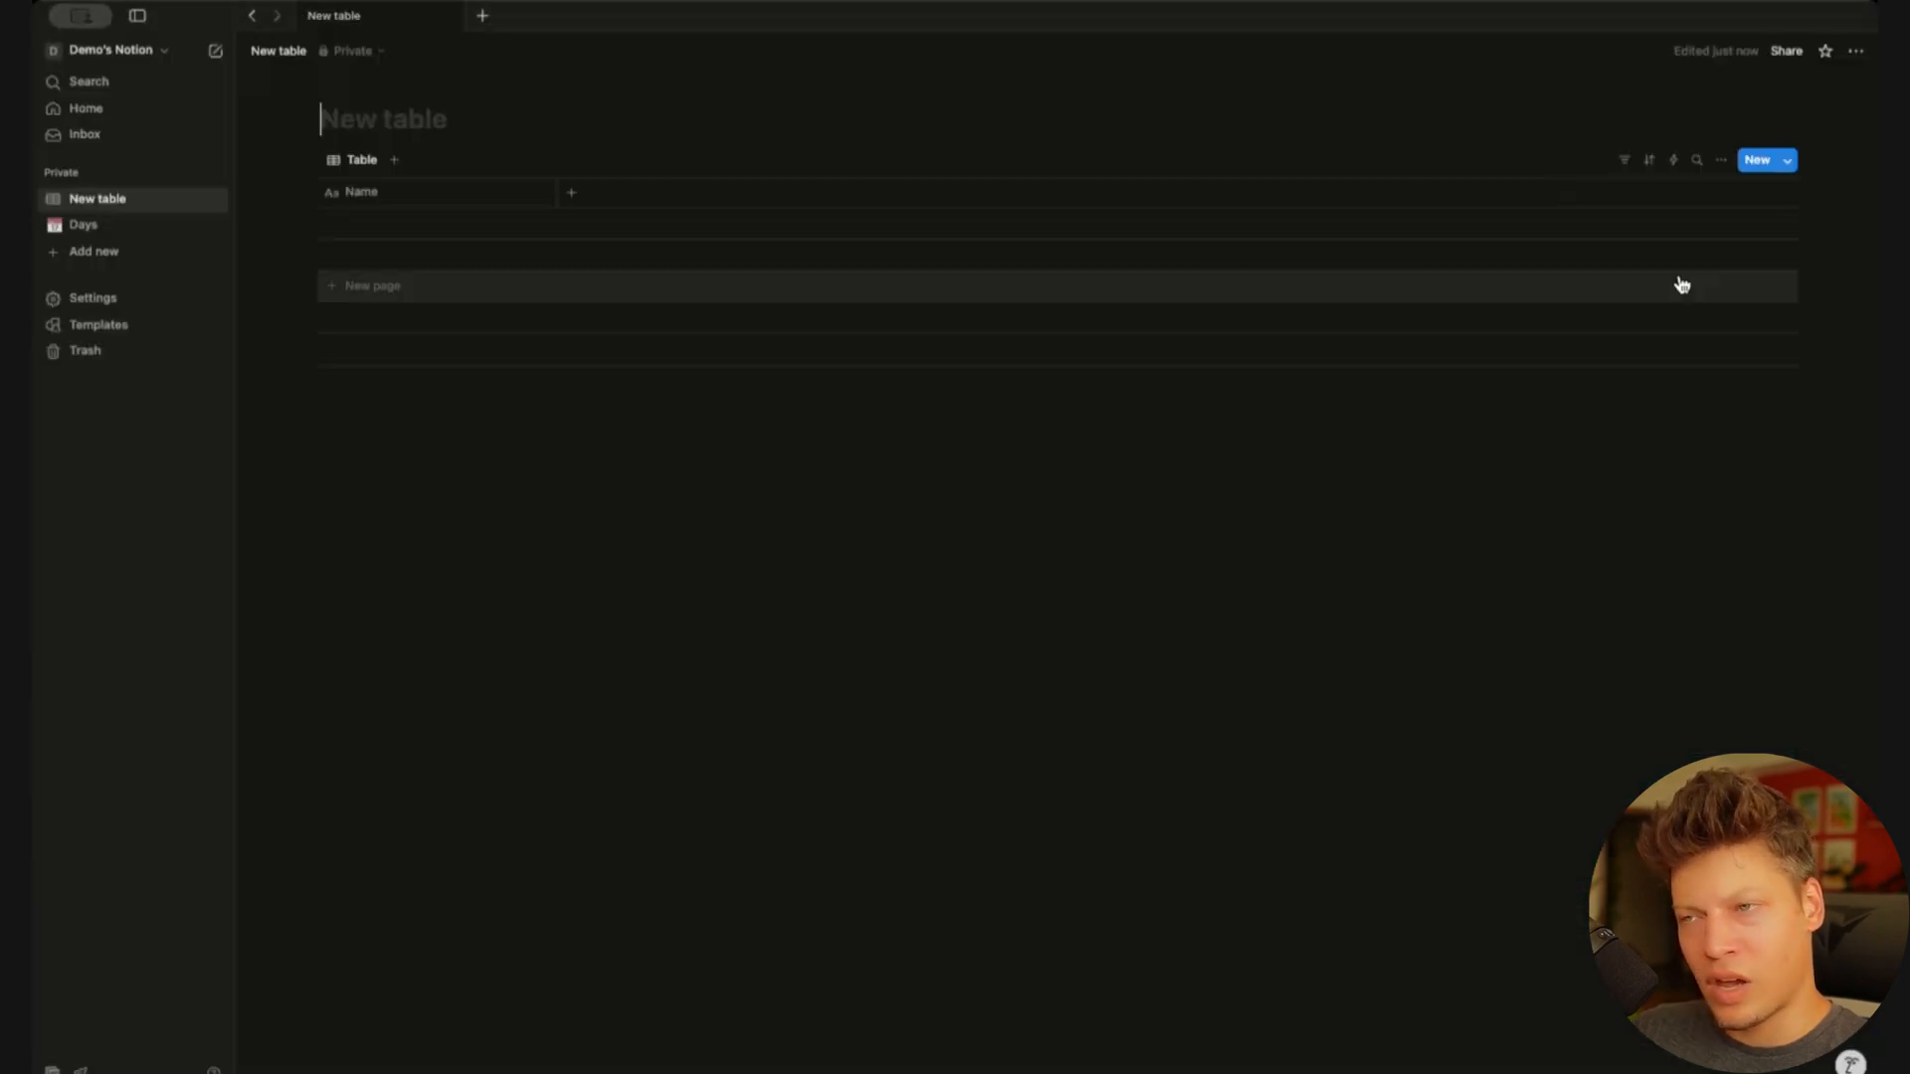
{"action": "type", "text": "Weeks"}
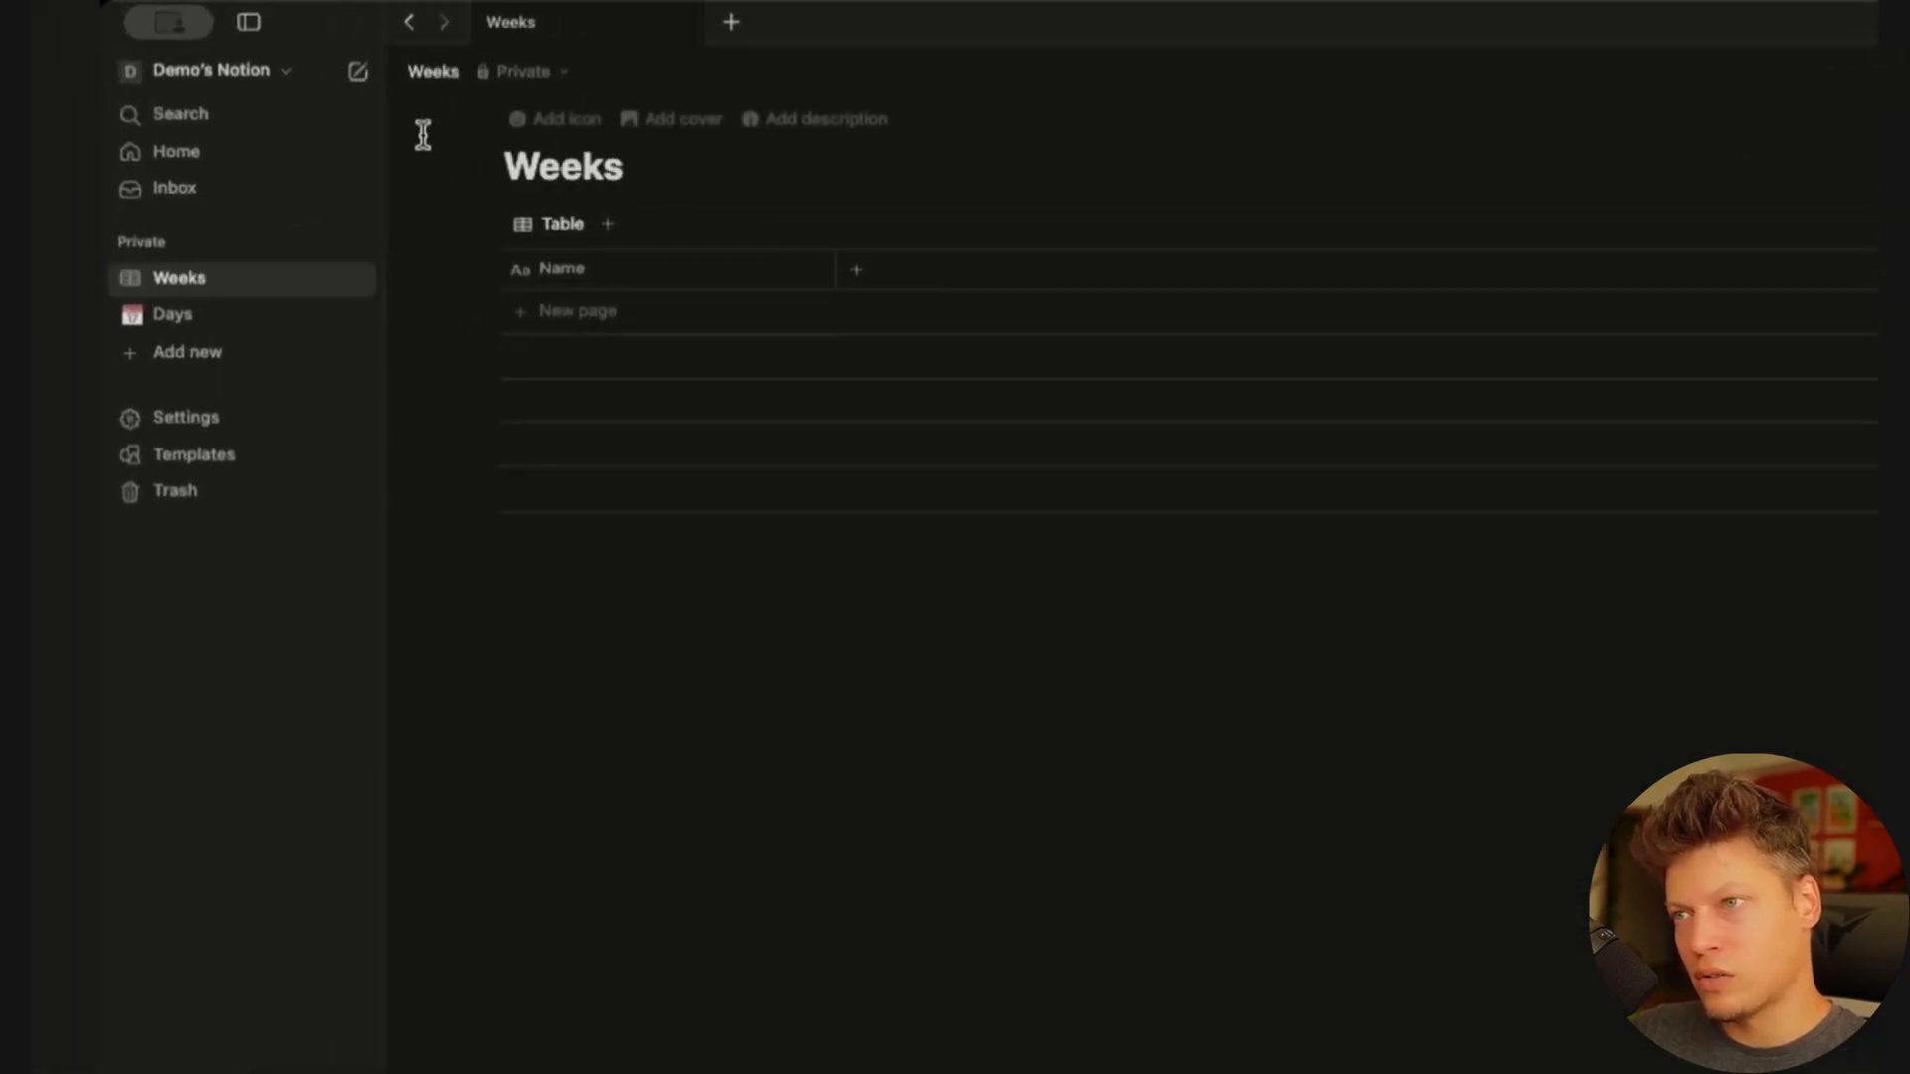
{"action": "left_click", "coordinate": [529, 121]}
{"action": "type", "text": "calen"}
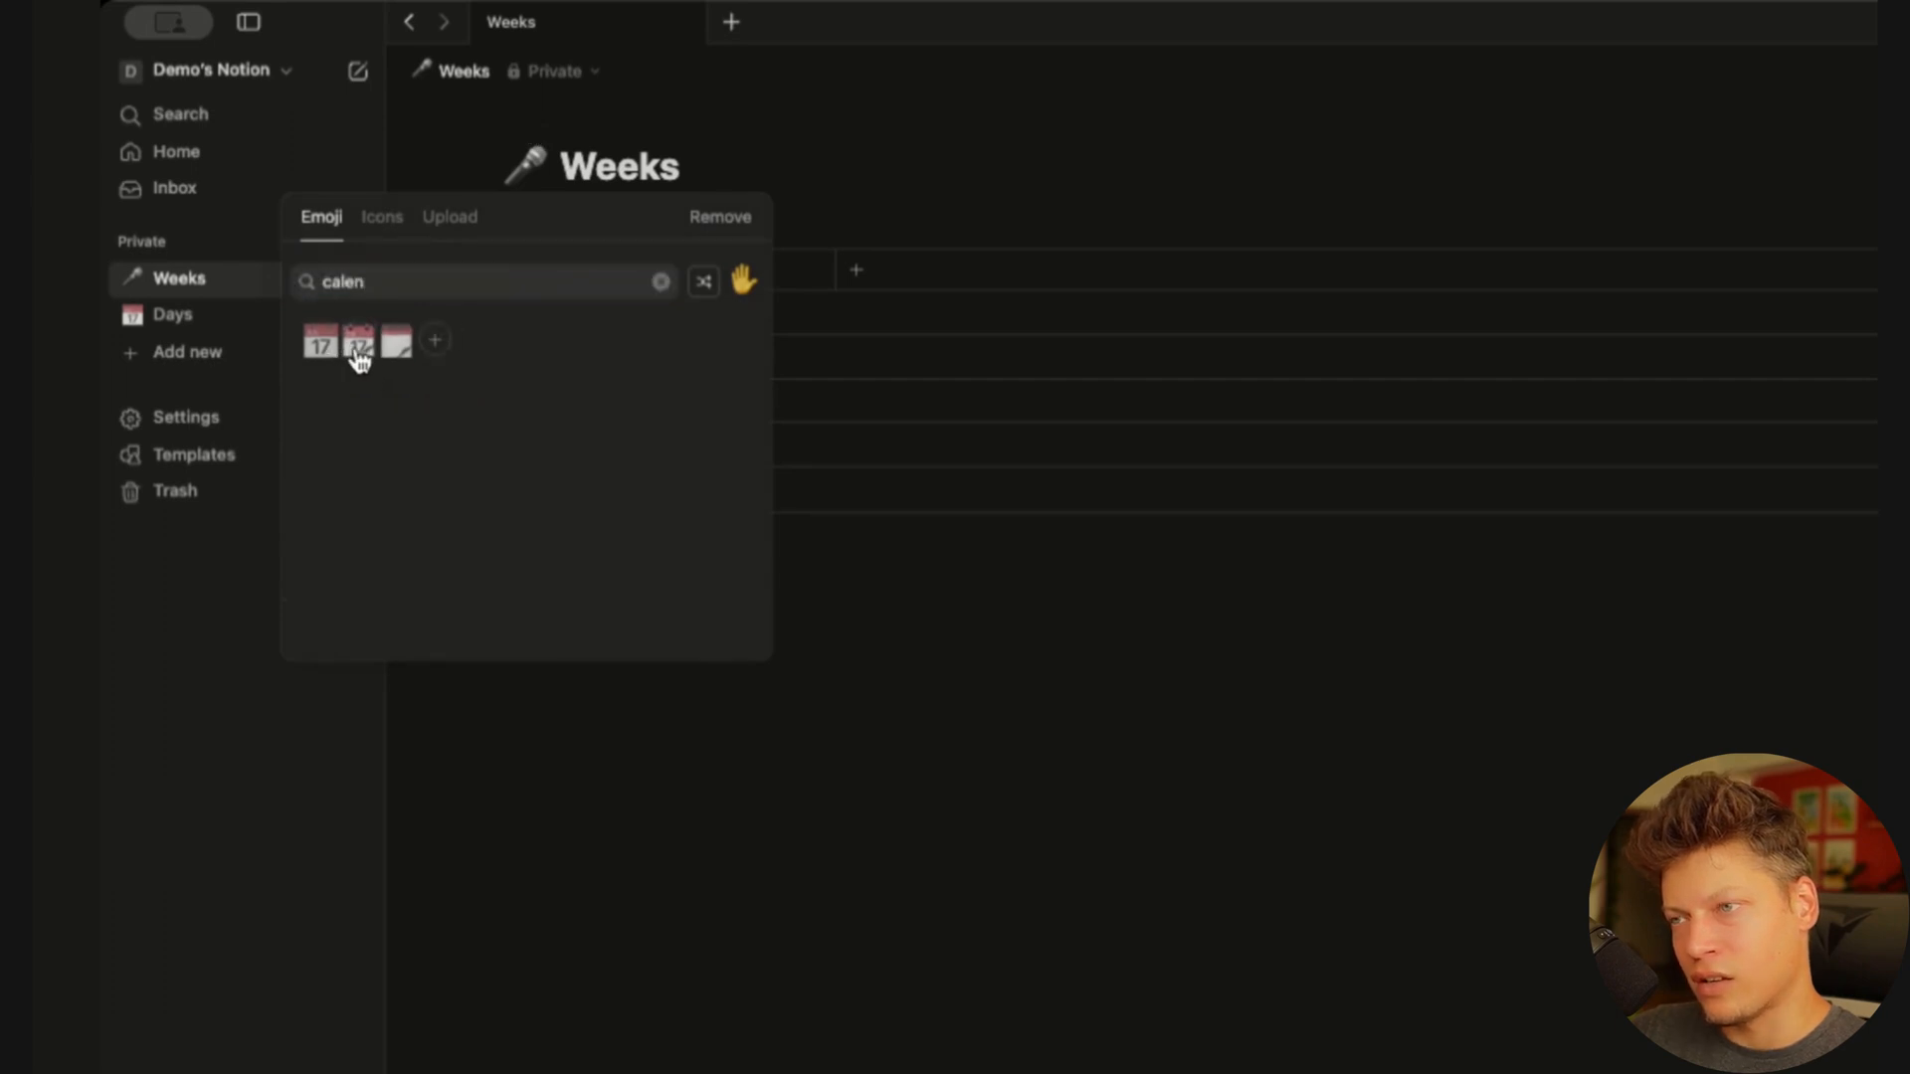
{"action": "left_click", "coordinate": [357, 356]}
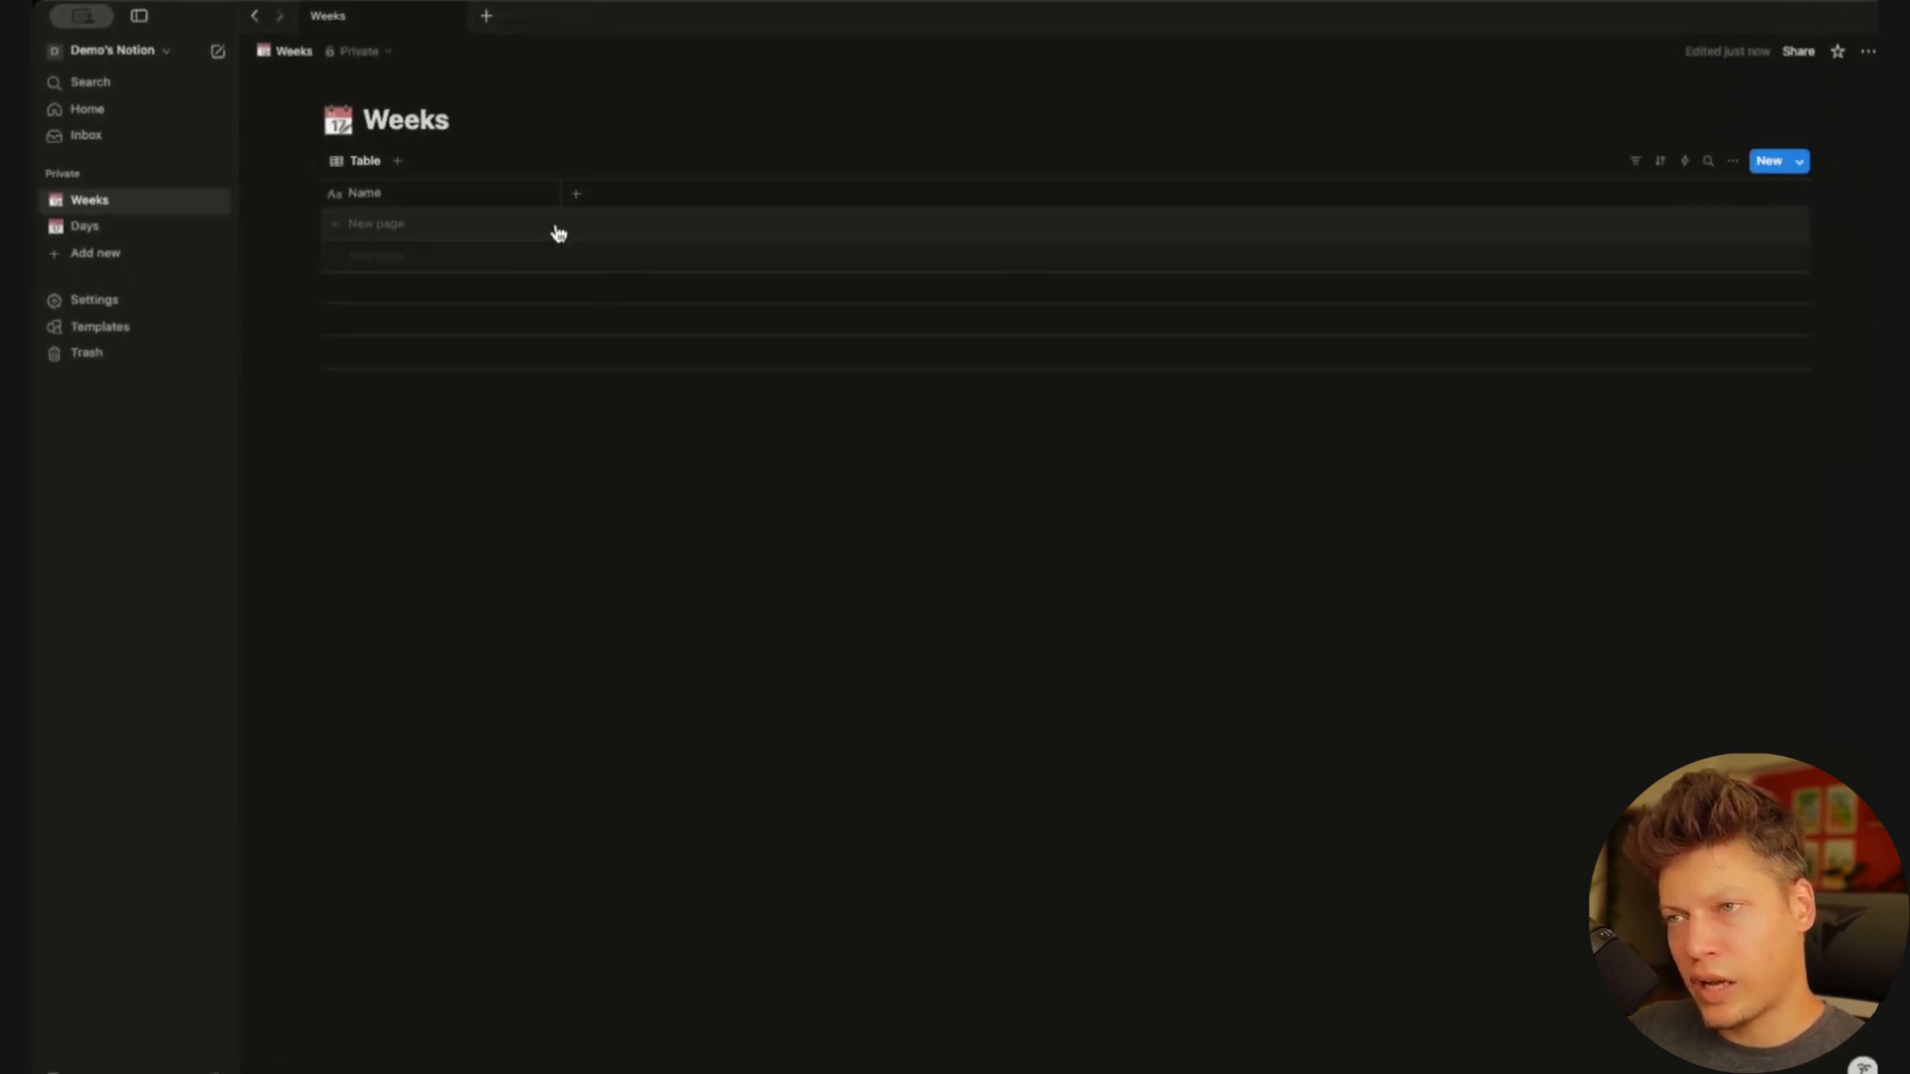
Add a Date property to the Weeks database with its time format set to Hidden
{"action": "left_click", "coordinate": [573, 196]}
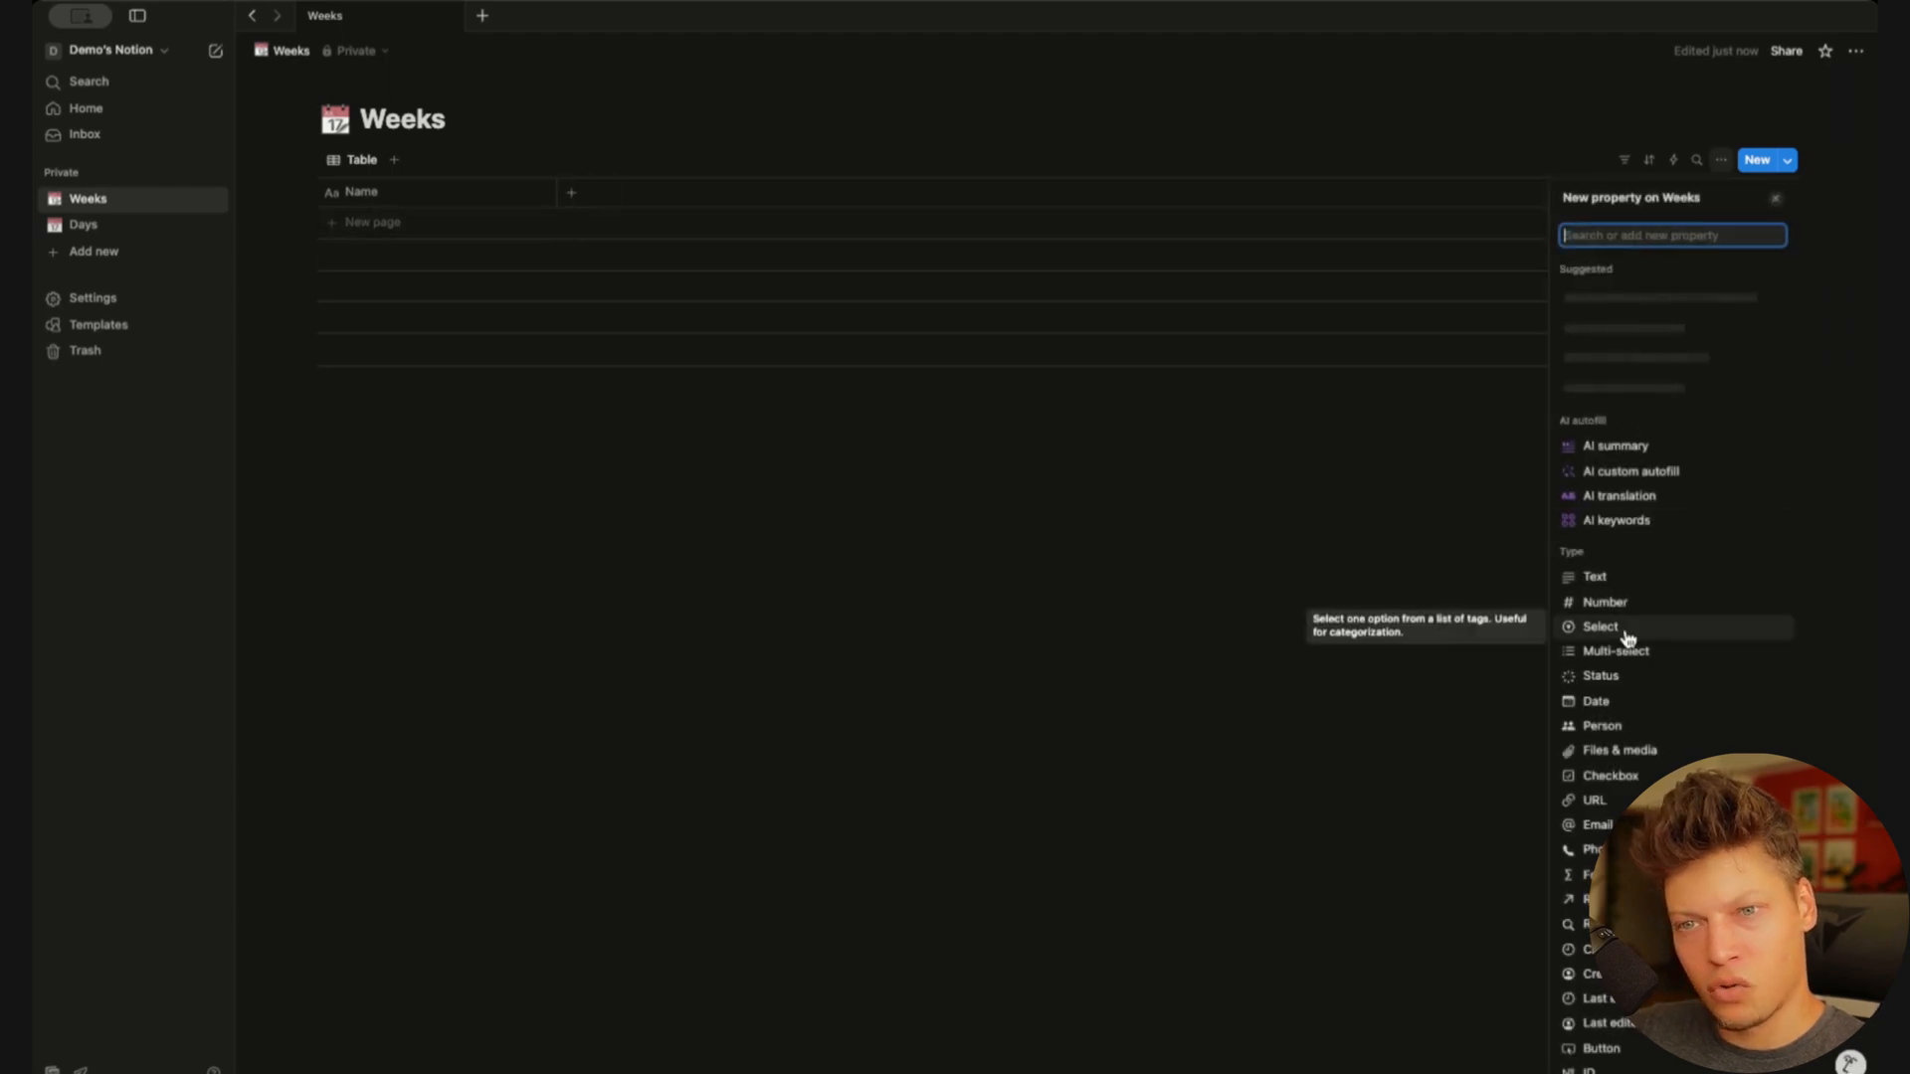
{"action": "left_click", "coordinate": [1604, 702]}
{"action": "left_click", "coordinate": [1765, 319]}
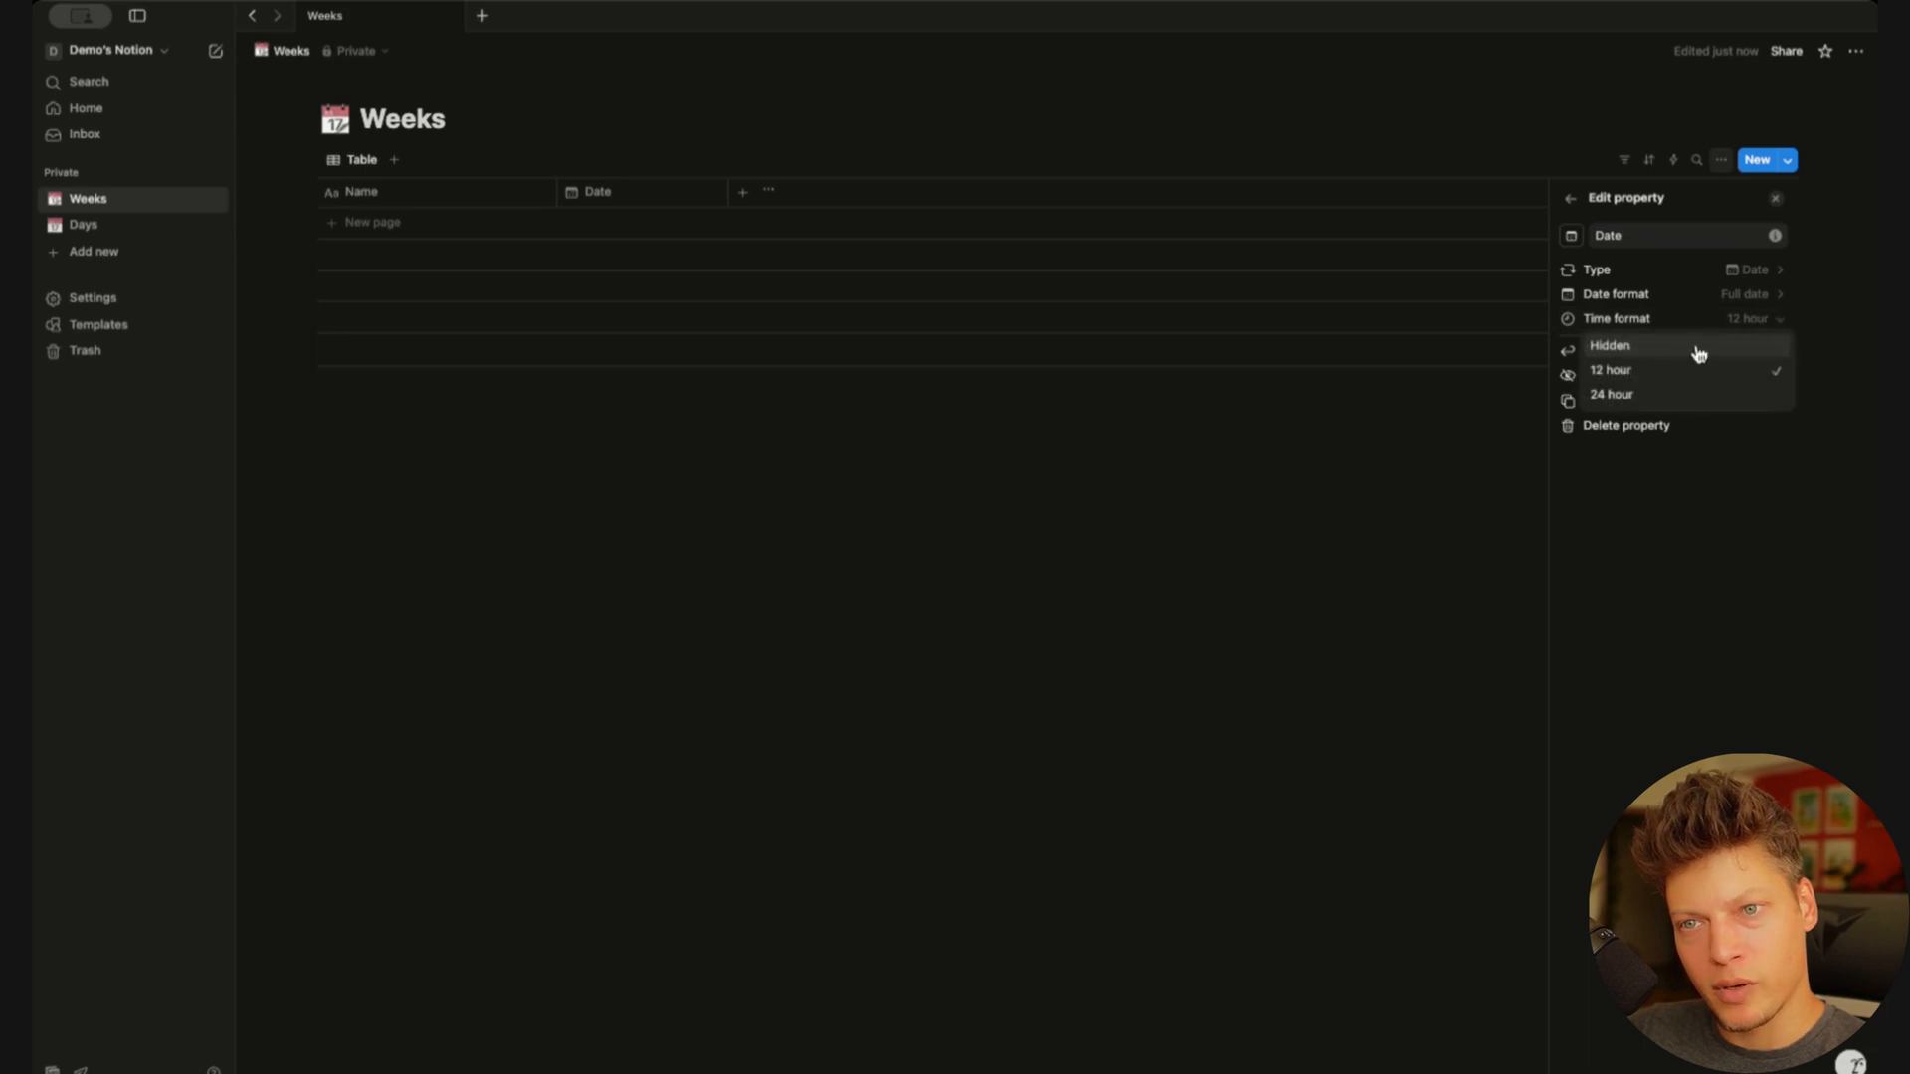
{"action": "left_click", "coordinate": [1671, 354]}
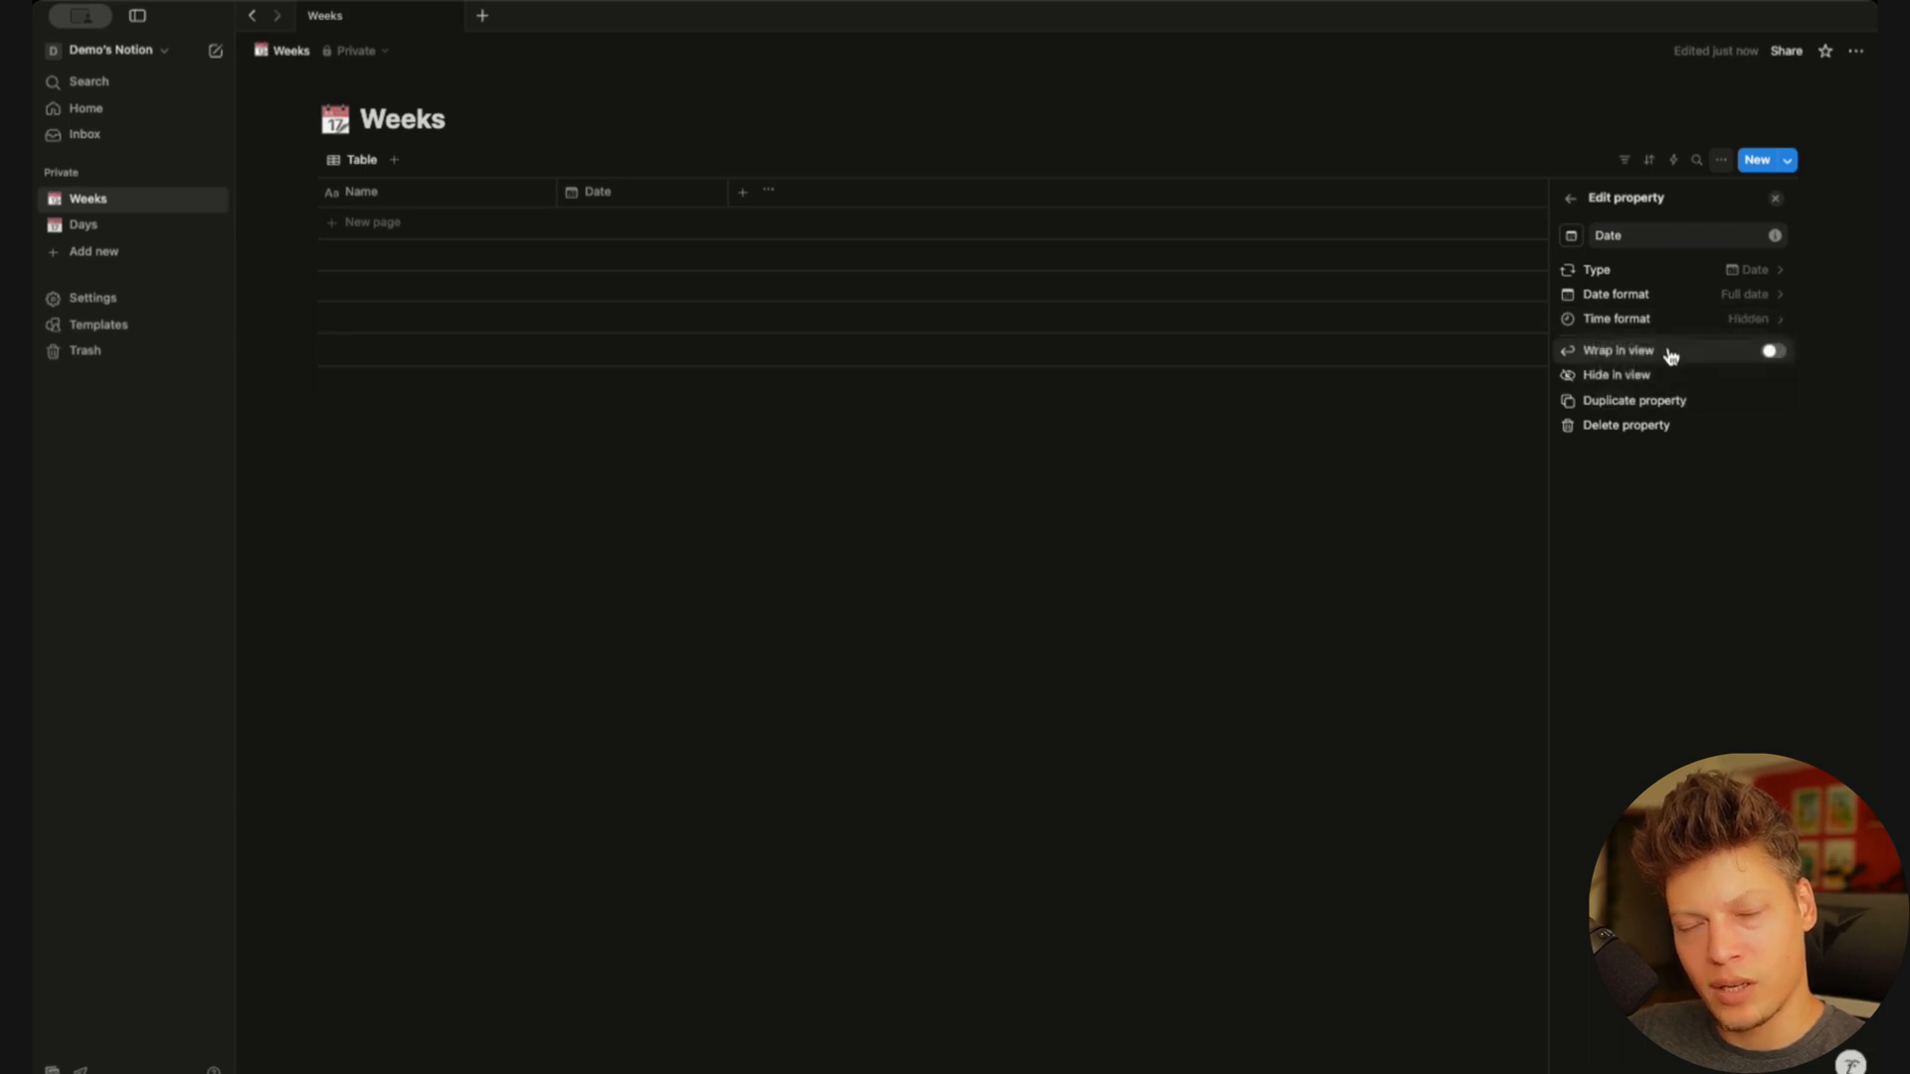
{"action": "left_click", "coordinate": [1170, 607]}
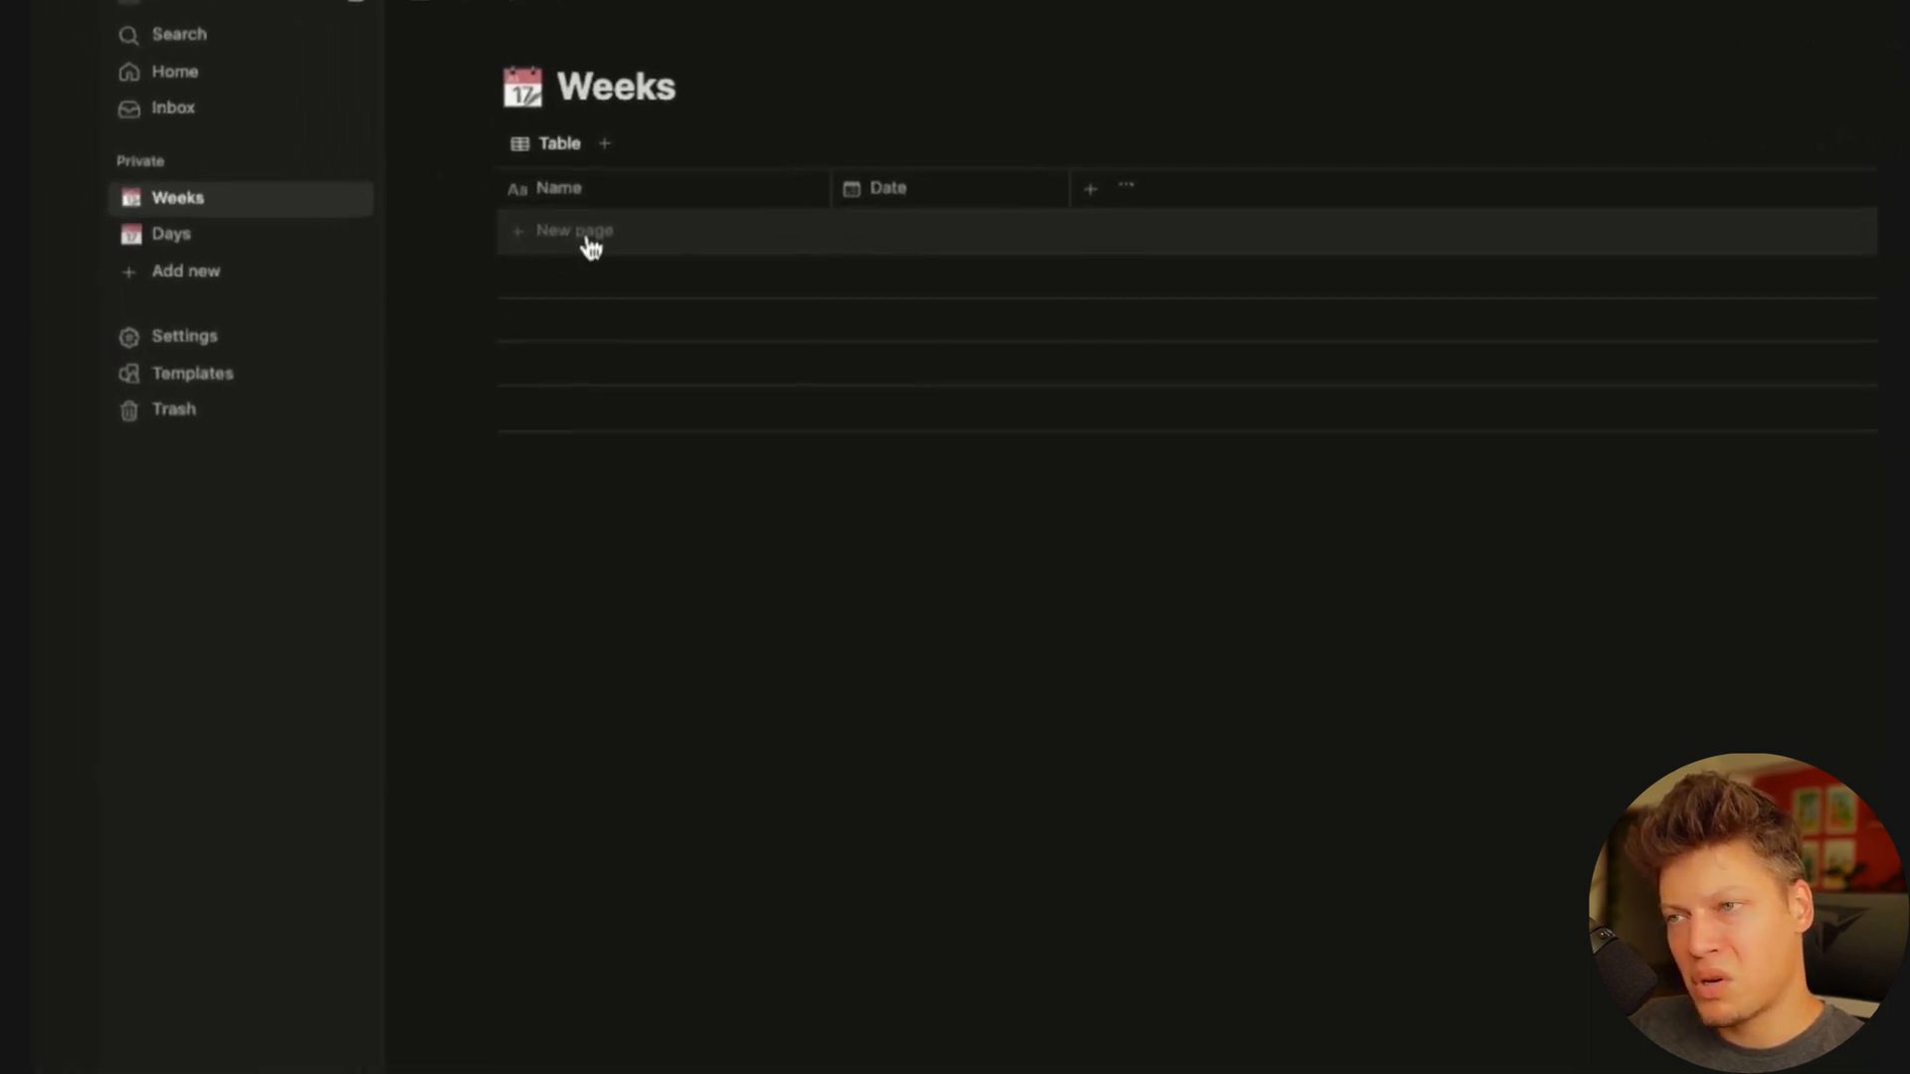
Add an entry to Weeks dated June 23, 2025 to June 29, 2025 and widen the Date column to fit the range
{"action": "left_click", "coordinate": [401, 223]}
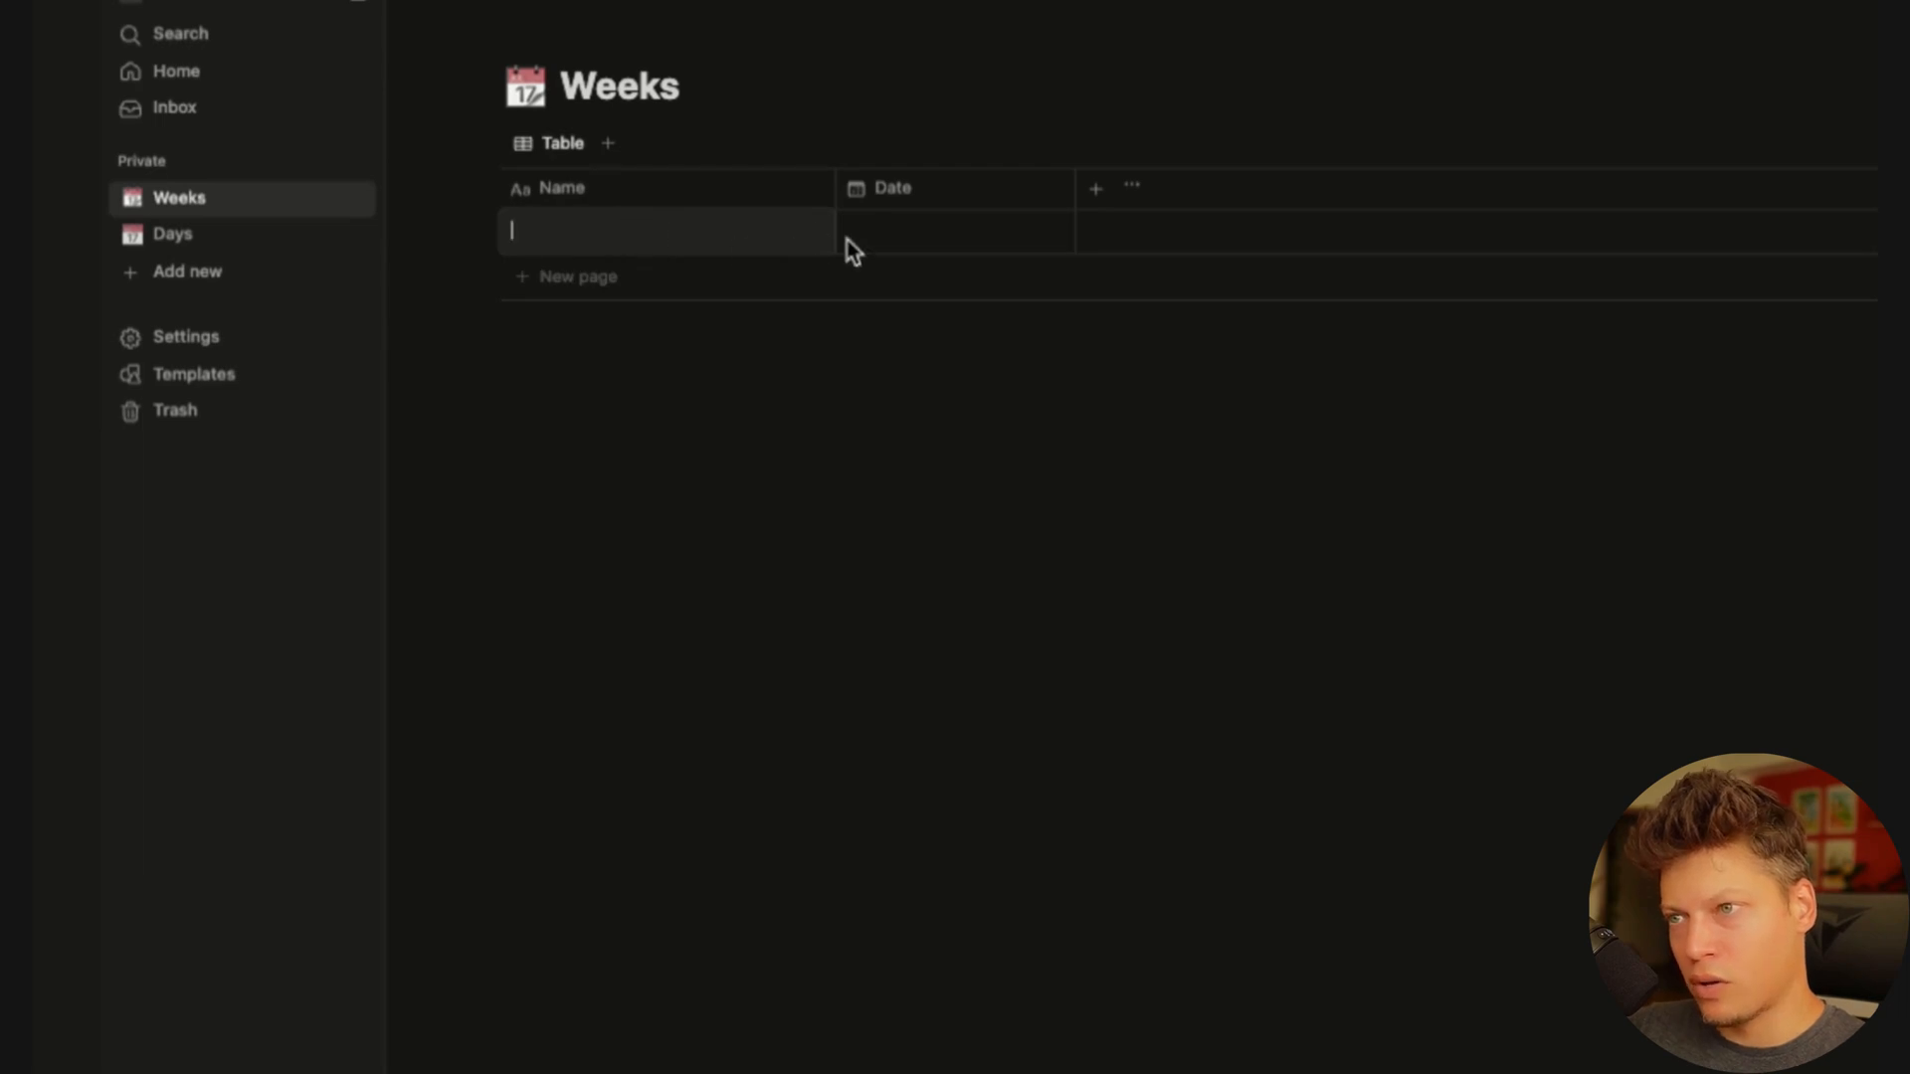
{"action": "key", "text": "Escape"}
{"action": "left_click", "coordinate": [899, 242]}
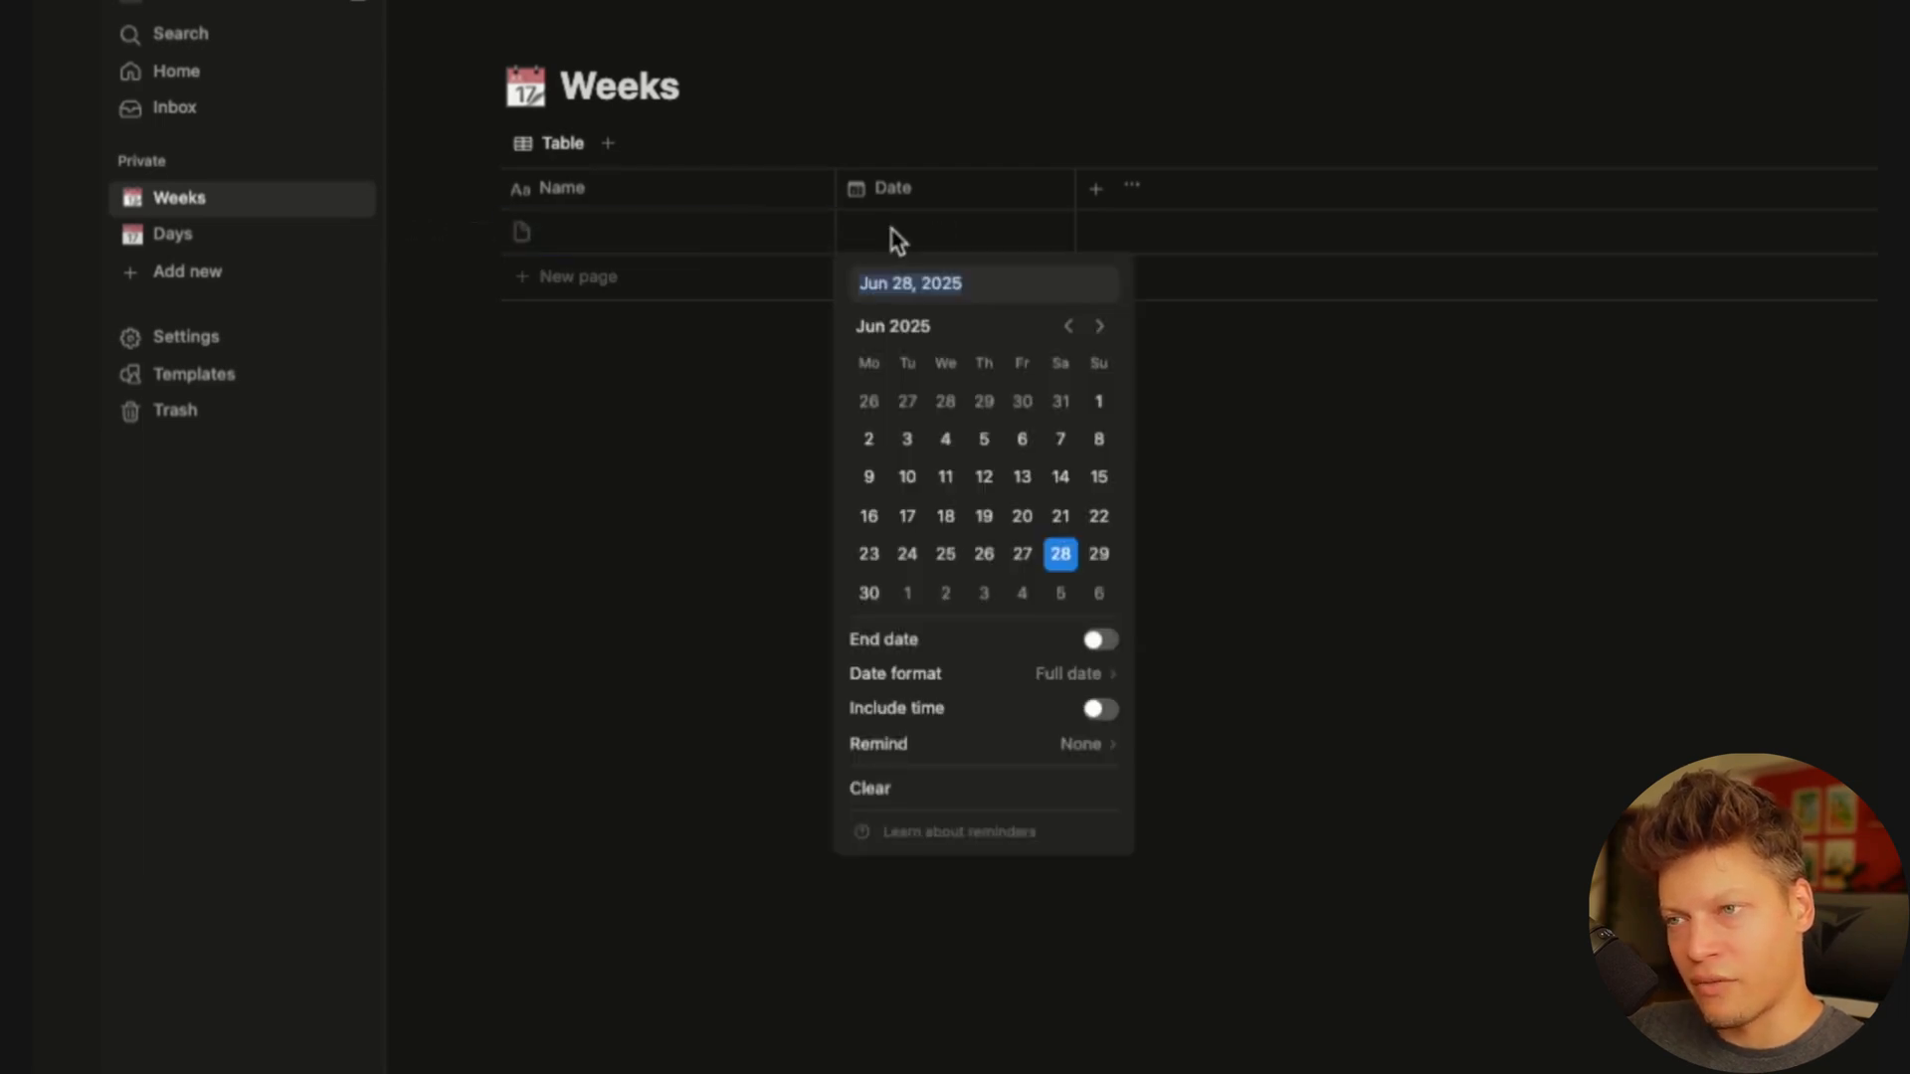
{"action": "left_click", "coordinate": [877, 558]}
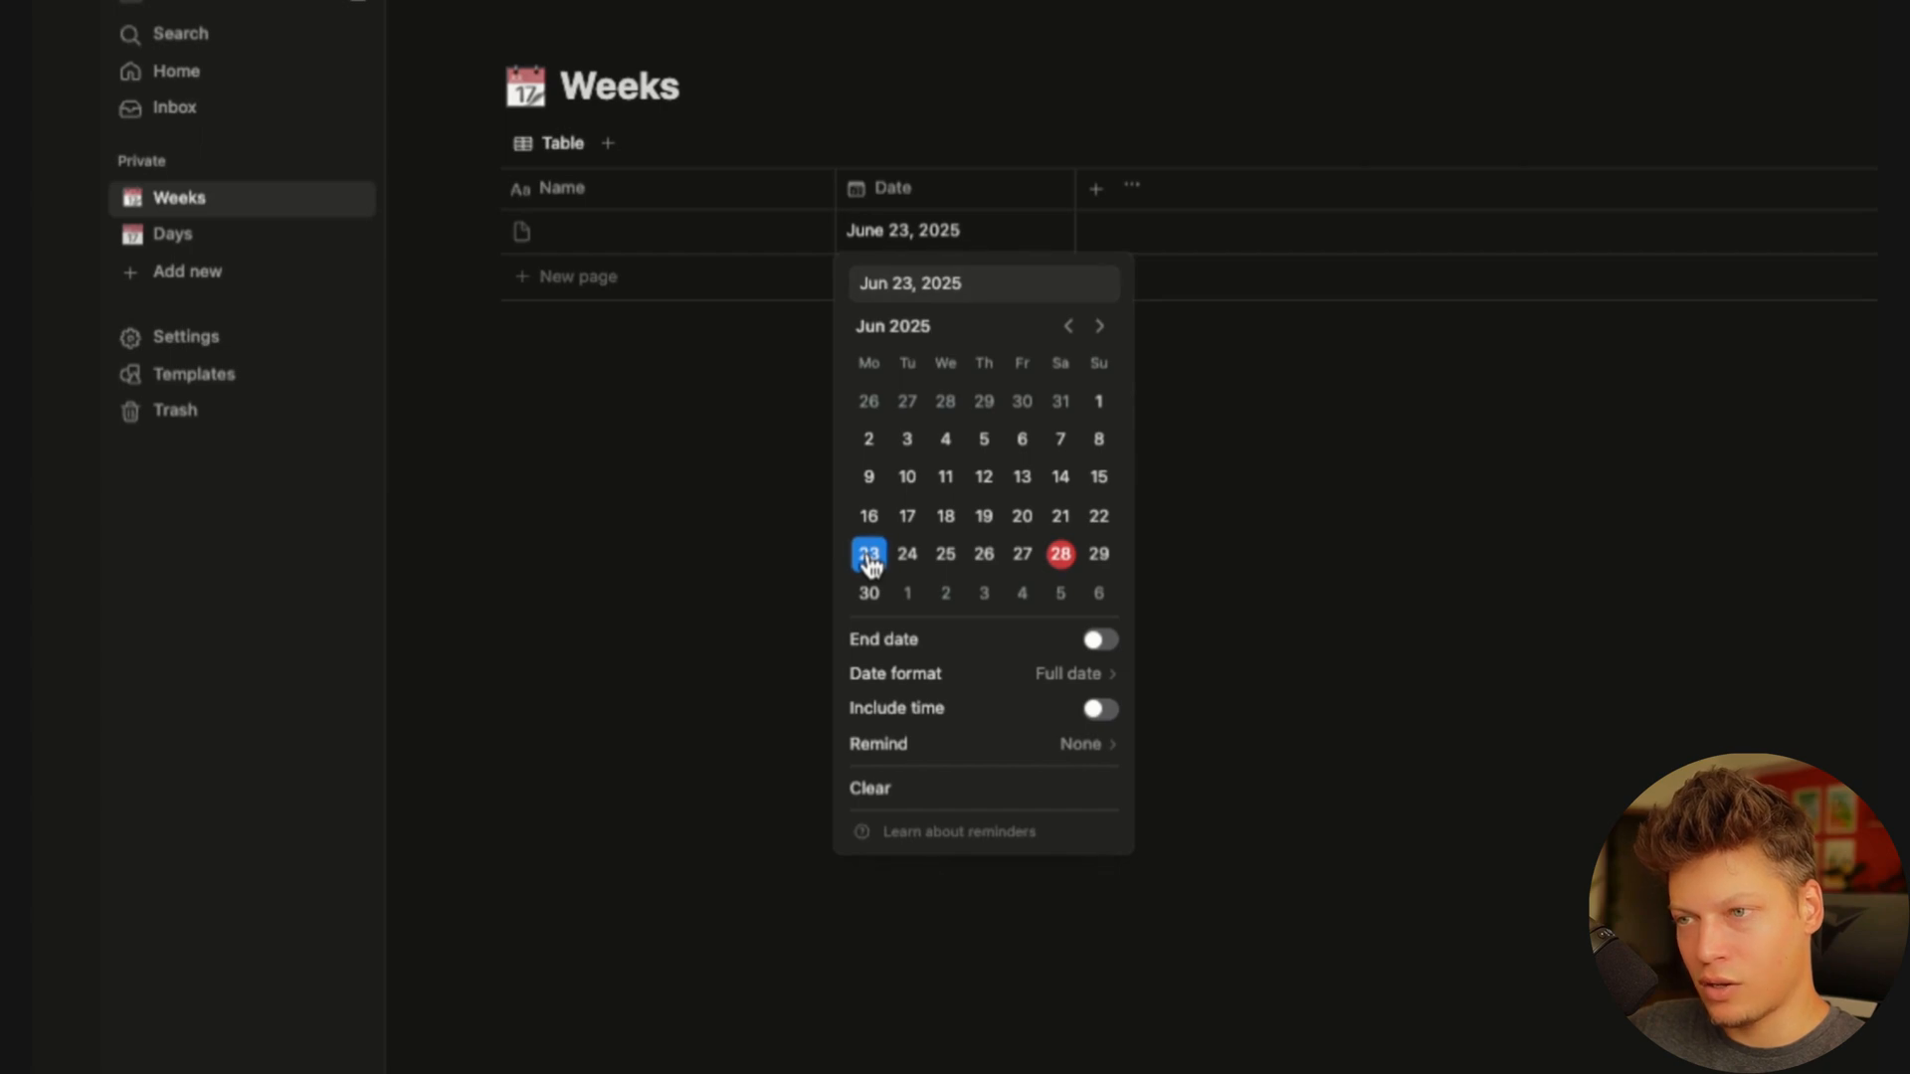
{"action": "left_click", "coordinate": [1100, 555], "text": "shift"}
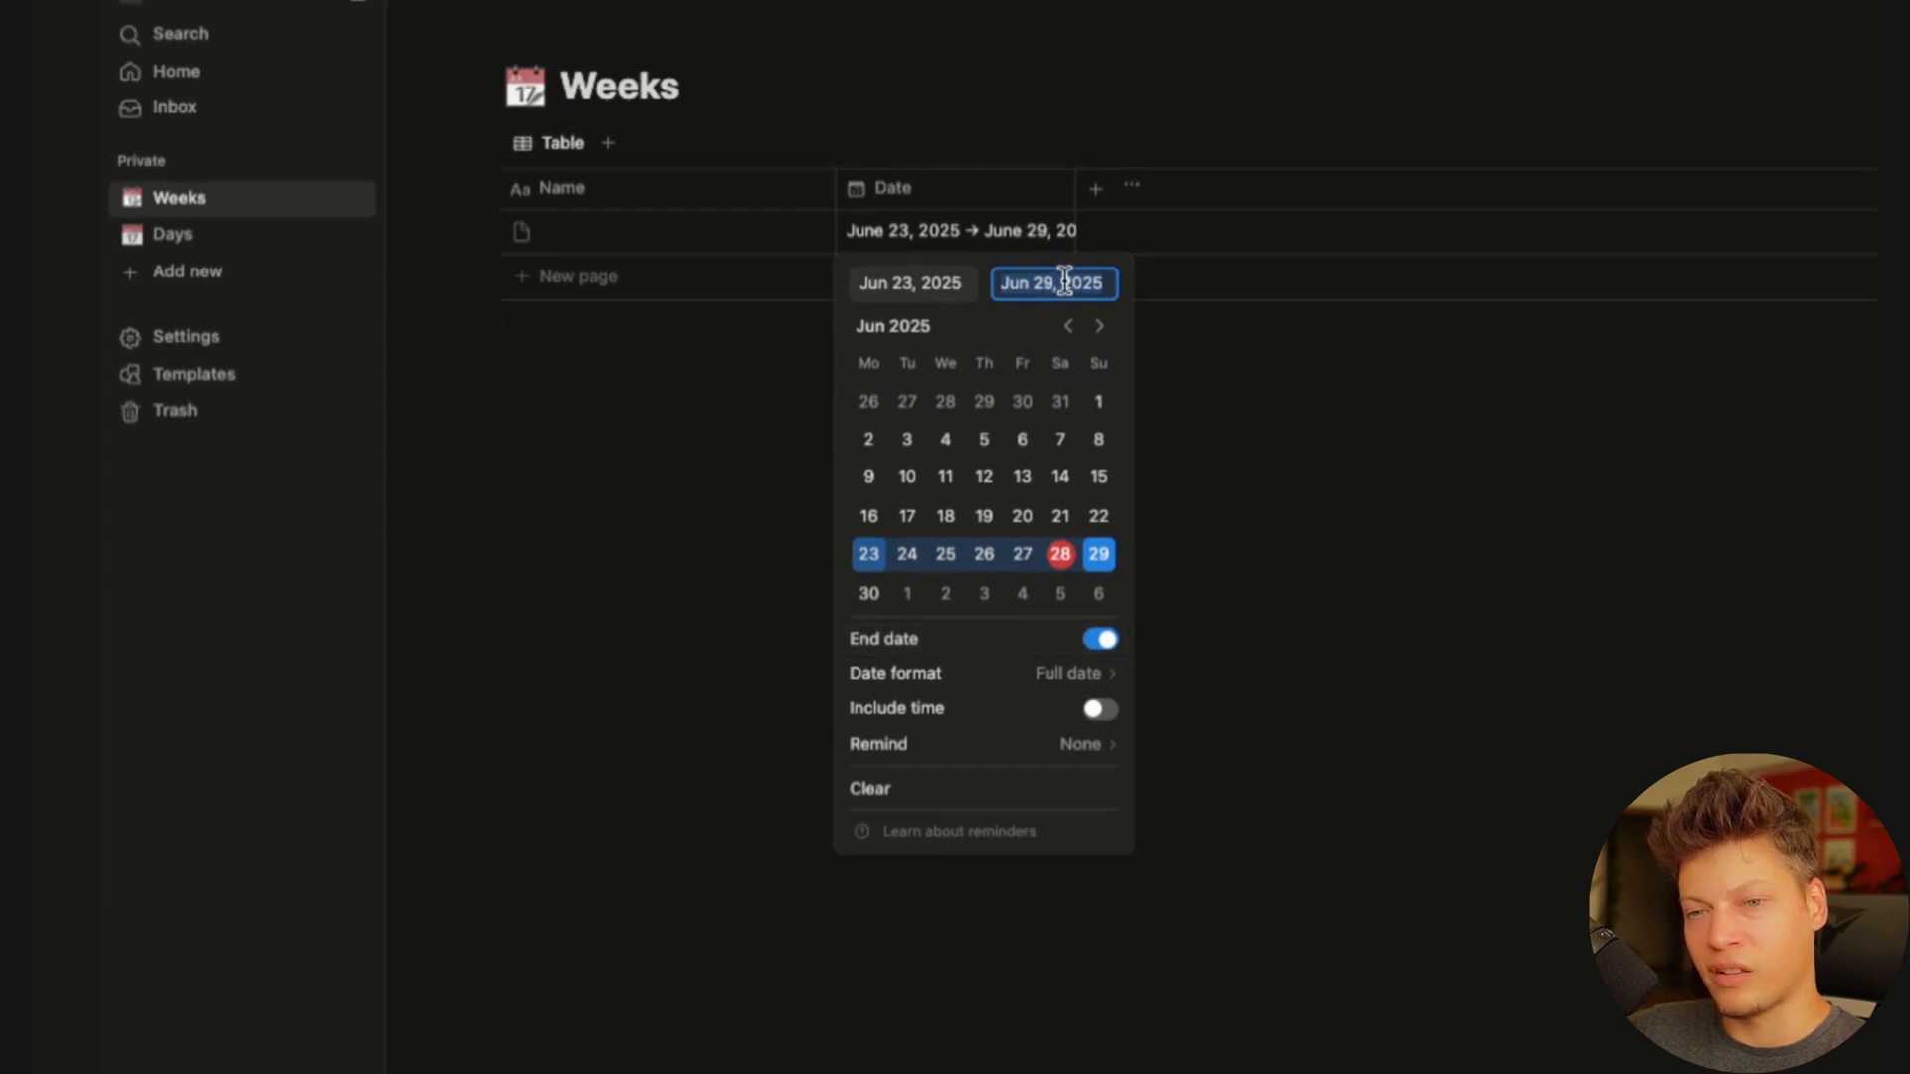
{"action": "key", "text": "Escape"}
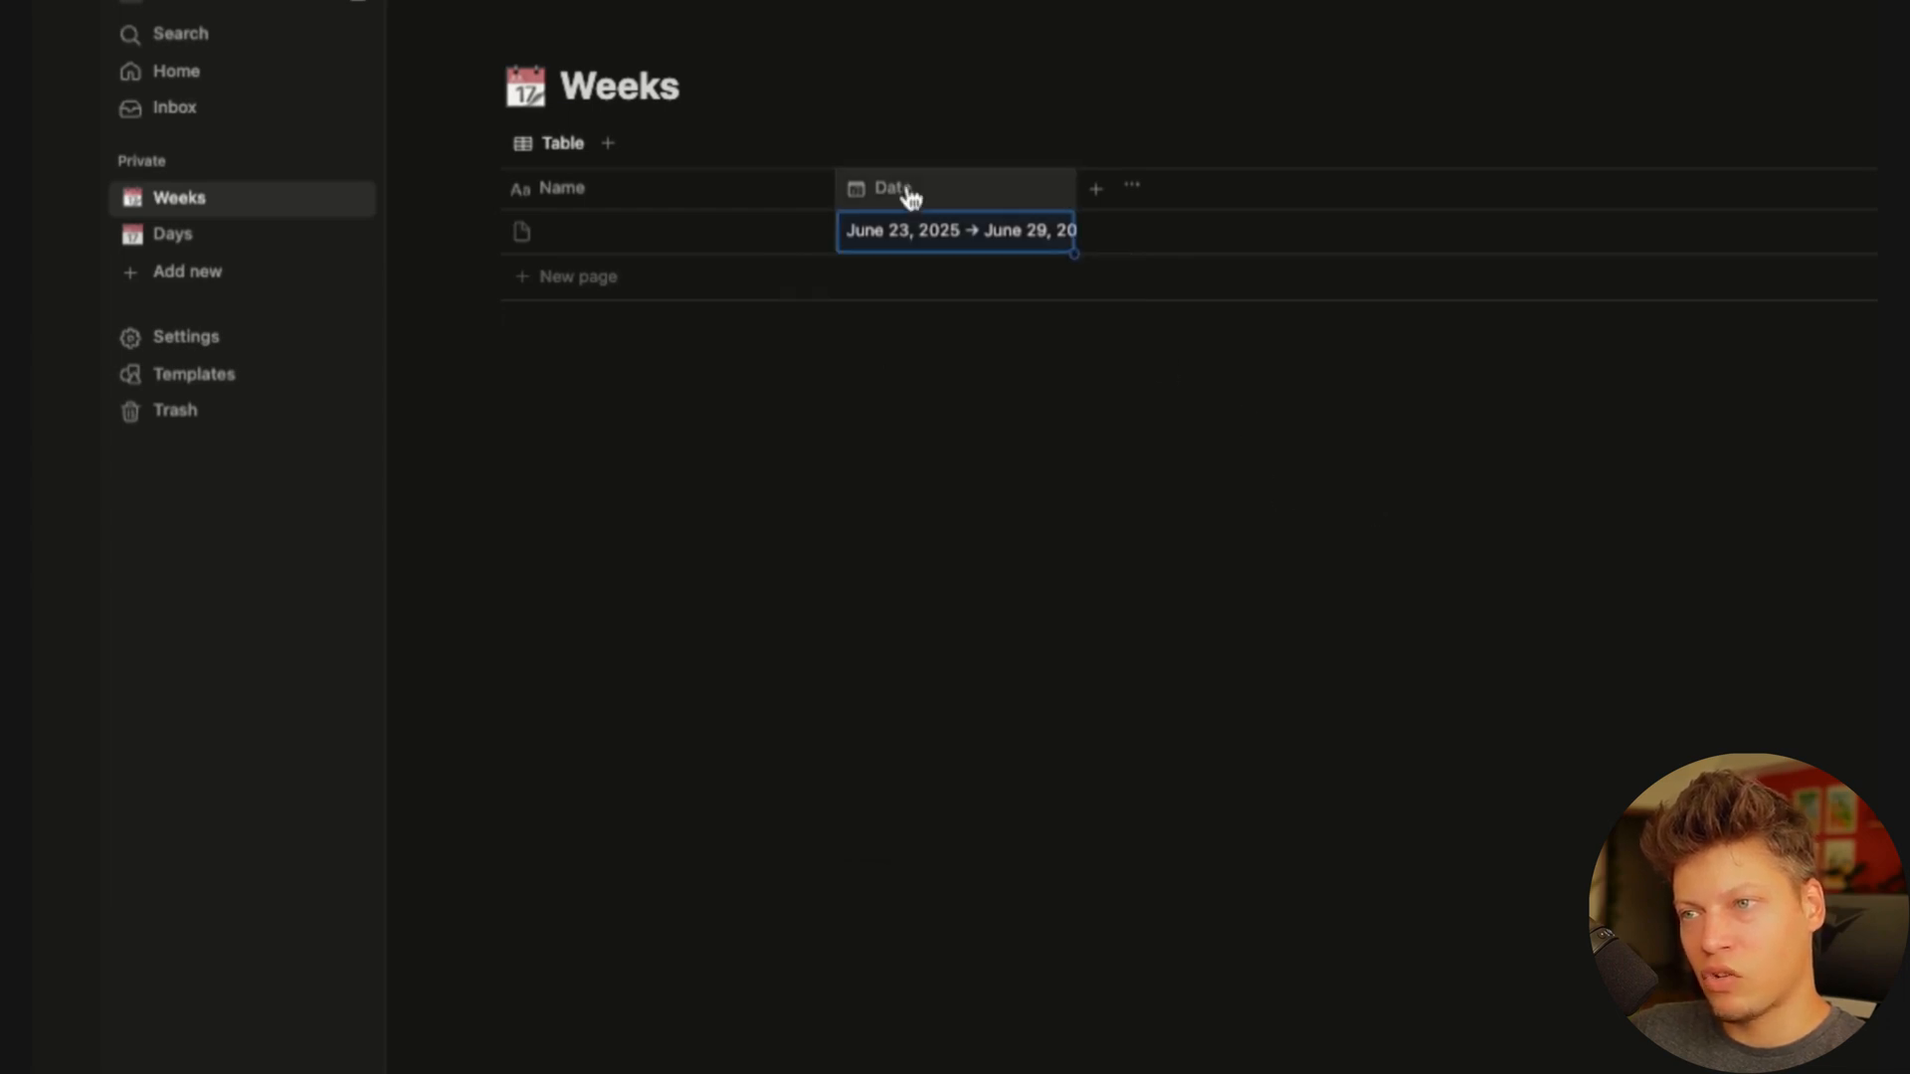
{"action": "left_click_drag", "start_coordinate": [1070, 195], "coordinate": [1119, 189]}
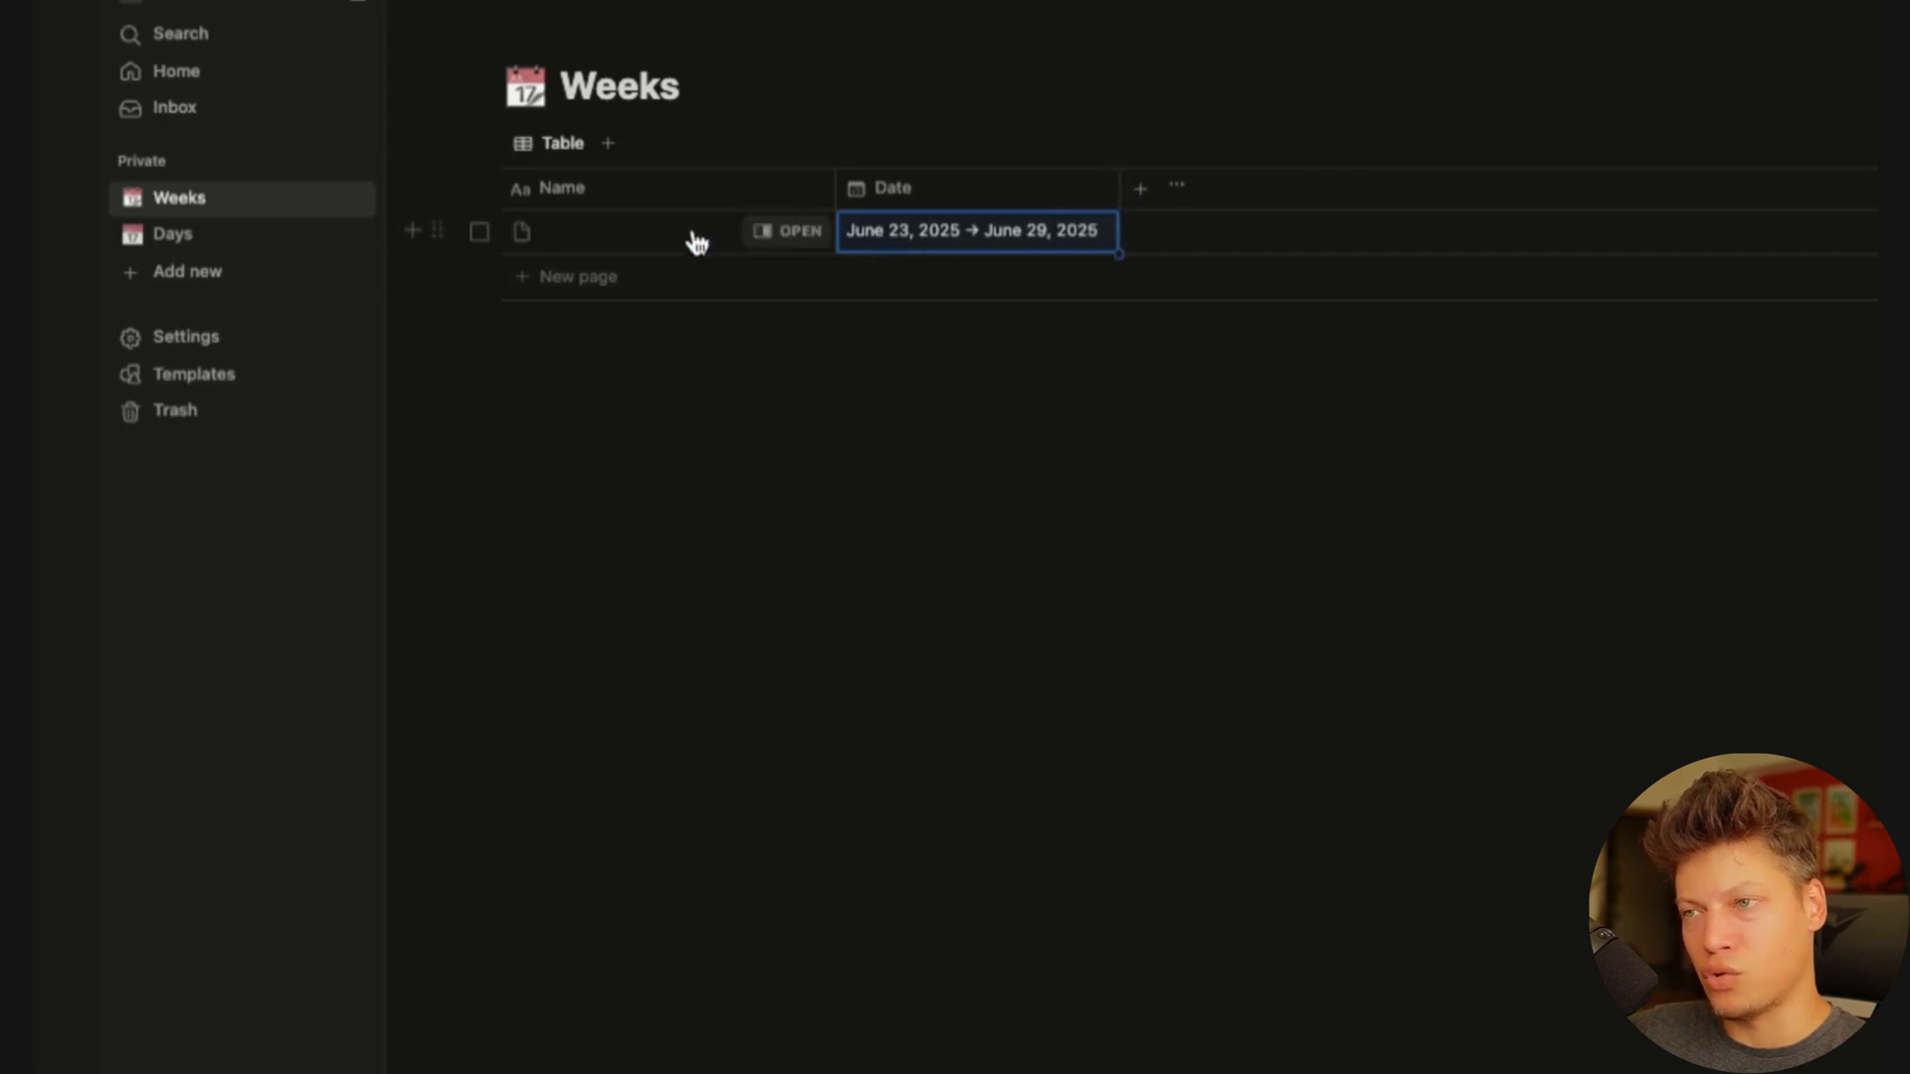
Name the new Weeks entry "June 23 - 29, 2025"
{"action": "left_click", "coordinate": [584, 227]}
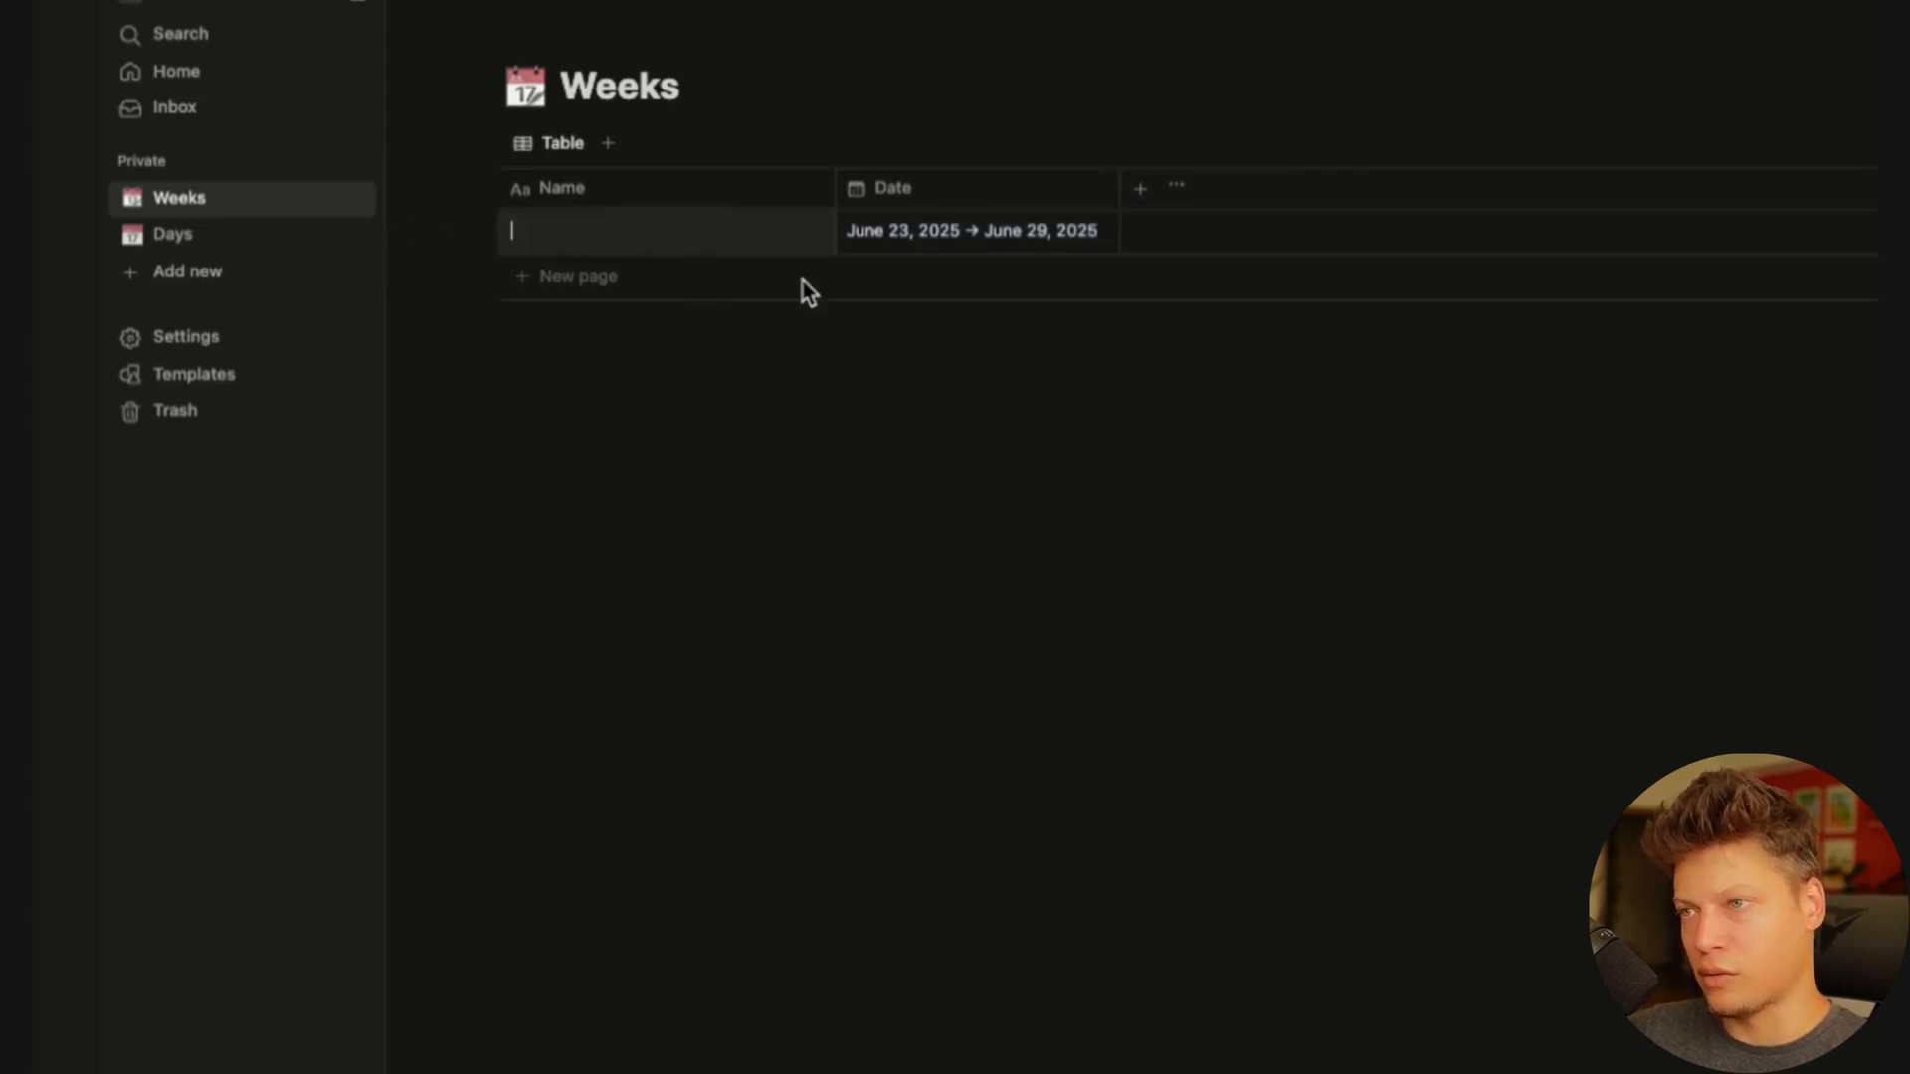
{"action": "type", "text": "June 23 -"}
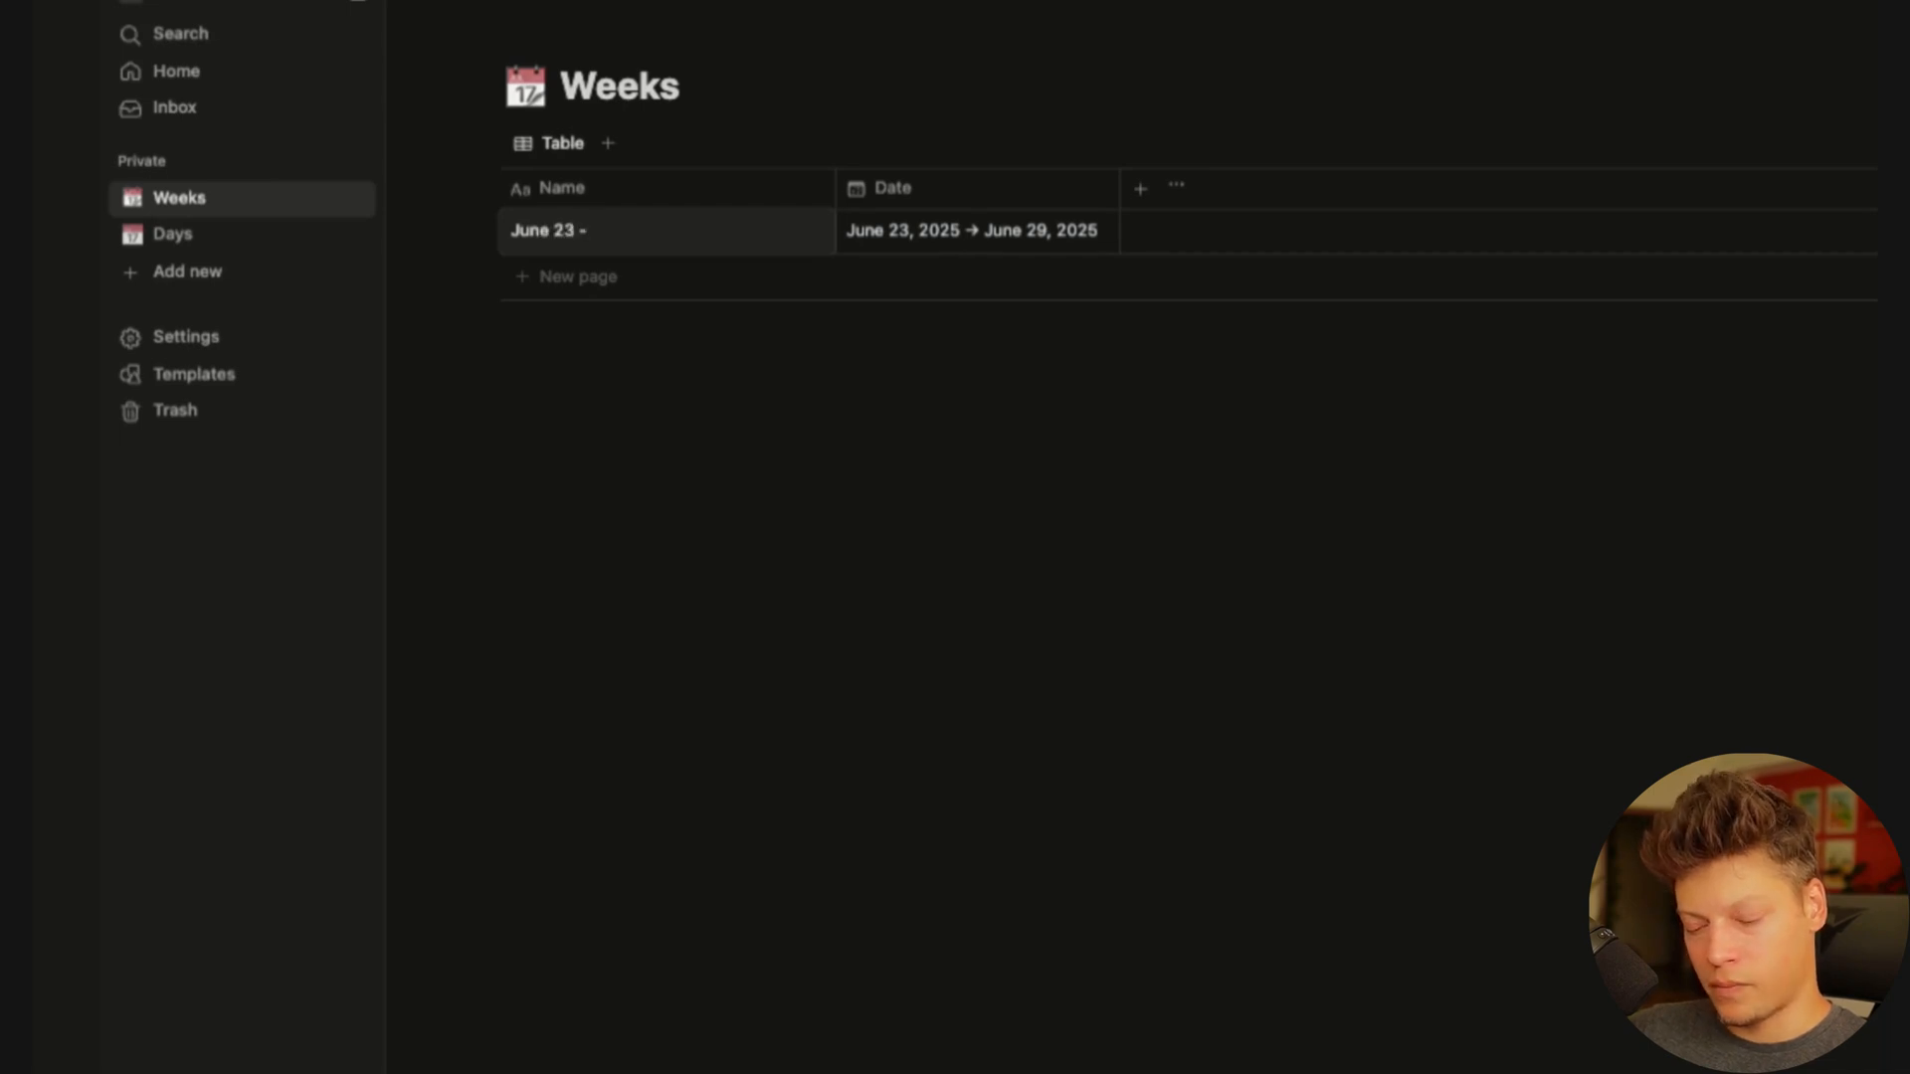
{"action": "type", "text": "29, 200"}
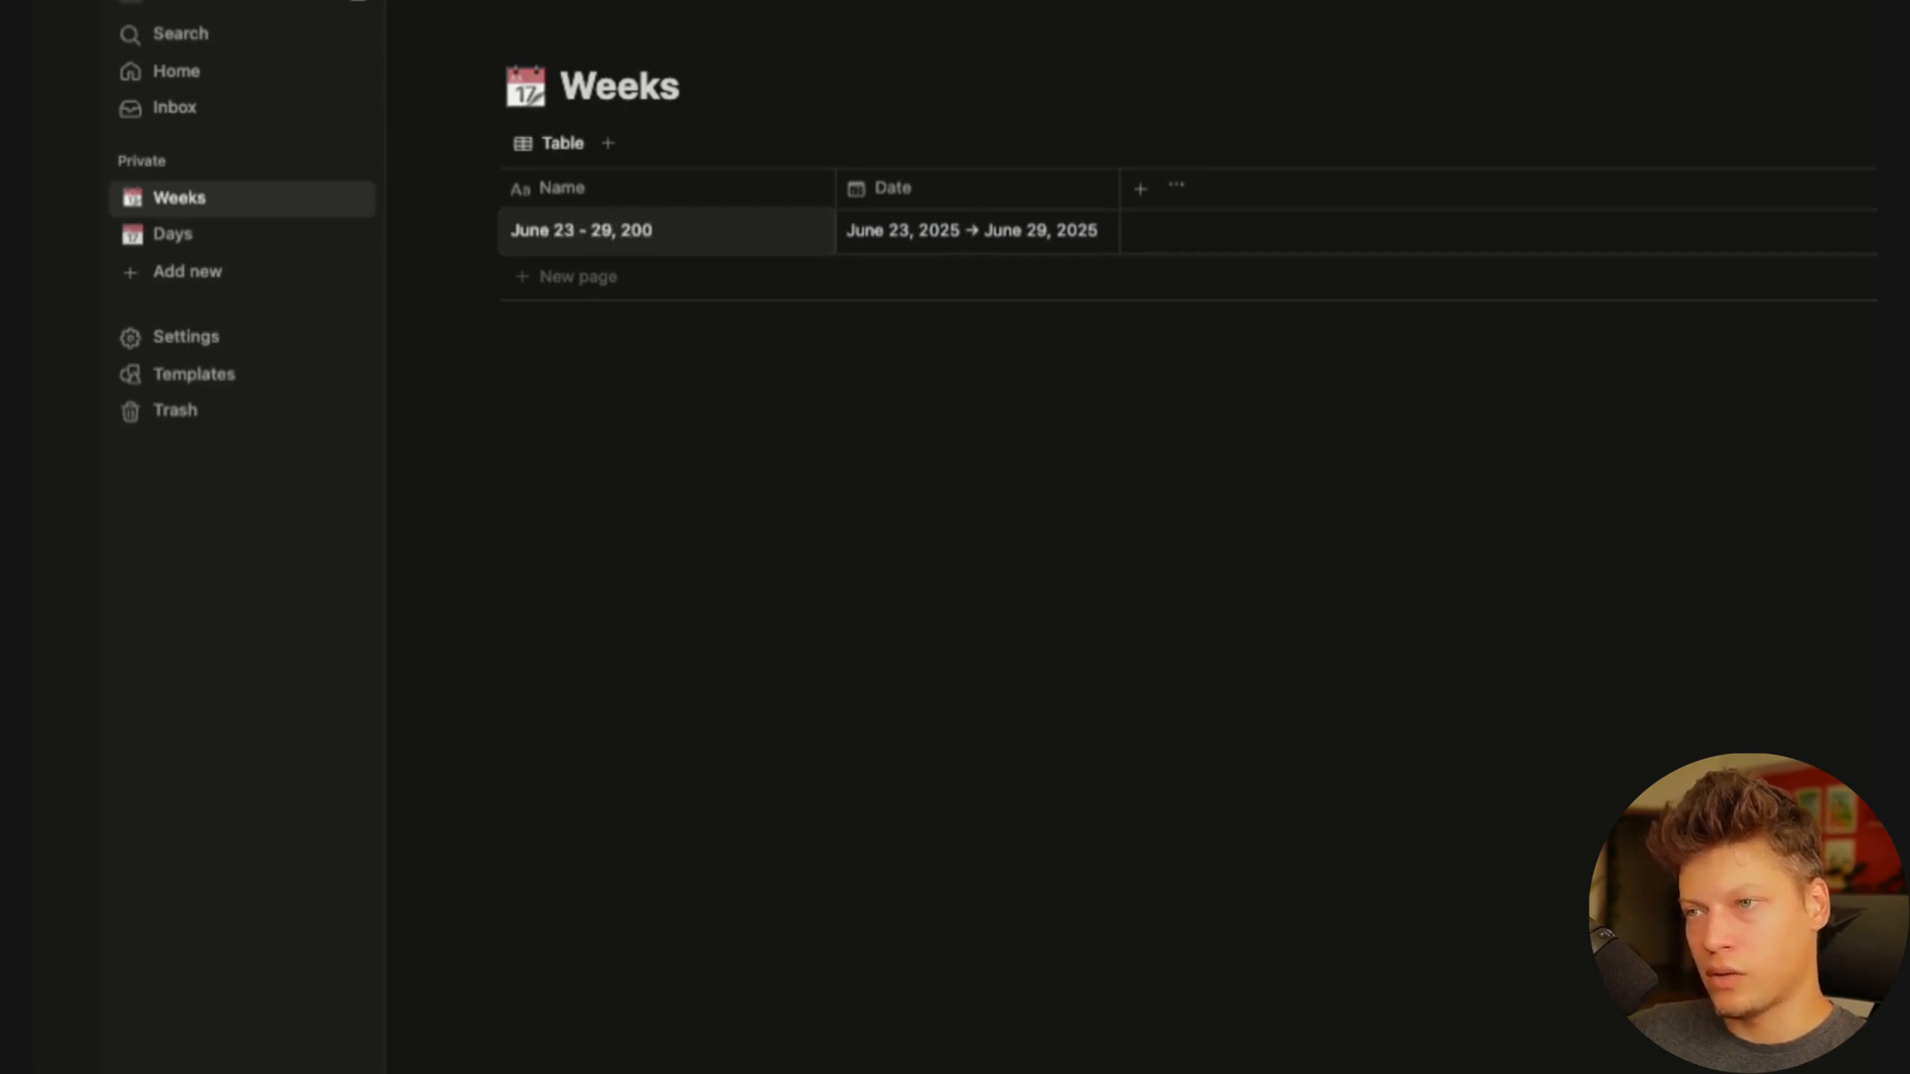
{"action": "key", "text": "BackSpace"}
{"action": "type", "text": "25"}
{"action": "key", "text": "Return"}
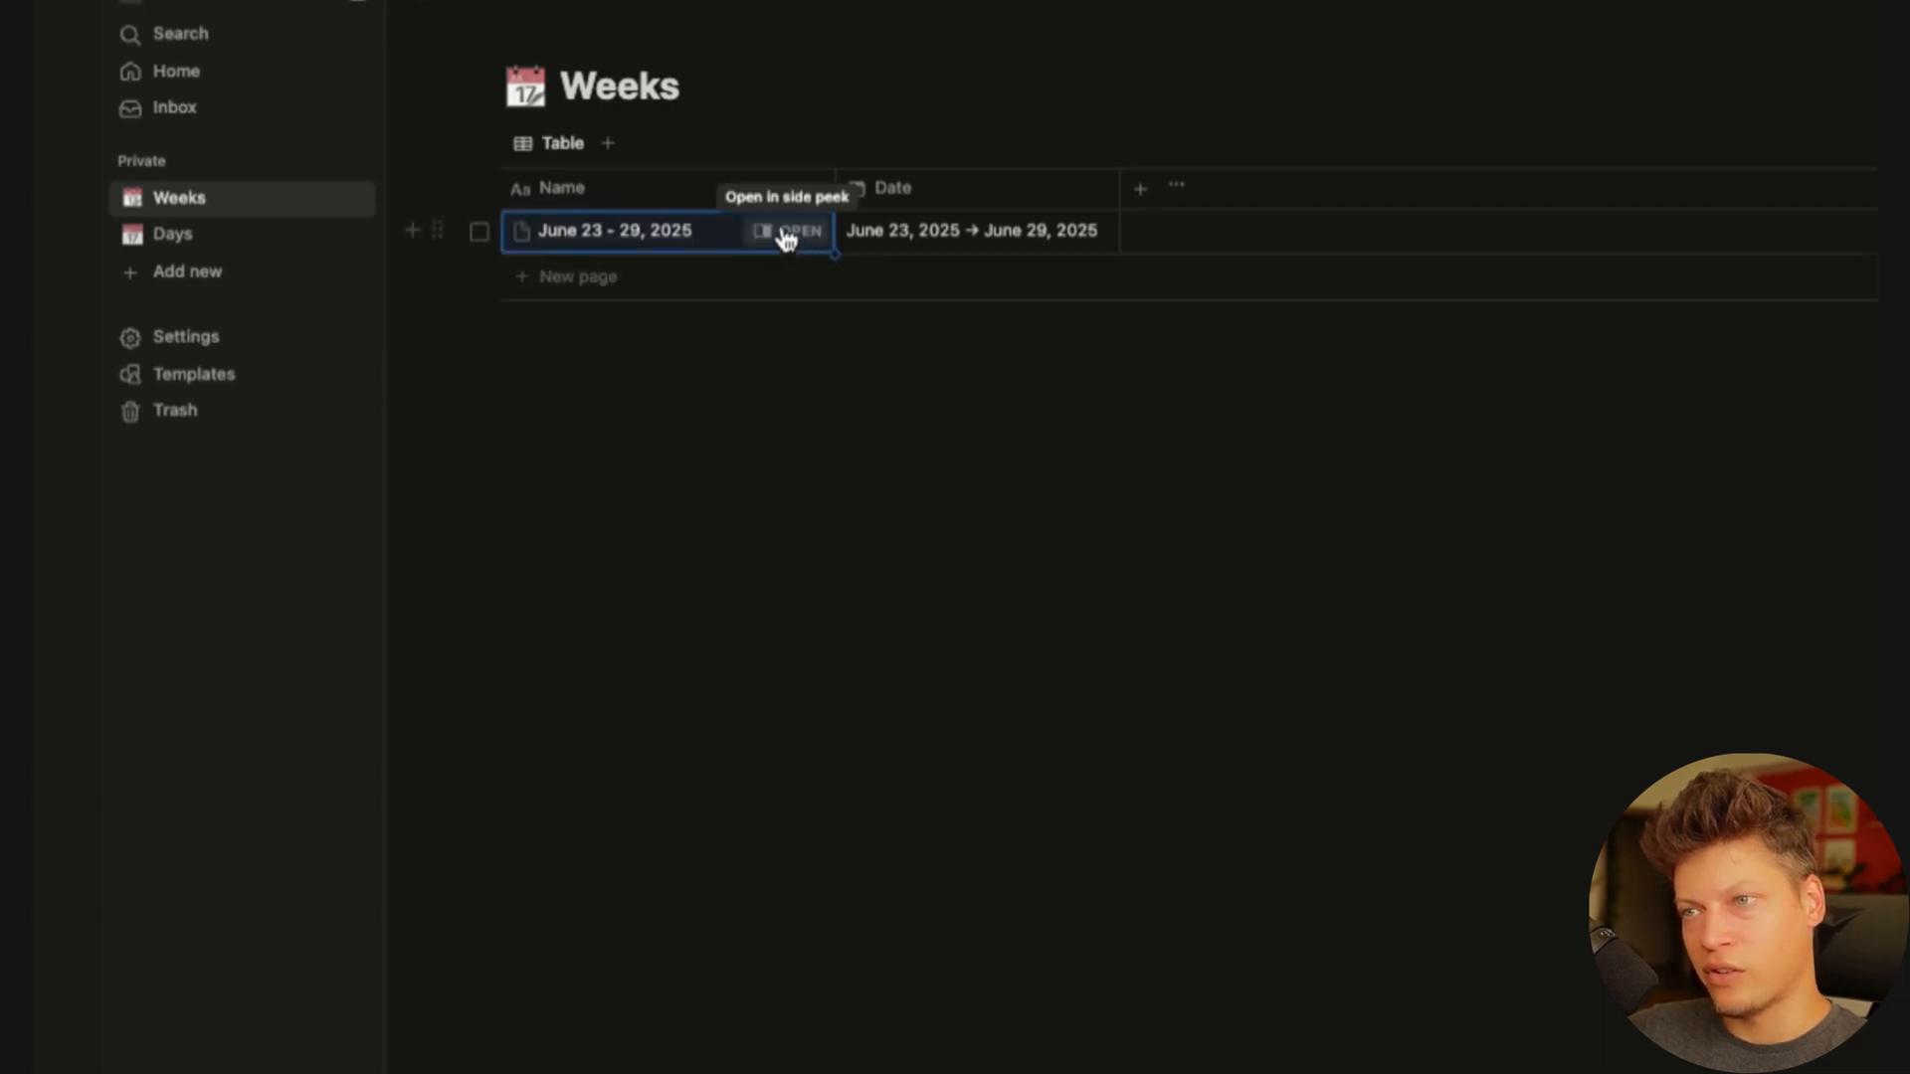
Open the June 23 - 29, 2025 page and add a two-way relation to the Days database with the related property named Week
{"action": "left_click", "coordinate": [786, 234]}
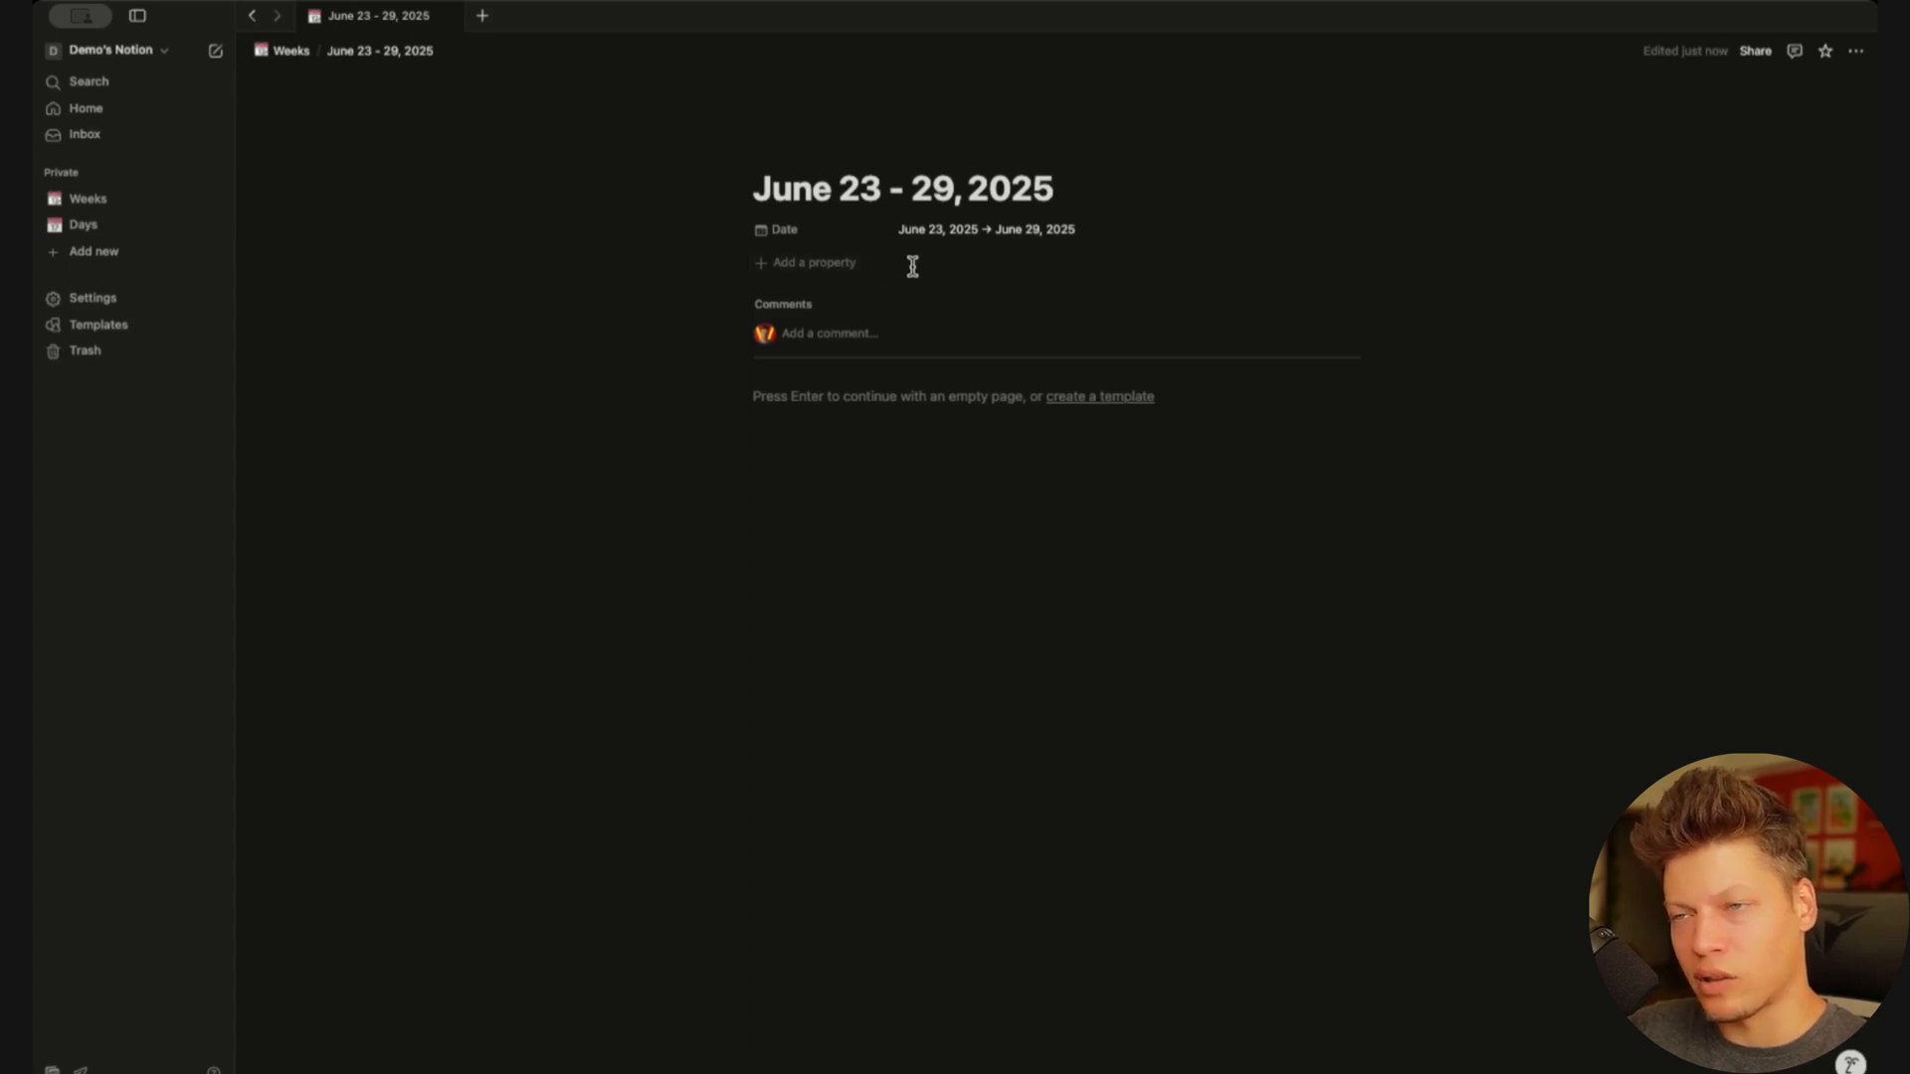
{"action": "left_click", "coordinate": [796, 275]}
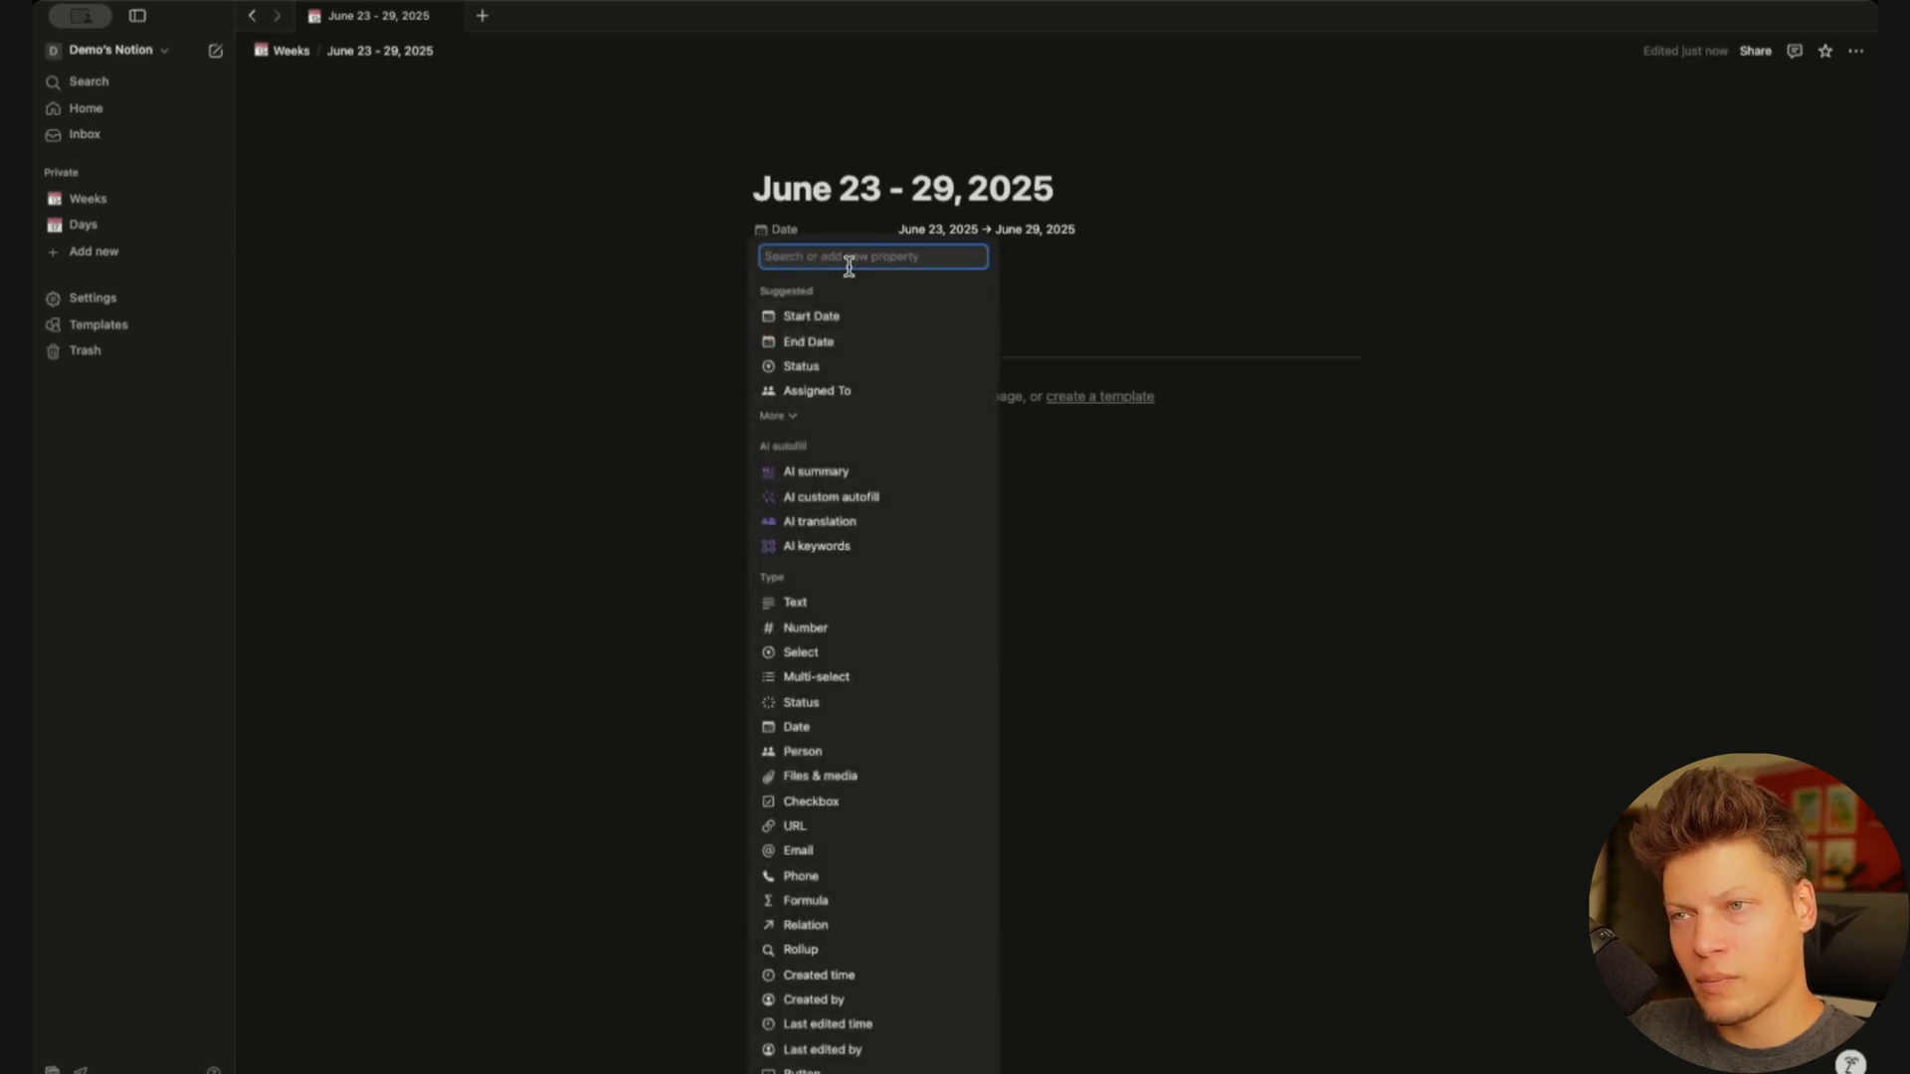
{"action": "scroll", "coordinate": [860, 388], "scroll_direction": "down", "scroll_amount": 3}
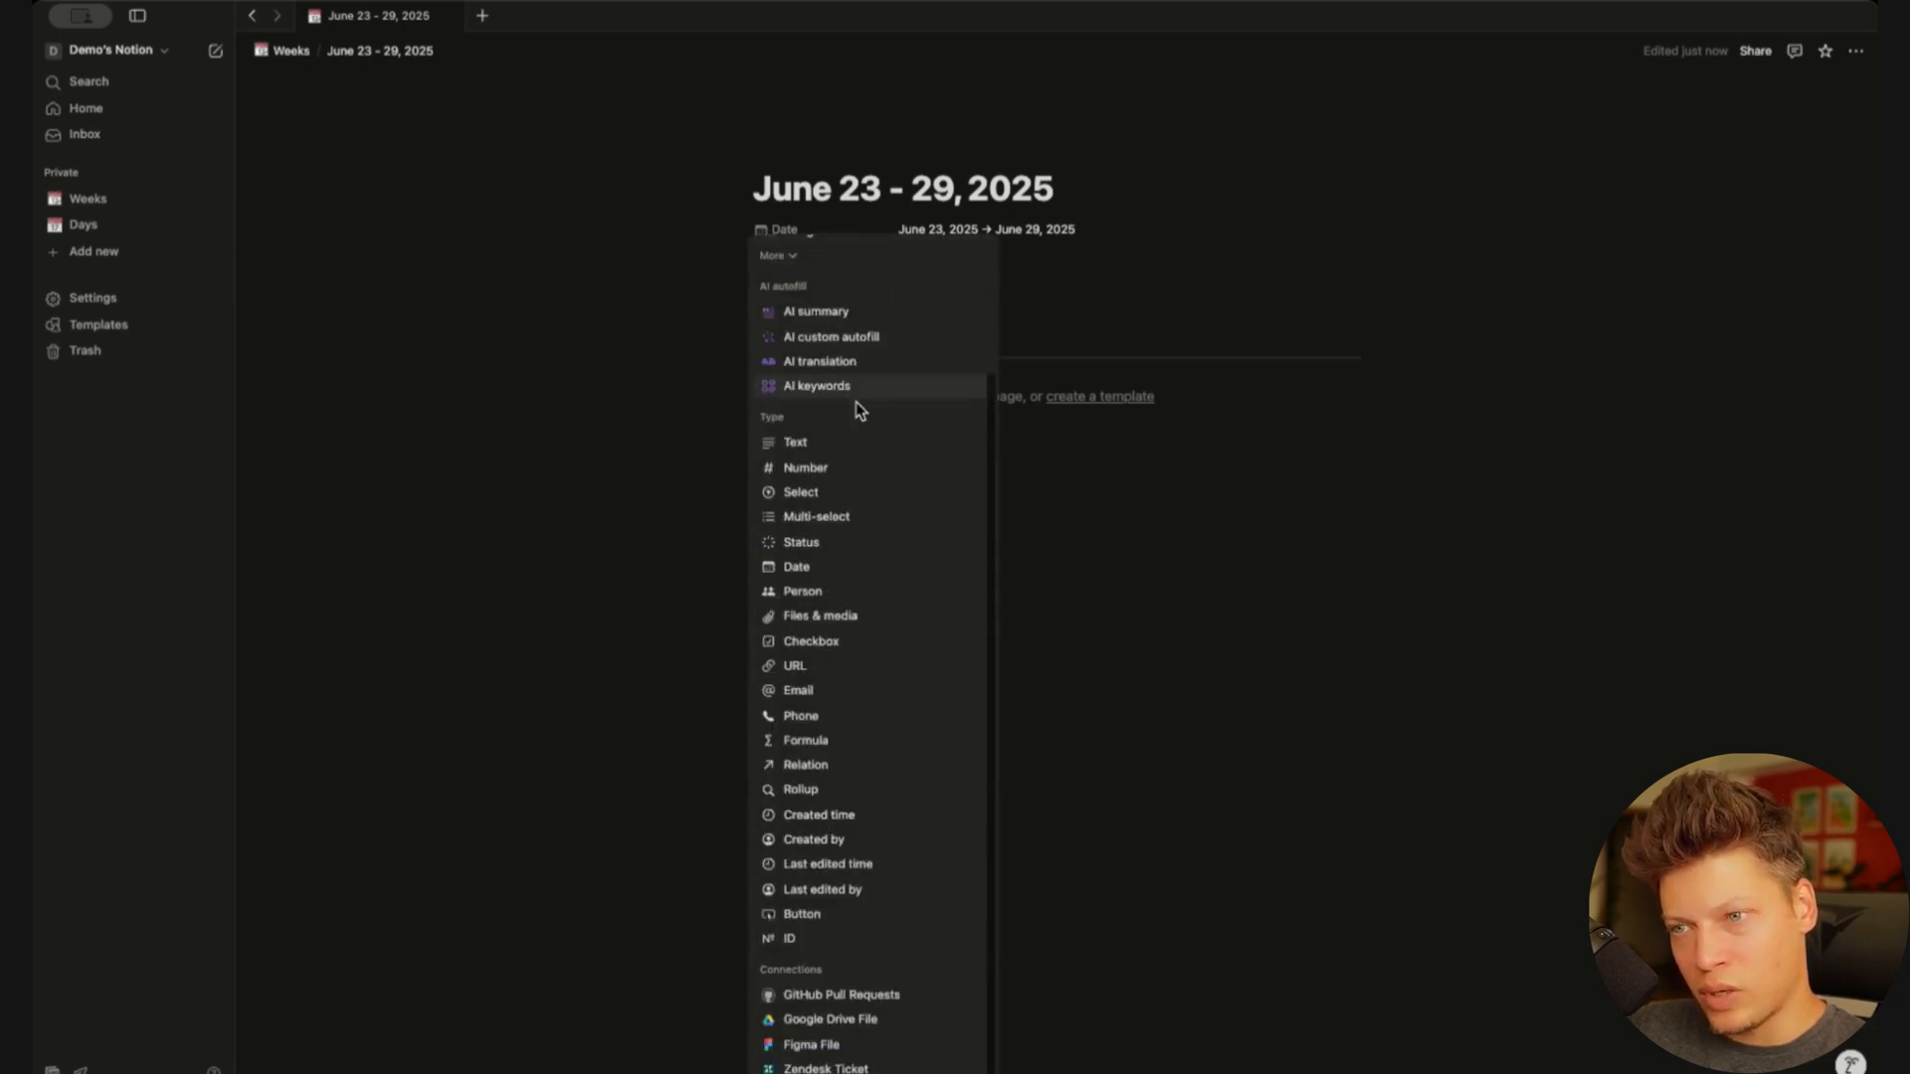
{"action": "left_click", "coordinate": [826, 764]}
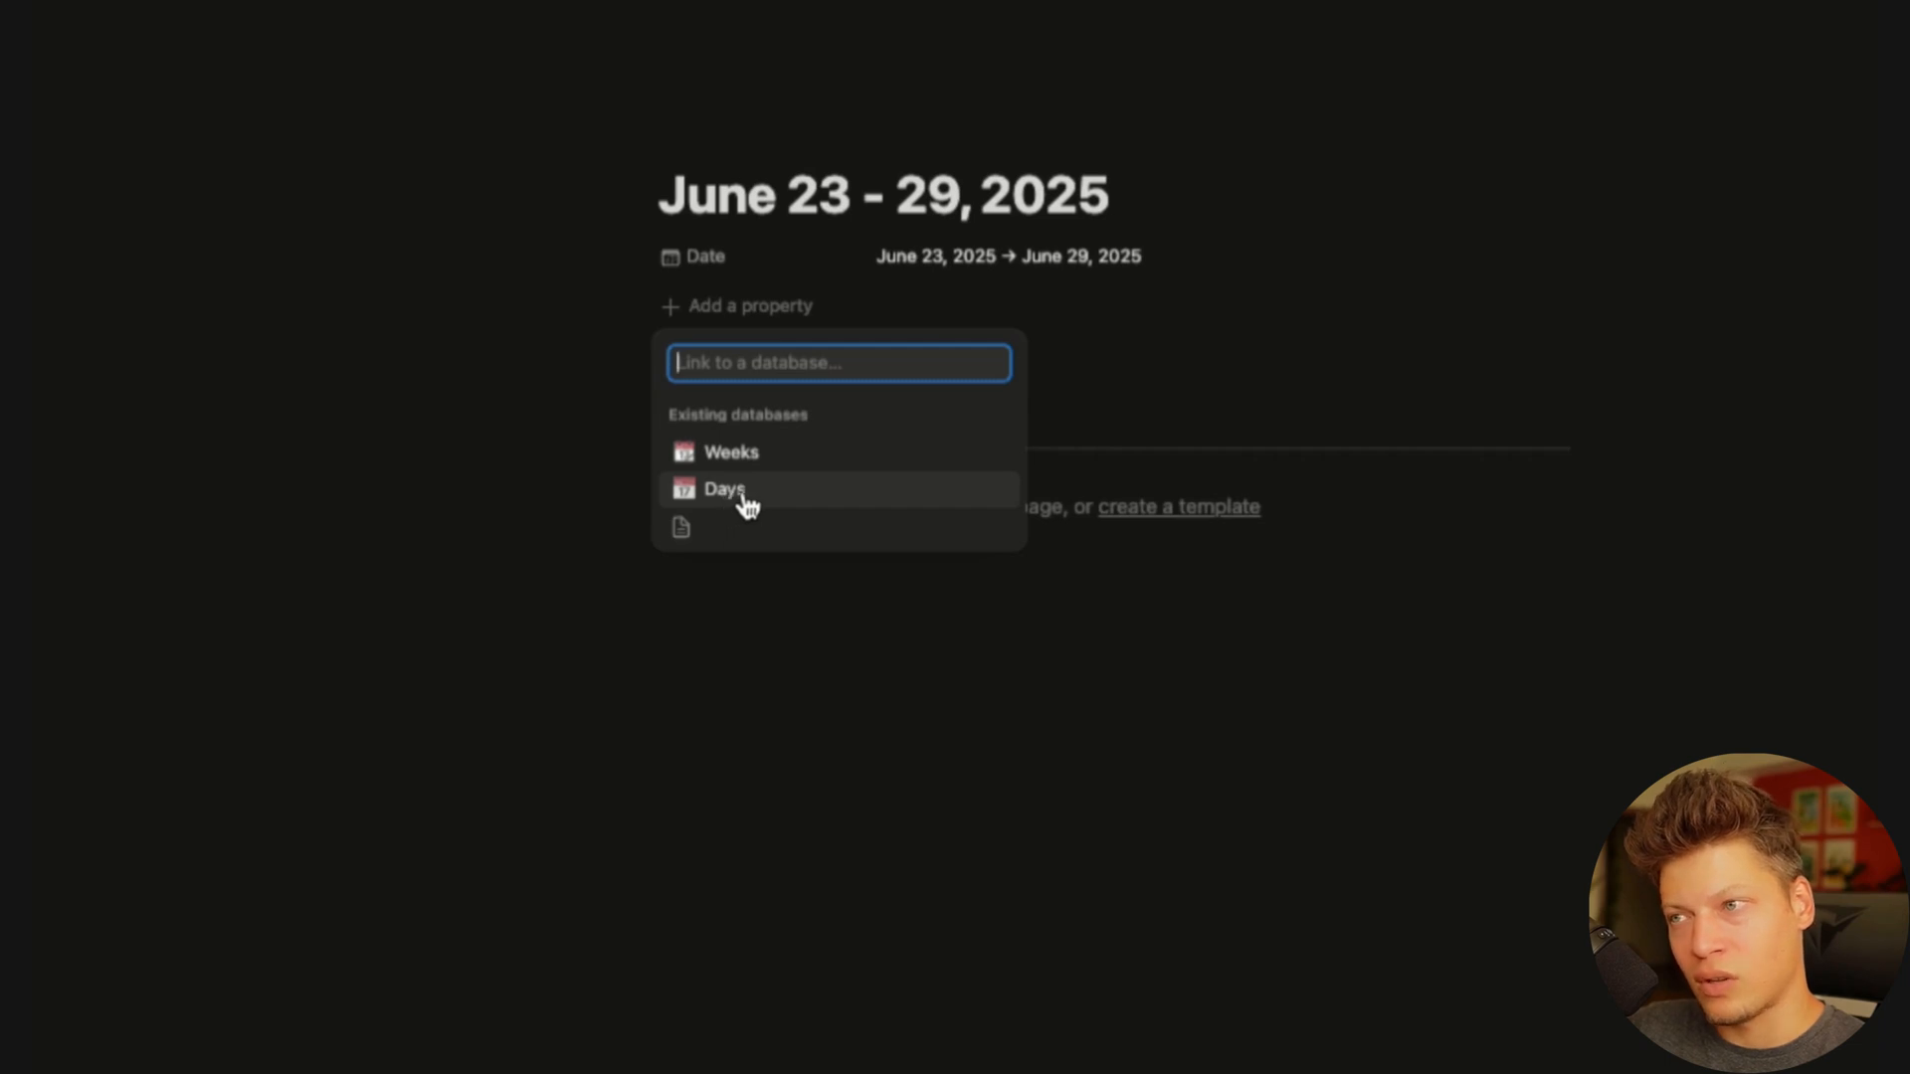
{"action": "left_click", "coordinate": [752, 497]}
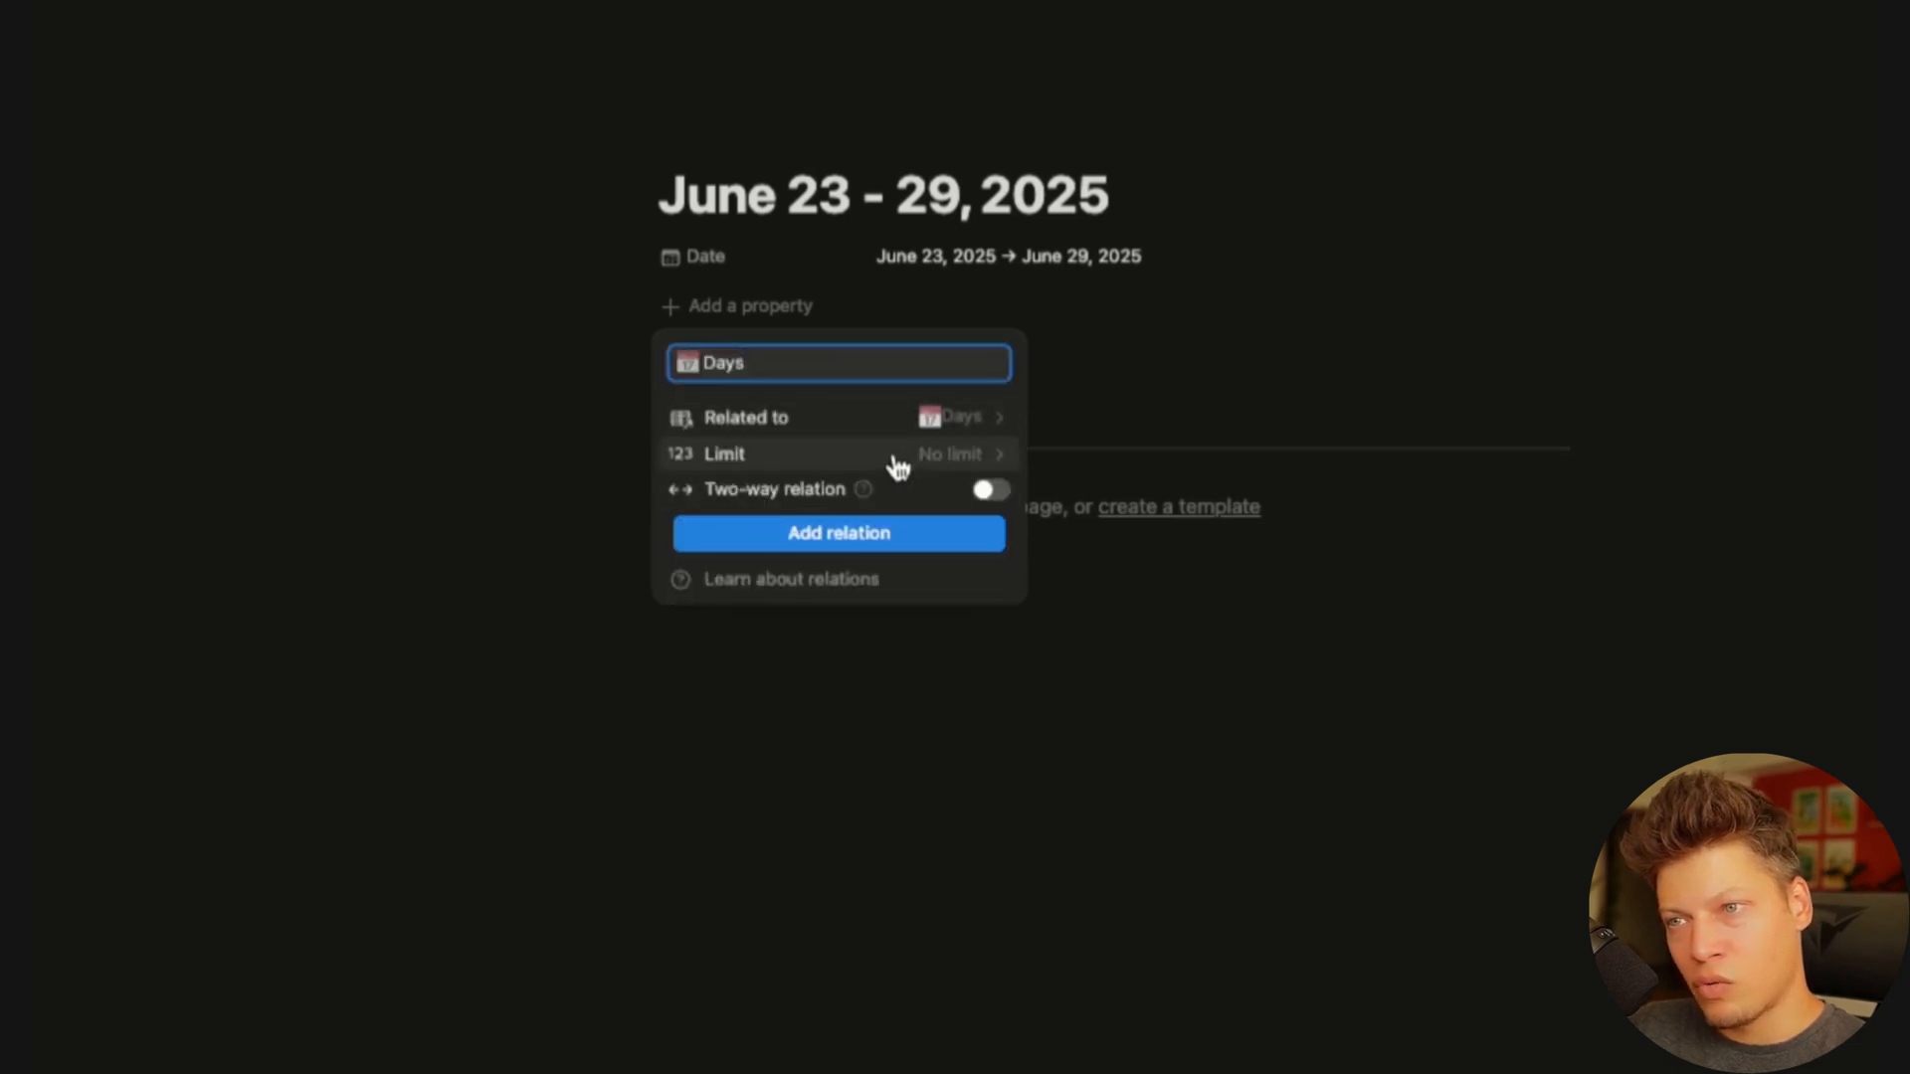
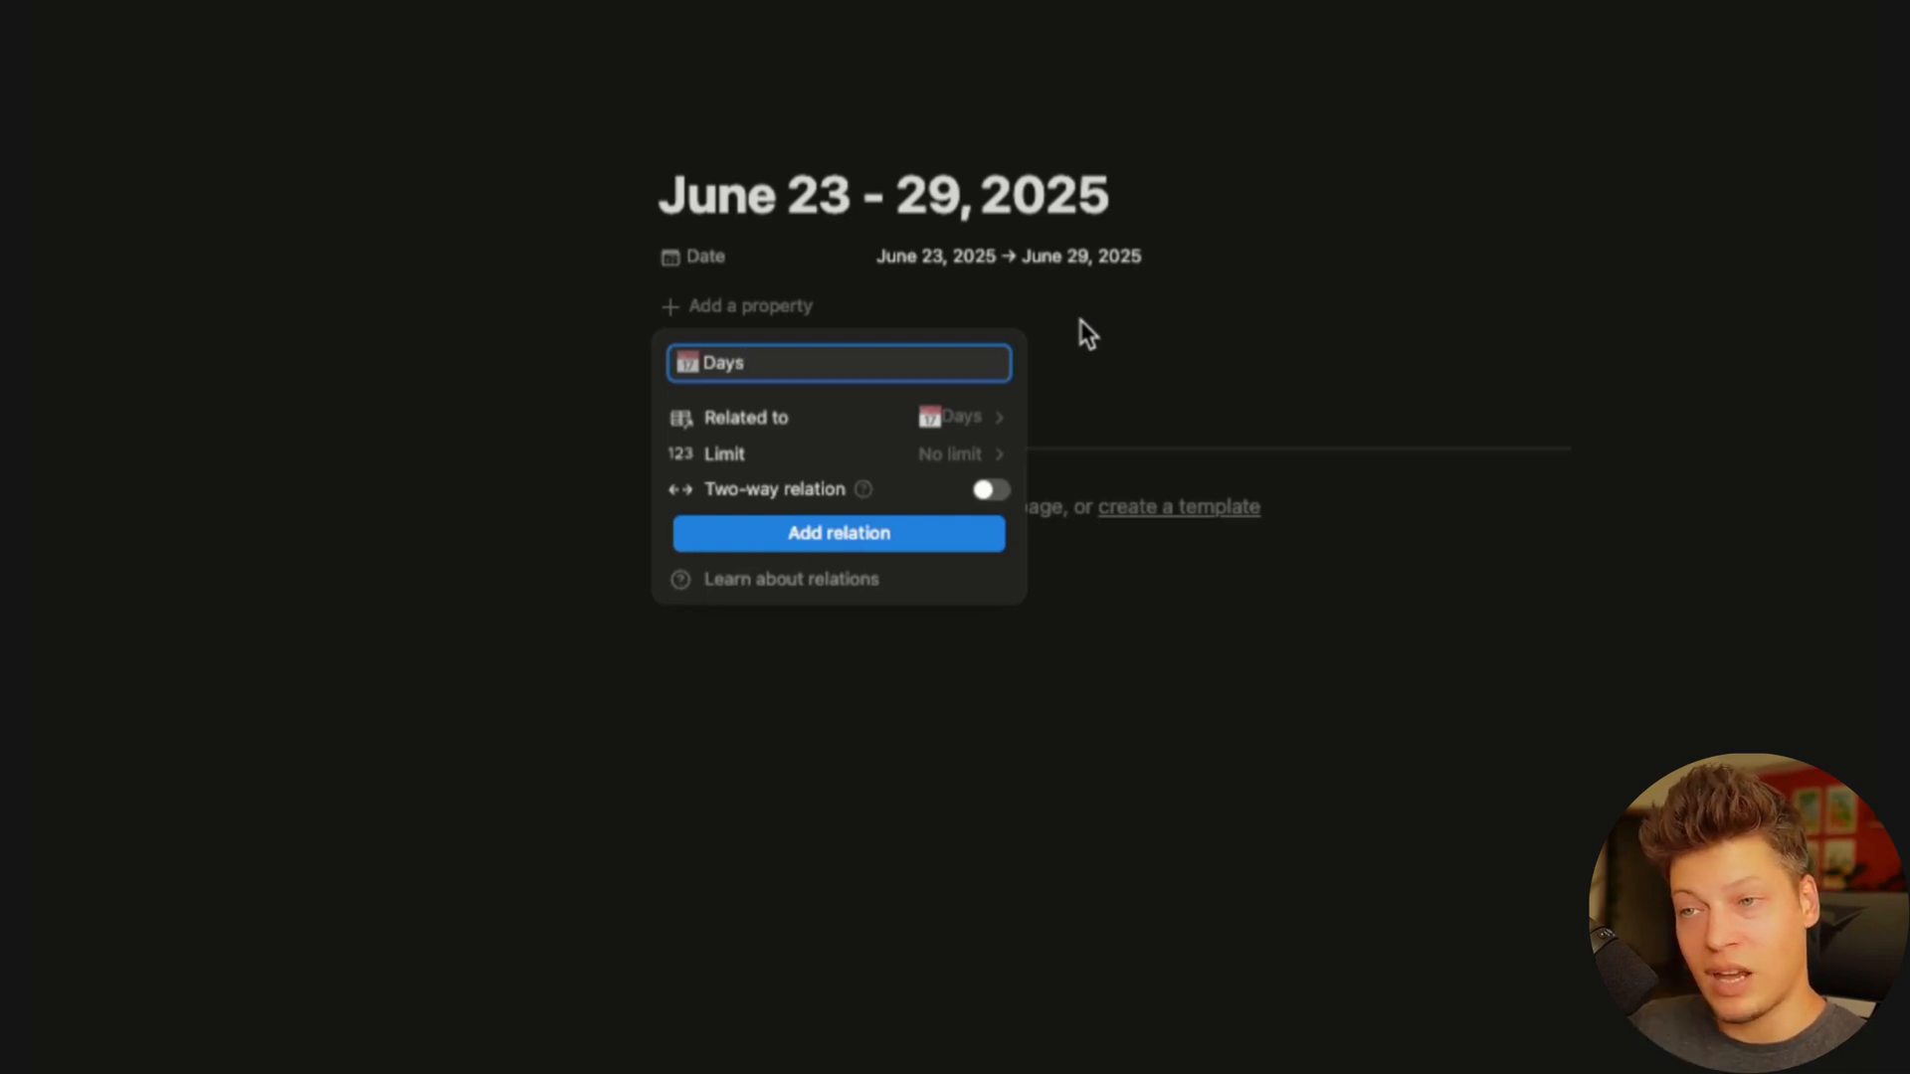
{"action": "left_click", "coordinate": [987, 491]}
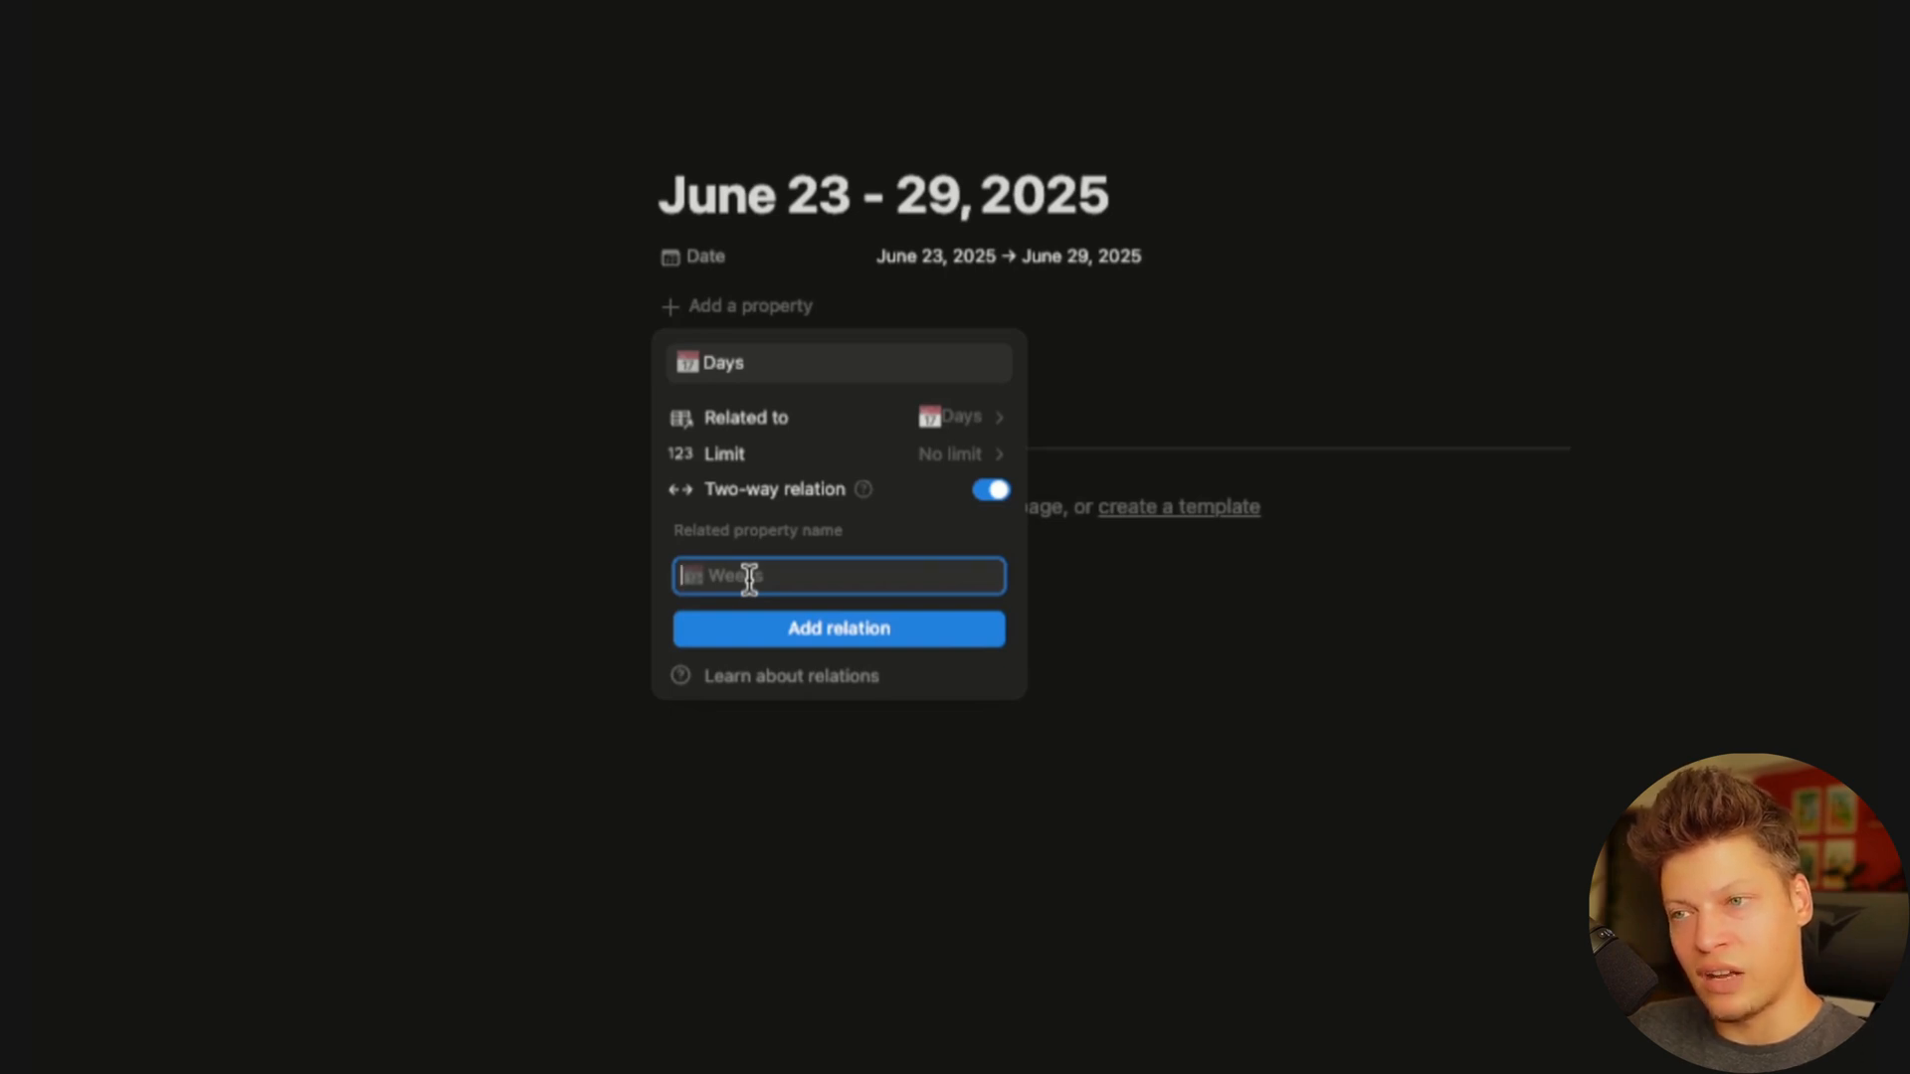
{"action": "type", "text": "Week"}
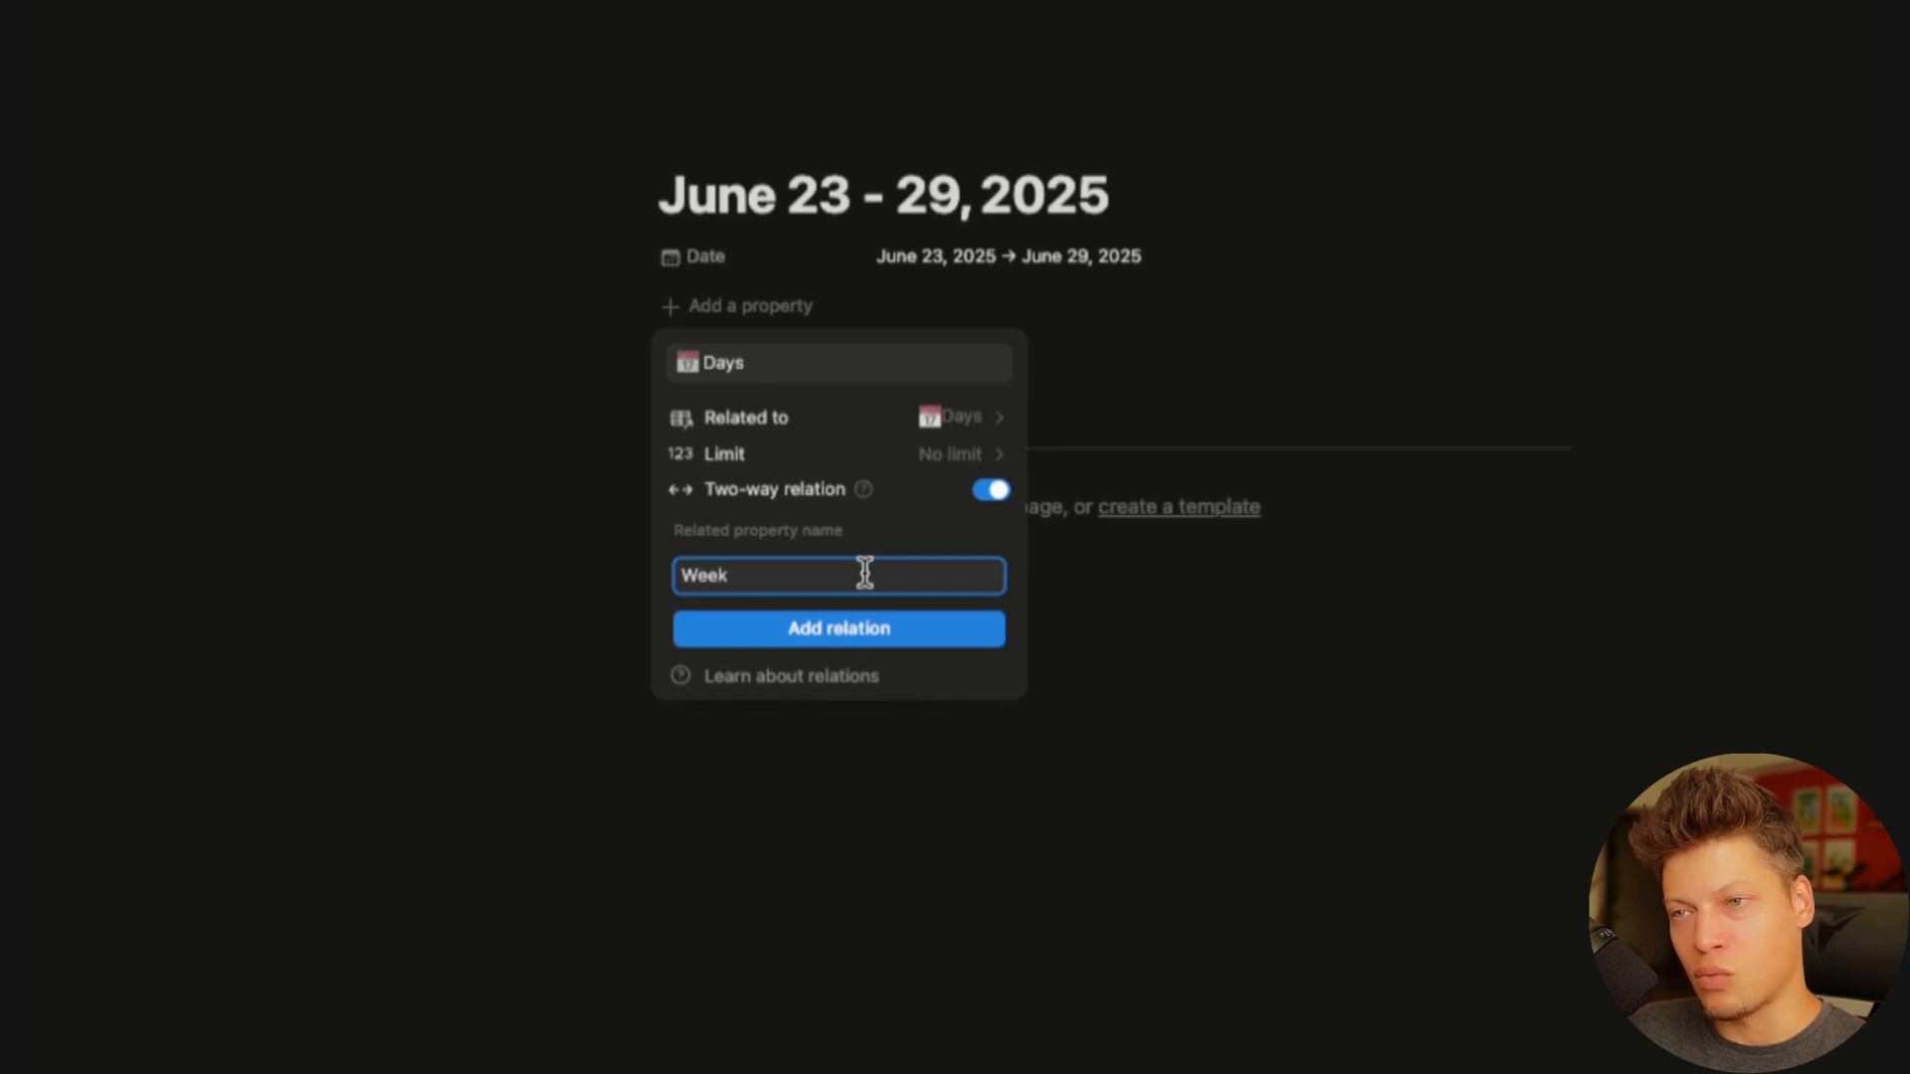
{"action": "left_click", "coordinate": [801, 363]}
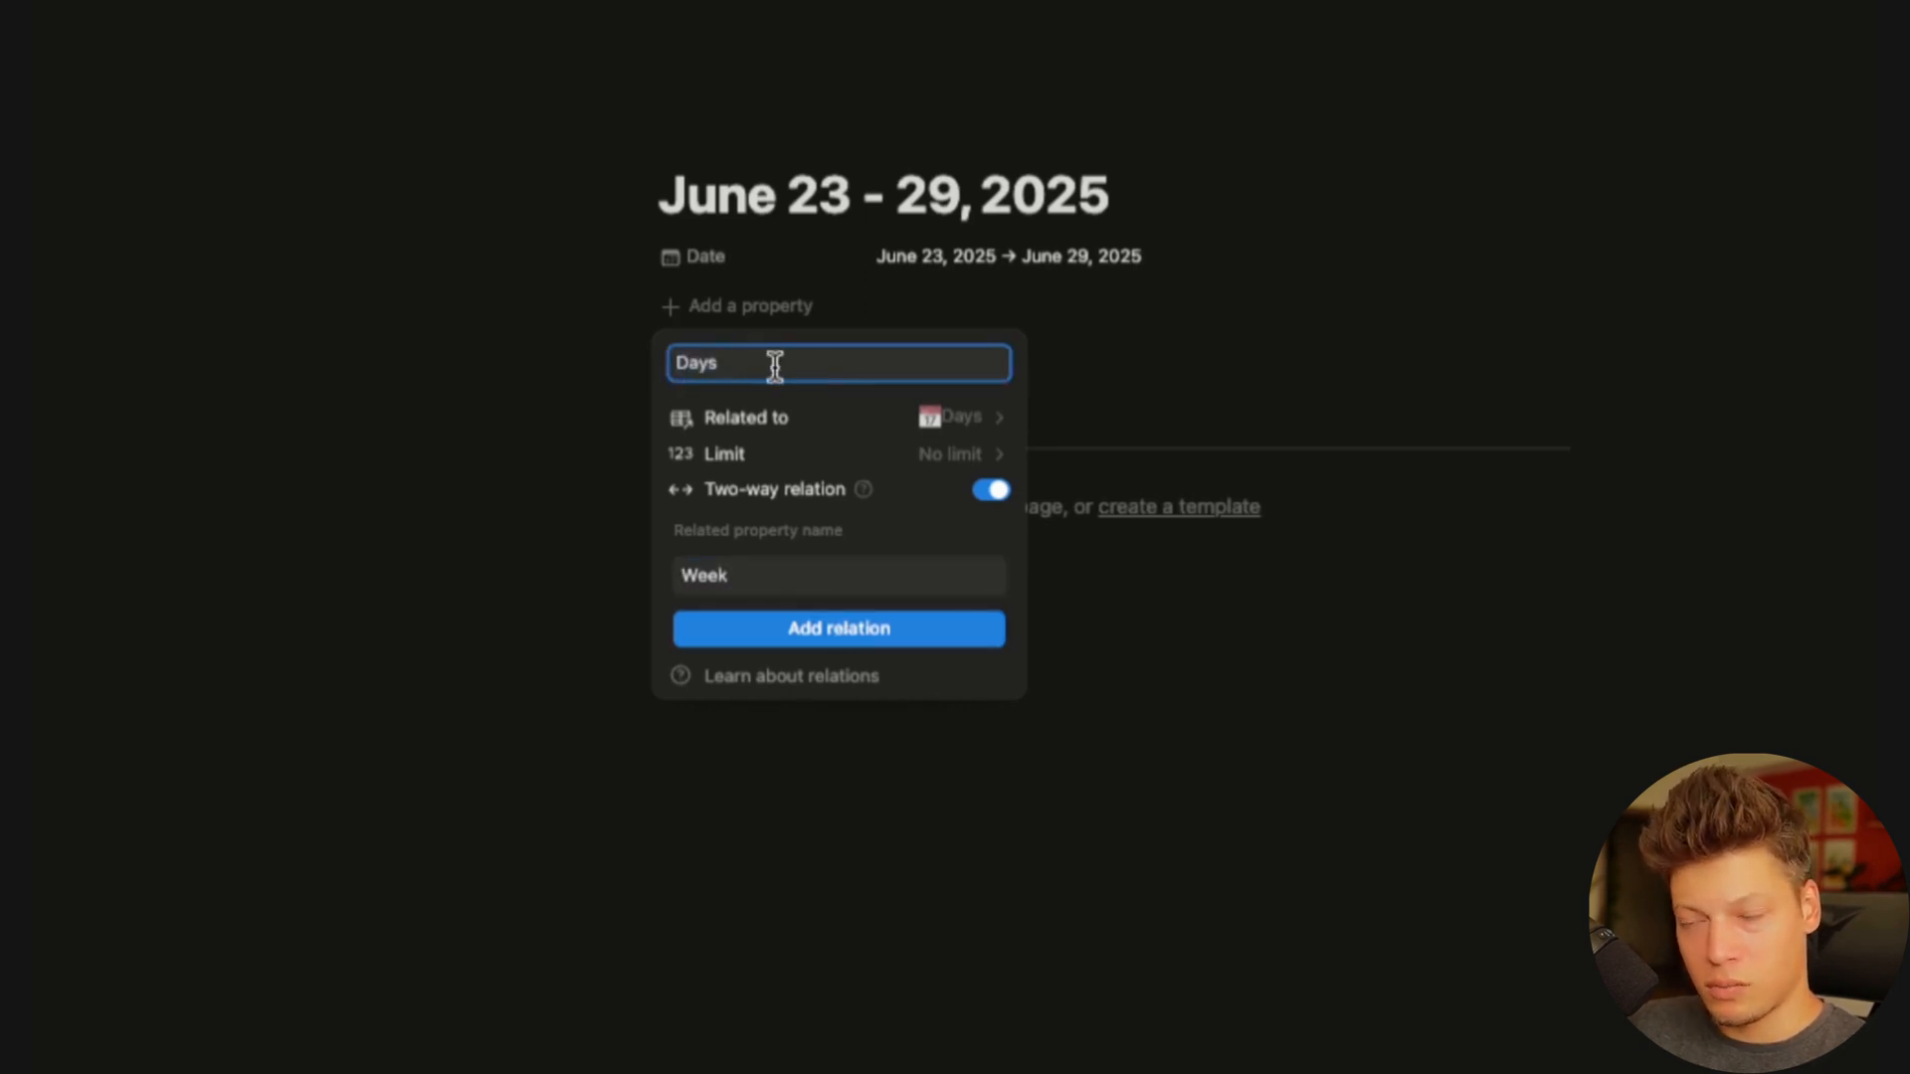
{"action": "left_click", "coordinate": [861, 642]}
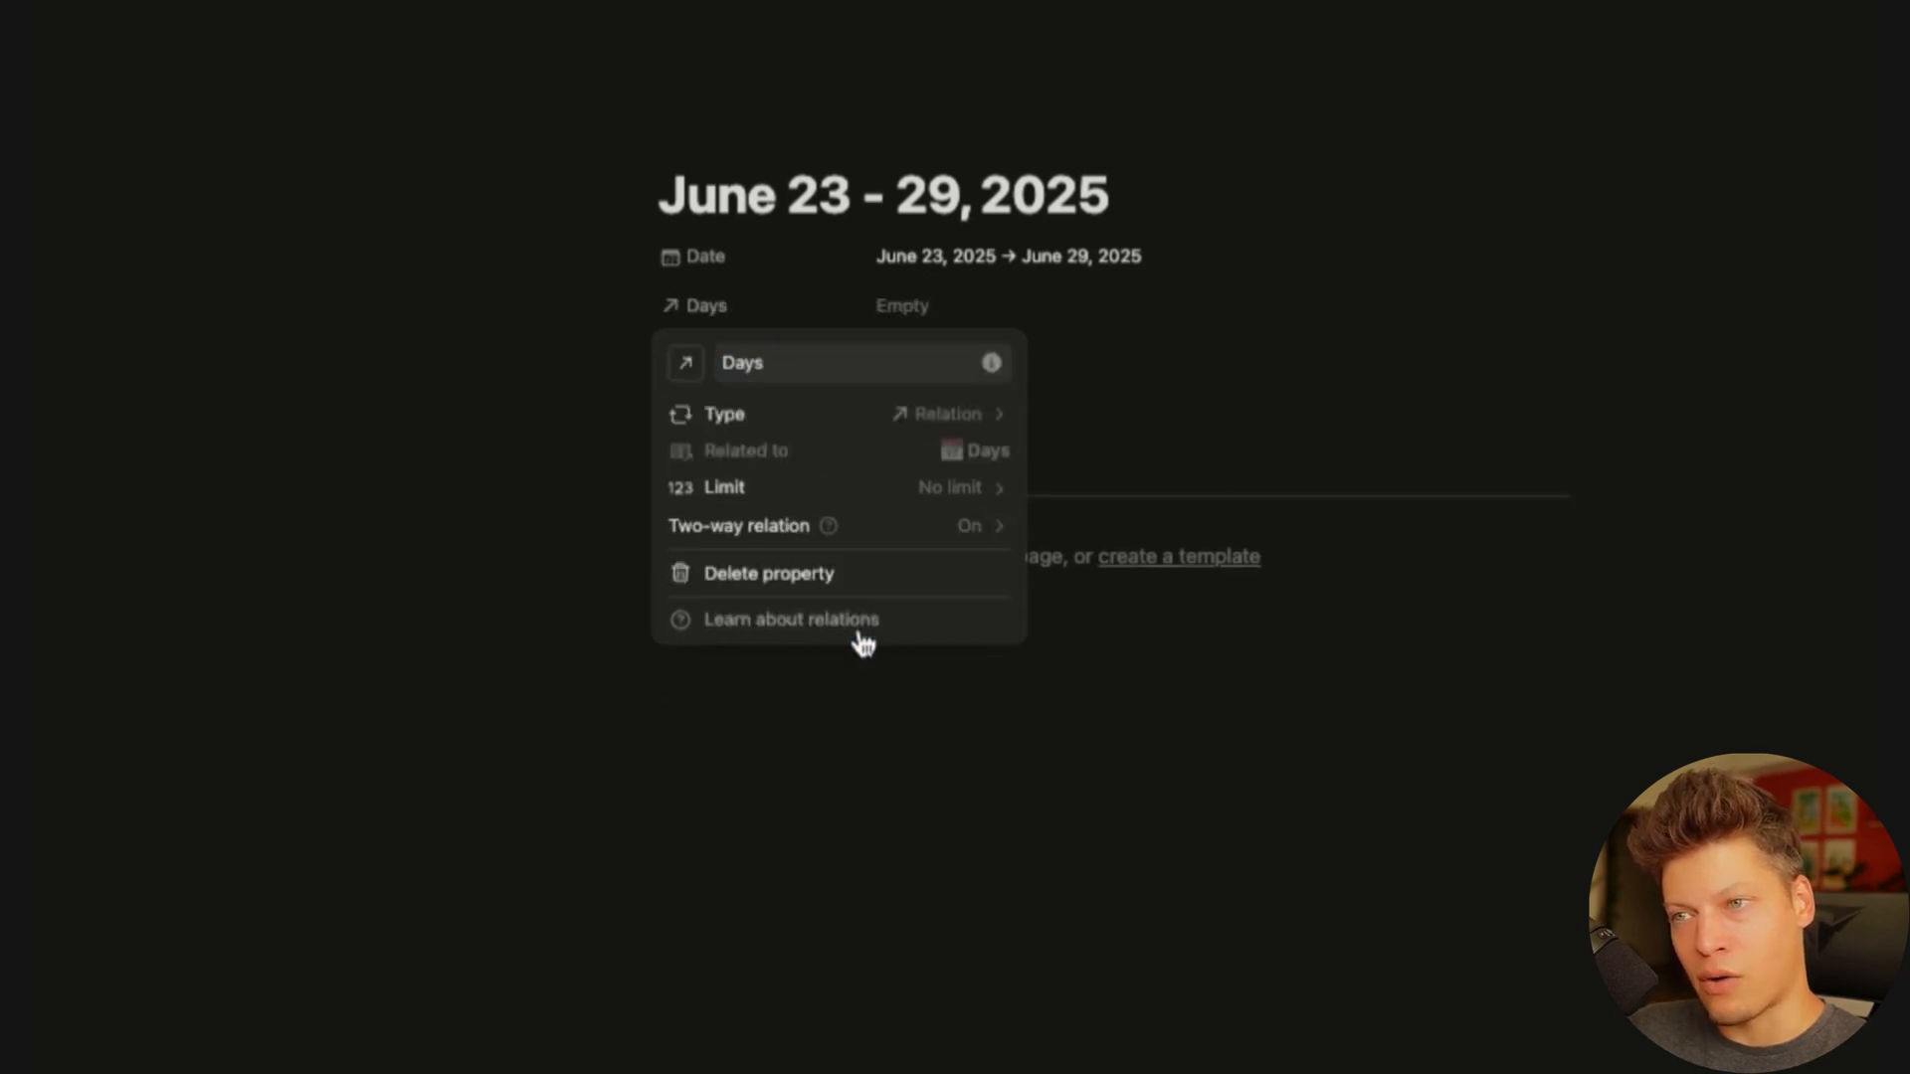
{"action": "left_click", "coordinate": [973, 811]}
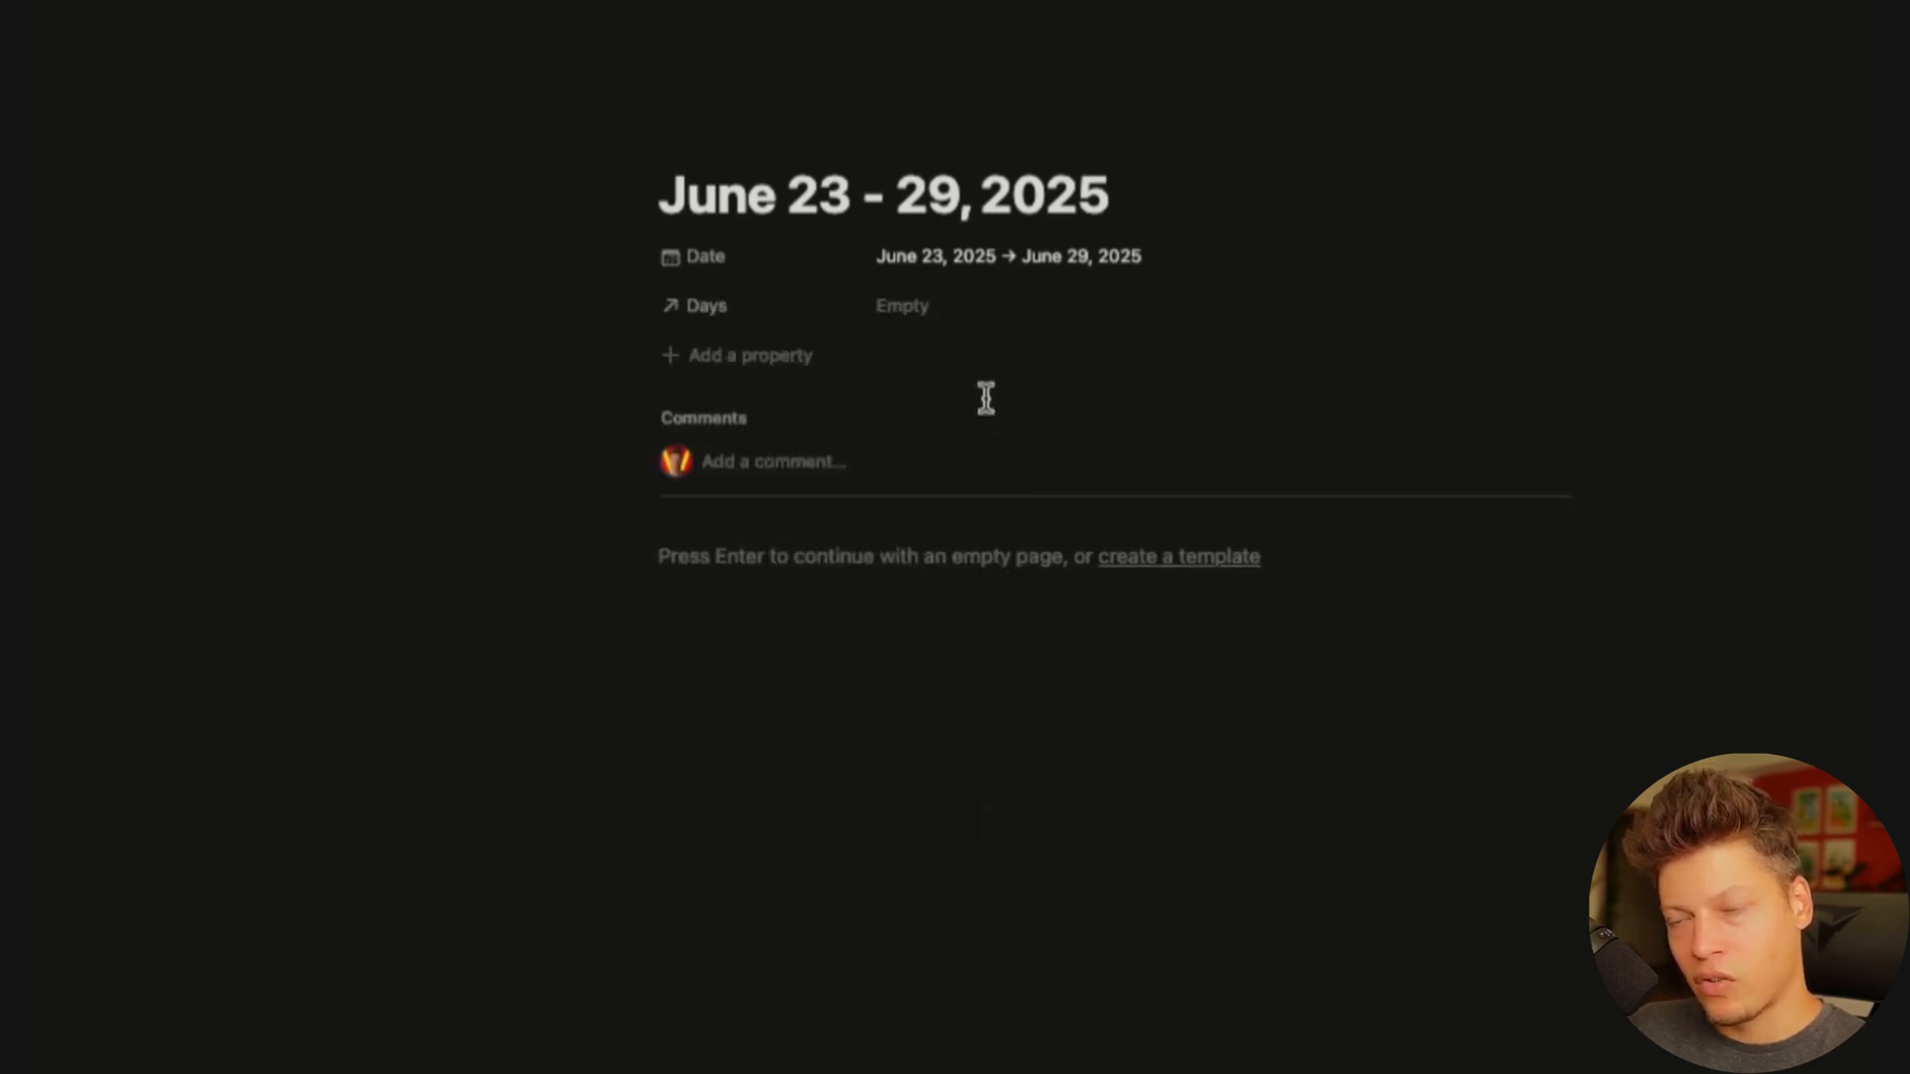
Link the June 28, 2025 page in the week's Days relation
{"action": "left_click", "coordinate": [965, 311]}
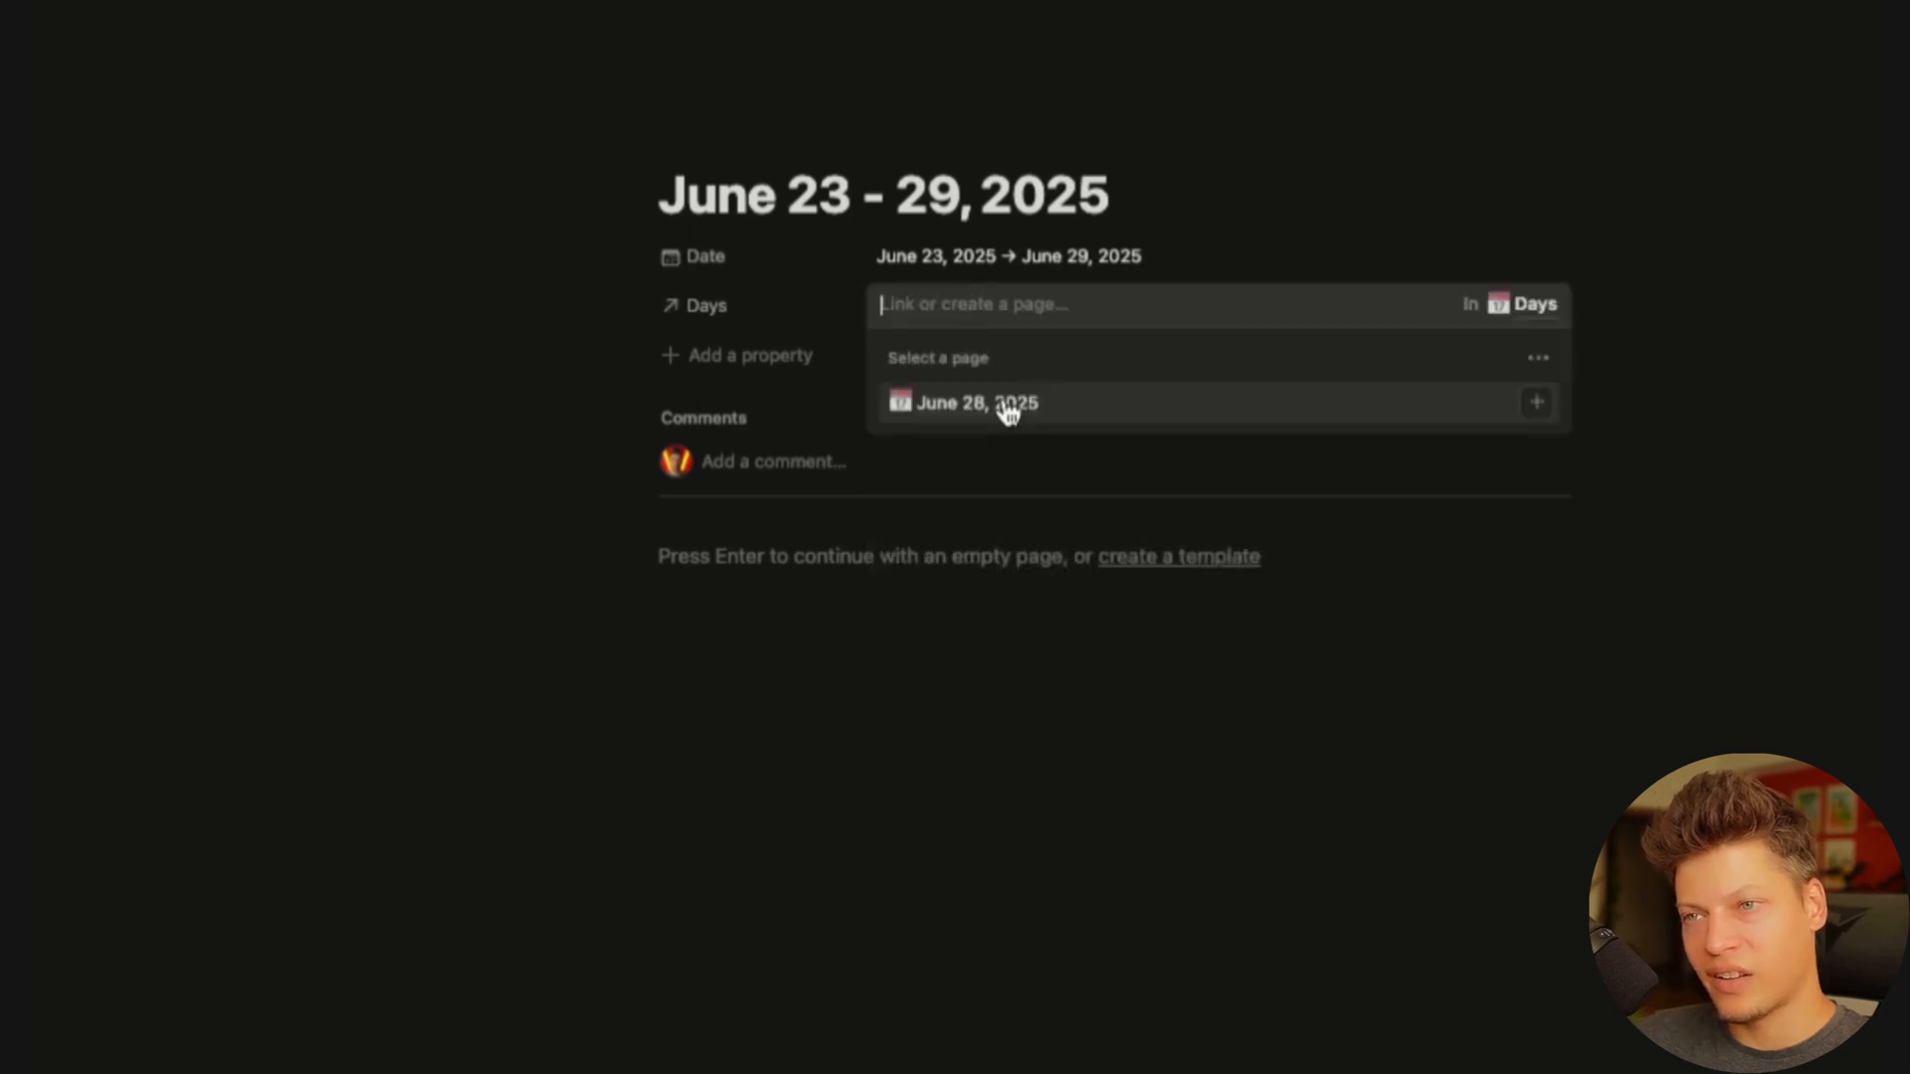
{"action": "left_click", "coordinate": [985, 412]}
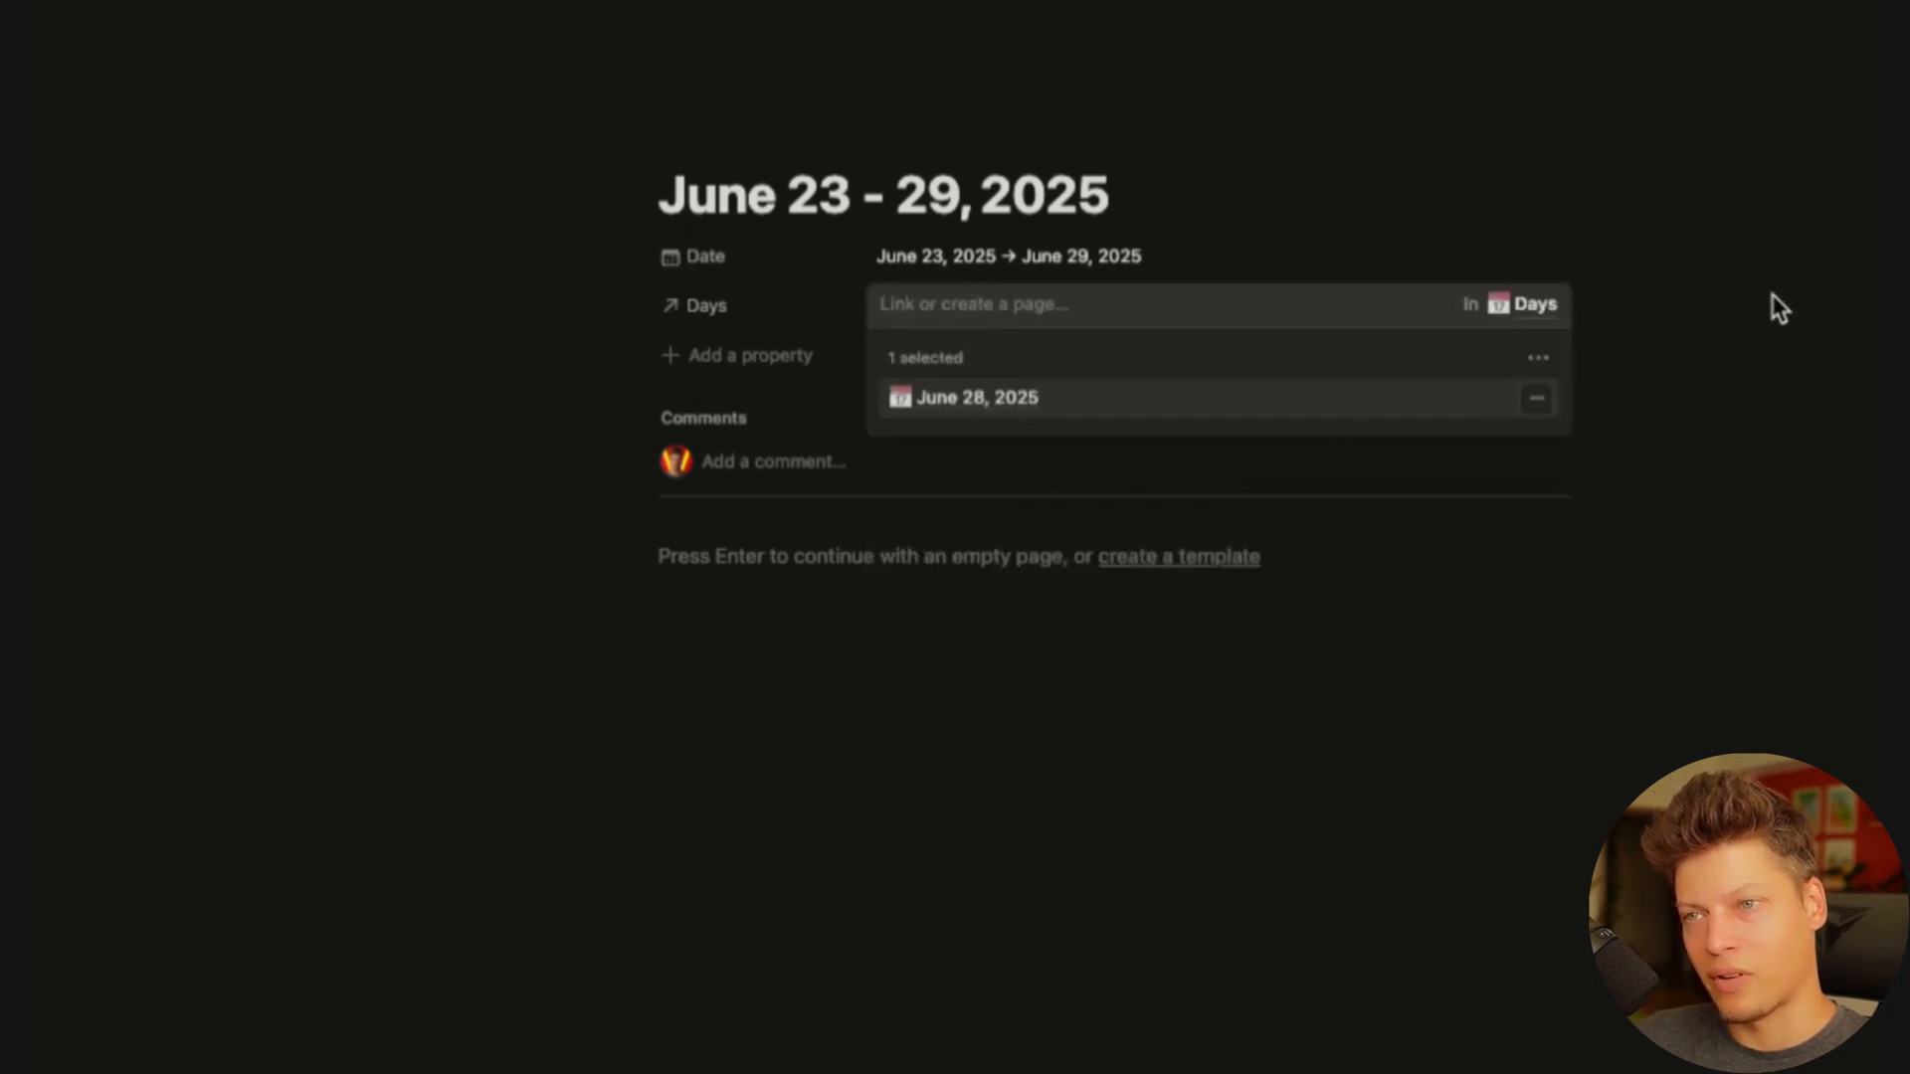
{"action": "left_click", "coordinate": [1735, 326]}
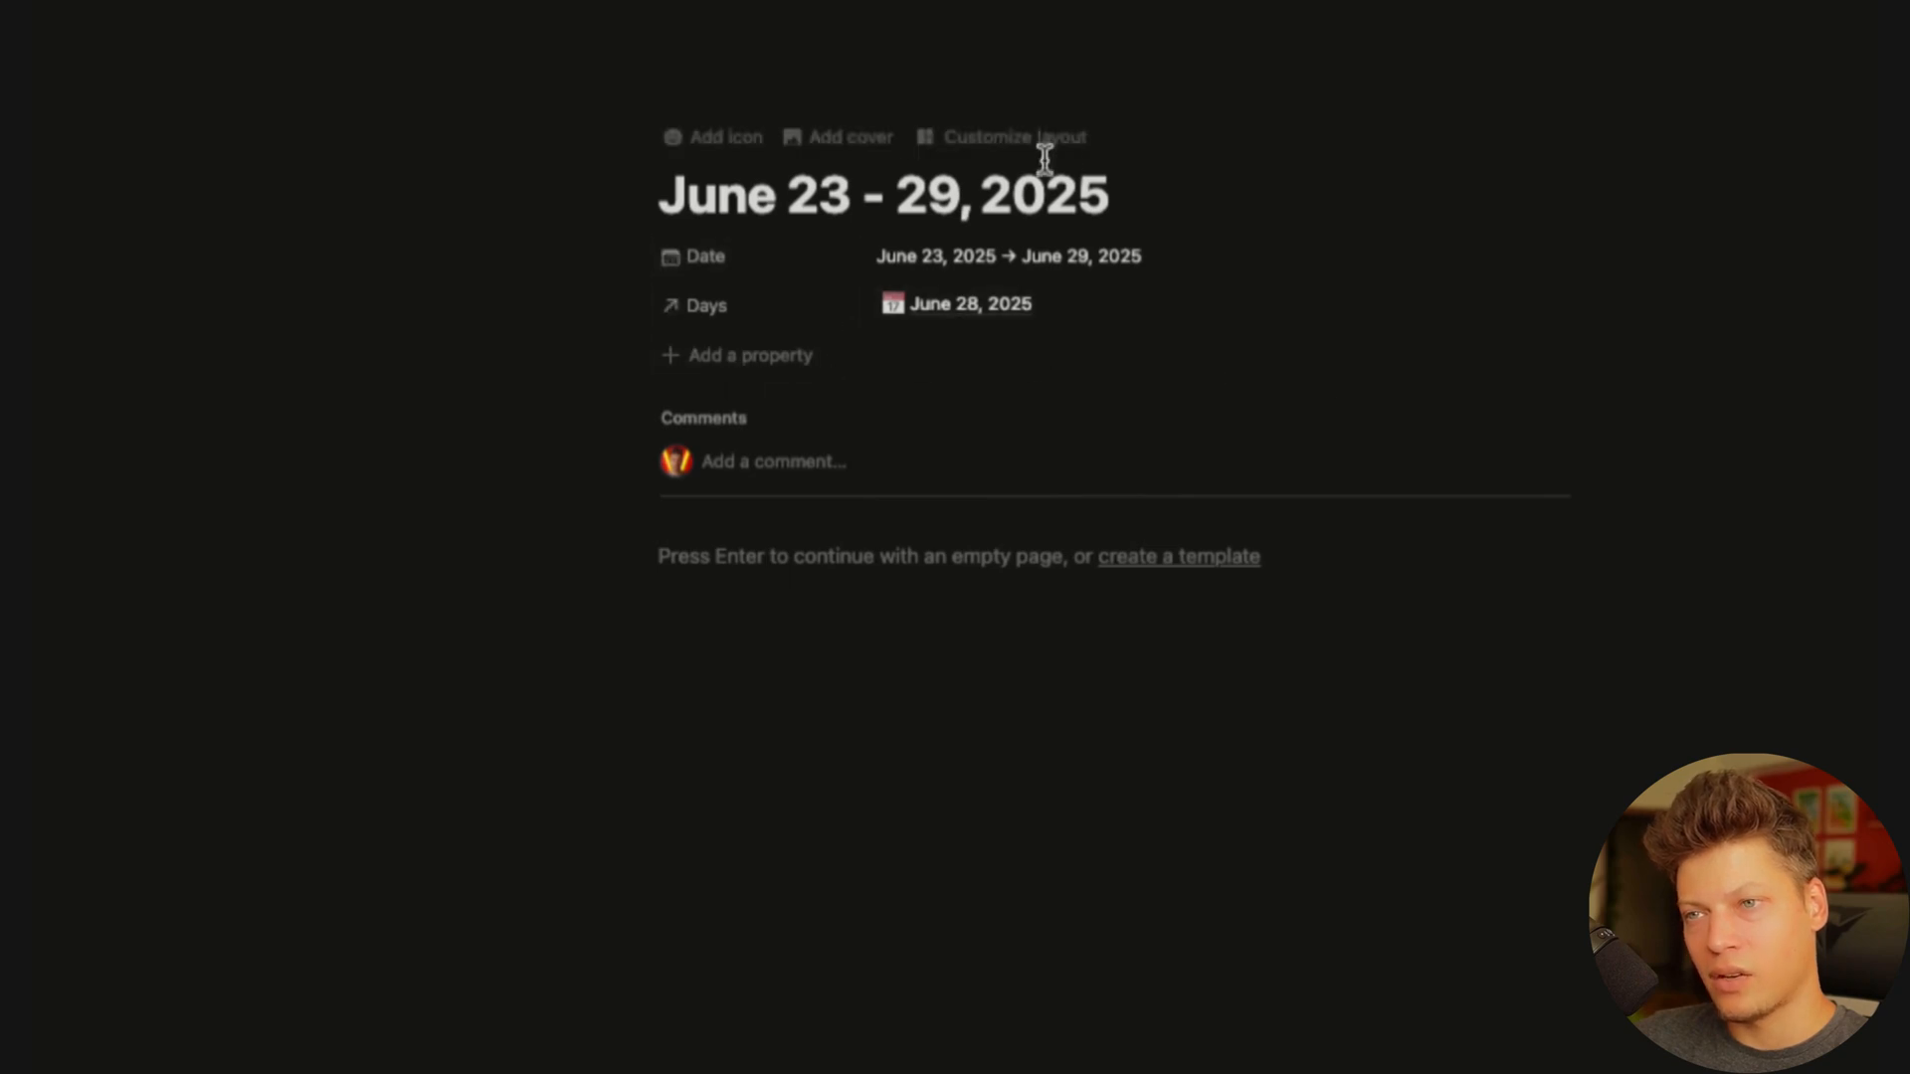
Open the linked June 28, 2025 day as a full page and follow its Week relation back to the week page
{"action": "left_click", "coordinate": [965, 307]}
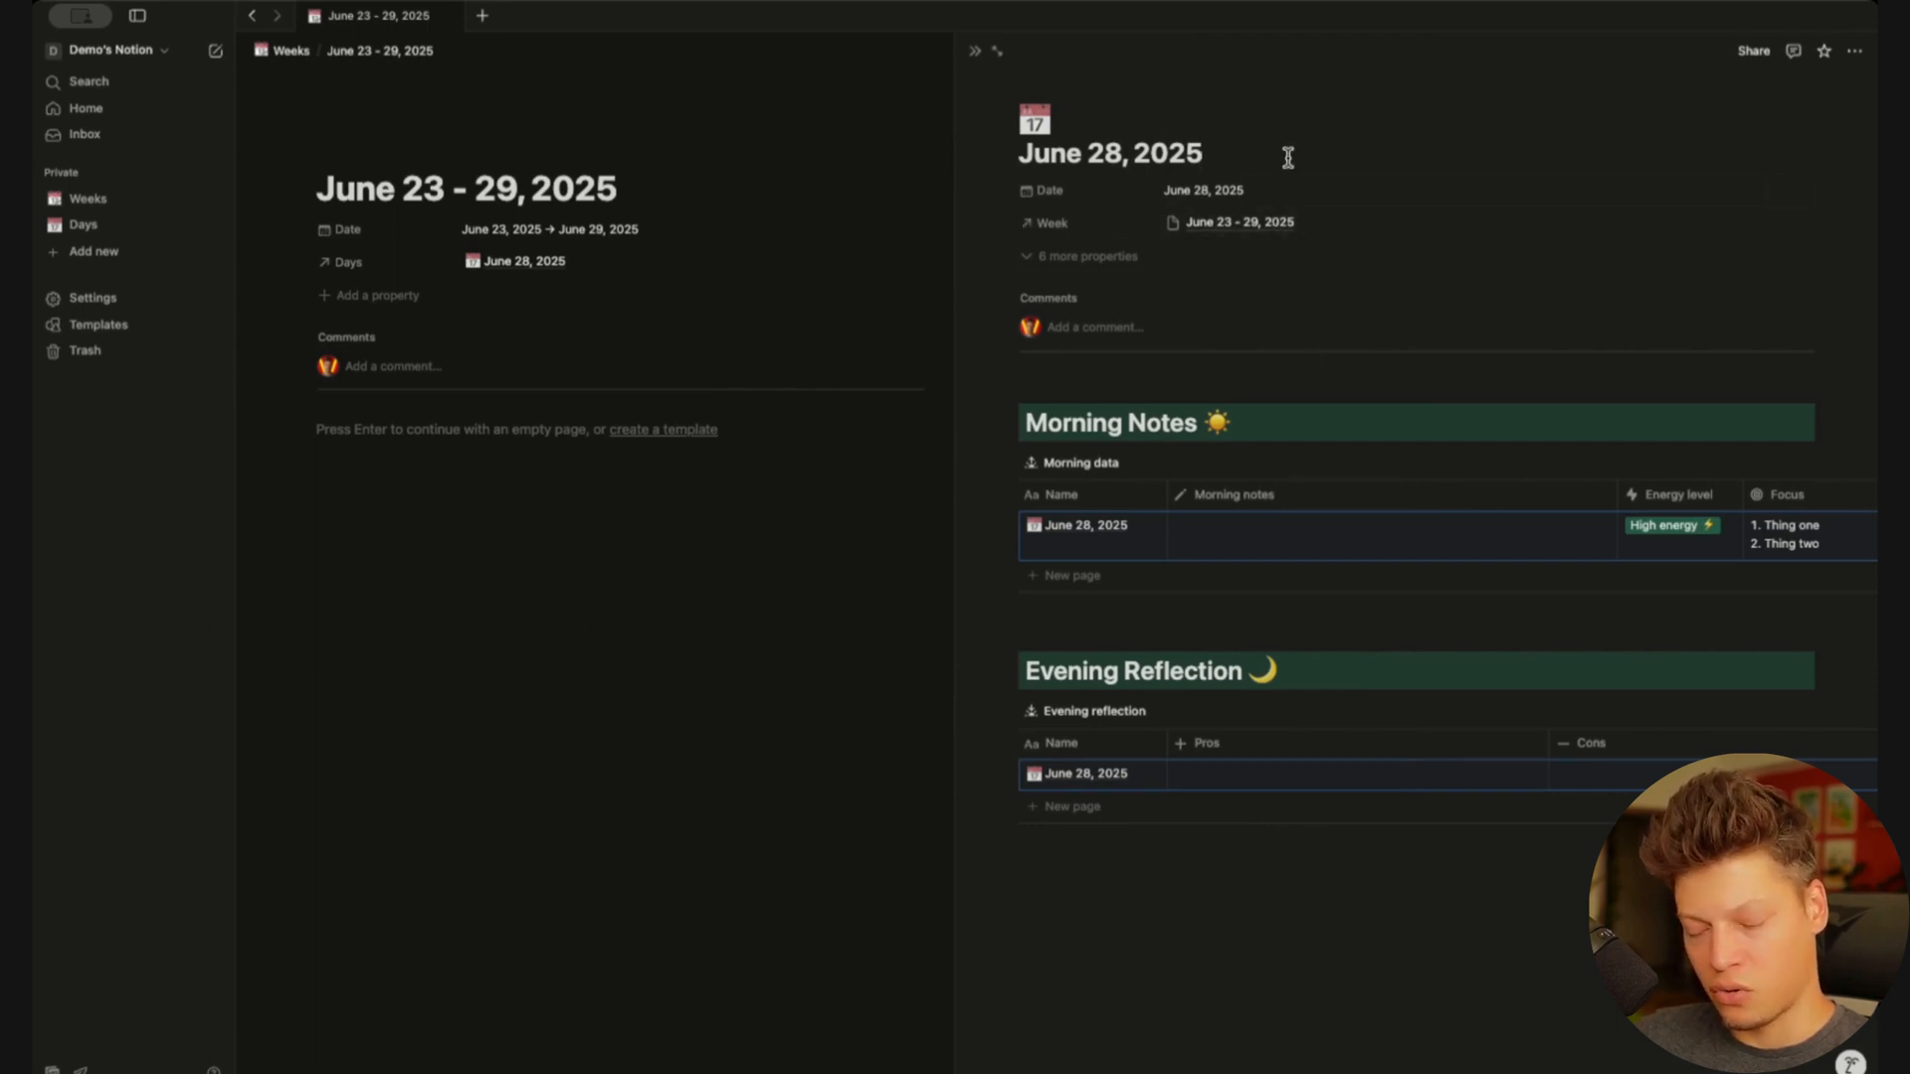
{"action": "key", "text": "super+Return"}
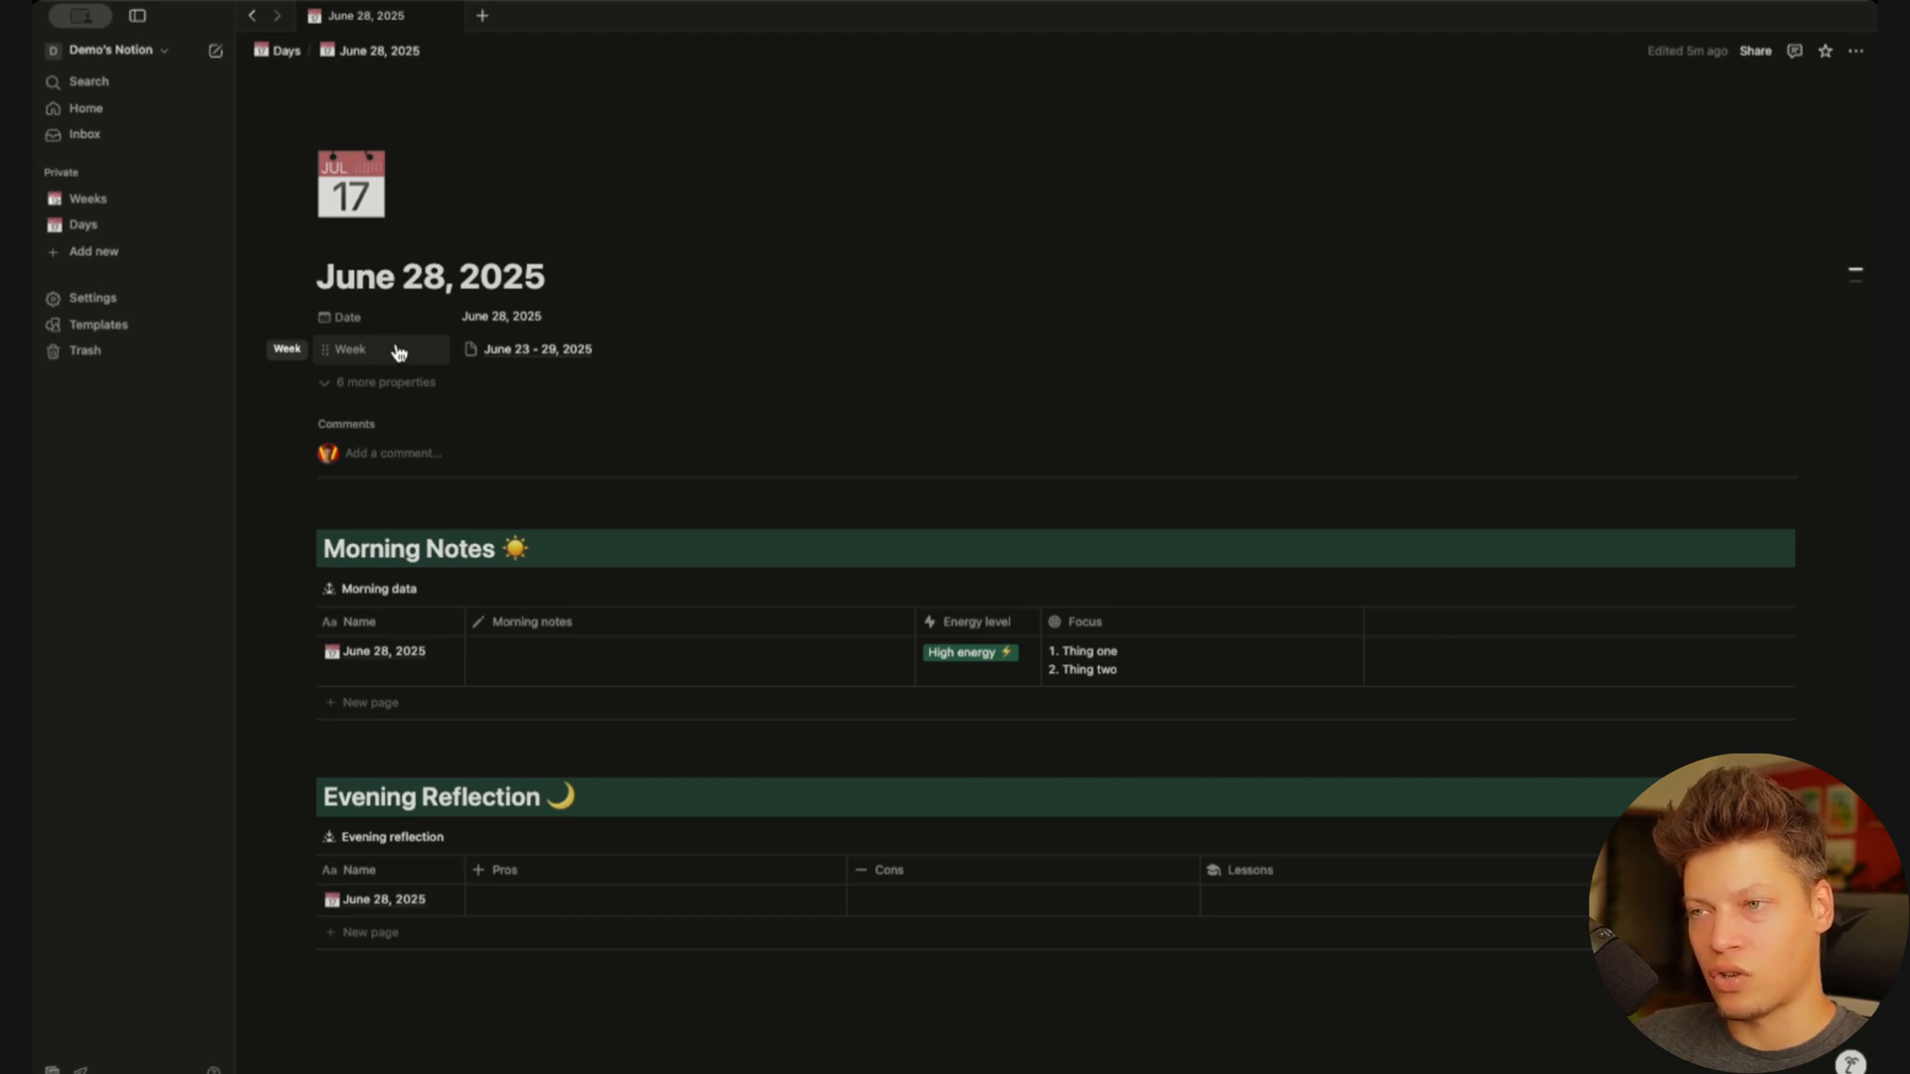
{"action": "left_click", "coordinate": [523, 353]}
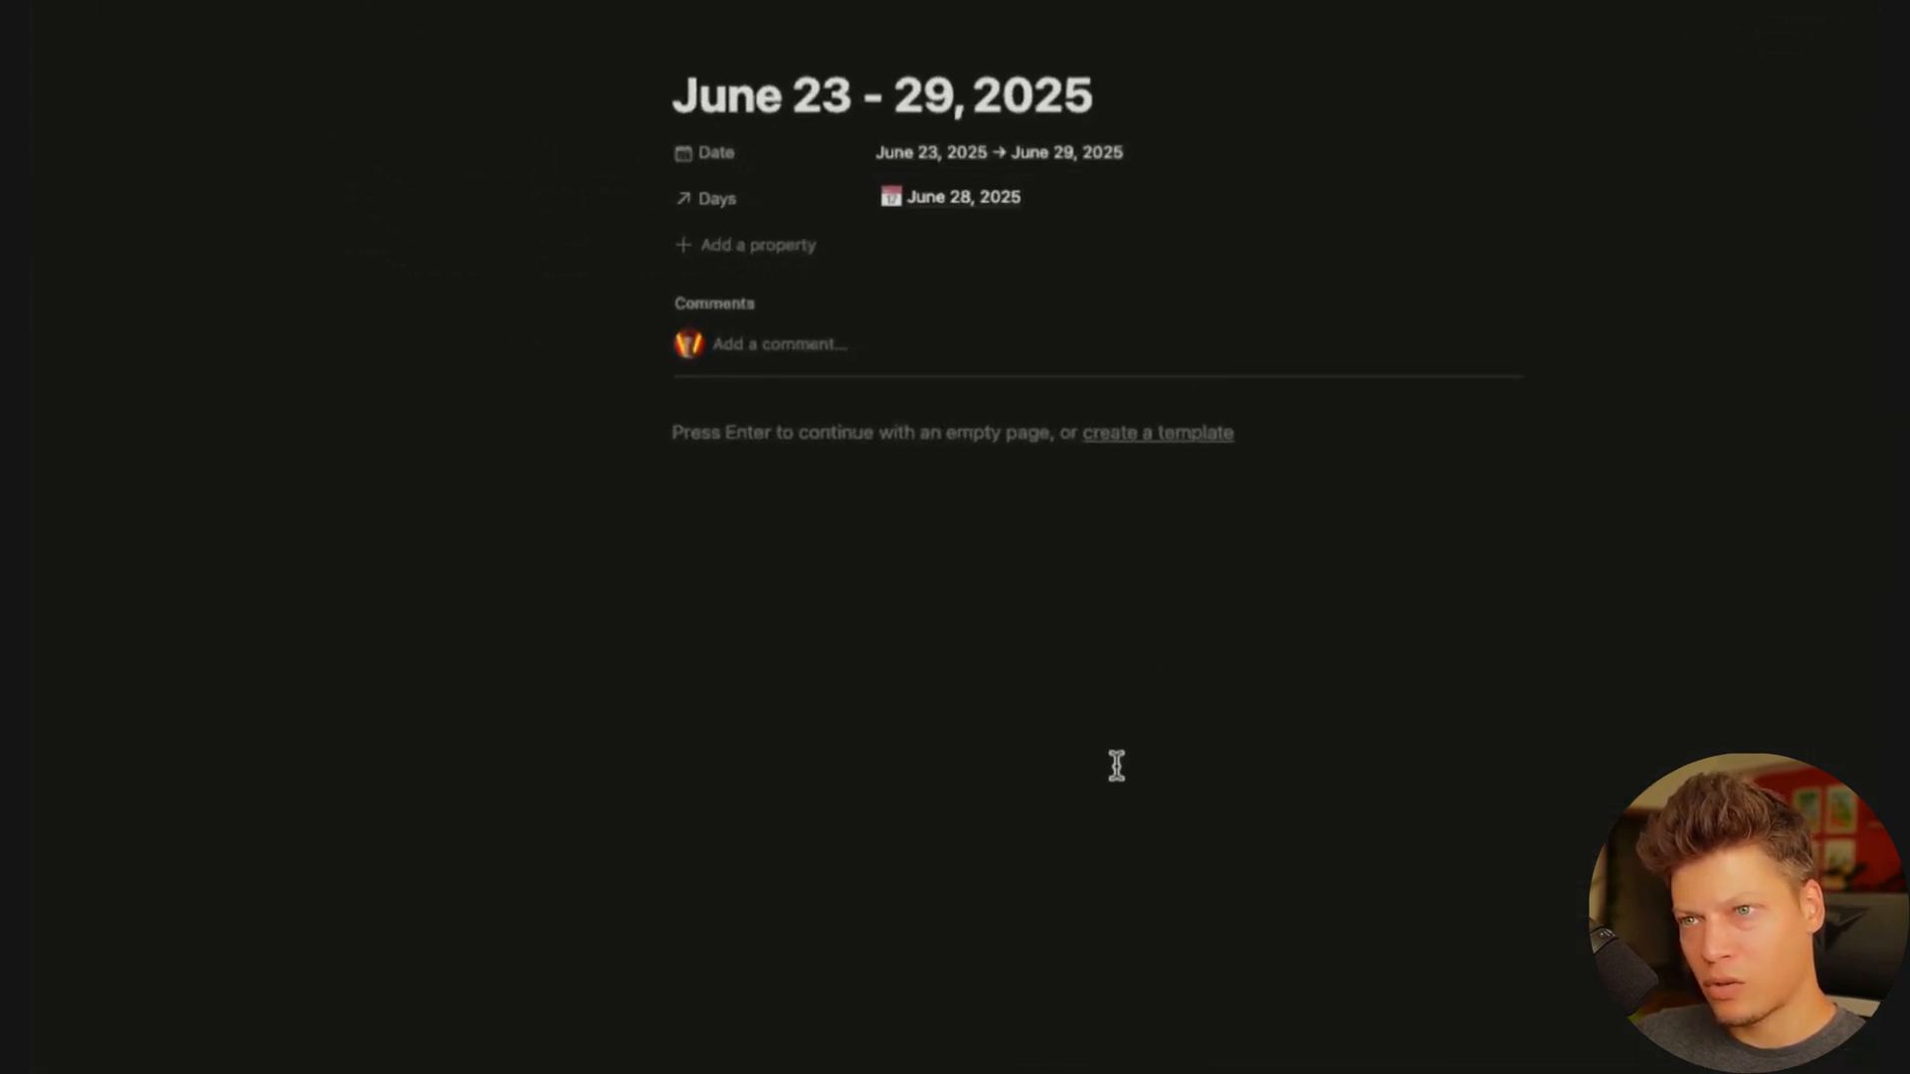
Start the week page's empty body with two level-1 headings, Planning and Reflection
{"action": "key", "text": "Return"}
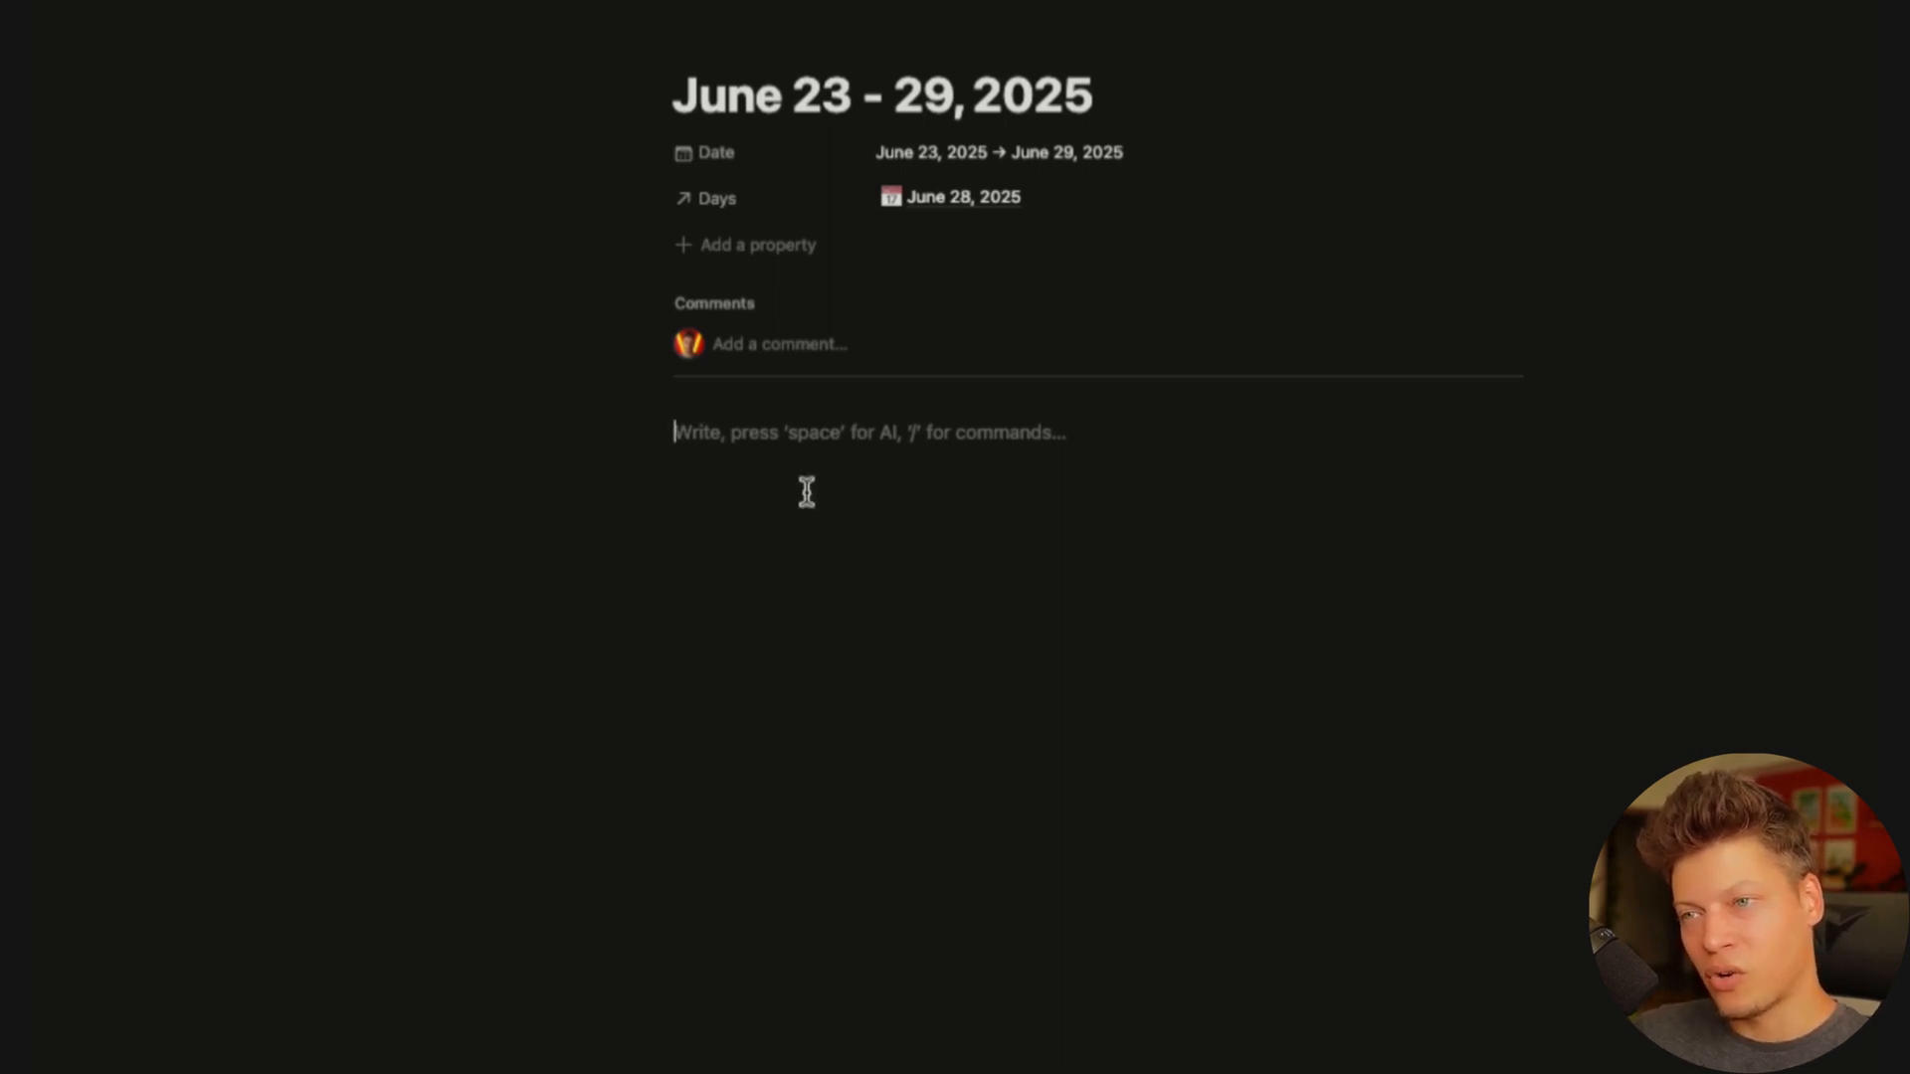
{"action": "type", "text": "/"}
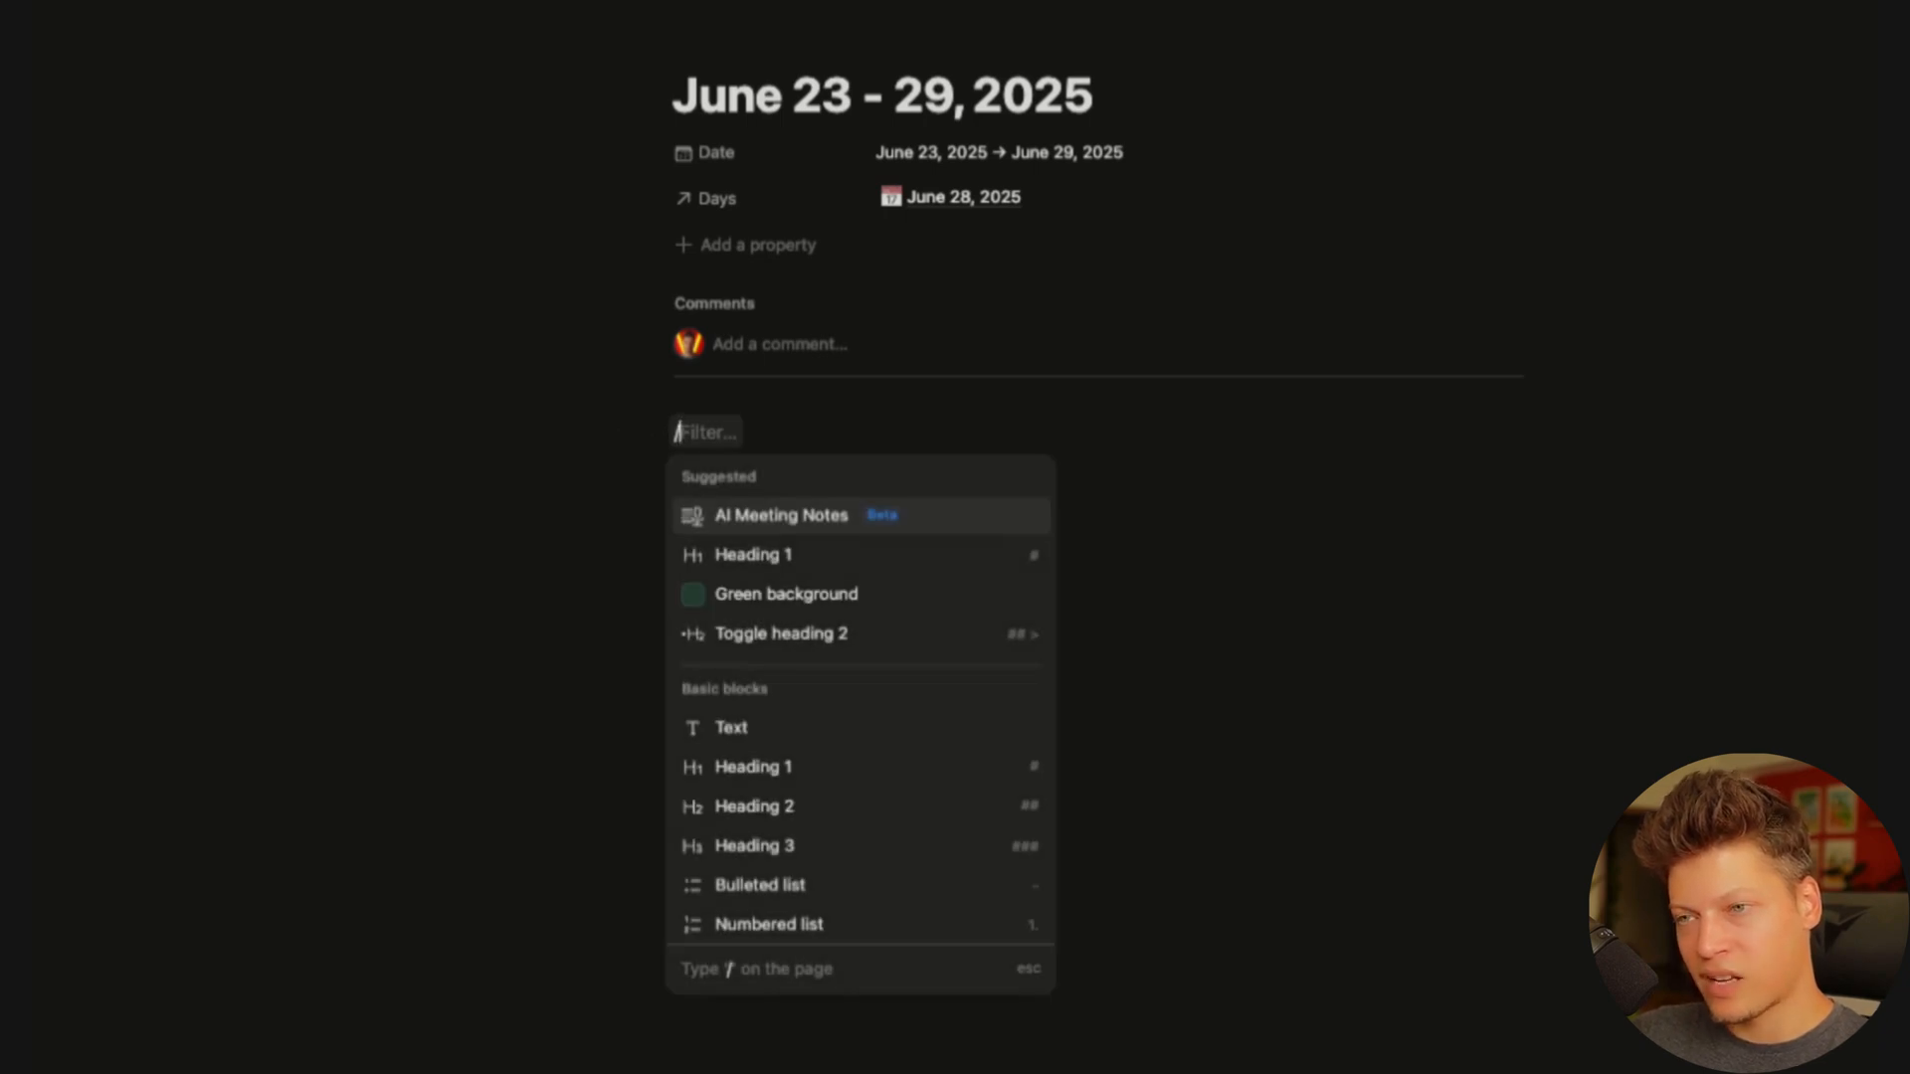
{"action": "type", "text": "h1"}
{"action": "key", "text": "Return"}
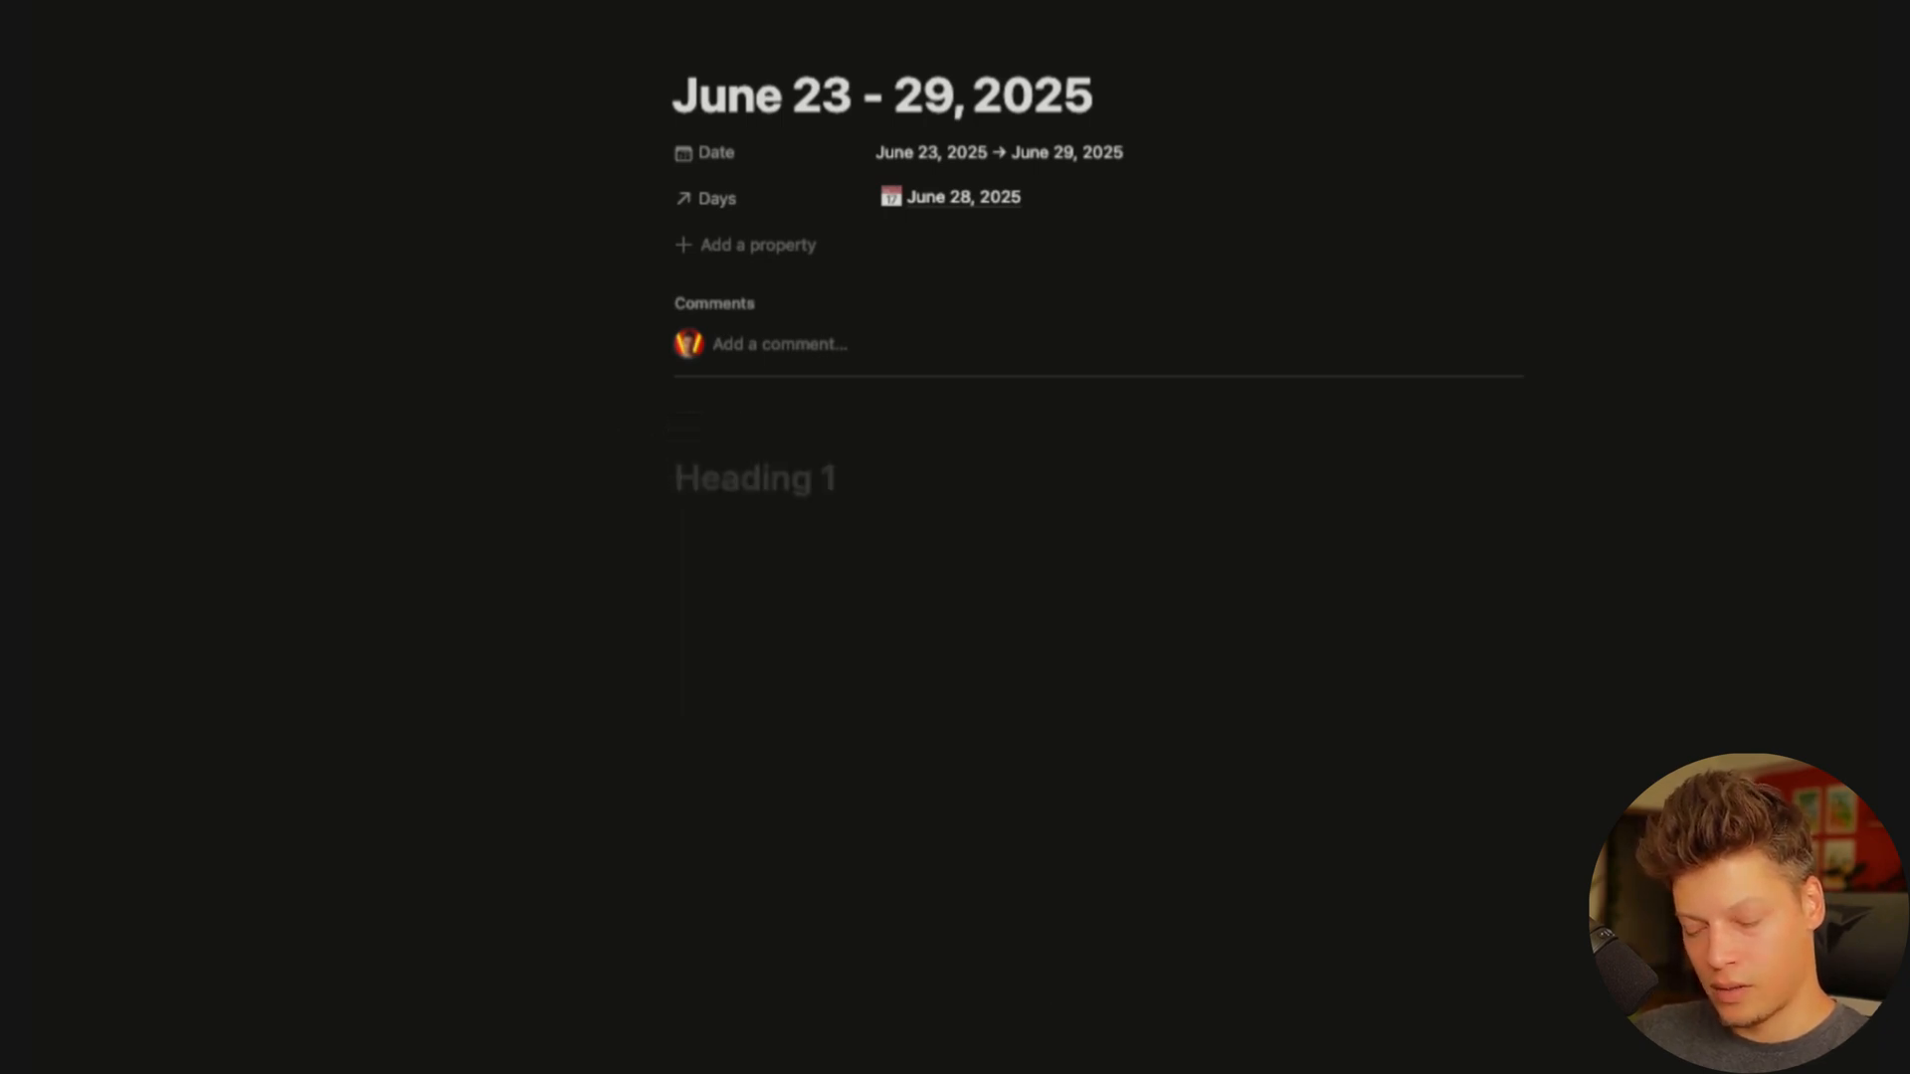
{"action": "type", "text": "Planning"}
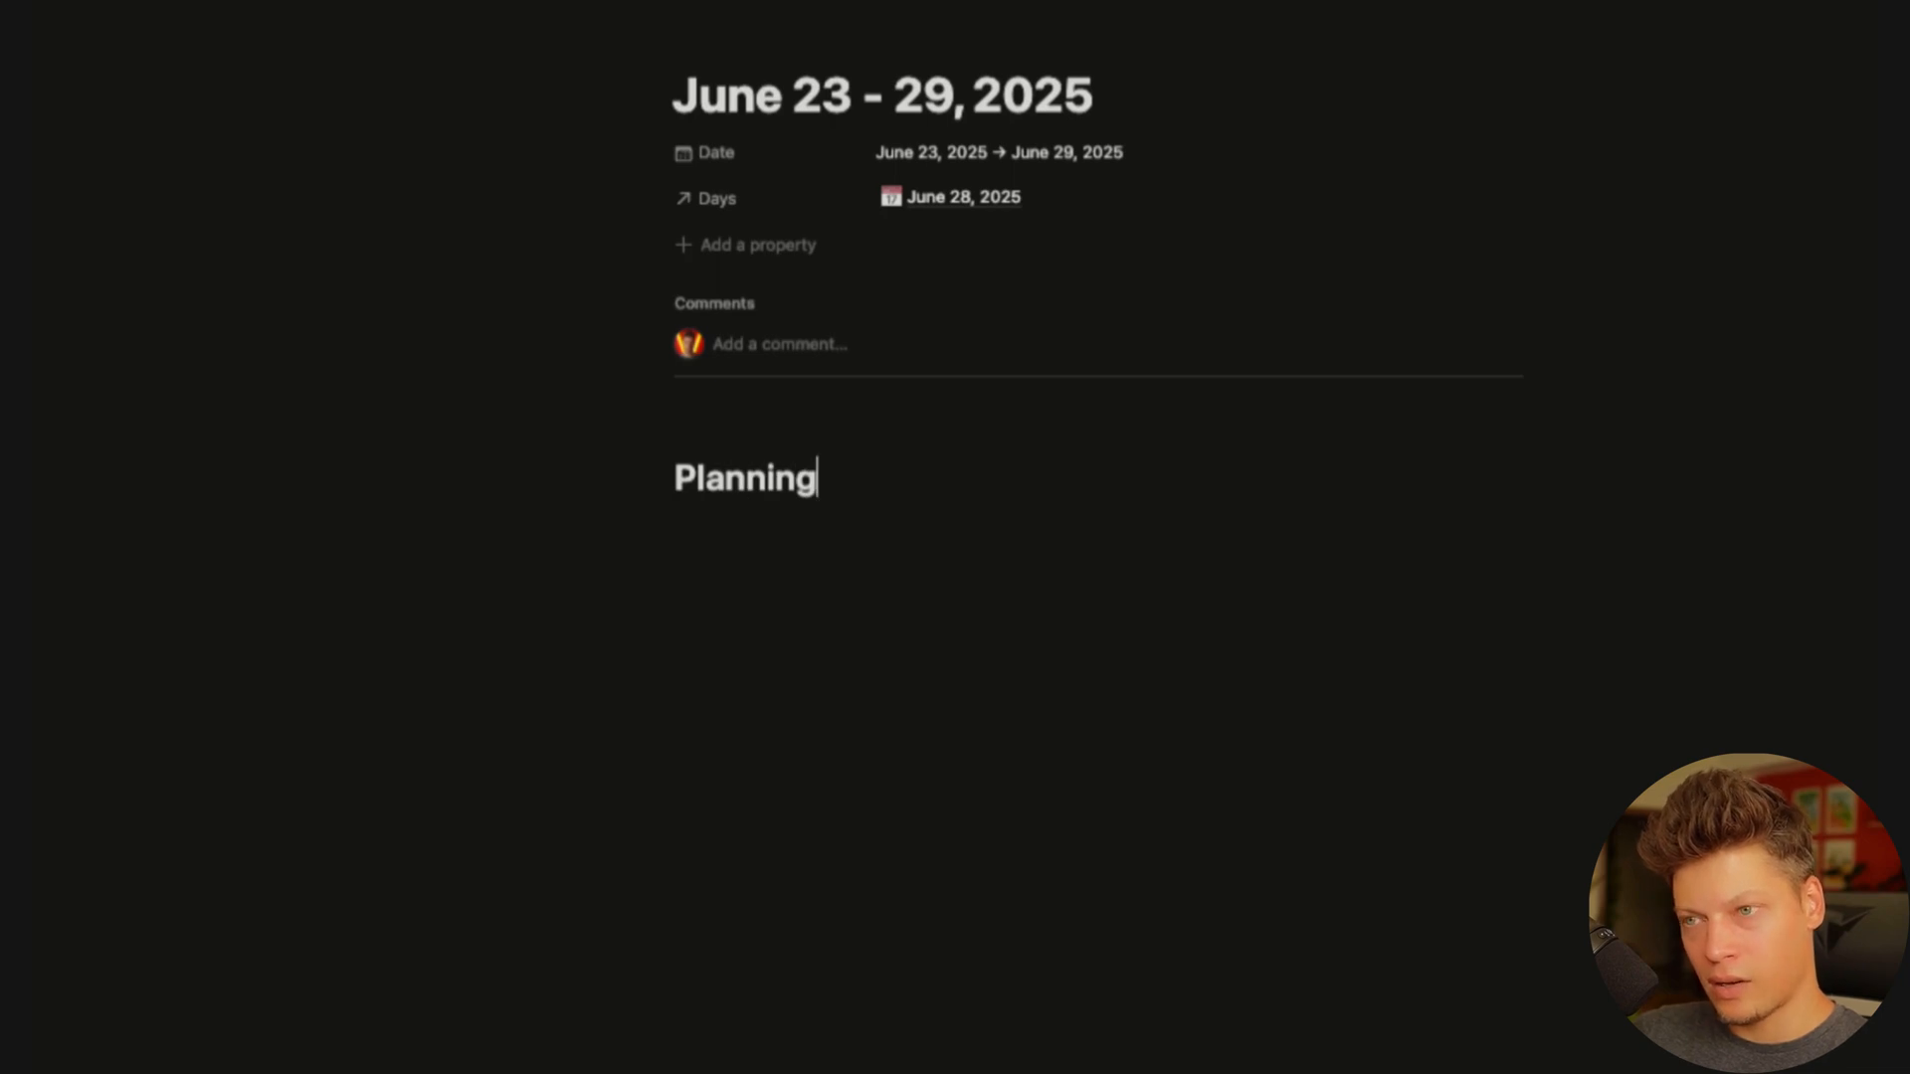
{"action": "key", "text": "Return"}
{"action": "type", "text": "/h"}
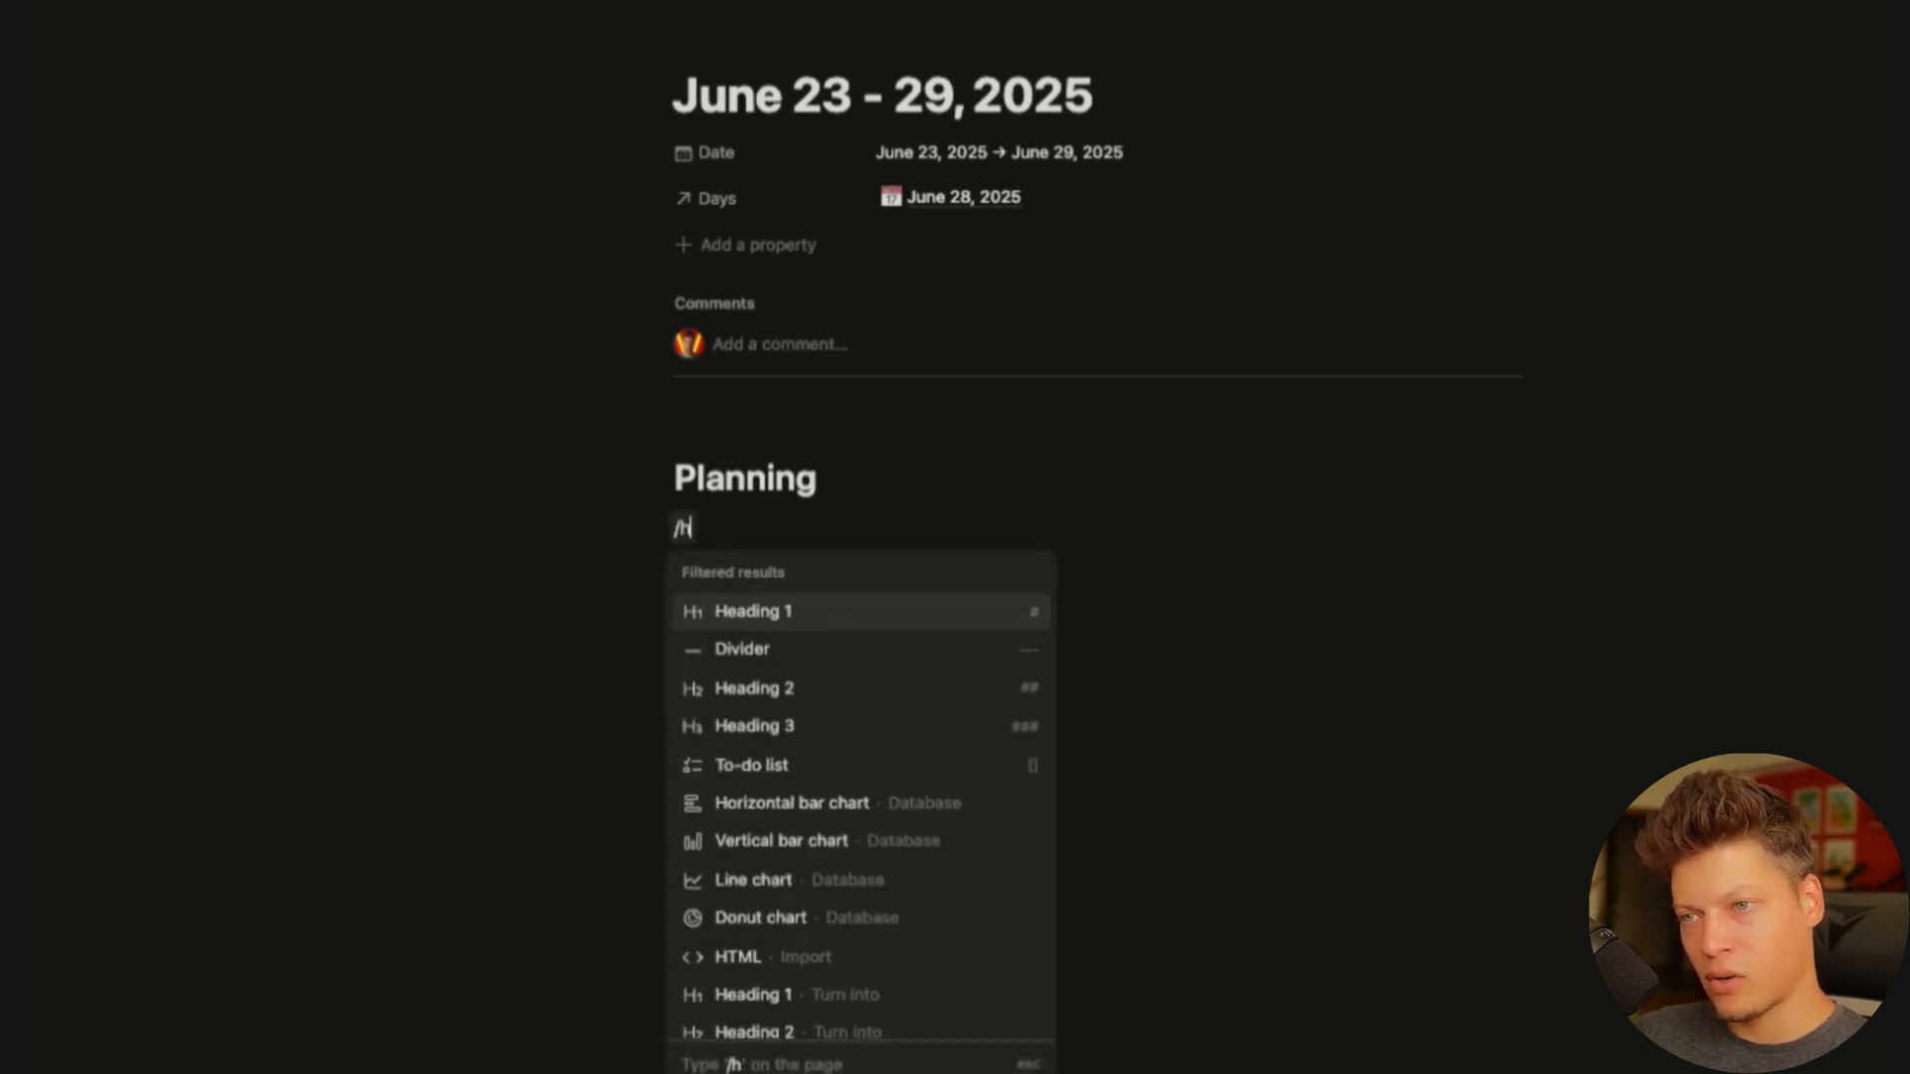
{"action": "key", "text": "Return"}
{"action": "type", "text": "Reflection"}
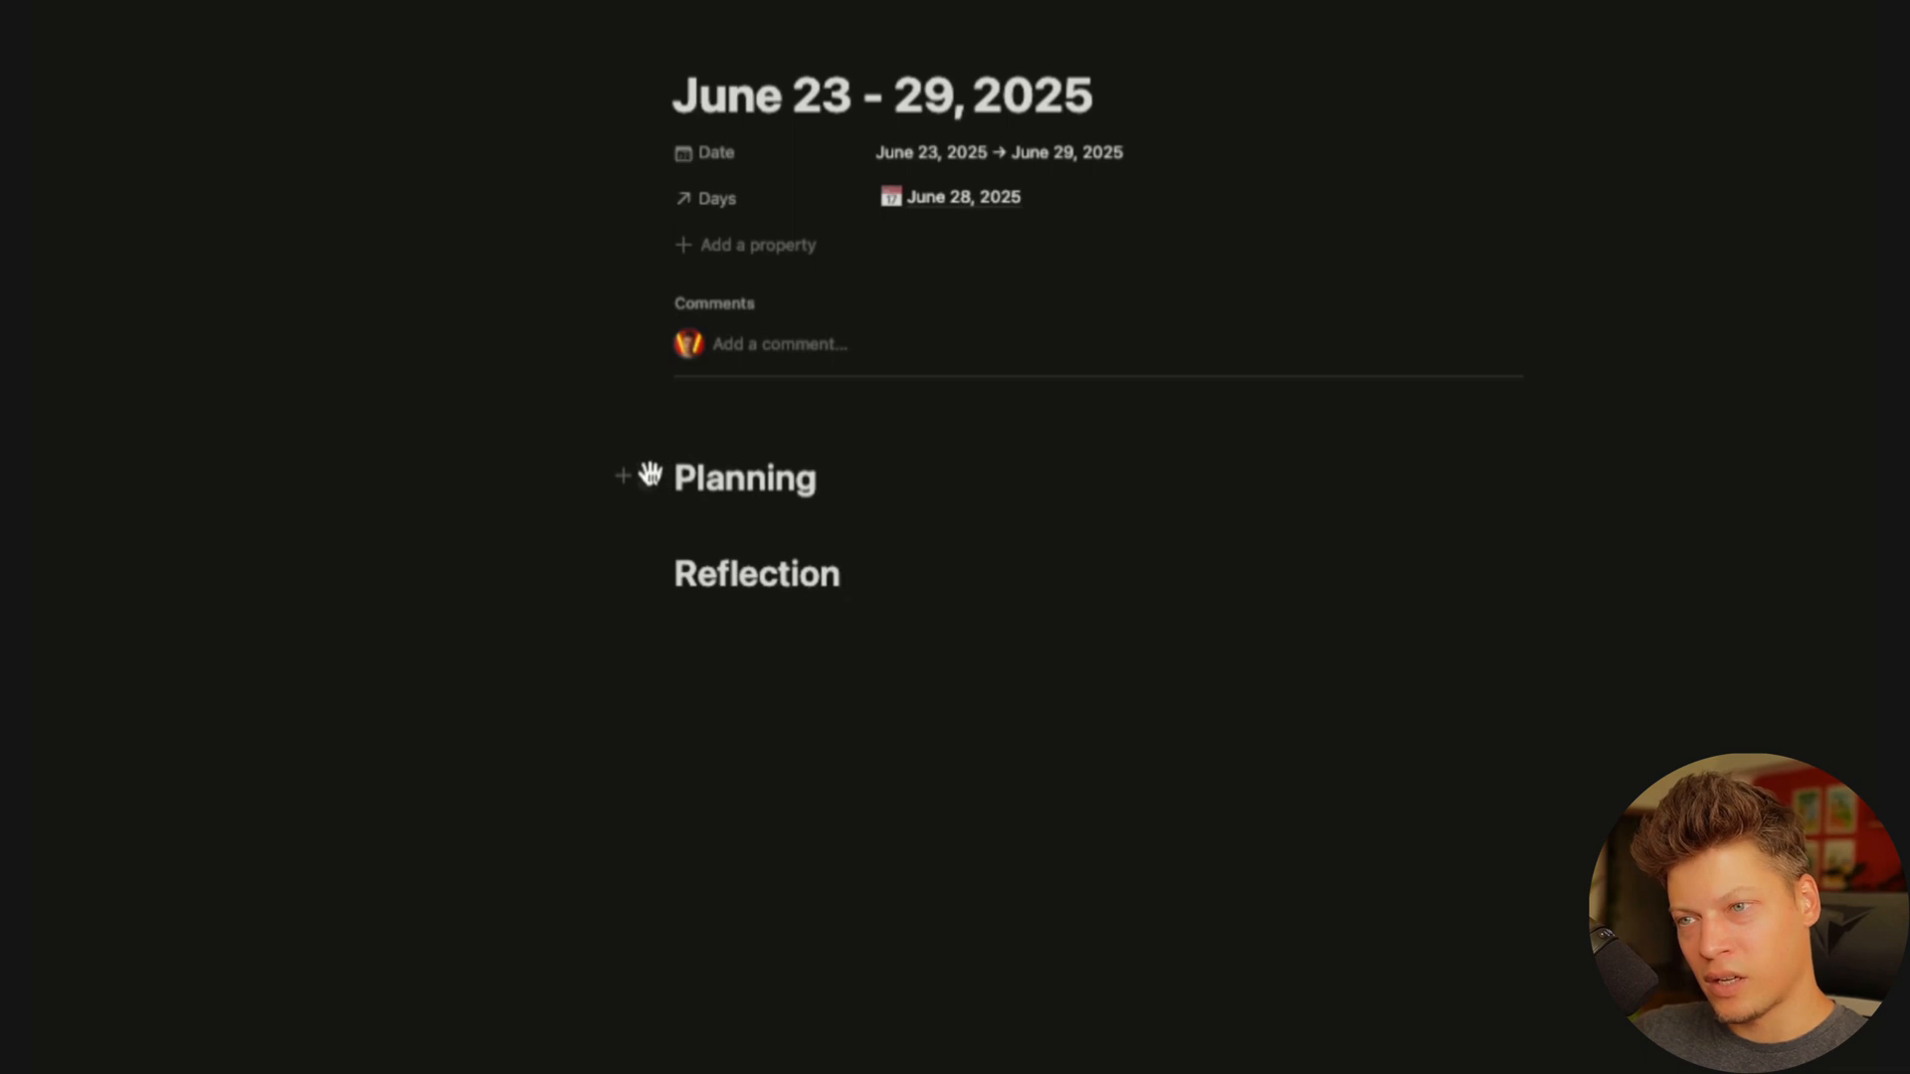
Give the Planning heading a green background and append a target emoji to its text
{"action": "left_click", "coordinate": [651, 478]}
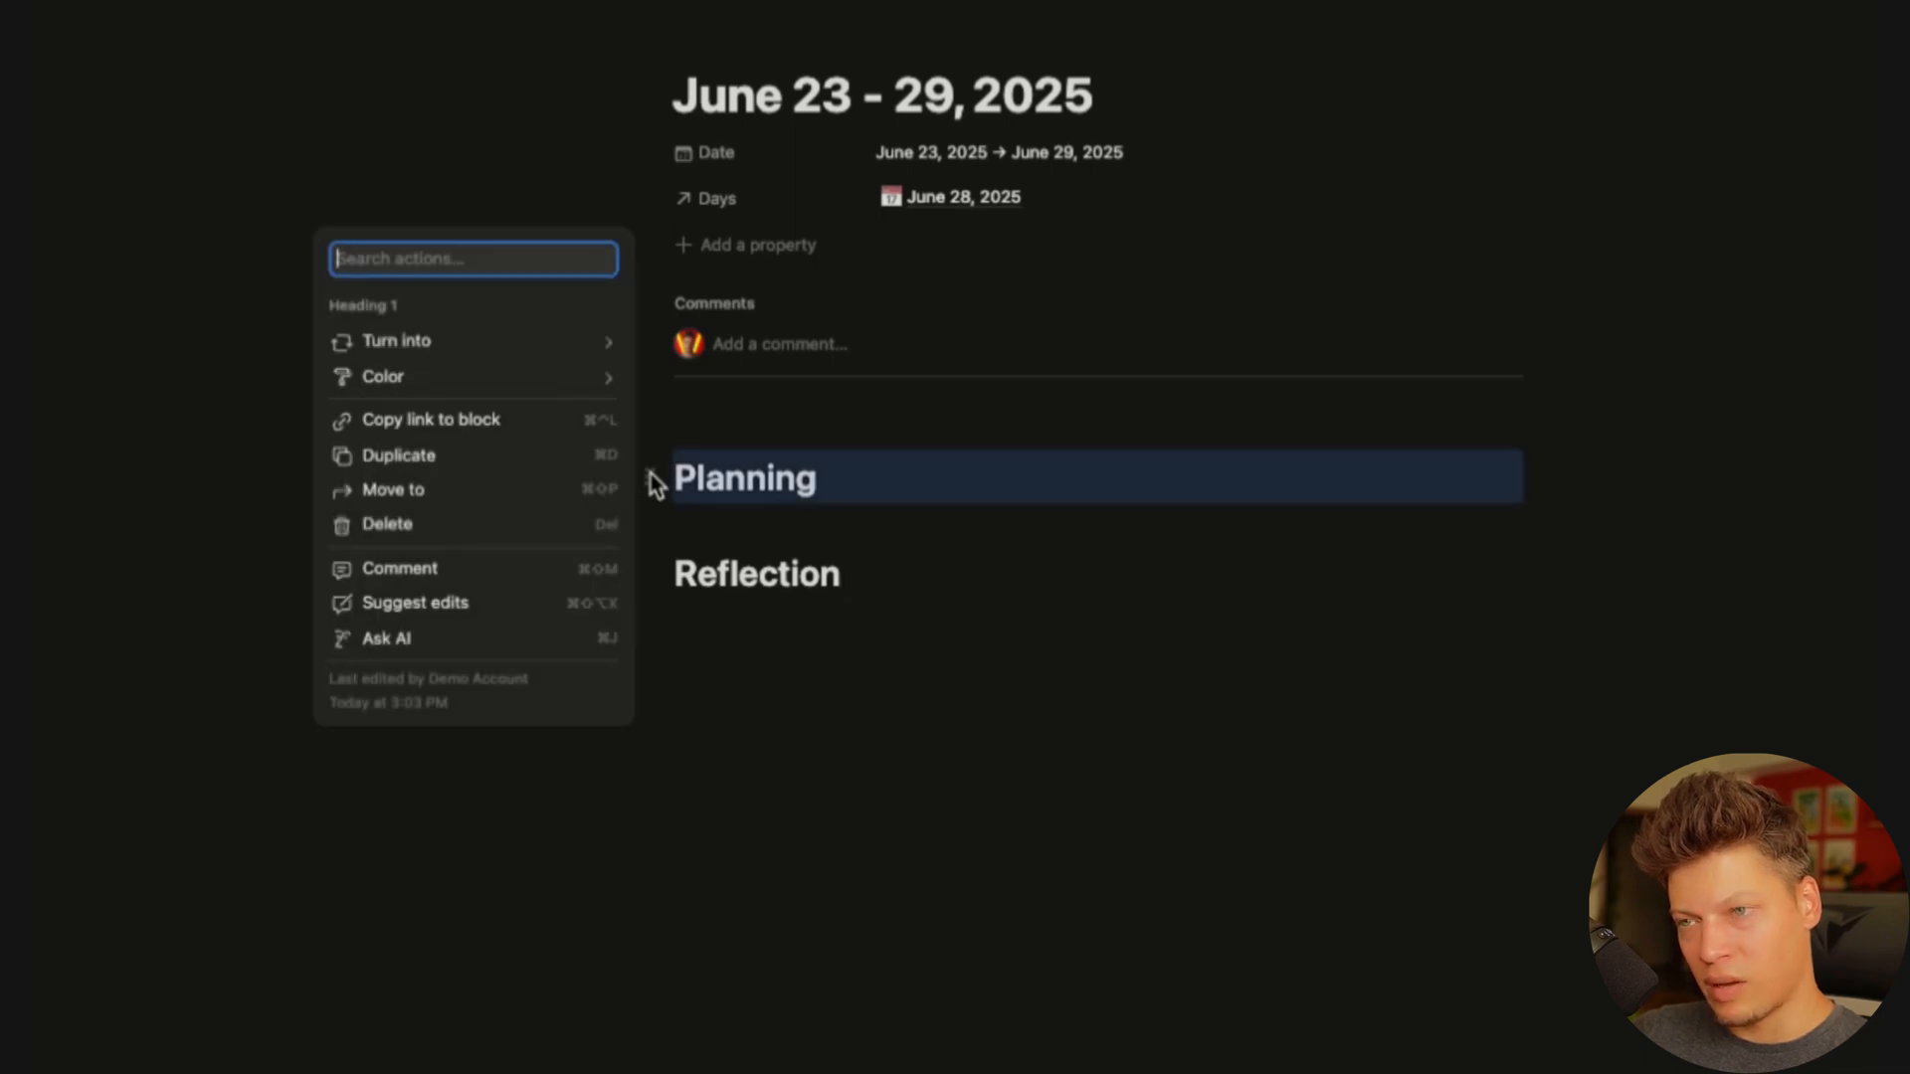
{"action": "type", "text": "grey"}
{"action": "key", "text": "BackSpace"}
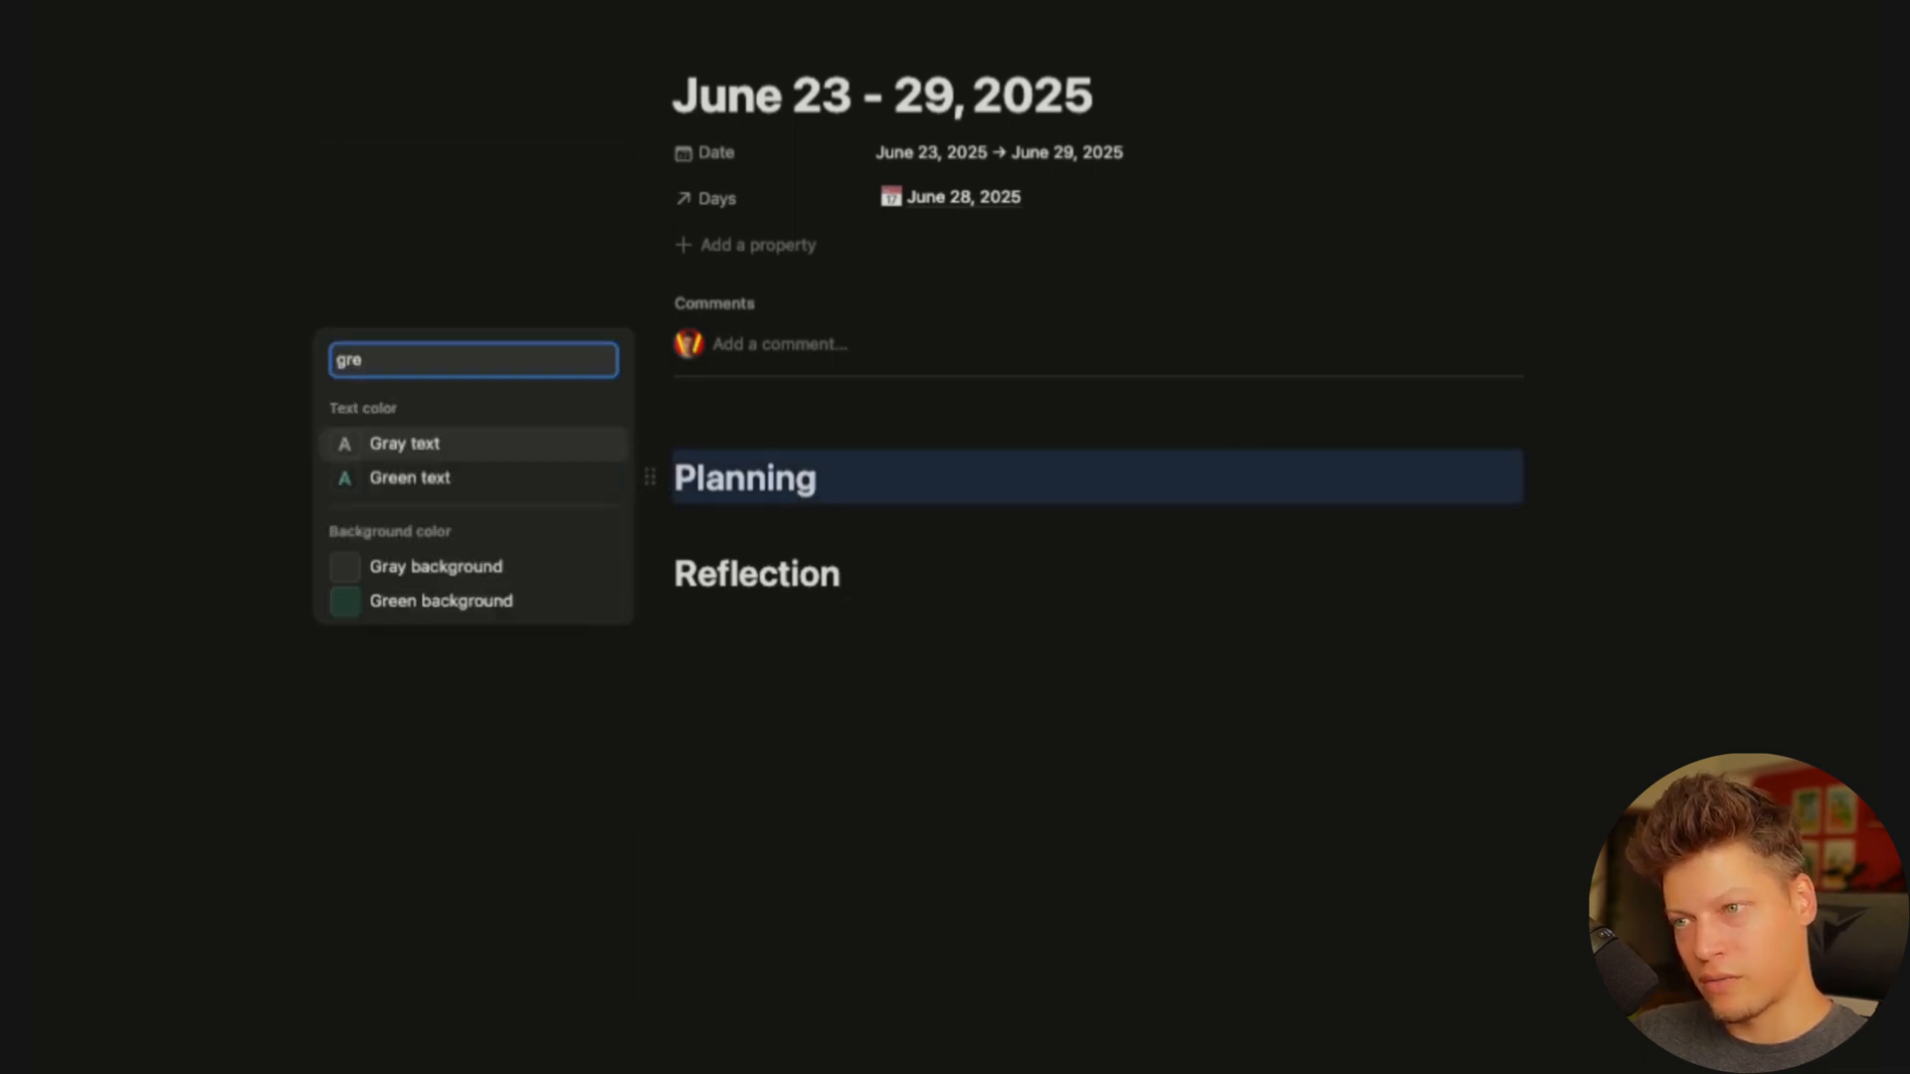
{"action": "type", "text": "en"}
{"action": "key", "text": "Tab"}
{"action": "key", "text": "Return"}
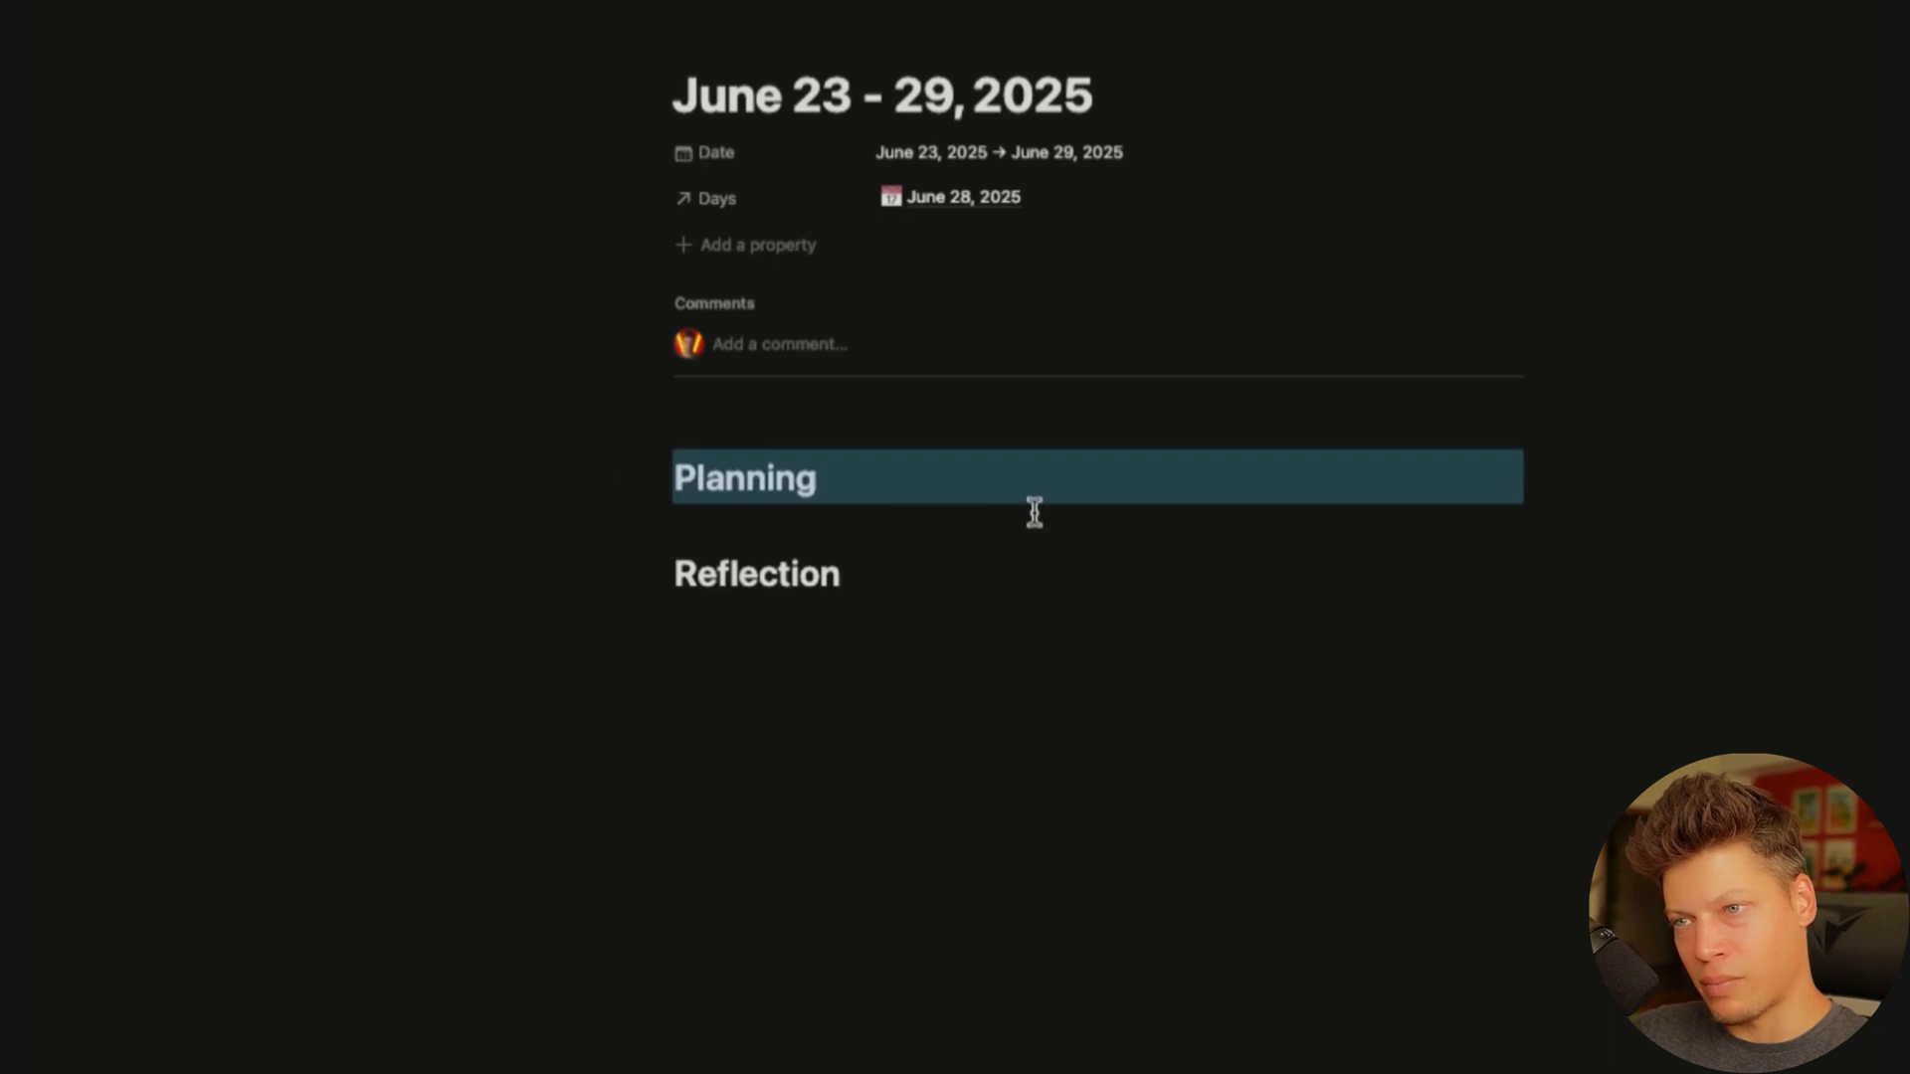
{"action": "key", "text": "Return"}
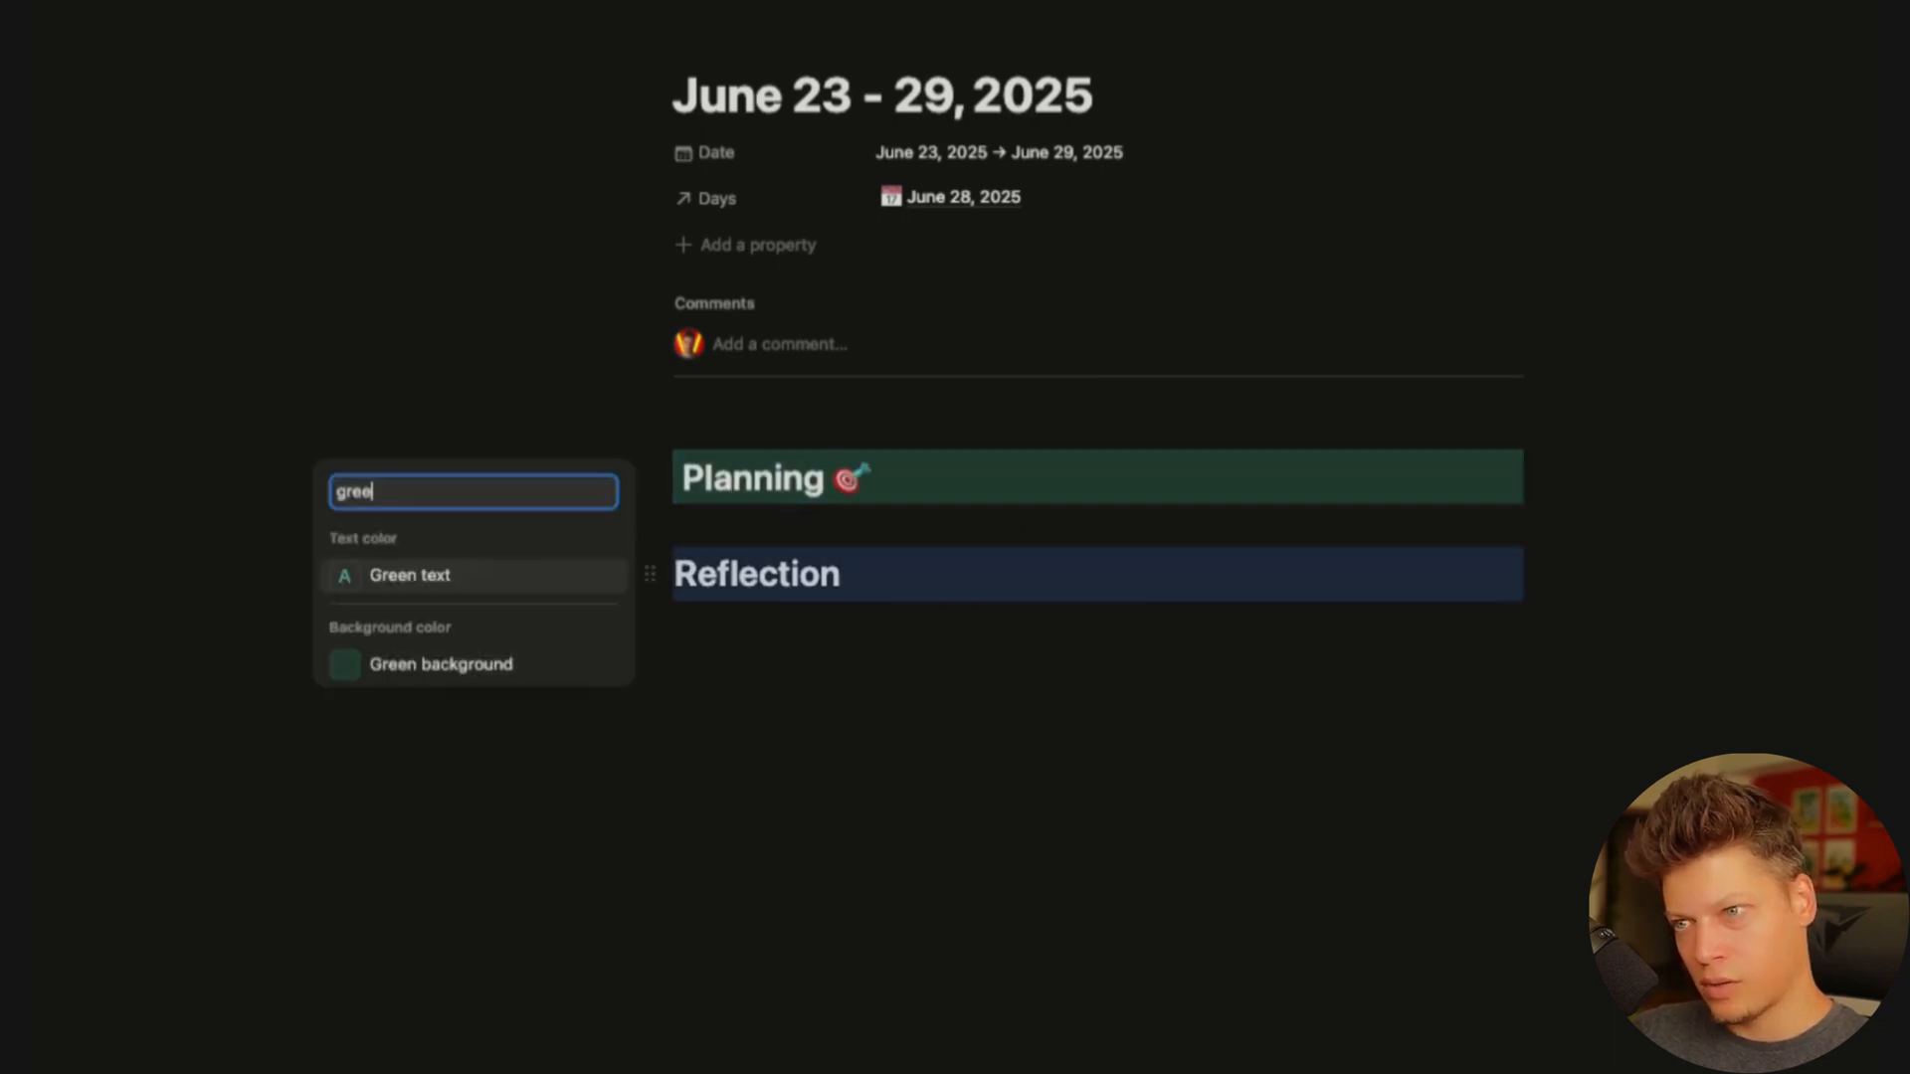
Apply a green background to the Reflection heading and append a trophy emoji to its text
{"action": "key", "text": "Tab"}
{"action": "key", "text": "Return"}
{"action": "key", "text": "Return"}
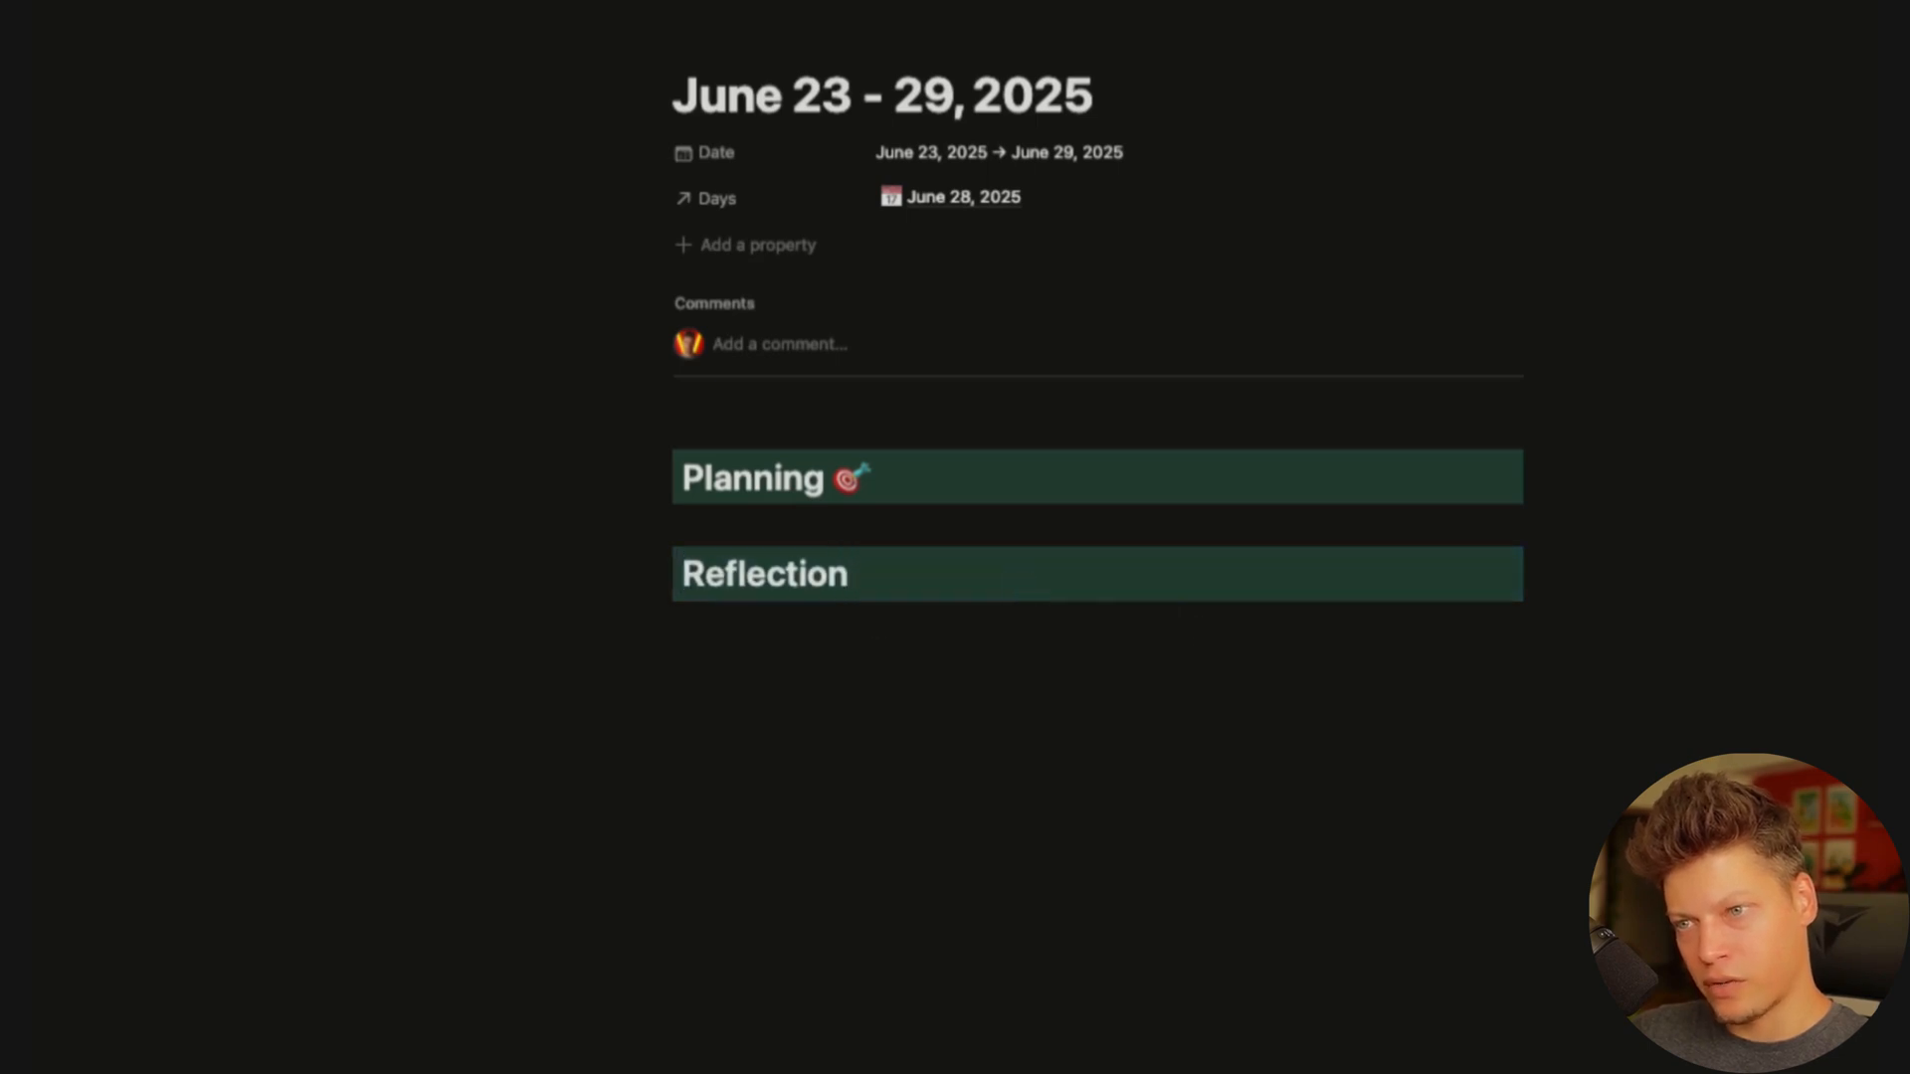
{"action": "left_click", "coordinate": [899, 826]}
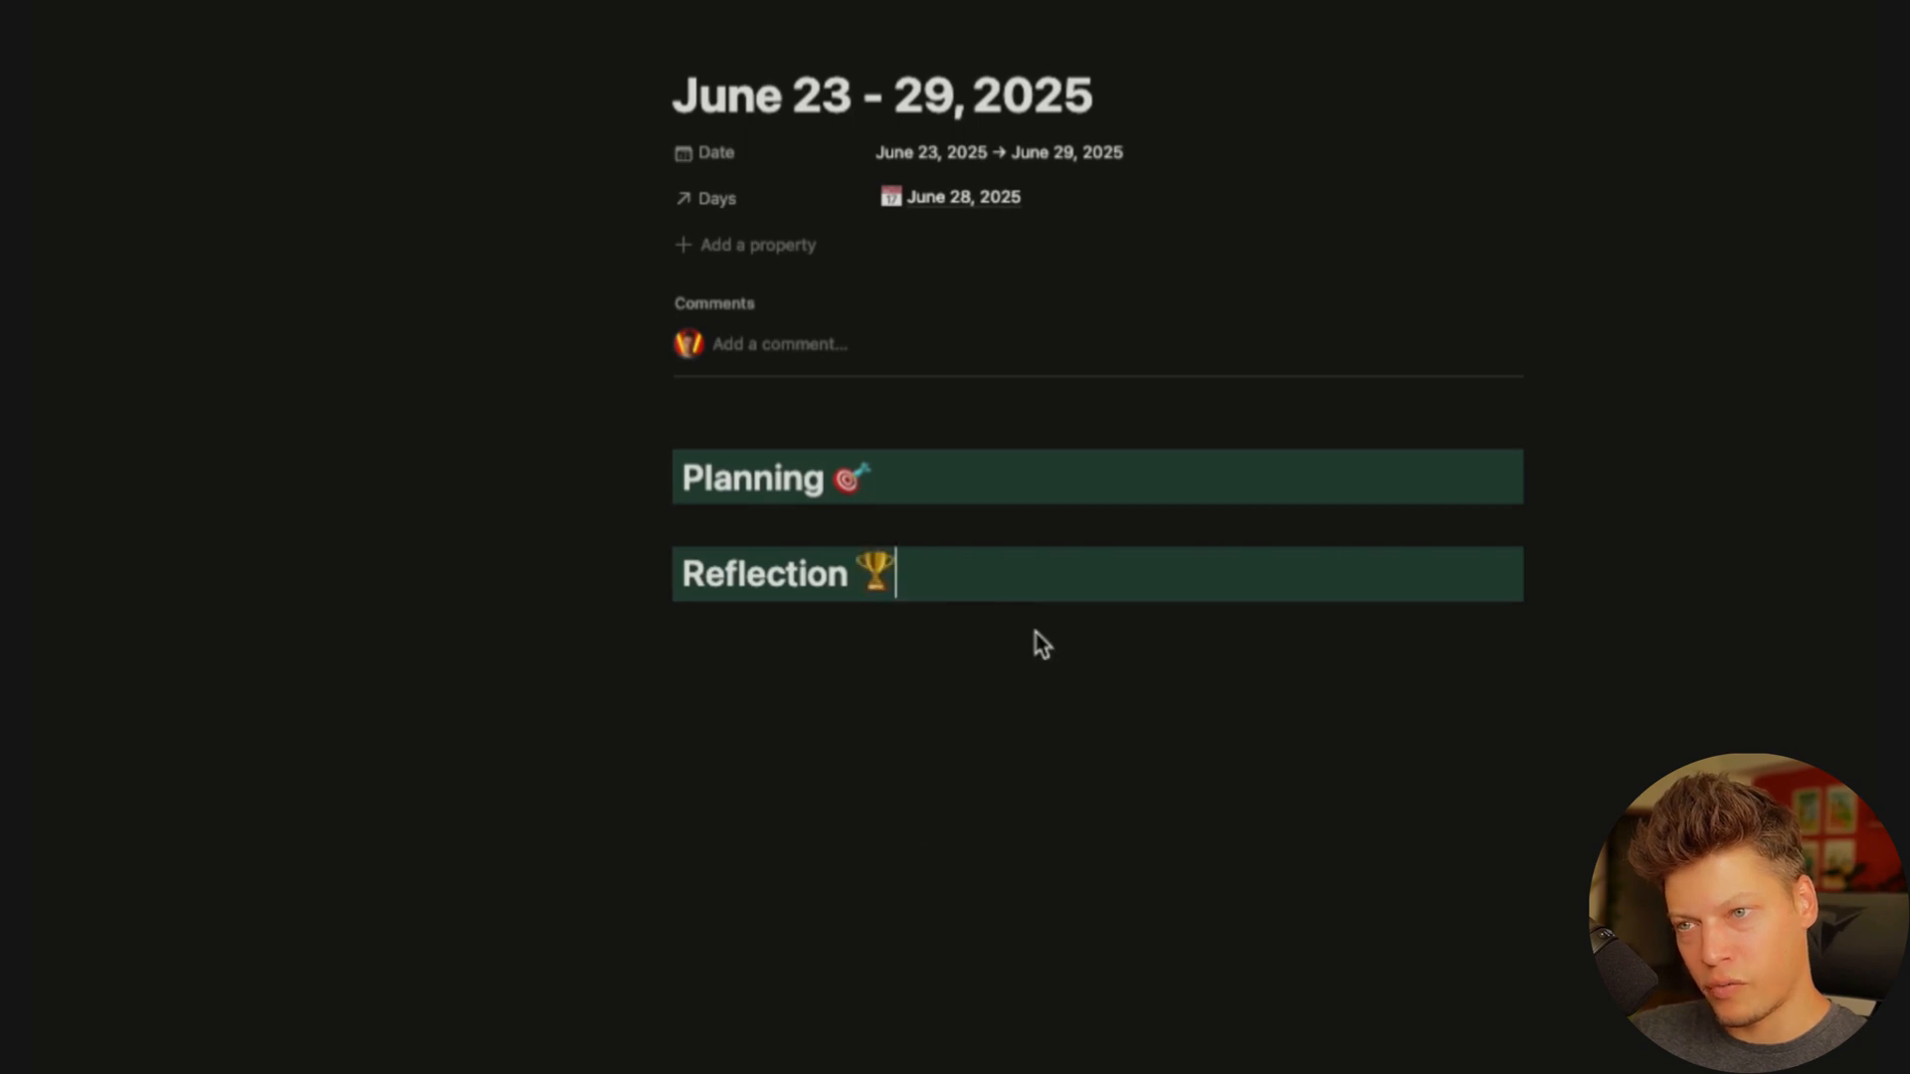
Insert a table view linked to the existing Weeks database beneath the Planning heading
{"action": "left_click", "coordinate": [921, 486]}
{"action": "key", "text": "Return"}
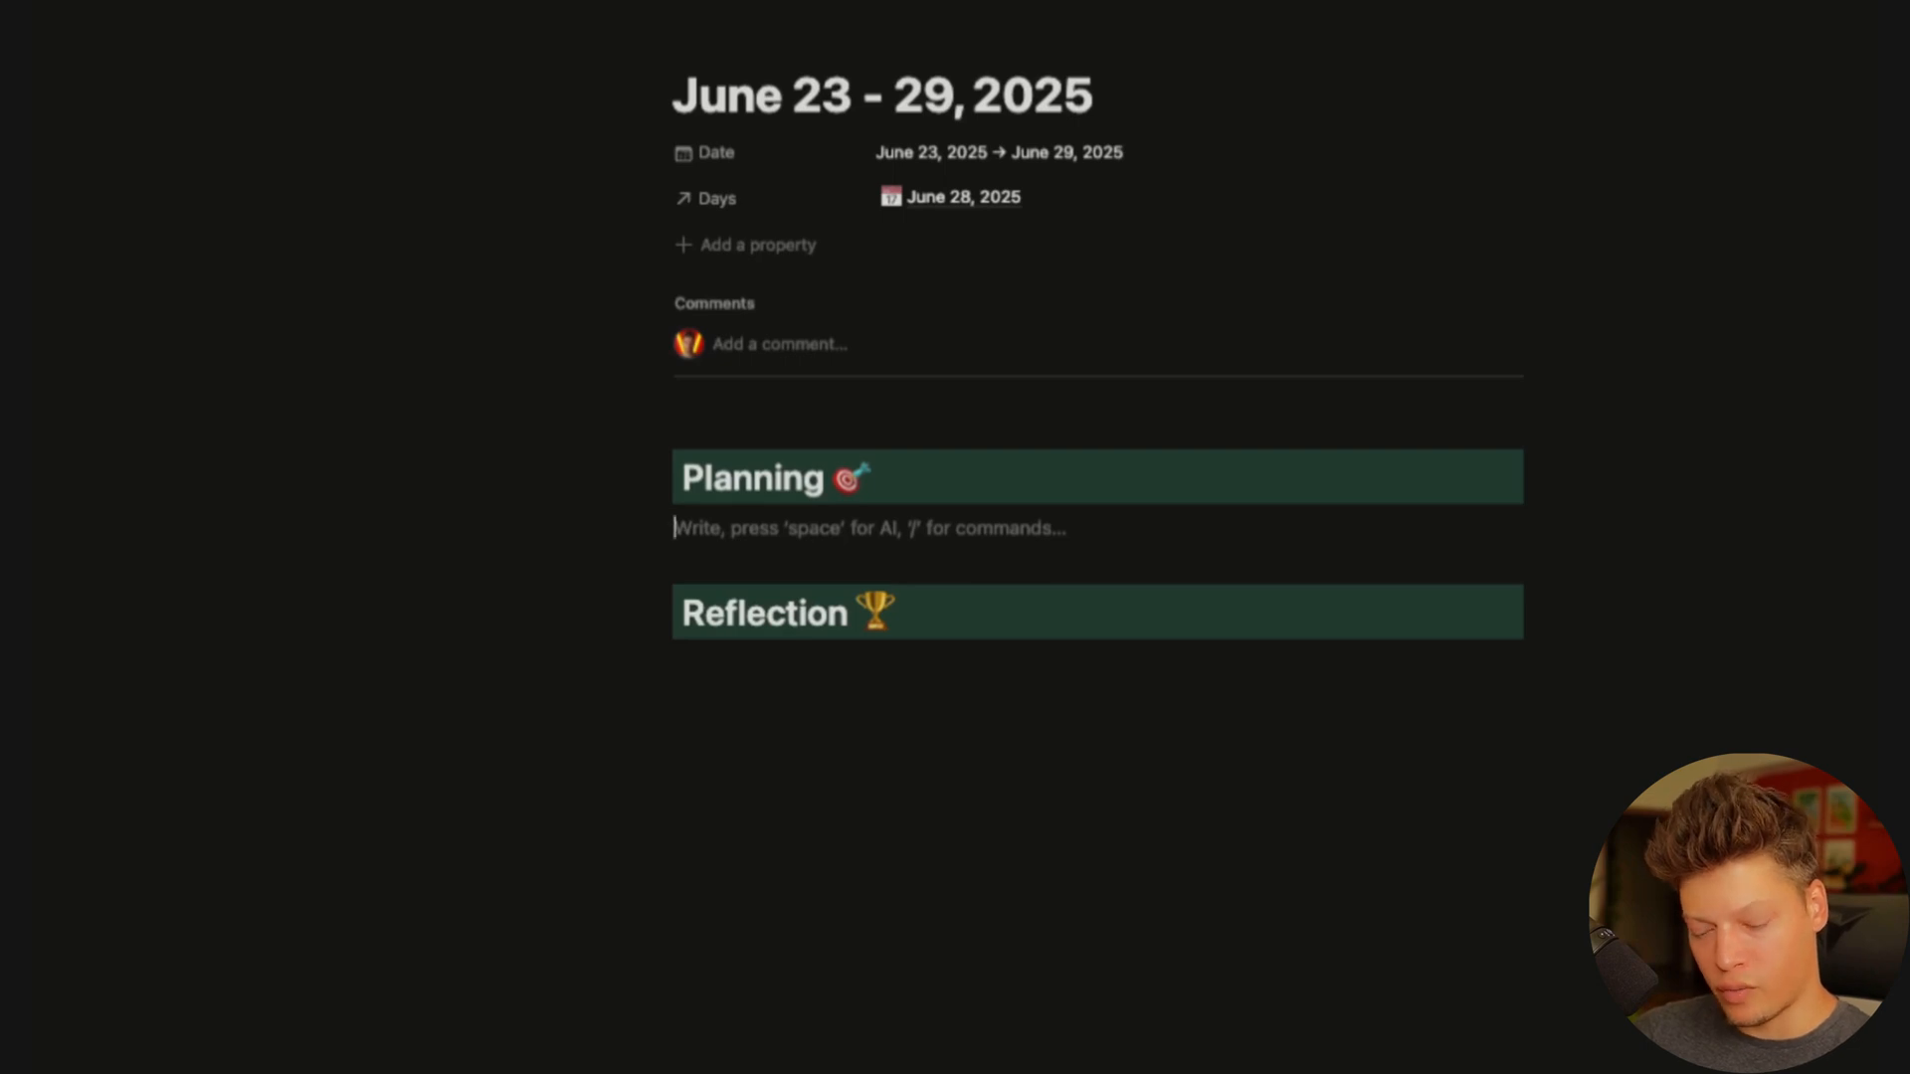
{"action": "type", "text": "/view"}
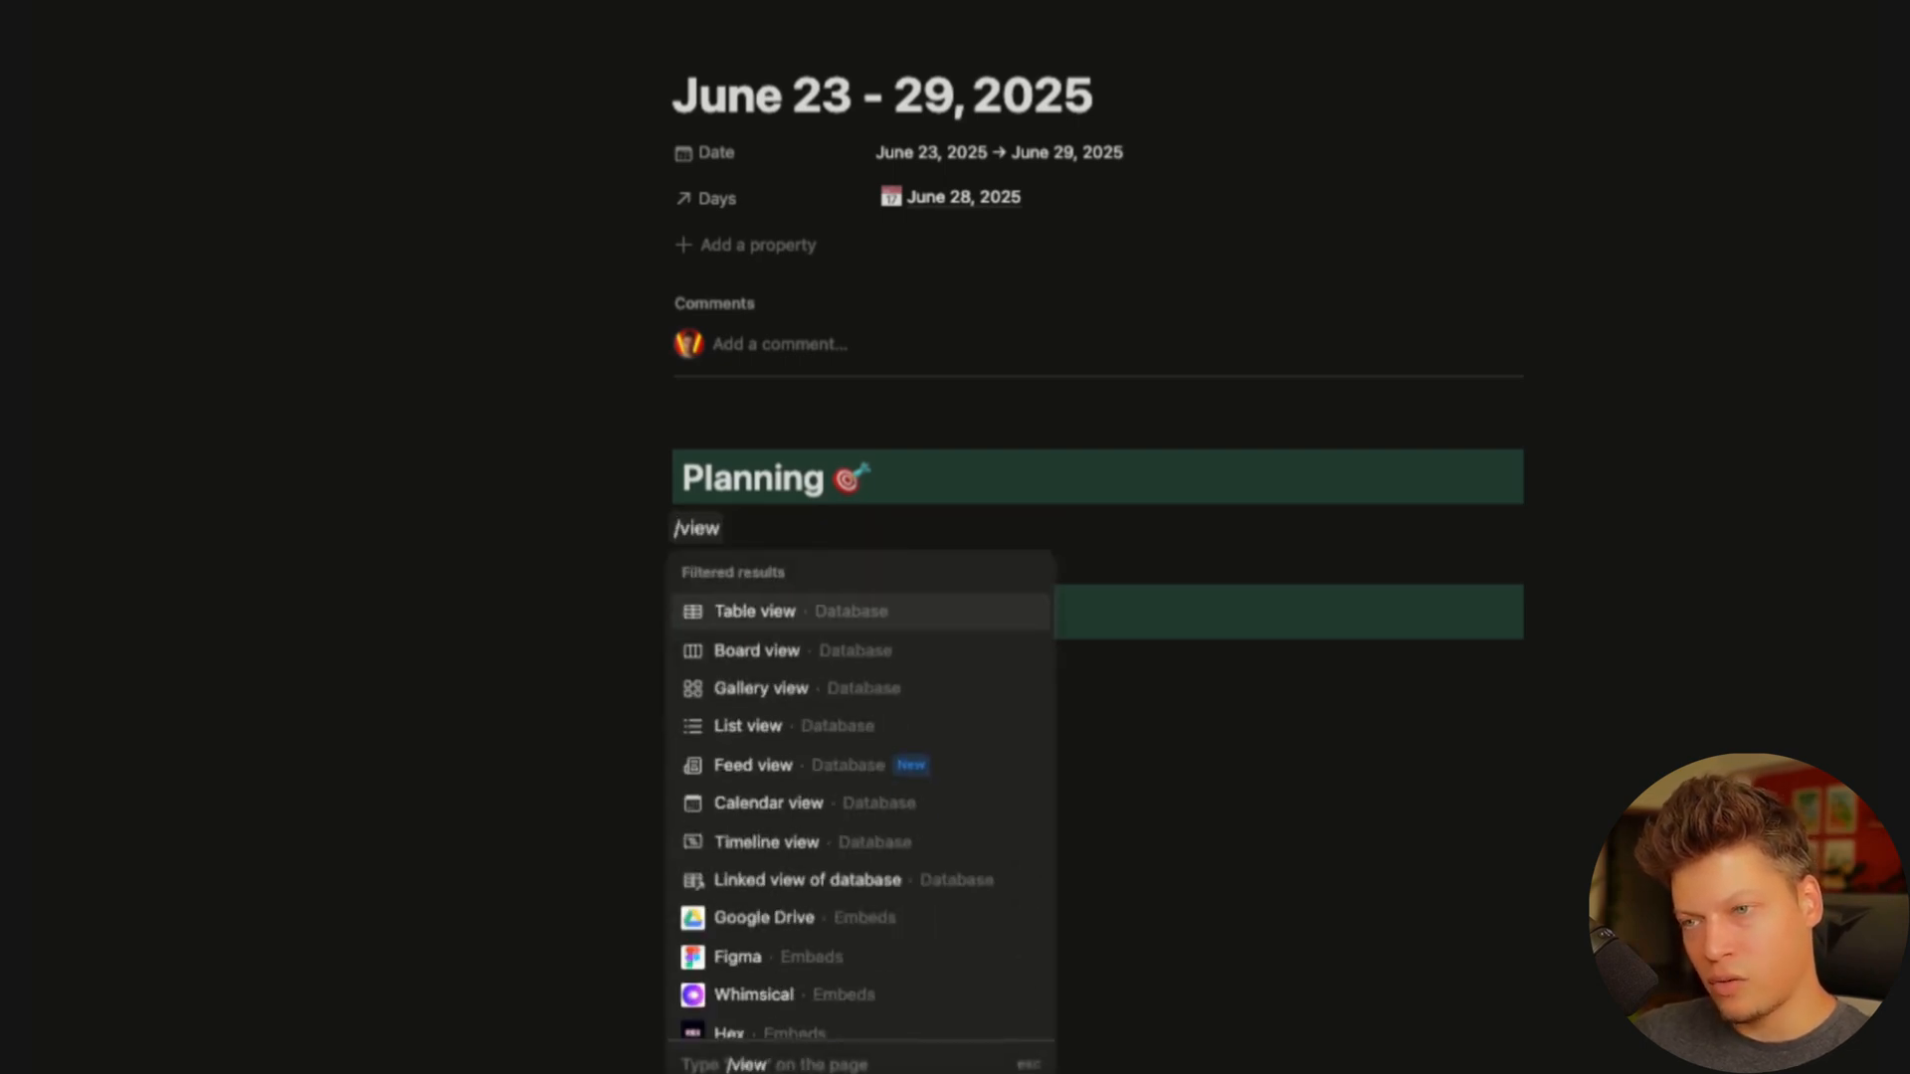
{"action": "key", "text": "Return"}
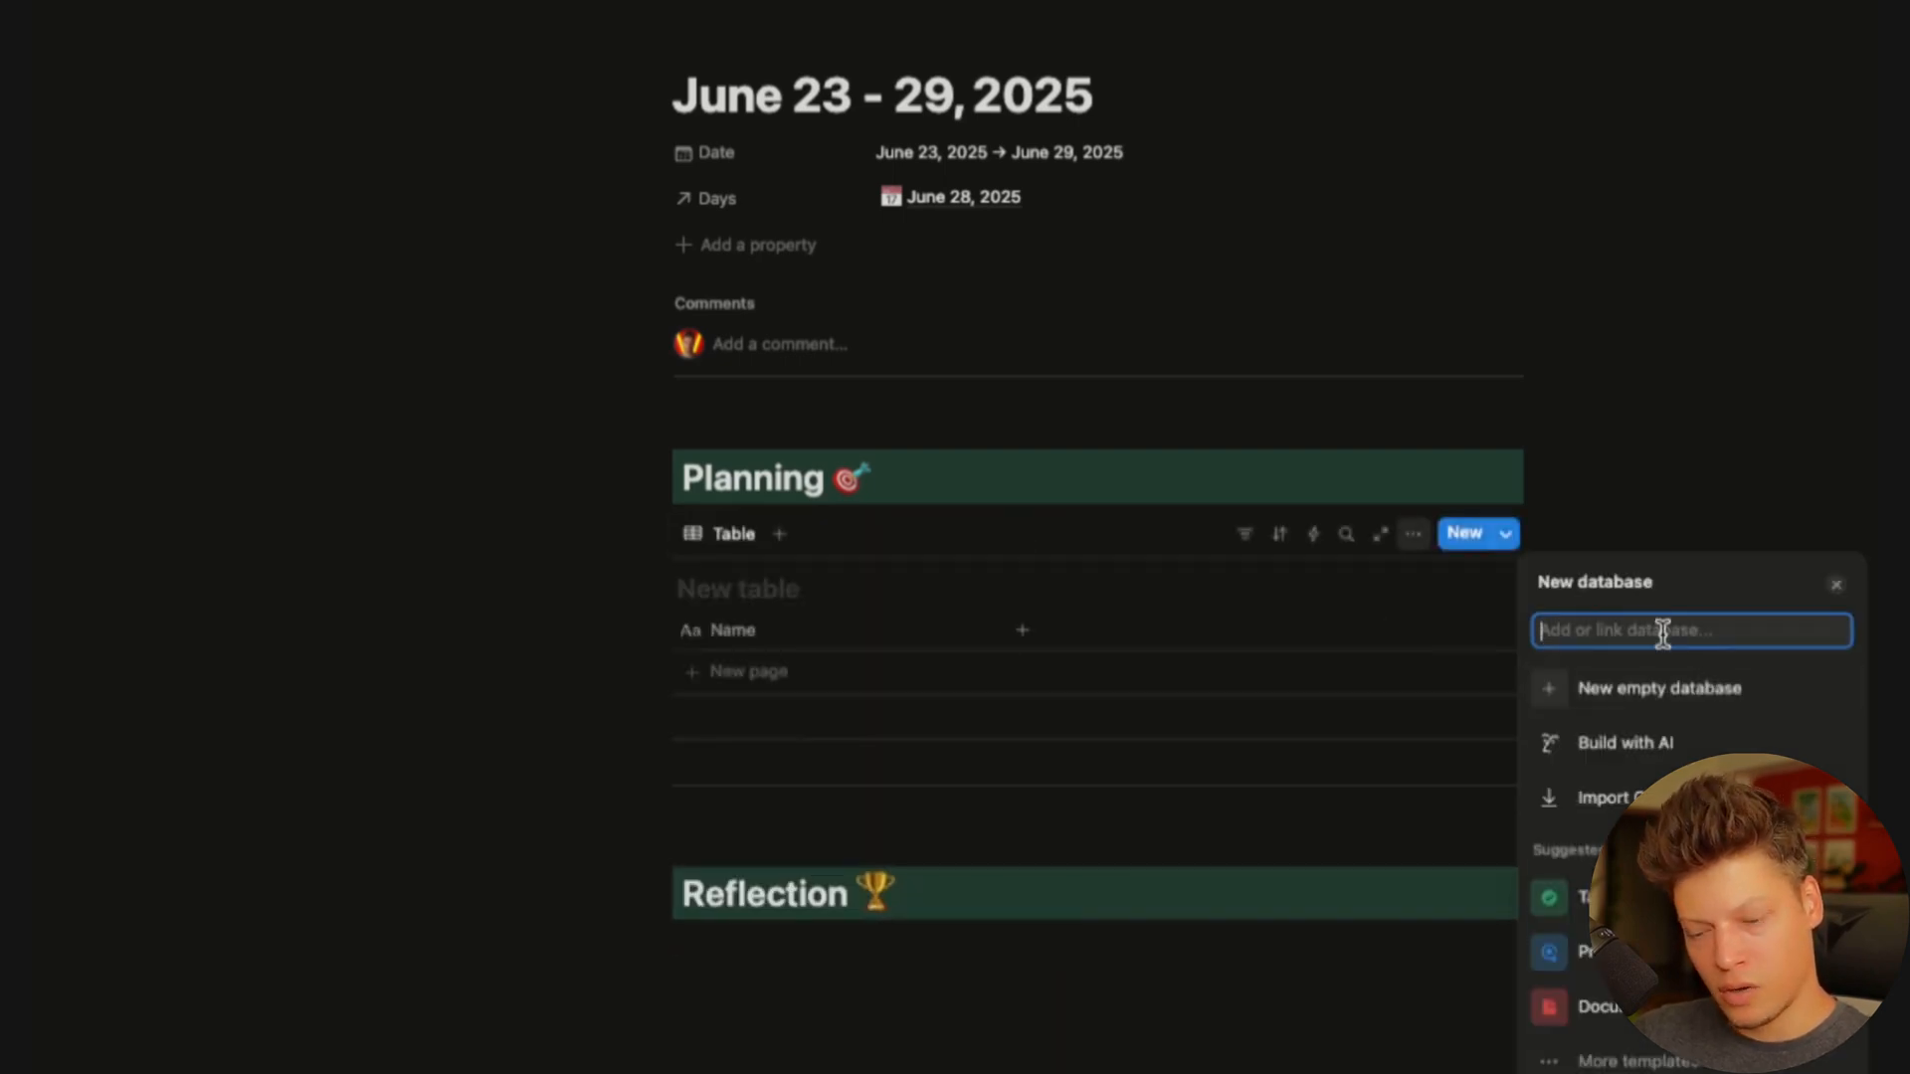
{"action": "type", "text": "week"}
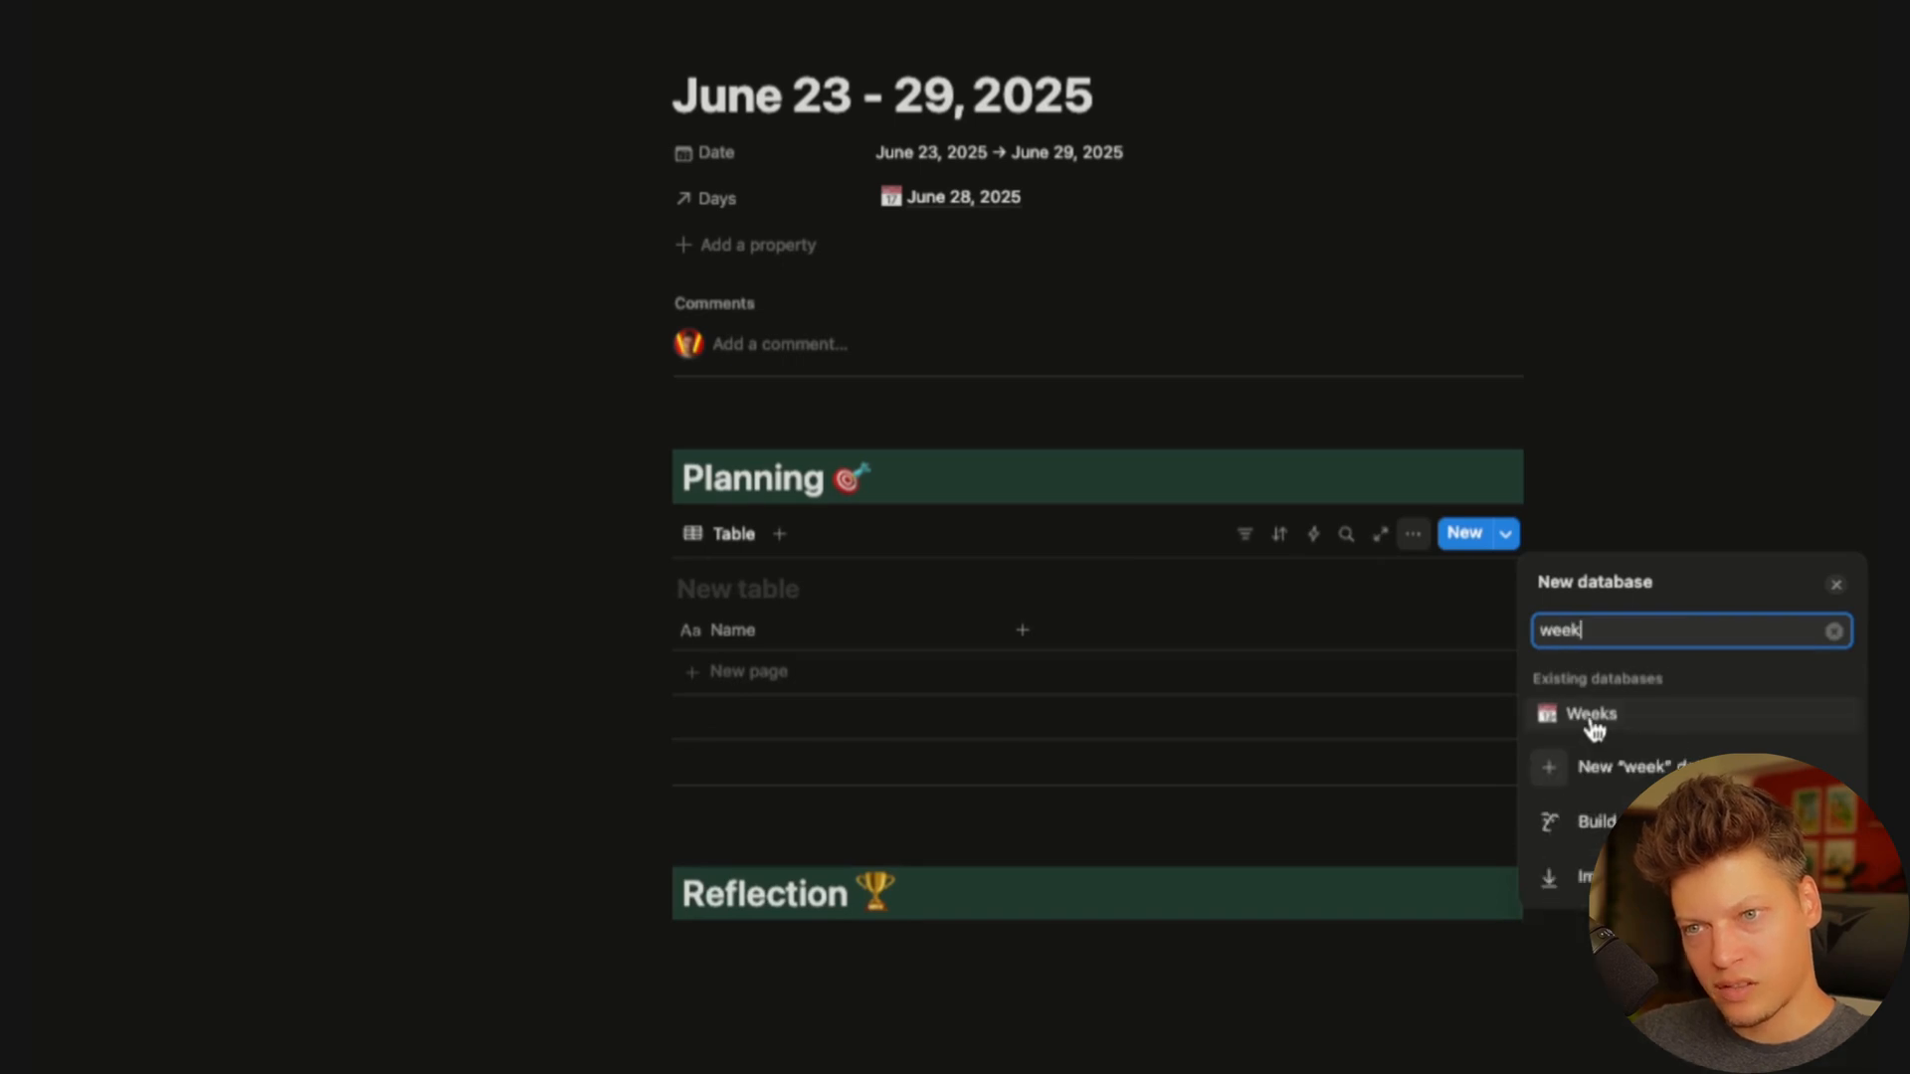
{"action": "left_click", "coordinate": [1589, 720]}
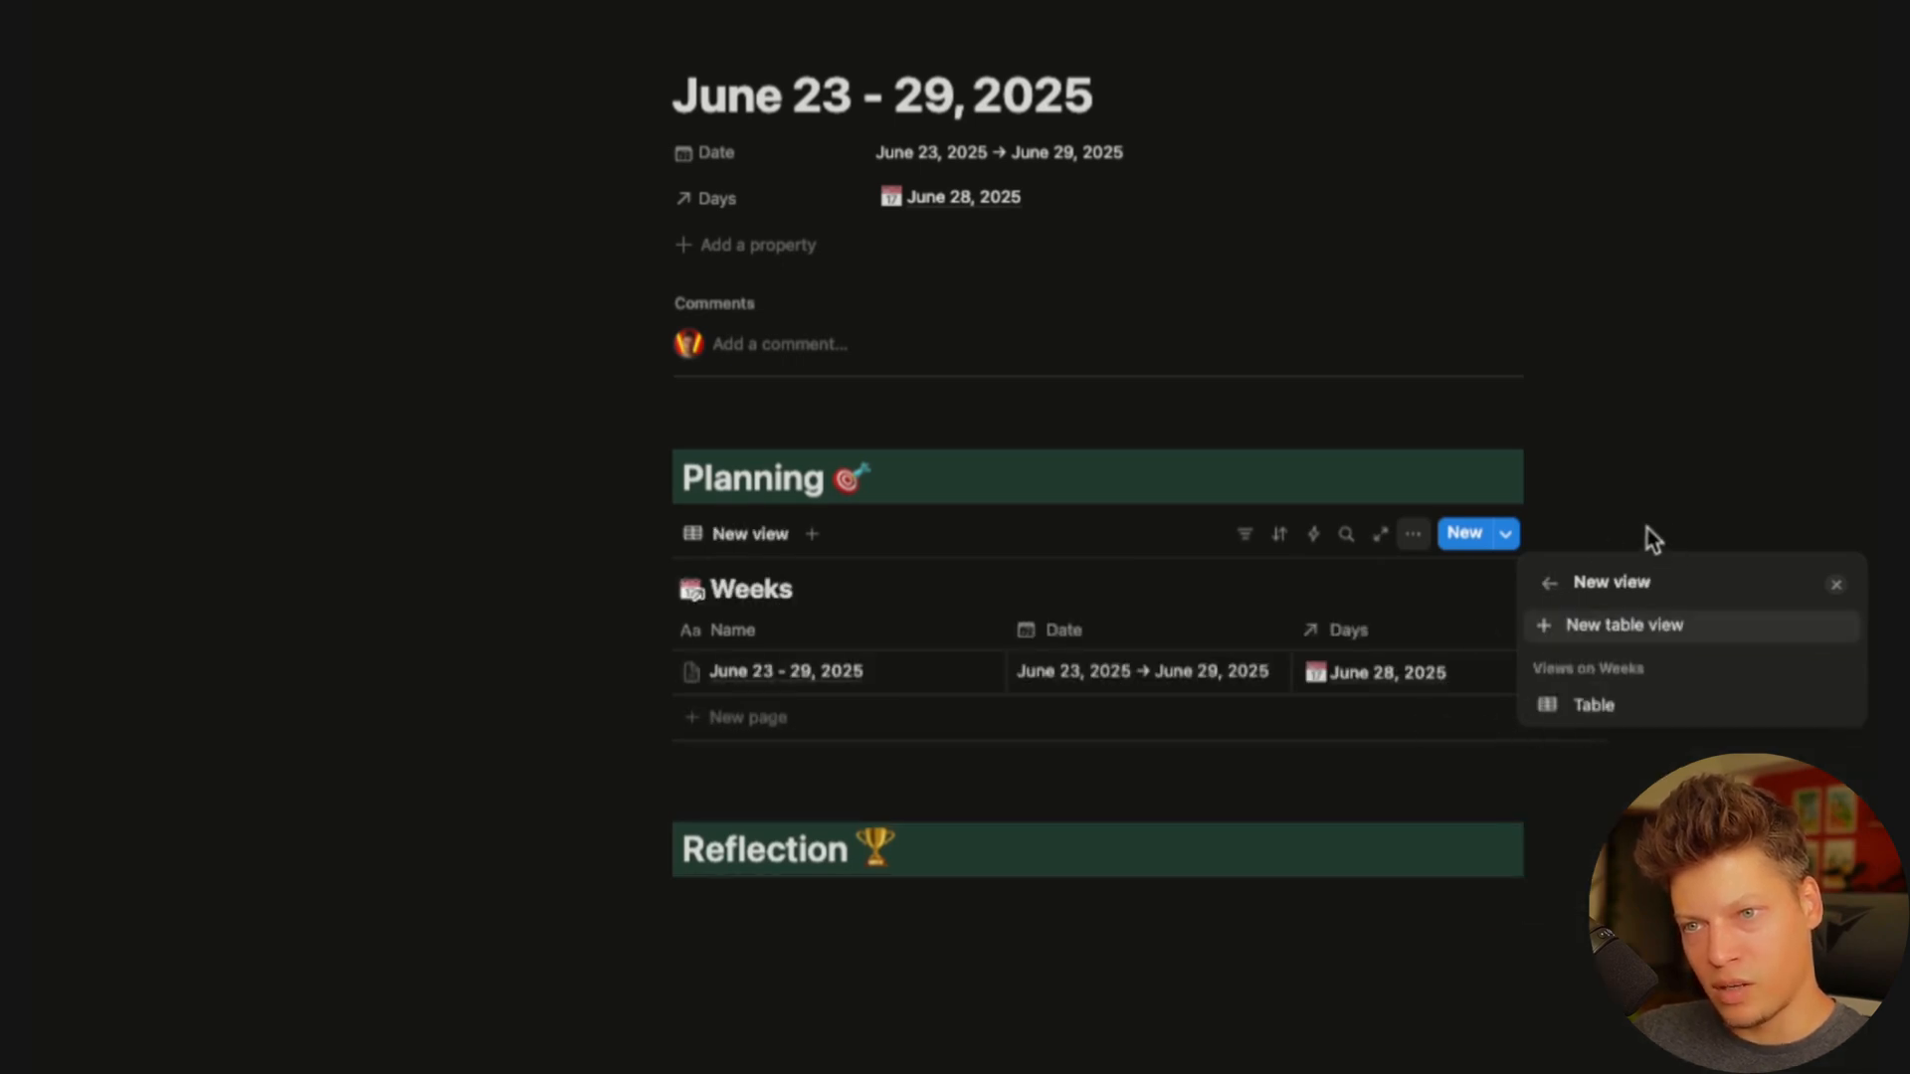
{"action": "left_click", "coordinate": [1625, 513]}
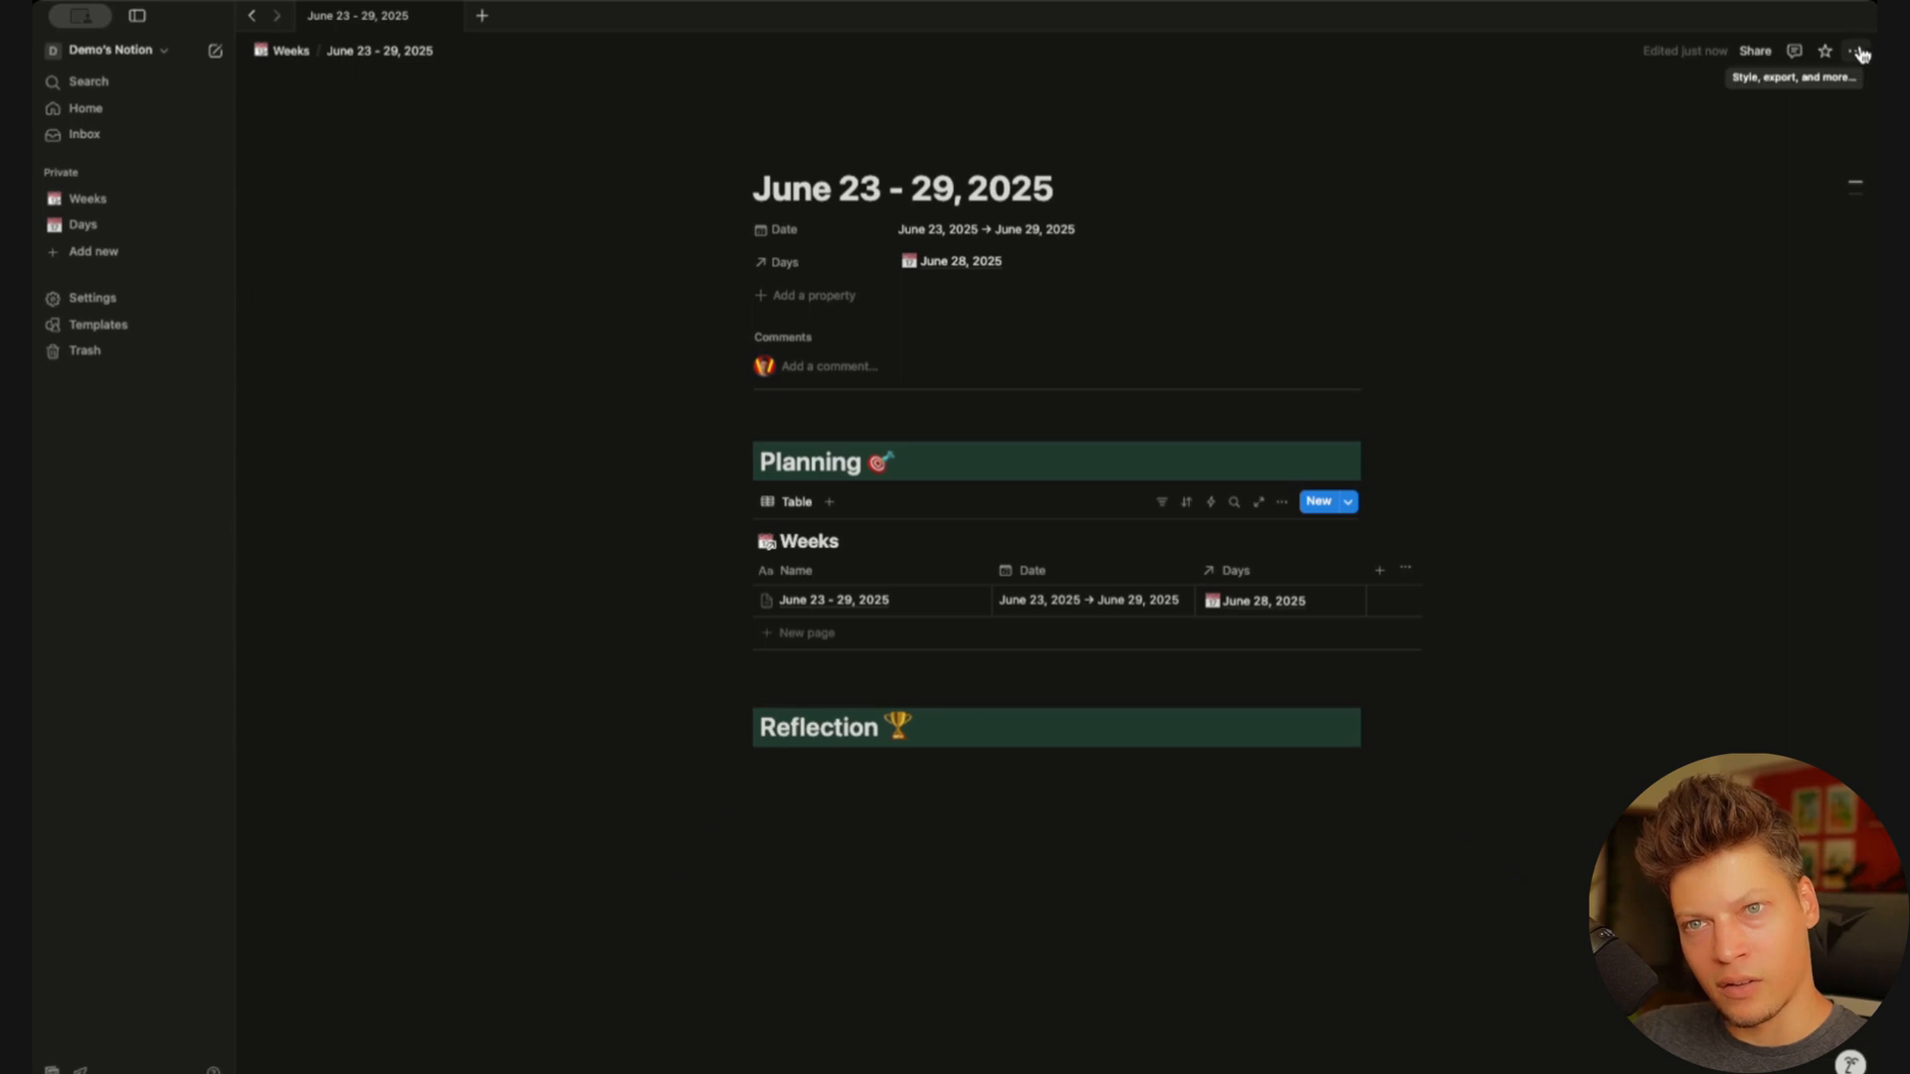
Set the June 23 - 29, 2025 week page to full width
{"action": "left_click", "coordinate": [1858, 49]}
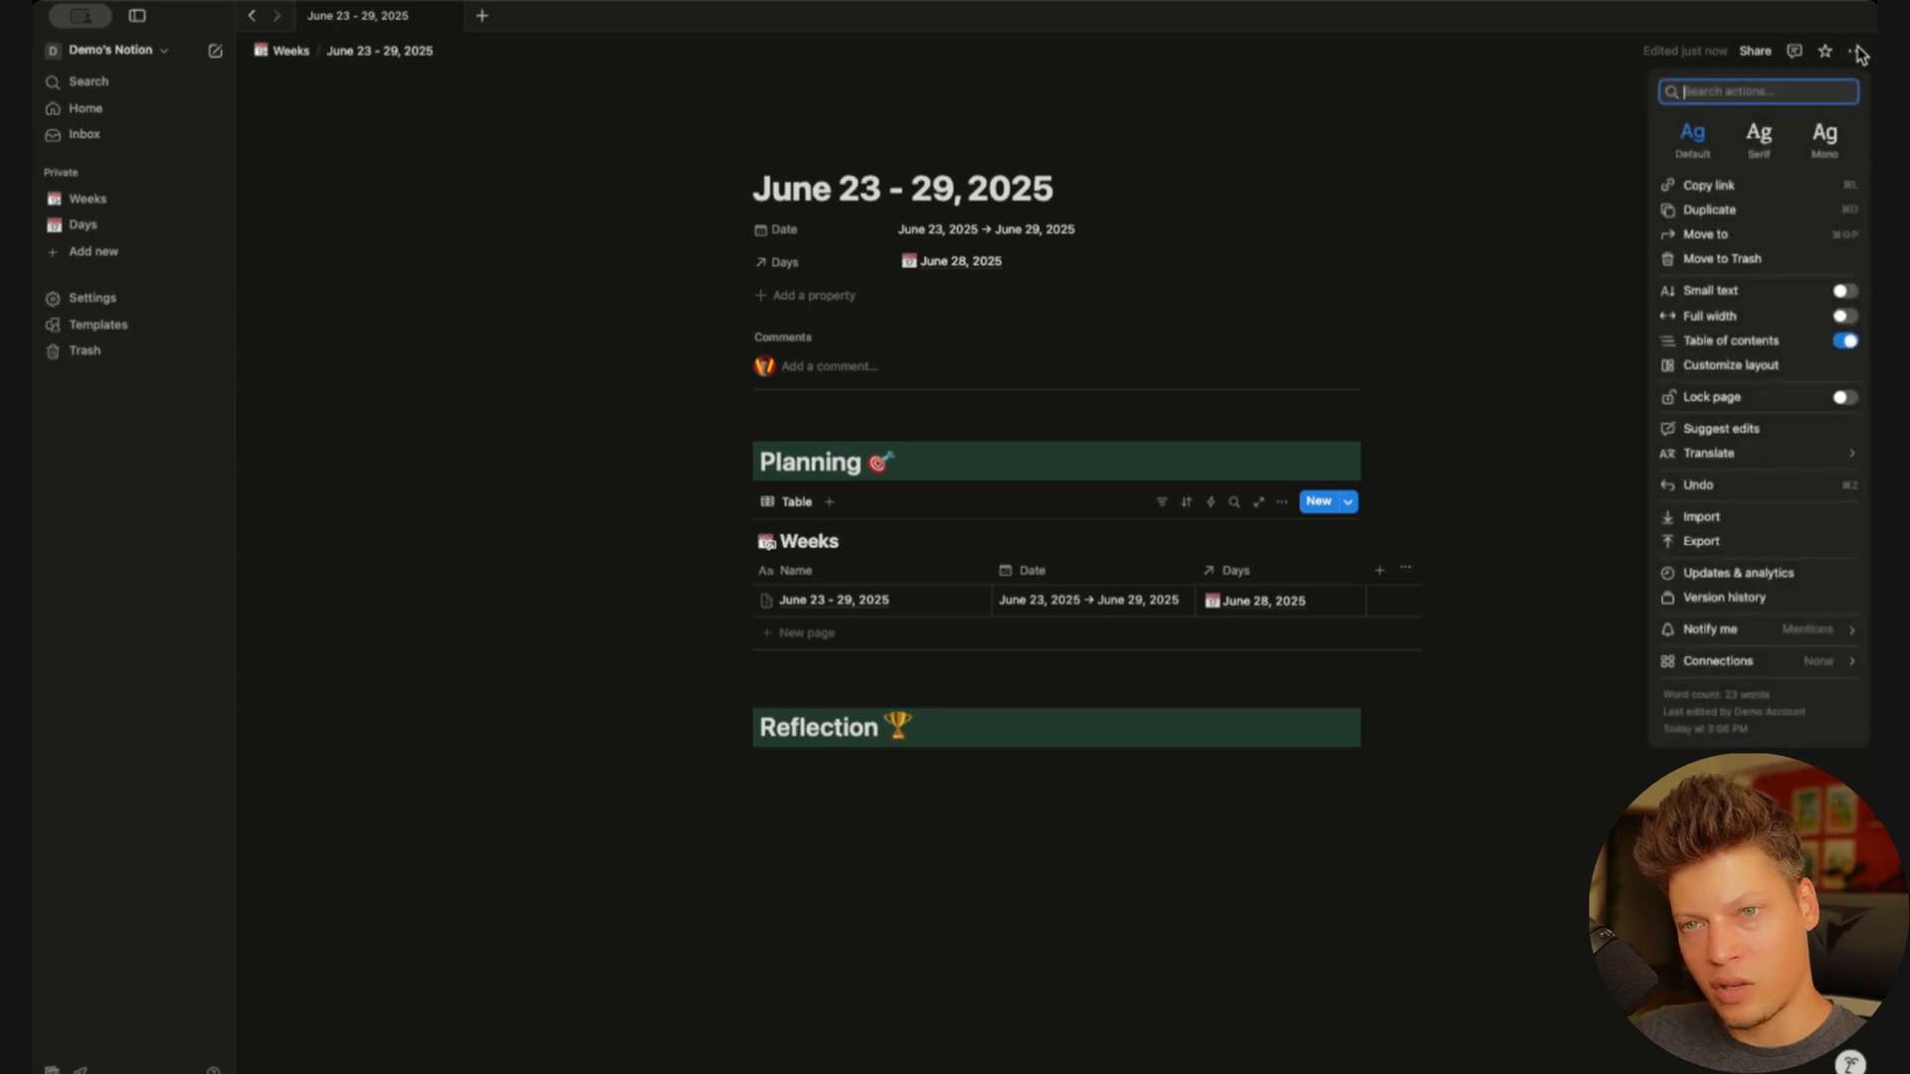
{"action": "left_click", "coordinate": [1845, 317]}
{"action": "left_click", "coordinate": [1026, 368]}
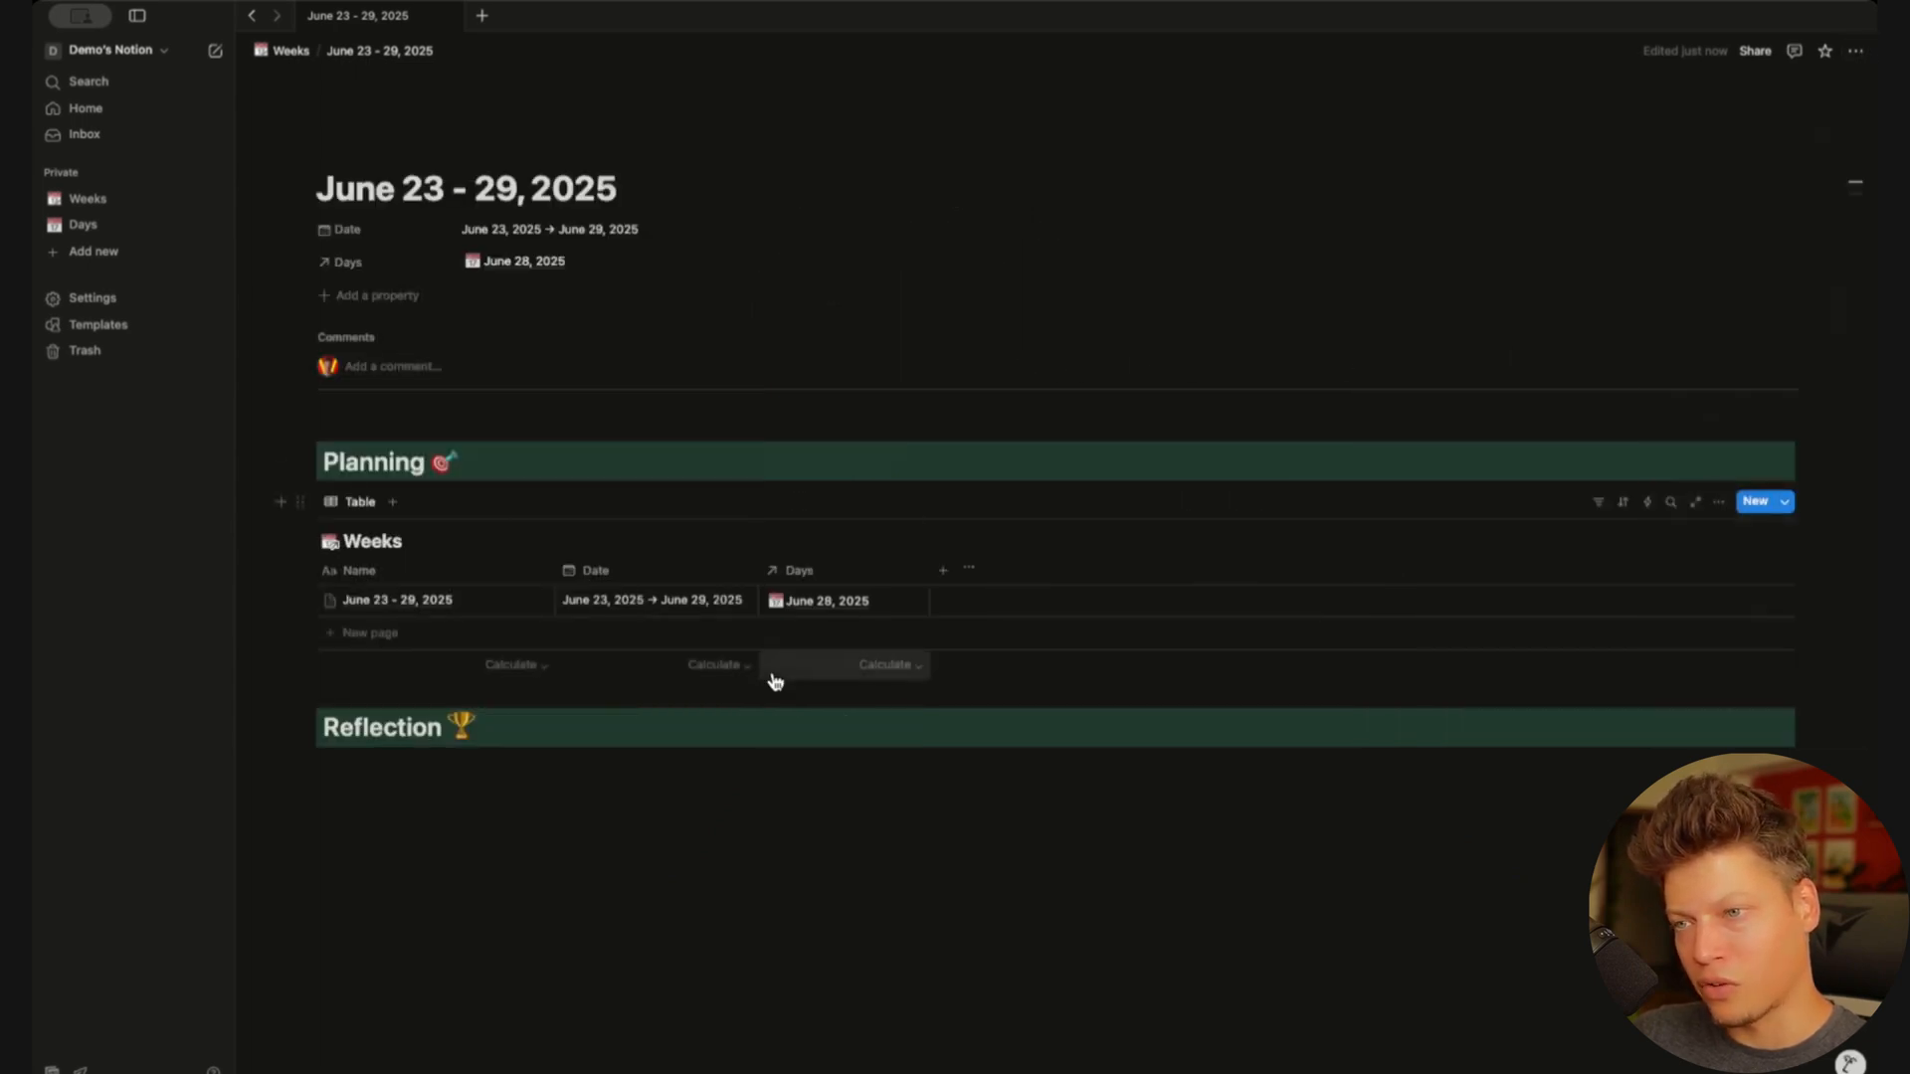
Hide the Date and Days columns in the linked Weeks table under Planning
{"action": "left_click", "coordinate": [652, 577]}
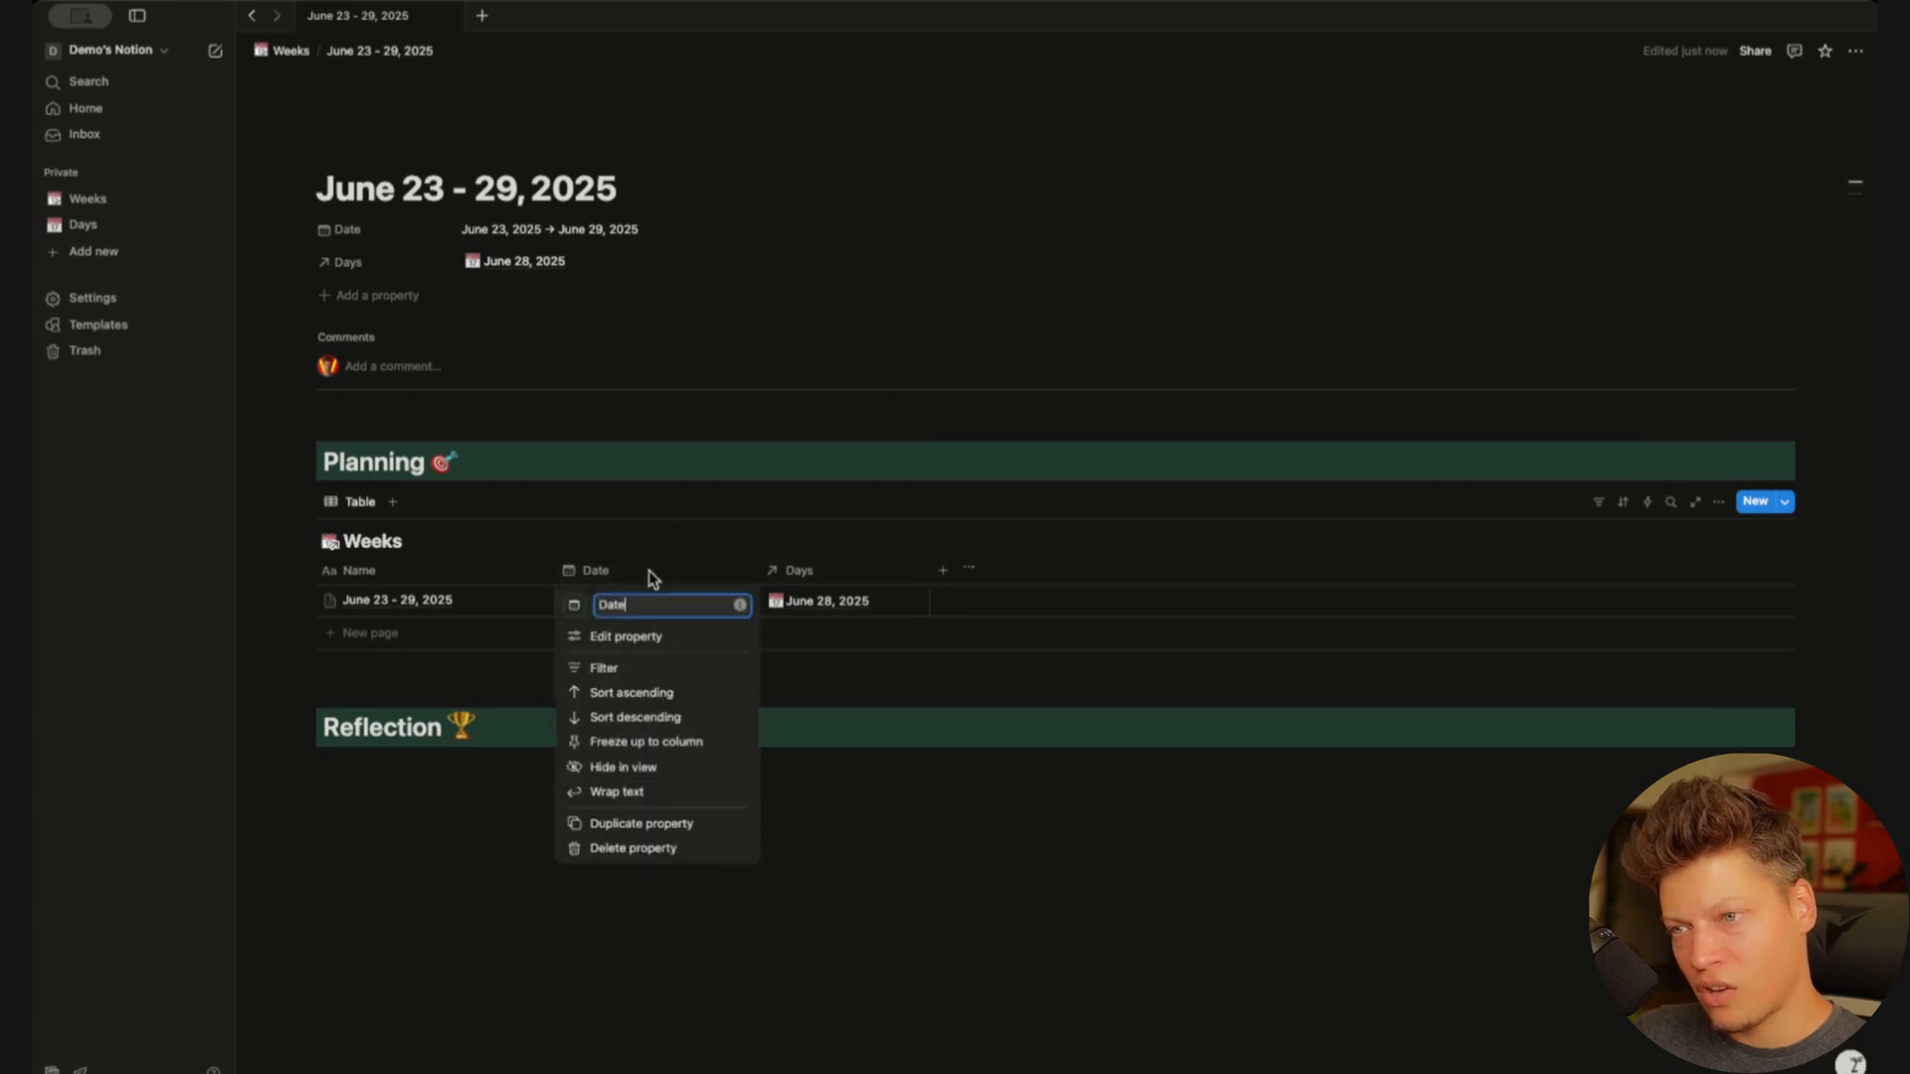
{"action": "left_click", "coordinate": [645, 766]}
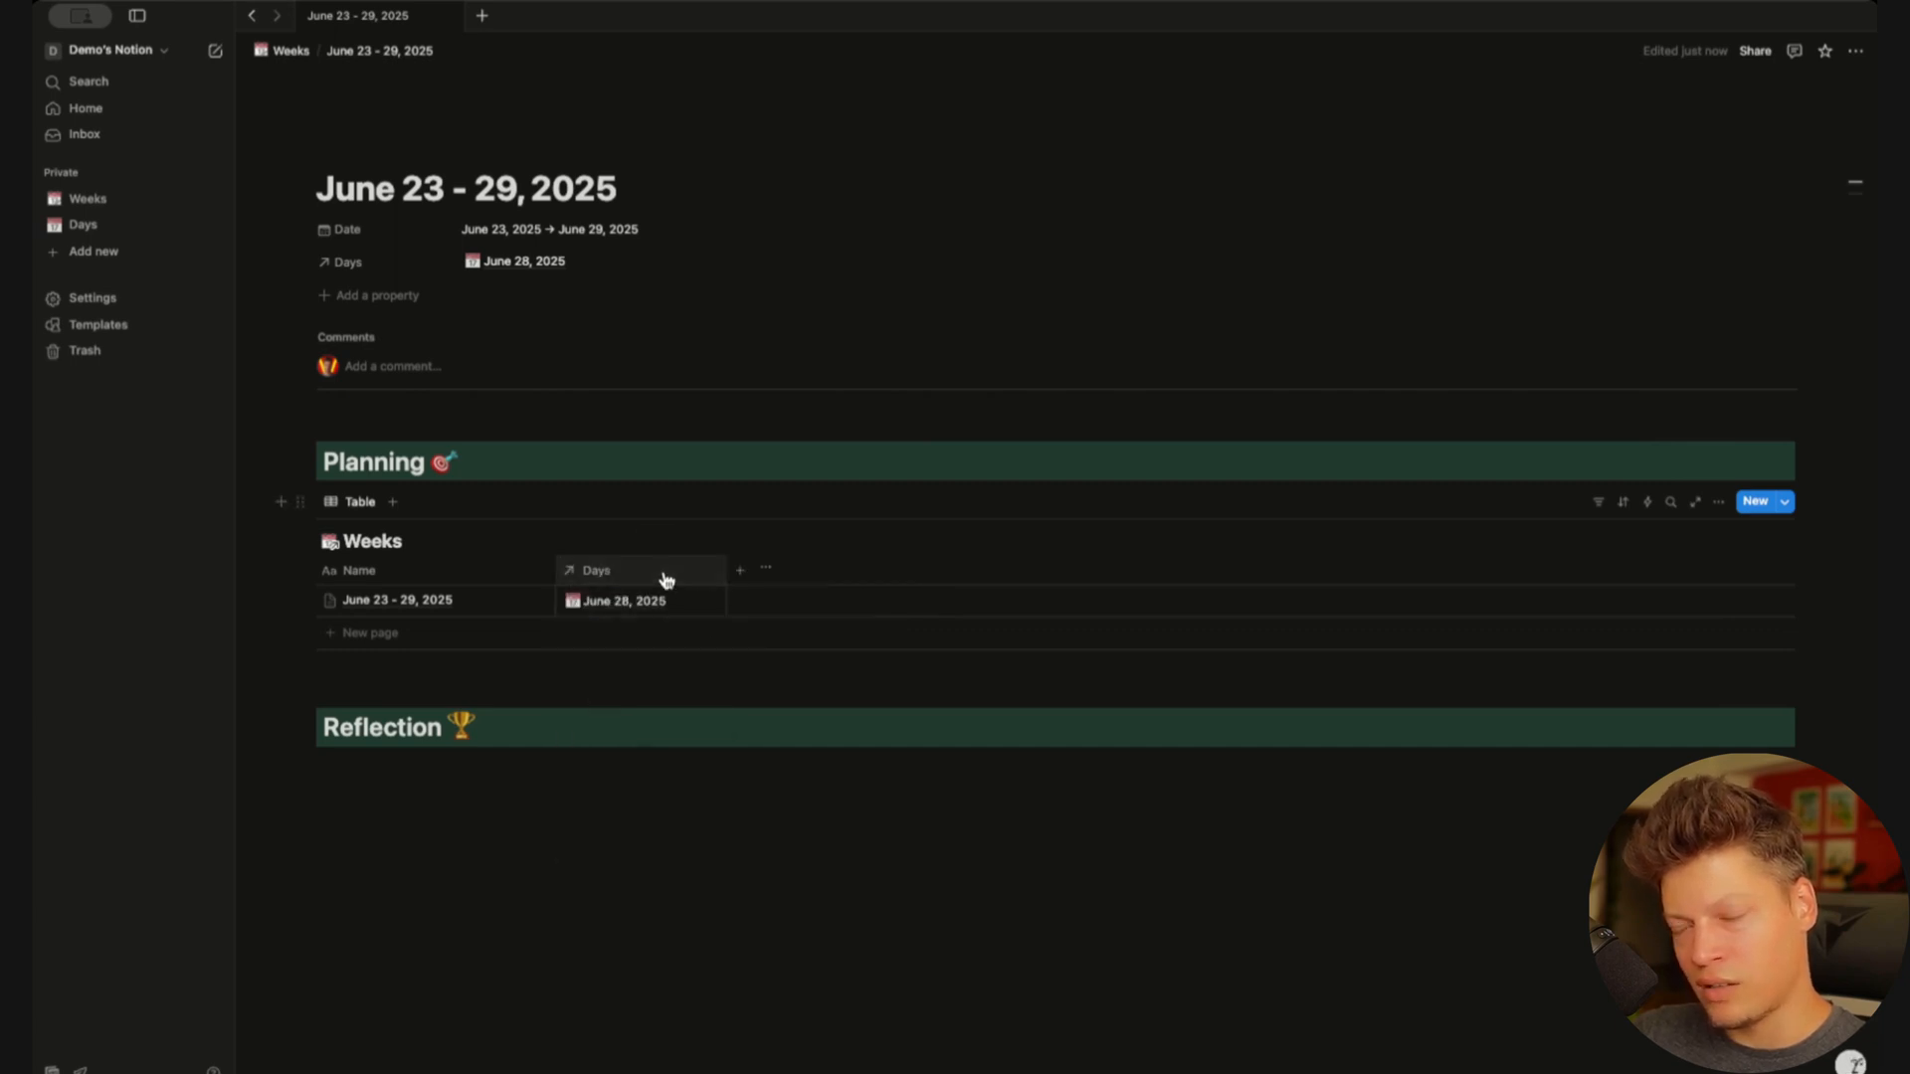
{"action": "left_click", "coordinate": [666, 580]}
{"action": "left_click", "coordinate": [647, 768]}
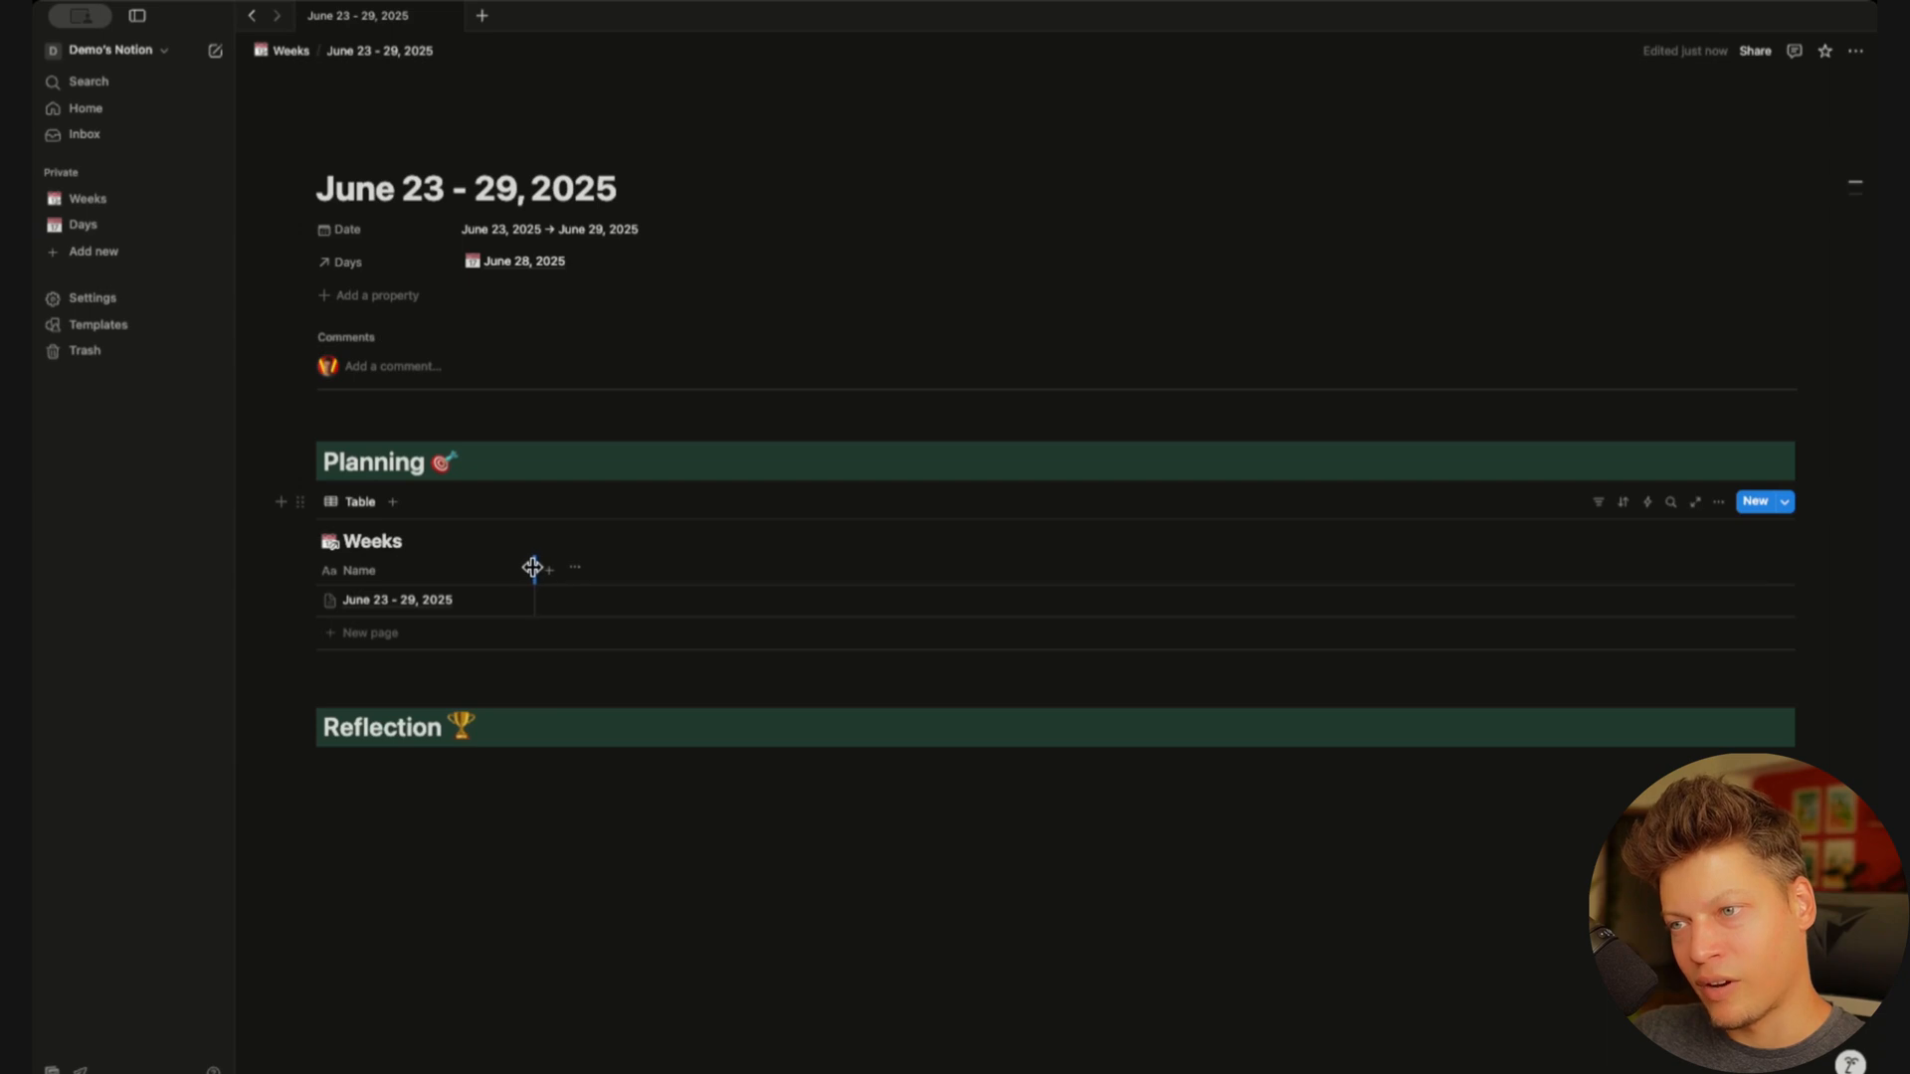
Add a page icon to the week page and set it to the recently used tear-off calendar emoji
{"action": "left_click", "coordinate": [340, 155]}
{"action": "left_click", "coordinate": [342, 164]}
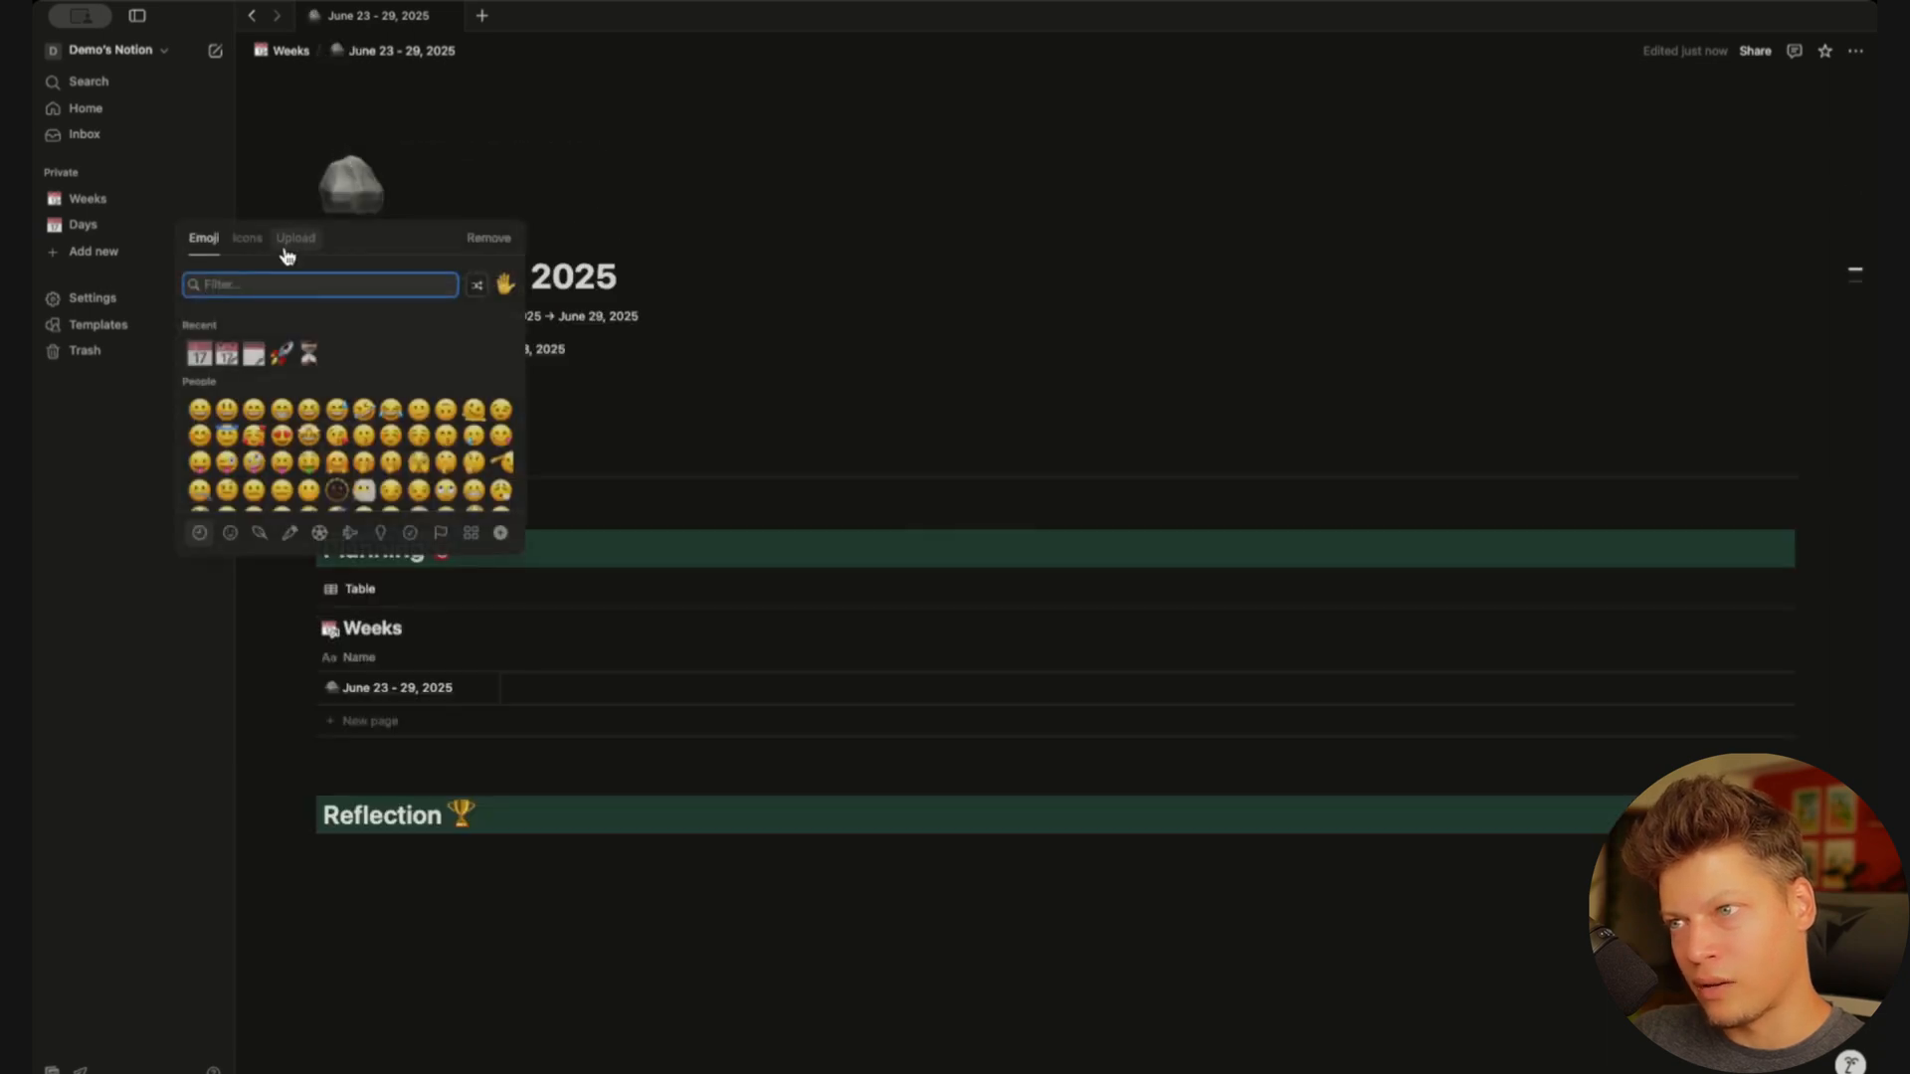
{"action": "left_click", "coordinate": [223, 361]}
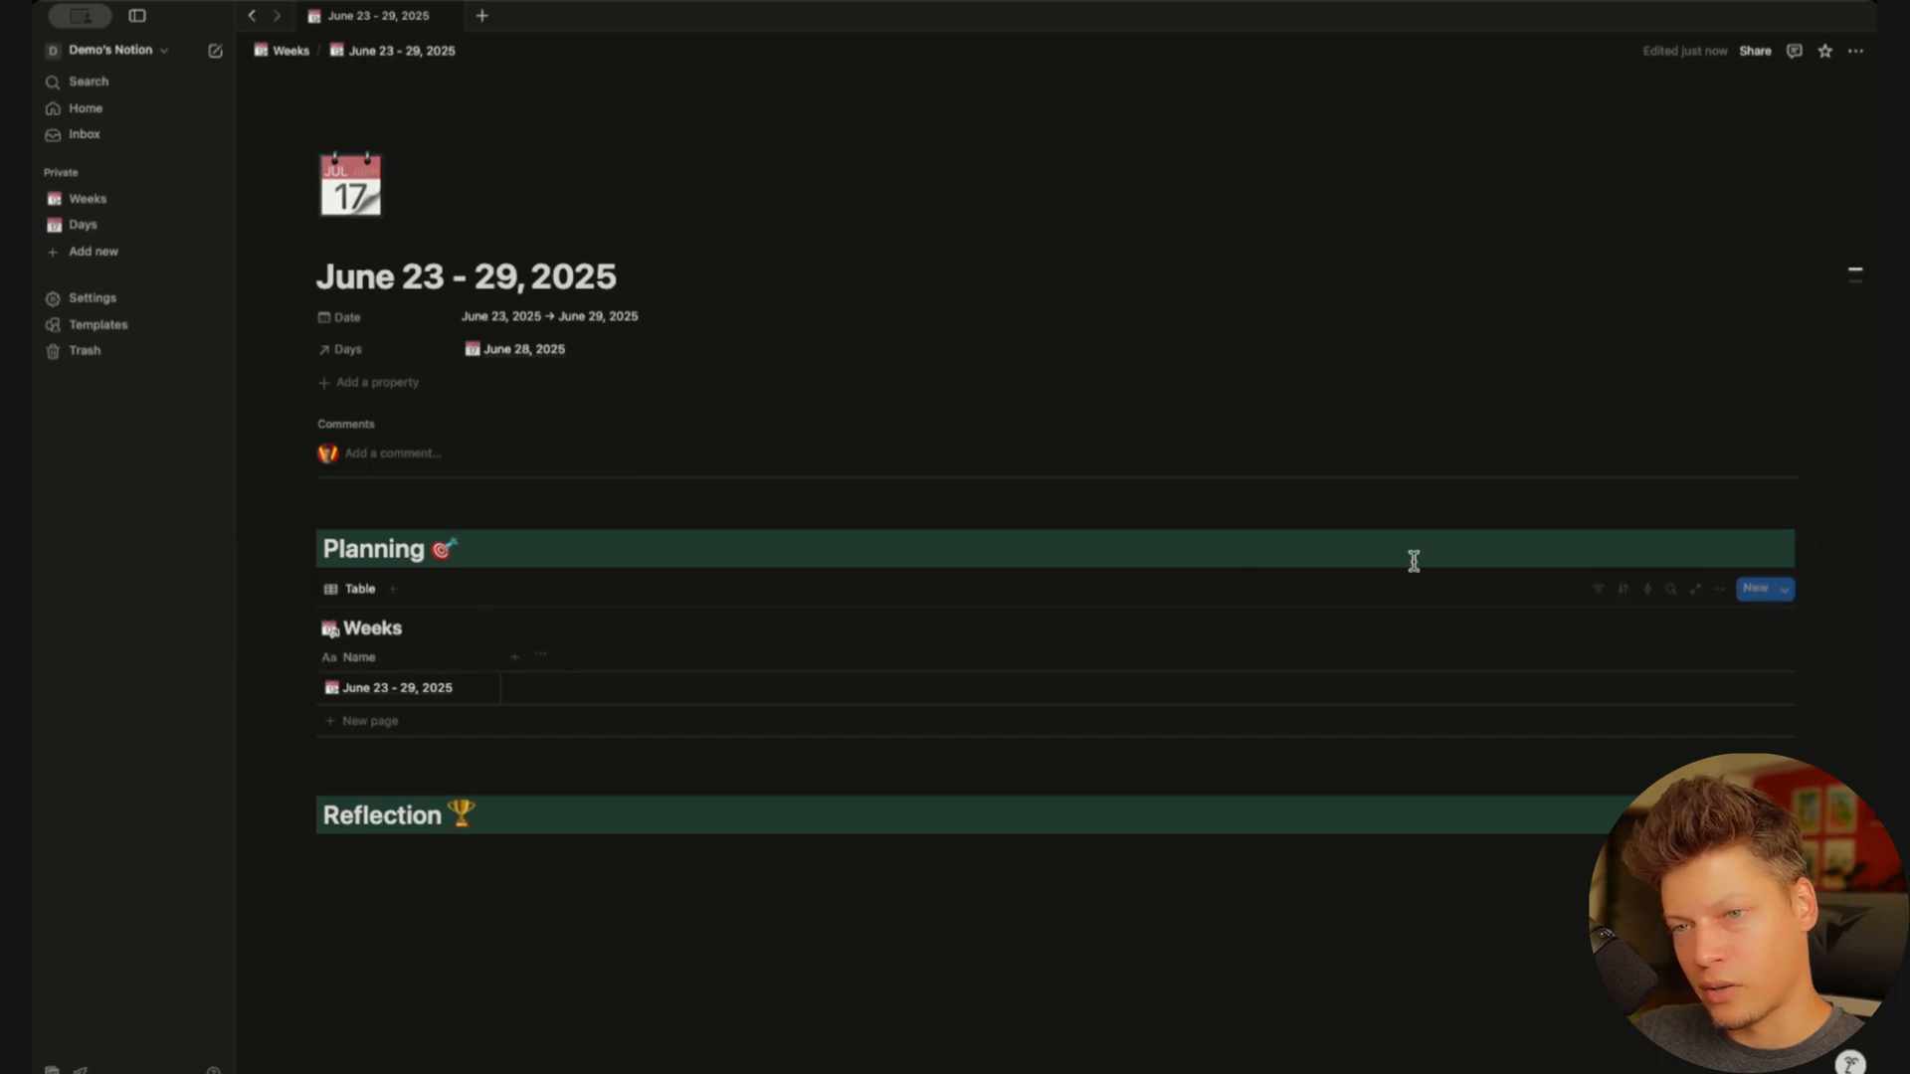
Turn off the database title in the layout of the linked Weeks table under Planning
{"action": "left_click", "coordinate": [1716, 593]}
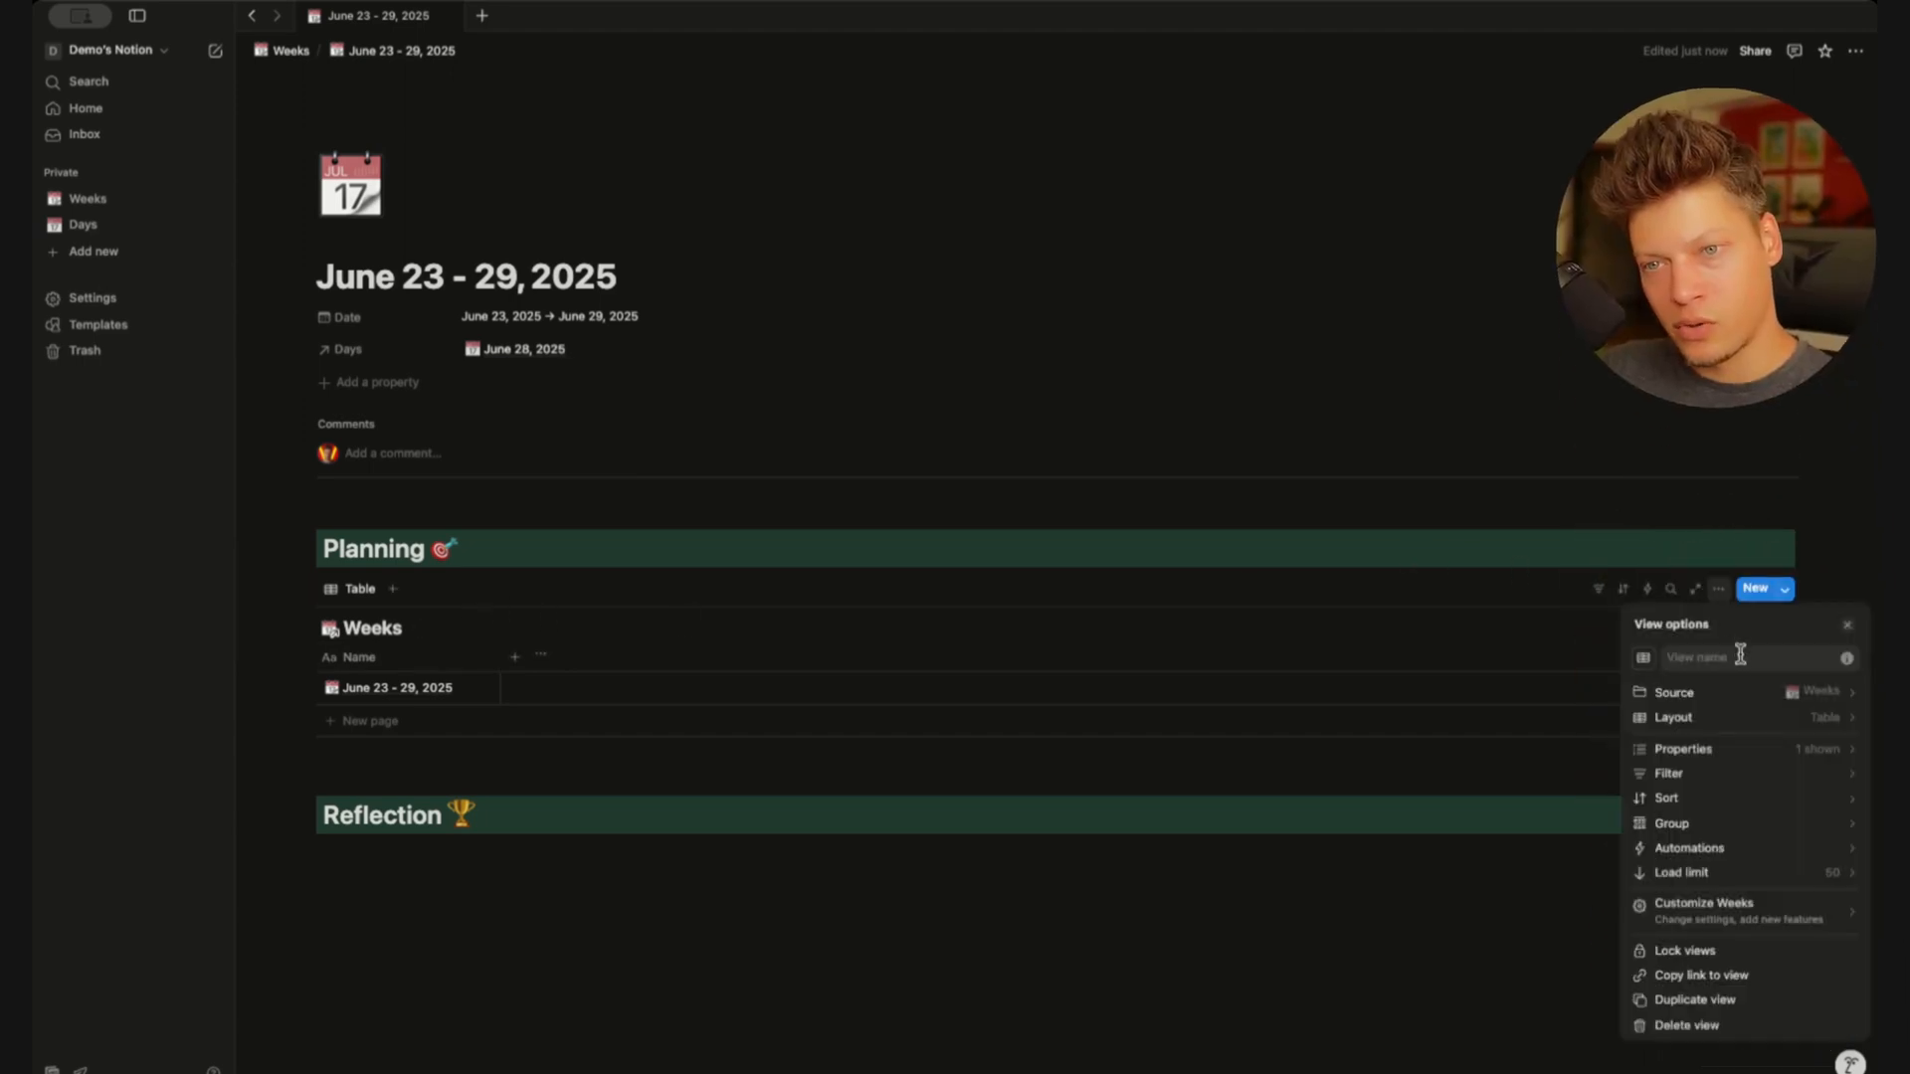
{"action": "left_click", "coordinate": [1744, 727]}
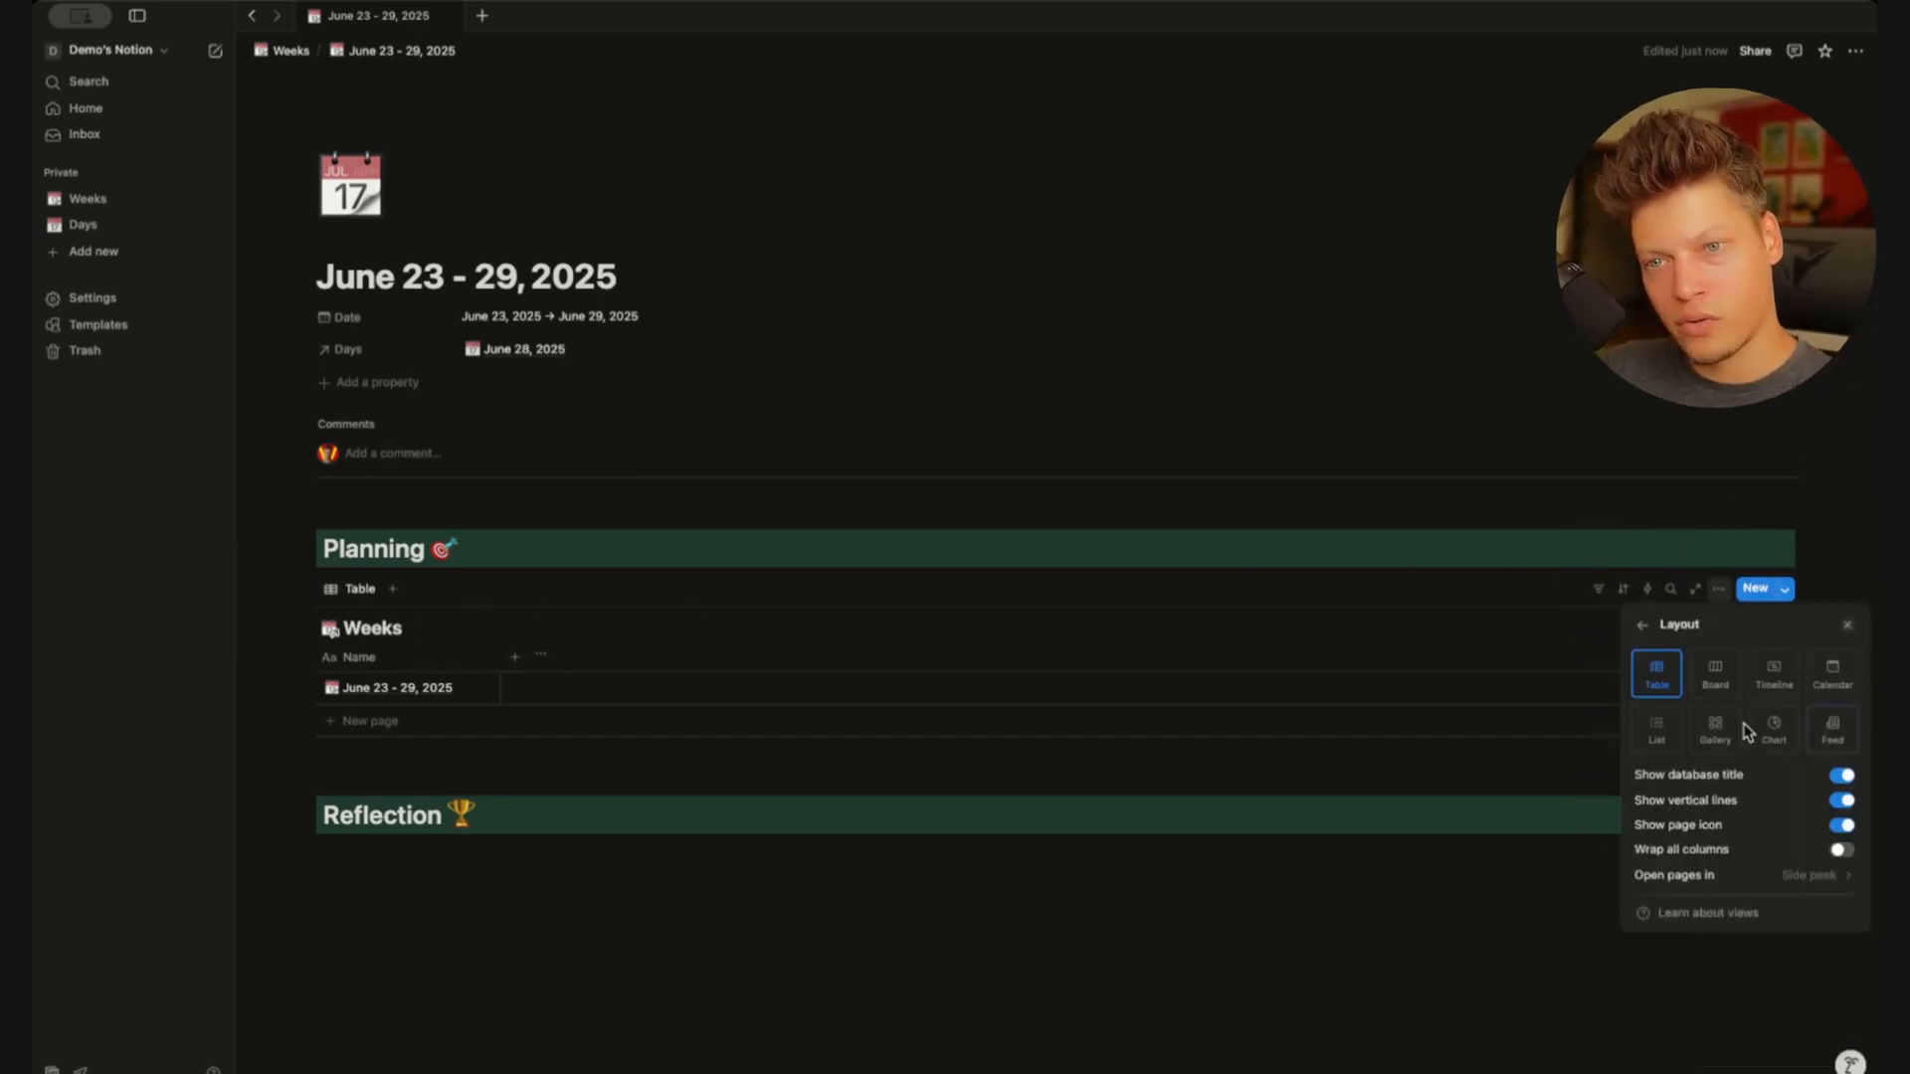
{"action": "left_click", "coordinate": [1846, 781]}
{"action": "left_click", "coordinate": [1130, 593]}
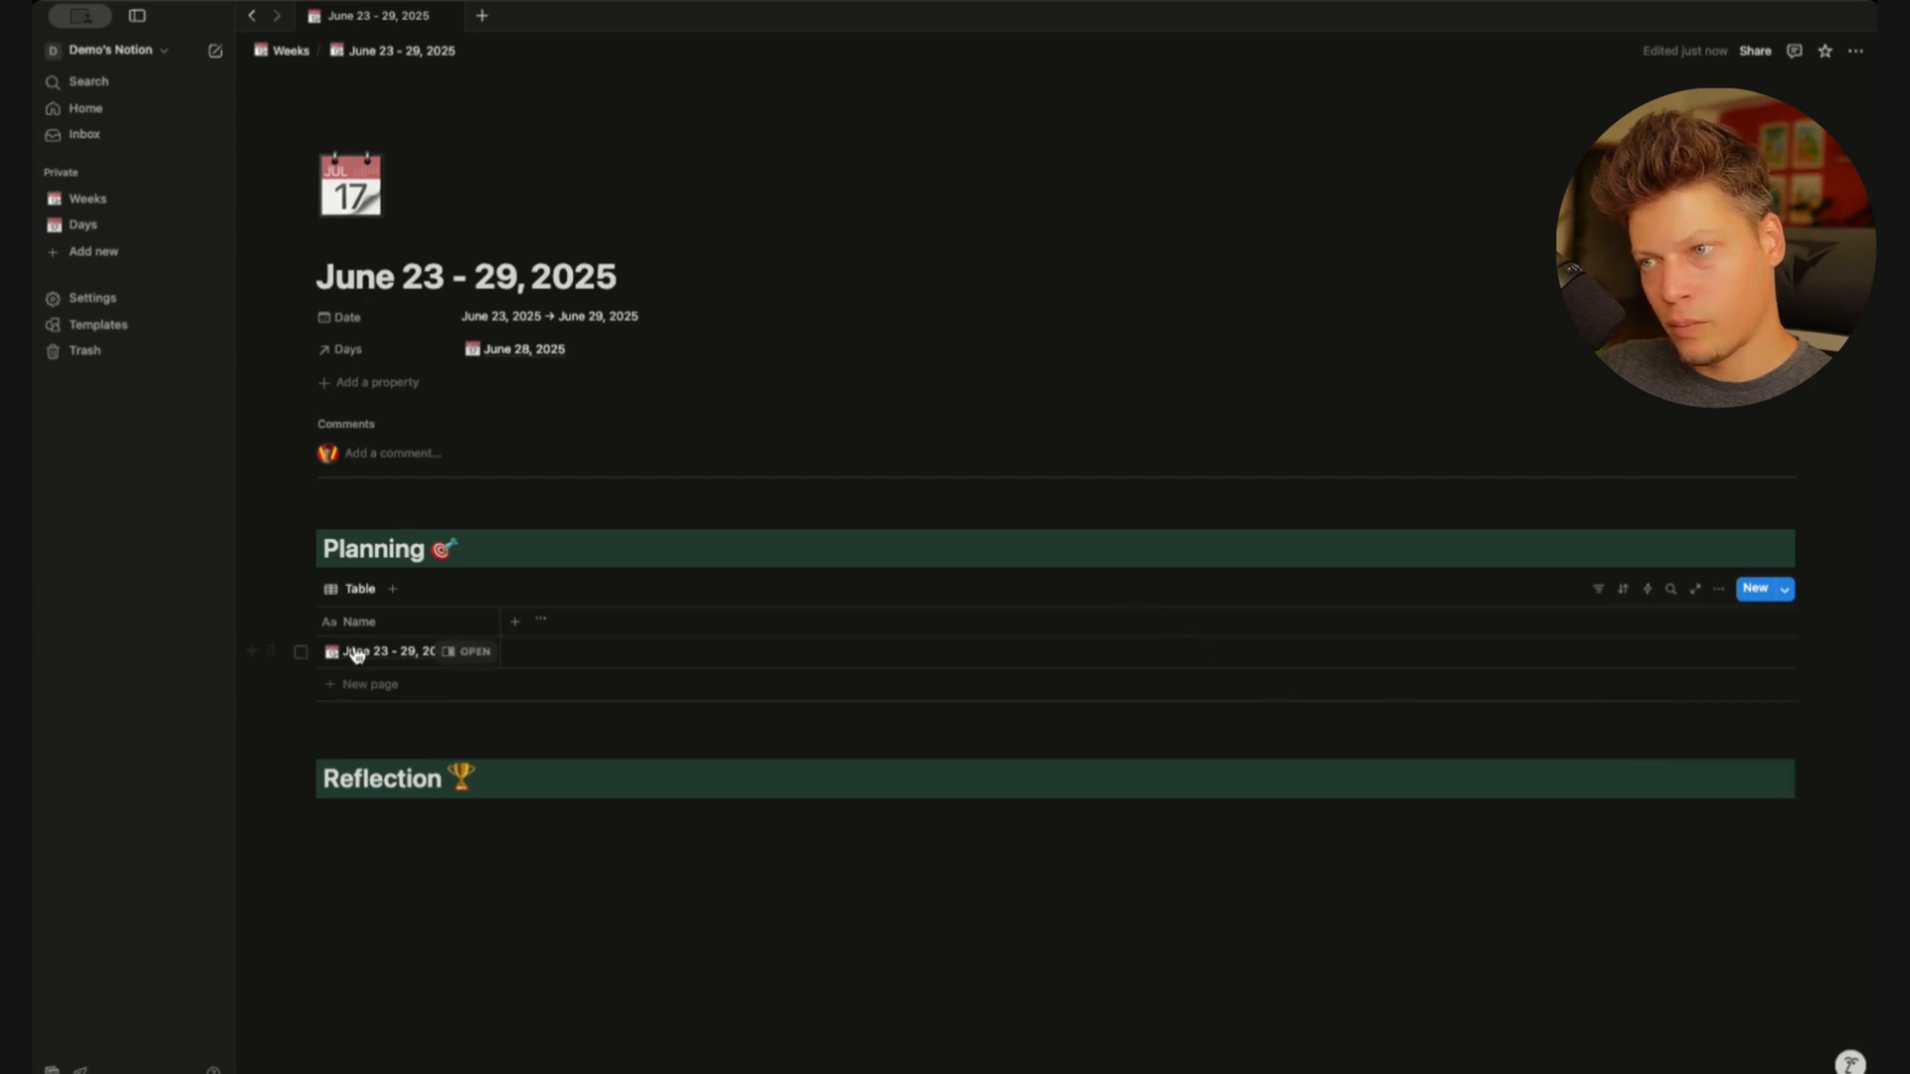
Rename the linked table view to "Weekly planning" and give it a target icon
{"action": "left_click", "coordinate": [357, 588]}
{"action": "left_click", "coordinate": [383, 637]}
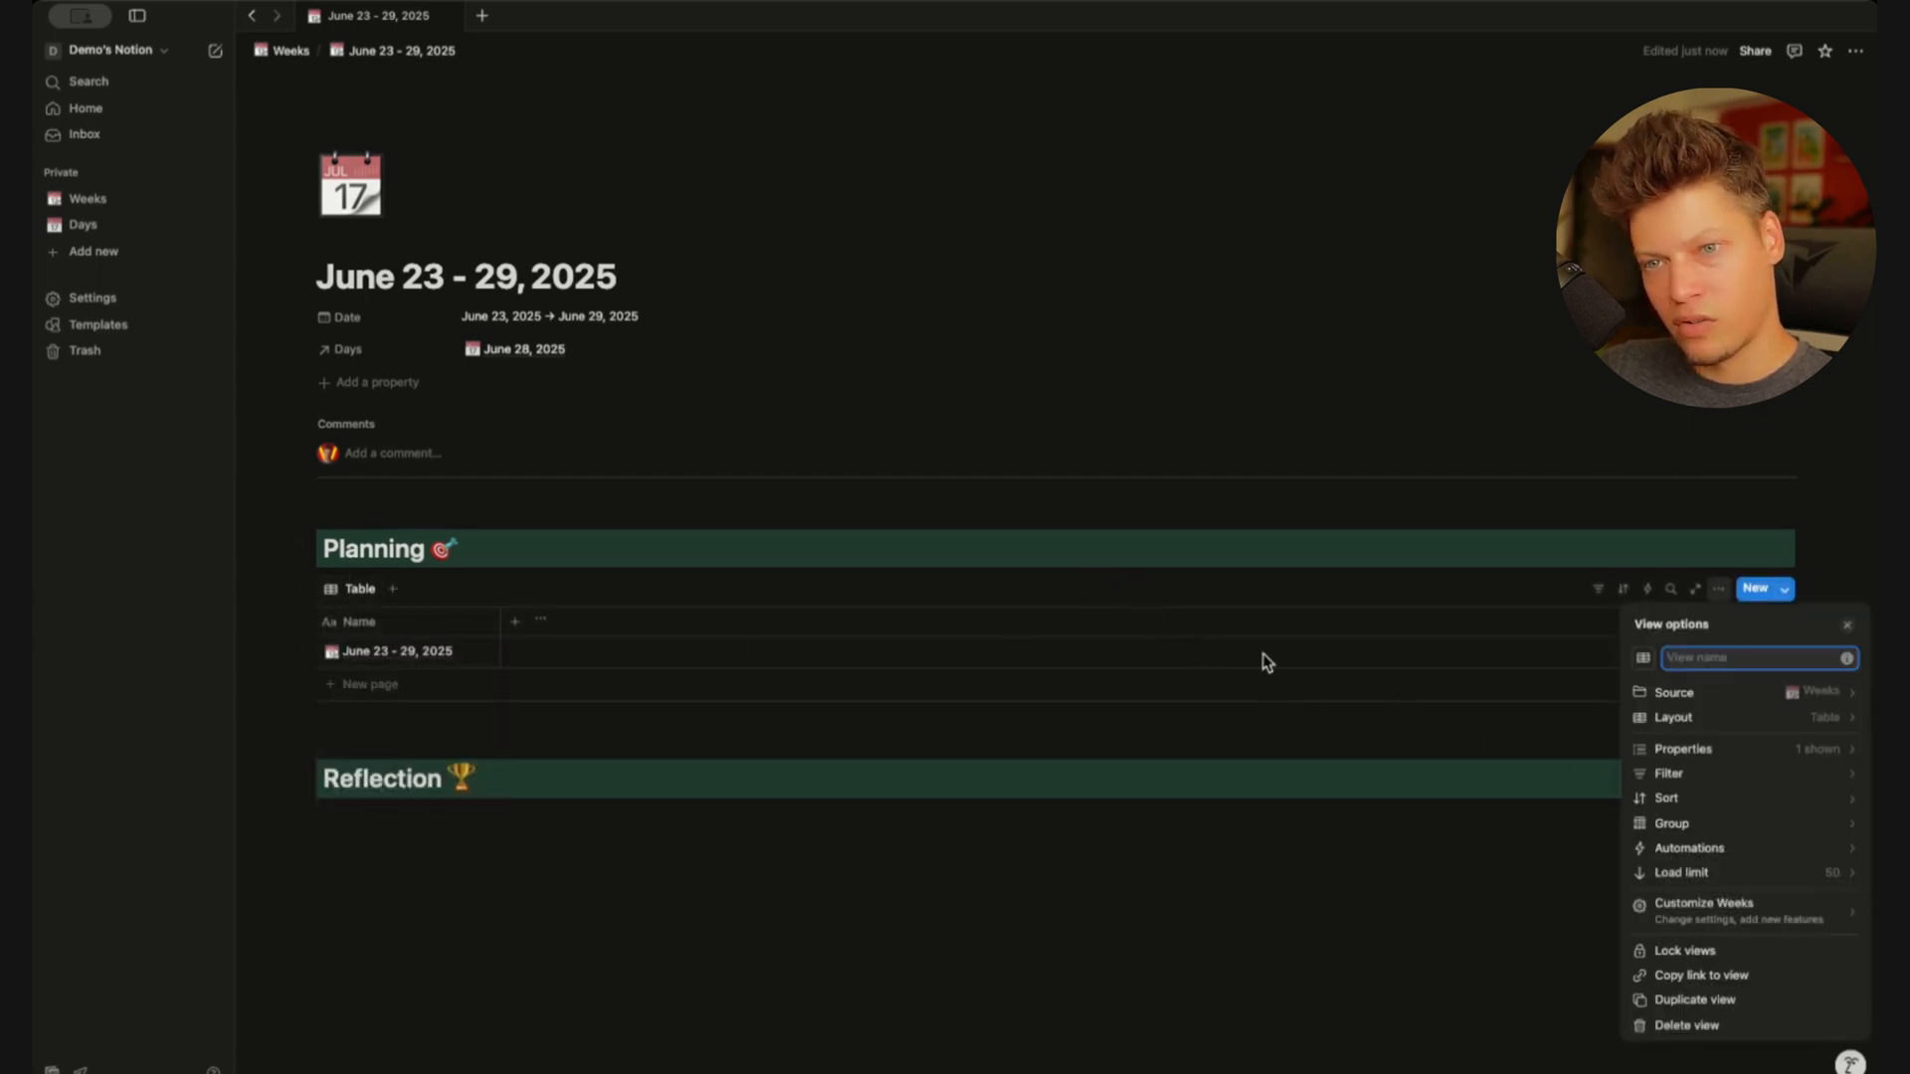
{"action": "type", "text": "Weekly"}
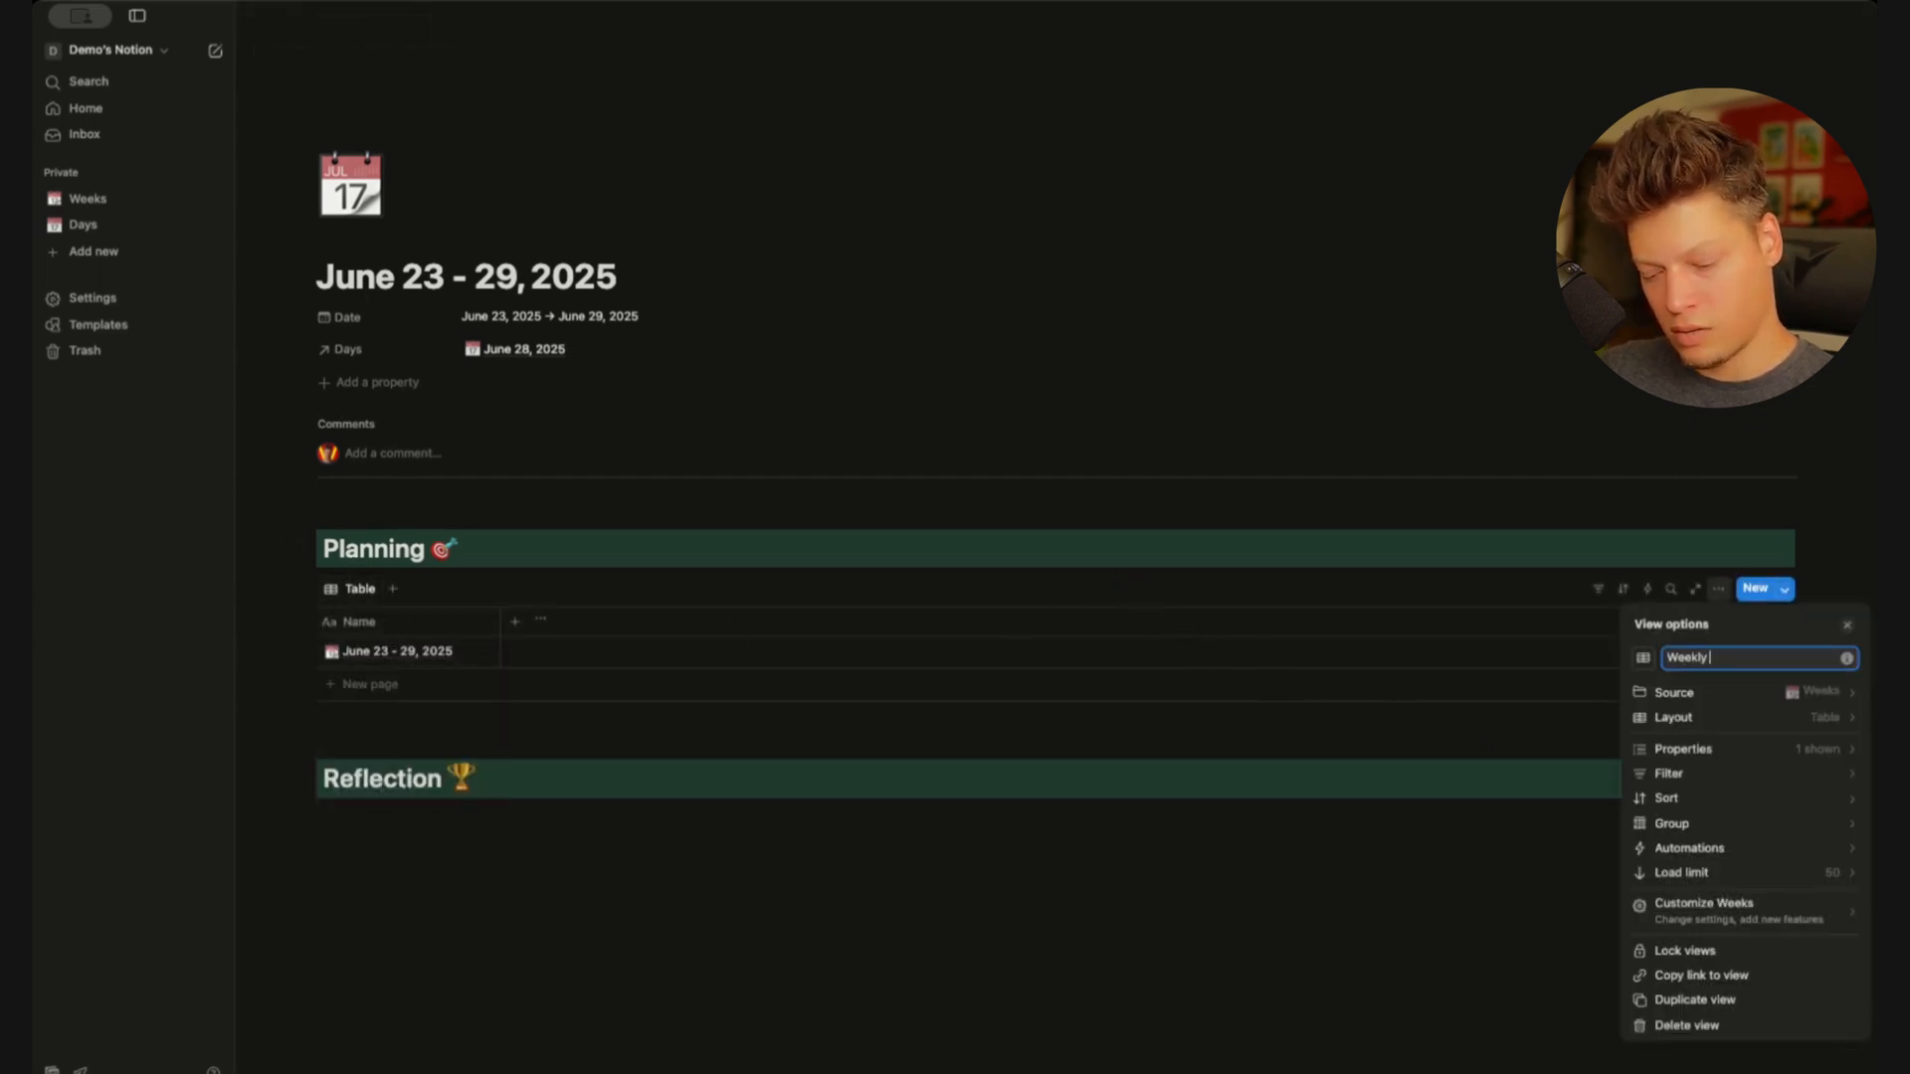
{"action": "type", "text": " planning"}
{"action": "left_click", "coordinate": [1642, 658]}
{"action": "left_click", "coordinate": [1552, 842]}
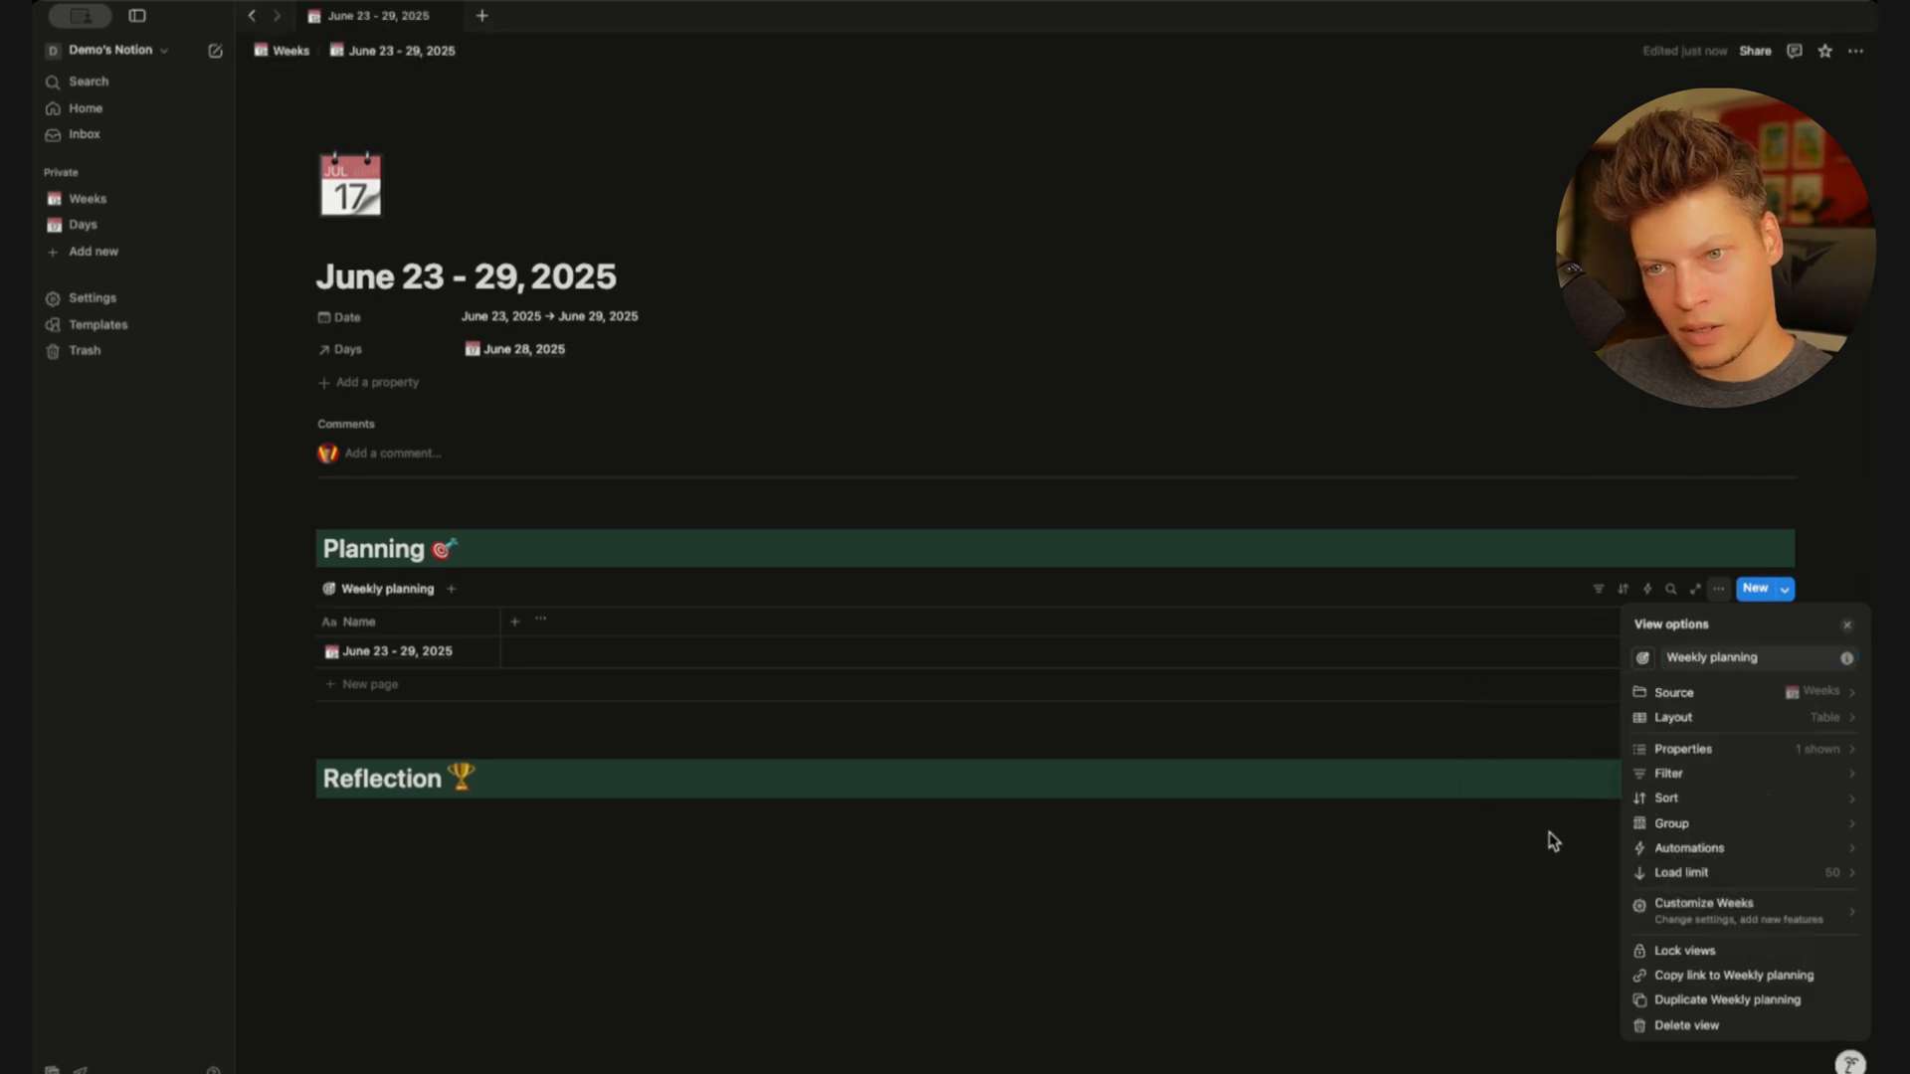
{"action": "left_click", "coordinate": [1188, 618]}
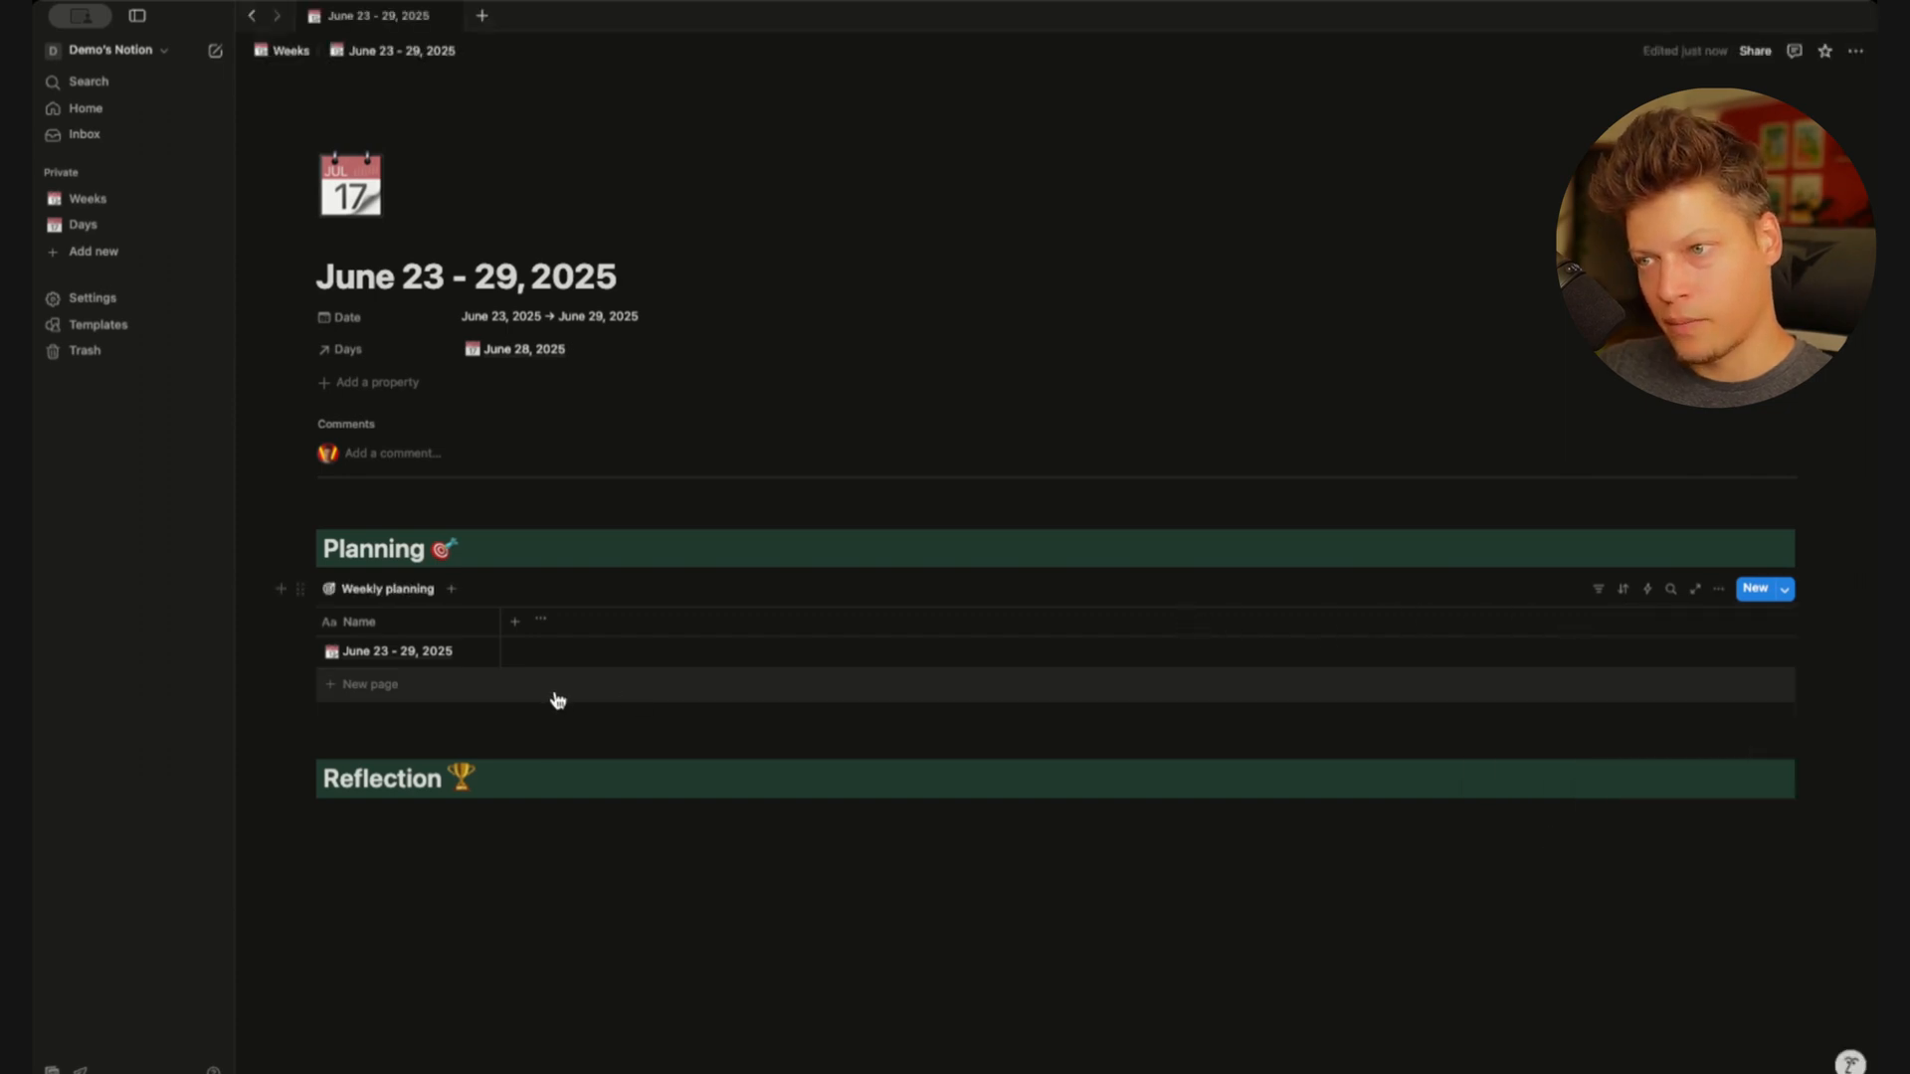
Add a text property named "Focus" with a target icon to the Weekly planning table
{"action": "left_click", "coordinate": [516, 627]}
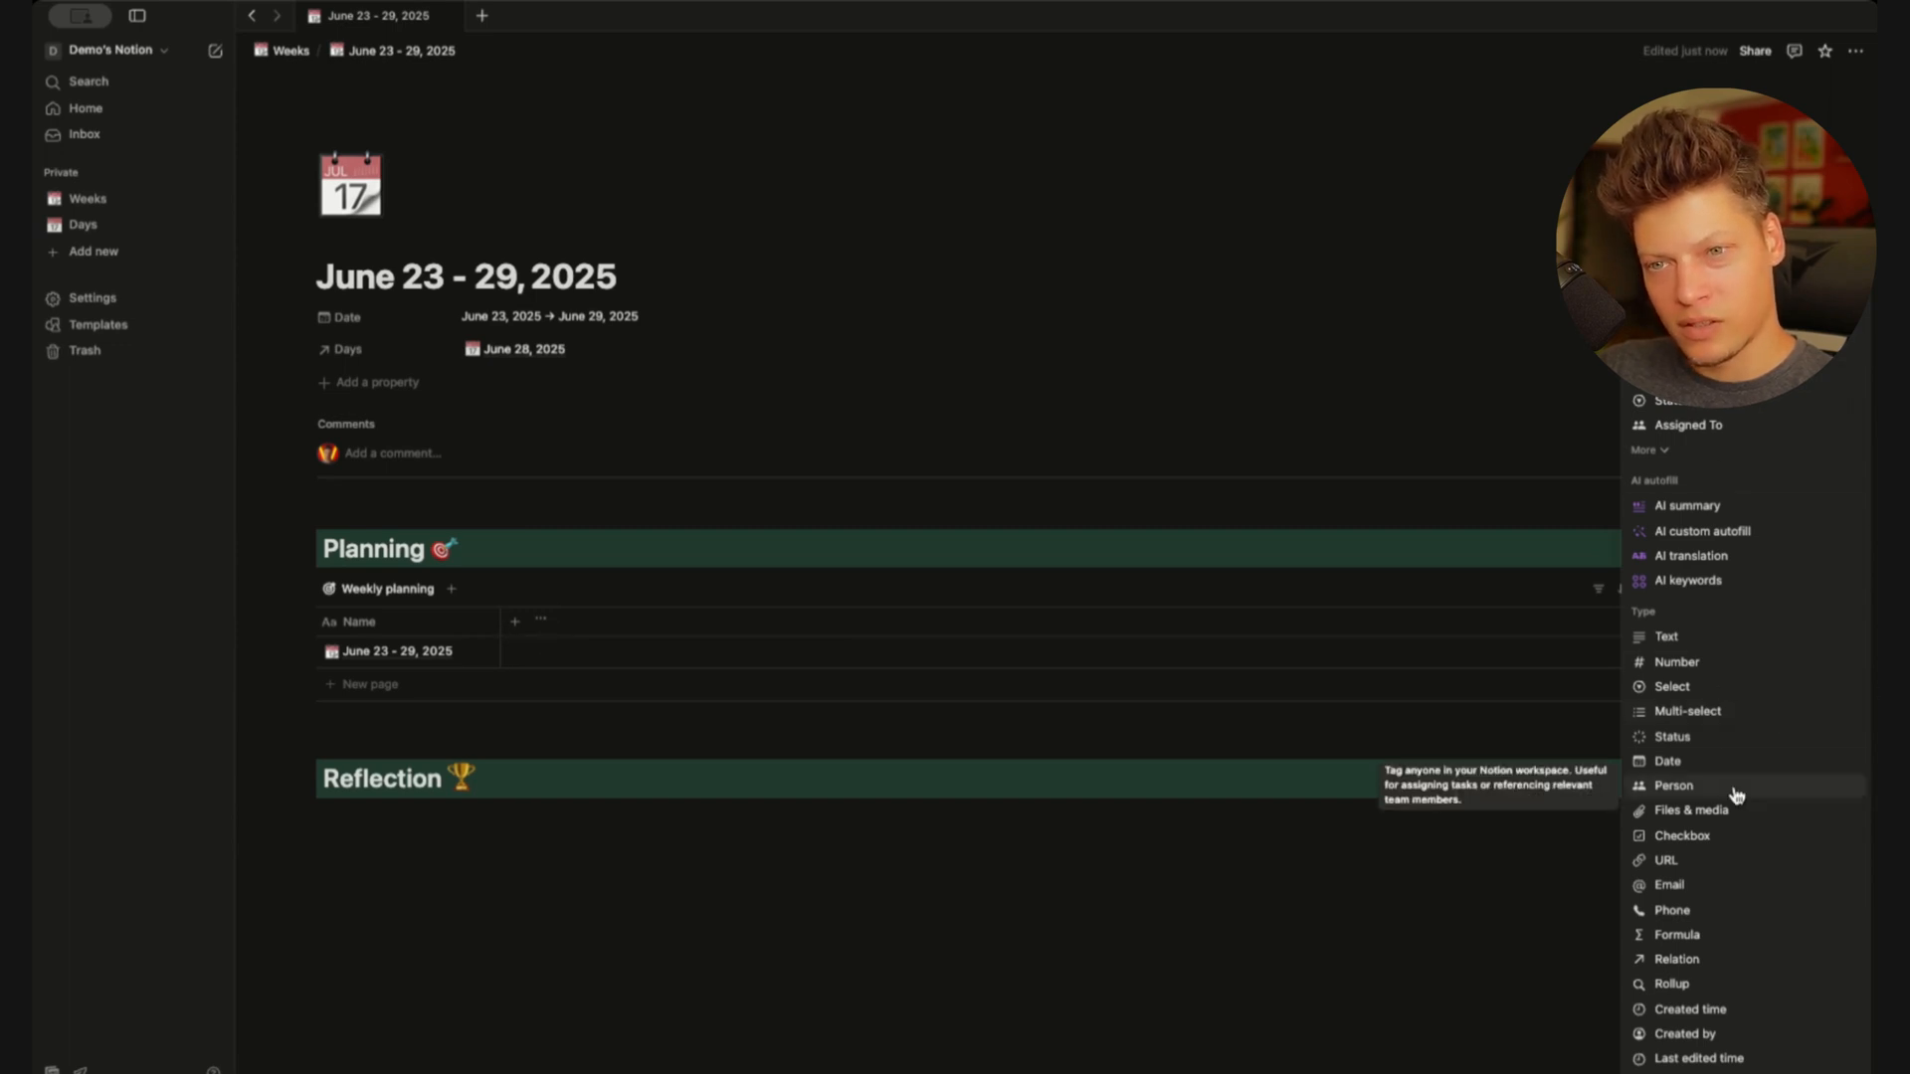
{"action": "left_click", "coordinate": [1686, 638]}
{"action": "type", "text": "R"}
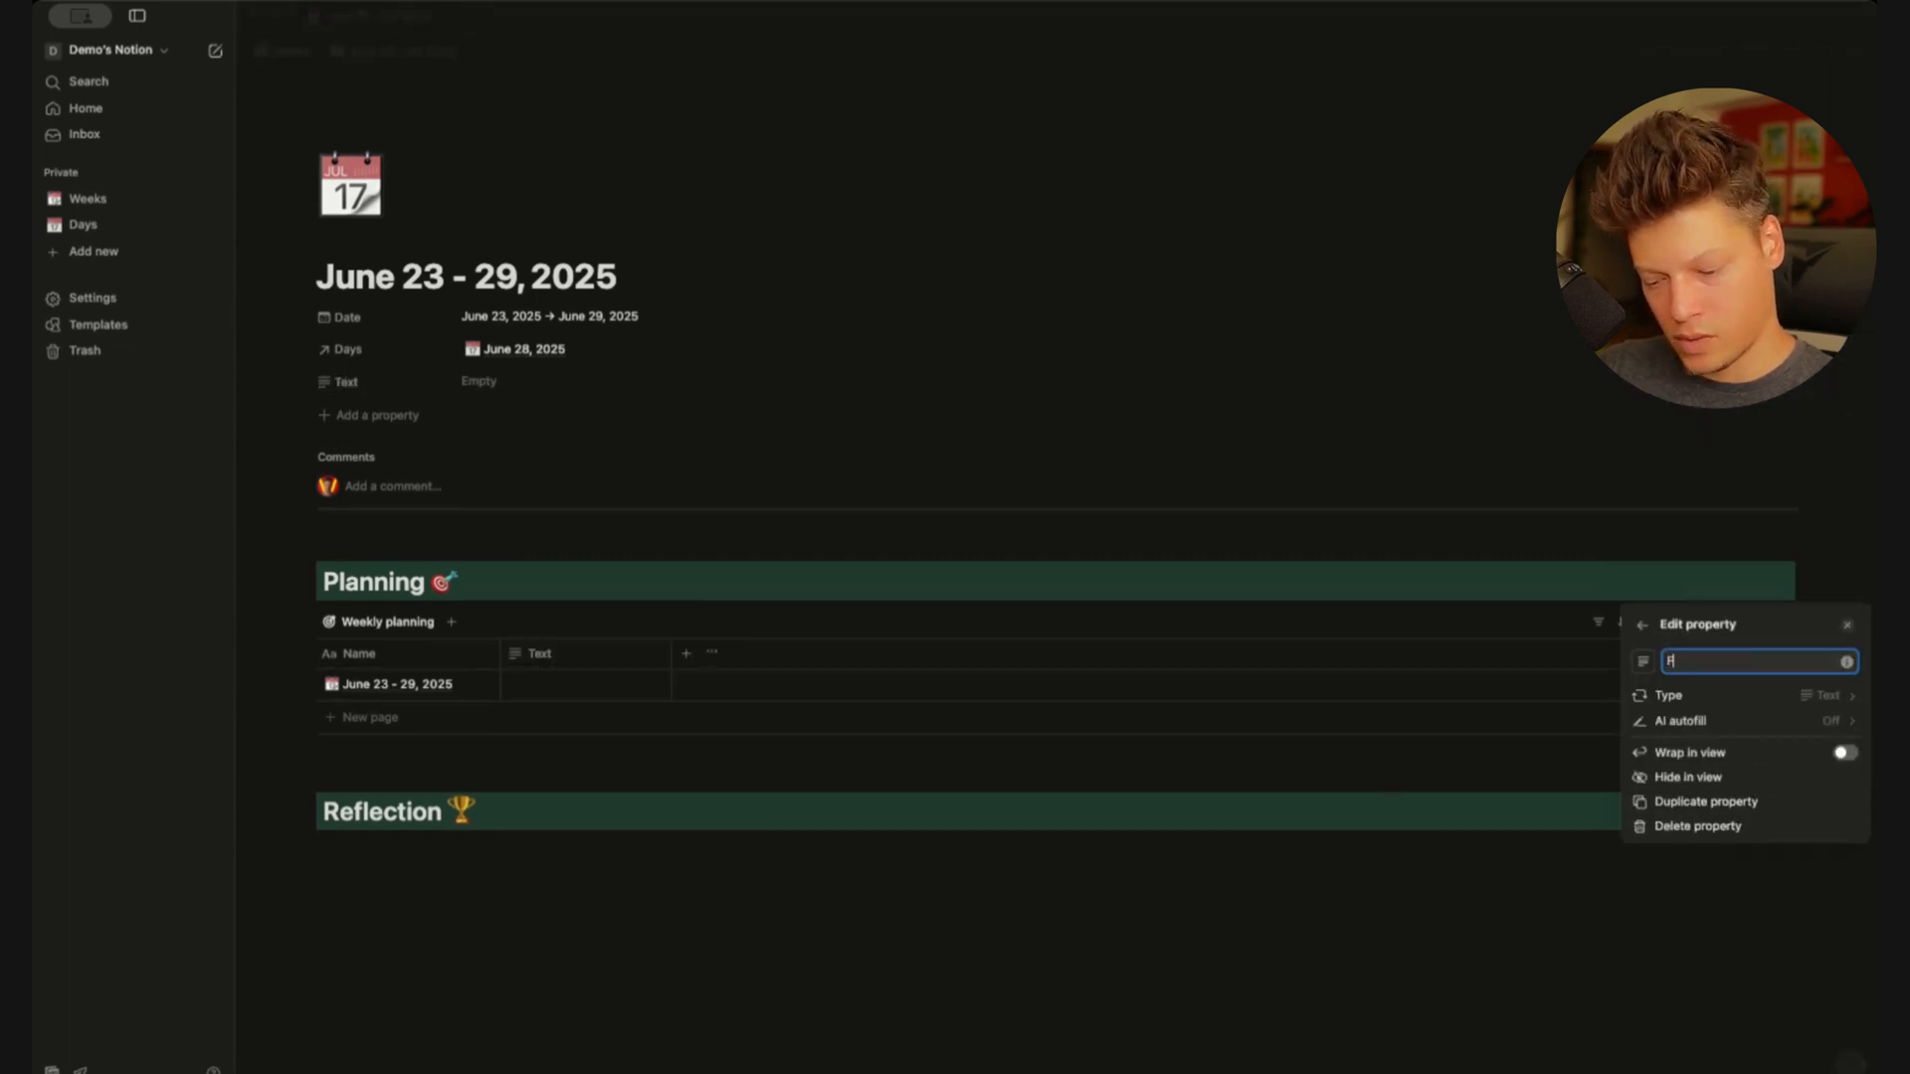
{"action": "type", "text": "Ocus"}
{"action": "key", "text": "alt+BackSpace"}
{"action": "type", "text": "Focus"}
{"action": "left_click", "coordinate": [1643, 663]}
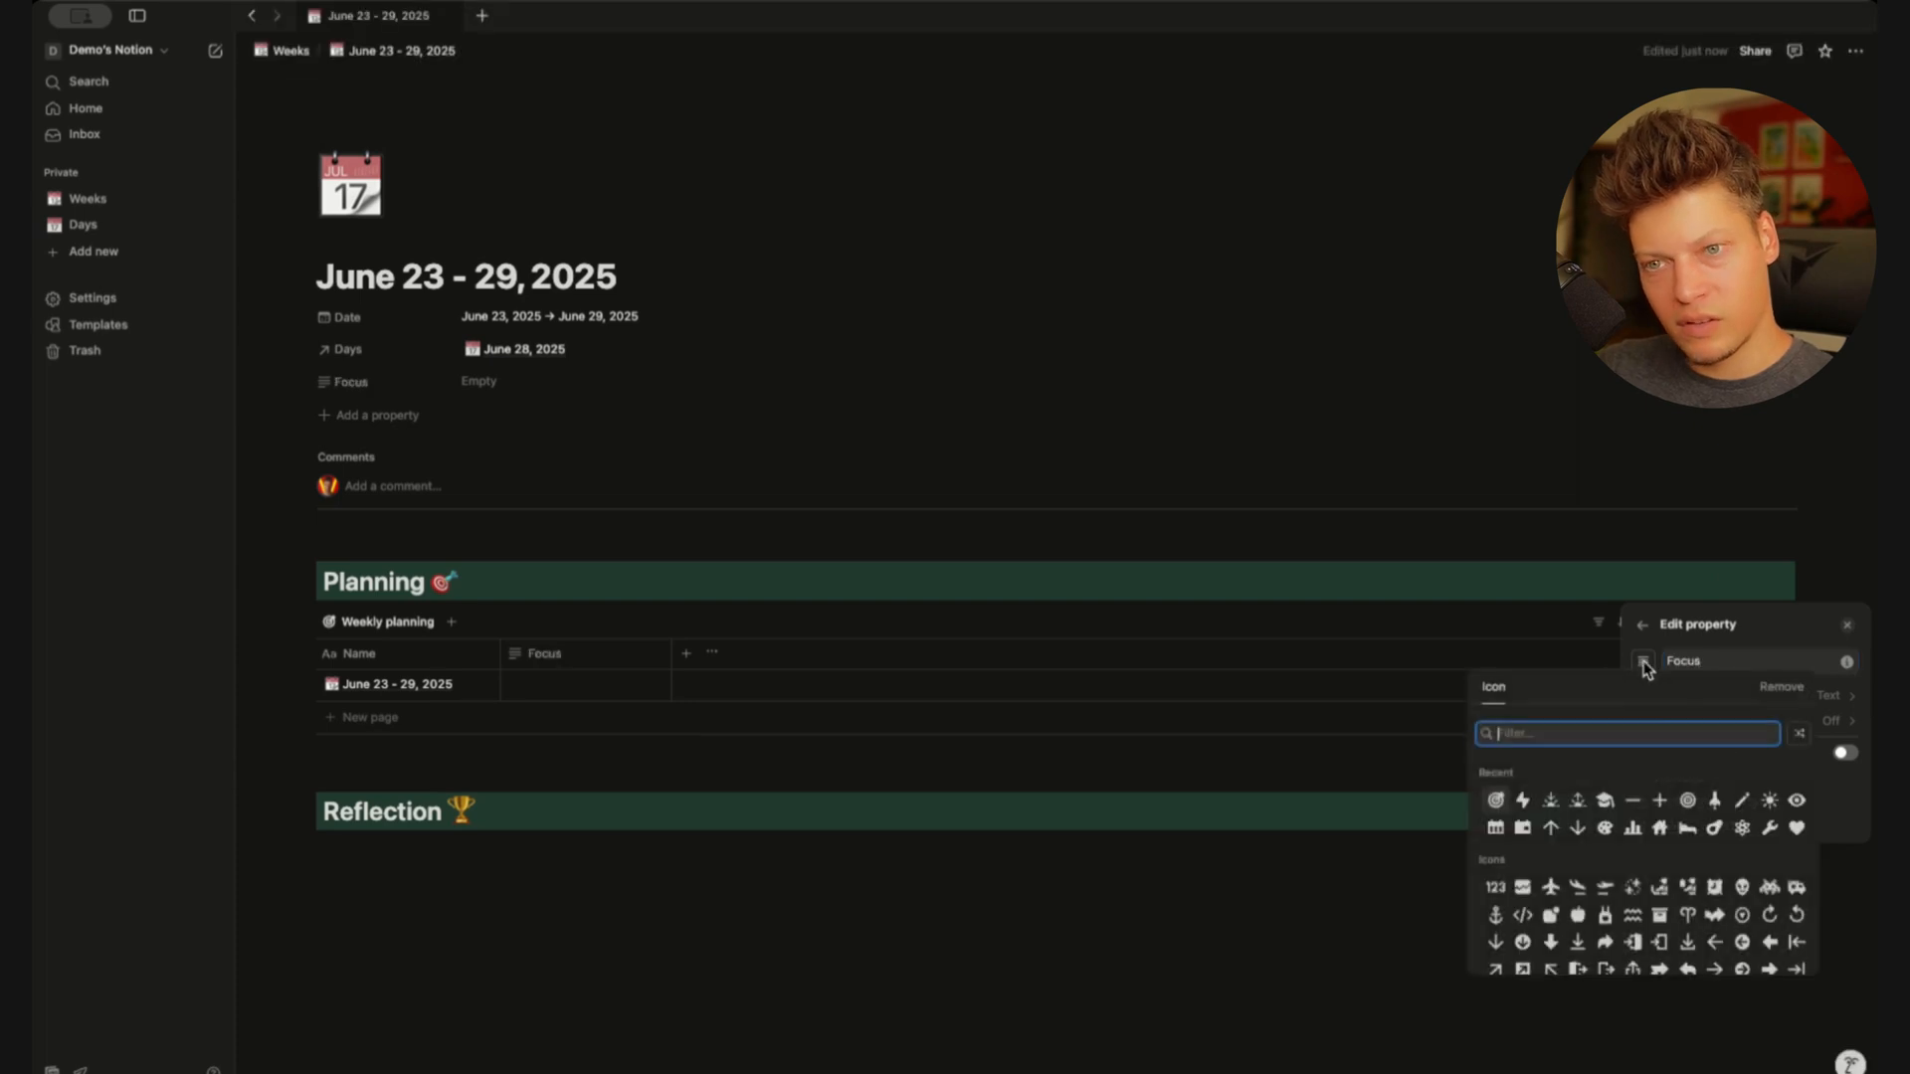
{"action": "left_click", "coordinate": [1689, 802]}
{"action": "key", "text": "Escape"}
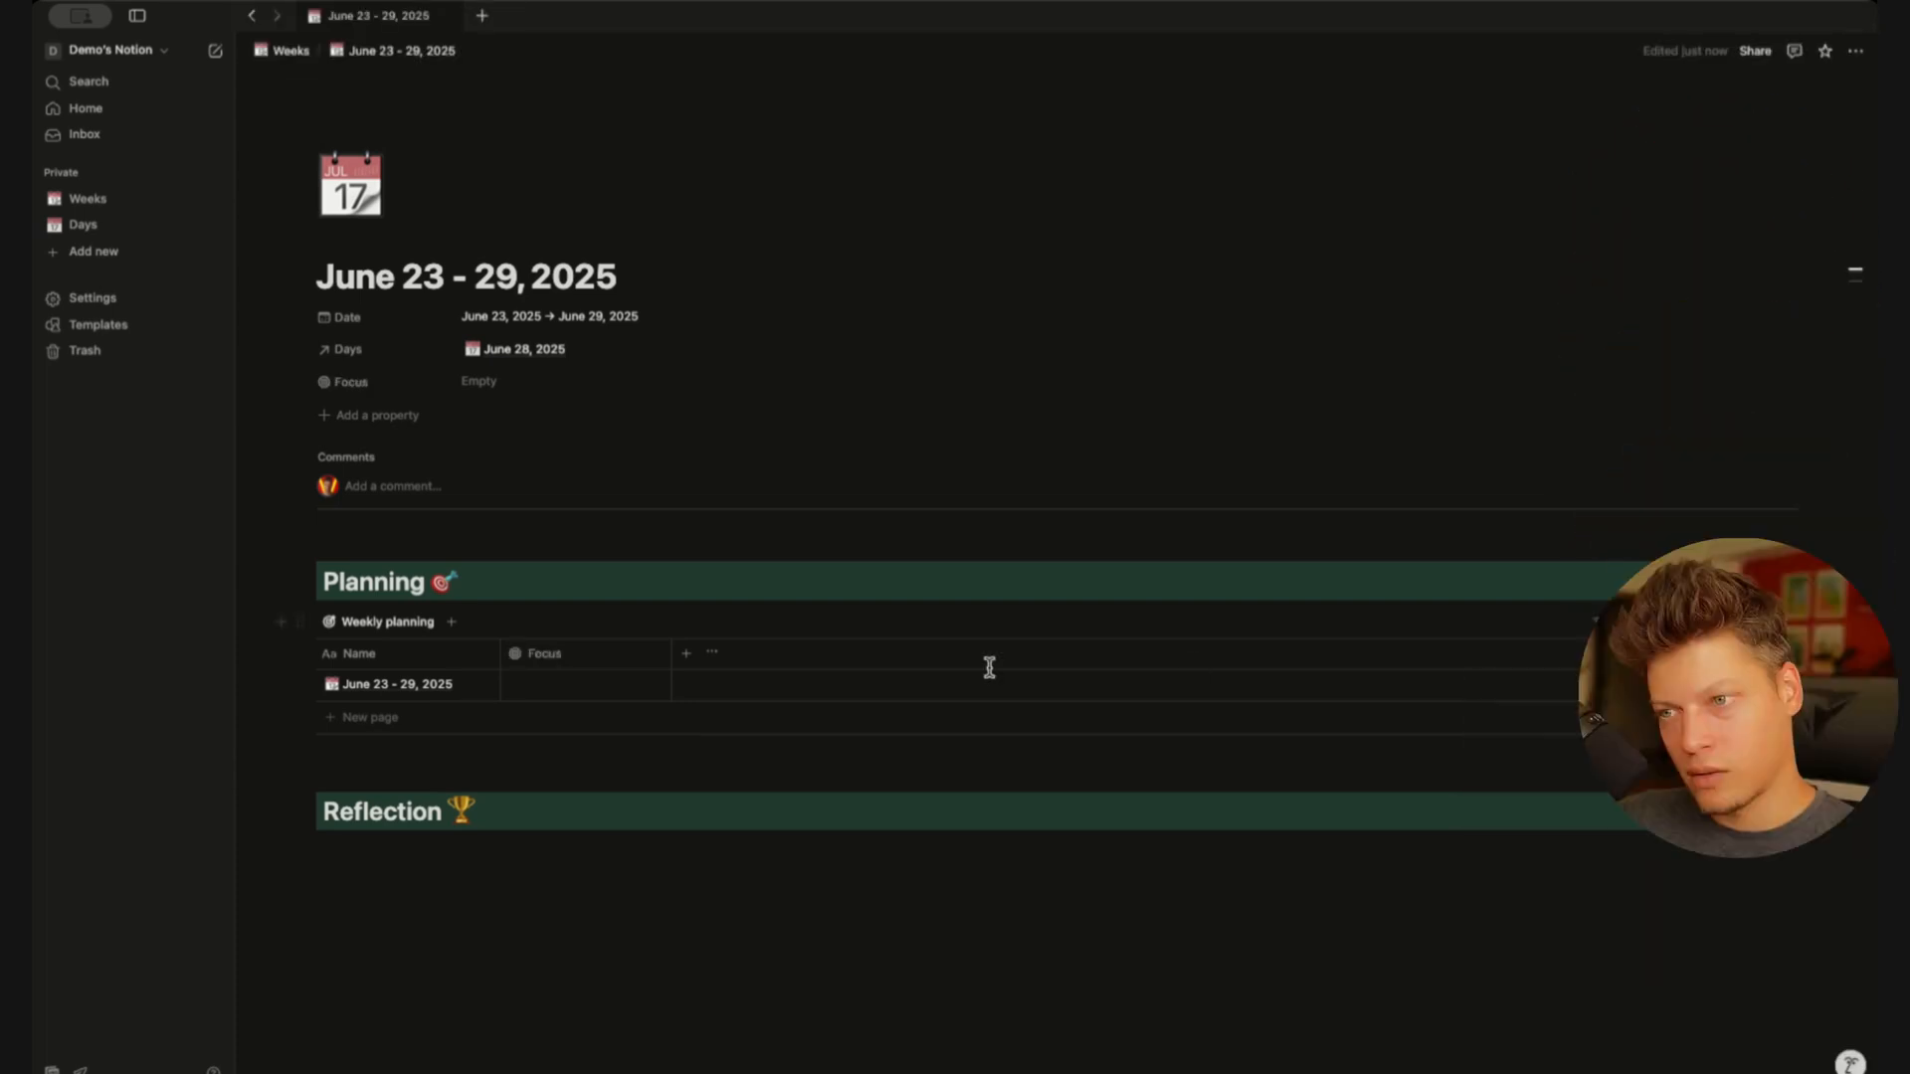
Widen the Focus column and enter numbered items: Finalize supplier contracts for first roast, Prep Q3 sales strategy deck, Shoot homepage product photos, Polish onboarding email sequence draft
{"action": "left_click_drag", "start_coordinate": [673, 665], "coordinate": [872, 654]}
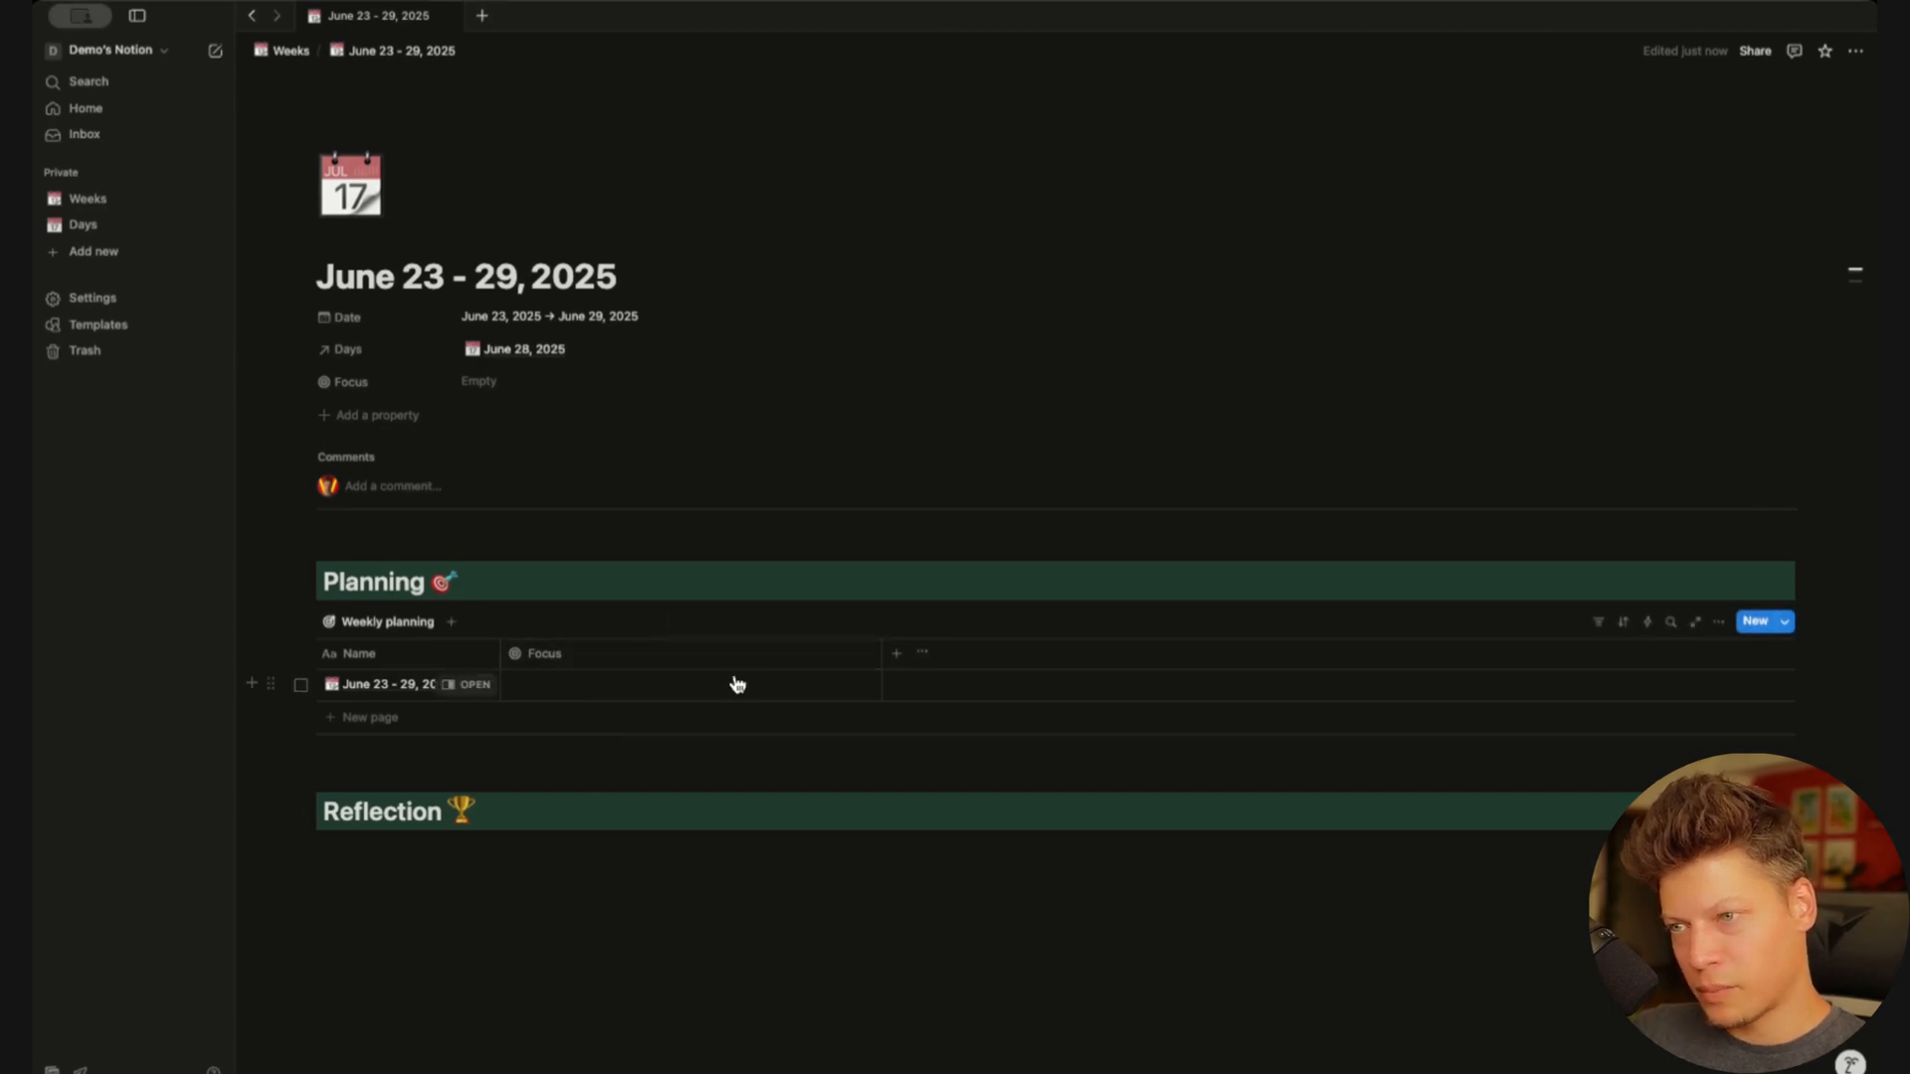
{"action": "left_click", "coordinate": [554, 693]}
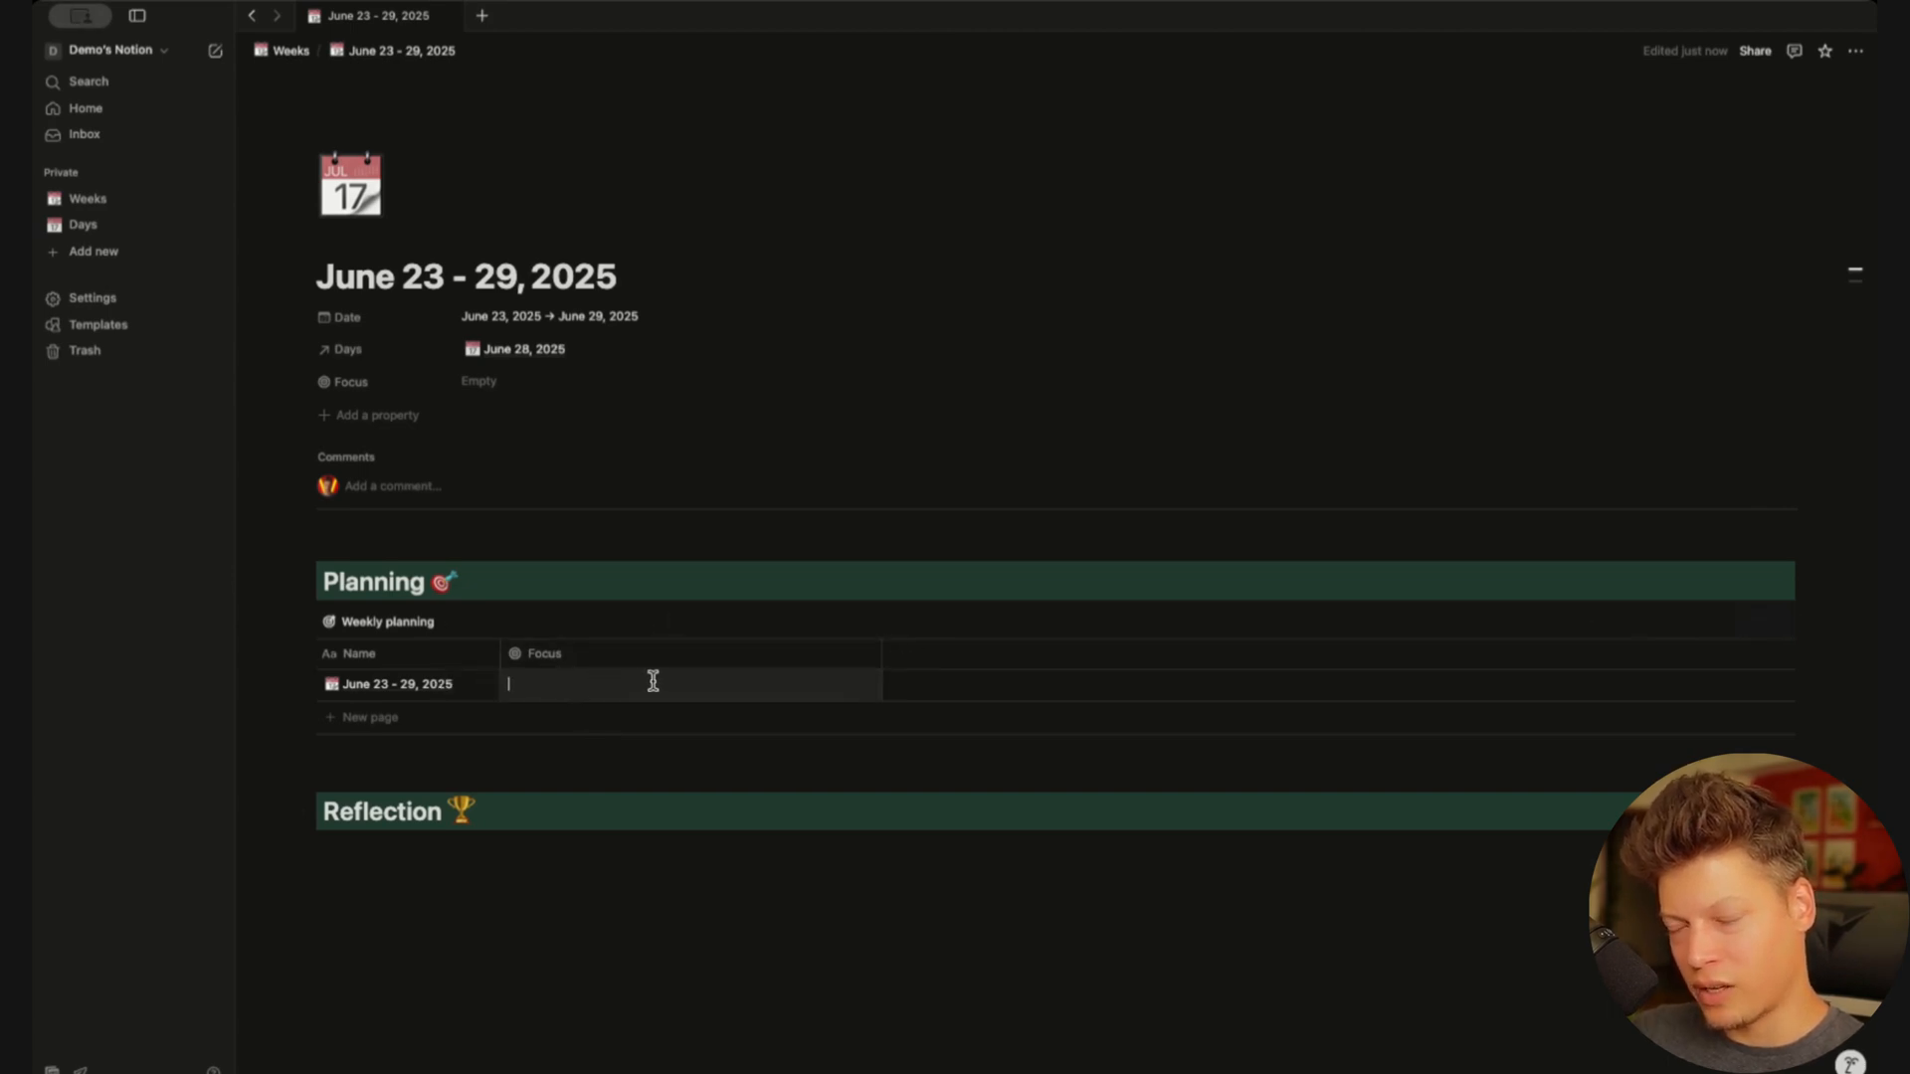
{"action": "type", "text": "1. Finalize supplier contracts for first roast 2. Prep Q3 sales strategy deck 3. Shoot homepage product photos 4. Polish onboarding email sequence draft"}
{"action": "key", "text": "Escape"}
Wrap the text in the Focus column of the Weekly planning table
{"action": "left_click", "coordinate": [713, 708]}
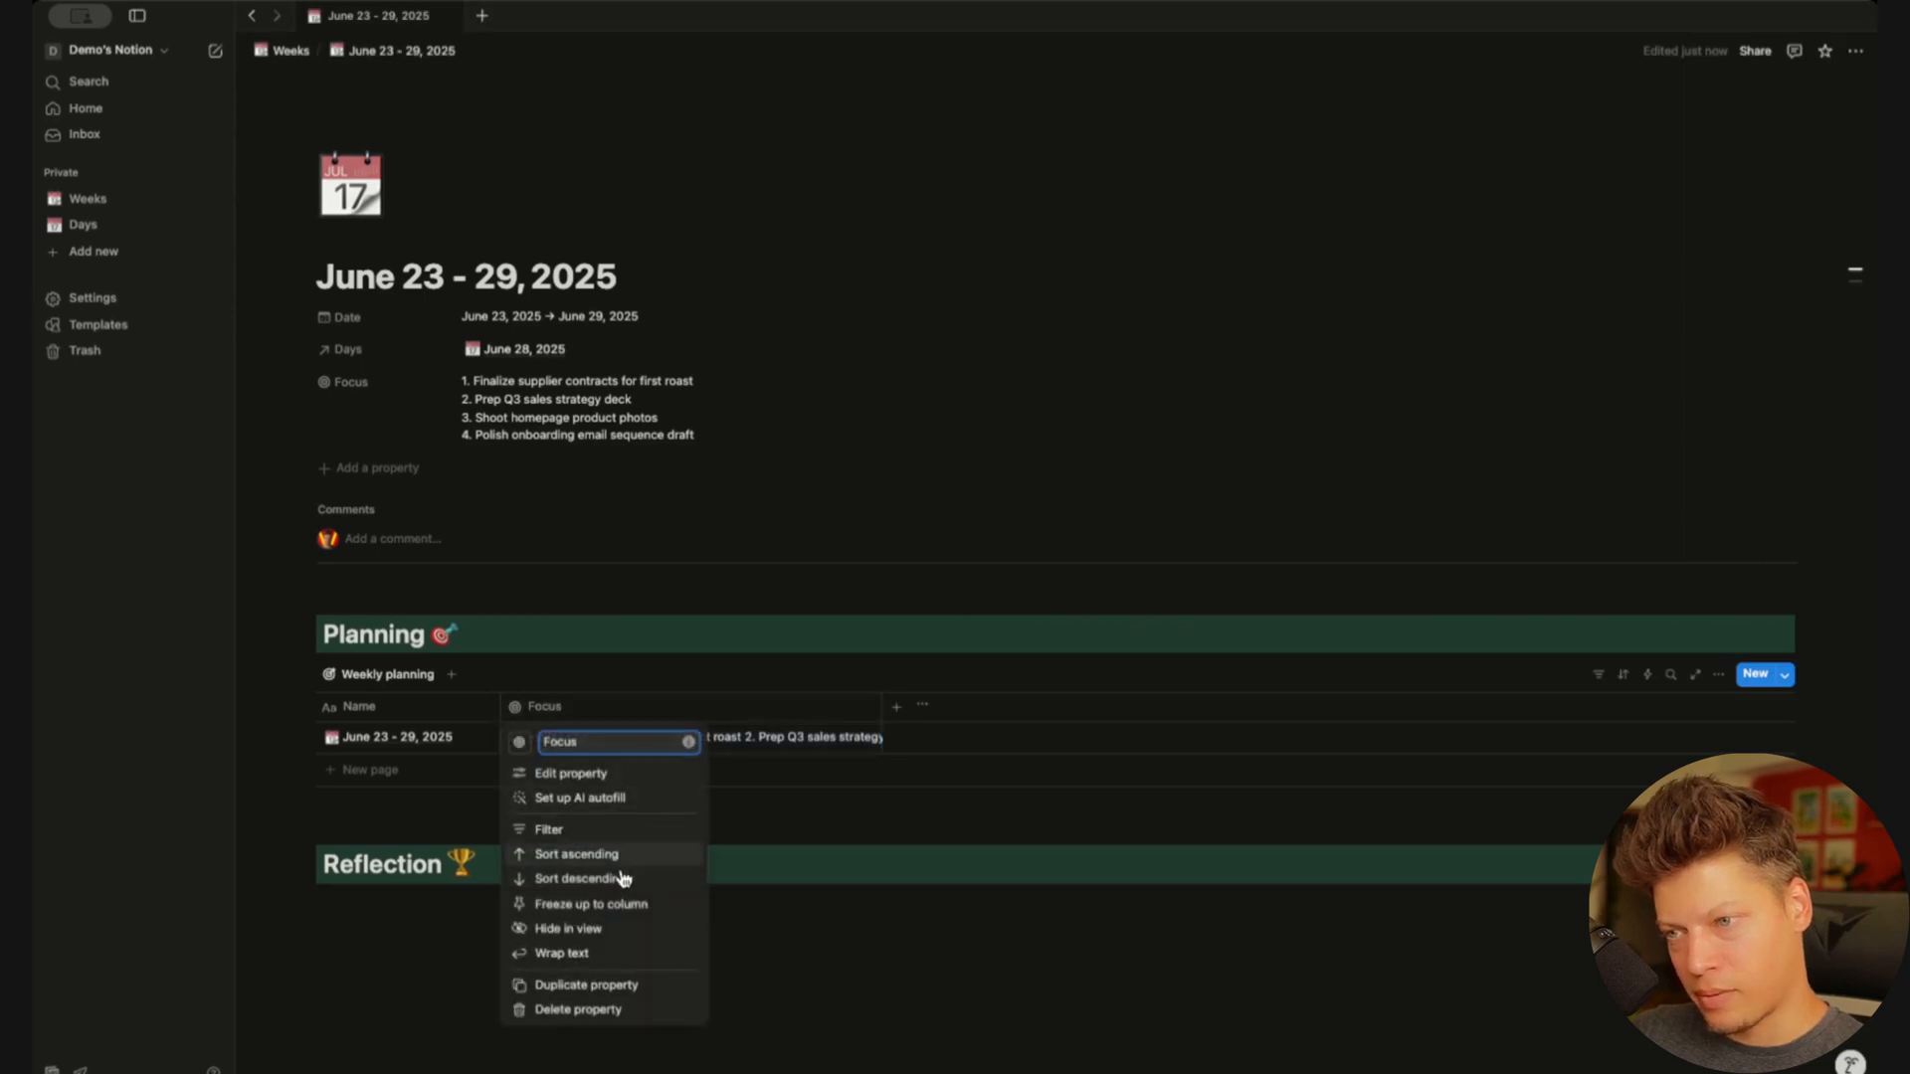
{"action": "left_click", "coordinate": [562, 953]}
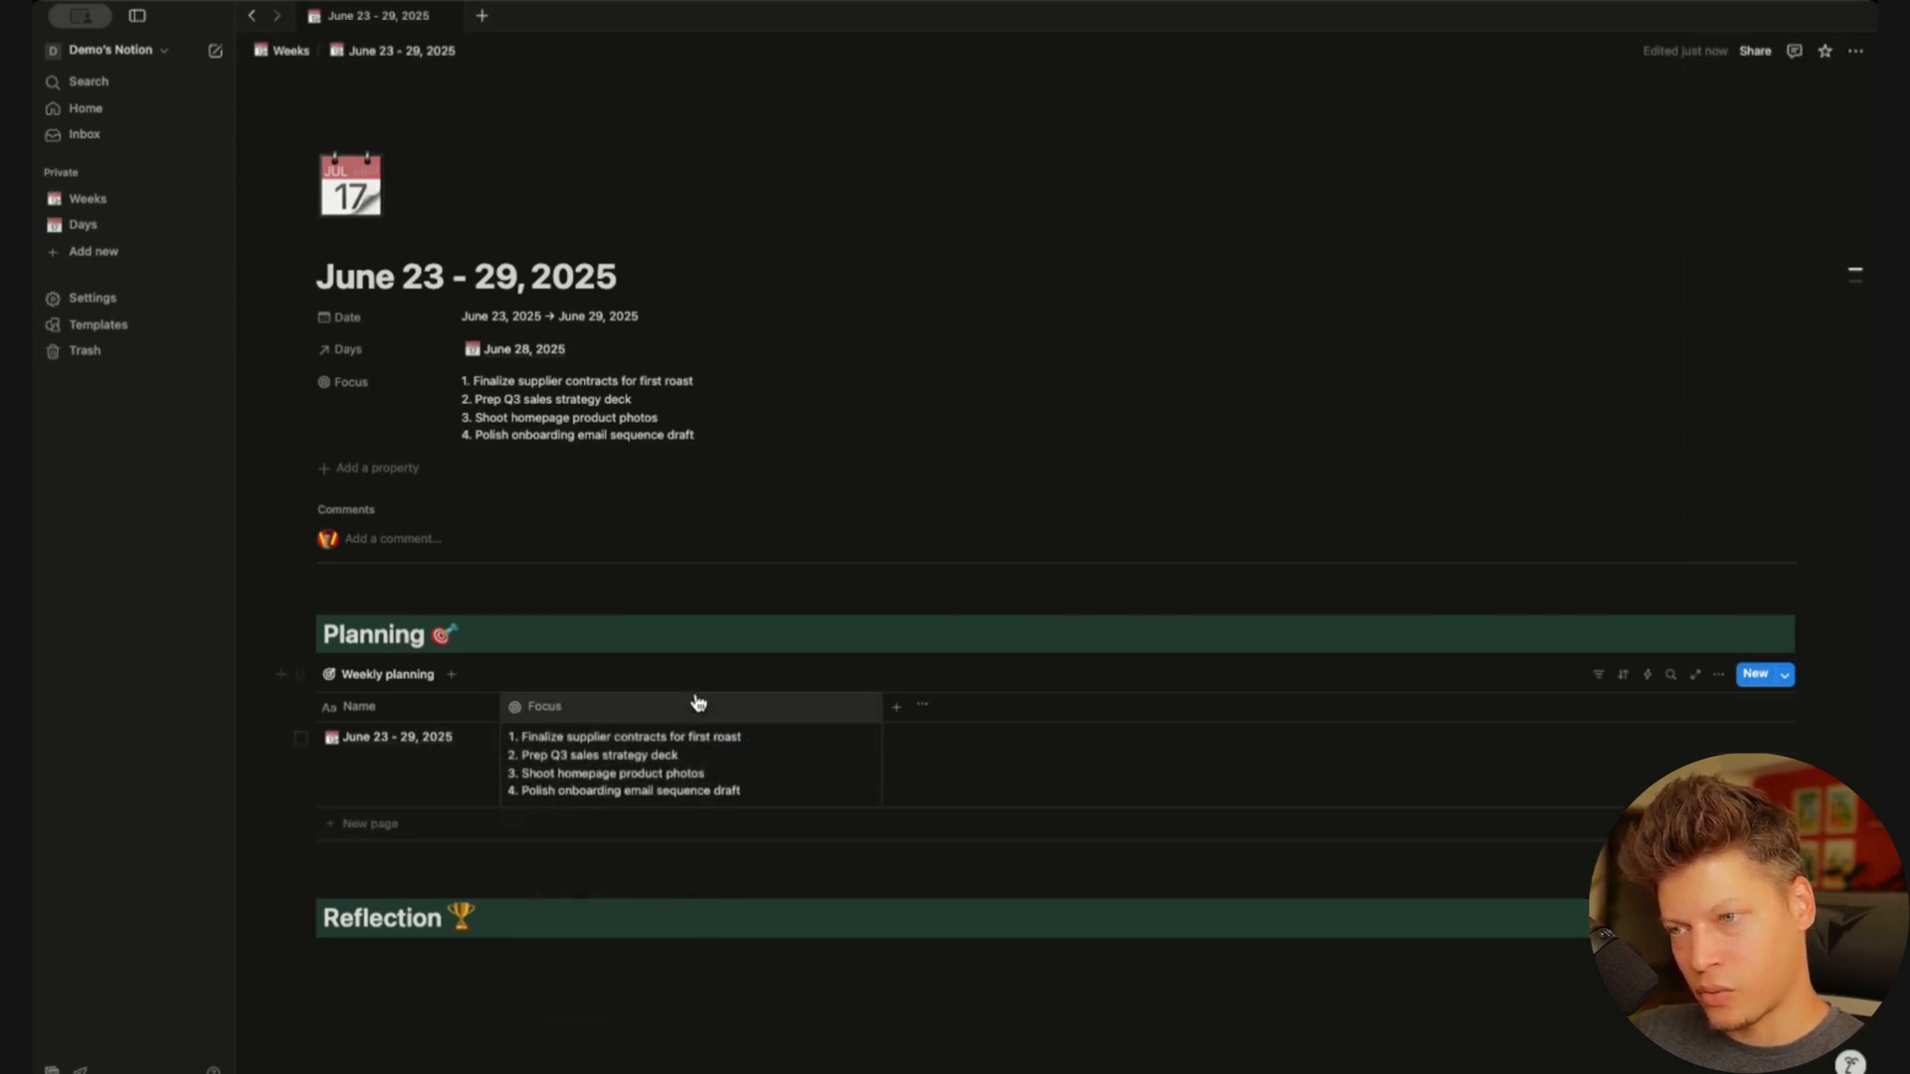
Hide the Focus property from the property list beneath the week page's title
{"action": "scroll", "coordinate": [698, 703], "scroll_direction": "down", "scroll_amount": 2}
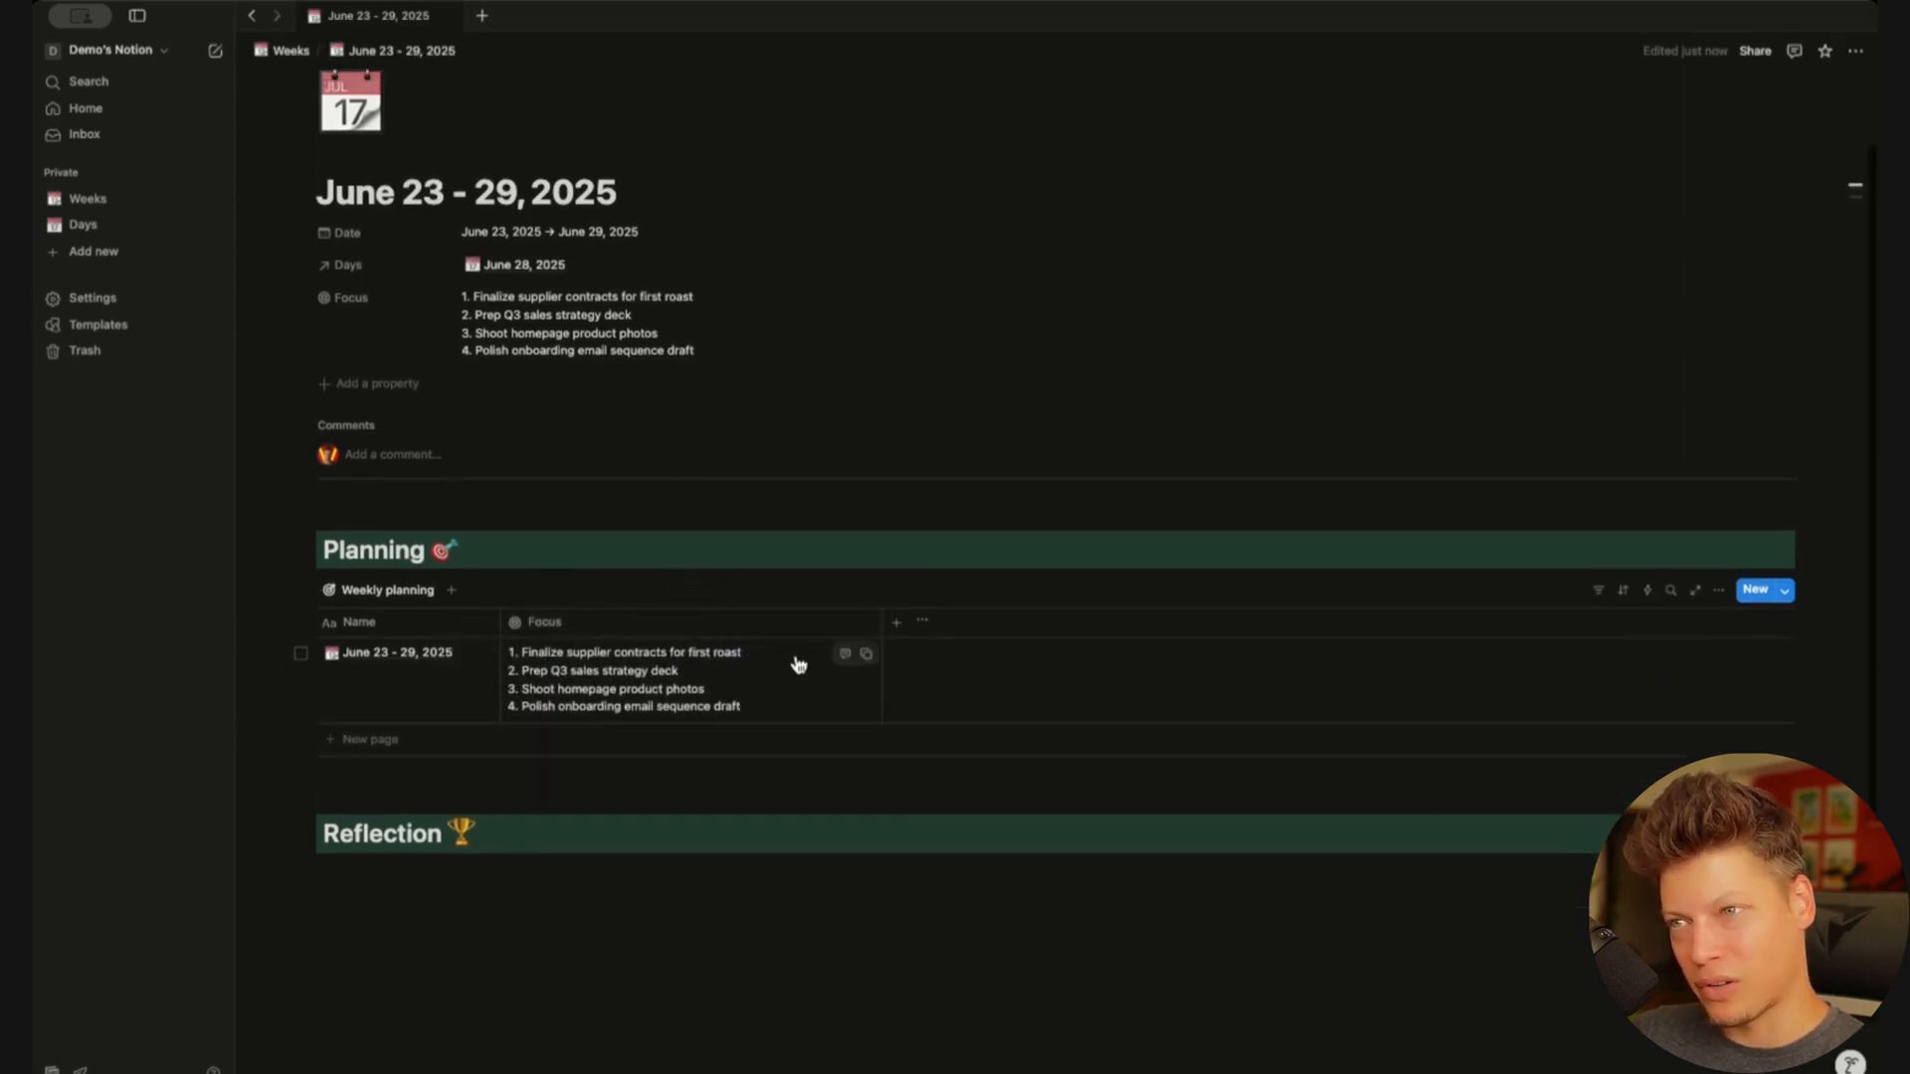
{"action": "left_click", "coordinate": [329, 311]}
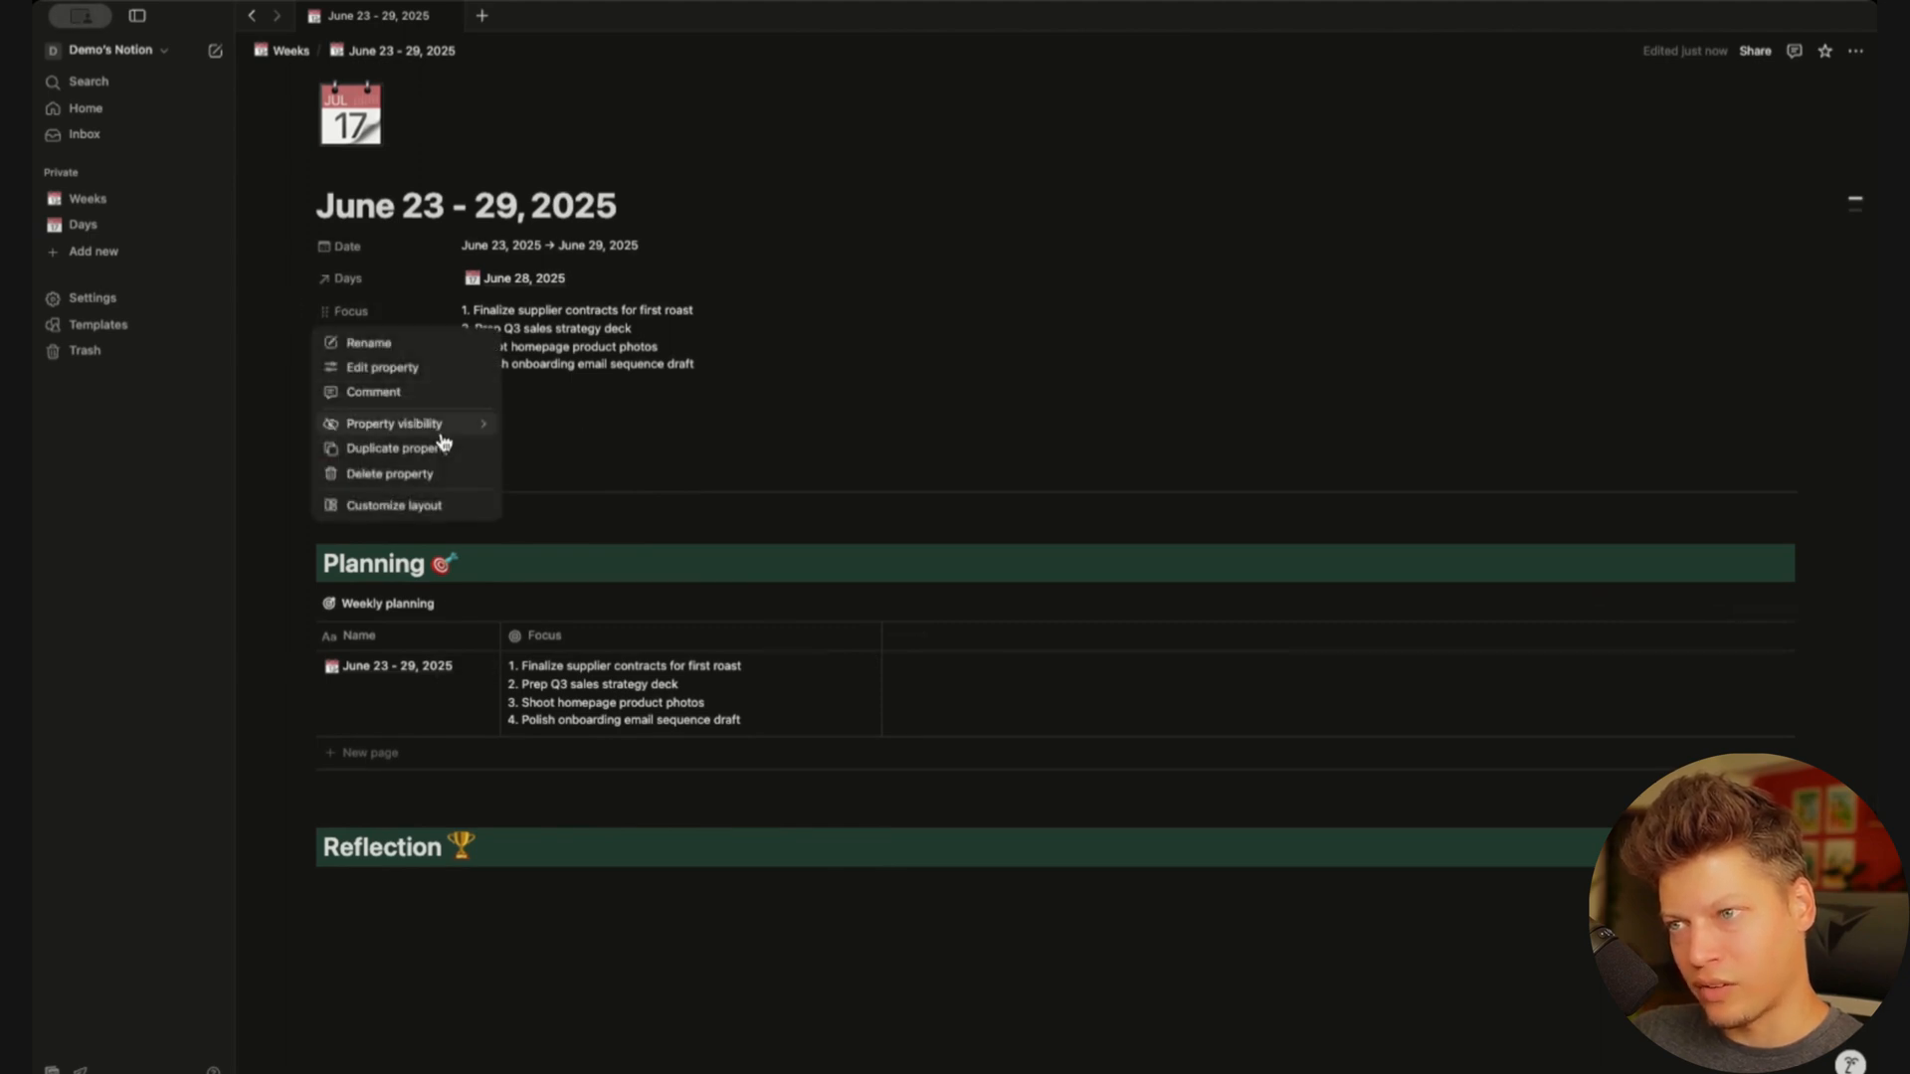
{"action": "mouse_move", "coordinate": [448, 426]}
{"action": "left_click", "coordinate": [537, 449]}
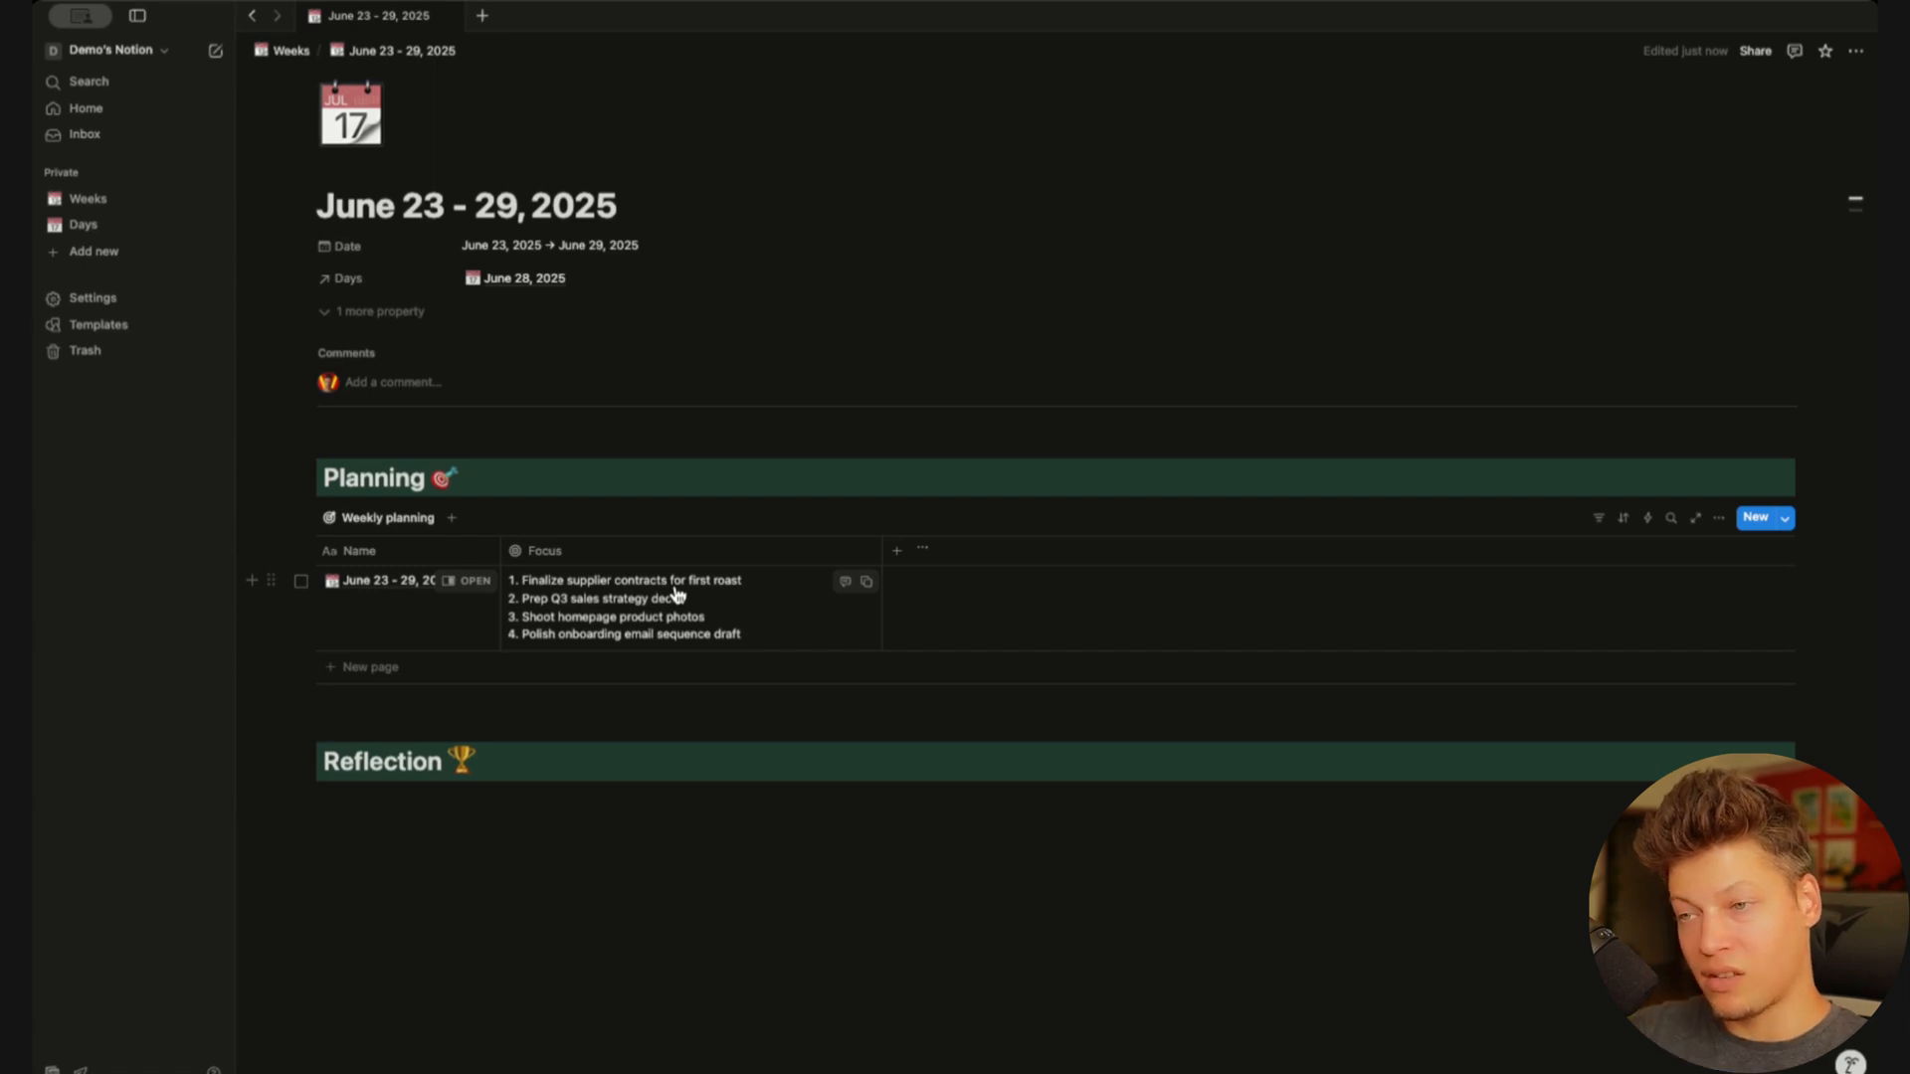
Open the linked June 28, 2025 day page and add a rollup to Morning data that shows Focus through the Week relation
{"action": "left_click", "coordinate": [519, 278]}
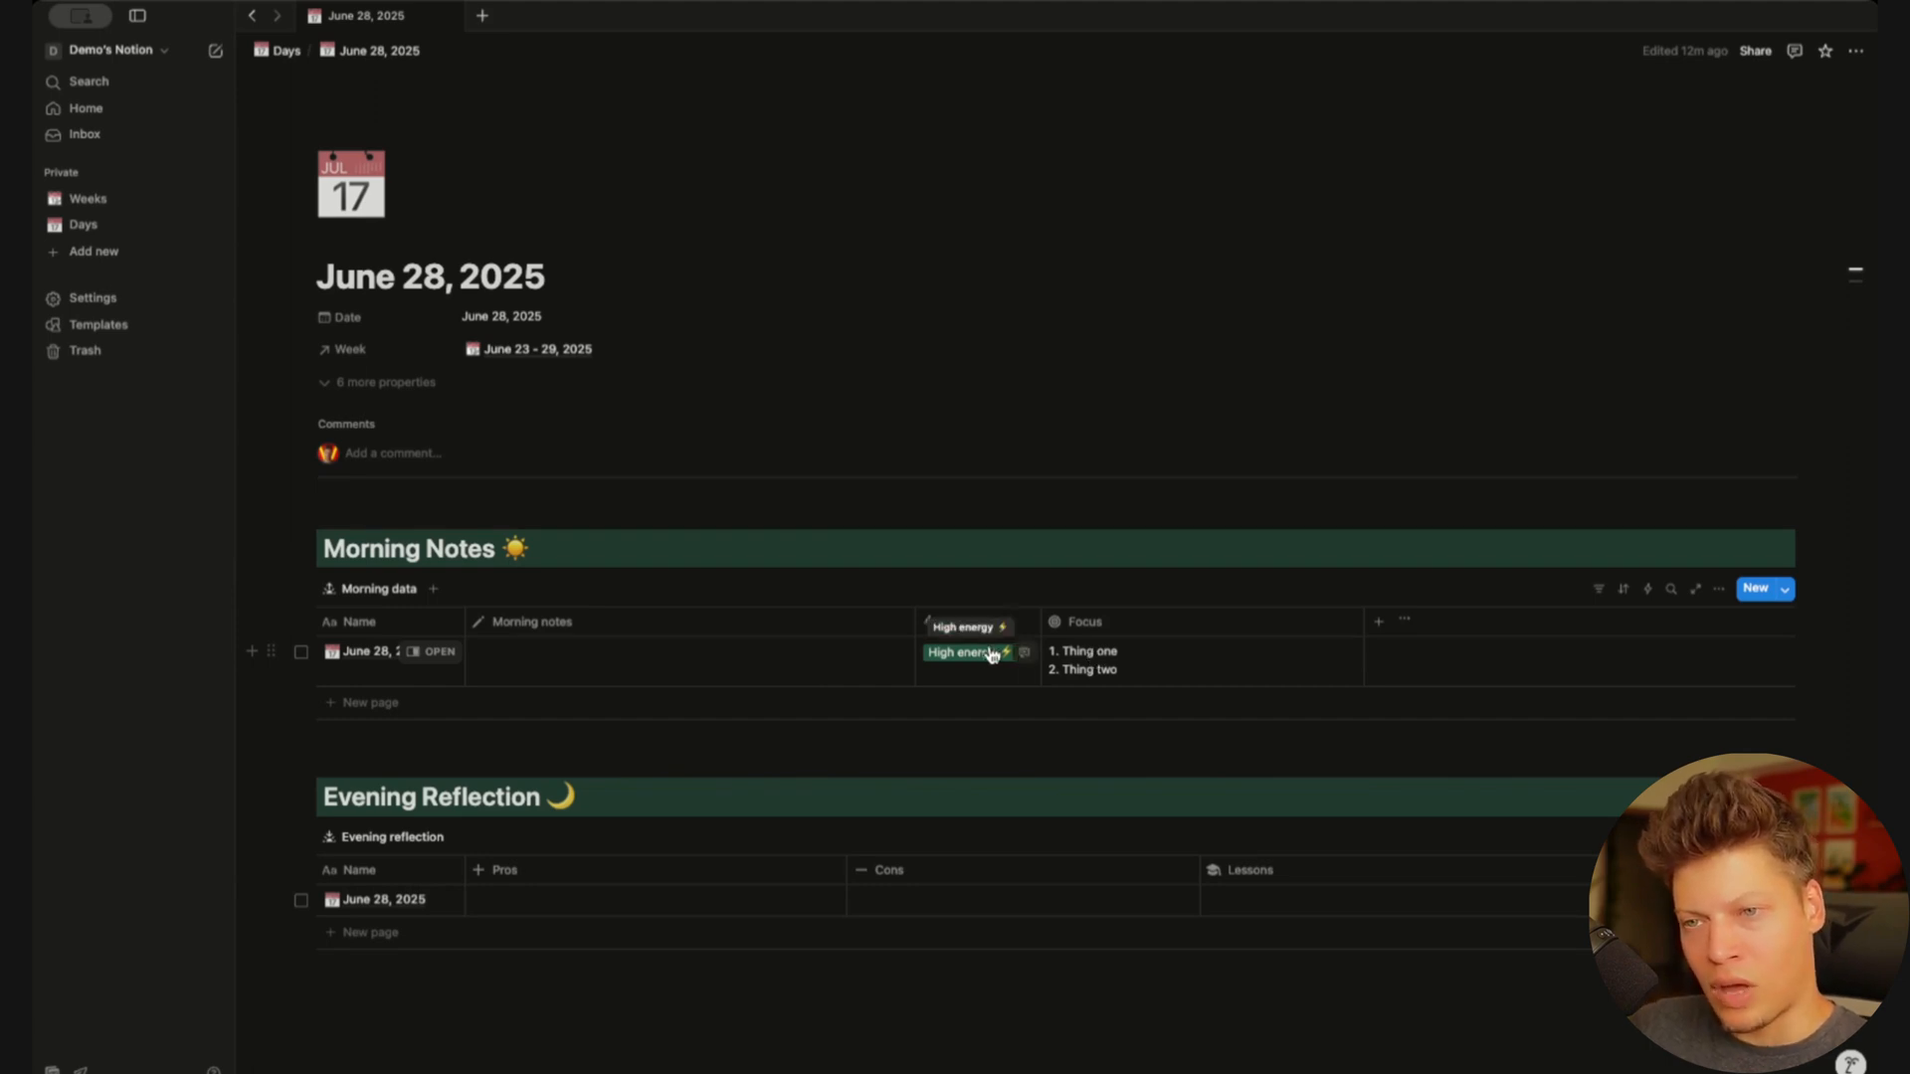
{"action": "left_click", "coordinate": [1378, 621]}
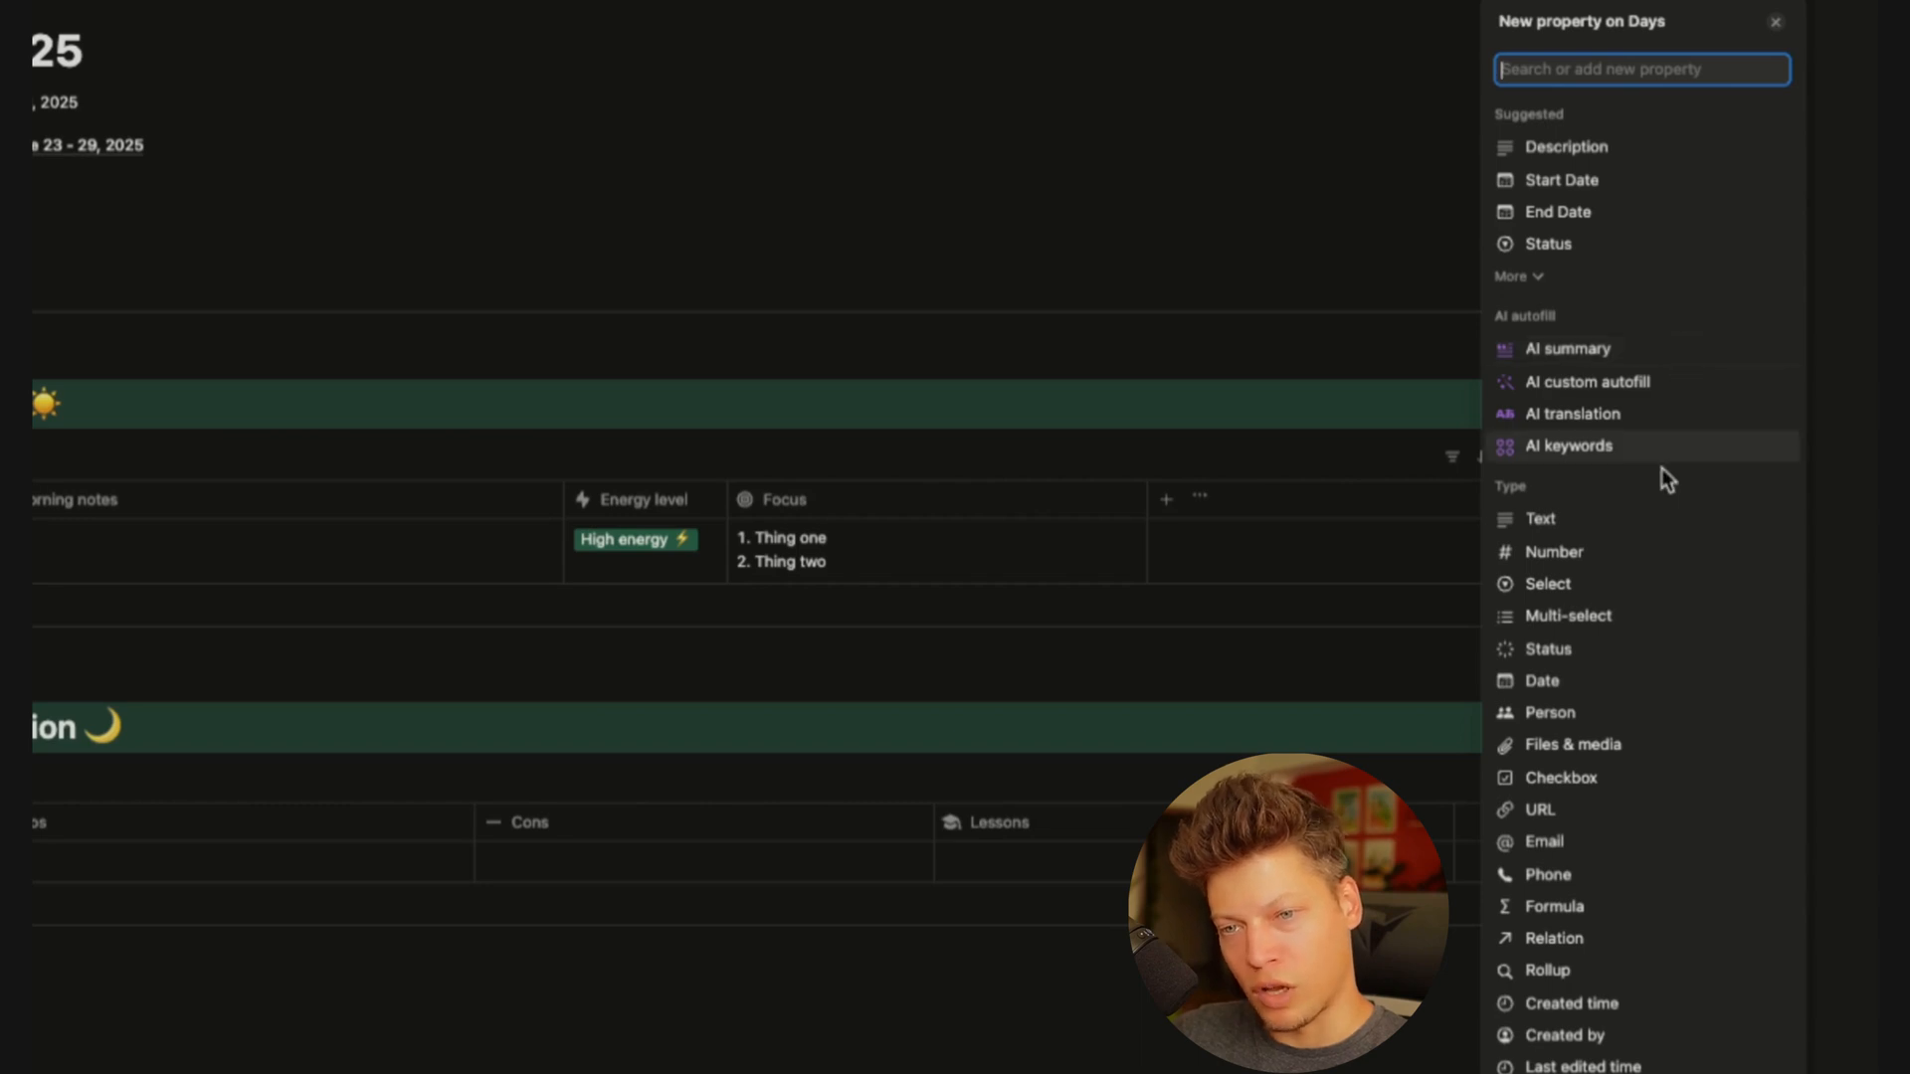
{"action": "left_click", "coordinate": [1569, 973]}
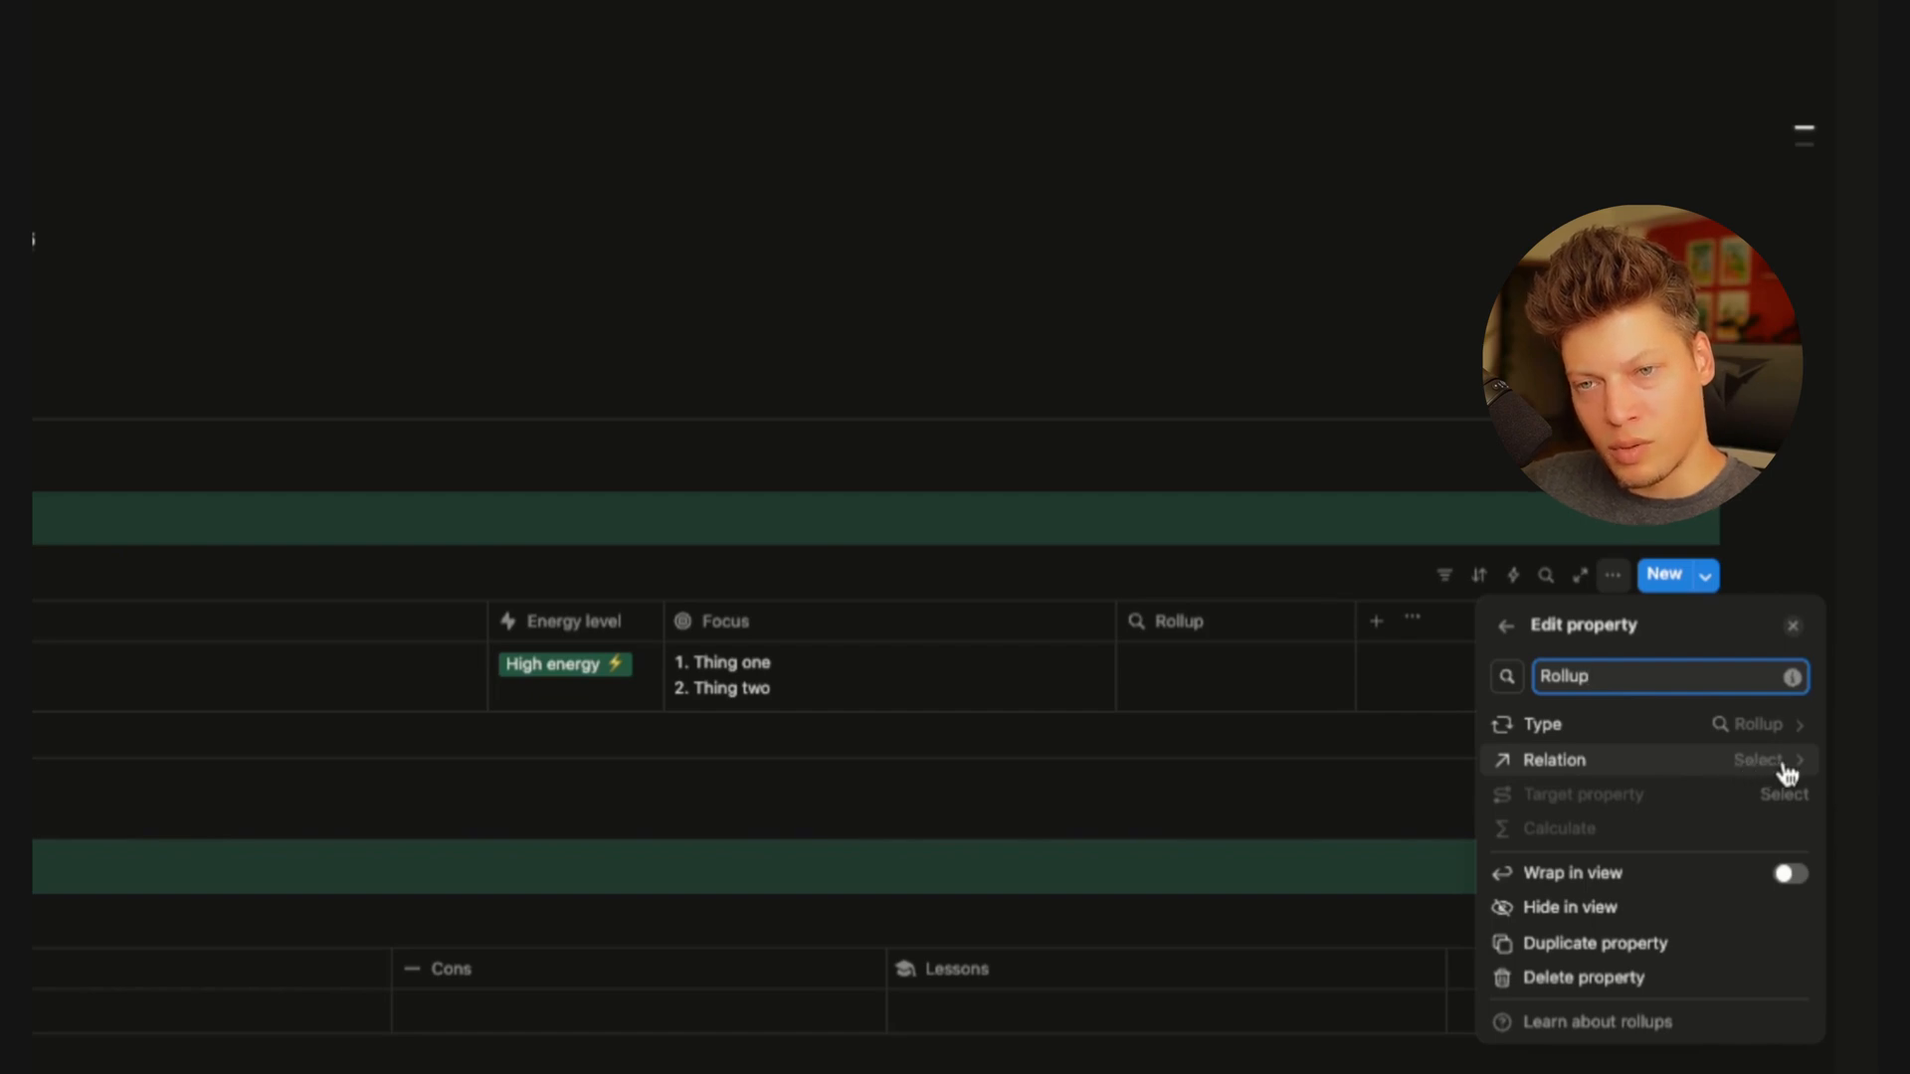
{"action": "left_click", "coordinate": [1788, 766]}
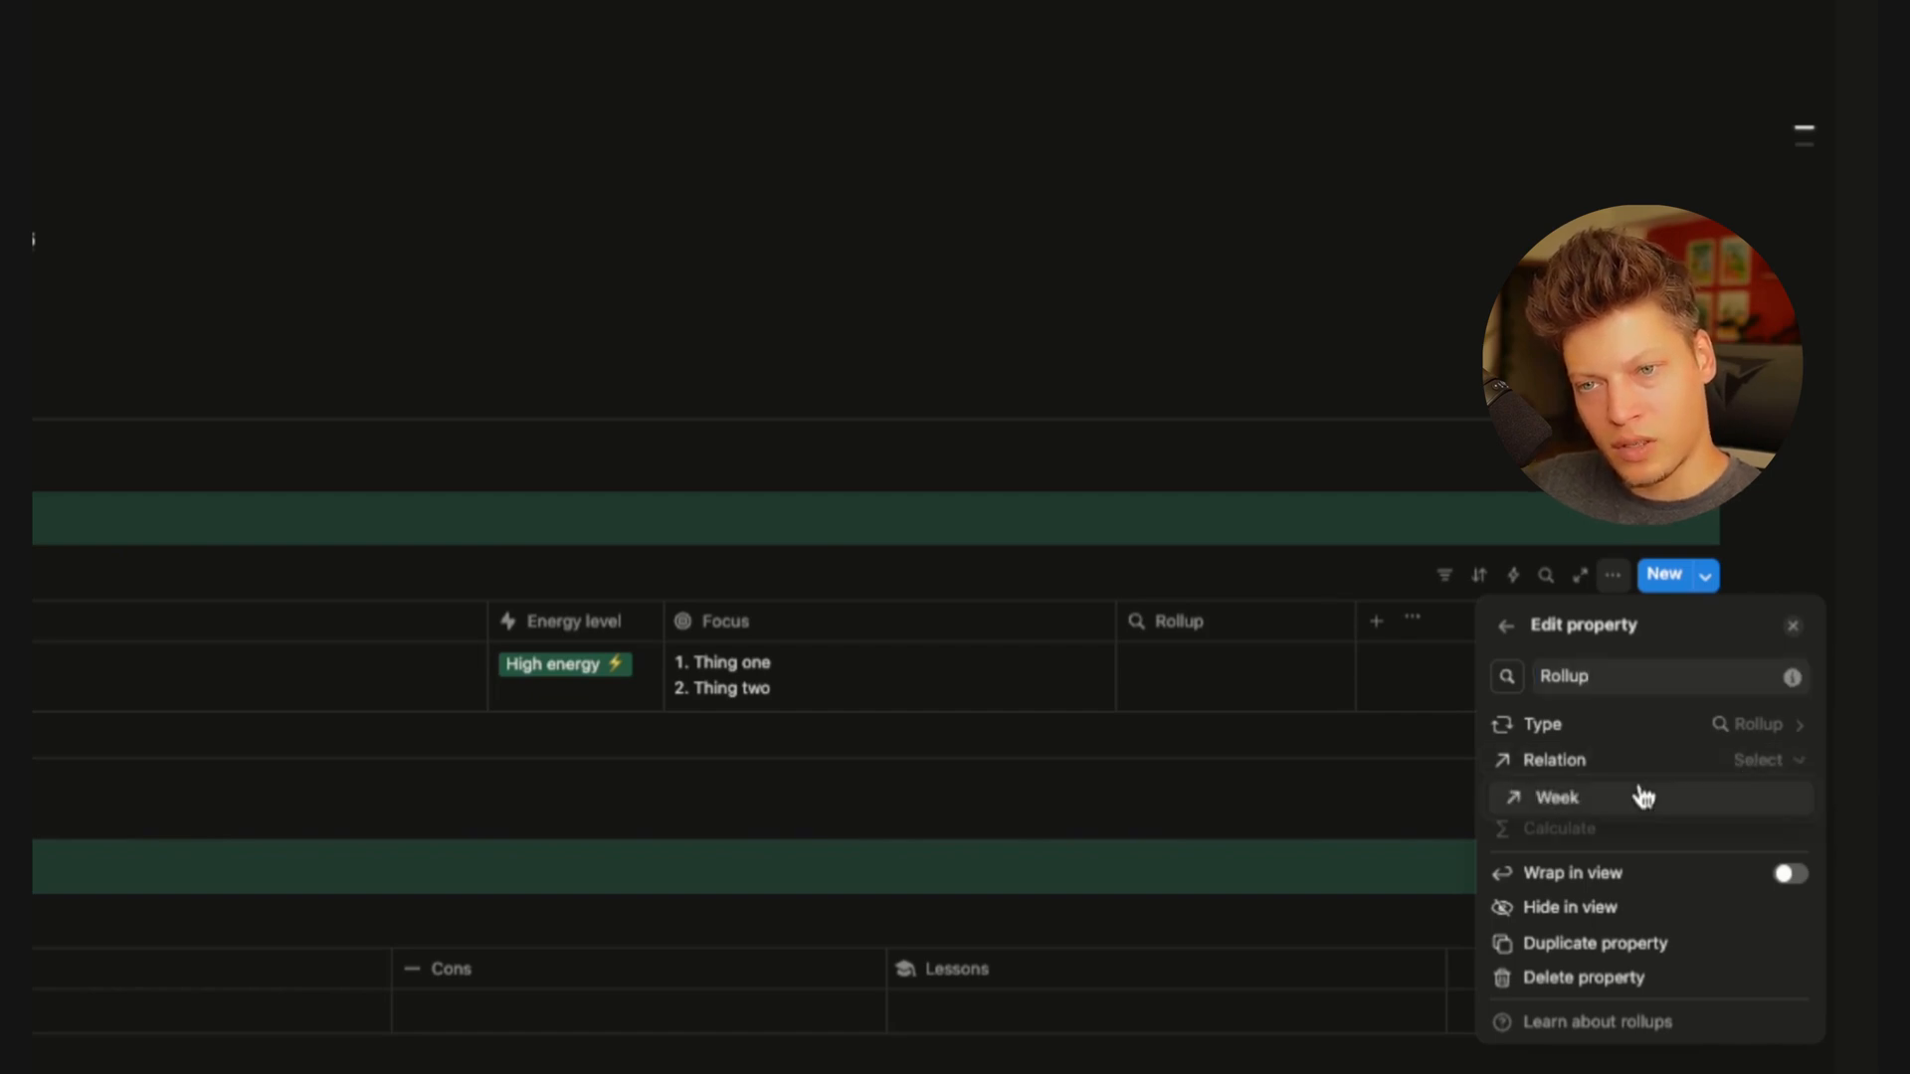
{"action": "left_click", "coordinate": [1581, 805]}
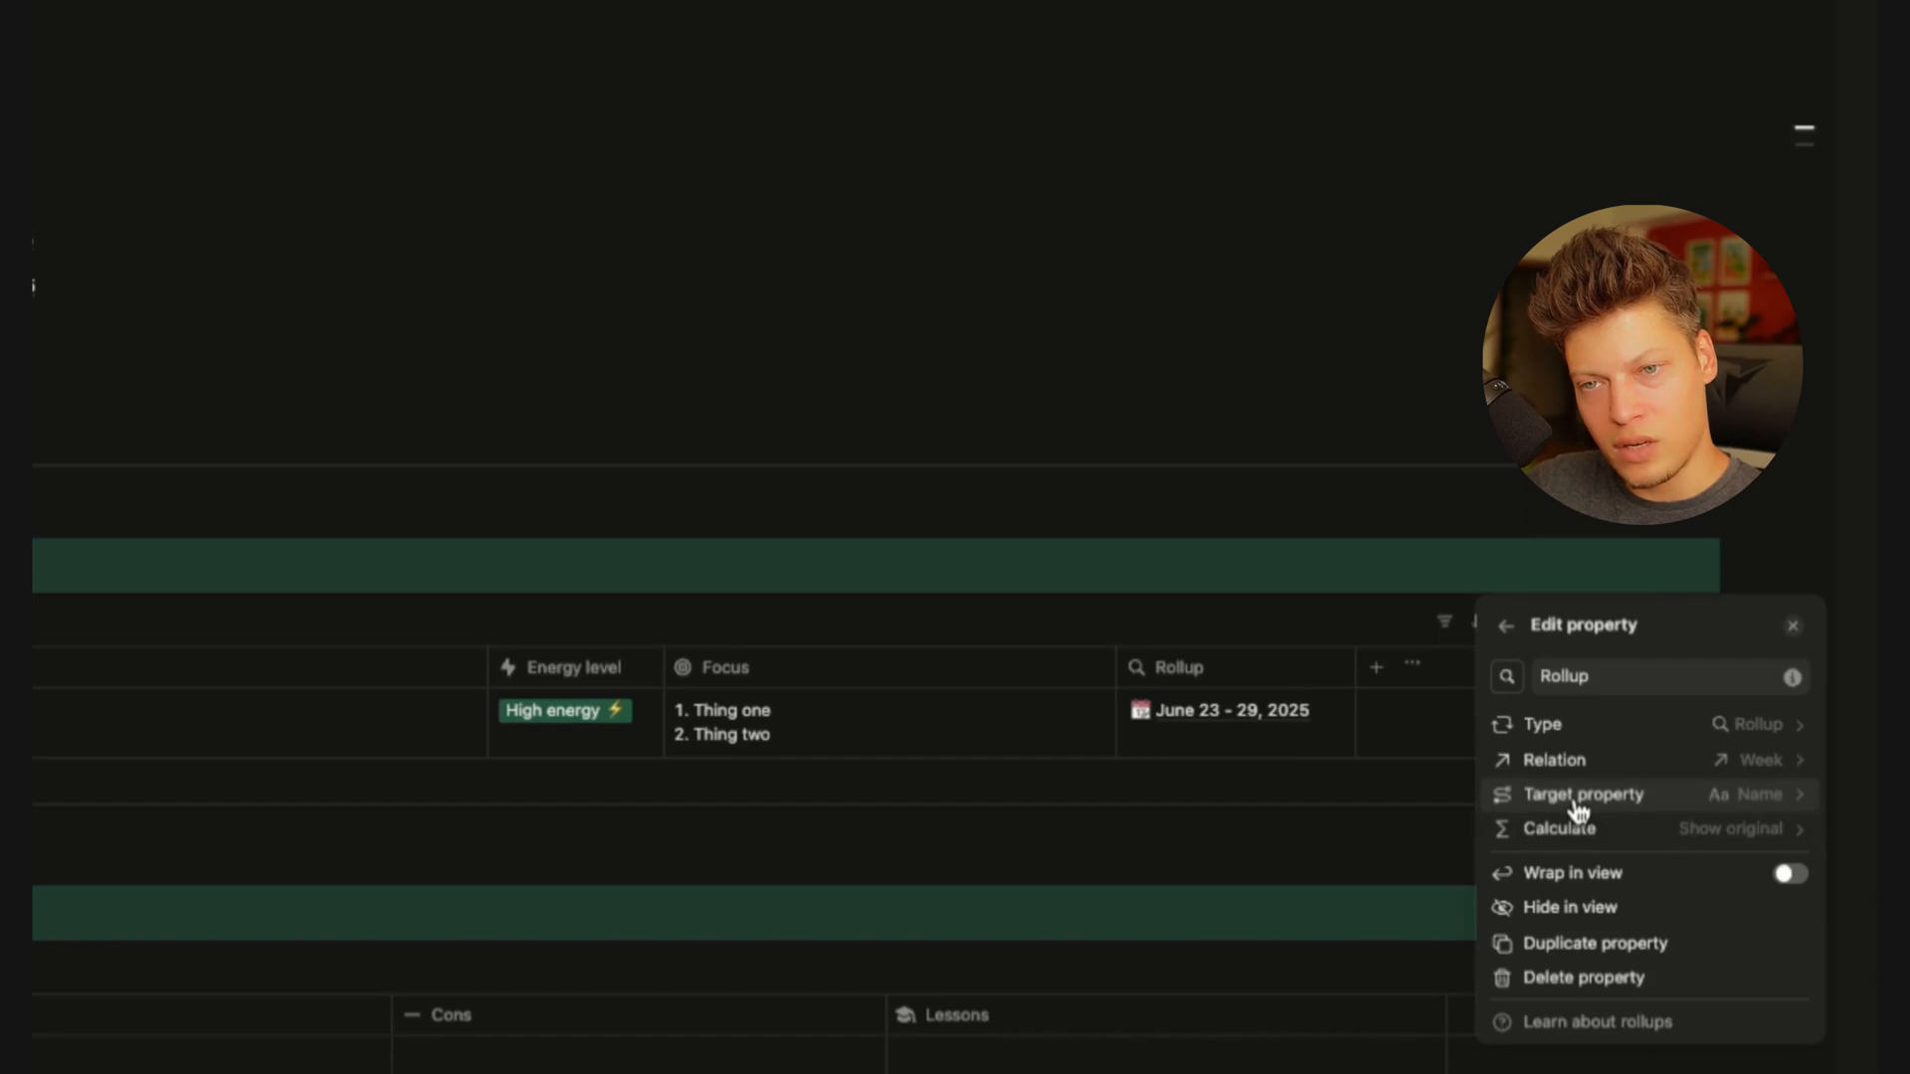
{"action": "left_click", "coordinate": [1778, 795]}
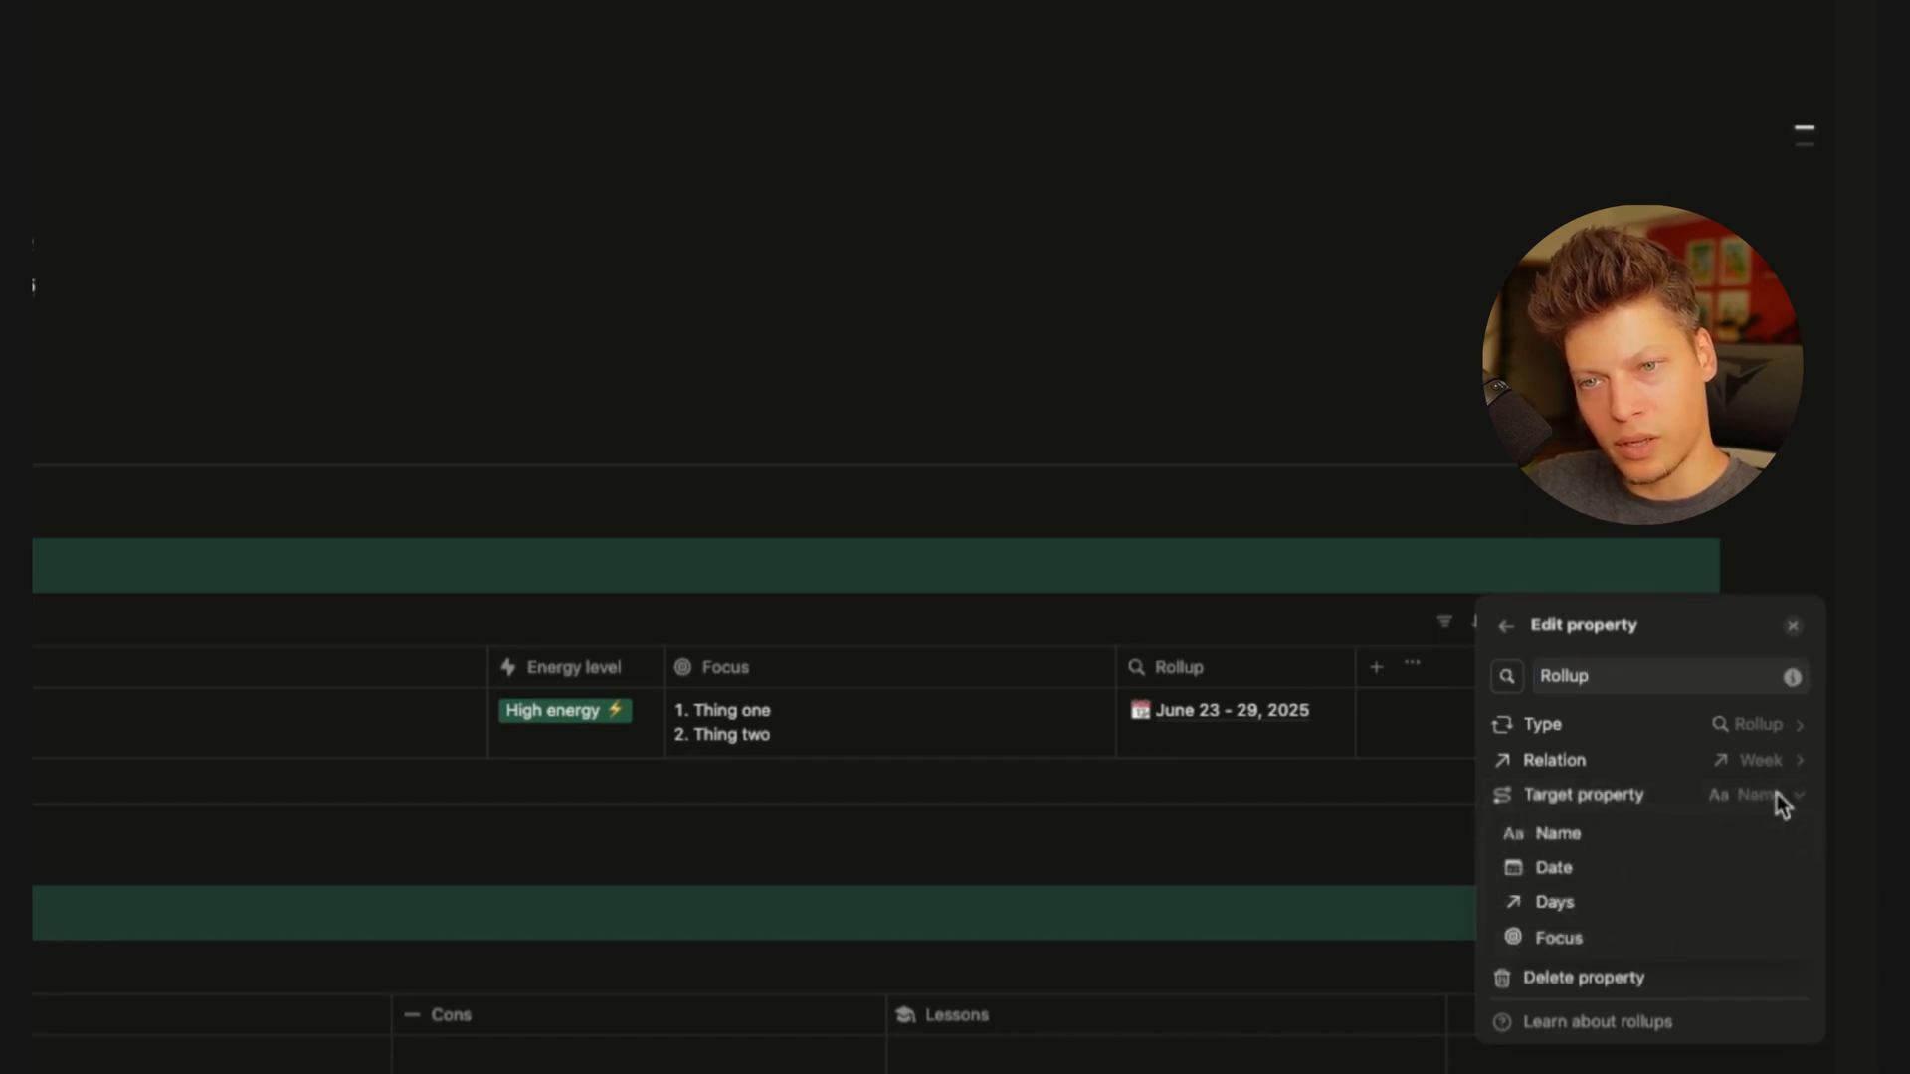
{"action": "left_click", "coordinate": [1579, 940]}
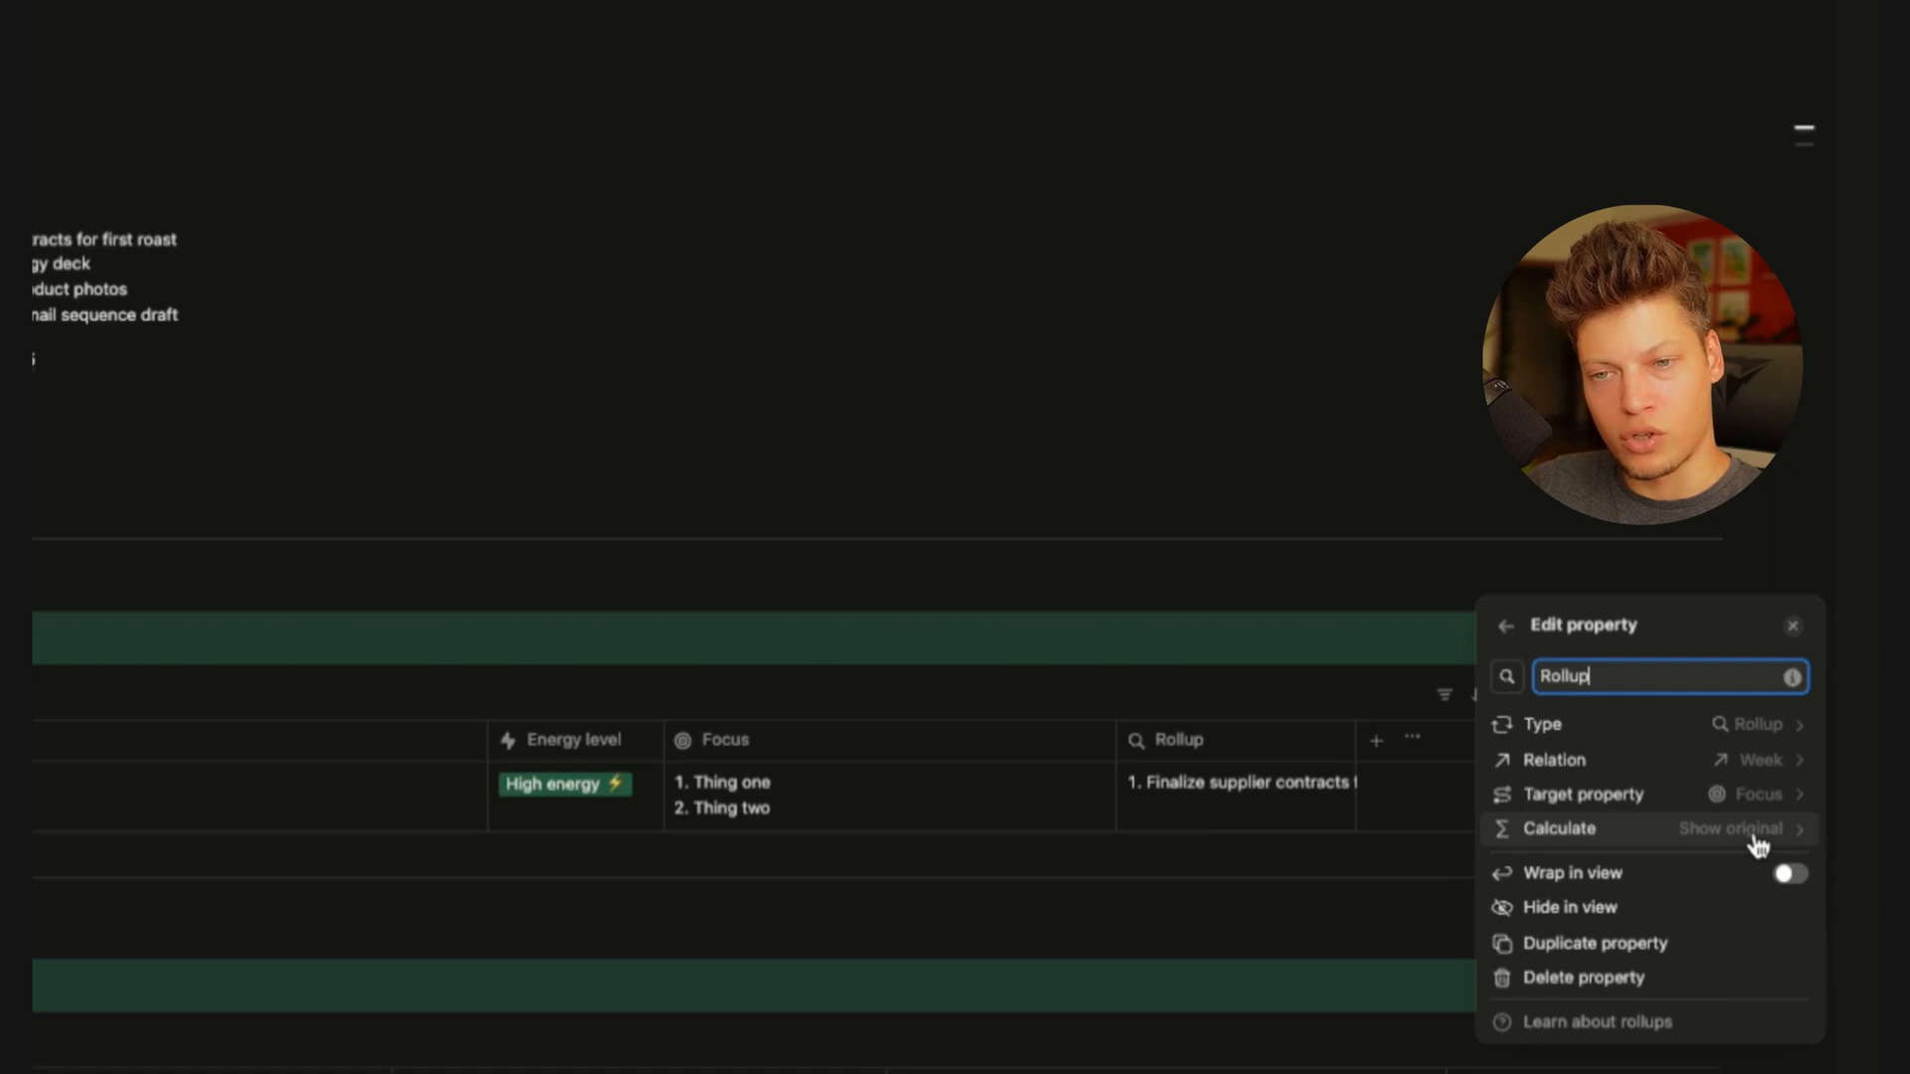
Name the new rollup "Weekly focus" with a target icon and wrap its text in the Morning data view
{"action": "key", "text": "super+a"}
{"action": "key", "text": "BackSpace"}
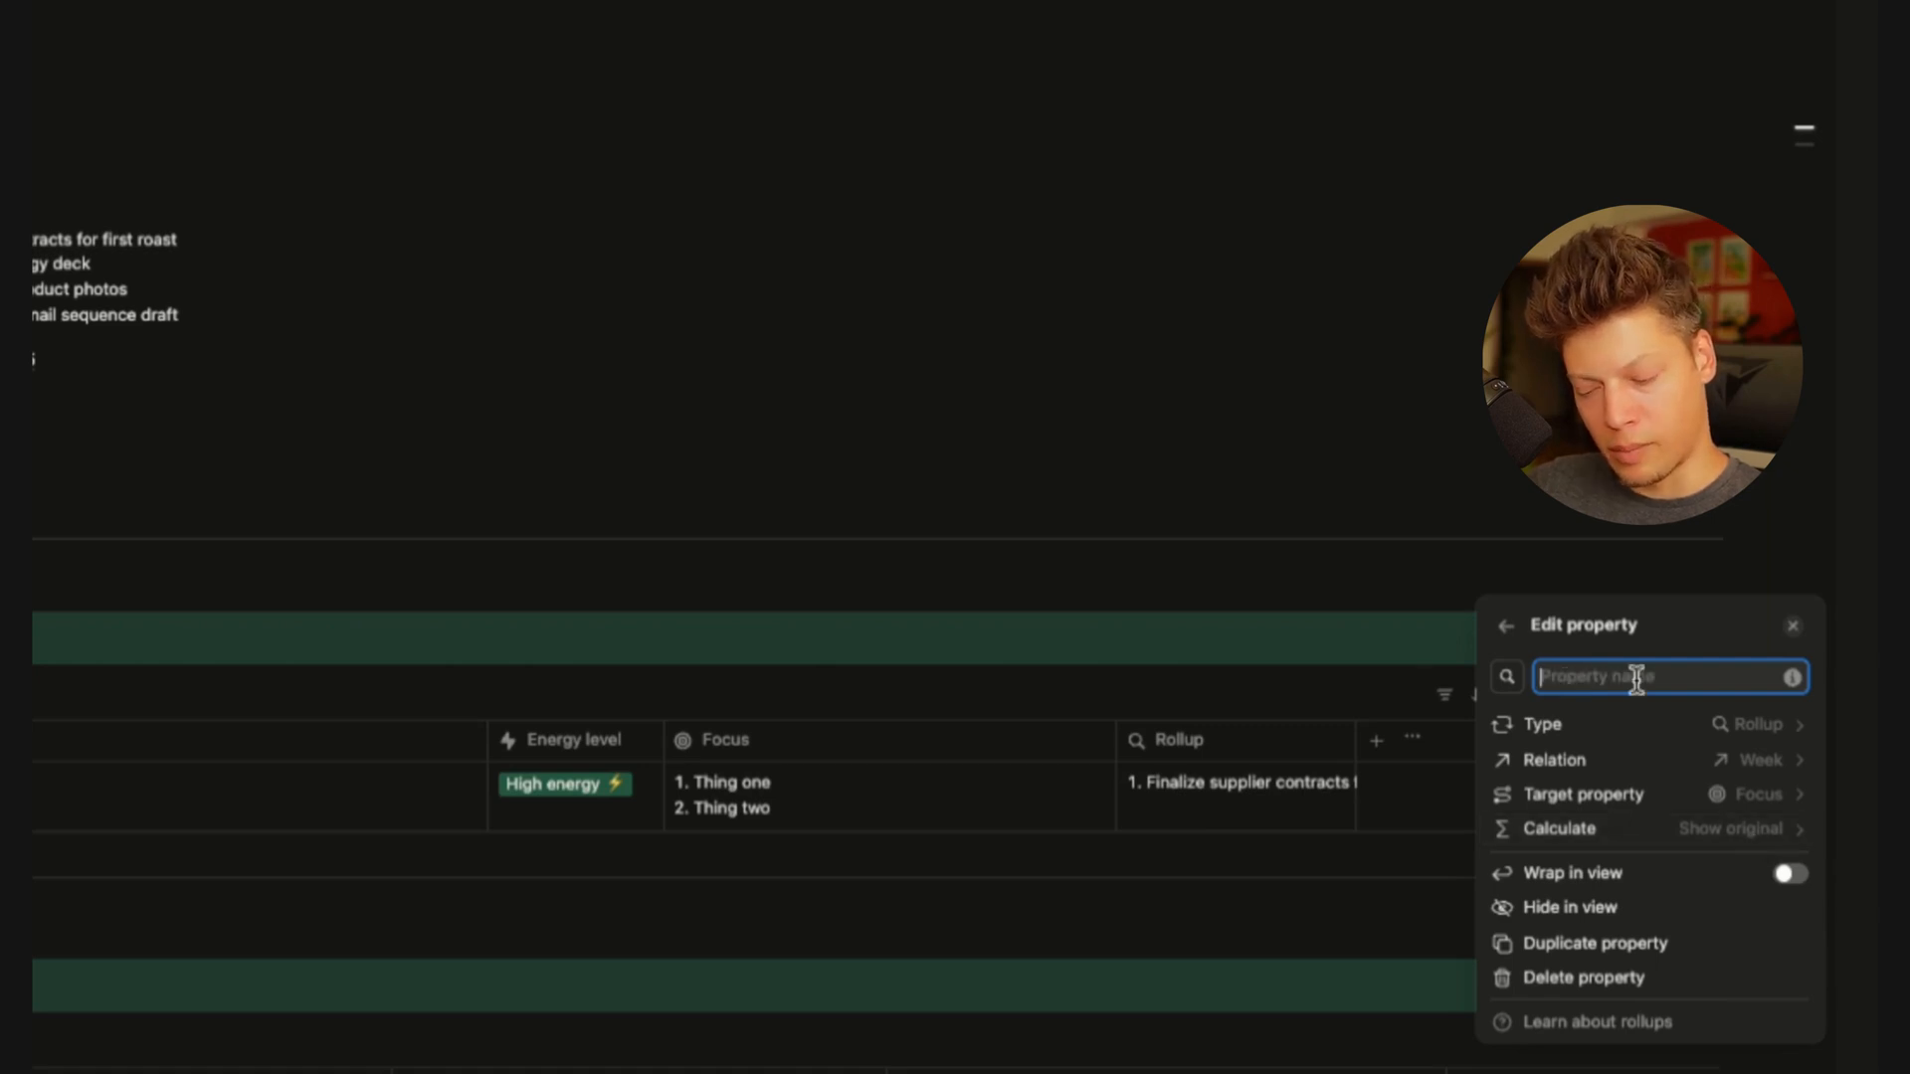
{"action": "type", "text": "Weekly focus"}
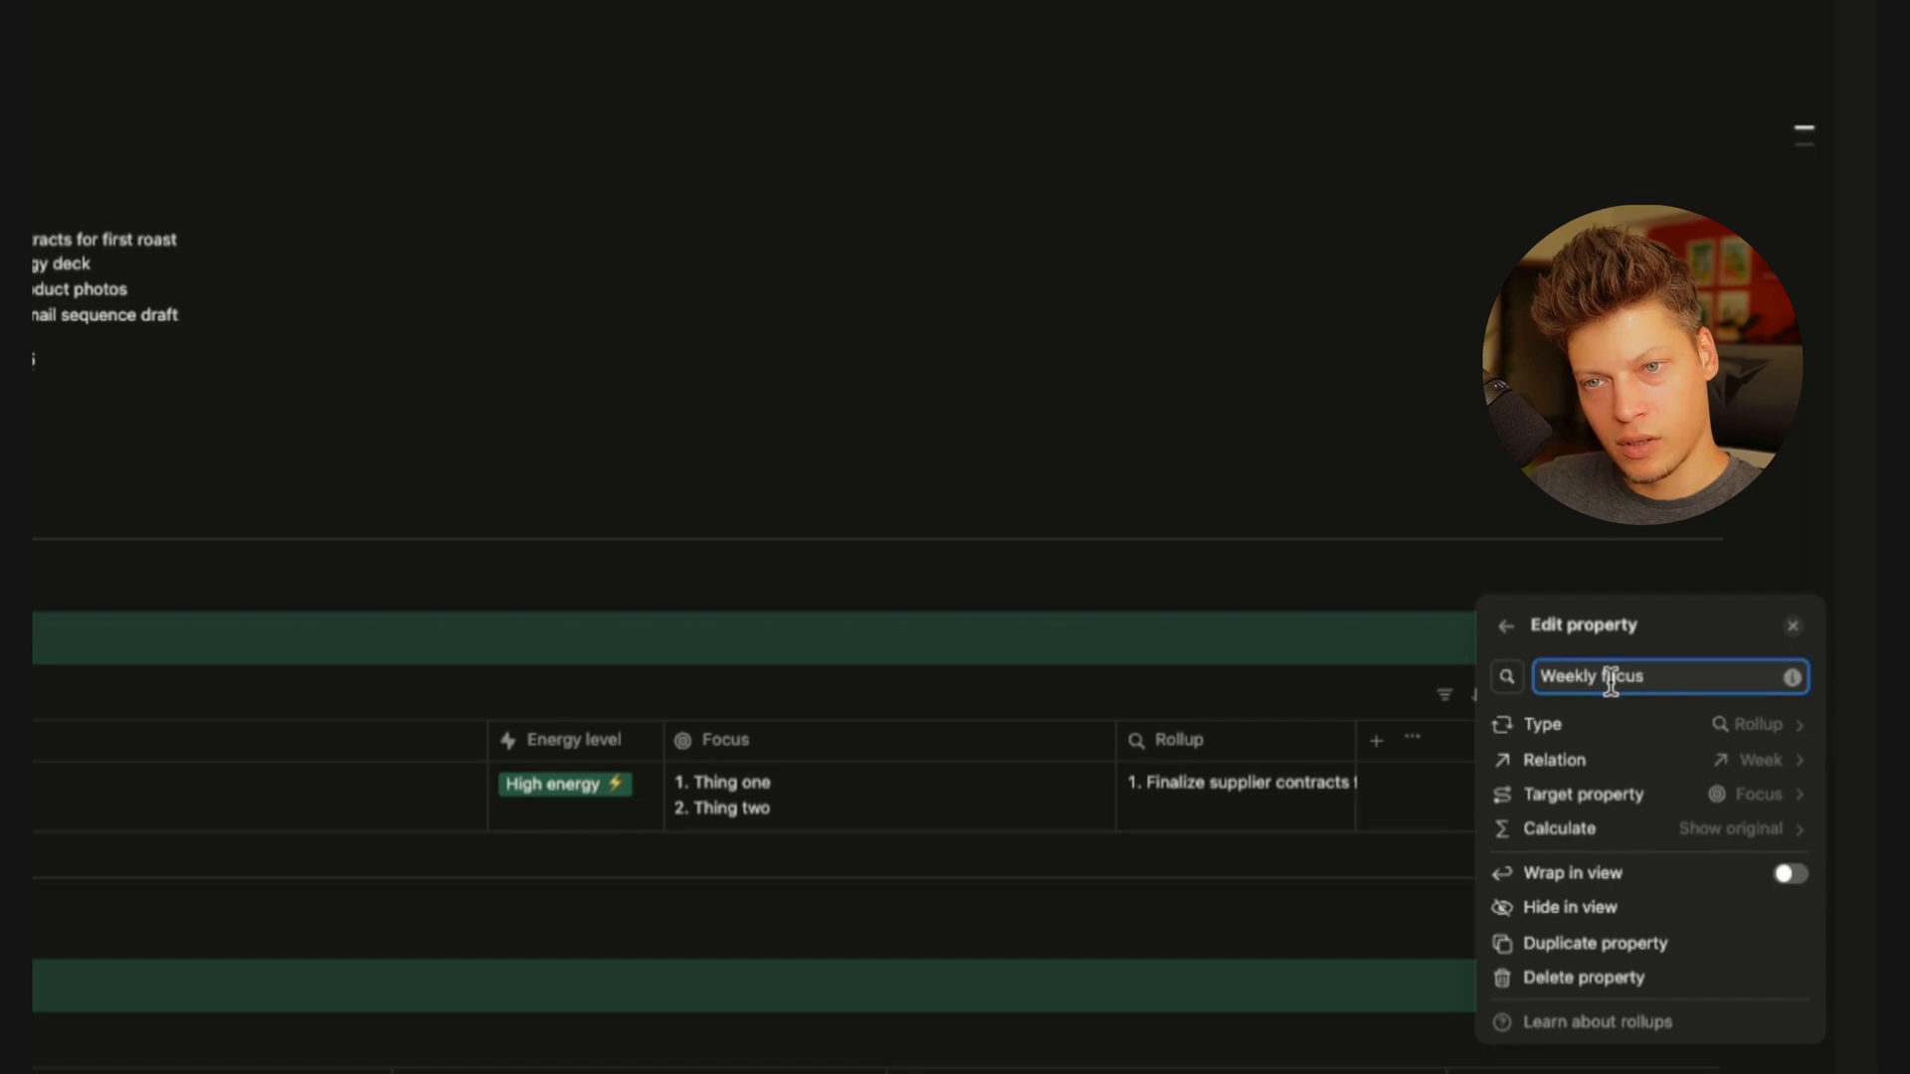
{"action": "left_click", "coordinate": [1789, 874]}
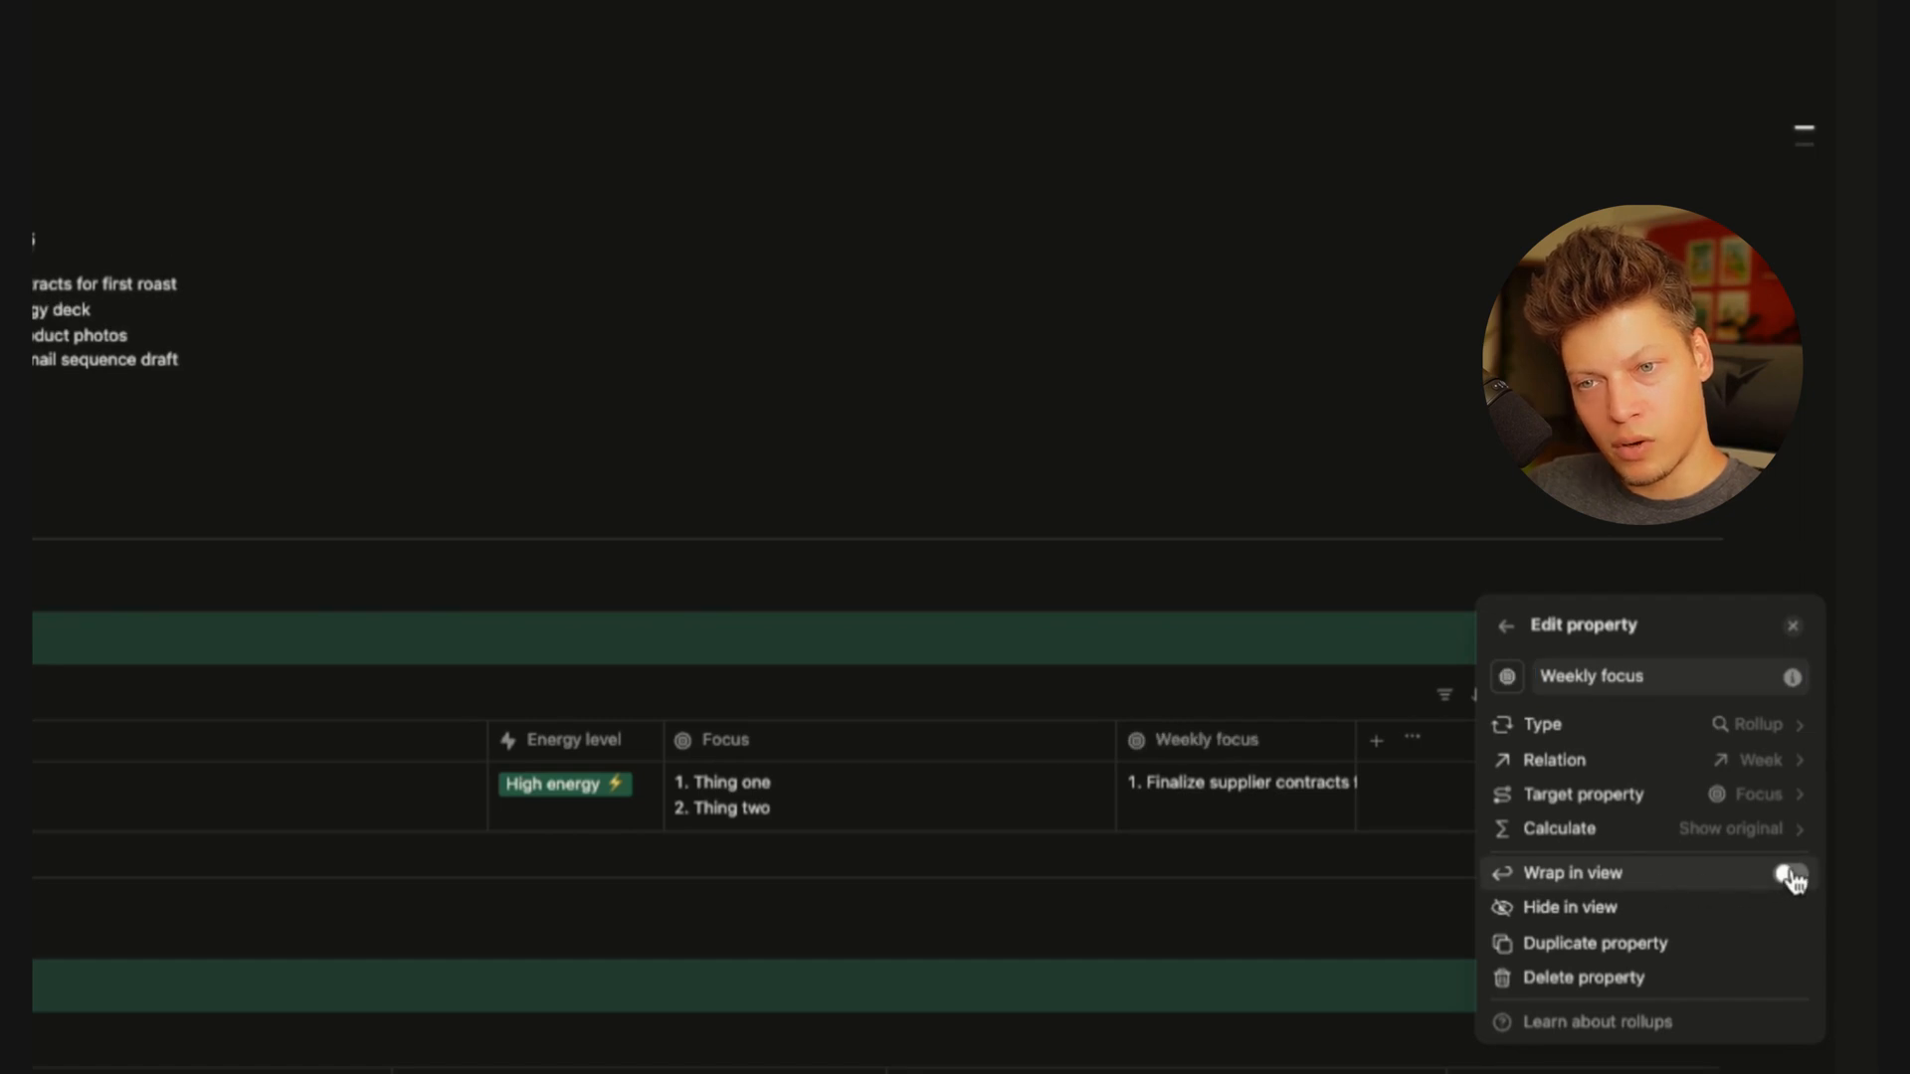
Place the Weekly focus column directly before Focus in Morning data and widen it so each item fits on one line
{"action": "left_click", "coordinate": [1273, 841]}
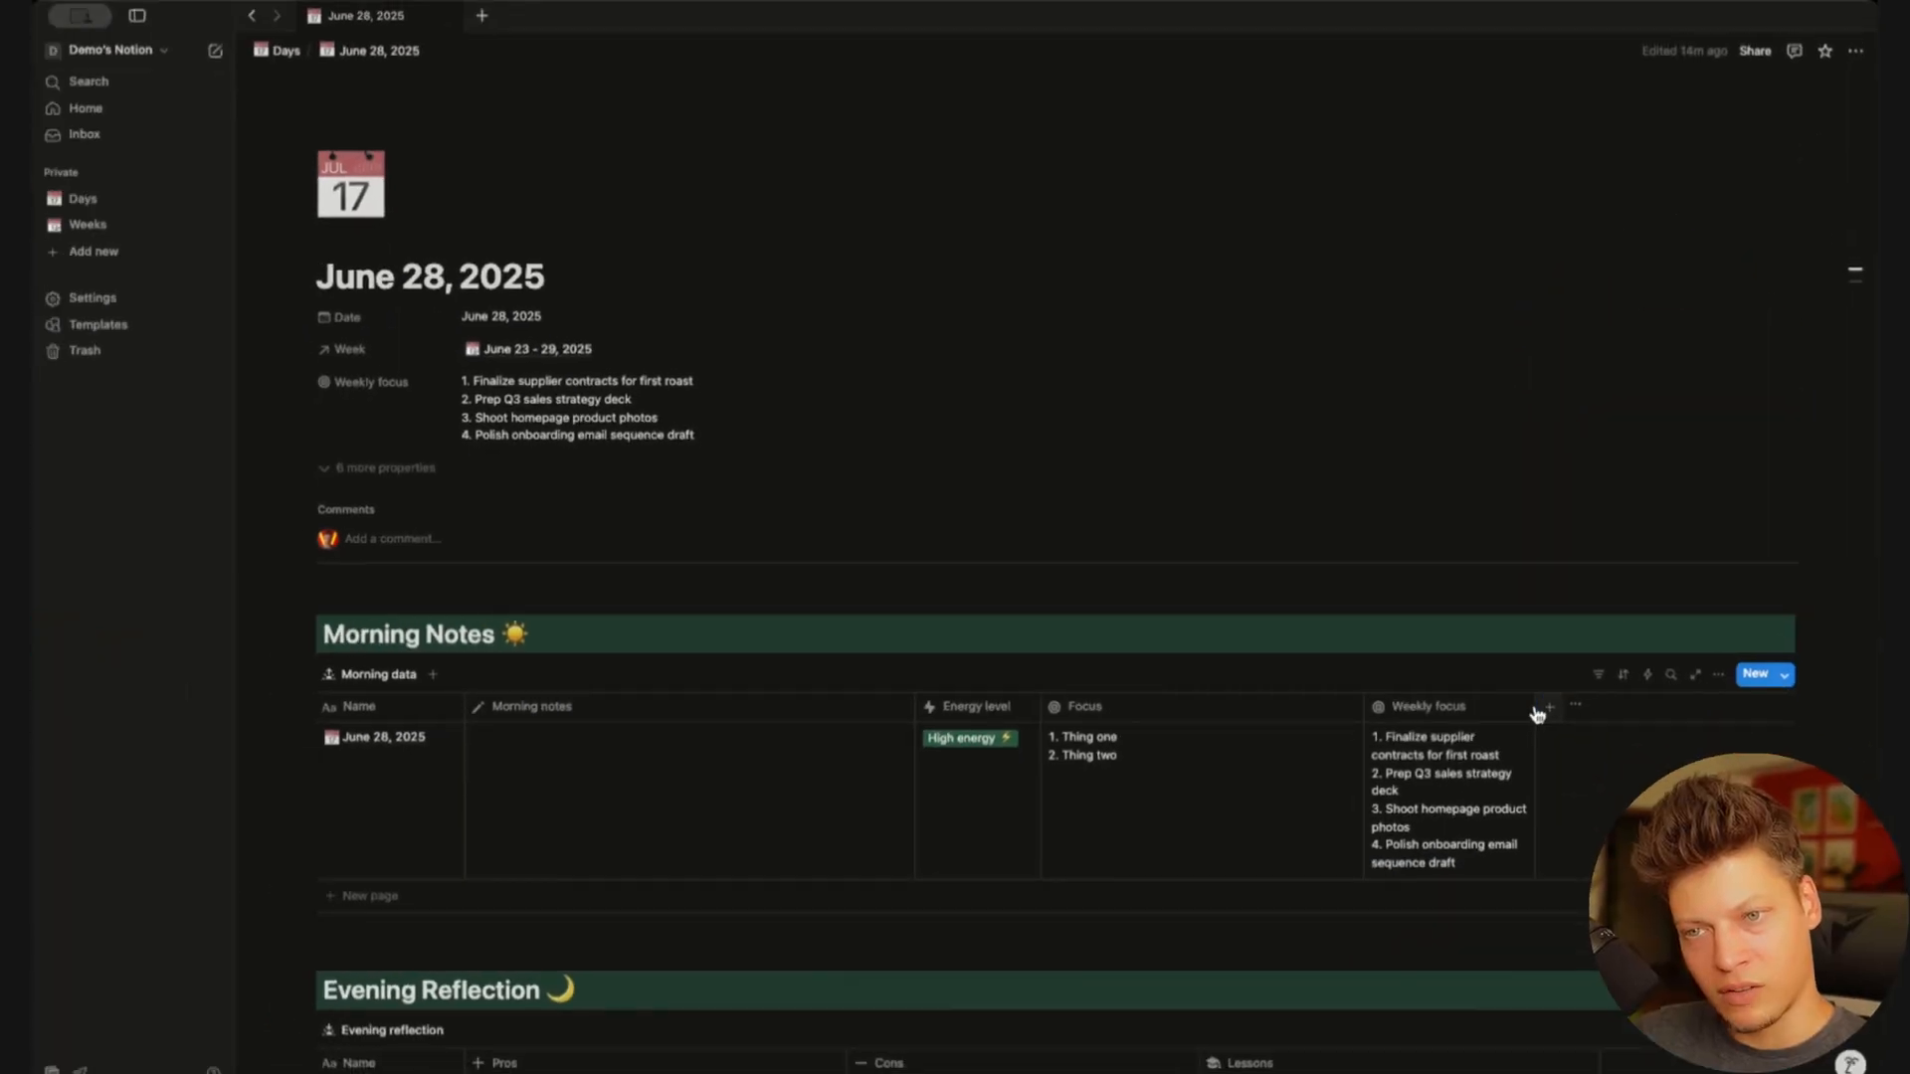
{"action": "left_click_drag", "start_coordinate": [1535, 708], "coordinate": [1322, 707]}
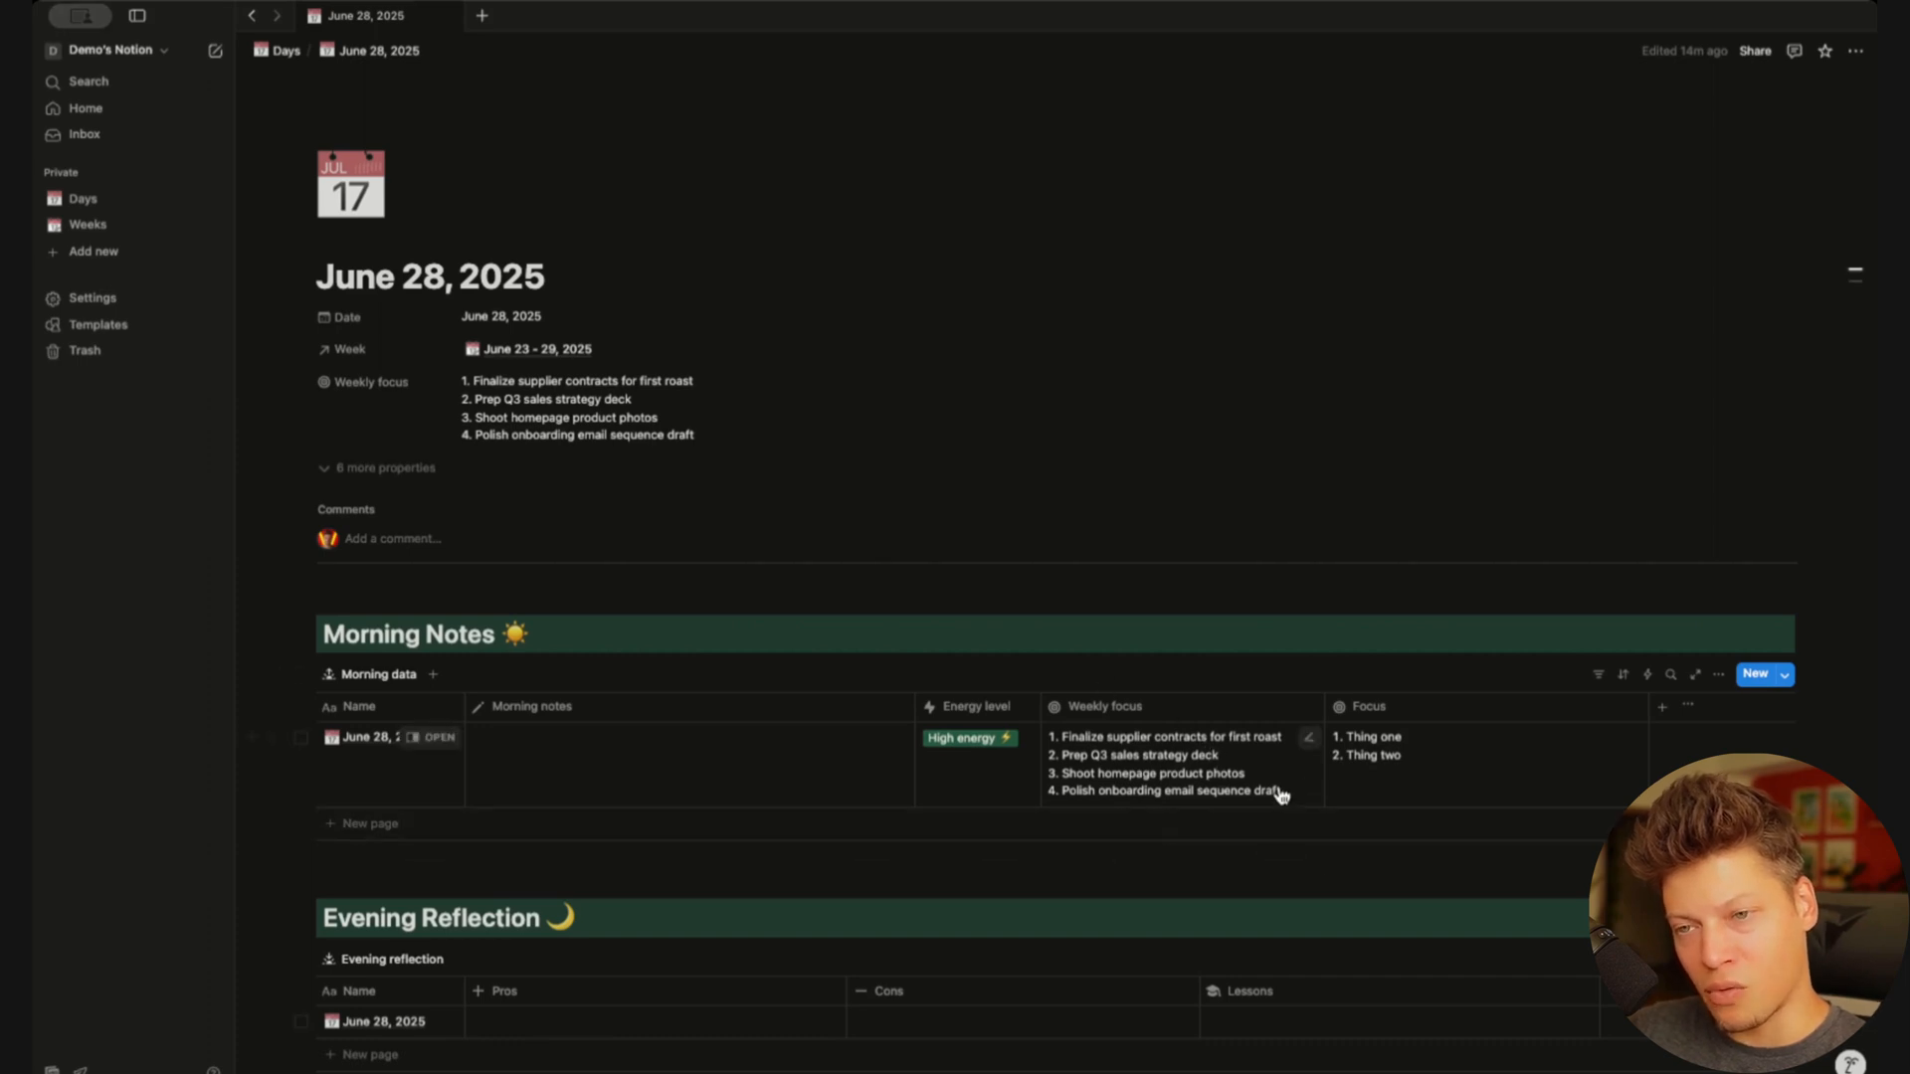
Replace the day's Focus text with "1. Client QBR call + prep notes" and "2. Update email copy with tone feedback from Thursday"
{"action": "left_click", "coordinate": [1438, 737]}
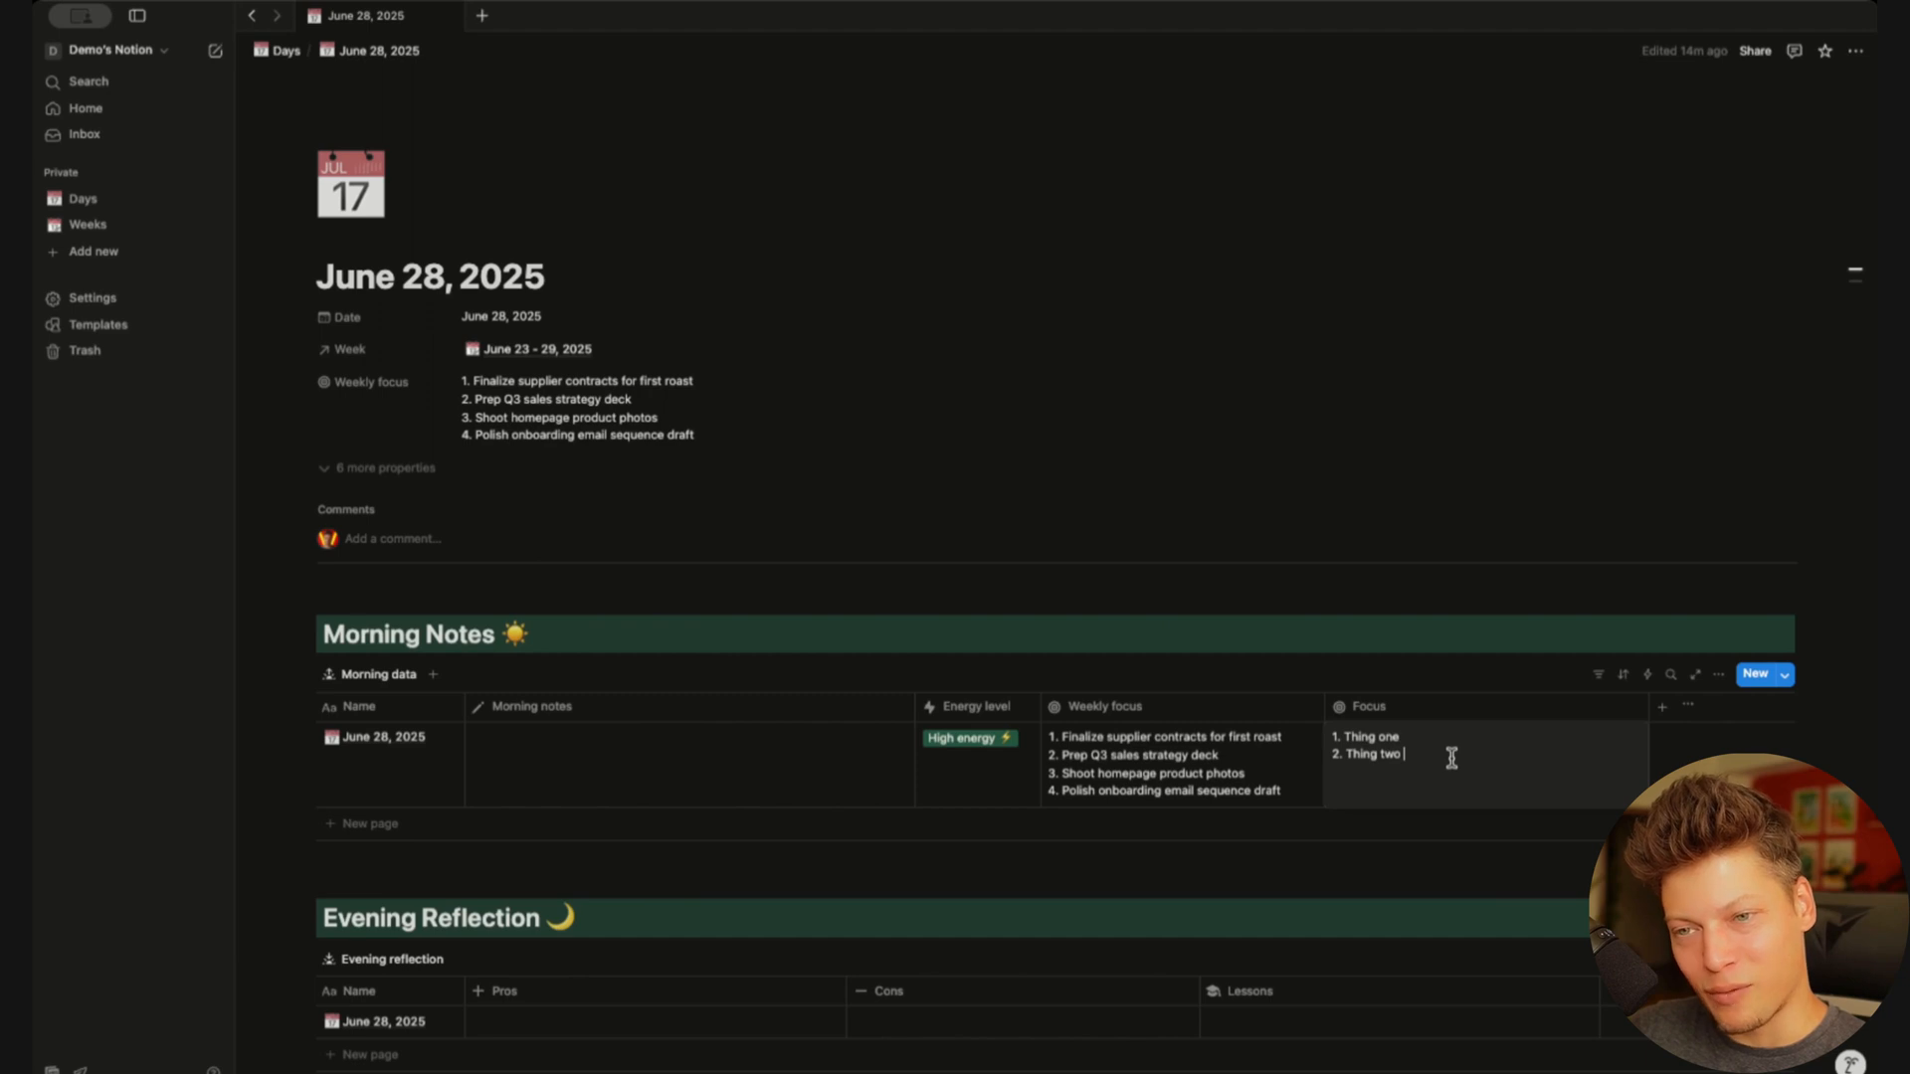
{"action": "key", "text": "ctrl+a"}
{"action": "type", "text": "1. Client QBR call + prep notes 2. Update email copy with tone feedback from Thursday"}
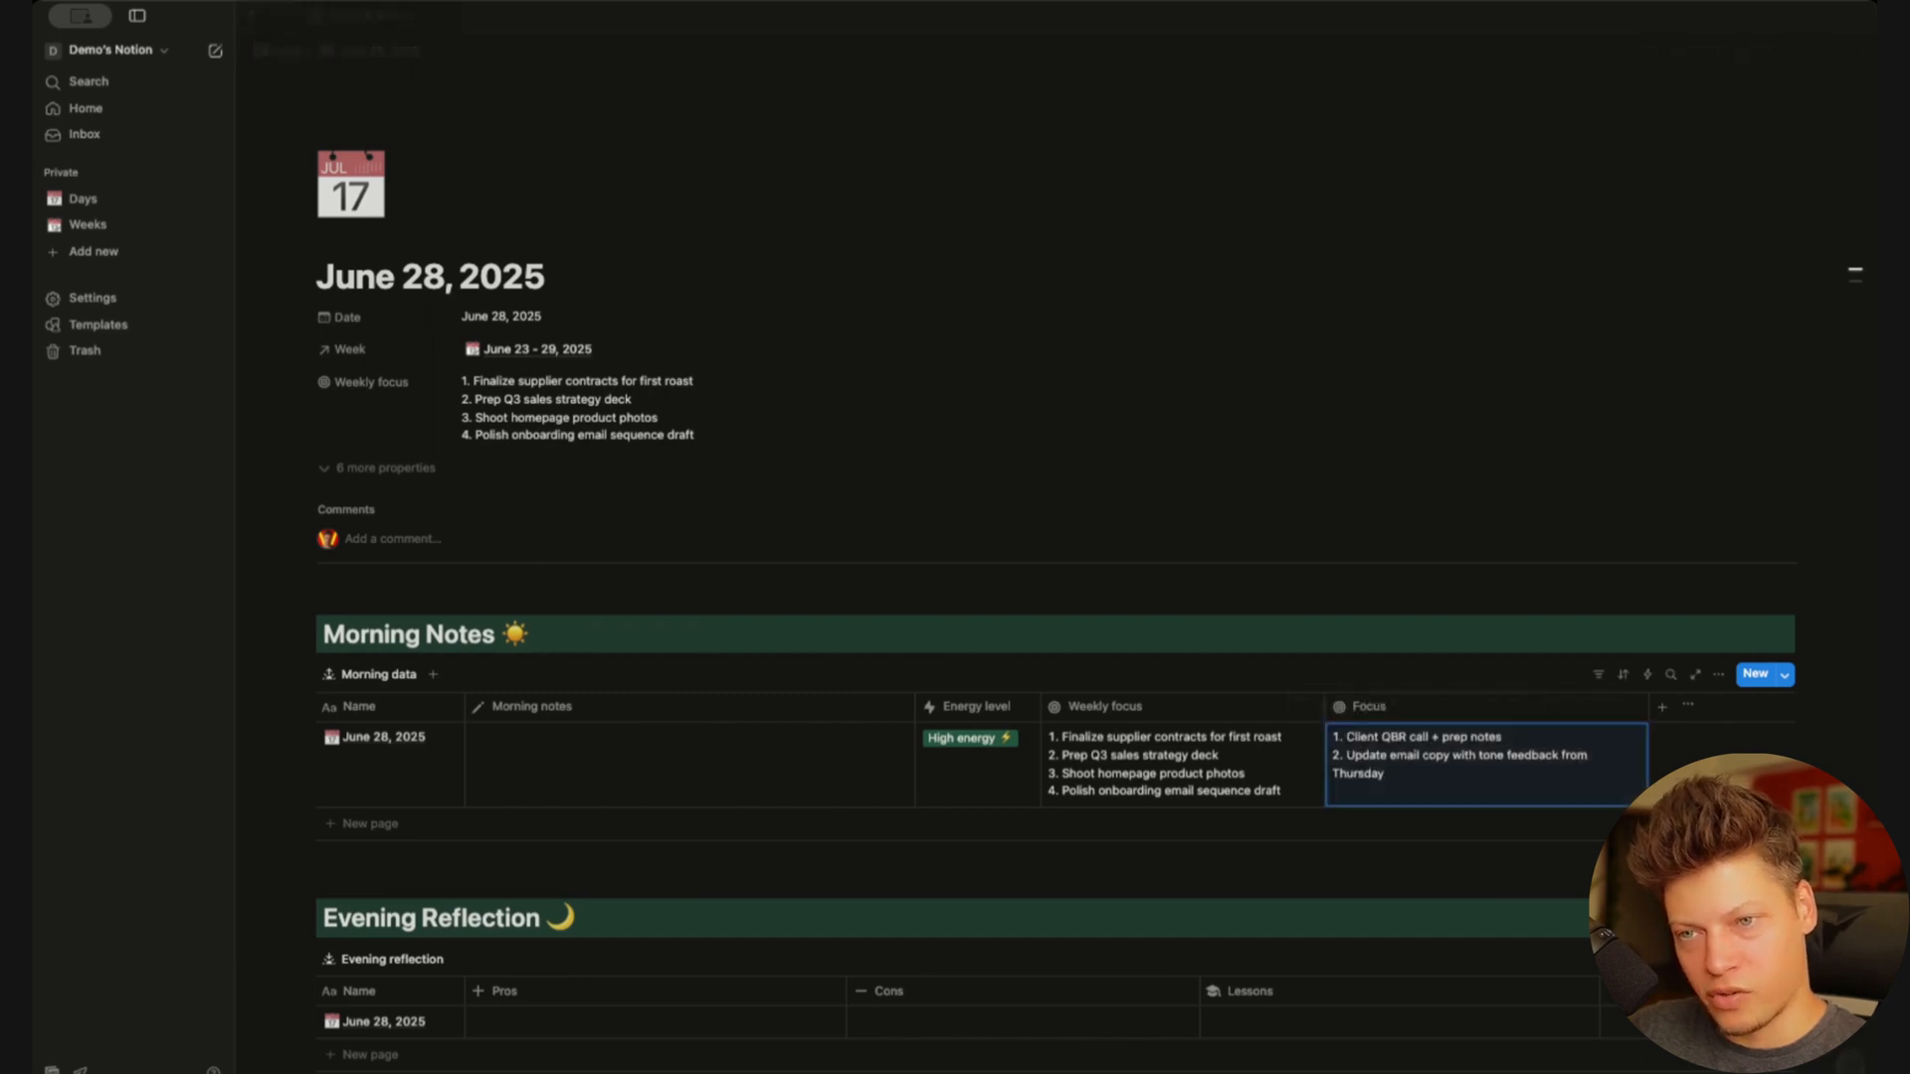
{"action": "key", "text": "Escape"}
{"action": "key", "text": "Escape"}
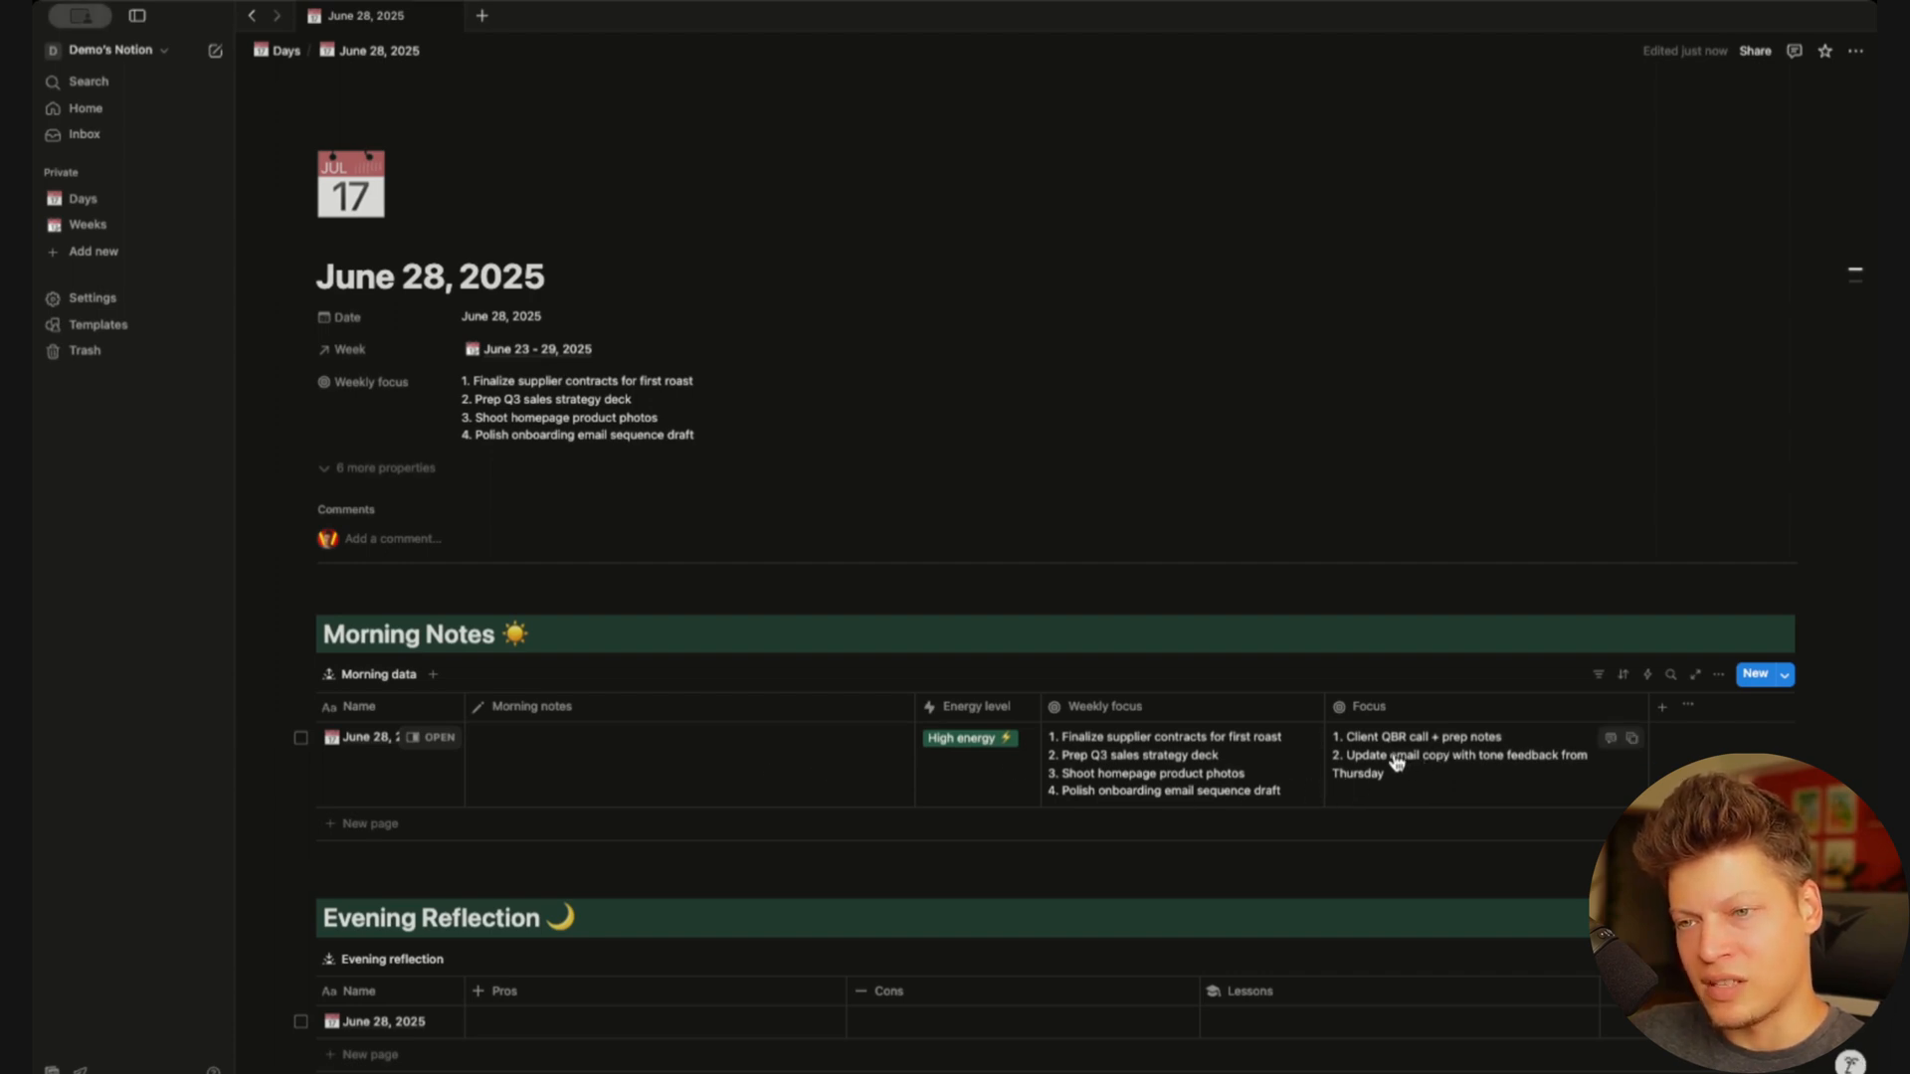
Fill in Morning notes with "Woke up with a head full of logistics ideas. Want to get out of my head and into execution."
{"action": "scroll", "coordinate": [1228, 736], "scroll_direction": "down", "scroll_amount": 2}
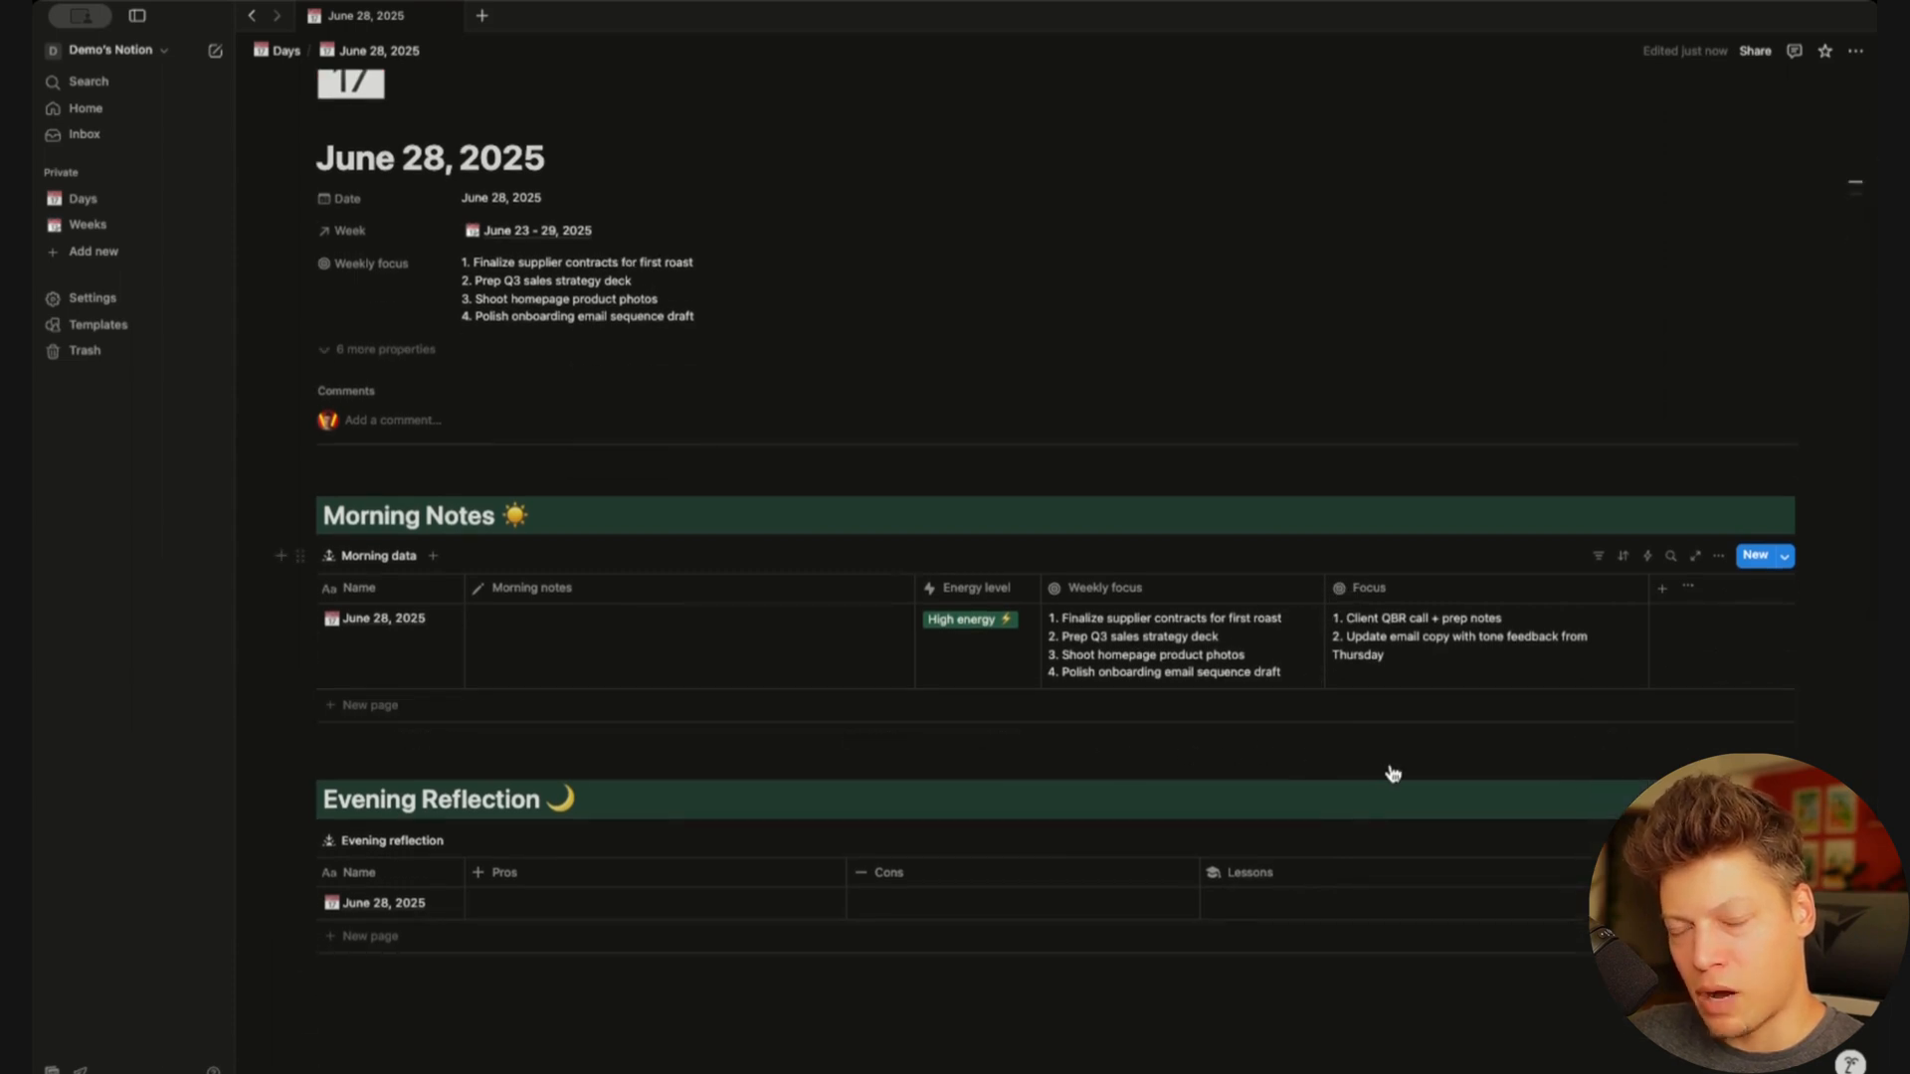
{"action": "left_click", "coordinate": [533, 646]}
{"action": "type", "text": "Woke up with a head full of logistics ideas. Want to get out of my head and into execution."}
{"action": "key", "text": "Escape"}
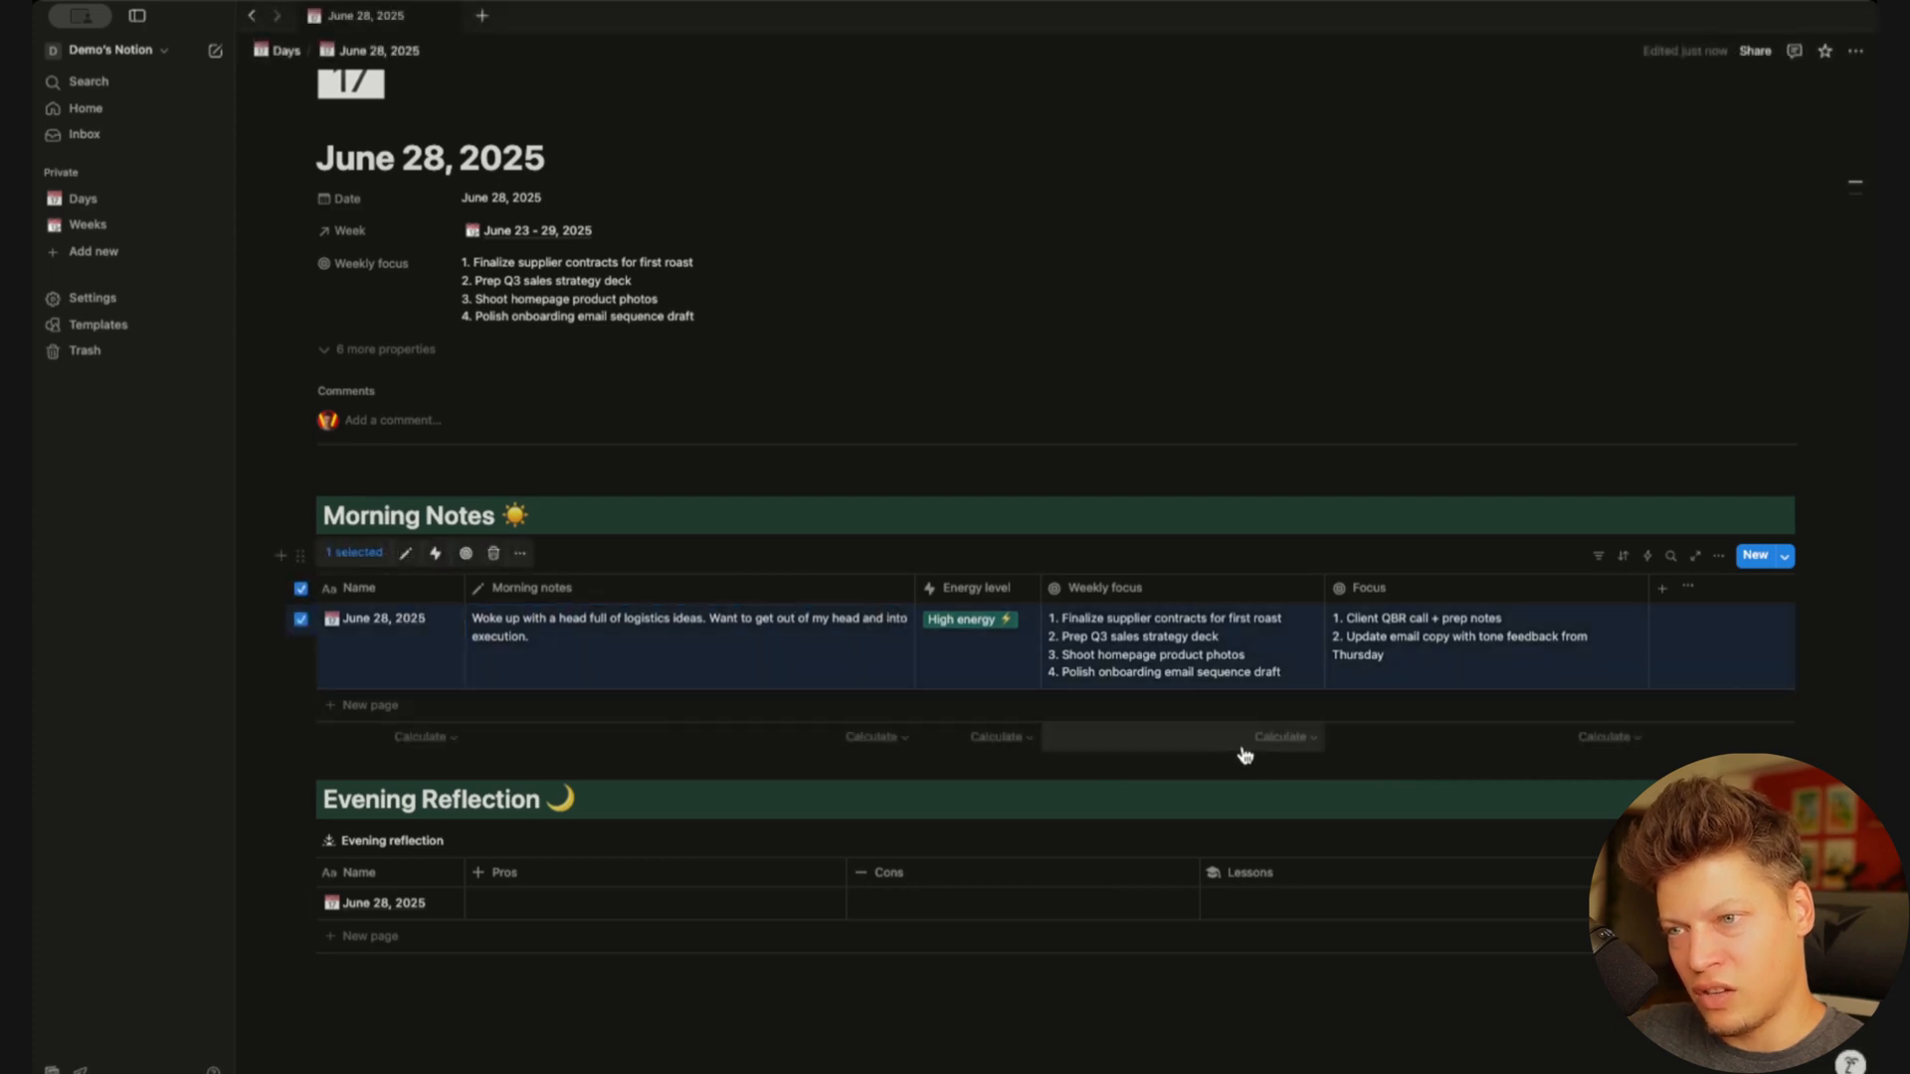
{"action": "key", "text": "Escape"}
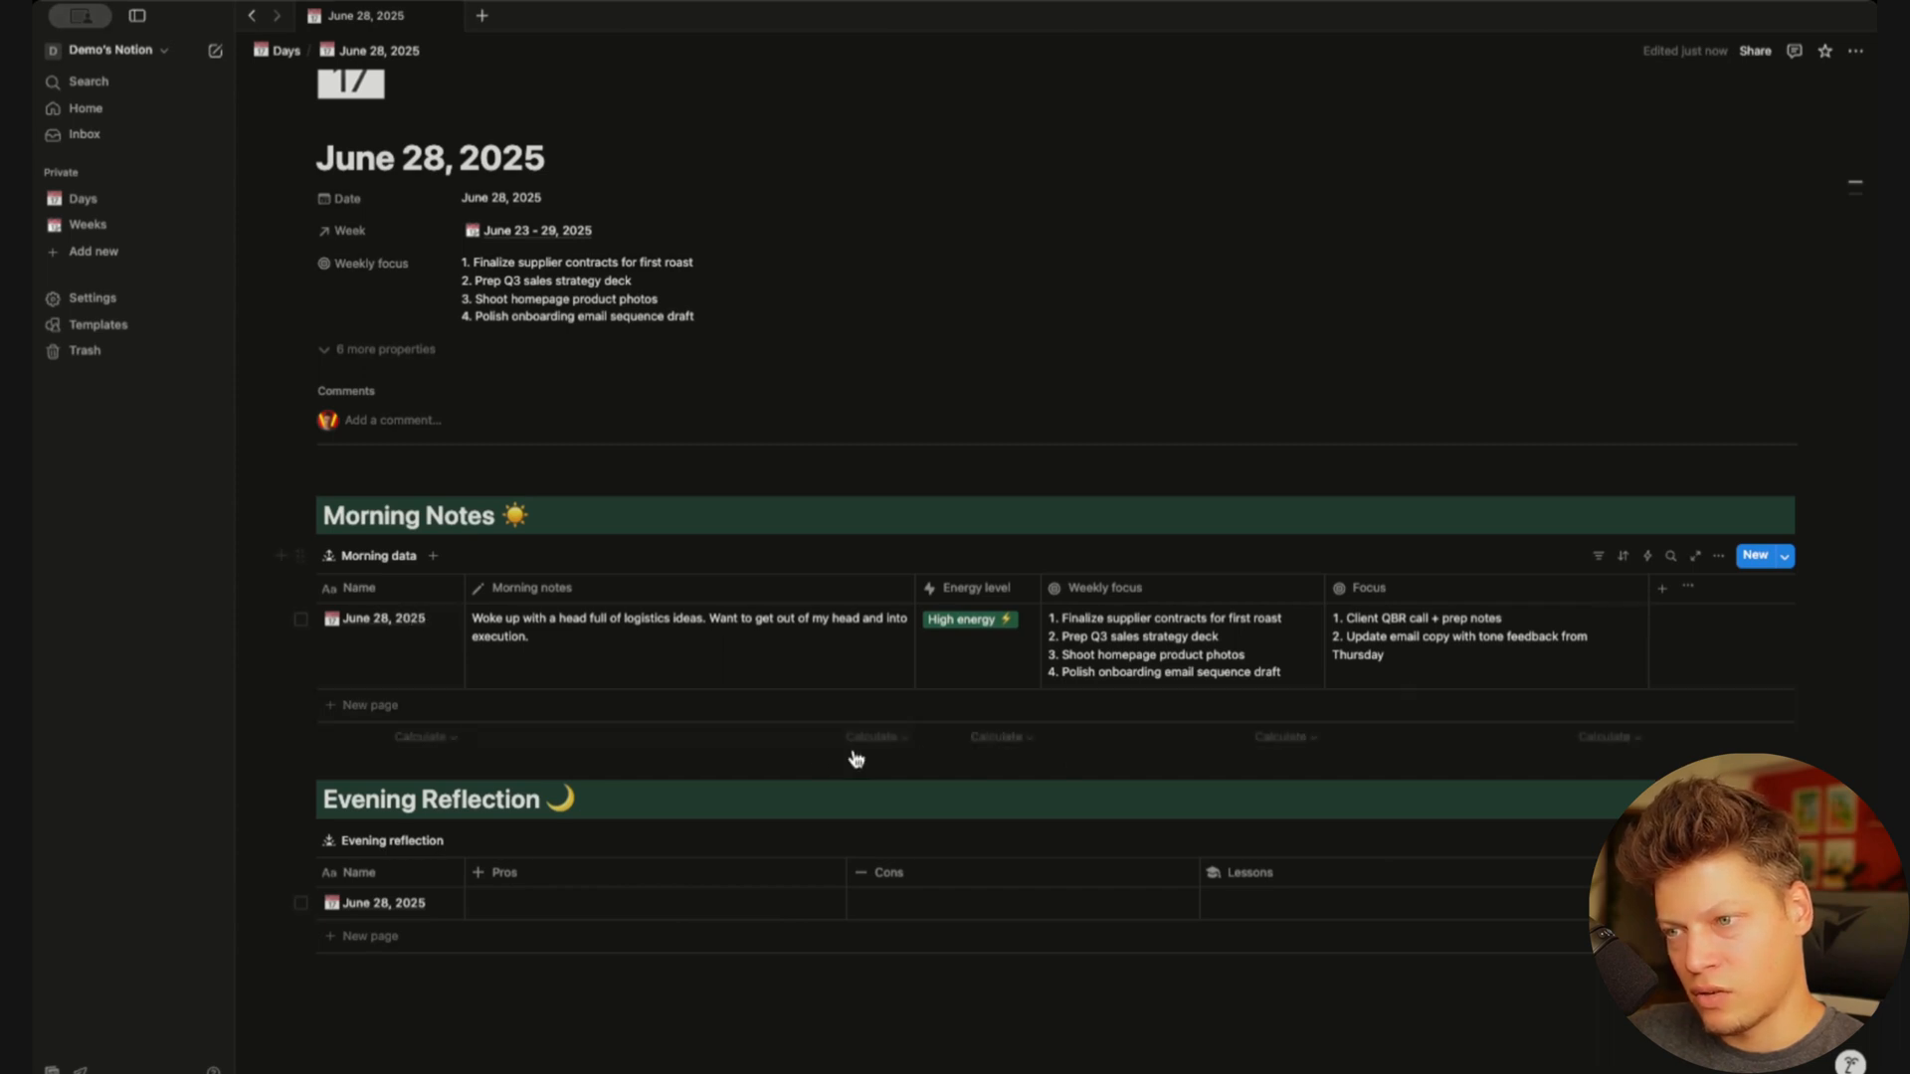
Paste the four-item list starting with "Adjusted onboarding email copy" into Pros under Evening Reflection and wrap that column's text
{"action": "left_click", "coordinate": [676, 902]}
{"action": "key", "text": "super+v"}
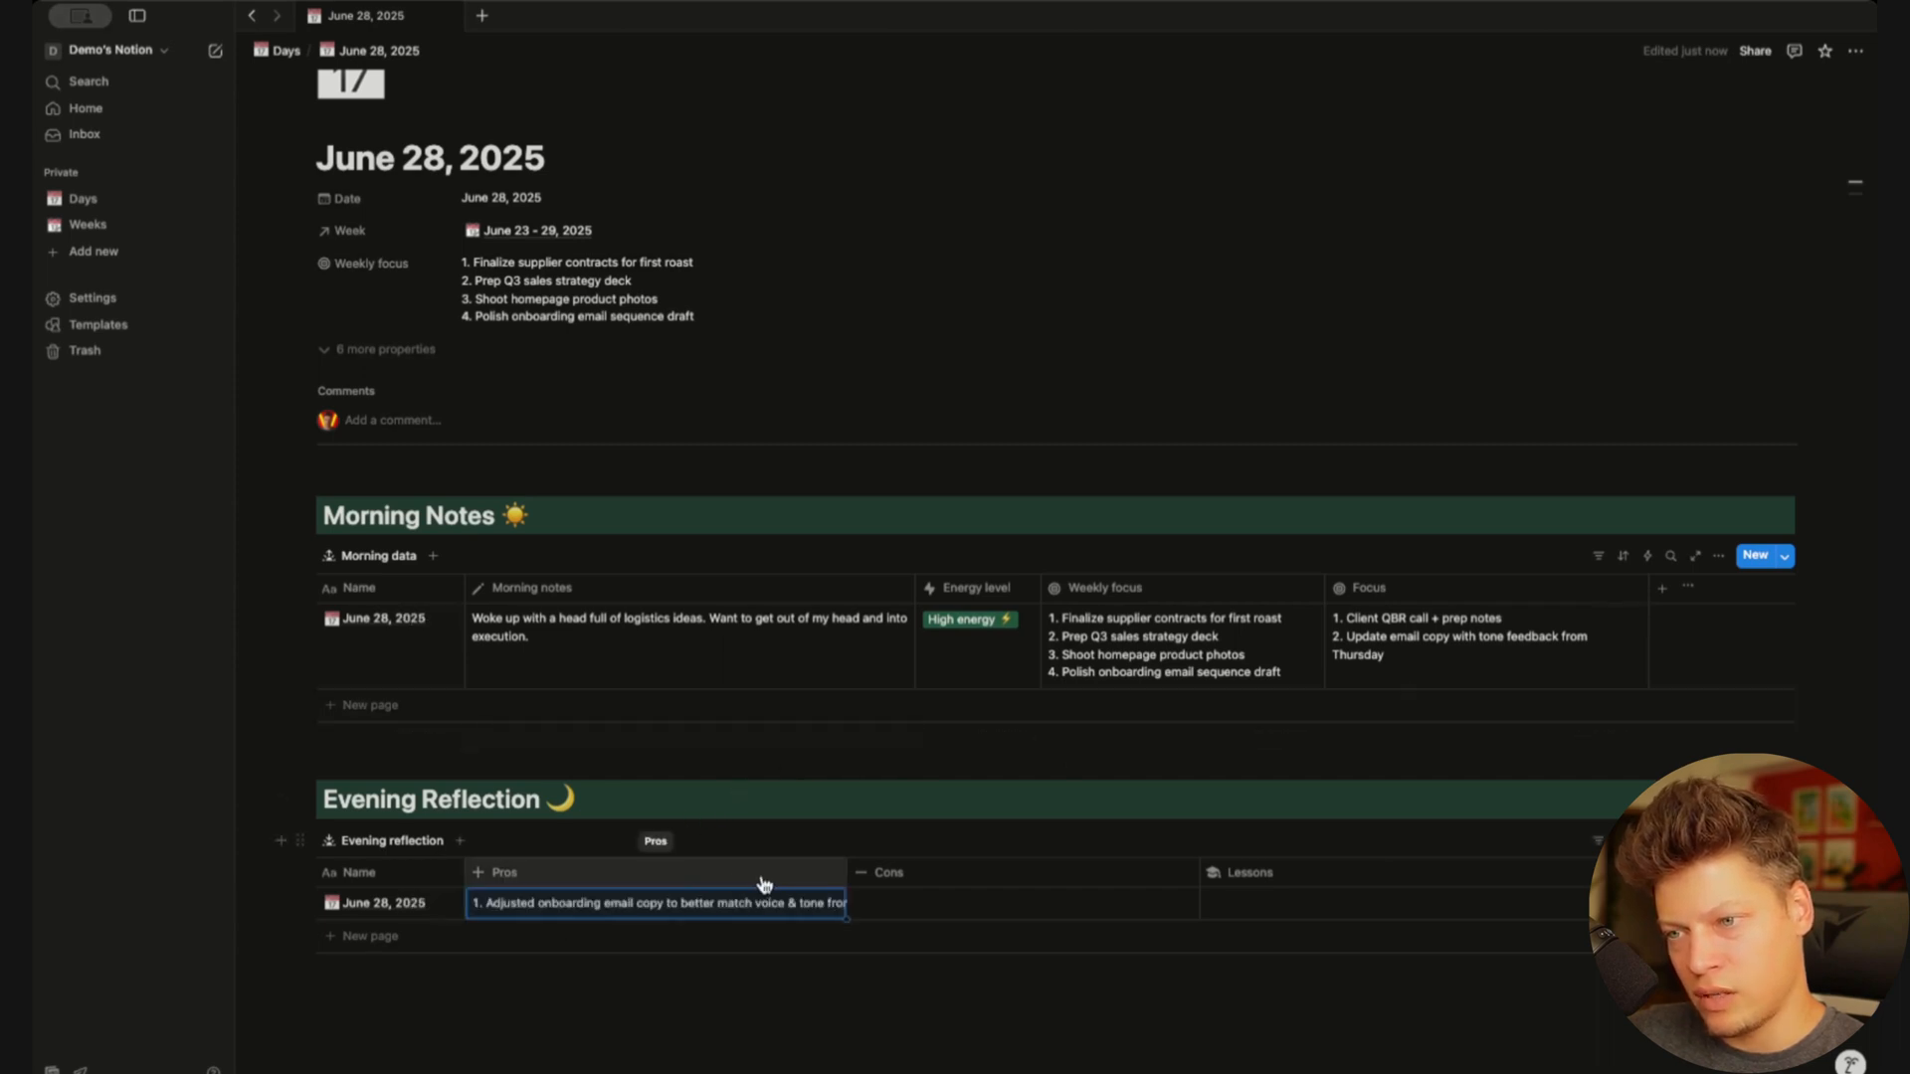
{"action": "left_click", "coordinate": [677, 883]}
{"action": "left_click", "coordinate": [562, 786]}
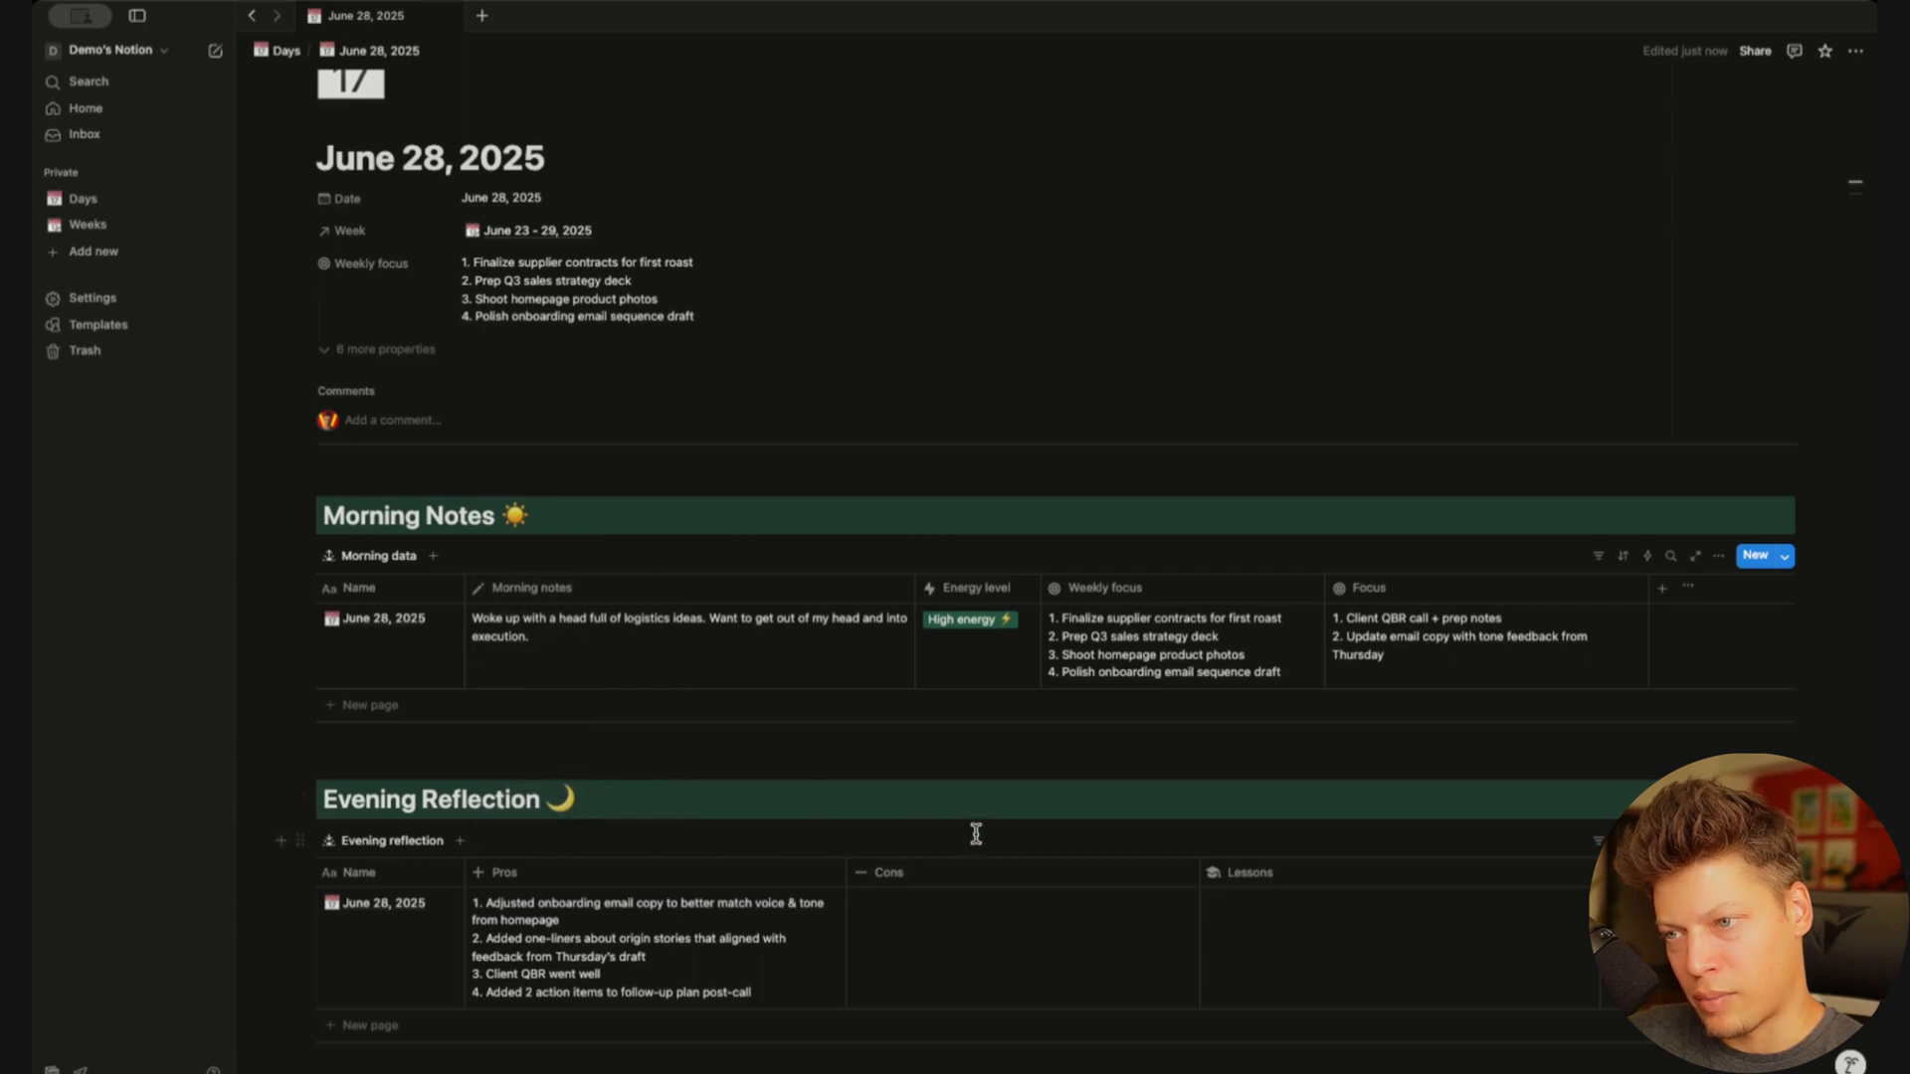
Wrap the text of the Cons column and enter "1. Didn't prep next day & started slow" for the day
{"action": "scroll", "coordinate": [976, 833], "scroll_direction": "down", "scroll_amount": 2}
{"action": "left_click", "coordinate": [913, 744]}
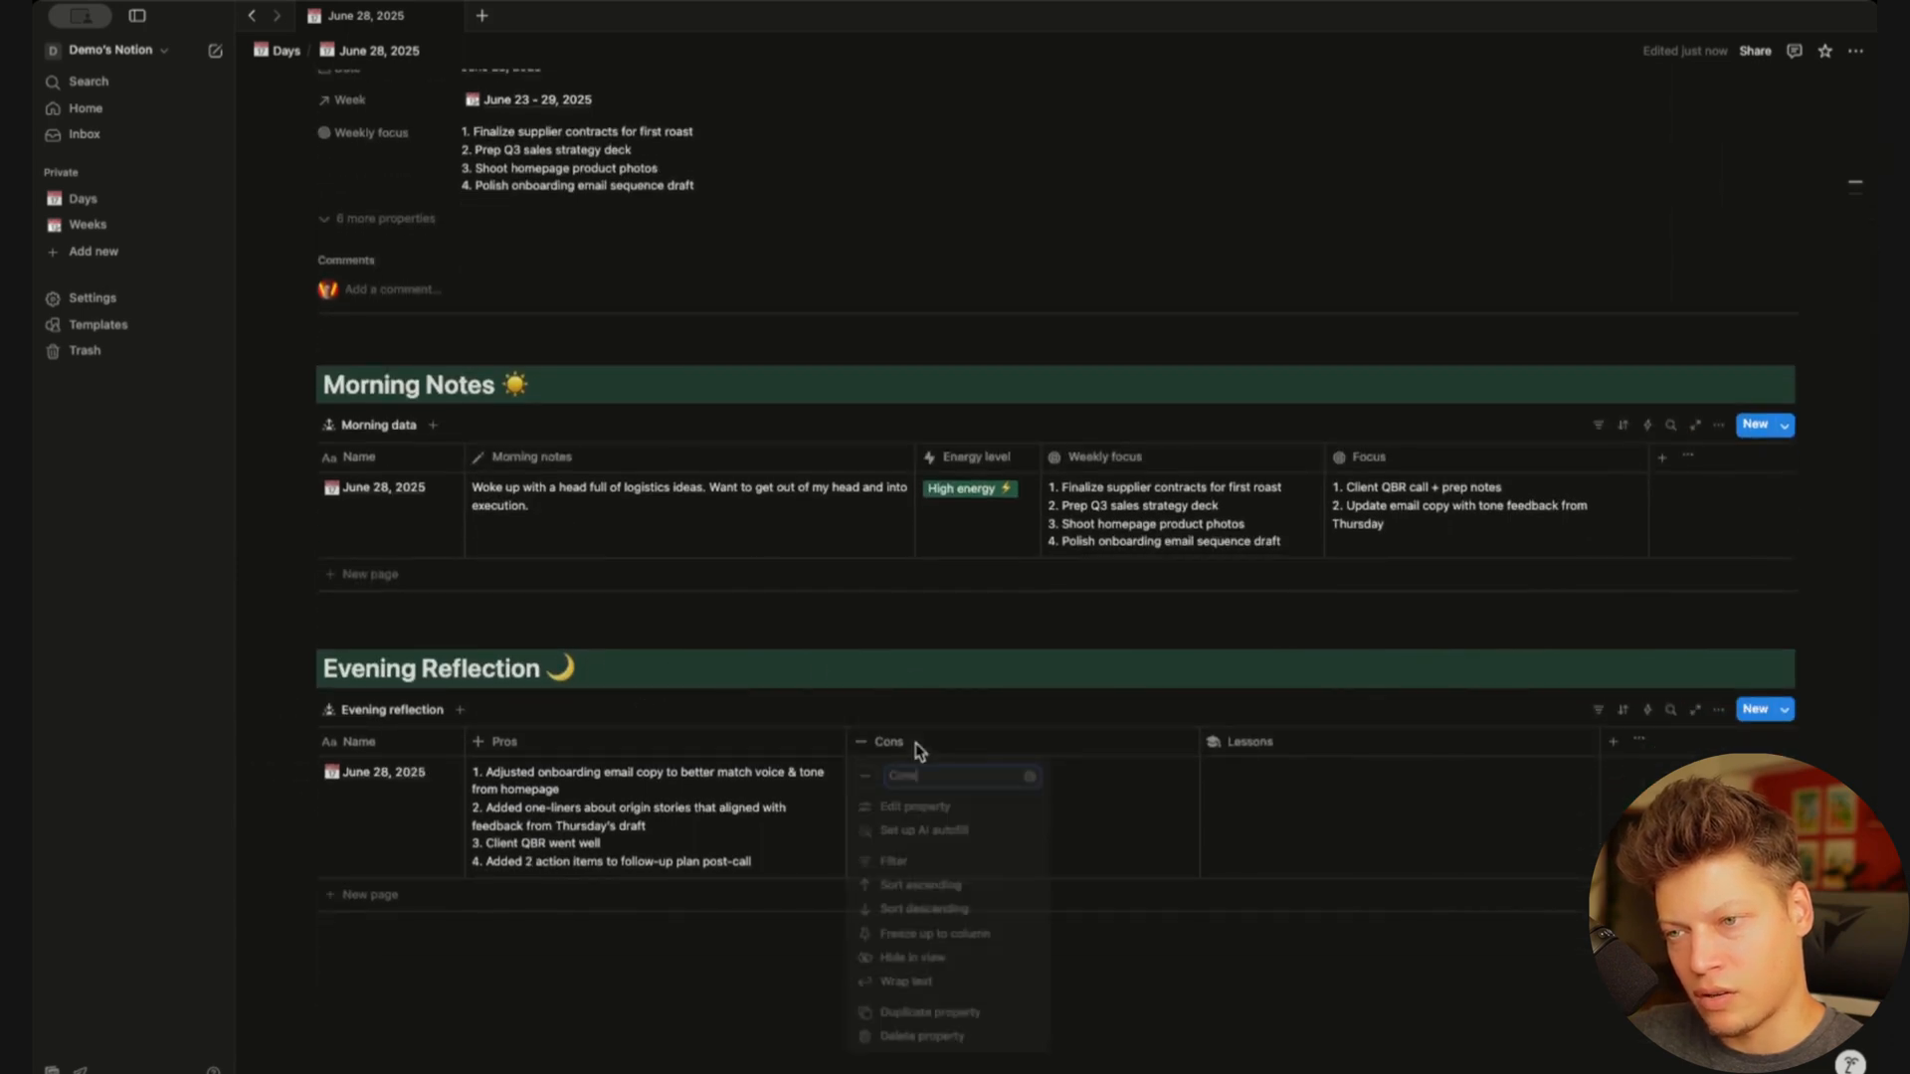
{"action": "left_click", "coordinate": [925, 983]}
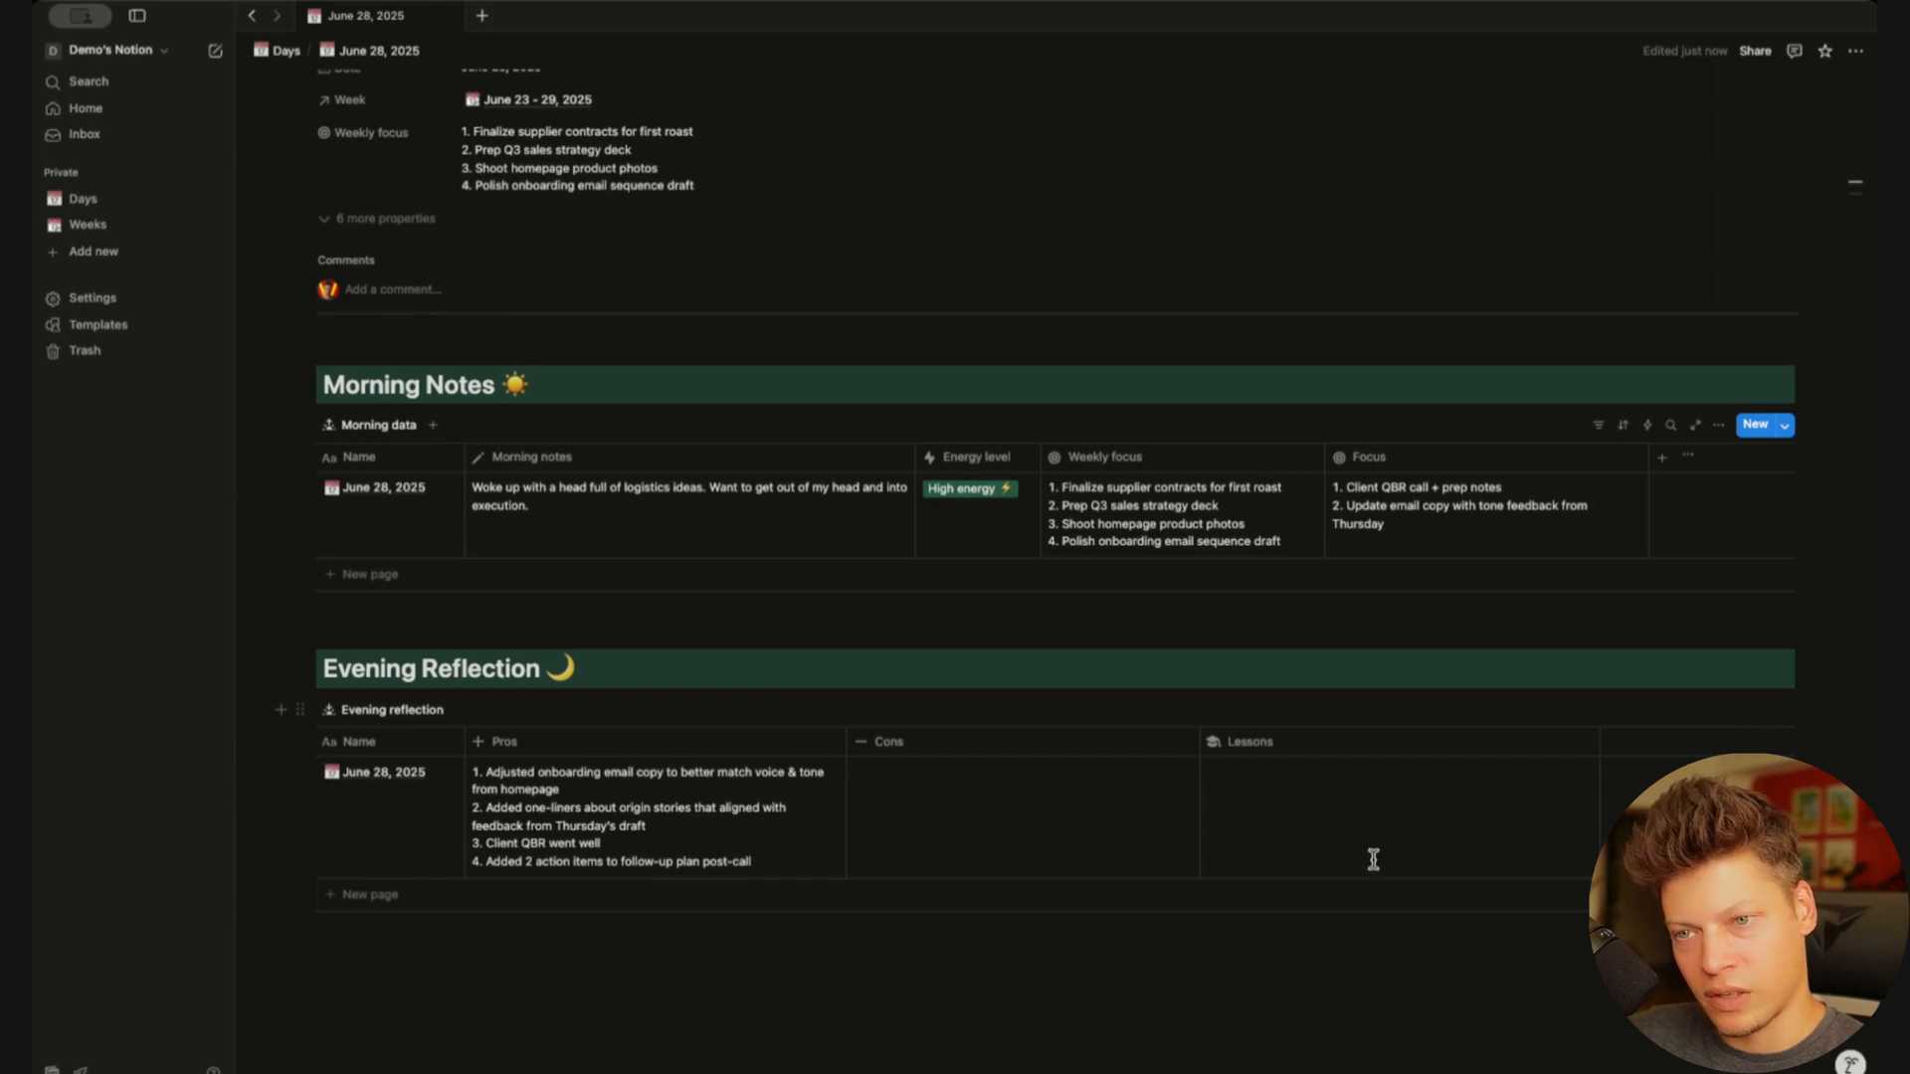
{"action": "left_click", "coordinate": [979, 820]}
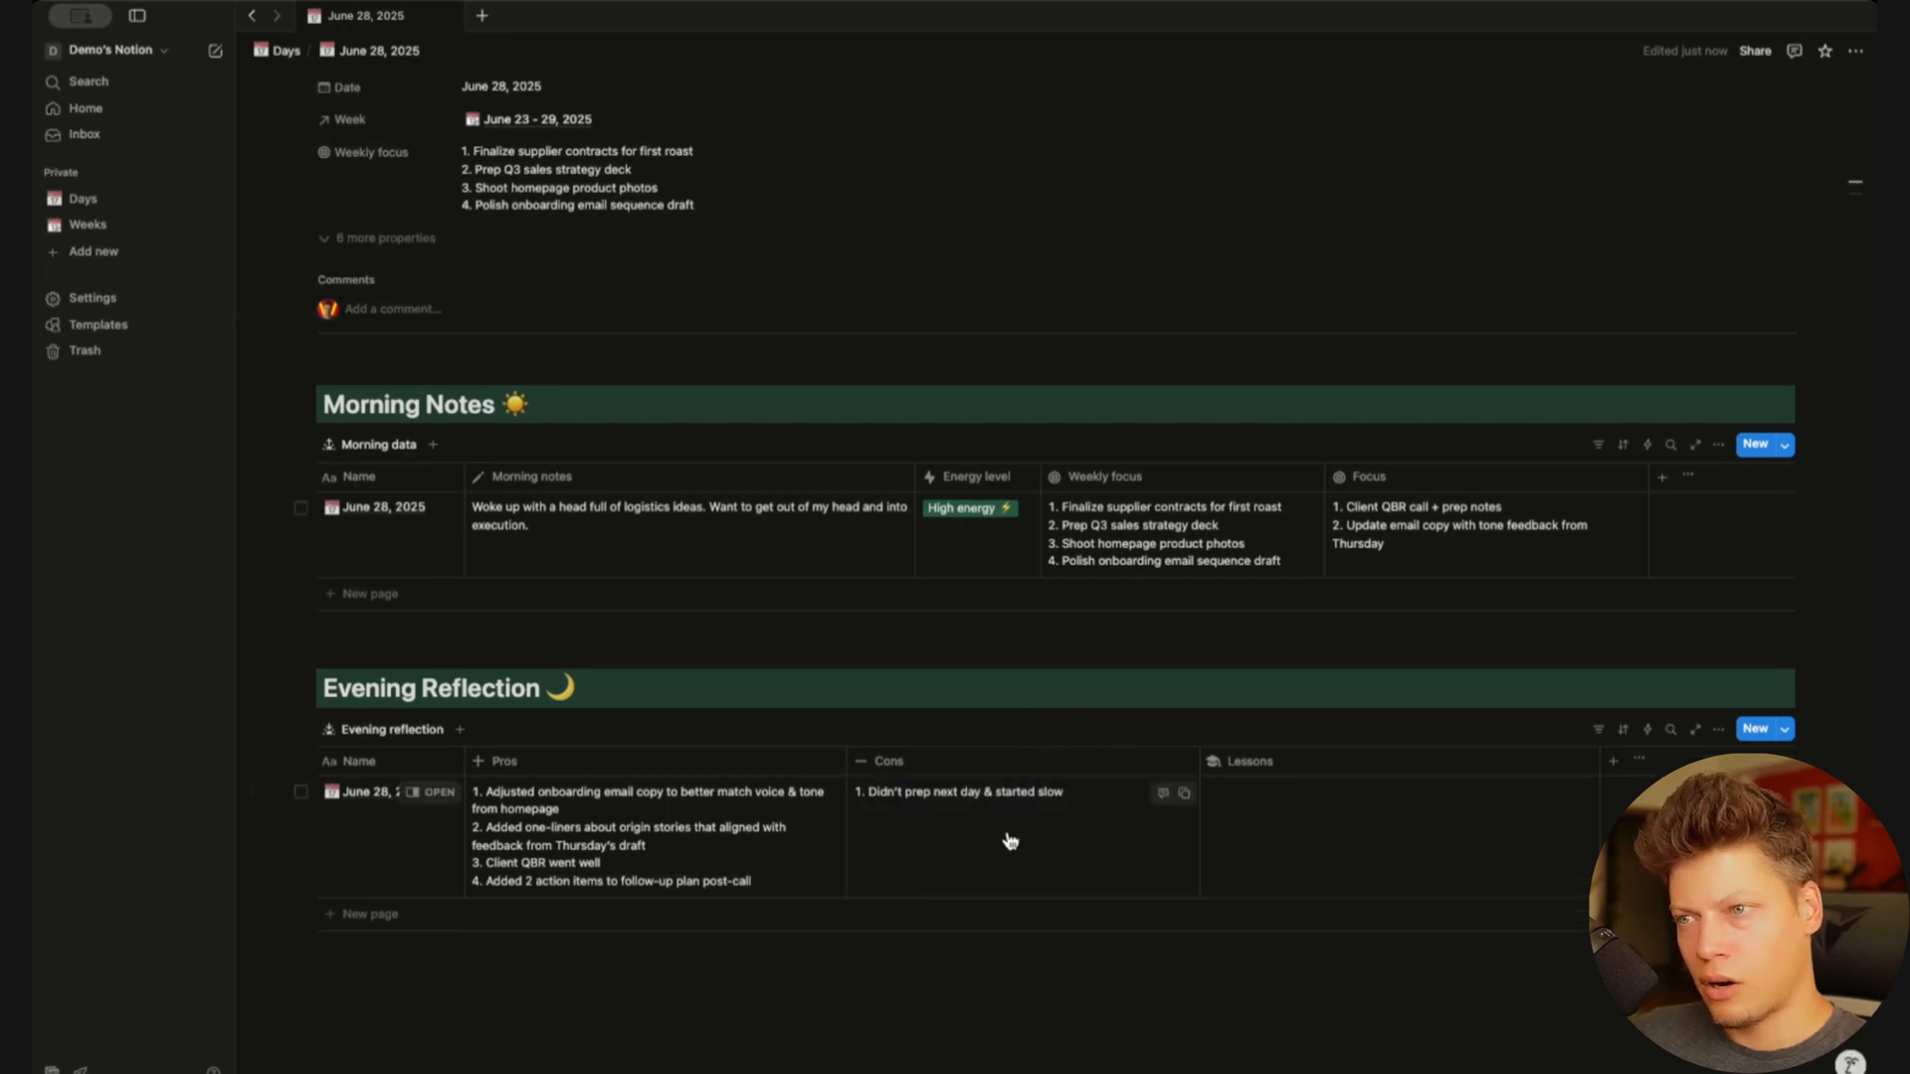
Hide the Weekly focus property from the property list beneath the day page's title
{"action": "scroll", "coordinate": [1003, 654], "scroll_direction": "down", "scroll_amount": 2}
{"action": "scroll", "coordinate": [1002, 662], "scroll_direction": "up", "scroll_amount": 5}
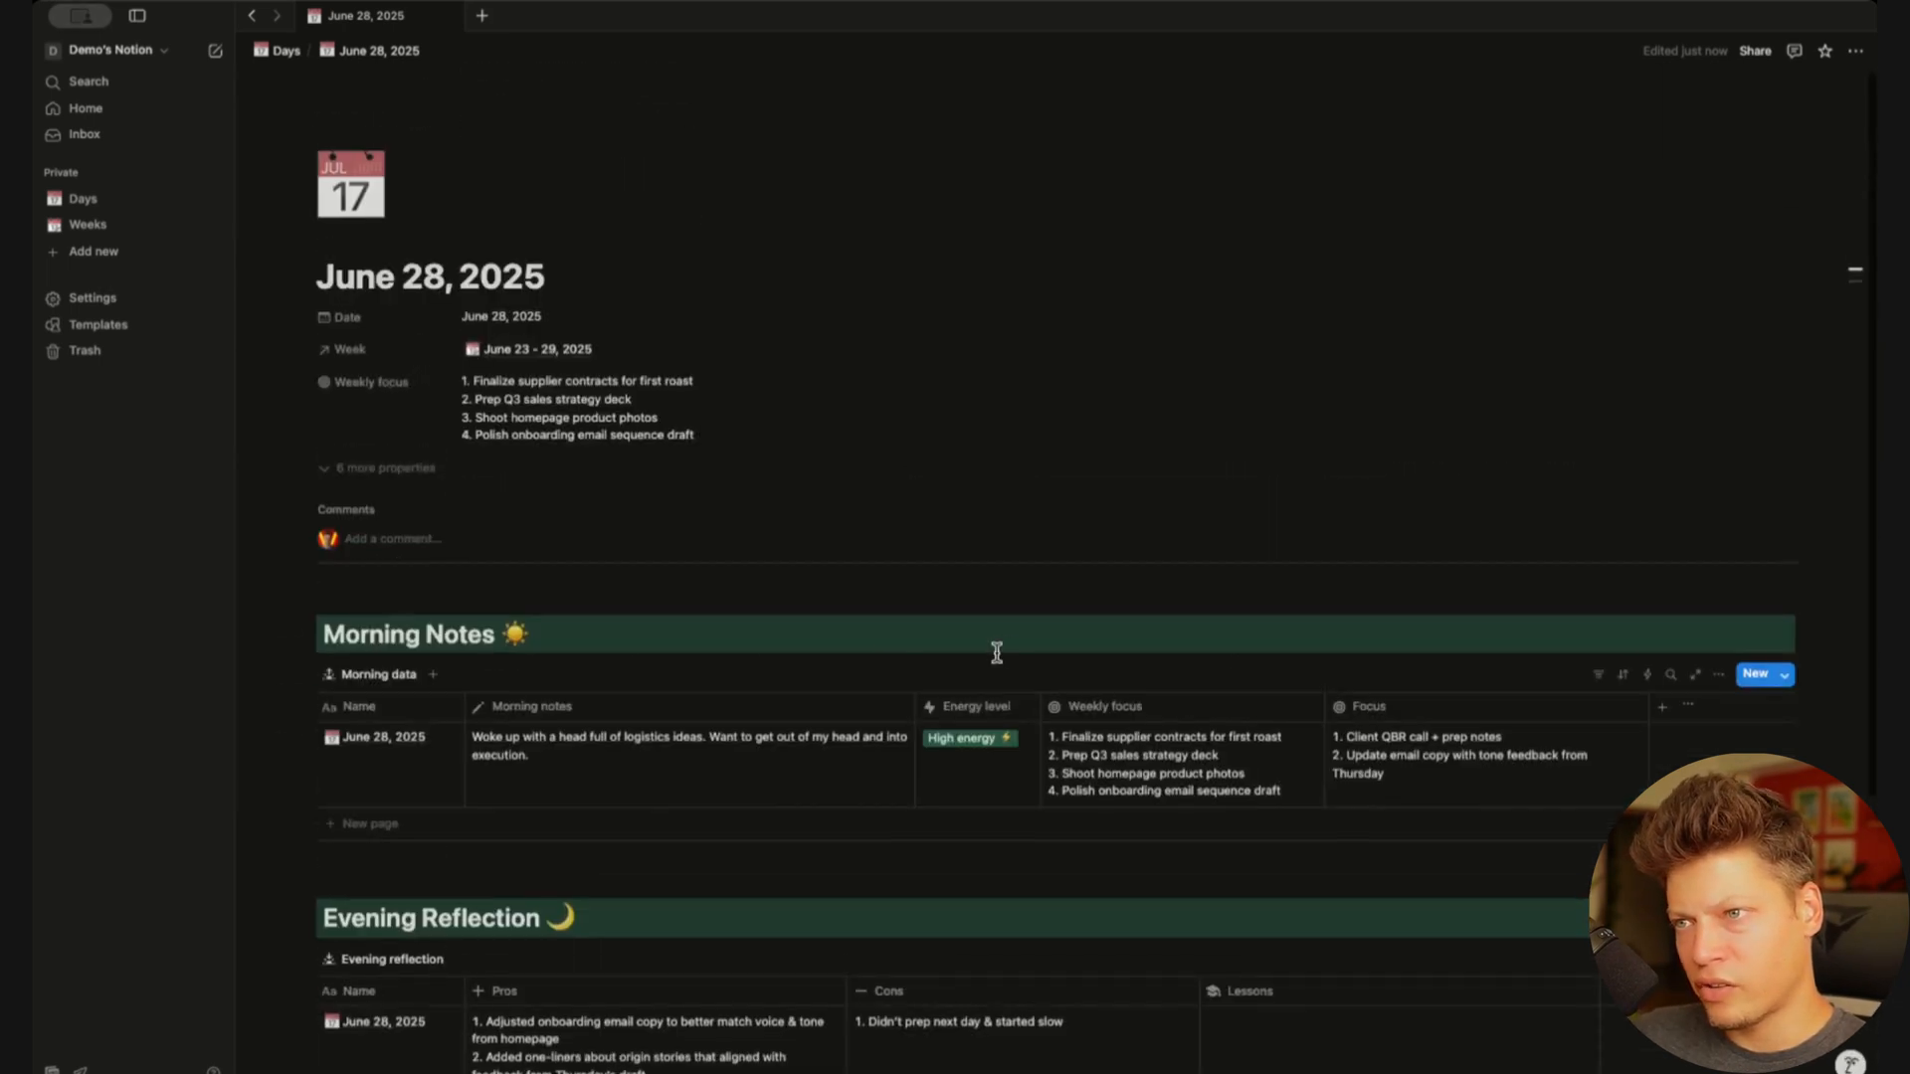
{"action": "left_click", "coordinate": [363, 382]}
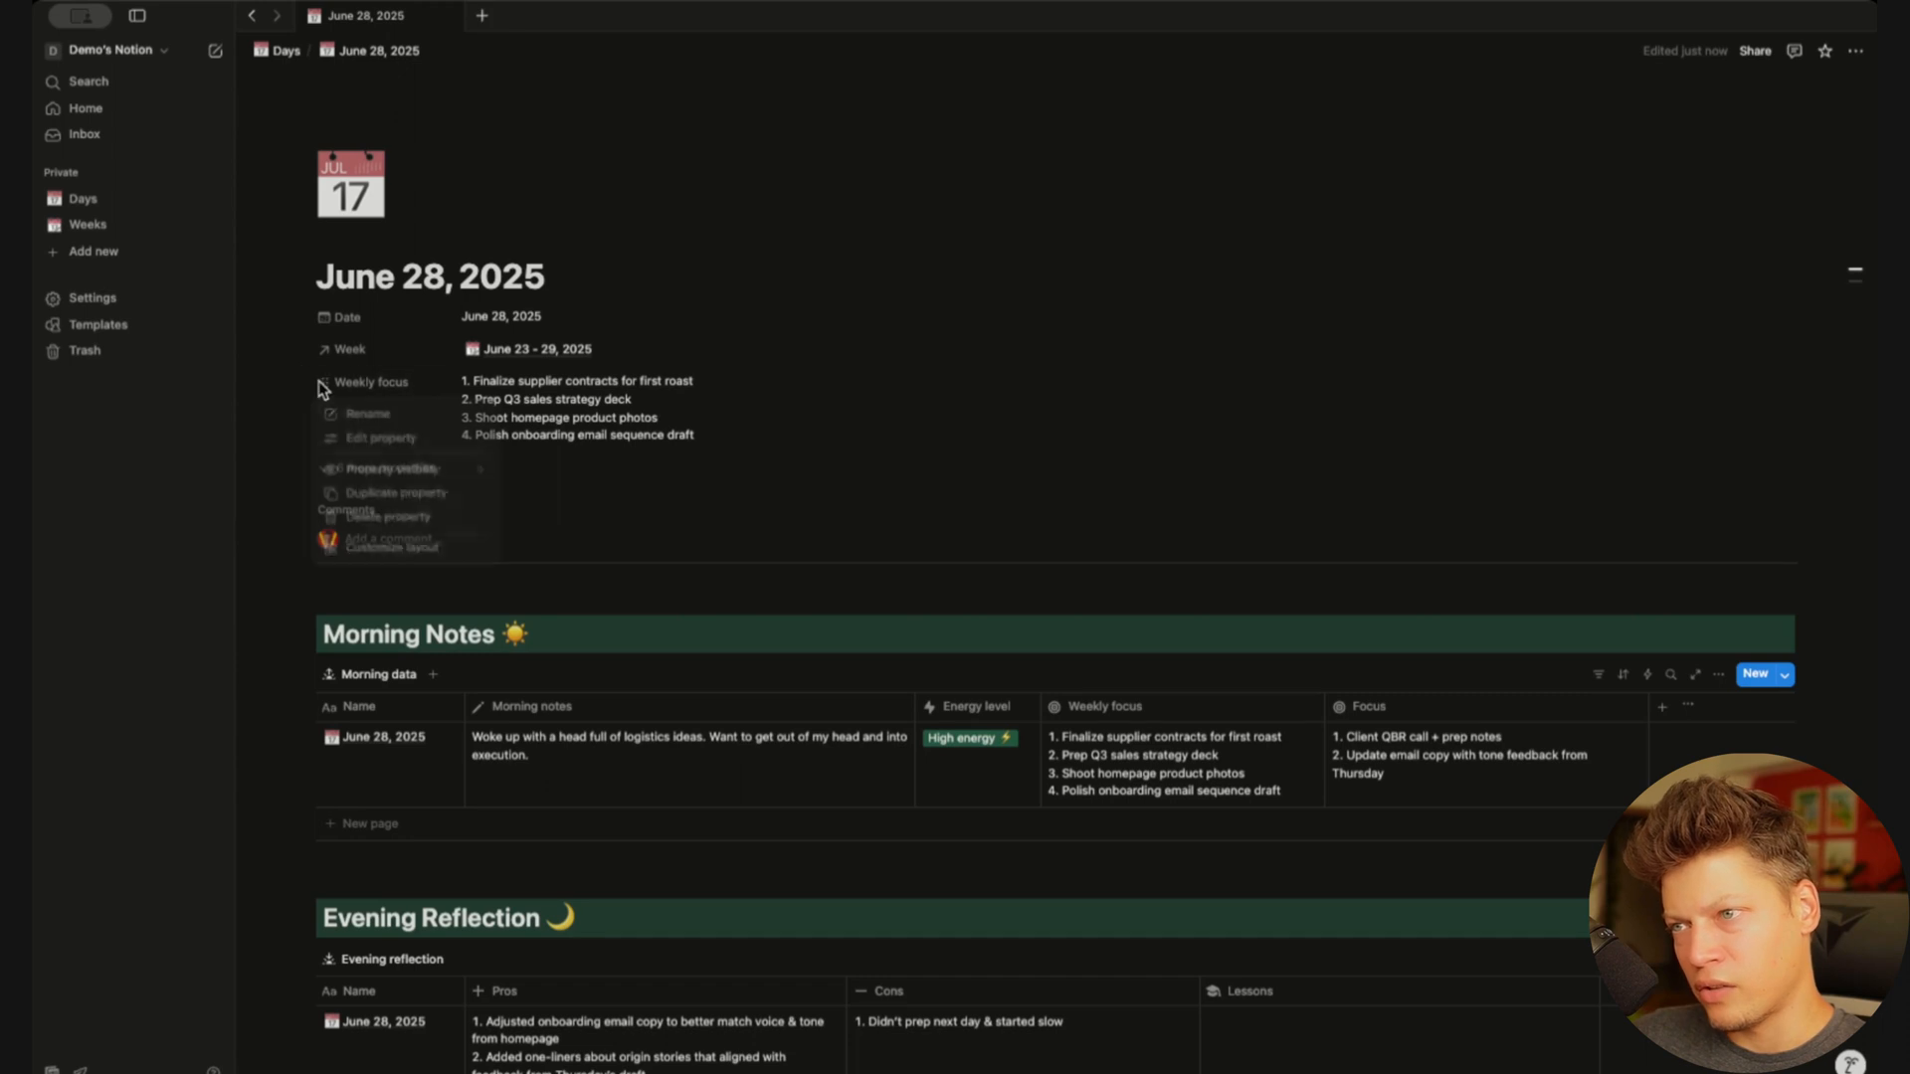
{"action": "mouse_move", "coordinate": [436, 474]}
{"action": "left_click", "coordinate": [623, 491]}
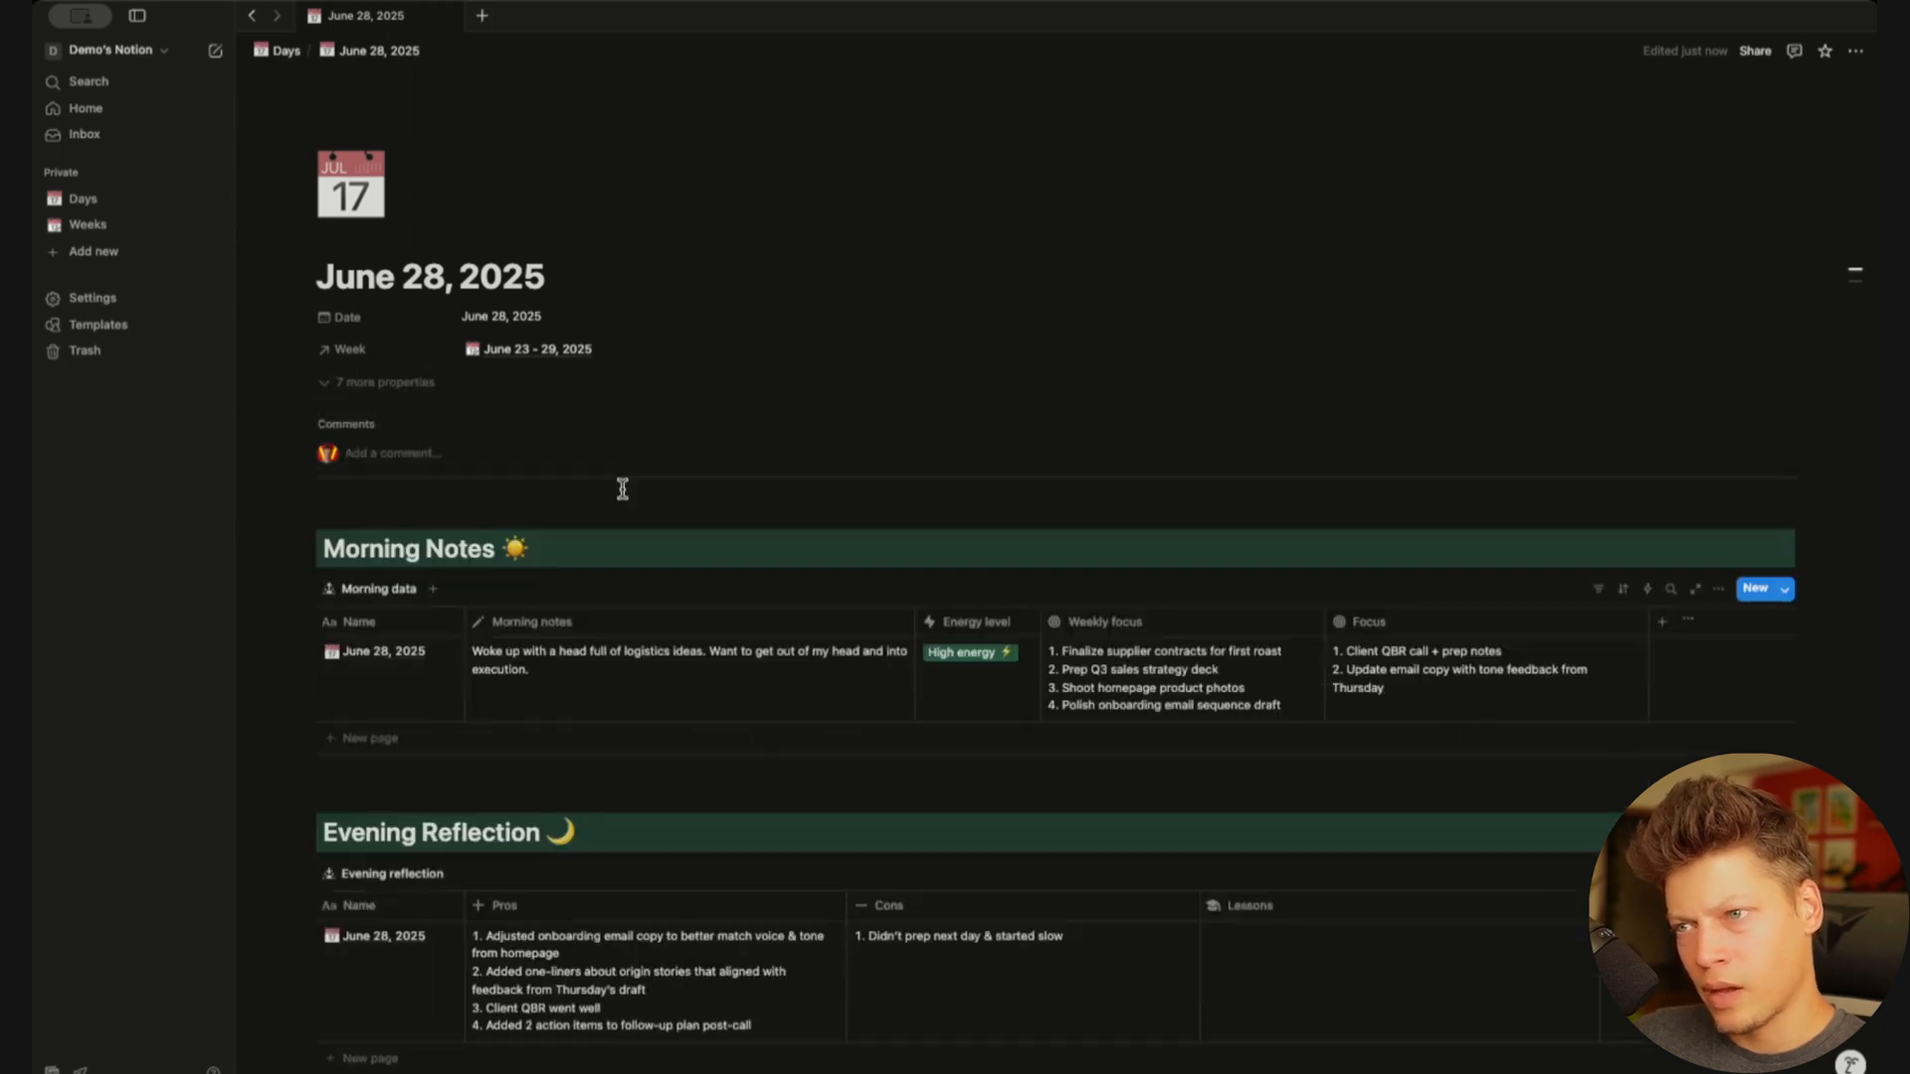
{"action": "scroll", "coordinate": [1143, 444], "scroll_direction": "down", "scroll_amount": 3}
{"action": "scroll", "coordinate": [1037, 813], "scroll_direction": "up", "scroll_amount": 3}
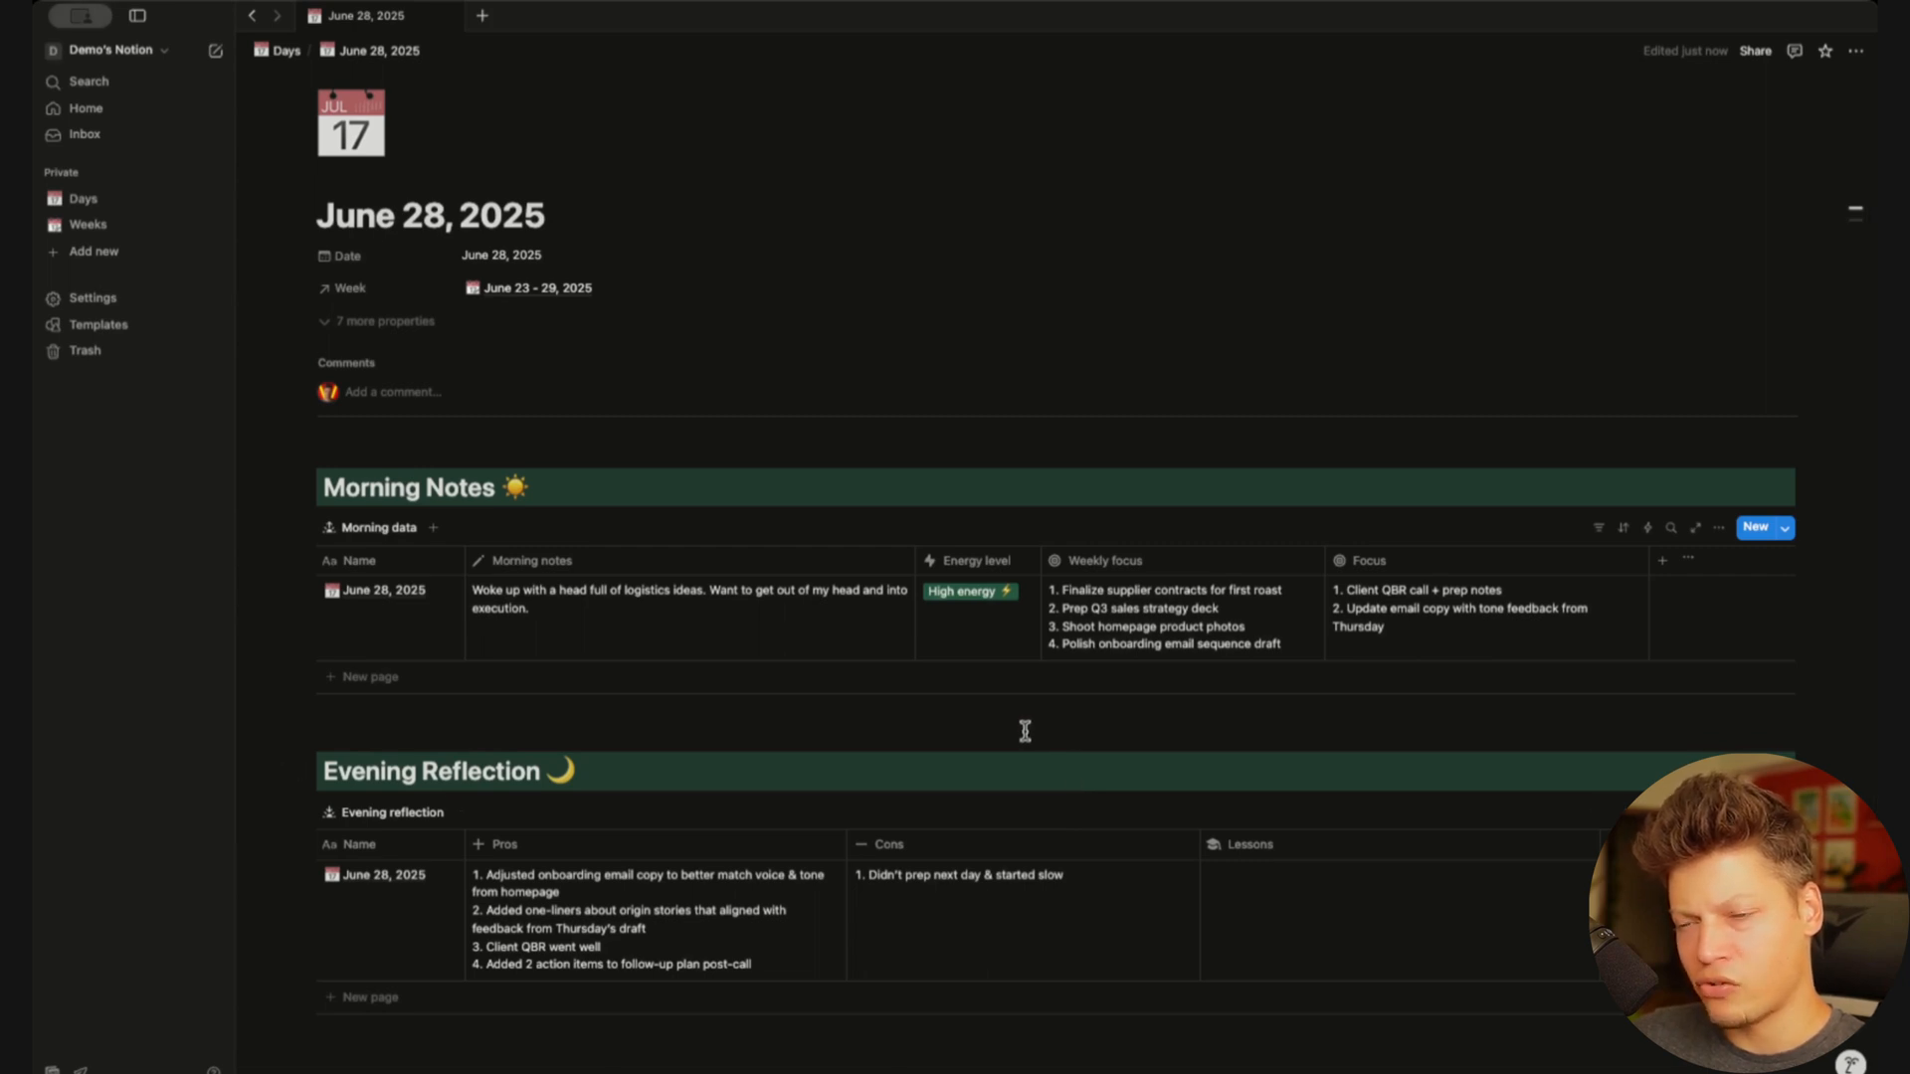
{"action": "scroll", "coordinate": [1024, 731], "scroll_direction": "down", "scroll_amount": 2}
{"action": "scroll", "coordinate": [984, 685], "scroll_direction": "up", "scroll_amount": 1}
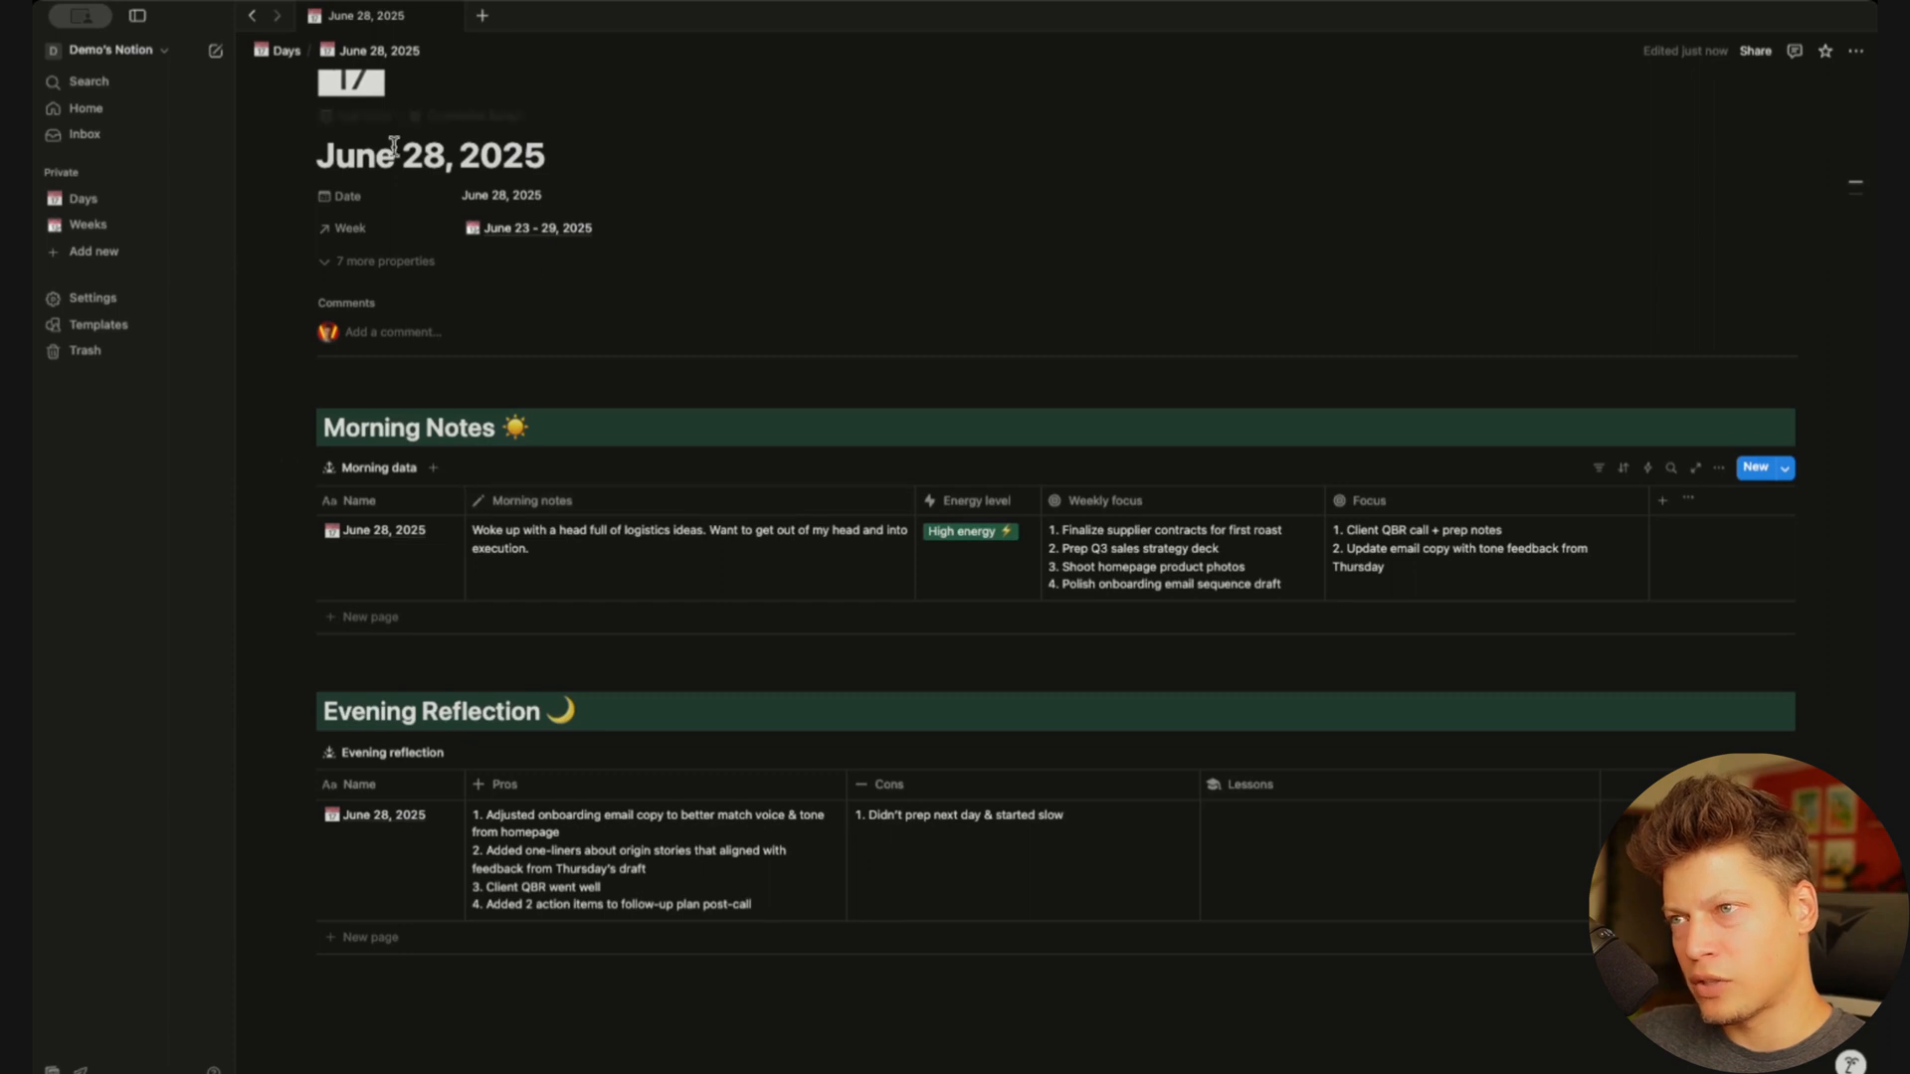
Start a new page template in the Days database and show it as a full page
{"action": "left_click", "coordinate": [286, 53]}
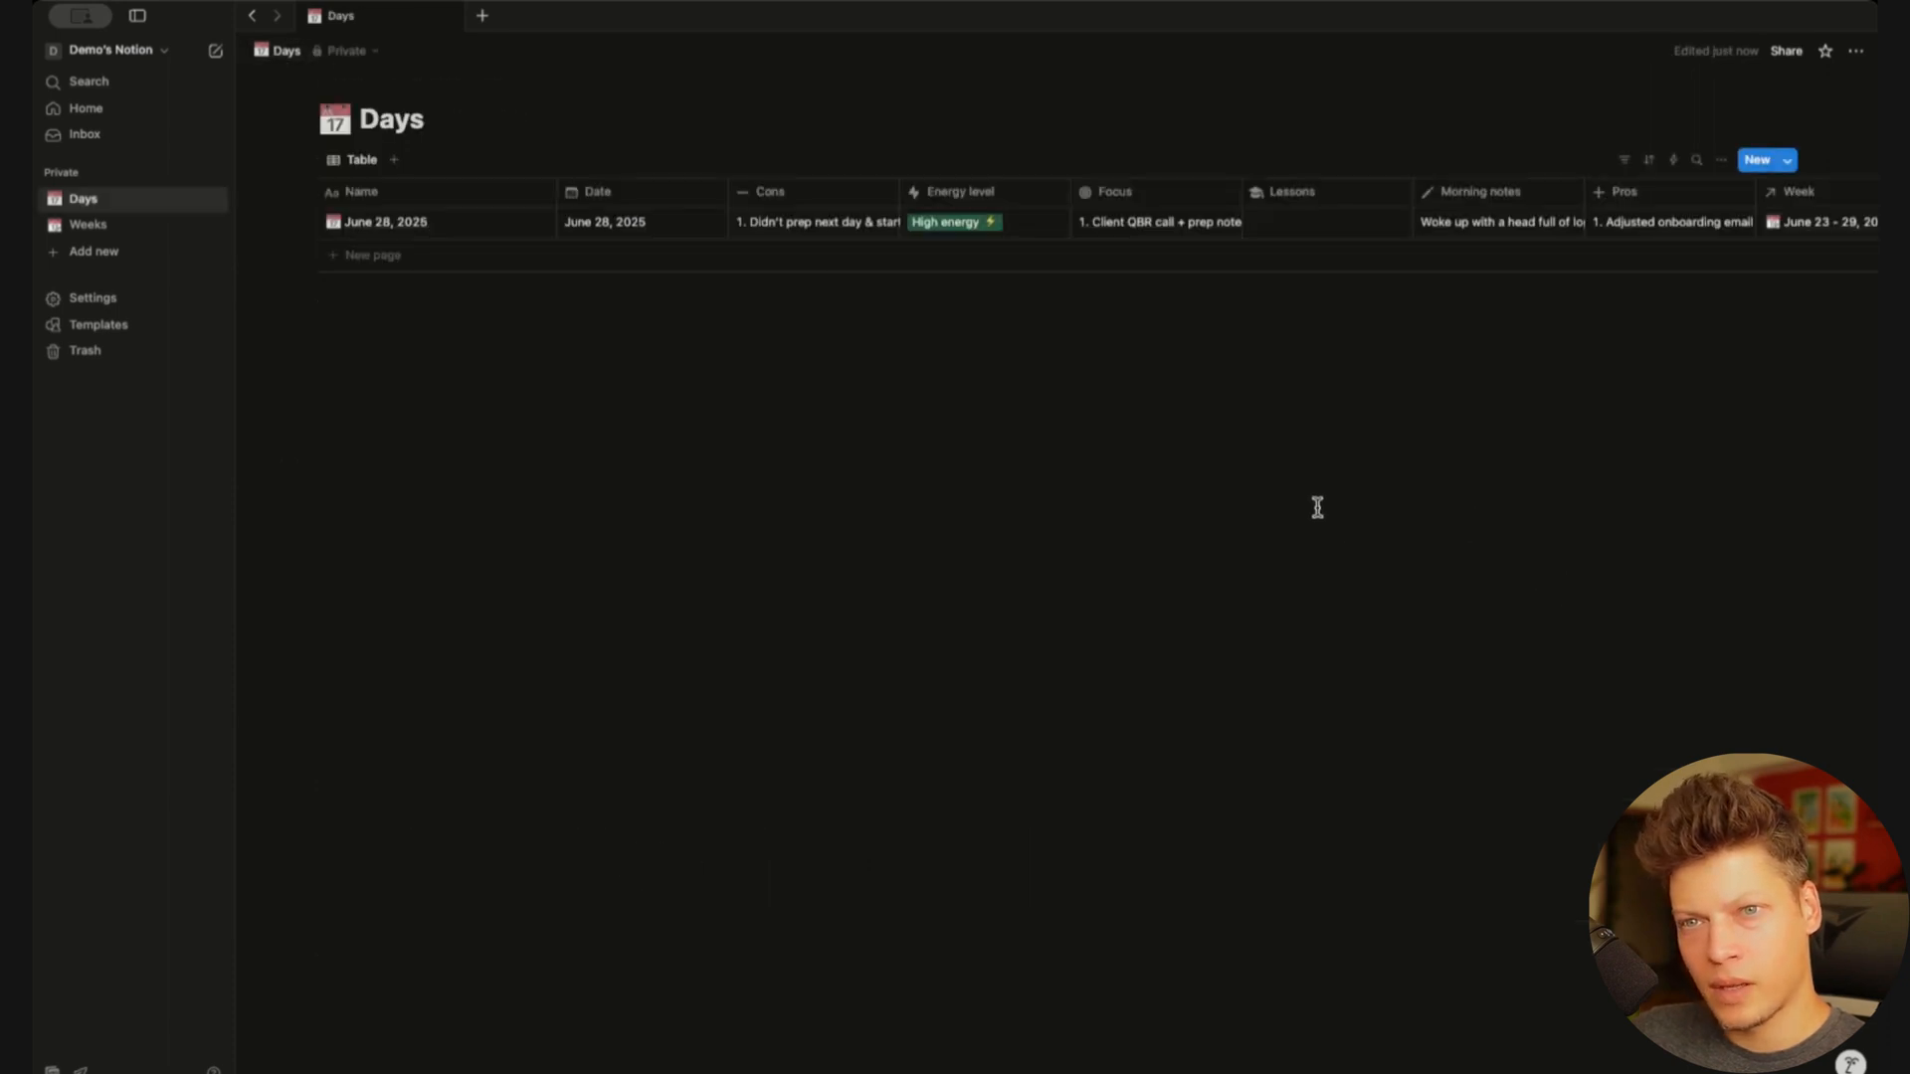
{"action": "left_click", "coordinate": [1788, 162]}
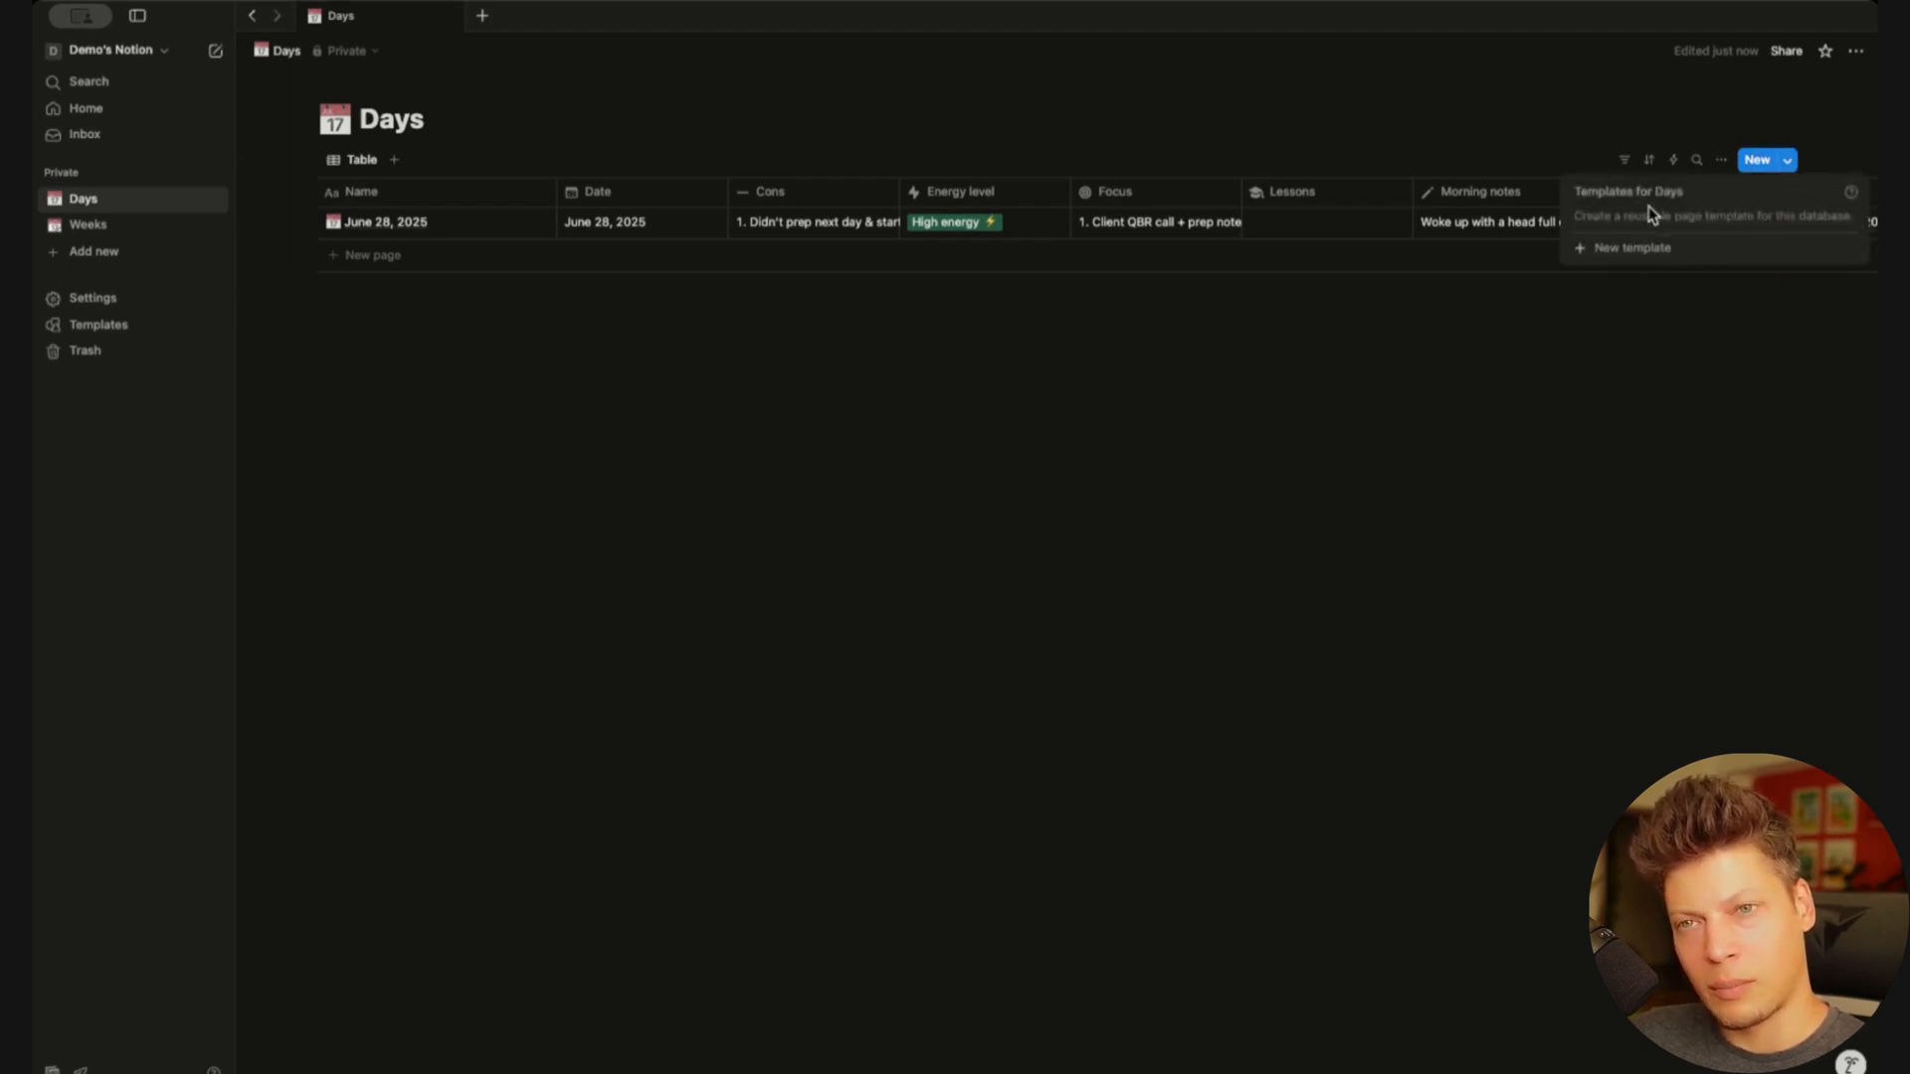
{"action": "left_click", "coordinate": [1617, 255]}
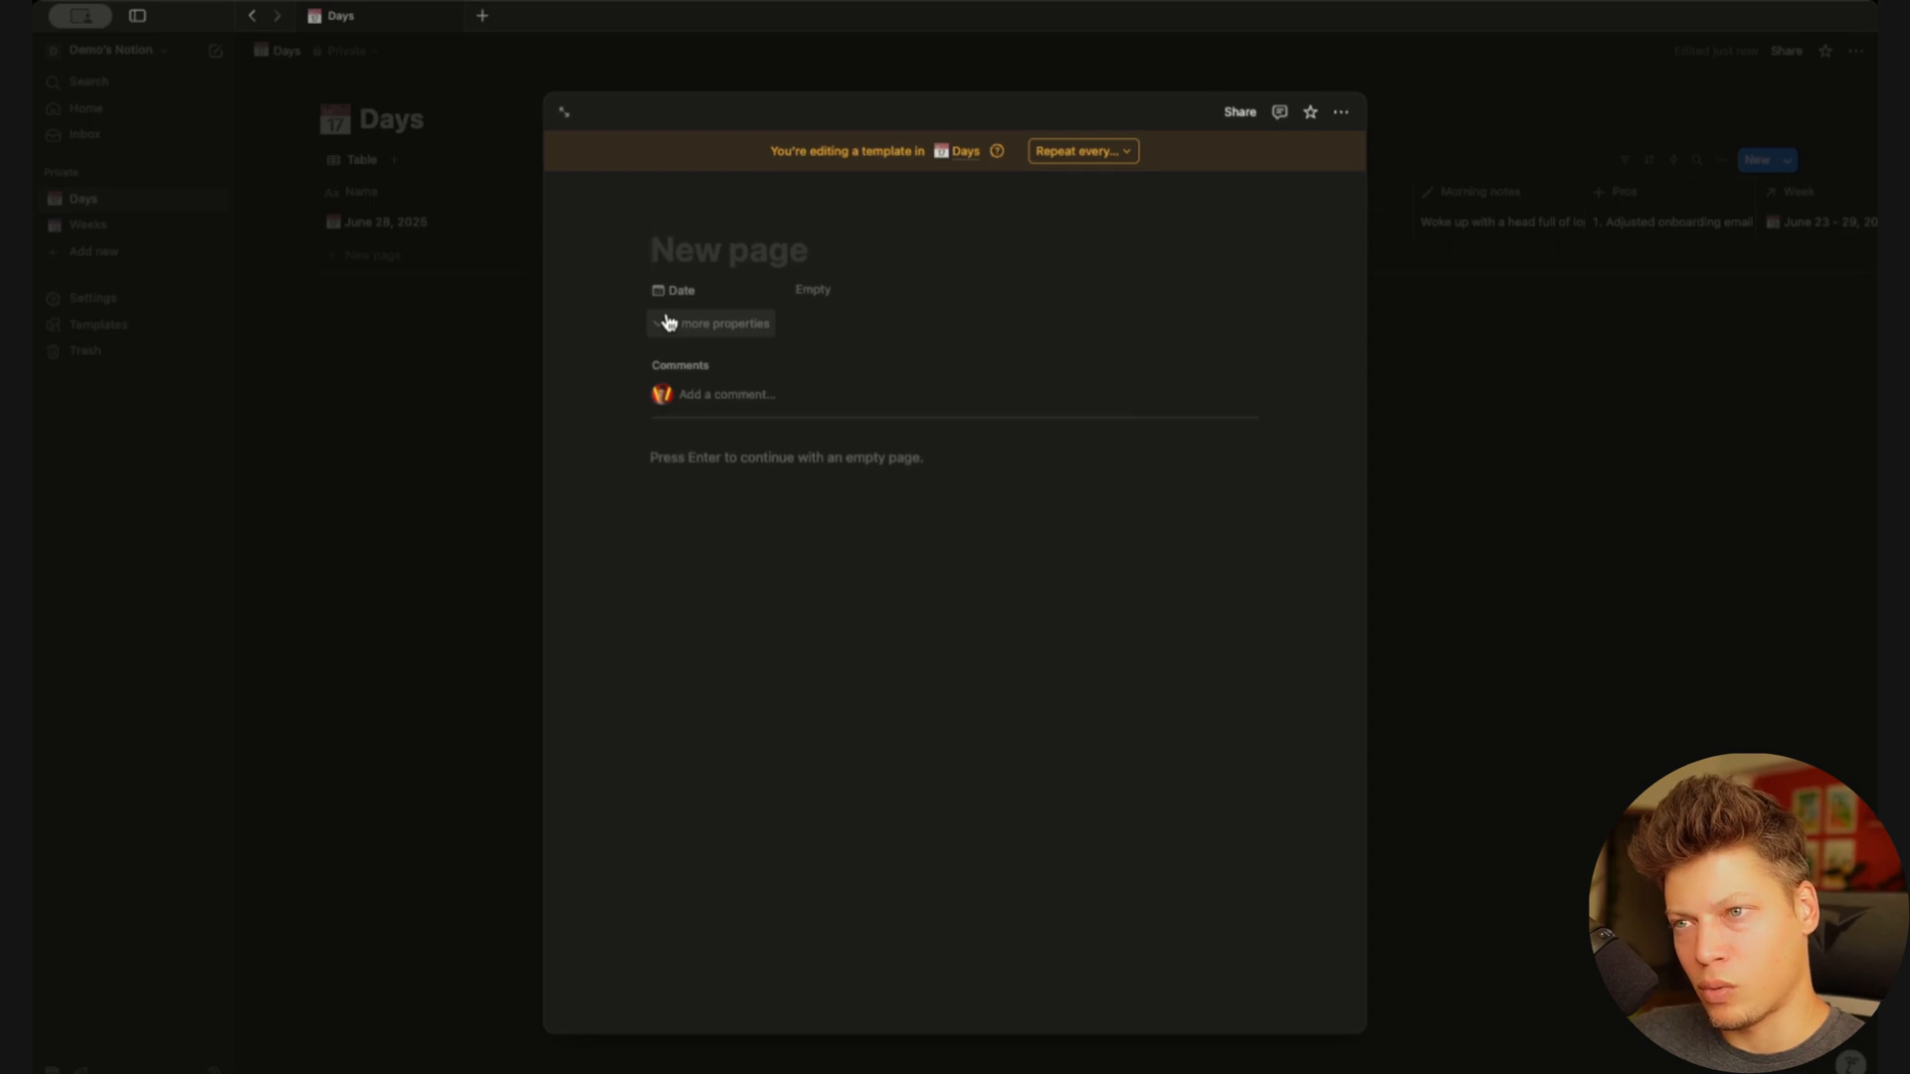
{"action": "key", "text": "super+Return"}
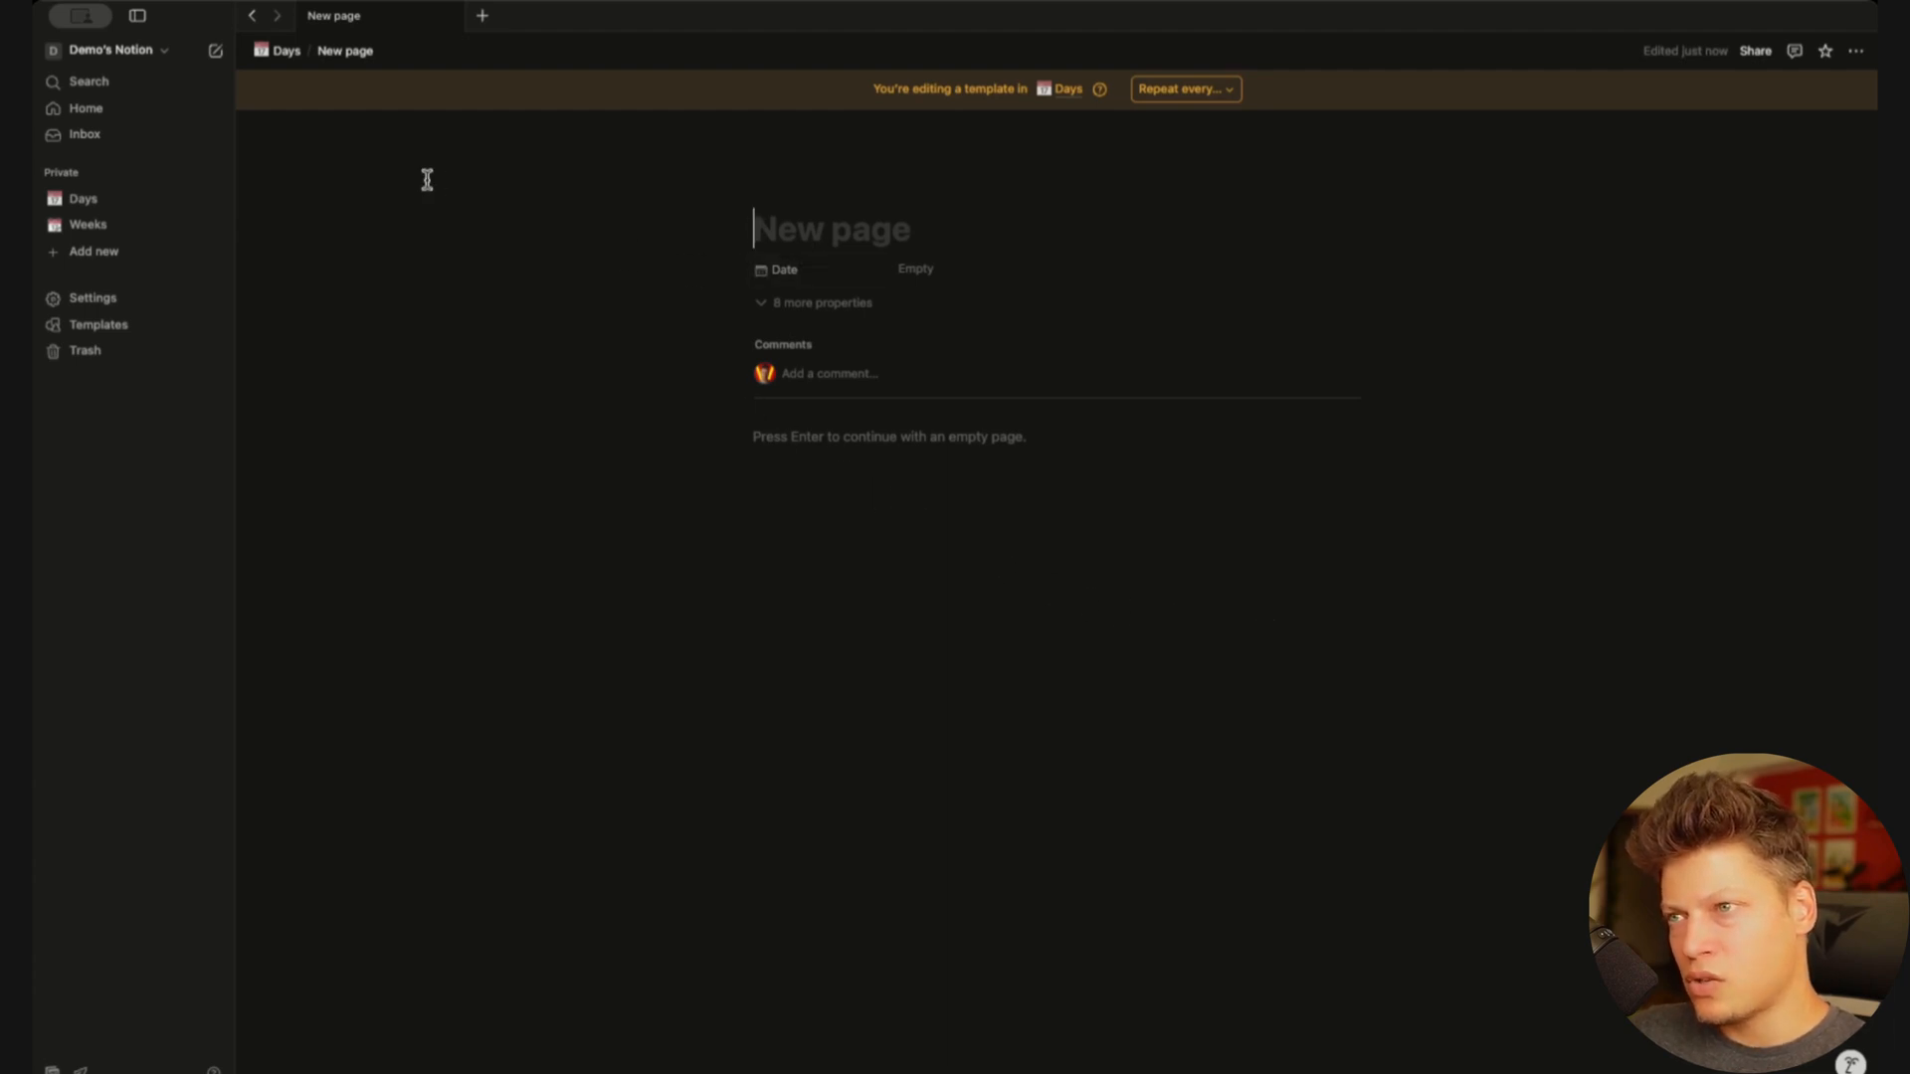
Open the June 28, 2025 entry of the Days database as a full page in a separate tab
{"action": "left_click", "coordinate": [286, 55], "text": "super"}
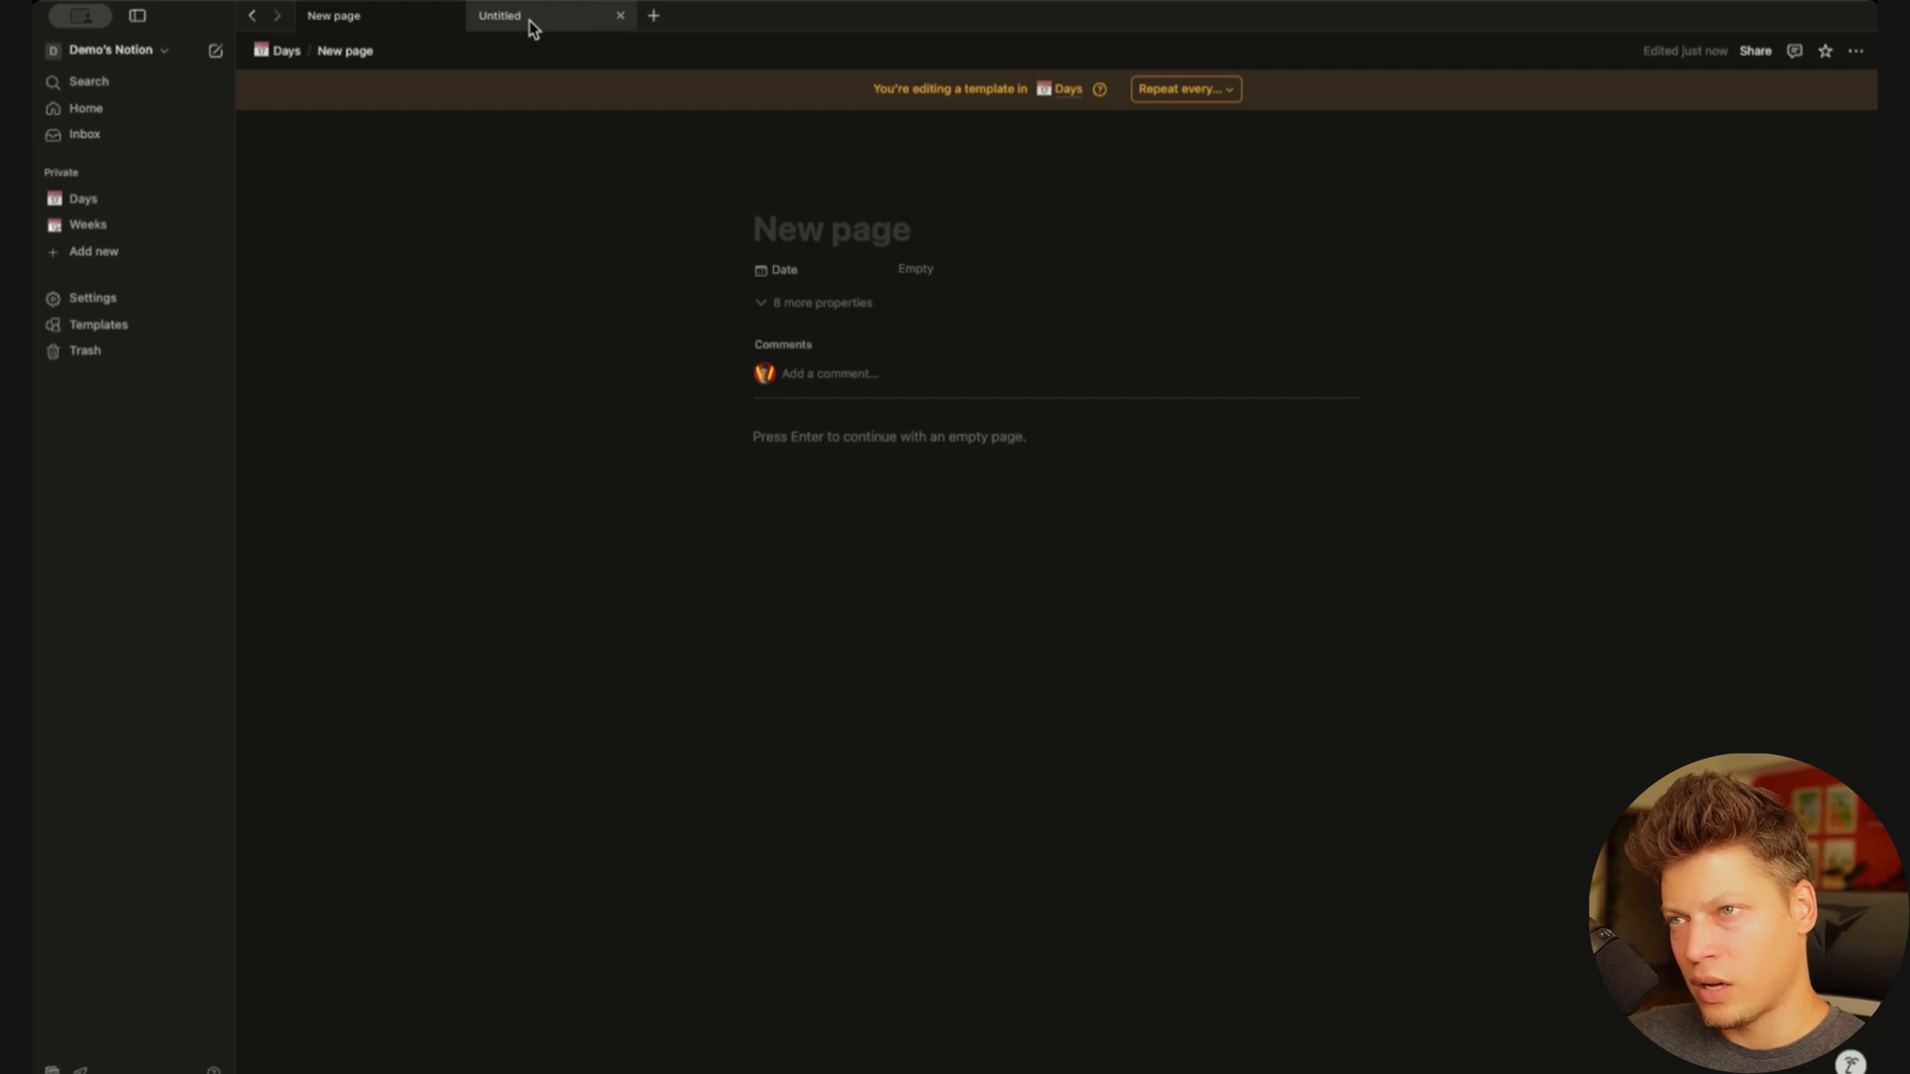
{"action": "left_click", "coordinate": [530, 20]}
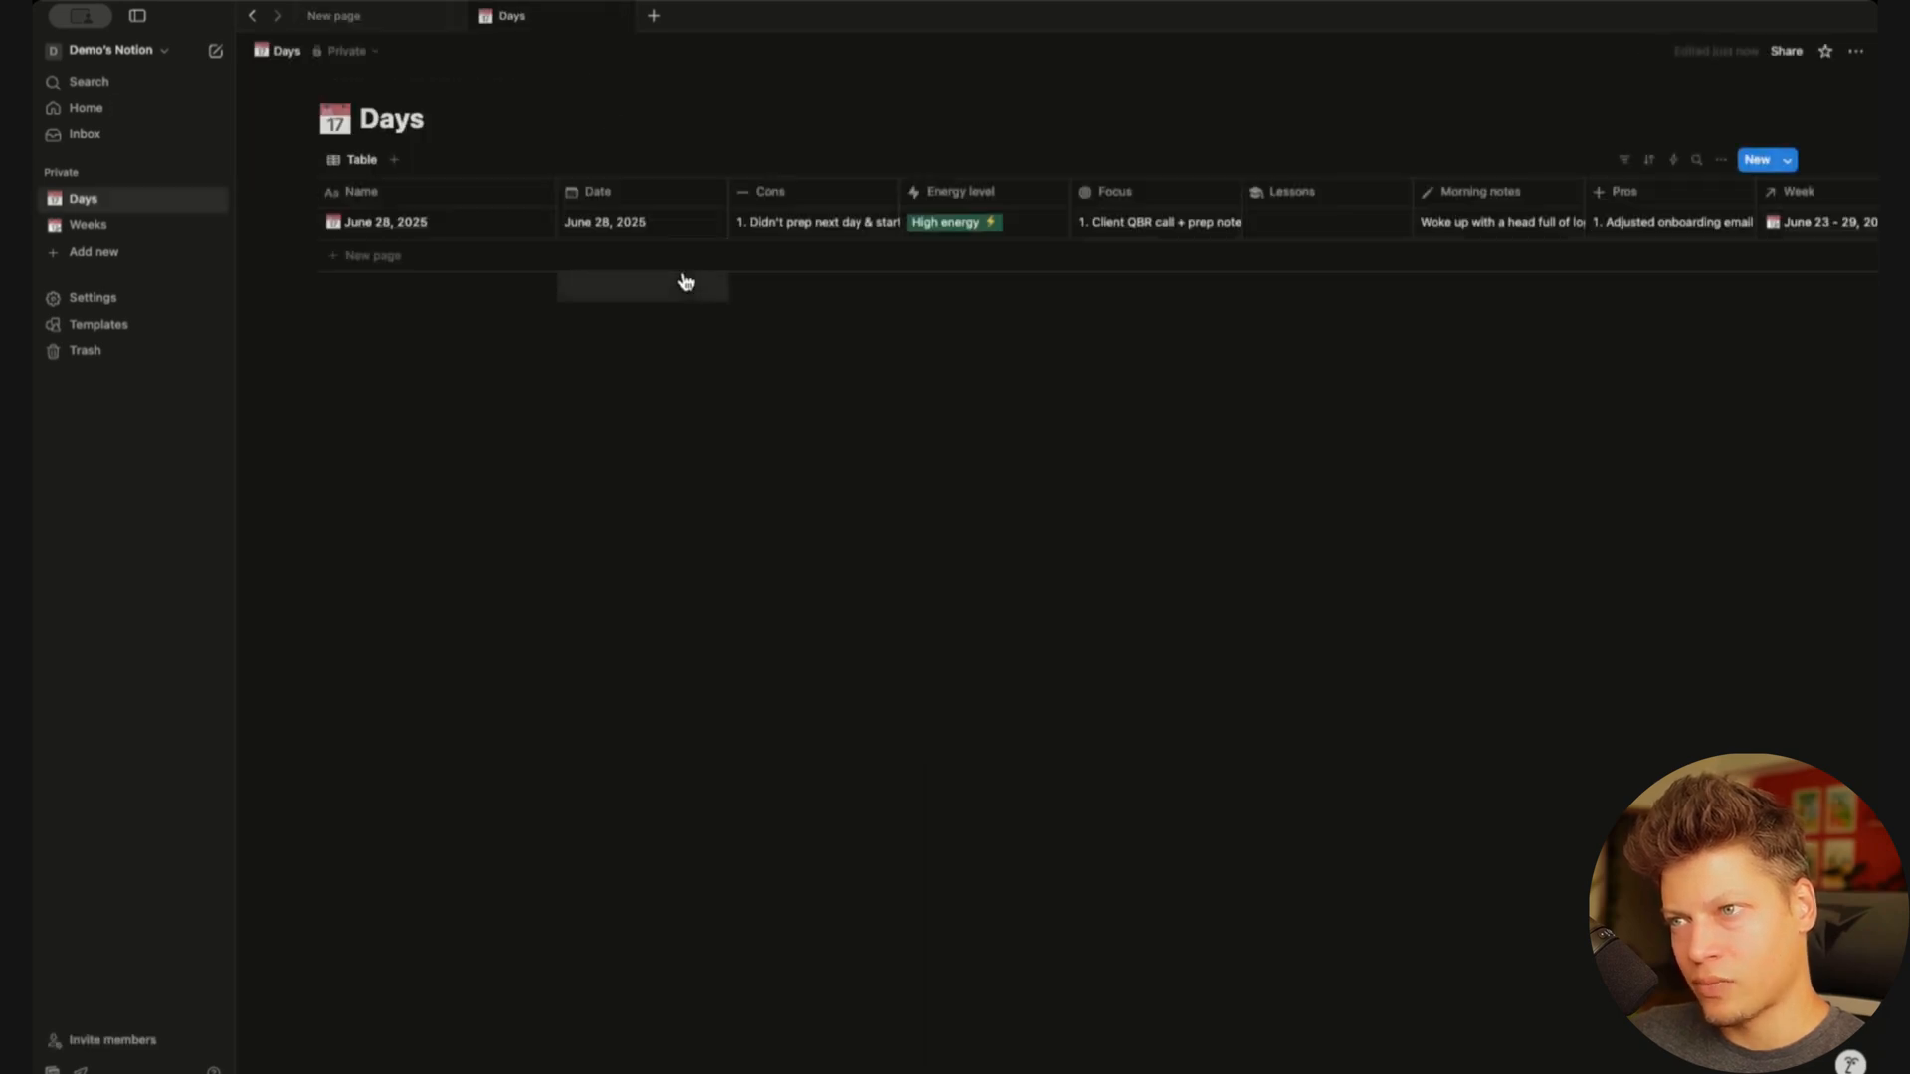
{"action": "left_click", "coordinate": [524, 223]}
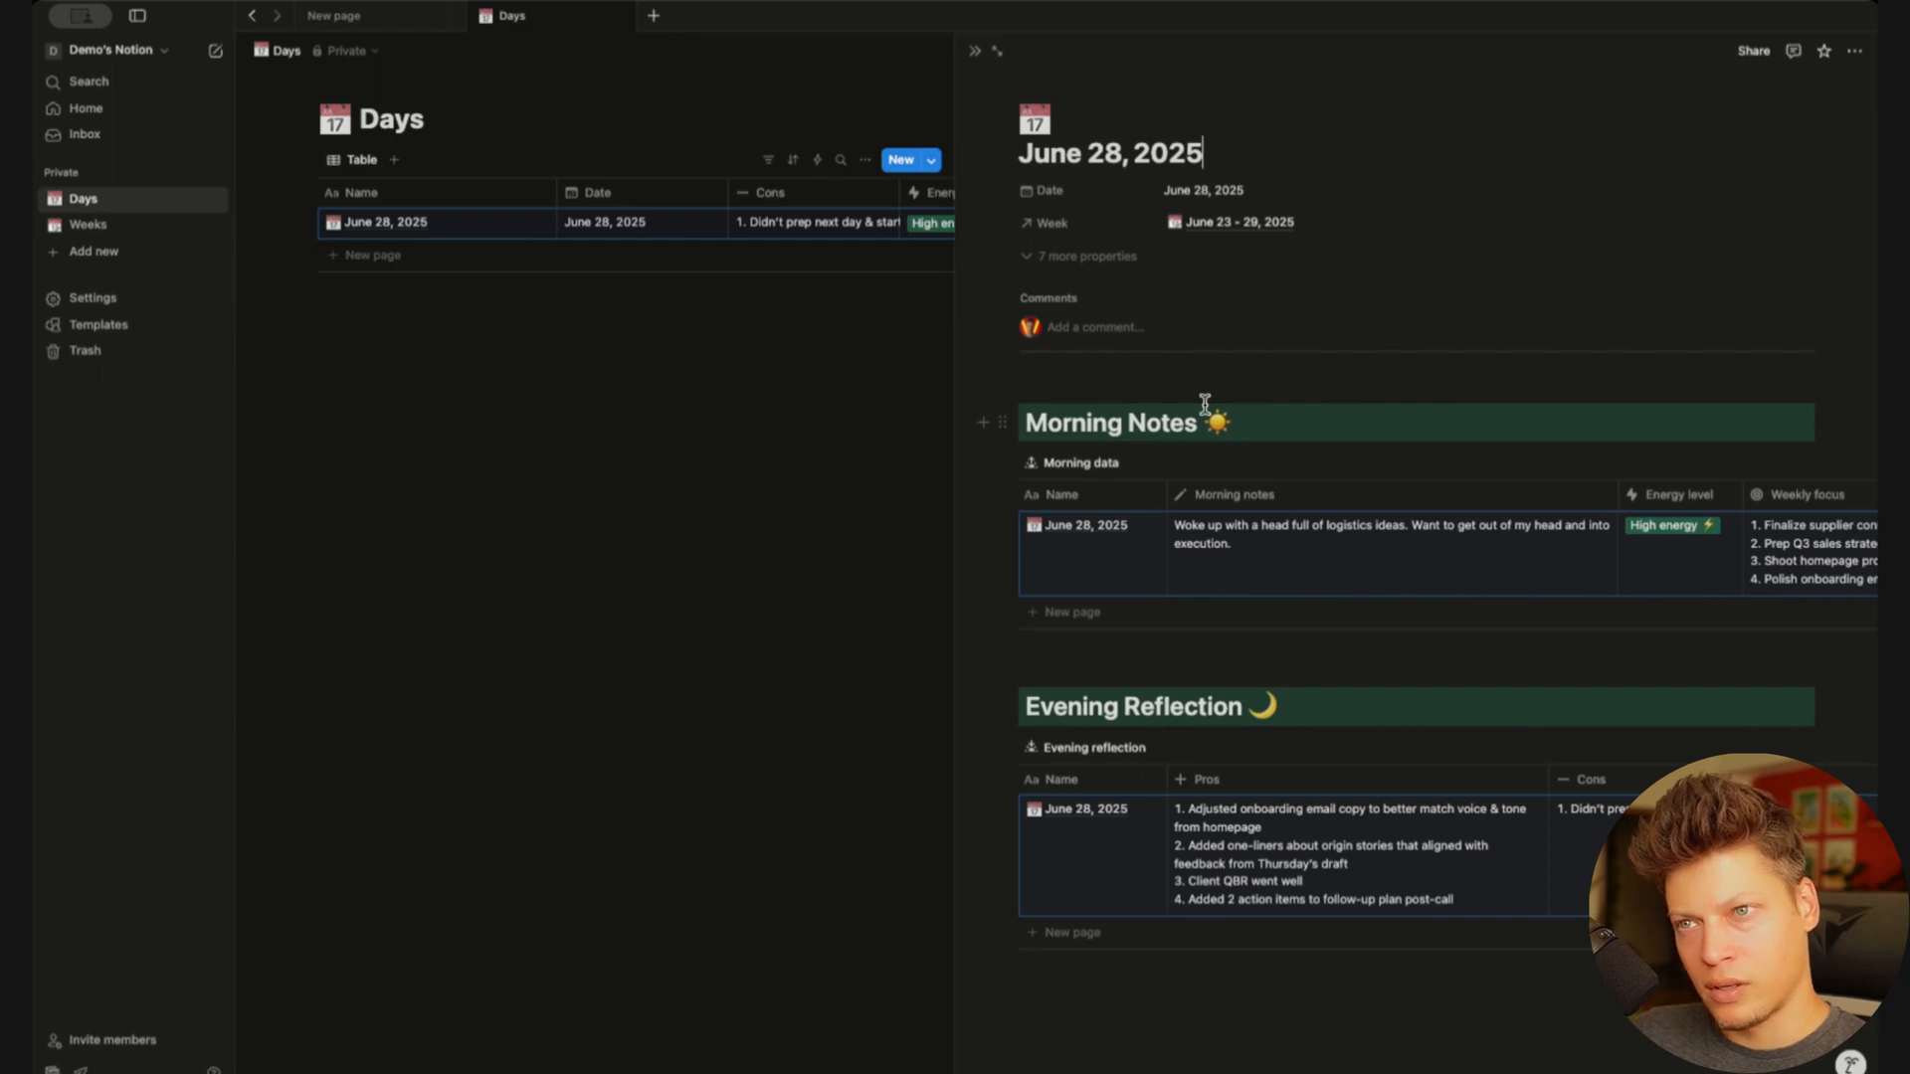
{"action": "key", "text": "super+Return"}
{"action": "scroll", "coordinate": [1023, 490], "scroll_direction": "down", "scroll_amount": 2}
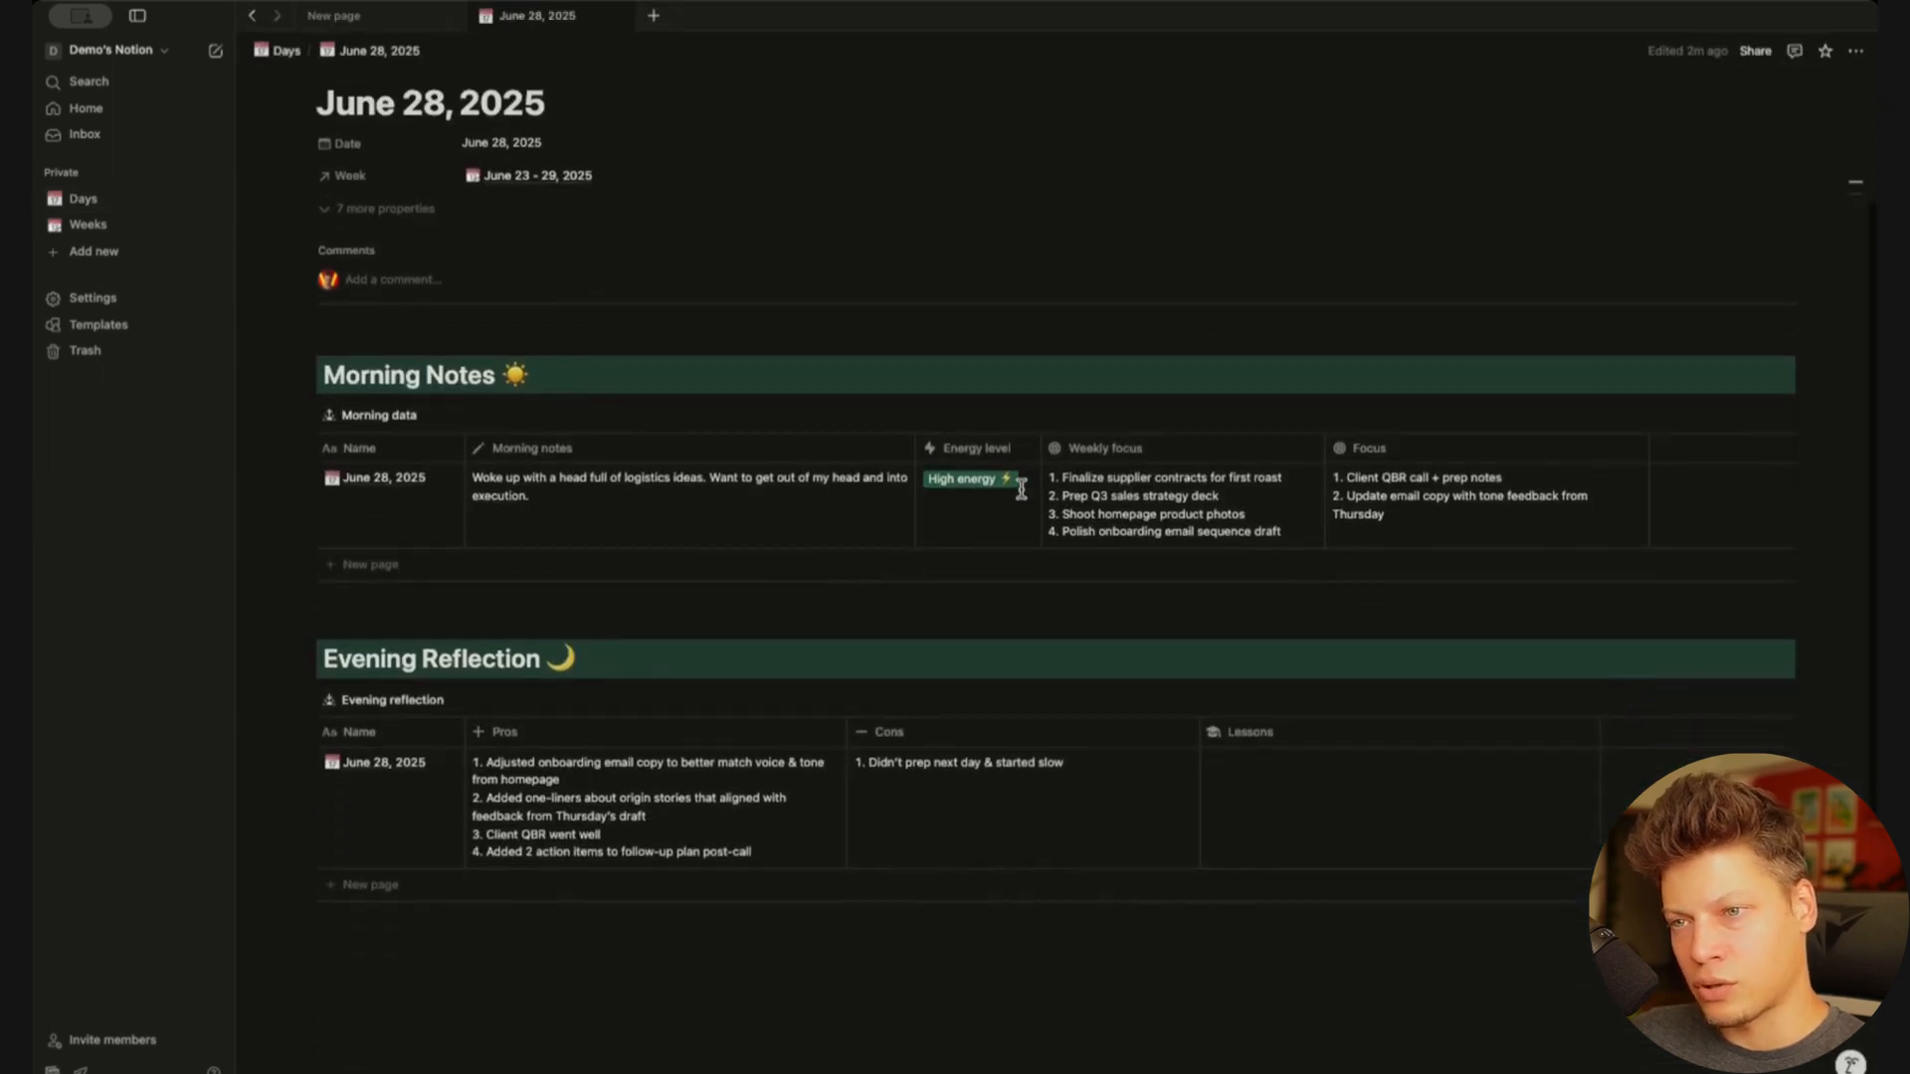
{"action": "scroll", "coordinate": [835, 670], "scroll_direction": "down", "scroll_amount": 2}
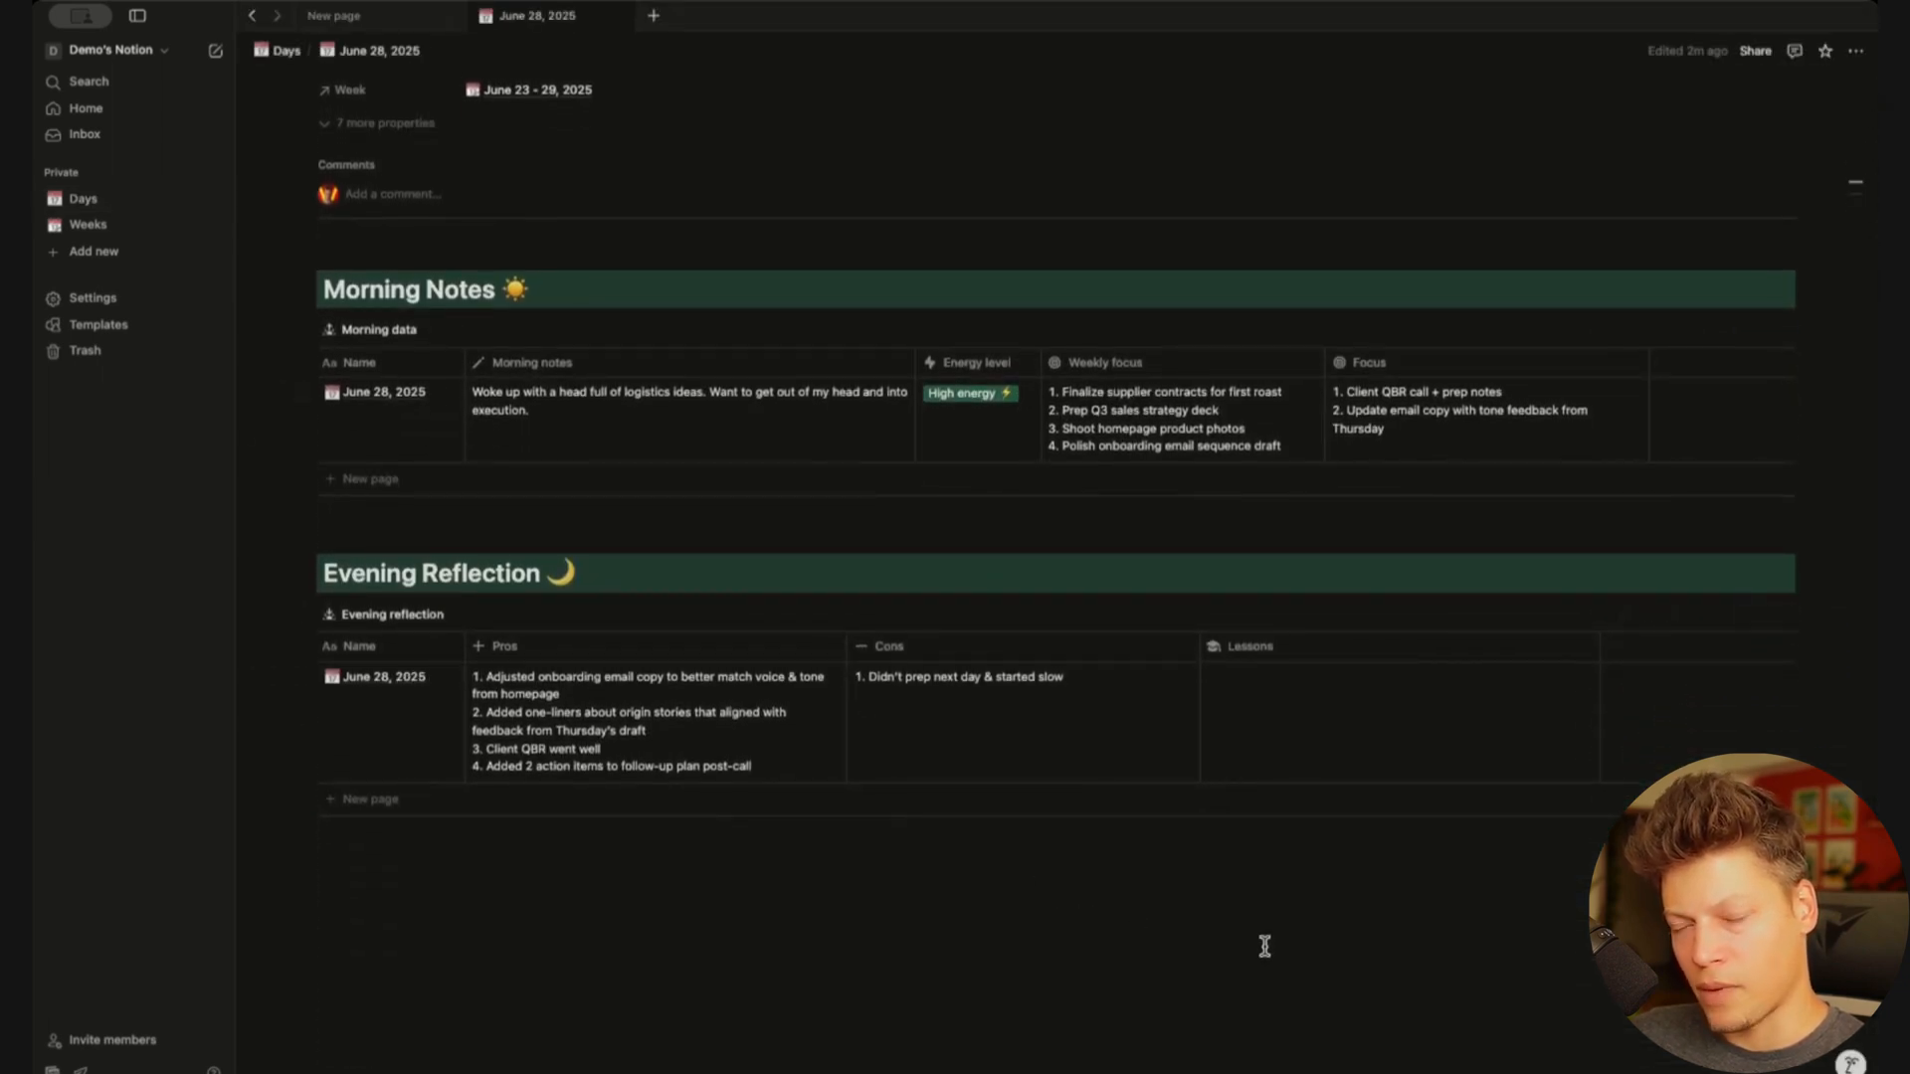
Copy the Morning Notes and Evening Reflection sections from the June 28, 2025 page into the body of the new template
{"action": "left_click_drag", "start_coordinate": [1057, 956], "coordinate": [515, 235]}
{"action": "left_click_drag", "start_coordinate": [1373, 927], "coordinate": [644, 234]}
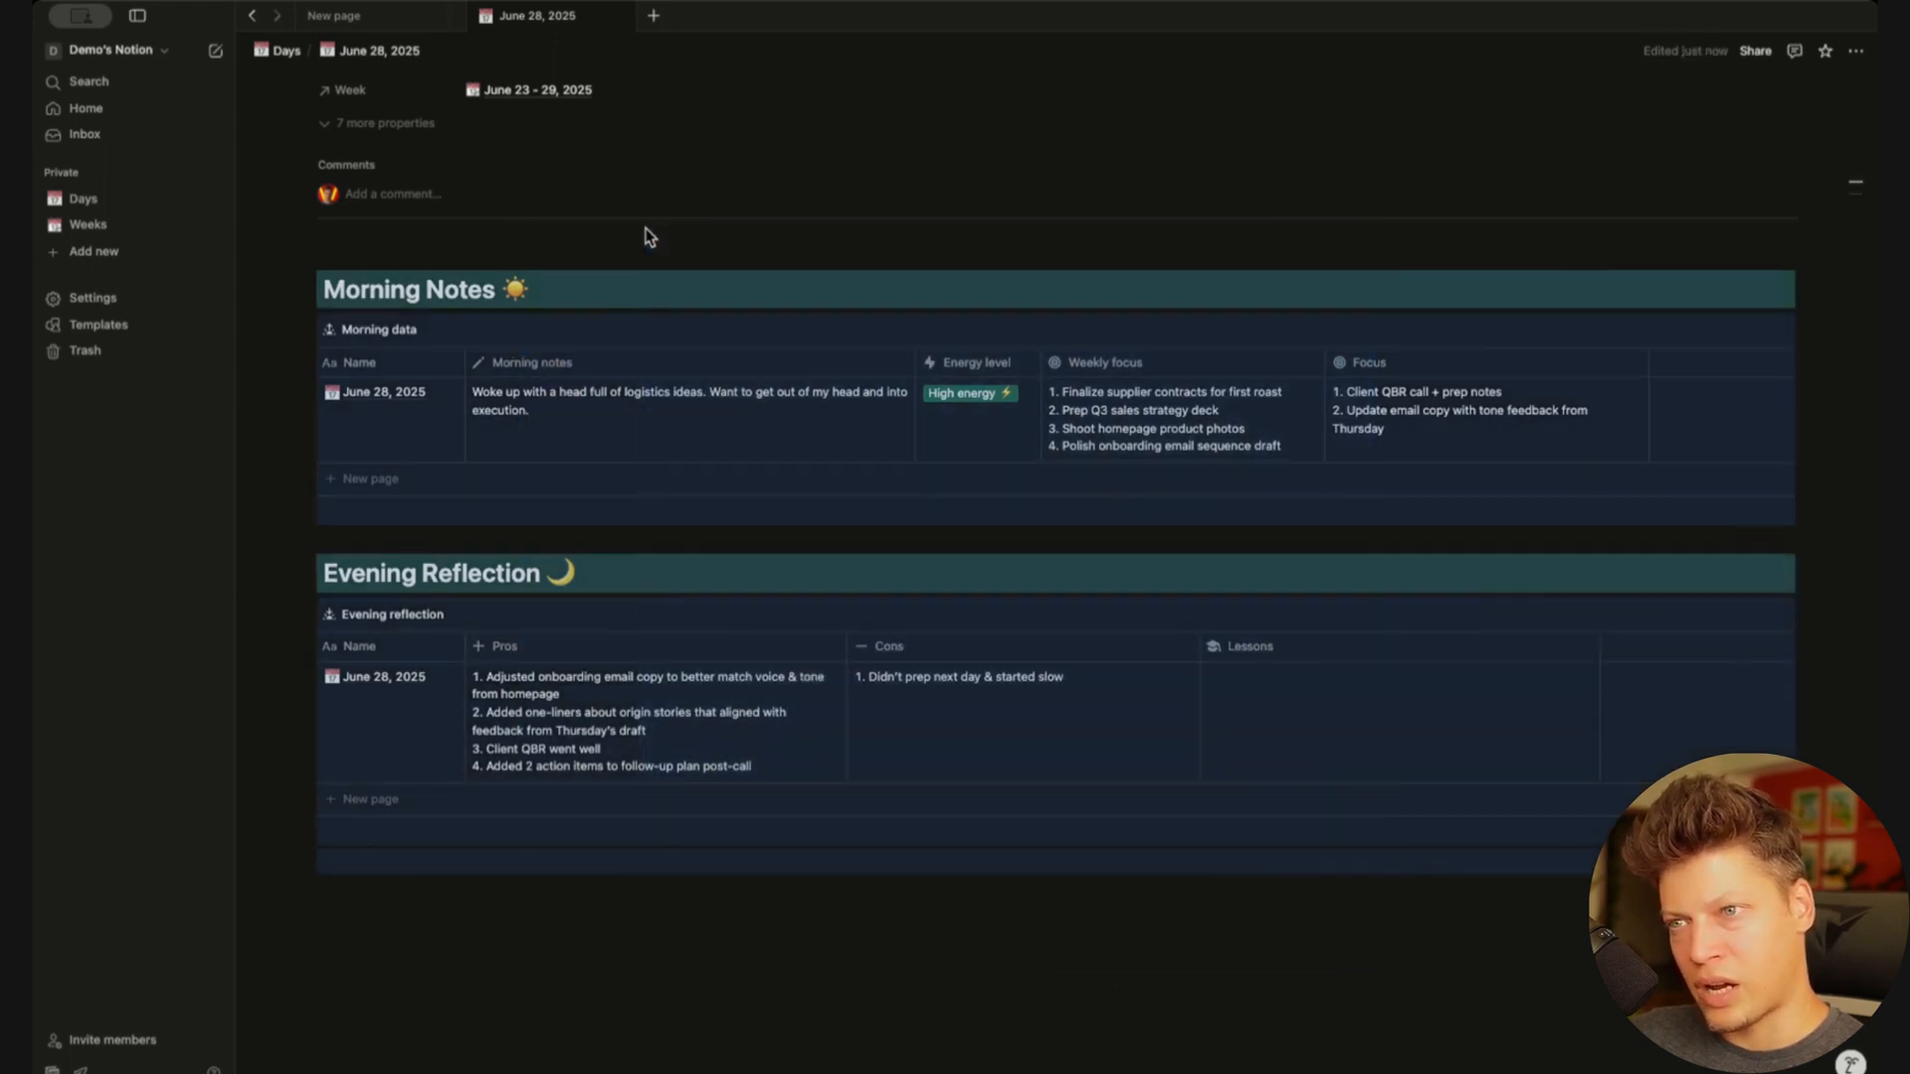
{"action": "left_click", "coordinate": [348, 20]}
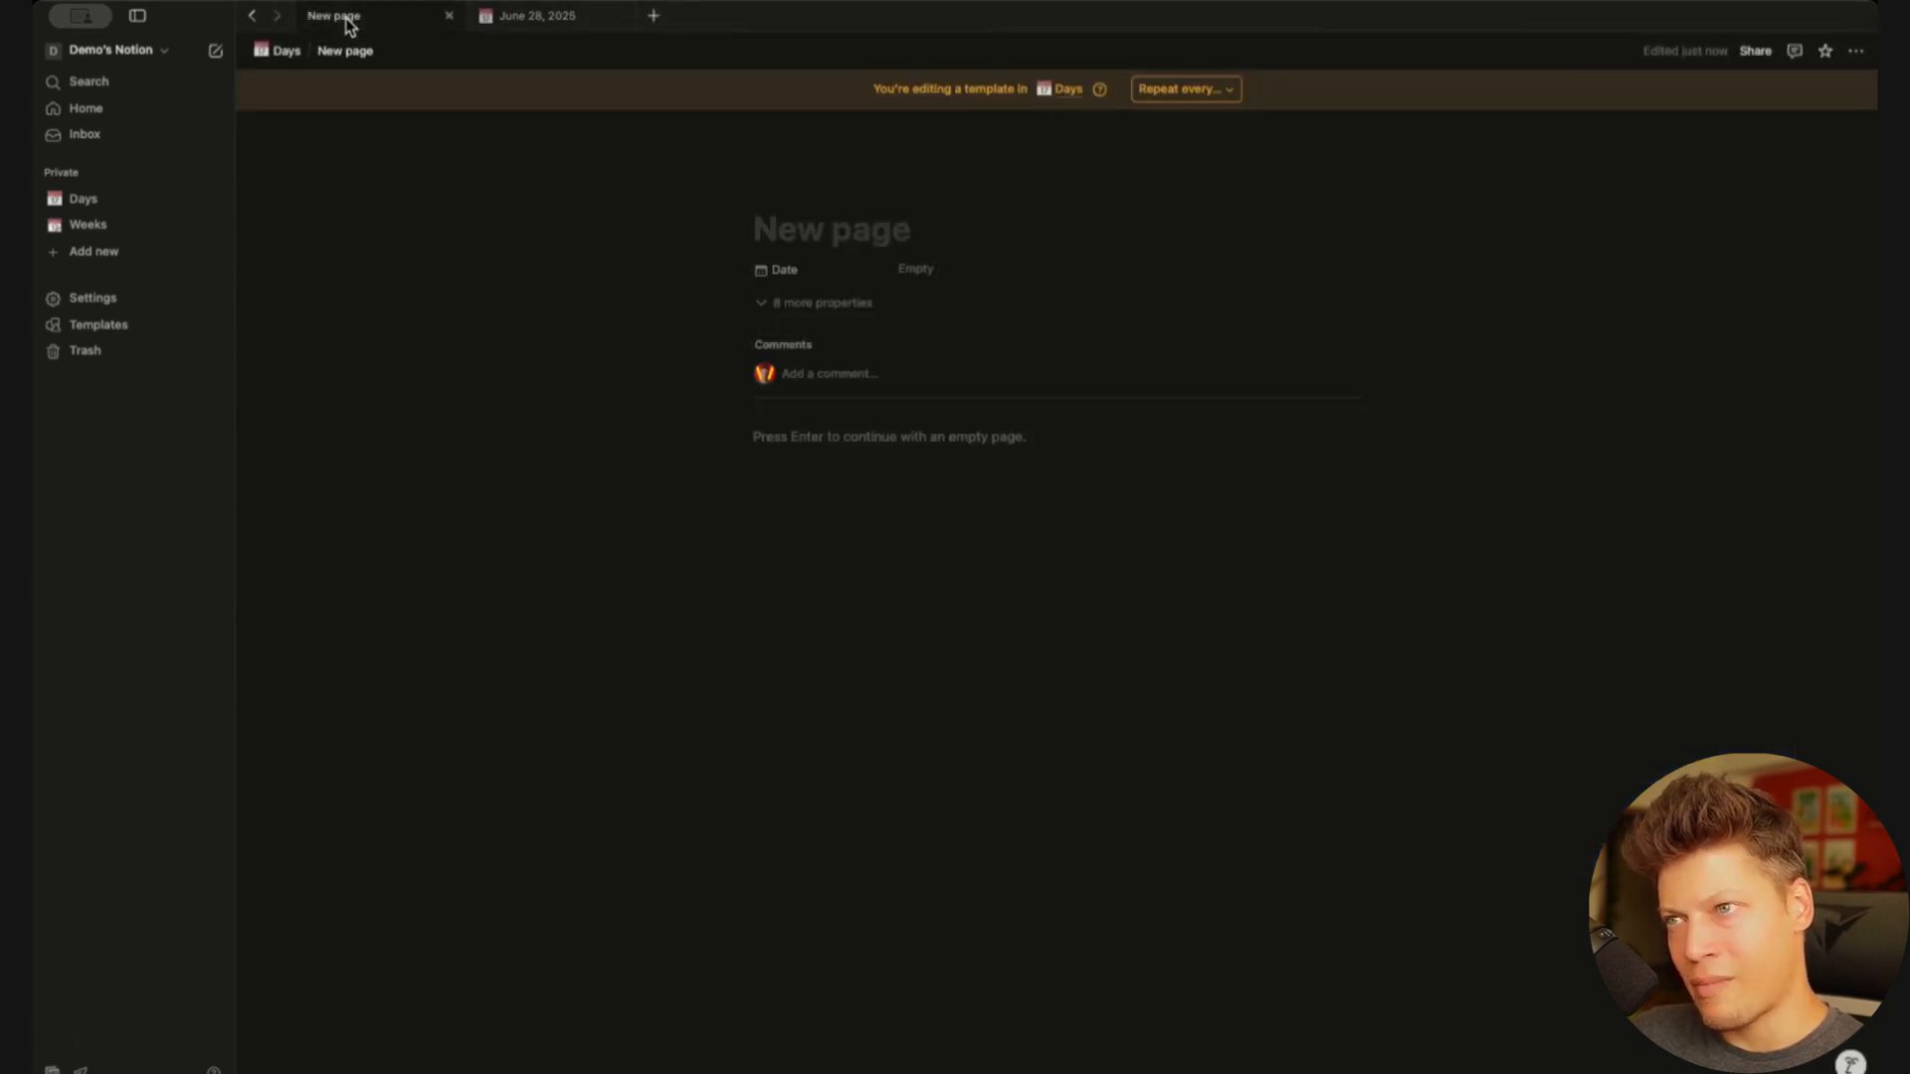
{"action": "left_click", "coordinate": [865, 438]}
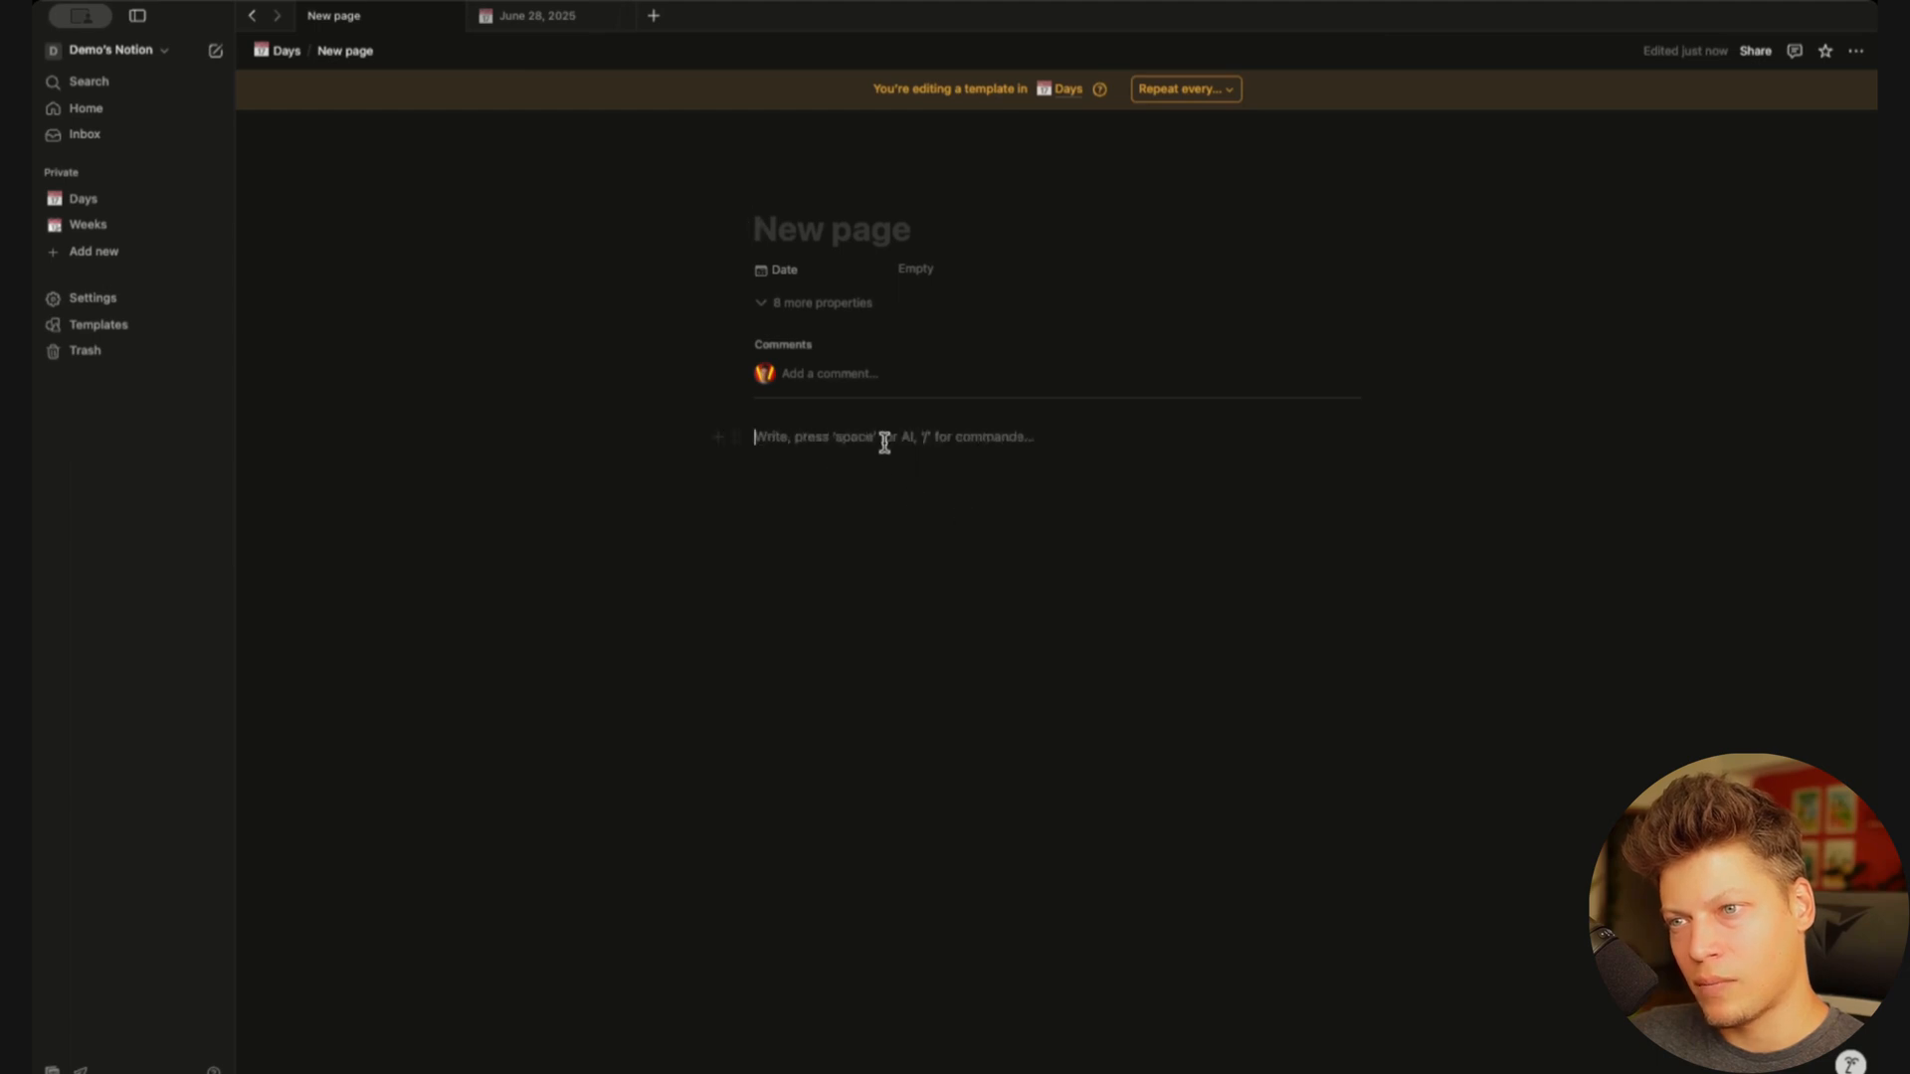
{"action": "key", "text": "ctrl+v"}
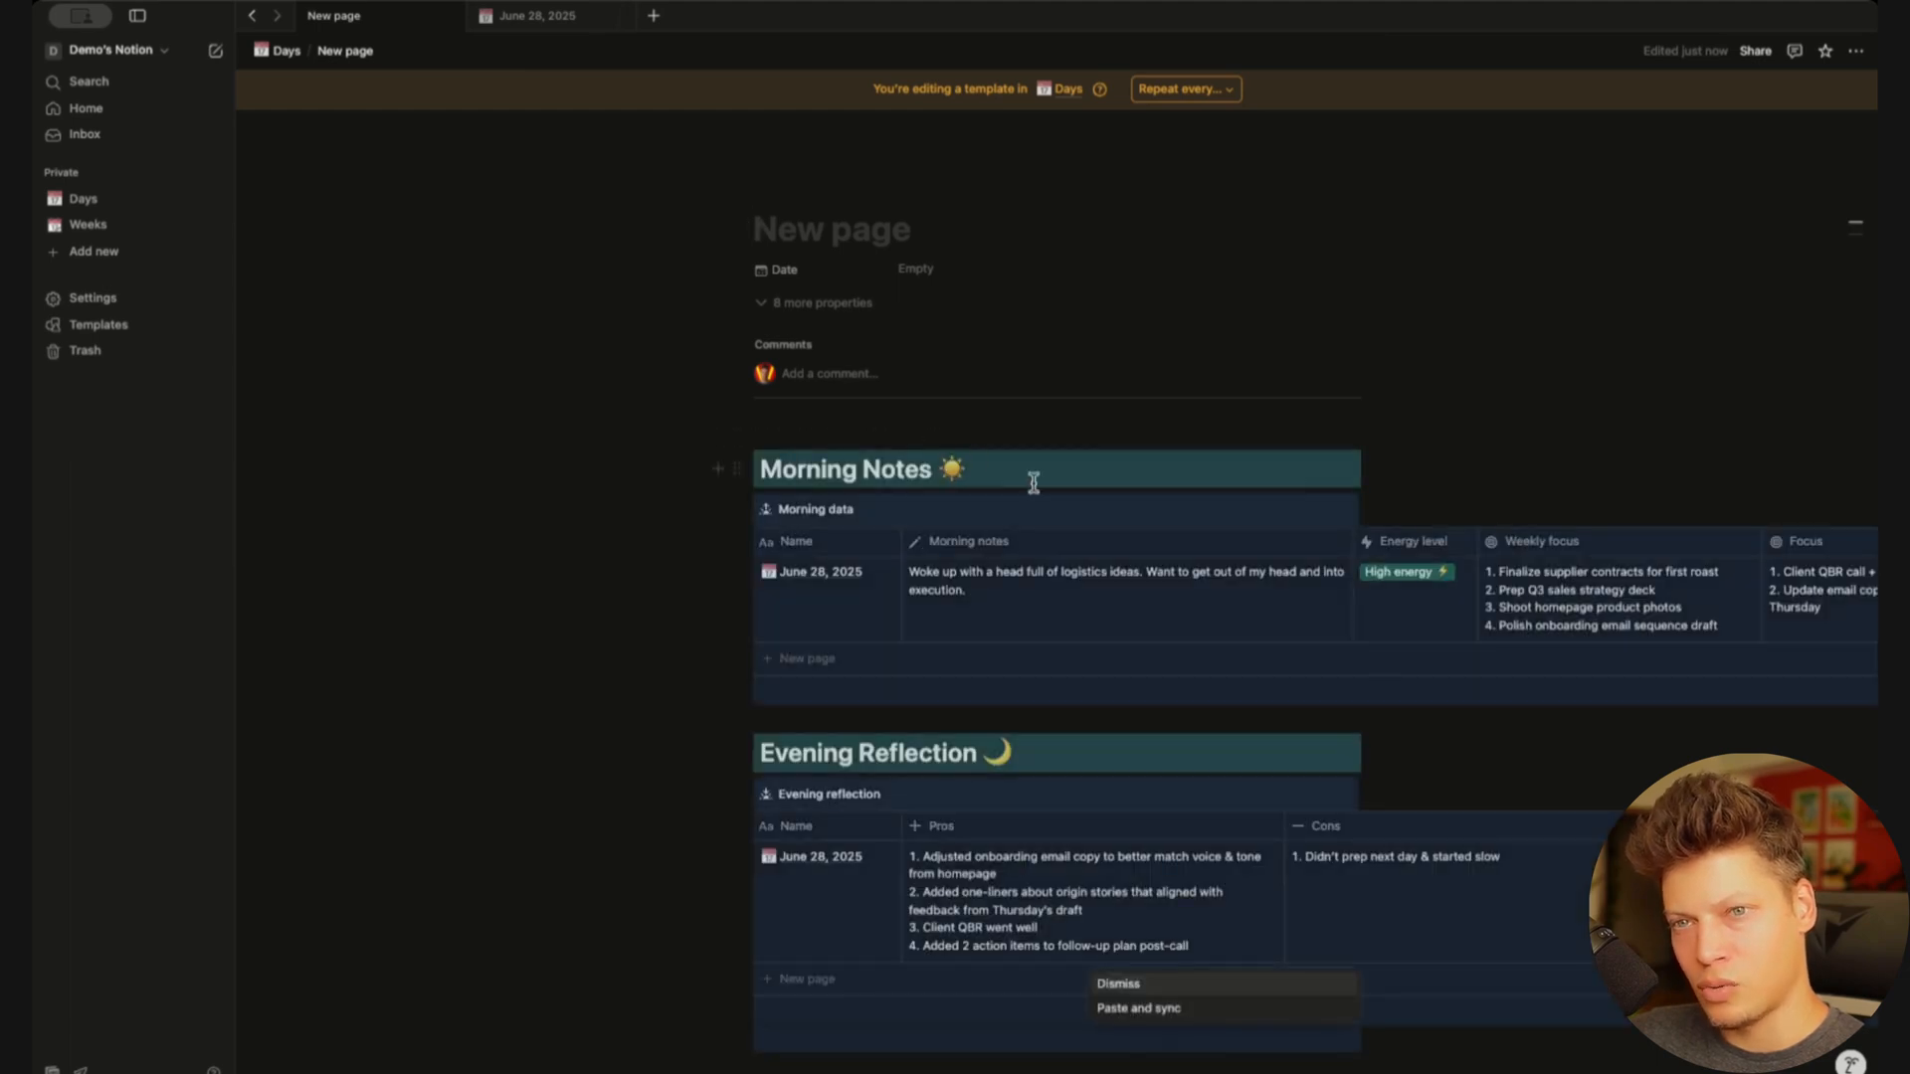
Set the template page to full width
{"action": "left_click", "coordinate": [1856, 51]}
{"action": "left_click", "coordinate": [1843, 298]}
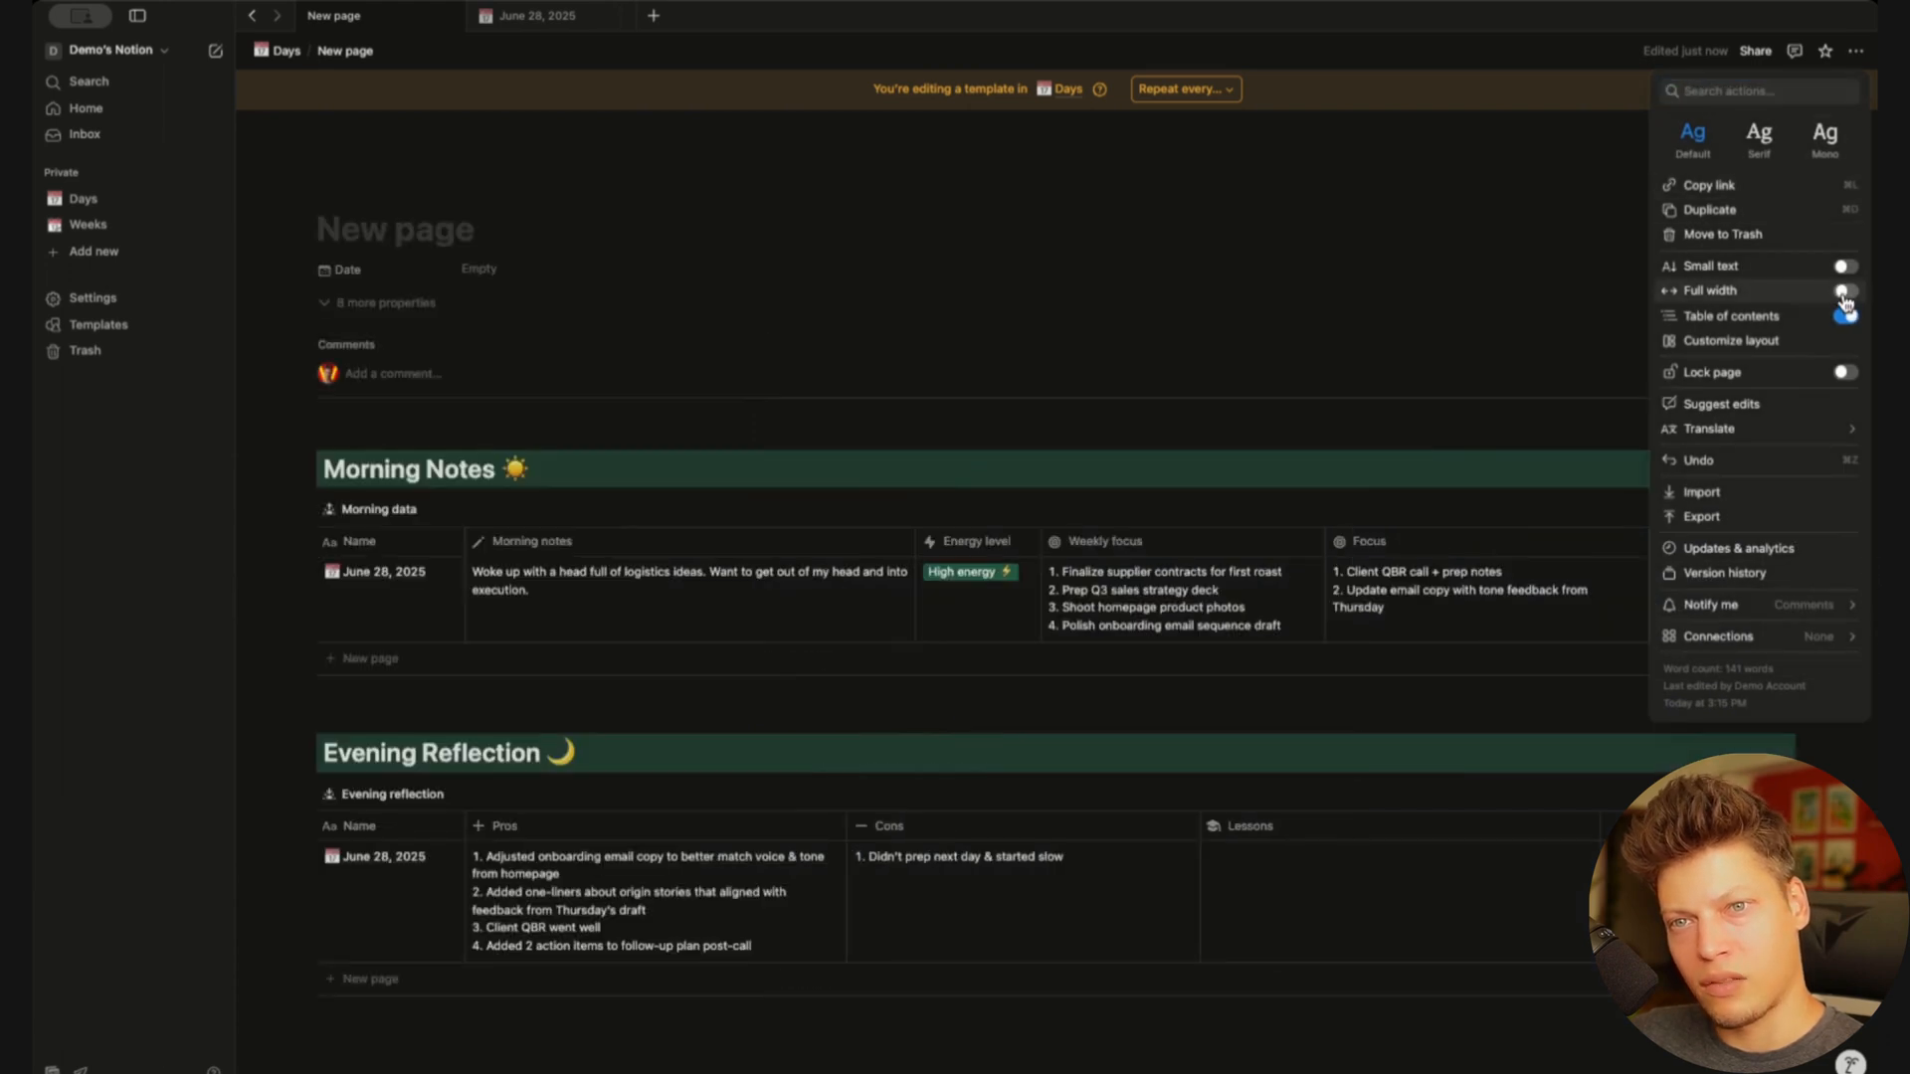
{"action": "left_click", "coordinate": [1439, 283]}
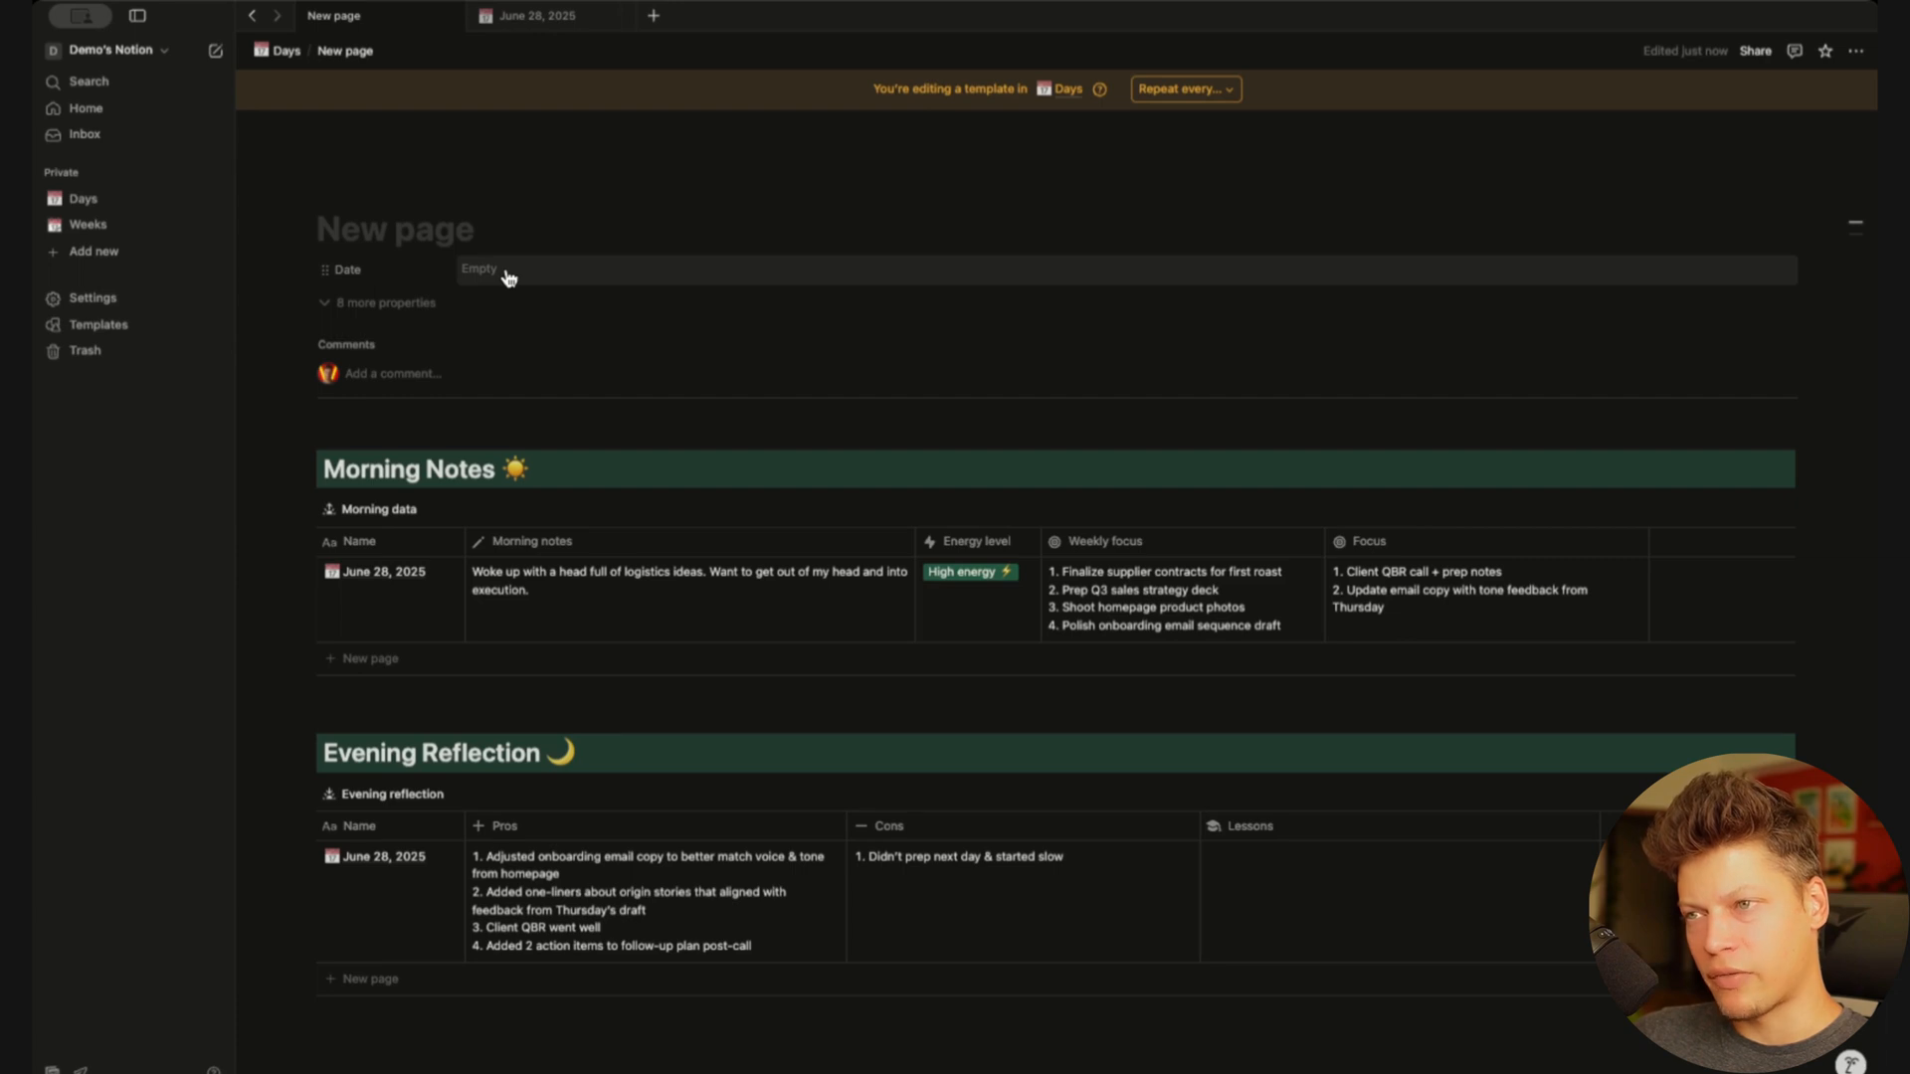
Give the template the July 17 calendar emoji as its page icon
{"action": "left_click", "coordinate": [353, 192]}
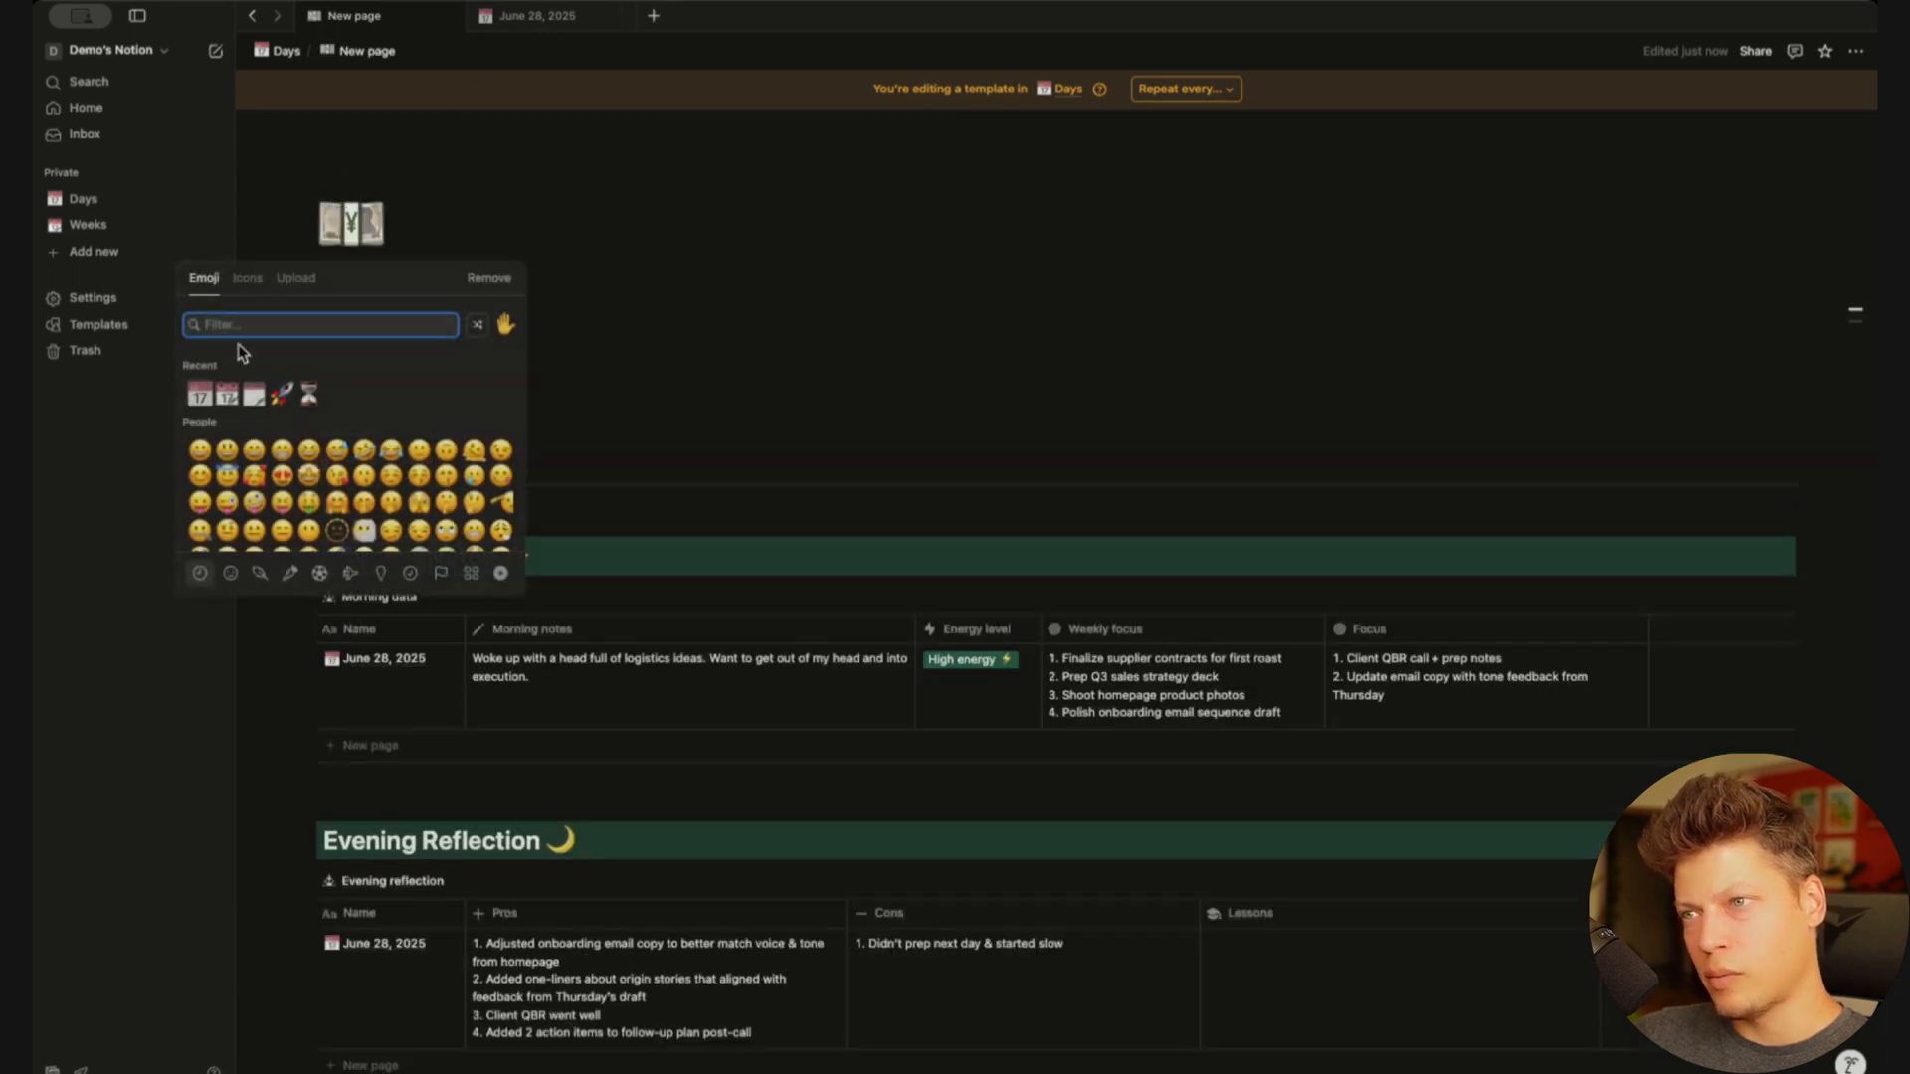
{"action": "left_click", "coordinate": [199, 395]}
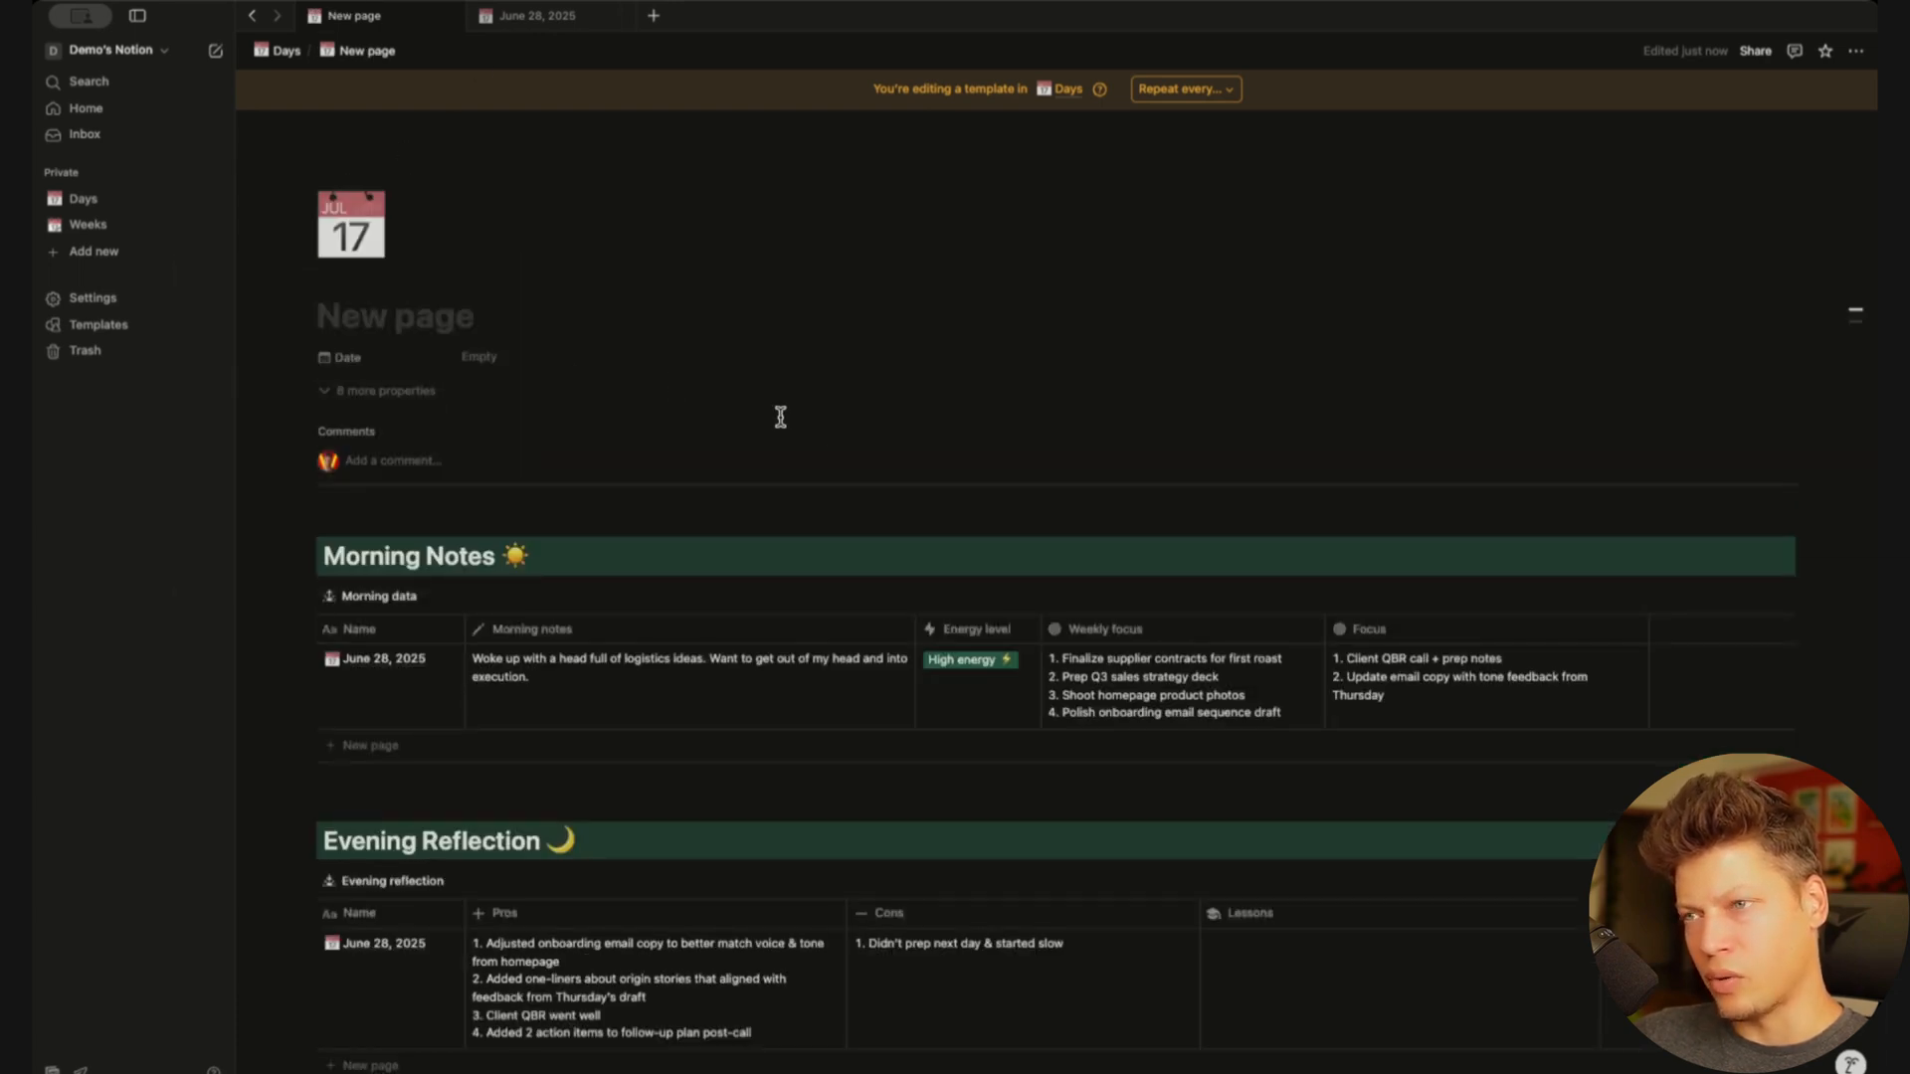
{"action": "scroll", "coordinate": [907, 438], "scroll_direction": "down", "scroll_amount": 3}
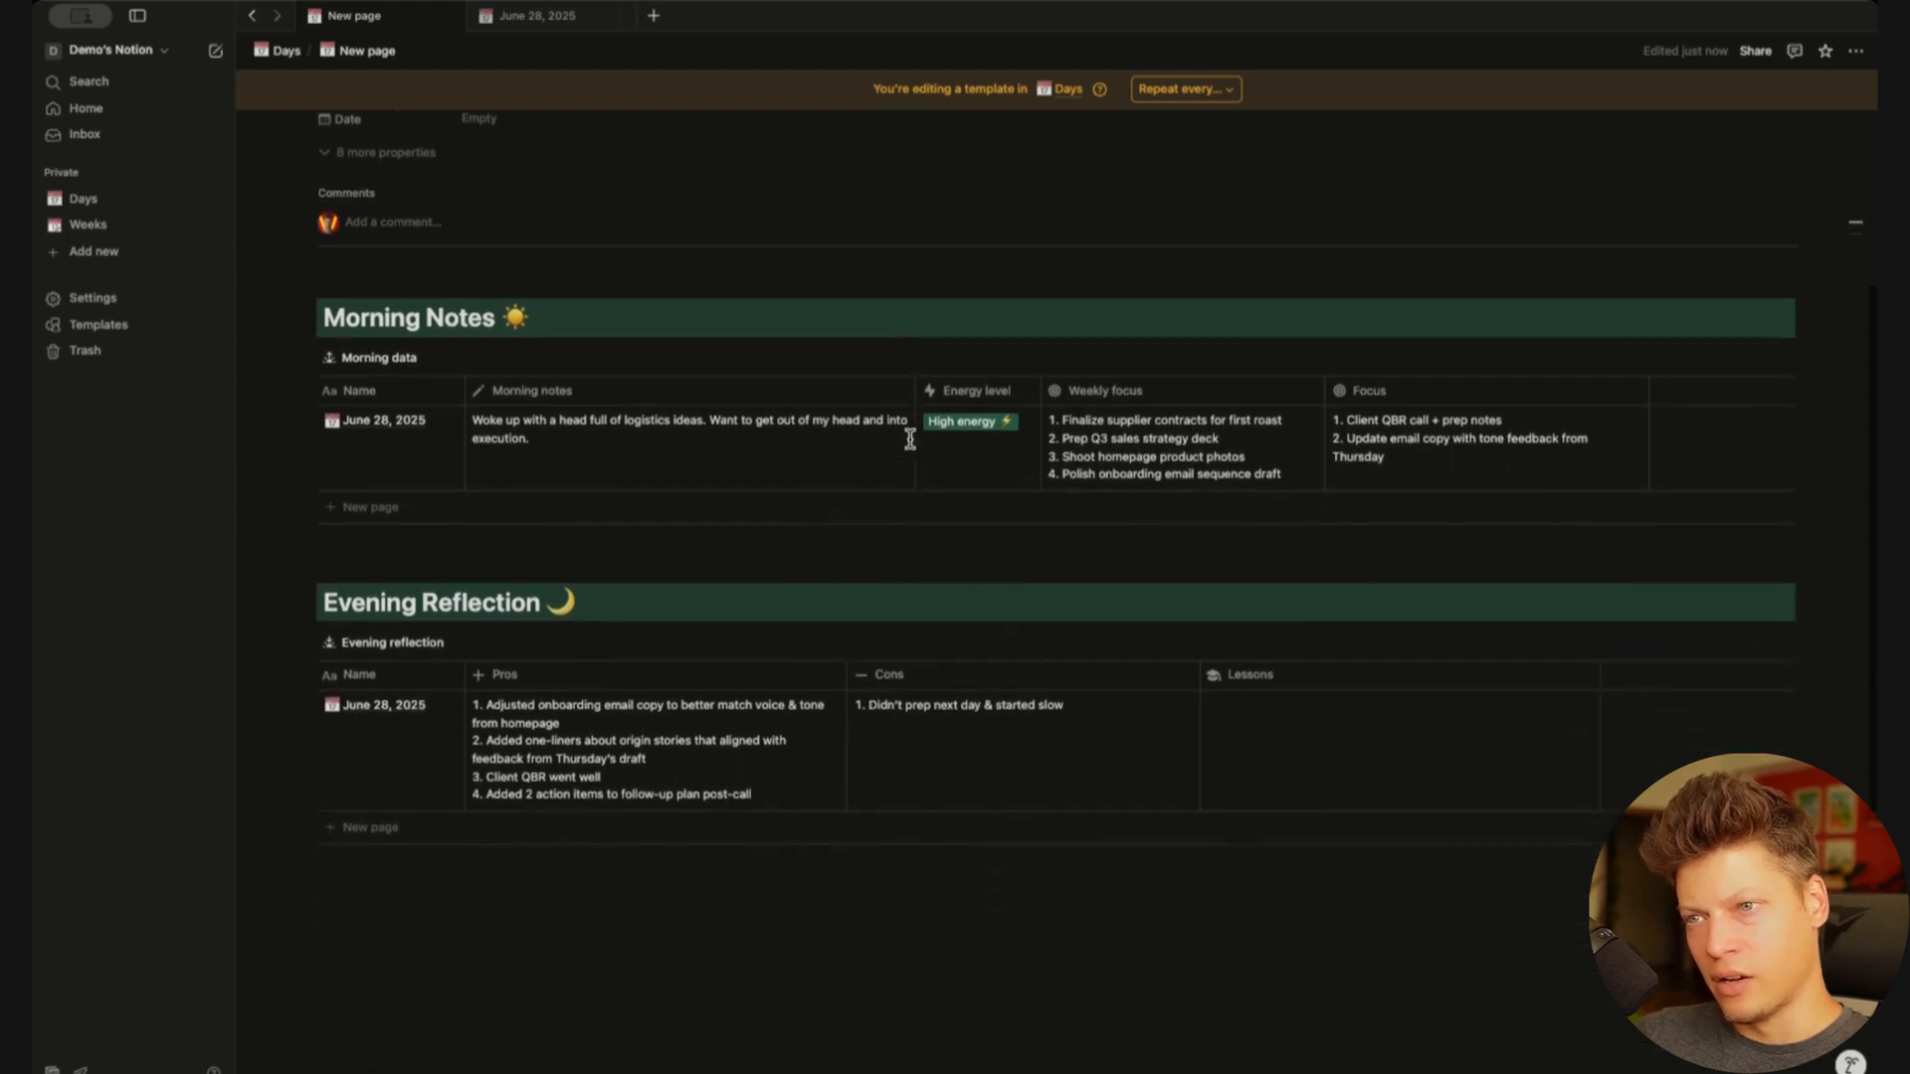
{"action": "scroll", "coordinate": [912, 446], "scroll_direction": "up", "scroll_amount": 3}
{"action": "scroll", "coordinate": [938, 354], "scroll_direction": "up", "scroll_amount": 1}
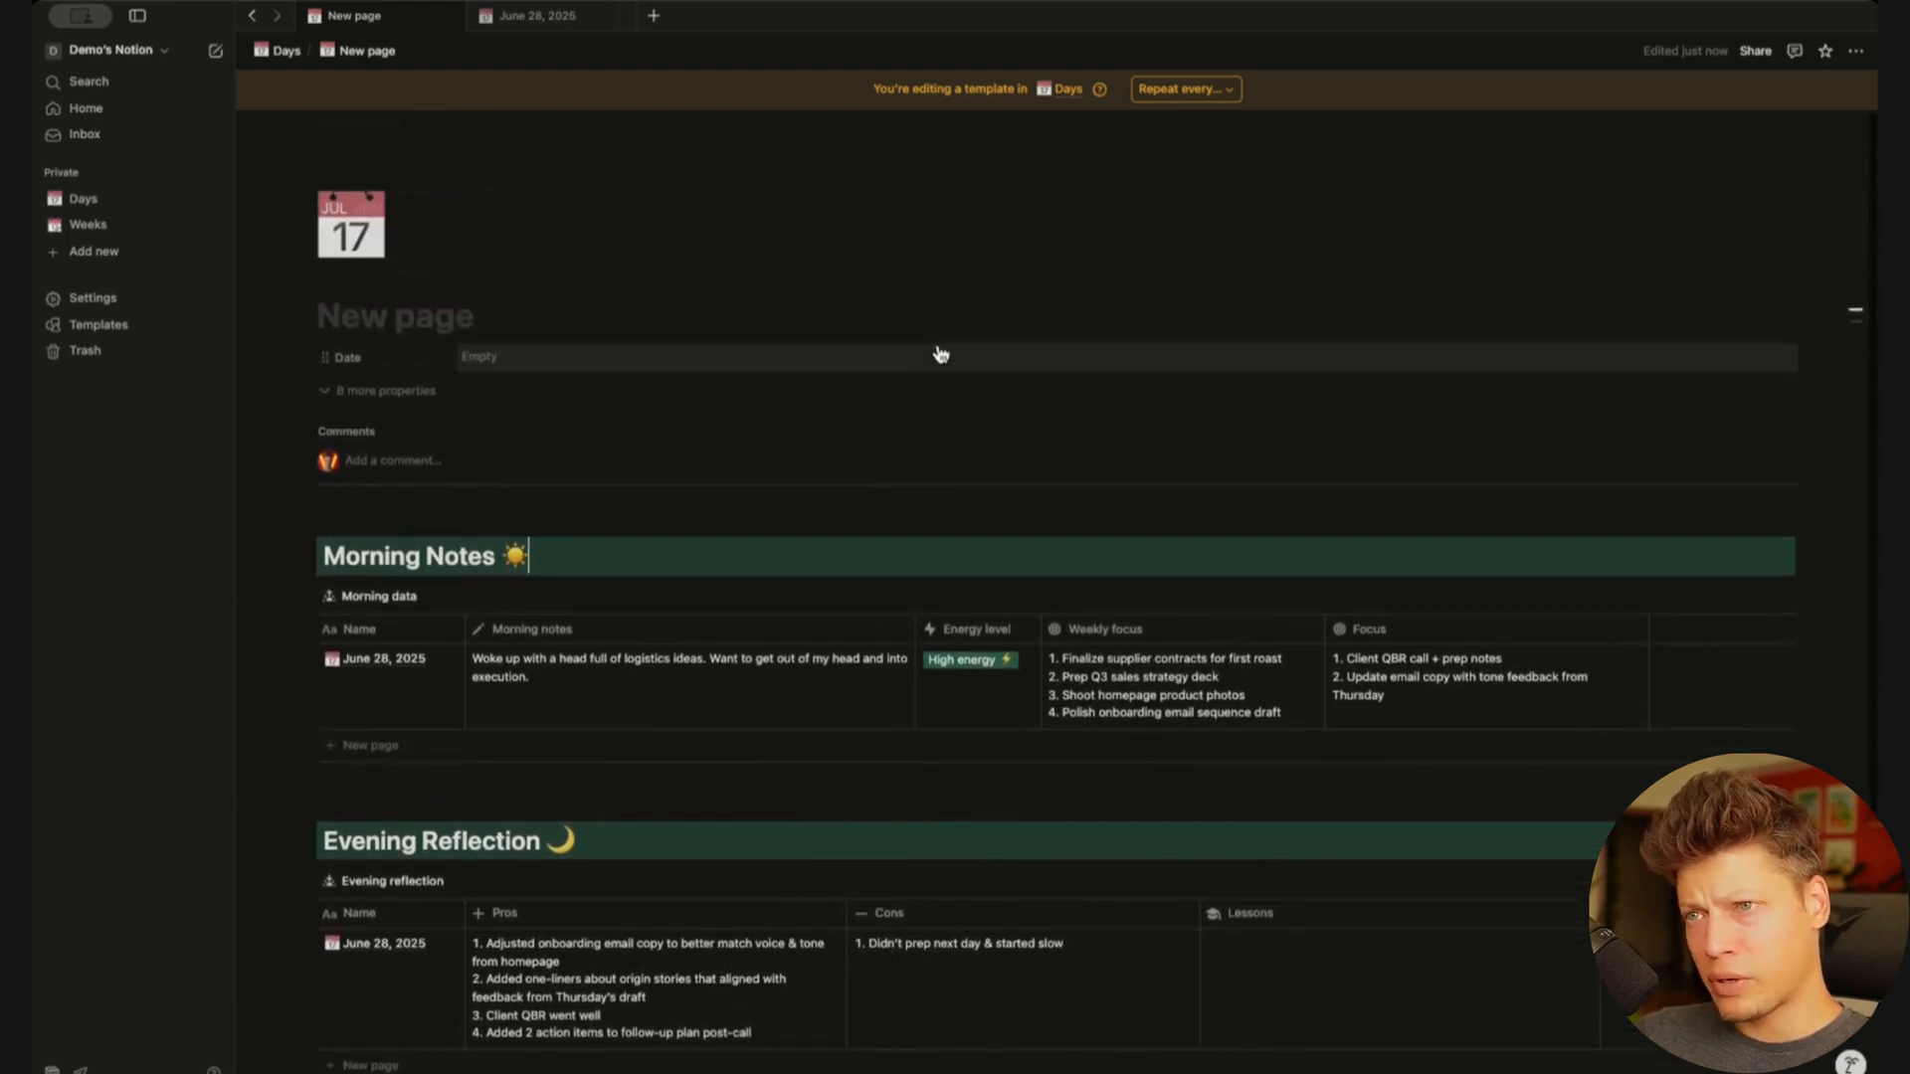
Make the "New page" template the default for all views in the Days database
{"action": "left_click", "coordinate": [271, 51]}
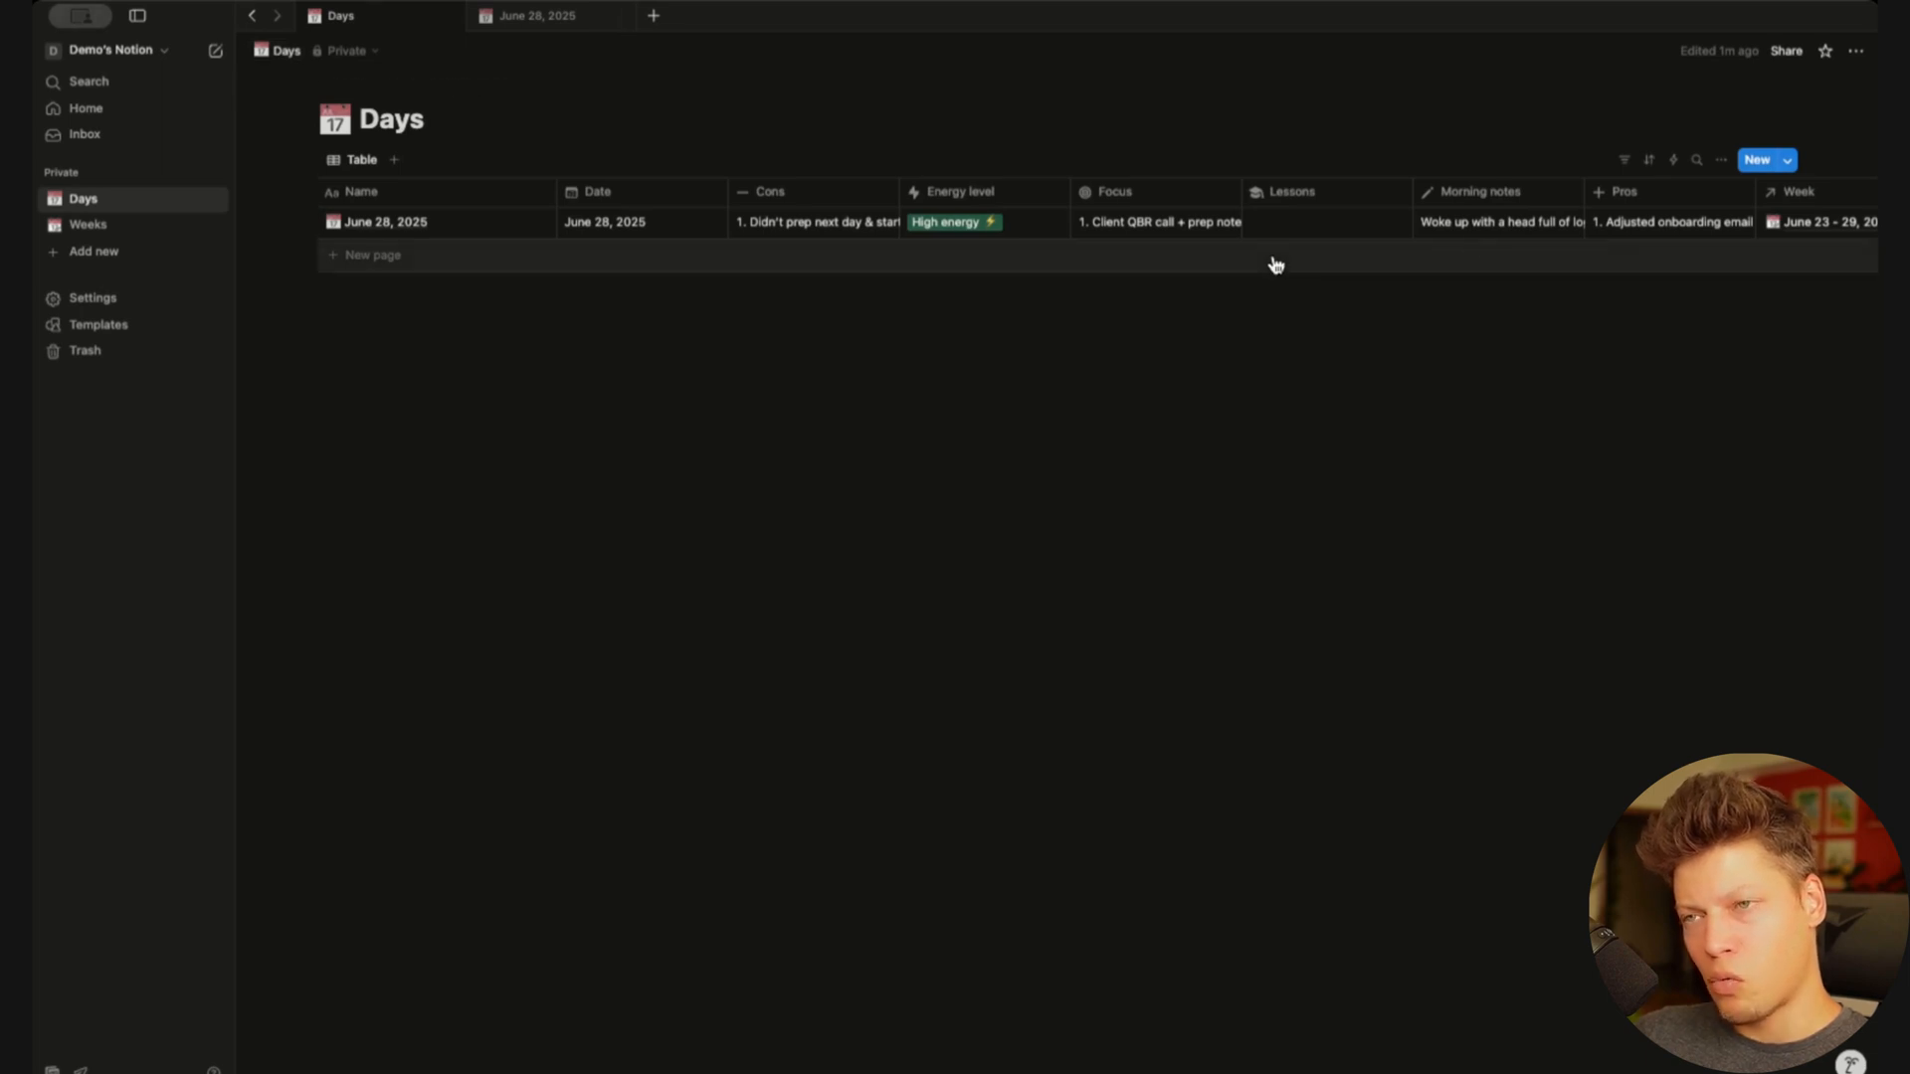
{"action": "left_click", "coordinate": [1788, 161]}
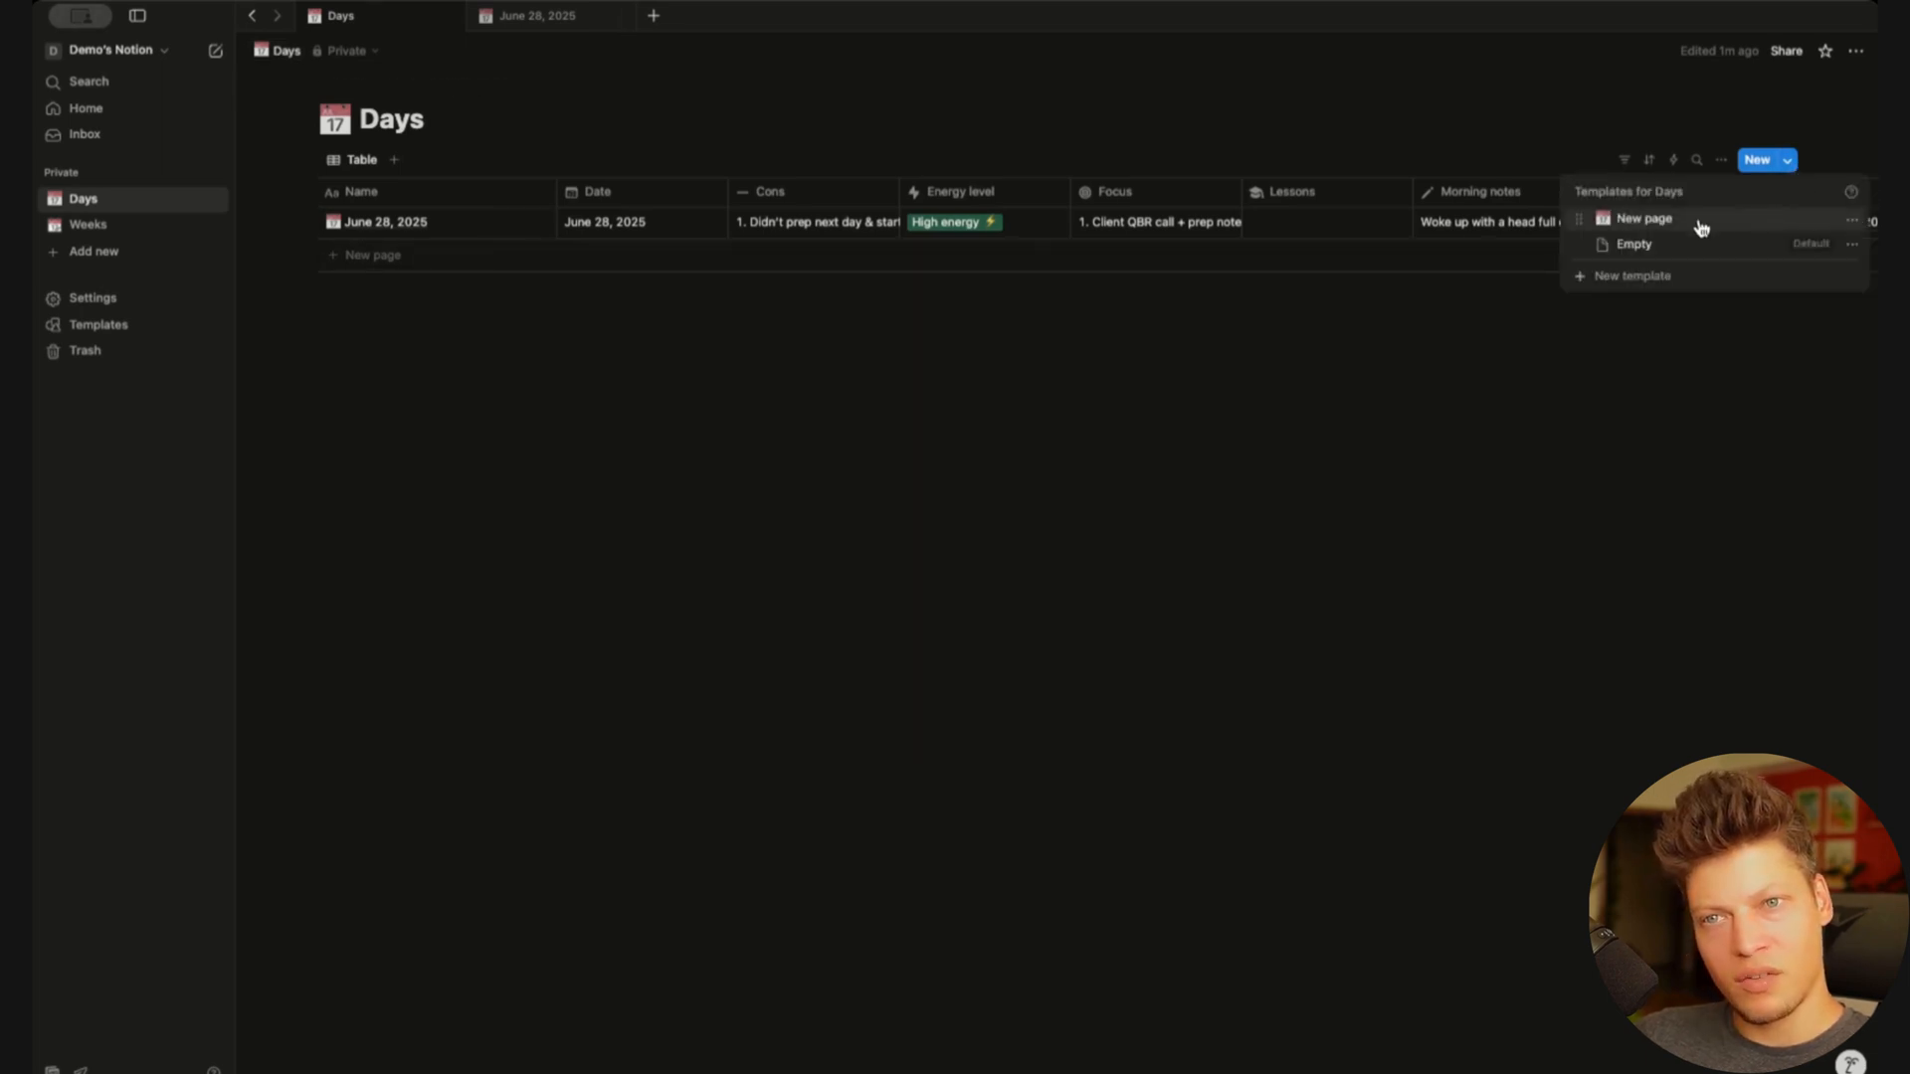
{"action": "left_click", "coordinate": [1855, 225]}
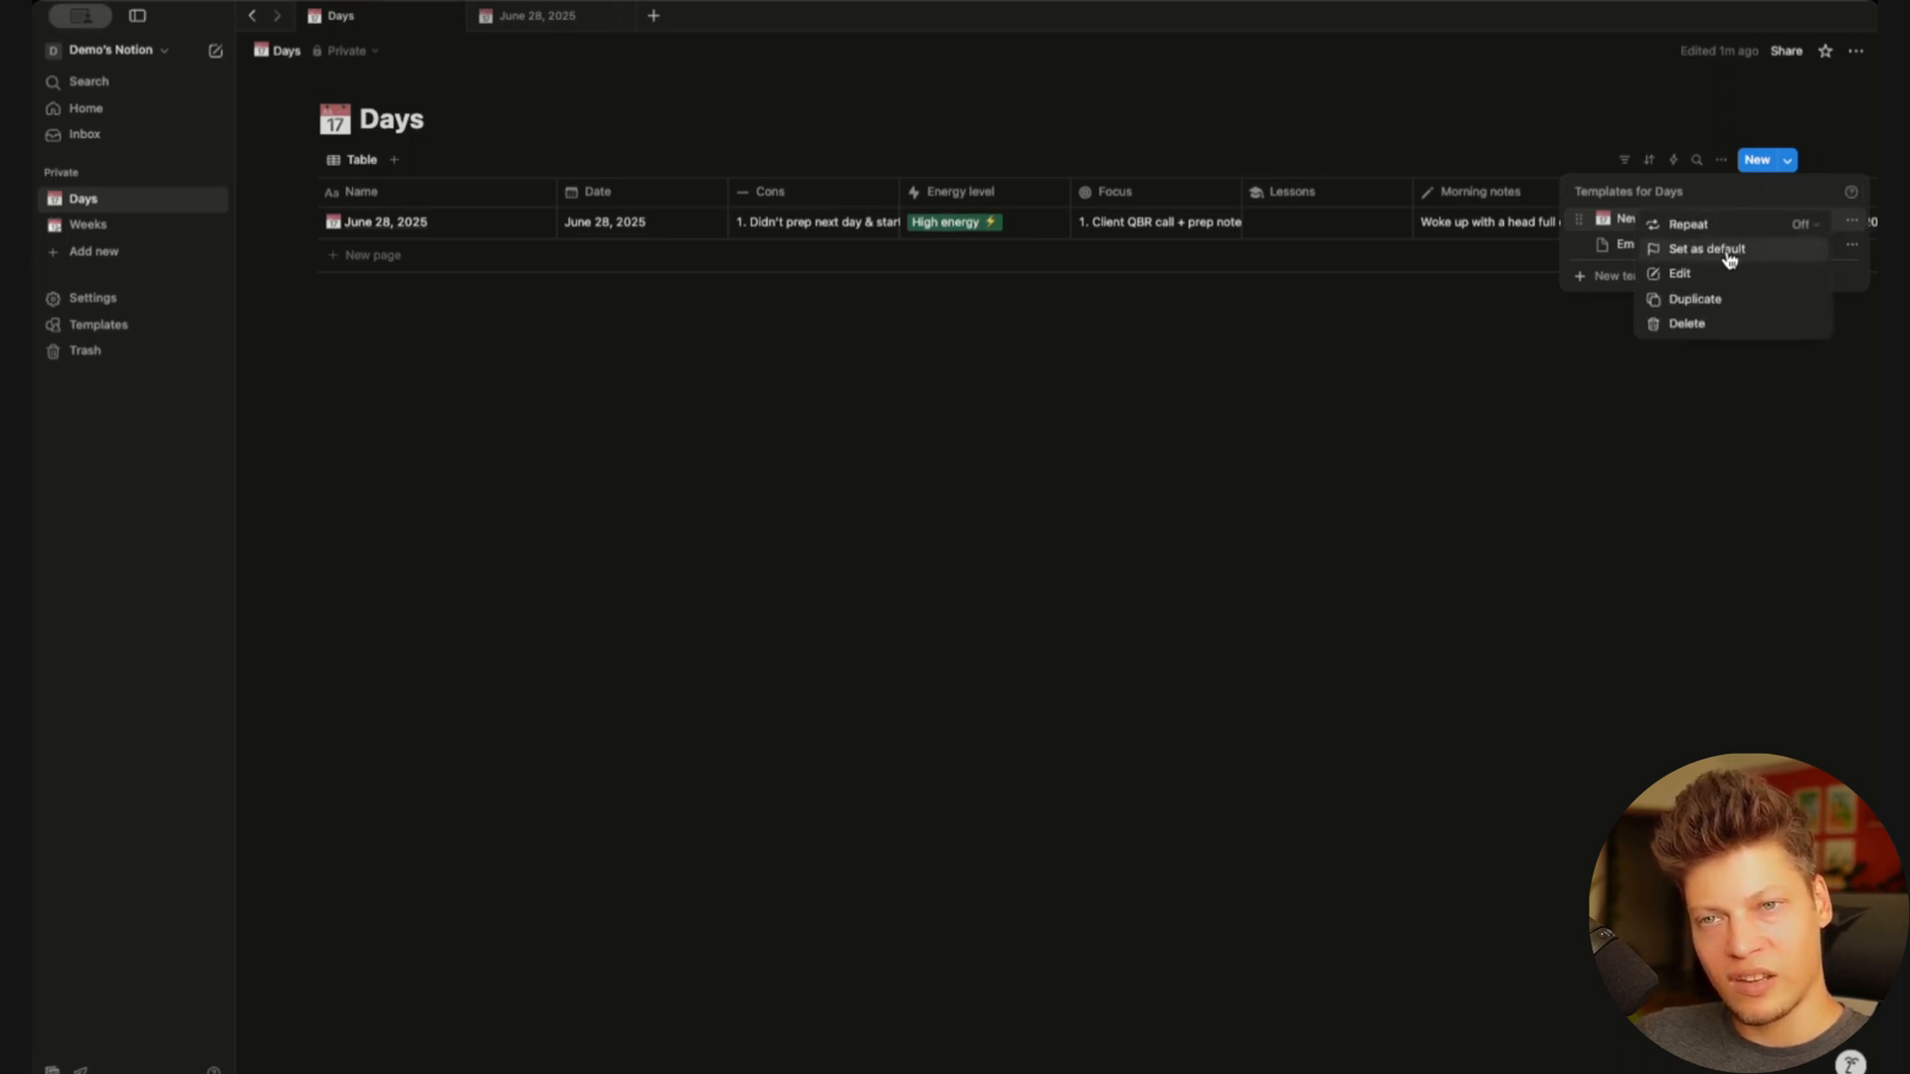
{"action": "left_click", "coordinate": [1728, 257]}
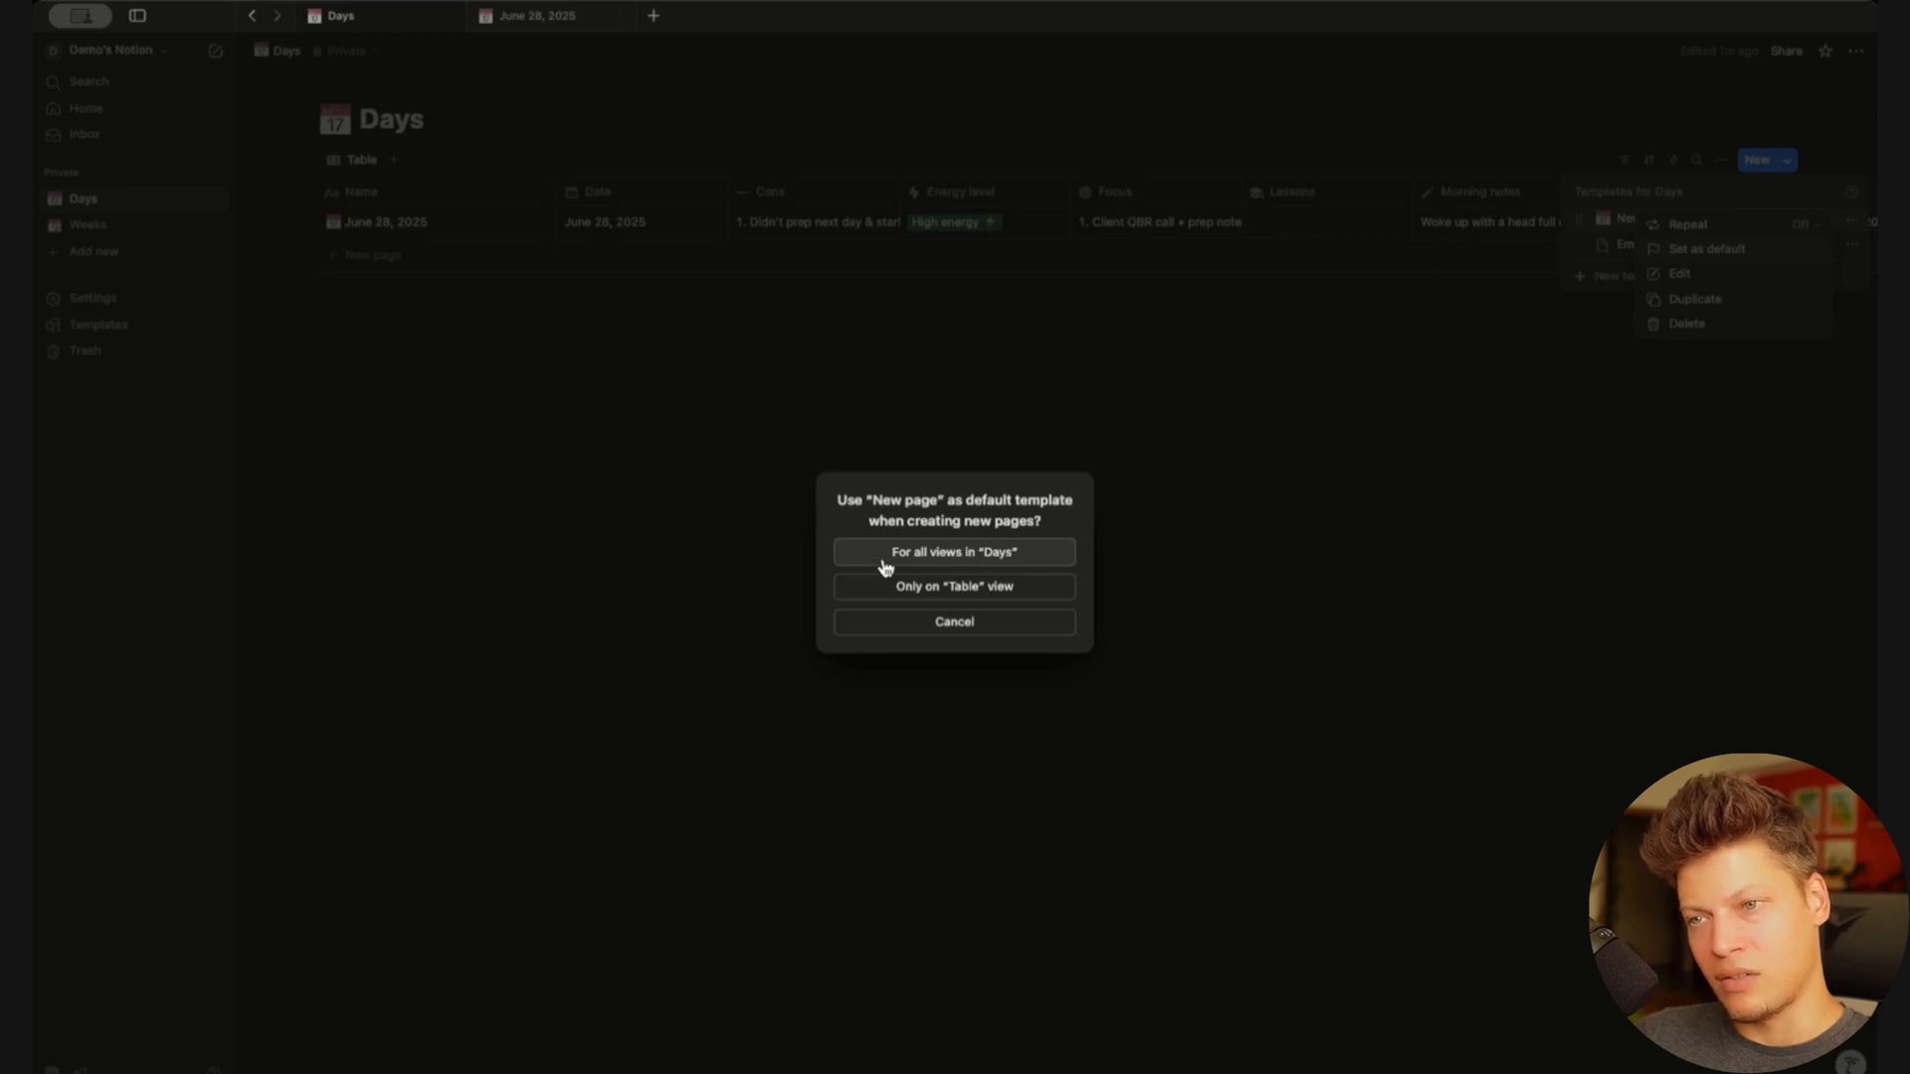
{"action": "left_click", "coordinate": [996, 554]}
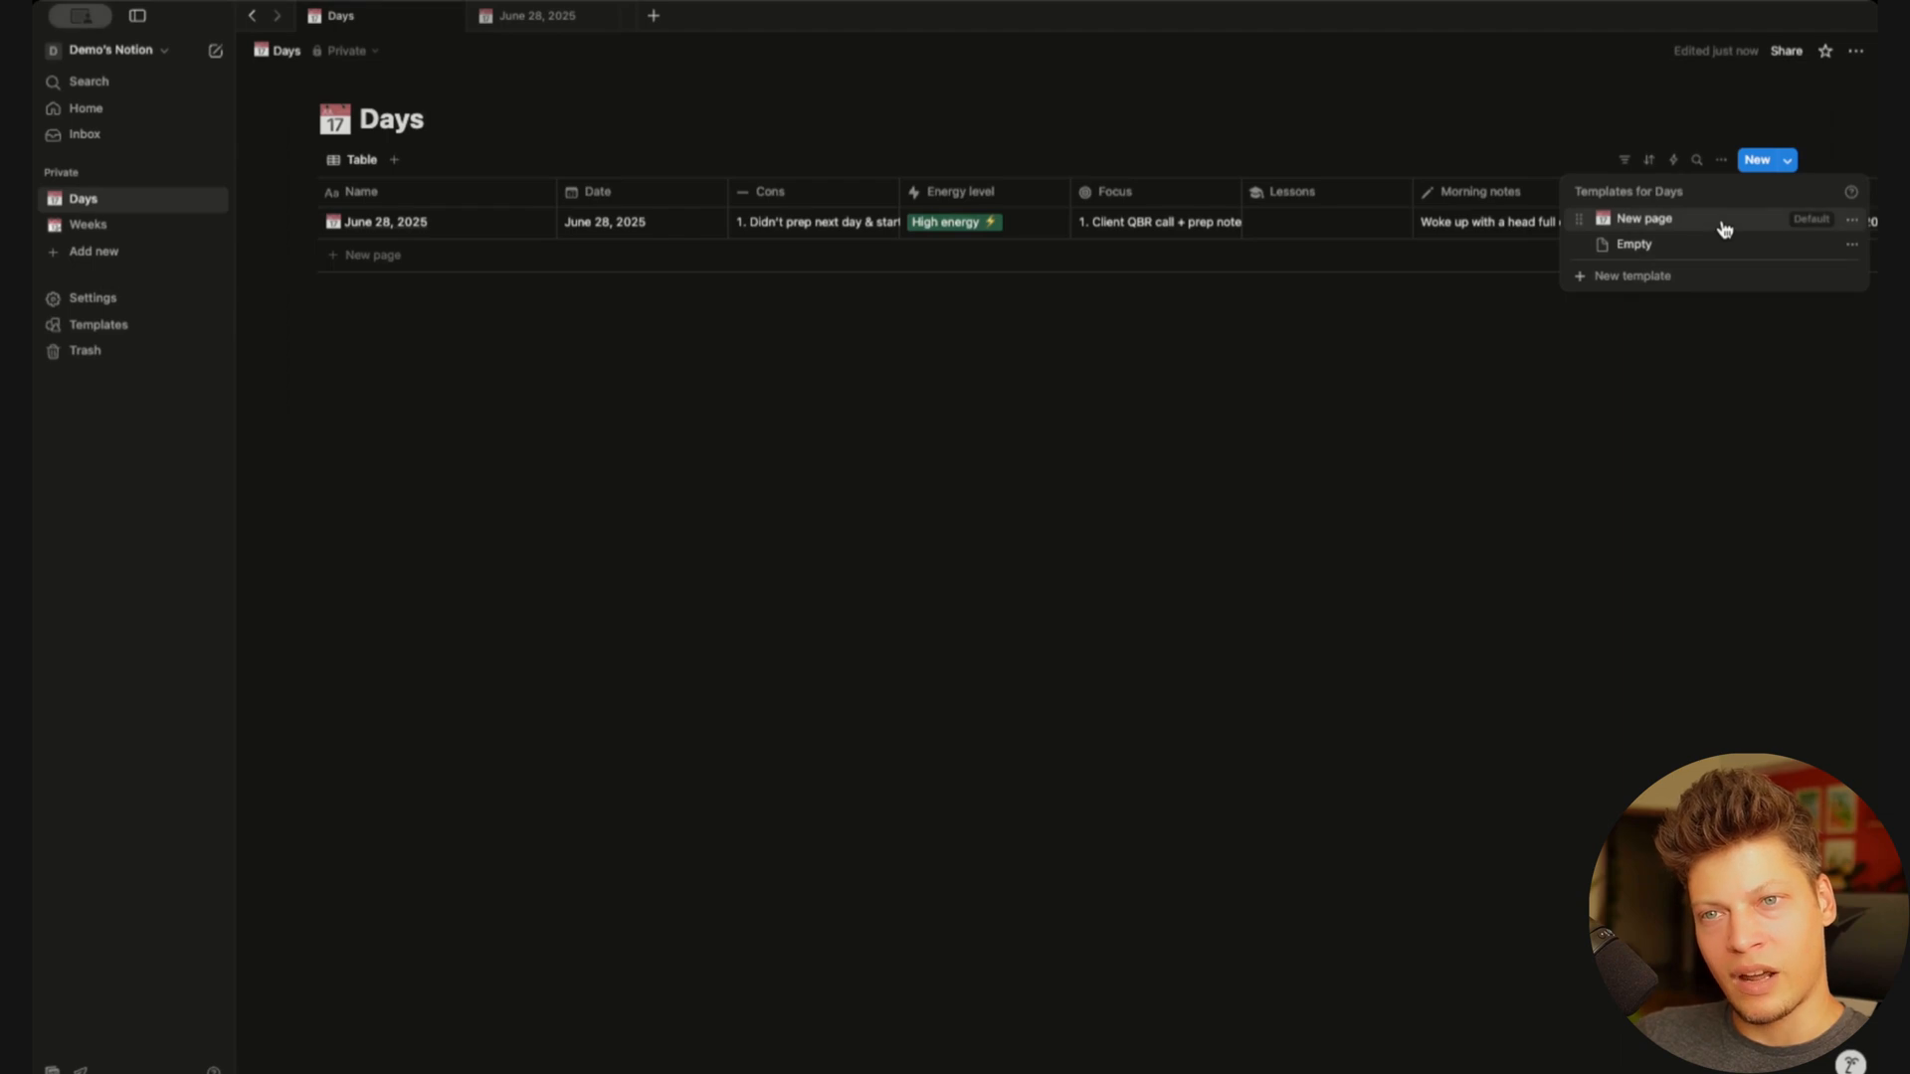
{"action": "left_click", "coordinate": [1230, 542]}
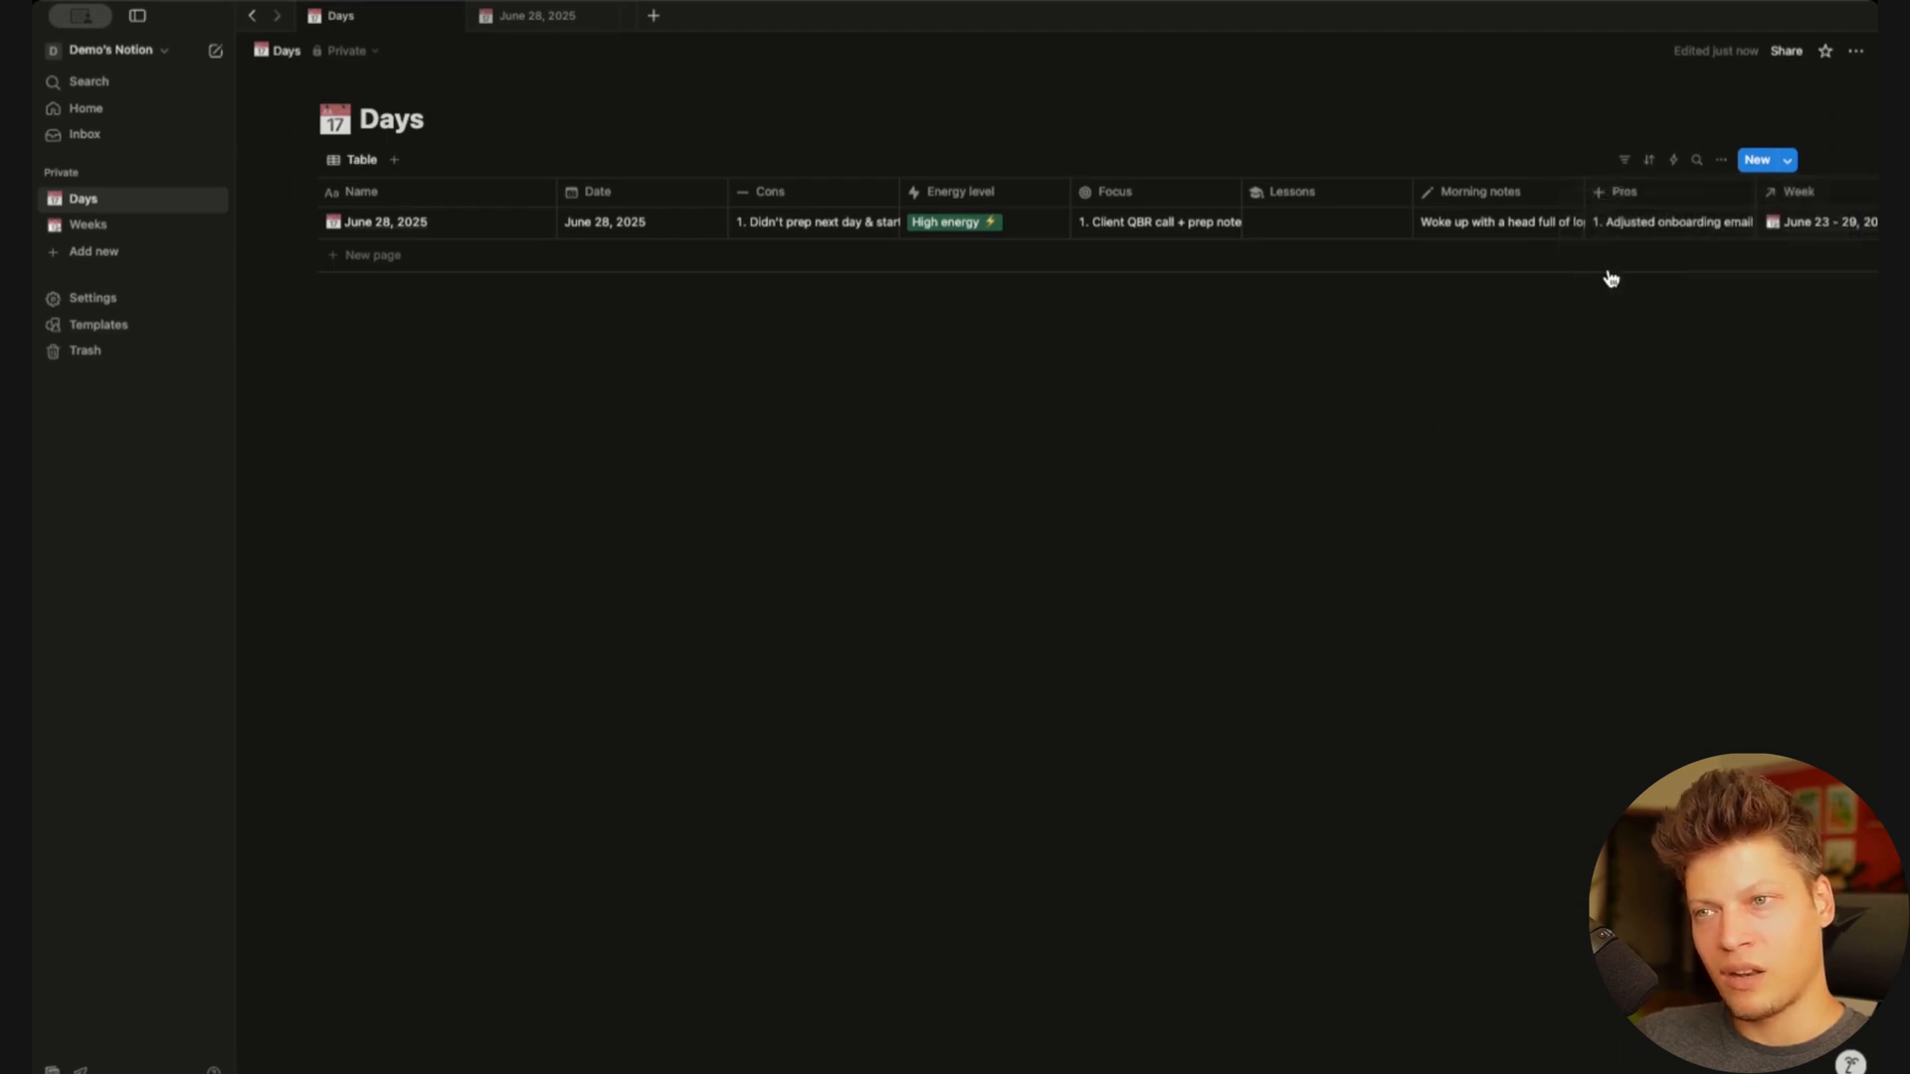
Create a Days entry from the default template as a full page, dated June 27, 2025 and titled "June 27, 2025"
{"action": "left_click", "coordinate": [1755, 162]}
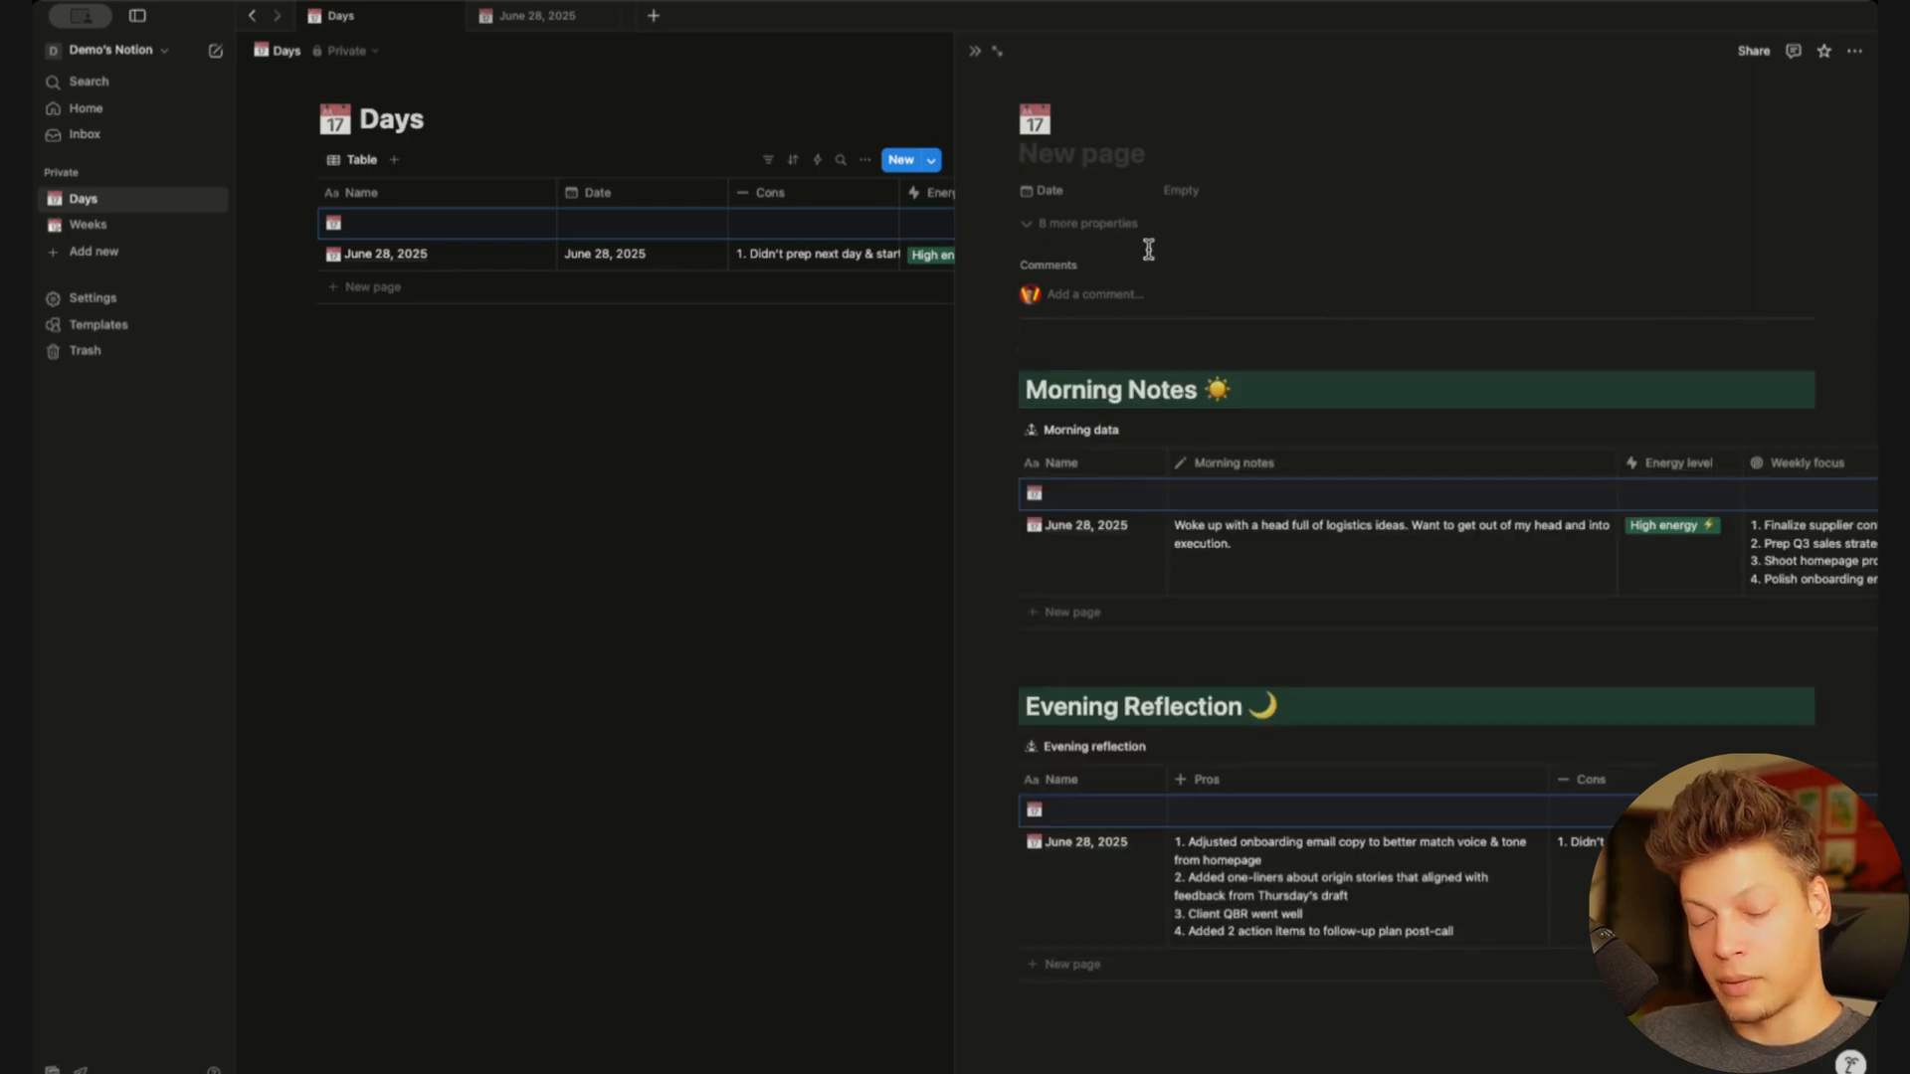
{"action": "key", "text": "super+Return"}
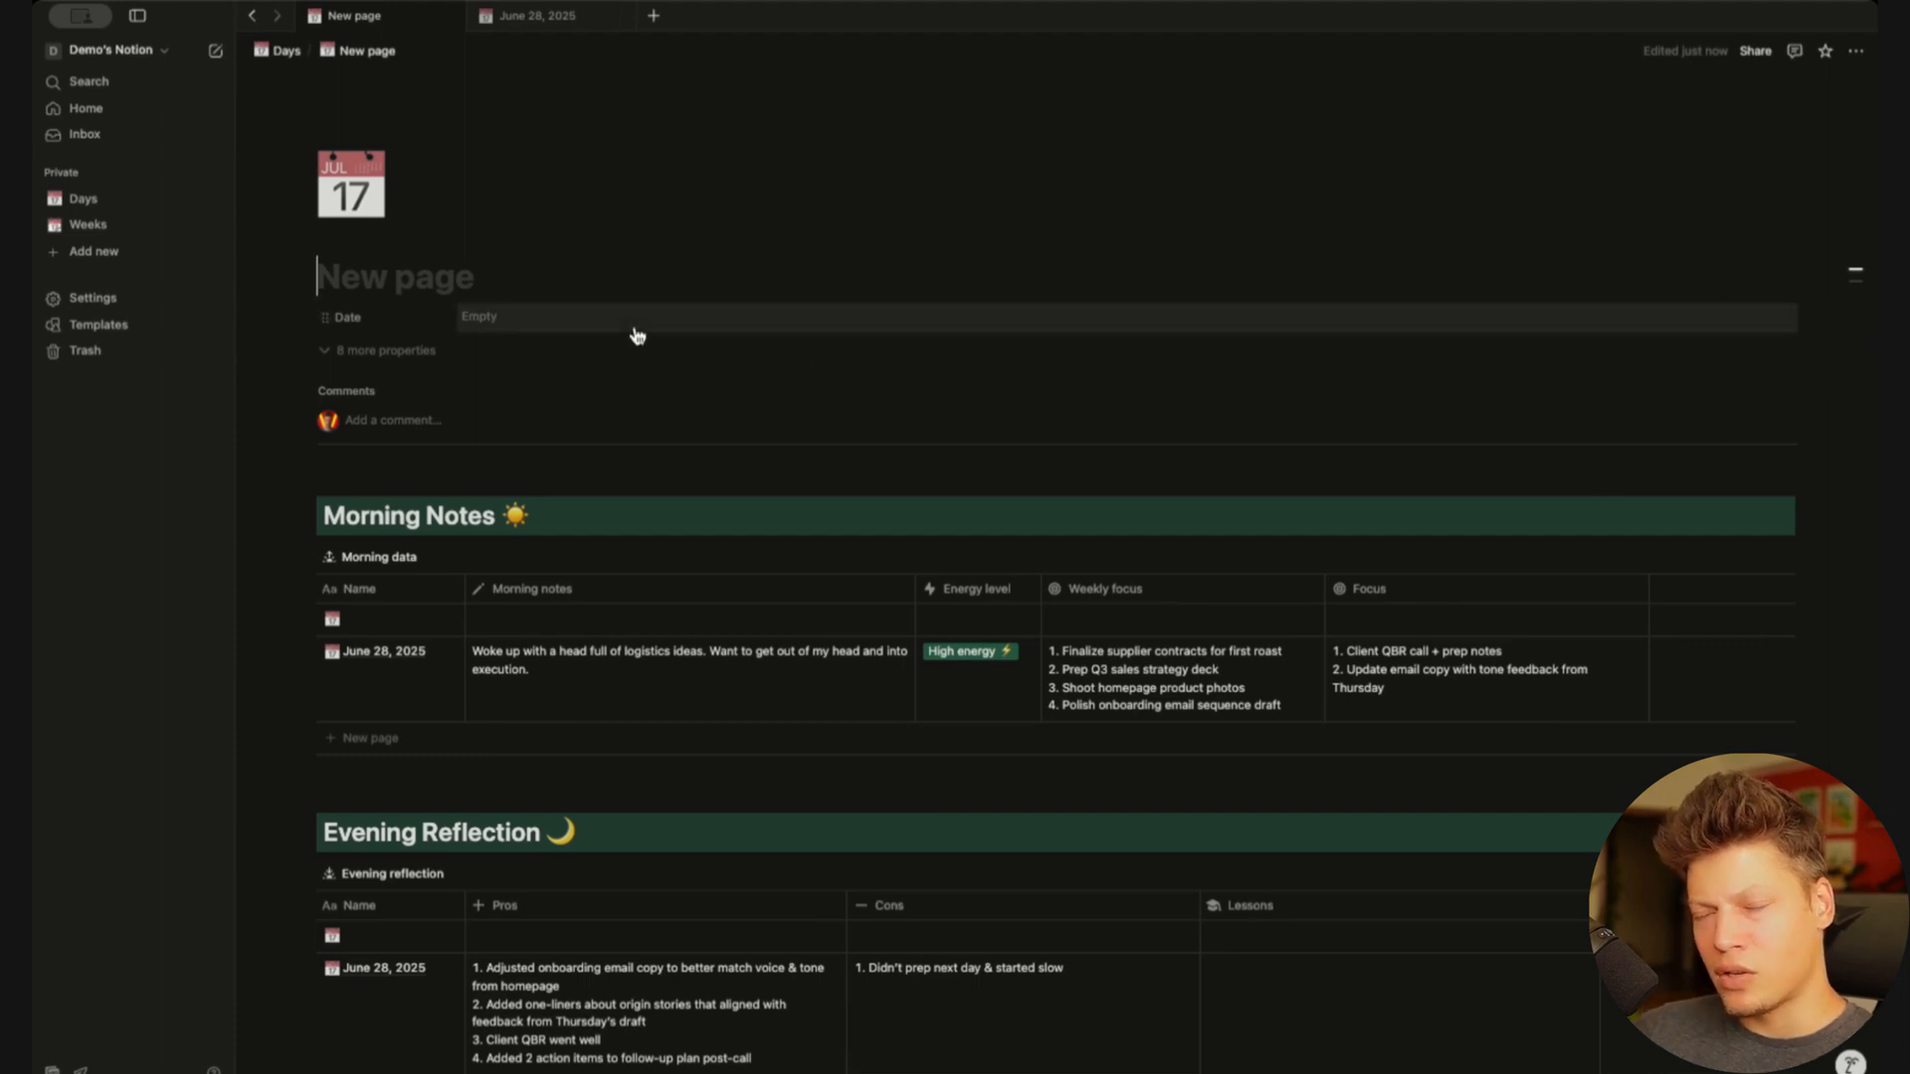
{"action": "left_click", "coordinate": [517, 317]}
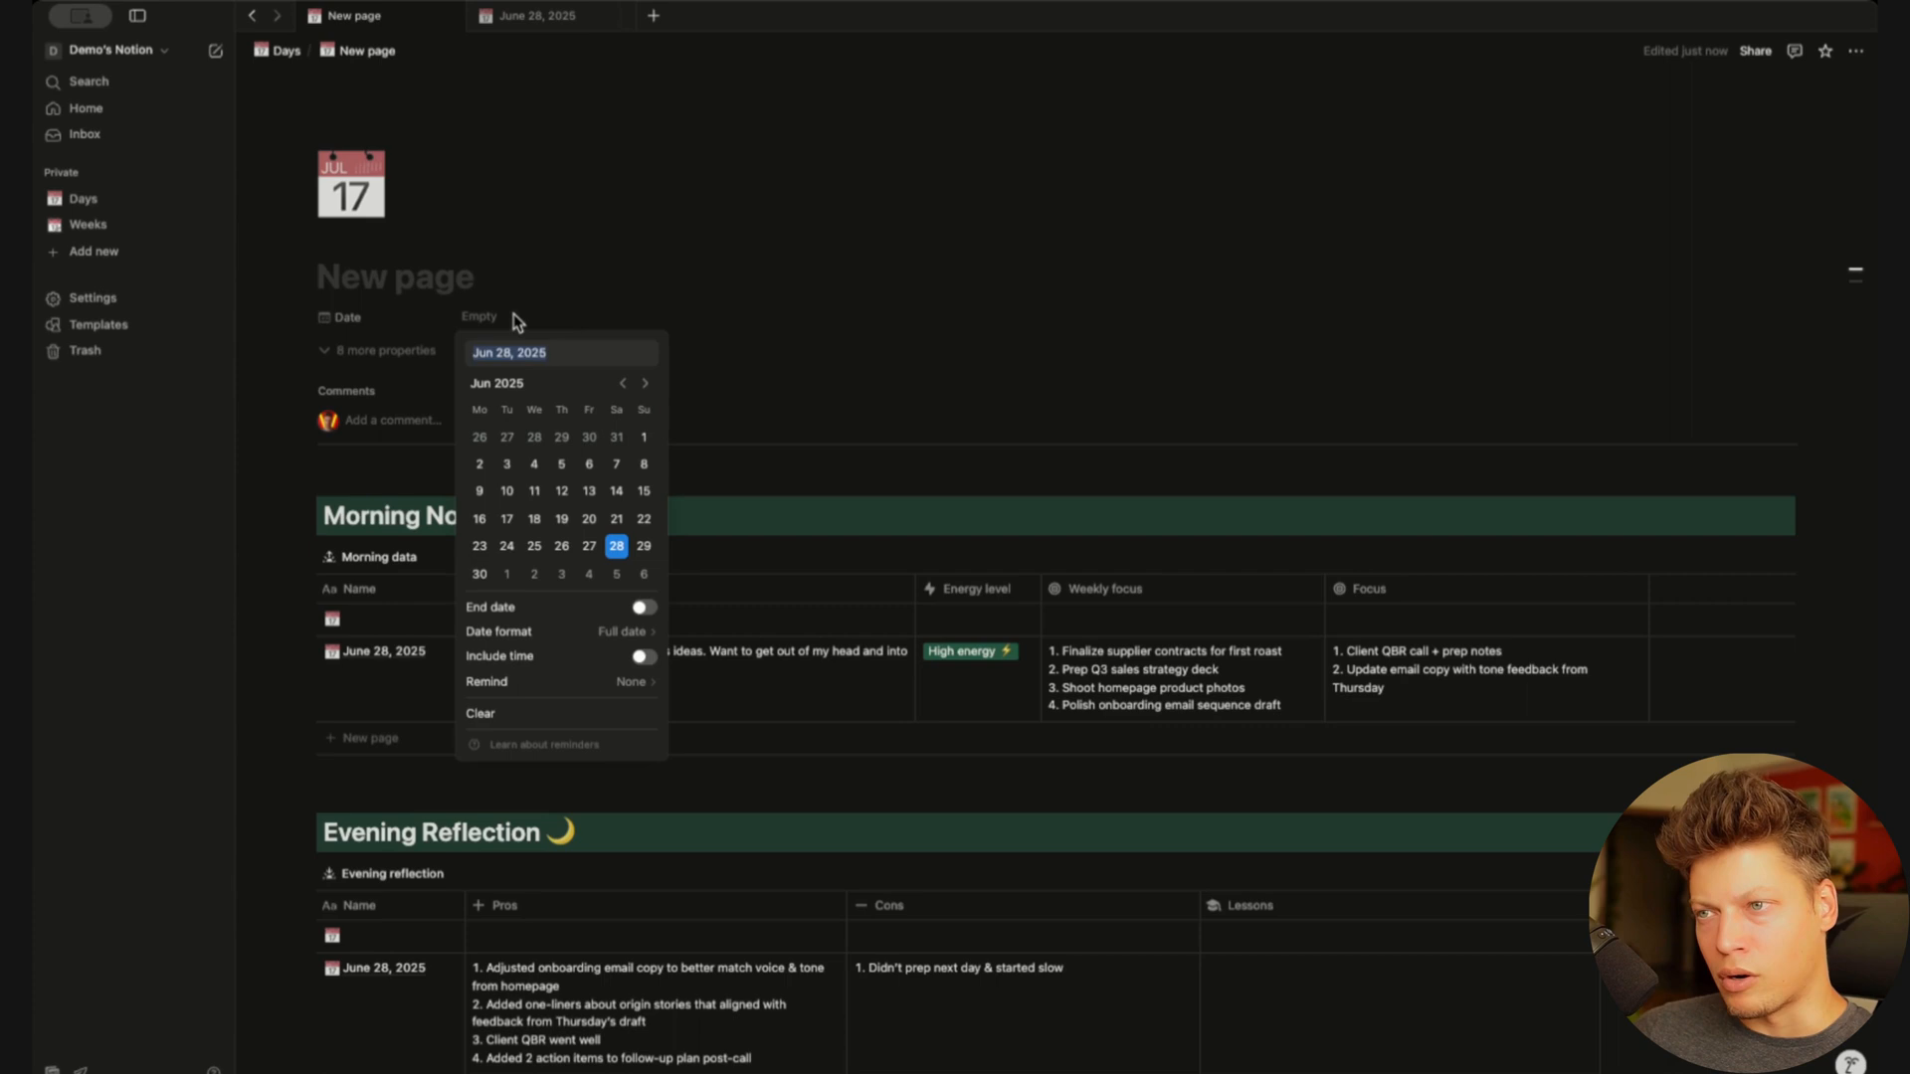
{"action": "left_click", "coordinate": [590, 546]}
{"action": "left_click", "coordinate": [752, 316]}
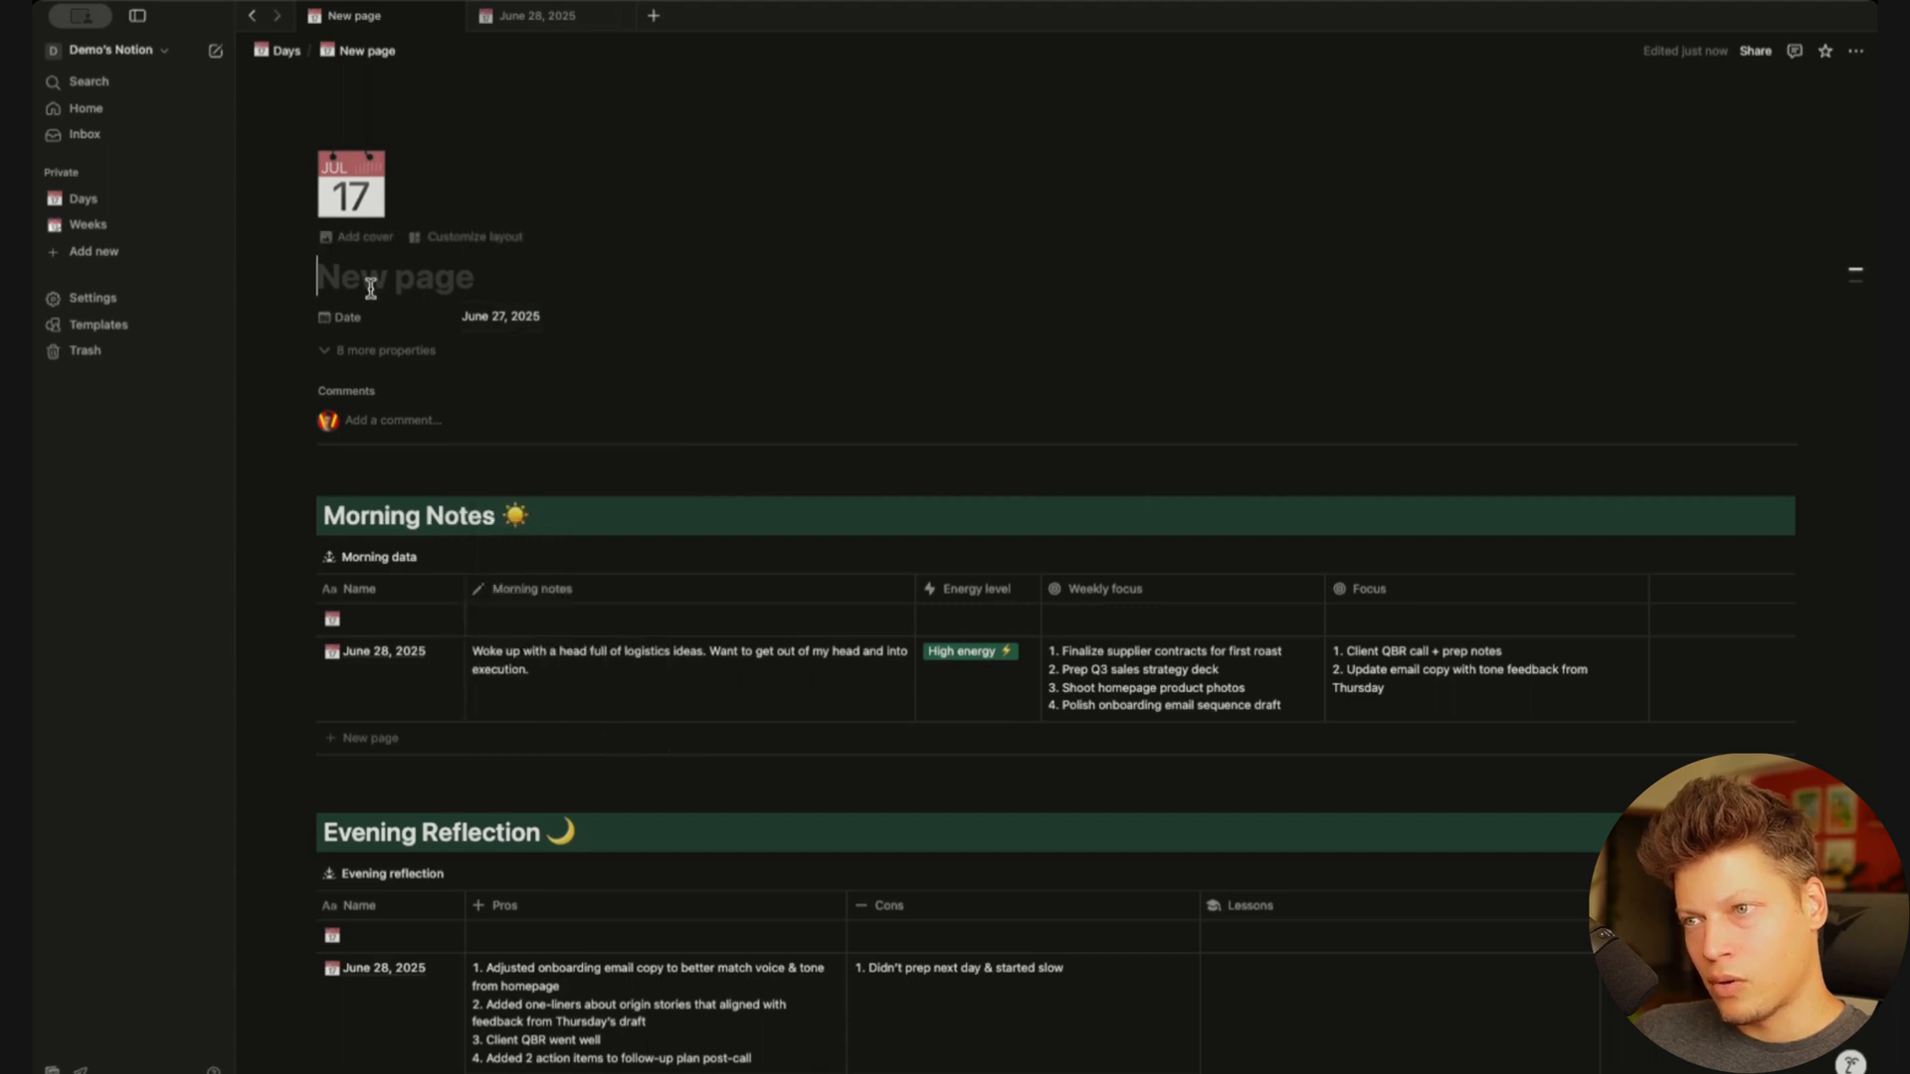
{"action": "type", "text": "June"}
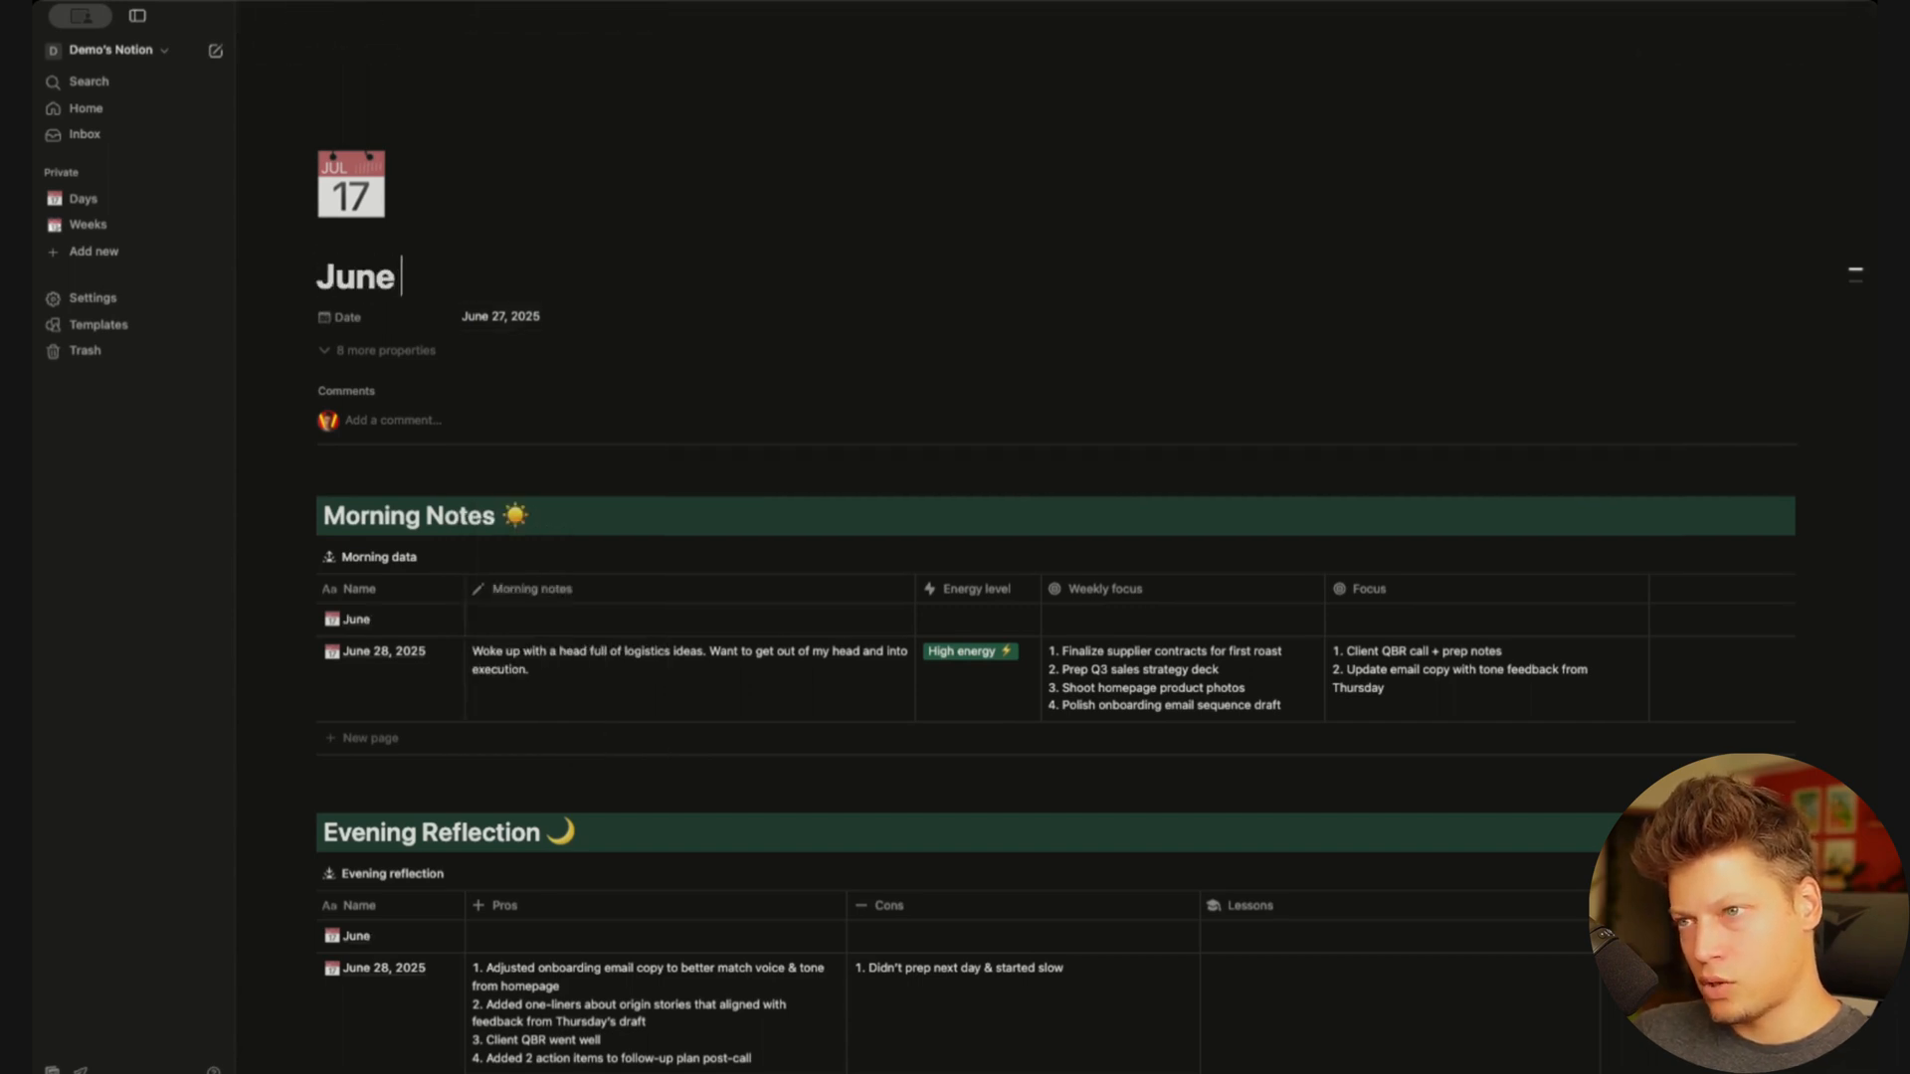
{"action": "type", "text": " 27, 2025"}
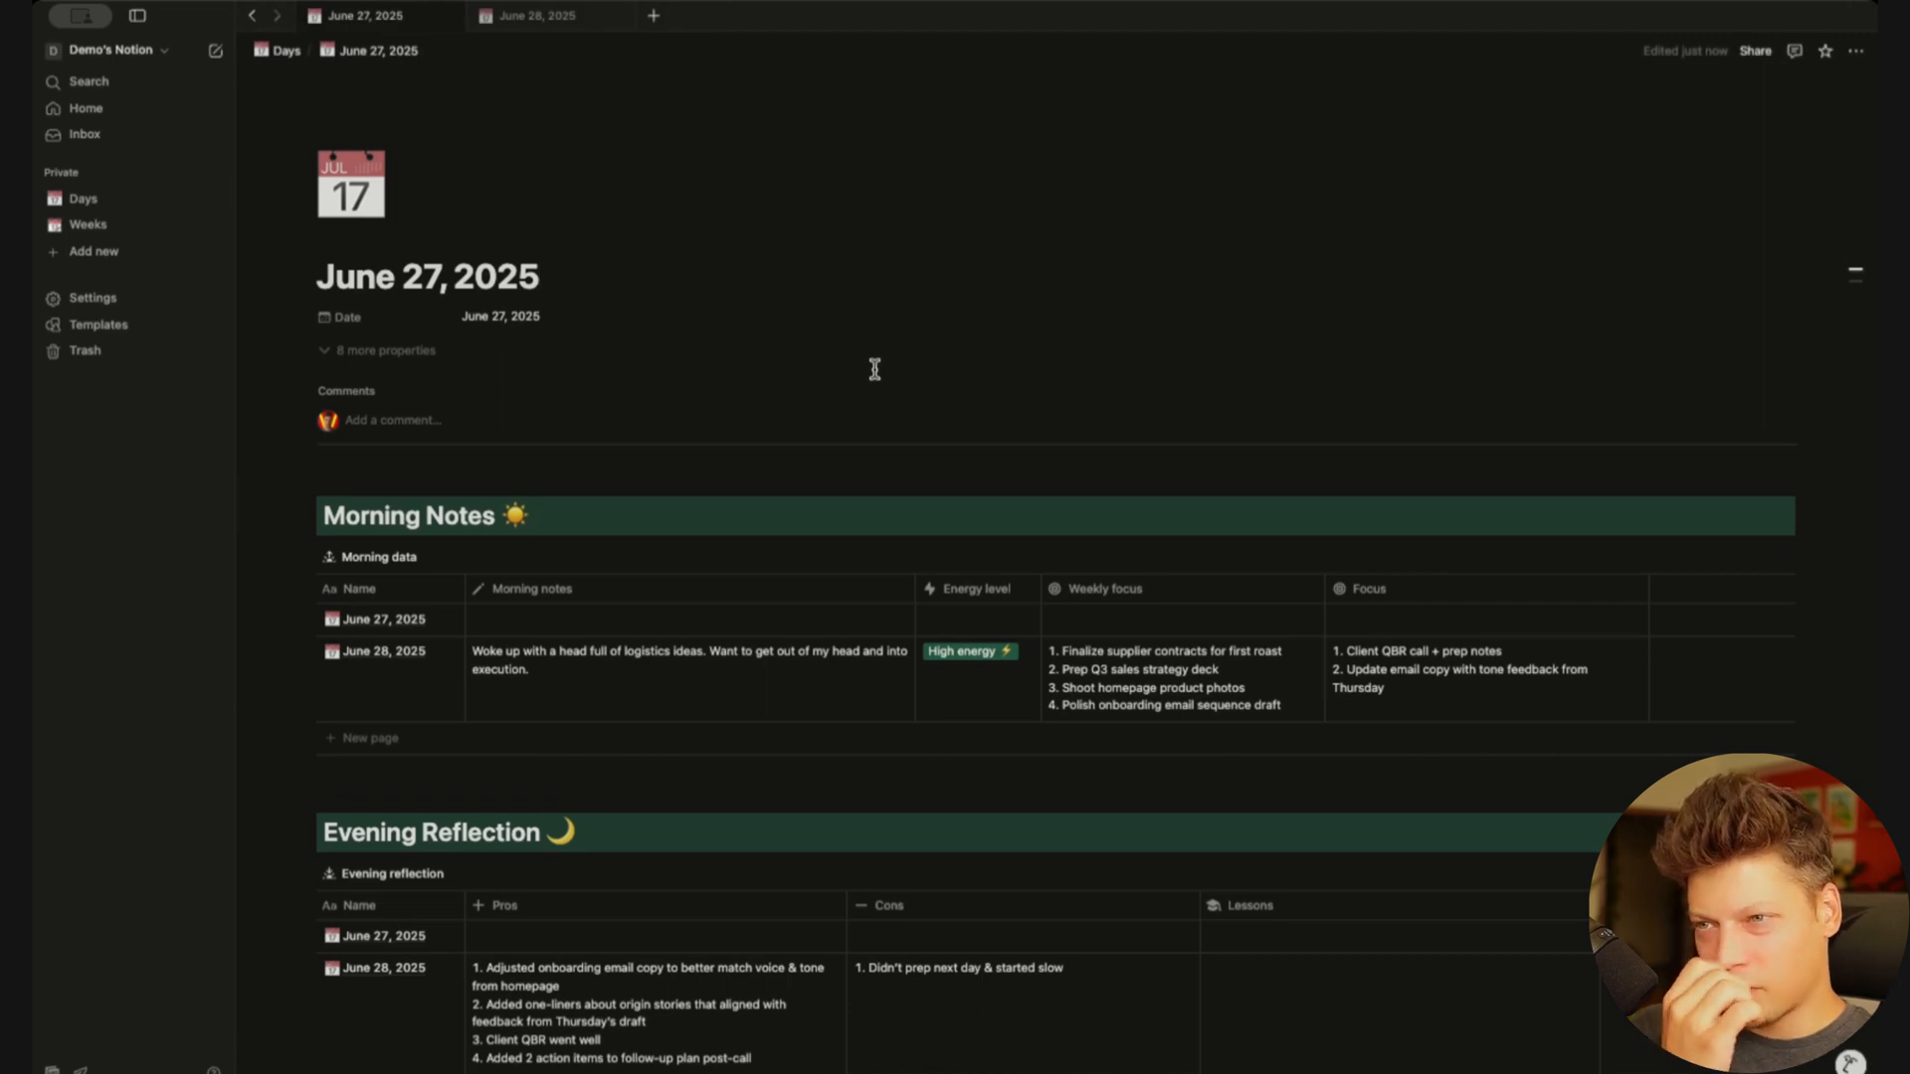
Filter the Morning data table on the June 27, 2025 page to entries whose start date is Today, and hide its filter bar
{"action": "scroll", "coordinate": [875, 370], "scroll_direction": "down", "scroll_amount": 2}
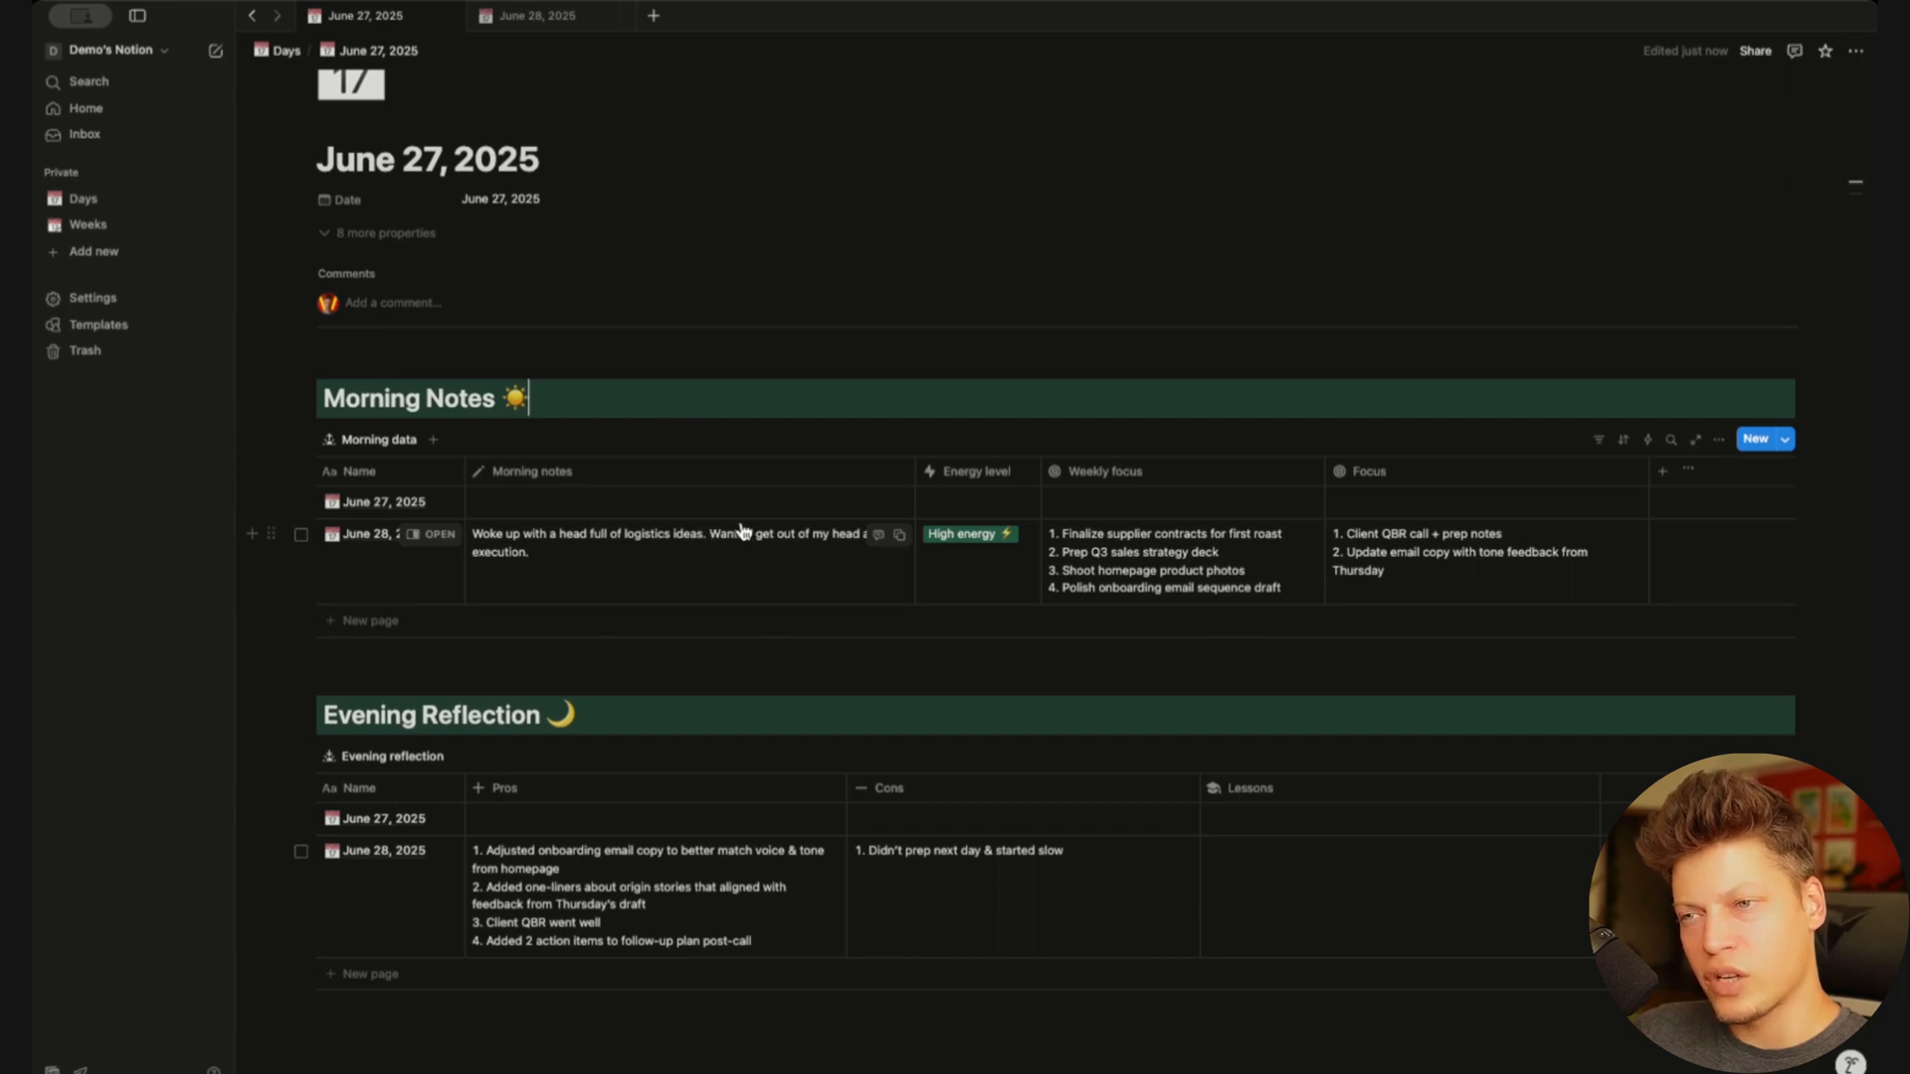
{"action": "left_click", "coordinate": [1600, 445]}
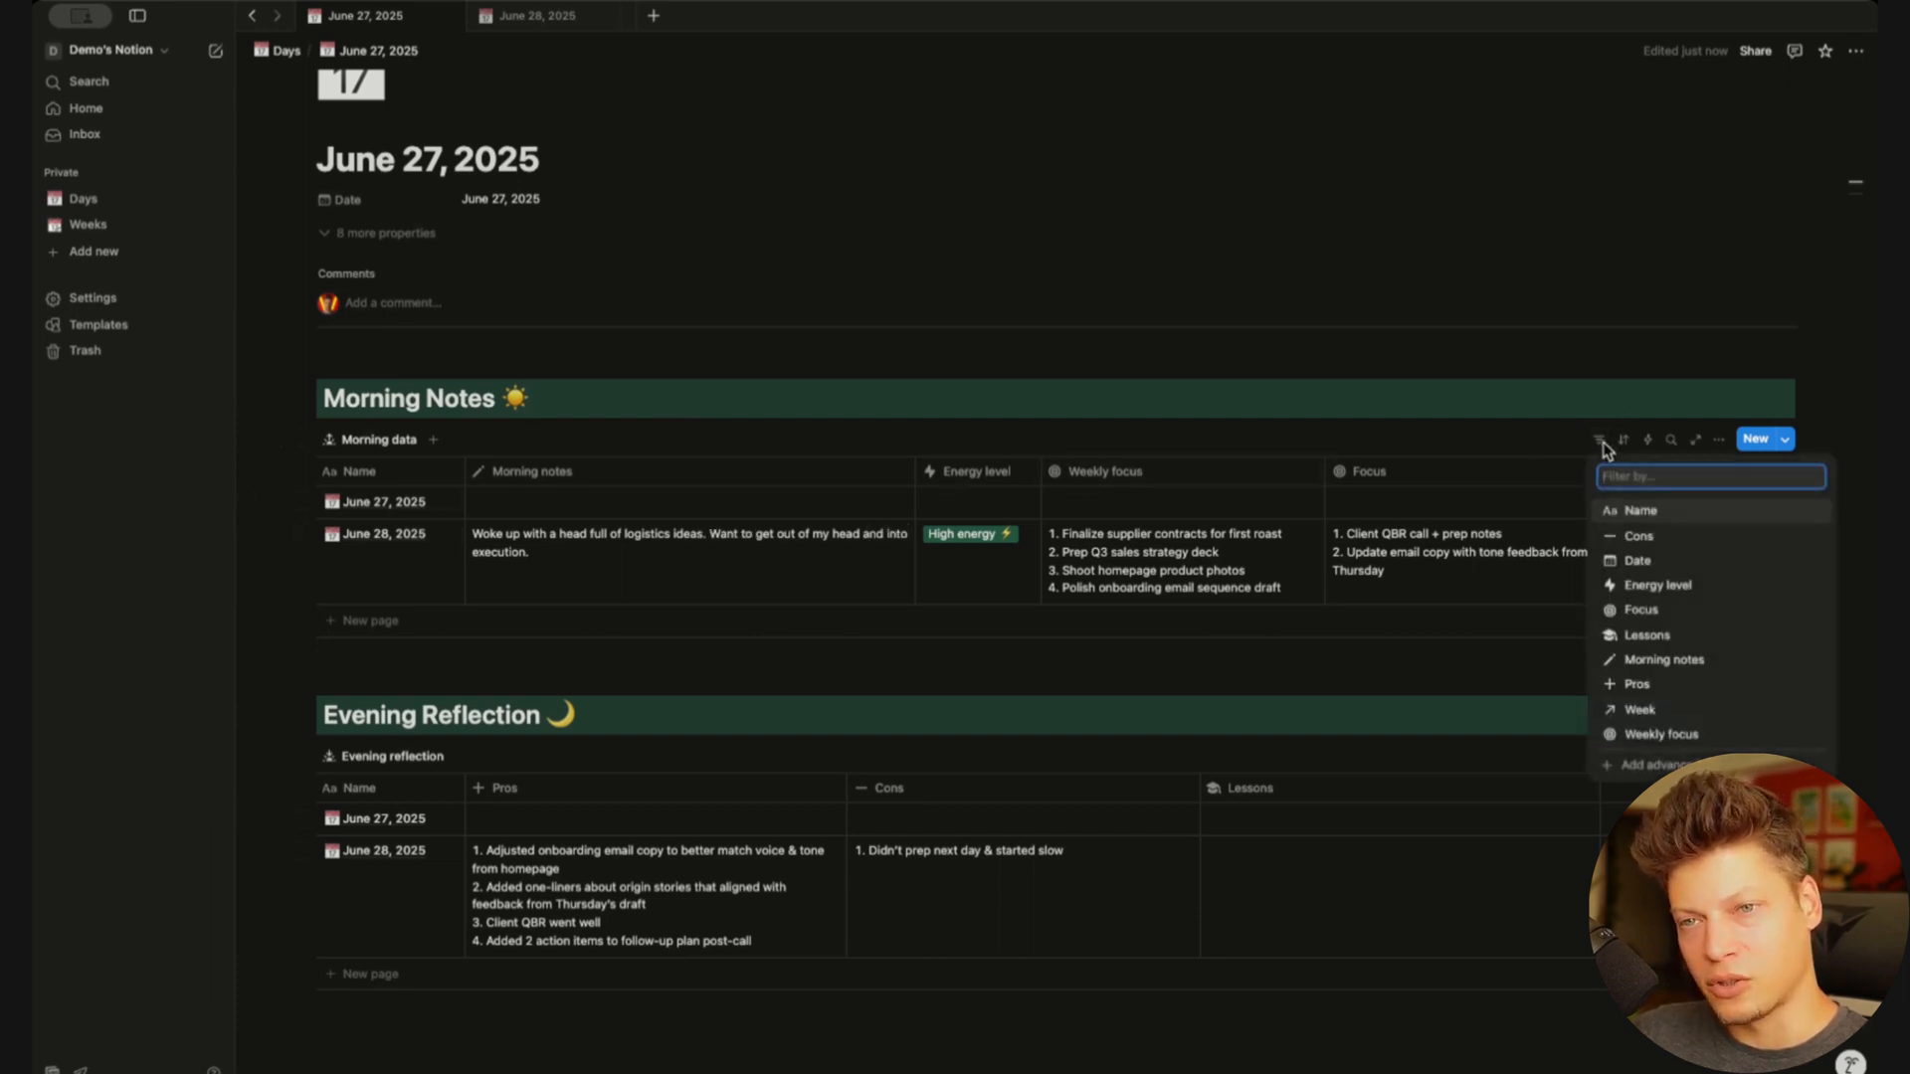
{"action": "left_click", "coordinate": [1637, 561]}
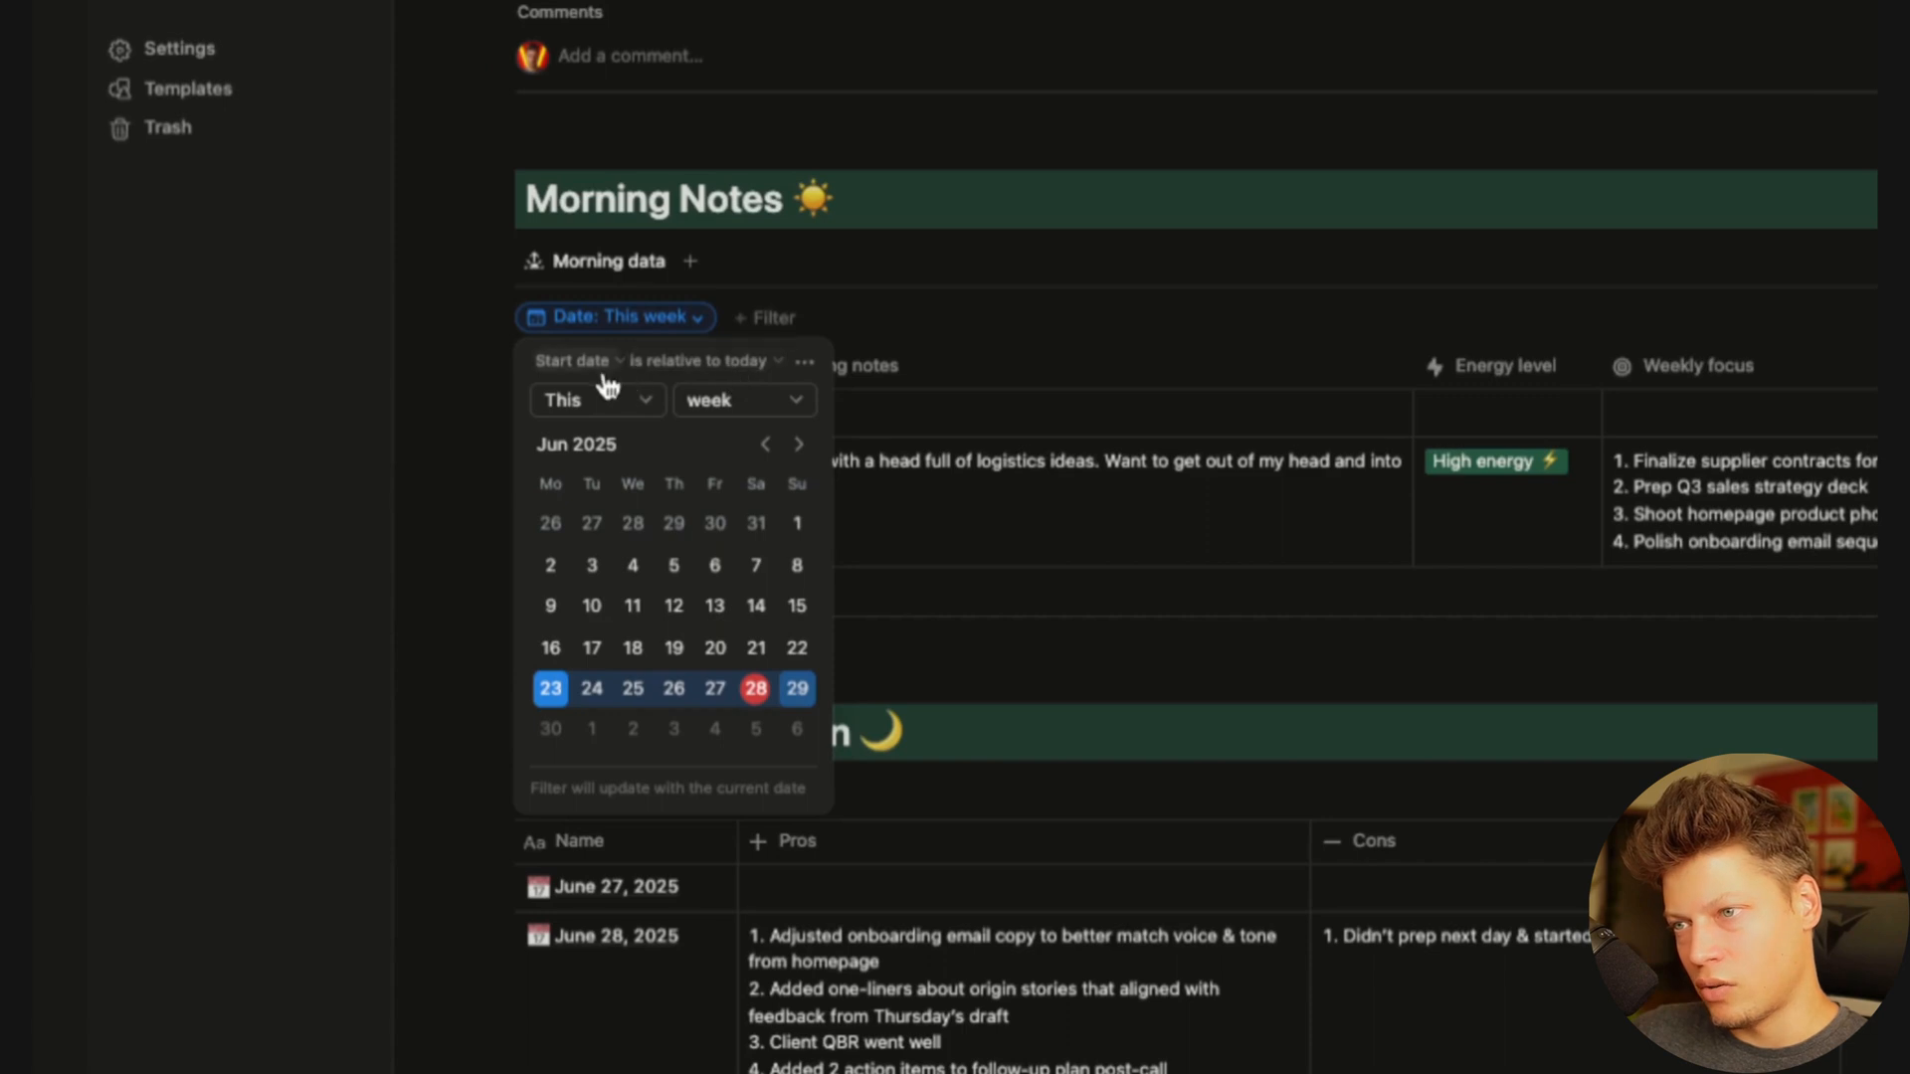
{"action": "left_click", "coordinate": [726, 362]}
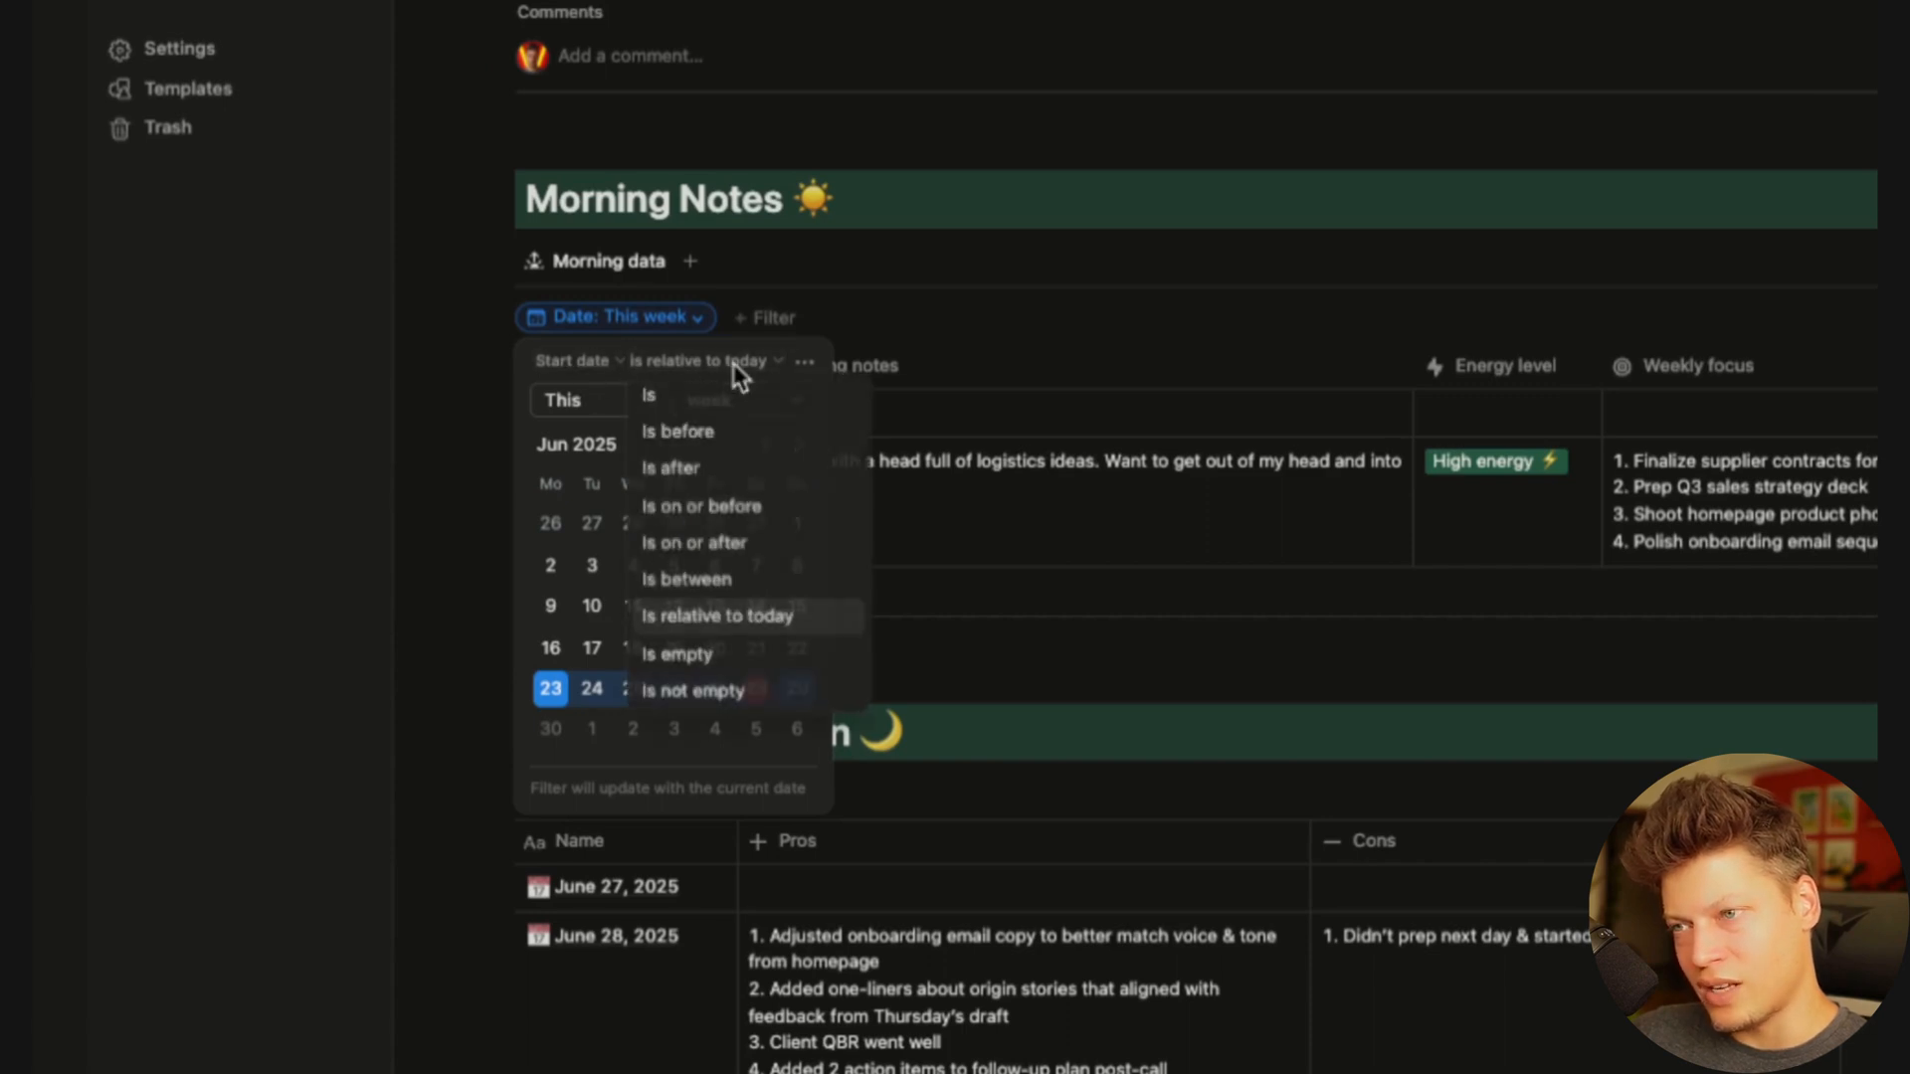
{"action": "left_click", "coordinate": [686, 395]}
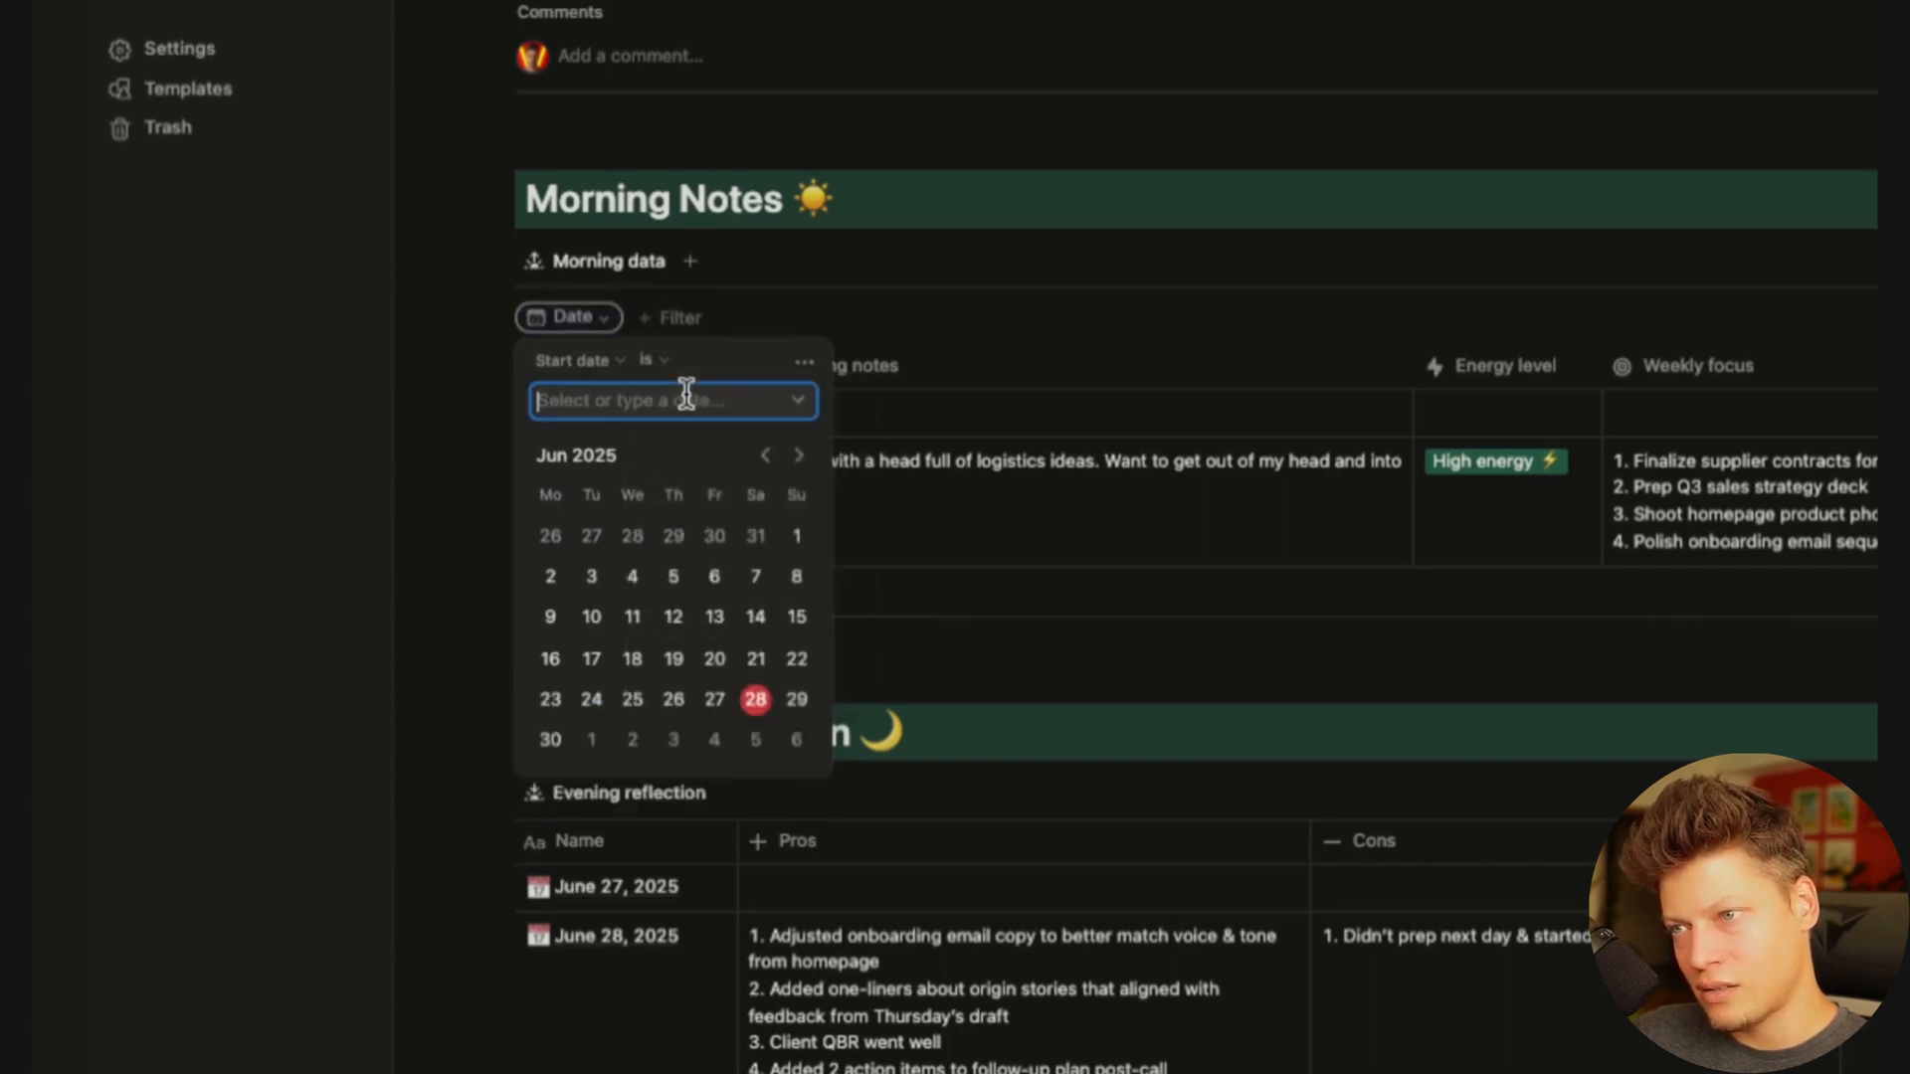
{"action": "left_click", "coordinate": [803, 403]}
{"action": "left_click", "coordinate": [661, 450]}
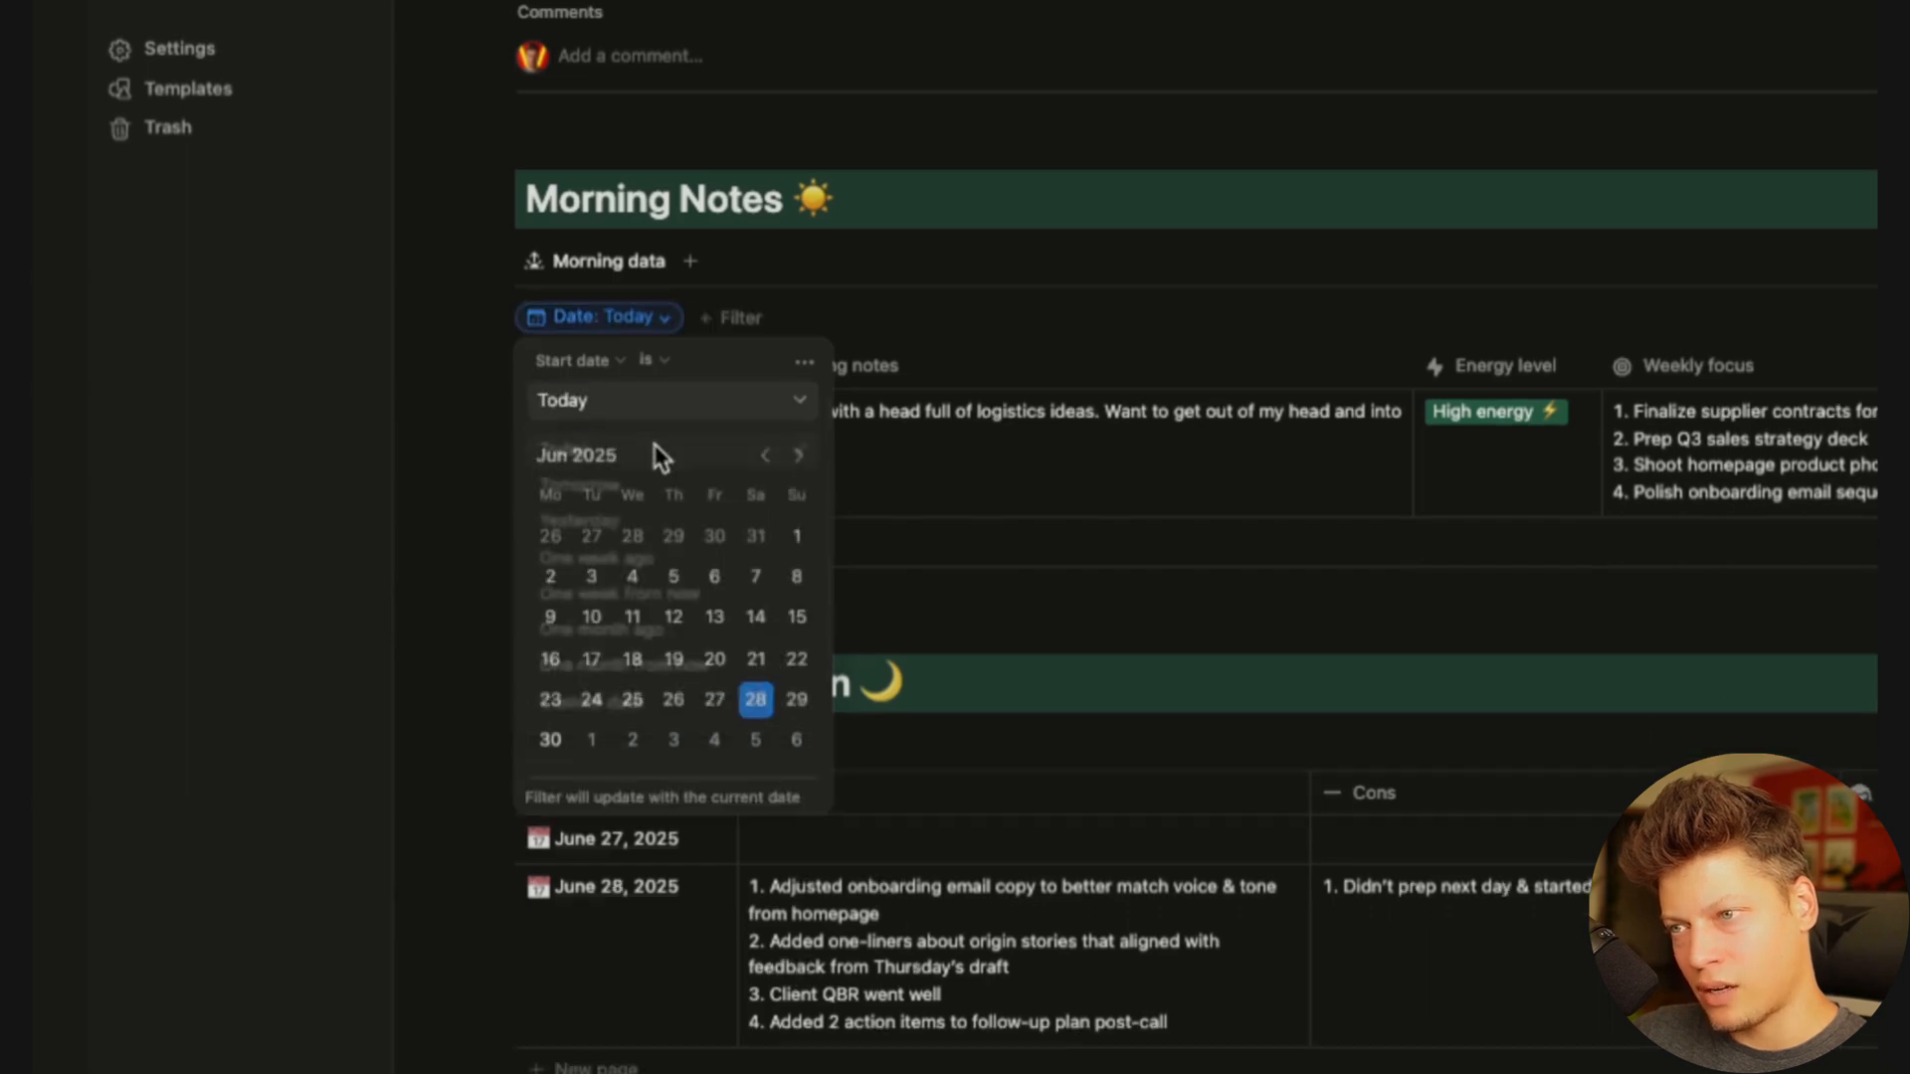
{"action": "left_click", "coordinate": [1210, 281]}
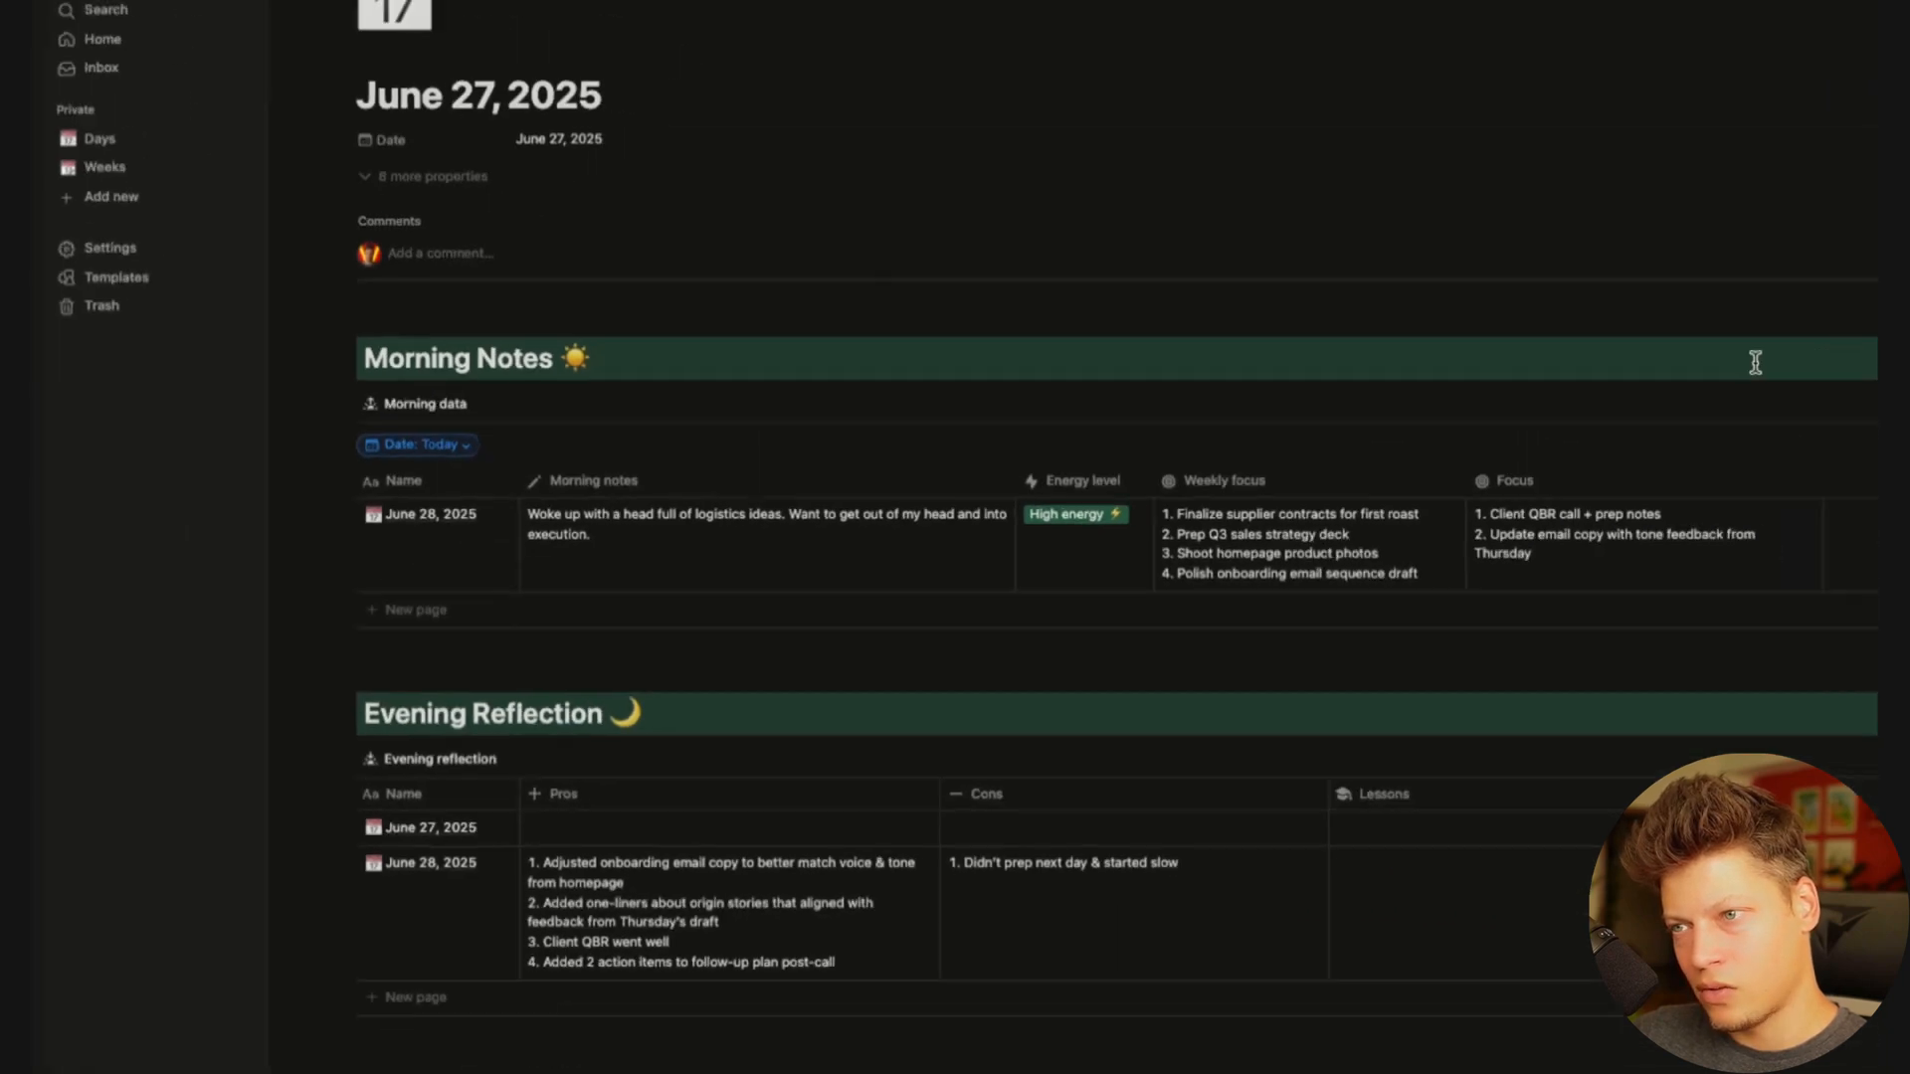
{"action": "left_click", "coordinate": [1599, 444]}
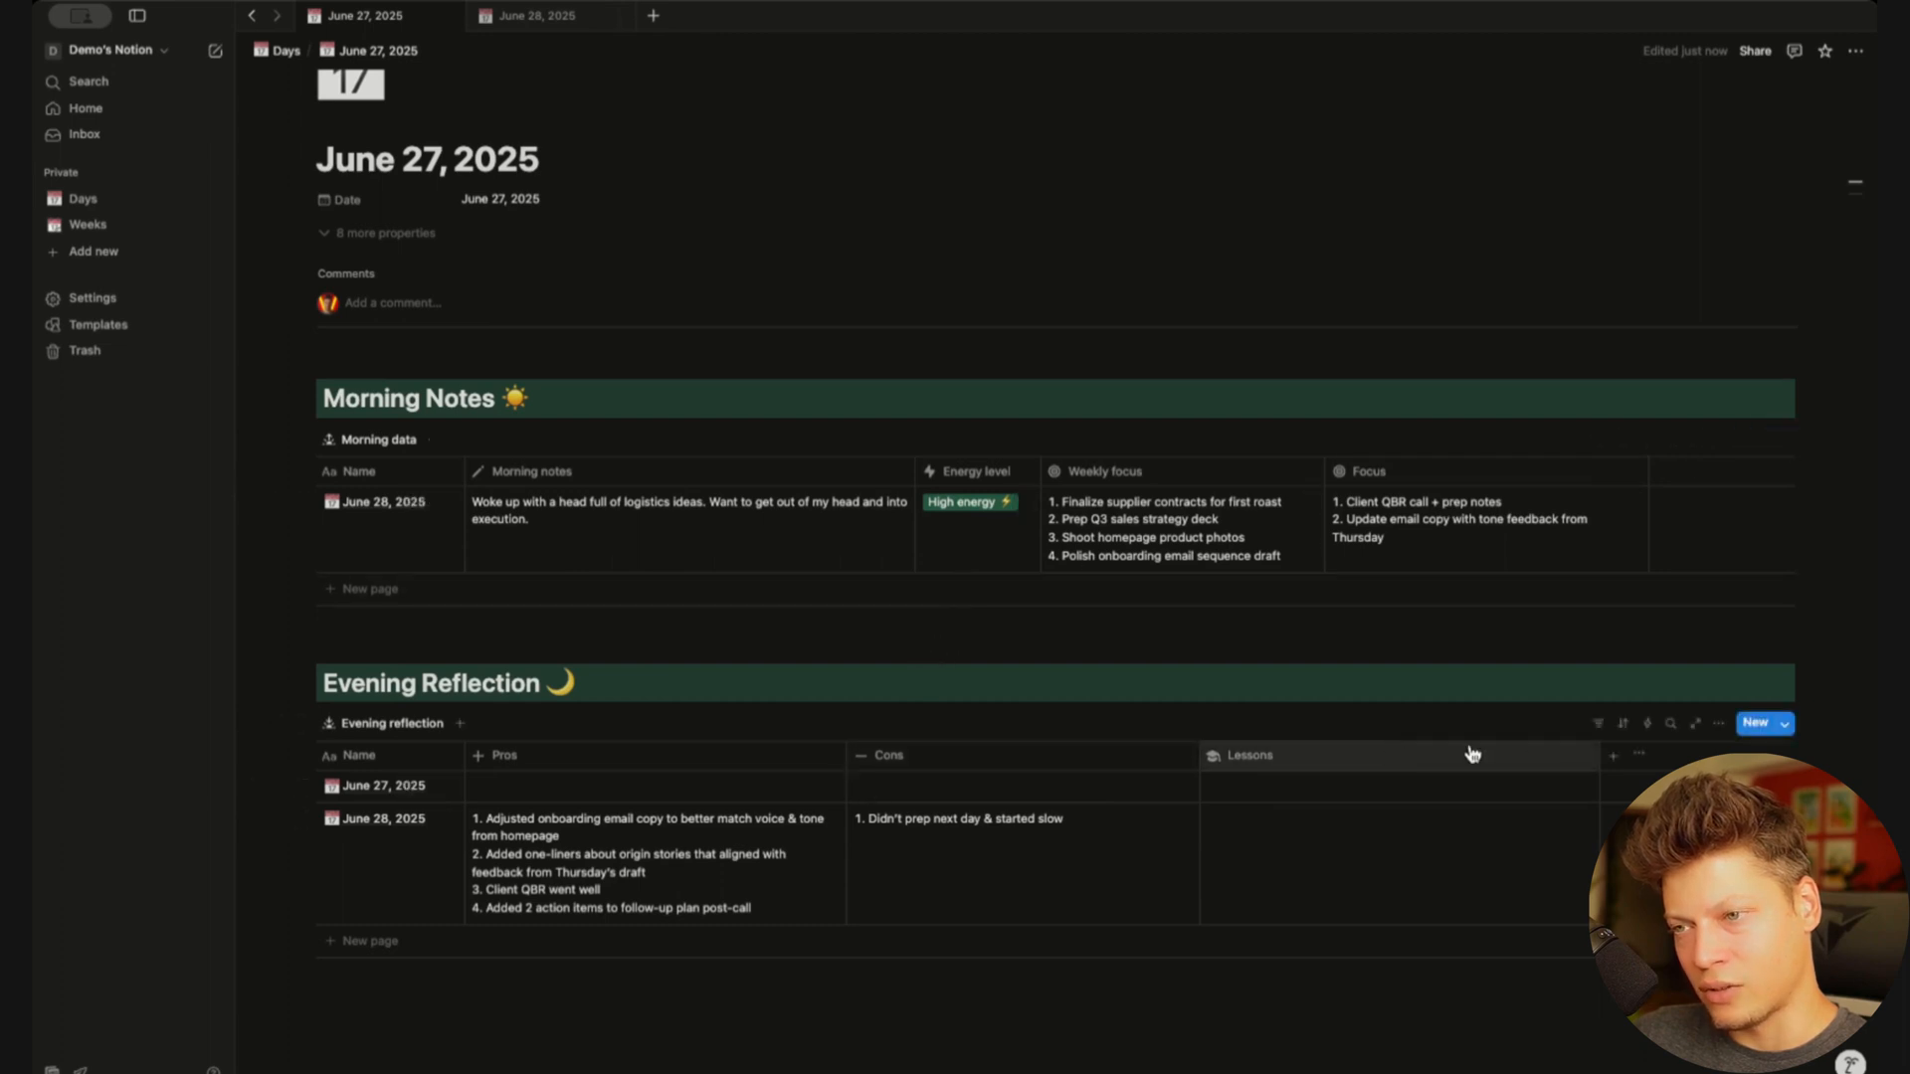
Filter the Evening reflection table on the June 27, 2025 page to entries whose start date is Today
{"action": "left_click", "coordinate": [1598, 725]}
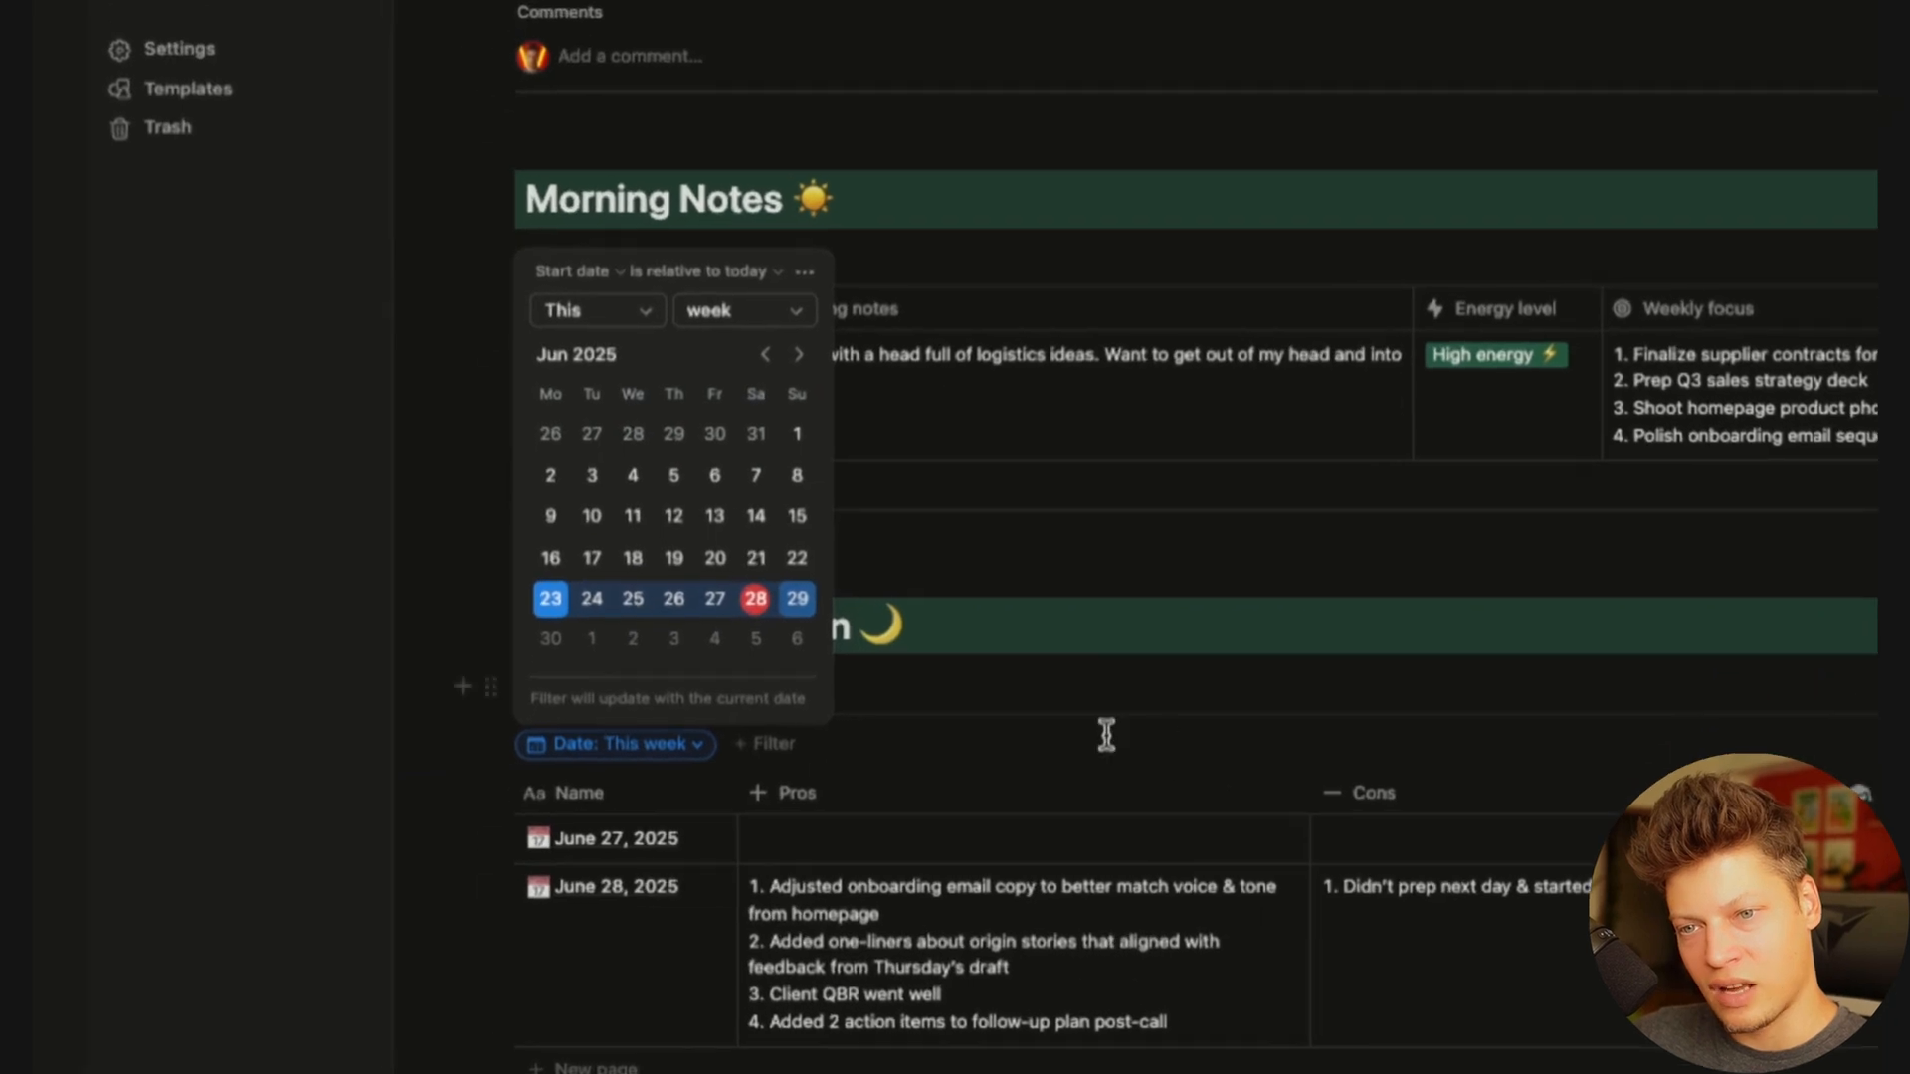
{"action": "left_click", "coordinate": [720, 285]}
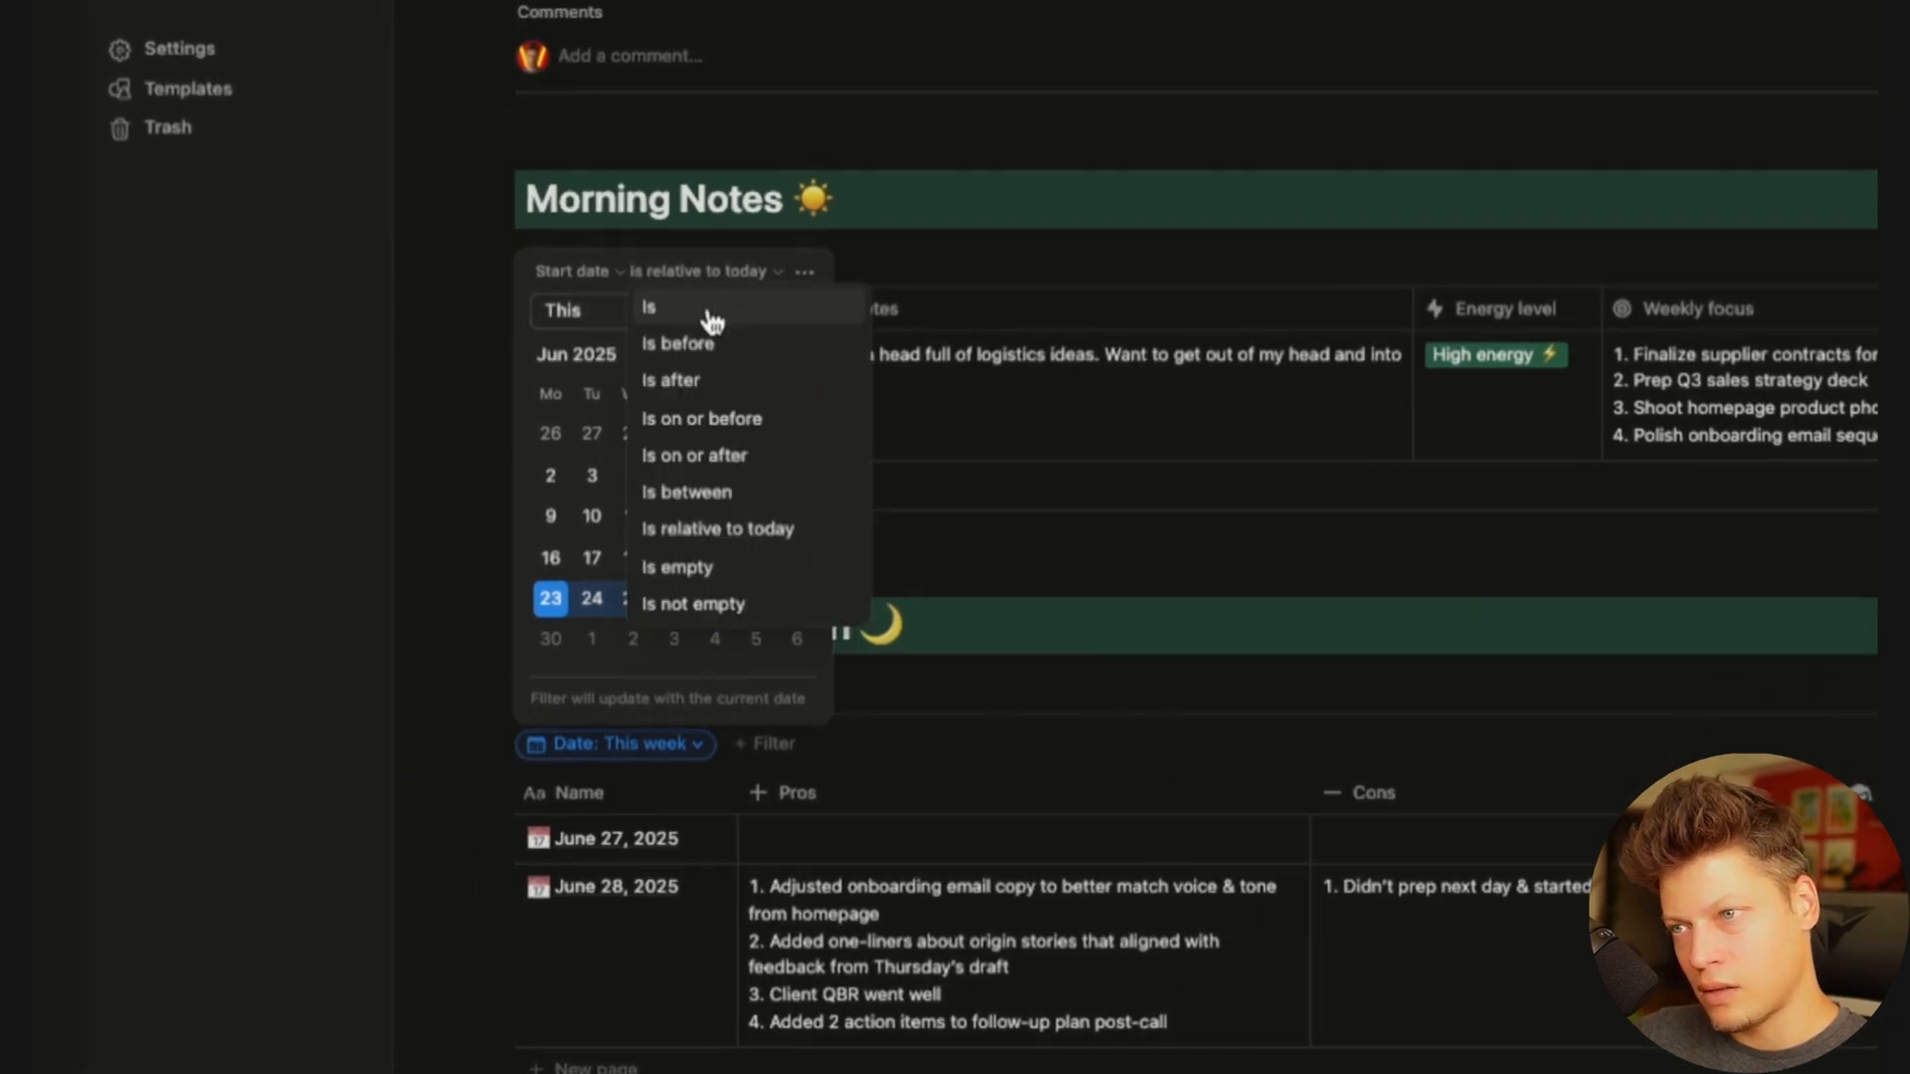
{"action": "left_click", "coordinate": [712, 315]}
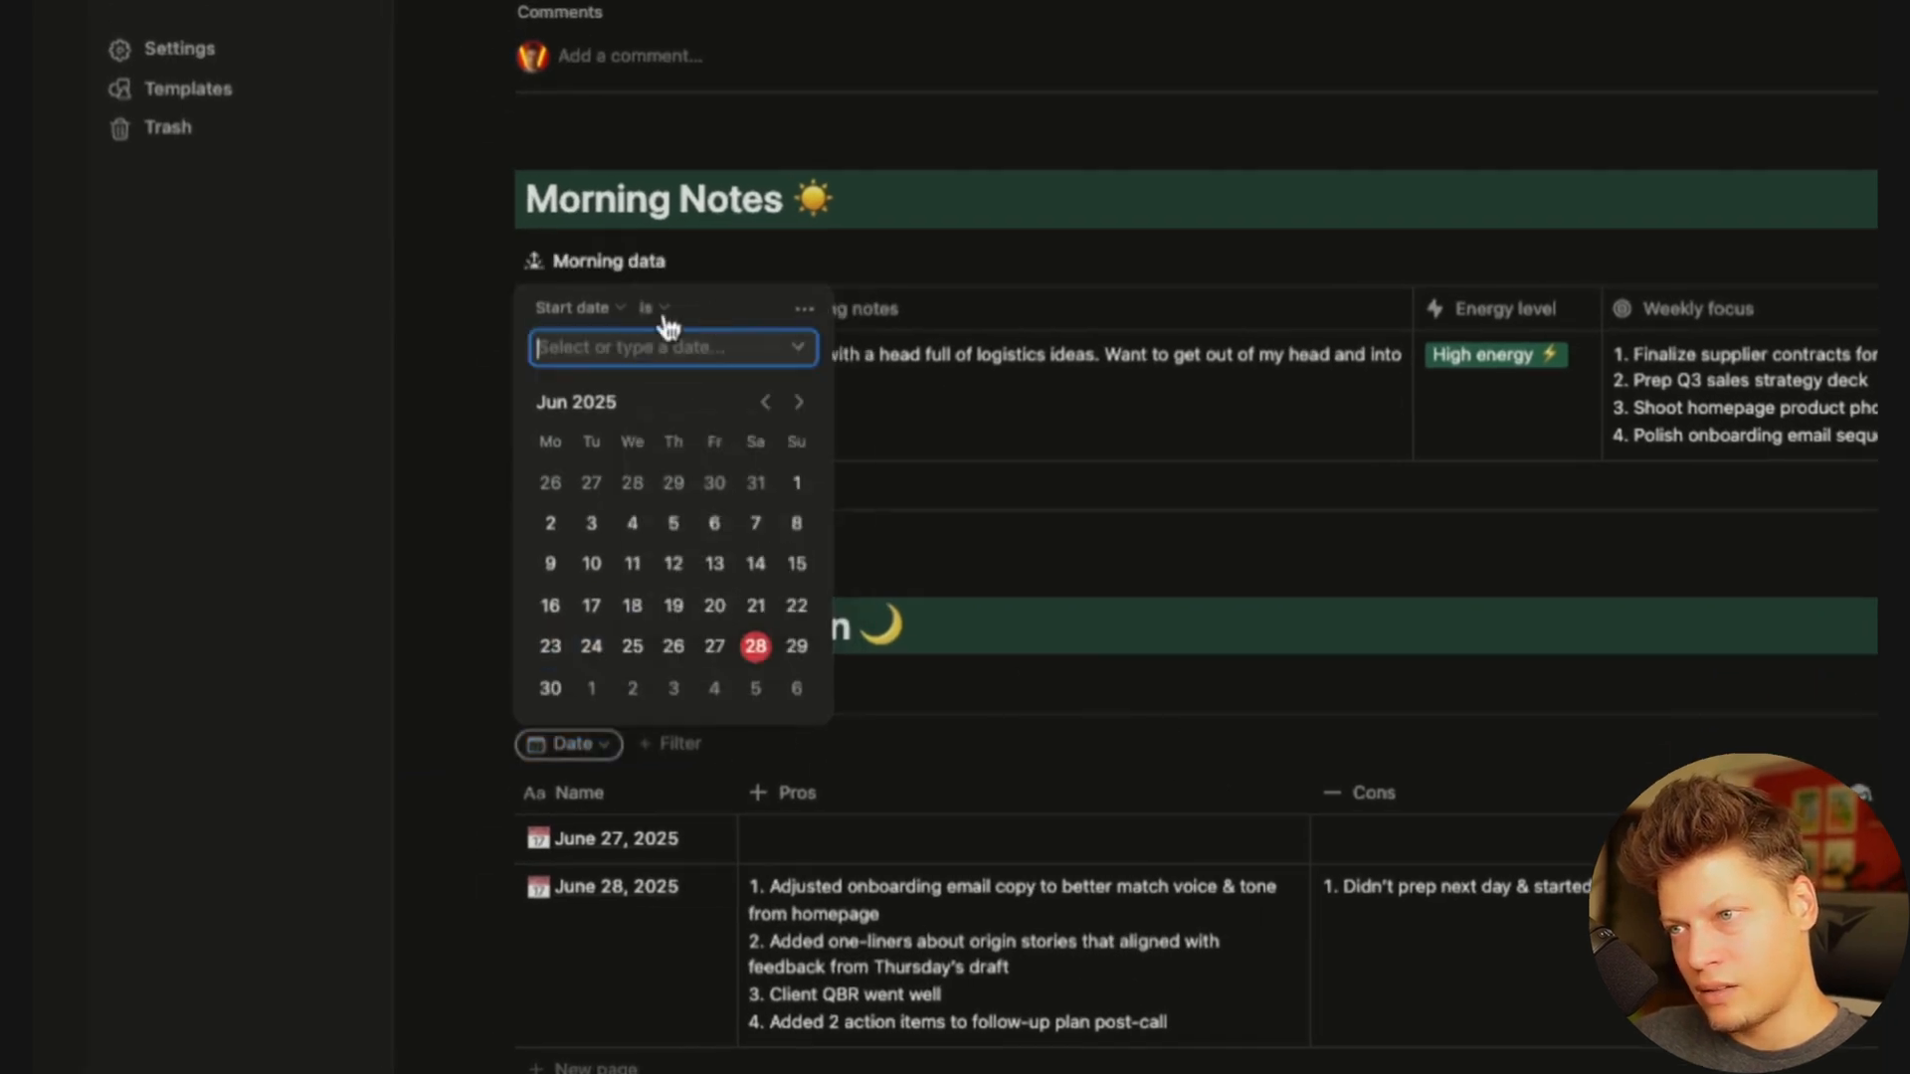
{"action": "left_click", "coordinate": [798, 347]}
{"action": "left_click", "coordinate": [646, 396]}
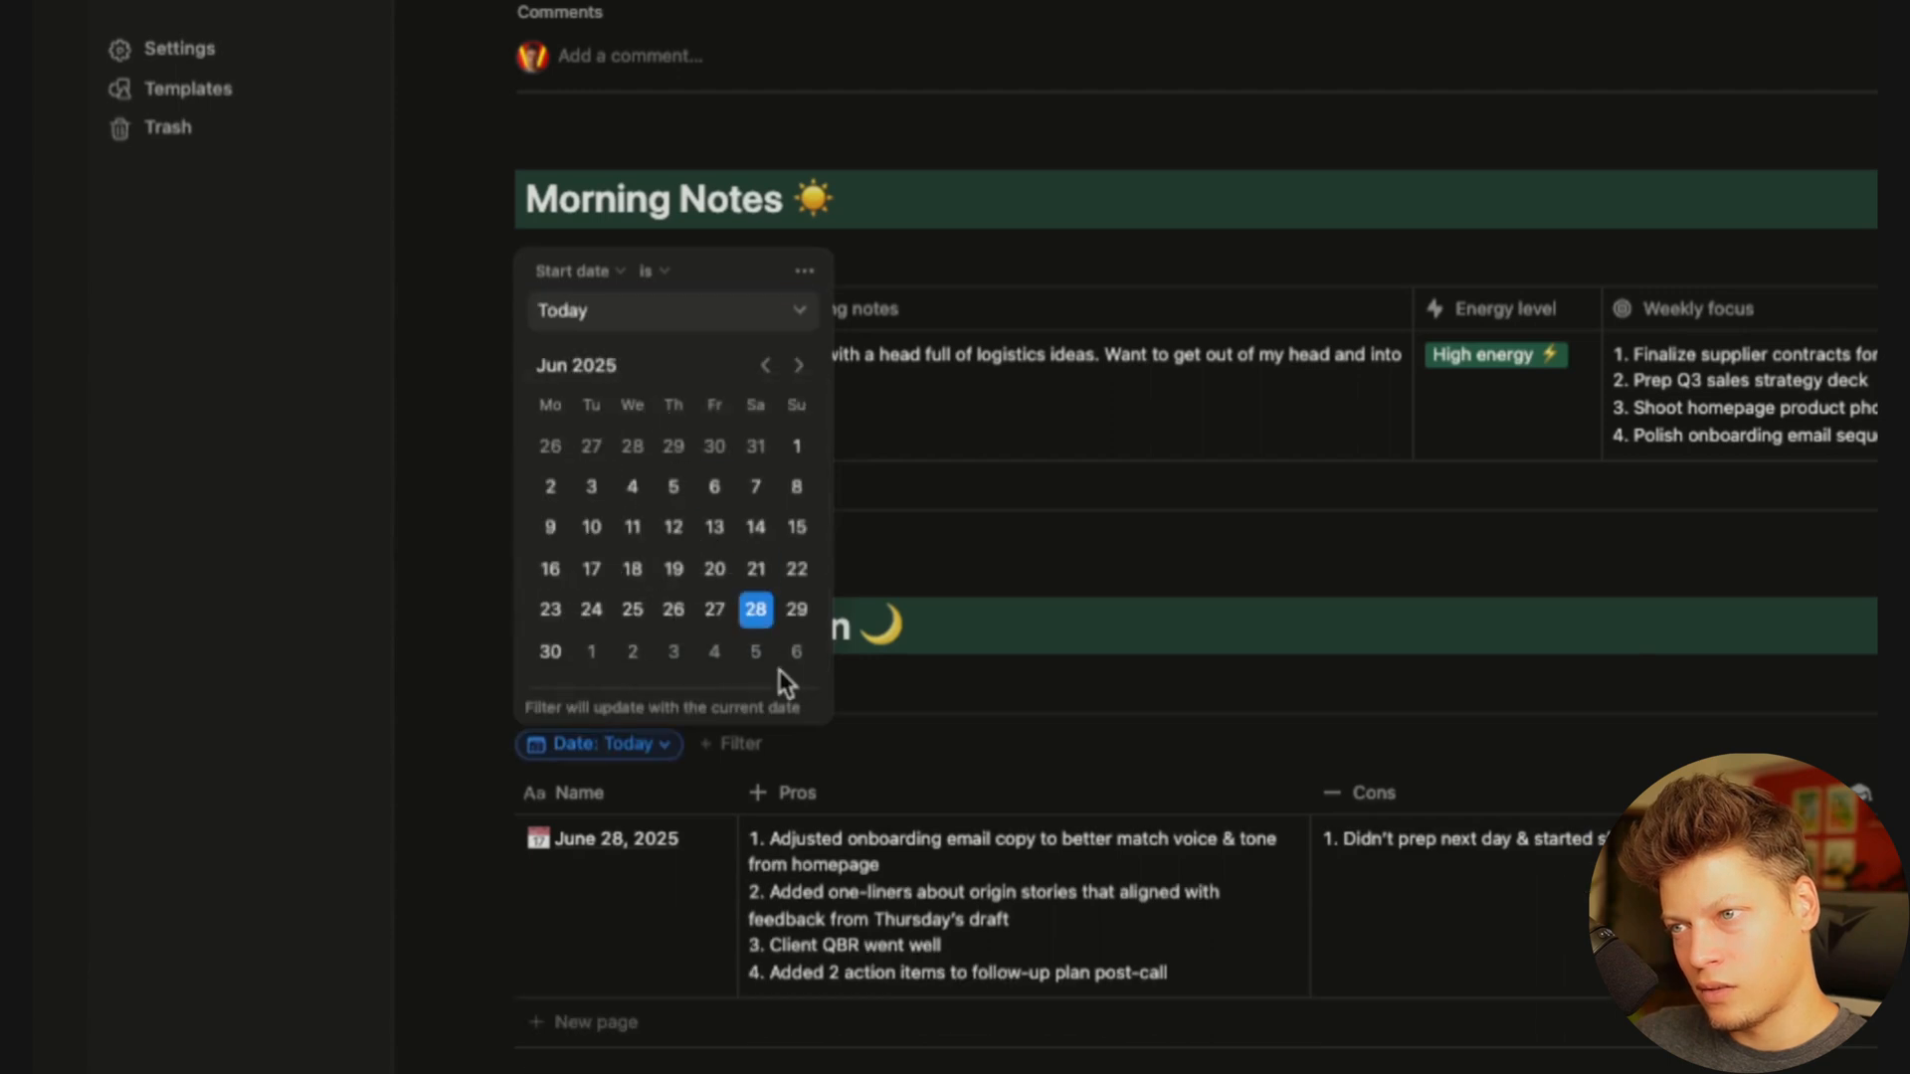
{"action": "left_click", "coordinate": [1300, 607]}
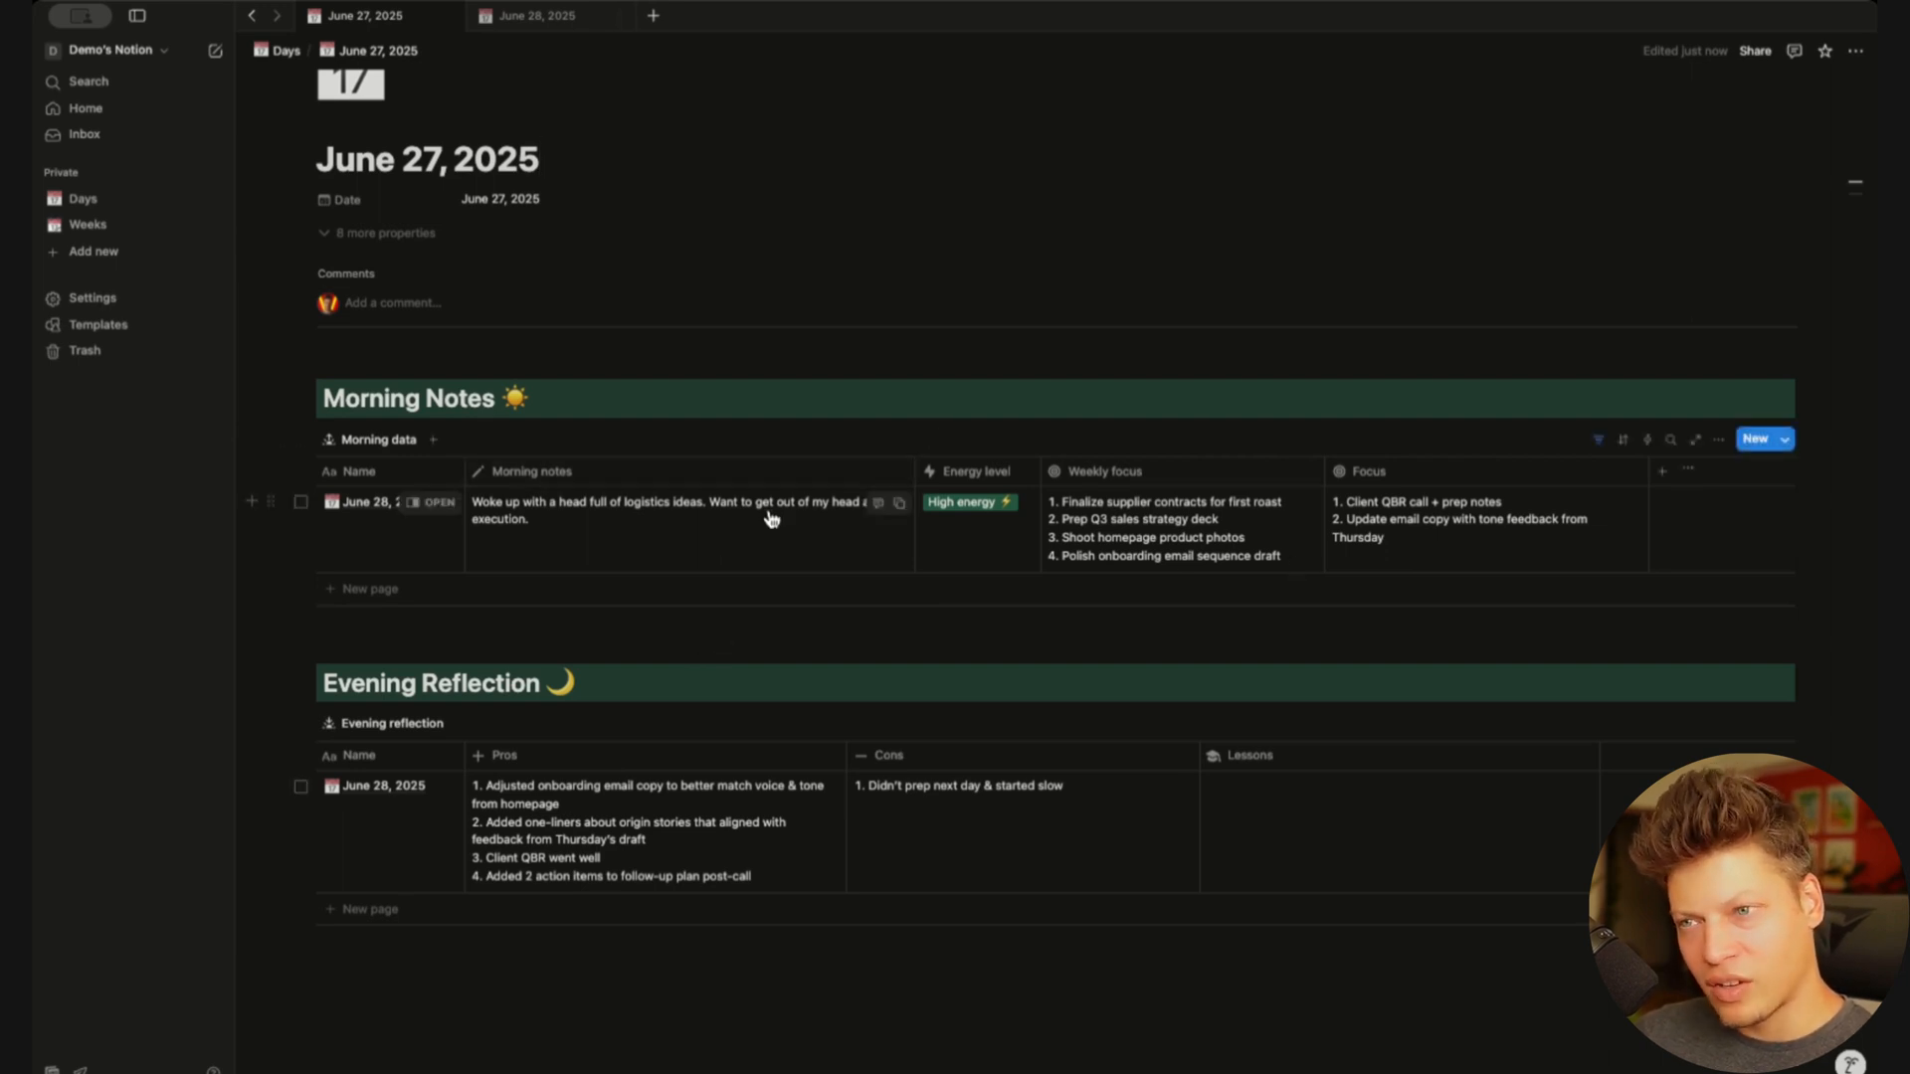
Return to the Days database and open the June 28, 2025 entry as a full page
{"action": "left_click", "coordinate": [284, 50]}
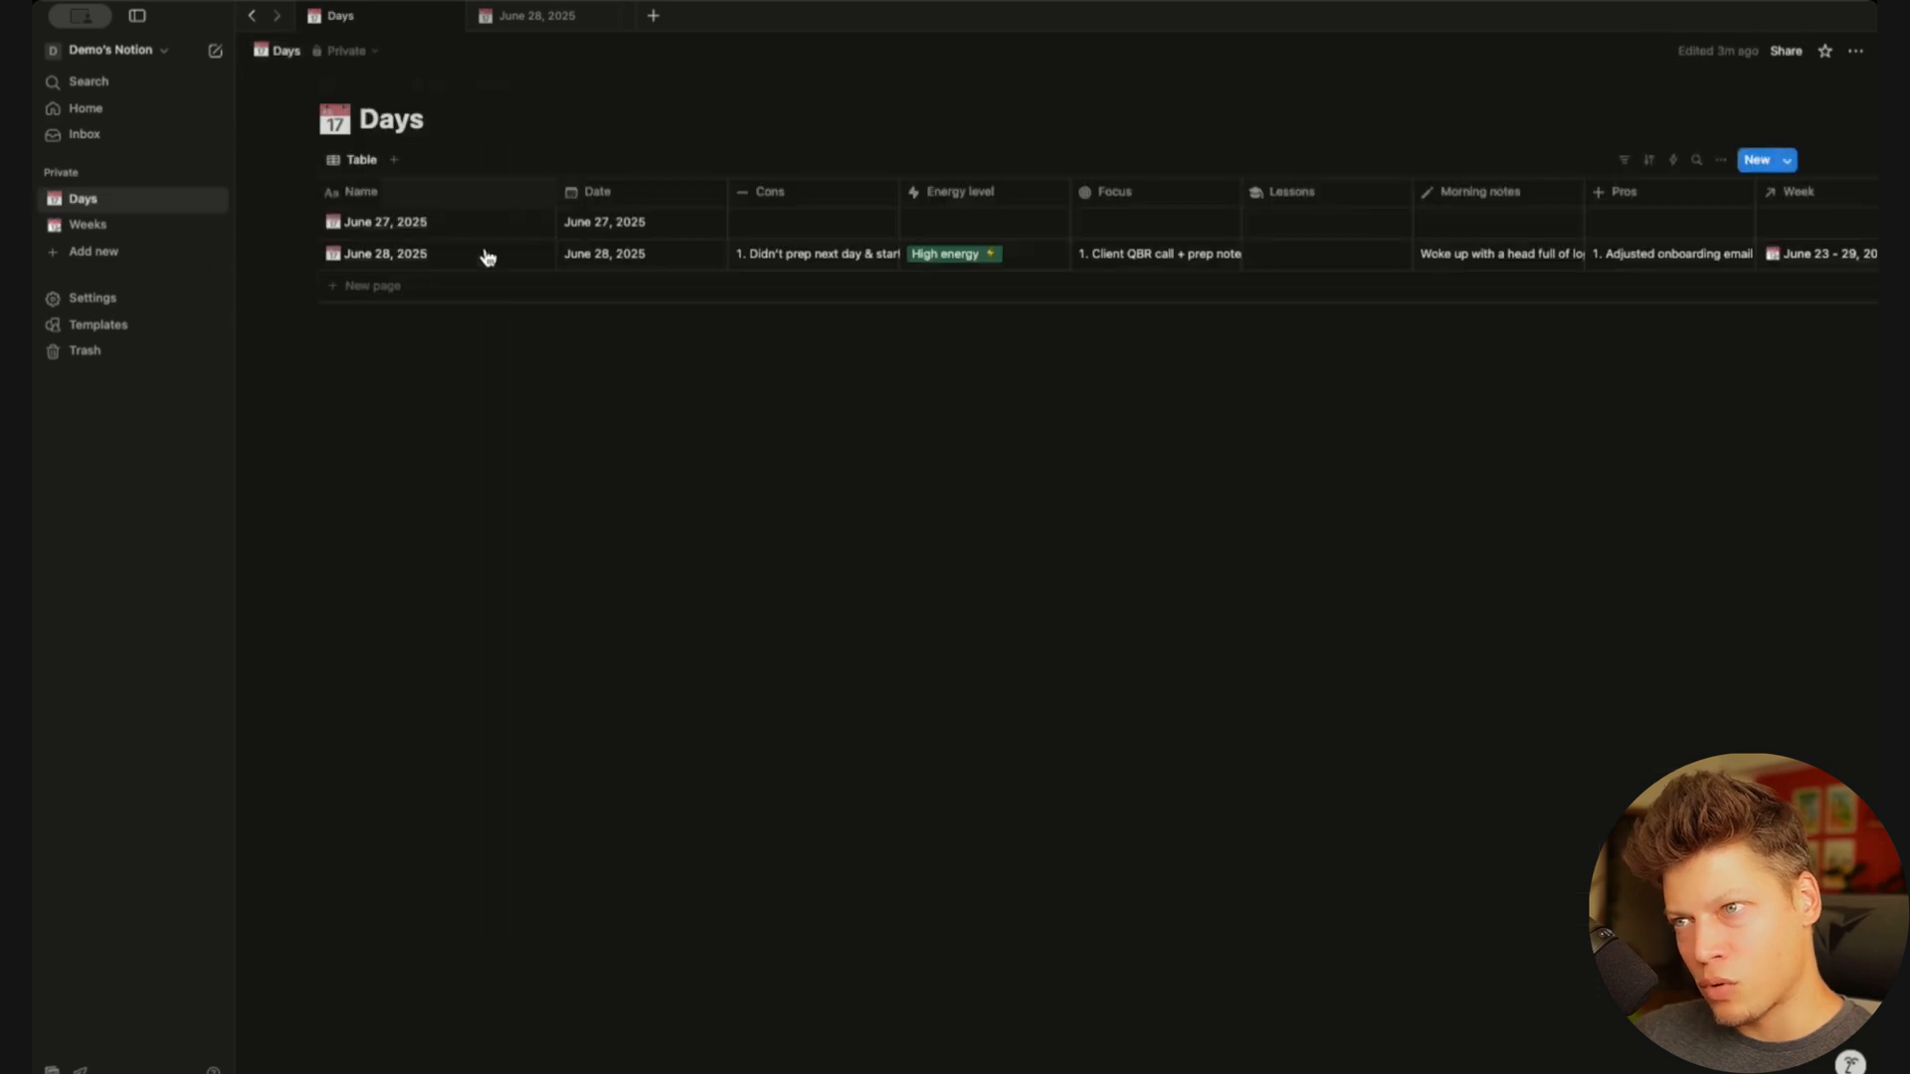
{"action": "left_click", "coordinate": [524, 257]}
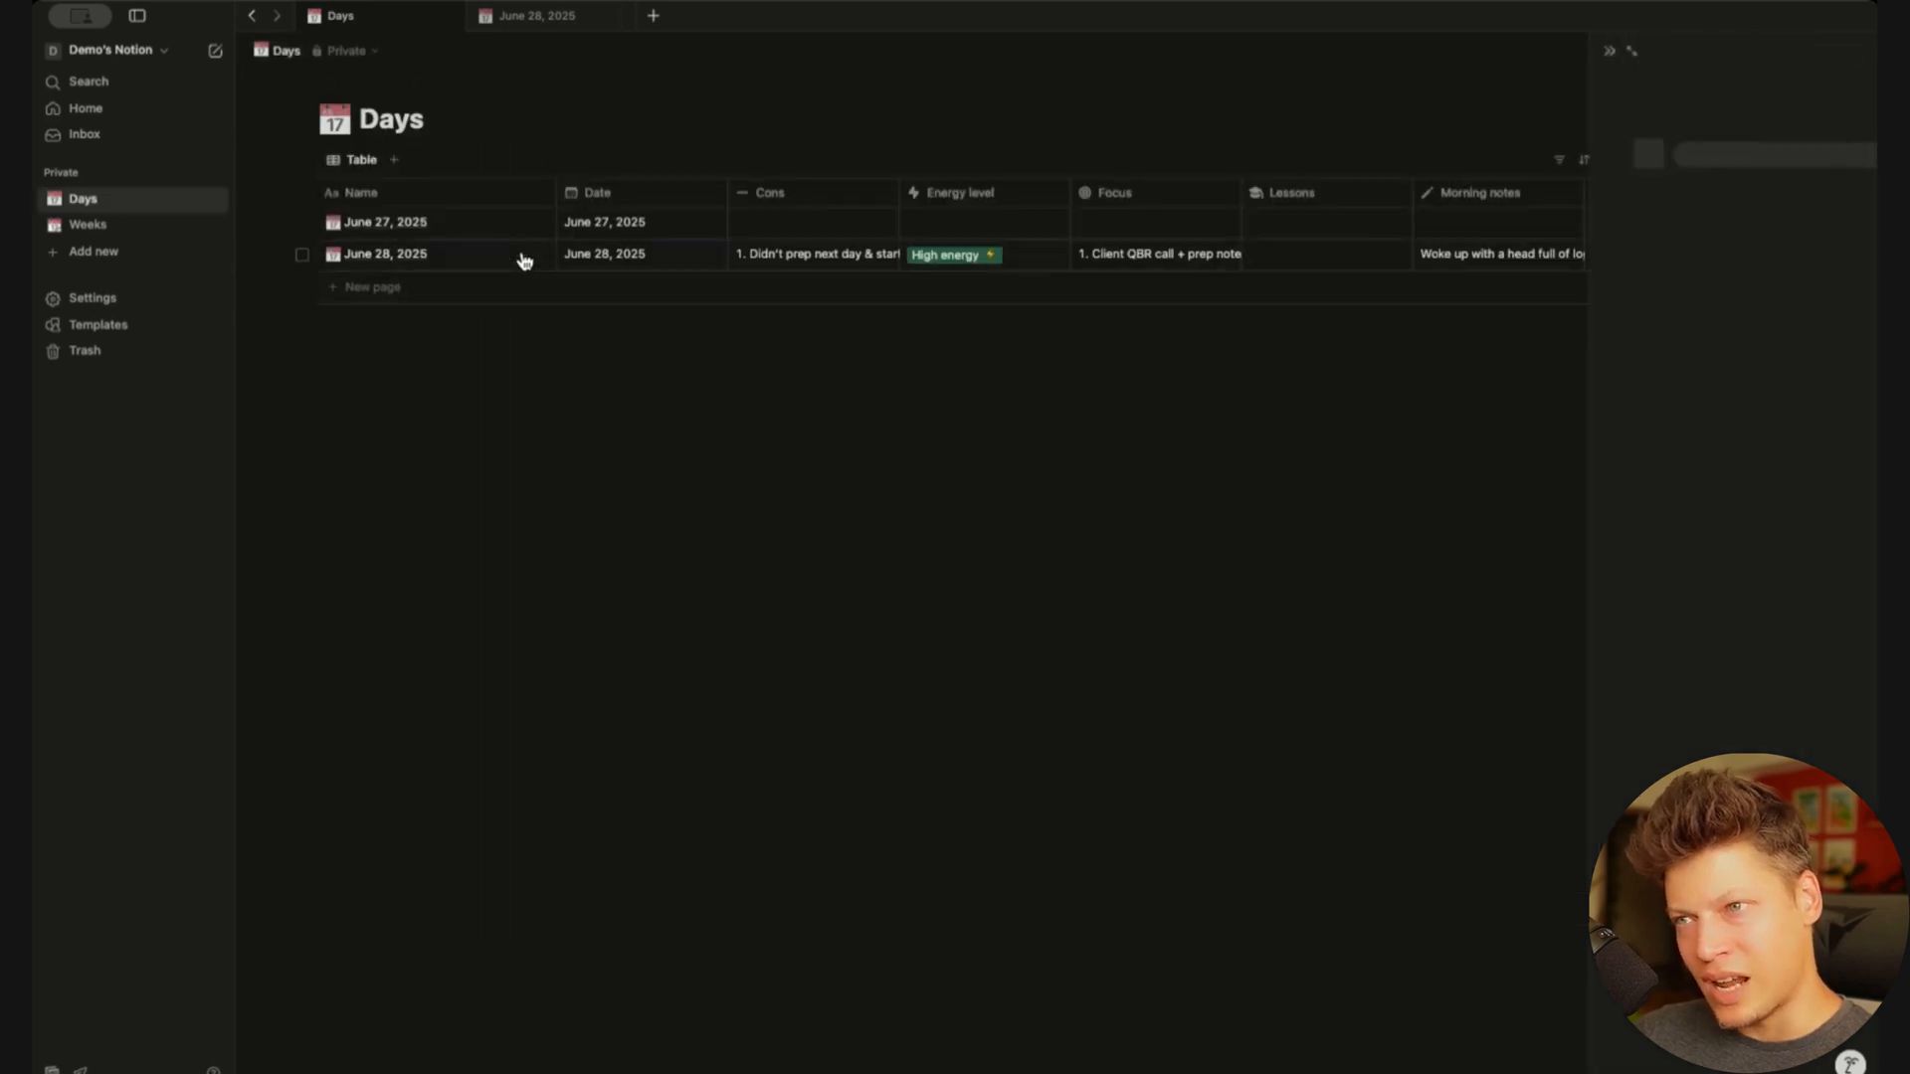
{"action": "key", "text": "super+Return"}
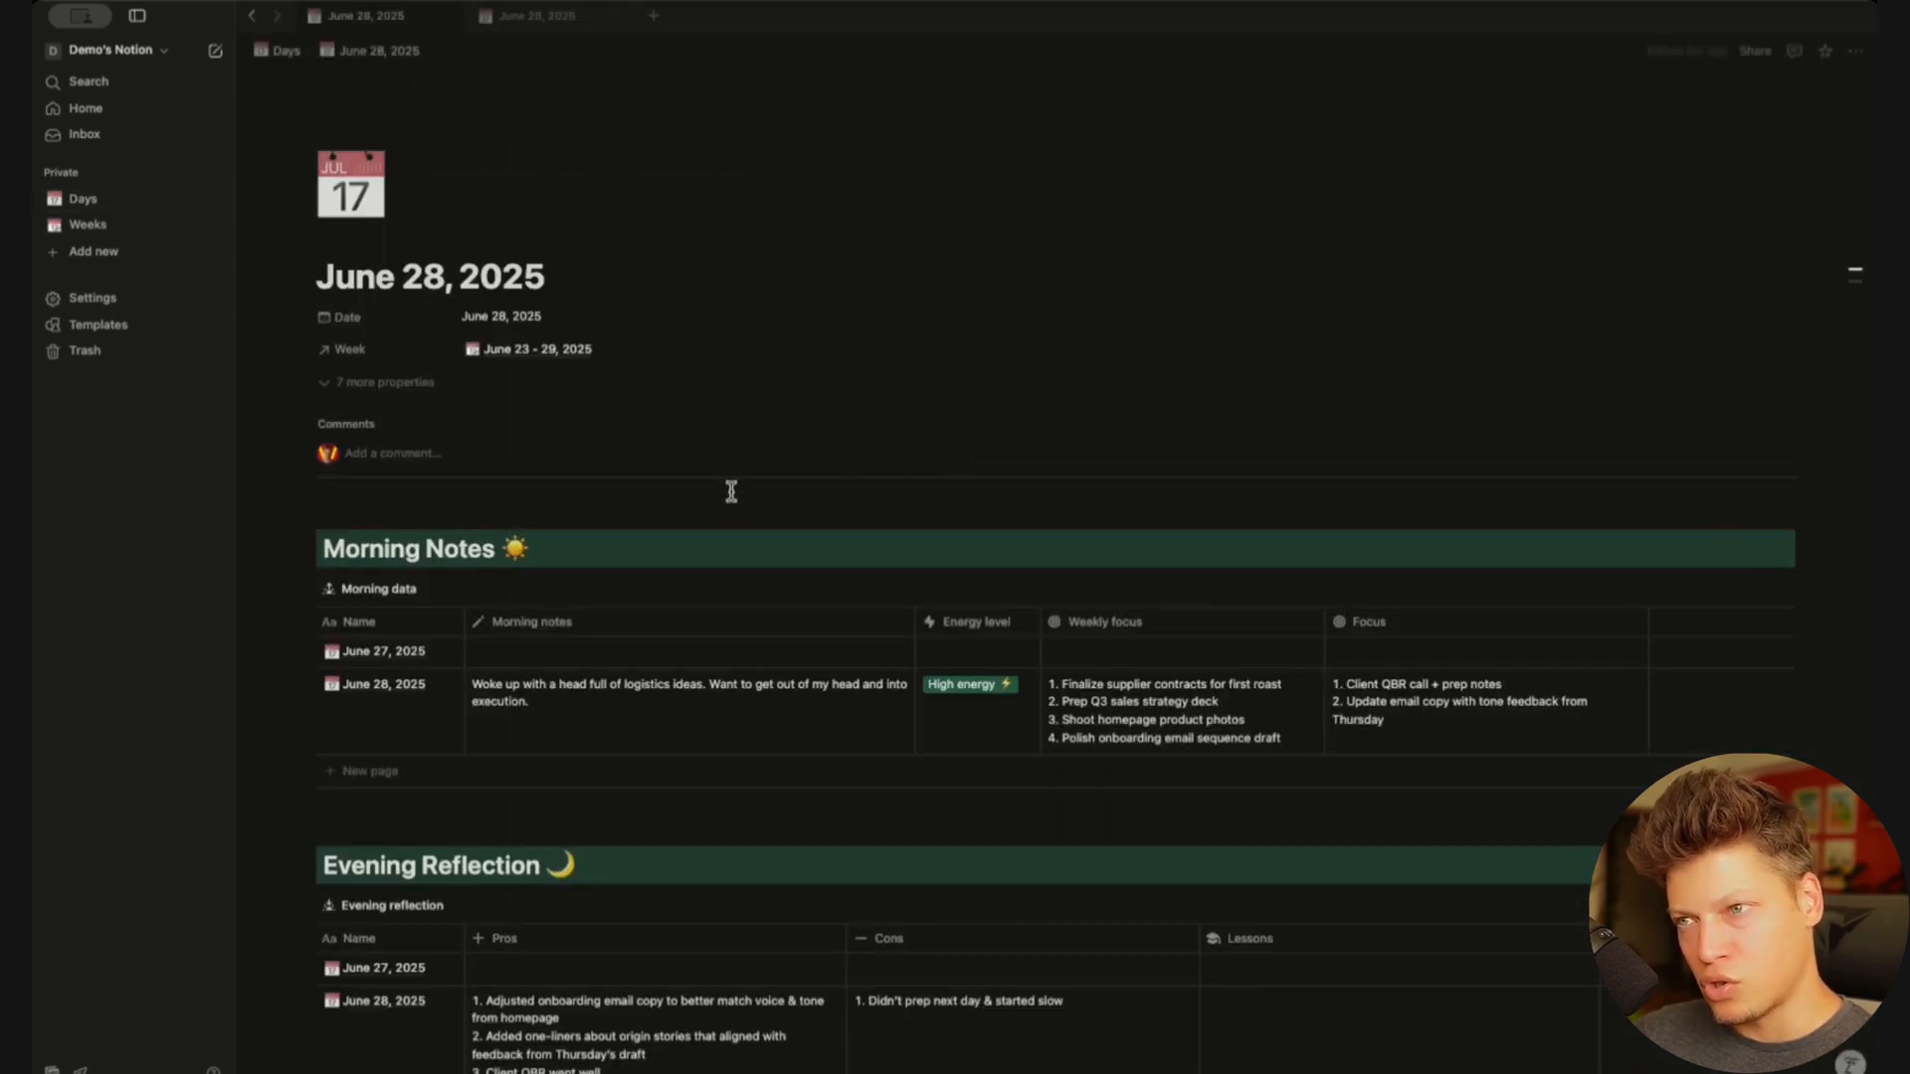
Filter the Morning data table on the June 28, 2025 page to entries whose start date is Today
{"action": "scroll", "coordinate": [701, 487], "scroll_direction": "down", "scroll_amount": 1}
{"action": "scroll", "coordinate": [701, 487], "scroll_direction": "down", "scroll_amount": 3}
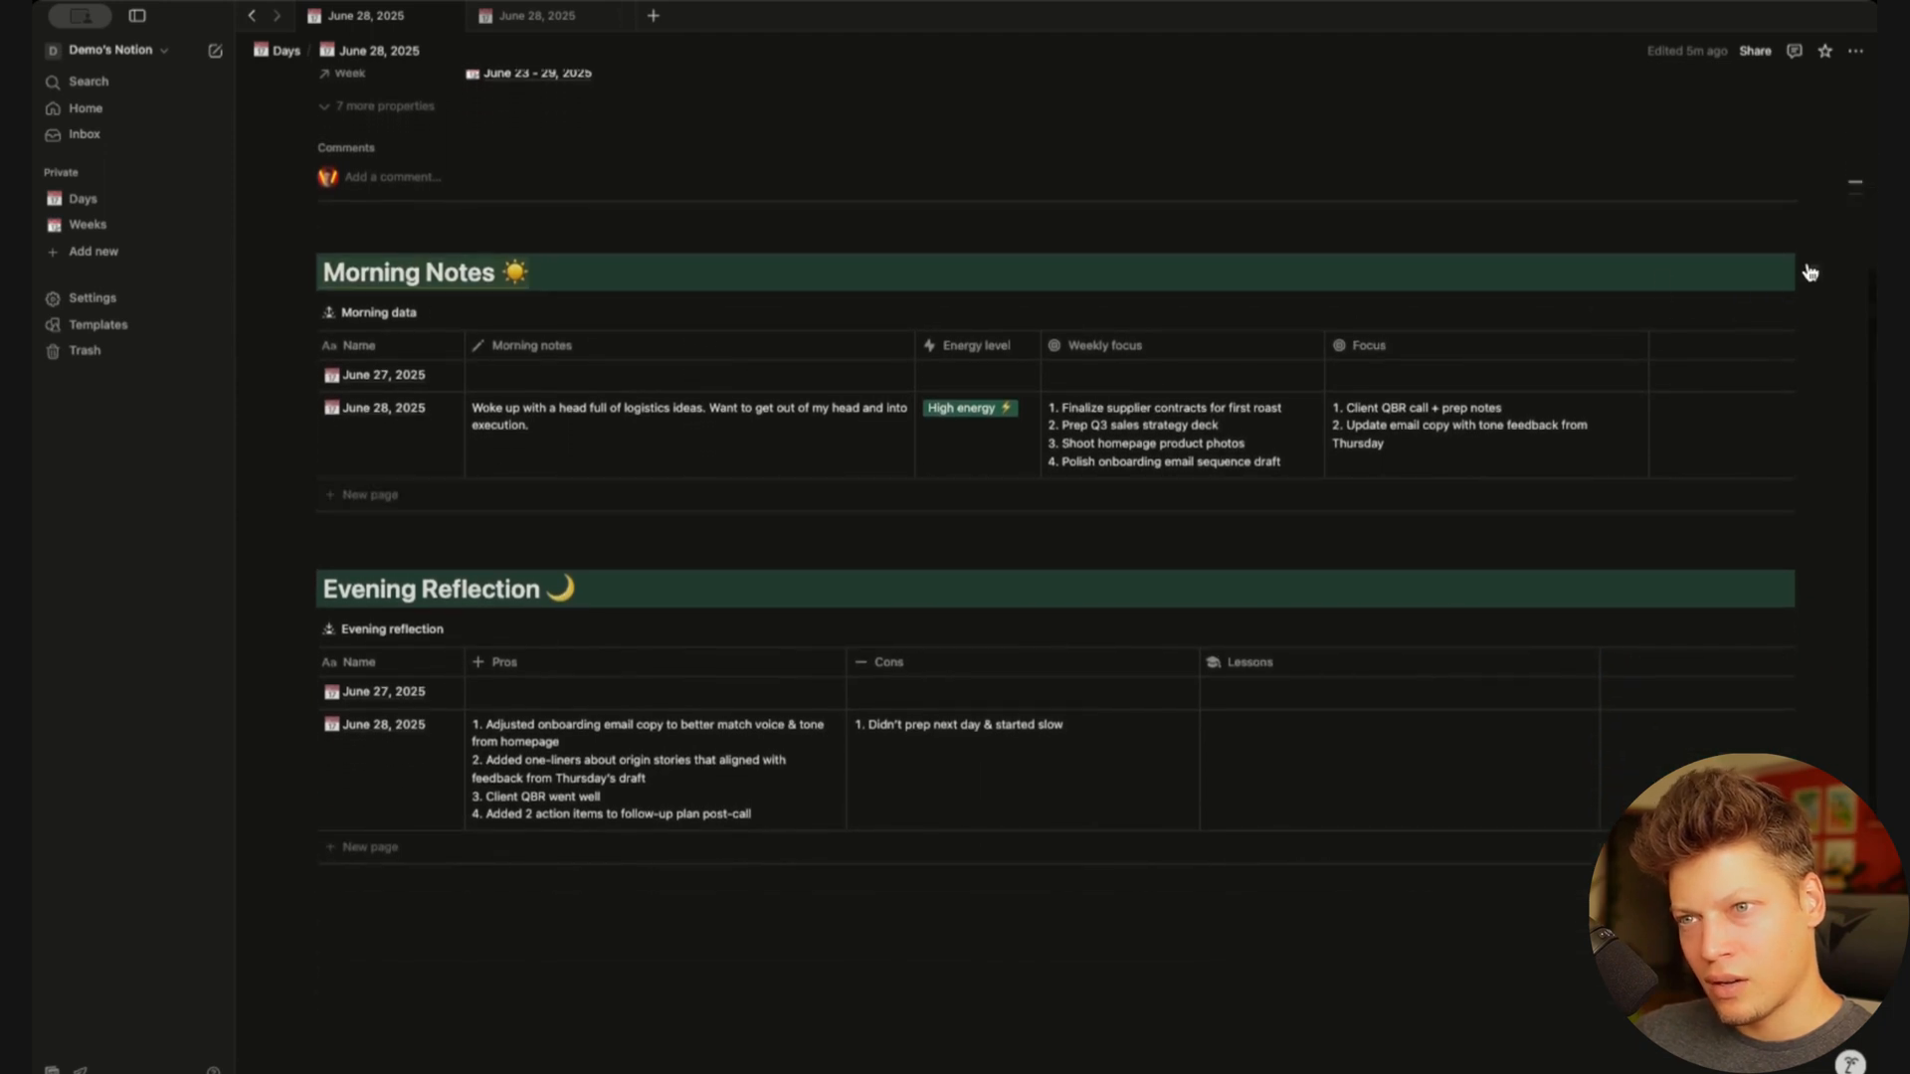
{"action": "left_click", "coordinate": [1601, 316]}
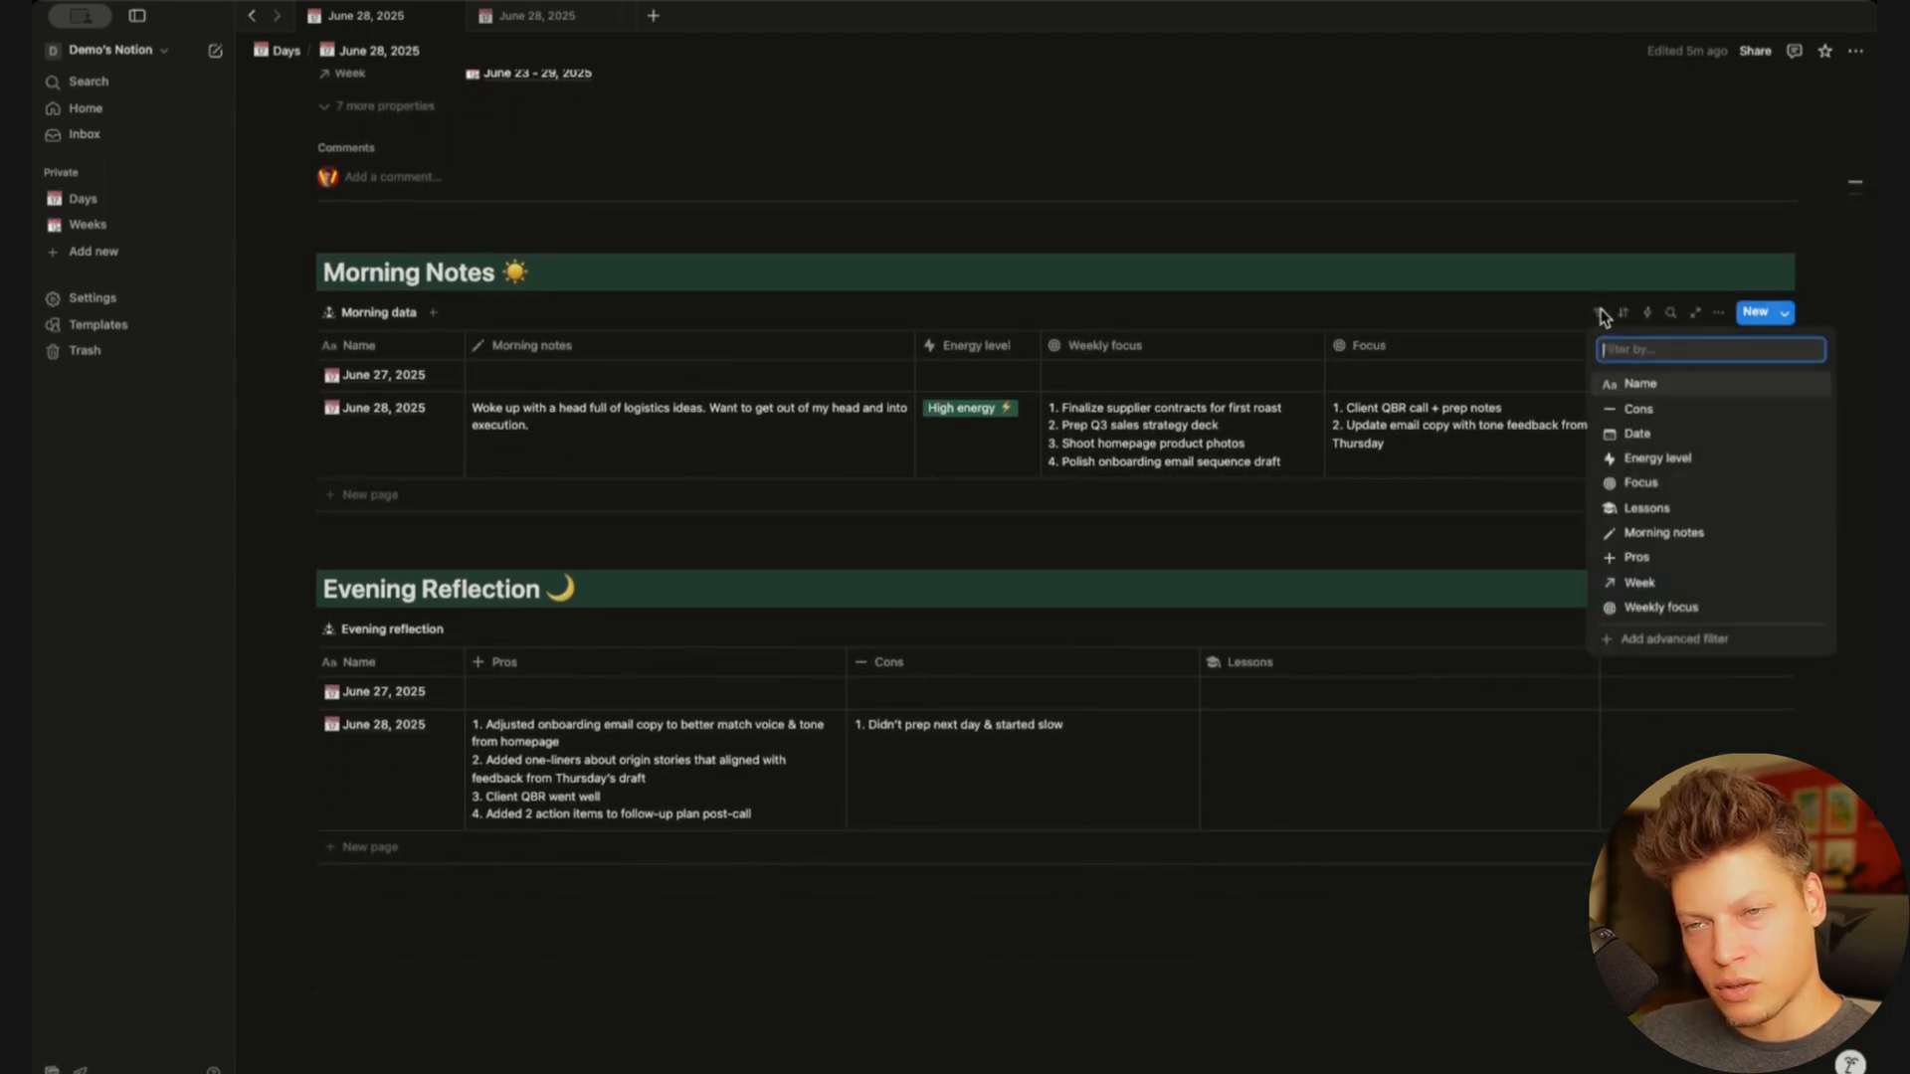
{"action": "left_click", "coordinate": [1619, 426]}
{"action": "left_click", "coordinate": [442, 379]}
{"action": "left_click", "coordinate": [462, 411]}
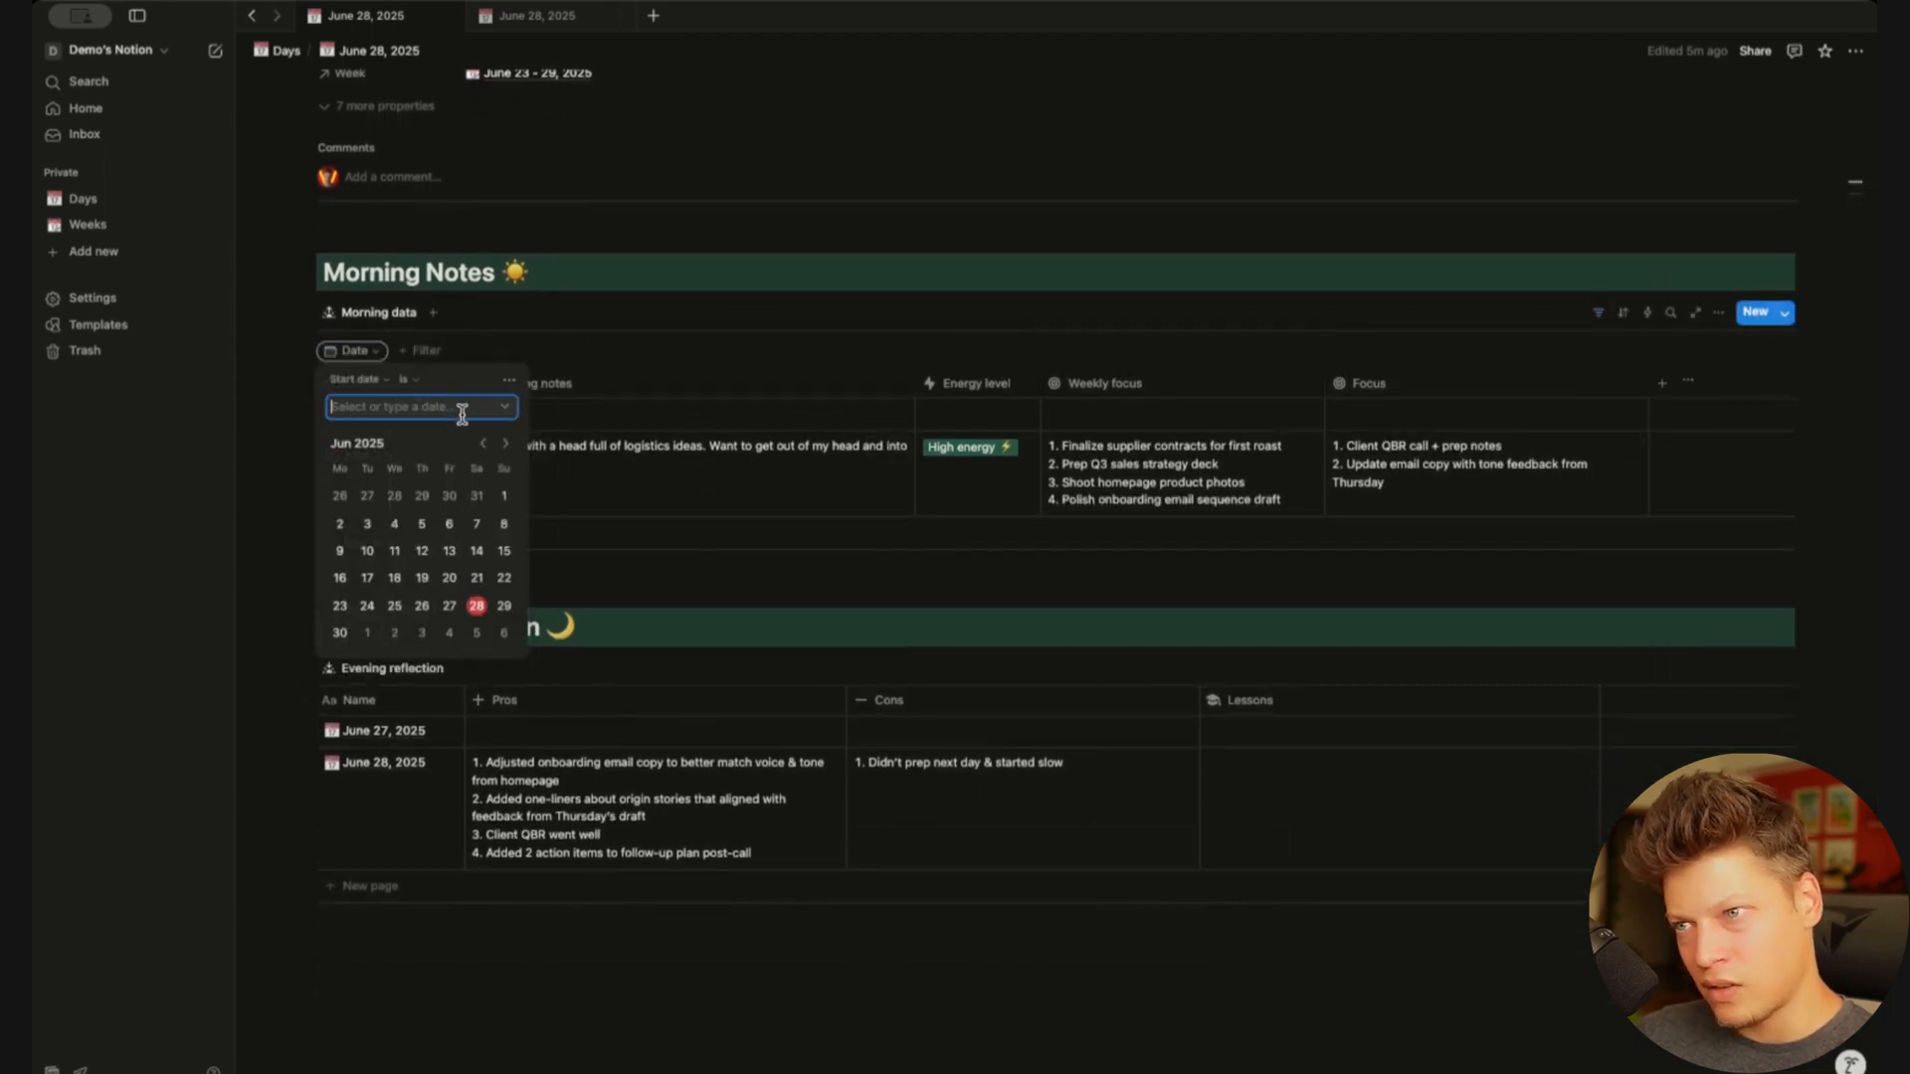
{"action": "left_click", "coordinate": [507, 409]}
{"action": "left_click", "coordinate": [477, 437]}
{"action": "left_click", "coordinate": [626, 543]}
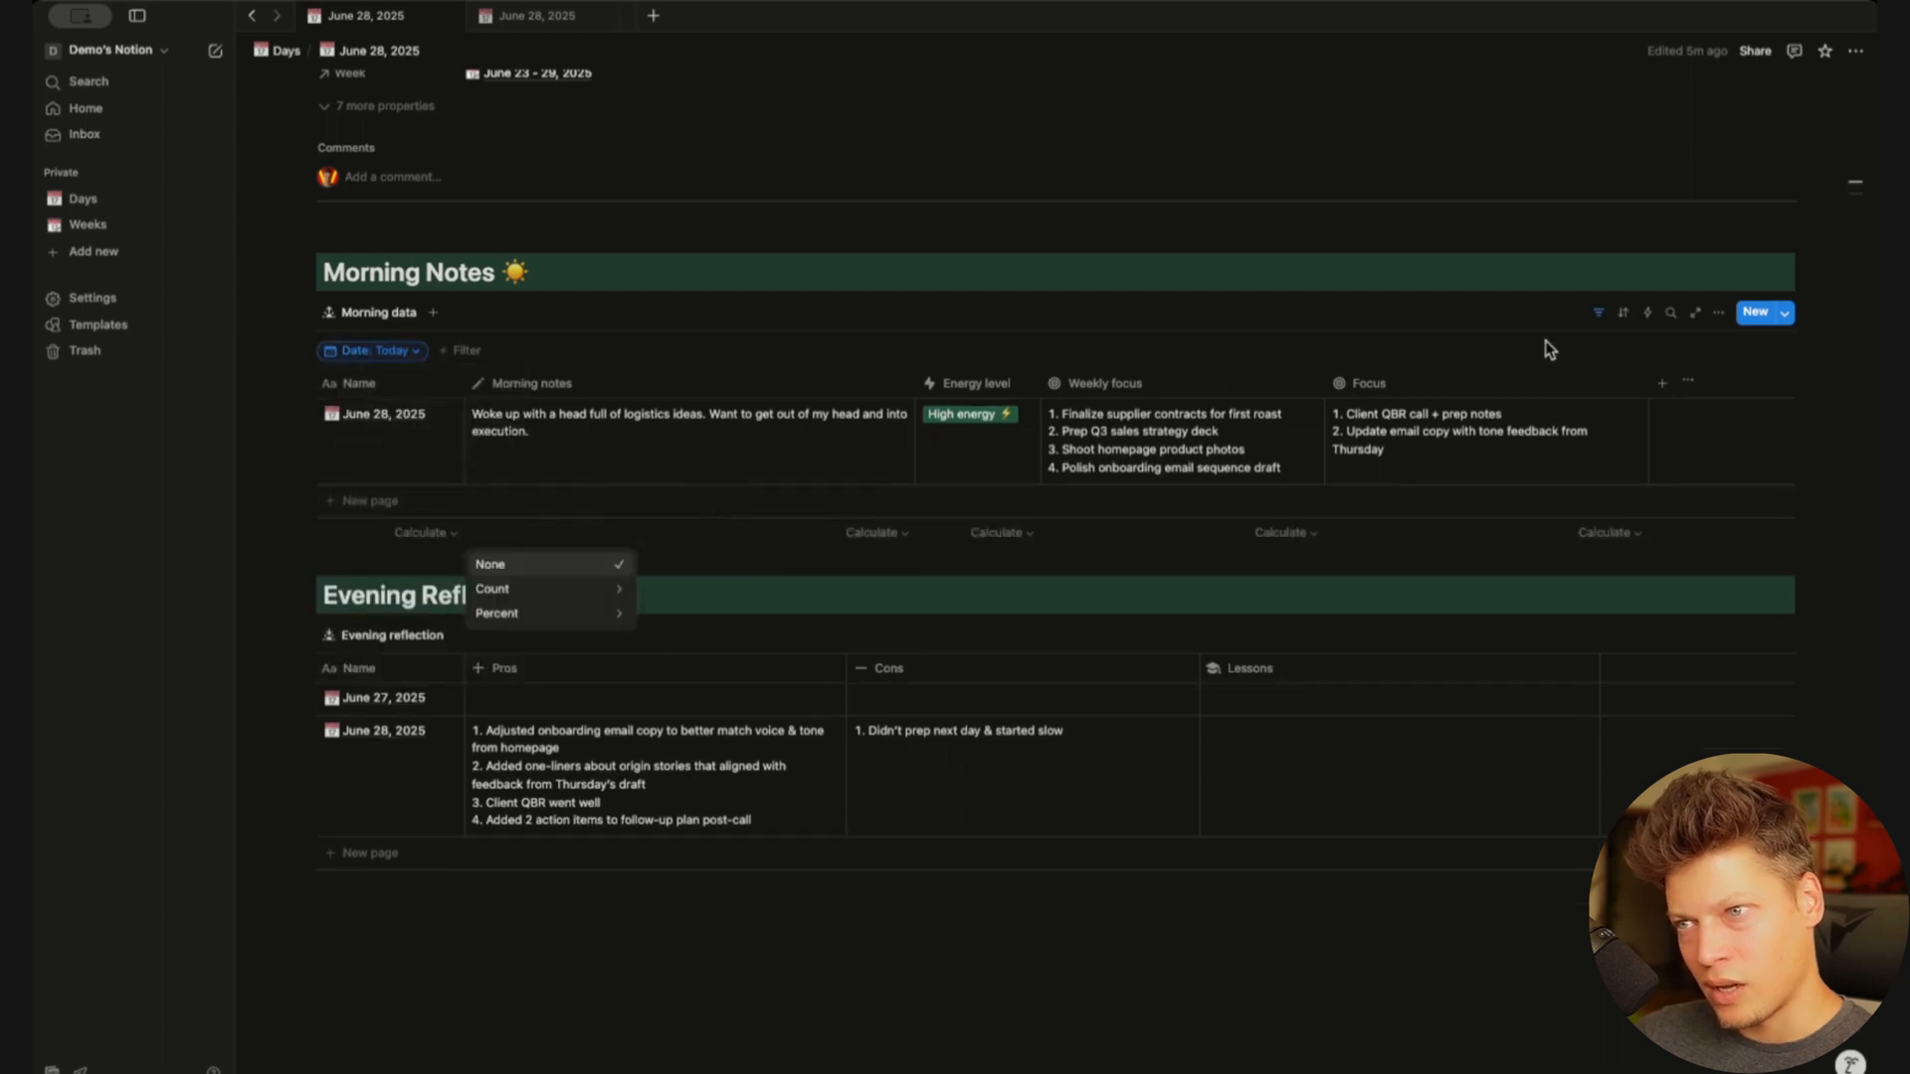
{"action": "left_click", "coordinate": [1558, 400]}
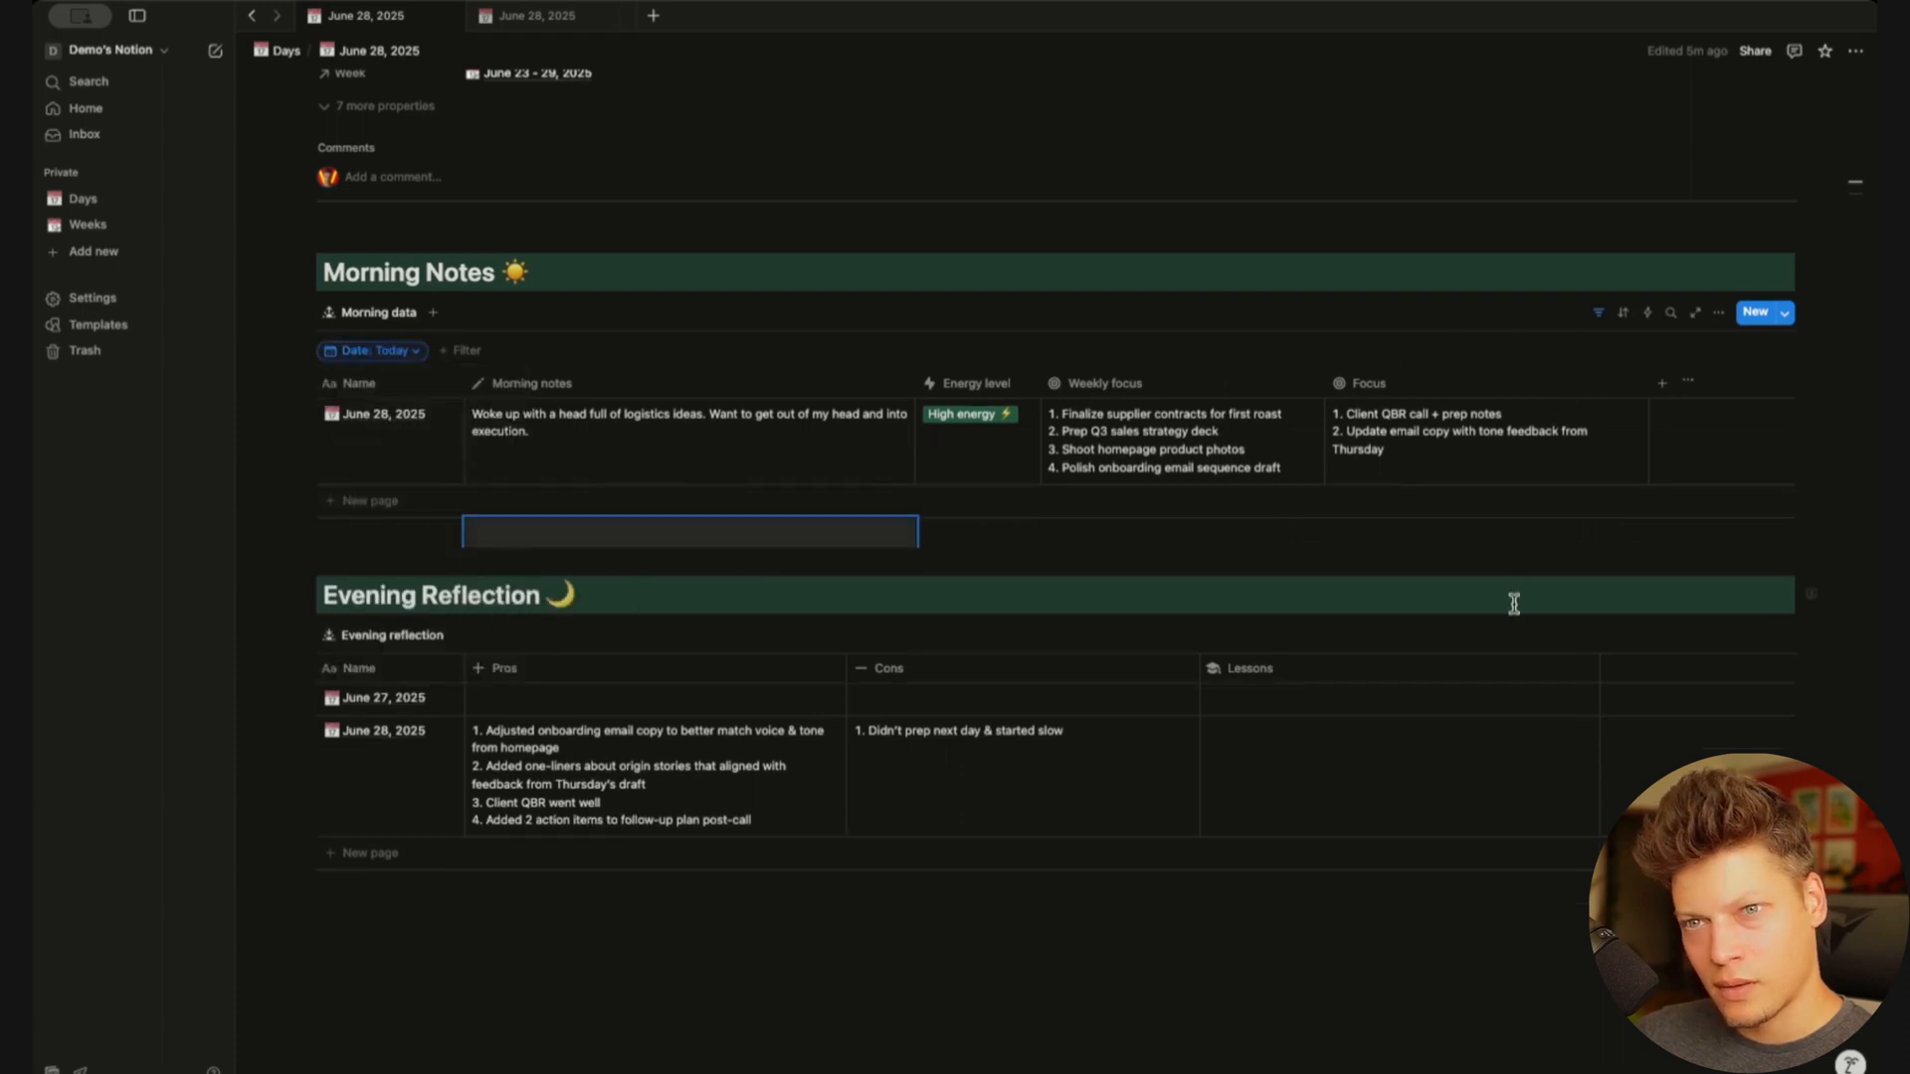
Filter the June 28, 2025 page's Evening reflection table to start date is Today, and hide the filter bars of both tables
{"action": "left_click", "coordinate": [1599, 636]}
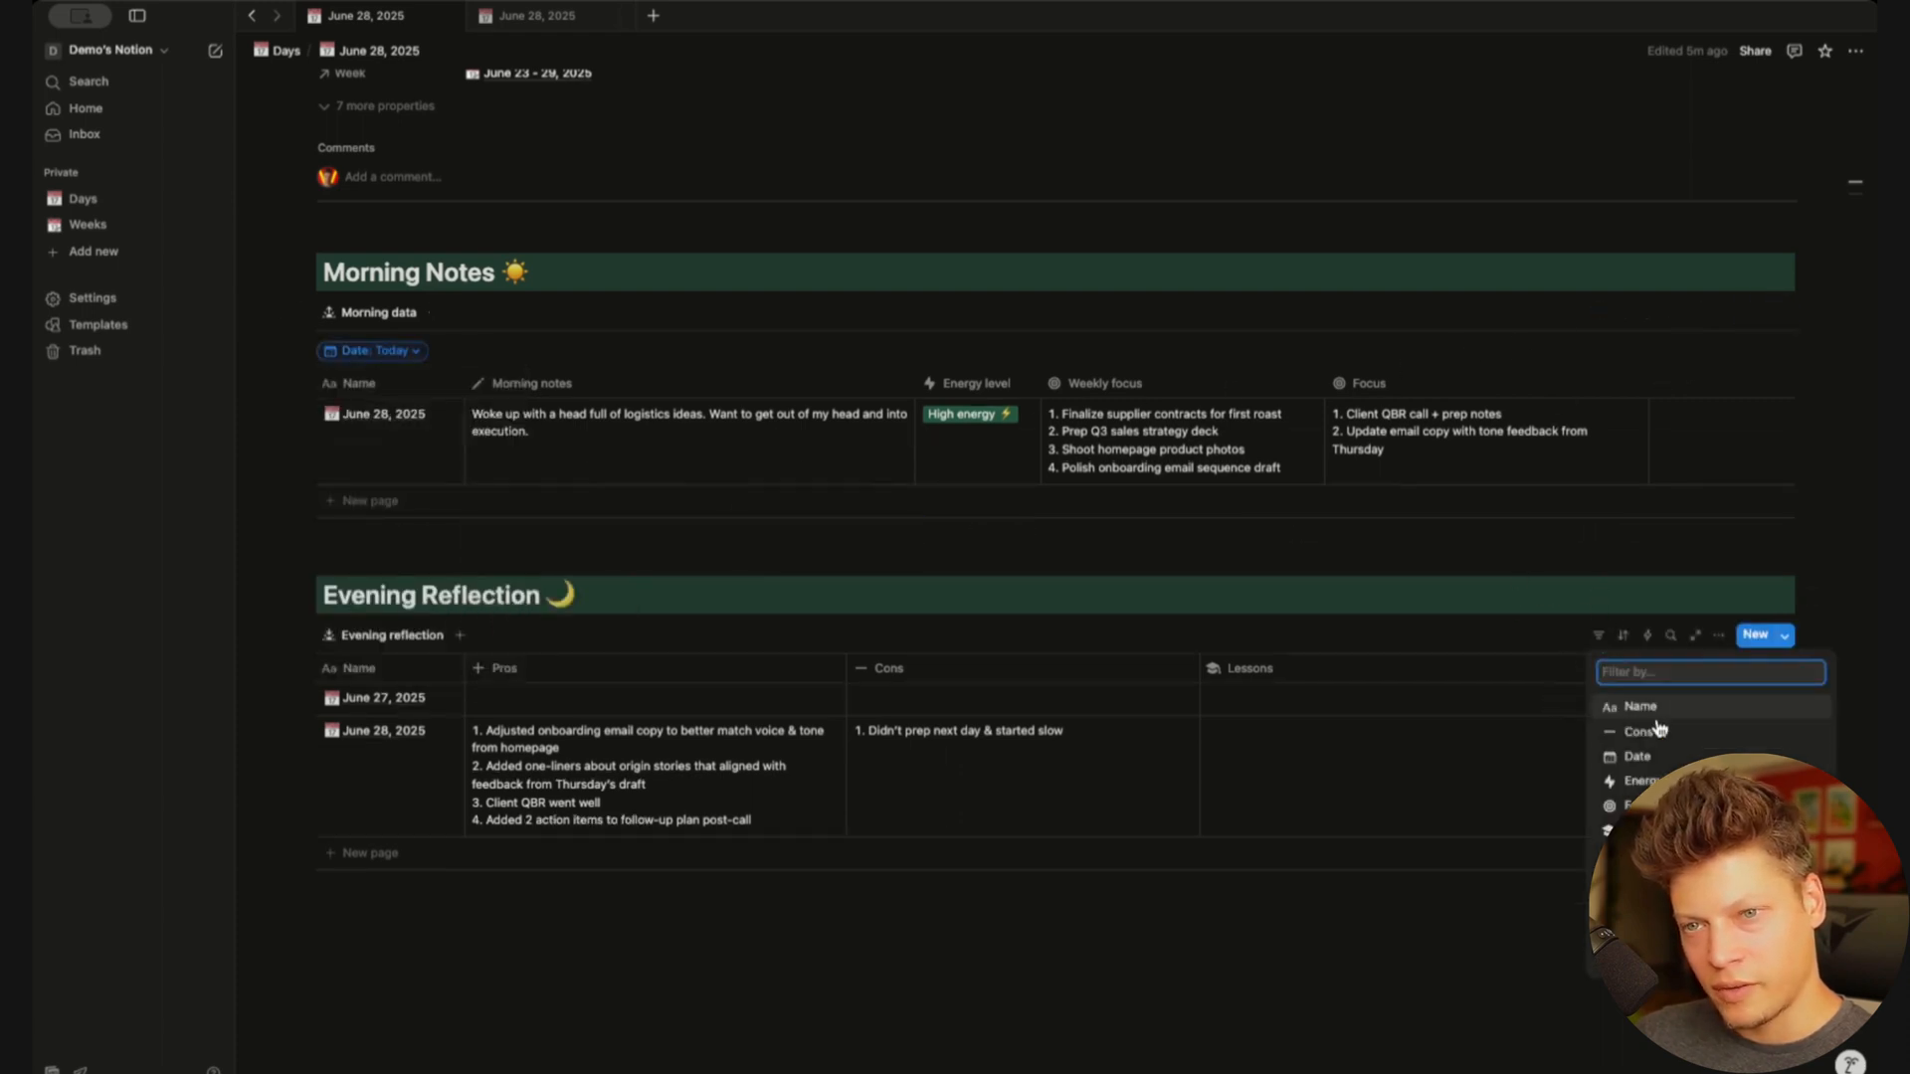
{"action": "left_click", "coordinate": [1656, 758]}
{"action": "left_click", "coordinate": [440, 703]}
{"action": "left_click", "coordinate": [428, 730]}
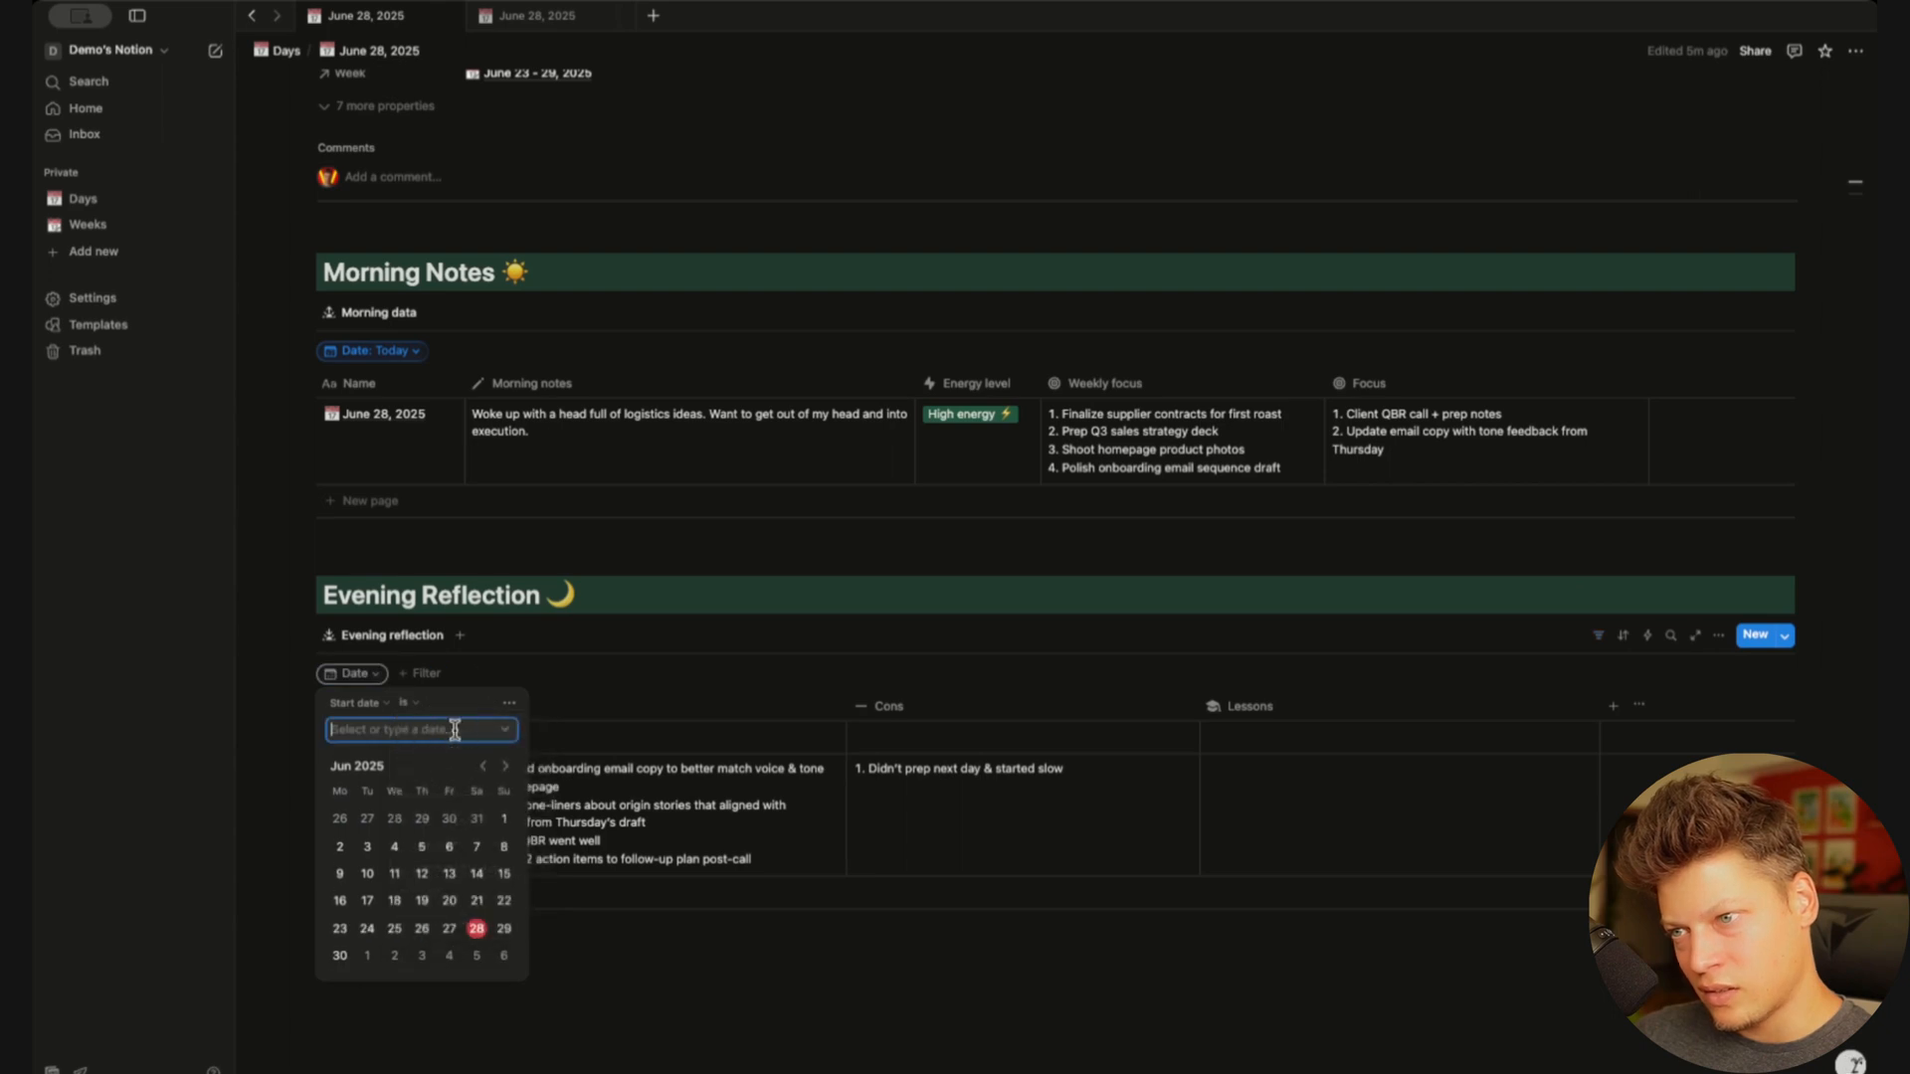
{"action": "left_click", "coordinate": [454, 730]}
{"action": "left_click", "coordinate": [343, 767]}
{"action": "left_click", "coordinate": [1011, 993]}
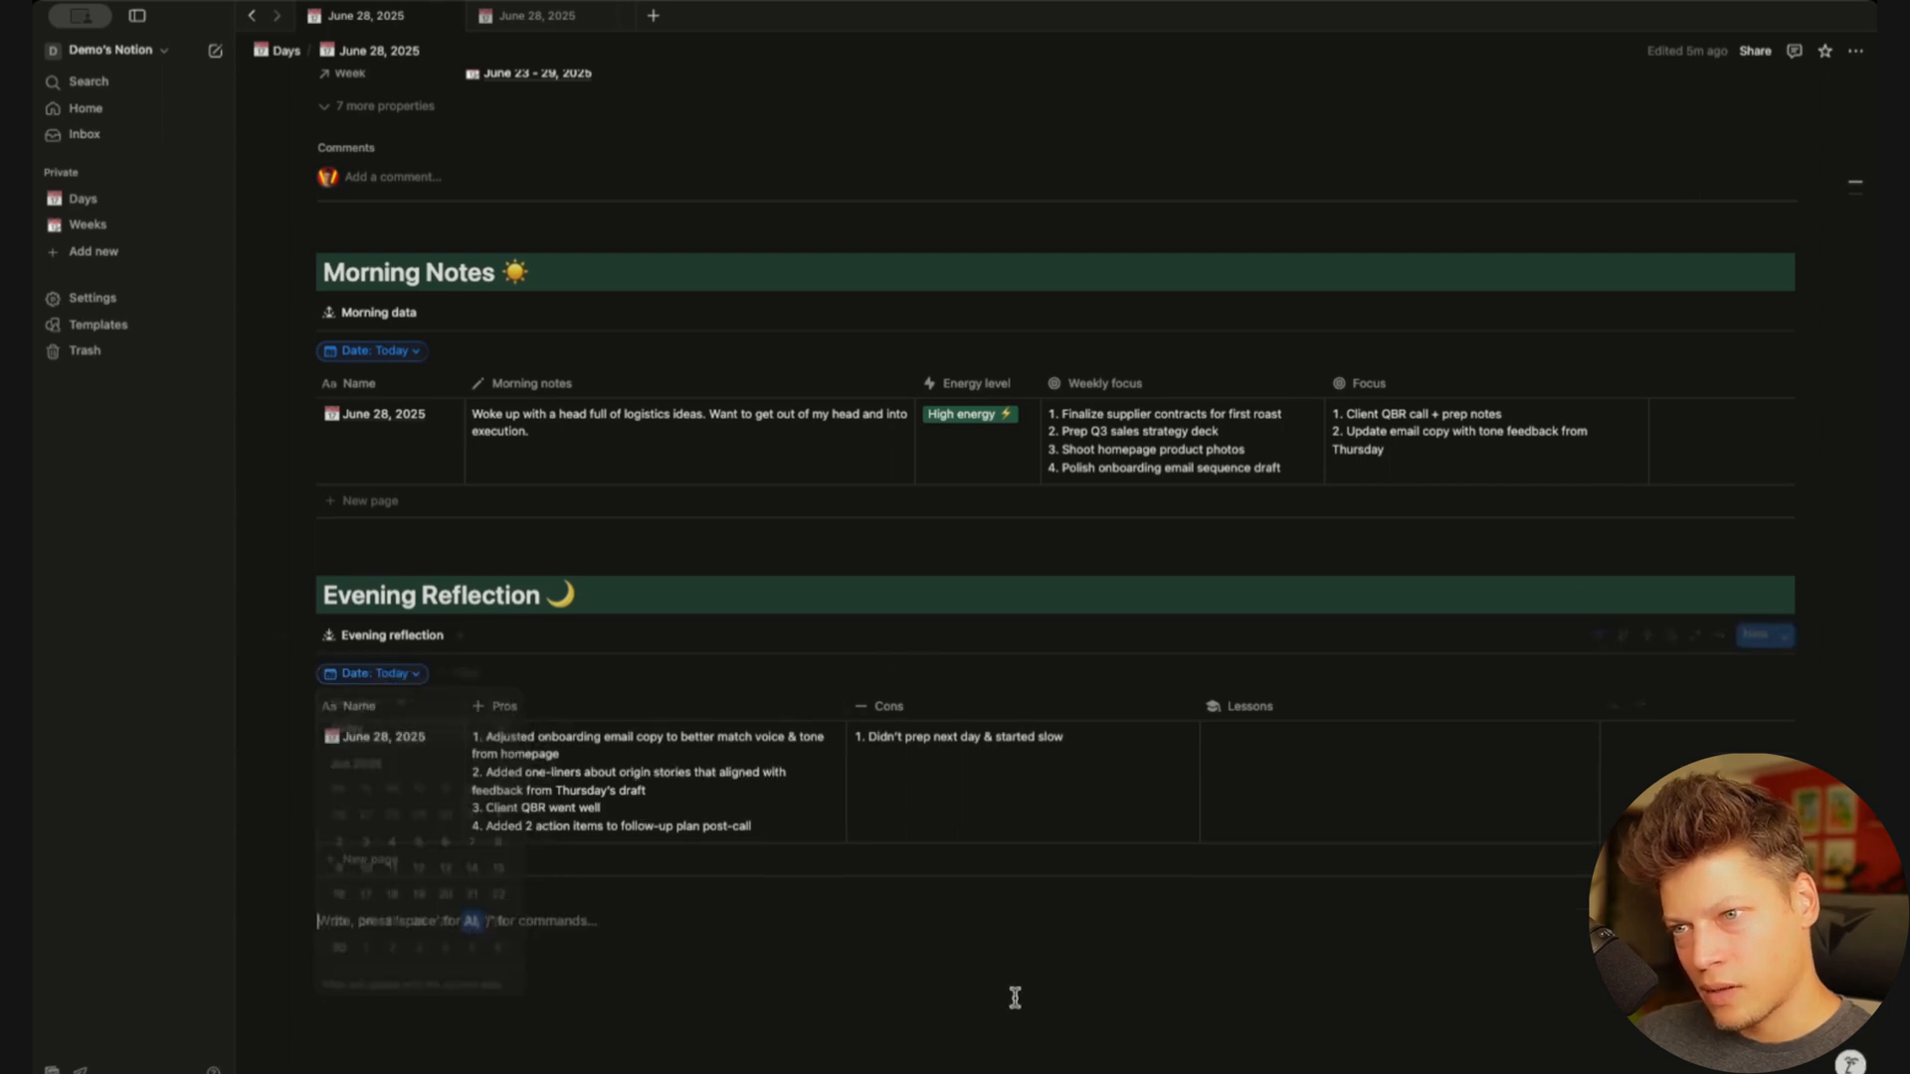
{"action": "left_click", "coordinate": [1597, 635]}
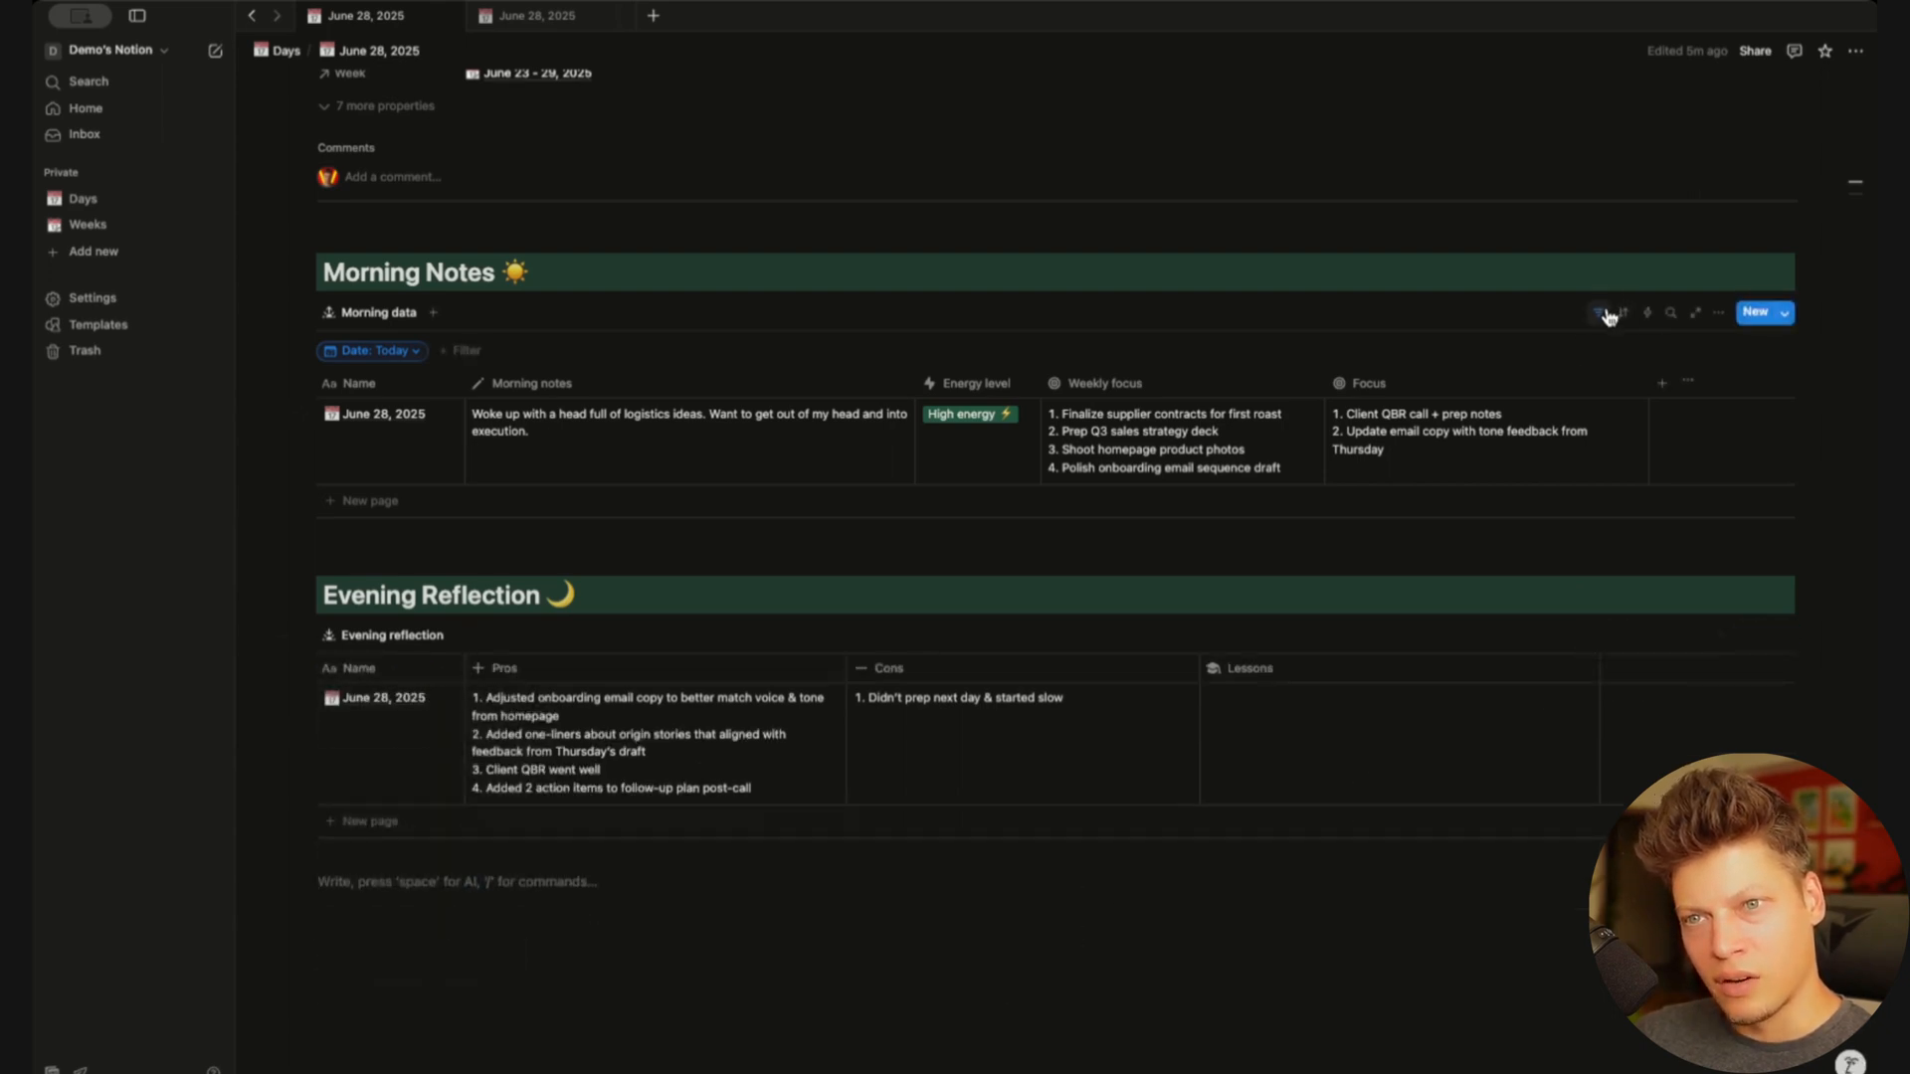
{"action": "left_click", "coordinate": [1608, 315]}
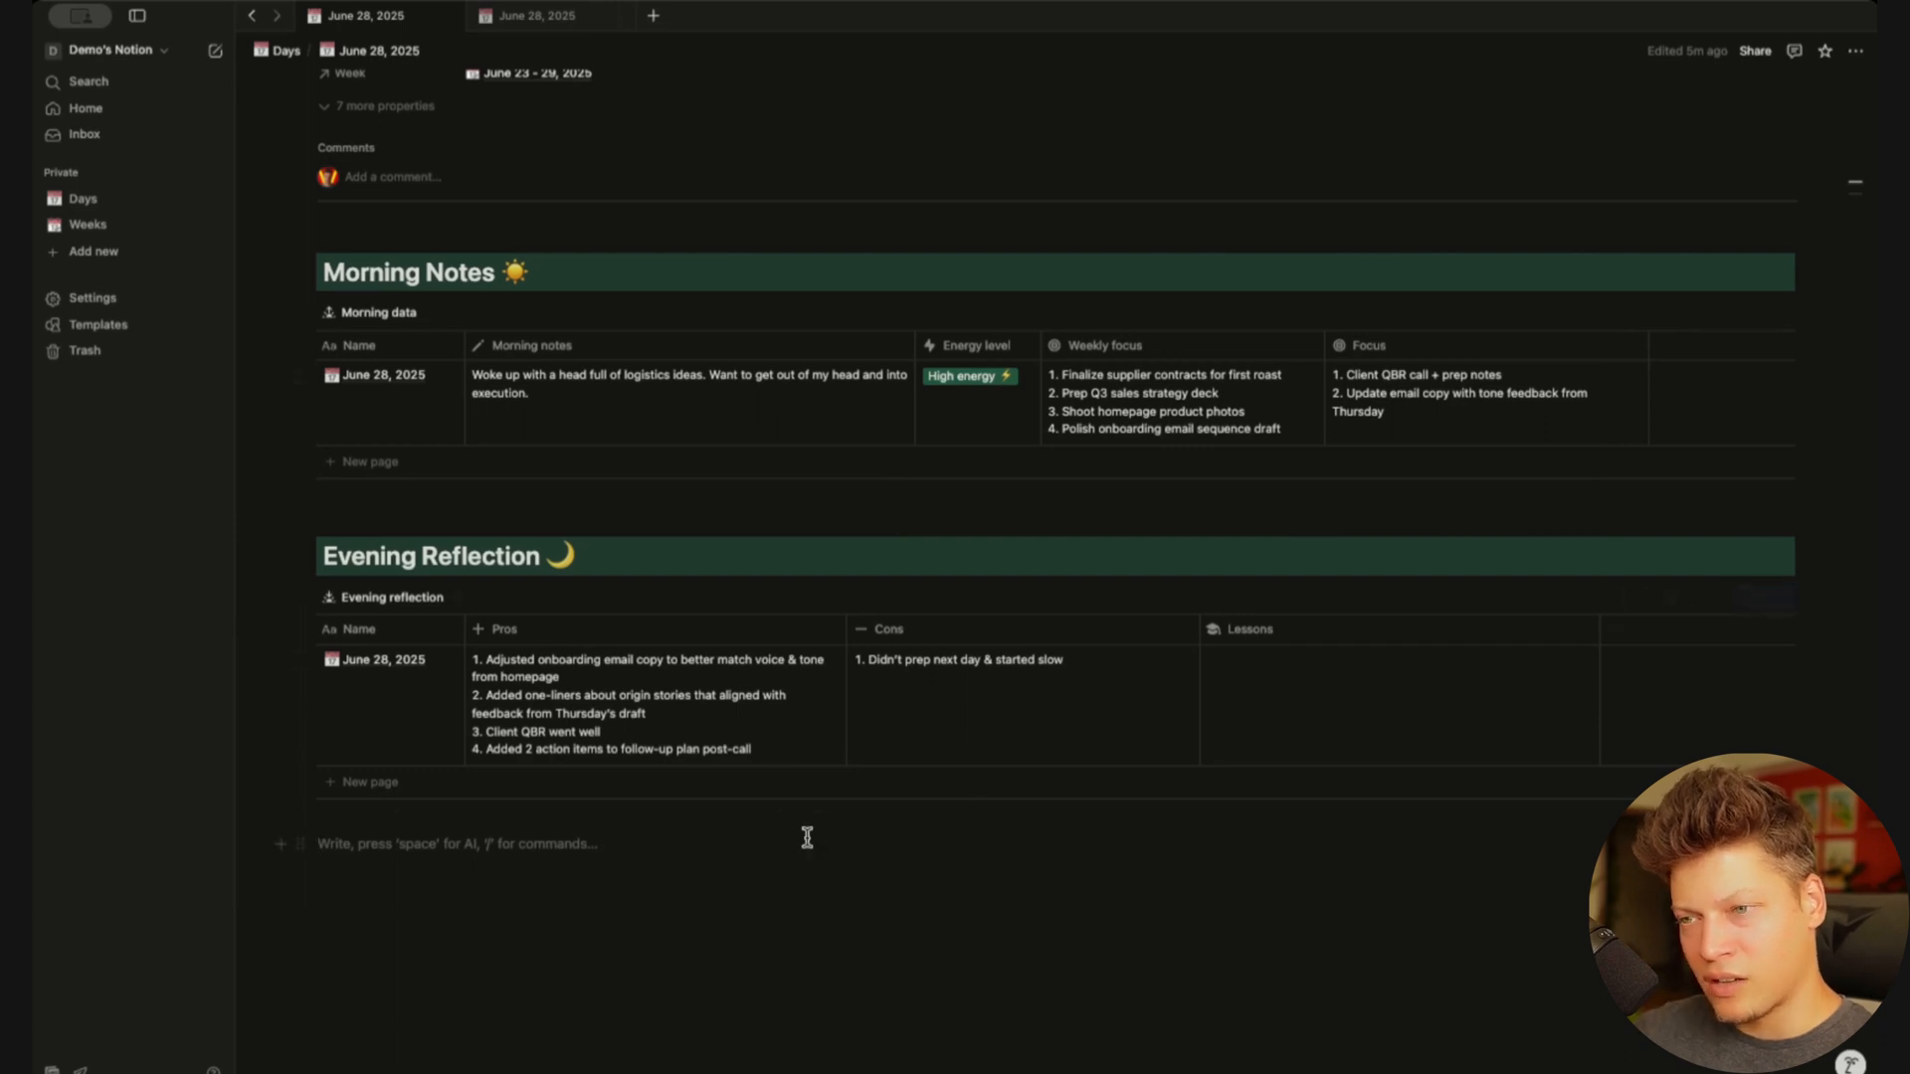
Shorten the "Evening Reflection" heading on the June 28, 2025 page to "Reflection", keeping its moon emoji
{"action": "scroll", "coordinate": [806, 841], "scroll_direction": "up", "scroll_amount": 3}
{"action": "scroll", "coordinate": [856, 812], "scroll_direction": "down", "scroll_amount": 2}
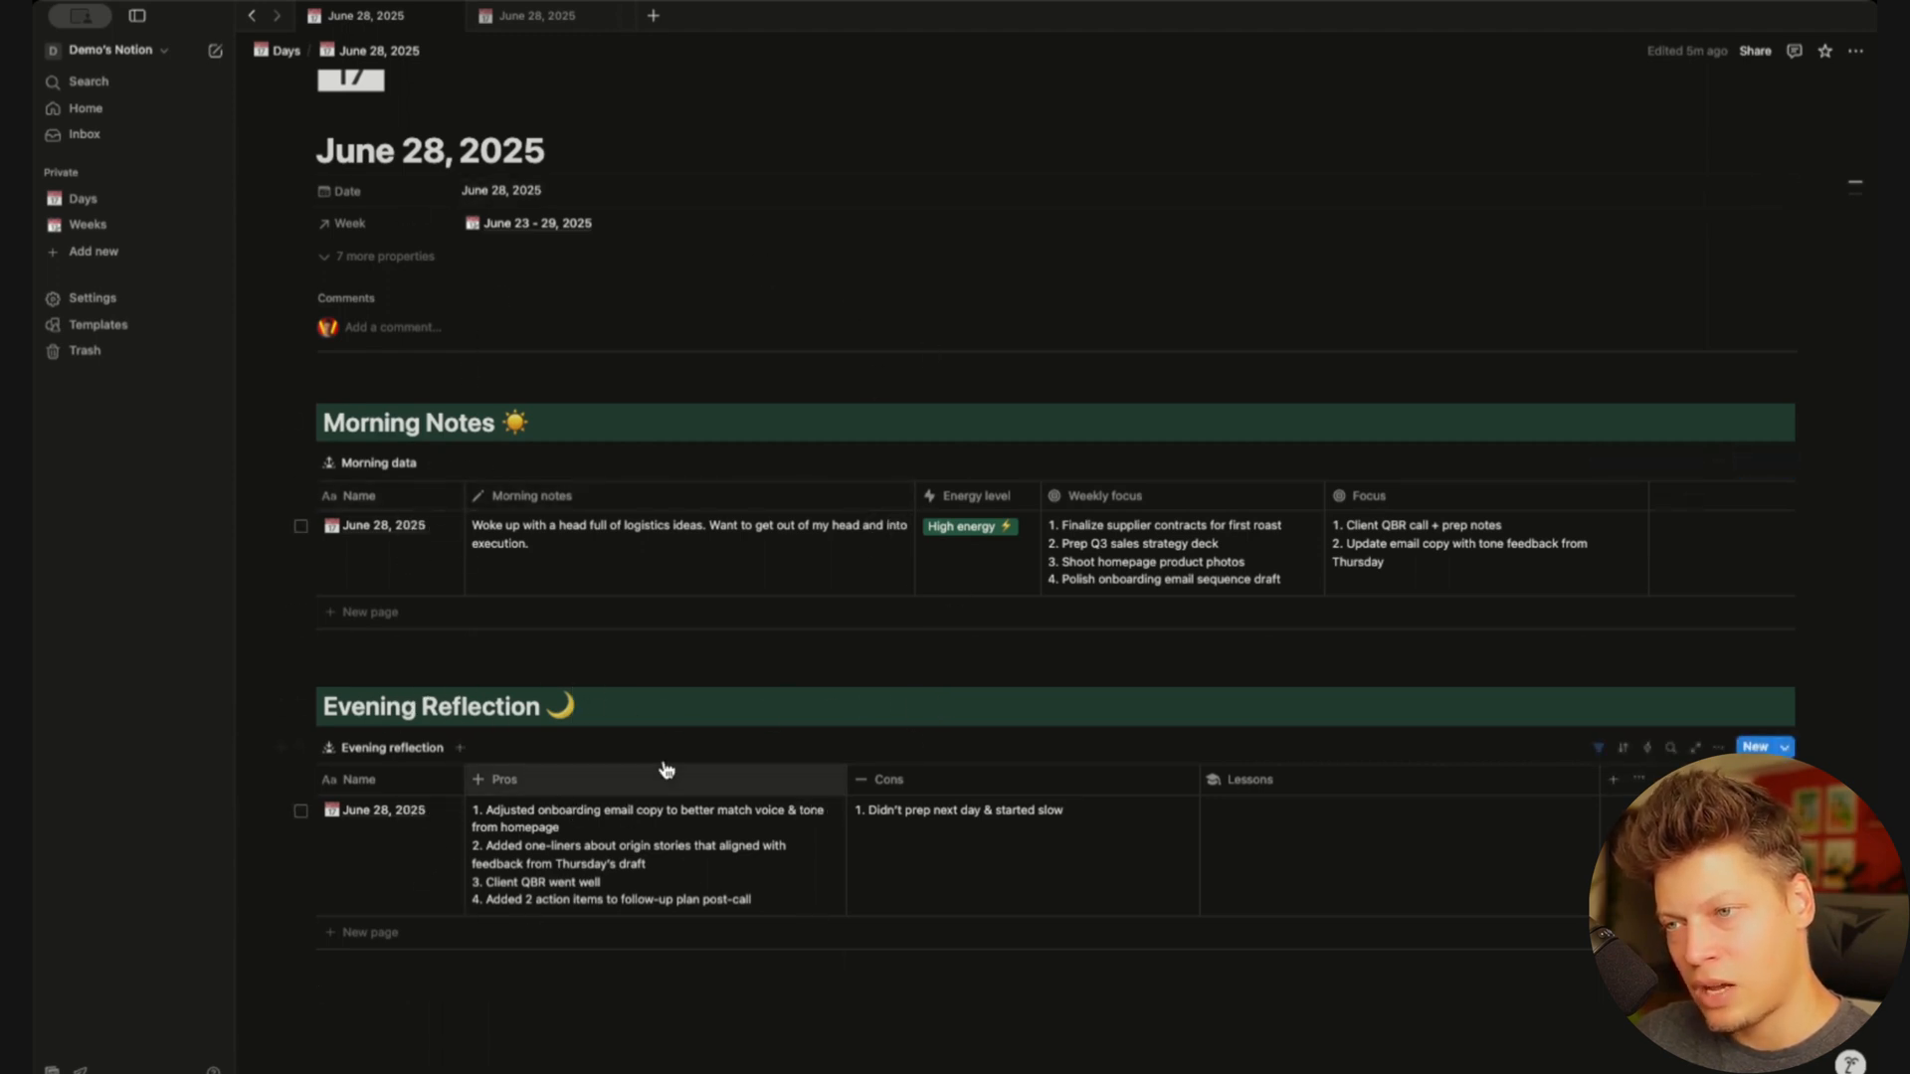
{"action": "double_click", "coordinate": [394, 710]}
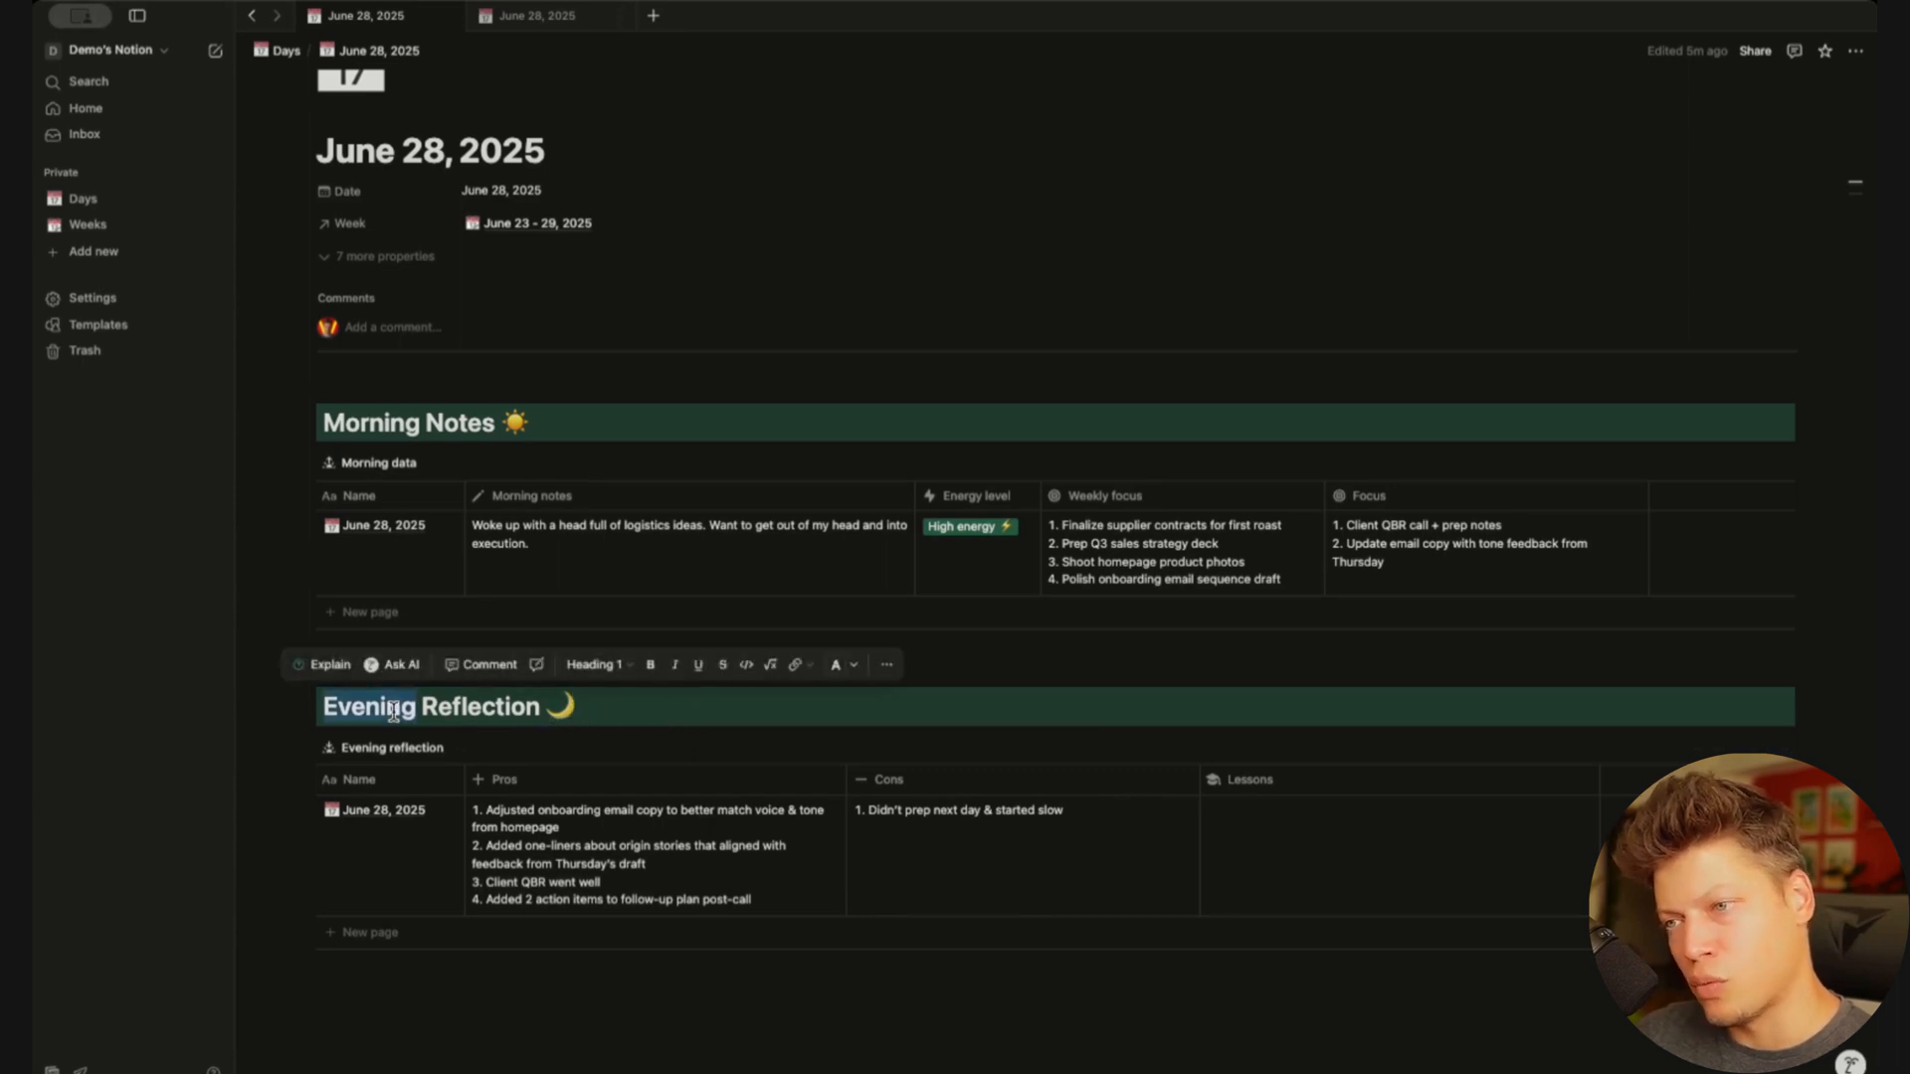
{"action": "key", "text": "BackSpace"}
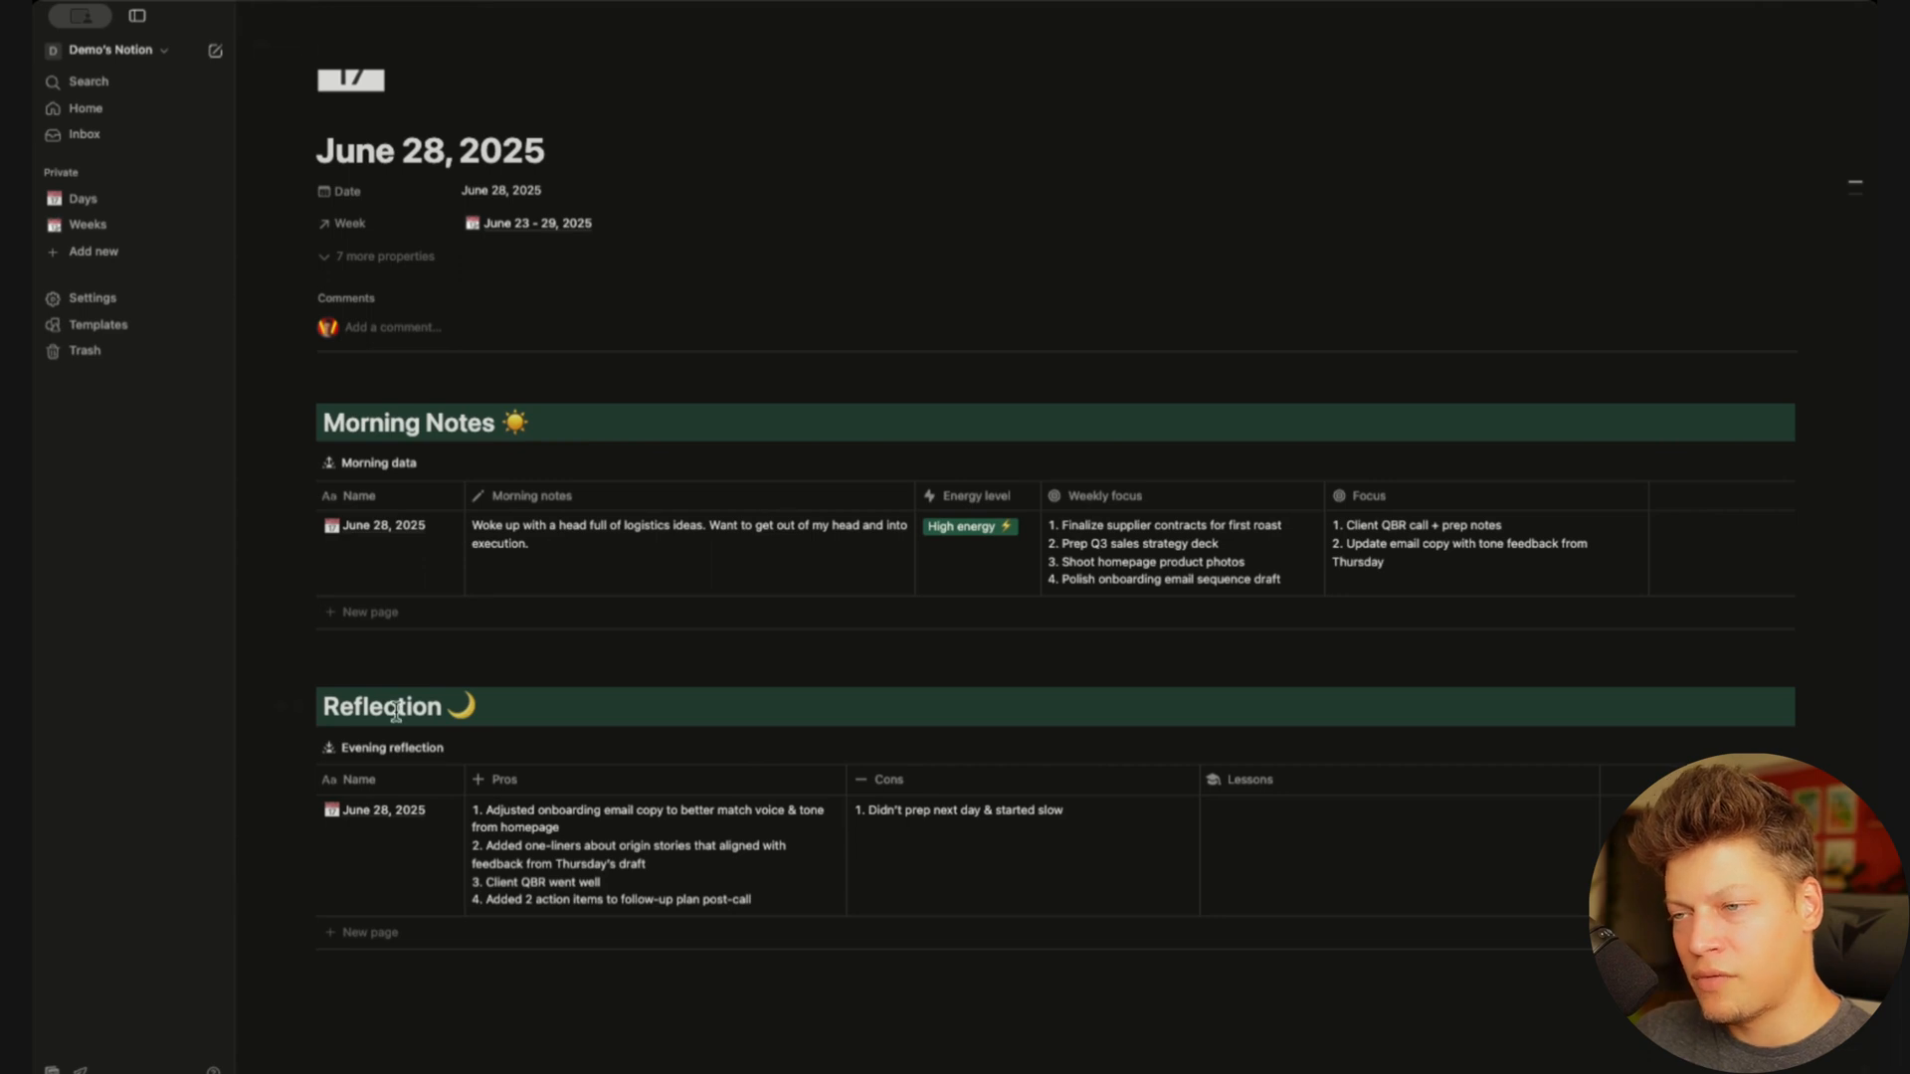
{"action": "left_click", "coordinate": [513, 713]}
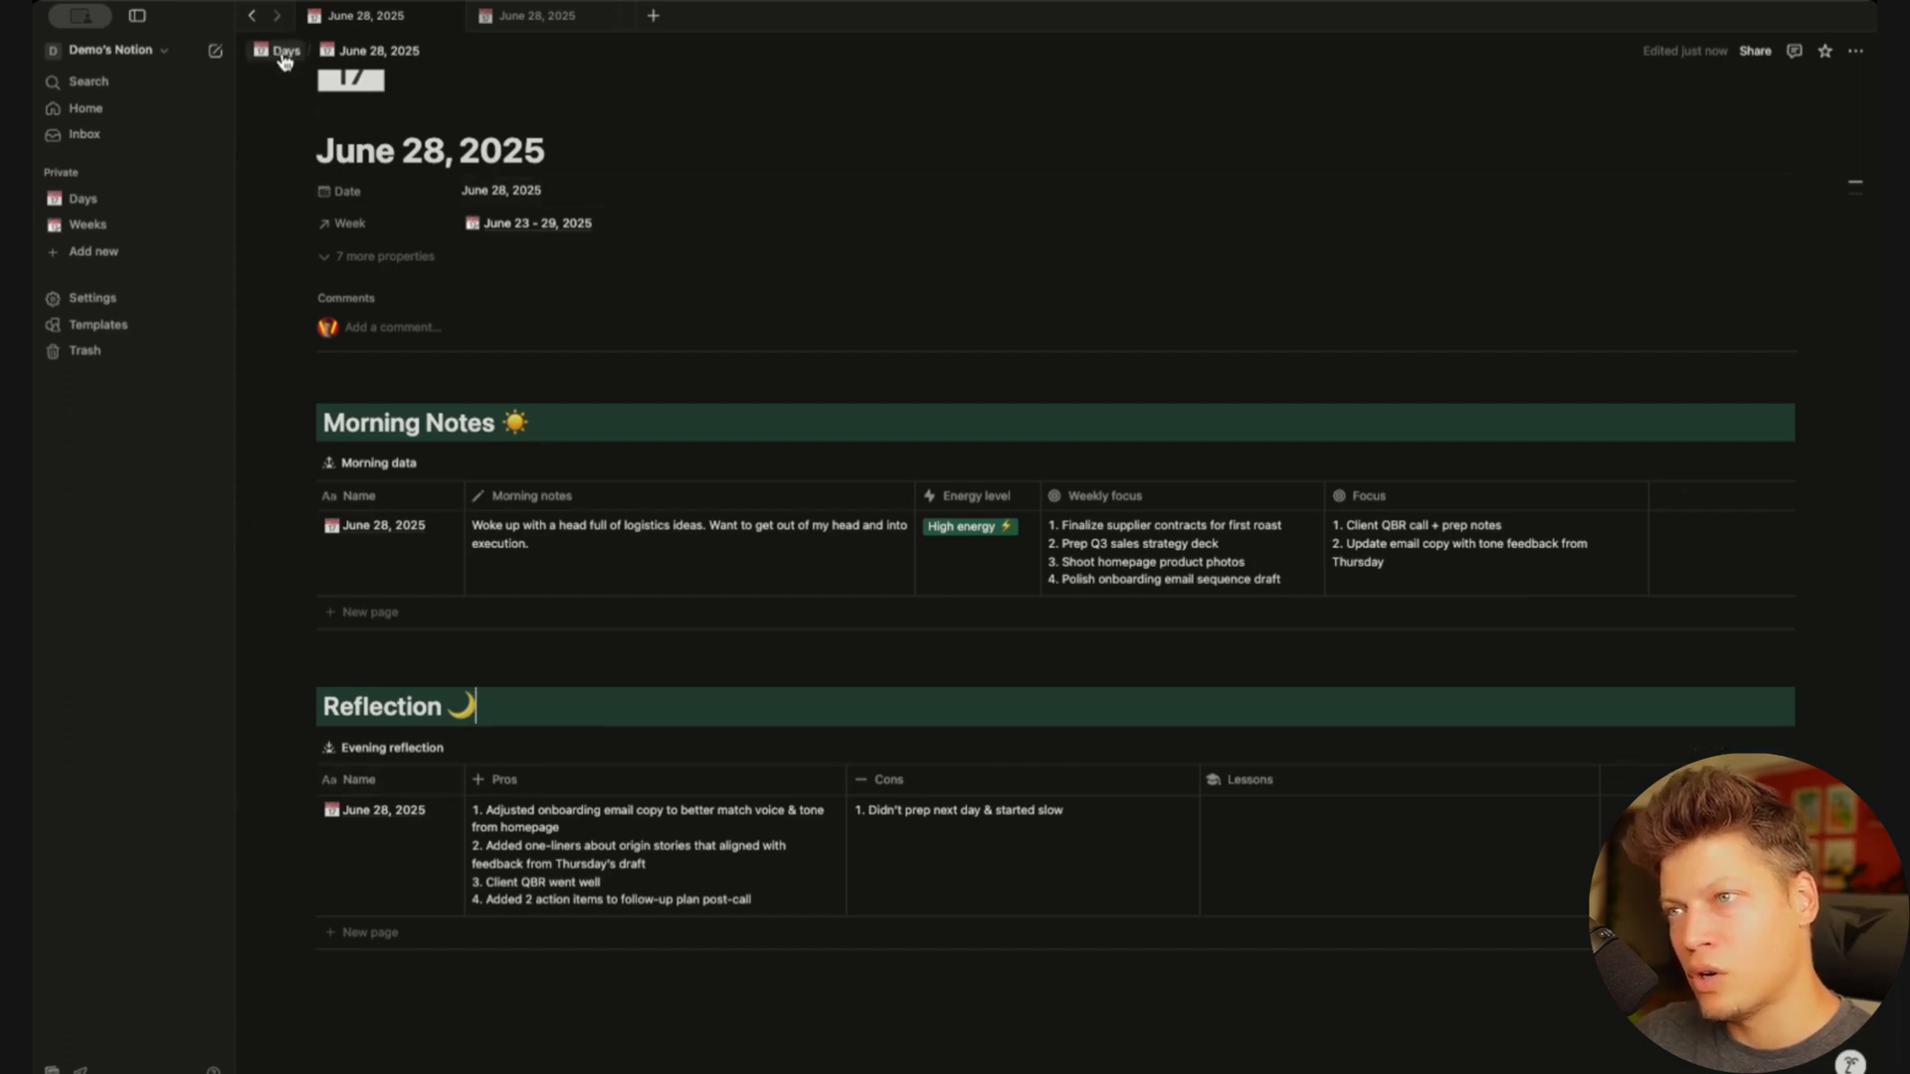
Return to the Days database and open its default "New page" template for editing
{"action": "left_click", "coordinate": [284, 52]}
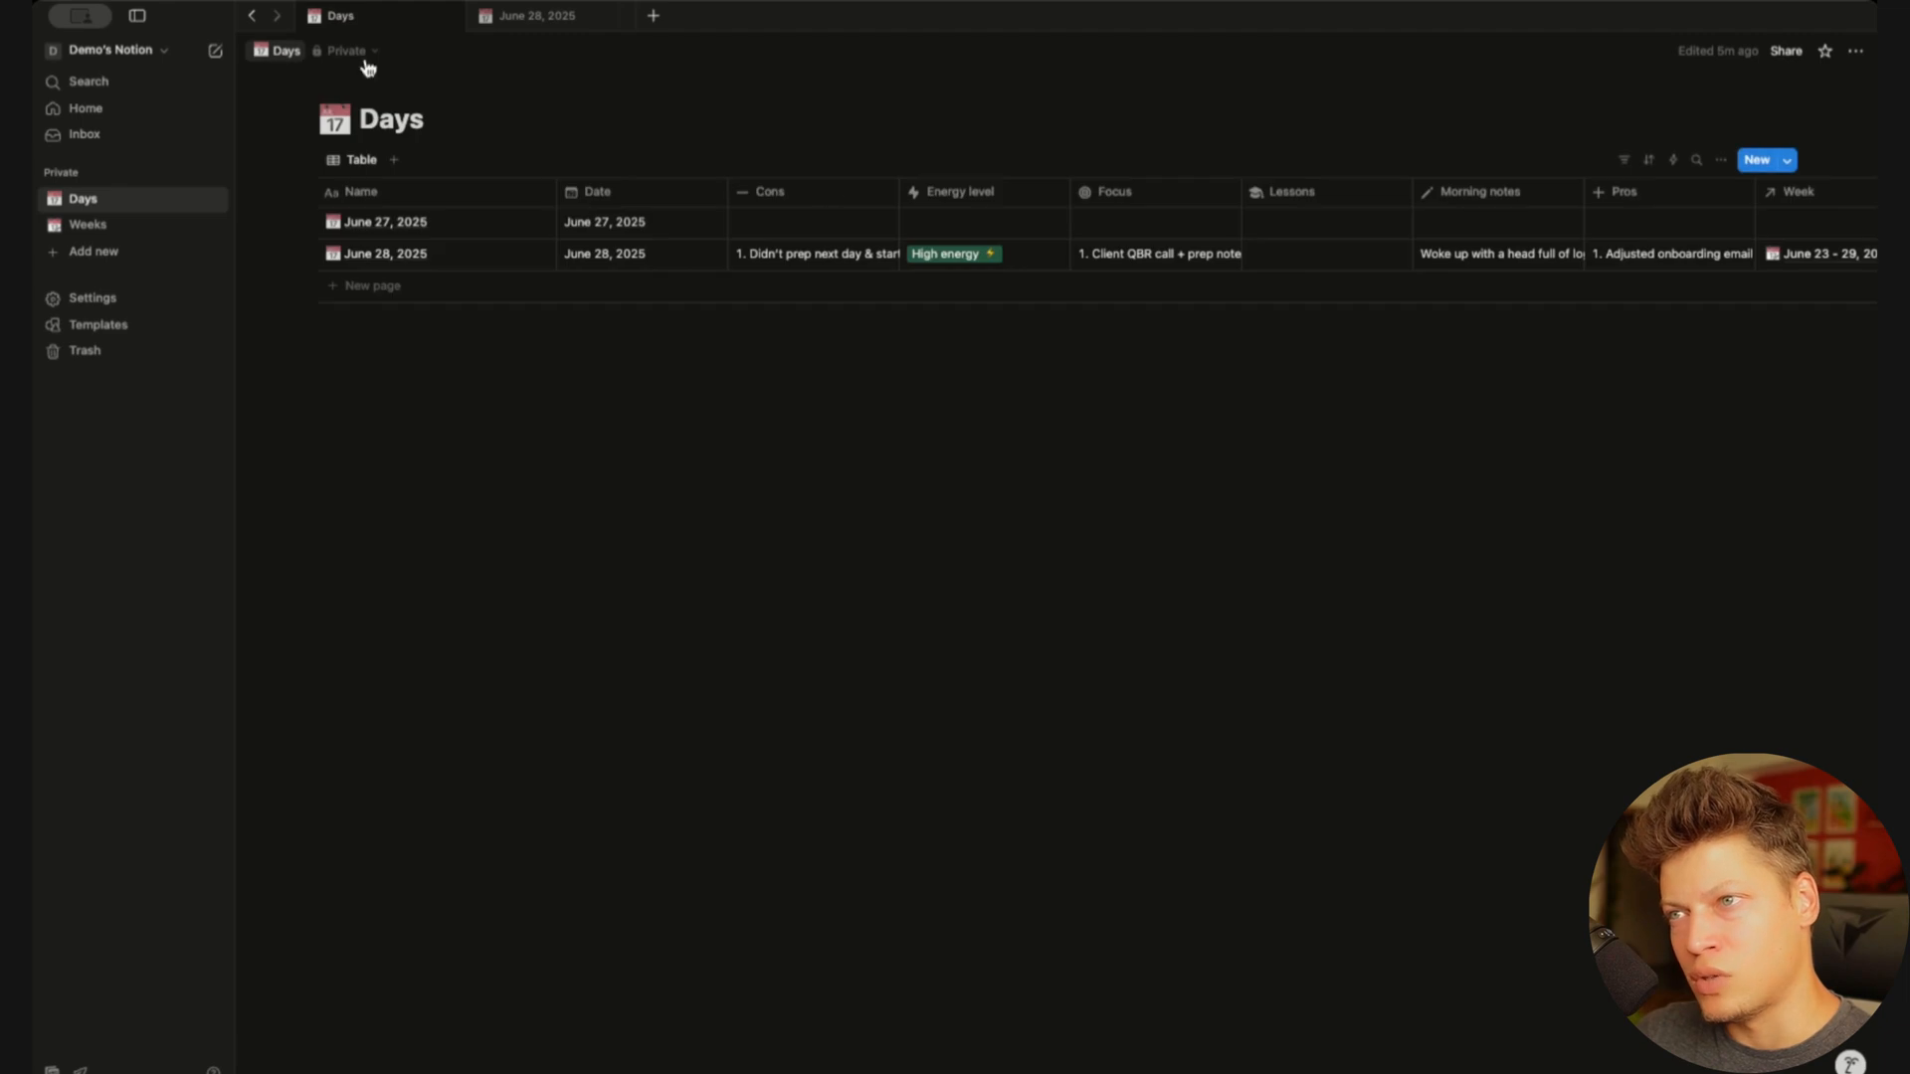
{"action": "left_click", "coordinate": [1789, 161]}
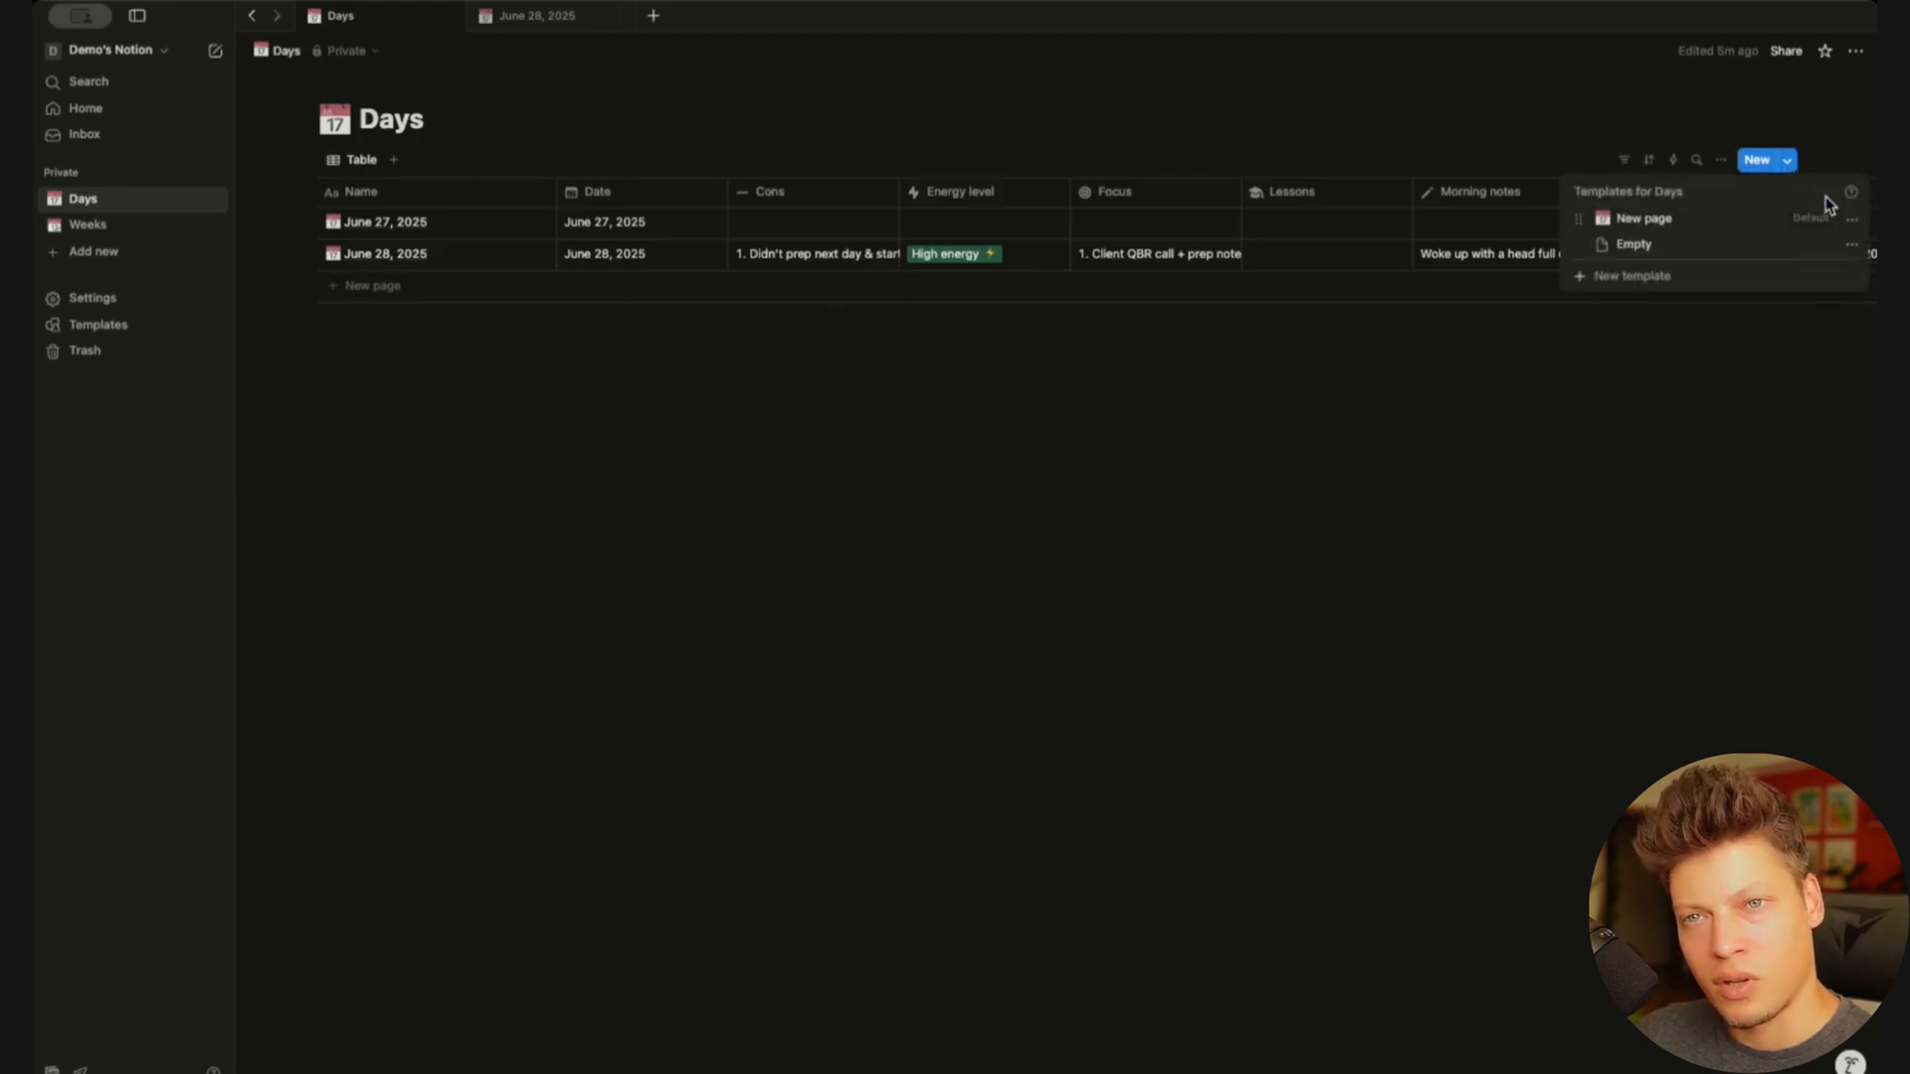
{"action": "left_click", "coordinate": [1851, 219]}
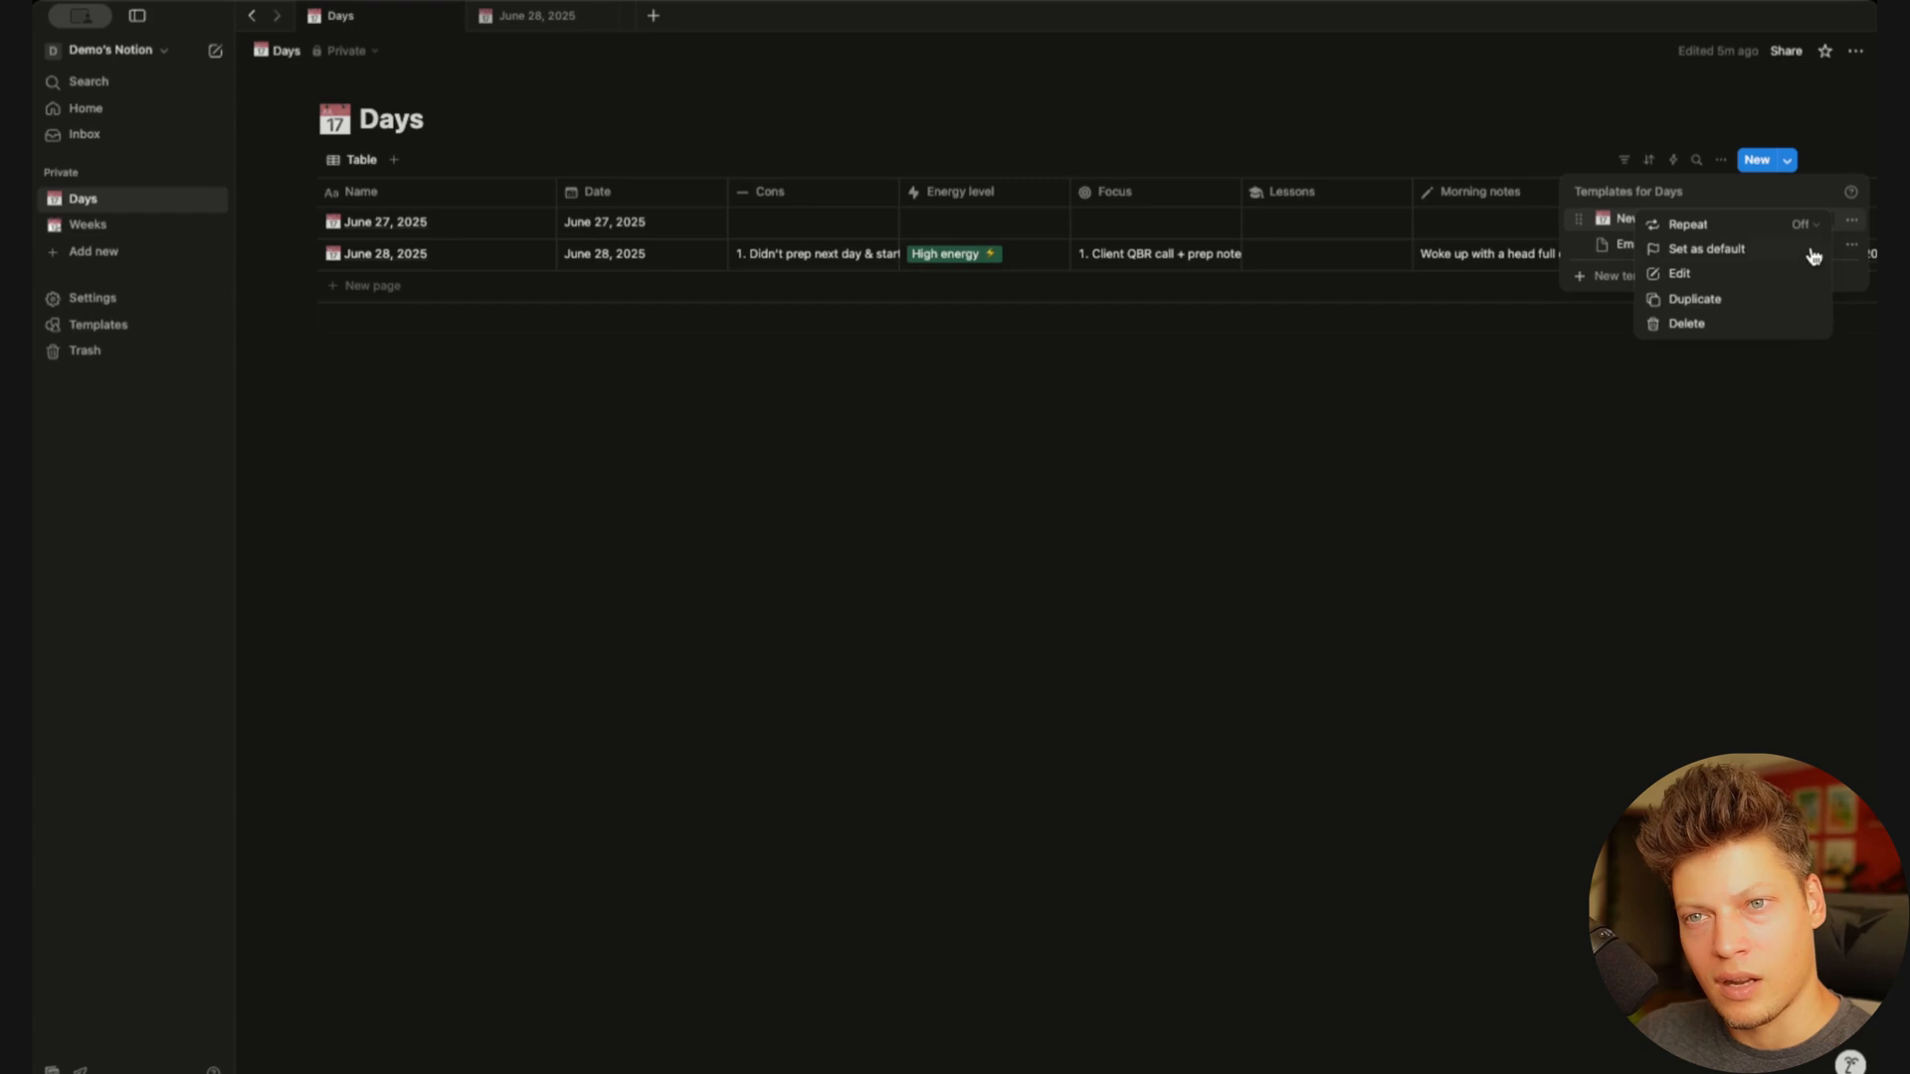
{"action": "left_click", "coordinate": [1679, 273]}
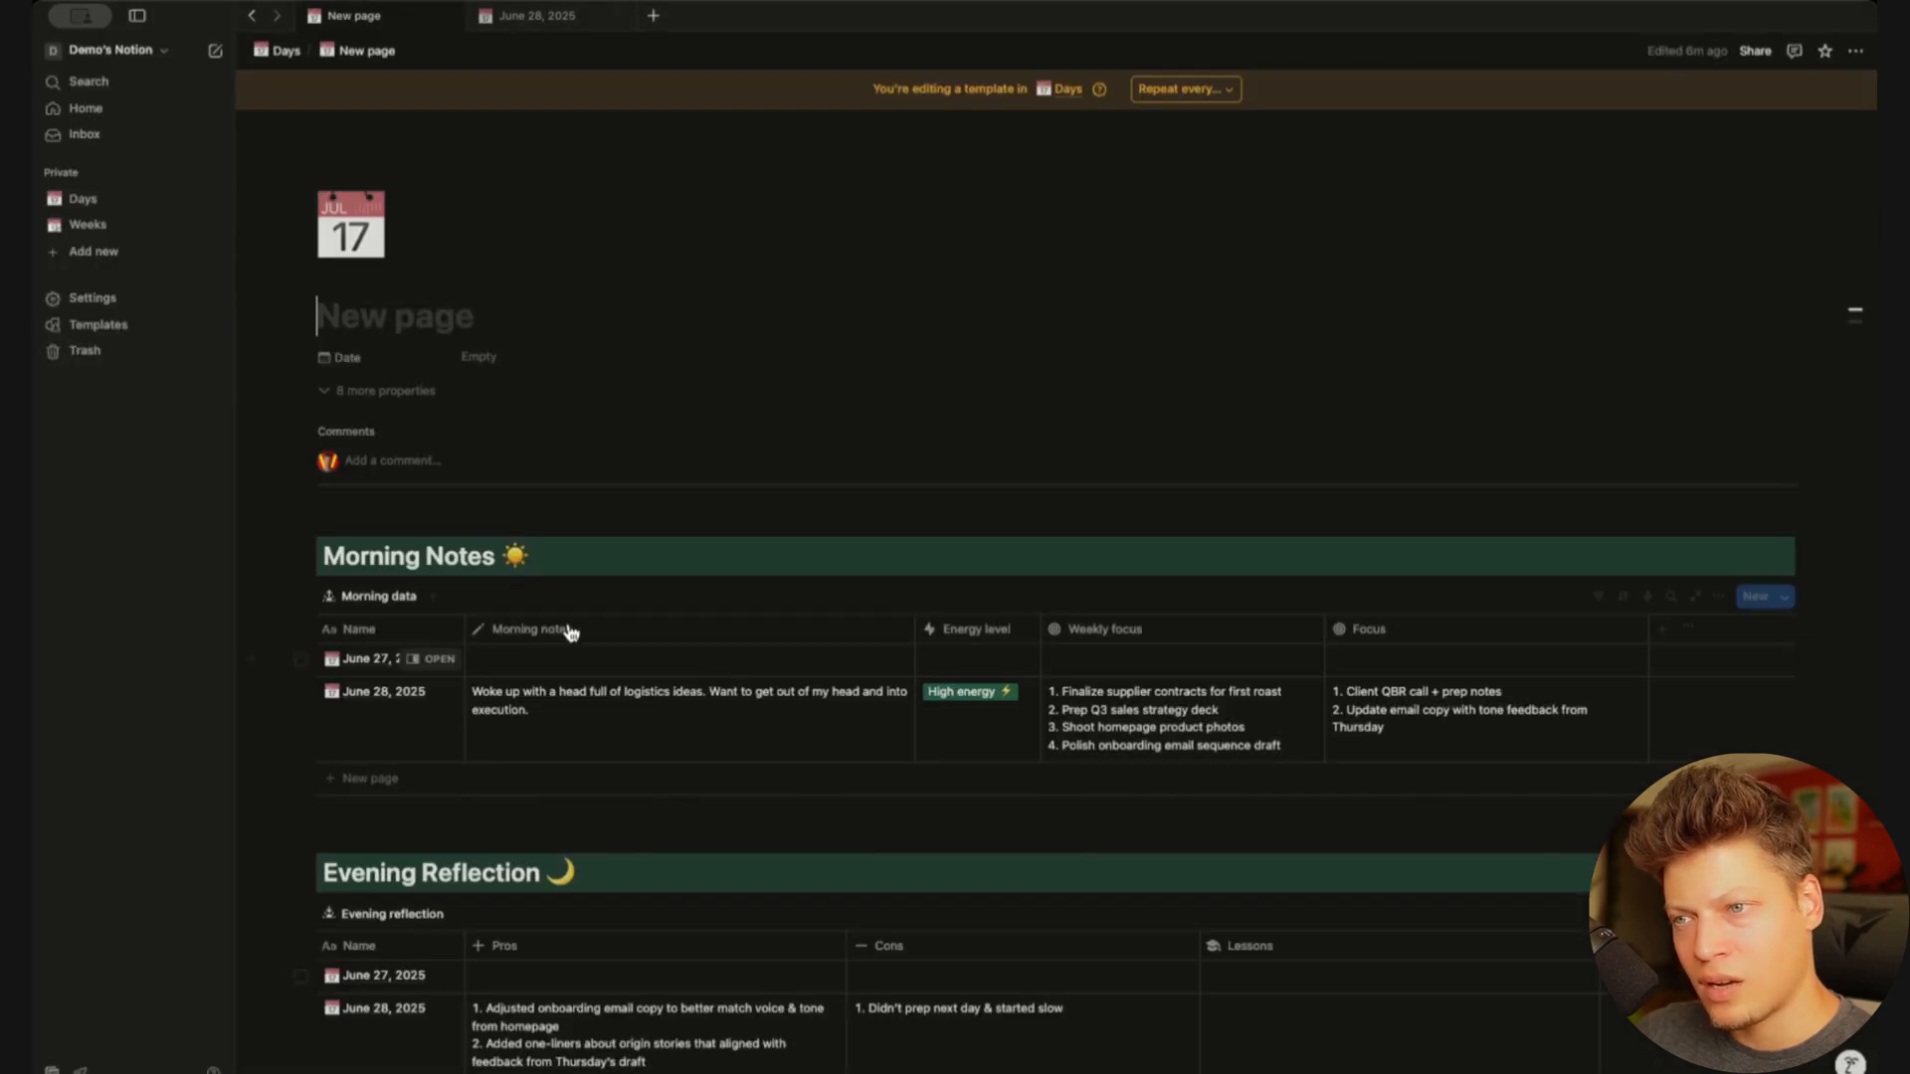
Shorten the template's "Evening Reflection" heading to "Reflection", keeping its moon emoji
{"action": "scroll", "coordinate": [570, 632], "scroll_direction": "down", "scroll_amount": 4}
{"action": "double_click", "coordinate": [381, 537]}
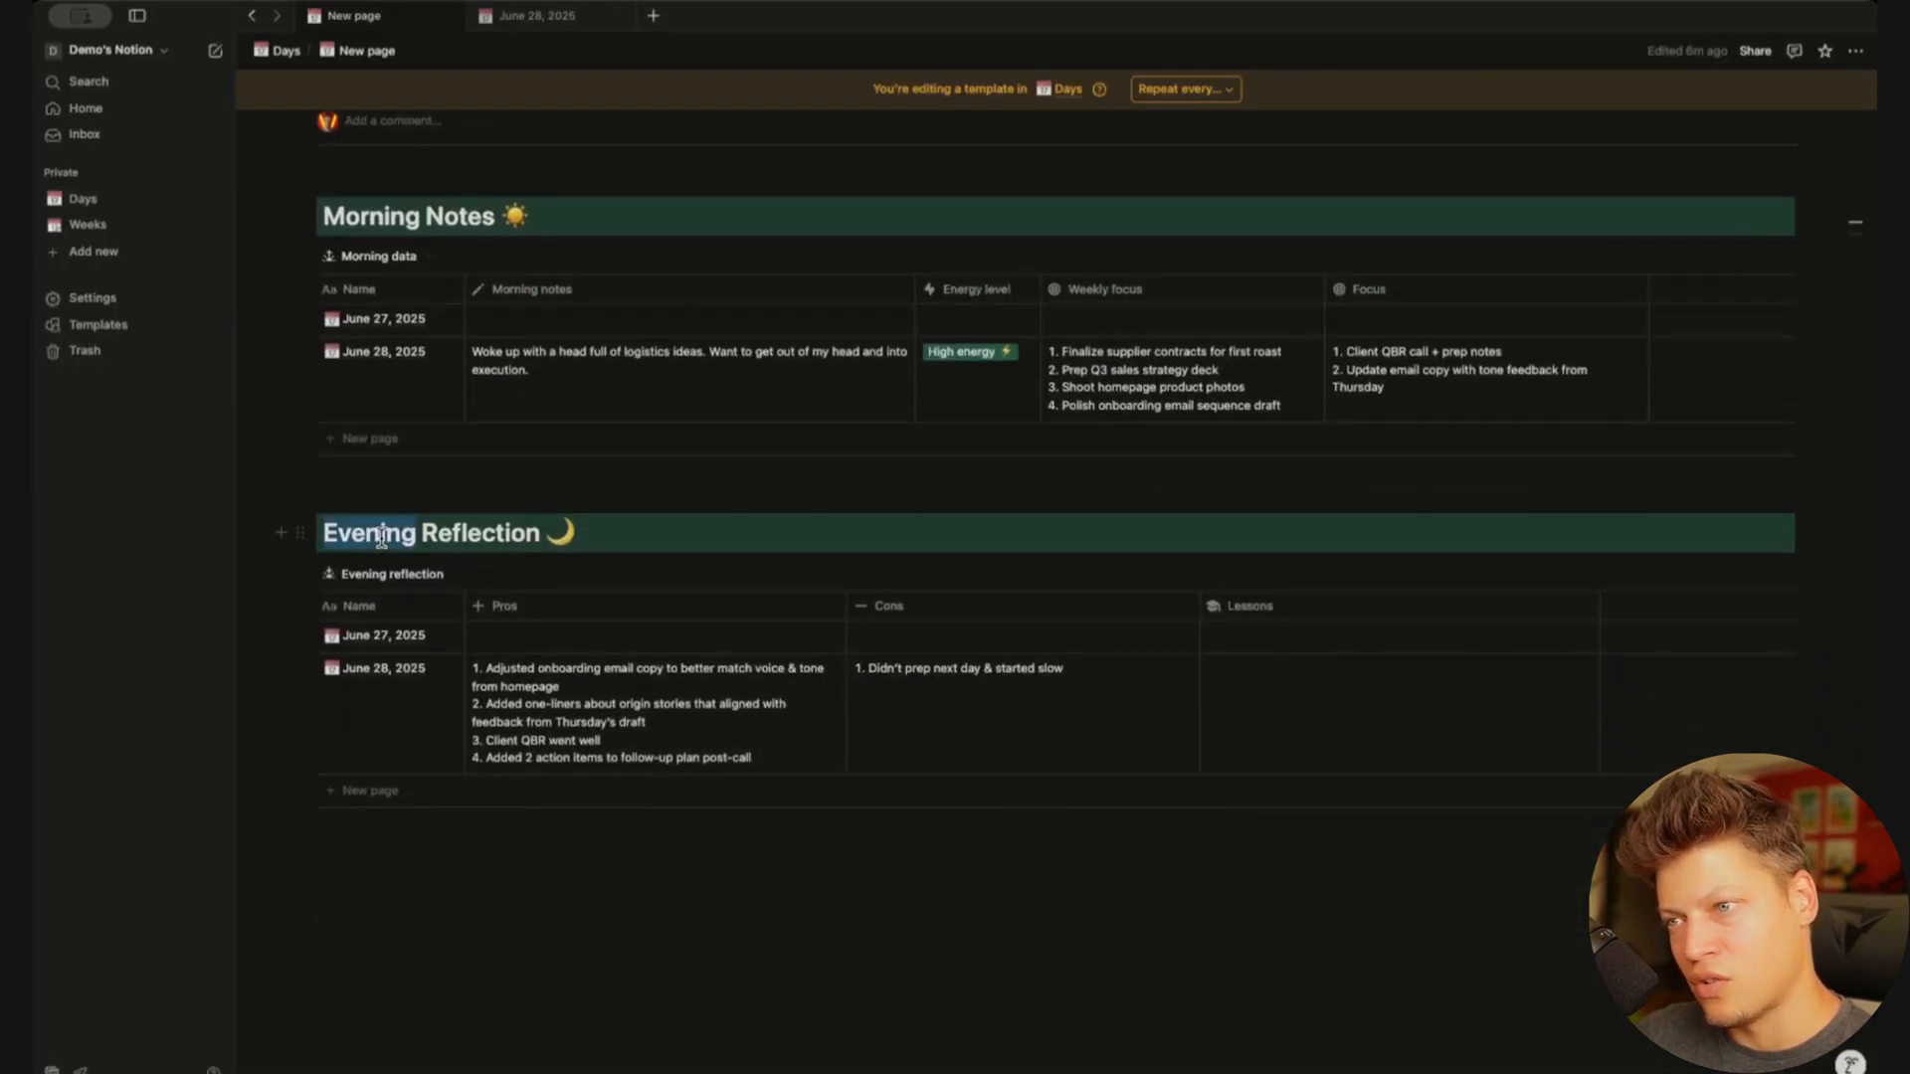
{"action": "key", "text": "BackSpace"}
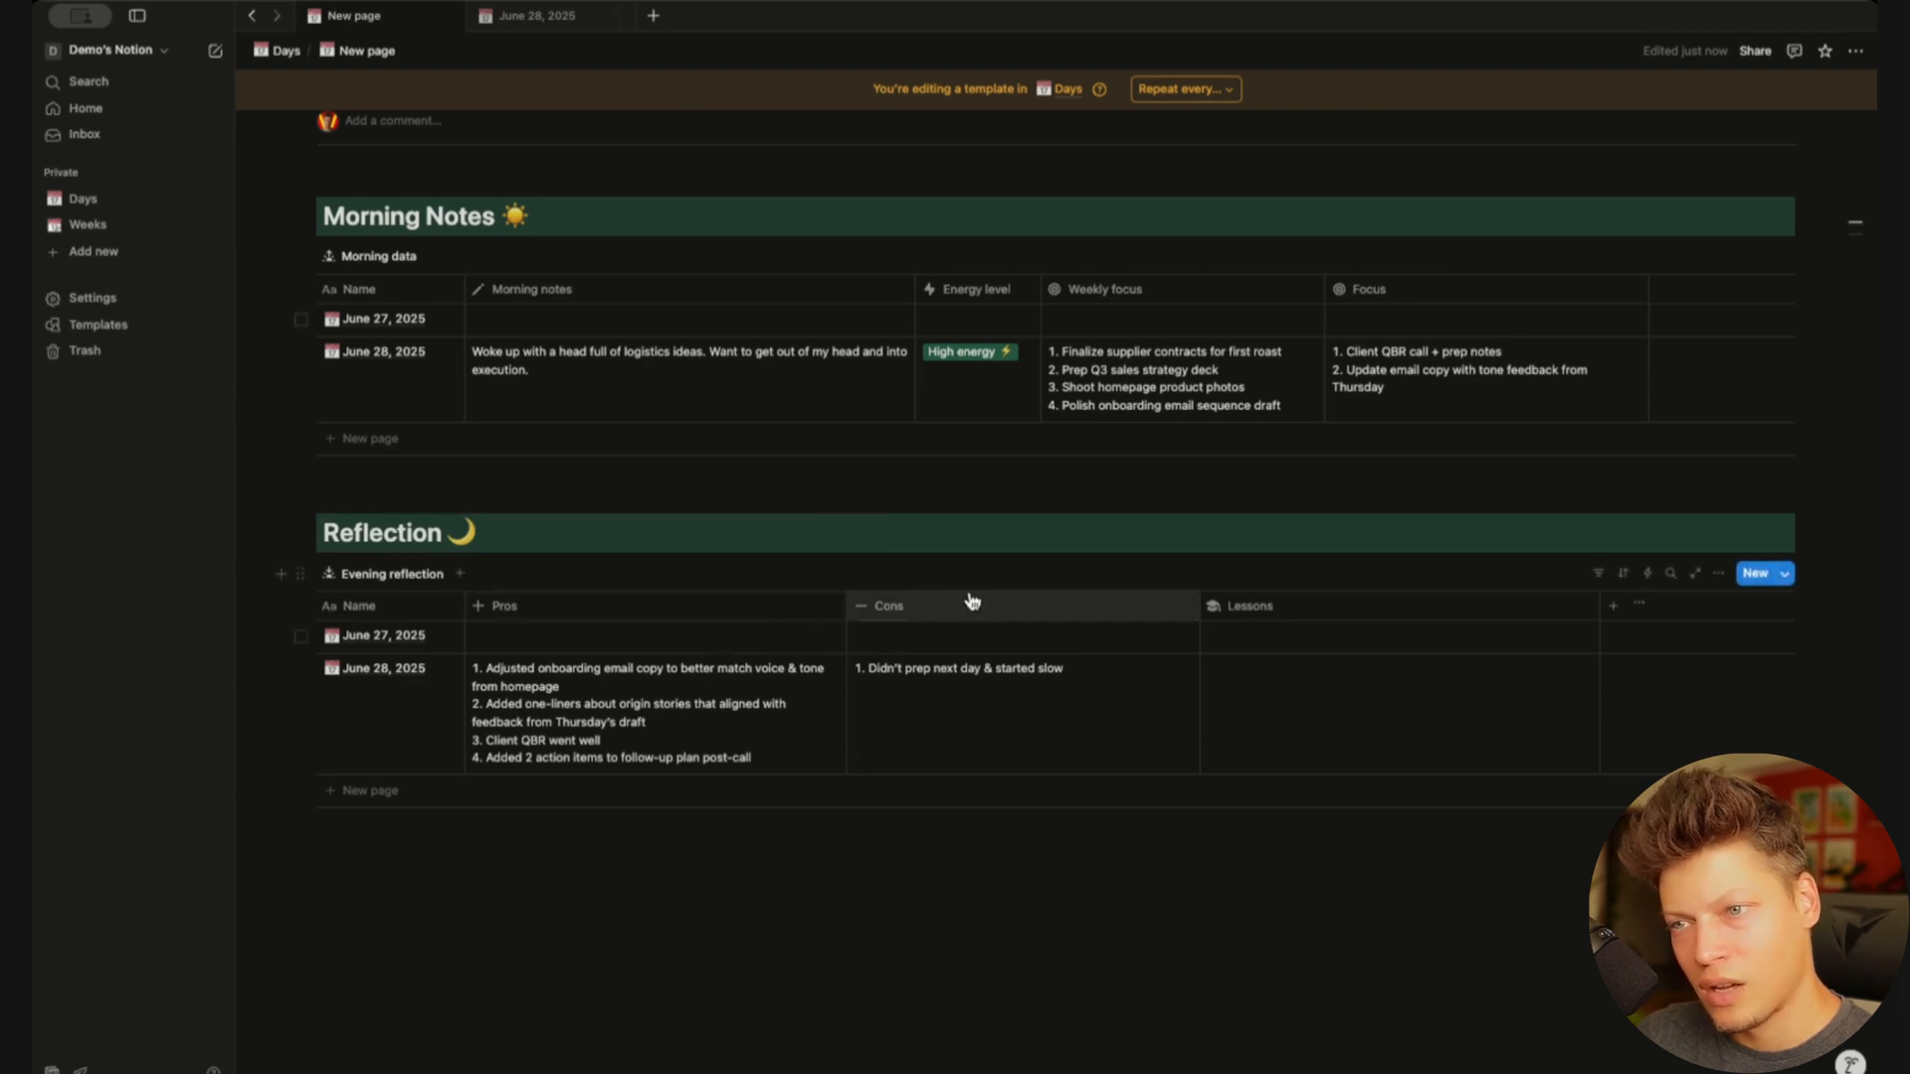
Filter the template's Evening reflection table to entries whose start date is Today, and hide its filter bar
{"action": "left_click", "coordinate": [1598, 575]}
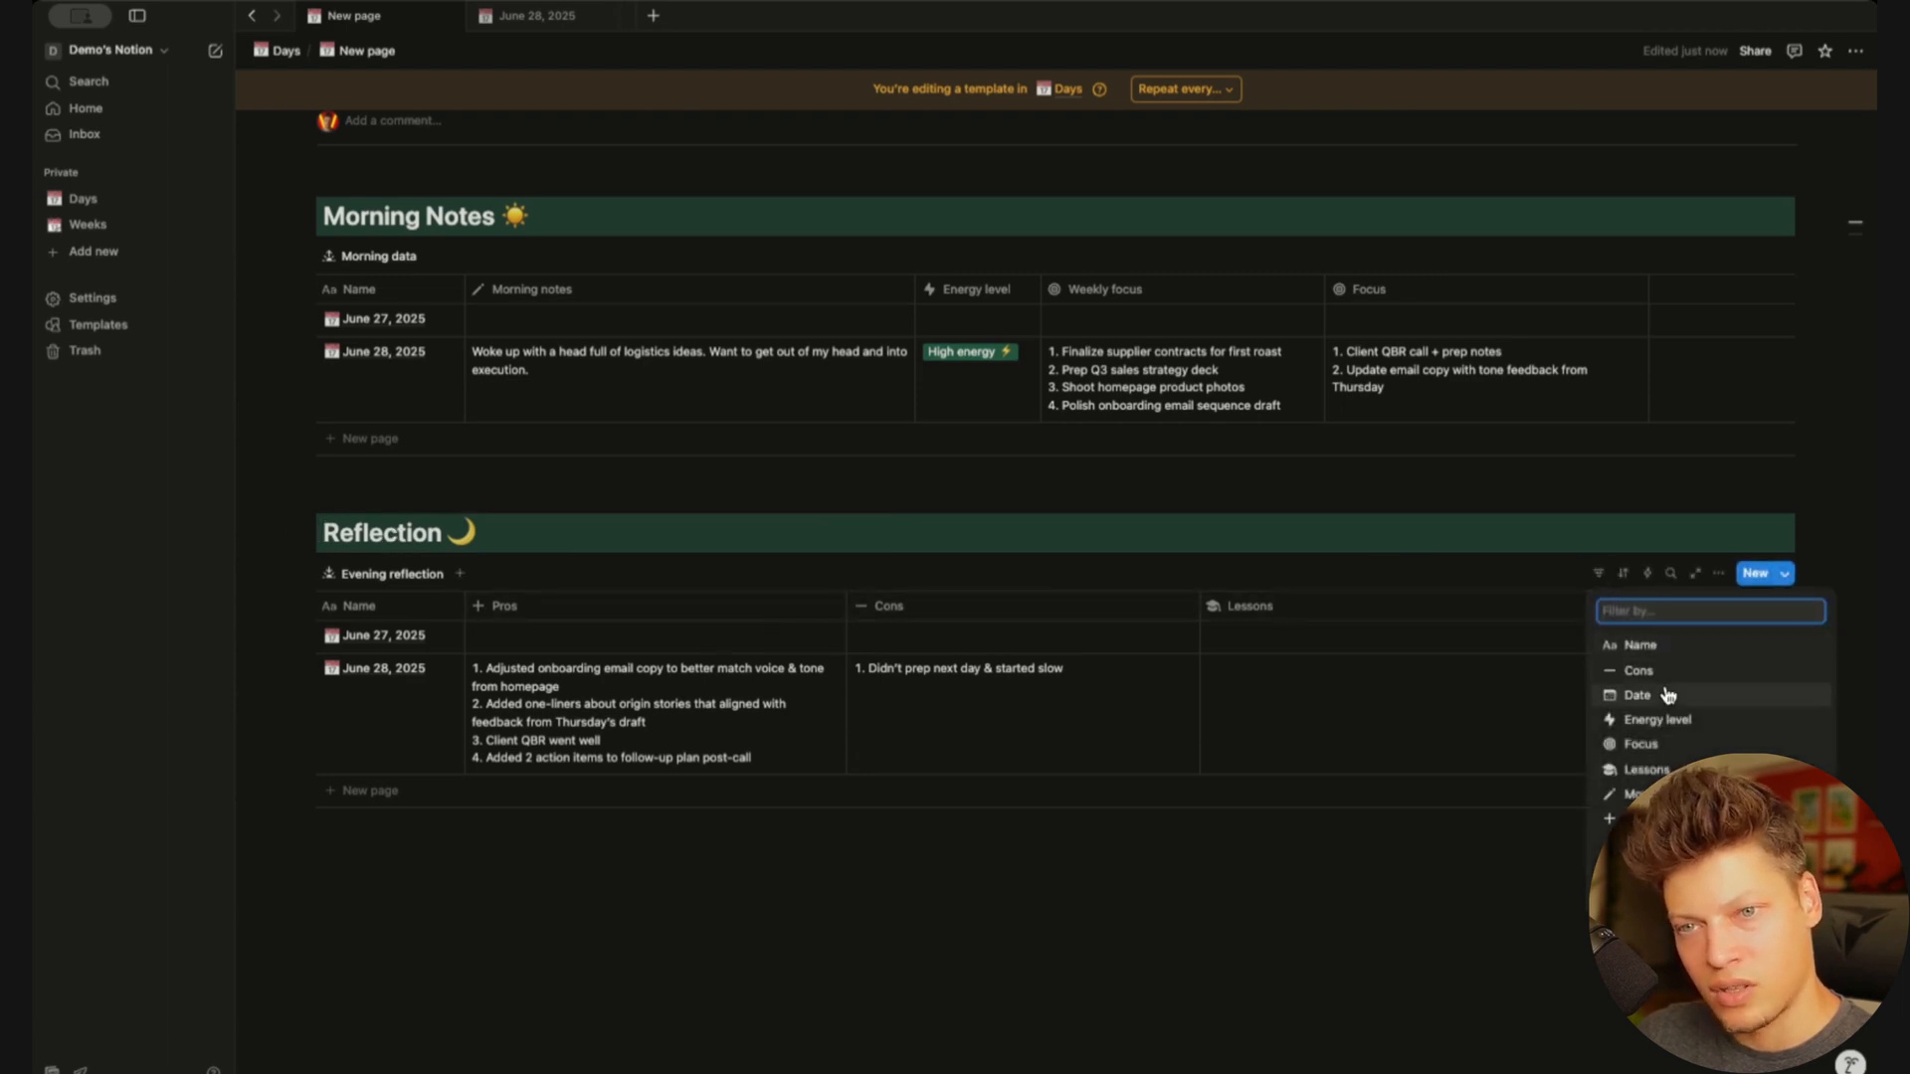
{"action": "left_click", "coordinate": [1637, 694]}
{"action": "left_click", "coordinate": [467, 642]}
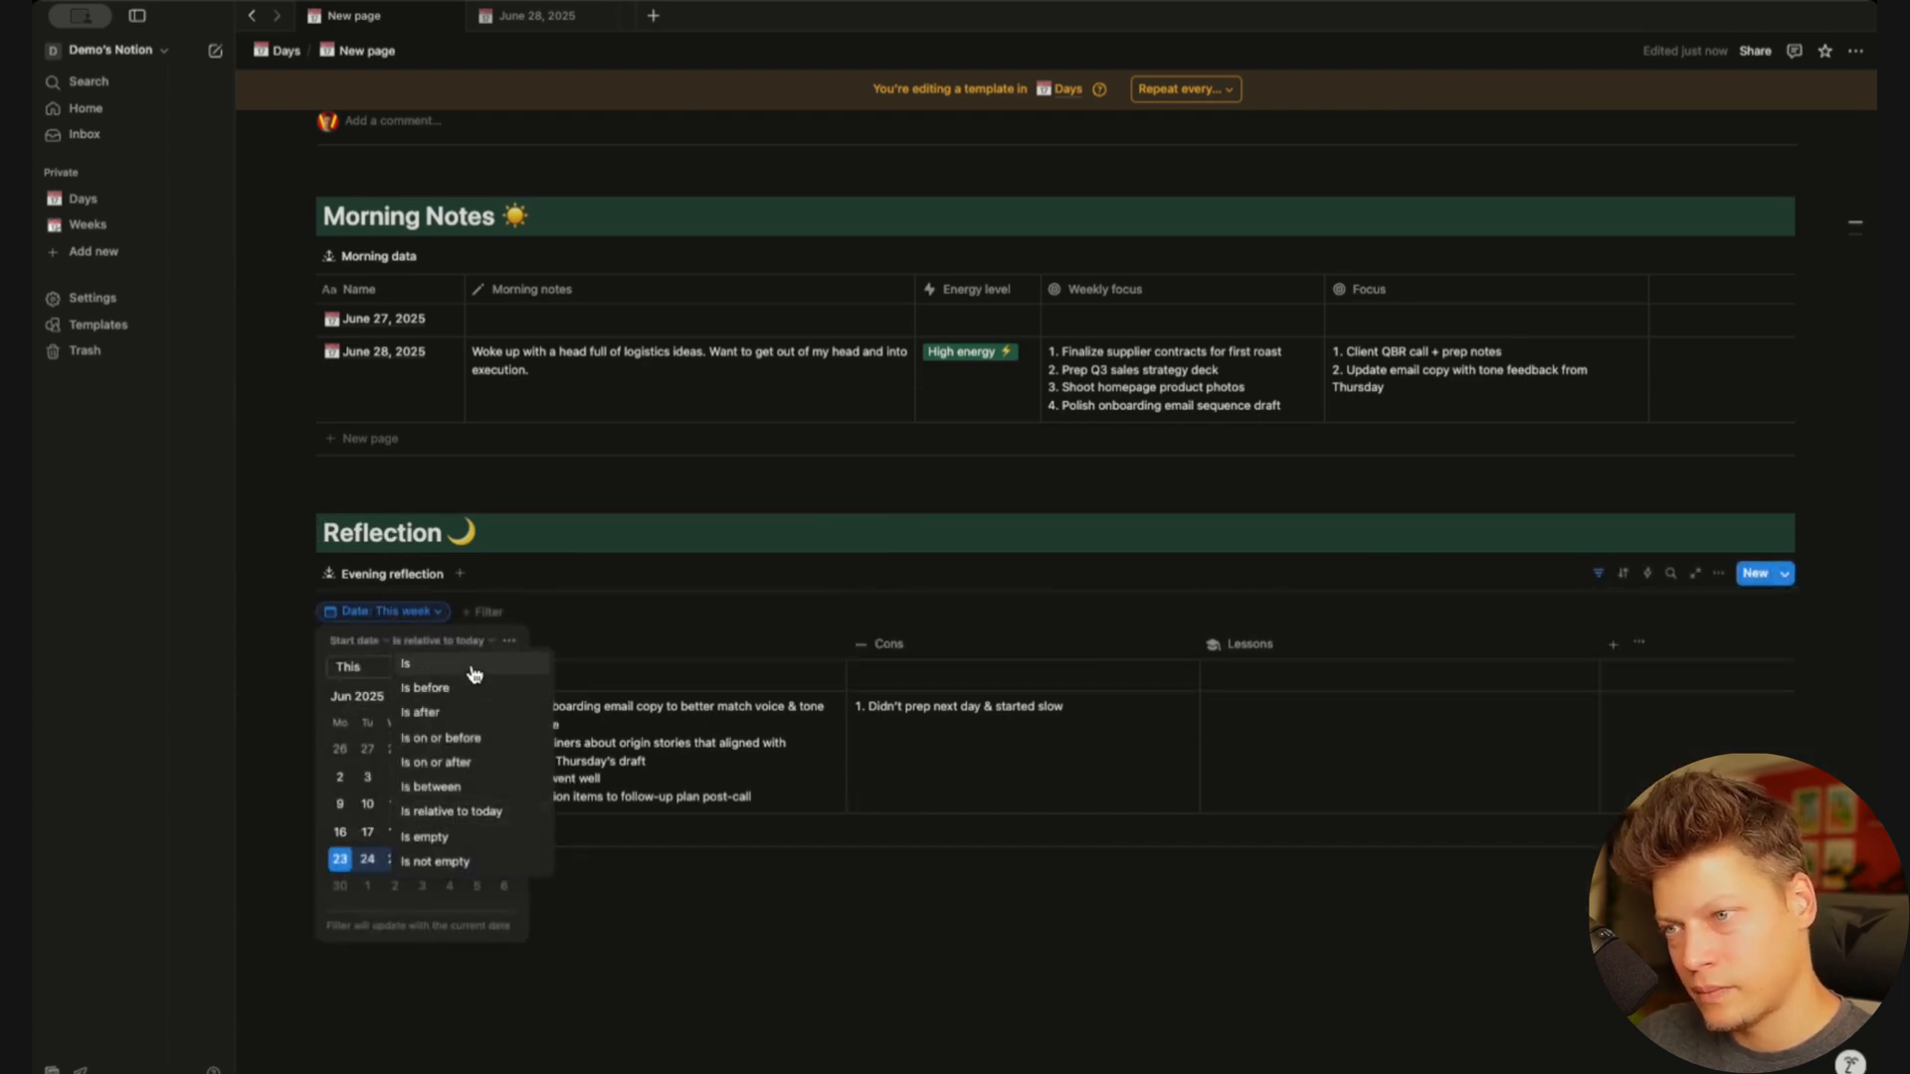
{"action": "left_click", "coordinate": [473, 664]}
{"action": "left_click", "coordinate": [1025, 577]}
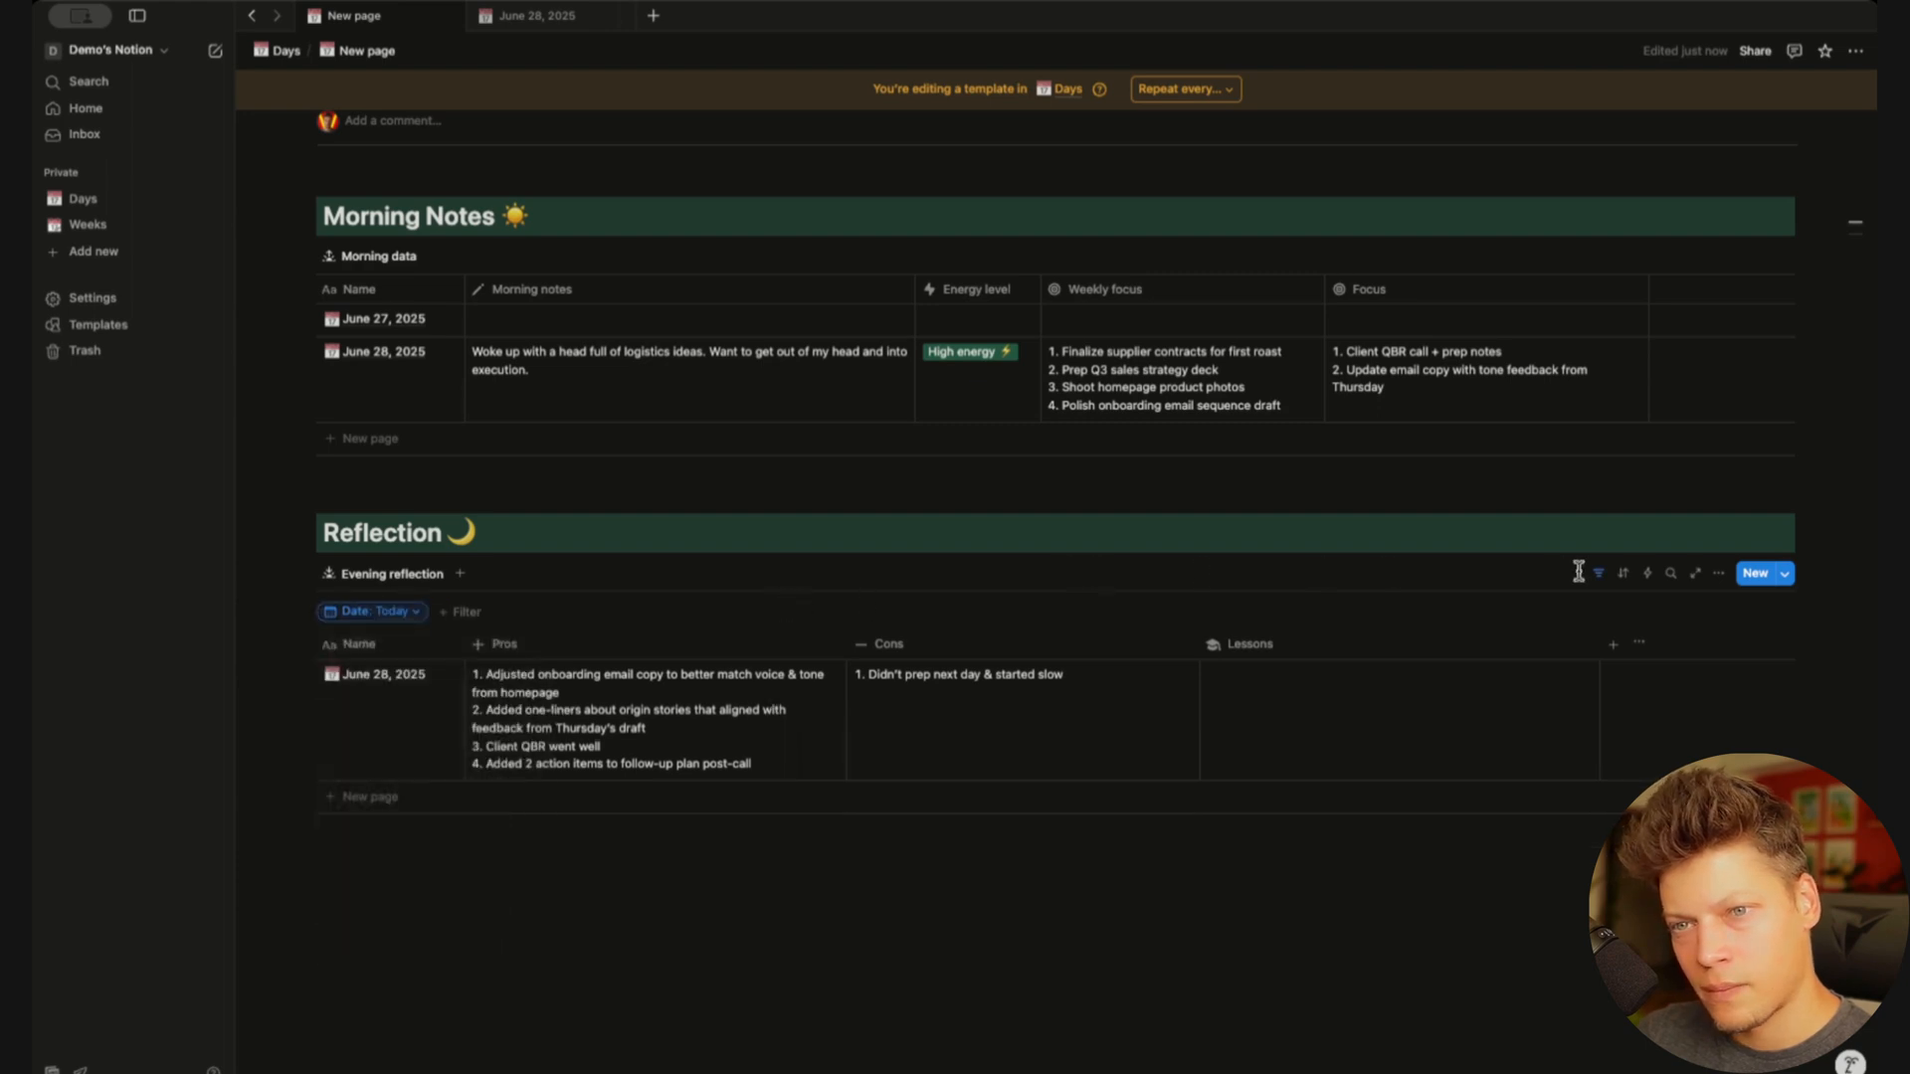
{"action": "left_click", "coordinate": [1599, 573]}
Filter the template's Morning data table to entries whose start date is Today, and hide its filter bar
{"action": "scroll", "coordinate": [1502, 420], "scroll_direction": "up", "scroll_amount": 2}
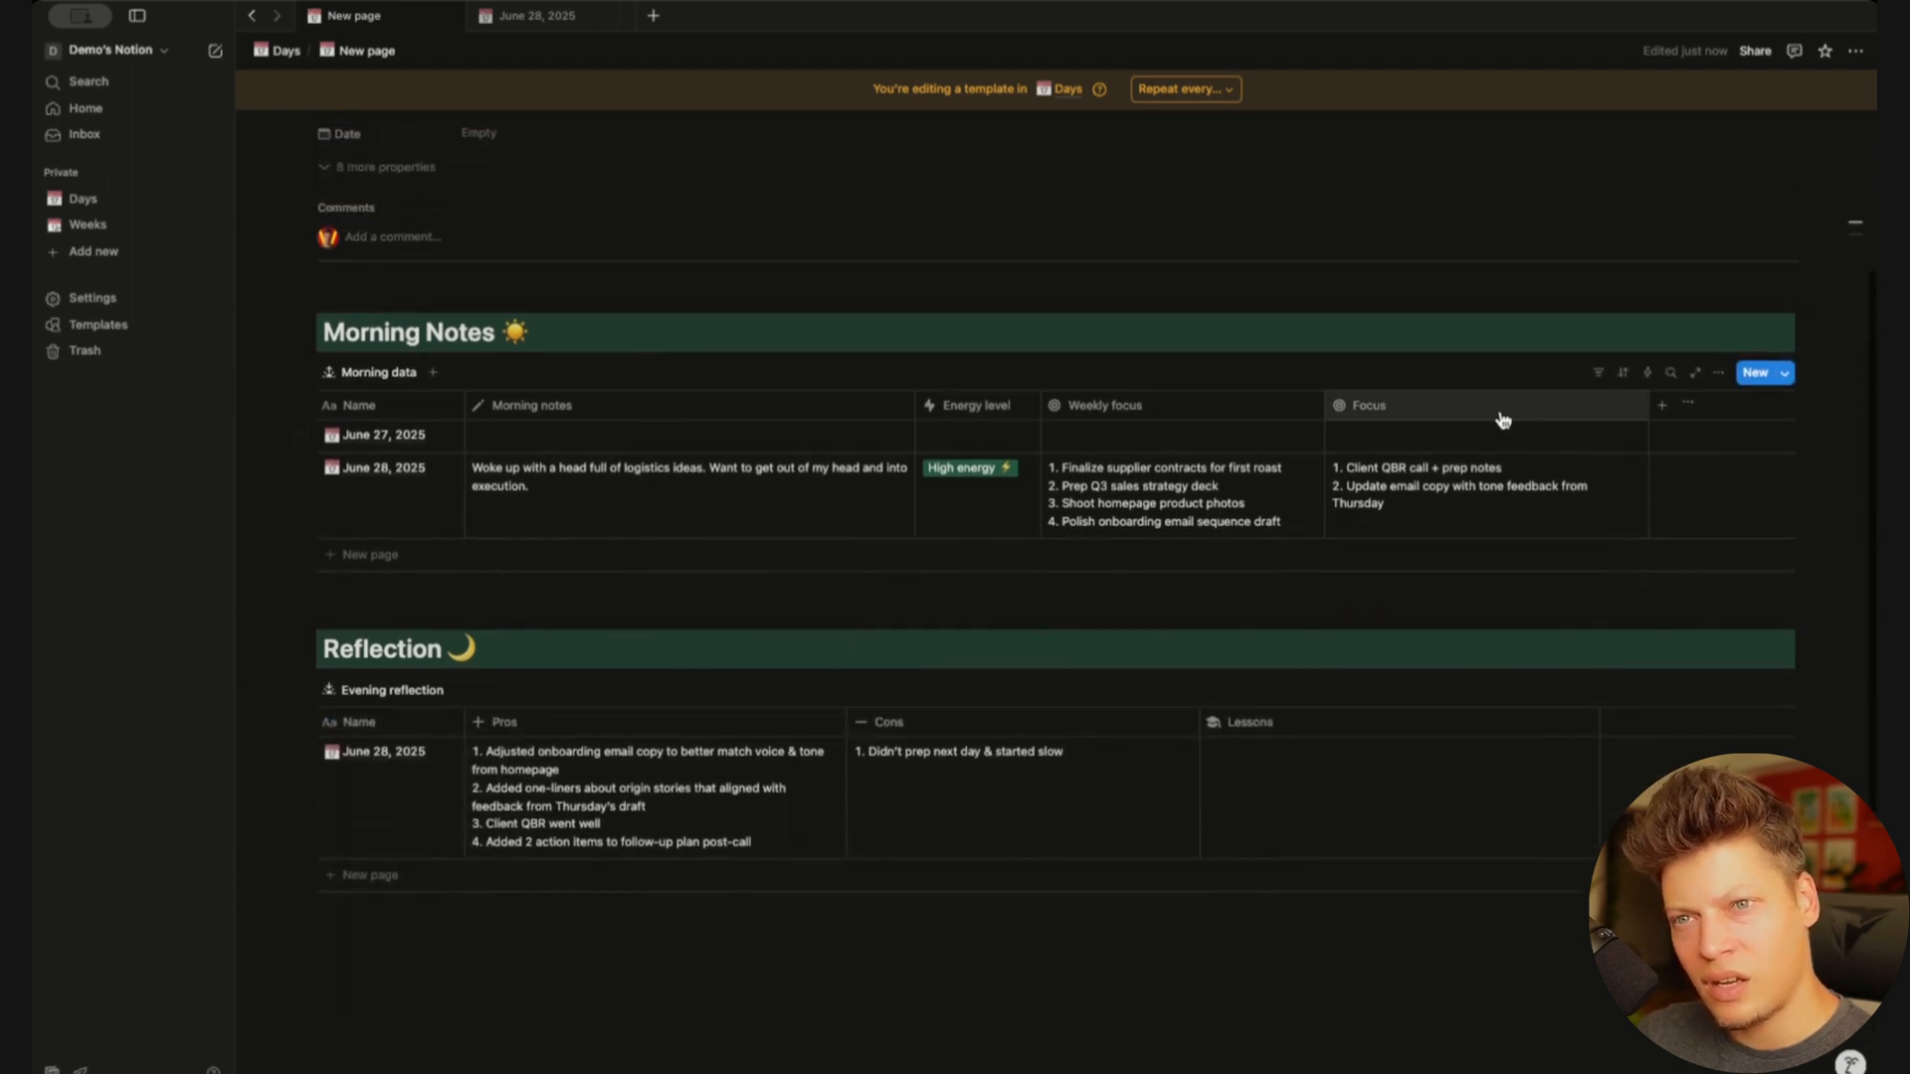
{"action": "left_click", "coordinate": [1597, 372]}
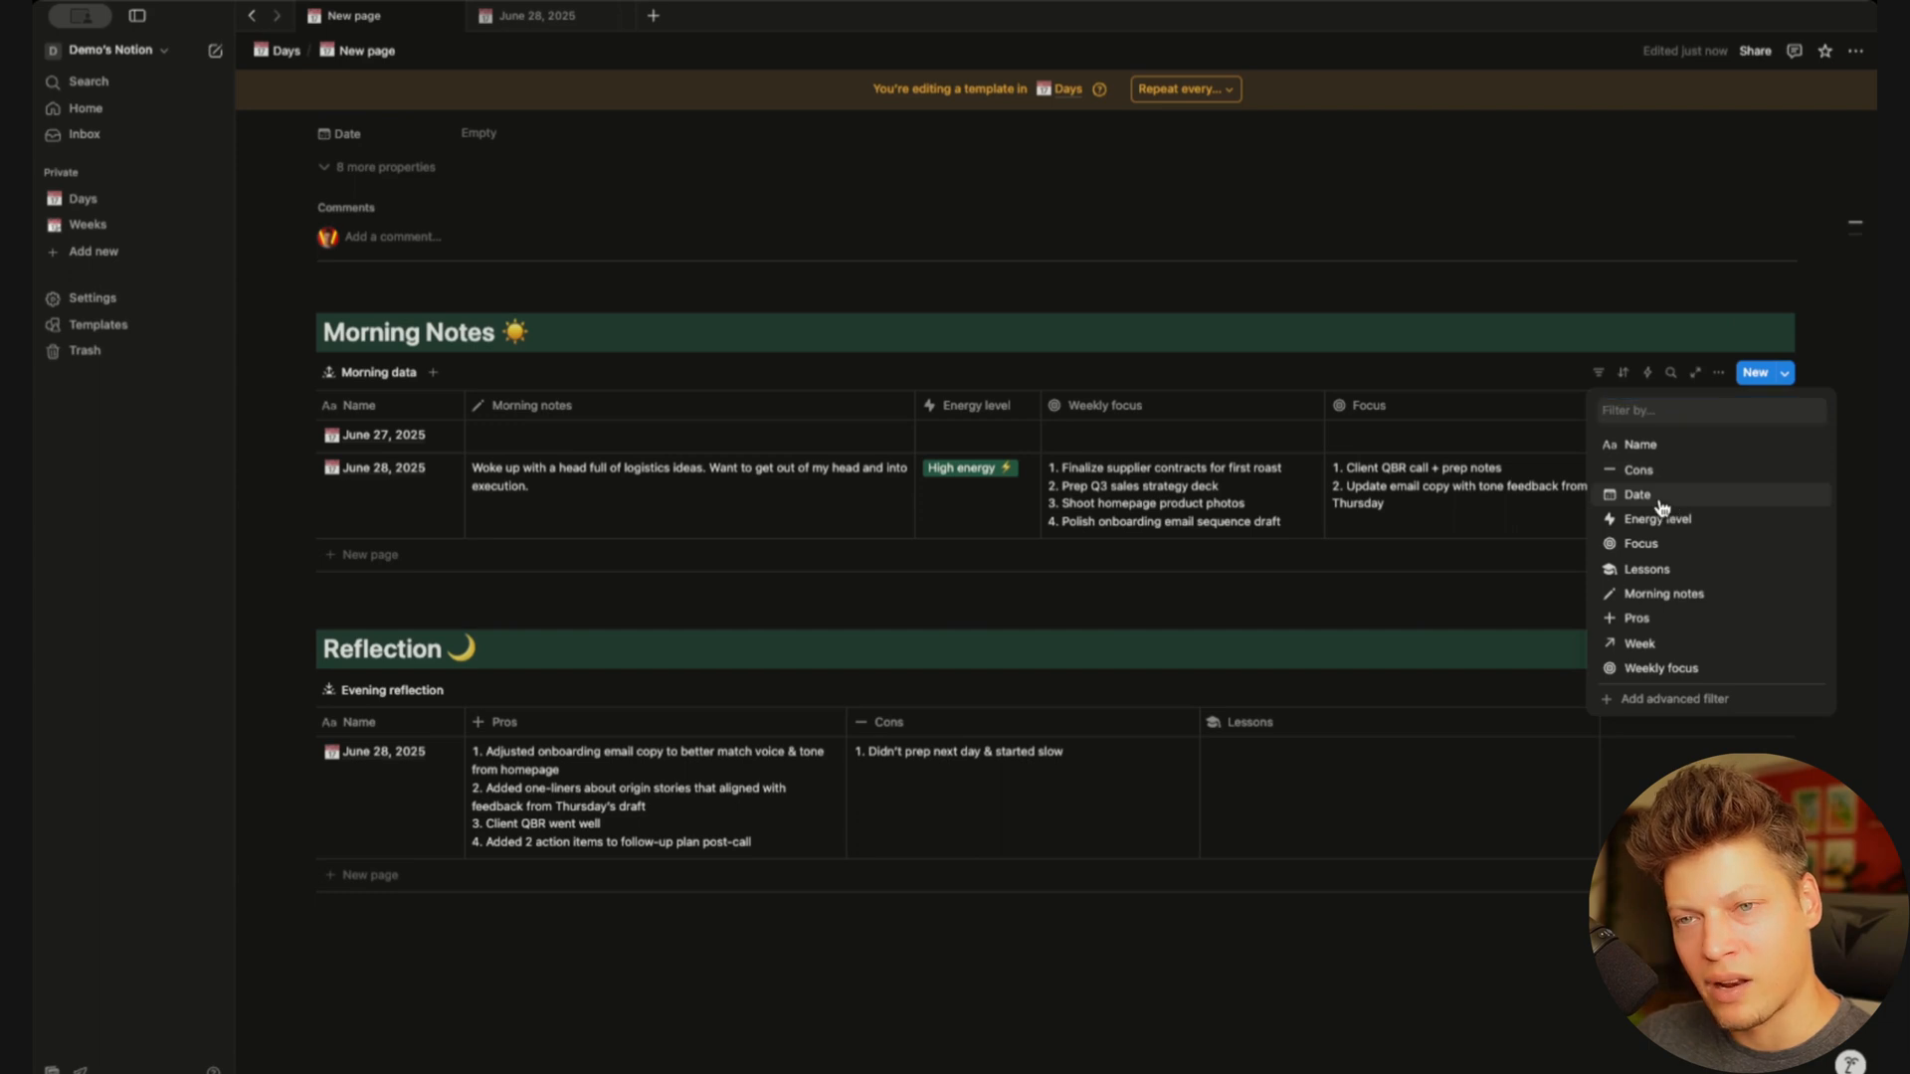
{"action": "left_click", "coordinate": [1669, 498]}
{"action": "left_click", "coordinate": [488, 448]}
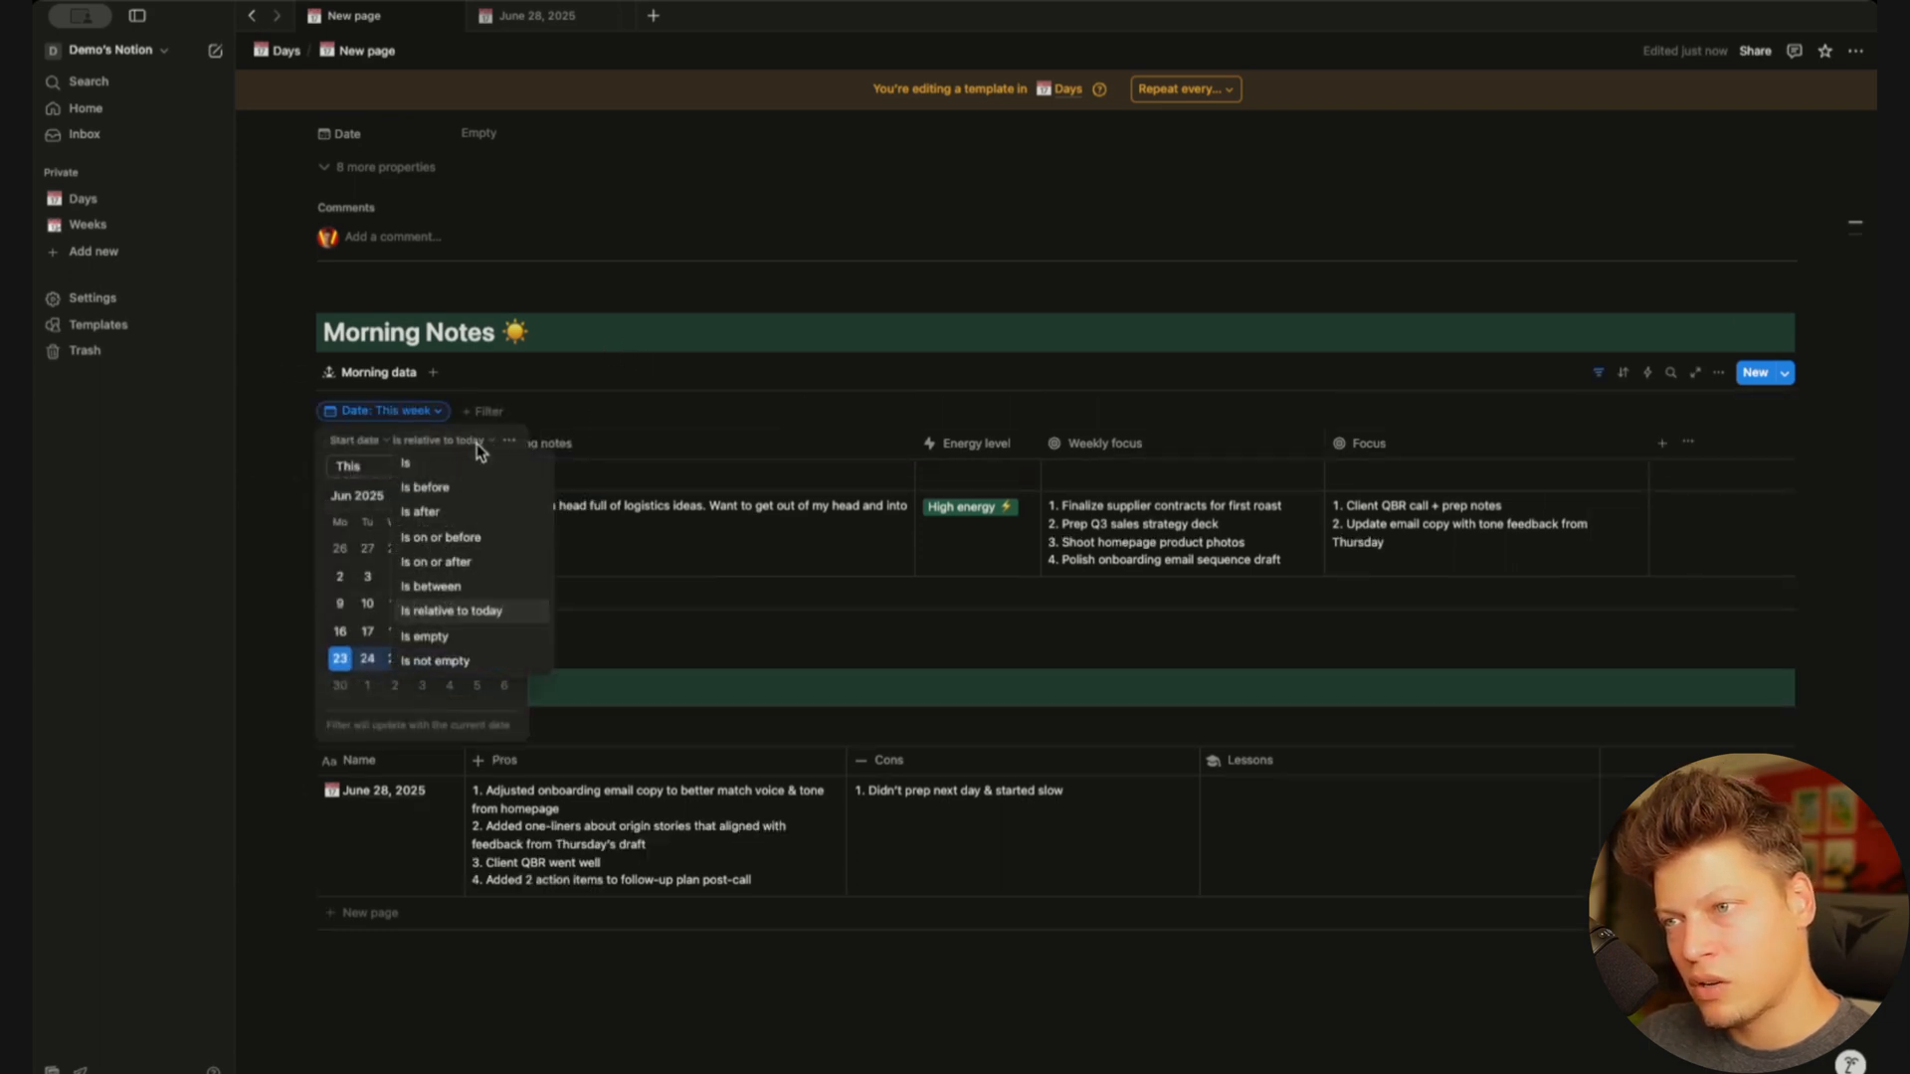
{"action": "left_click", "coordinate": [469, 459]}
{"action": "left_click", "coordinate": [513, 474]}
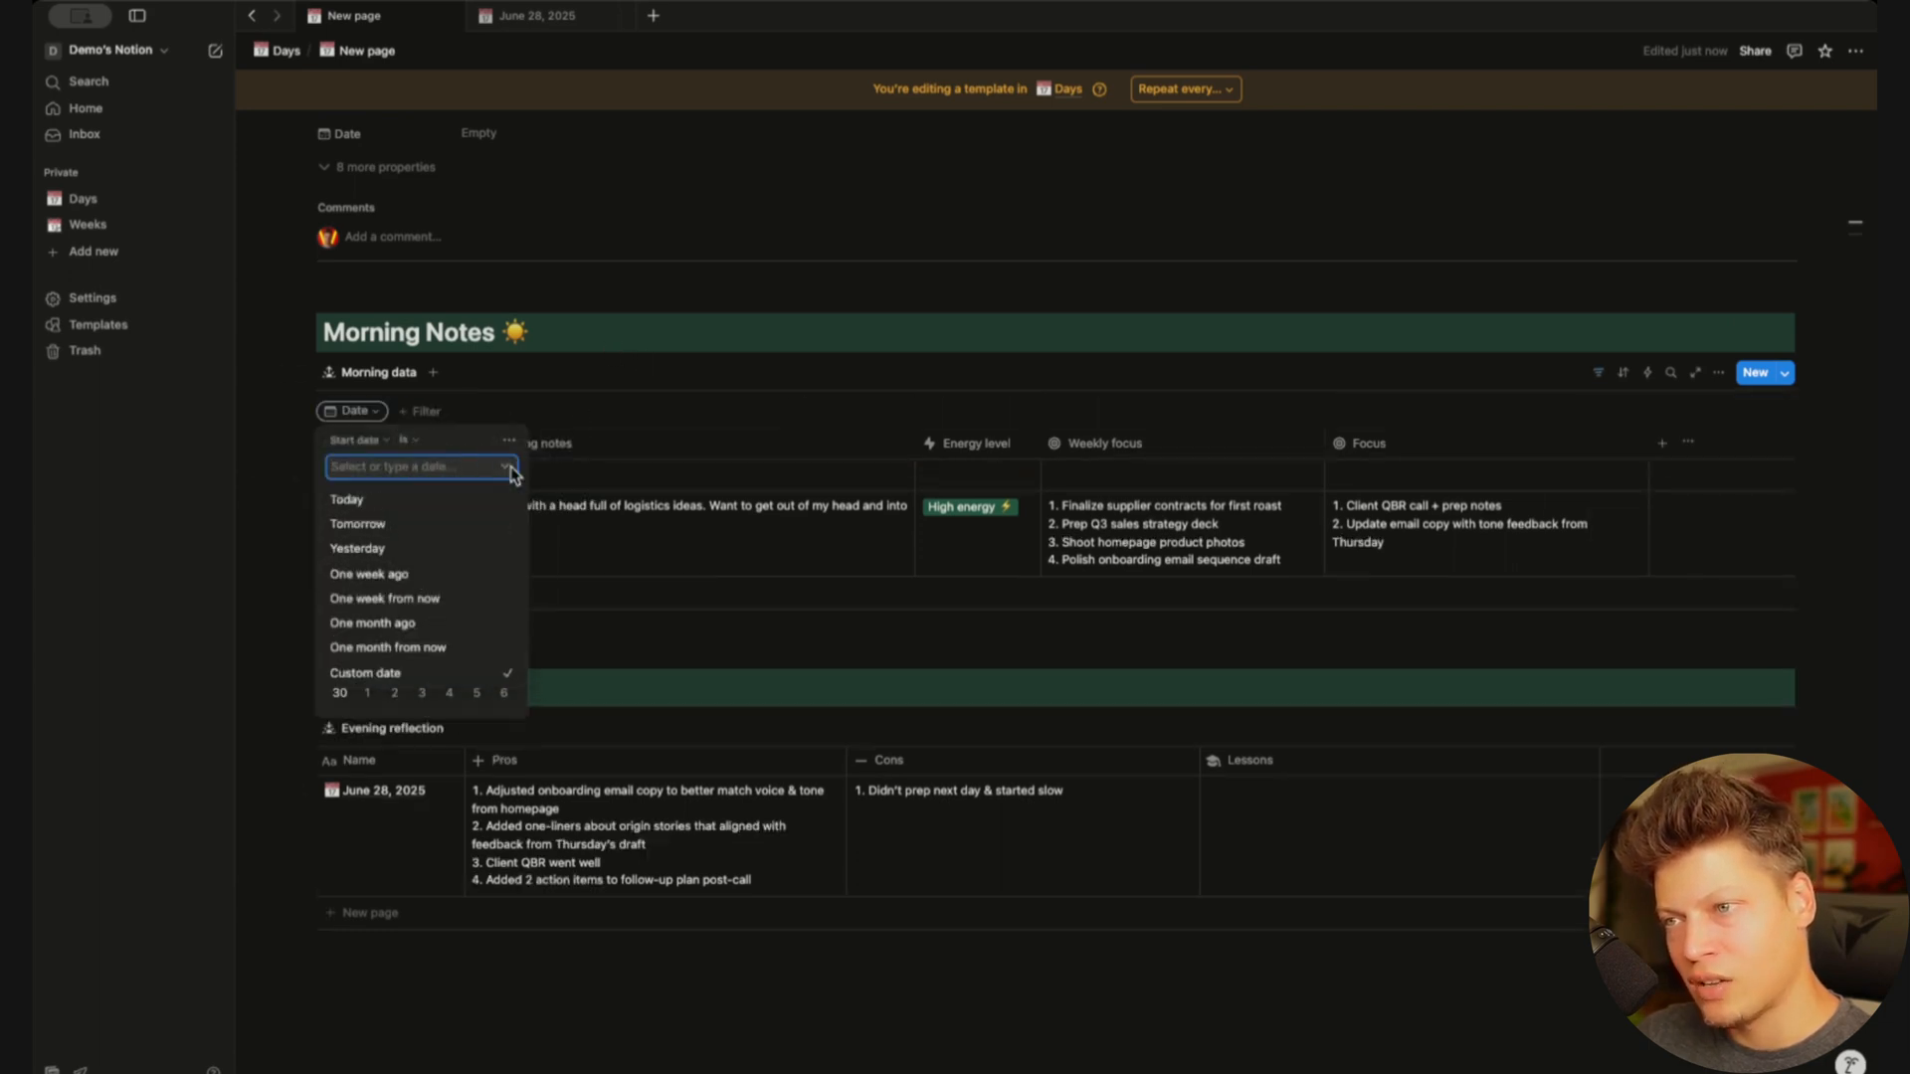
{"action": "left_click", "coordinate": [416, 502]}
{"action": "left_click", "coordinate": [725, 390]}
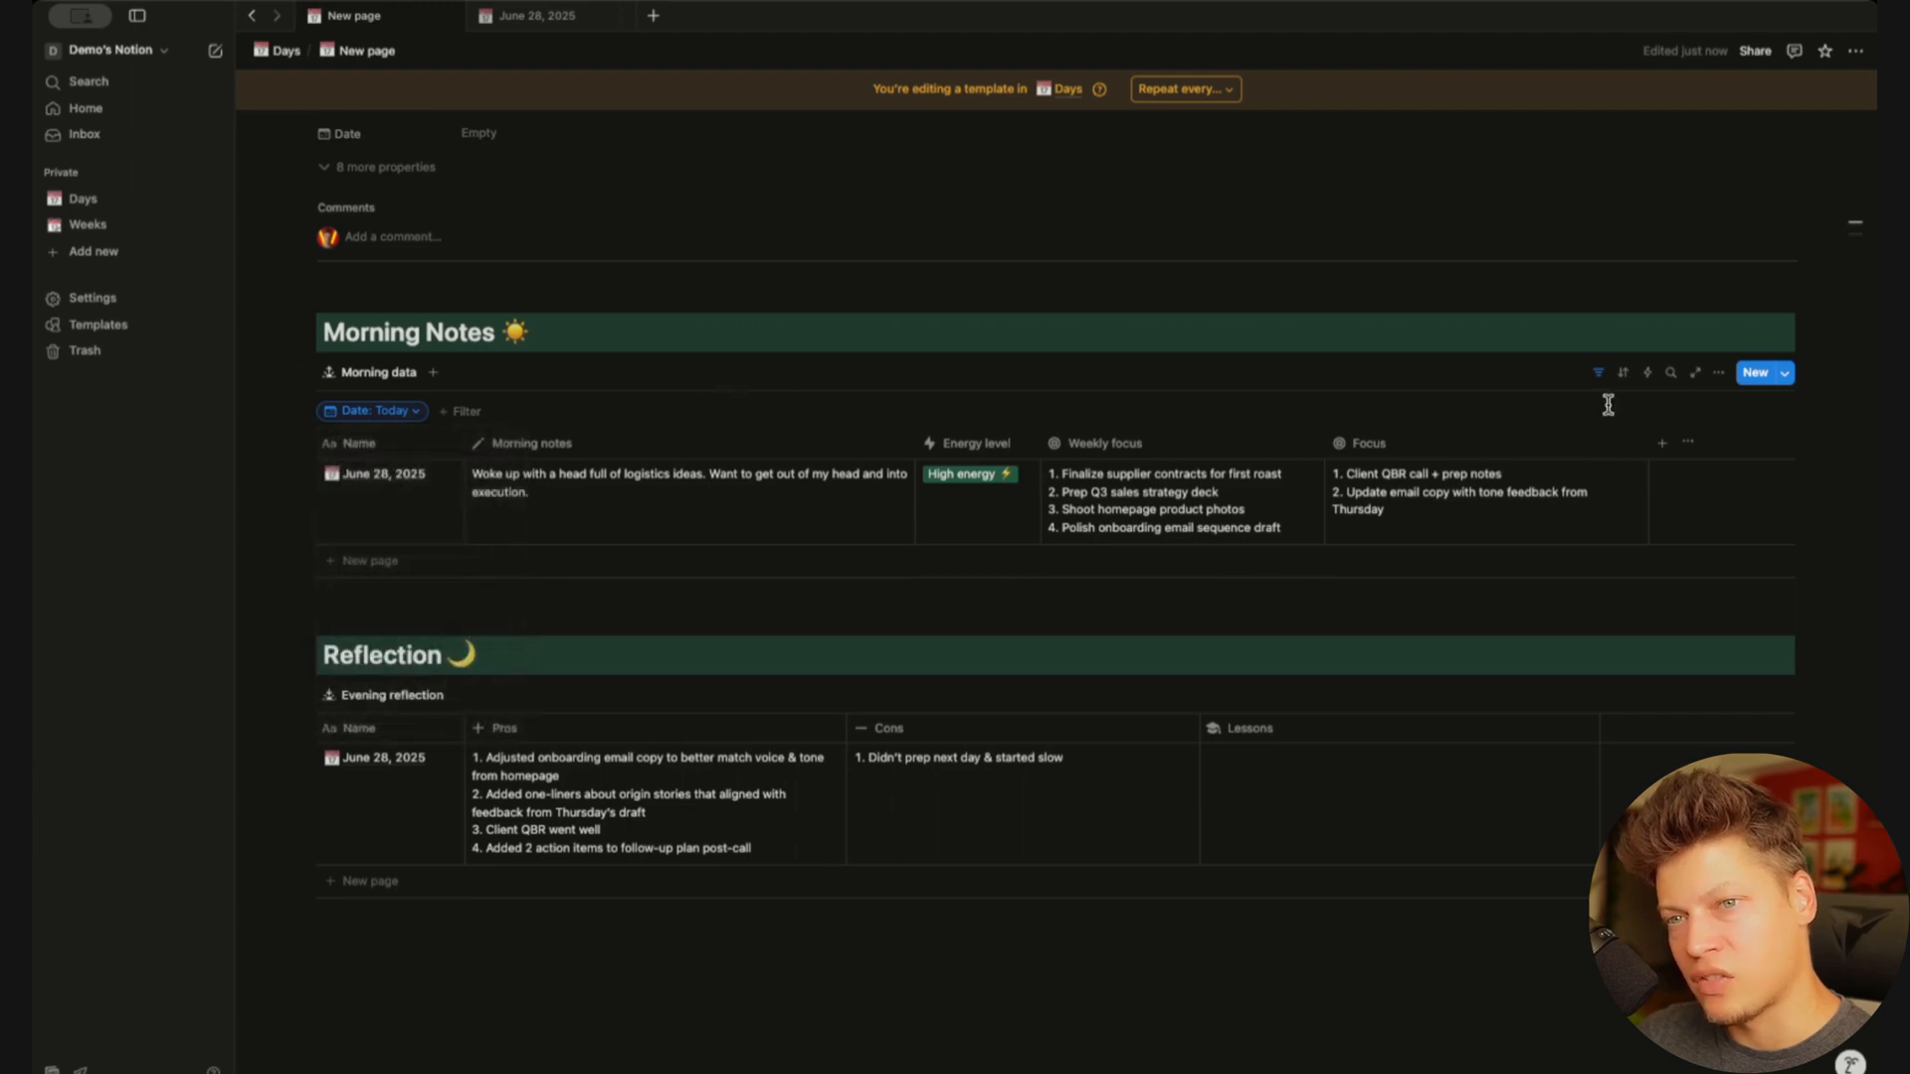
{"action": "left_click", "coordinate": [1598, 374]}
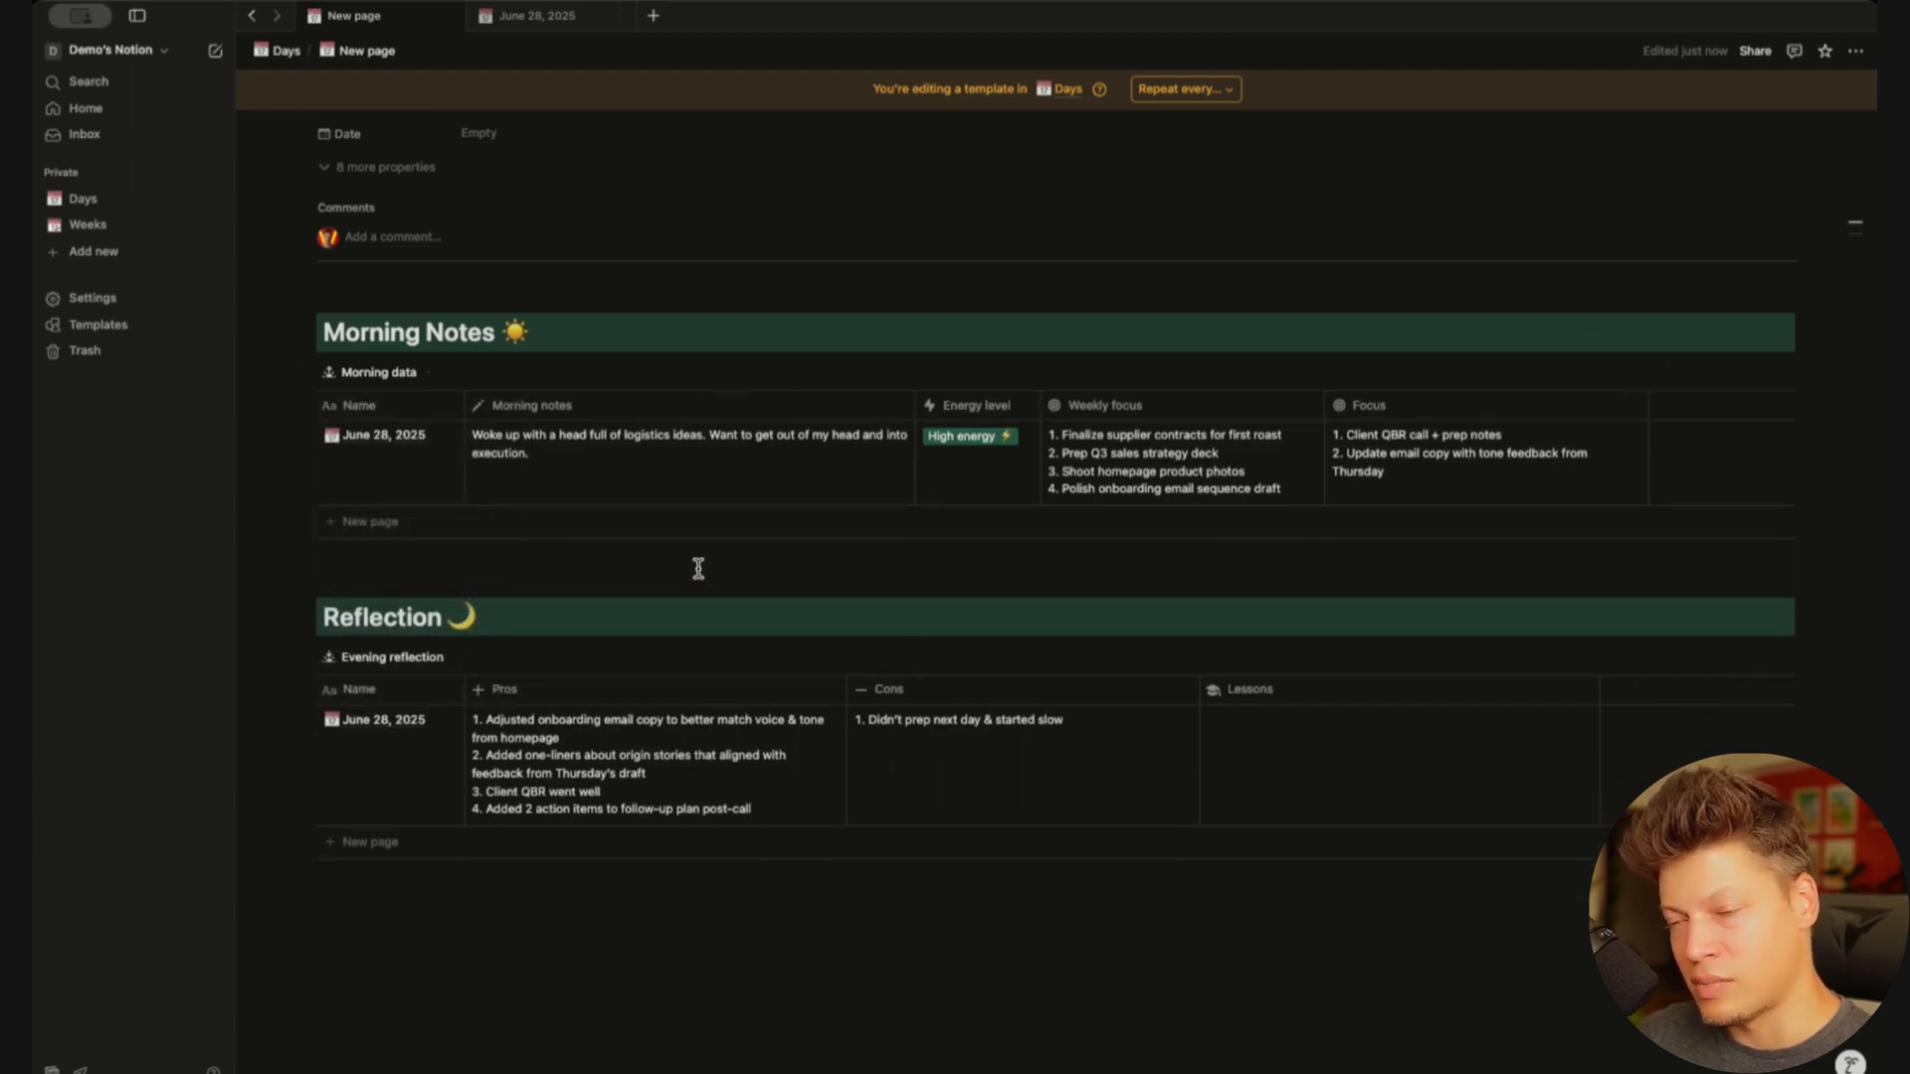
Close the template and open the June 27, 2025 page from the Days database
{"action": "scroll", "coordinate": [696, 568], "scroll_direction": "up", "scroll_amount": 1}
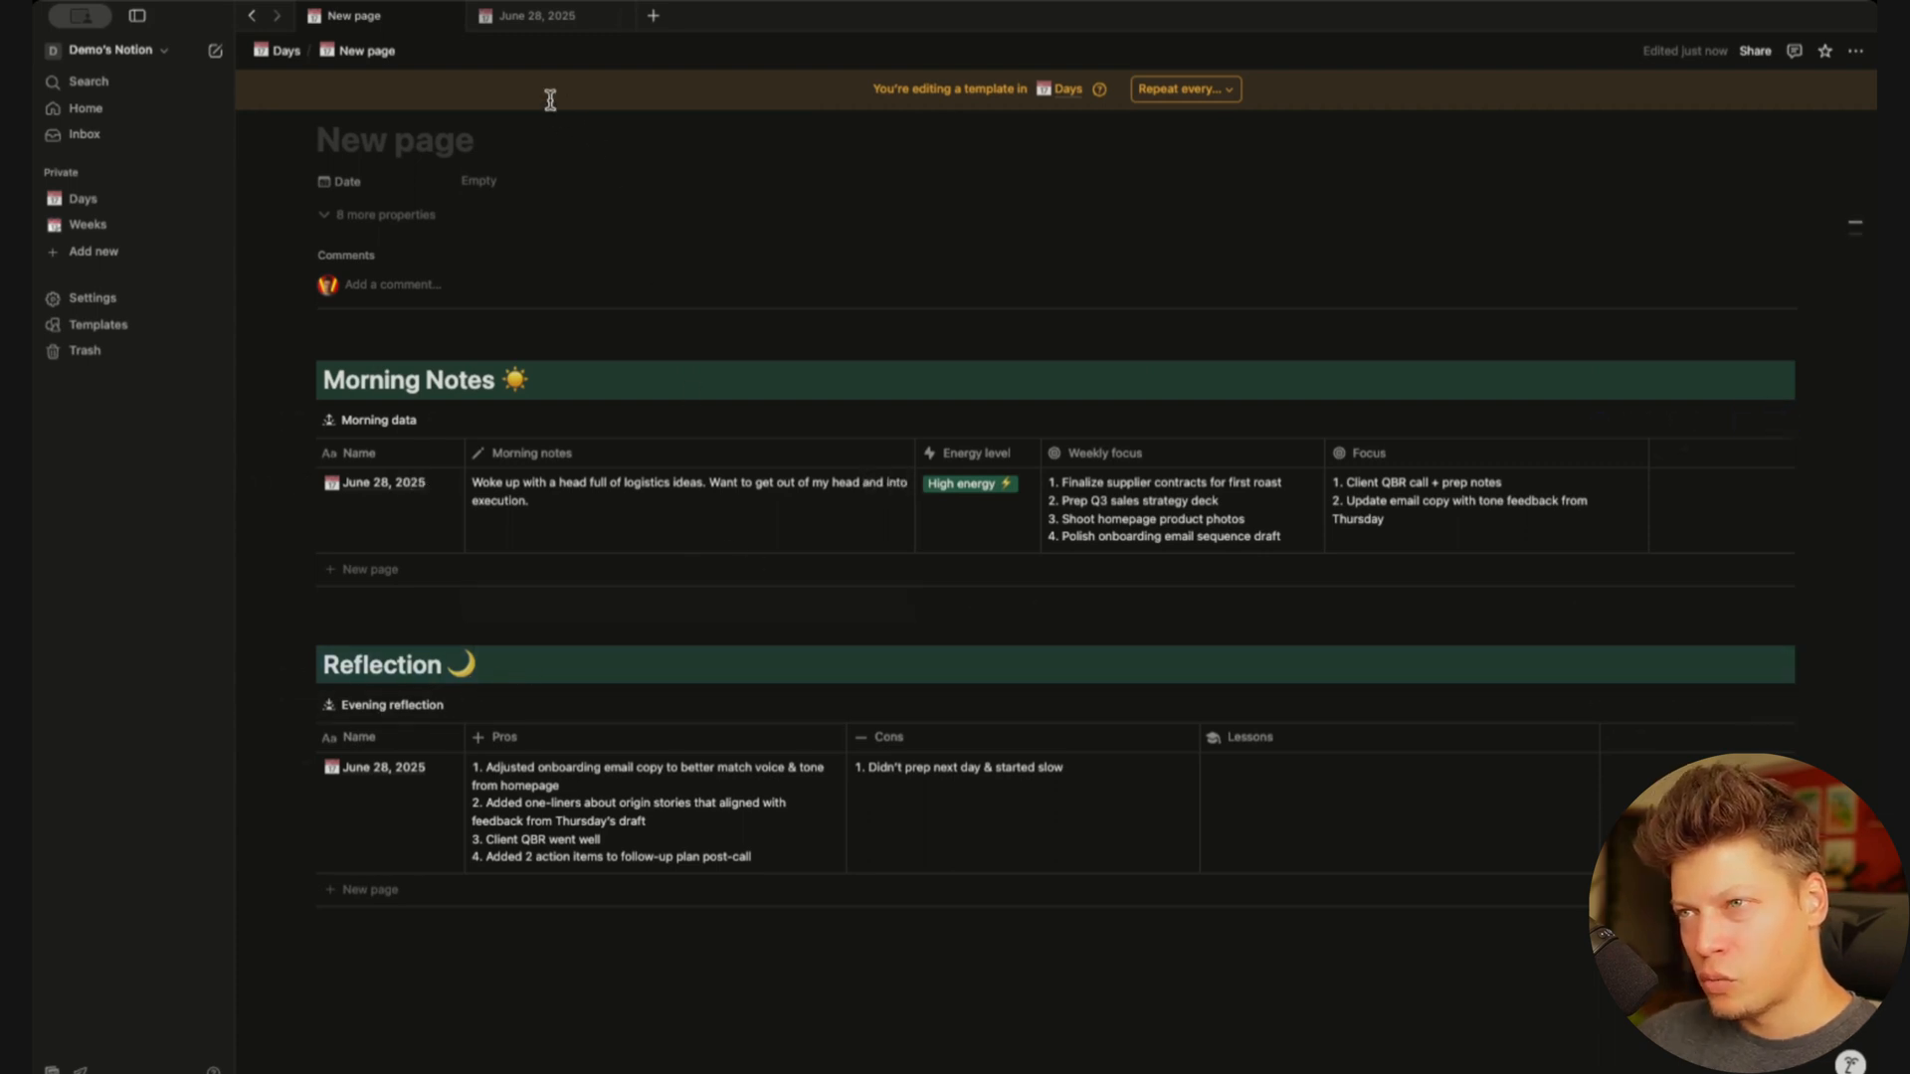
{"action": "left_click", "coordinate": [448, 27]}
{"action": "left_click", "coordinate": [806, 300]}
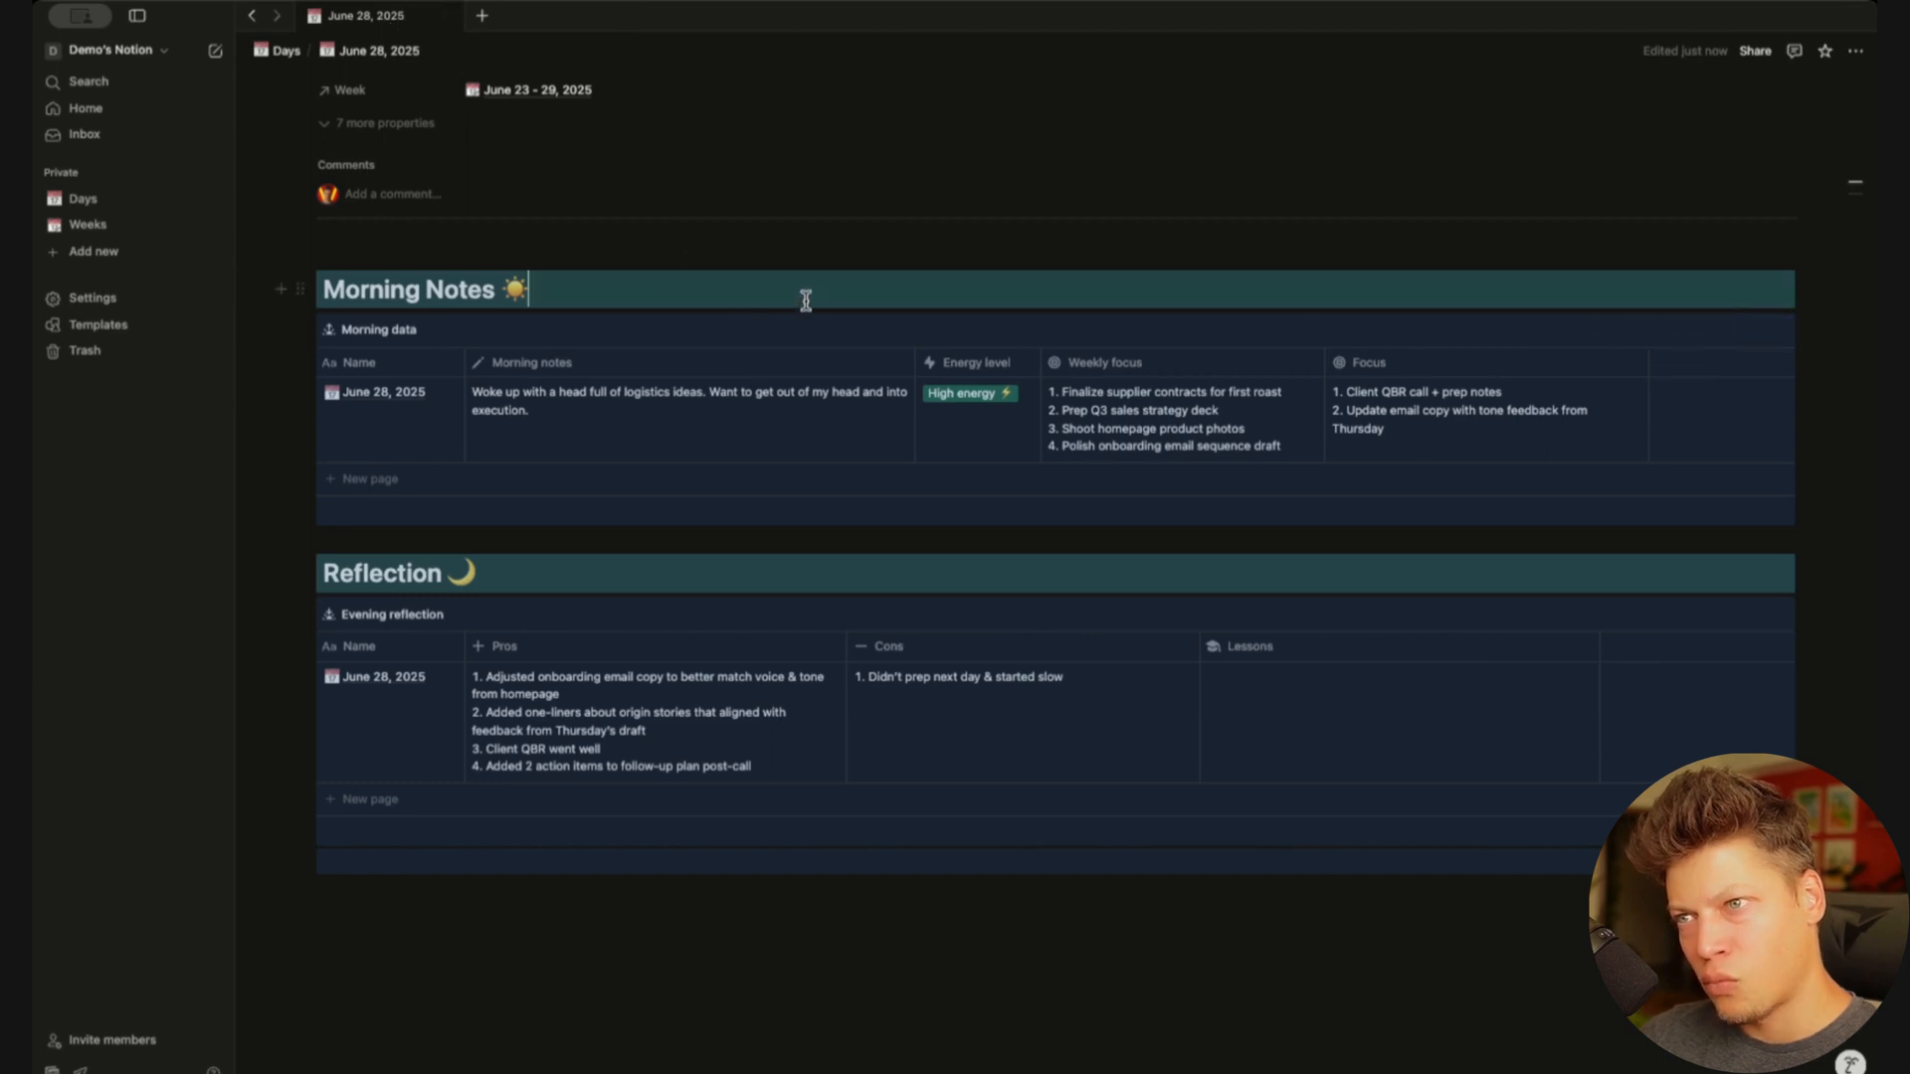
{"action": "scroll", "coordinate": [865, 358], "scroll_direction": "up", "scroll_amount": 3}
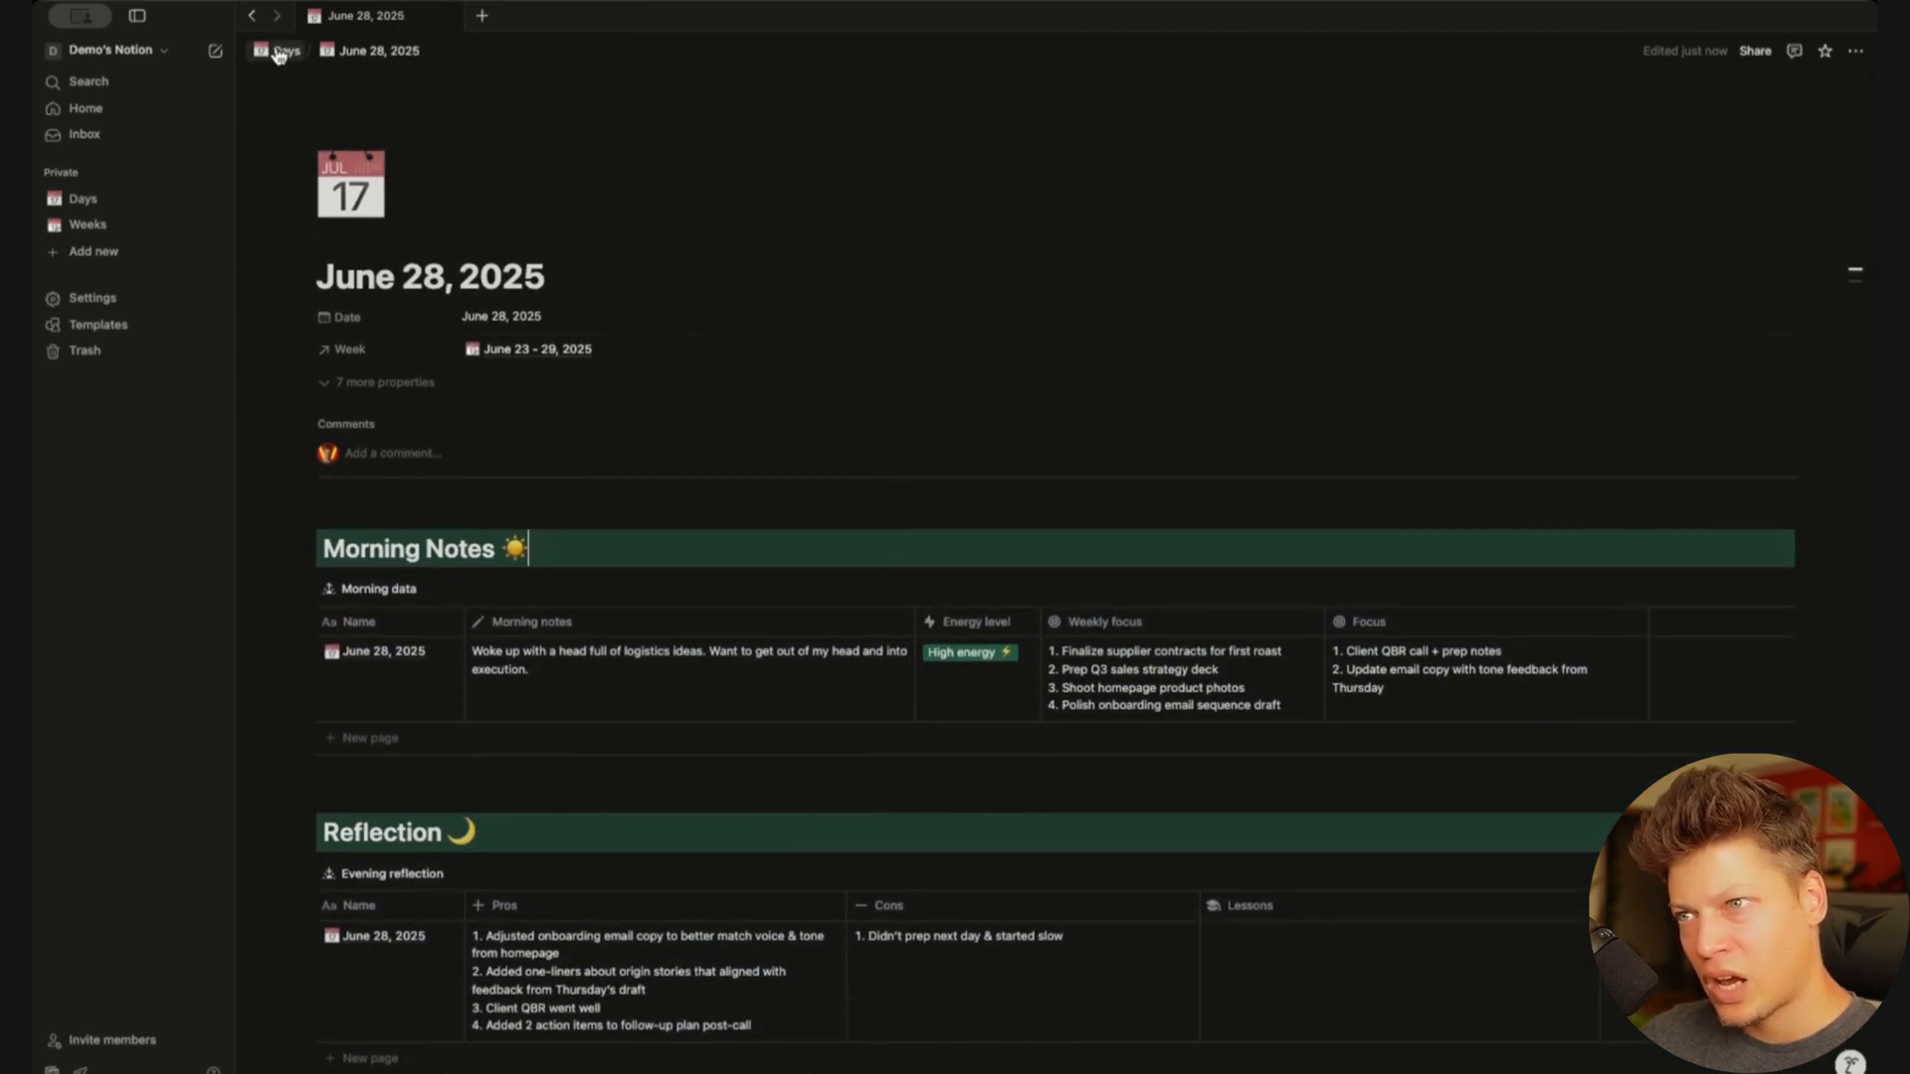
{"action": "left_click", "coordinate": [279, 54]}
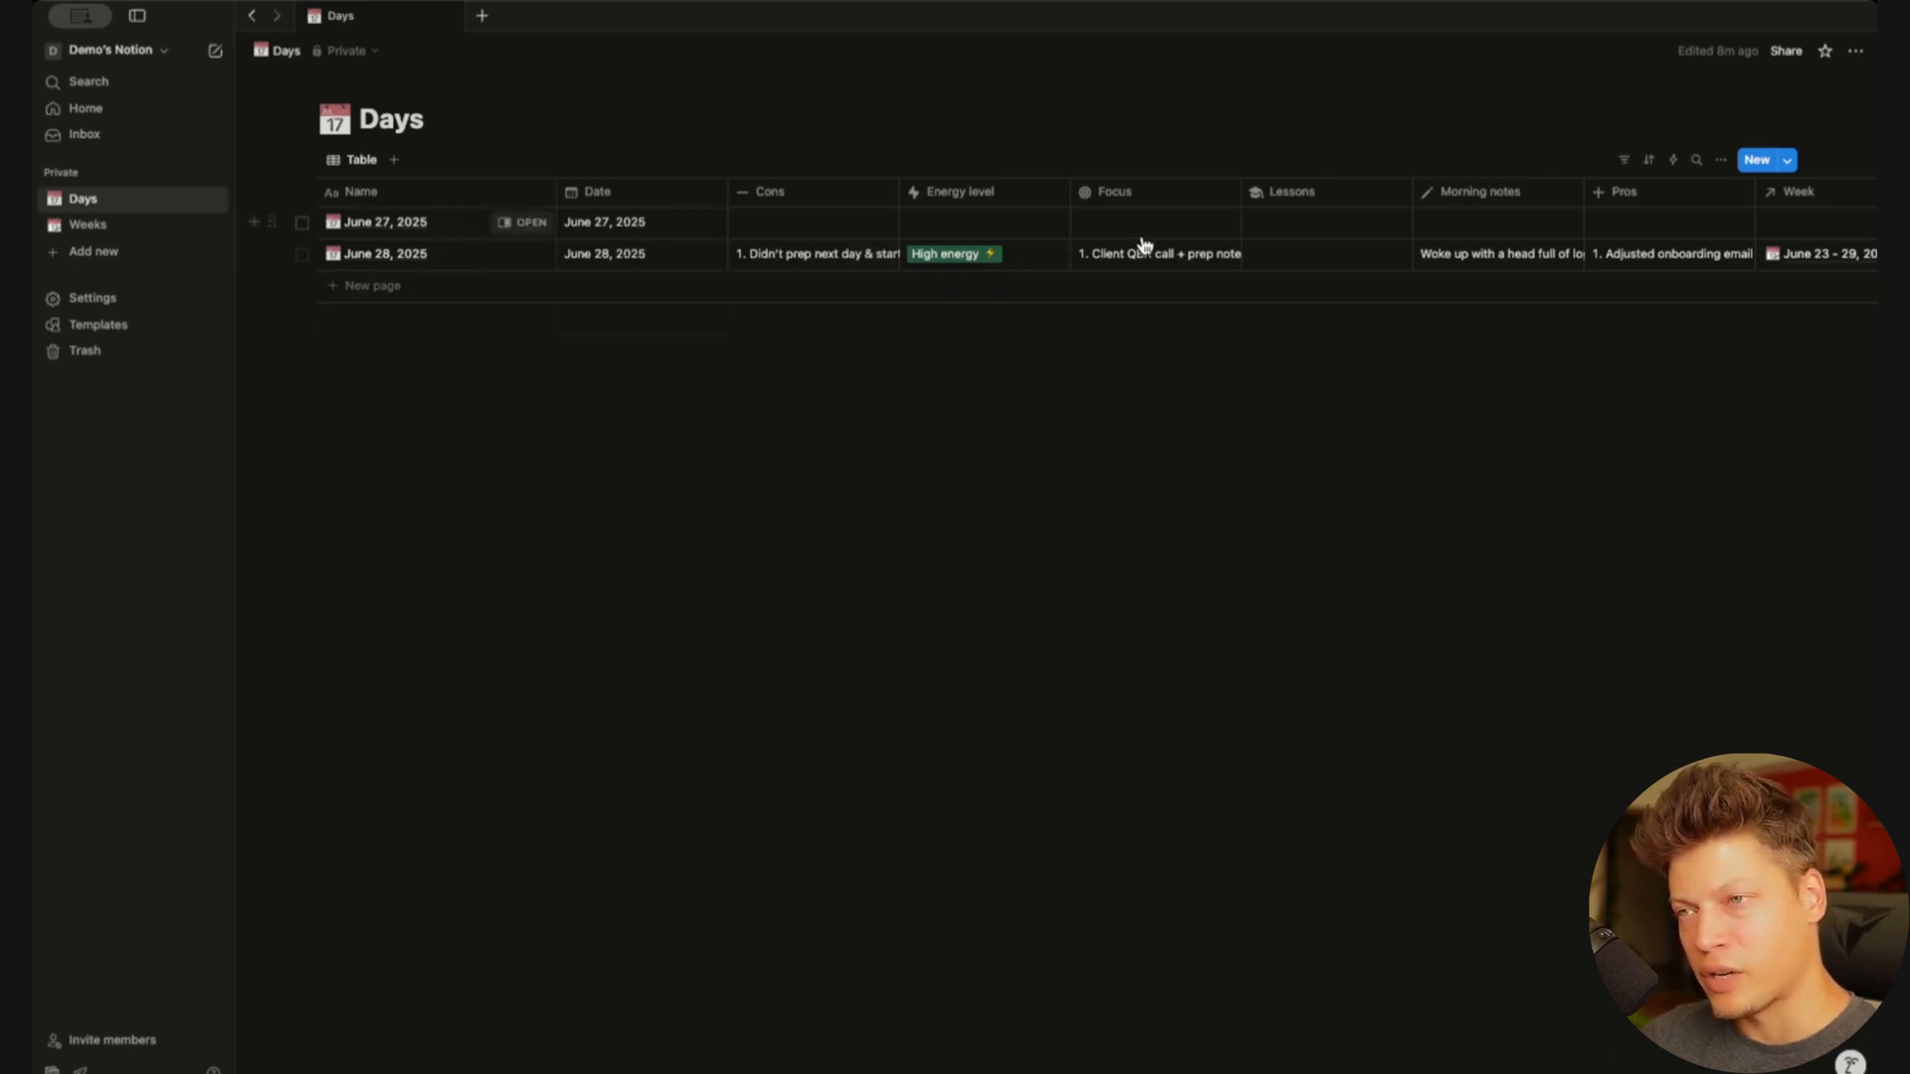
{"action": "left_click", "coordinate": [530, 223]}
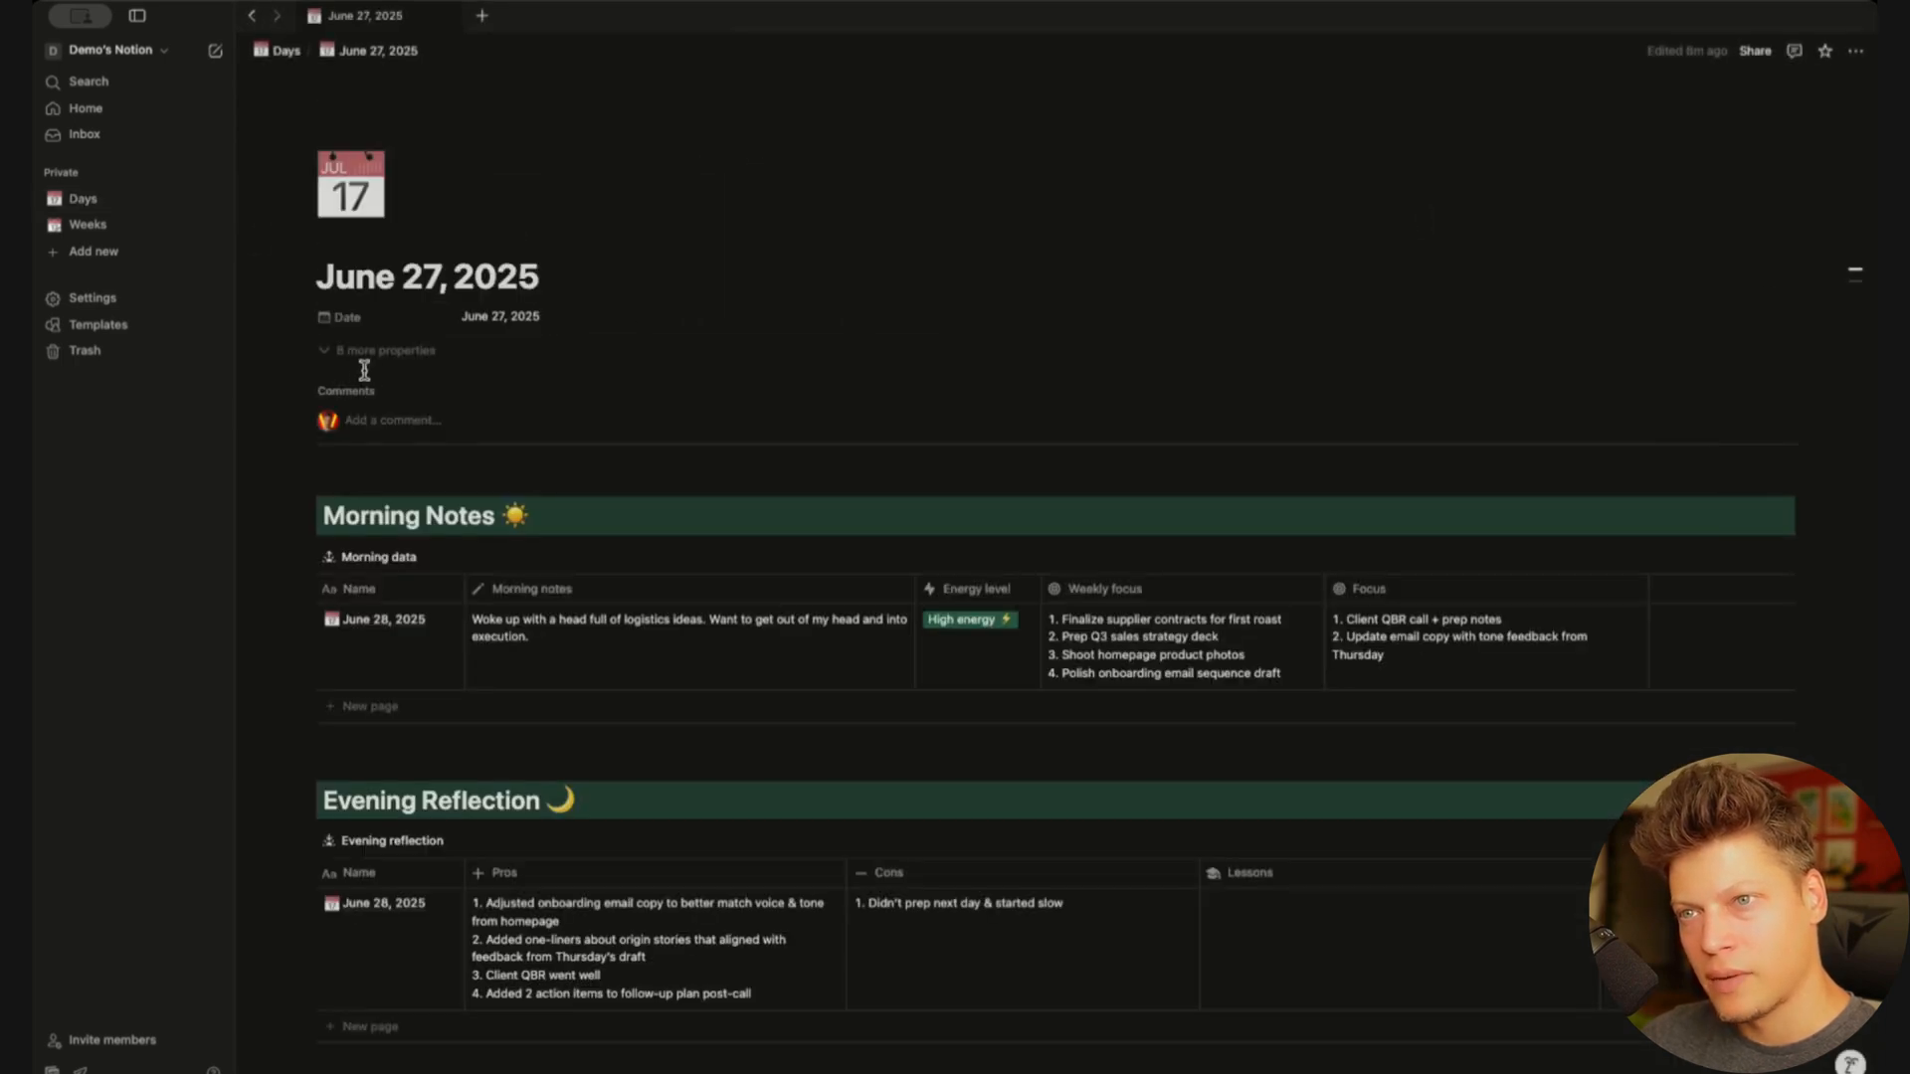
Set the Week property to always show on day pages, and collapse the expanded property list
{"action": "left_click", "coordinate": [360, 364]}
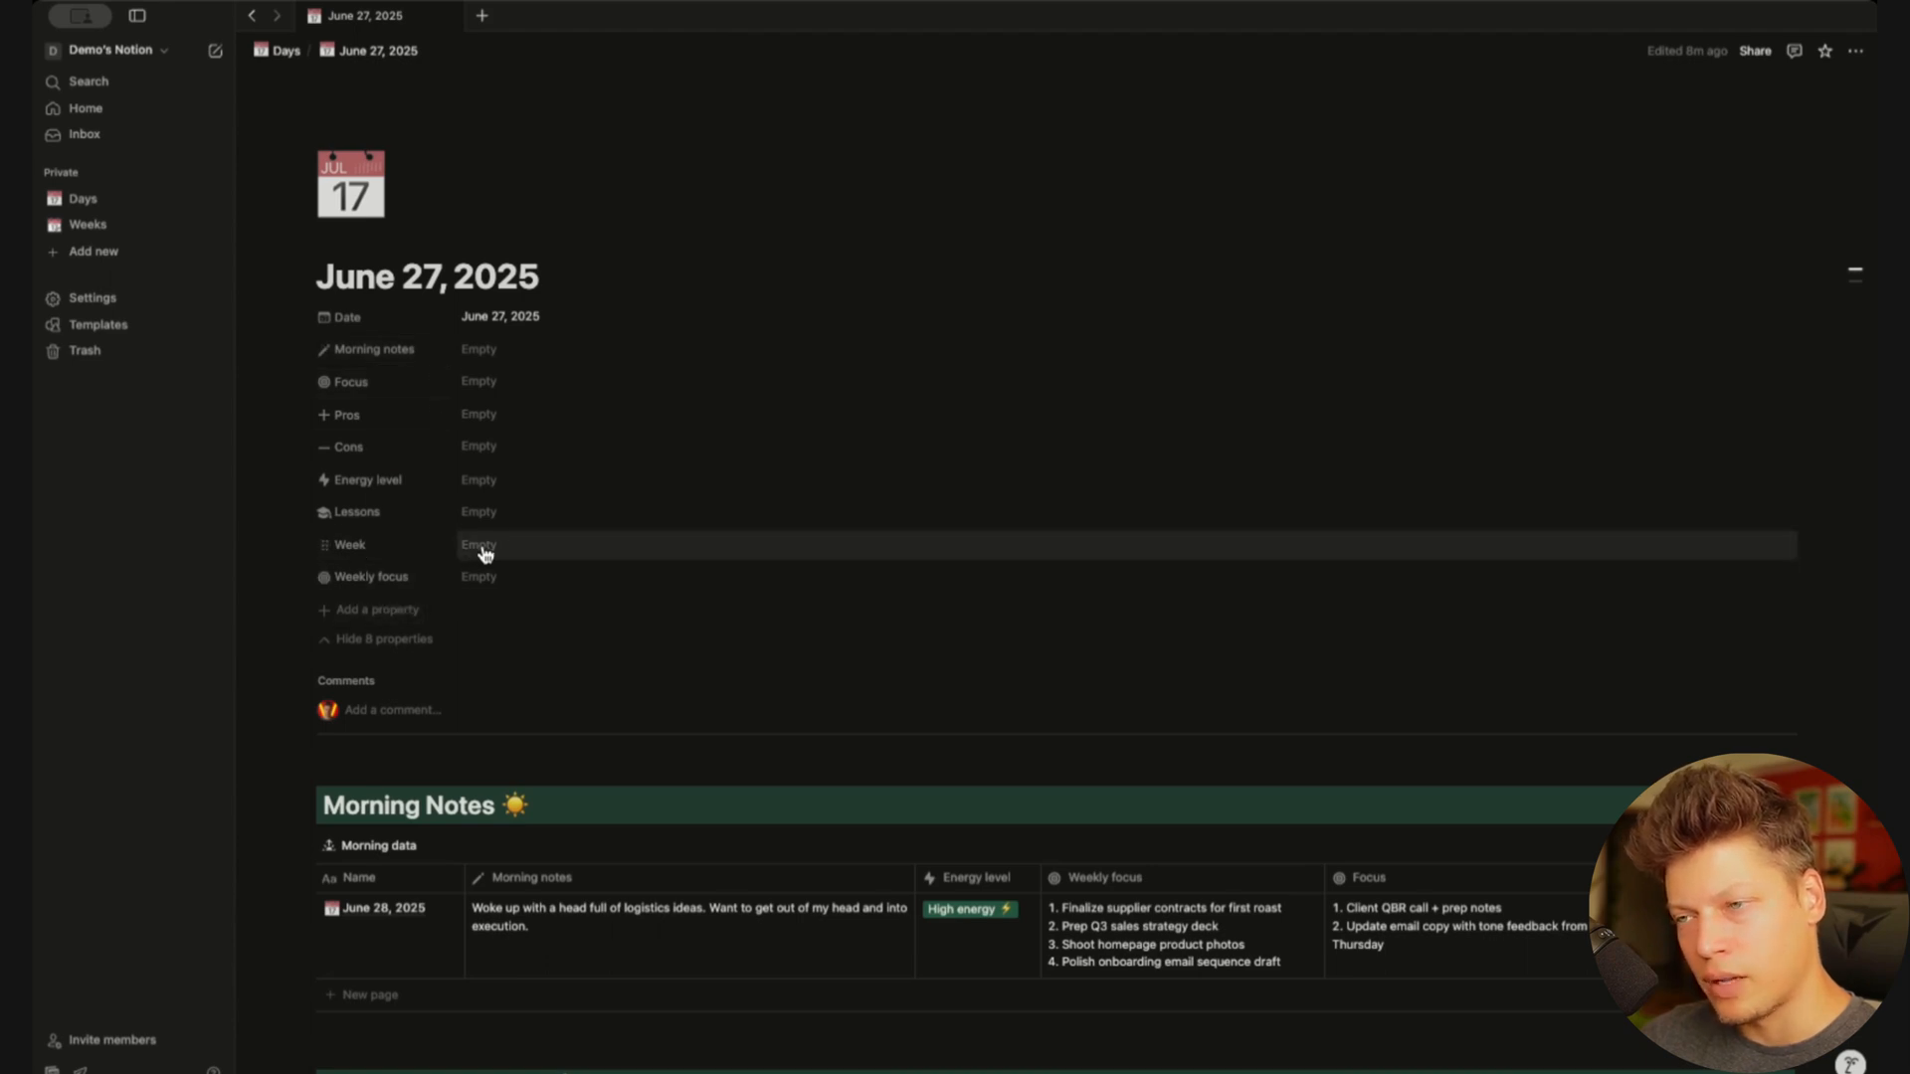
{"action": "left_click", "coordinate": [328, 550]}
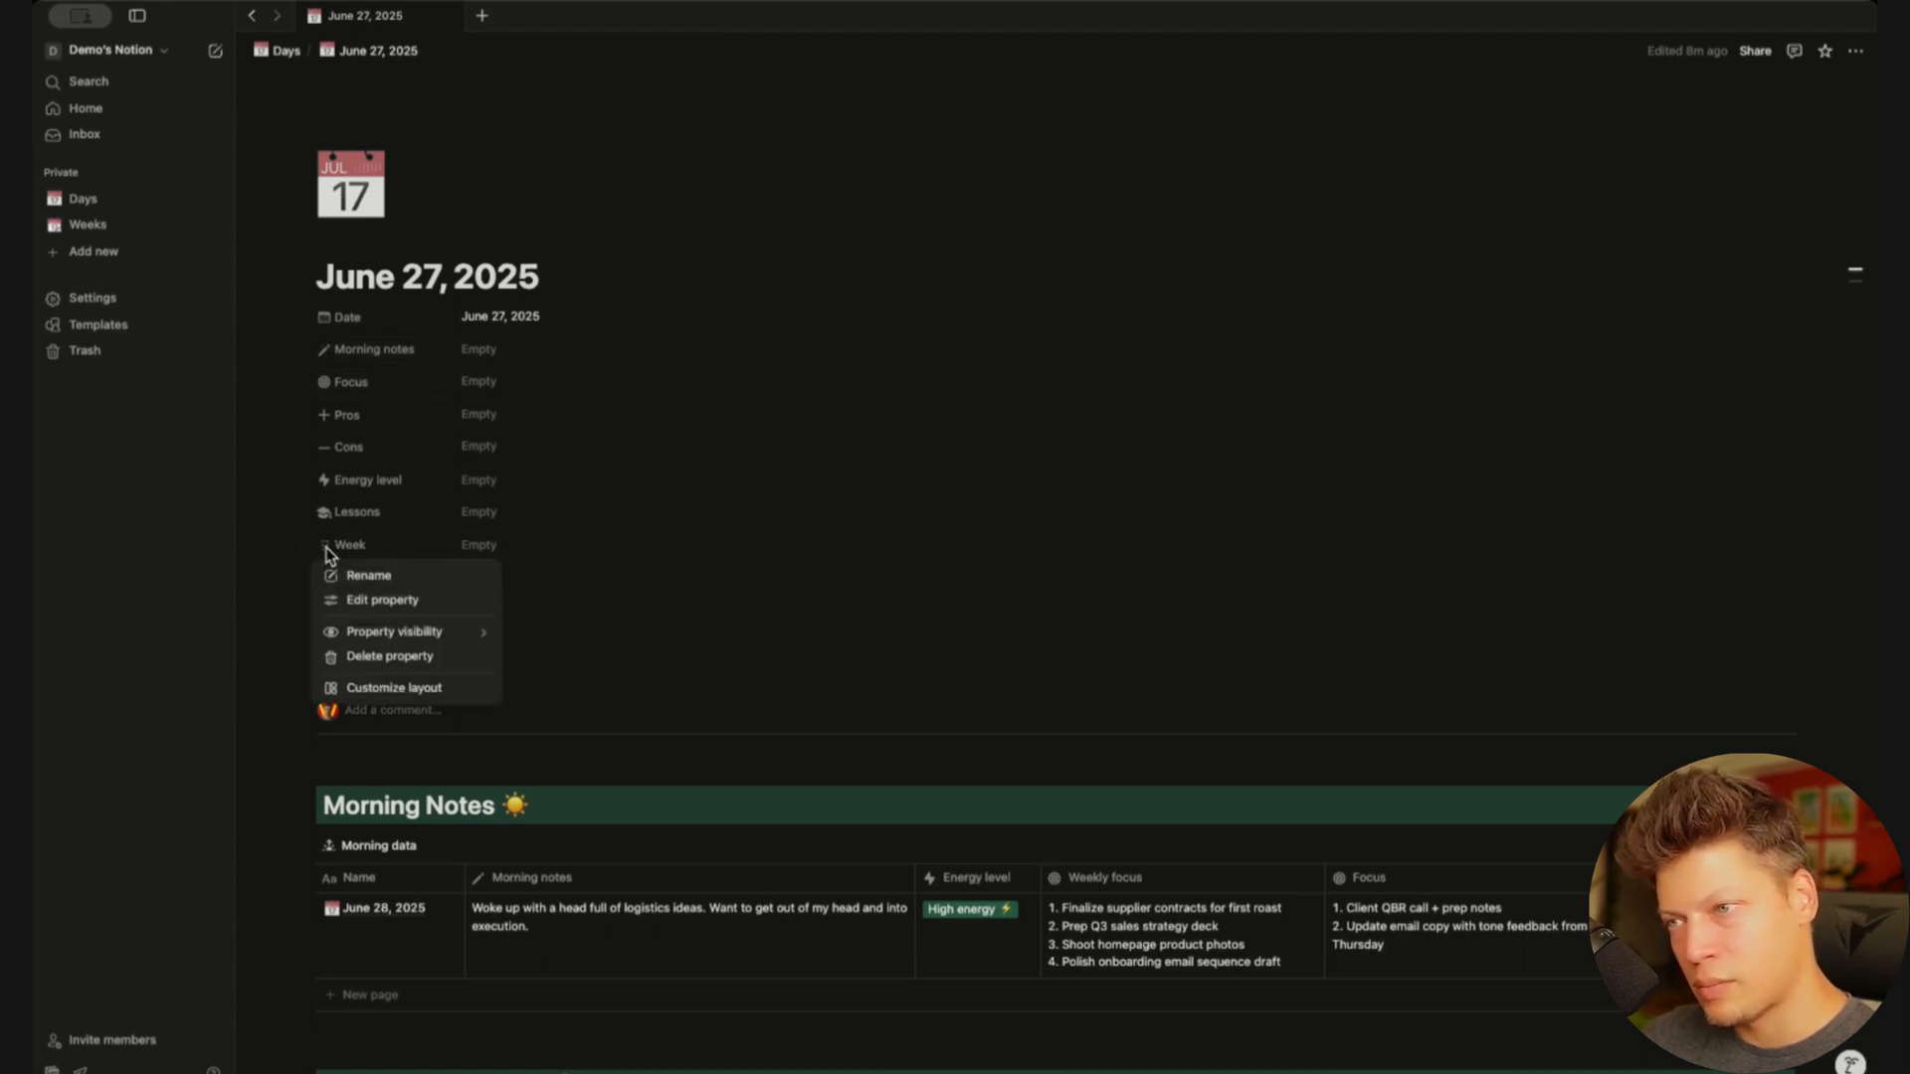
{"action": "mouse_move", "coordinate": [455, 641]}
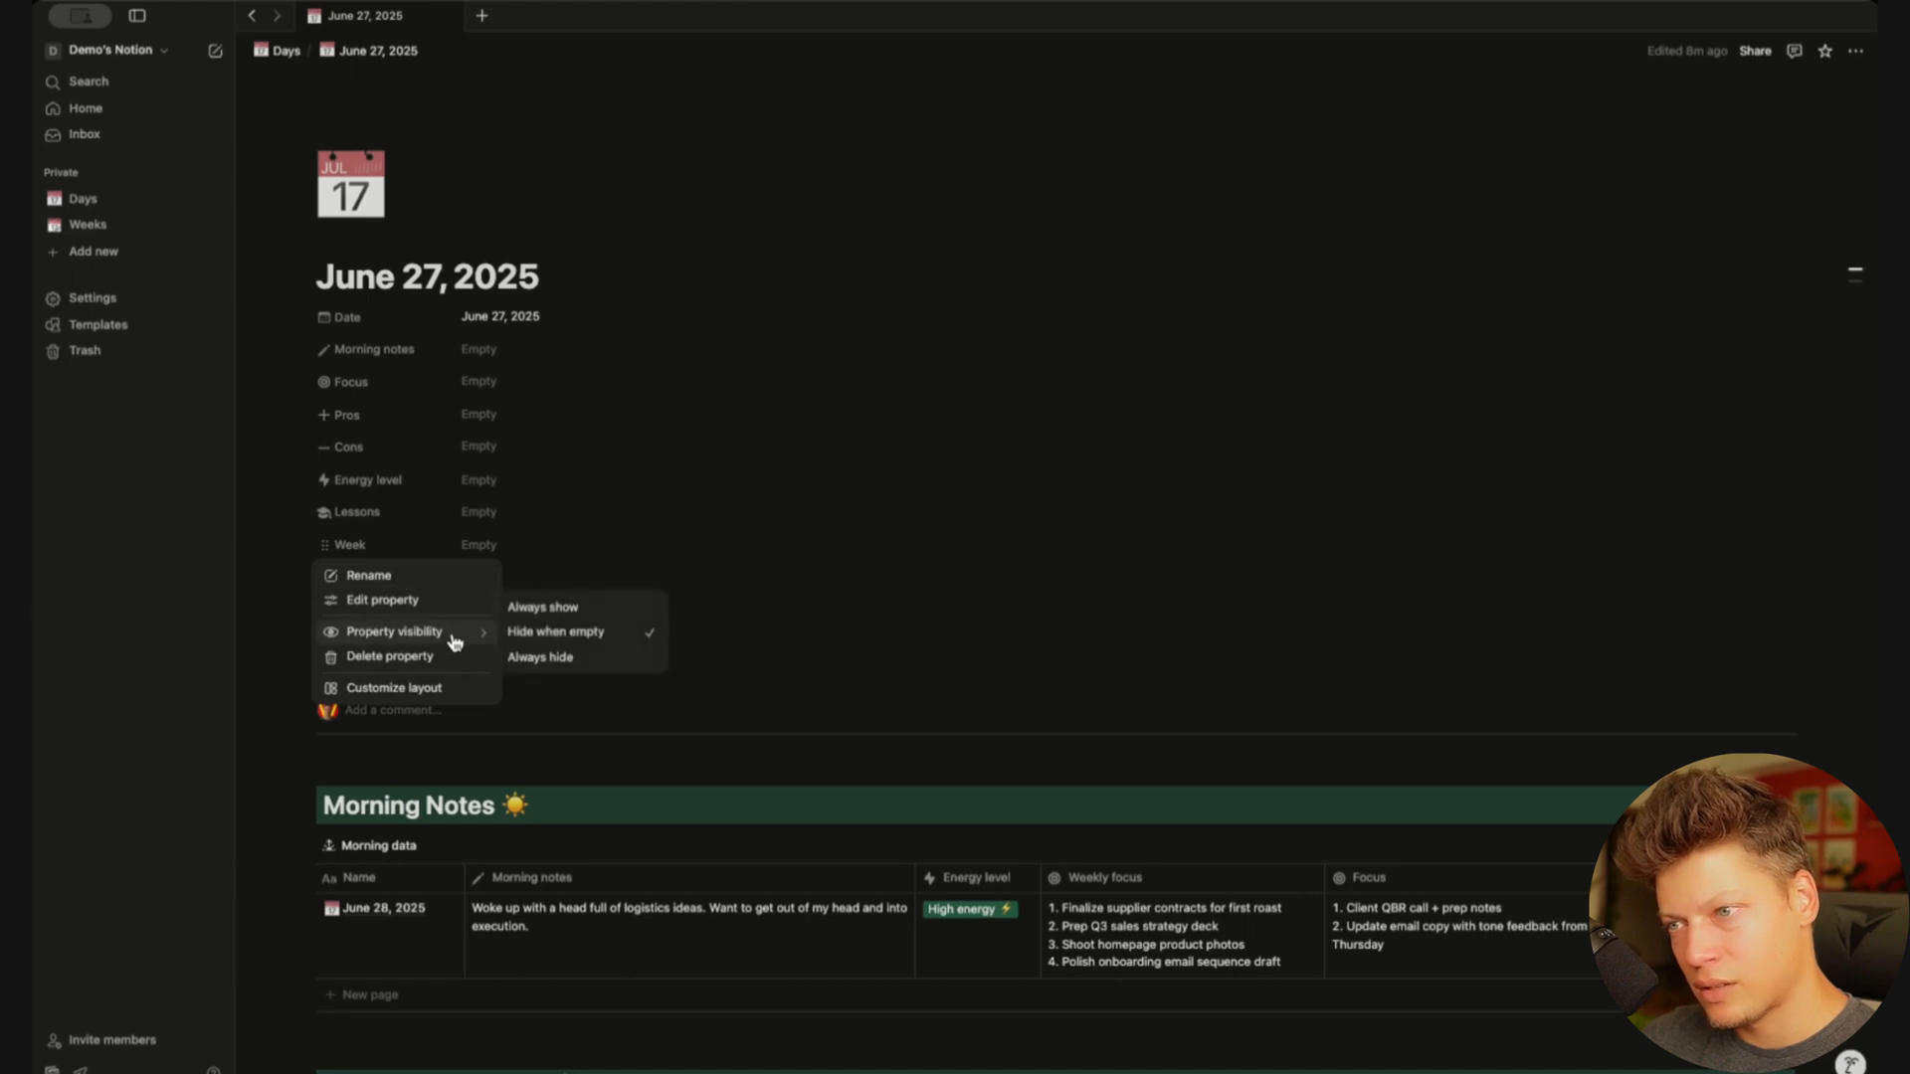
{"action": "left_click", "coordinate": [574, 609]}
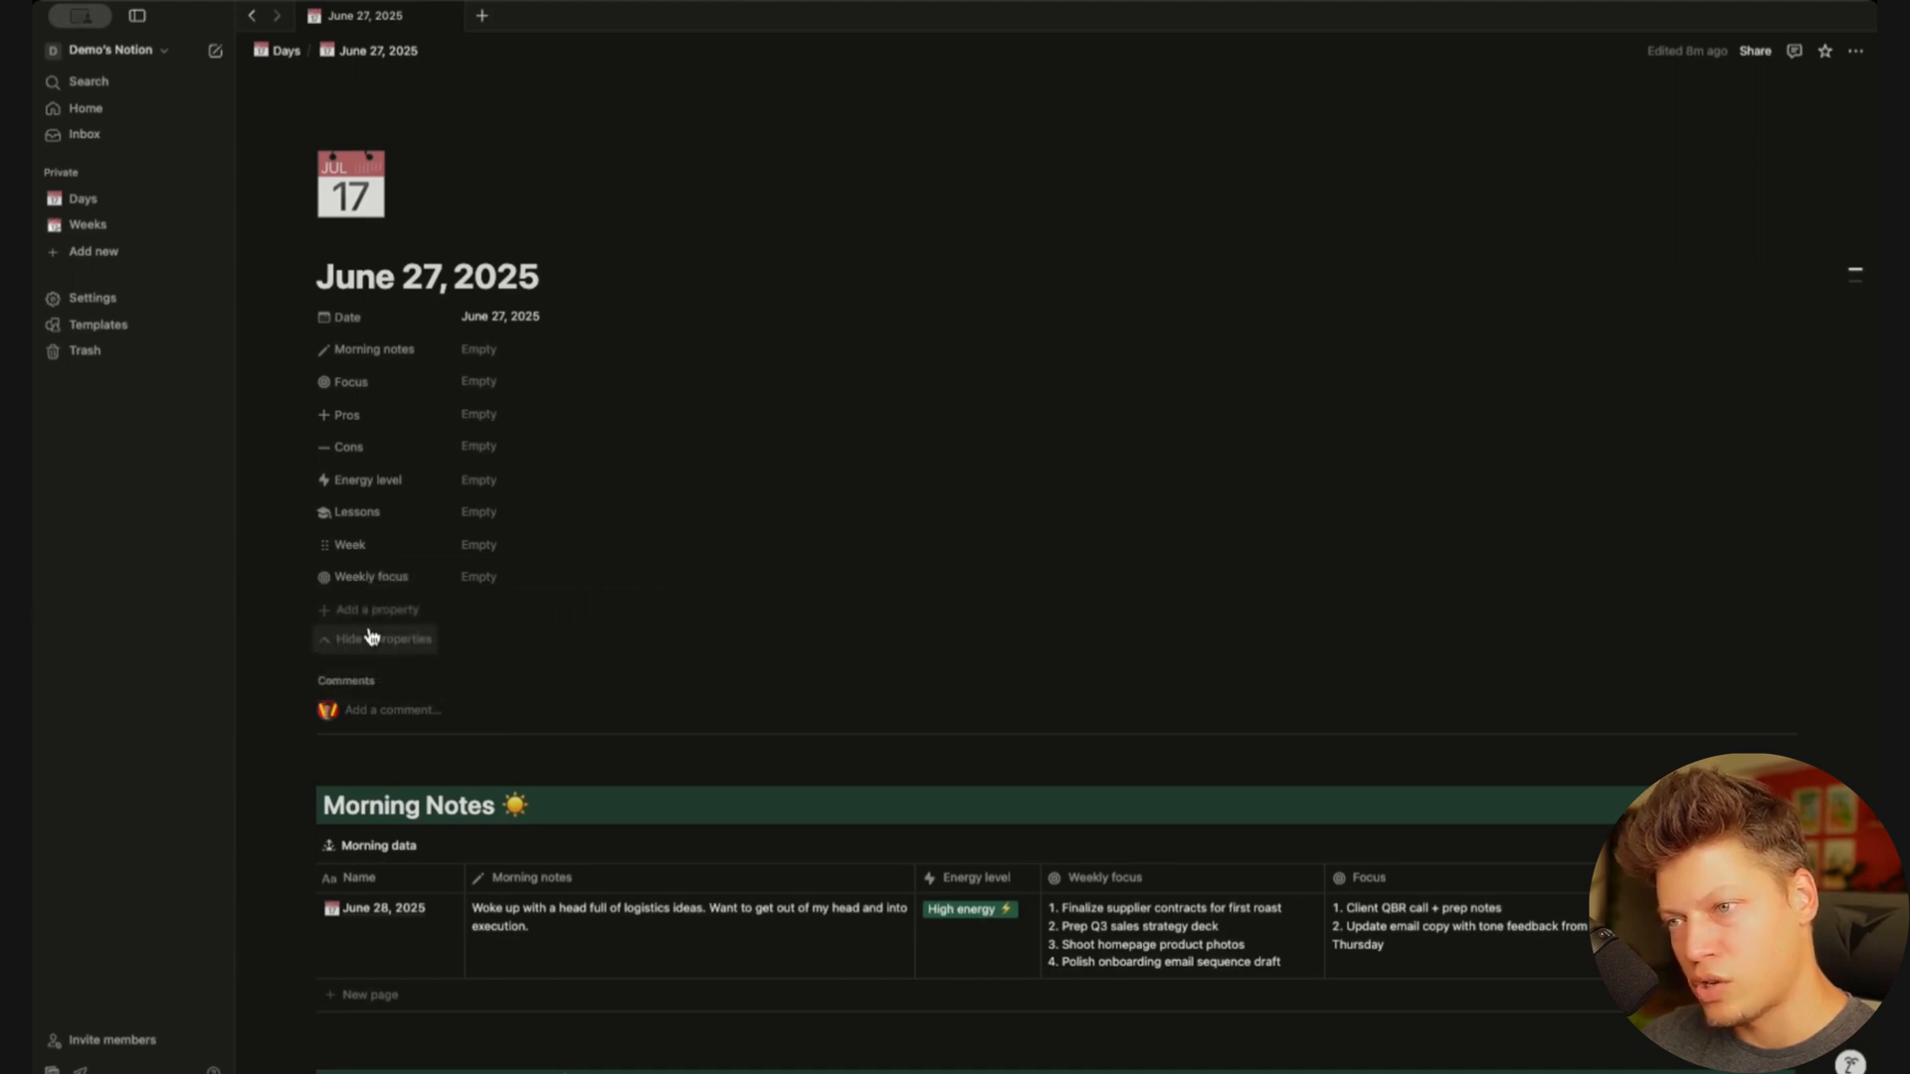
{"action": "left_click", "coordinate": [416, 648]}
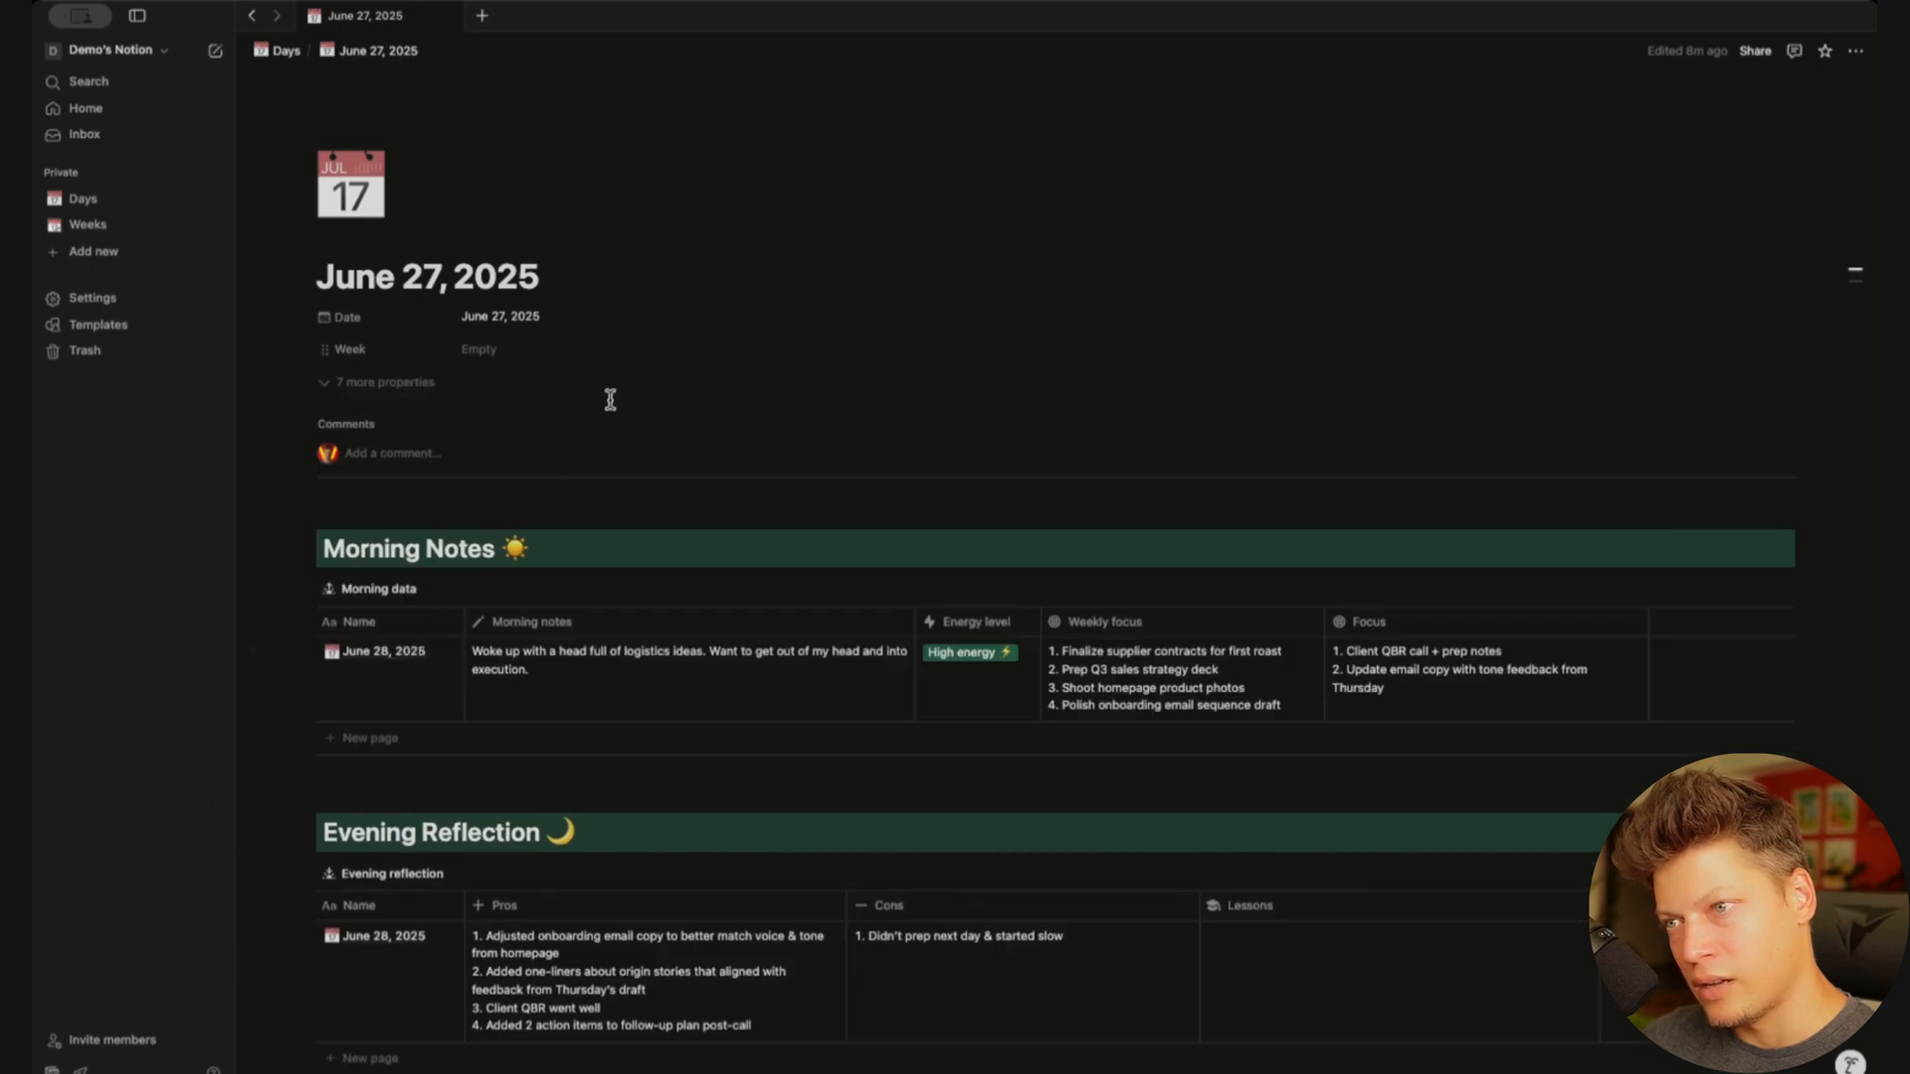
Link the June 27, 2025 page to the June 23 - 29, 2025 week through its Week property
{"action": "left_click", "coordinate": [504, 354]}
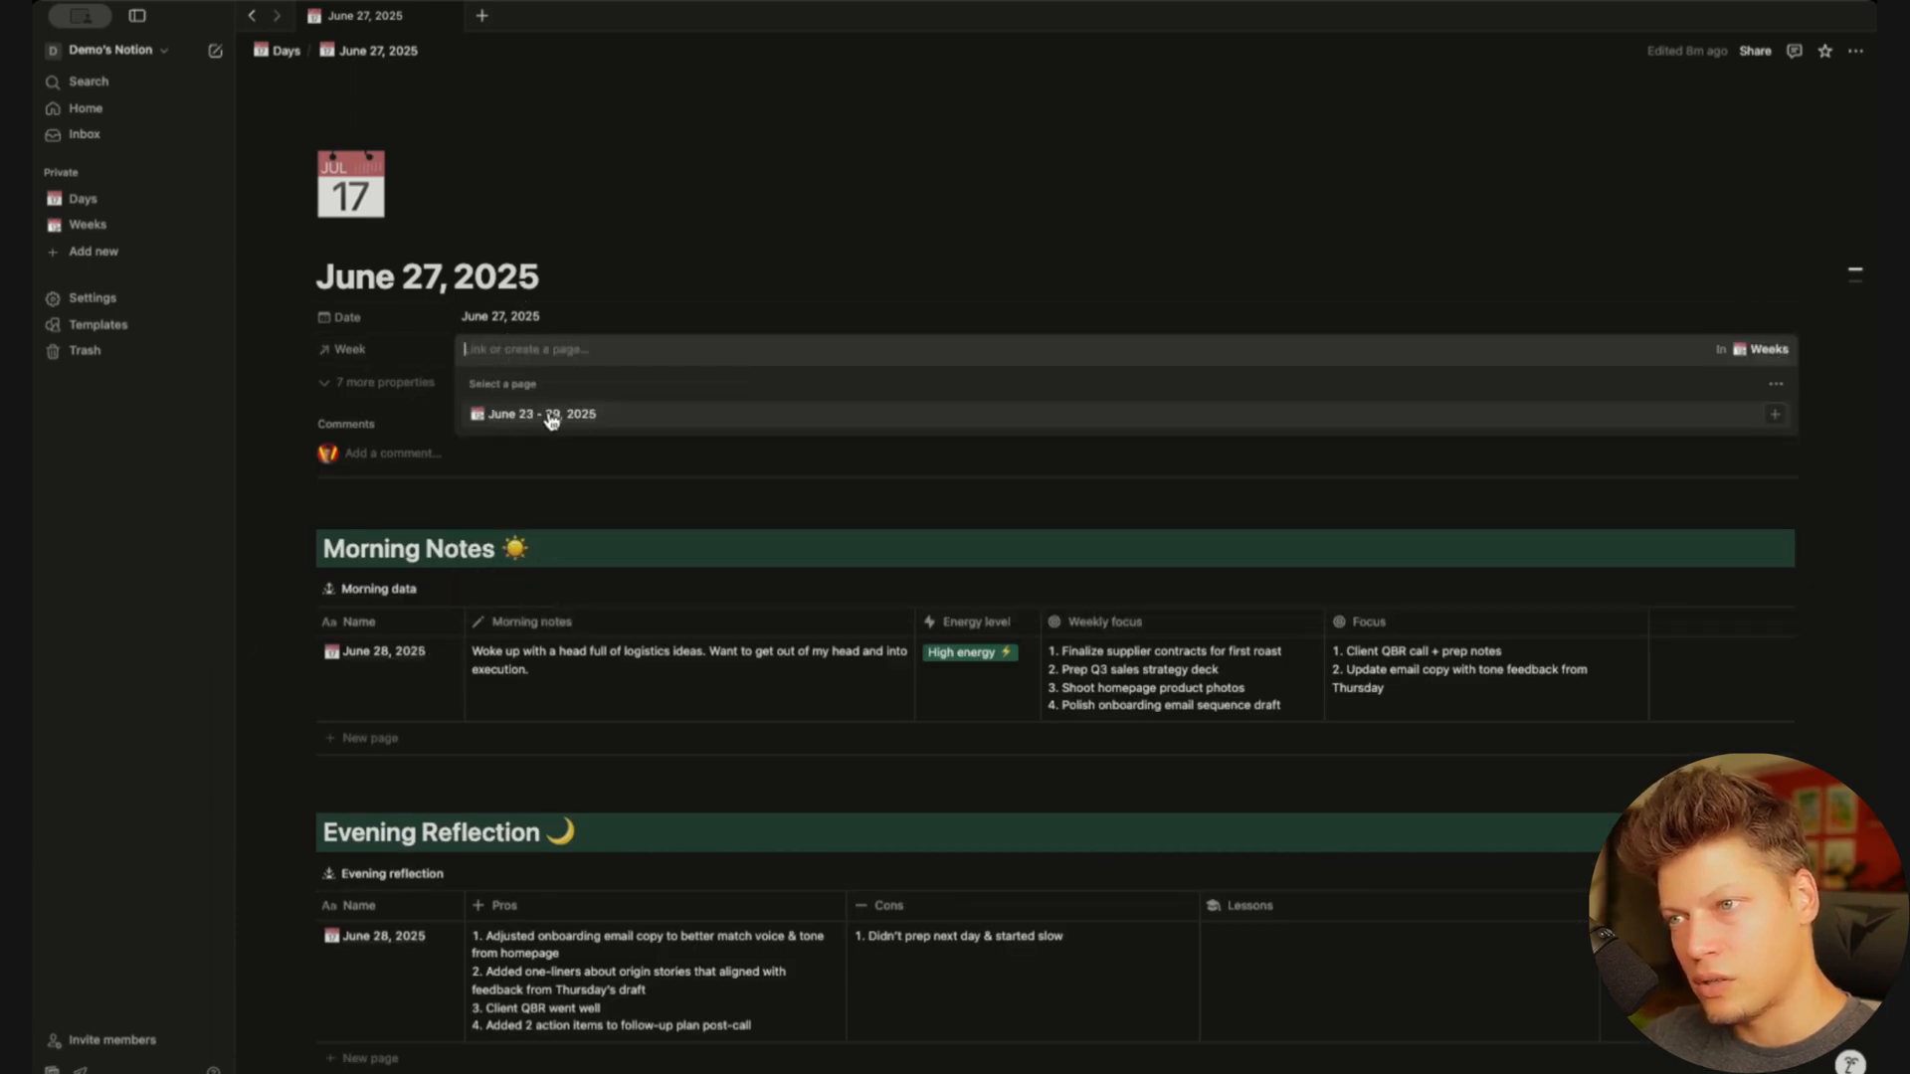
{"action": "left_click", "coordinate": [554, 421]}
{"action": "left_click", "coordinate": [648, 300]}
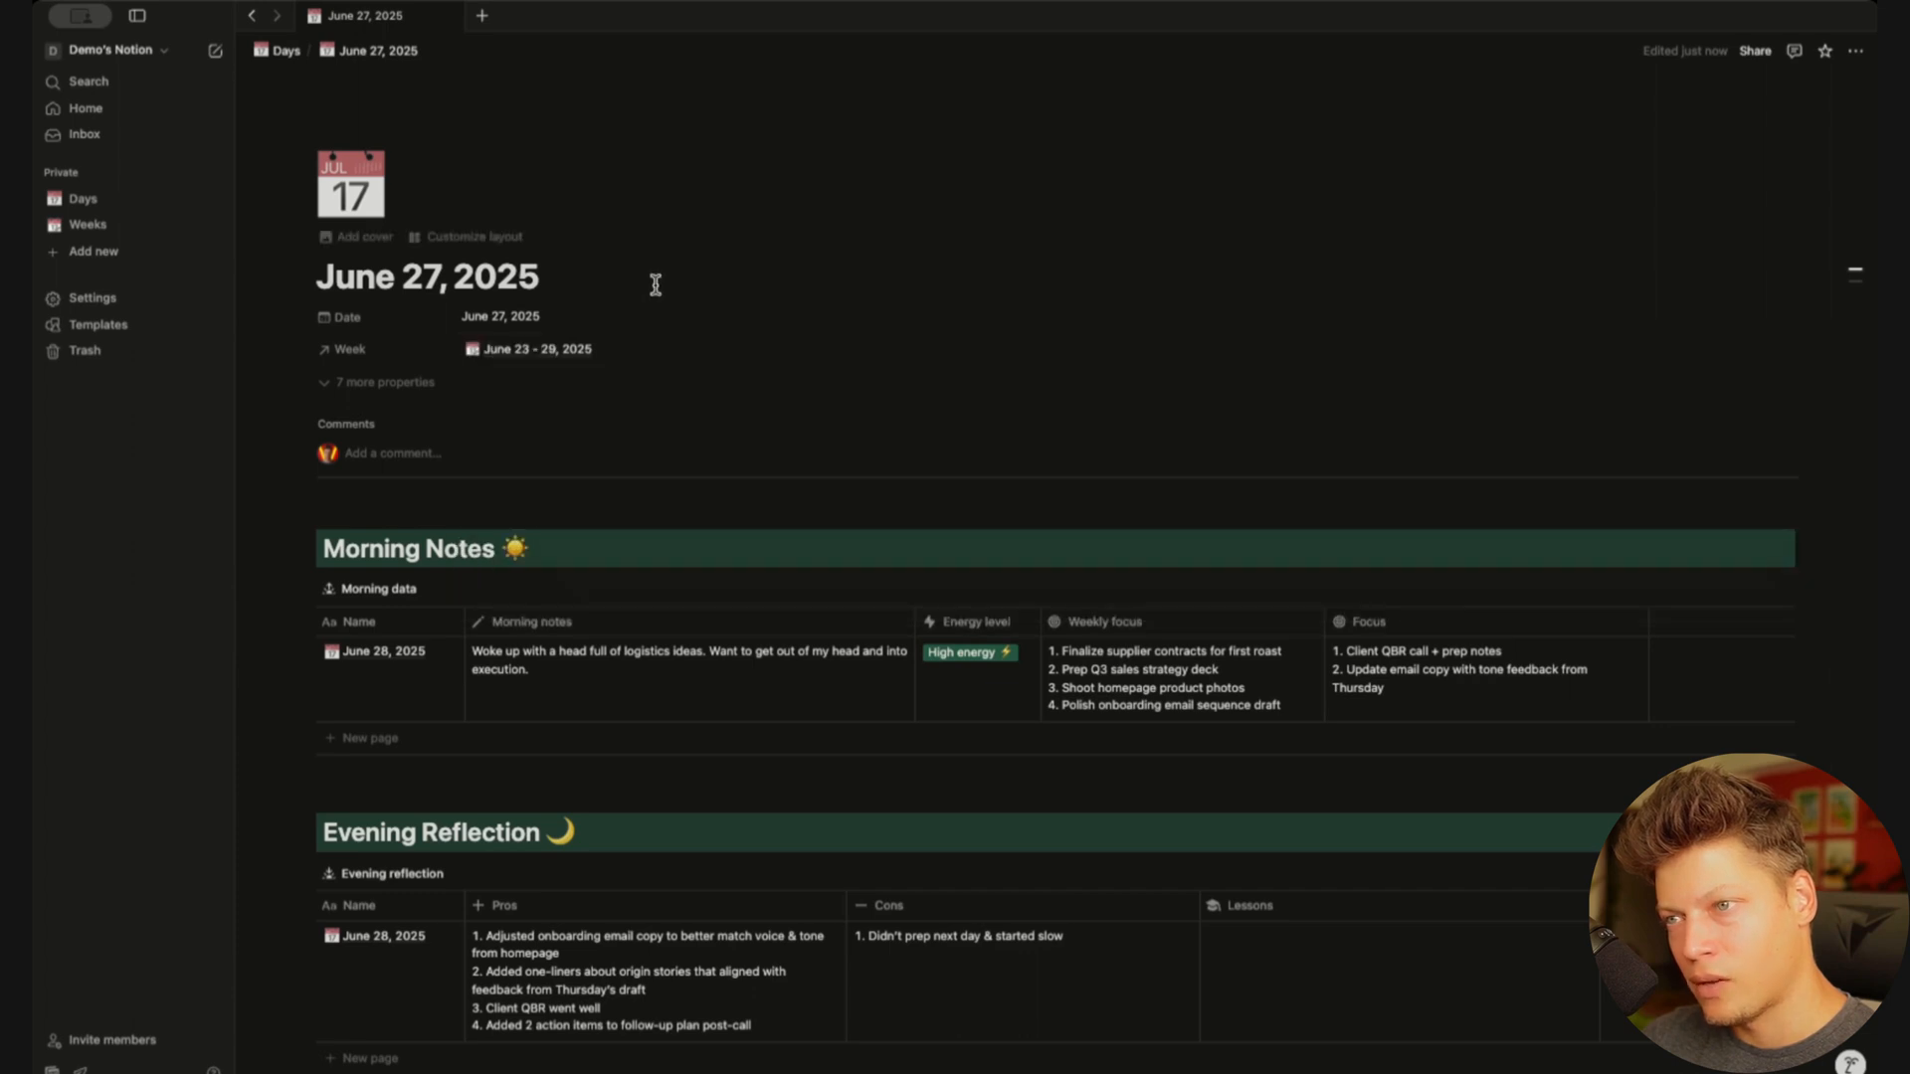
Open the linked June 23 - 29, 2025 week page and insert a table view of the Days database under its Reflection heading
{"action": "left_click", "coordinate": [533, 352]}
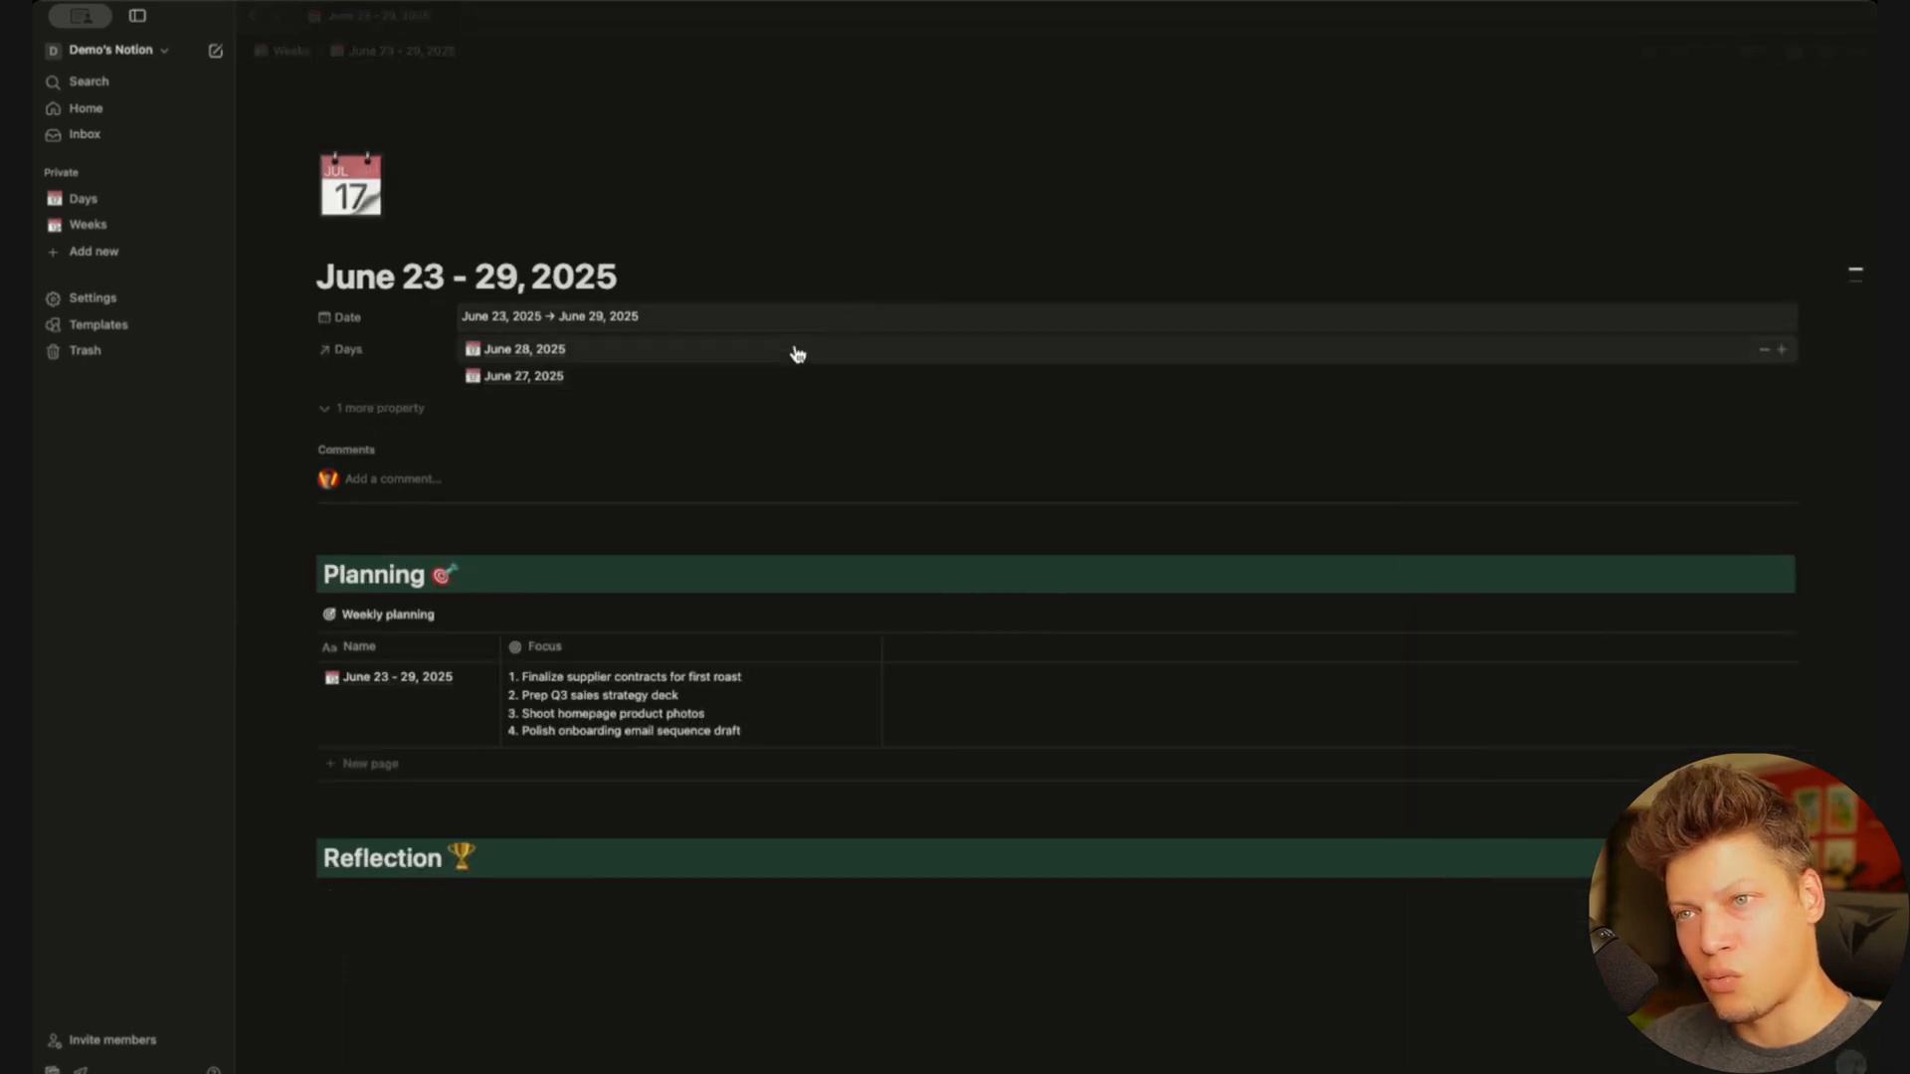
{"action": "scroll", "coordinate": [696, 477], "scroll_direction": "down", "scroll_amount": 1}
{"action": "left_click", "coordinate": [403, 816]}
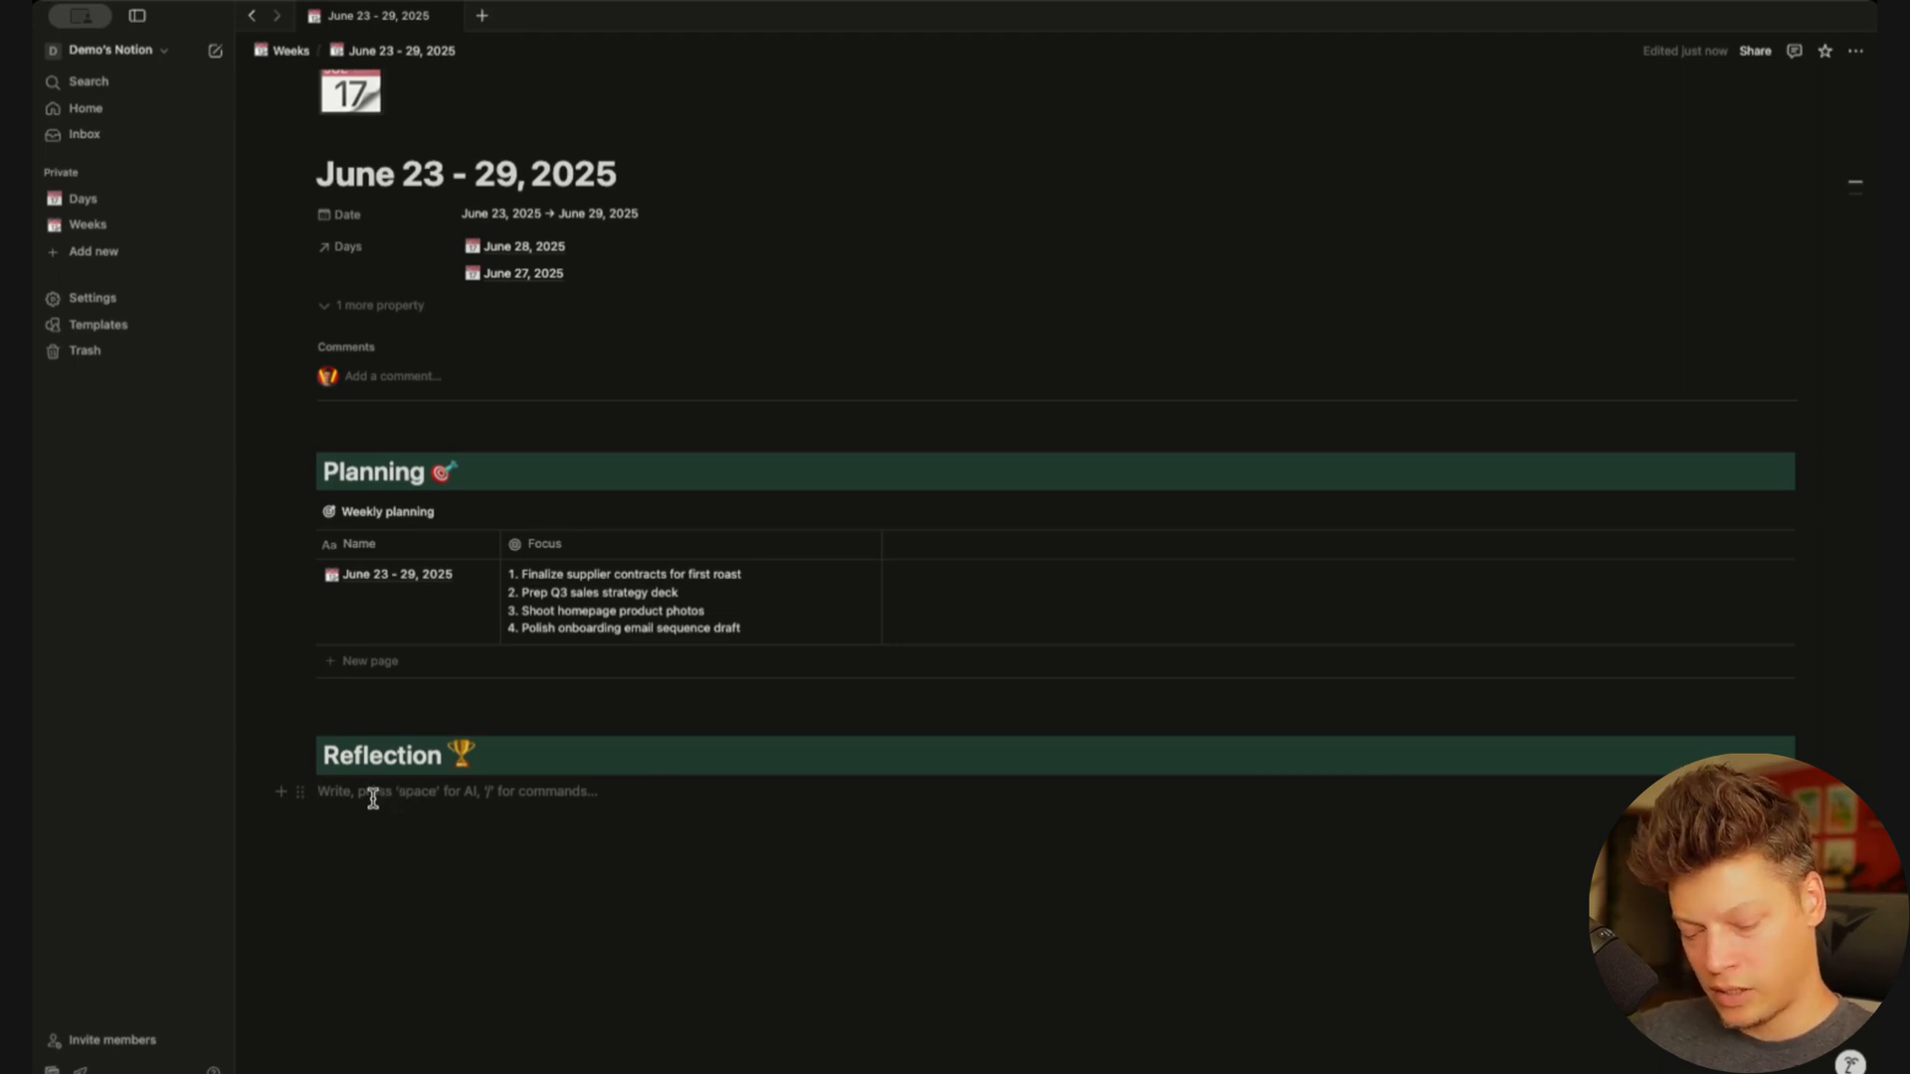
{"action": "type", "text": "/view"}
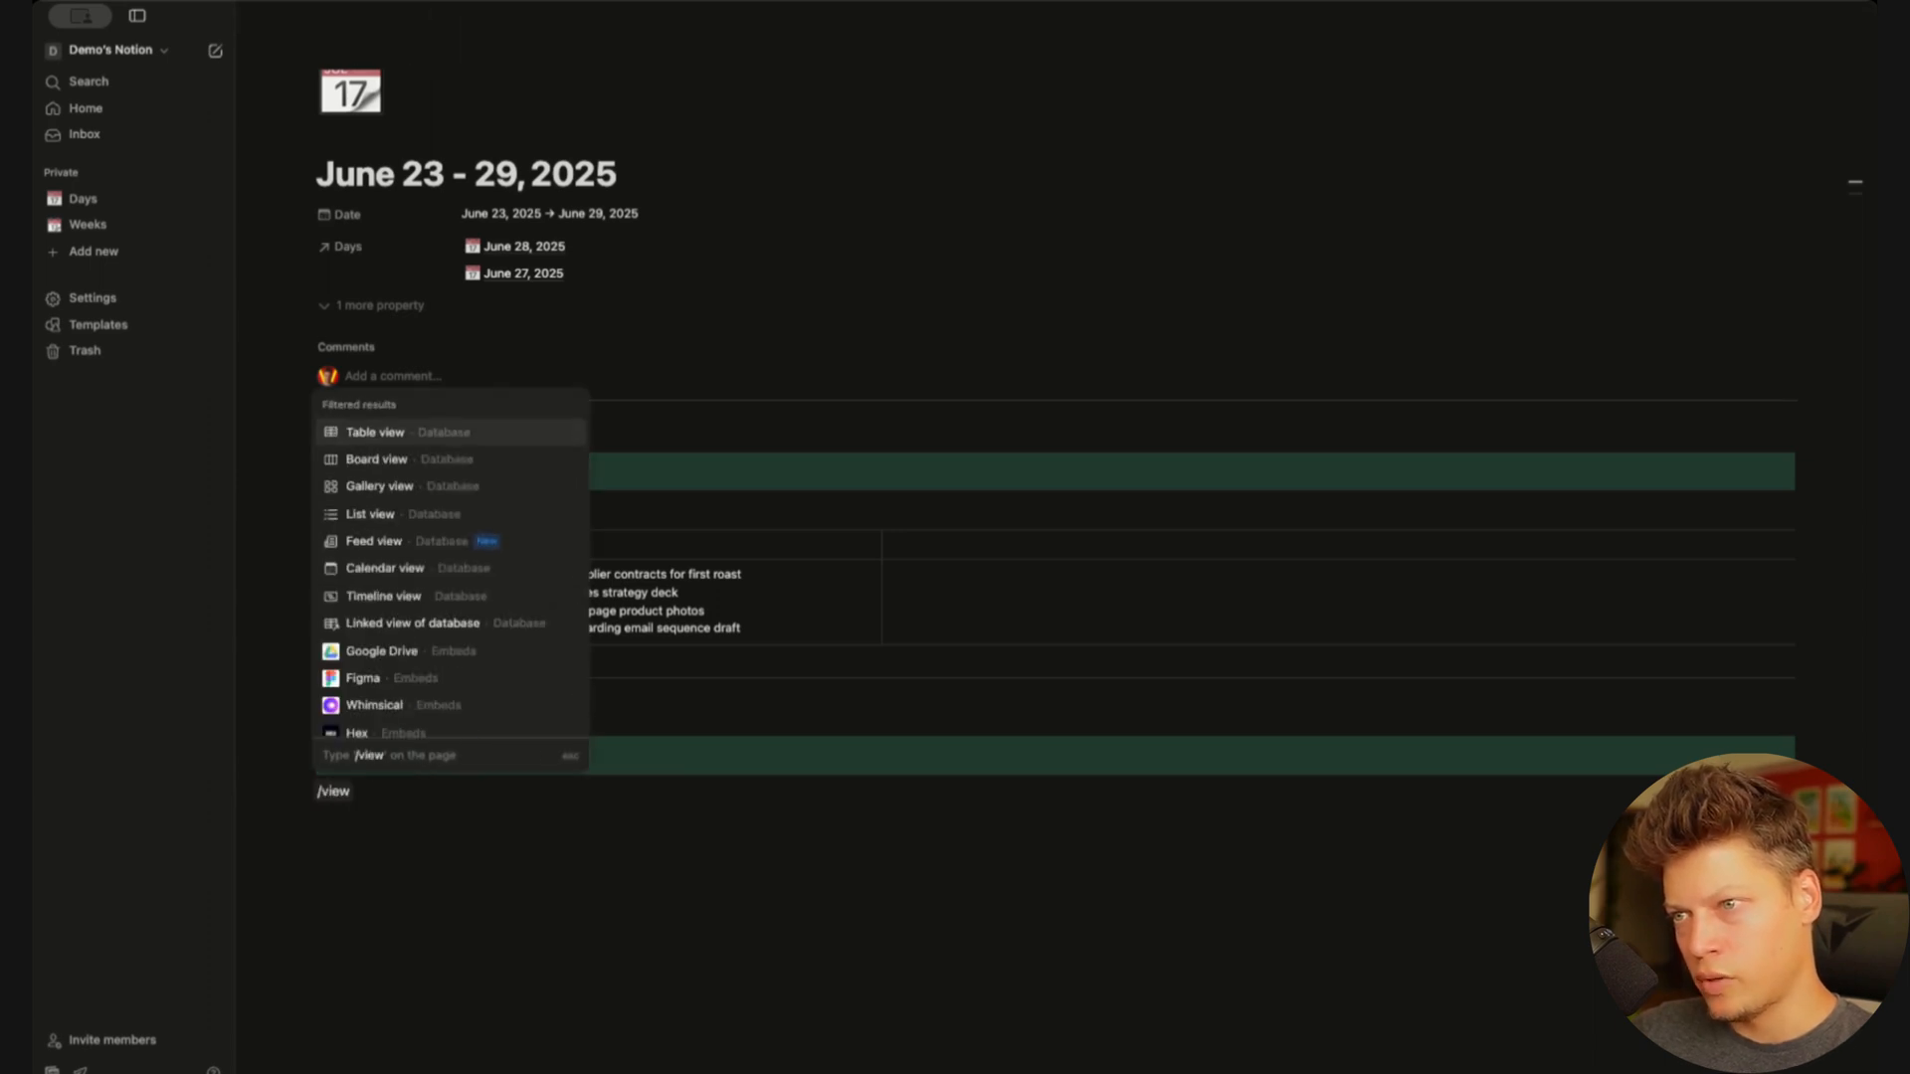
{"action": "left_click", "coordinate": [384, 435]}
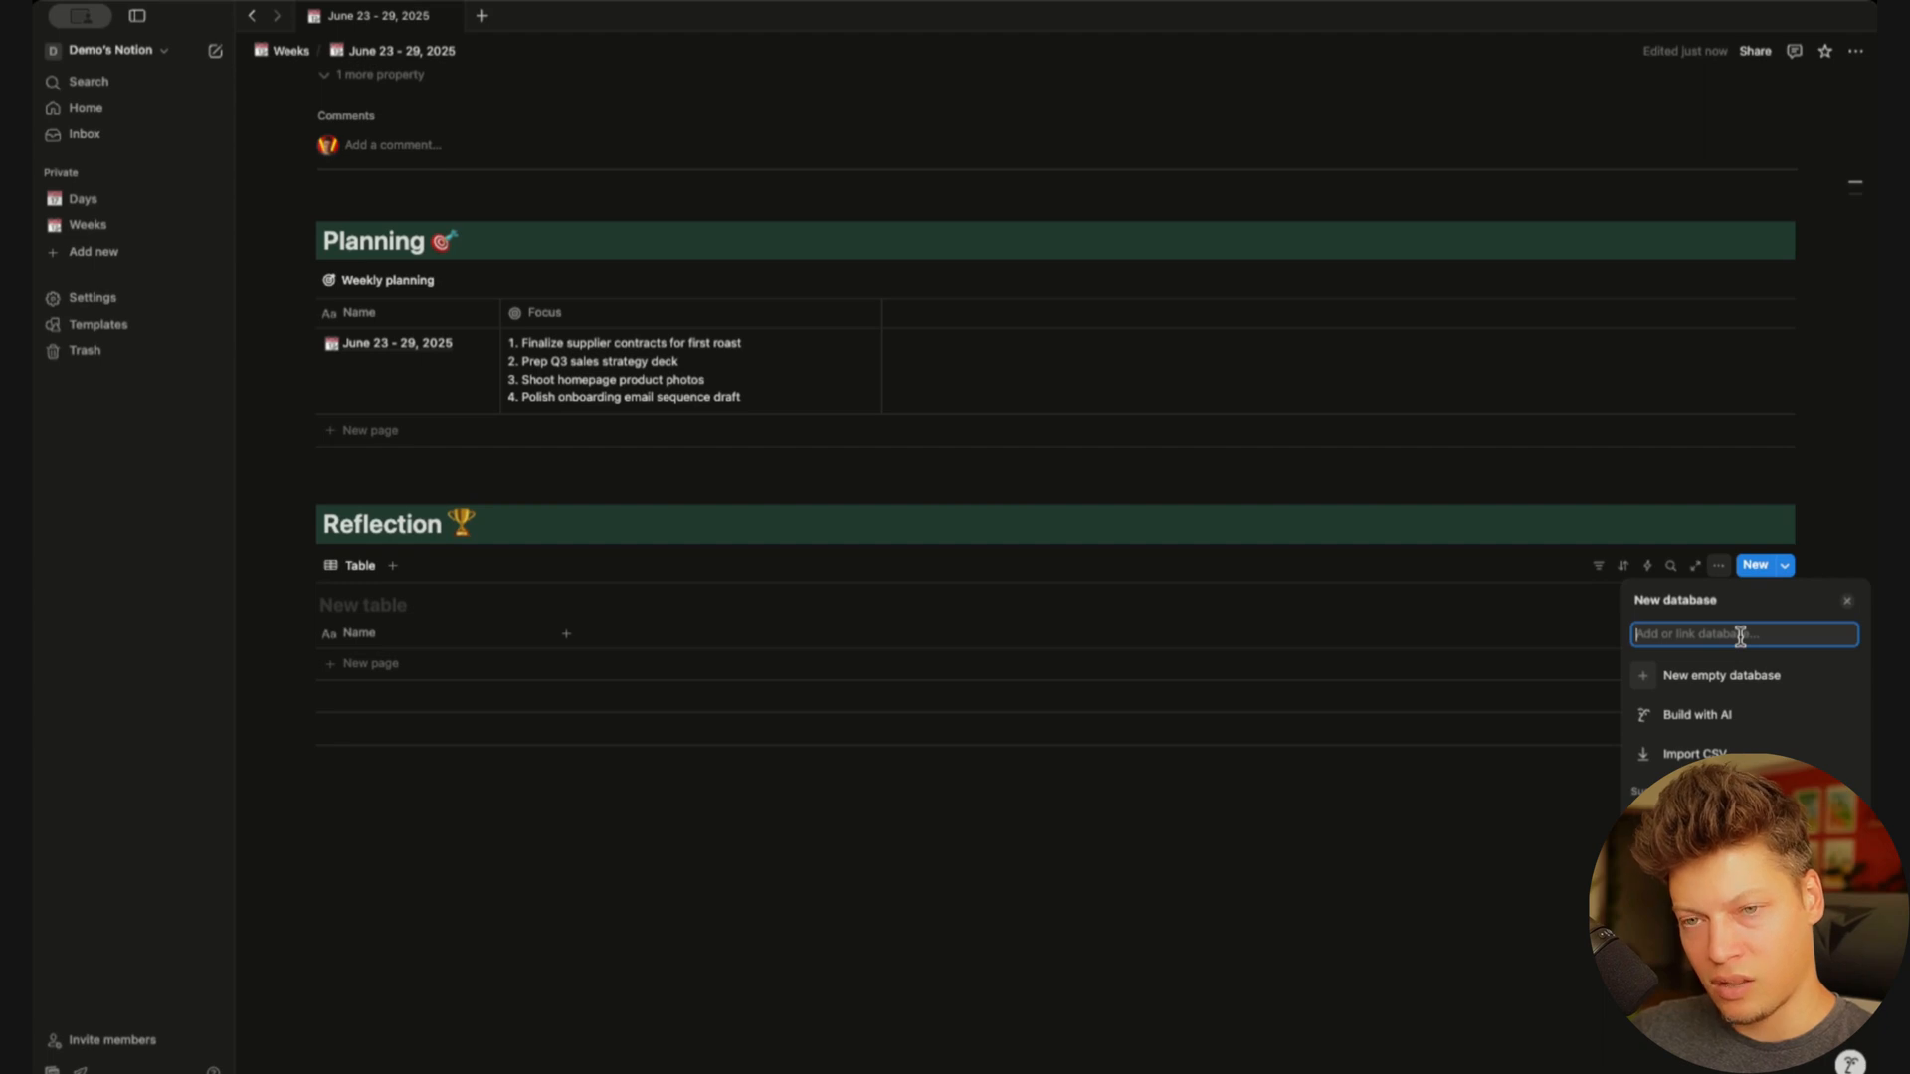
{"action": "type", "text": "days"}
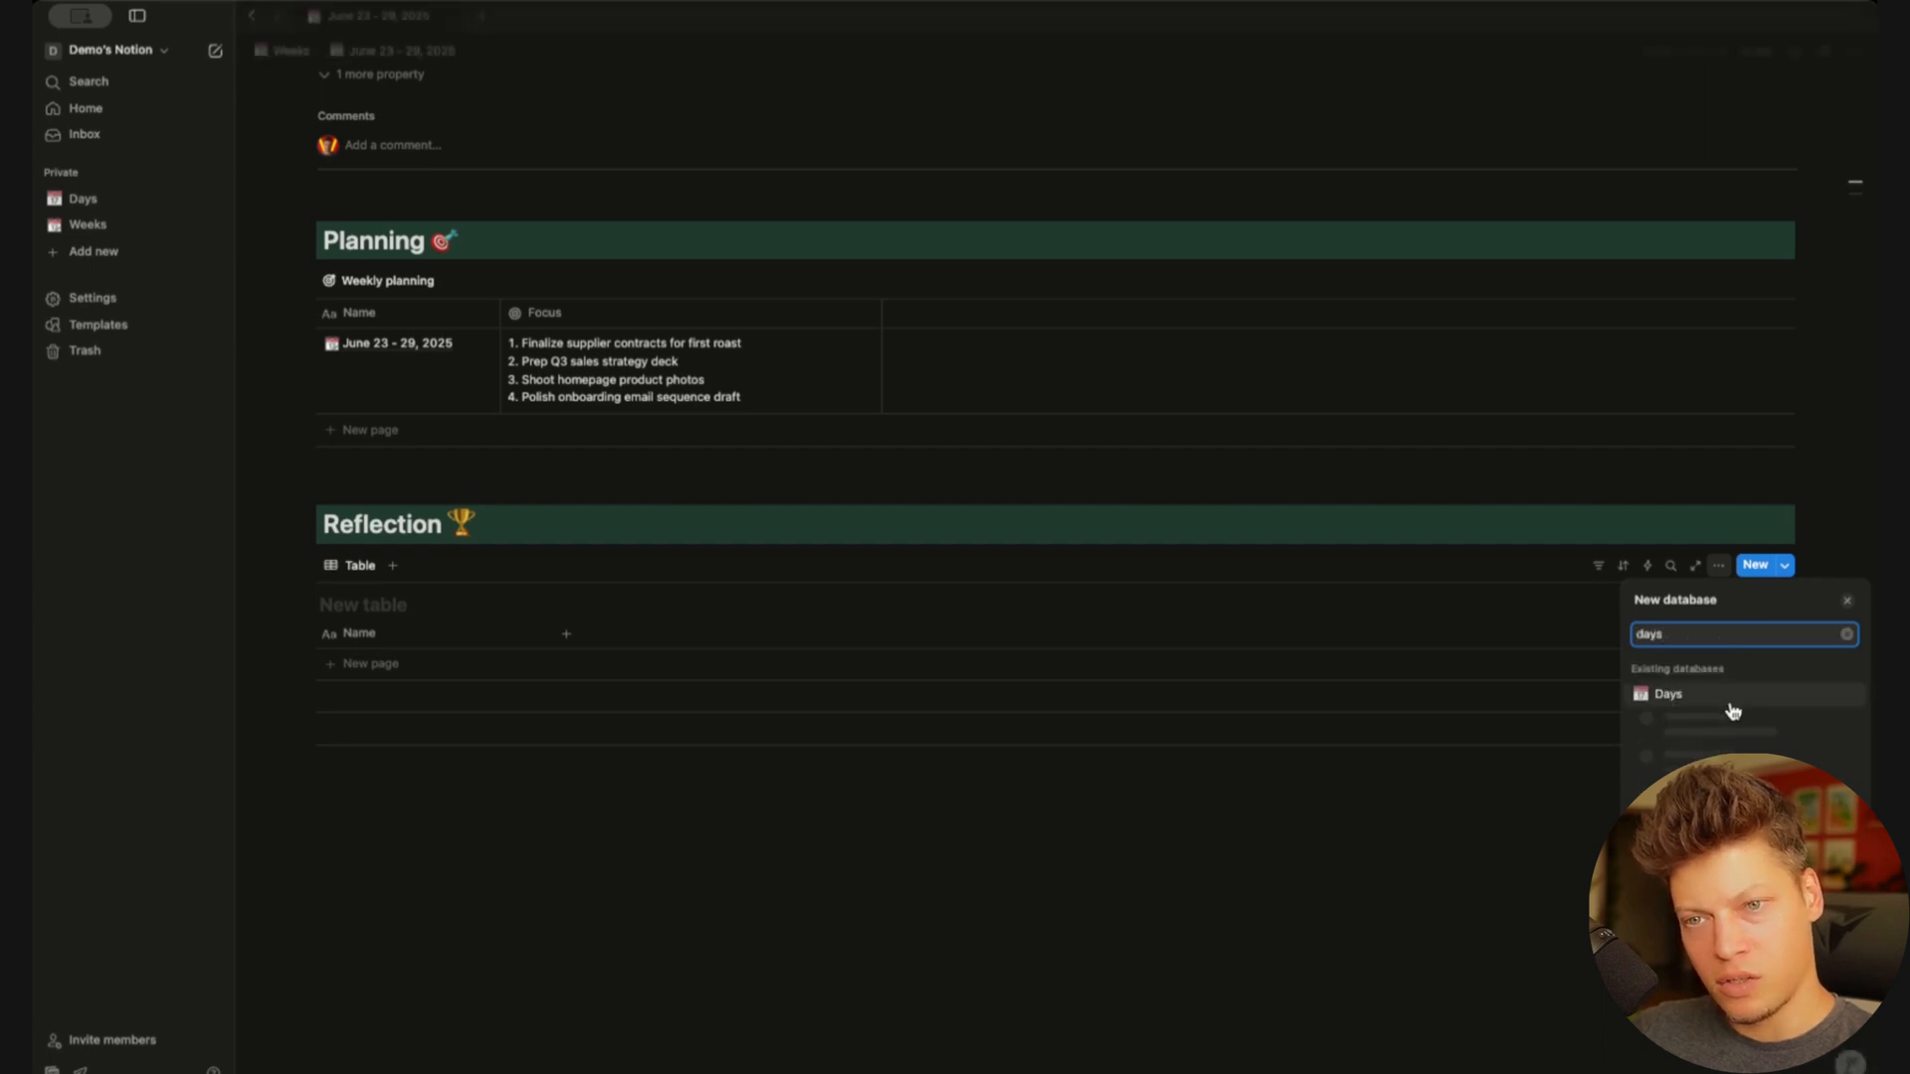
{"action": "left_click", "coordinate": [1668, 694]}
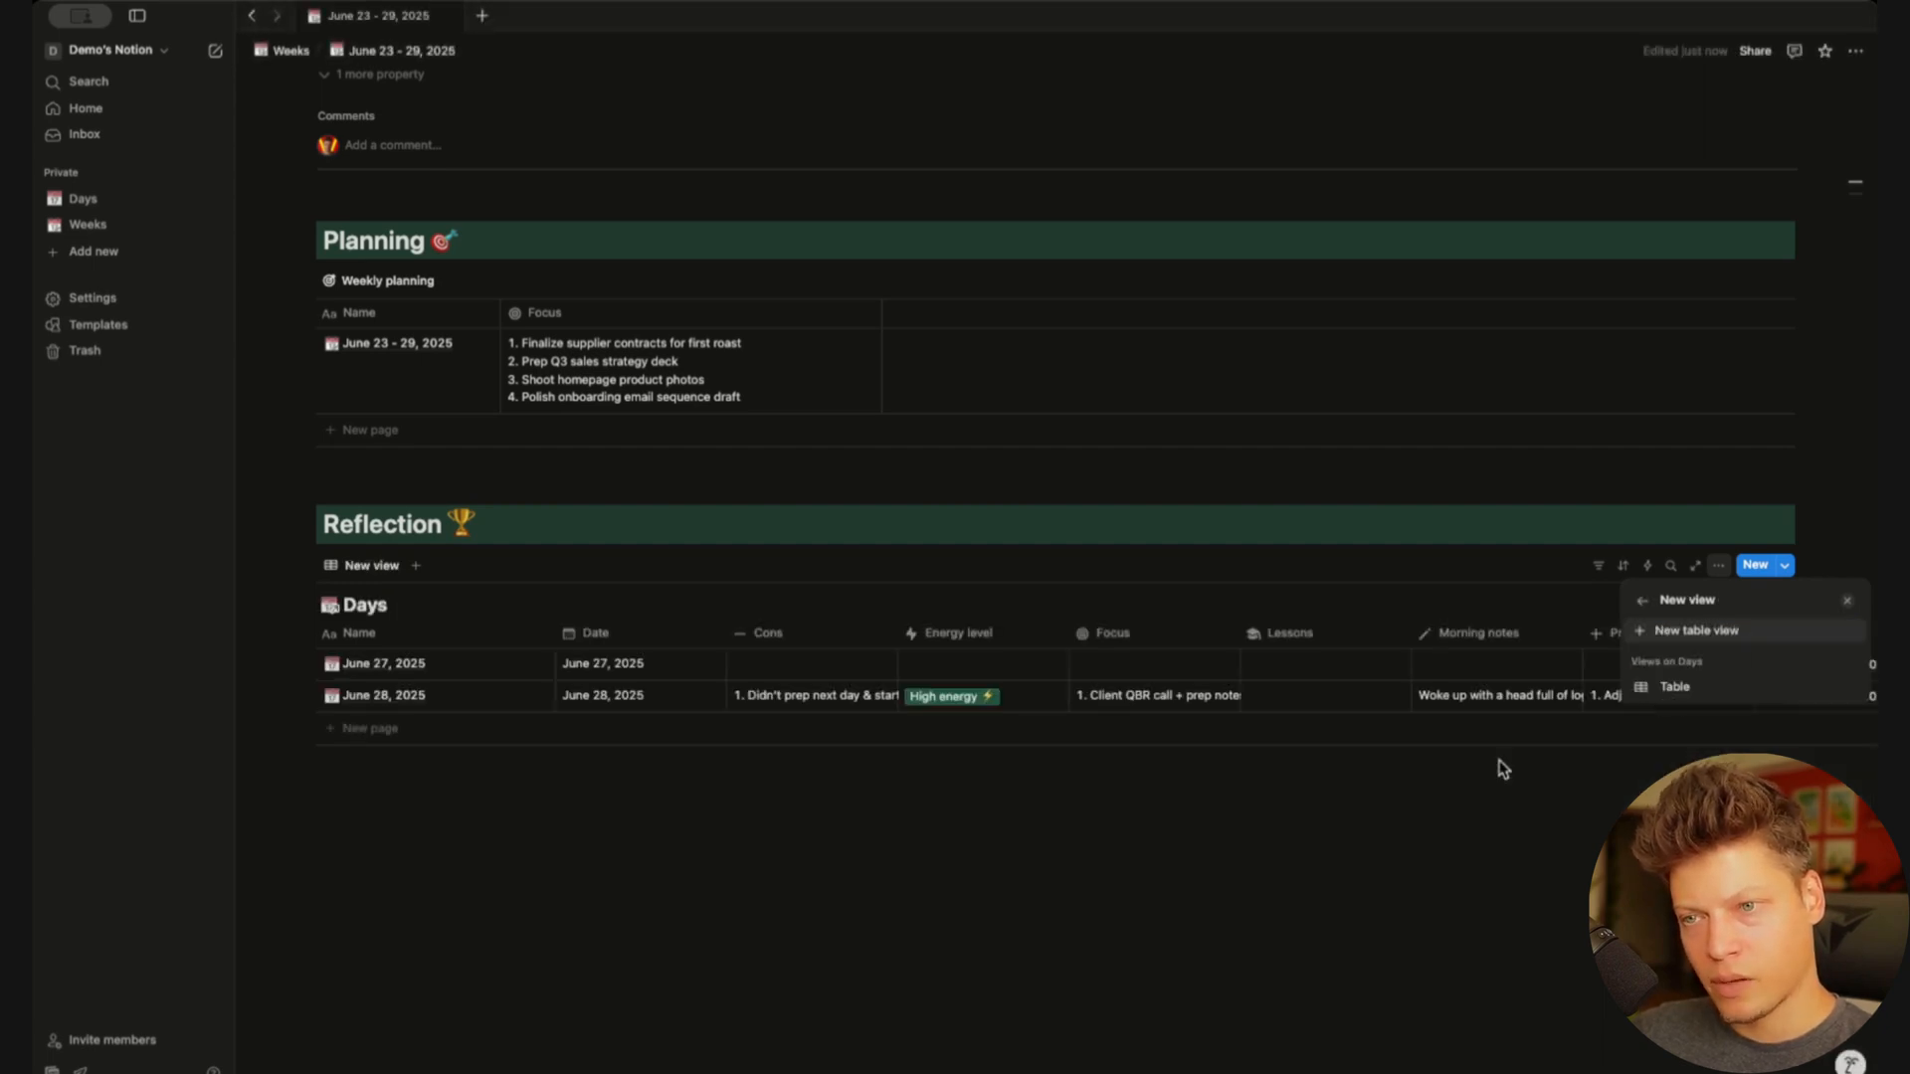
{"action": "left_click", "coordinate": [853, 904]}
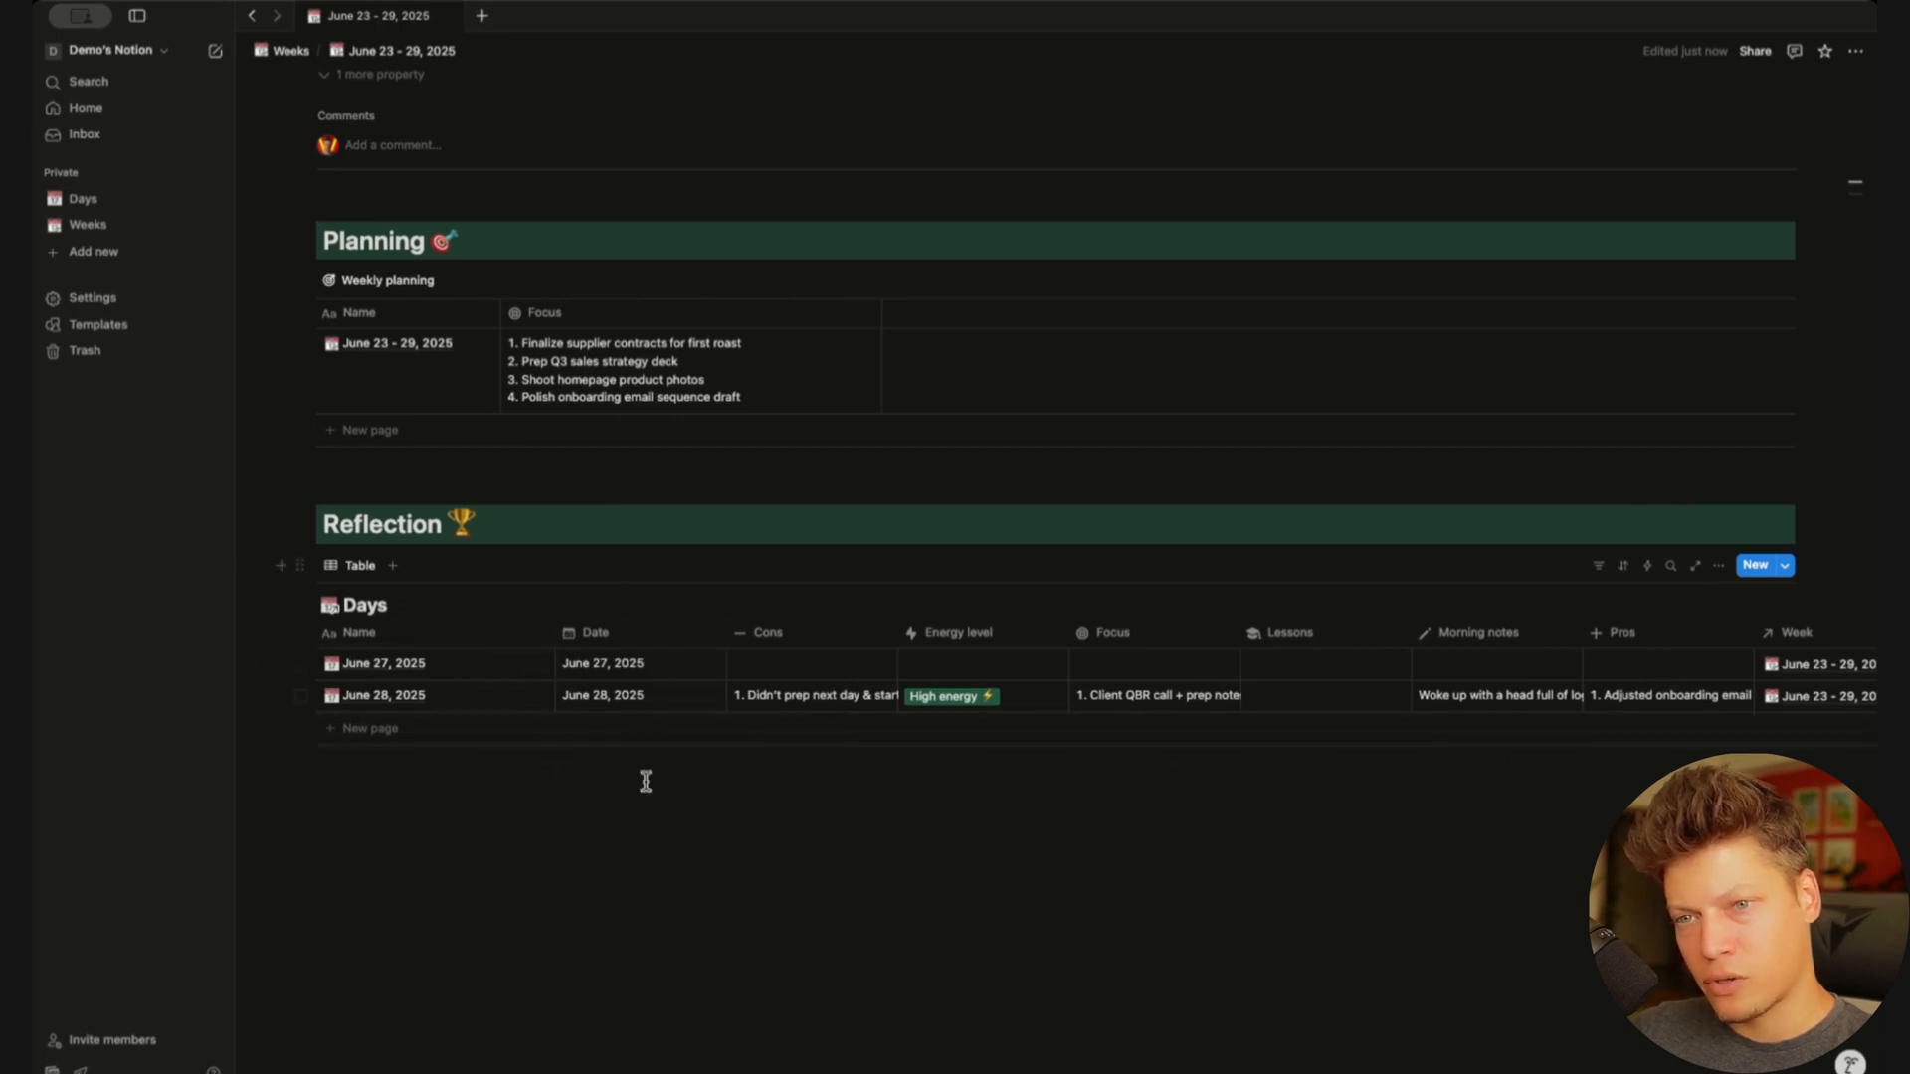
Filter the Days table under Reflection to entries whose Week contains June 23 - 29, 2025
{"action": "left_click", "coordinate": [1600, 569]}
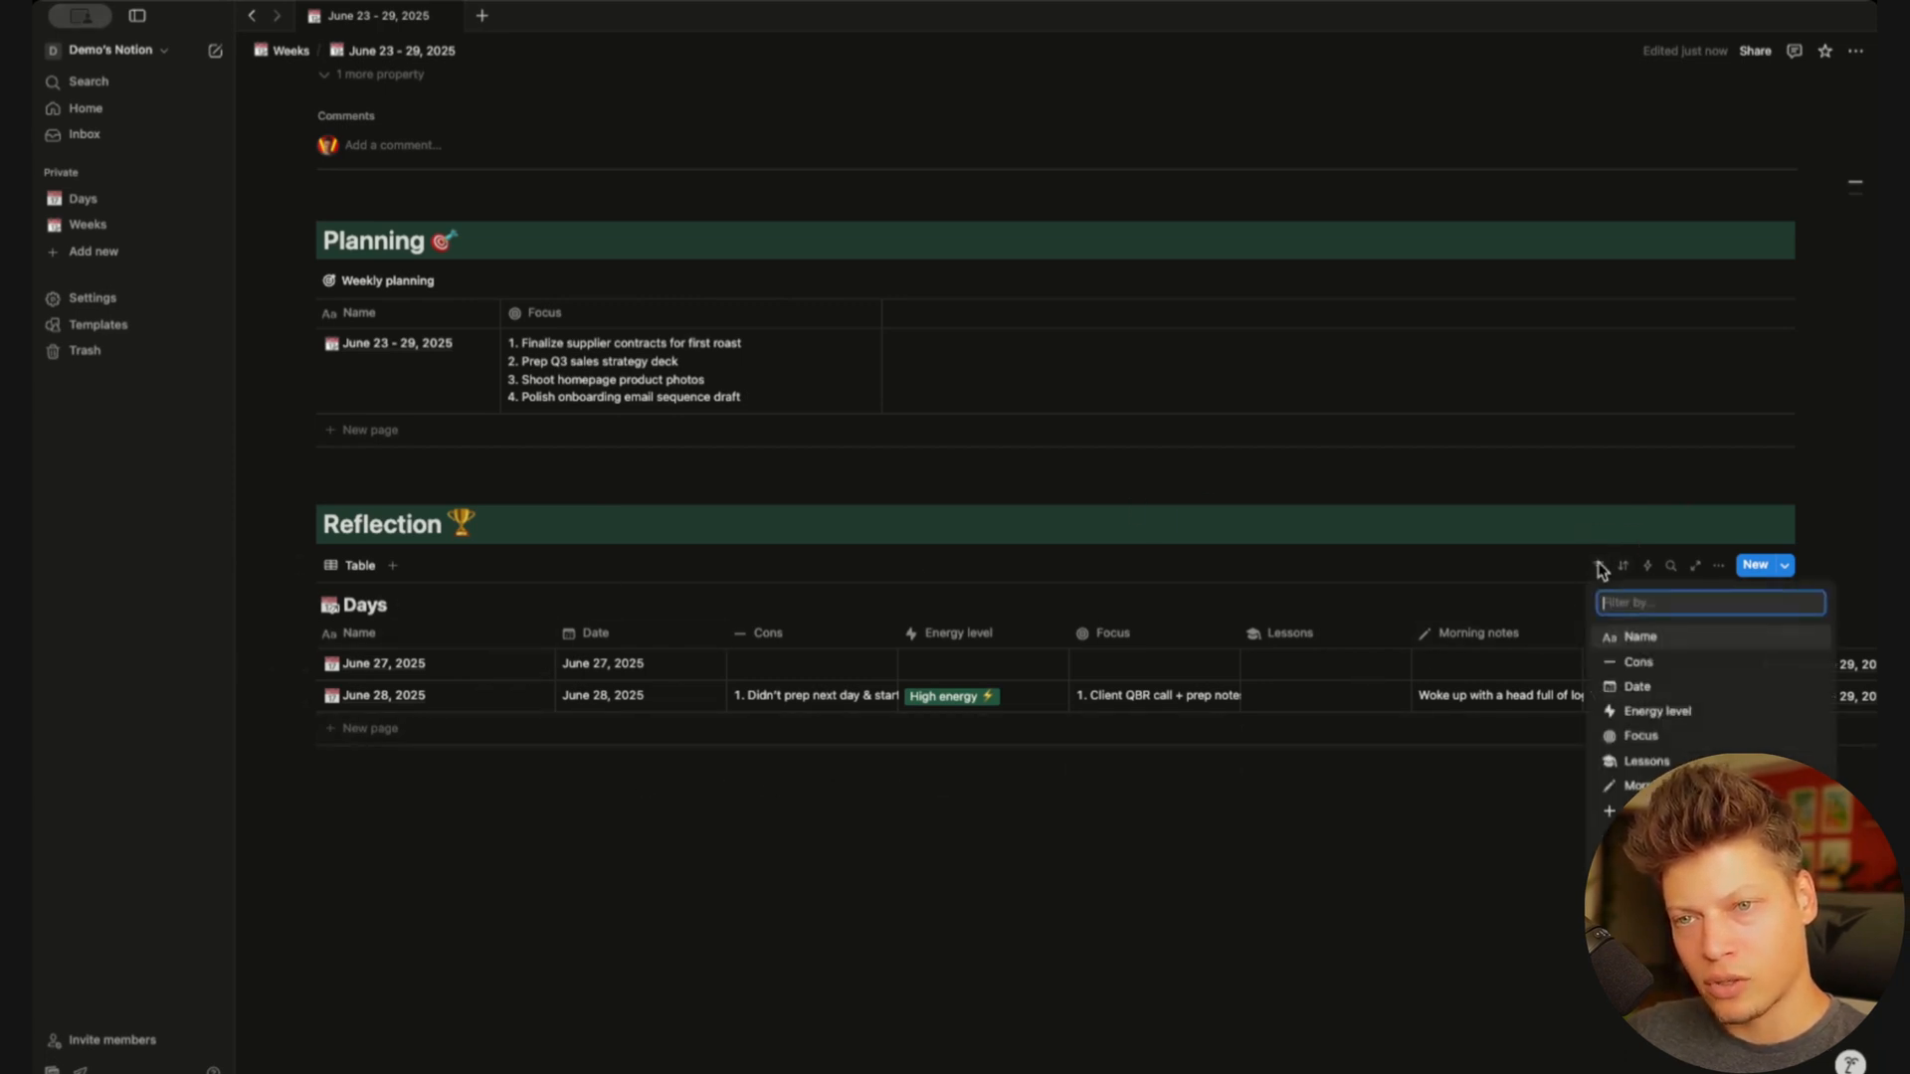
{"action": "left_click", "coordinate": [1649, 839]}
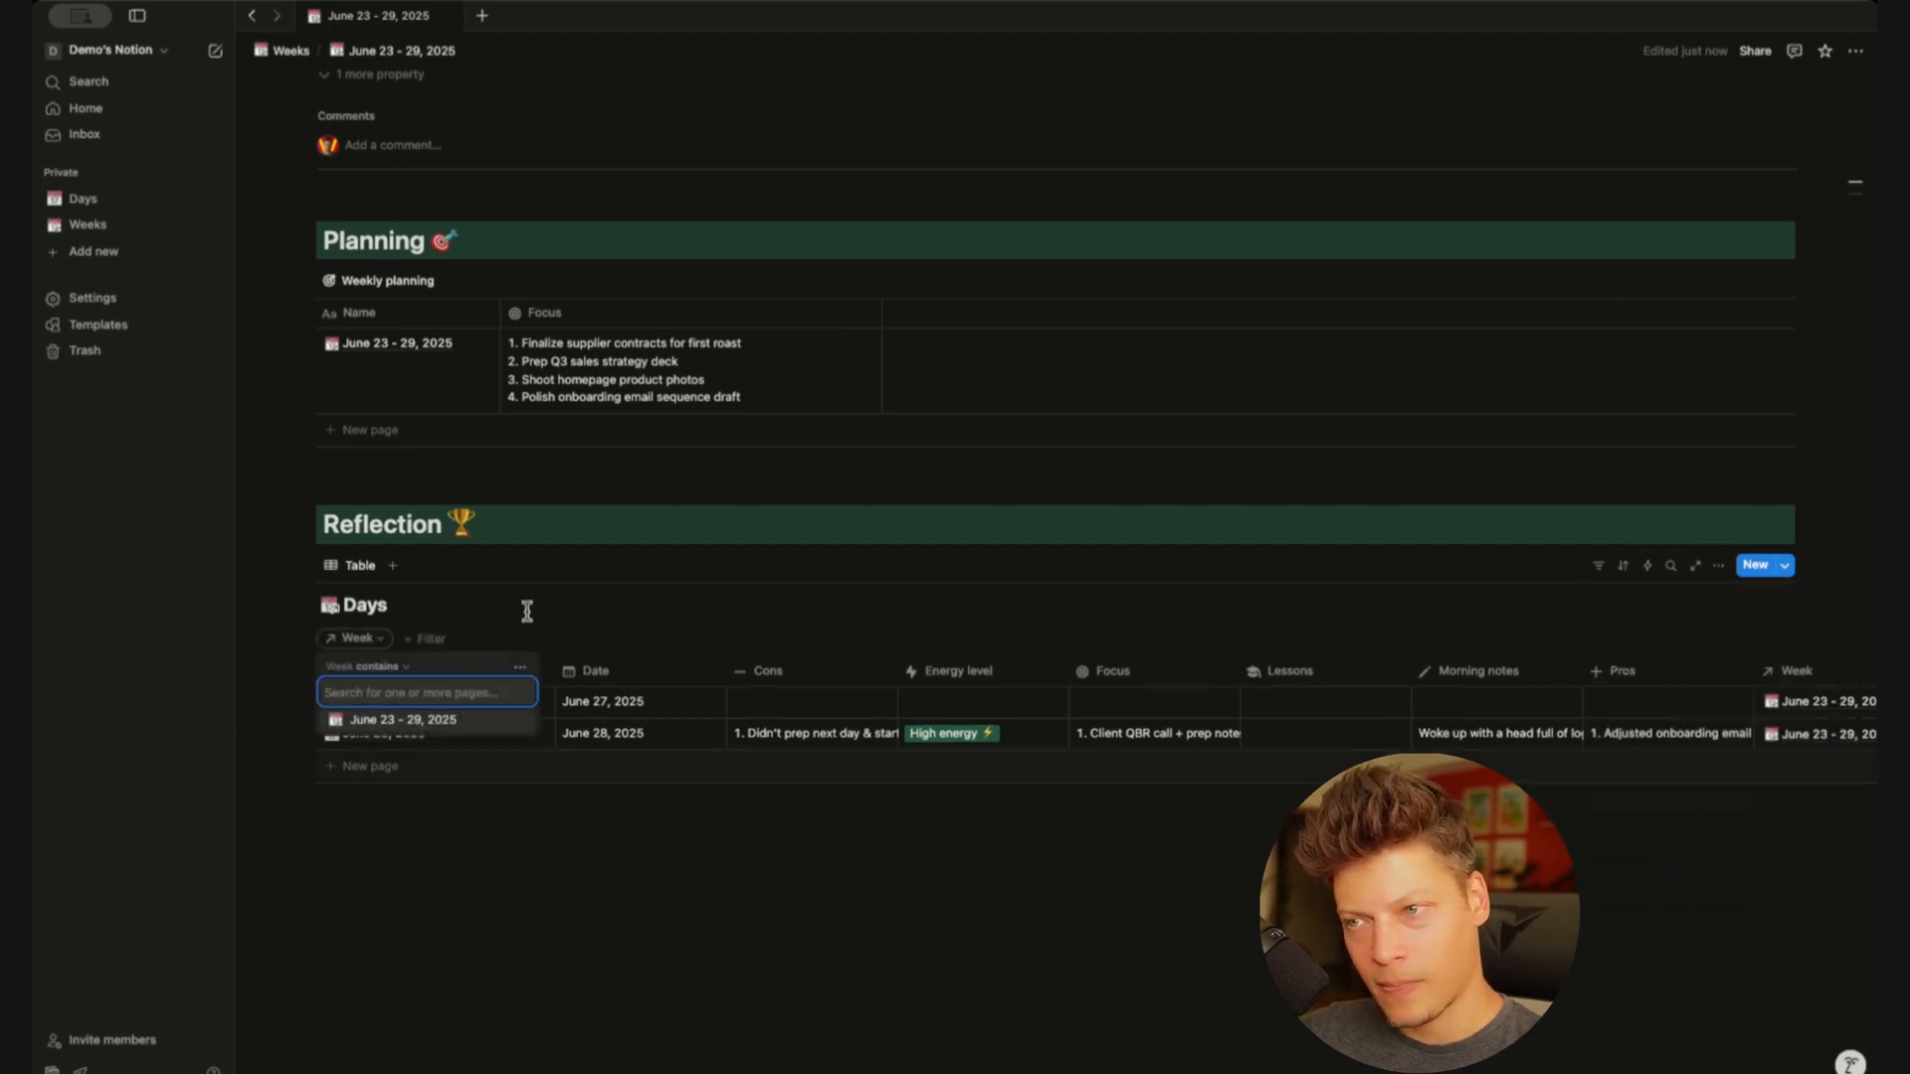
{"action": "left_click", "coordinate": [408, 721]}
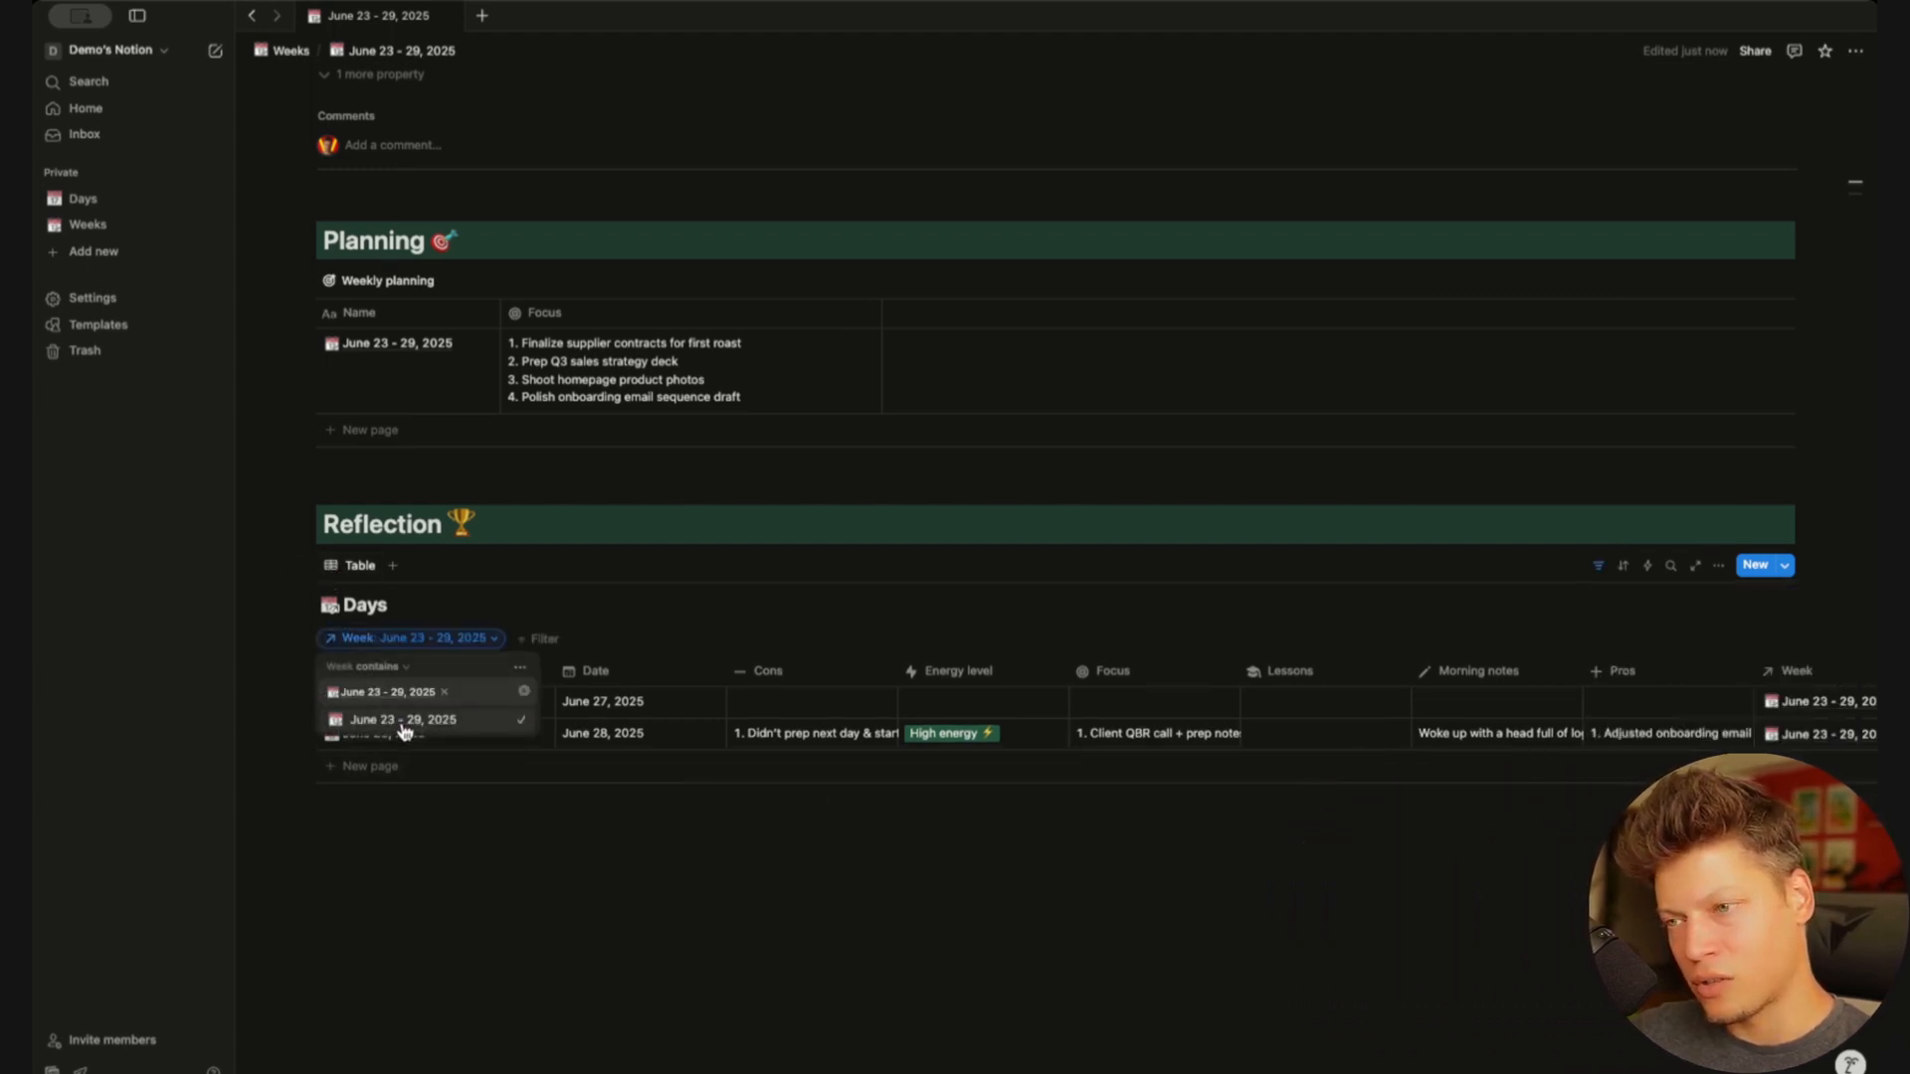
{"action": "left_click", "coordinate": [686, 856]}
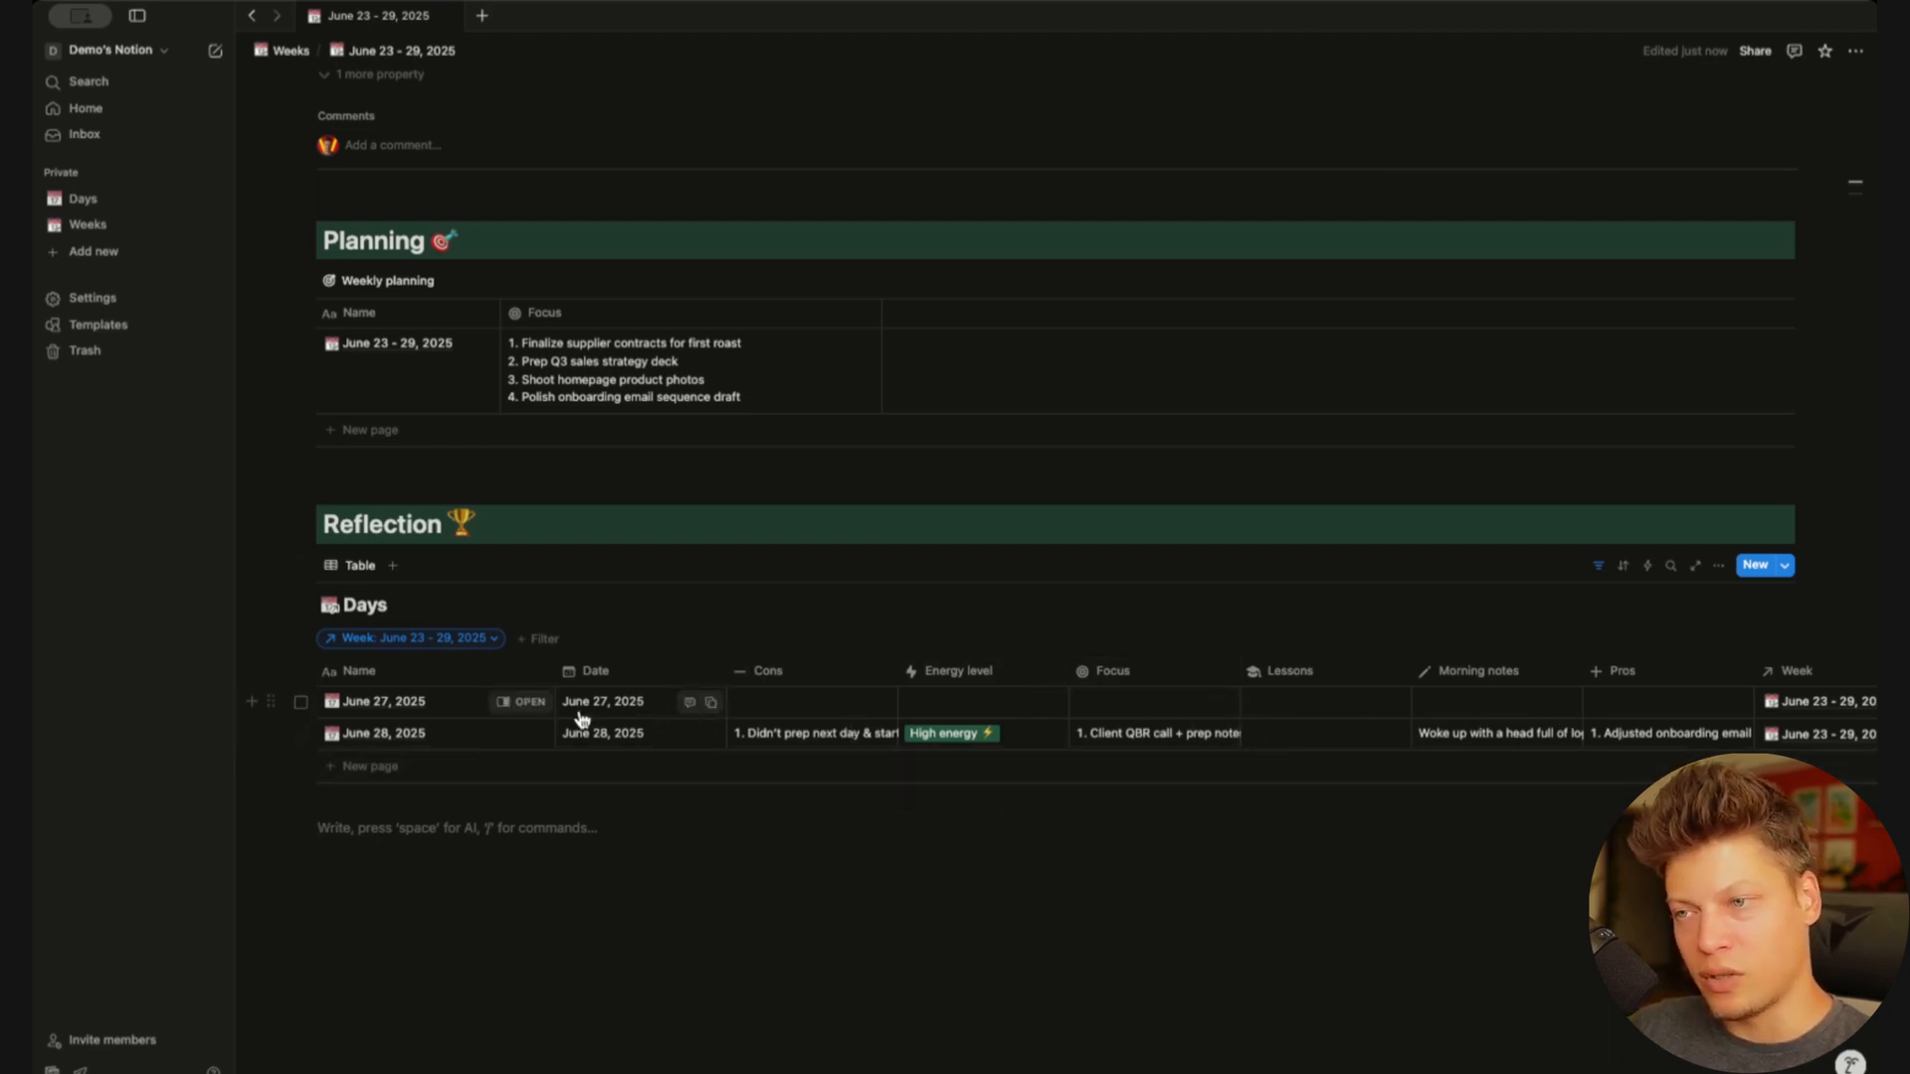
Open the June 27, 2025 entry from the Reflection table, unlink its week, and relink it to June 23 - 29, 2025
{"action": "left_click", "coordinate": [521, 704]}
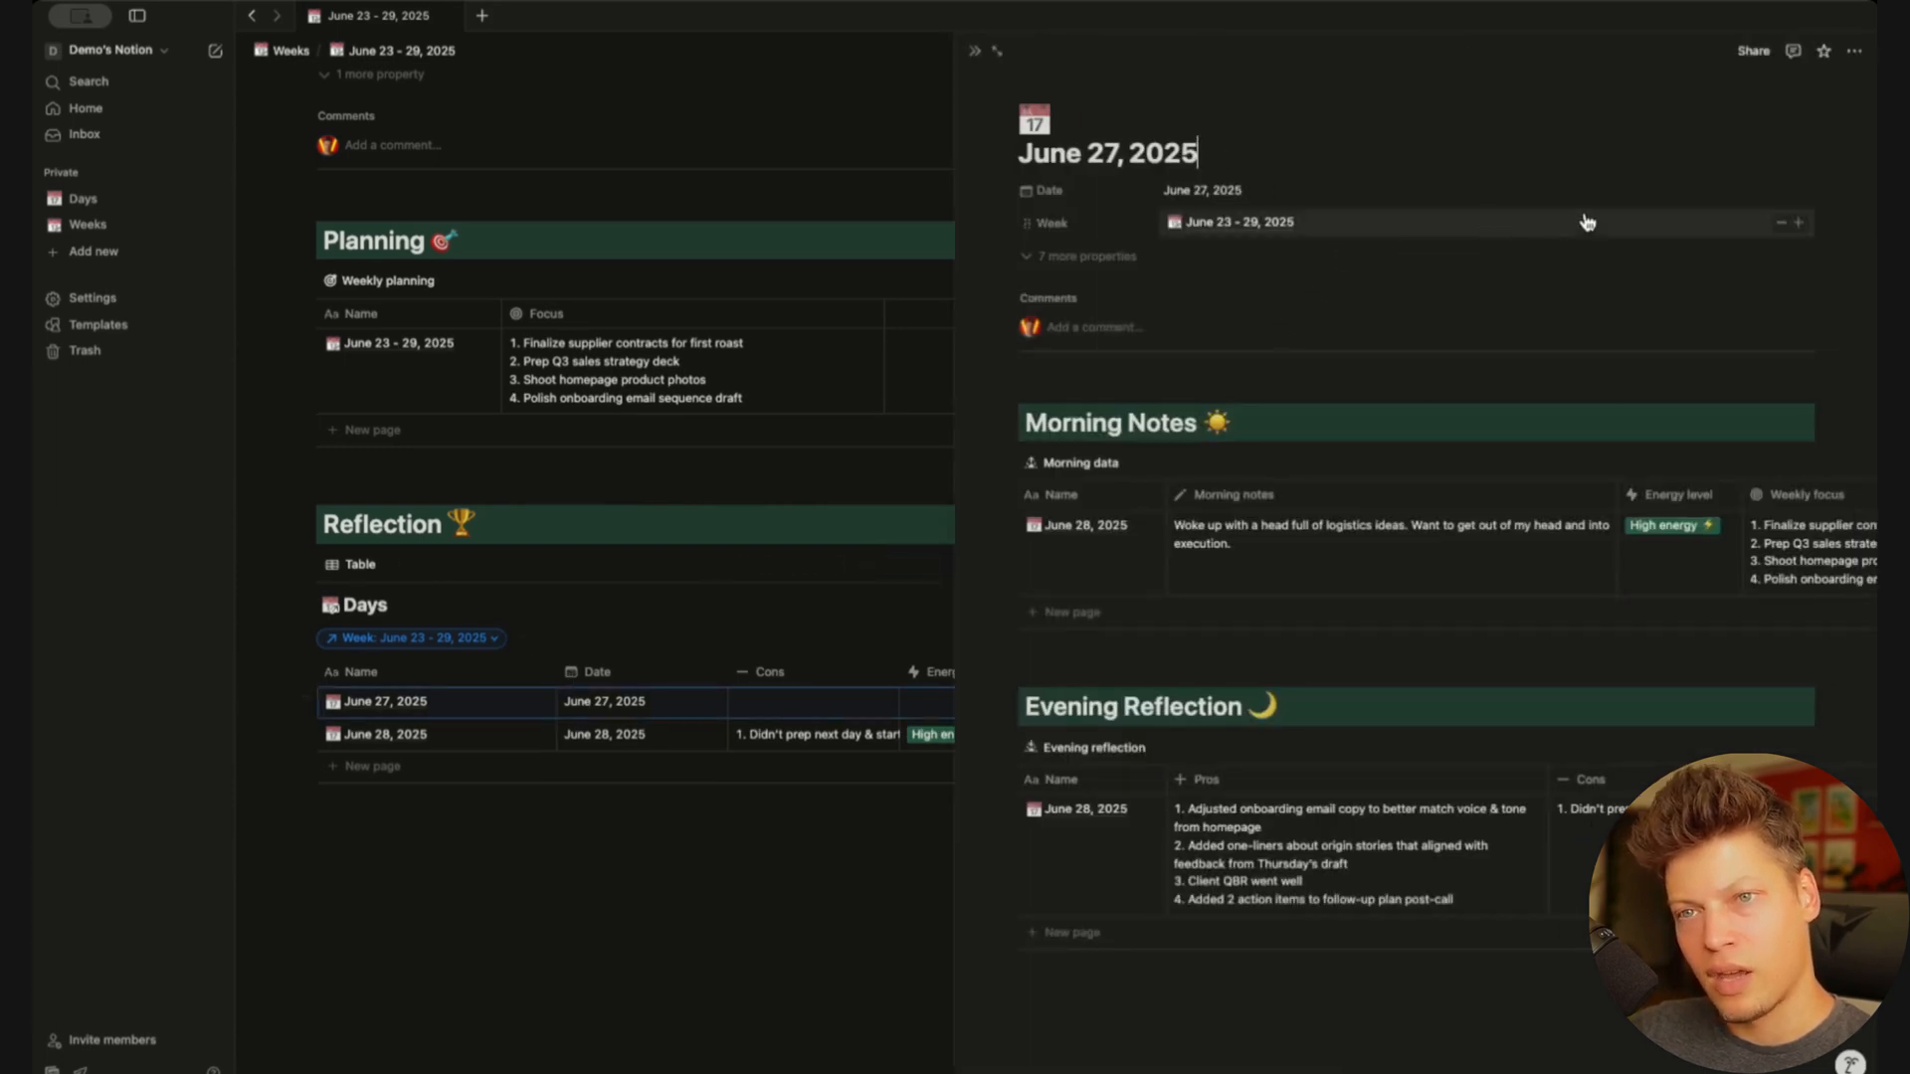
{"action": "left_click", "coordinate": [1781, 221]}
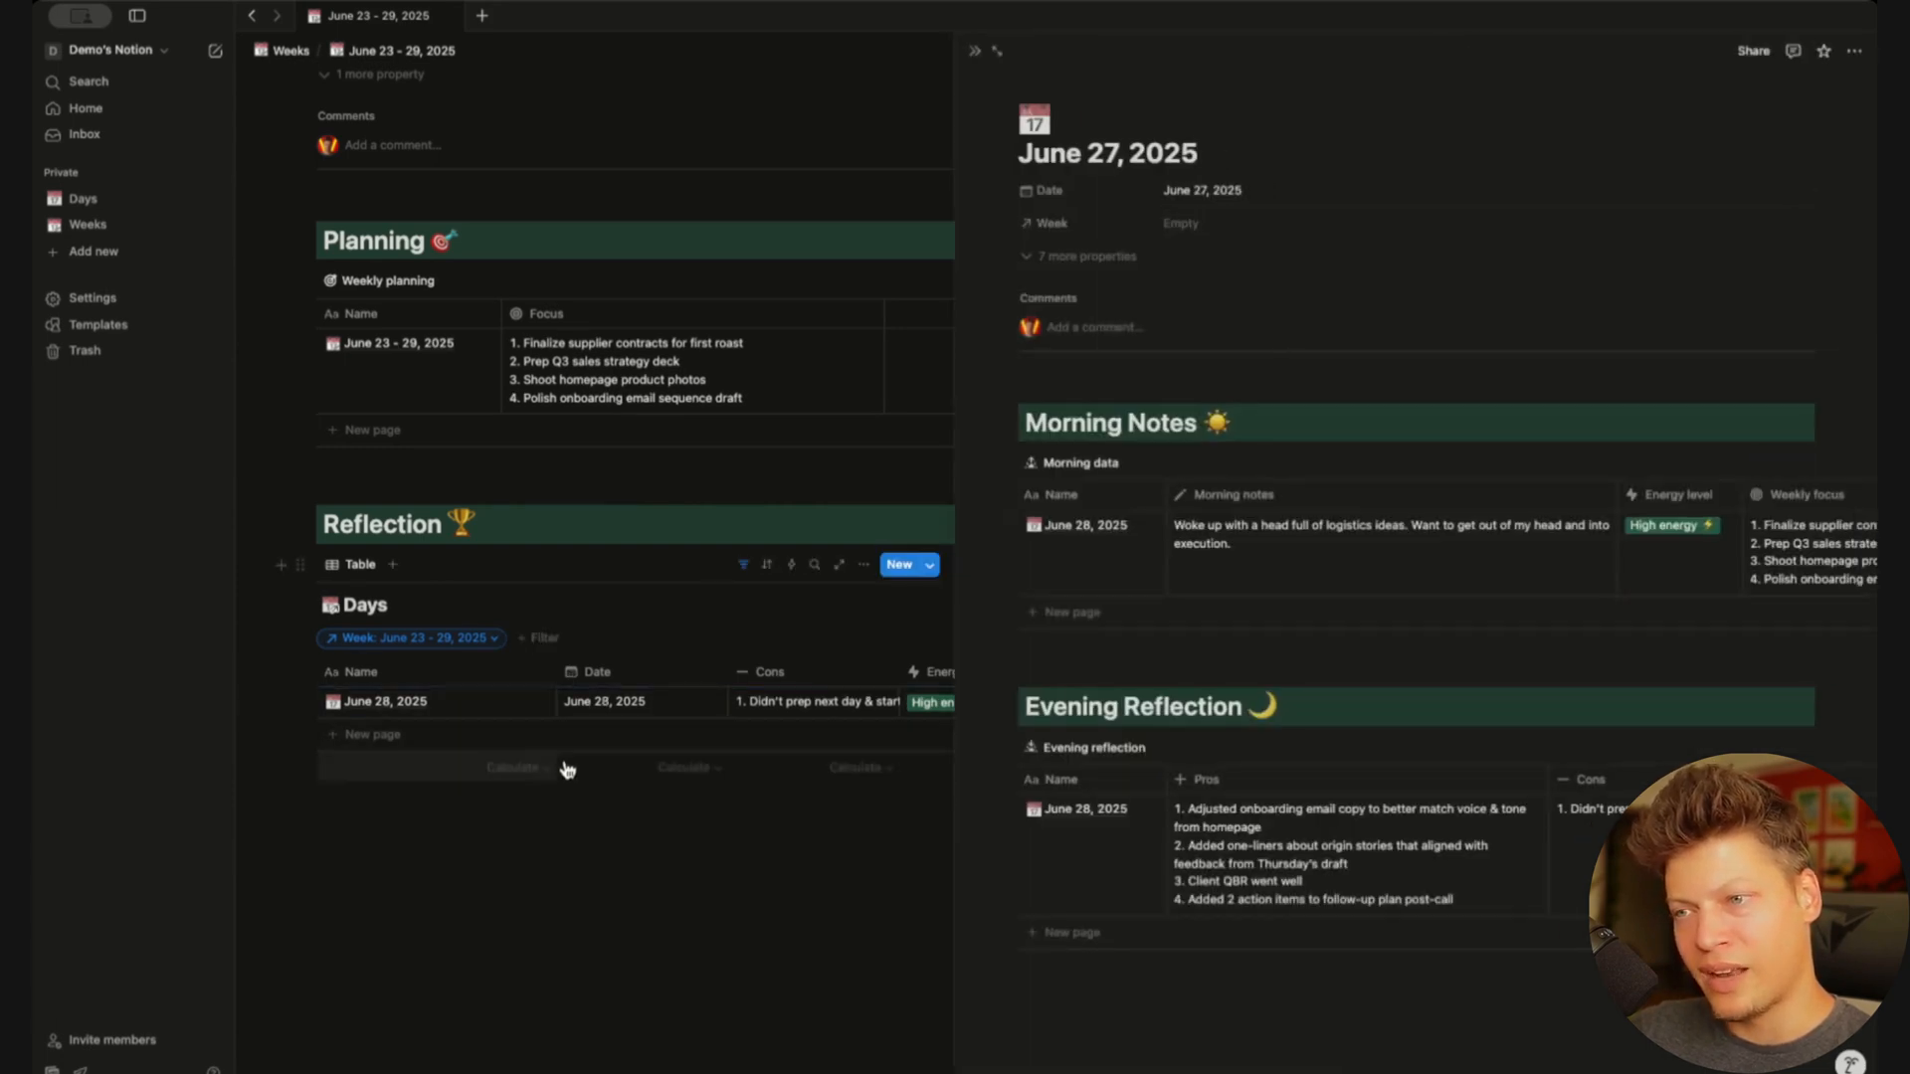
{"action": "left_click", "coordinate": [1181, 223]}
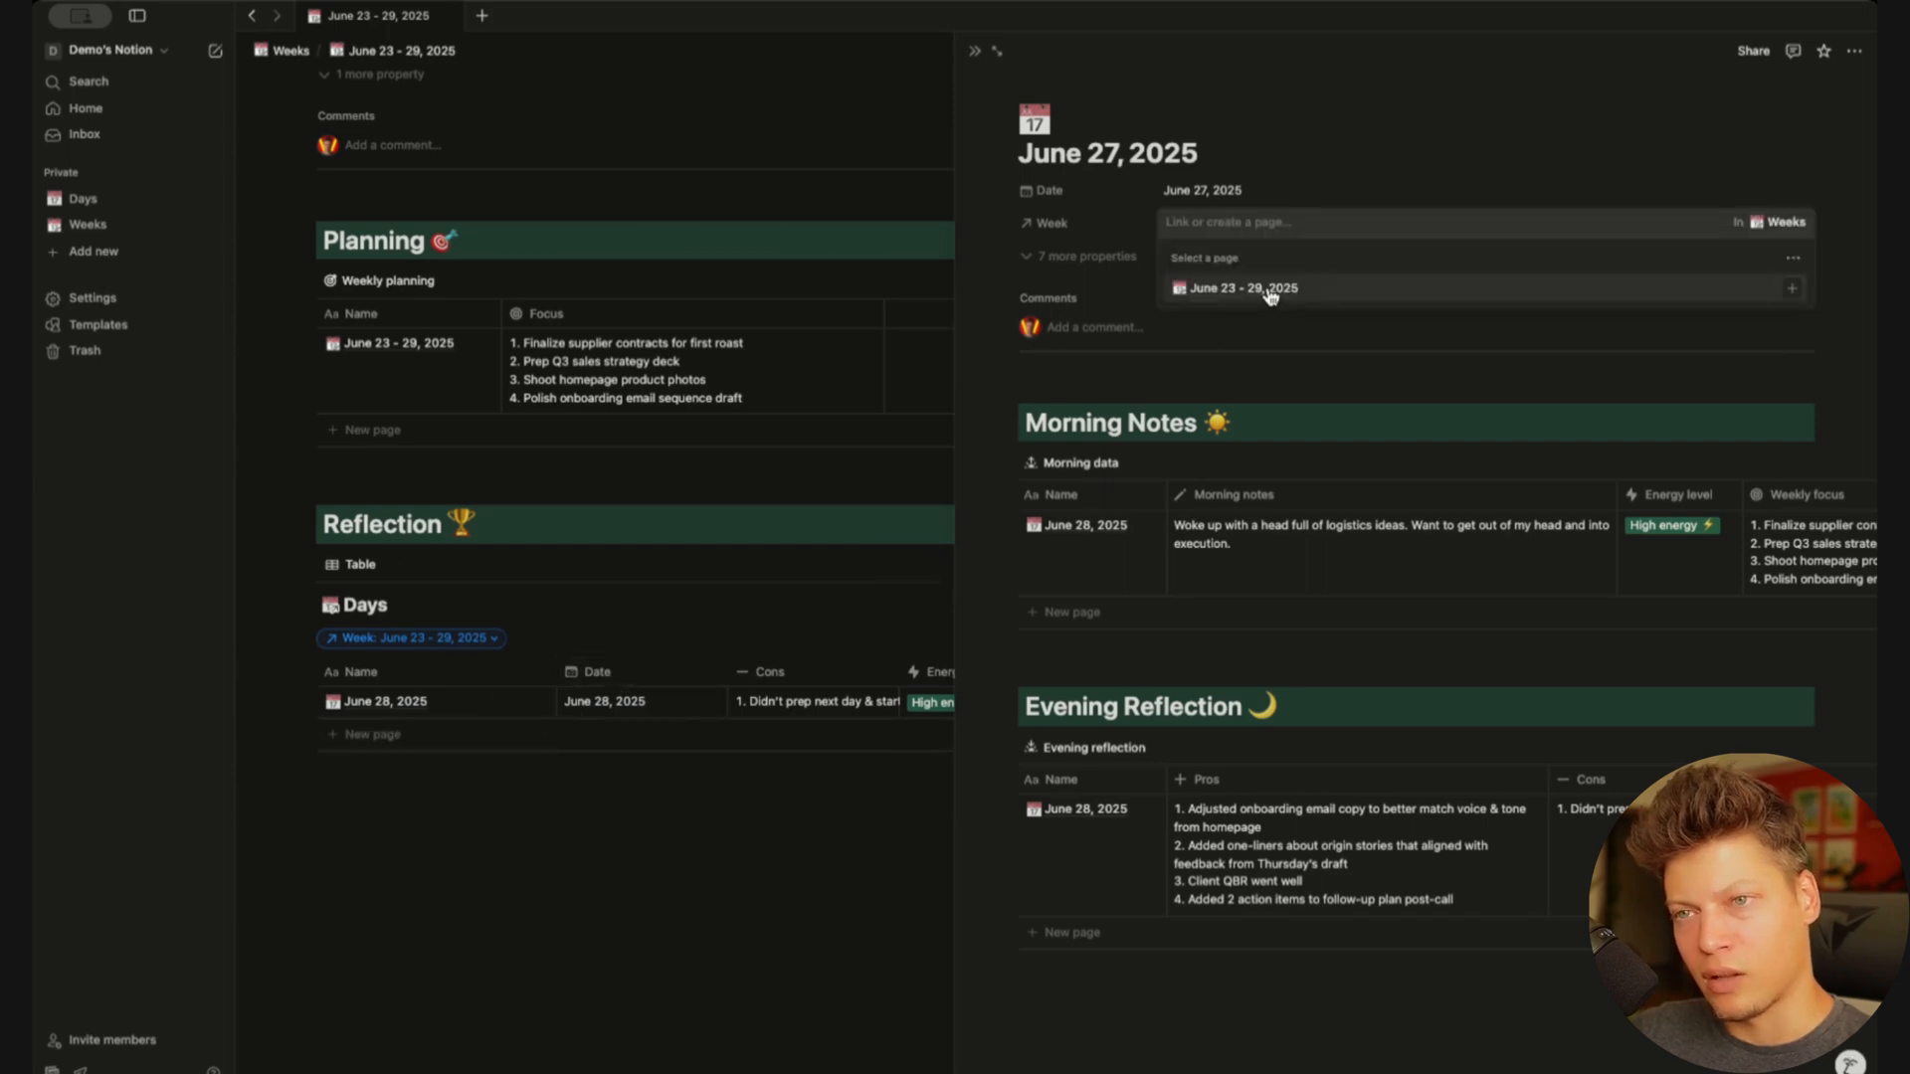
{"action": "left_click", "coordinate": [1273, 299]}
{"action": "left_click", "coordinate": [845, 623]}
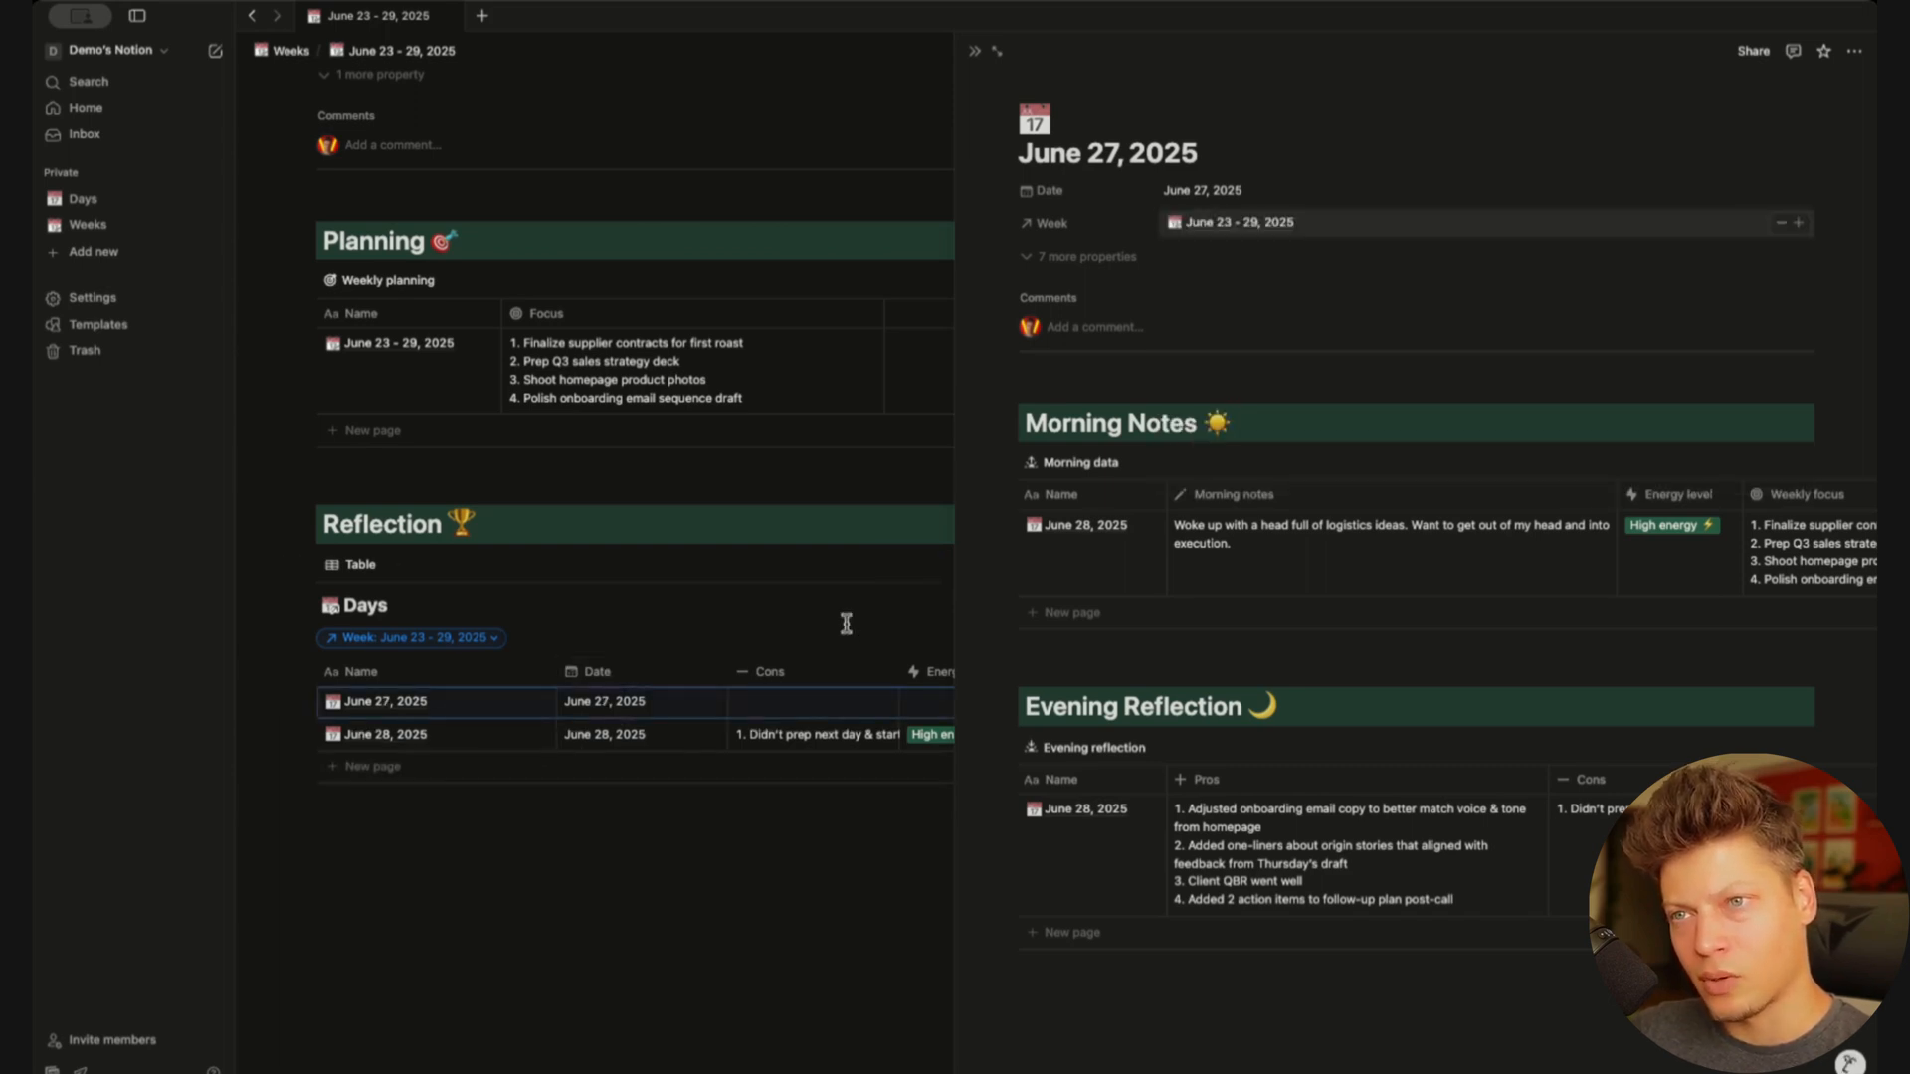
{"action": "left_click", "coordinate": [847, 623]}
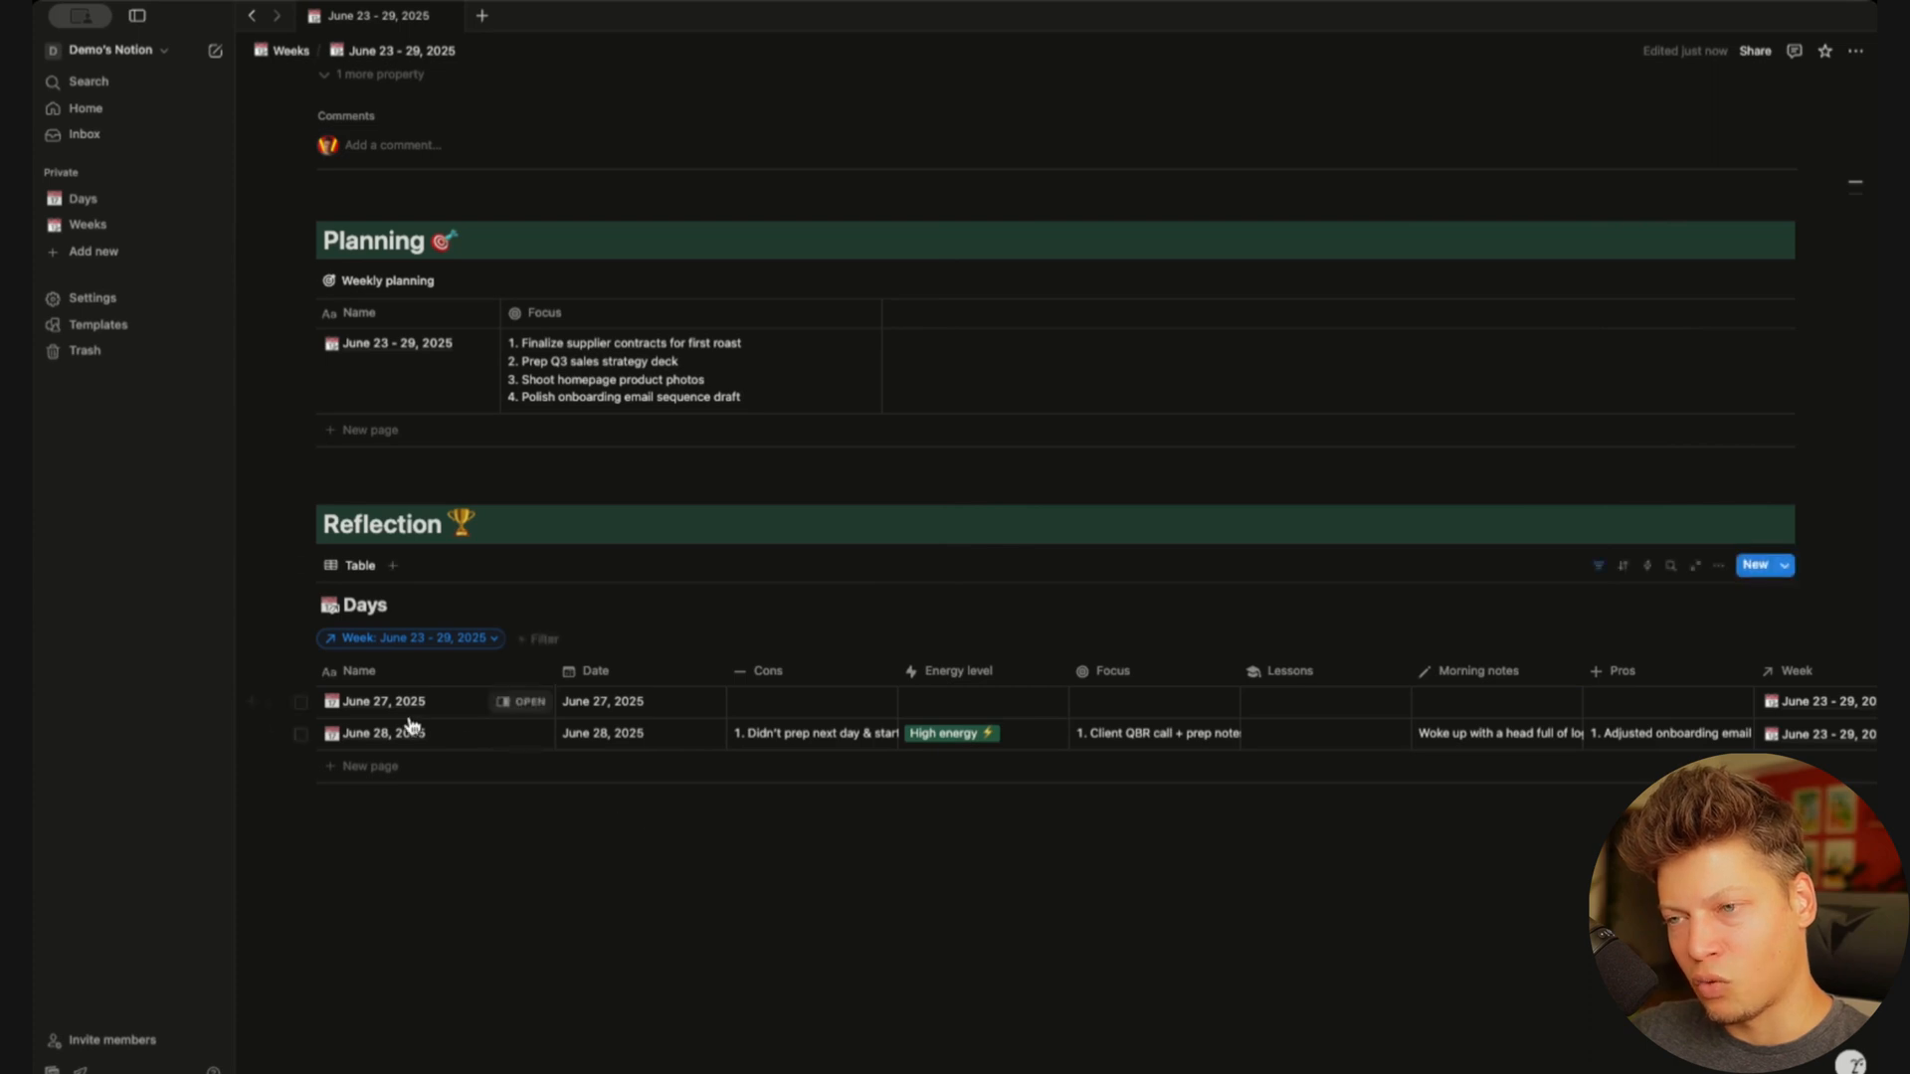
Wrap all columns of the Days table under Reflection and hide its Date column
{"action": "left_click", "coordinate": [1720, 567]}
{"action": "left_click", "coordinate": [1727, 686]}
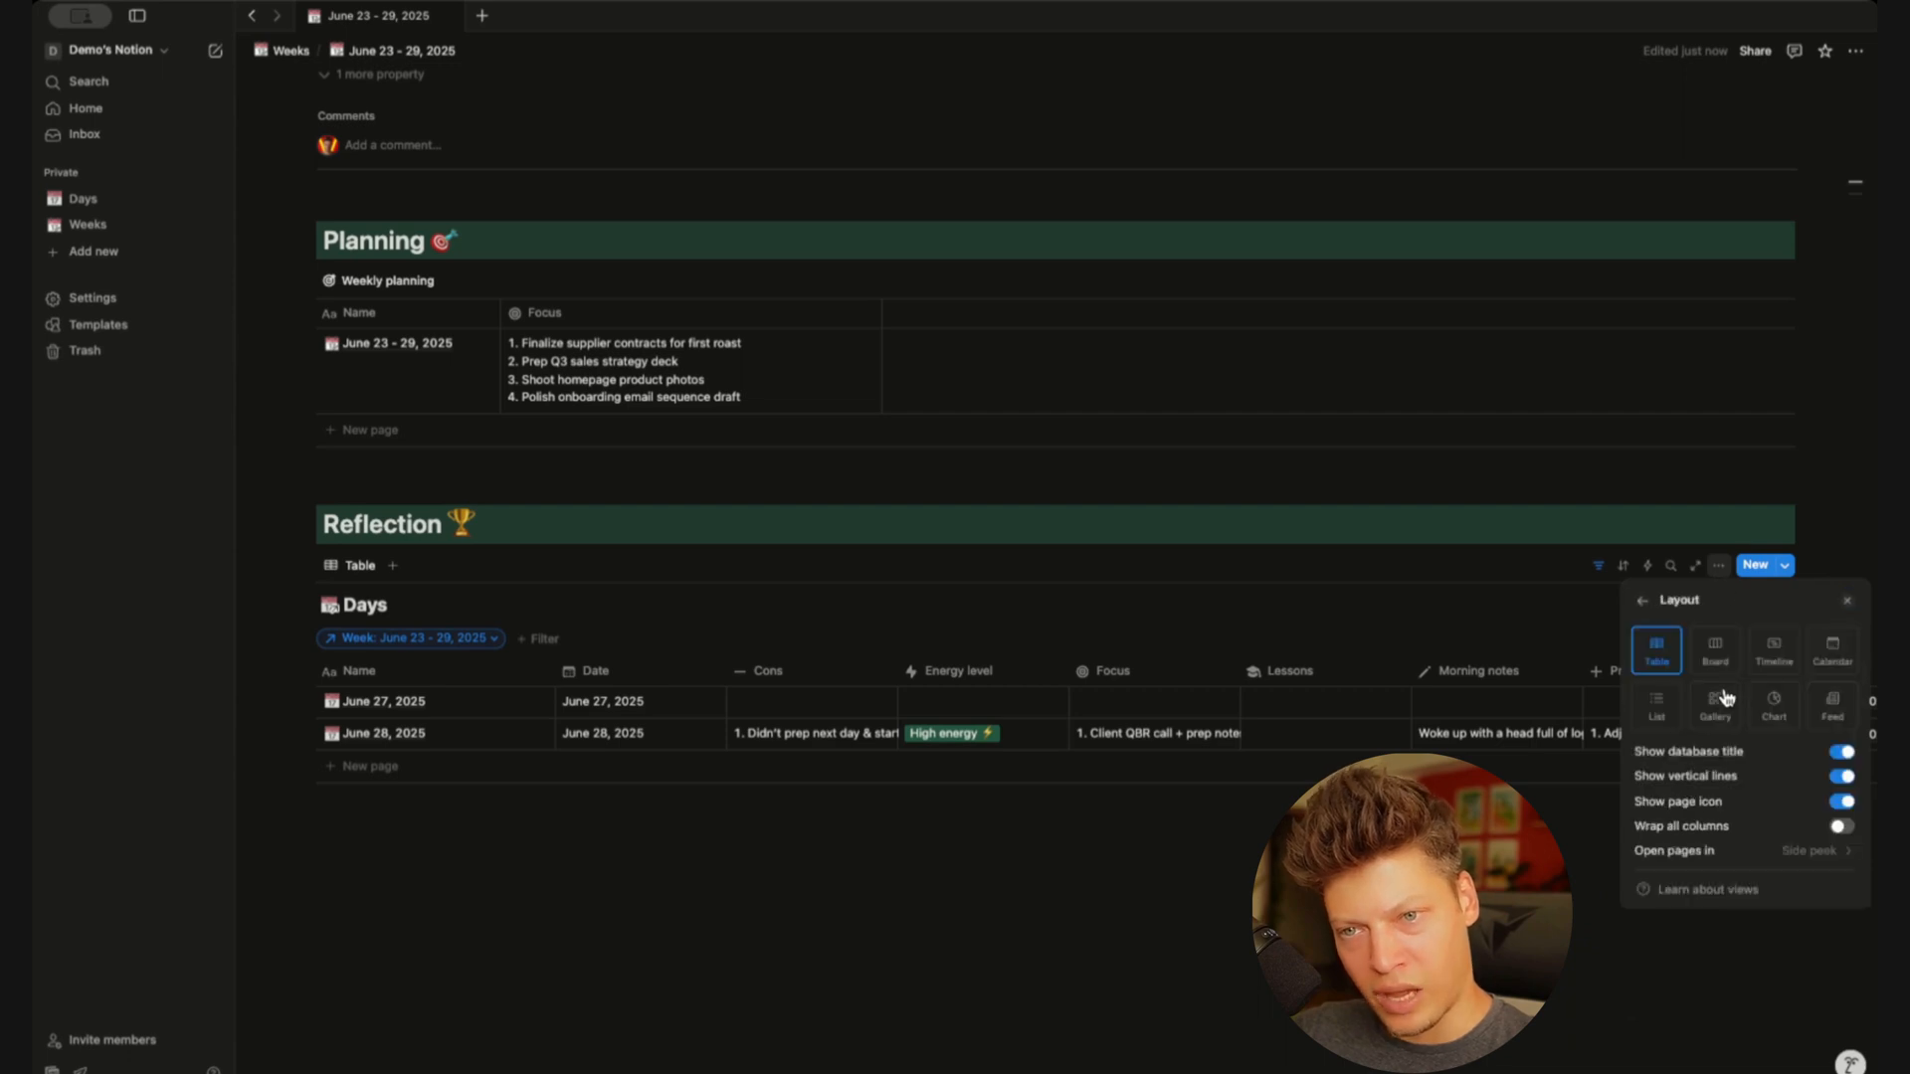
{"action": "left_click", "coordinate": [1841, 827]}
{"action": "left_click", "coordinate": [1211, 759]}
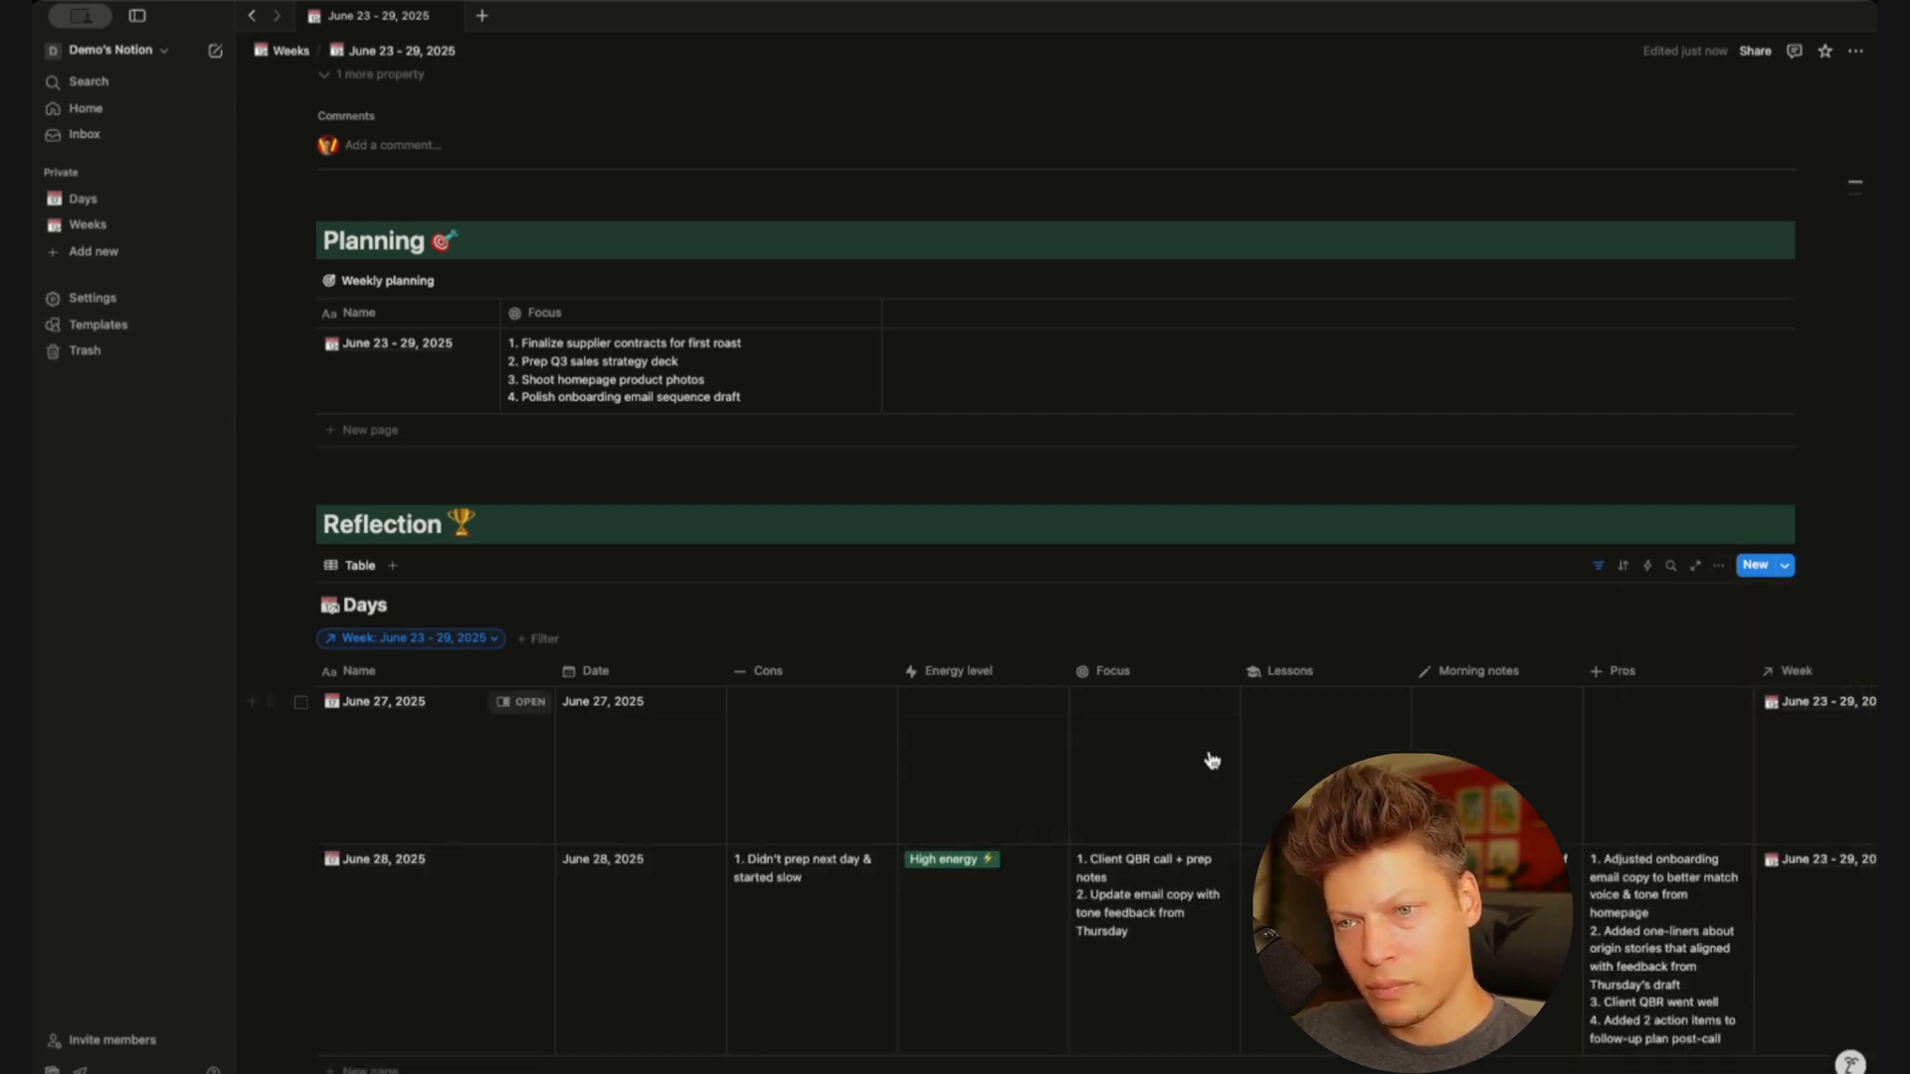
{"action": "left_click", "coordinate": [629, 674]}
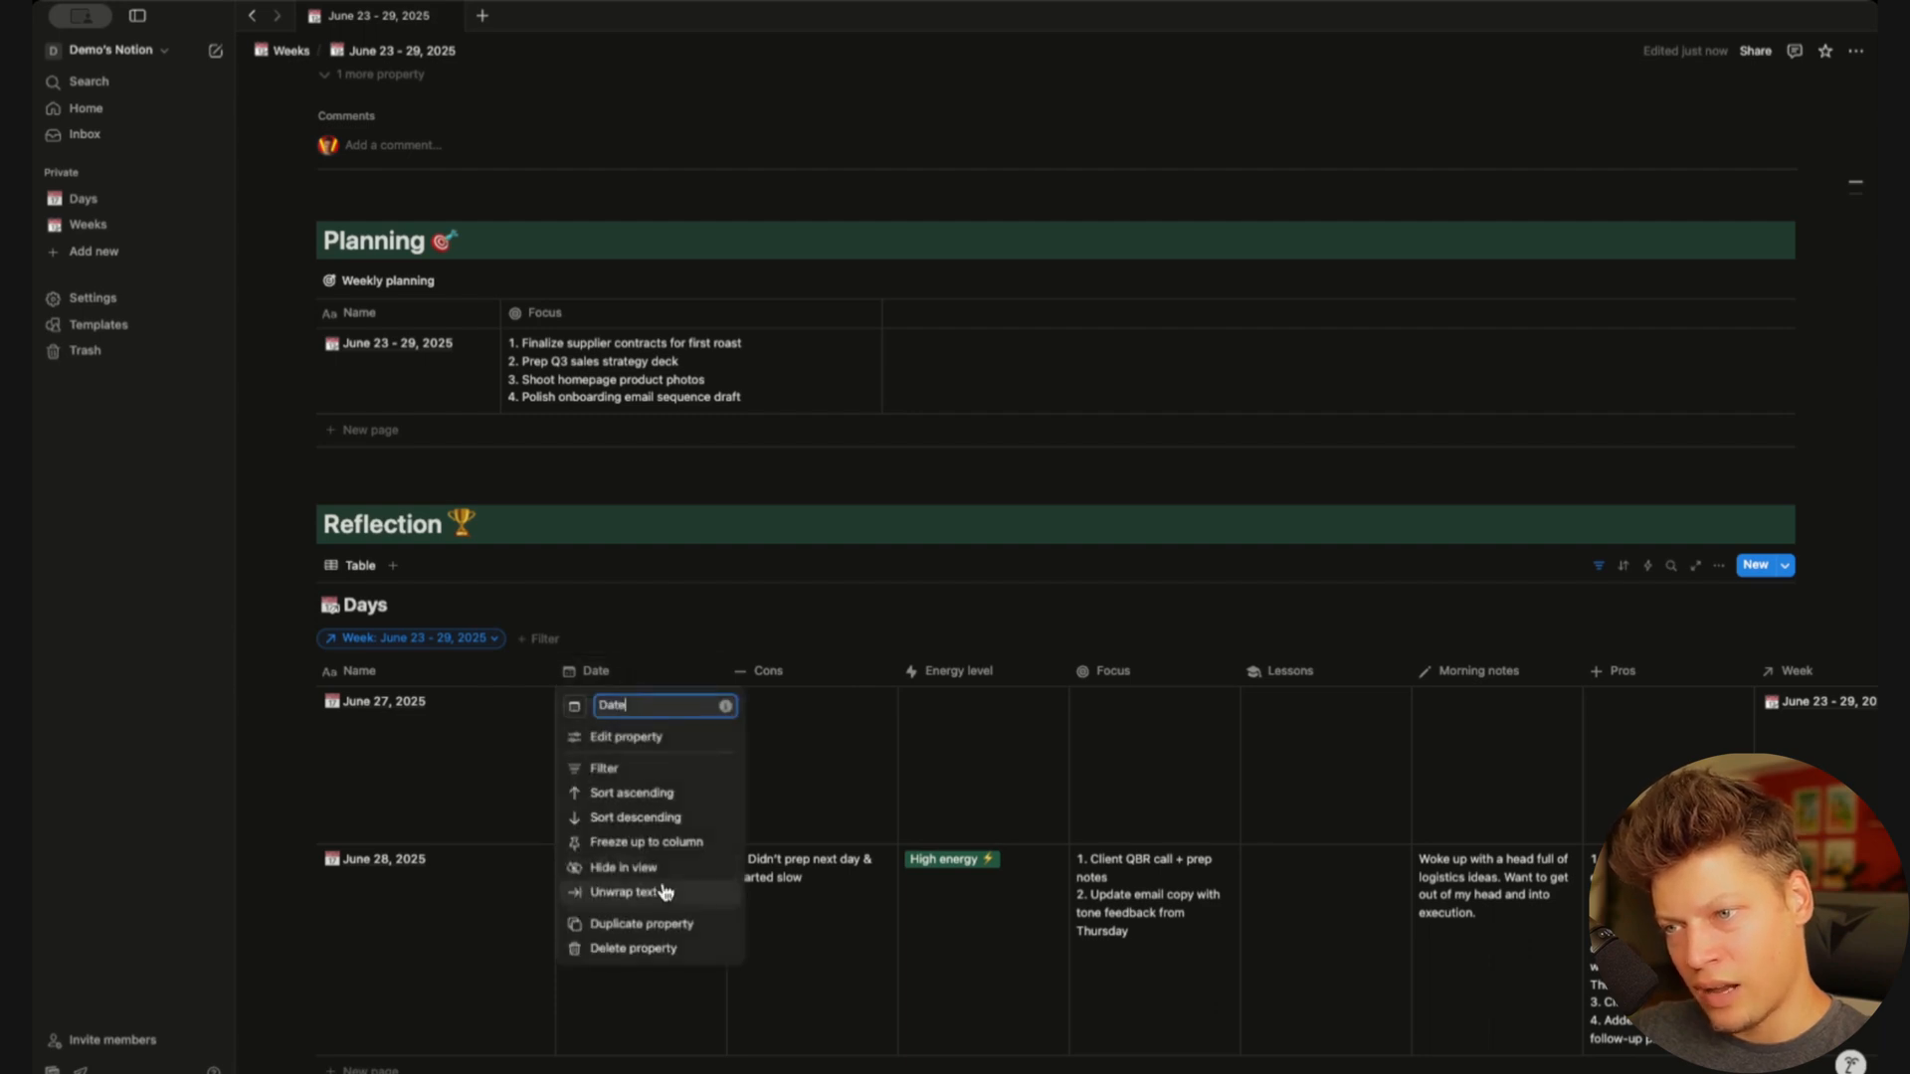
{"action": "left_click", "coordinate": [622, 868]}
{"action": "scroll", "coordinate": [840, 756], "scroll_direction": "down", "scroll_amount": 1}
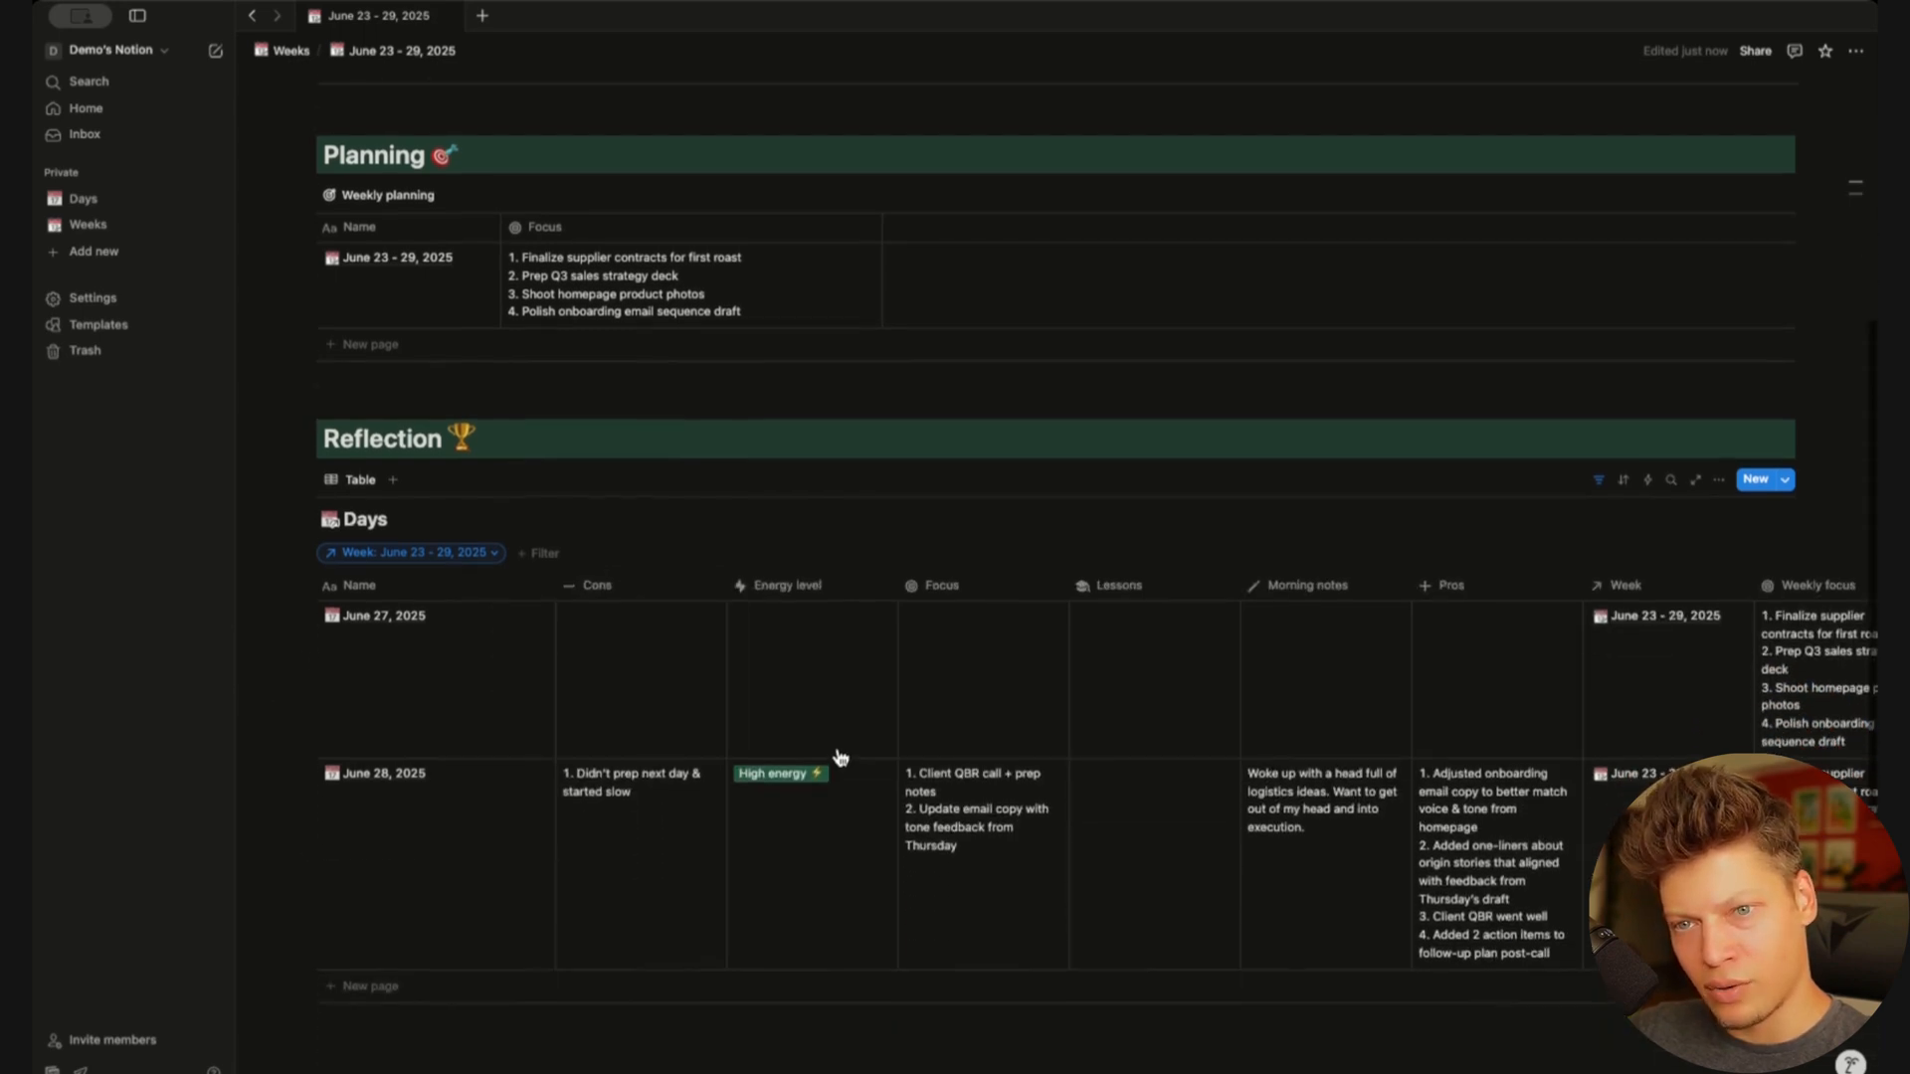
{"action": "scroll", "coordinate": [886, 751], "scroll_direction": "down", "scroll_amount": 1}
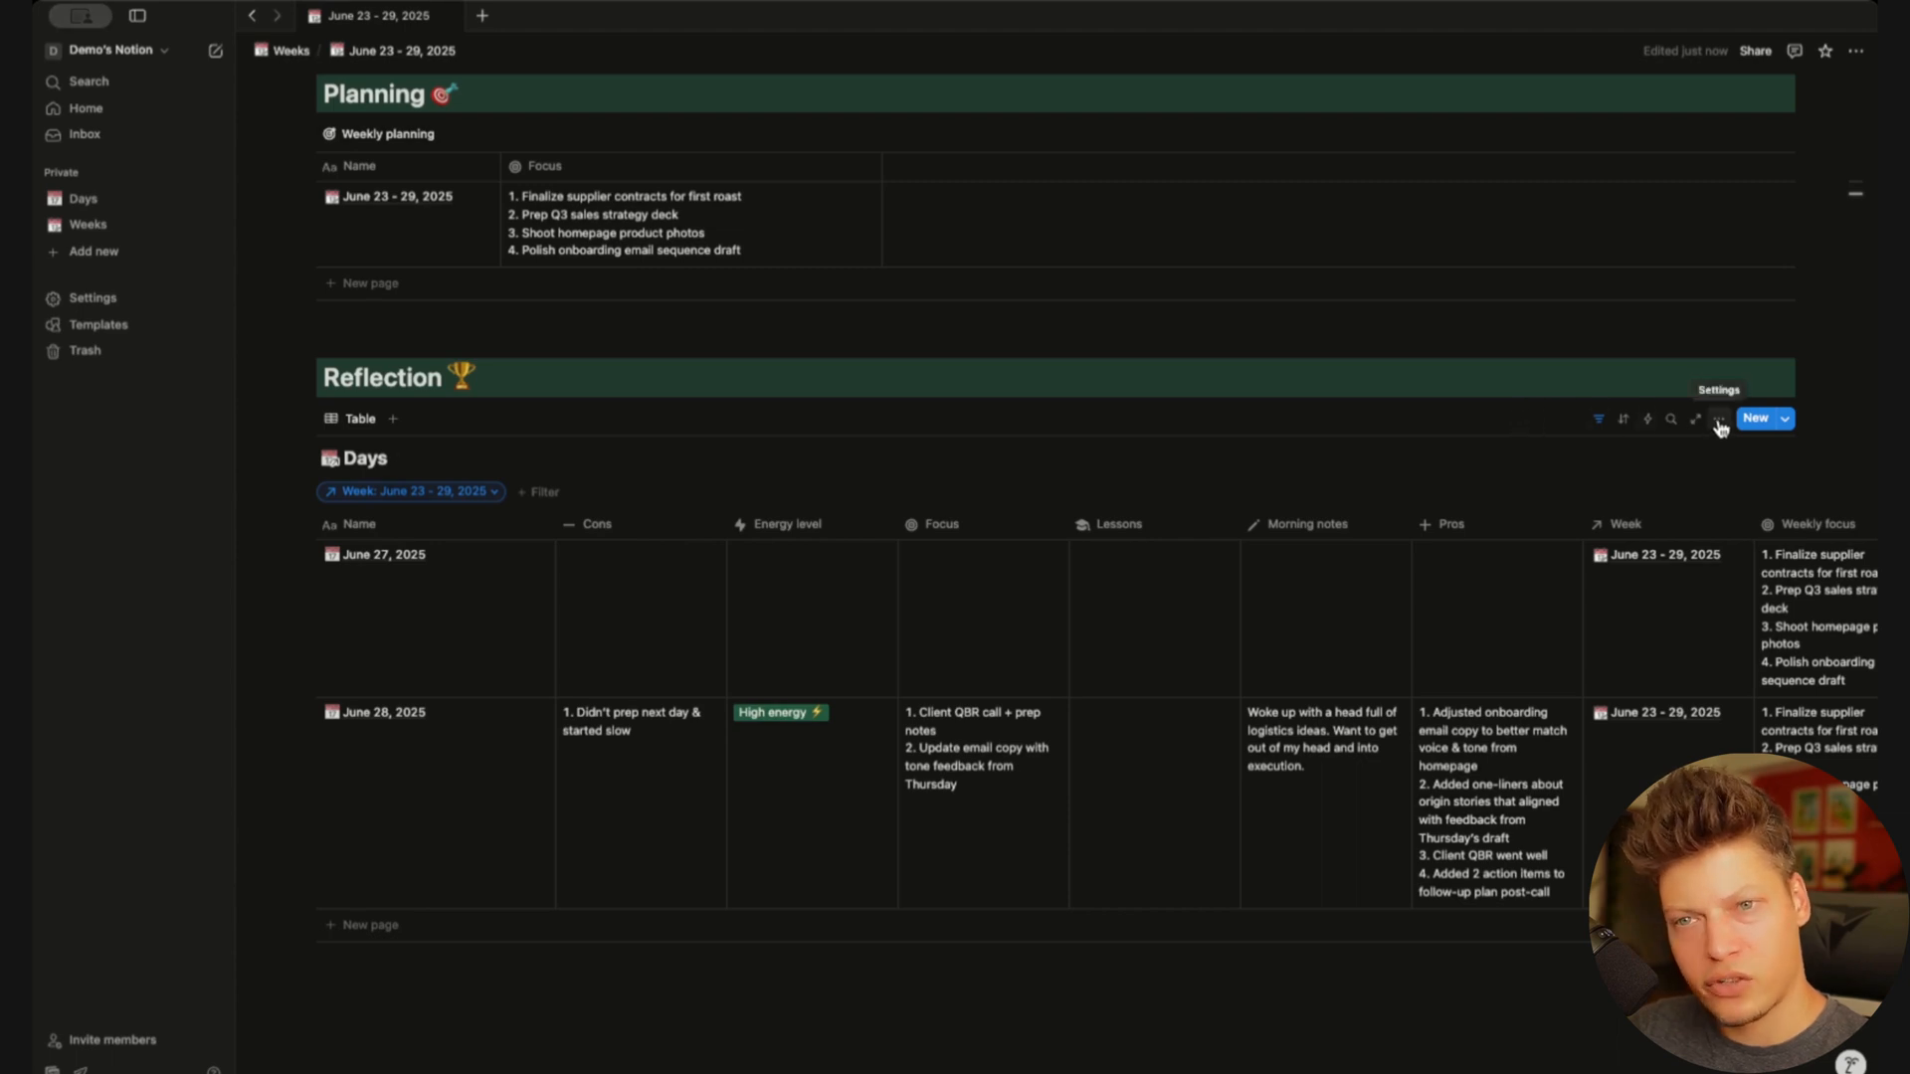
Change the Days view under Reflection to a Gallery layout with the card preview set to None
{"action": "left_click", "coordinate": [1720, 427]}
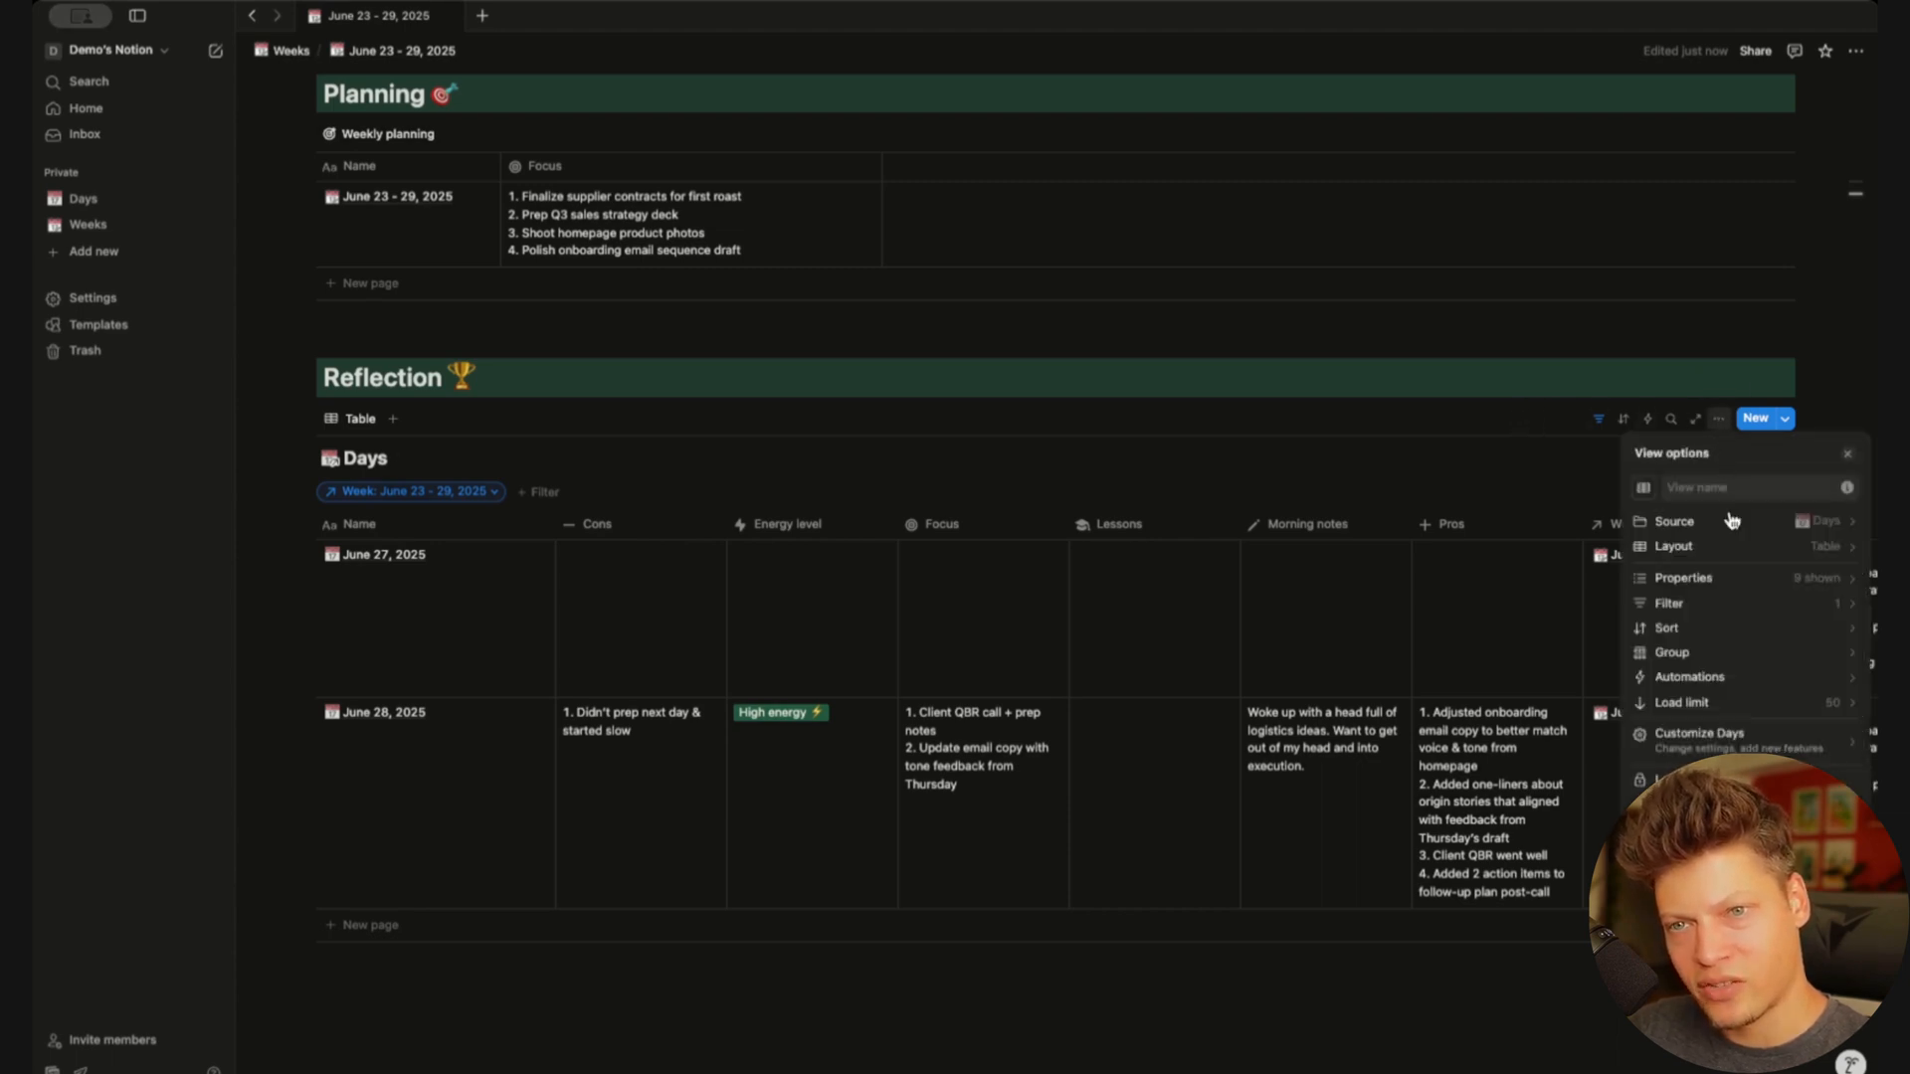
{"action": "left_click", "coordinate": [1736, 551]}
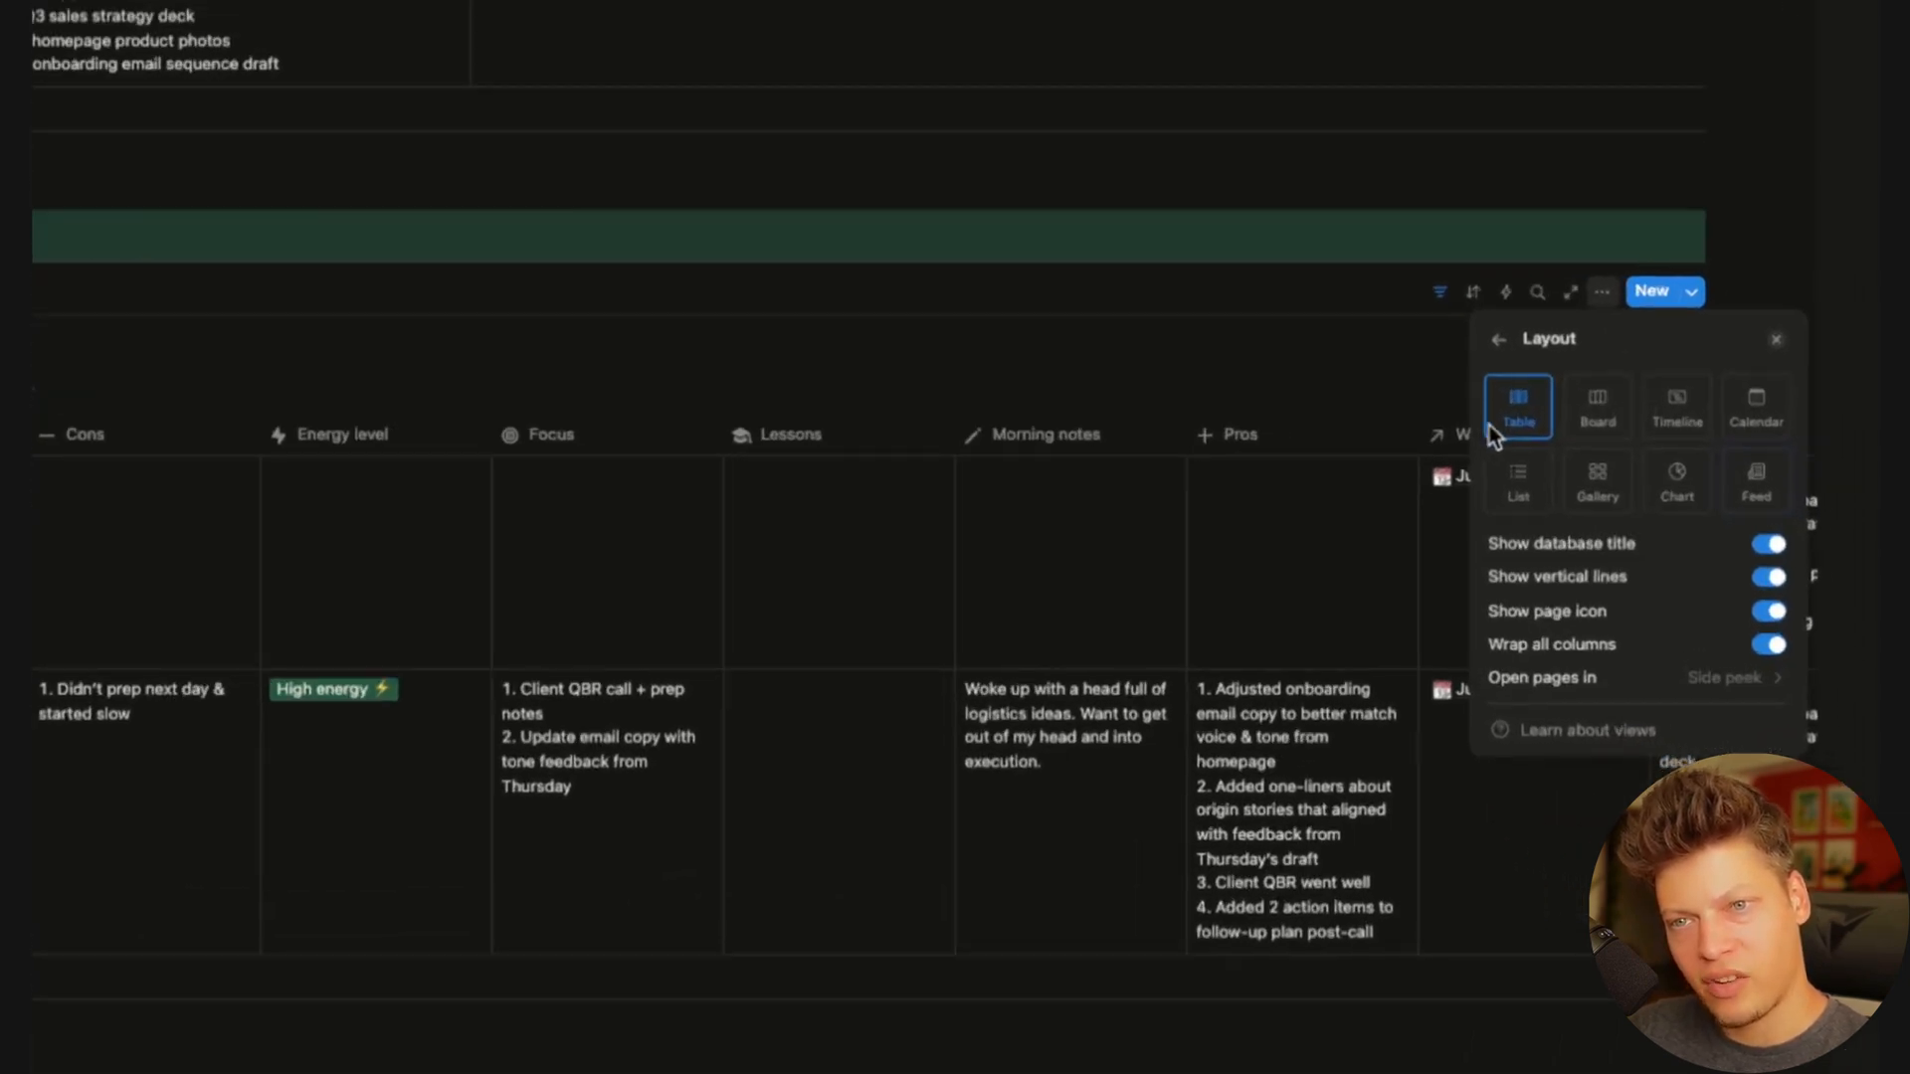
{"action": "left_click", "coordinate": [1595, 487]}
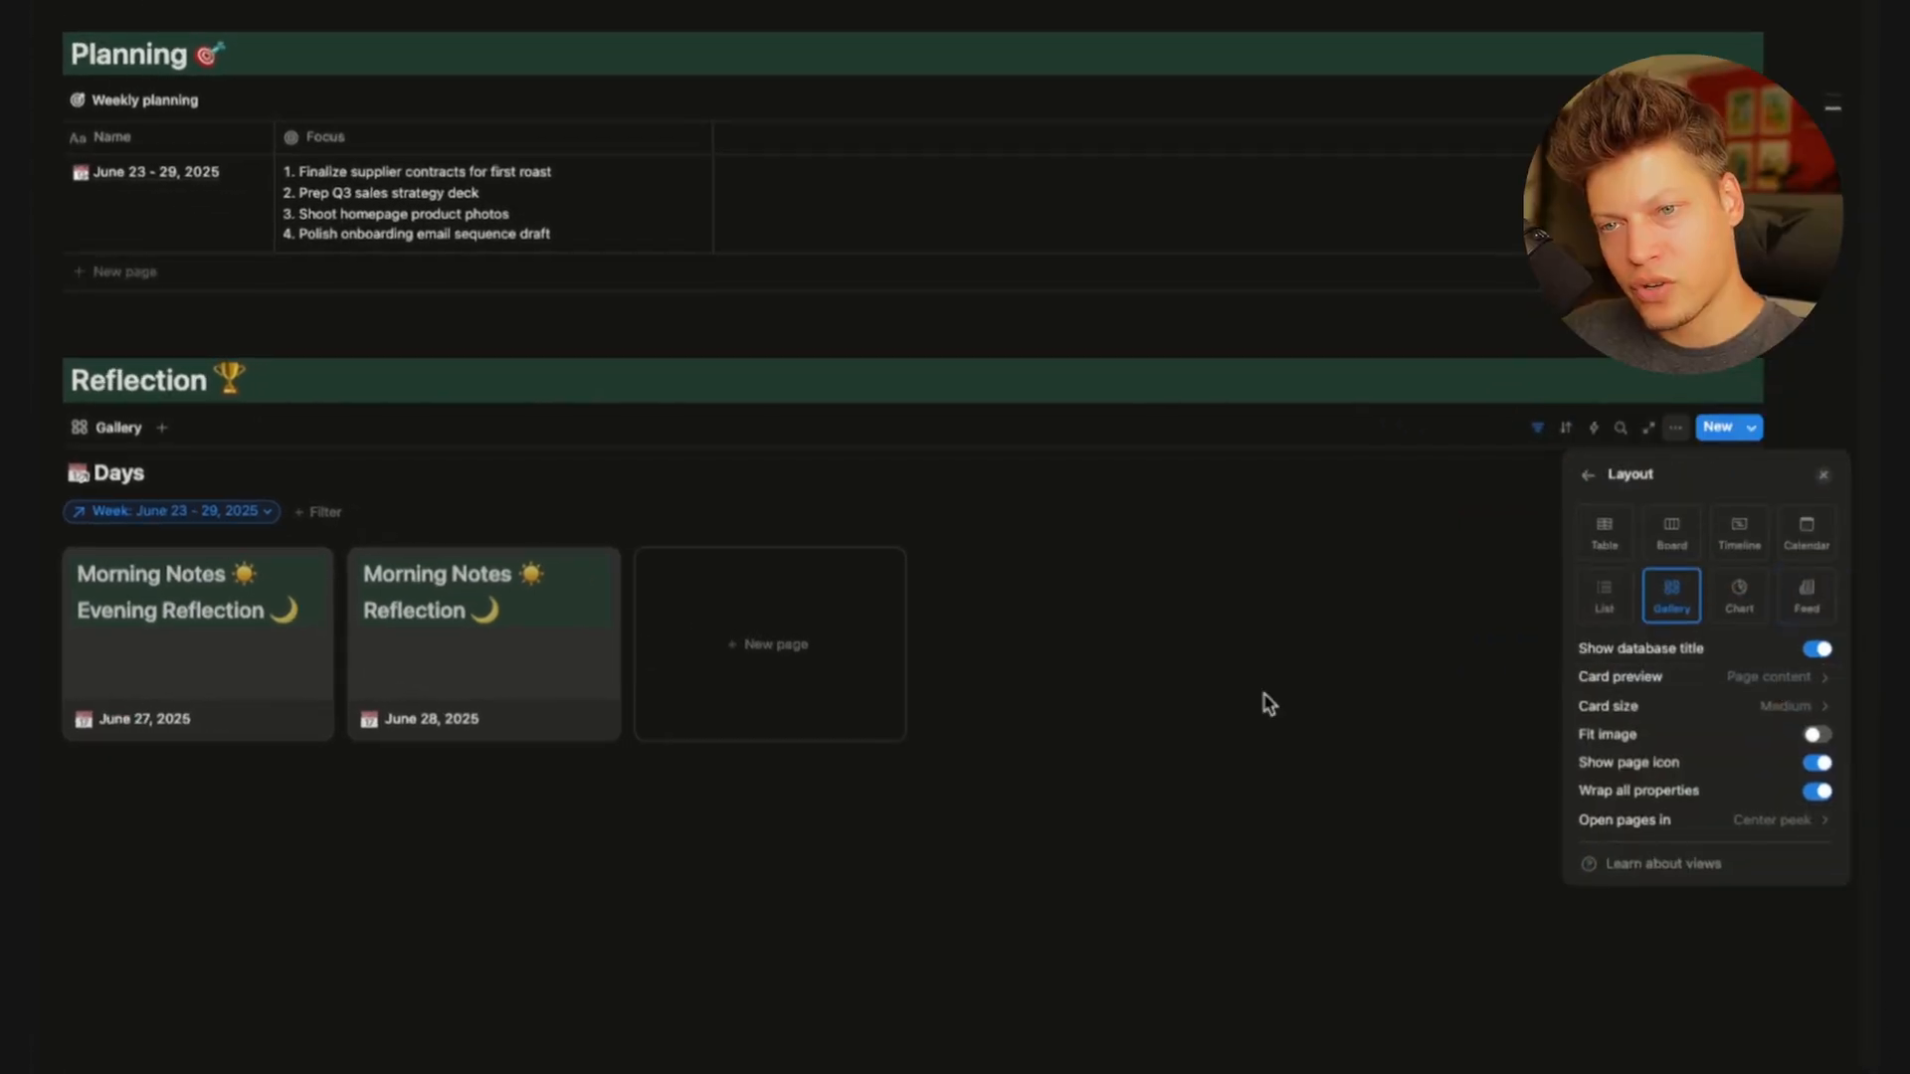
{"action": "left_click", "coordinate": [1781, 681]}
{"action": "left_click", "coordinate": [1661, 764]}
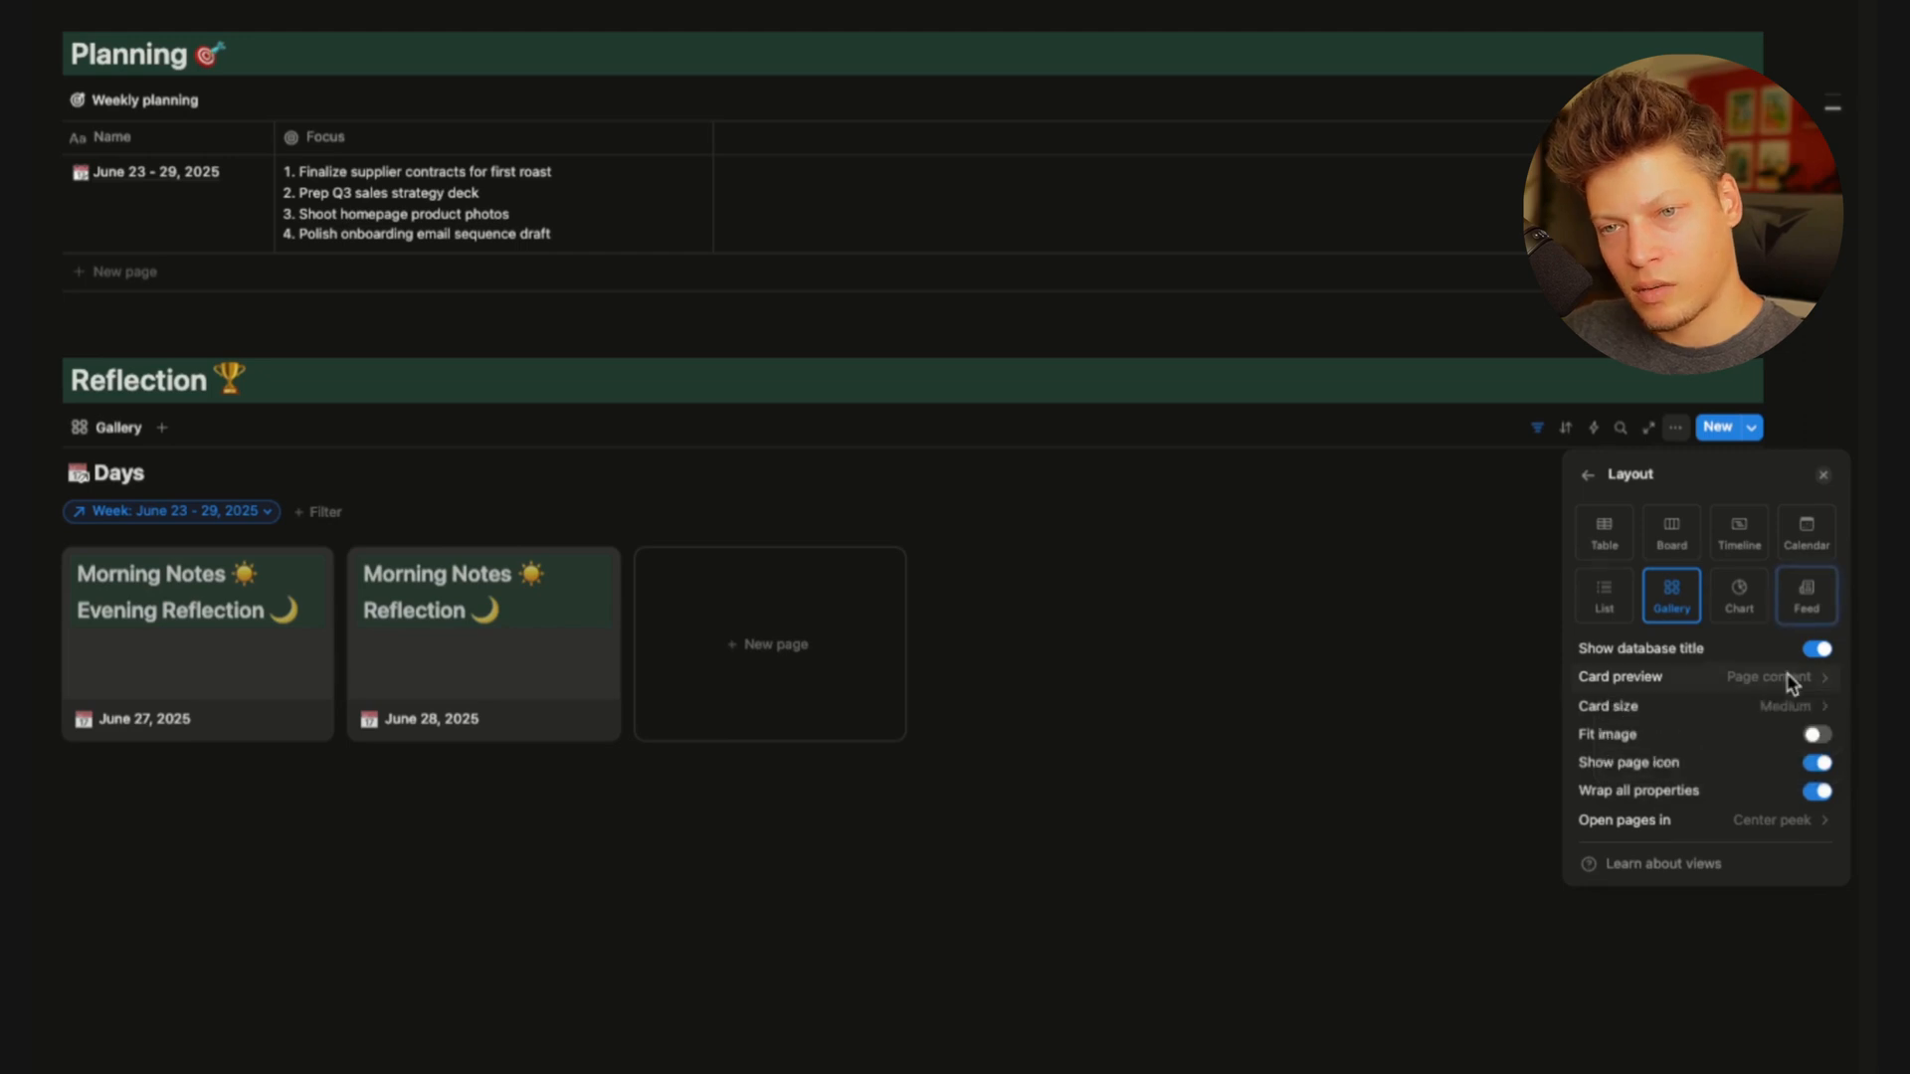
{"action": "left_click", "coordinate": [1786, 674]}
{"action": "left_click", "coordinate": [1652, 714]}
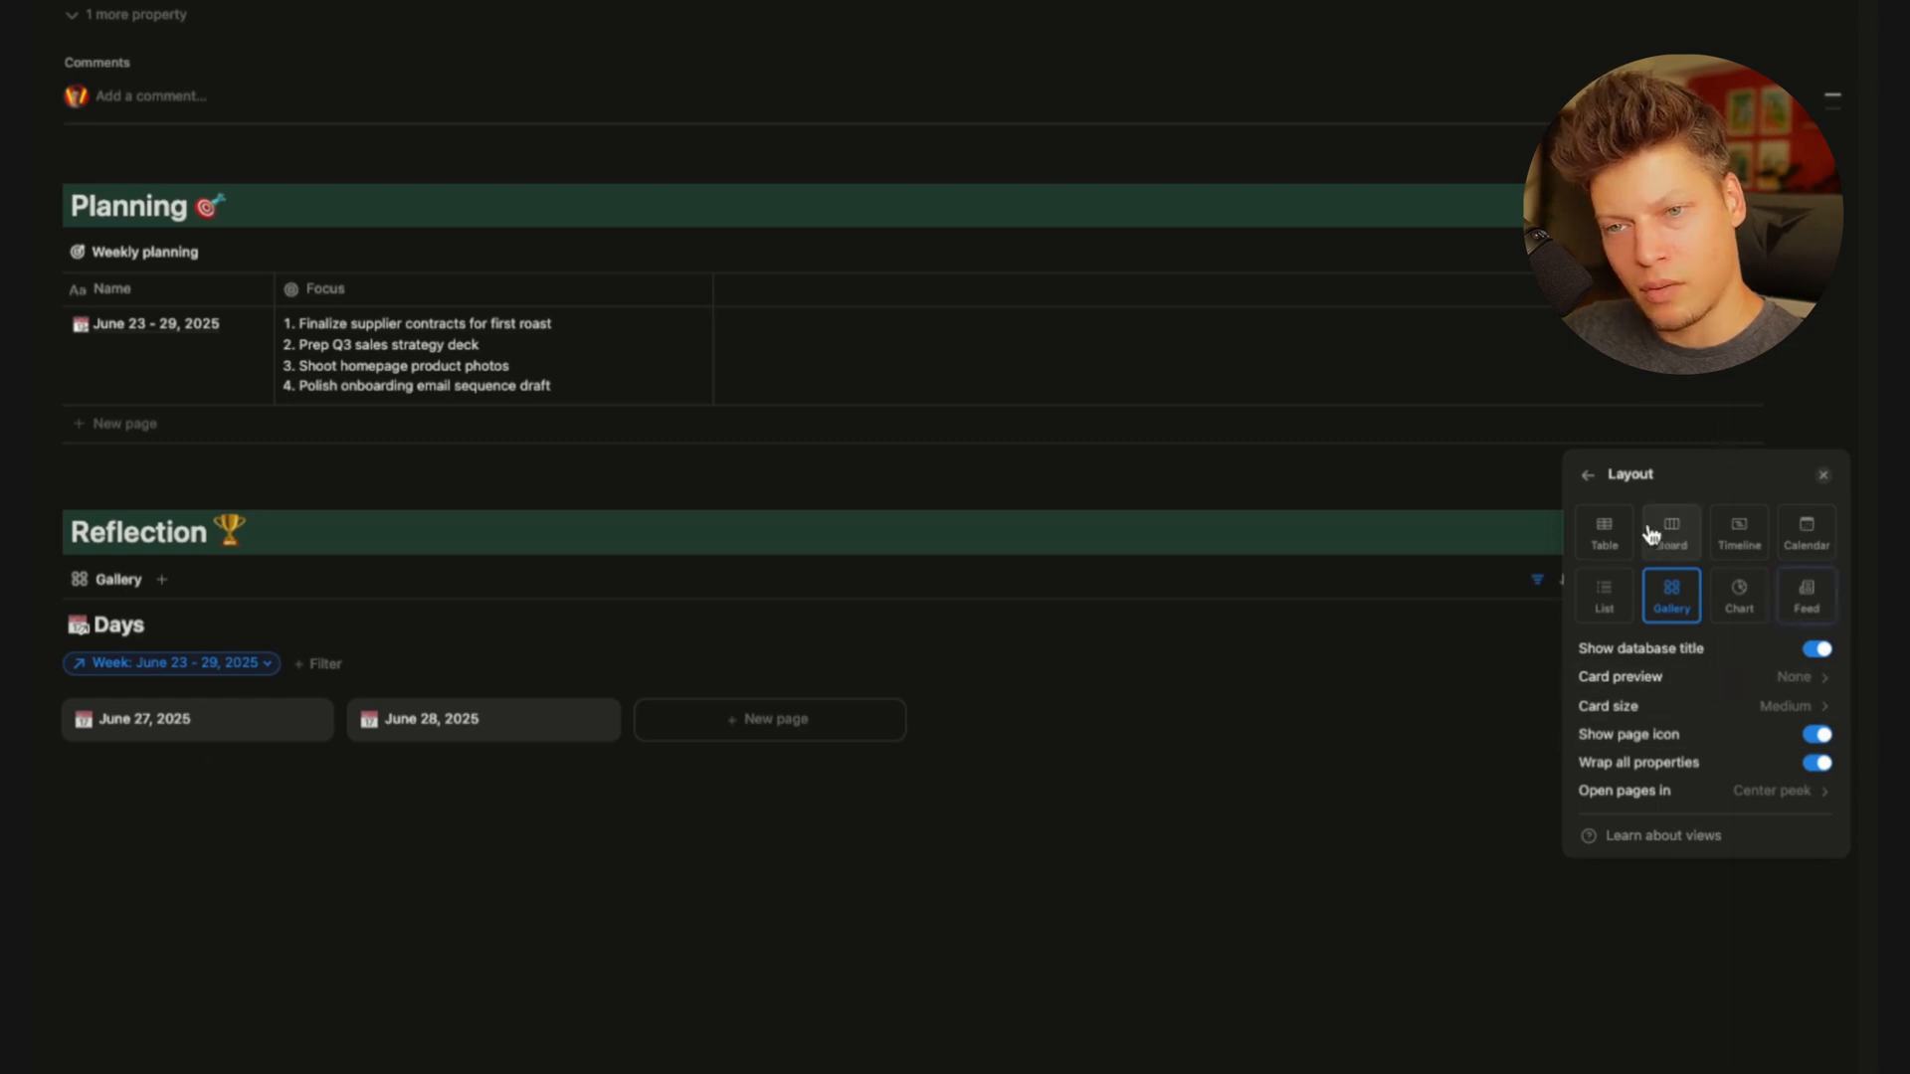
Show the Energy level, Focus, Pros, Cons and Lessons properties on the Days gallery cards
{"action": "left_click", "coordinate": [1589, 478]}
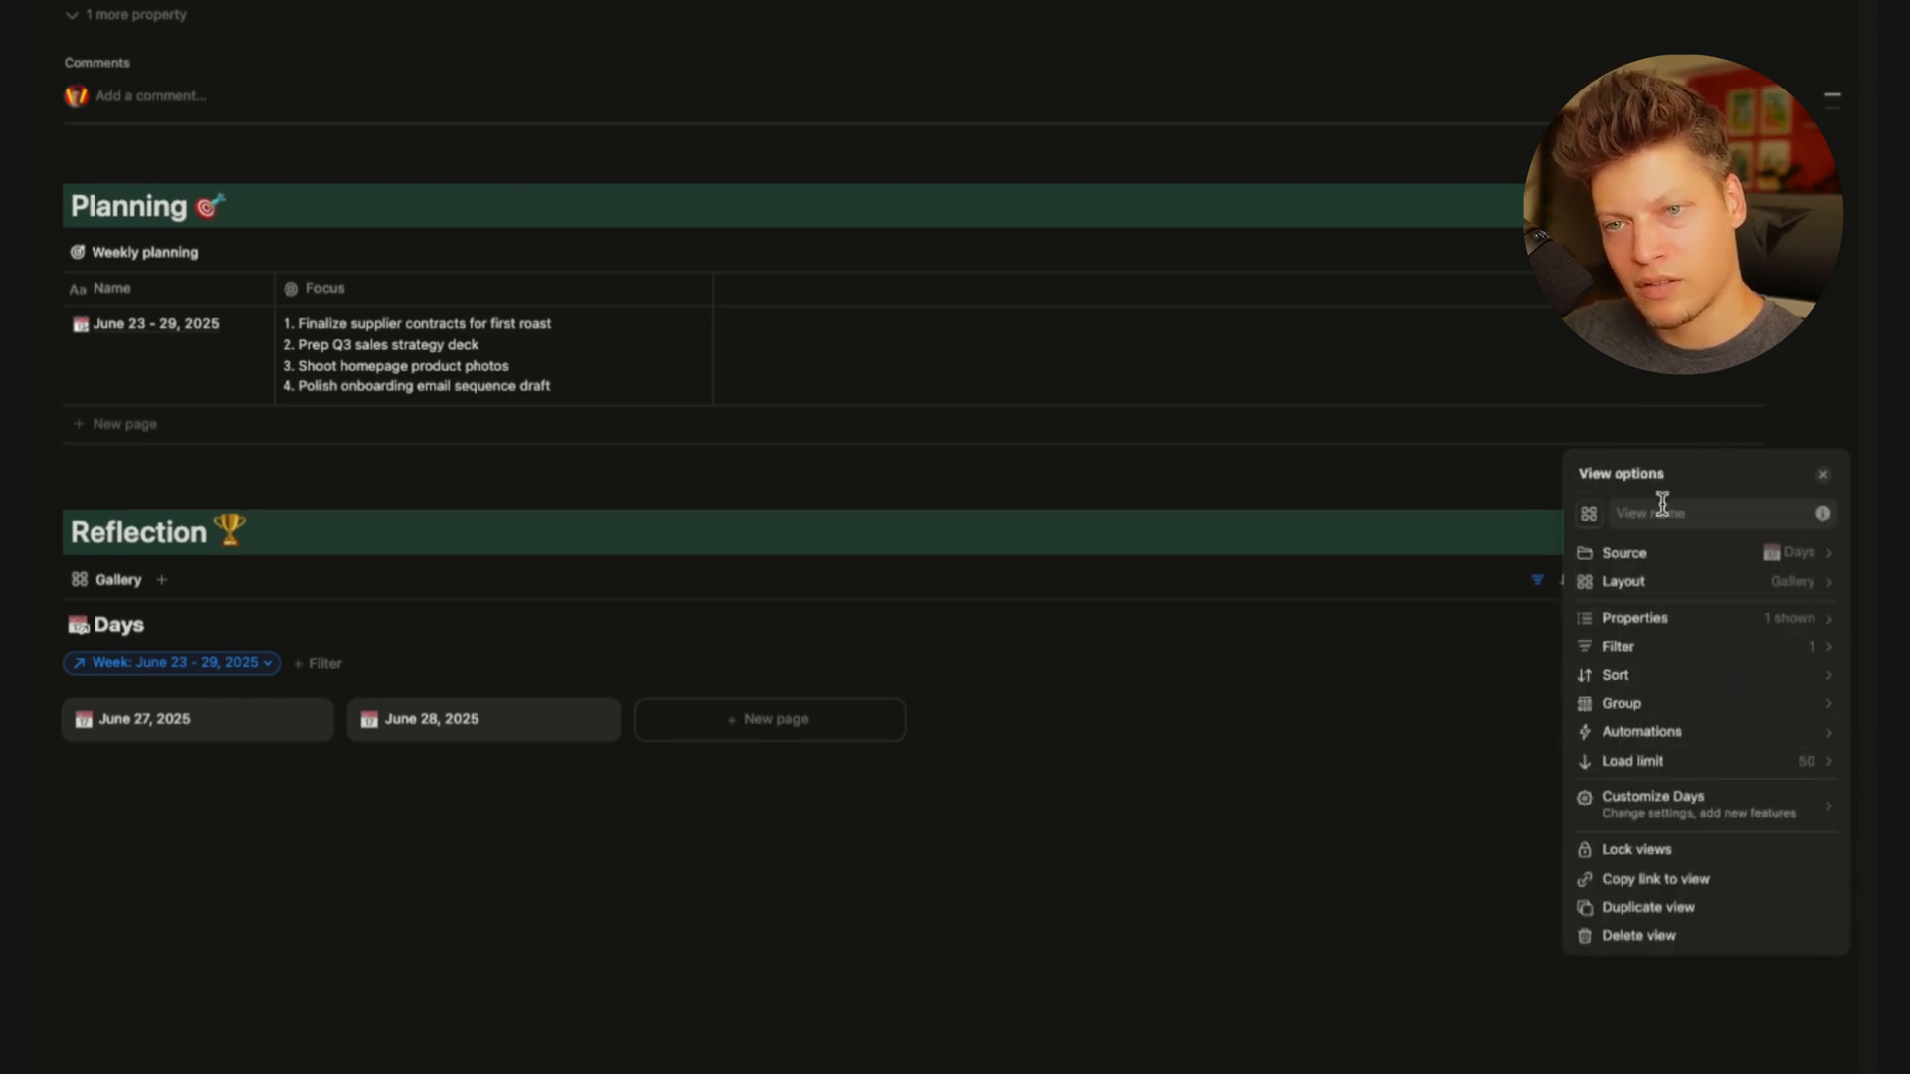
{"action": "left_click", "coordinate": [1788, 626]}
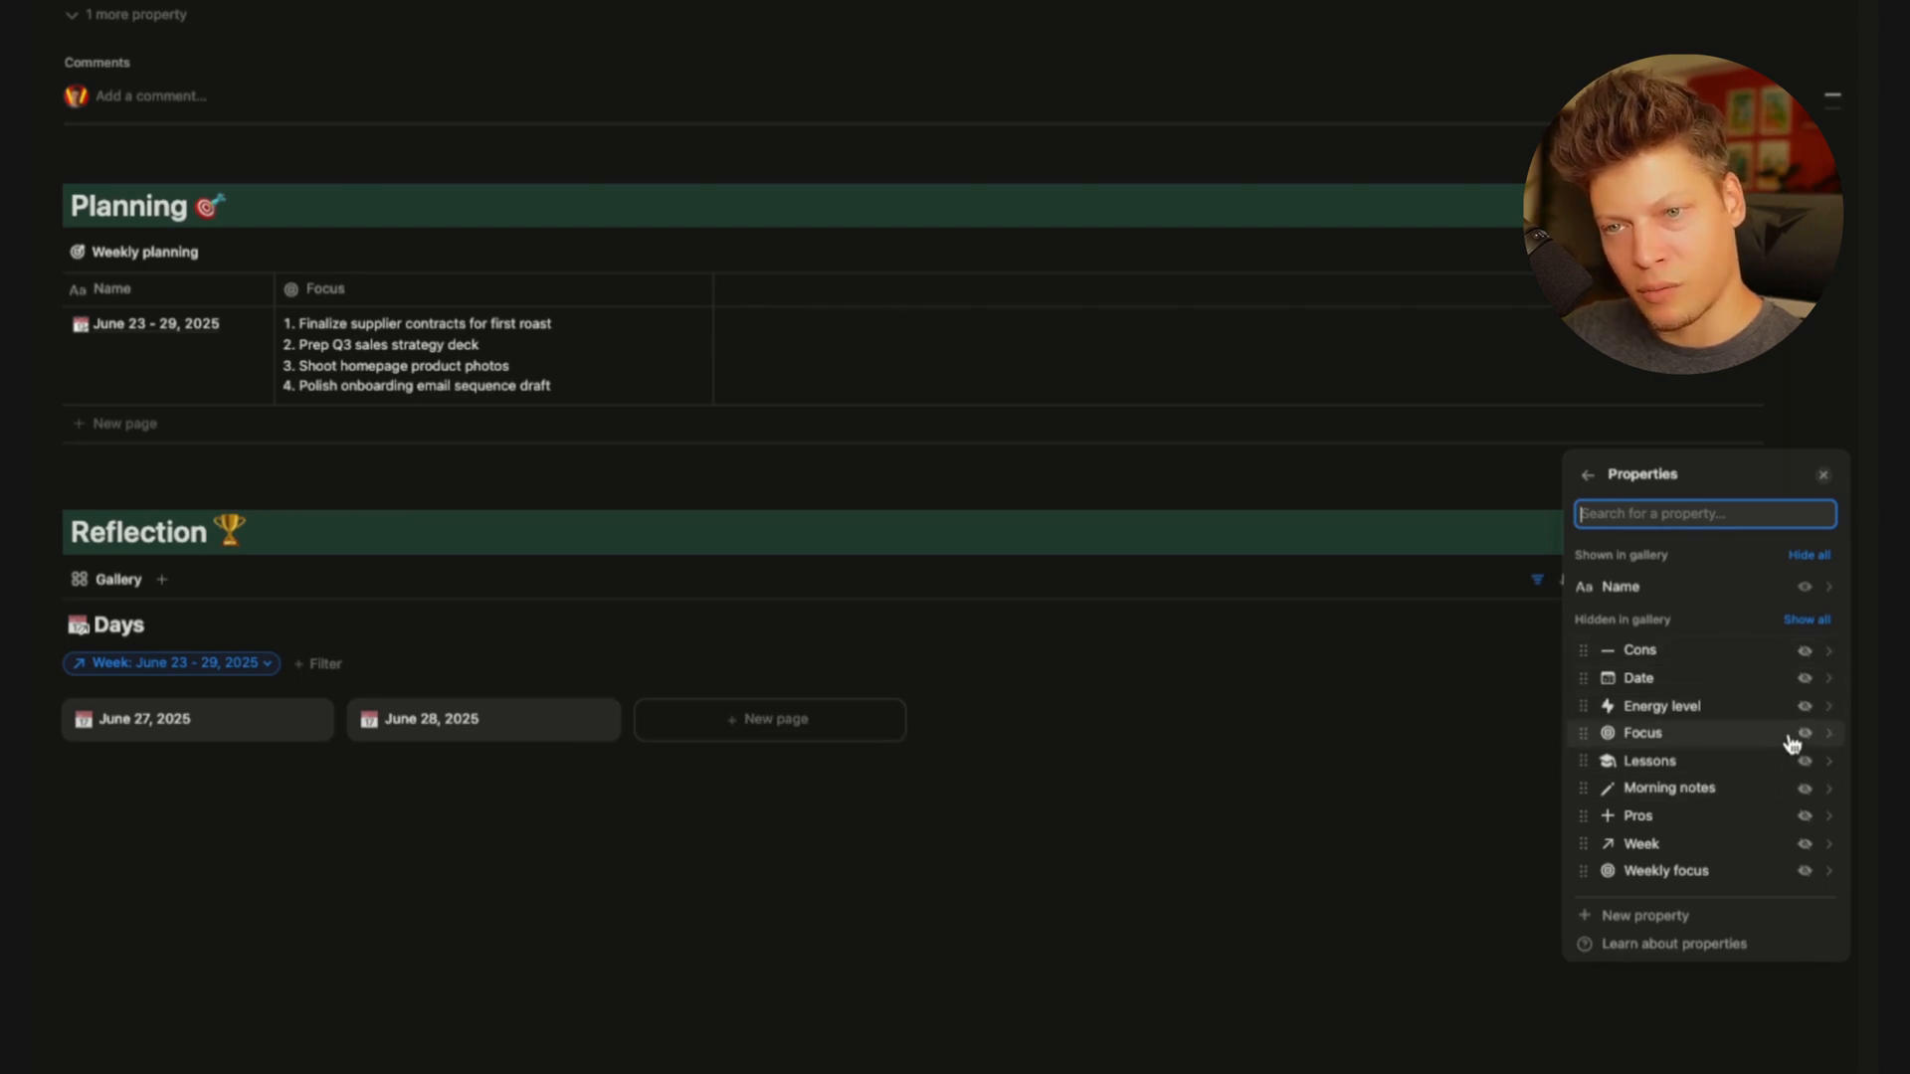
{"action": "left_click", "coordinate": [1803, 706]}
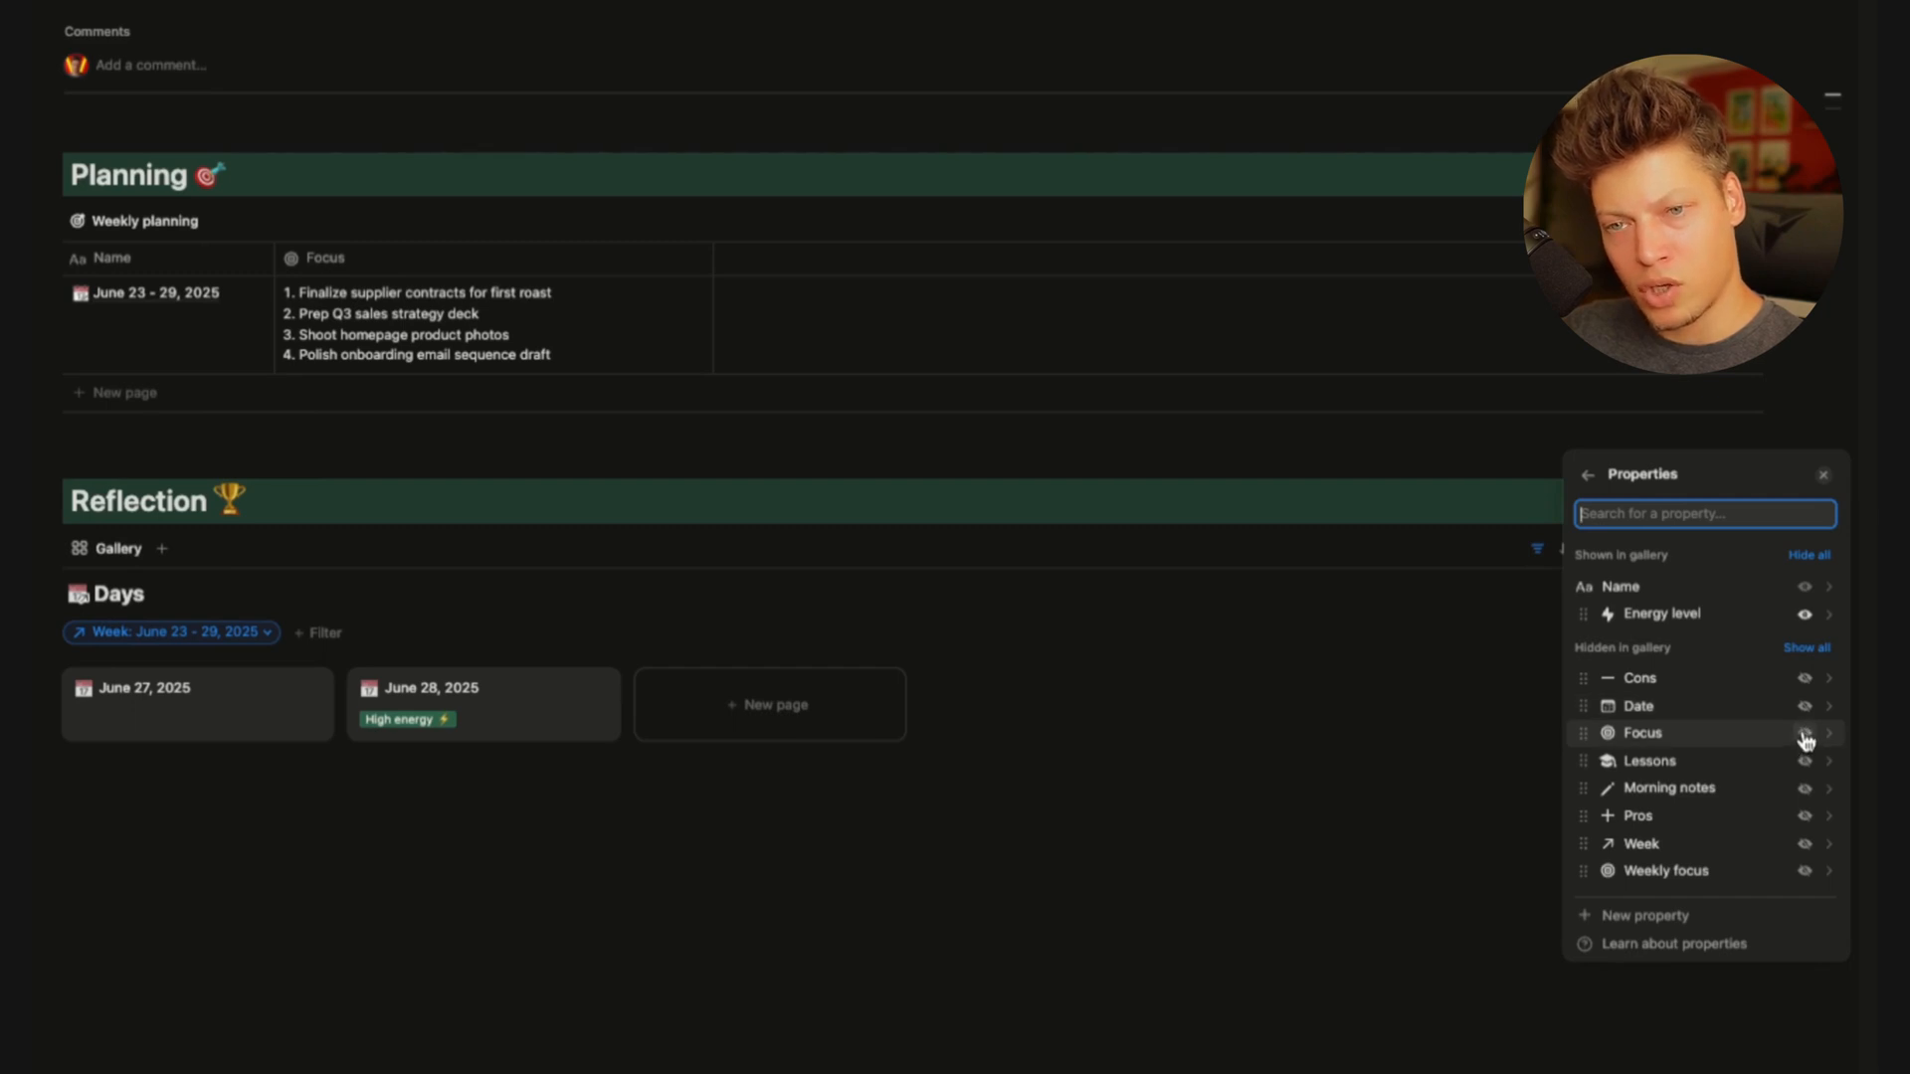
{"action": "left_click", "coordinate": [1803, 733]}
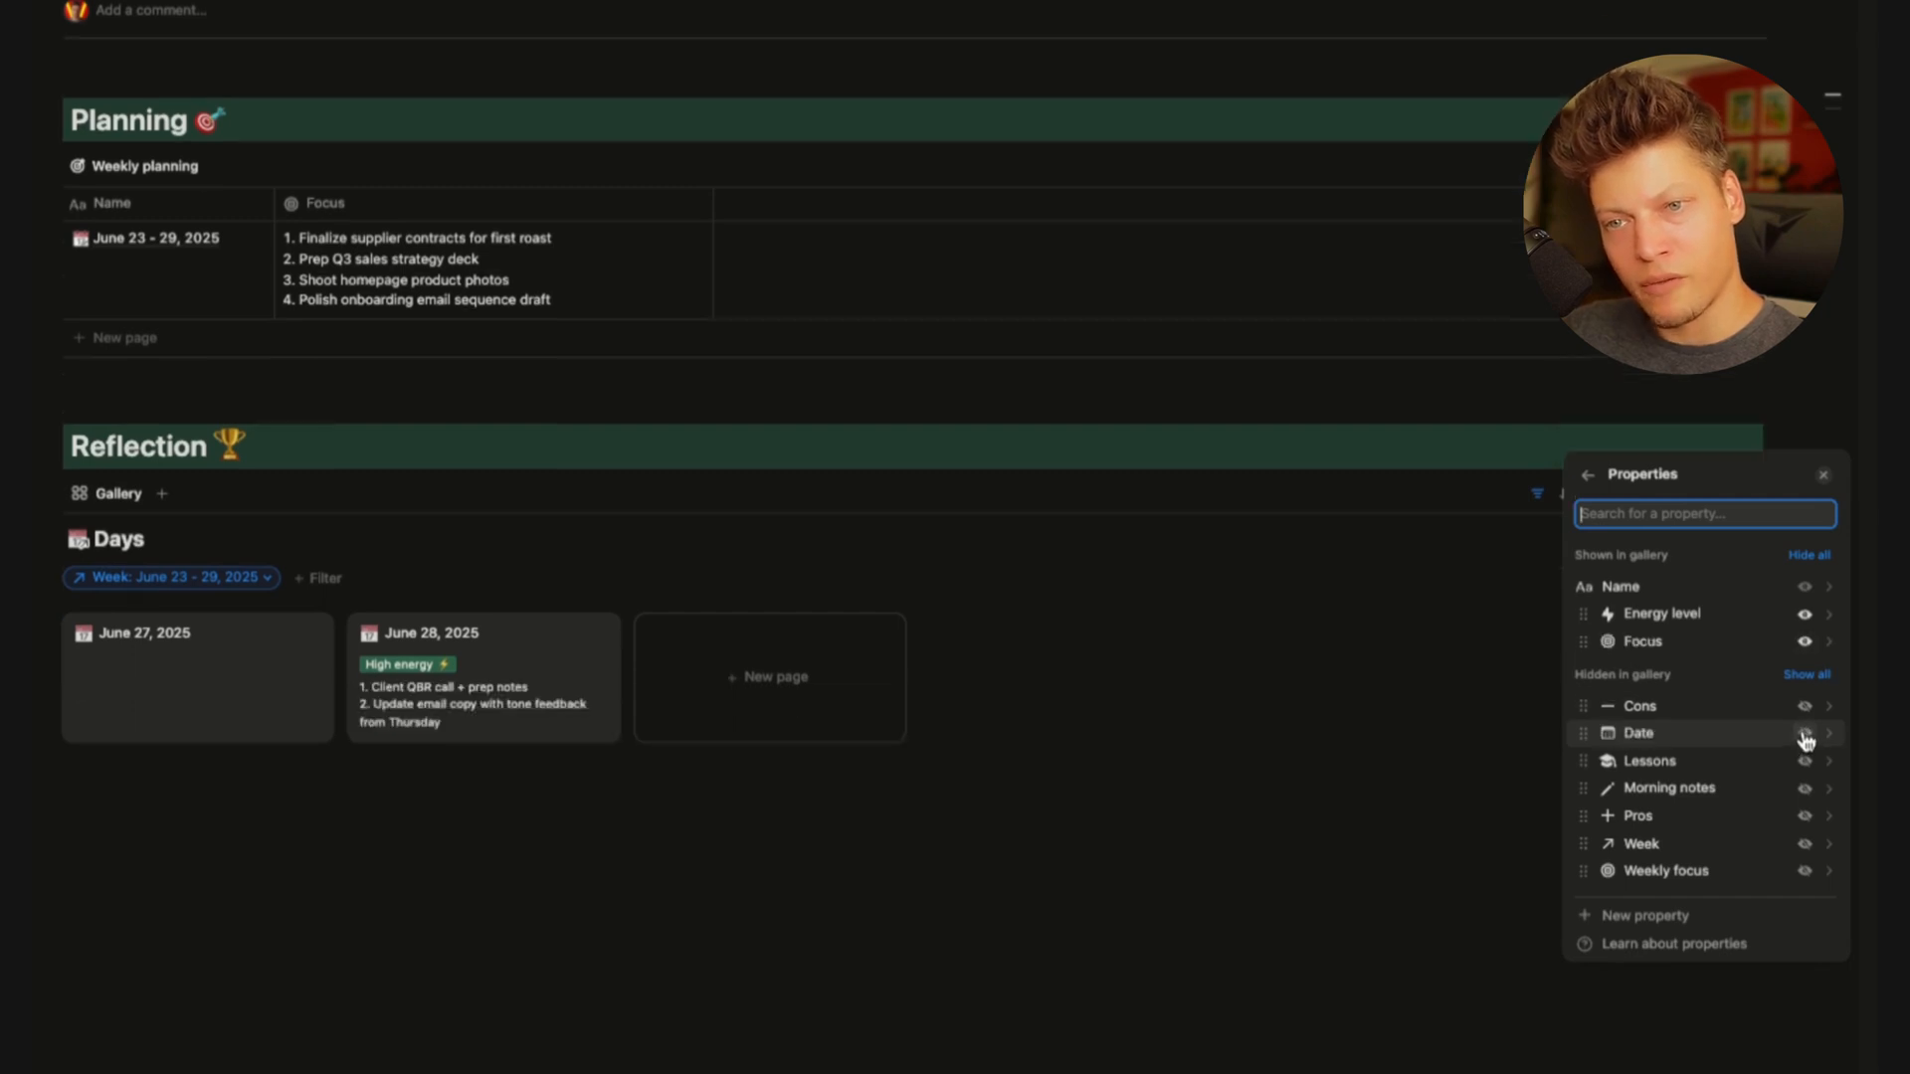
{"action": "left_click", "coordinate": [1803, 816]}
{"action": "left_click", "coordinate": [1803, 737]}
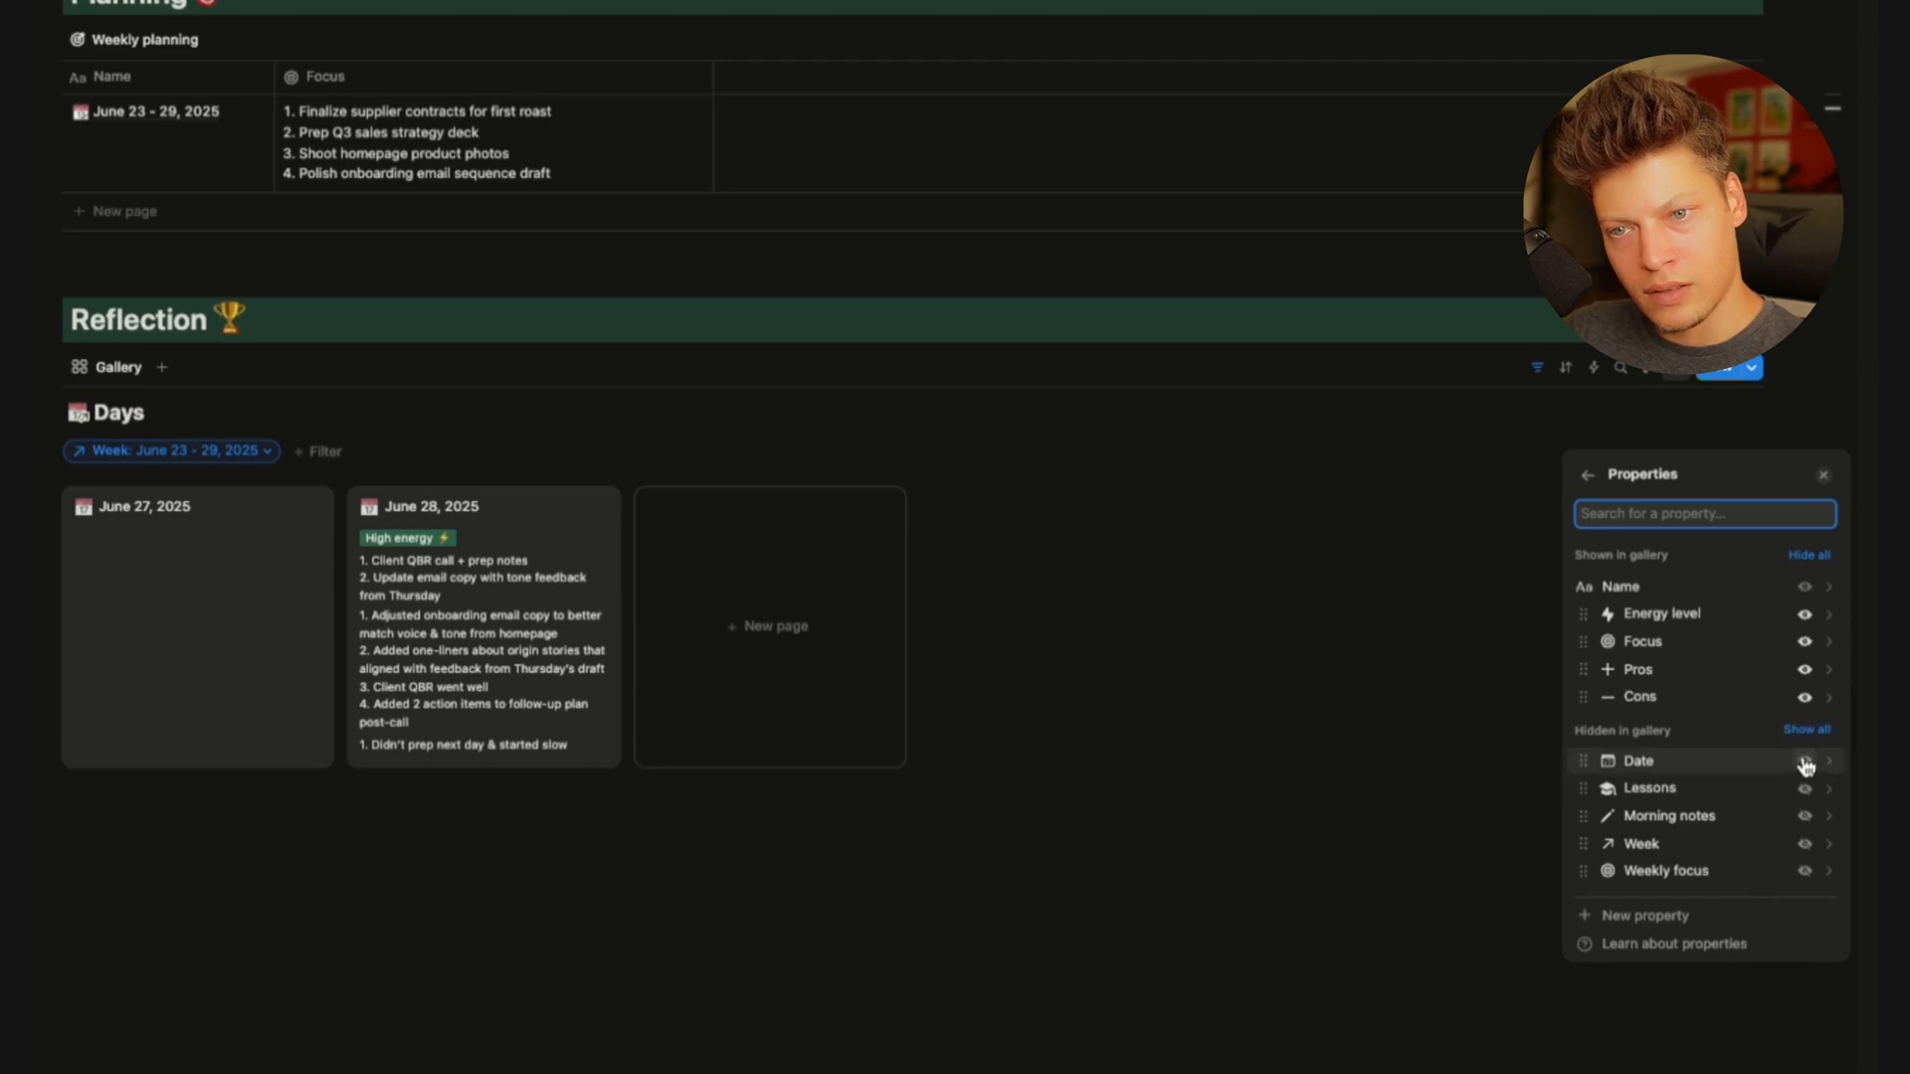
{"action": "left_click", "coordinate": [1803, 788]}
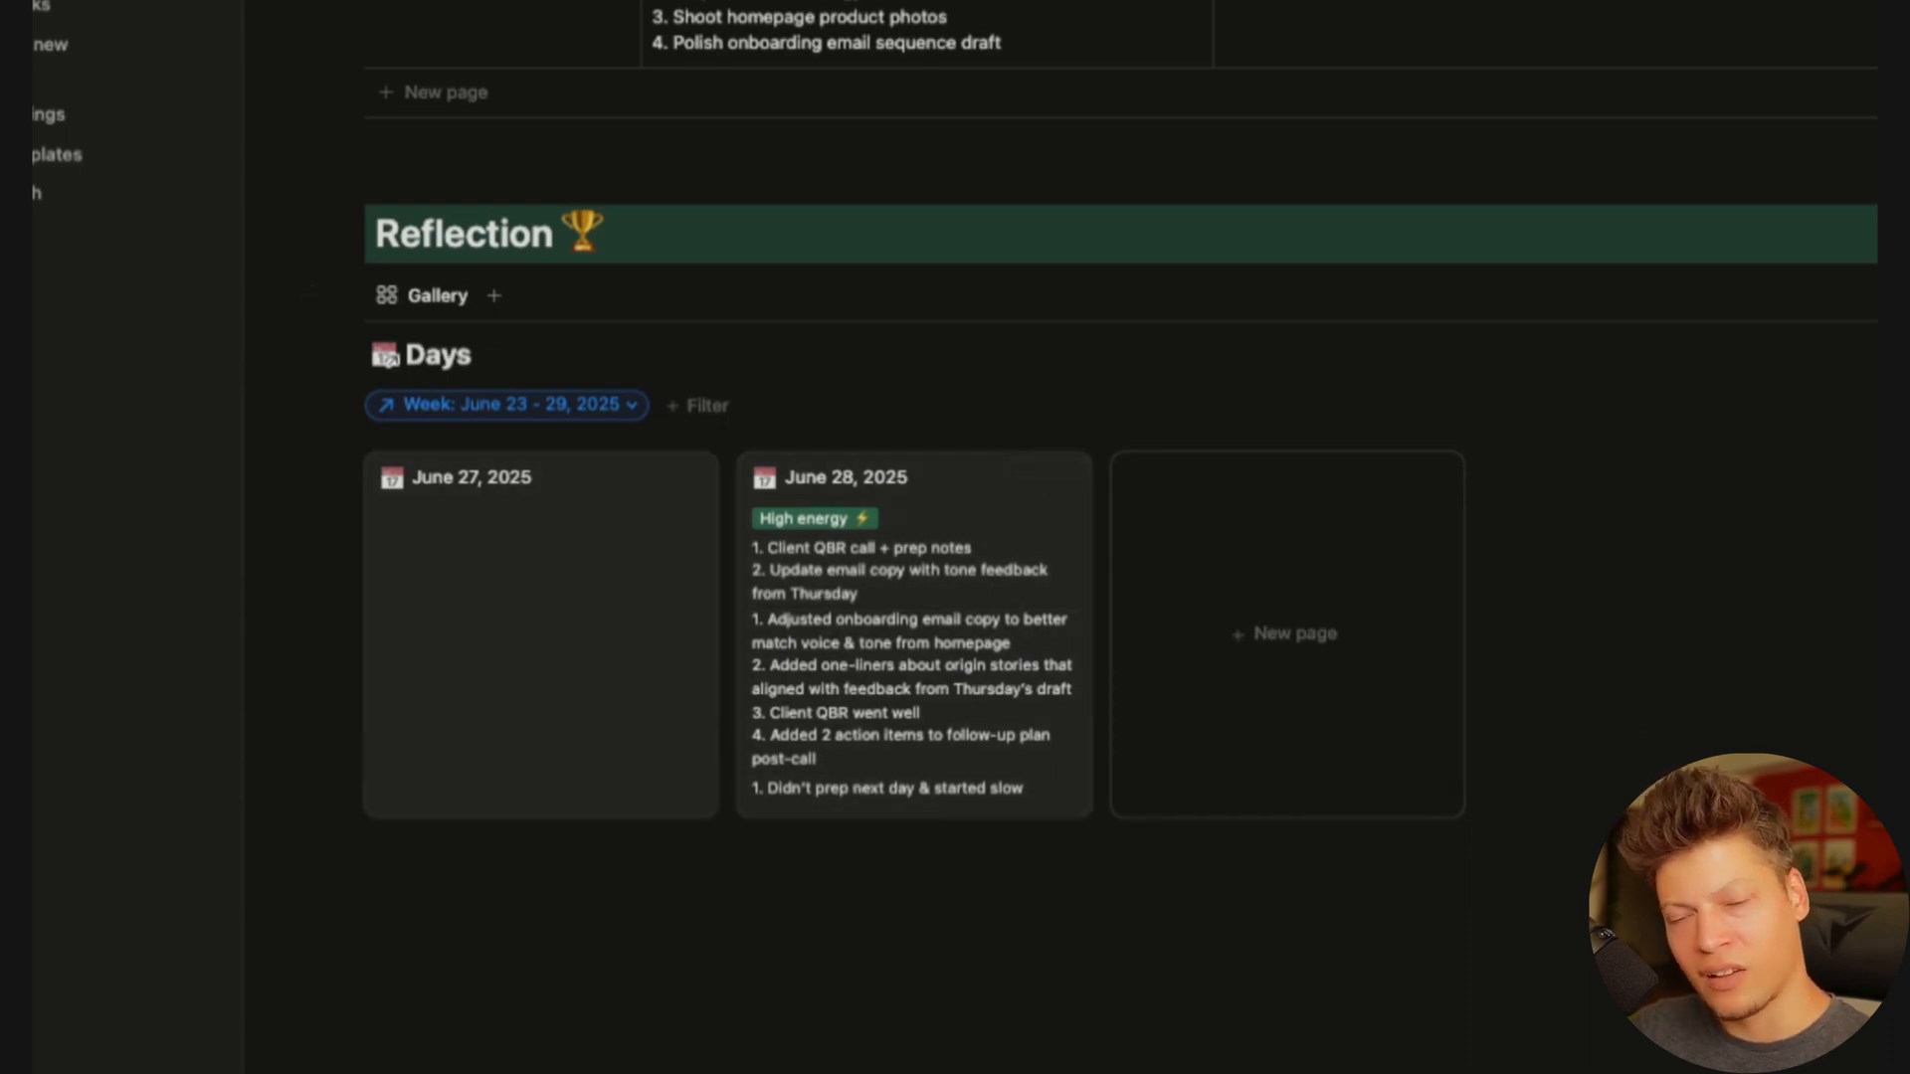
Show Morning notes on the gallery cards and place it directly after Energy level in the property order
{"action": "left_click", "coordinate": [1565, 88]}
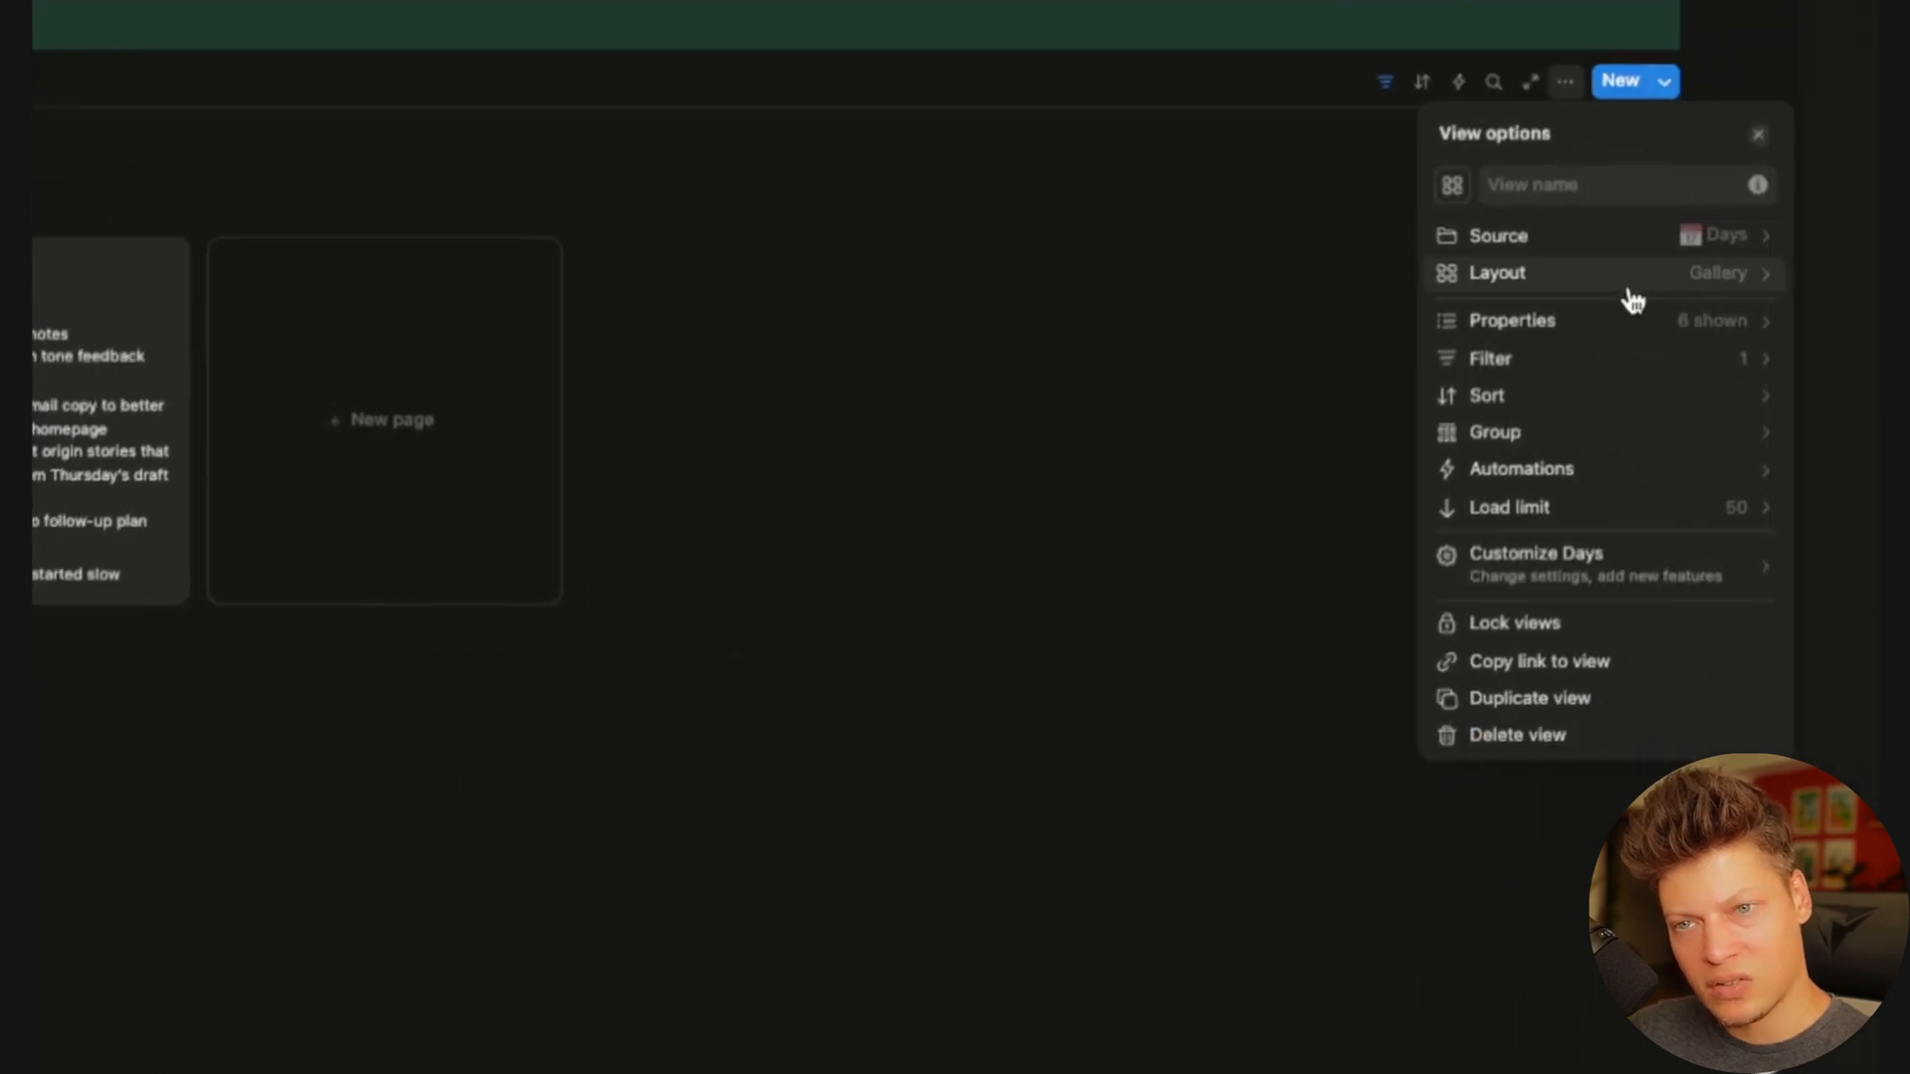
{"action": "left_click", "coordinate": [1626, 331]}
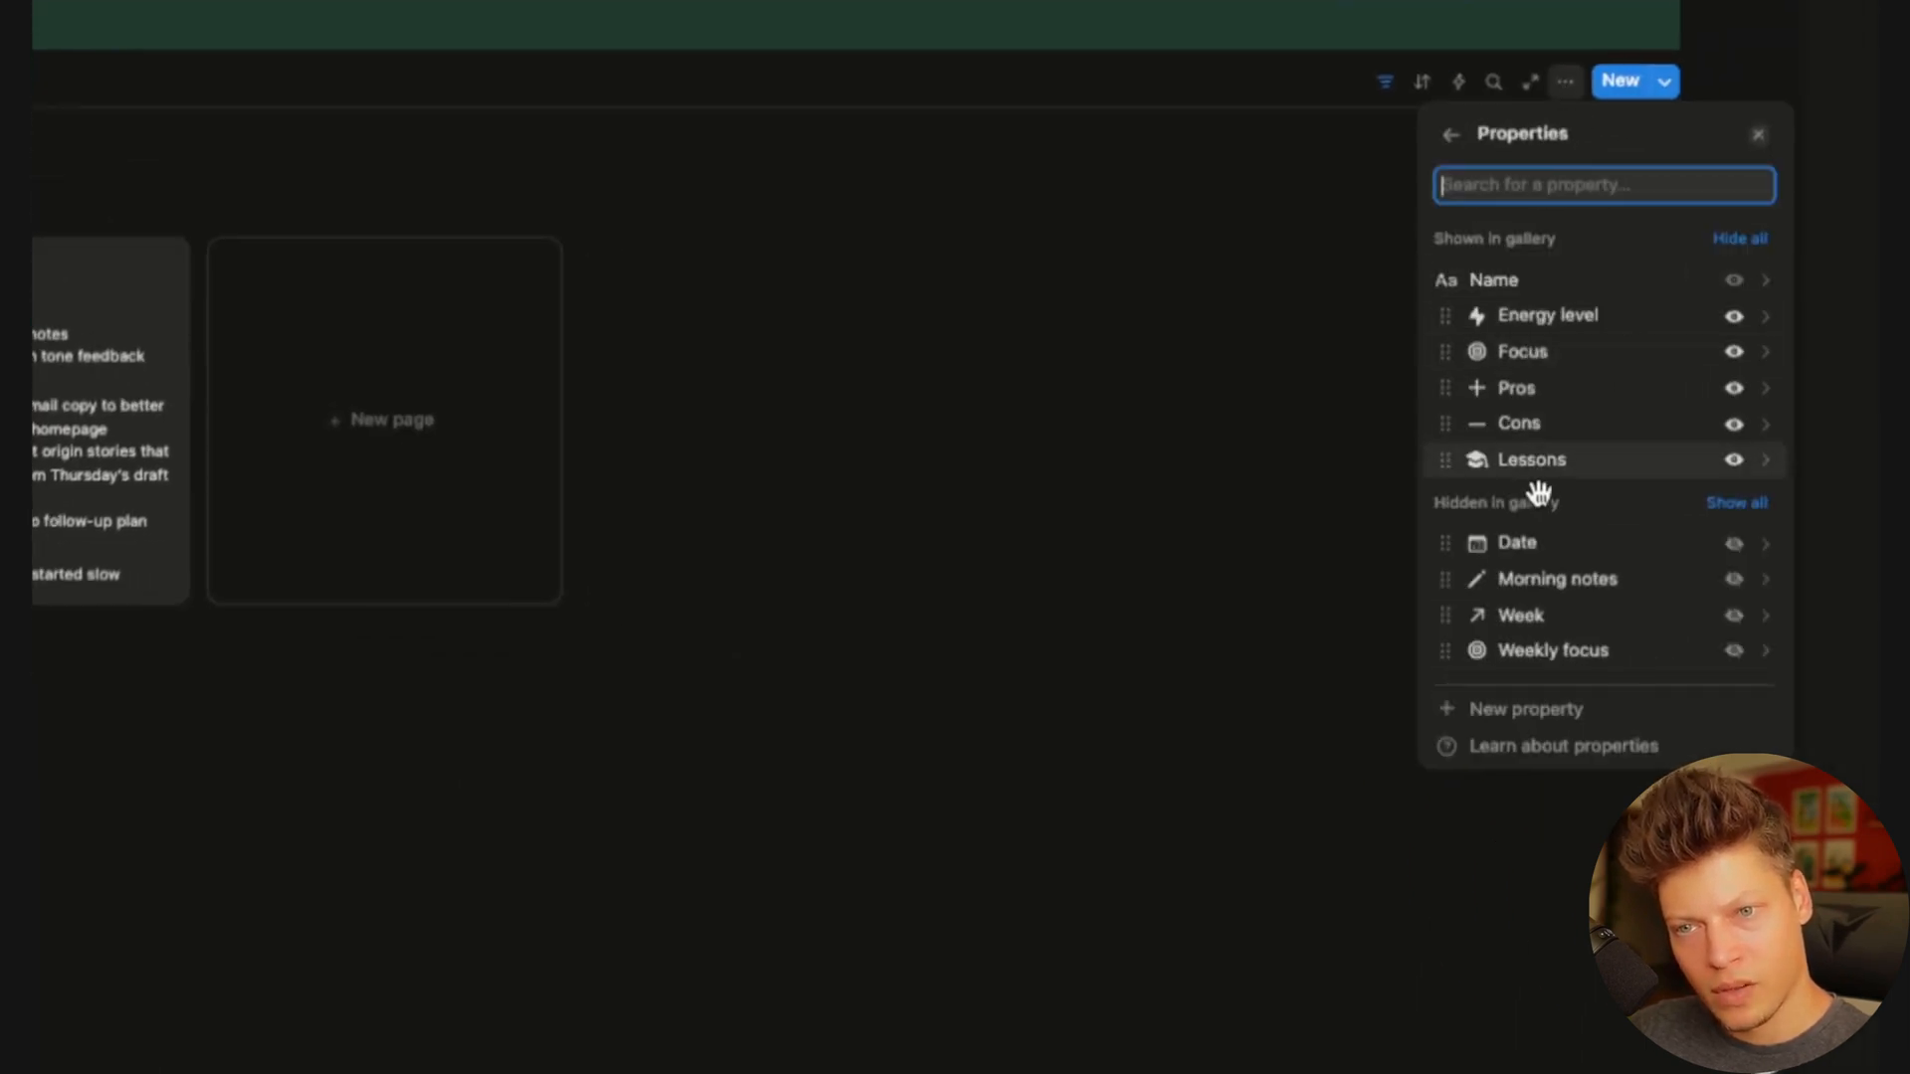
{"action": "left_click", "coordinate": [1735, 580]}
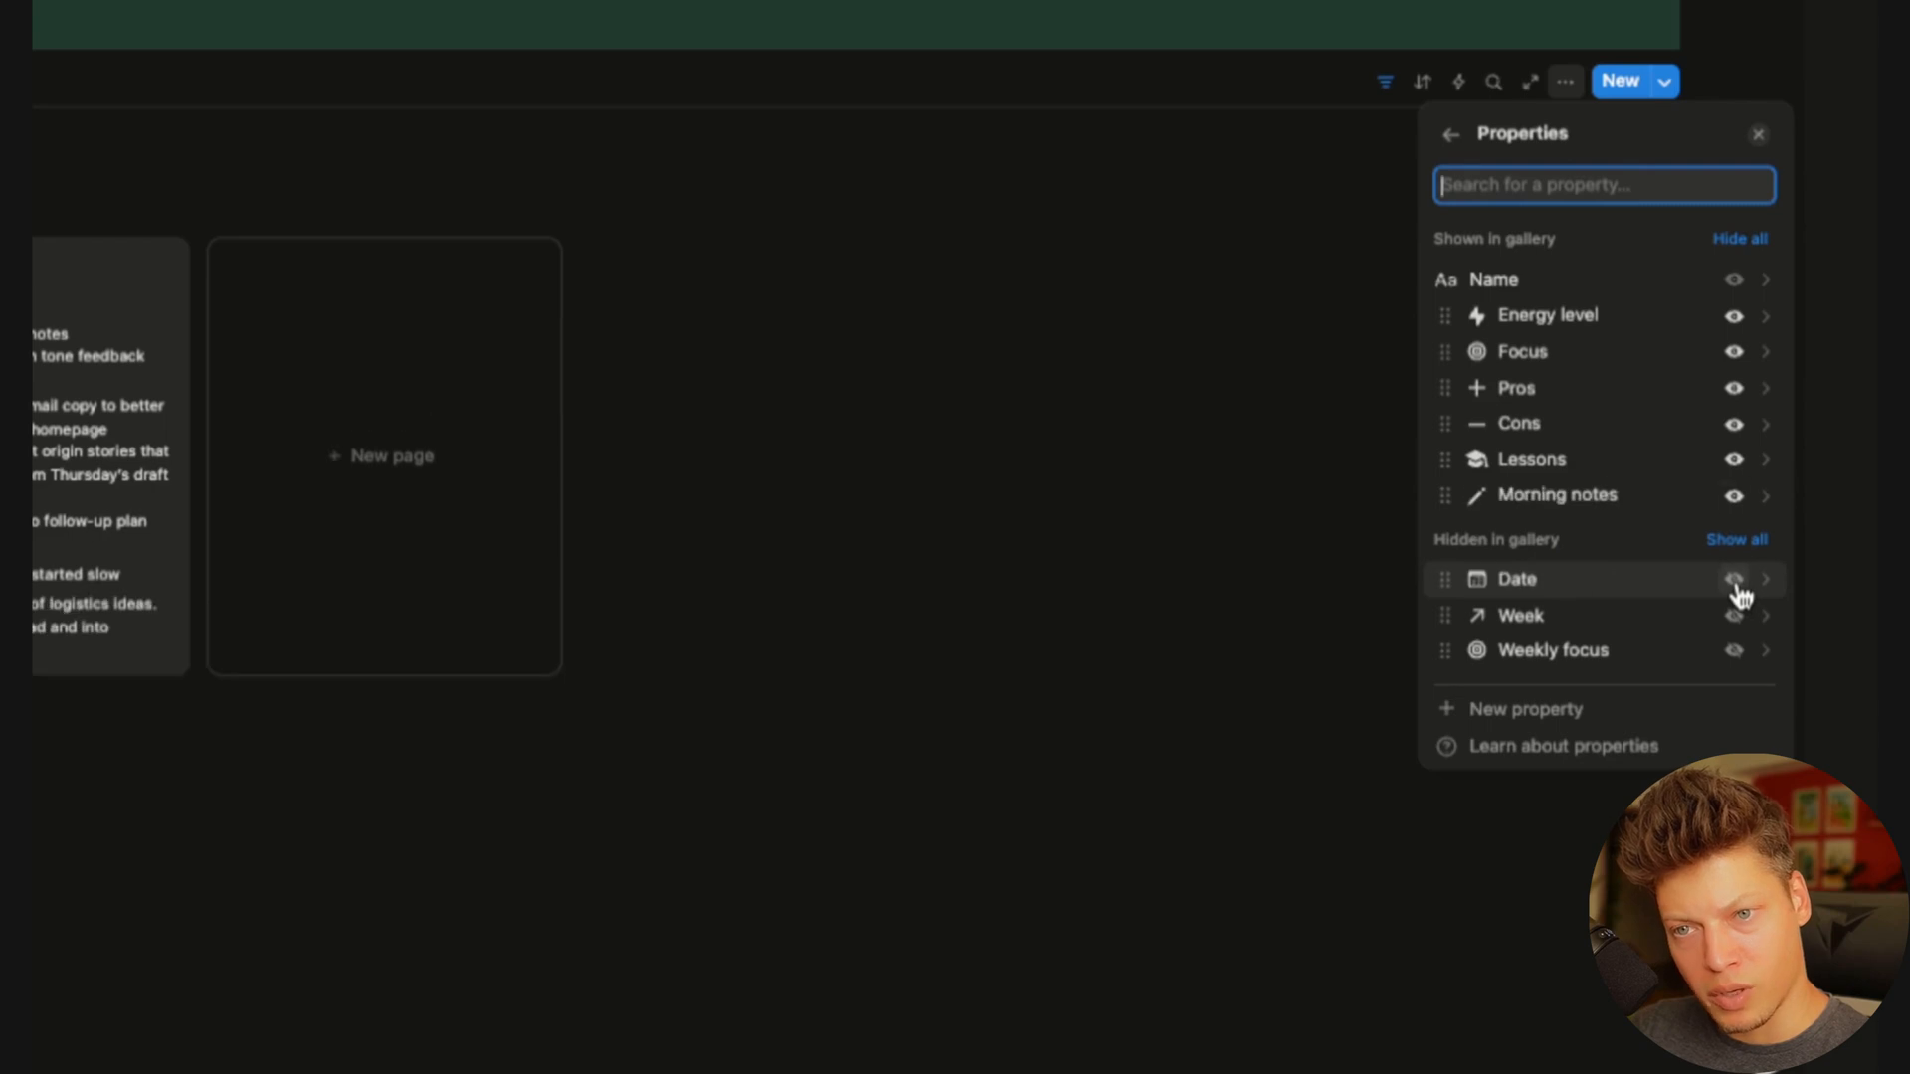
{"action": "left_click_drag", "start_coordinate": [1447, 495], "coordinate": [1448, 343]}
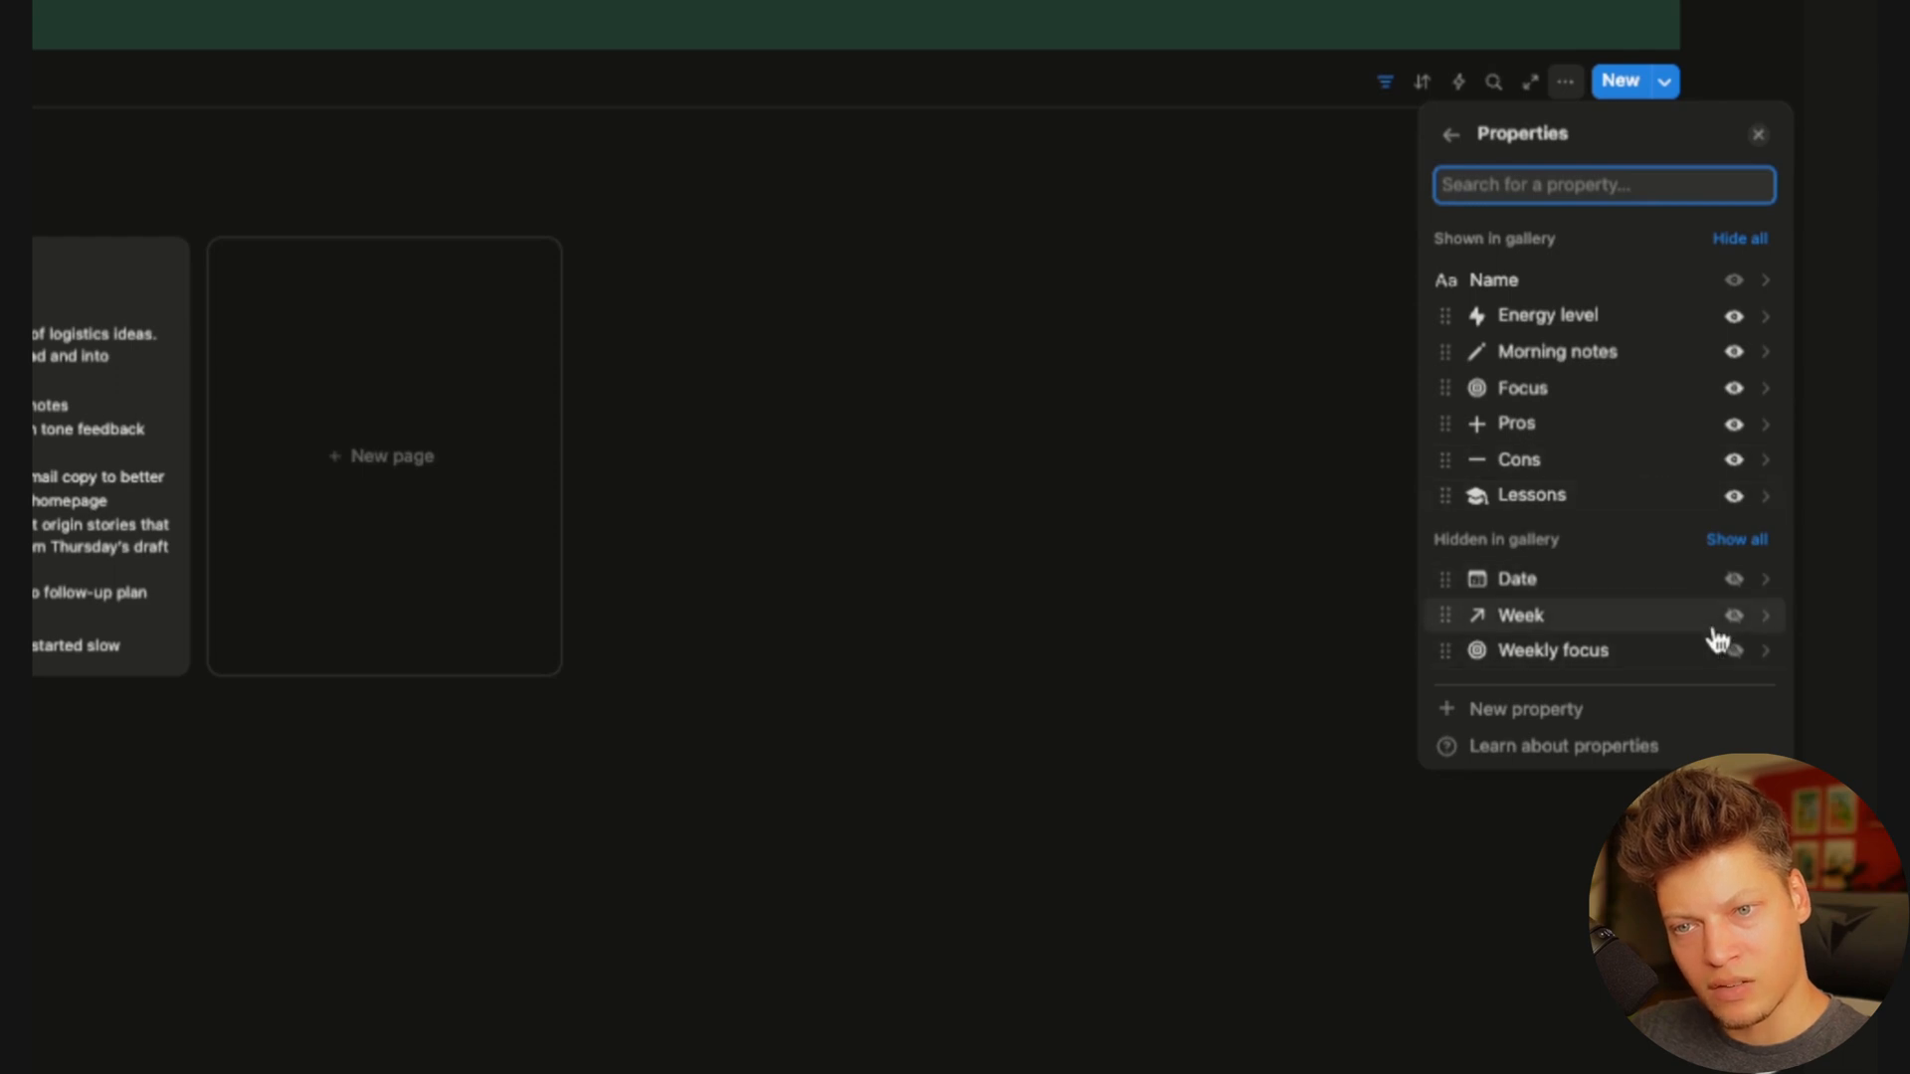
Add a new formula property named "Focus divider" to the Days database
{"action": "left_click", "coordinate": [1559, 715]}
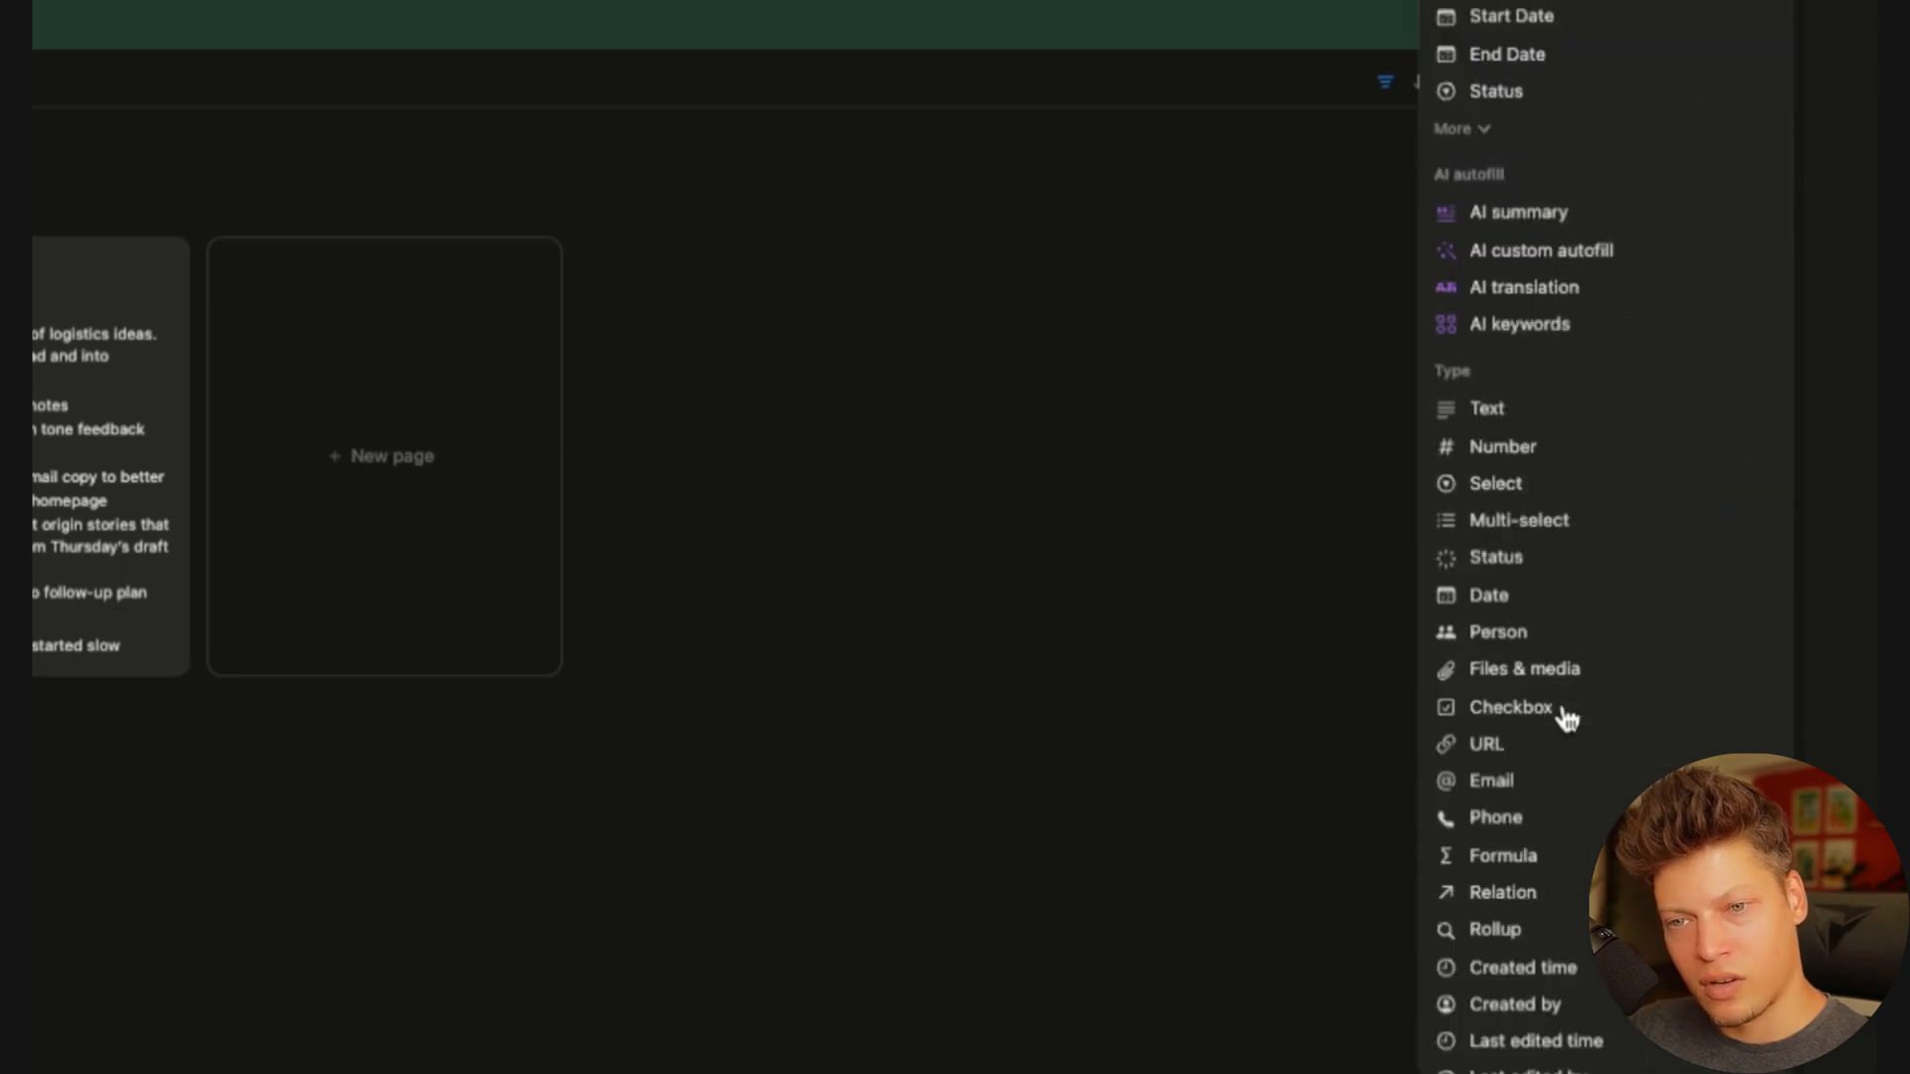
{"action": "left_click", "coordinate": [1537, 853]}
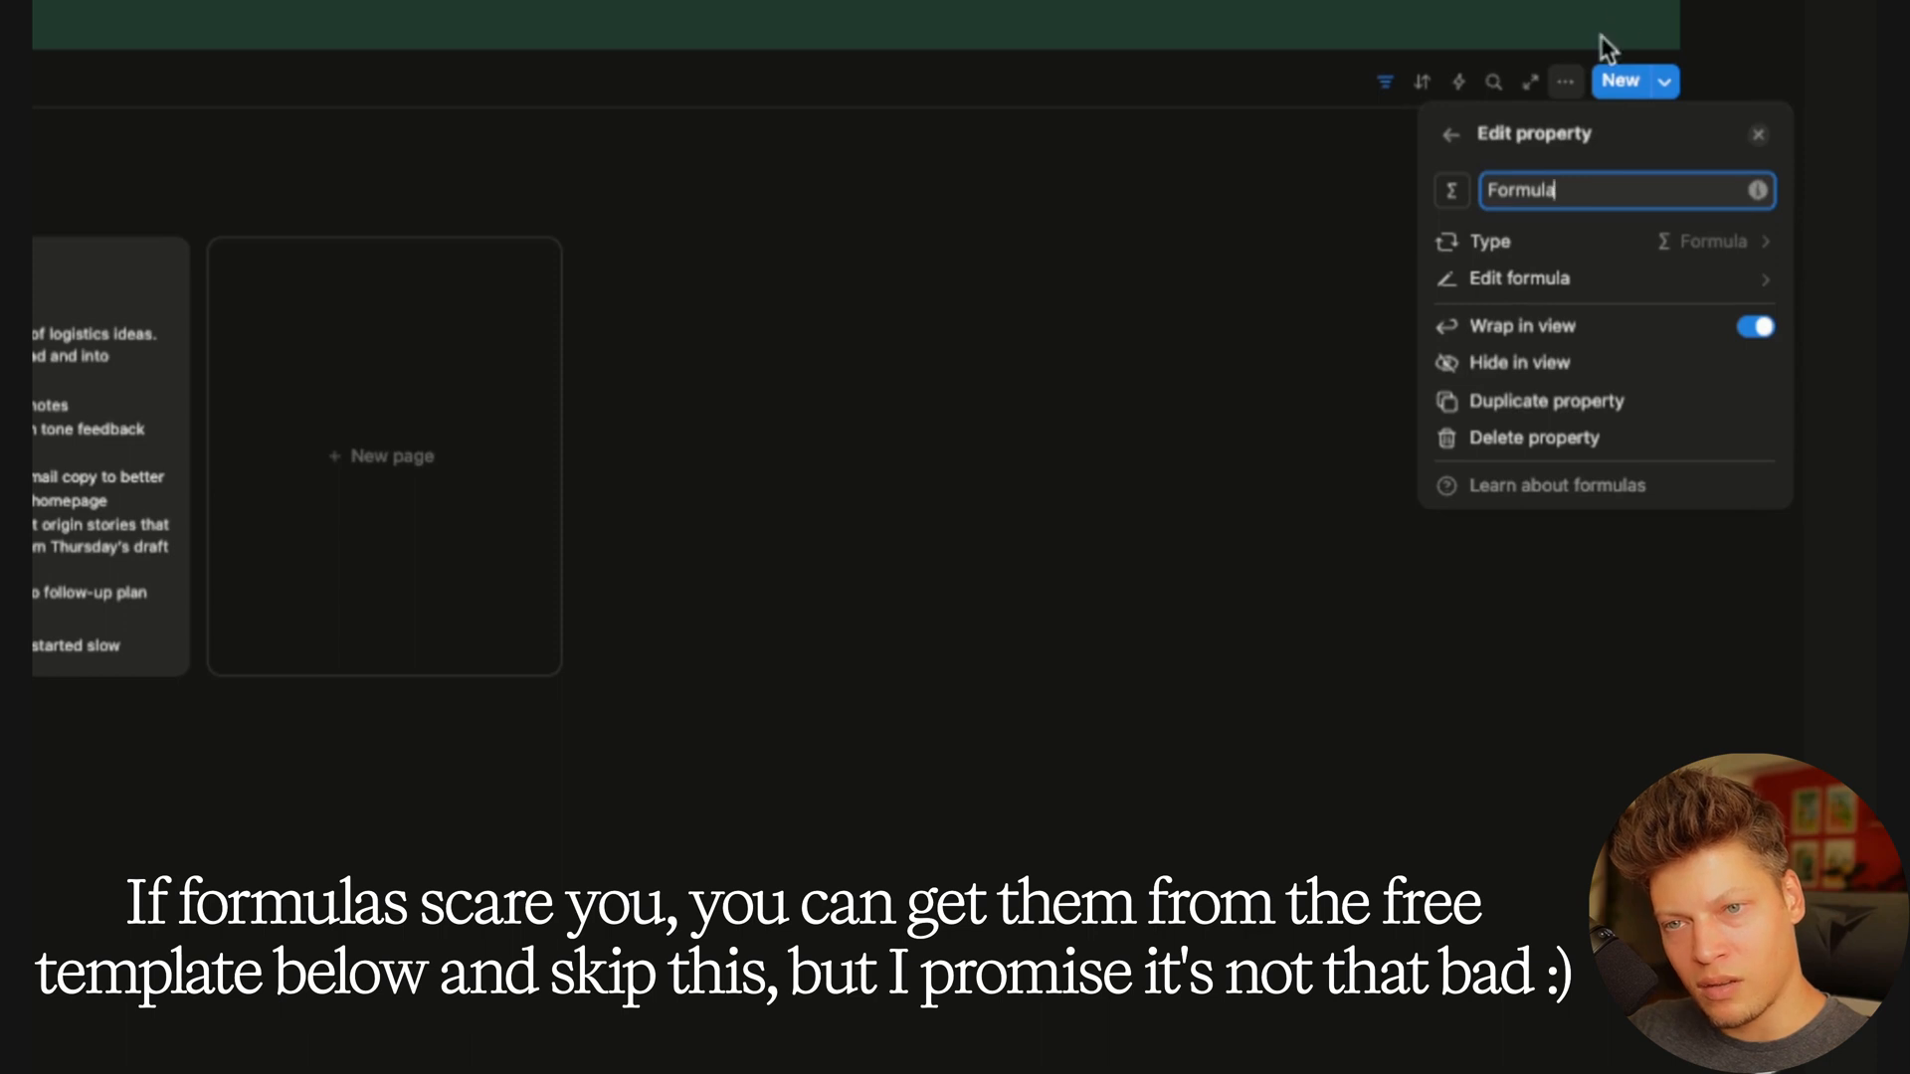
{"action": "key", "text": "ctrl+a"}
{"action": "key", "text": "BackSpace"}
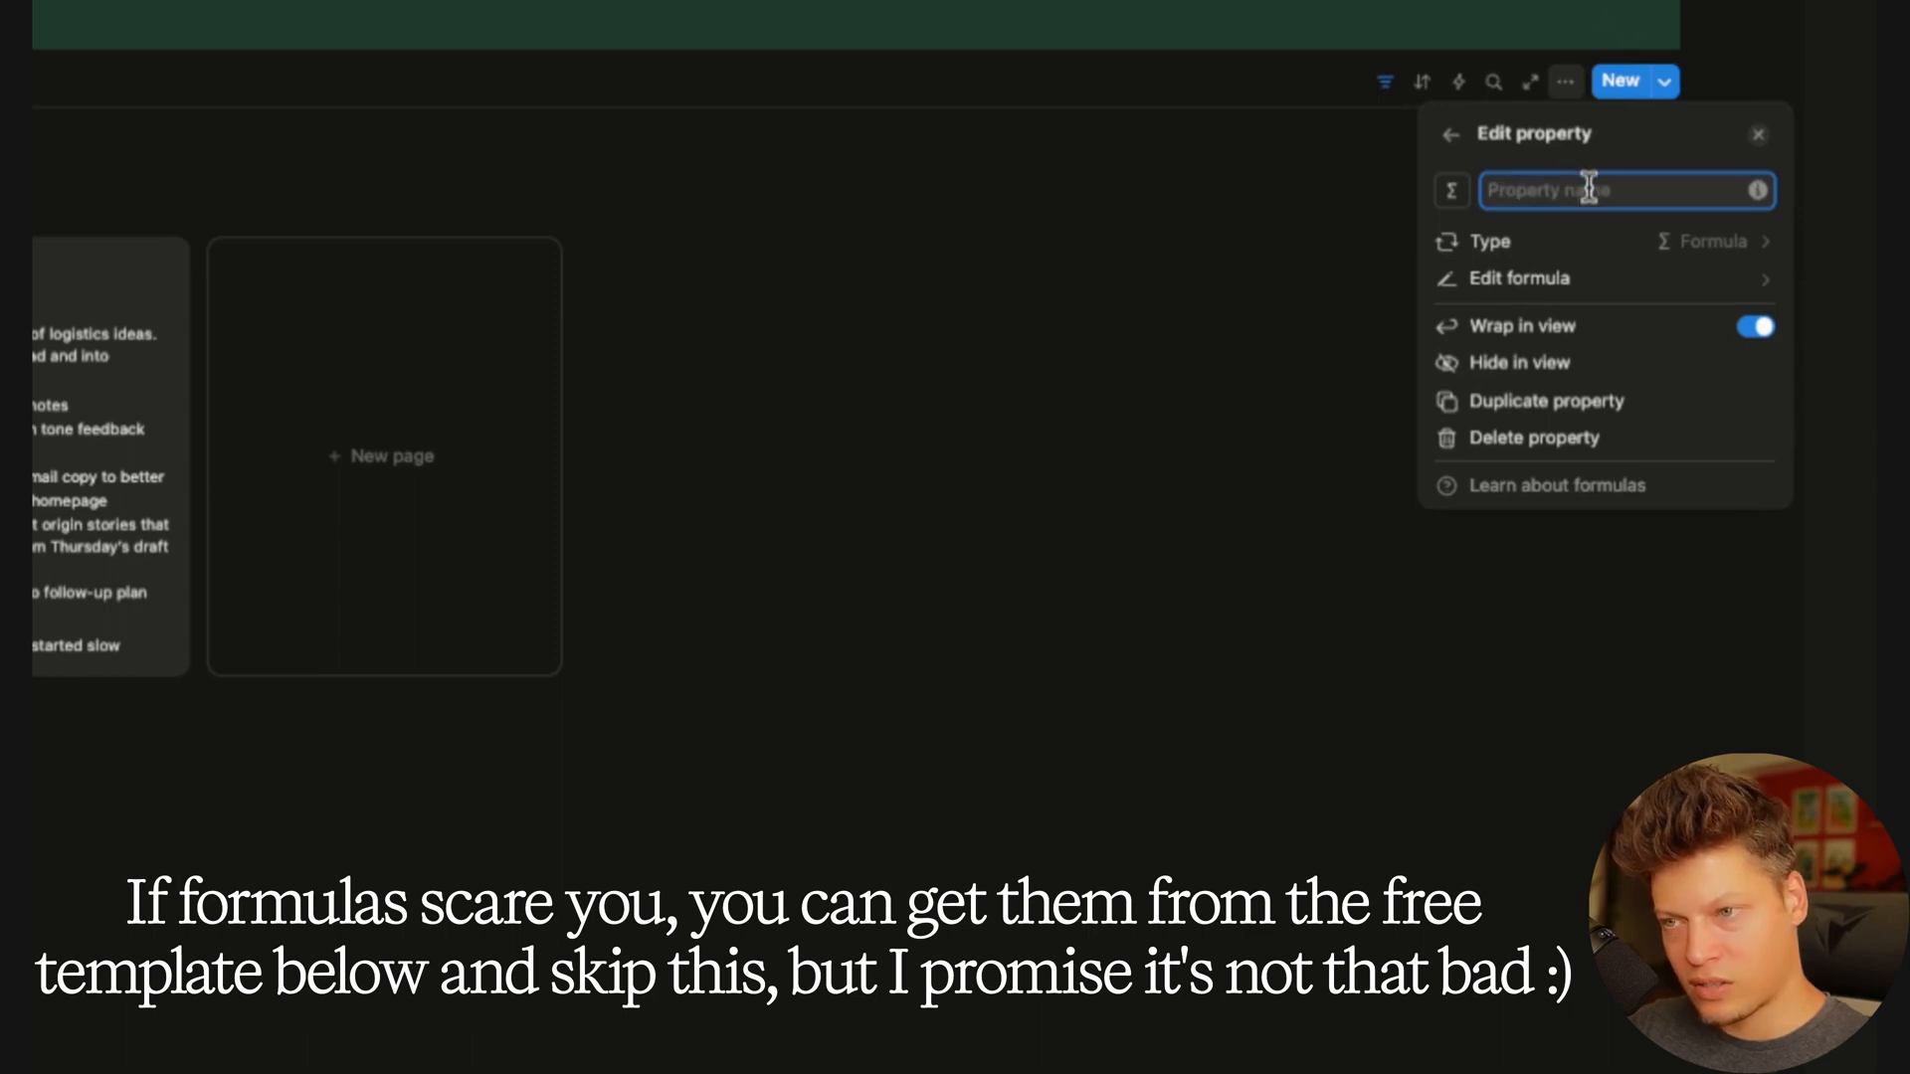
{"action": "type", "text": "Focus di"}
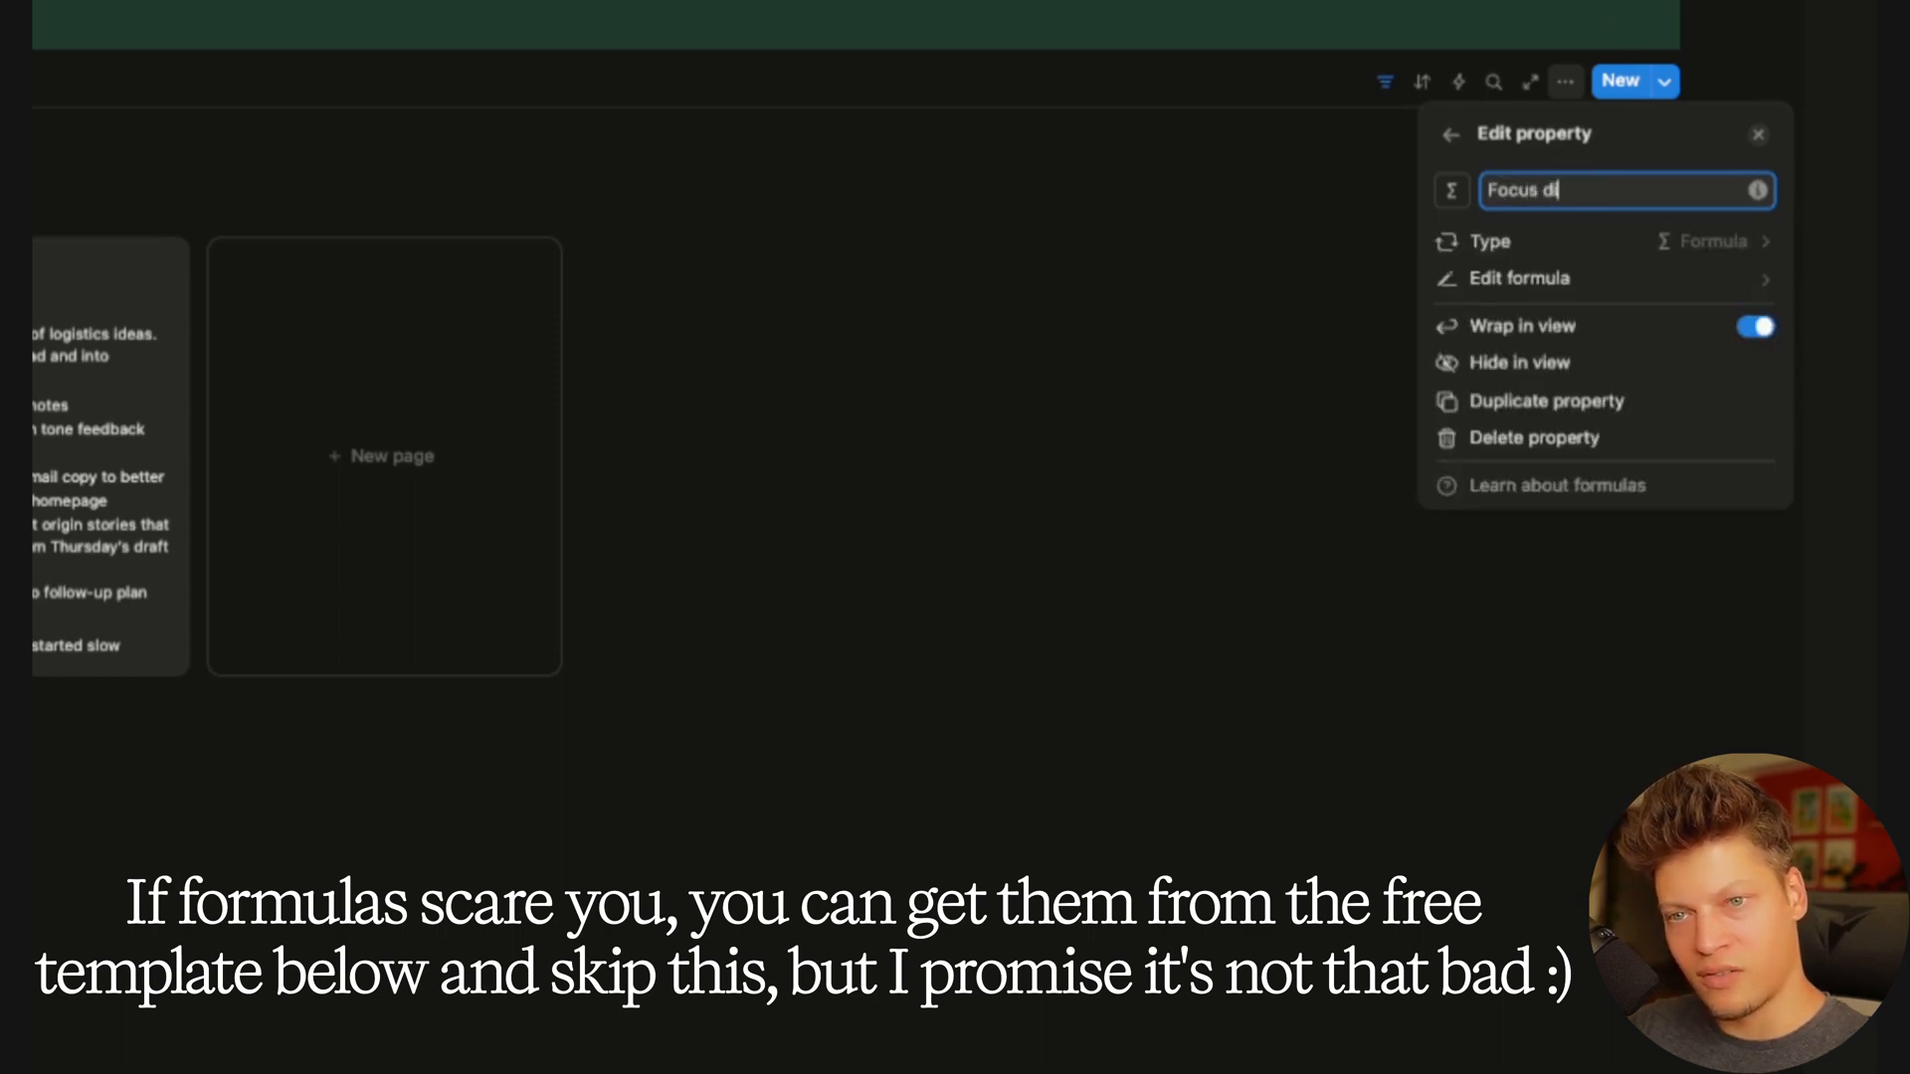
{"action": "type", "text": "vider"}
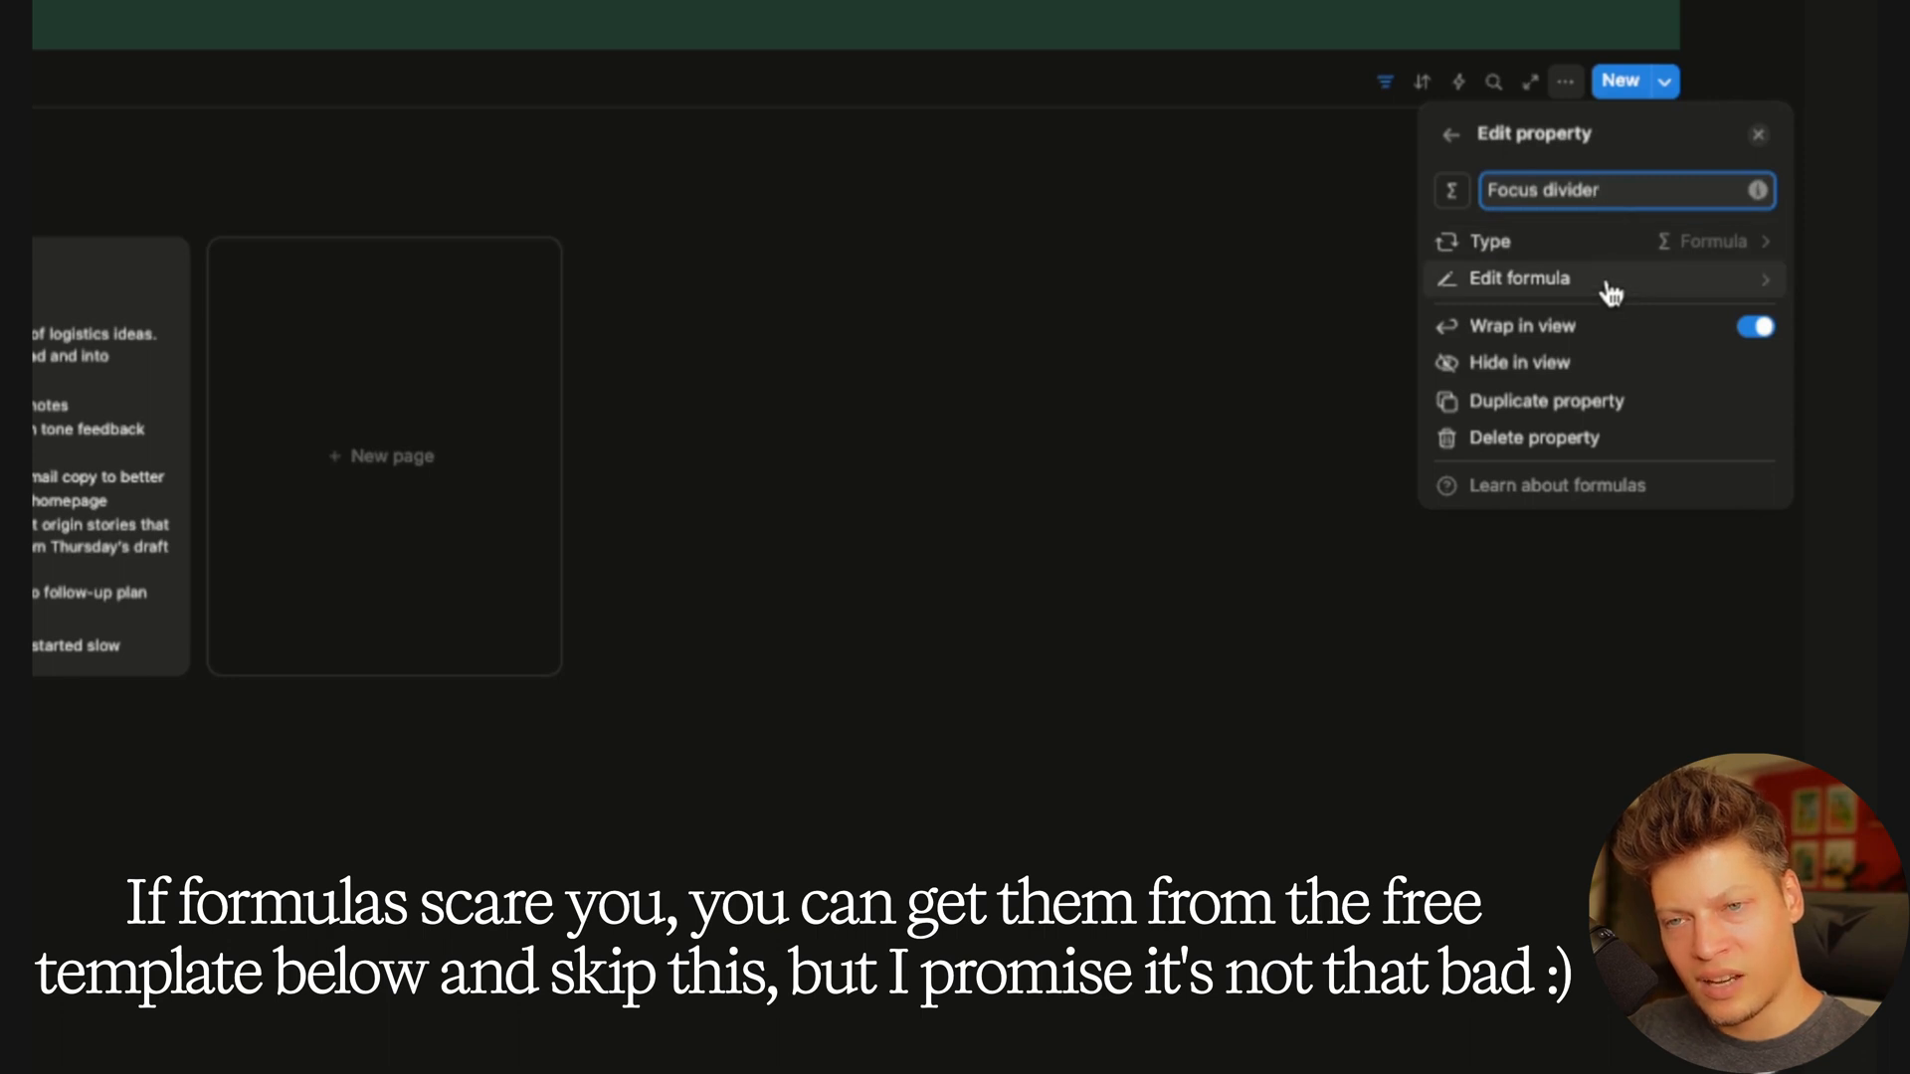
Enter and save style("Focus", "red") as the formula of the Focus divider property
{"action": "left_click", "coordinate": [1611, 289]}
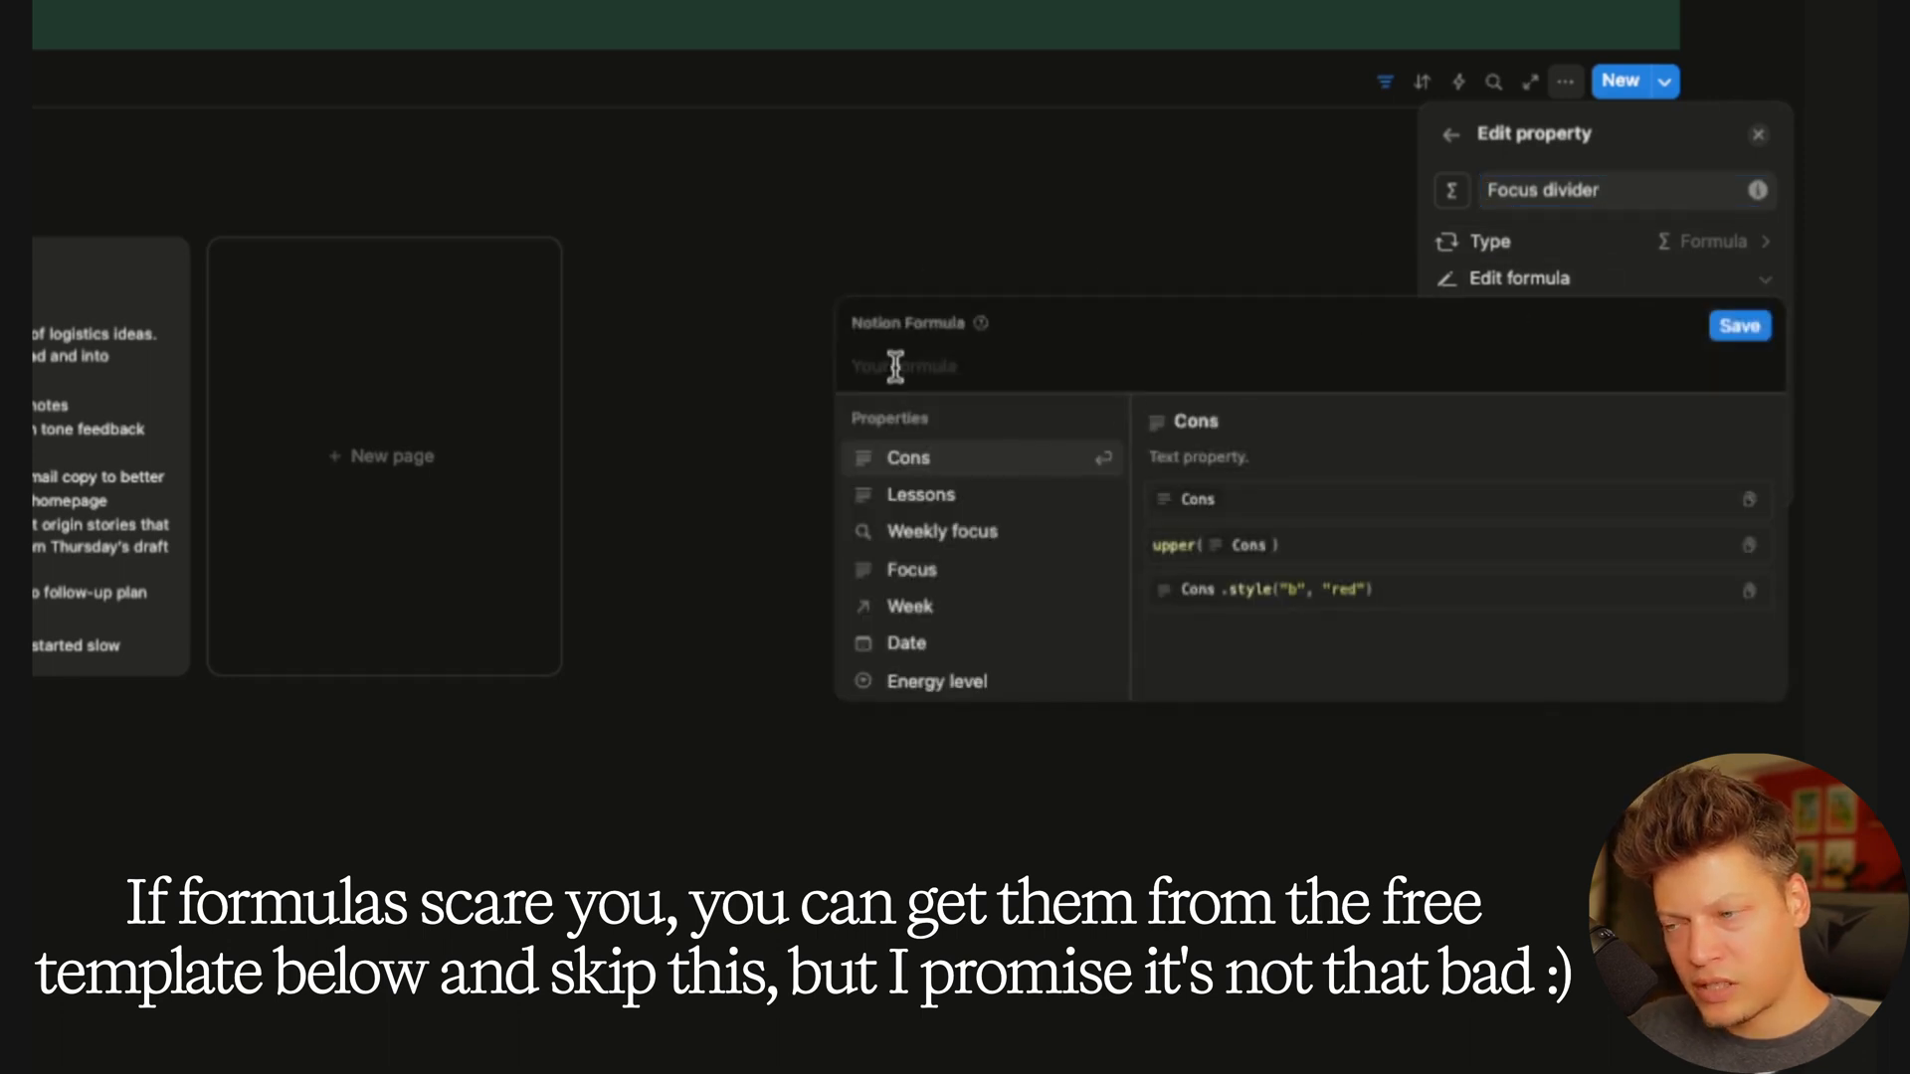
{"action": "type", "text": "style"}
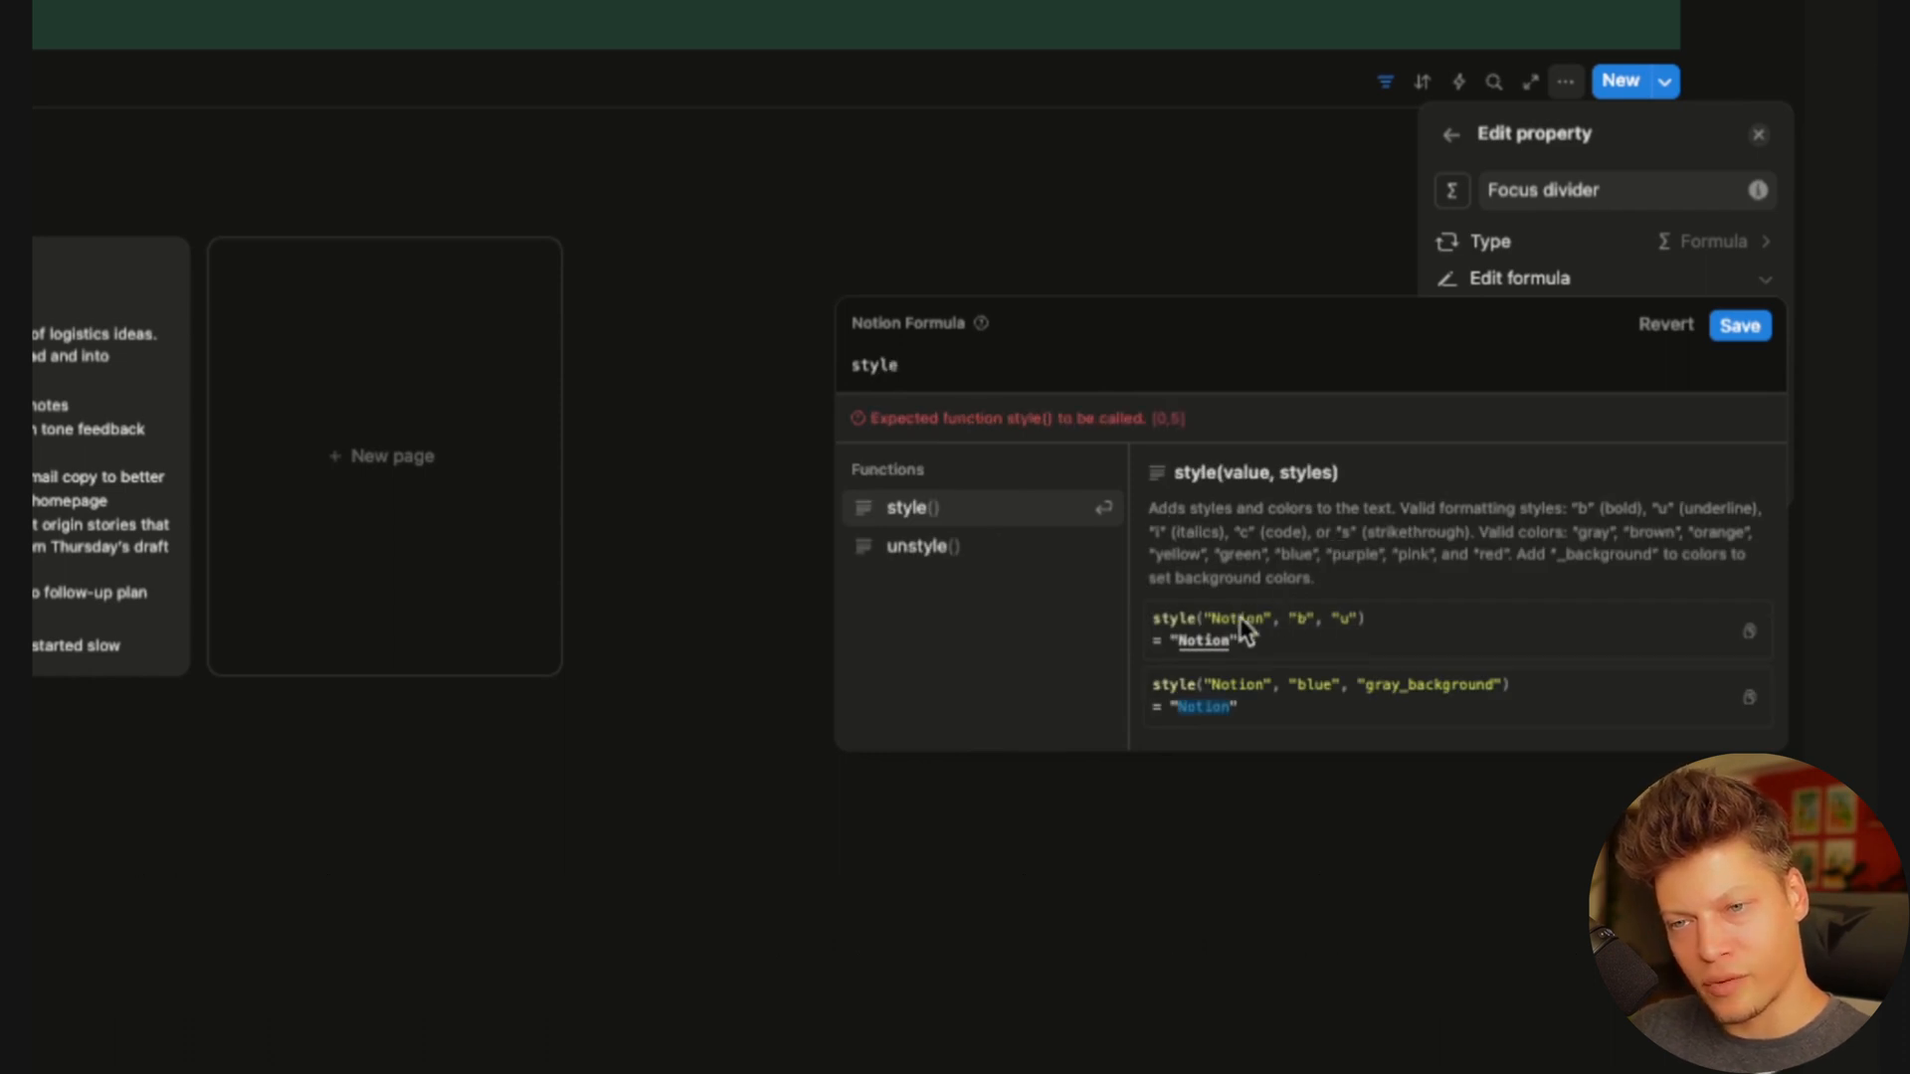
{"action": "type", "text": "("}
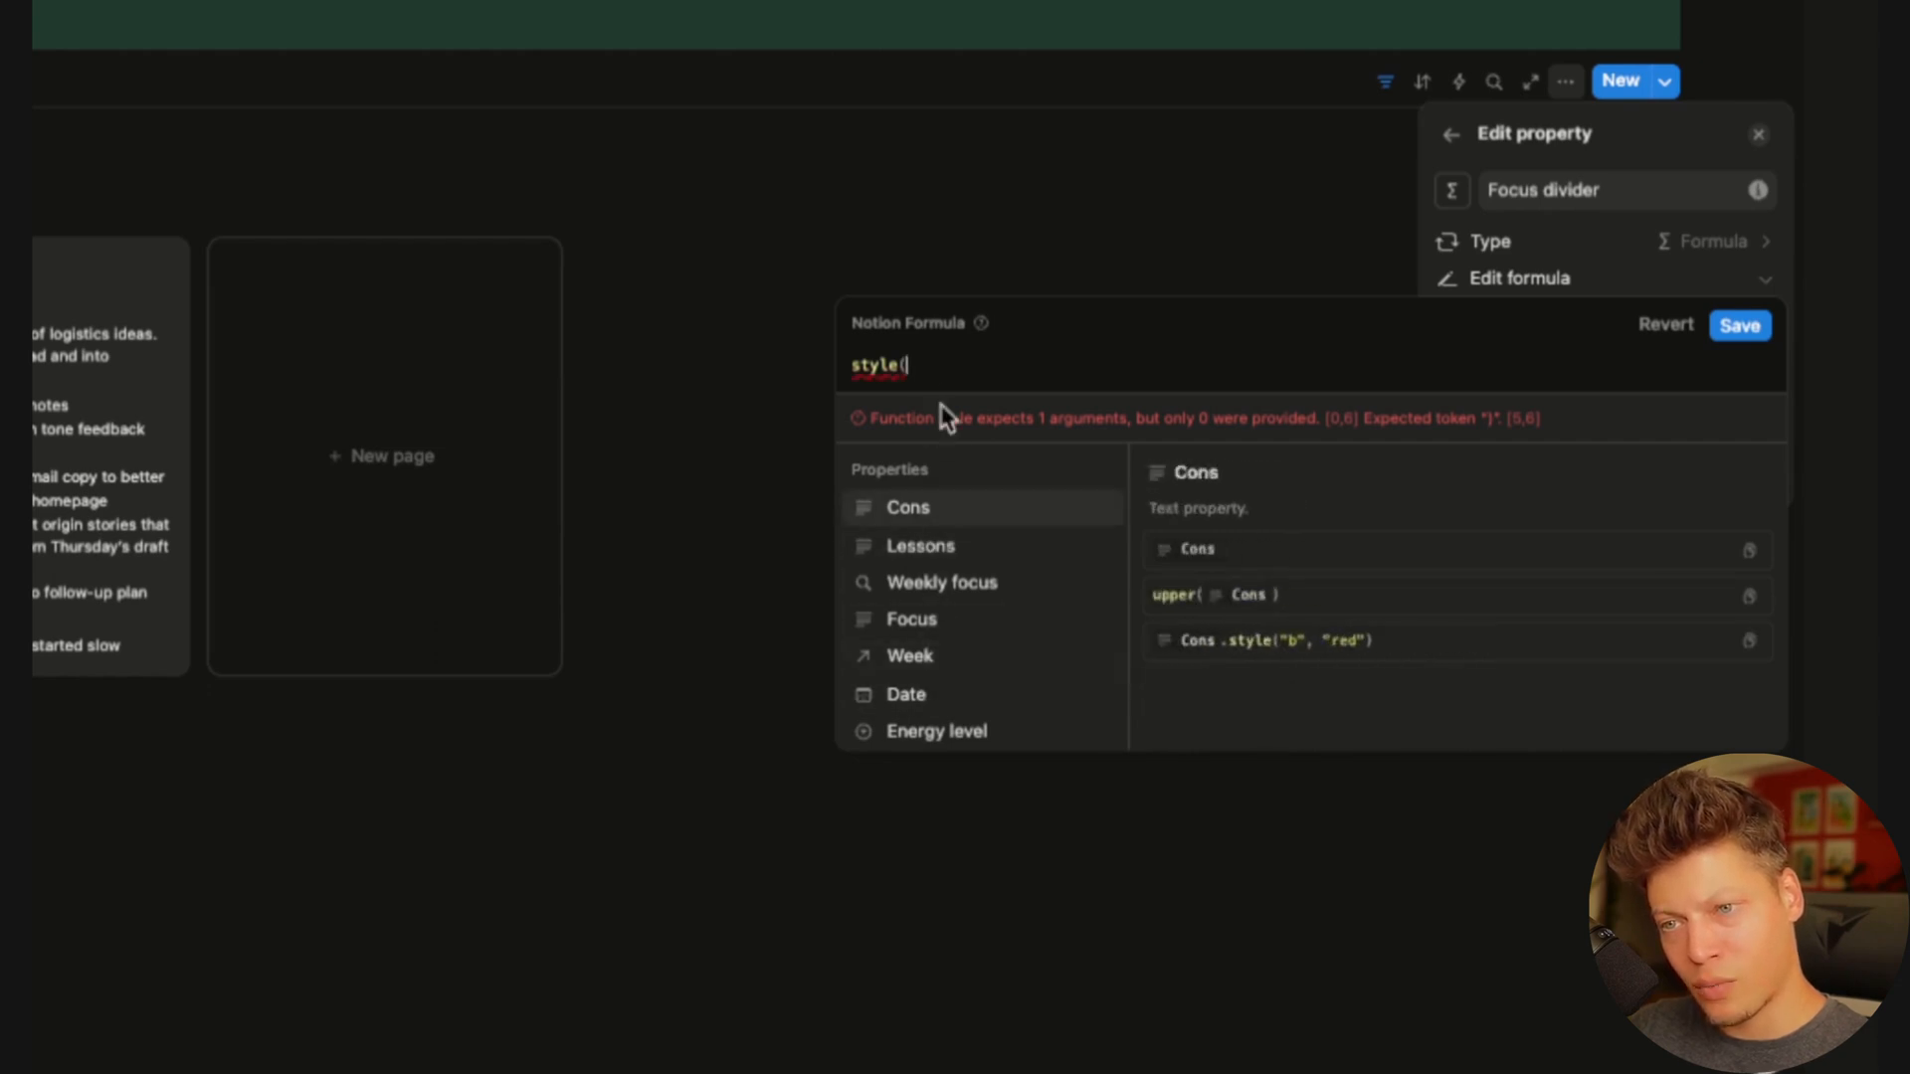
{"action": "type", "text": "\""}
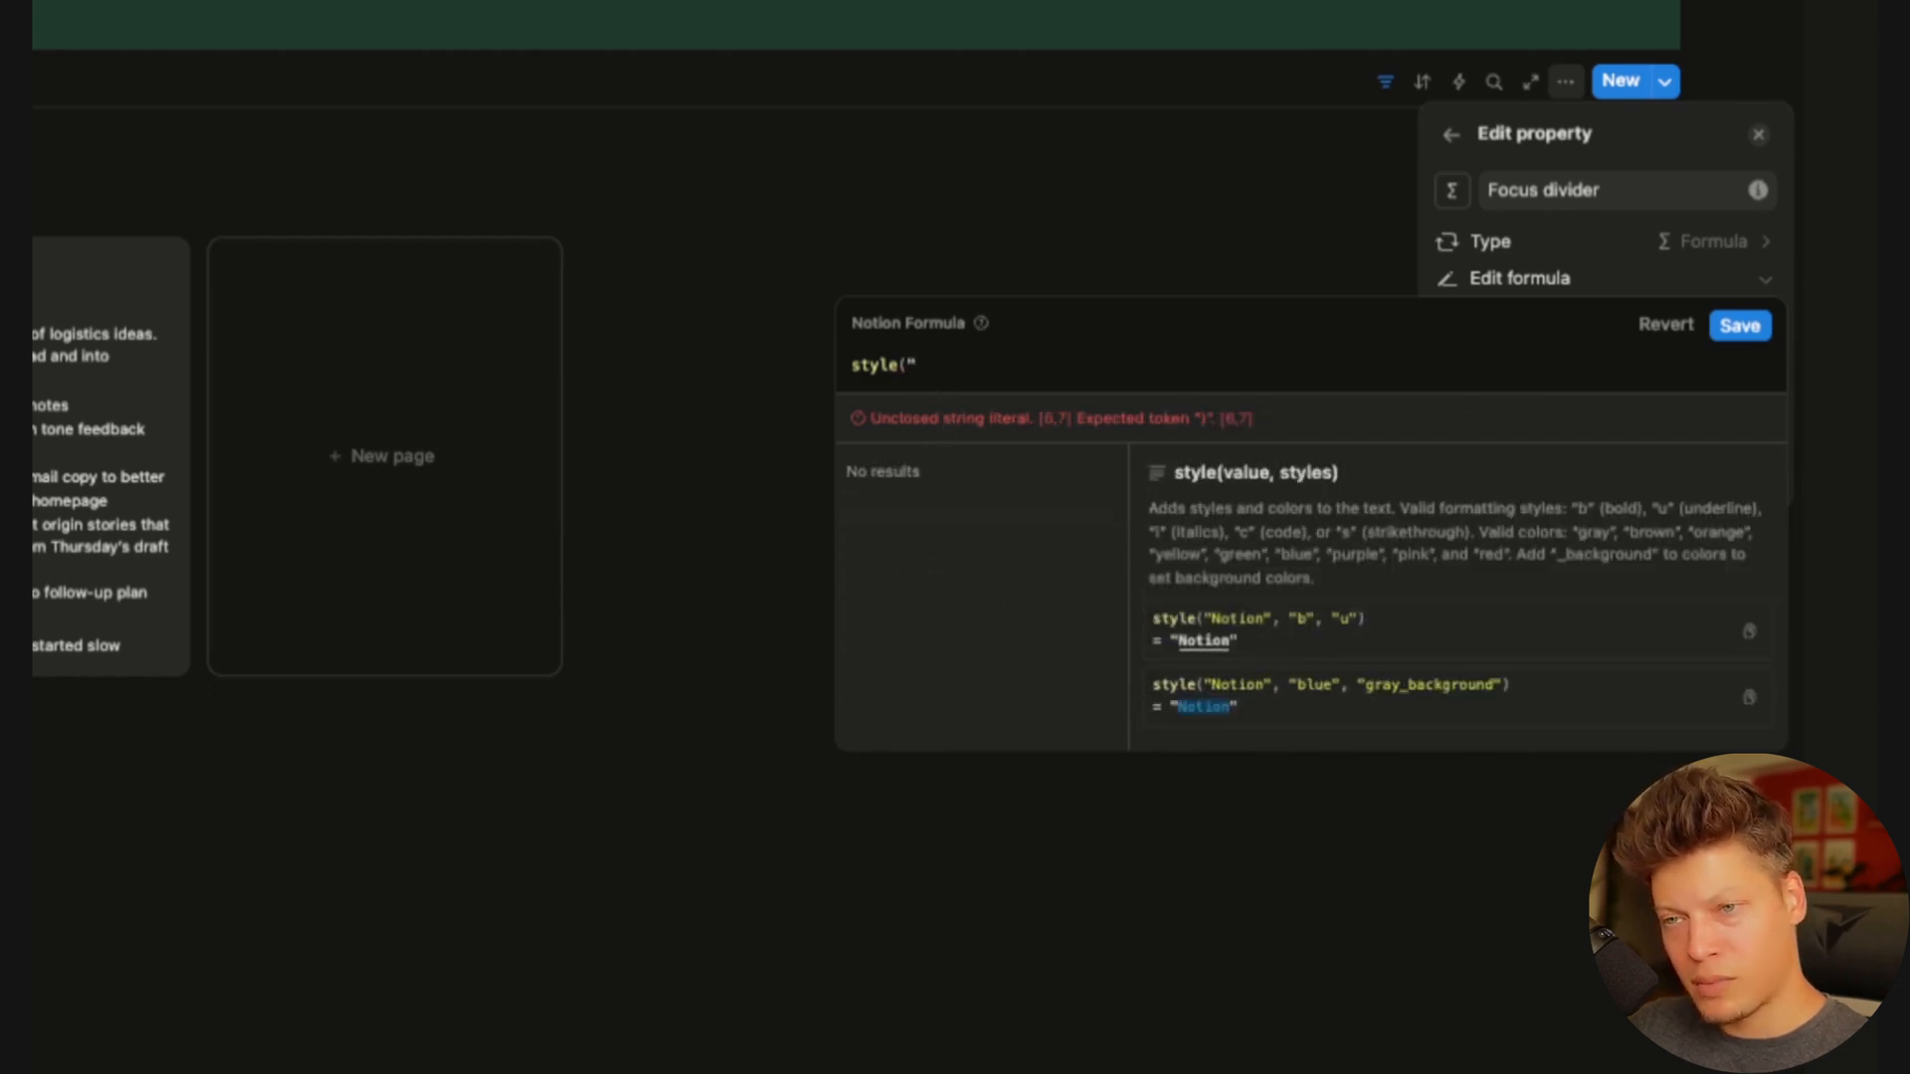
{"action": "type", "text": "Focus"}
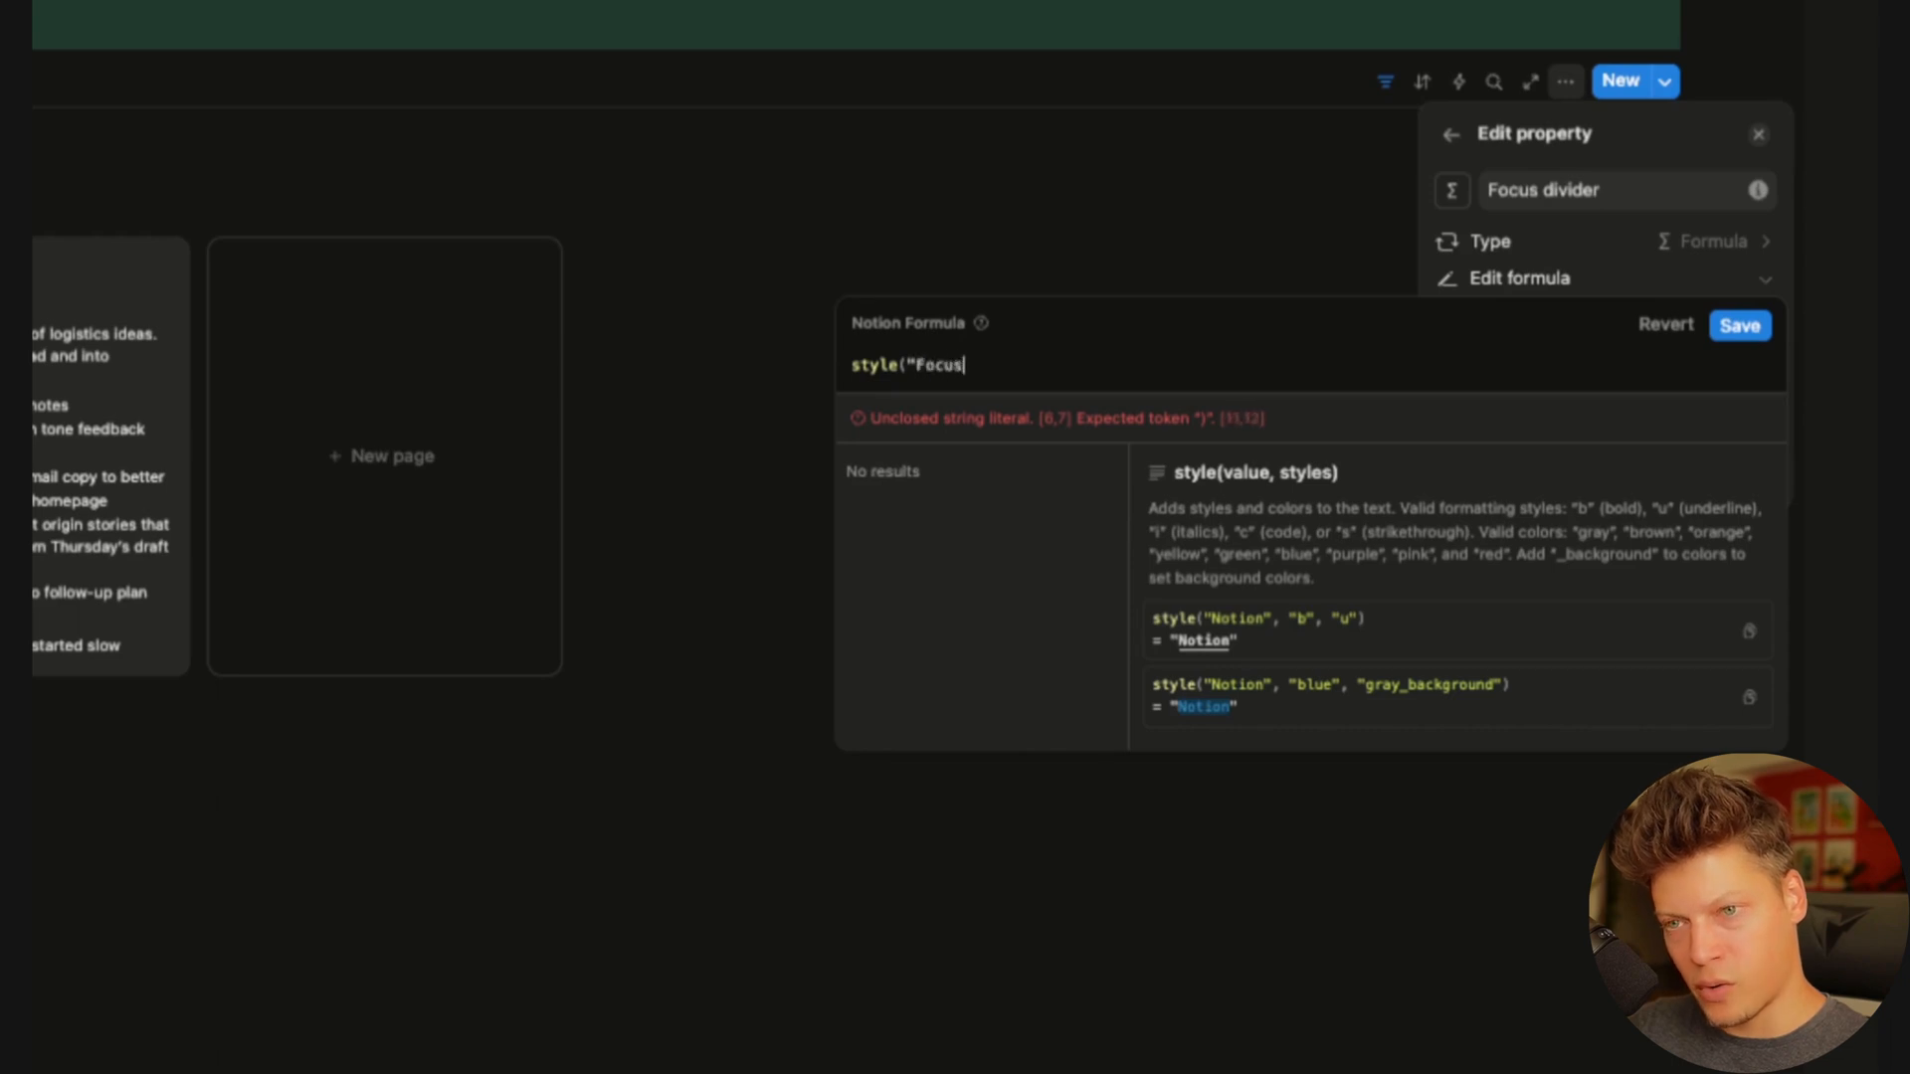
{"action": "type", "text": "\")"}
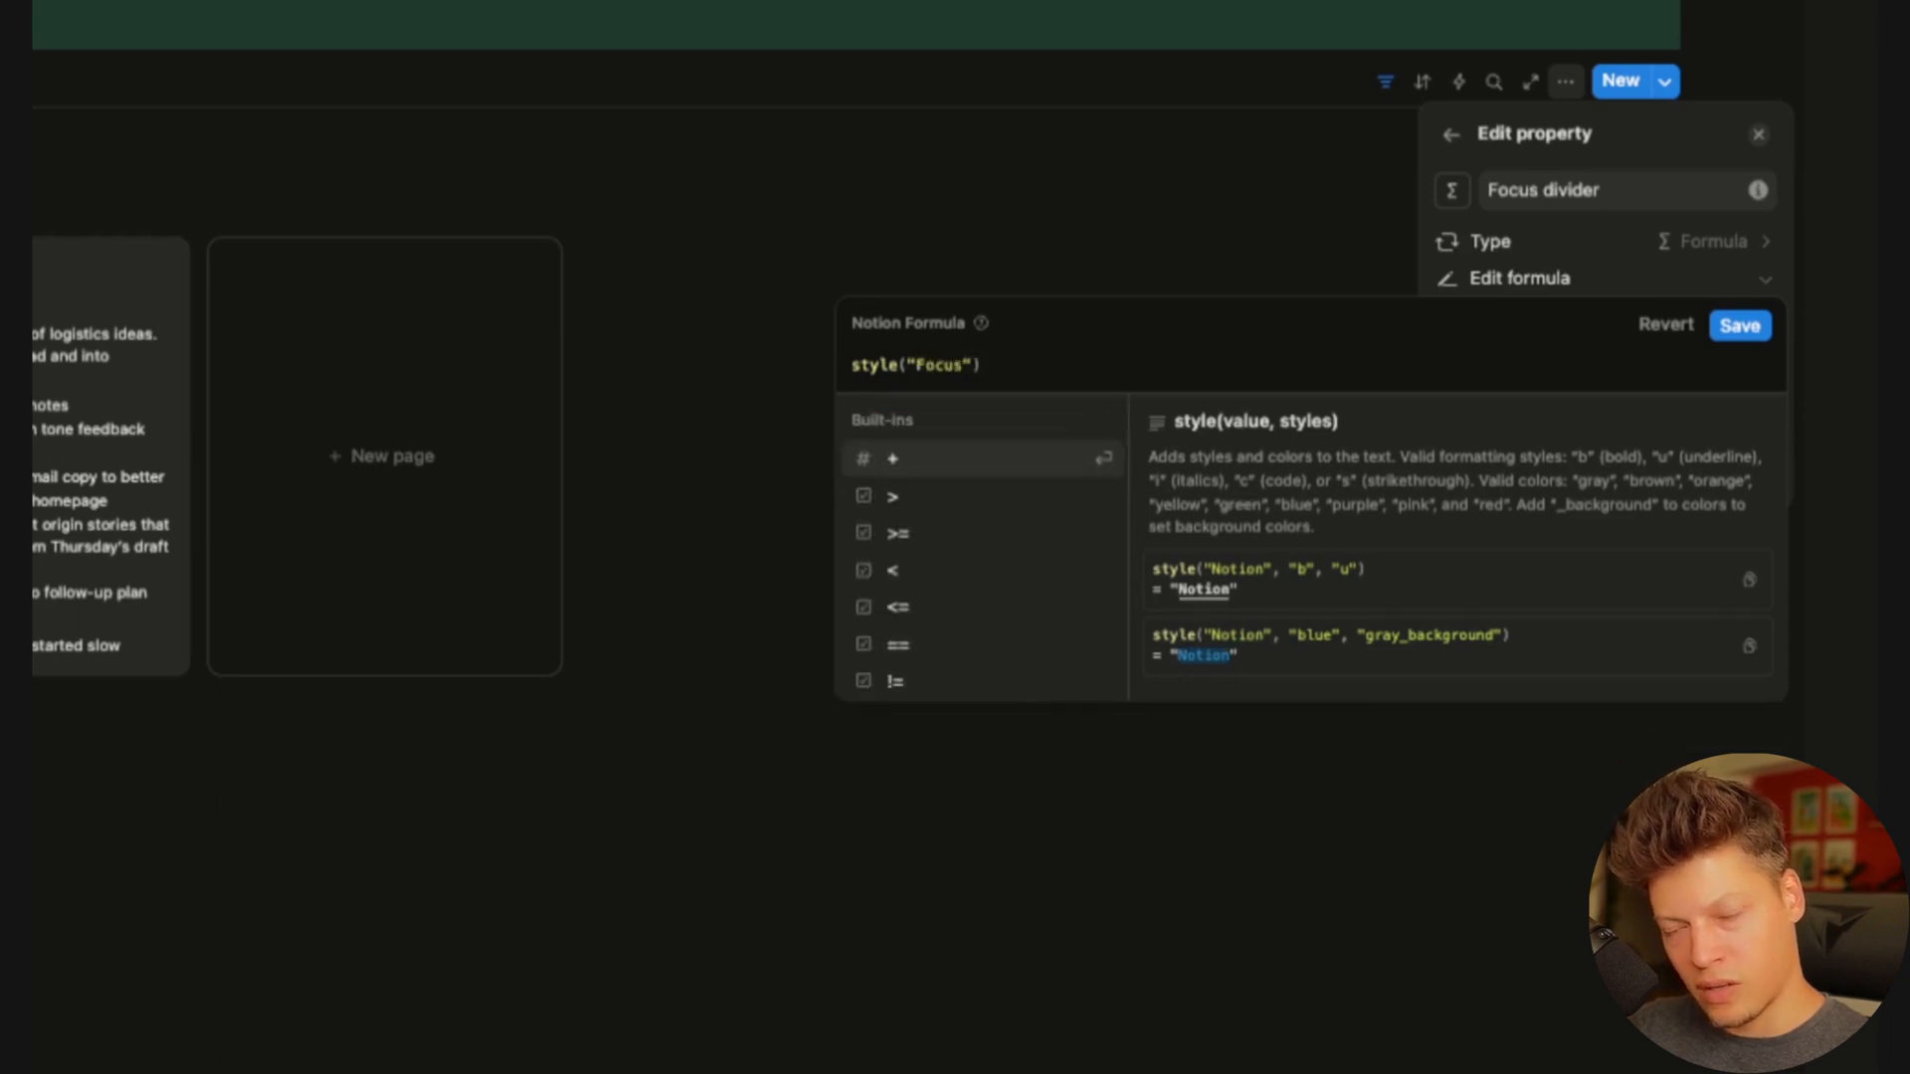
{"action": "type", "text": ", \"re"}
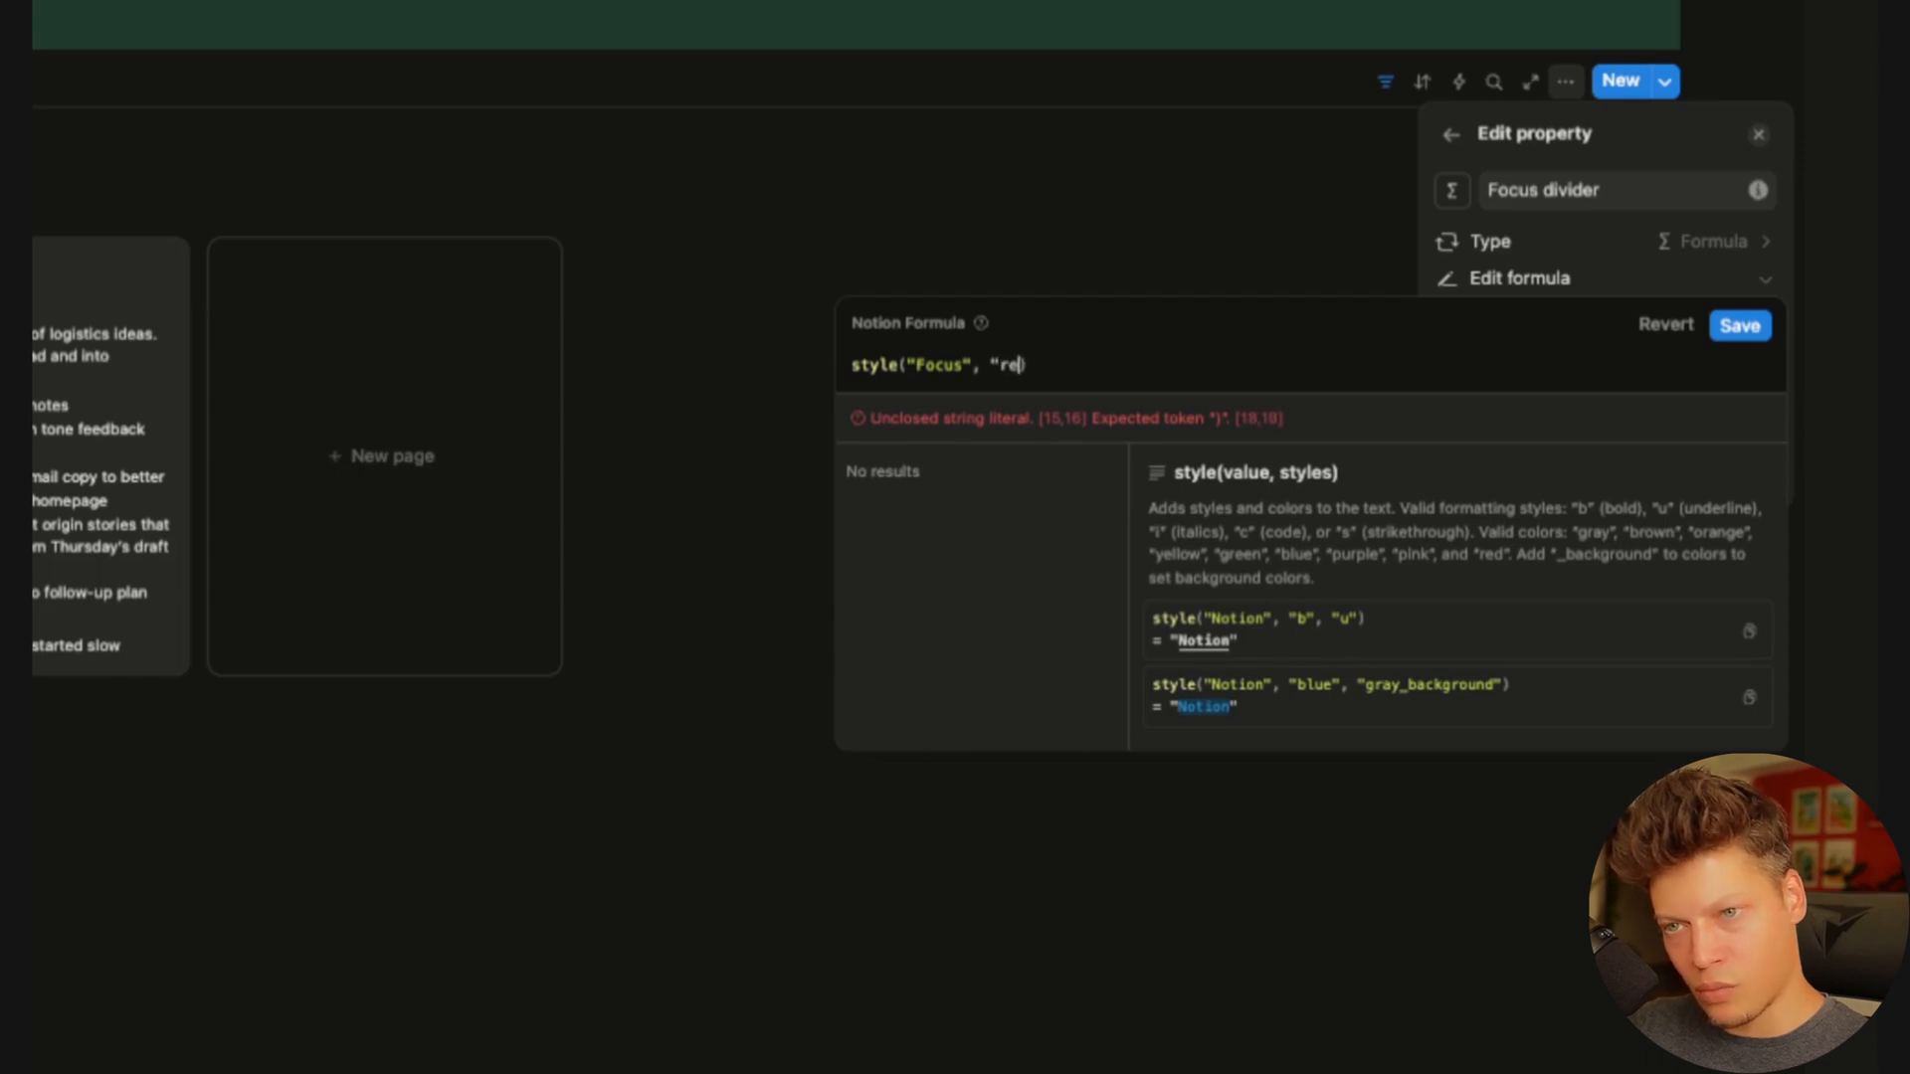
{"action": "type", "text": "d\""}
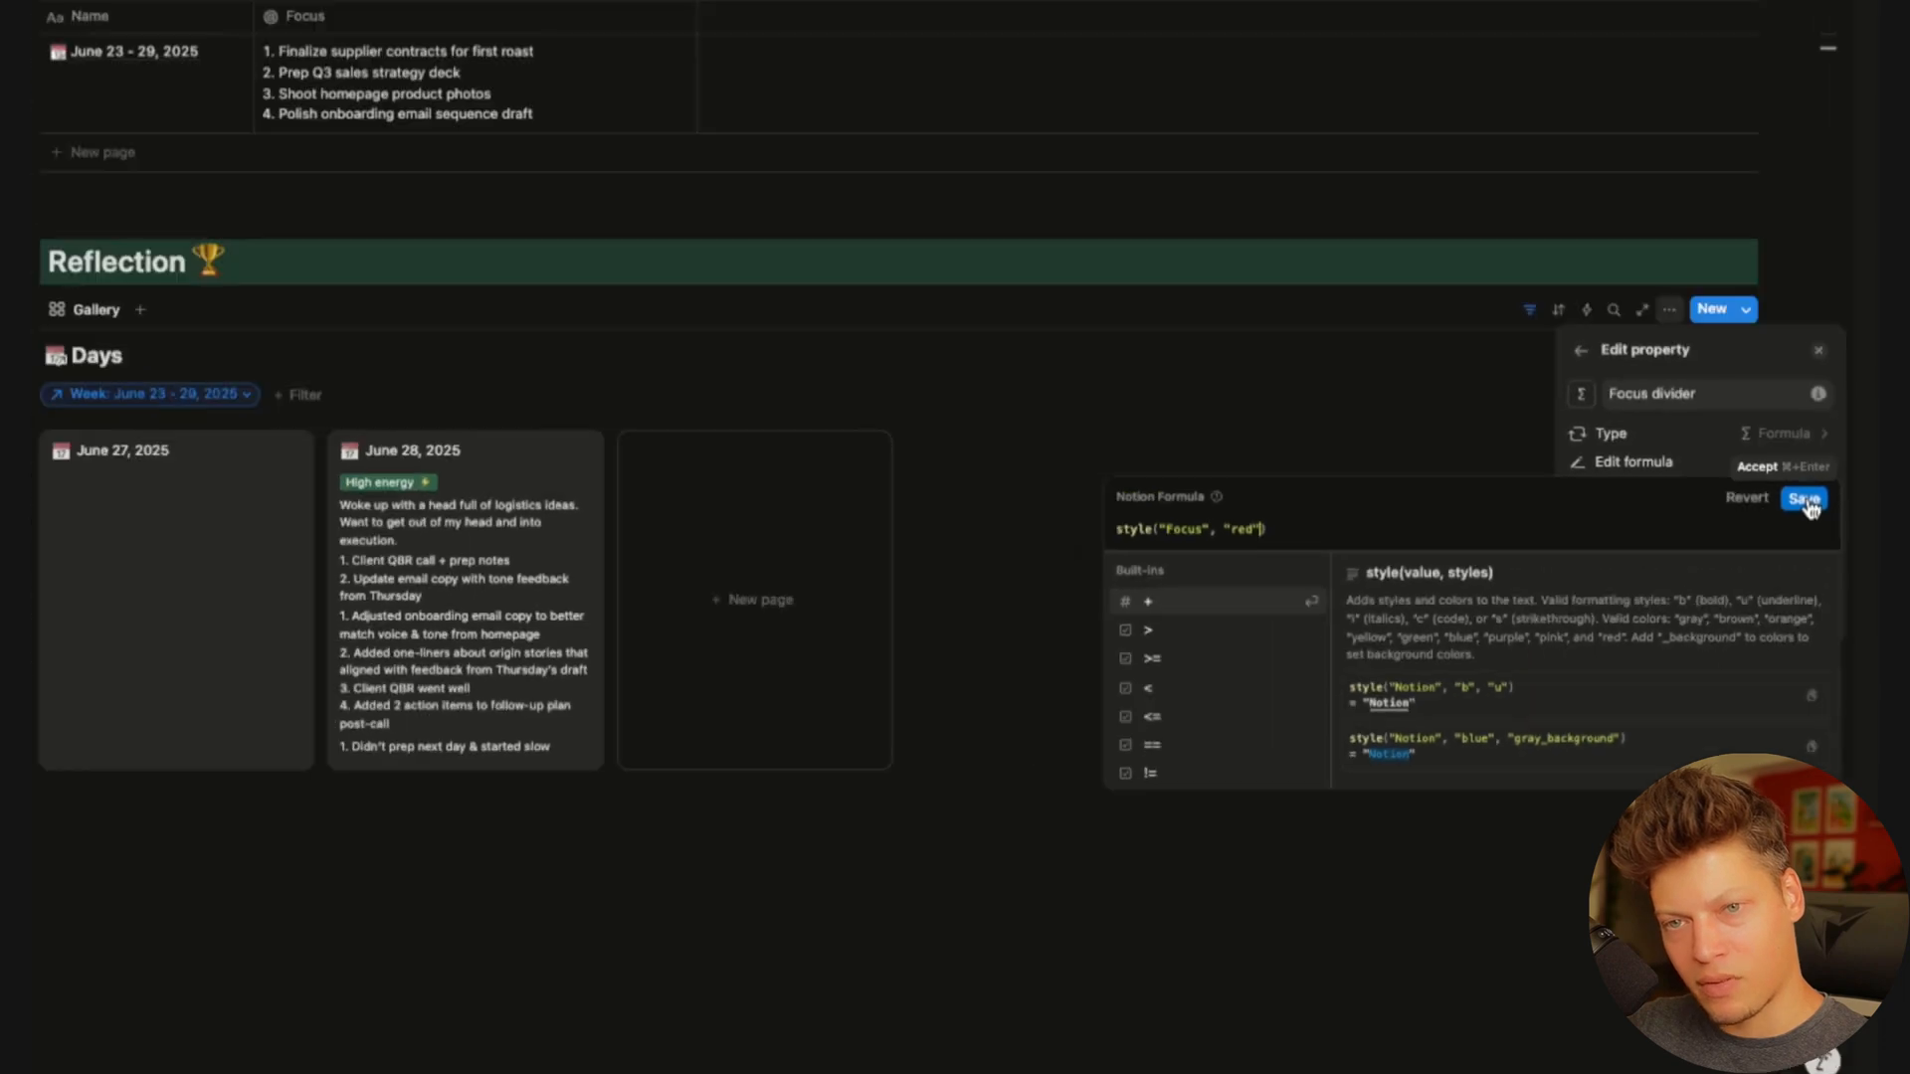
{"action": "left_click", "coordinate": [1740, 327]}
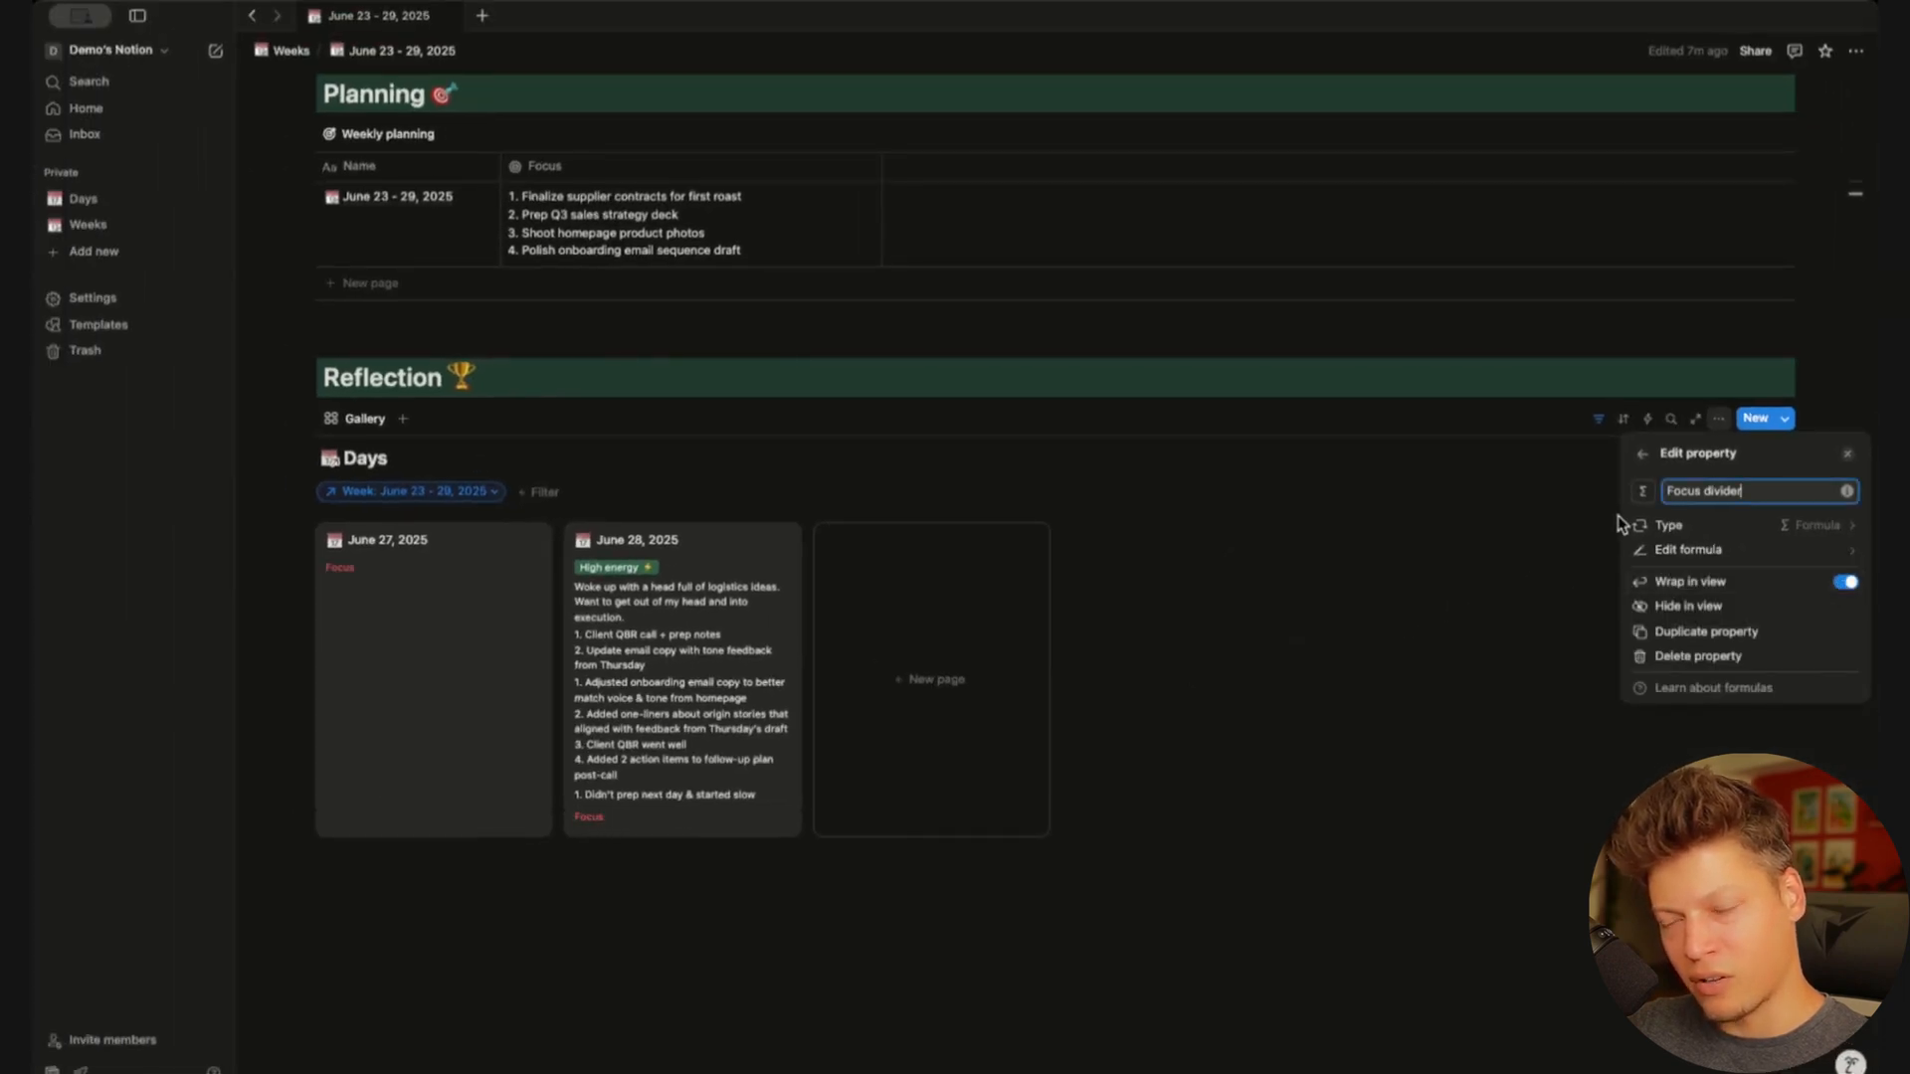
Place the Focus divider property between Morning notes and Focus in the Days gallery's property order
{"action": "left_click", "coordinate": [1642, 462]}
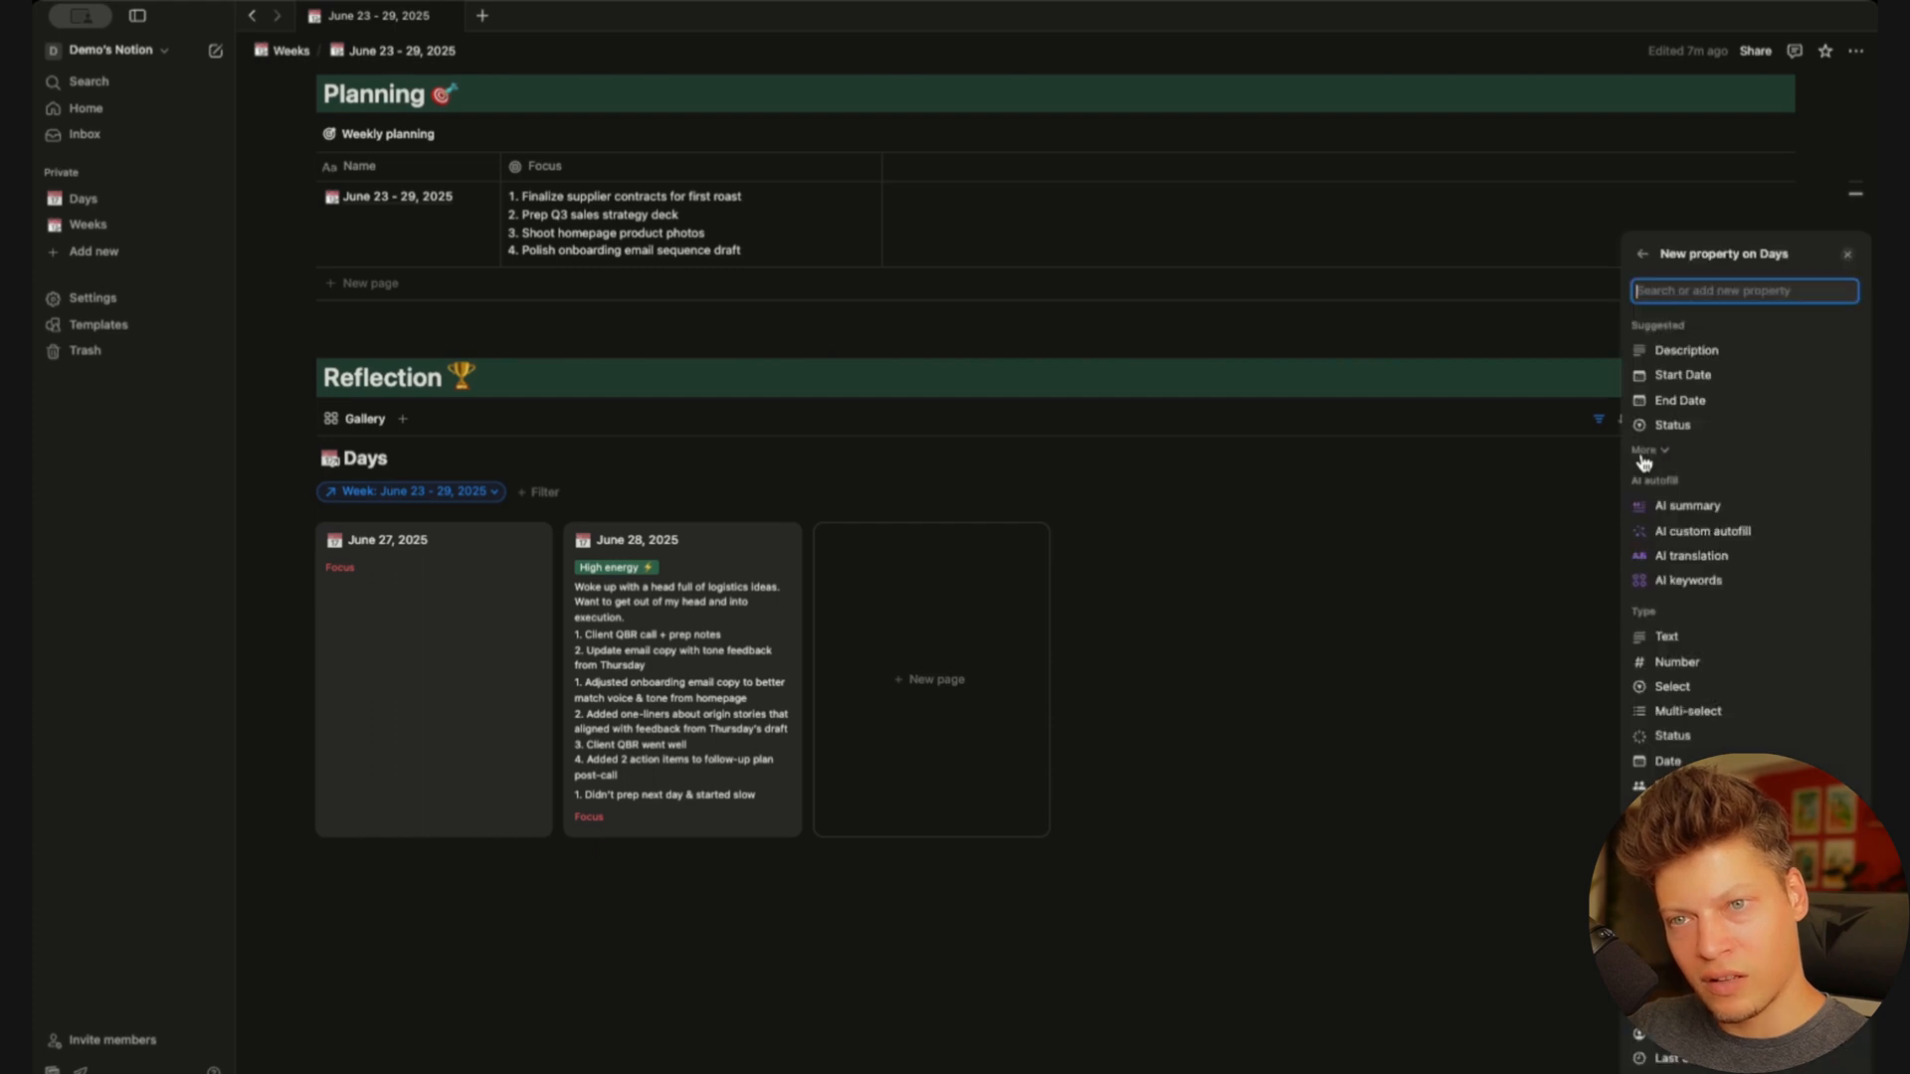
{"action": "left_click", "coordinate": [1643, 257]}
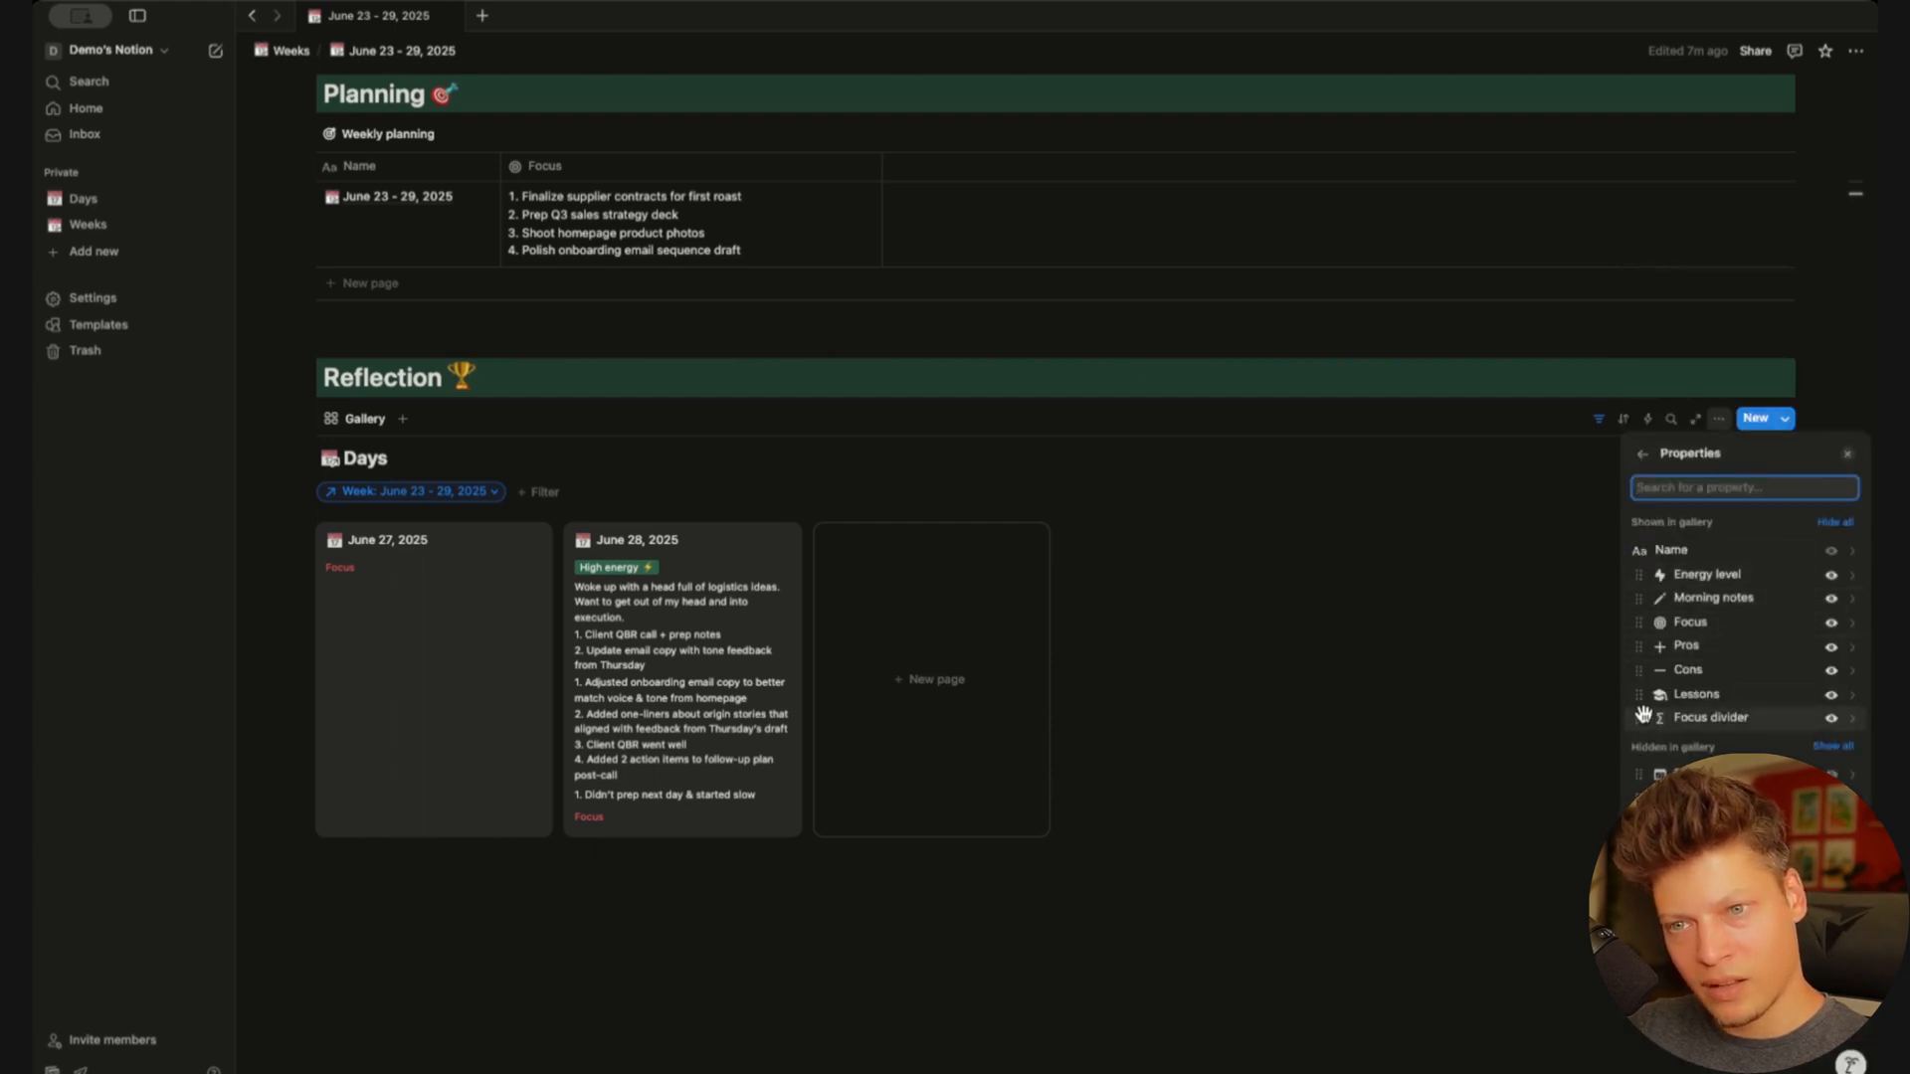
{"action": "left_click_drag", "start_coordinate": [1637, 718], "coordinate": [1637, 623]}
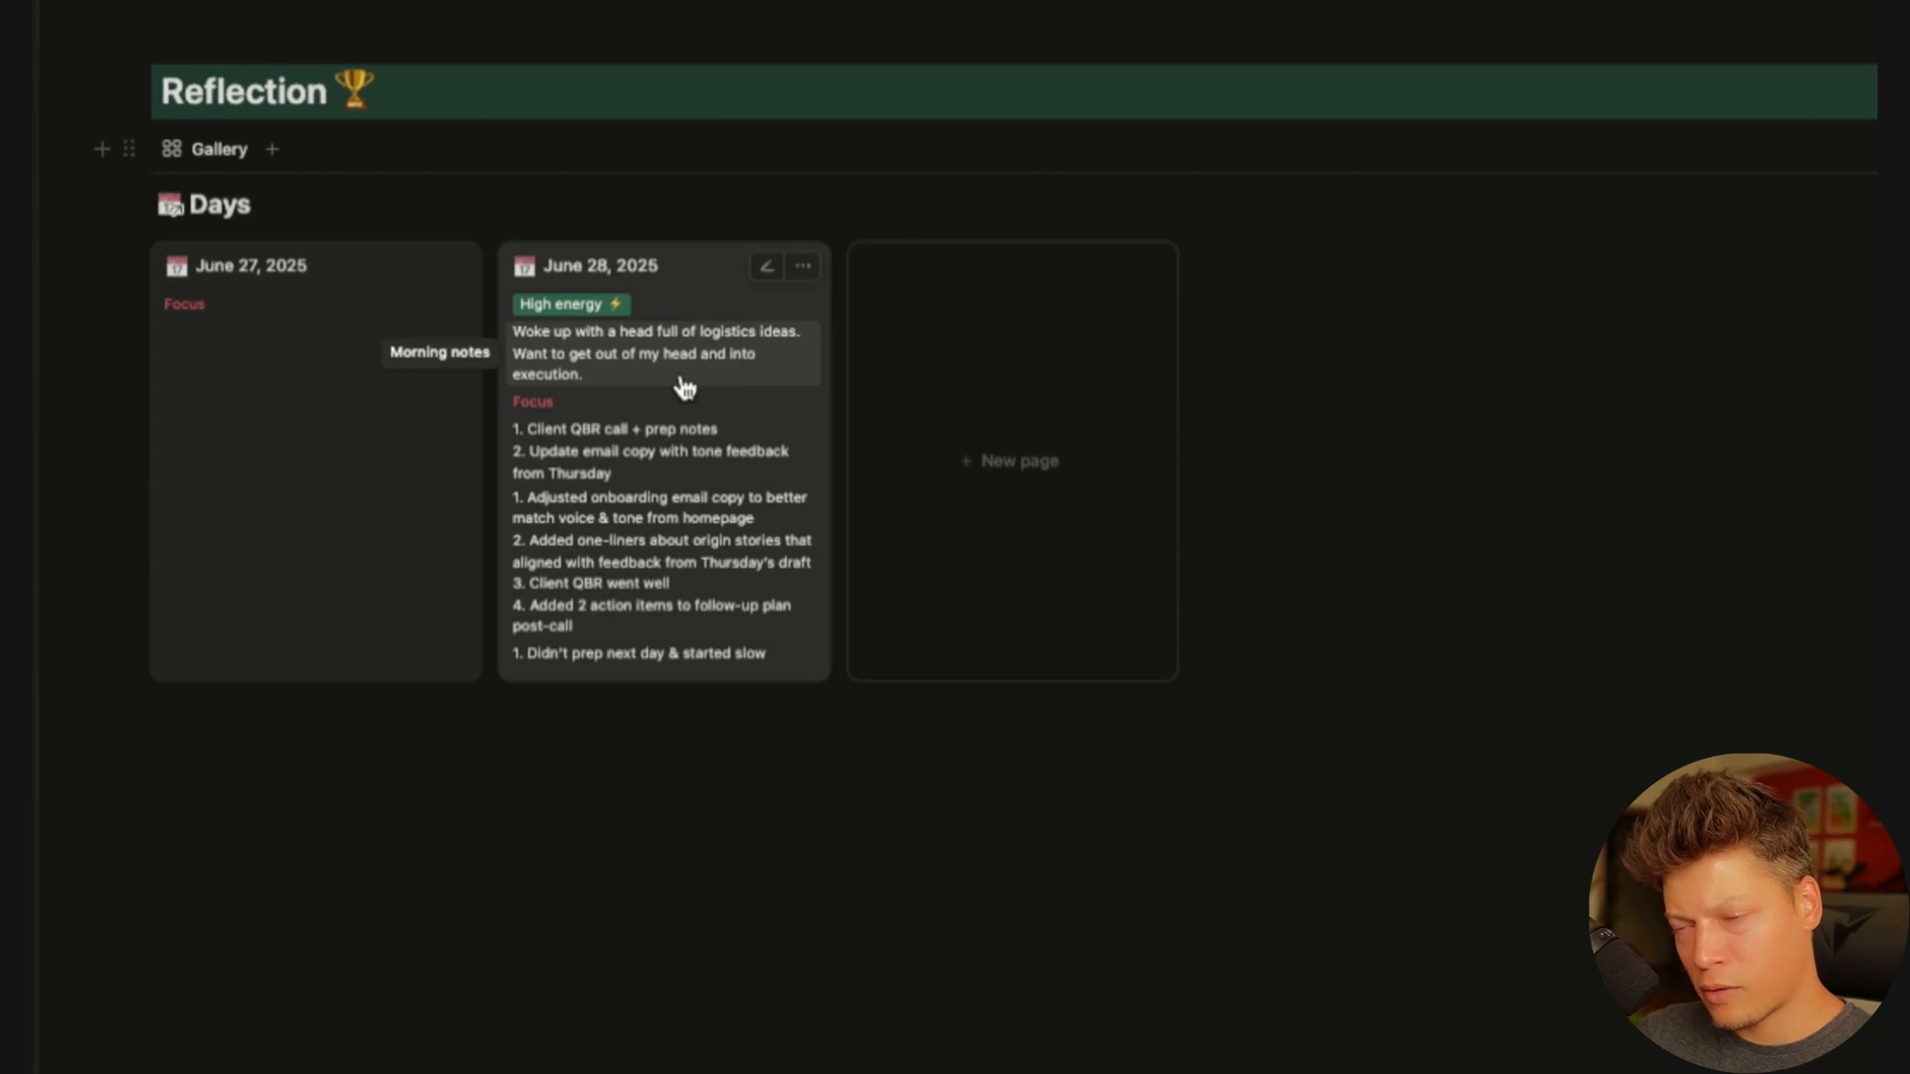
Change the text color in the Focus divider formula to "pink"
{"action": "left_click", "coordinate": [537, 406]}
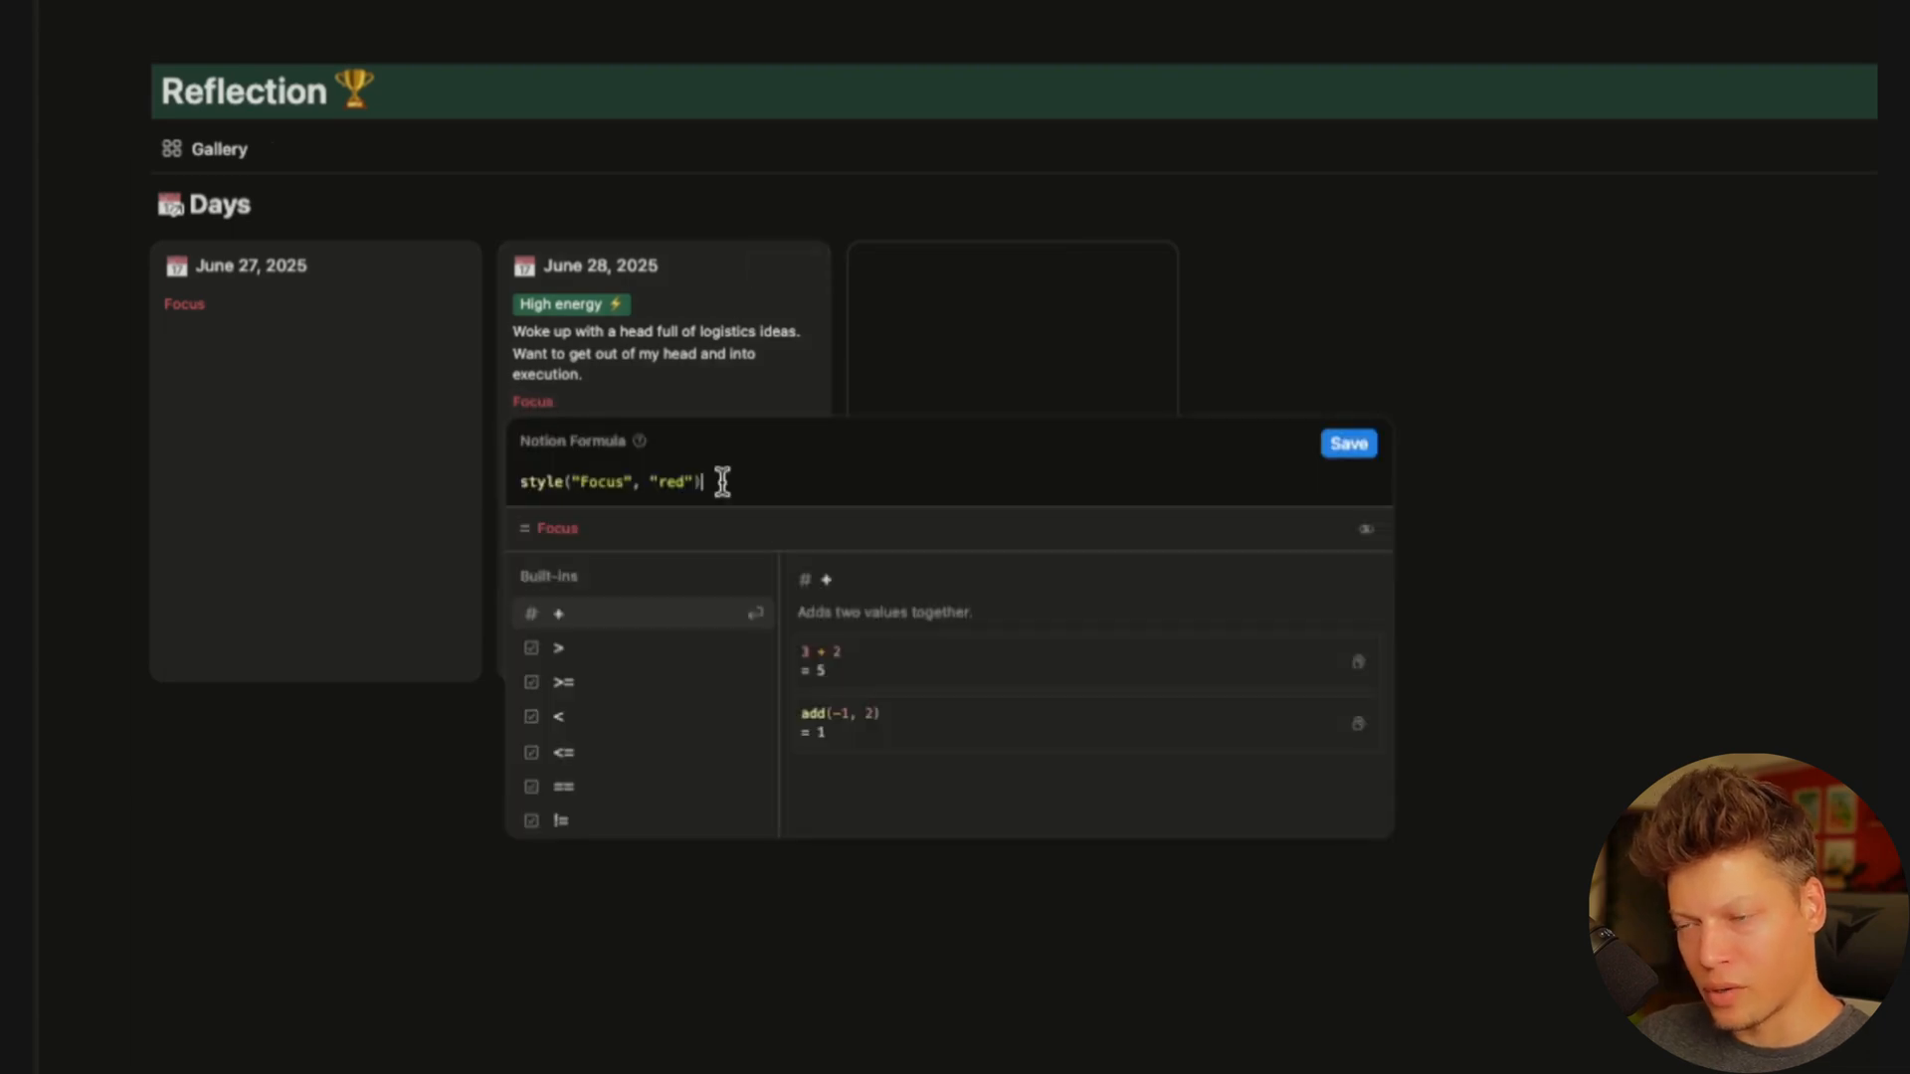
{"action": "key", "text": "Left"}
{"action": "key", "text": "Left"}
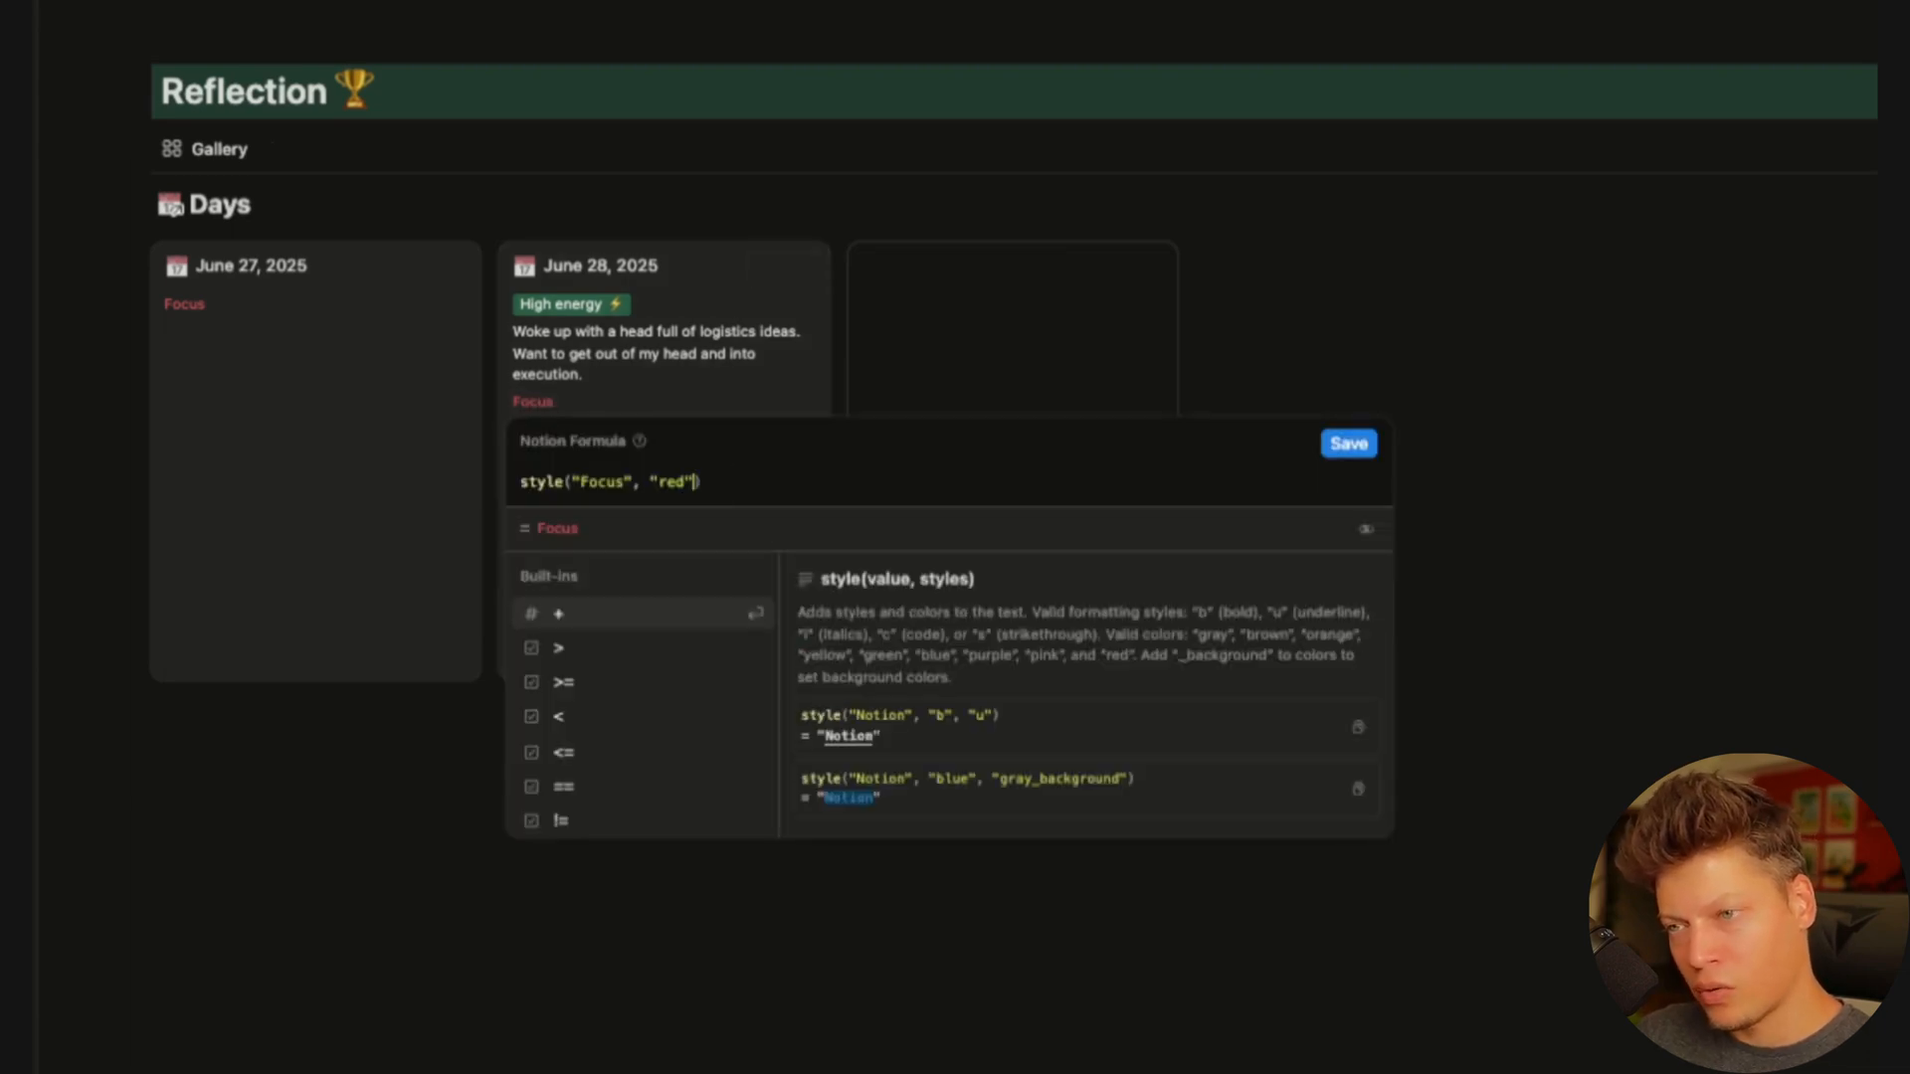
{"action": "key", "text": "BackSpace"}
{"action": "key", "text": "BackSpace"}
{"action": "key", "text": "BackSpace"}
{"action": "type", "text": "pink"}
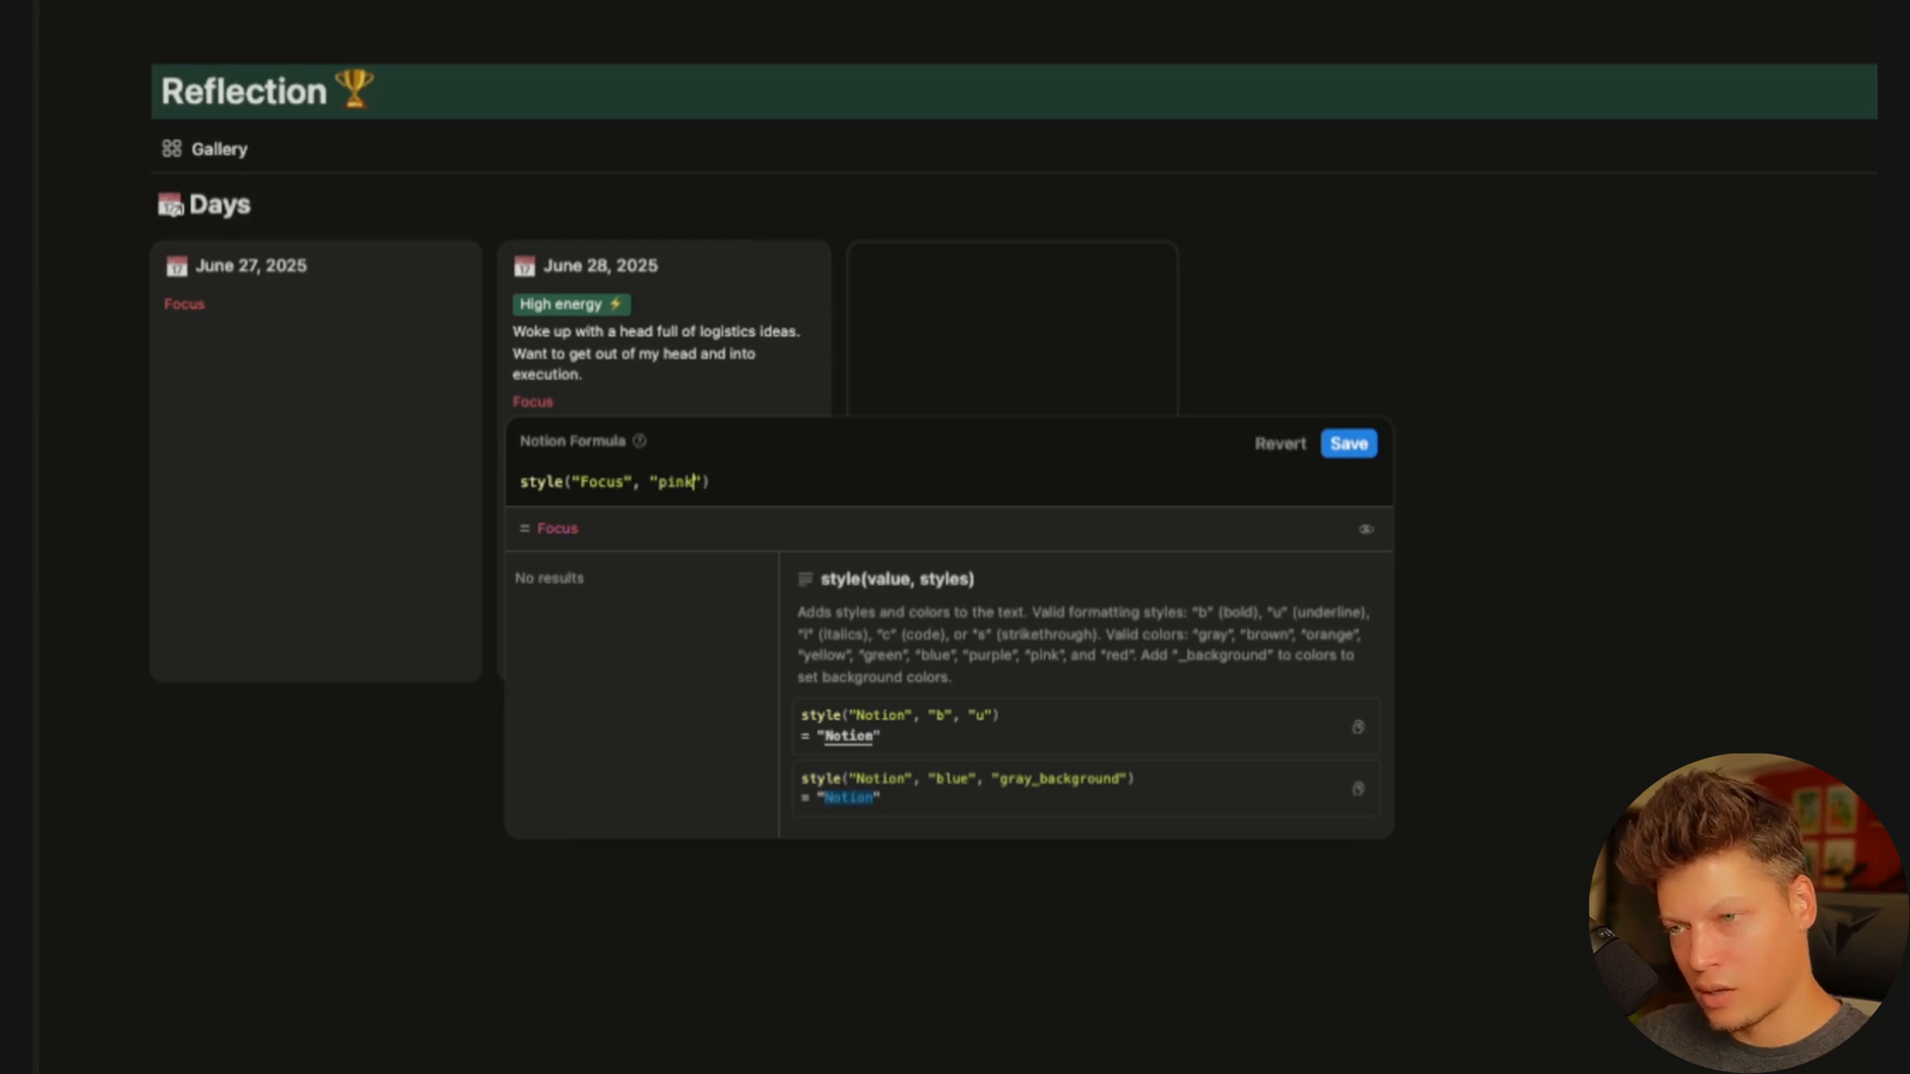
{"action": "key", "text": "Right"}
{"action": "key", "text": "Right"}
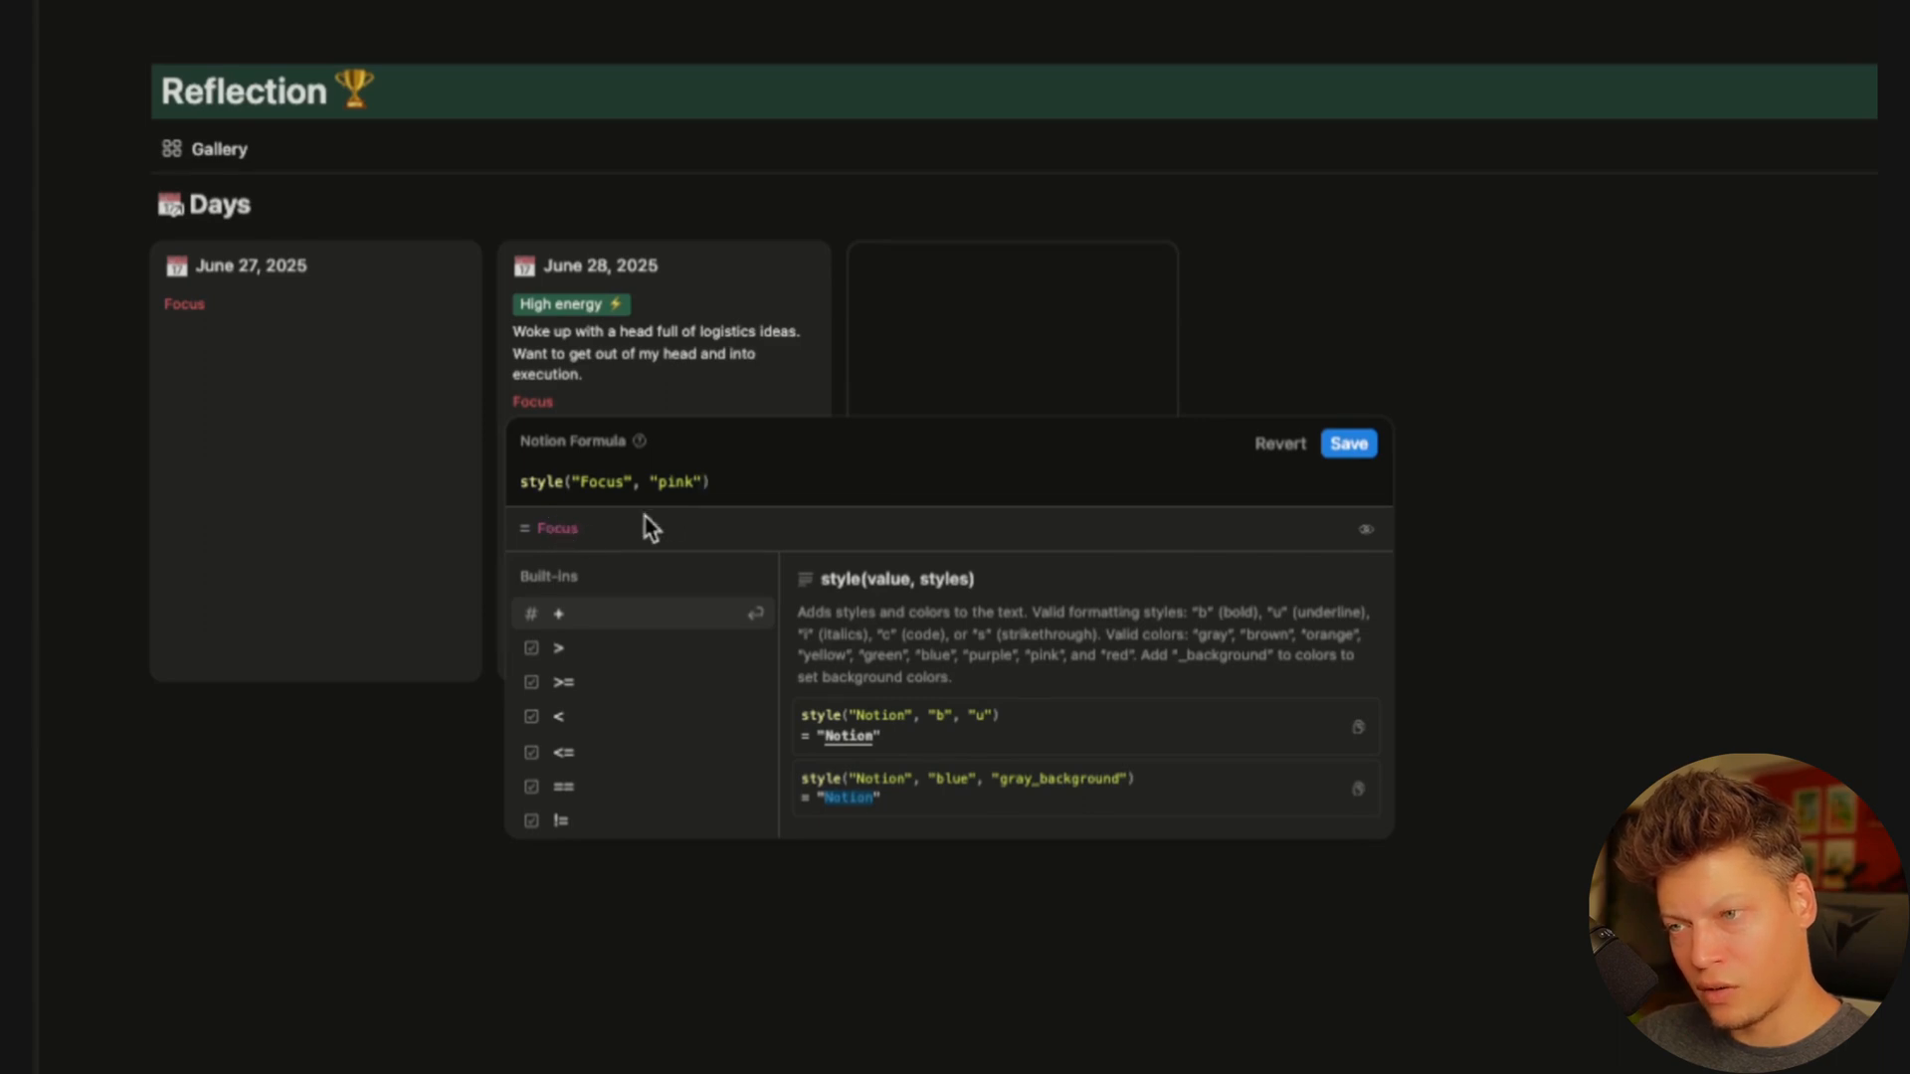
Add the bold "b" and underline "u" styles after "pink" in the Focus divider formula and save it
{"action": "key", "text": "Left"}
{"action": "type", "text": ", \"b\""}
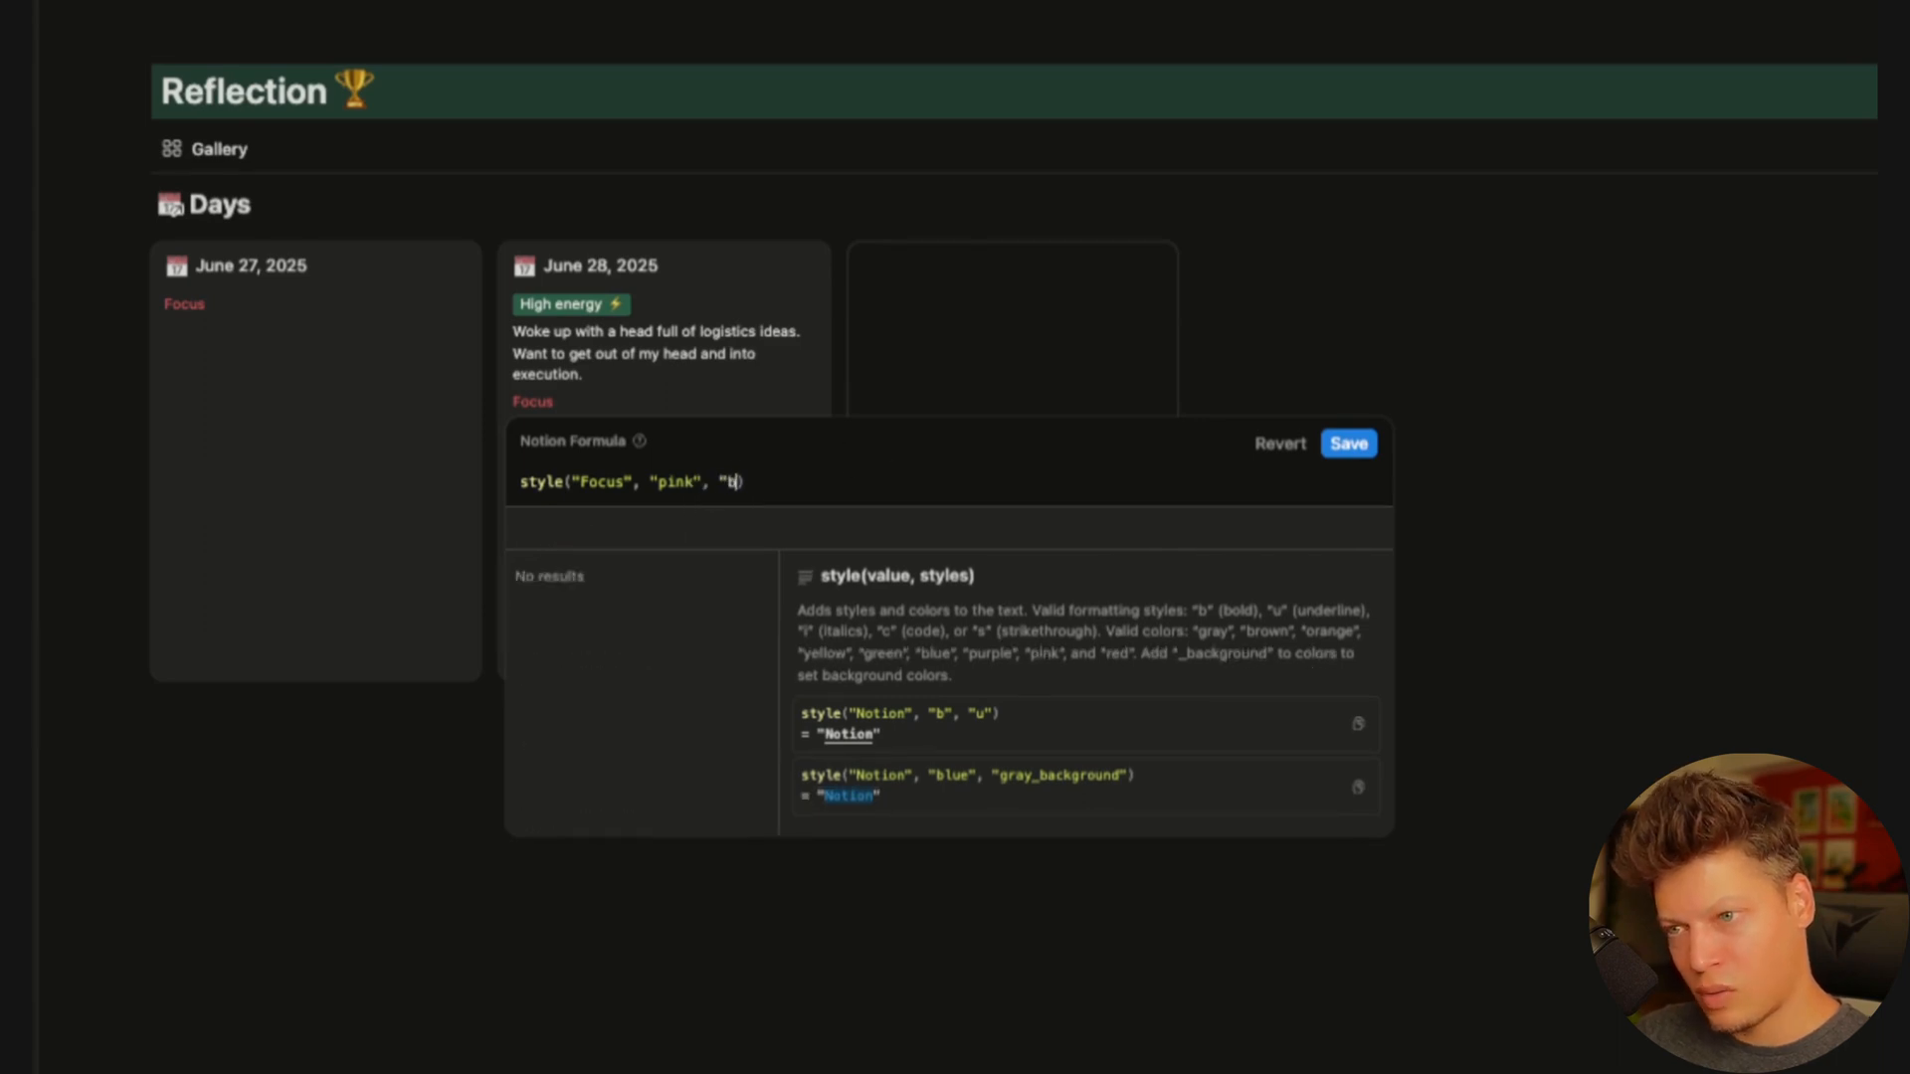
{"action": "type", "text": ", \""}
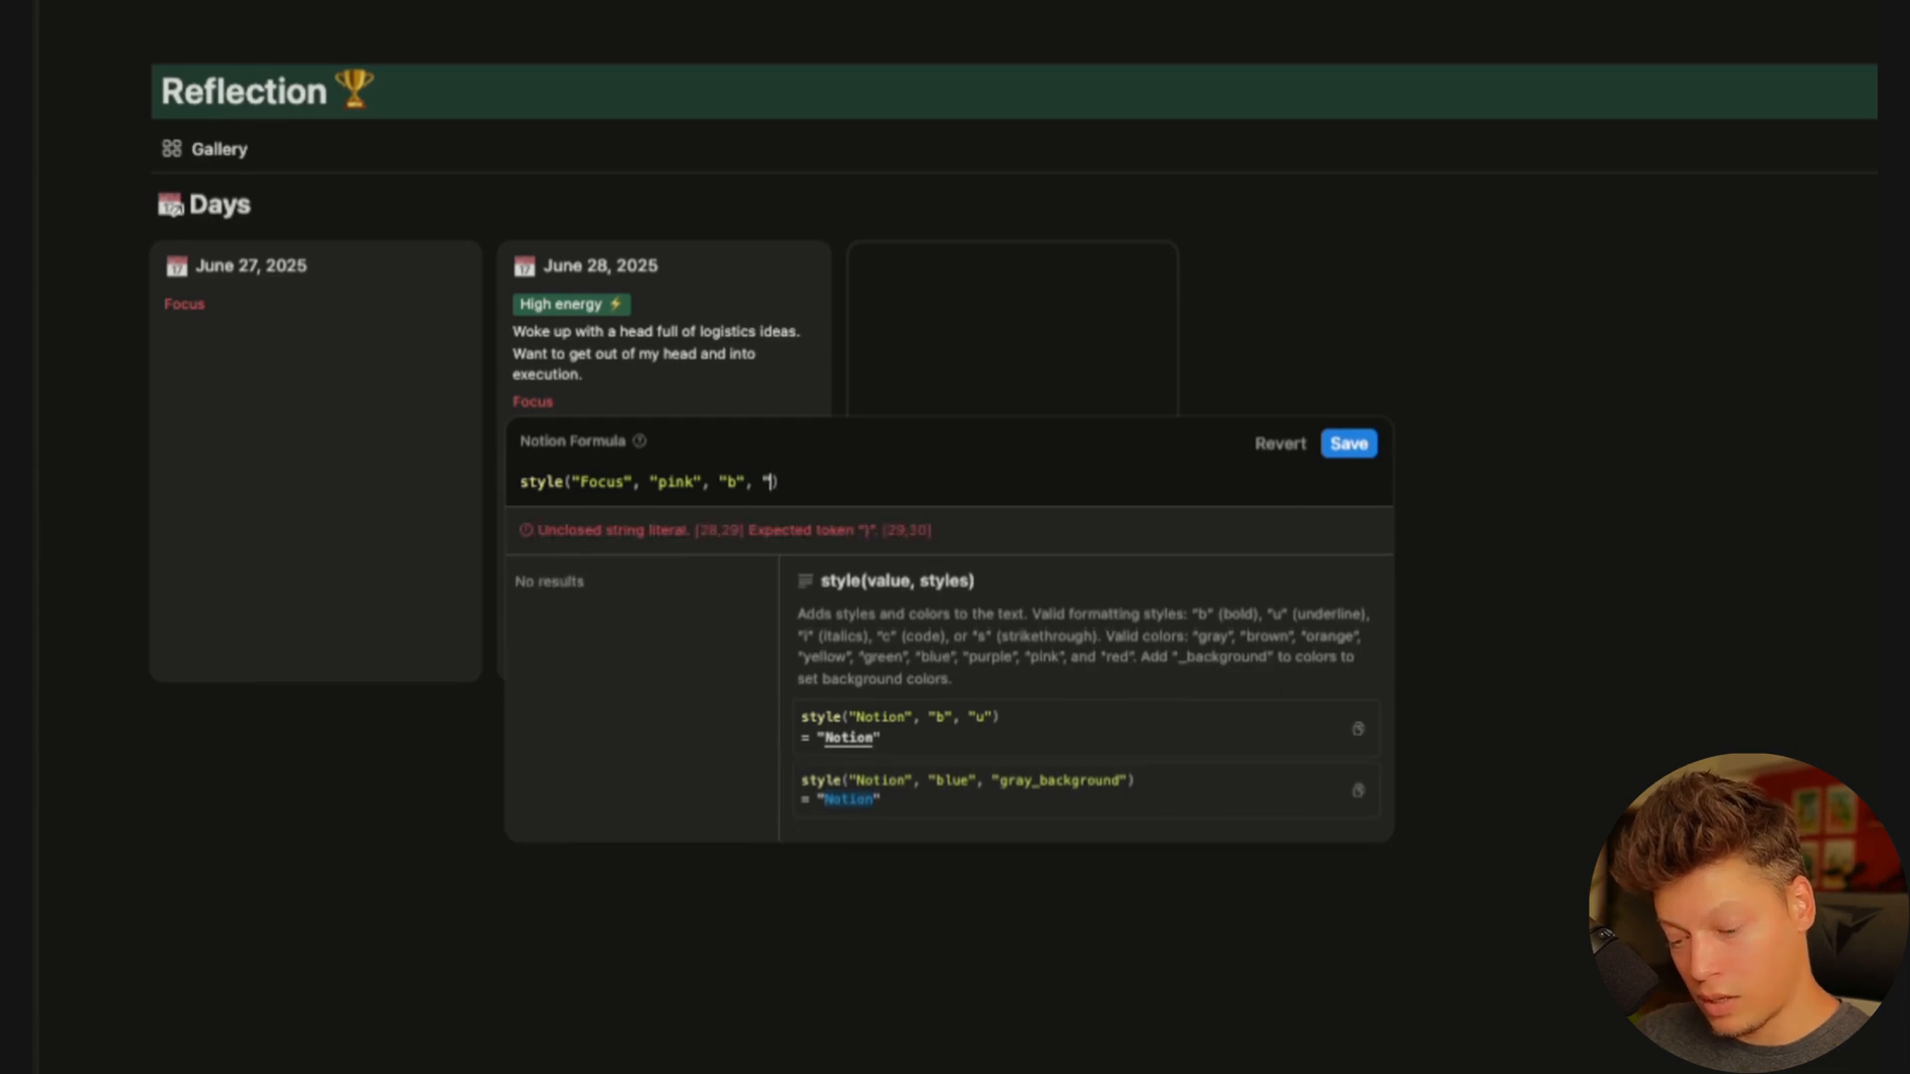
{"action": "type", "text": "u\""}
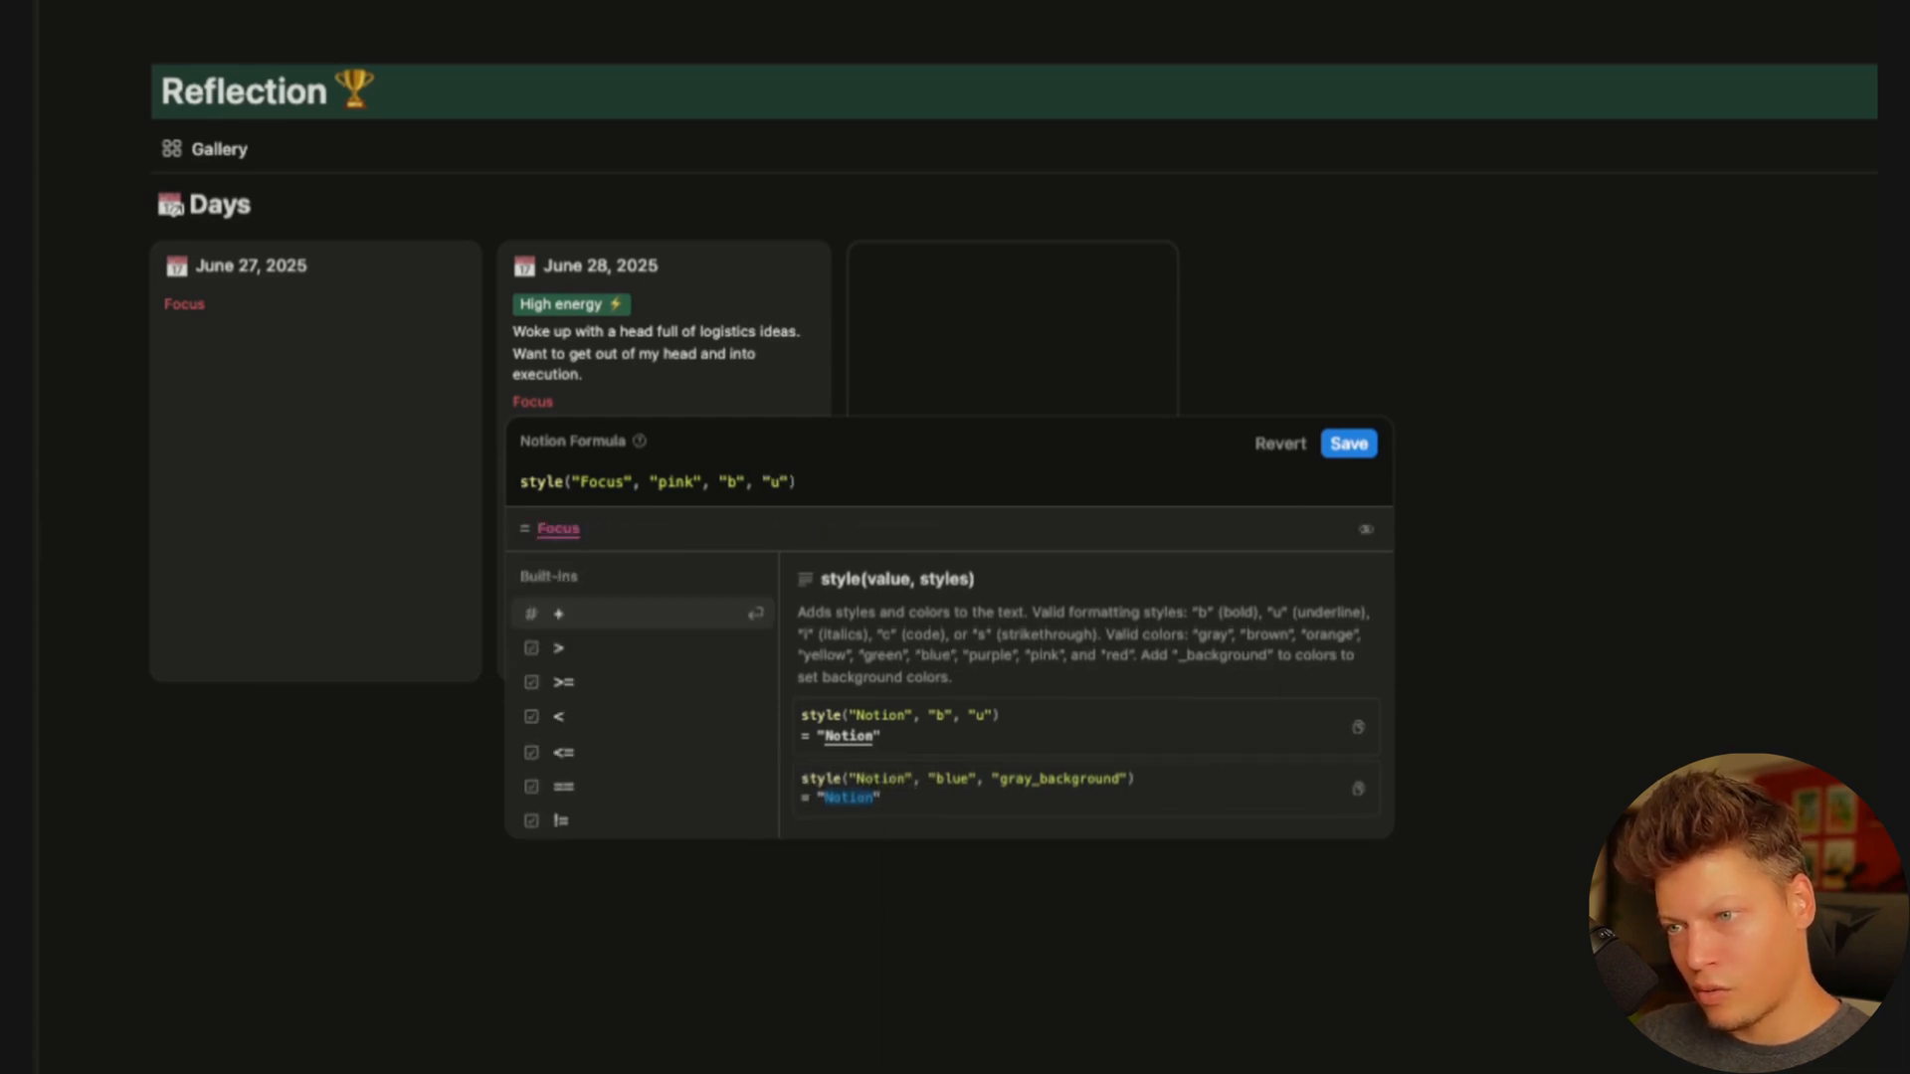
{"action": "left_click", "coordinate": [1348, 443]}
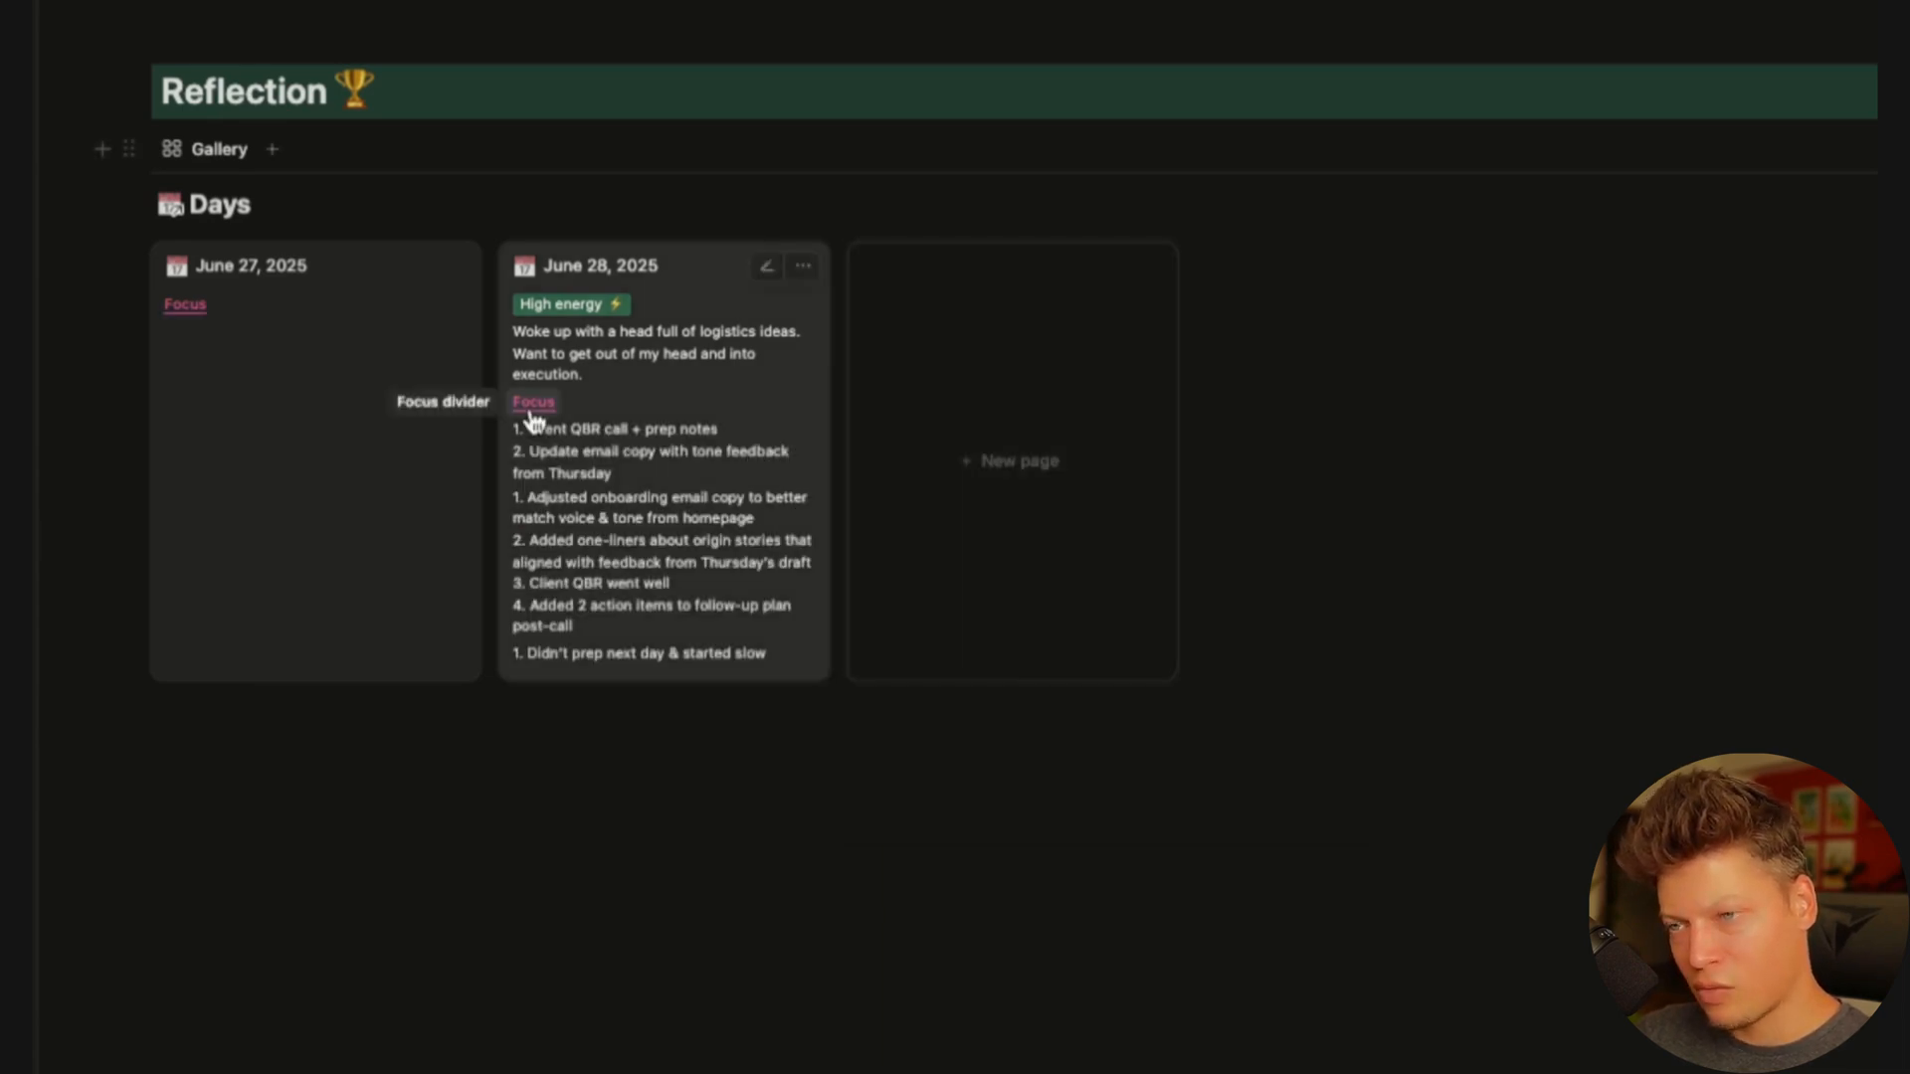
Append a space and a magnifying glass emoji as a string (+ " 🔍") to the Focus divider formula and save it
{"action": "left_click", "coordinate": [535, 404]}
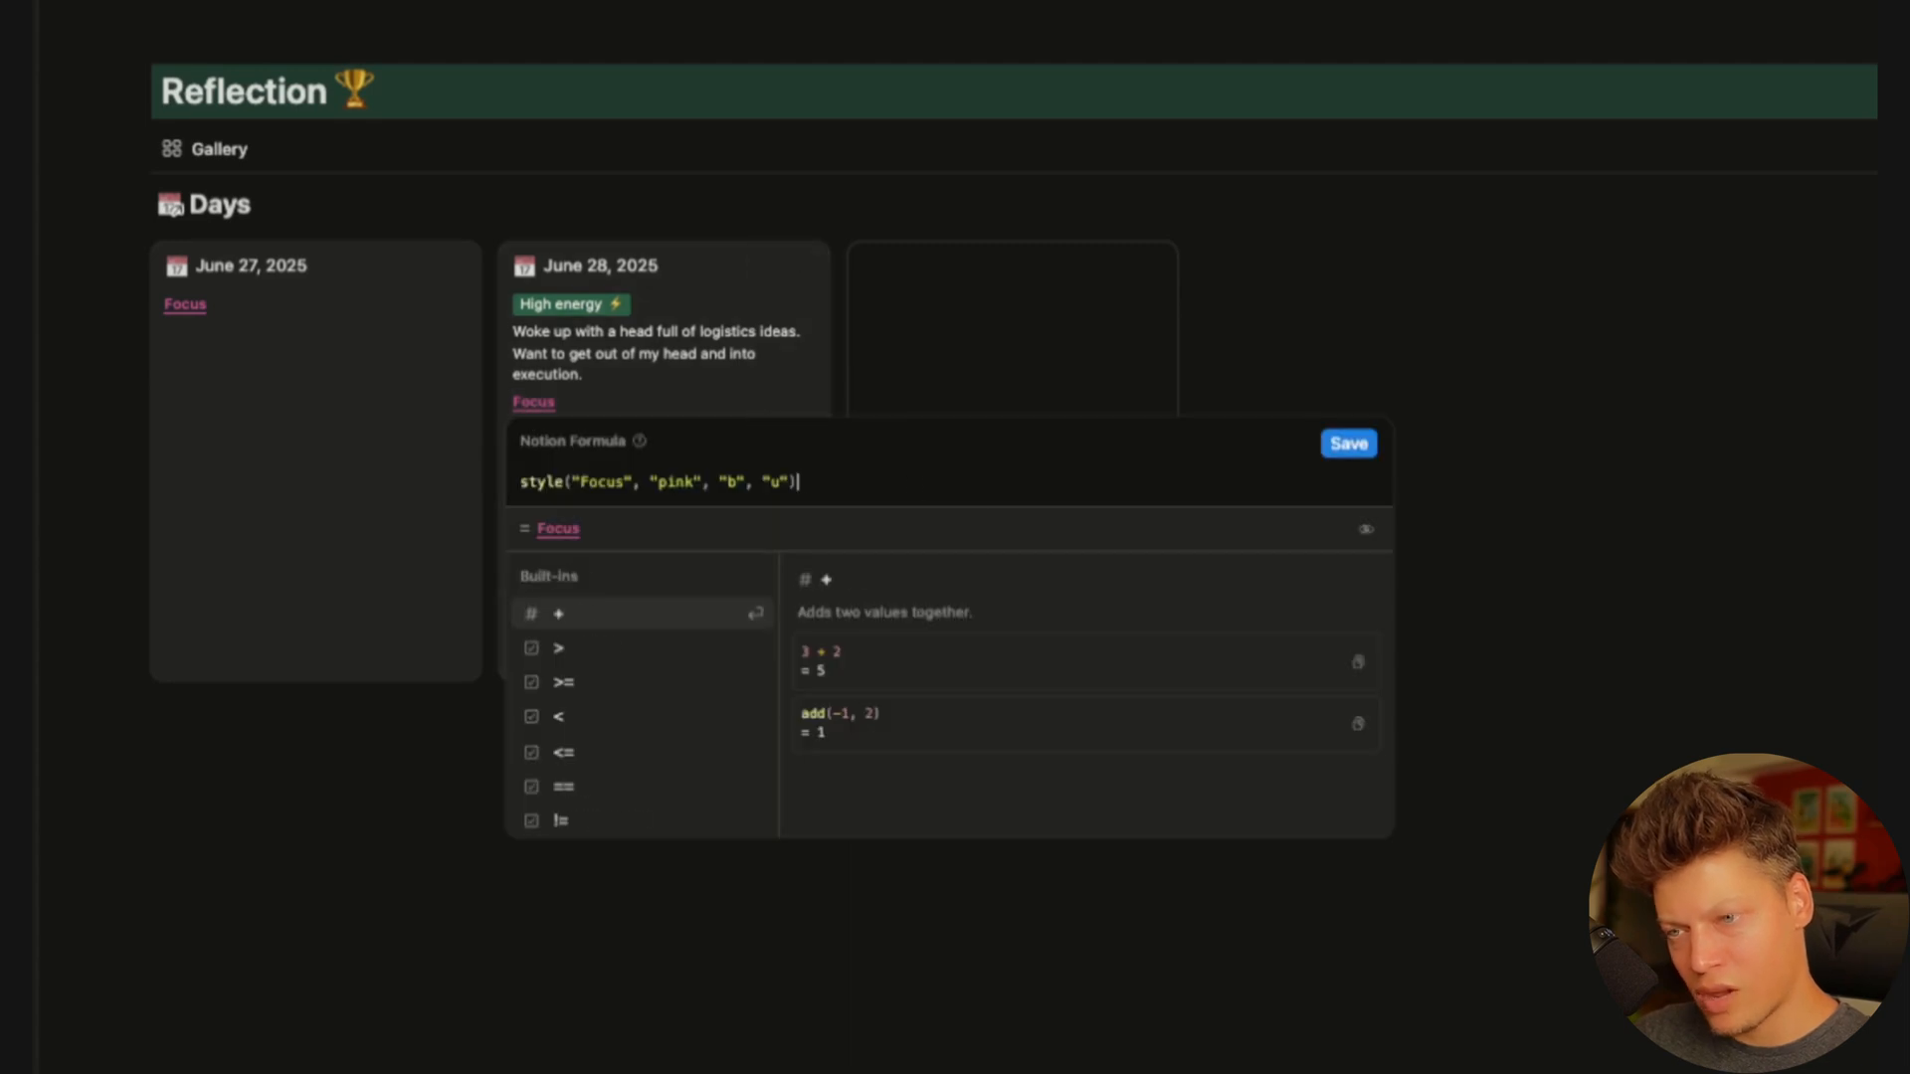
{"action": "type", "text": "+ \"\""}
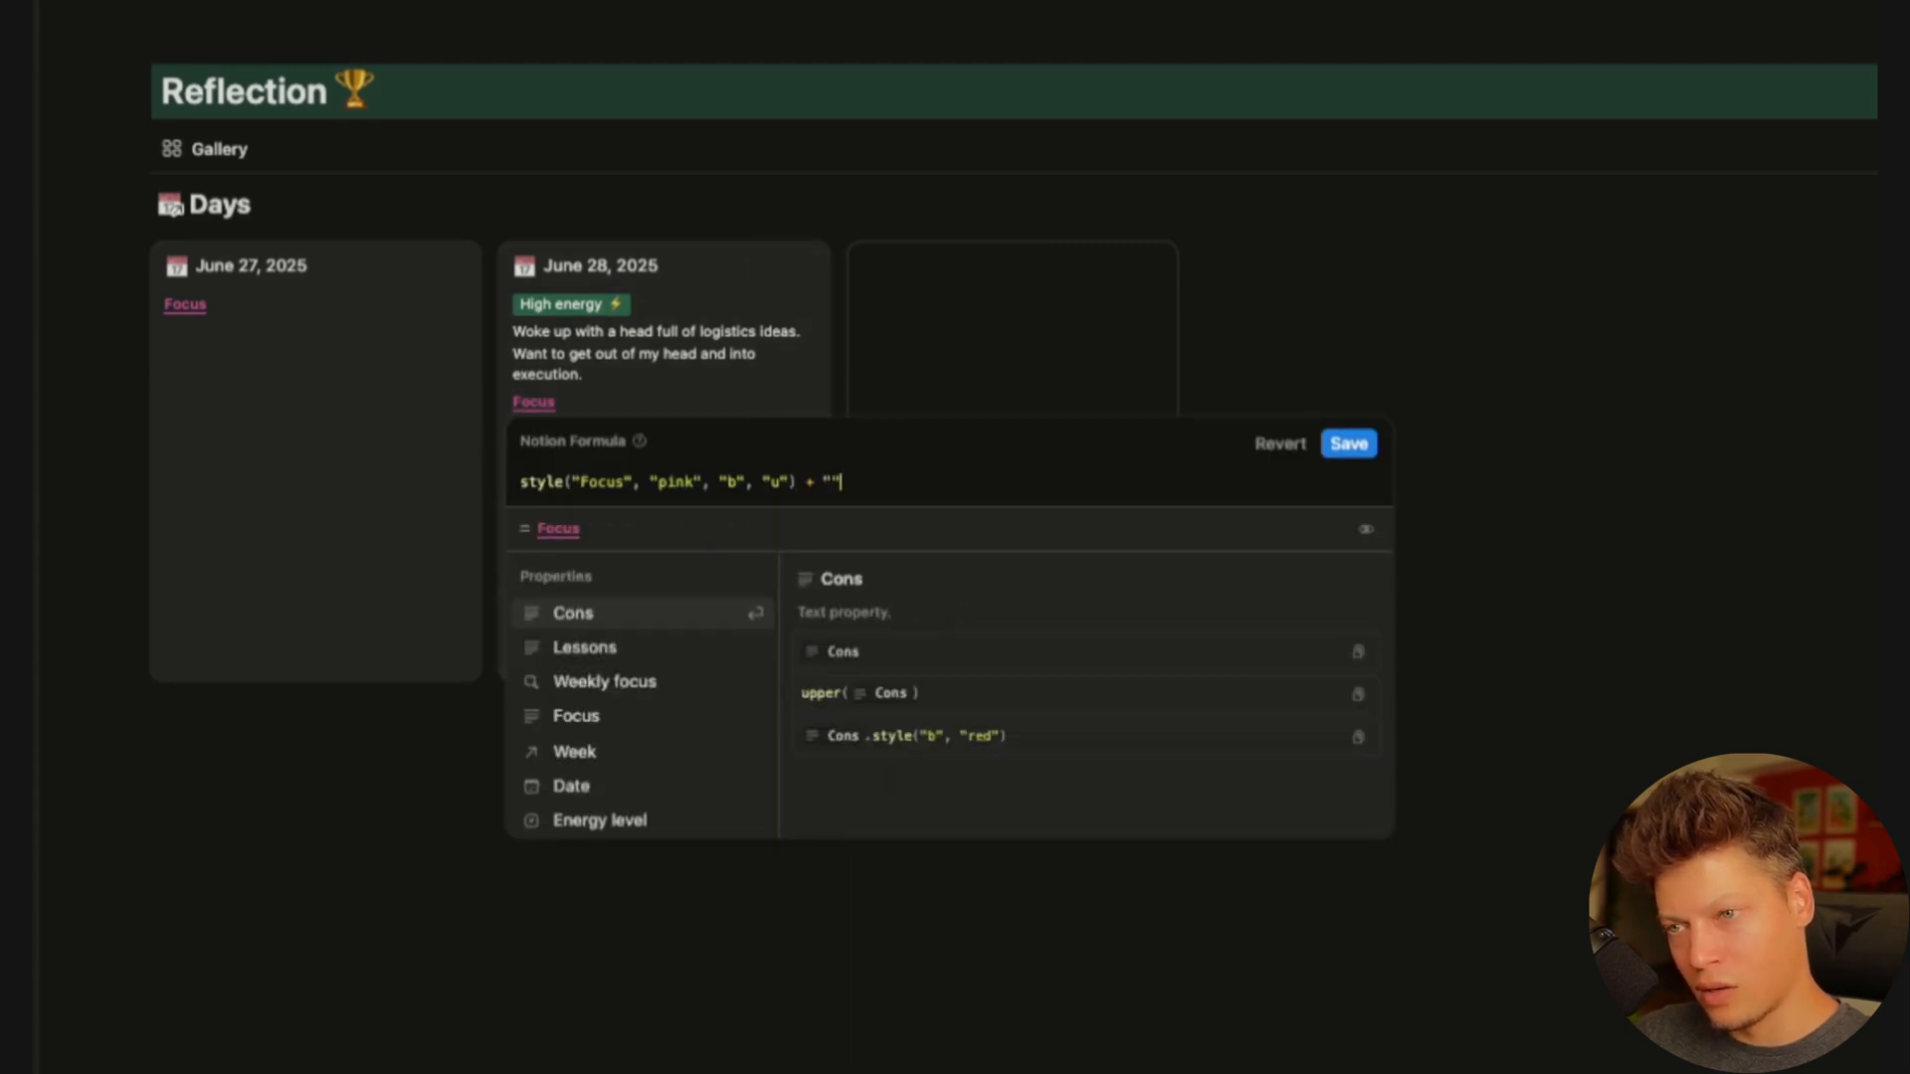
{"action": "key", "text": "Left"}
{"action": "type", "text": "🔍"}
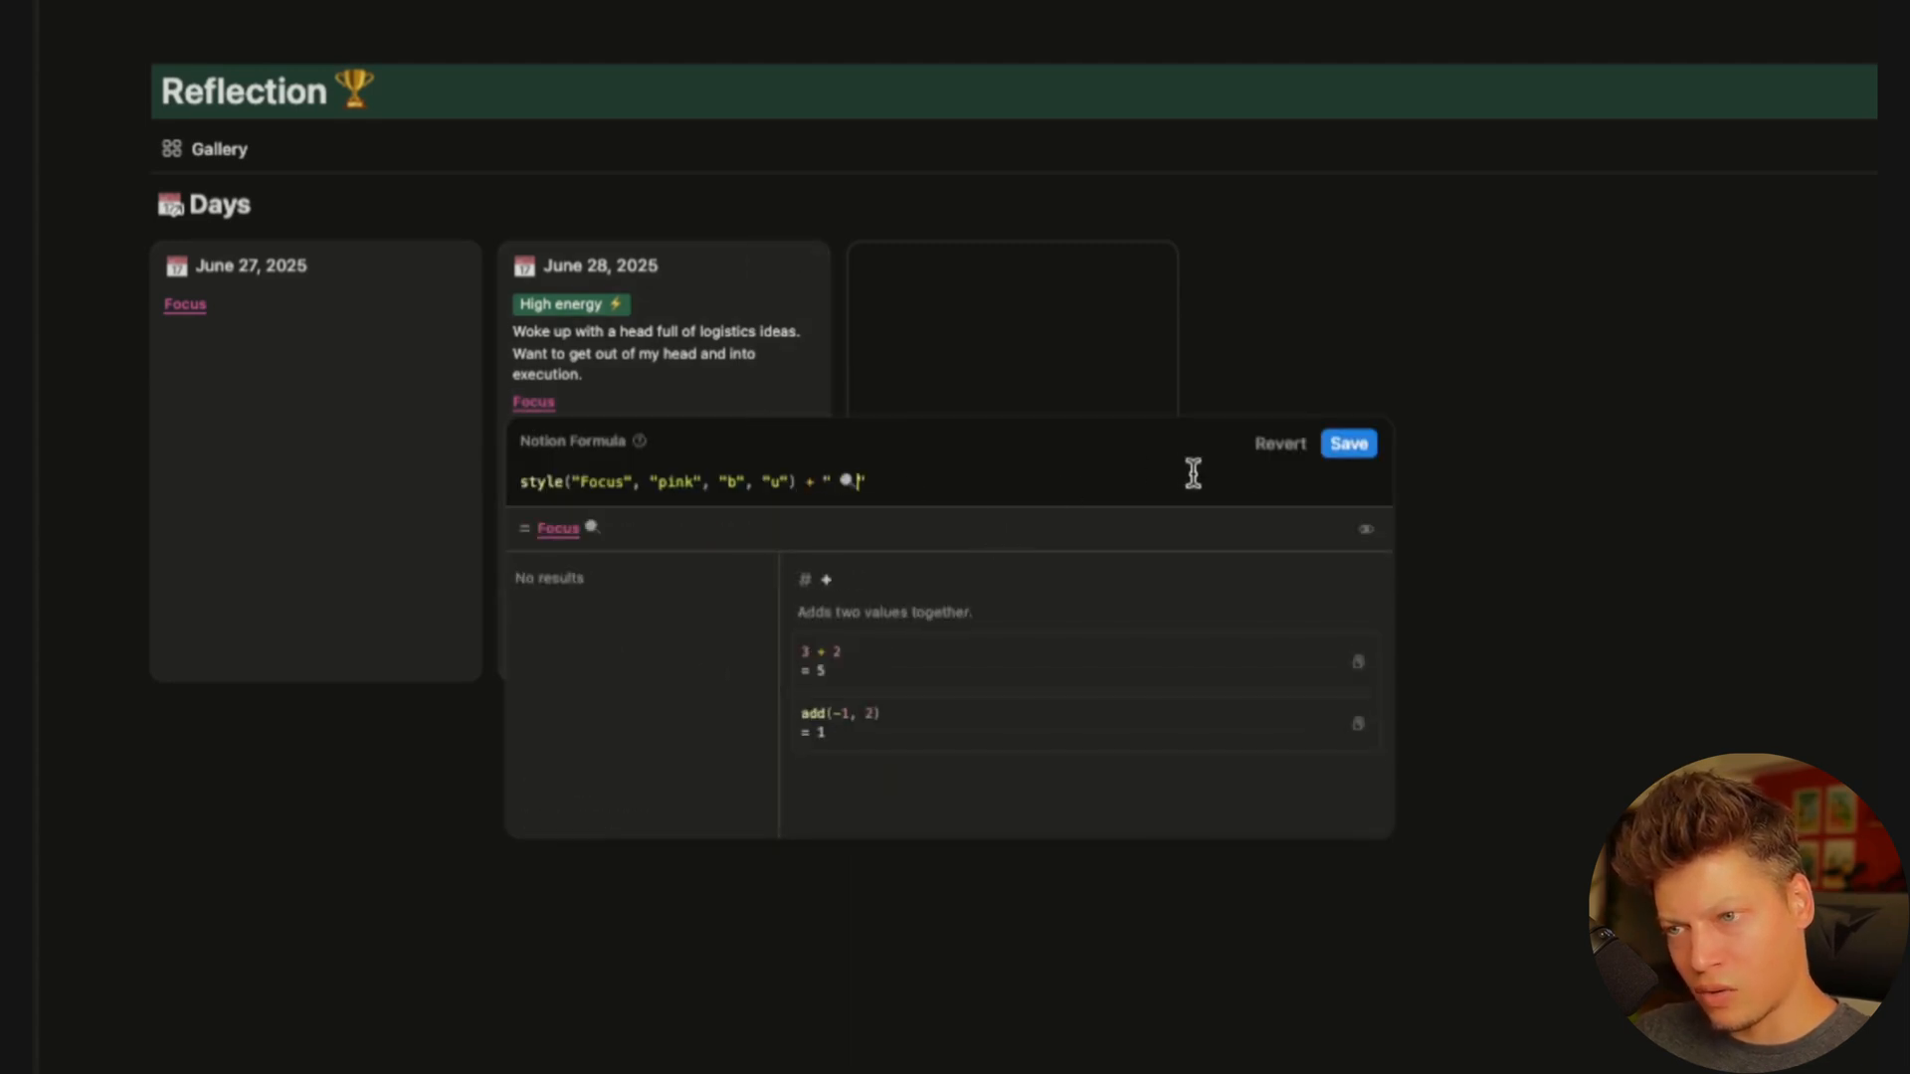
{"action": "left_click", "coordinate": [1348, 446]}
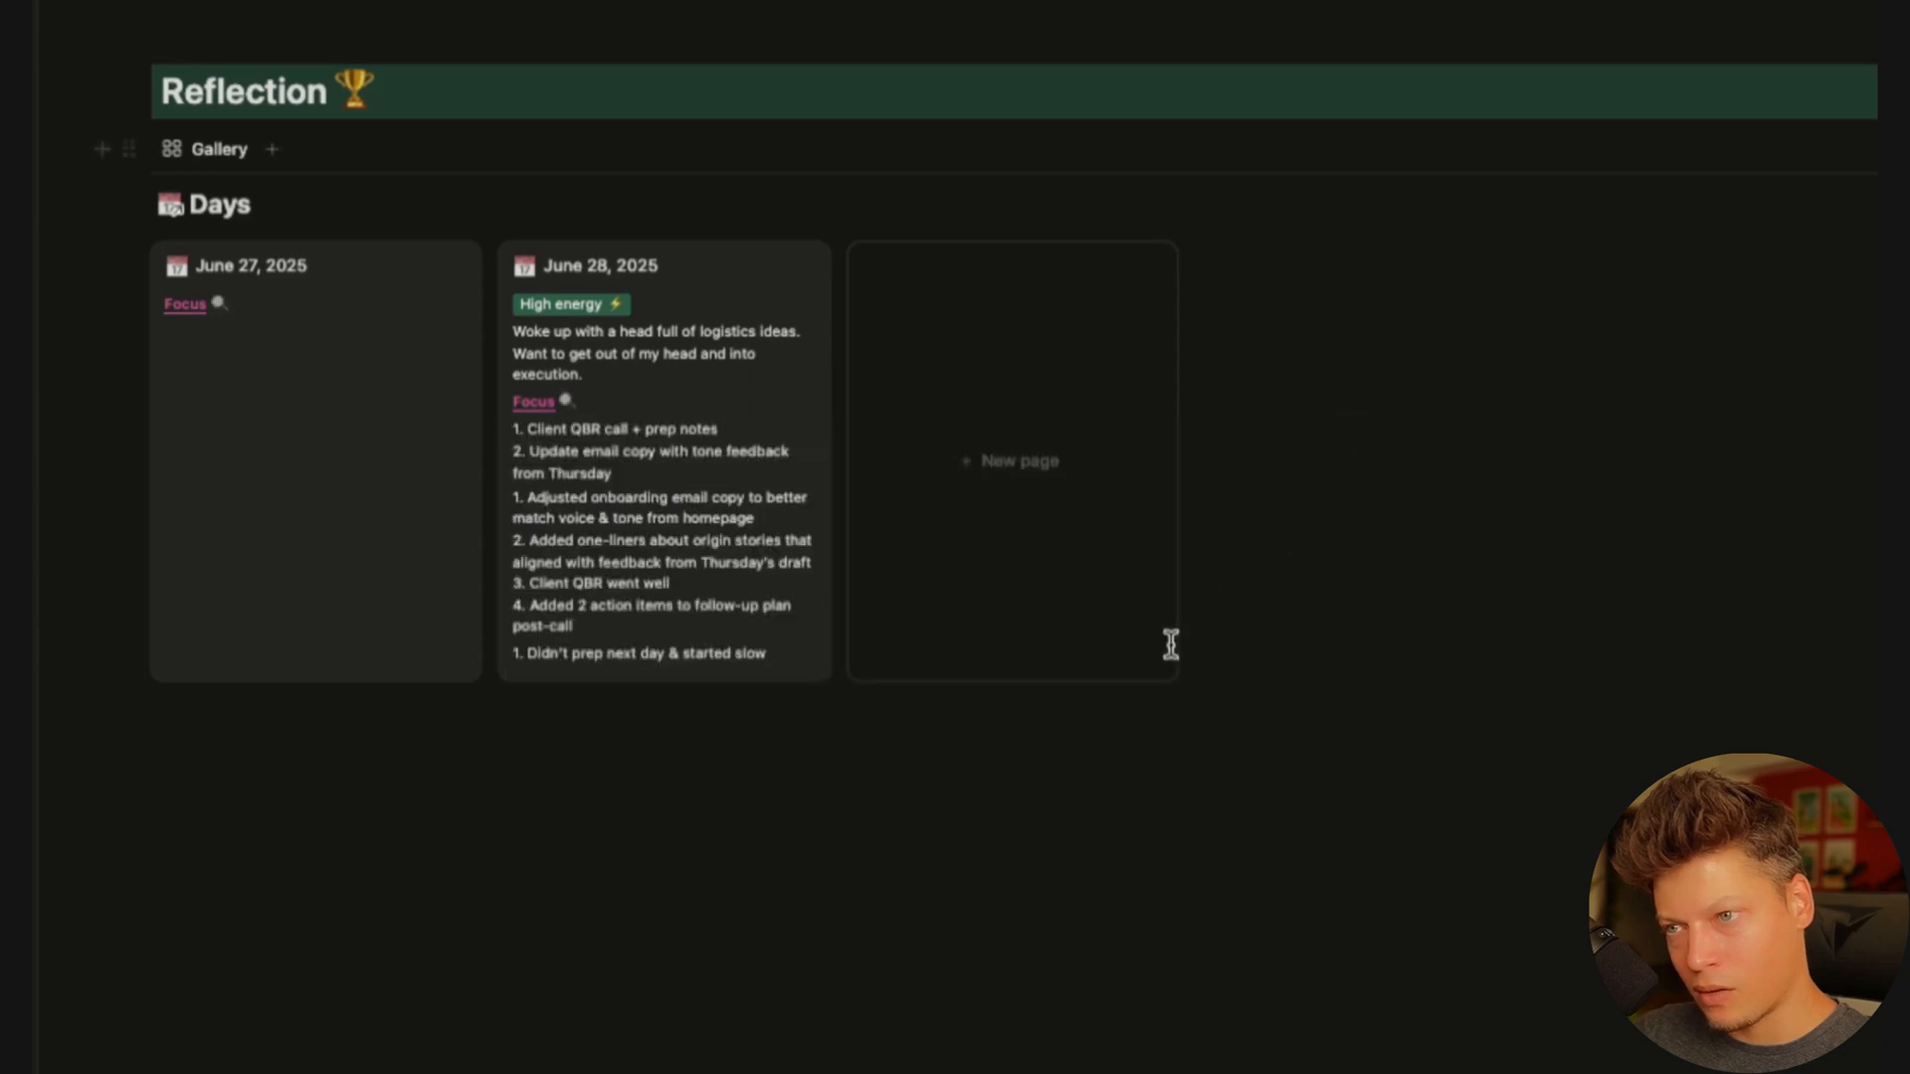
{"action": "left_click", "coordinate": [193, 316]}
{"action": "key", "text": "Escape"}
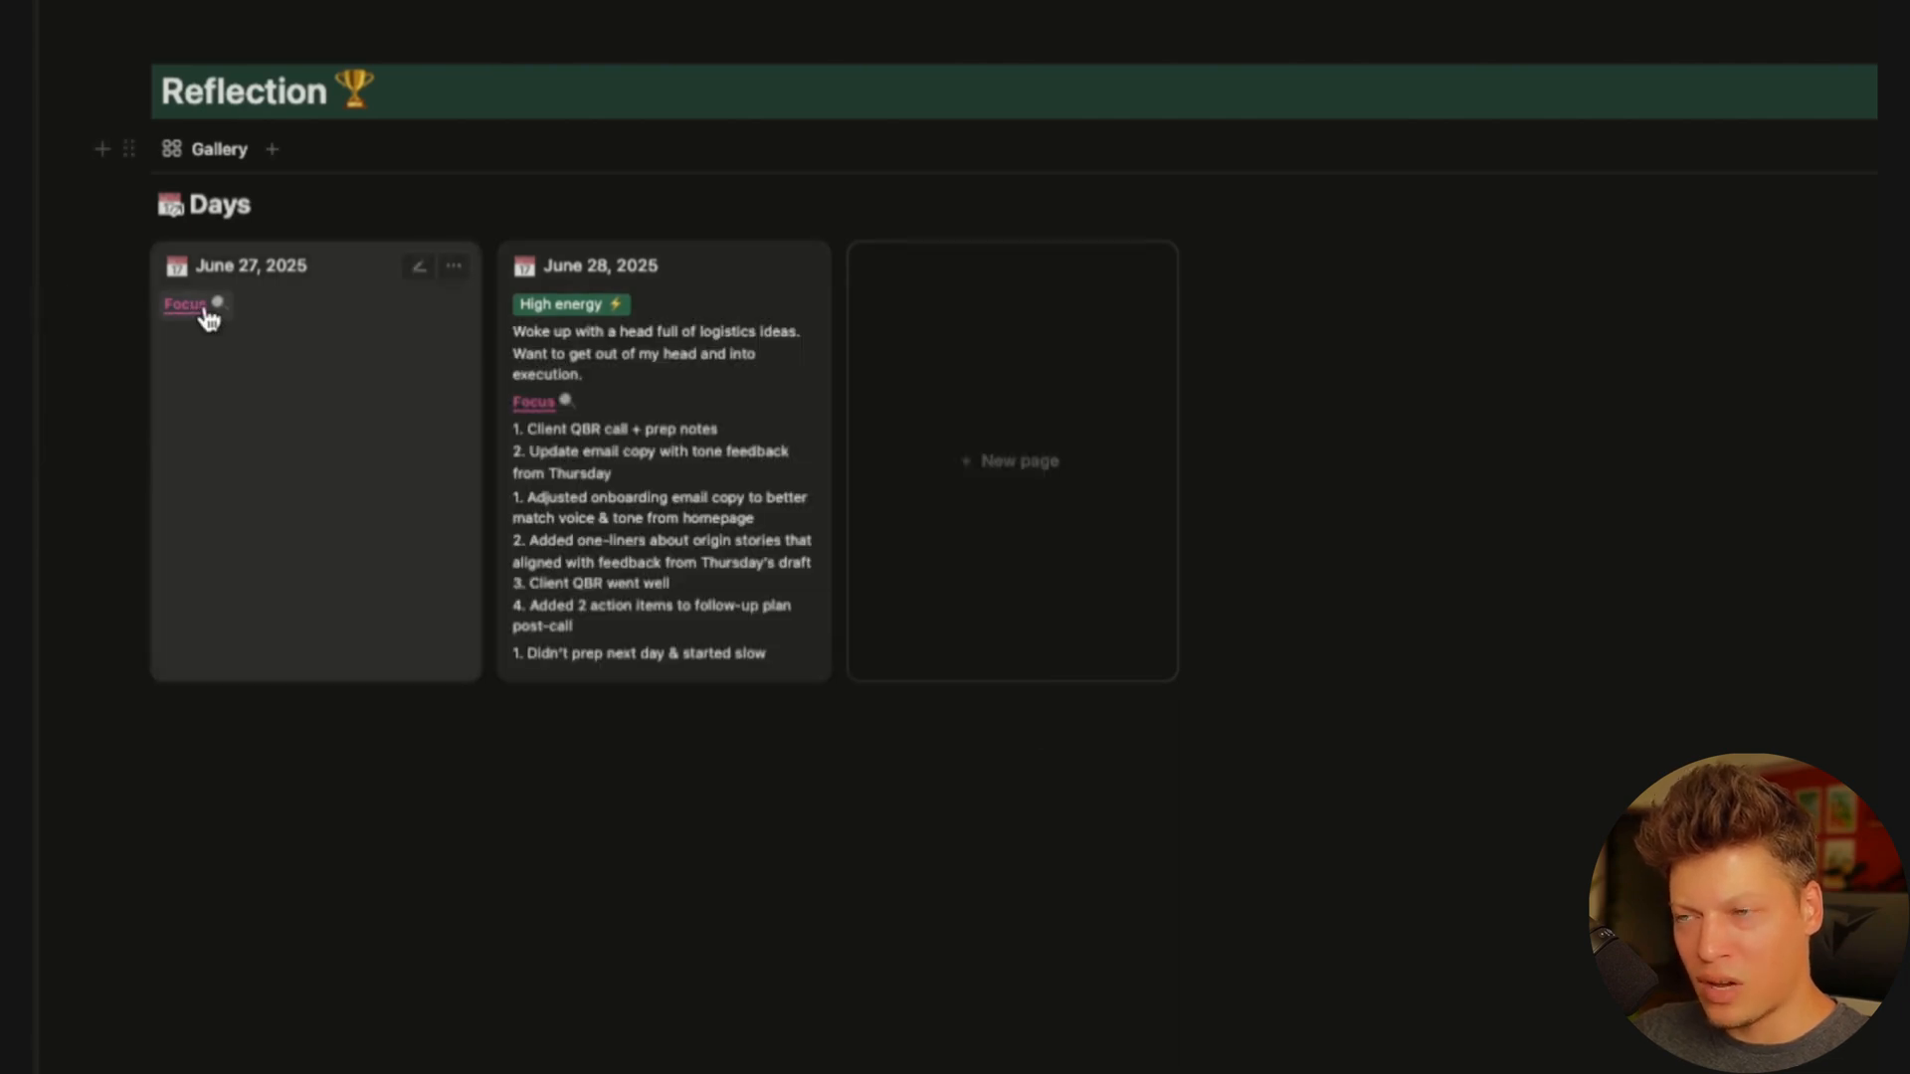
Wrap the Focus divider formula in if() with the Focus property as condition and an empty string "" as the false result, and save it
{"action": "left_click", "coordinate": [553, 408]}
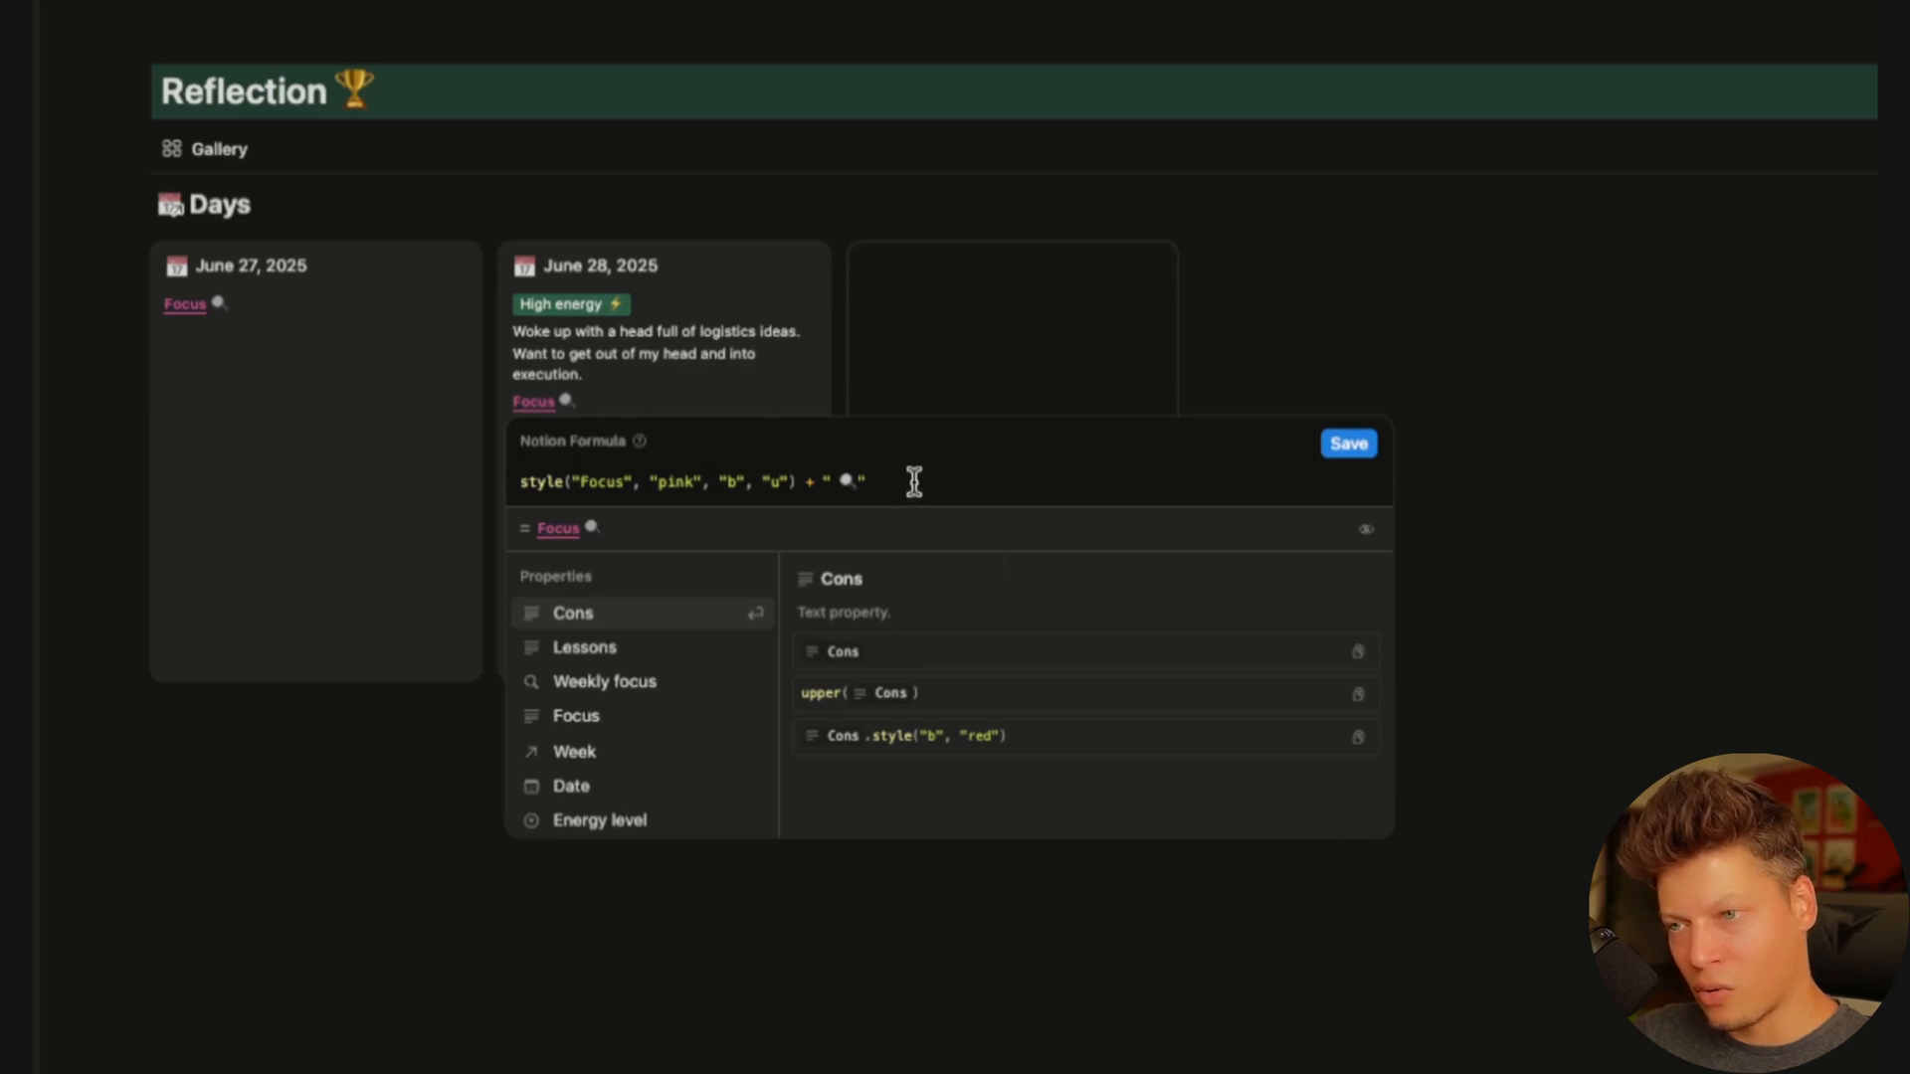
{"action": "key", "text": "ctrl+a"}
{"action": "key", "text": "super+c"}
{"action": "key", "text": "BackSpace"}
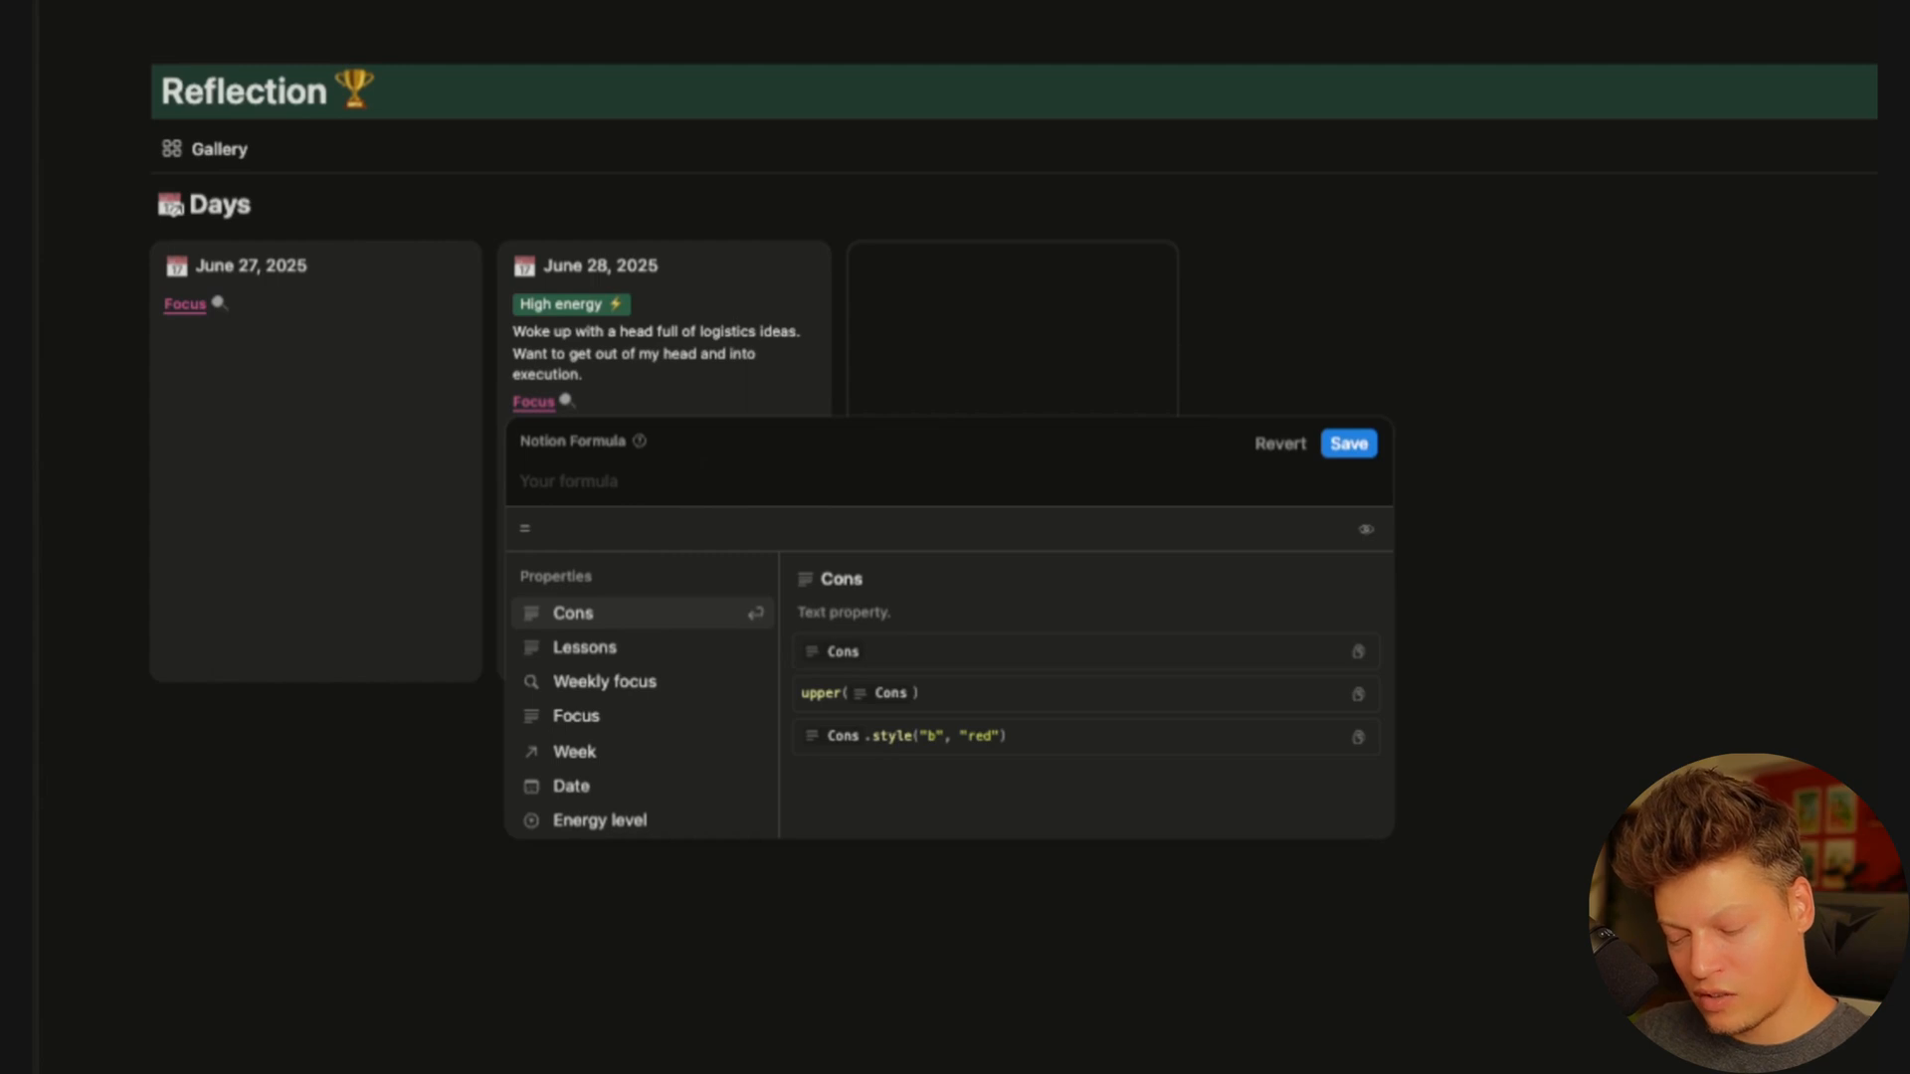
{"action": "type", "text": "if(Focus"}
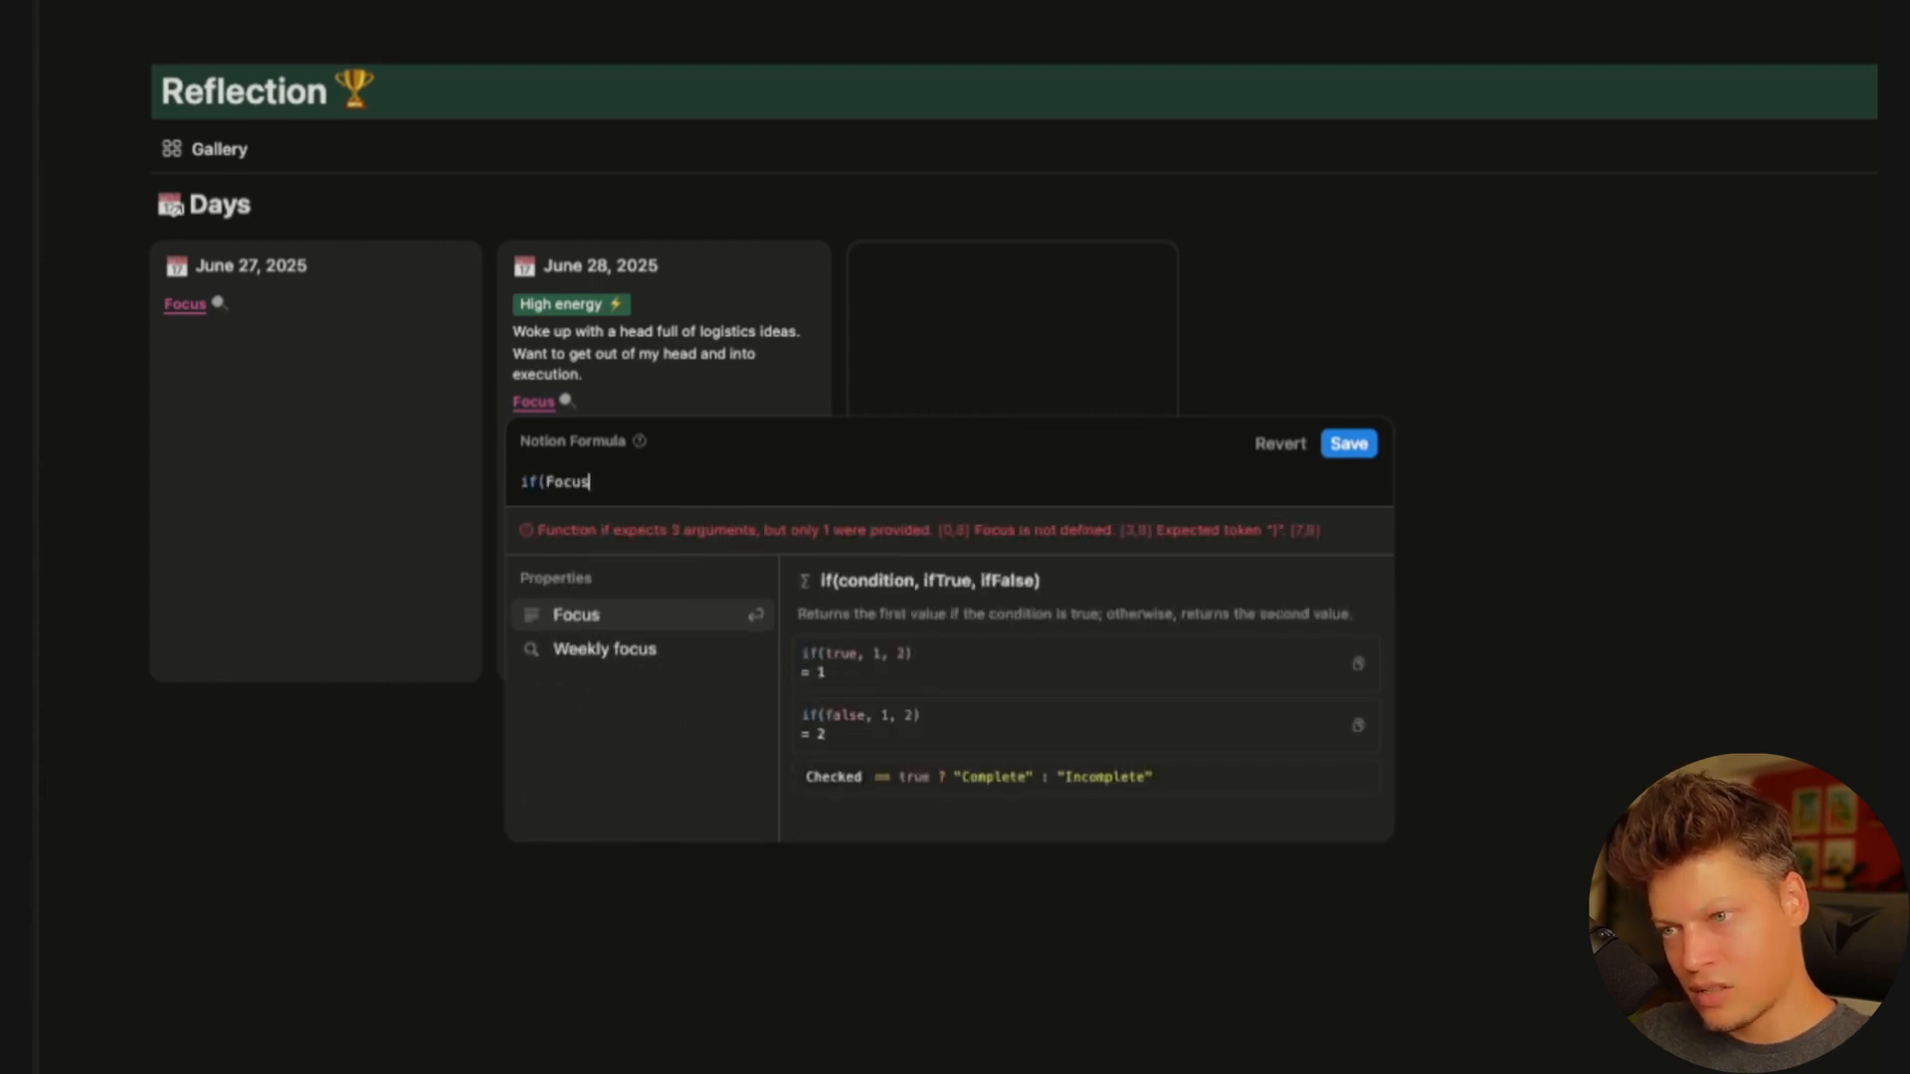
{"action": "key", "text": "Return"}
{"action": "type", "text": ","}
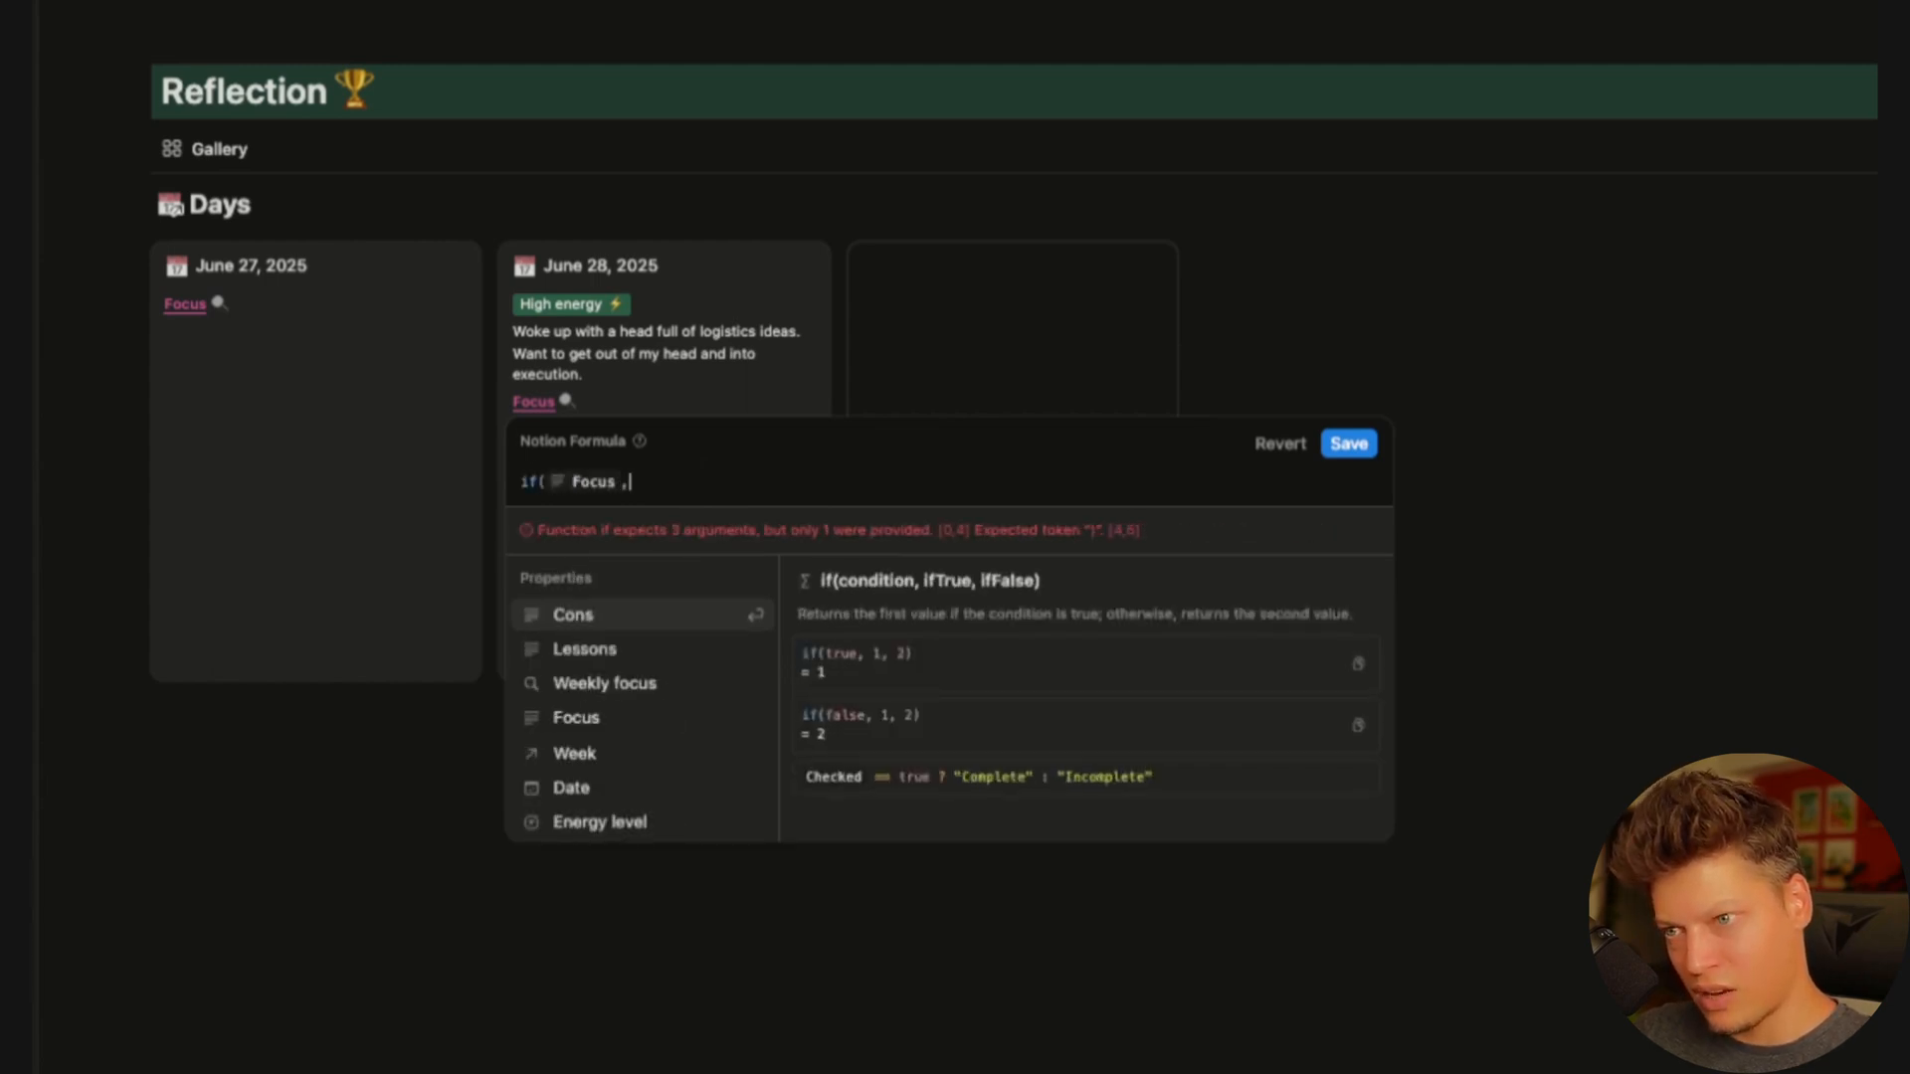
{"action": "key", "text": "super+v"}
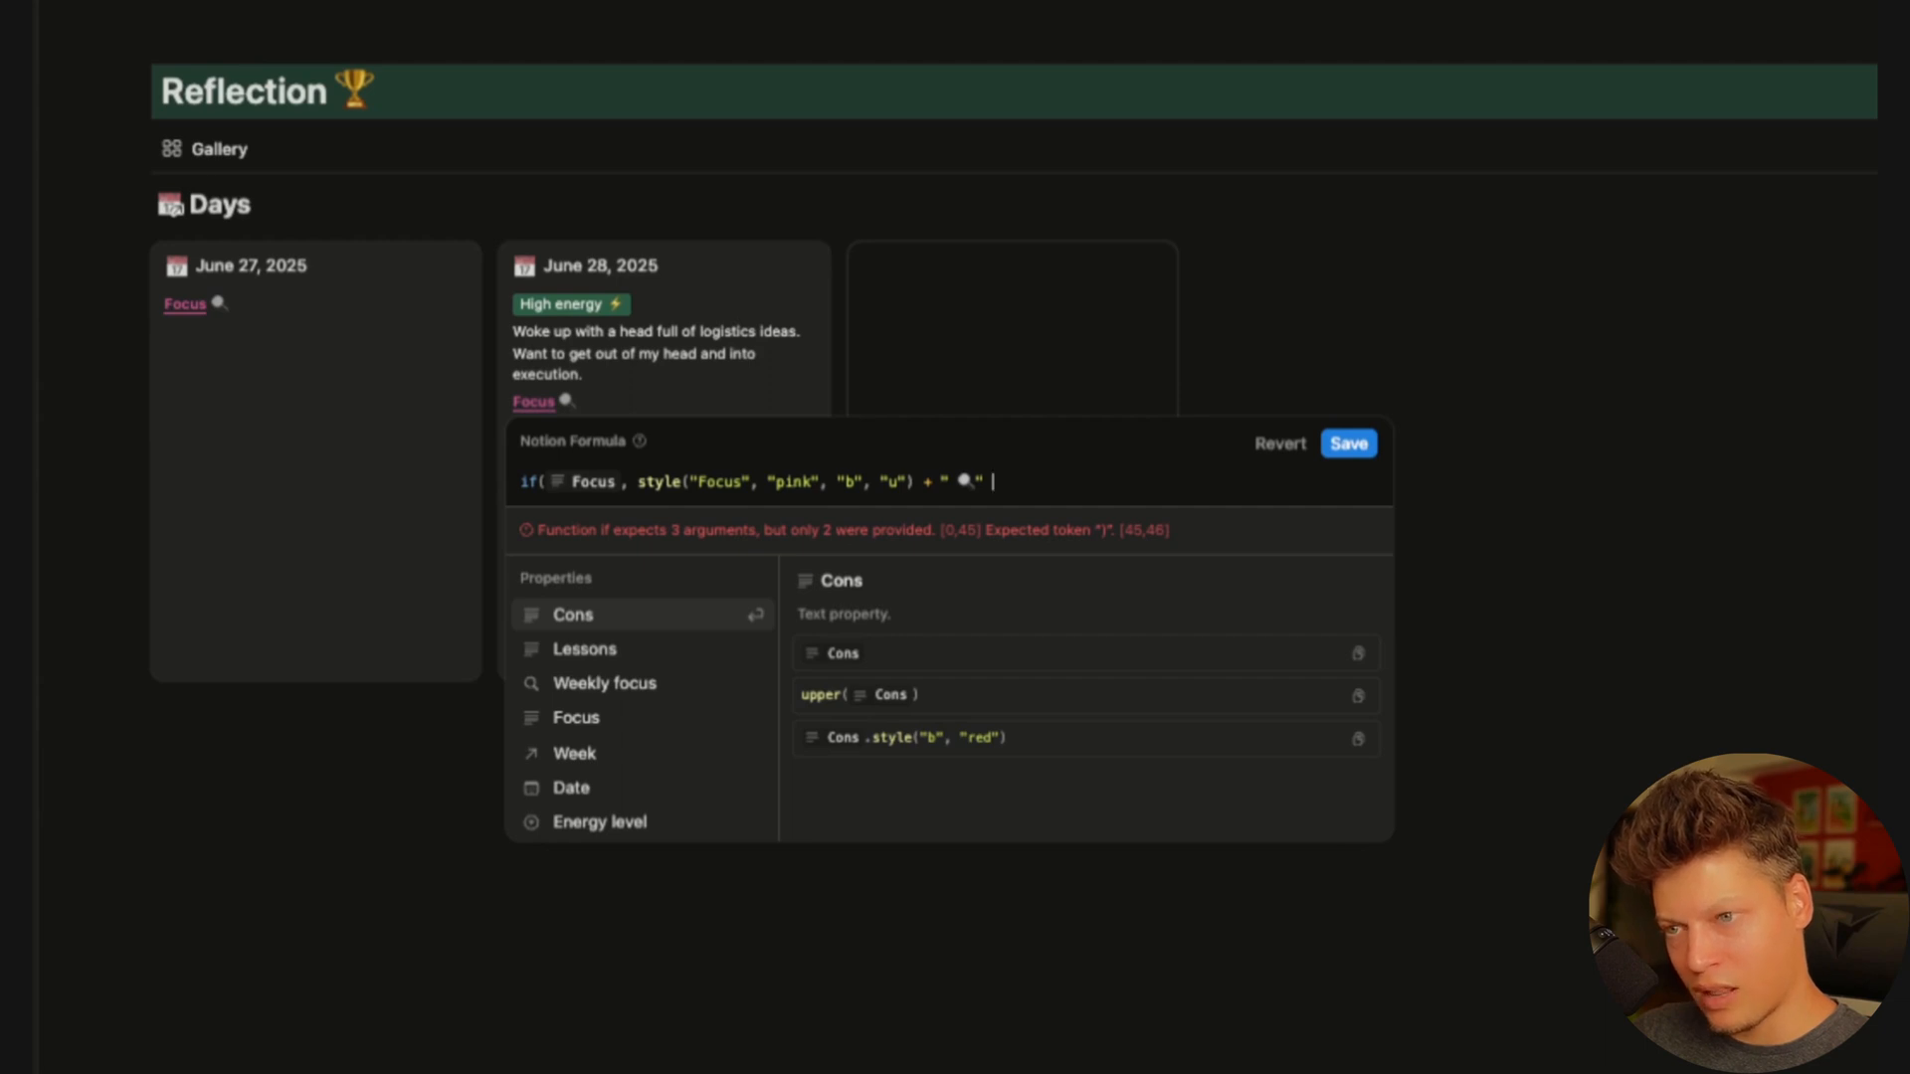
{"action": "type", "text": ", \"\")"}
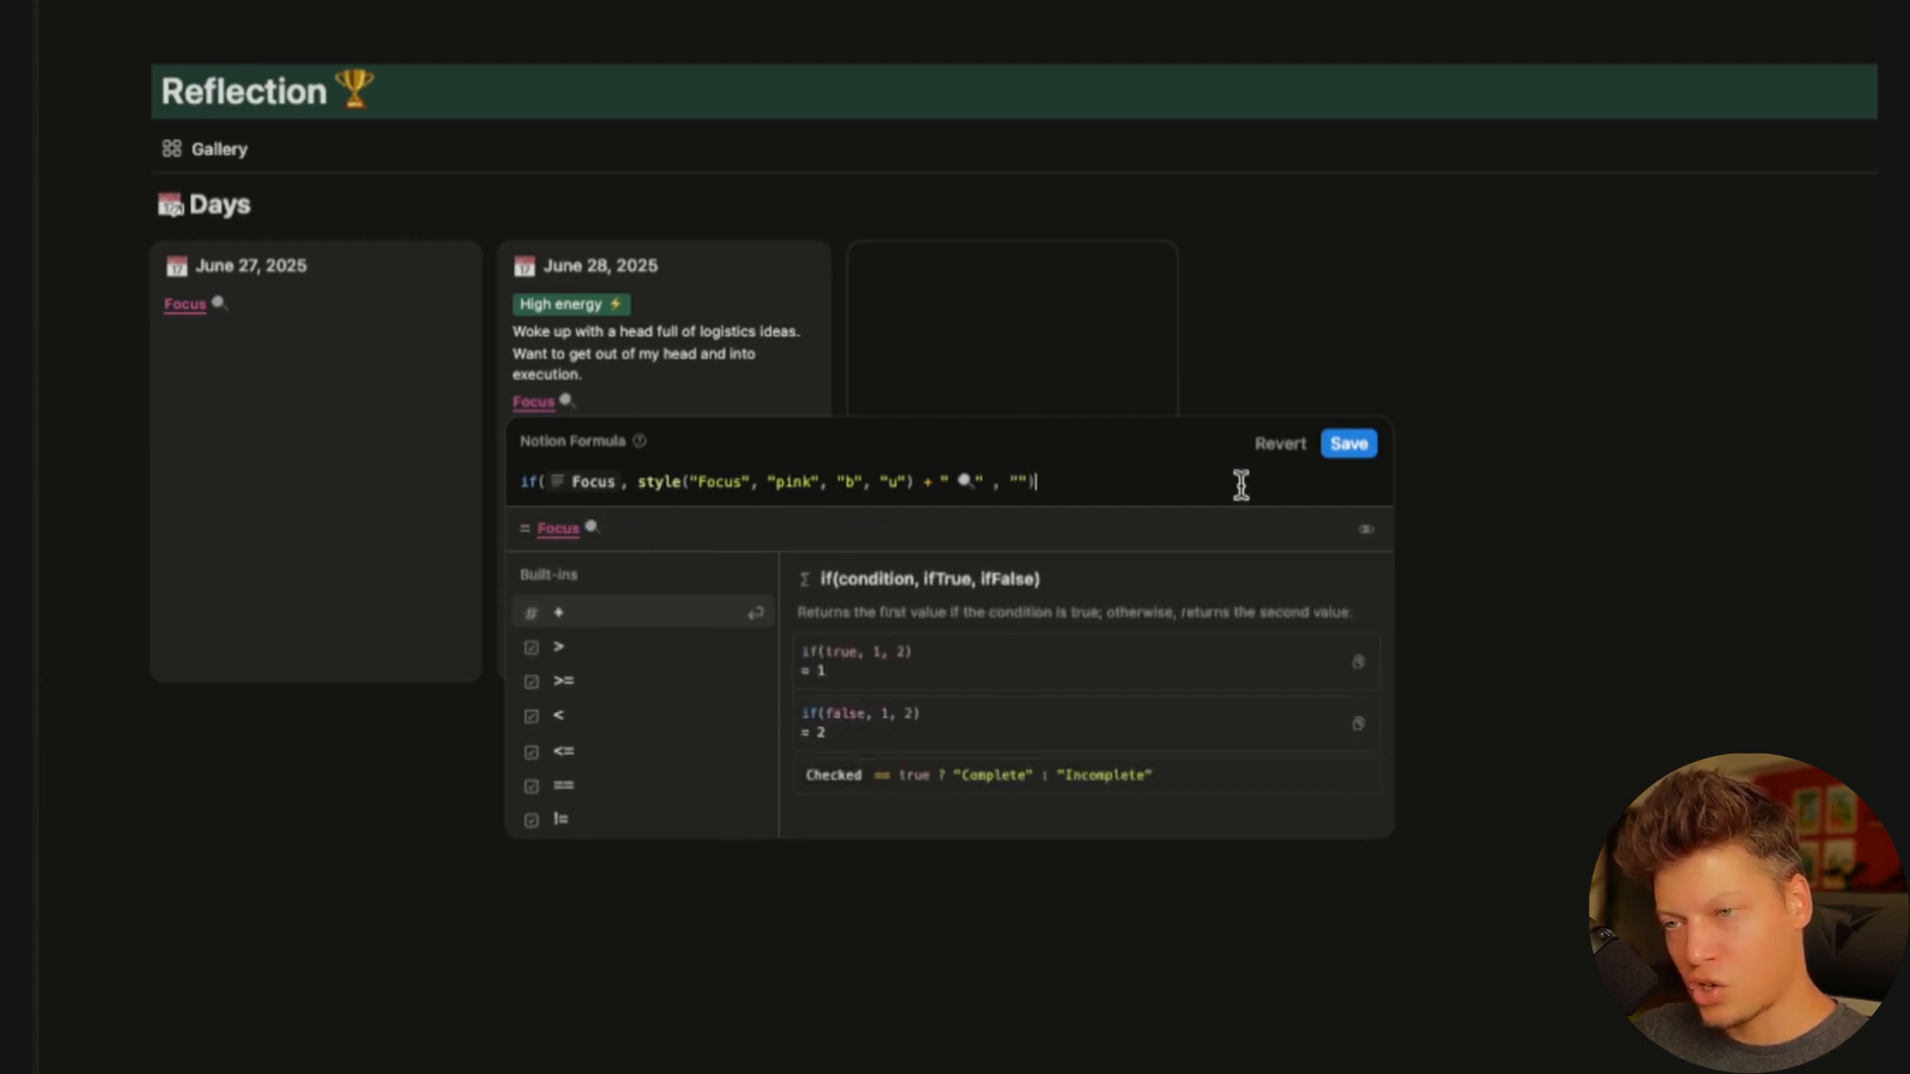
{"action": "left_click", "coordinate": [525, 484]}
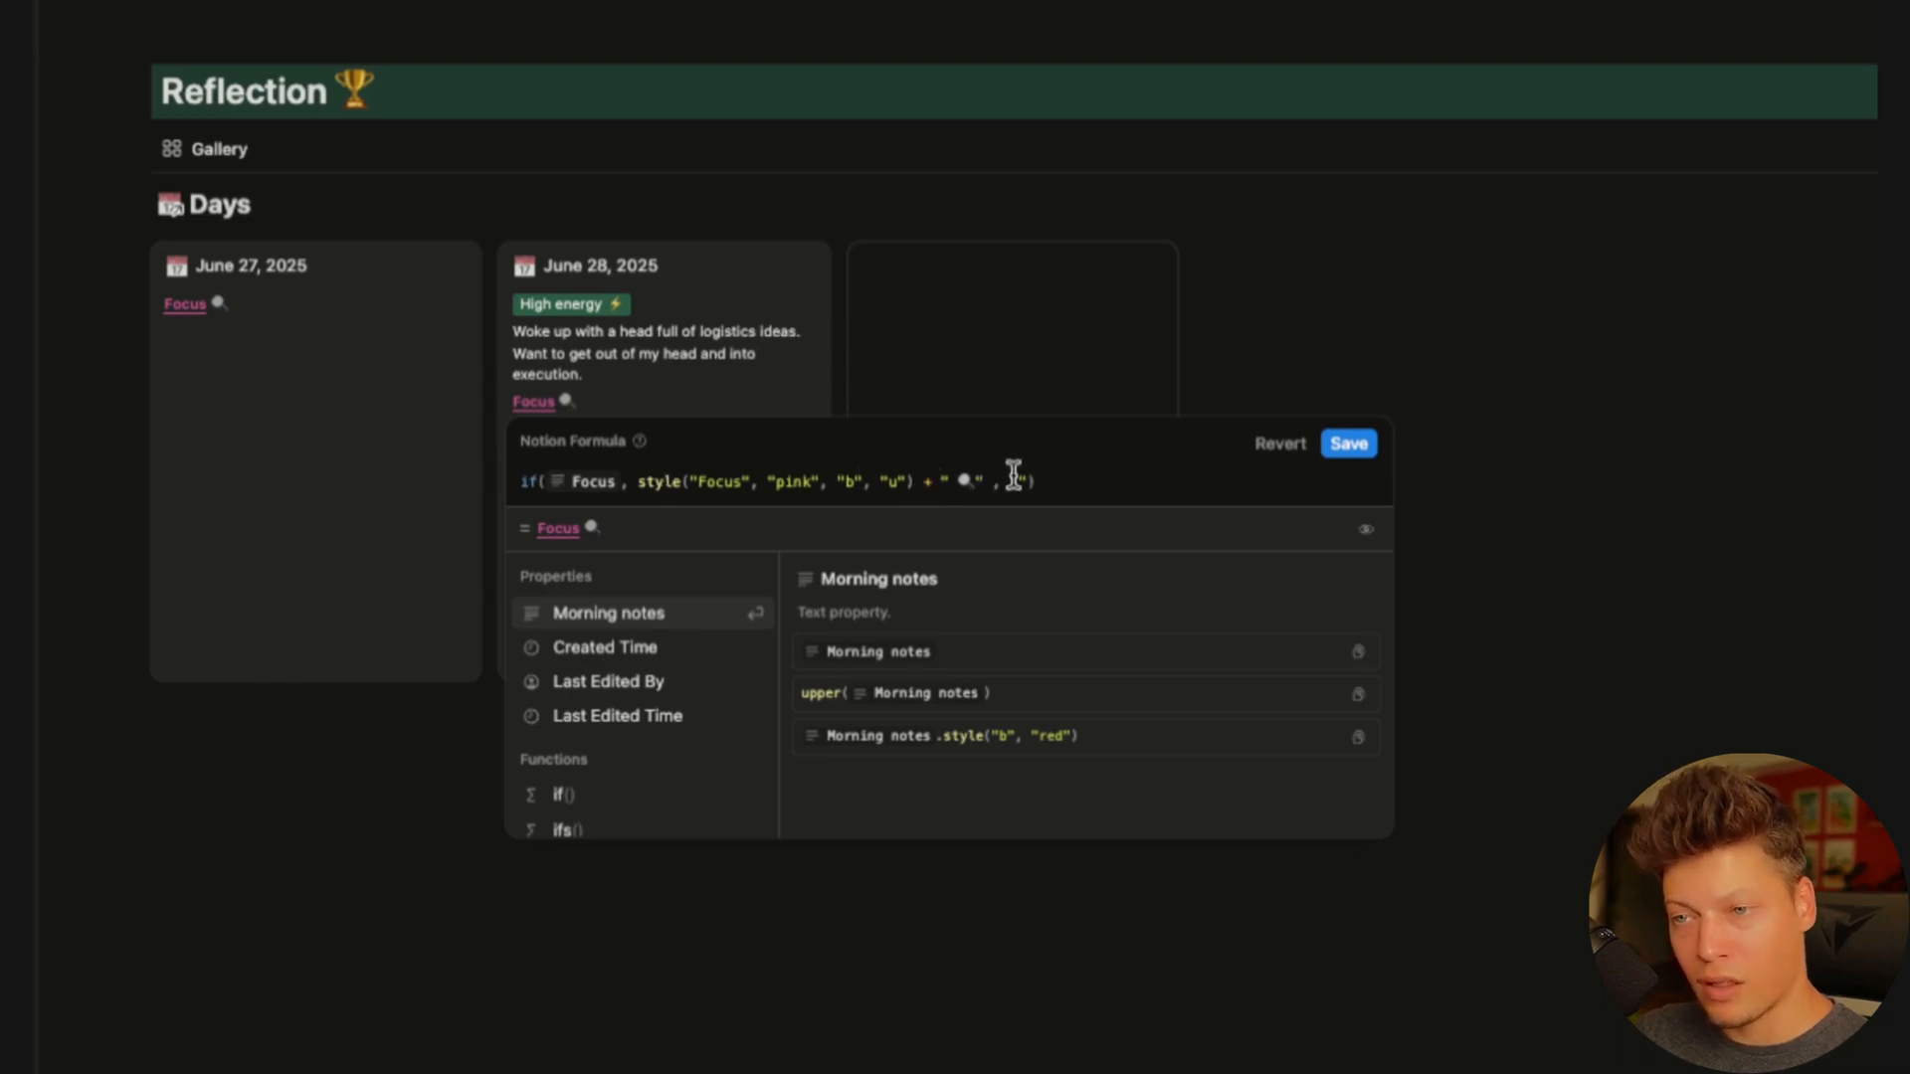
{"action": "type", "text": ")"}
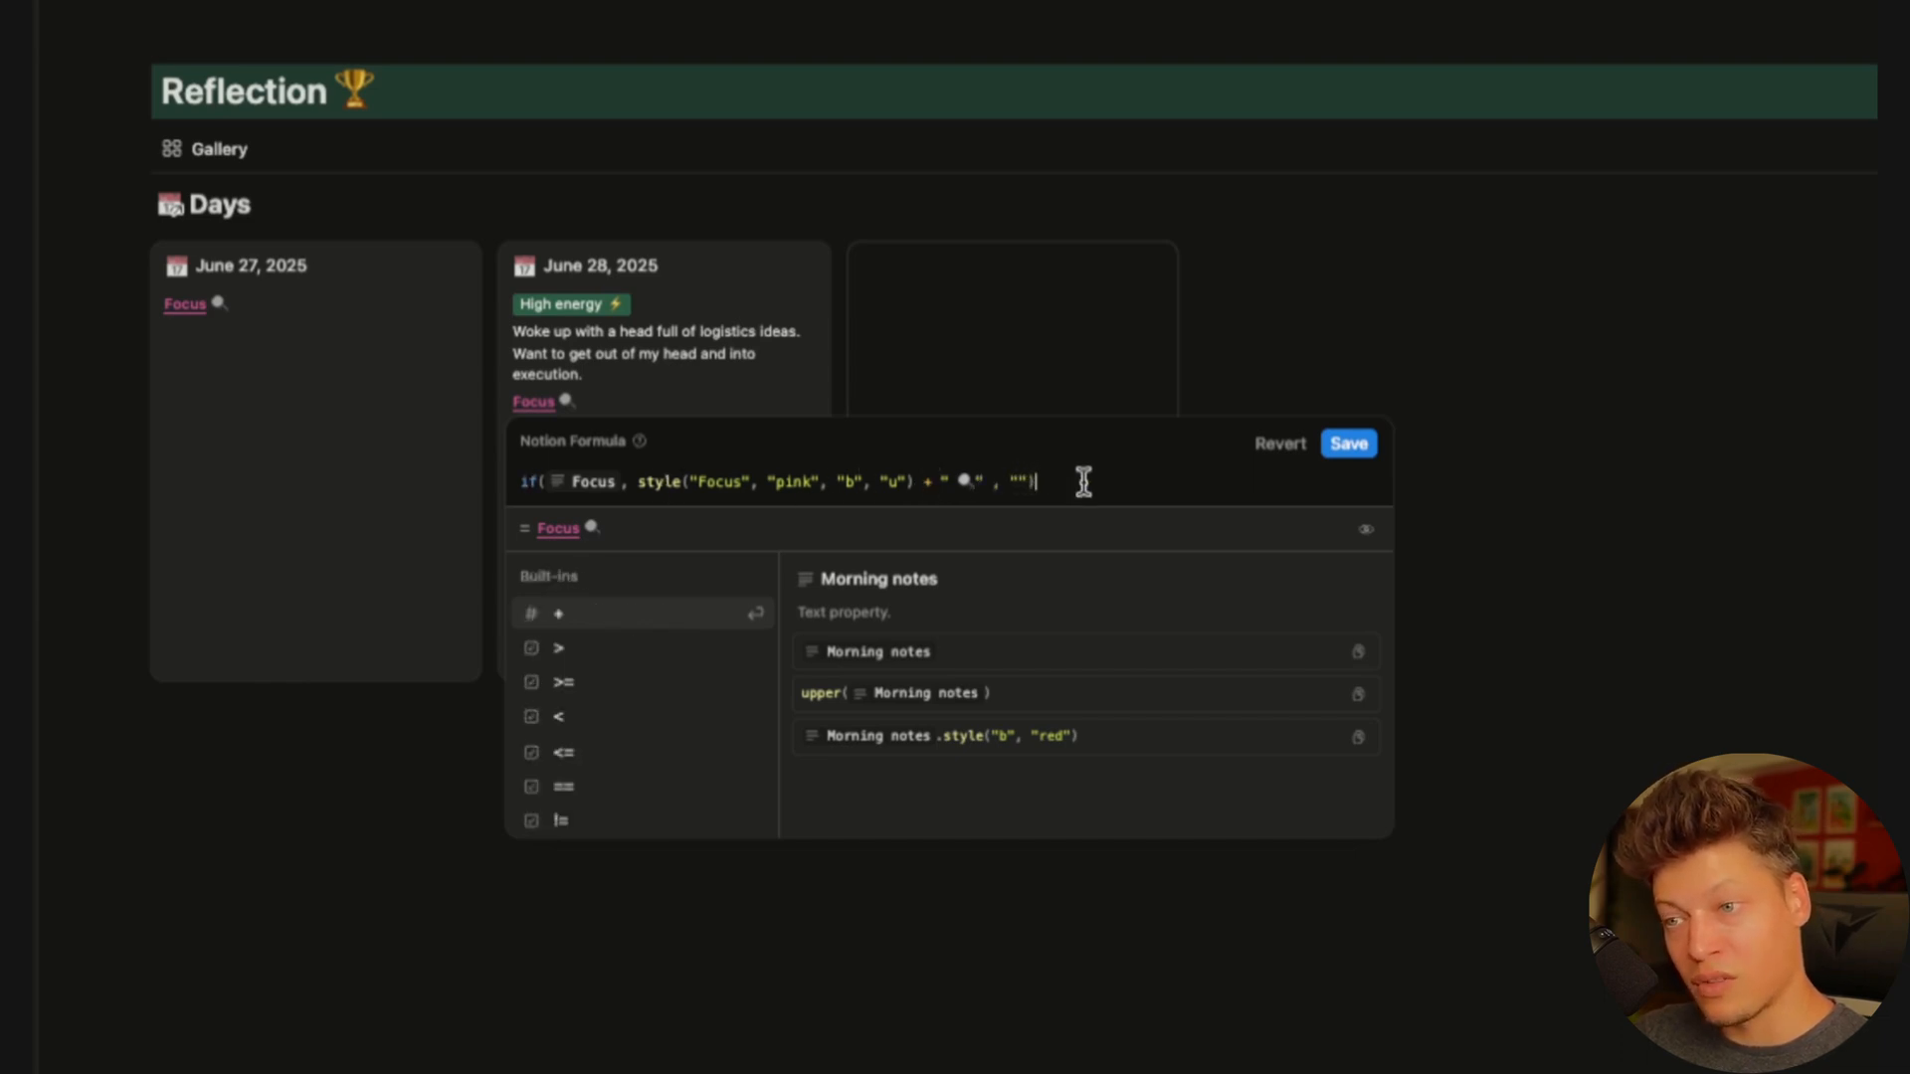
{"action": "left_click", "coordinate": [1350, 446]}
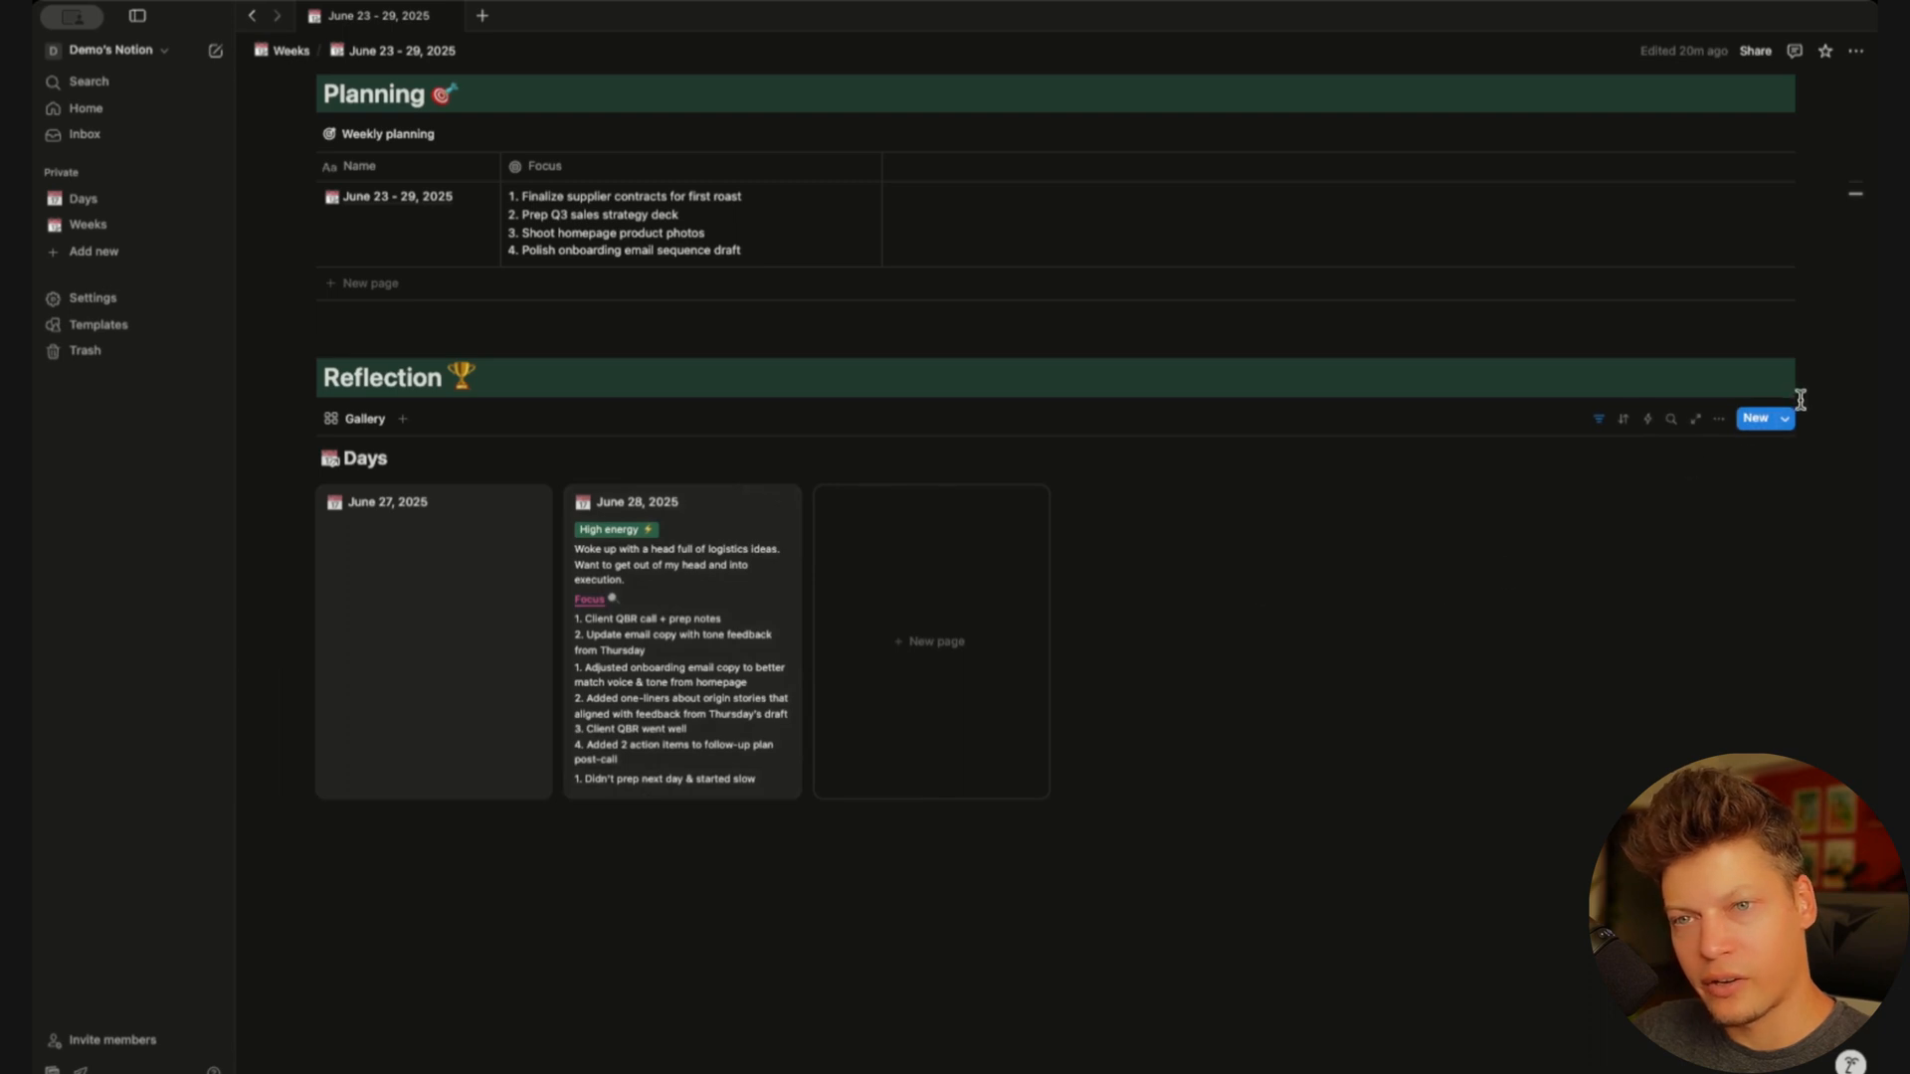
Duplicate the Focus divider property of the Days gallery and place the copy between Focus and Pros
{"action": "left_click", "coordinate": [1719, 419]}
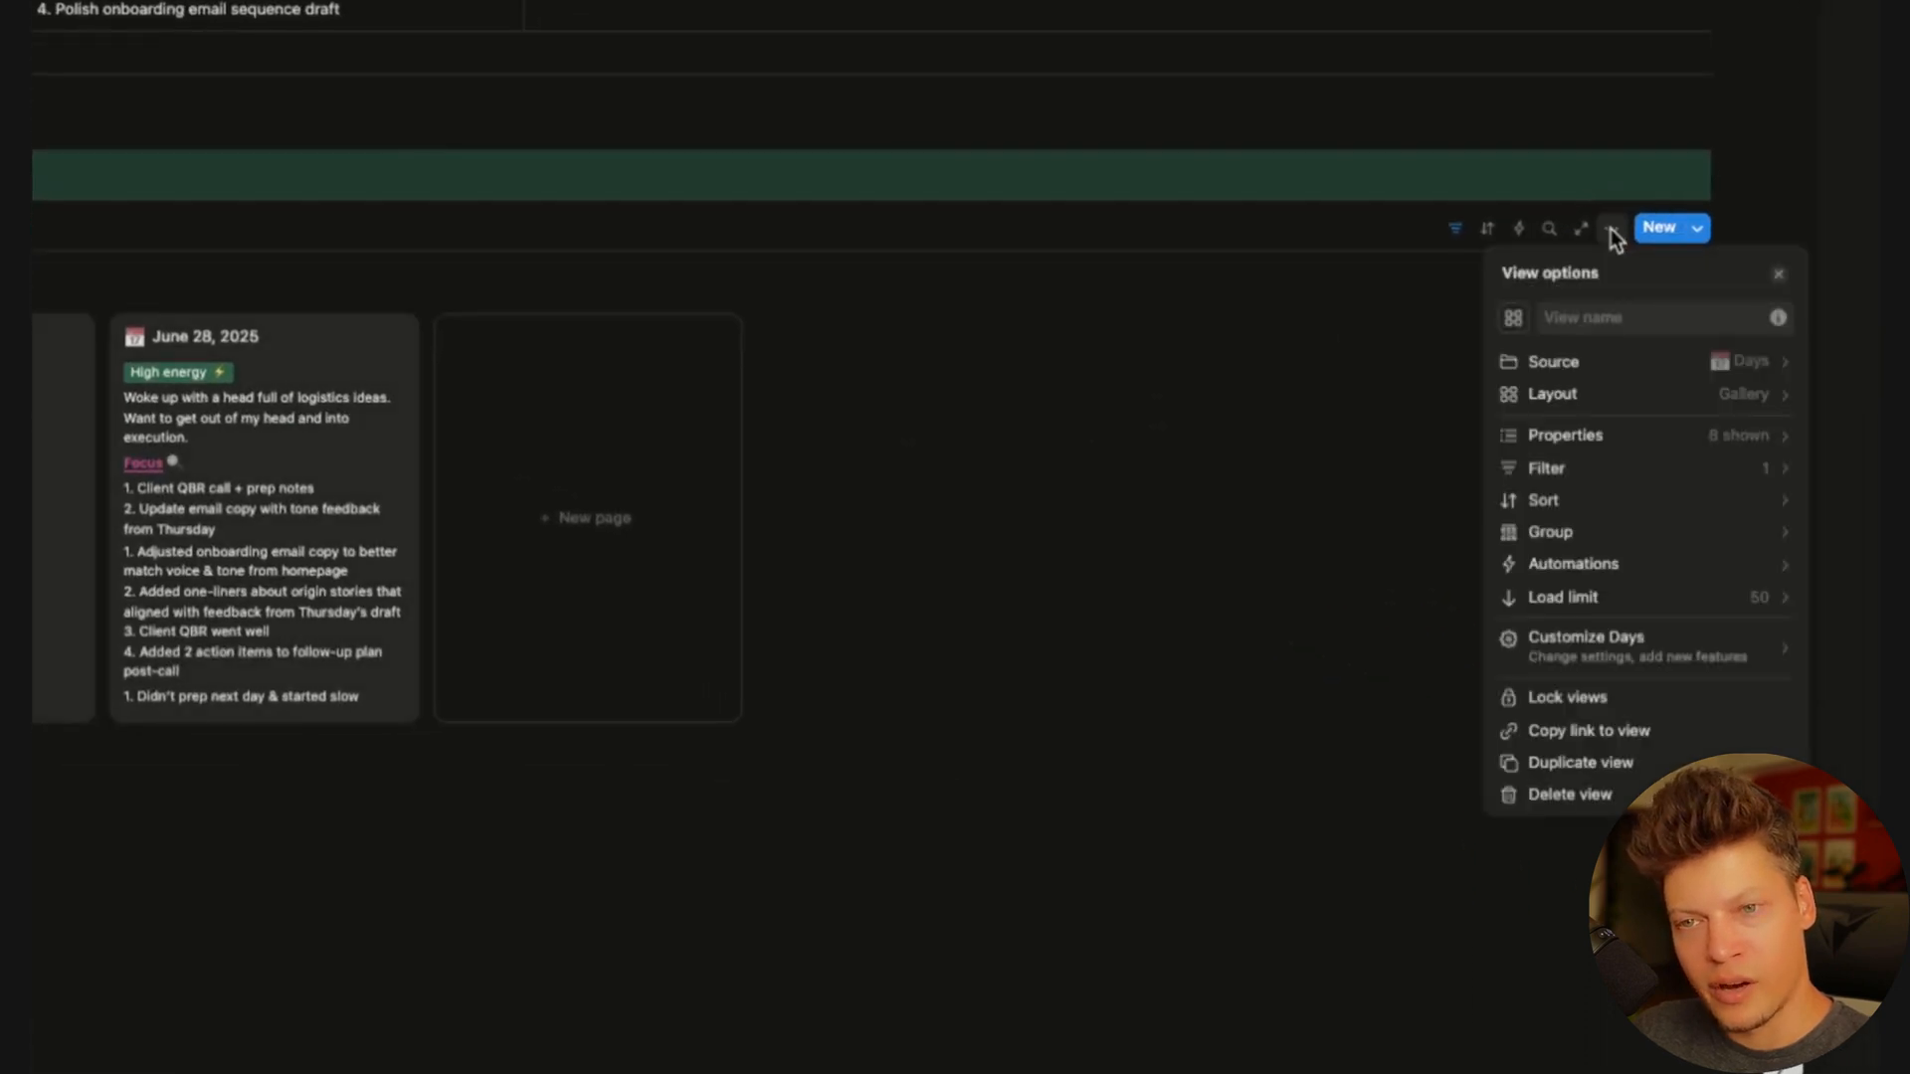
{"action": "left_click", "coordinate": [1613, 440]}
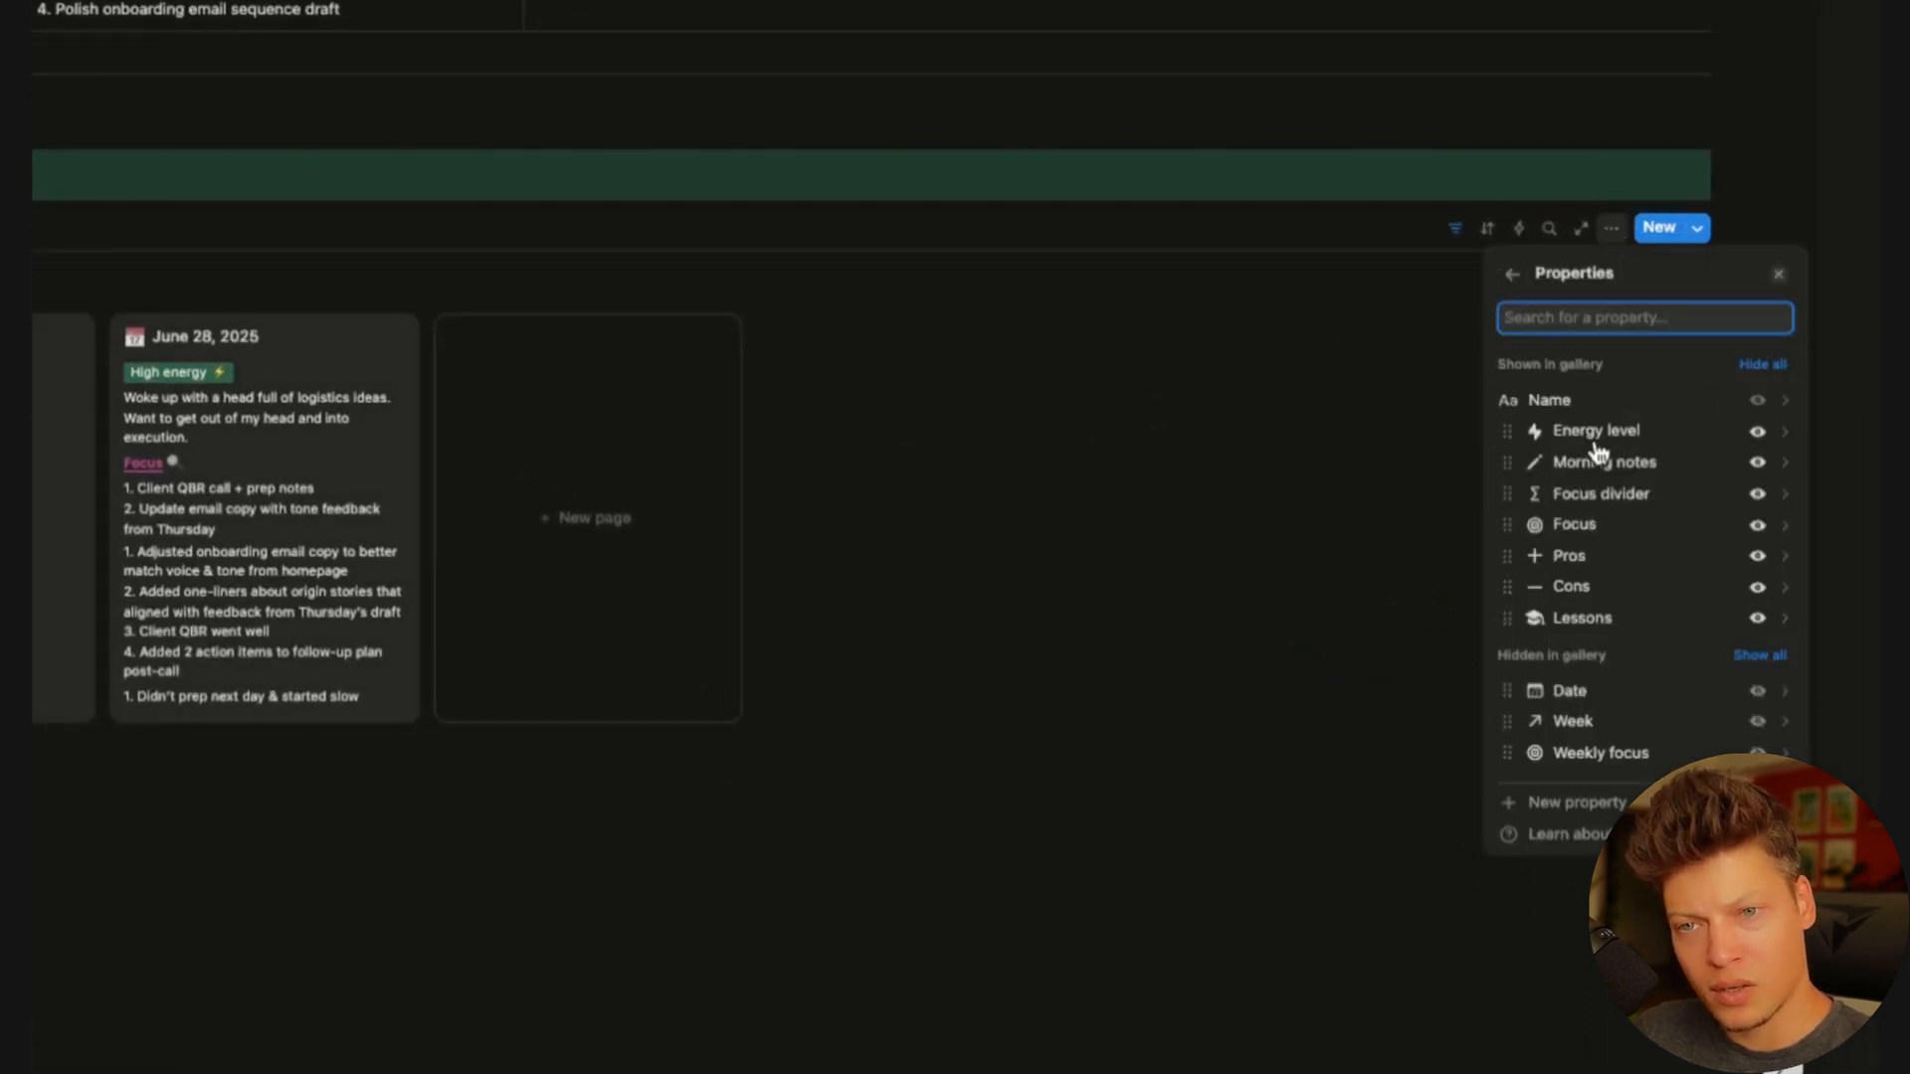
{"action": "left_click", "coordinate": [1532, 494]}
{"action": "left_click", "coordinate": [1604, 505]}
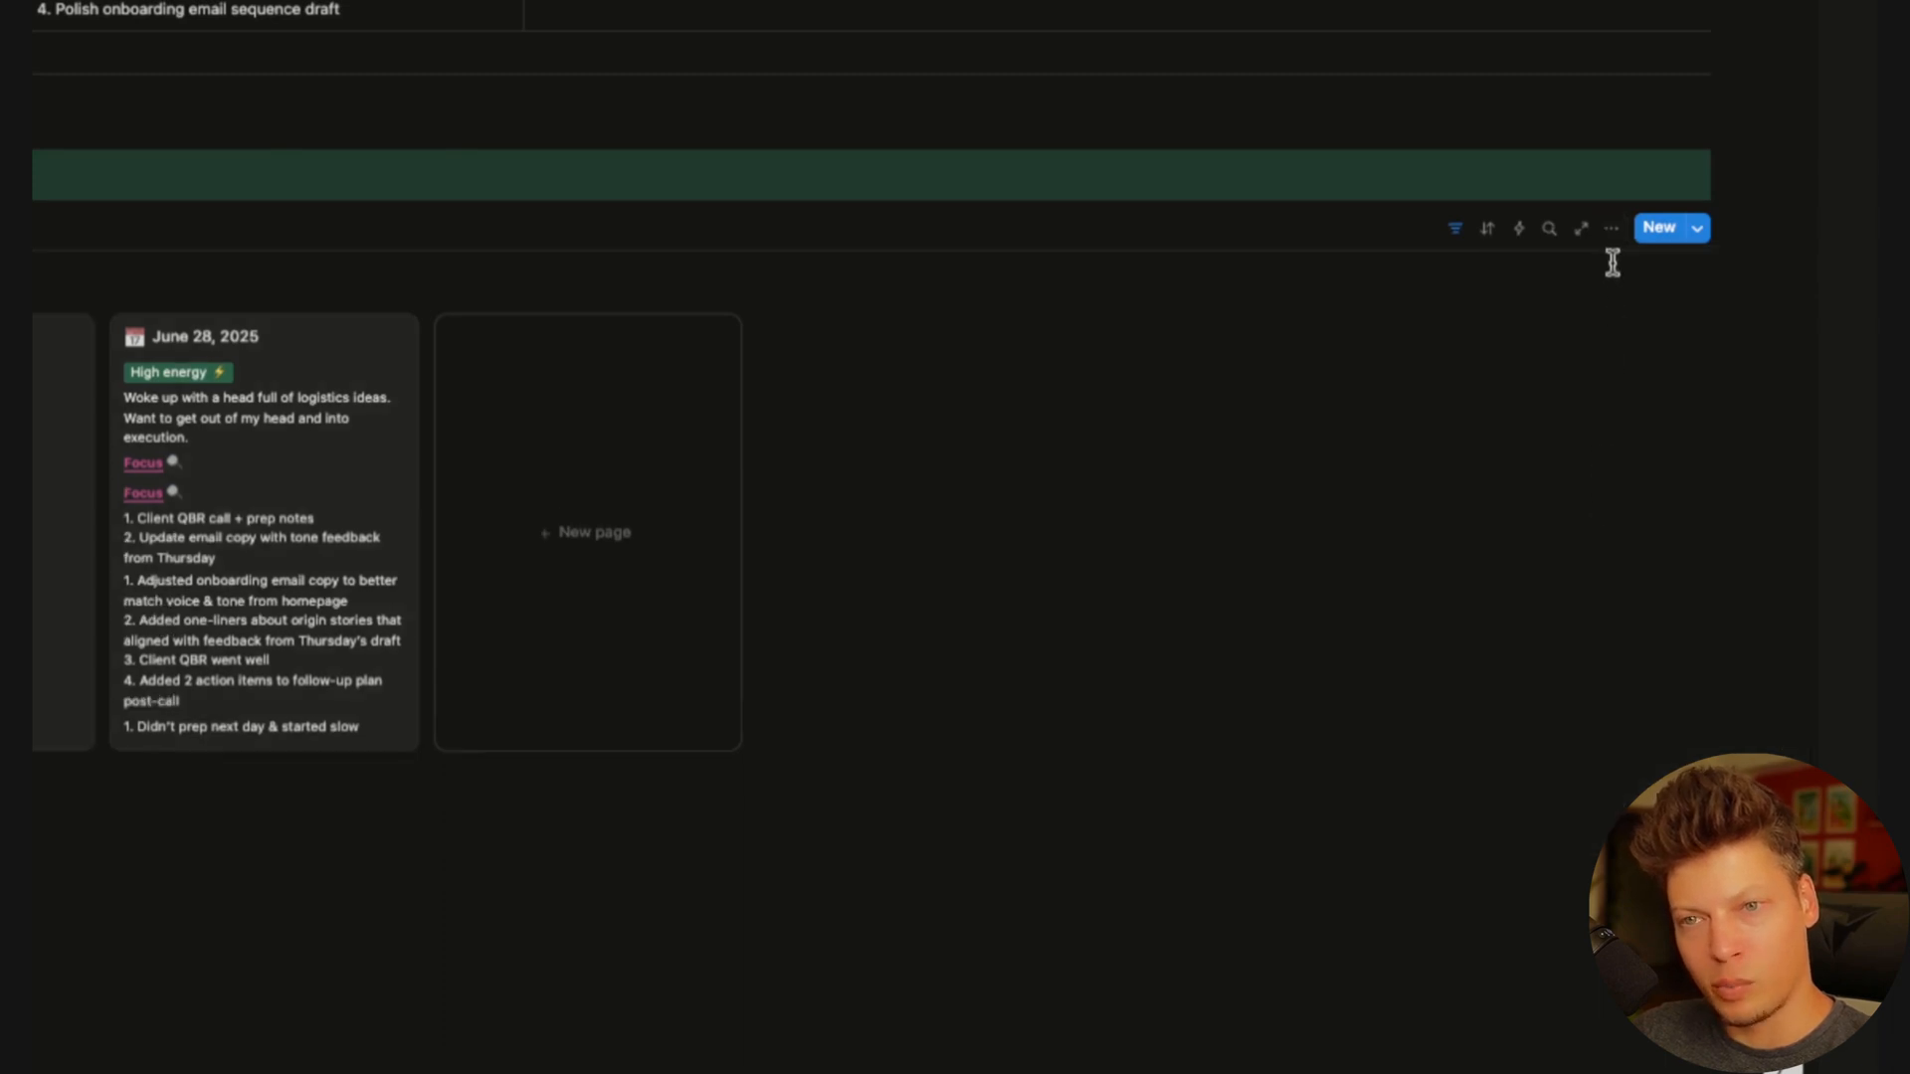
{"action": "left_click", "coordinate": [1611, 228]}
{"action": "left_click", "coordinate": [1564, 431]}
{"action": "left_click_drag", "start_coordinate": [1505, 517], "coordinate": [1514, 554]}
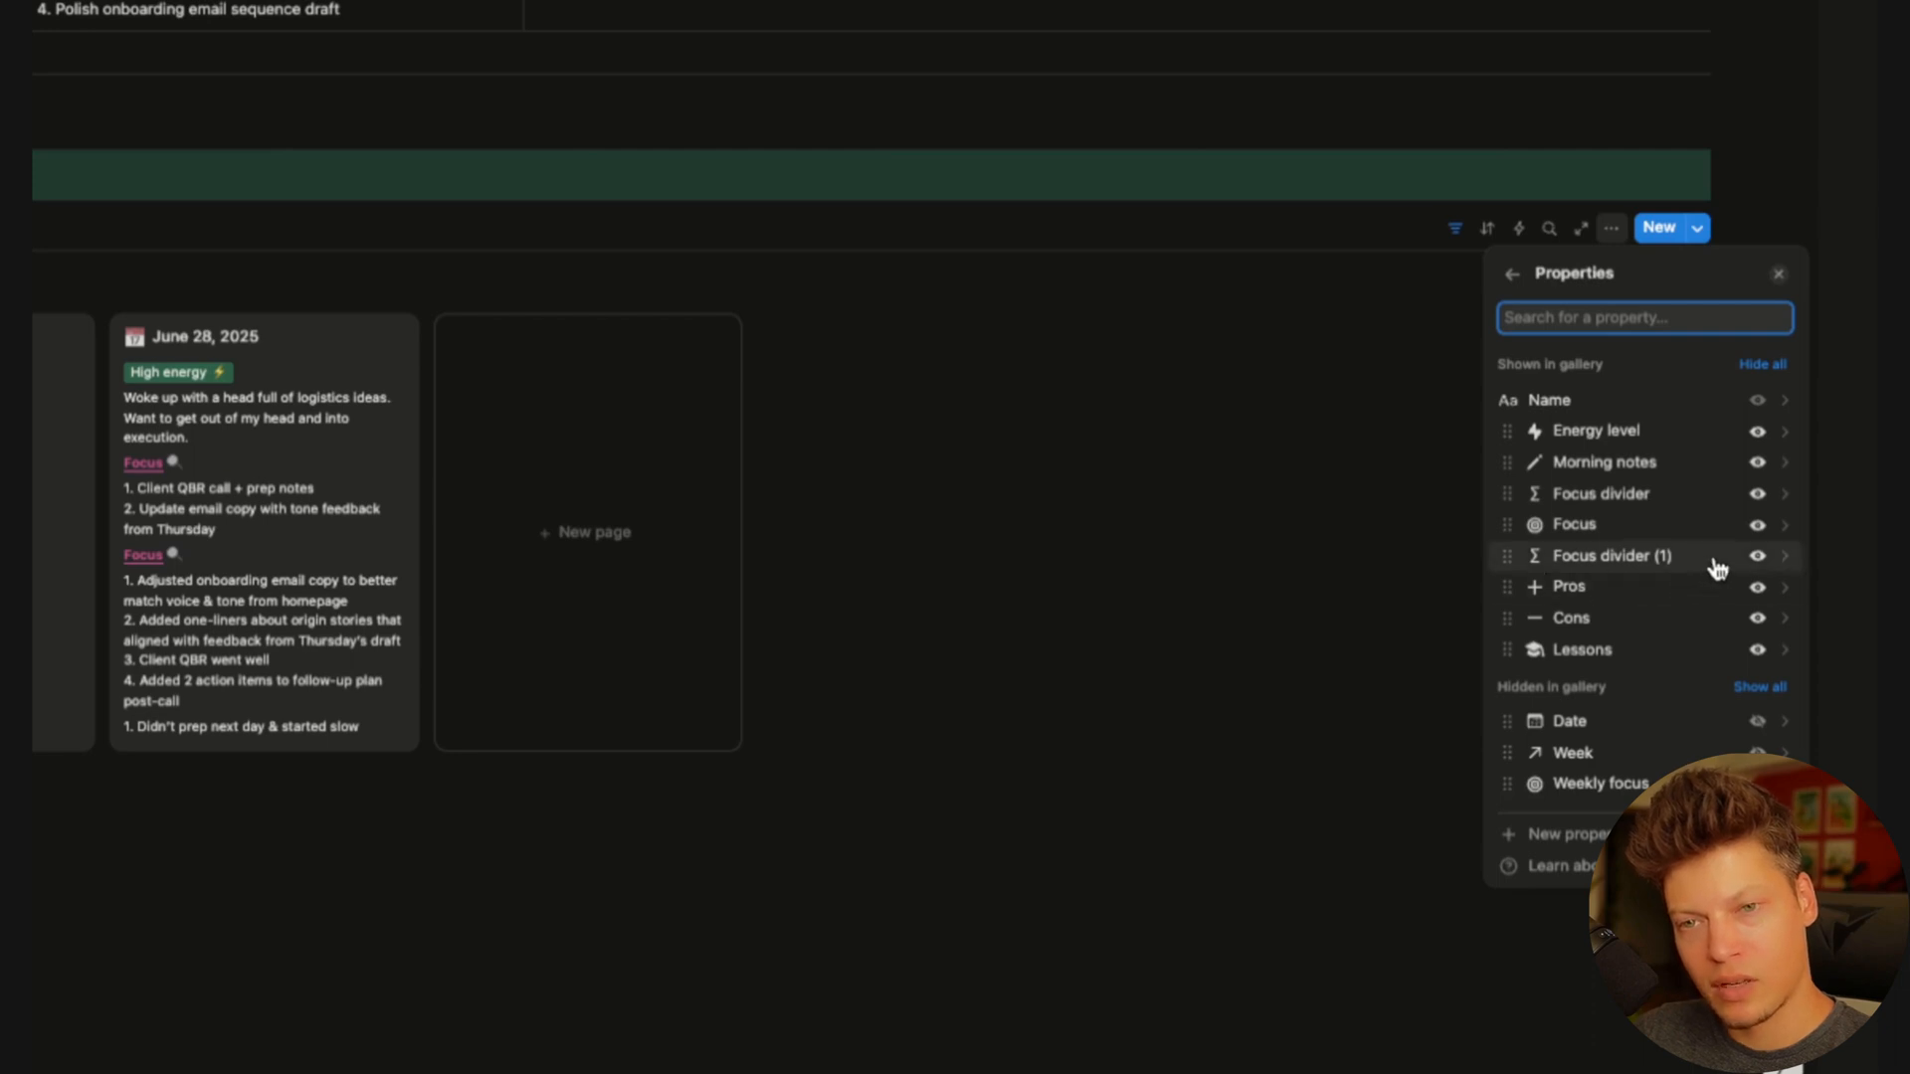
Rename the copied Focus divider property as "Pros divider"
{"action": "left_click", "coordinate": [1784, 557]}
{"action": "left_click", "coordinate": [1684, 322]}
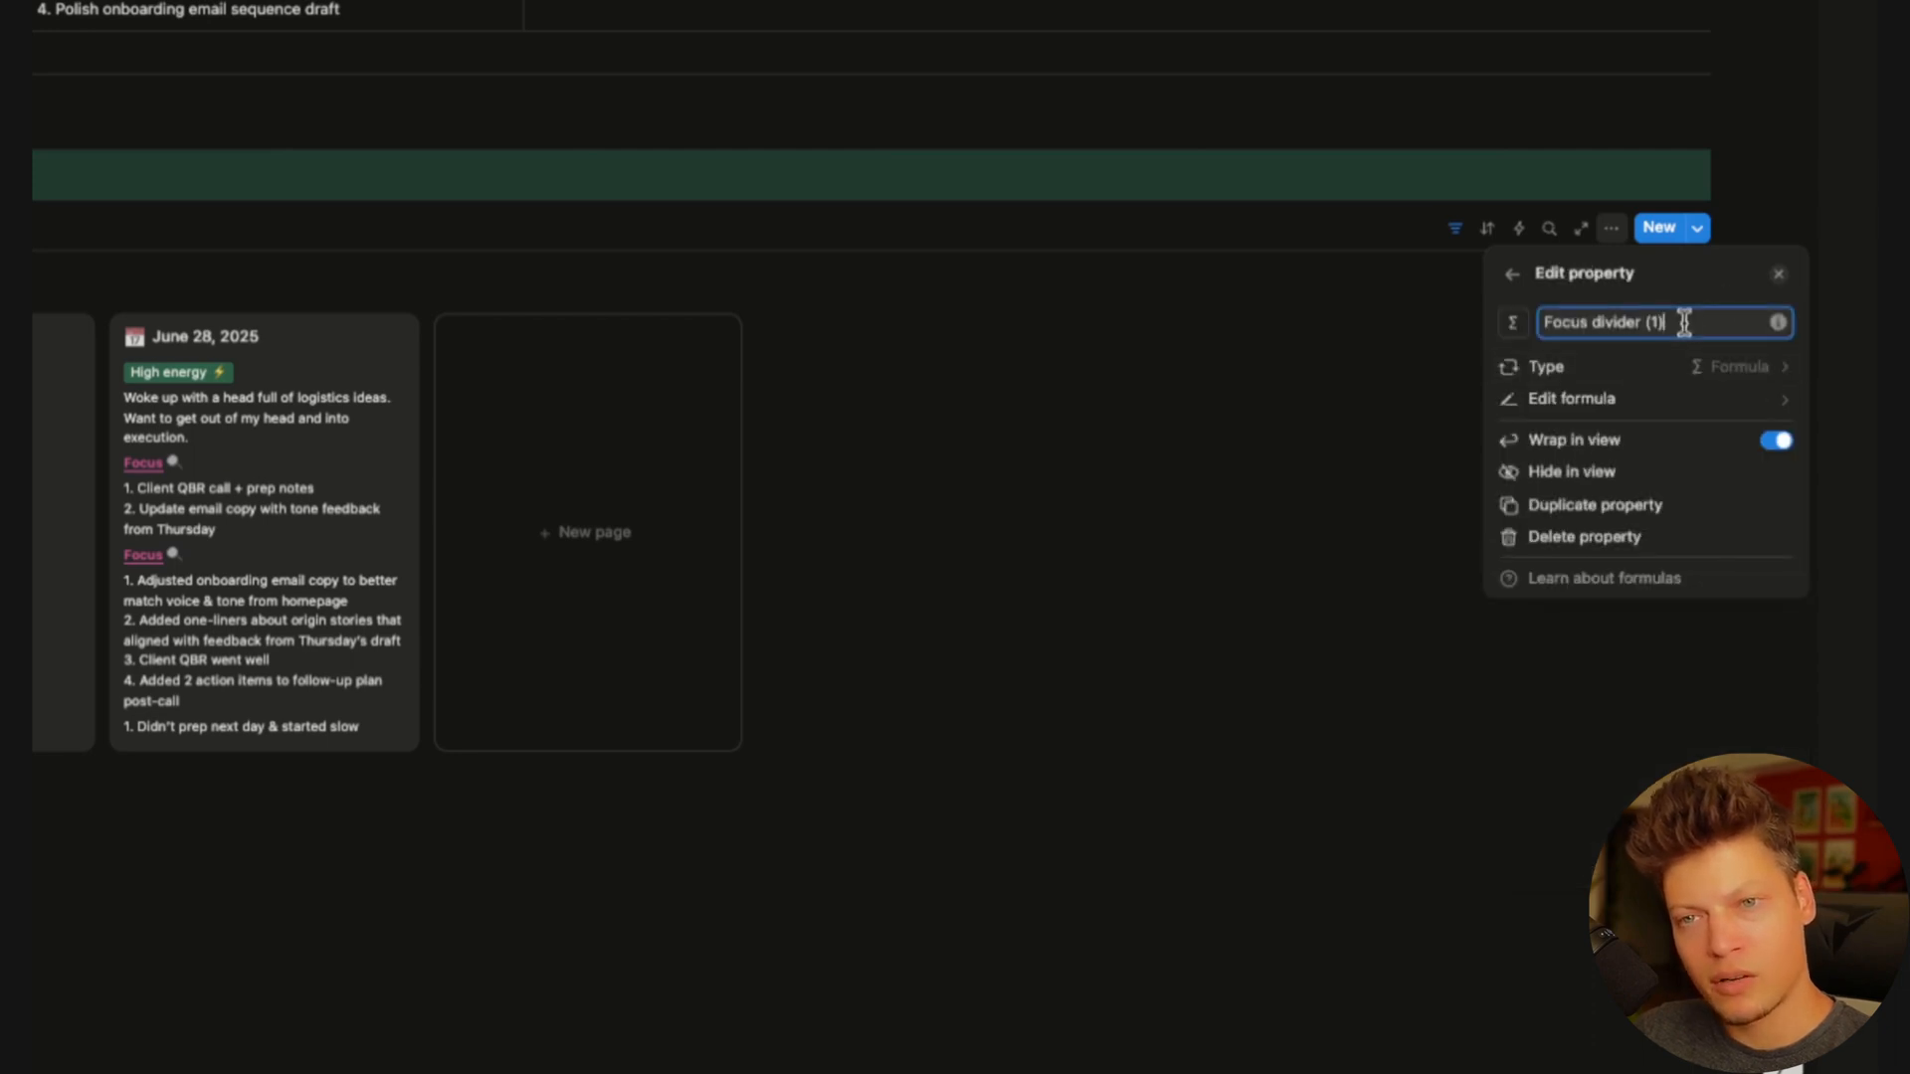
{"action": "key", "text": "BackSpace"}
{"action": "key", "text": "BackSpace"}
{"action": "key", "text": "BackSpace"}
{"action": "key", "text": "BackSpace"}
{"action": "key", "text": "alt+Left"}
{"action": "key", "text": "Left"}
{"action": "key", "text": "alt+BackSpace"}
{"action": "type", "text": "Pr"}
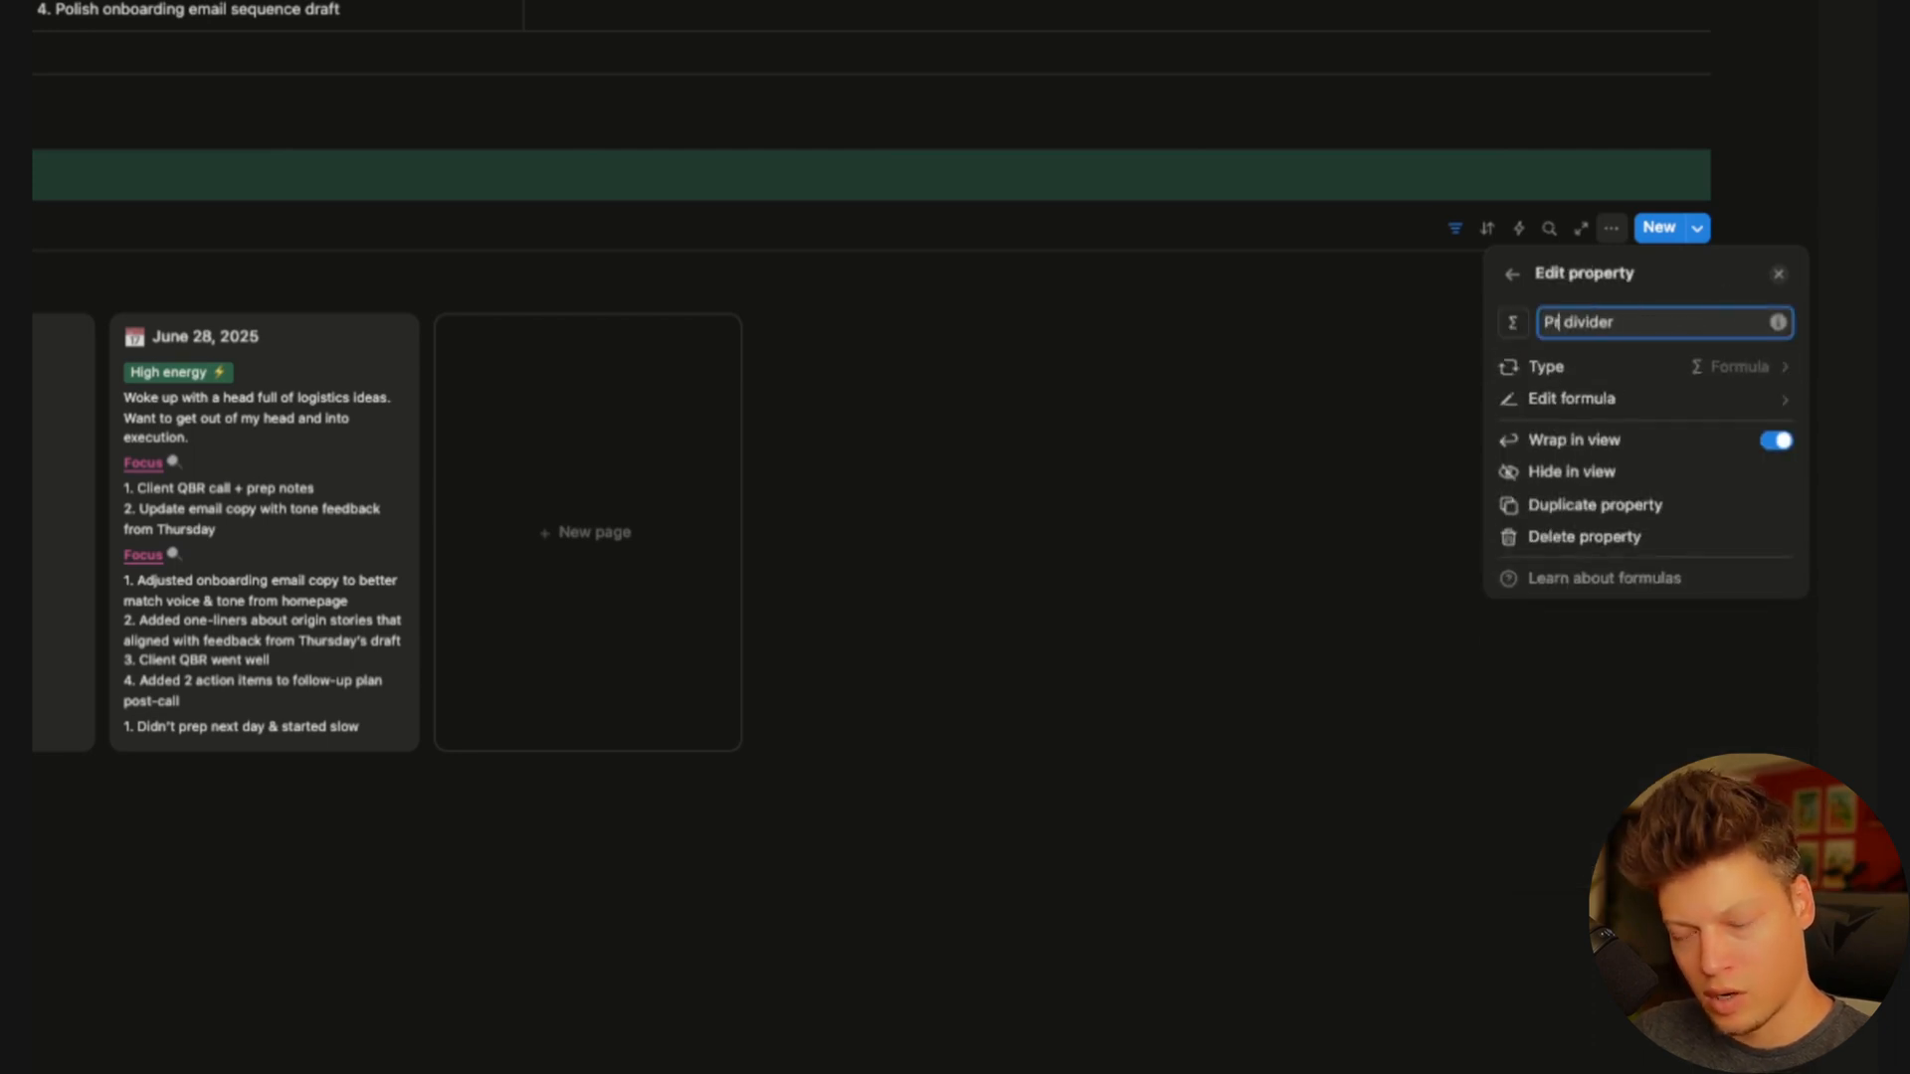
{"action": "type", "text": "os"}
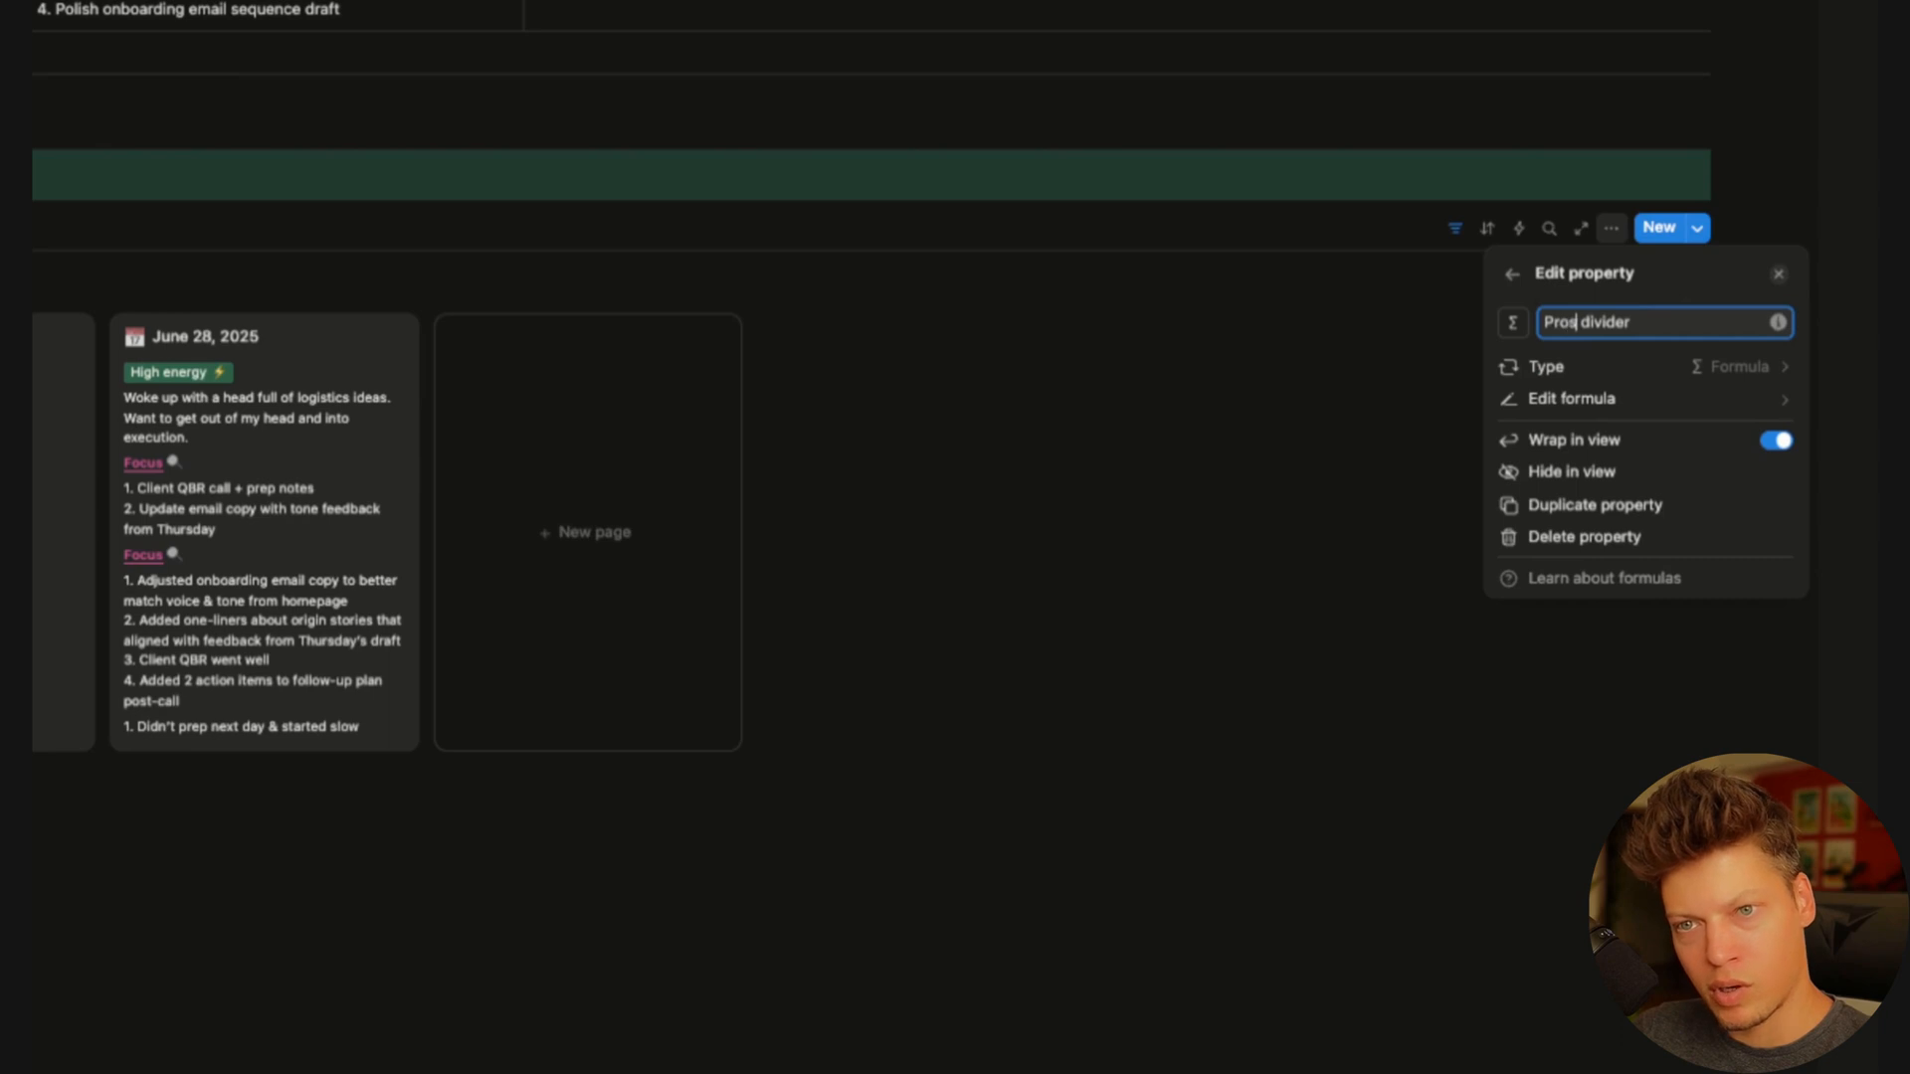
In the Pros divider formula, set the label text to "Pros", the color to "green" and the emoji to a trophy 🏆
{"action": "left_click", "coordinate": [1611, 402]}
{"action": "double_click", "coordinate": [1185, 475]}
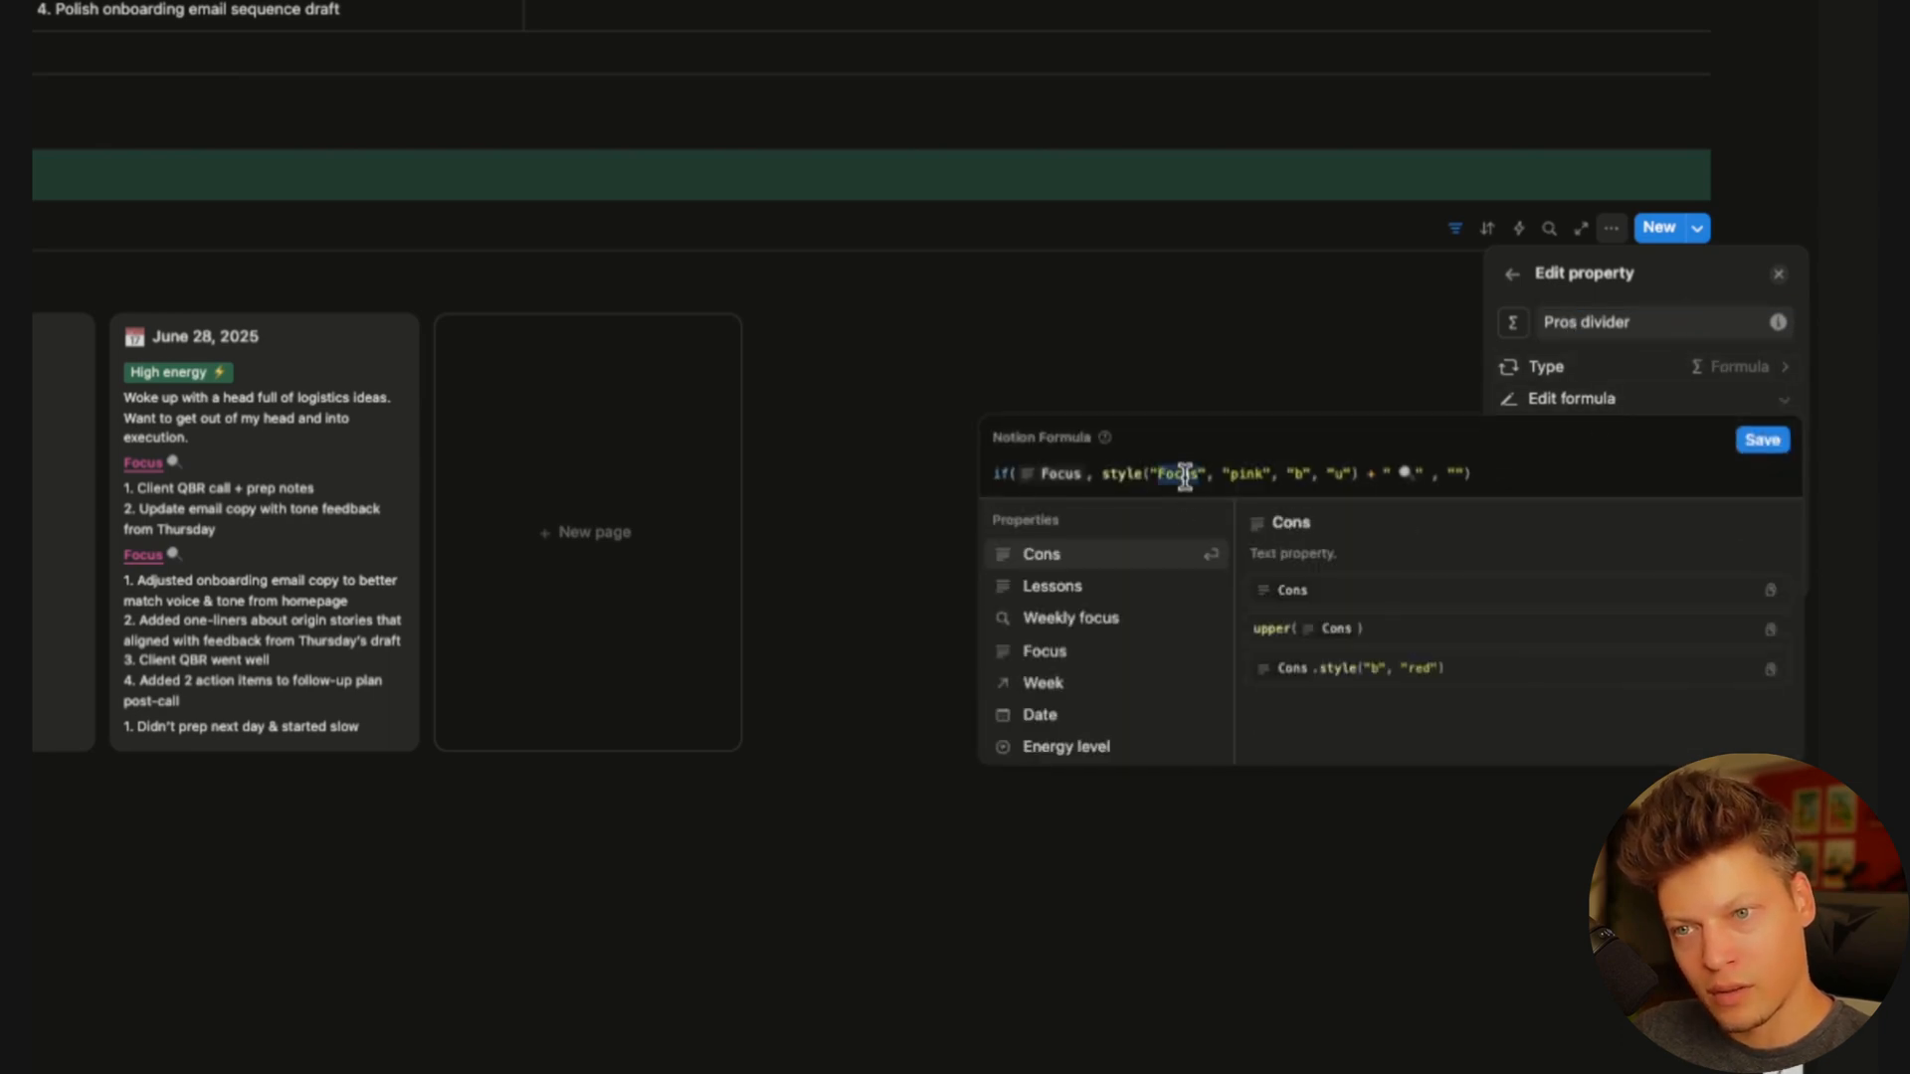
{"action": "type", "text": "Pros"}
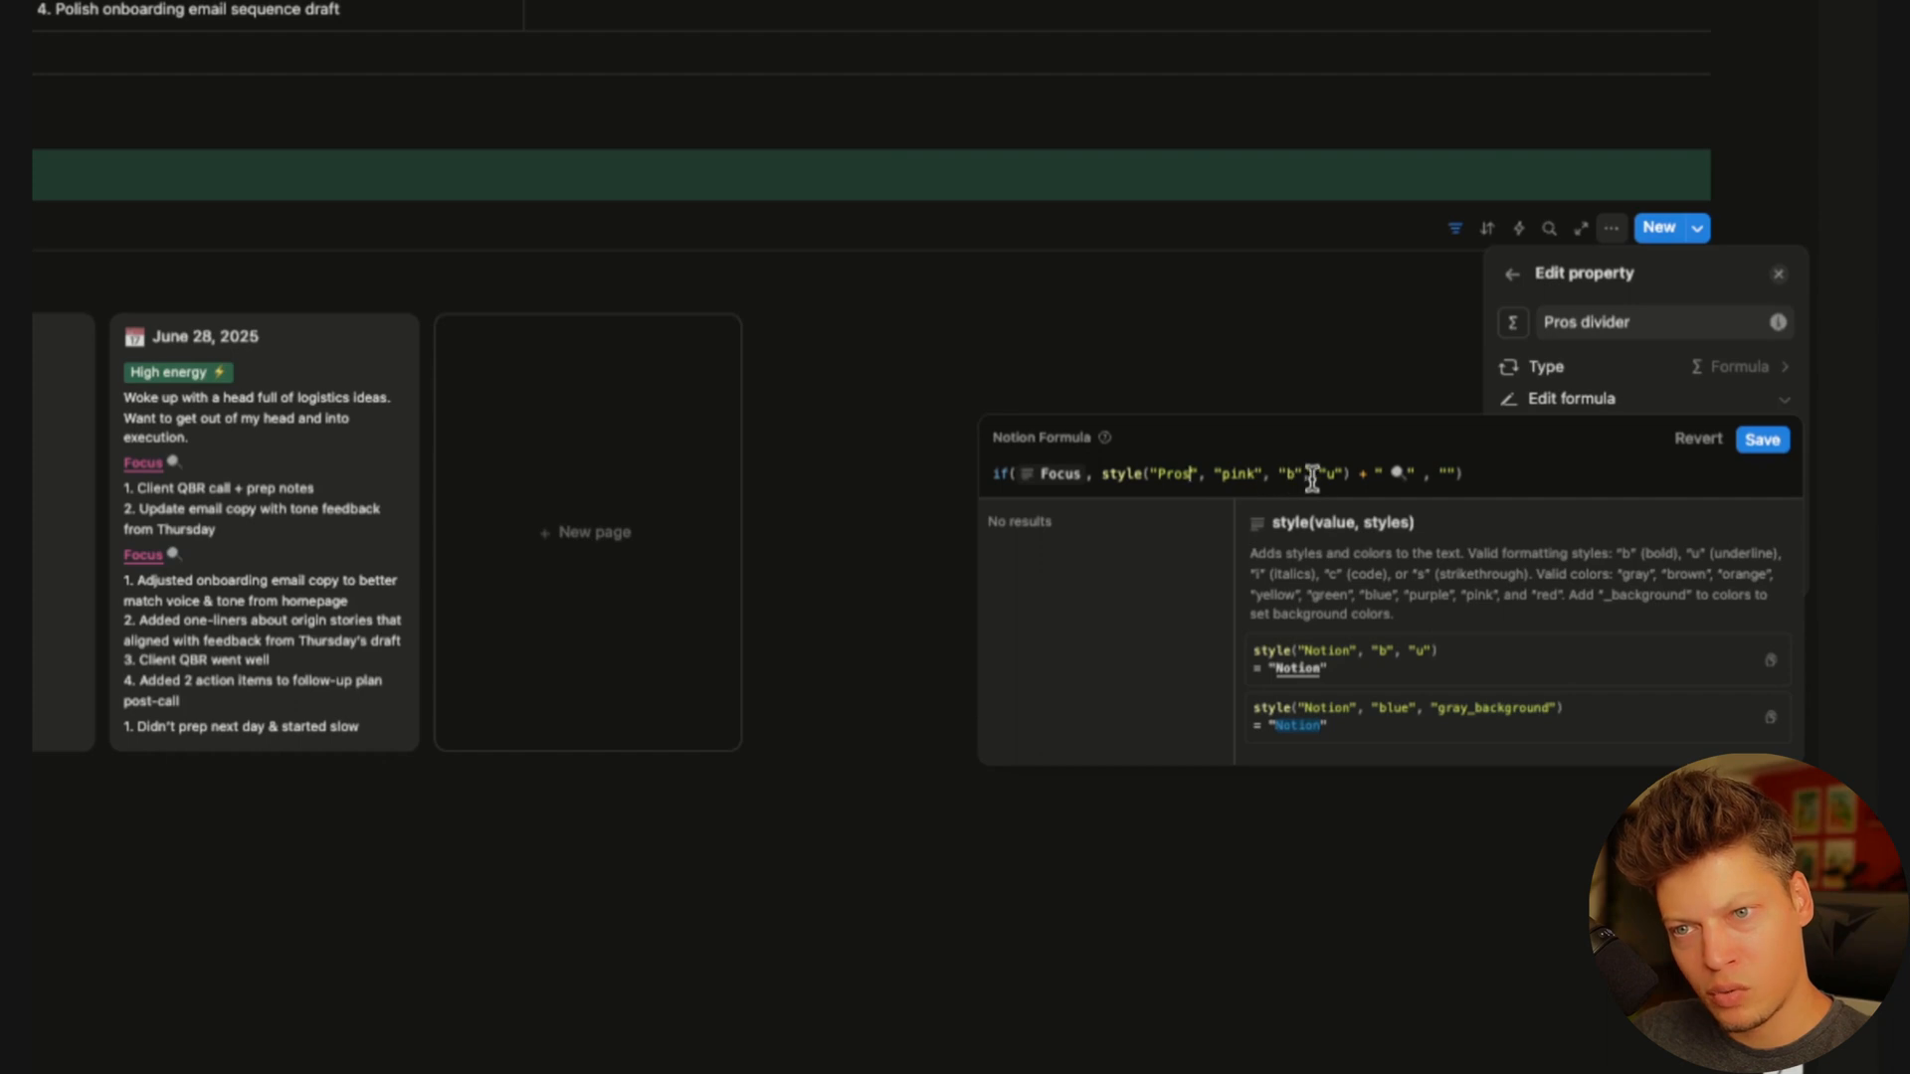
{"action": "double_click", "coordinate": [1234, 474]}
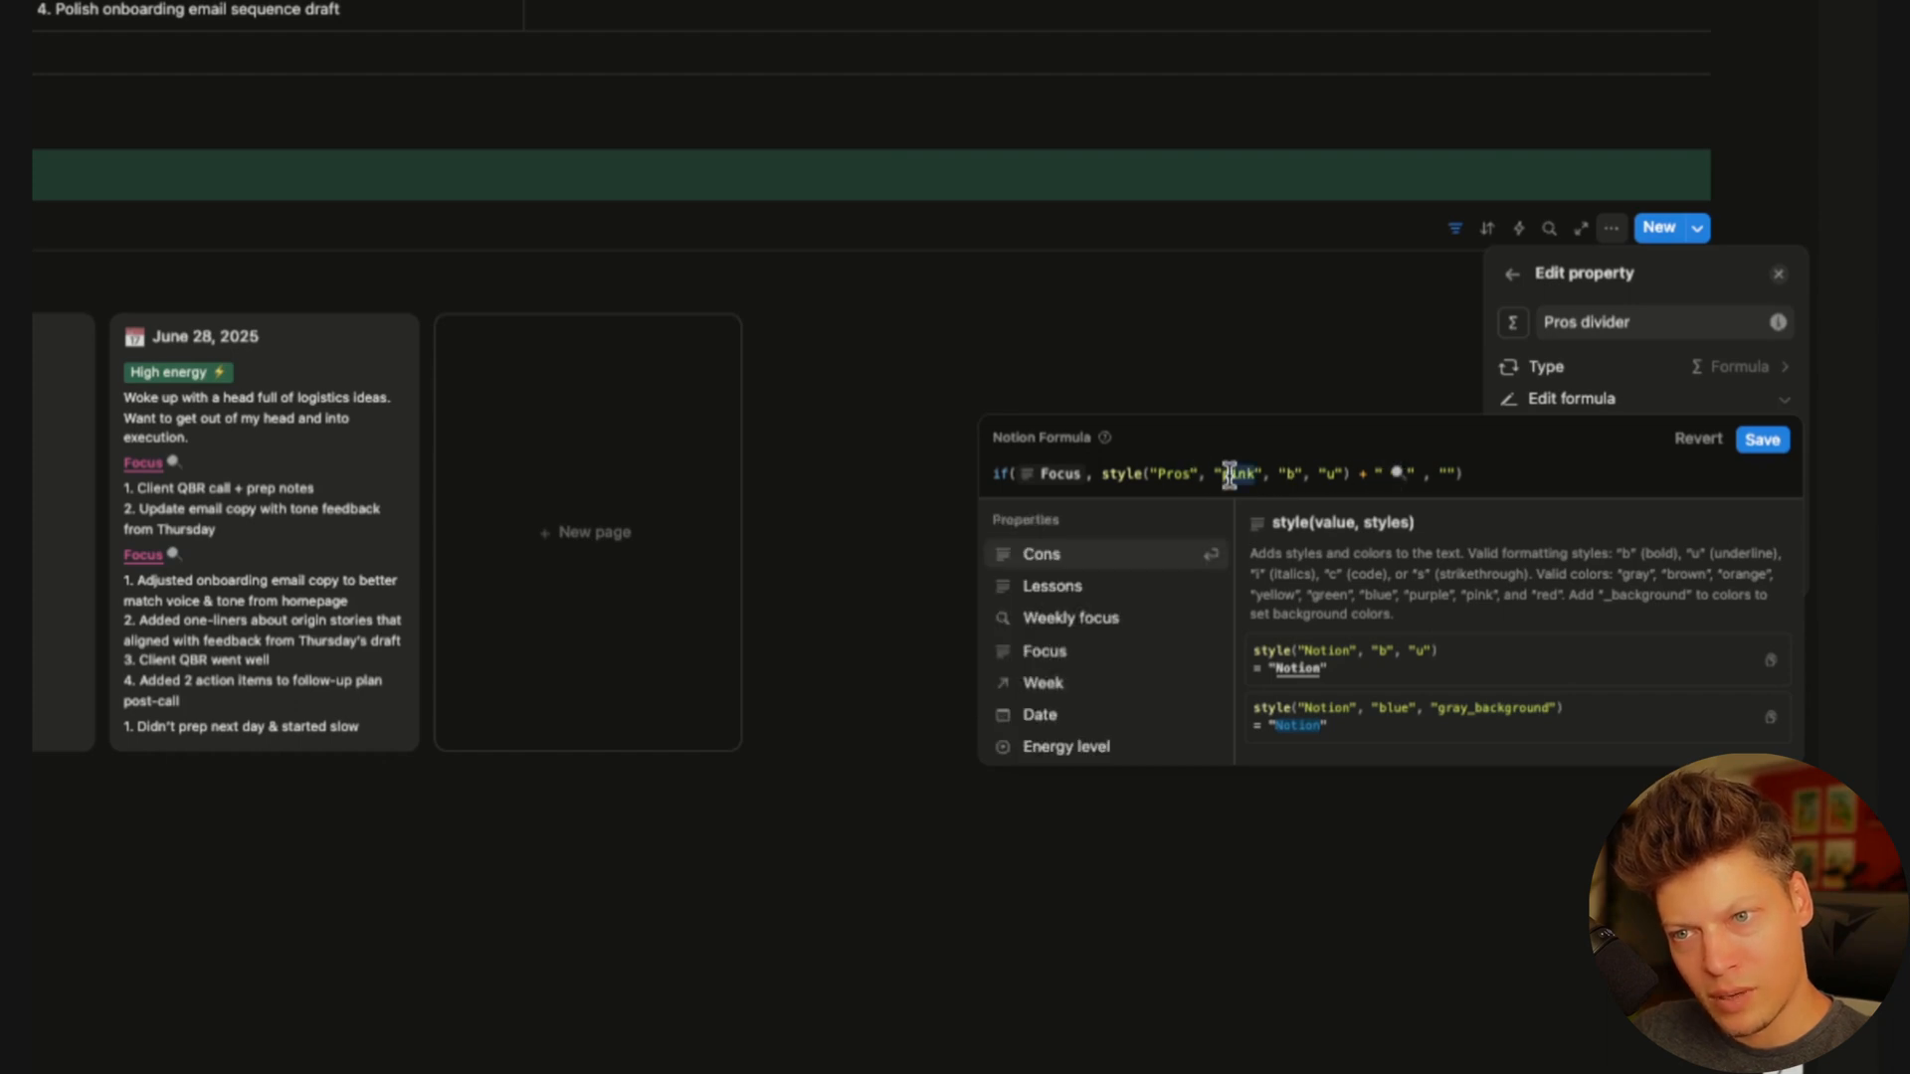
{"action": "type", "text": "green"}
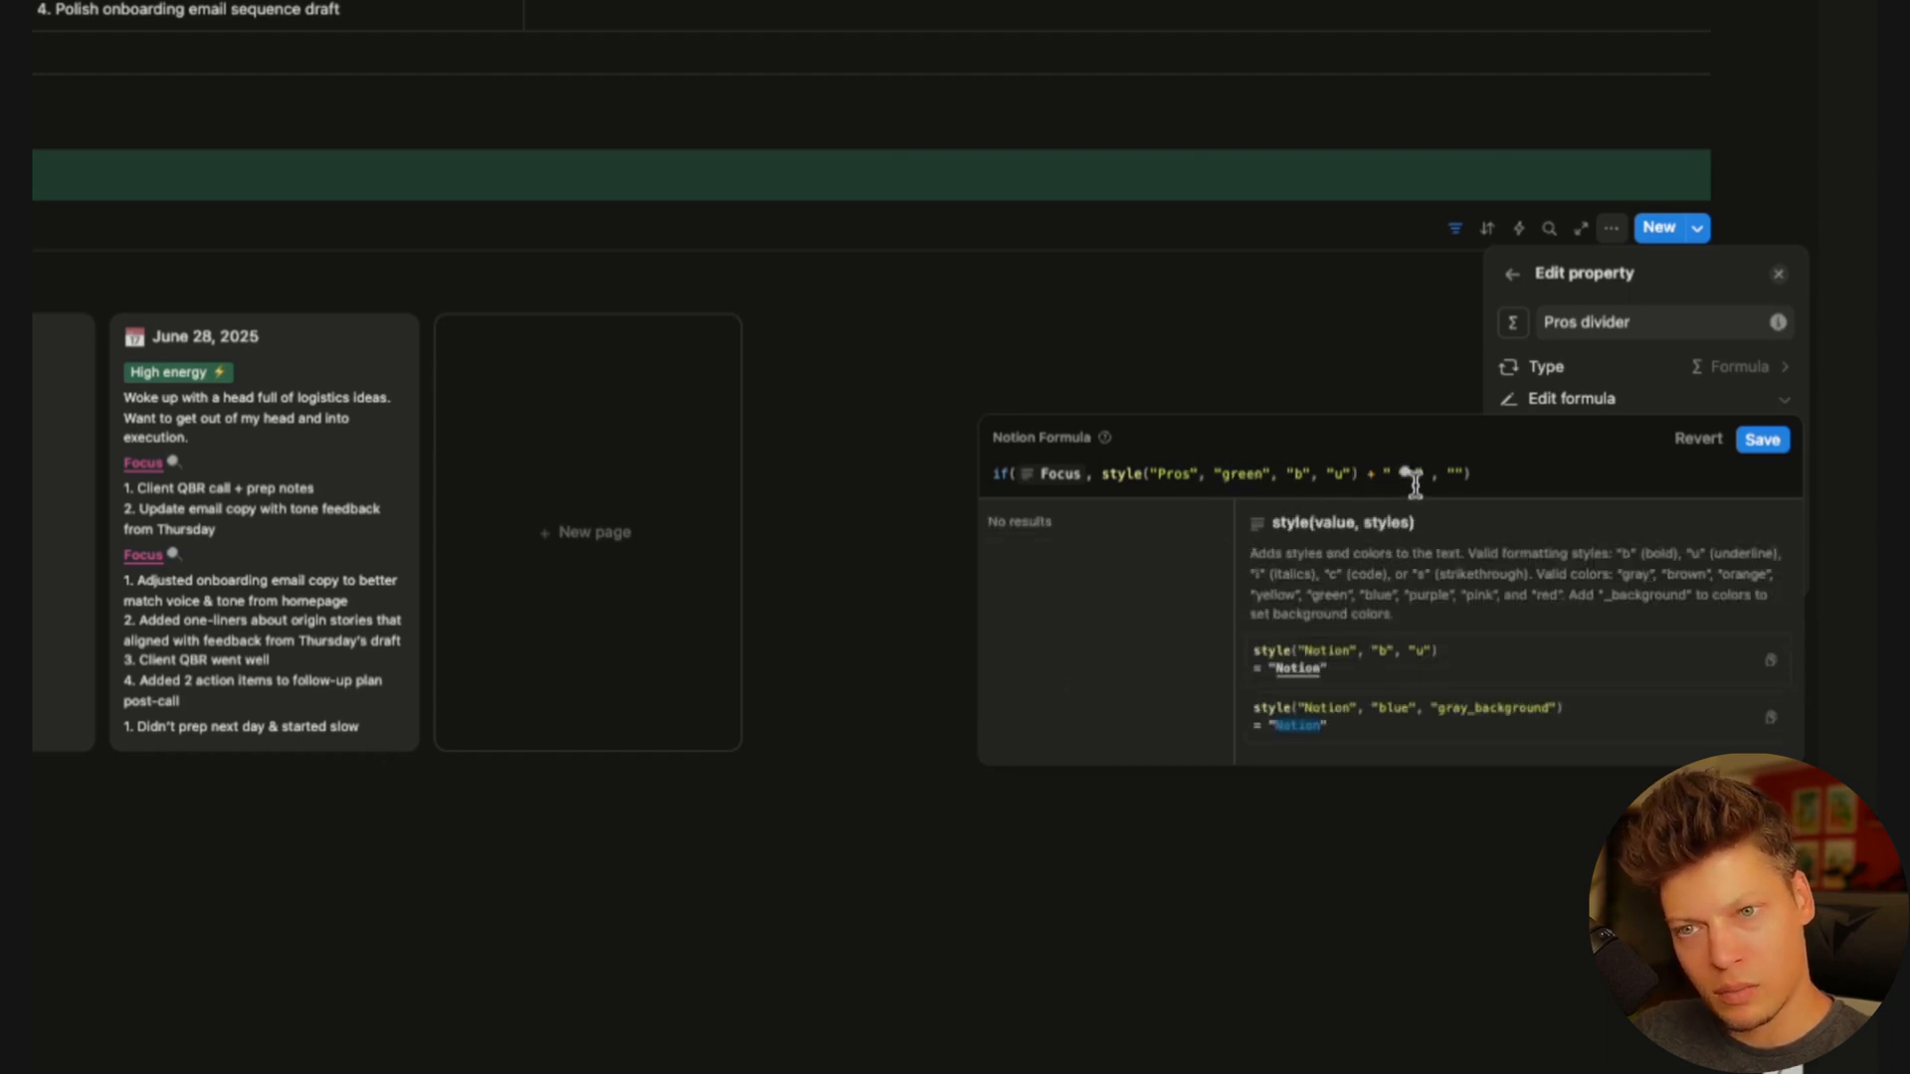
{"action": "left_click", "coordinate": [1415, 479]}
{"action": "key", "text": "BackSpace"}
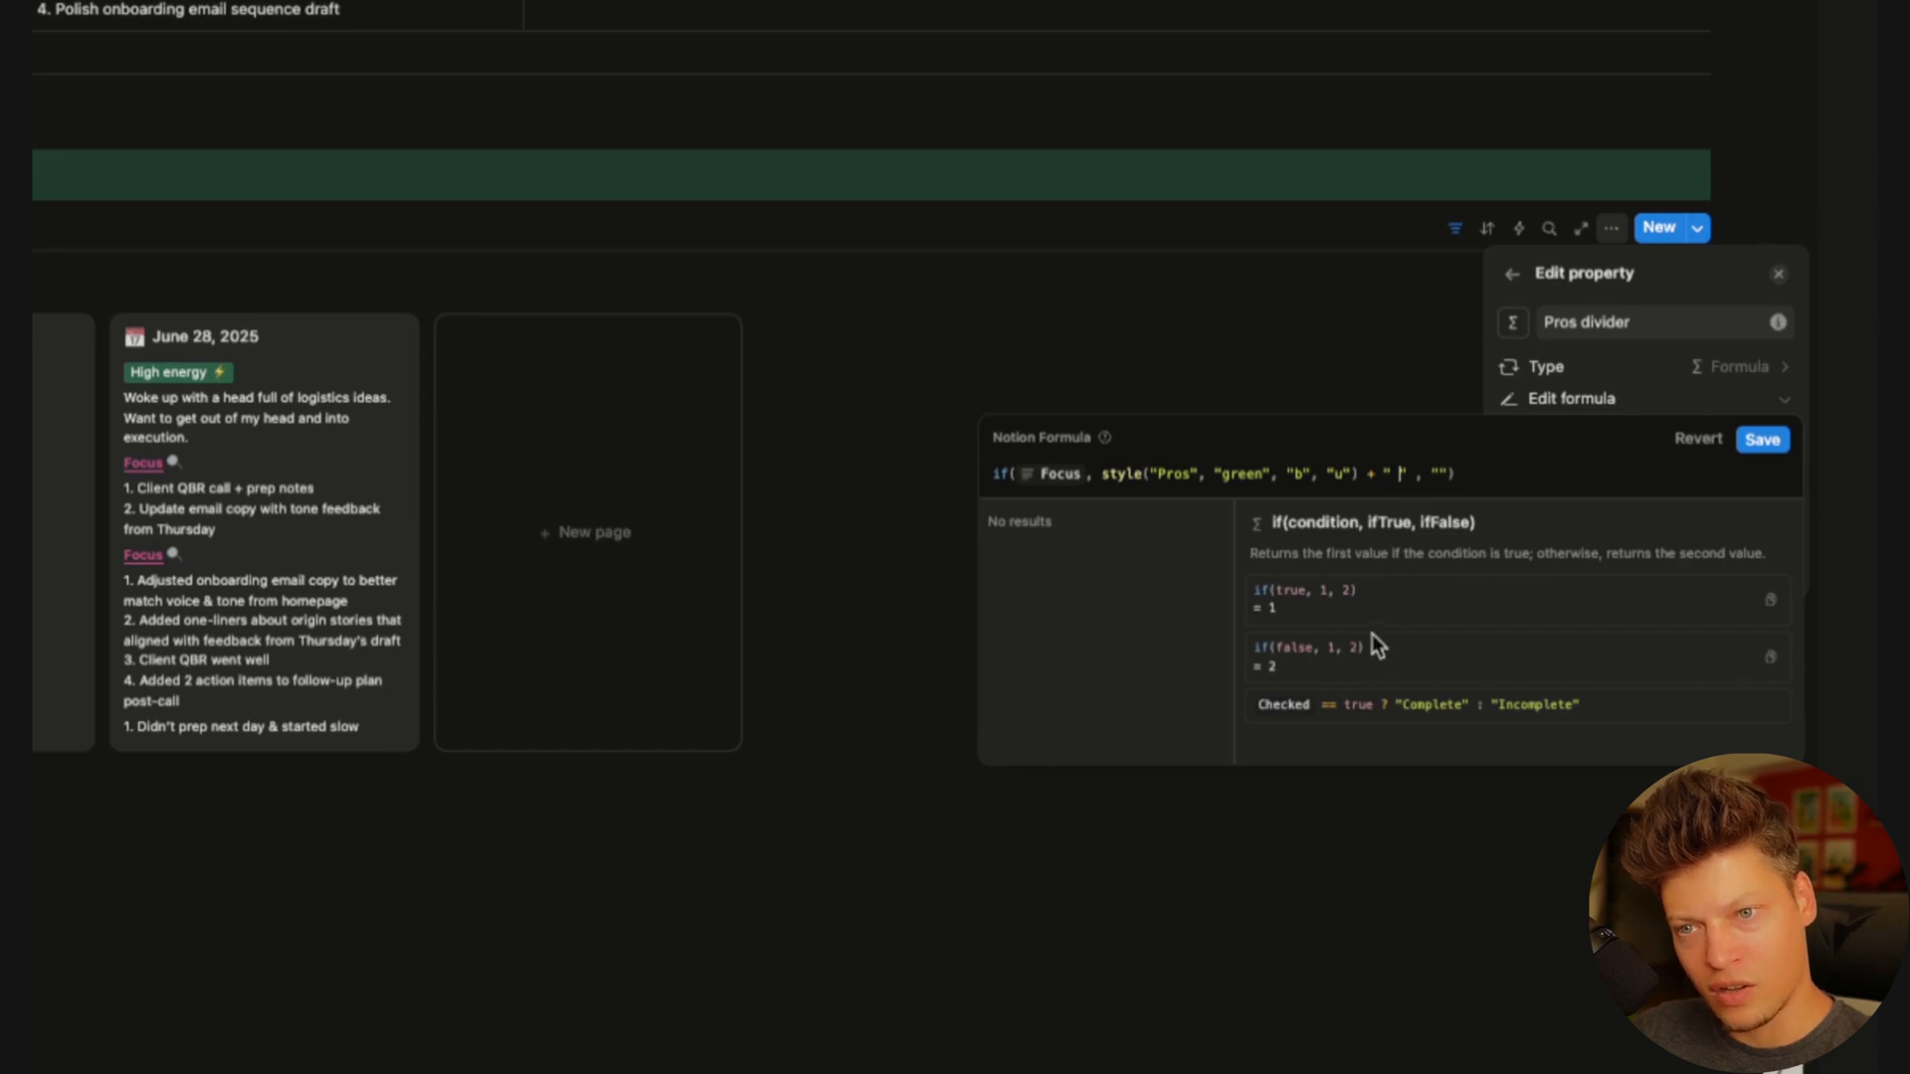
{"action": "type", "text": "🏆"}
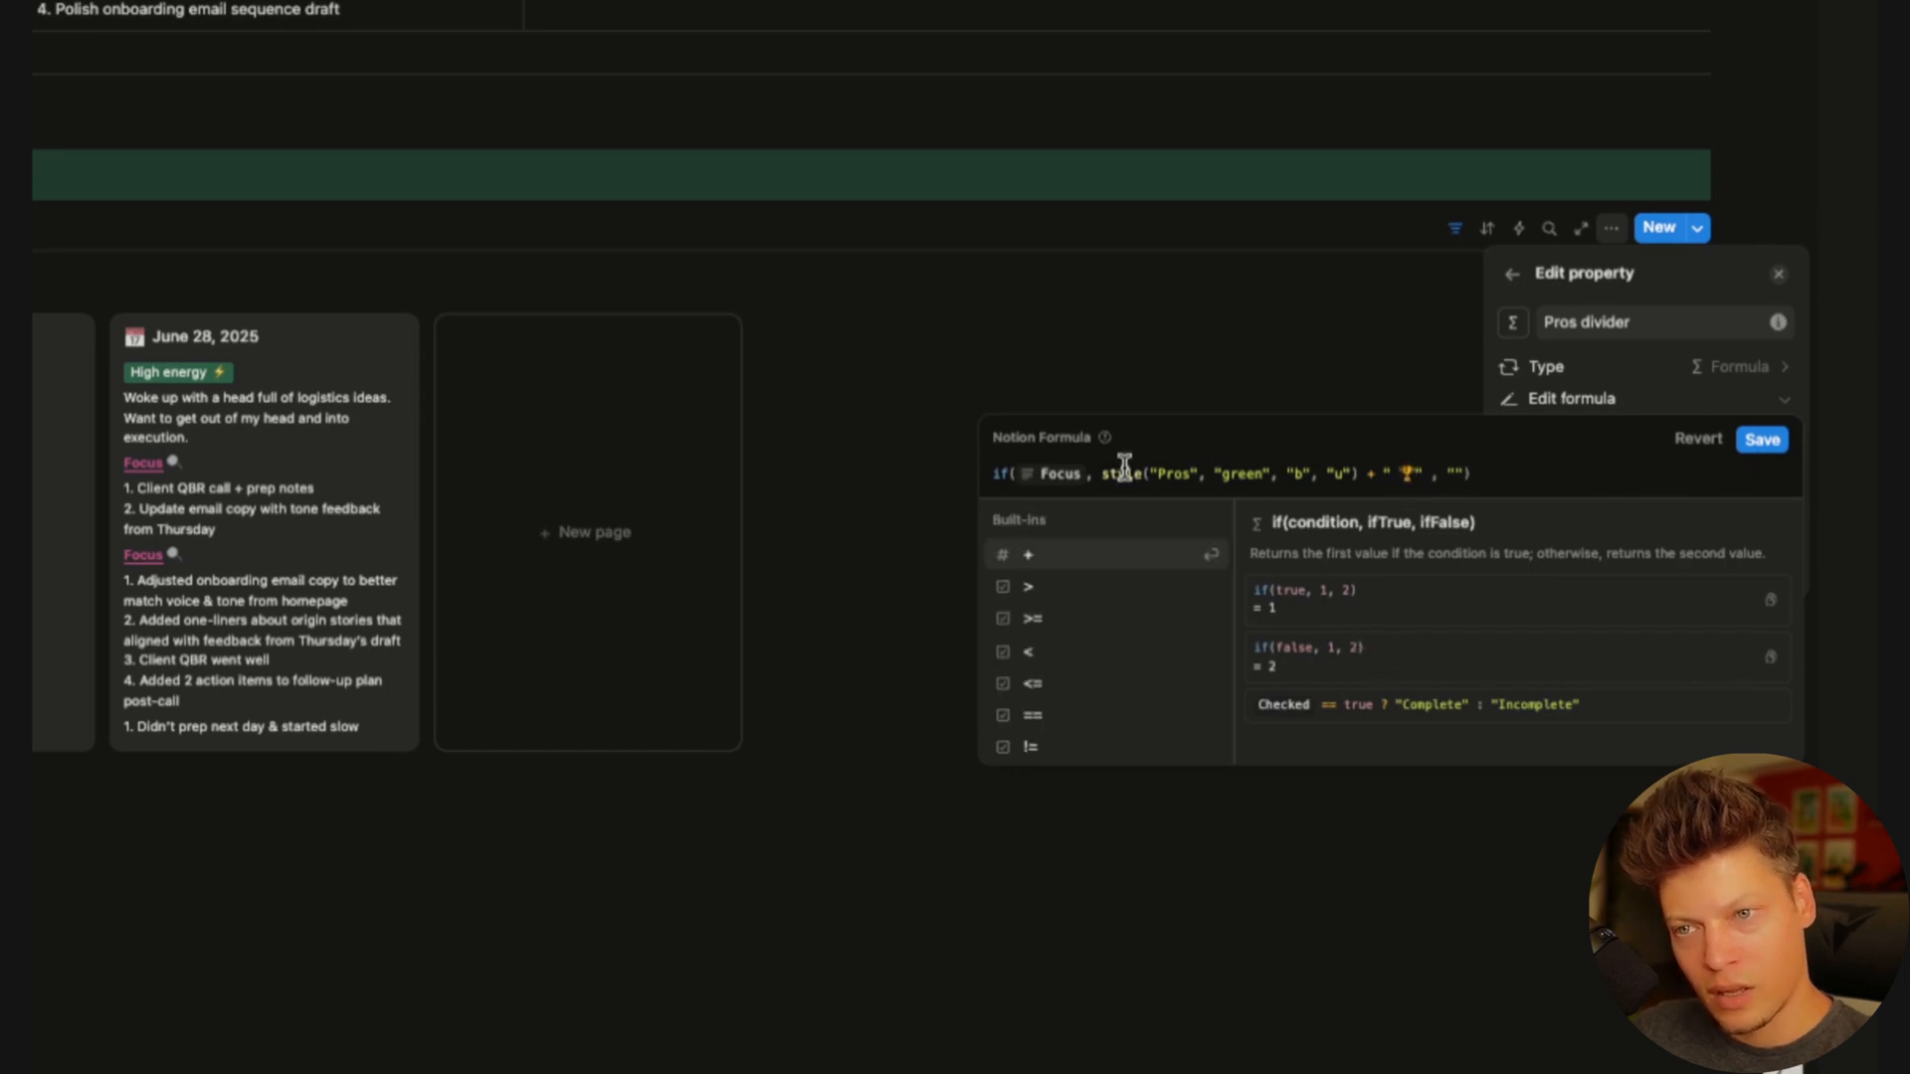
Replace the Focus condition in the Pros divider's if() formula with the Pros property and save it
{"action": "key", "text": "BackSpace"}
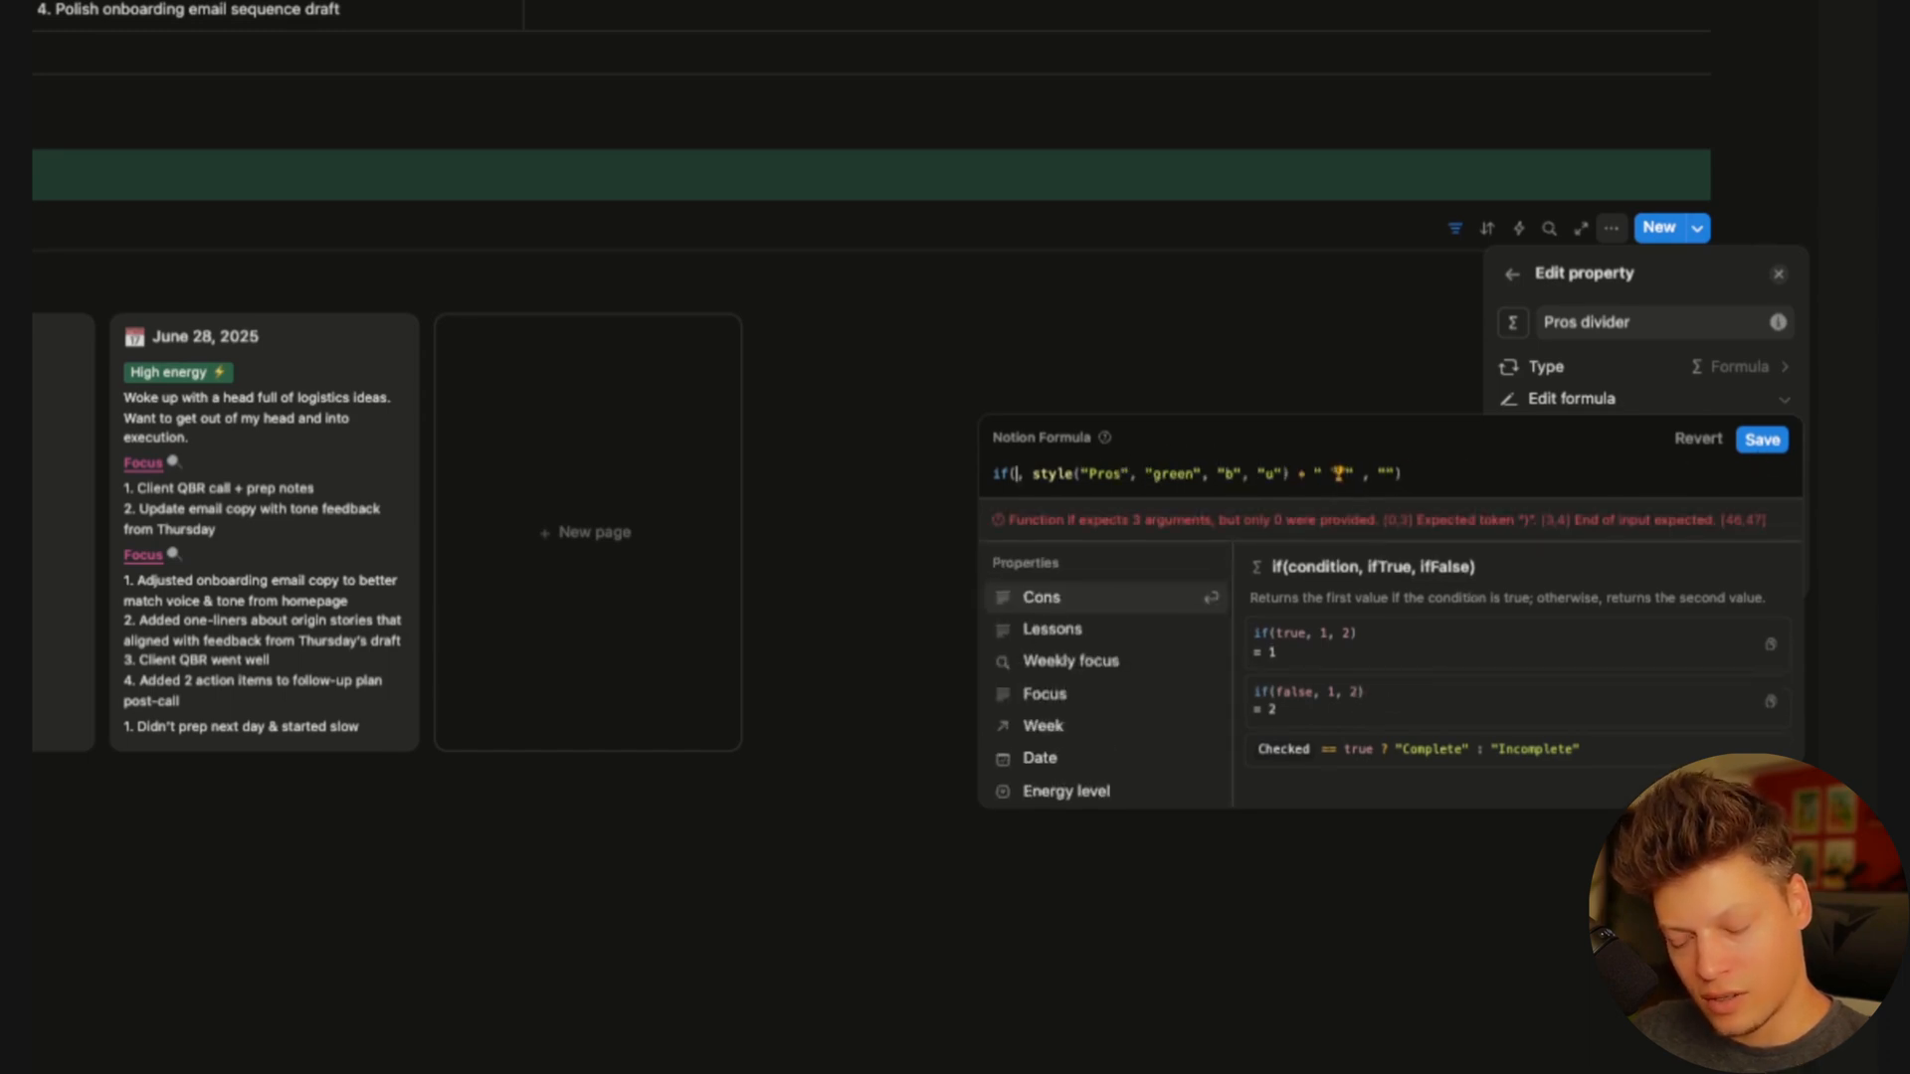
{"action": "type", "text": "Pro"}
{"action": "left_click", "coordinate": [1039, 596]}
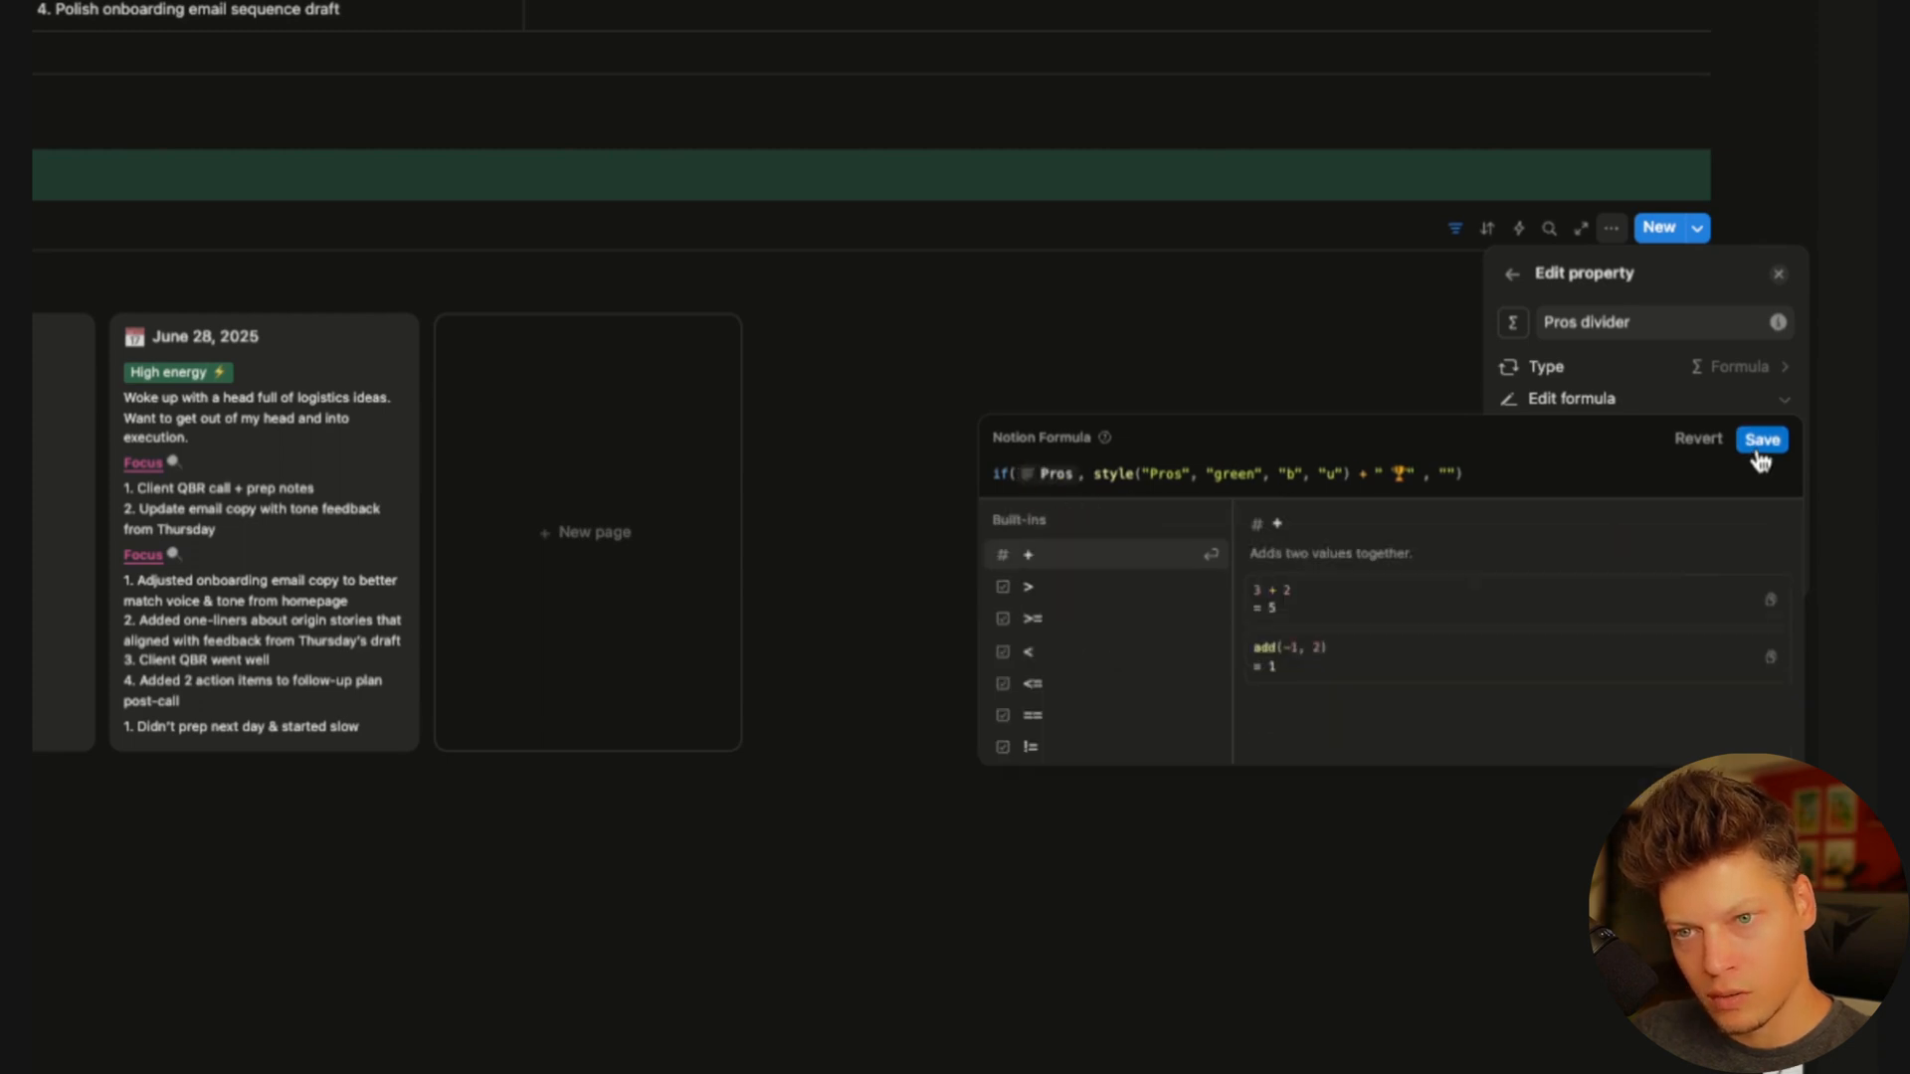
{"action": "left_click", "coordinate": [1762, 440]}
{"action": "left_click", "coordinate": [1010, 846]}
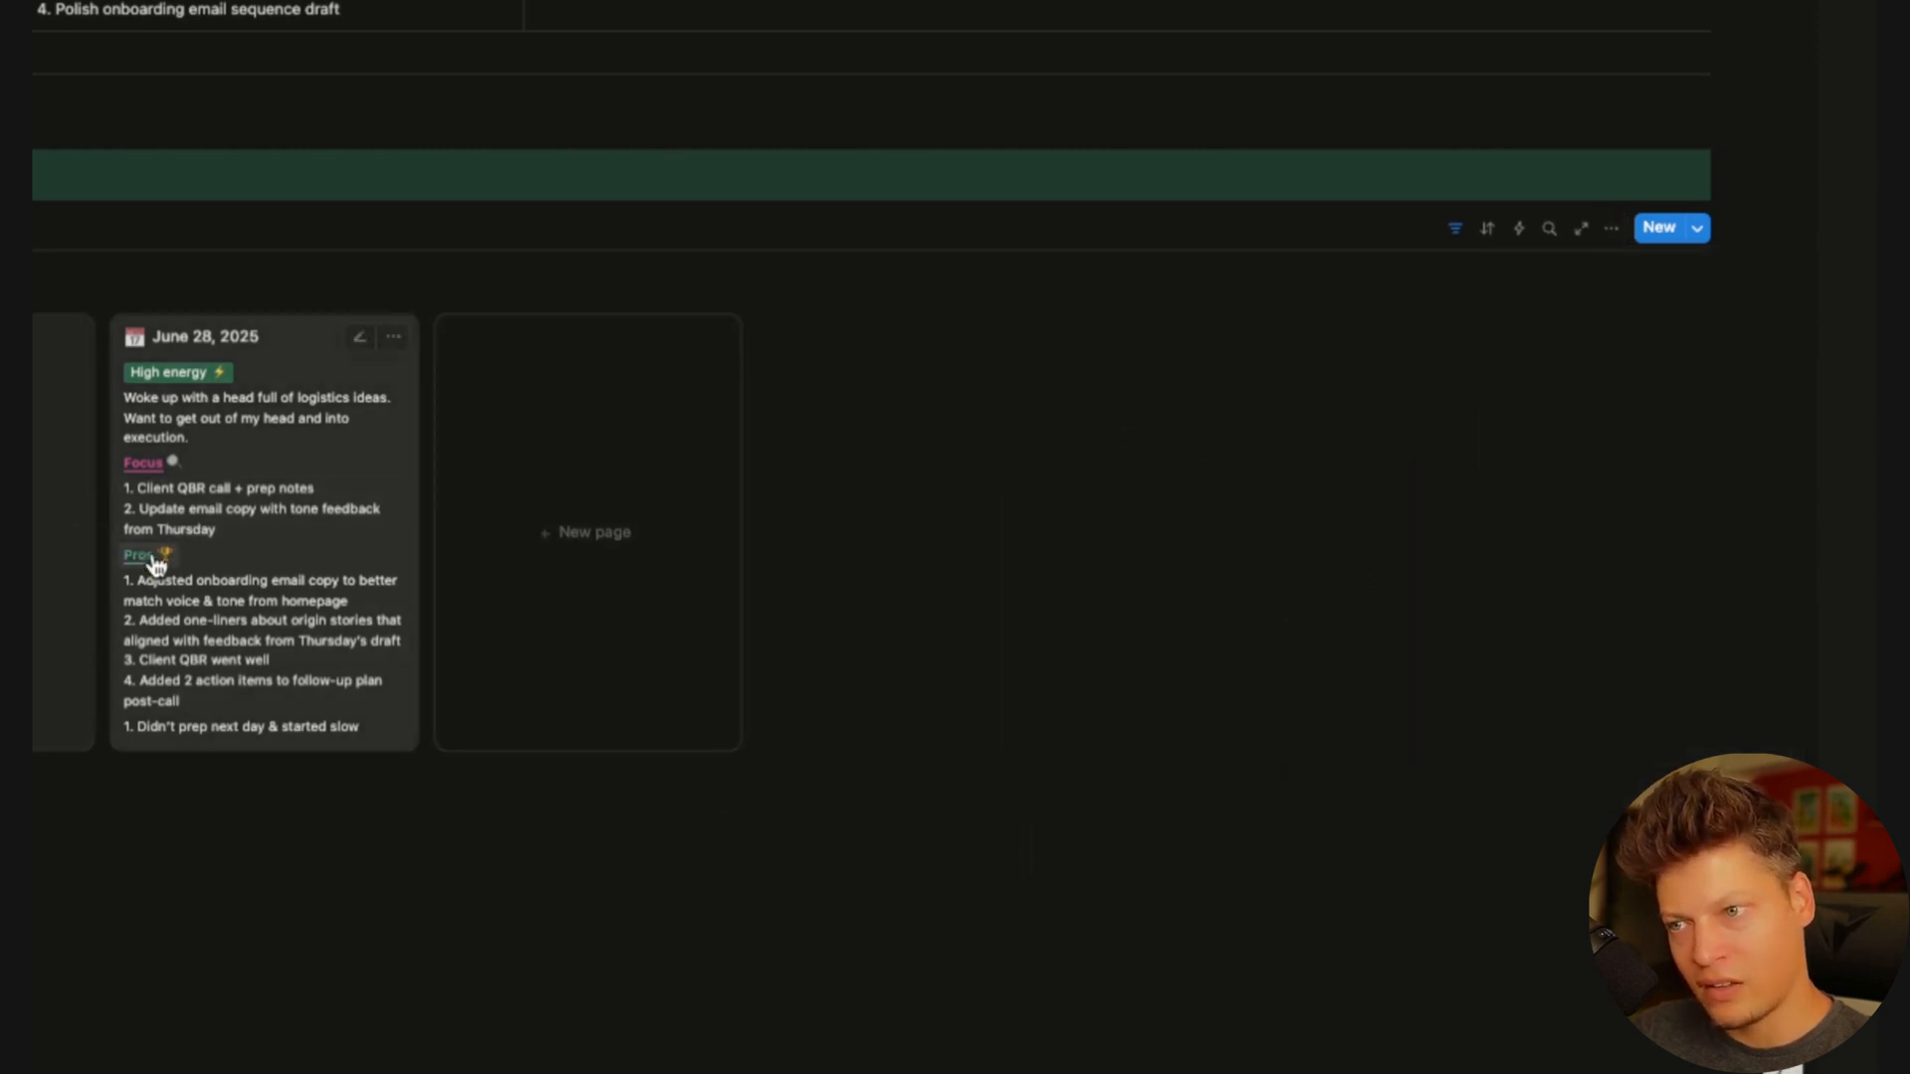
Duplicate the Pros divider property and place the copy between Pros and Cons
{"action": "left_click", "coordinate": [1611, 227]}
{"action": "left_click", "coordinate": [1603, 452]}
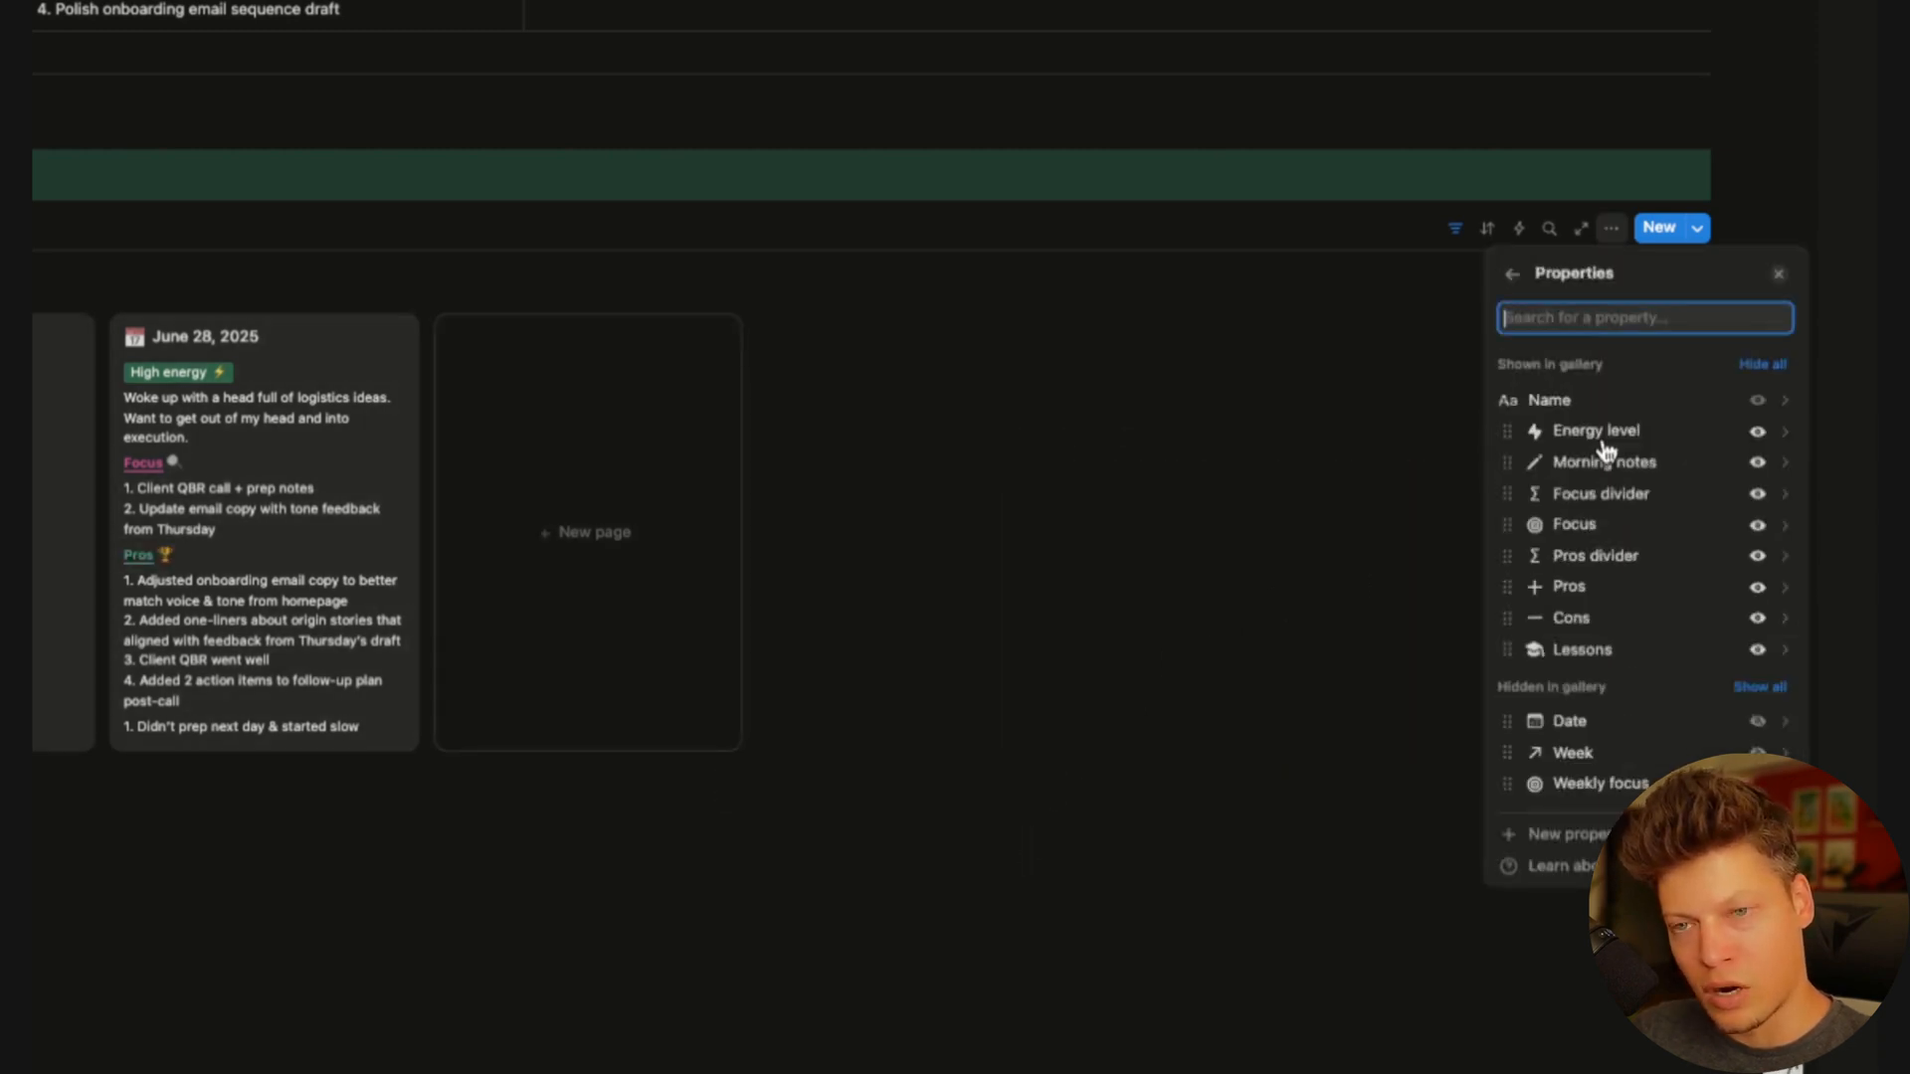
{"action": "left_click", "coordinate": [1504, 556]}
{"action": "left_click", "coordinate": [1652, 507]}
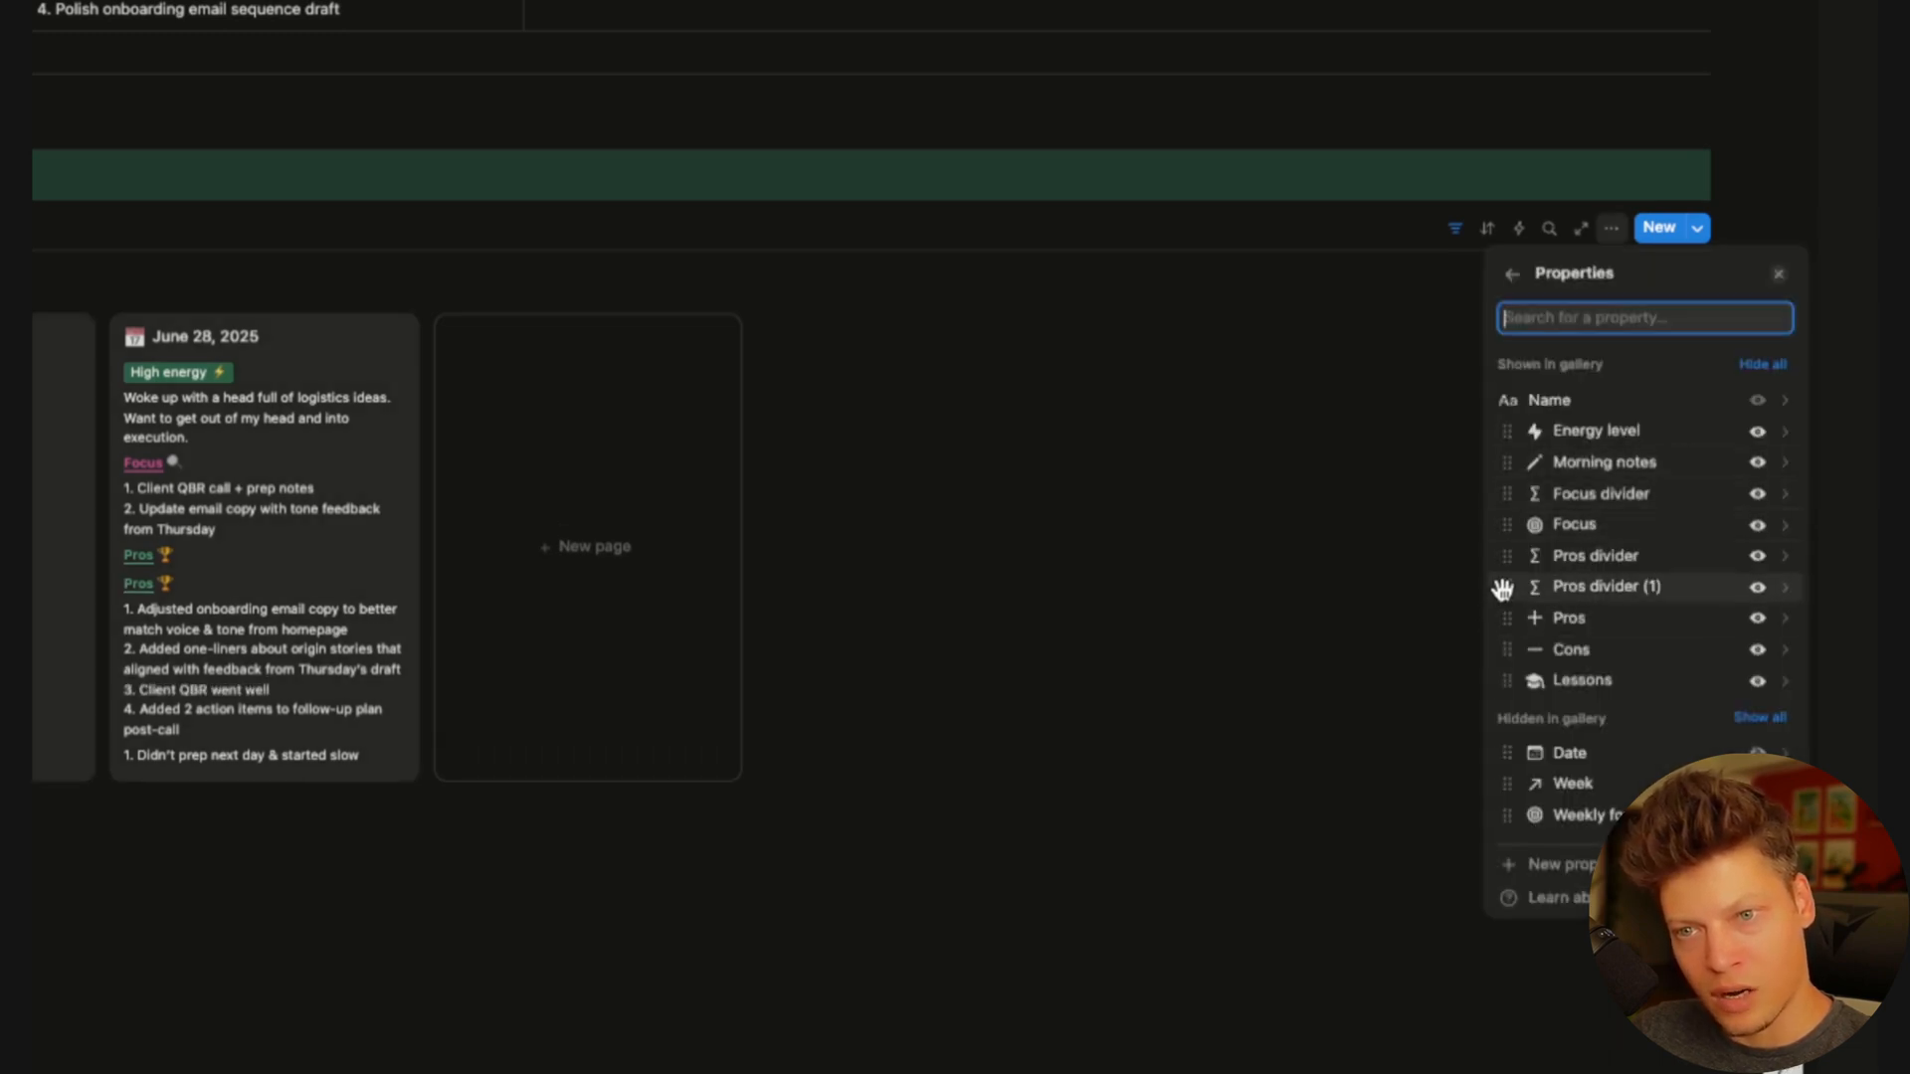
{"action": "left_click_drag", "start_coordinate": [1502, 588], "coordinate": [1507, 618]}
Rename the copied Pros divider property as "Cons divider"
{"action": "left_click", "coordinate": [1507, 618]}
{"action": "key", "text": "BackSpace"}
{"action": "key", "text": "BackSpace"}
{"action": "key", "text": "BackSpace"}
{"action": "key", "text": "BackSpace"}
{"action": "key", "text": "alt+Left"}
{"action": "key", "text": "alt+BackSpace"}
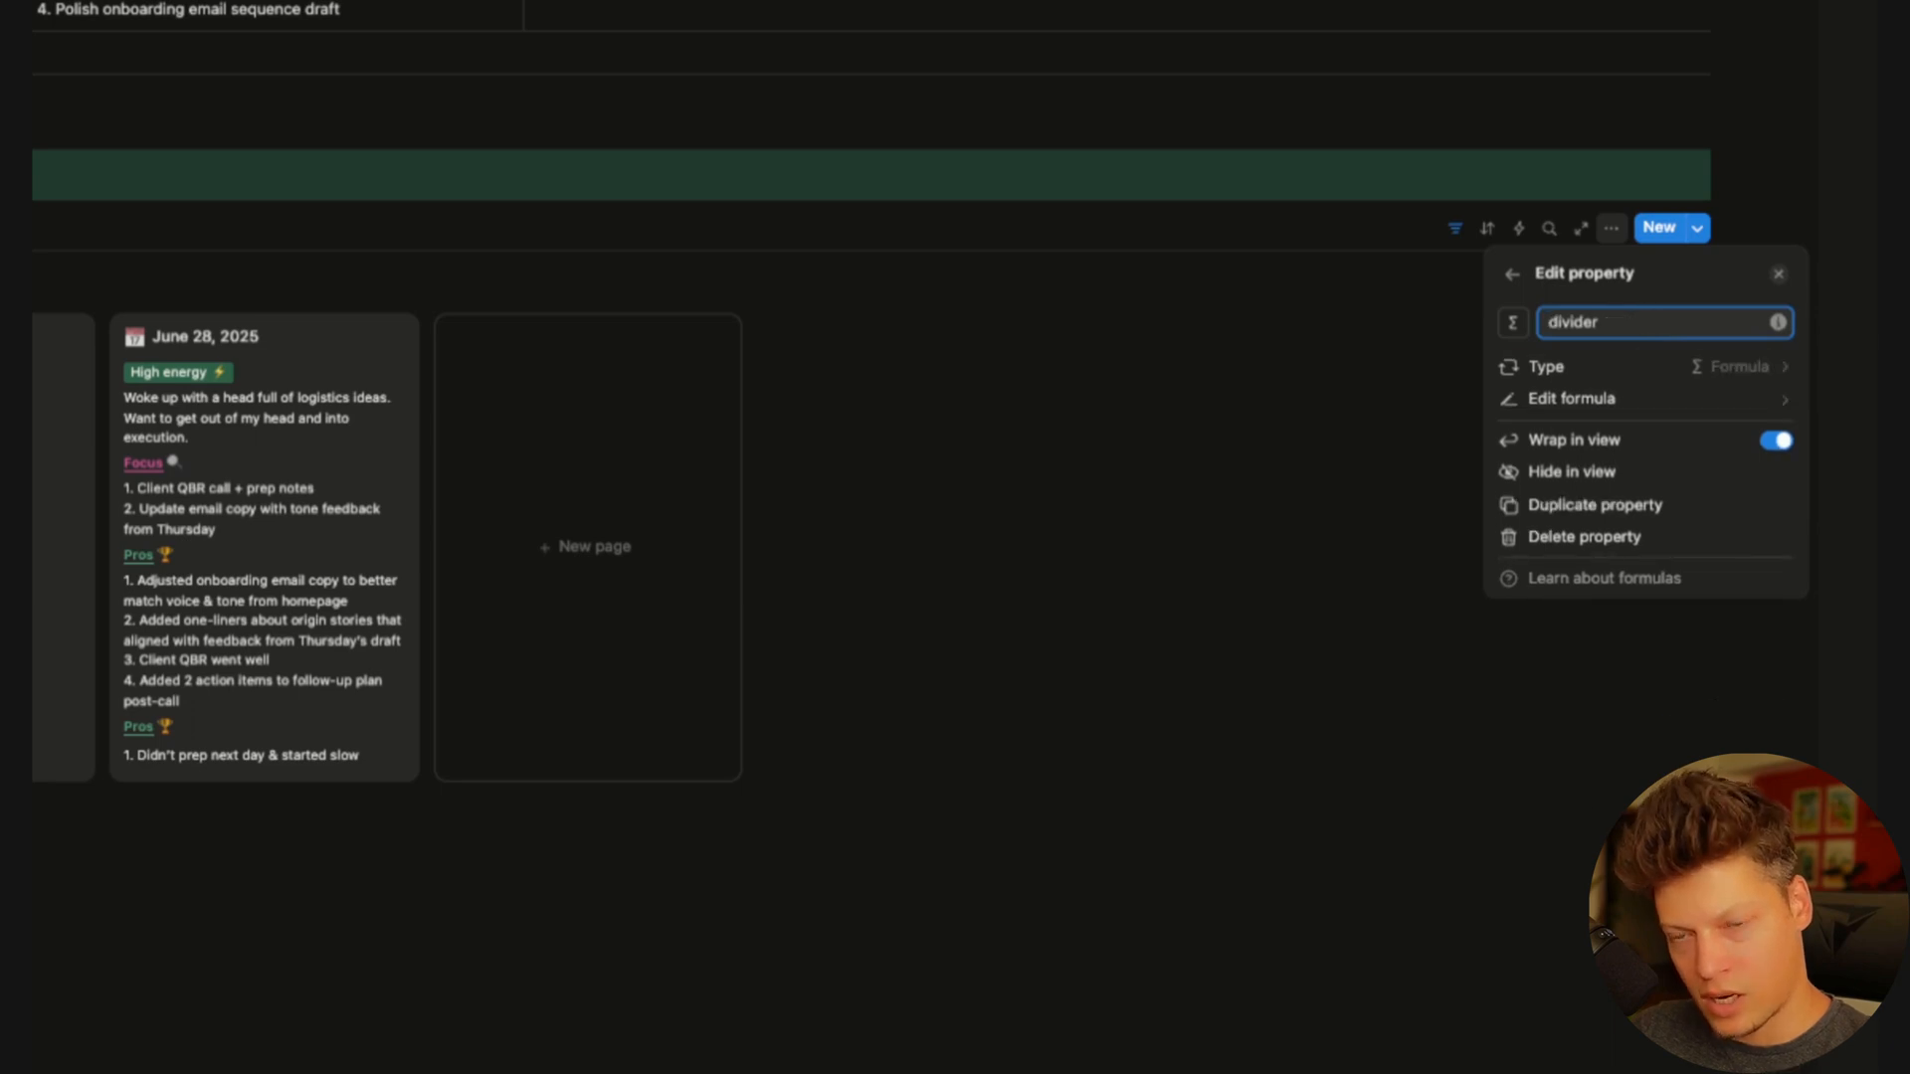
{"action": "type", "text": "Cons"}
Change the label text to "Cons" and the color to "red" in the Cons divider formula
{"action": "left_click", "coordinate": [1681, 399]}
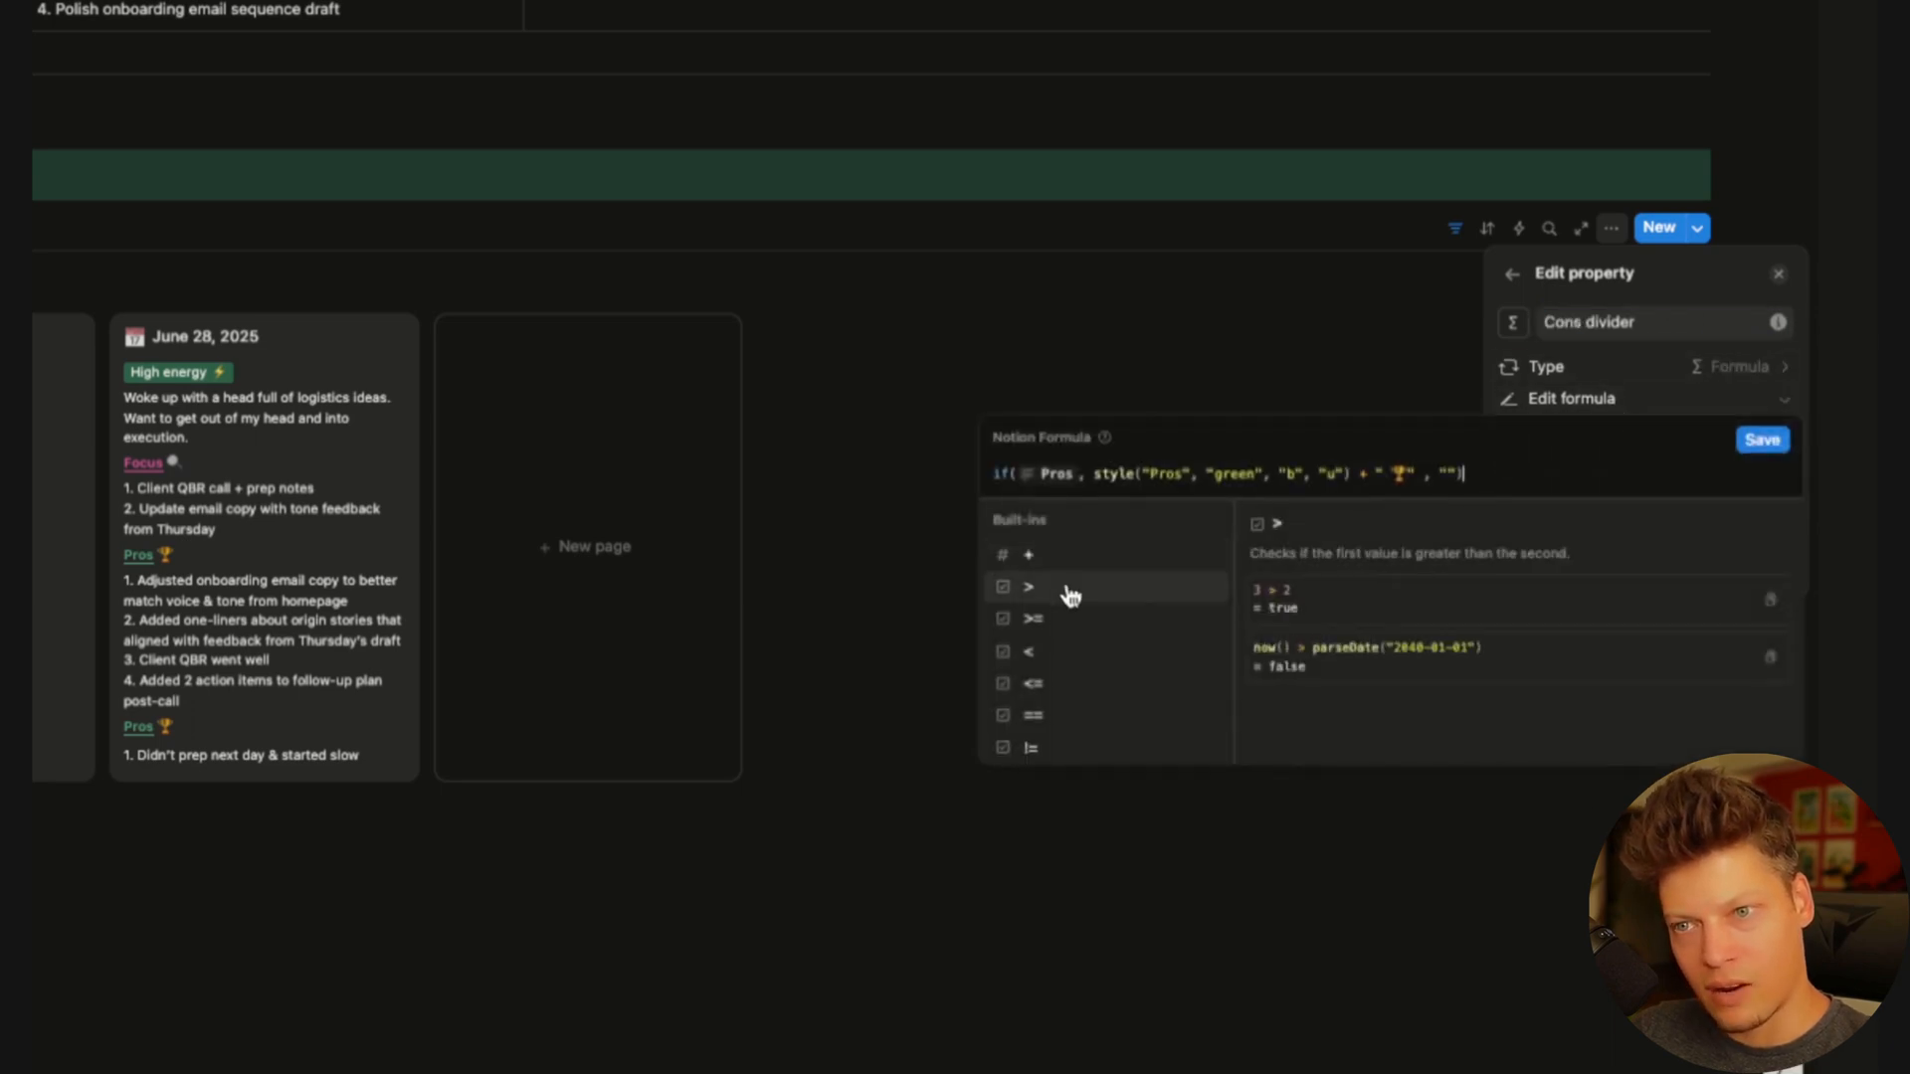
{"action": "double_click", "coordinate": [1166, 473]}
{"action": "type", "text": "Cons"}
{"action": "double_click", "coordinate": [1232, 471]}
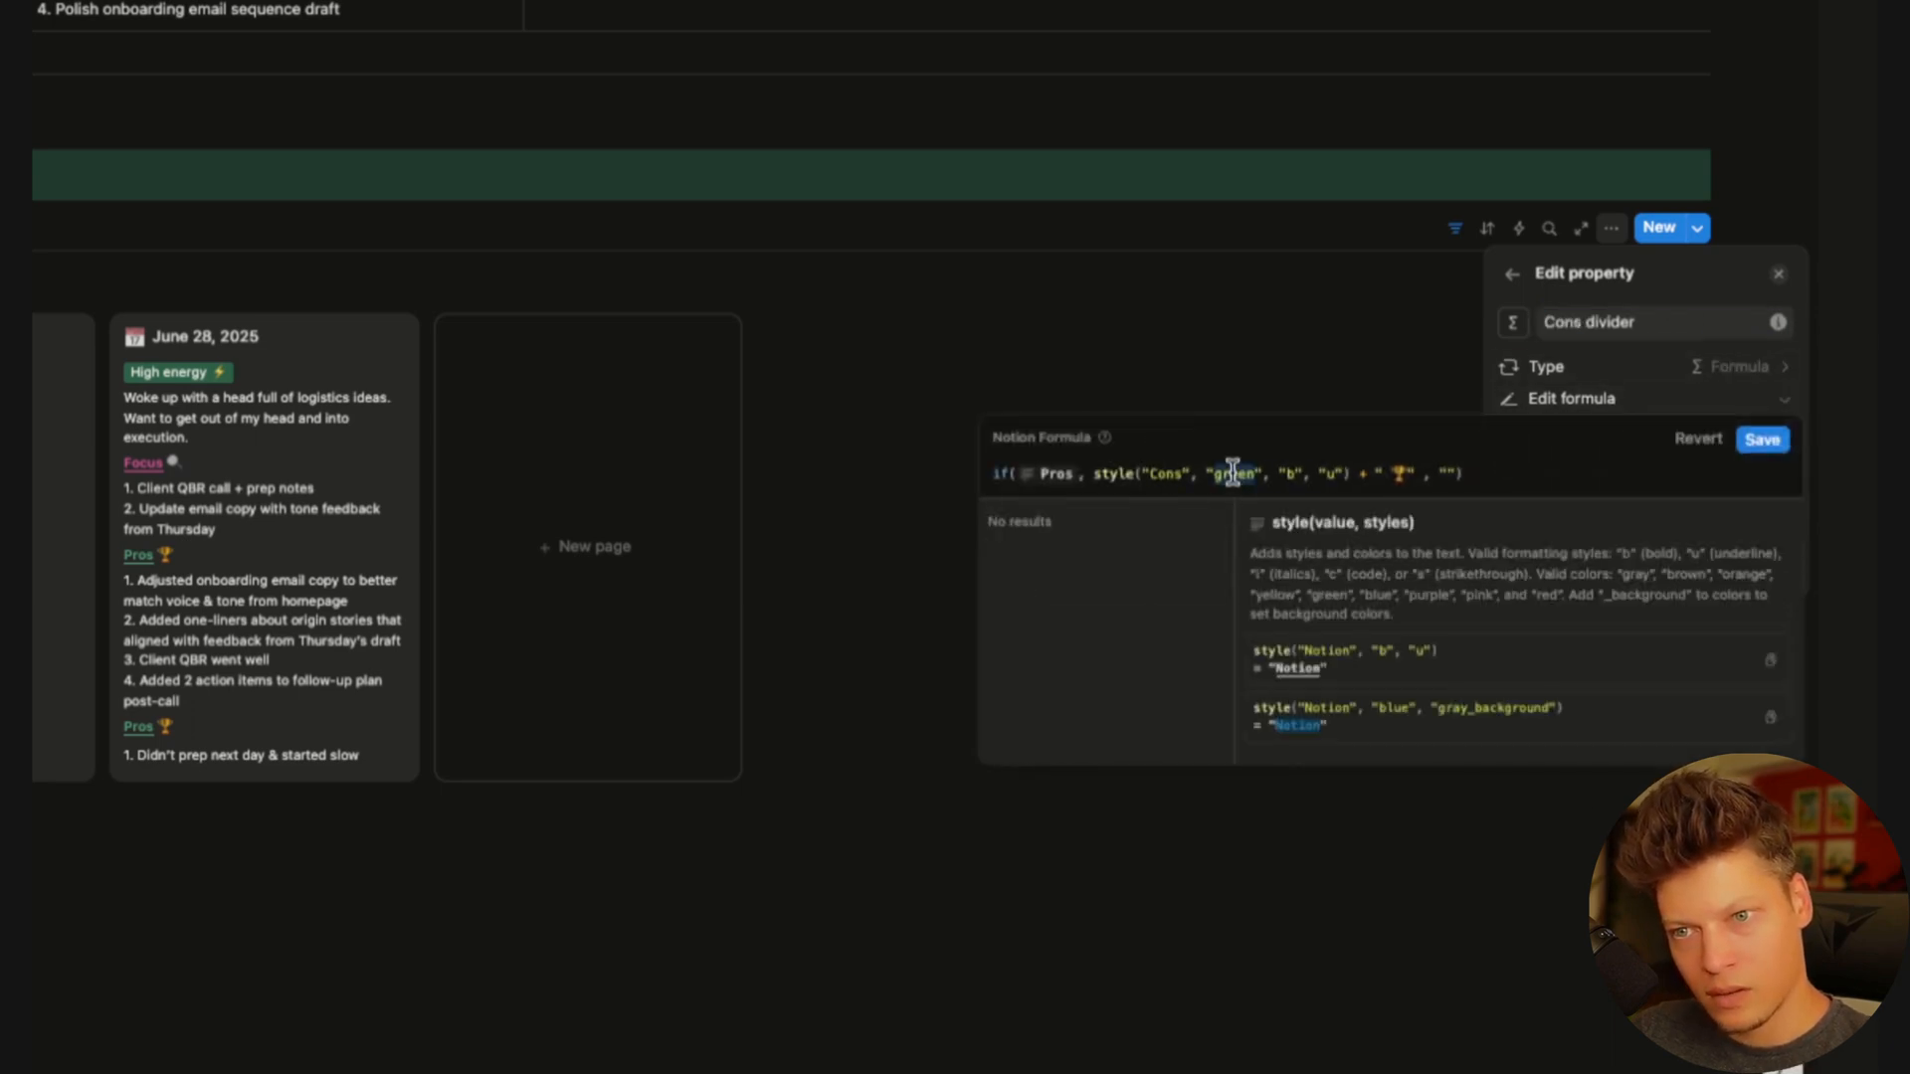
{"action": "type", "text": "red"}
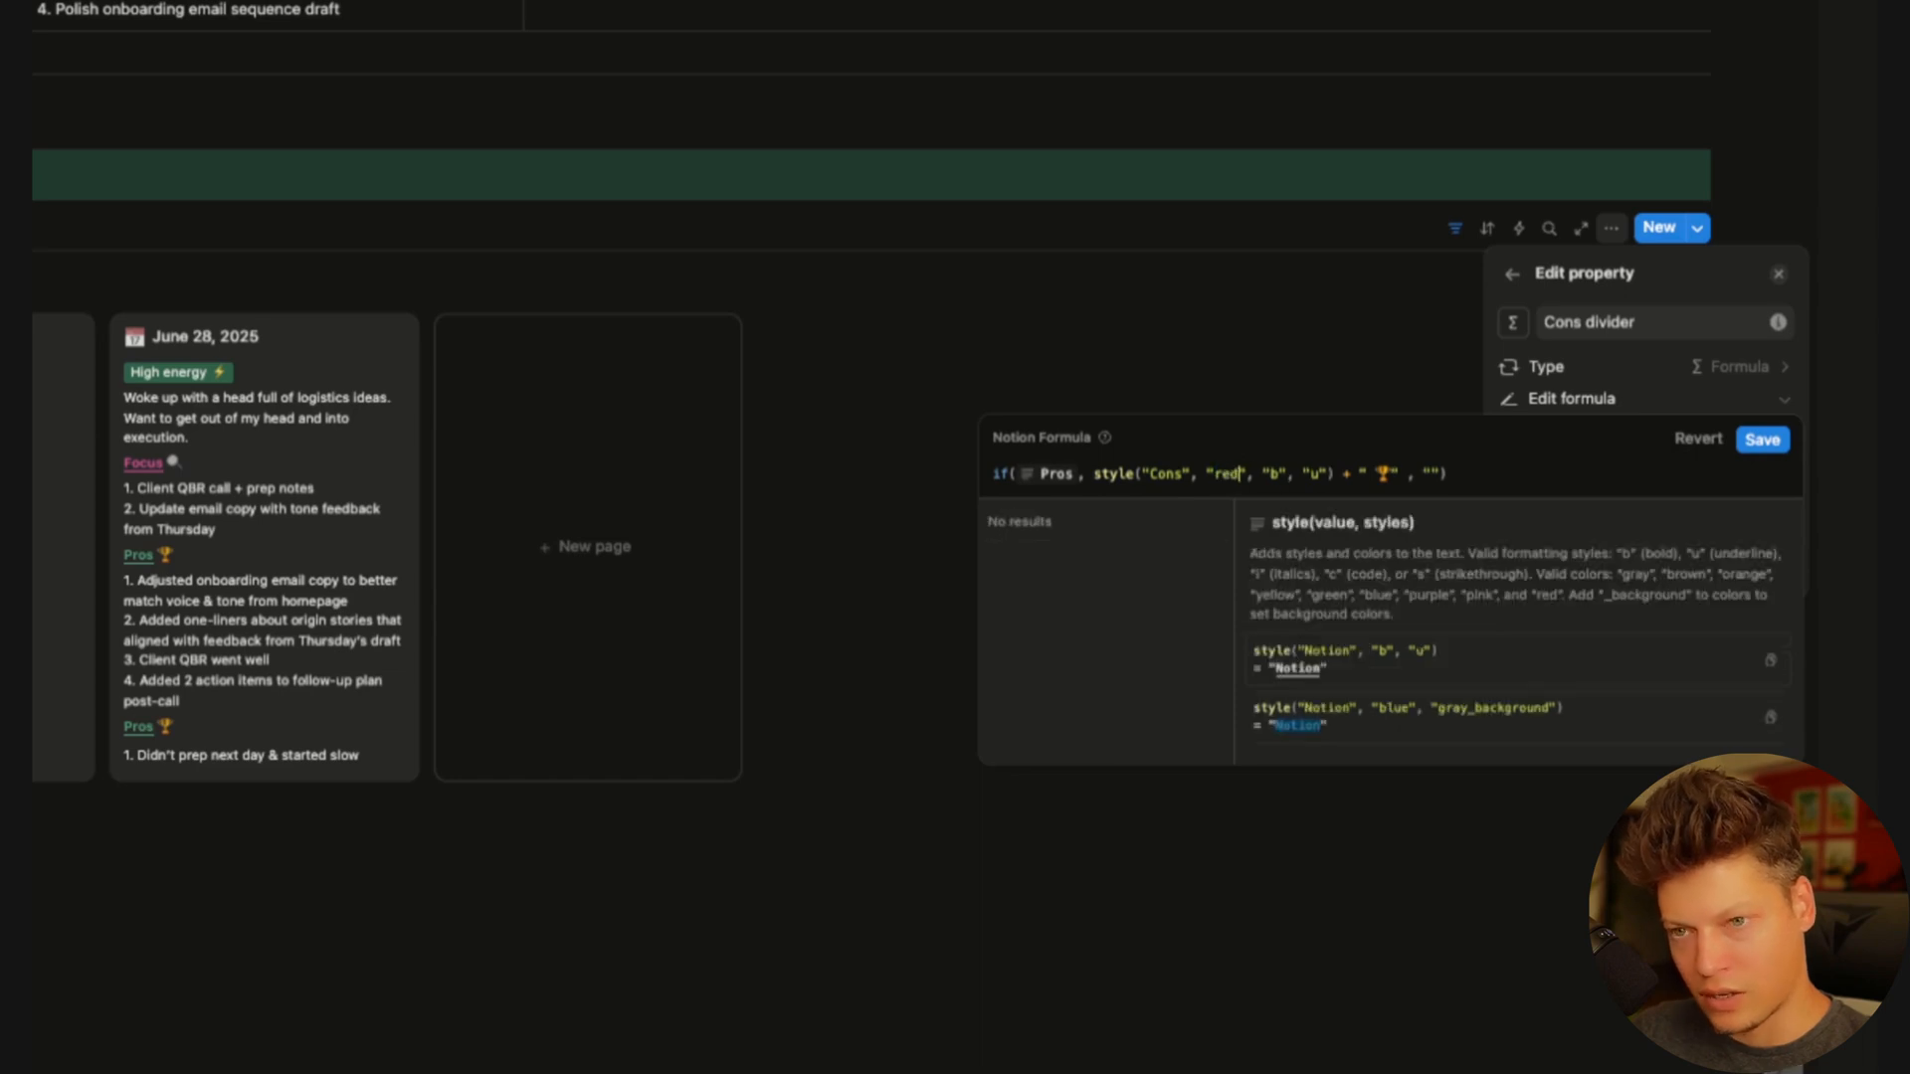
Replace the trophy emoji in the Cons divider formula with a magnifying glass 🔍 and save the formula
{"action": "left_click", "coordinate": [1381, 475]}
{"action": "key", "text": "BackSpace"}
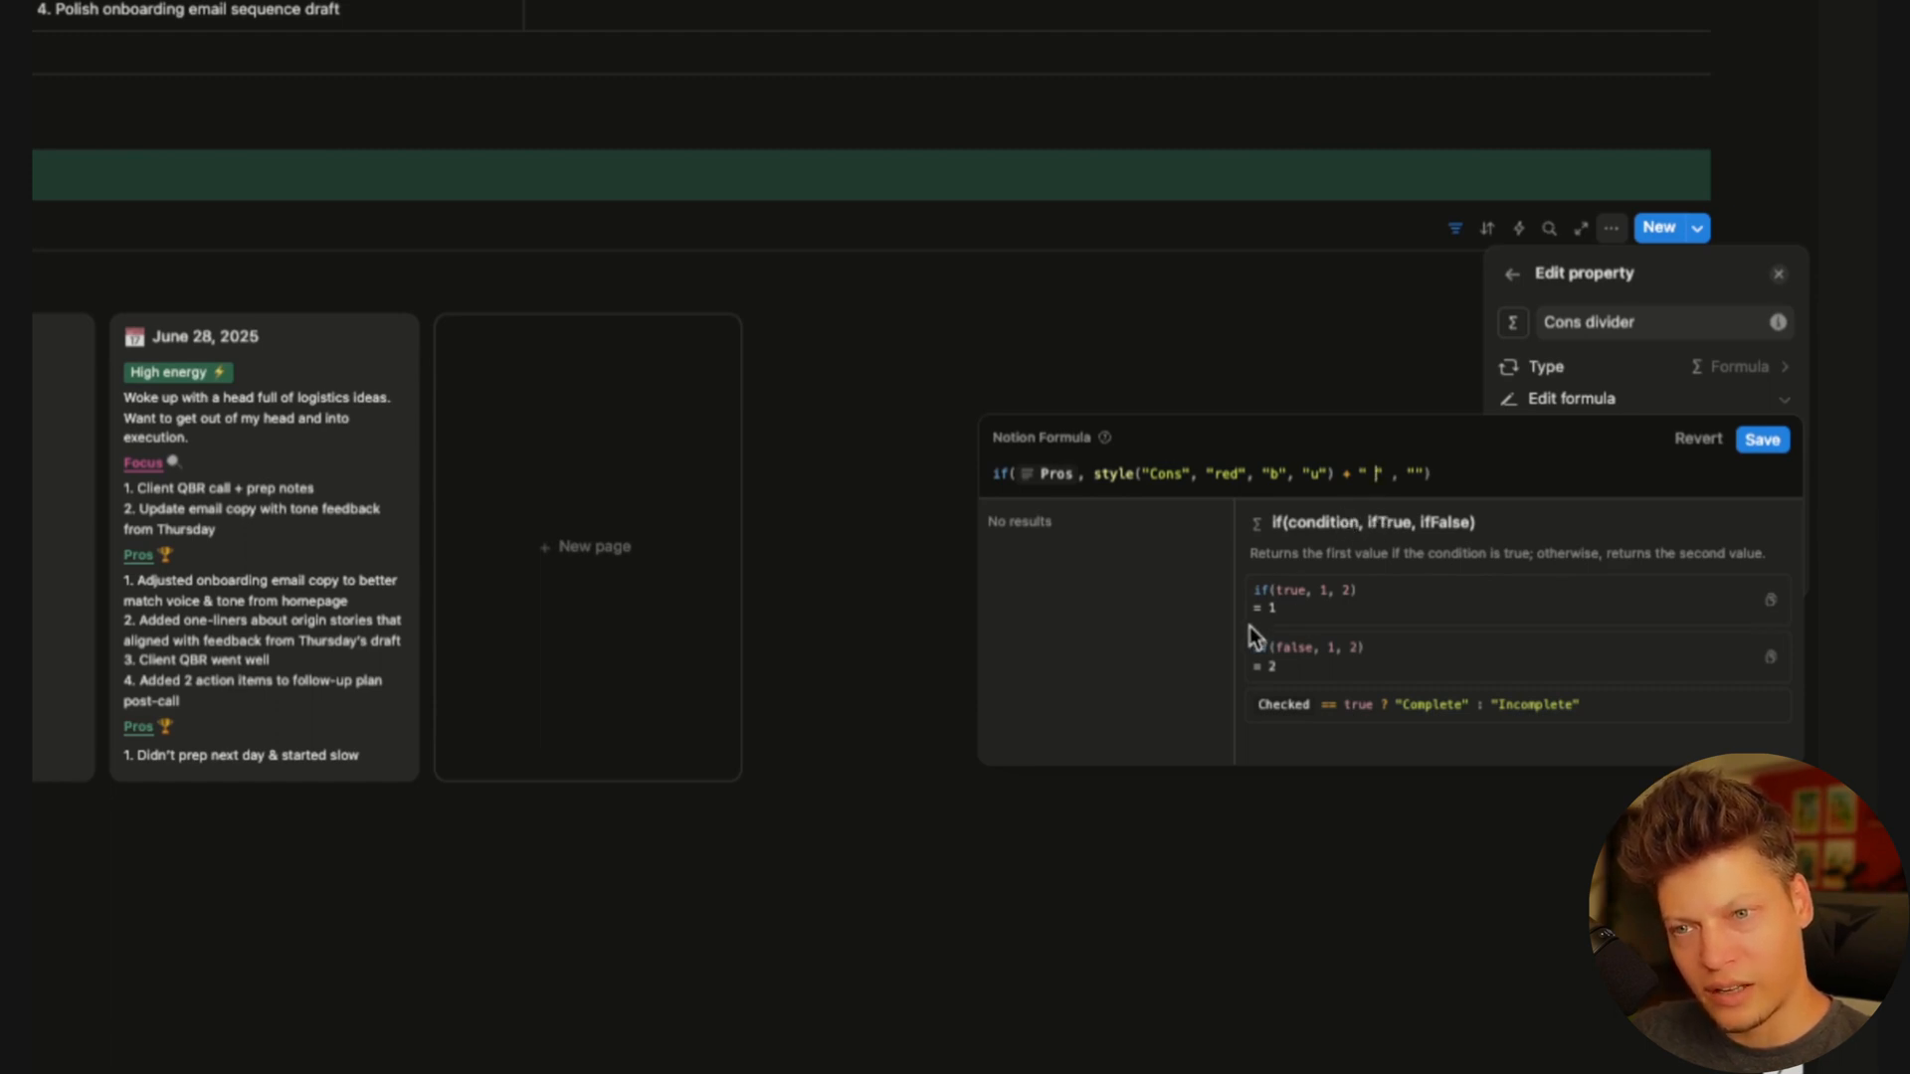
{"action": "type", "text": "🔍"}
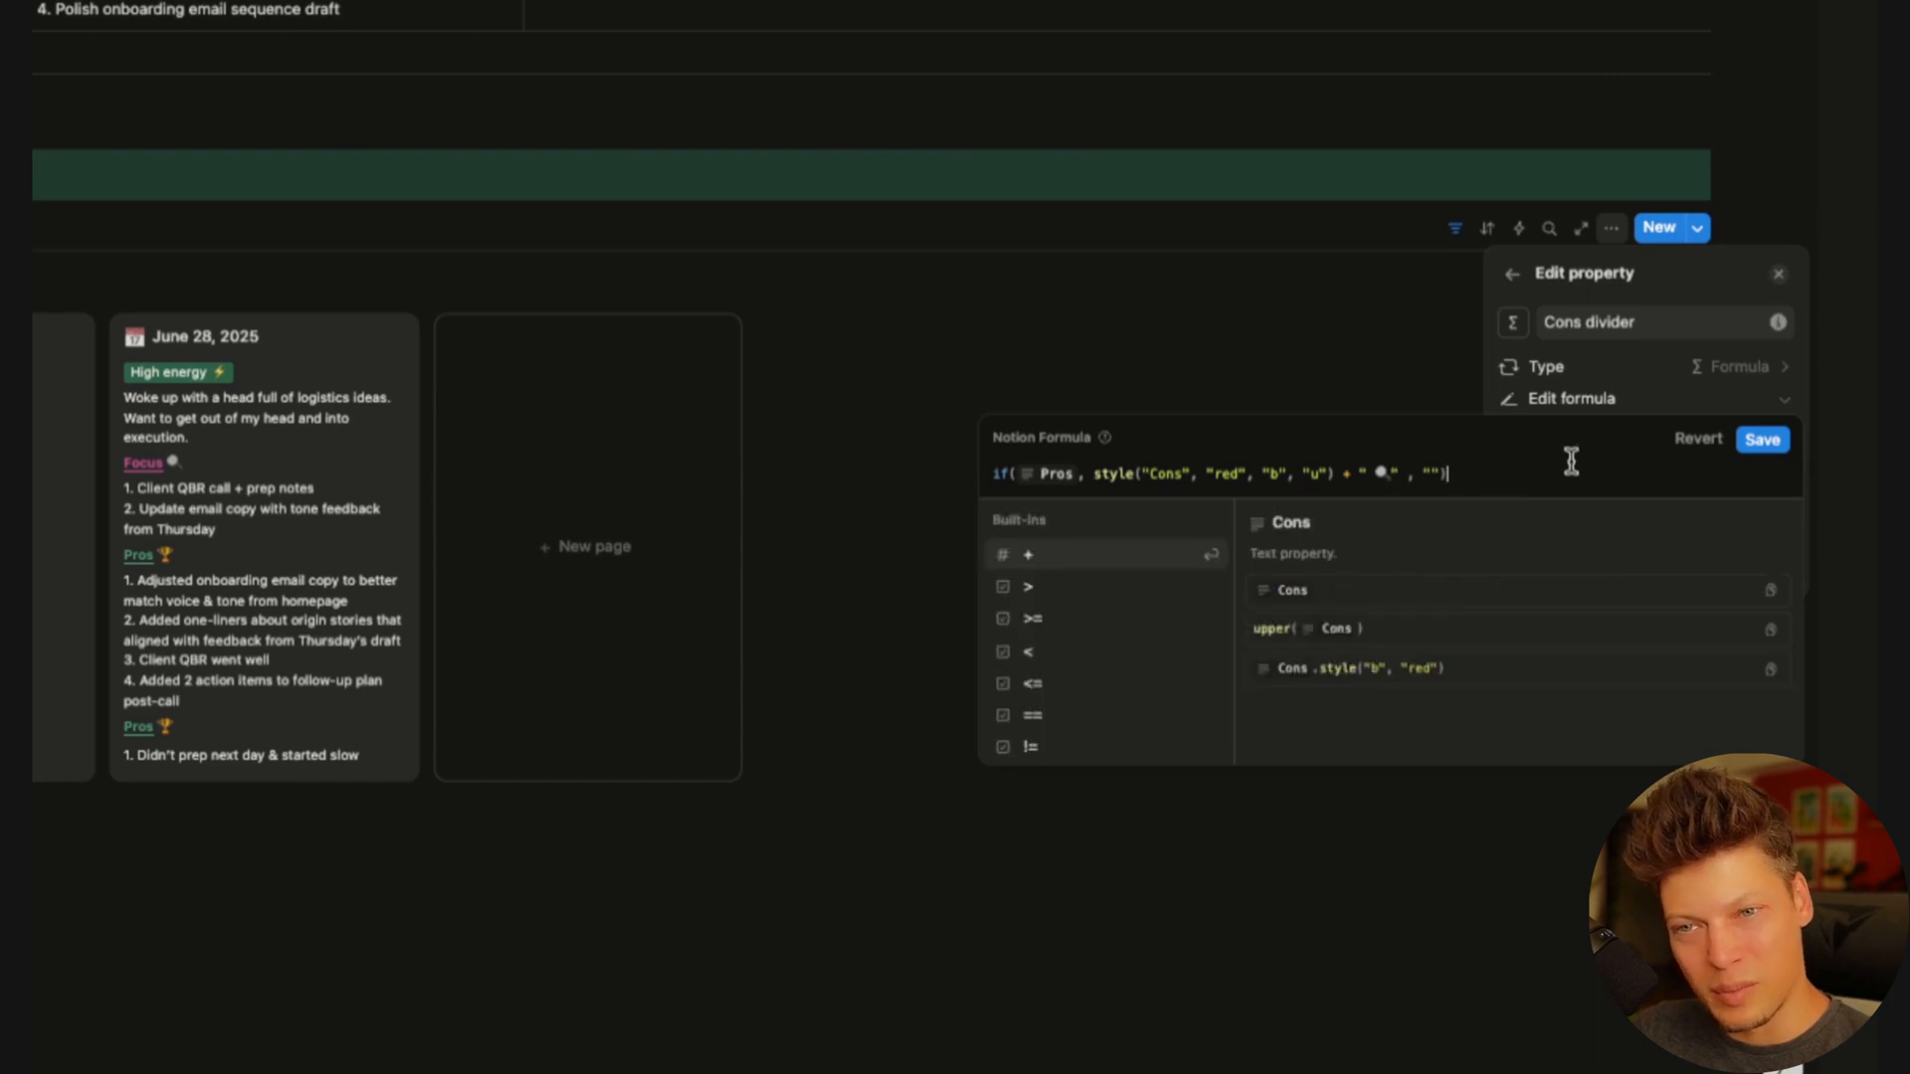
{"action": "left_click", "coordinate": [1762, 441]}
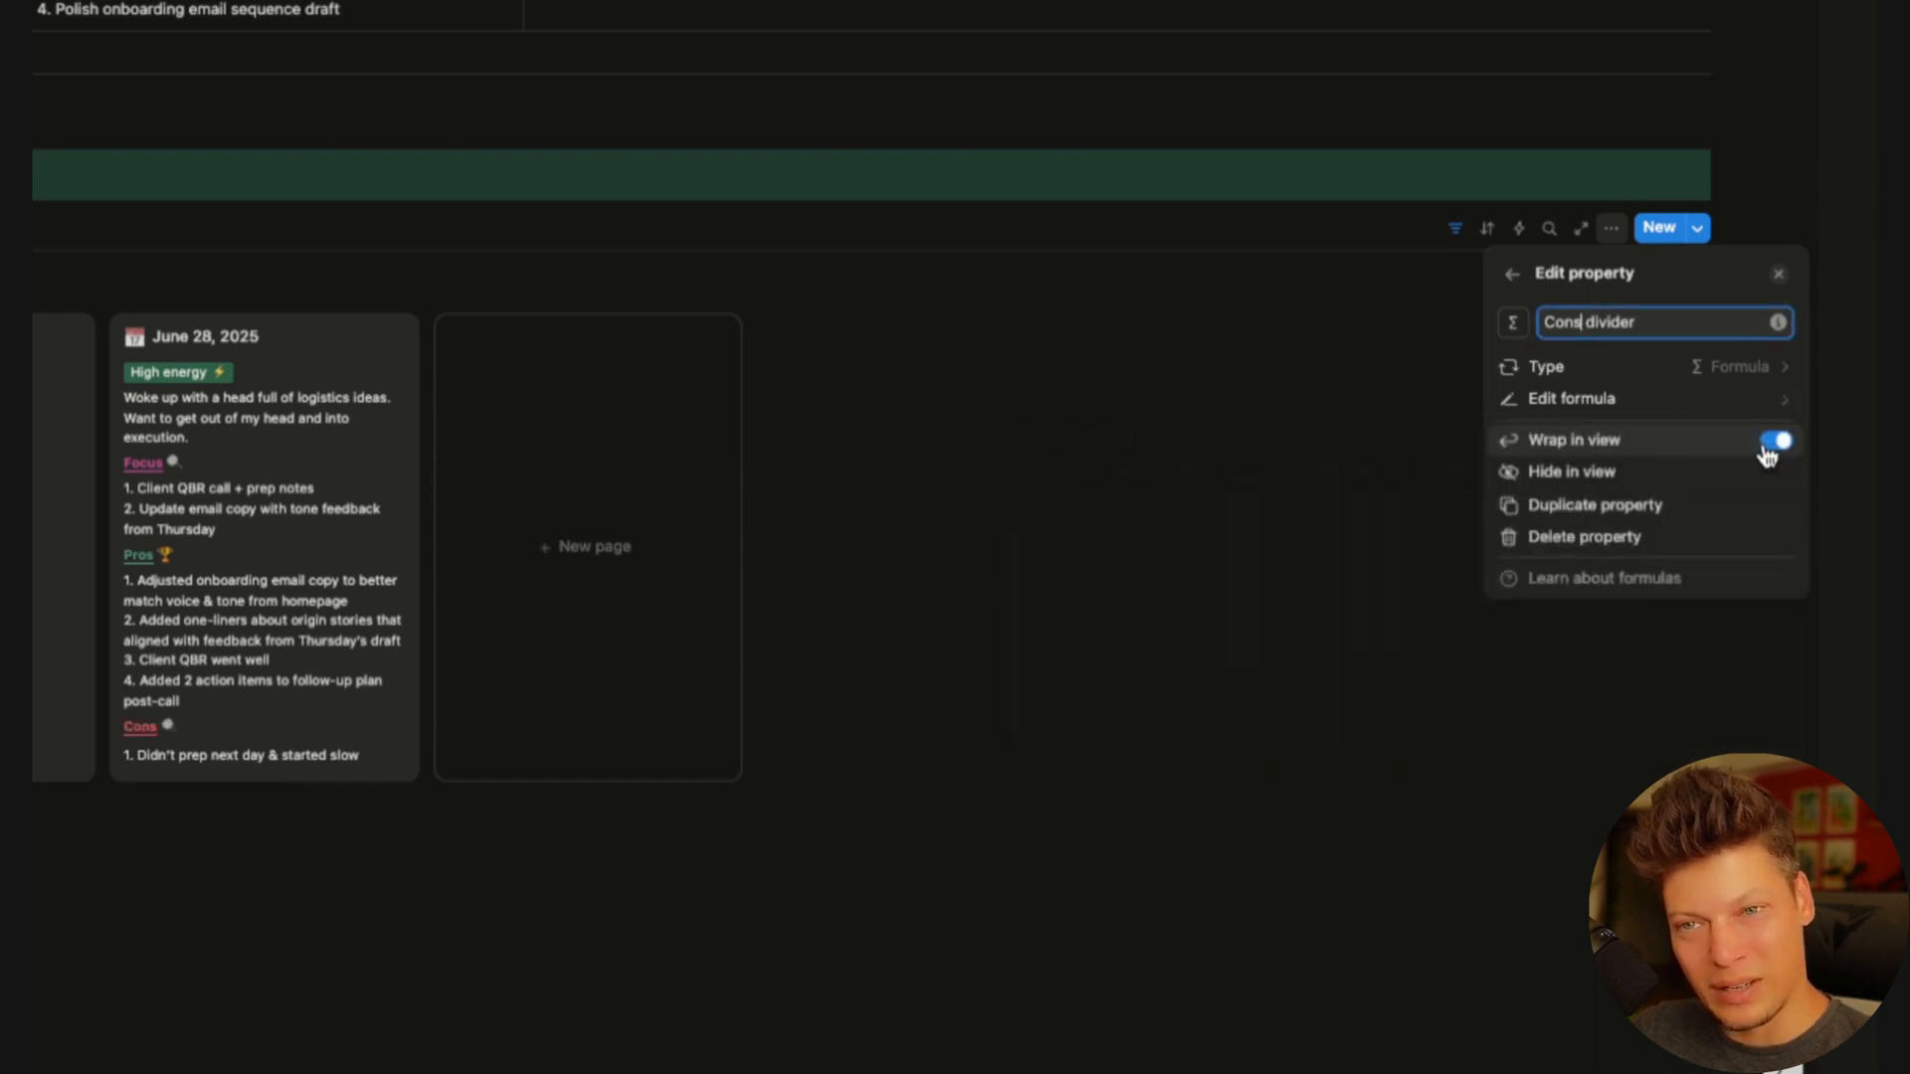
{"action": "left_click", "coordinate": [966, 831]}
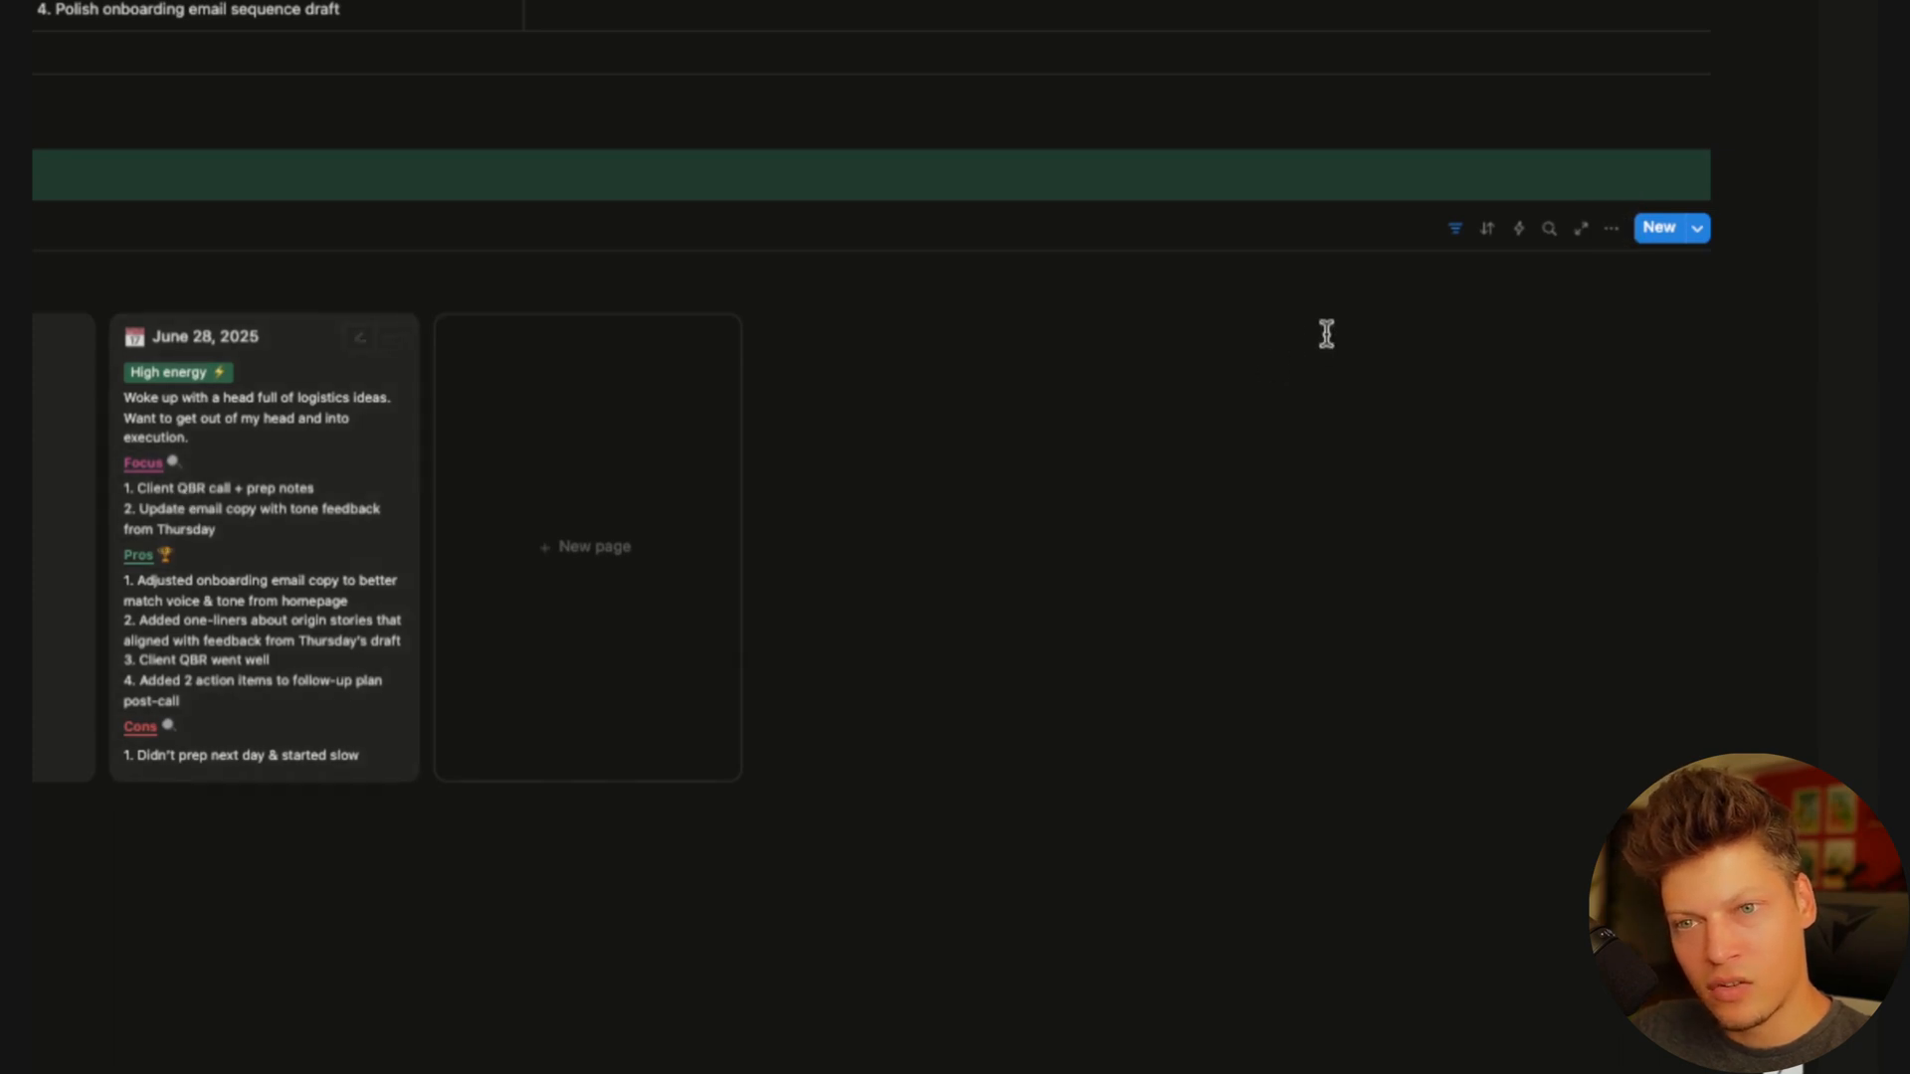
Duplicate the Cons divider property and place the copy between Cons and Lessons
{"action": "left_click", "coordinate": [1611, 228]}
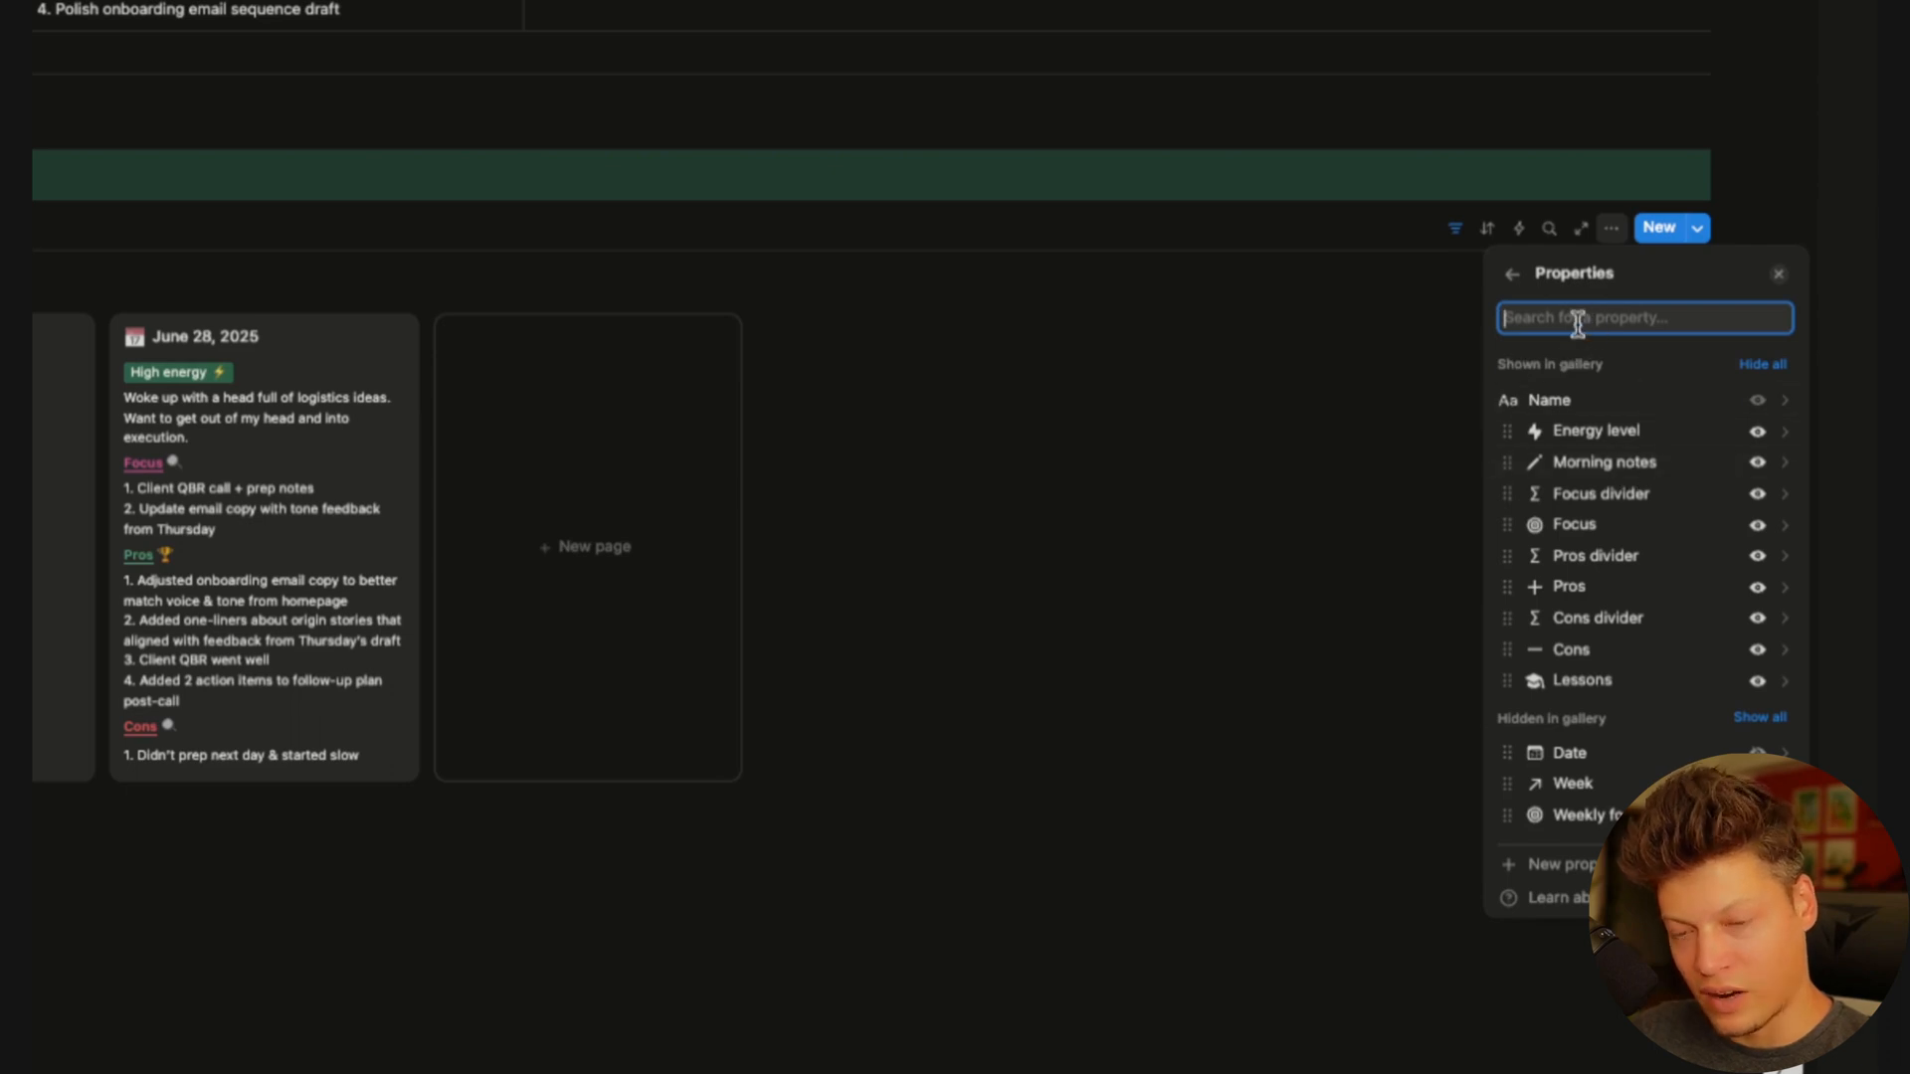
{"action": "left_click", "coordinate": [1508, 619]}
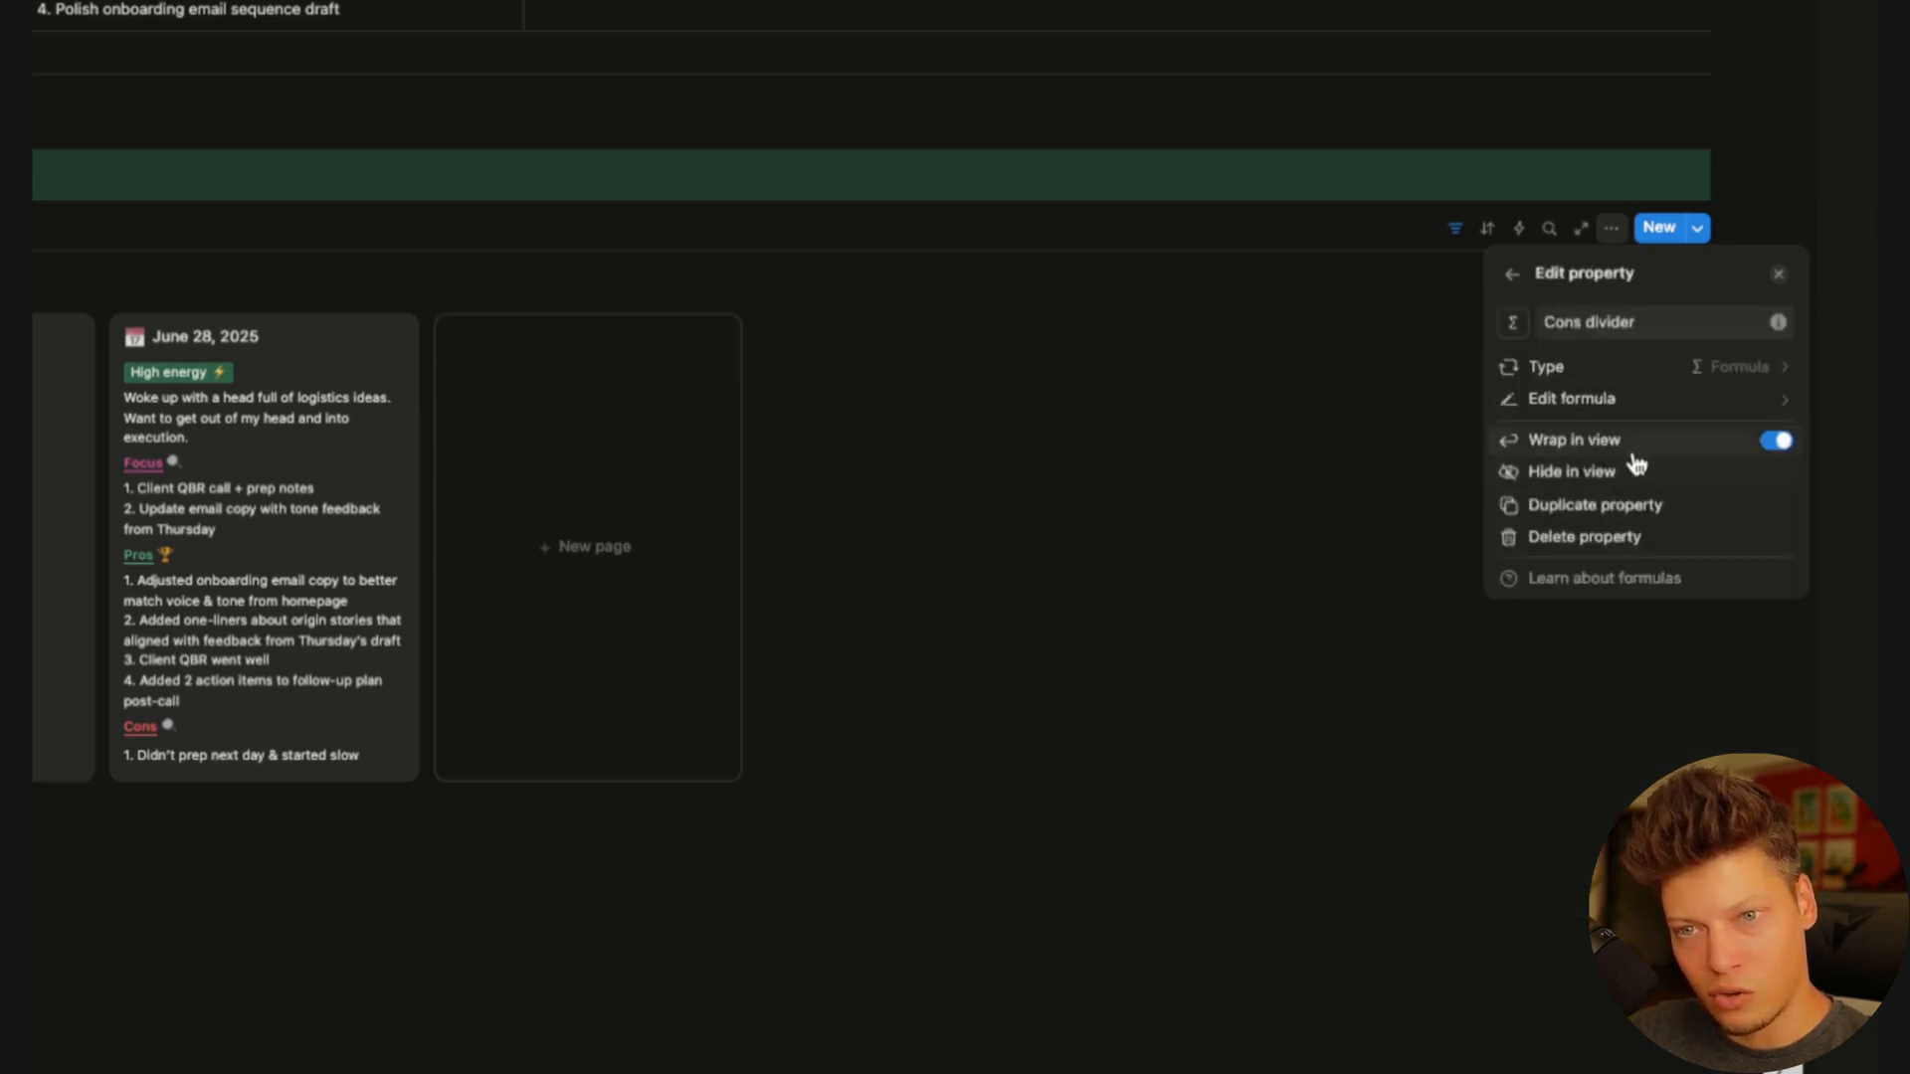
{"action": "left_click", "coordinate": [1625, 508]}
Rename the copied Cons divider property as "Lessons divider"
{"action": "left_click", "coordinate": [1781, 677]}
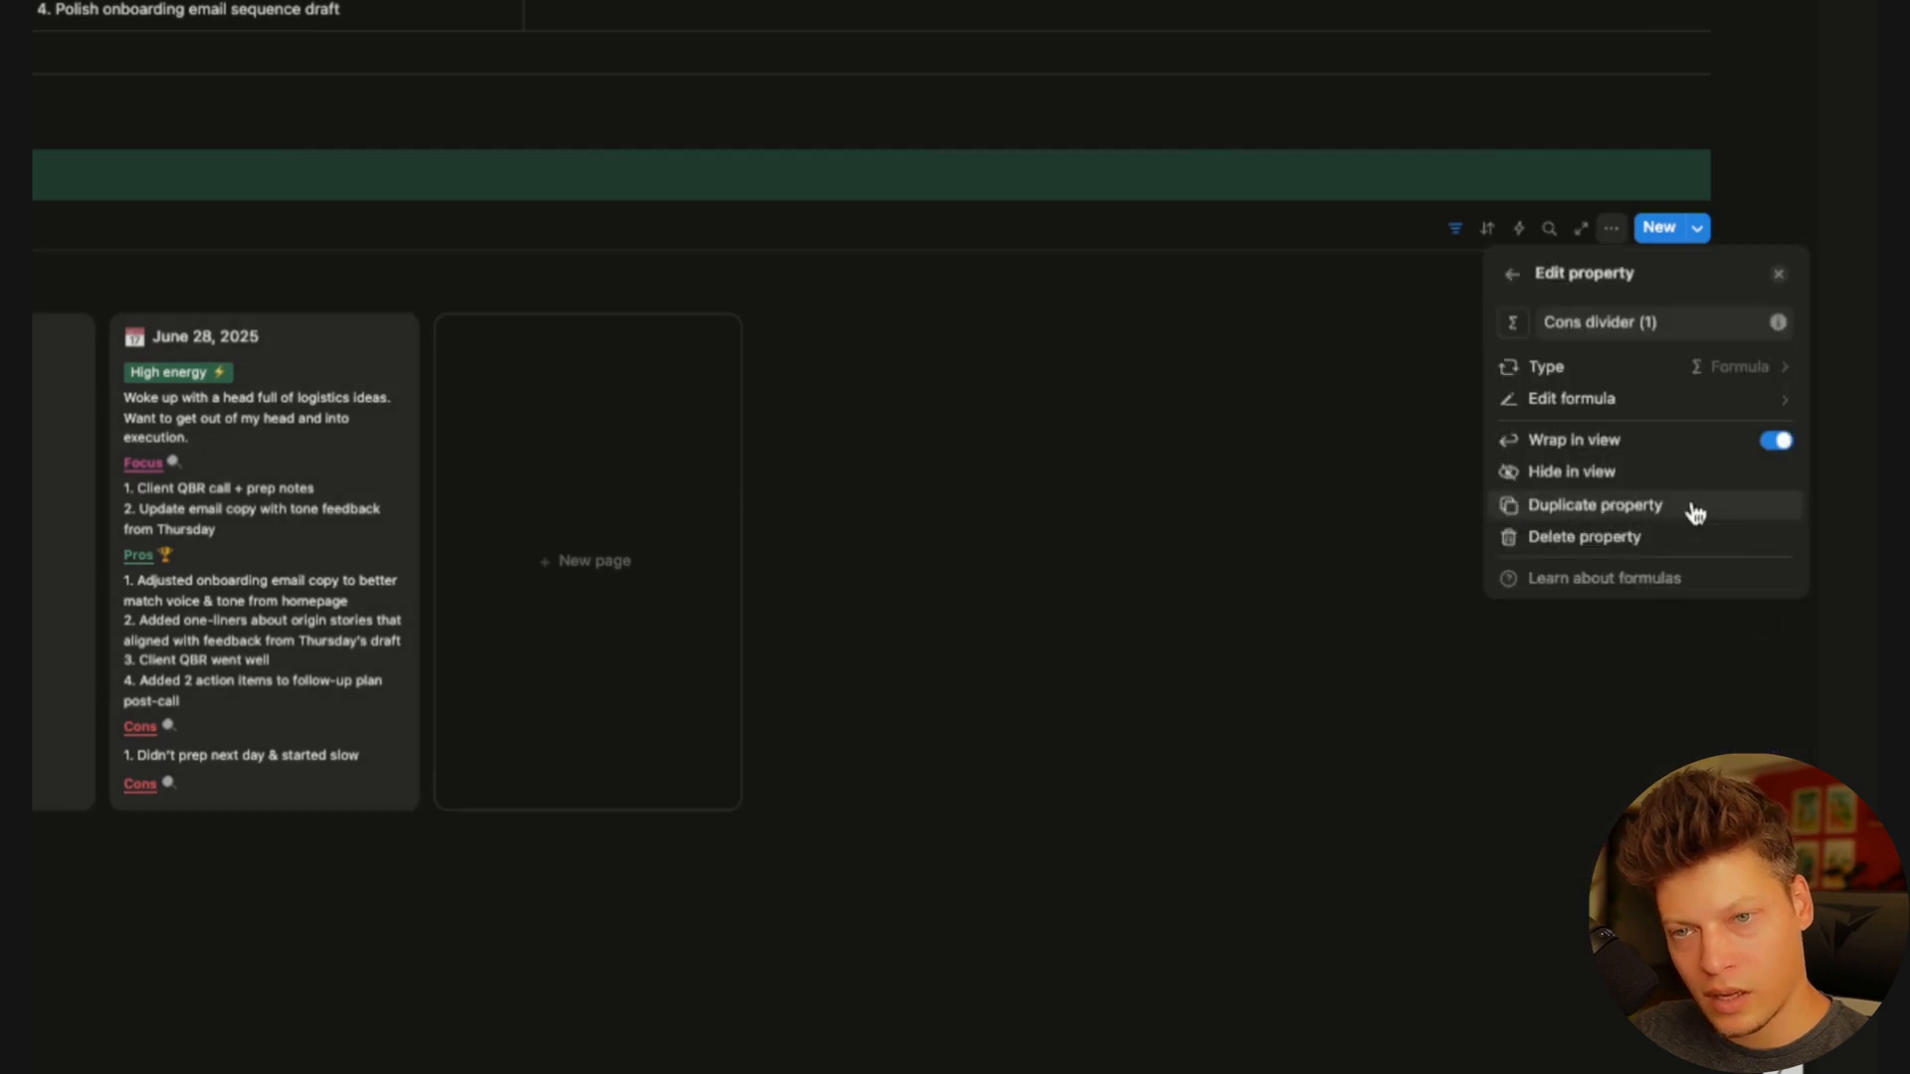
{"action": "left_click", "coordinate": [1646, 326]}
{"action": "key", "text": "BackSpace"}
{"action": "key", "text": "BackSpace"}
{"action": "key", "text": "BackSpace"}
{"action": "key", "text": "BackSpace"}
{"action": "key", "text": "BackSpace"}
{"action": "key", "text": "BackSpace"}
{"action": "key", "text": "BackSpace"}
{"action": "key", "text": "BackSpace"}
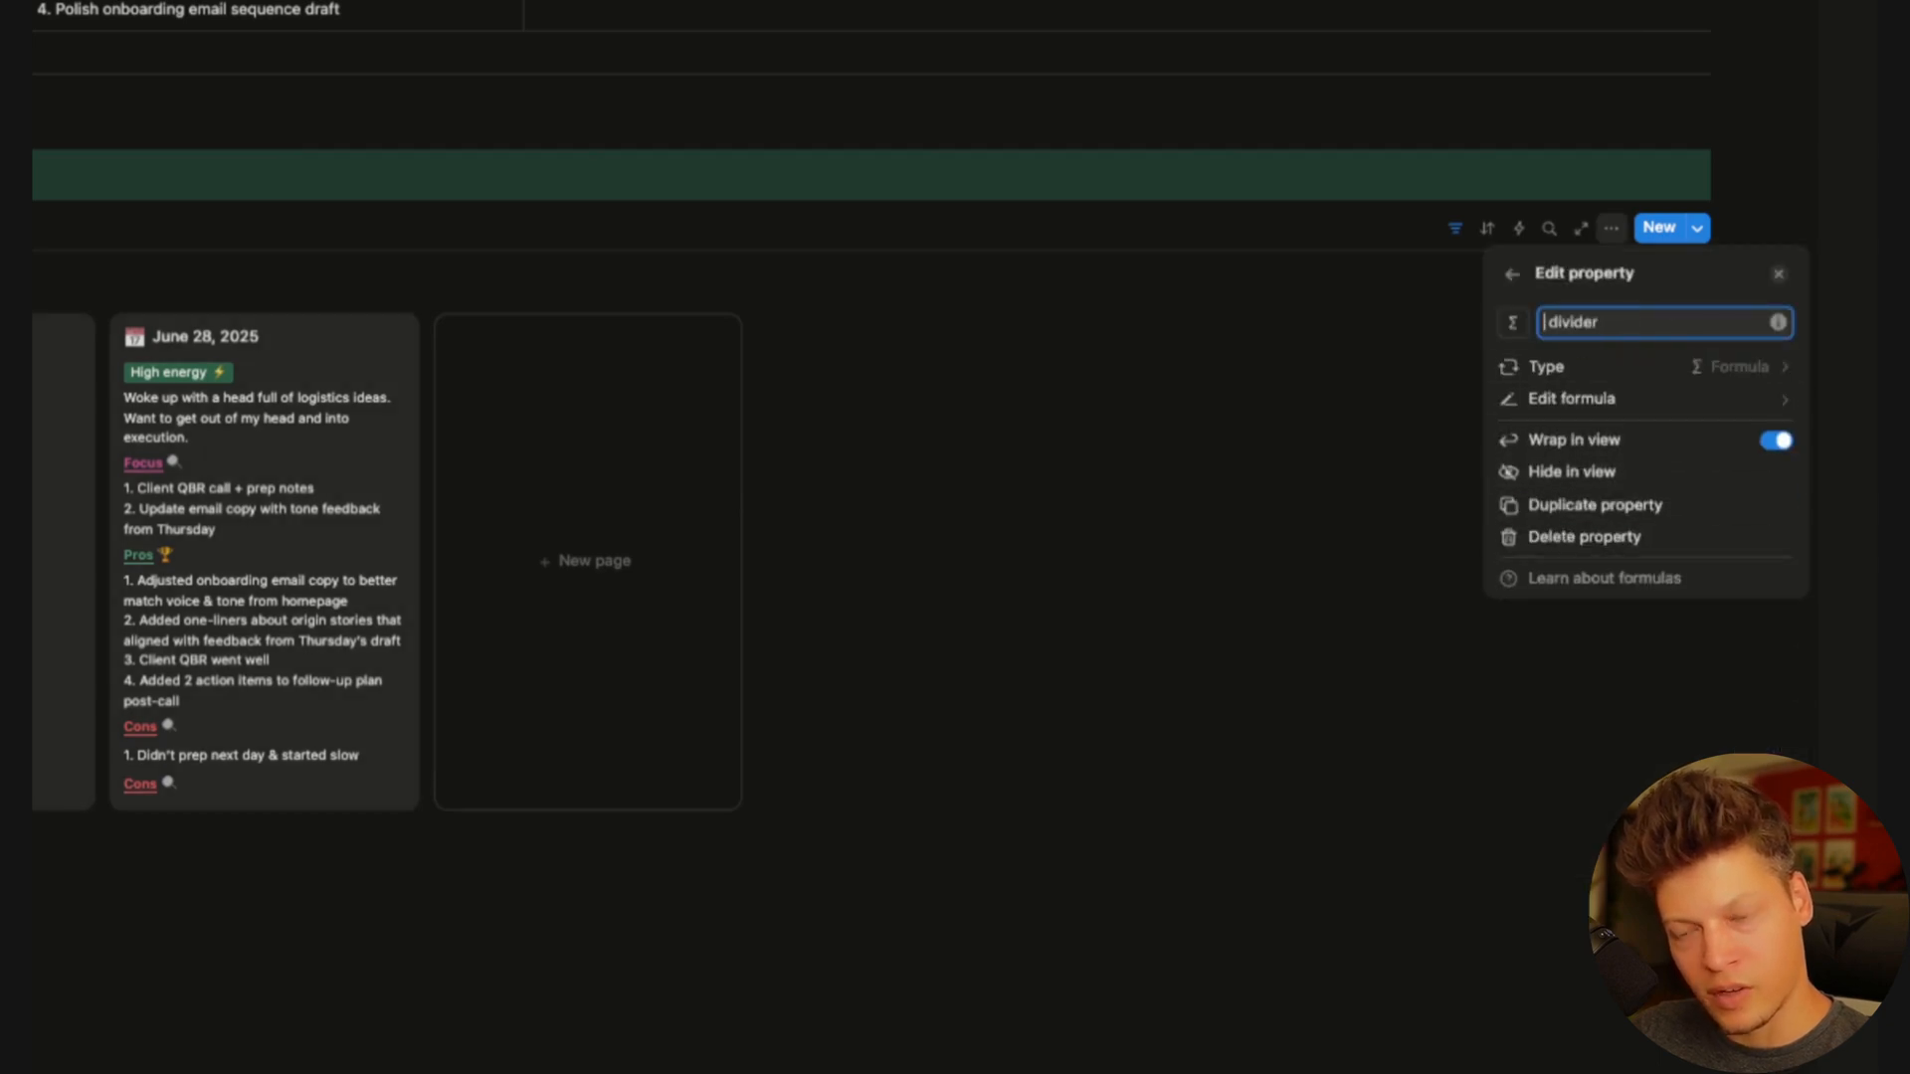
{"action": "type", "text": "Lessons"}
Change the label text in the Lessons divider formula to "Lessons"
{"action": "left_click", "coordinate": [1651, 399]}
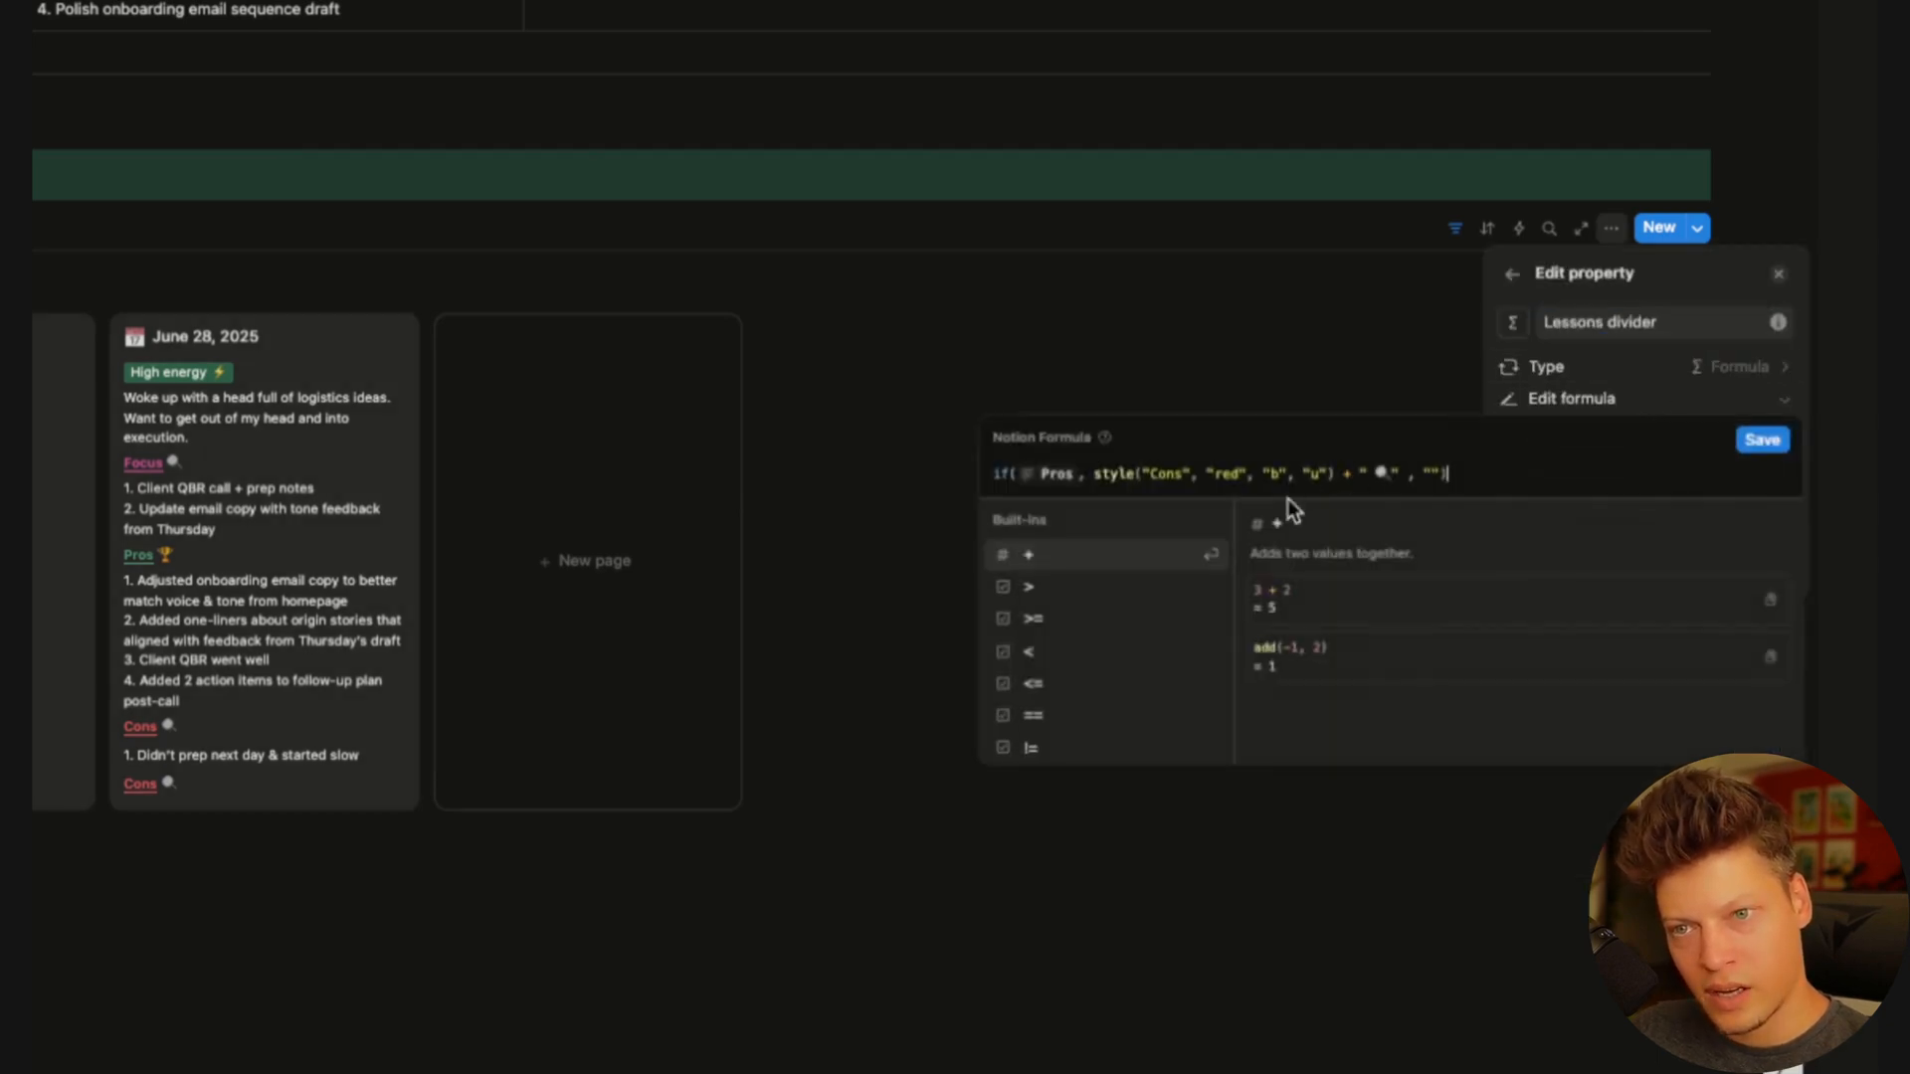
{"action": "double_click", "coordinate": [1161, 476]}
{"action": "type", "text": "Lessons"}
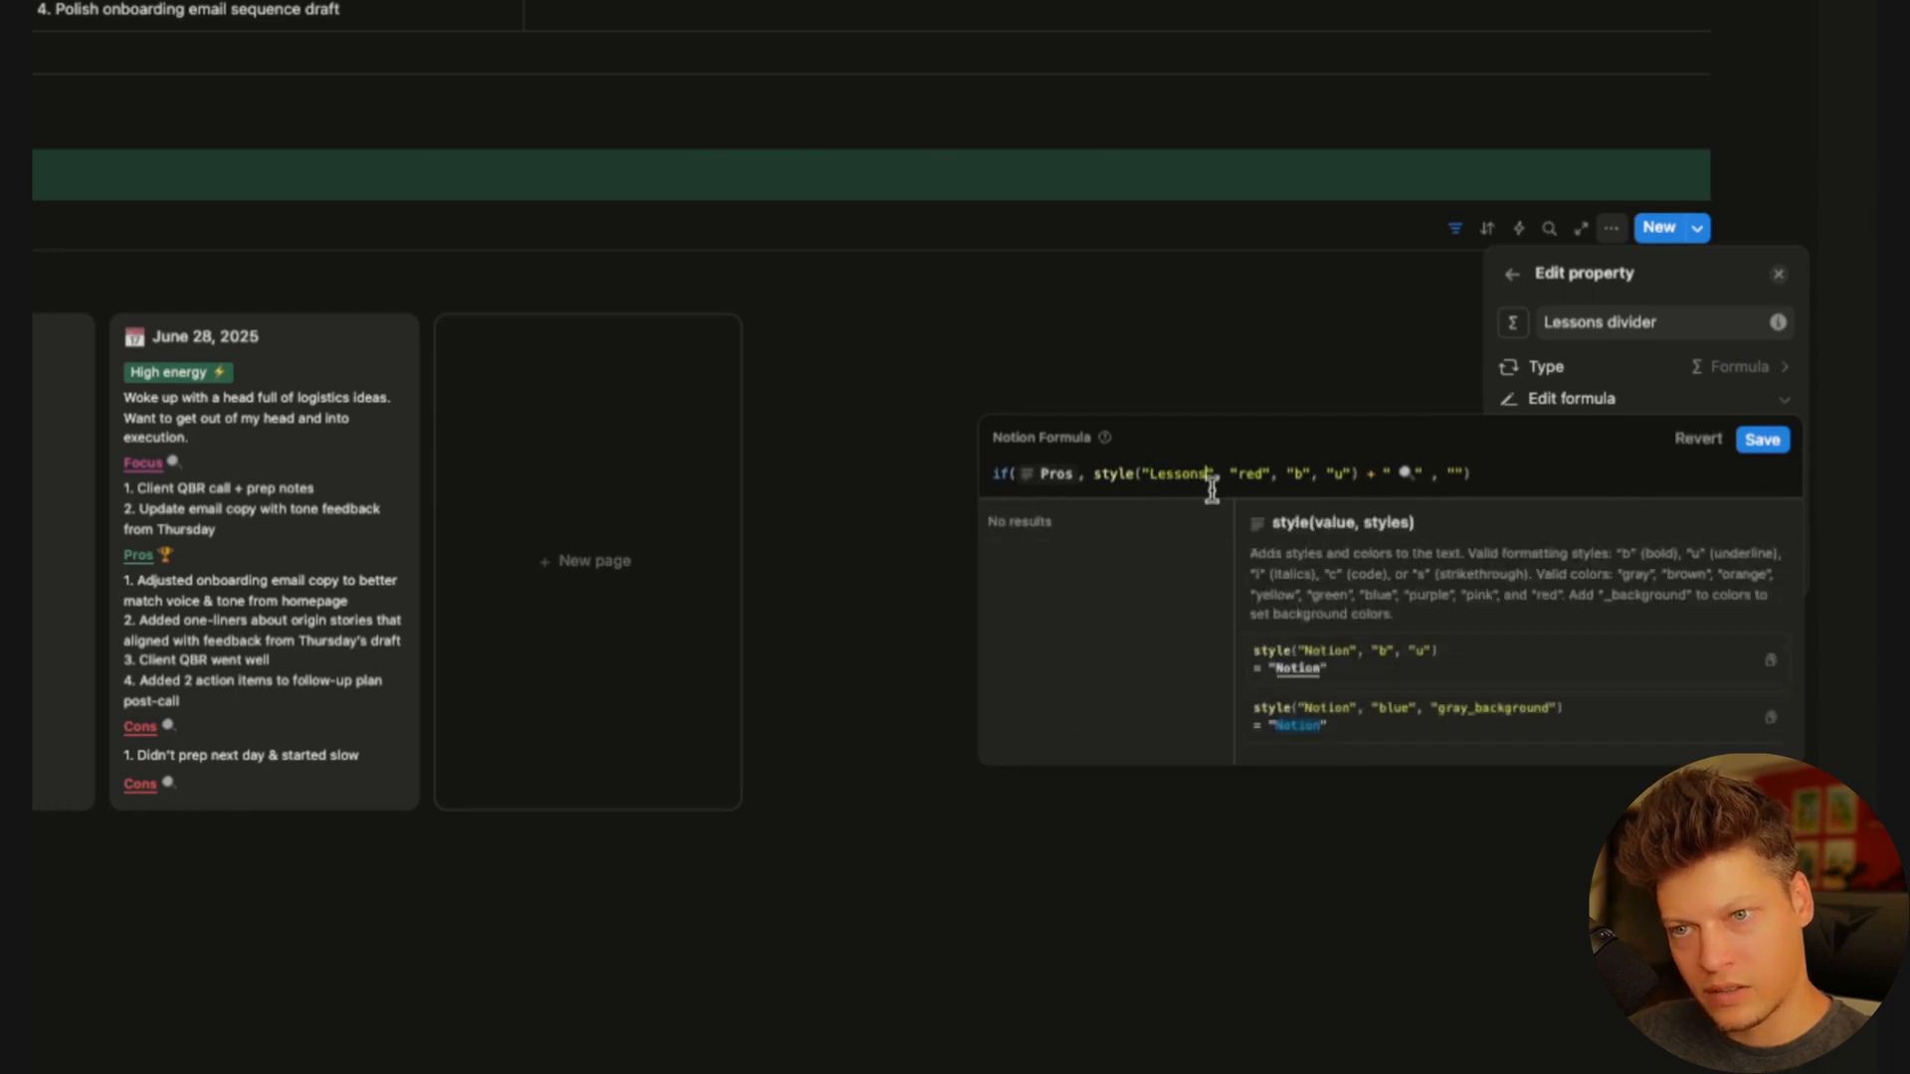
Replace the magnifying glass emoji in the Lessons divider formula with a light bulb 💡 and set the label colour to "yellow"
{"action": "left_click", "coordinate": [1415, 475]}
{"action": "key", "text": "BackSpace"}
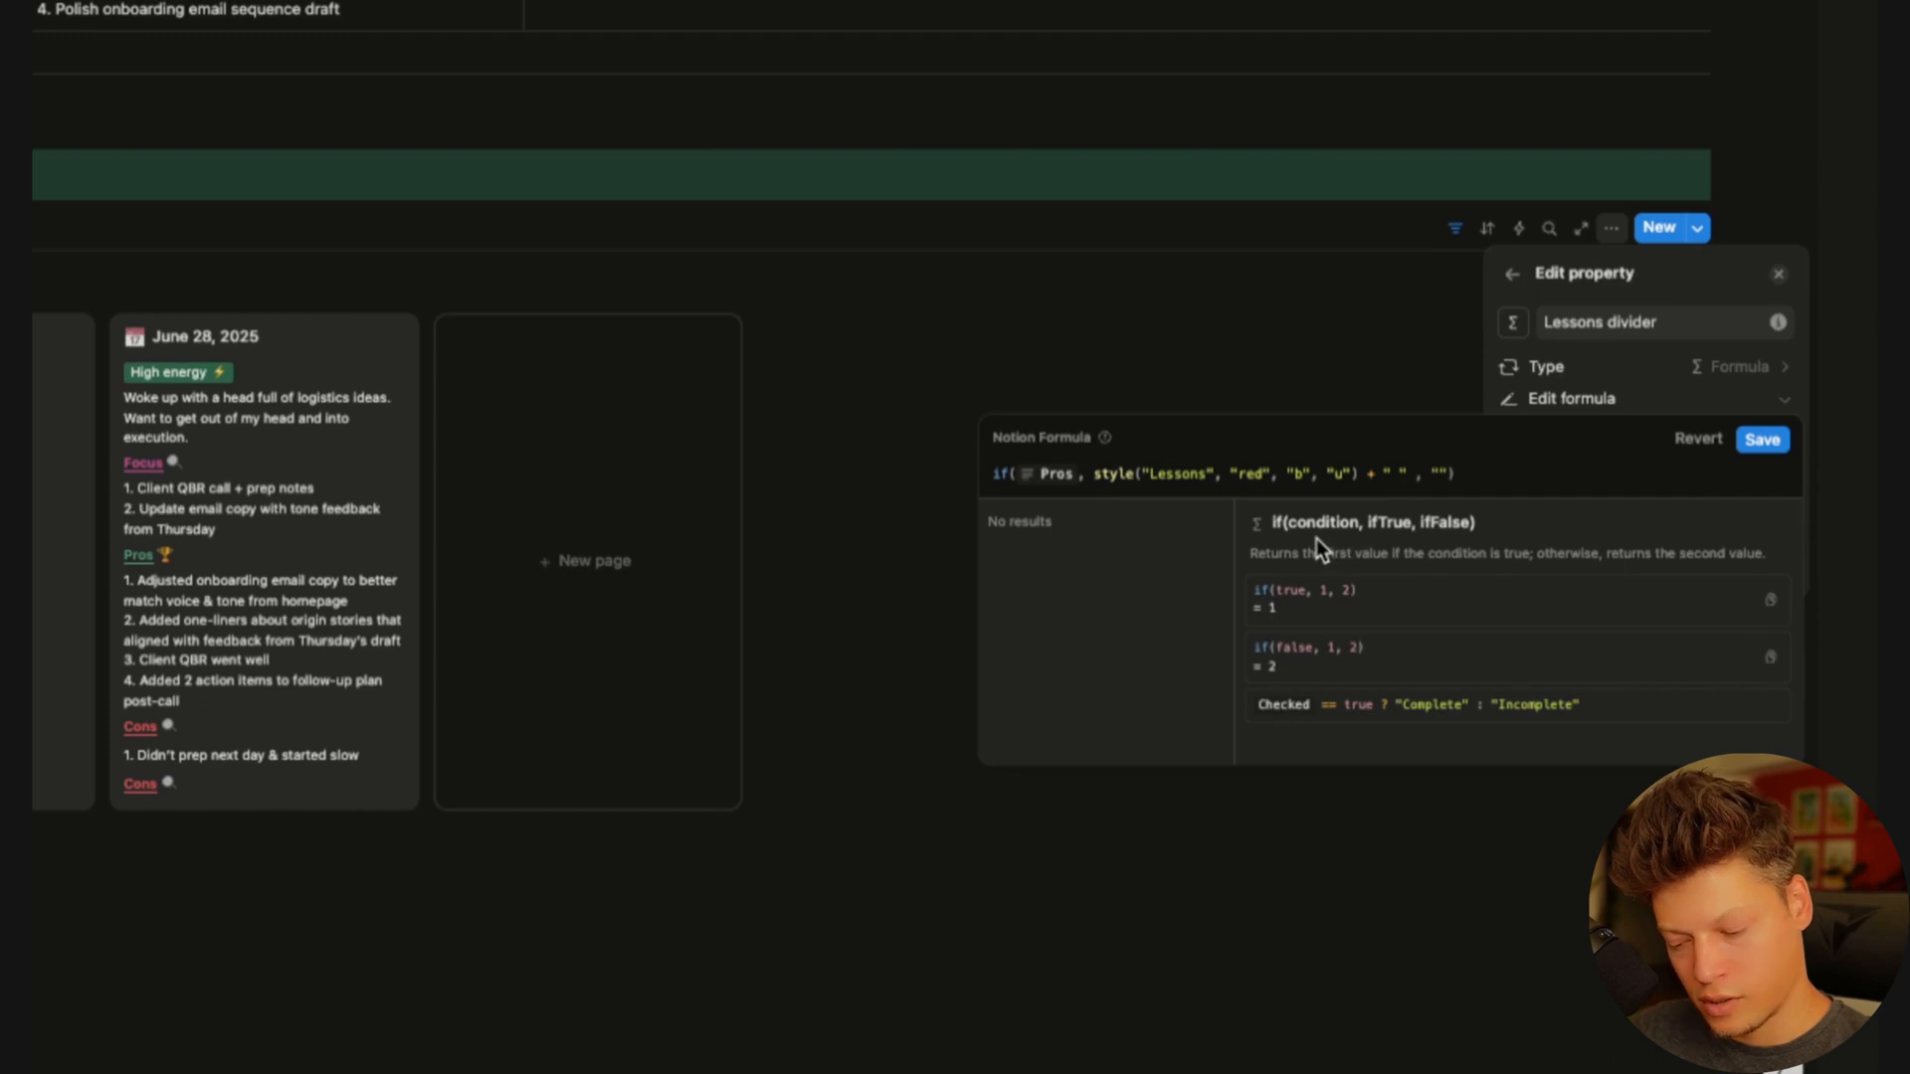
{"action": "left_click", "coordinate": [1264, 624]}
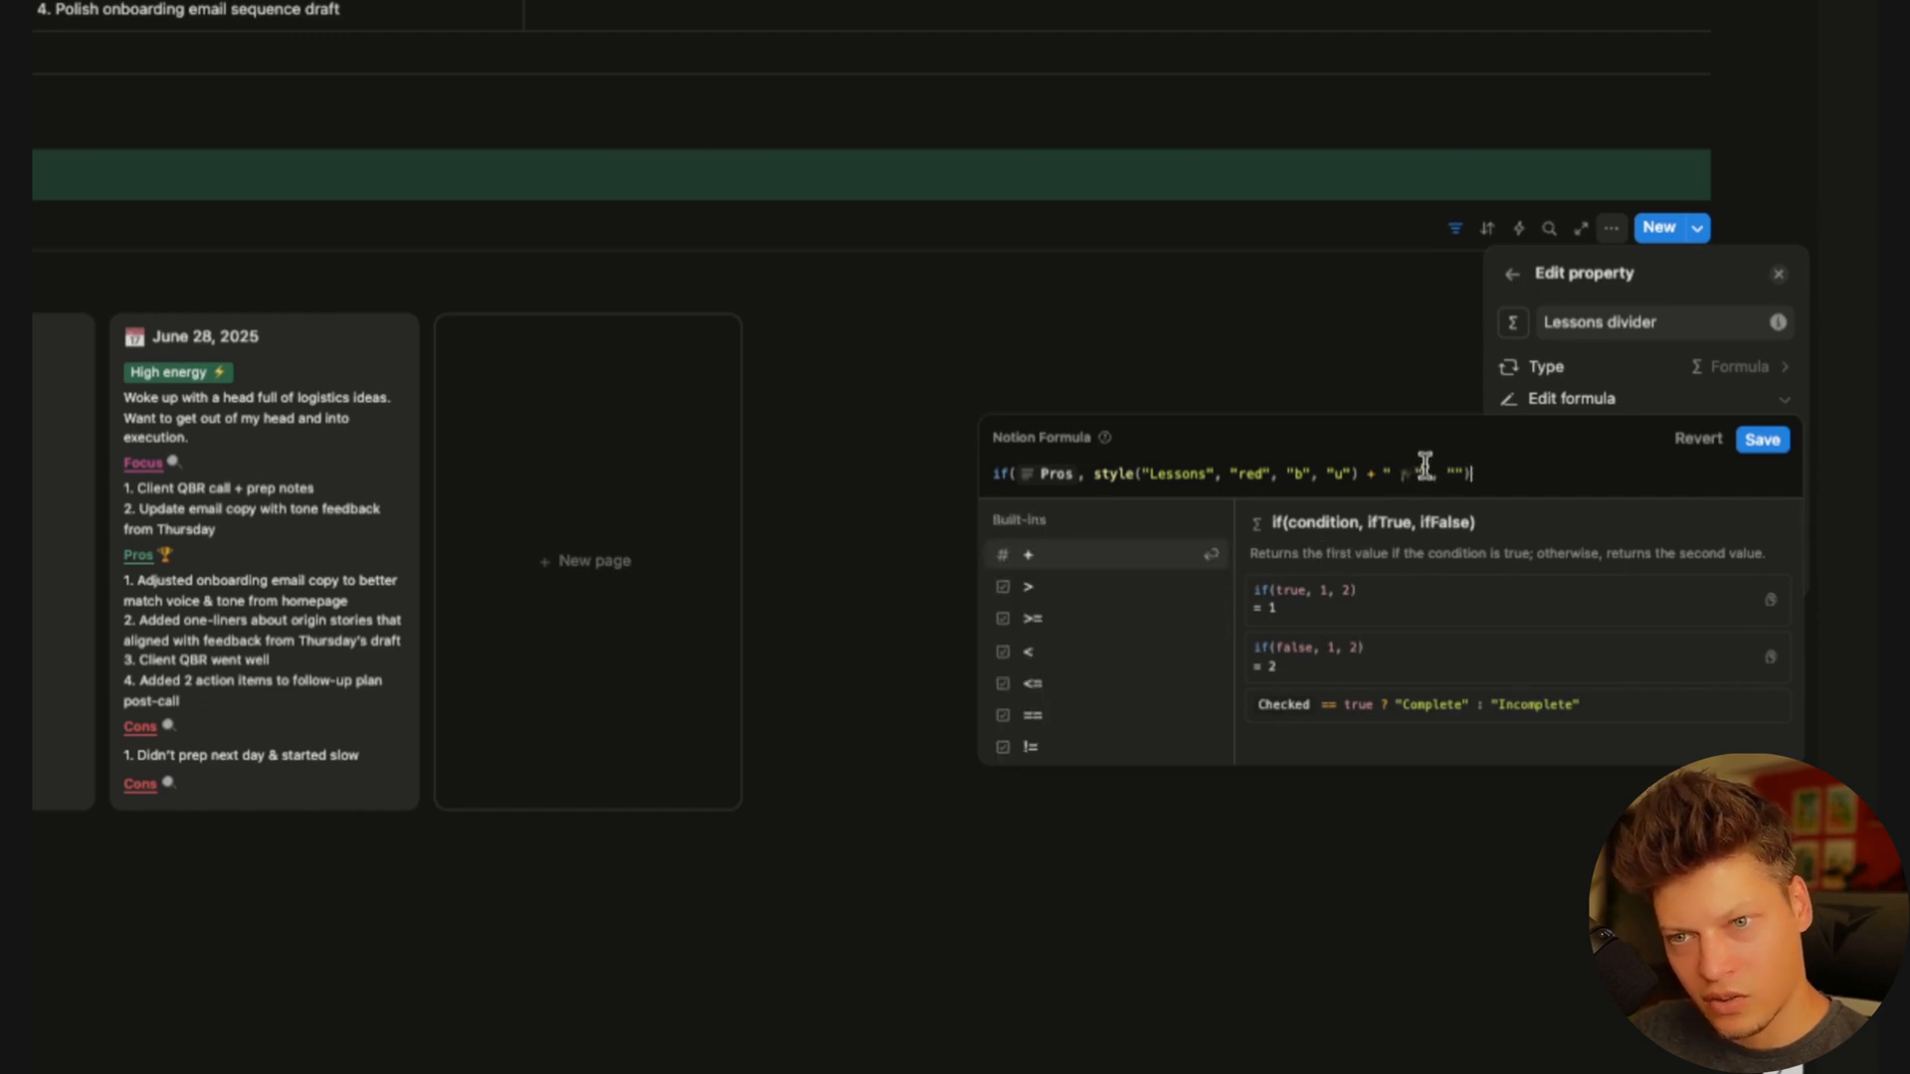
{"action": "left_click", "coordinate": [1410, 474]}
{"action": "key", "text": "BackSpace"}
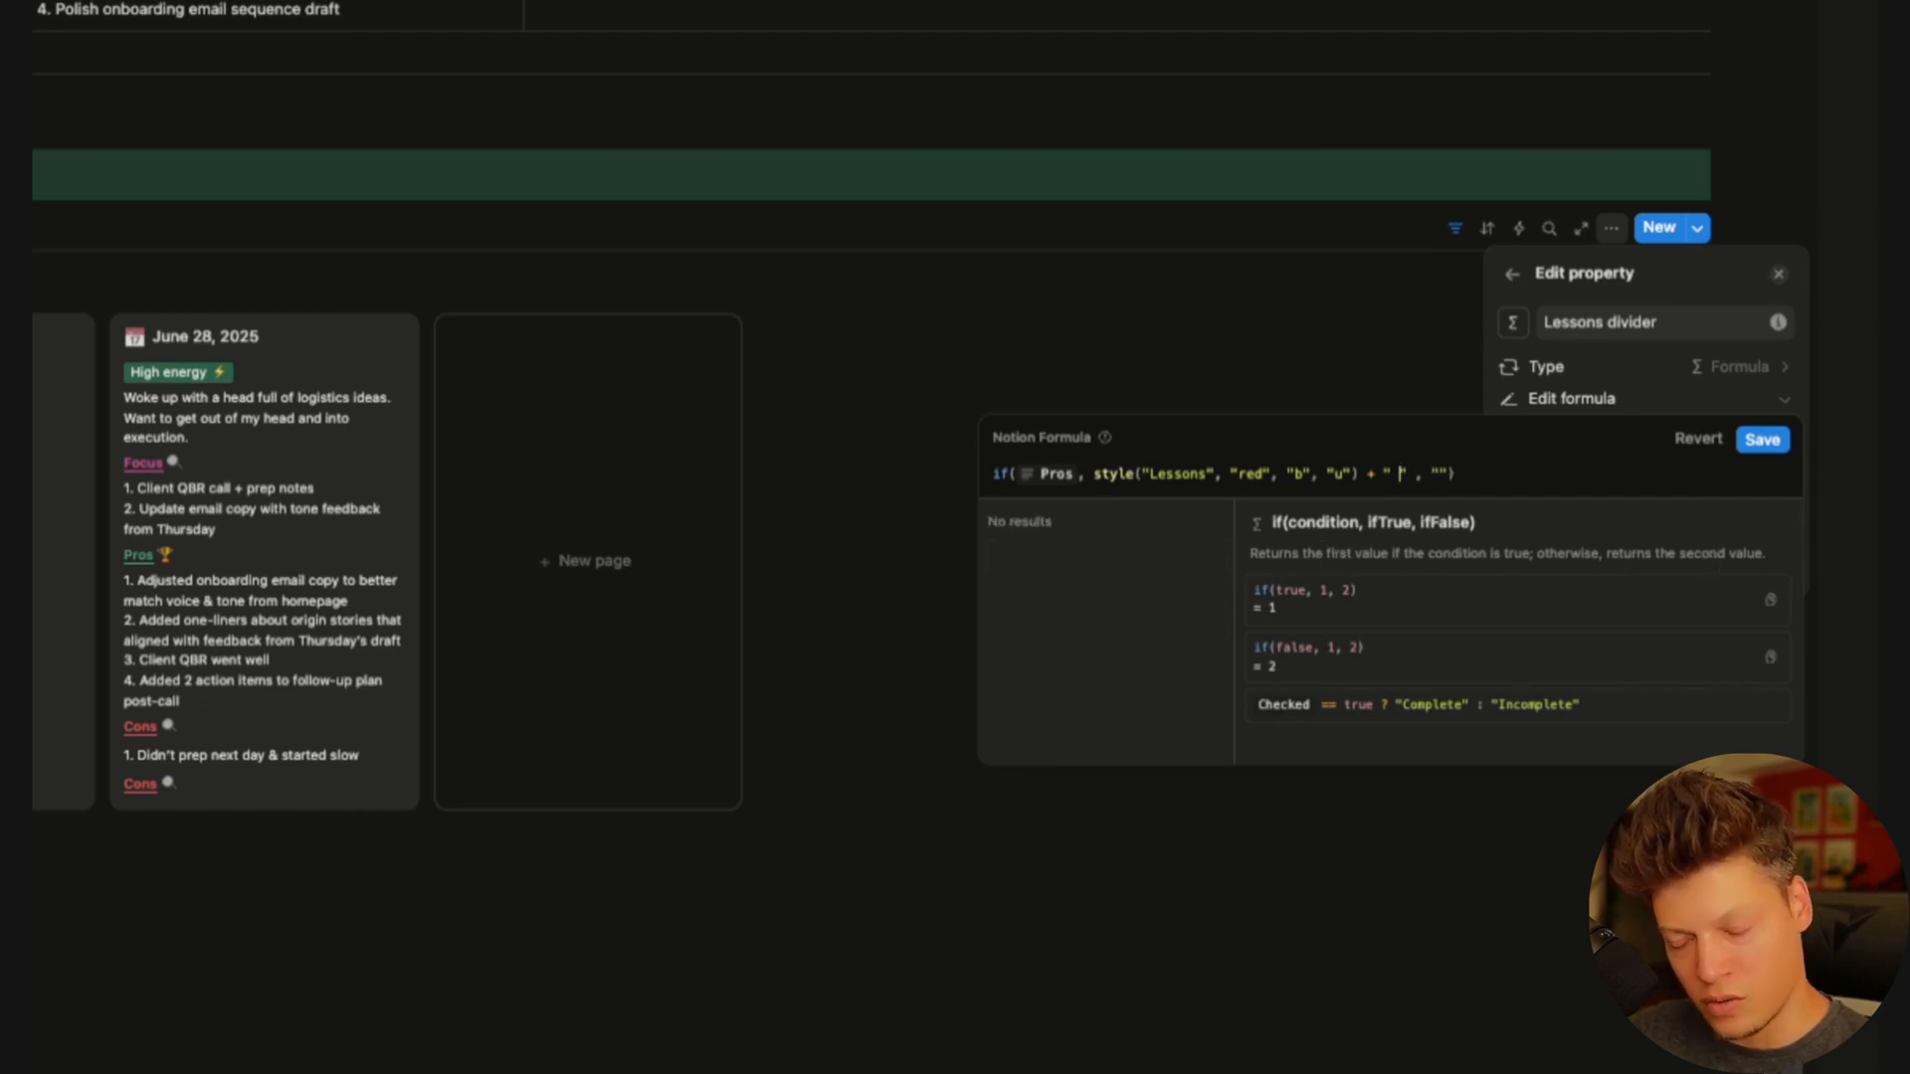
{"action": "type", "text": "💡"}
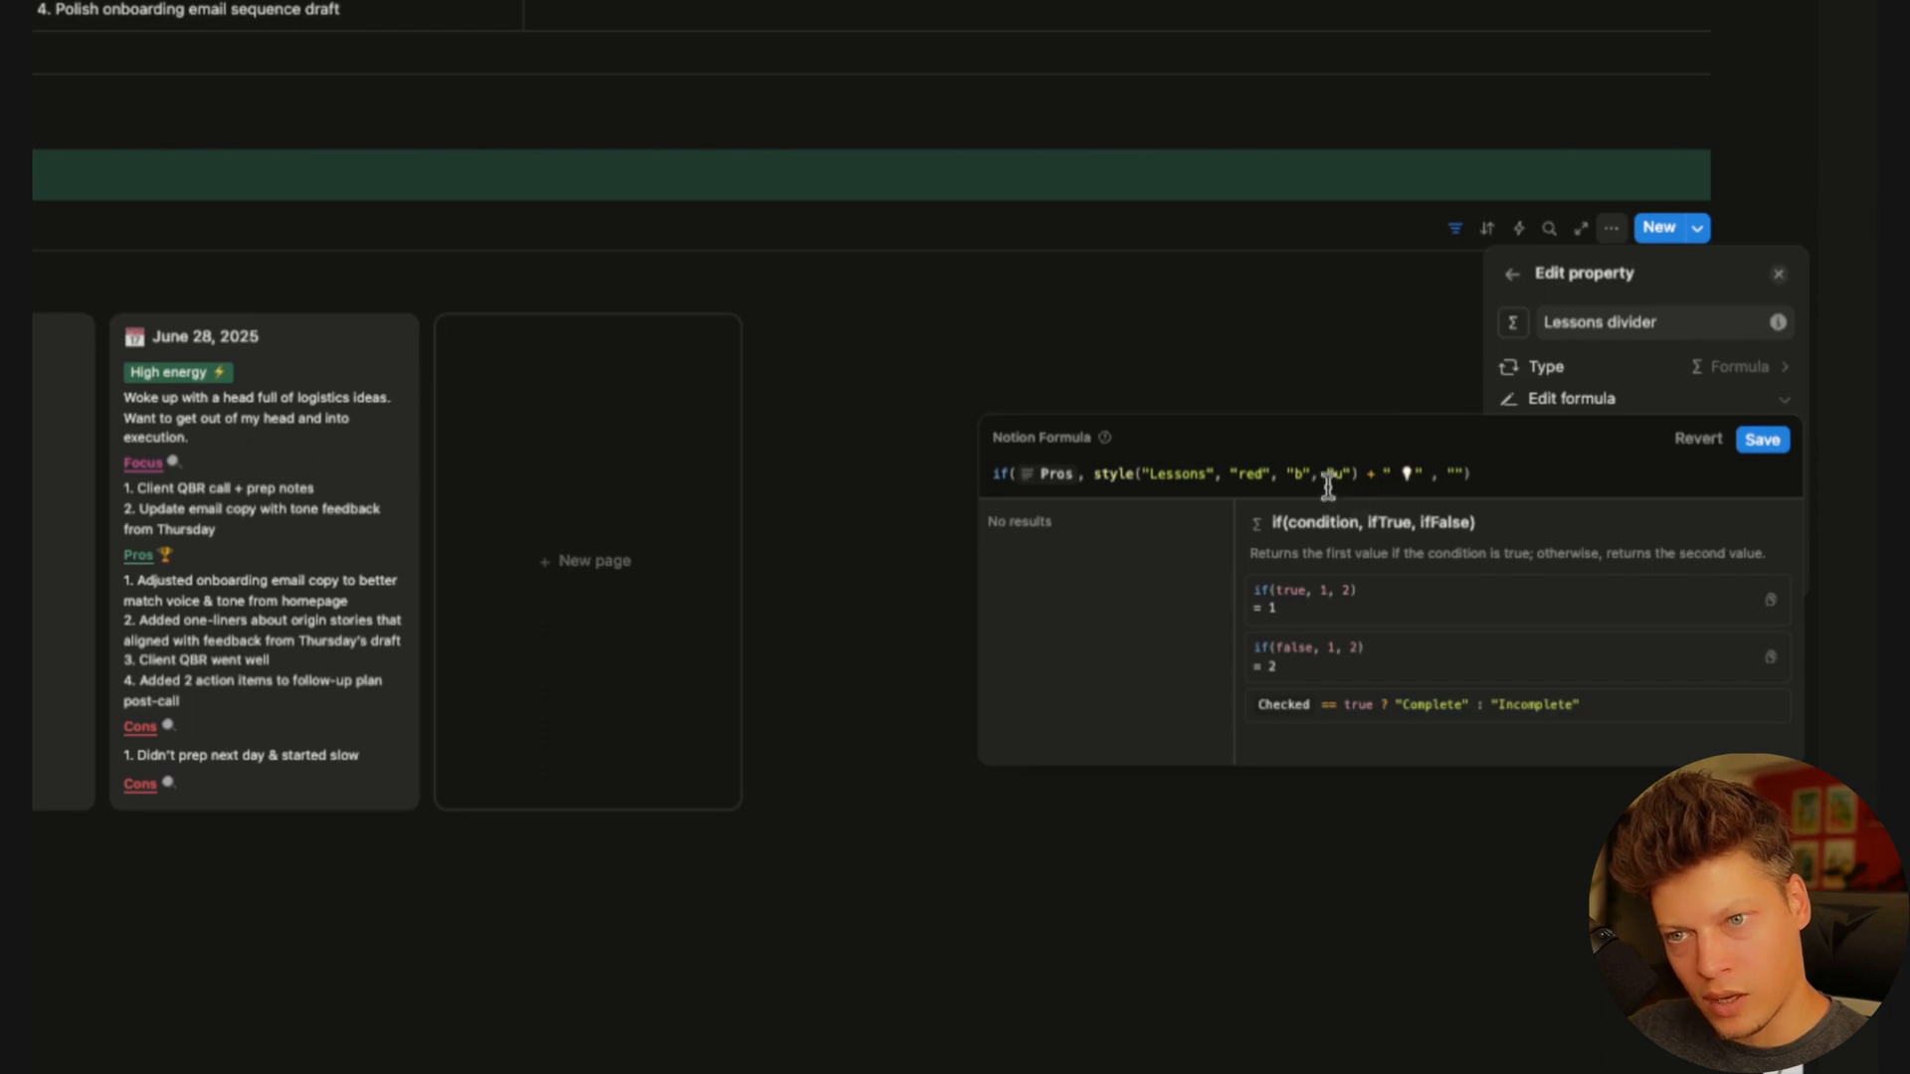
{"action": "left_click", "coordinate": [1252, 474]}
{"action": "type", "text": "yellow"}
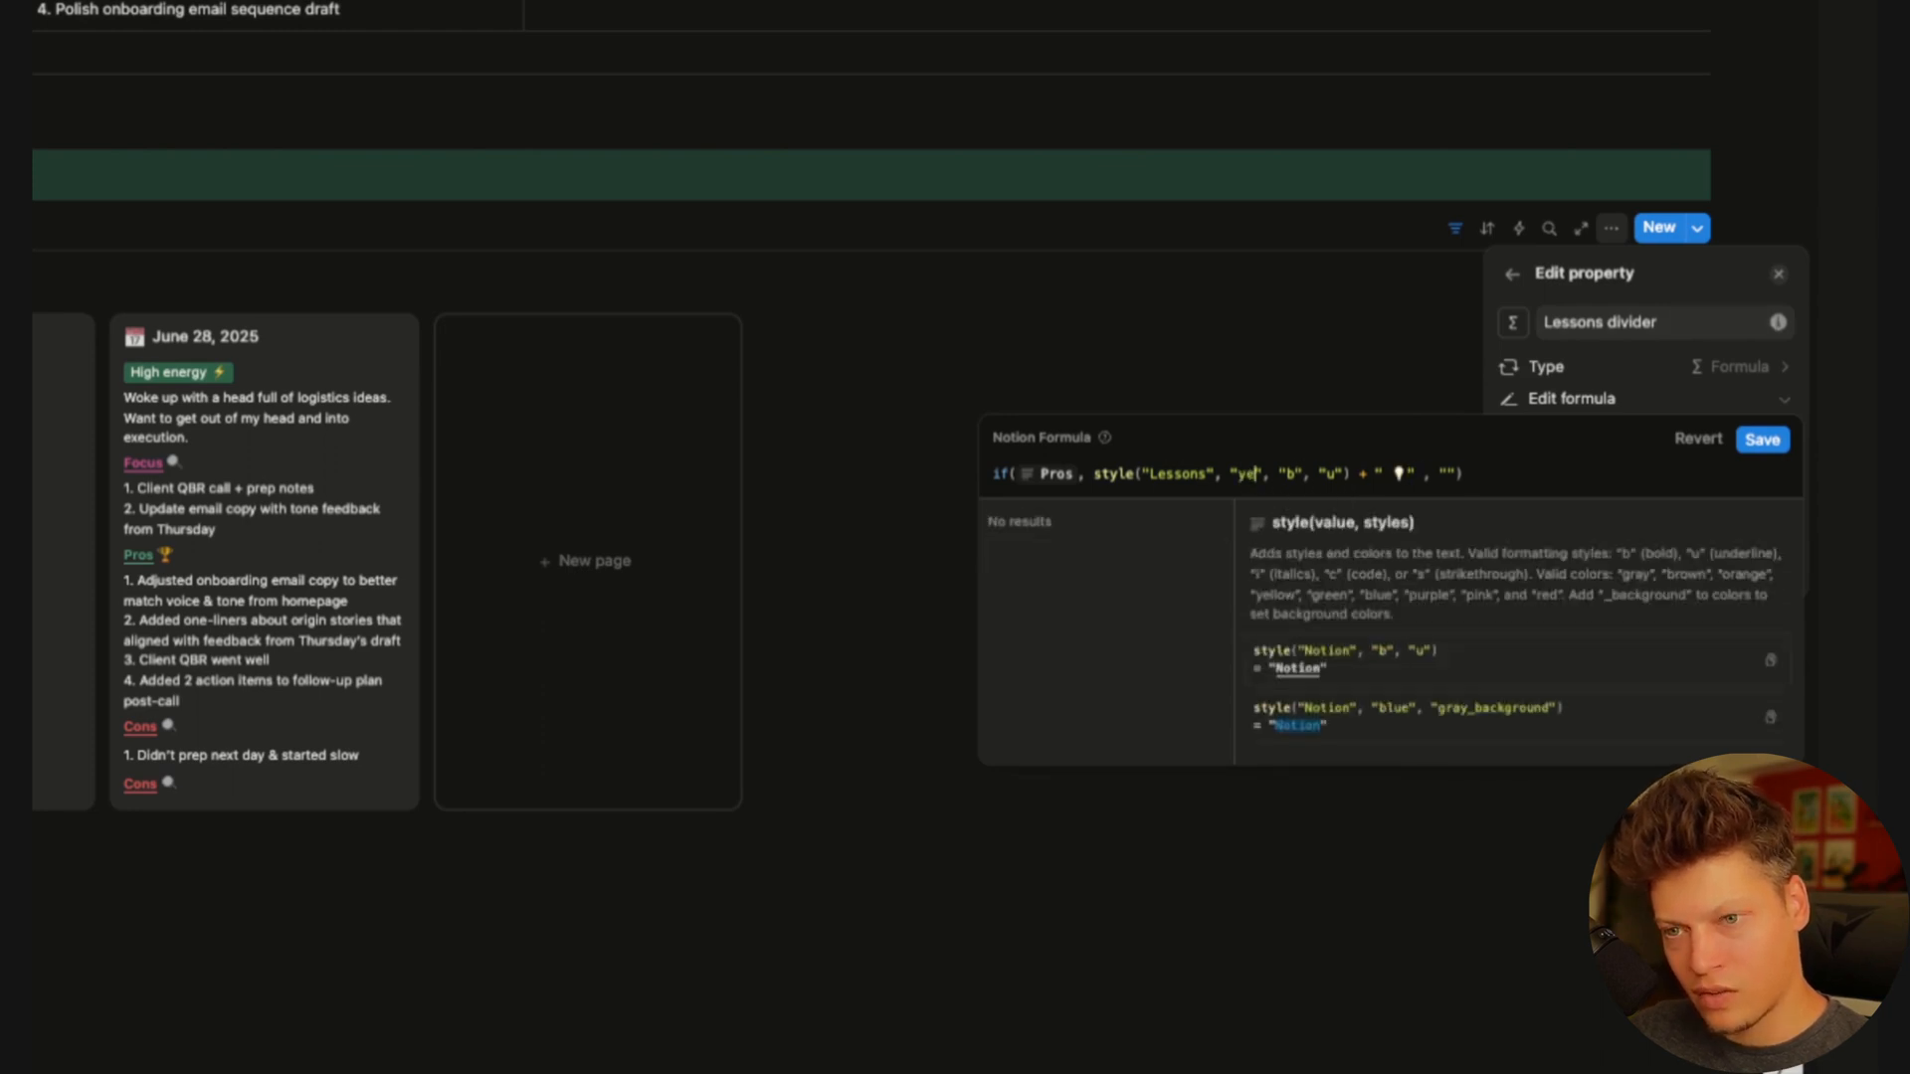
Replace the Pros condition in the Lessons divider formula with the Lessons property and save the formula
{"action": "left_click", "coordinate": [1077, 476]}
{"action": "key", "text": "BackSpace"}
{"action": "type", "text": "Lesson"}
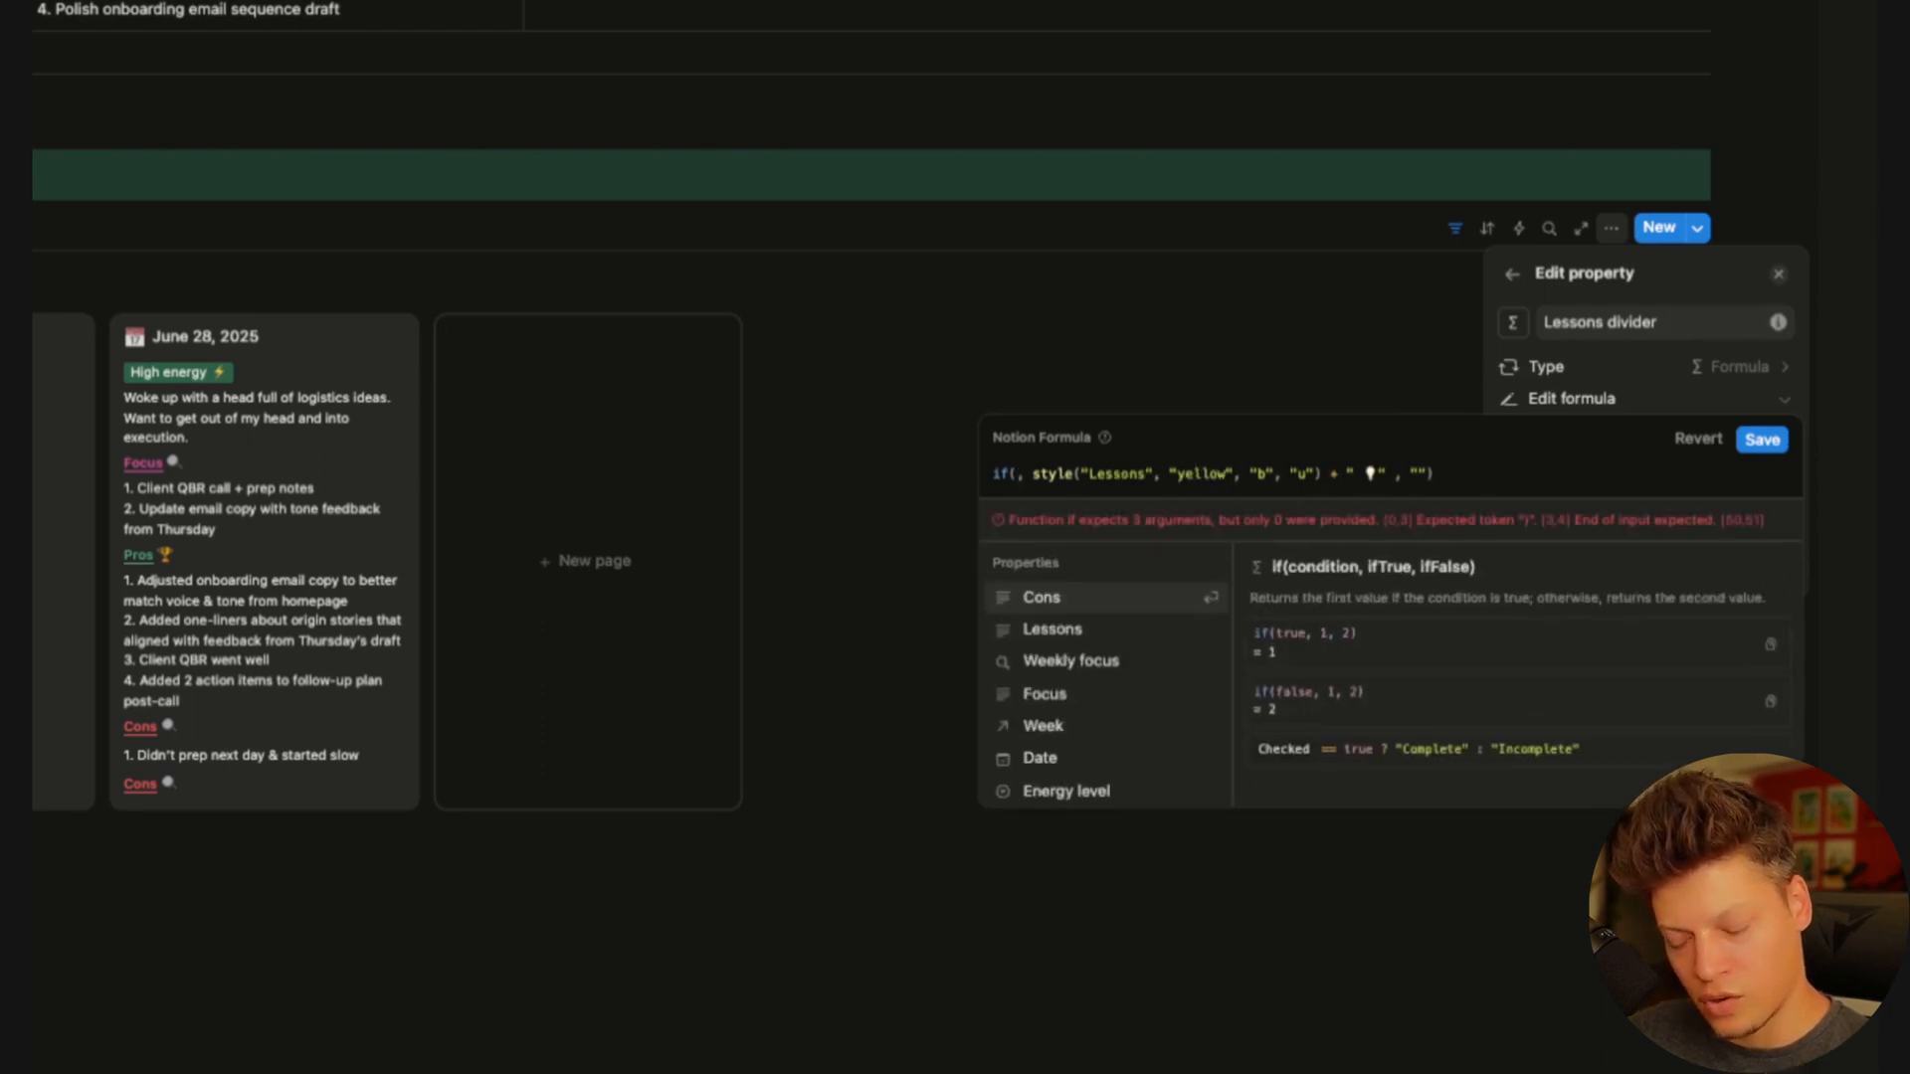
{"action": "left_click", "coordinate": [1075, 609]}
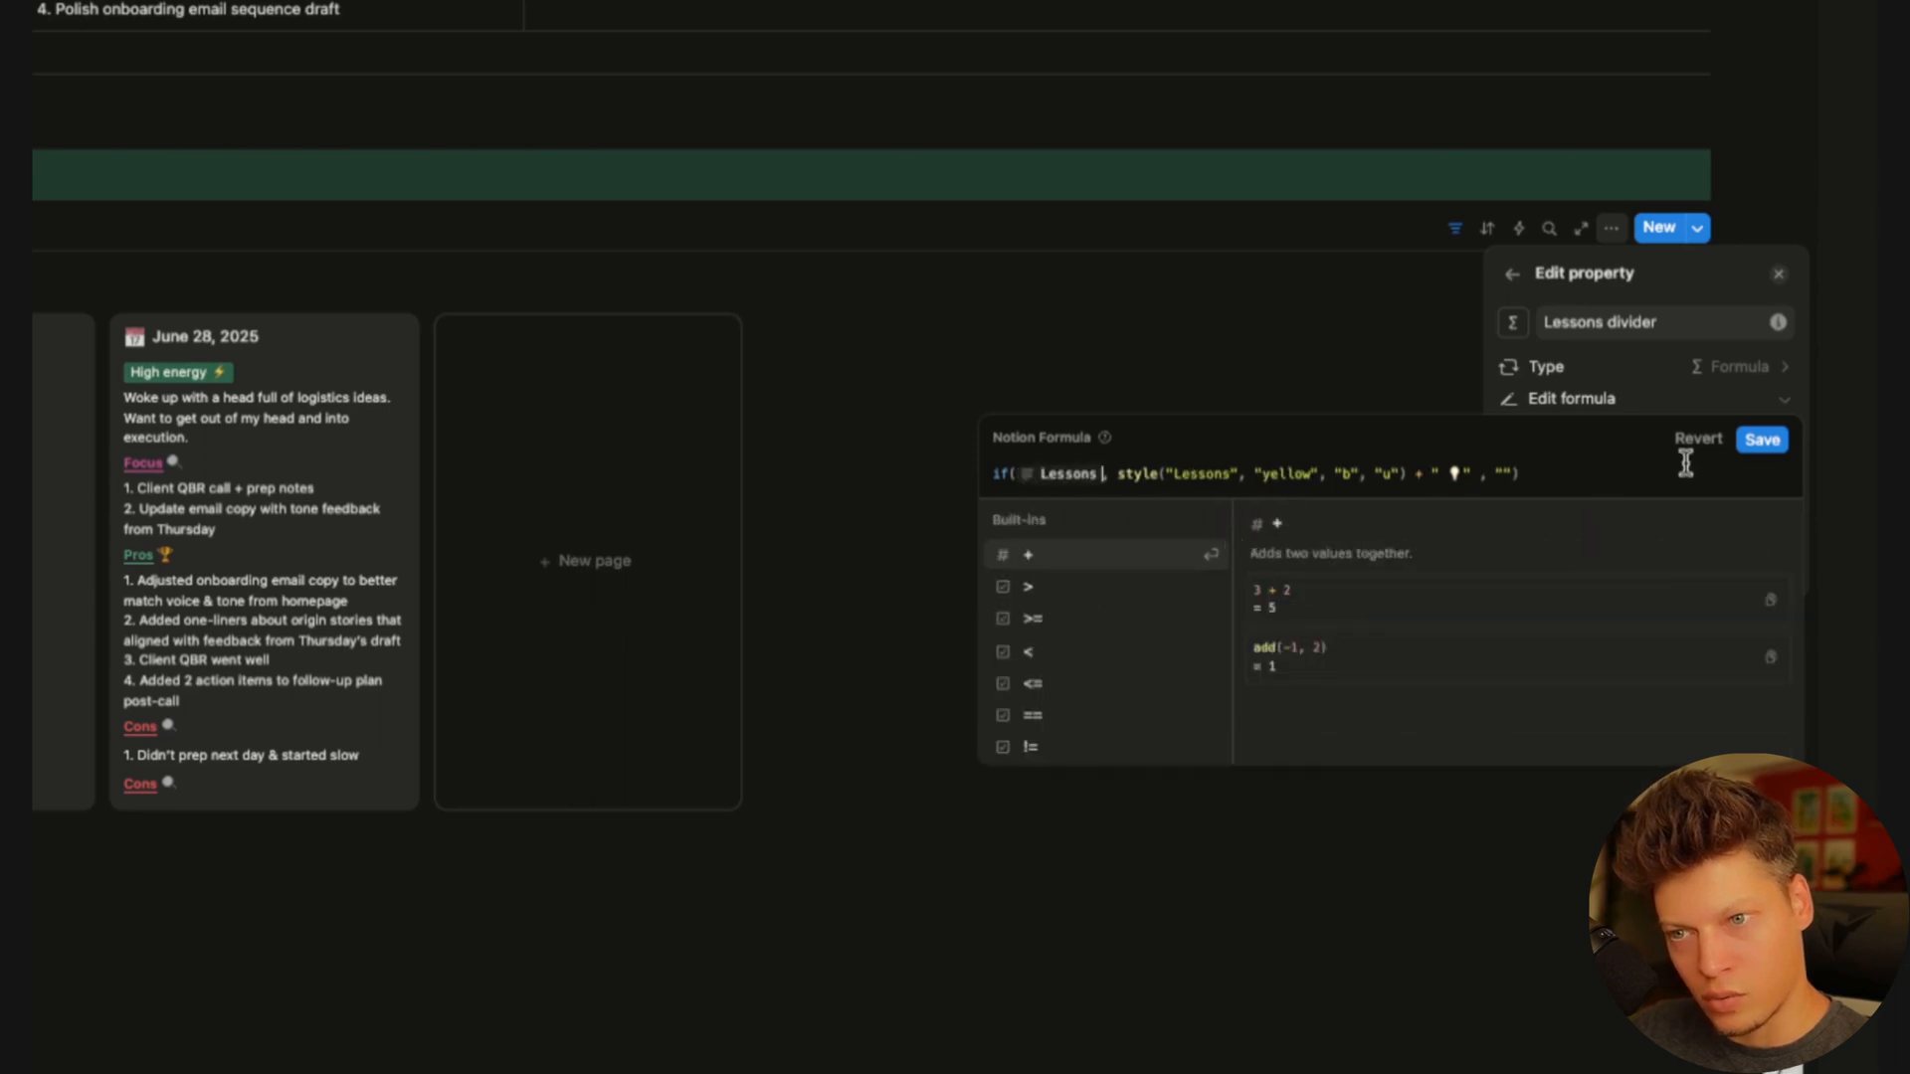
{"action": "left_click", "coordinate": [1761, 440]}
{"action": "key", "text": "Escape"}
Replace the Pros condition in the Cons divider formula with the Cons property and save the formula
{"action": "left_click", "coordinate": [140, 727]}
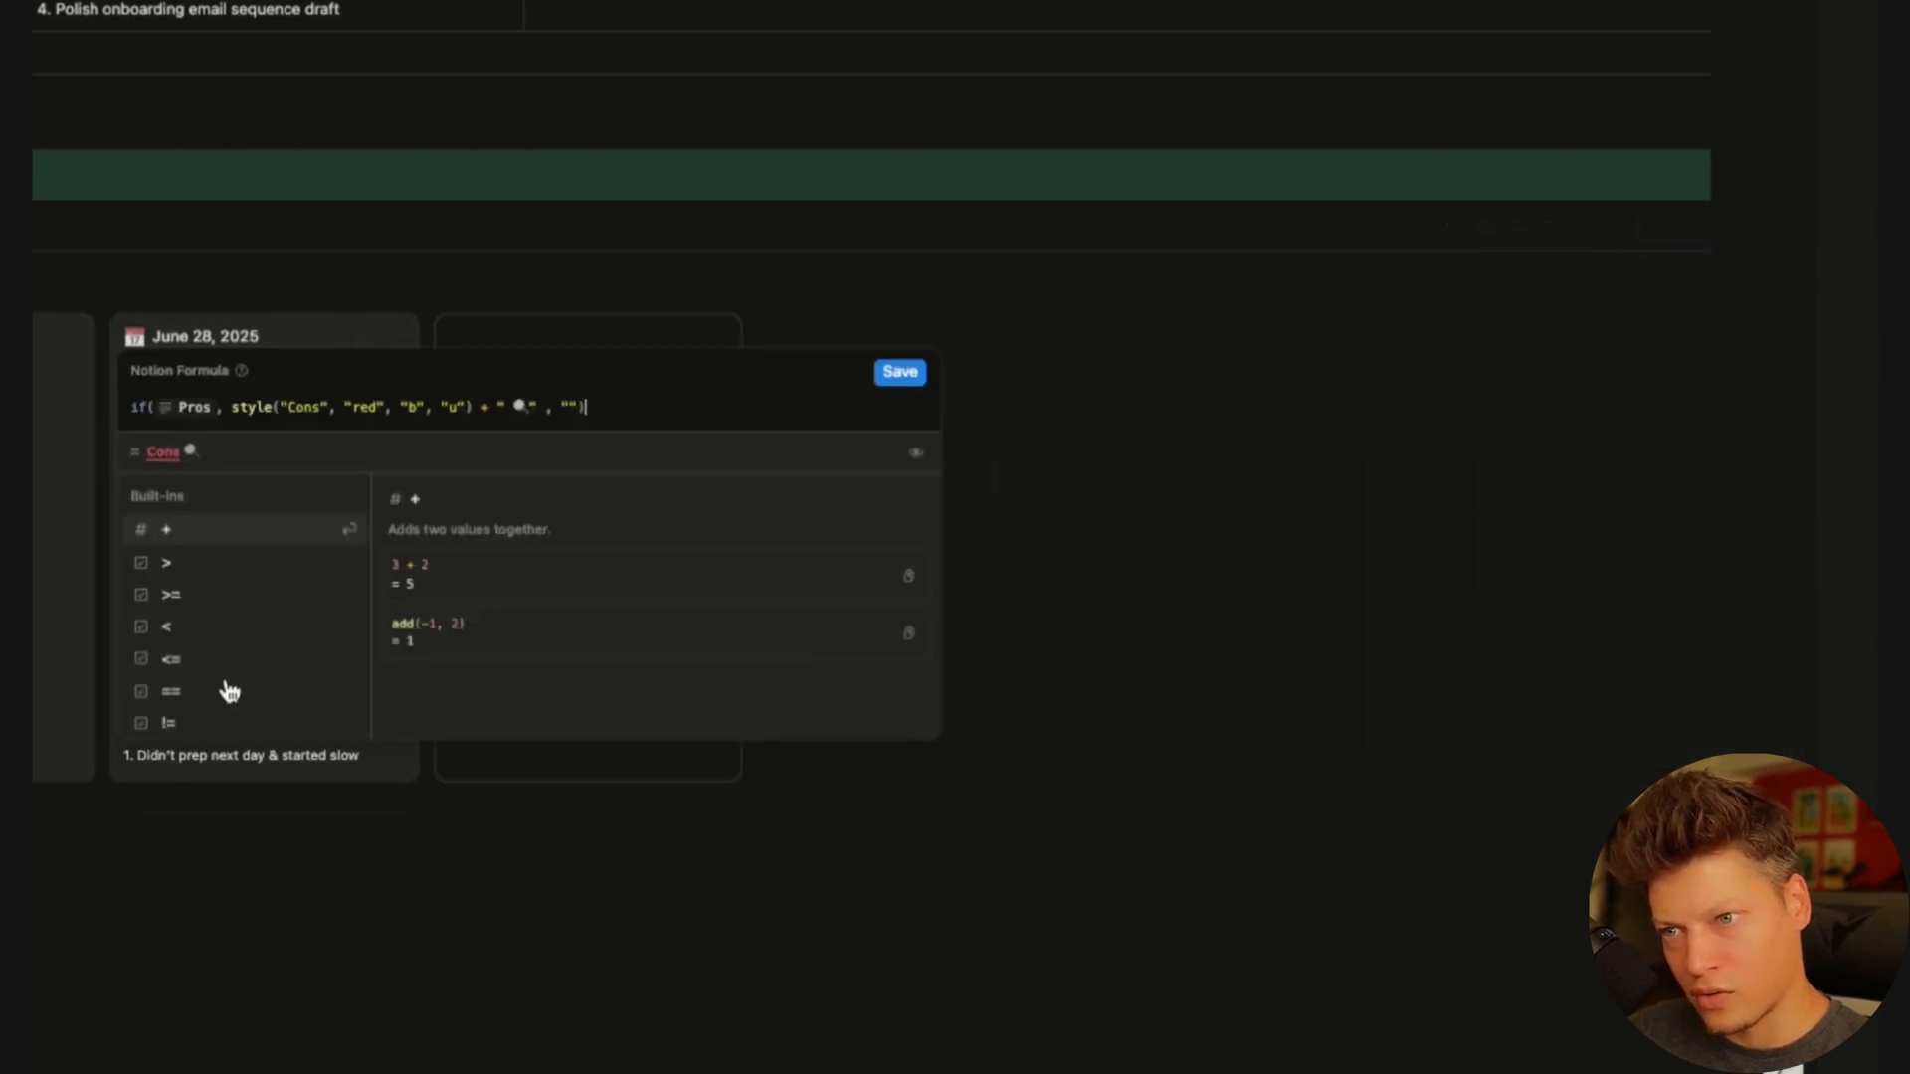
{"action": "left_click", "coordinate": [214, 416]}
{"action": "key", "text": "BackSpace"}
{"action": "type", "text": "Cons"}
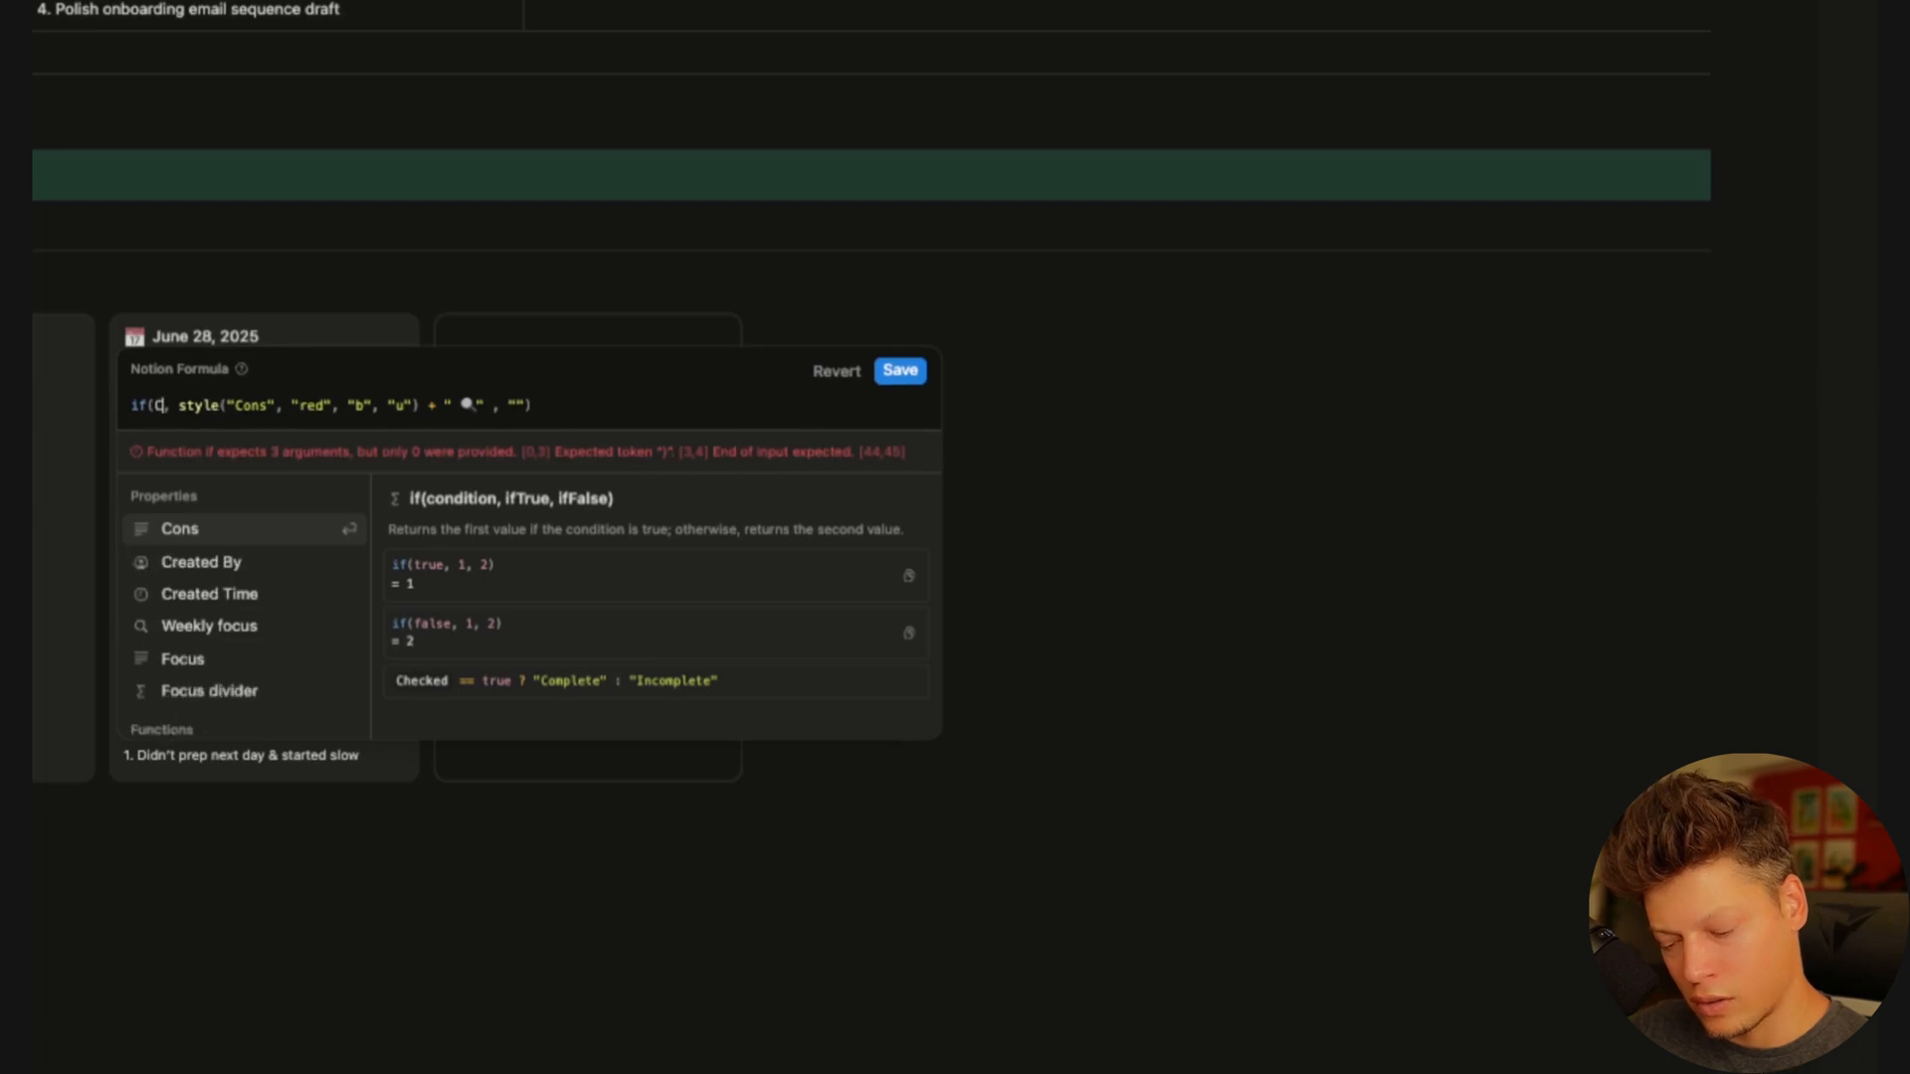
{"action": "key", "text": "Return"}
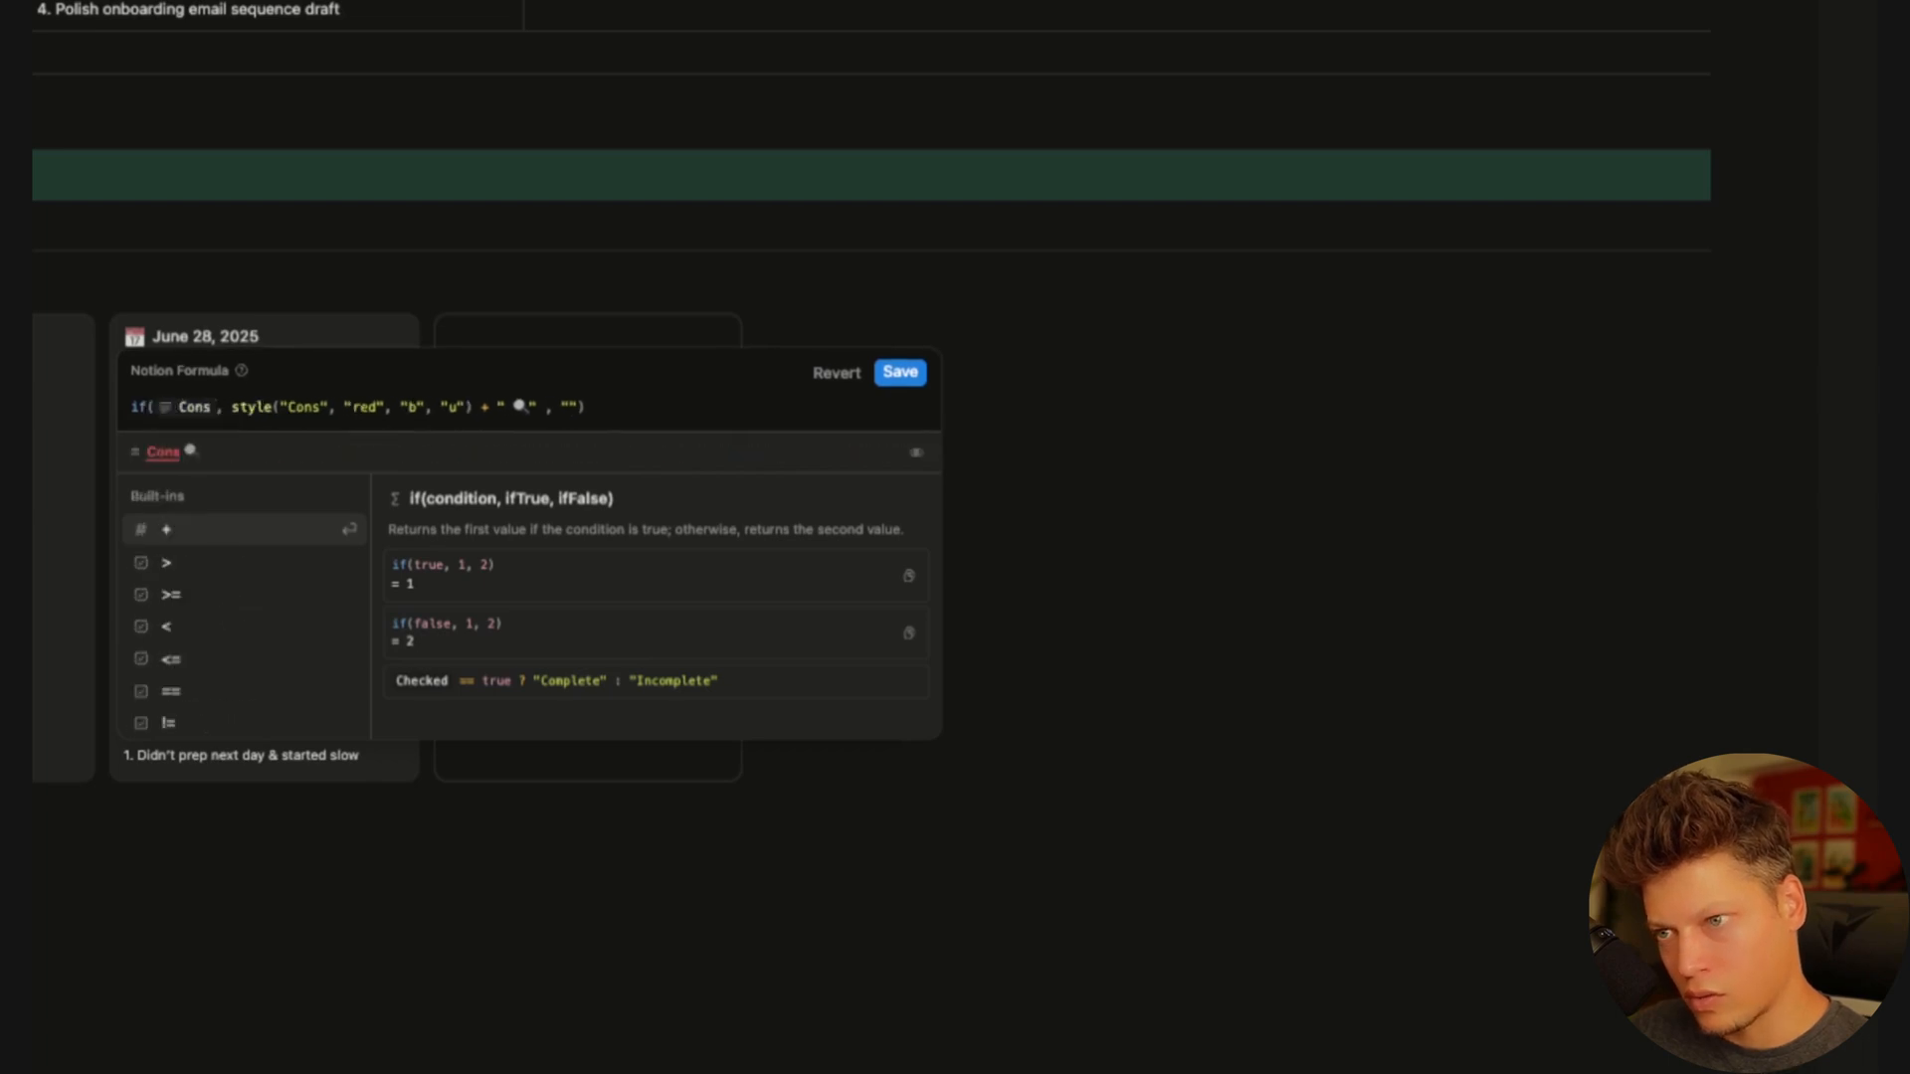
{"action": "left_click", "coordinate": [900, 373]}
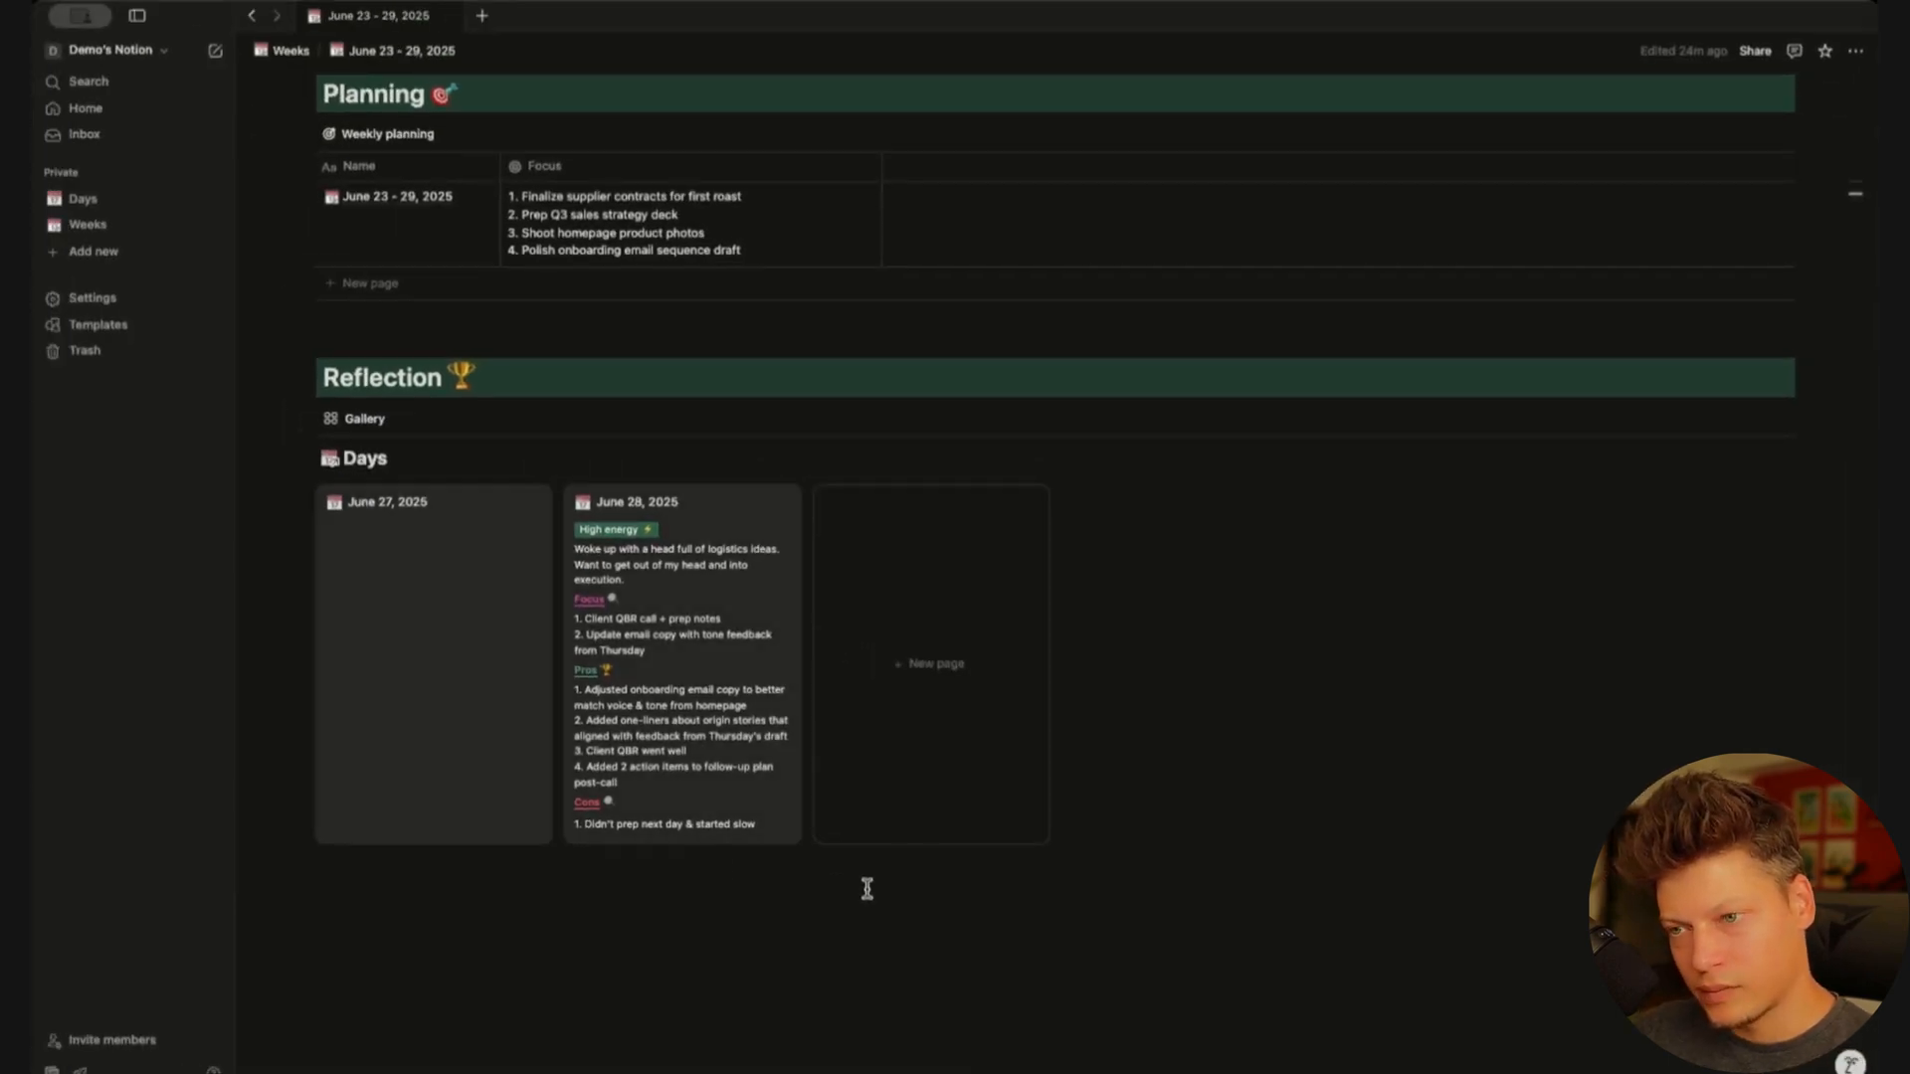
{"action": "left_click", "coordinate": [867, 888]}
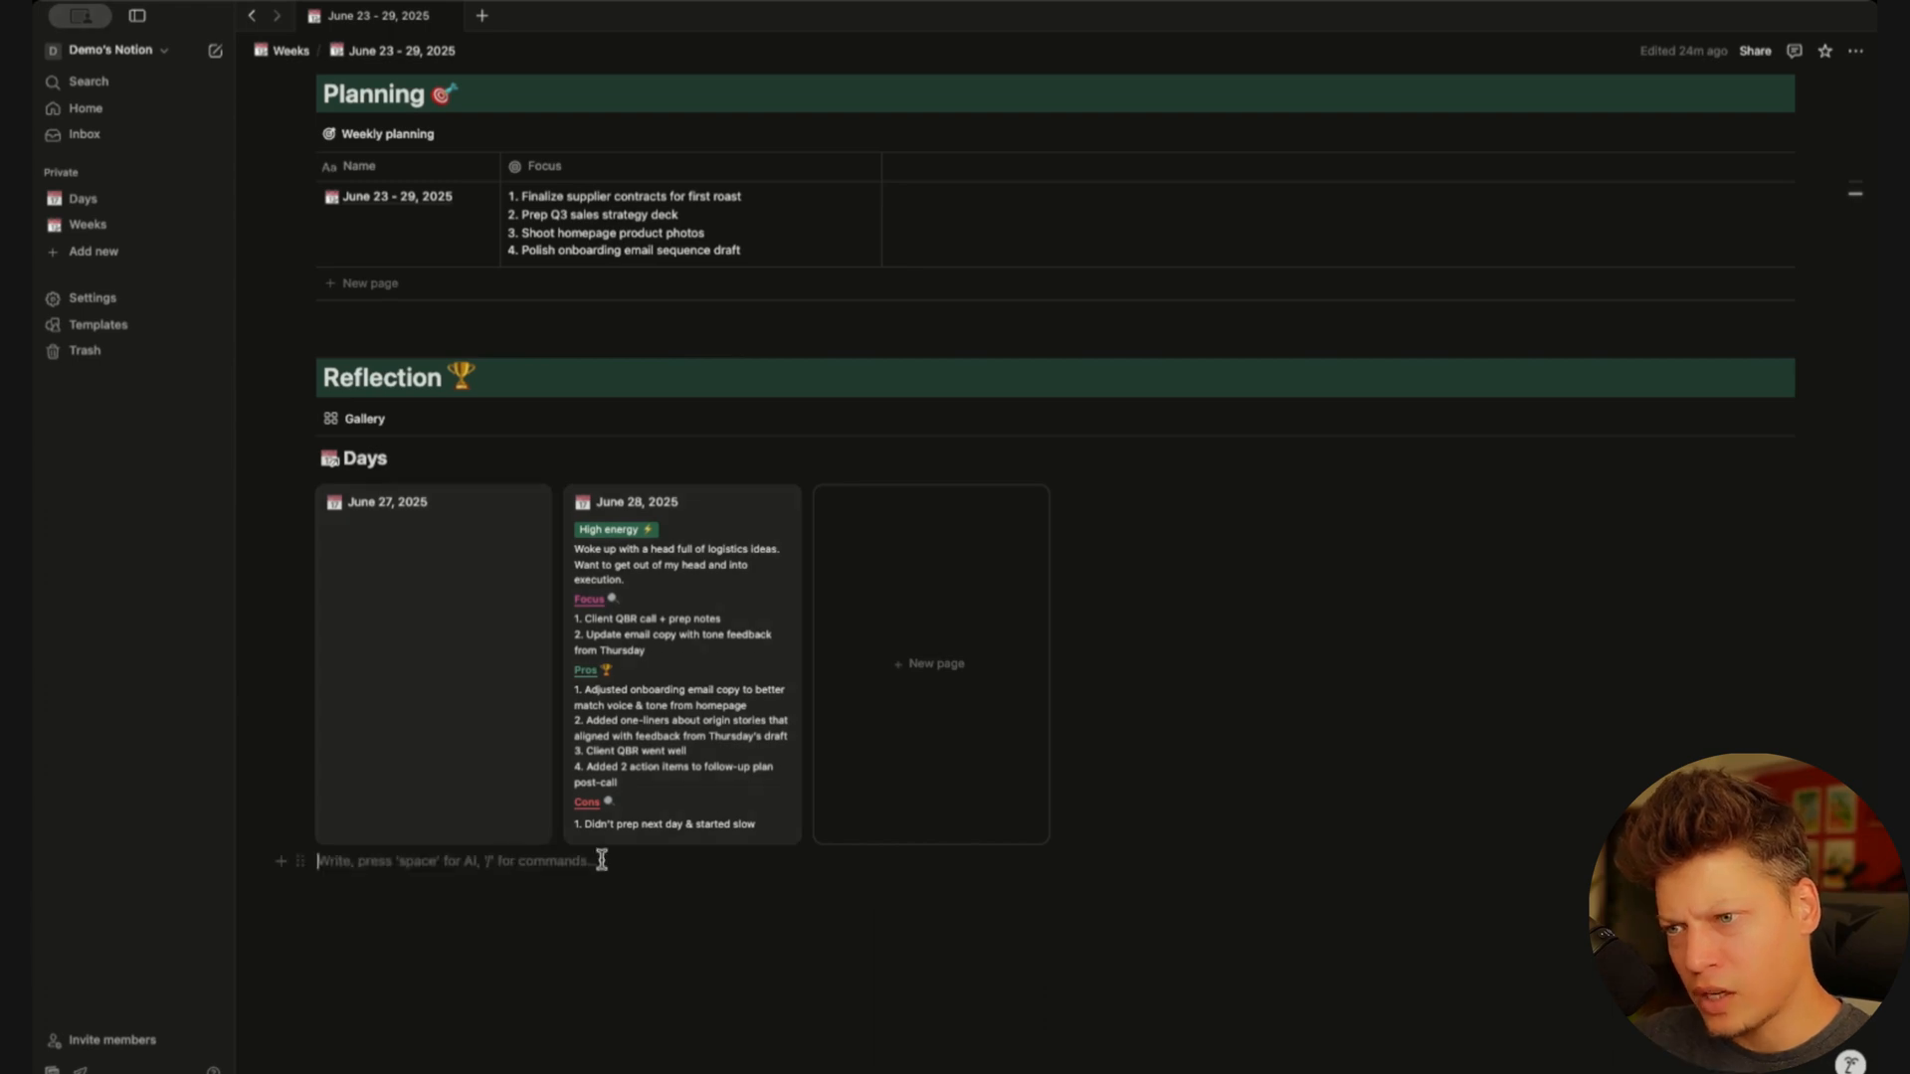
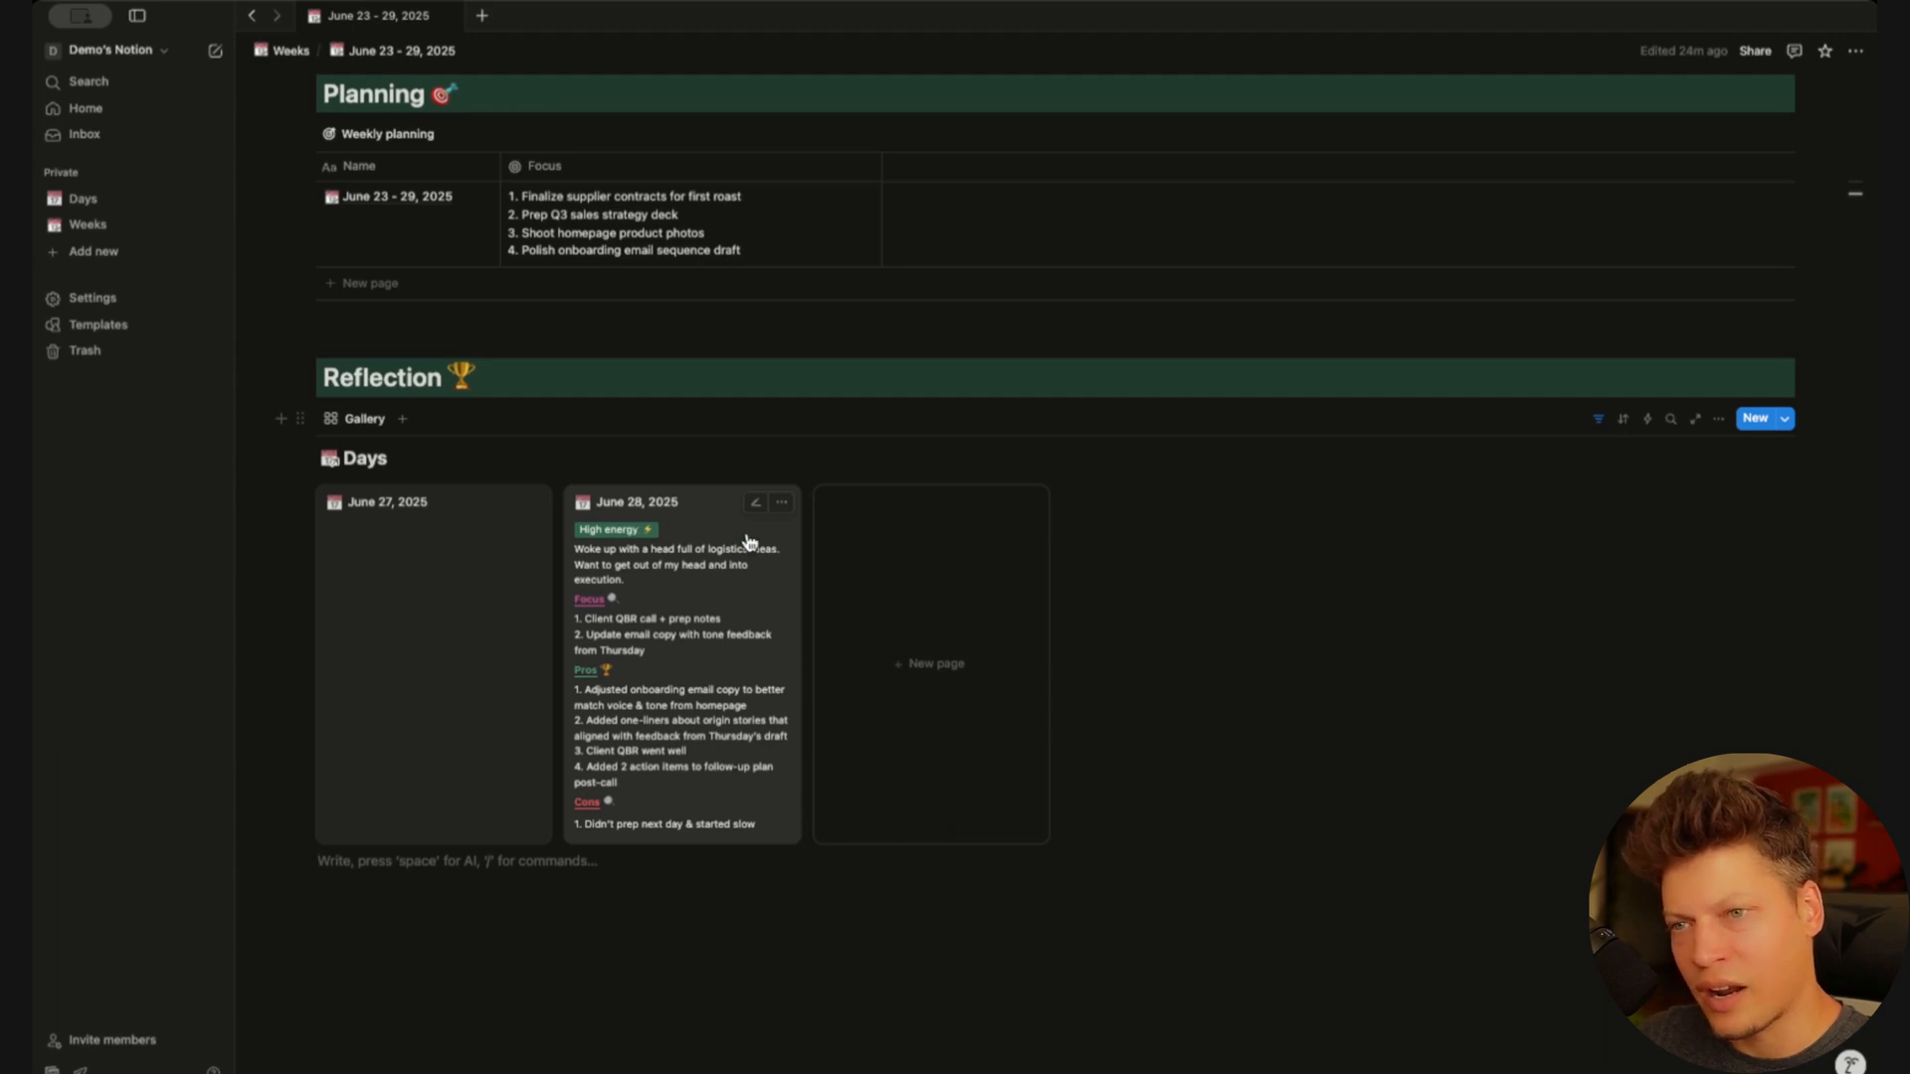
Add a new formula property named "Day" to the Days gallery
{"action": "left_click", "coordinate": [1718, 418]}
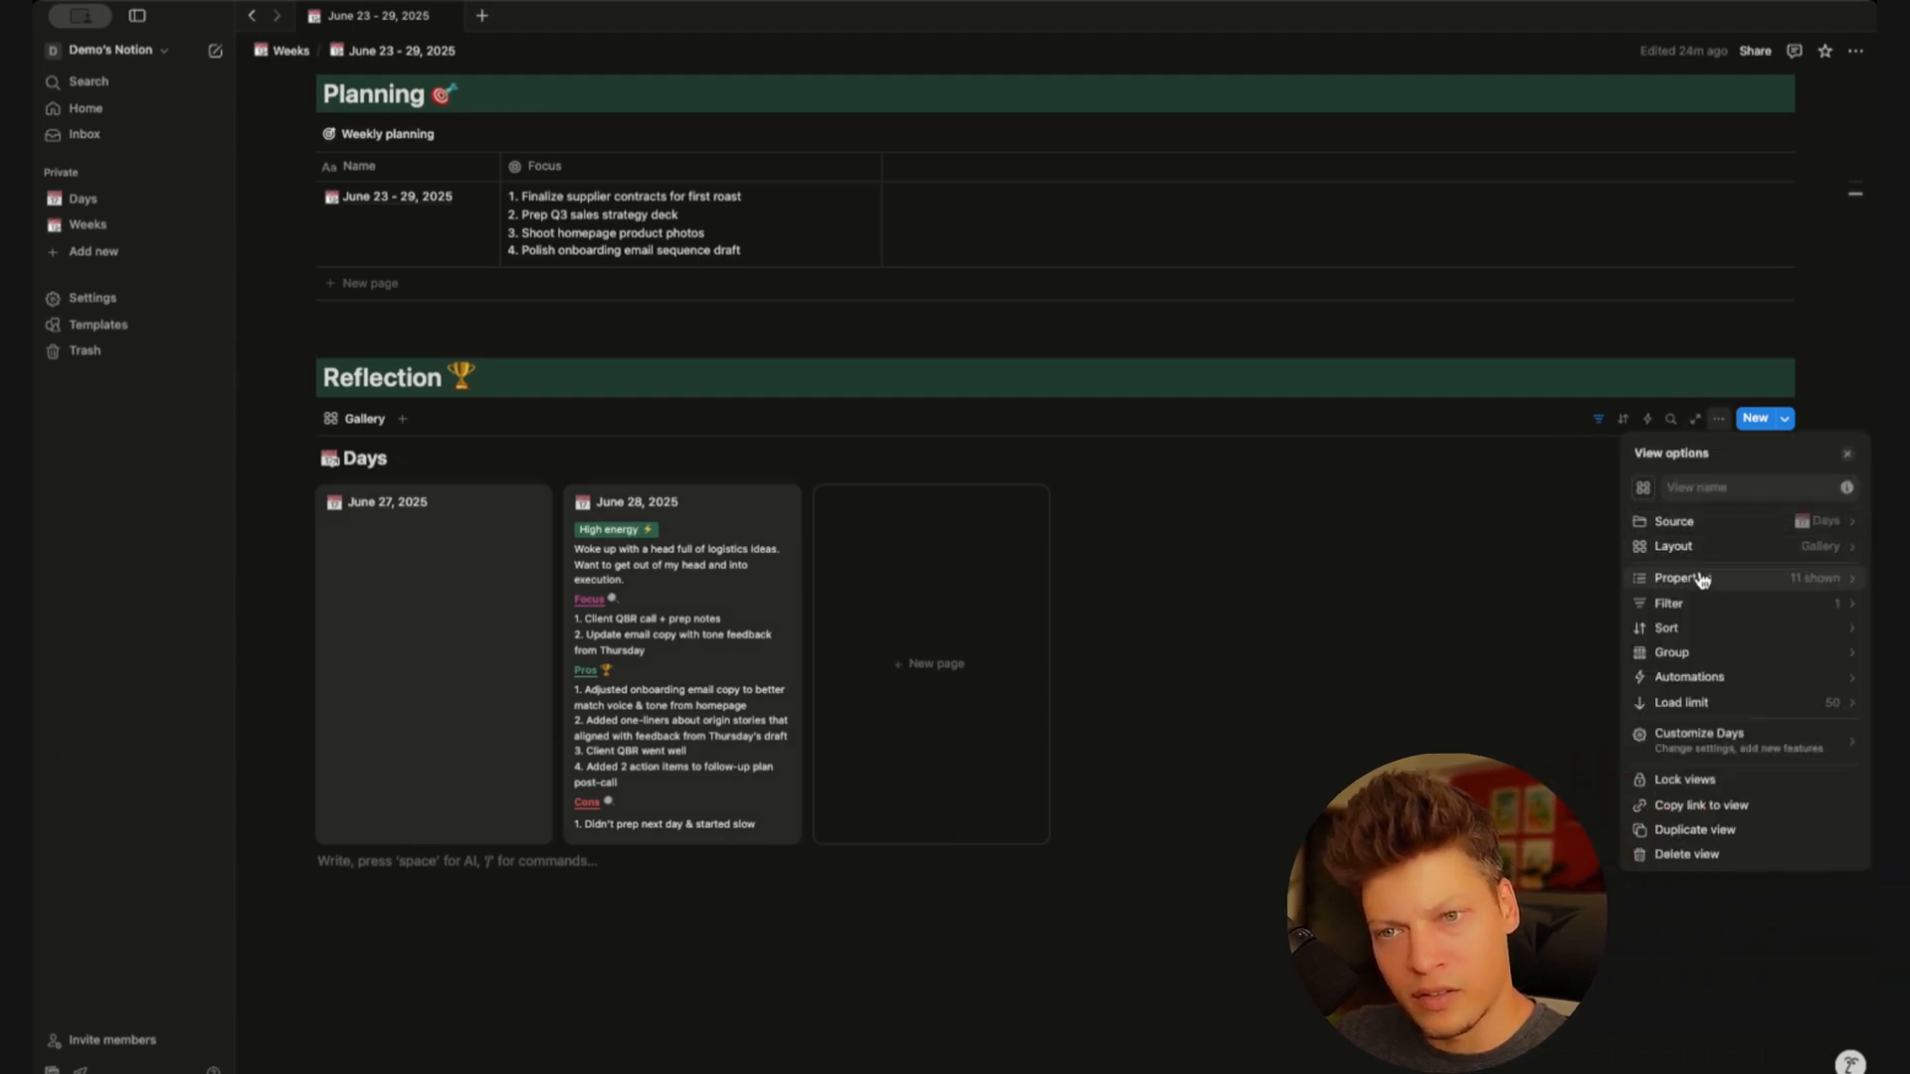
{"action": "left_click", "coordinate": [1587, 567]}
{"action": "left_click", "coordinate": [1691, 932]}
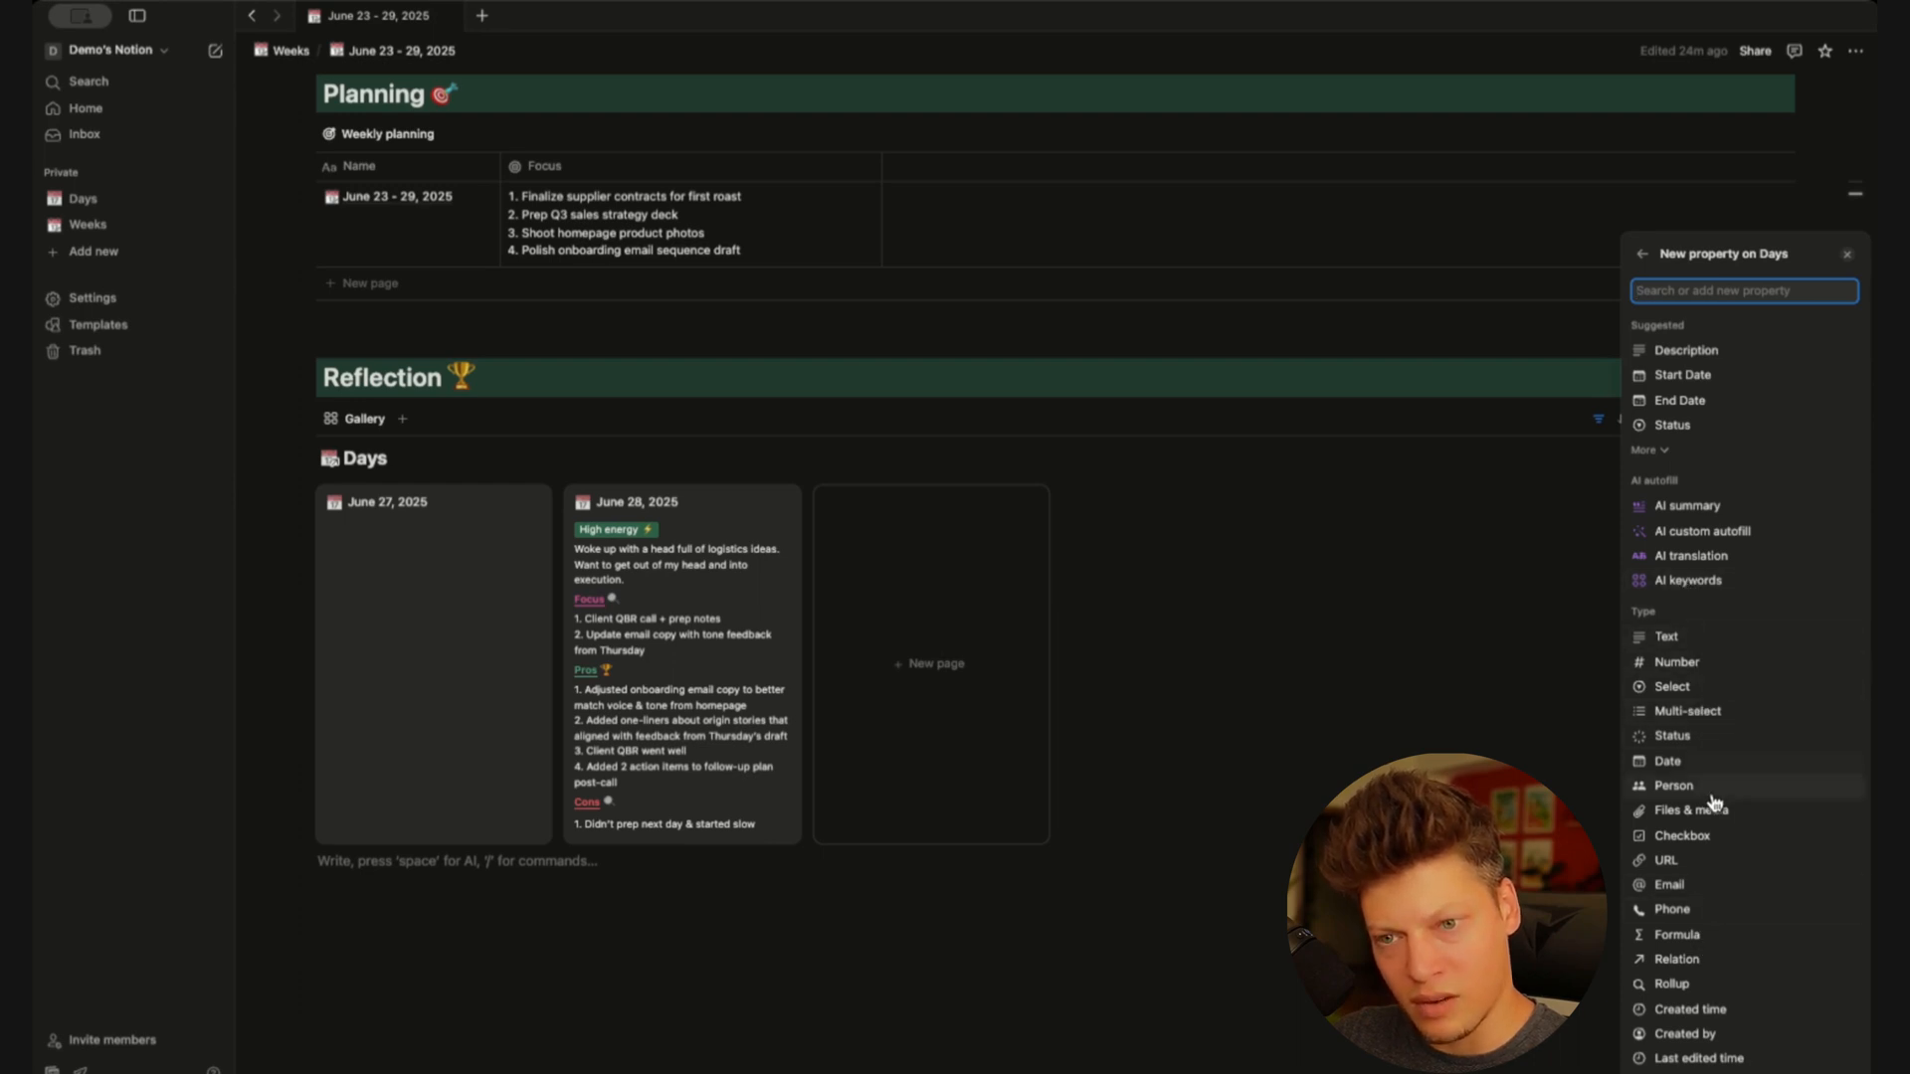
{"action": "left_click", "coordinate": [1704, 937]}
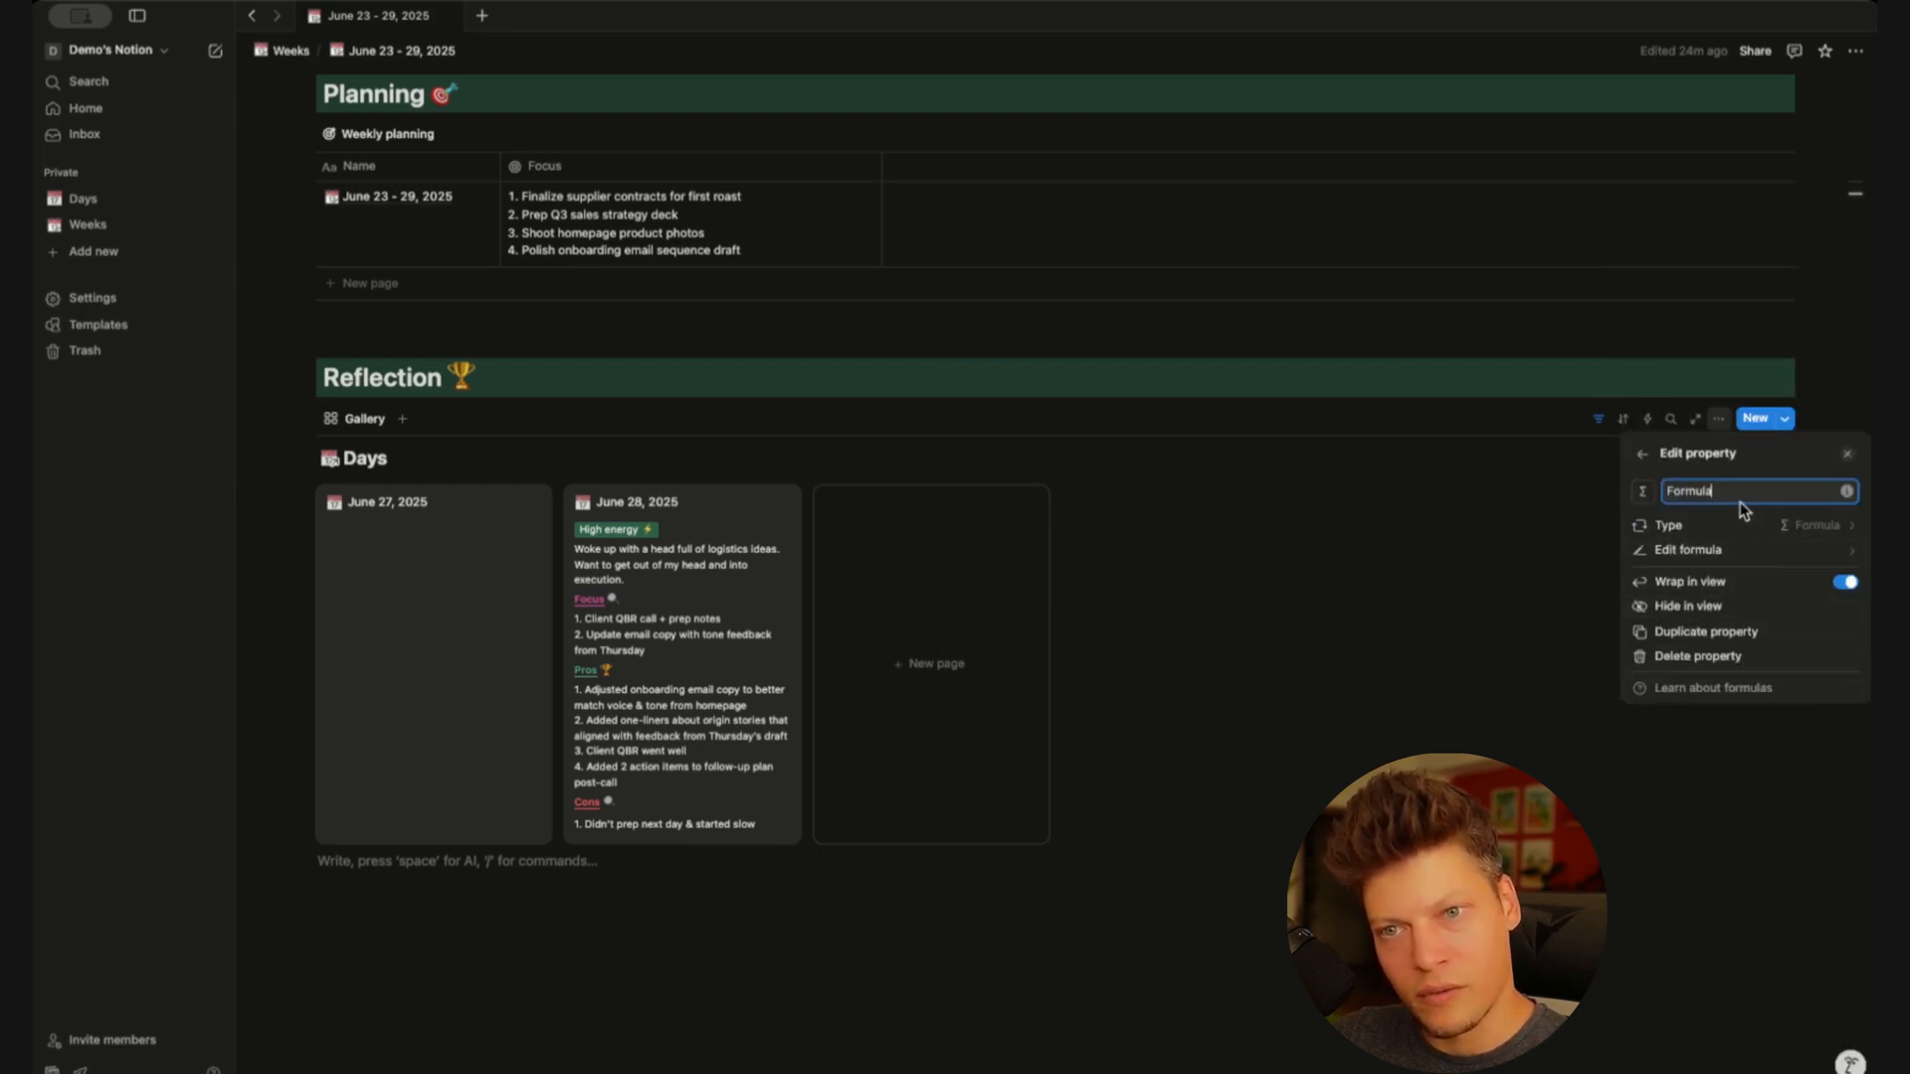
{"action": "type", "text": "Day"}
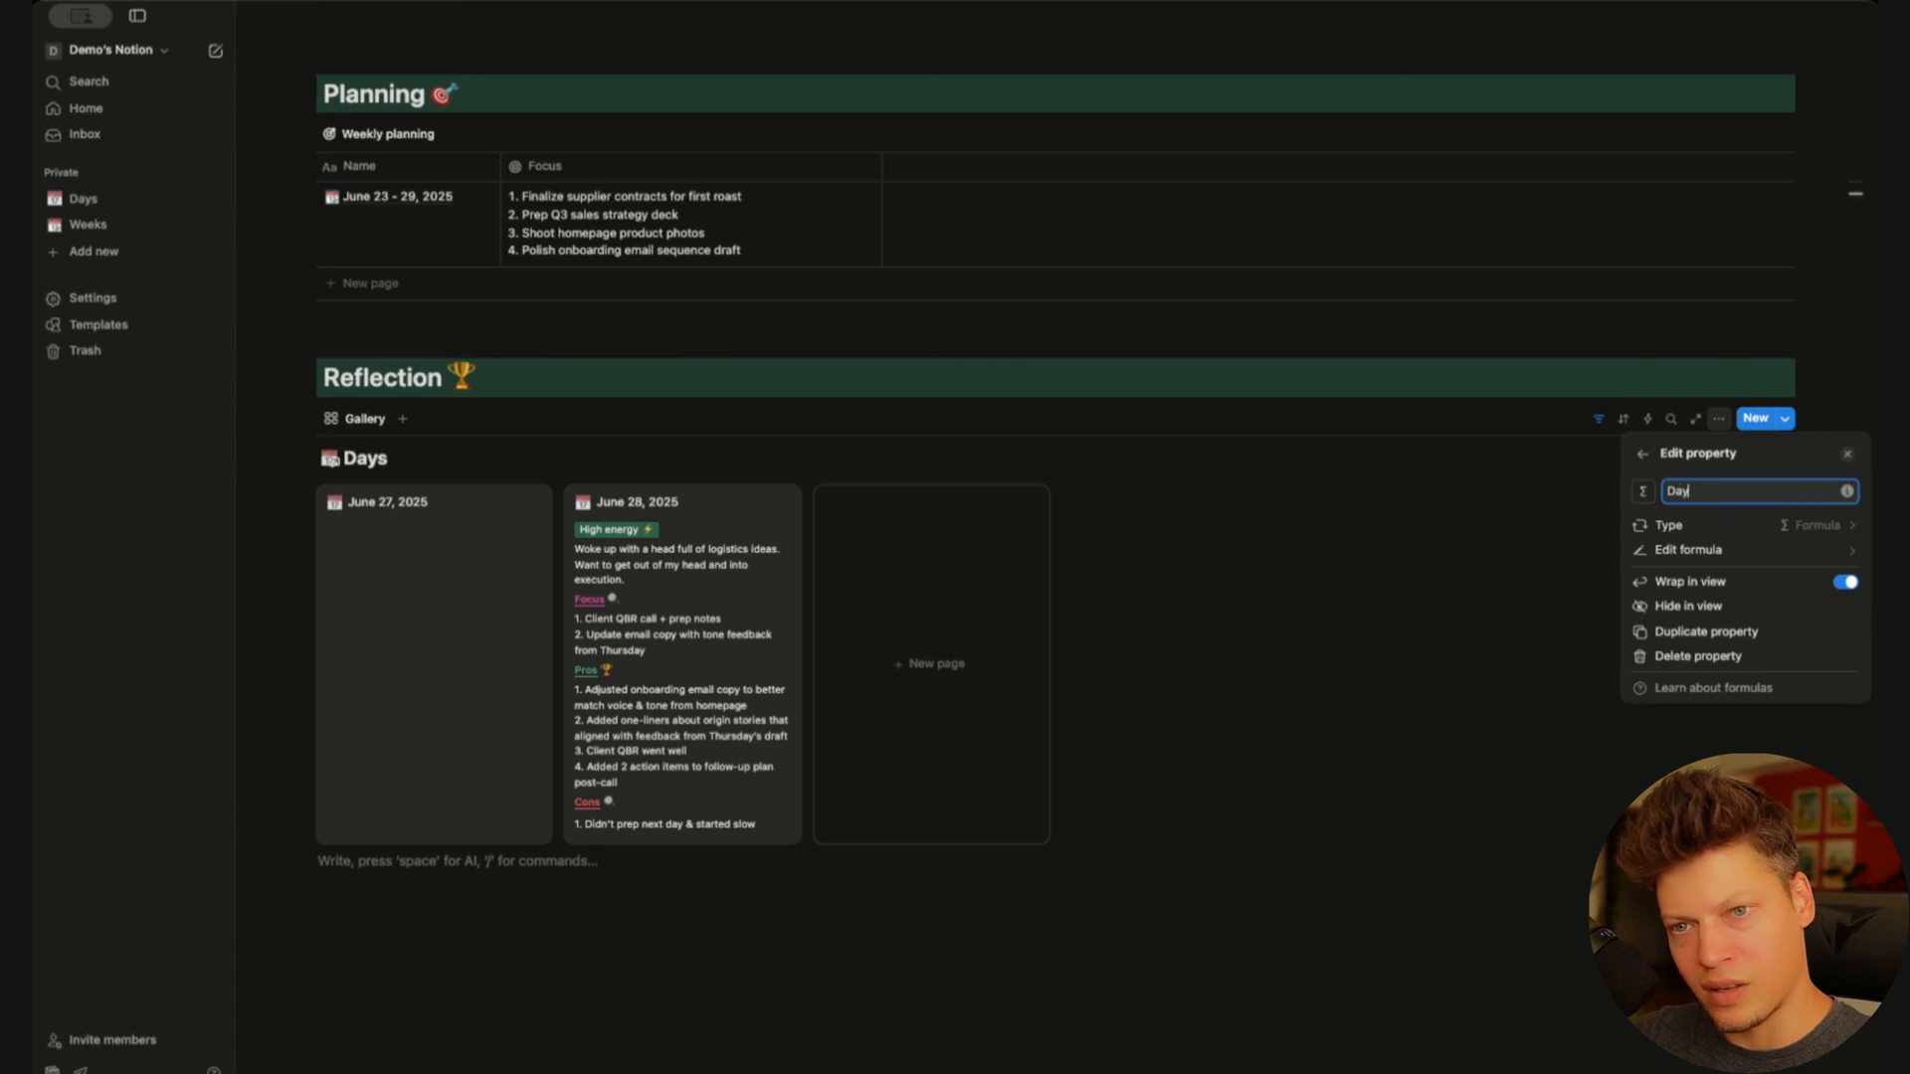
Write the Day formula as formatDate(Date, "dddd") using the Date property and save it
{"action": "left_click", "coordinate": [1736, 549]}
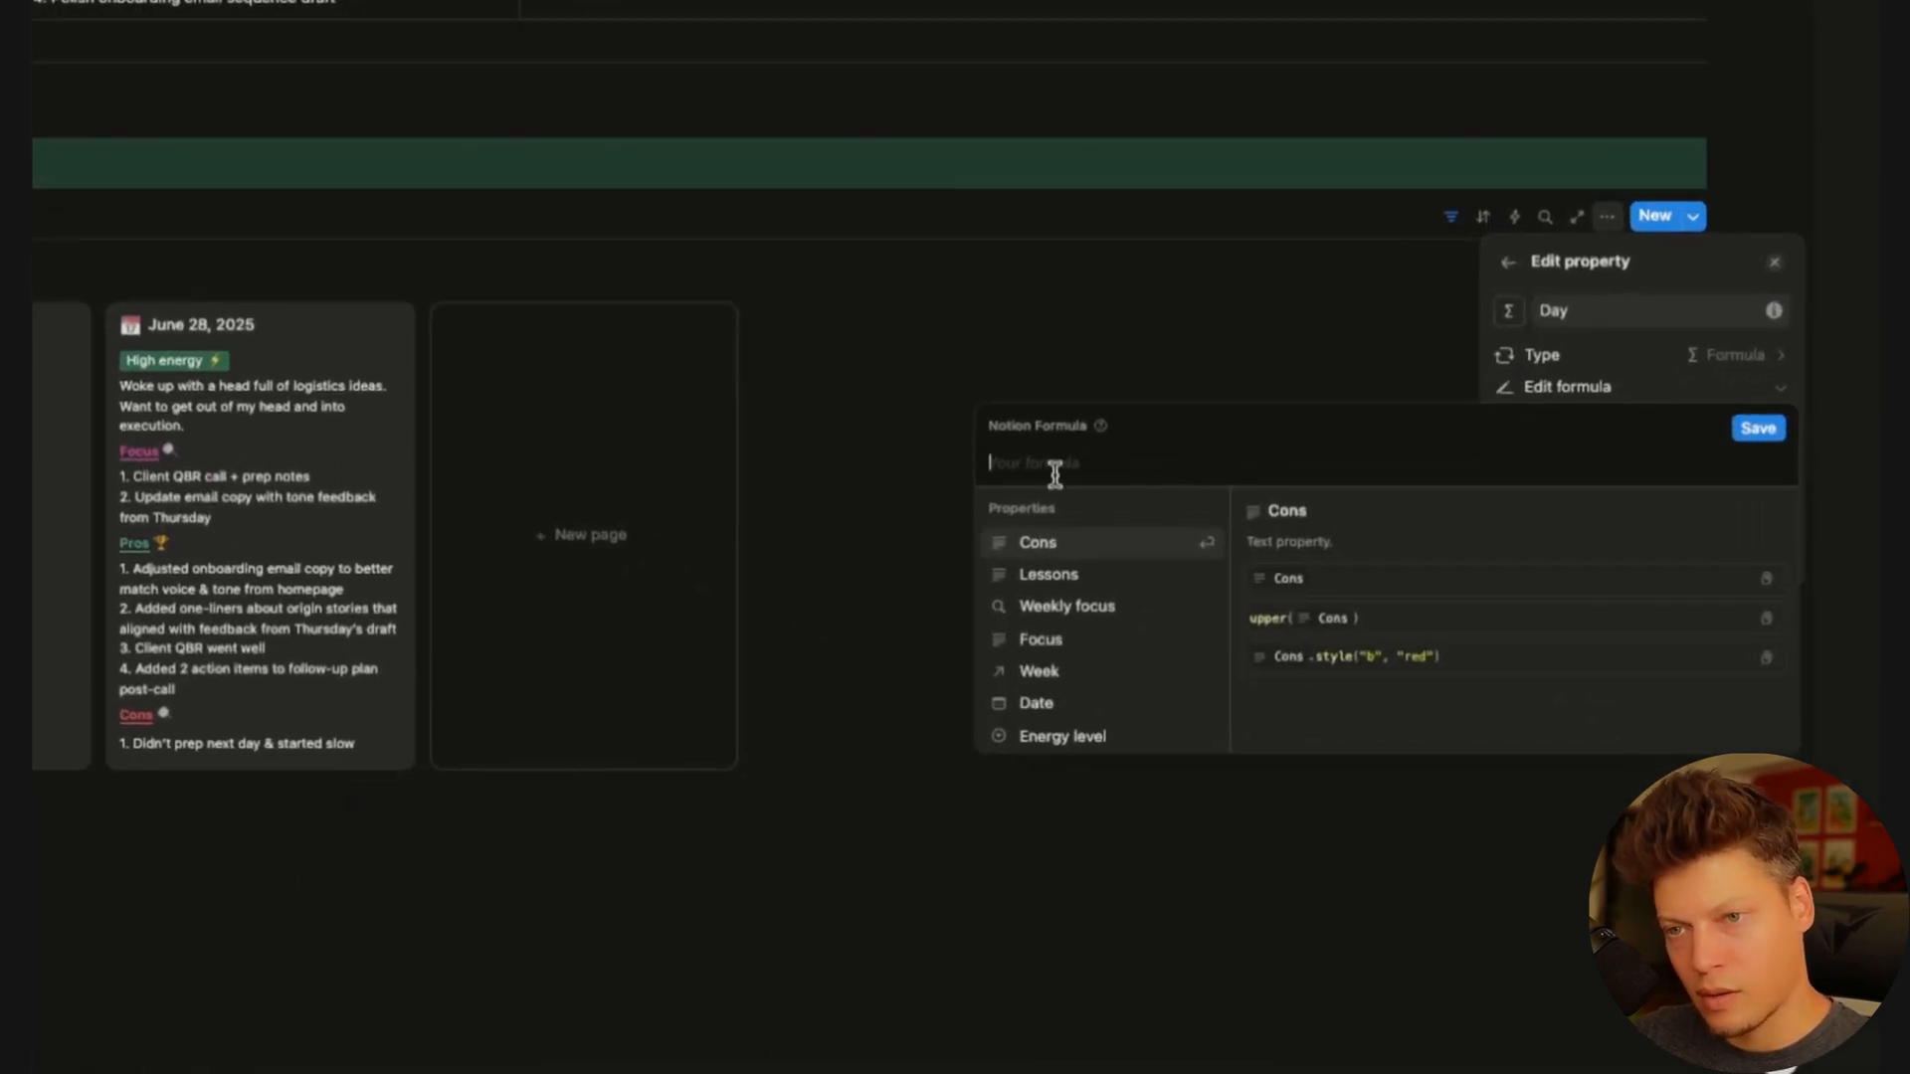
{"action": "type", "text": "form"}
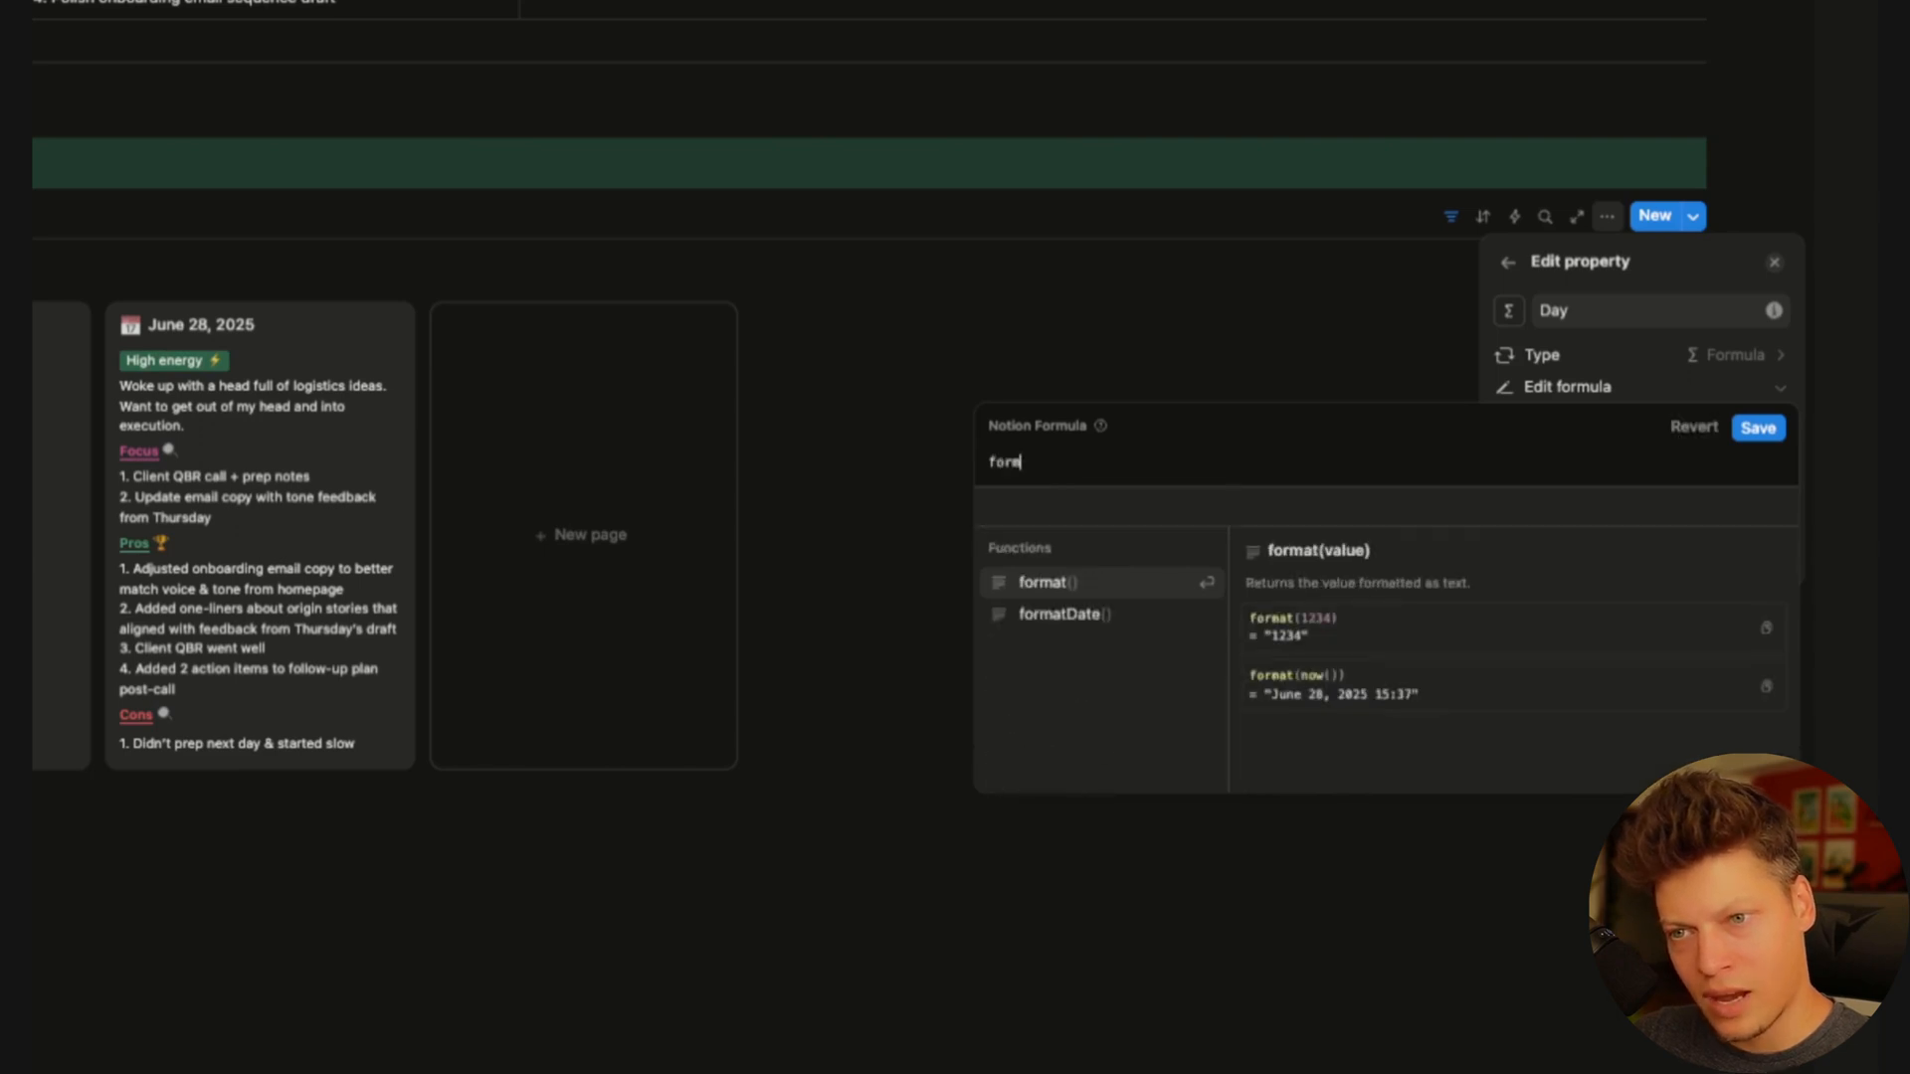
{"action": "key", "text": "Down"}
{"action": "key", "text": "Return"}
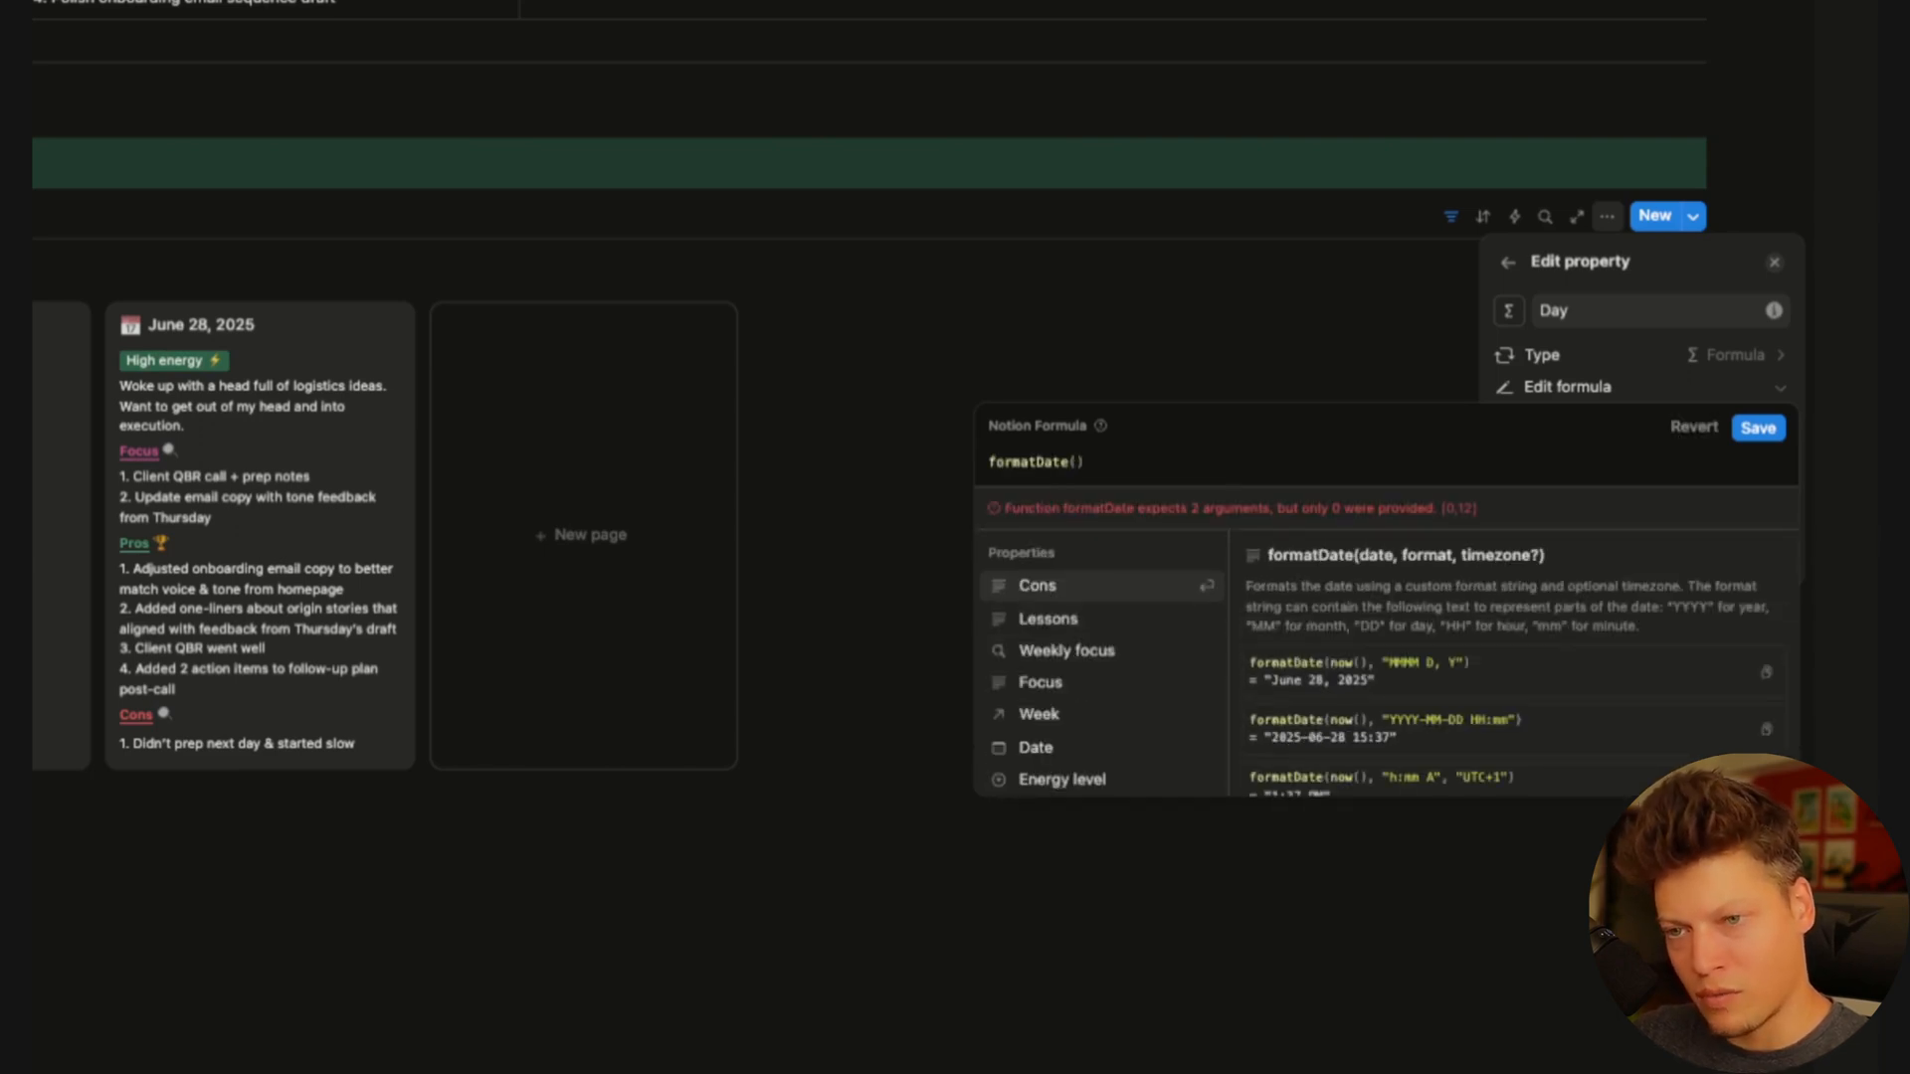
{"action": "type", "text": "Date"}
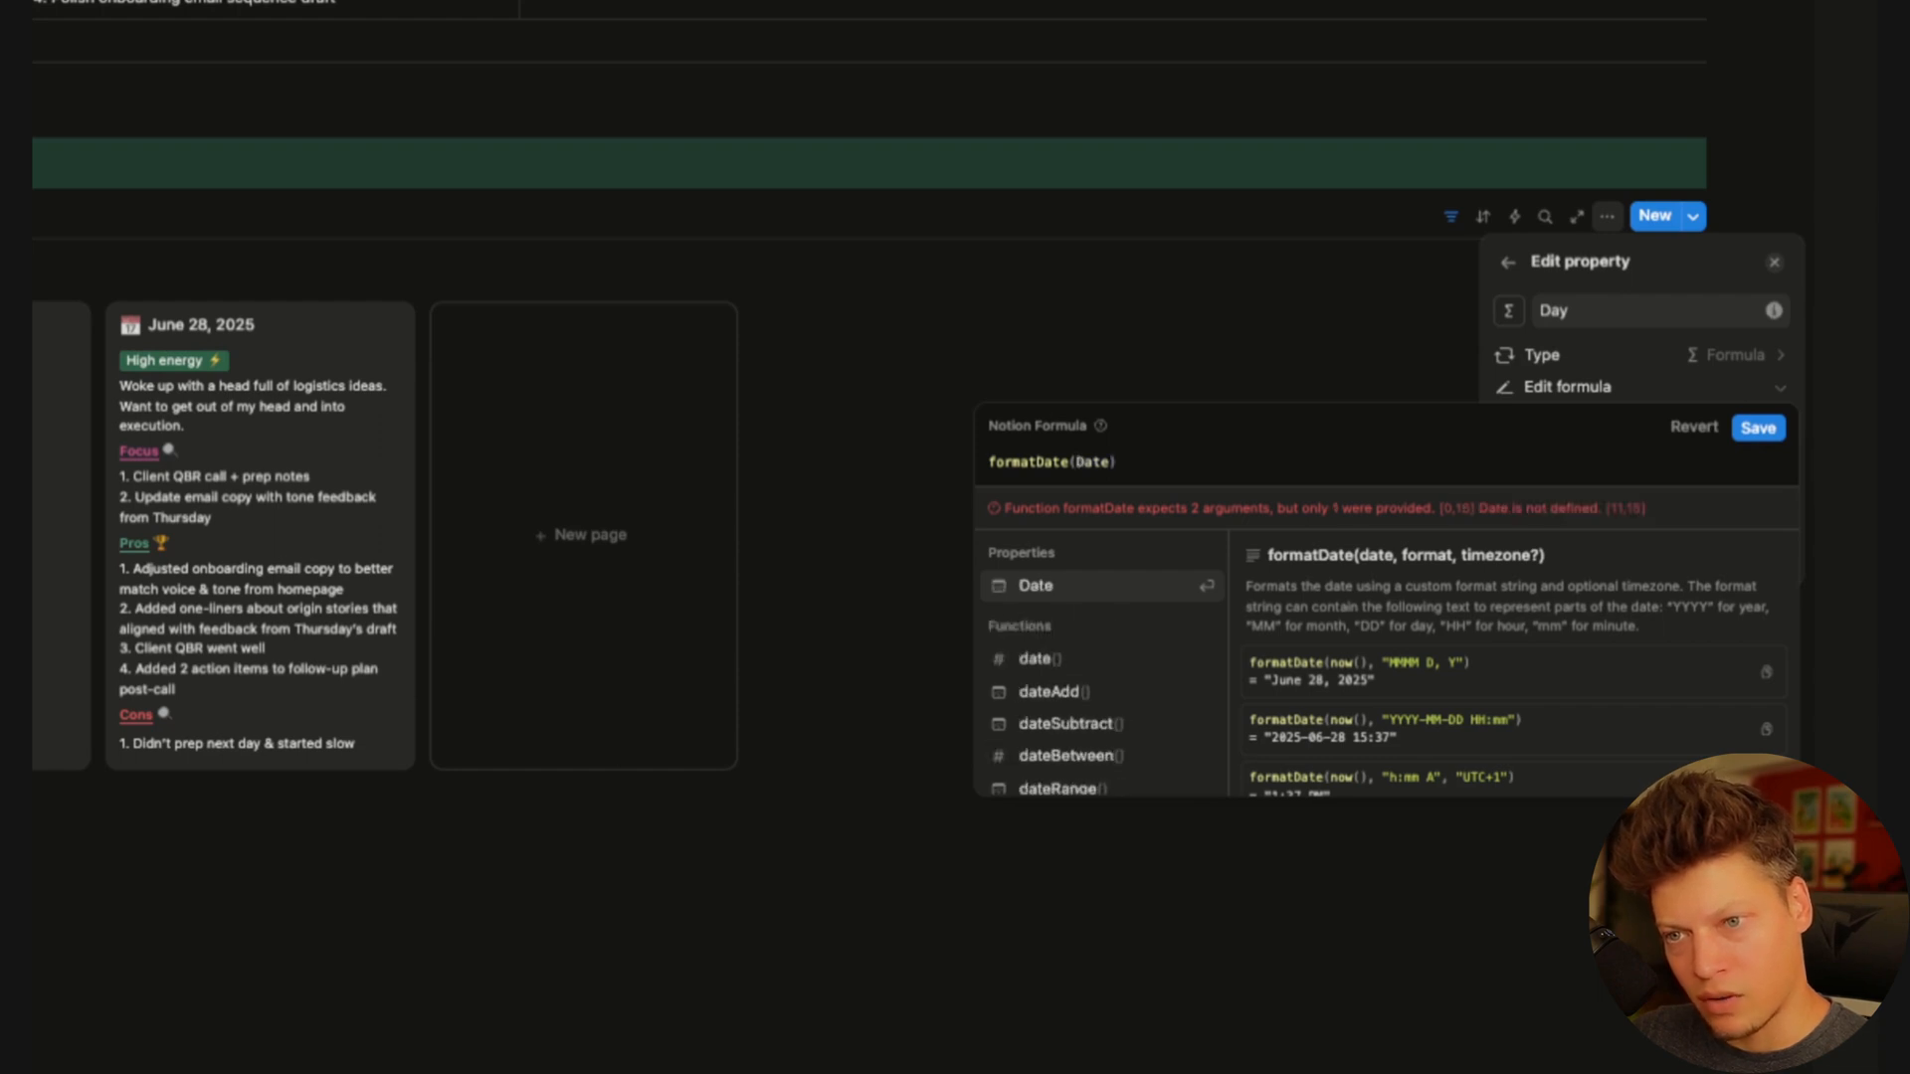
{"action": "left_click", "coordinate": [1057, 589]}
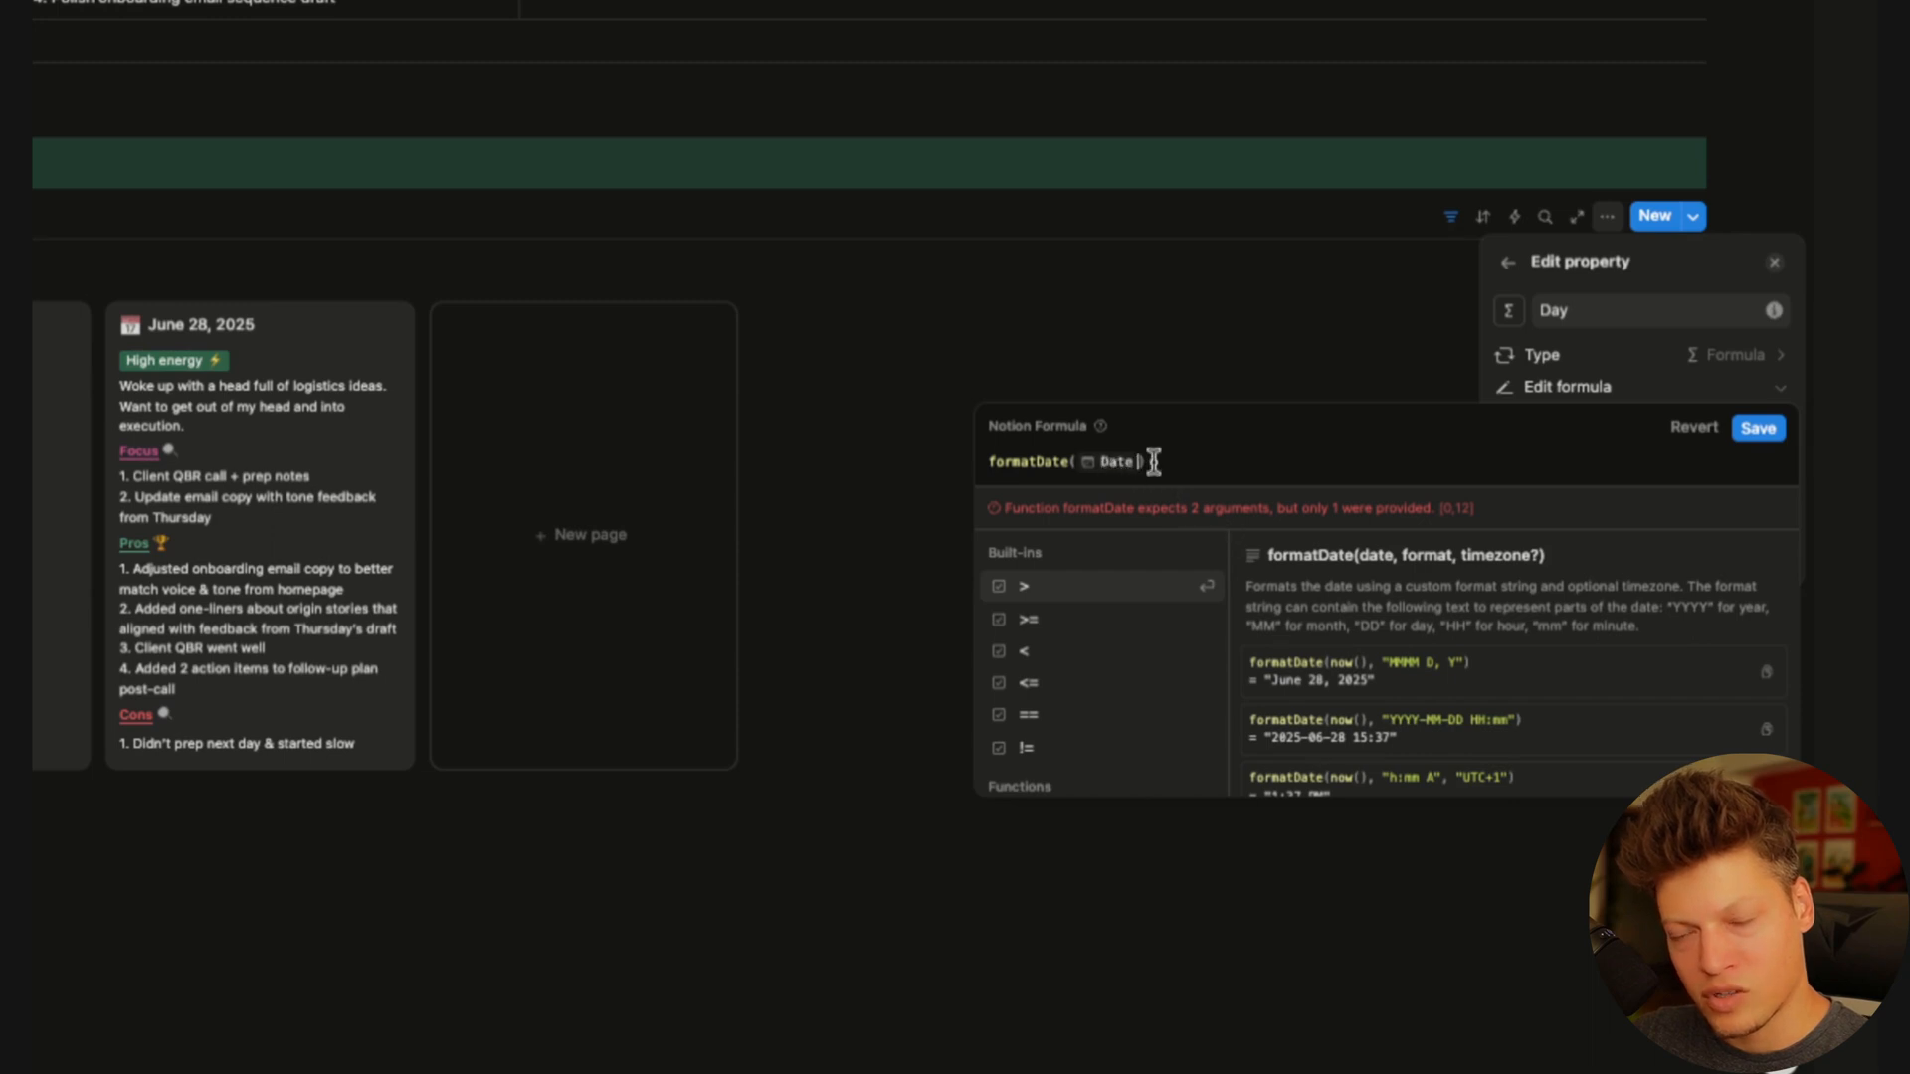
{"action": "type", "text": ", "}
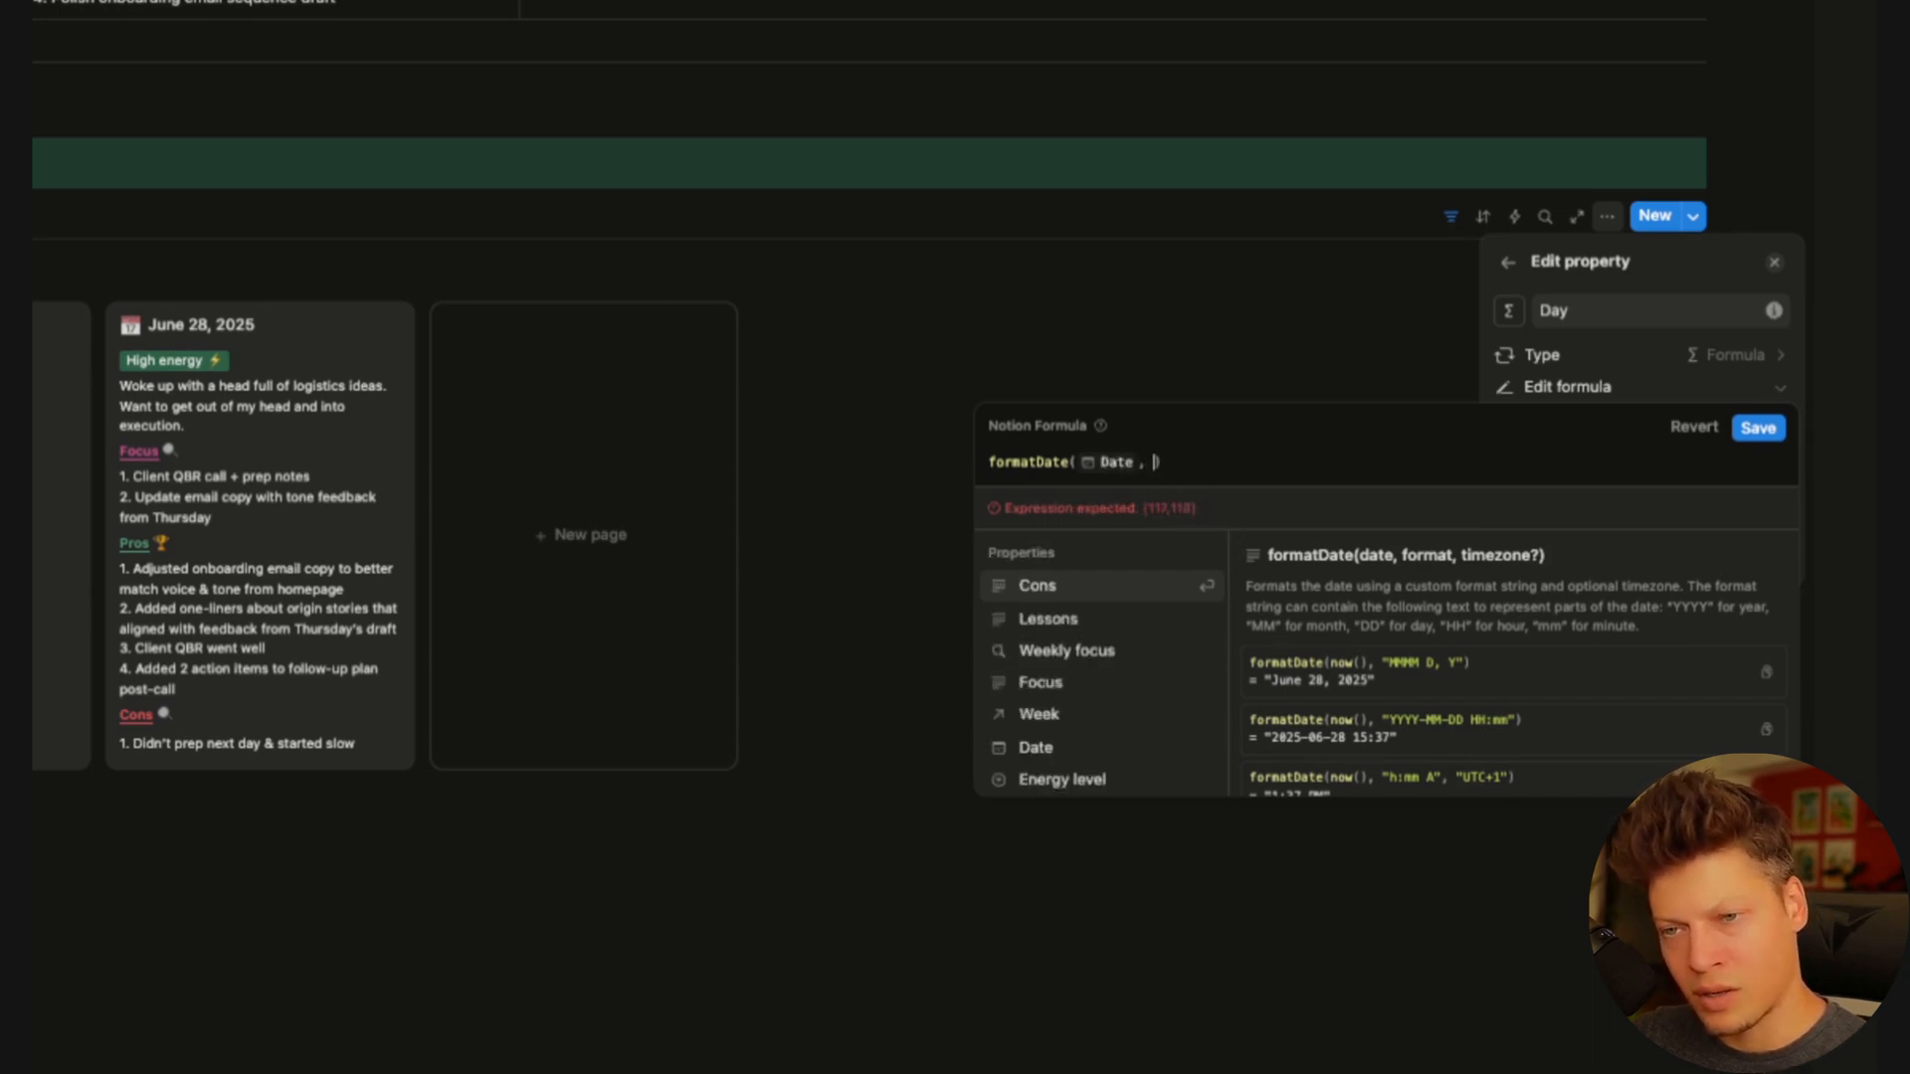
{"action": "type", "text": "\"dddd"}
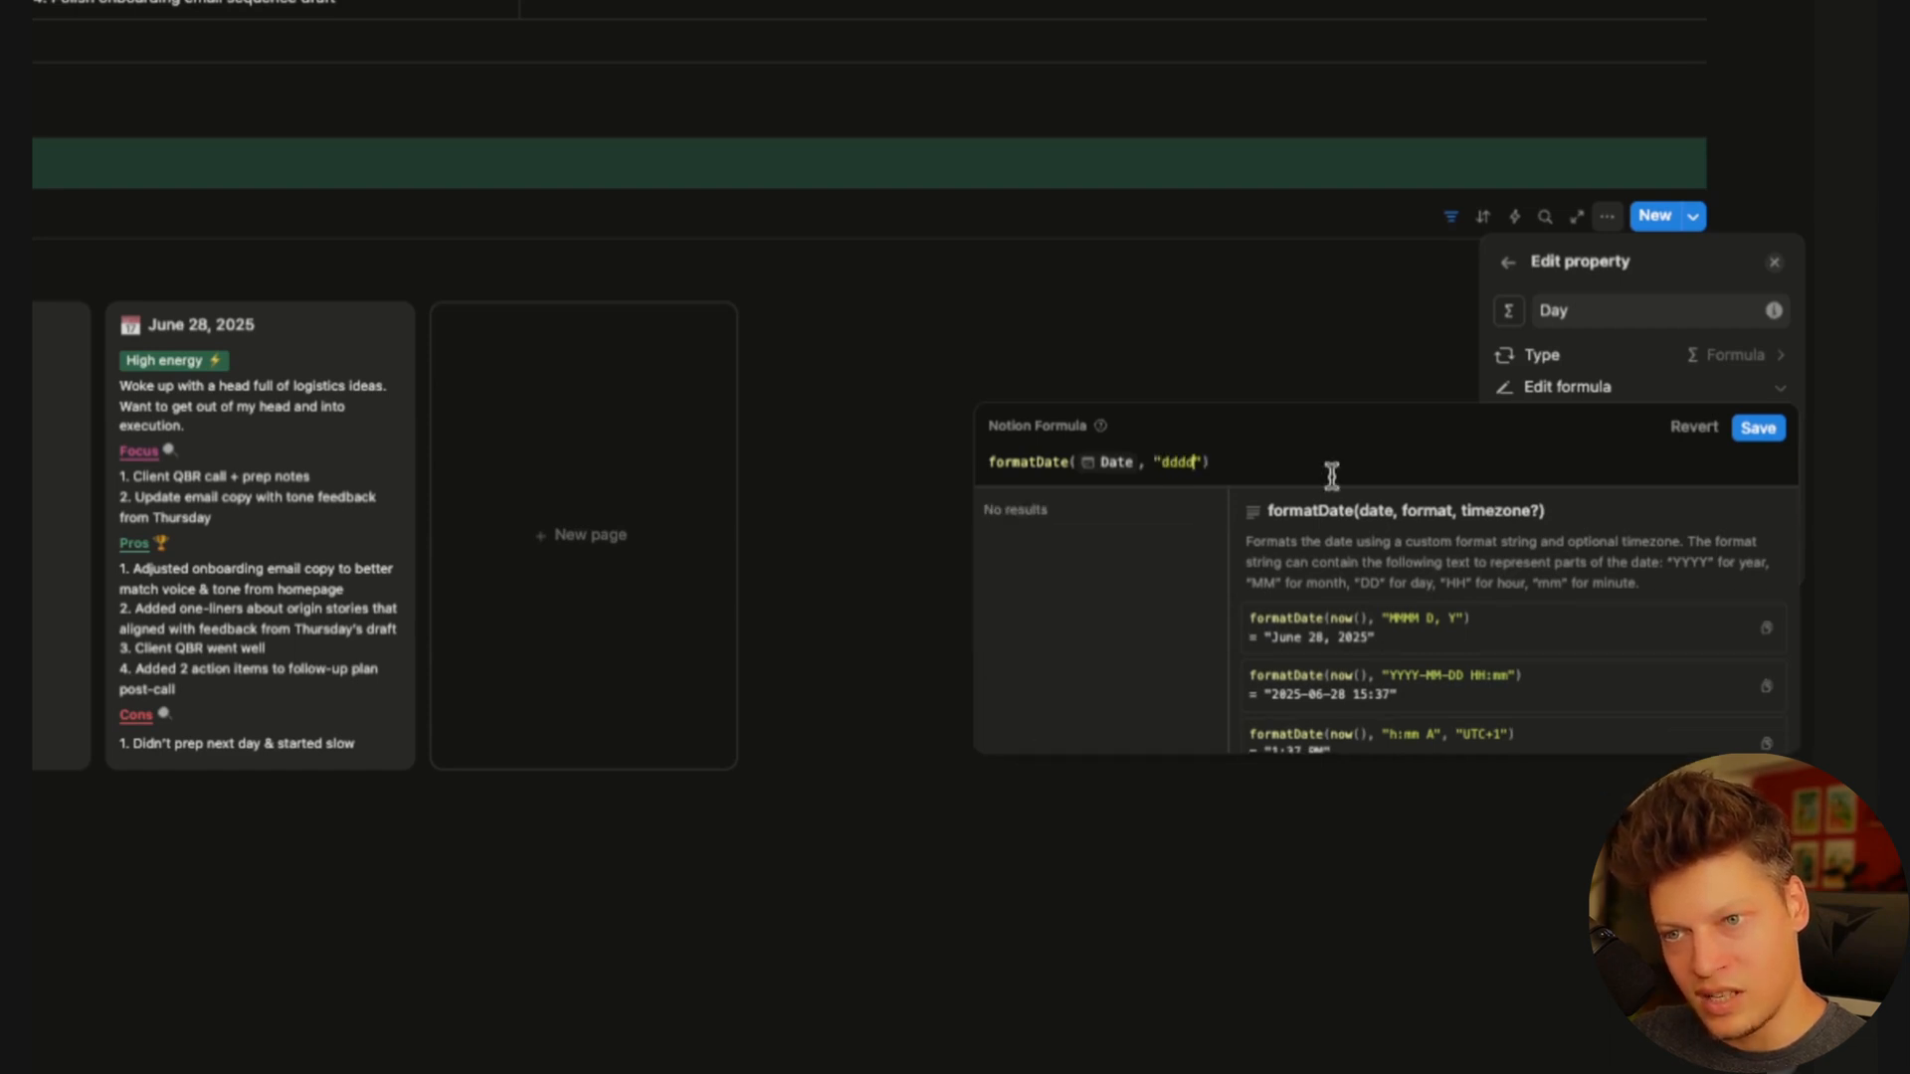
{"action": "key", "text": "Return"}
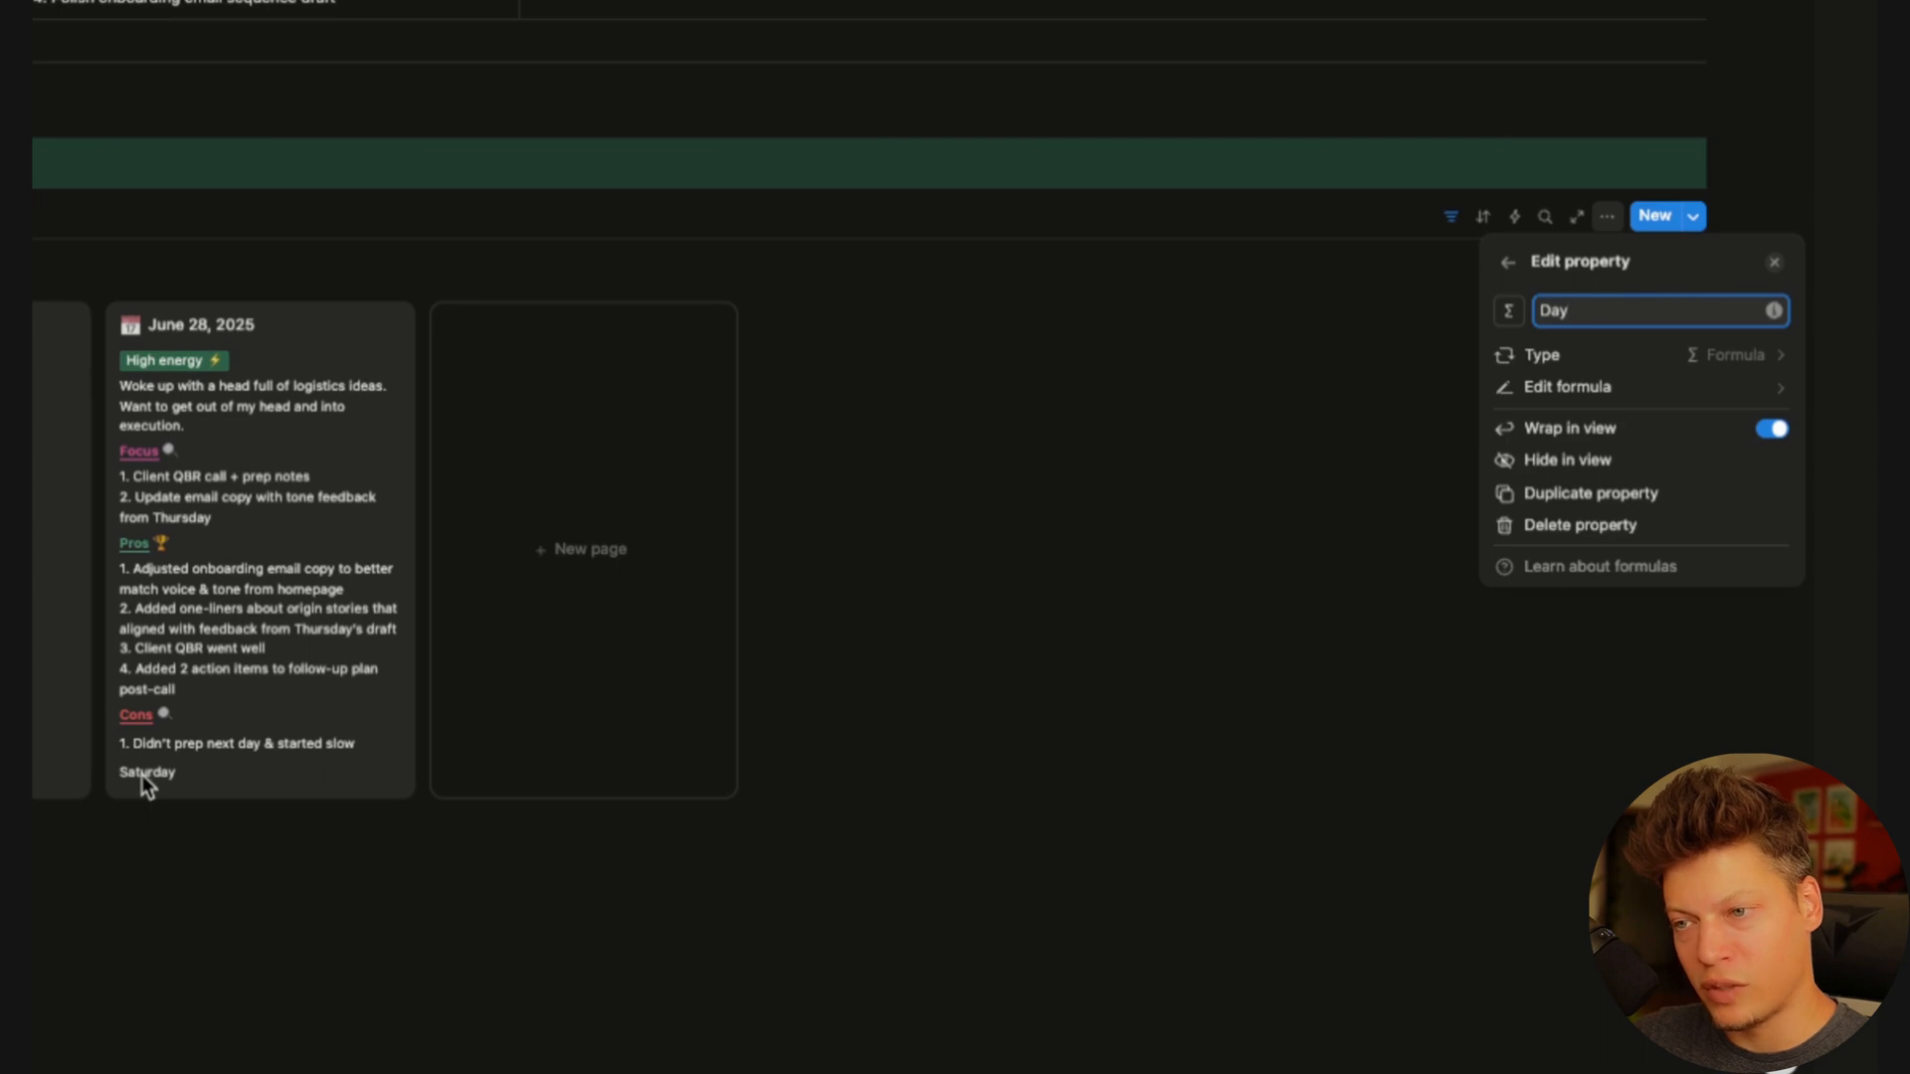
Move the Day property directly below Name, above Energy level, in the gallery's property order
{"action": "left_click", "coordinate": [1508, 261]}
{"action": "left_click", "coordinate": [1604, 218]}
{"action": "left_click", "coordinate": [1691, 423]}
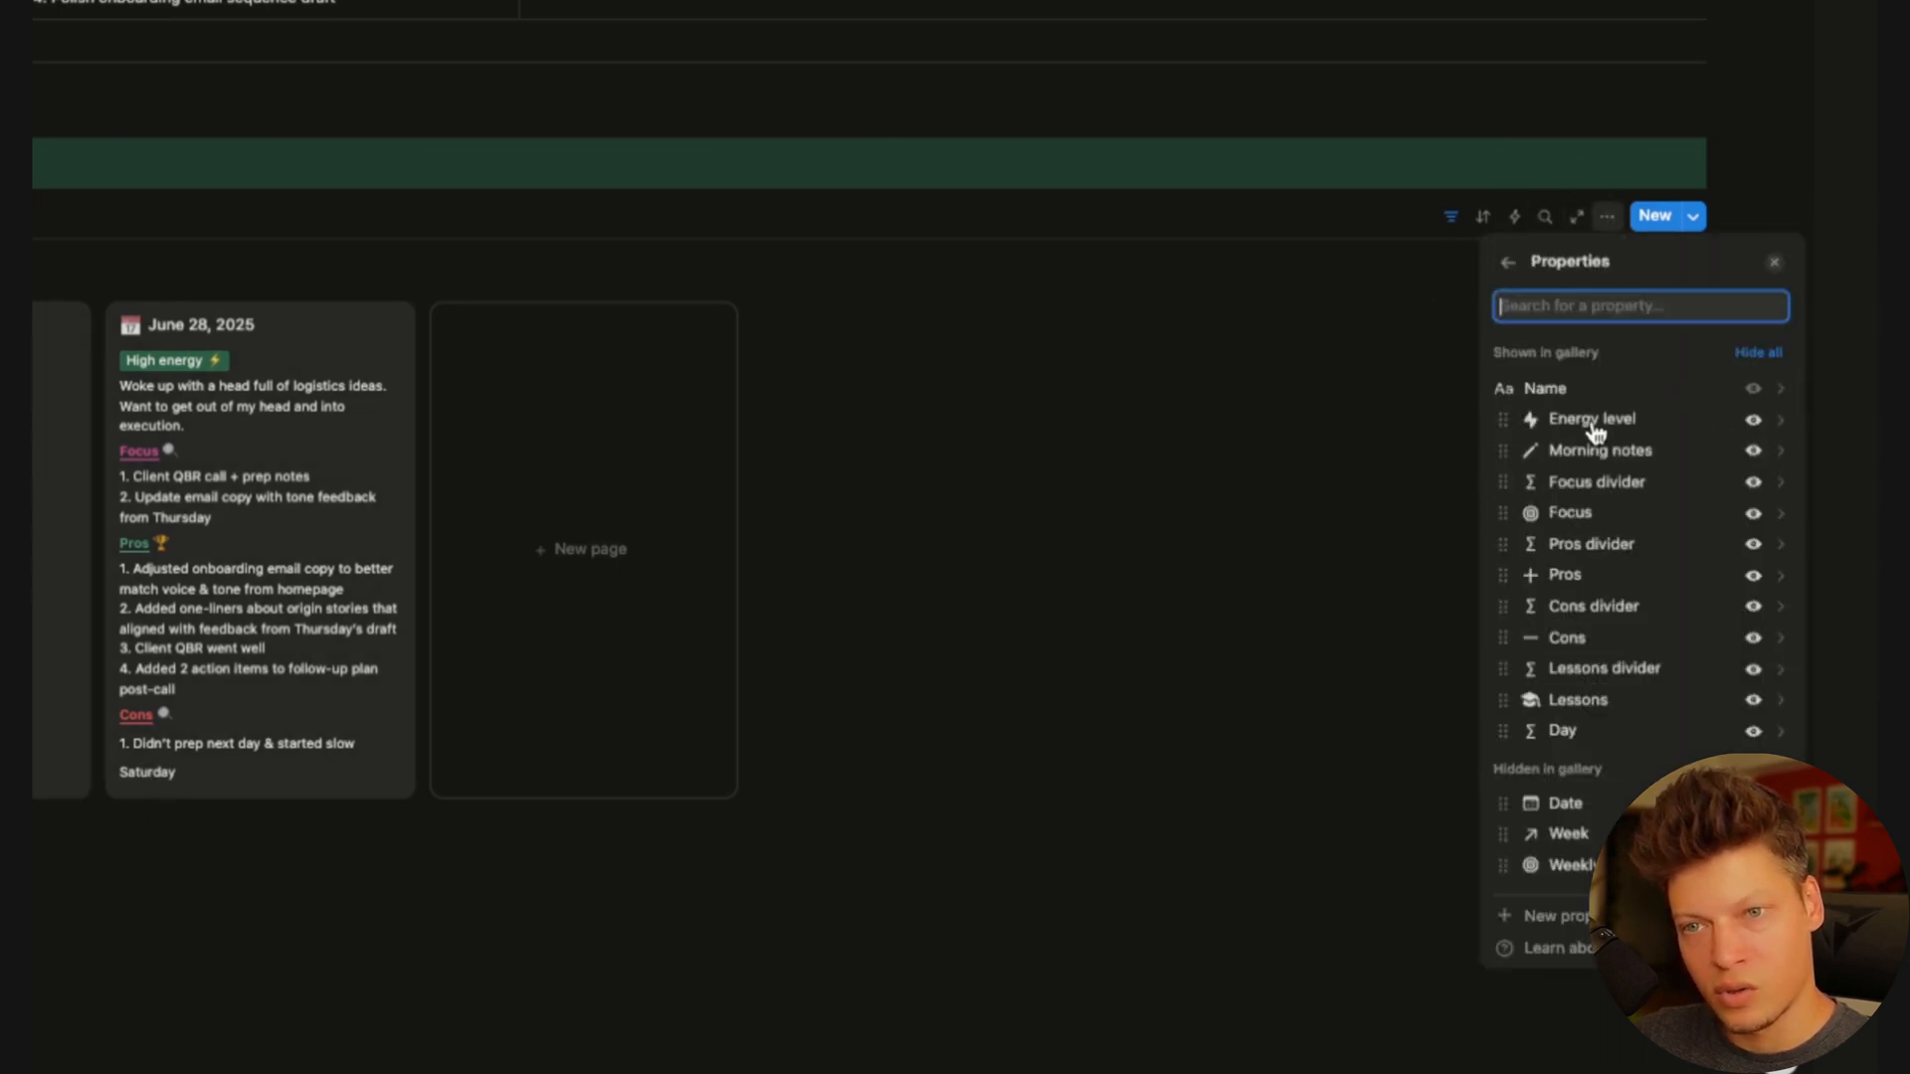
{"action": "left_click_drag", "start_coordinate": [1503, 734], "coordinate": [1502, 420]}
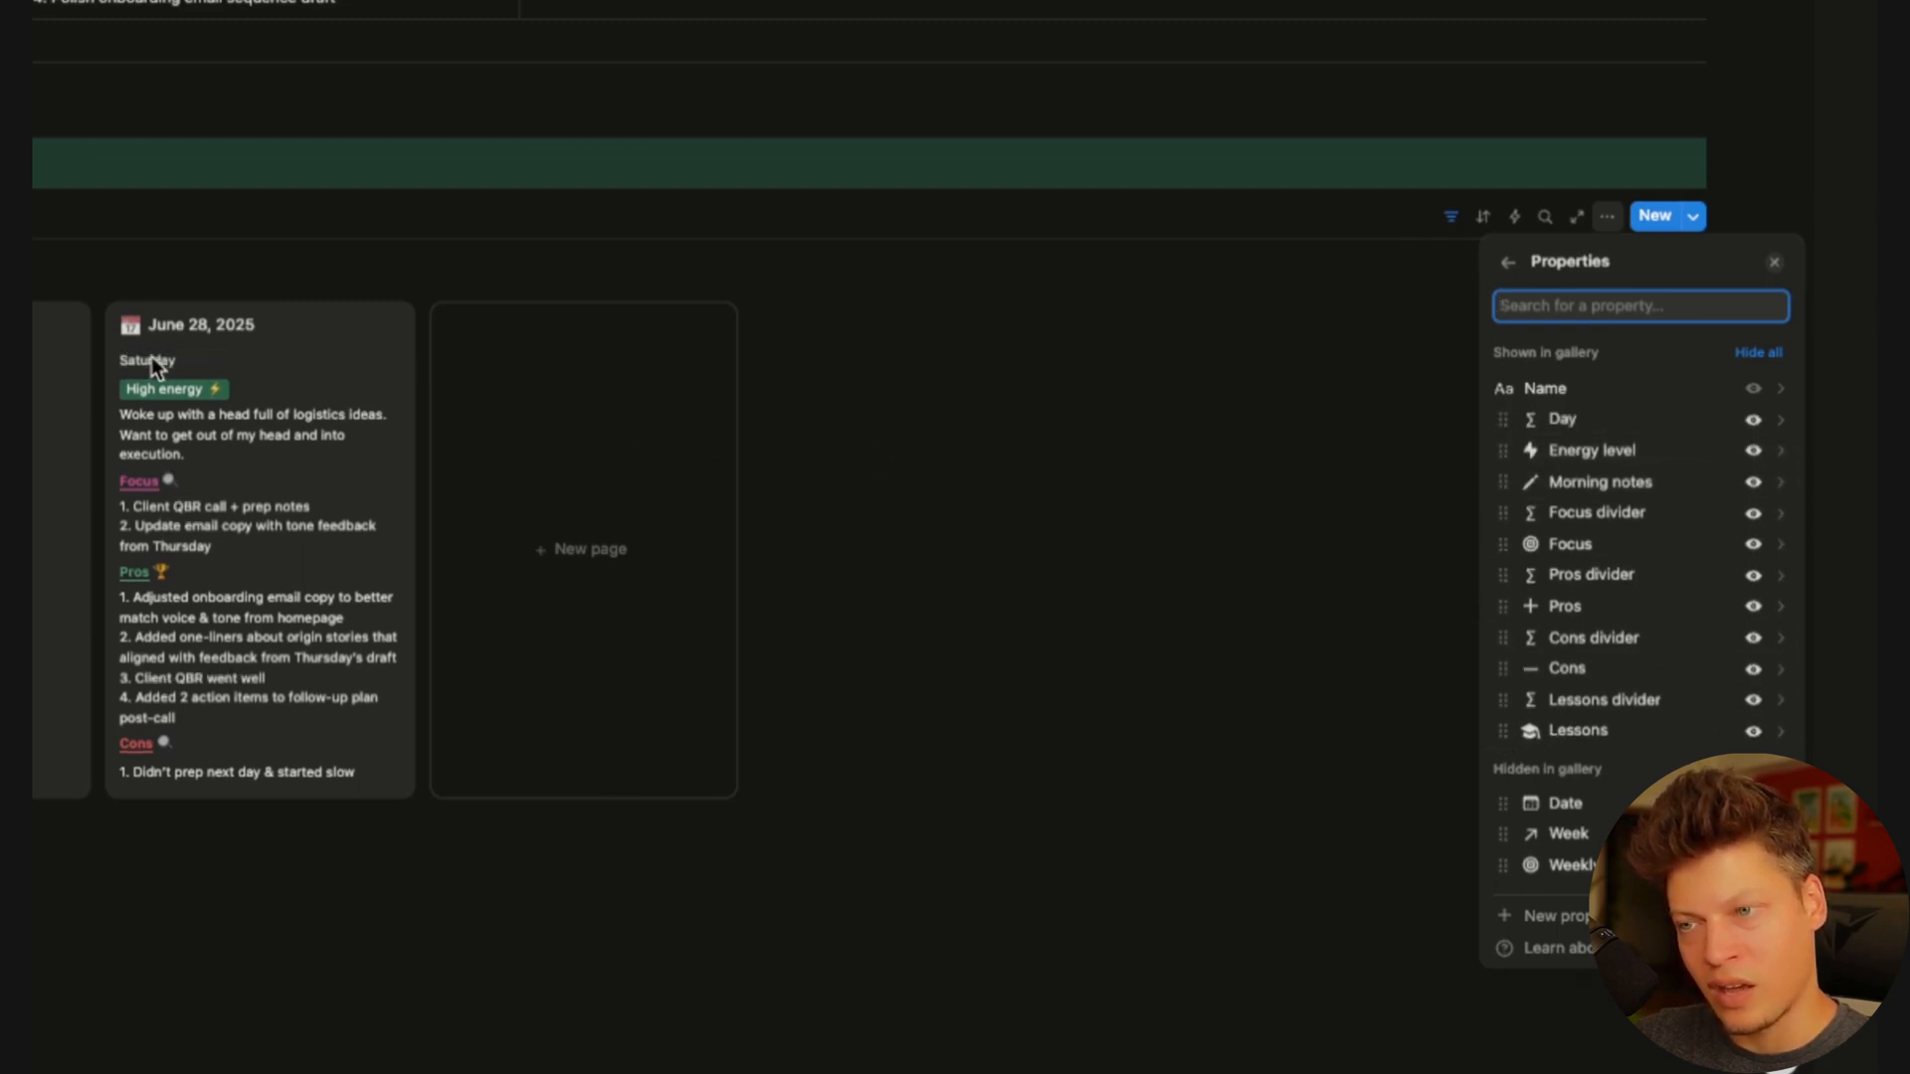
Wrap the Day formula in style() with "b" and "u" for bold, underlined text, and save it
{"action": "left_click", "coordinate": [1784, 428]}
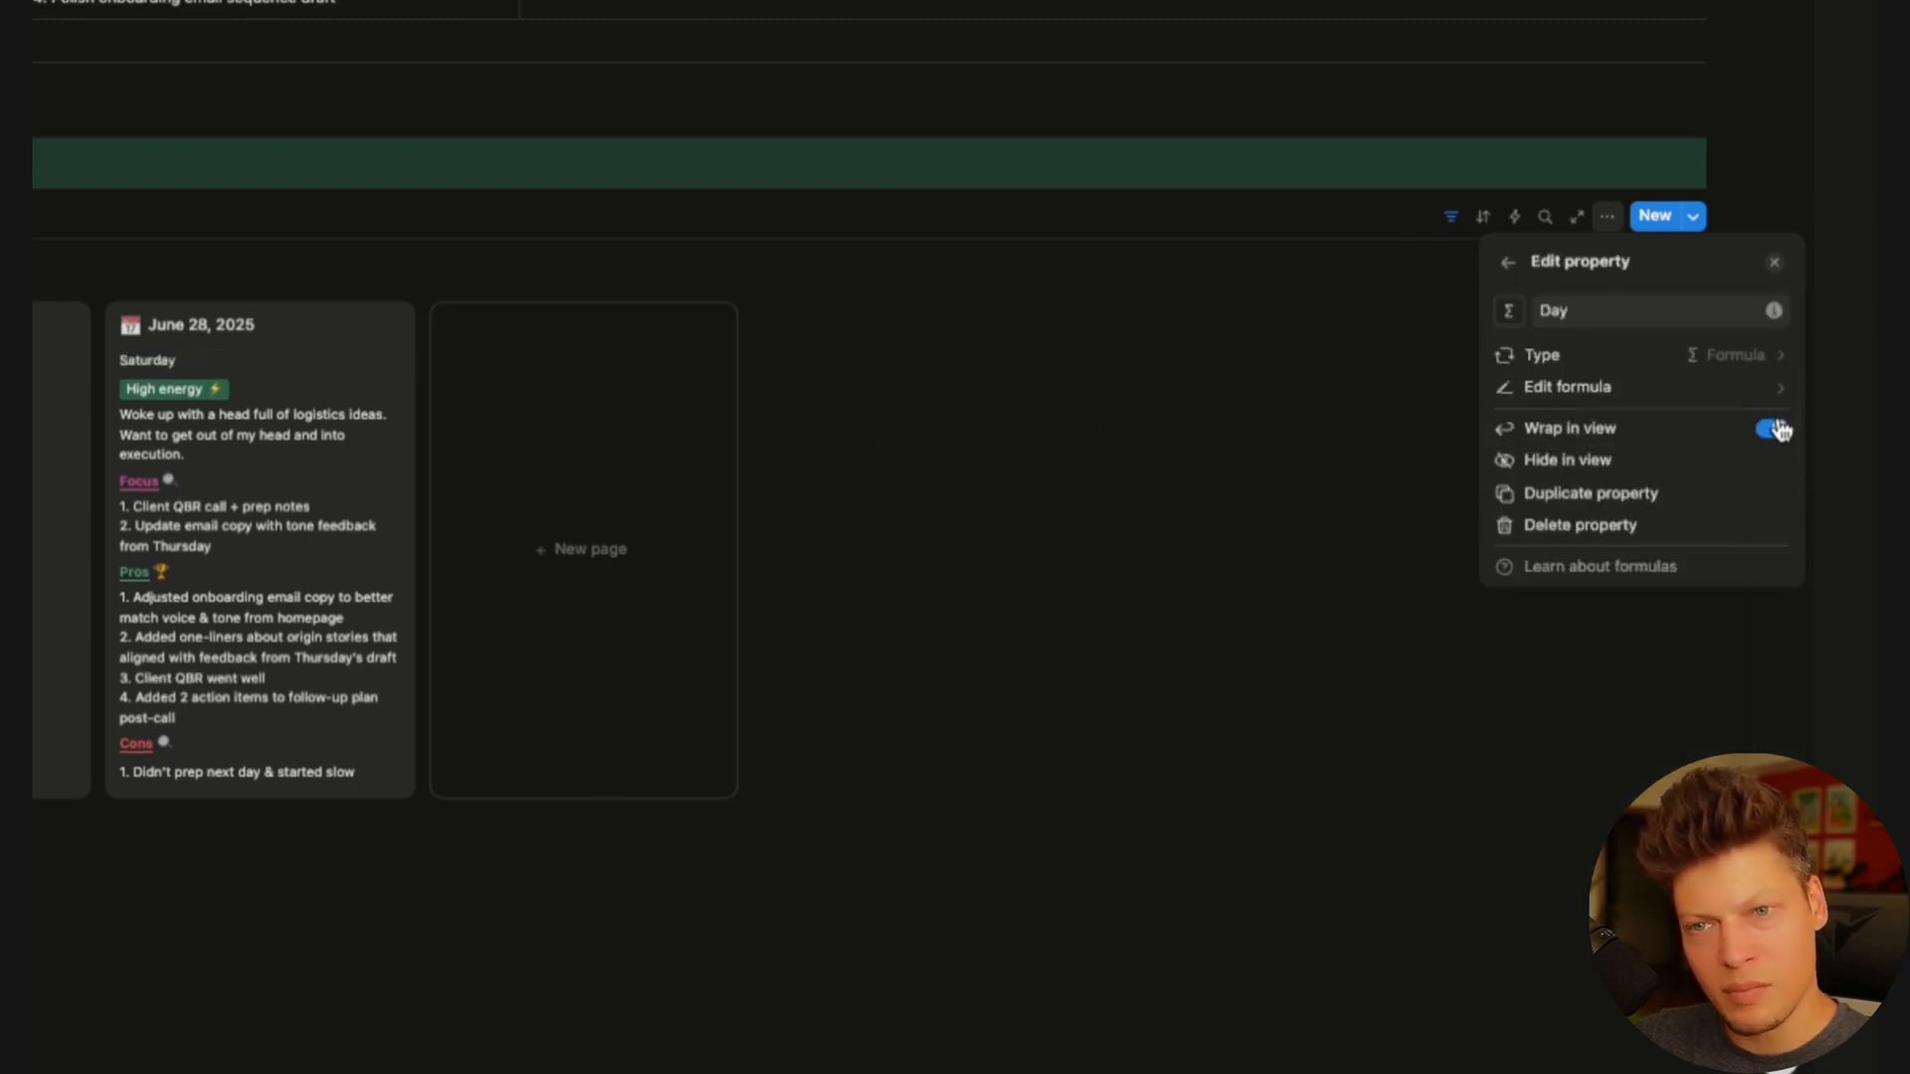
{"action": "left_click", "coordinate": [1584, 390]}
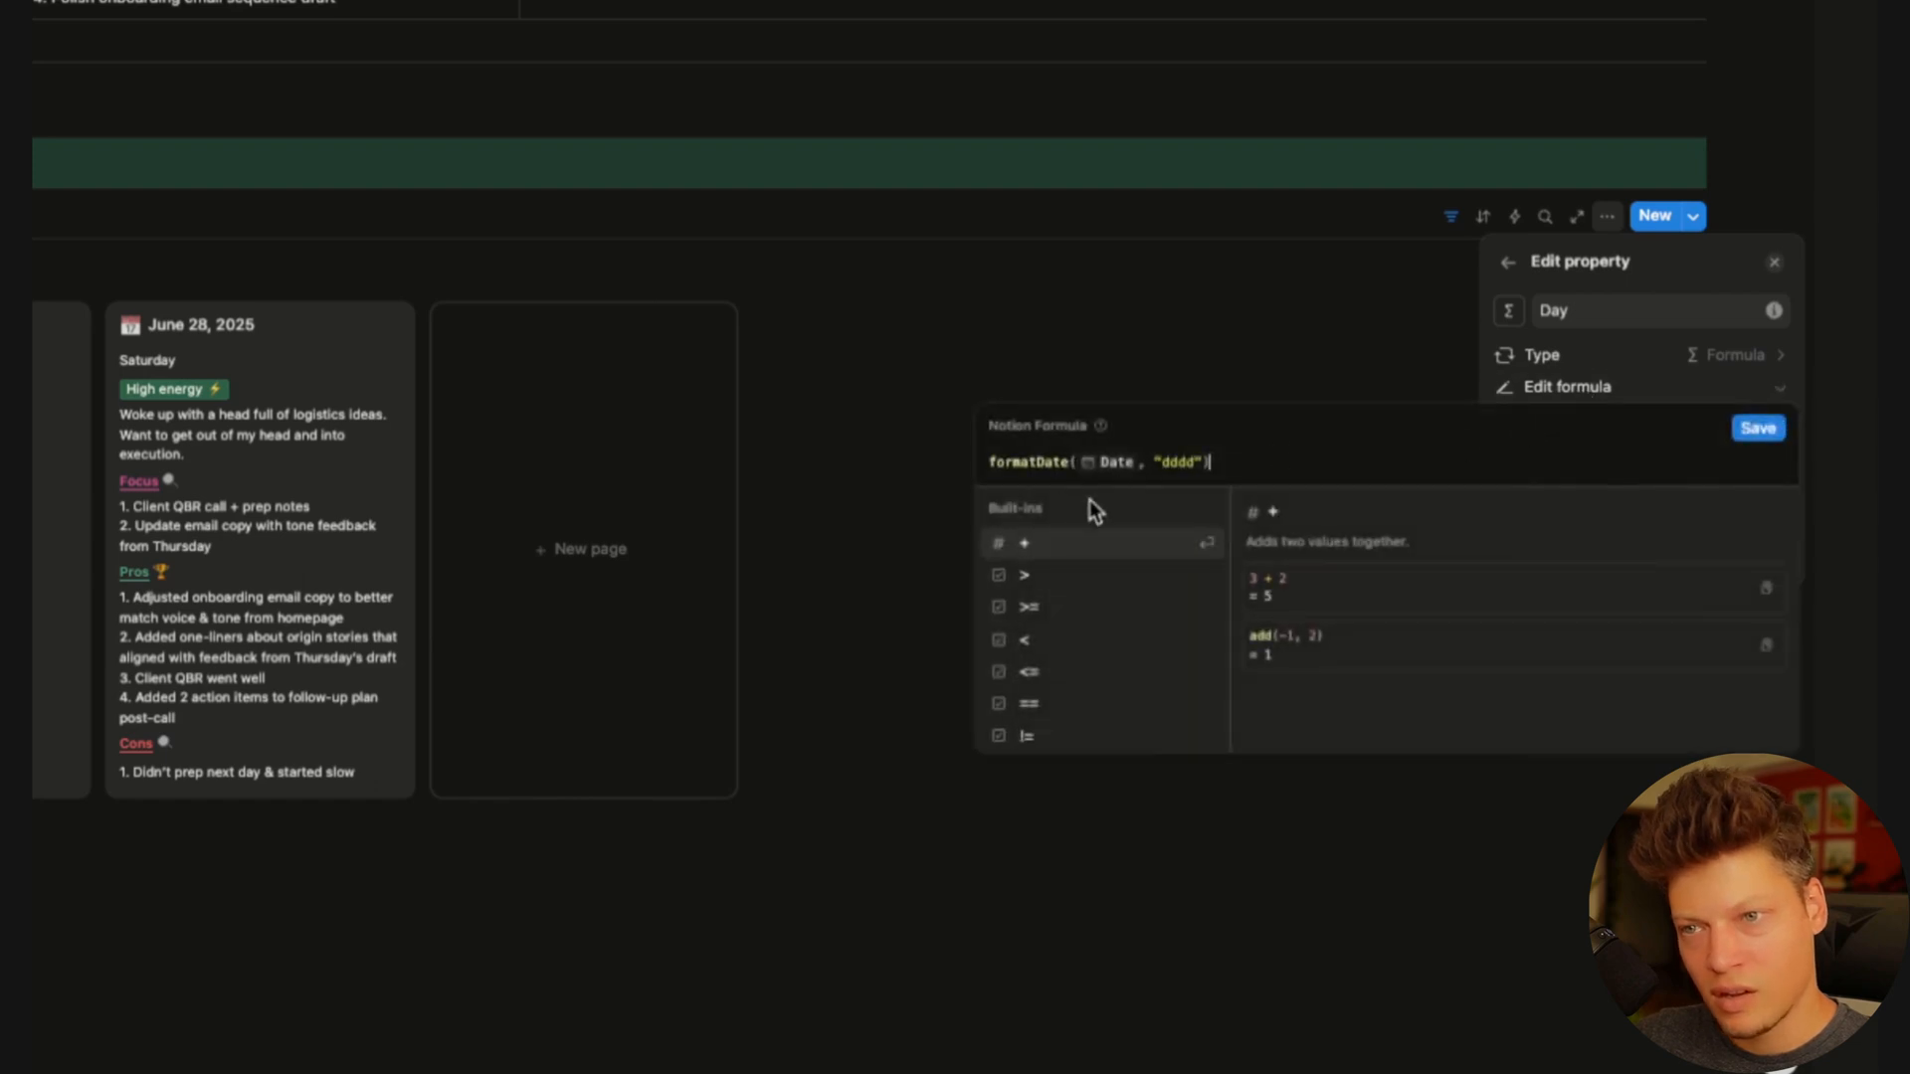
{"action": "left_click", "coordinate": [1229, 463]}
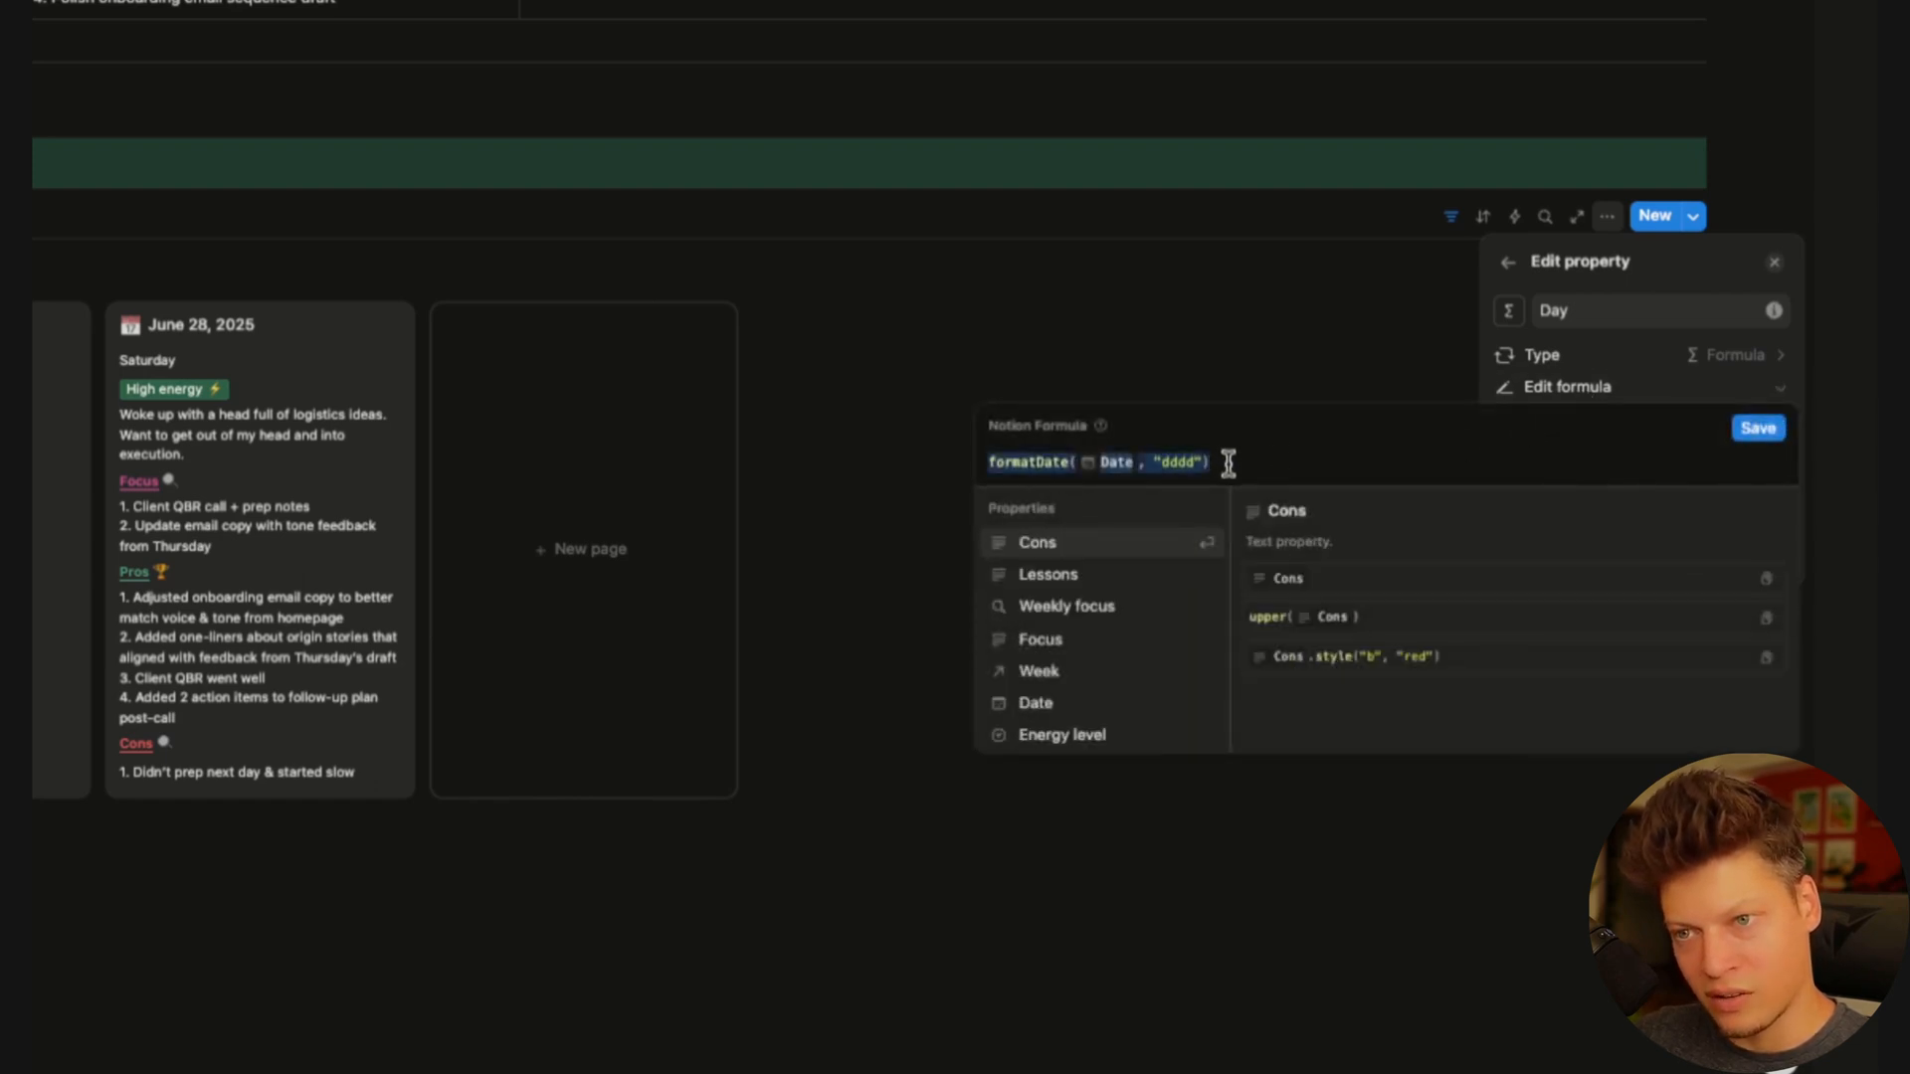
{"action": "key", "text": "super+Left"}
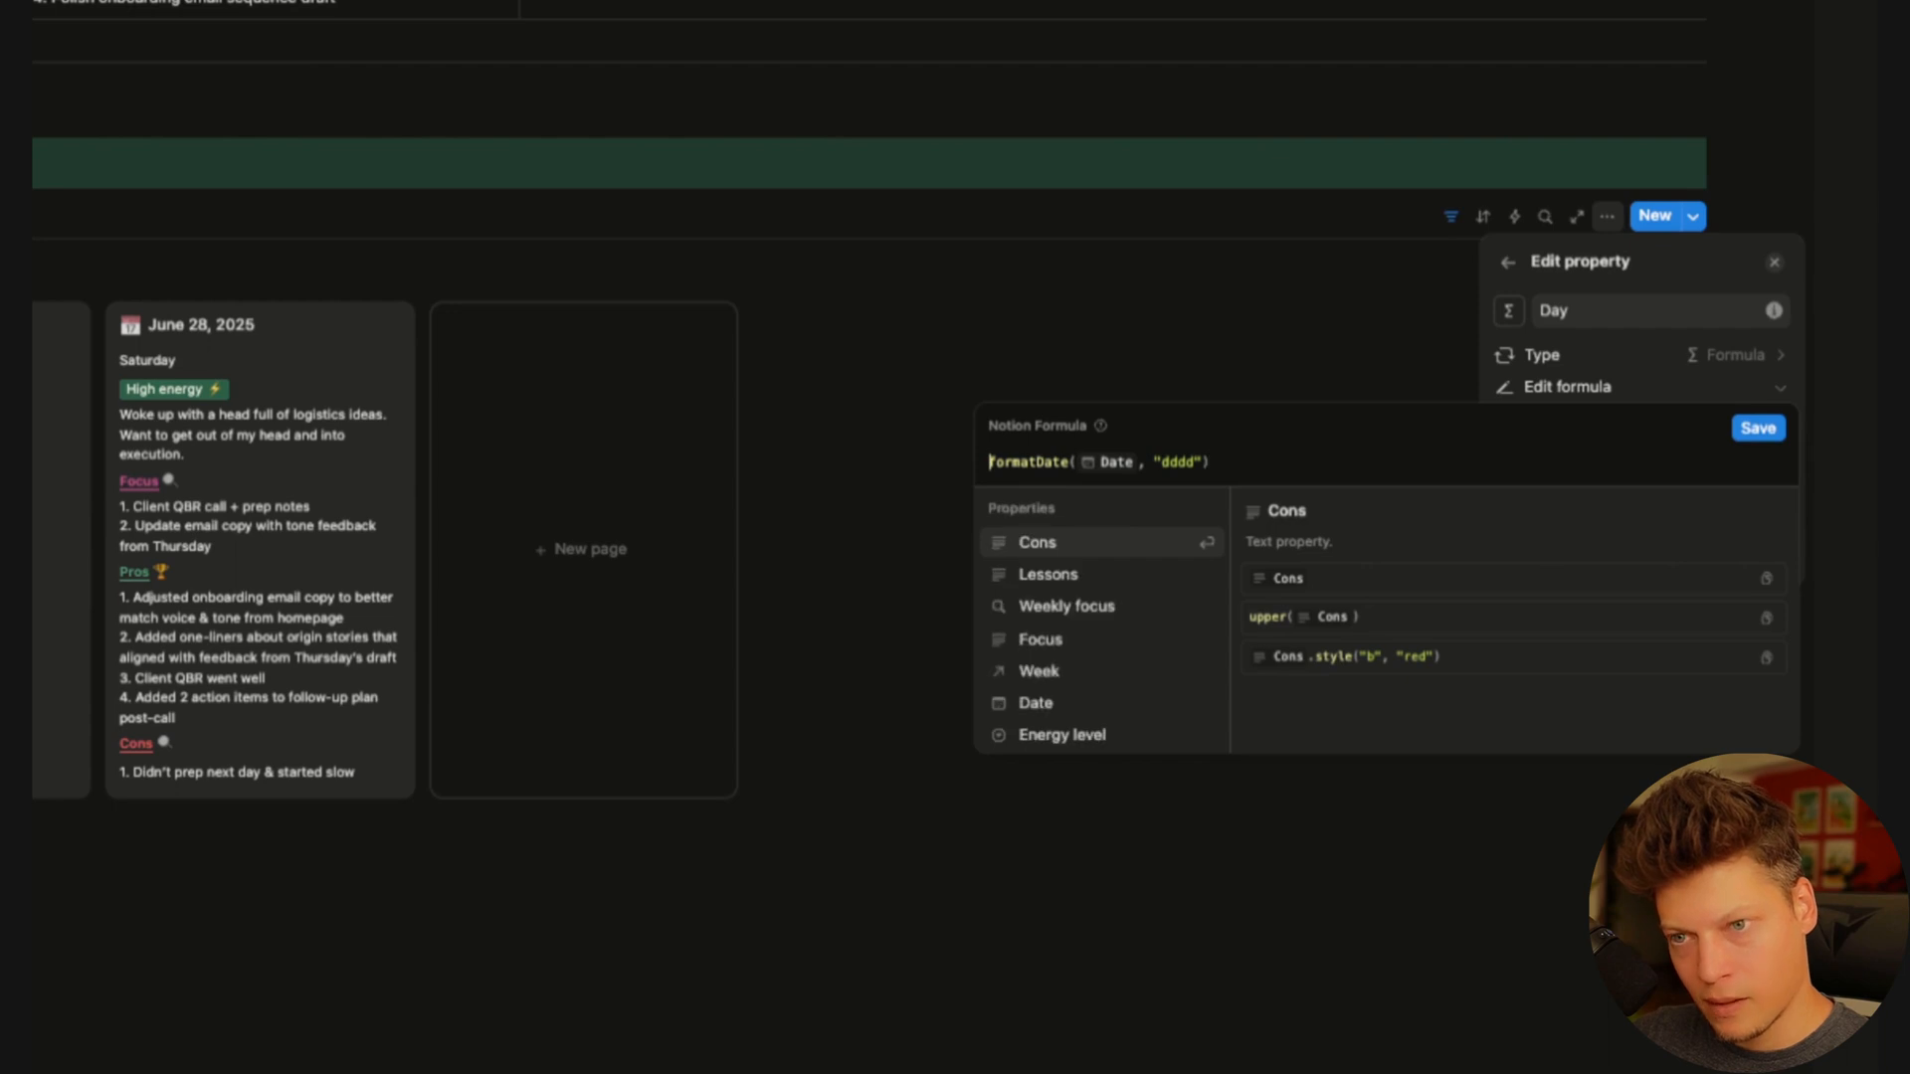
{"action": "type", "text": "styl"}
{"action": "type", "text": "e("}
{"action": "key", "text": "super+Right"}
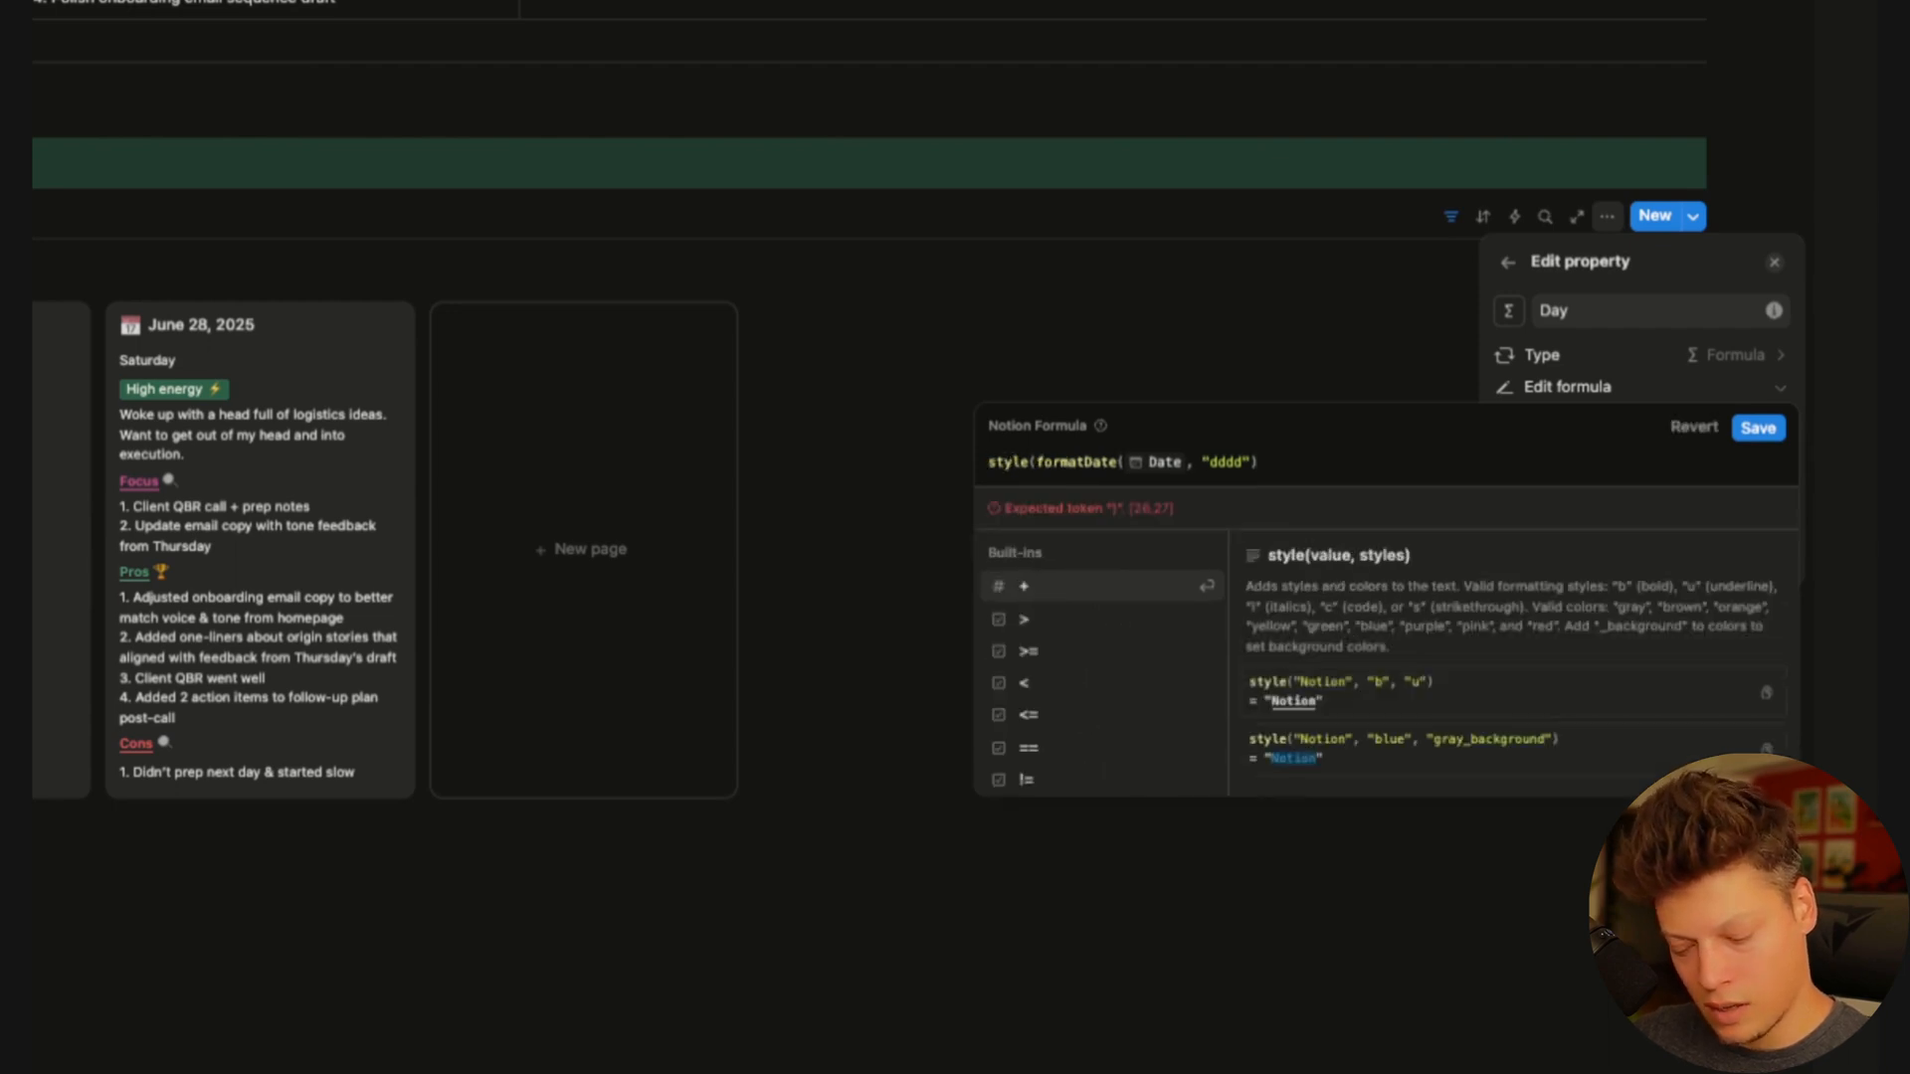
{"action": "type", "text": ", \"b"}
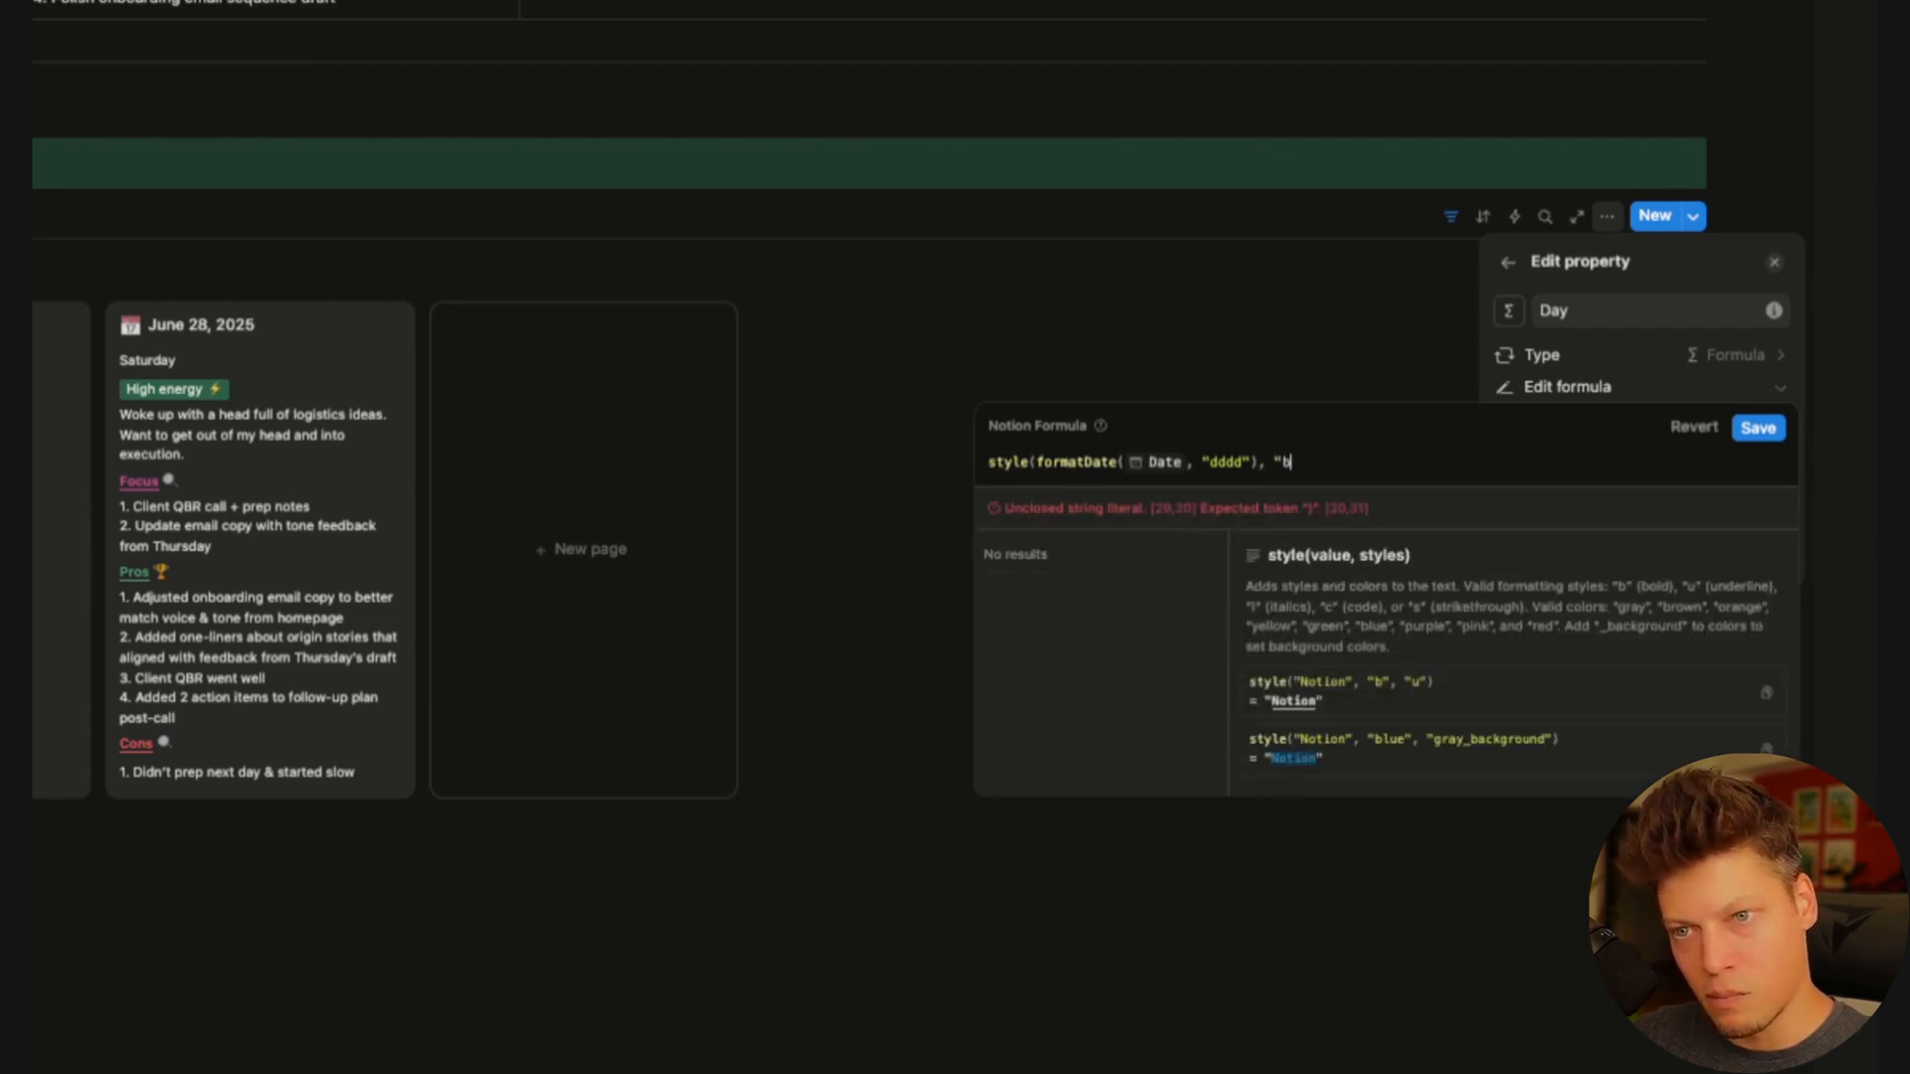
{"action": "type", "text": "\"), \""}
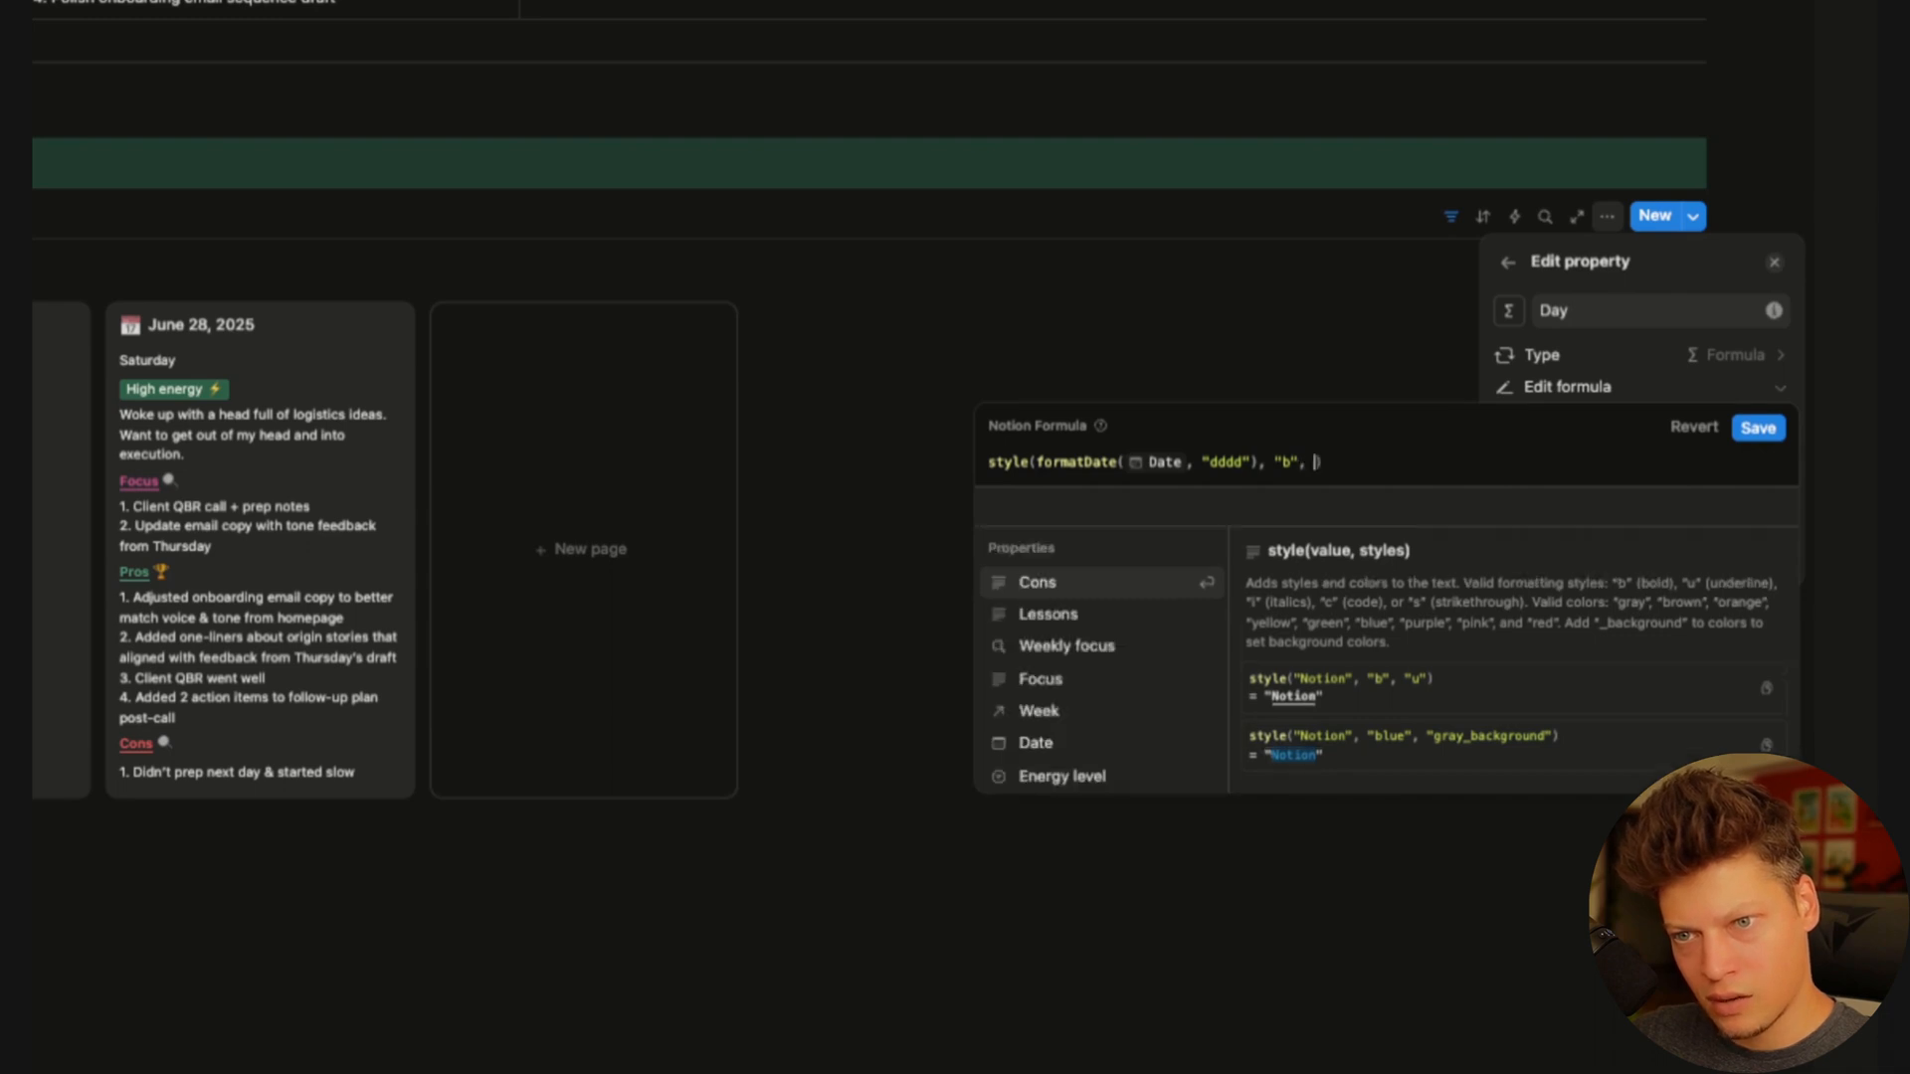
{"action": "type", "text": "u\""}
{"action": "left_click", "coordinate": [1757, 435]}
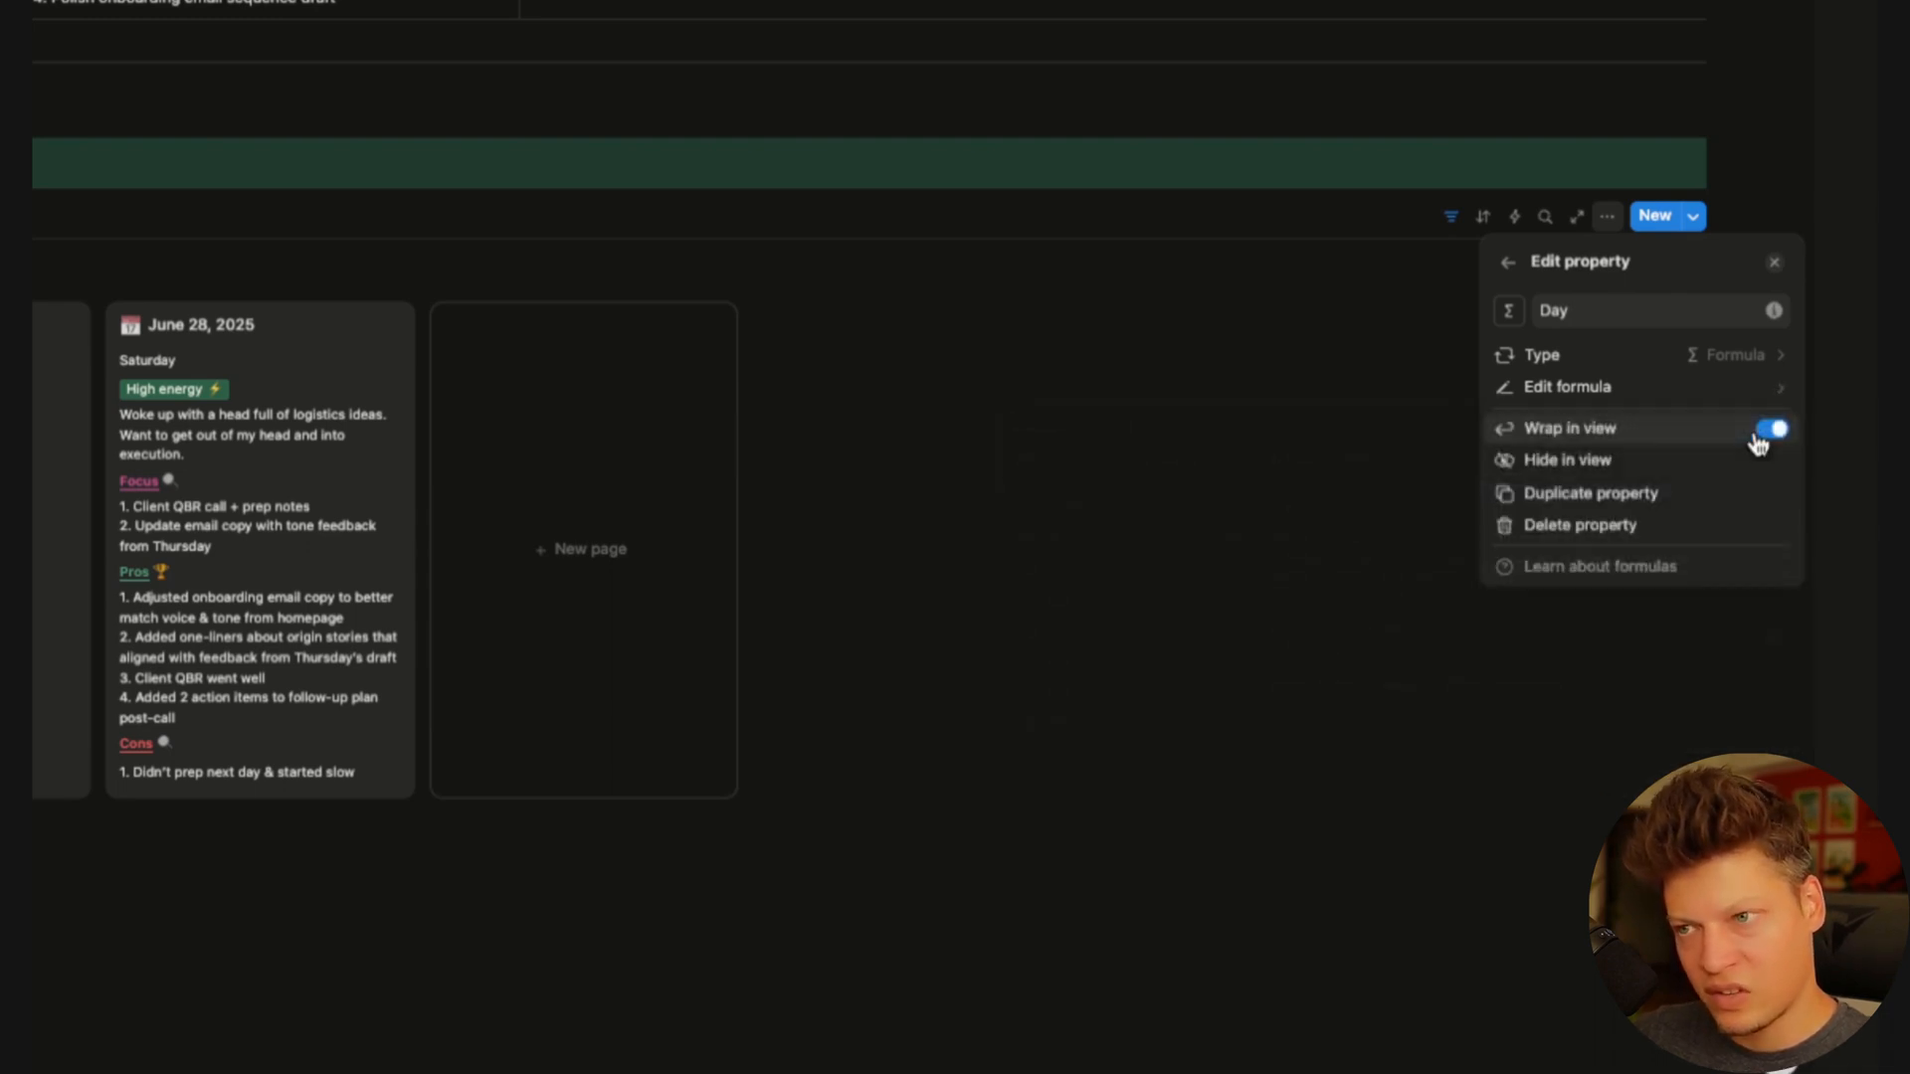
Sort the Days gallery by Date in ascending order and hide its sort and filter bar
{"action": "left_click", "coordinate": [950, 499]}
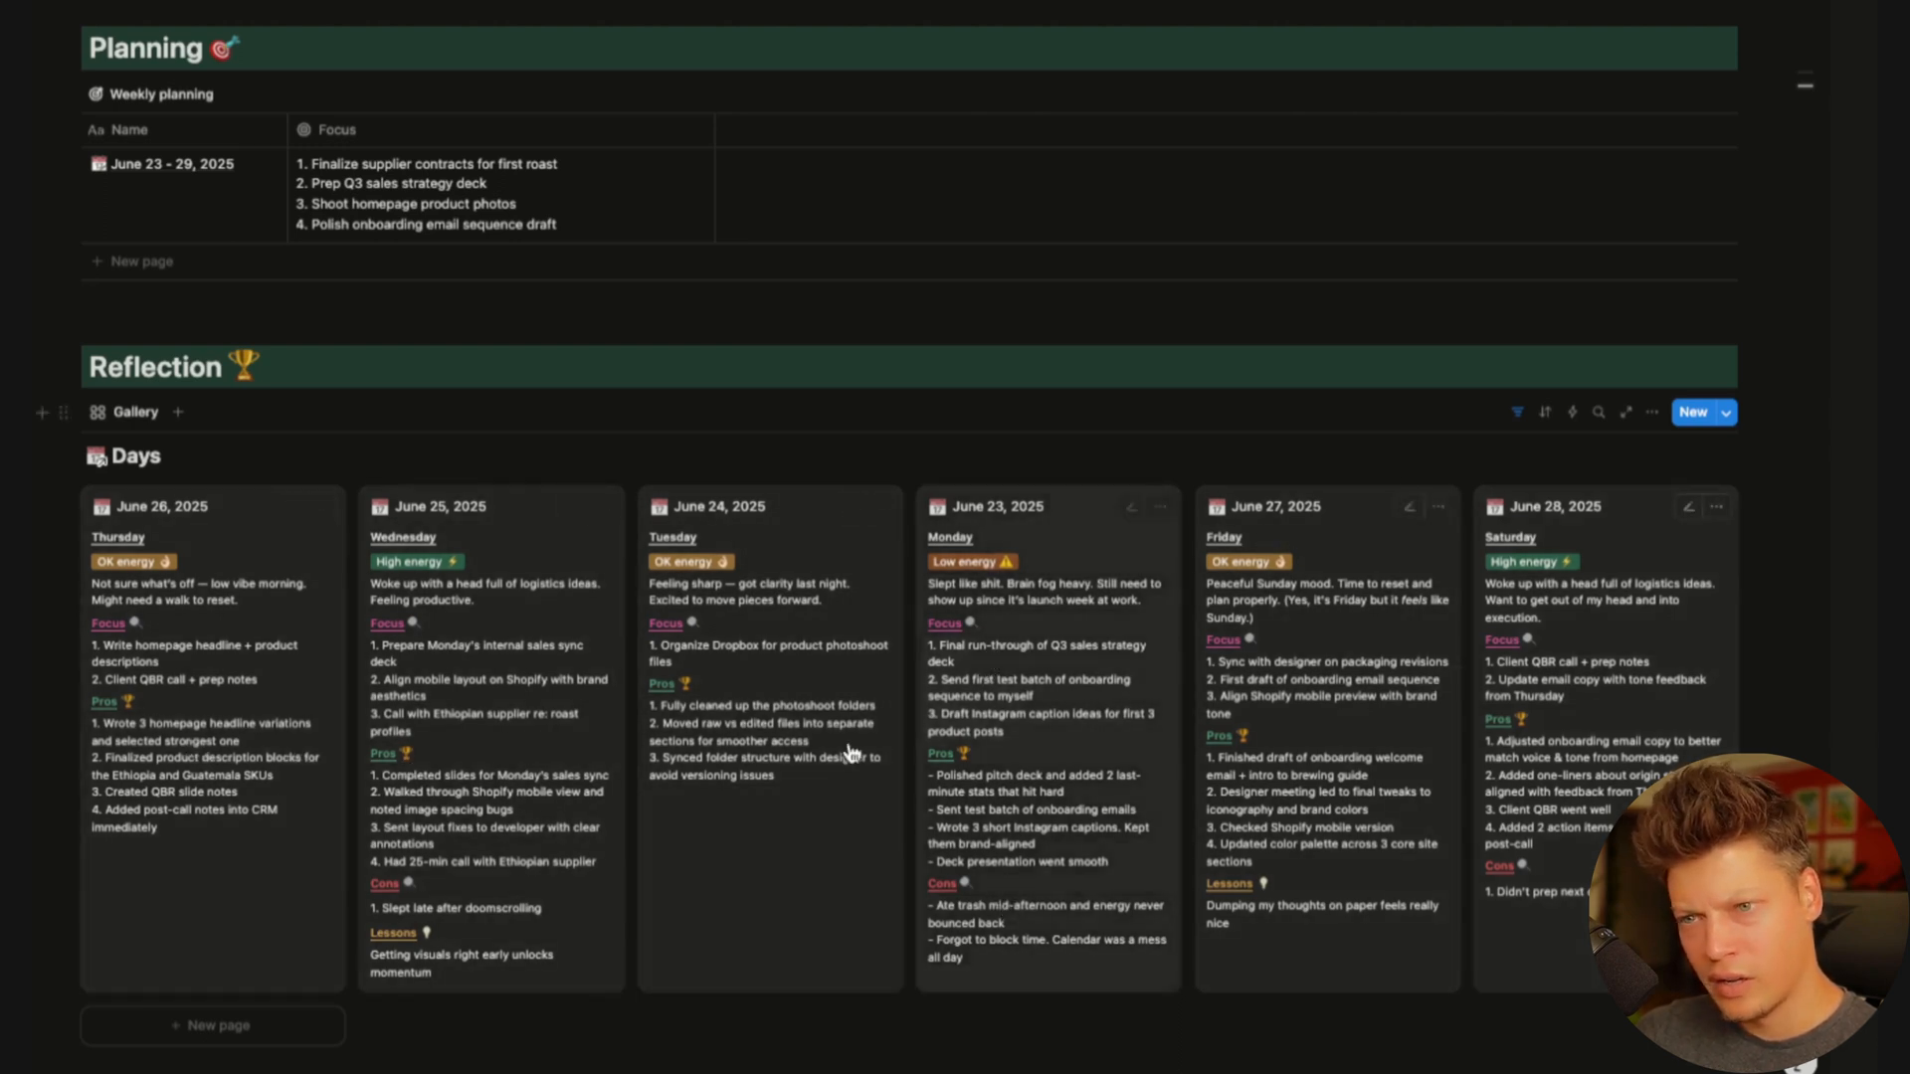
{"action": "left_click", "coordinate": [1546, 412]}
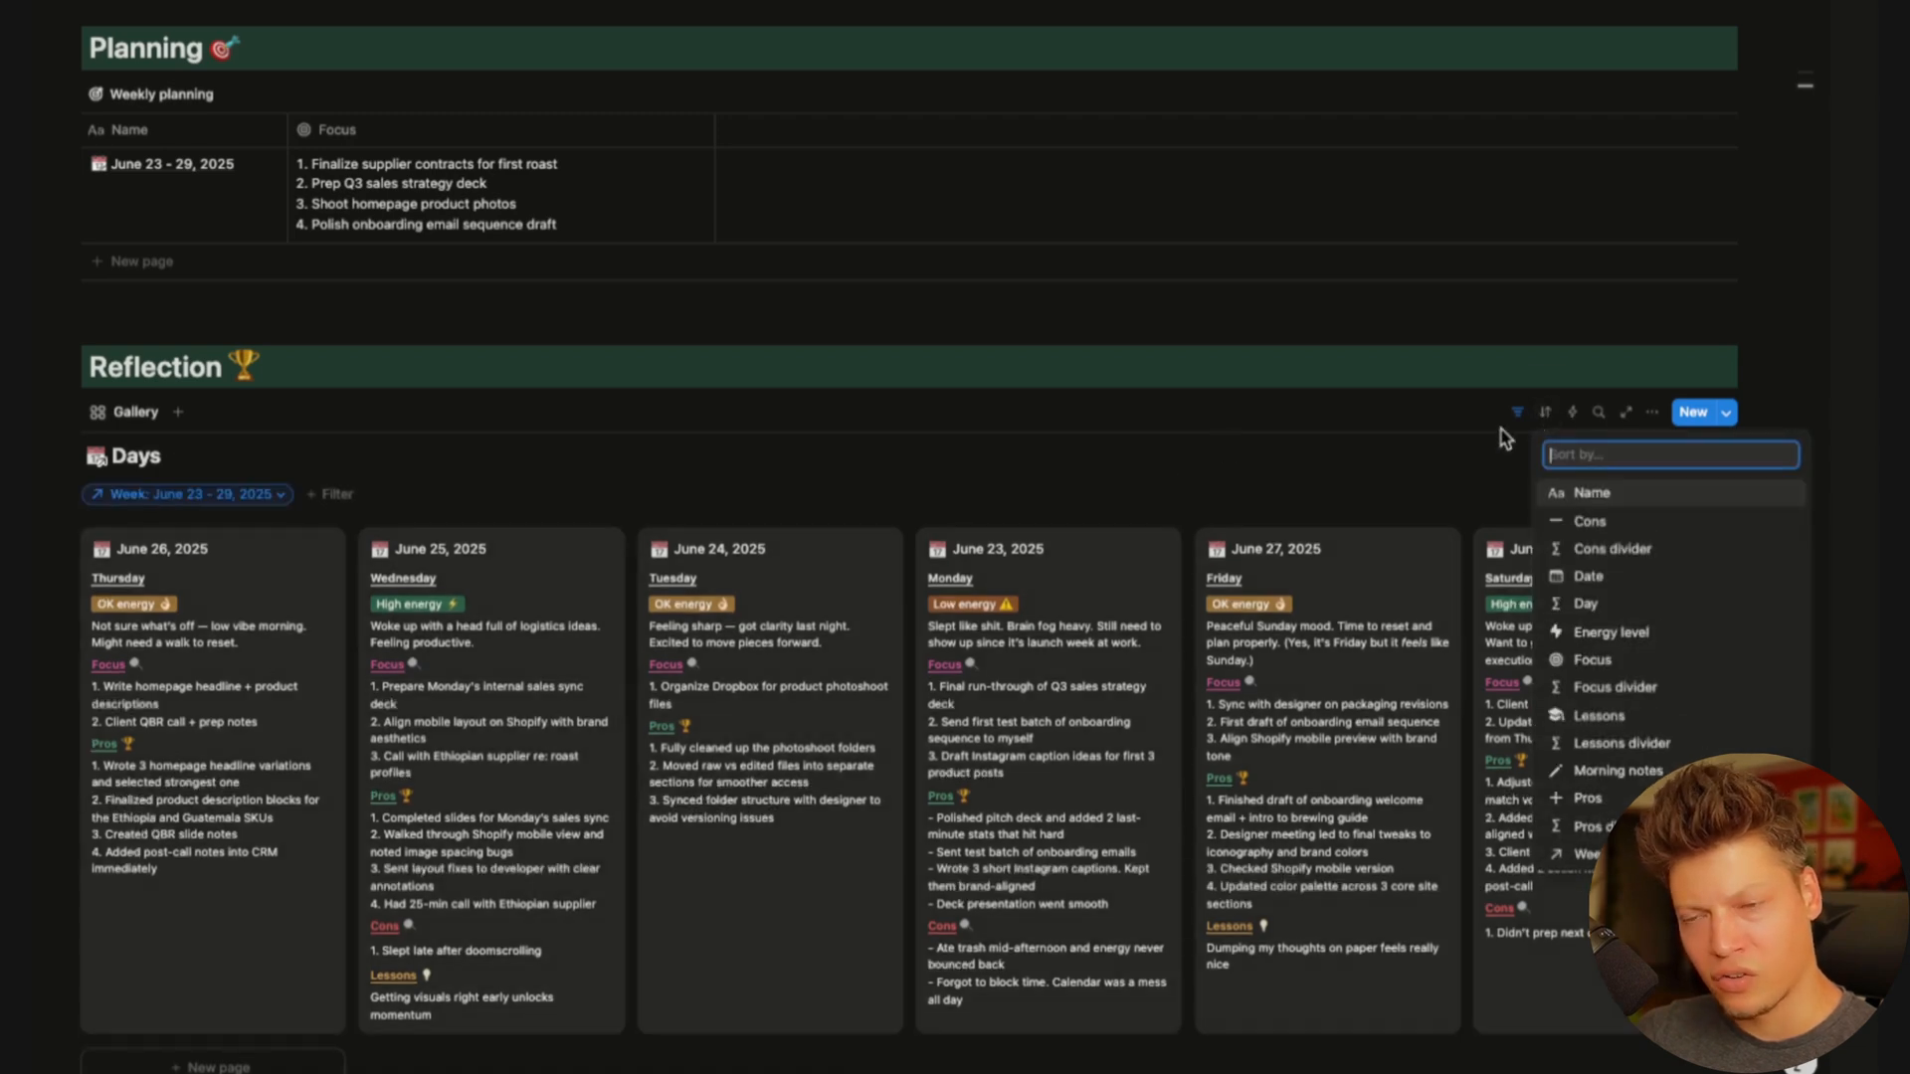
{"action": "left_click", "coordinate": [1649, 576]}
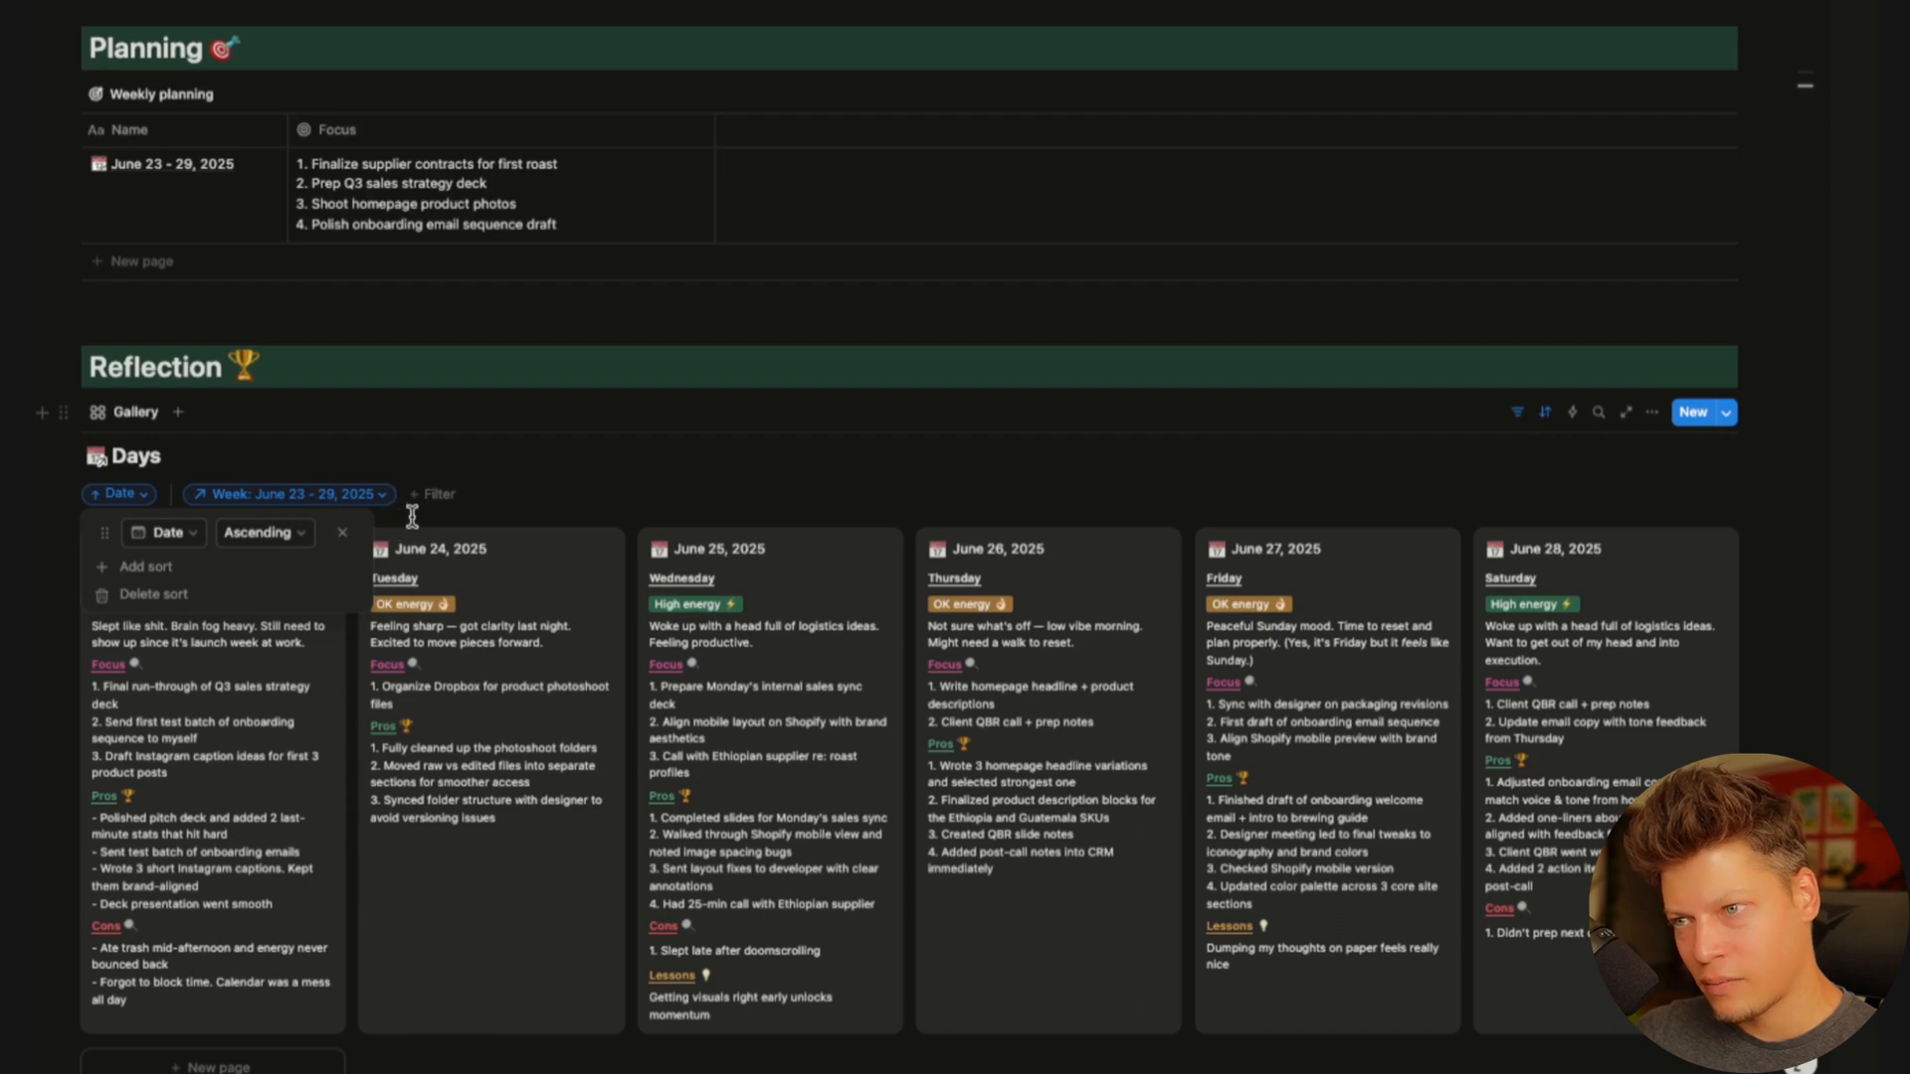
{"action": "left_click", "coordinate": [652, 470]}
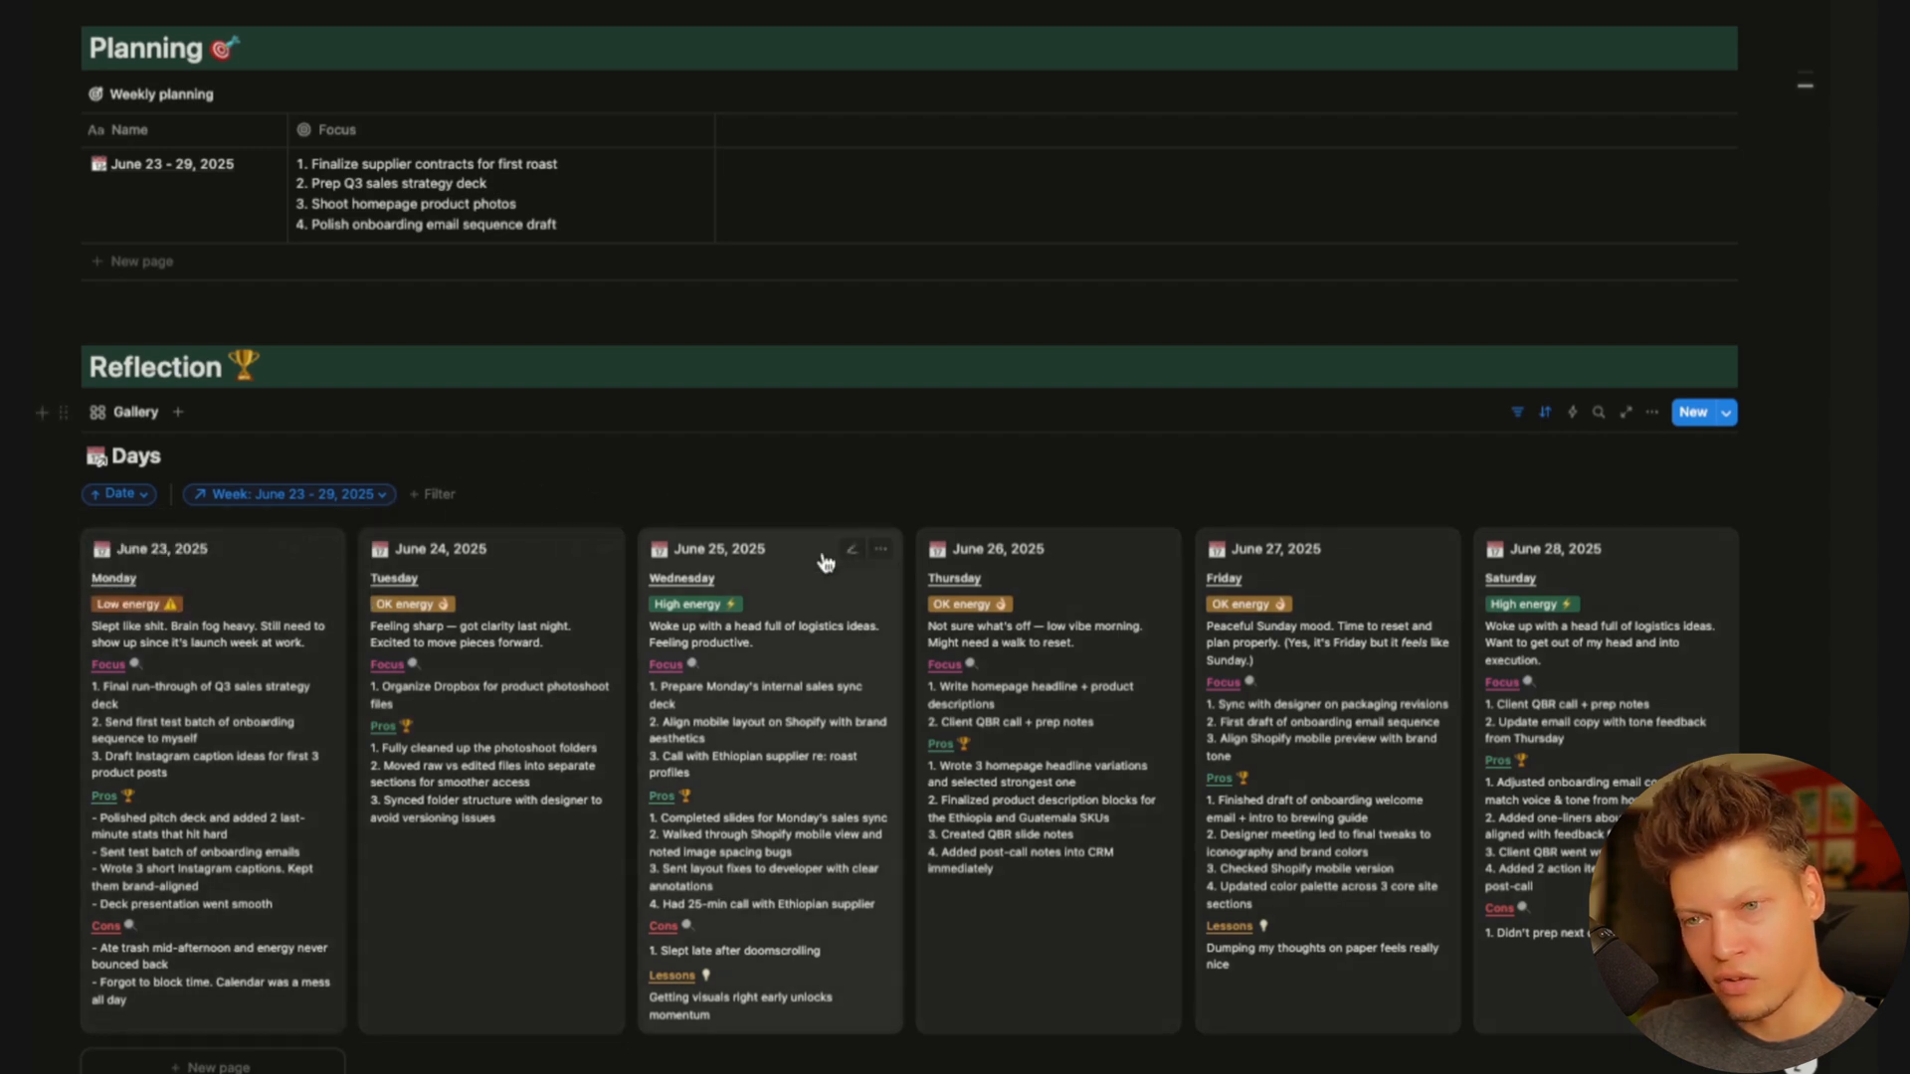
{"action": "left_click", "coordinate": [140, 495]}
{"action": "left_click", "coordinate": [621, 442]}
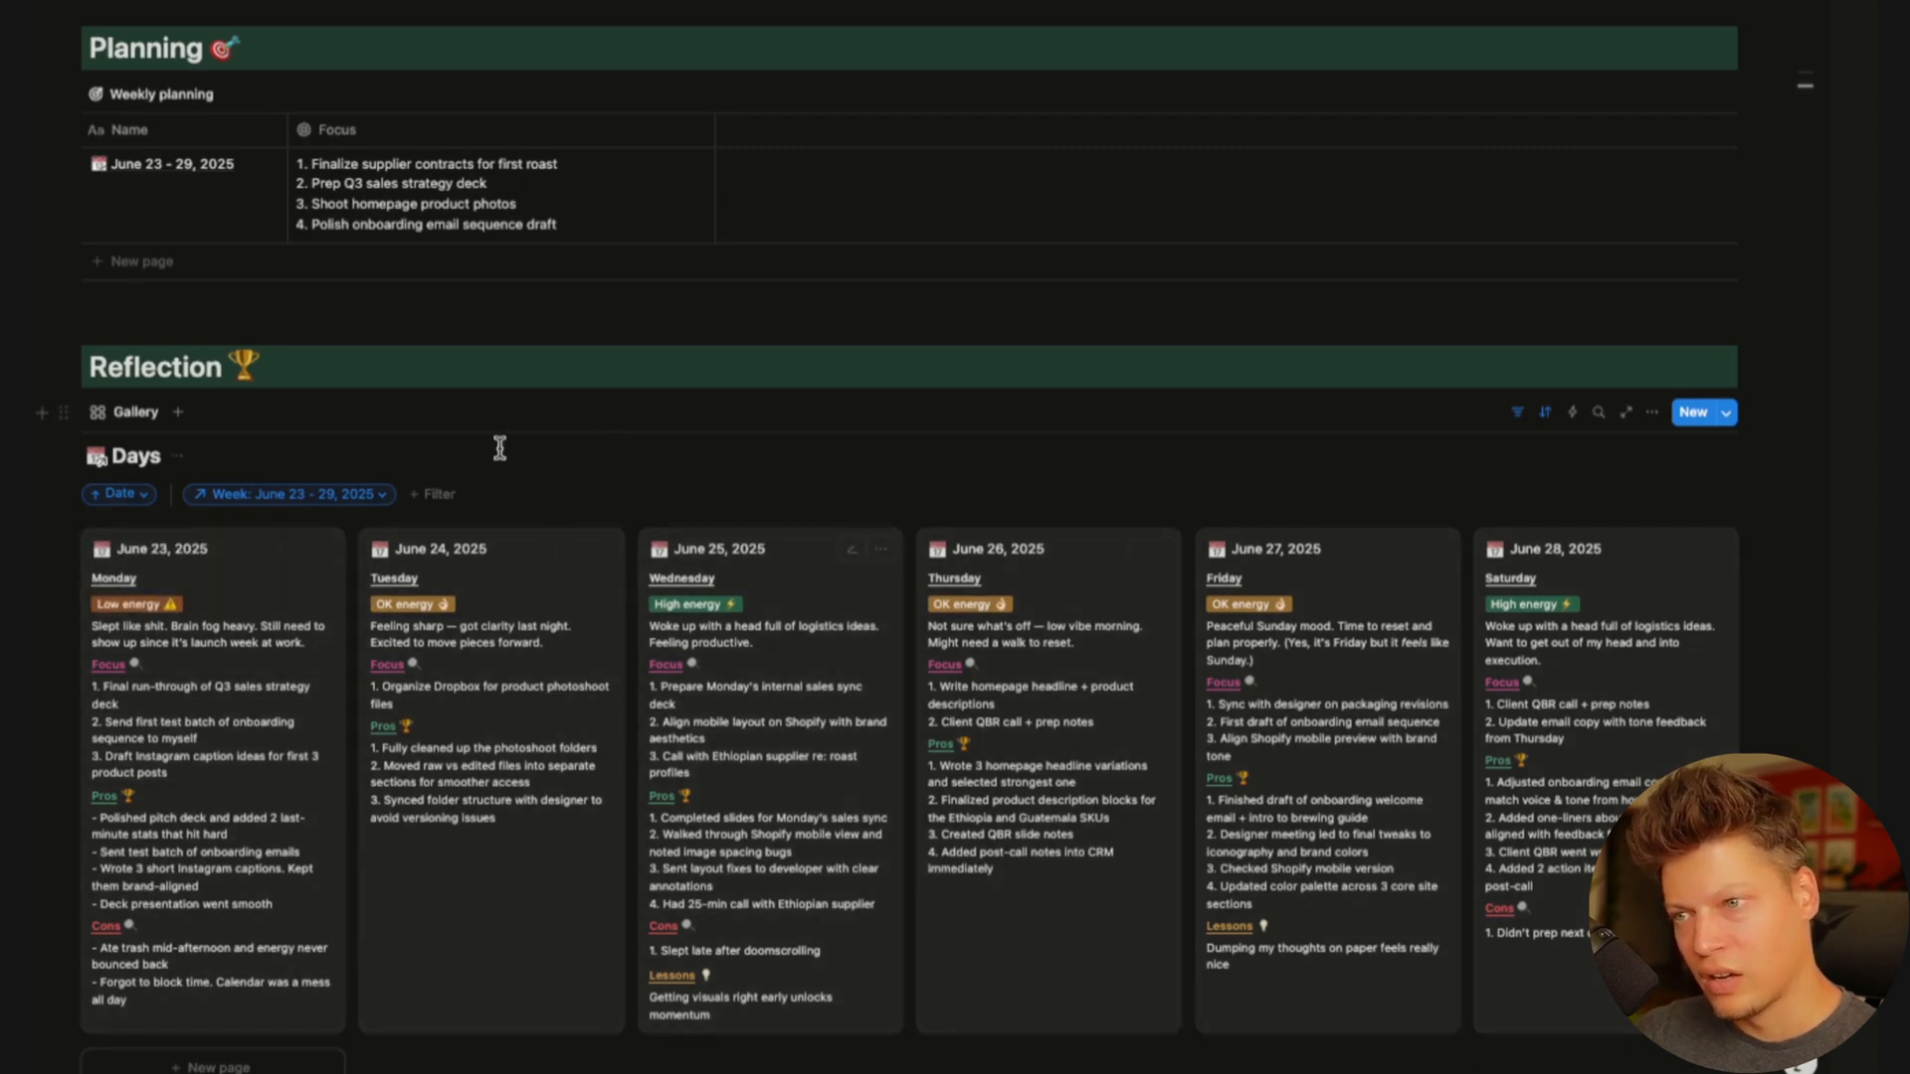
{"action": "left_click", "coordinate": [1517, 412]}
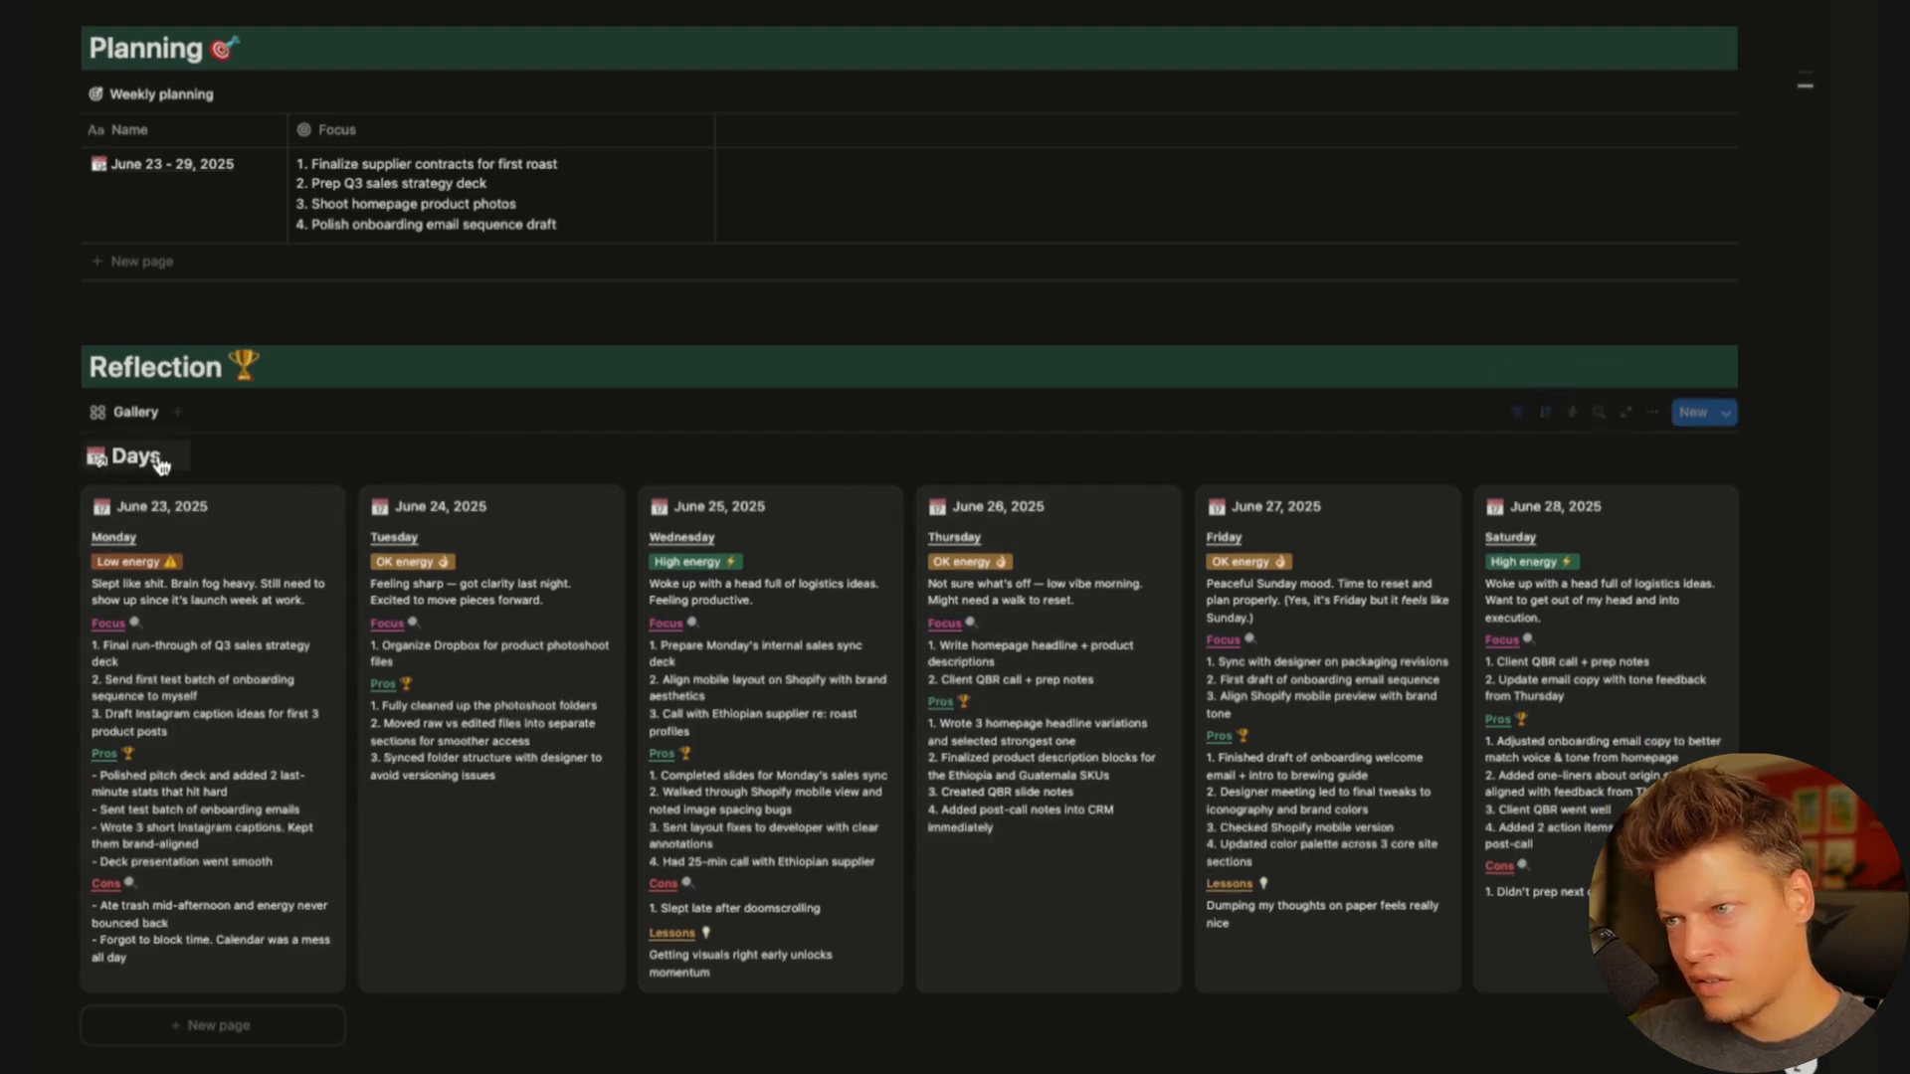
Turn off the database title in the layout of the Days gallery under Reflection
{"action": "left_click", "coordinate": [1651, 412]}
{"action": "left_click", "coordinate": [1689, 475]}
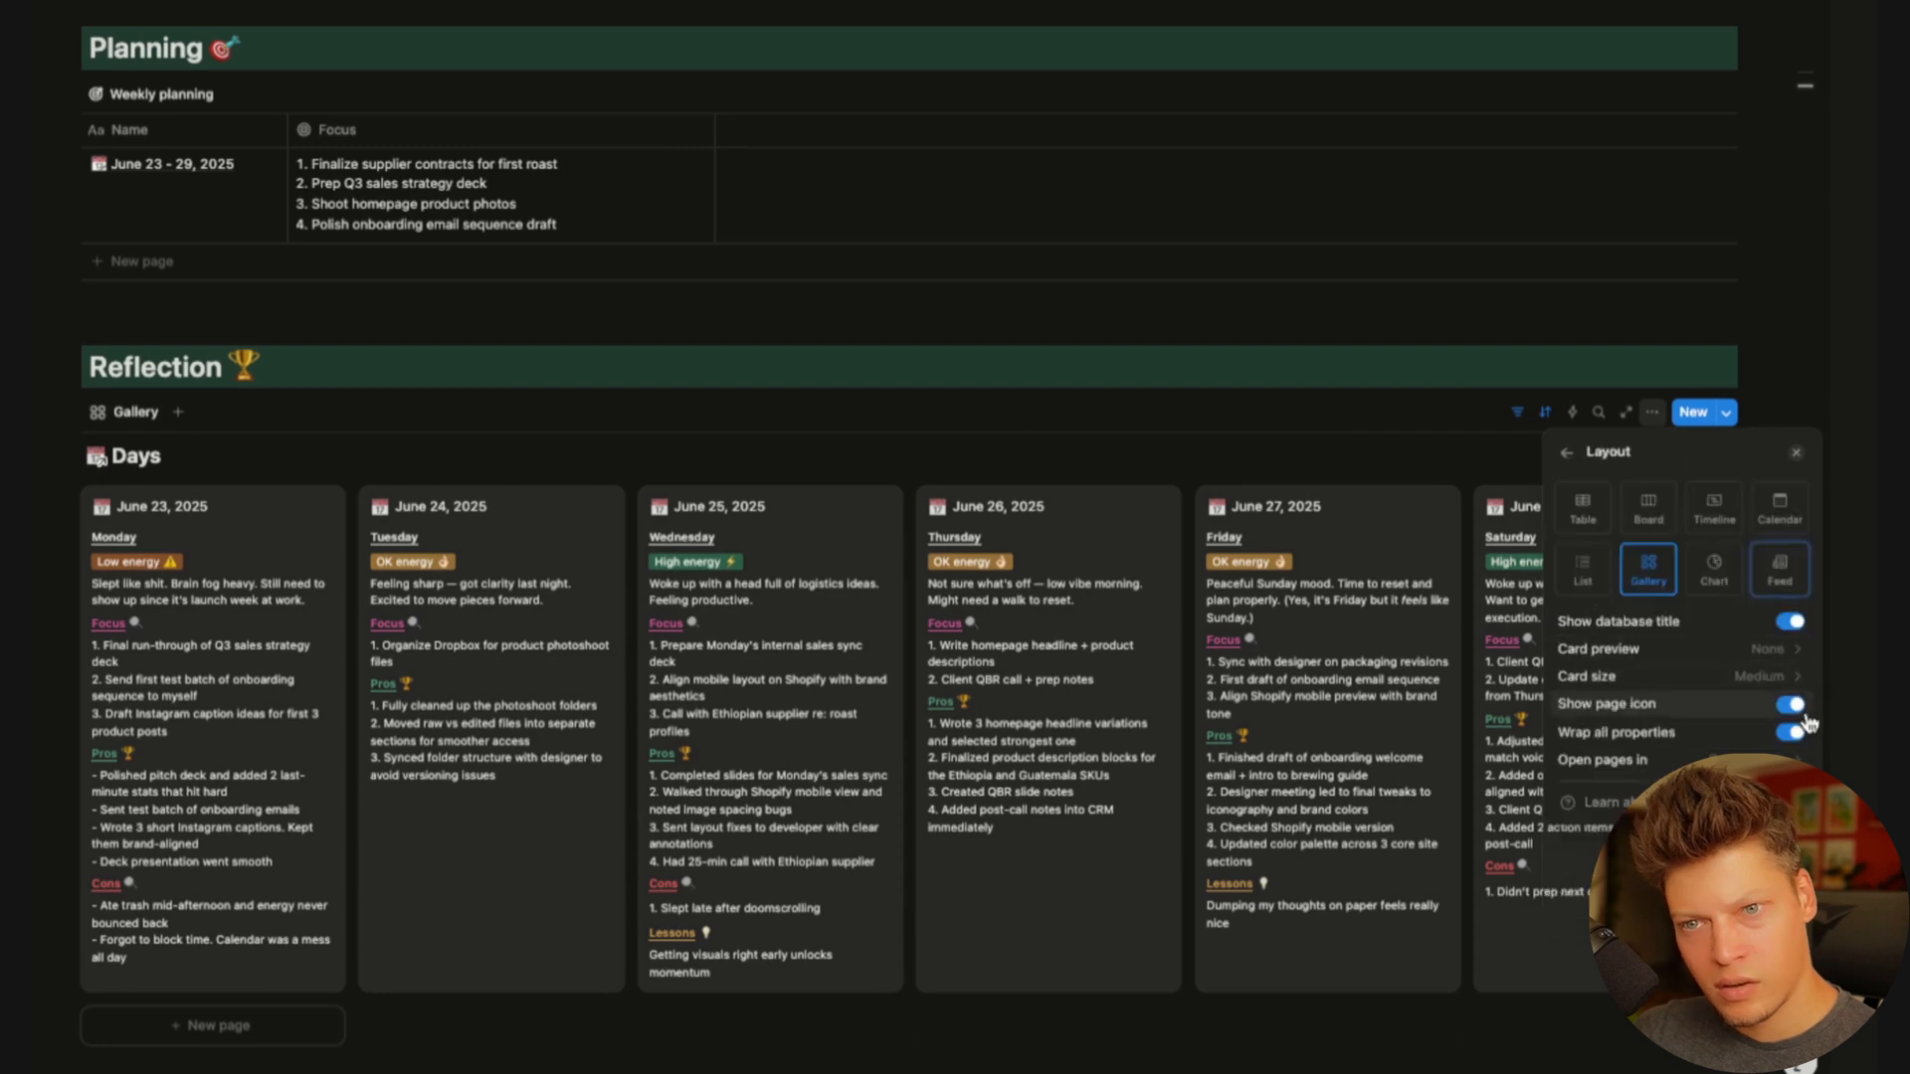
{"action": "left_click", "coordinate": [1794, 622]}
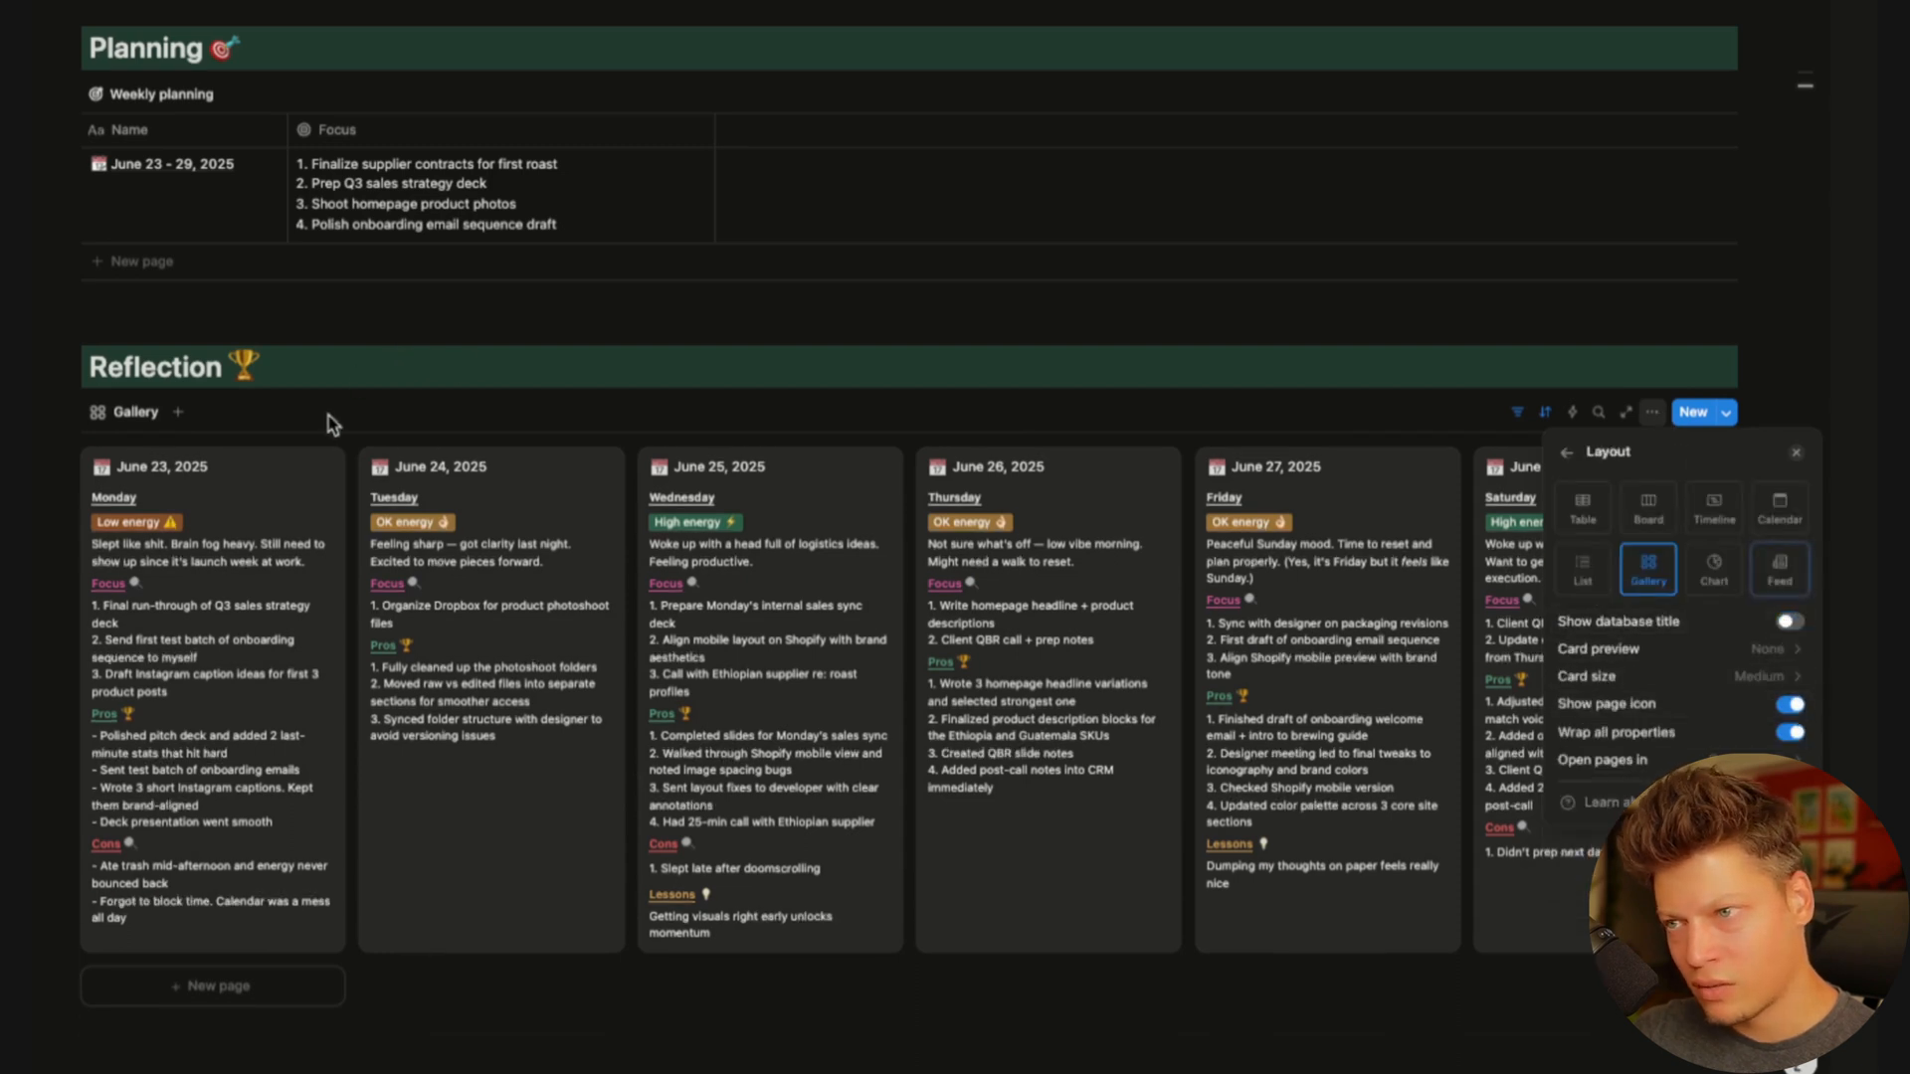
{"action": "left_click", "coordinate": [331, 424]}
Rename the gallery view "Focus, pros, cons, lessons" and give it the eye icon
{"action": "left_click", "coordinate": [130, 412]}
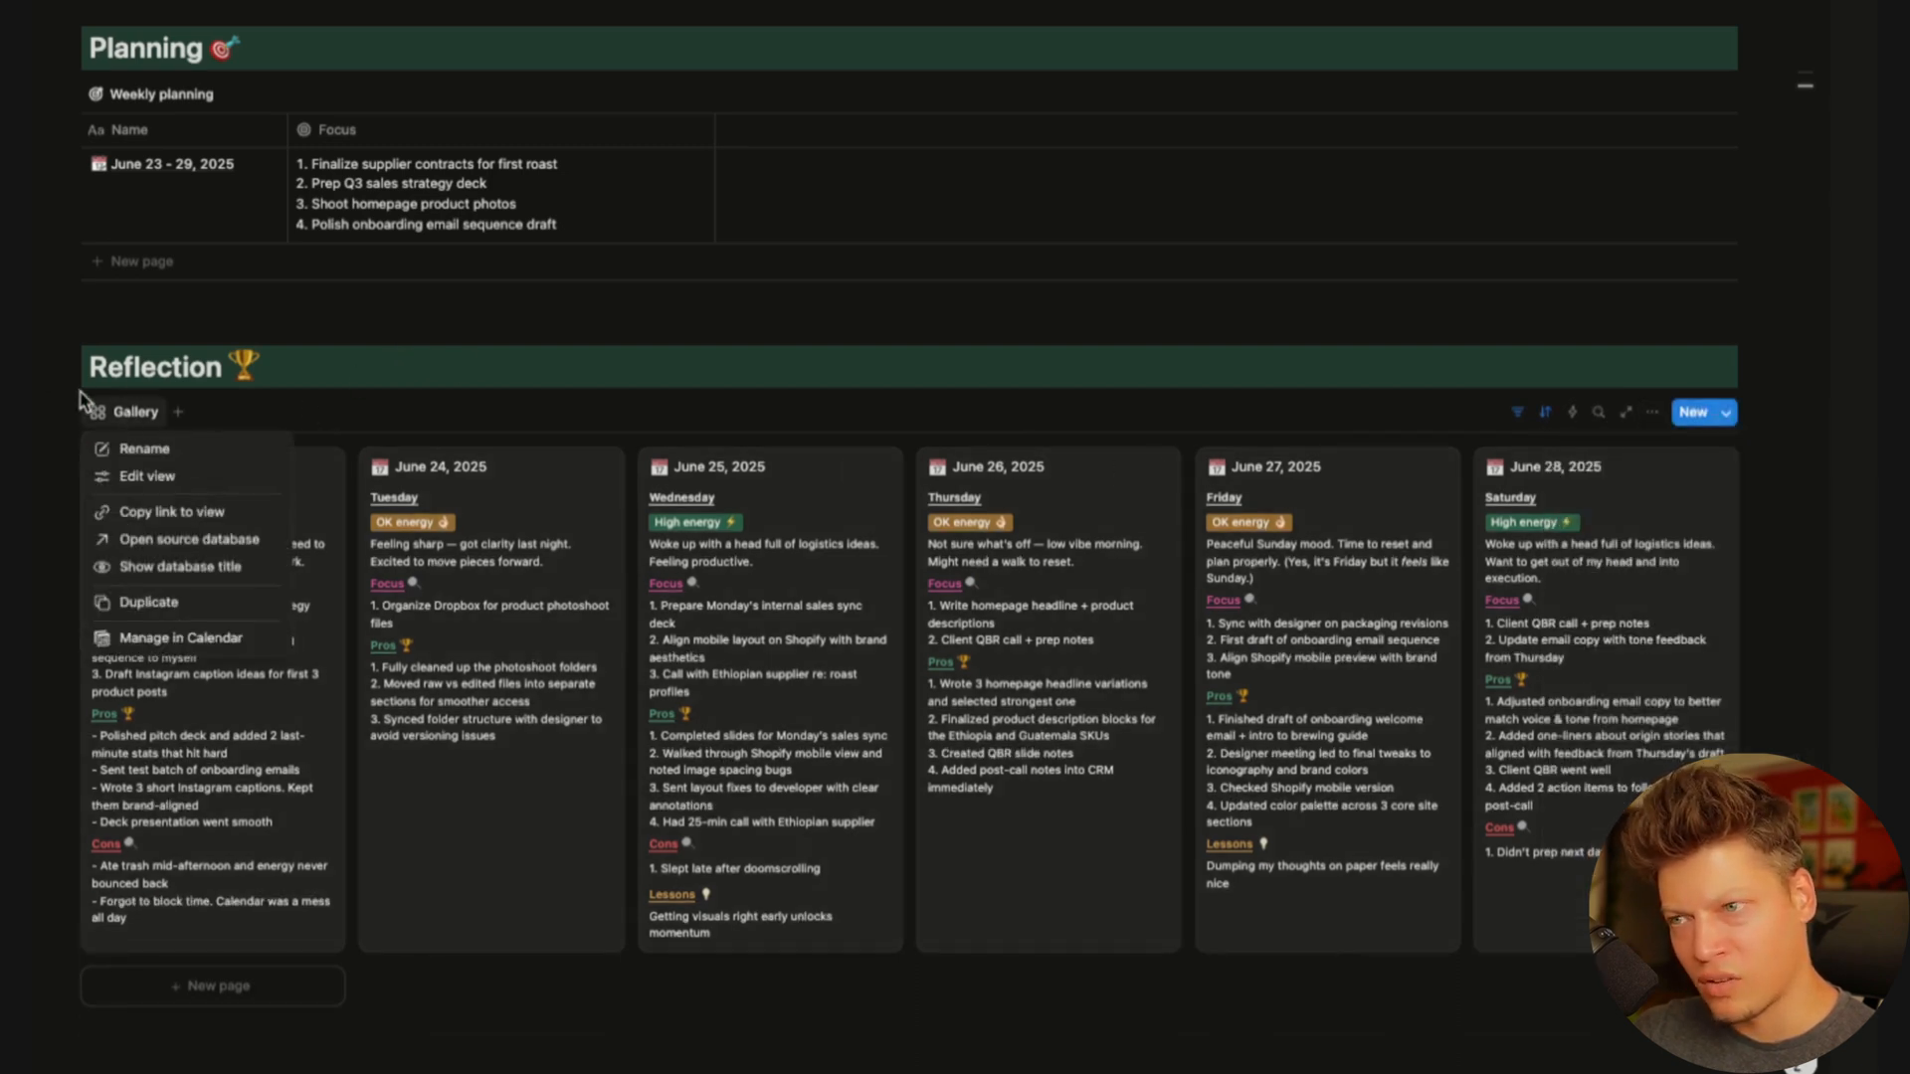
{"action": "left_click", "coordinate": [131, 448]}
{"action": "type", "text": "Focus, pros, cons, lessons"}
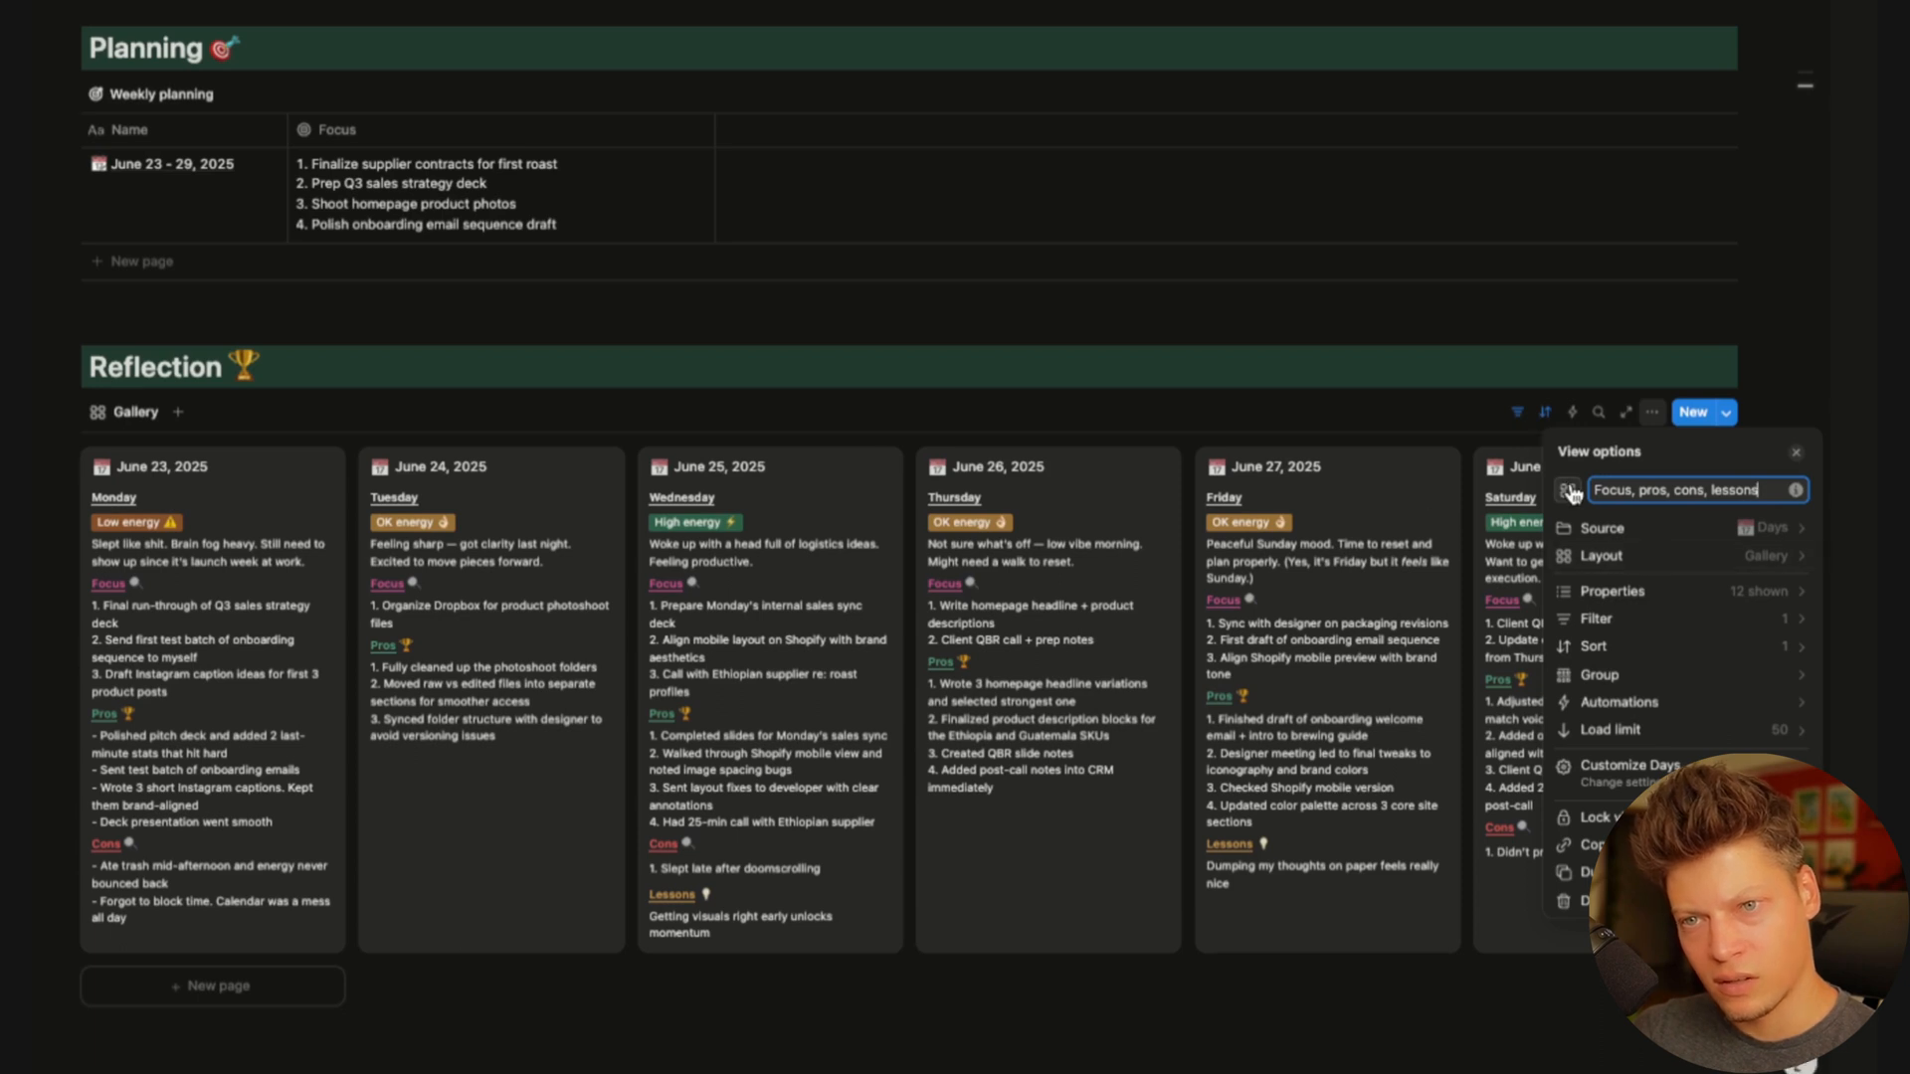
{"action": "left_click", "coordinate": [1569, 490]}
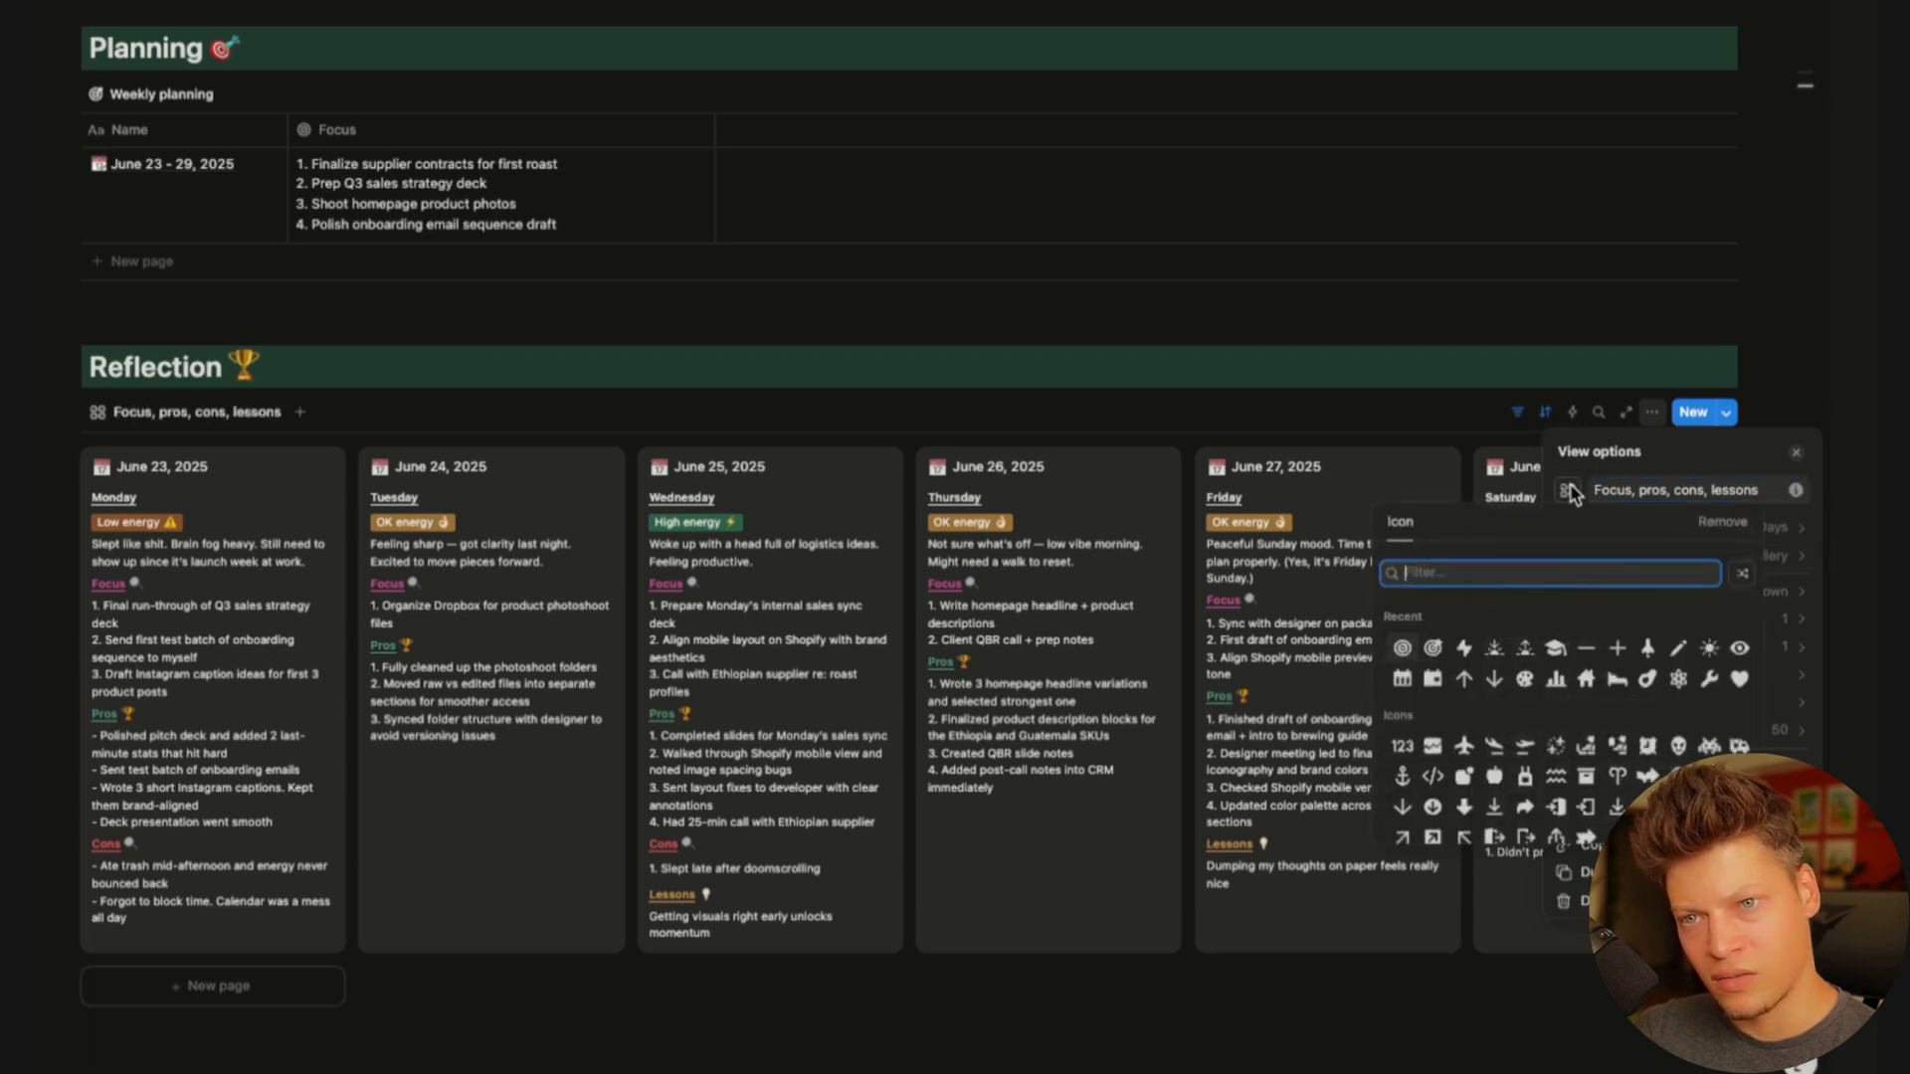
{"action": "left_click", "coordinate": [1739, 648]}
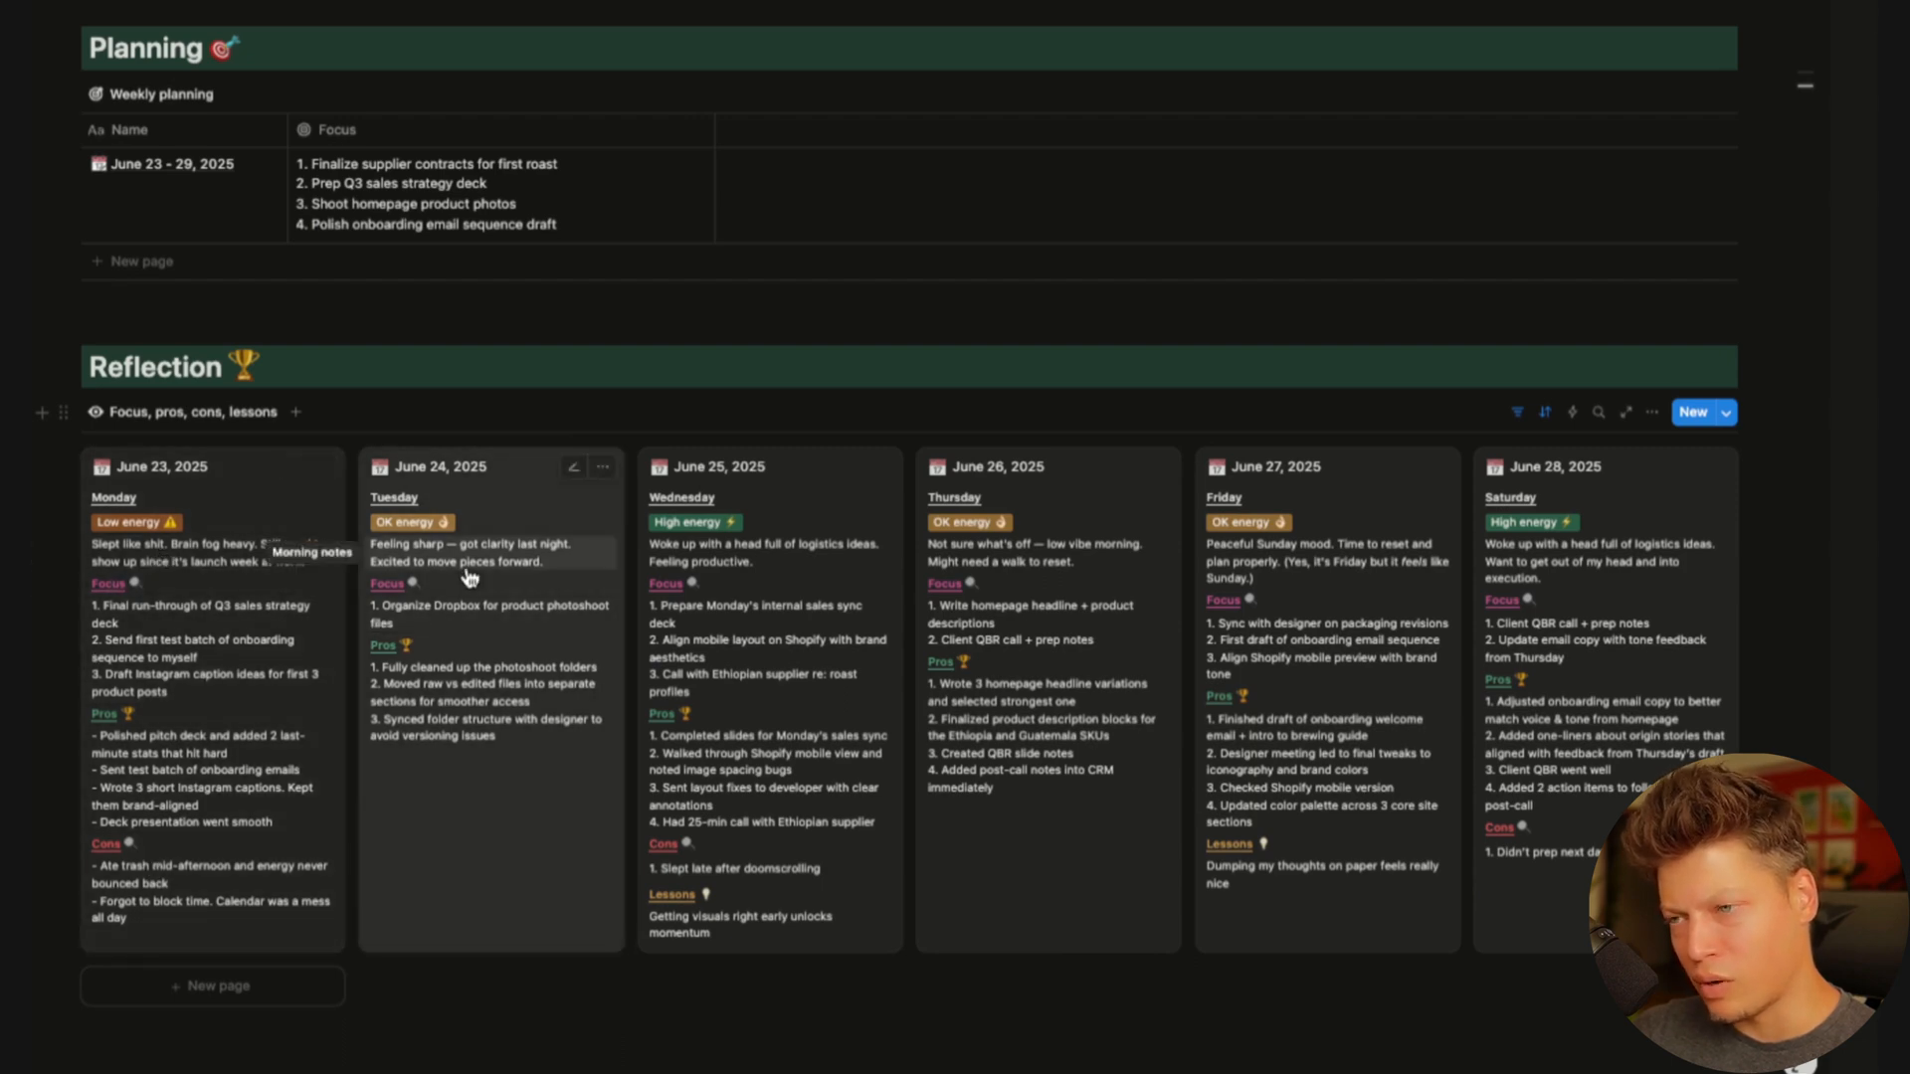
Insert "\n" + before style() in the Focus divider formula to add a line break, and save it
{"action": "left_click", "coordinate": [119, 593]}
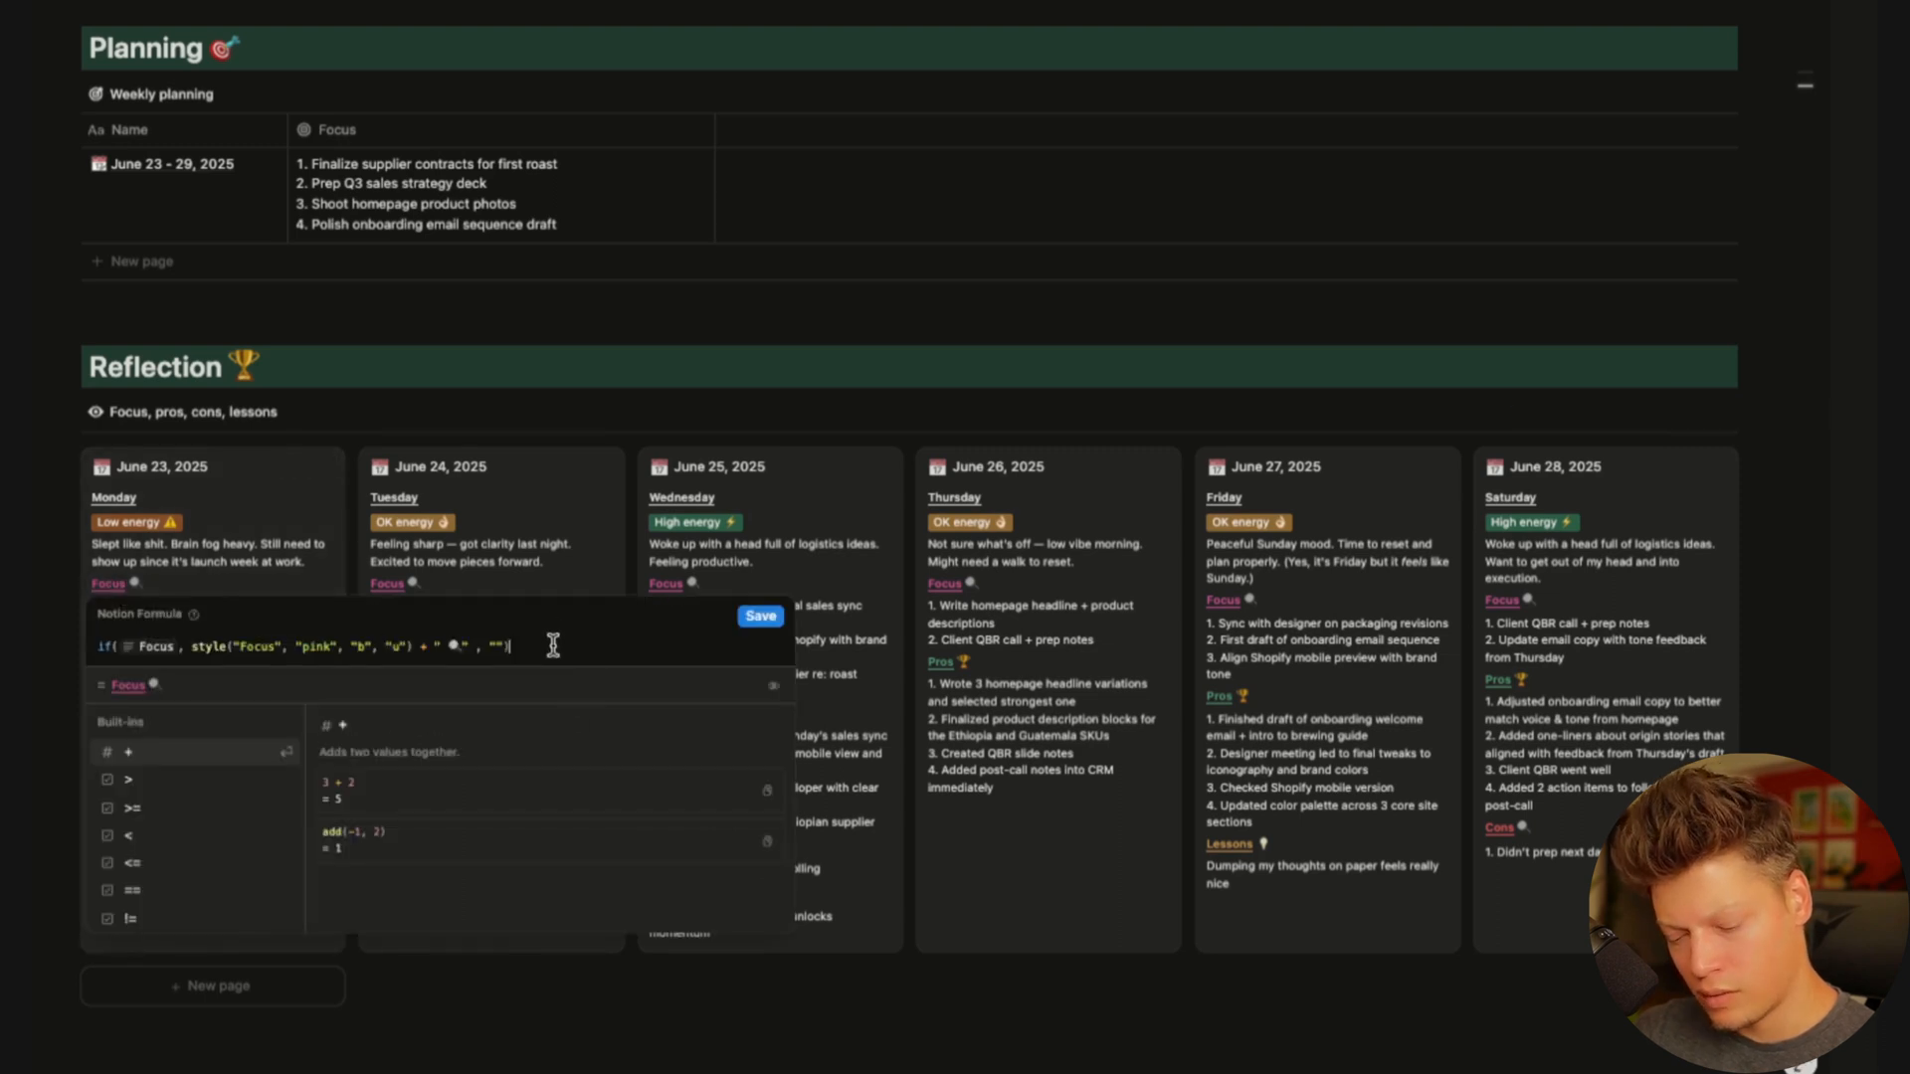
{"action": "left_click", "coordinate": [193, 646]}
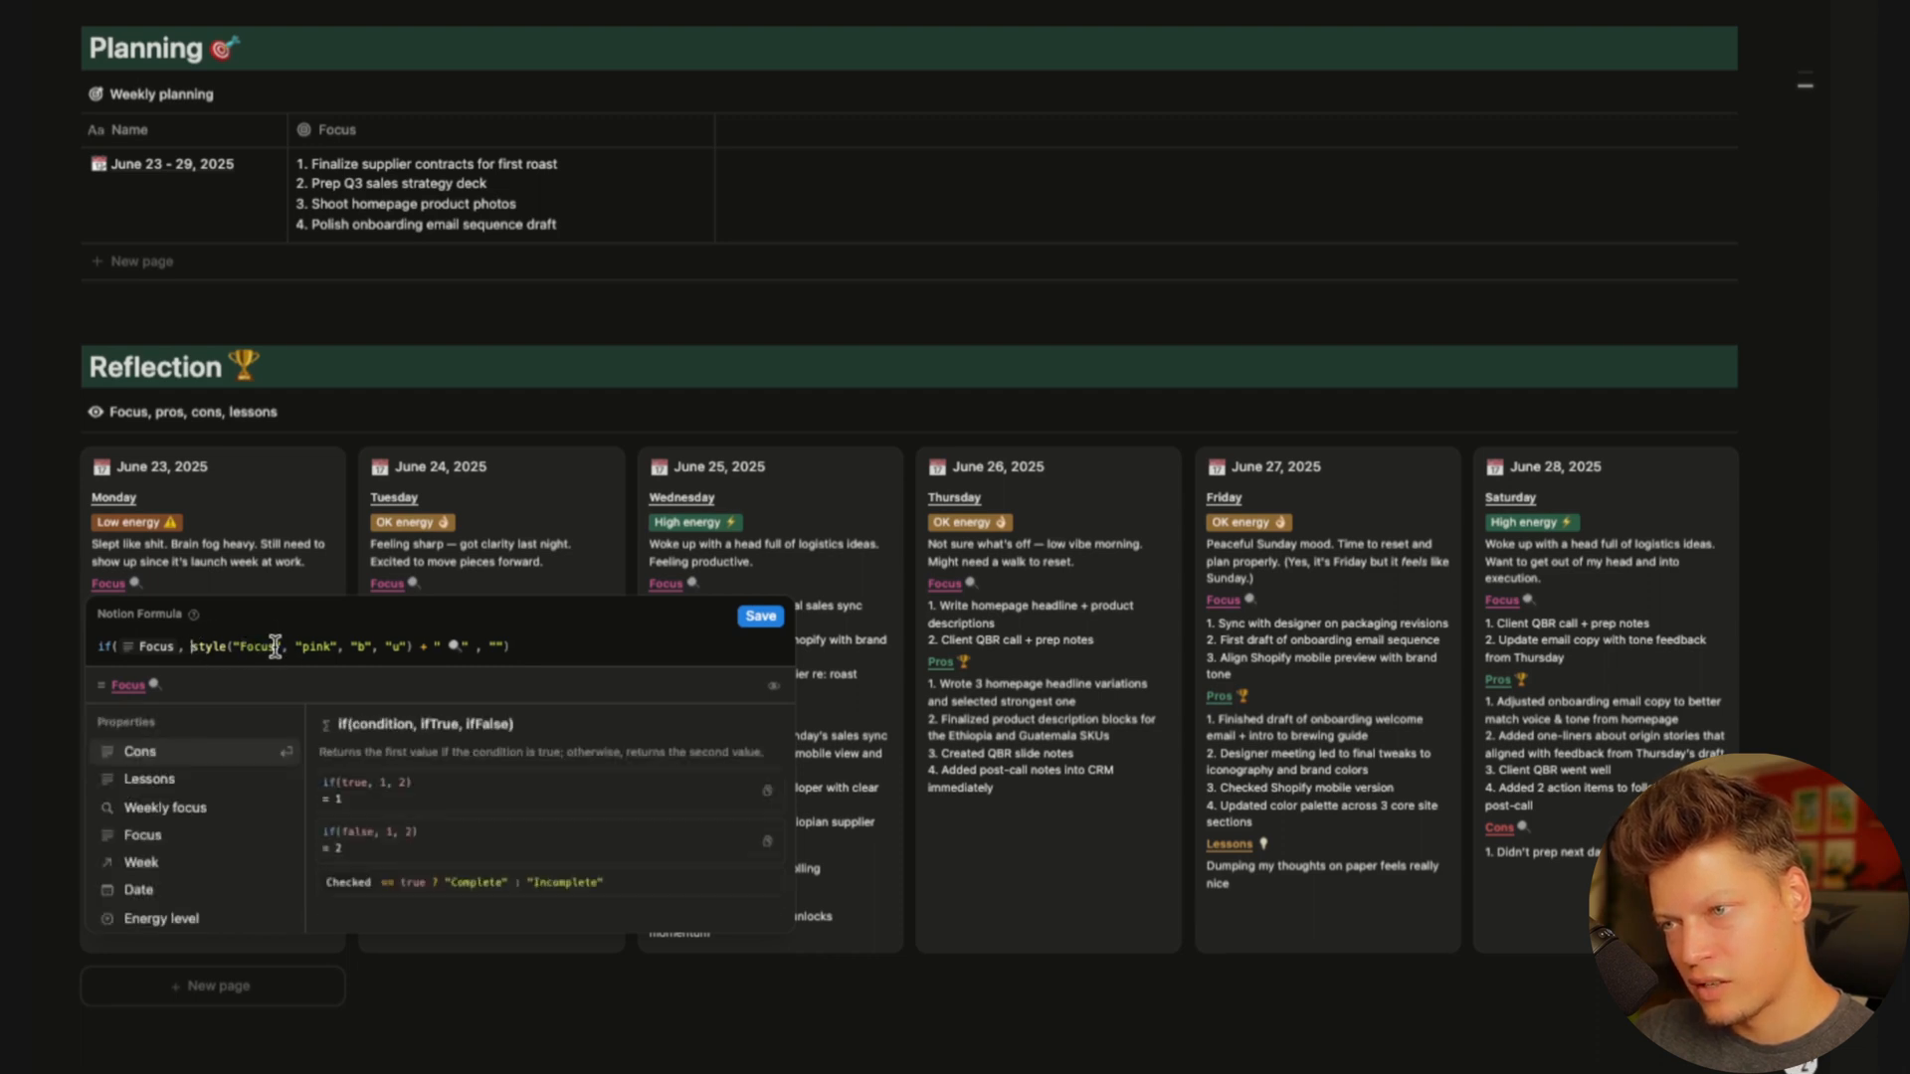
{"action": "type", "text": "\"\" "}
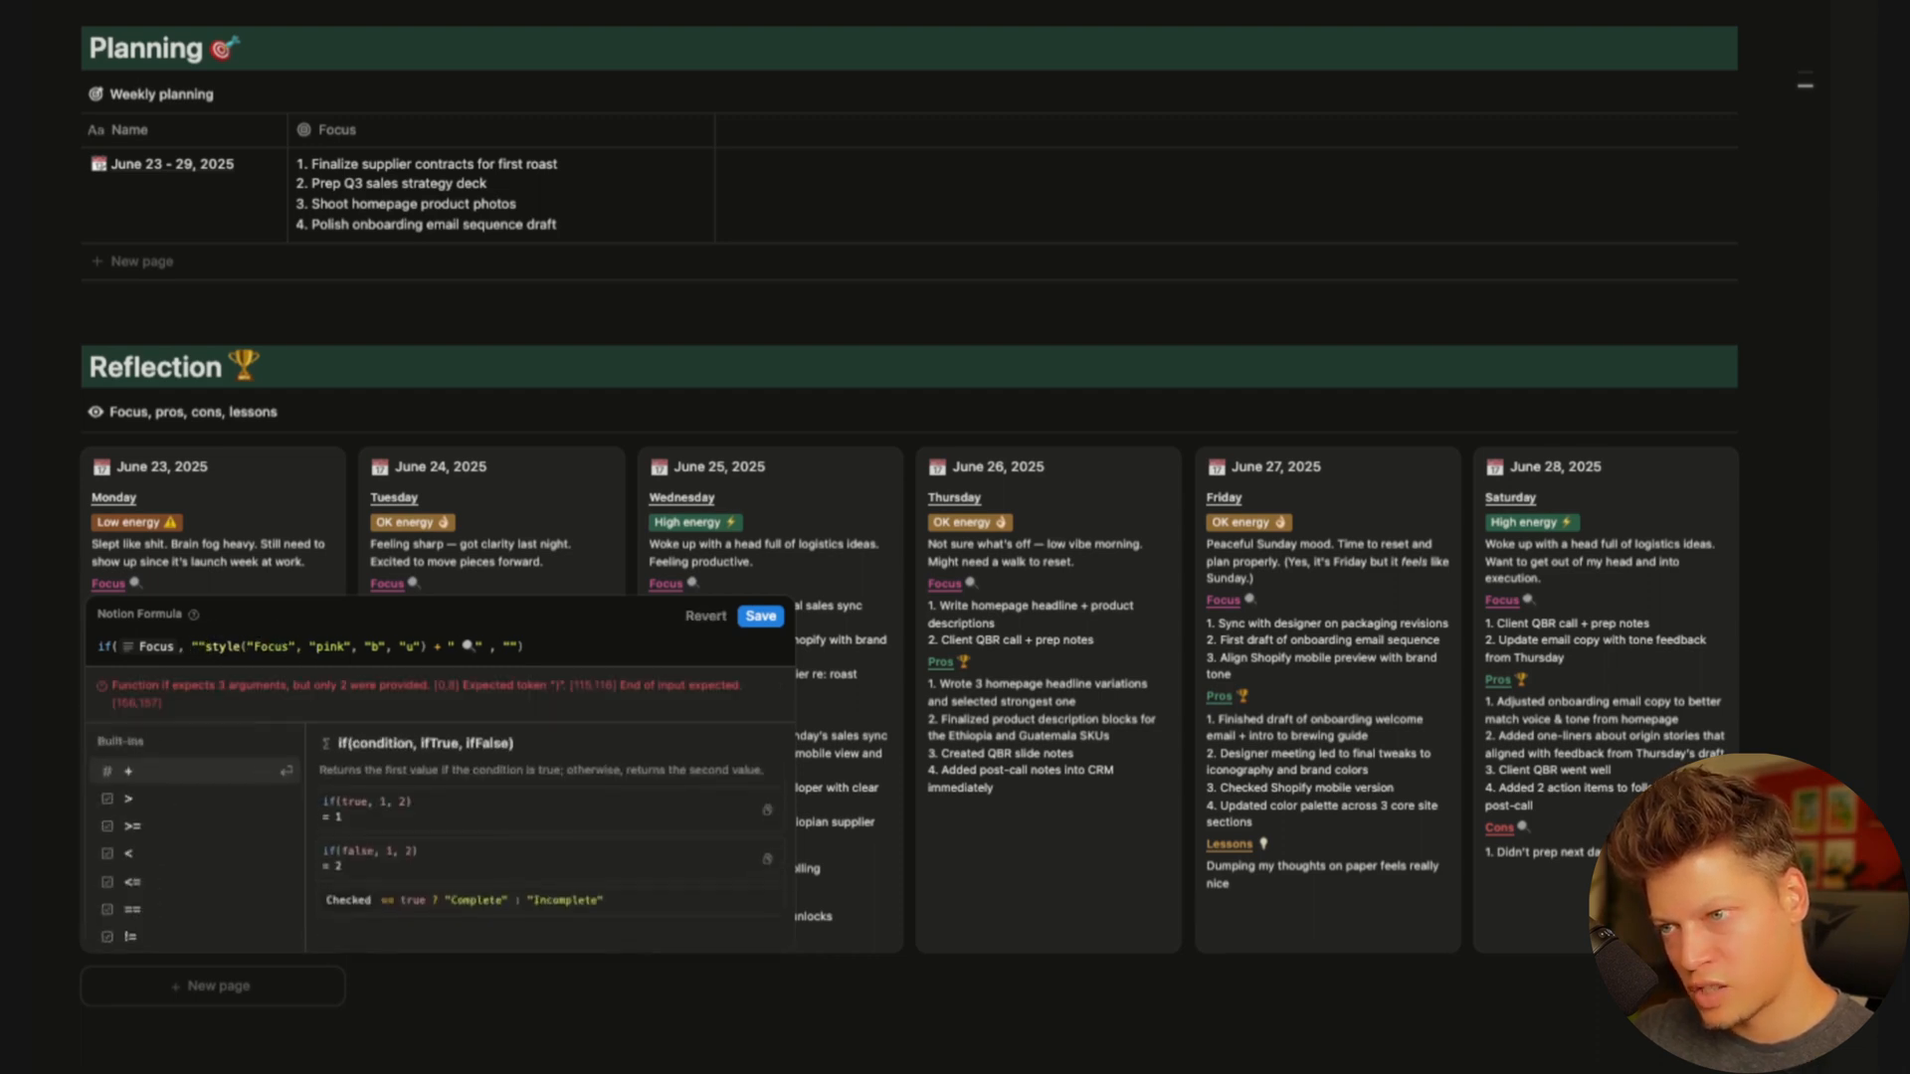
{"action": "type", "text": "+ "}
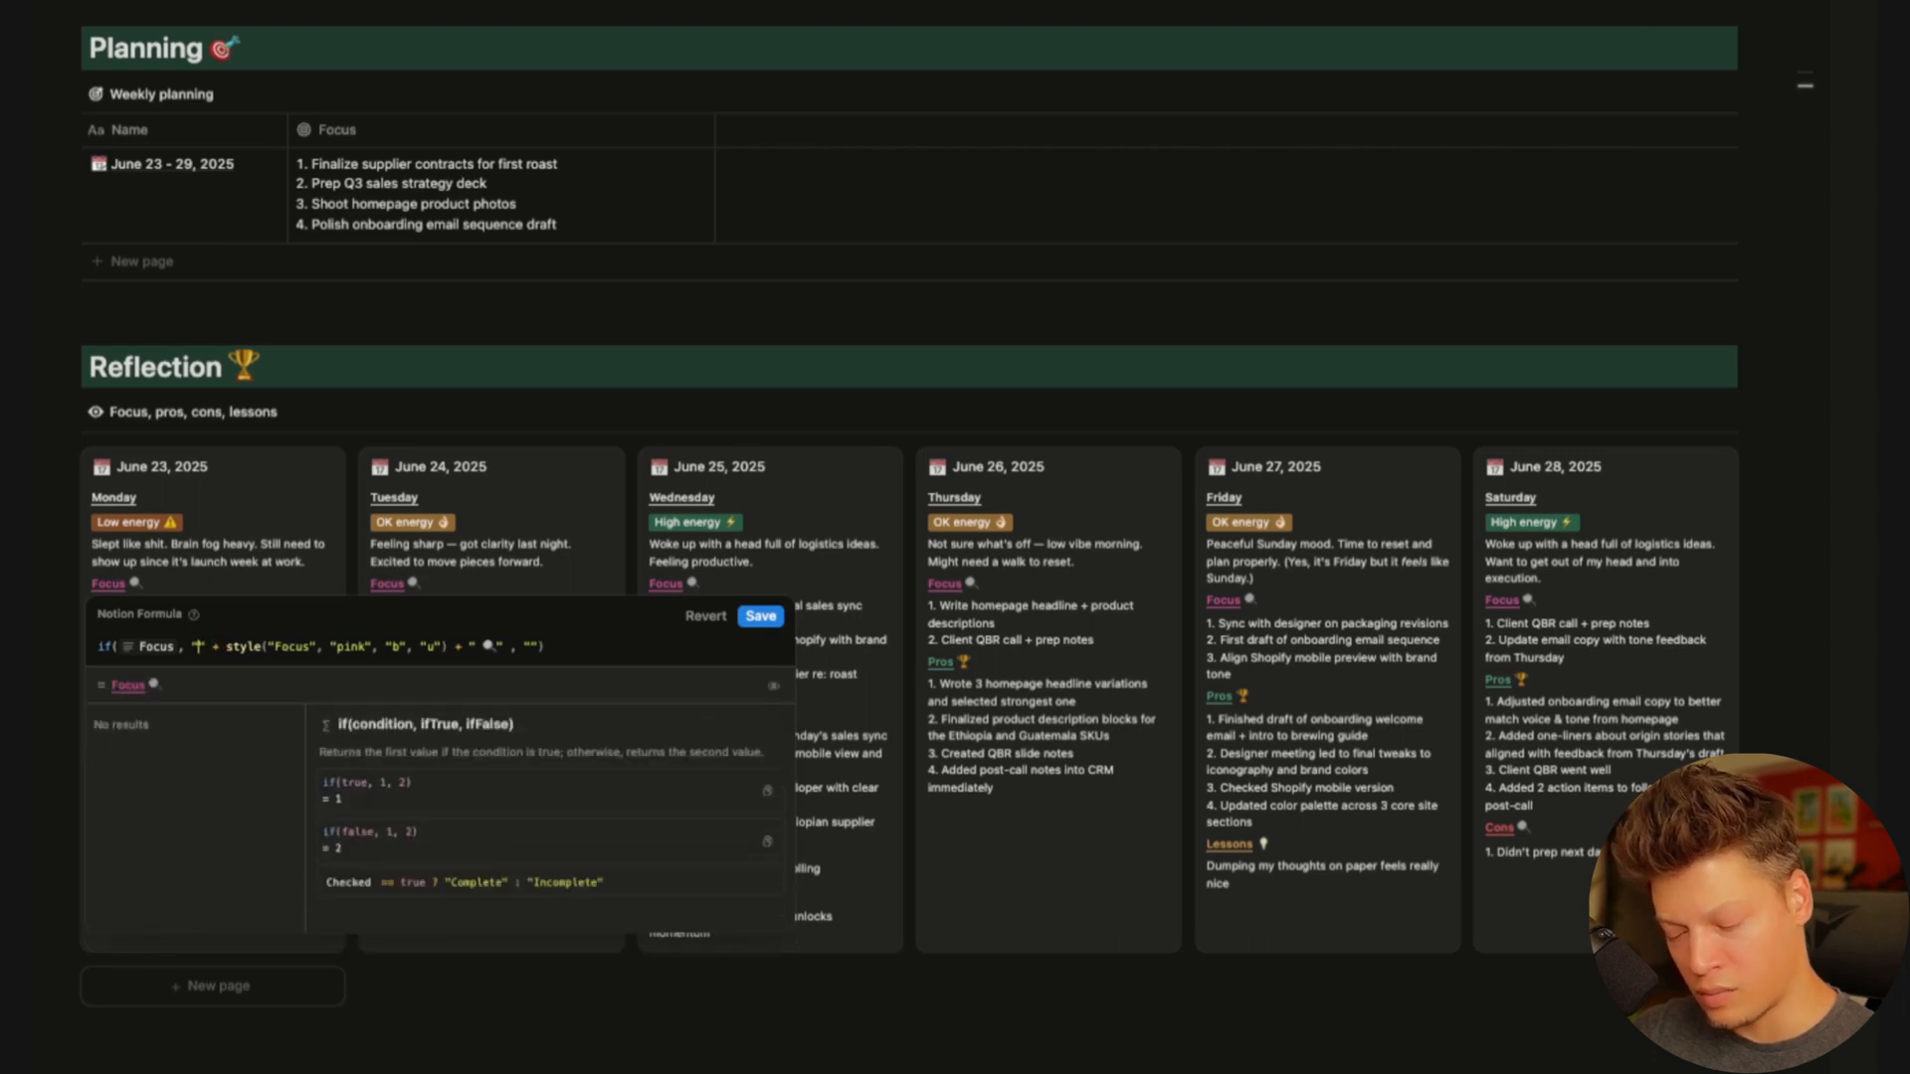
{"action": "type", "text": "\\n"}
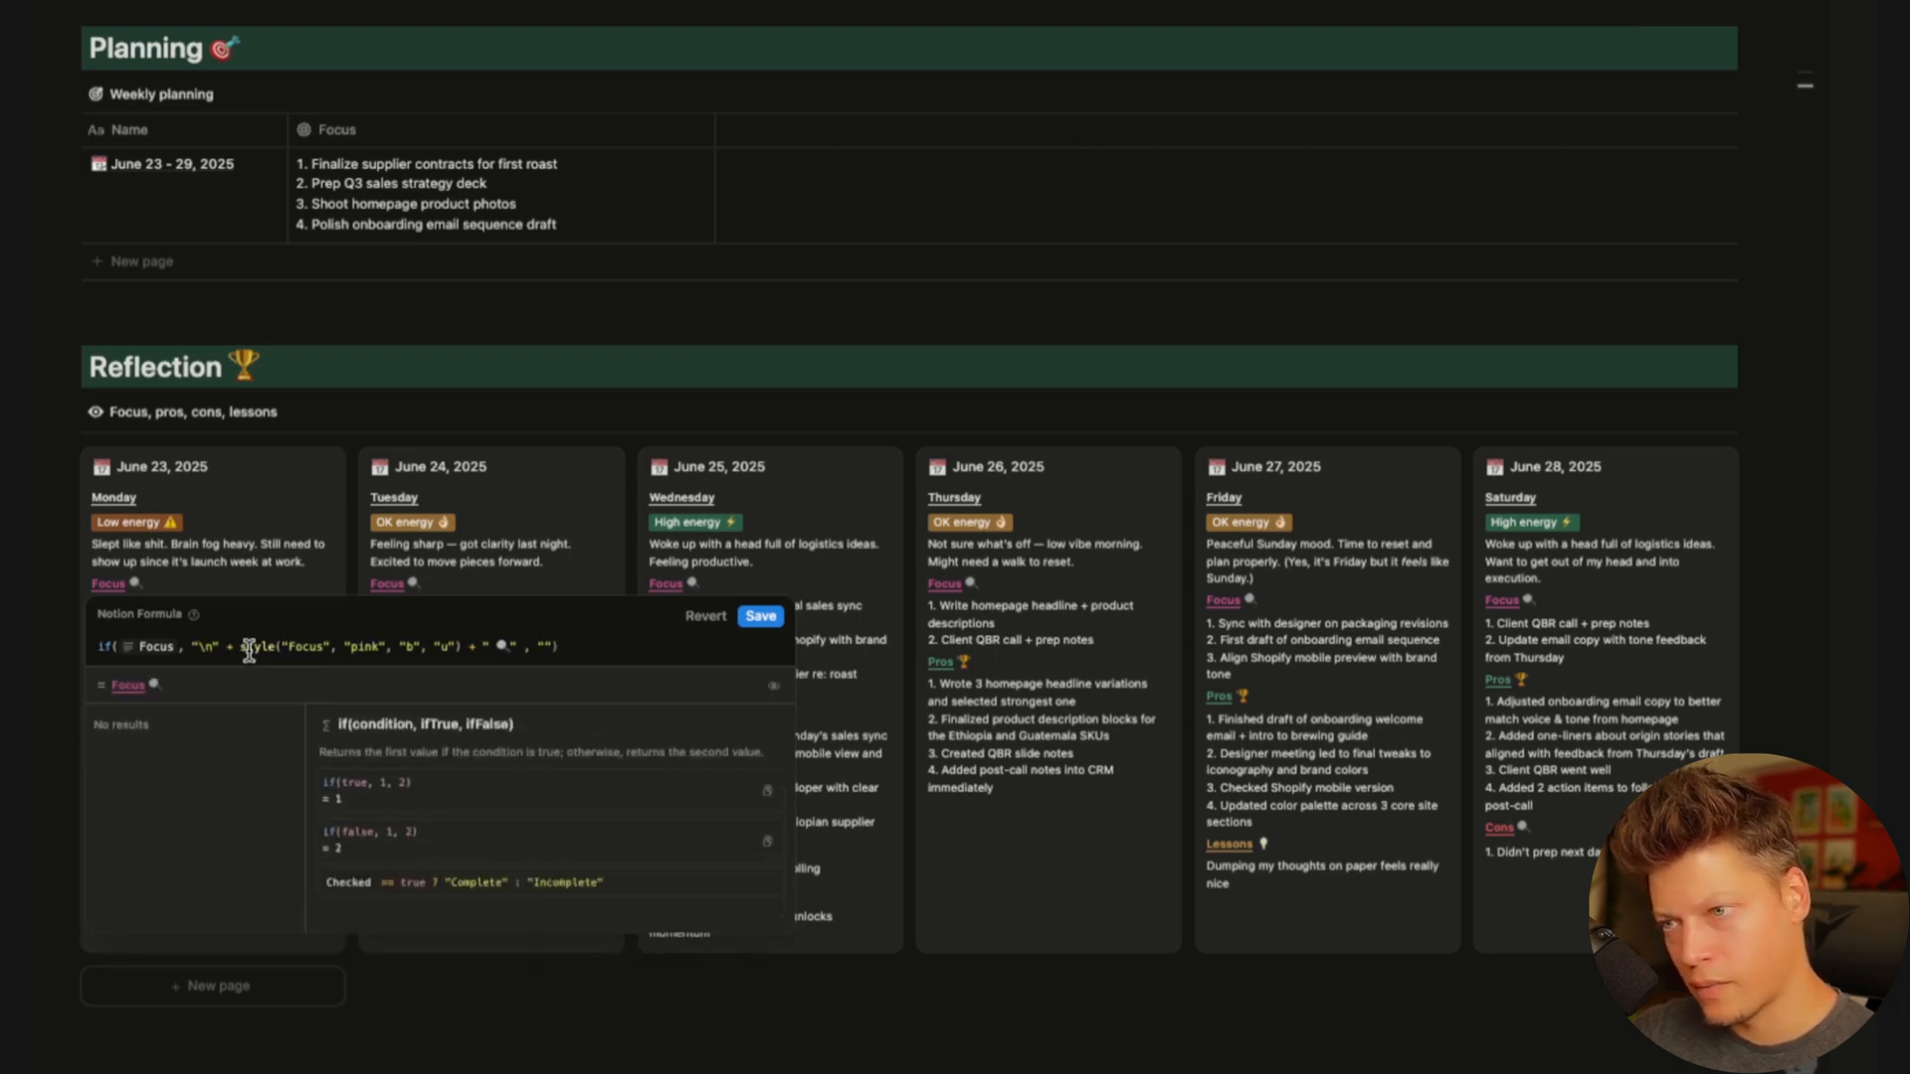
{"action": "left_click_drag", "start_coordinate": [200, 653], "coordinate": [213, 654]}
{"action": "left_click", "coordinate": [319, 649]}
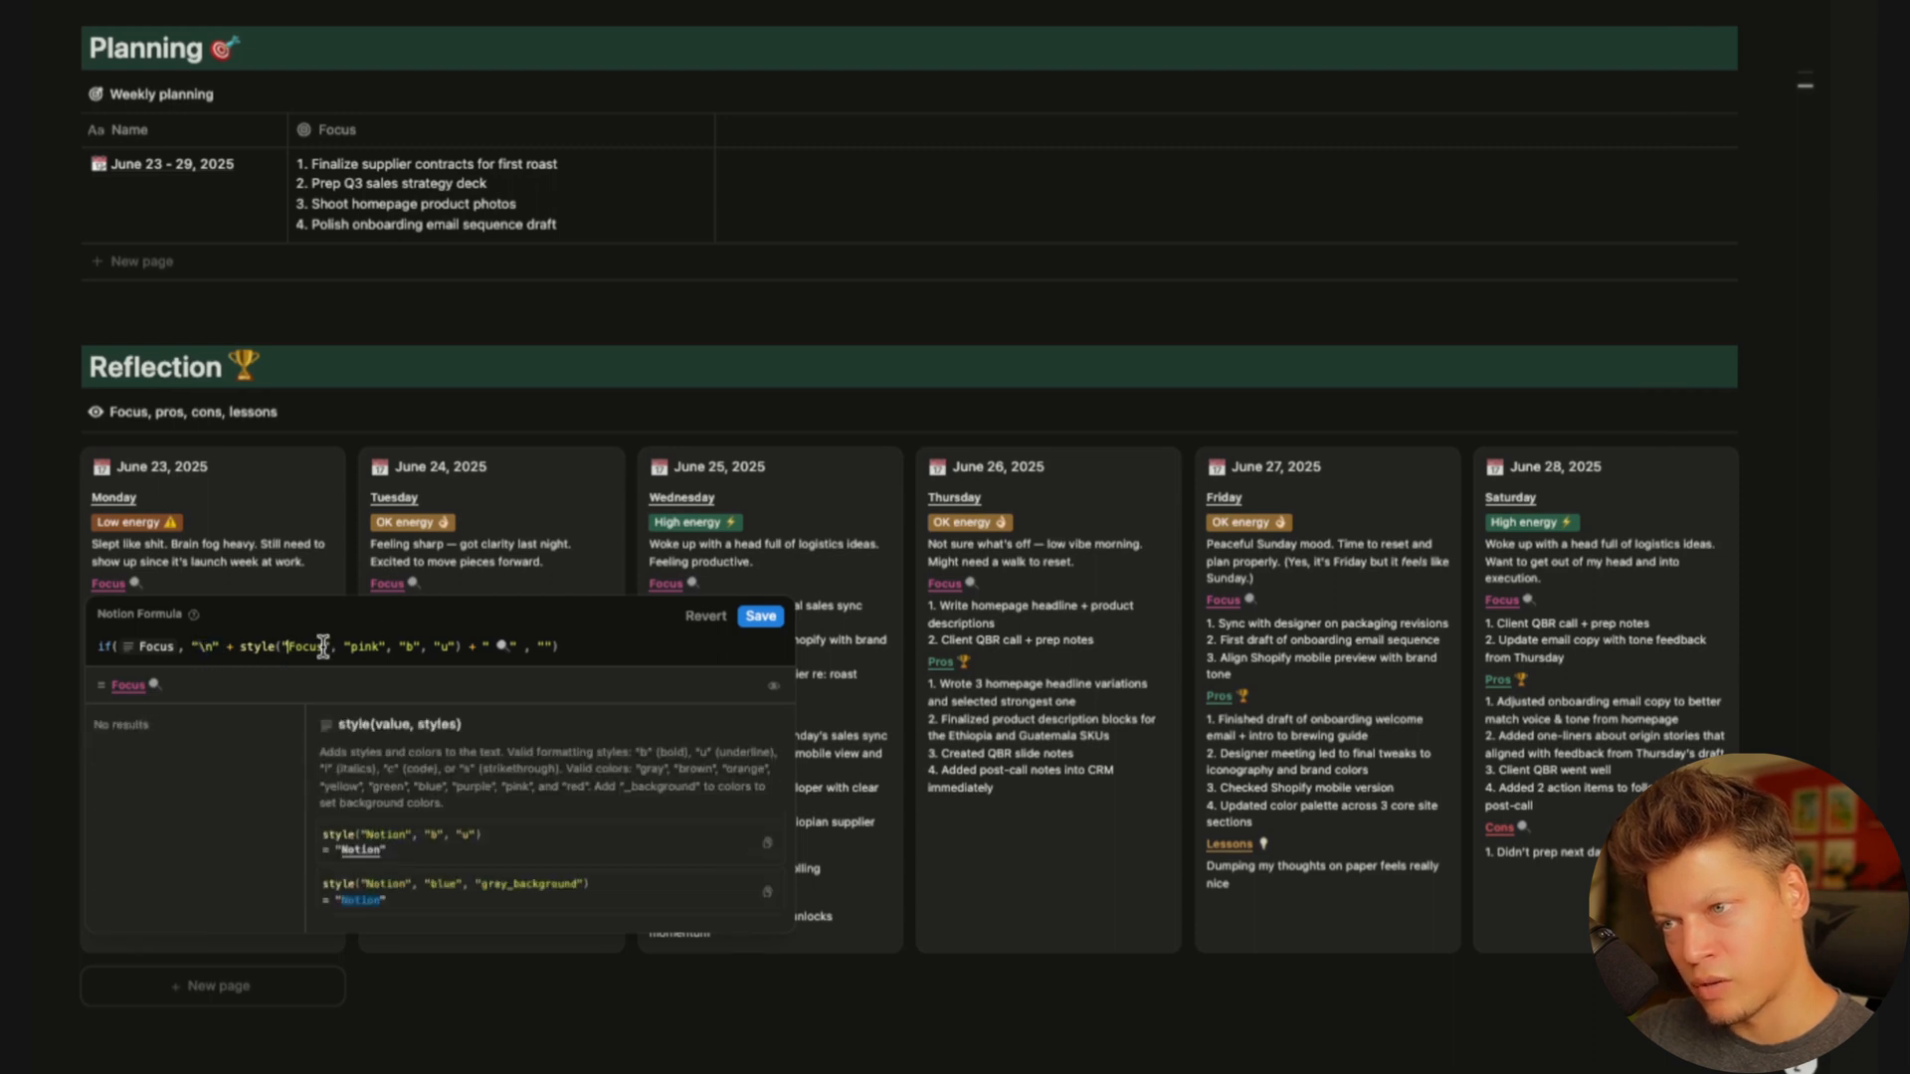
{"action": "left_click", "coordinate": [760, 618]}
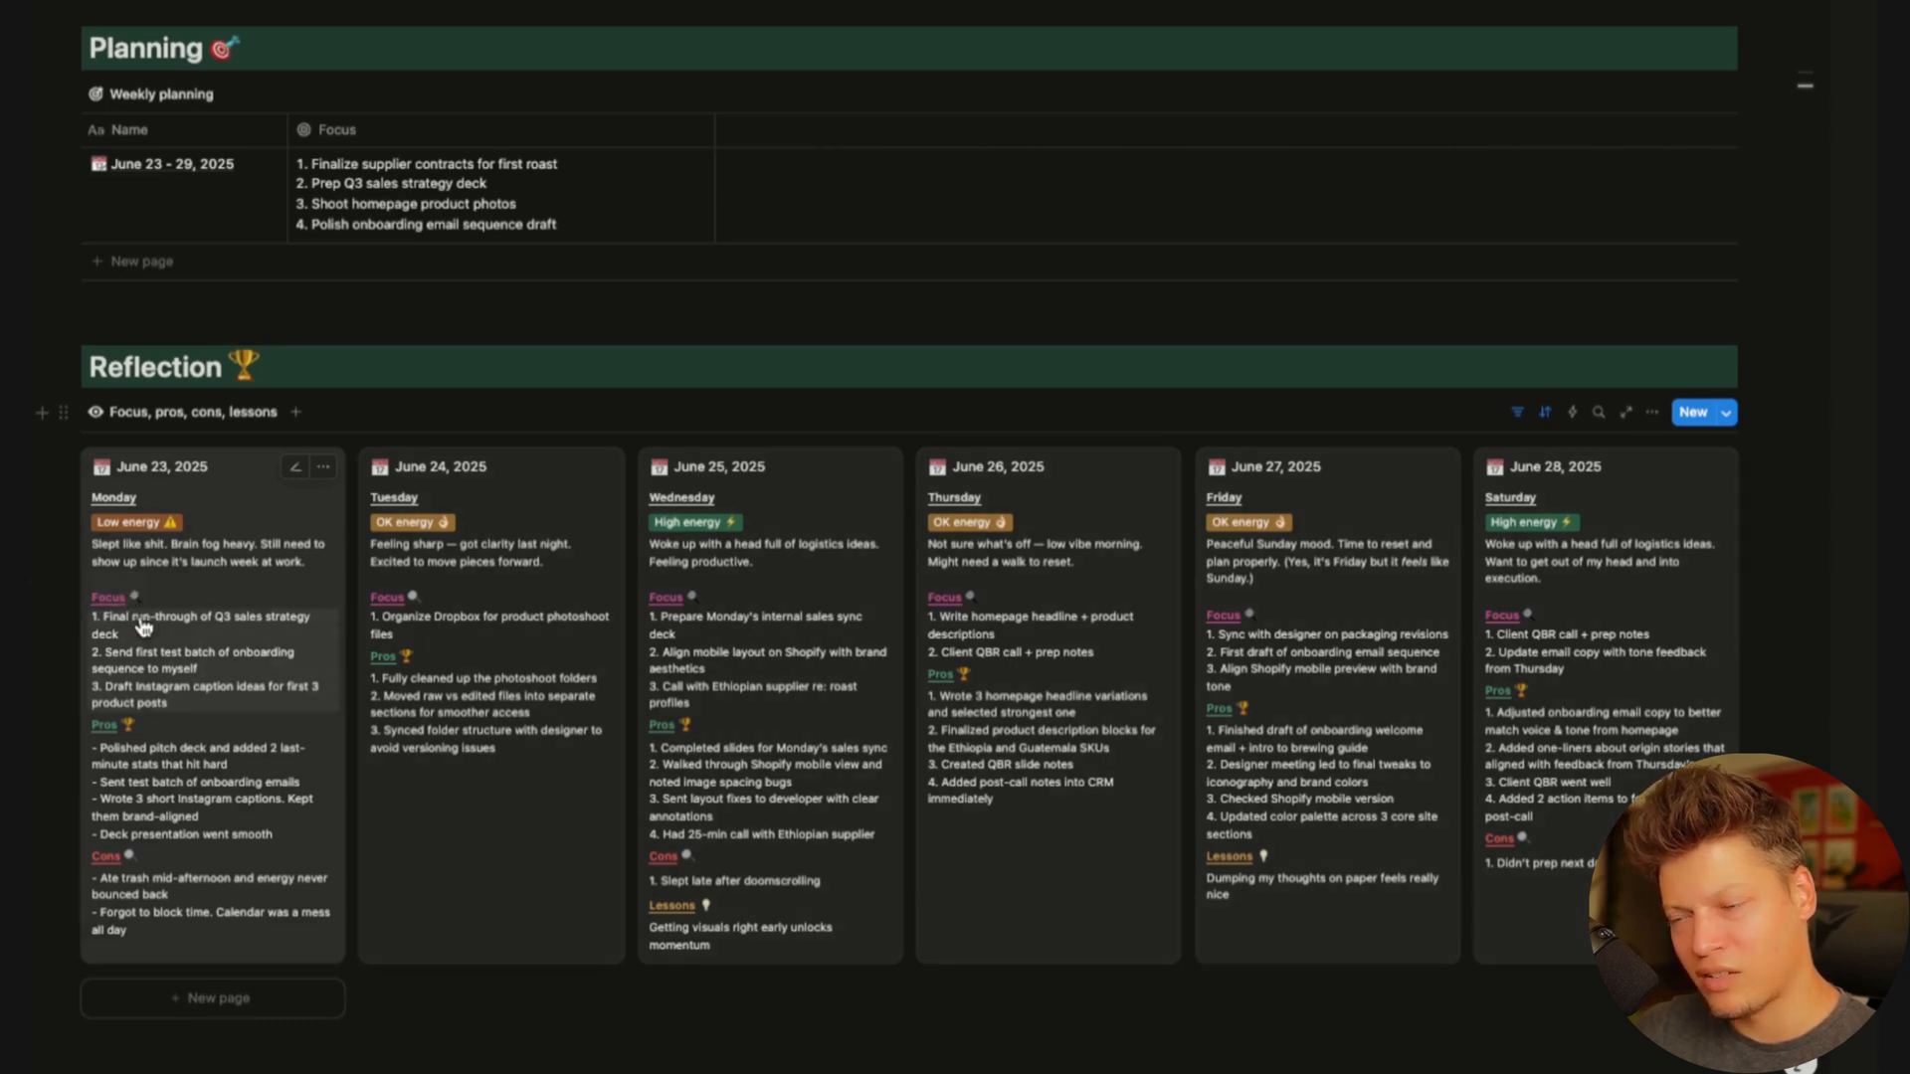
Insert "\n" + before style() in the Pros divider formula to add a line break, and save it
{"action": "left_click", "coordinate": [125, 728]}
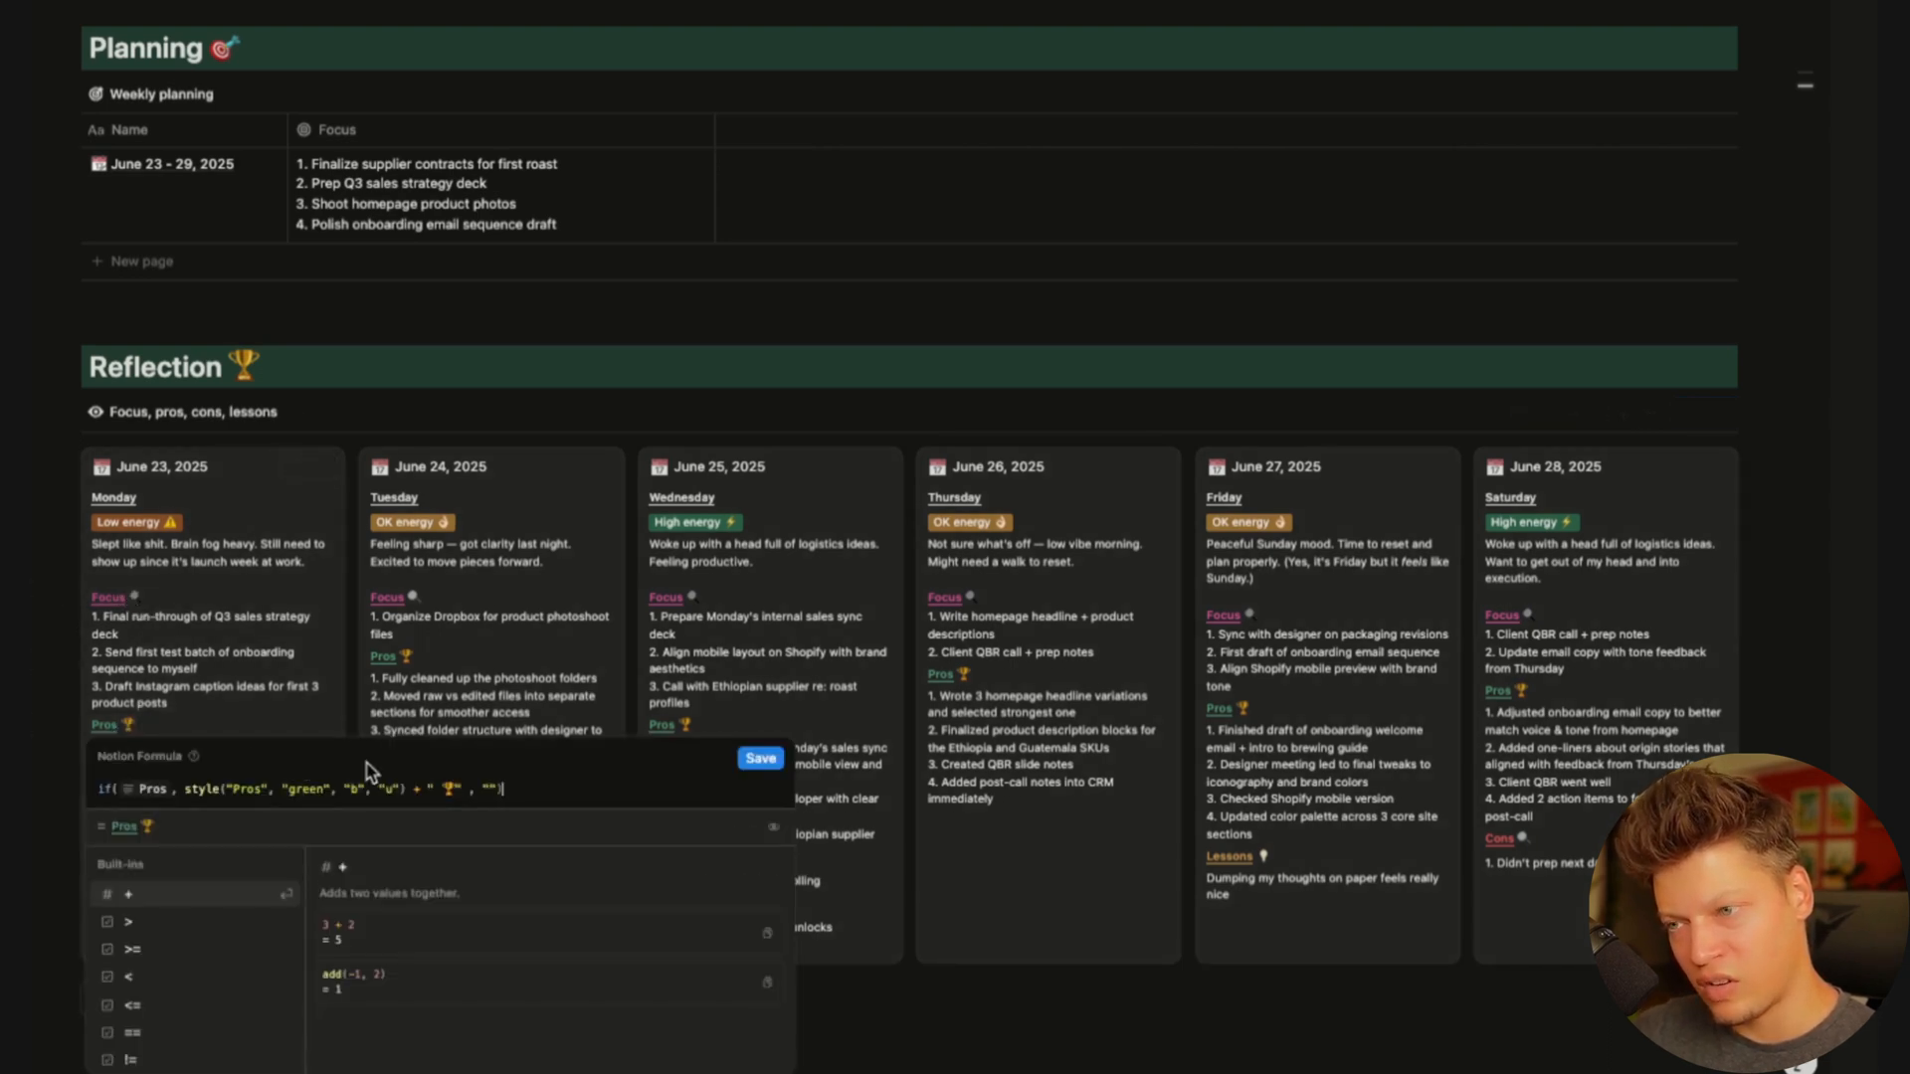
{"action": "left_click", "coordinate": [184, 790]}
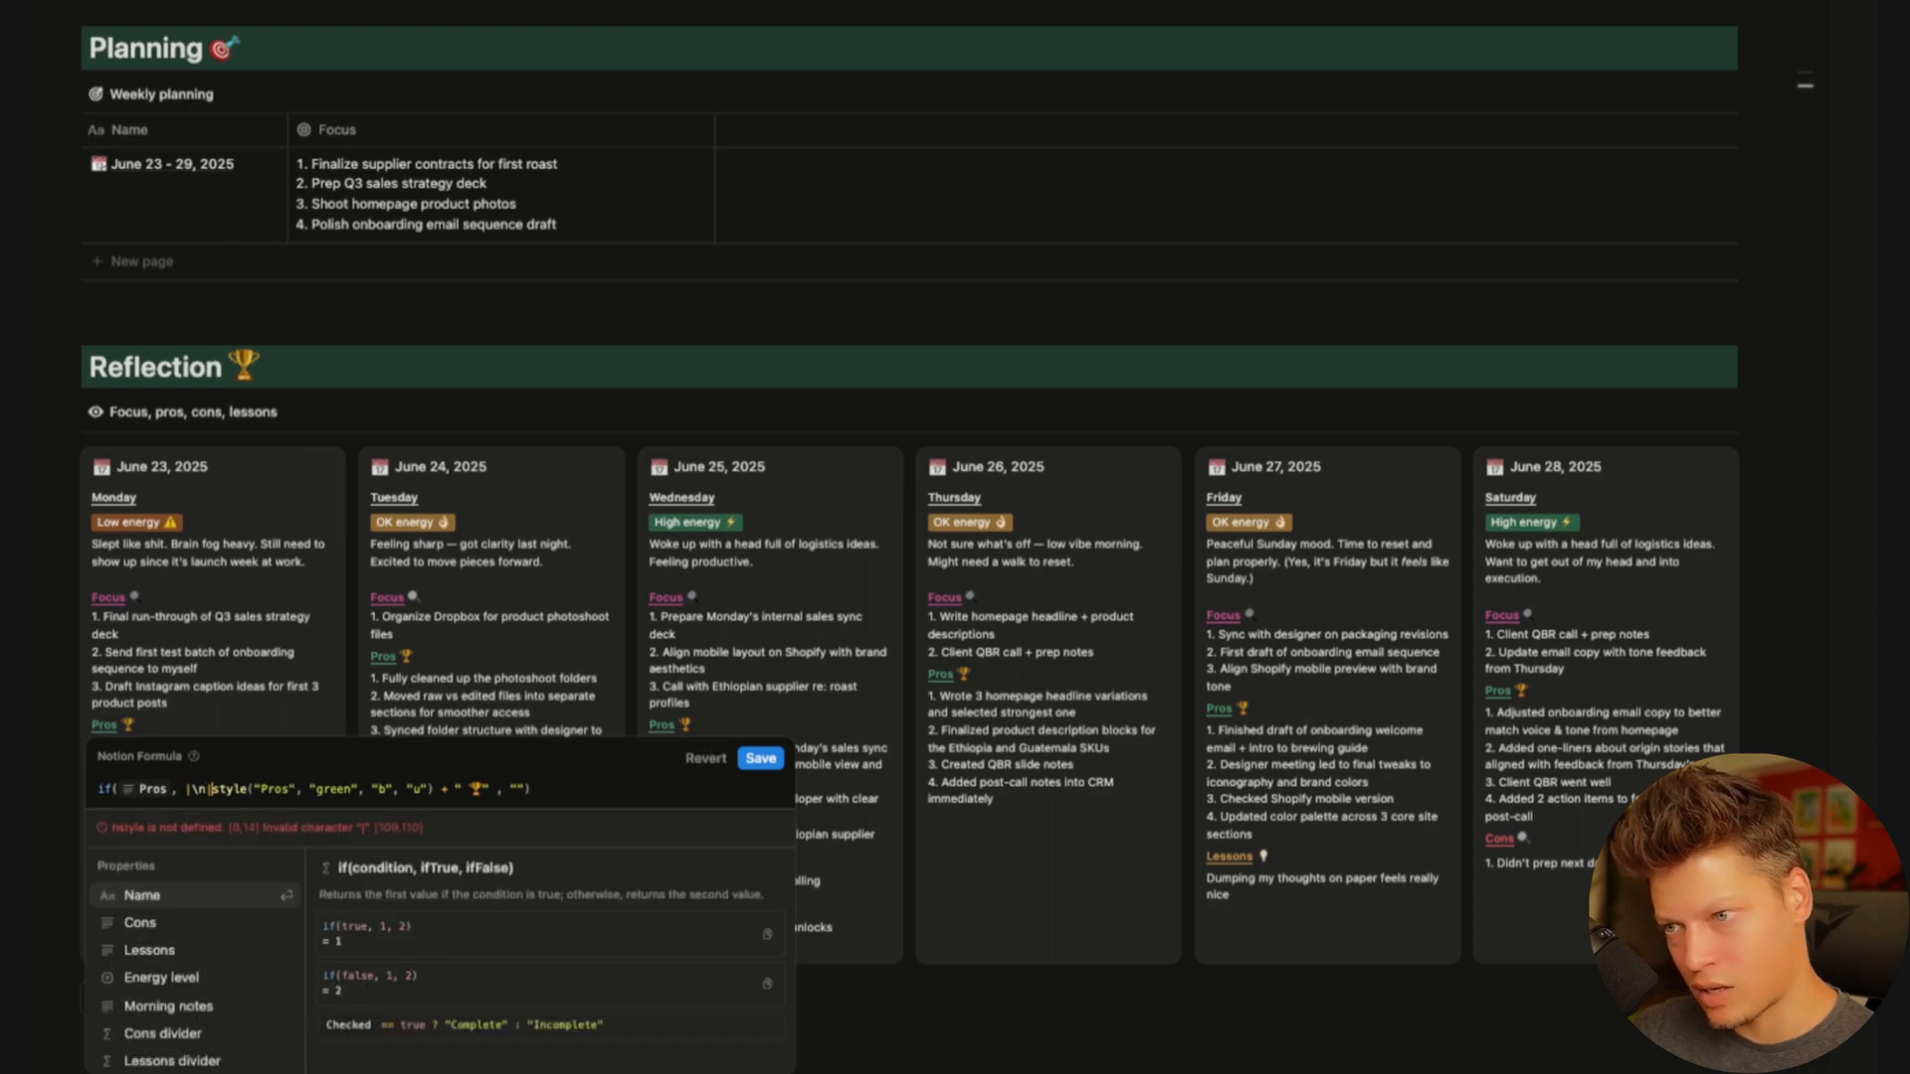
{"action": "type", "text": "\""}
{"action": "key", "text": "Left"}
{"action": "key", "text": "Left"}
{"action": "key", "text": "Left"}
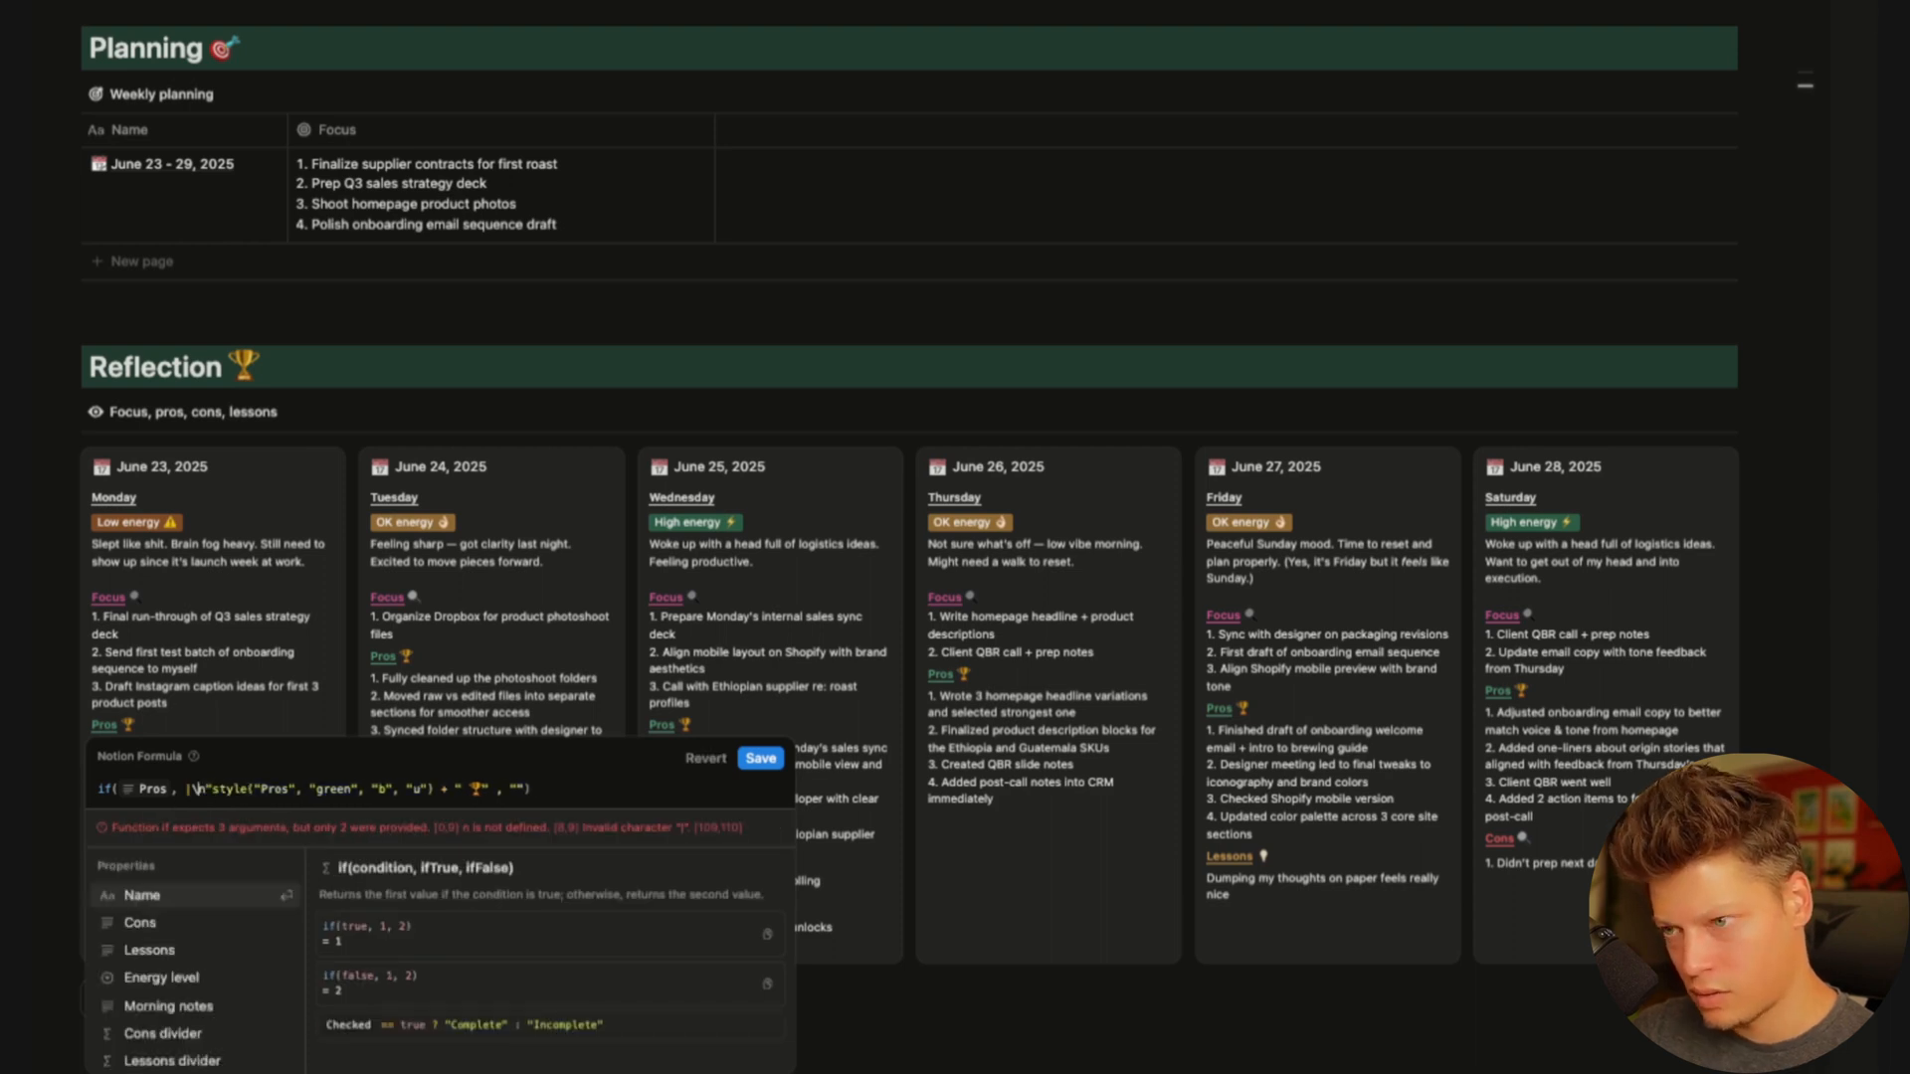
{"action": "key", "text": "BackSpace"}
{"action": "type", "text": "\""}
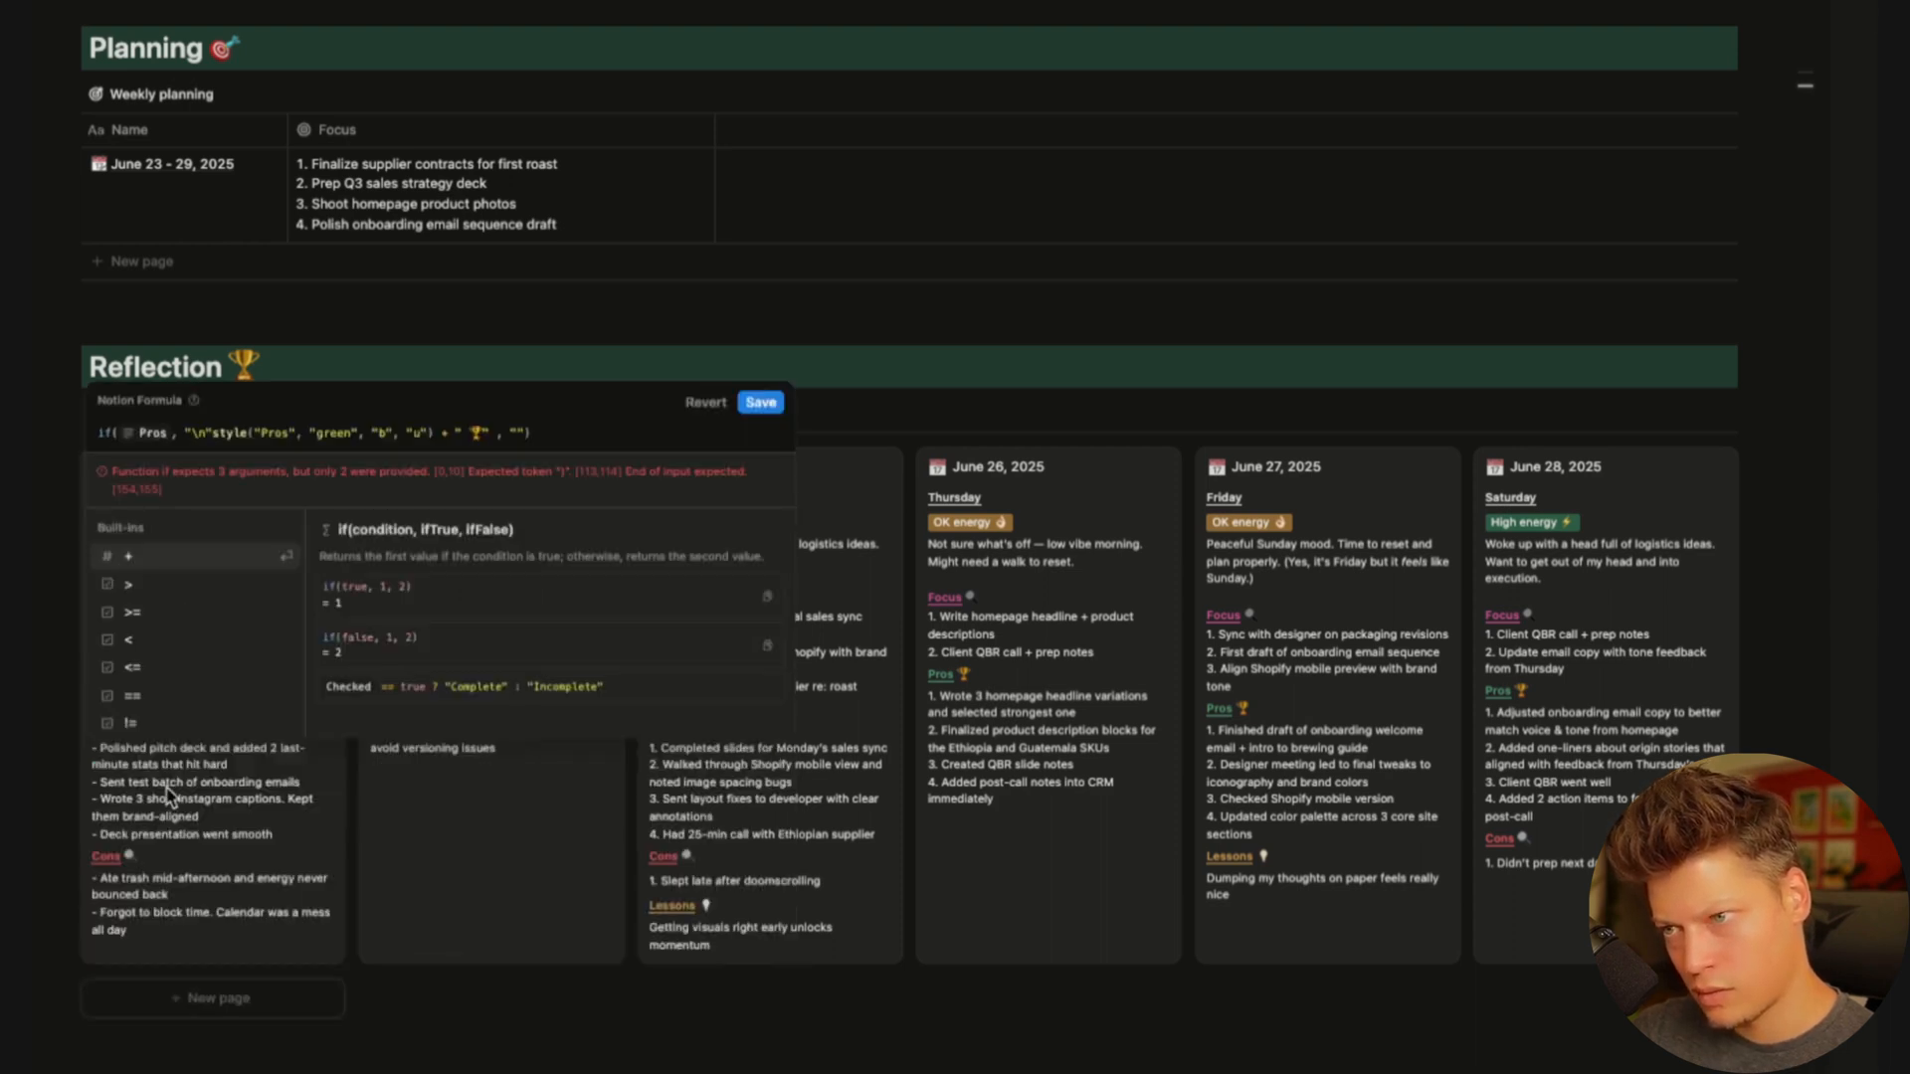
{"action": "type", "text": "+"}
{"action": "left_click", "coordinate": [759, 406]}
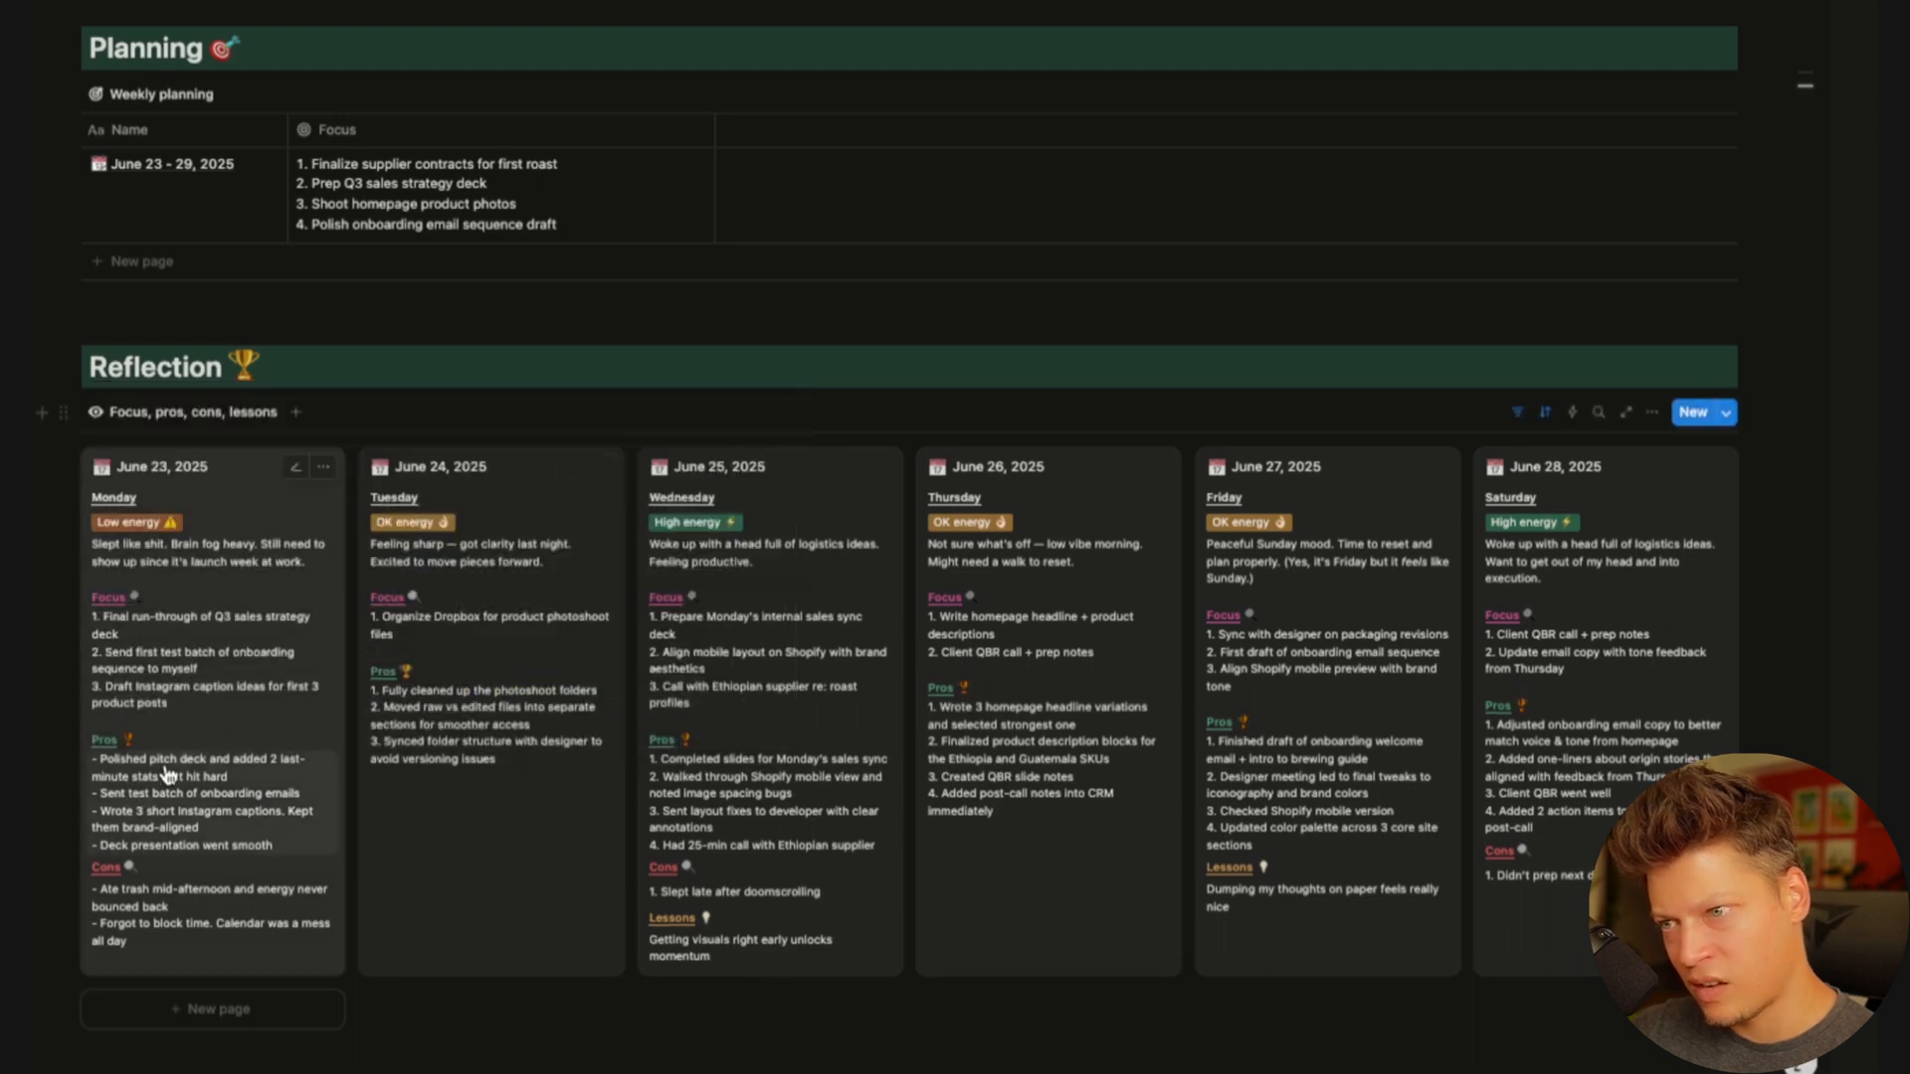
Insert "\n" + before style() in the Cons divider formula to add a line break, and save it
{"action": "left_click", "coordinate": [117, 870]}
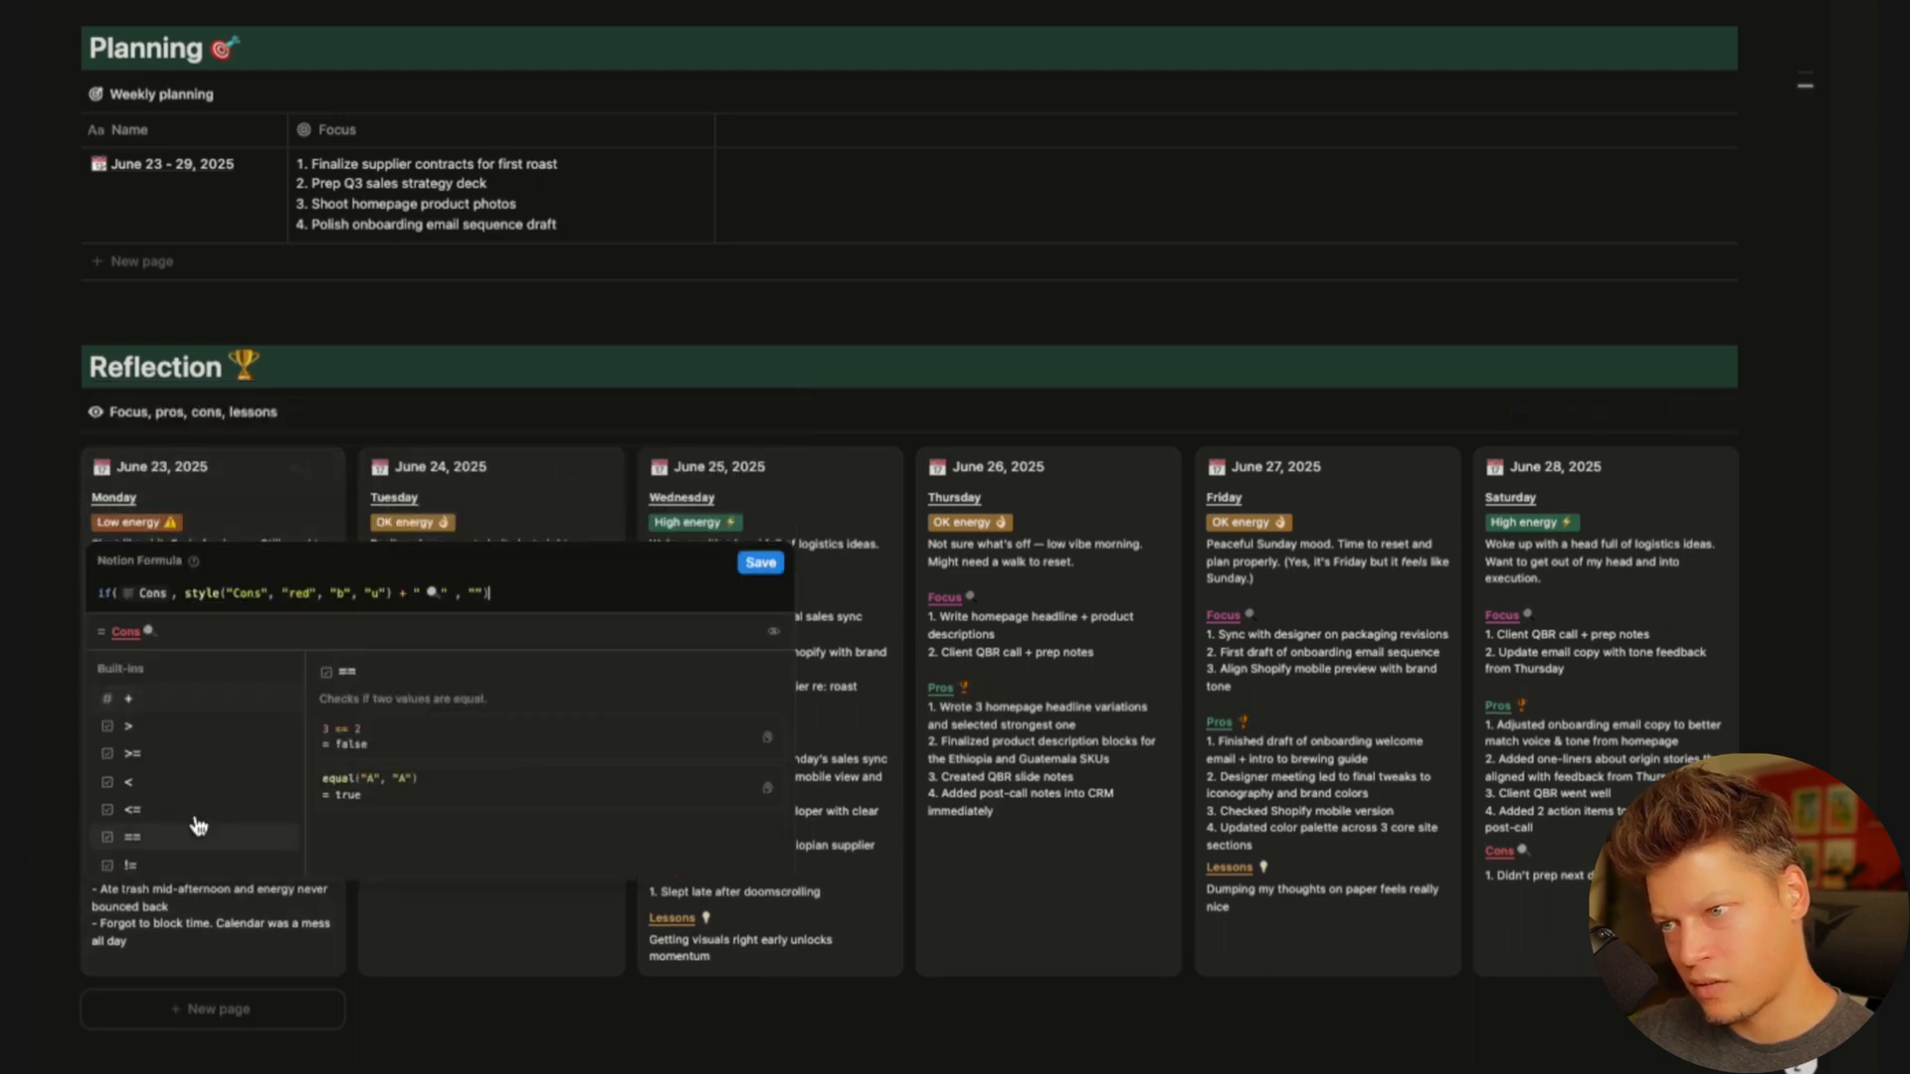
{"action": "left_click", "coordinate": [185, 595]}
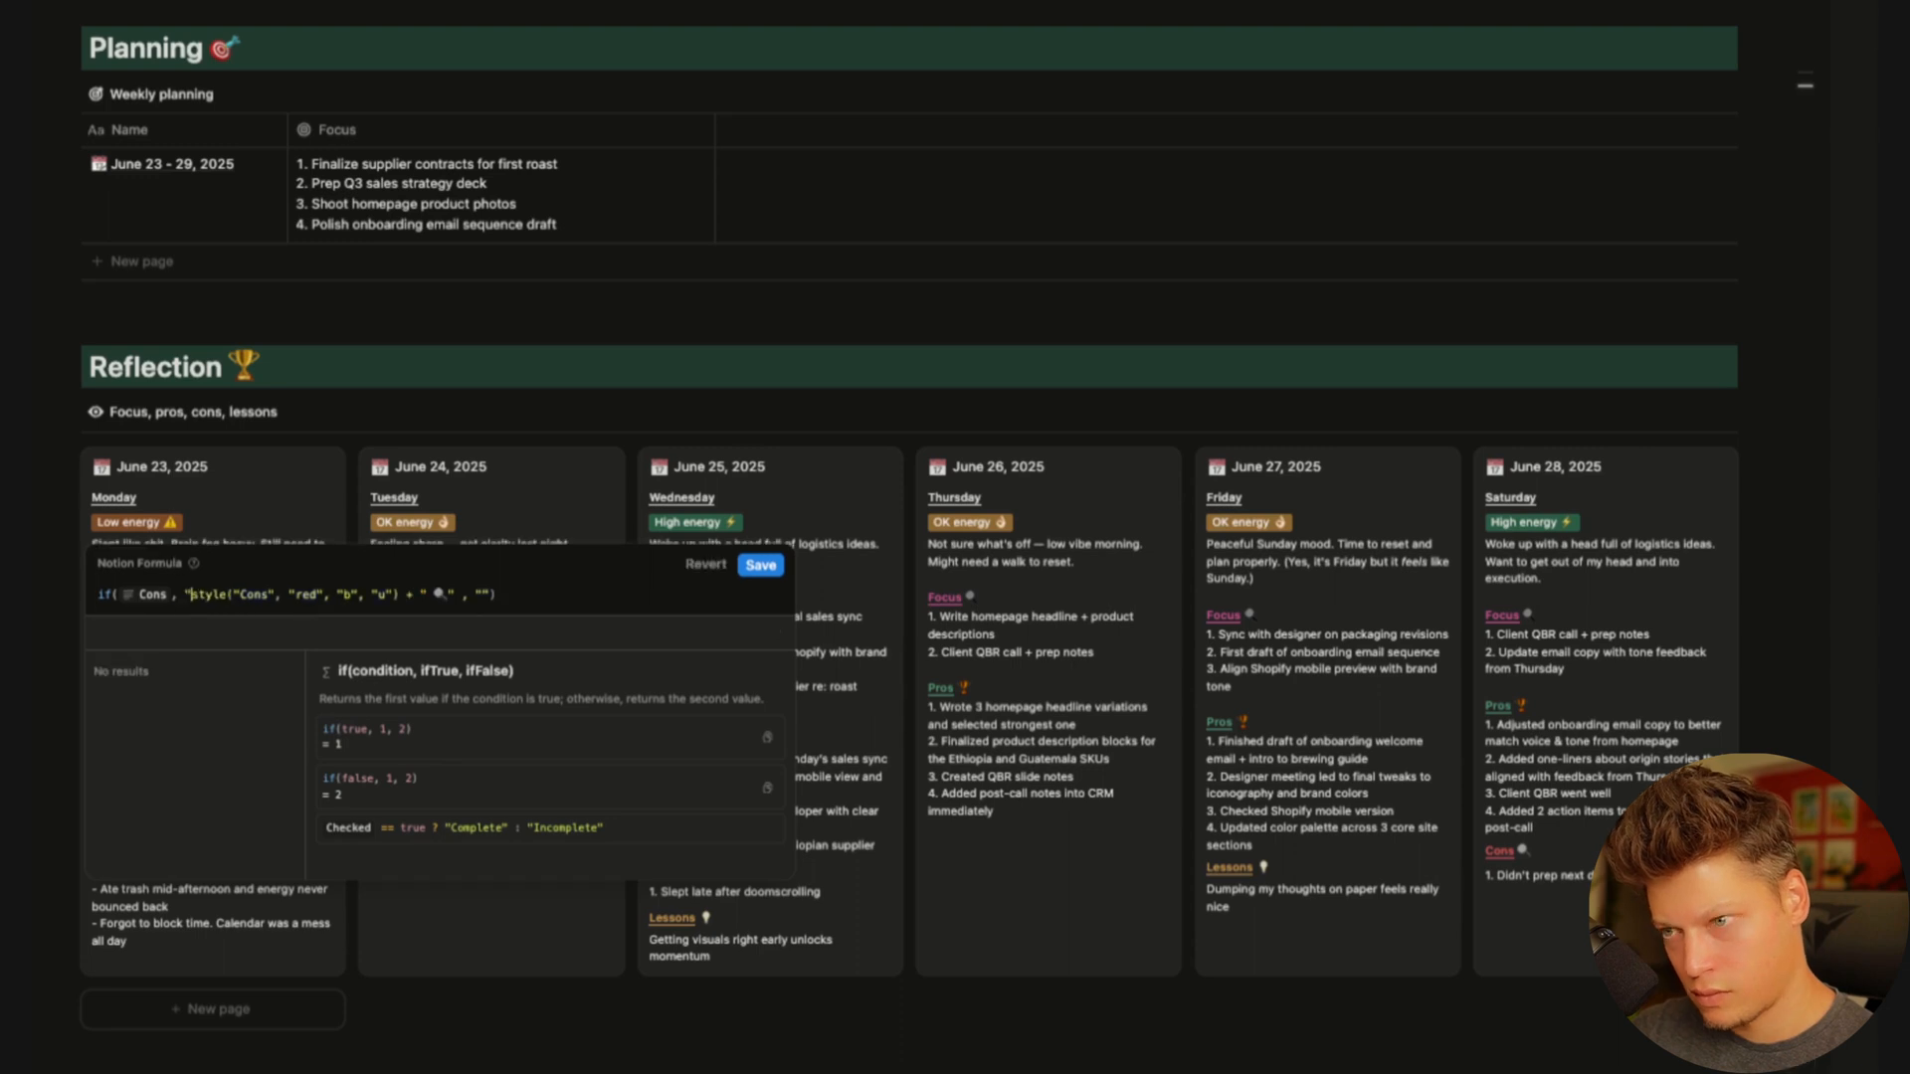
{"action": "type", "text": "\"\\n"}
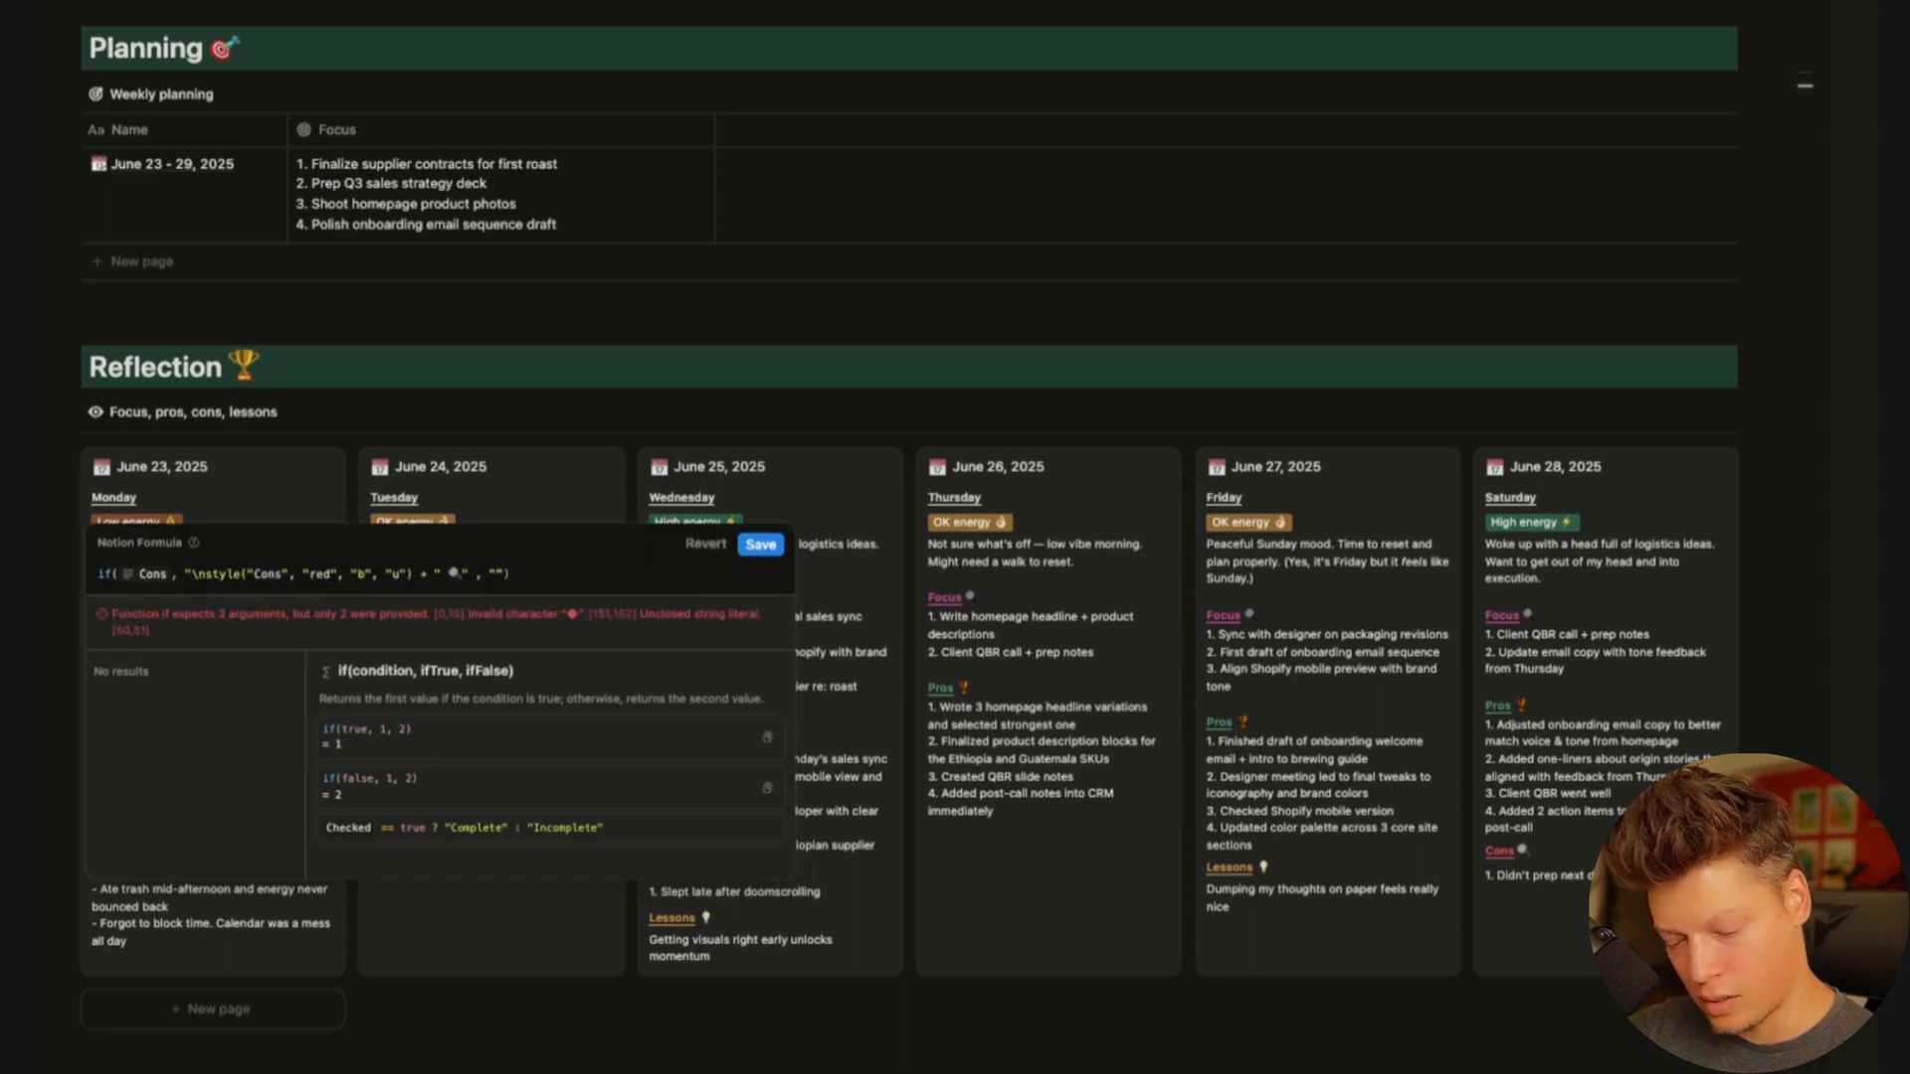
{"action": "type", "text": "\" +"}
{"action": "left_click", "coordinate": [762, 559]}
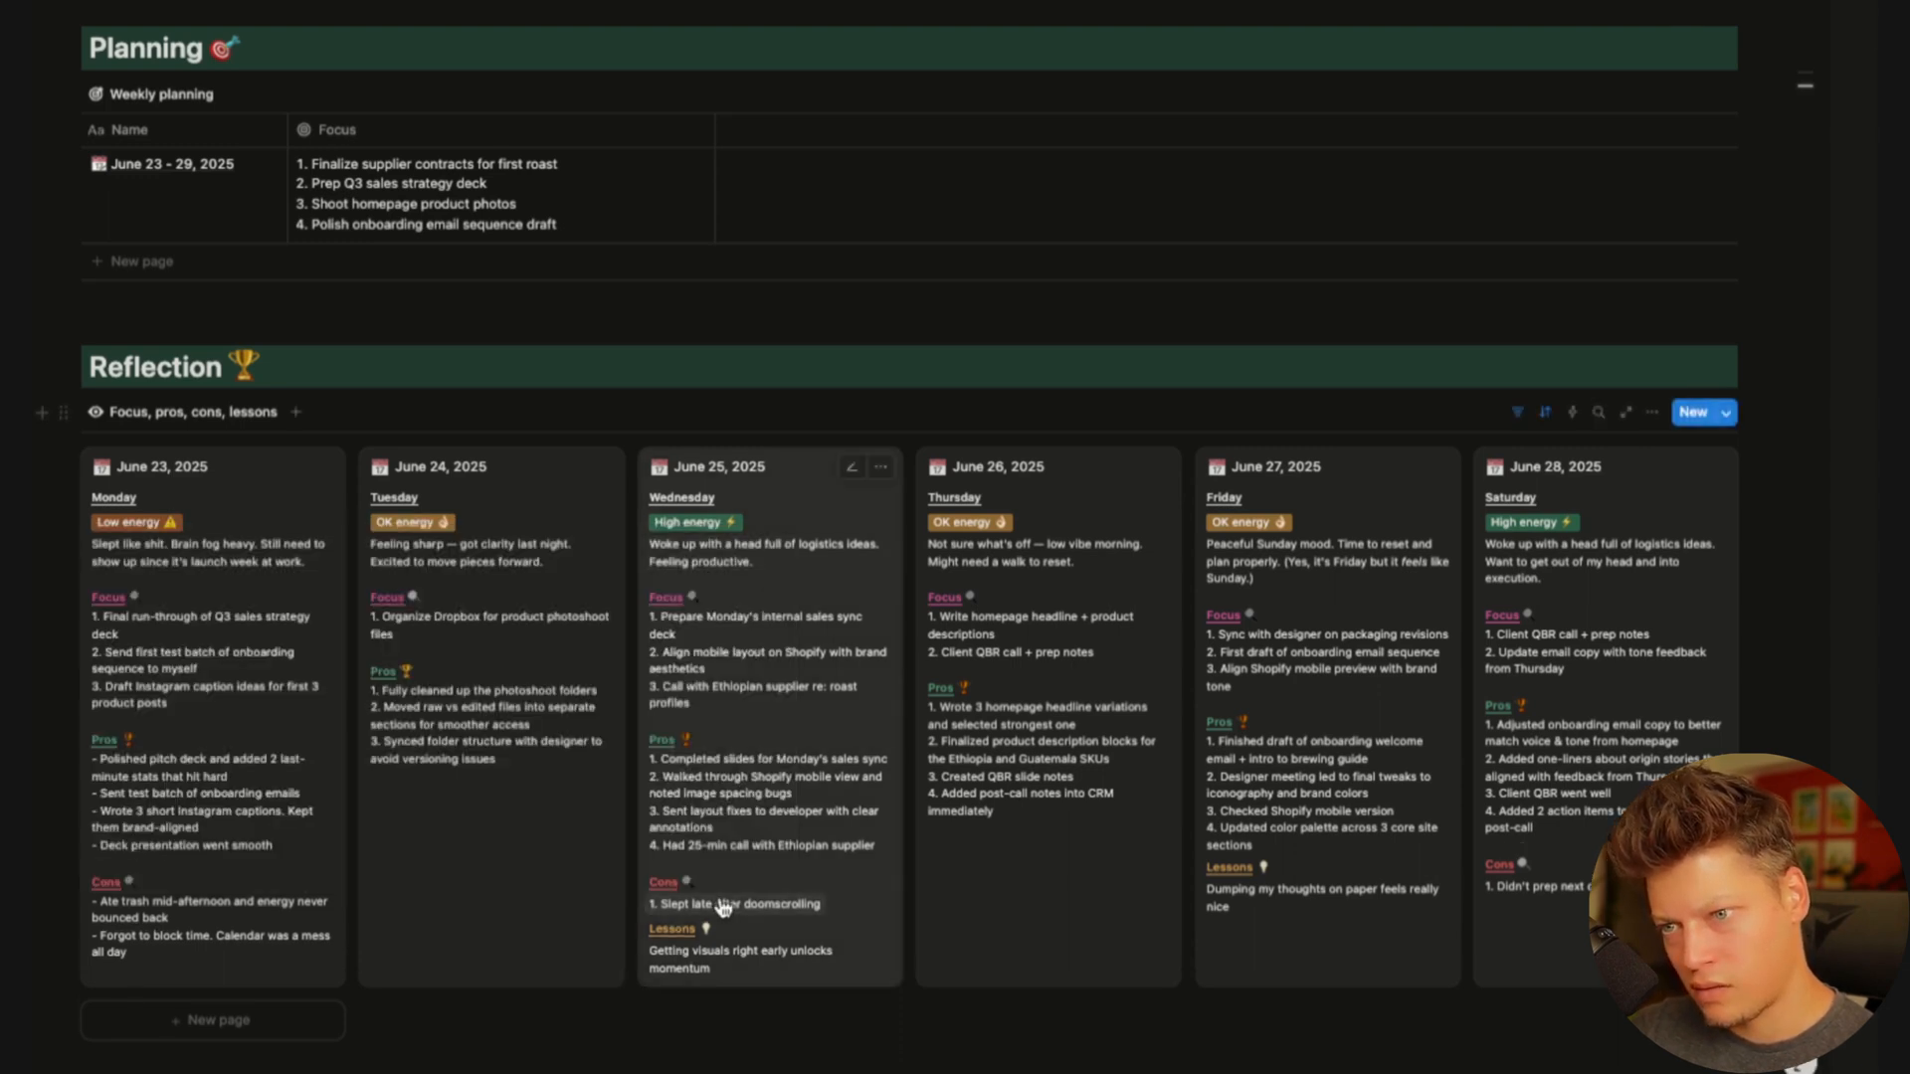
Insert "\n" + before style() in the Lessons divider formula to add a line break, and save it
{"action": "left_click", "coordinate": [701, 928]}
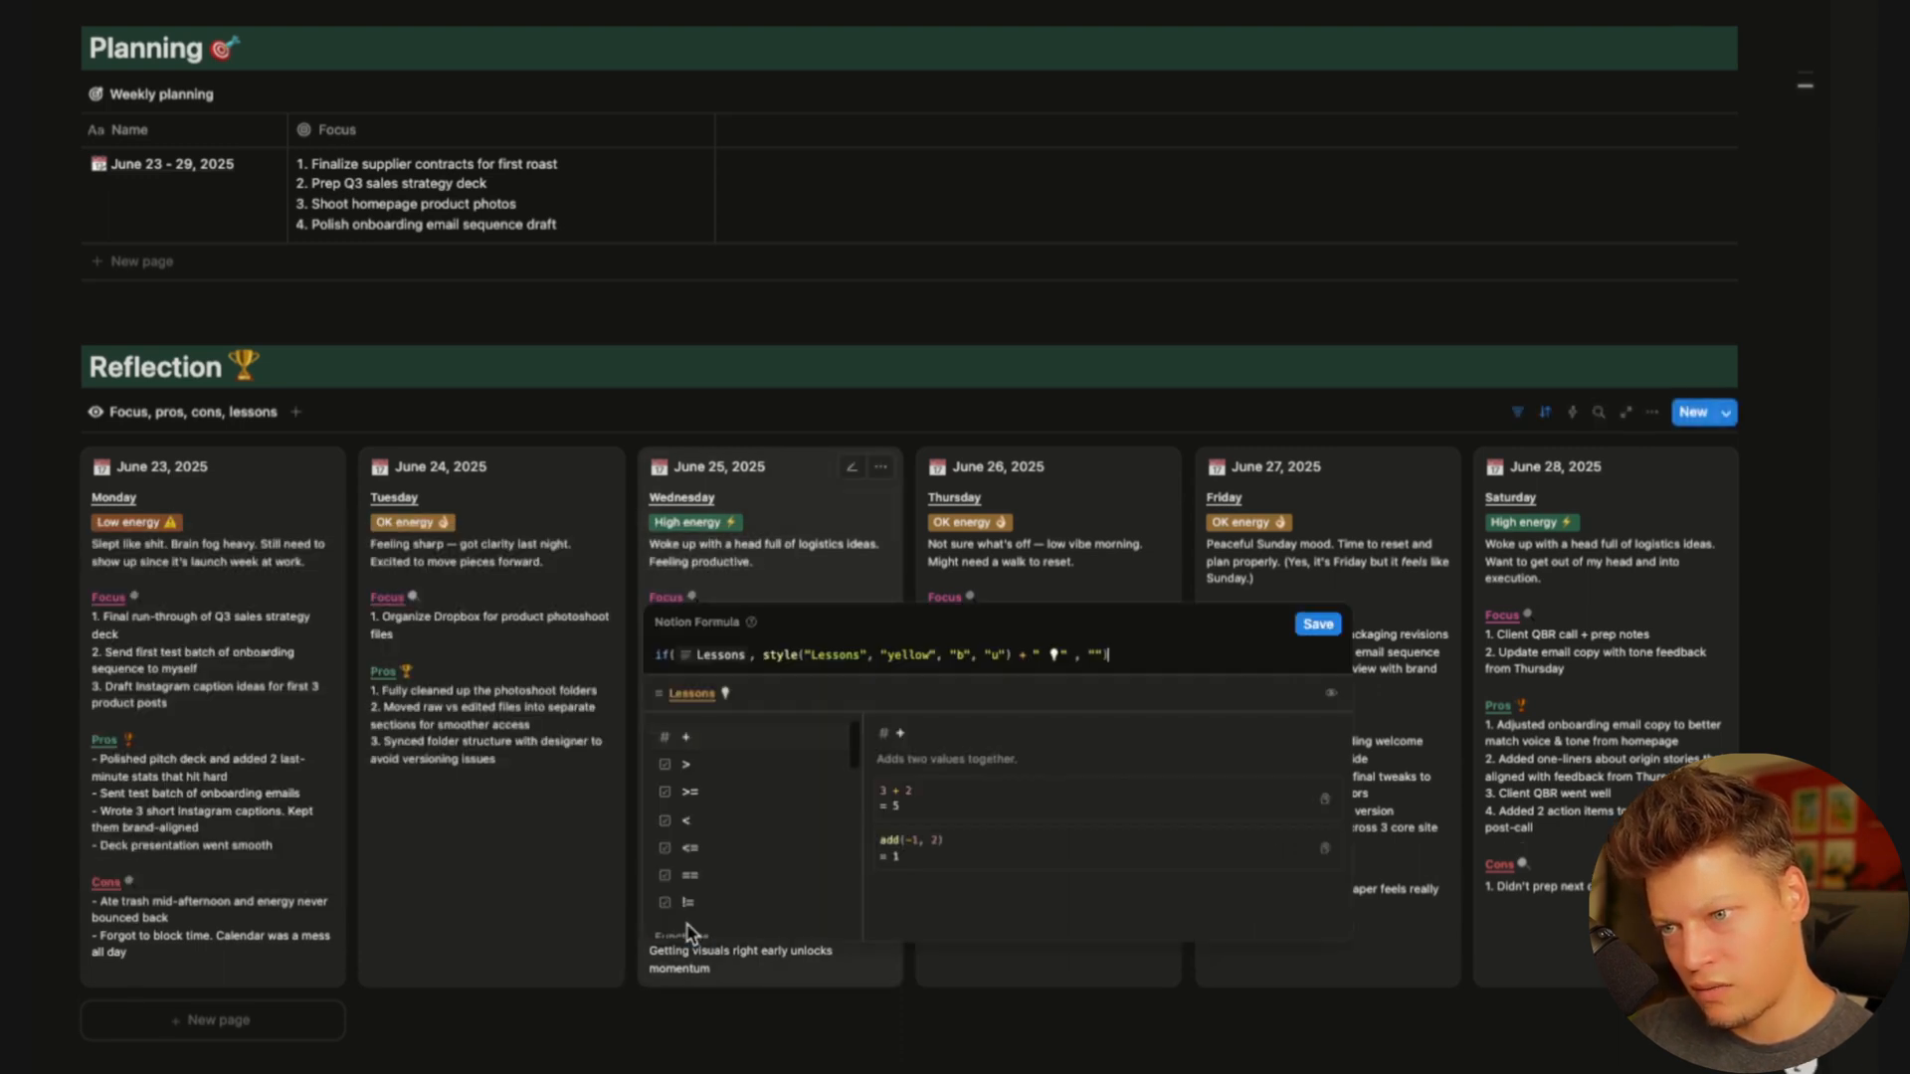
{"action": "left_click", "coordinate": [764, 656]}
{"action": "type", "text": "\"\\n"}
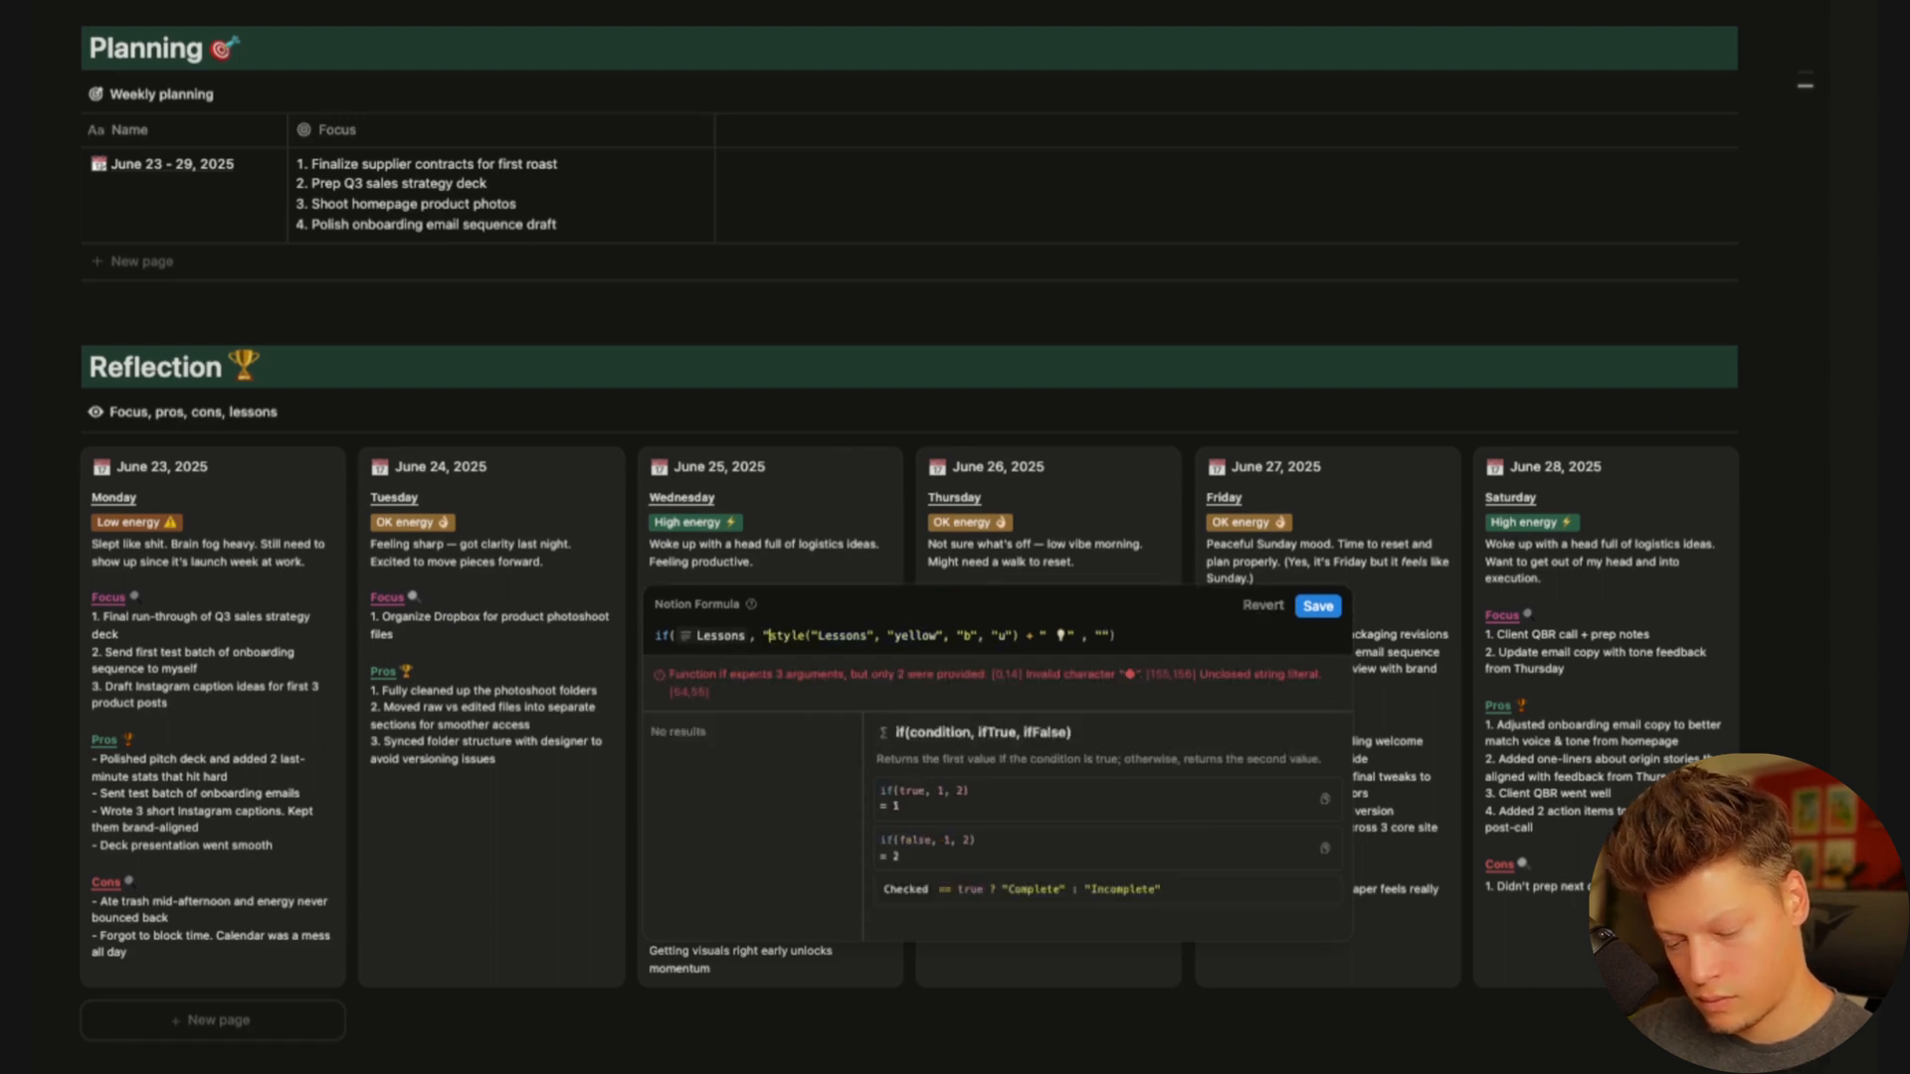
{"action": "type", "text": "\" +"}
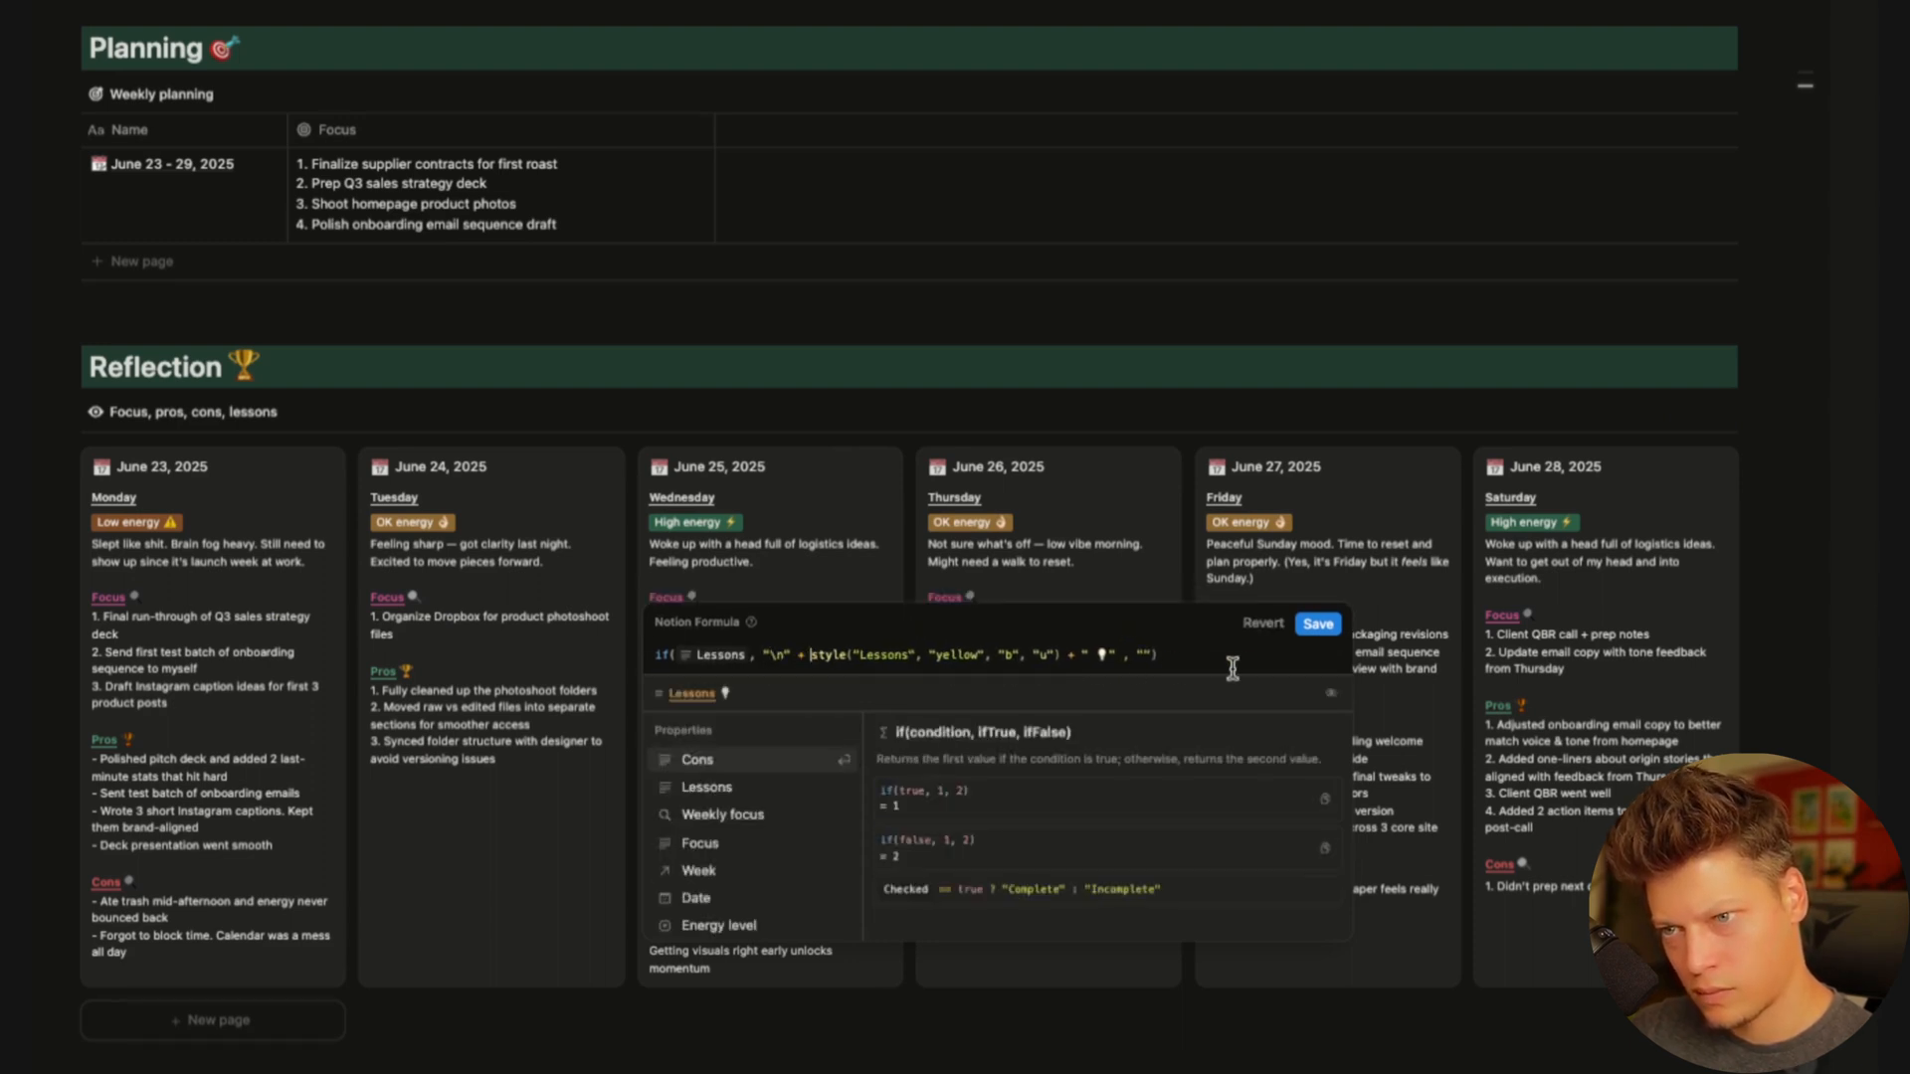
{"action": "left_click", "coordinate": [1317, 624]}
{"action": "scroll", "coordinate": [487, 963], "scroll_direction": "down", "scroll_amount": 1}
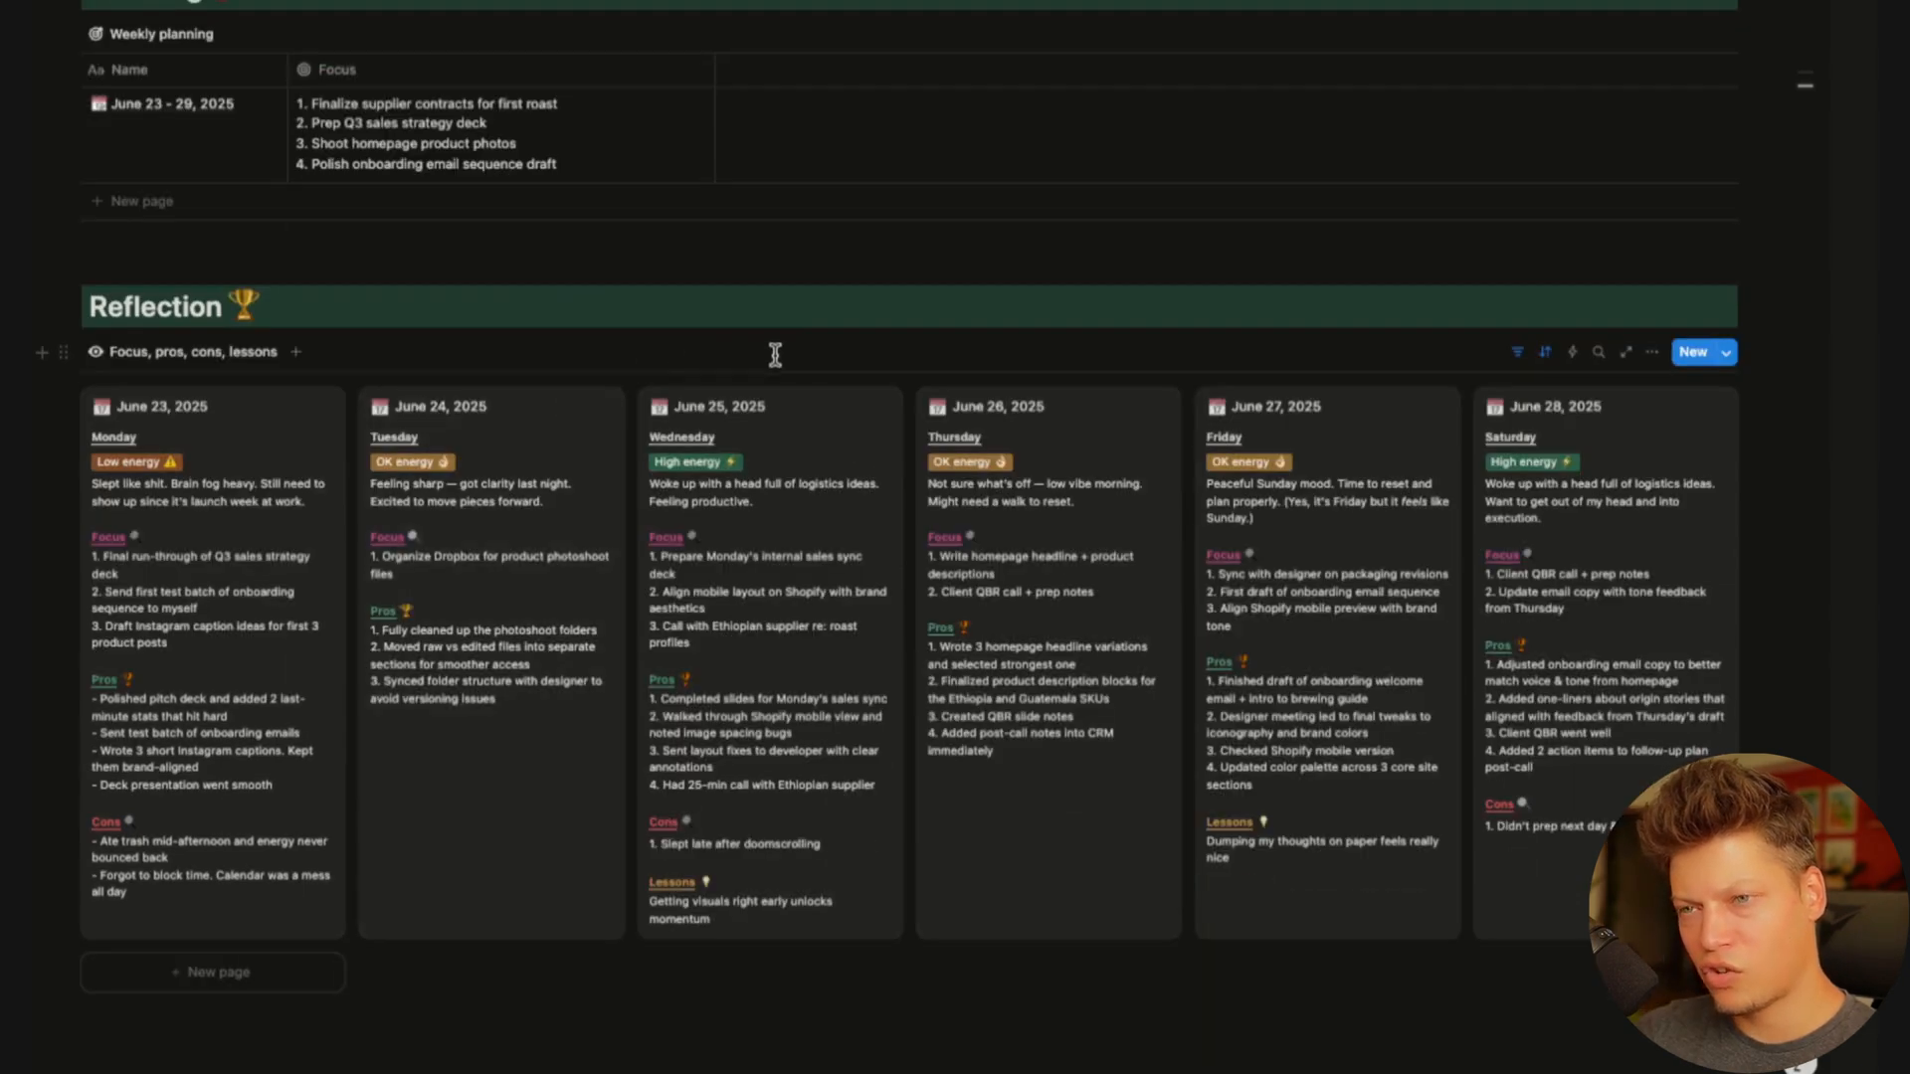
{"action": "scroll", "coordinate": [643, 386], "scroll_direction": "down", "scroll_amount": 2}
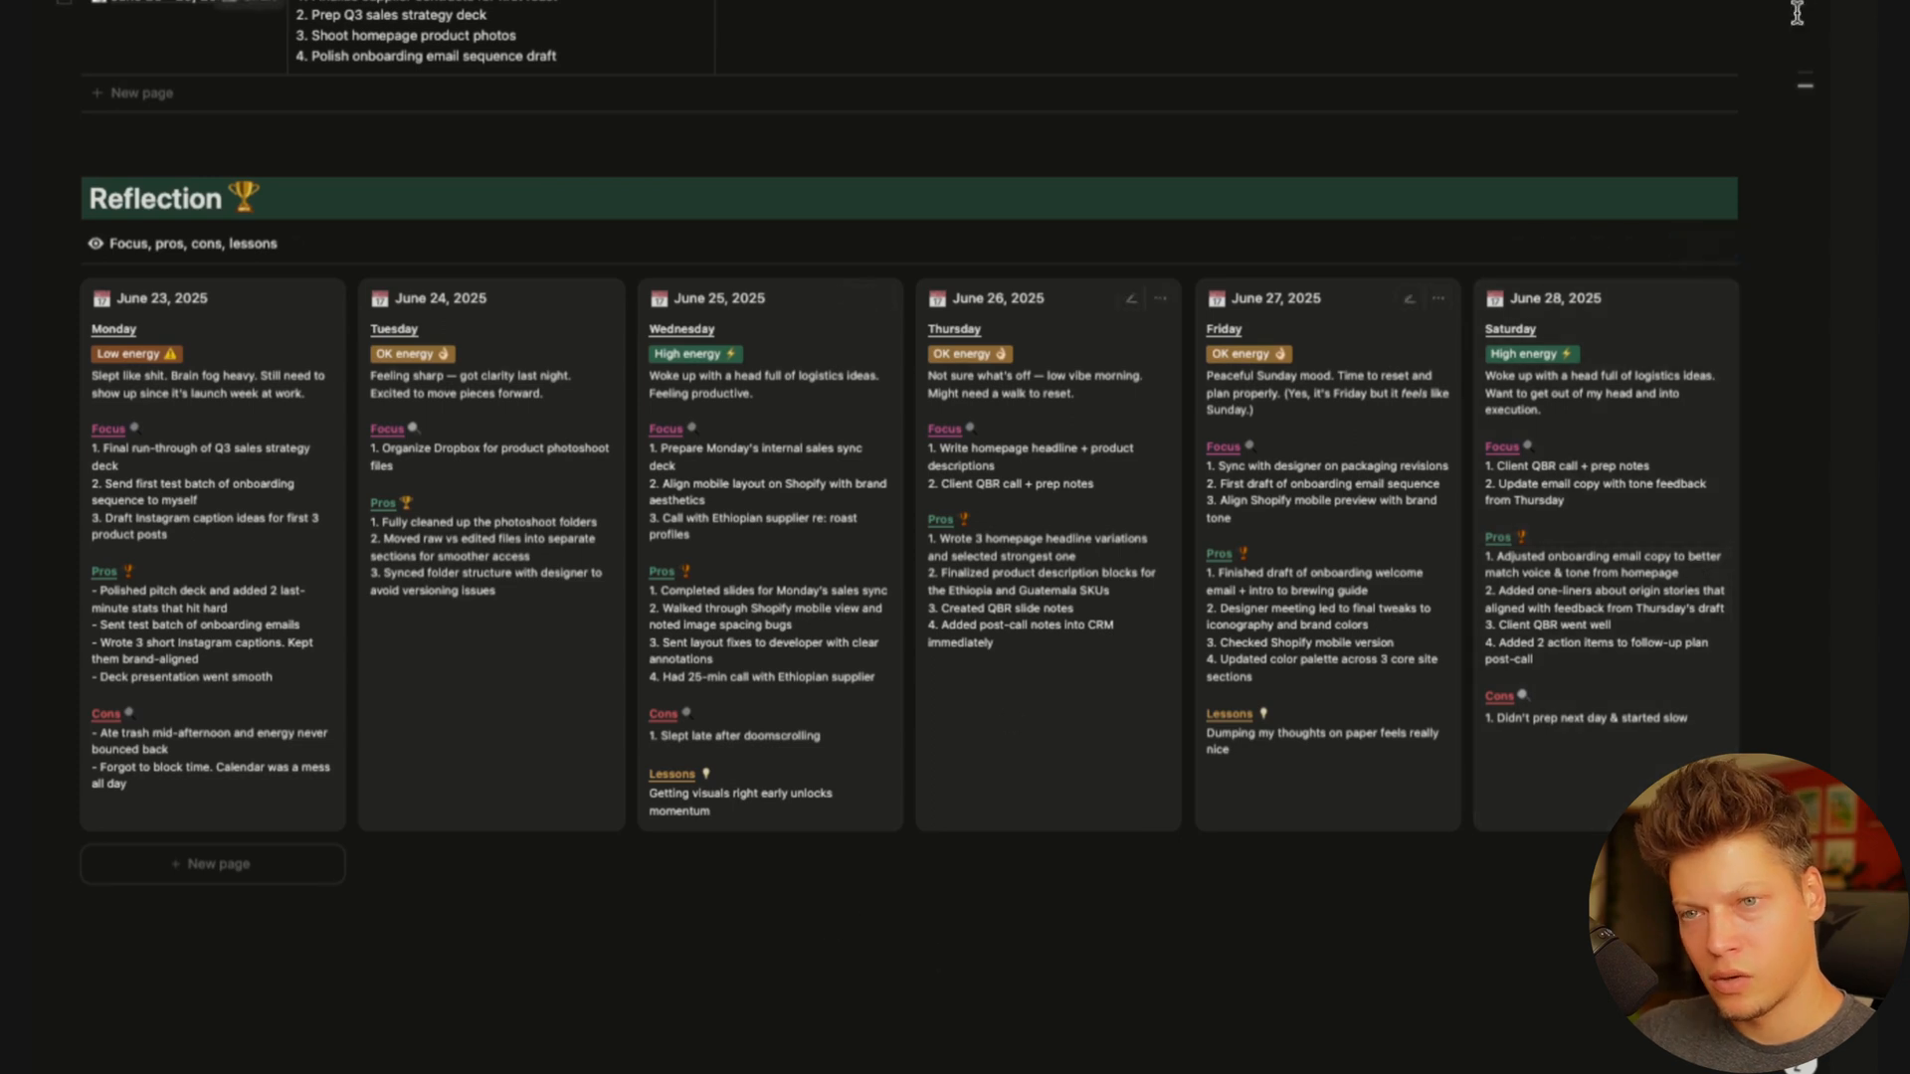
Hide the Focus, Pros and Cons divider properties on the June 28, 2025 day page
{"action": "left_click", "coordinate": [1637, 326]}
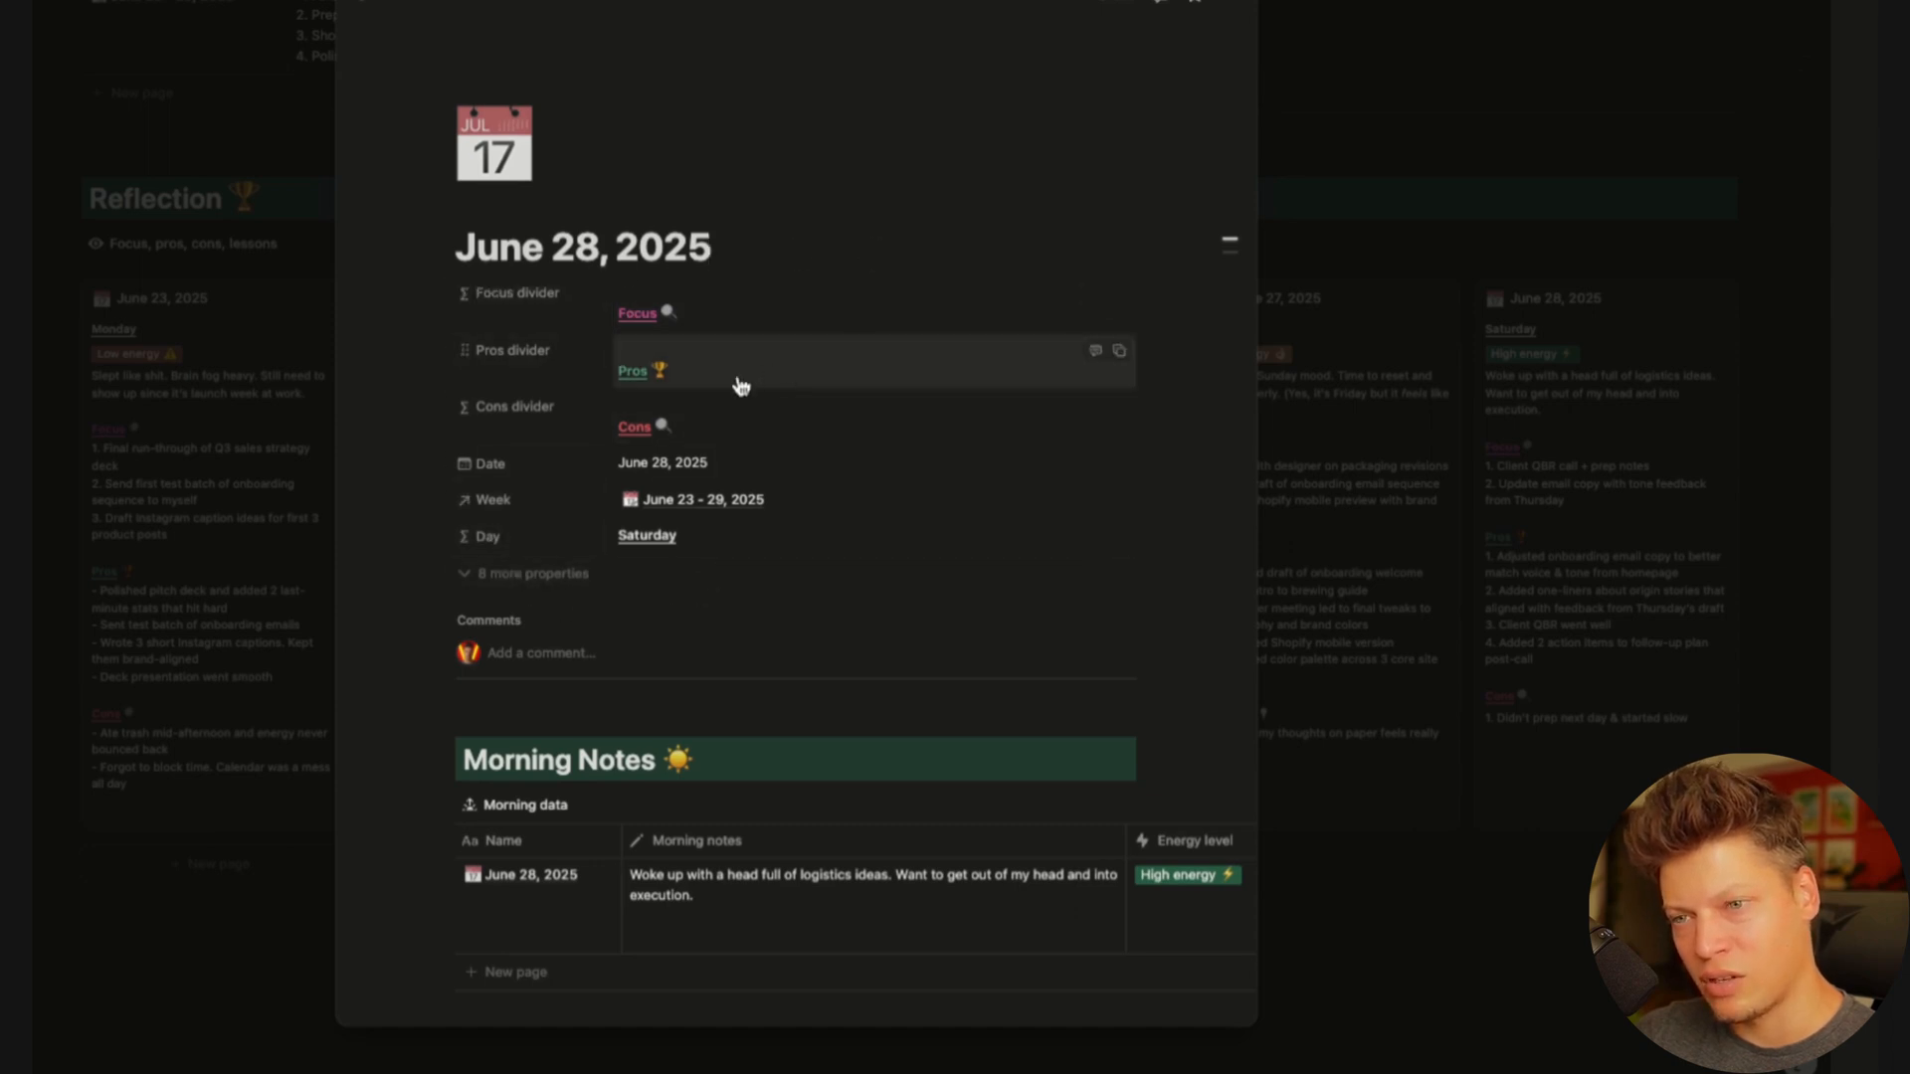
{"action": "left_click", "coordinate": [463, 297]}
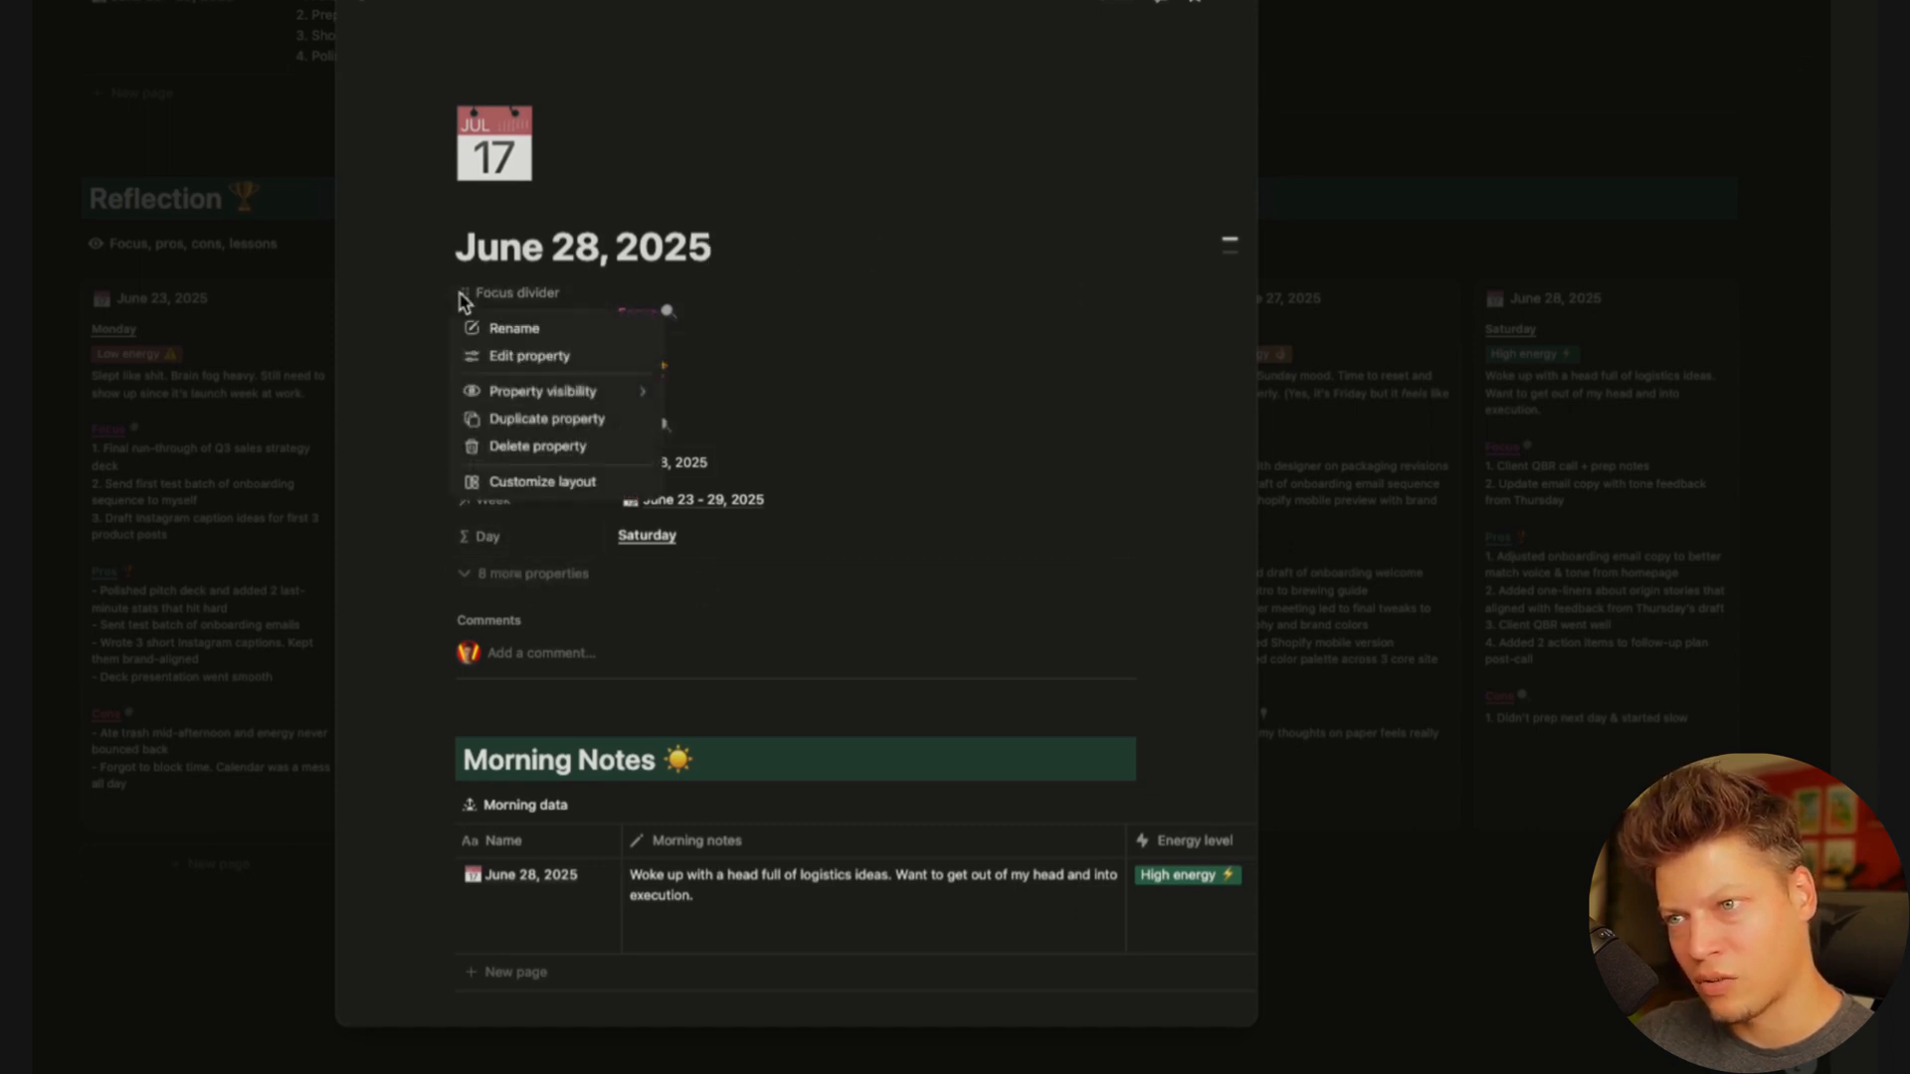
{"action": "mouse_move", "coordinate": [554, 391]}
{"action": "left_click", "coordinate": [733, 418]}
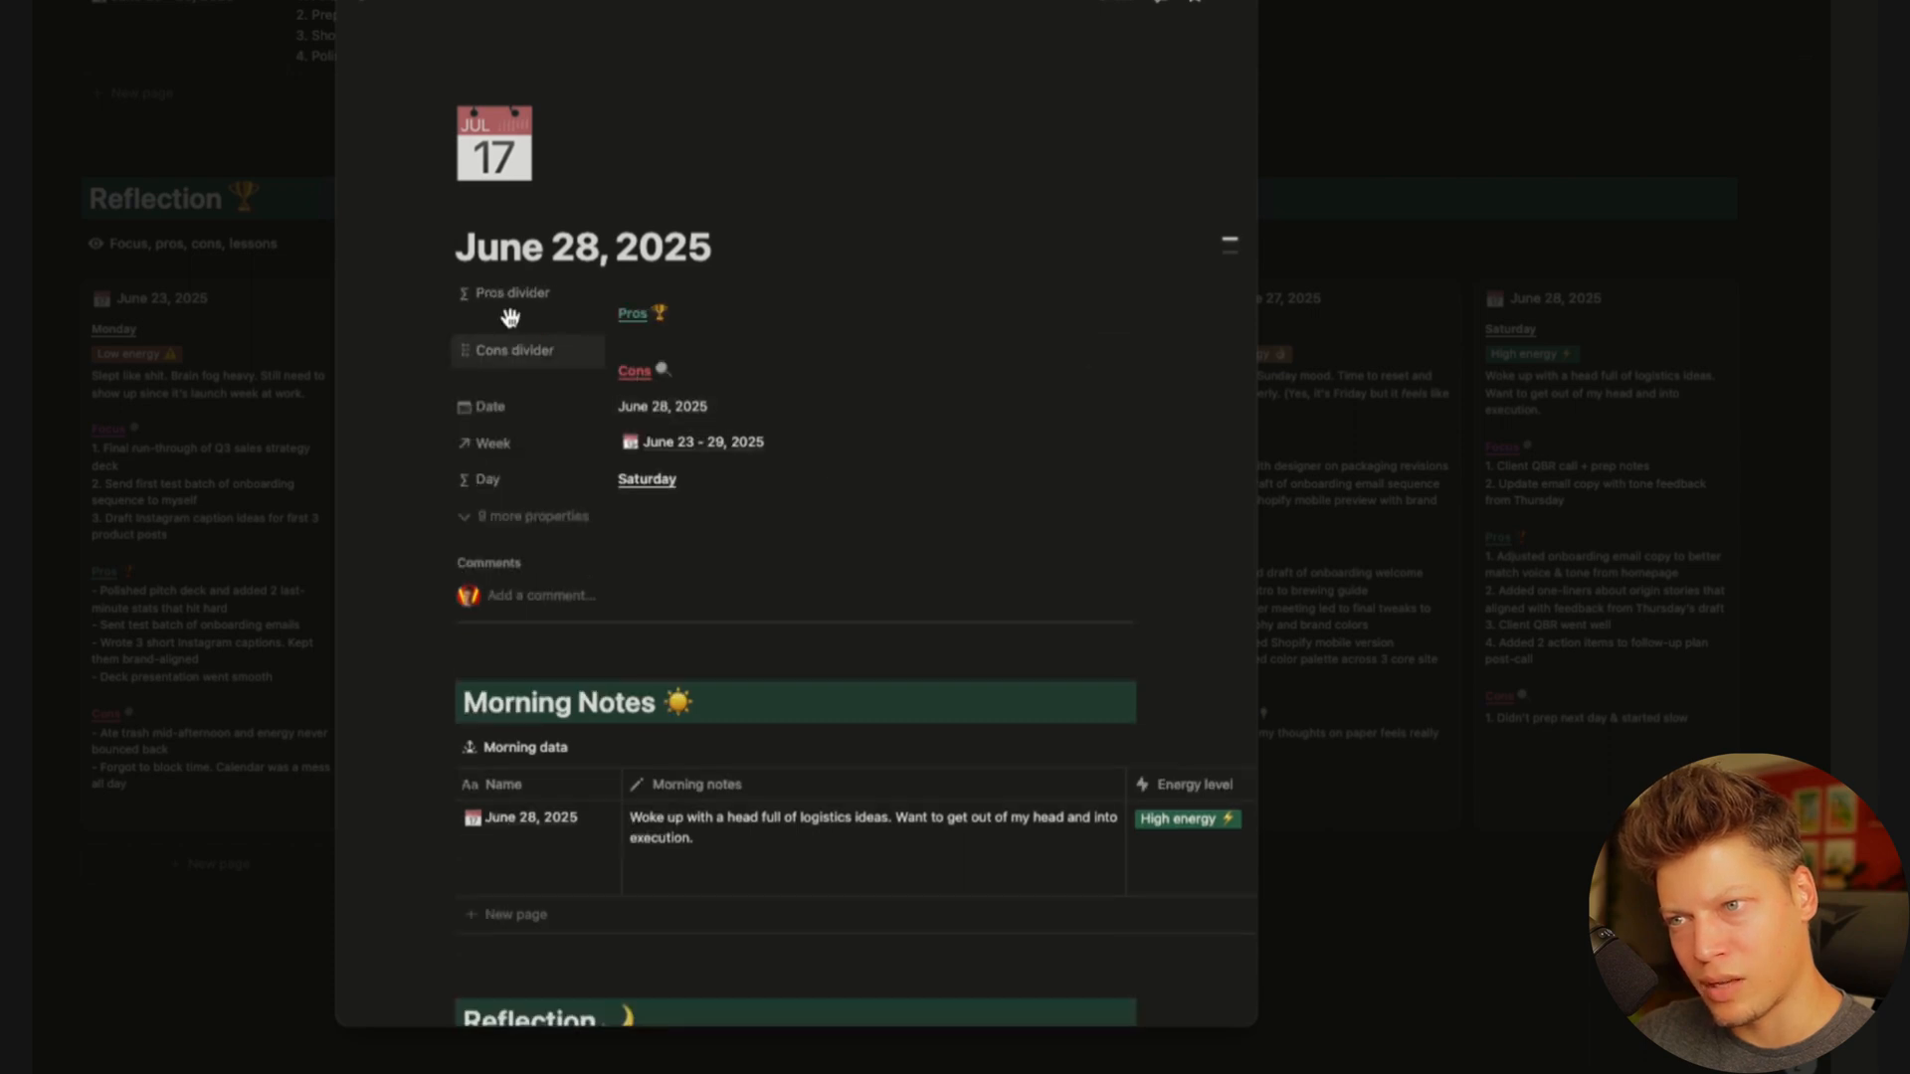
{"action": "left_click", "coordinate": [465, 296]}
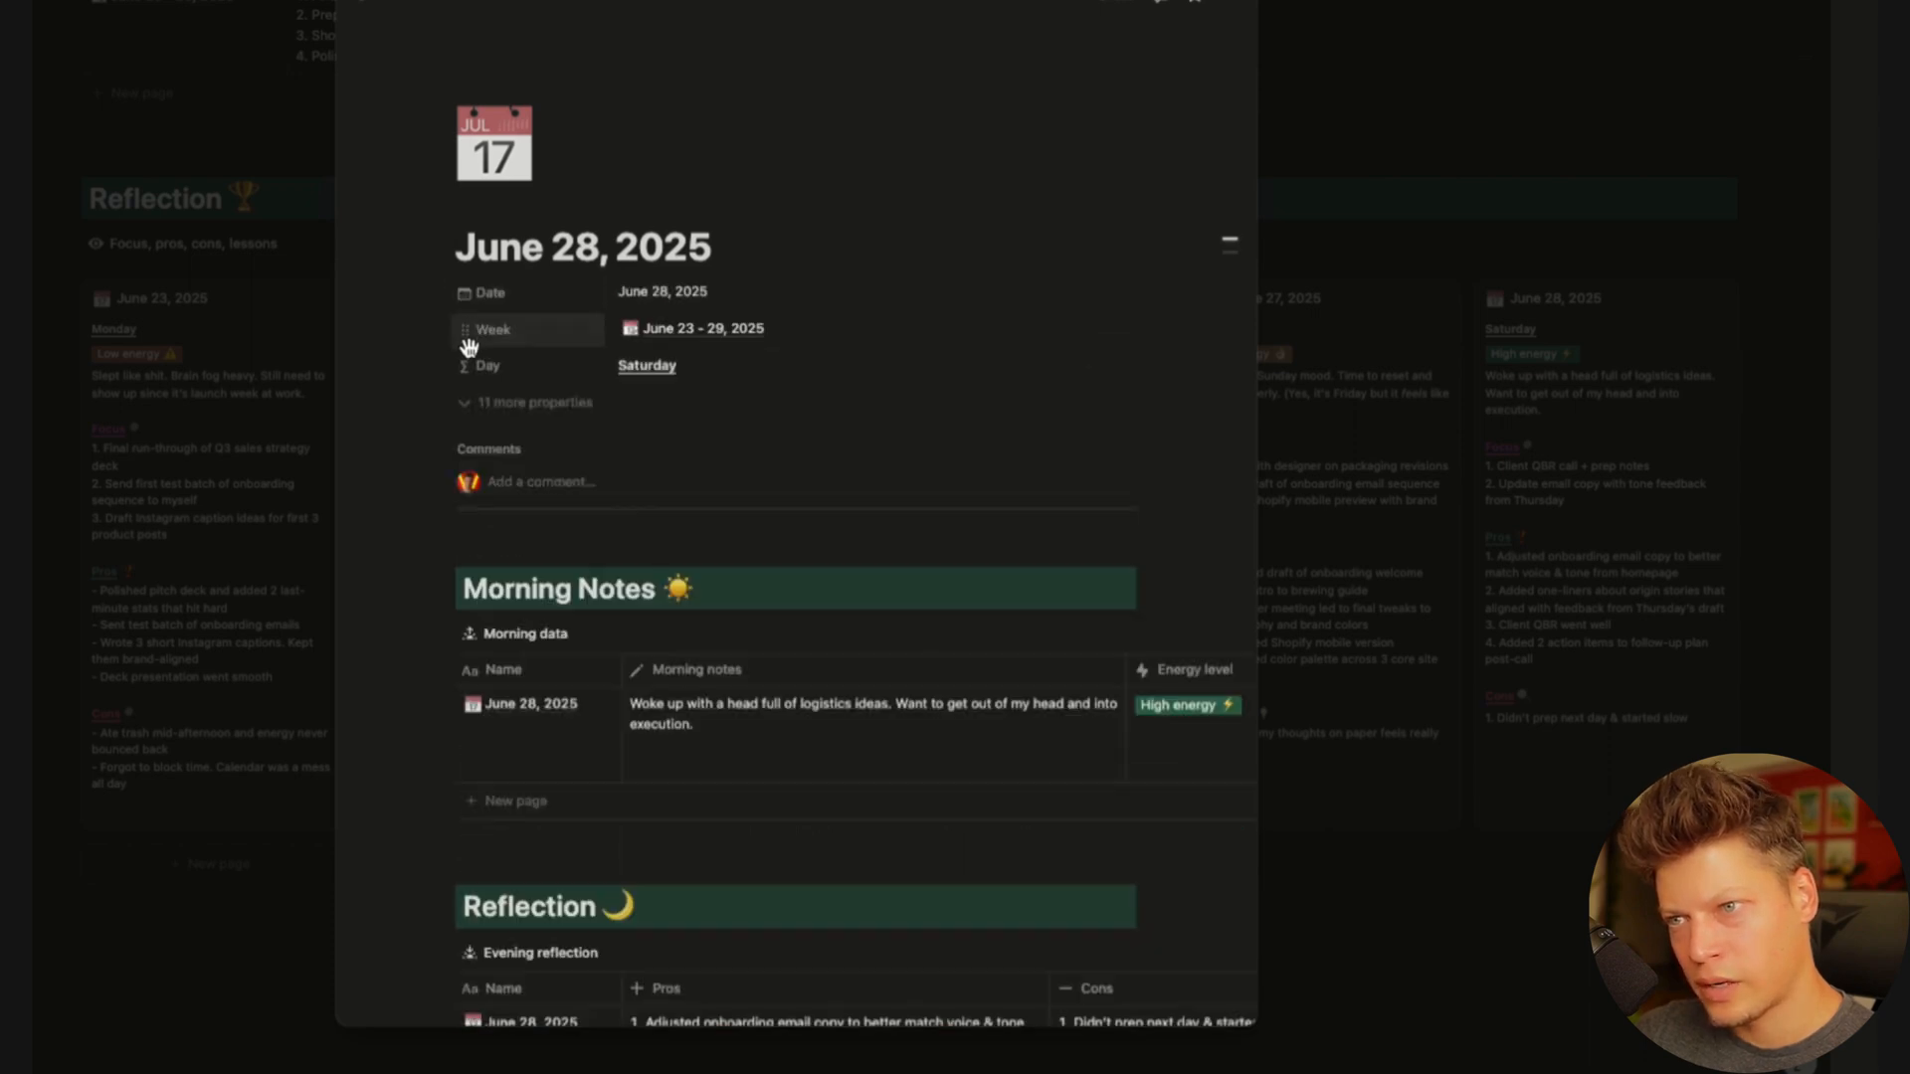
Move the Day property above Date on the June 28, 2025 page and close the page
{"action": "left_click", "coordinate": [473, 366]}
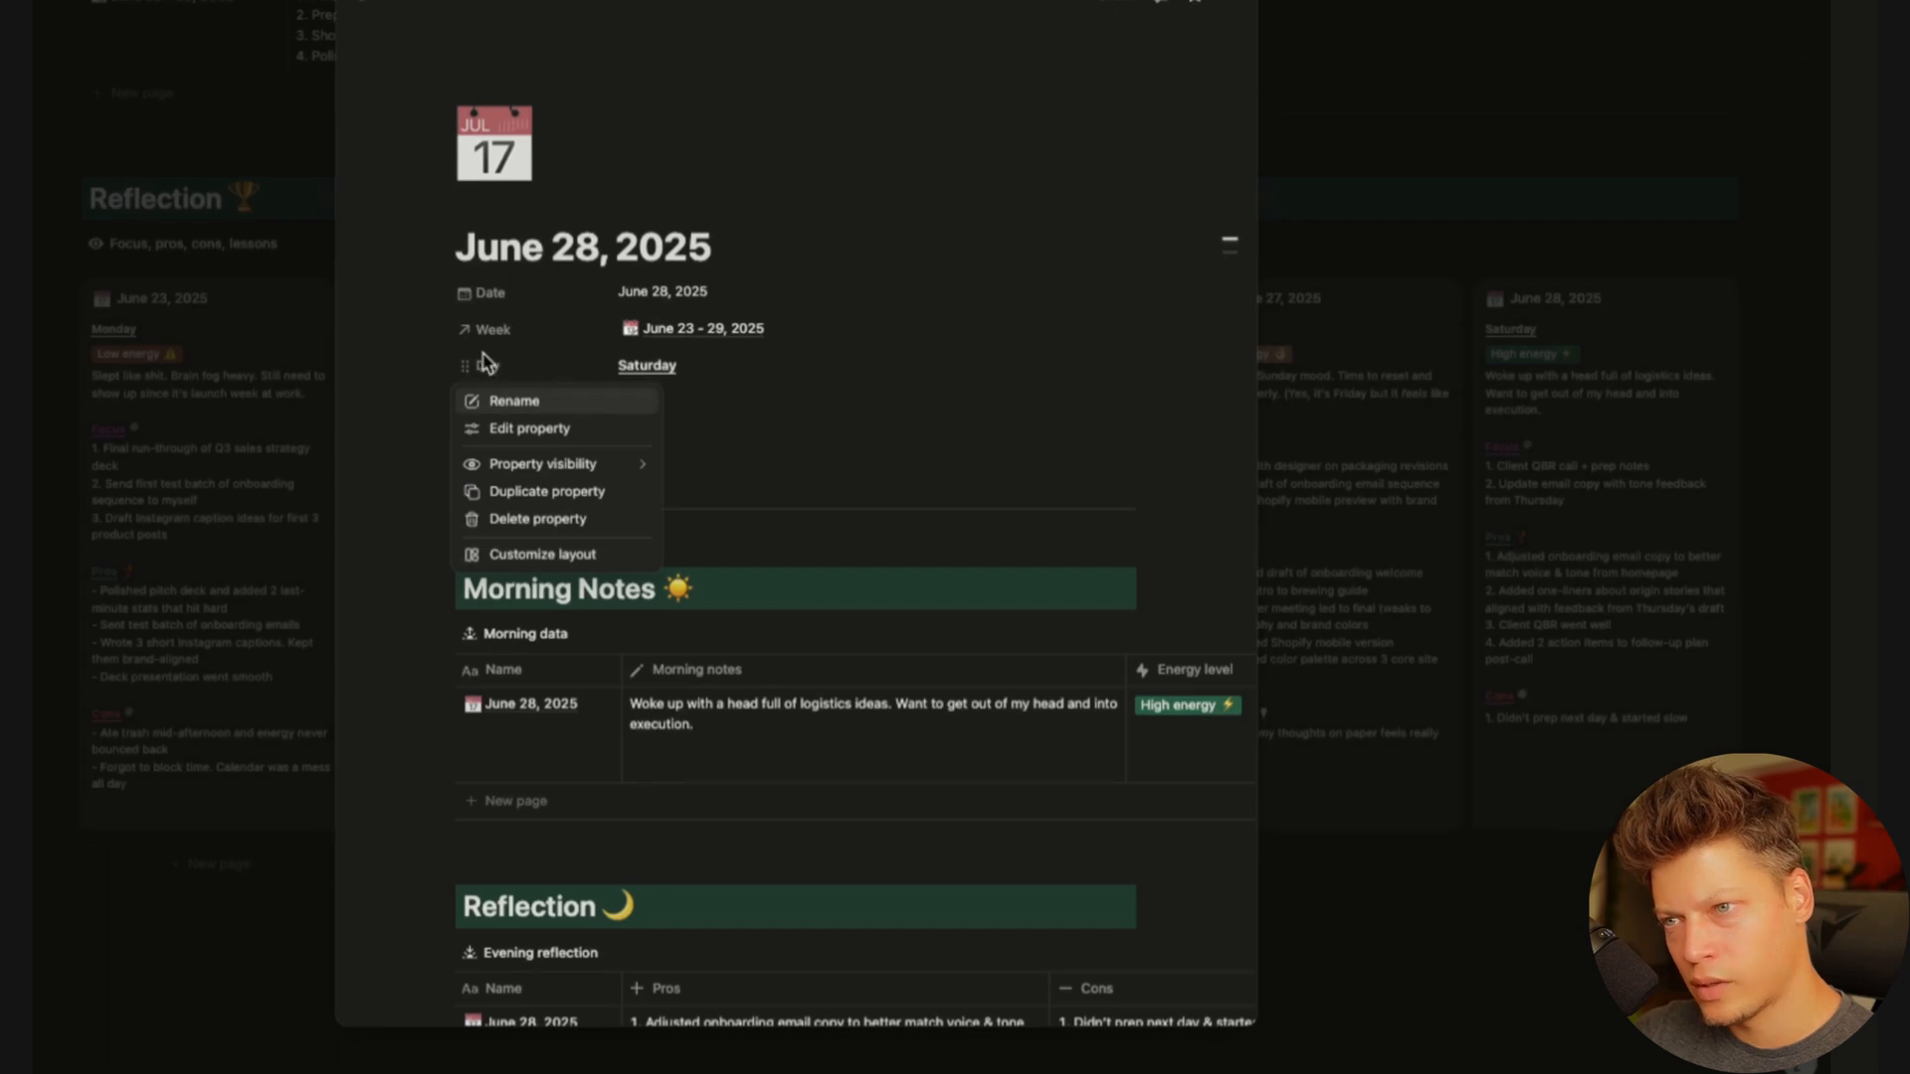
{"action": "key", "text": "Escape"}
{"action": "left_click_drag", "start_coordinate": [463, 365], "coordinate": [460, 289]}
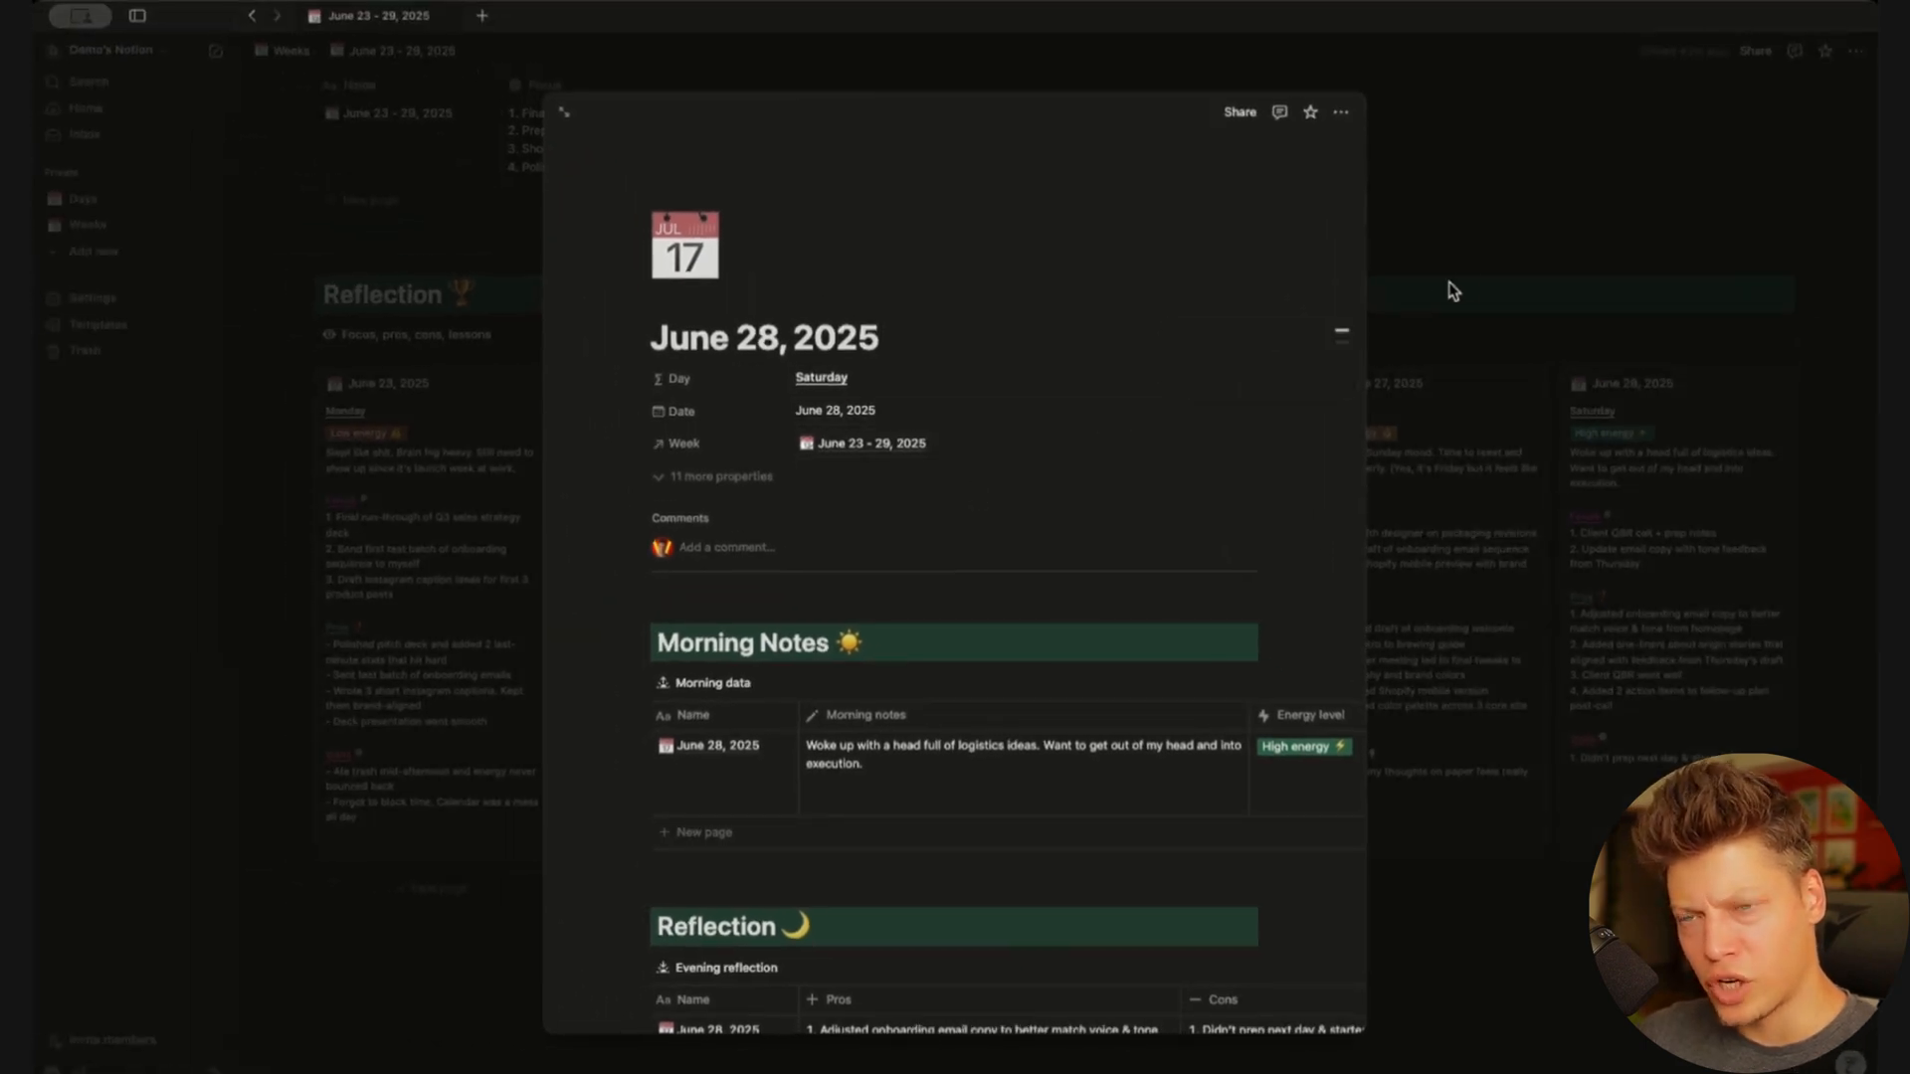
{"action": "left_click", "coordinate": [1504, 257]}
Create a new entry in the Days database and set its date to June 29, 2025
{"action": "scroll", "coordinate": [825, 194], "scroll_direction": "up", "scroll_amount": 3}
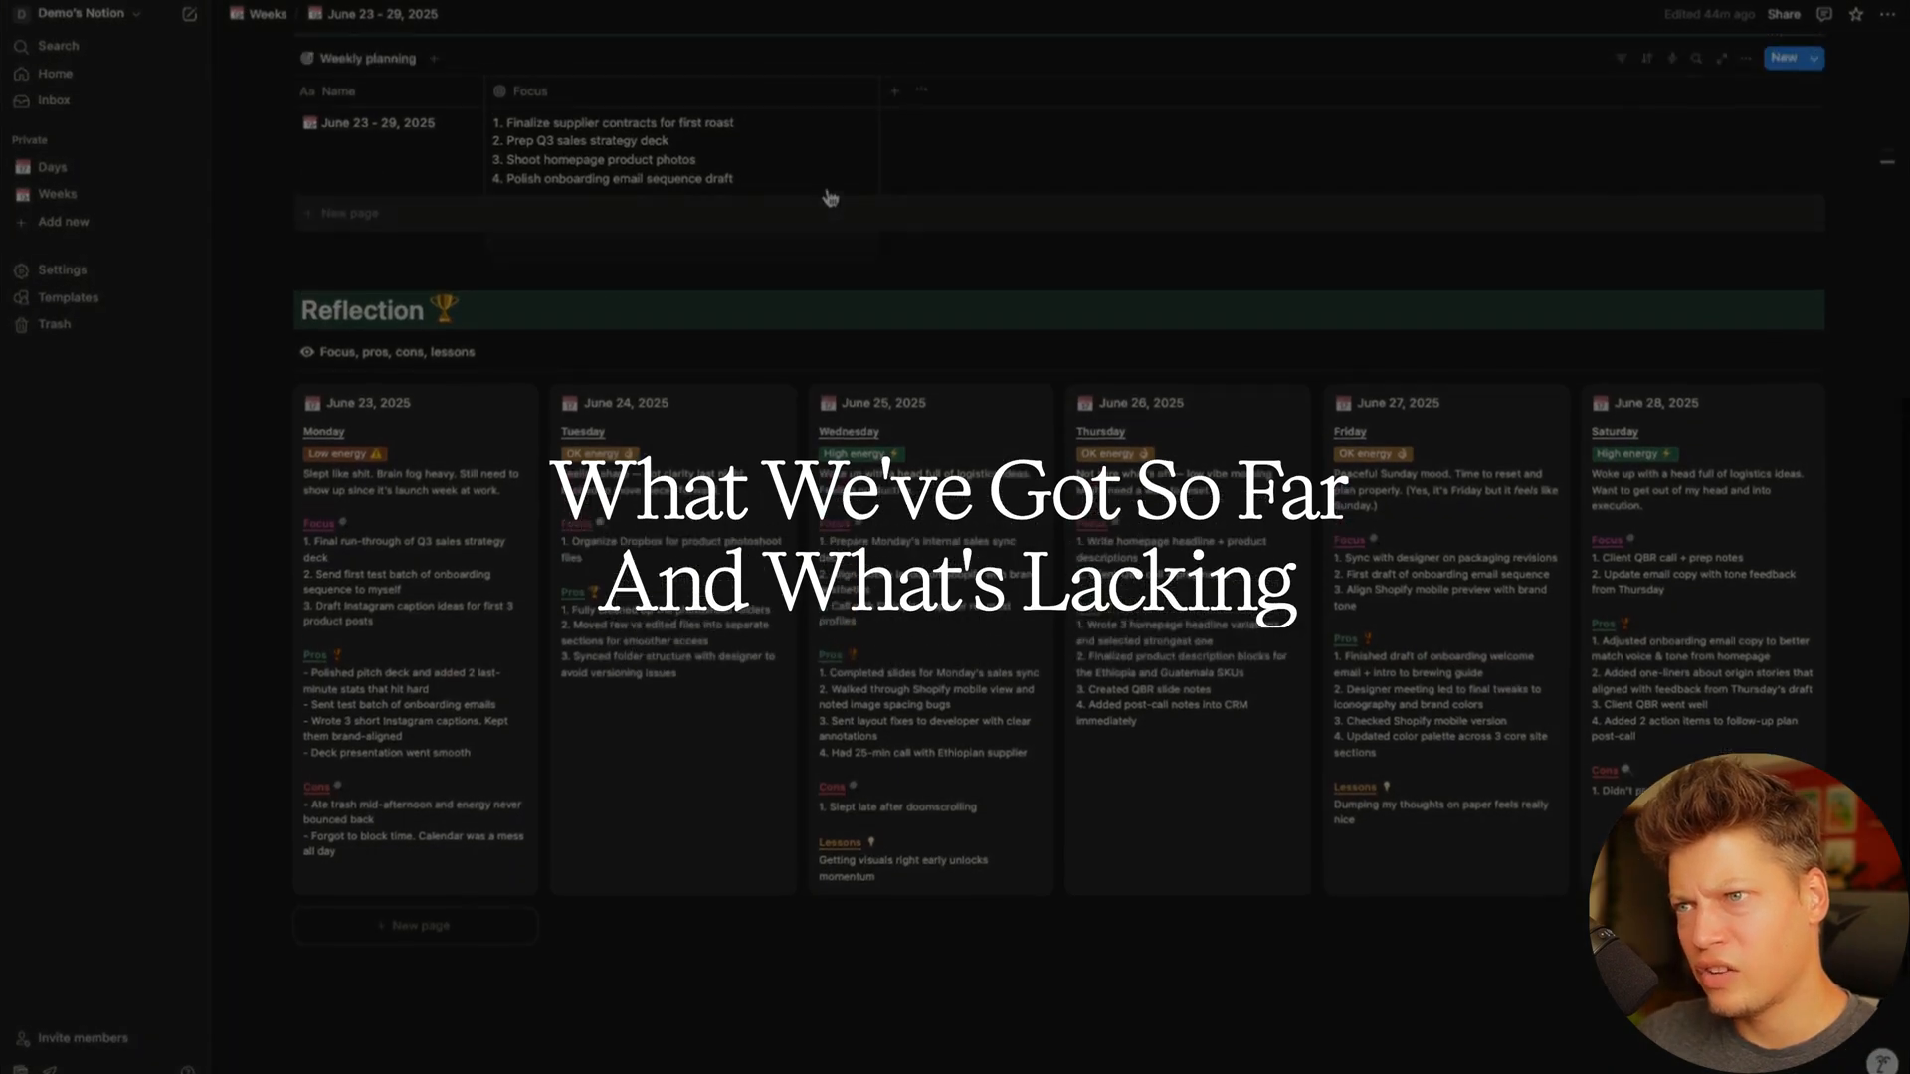
{"action": "scroll", "coordinate": [827, 196], "scroll_direction": "up", "scroll_amount": 5}
{"action": "scroll", "coordinate": [826, 189], "scroll_direction": "down", "scroll_amount": 3}
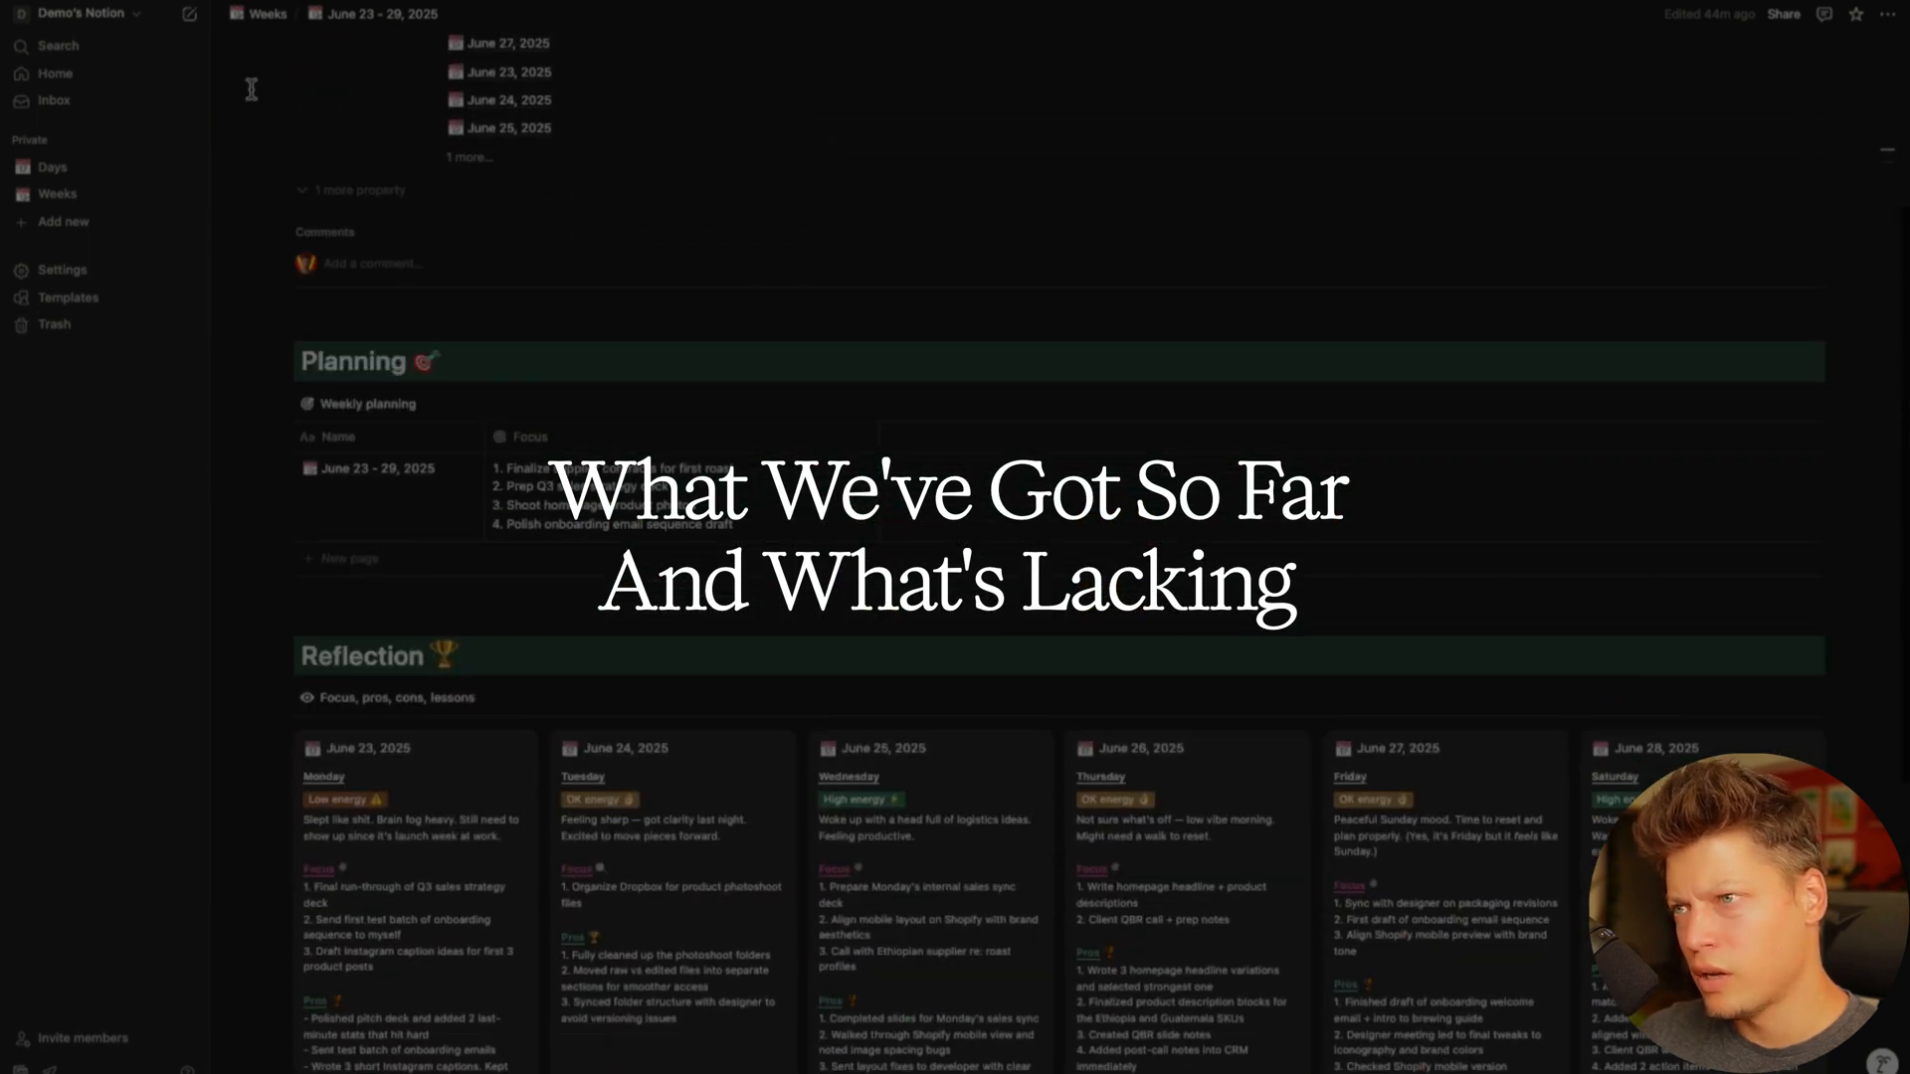
{"action": "left_click", "coordinate": [52, 171]}
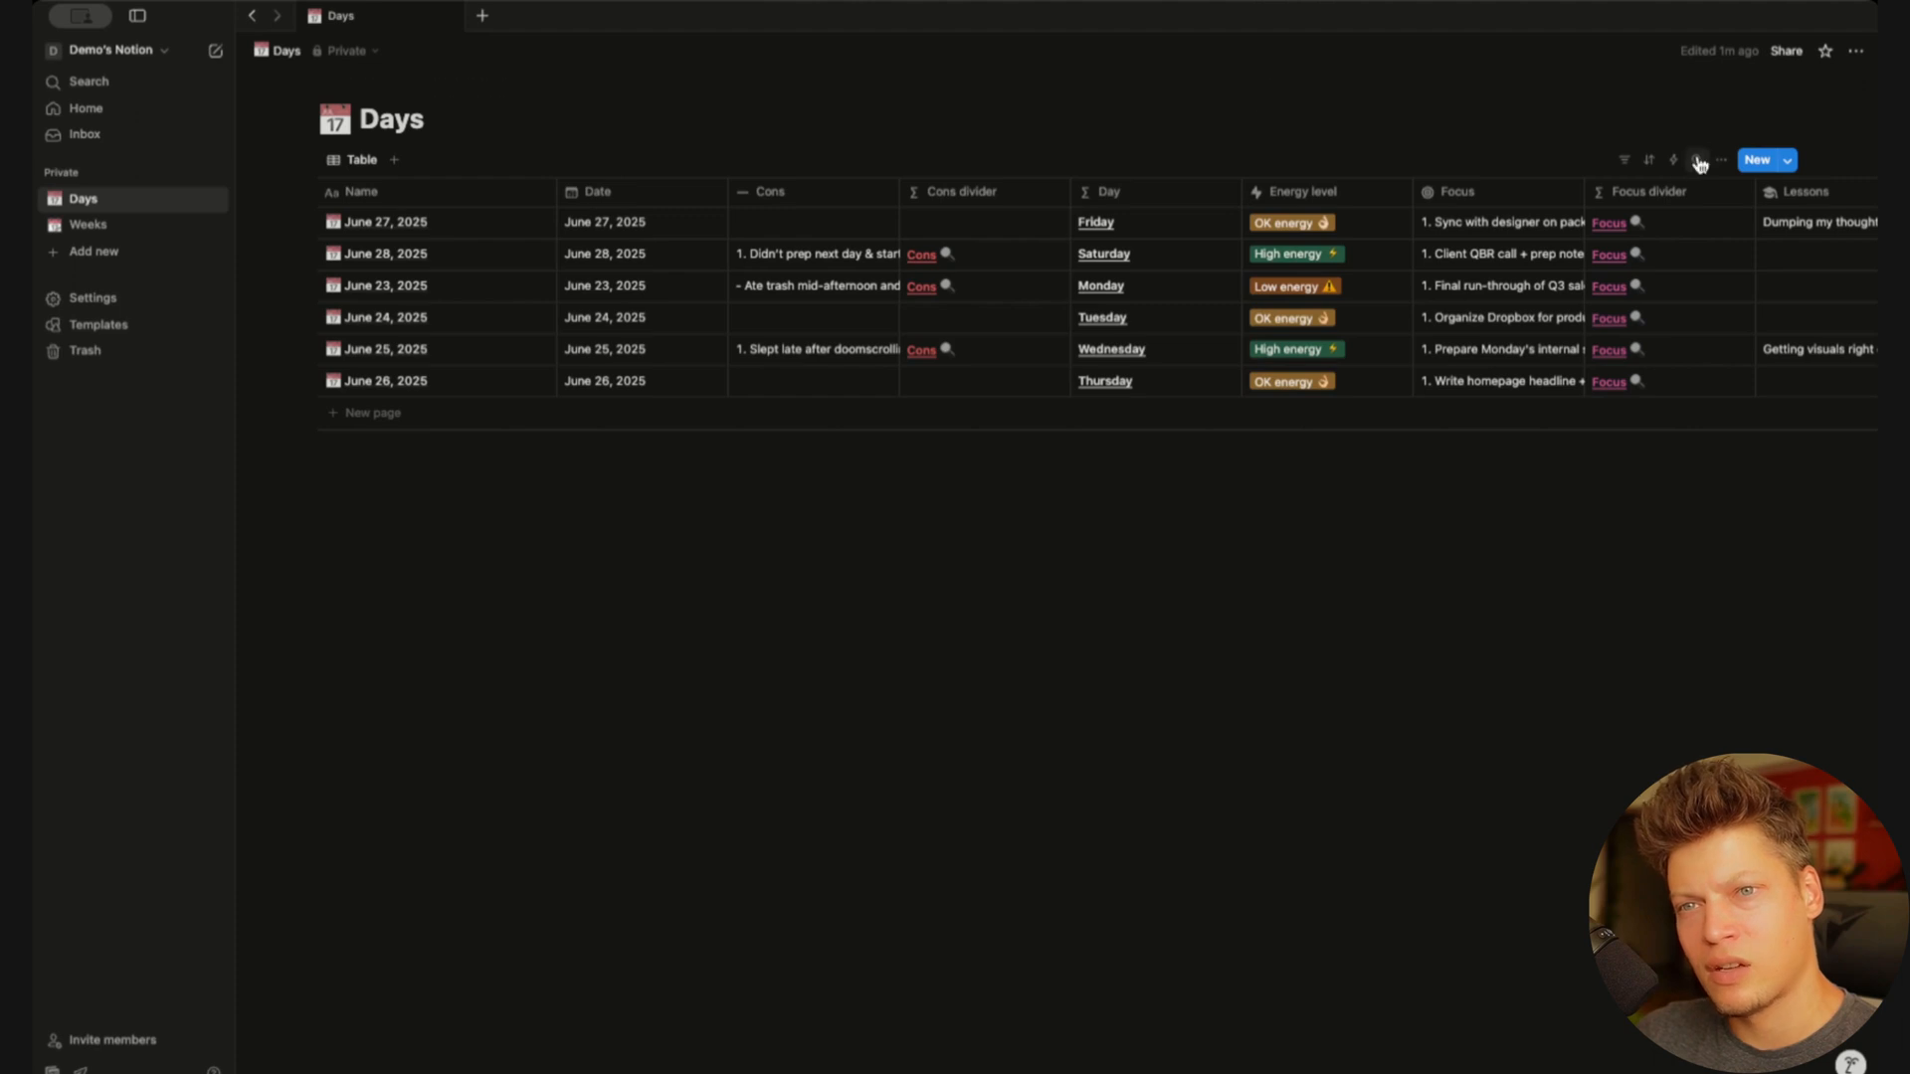
{"action": "left_click", "coordinate": [1757, 163]}
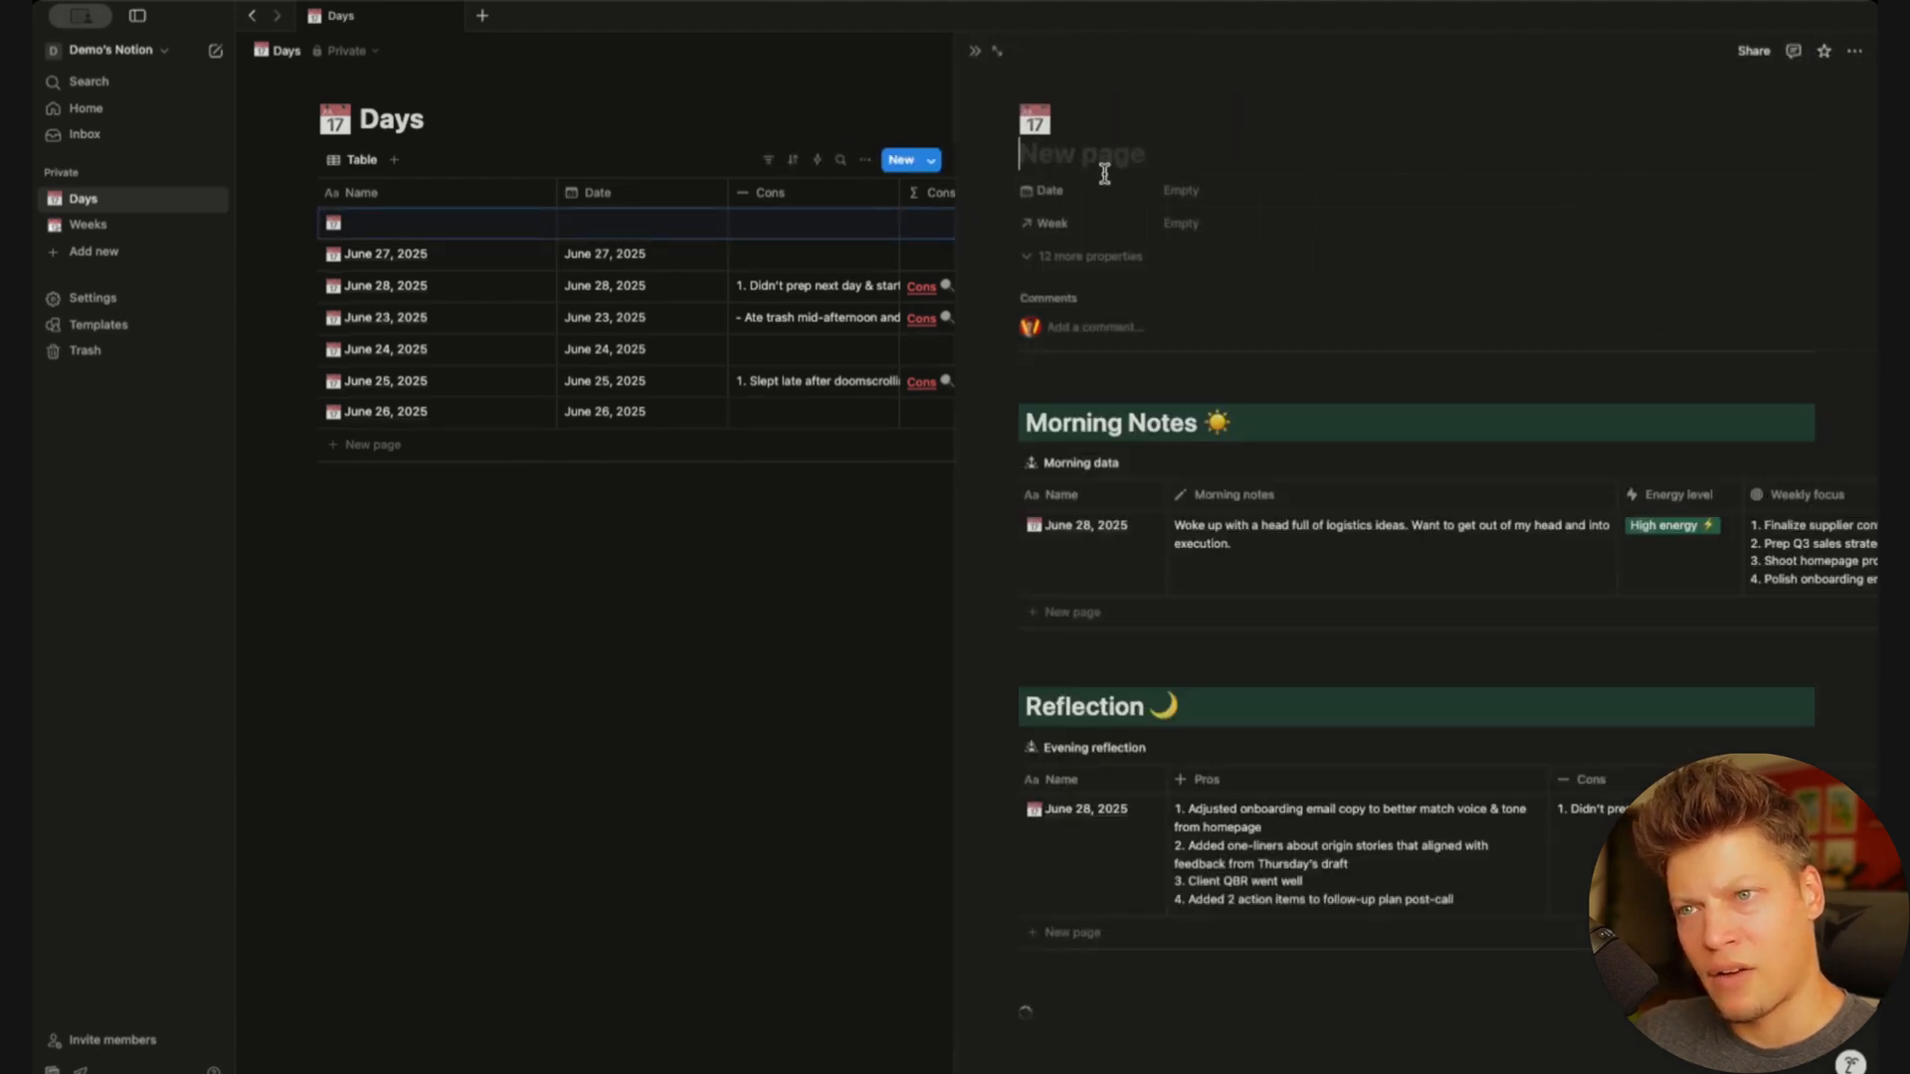
{"action": "left_click", "coordinate": [1206, 200]}
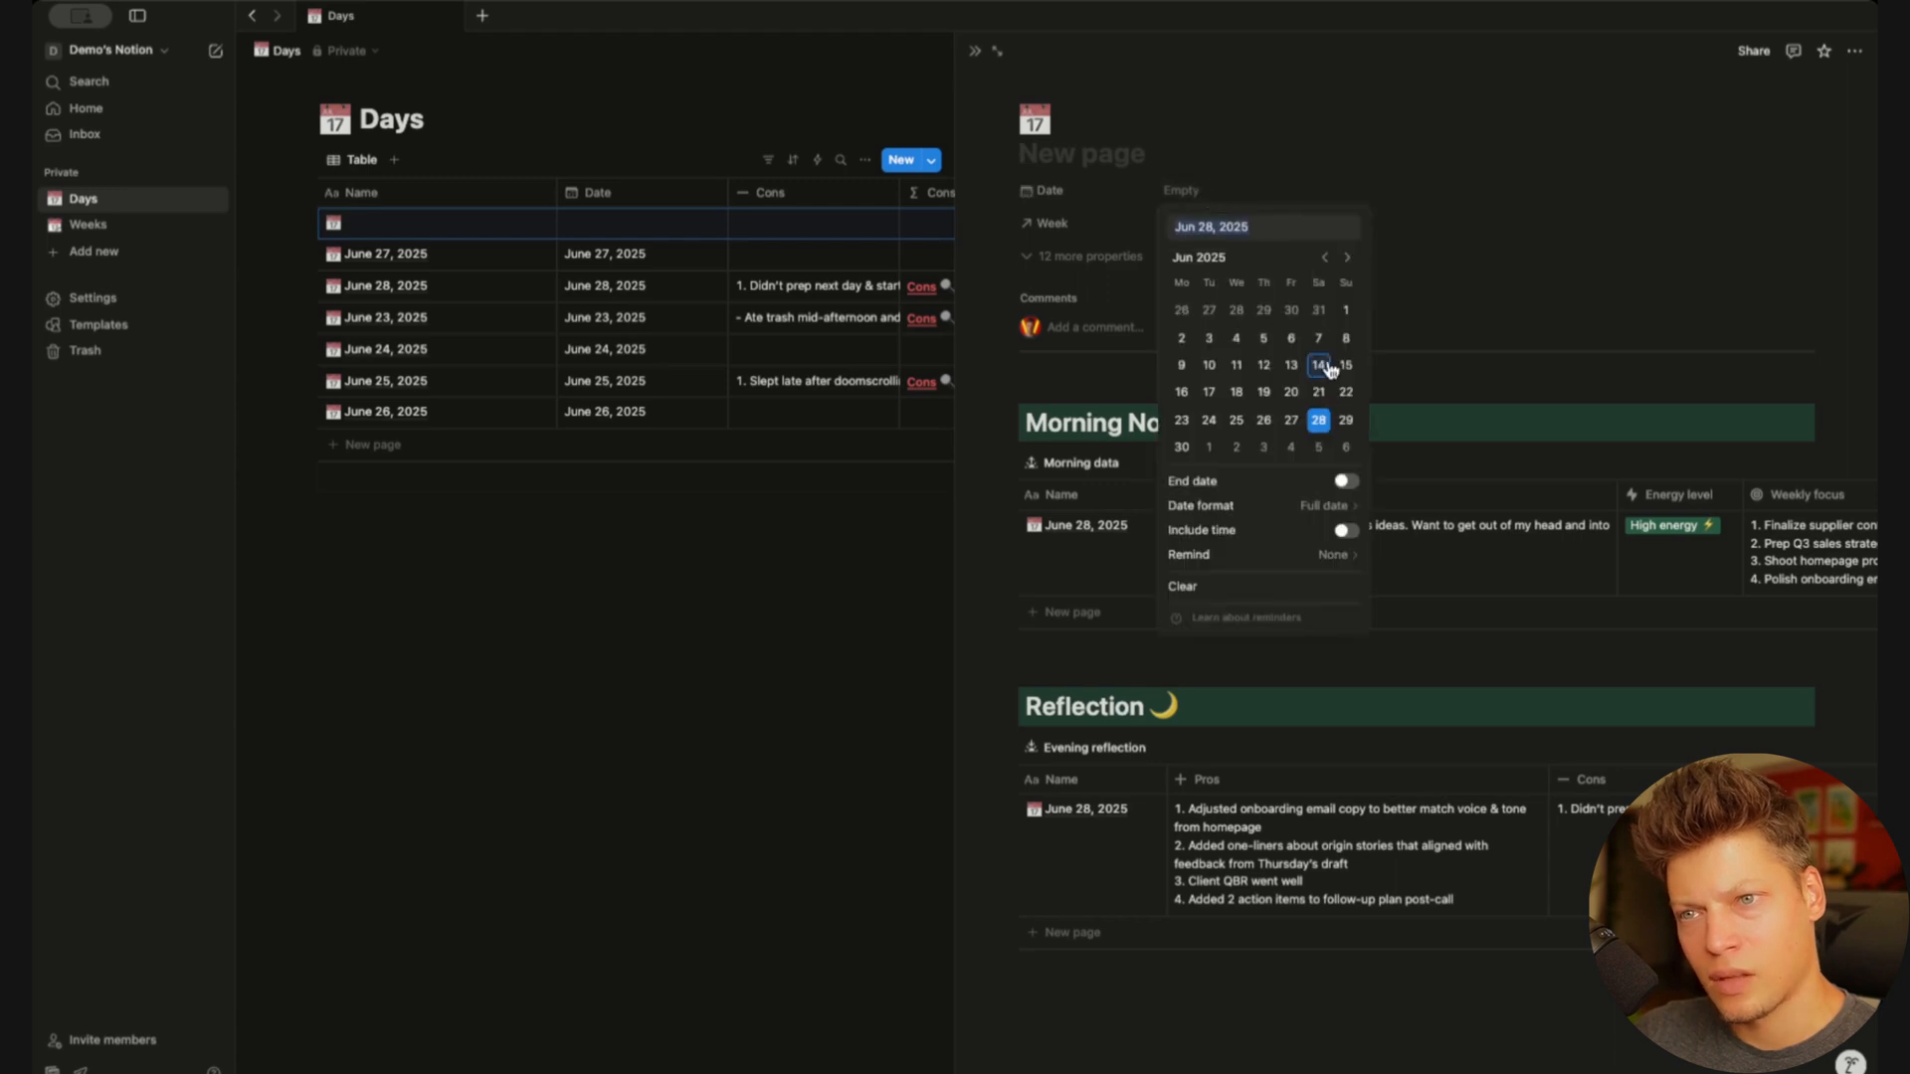
{"action": "left_click", "coordinate": [1318, 422]}
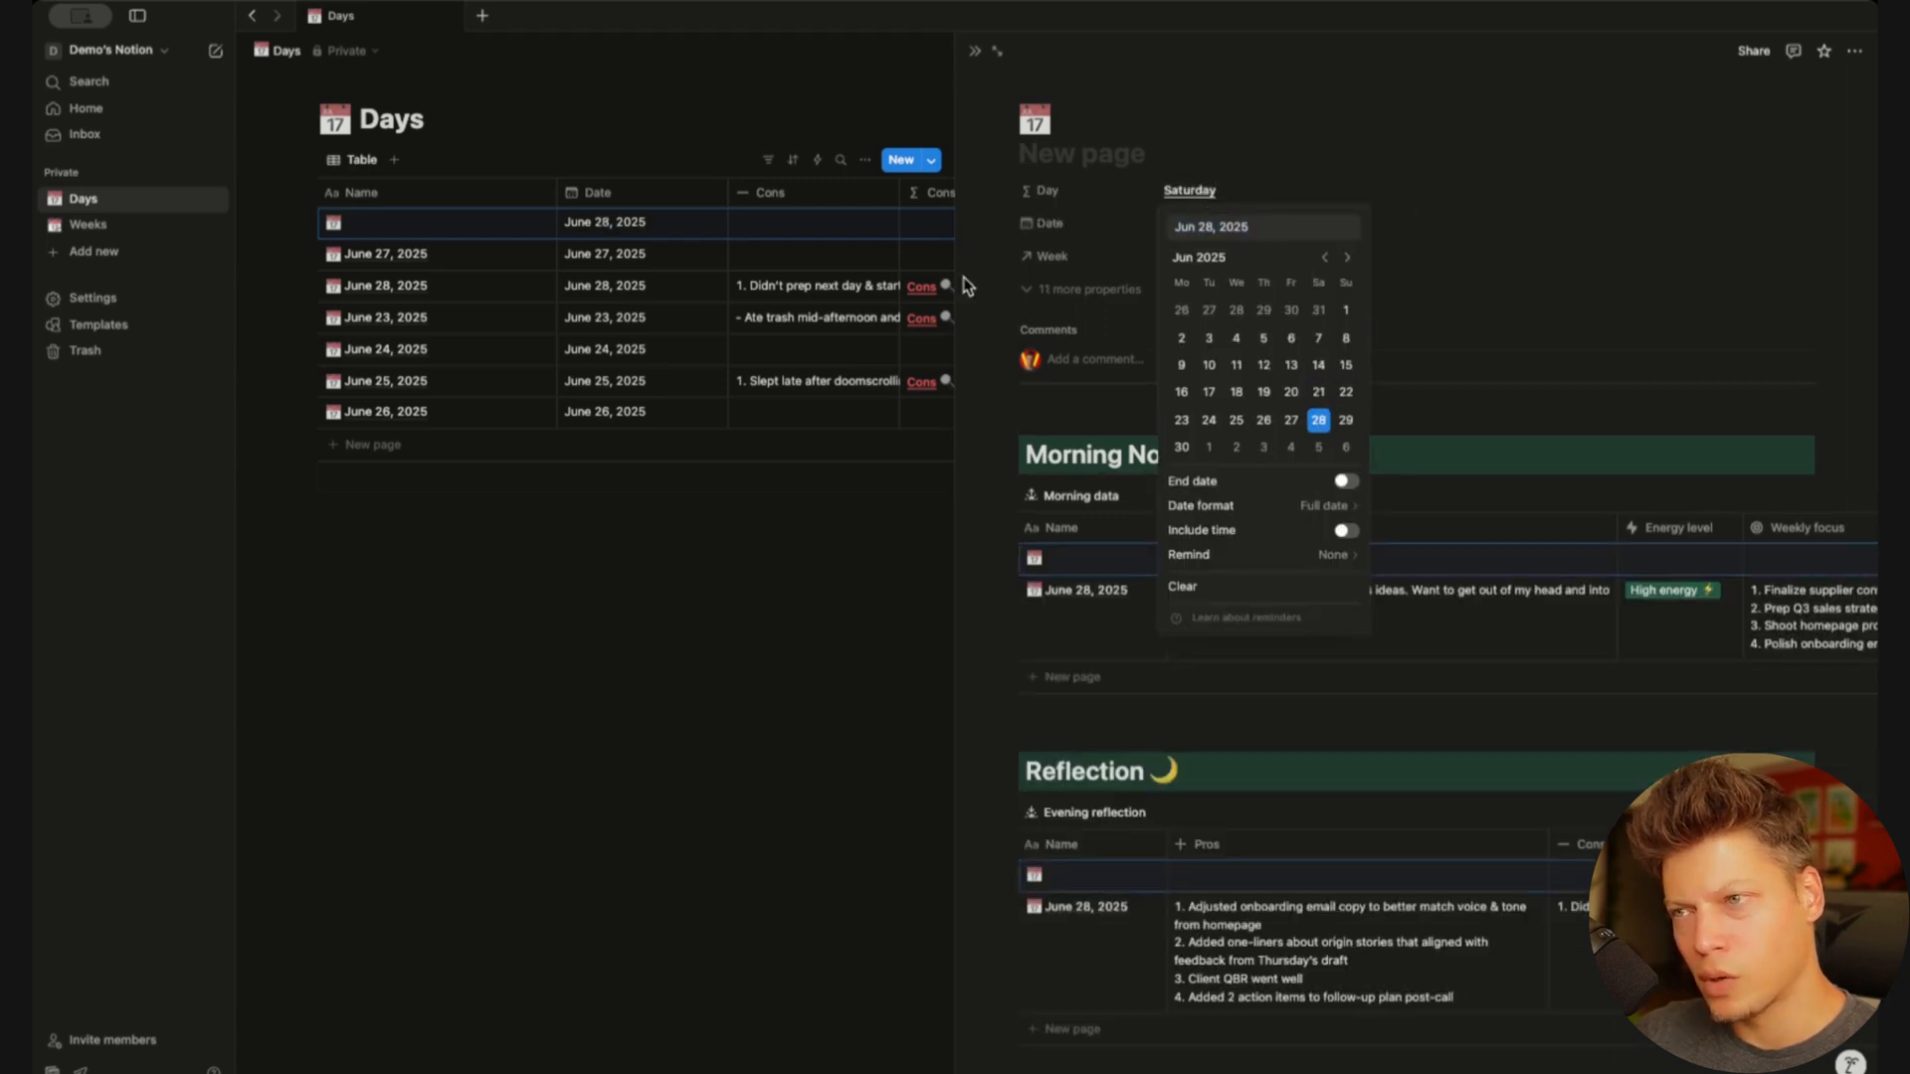
{"action": "left_click", "coordinate": [1344, 419]}
{"action": "left_click", "coordinate": [1472, 183]}
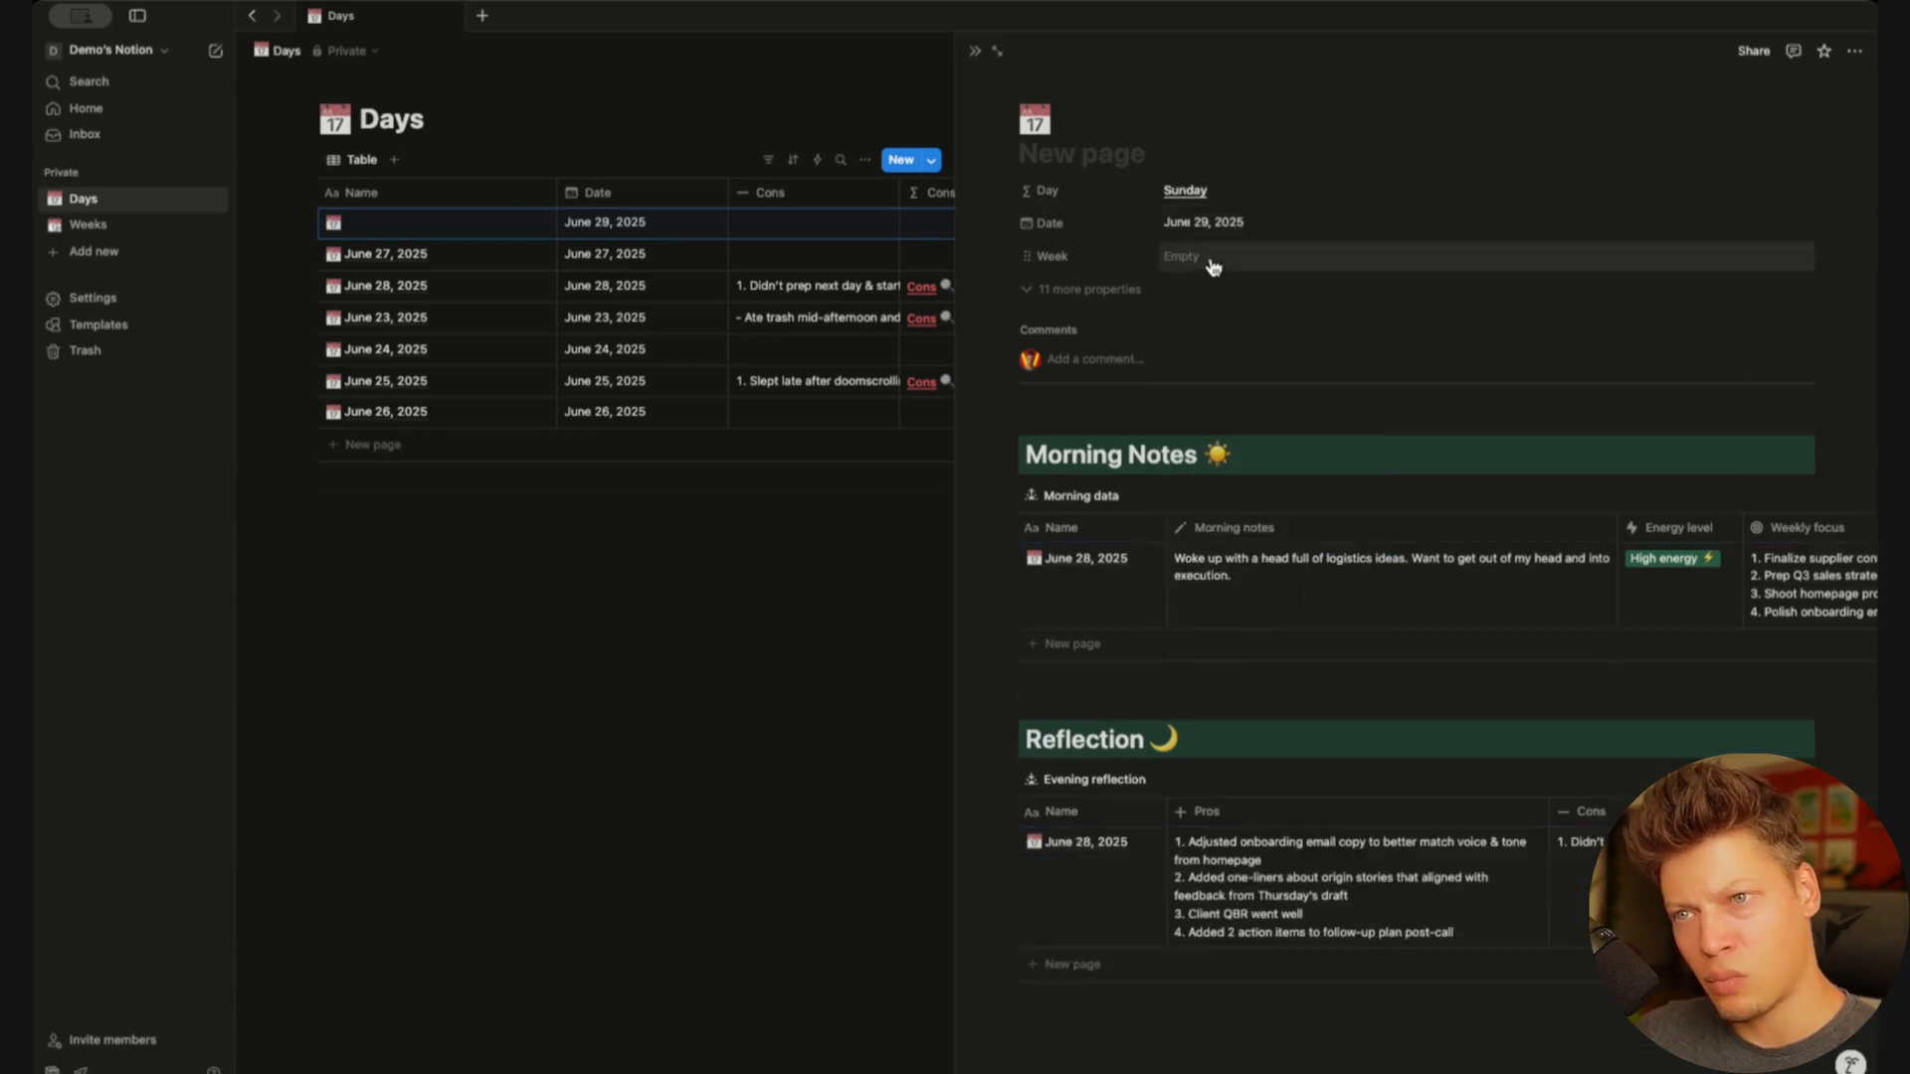
Link the new day entry to the week June 23 - 29, 2025 and title it "June 29, 2025"
{"action": "left_click", "coordinate": [1213, 265]}
{"action": "left_click", "coordinate": [1284, 320]}
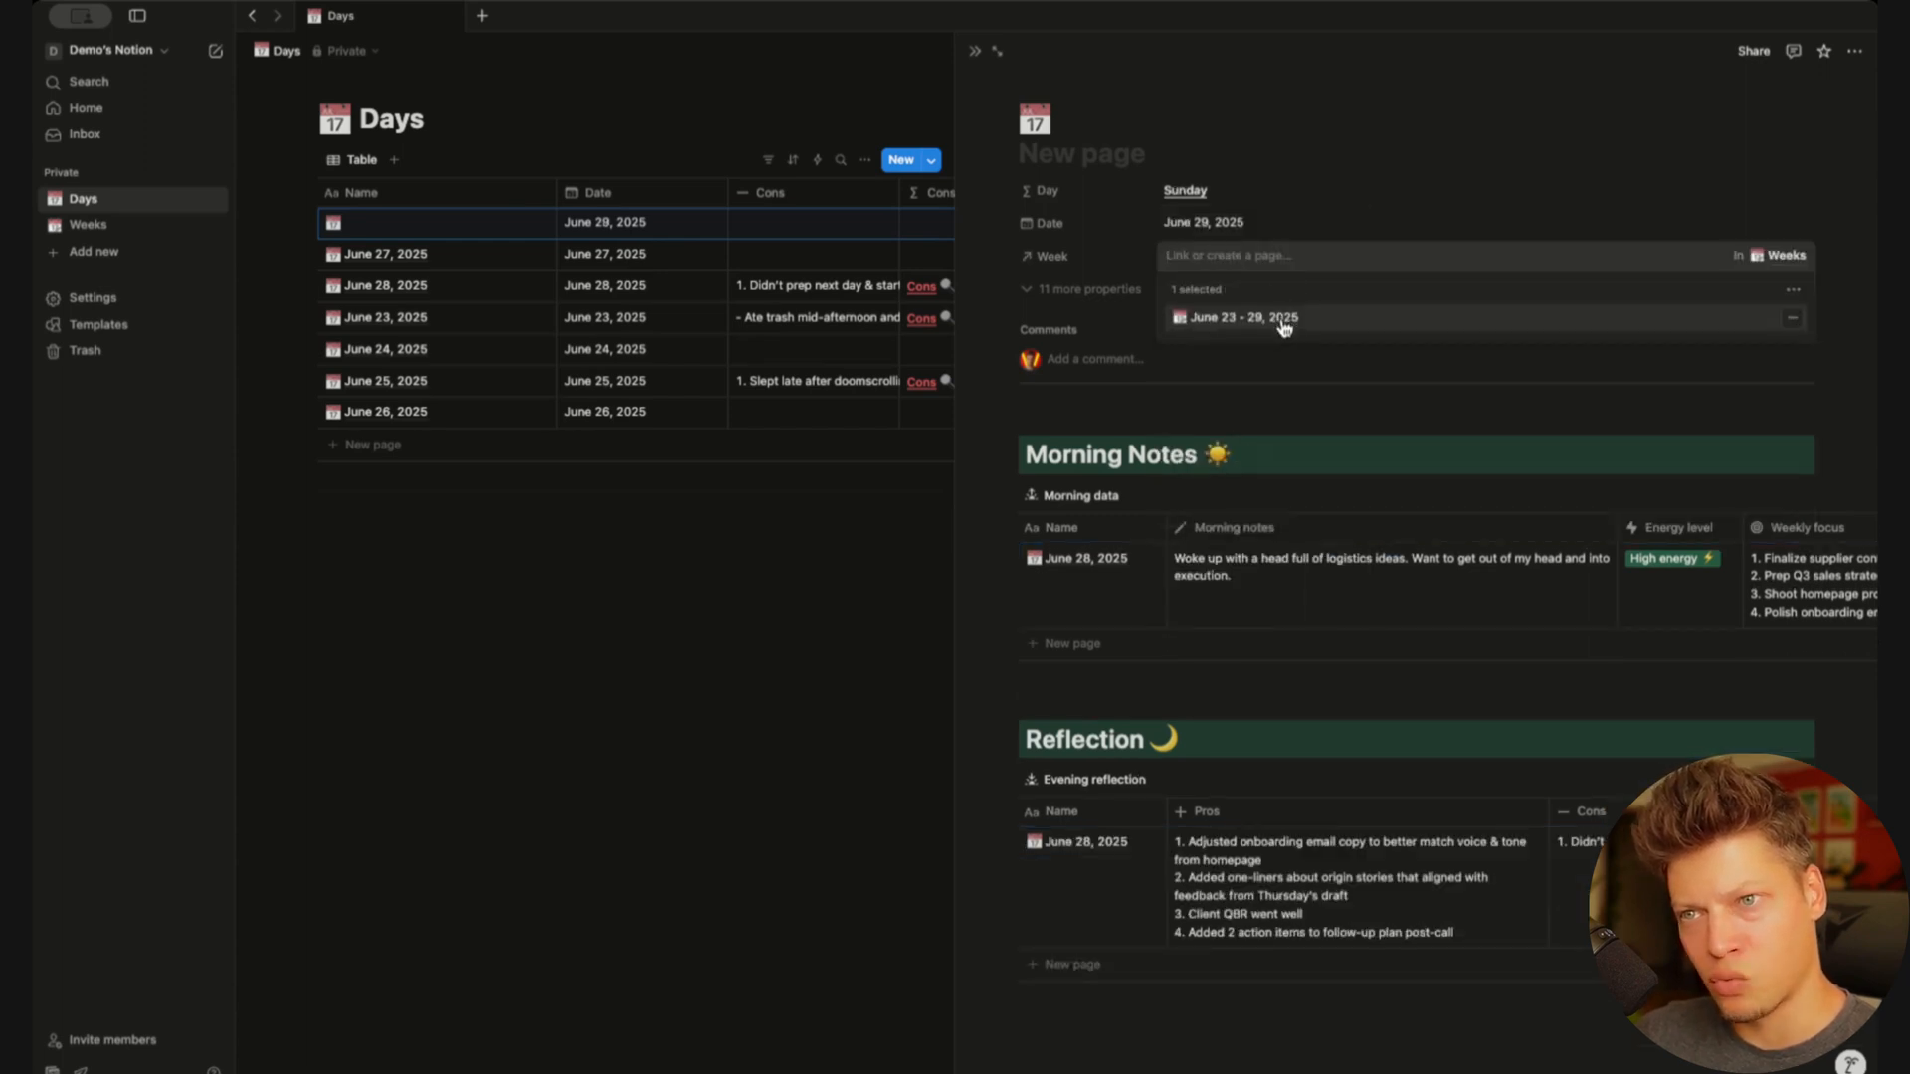
{"action": "left_click", "coordinate": [1350, 149]}
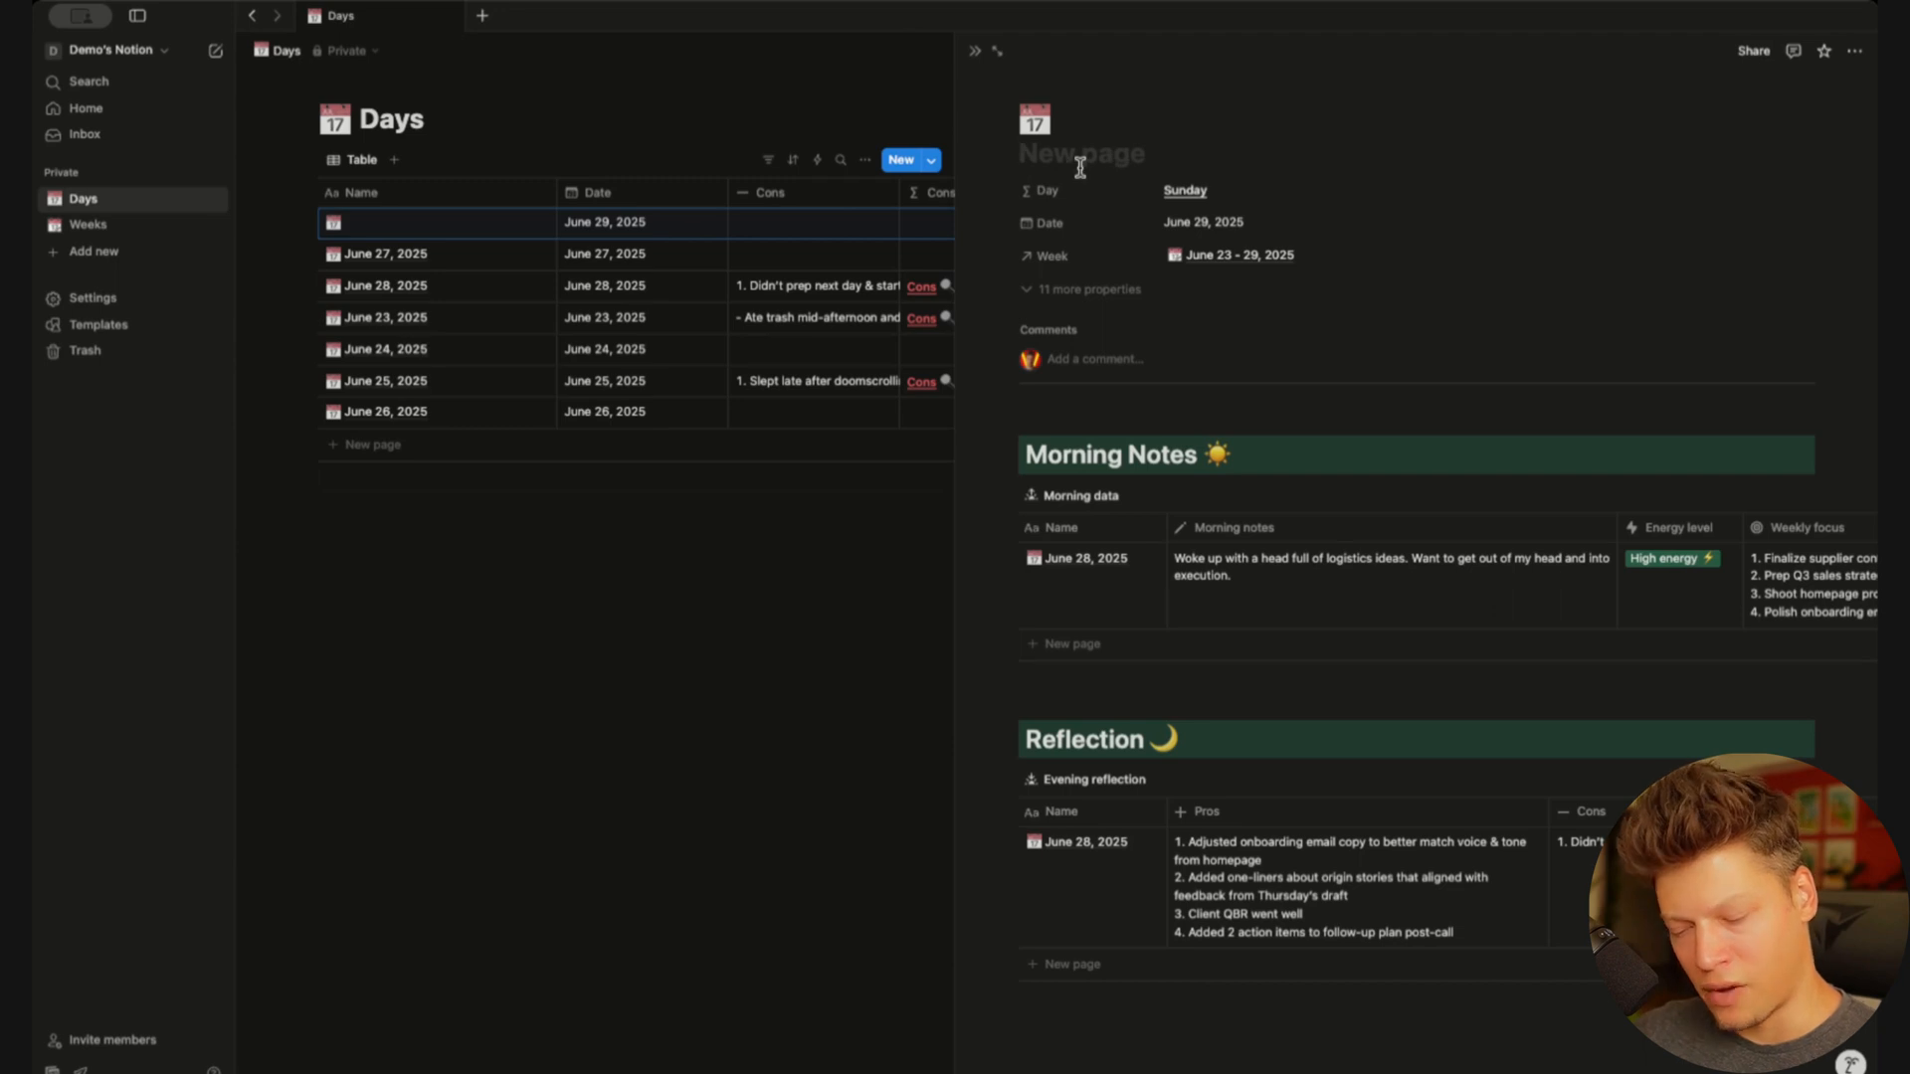
{"action": "type", "text": "June 29,"}
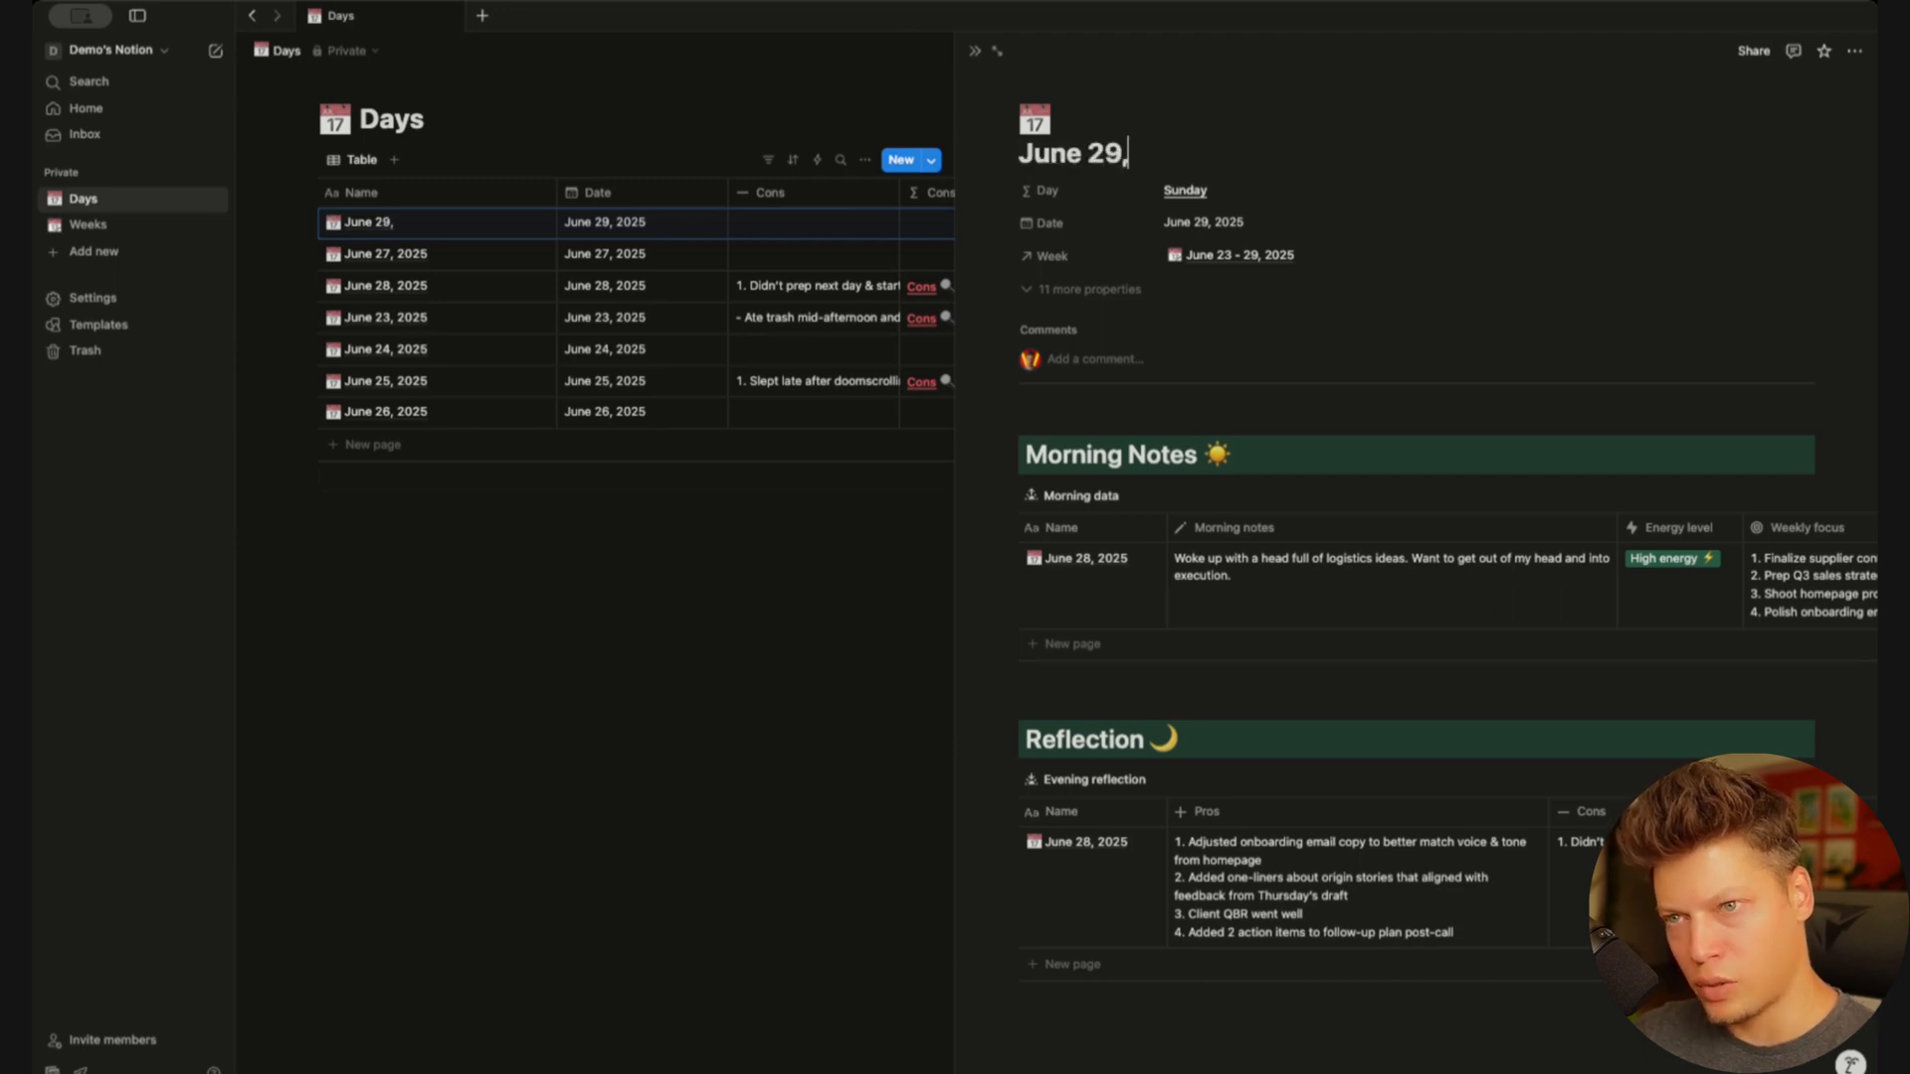
{"action": "type", "text": " 2025"}
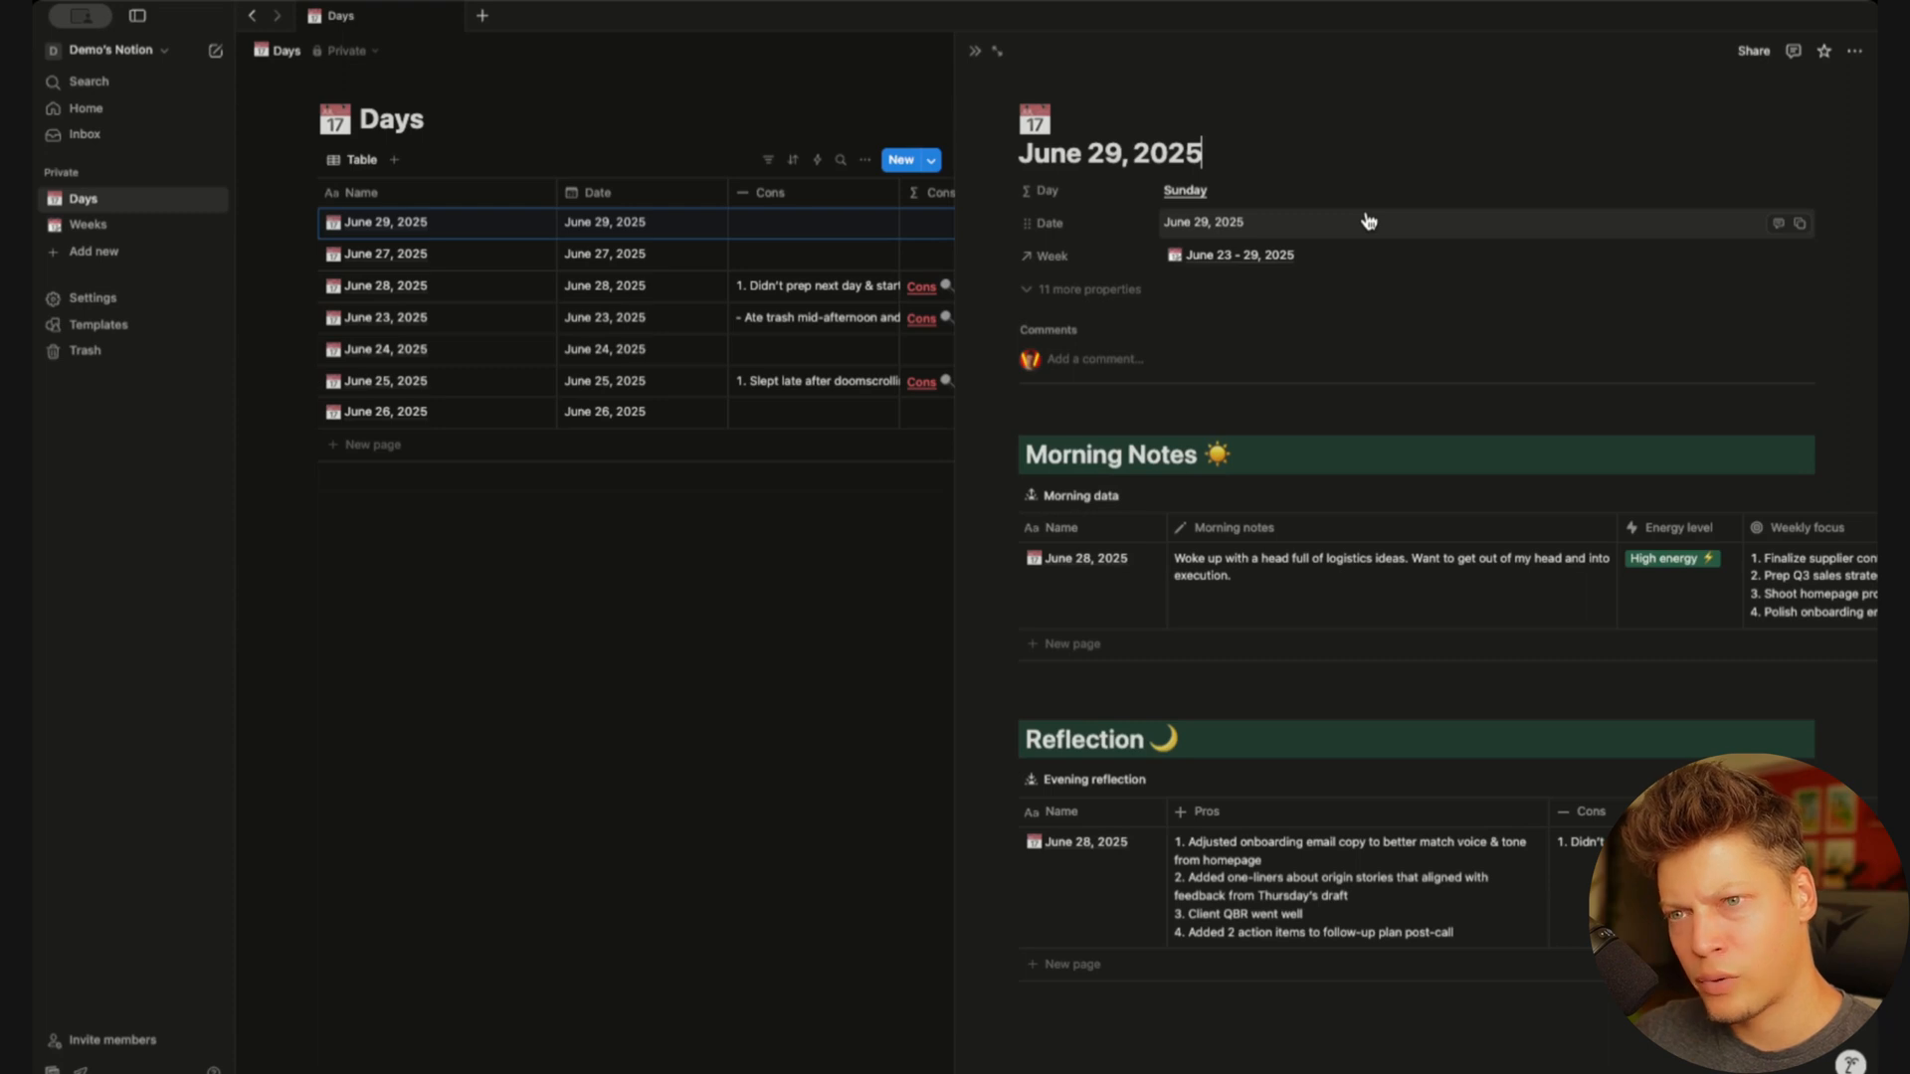
View the June 29, 2025 entry as a full page and return to the Days database
{"action": "key", "text": "super+Return"}
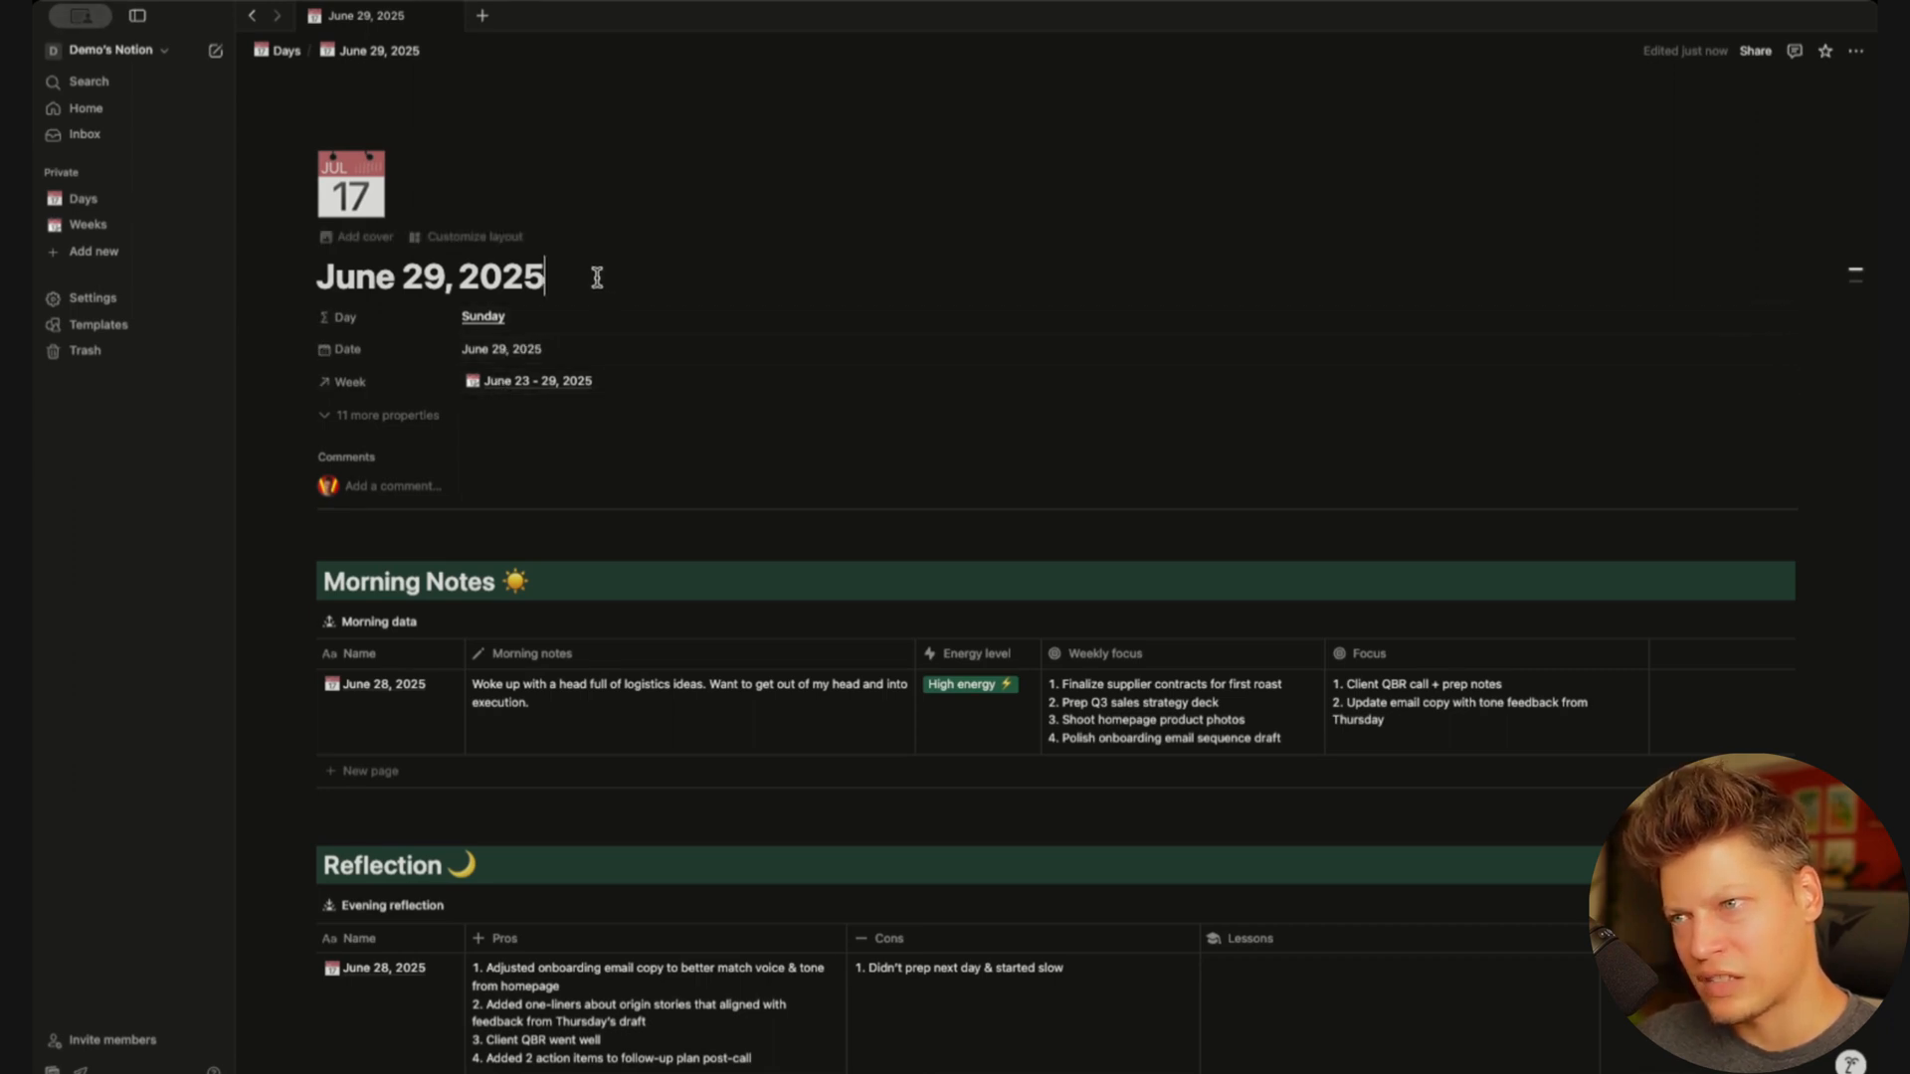
{"action": "left_click_drag", "start_coordinate": [597, 277], "coordinate": [311, 278]}
{"action": "left_click", "coordinate": [557, 283]}
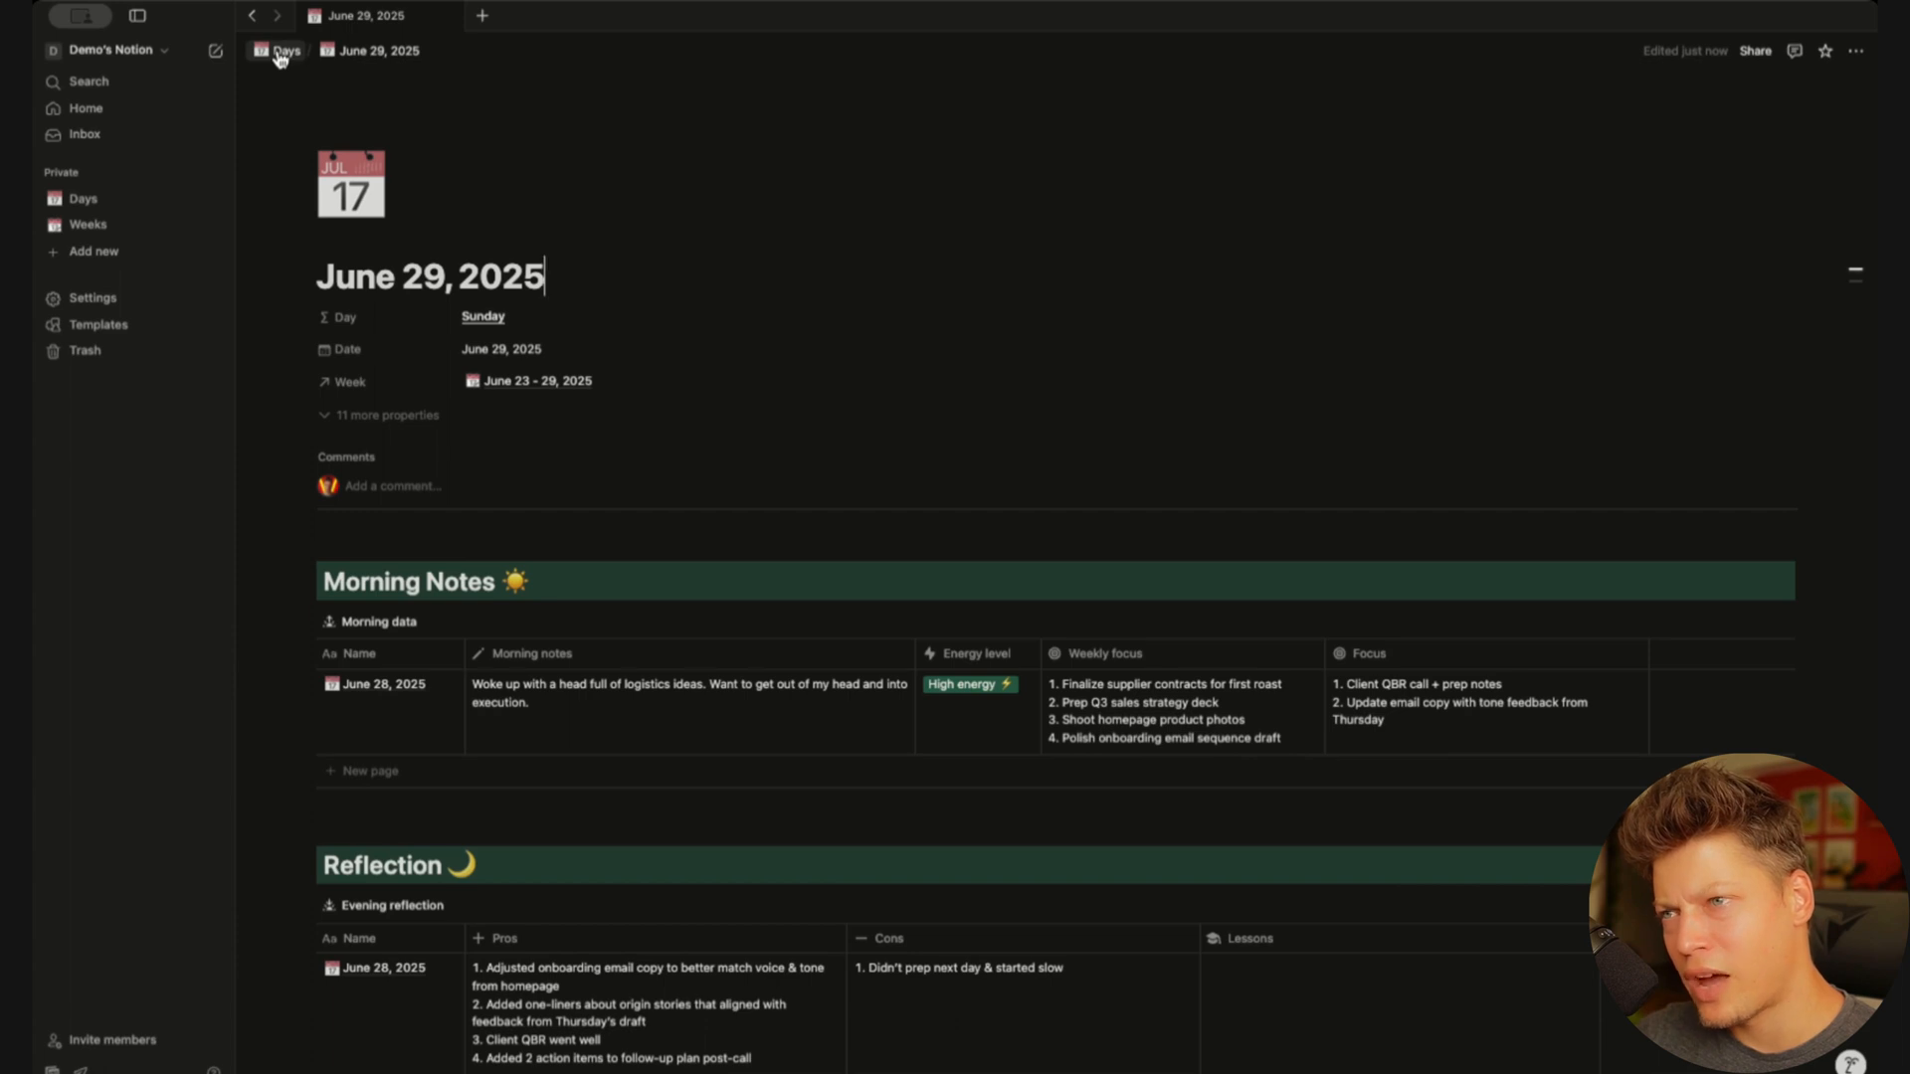
{"action": "left_click", "coordinate": [280, 57]}
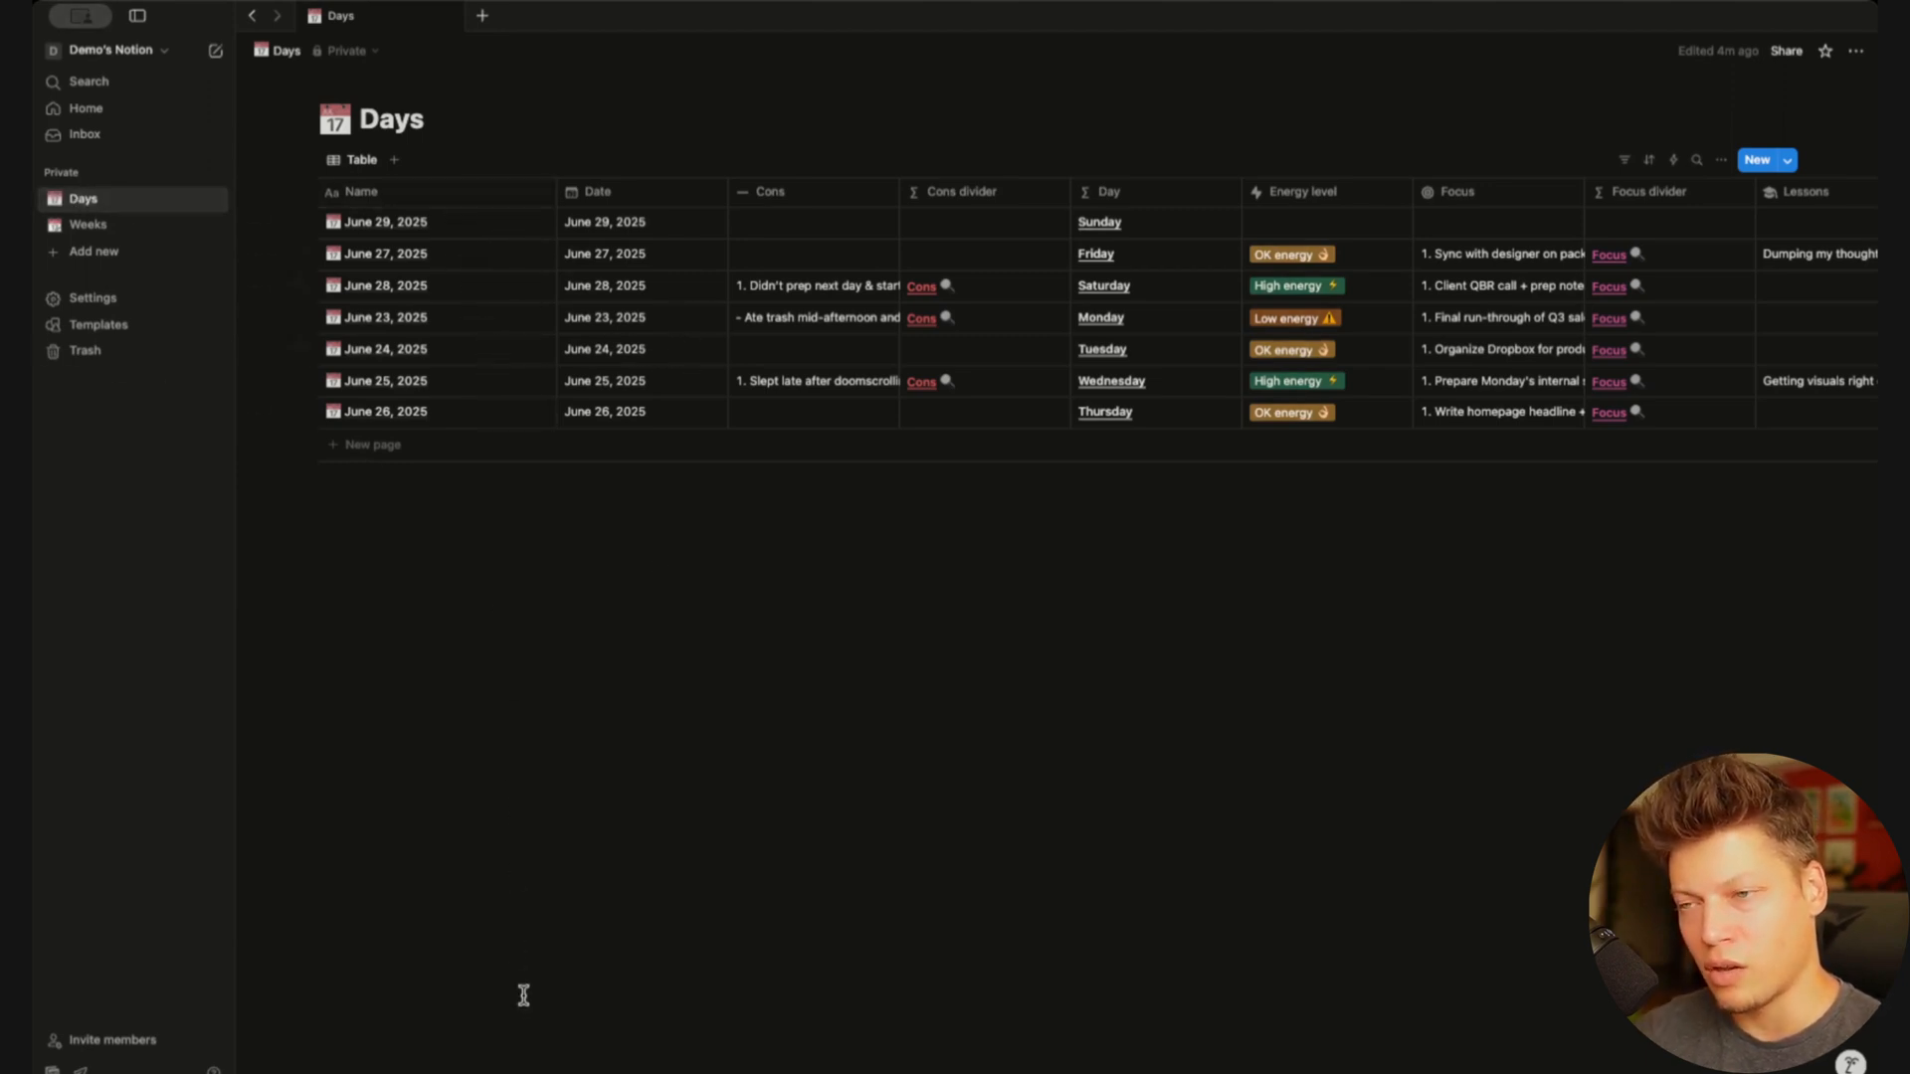
{"action": "mouse_move", "coordinate": [535, 233]}
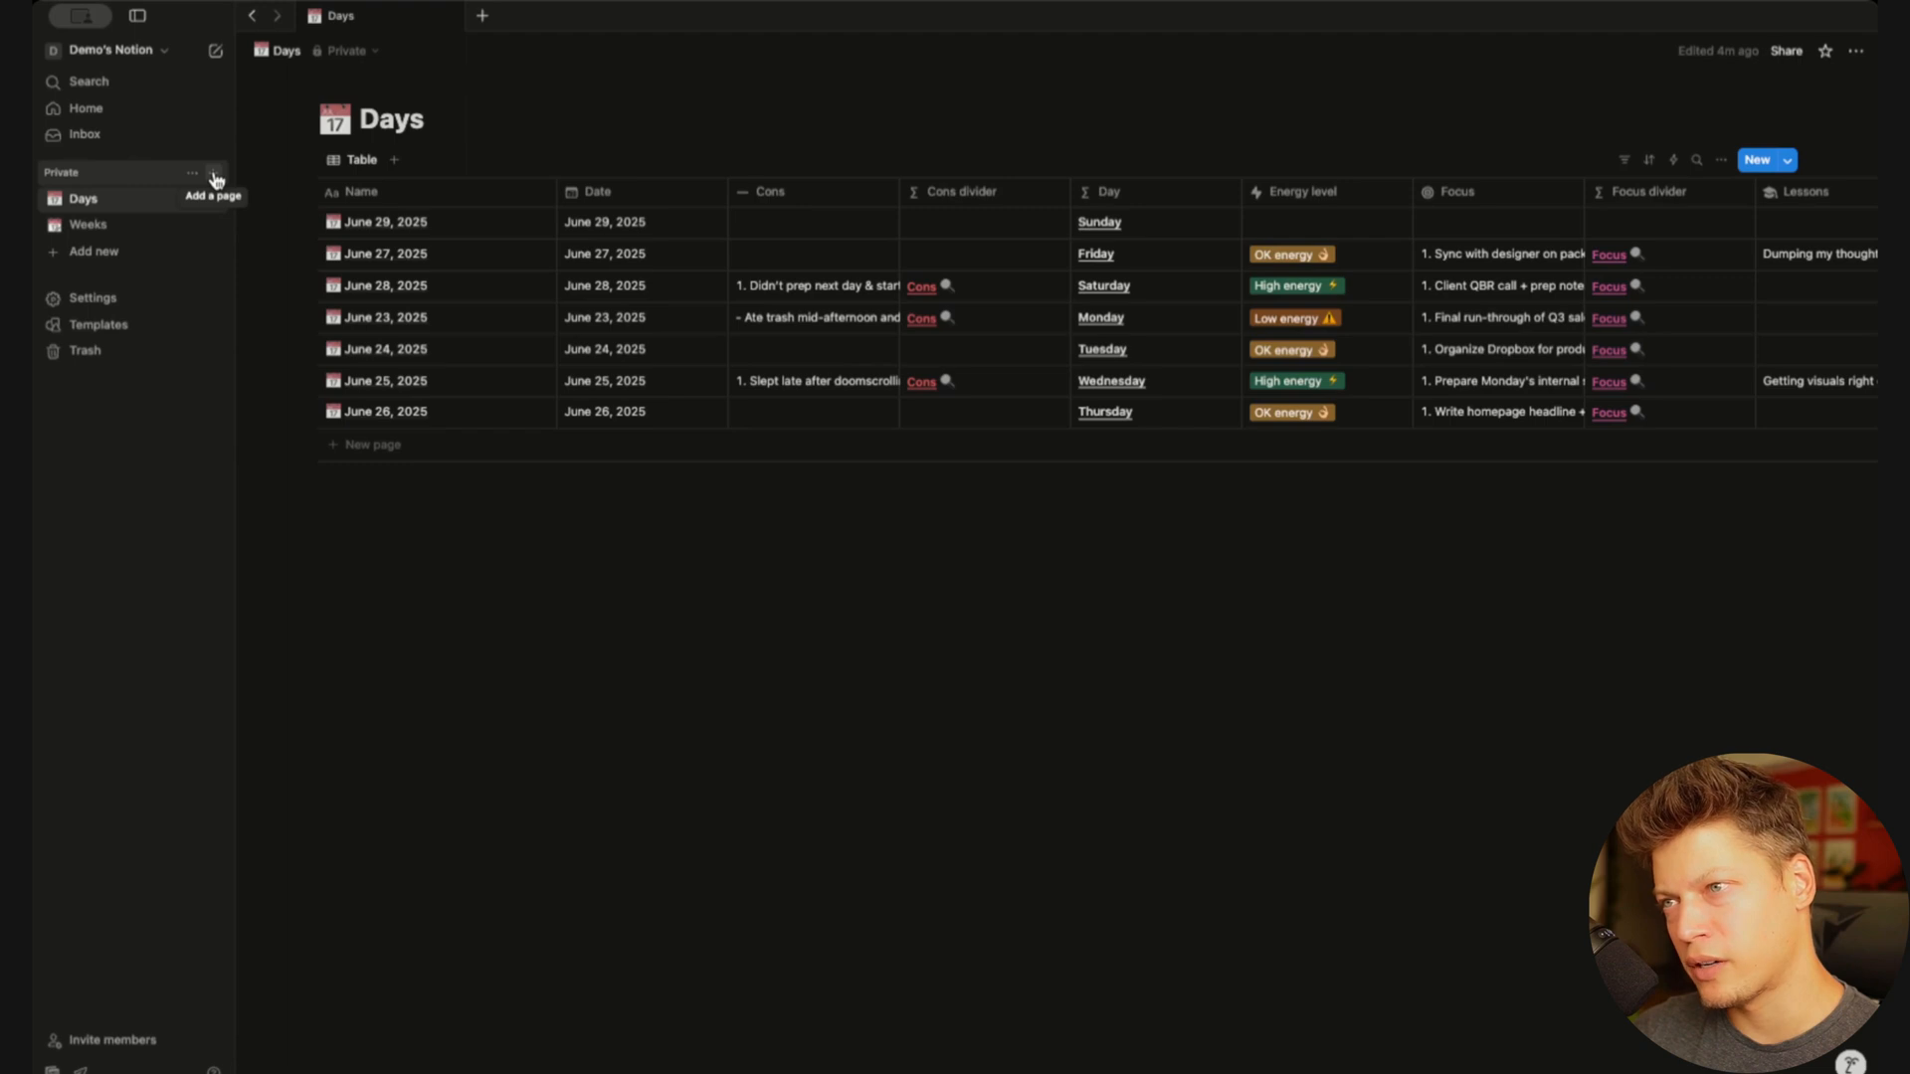
Create a new private page titled "Cycles" and give it the spiral calendar emoji as its icon
{"action": "left_click", "coordinate": [216, 180]}
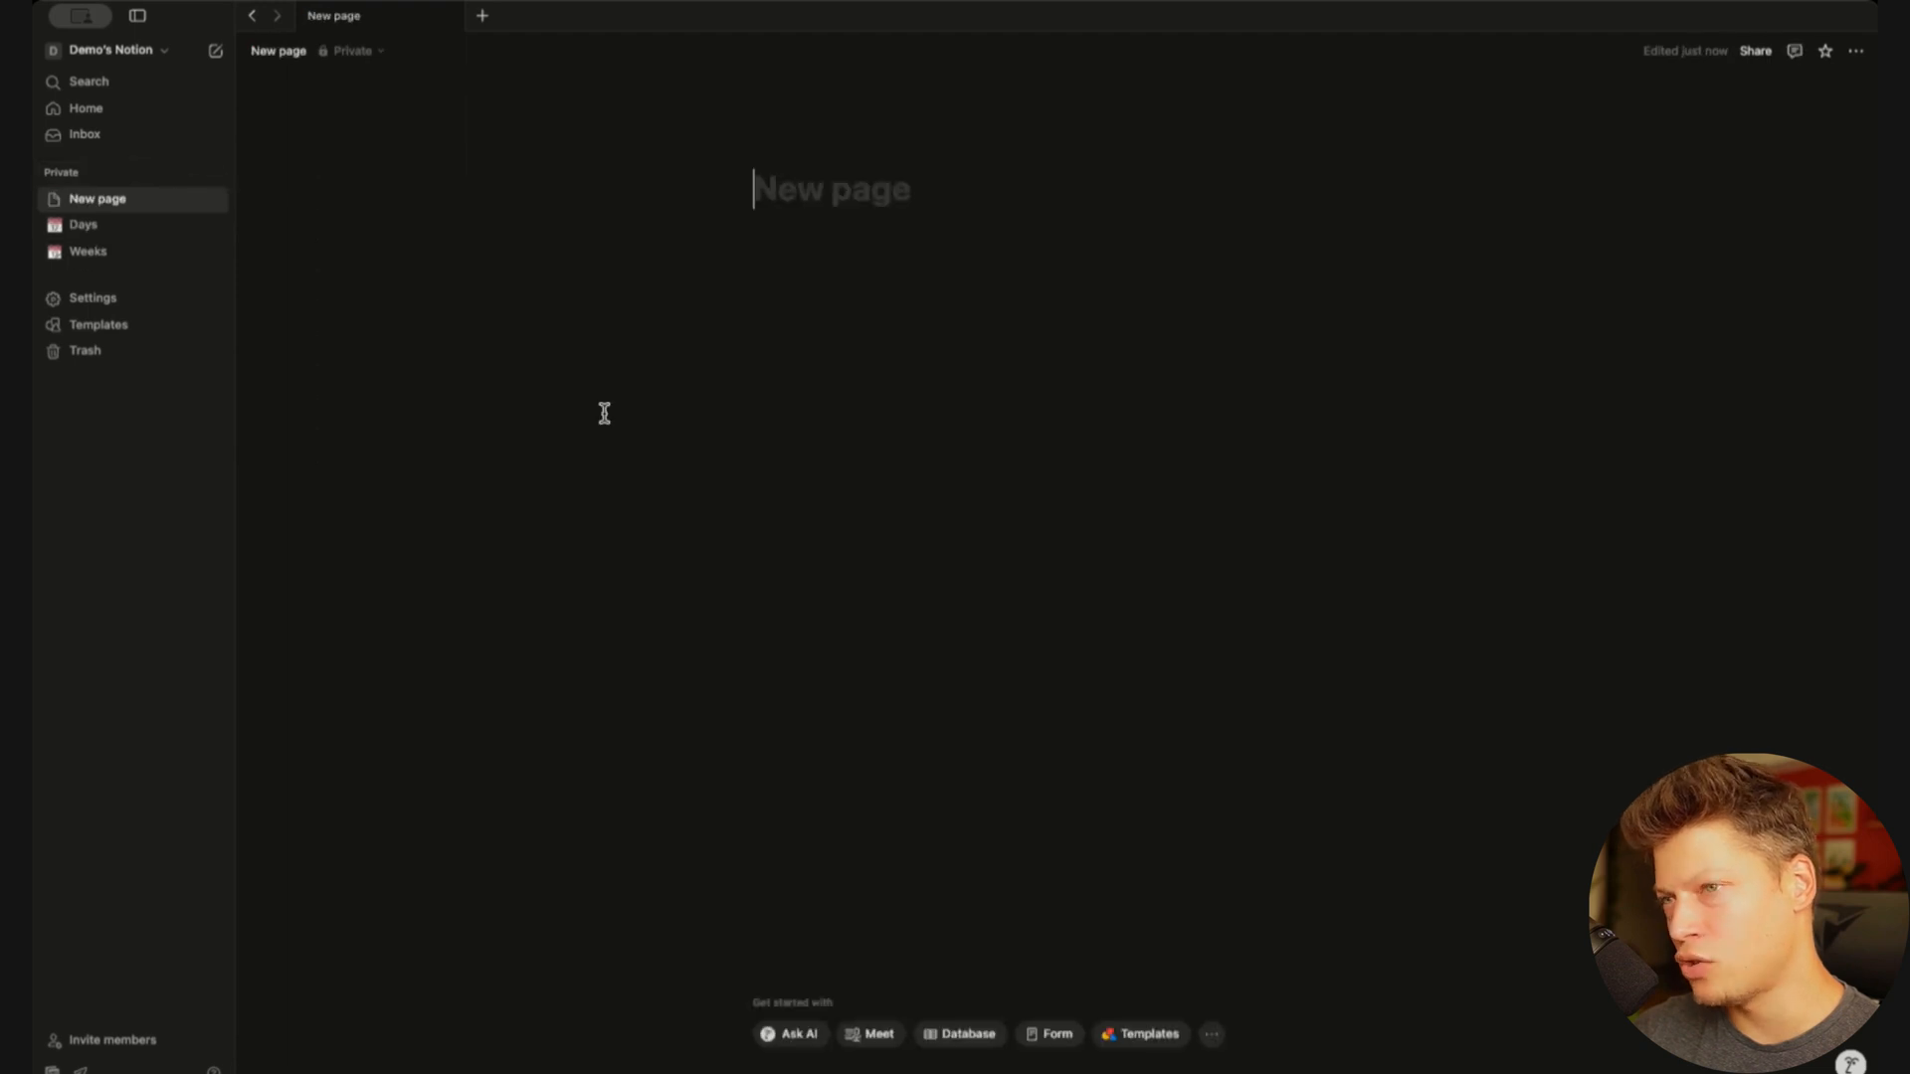
{"action": "type", "text": "Cycles"}
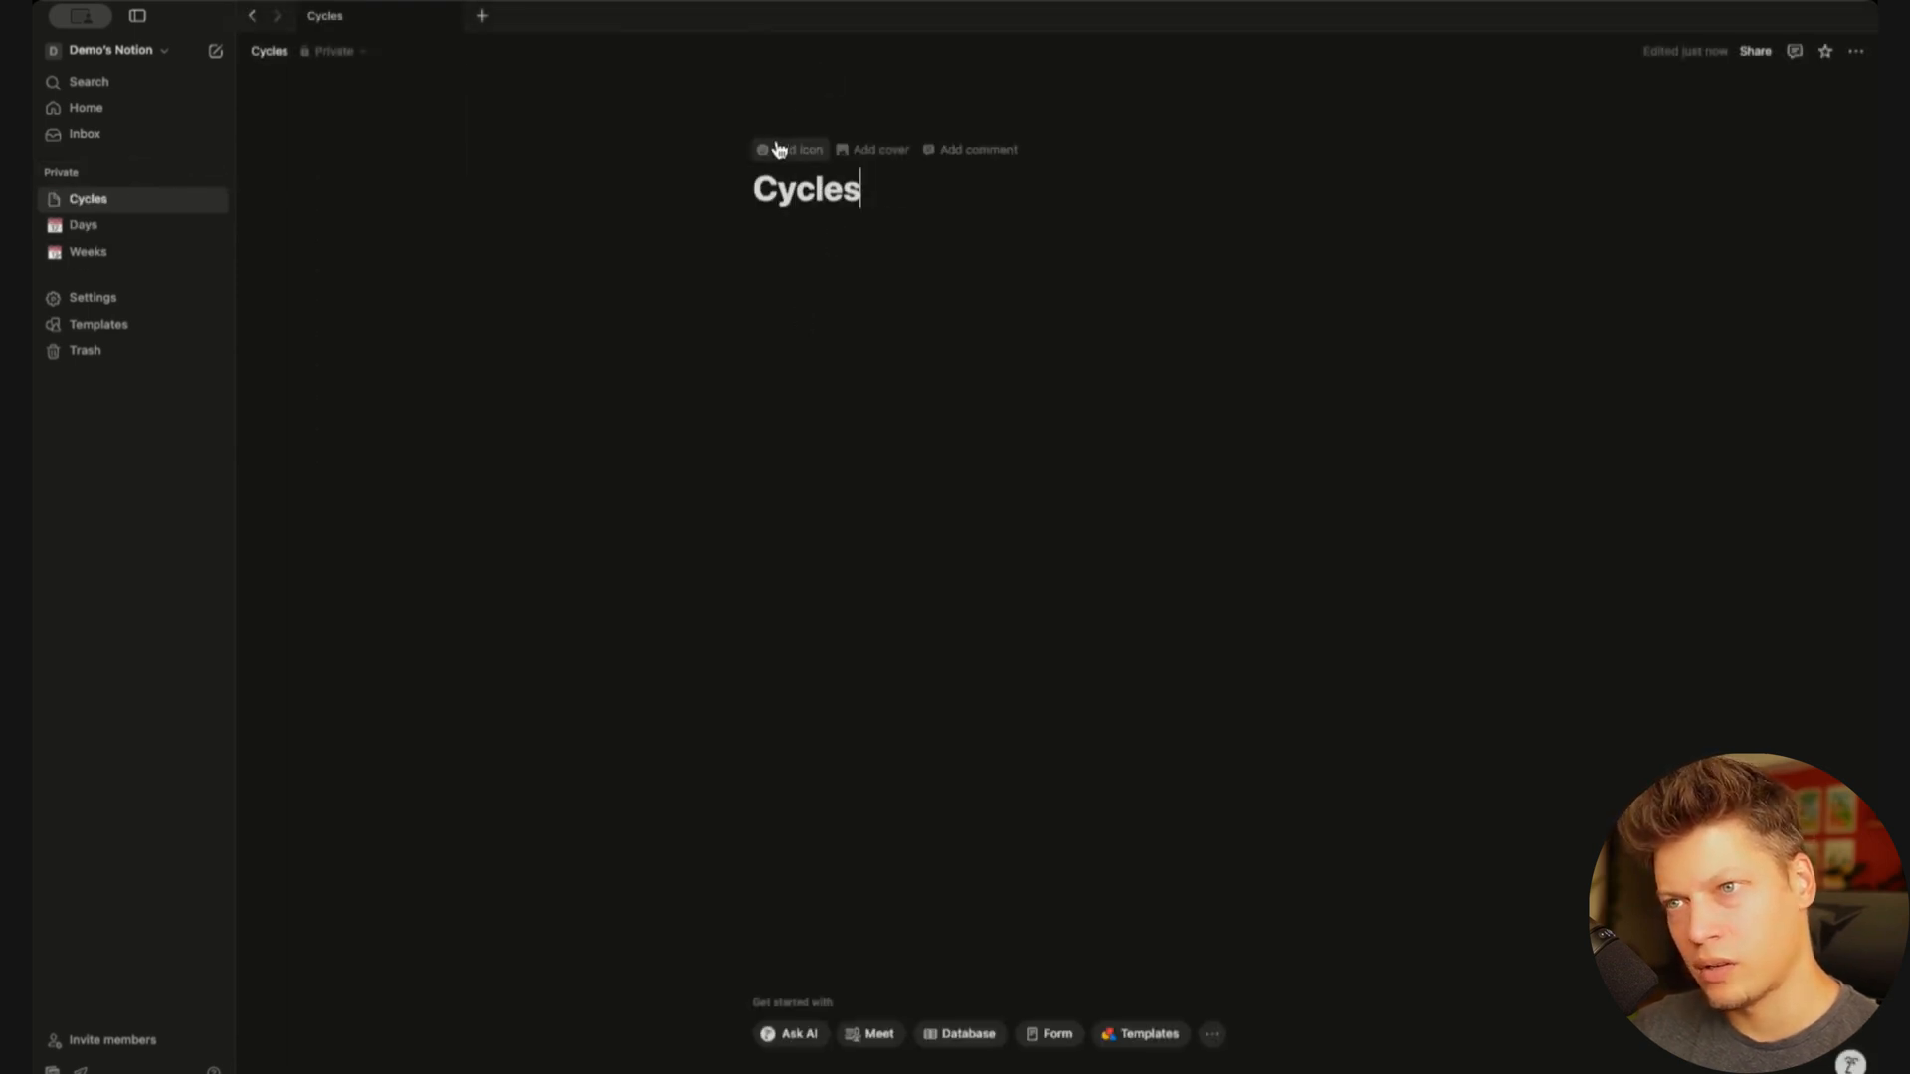
{"action": "left_click", "coordinate": [779, 149]}
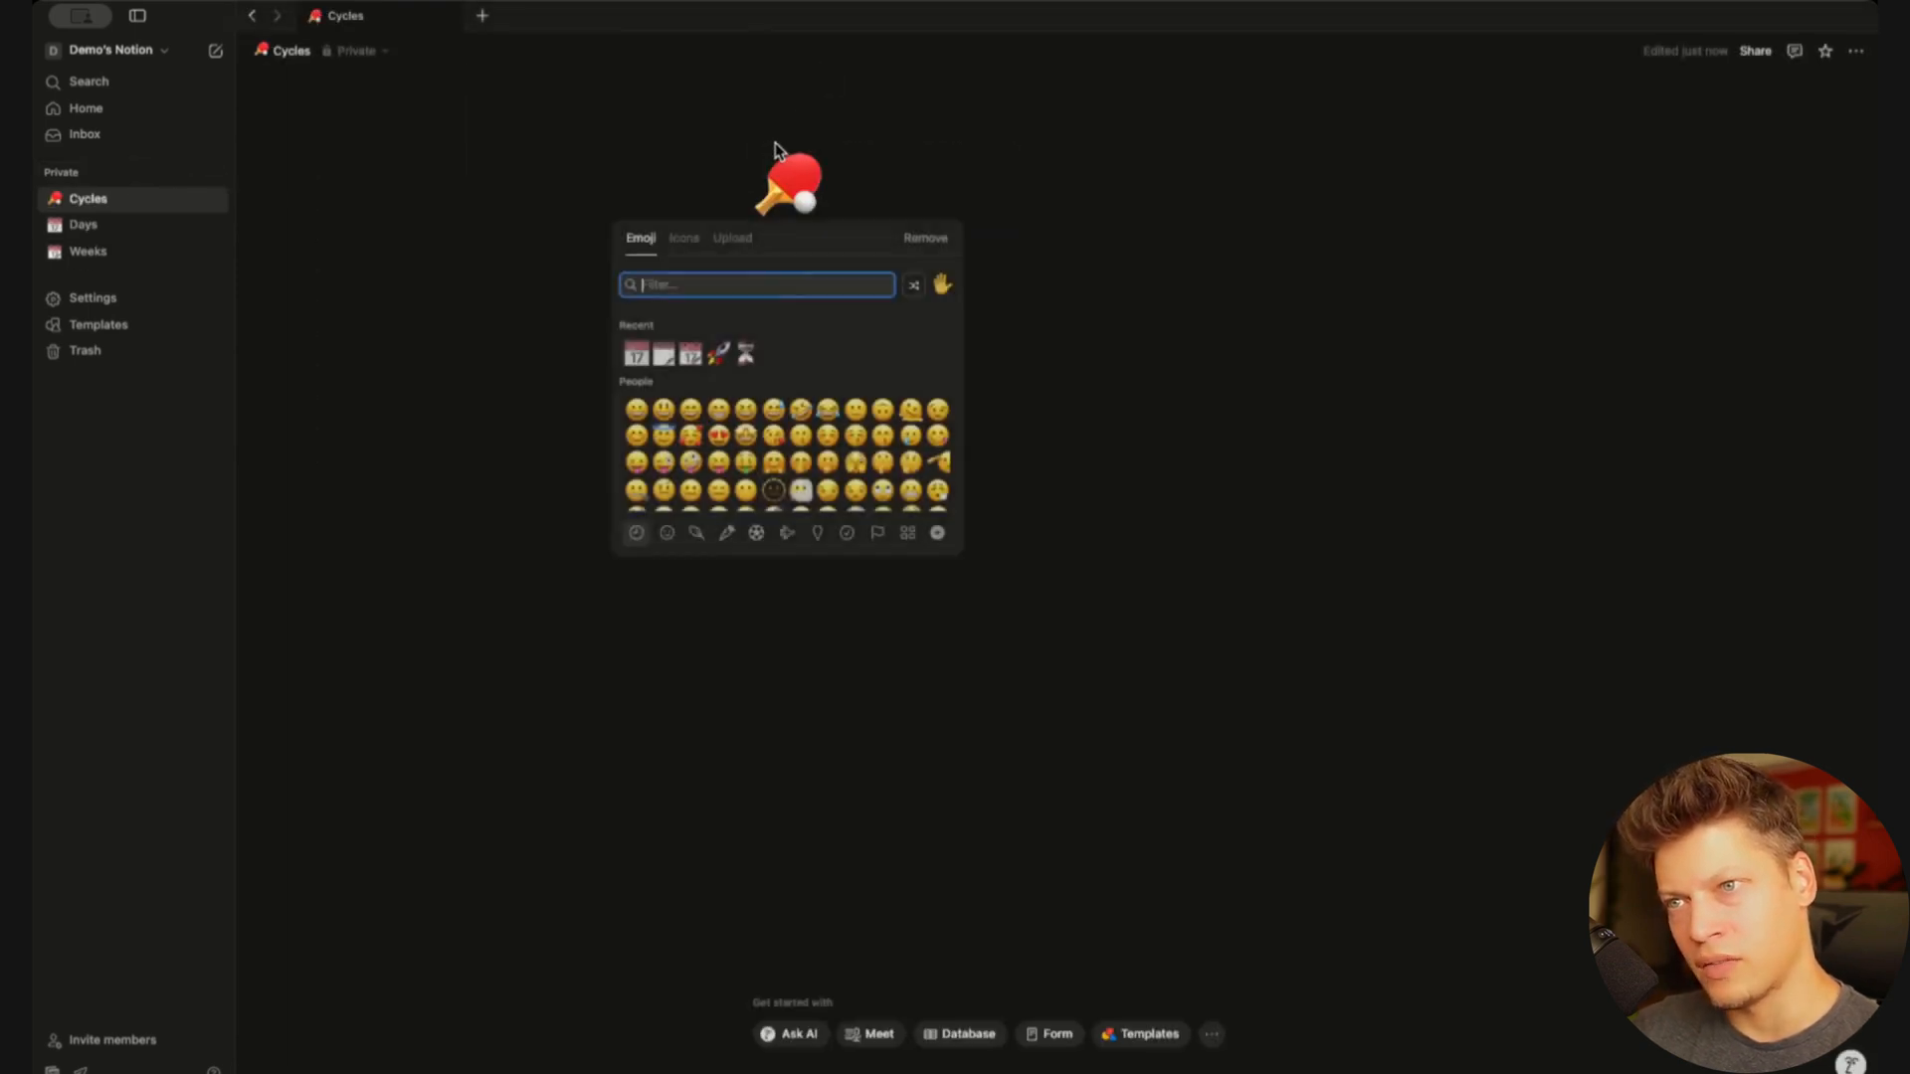
{"action": "left_click", "coordinate": [664, 354]}
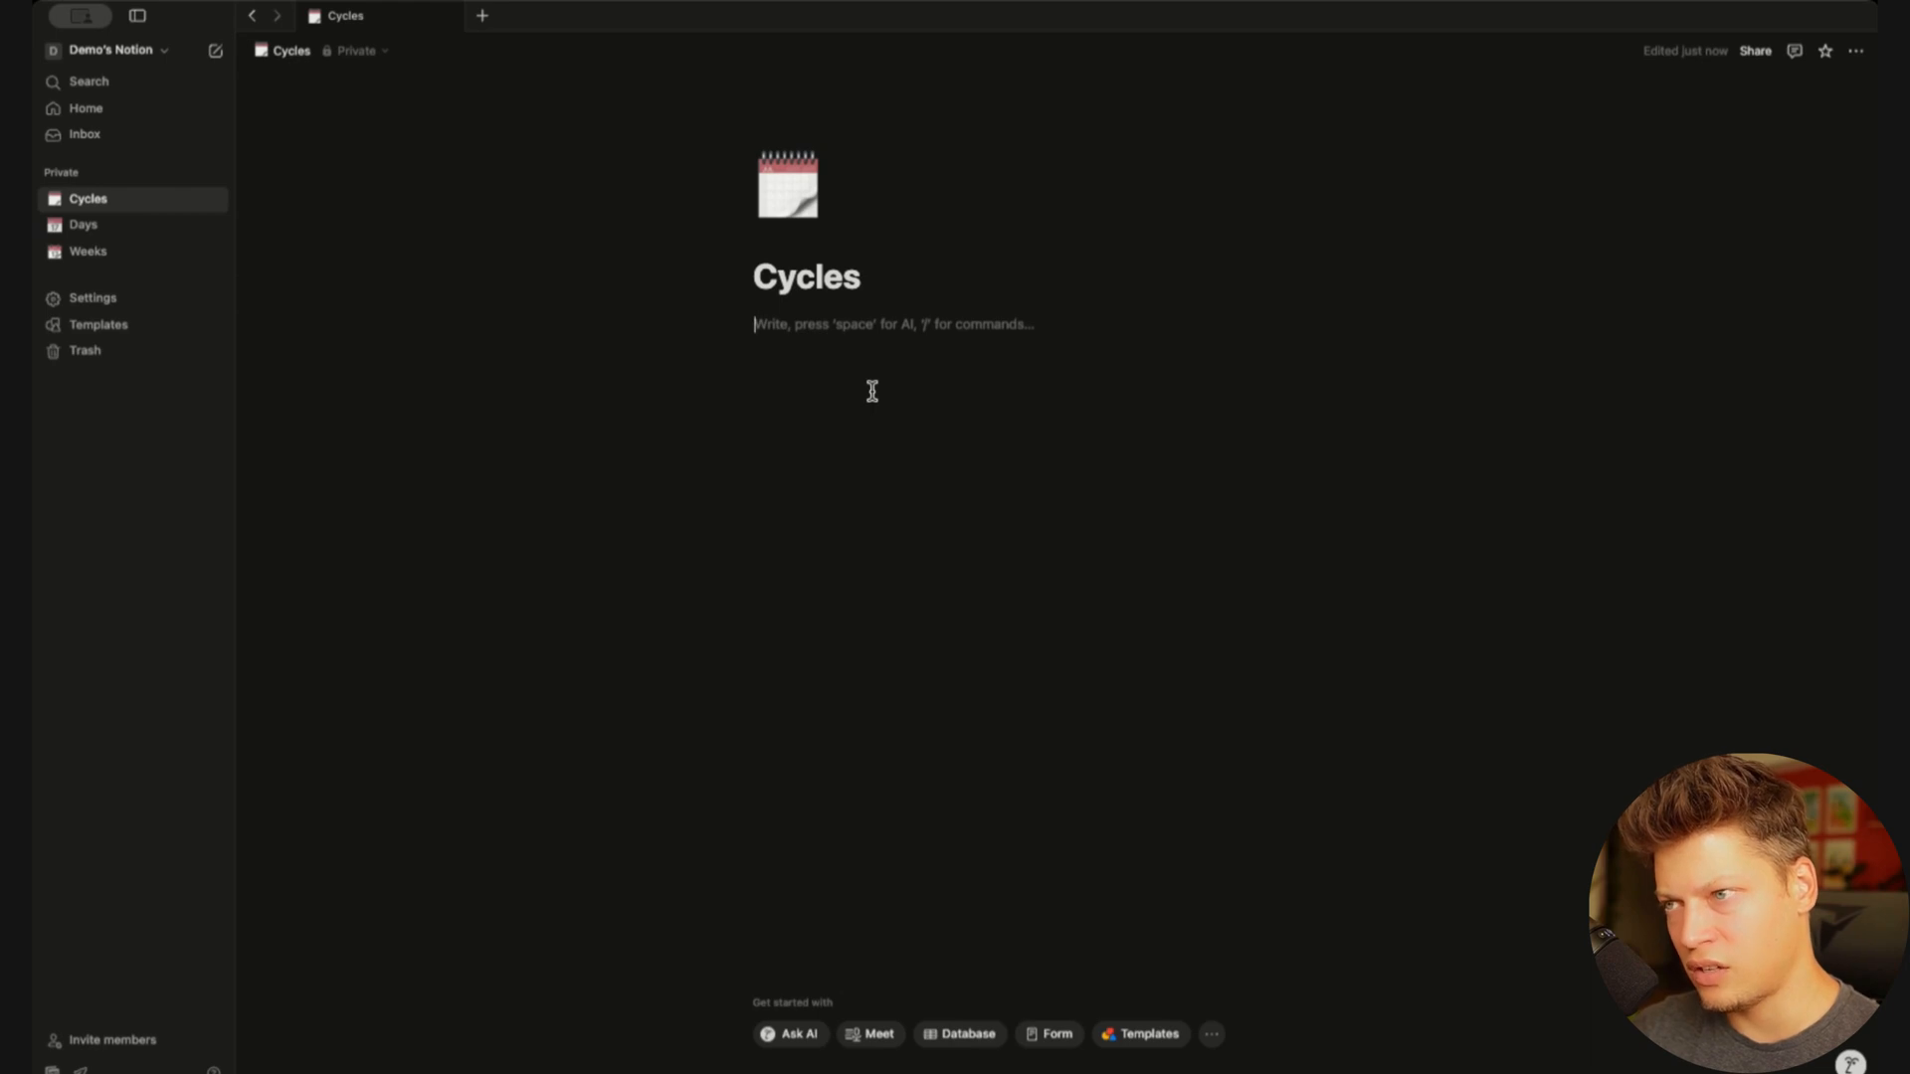
Add two Heading 1 blocks, "Today" and "All Cycles", to the Cycles page with an empty line between them
{"action": "type", "text": "/h1"}
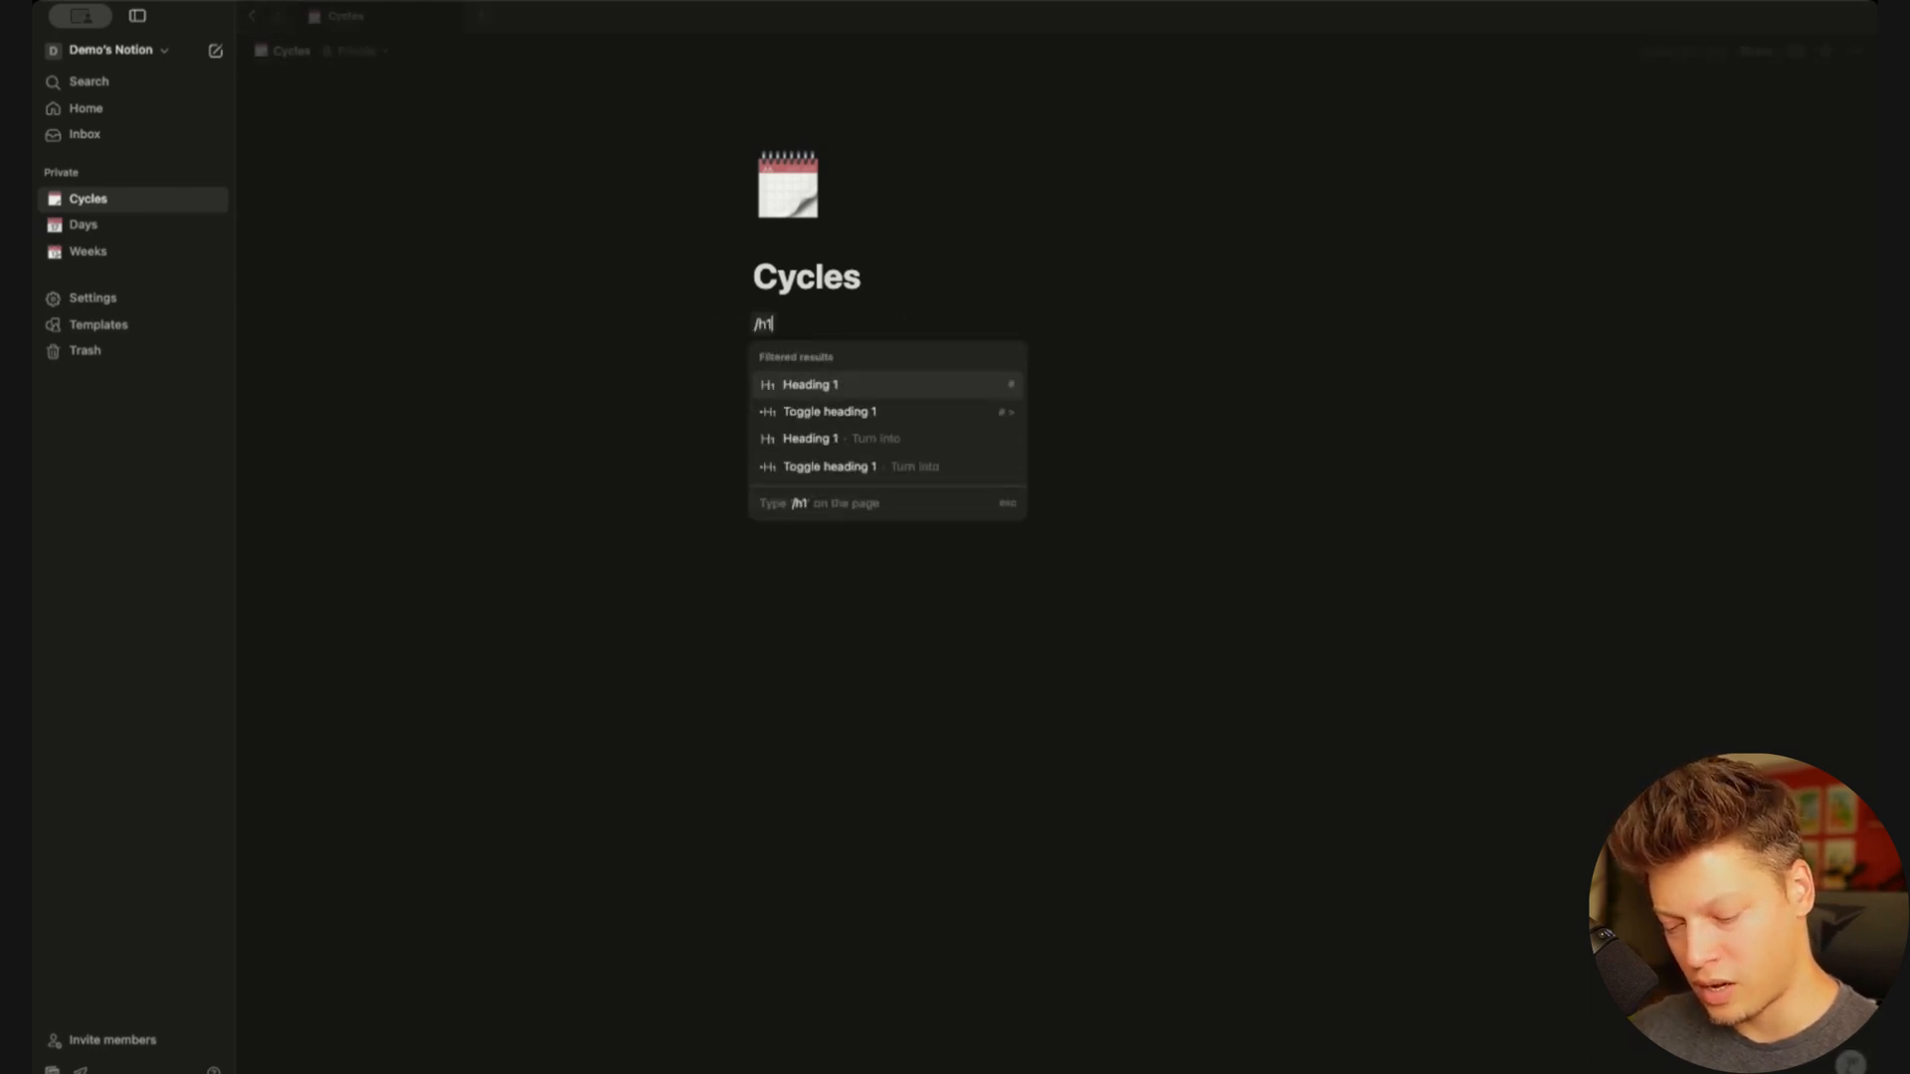
{"action": "key", "text": "Return"}
{"action": "type", "text": "Today"}
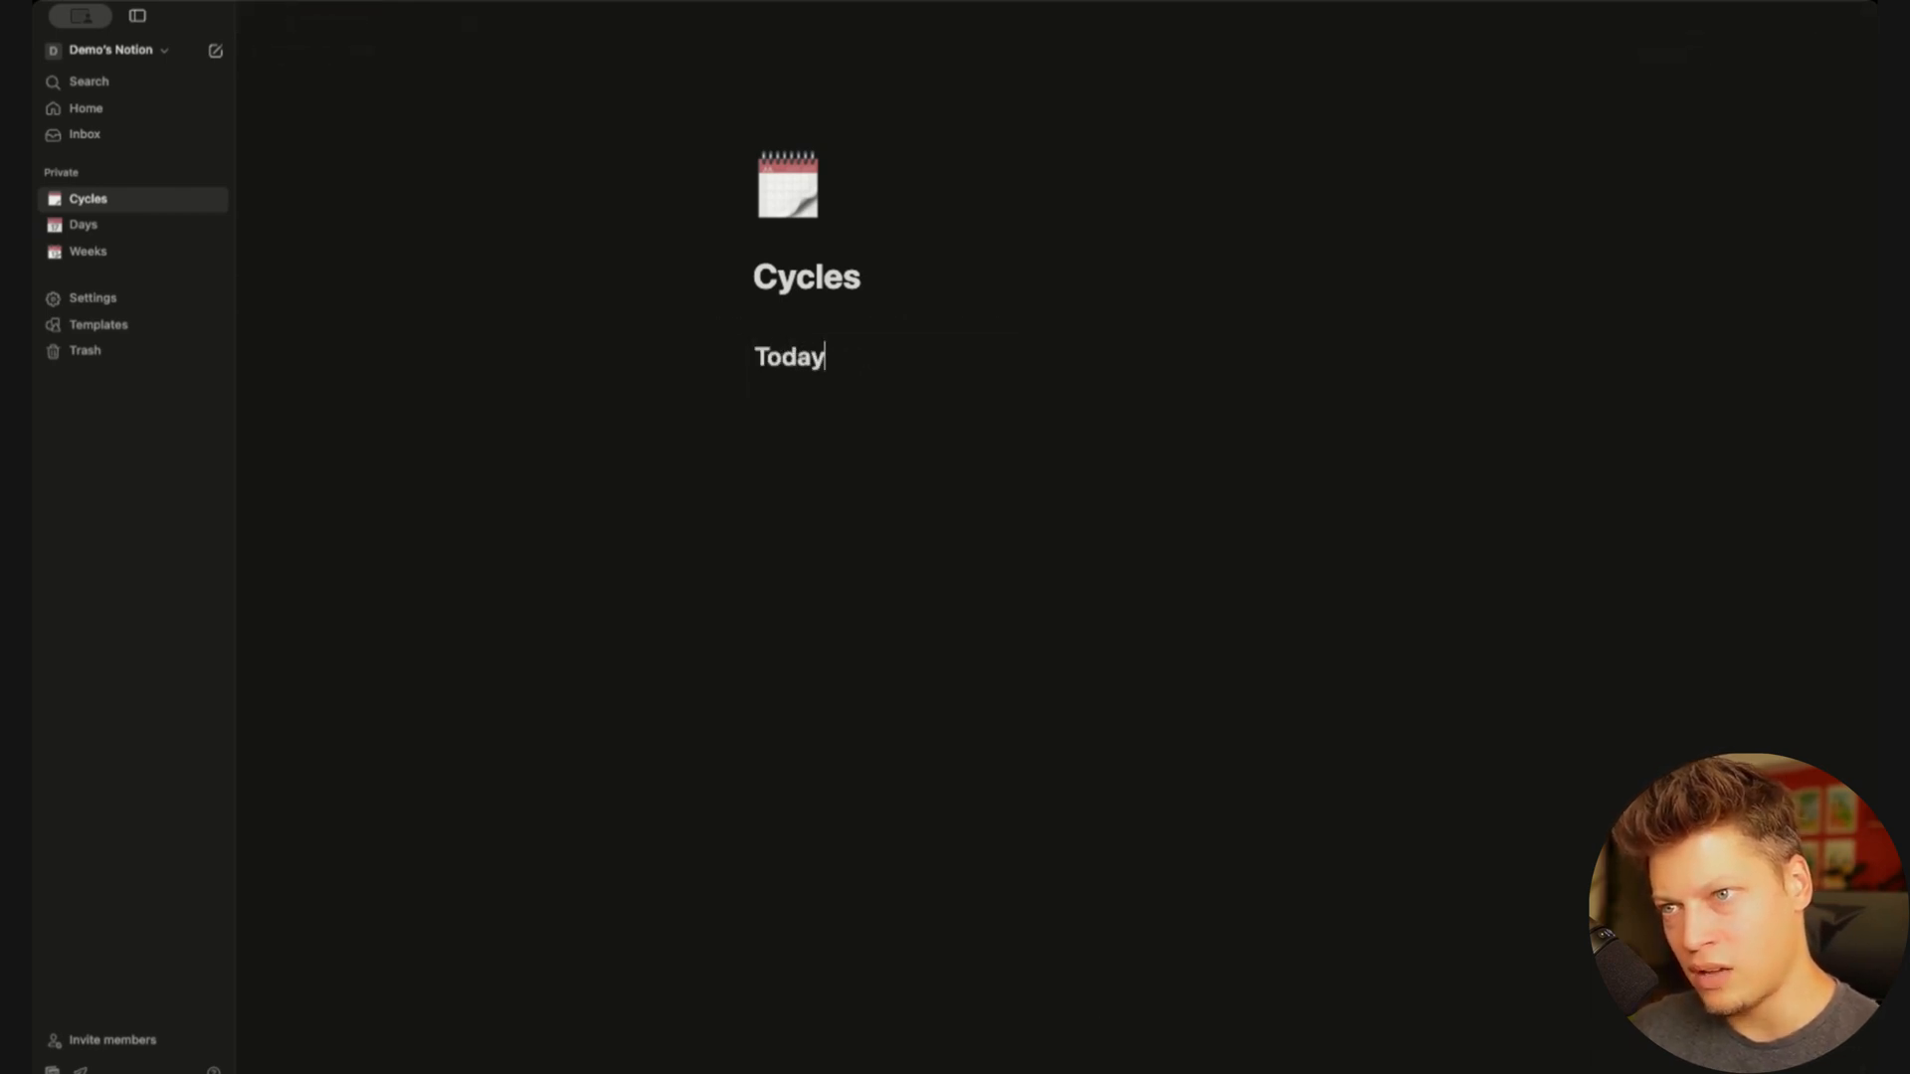
{"action": "key", "text": "Return"}
{"action": "key", "text": "Return"}
{"action": "type", "text": "/h"}
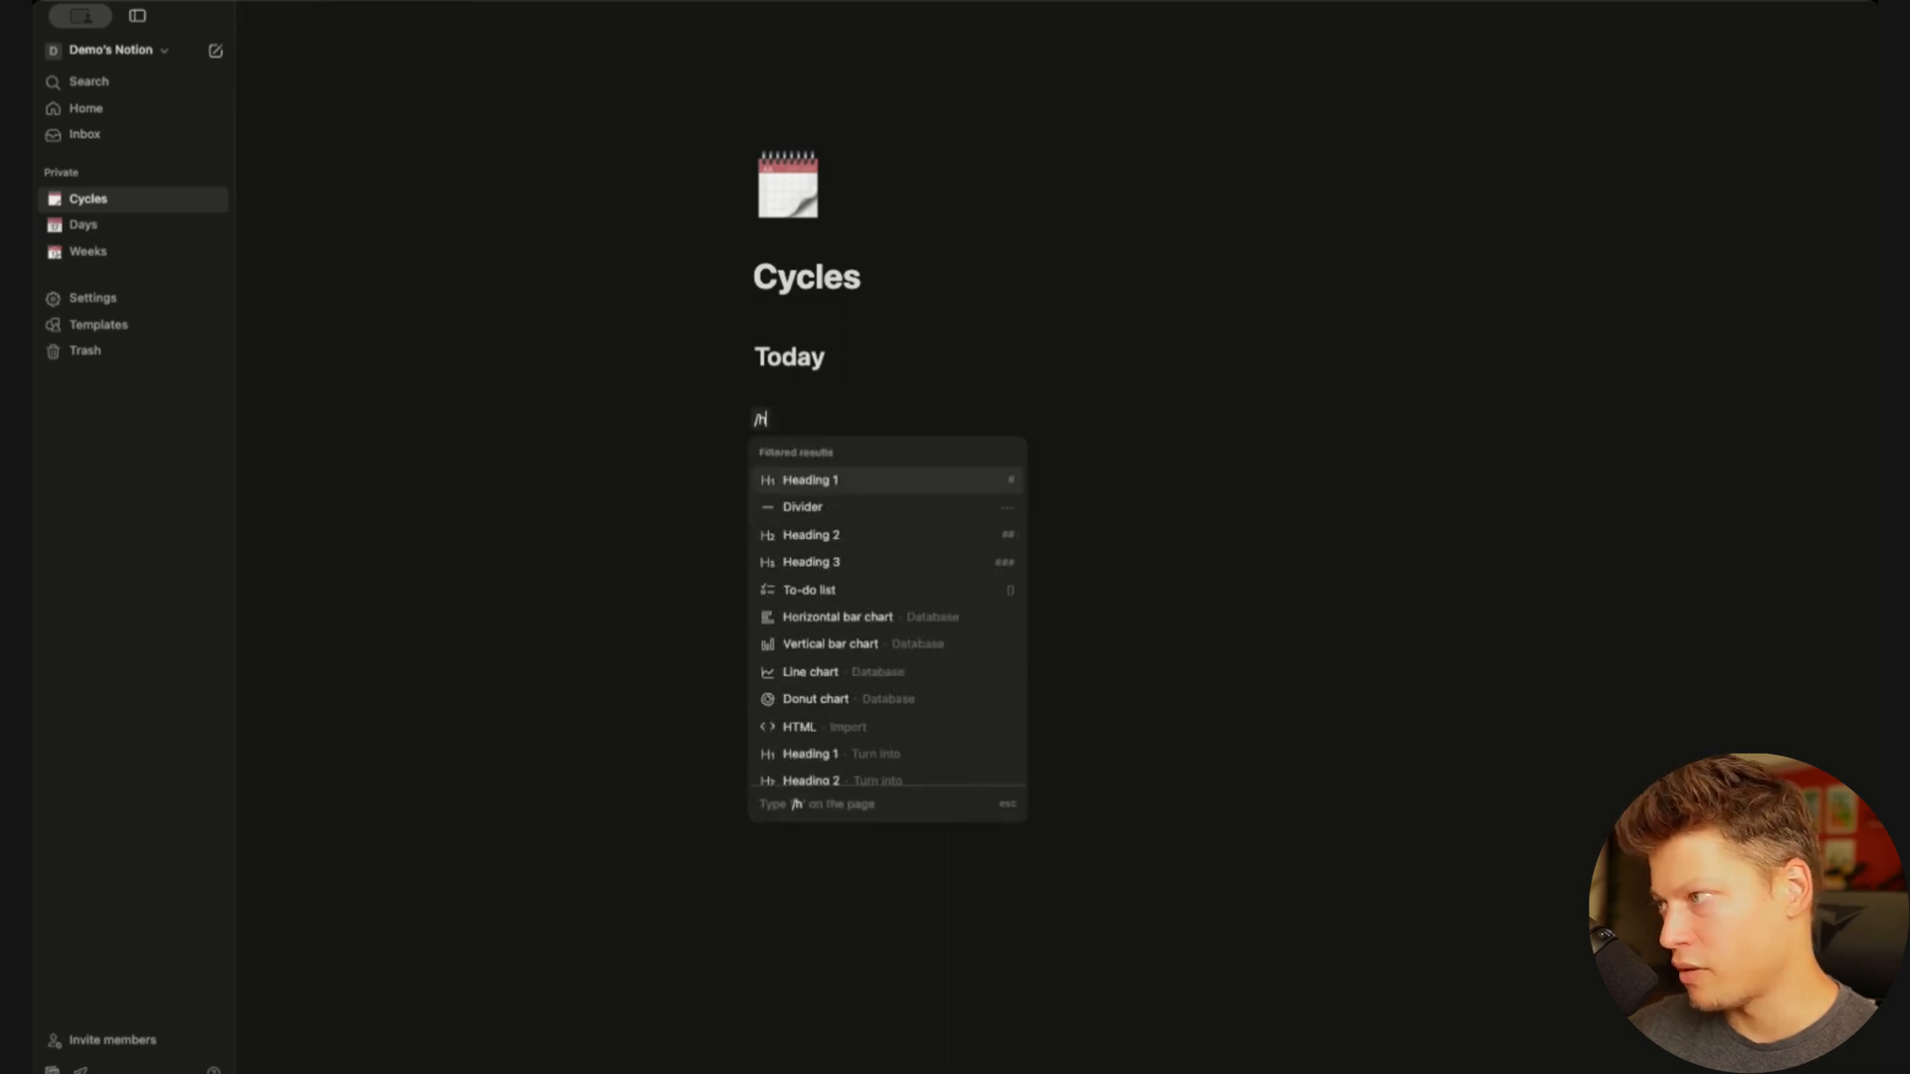
{"action": "key", "text": "Return"}
{"action": "type", "text": "All Cycles"}
{"action": "key", "text": "Return"}
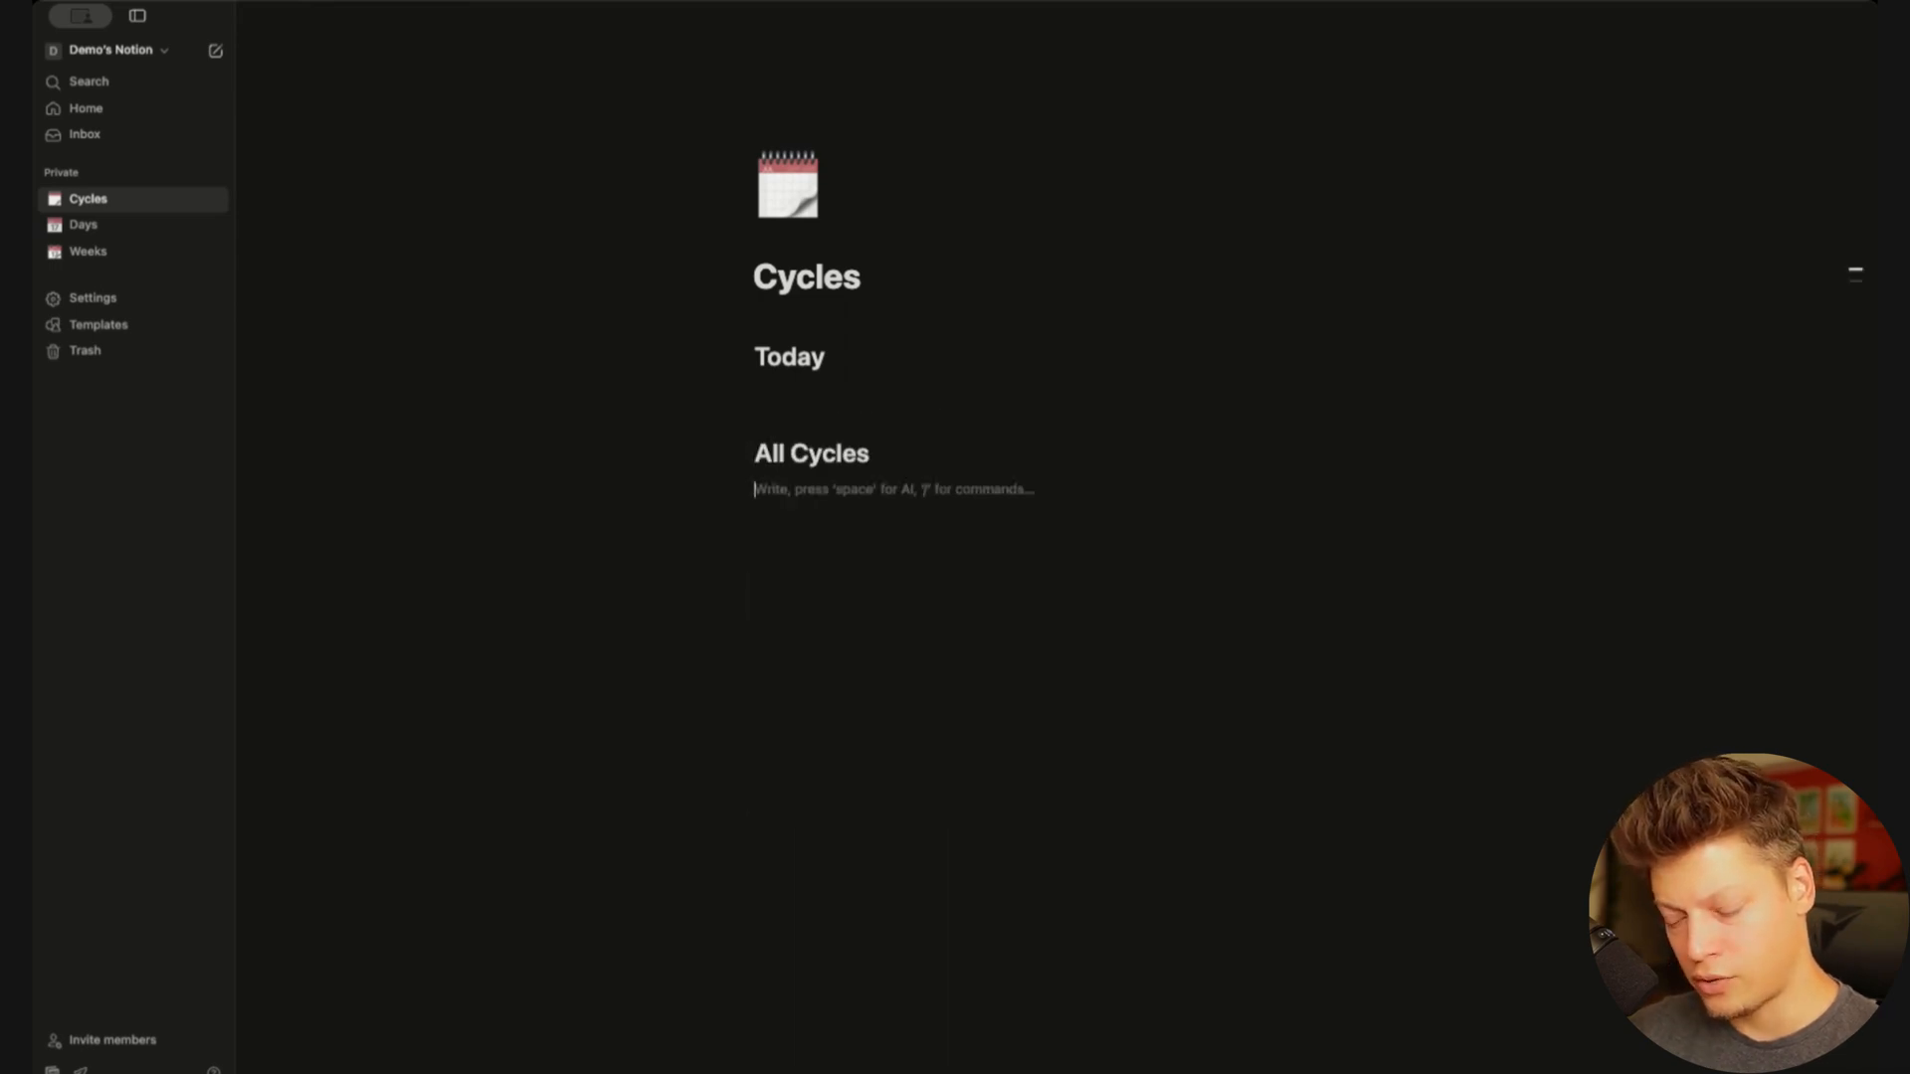
Add bold toggle lists named "Days" and "Weeks" with calendar emojis under the All Cycles heading
{"action": "type", "text": "/tog"}
{"action": "key", "text": "Return"}
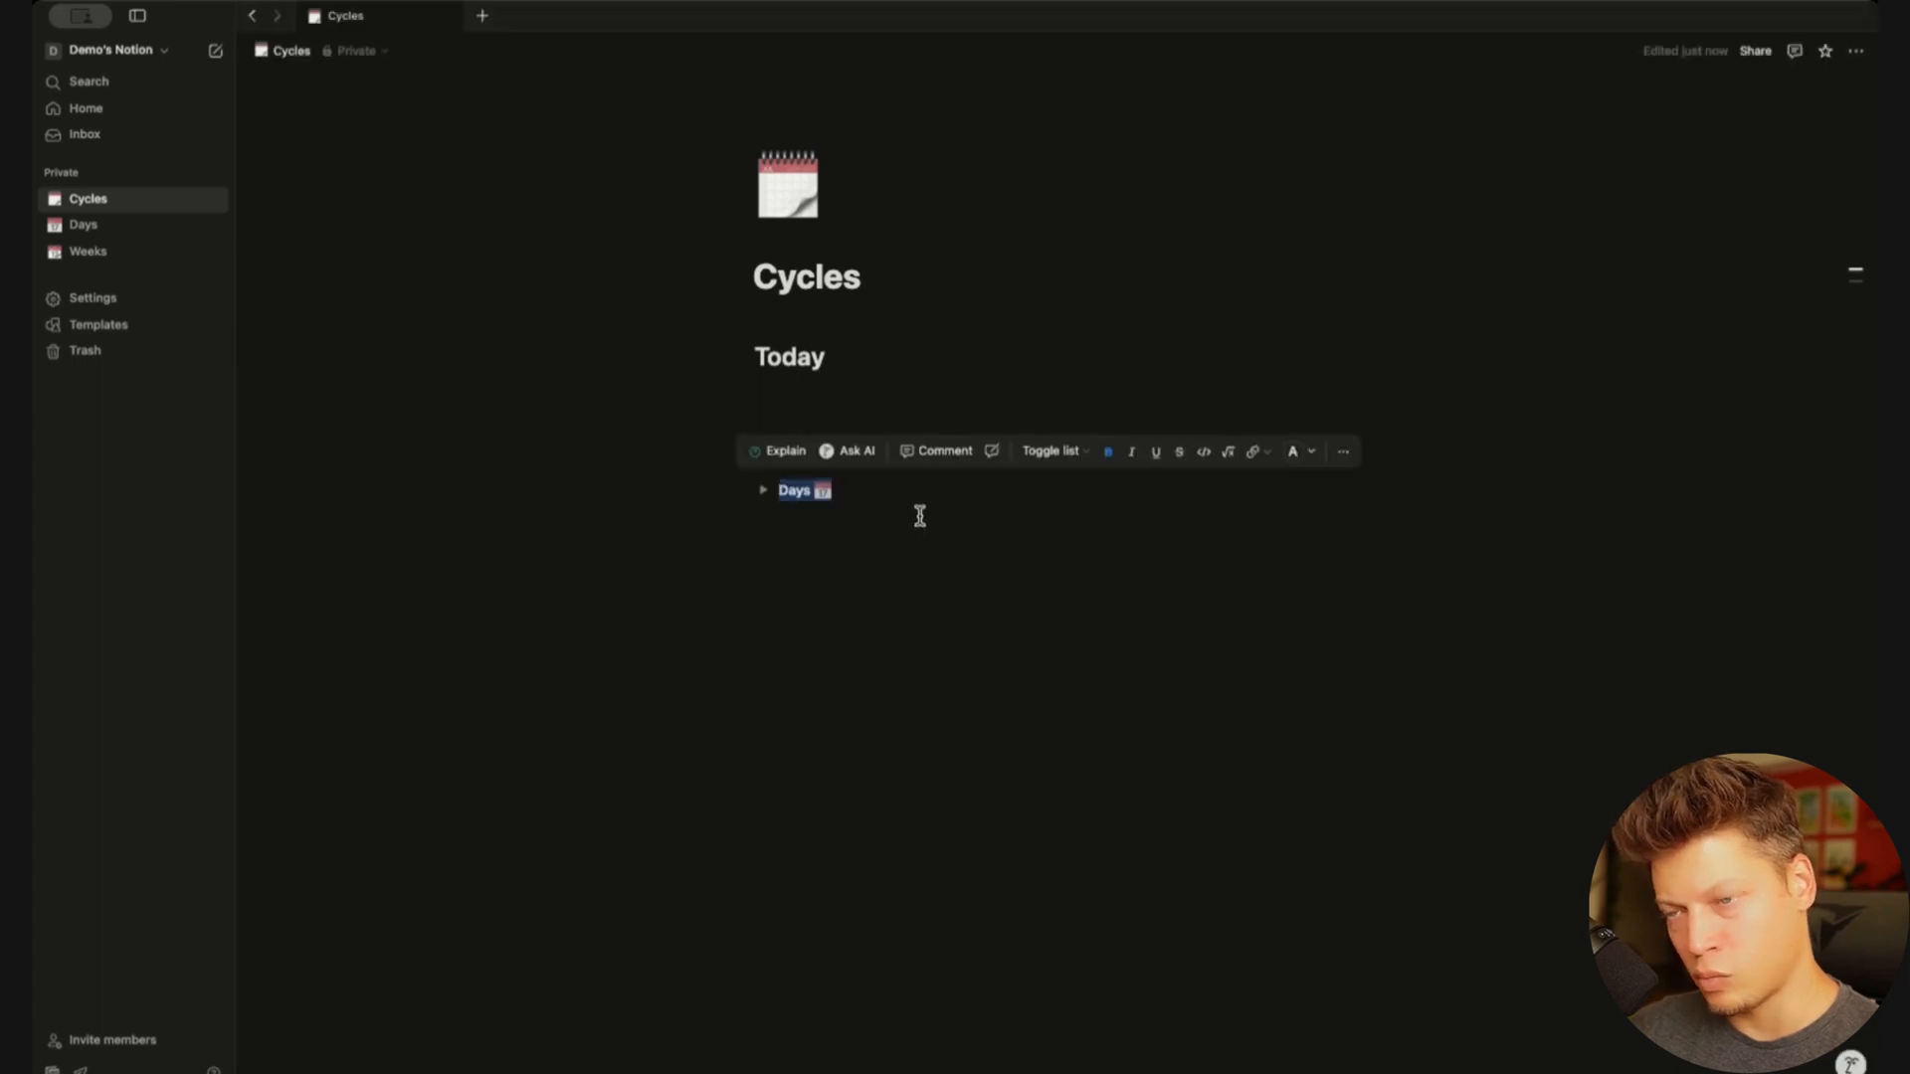
{"action": "key", "text": "super+b"}
{"action": "left_click", "coordinate": [879, 496]}
{"action": "key", "text": "Return"}
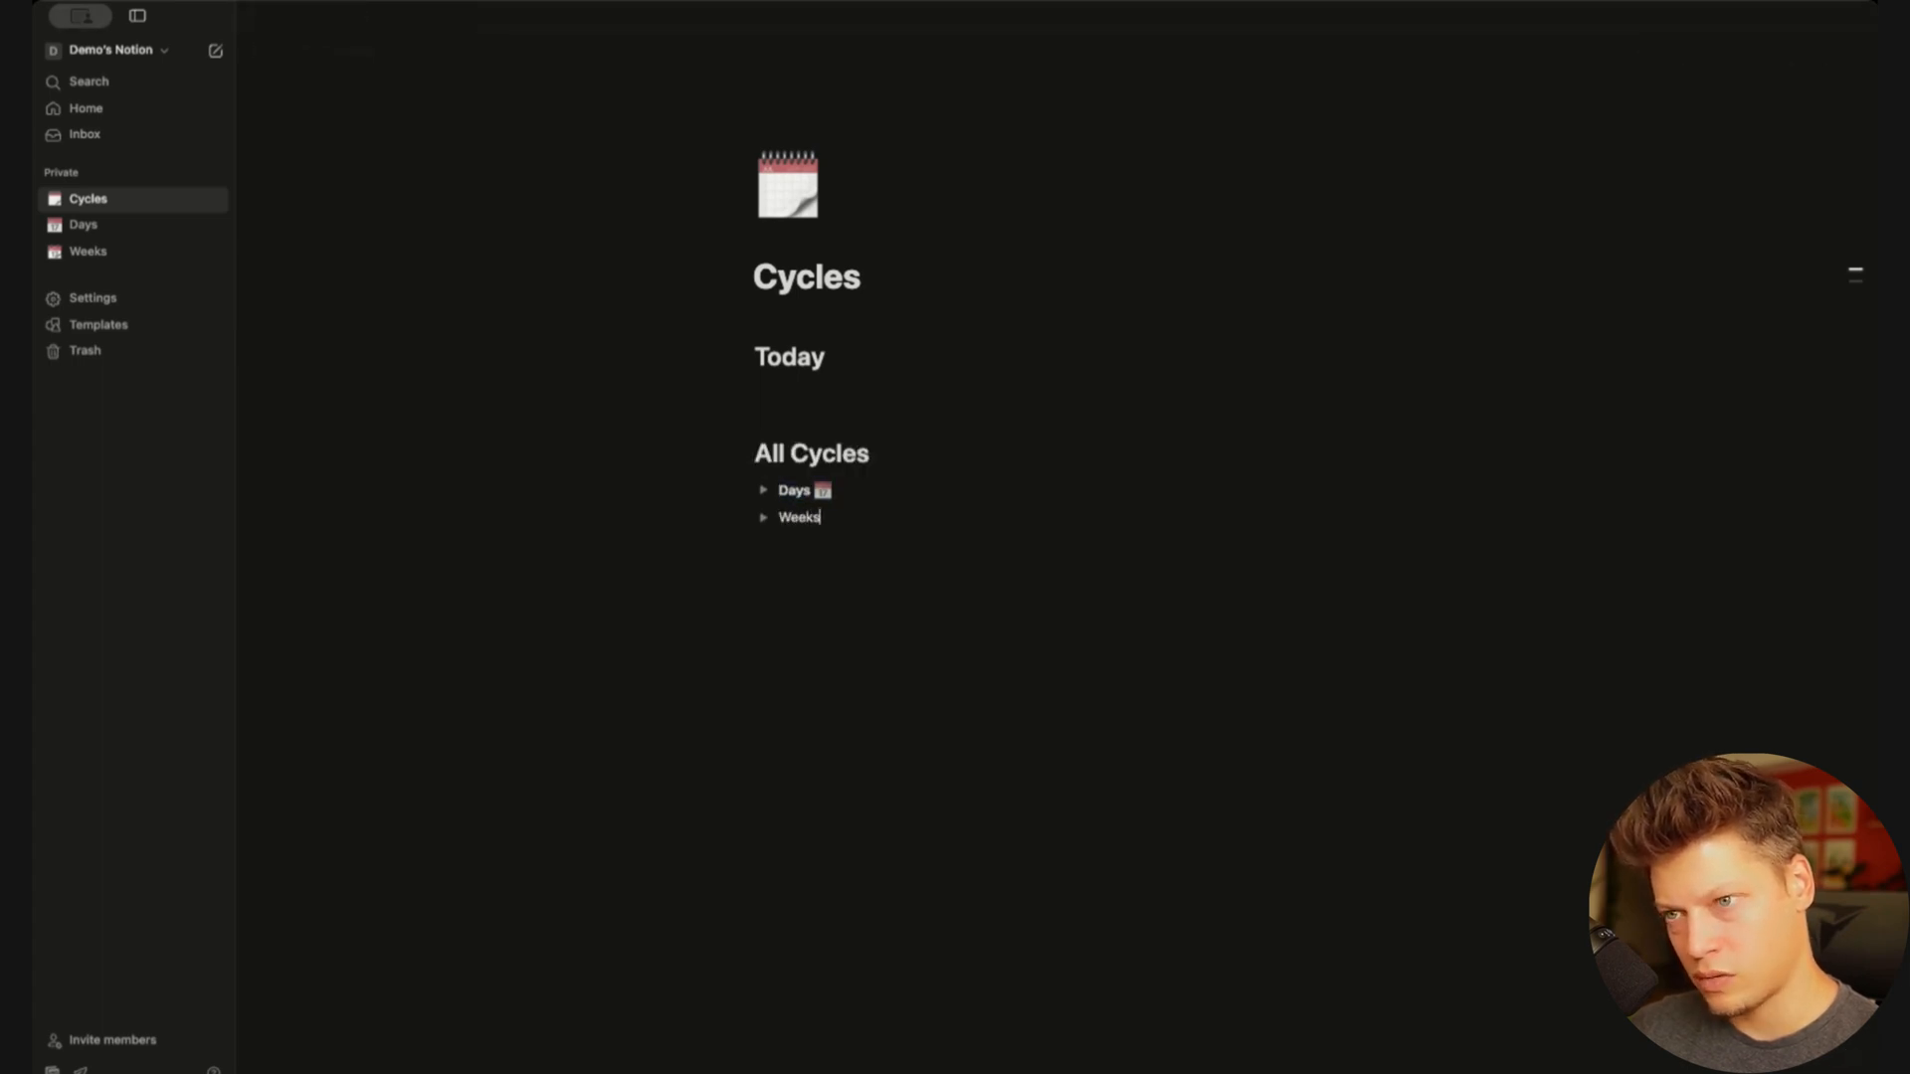
{"action": "type", "text": "Weeks"}
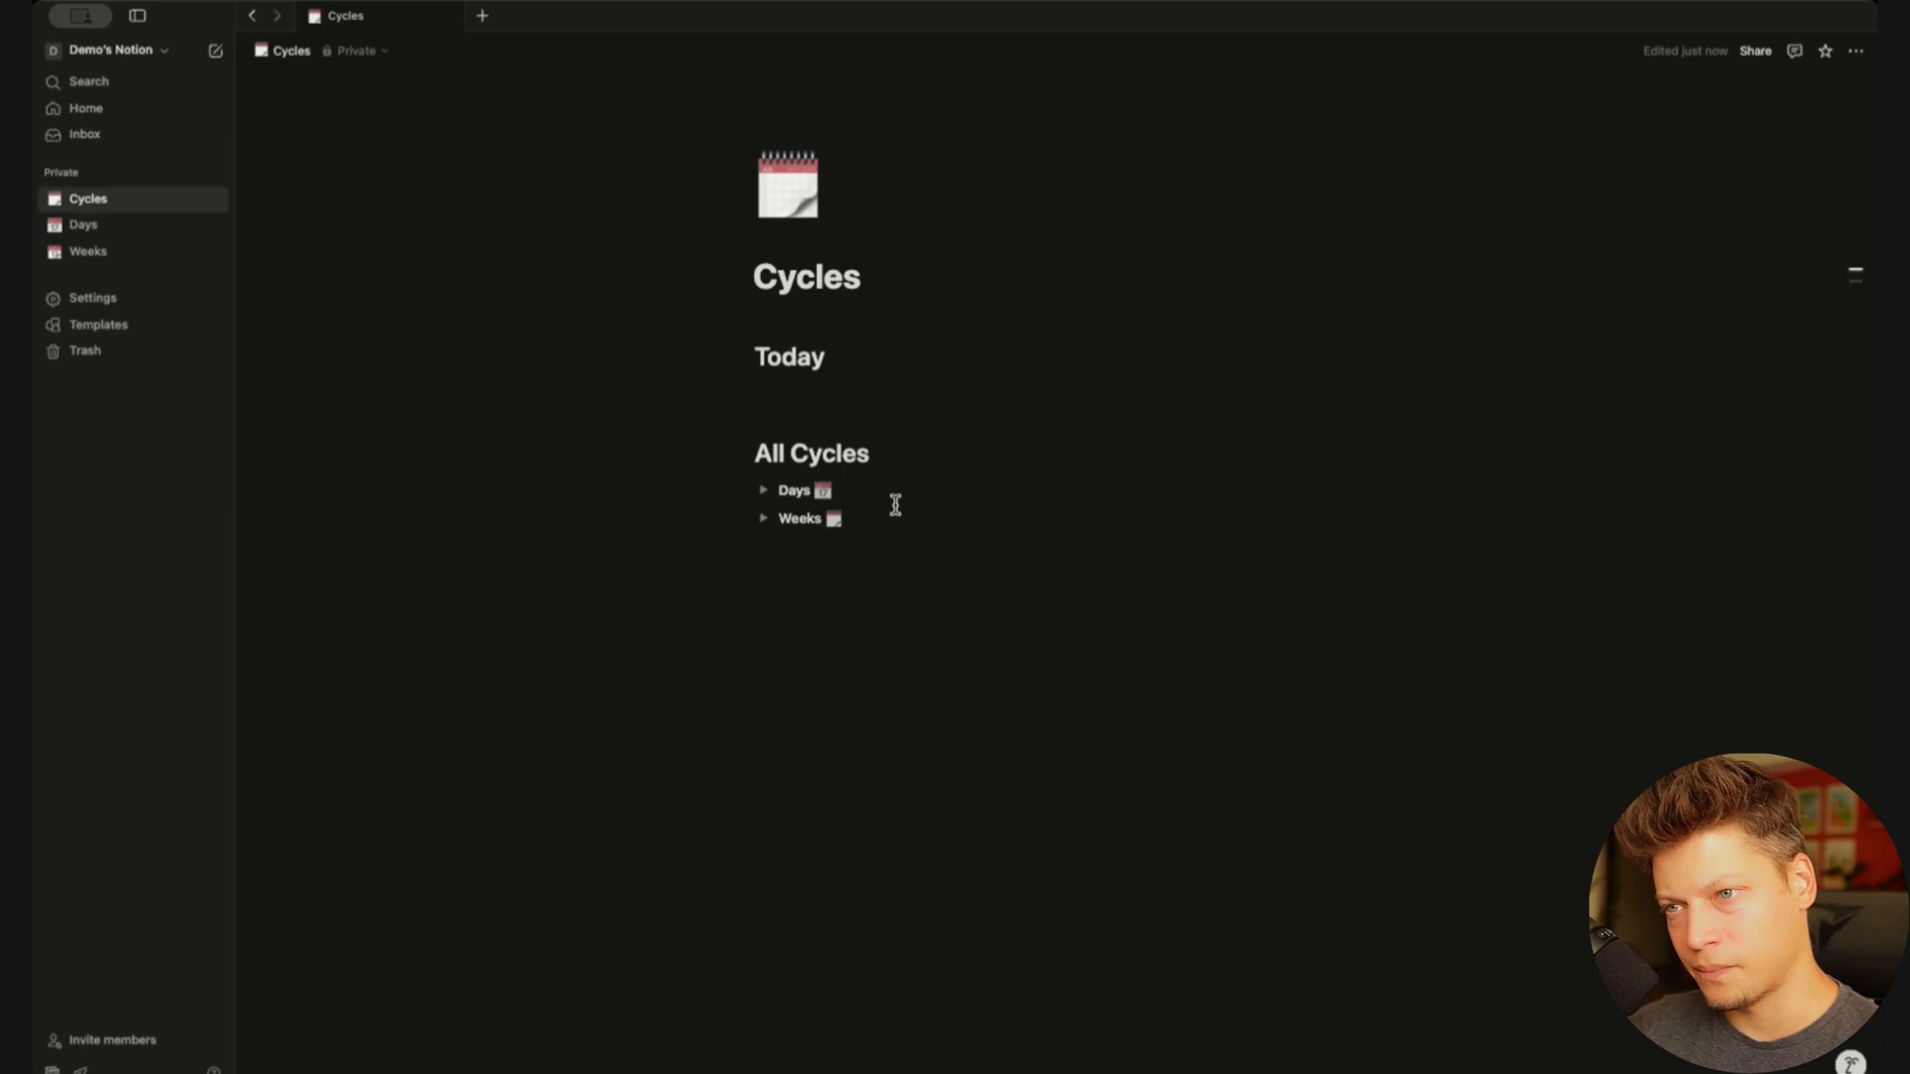
Give the Today and All Cycles headings a green background, adding a target emoji to Today and a clipboard emoji to All Cycles
{"action": "left_click", "coordinate": [737, 453]}
{"action": "type", "text": "gree"}
{"action": "left_click", "coordinate": [601, 517]}
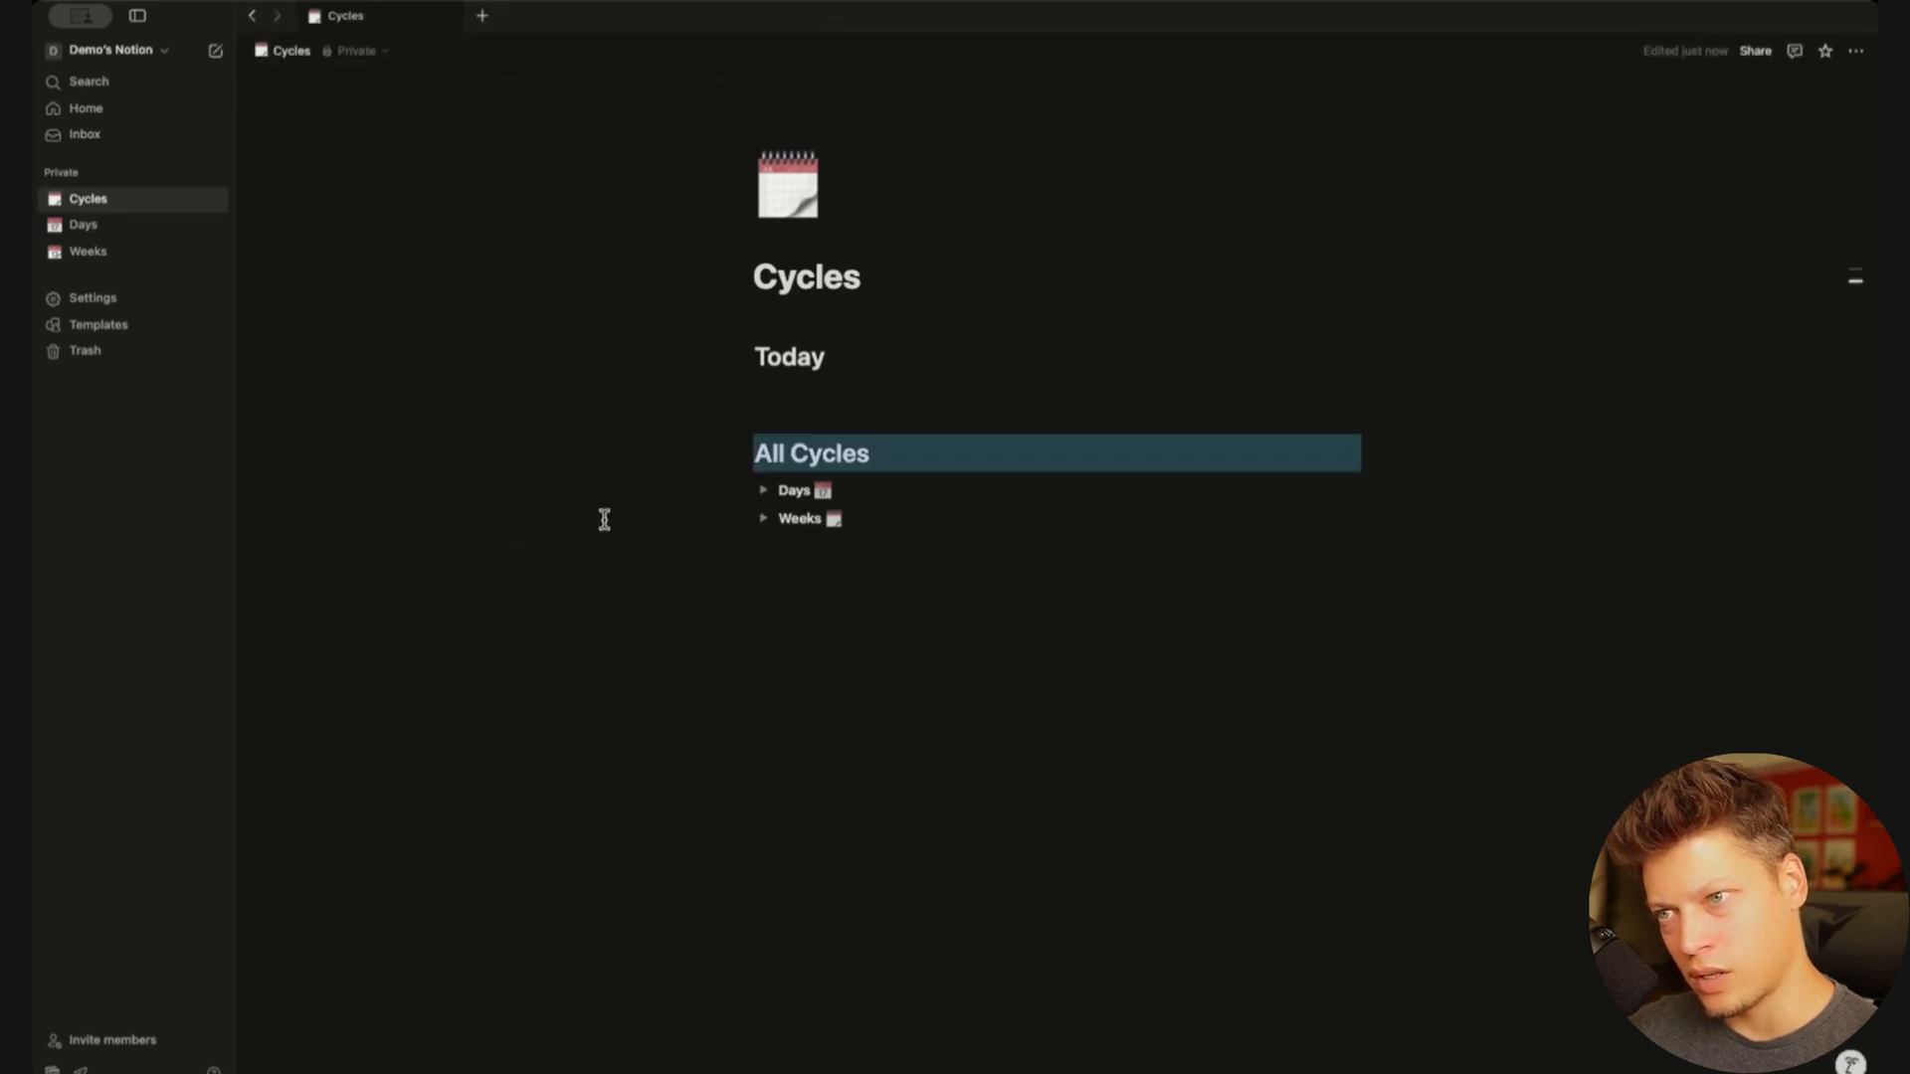
{"action": "left_click", "coordinate": [787, 359]}
{"action": "key", "text": "super+shift+h"}
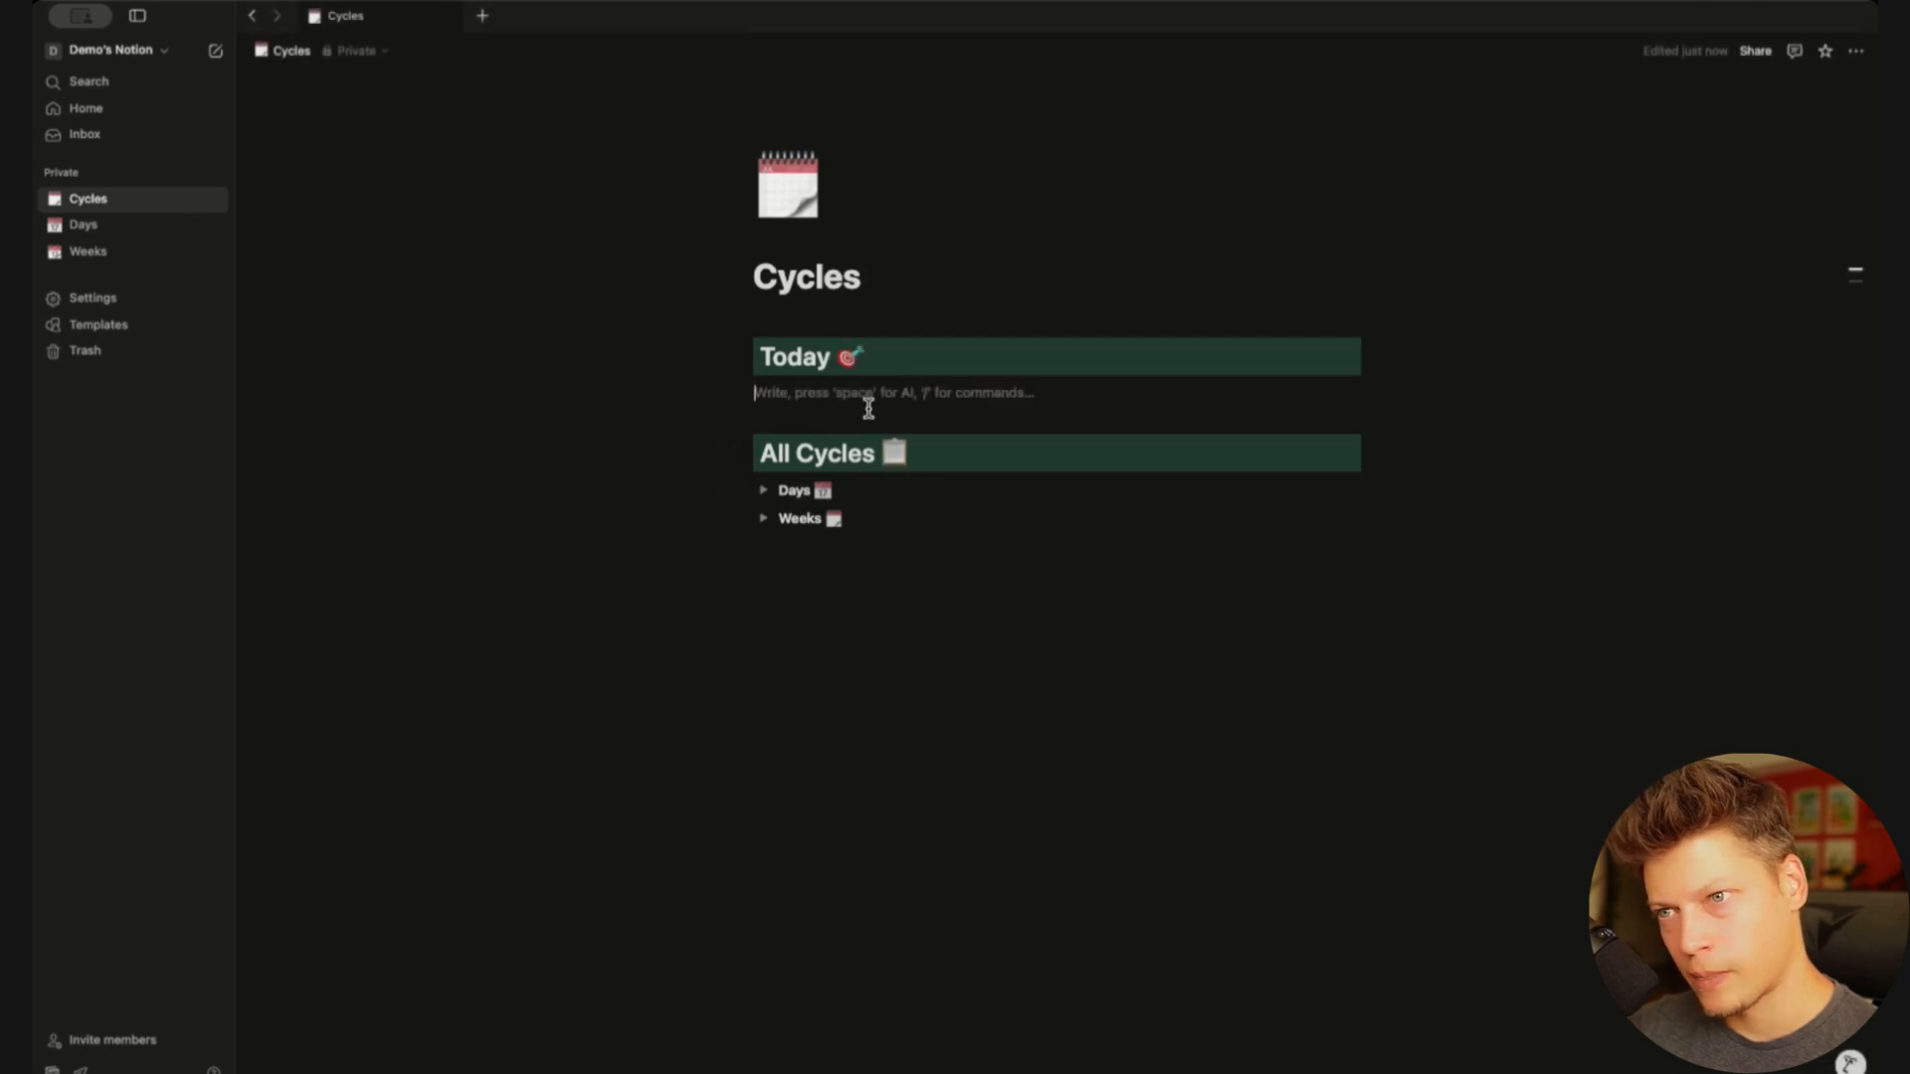
Insert a table view linked to the existing Days database under the Today heading
{"action": "type", "text": "/view"}
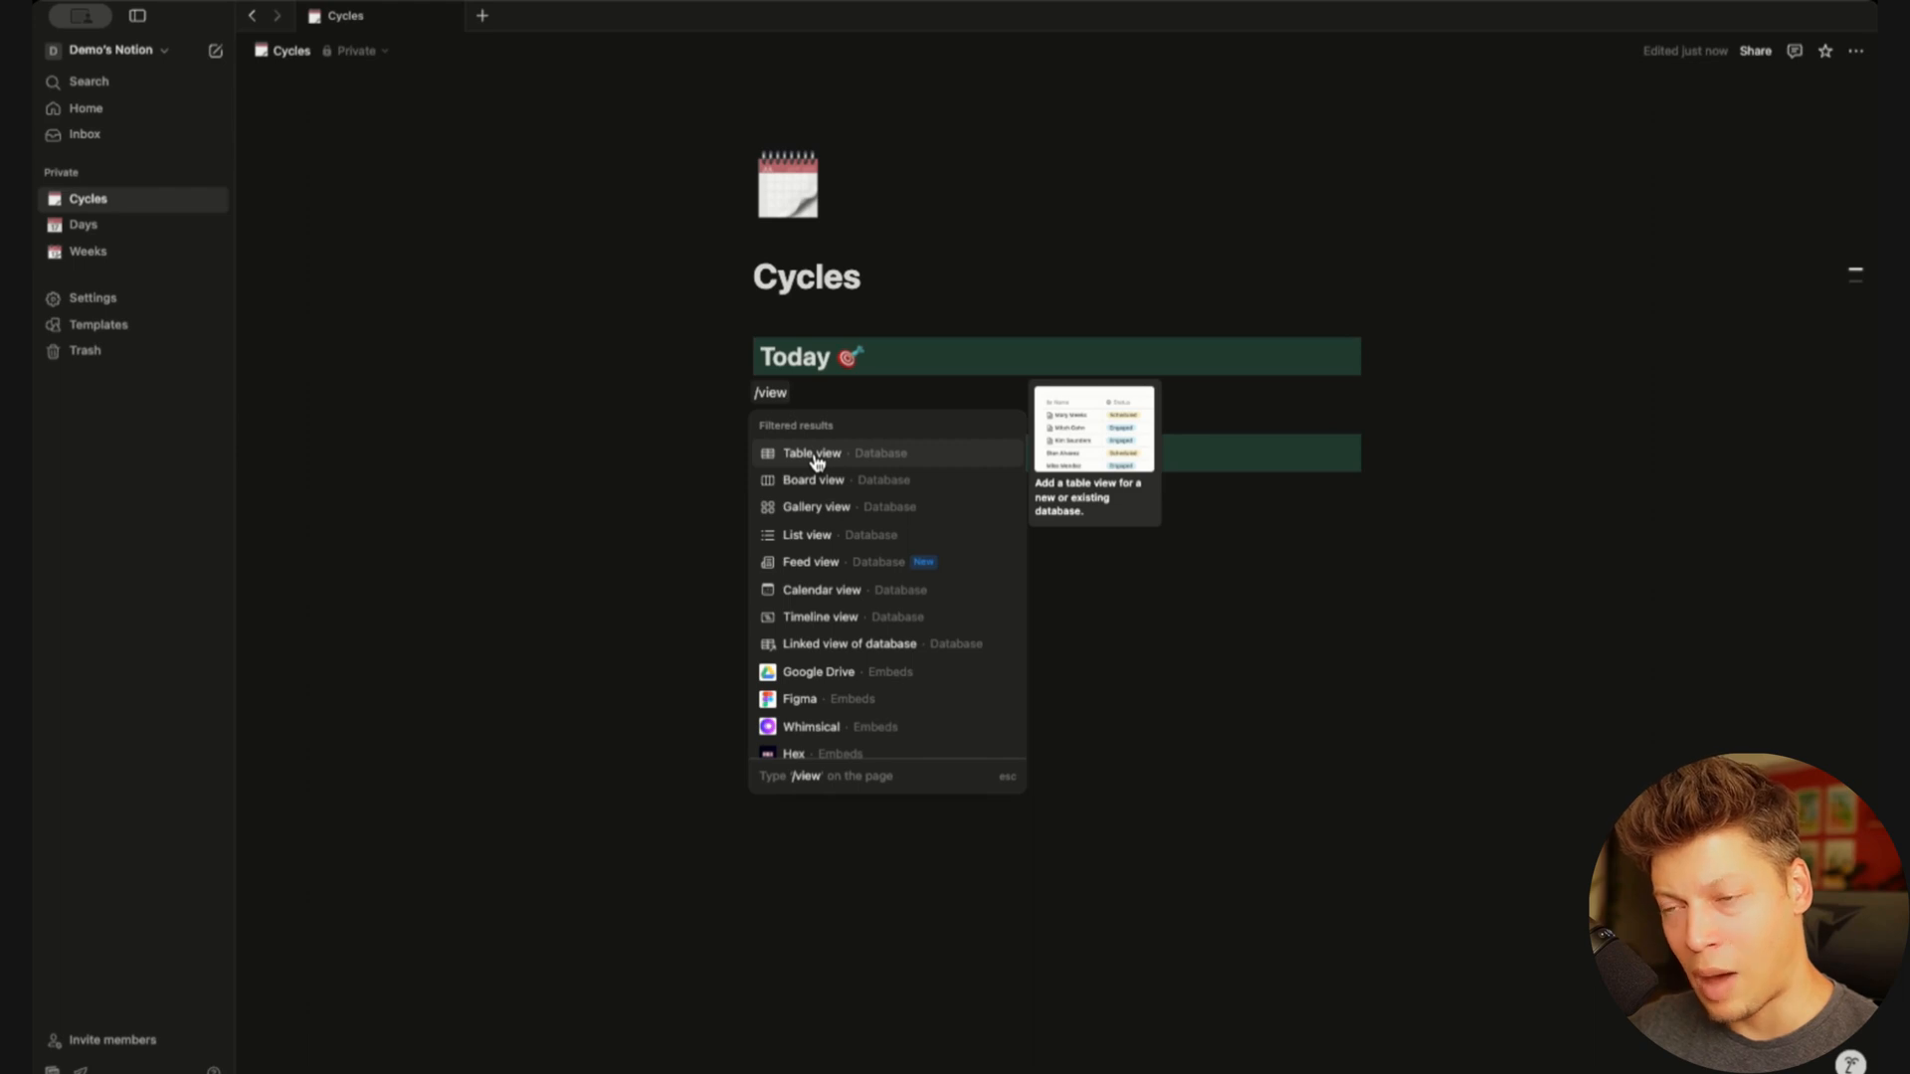
{"action": "left_click", "coordinate": [813, 455]}
{"action": "type", "text": "days"}
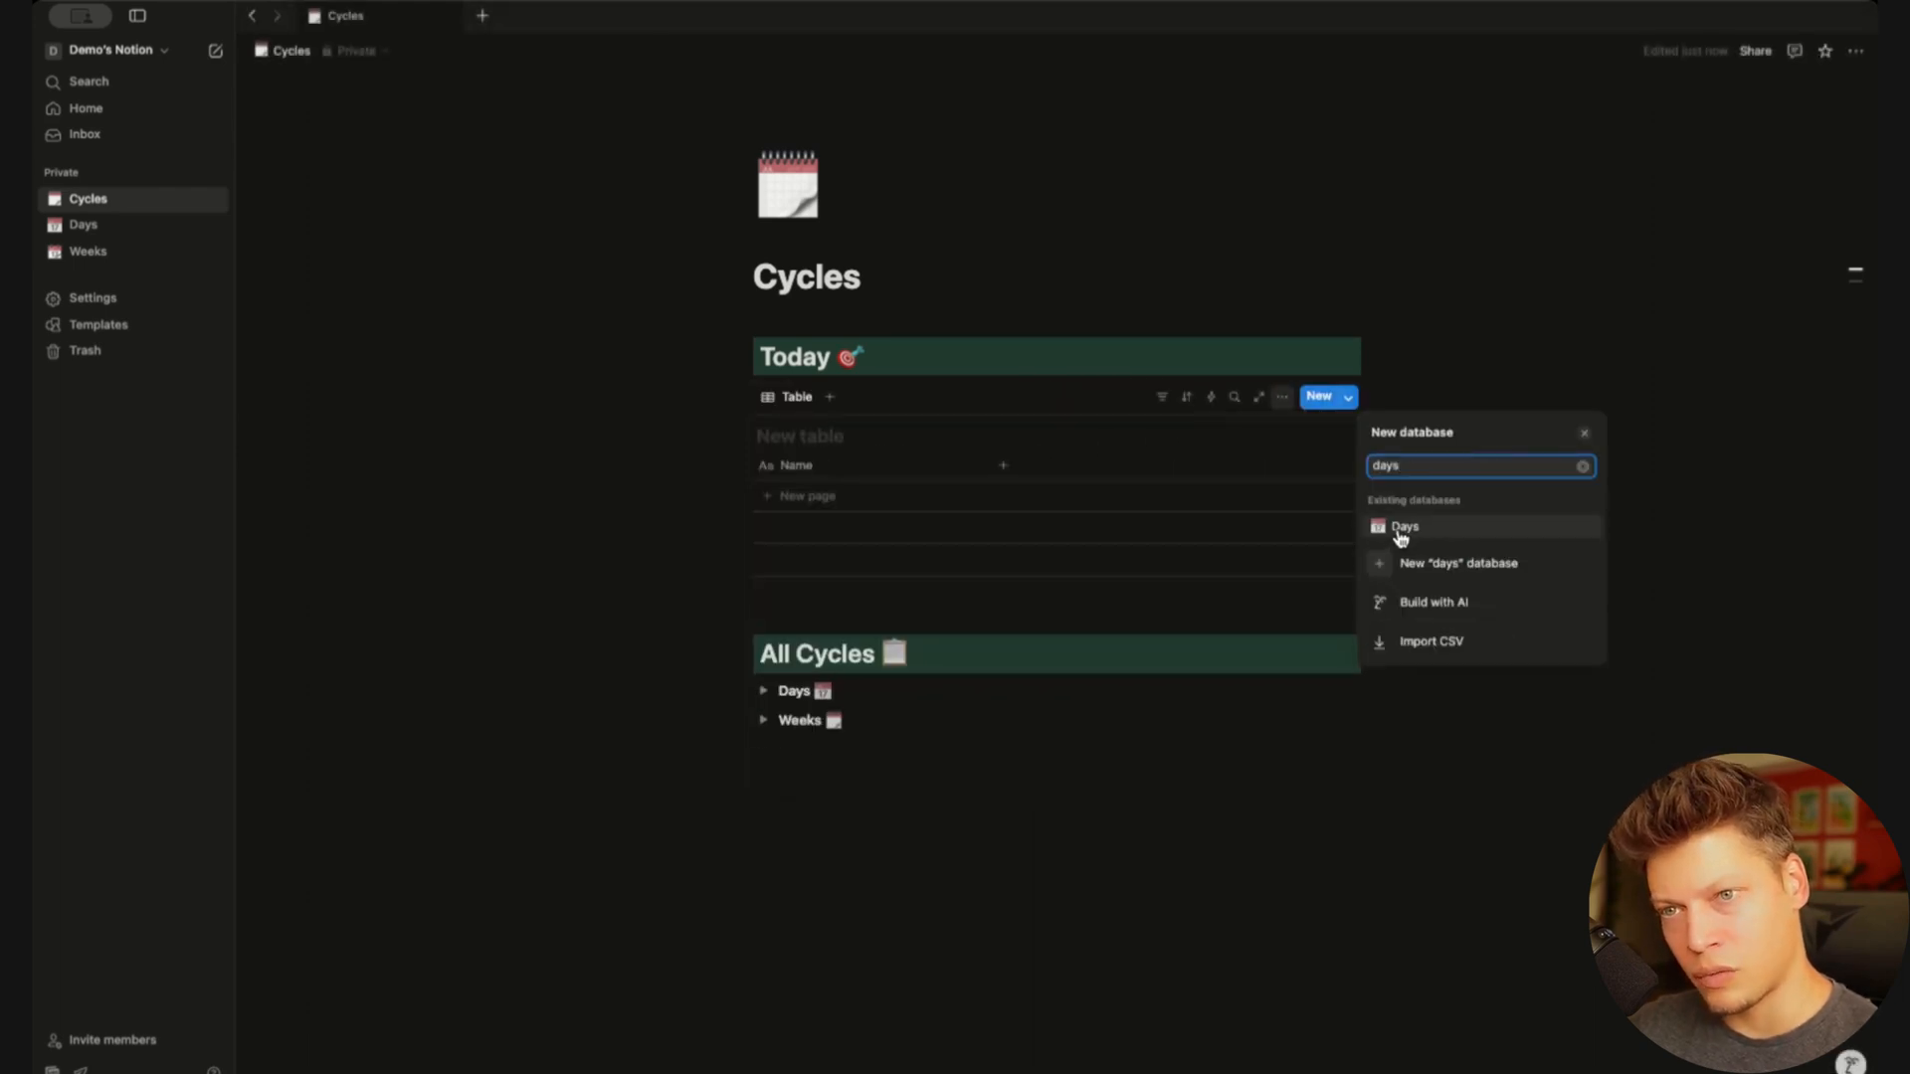
{"action": "left_click", "coordinate": [1402, 529]}
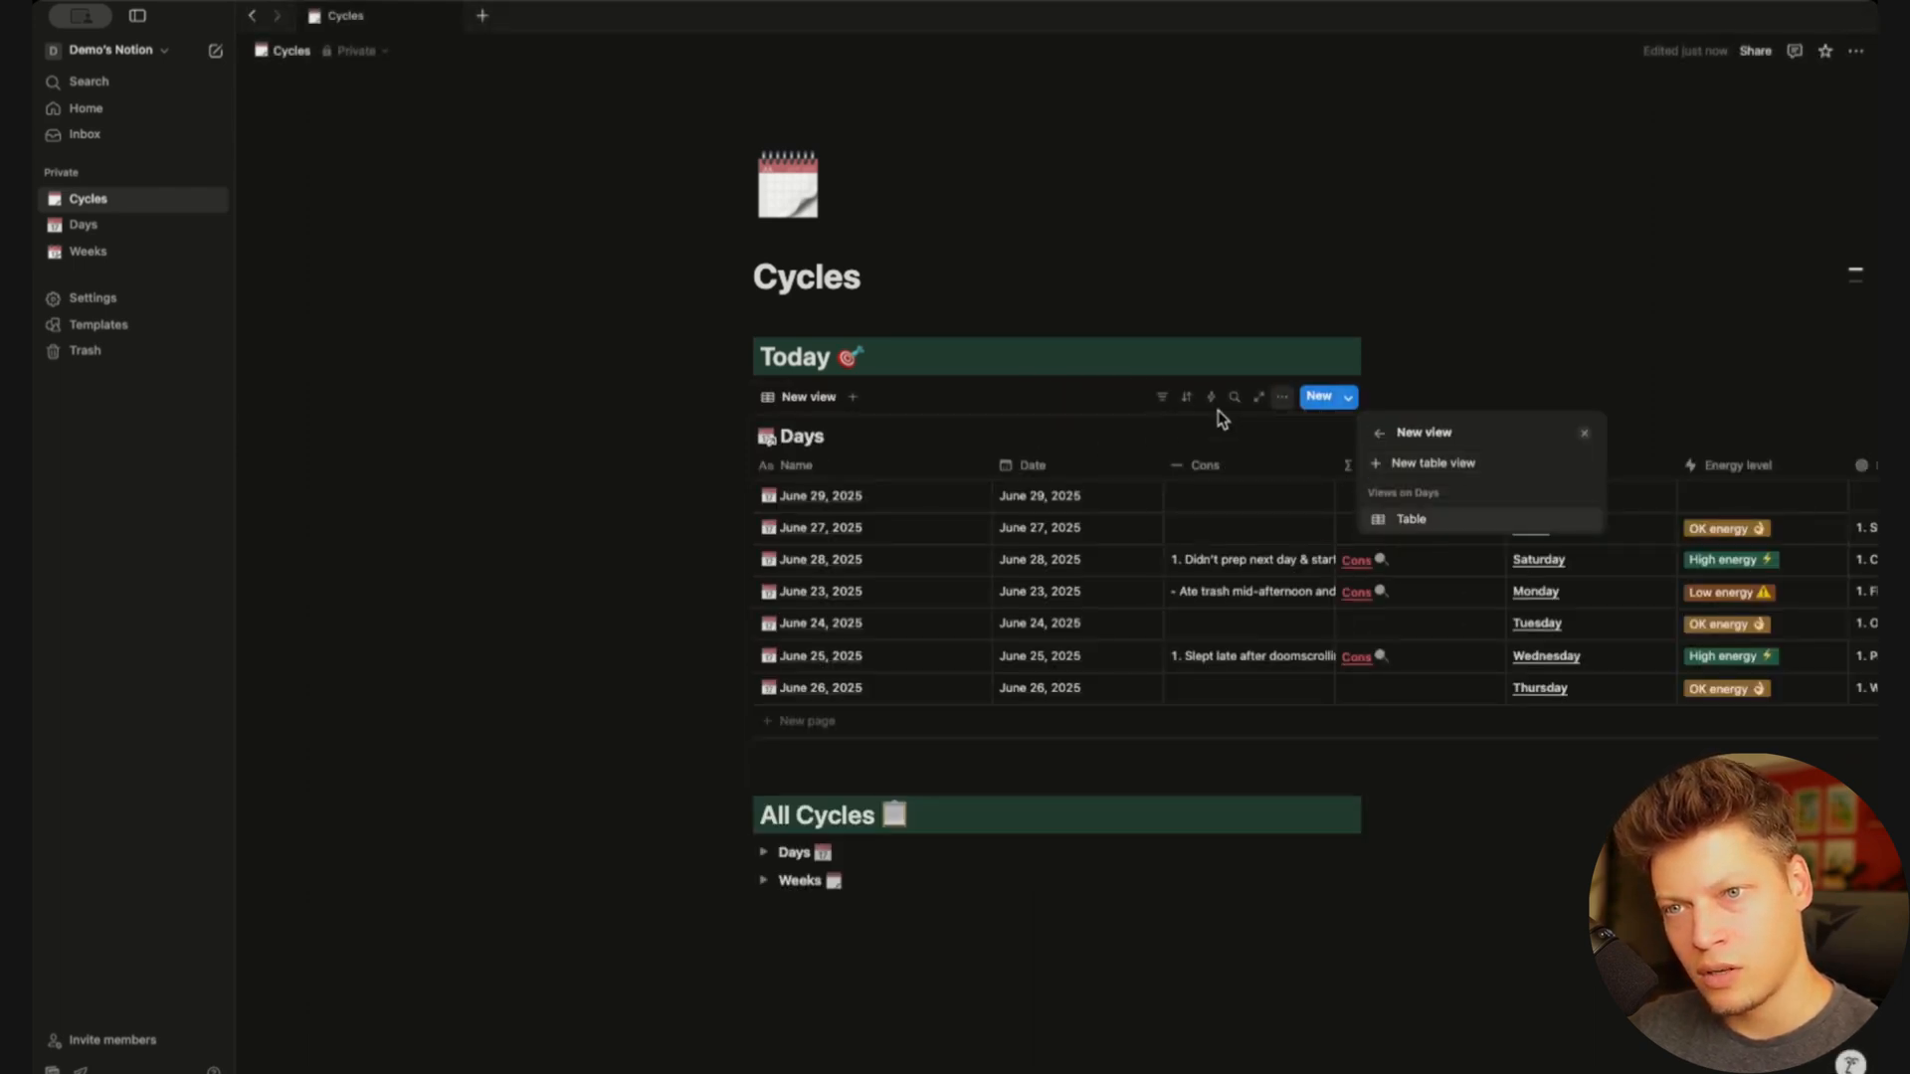
{"action": "left_click", "coordinate": [1134, 419]}
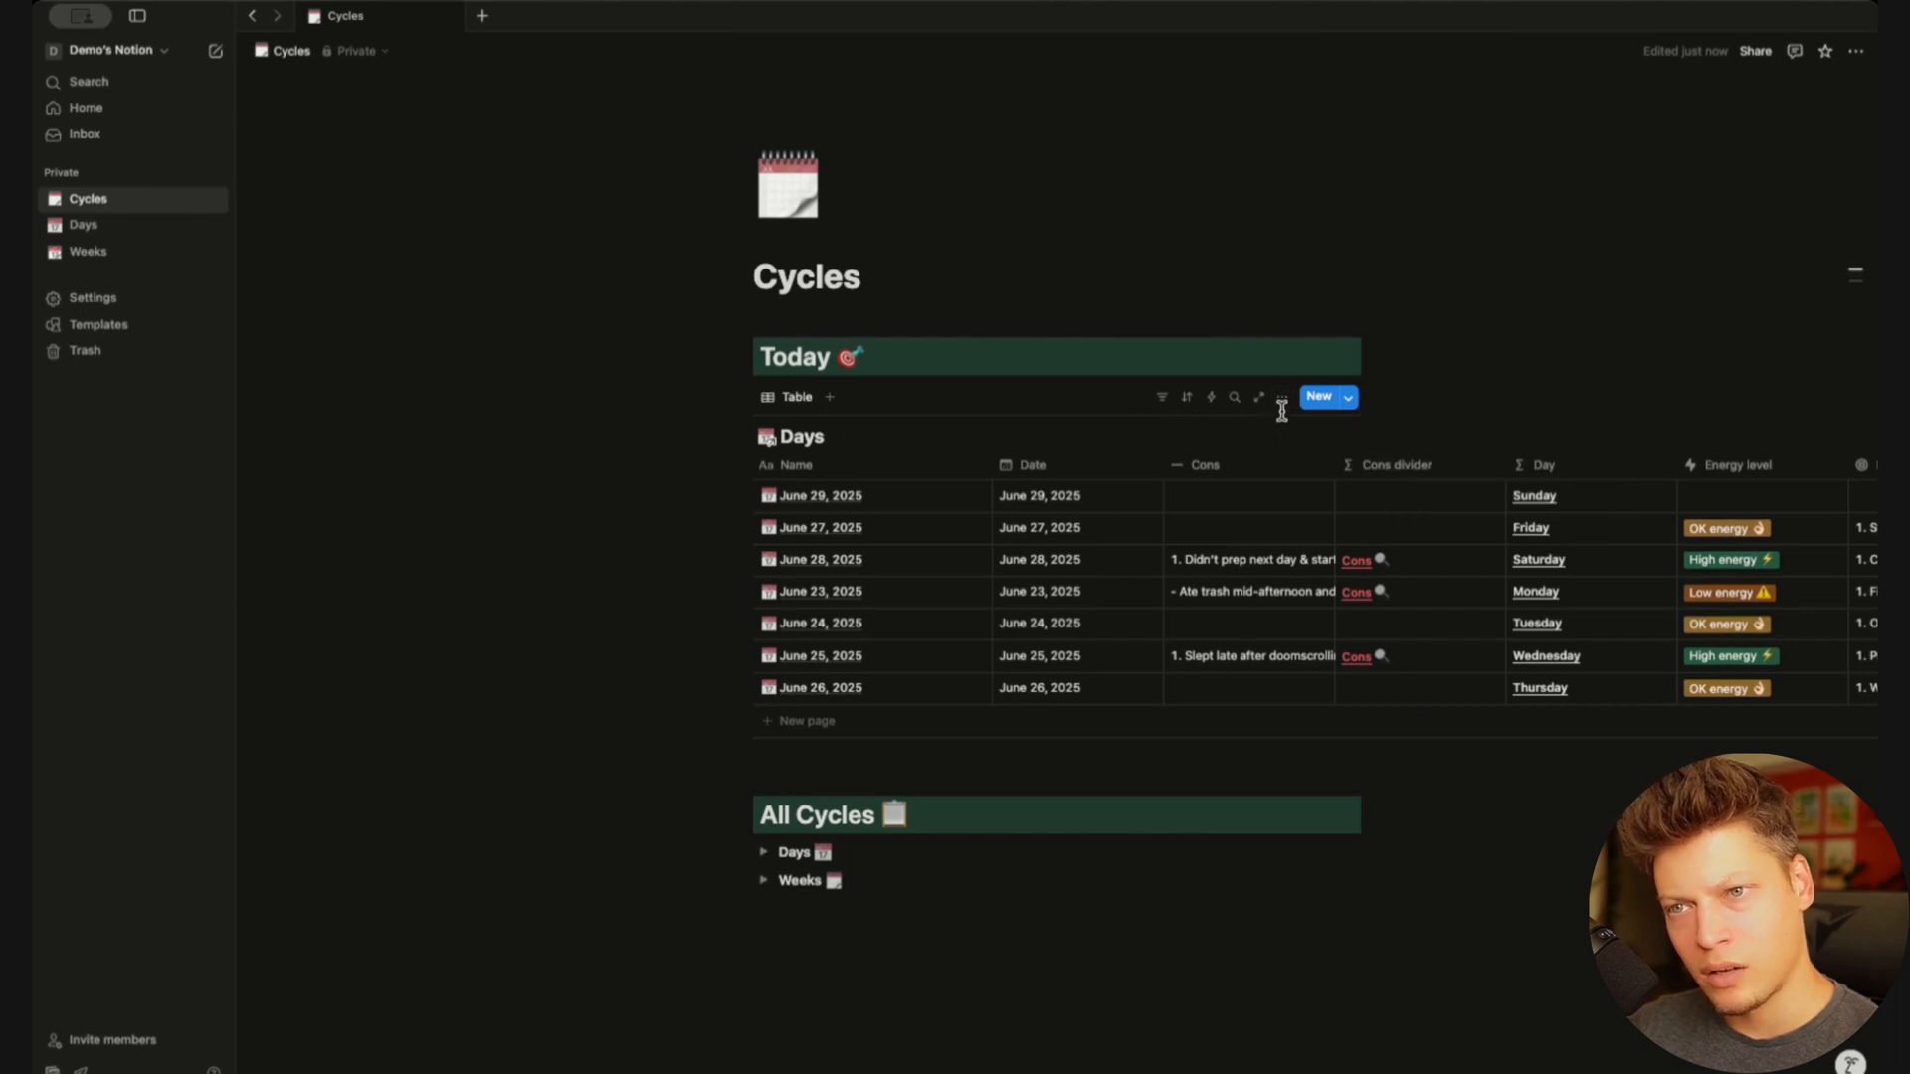
Set the Cycles page to full width
{"action": "left_click", "coordinate": [1856, 52]}
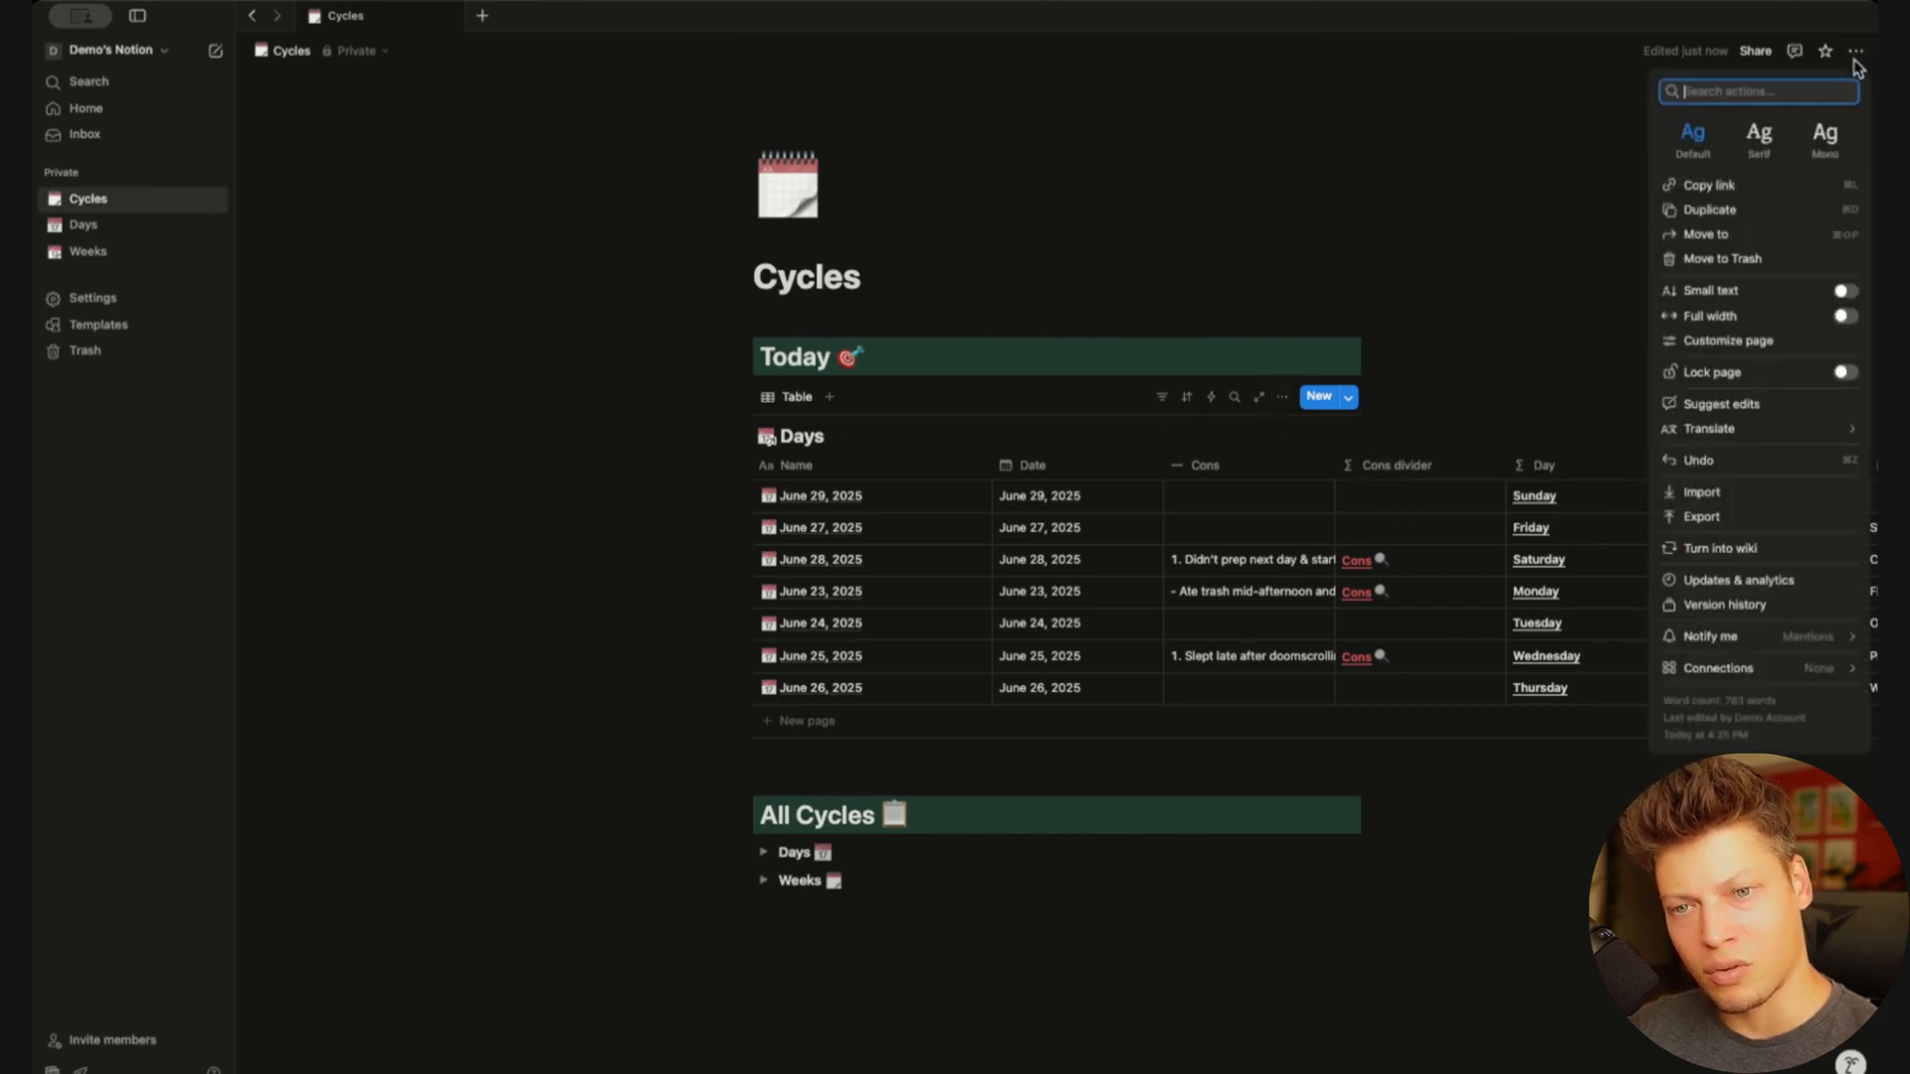
{"action": "left_click", "coordinate": [1771, 314]}
{"action": "left_click", "coordinate": [1248, 252]}
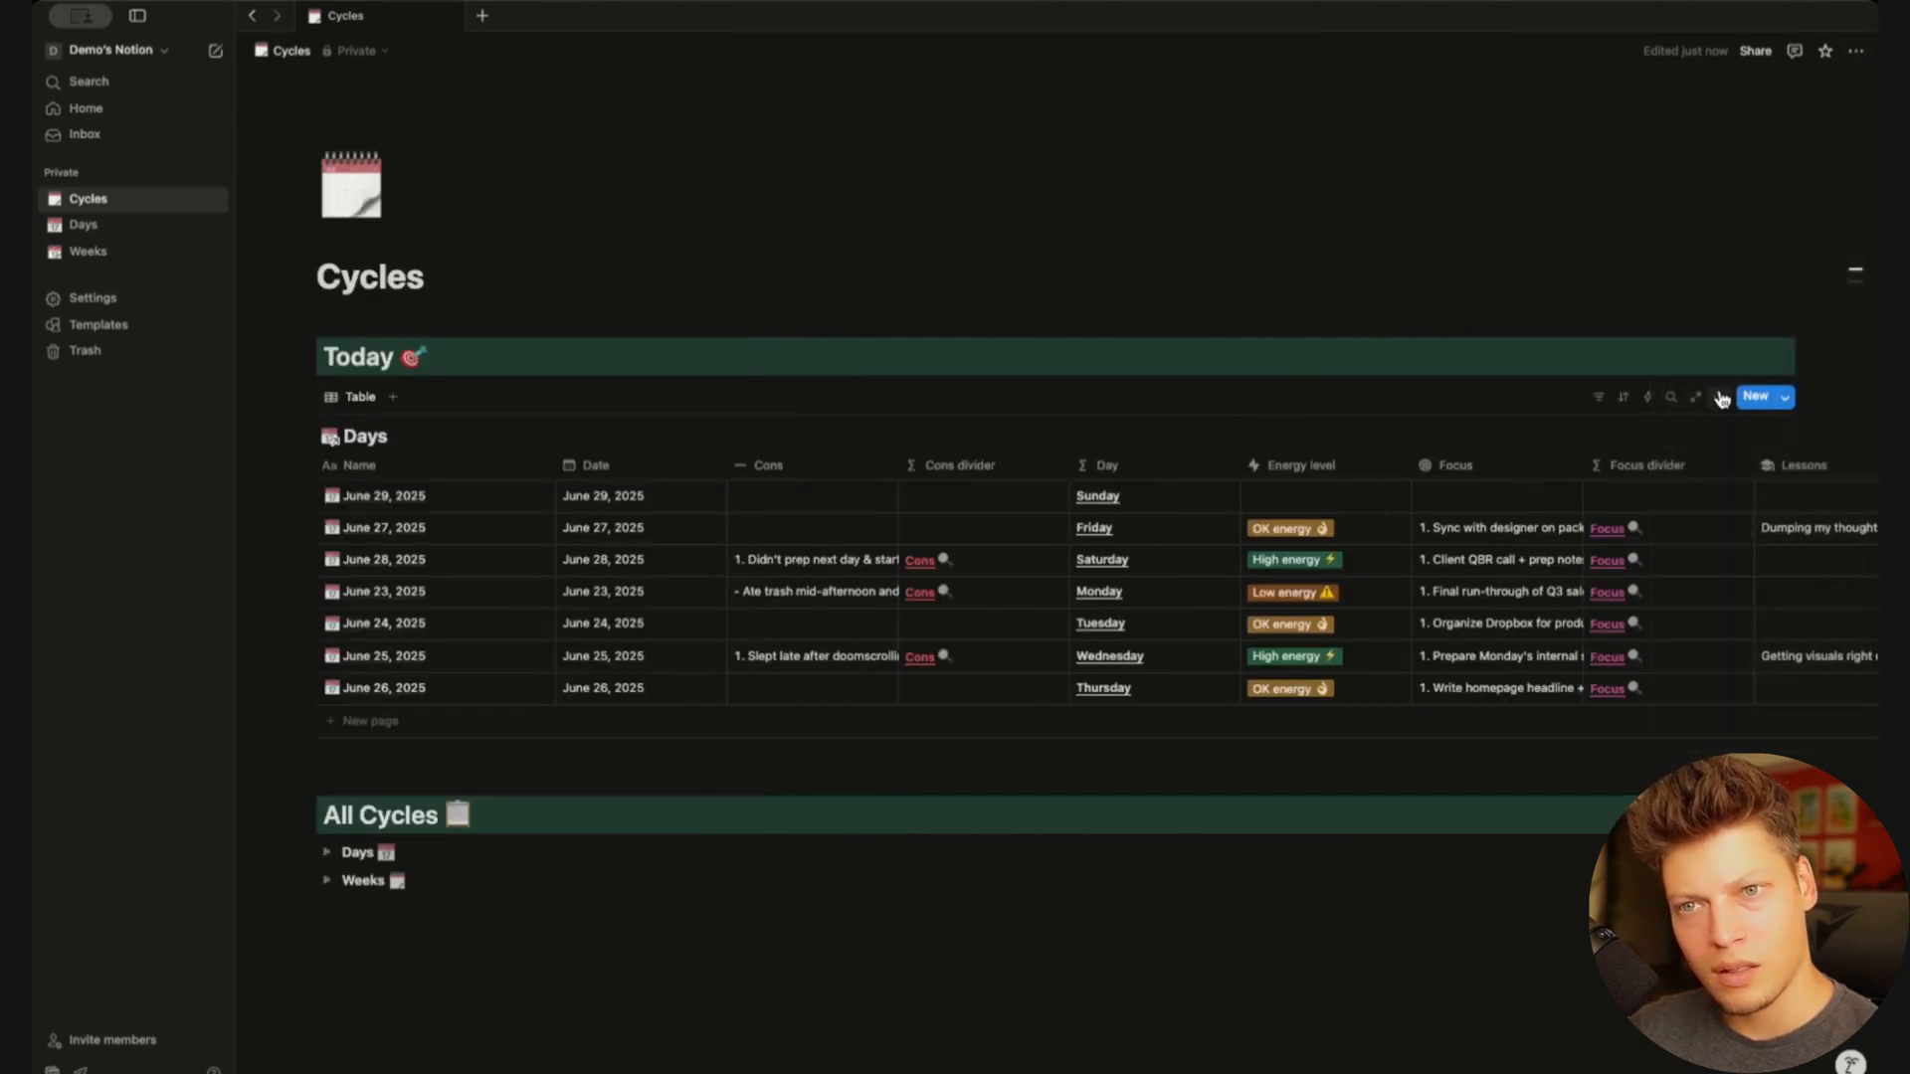
Hide all properties except Name in the Today section's Days table
{"action": "left_click", "coordinate": [1720, 397]}
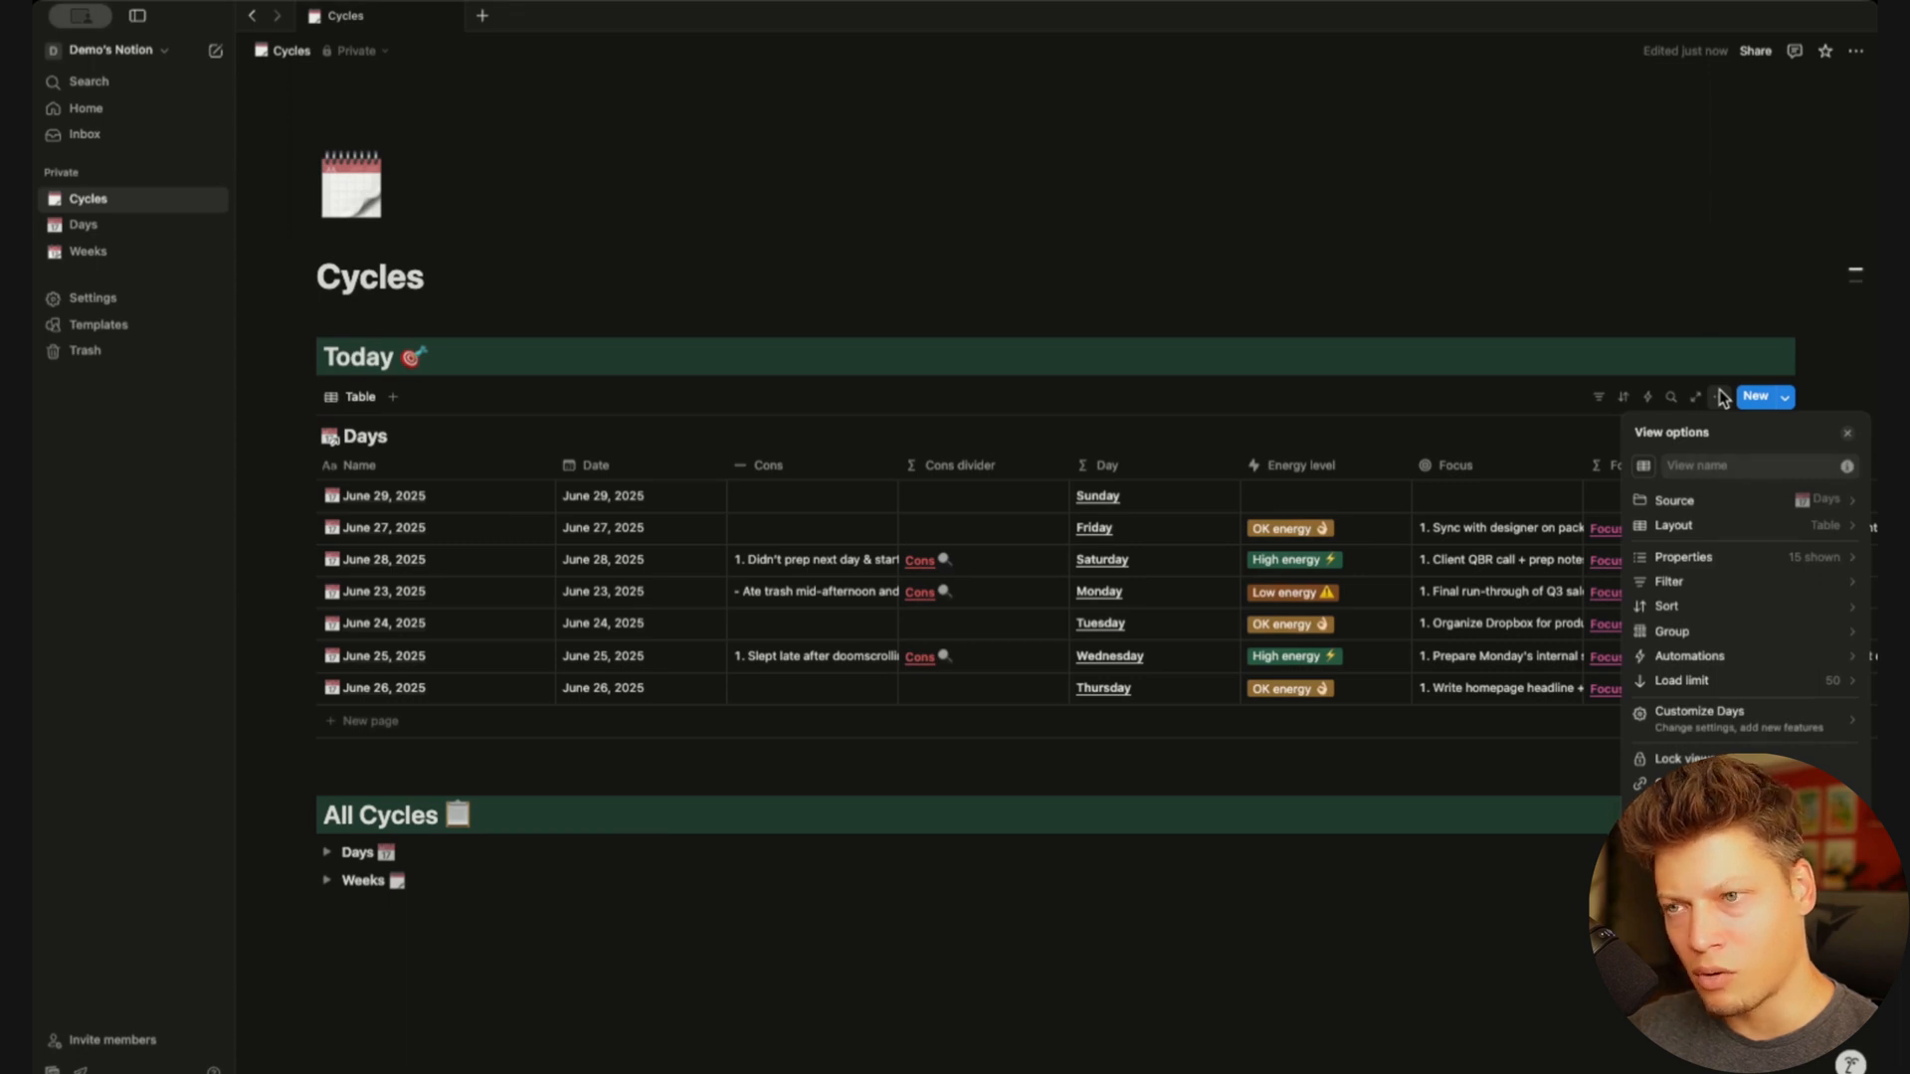
{"action": "left_click", "coordinate": [1718, 558]}
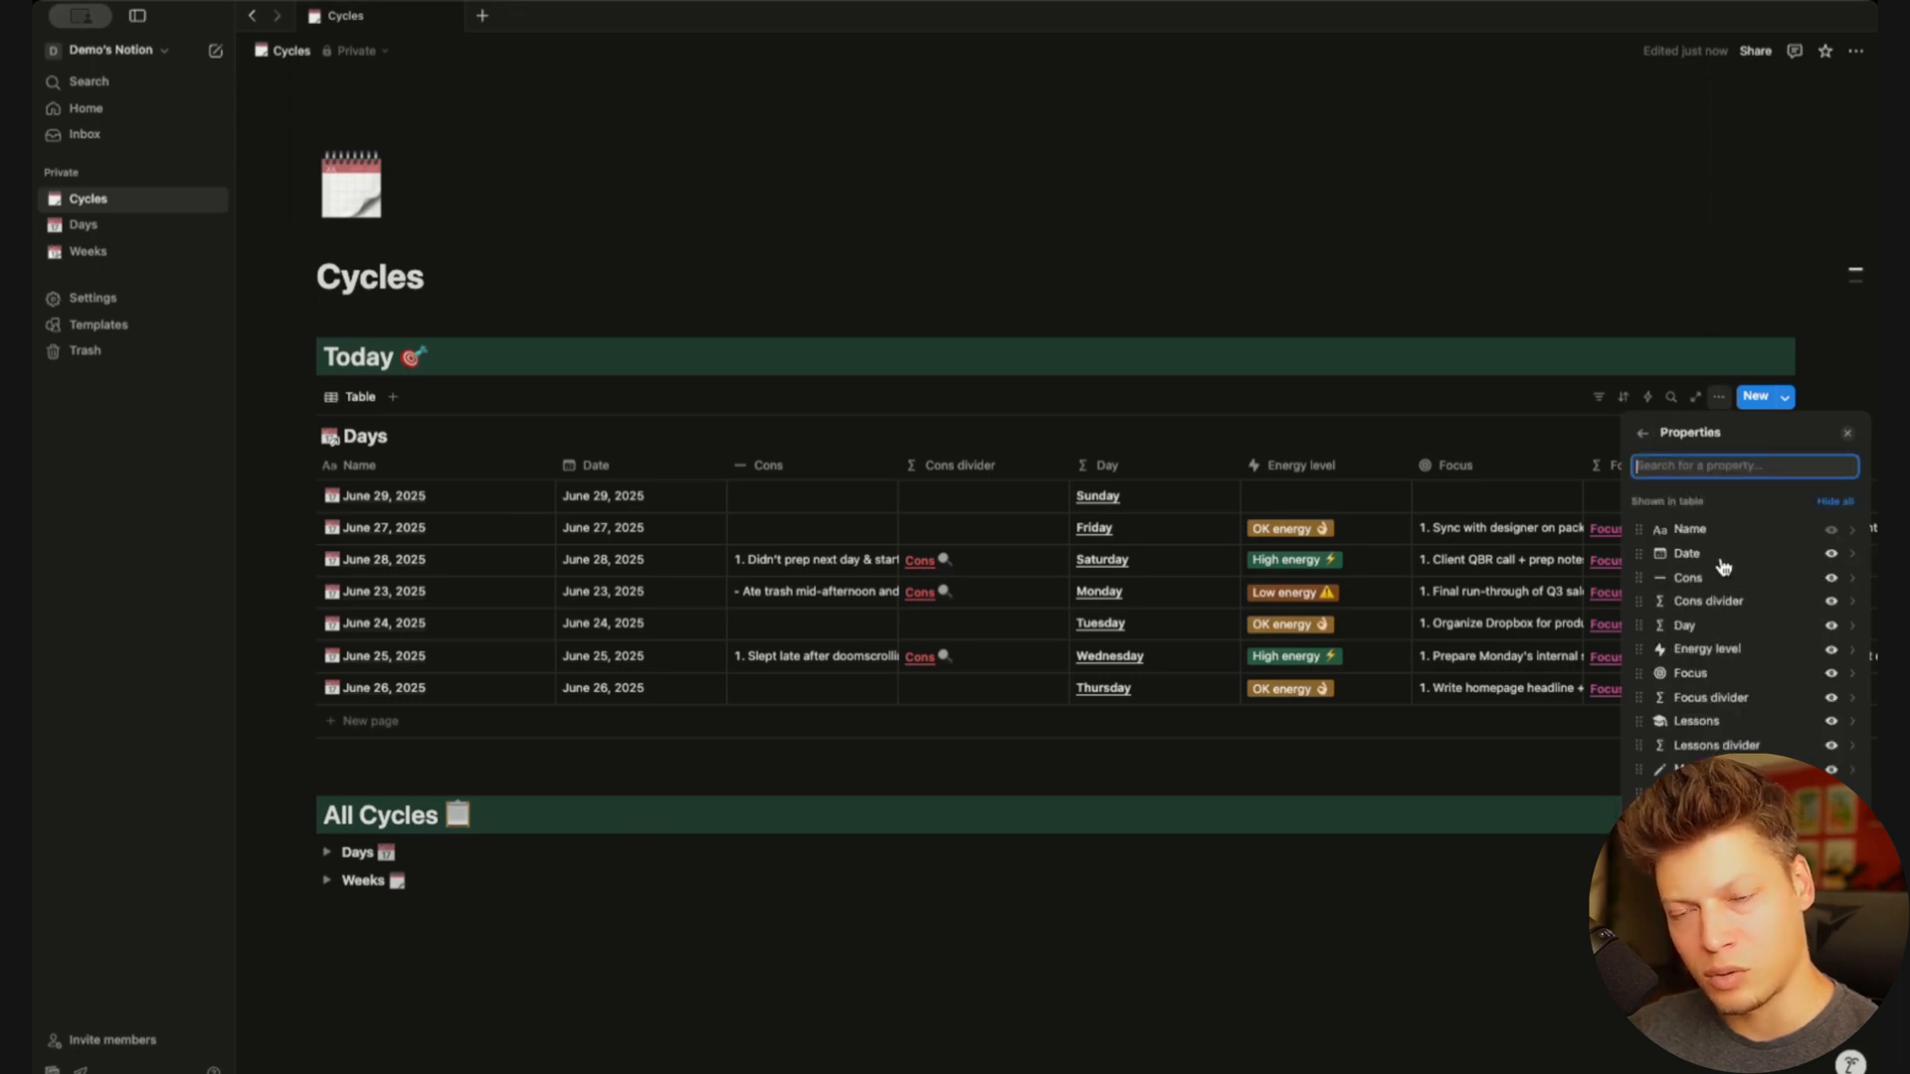
{"action": "left_click", "coordinate": [1836, 502]}
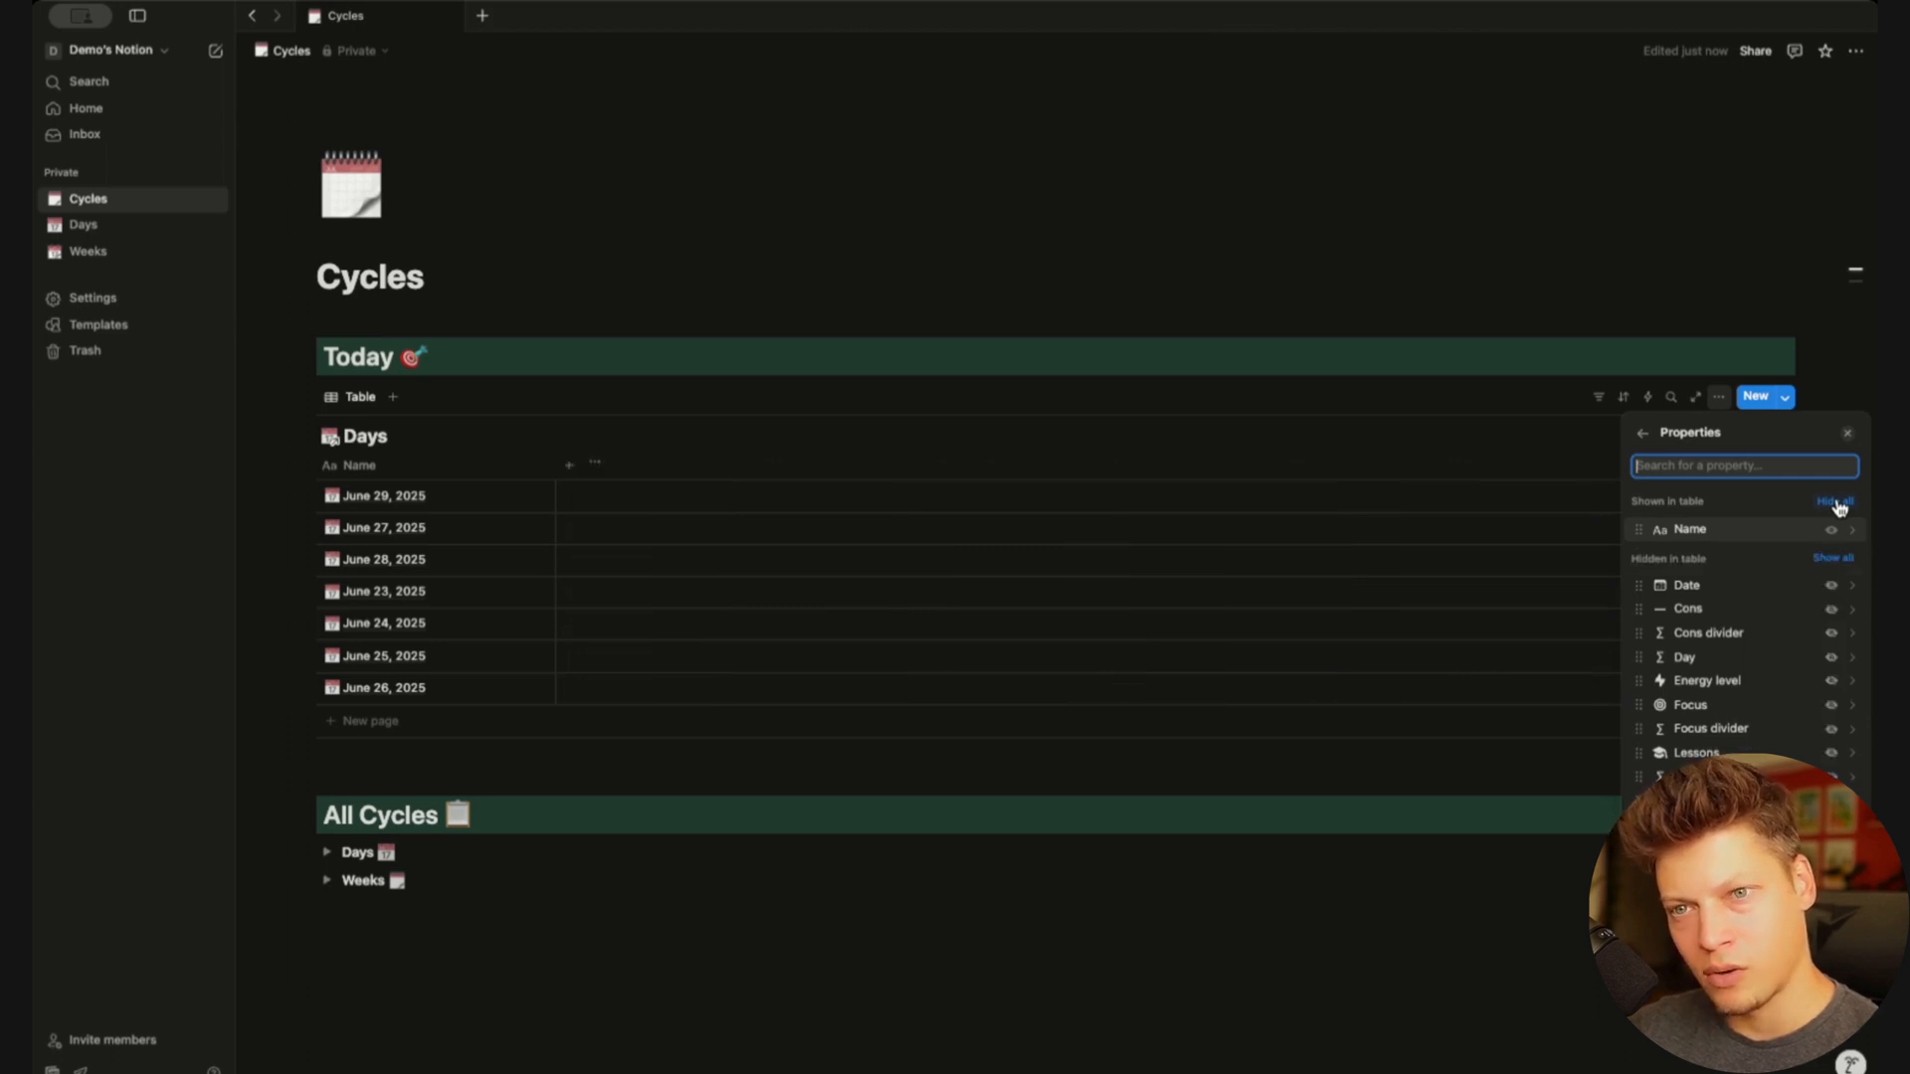
Filter the Today section's Days table so that the start date of Date is Today
{"action": "left_click", "coordinate": [1596, 399]}
{"action": "left_click", "coordinate": [1598, 400]}
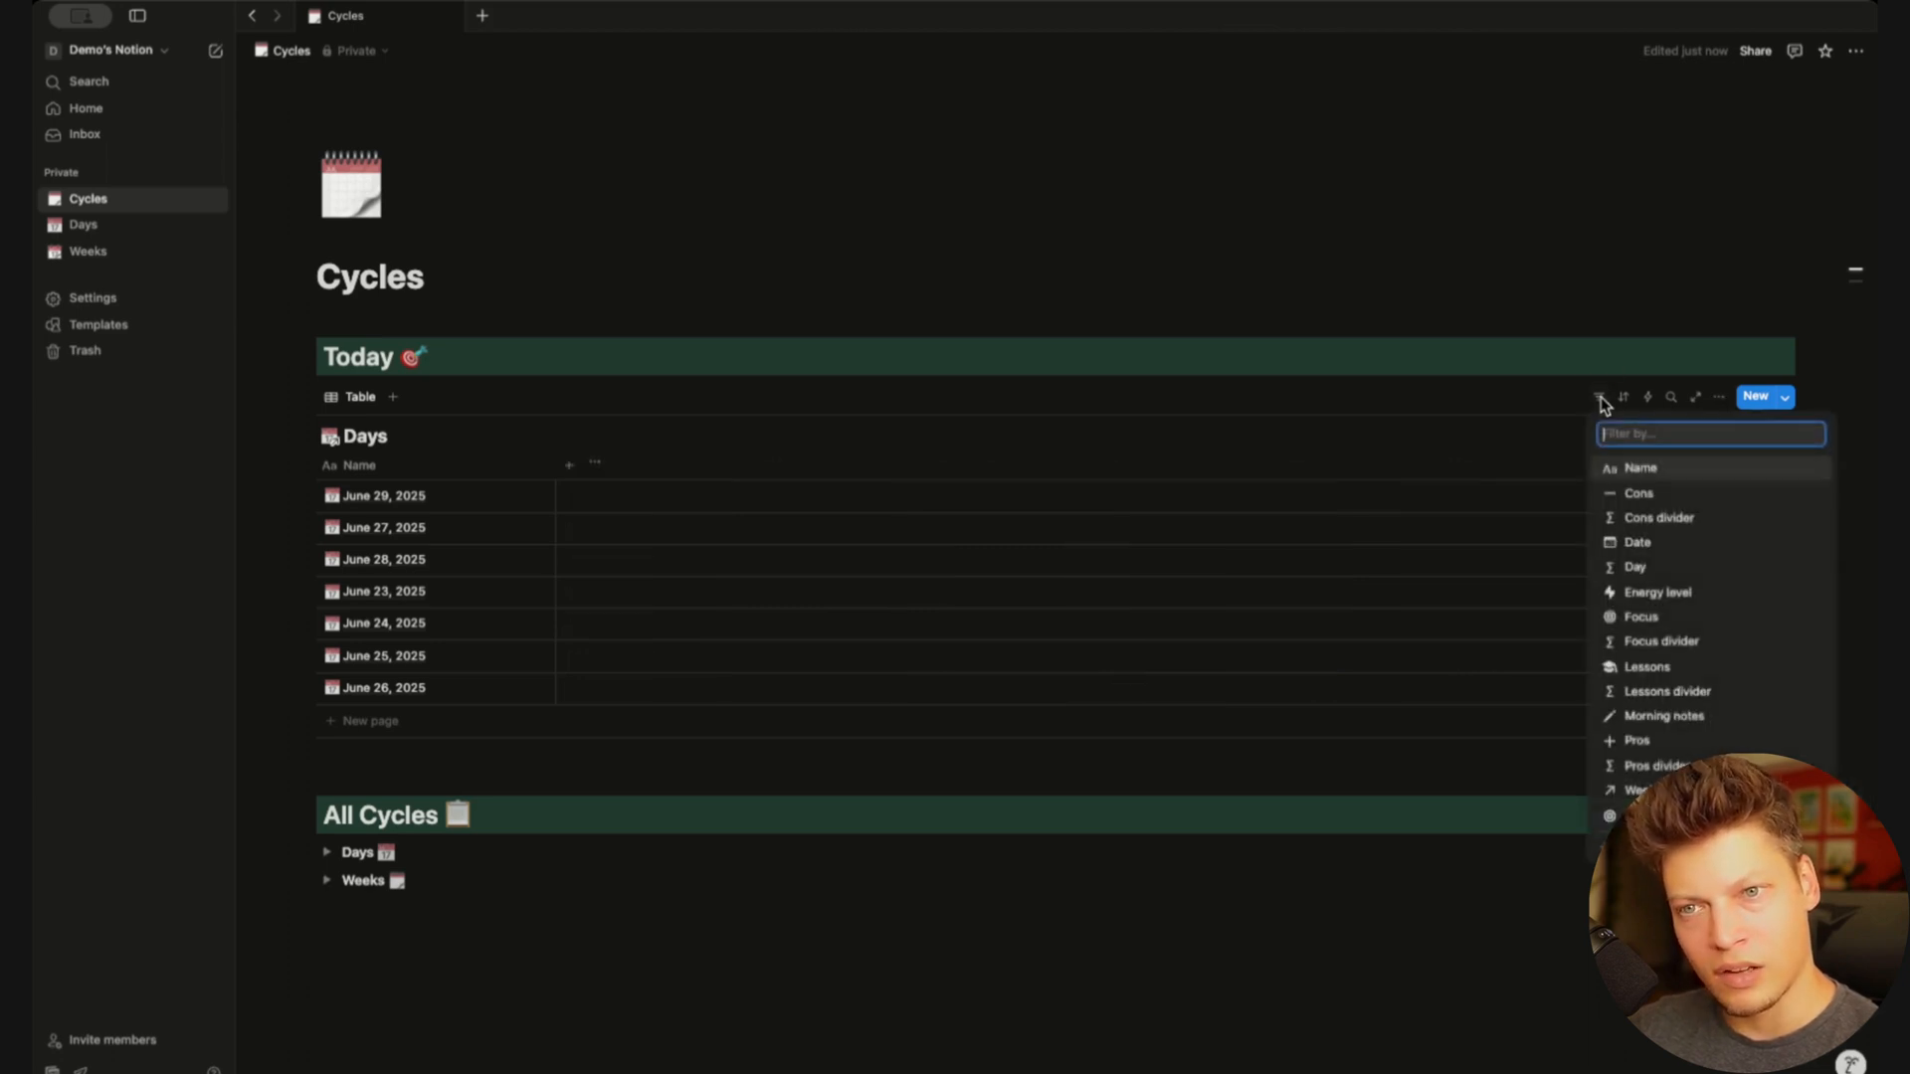
{"action": "left_click", "coordinate": [1669, 542]}
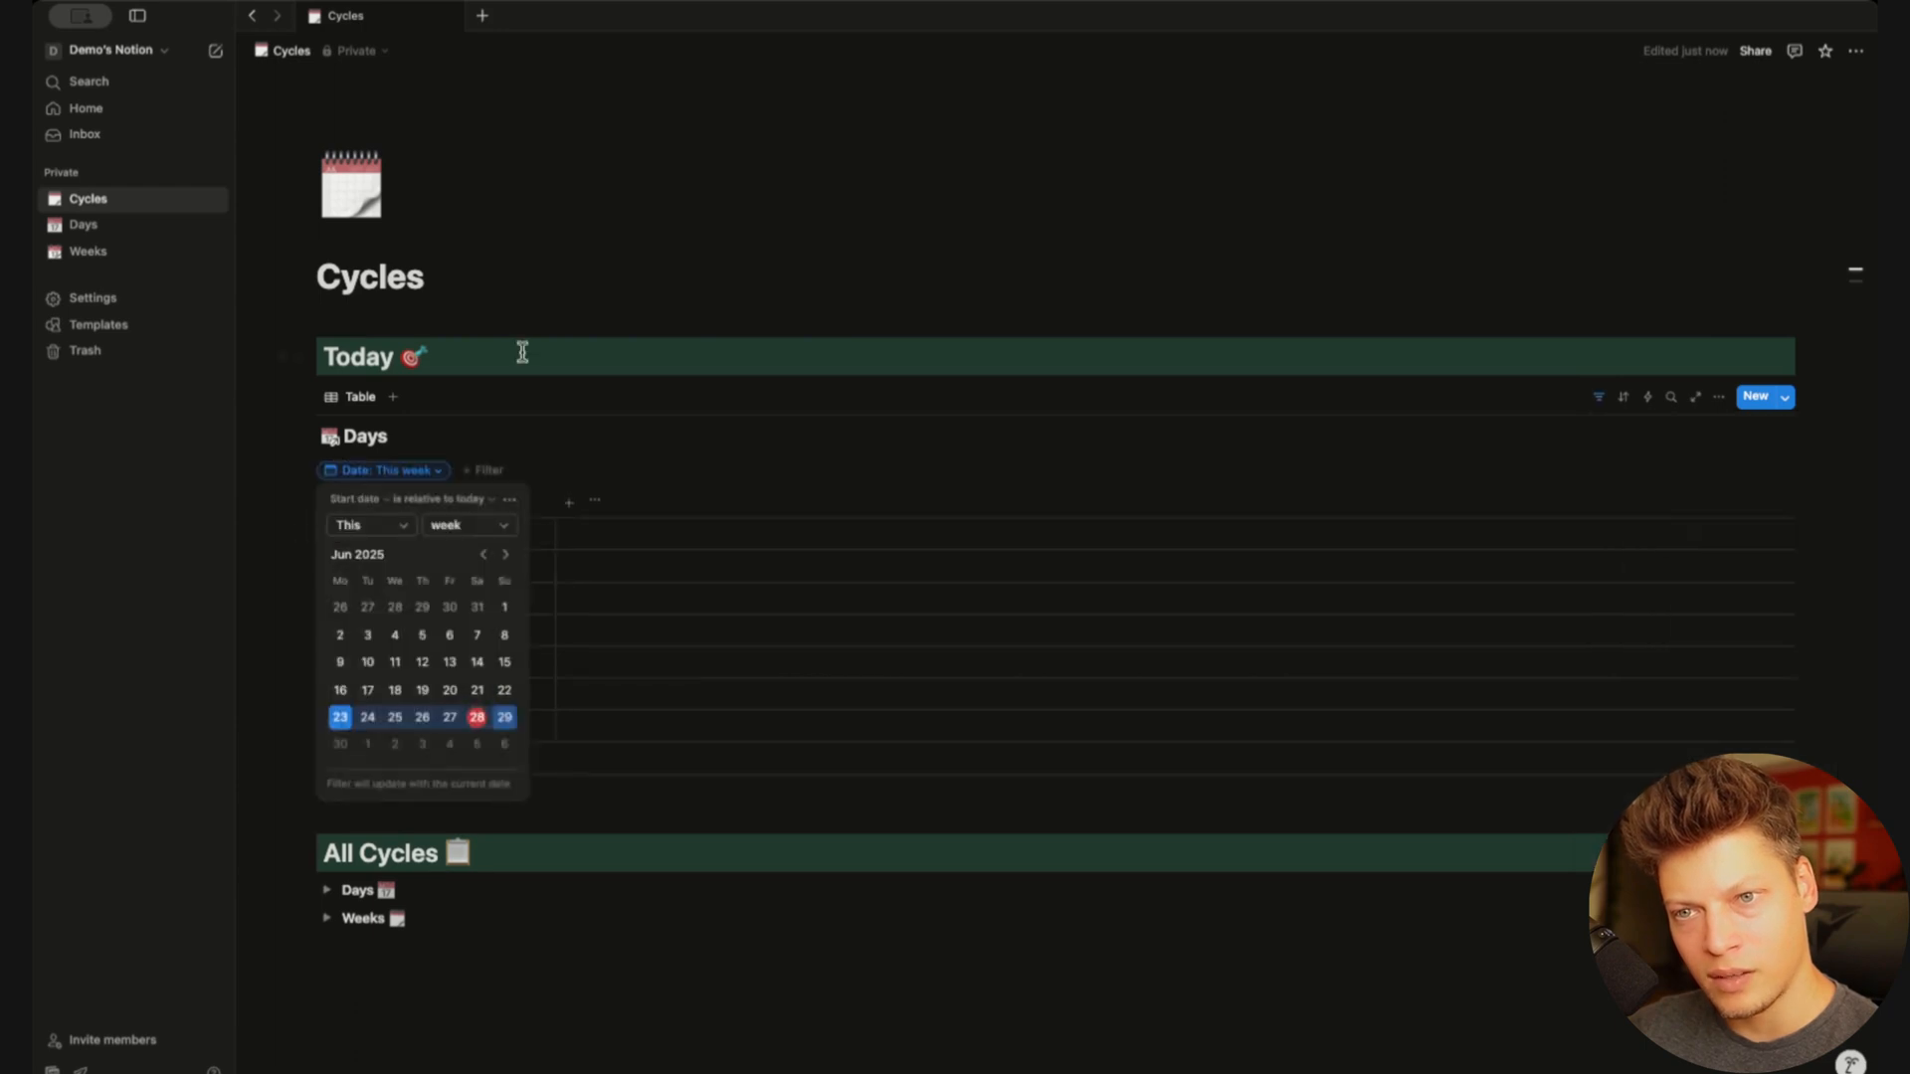
{"action": "left_click", "coordinate": [489, 500]}
{"action": "left_click", "coordinate": [481, 520]}
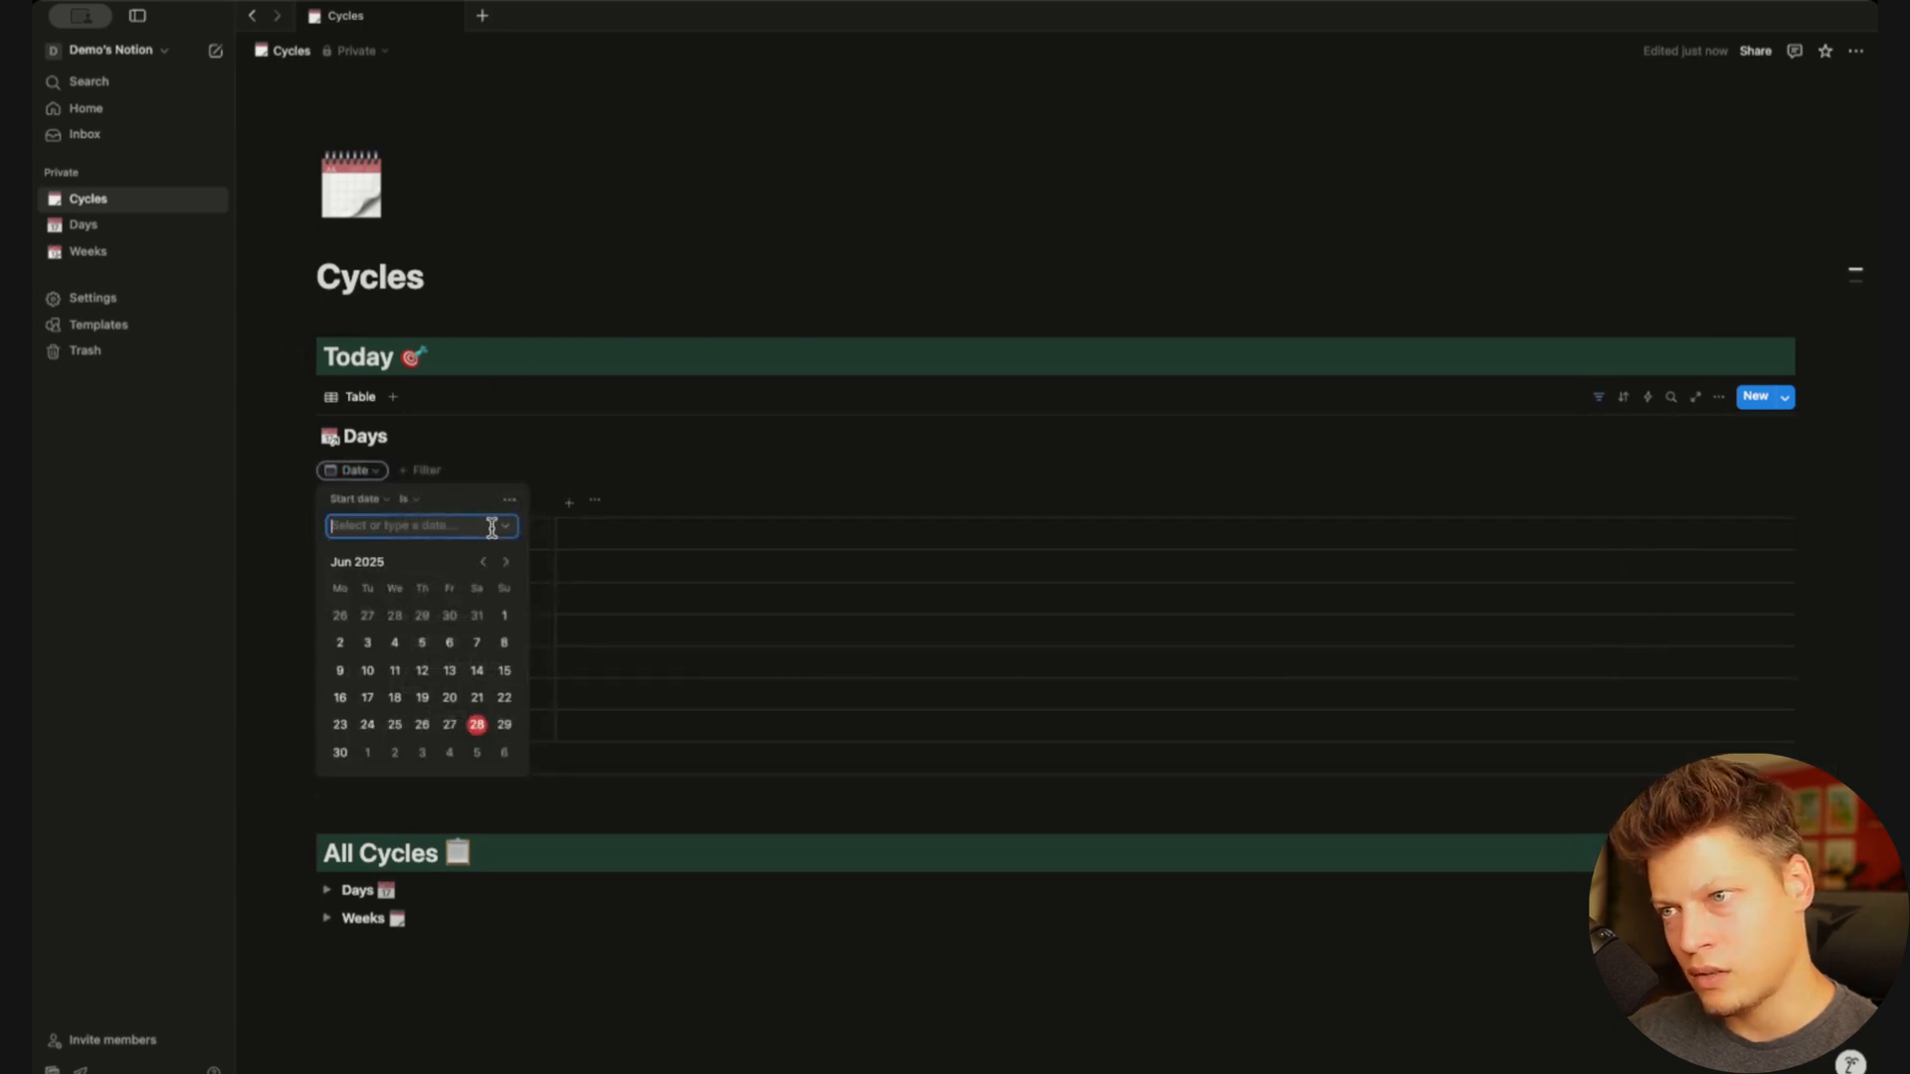
{"action": "left_click", "coordinate": [505, 527]}
{"action": "left_click", "coordinate": [383, 558]}
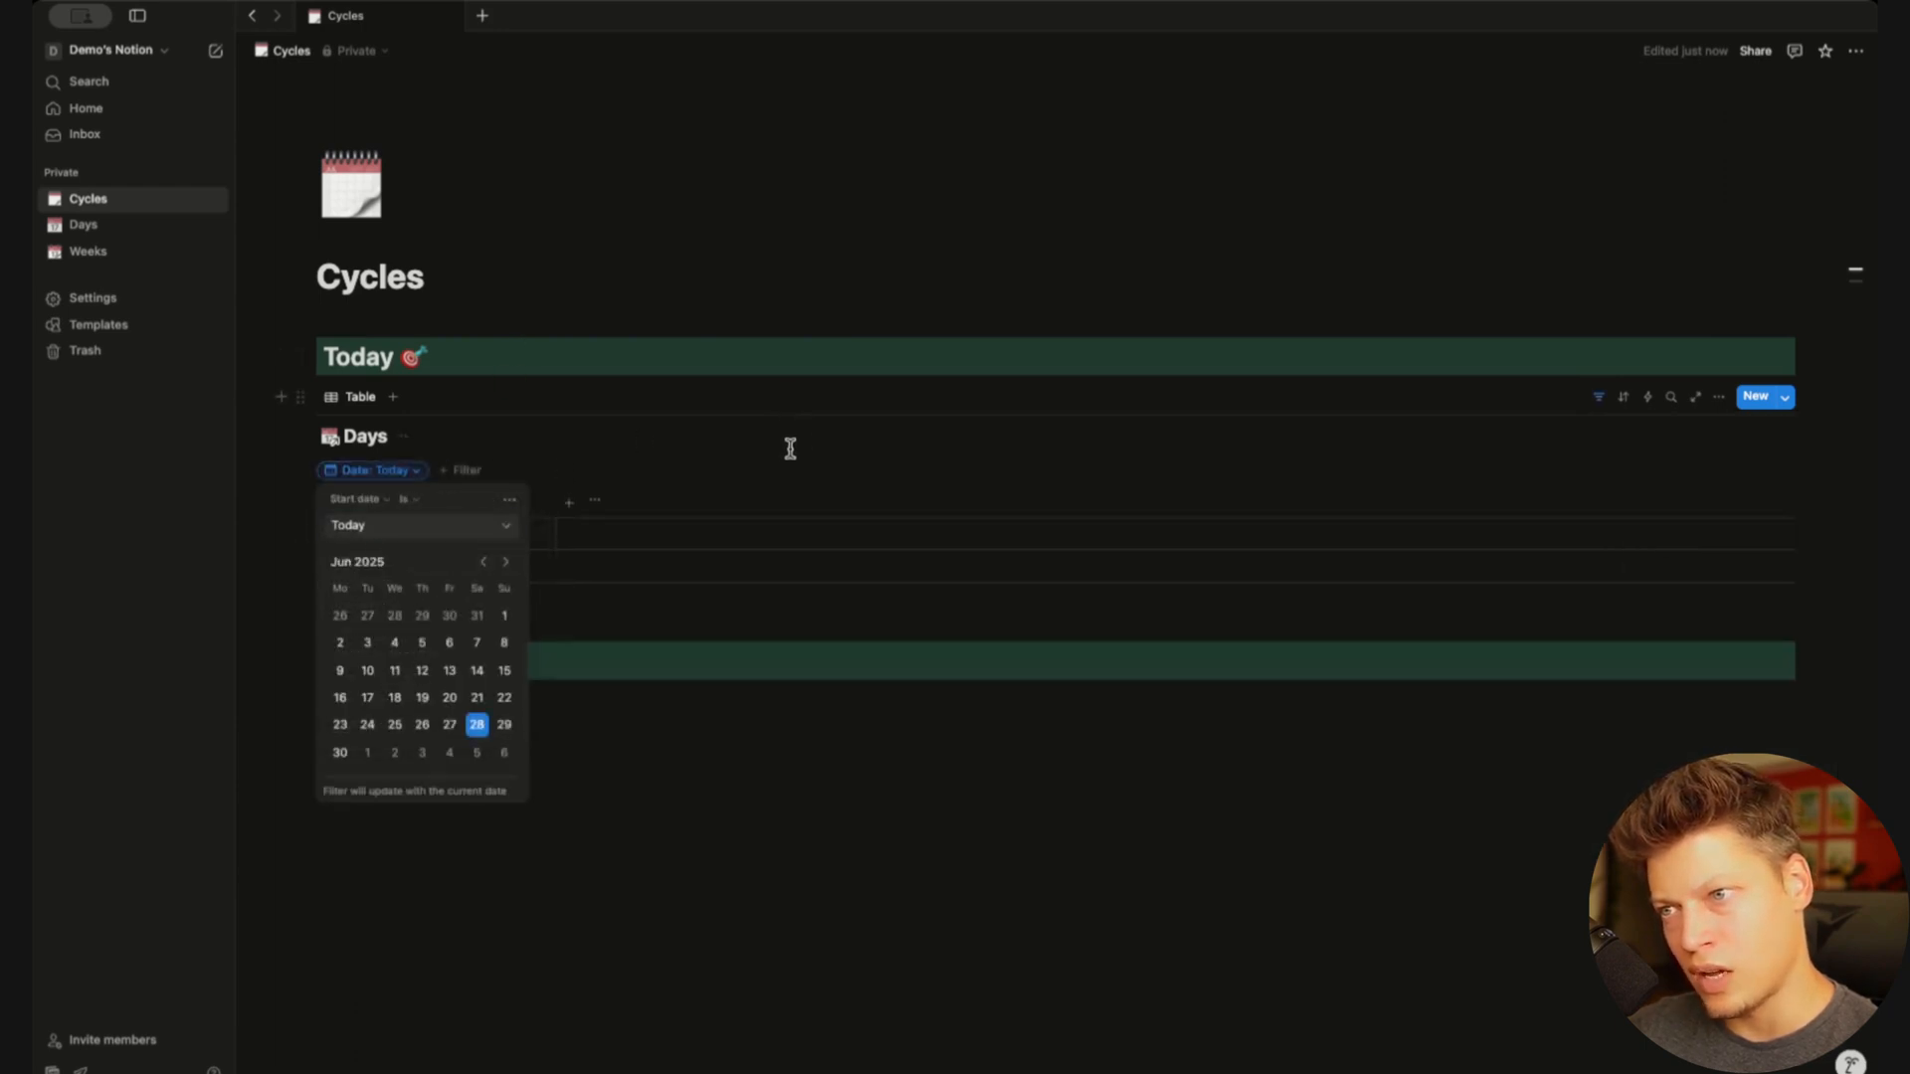
{"action": "left_click", "coordinate": [788, 448]}
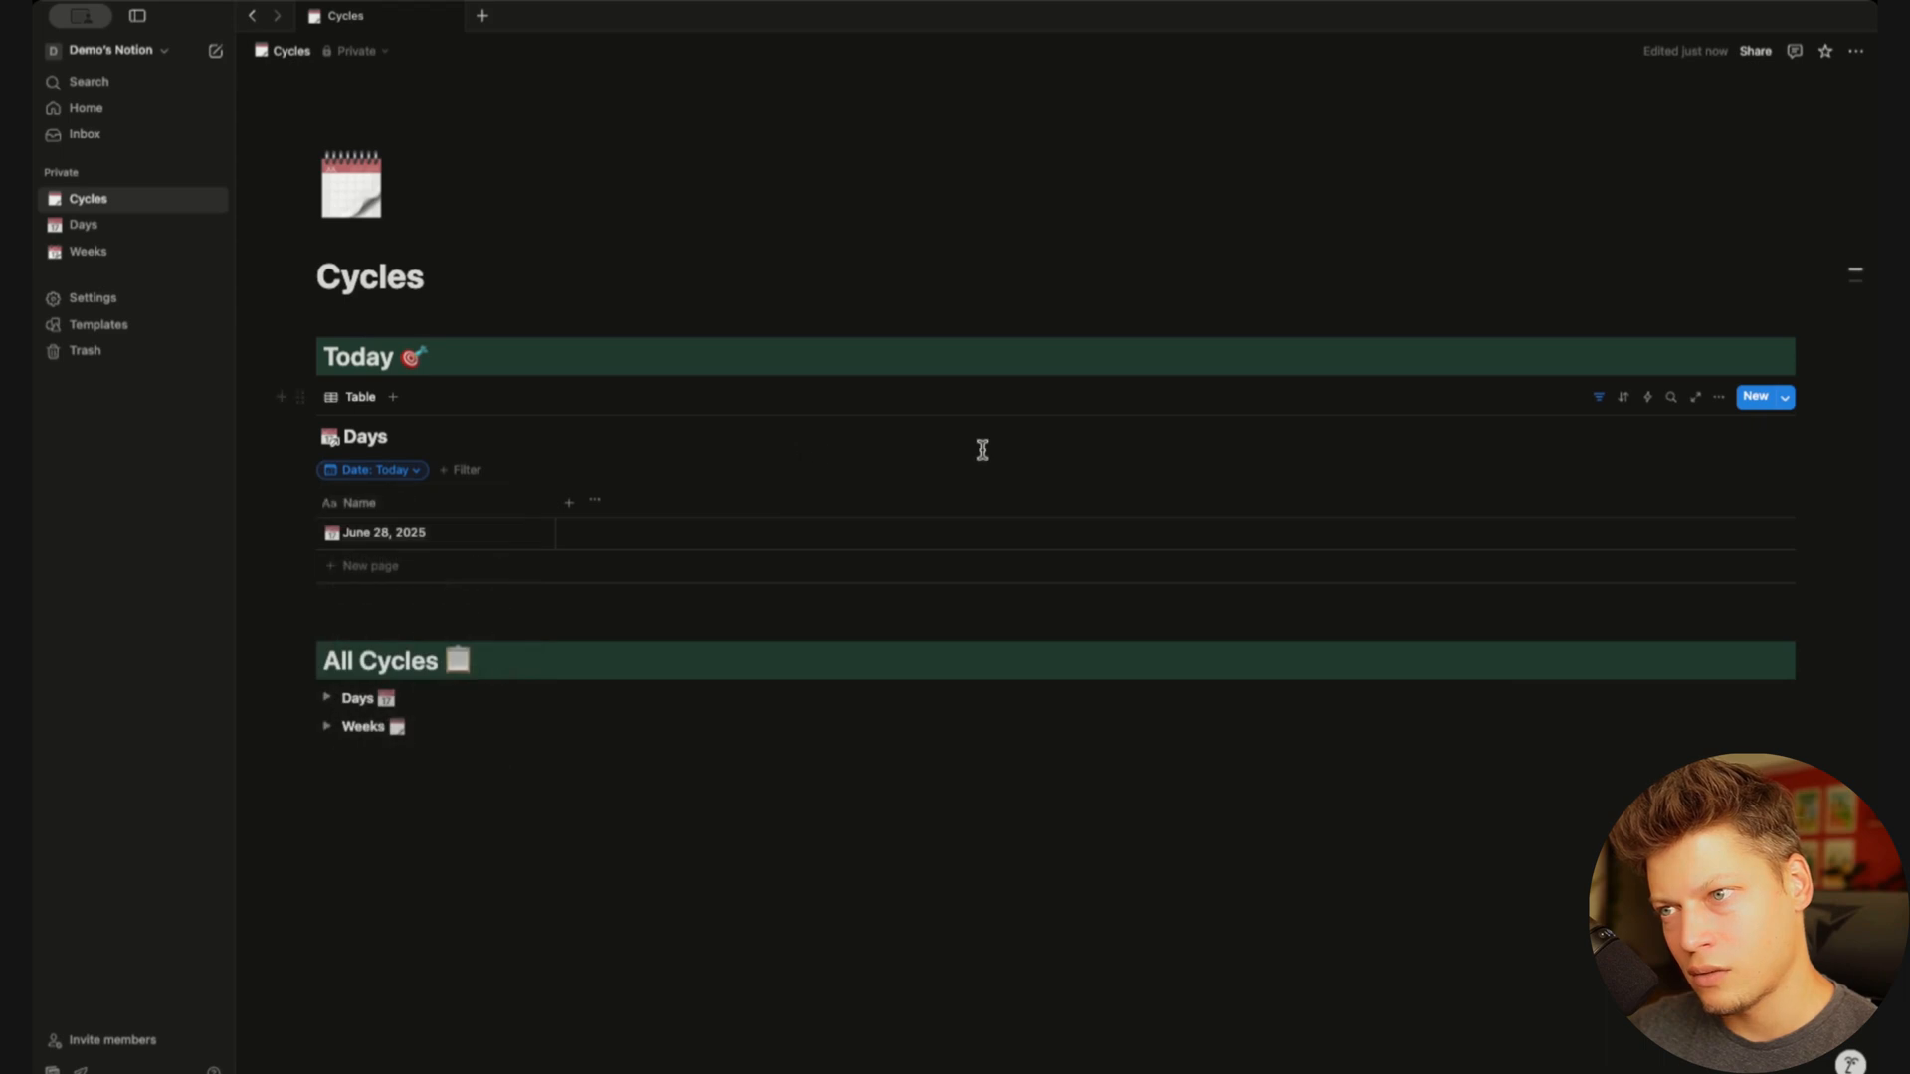
Show the Day and Focus properties in the Today section's Days table
{"action": "left_click", "coordinate": [601, 504]}
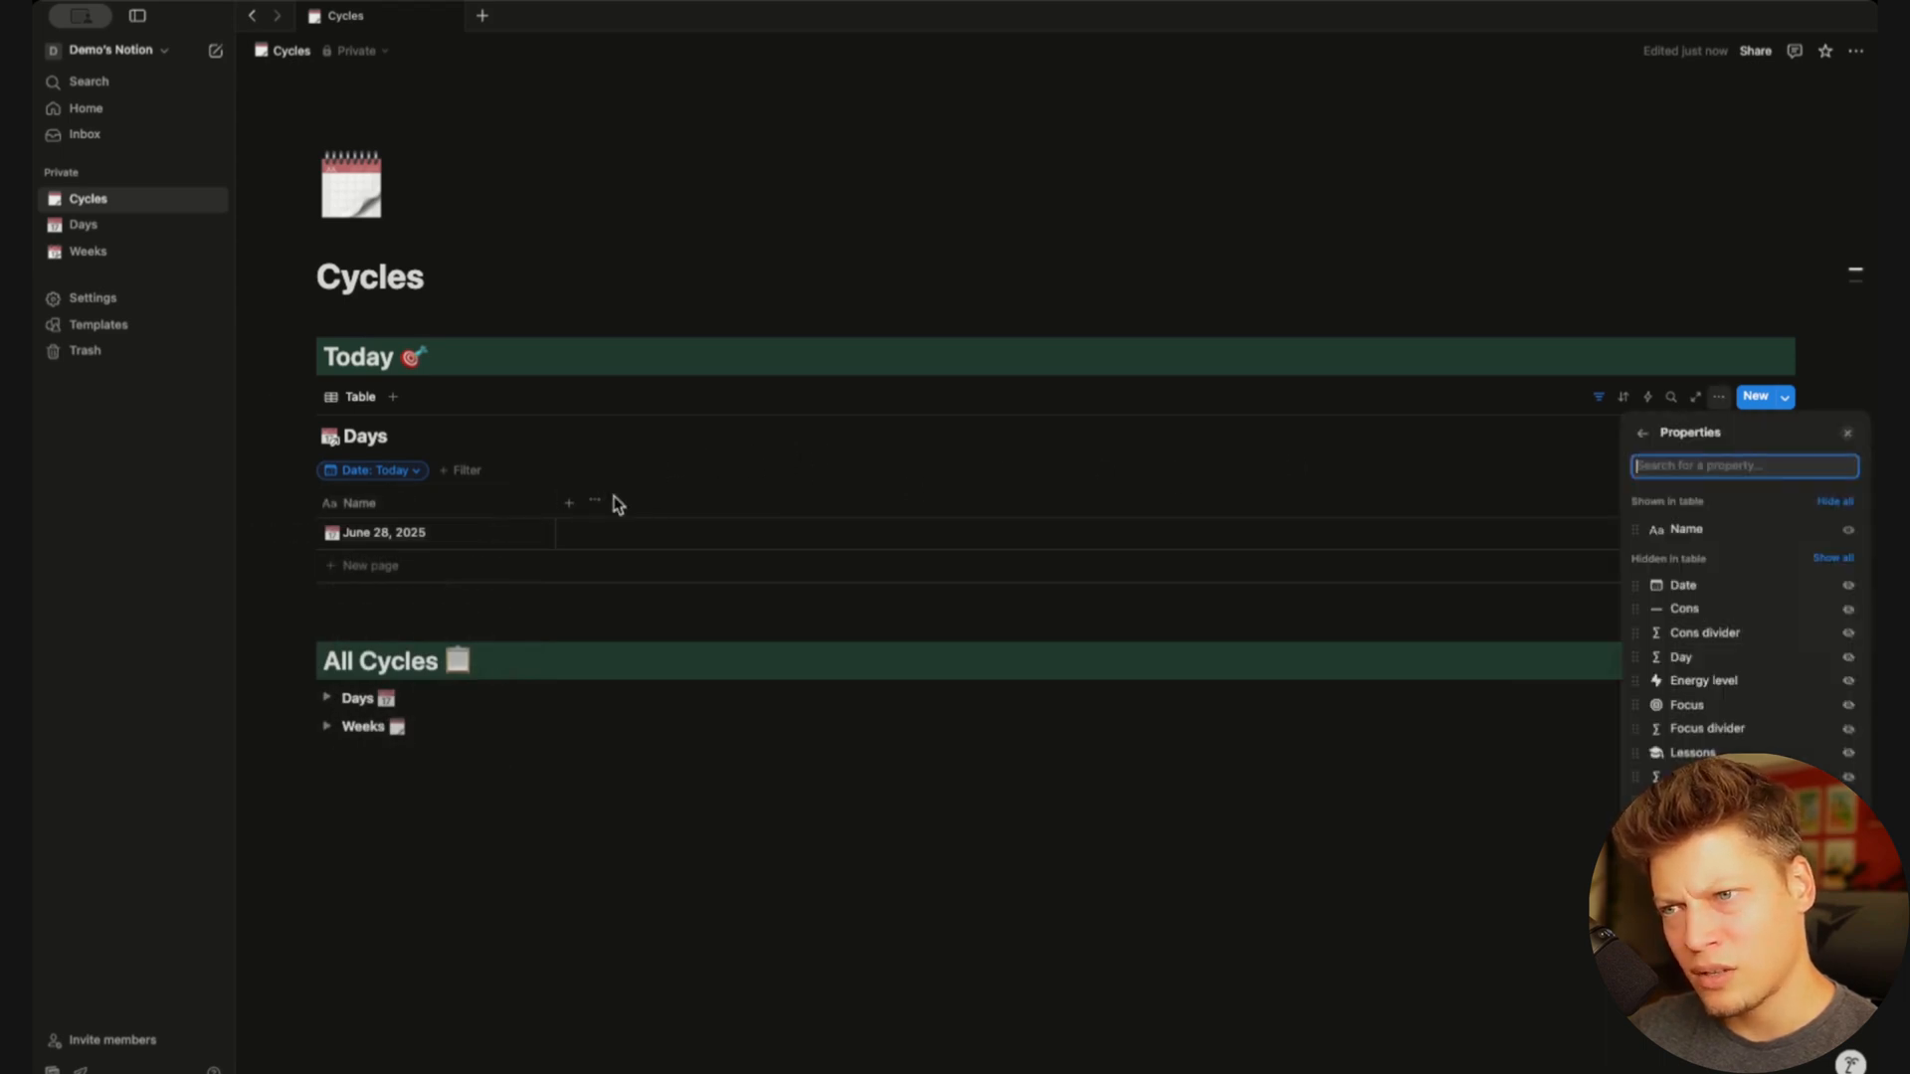
{"action": "left_click", "coordinate": [1849, 660]}
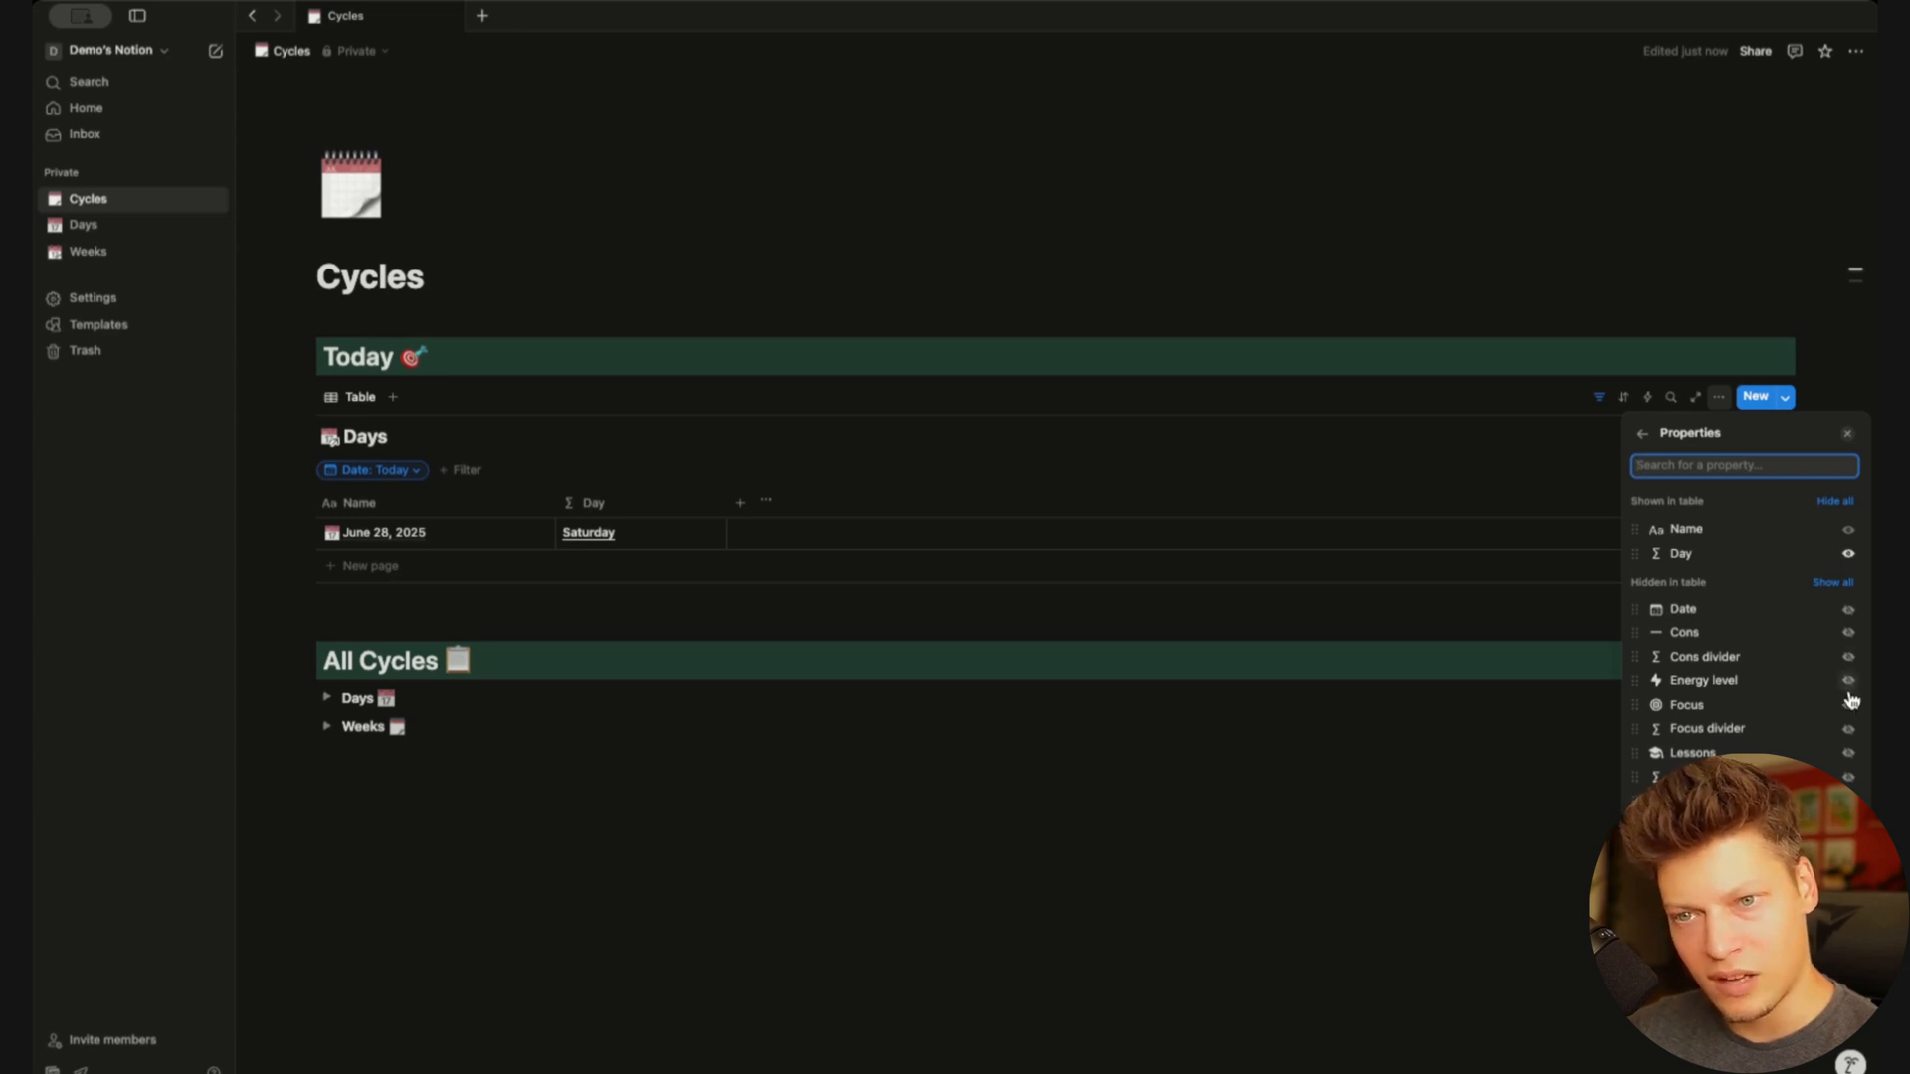
{"action": "left_click", "coordinate": [1849, 703]}
{"action": "key", "text": "Escape"}
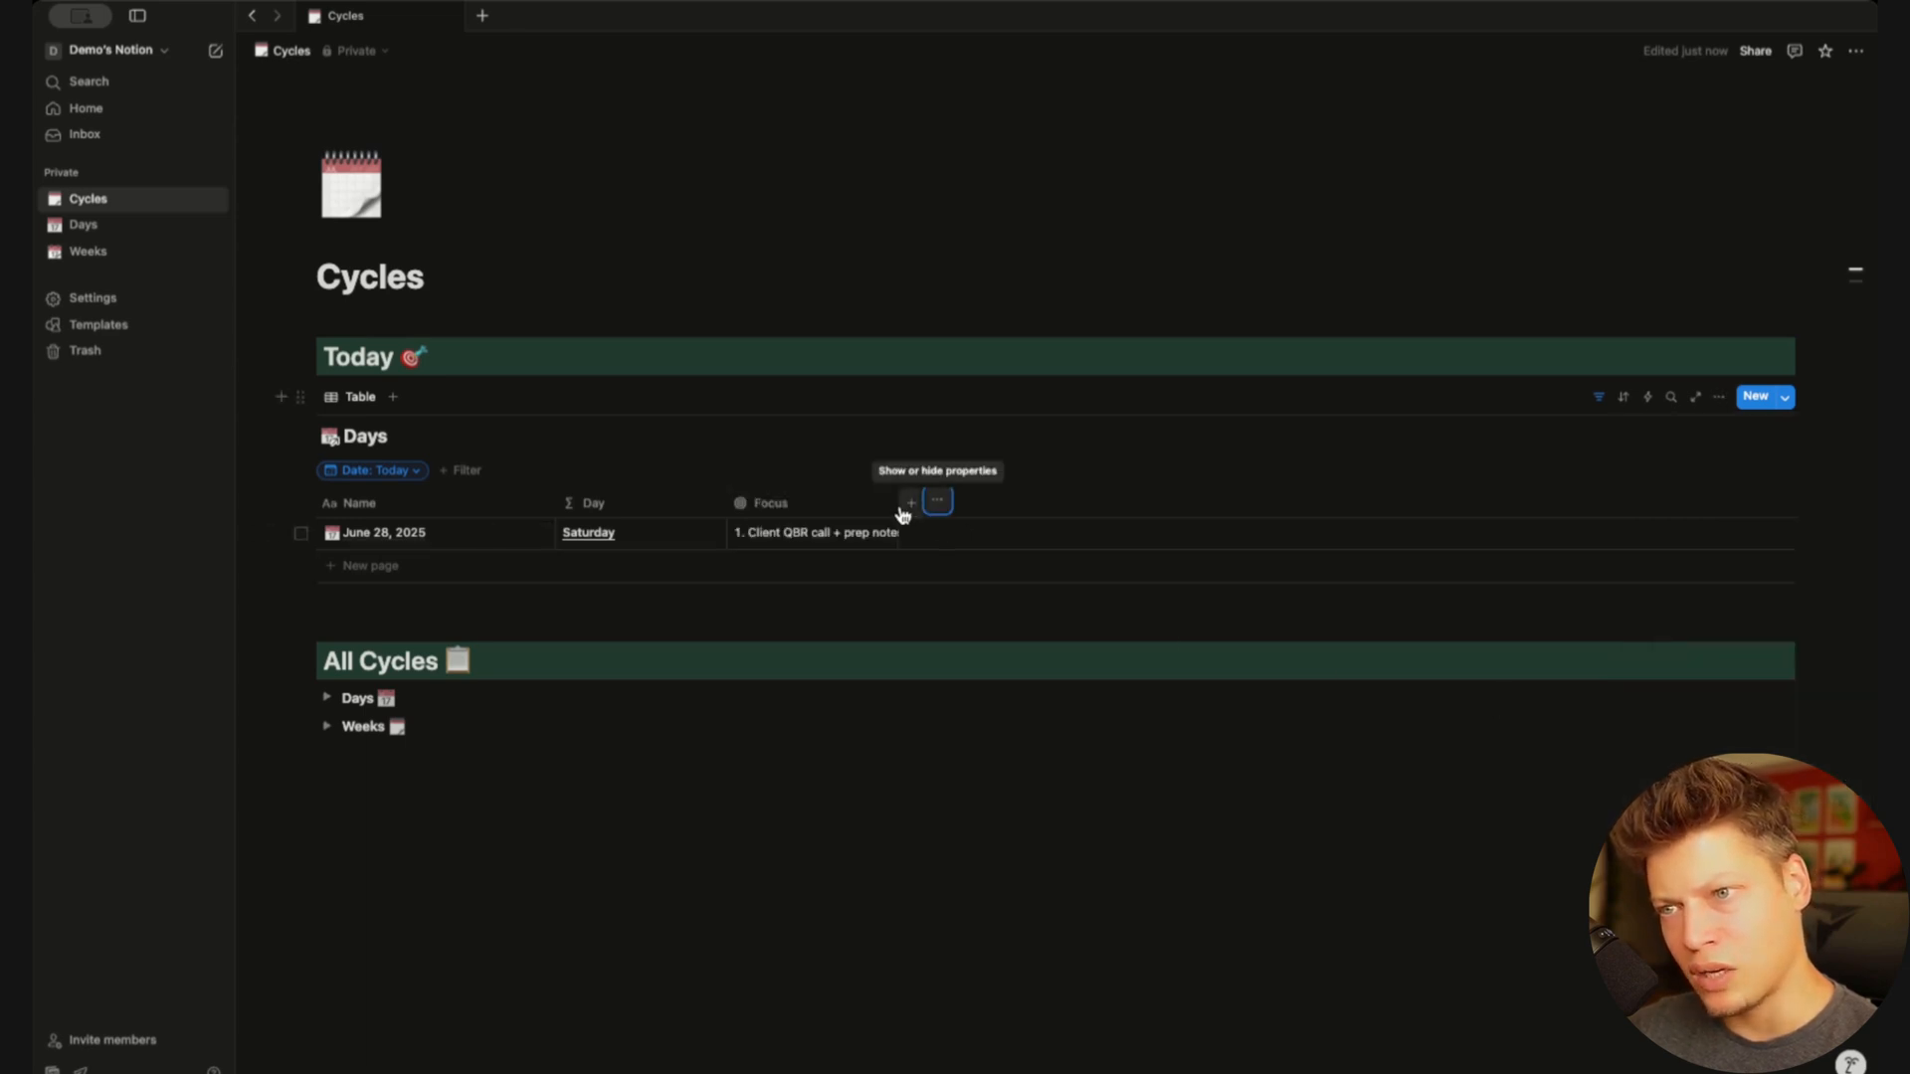
Wrap the Focus column's text and narrow the Name column in the Days table under Today
{"action": "left_click", "coordinate": [848, 504]}
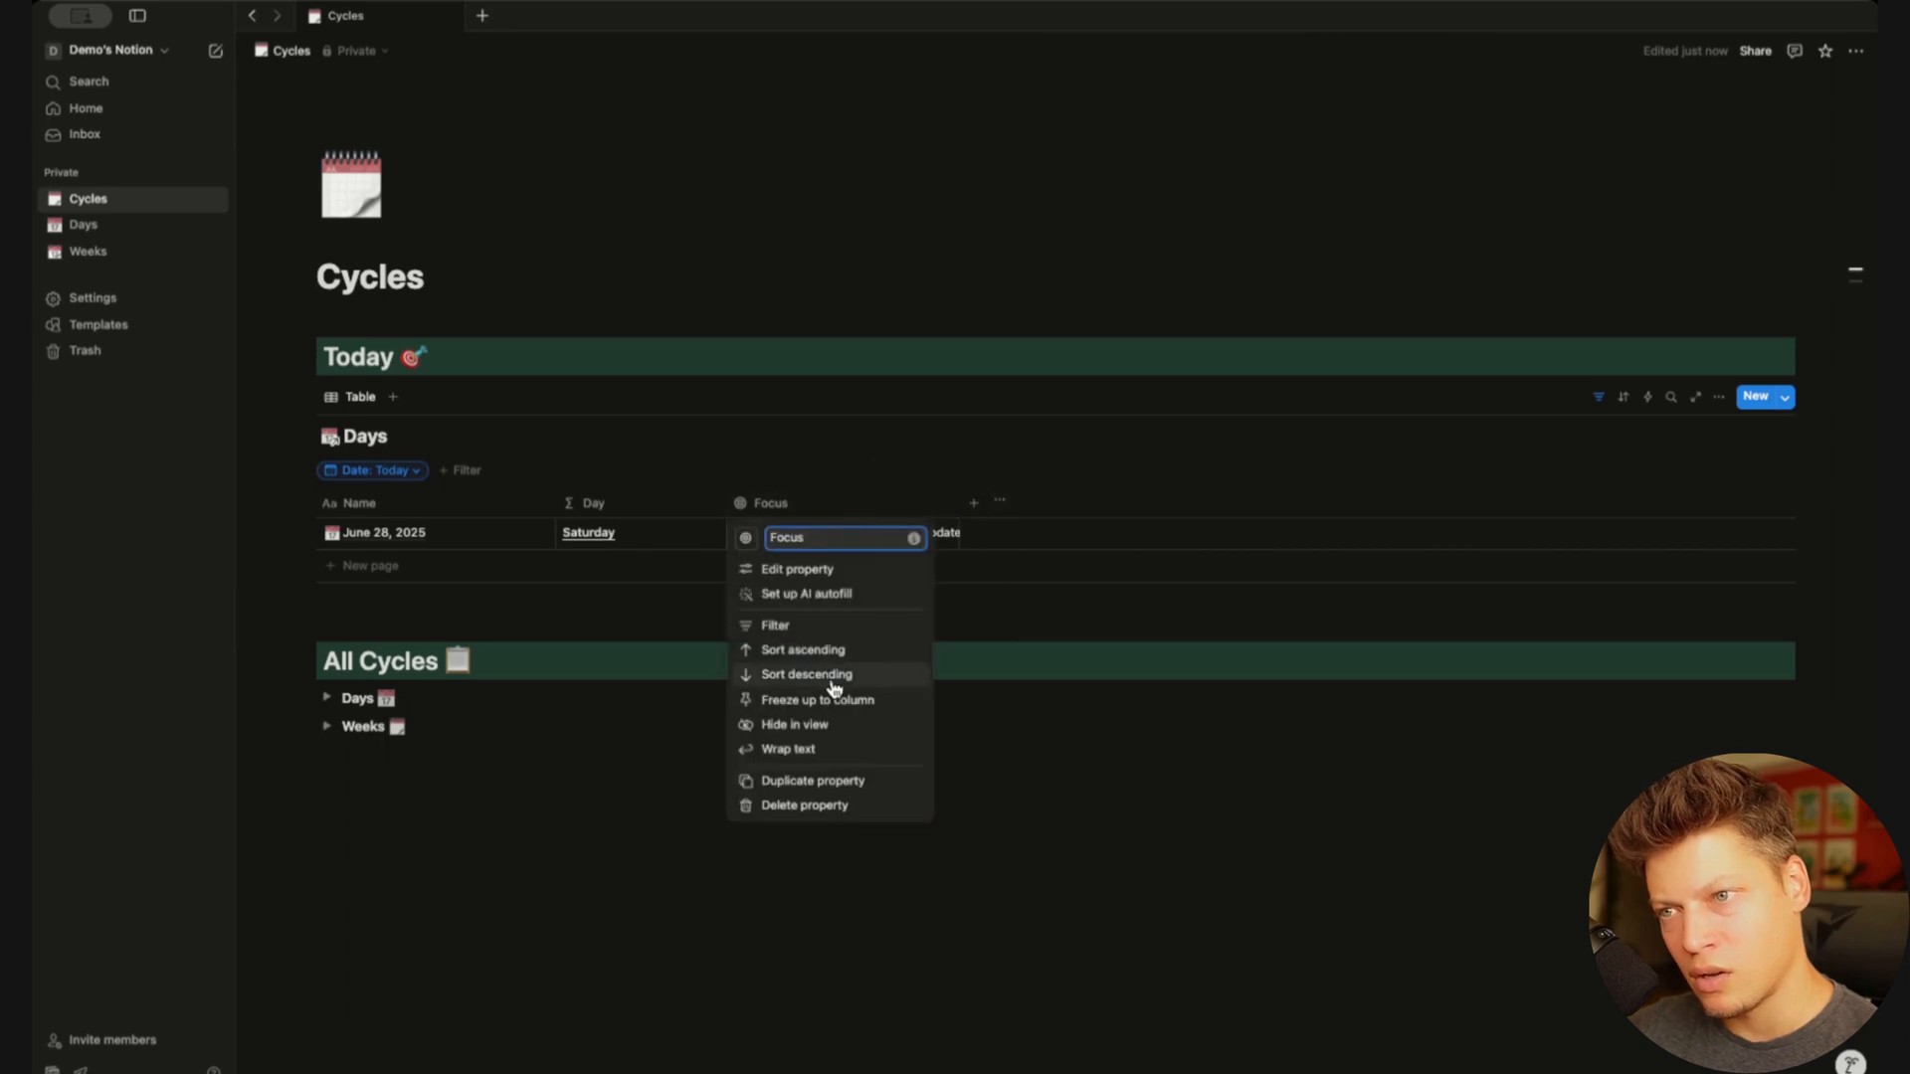
{"action": "left_click", "coordinate": [813, 752]}
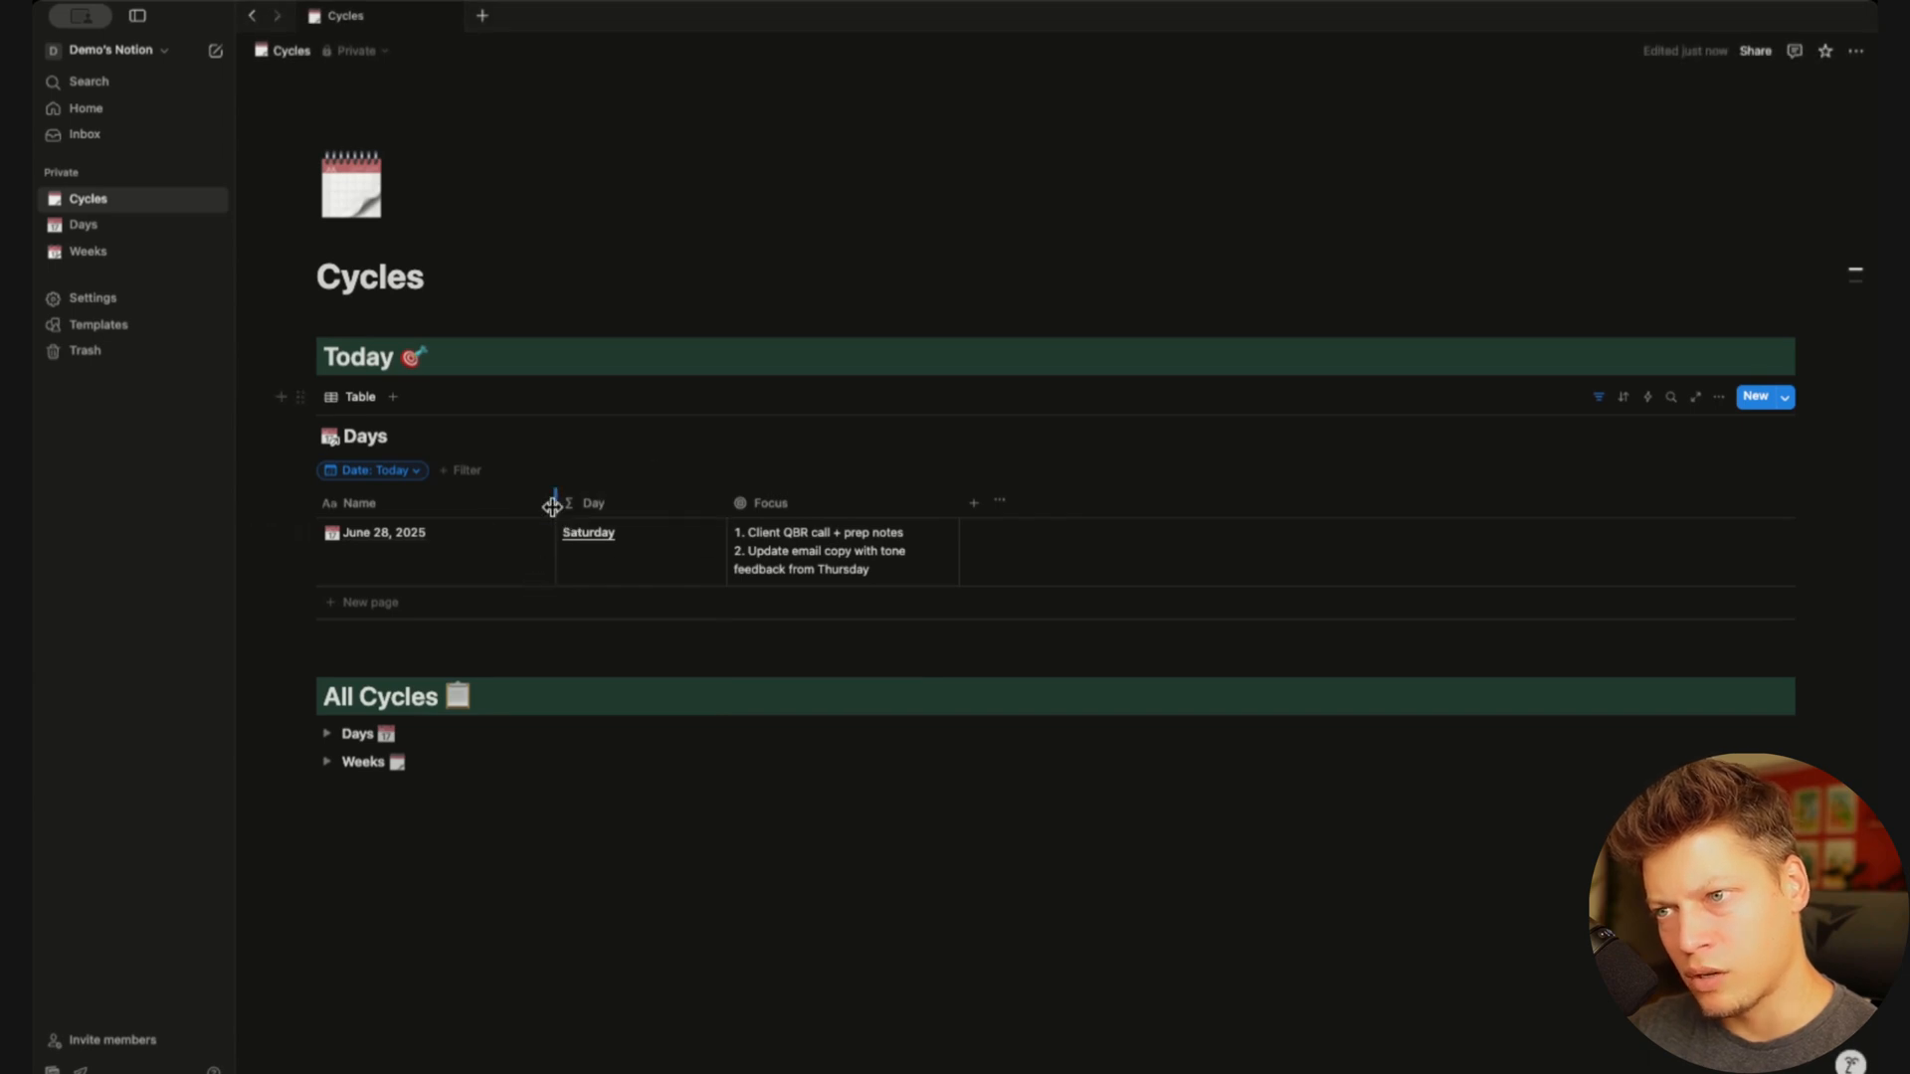
{"action": "left_click_drag", "start_coordinate": [552, 507], "coordinate": [521, 506]}
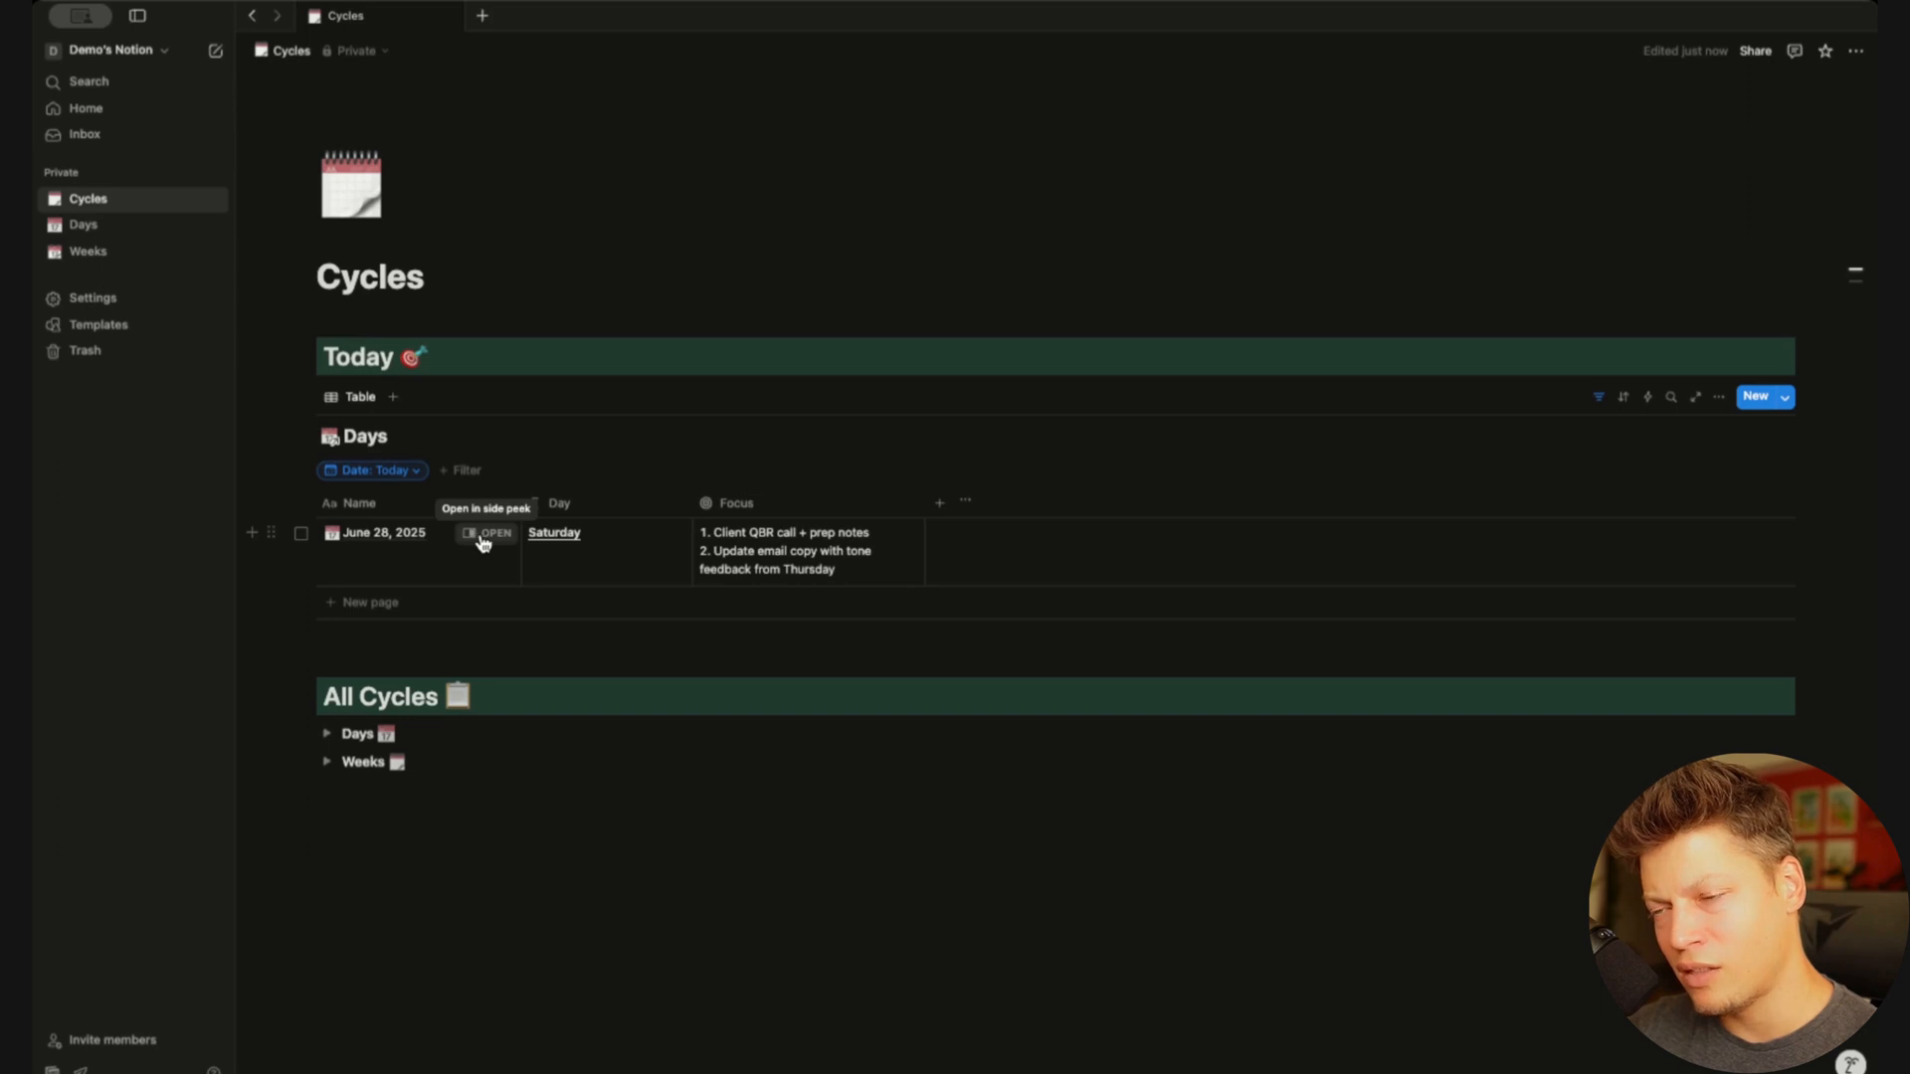
Preview the June 28, 2025 page in side peek, close it and hide the Days table's filter bar
{"action": "left_click", "coordinate": [484, 537]}
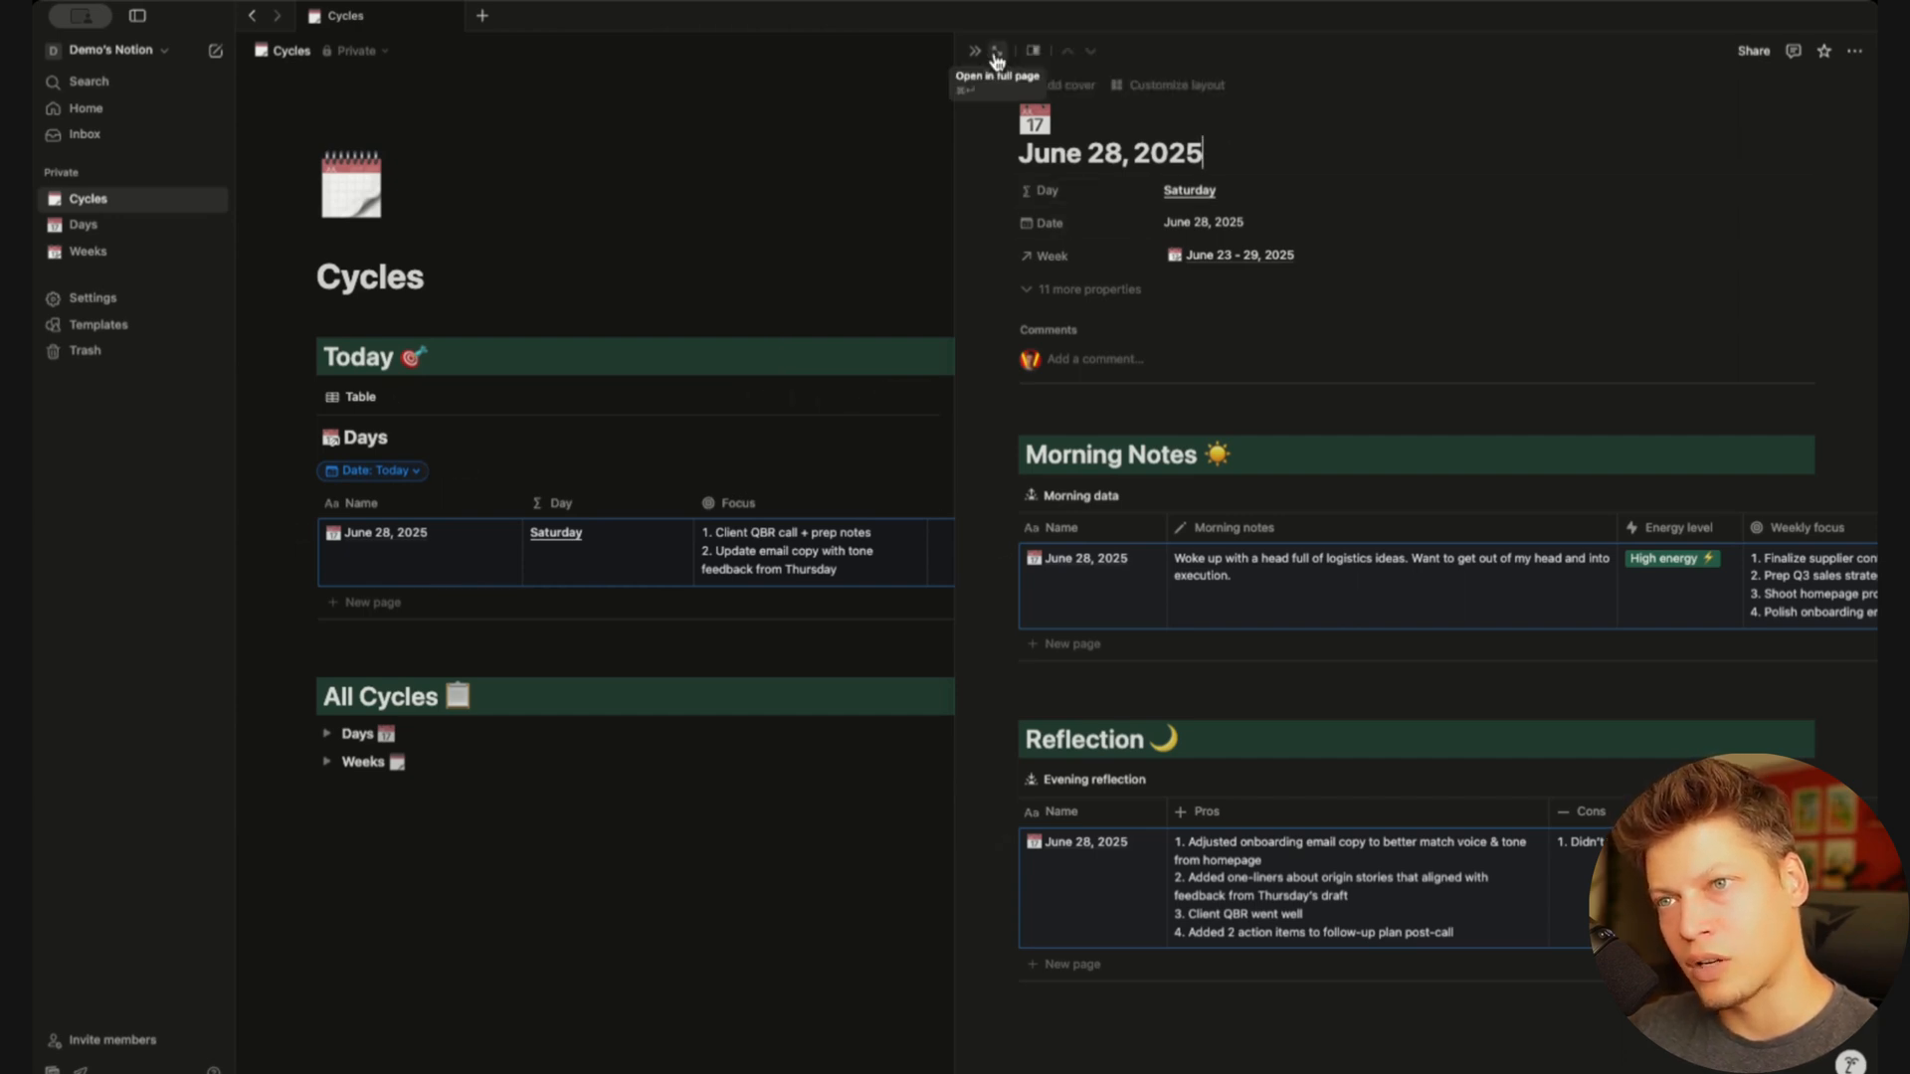
{"action": "left_click", "coordinate": [886, 303]}
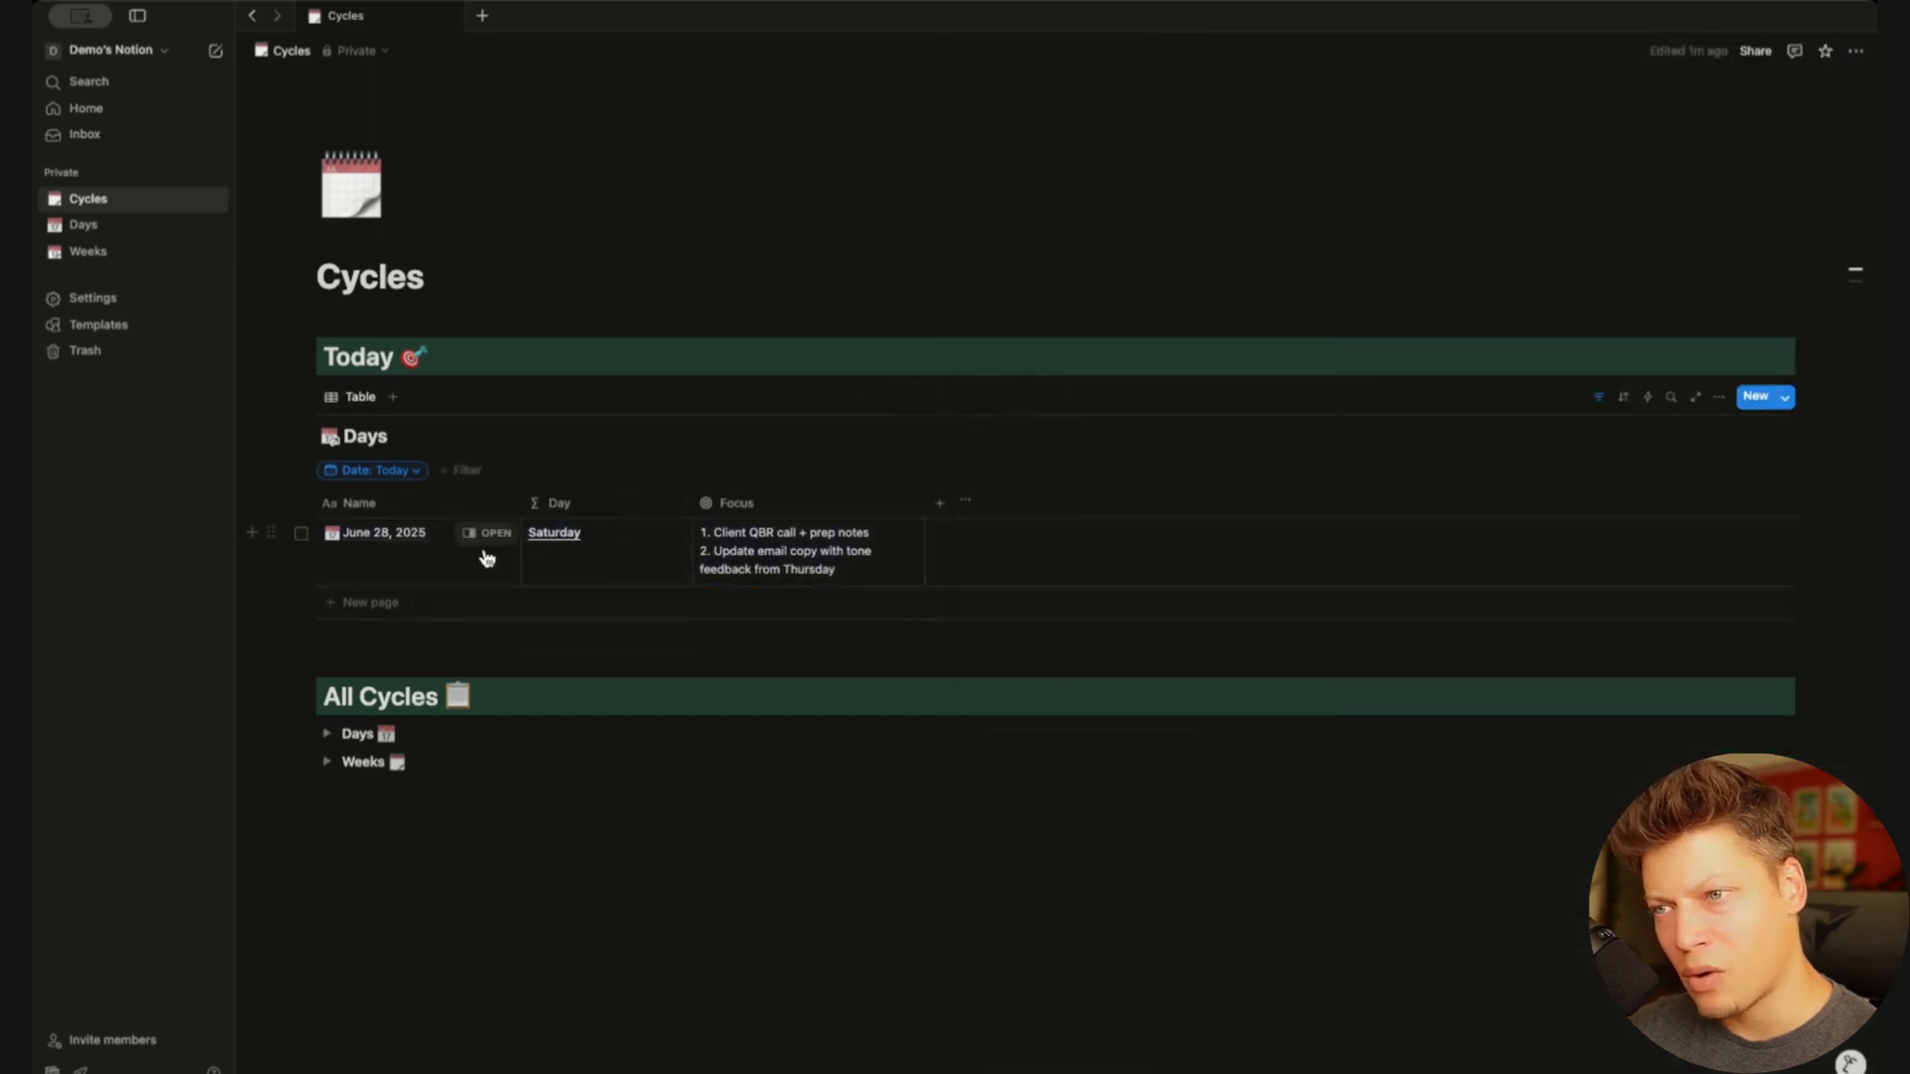
{"action": "left_click", "coordinate": [1599, 398]}
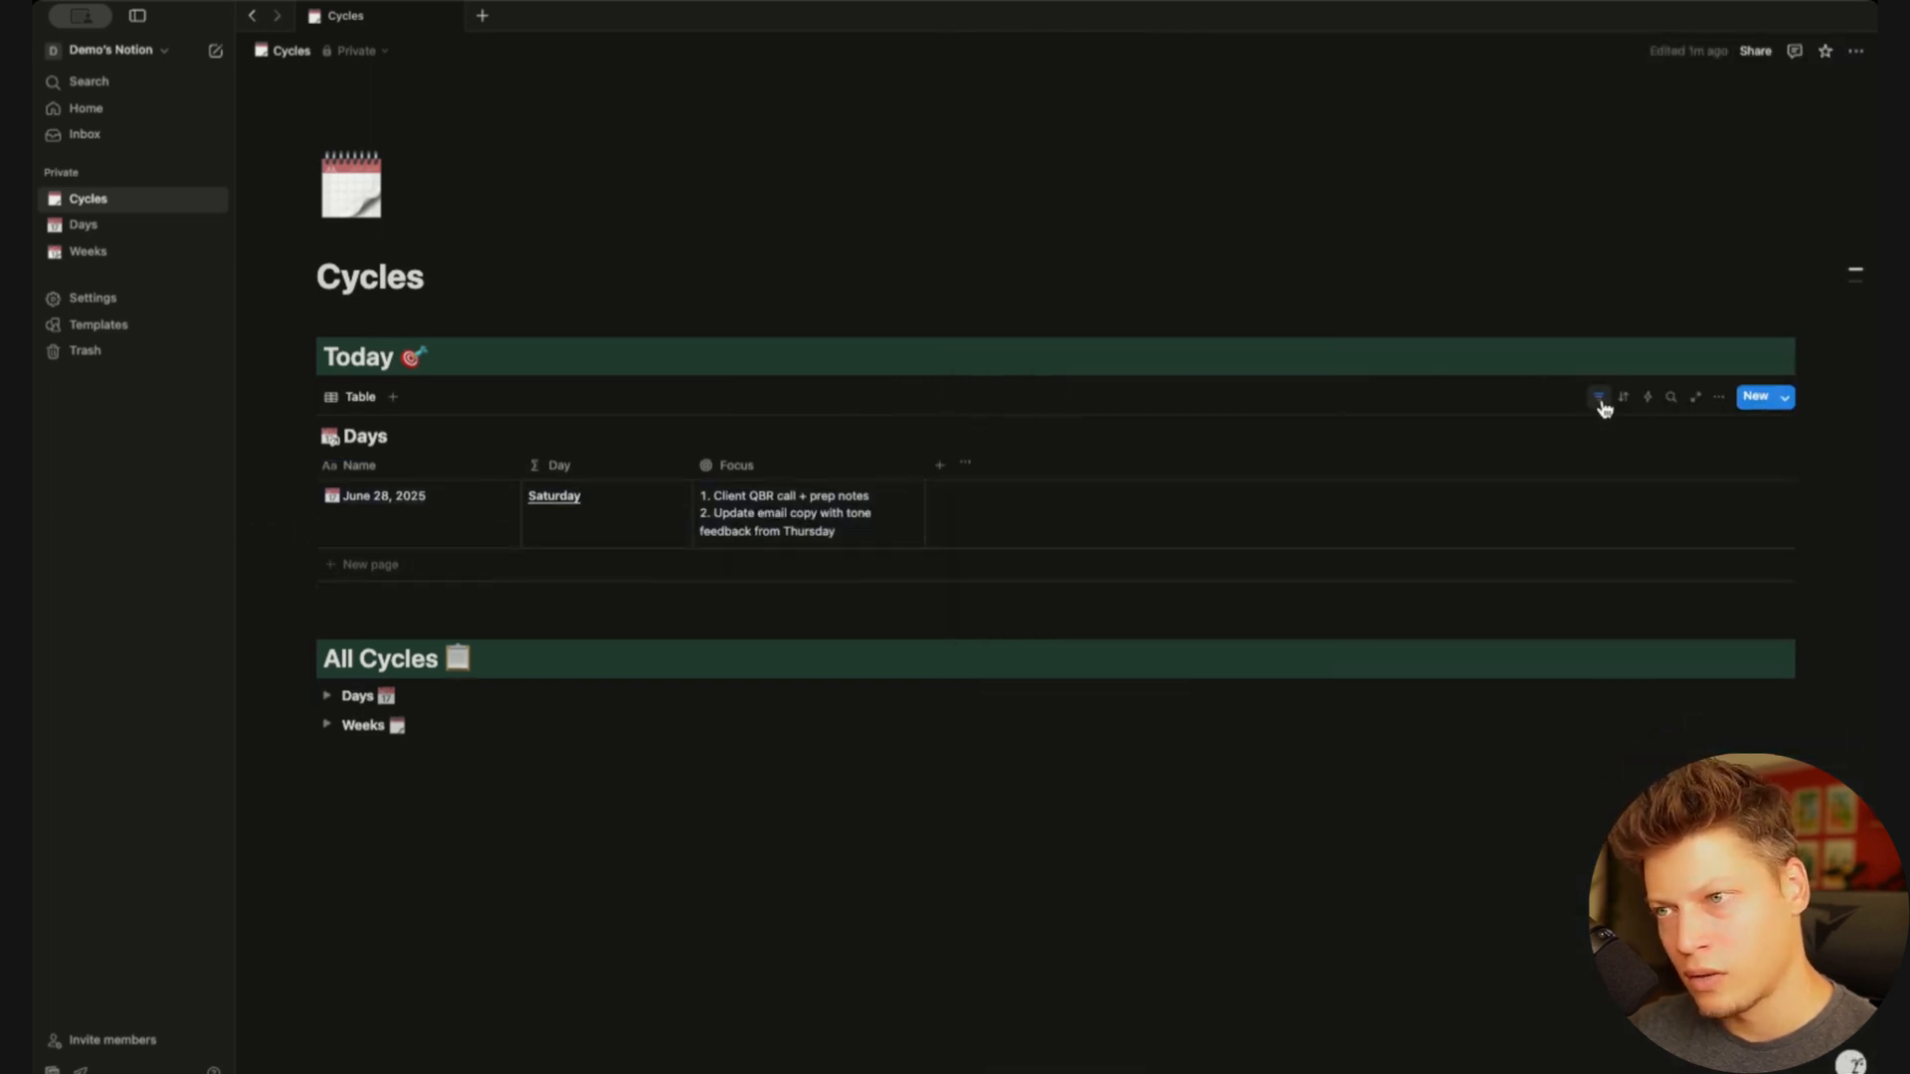
Set the Days table under Today to open pages in Full page and hide its database title
{"action": "left_click", "coordinate": [1718, 397]}
{"action": "left_click", "coordinate": [1705, 305]}
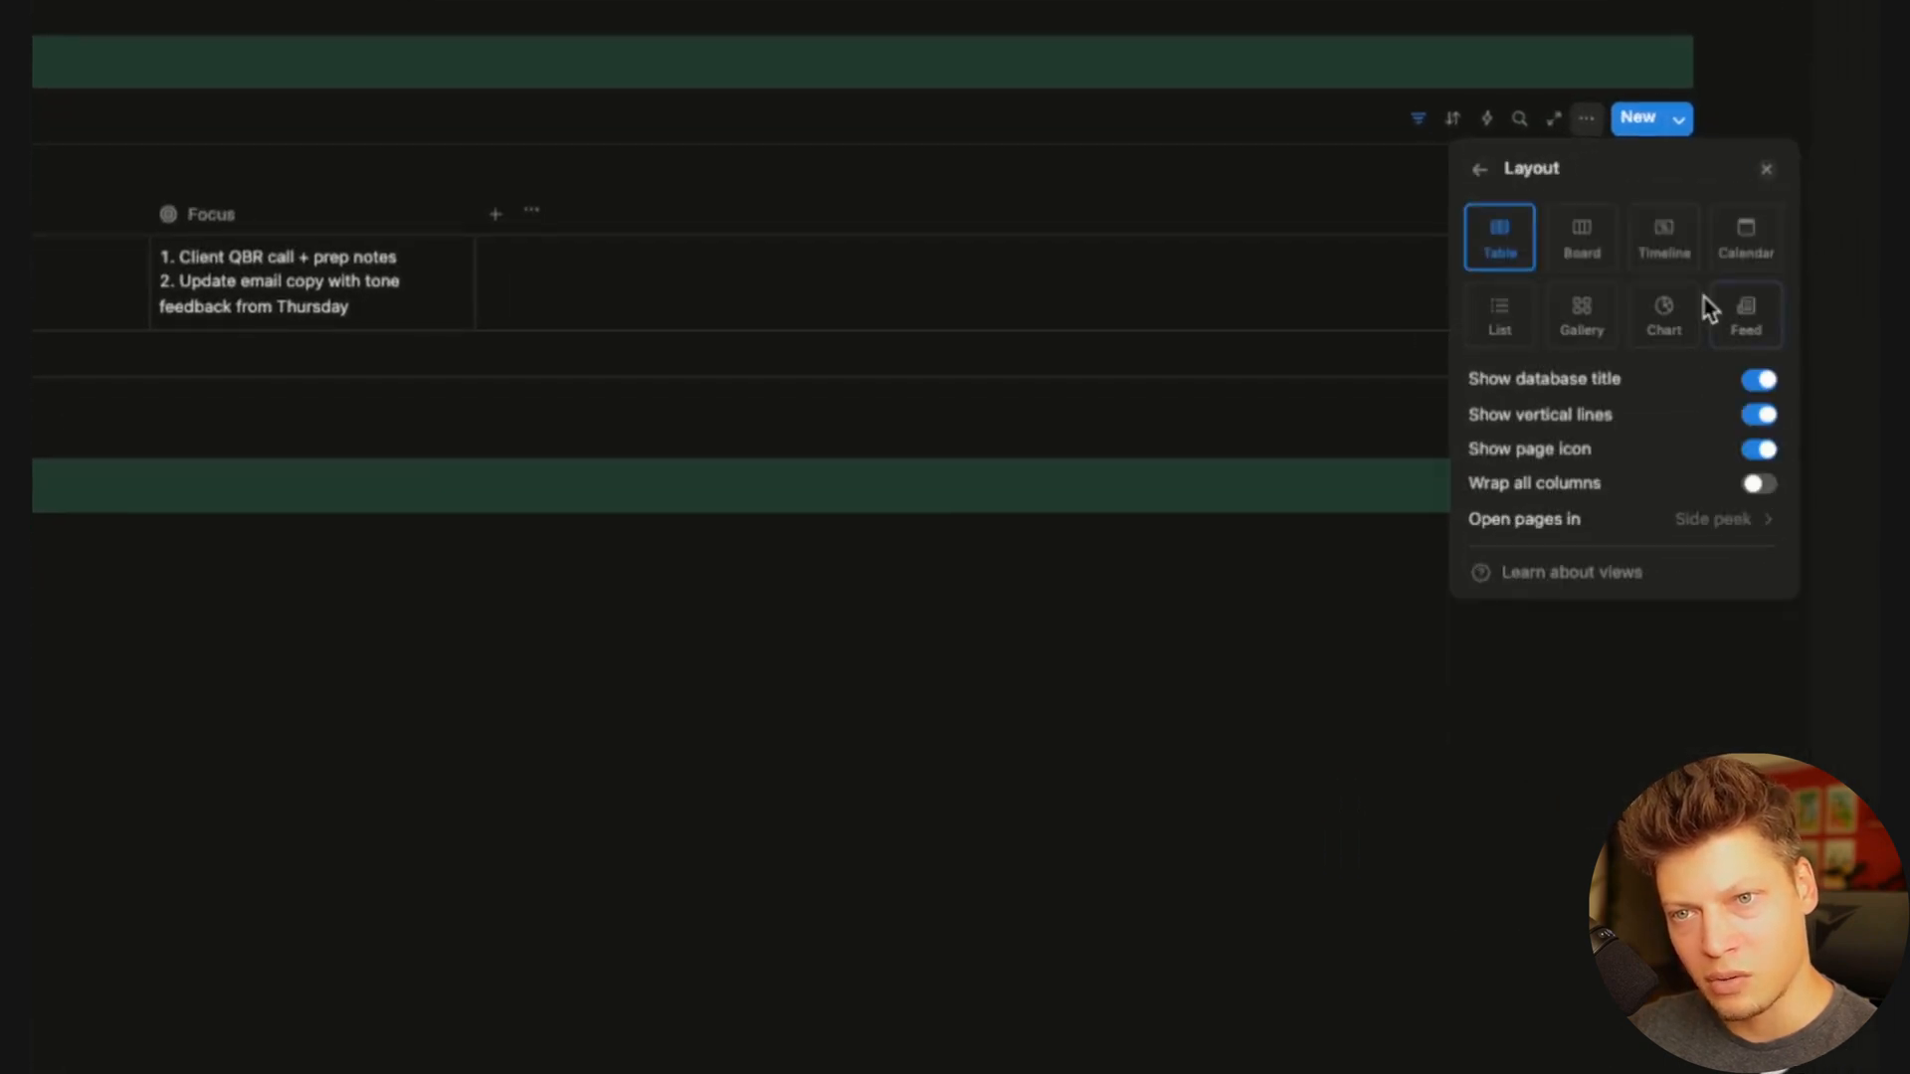
{"action": "left_click", "coordinate": [1754, 534]}
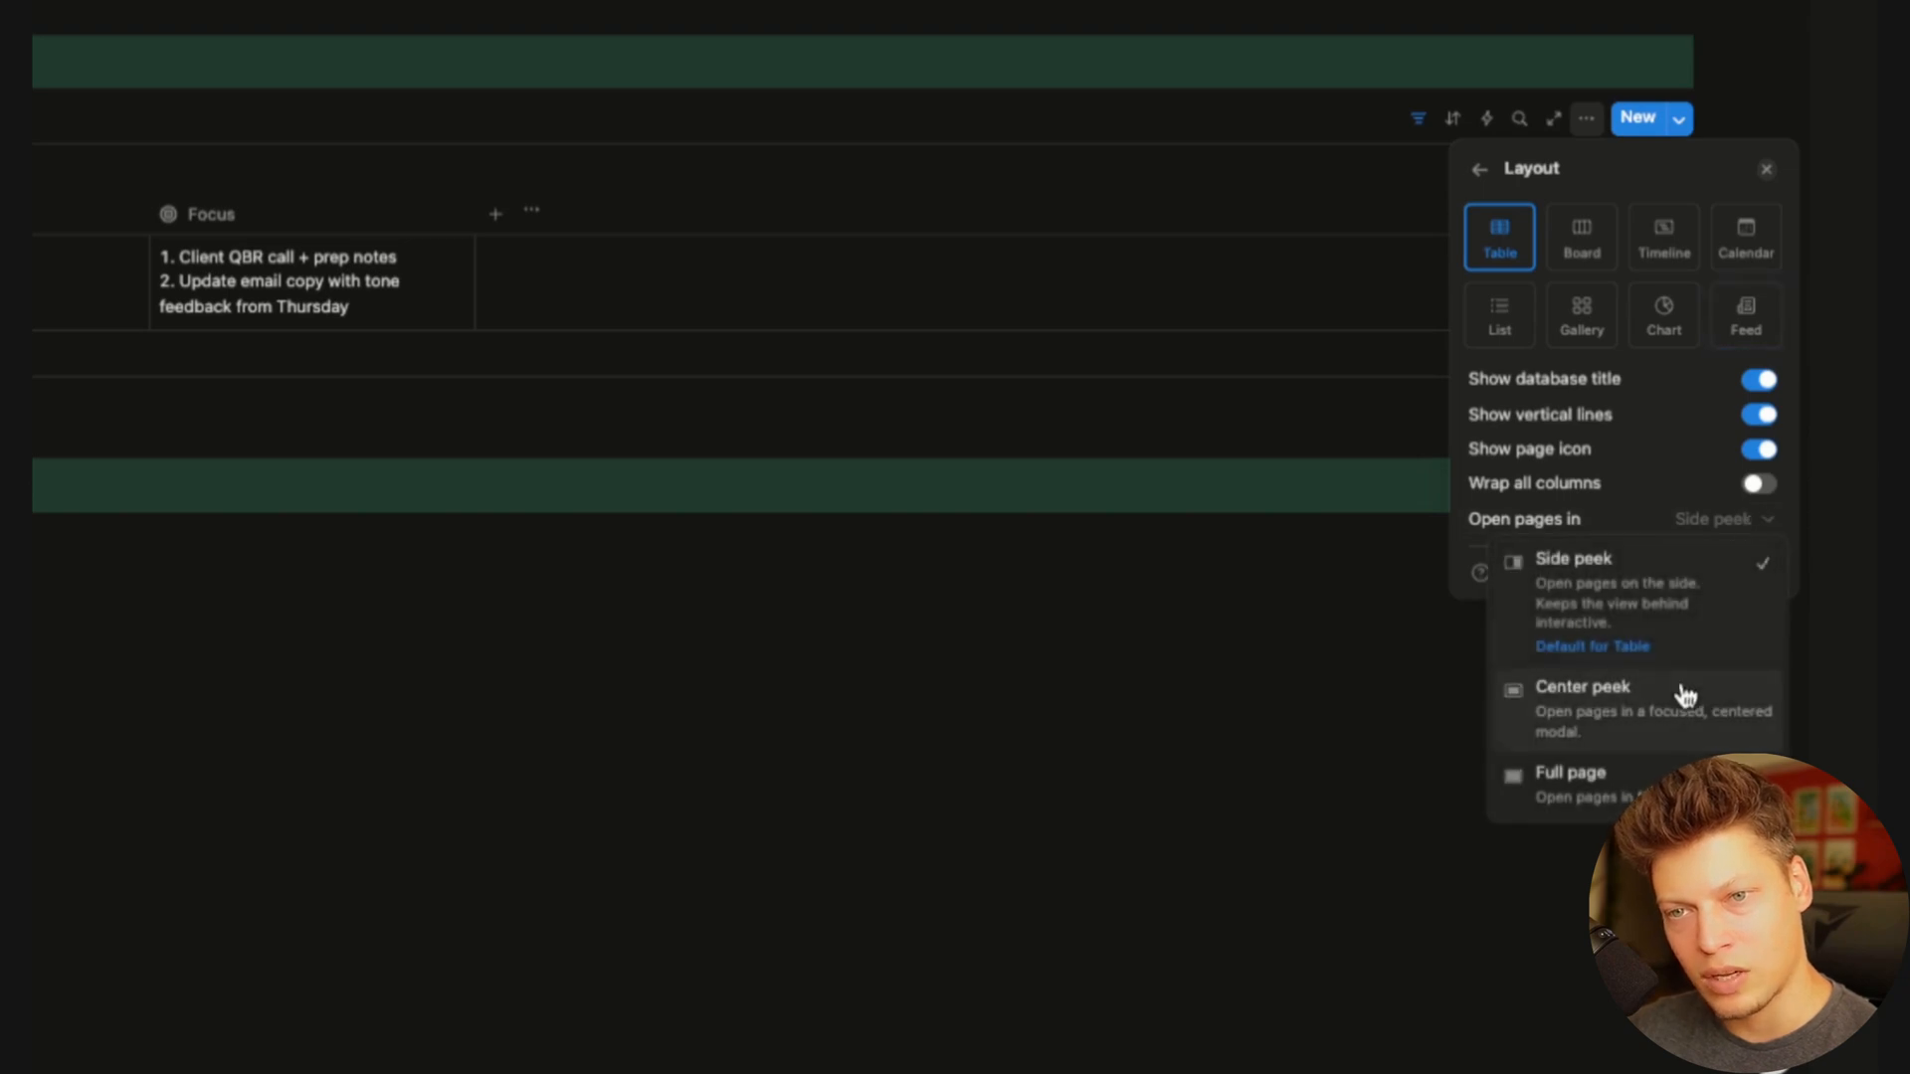
{"action": "left_click", "coordinate": [1643, 784]}
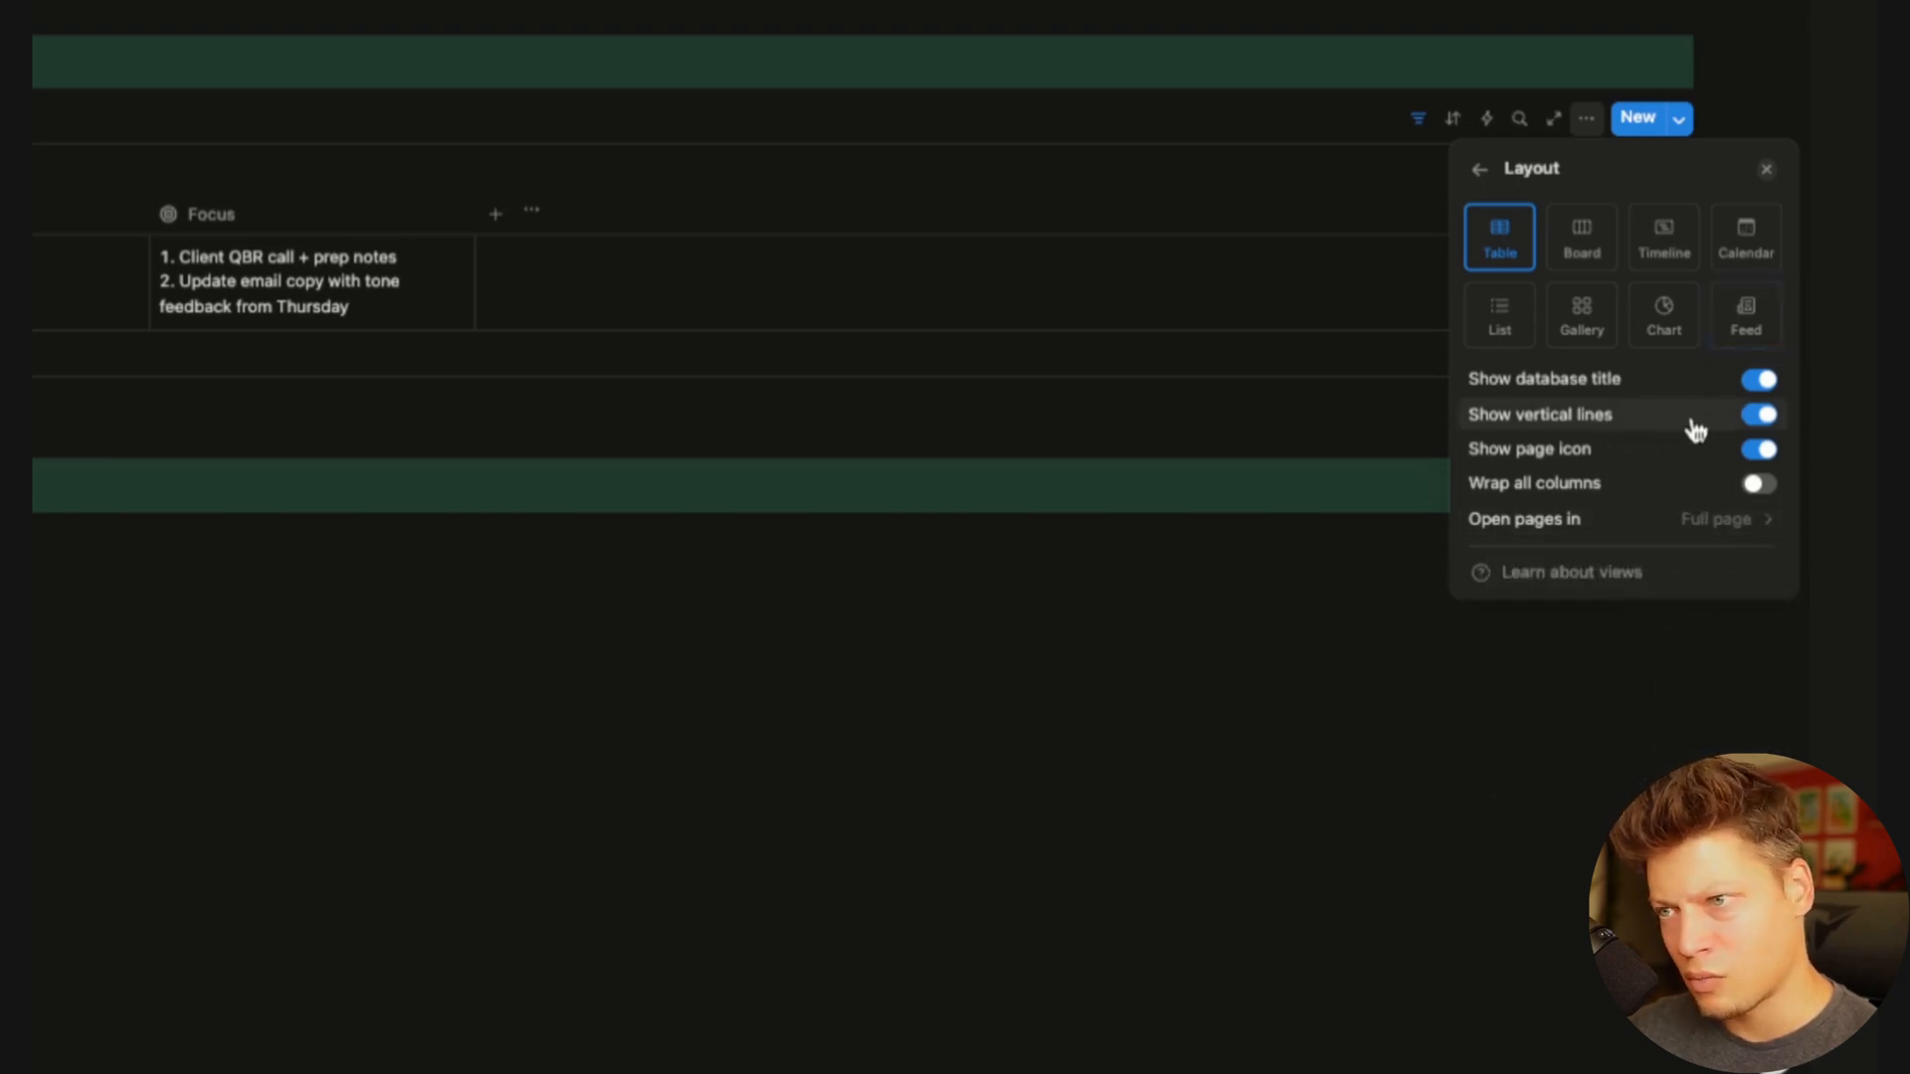
{"action": "left_click", "coordinate": [1758, 380]}
{"action": "key", "text": "Escape"}
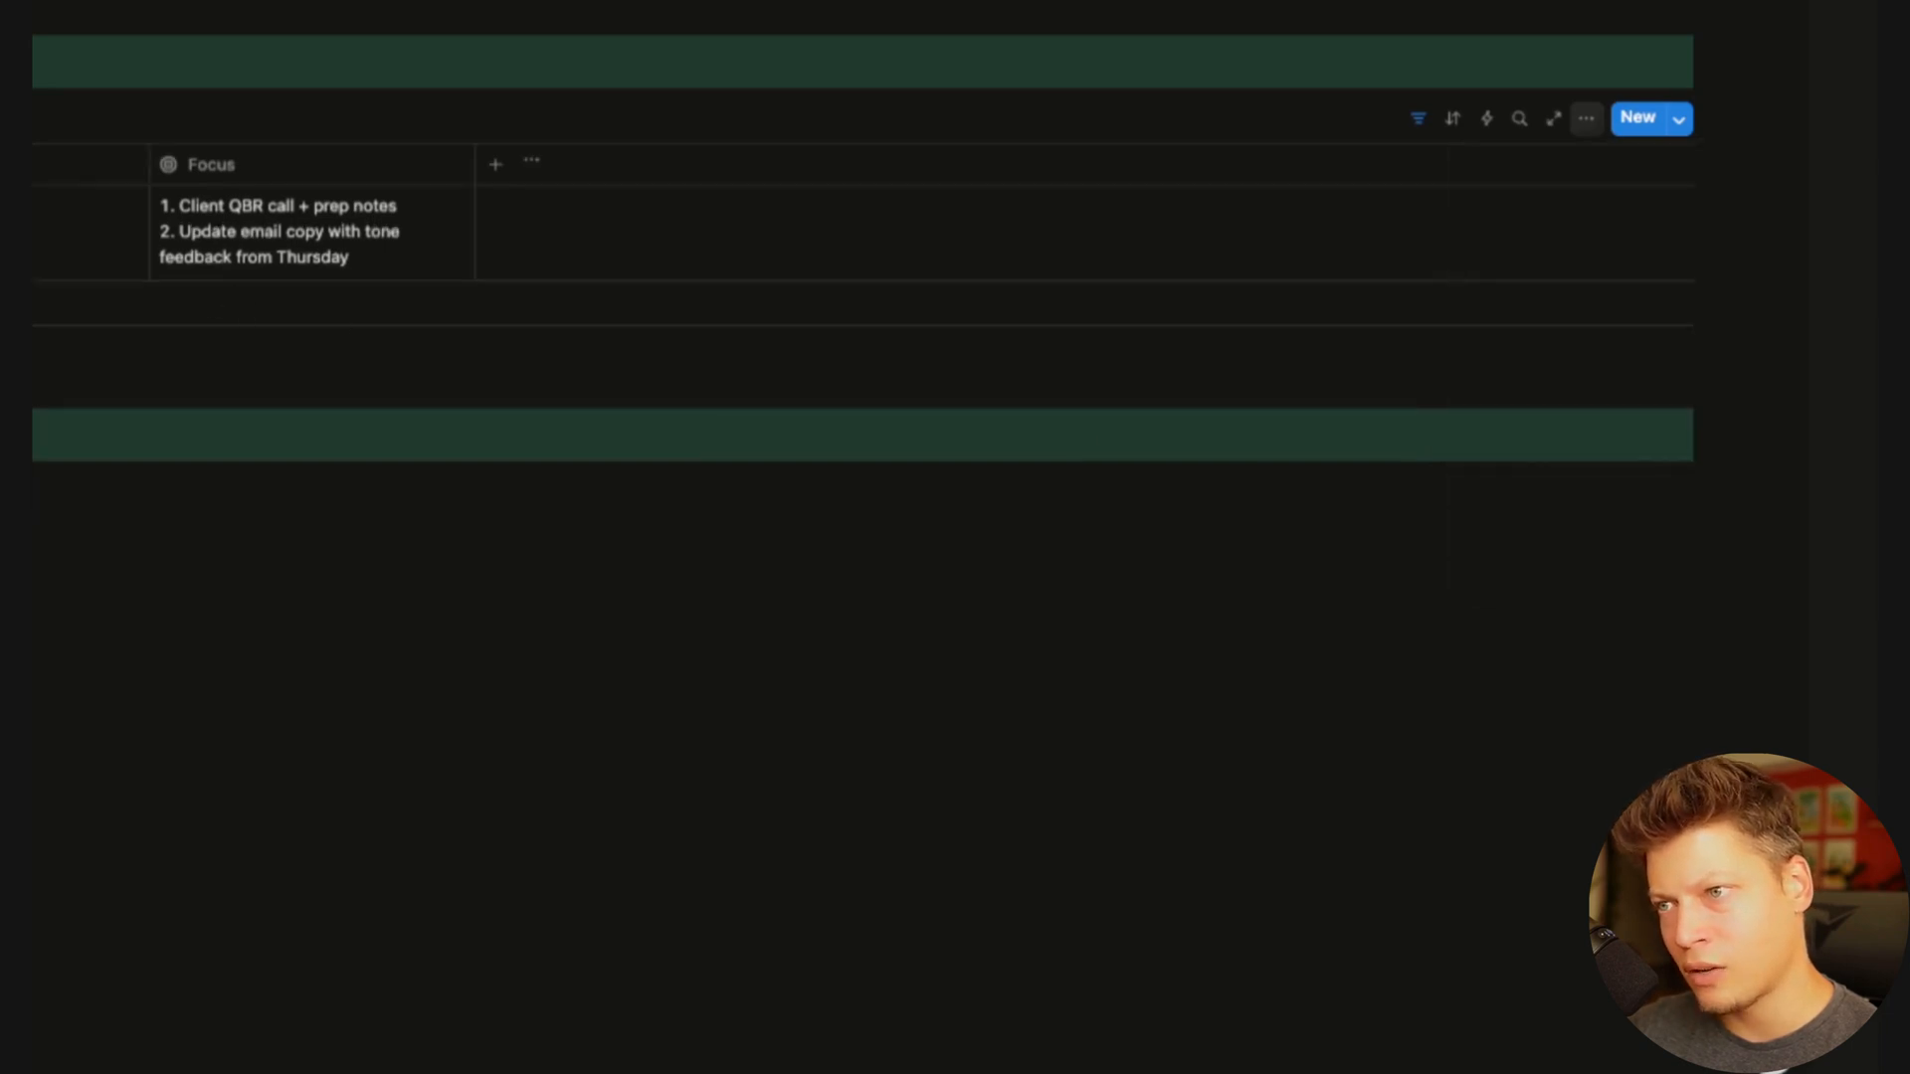
Name the table view under the Today heading "Today" and give it a sun icon
{"action": "left_click", "coordinate": [1586, 119]}
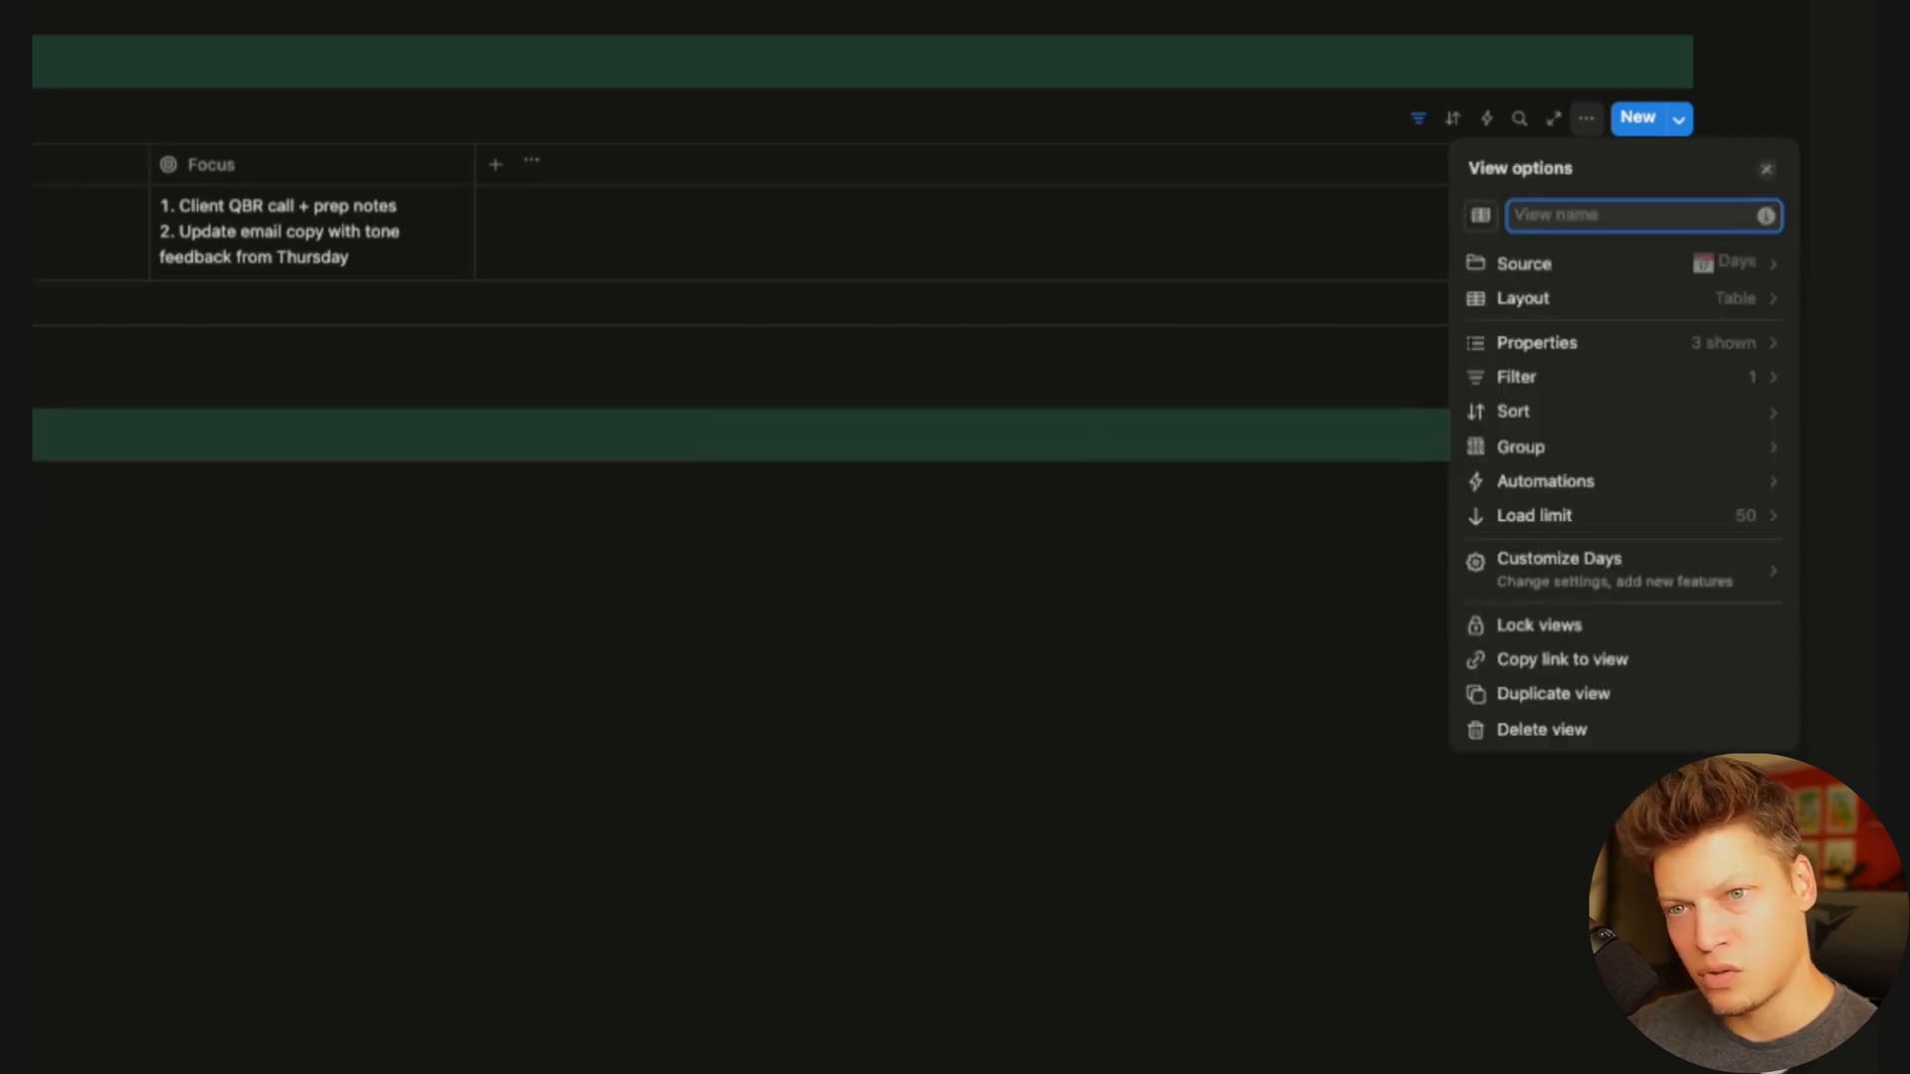
{"action": "type", "text": "Today"}
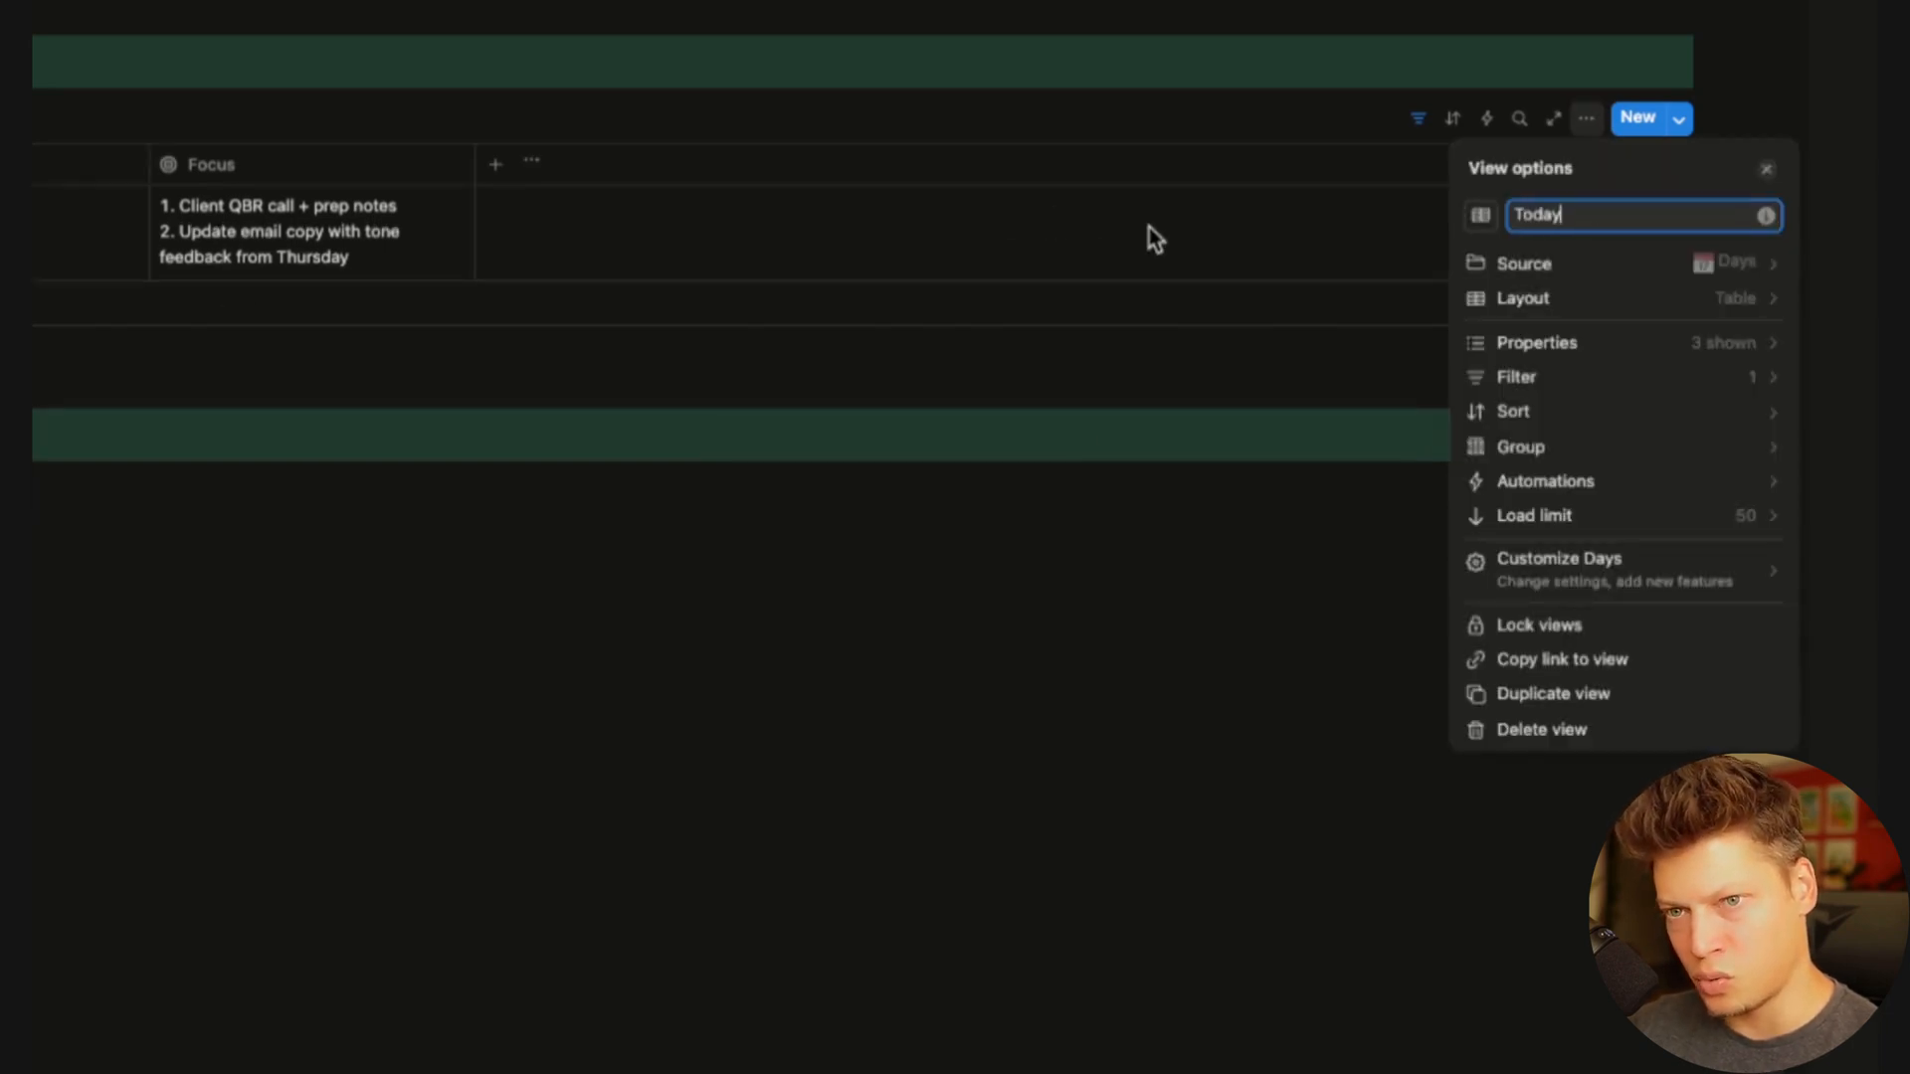
{"action": "left_click", "coordinate": [1480, 215]}
{"action": "left_click", "coordinate": [1695, 413]}
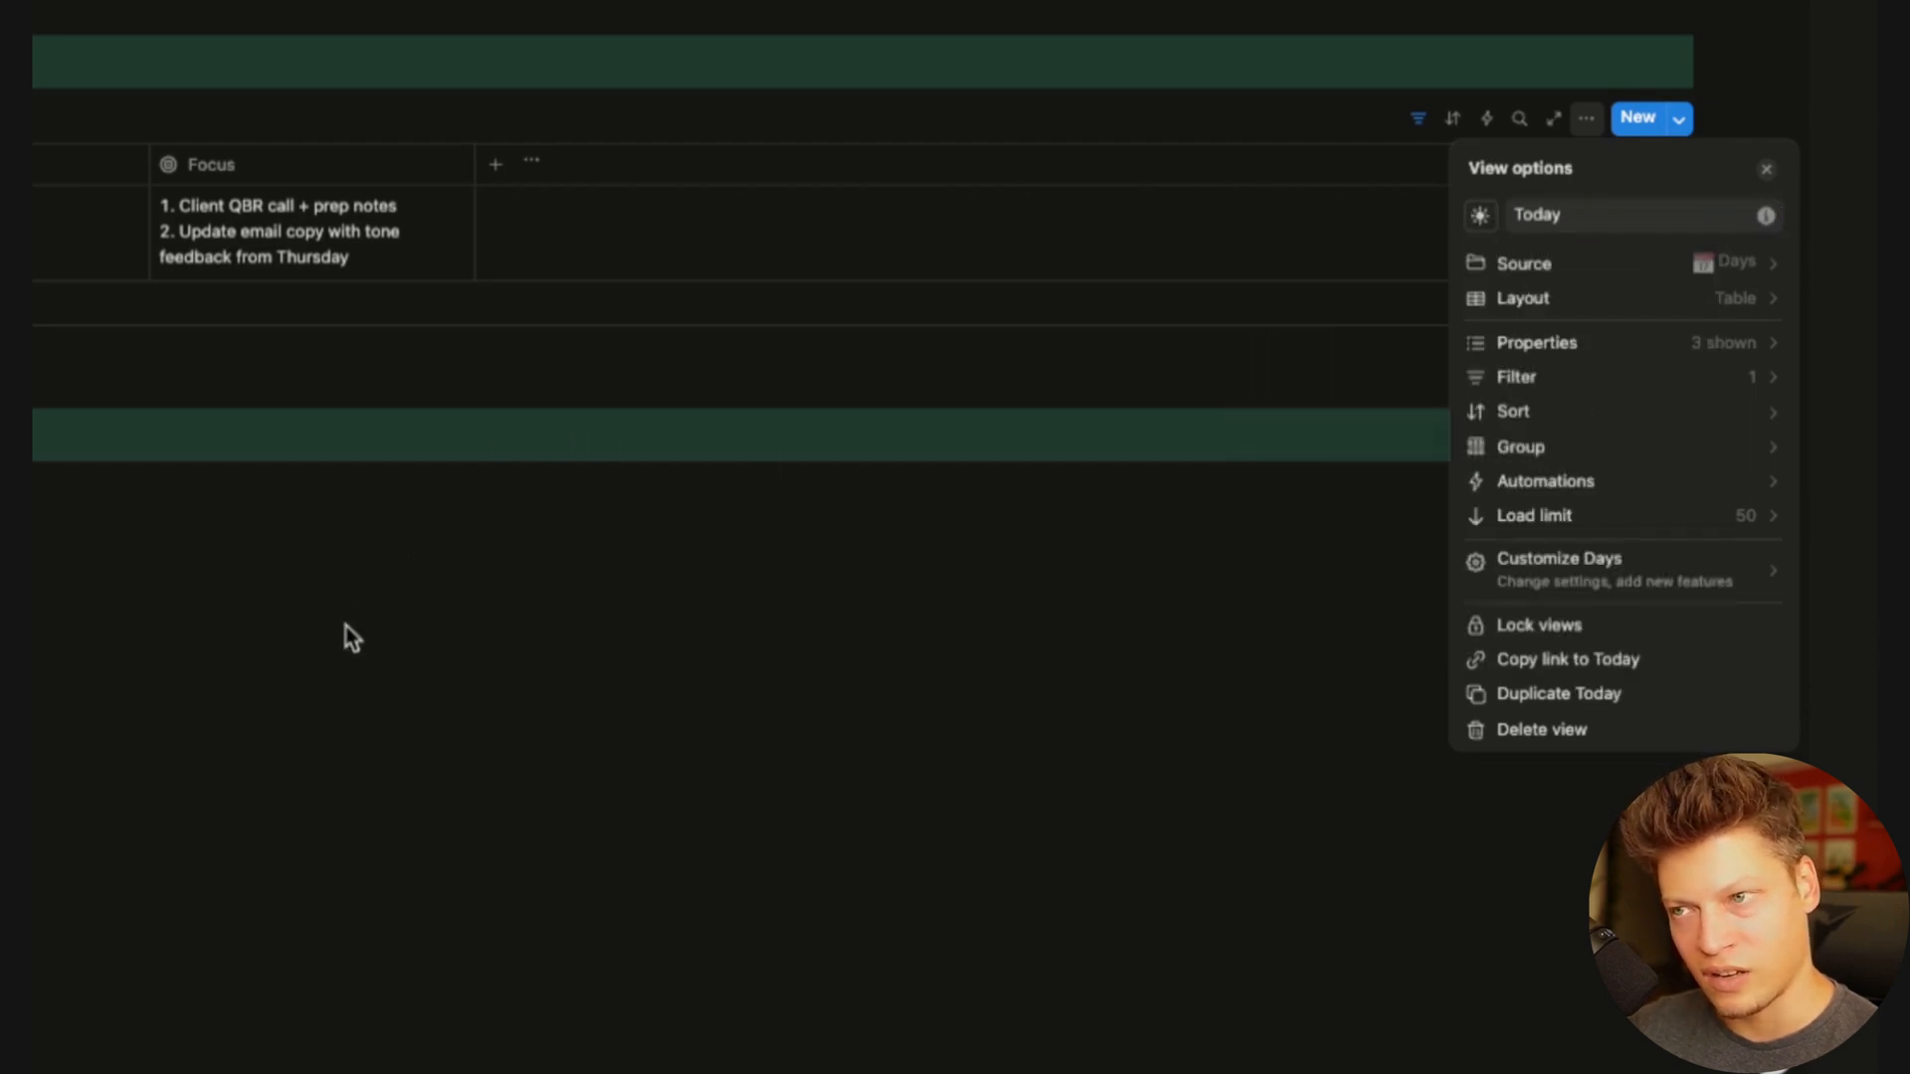
{"action": "left_click", "coordinate": [348, 637]}
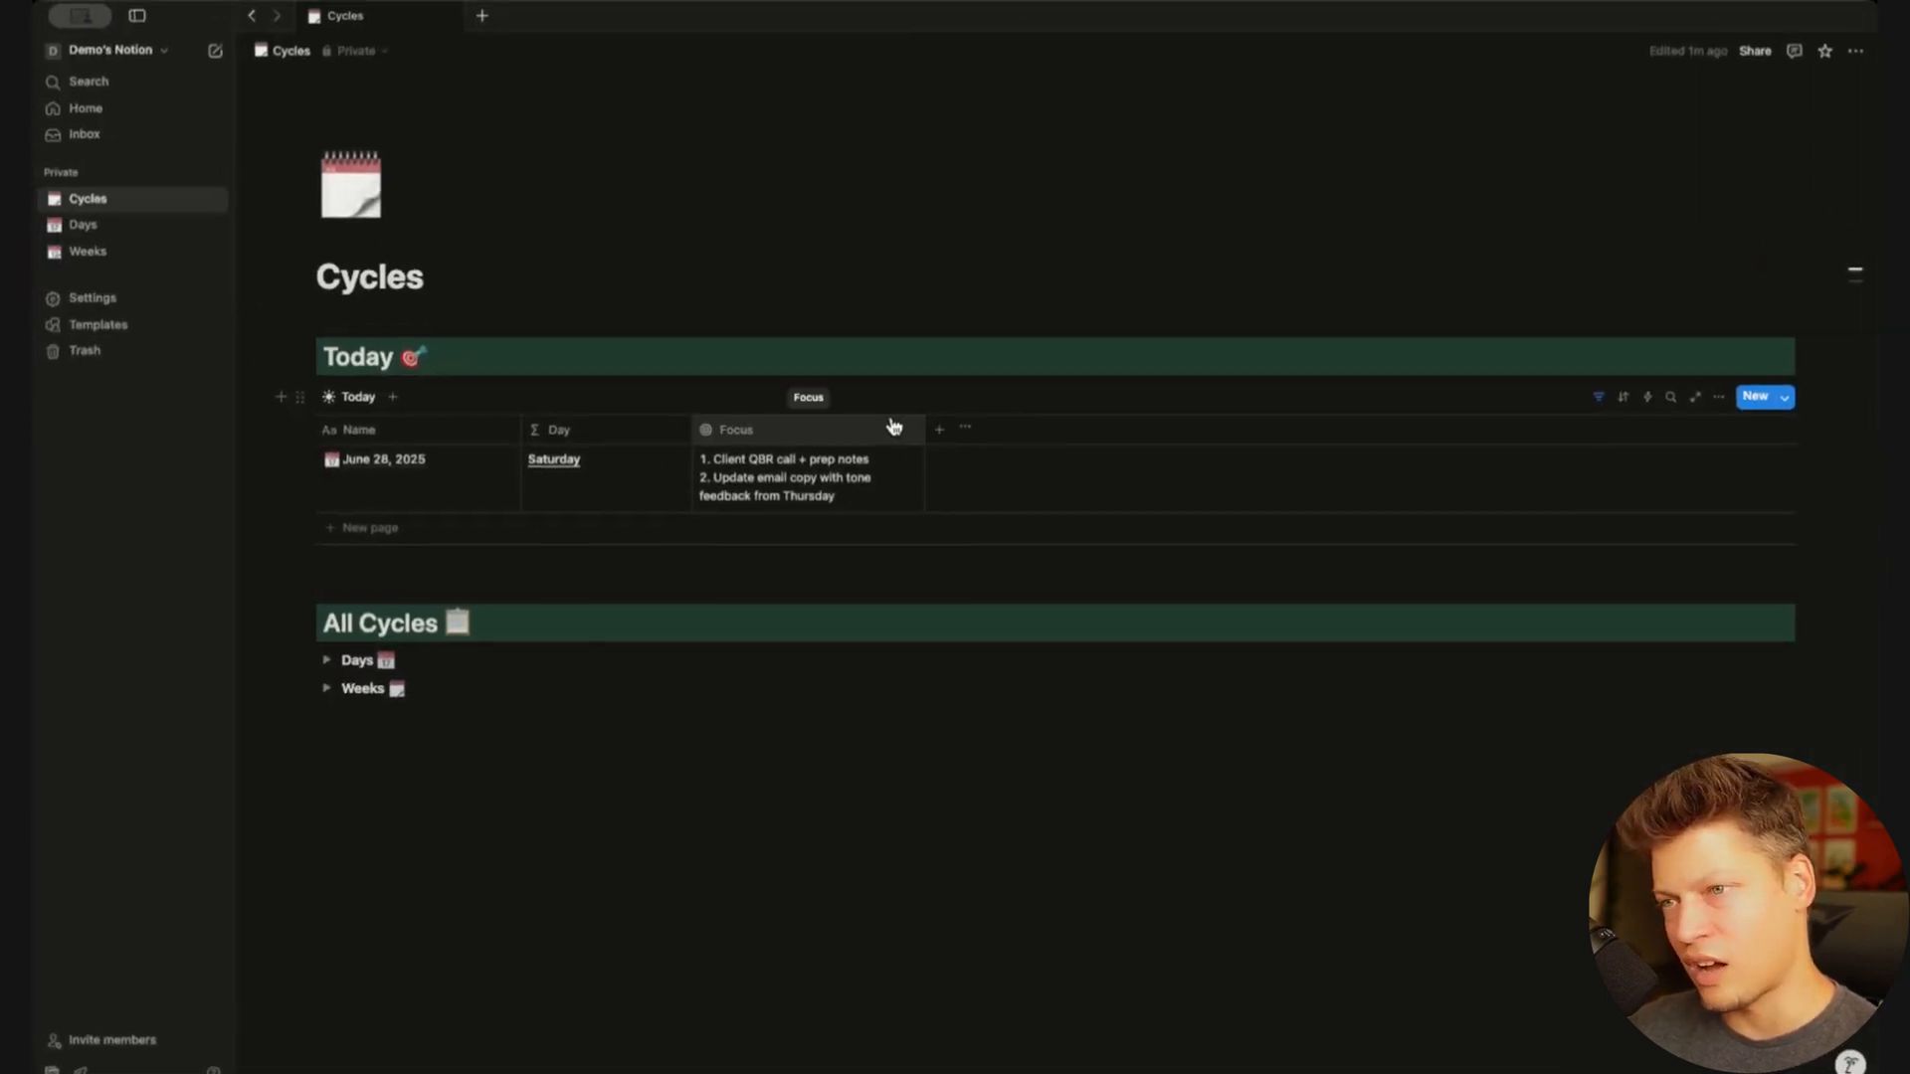
Show the Energy level property between Day and Focus in the Today view, and narrow the Name and Day columns
{"action": "left_click", "coordinate": [965, 427]}
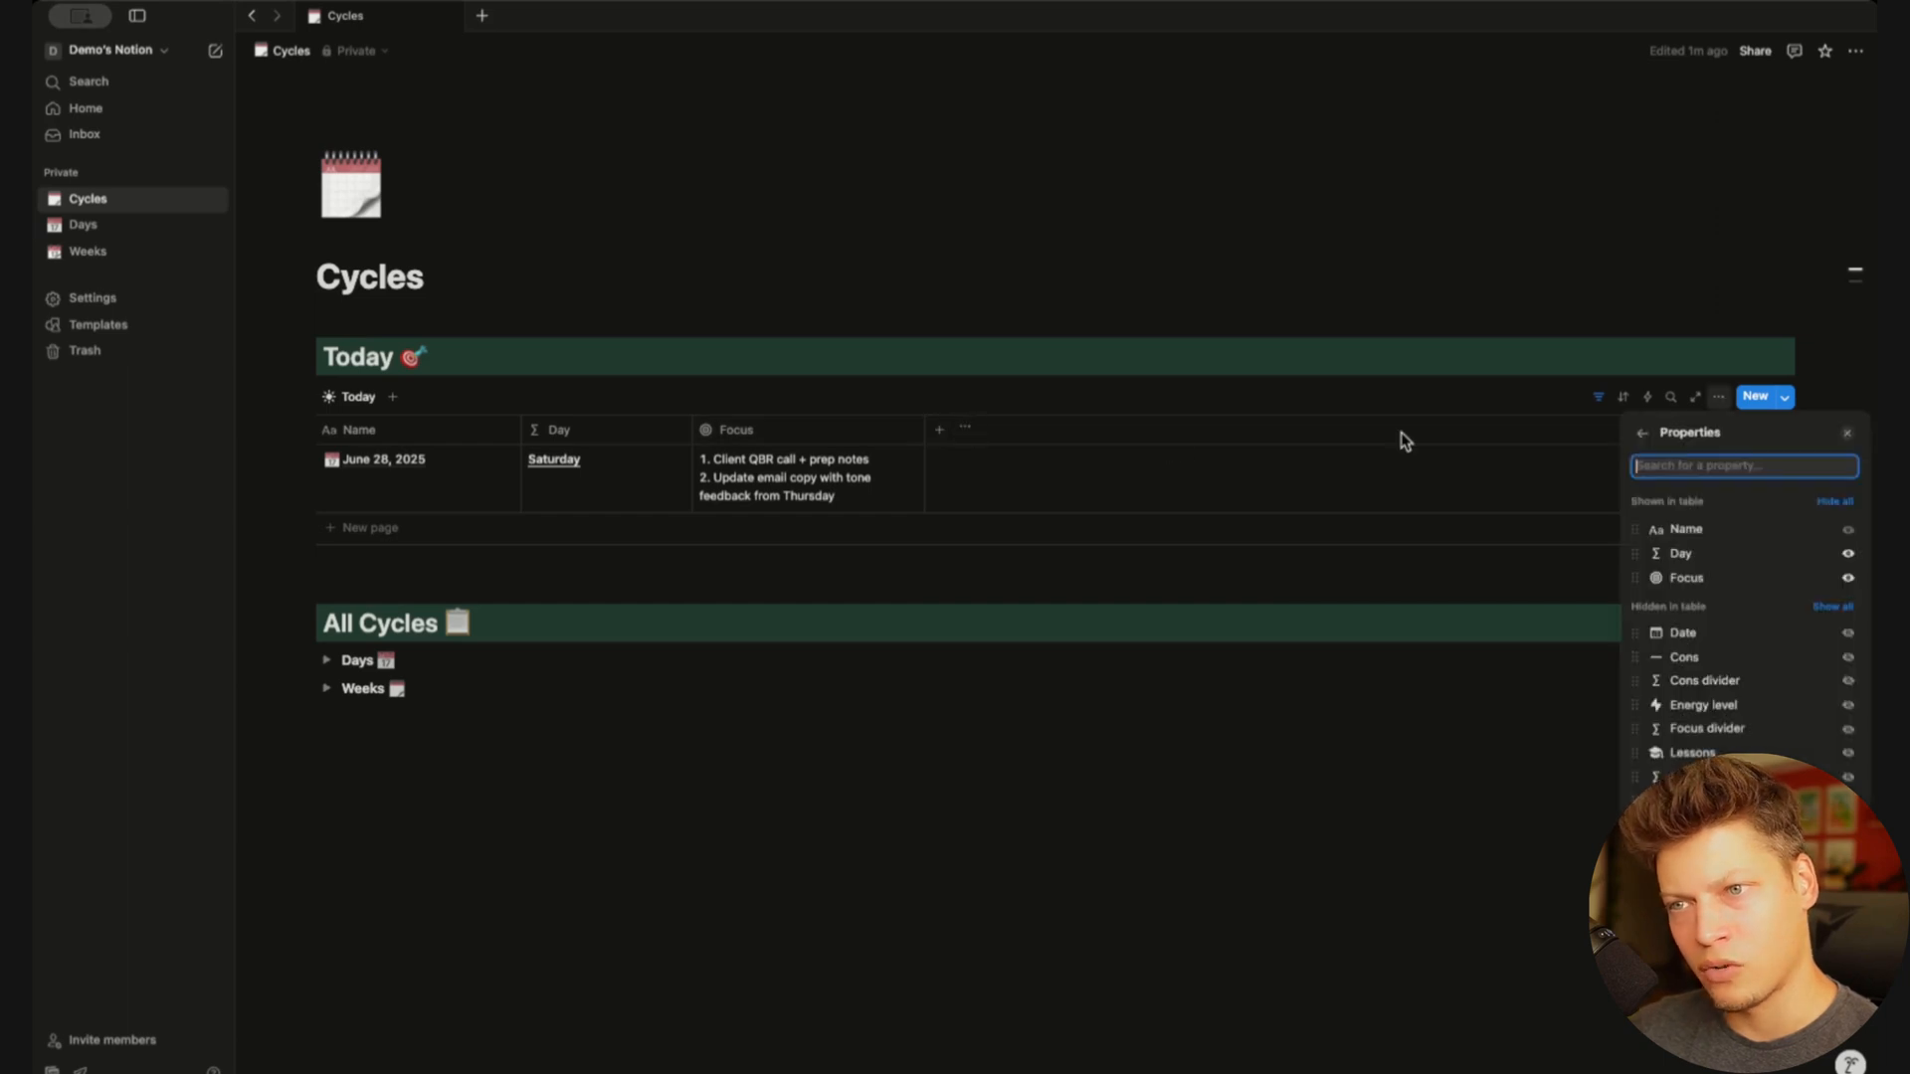
{"action": "type", "text": "energy"}
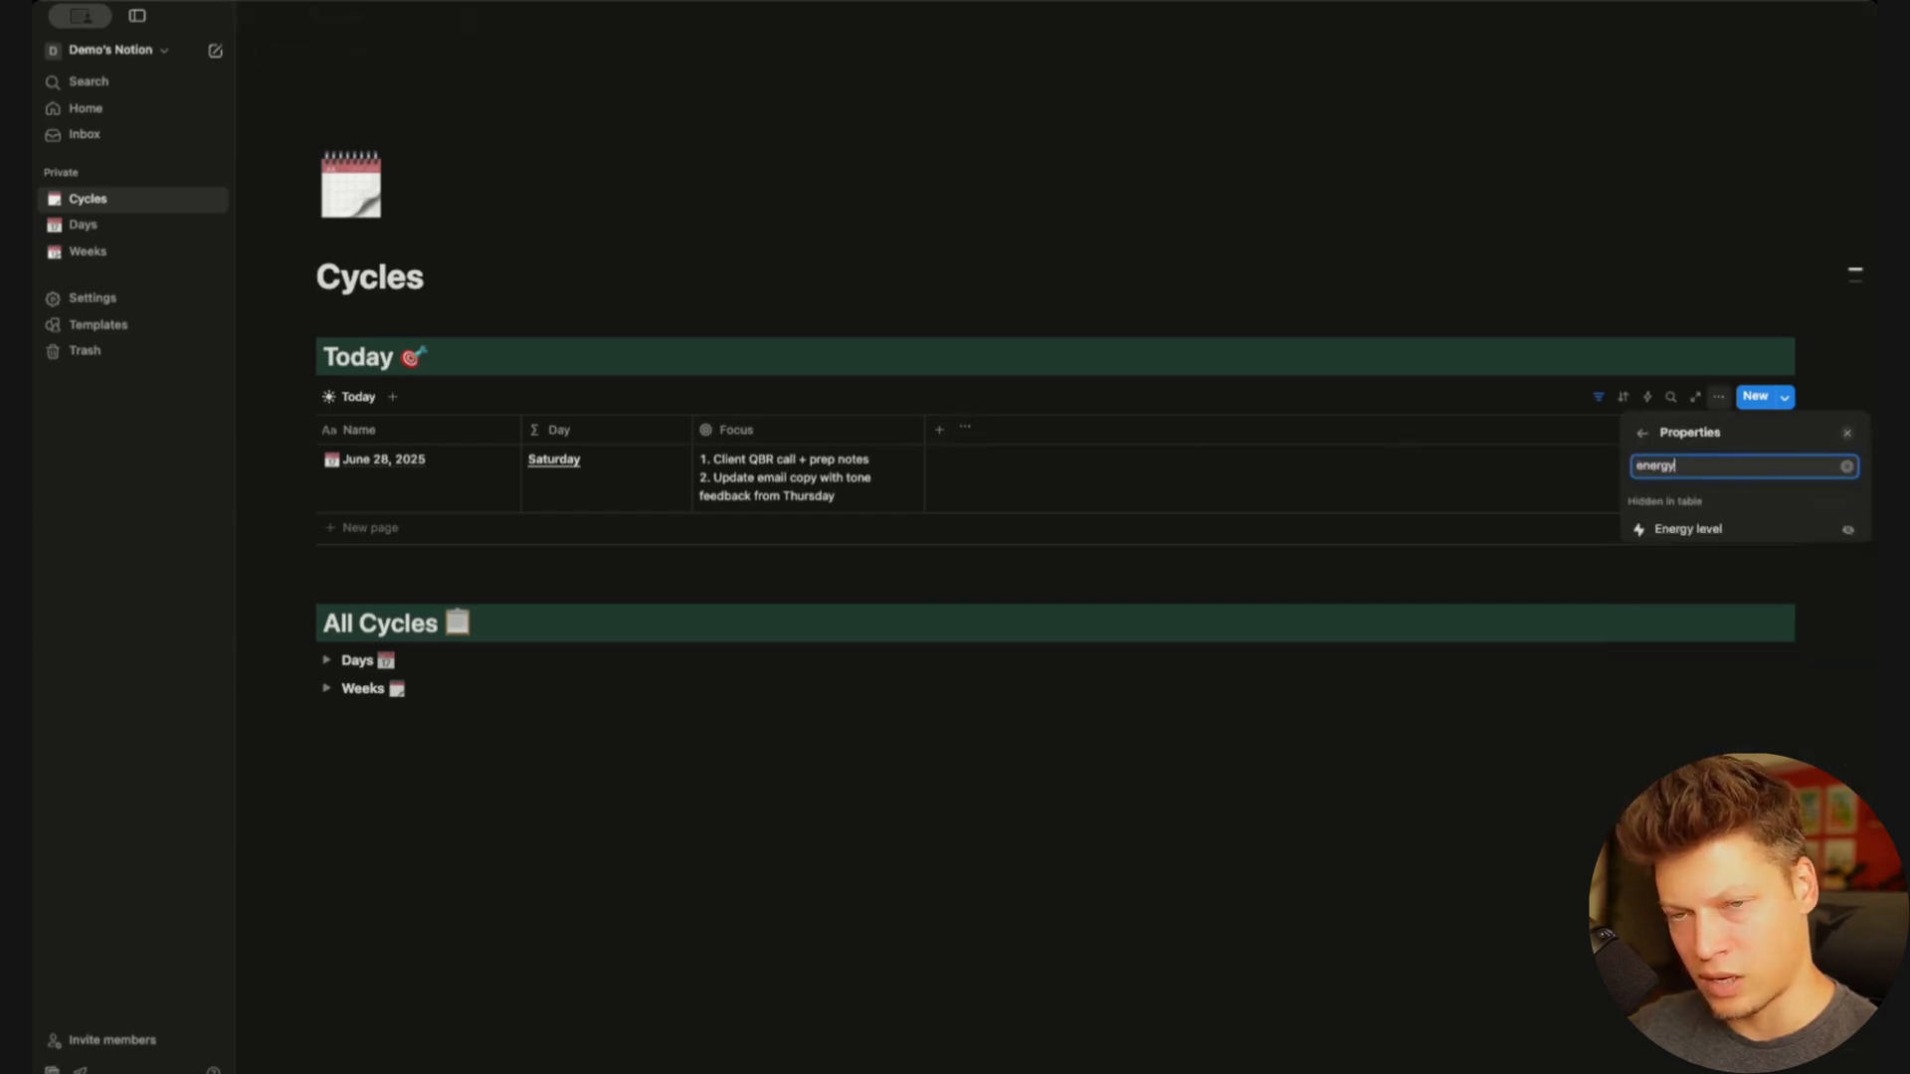
{"action": "left_click", "coordinate": [1847, 529]}
{"action": "key", "text": "Escape"}
{"action": "left_click_drag", "start_coordinate": [1048, 430], "coordinate": [460, 434]}
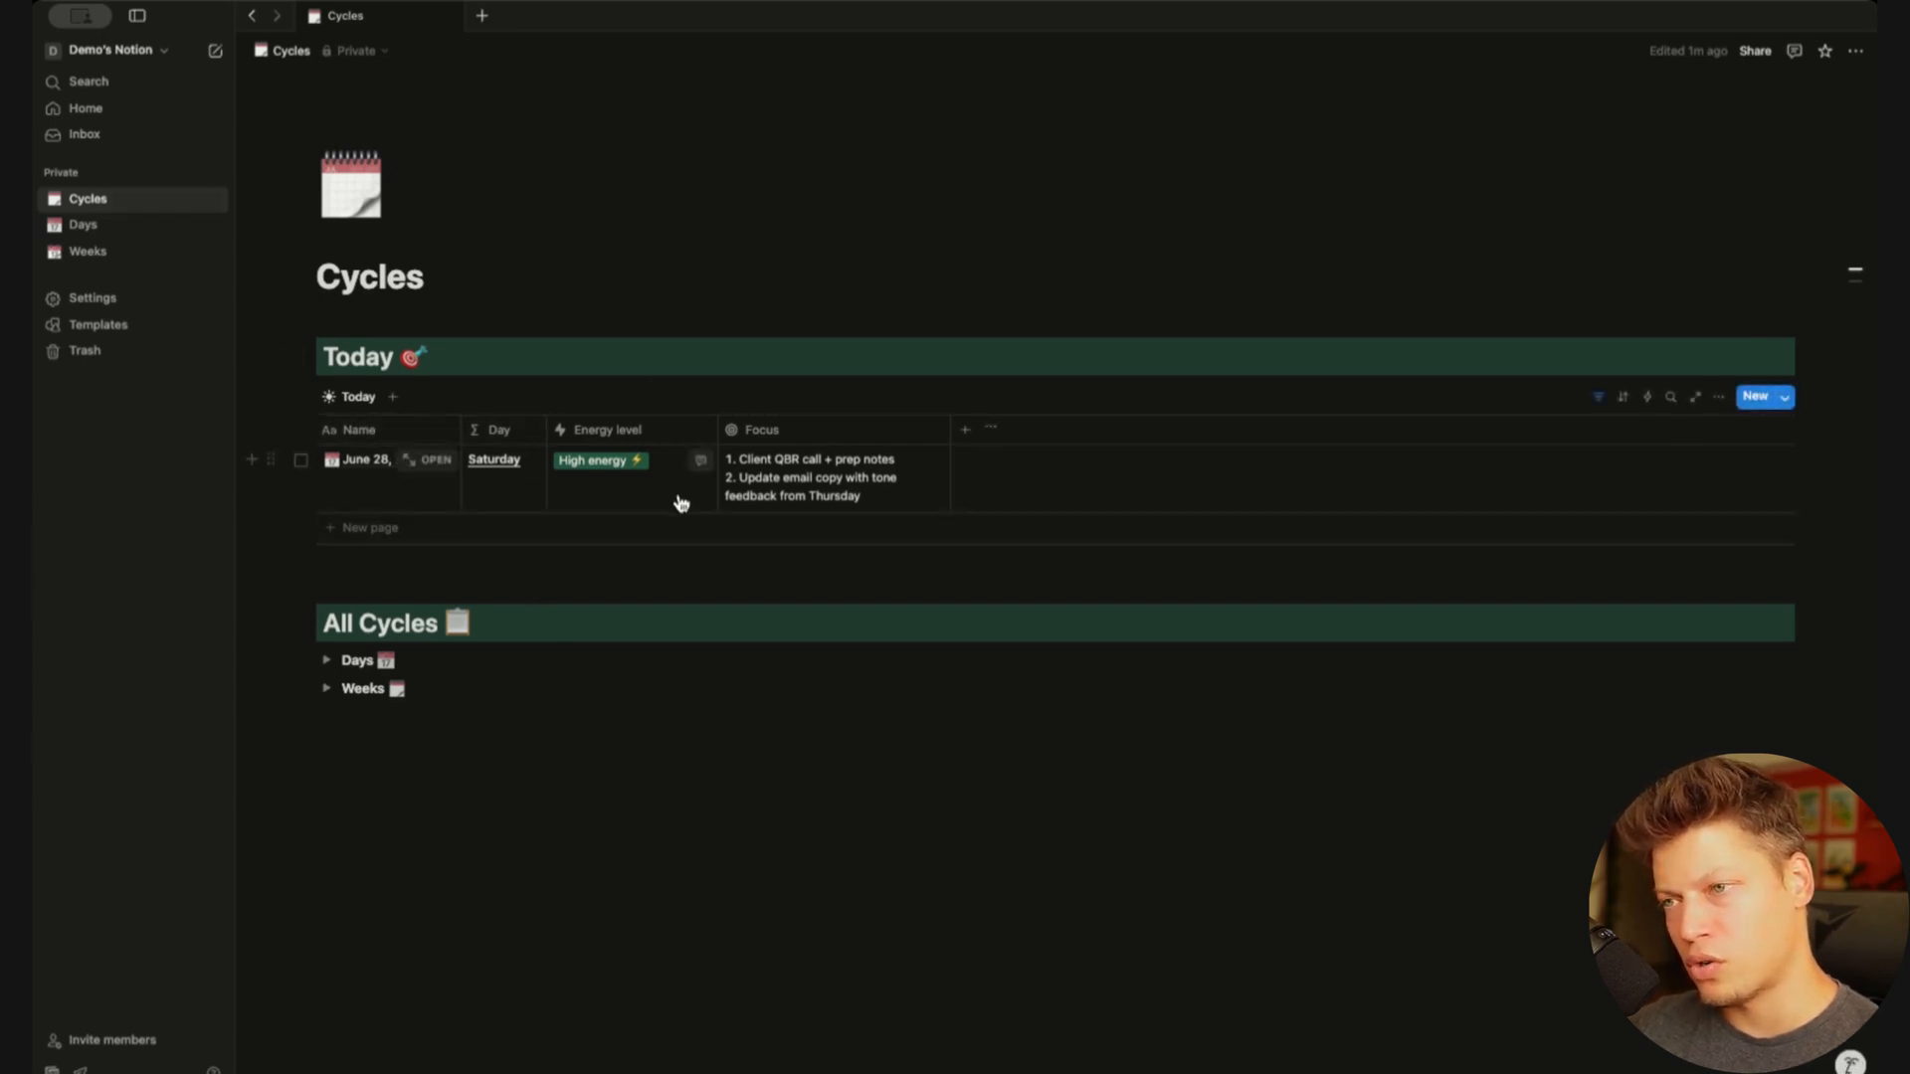
Open the June 28, 2025 page from the Today view and look through its Morning Notes and Reflection sections
{"action": "left_click", "coordinate": [441, 465]}
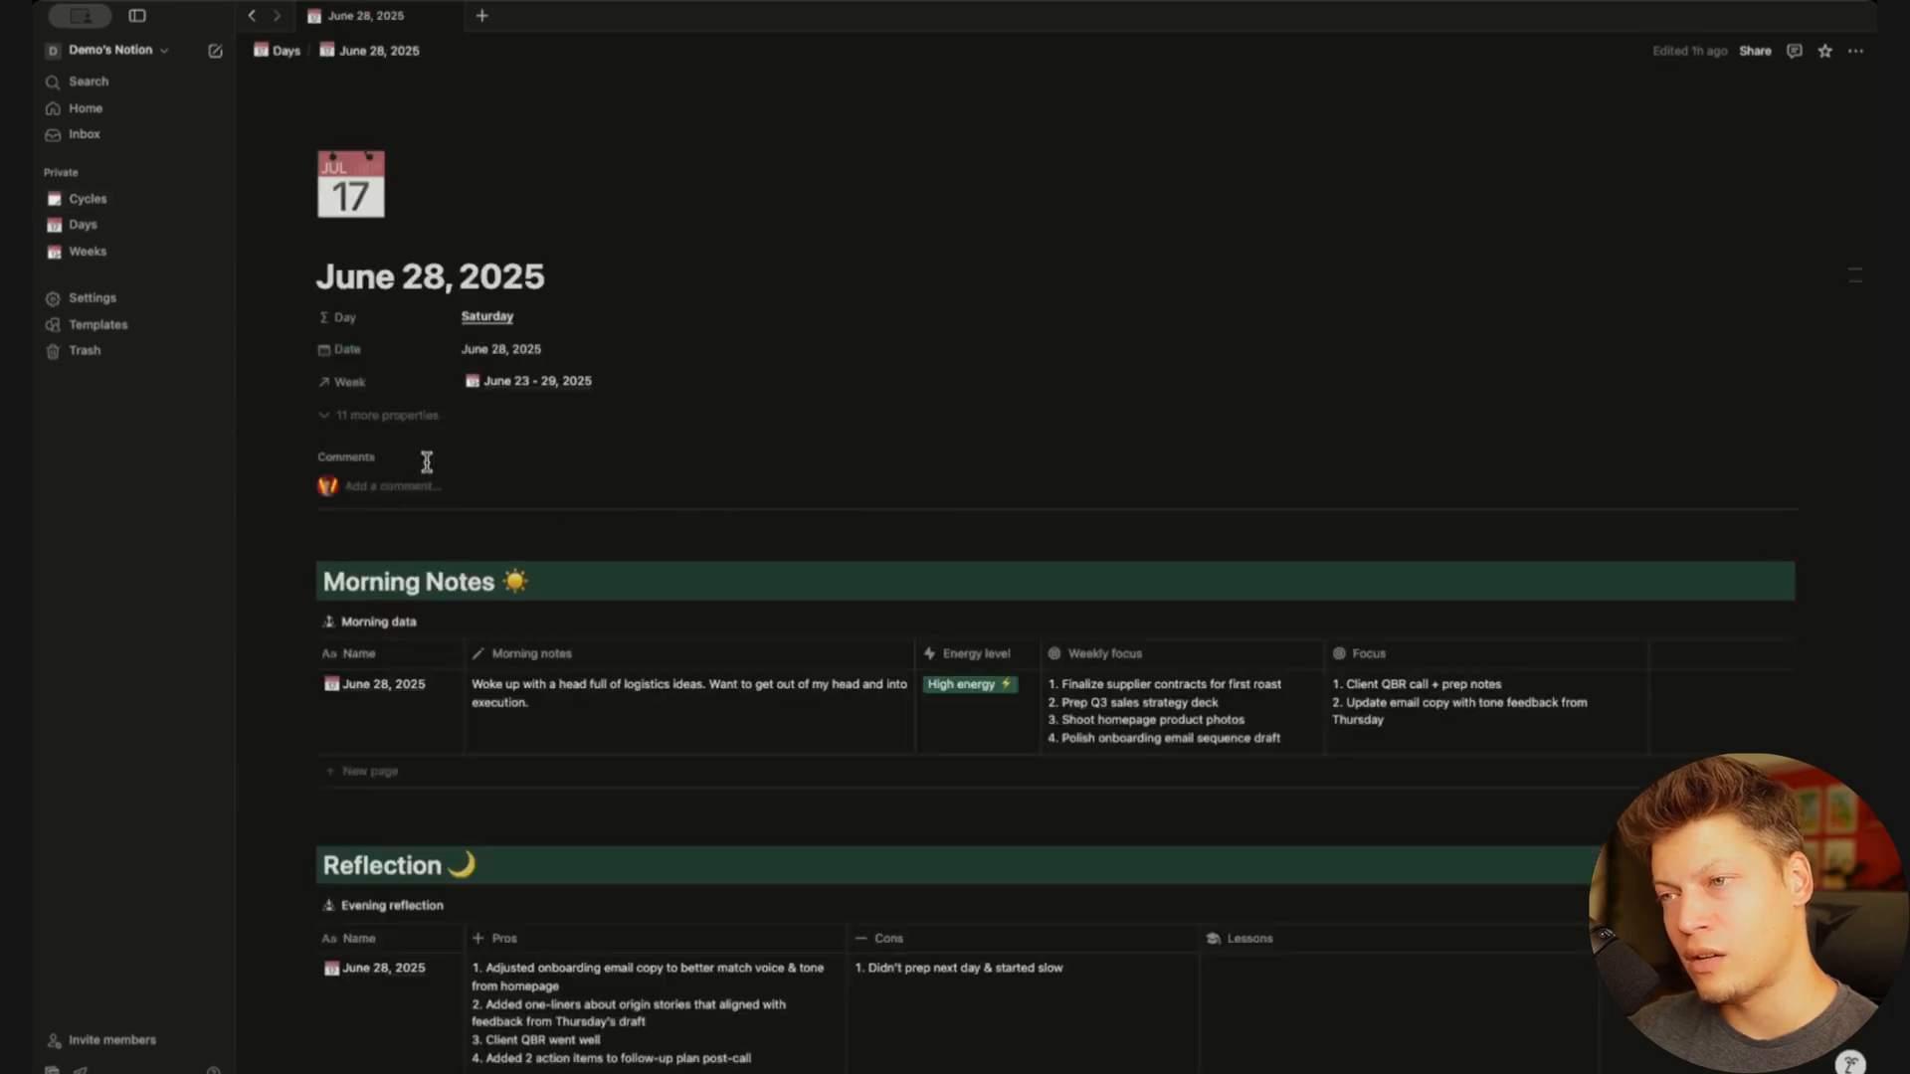
{"action": "scroll", "coordinate": [708, 716], "scroll_direction": "down", "scroll_amount": 2}
{"action": "scroll", "coordinate": [709, 714], "scroll_direction": "up", "scroll_amount": 1}
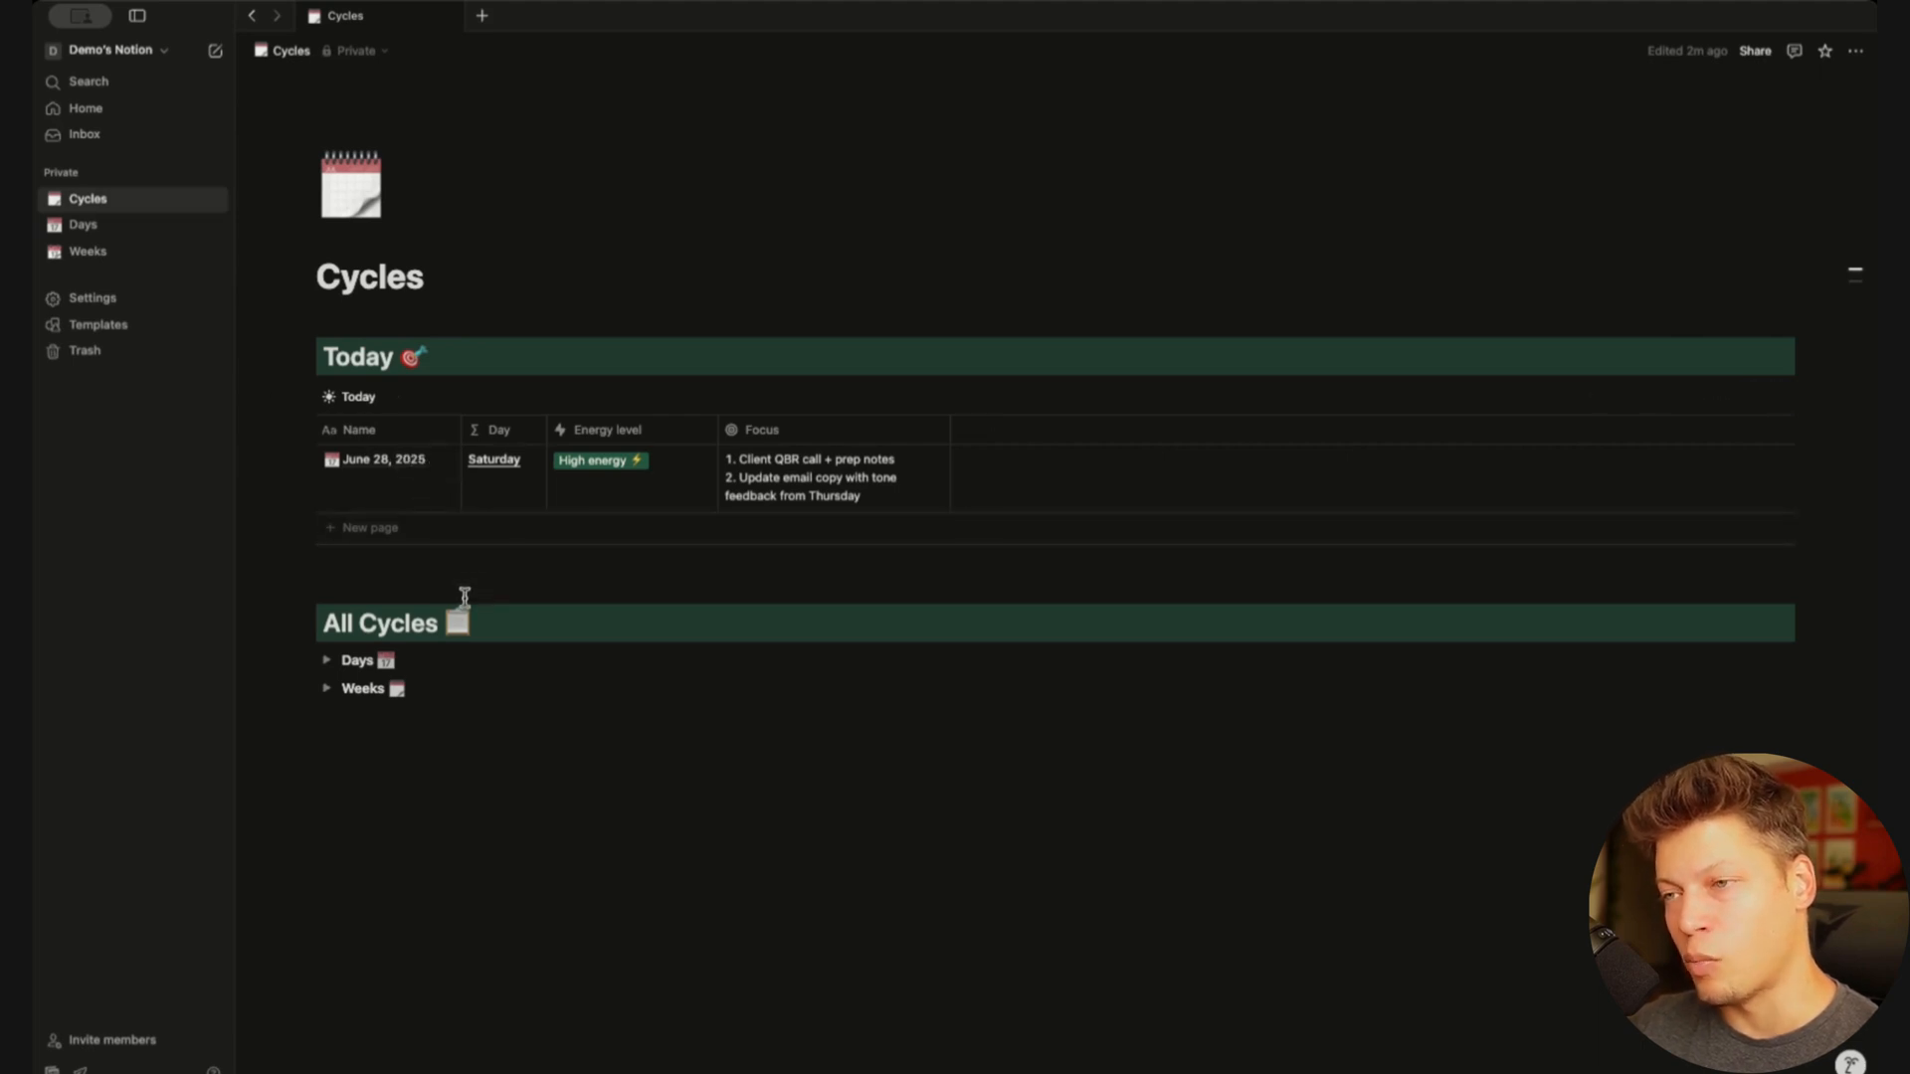
Expand the Days toggle under All Cycles and open the June 23 - 29, 2025 week page in a separate tab
{"action": "left_click", "coordinate": [326, 661]}
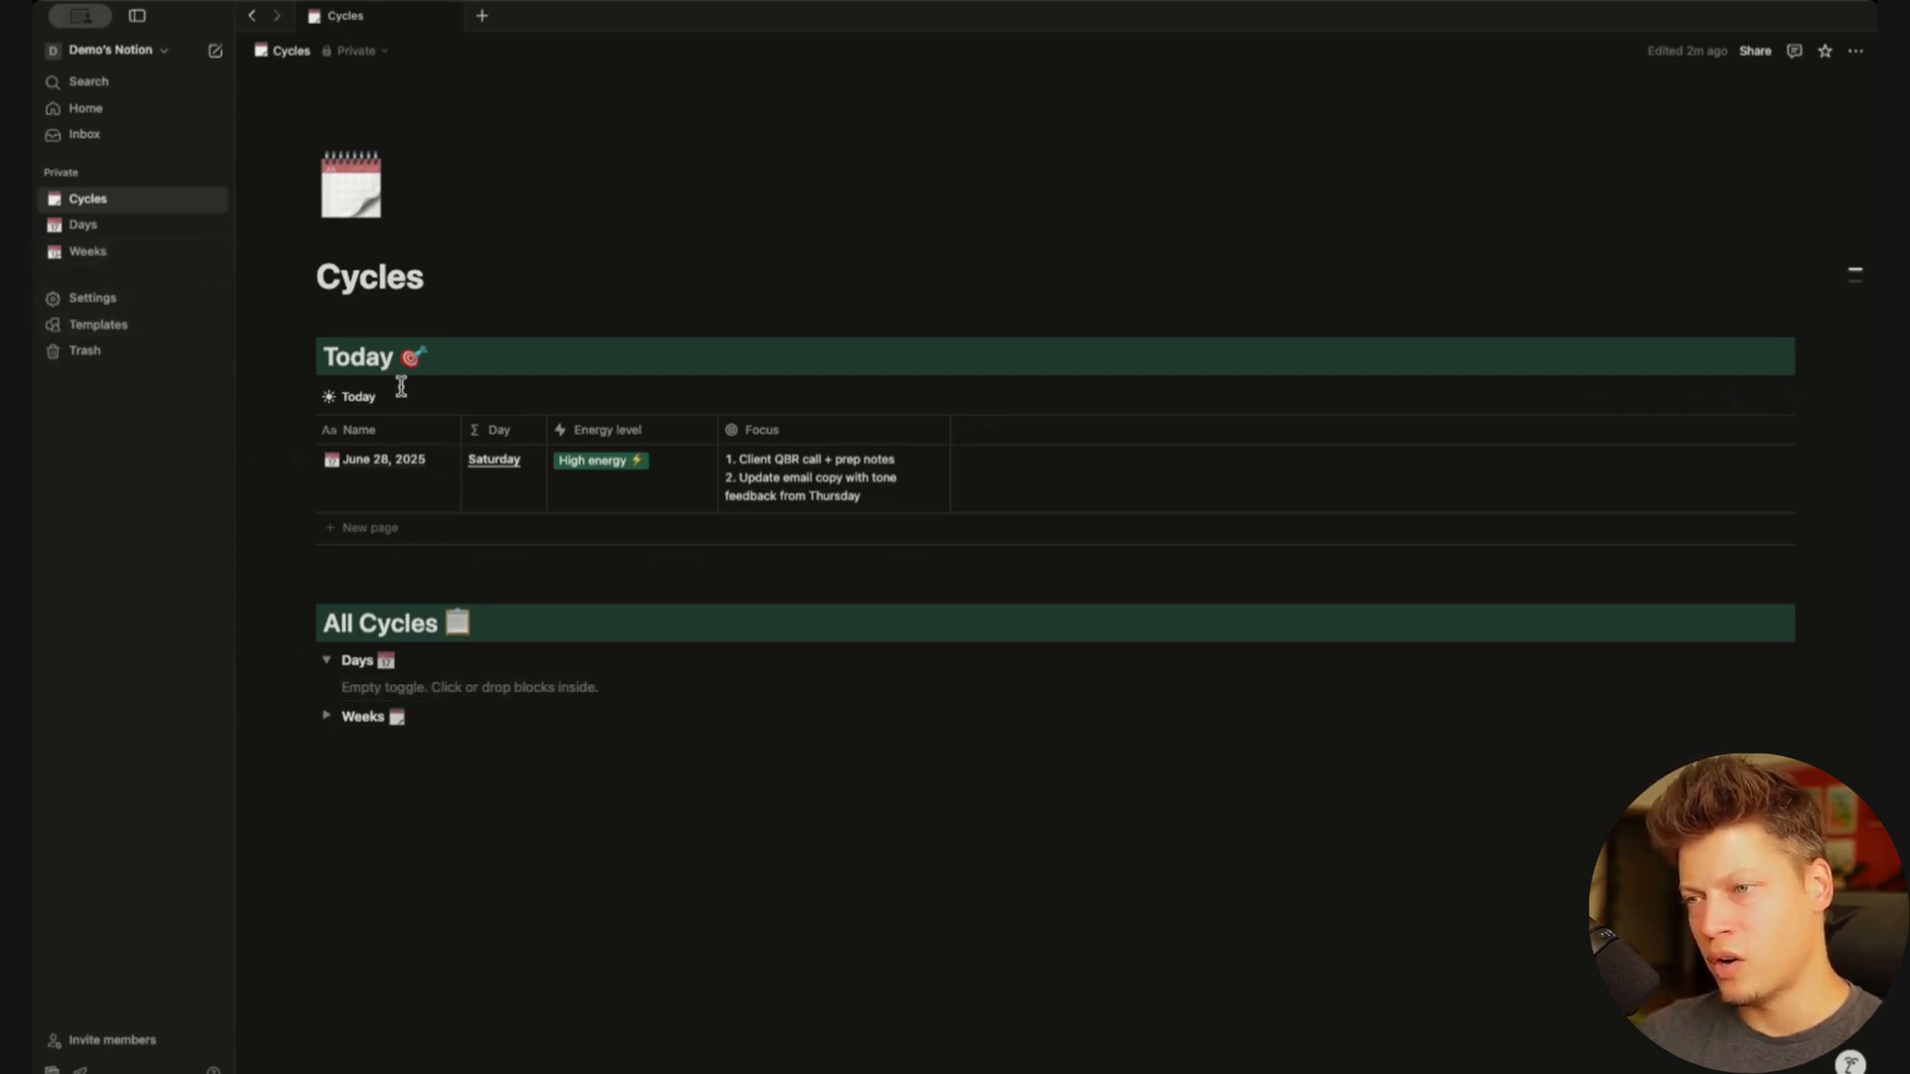
{"action": "left_click", "coordinate": [86, 257], "text": "super"}
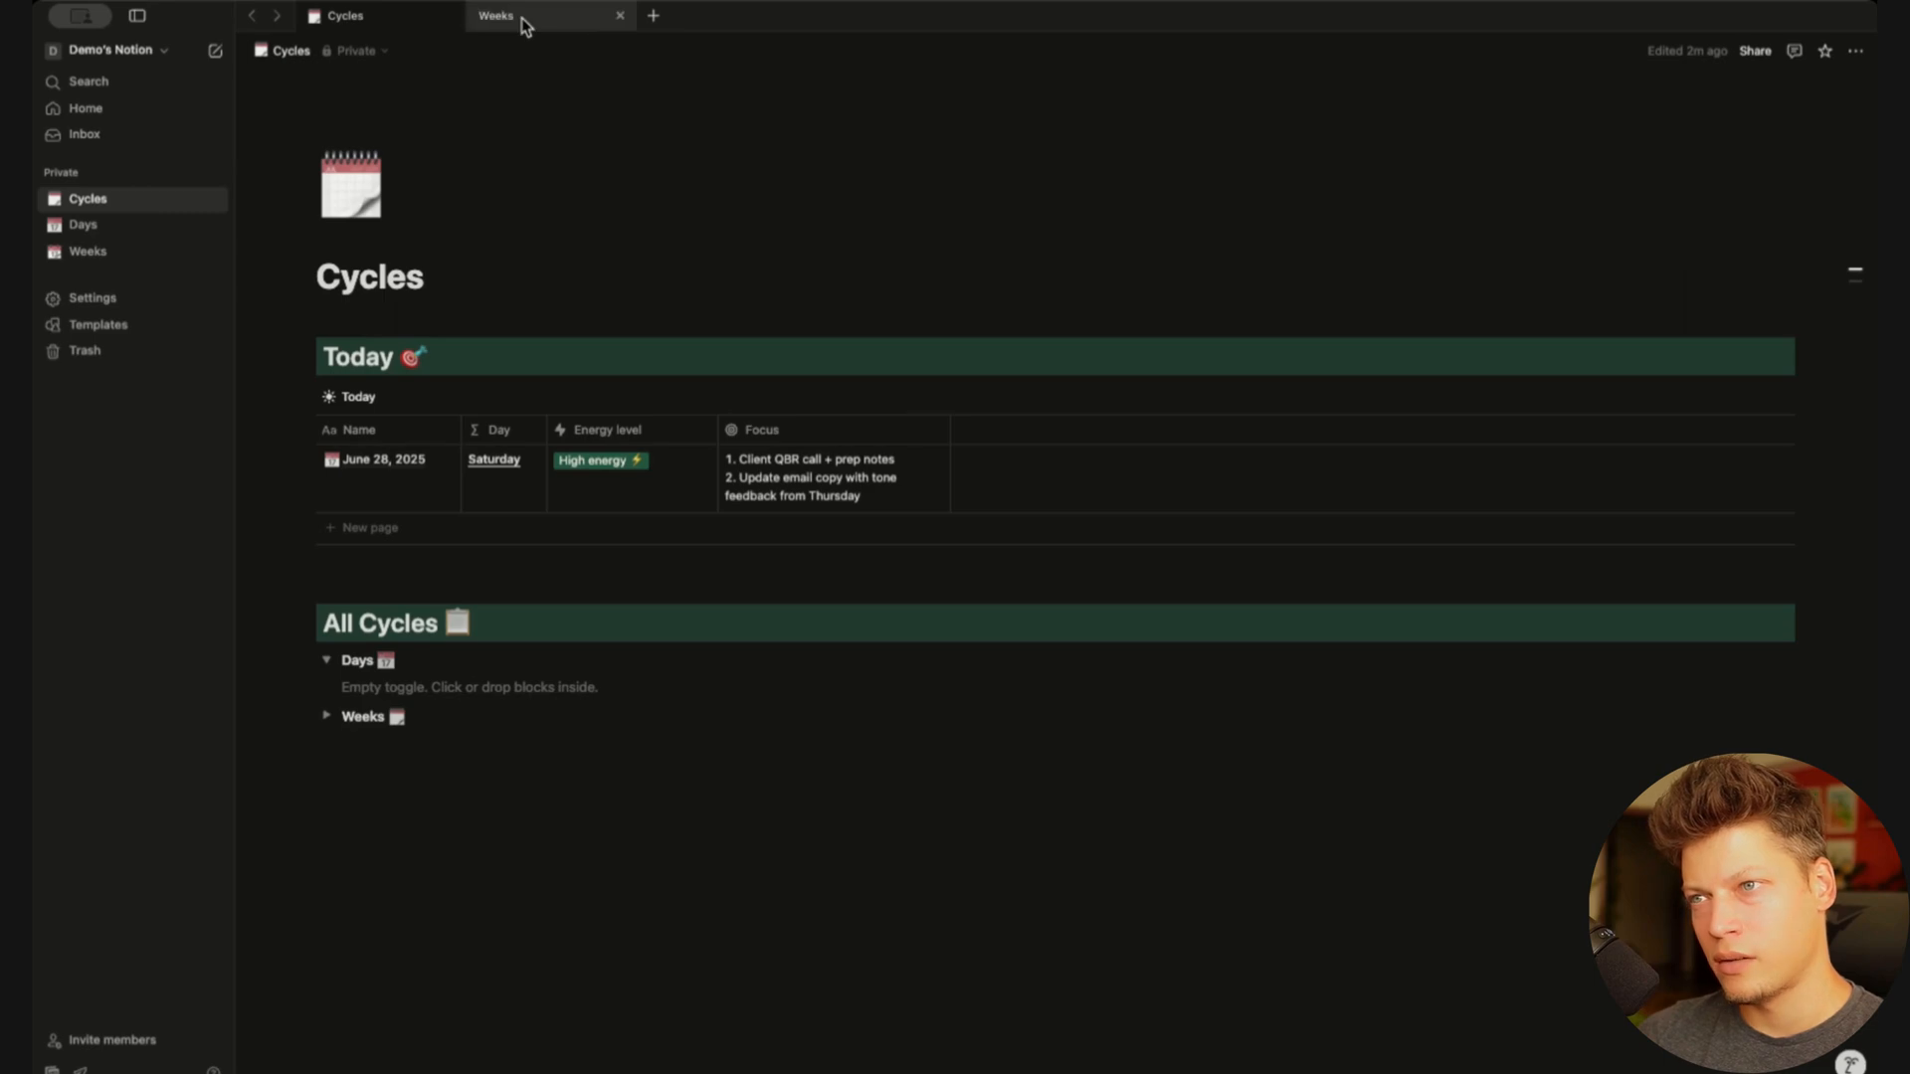
{"action": "left_click", "coordinate": [525, 25]}
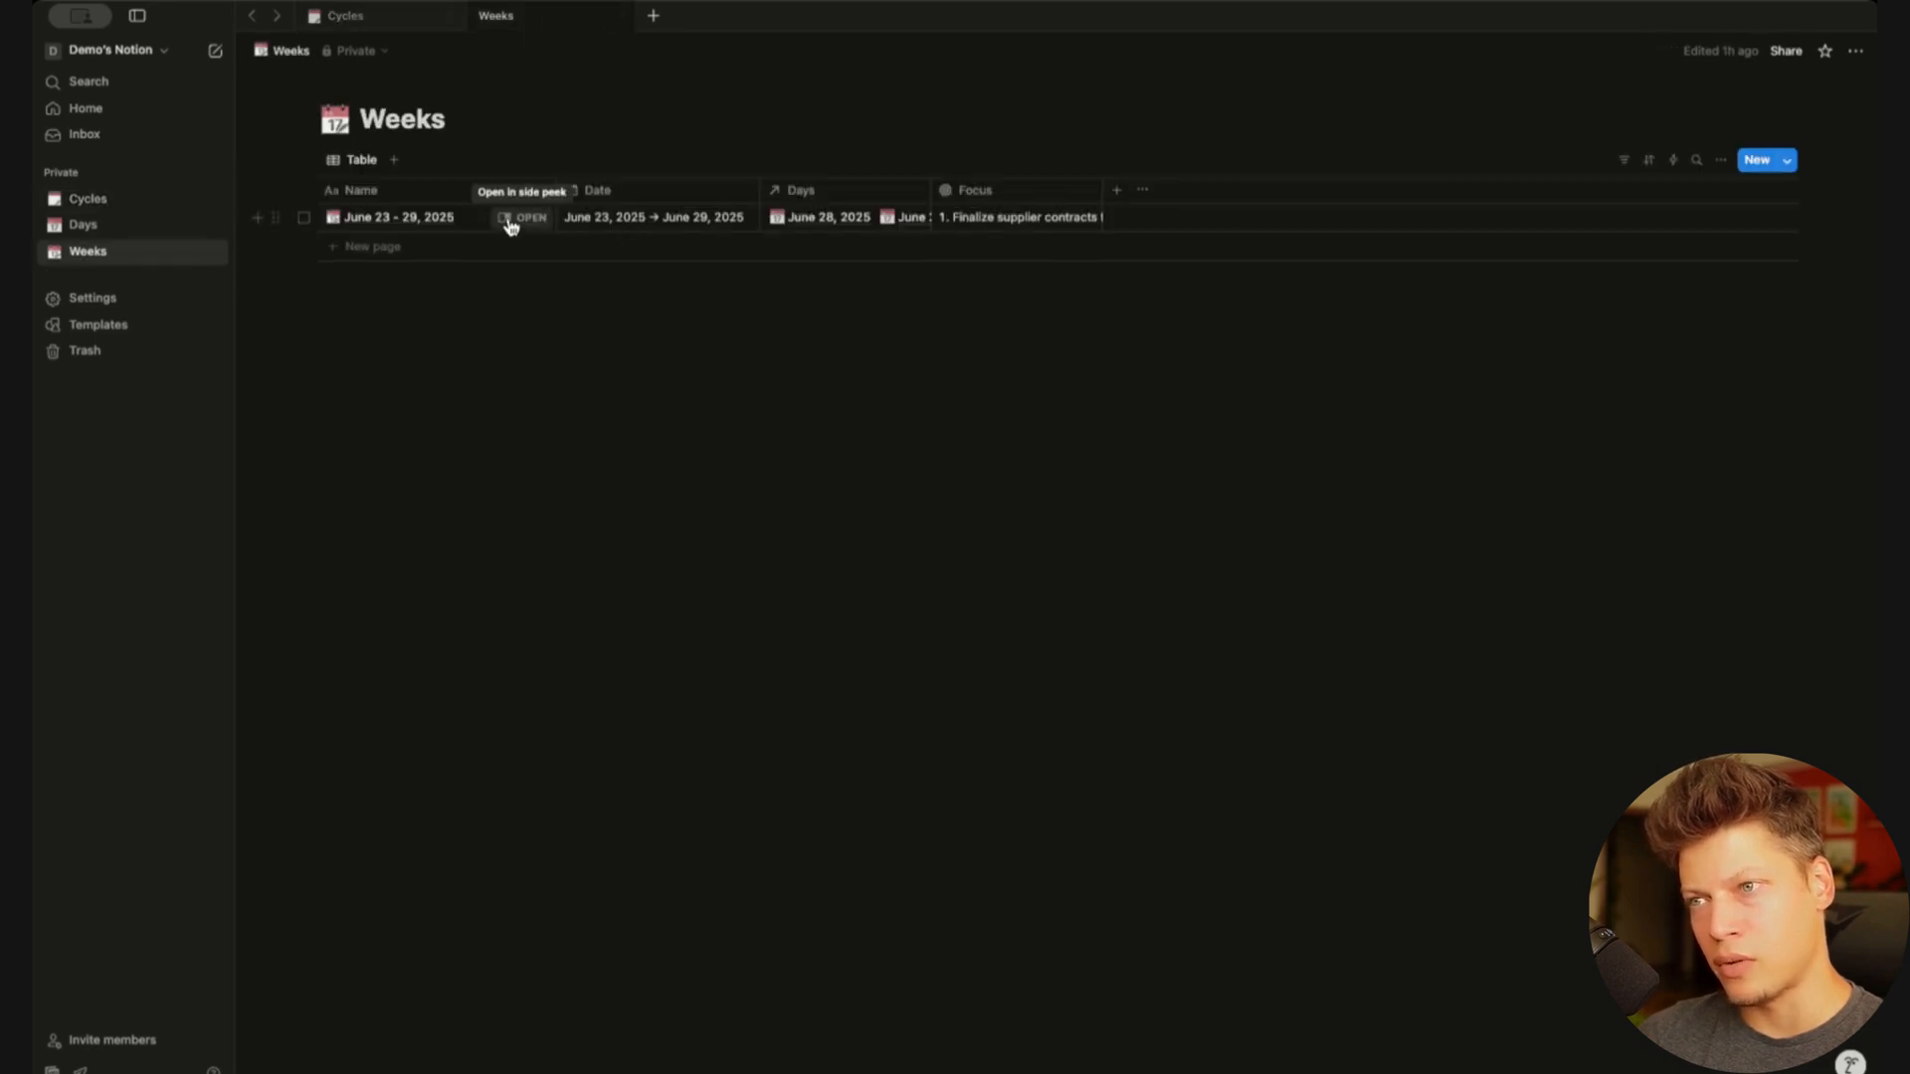
{"action": "left_click", "coordinate": [509, 221]}
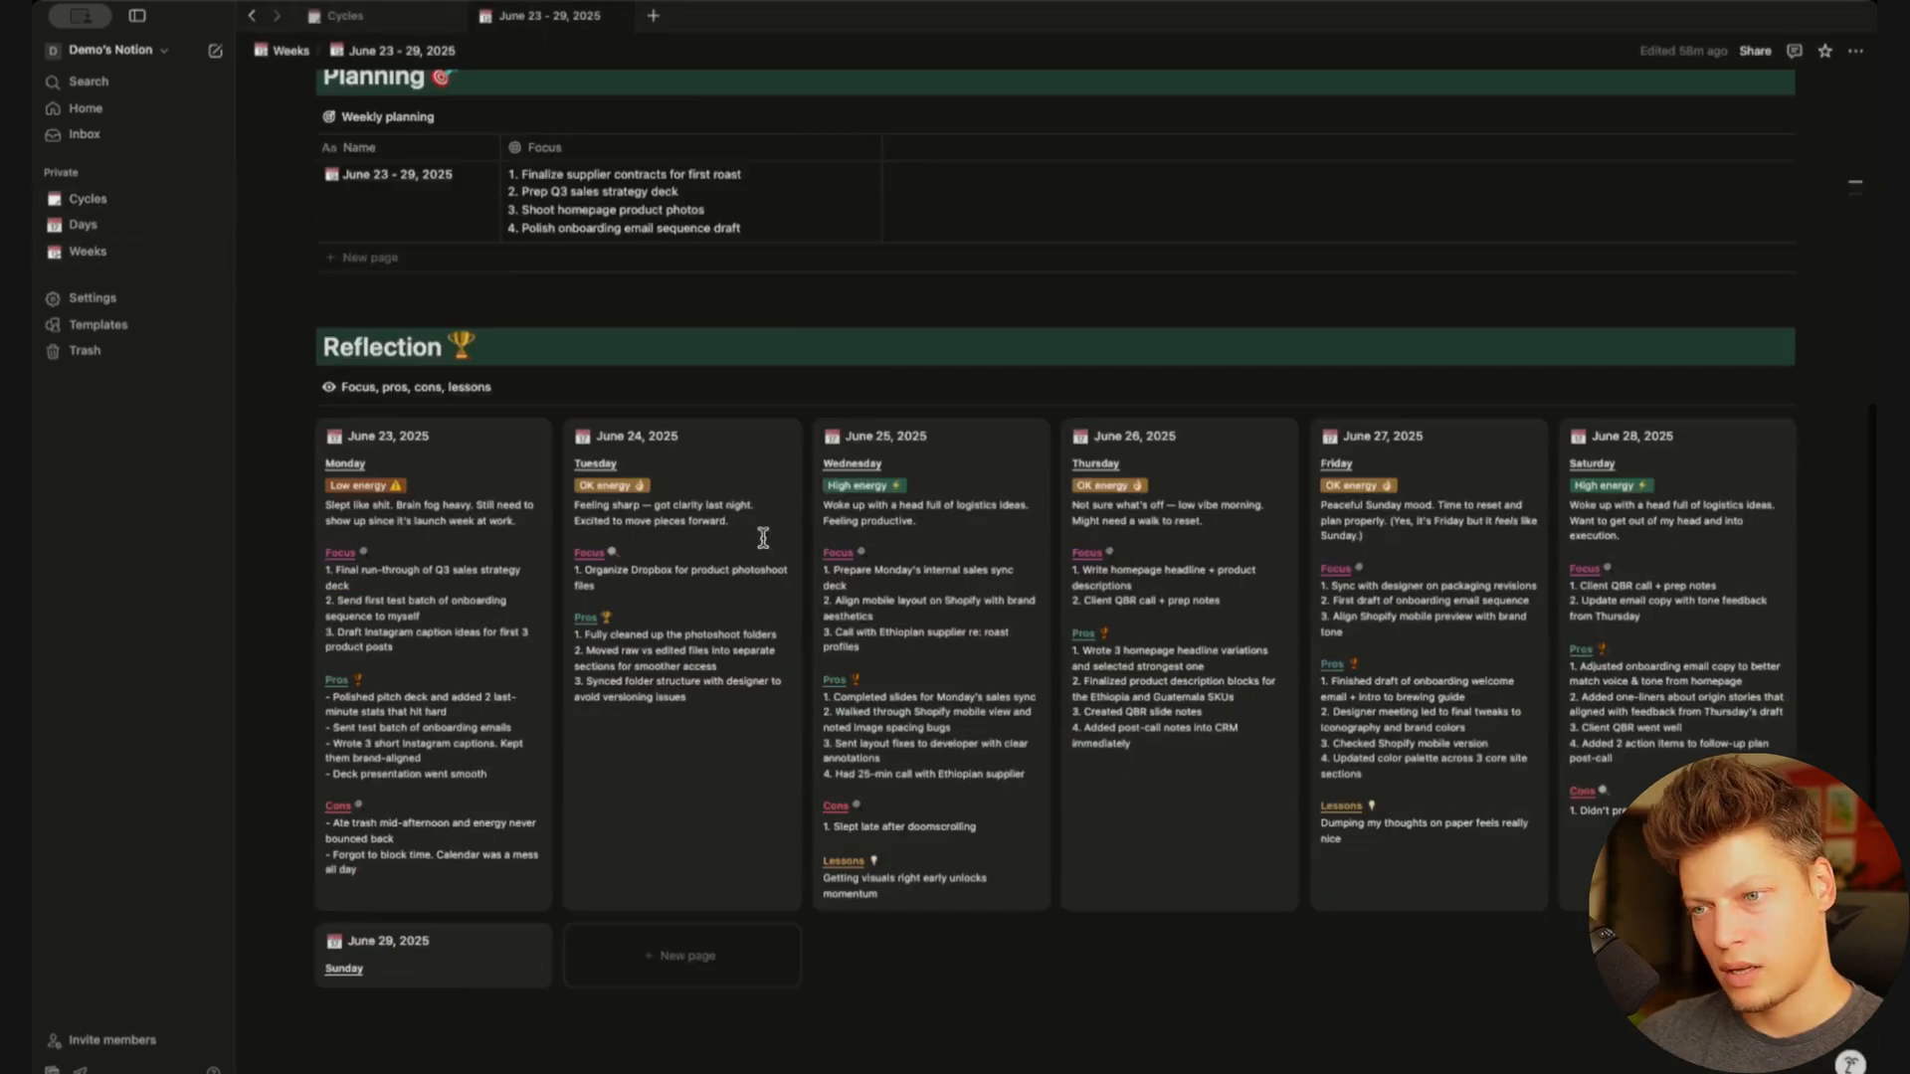
Copy the "Focus, pros, cons, lessons" gallery from the week page's Reflection section into the Days toggle on the Cycles page
{"action": "scroll", "coordinate": [765, 540], "scroll_direction": "down", "scroll_amount": 2}
{"action": "scroll", "coordinate": [767, 545], "scroll_direction": "up", "scroll_amount": 2}
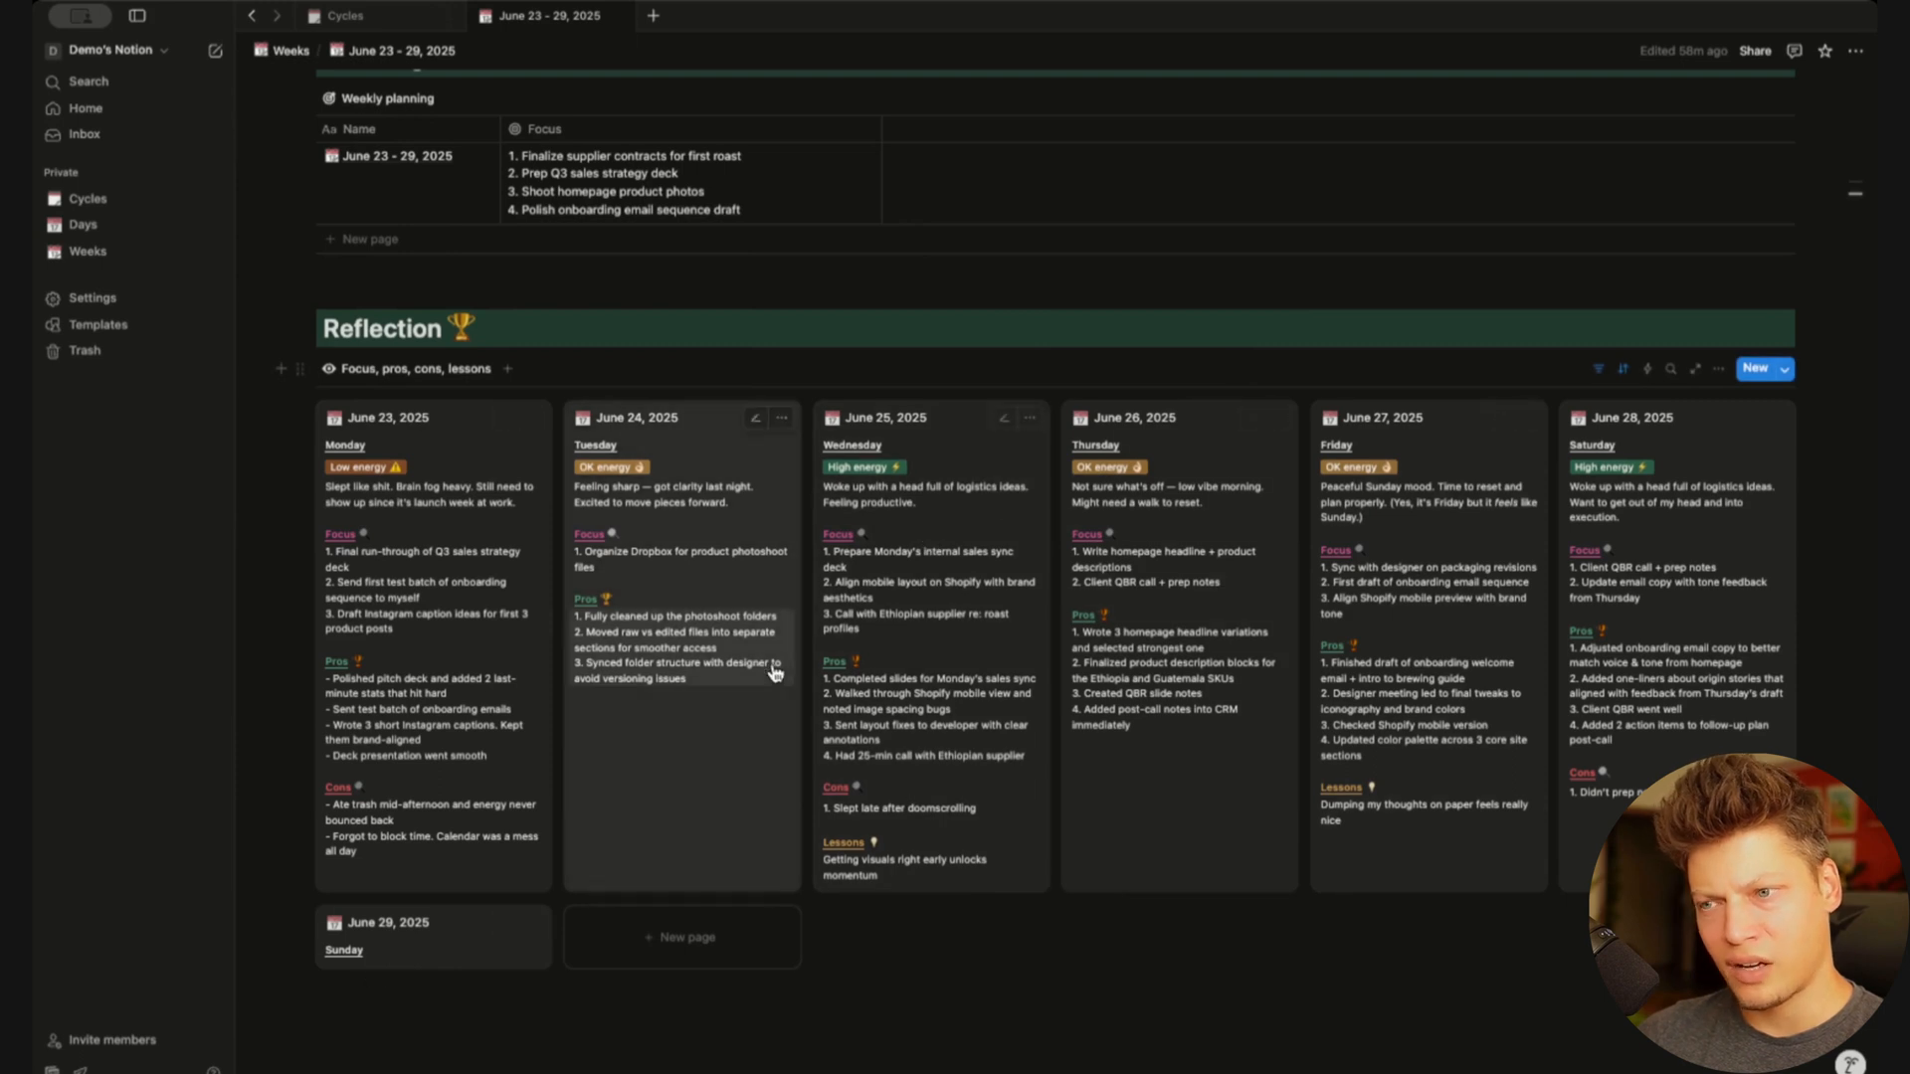
{"action": "left_click", "coordinate": [299, 368]}
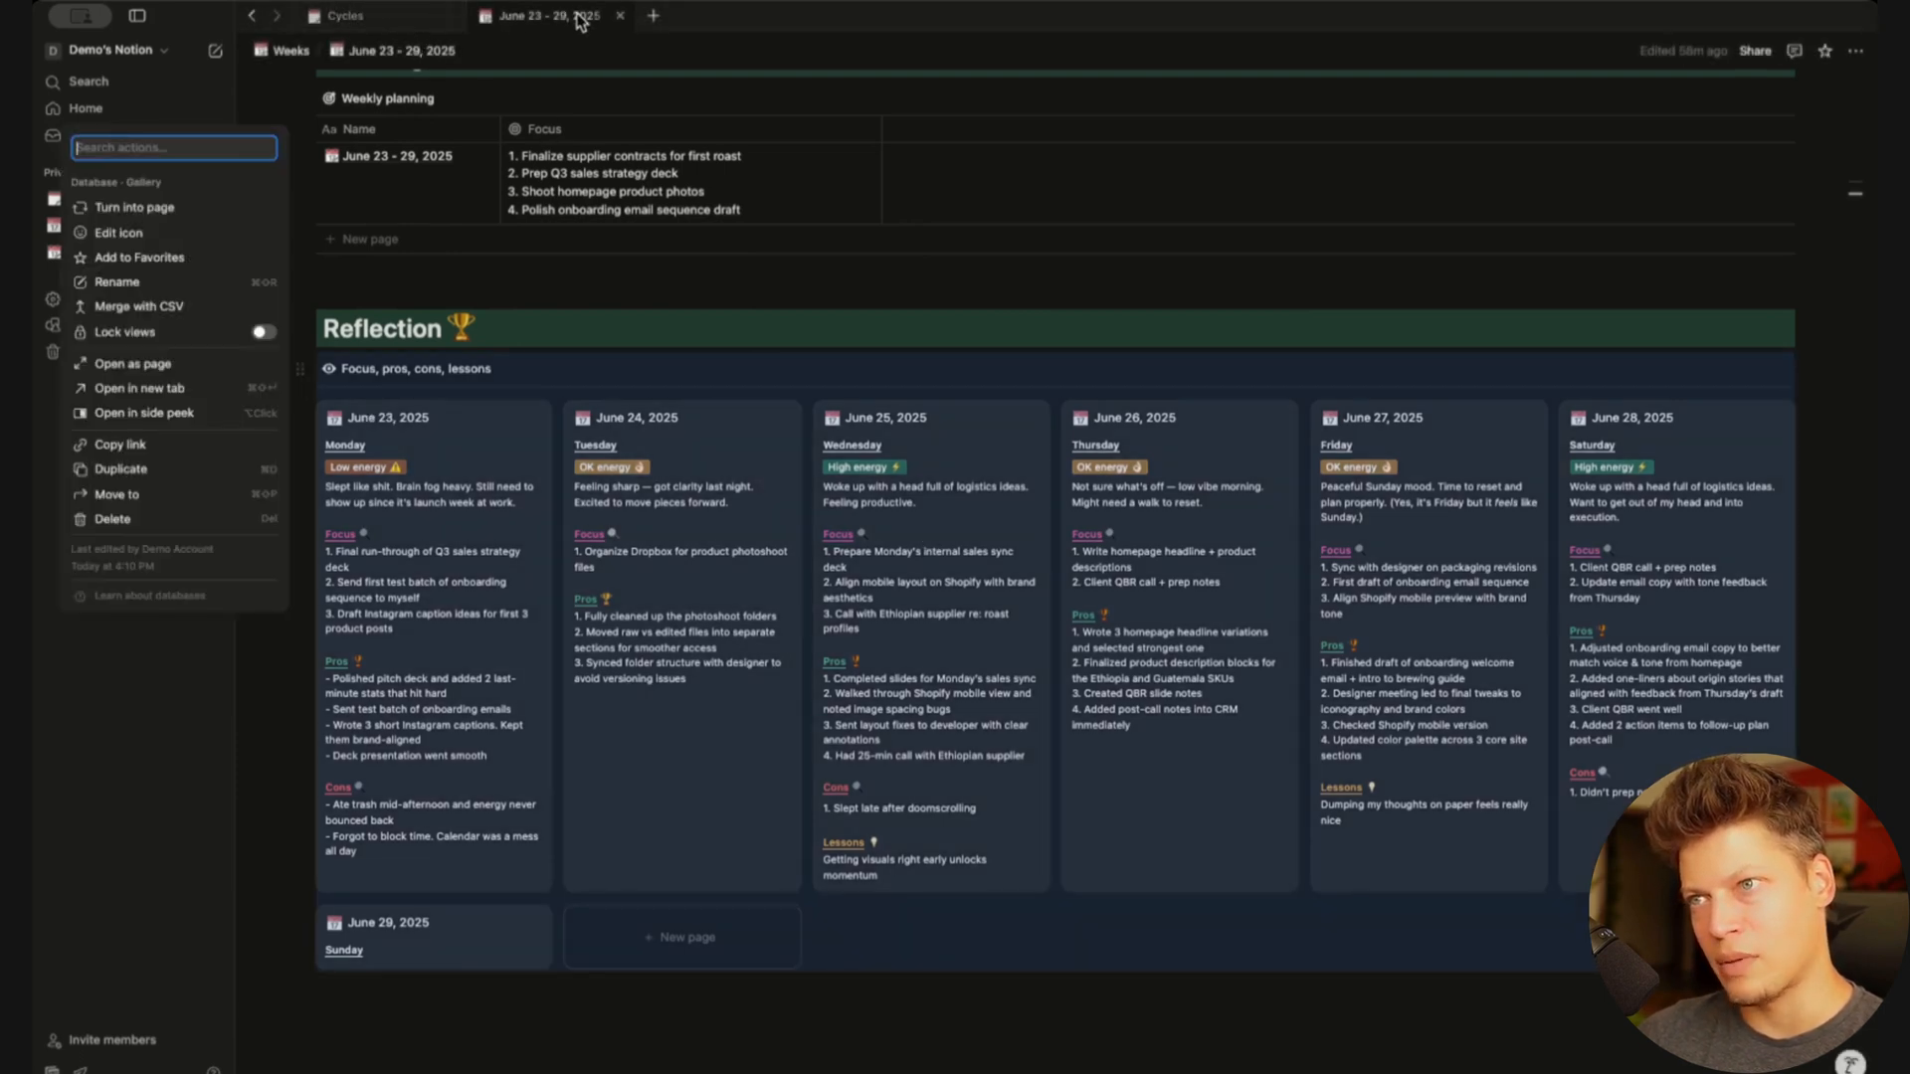
{"action": "left_click", "coordinate": [619, 16]}
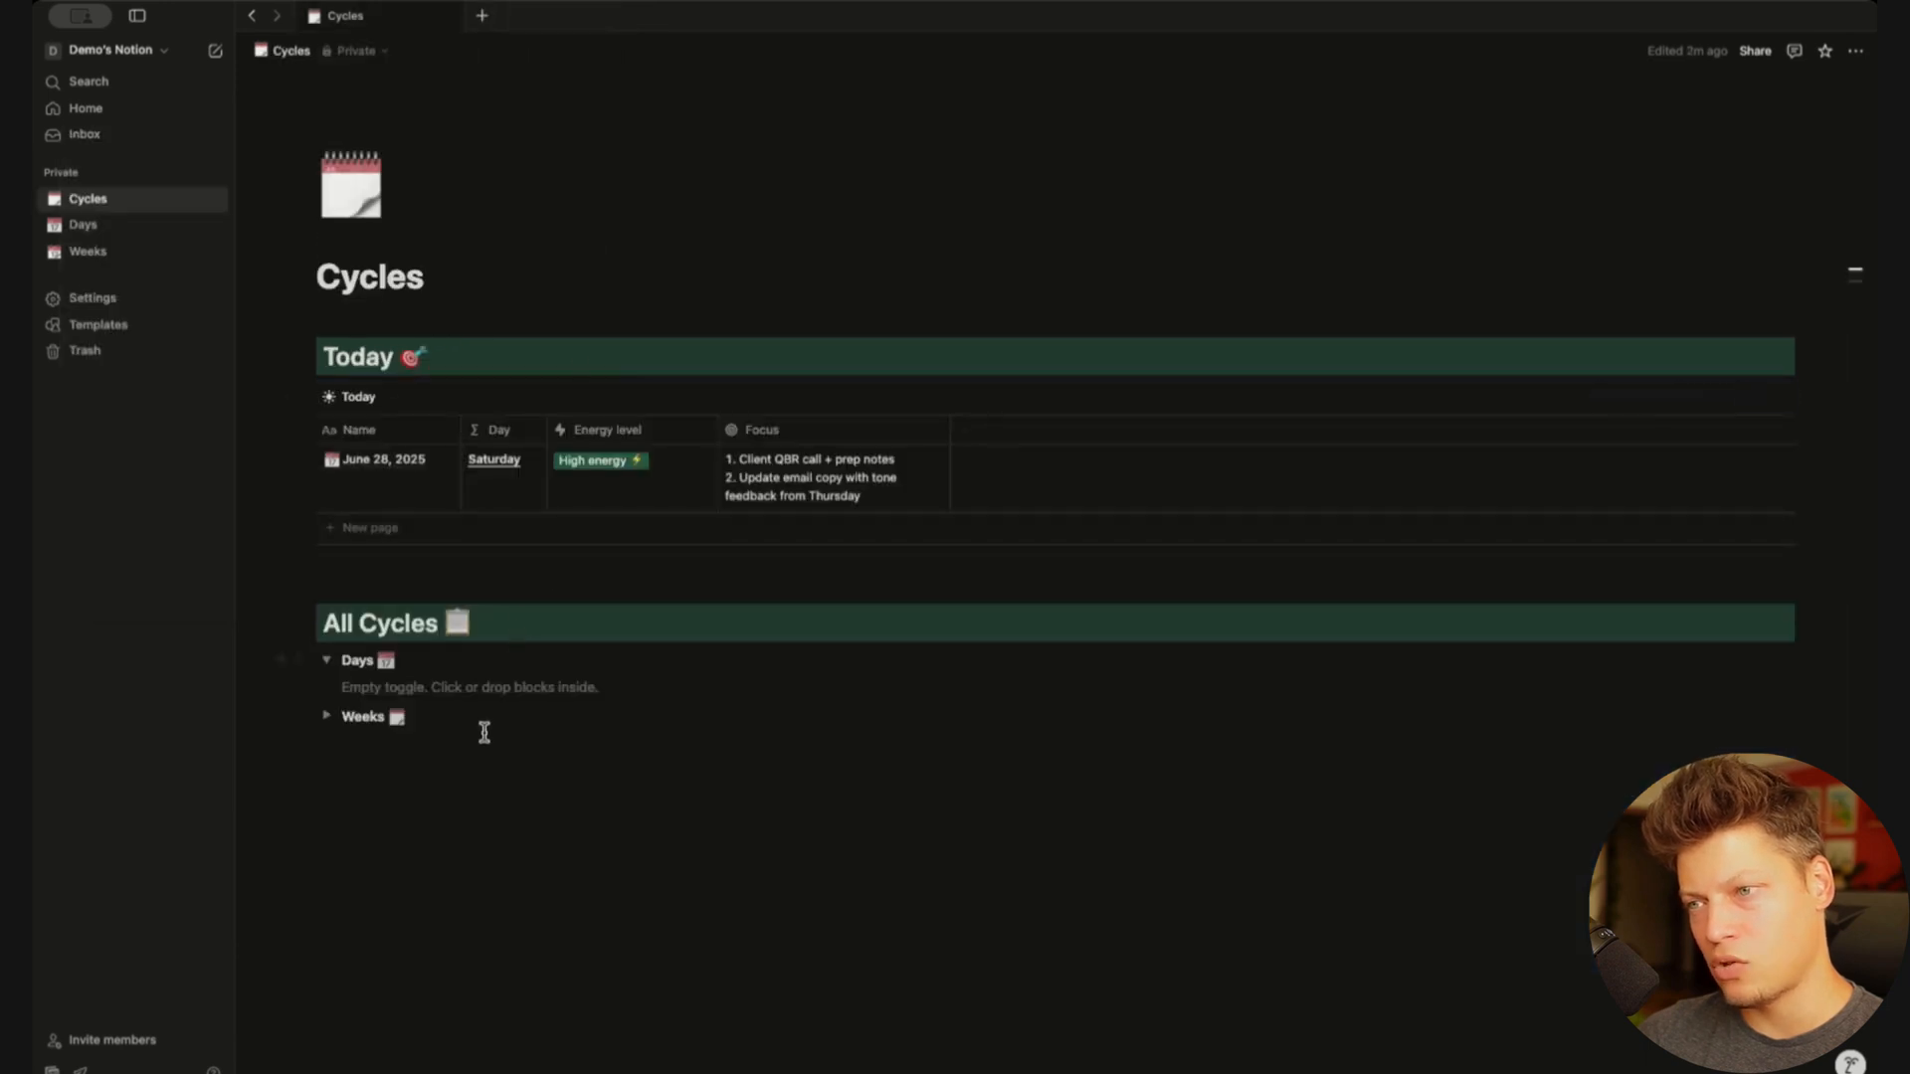
{"action": "left_click", "coordinate": [428, 694]}
{"action": "key", "text": "ctrl+v"}
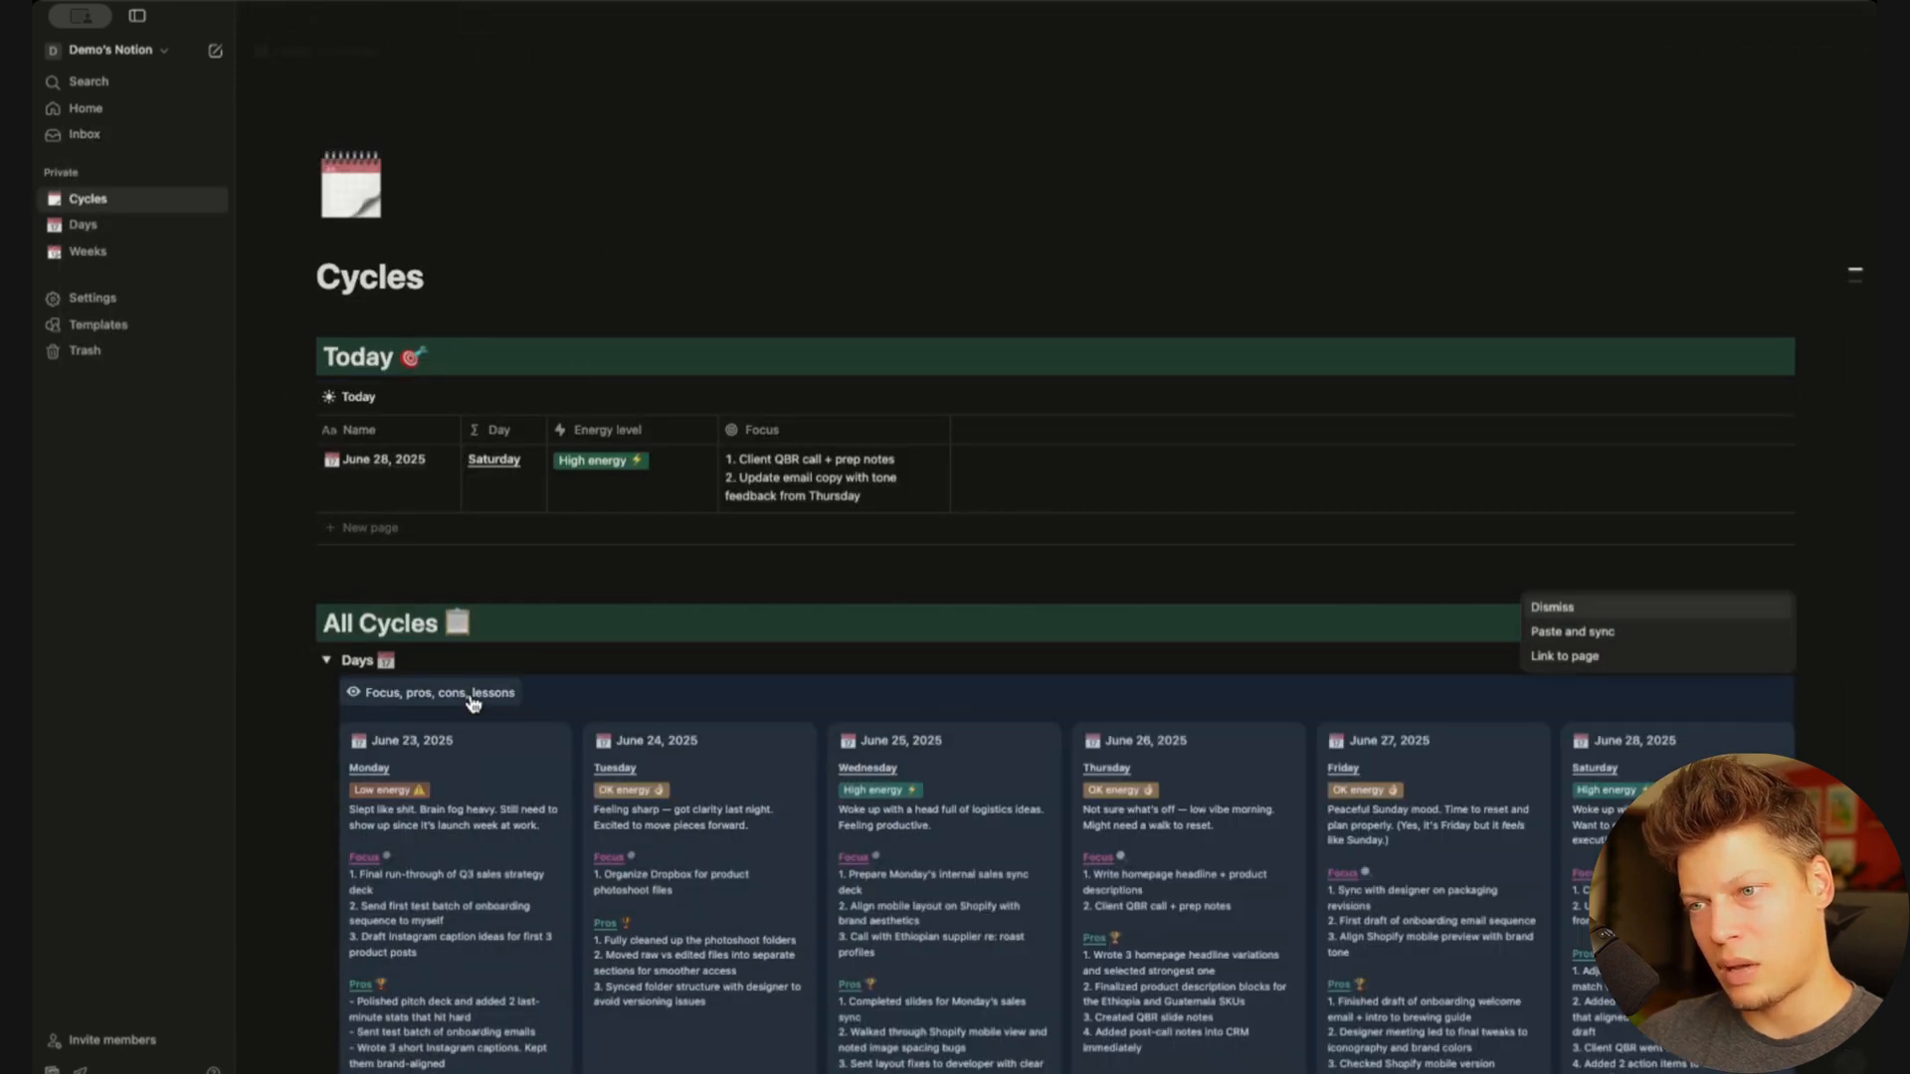
Remove the Week filter from the "Focus, pros, cons, lessons" gallery in the Days toggle
{"action": "scroll", "coordinate": [1369, 700], "scroll_direction": "down", "scroll_amount": 2}
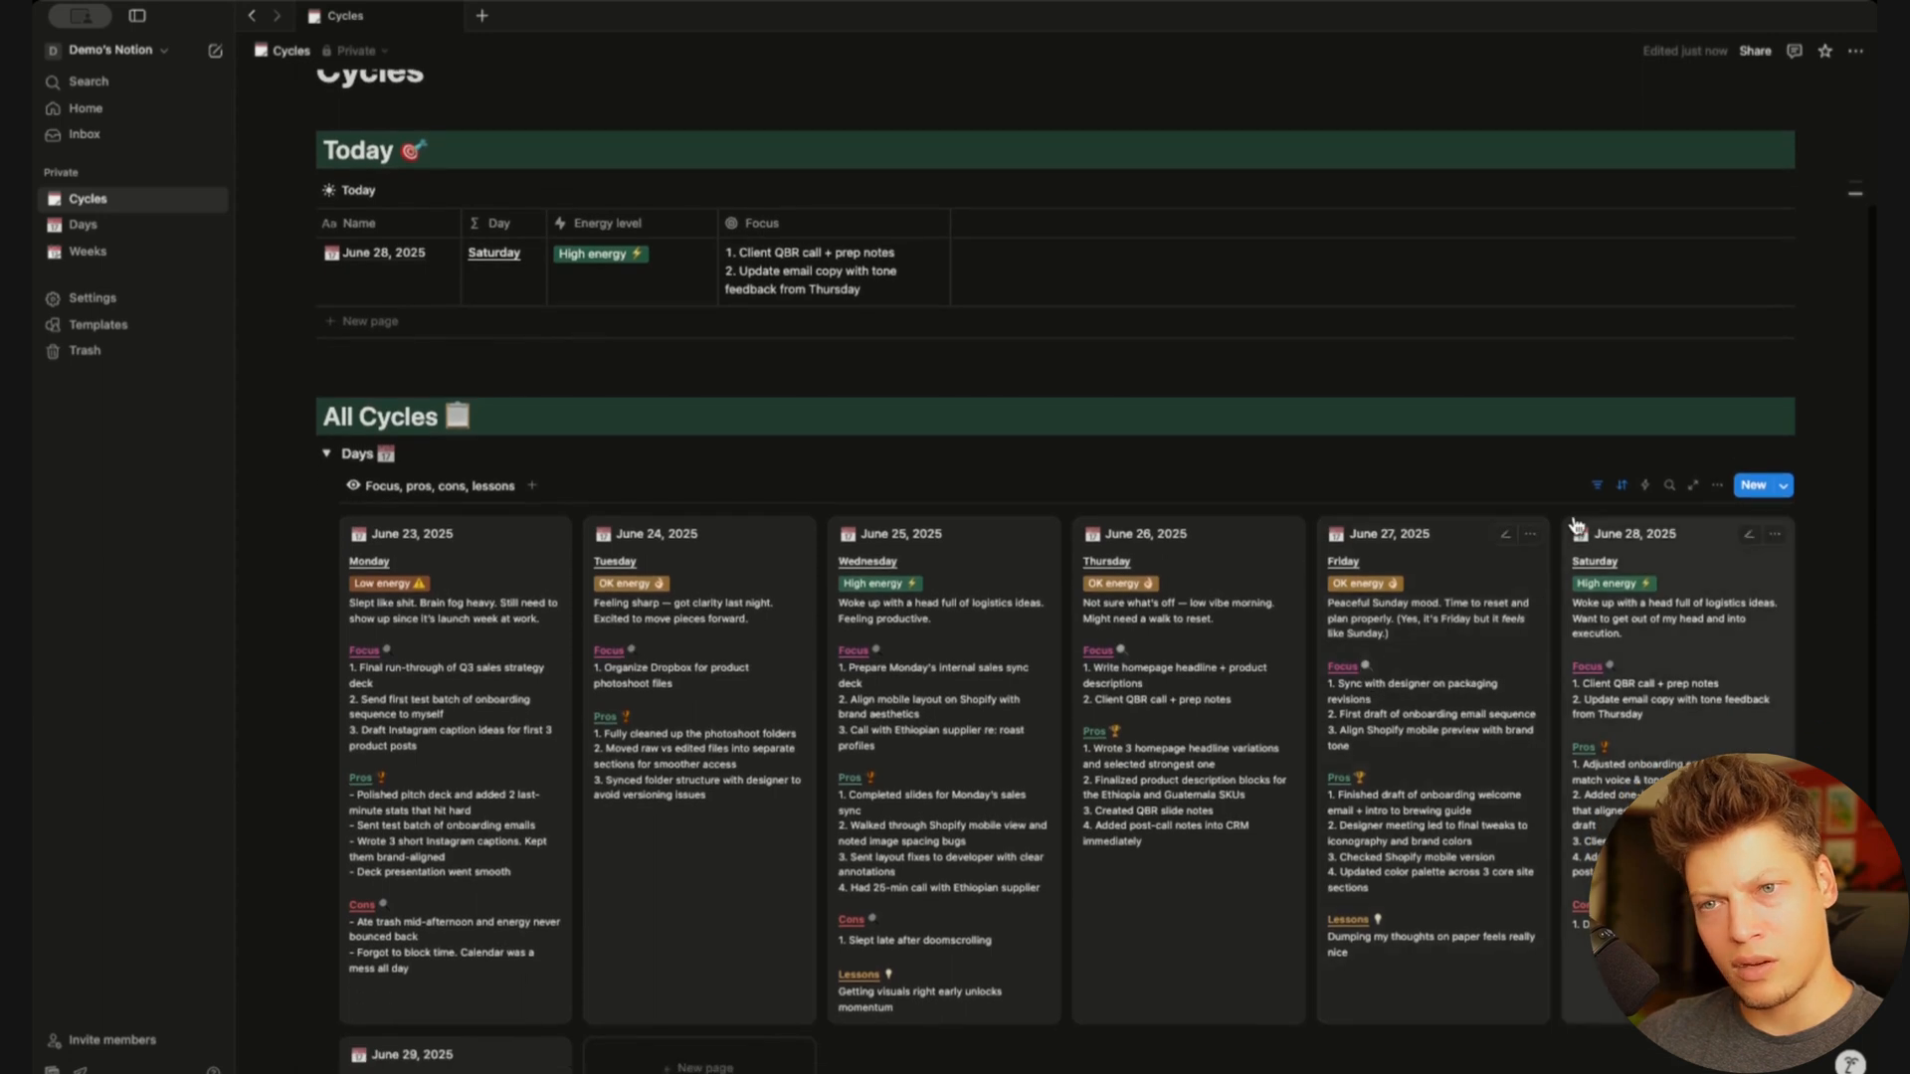
{"action": "left_click", "coordinate": [1602, 487]}
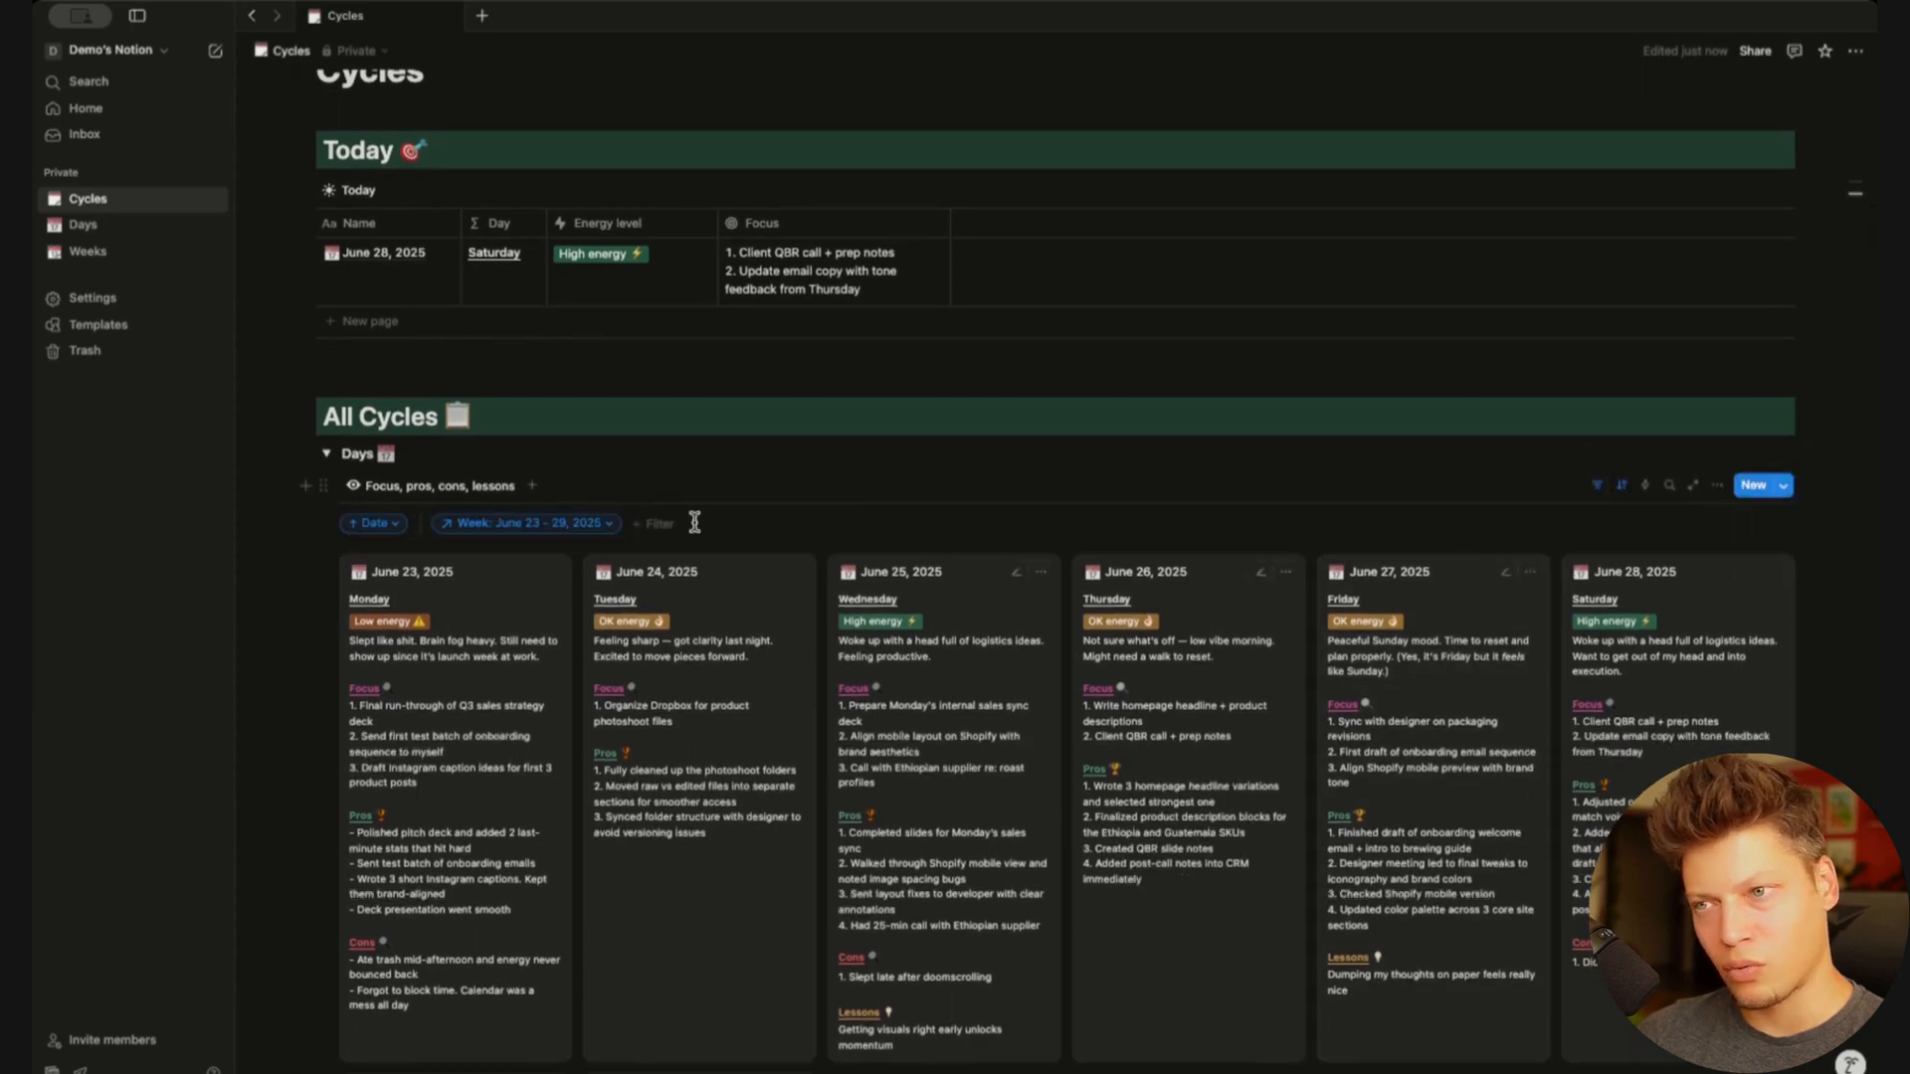
{"action": "left_click", "coordinate": [607, 527]}
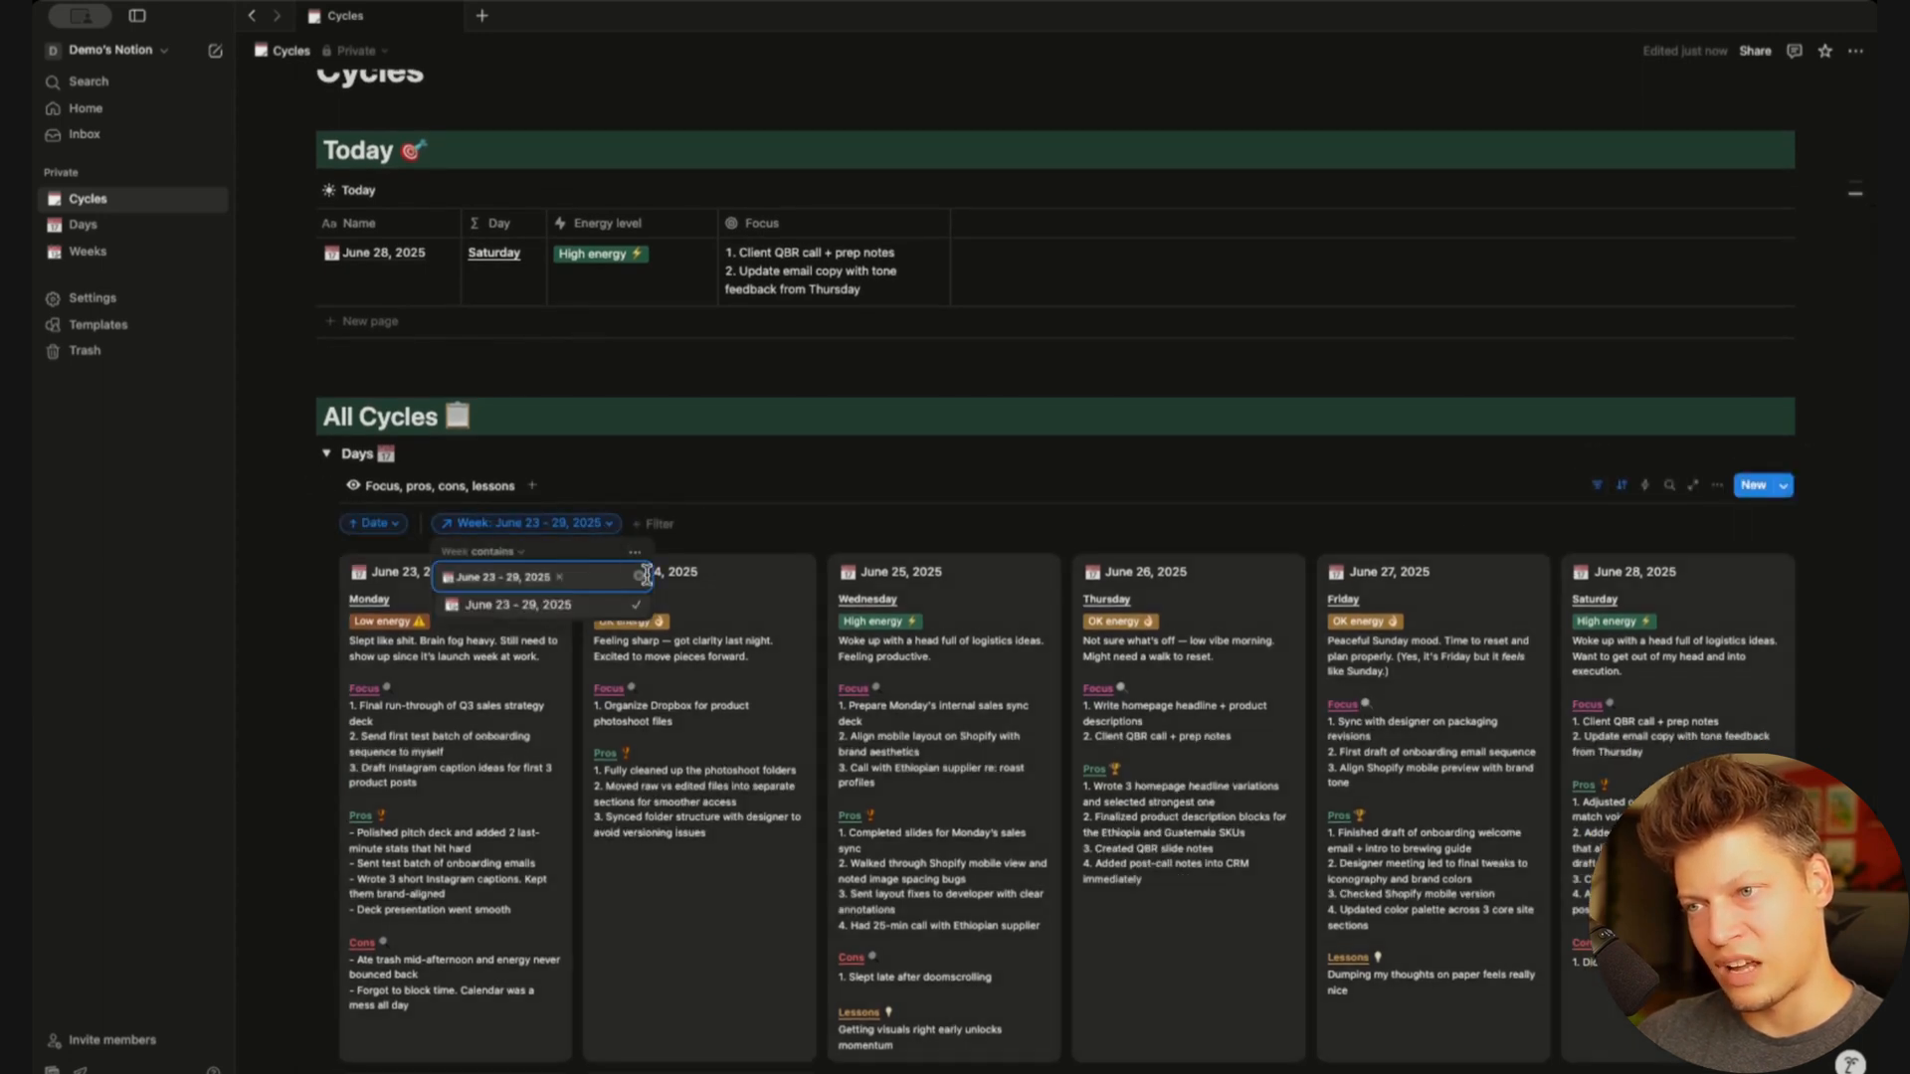
{"action": "left_click", "coordinate": [559, 578]}
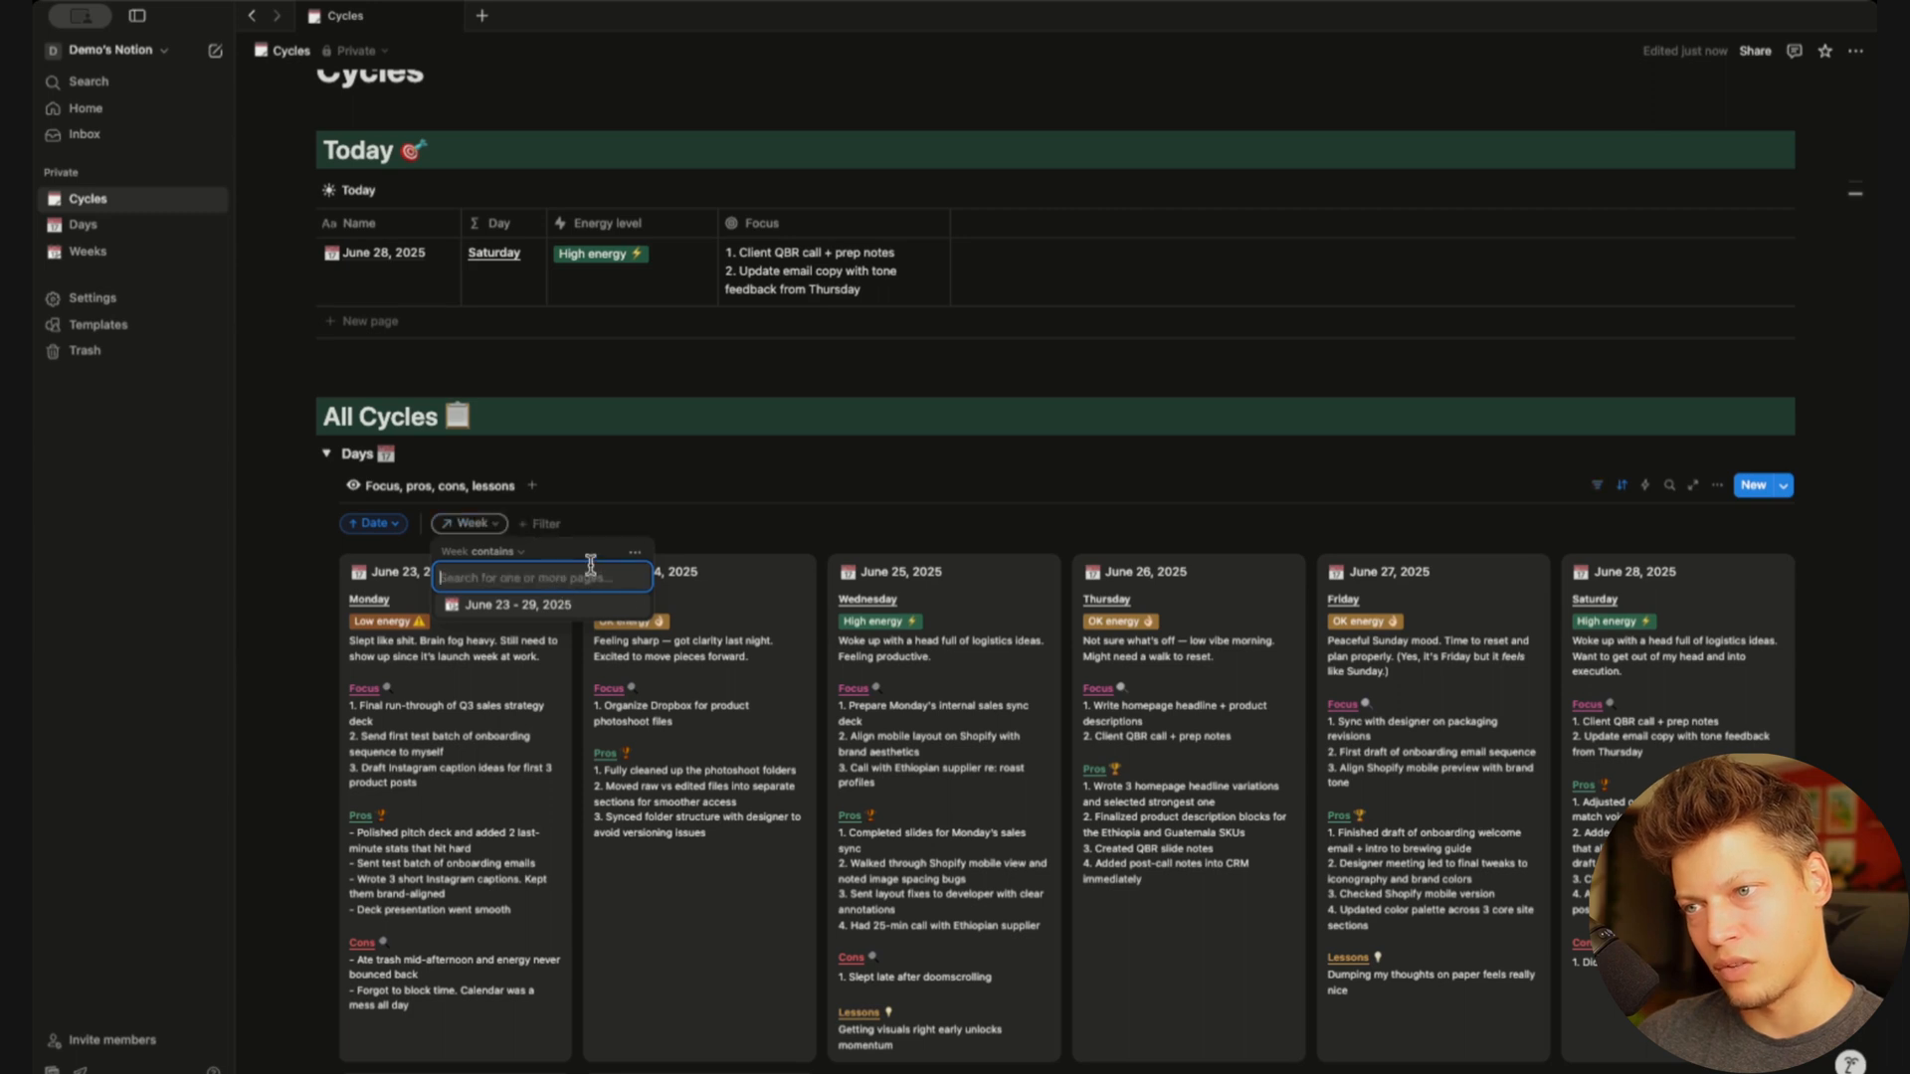
{"action": "left_click", "coordinate": [634, 560]}
{"action": "left_click", "coordinate": [696, 585]}
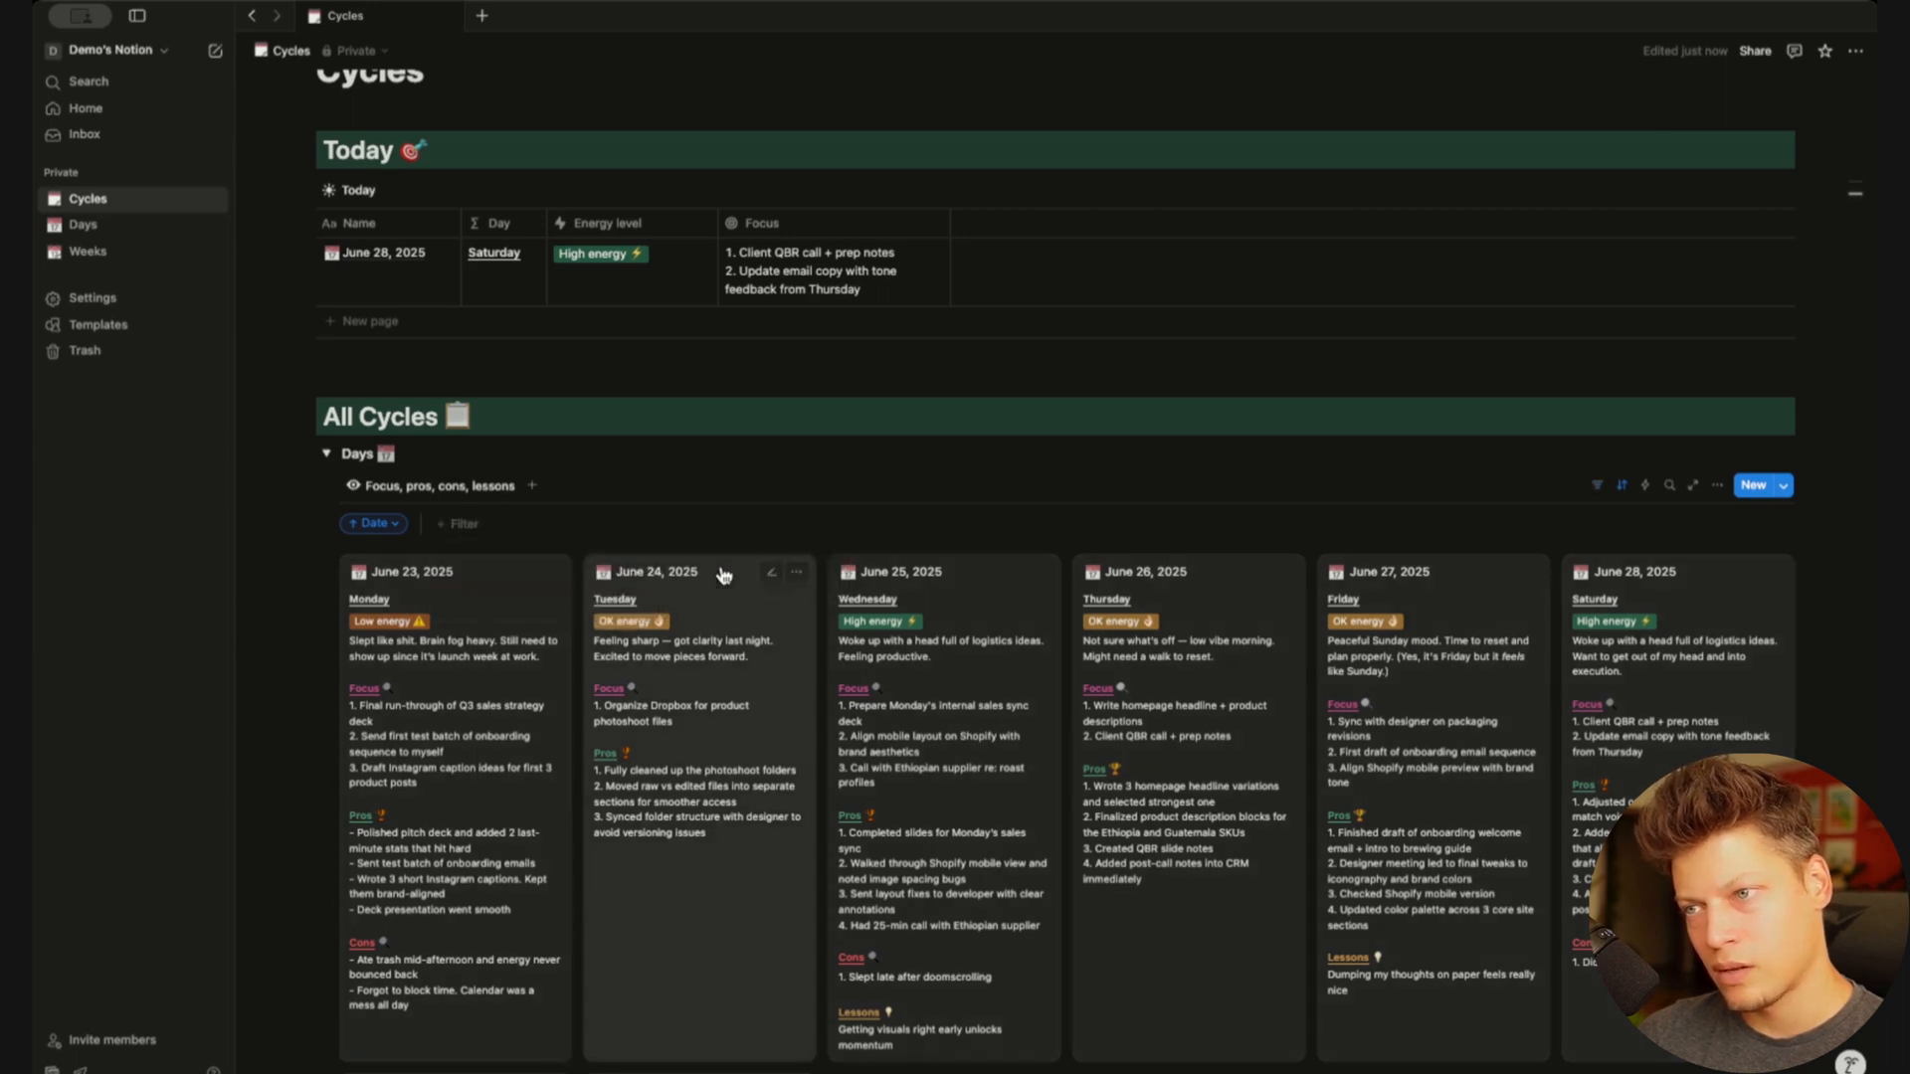
{"action": "left_click", "coordinate": [836, 484]}
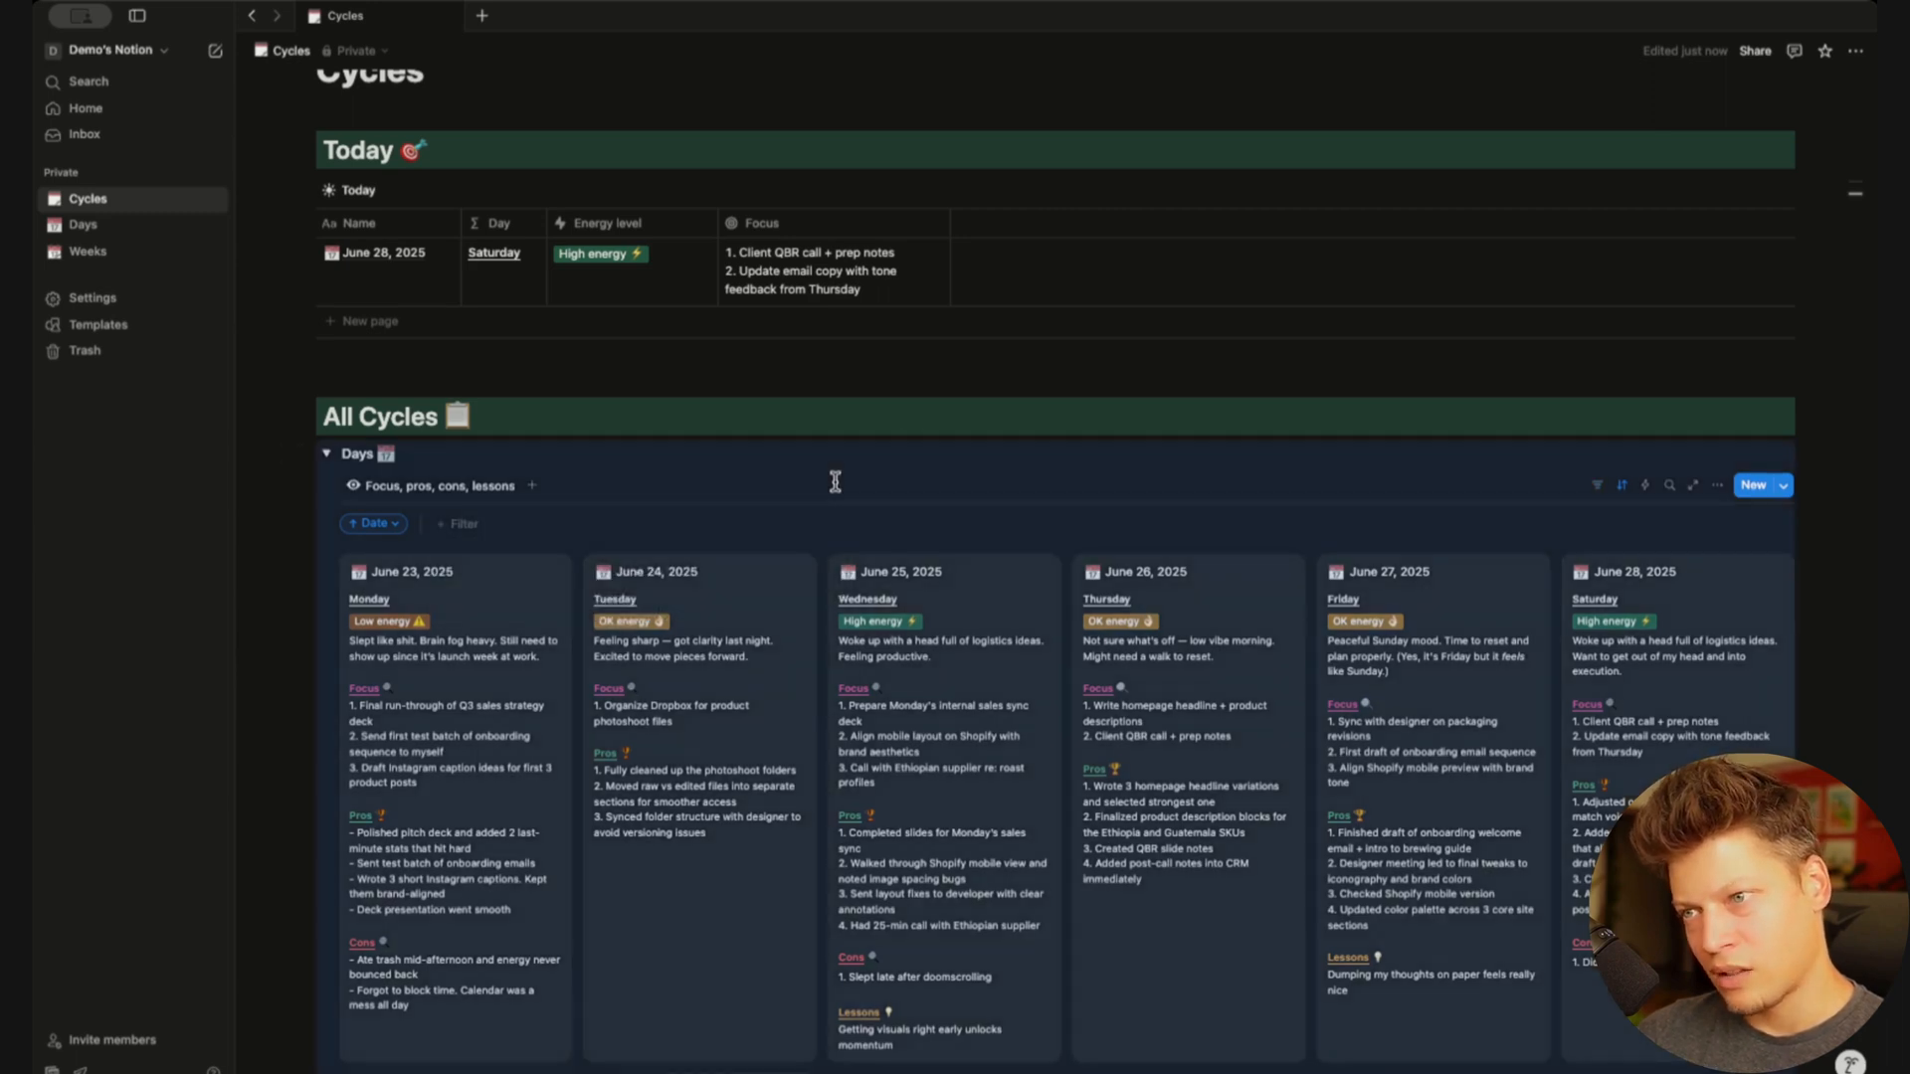
{"action": "scroll", "coordinate": [1028, 457], "scroll_direction": "down", "scroll_amount": 1}
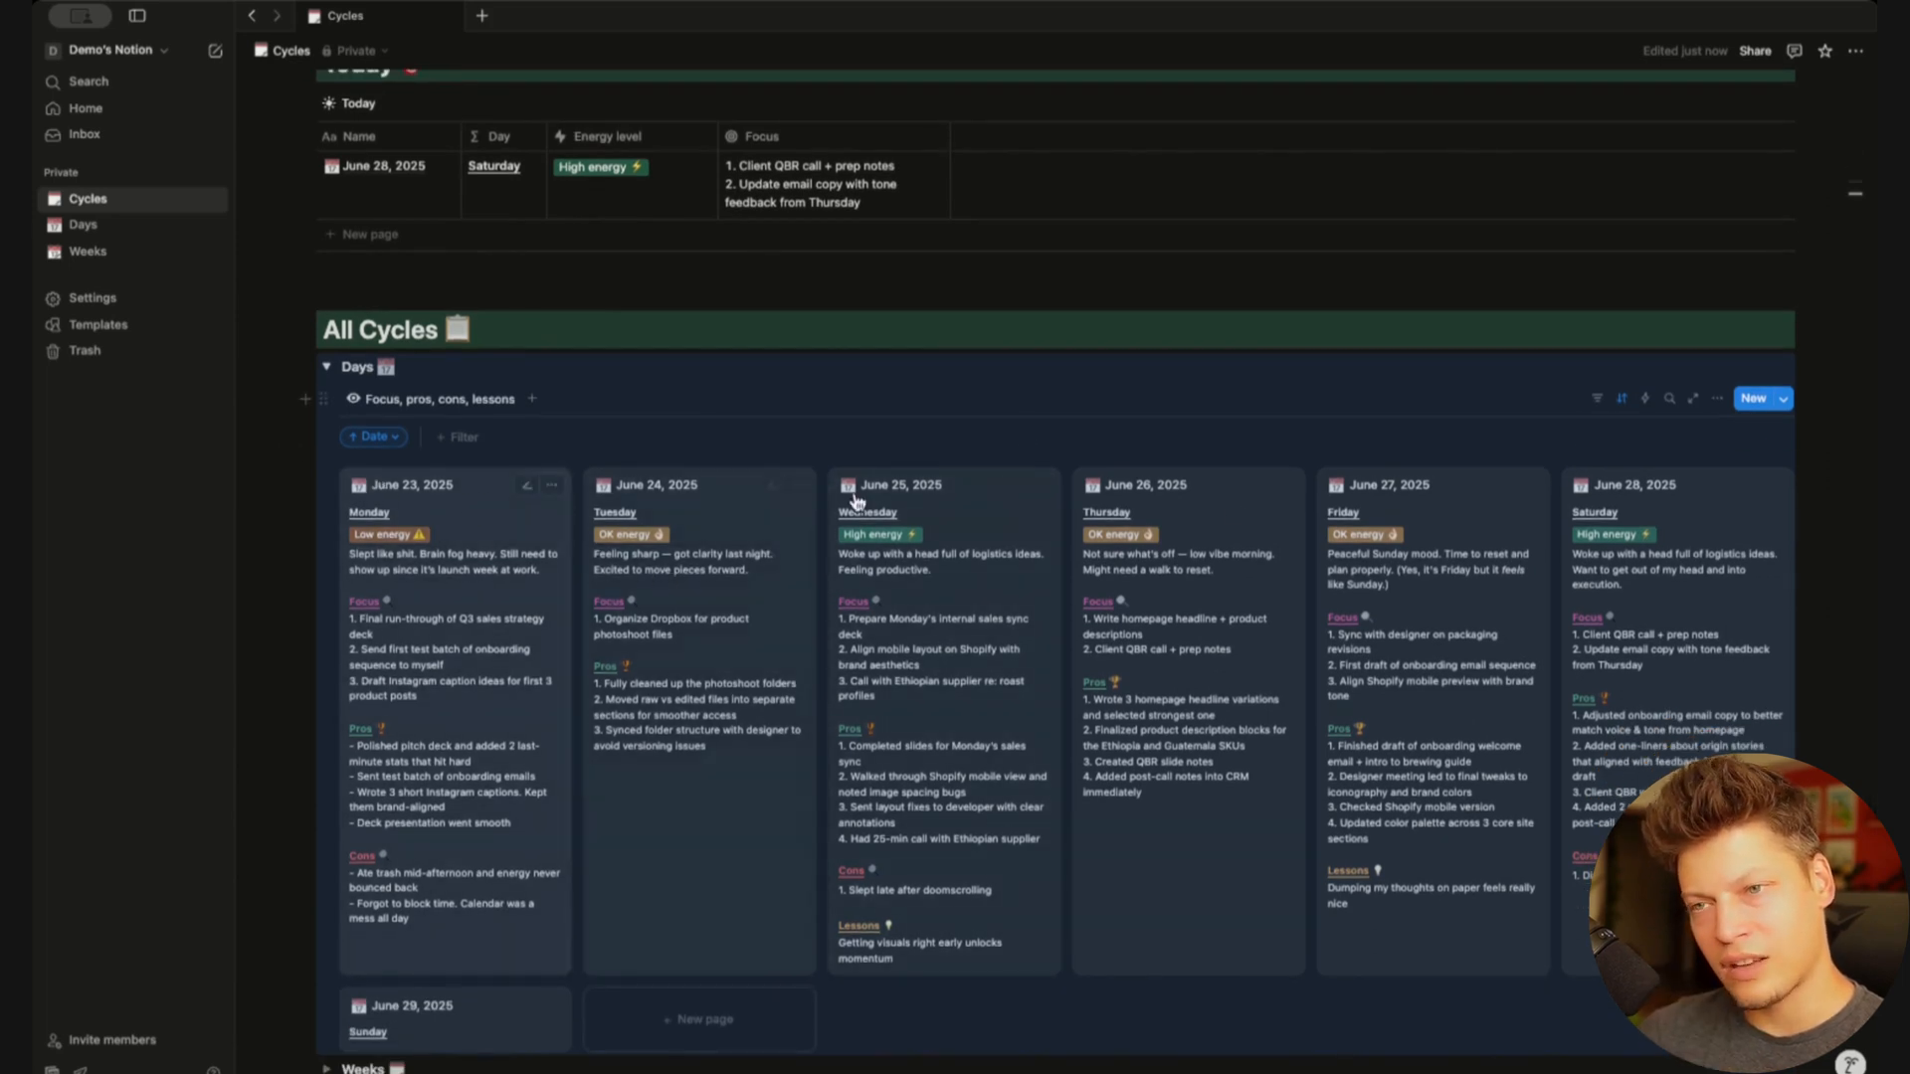
{"action": "left_click", "coordinate": [955, 376]}
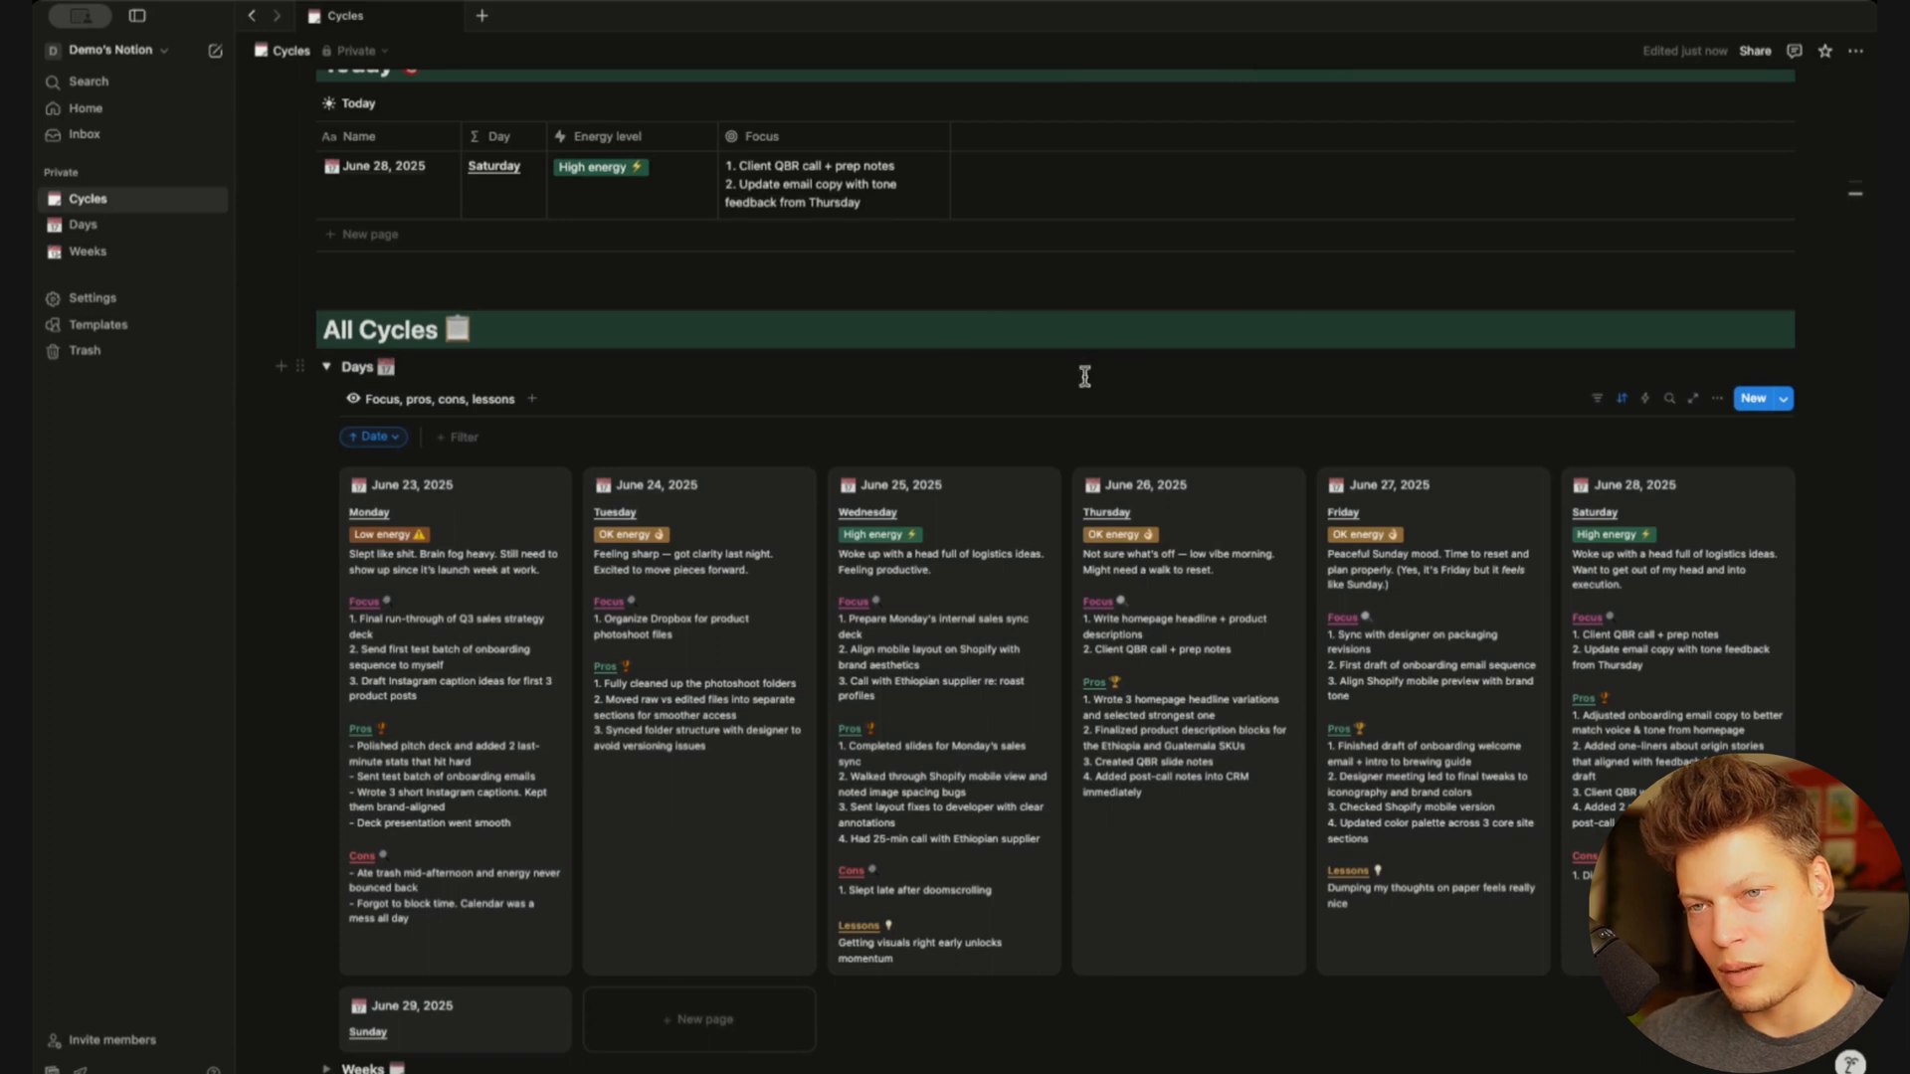
Sort the "Focus, pros, cons, lessons" gallery by Date in descending order and hide its sort and filter bar
{"action": "left_click", "coordinate": [1622, 398]}
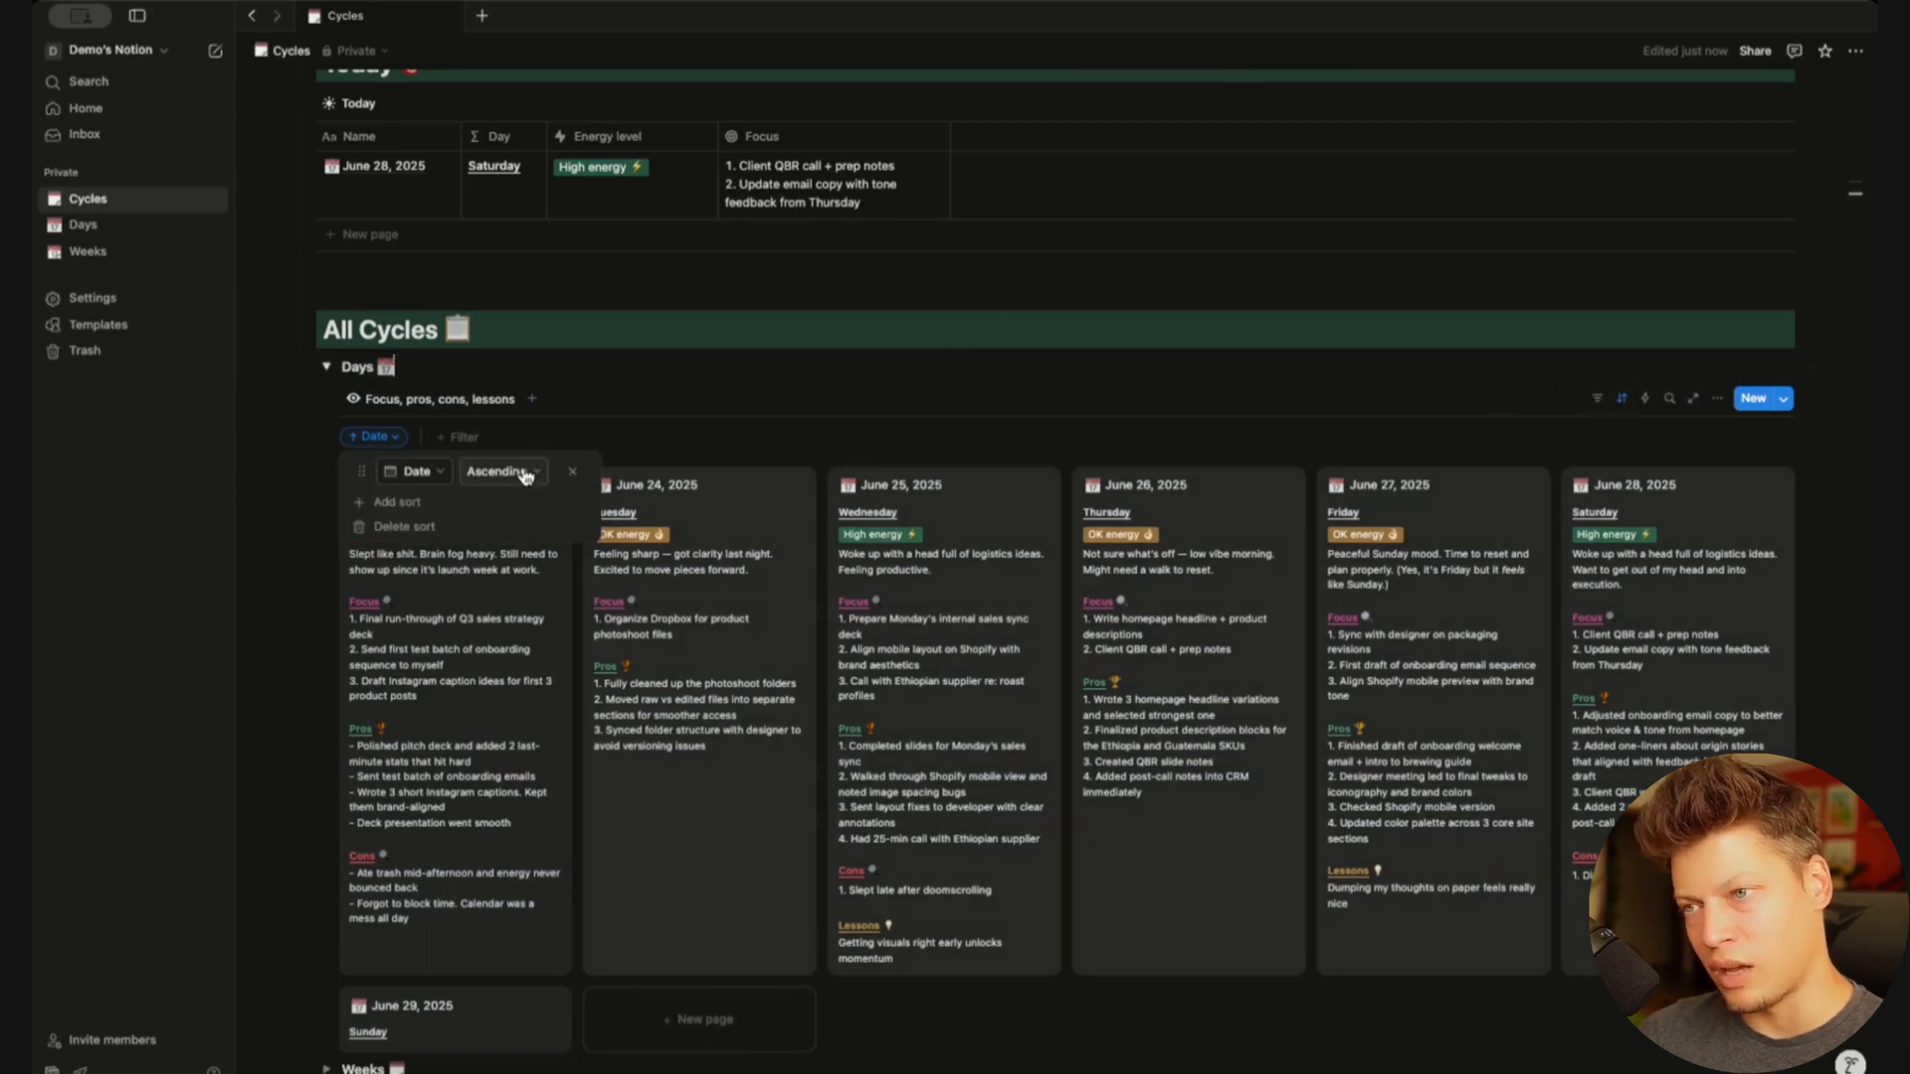
{"action": "left_click", "coordinate": [525, 474]}
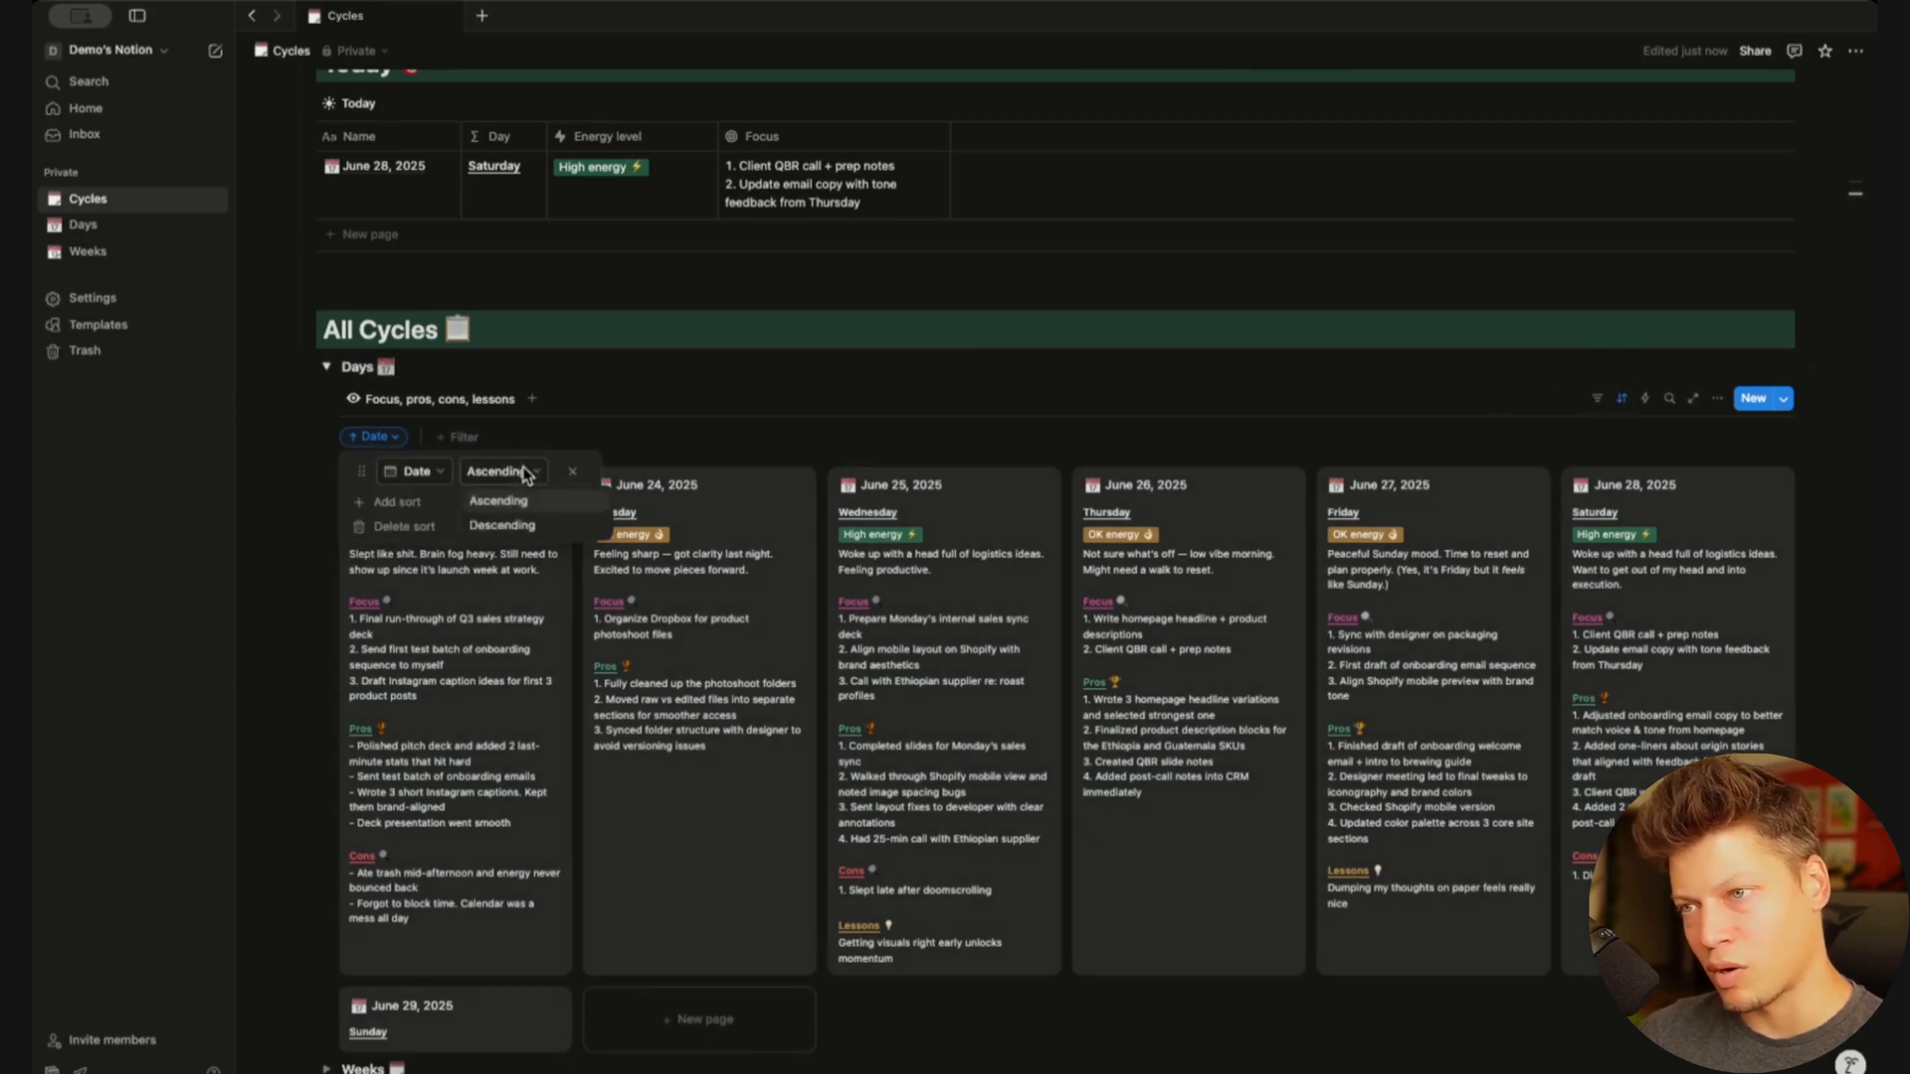
{"action": "left_click", "coordinate": [504, 527]}
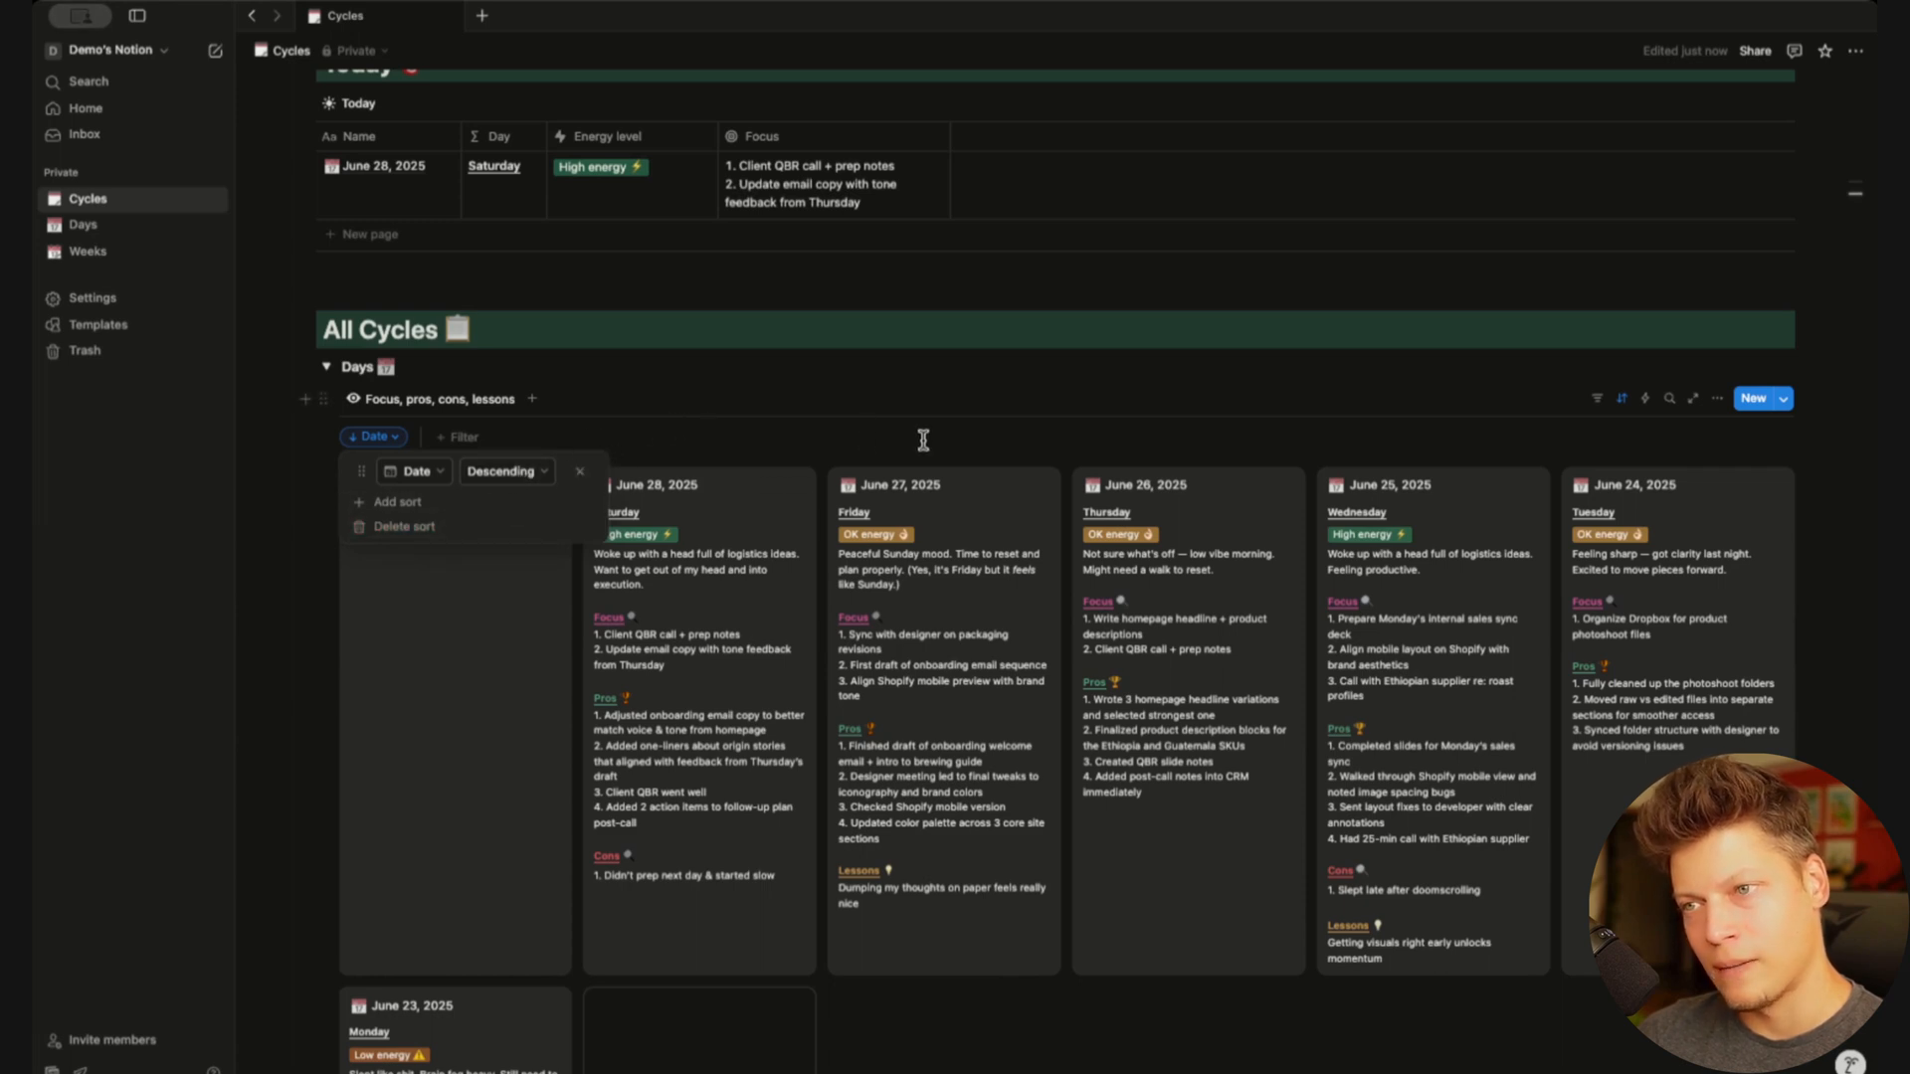
{"action": "left_click", "coordinate": [1047, 401]}
{"action": "left_click", "coordinate": [1628, 395]}
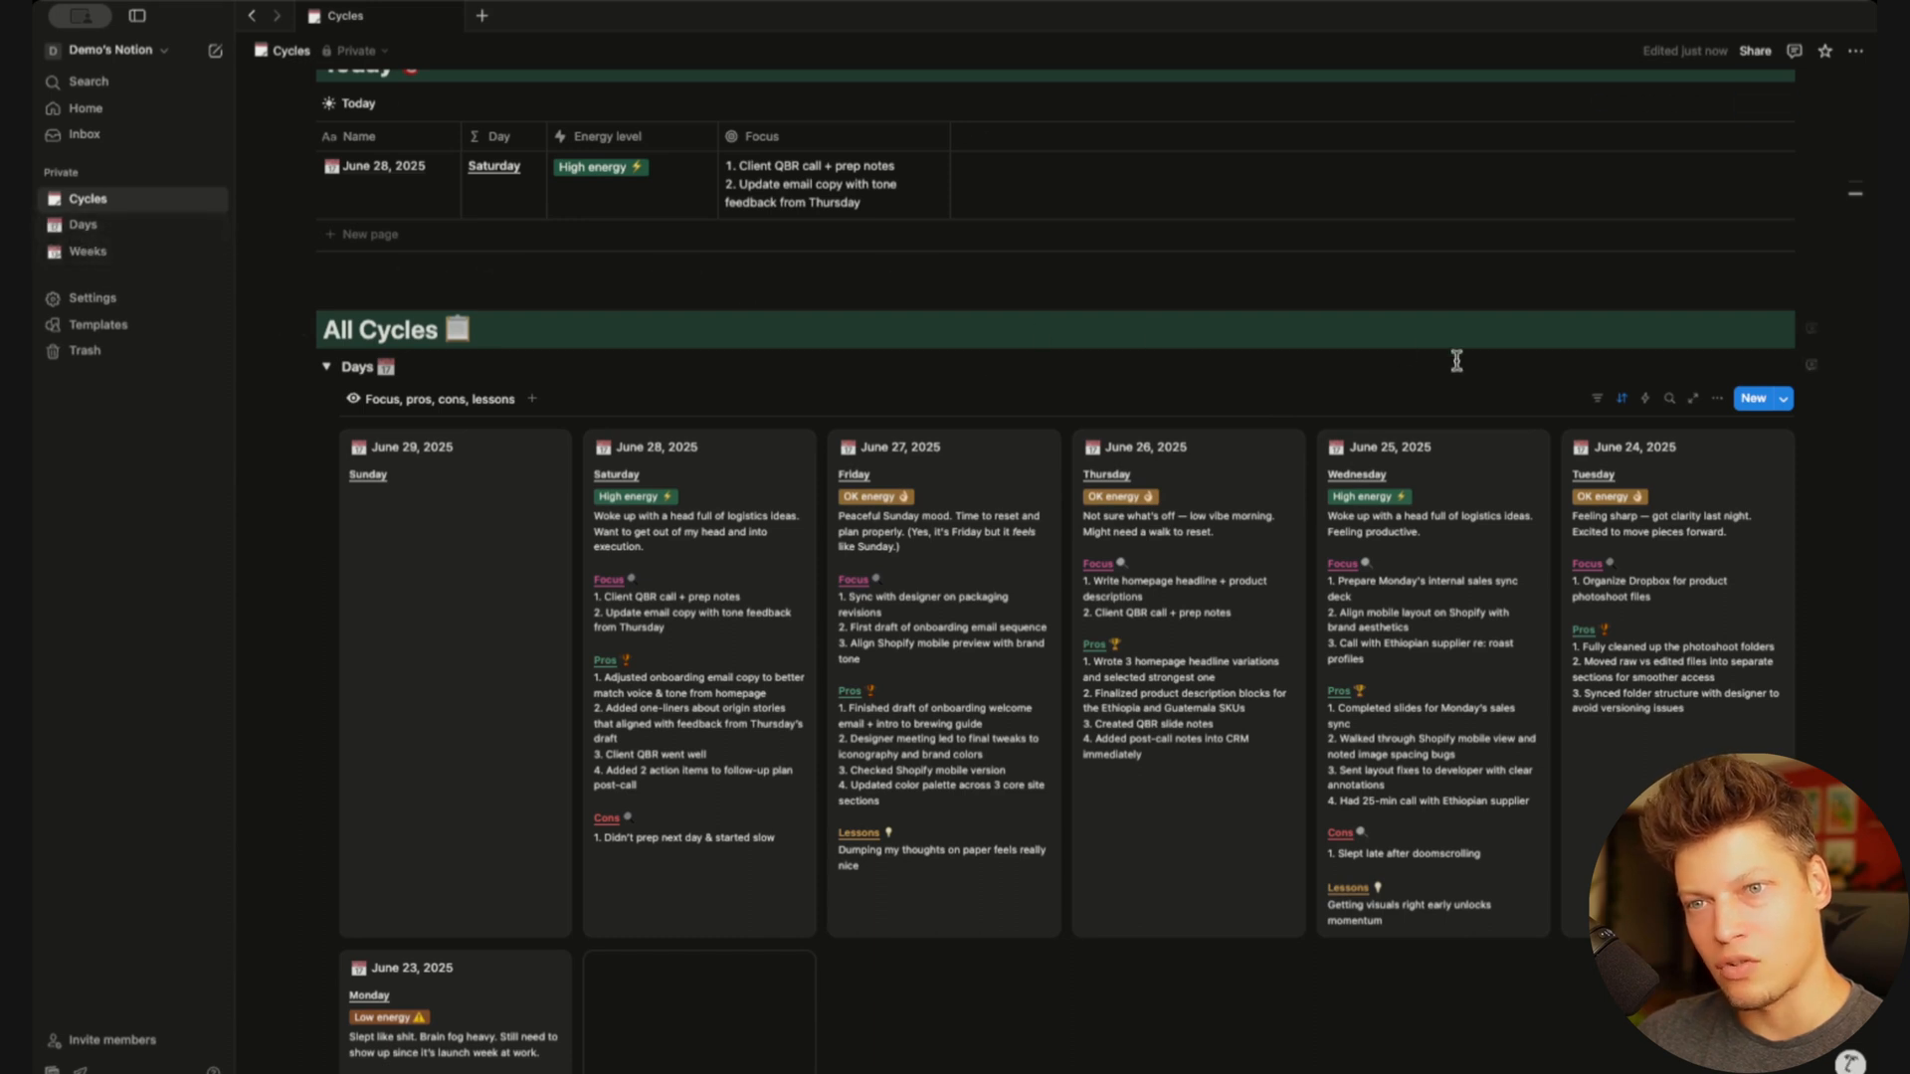
Set the load limit of the "Focus, pros, cons, lessons" gallery in the Days toggle to 10
{"action": "scroll", "coordinate": [1459, 370], "scroll_direction": "down", "scroll_amount": 1}
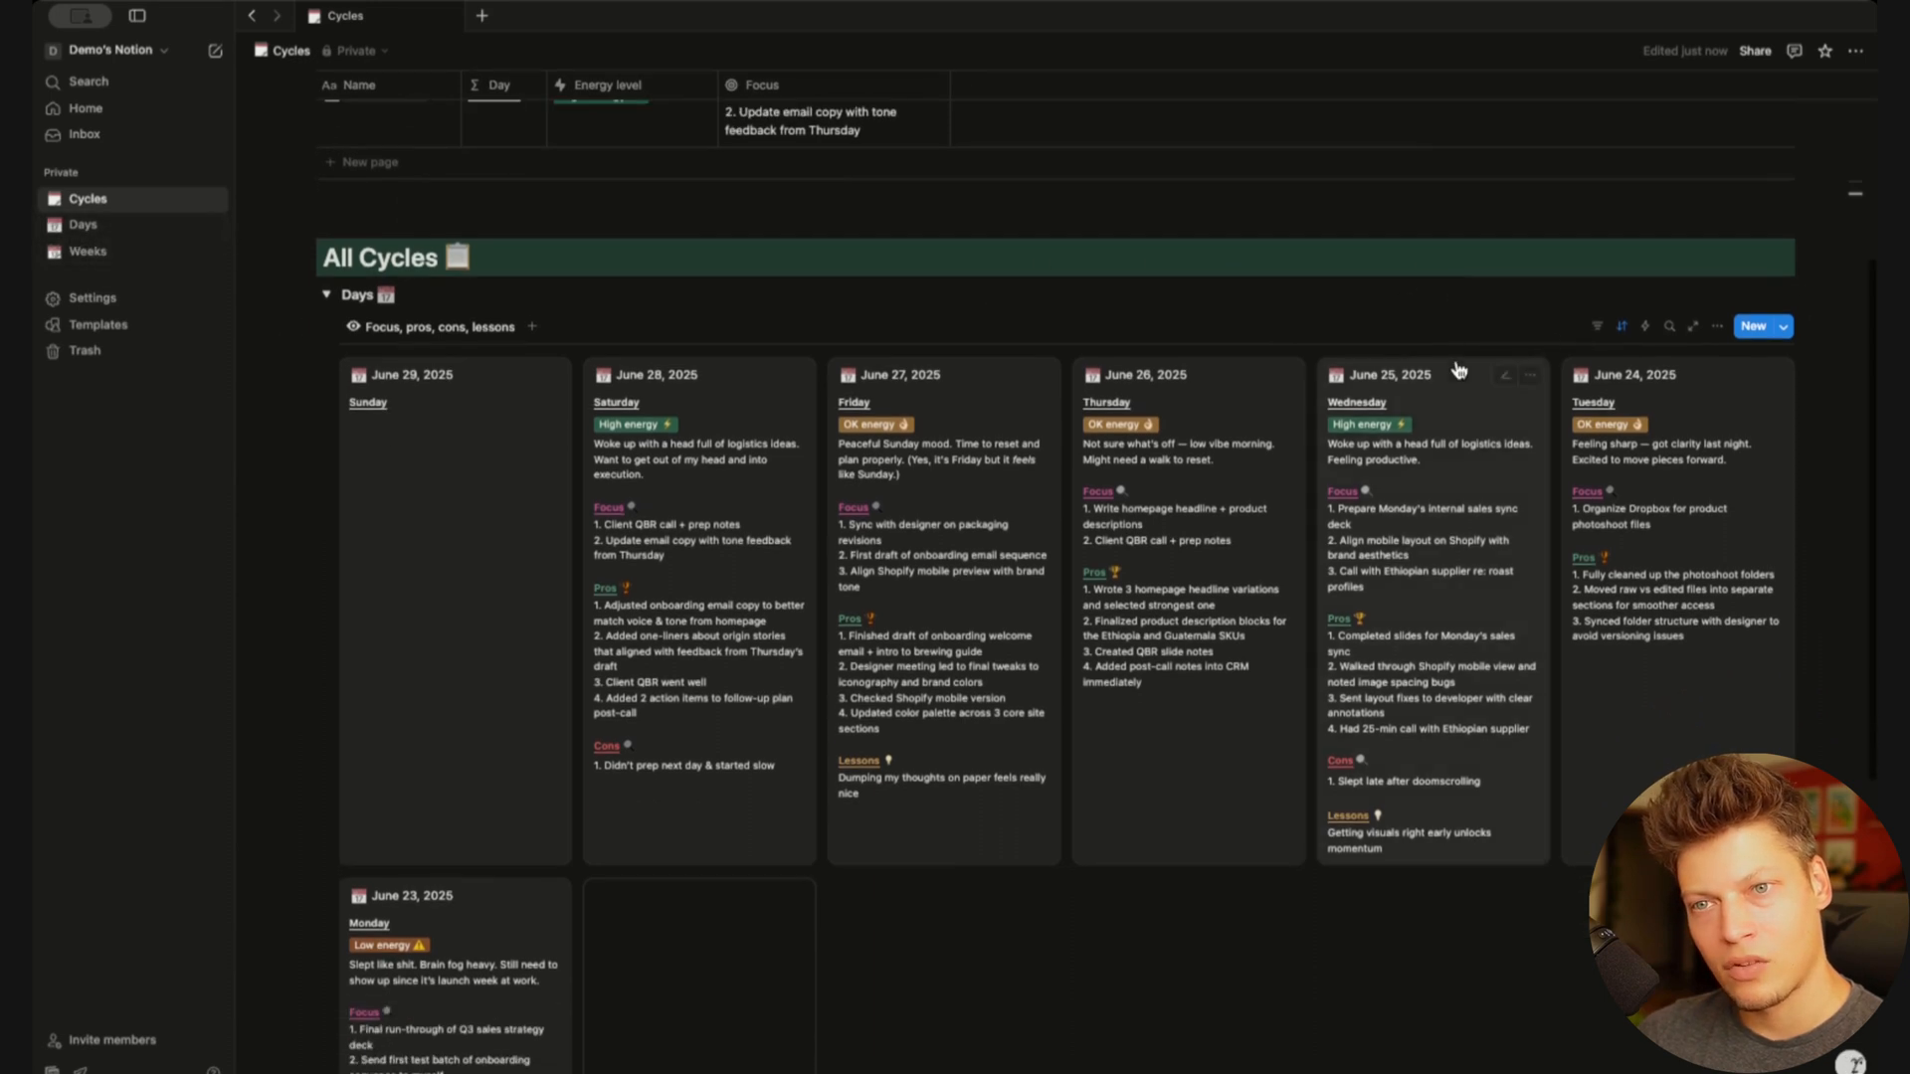
{"action": "left_click", "coordinate": [1719, 328]}
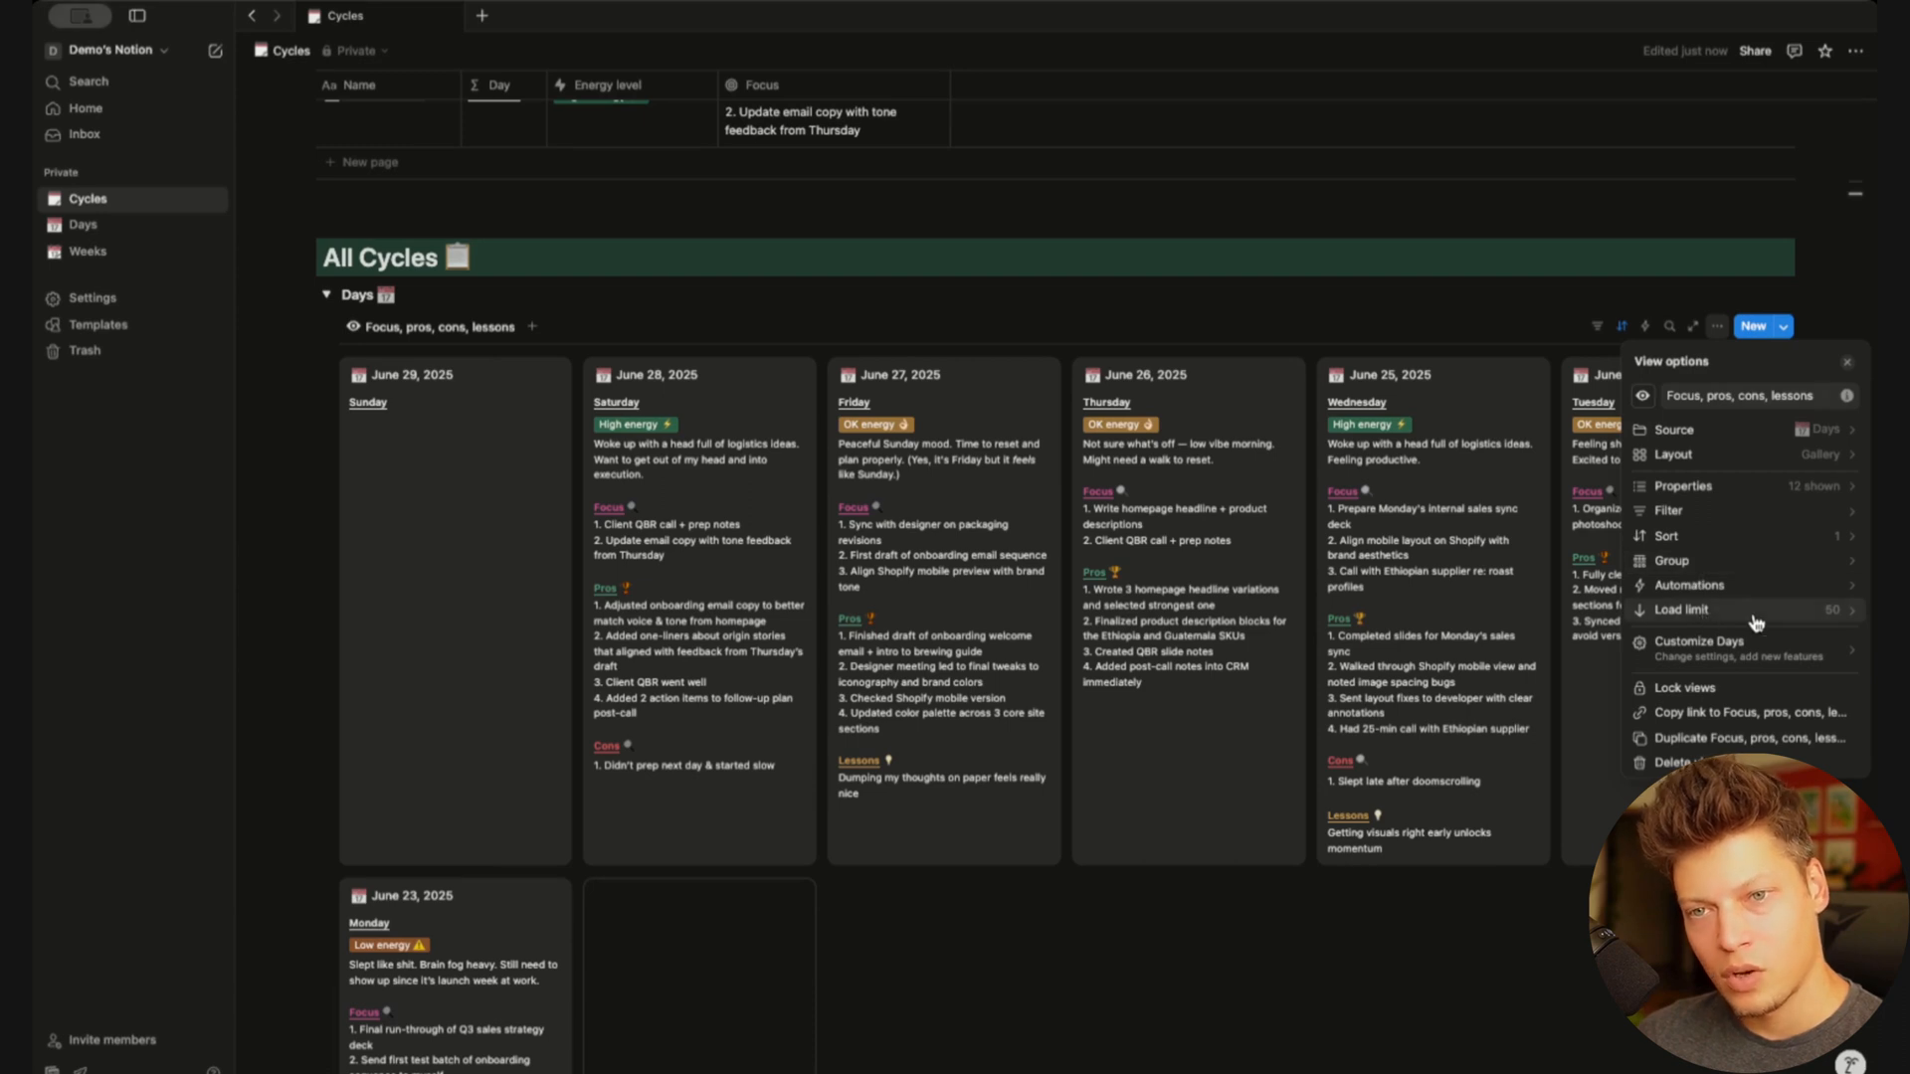
{"action": "left_click", "coordinate": [1845, 617]}
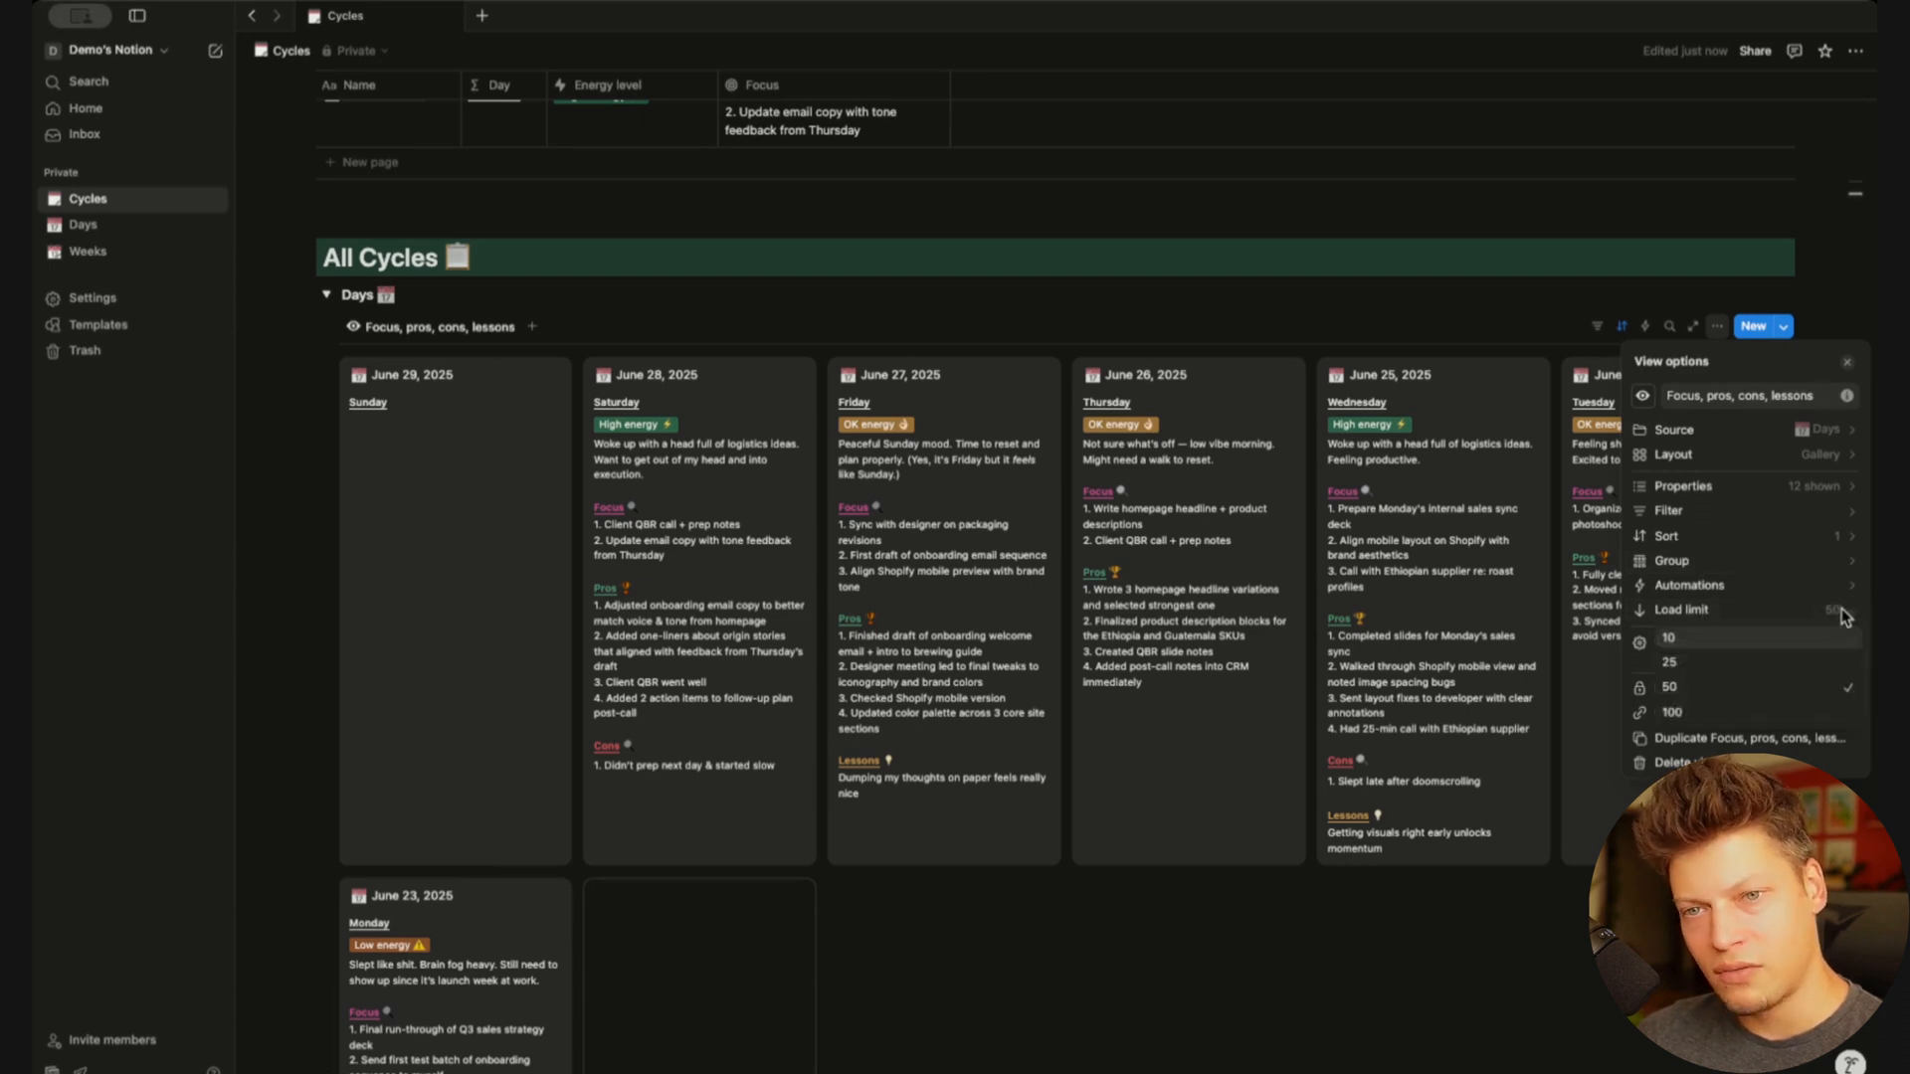
{"action": "left_click", "coordinate": [1730, 643]}
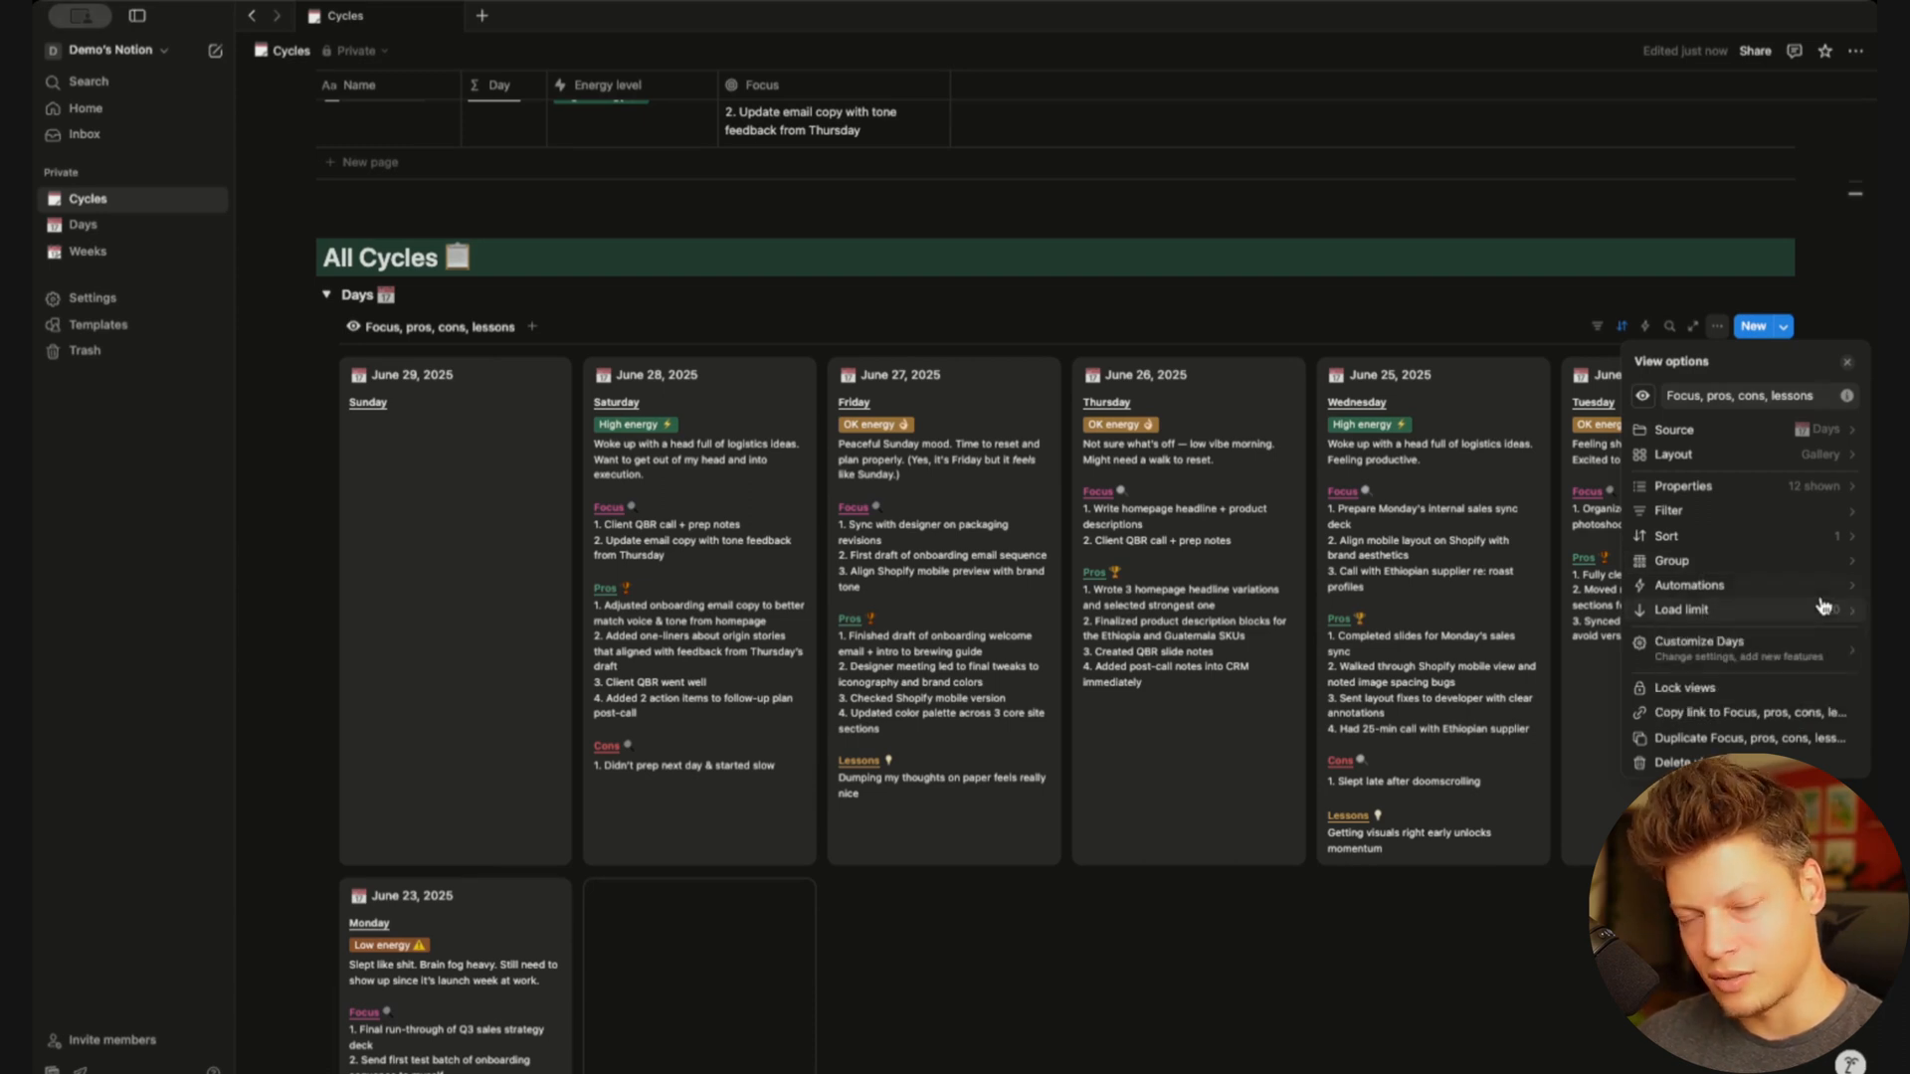
{"action": "left_click", "coordinate": [1468, 321]}
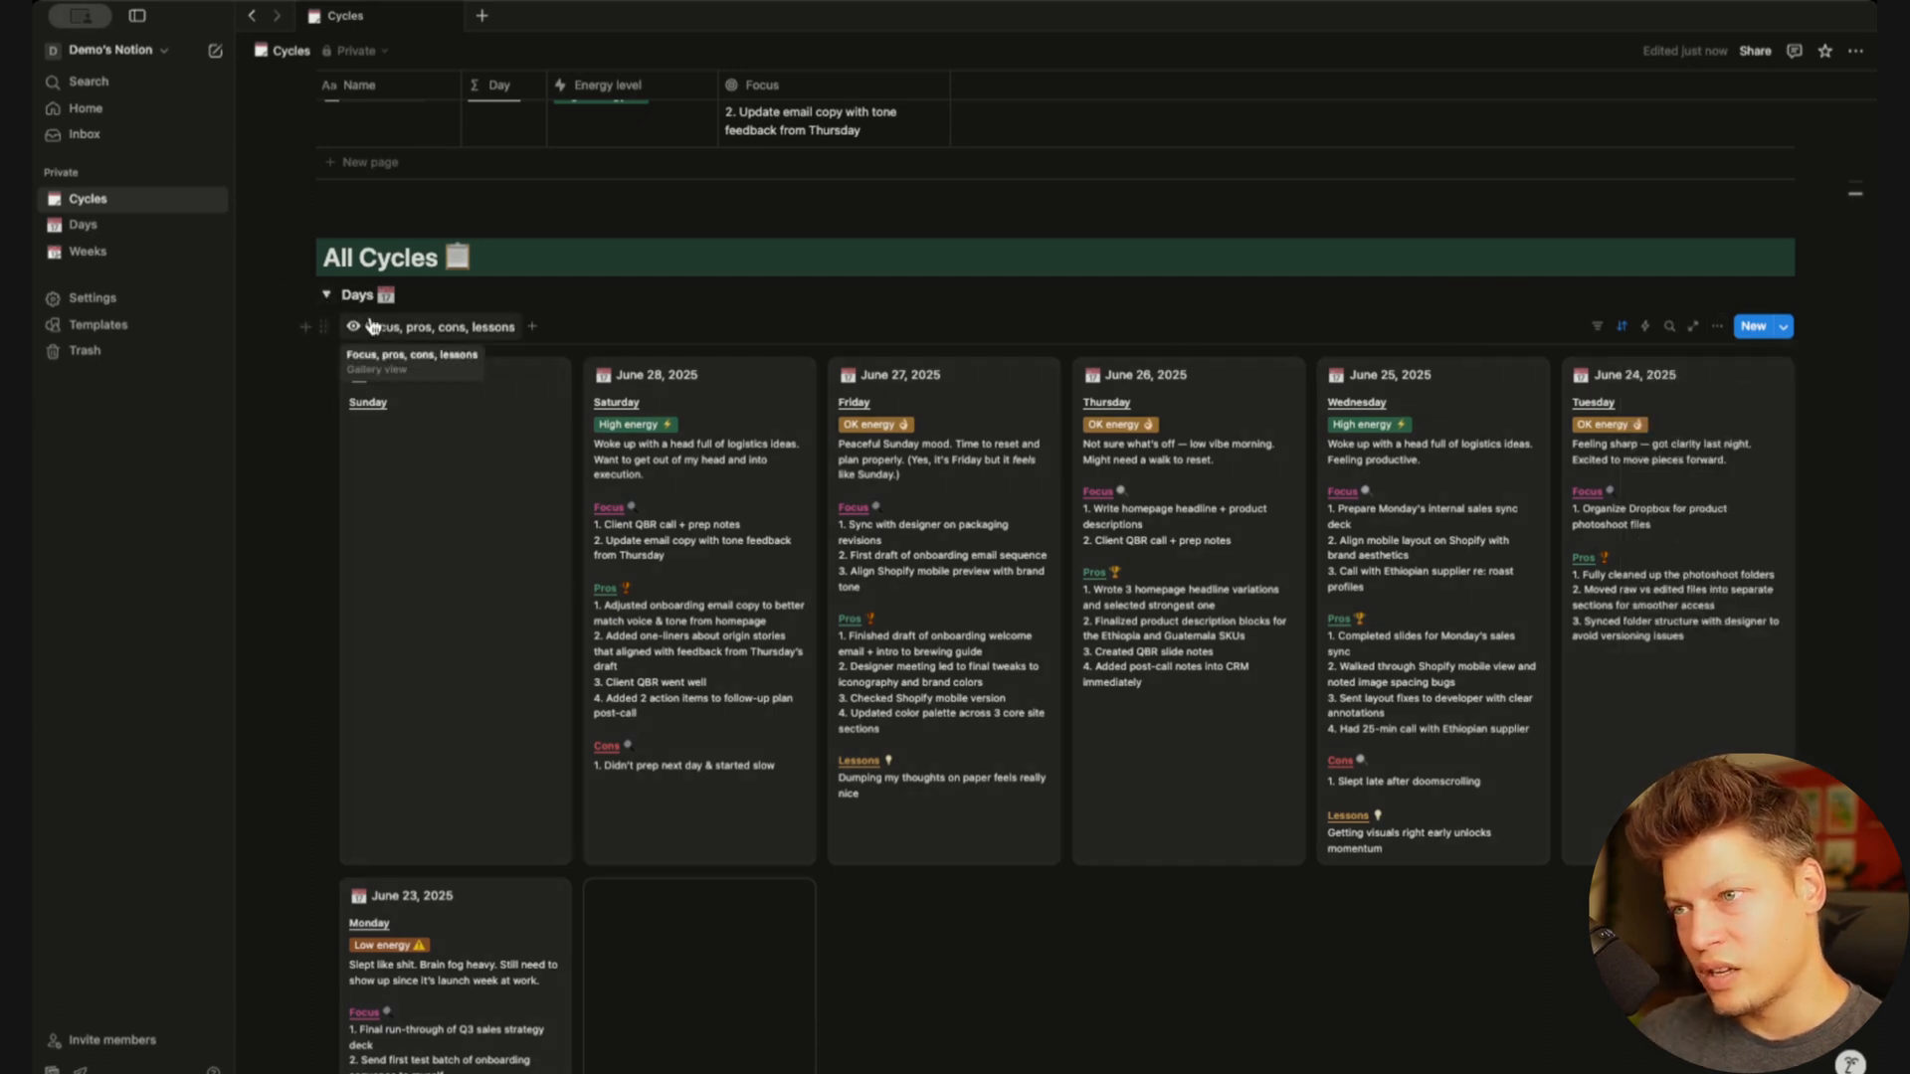
Collapse the Days toggle and check the view options of the original Days database before returning to the Cycles page
{"action": "left_click", "coordinate": [327, 298]}
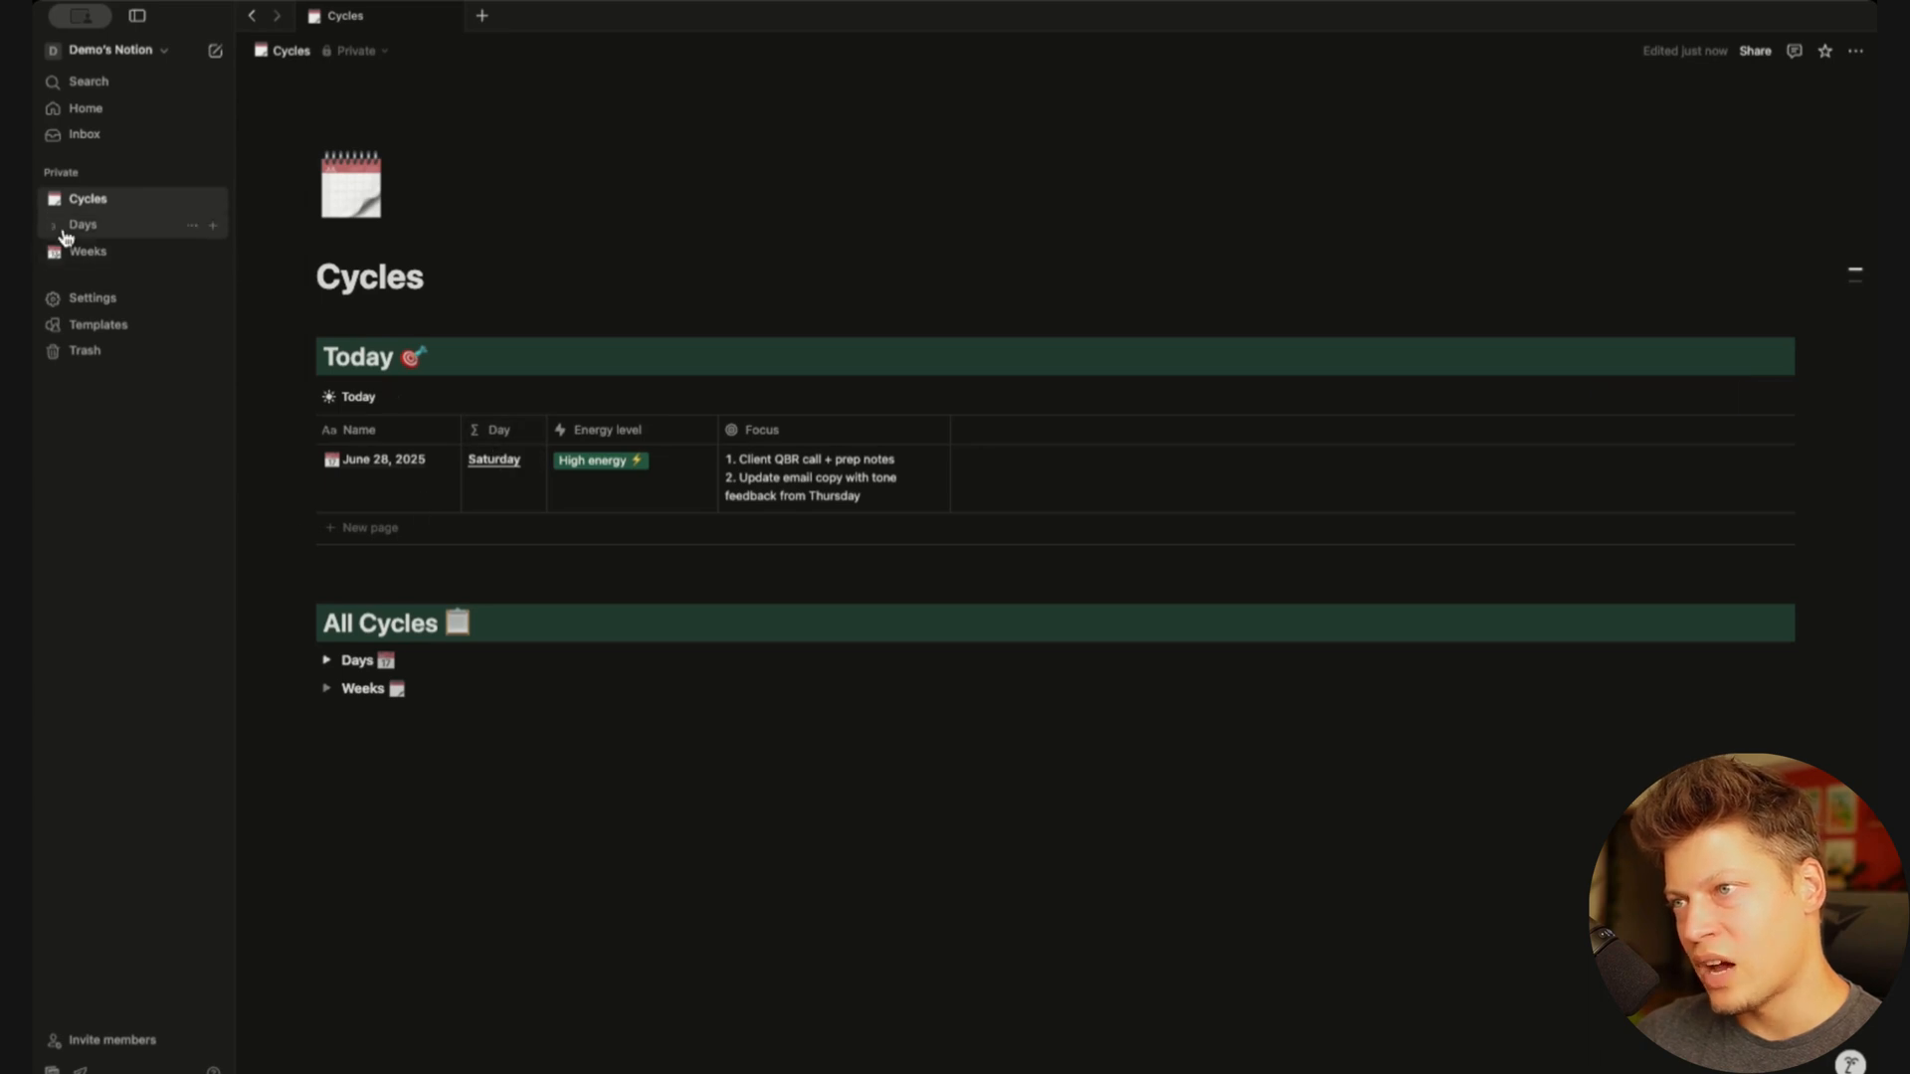
{"action": "left_click", "coordinate": [85, 230]}
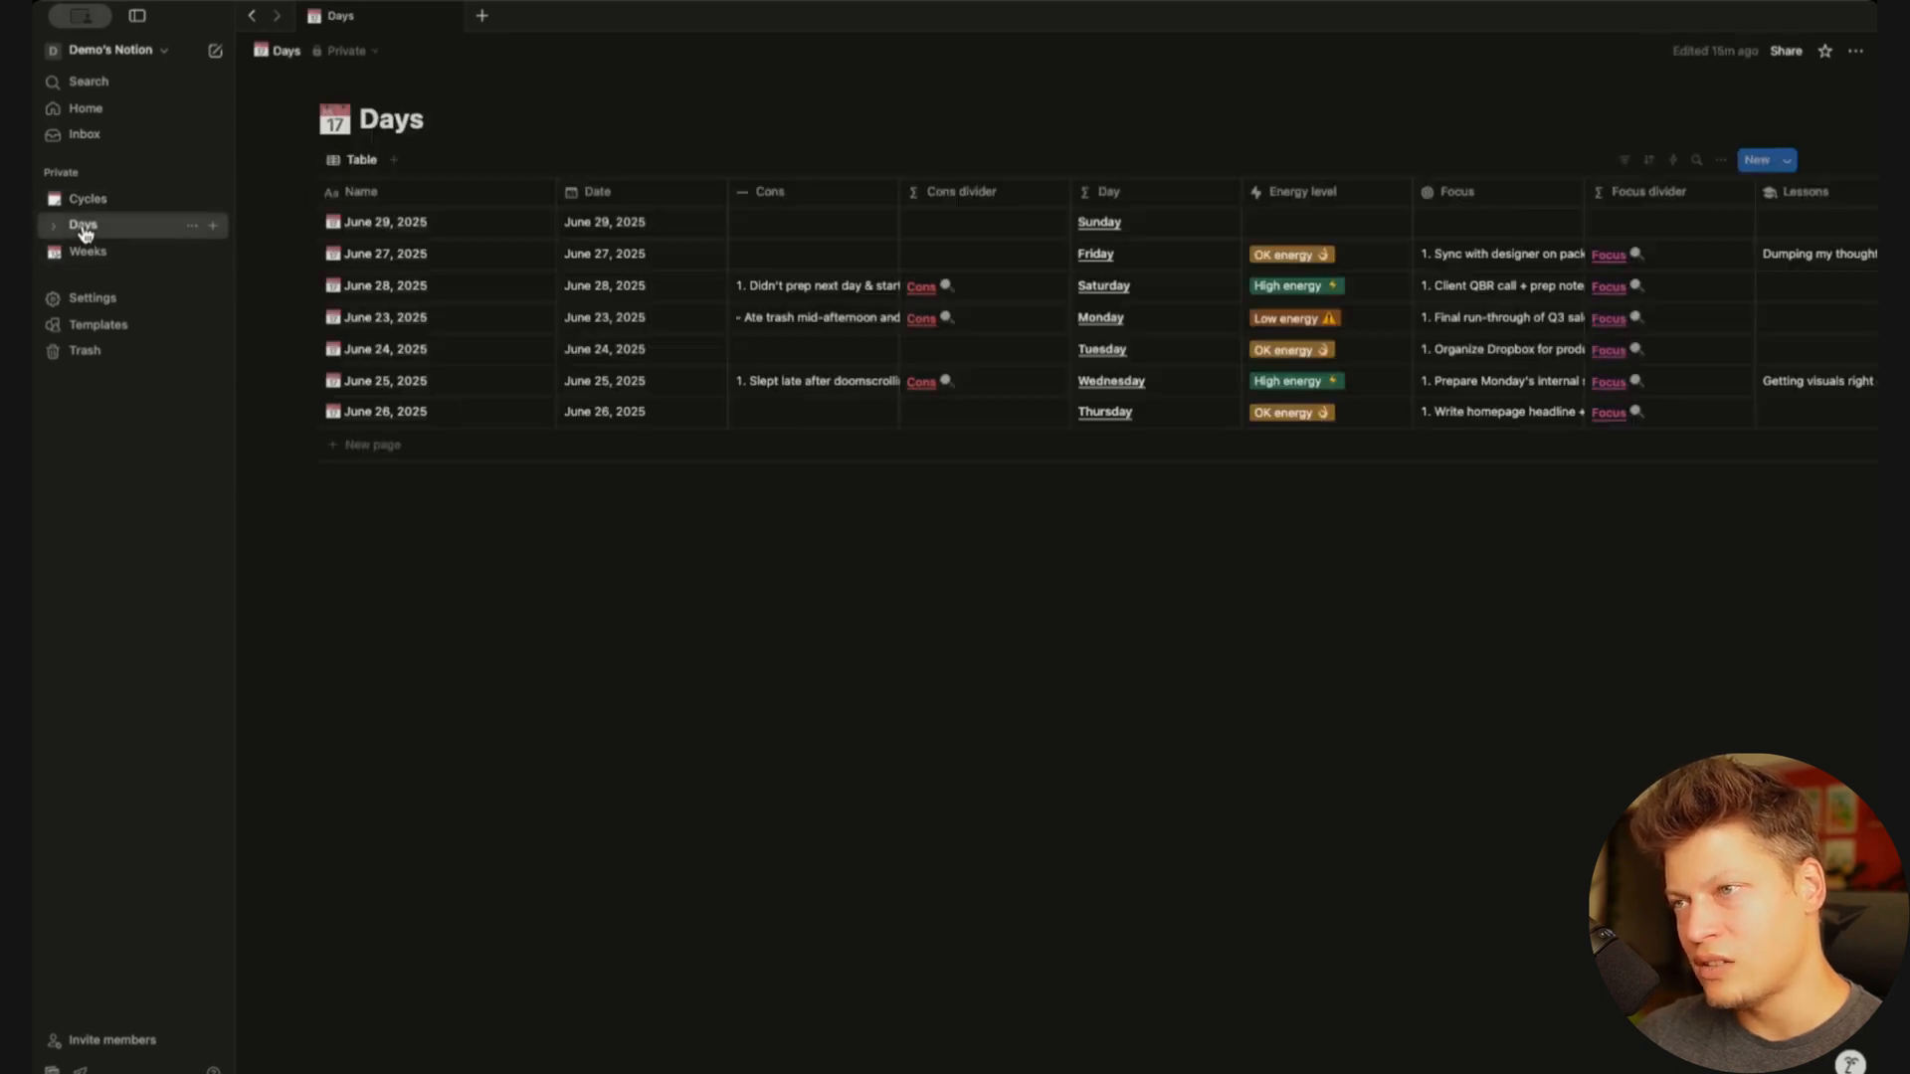
{"action": "left_click", "coordinate": [1720, 159]}
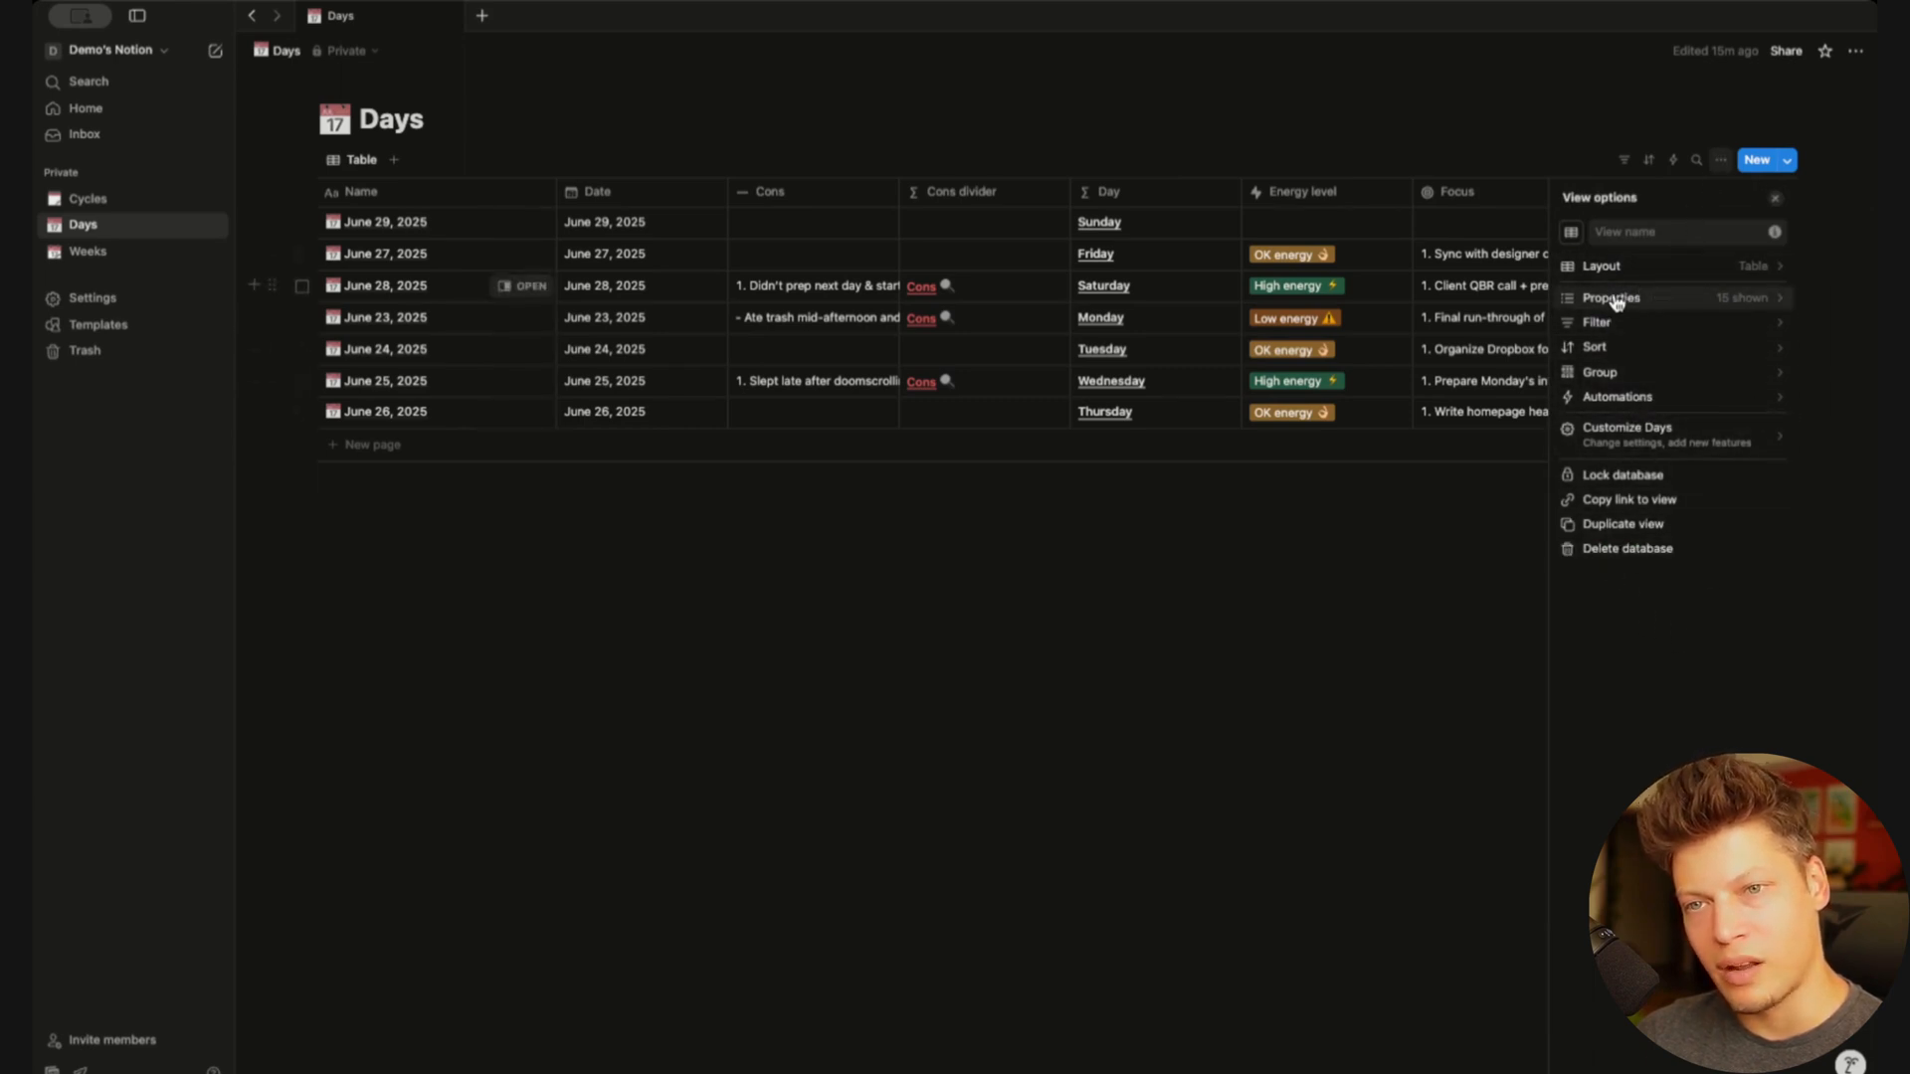
{"action": "left_click", "coordinate": [1101, 713]}
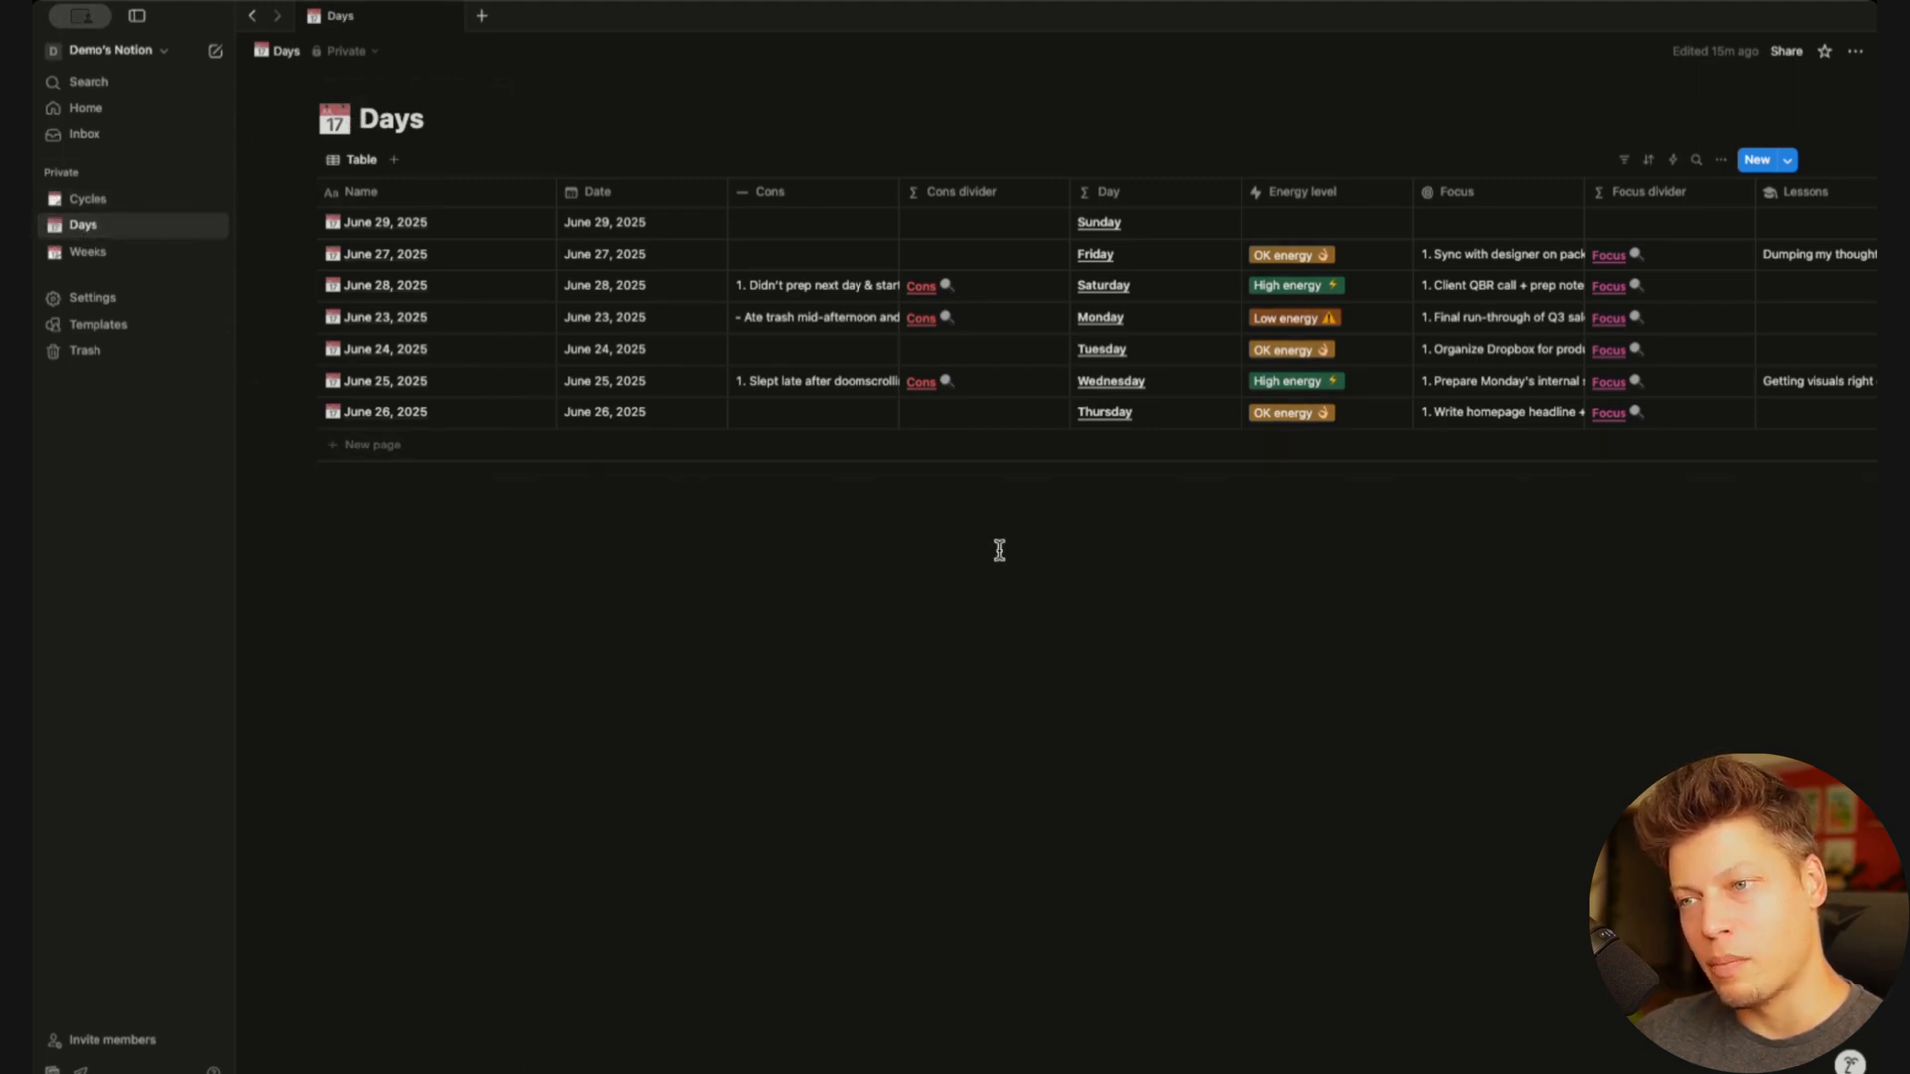
{"action": "left_click", "coordinate": [87, 200]}
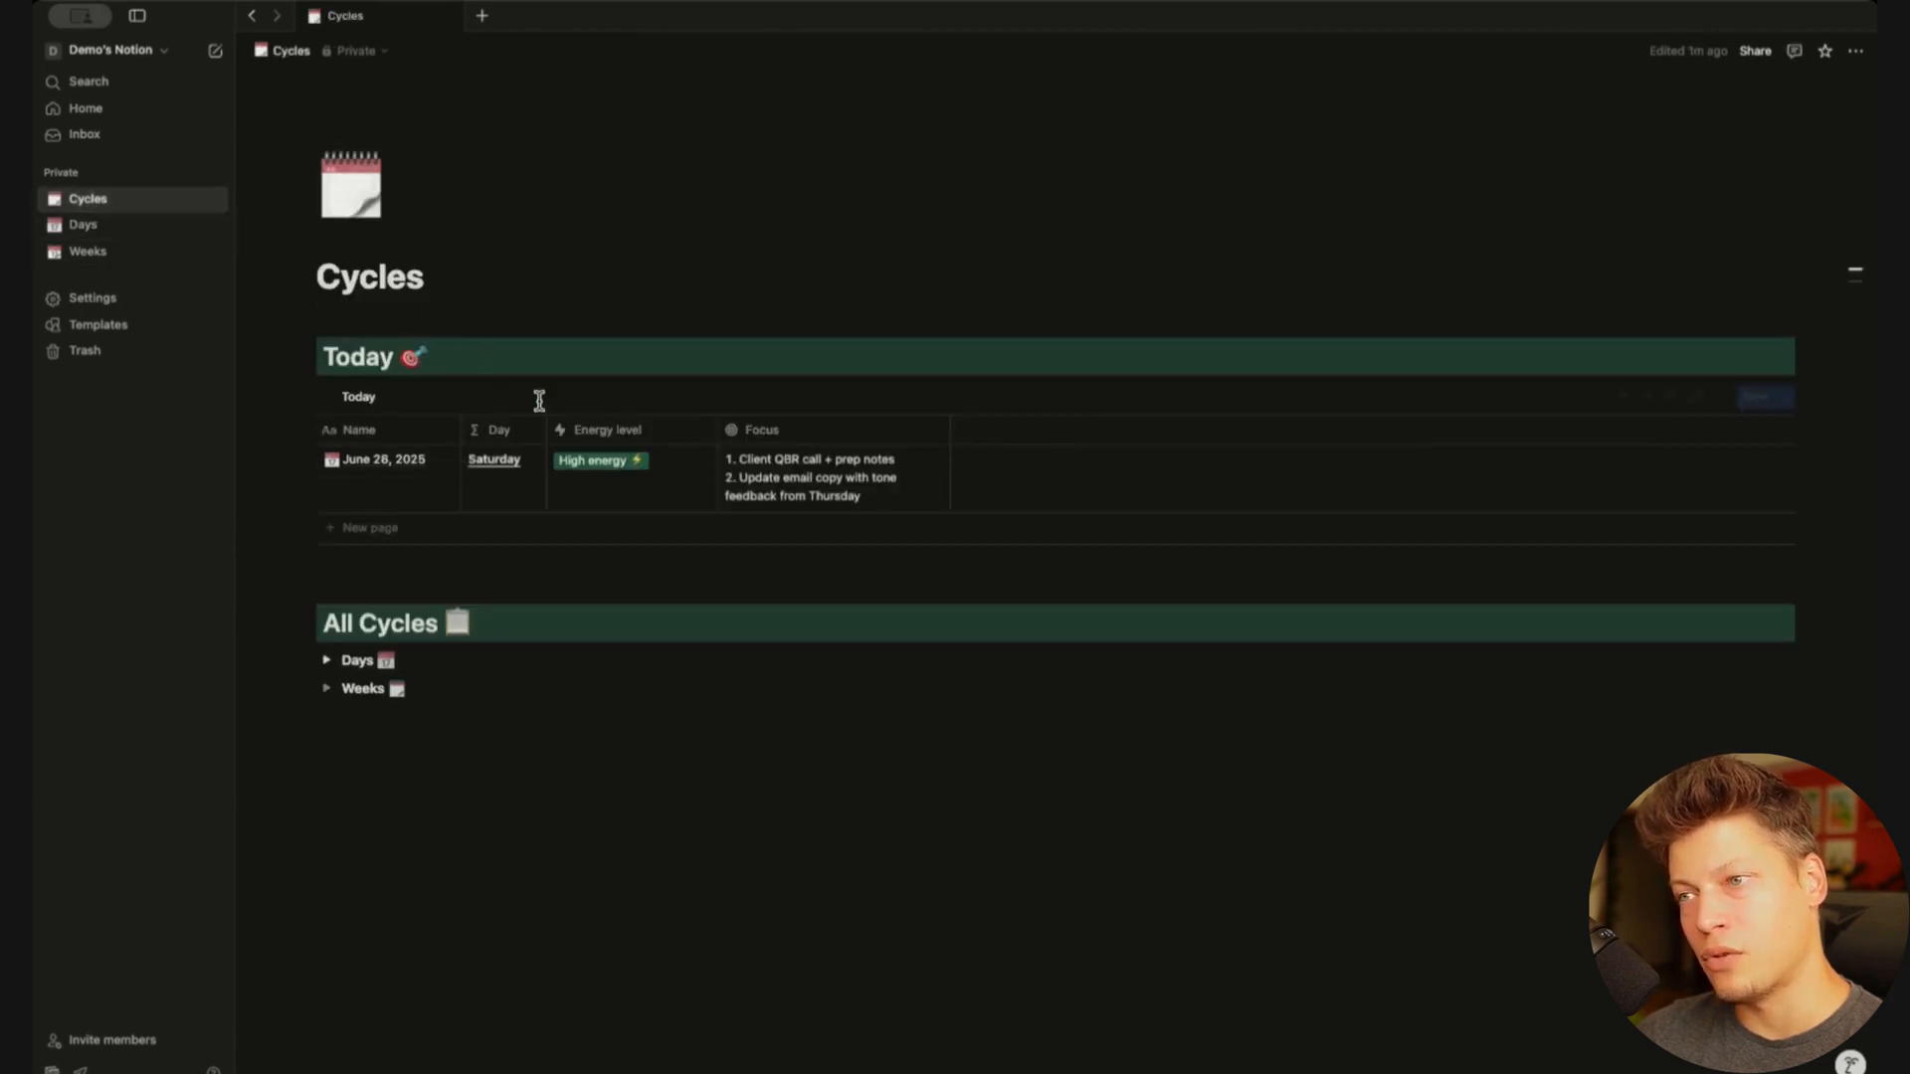
Look through the day cards in the Days toggle and check the contents of the Weeks toggle, leaving both collapsed
{"action": "left_click", "coordinate": [326, 659]}
{"action": "scroll", "coordinate": [778, 687], "scroll_direction": "down", "scroll_amount": 5}
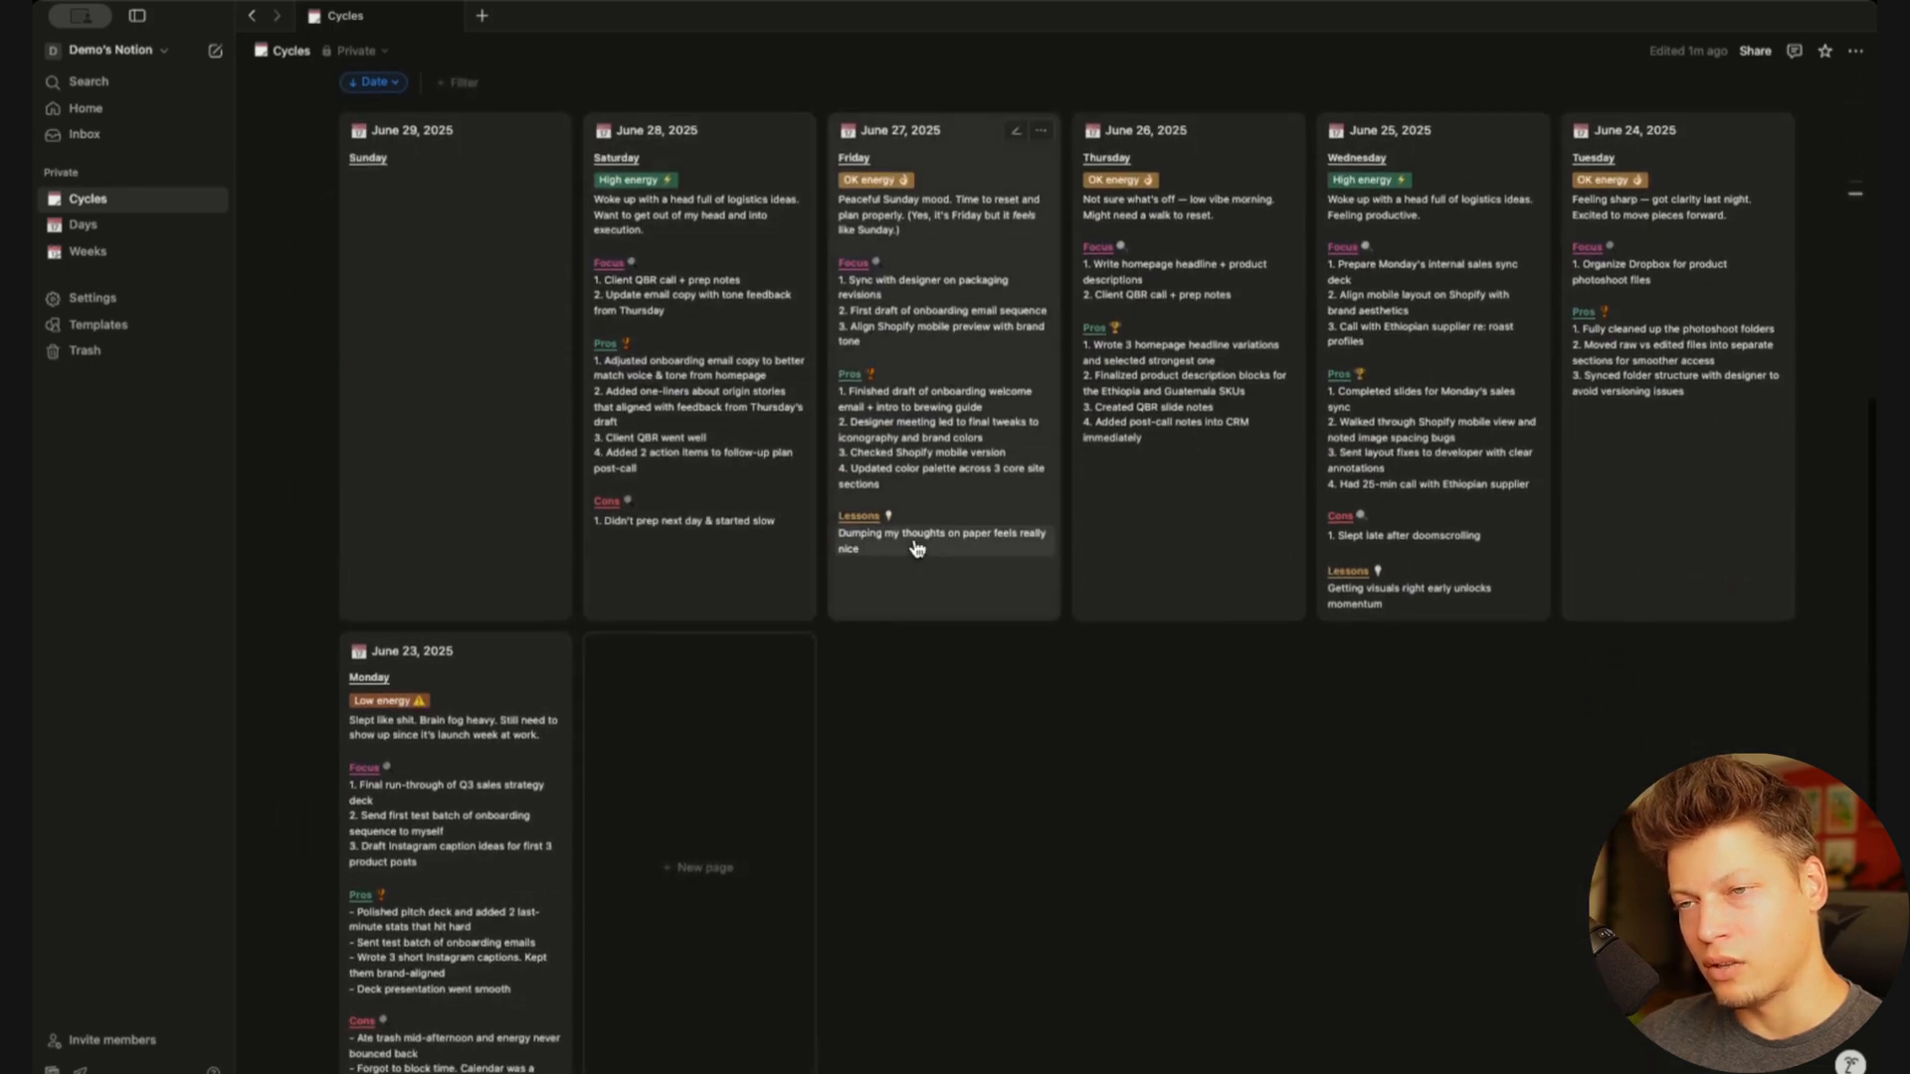
{"action": "scroll", "coordinate": [780, 682], "scroll_direction": "up", "scroll_amount": 3}
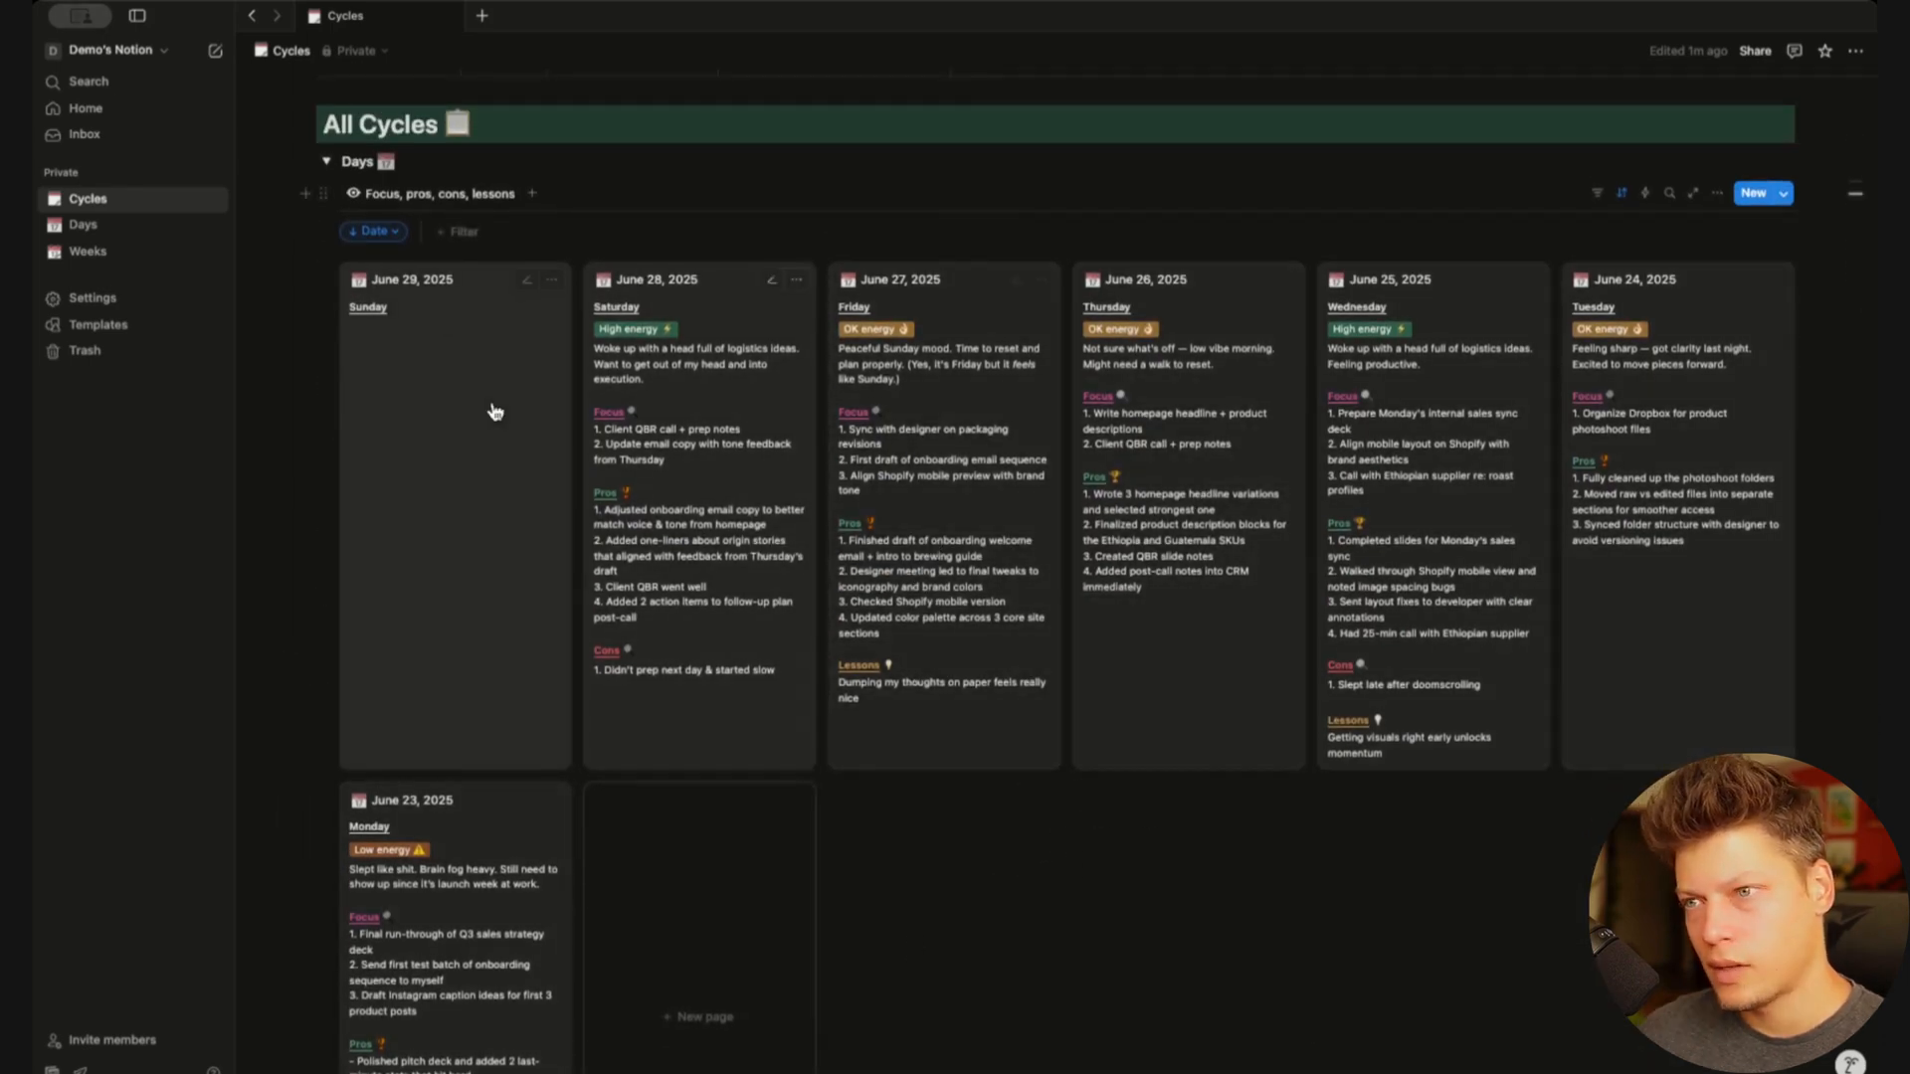
{"action": "left_click", "coordinate": [326, 161]}
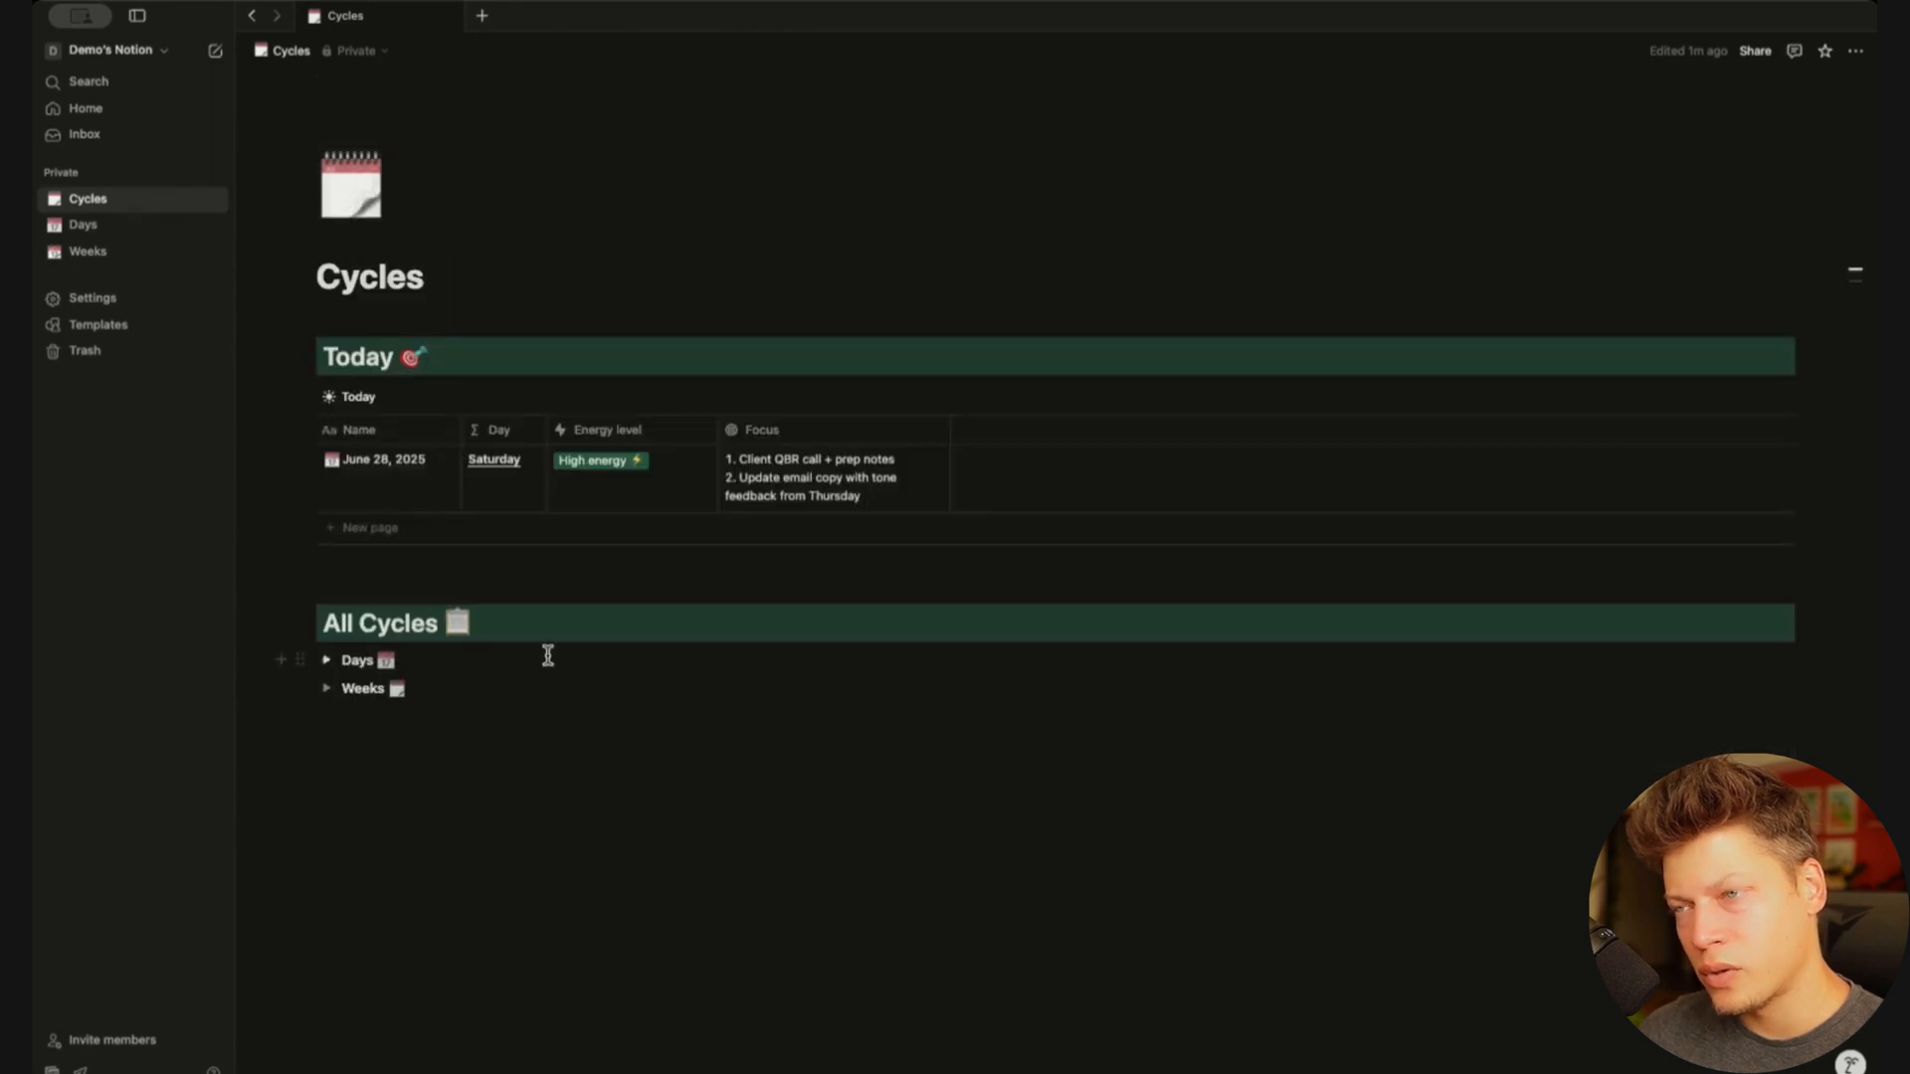
{"action": "left_click", "coordinate": [327, 688]}
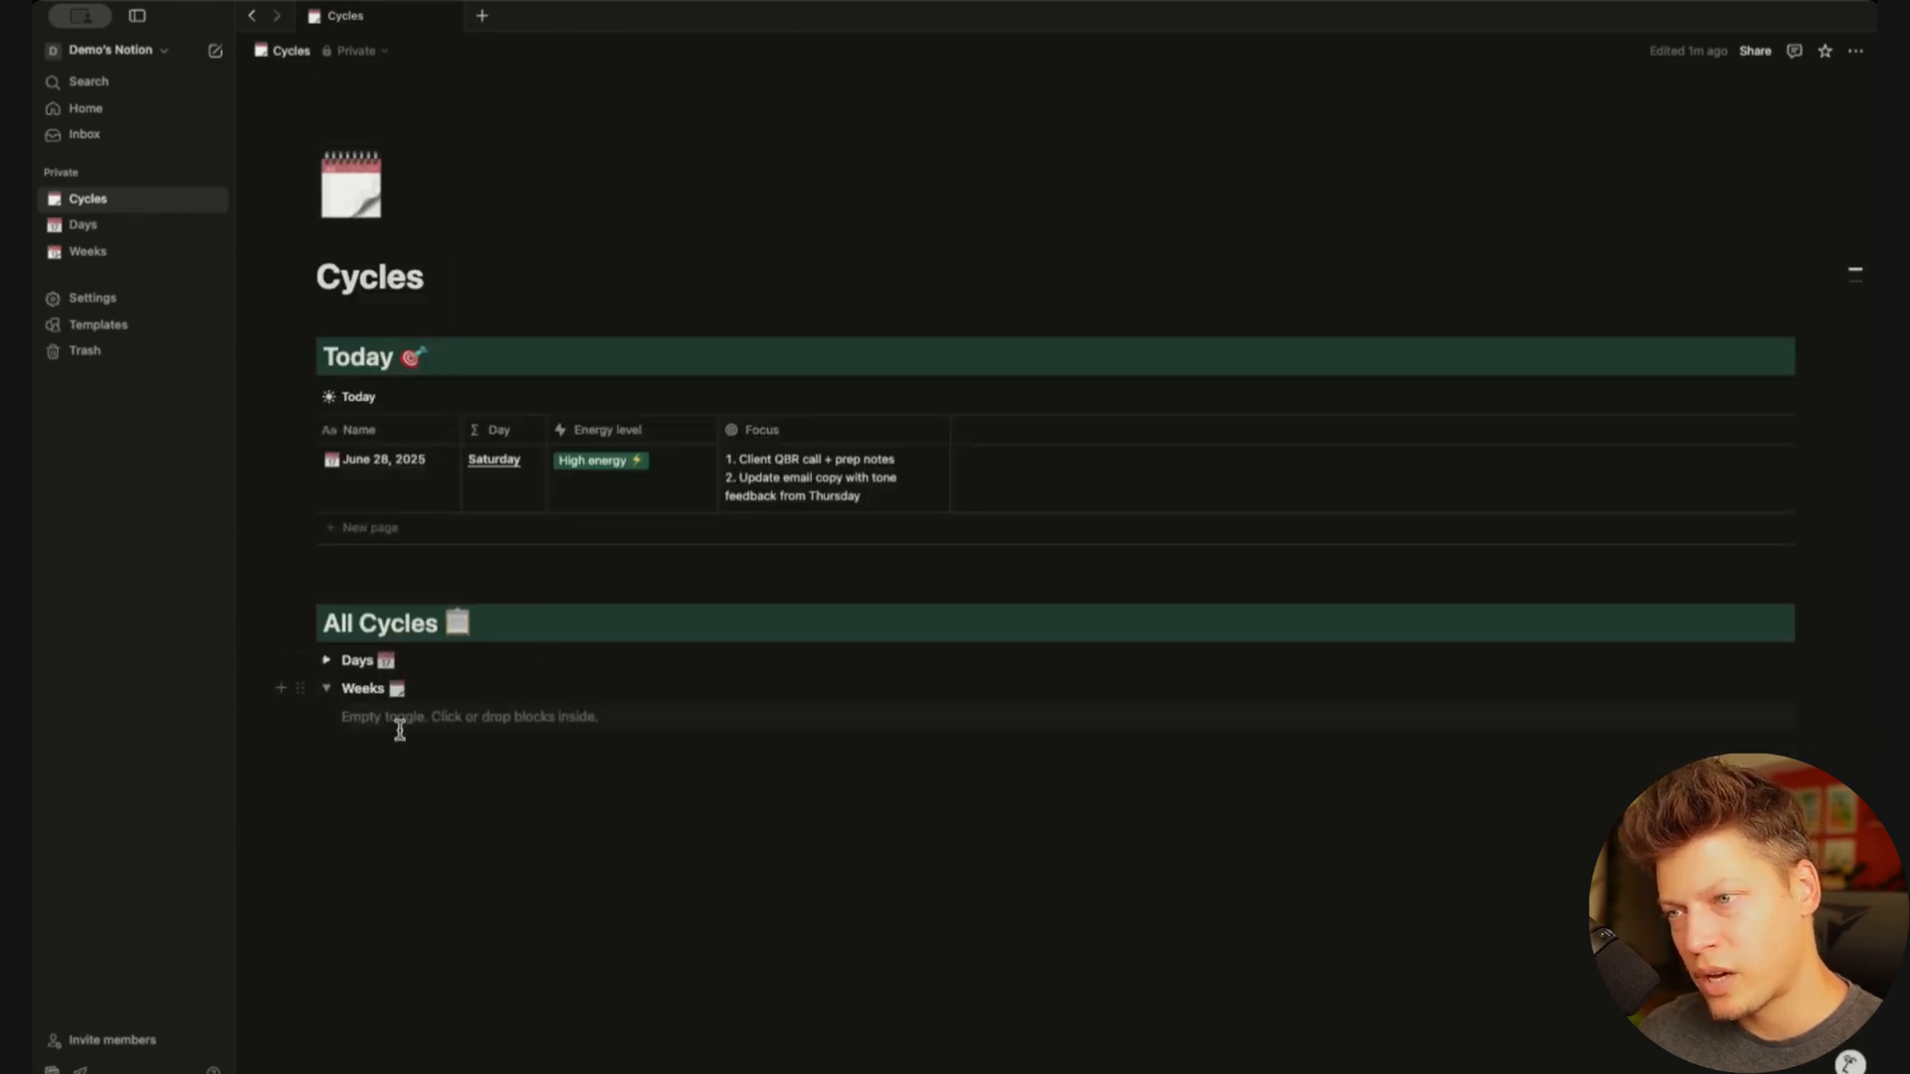
{"action": "left_click", "coordinate": [326, 689]}
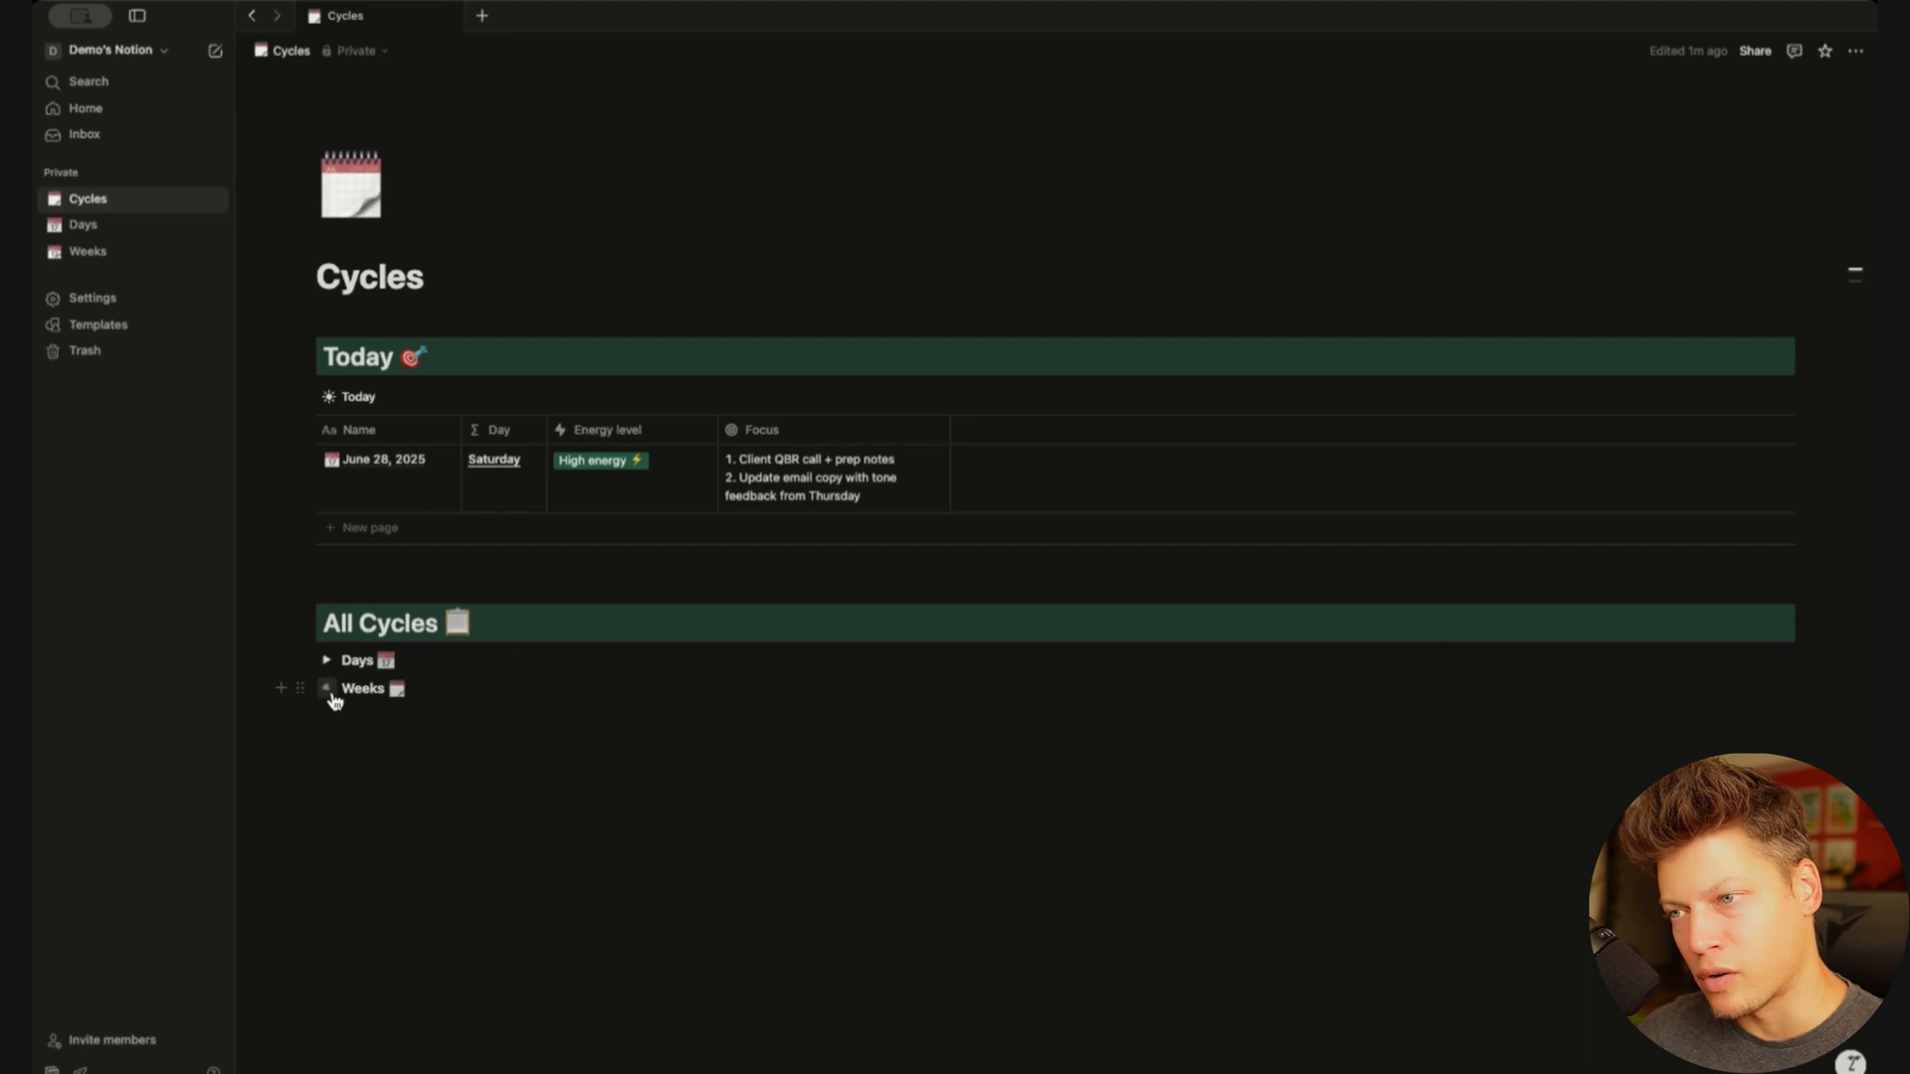
{"action": "left_click", "coordinate": [411, 758]}
Duplicate the All Cycles heading and place the copy below the Weeks toggle
{"action": "left_click", "coordinate": [300, 625]}
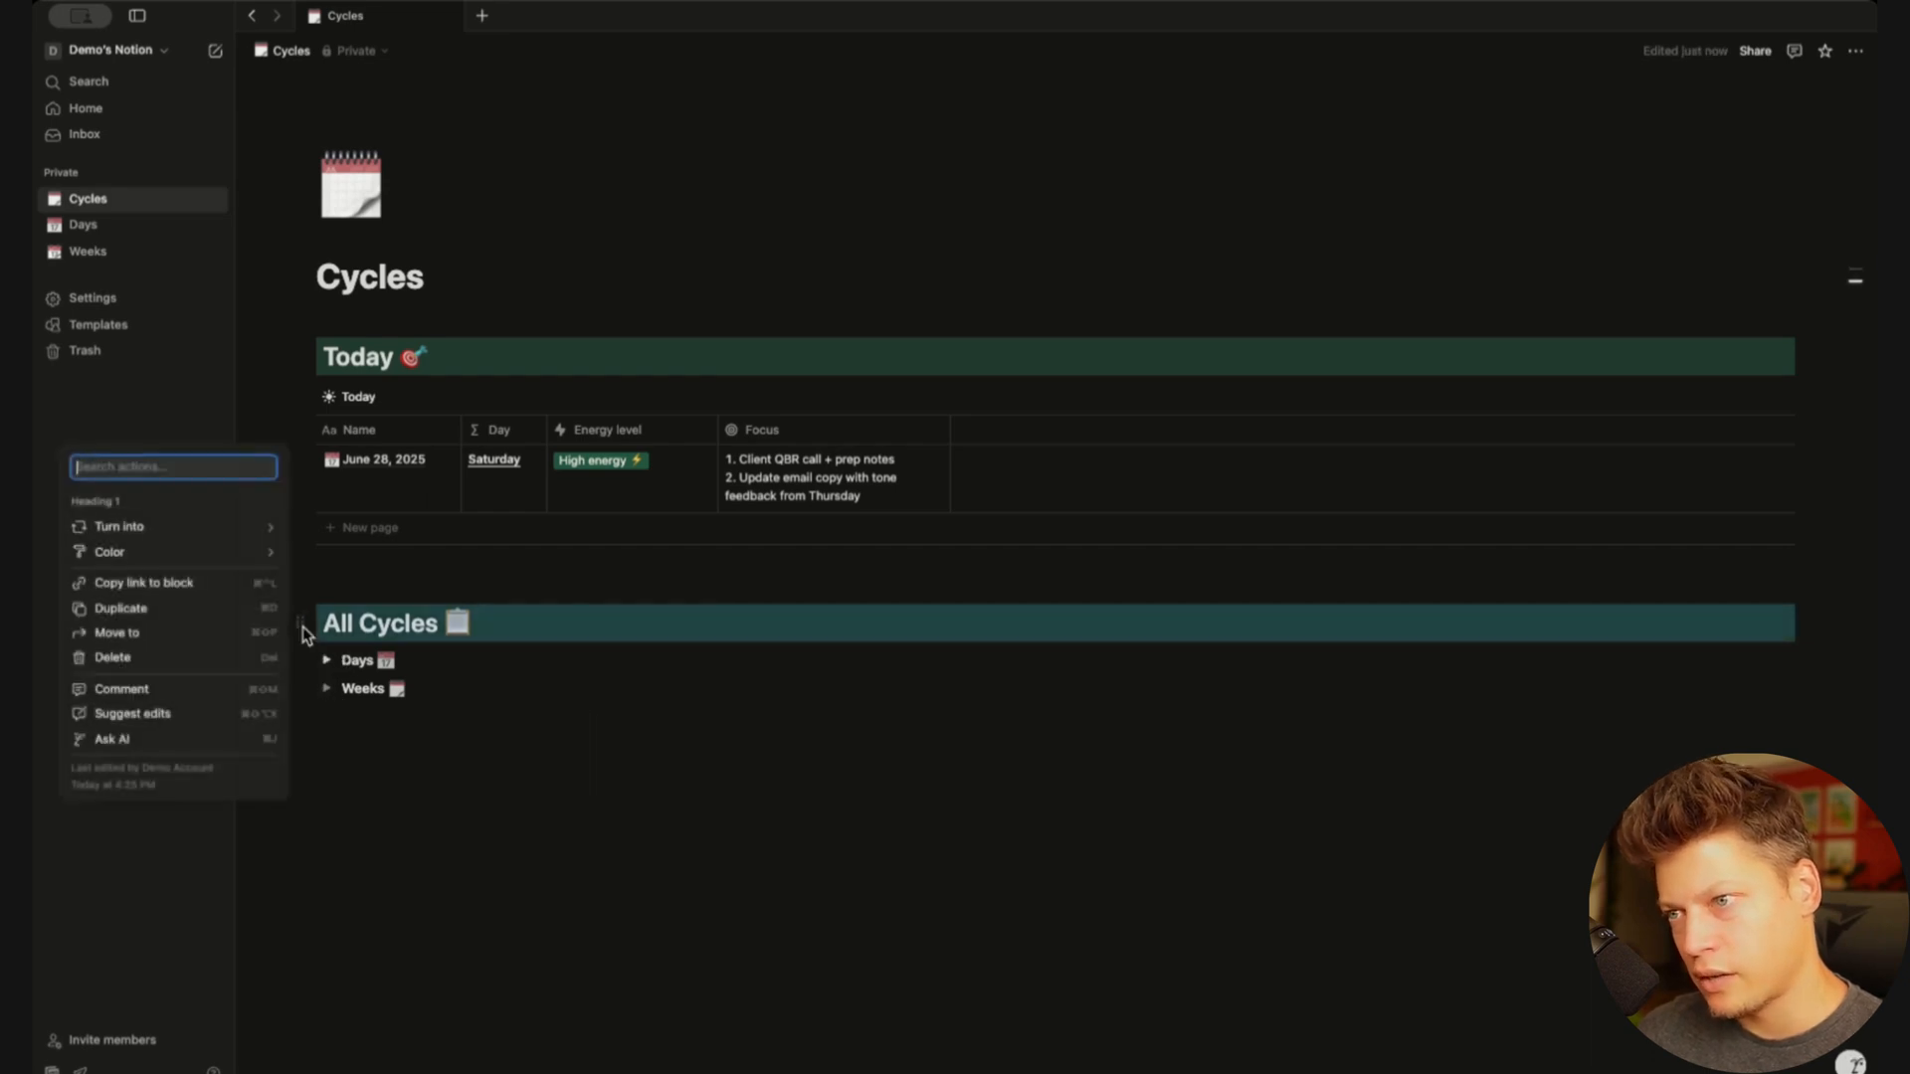
{"action": "key", "text": "super+d"}
{"action": "left_click_drag", "start_coordinate": [301, 692], "coordinate": [312, 796]}
{"action": "left_click", "coordinate": [403, 730]}
{"action": "key", "text": "BackSpace"}
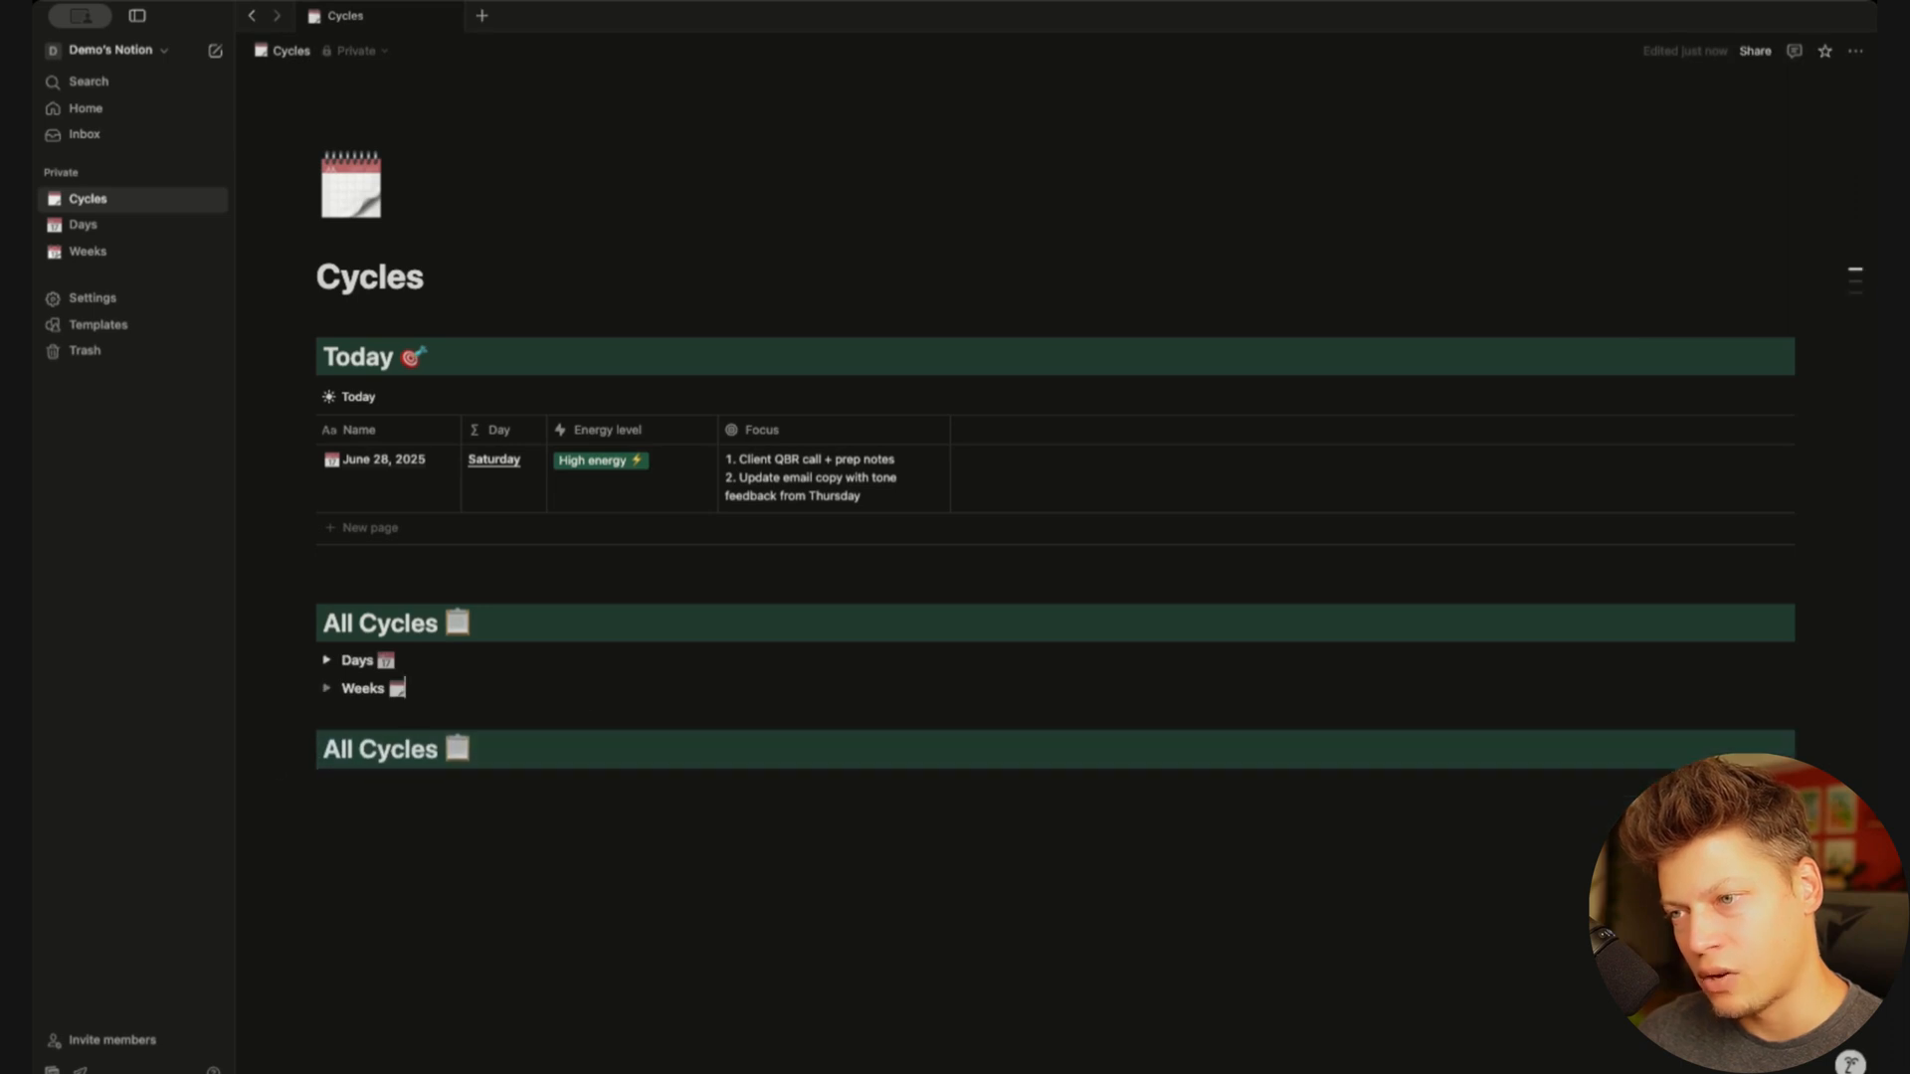
Rename the duplicated heading to "Database" and replace its clipboard emoji with a file cabinet emoji
{"action": "left_click", "coordinate": [439, 750]}
{"action": "key", "text": "super+BackSpace"}
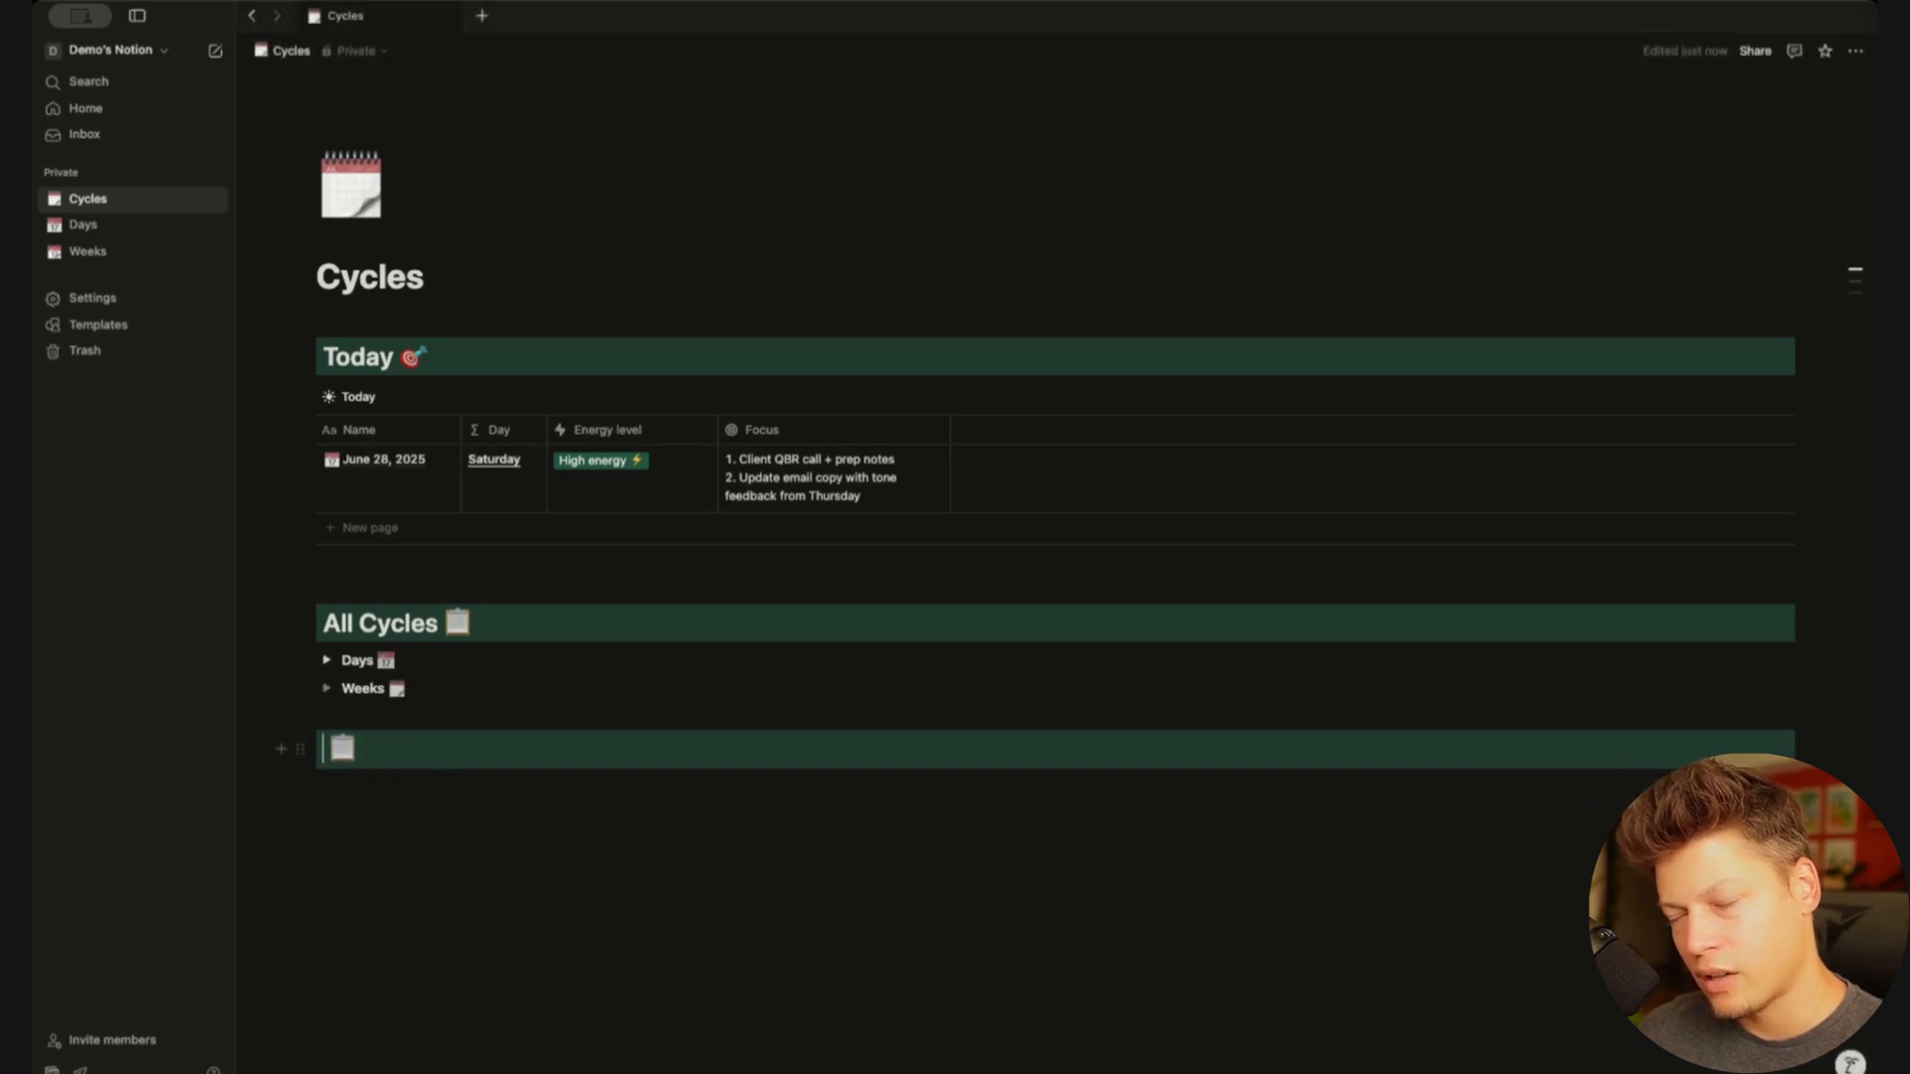
{"action": "type", "text": "Database"}
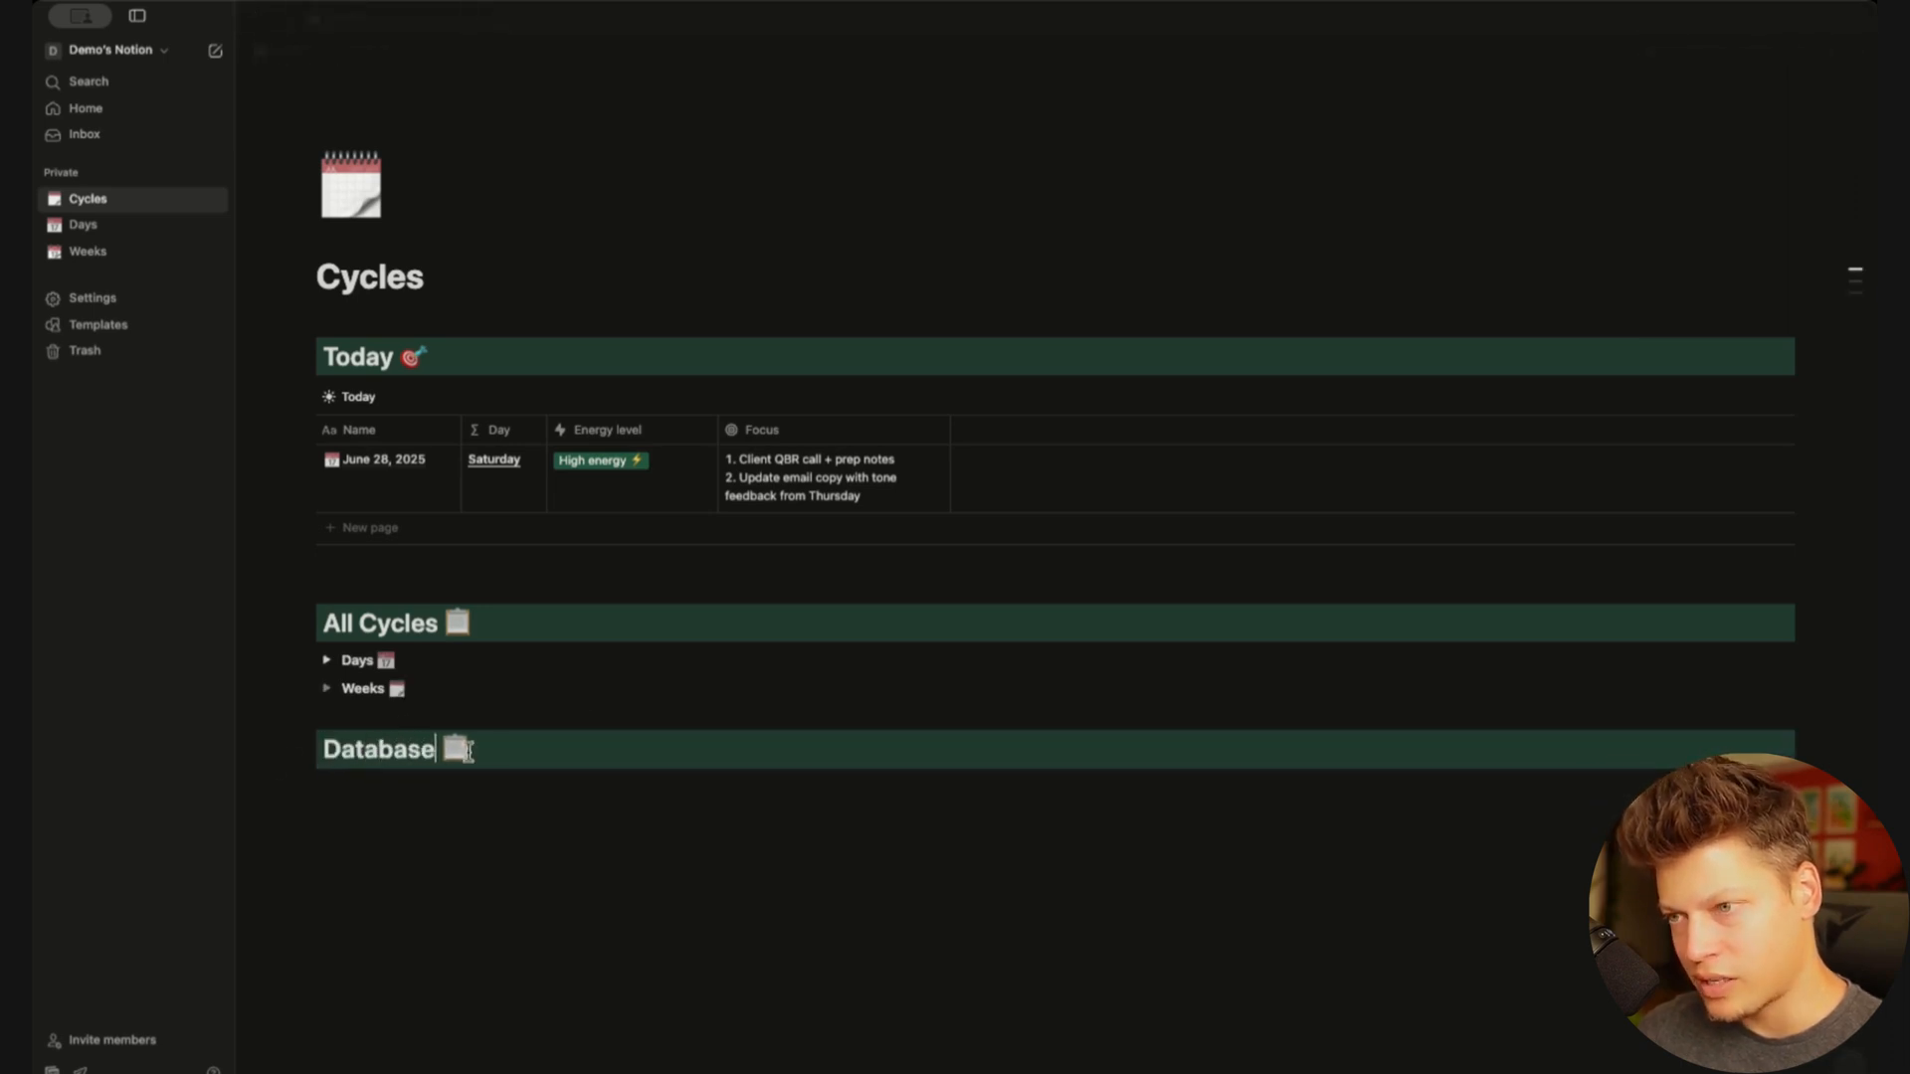
{"action": "left_click", "coordinate": [472, 748]}
{"action": "key", "text": "BackSpace"}
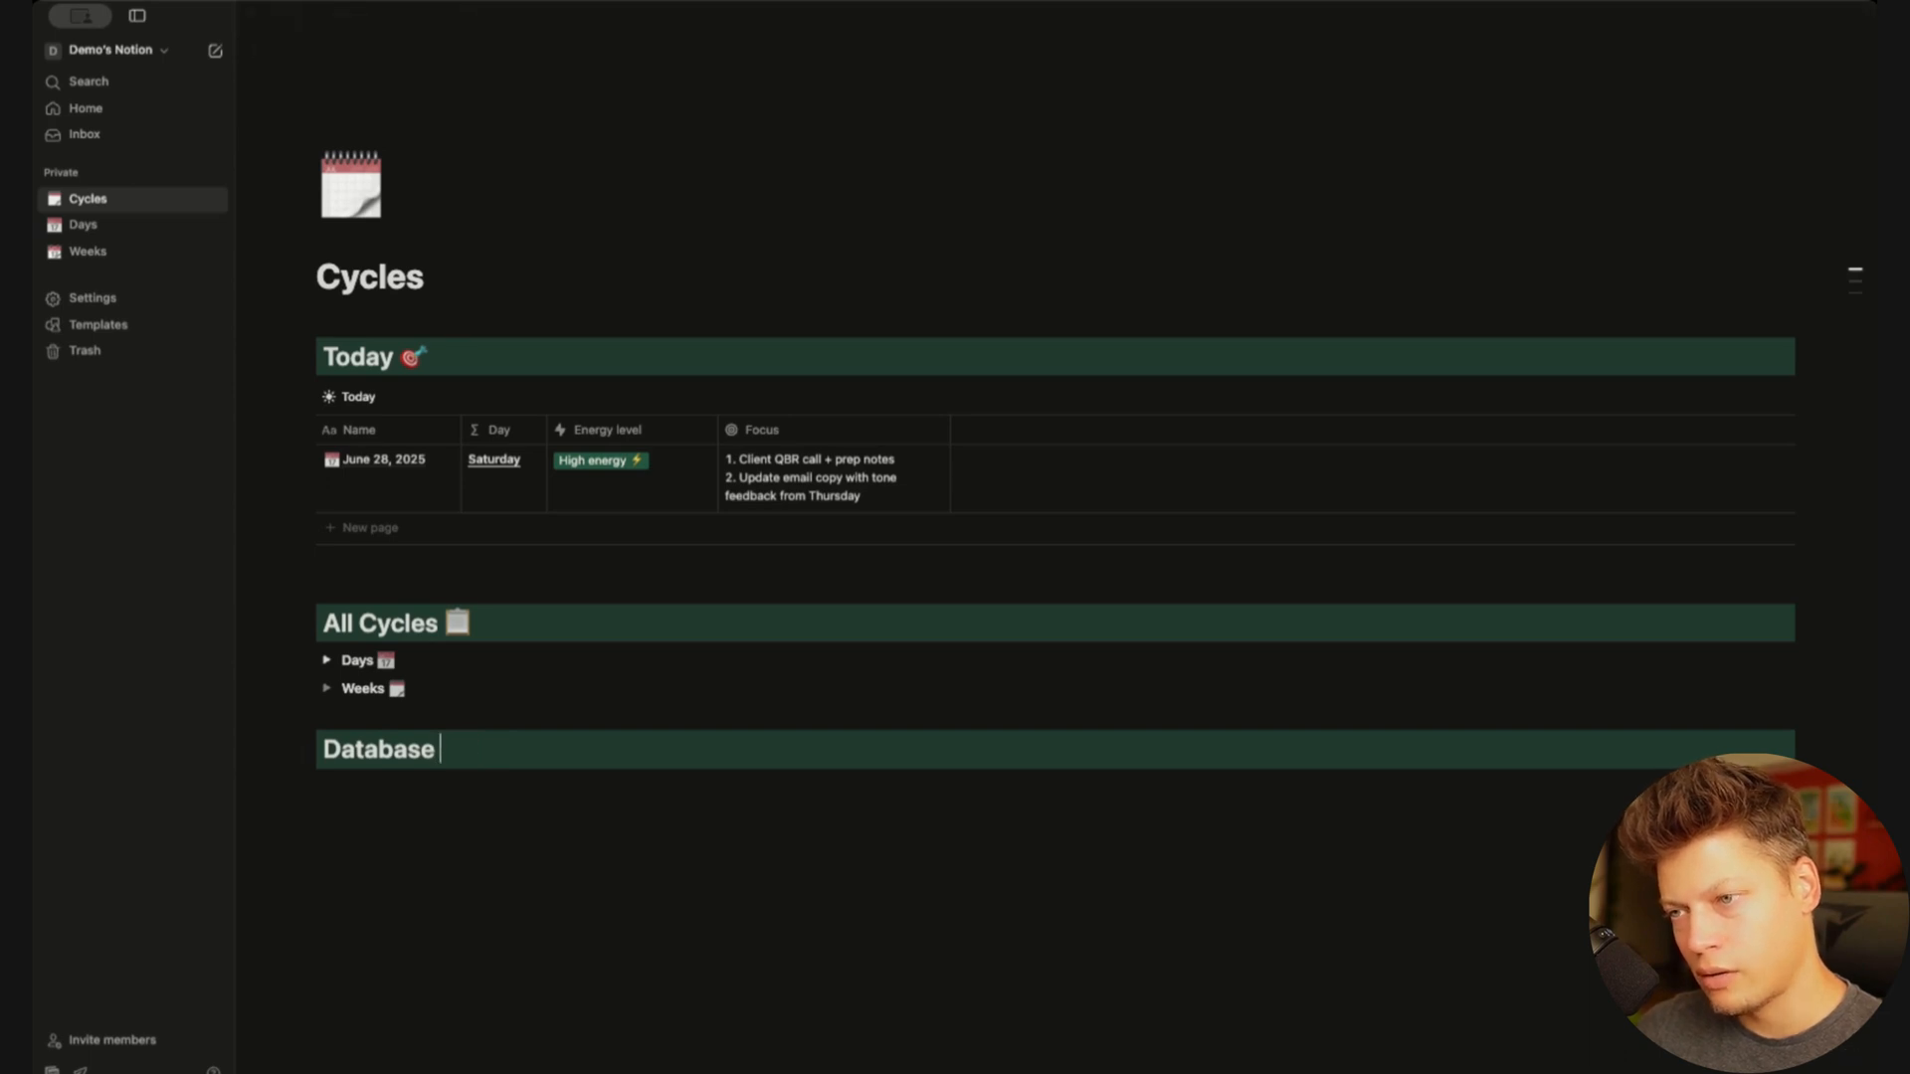
{"action": "left_click", "coordinate": [434, 851]}
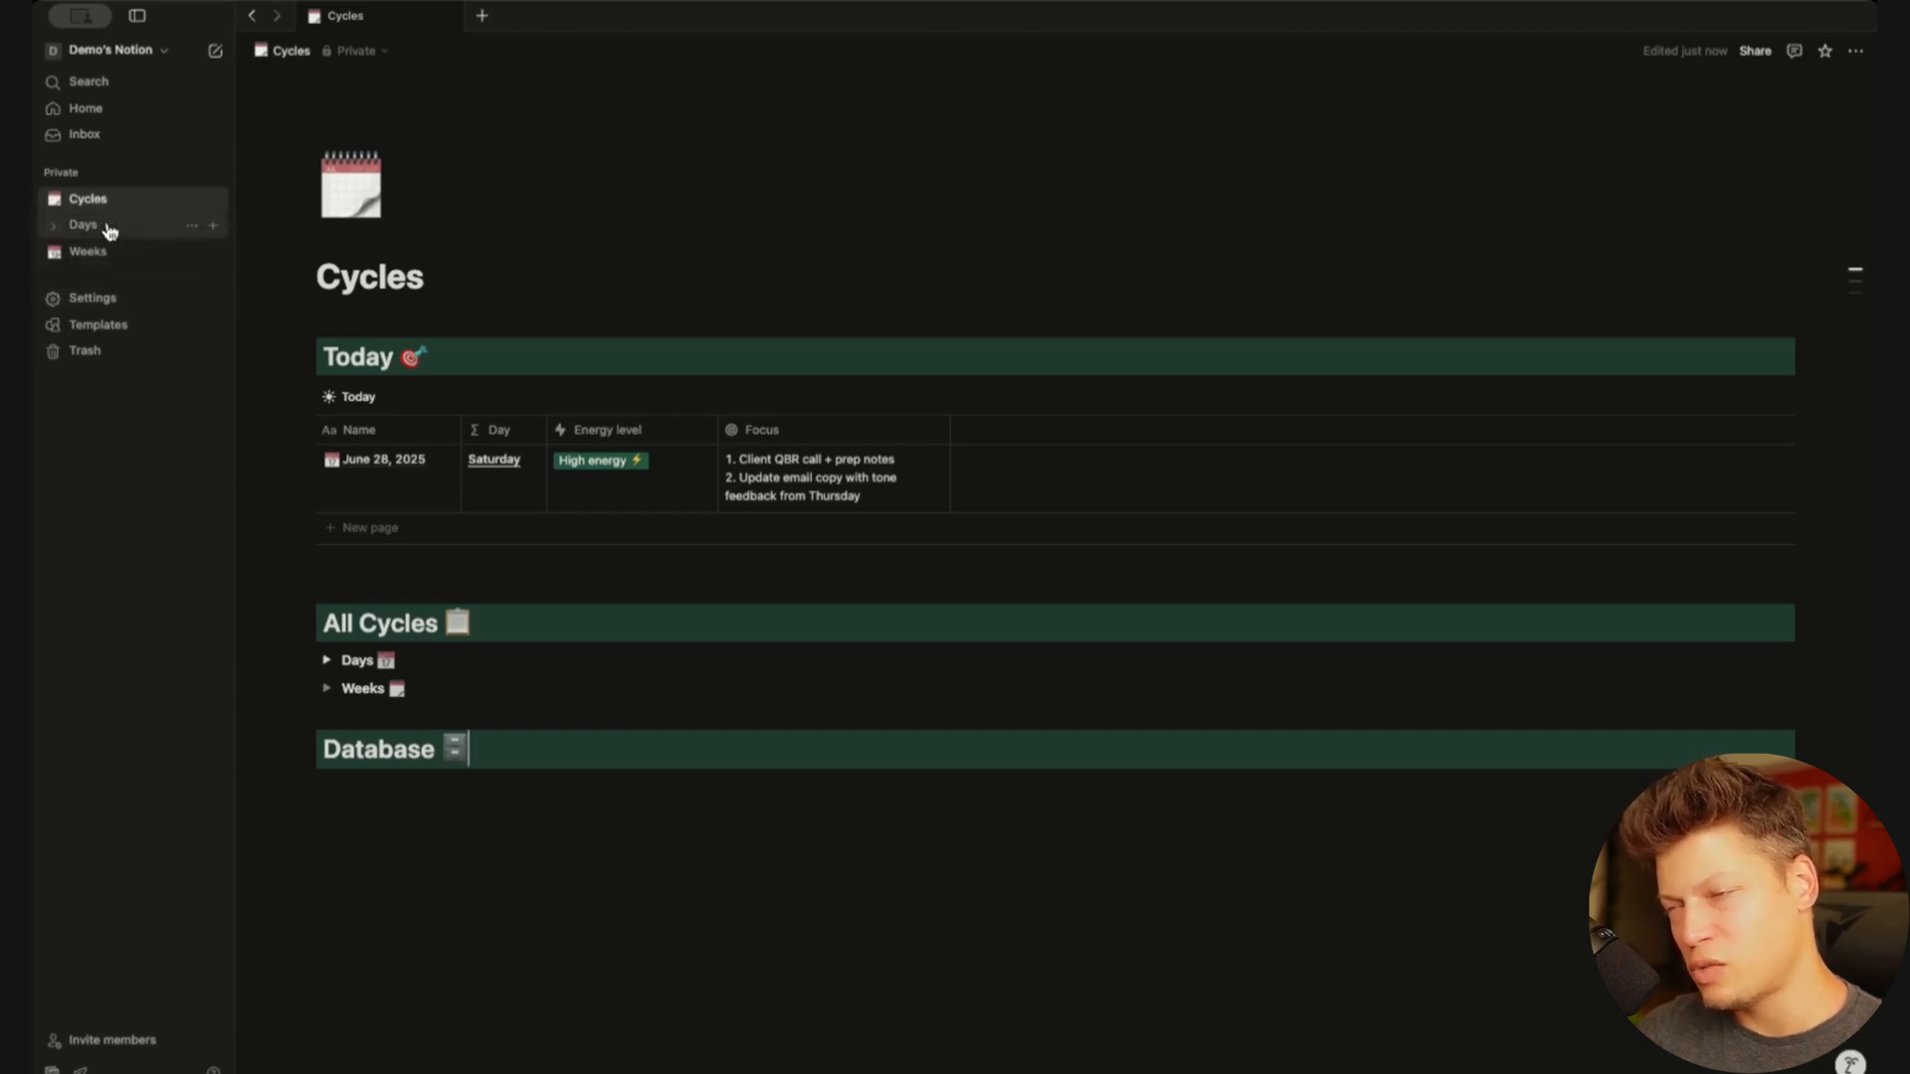
Add a toggle list named "Database" under the Database heading and expand it
{"action": "key", "text": "Return"}
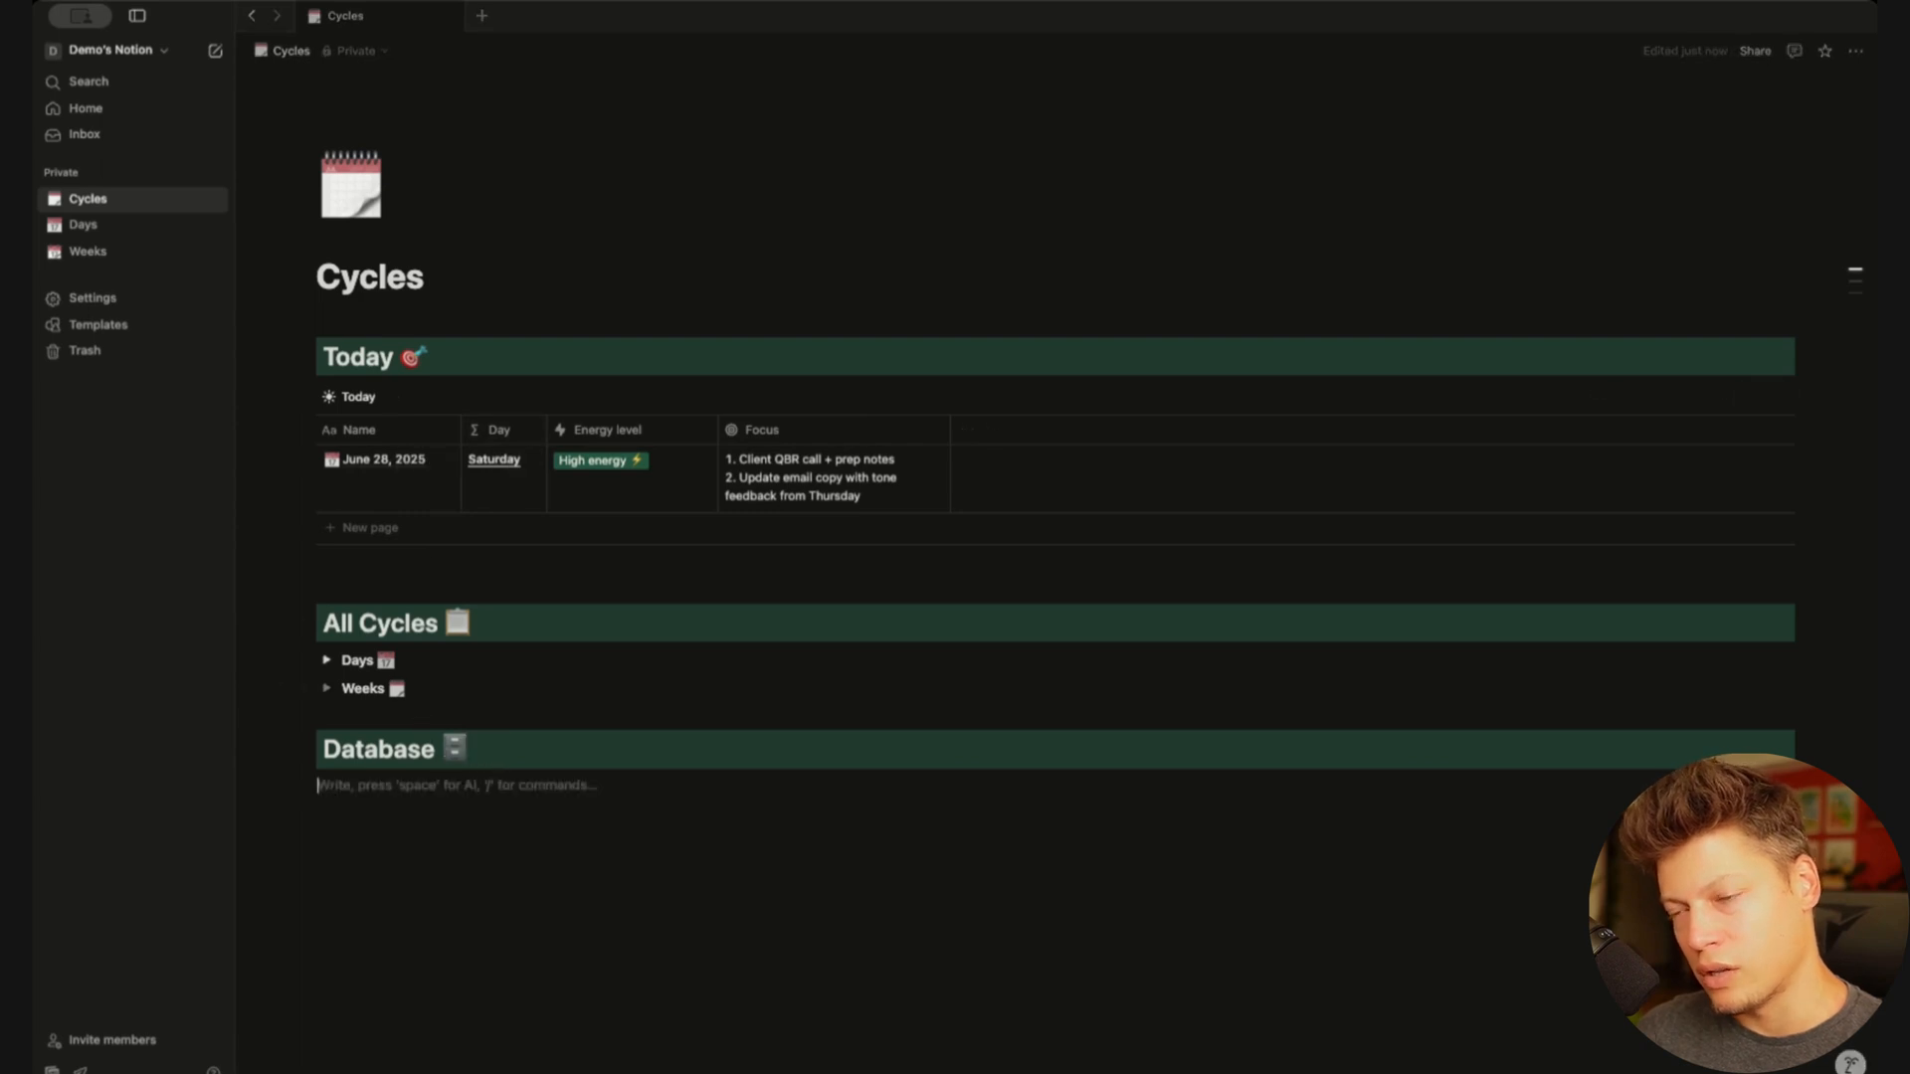
{"action": "type", "text": "/togg"}
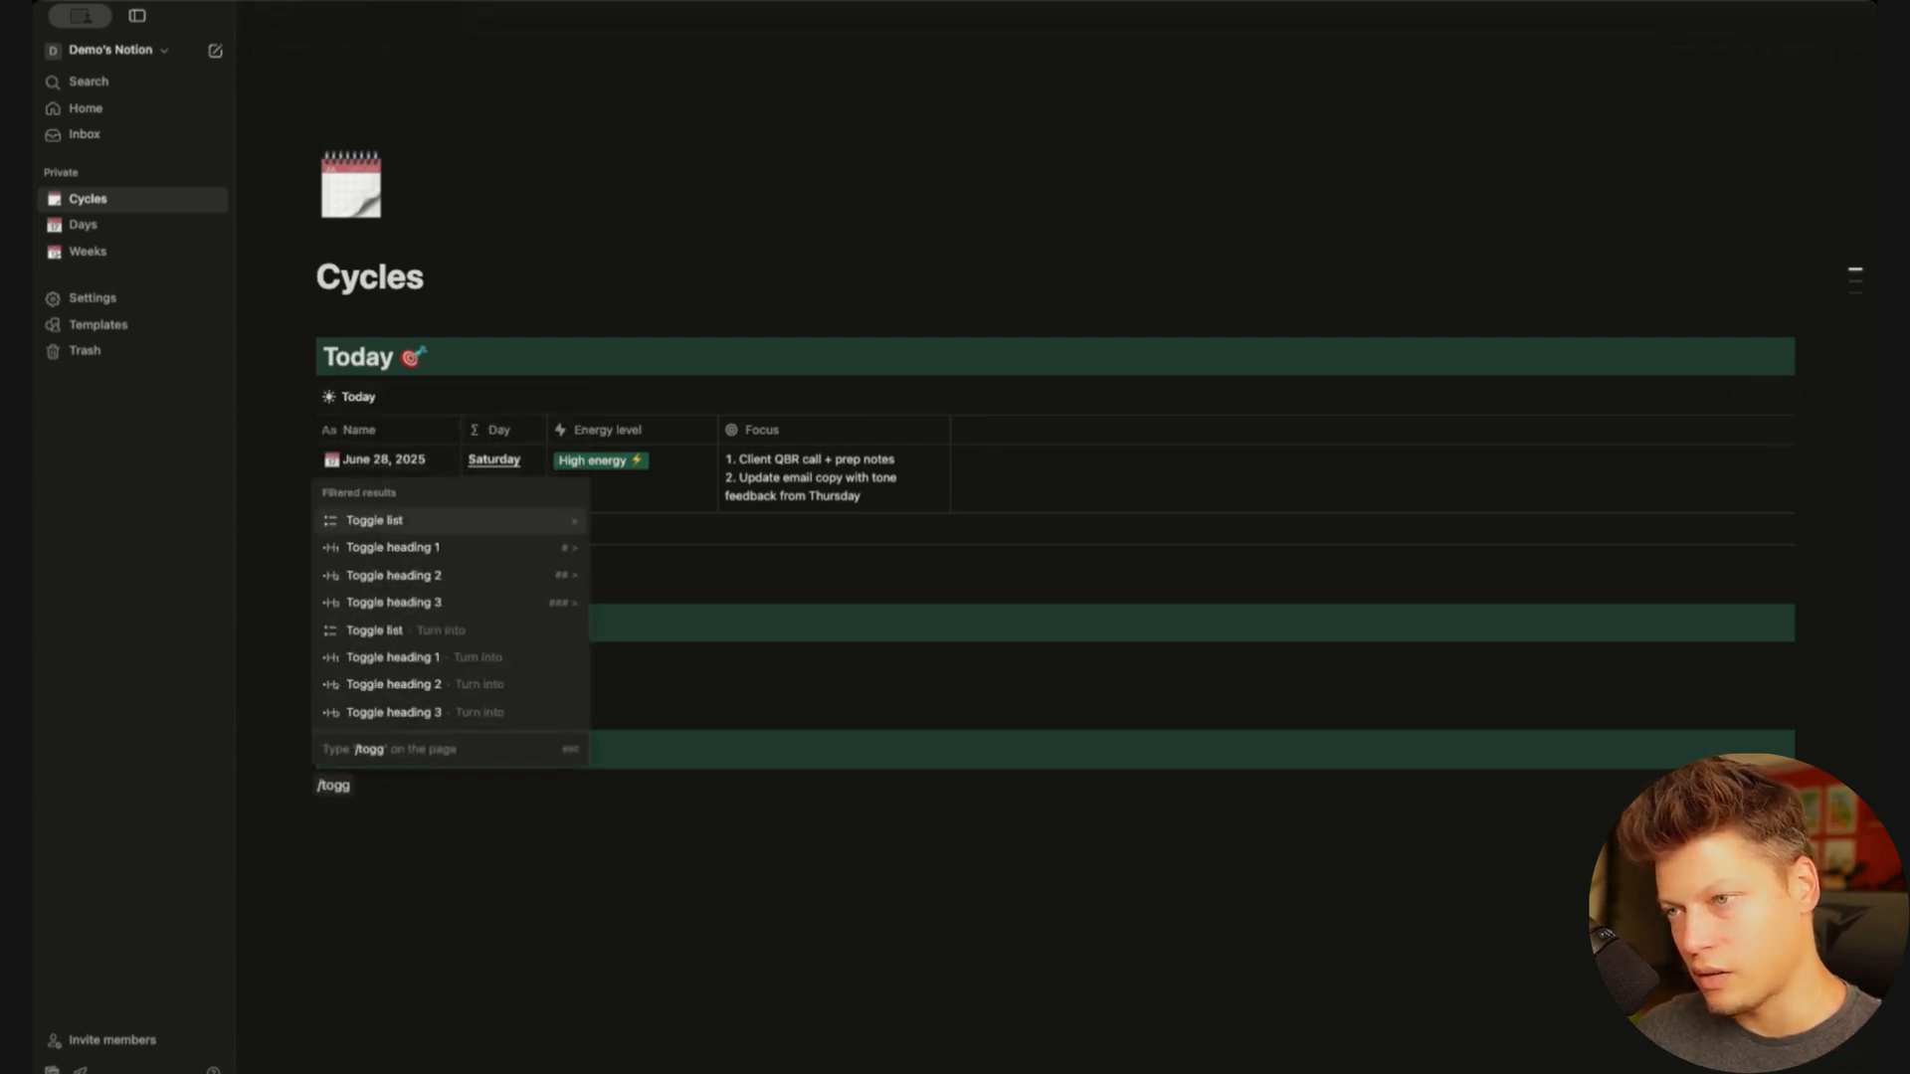
{"action": "key", "text": "Return"}
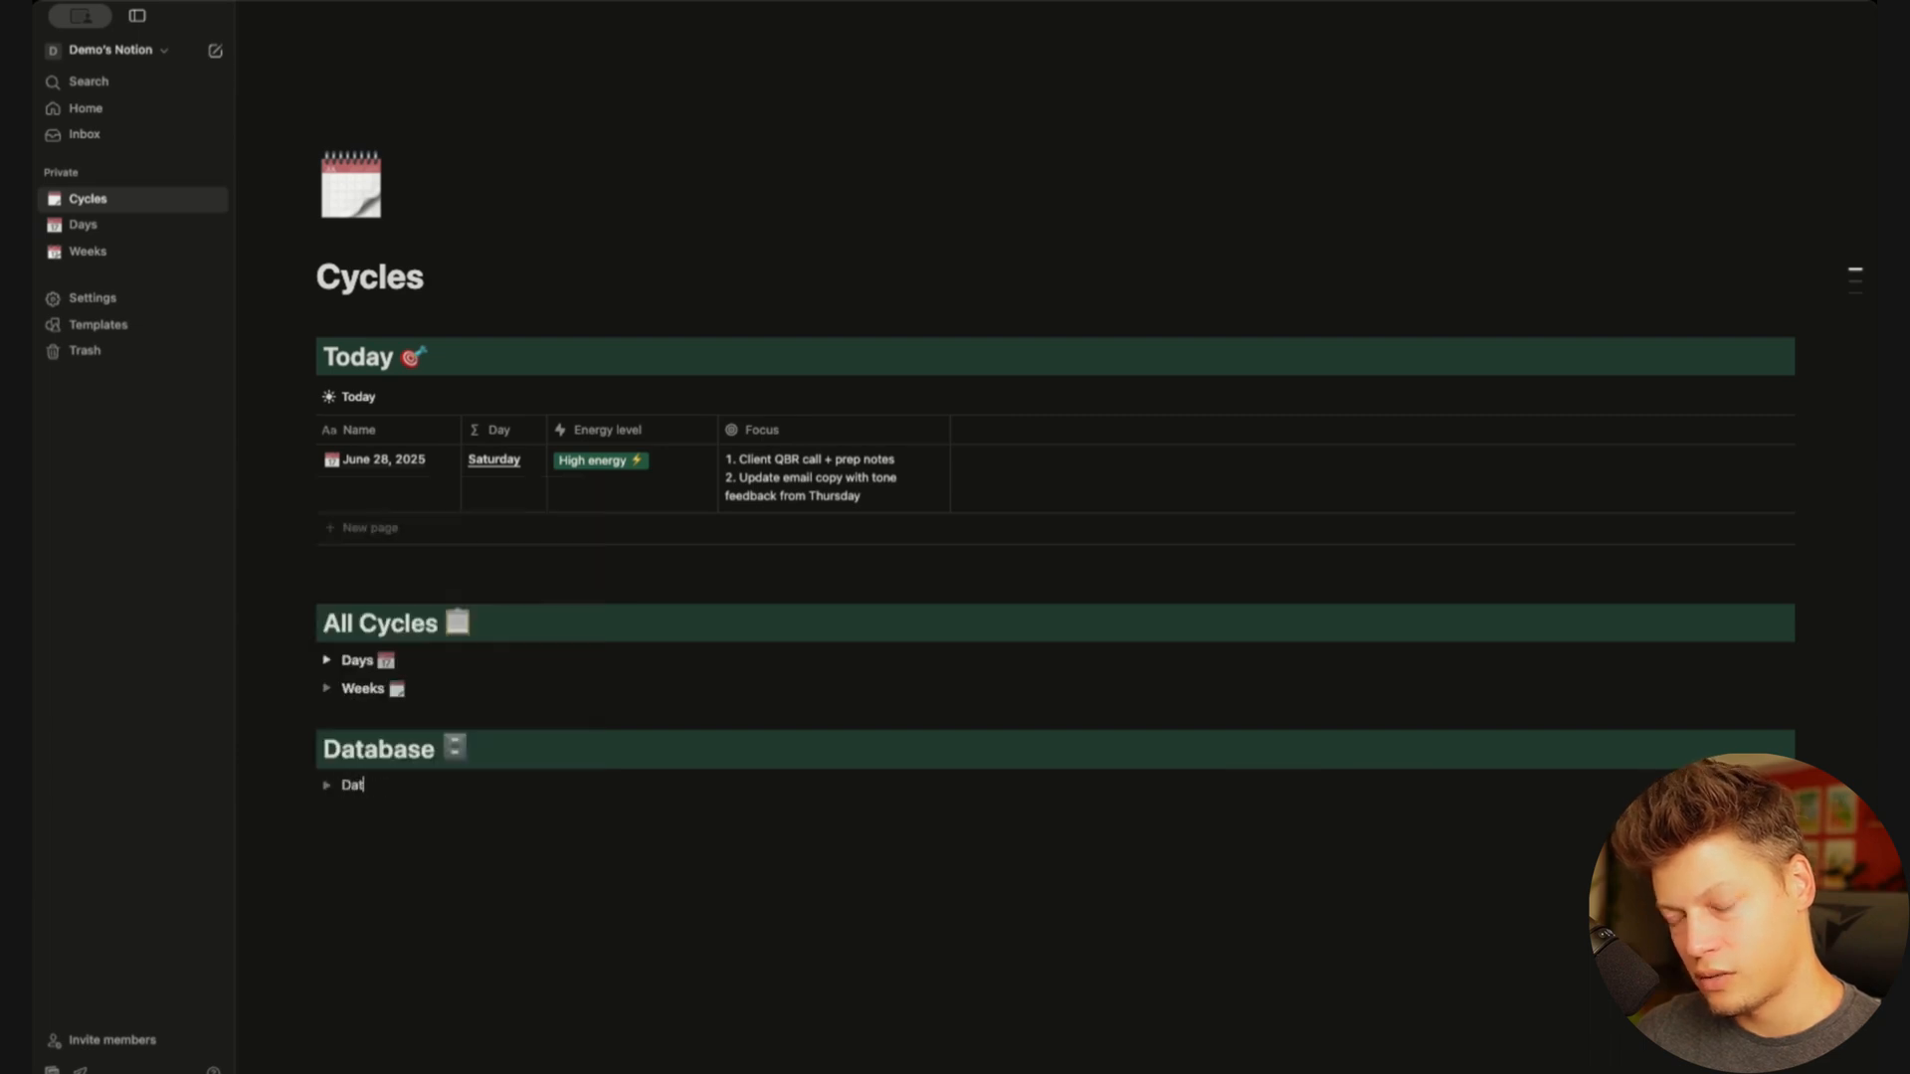
{"action": "type", "text": "Database"}
{"action": "left_click", "coordinate": [326, 784]}
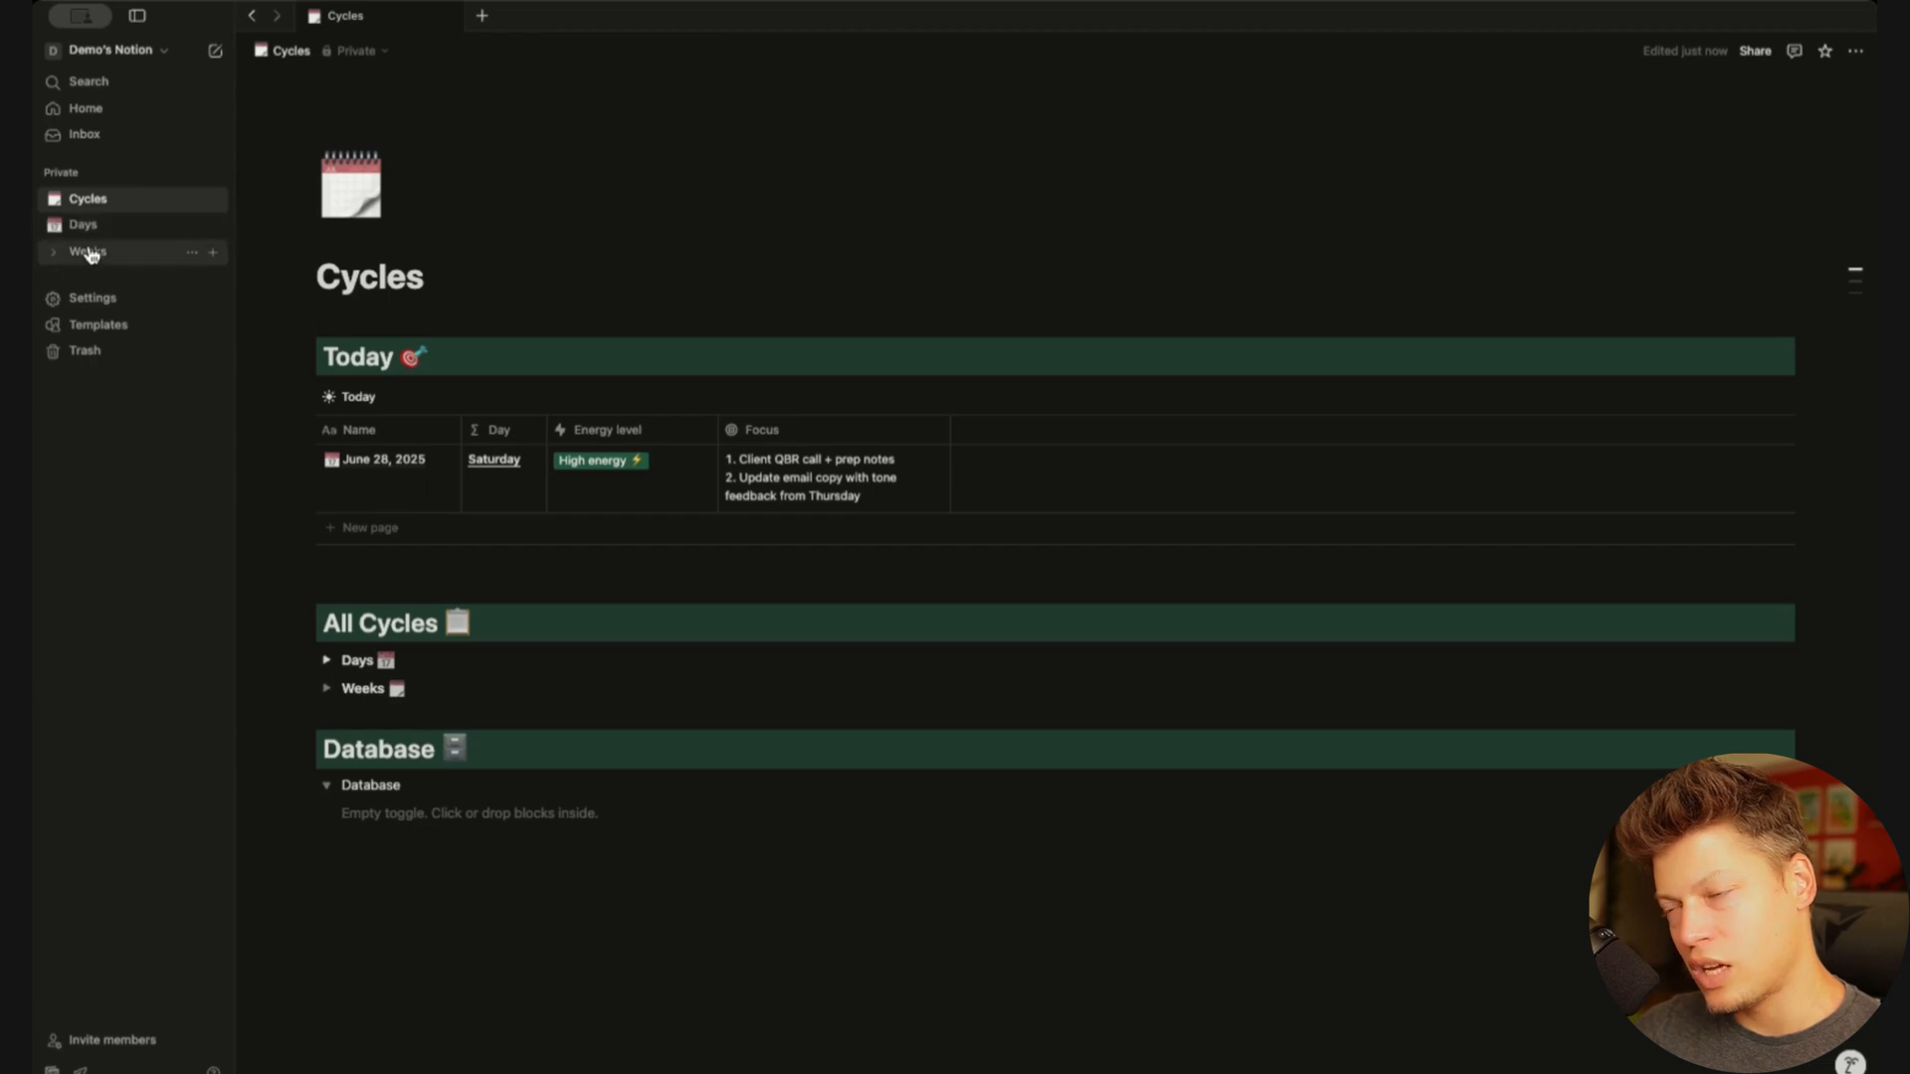
Move the Days and Weeks databases into the Database toggle and collapse it
{"action": "left_click_drag", "start_coordinate": [85, 230], "coordinate": [398, 820]}
{"action": "left_click", "coordinate": [326, 790]}
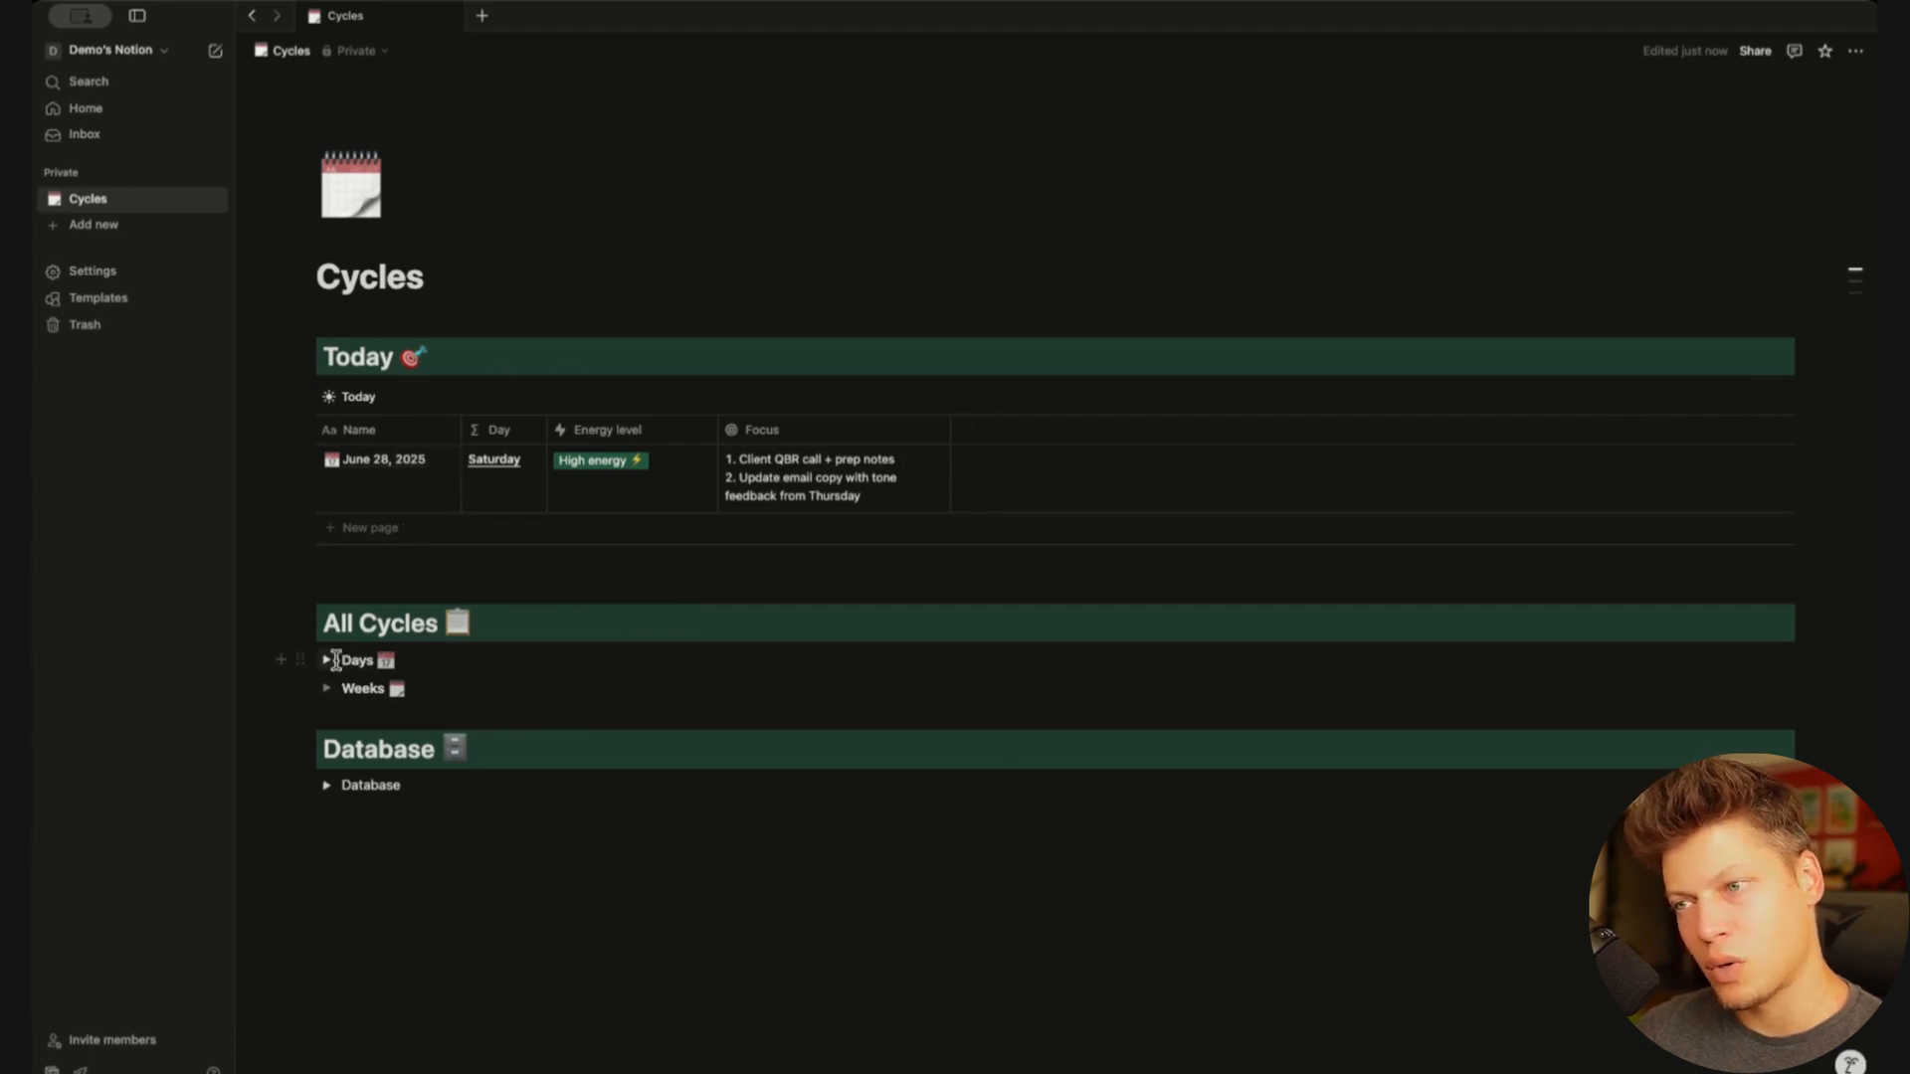
{"action": "left_click_drag", "start_coordinate": [404, 660], "coordinate": [332, 660]}
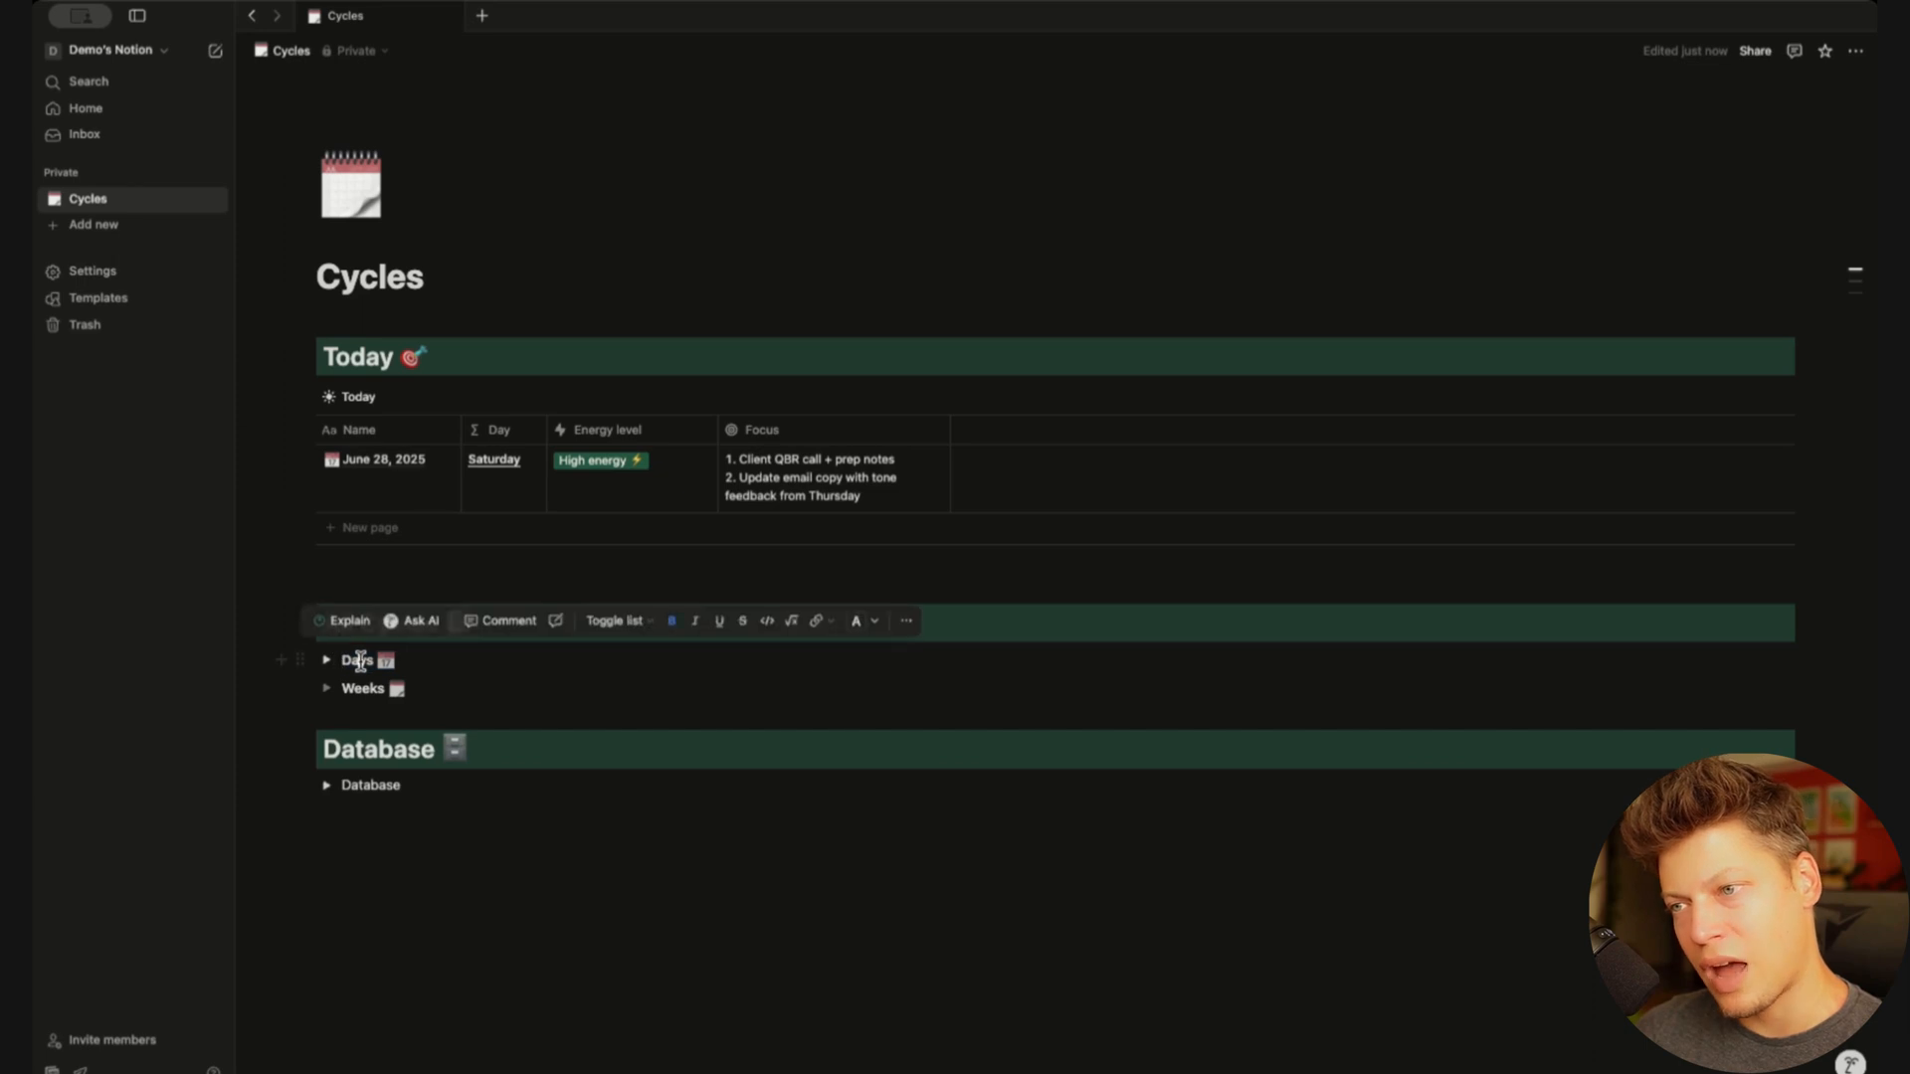
{"action": "left_click", "coordinate": [440, 660]}
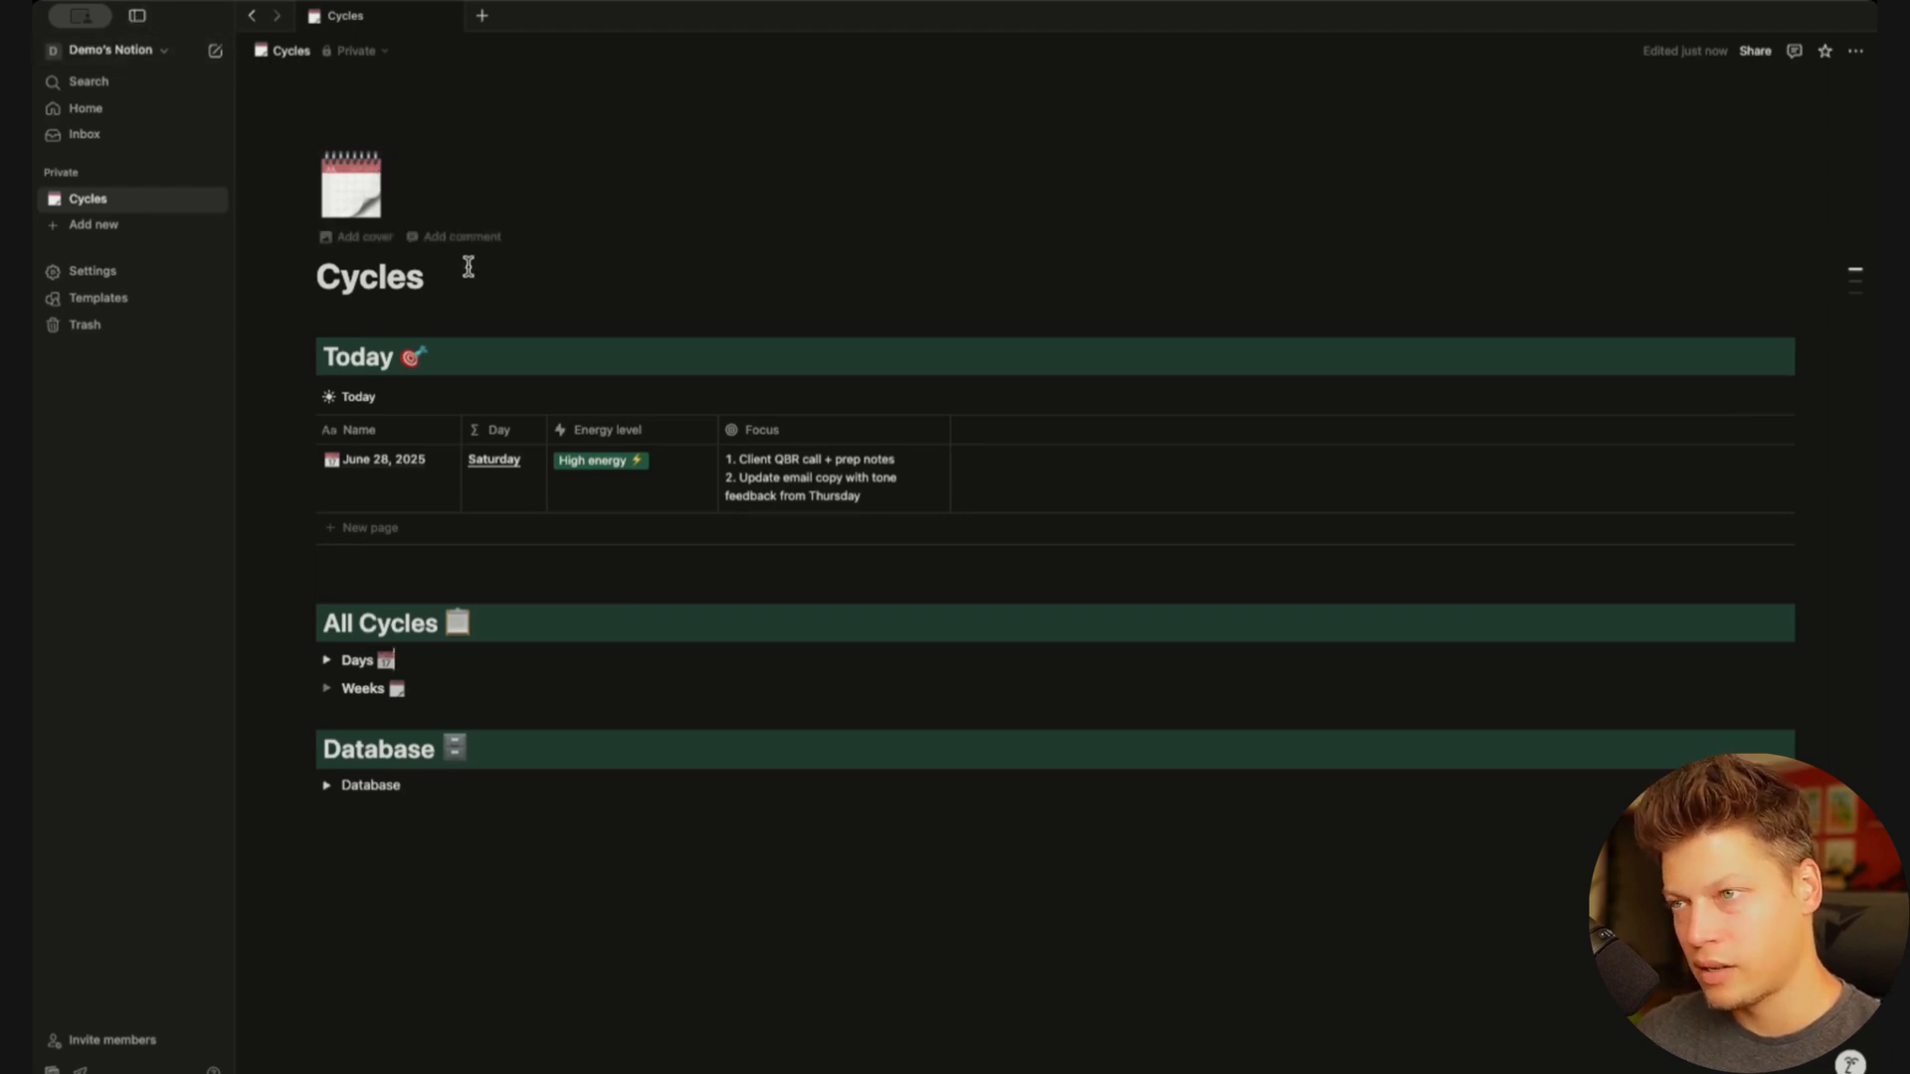
Hide the sidebar and insert a button block directly under the Today heading
{"action": "key", "text": "super+backslash"}
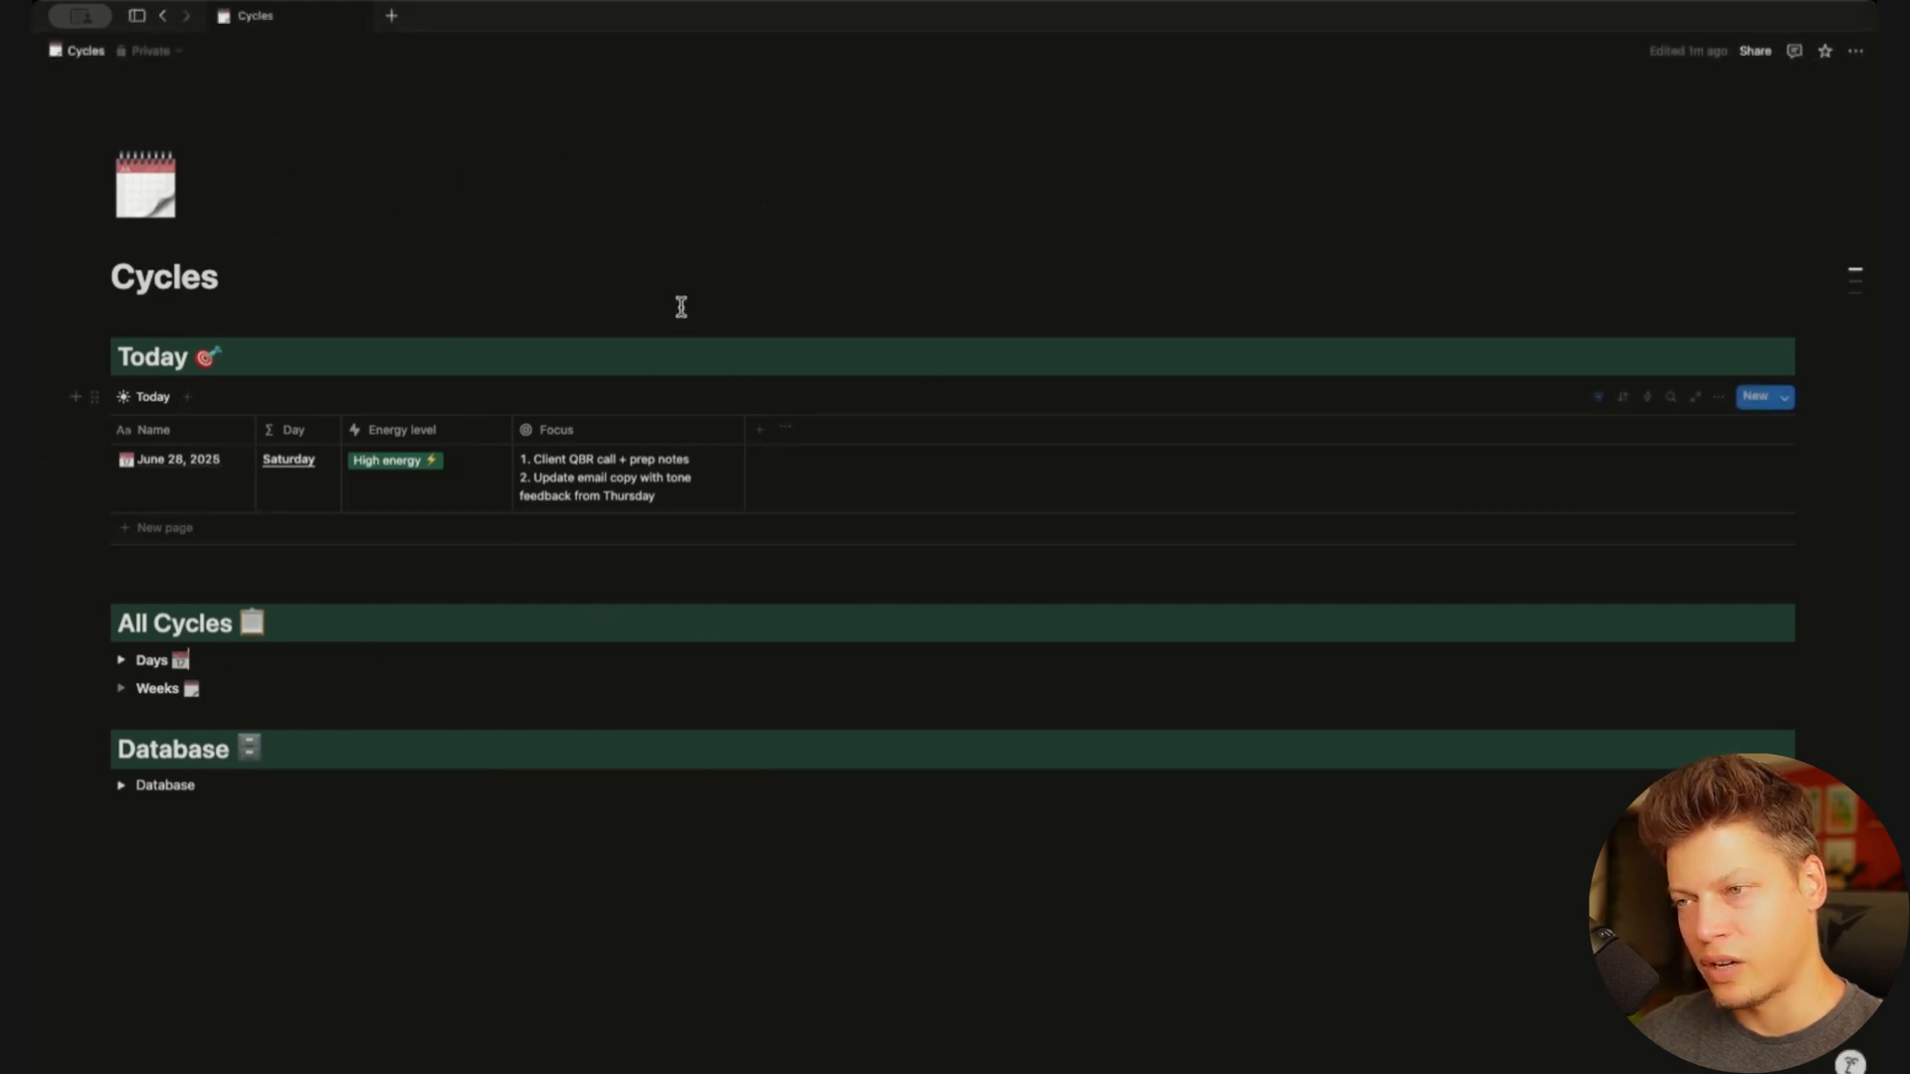
{"action": "left_click", "coordinate": [263, 363]}
{"action": "key", "text": "Return"}
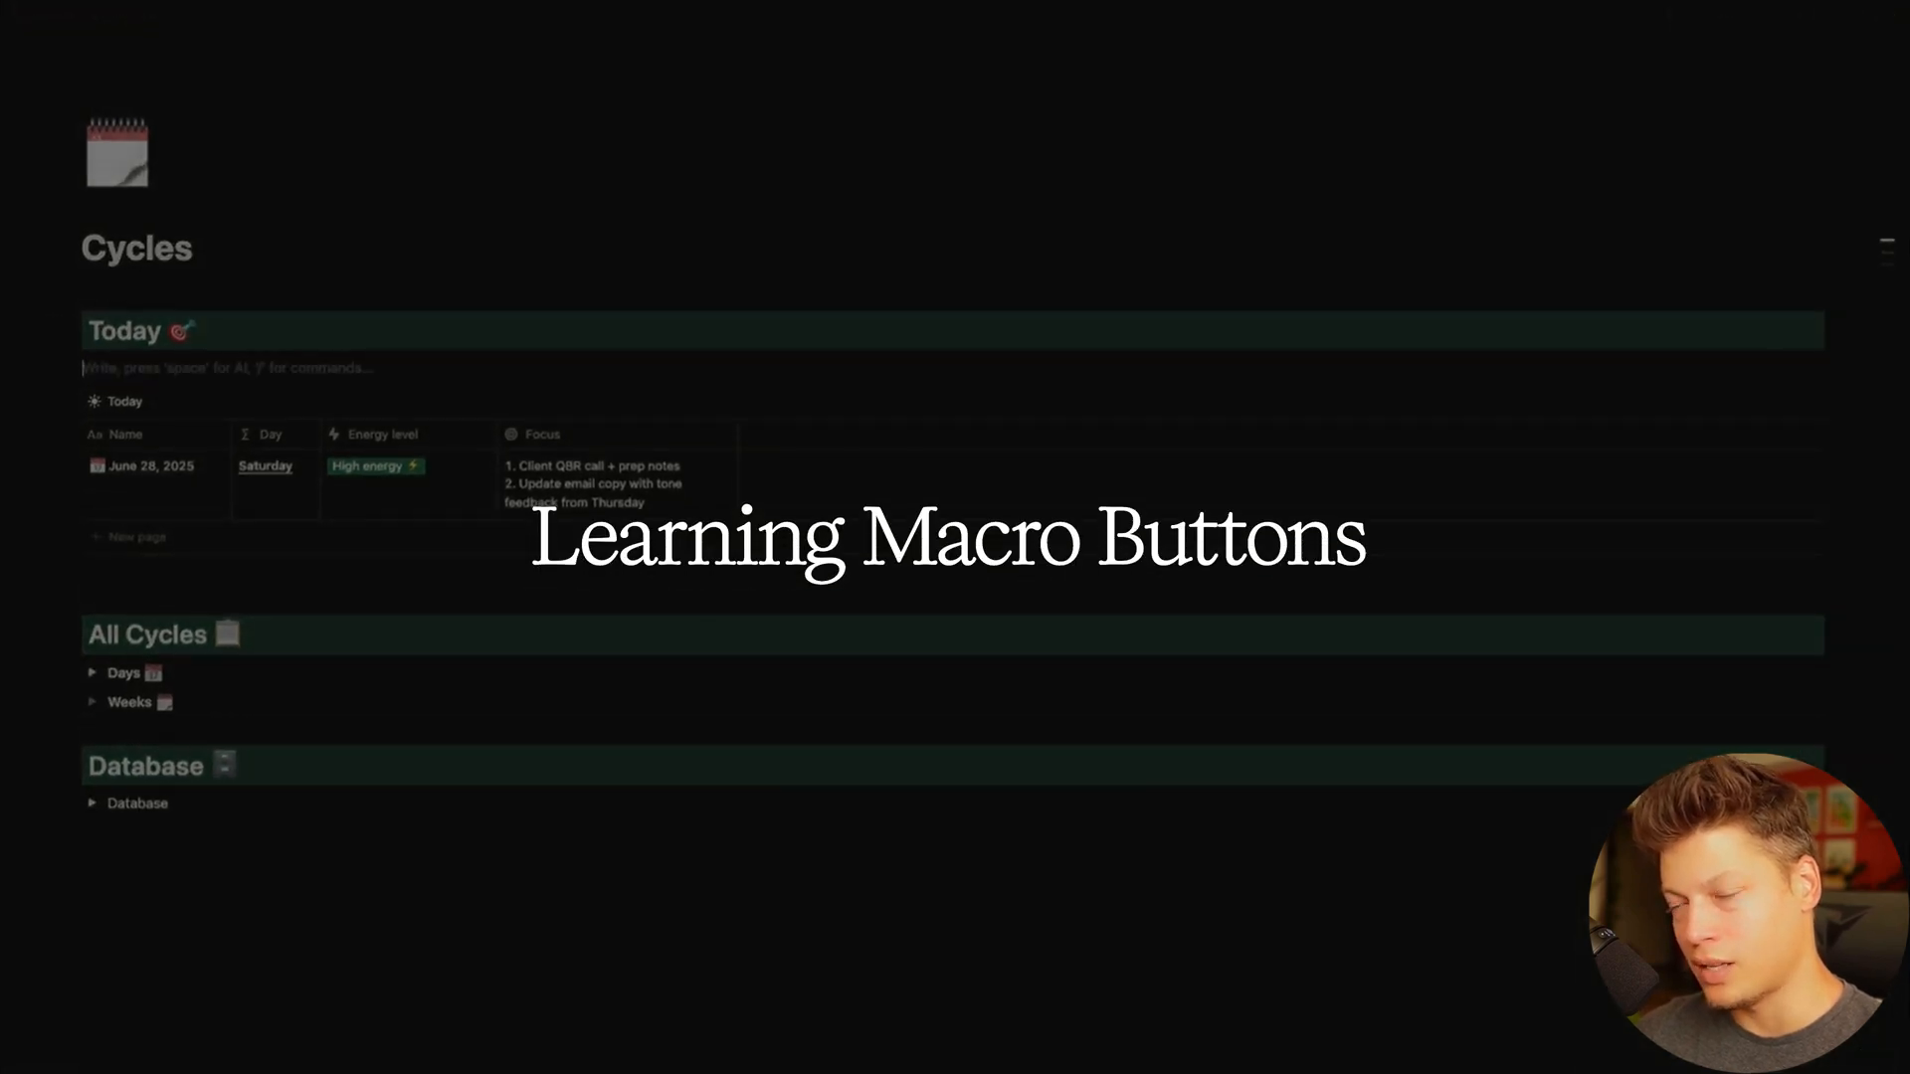
{"action": "type", "text": "/"}
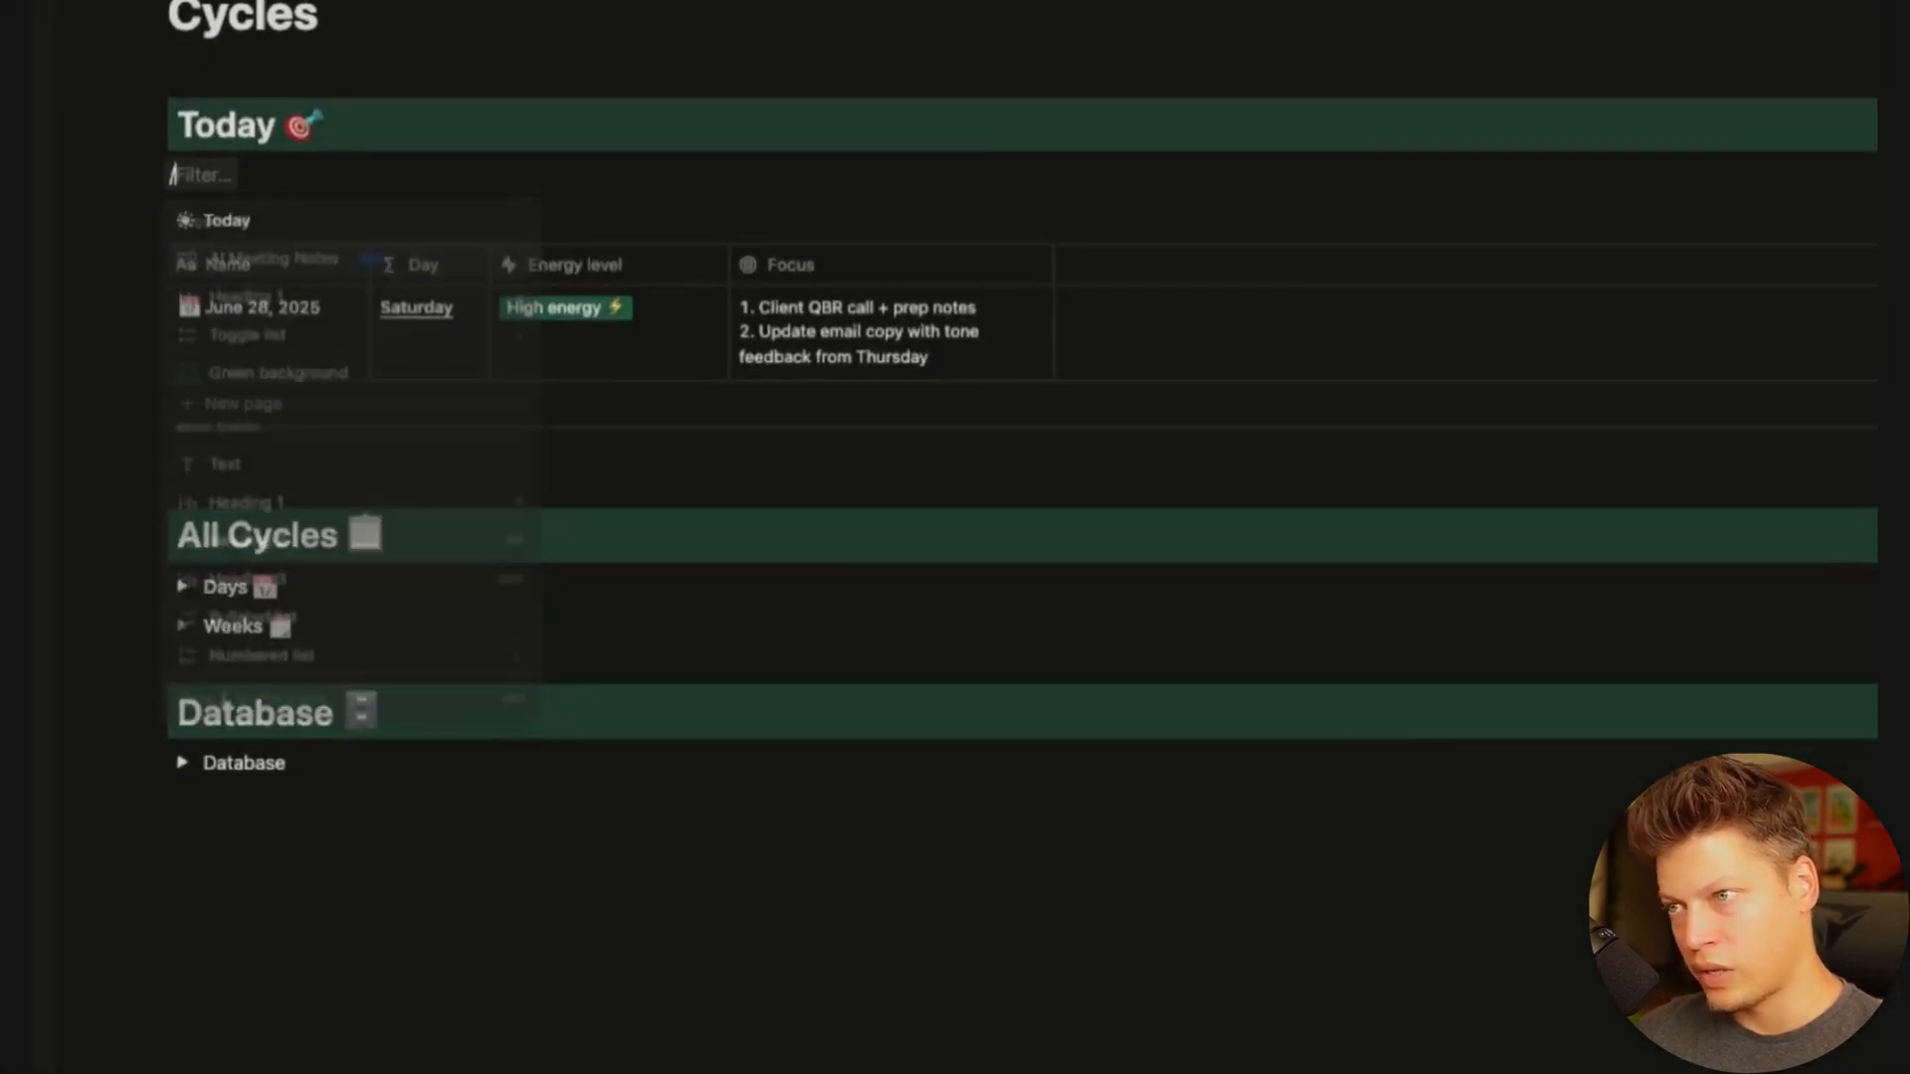
{"action": "type", "text": "bu"}
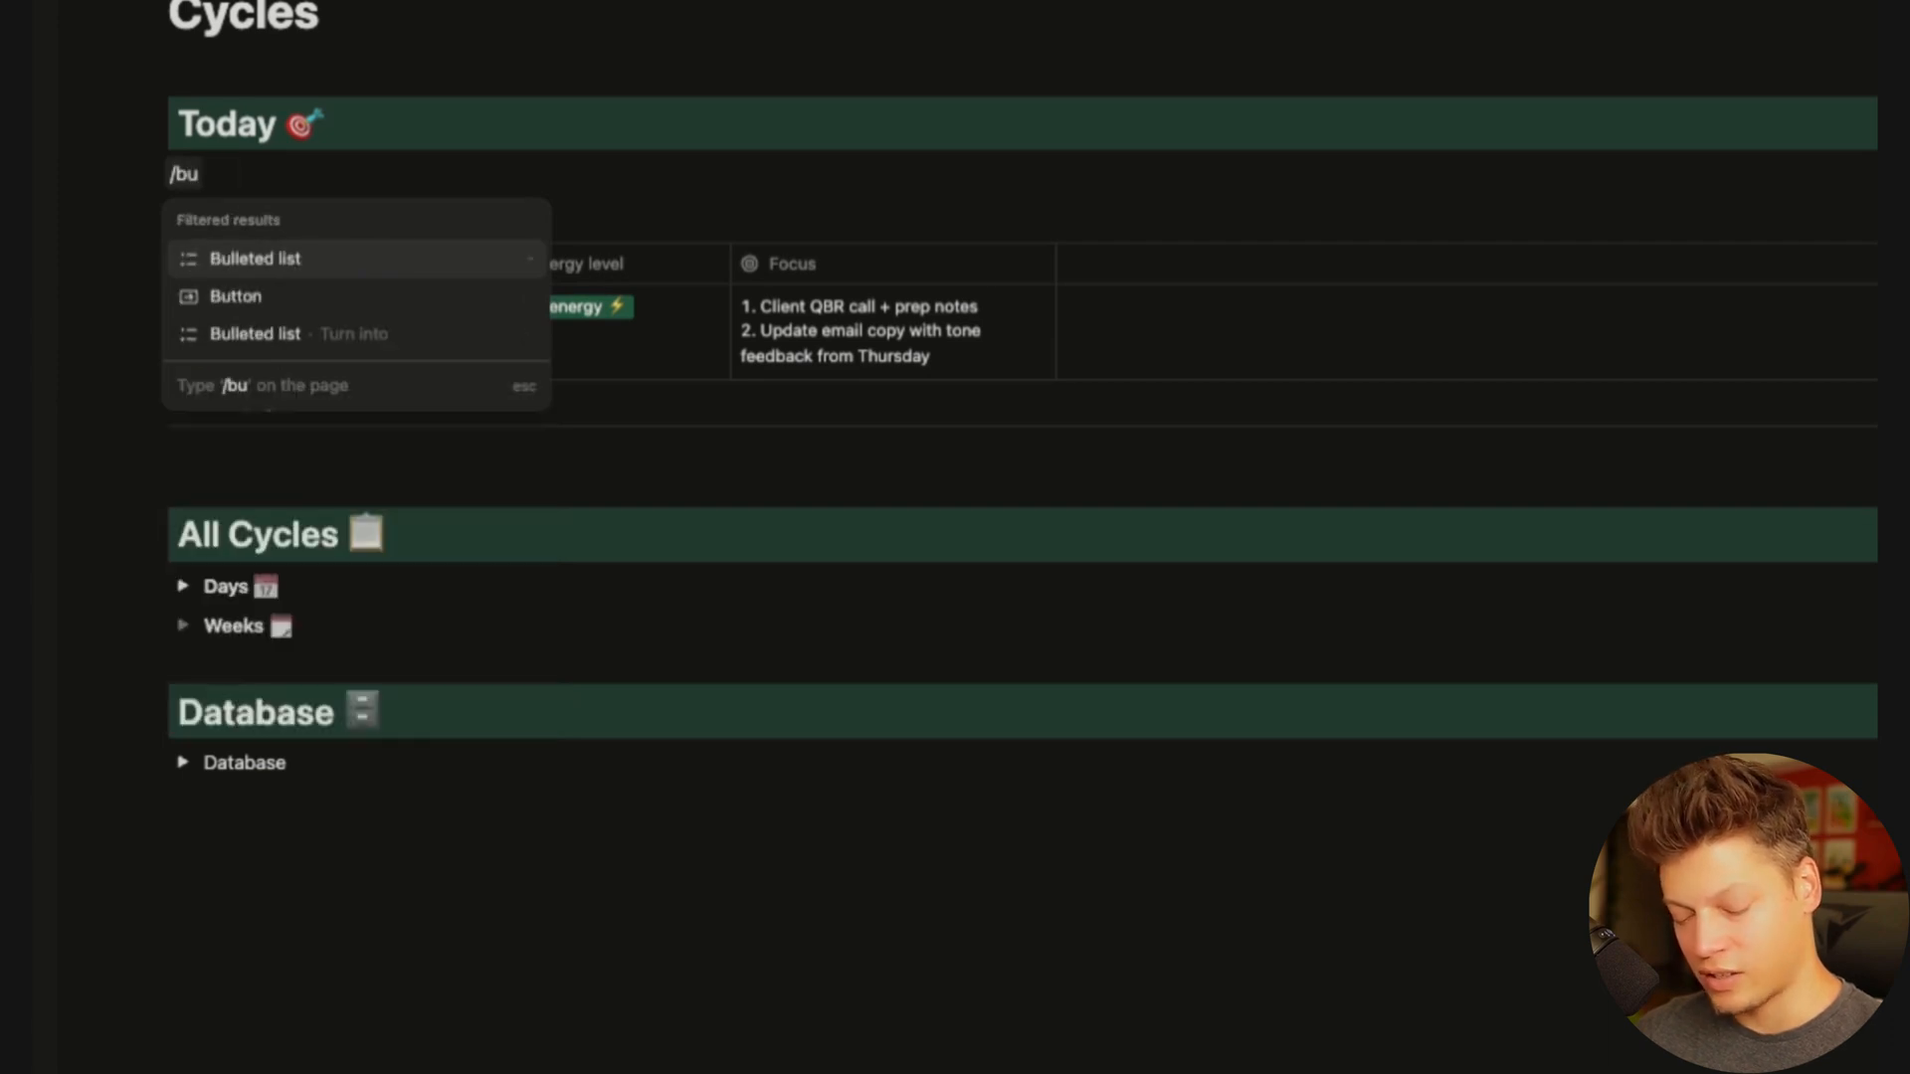
{"action": "type", "text": "t"}
{"action": "key", "text": "Return"}
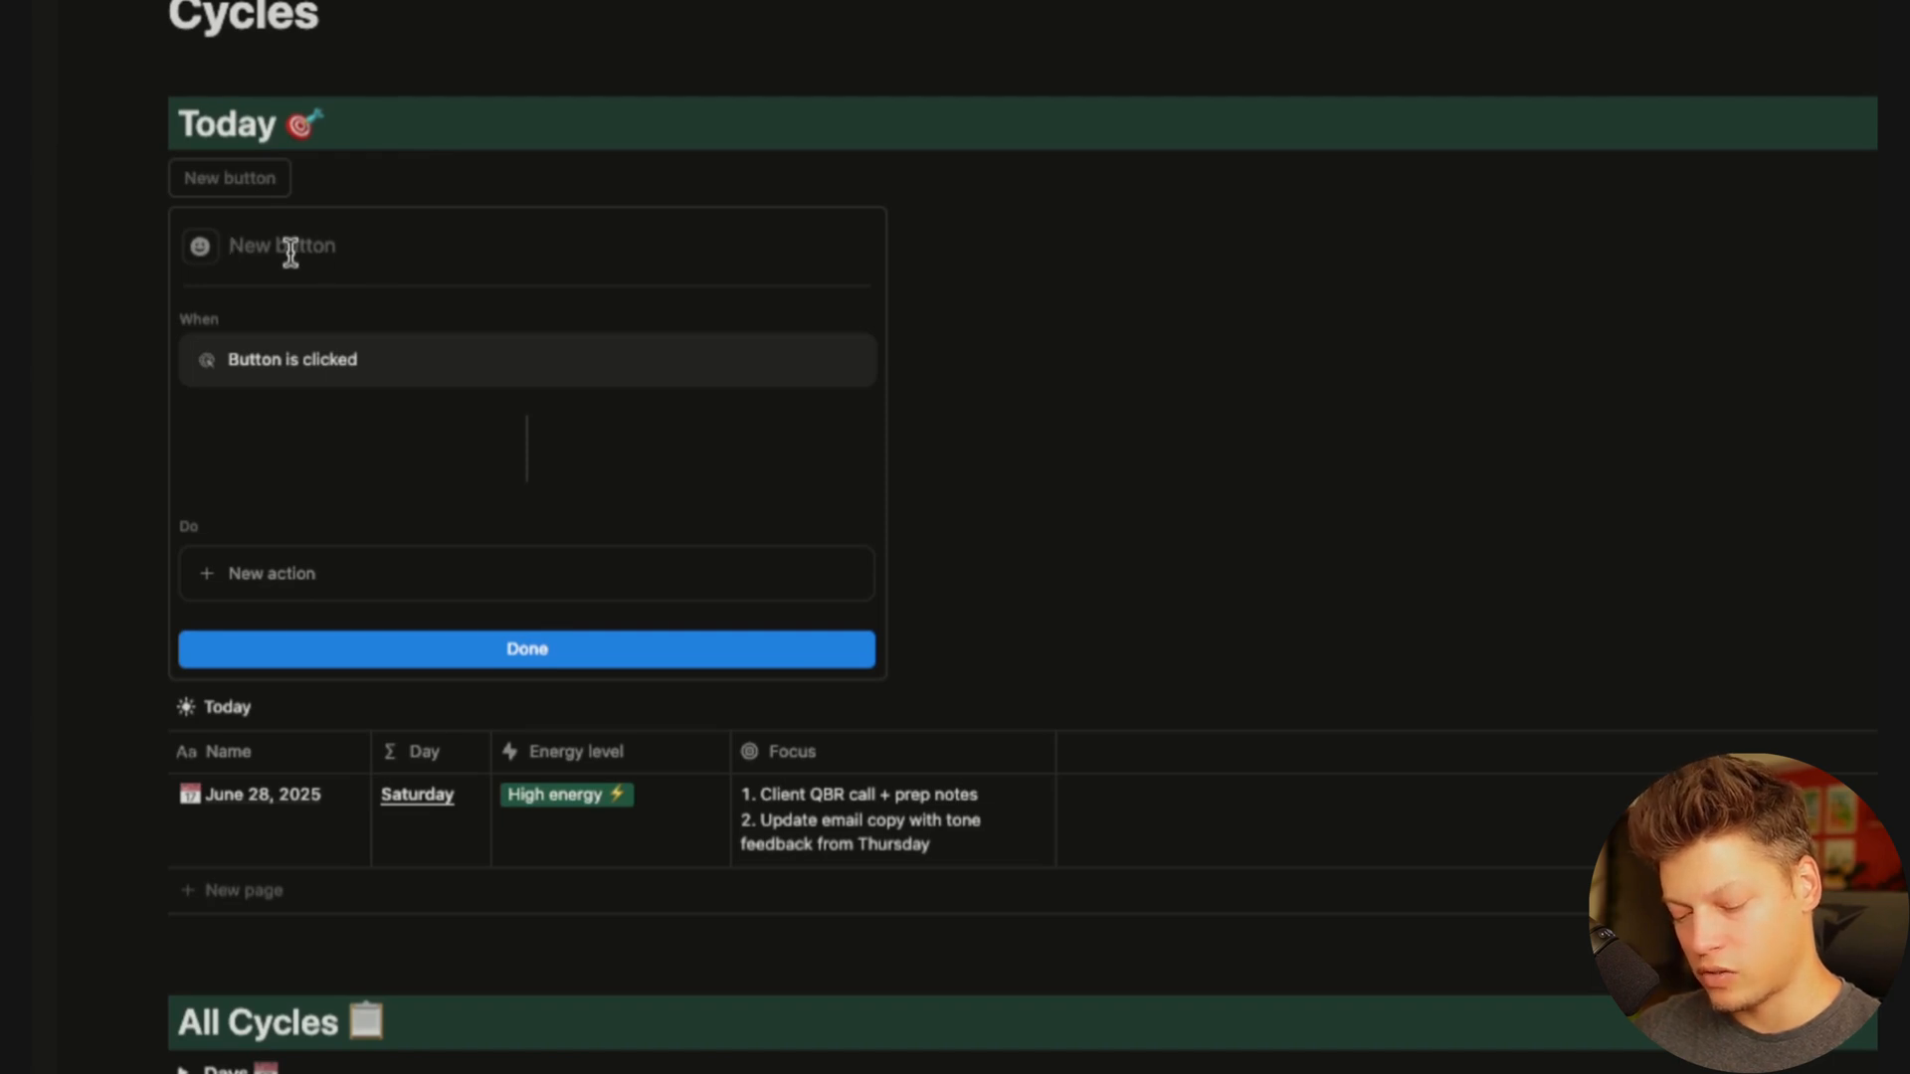
Name the button "Launch a new day", give it the rocket emoji and save it
{"action": "type", "text": "Launch a ne"}
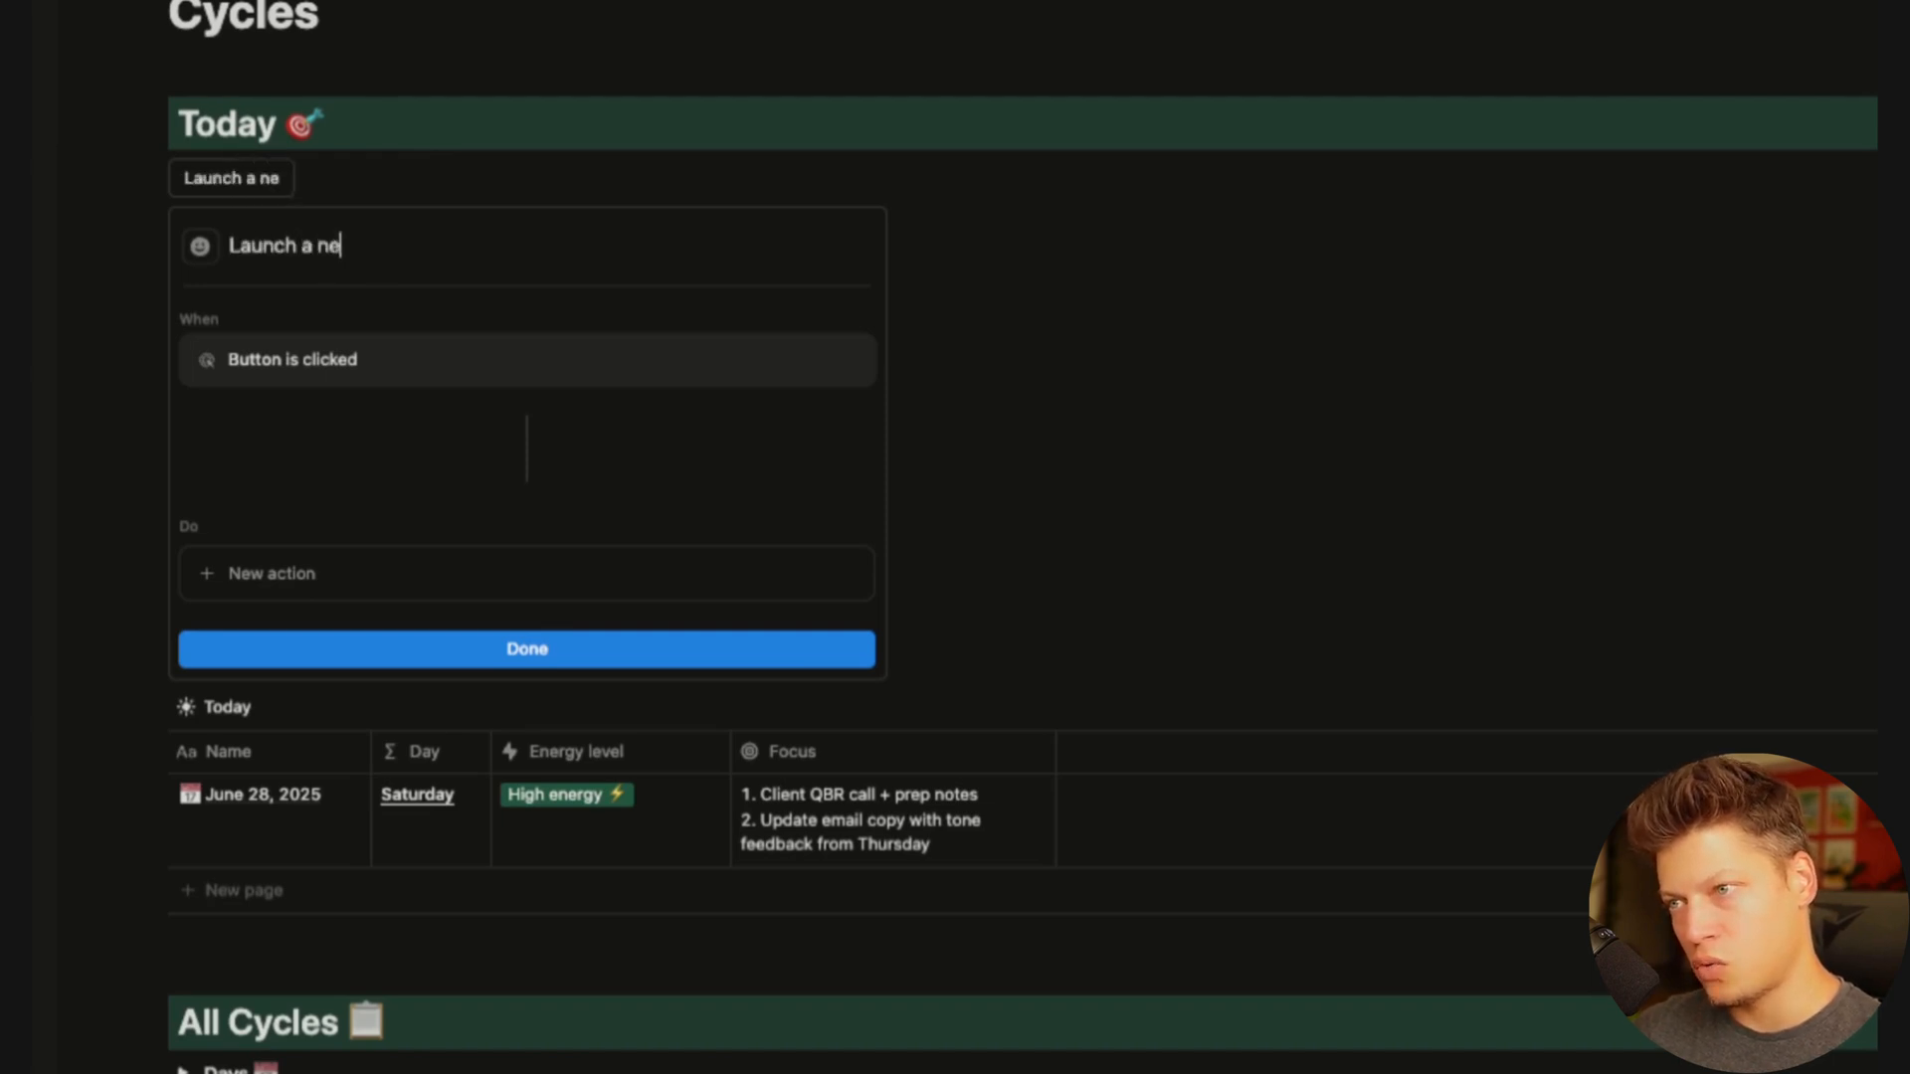
{"action": "type", "text": "w day"}
{"action": "left_click", "coordinate": [199, 247]}
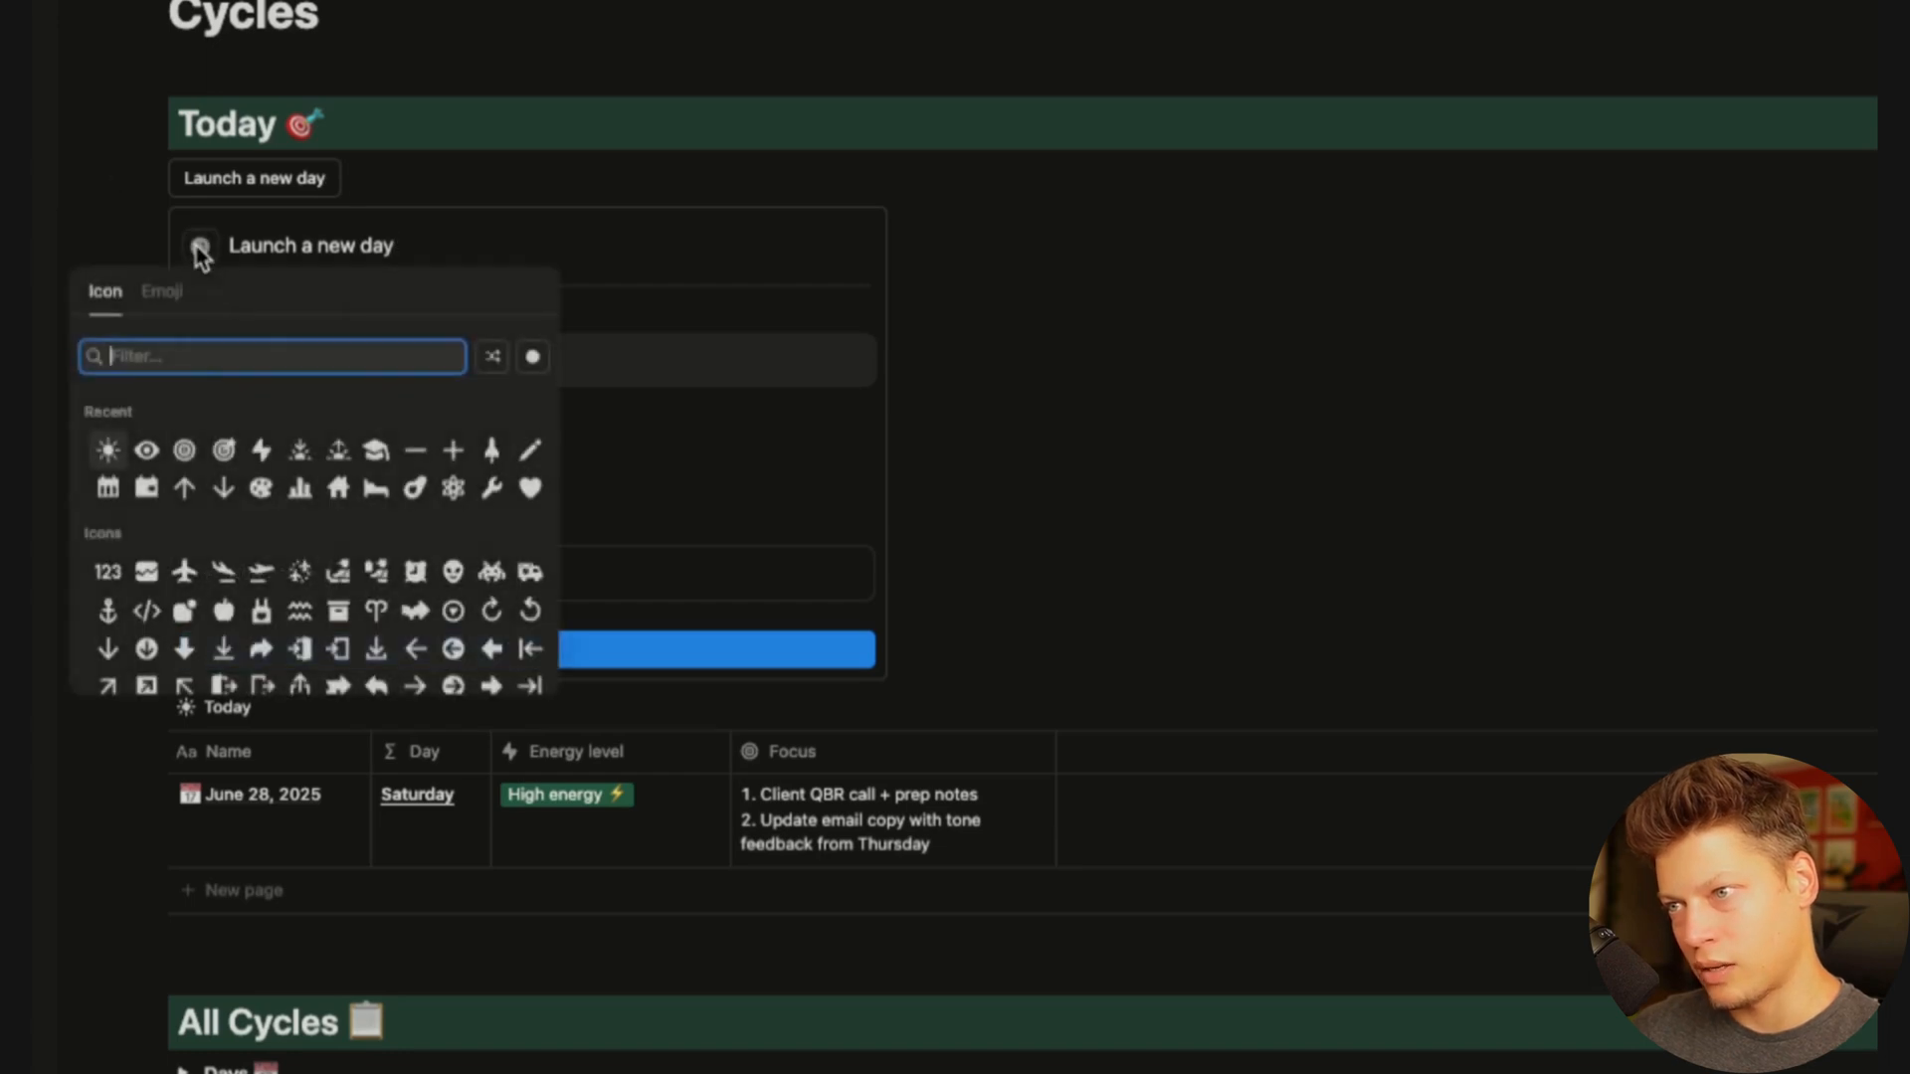
{"action": "left_click", "coordinate": [161, 292]}
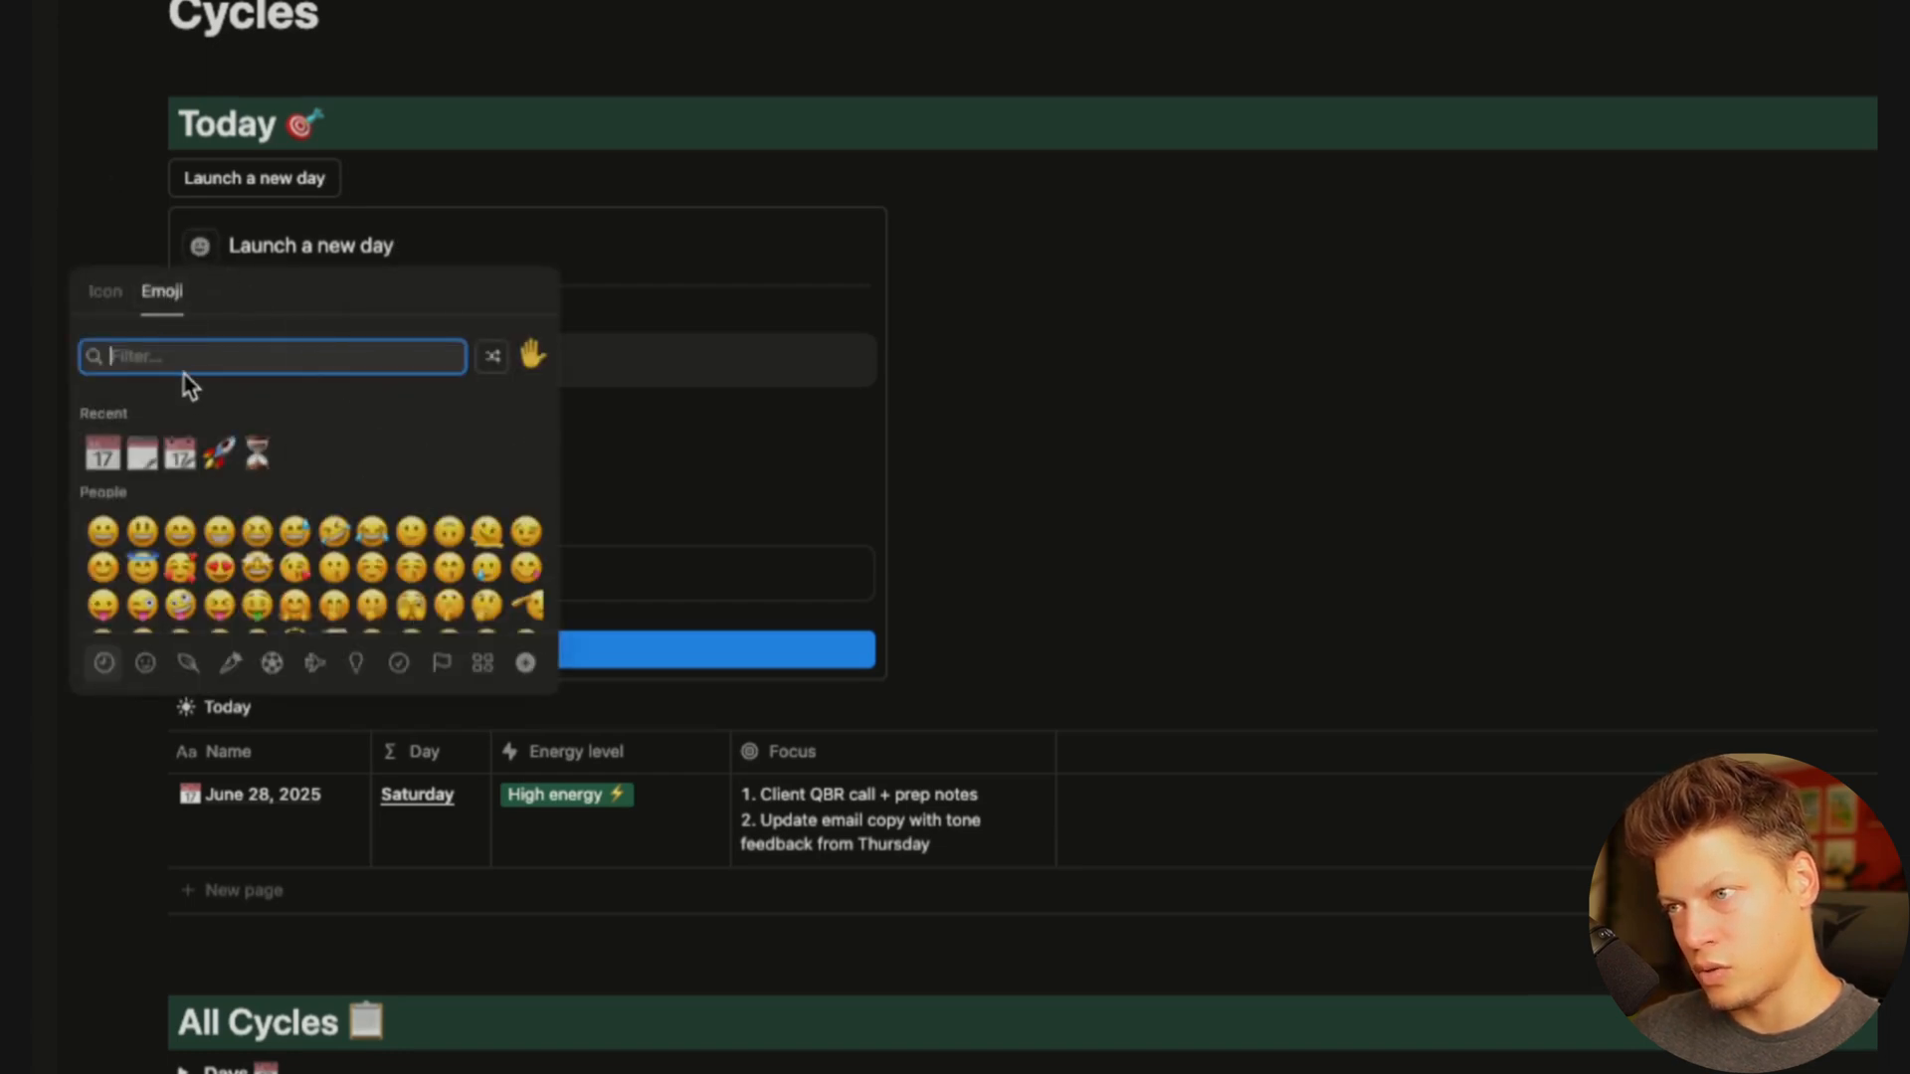
{"action": "left_click", "coordinate": [219, 452]}
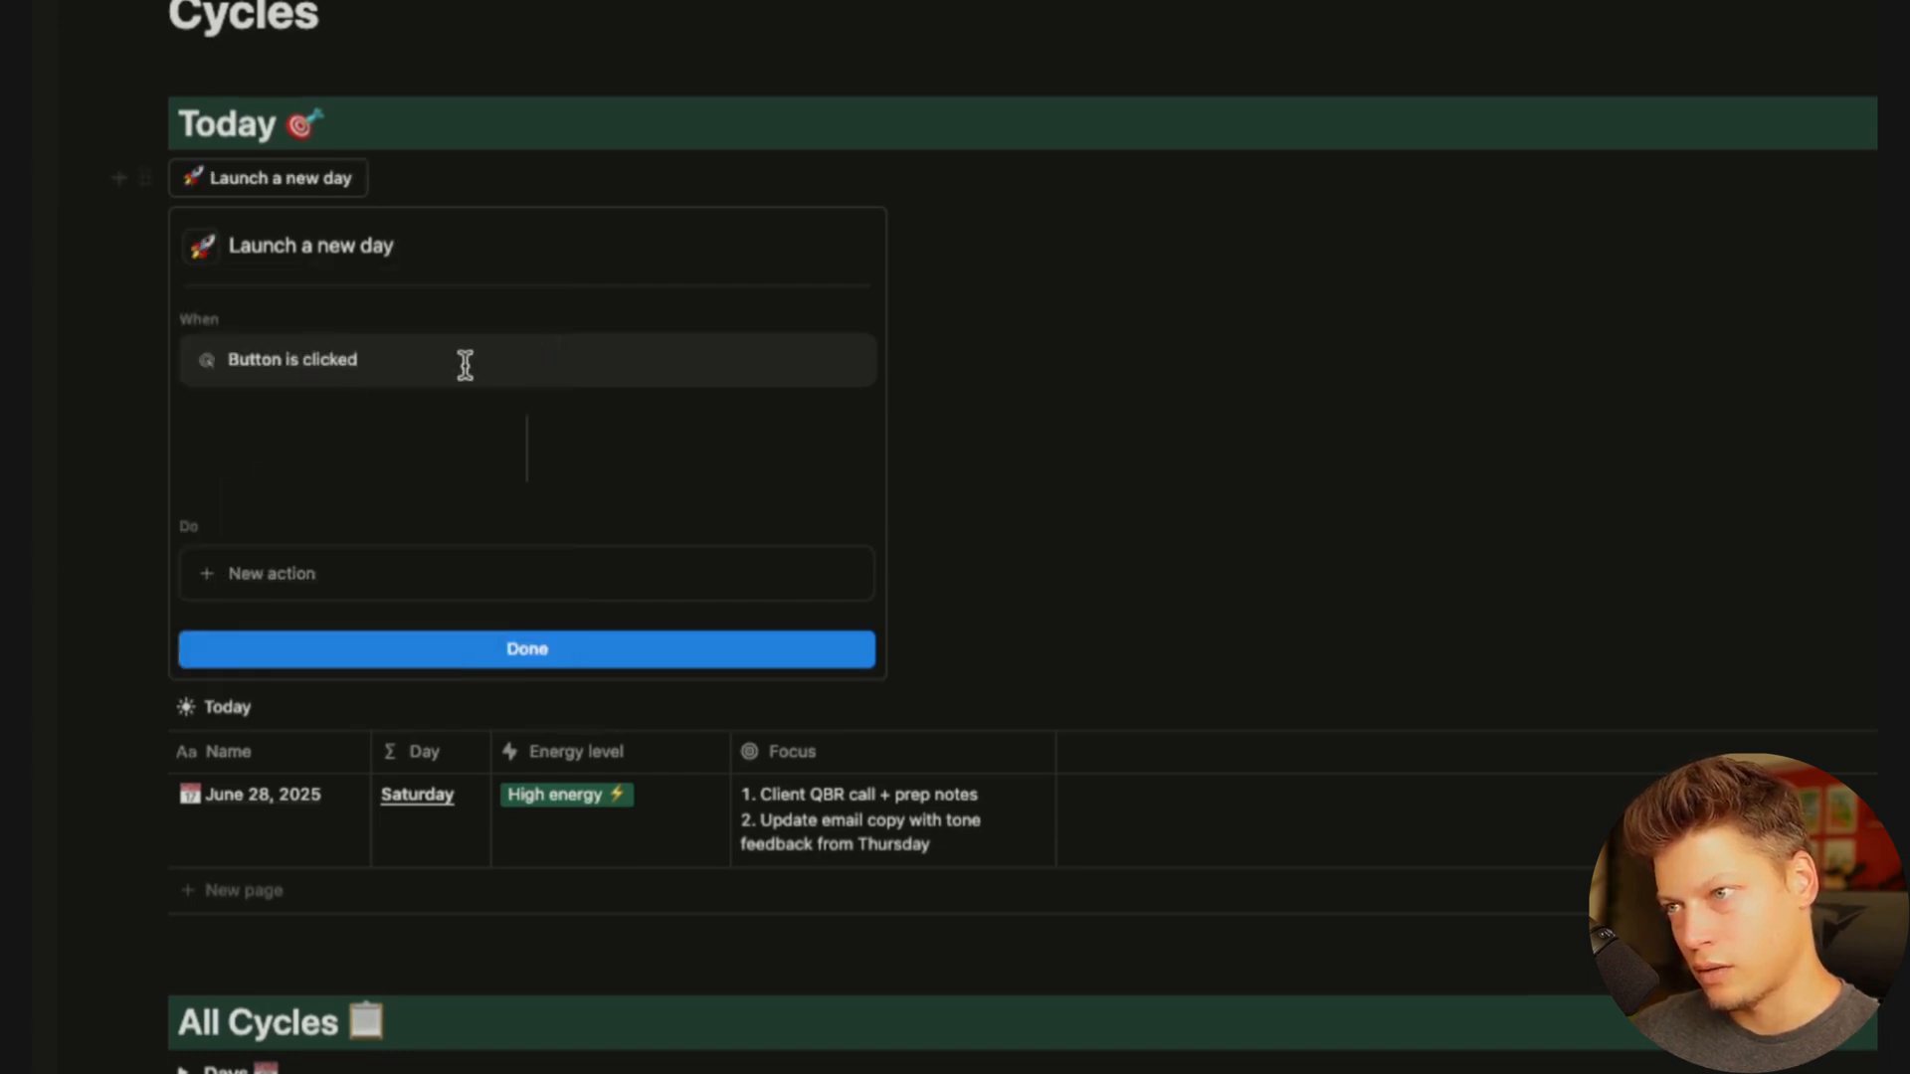
{"action": "left_click", "coordinate": [542, 659]}
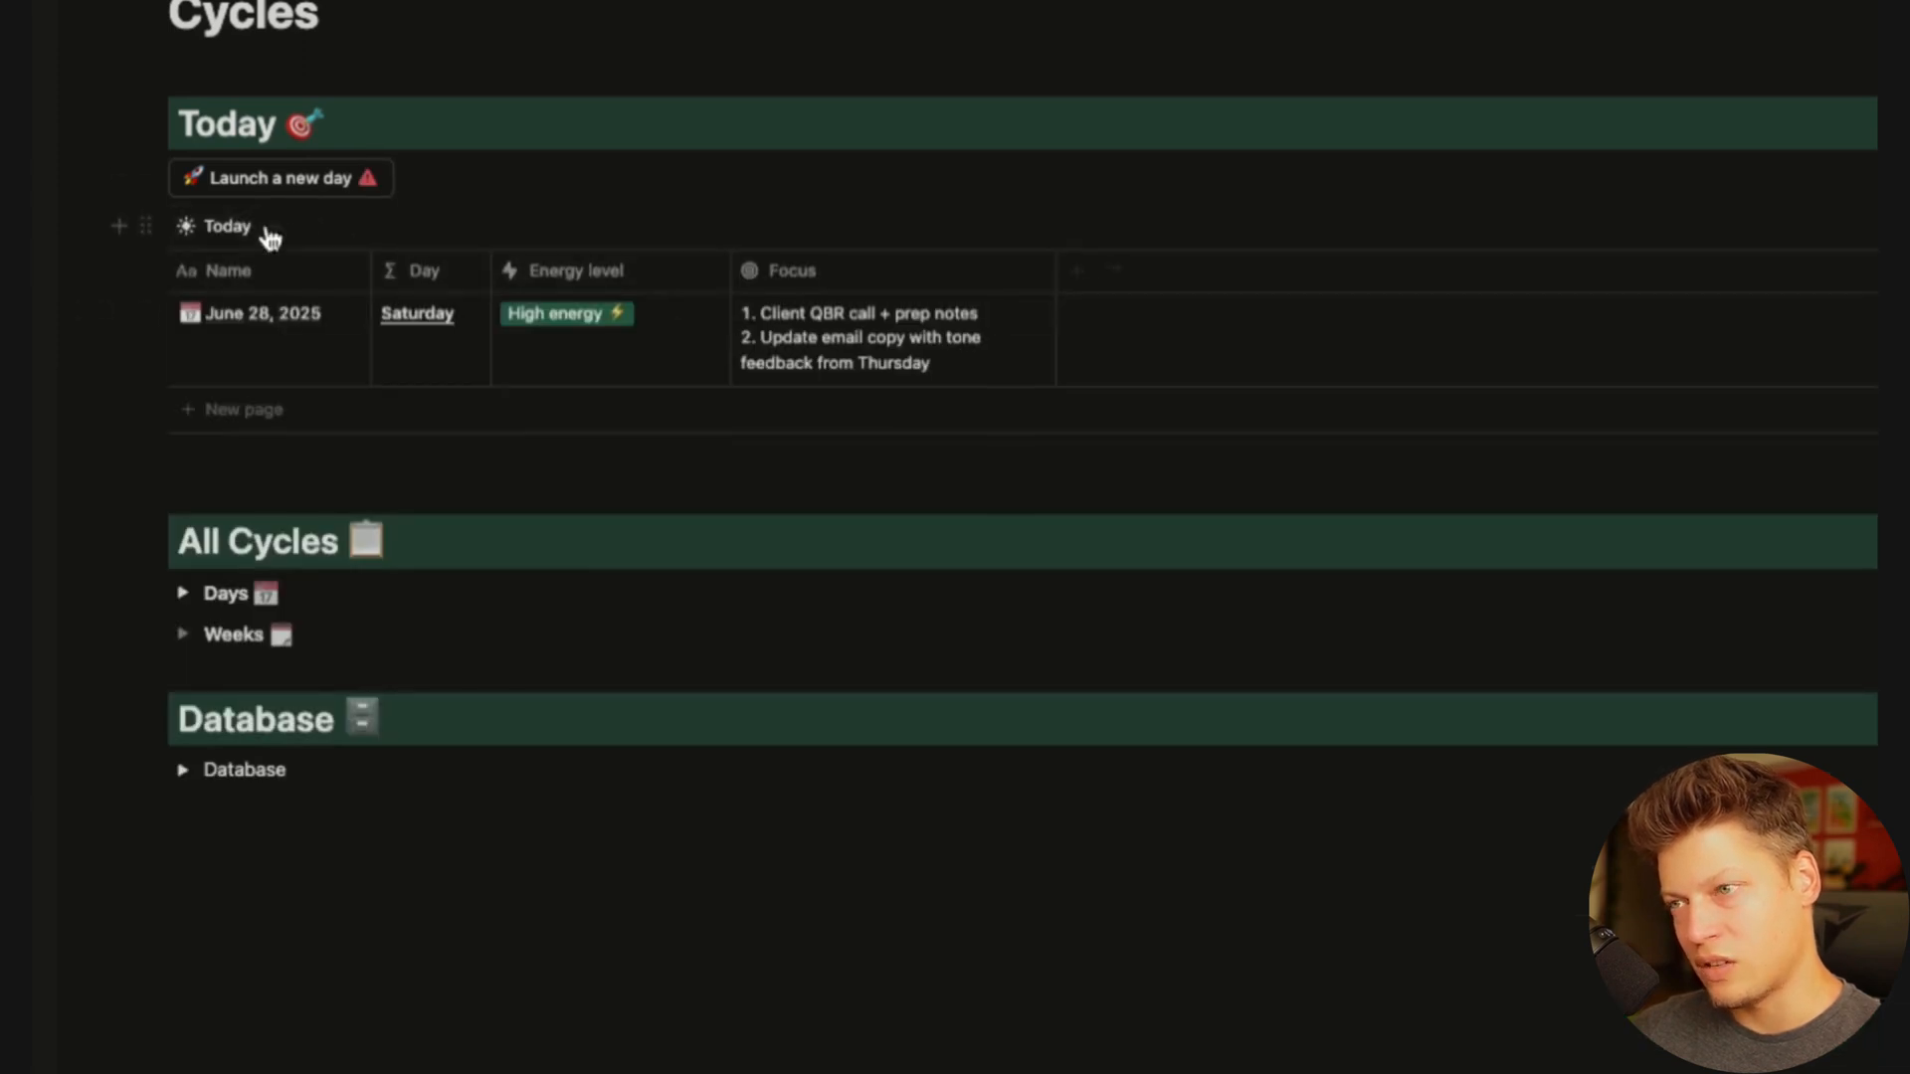
Make the Launch a new day button add a page to Days with the New page template, and include its Name property
{"action": "mouse_move", "coordinate": [370, 192]}
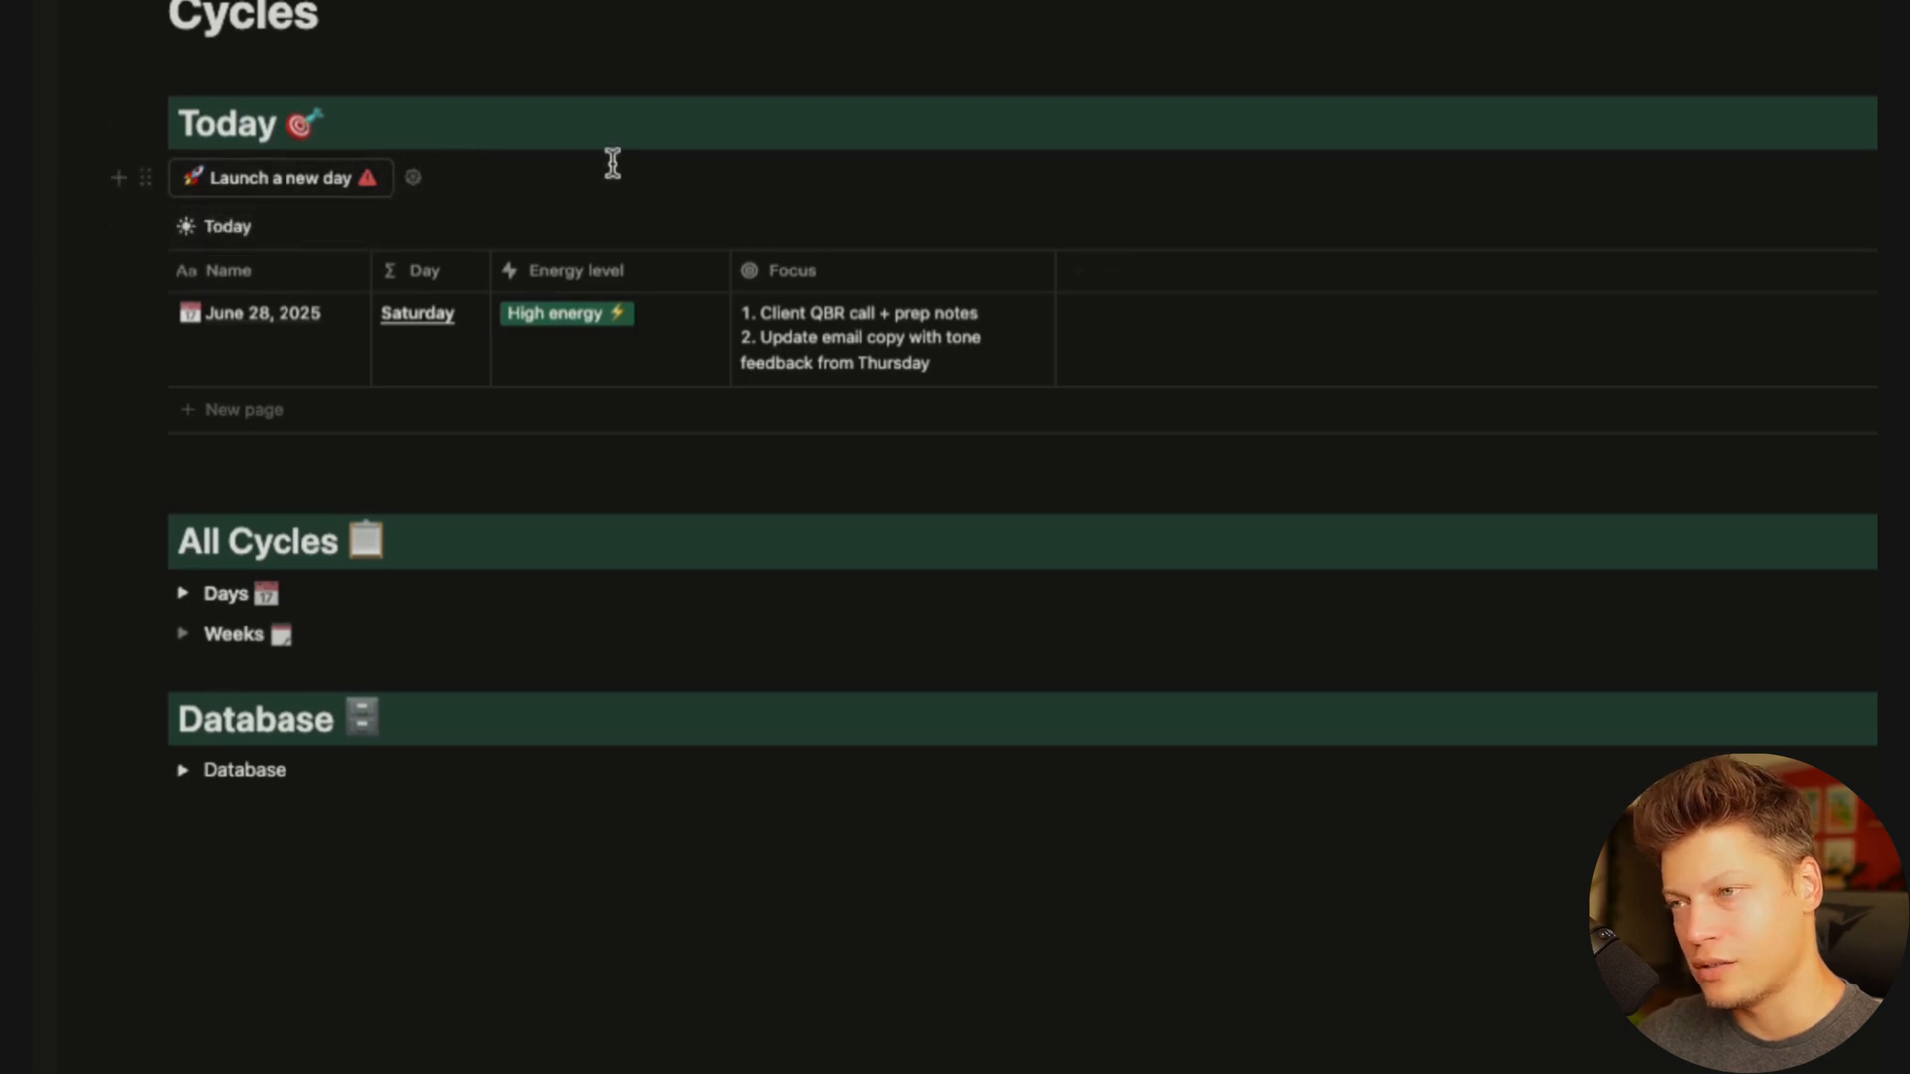
{"action": "left_click", "coordinate": [413, 181]}
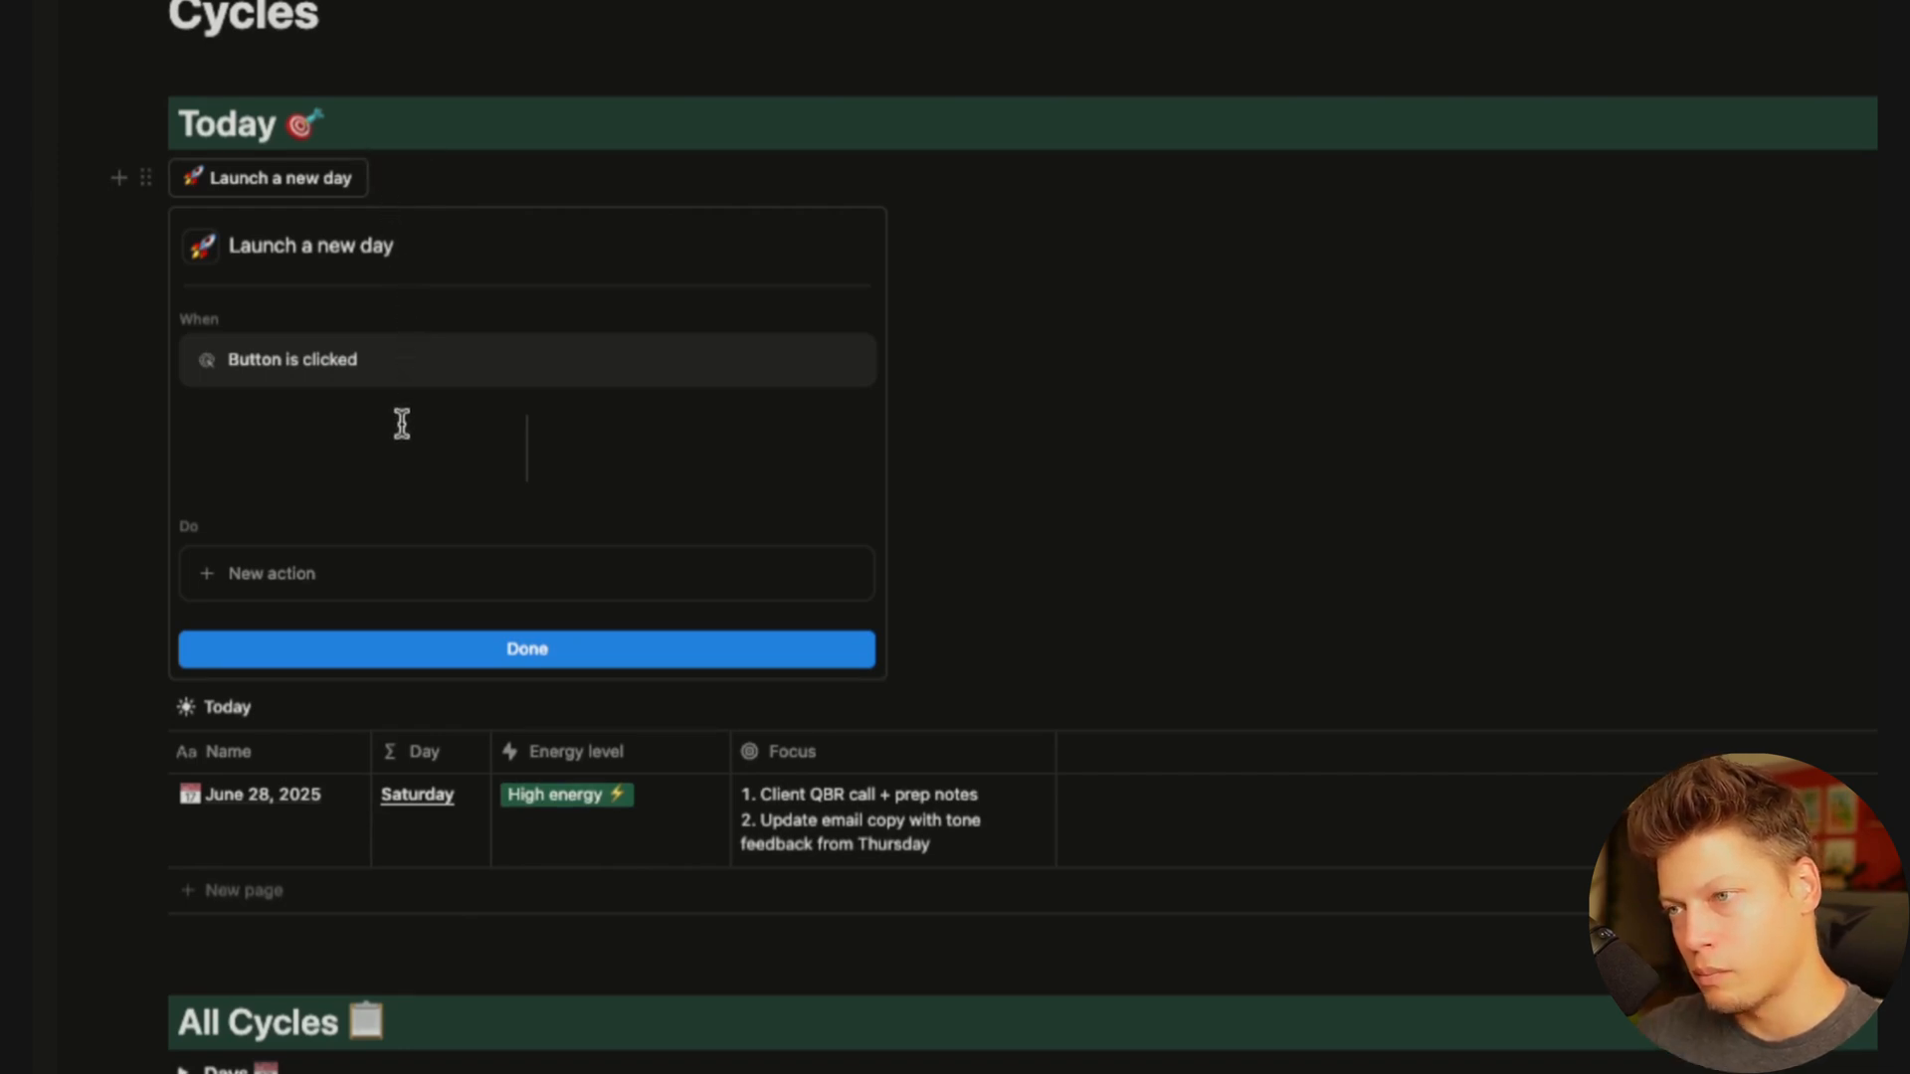
{"action": "scroll", "coordinate": [402, 423], "scroll_direction": "down", "scroll_amount": 1}
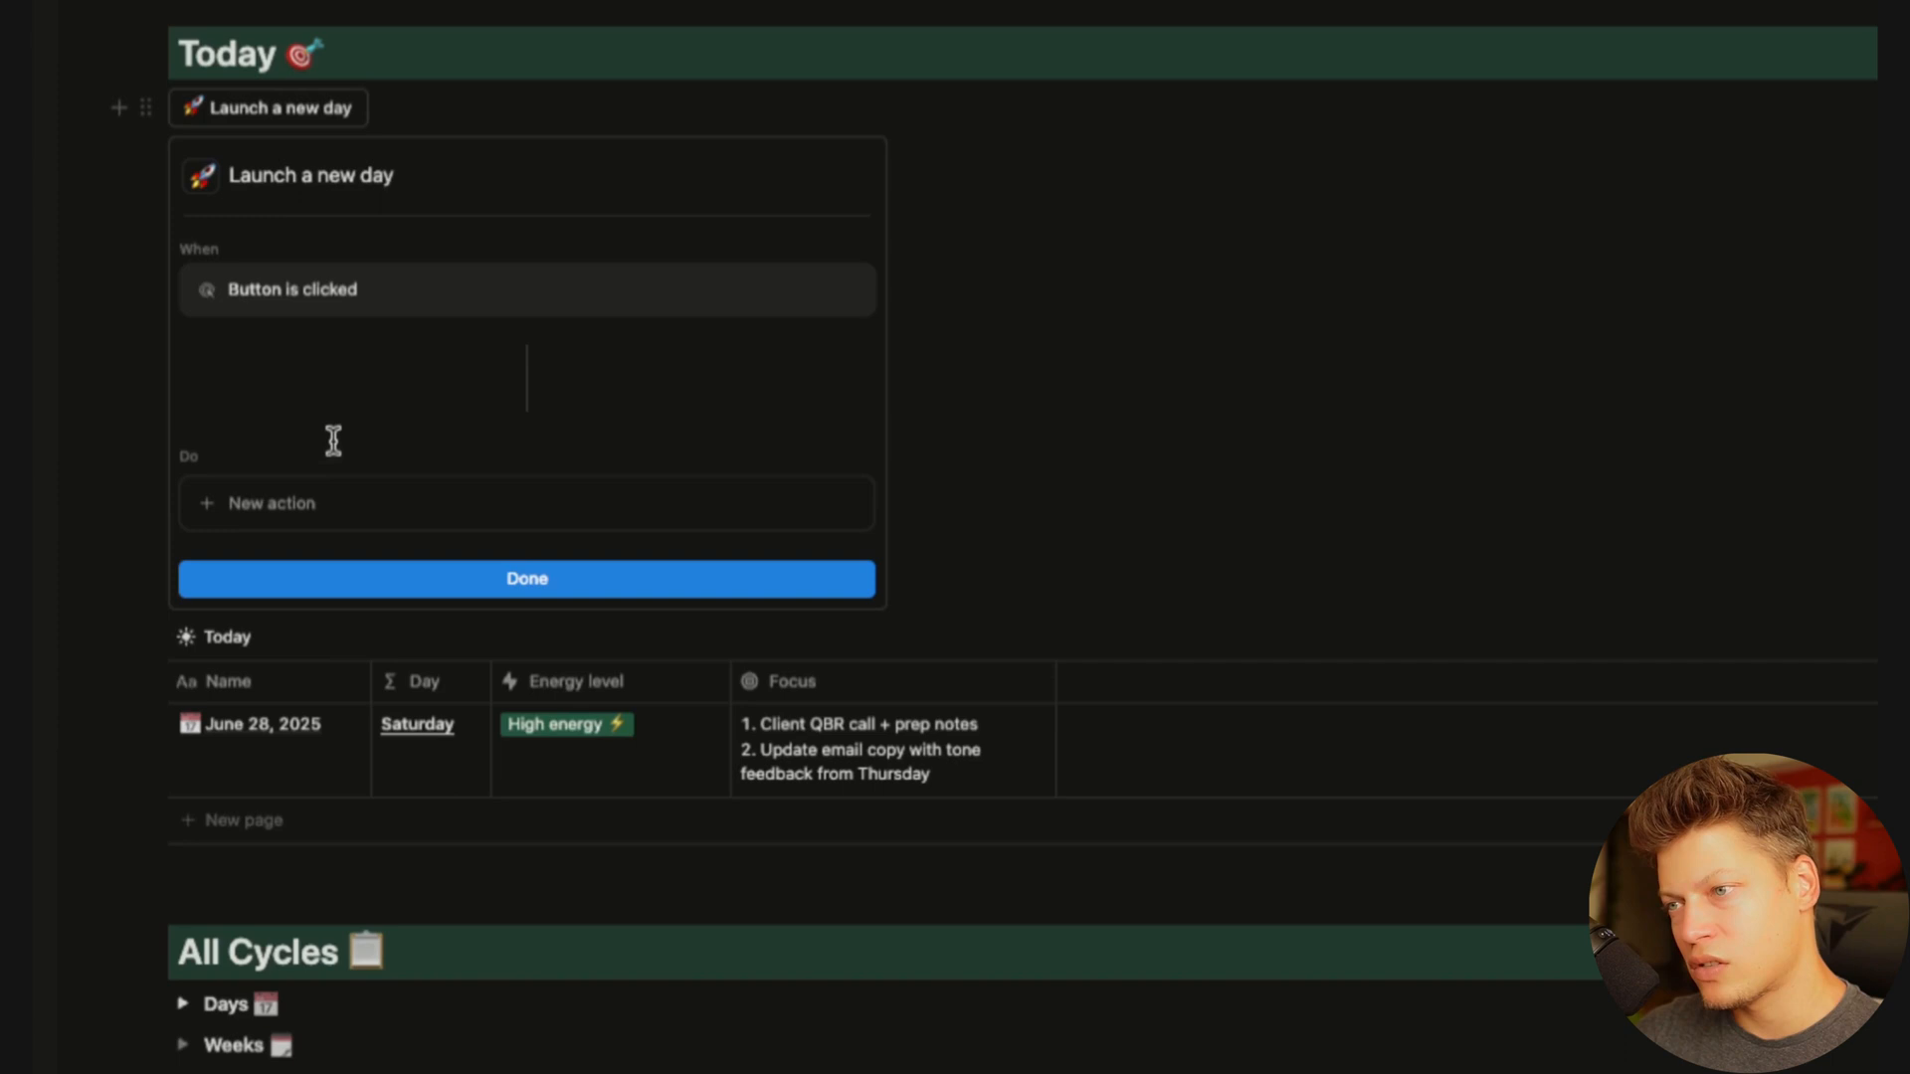
{"action": "left_click", "coordinate": [283, 518]}
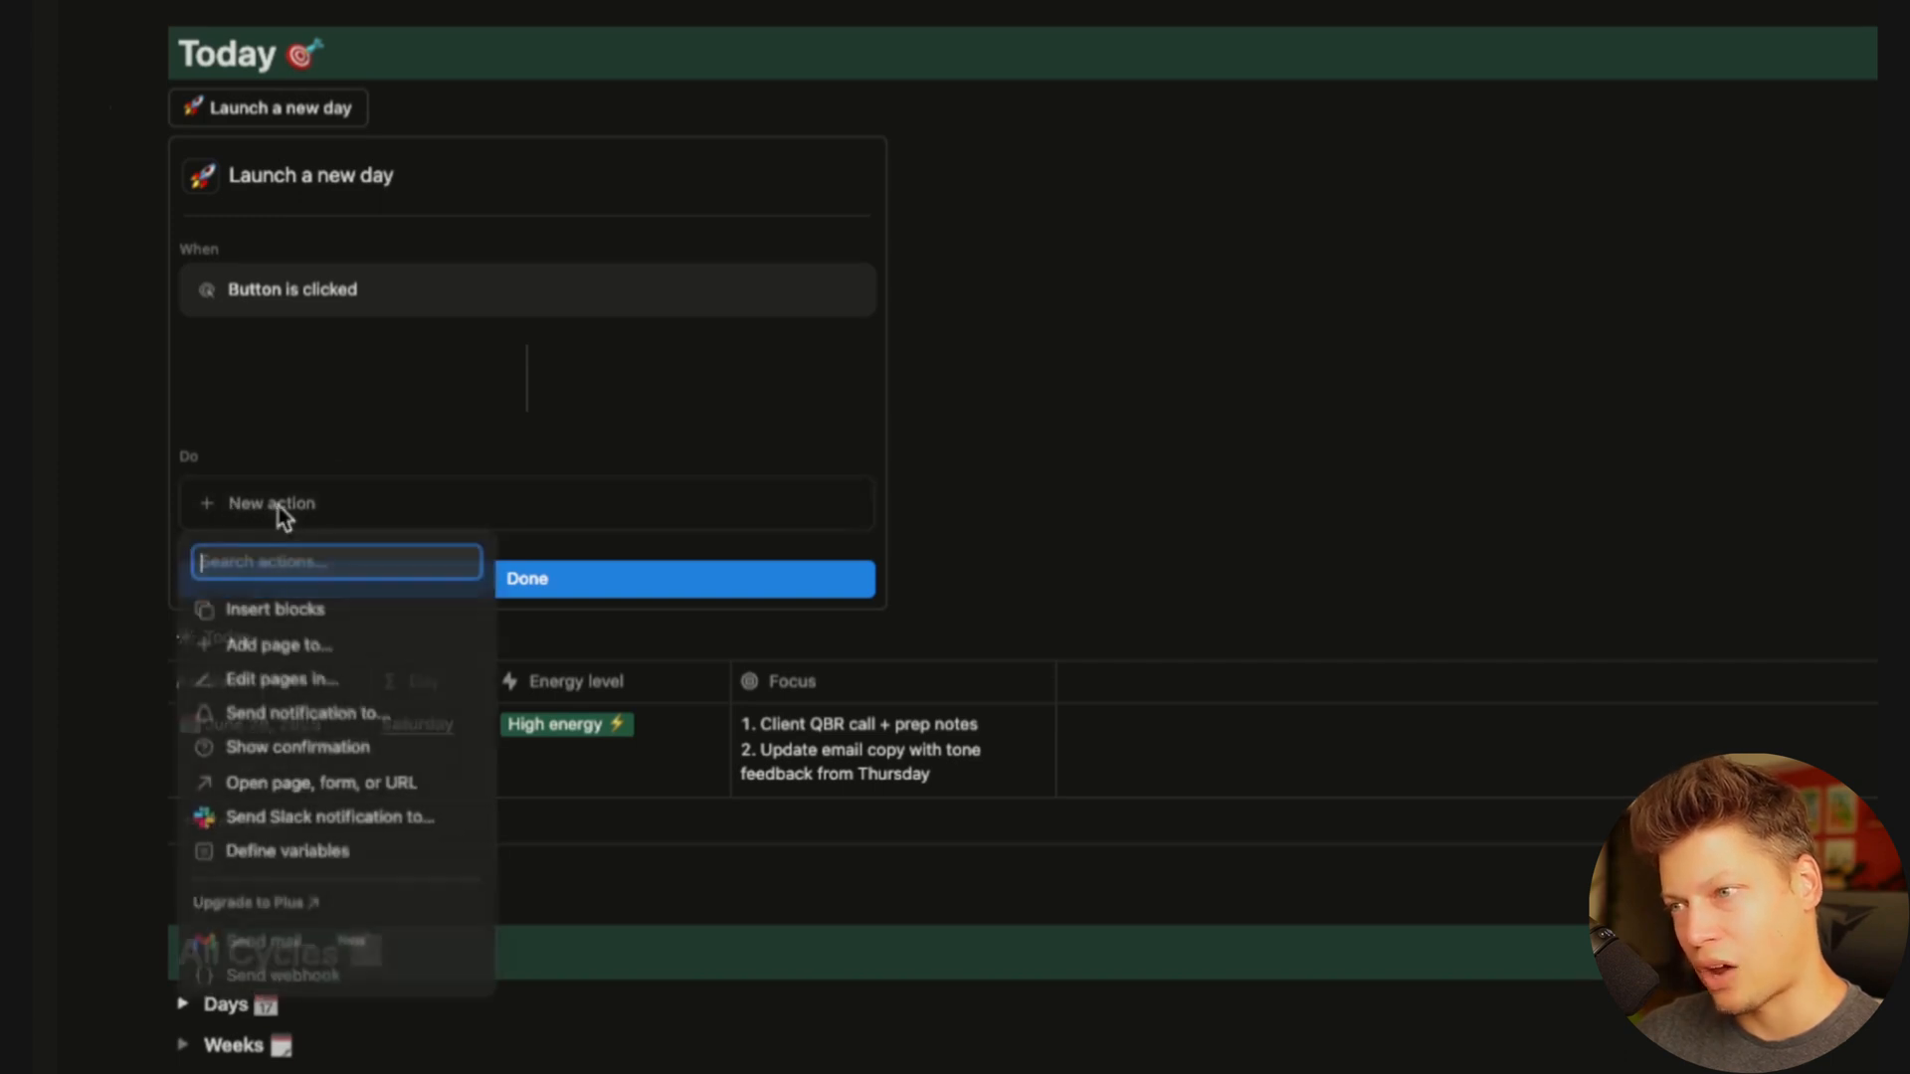
{"action": "left_click", "coordinate": [300, 657]}
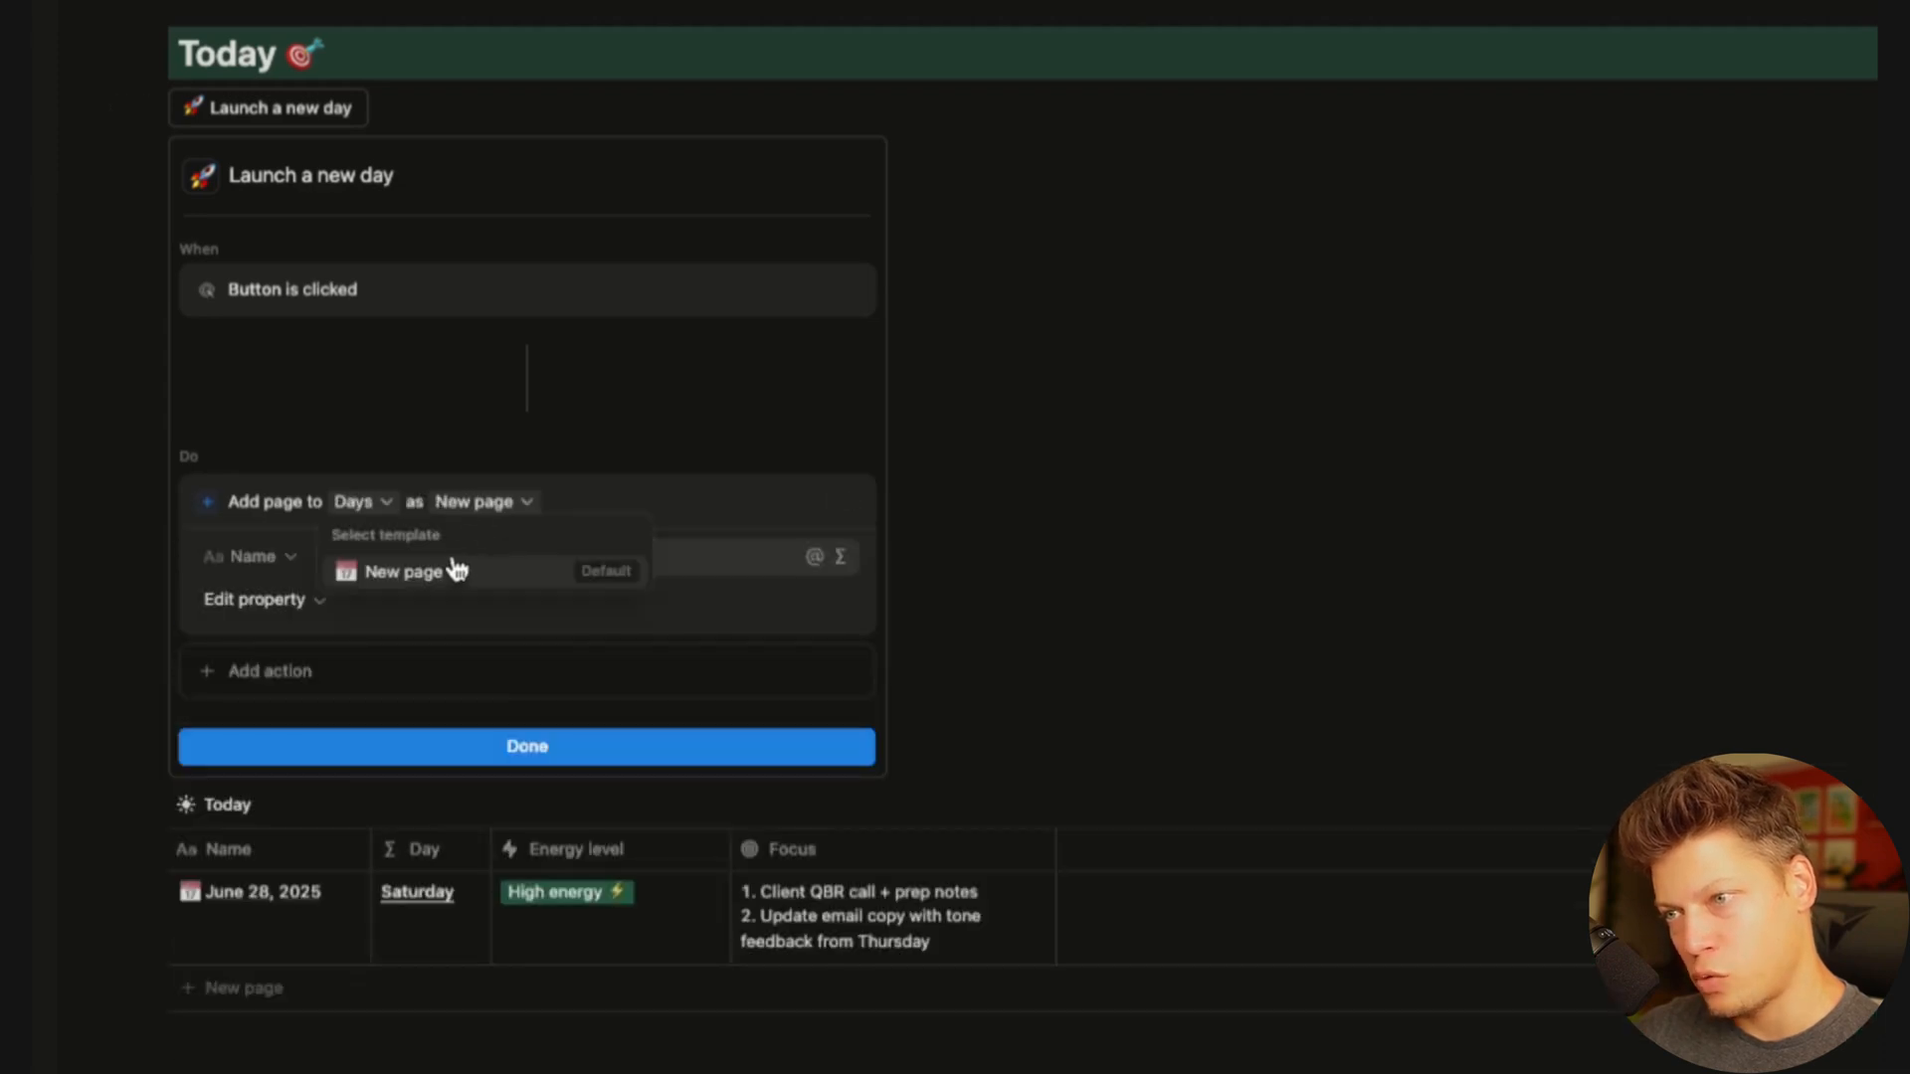
{"action": "left_click", "coordinate": [441, 575]}
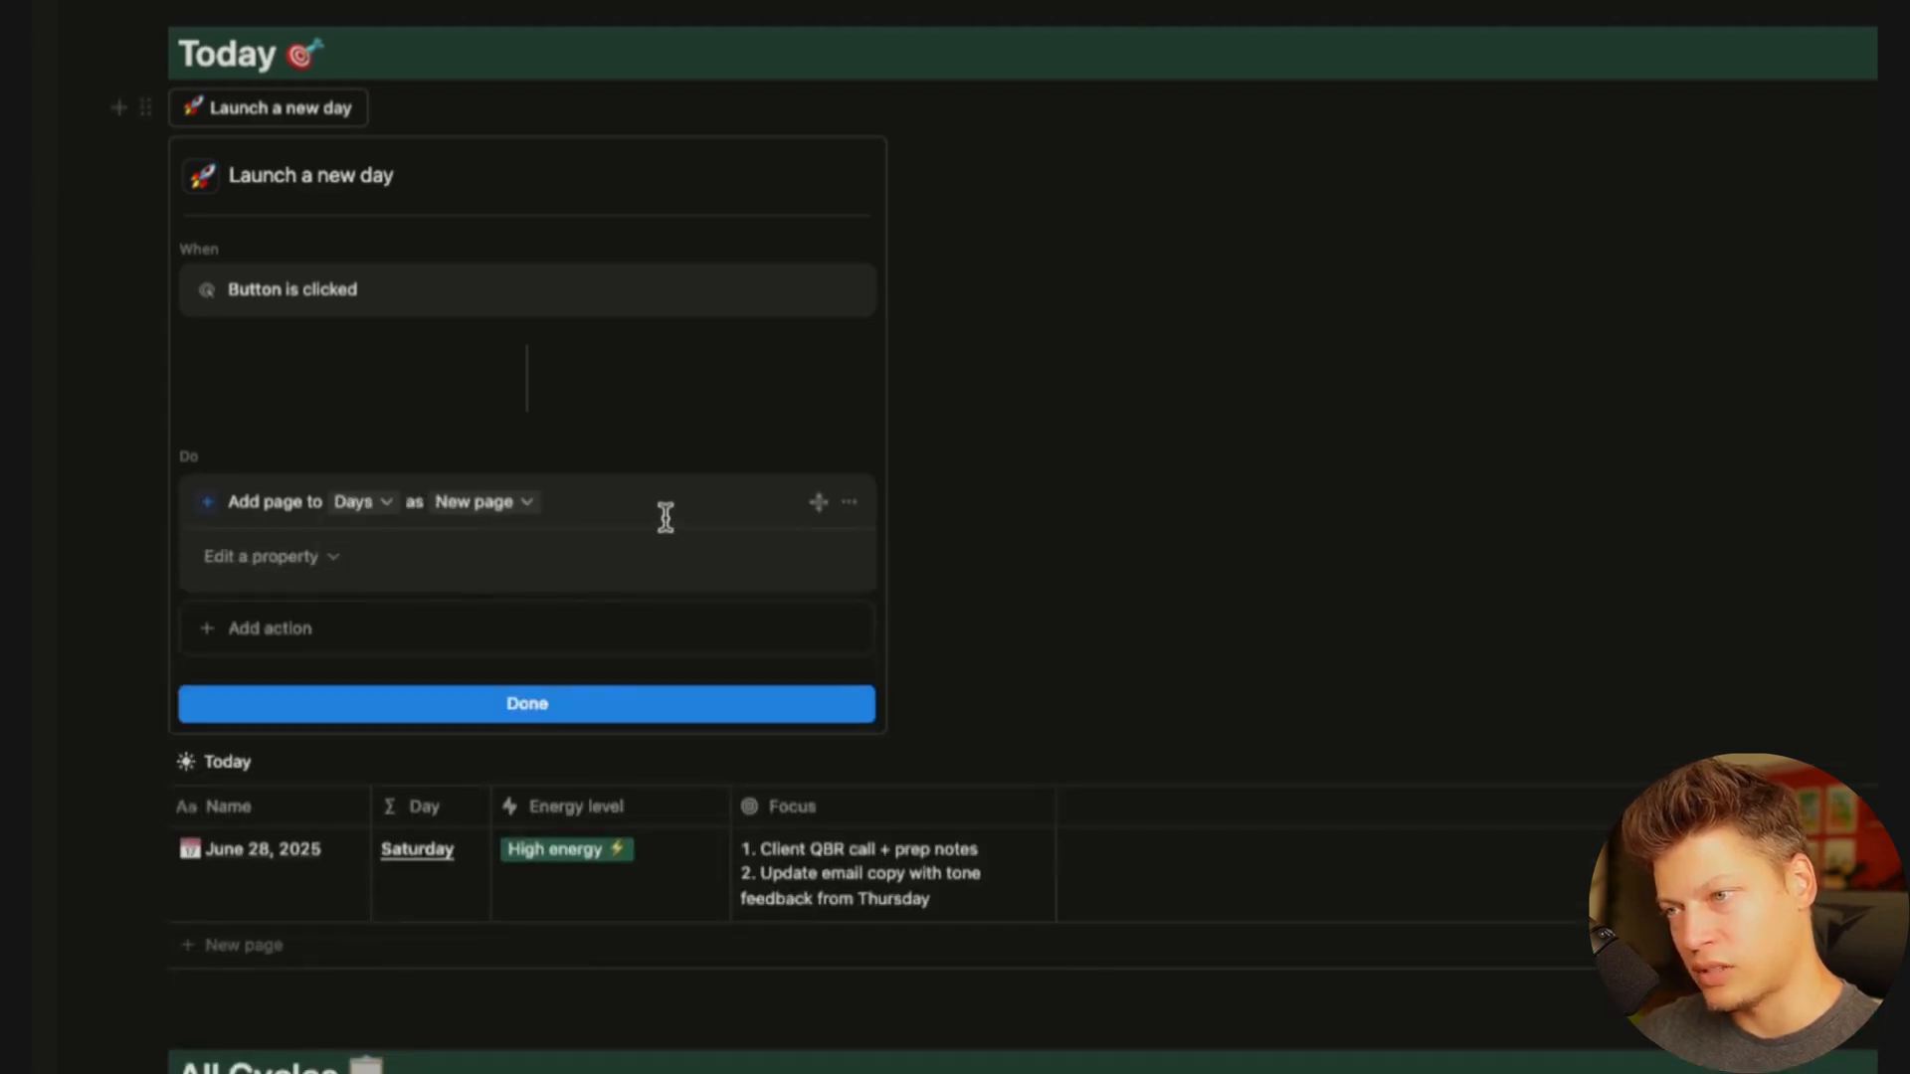
{"action": "left_click", "coordinate": [314, 558]}
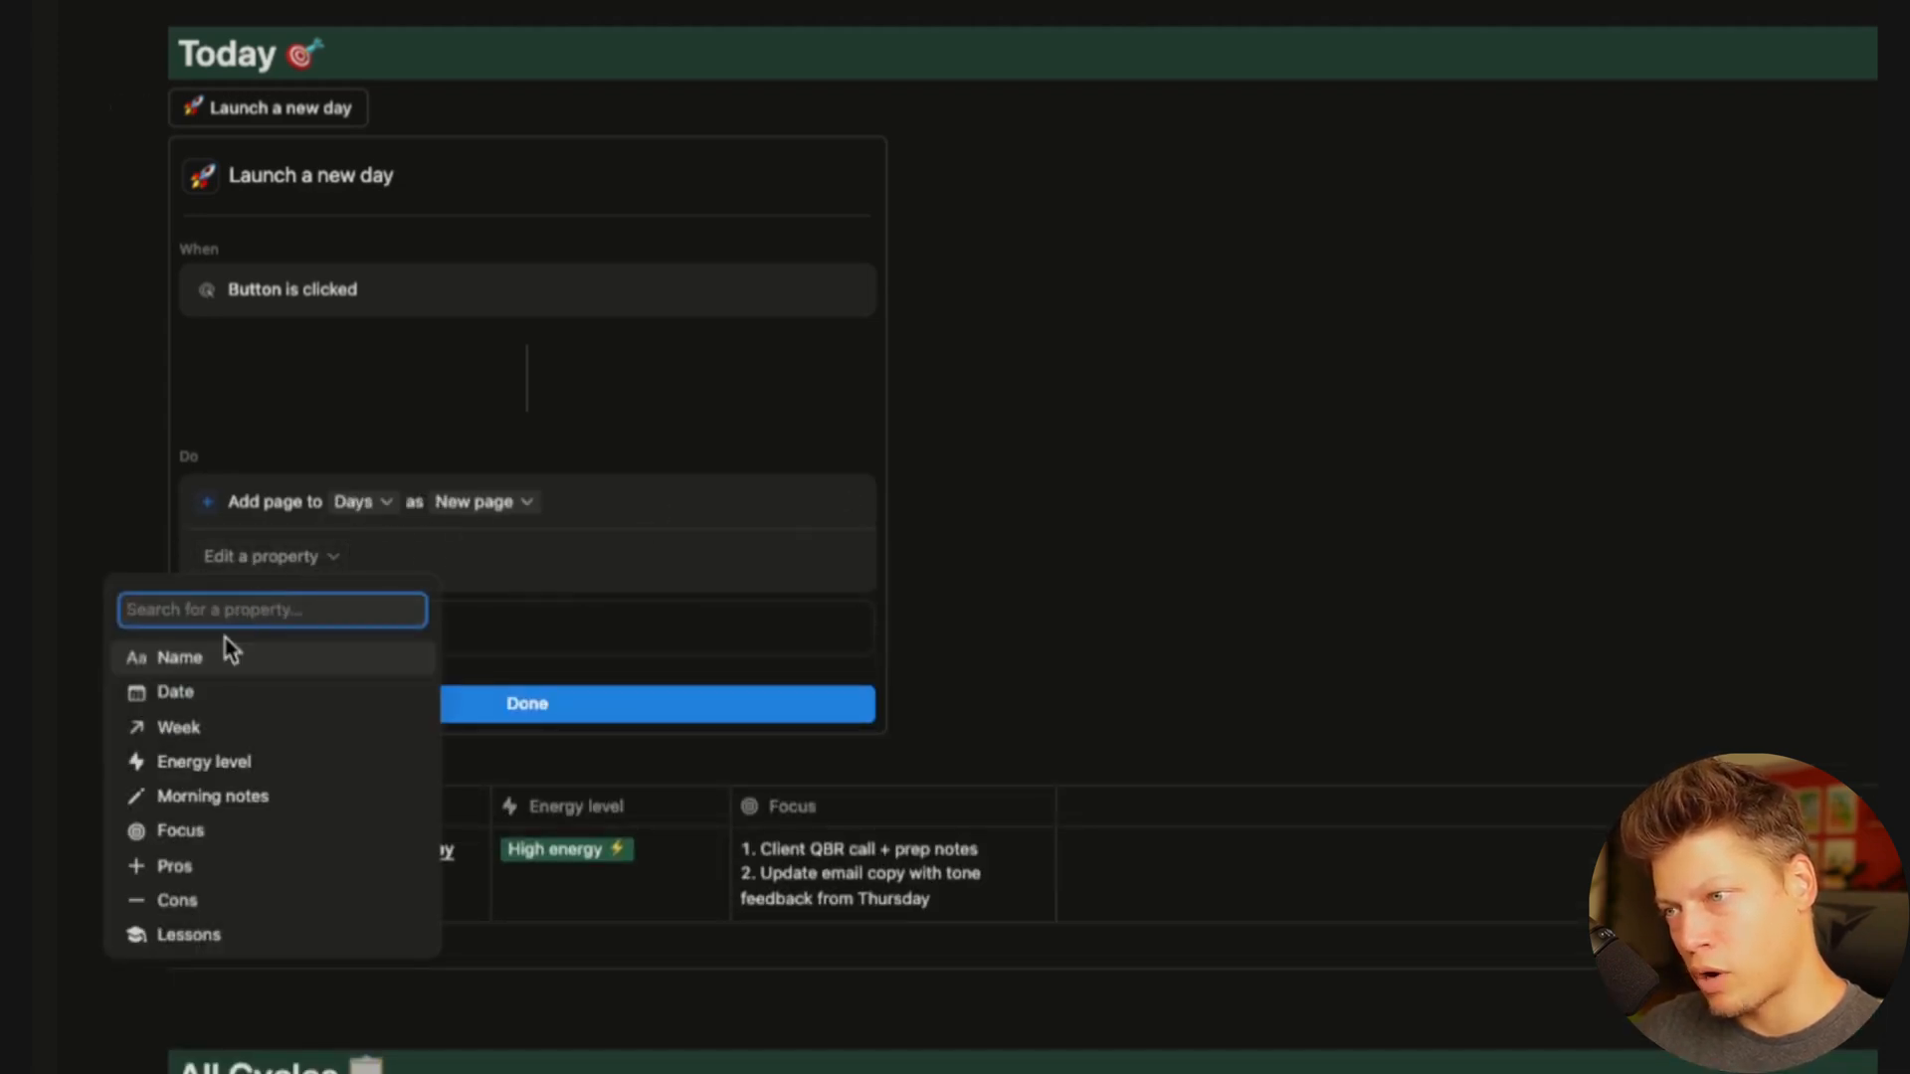
{"action": "left_click", "coordinate": [201, 664]}
{"action": "left_click", "coordinate": [521, 559]}
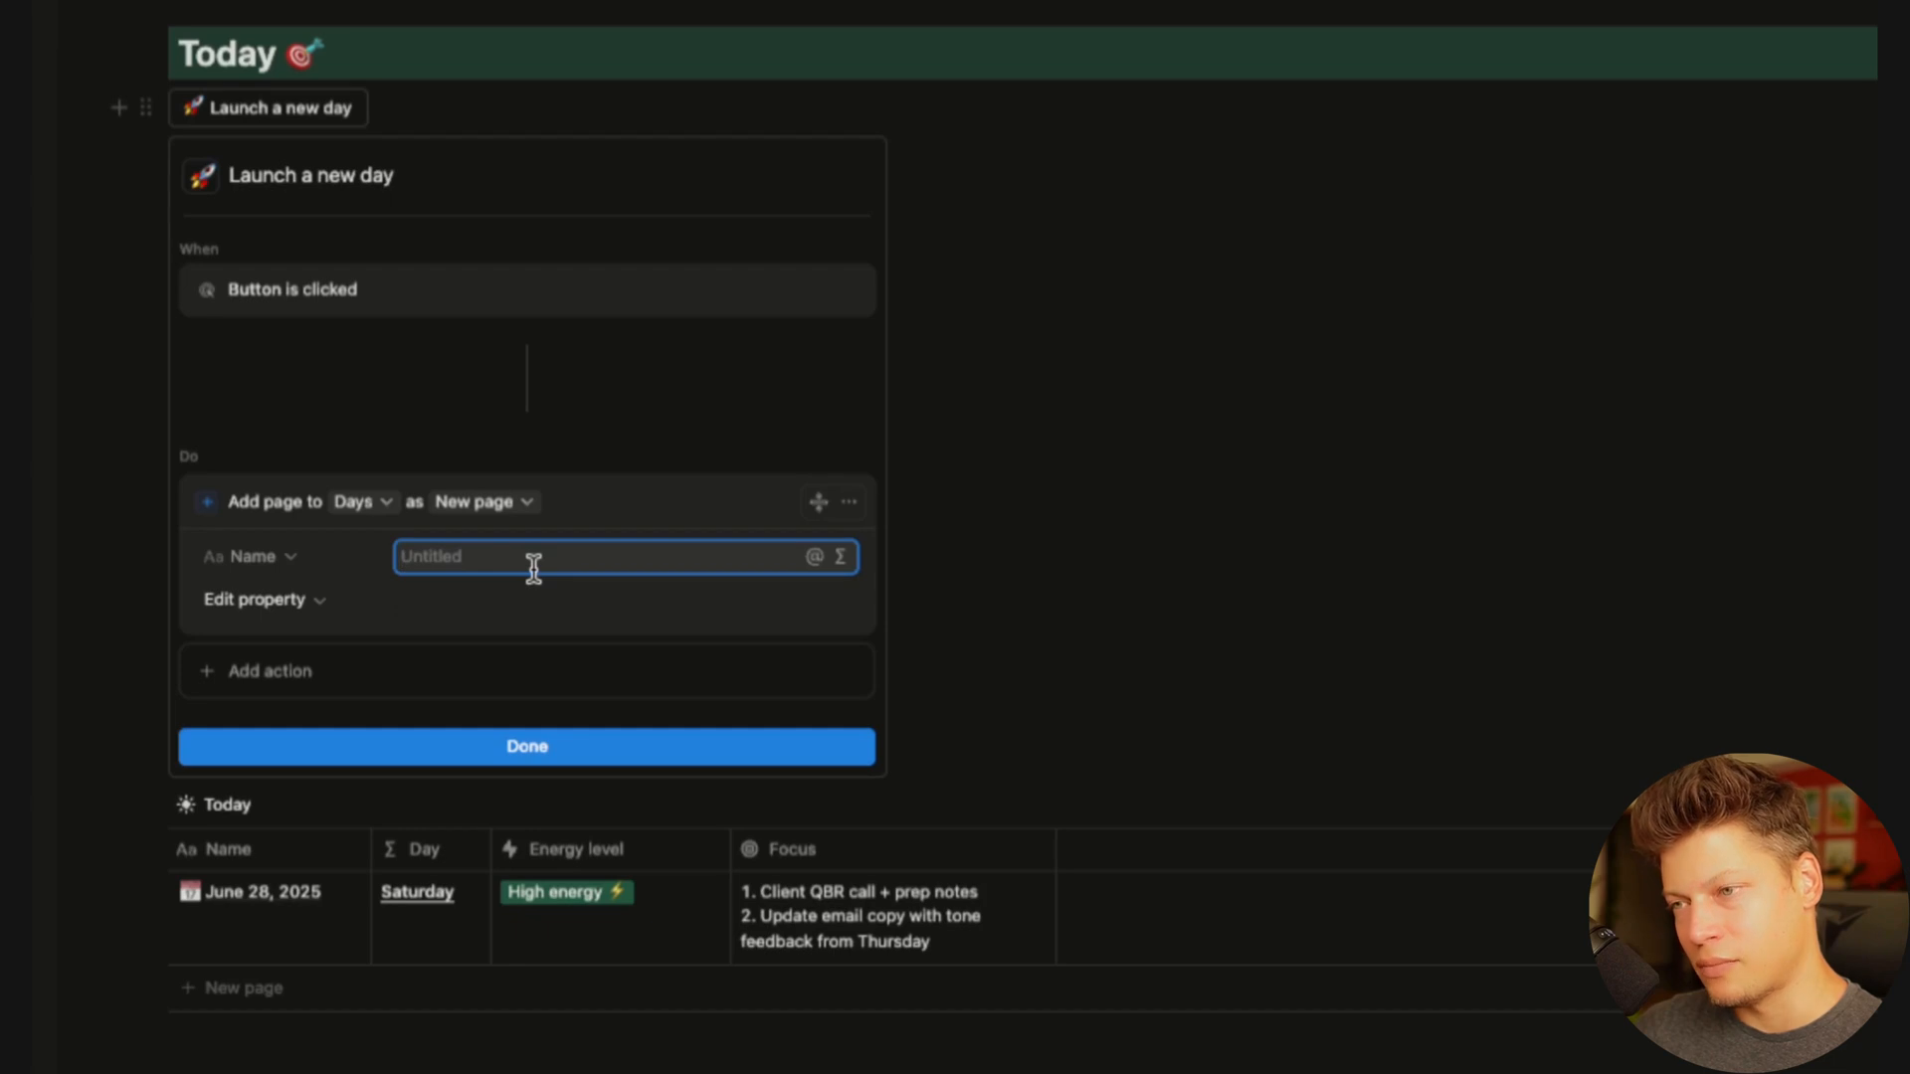
{"action": "type", "text": "asdas"}
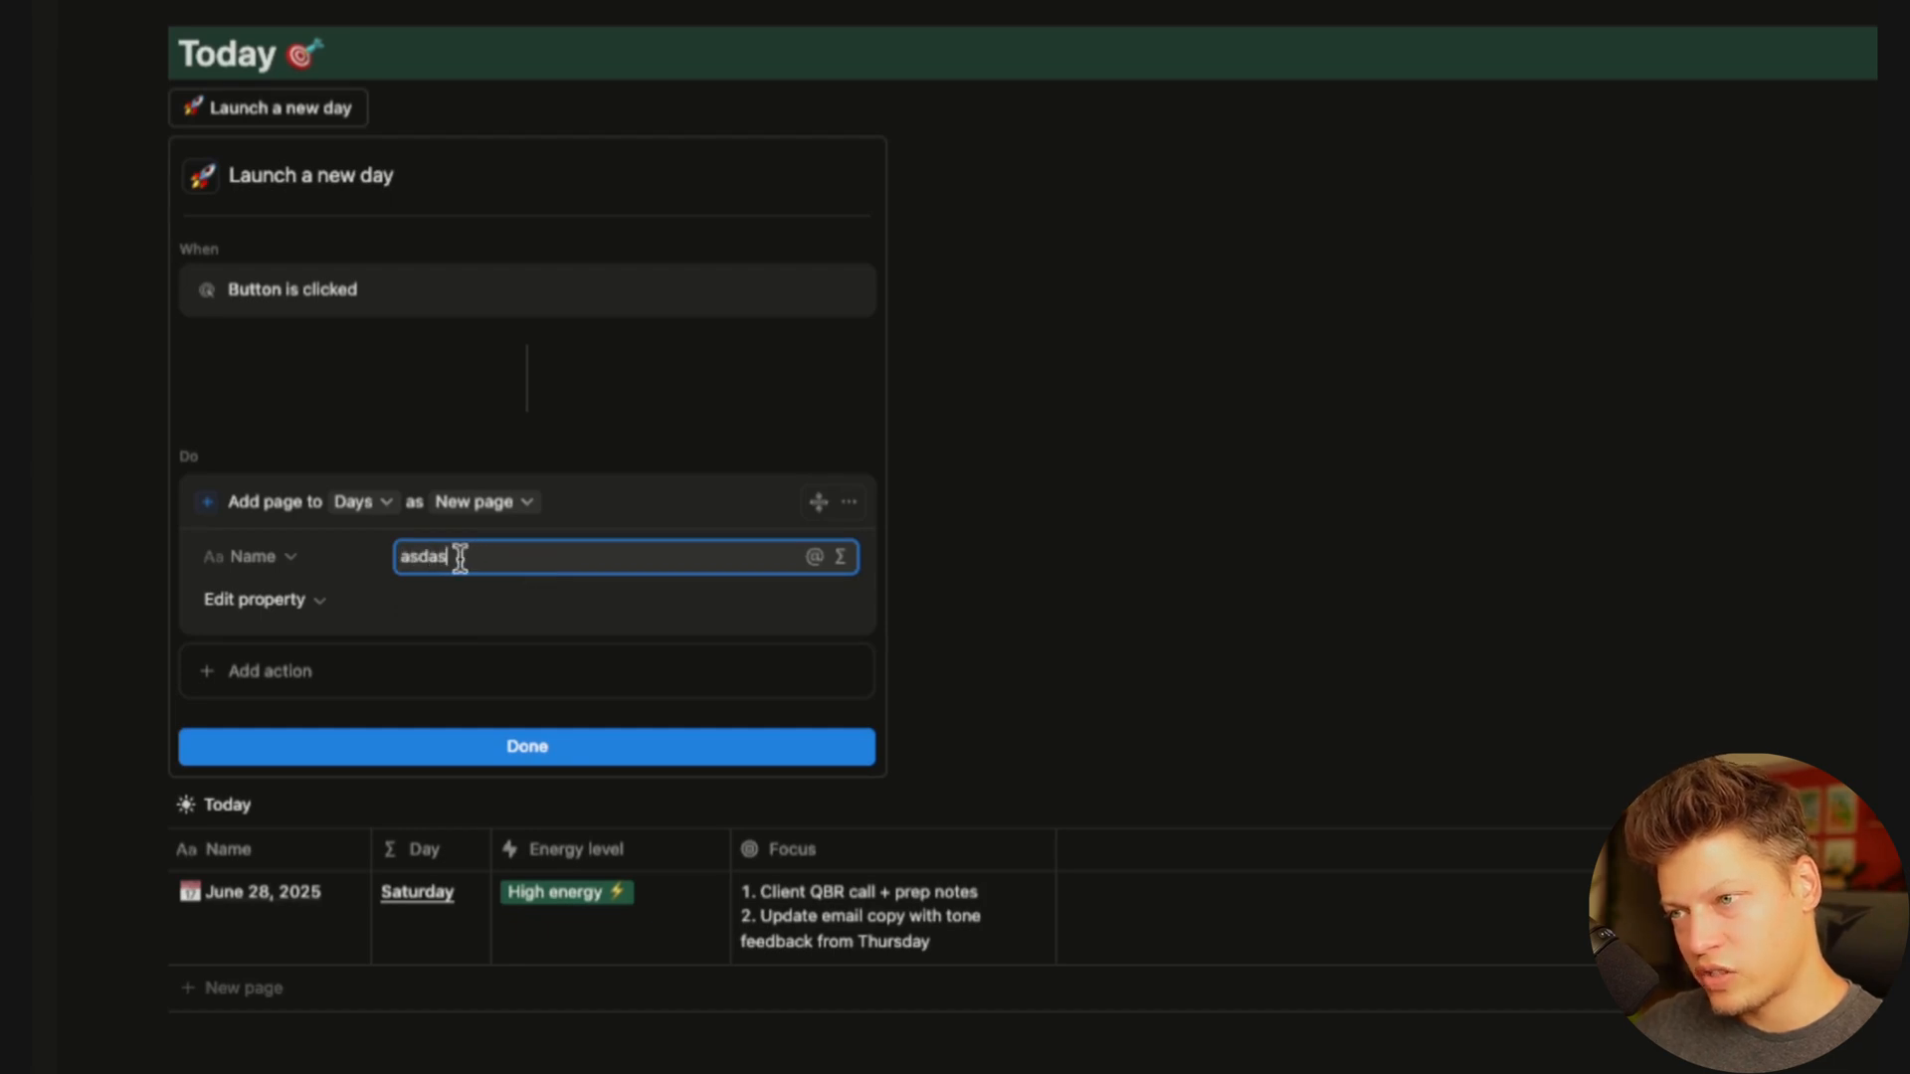
{"action": "key", "text": "BackSpace"}
{"action": "key", "text": "BackSpace"}
{"action": "key", "text": "BackSpace"}
{"action": "key", "text": "BackSpace"}
{"action": "key", "text": "BackSpace"}
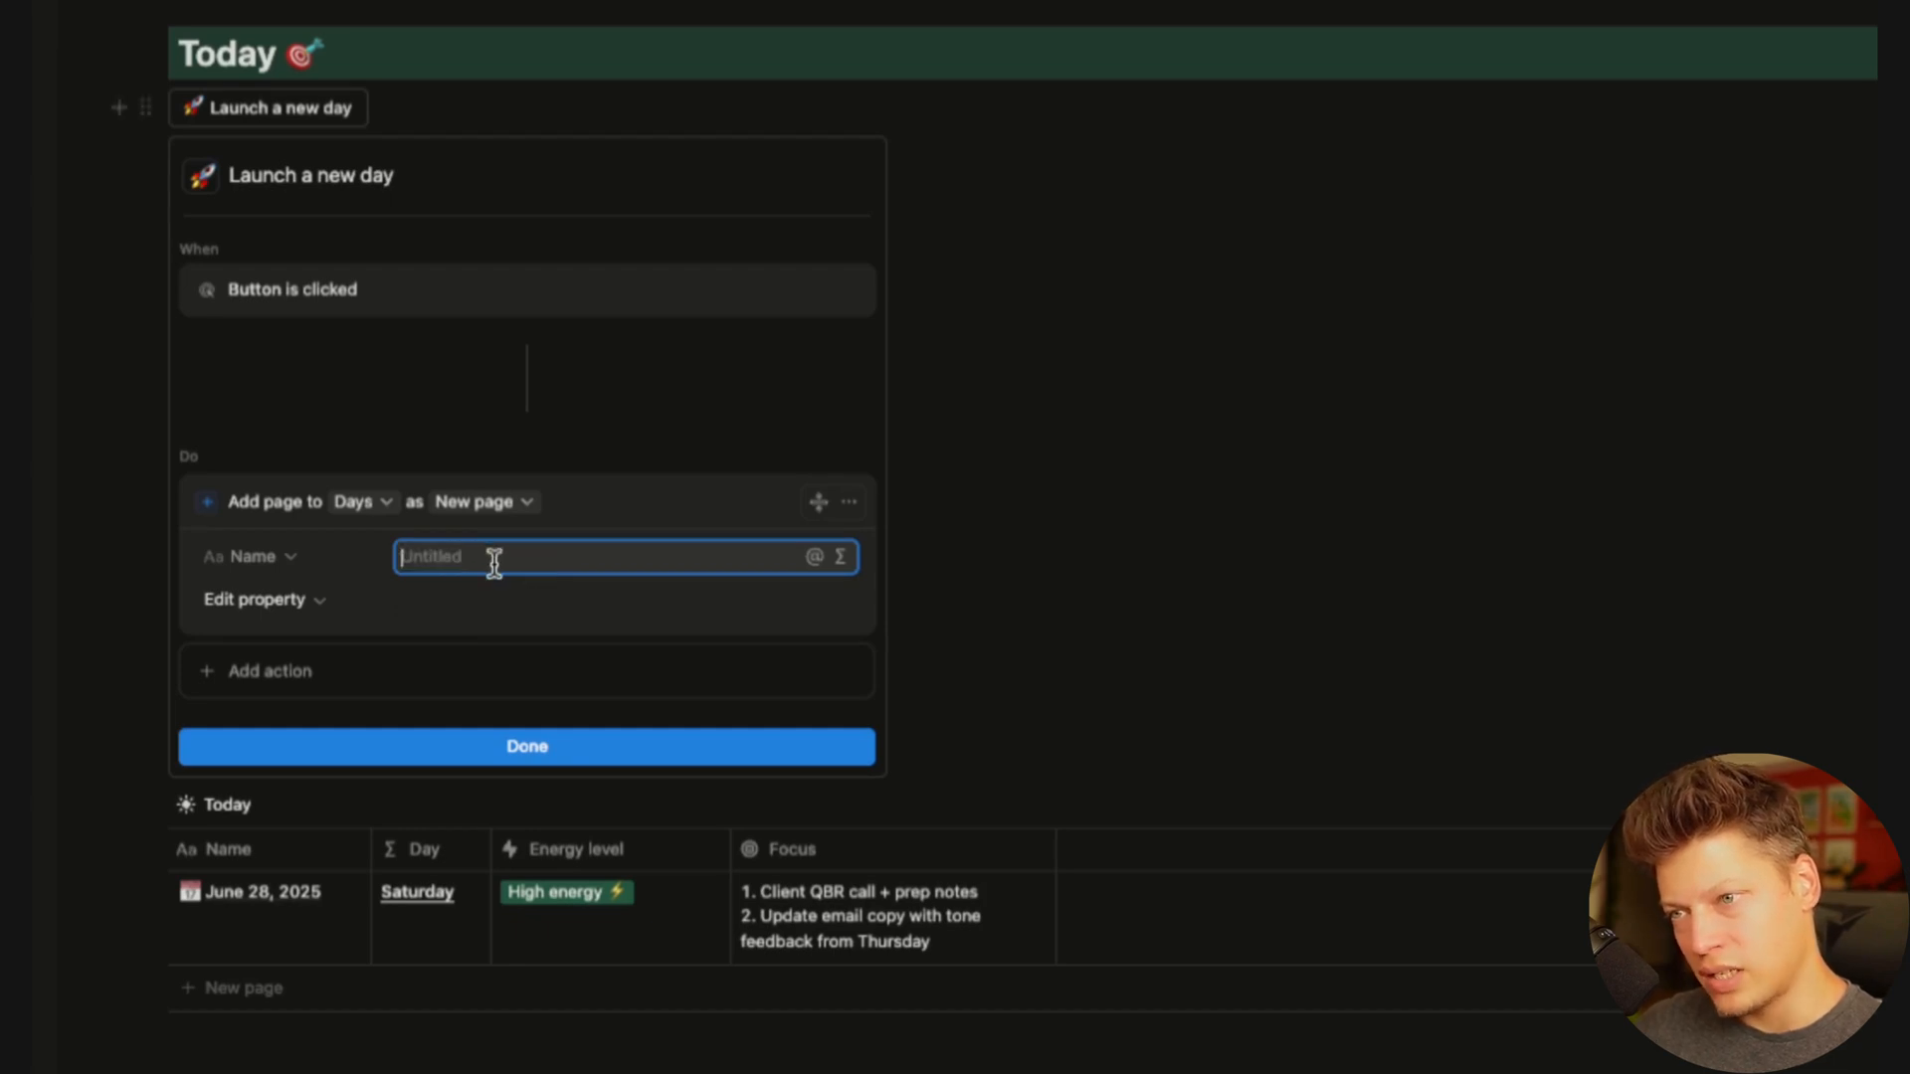
Set the new page's Name to the formula formatDate(Date triggered, "MMMM D, Y") and save it
{"action": "left_click", "coordinate": [842, 563]}
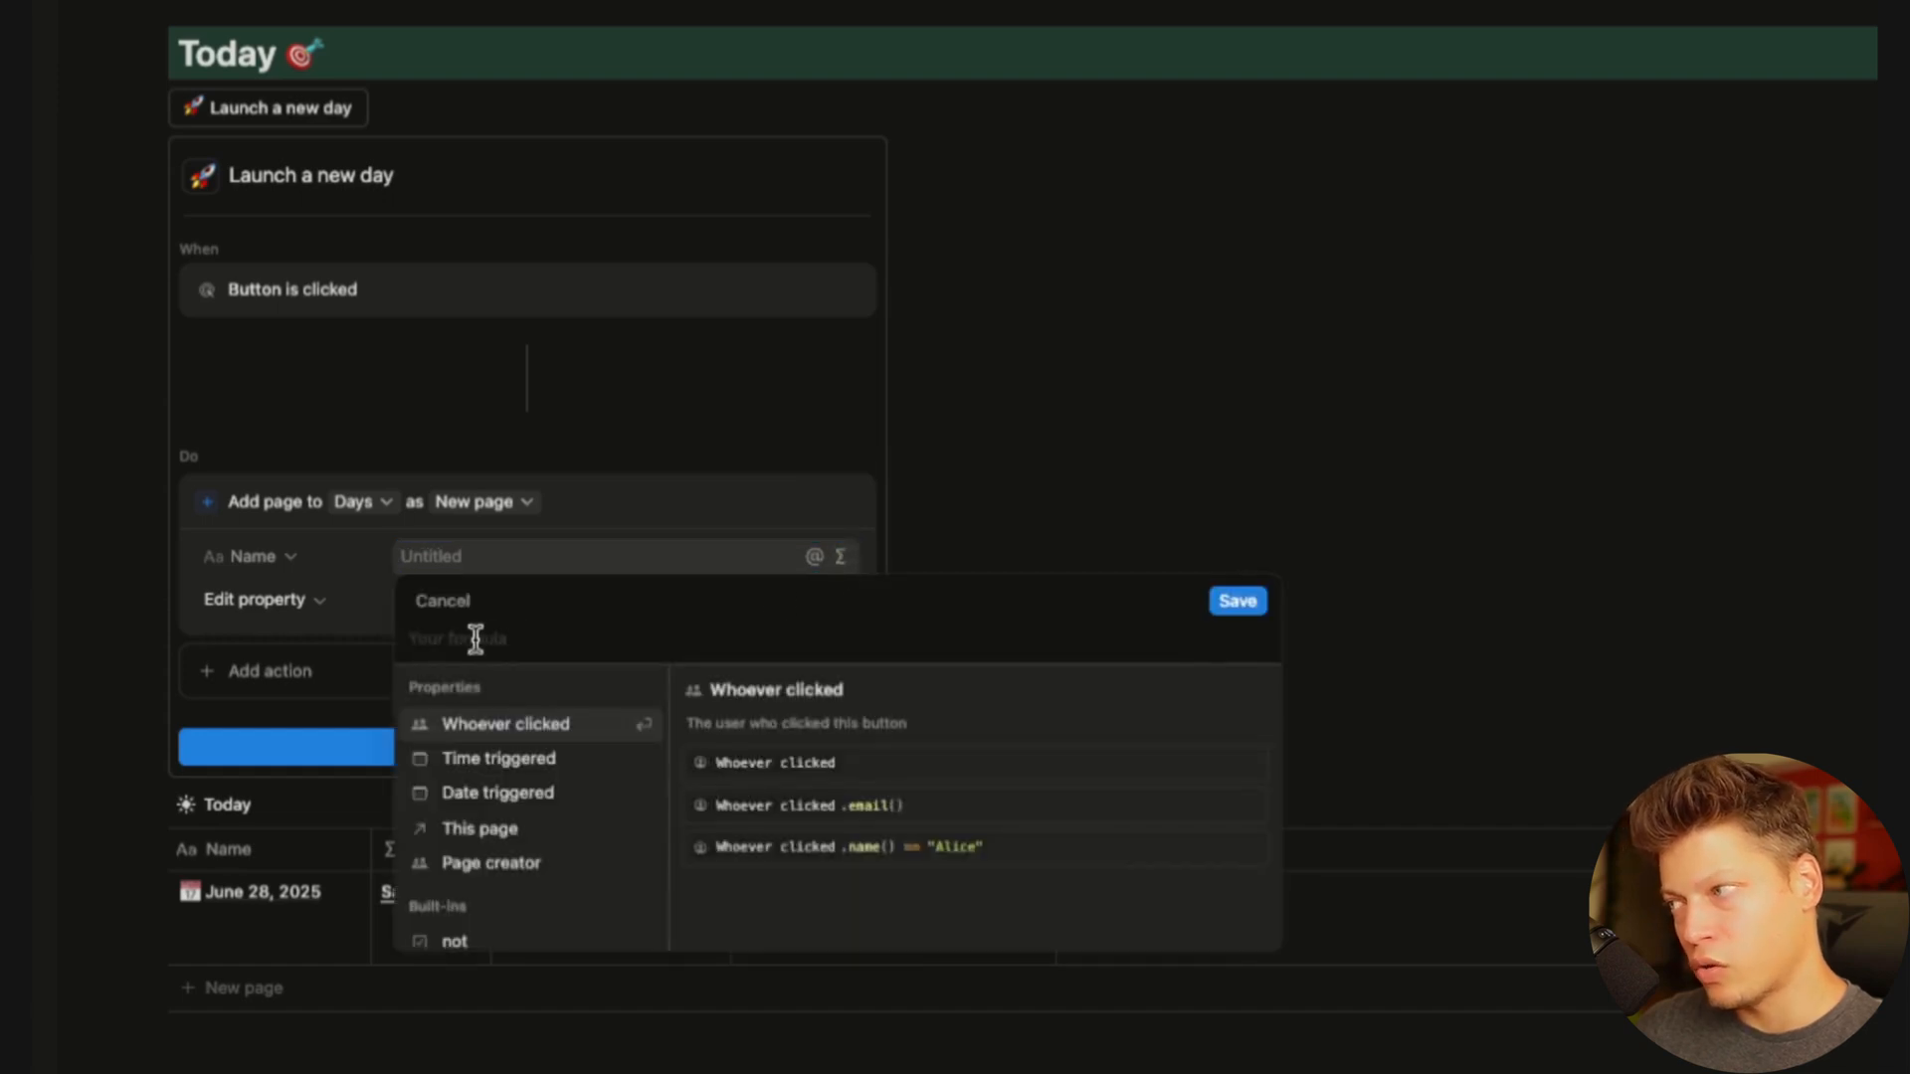
{"action": "type", "text": "format"}
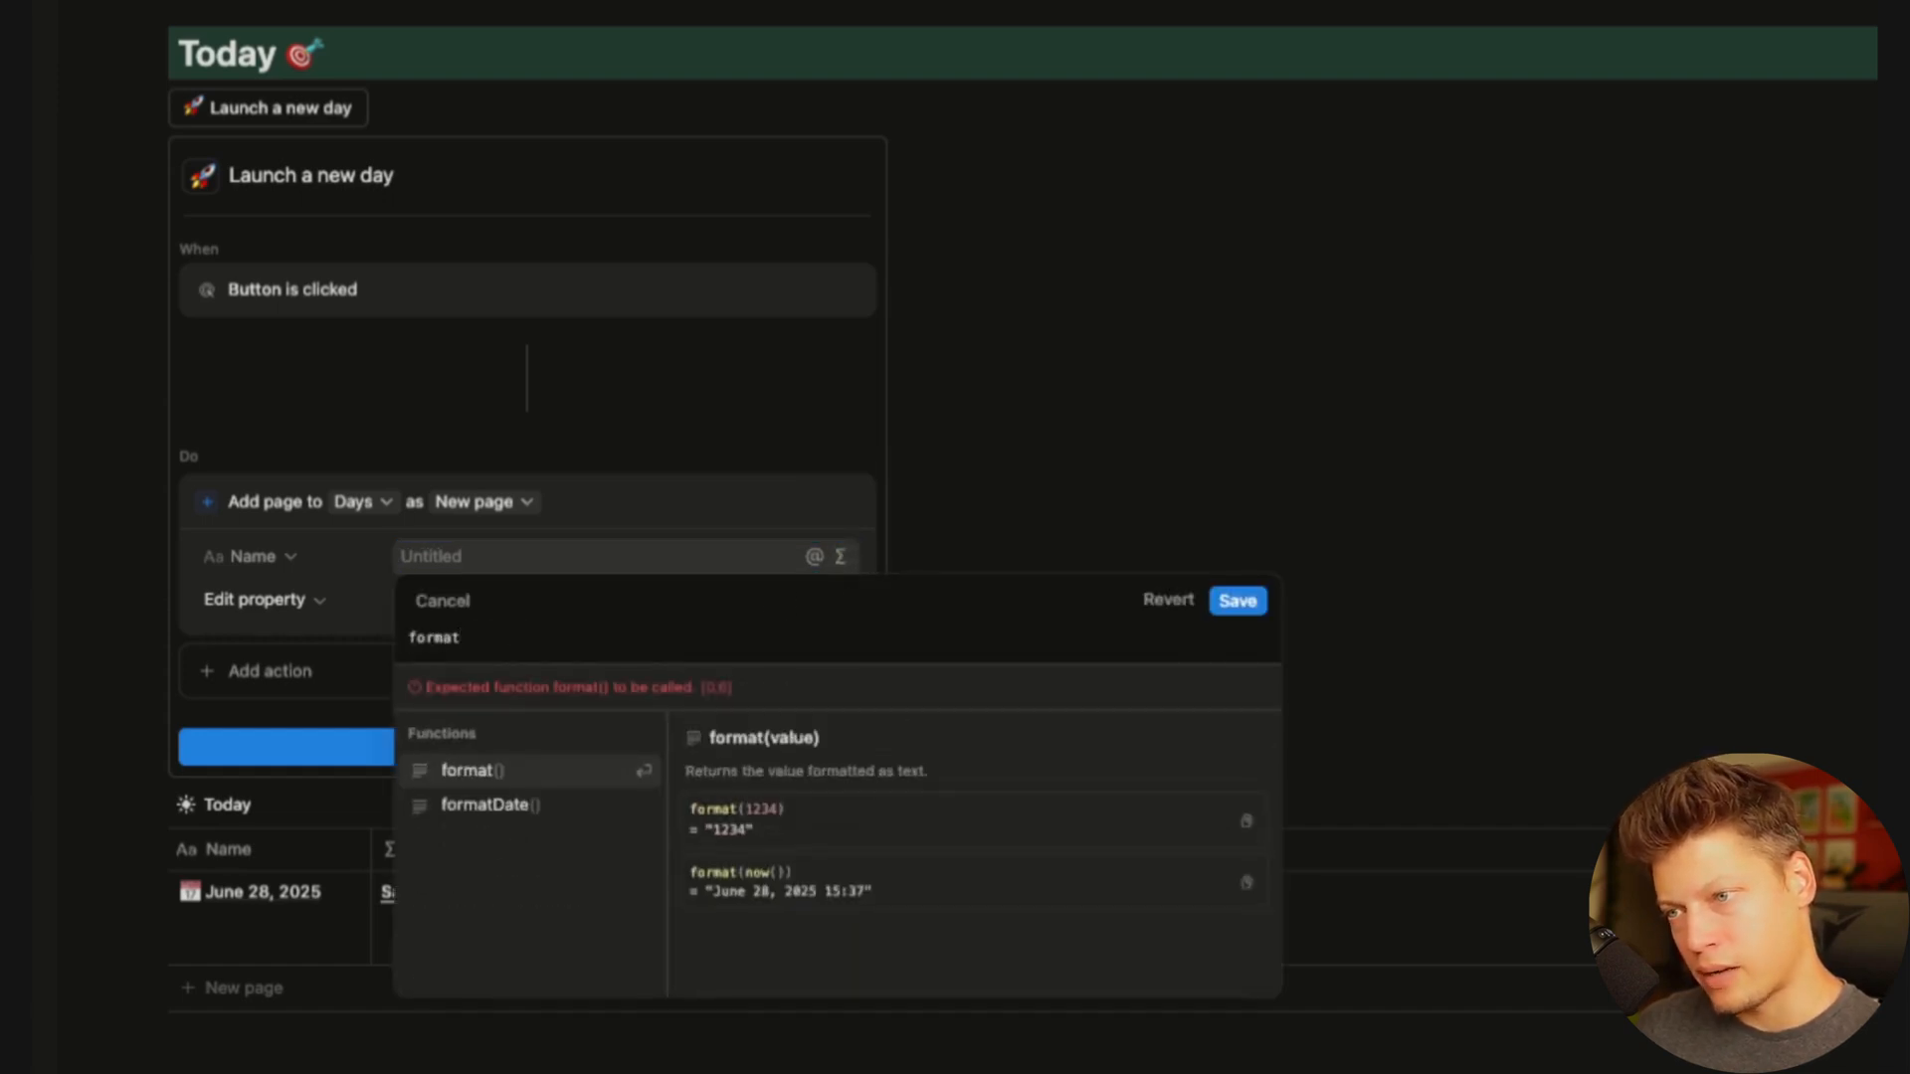
{"action": "key", "text": "Down"}
{"action": "key", "text": "Return"}
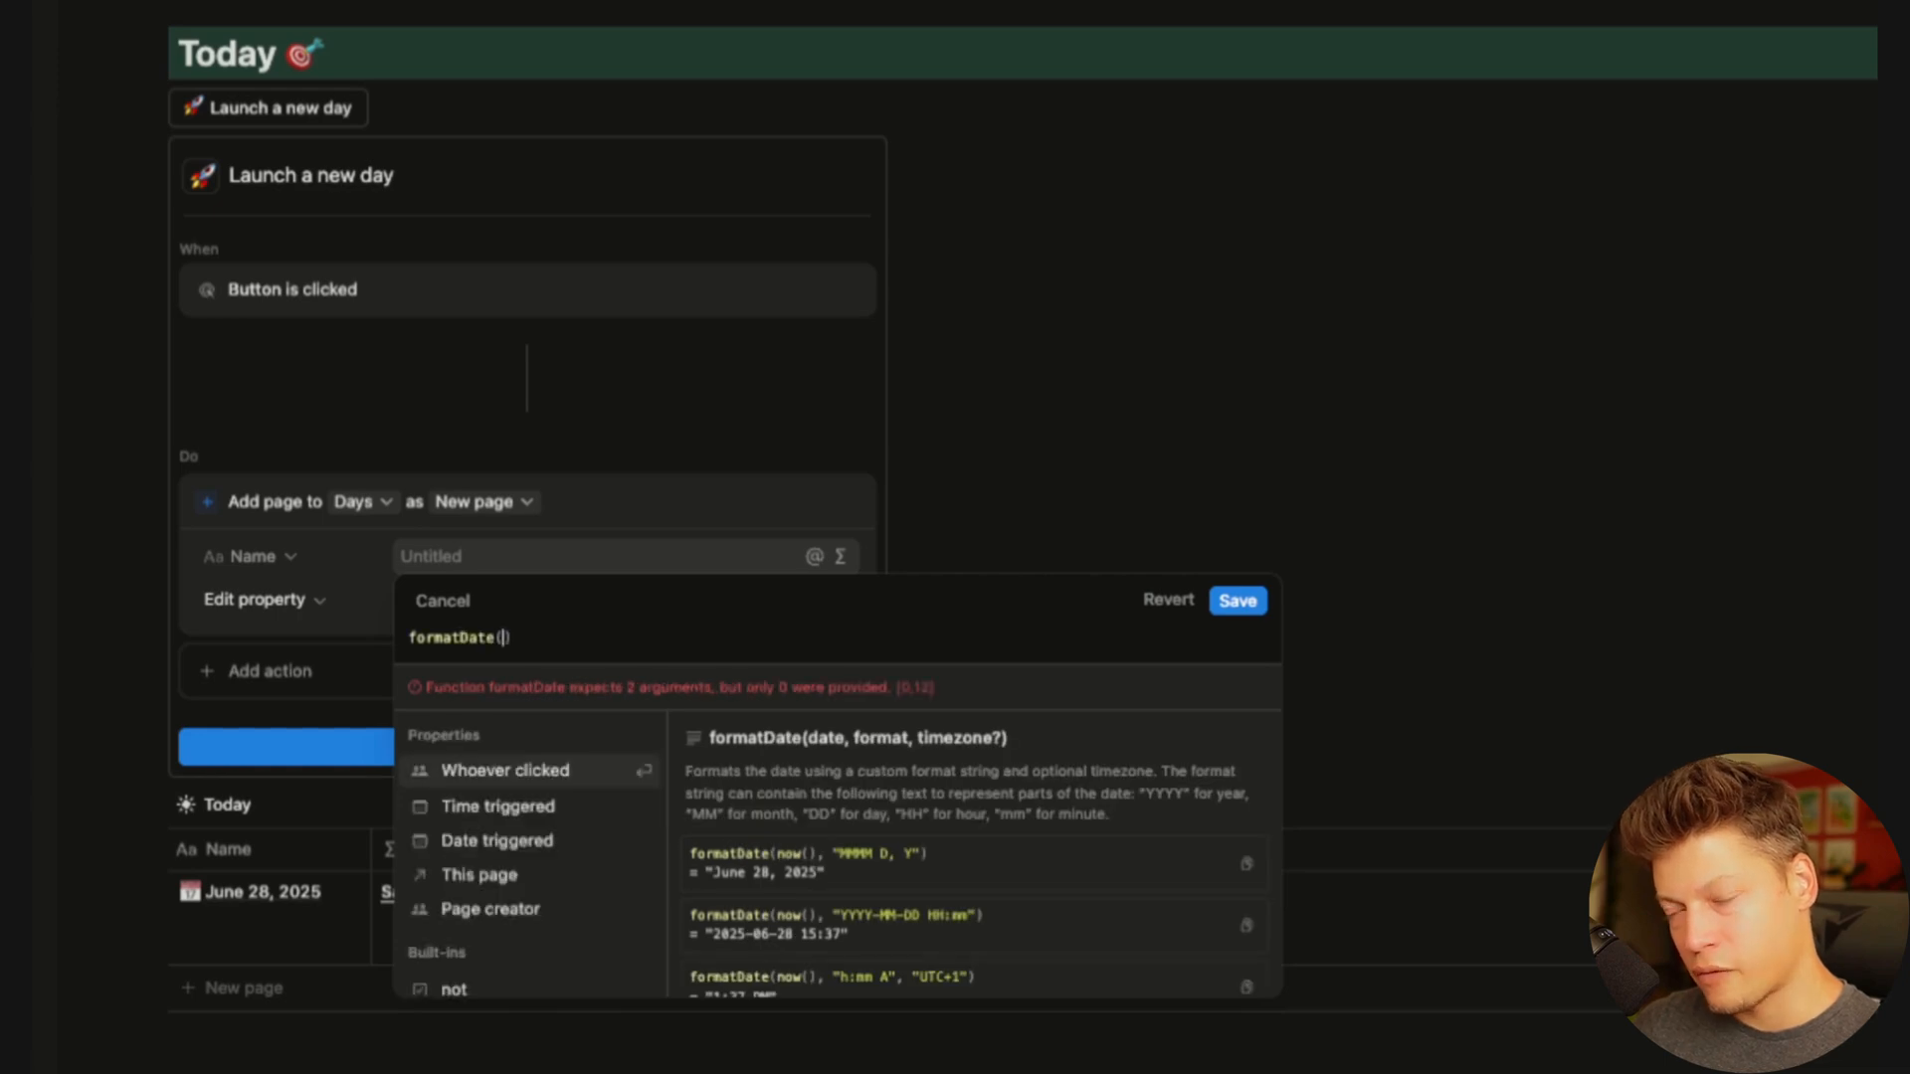
{"action": "left_click", "coordinate": [507, 846]}
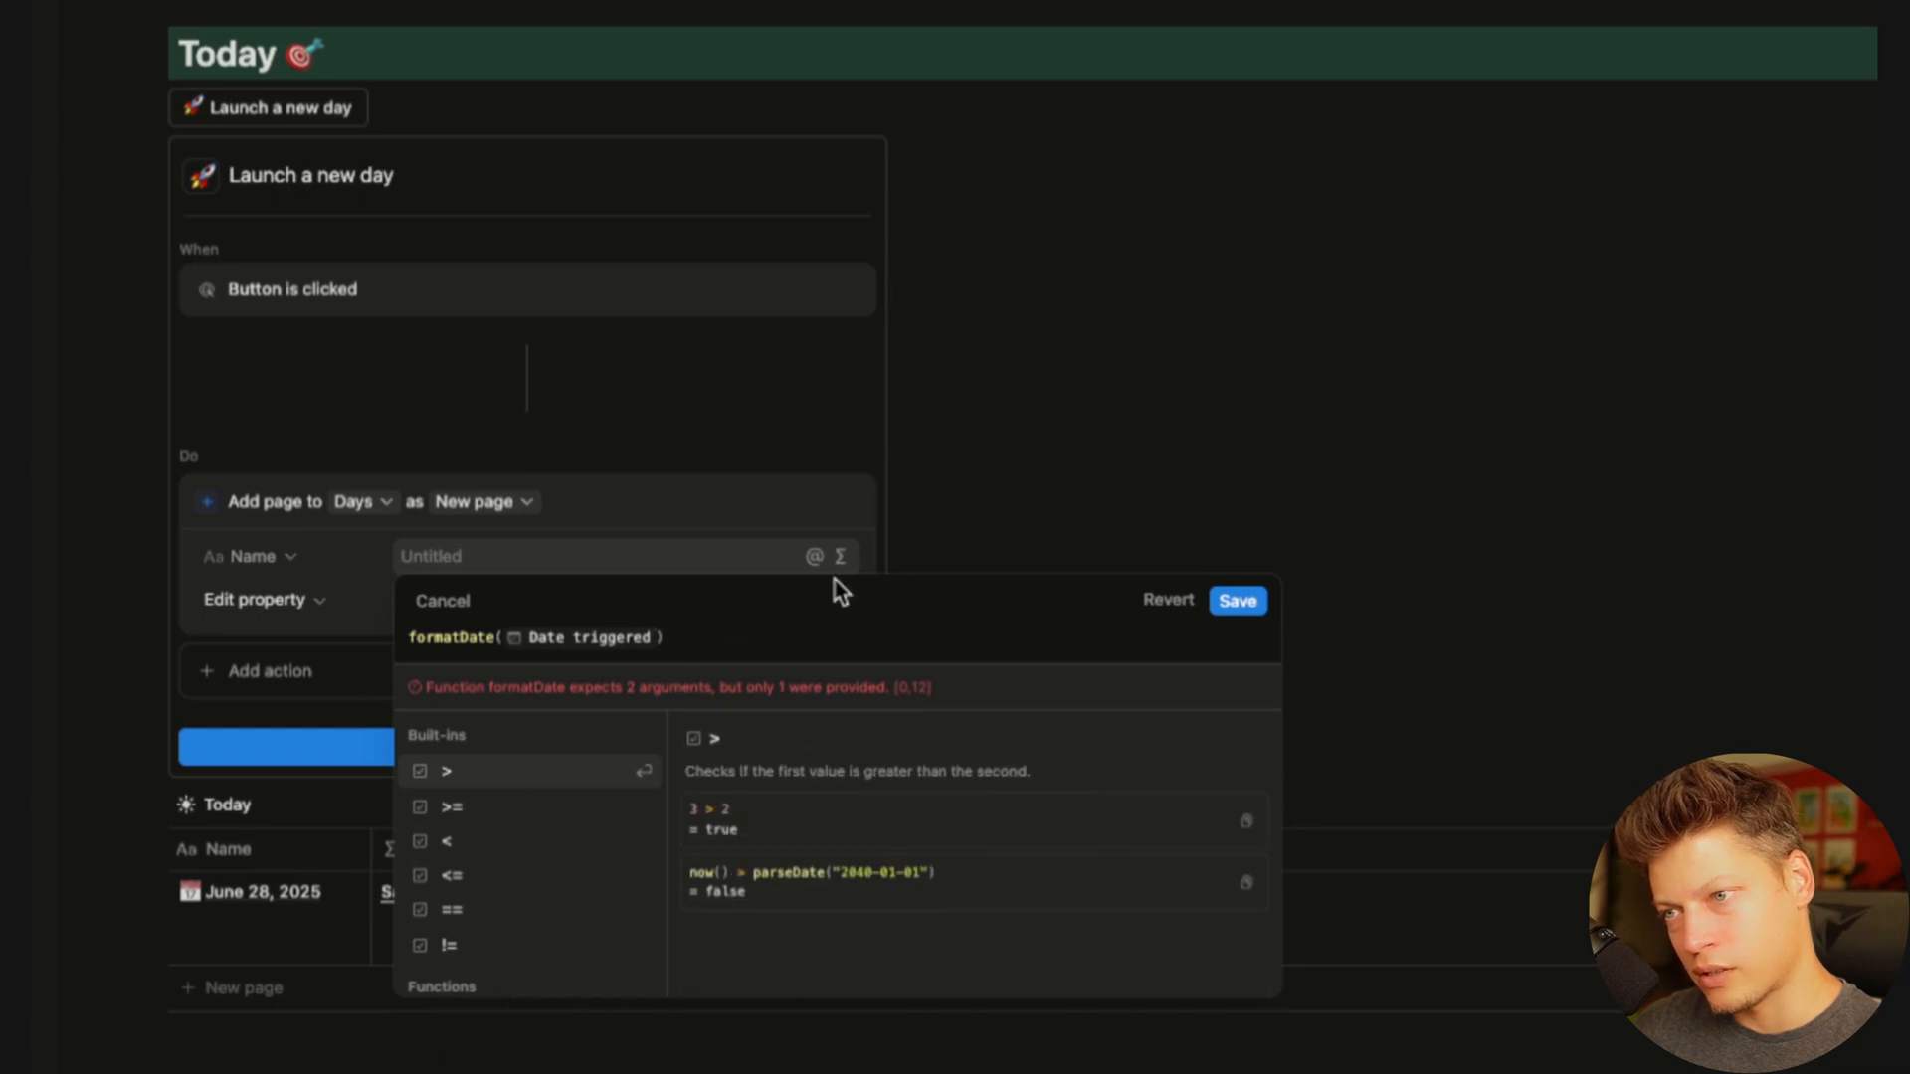
{"action": "type", "text": ","}
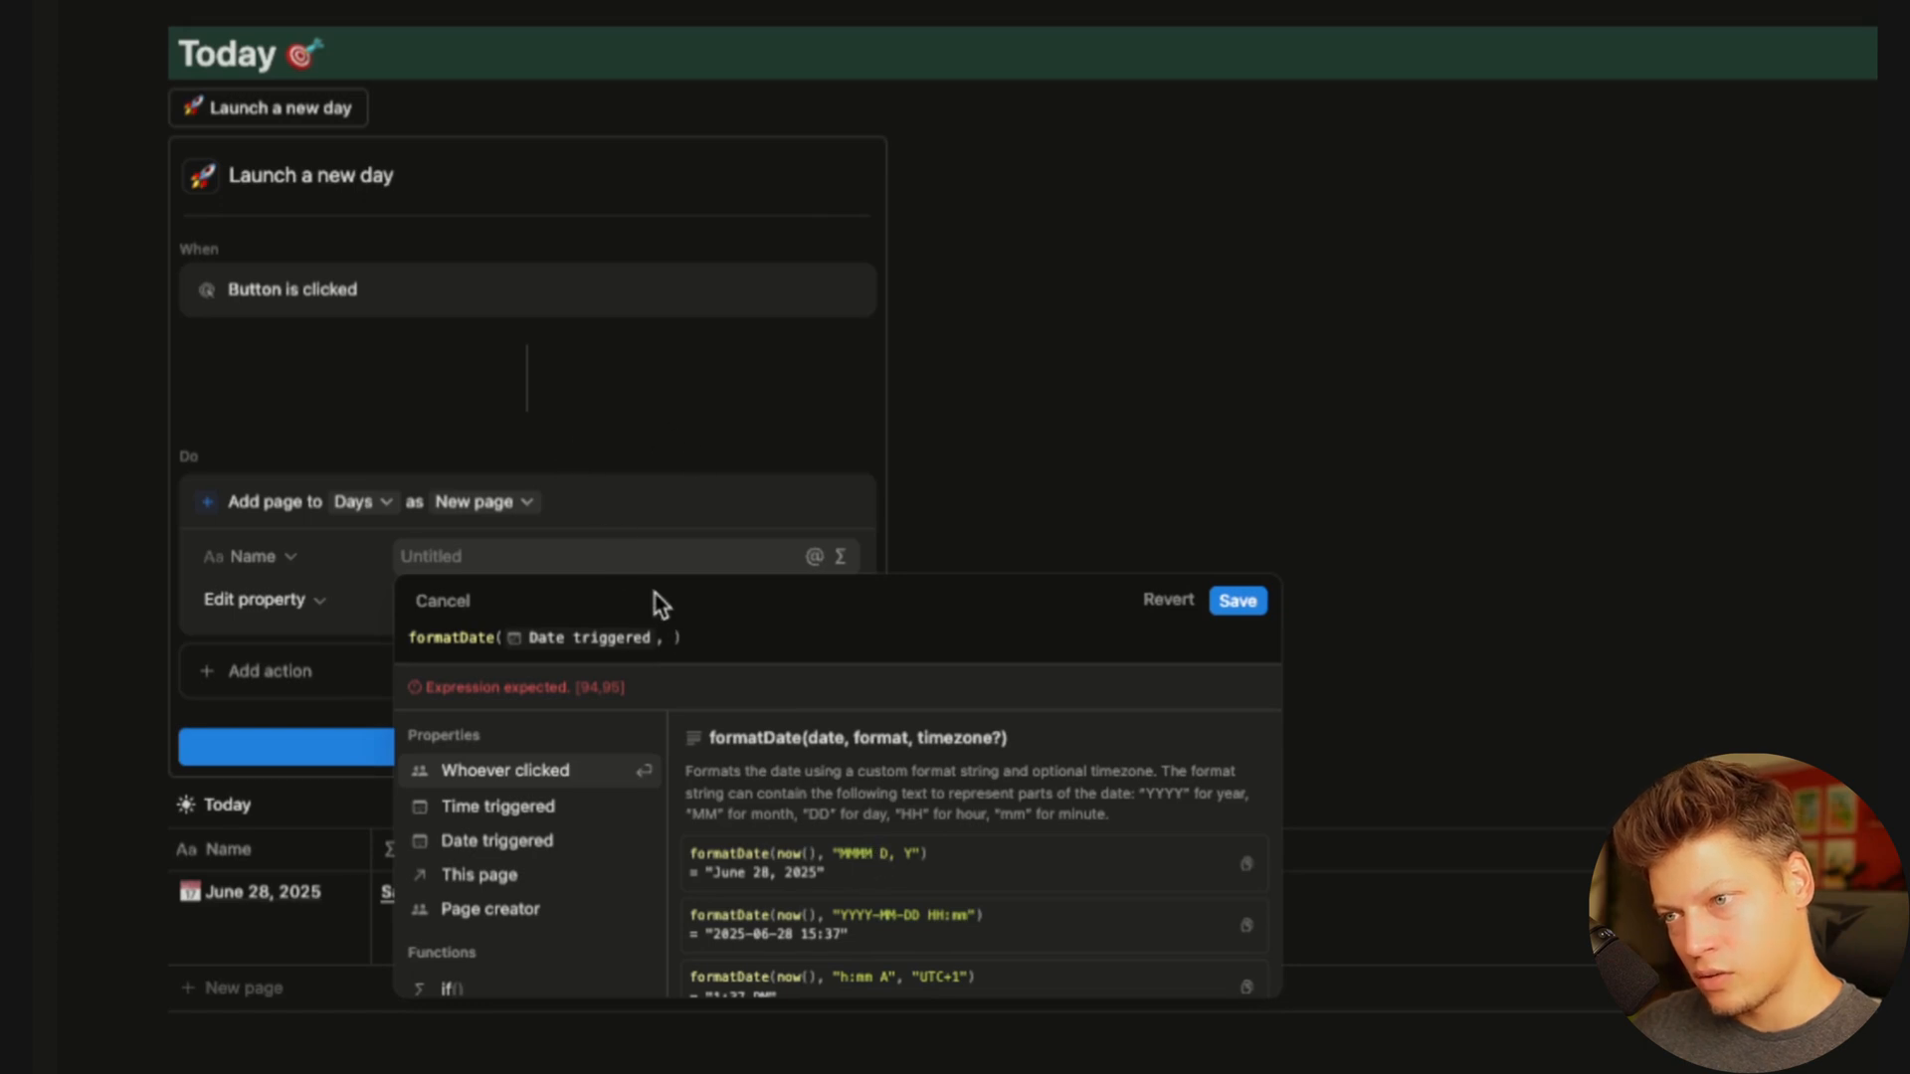
{"action": "type", "text": "\"MMMM D, Y"}
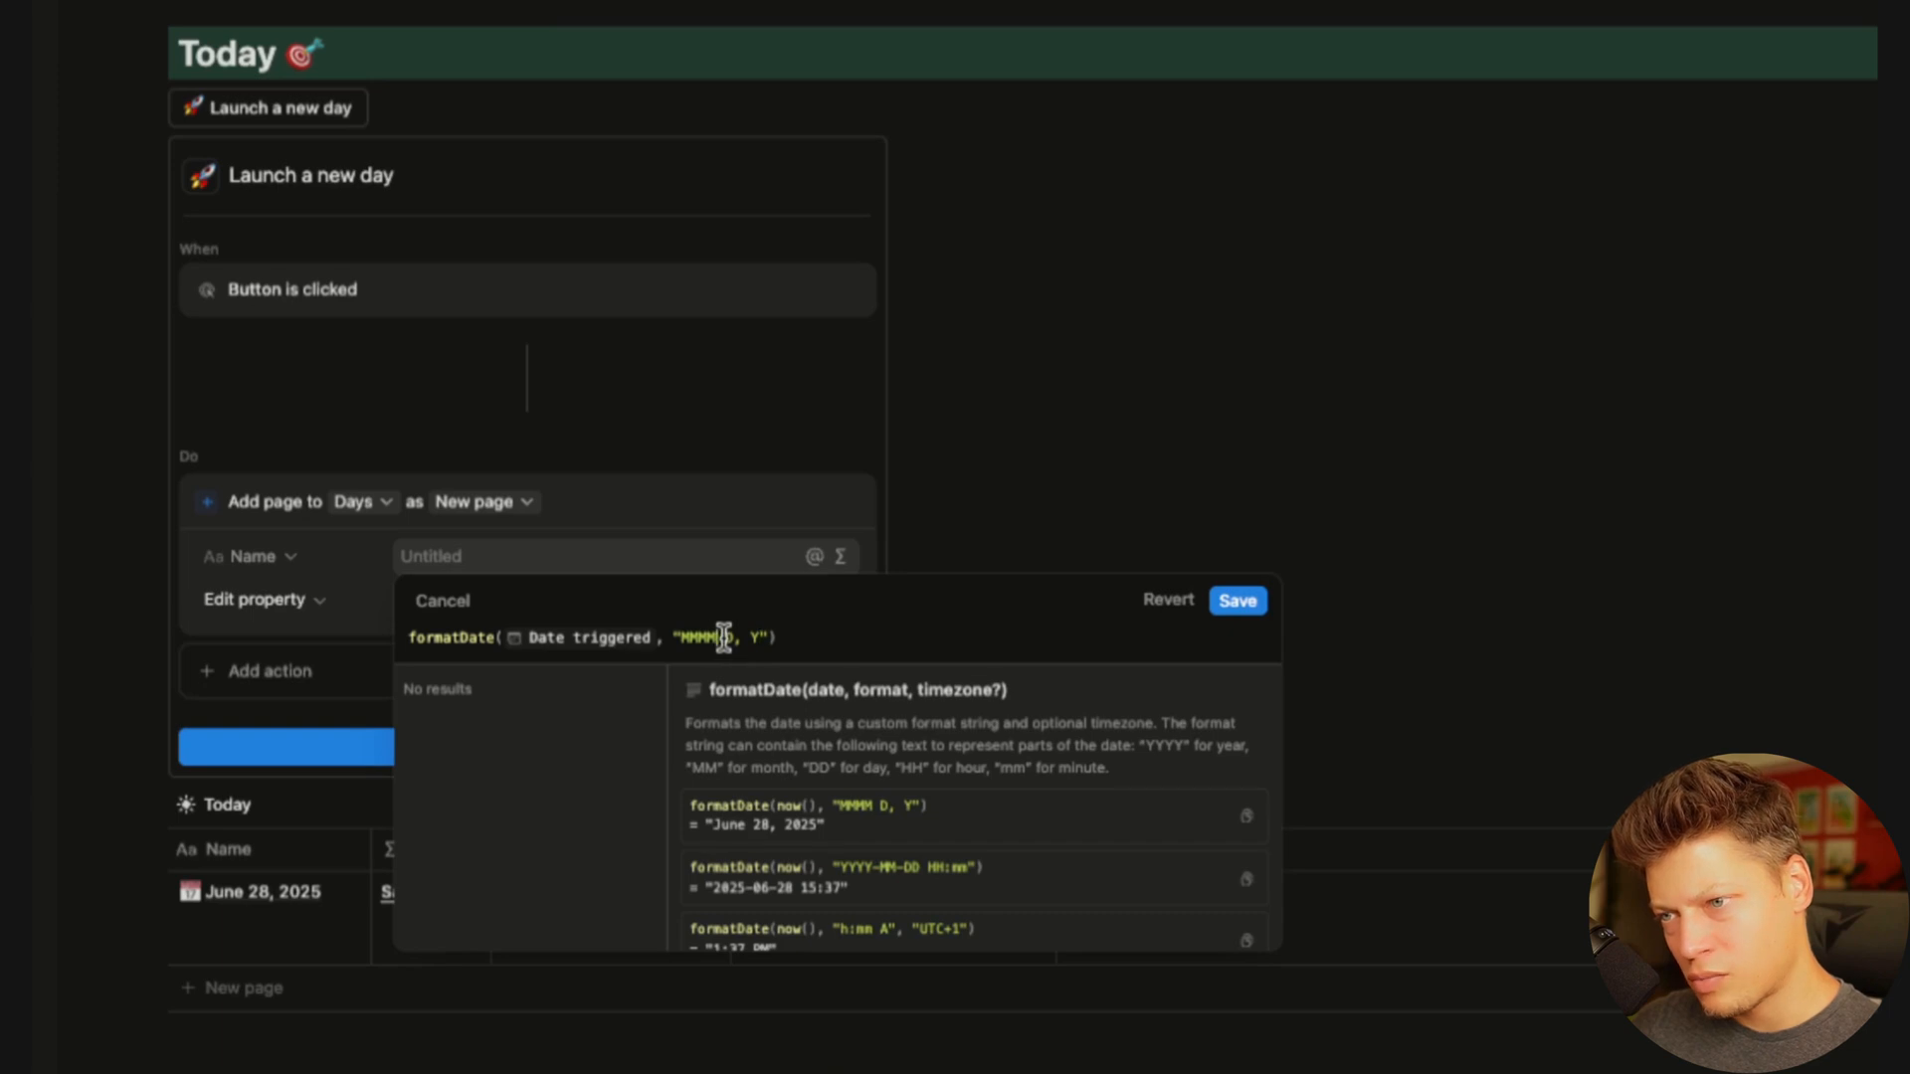
{"action": "left_click", "coordinate": [963, 638]}
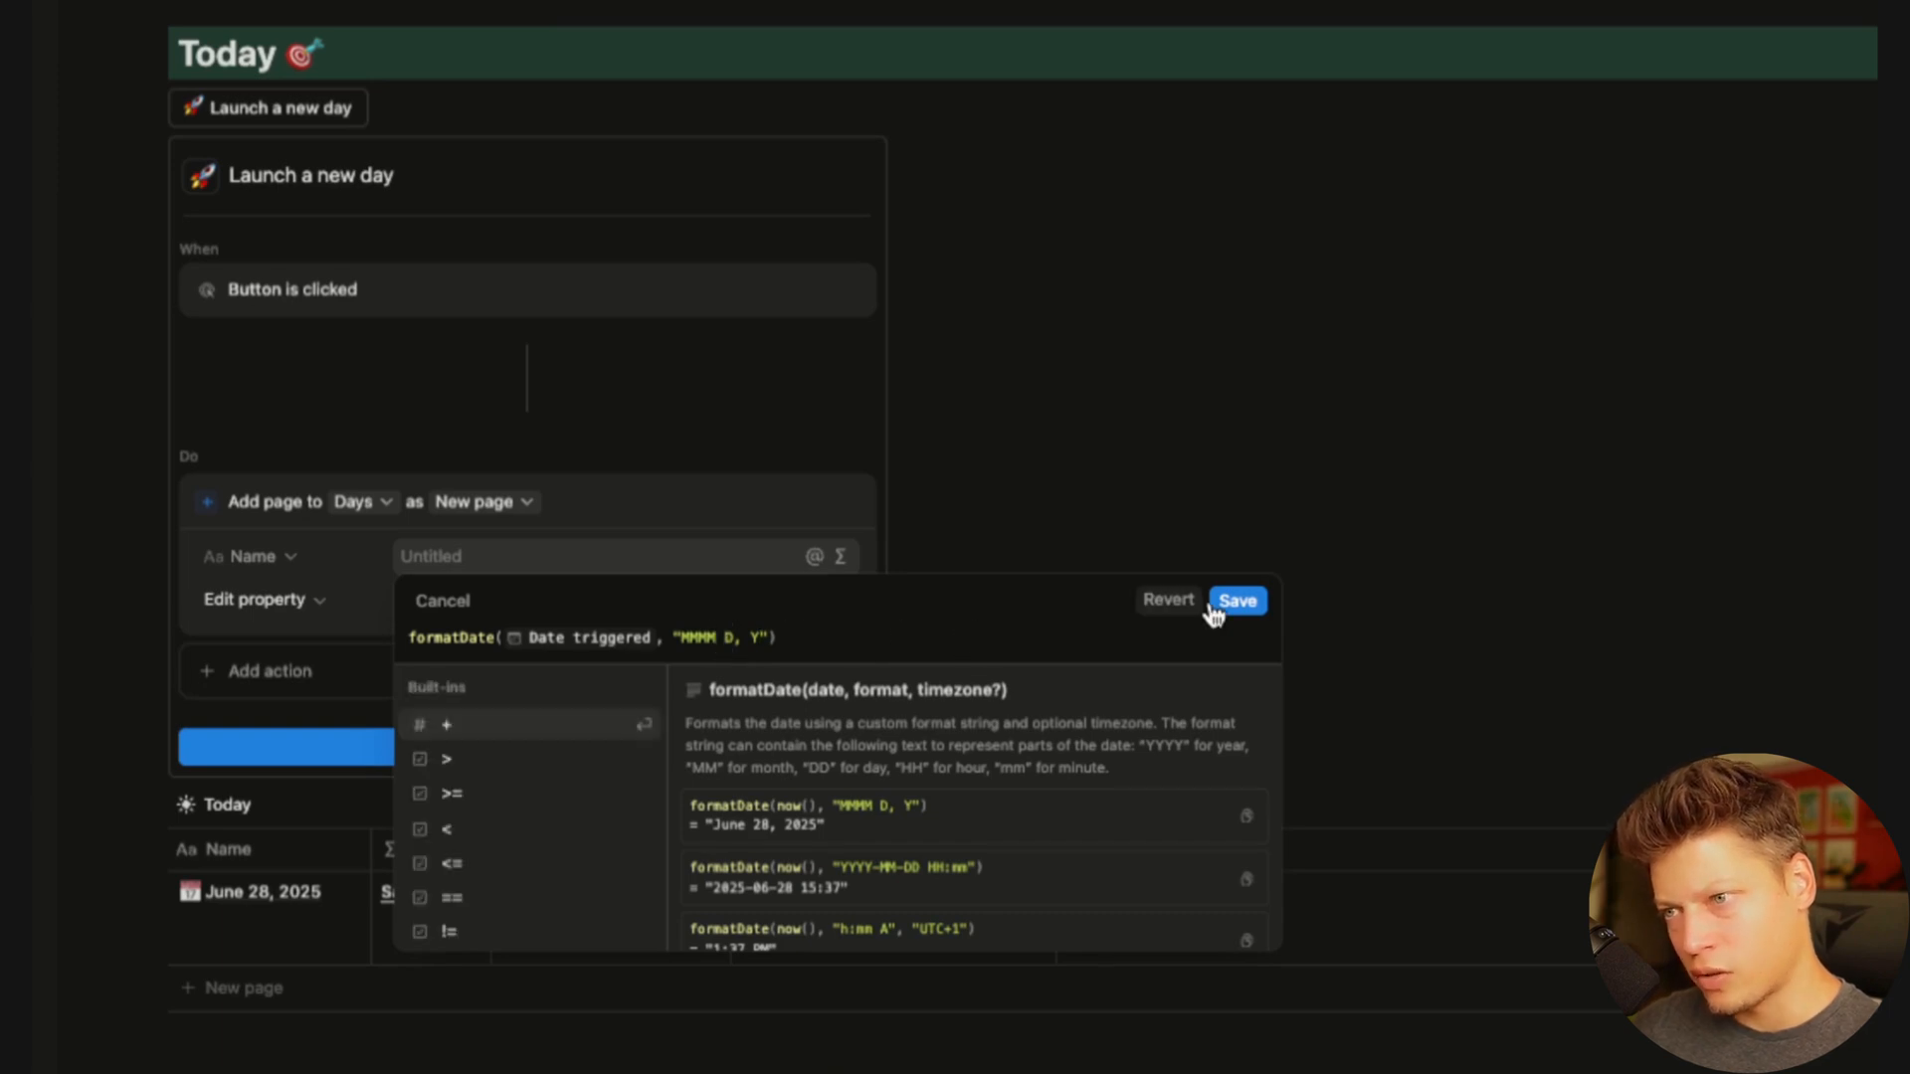
{"action": "left_click", "coordinate": [1242, 601]}
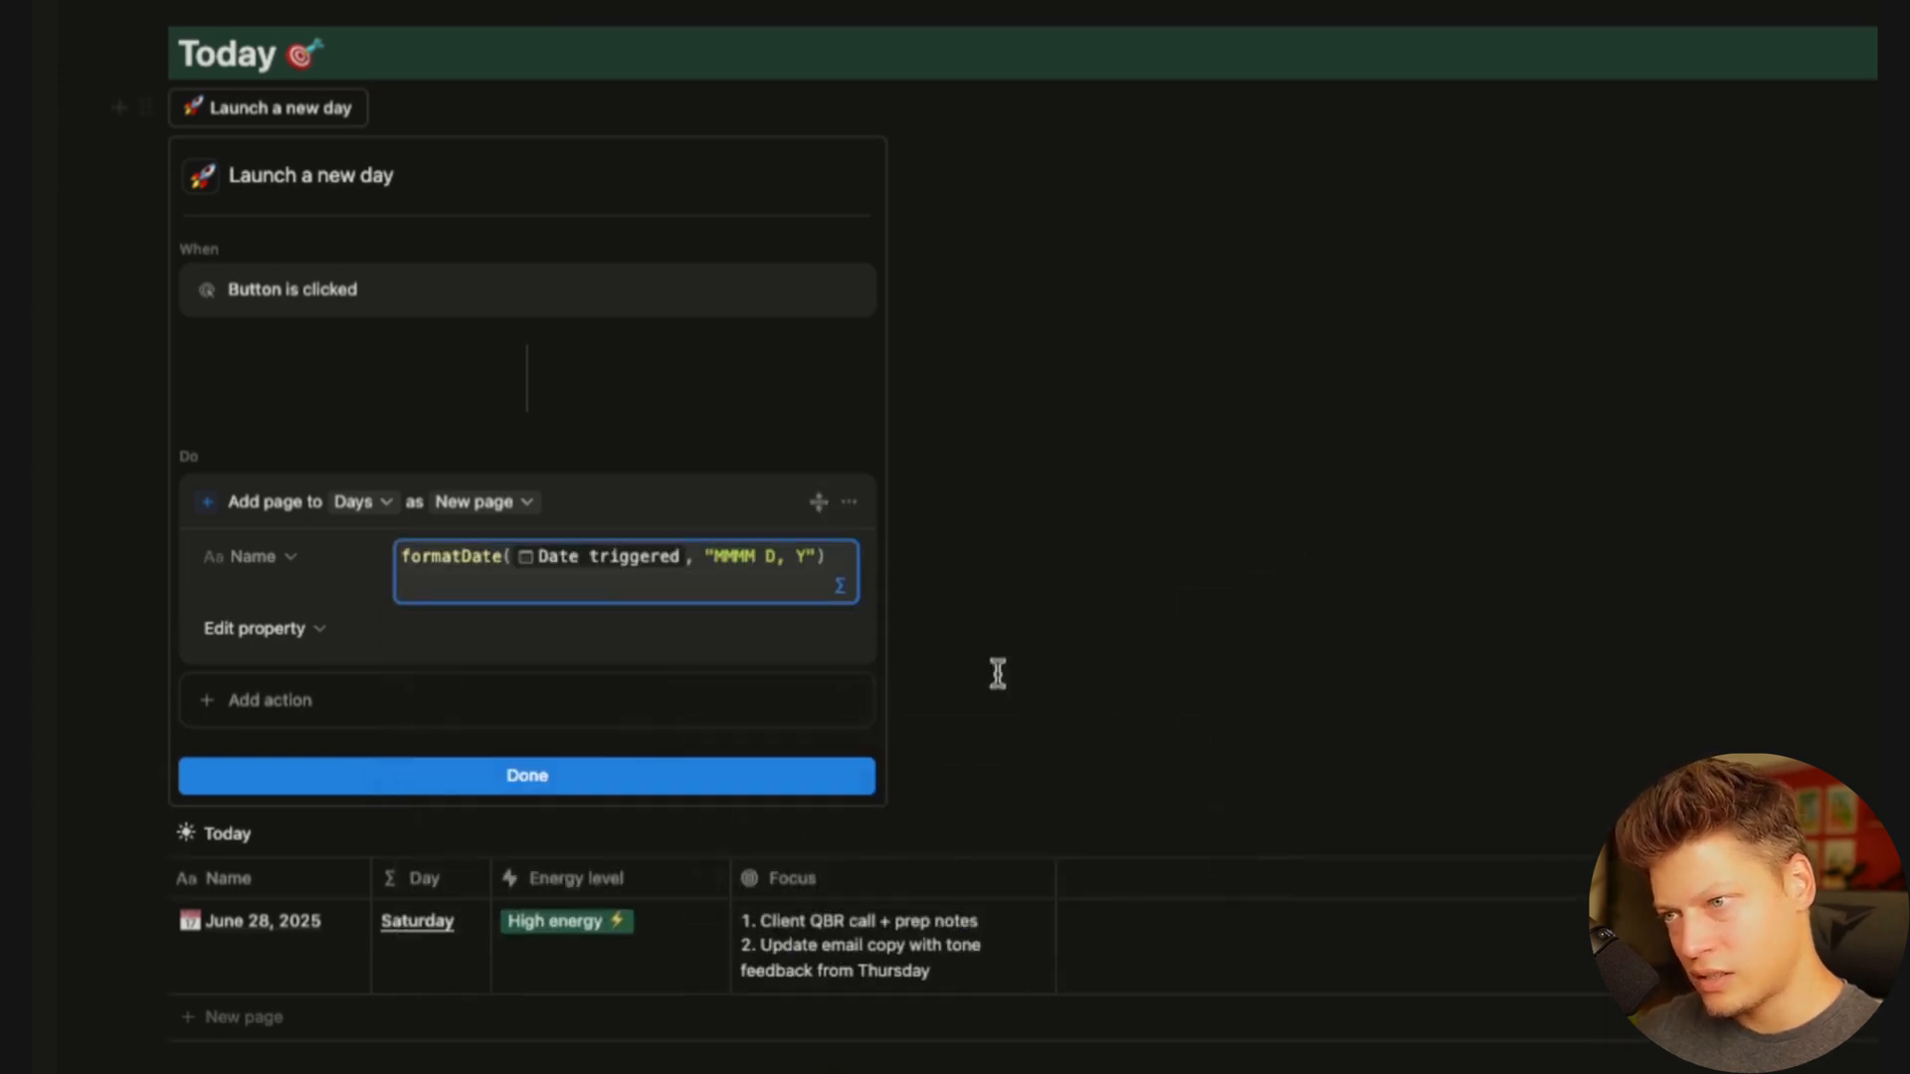
Set the new page's Date property to Date triggered and save the button's configuration
{"action": "left_click", "coordinate": [316, 627]}
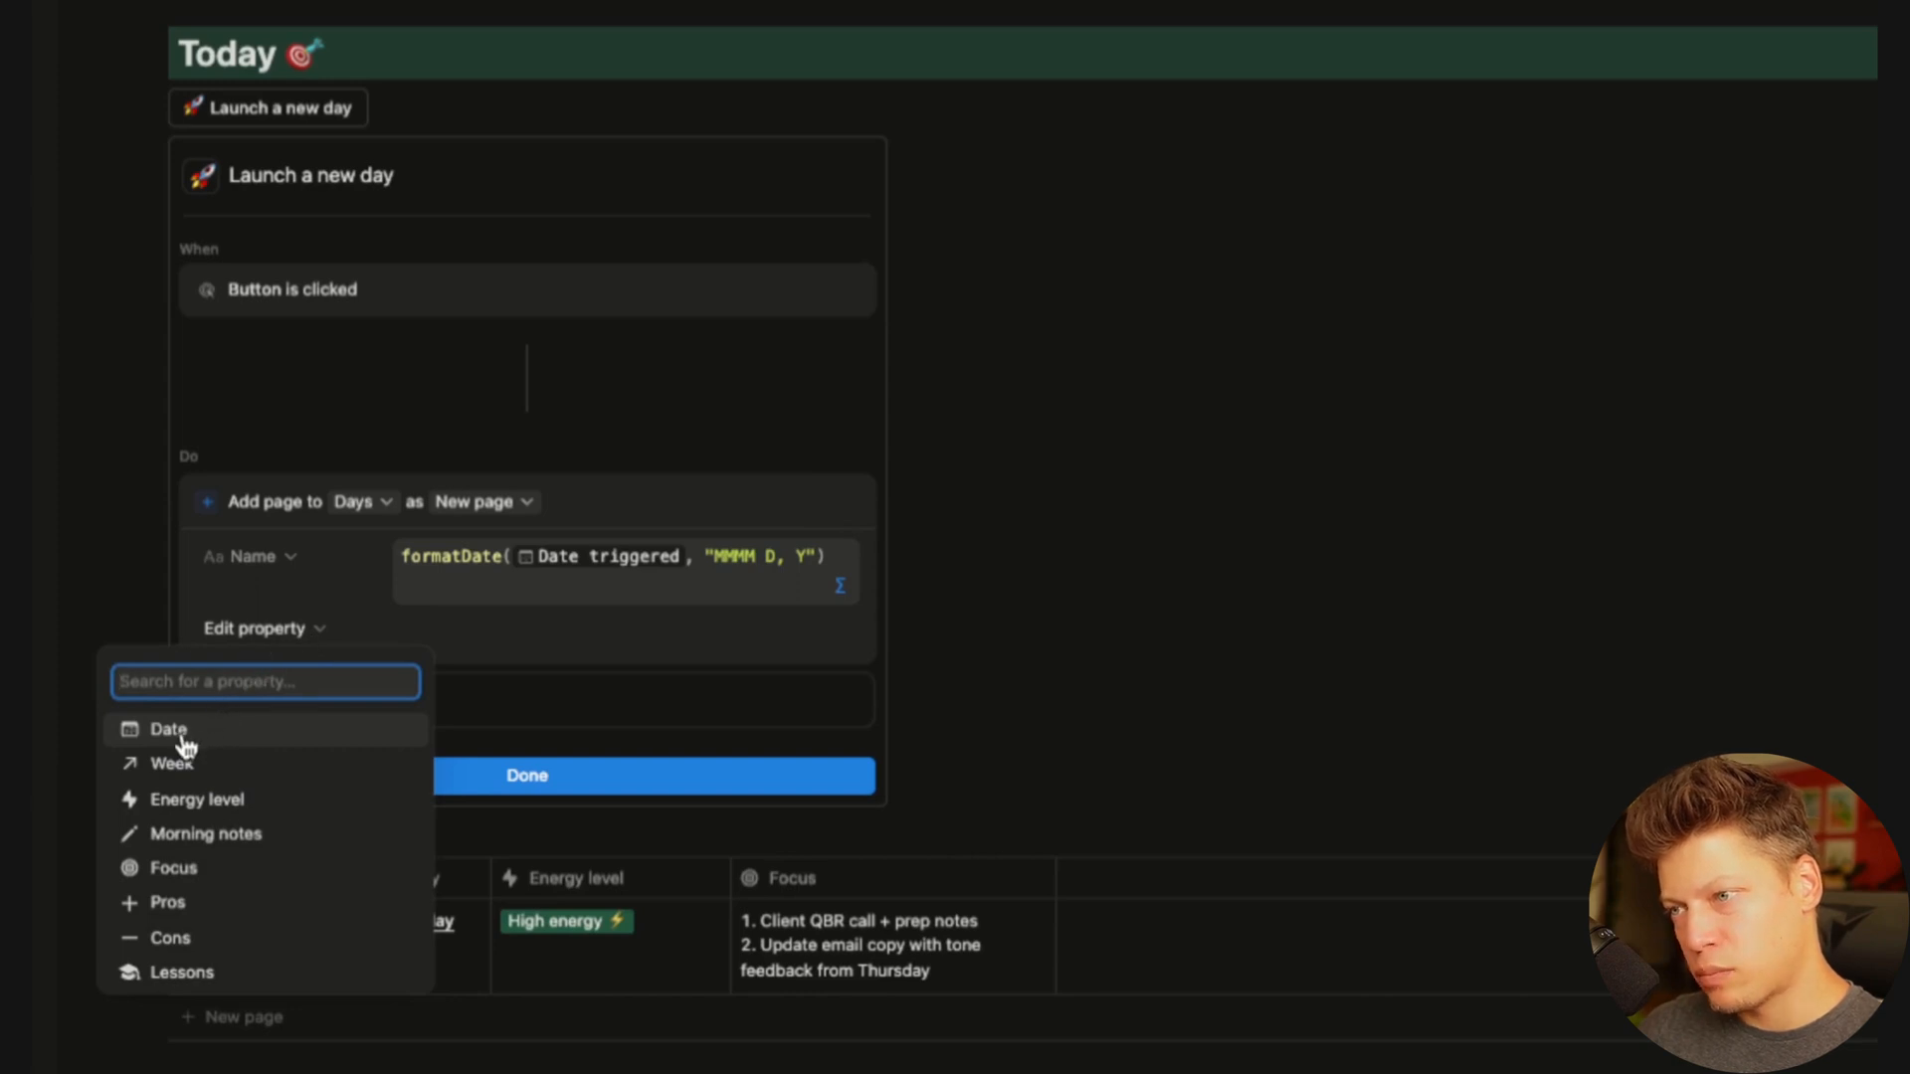
{"action": "left_click", "coordinate": [182, 744]}
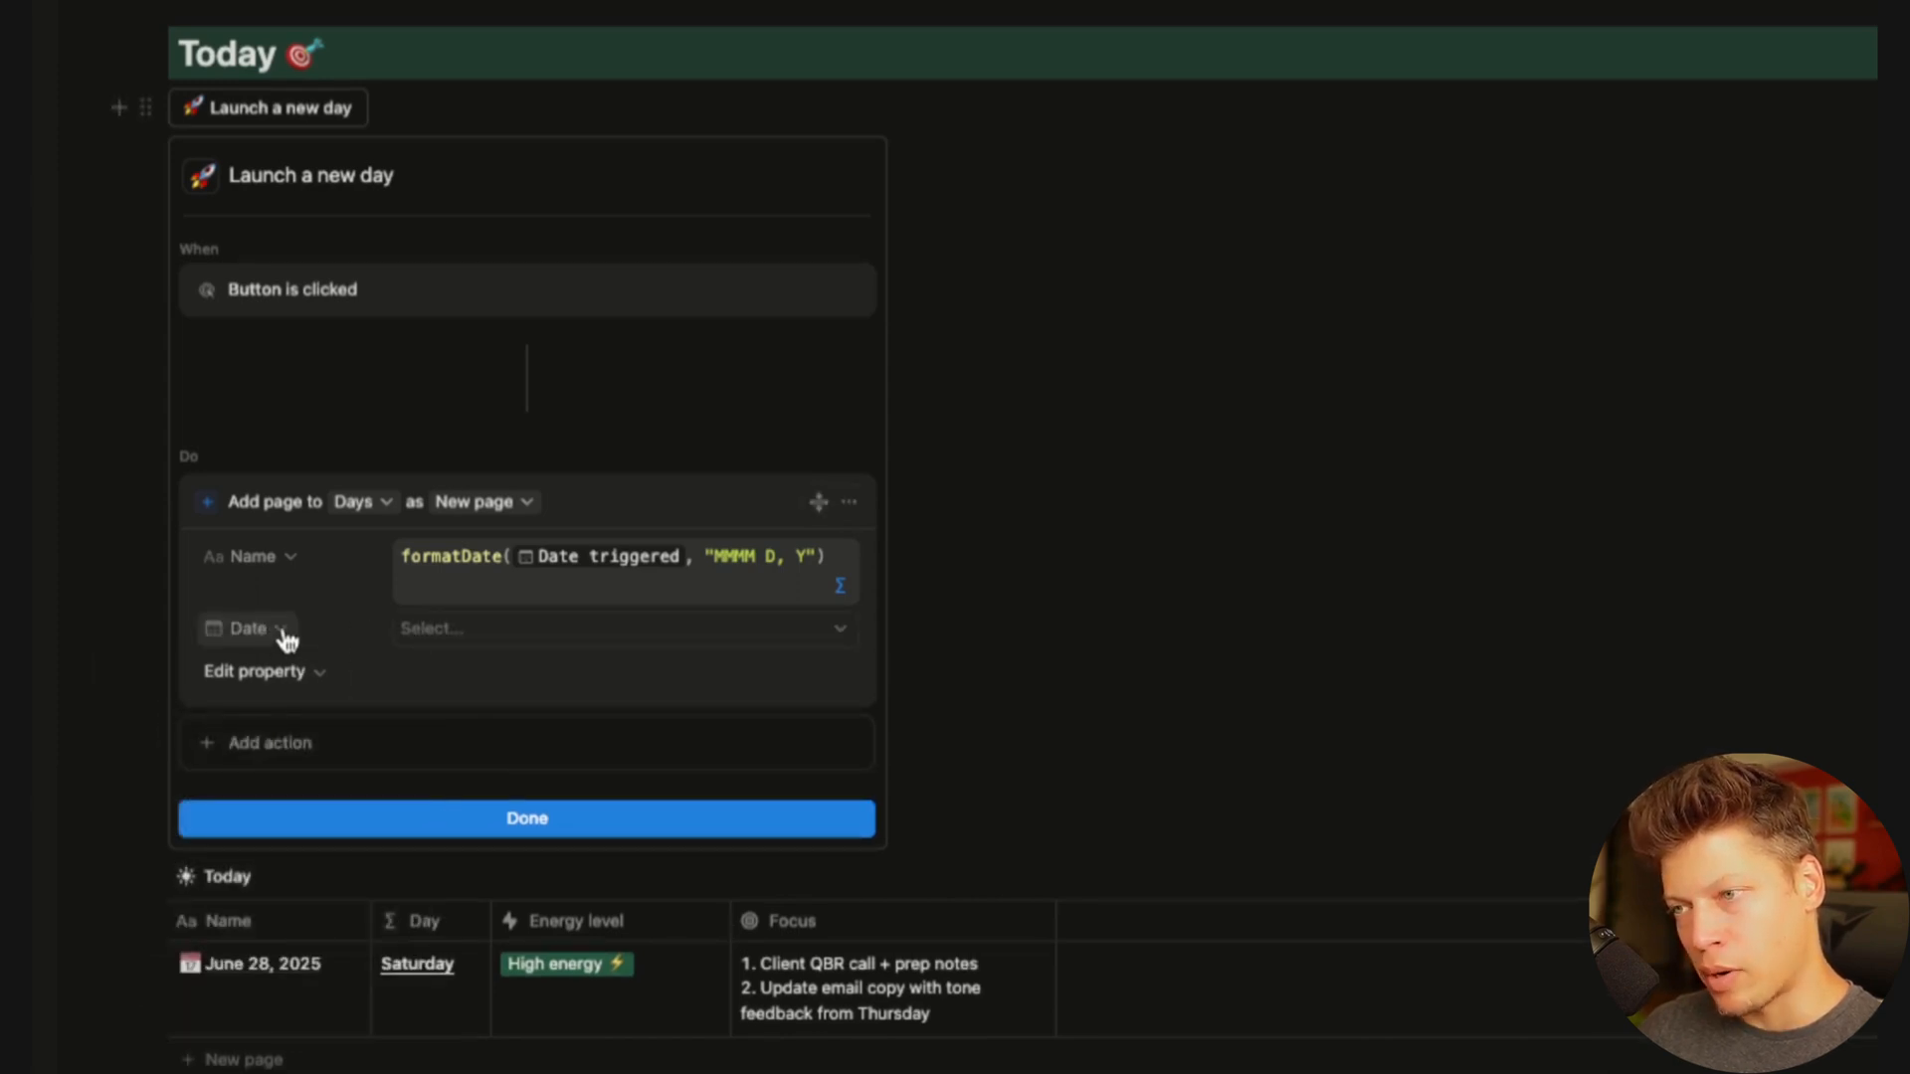
{"action": "left_click", "coordinate": [499, 629]}
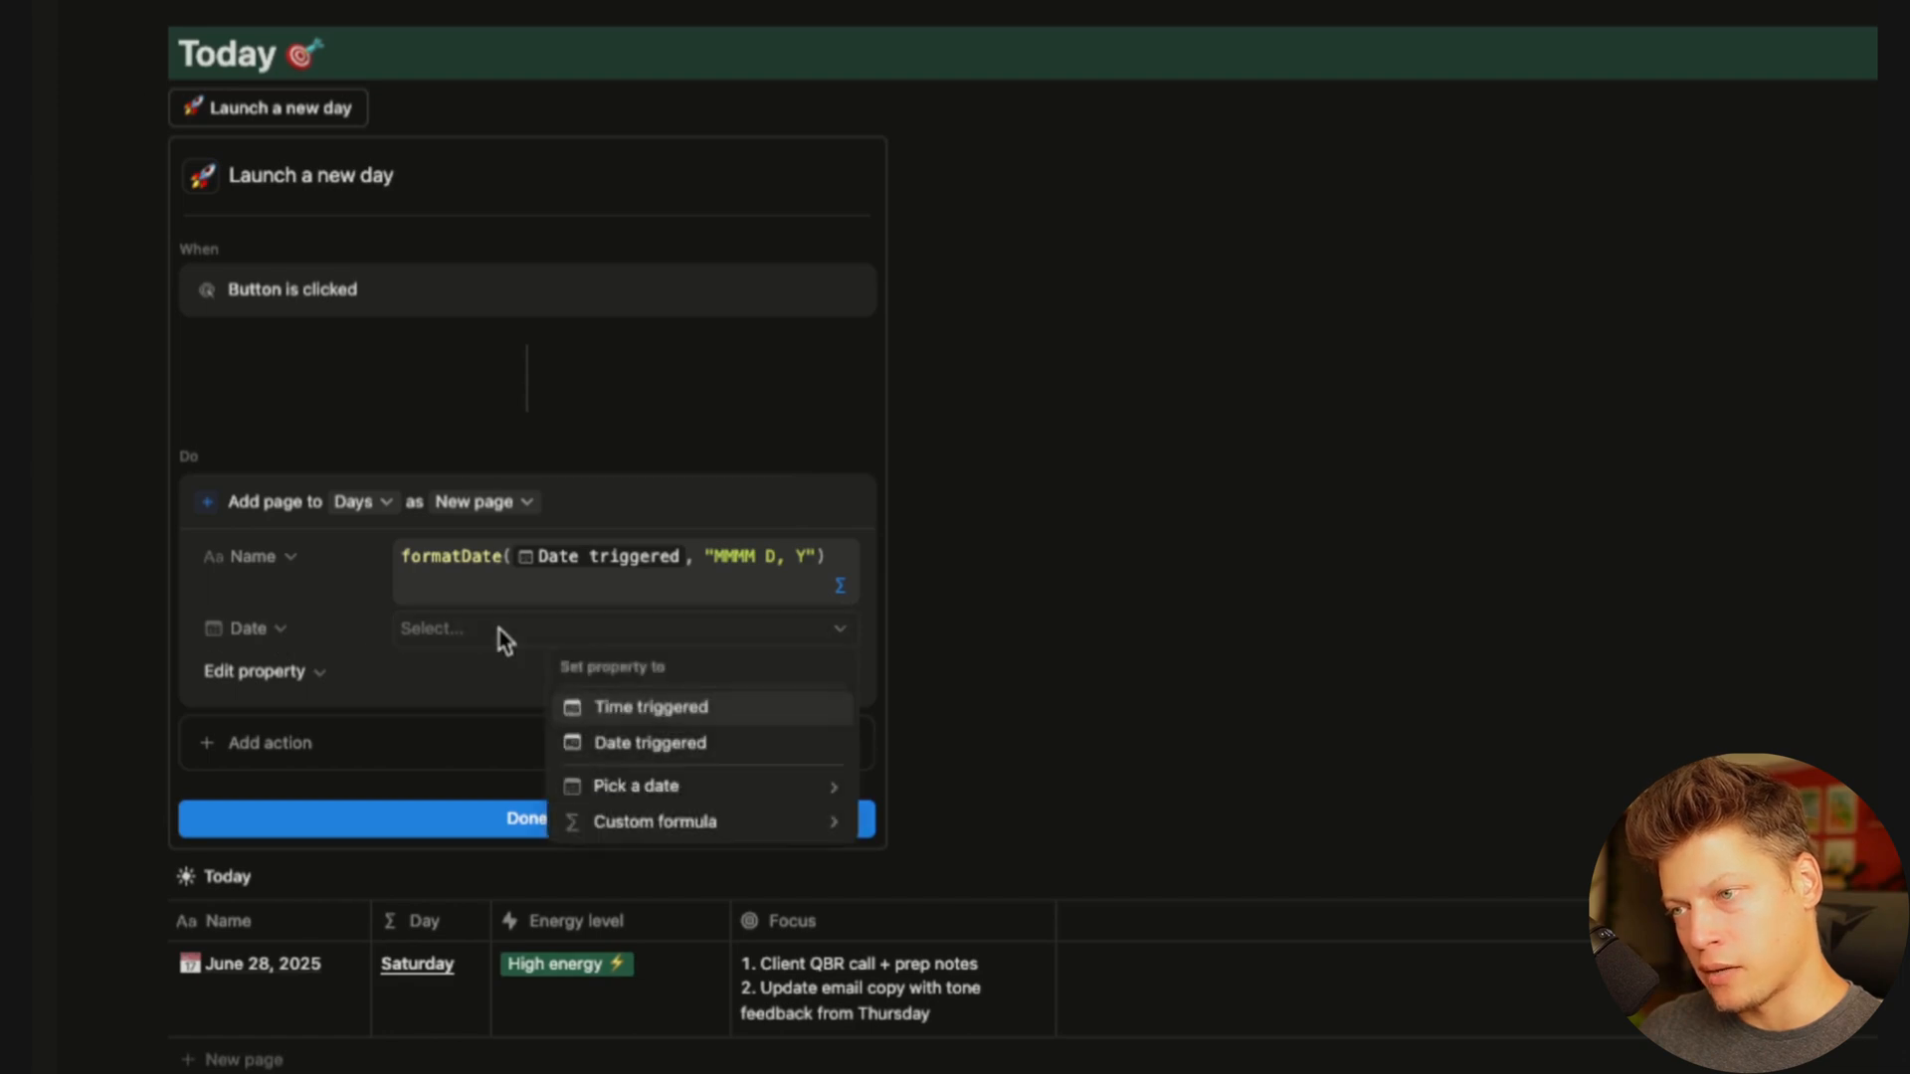
{"action": "left_click", "coordinate": [656, 754]}
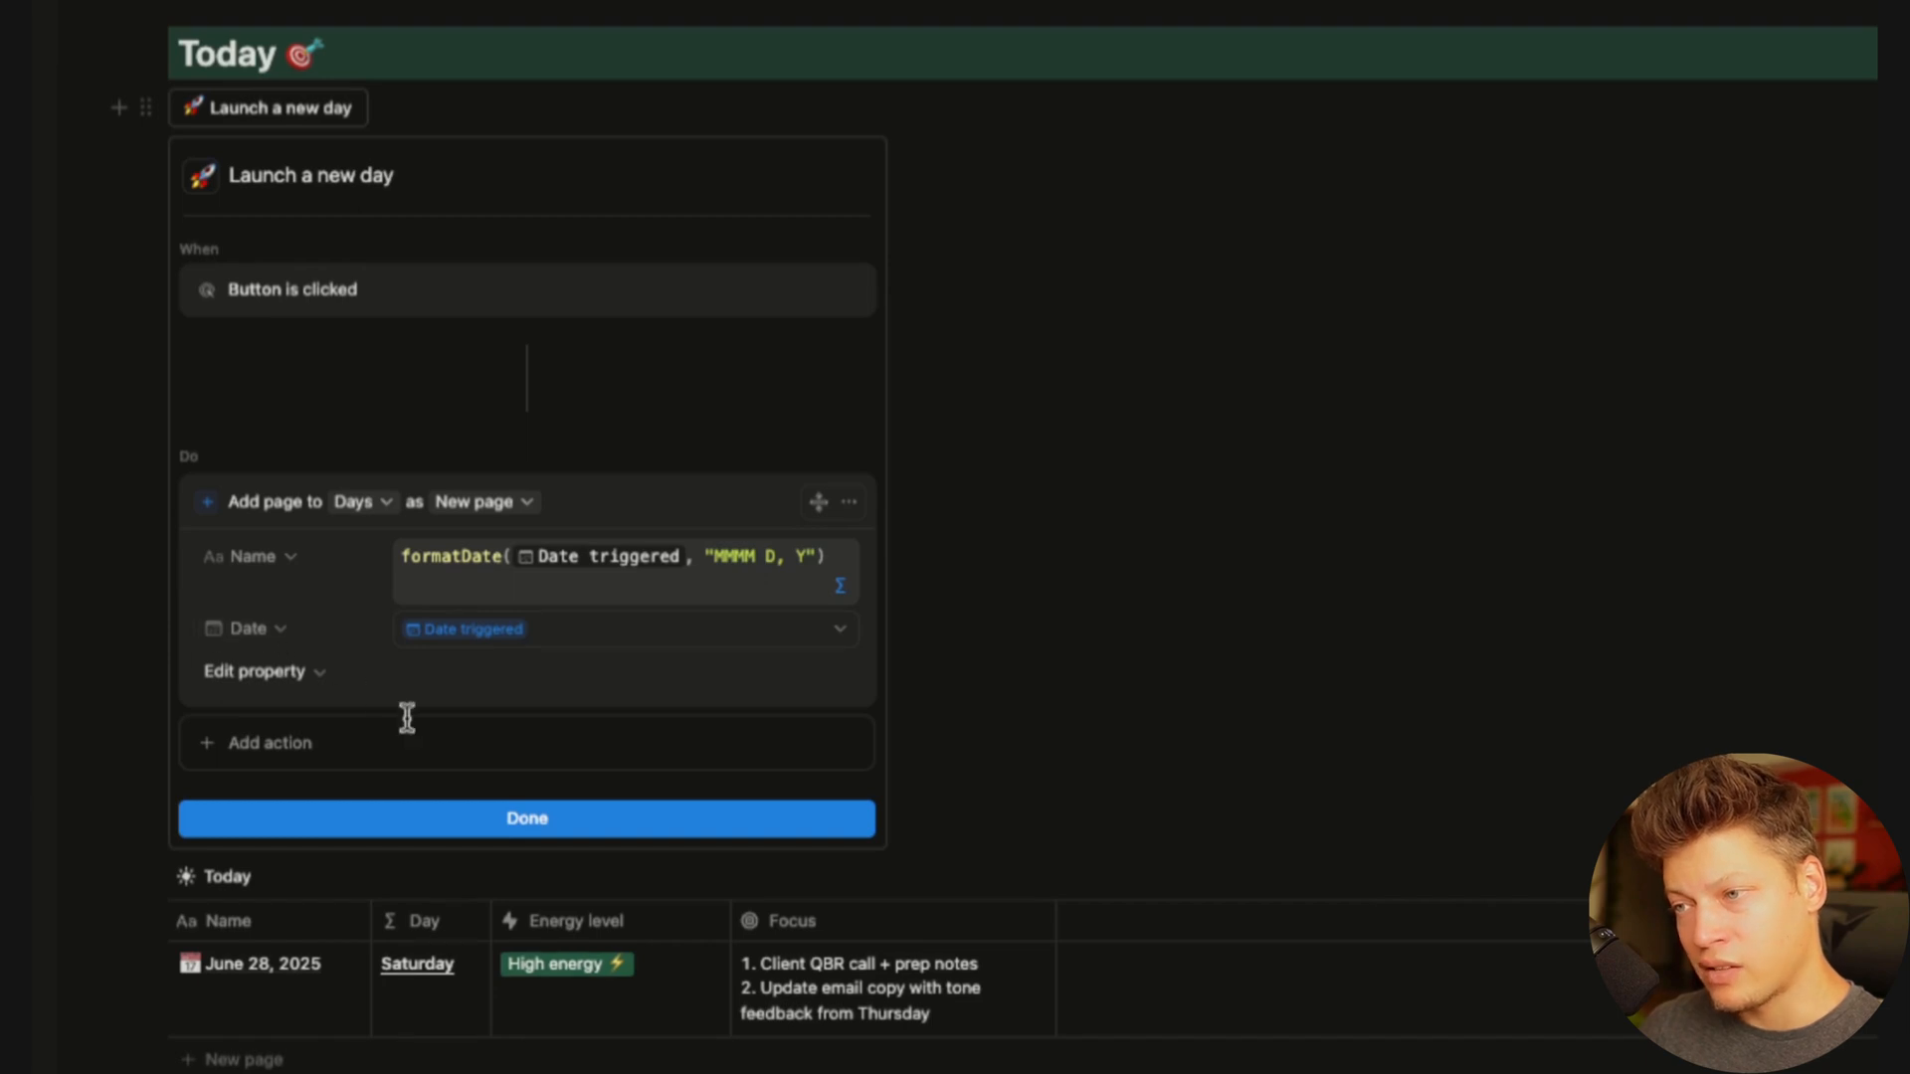
{"action": "left_click", "coordinate": [530, 820]}
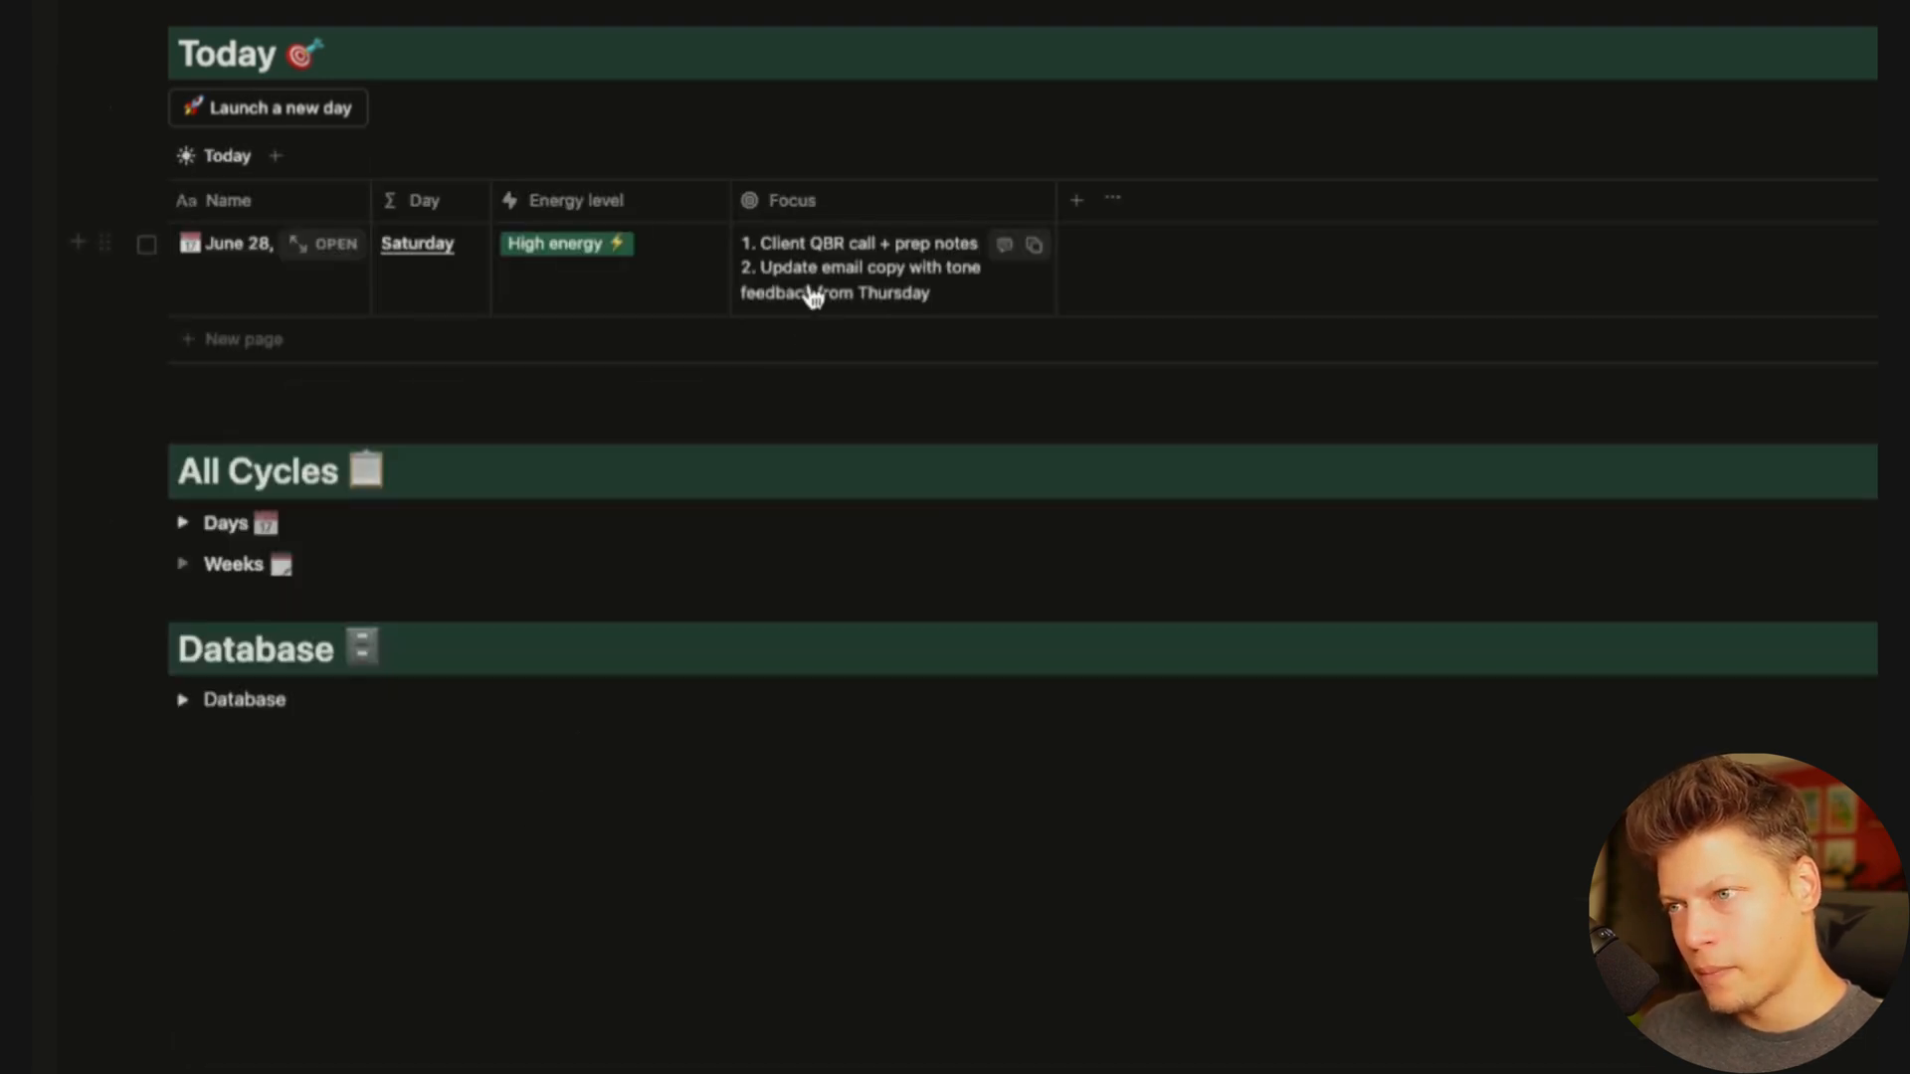
Run the Launch a new day button and open the newly added day entry from the Today table
{"action": "left_click", "coordinate": [286, 111]}
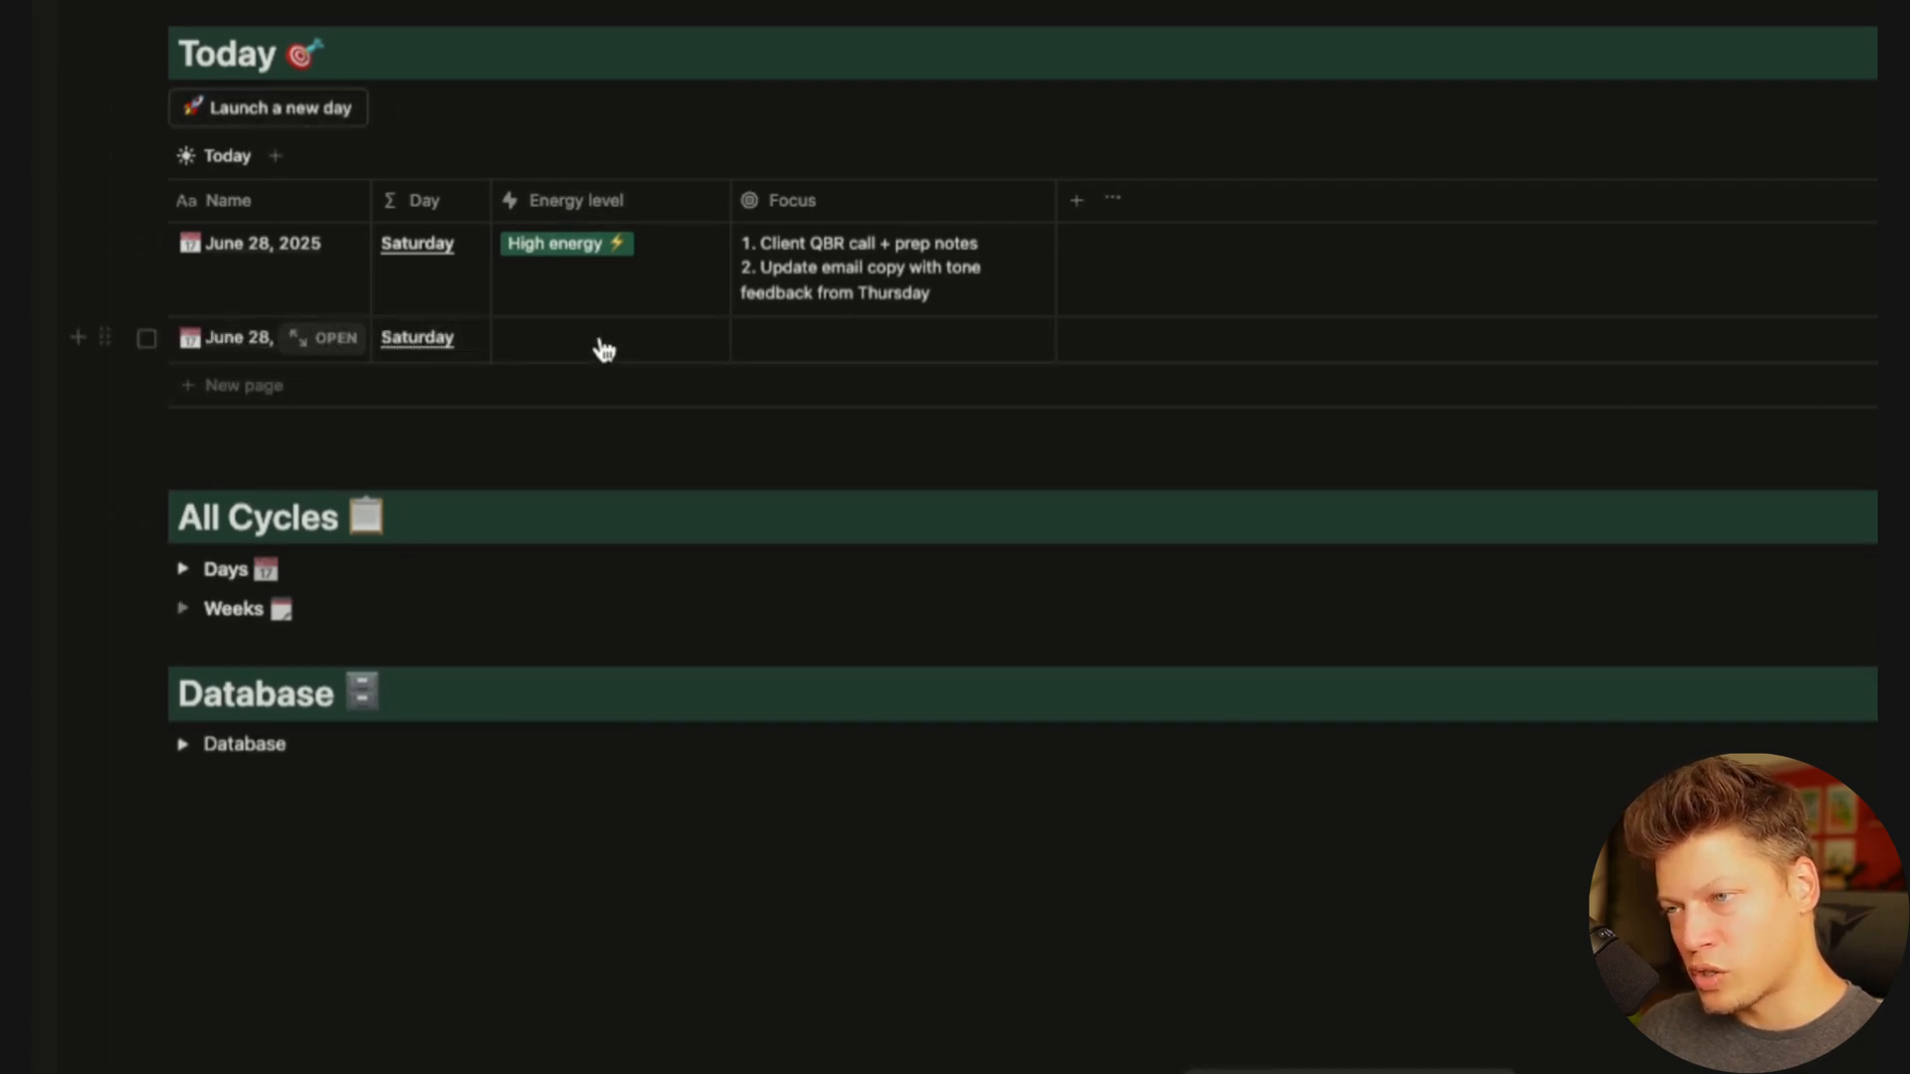
{"action": "left_click", "coordinate": [334, 338]}
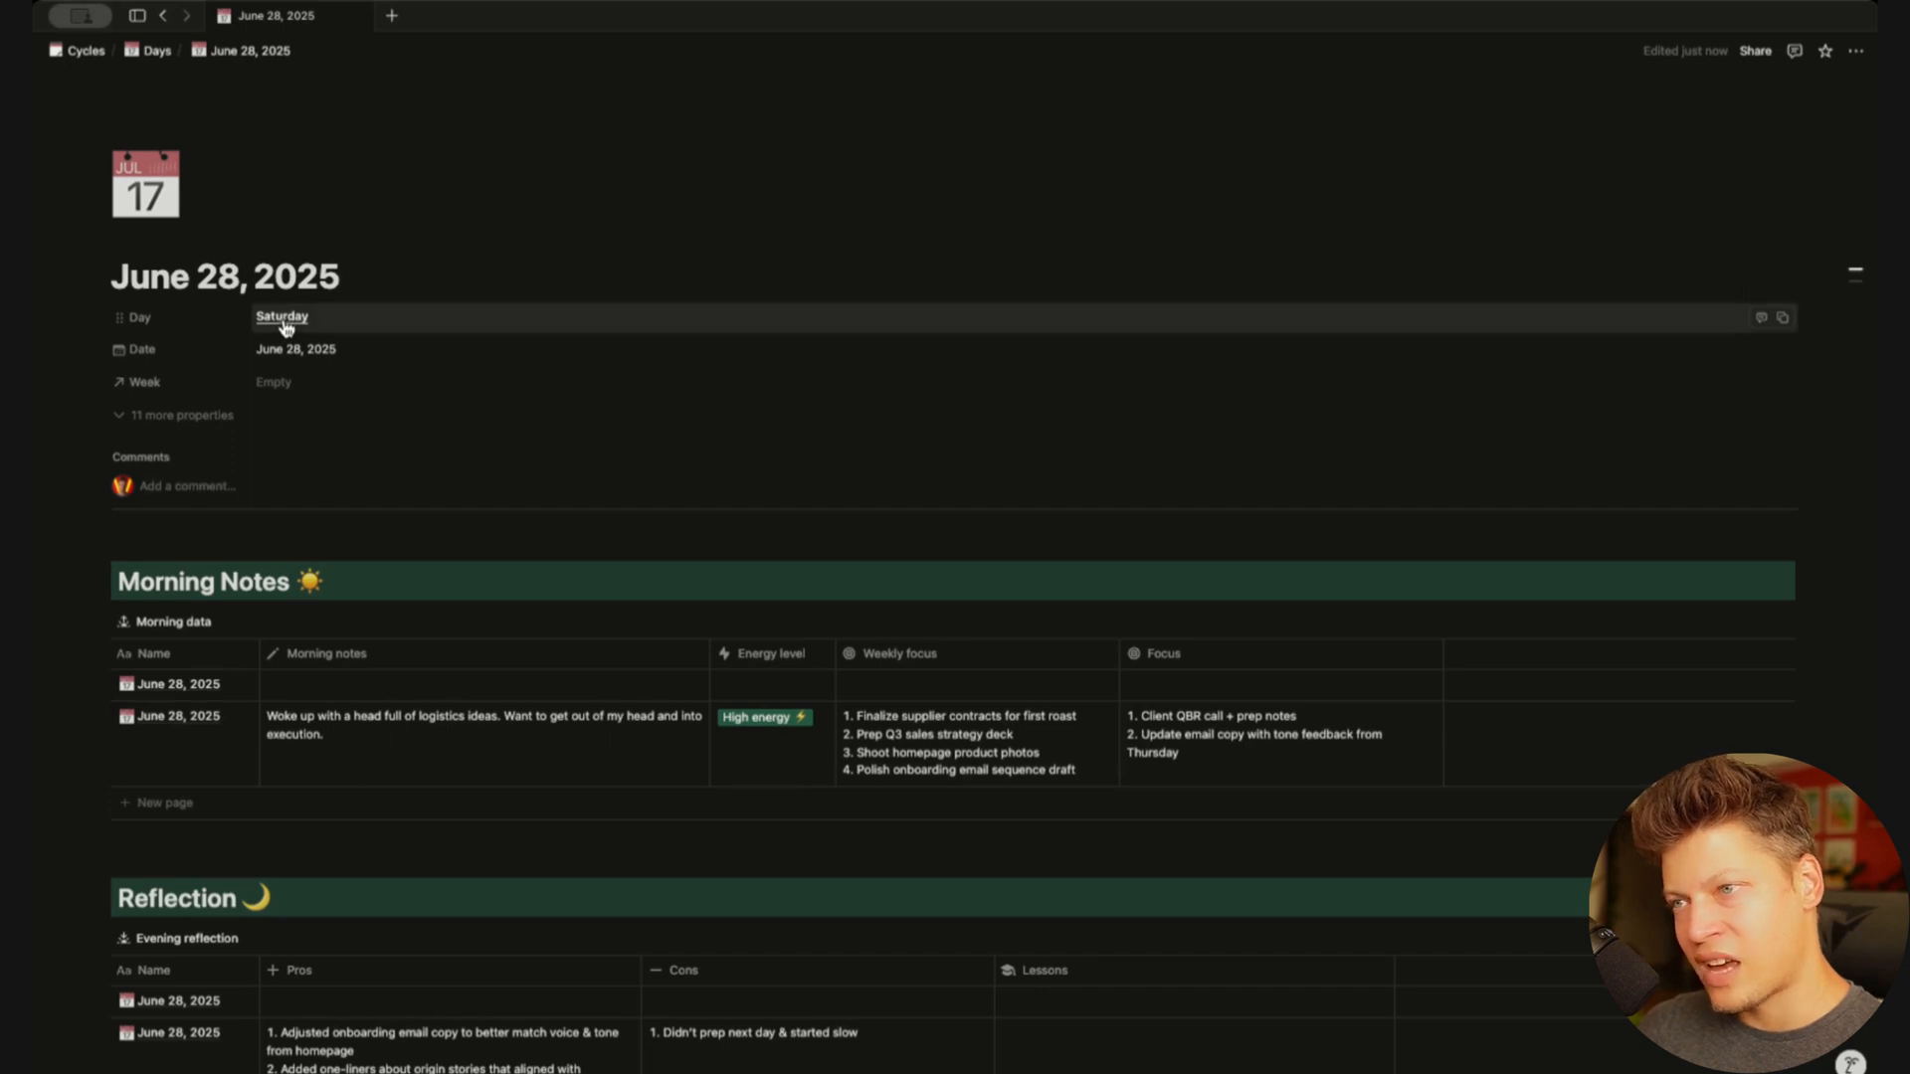
Return to the Cycles page and delete the empty duplicate June 28, 2025 entry from the Today table
{"action": "triple_click", "coordinate": [227, 294]}
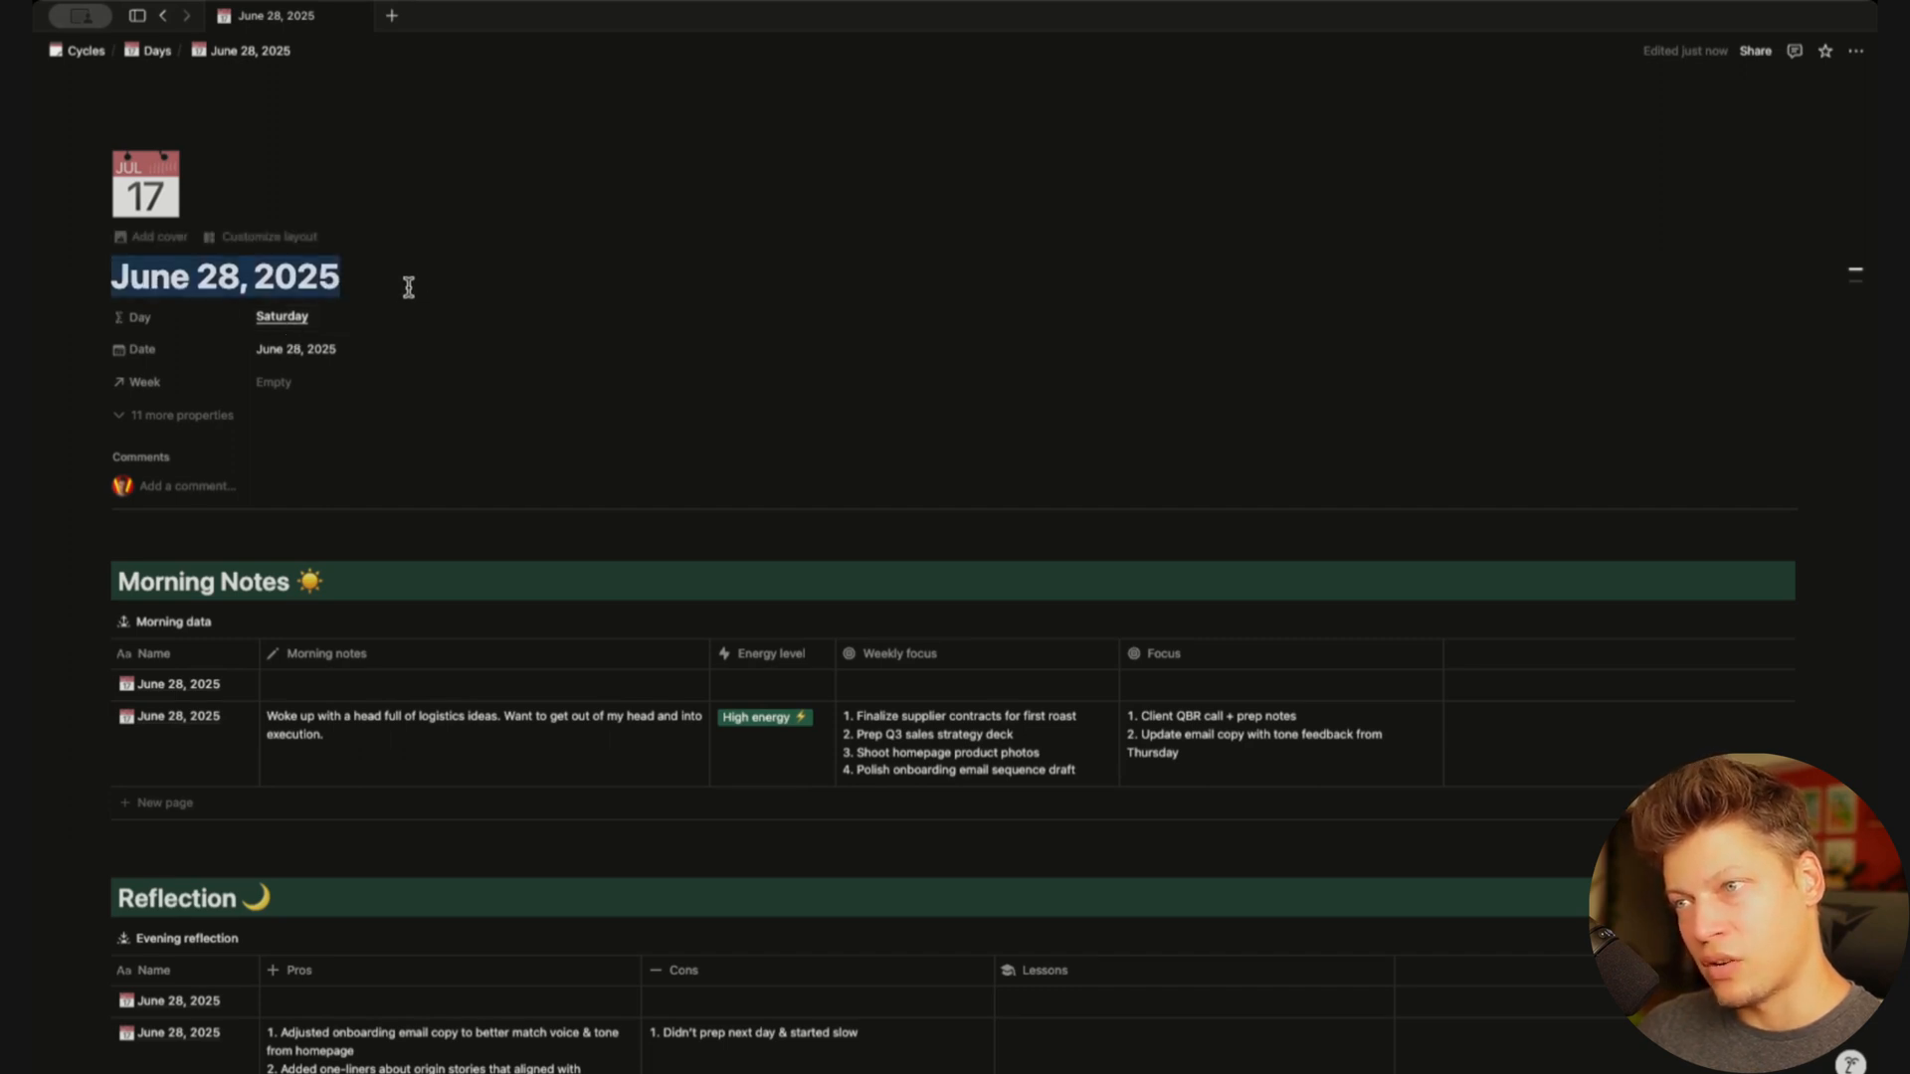
{"action": "left_click", "coordinate": [398, 289]}
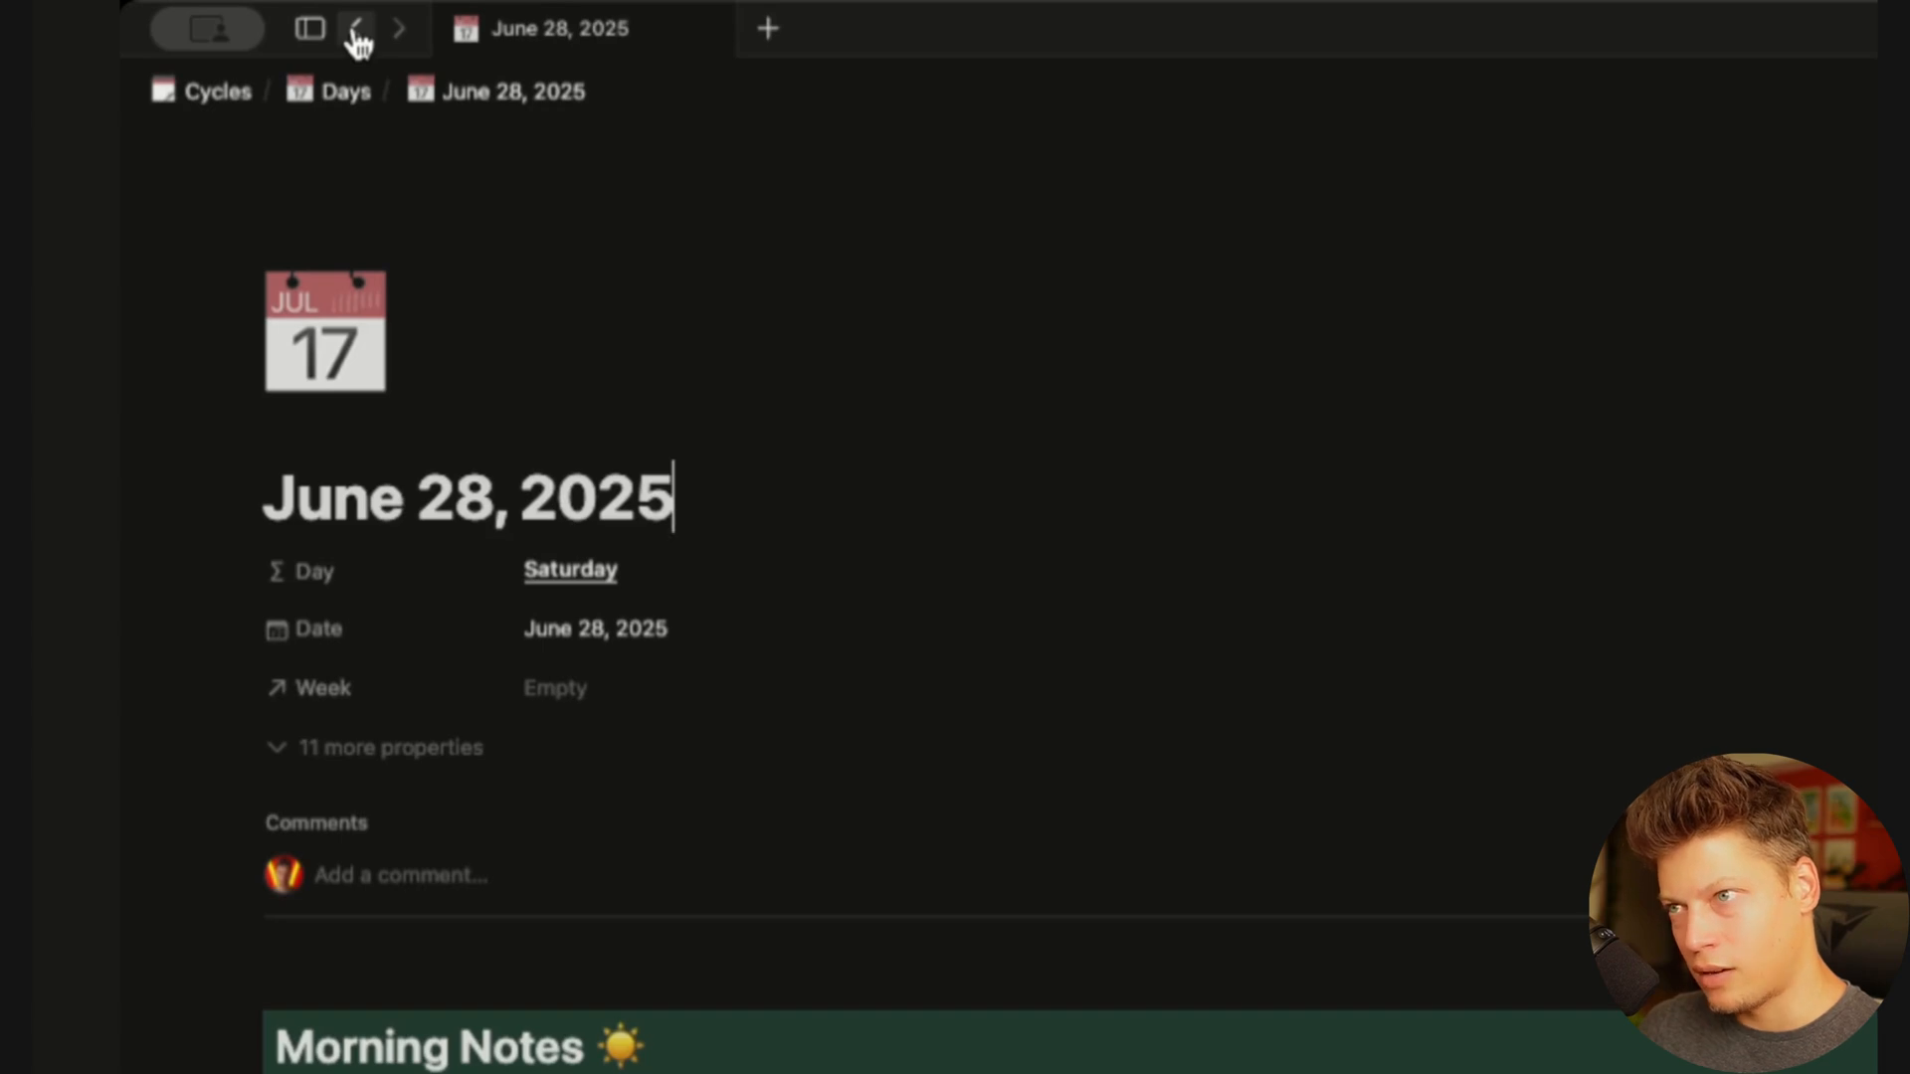
{"action": "left_click", "coordinate": [356, 36]}
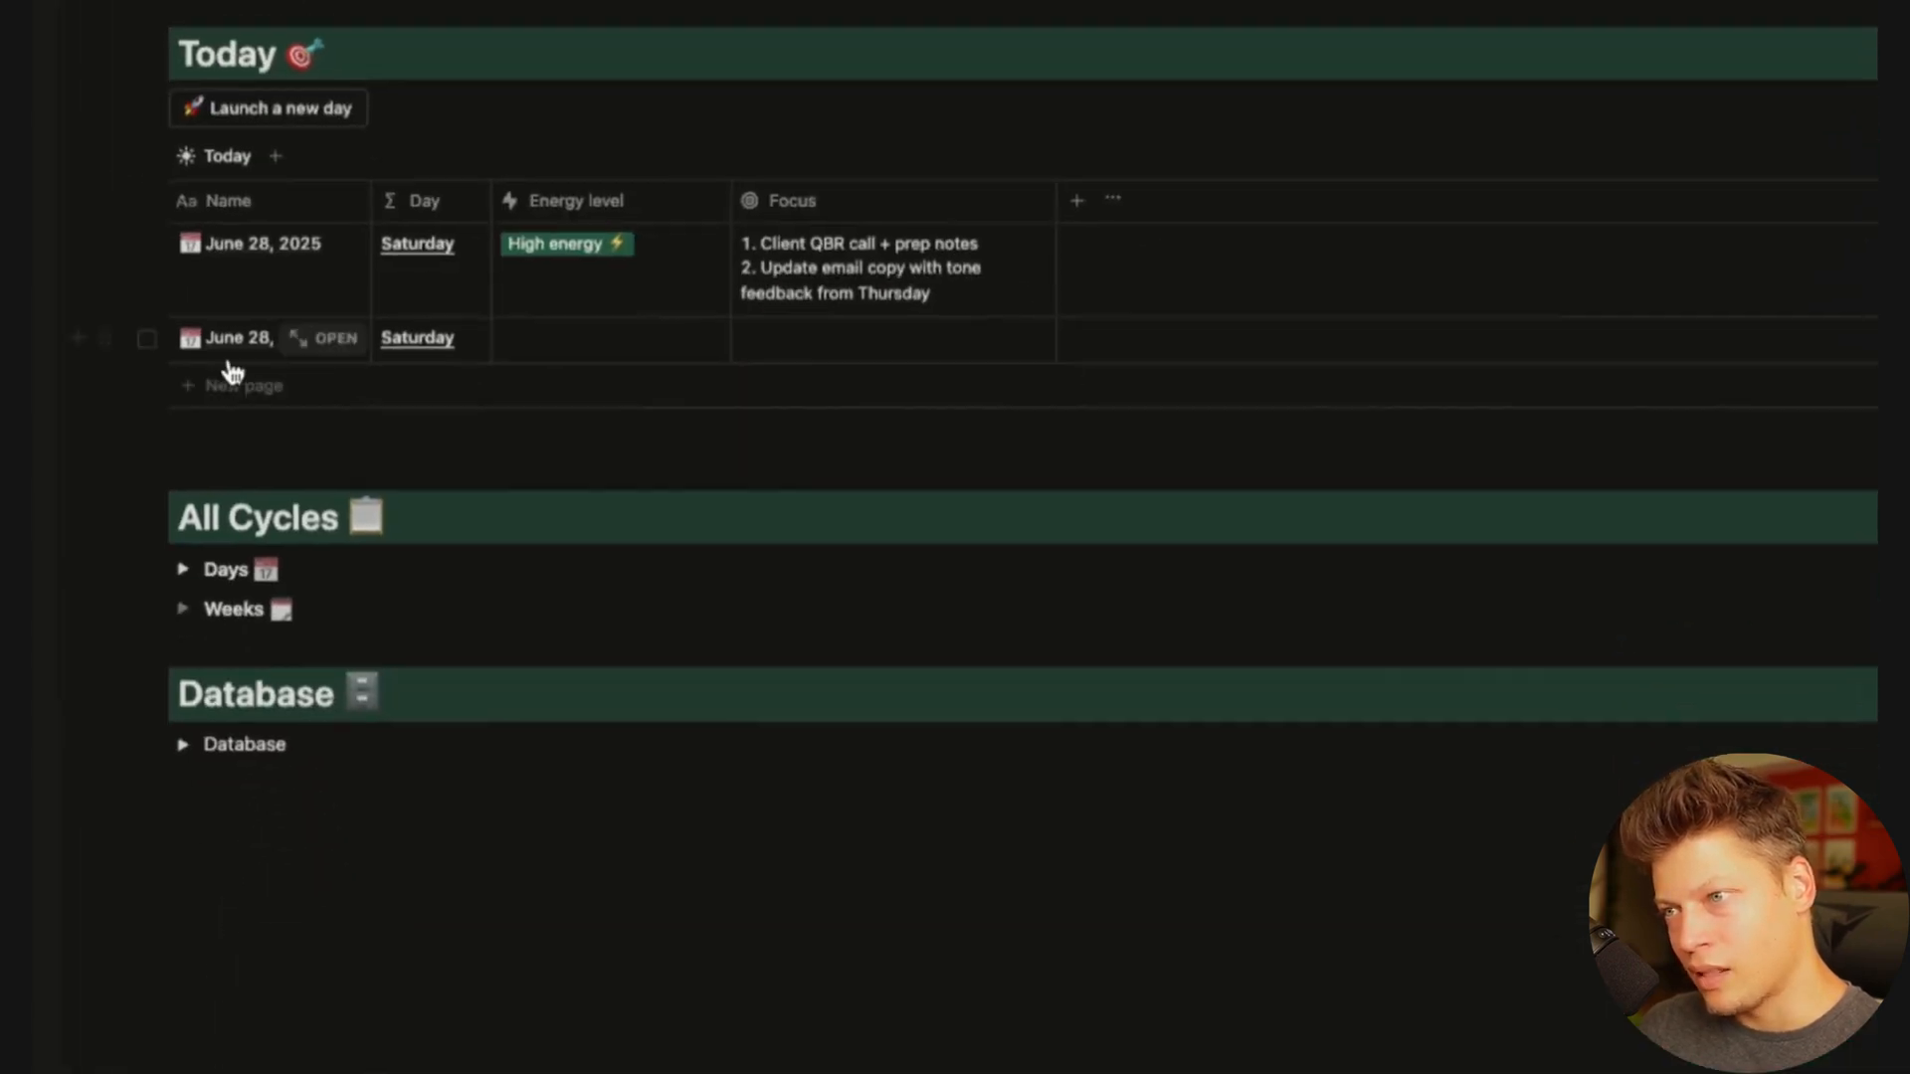
{"action": "left_click", "coordinate": [146, 339]}
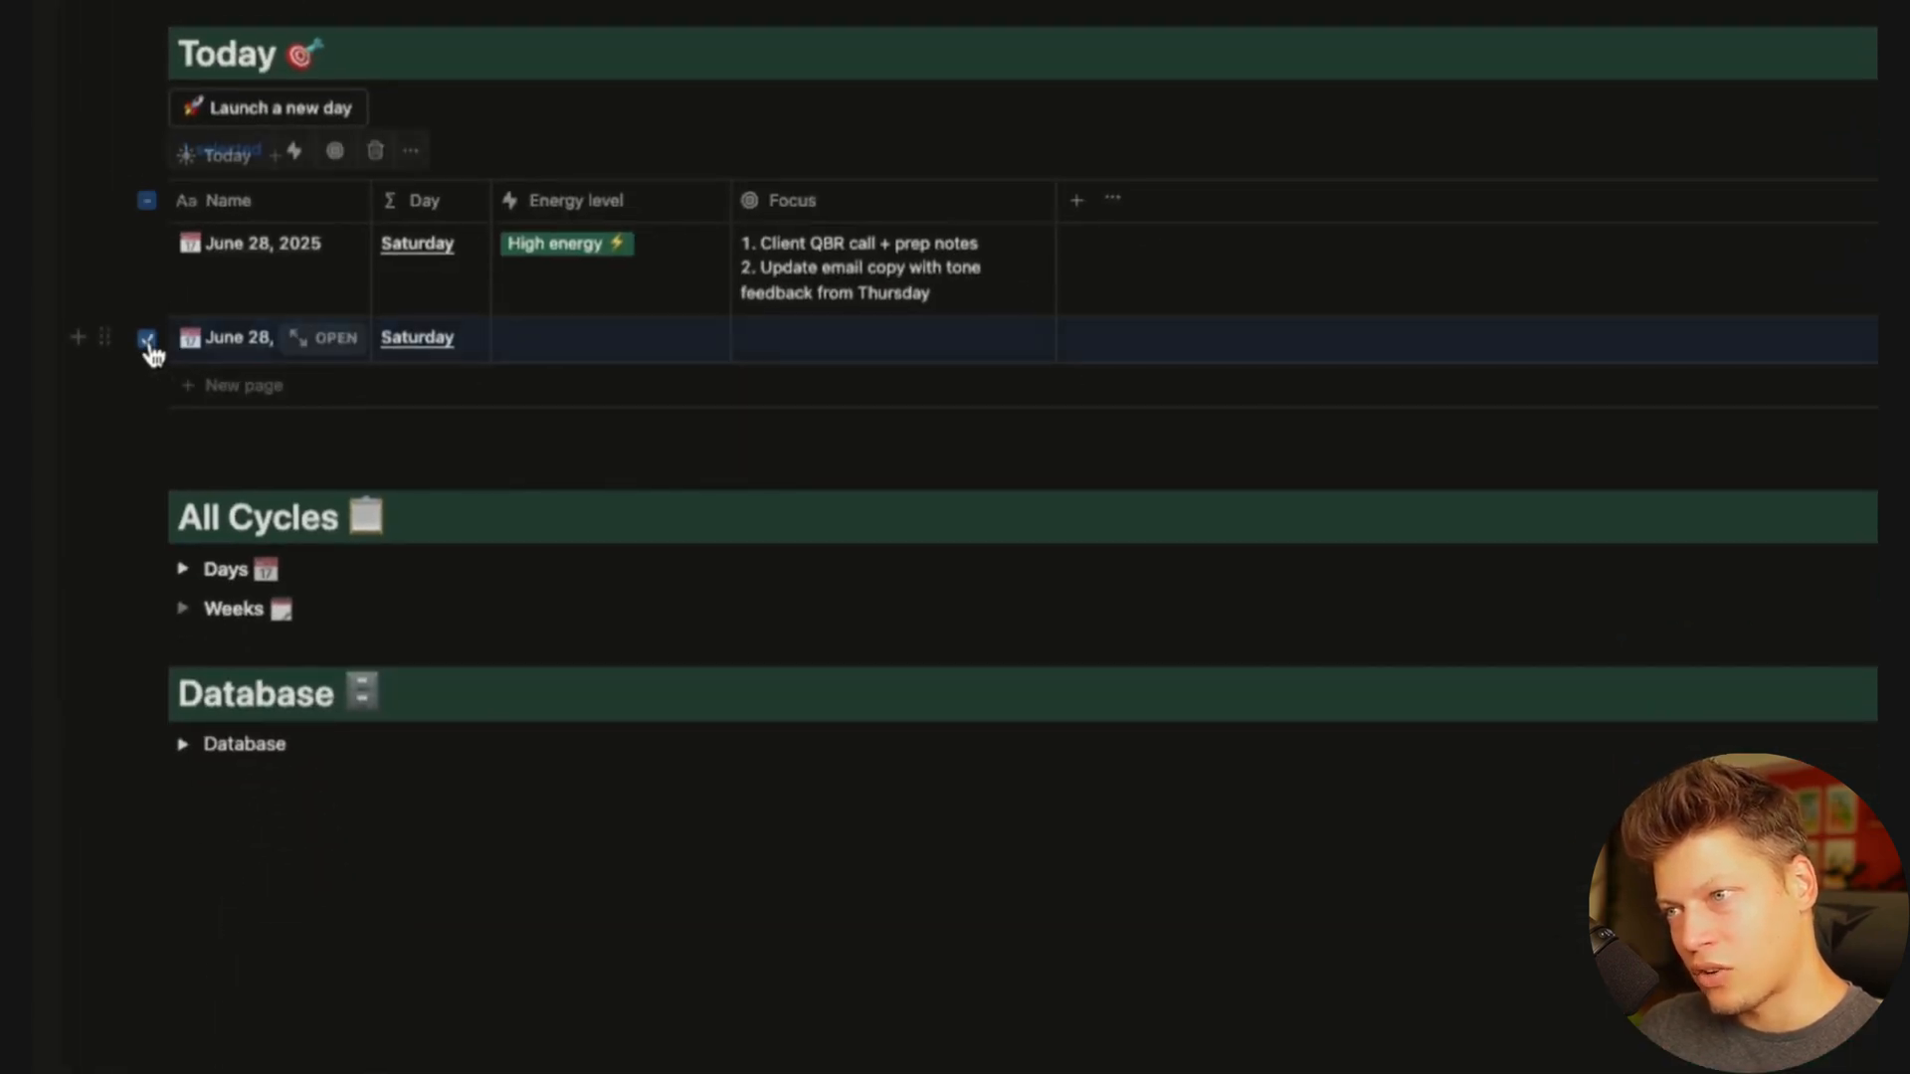
{"action": "left_click", "coordinate": [146, 339]}
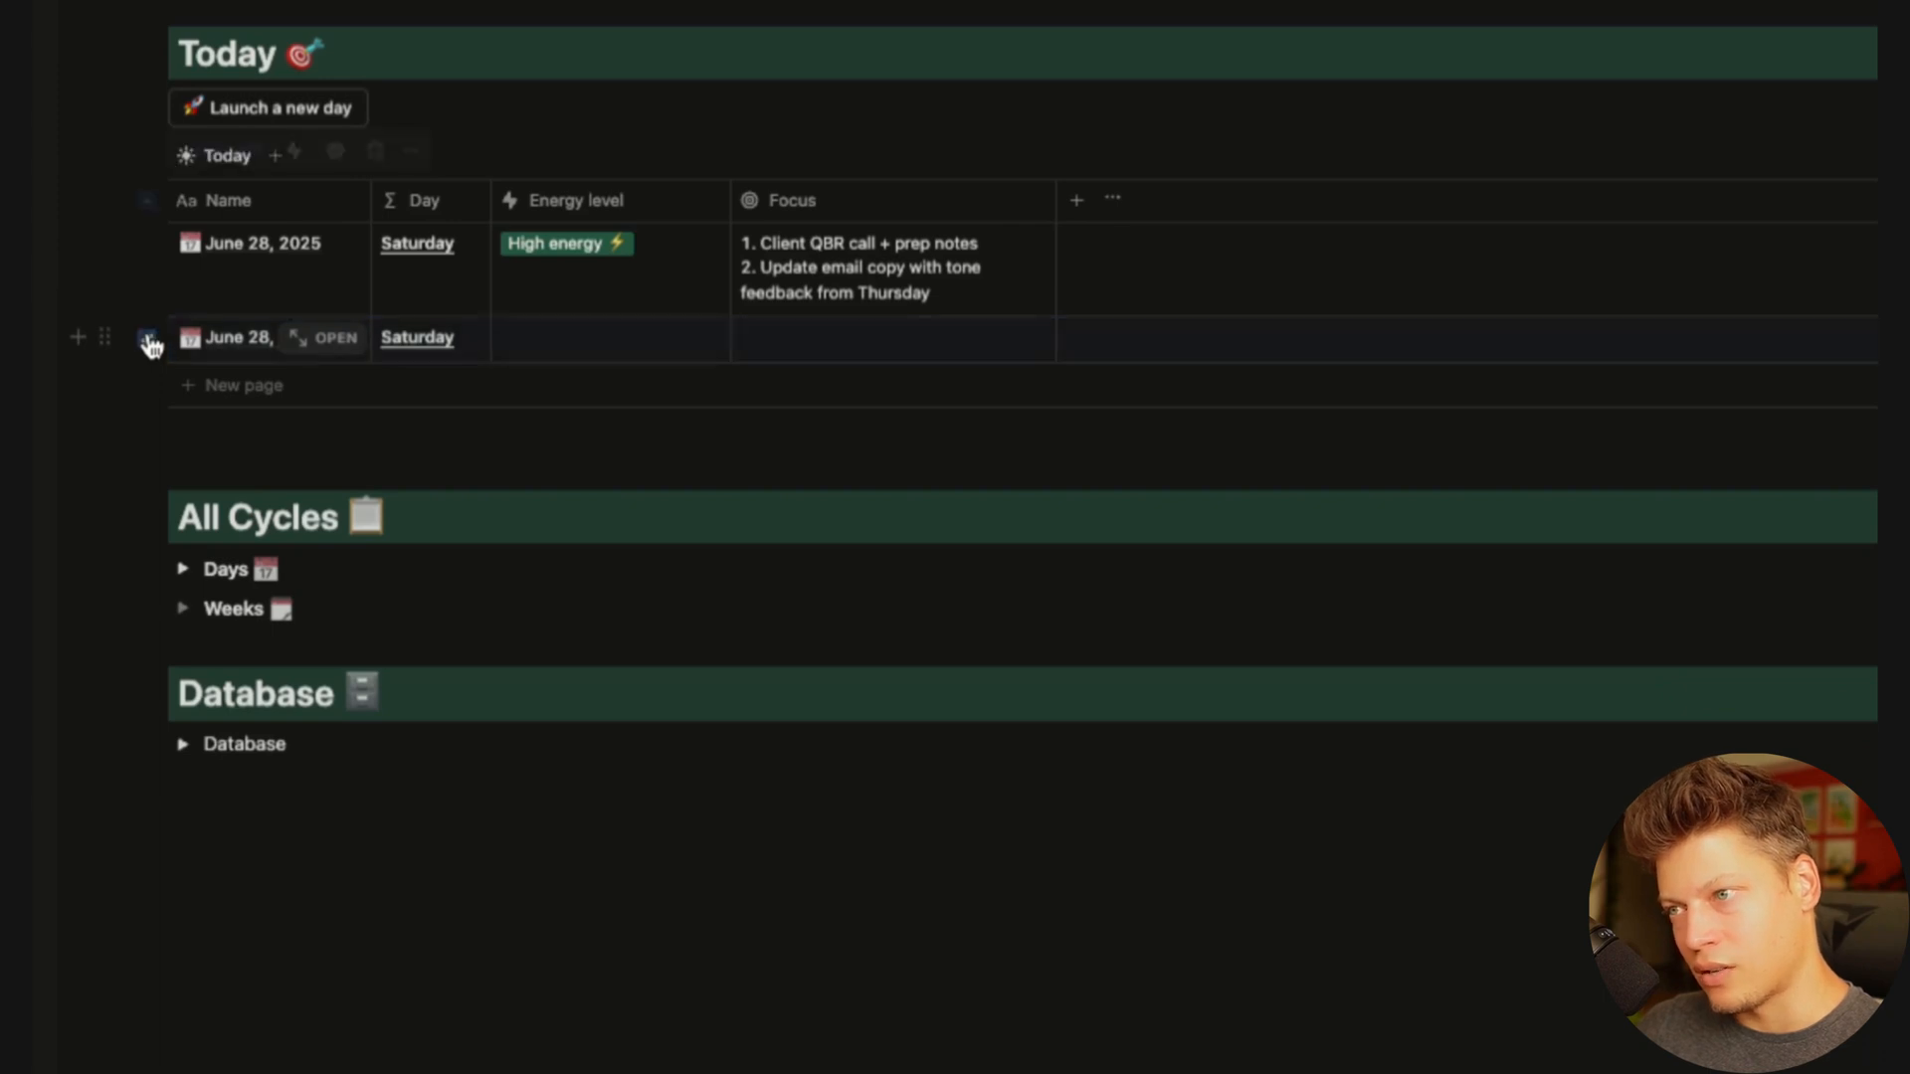
{"action": "left_click", "coordinate": [146, 339]}
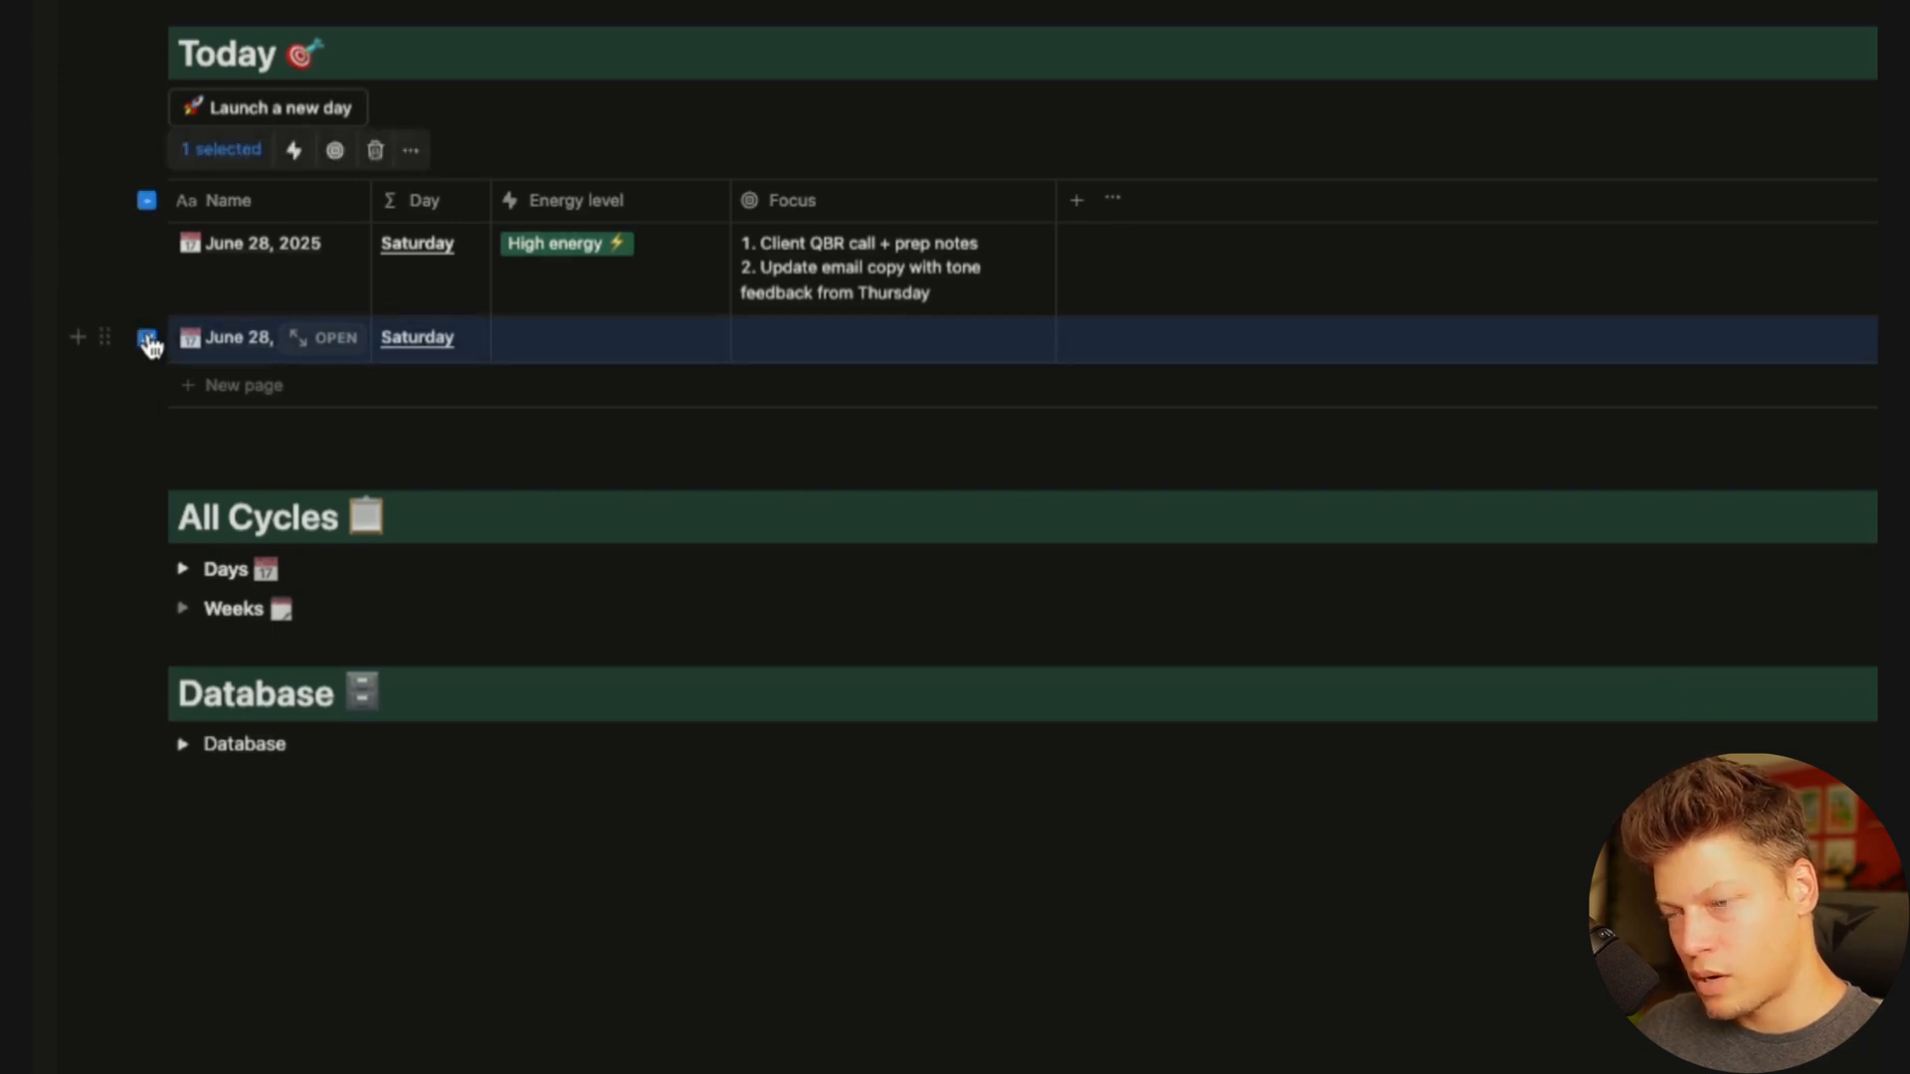
{"action": "key", "text": "Delete"}
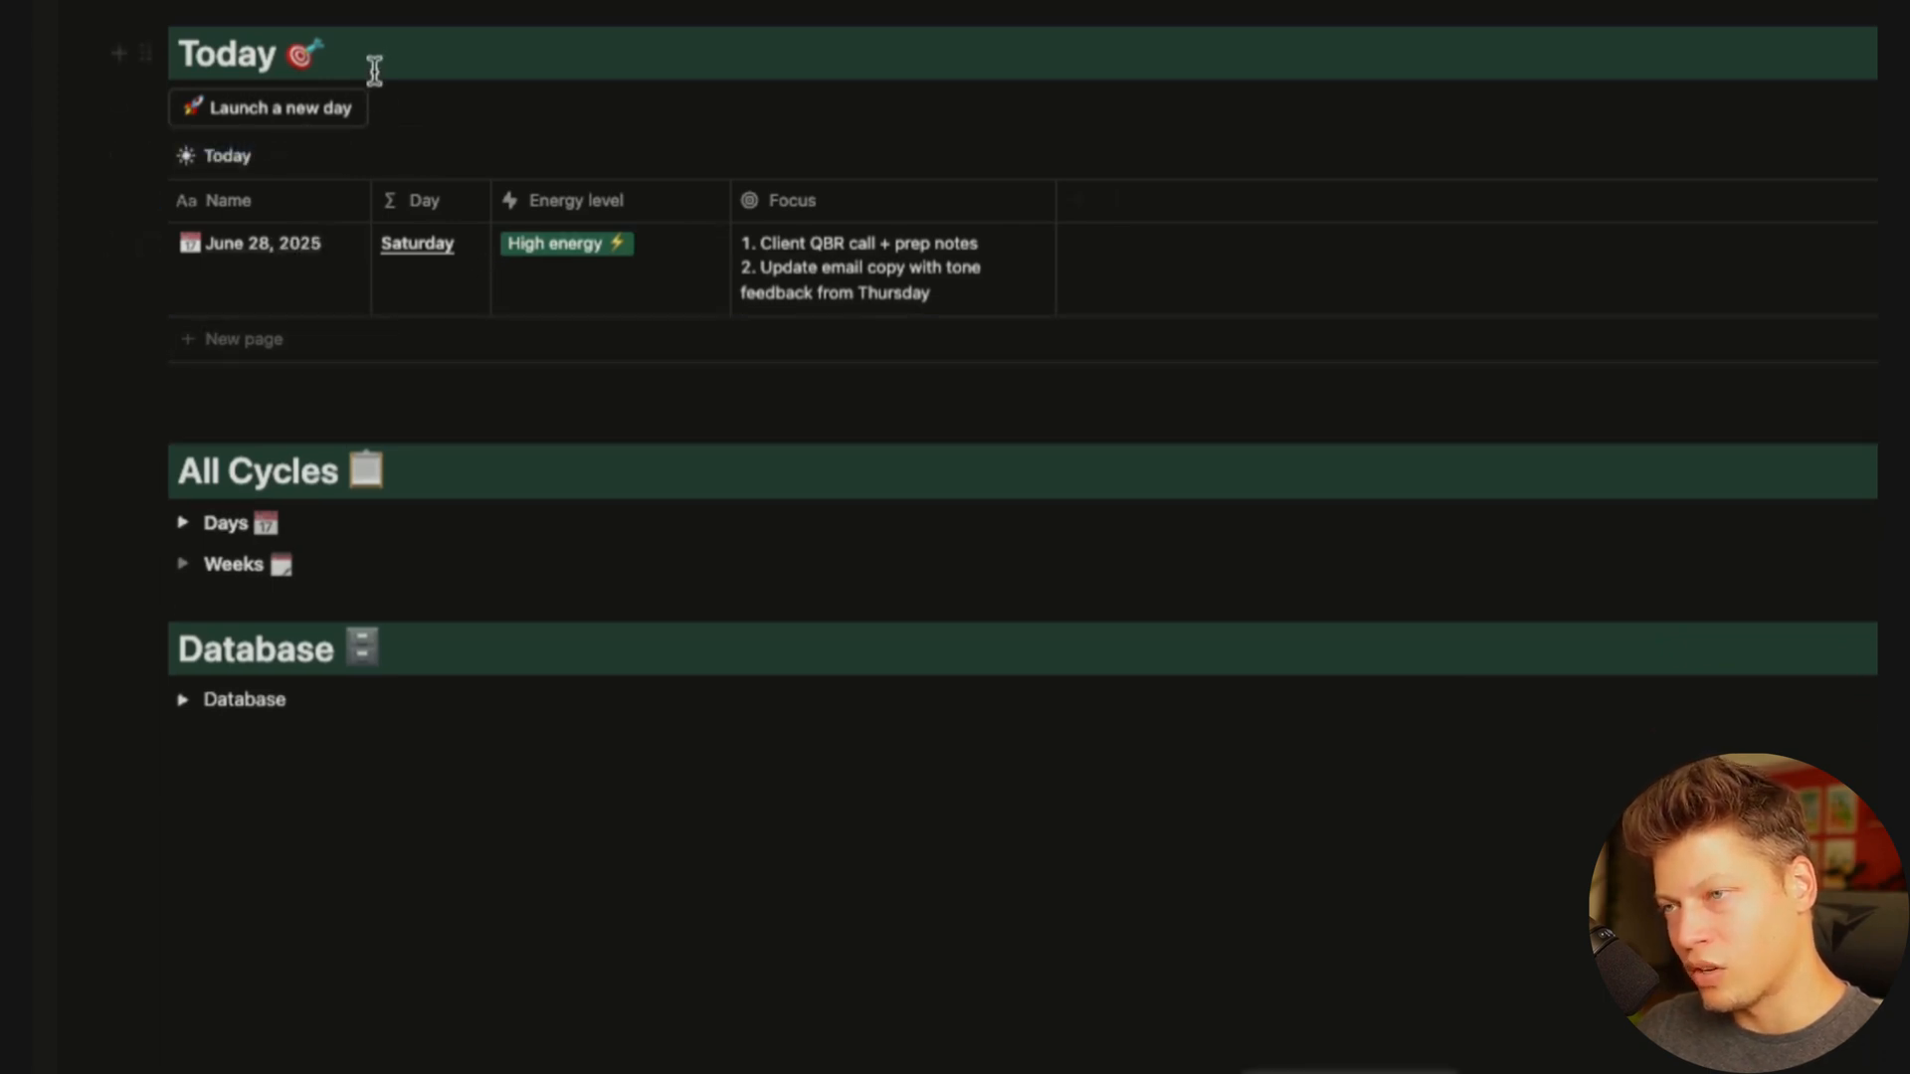
Add an Edit pages action targeting the Weeks database to the Launch a new day button
{"action": "left_click", "coordinate": [389, 110]}
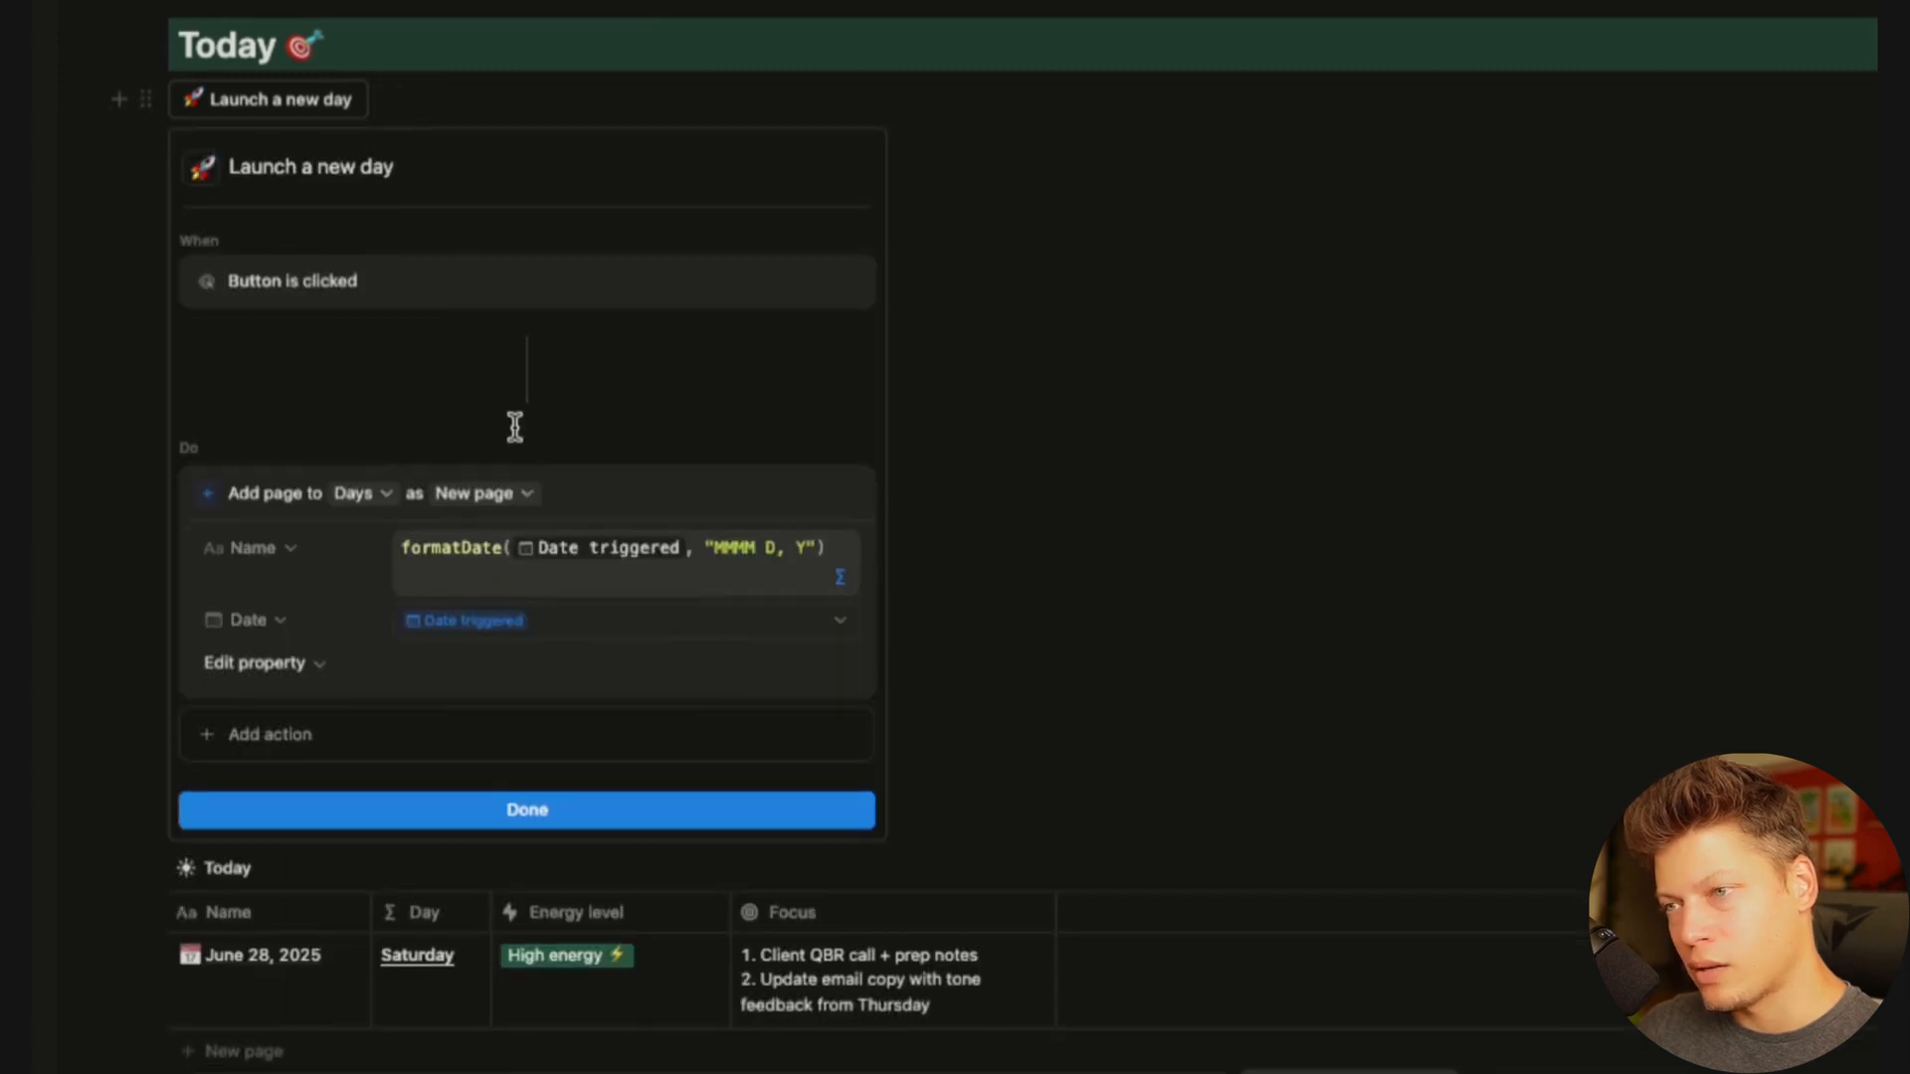
{"action": "scroll", "coordinate": [514, 427], "scroll_direction": "down", "scroll_amount": 2}
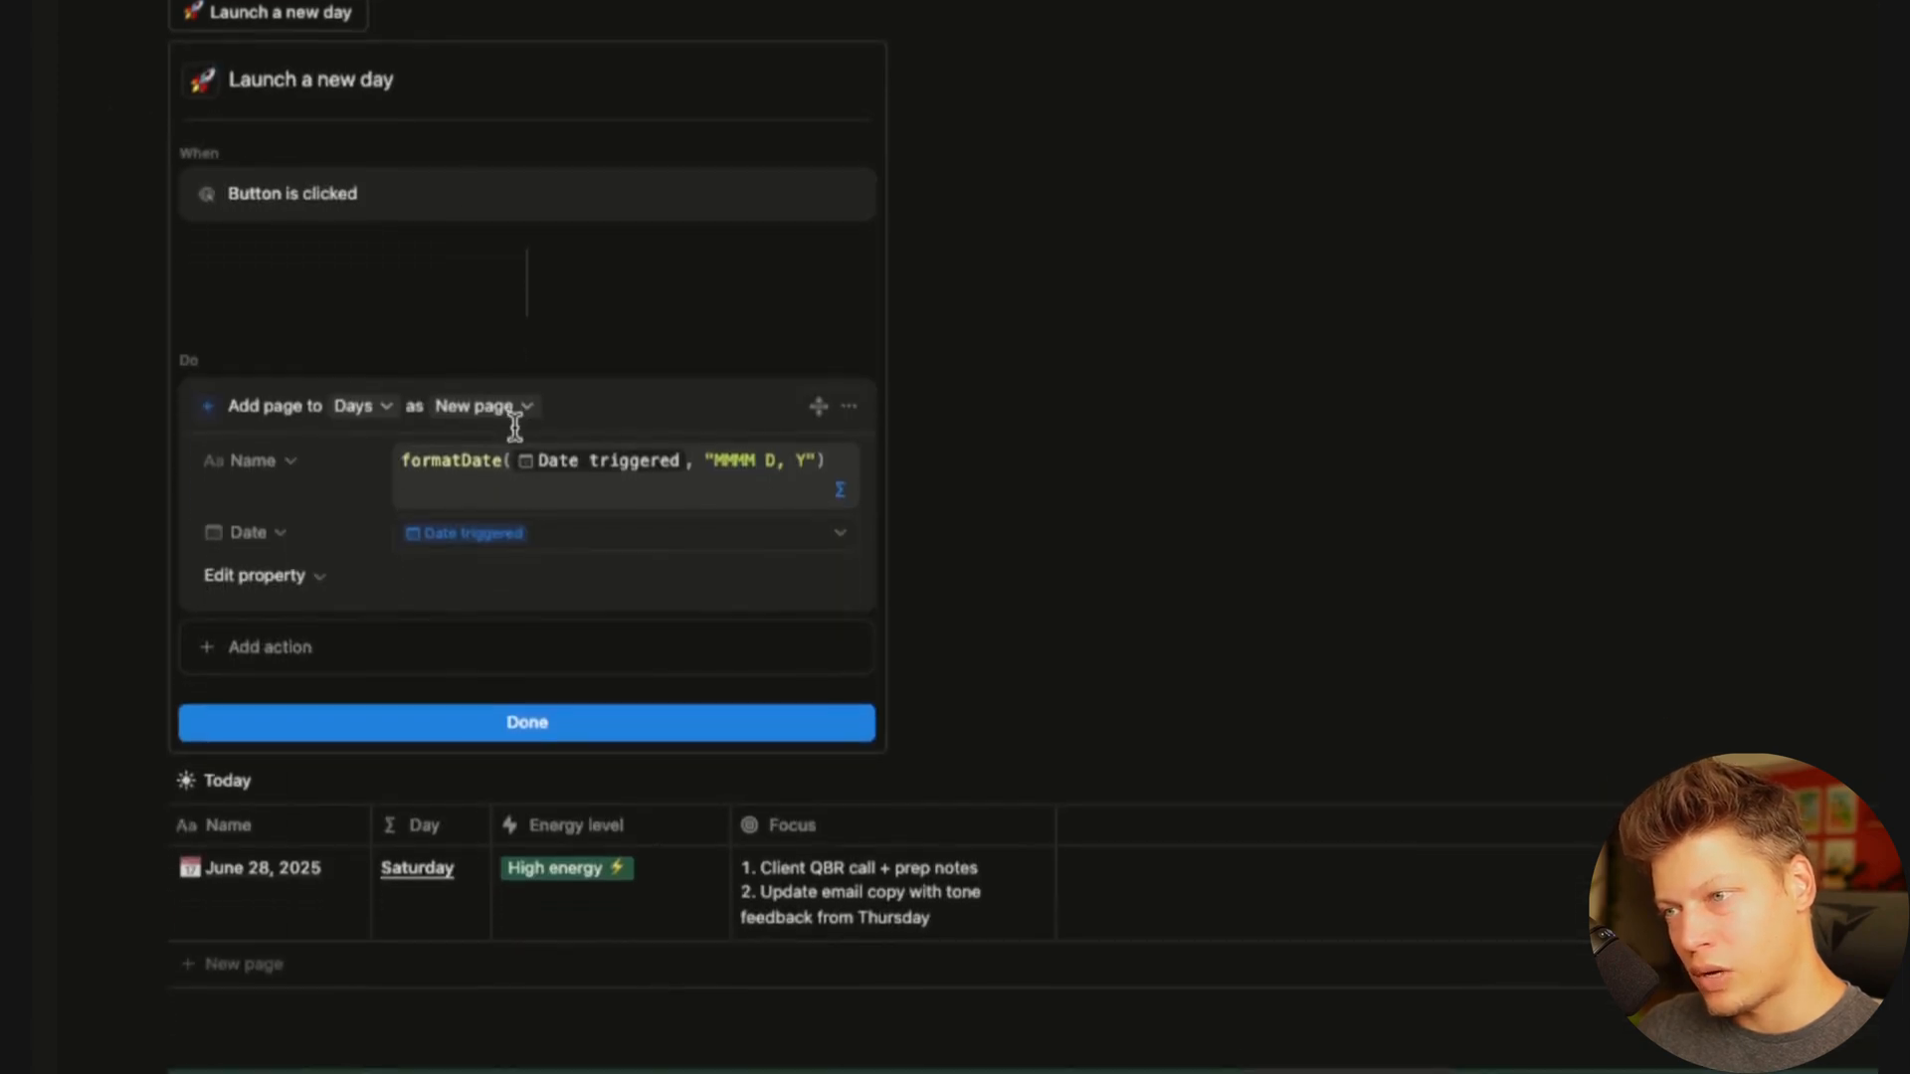
{"action": "left_click", "coordinate": [244, 657]}
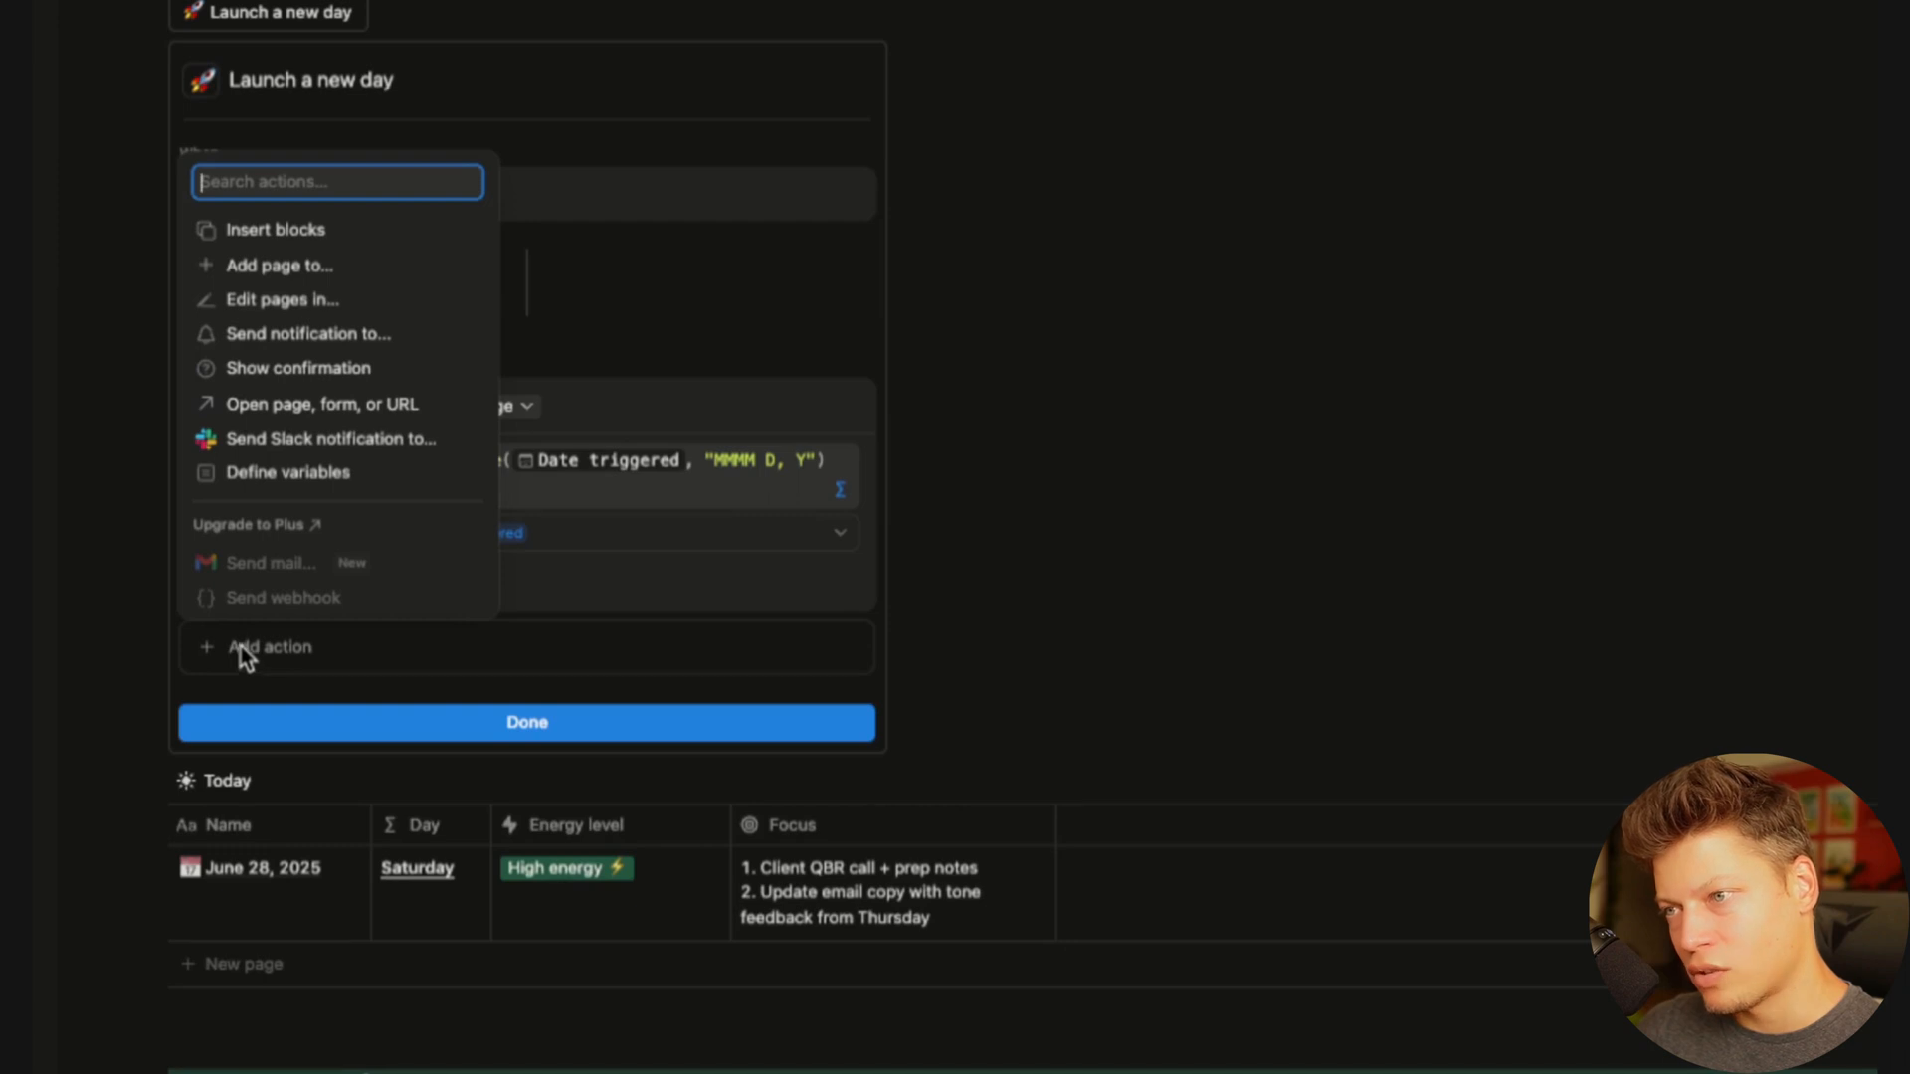
{"action": "left_click", "coordinate": [276, 317]}
{"action": "left_click", "coordinate": [397, 649]}
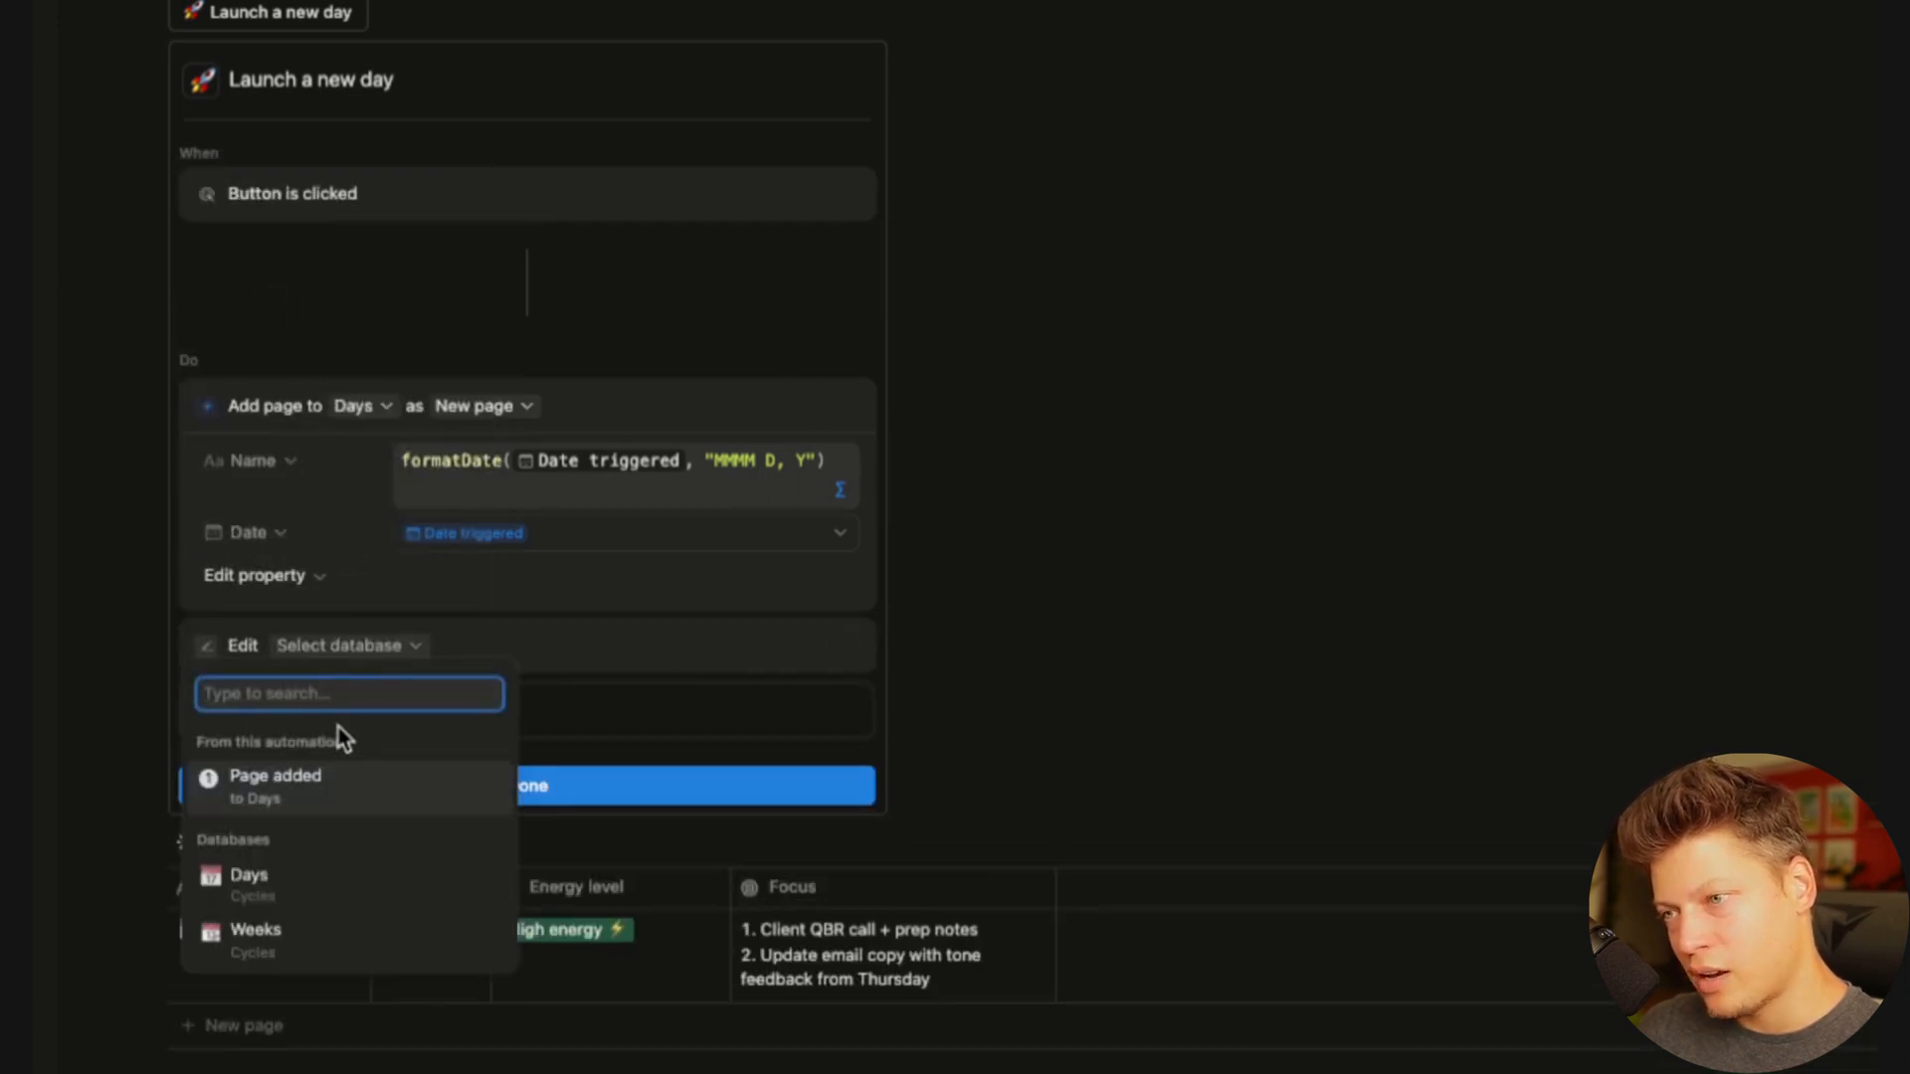
{"action": "left_click", "coordinate": [263, 952]}
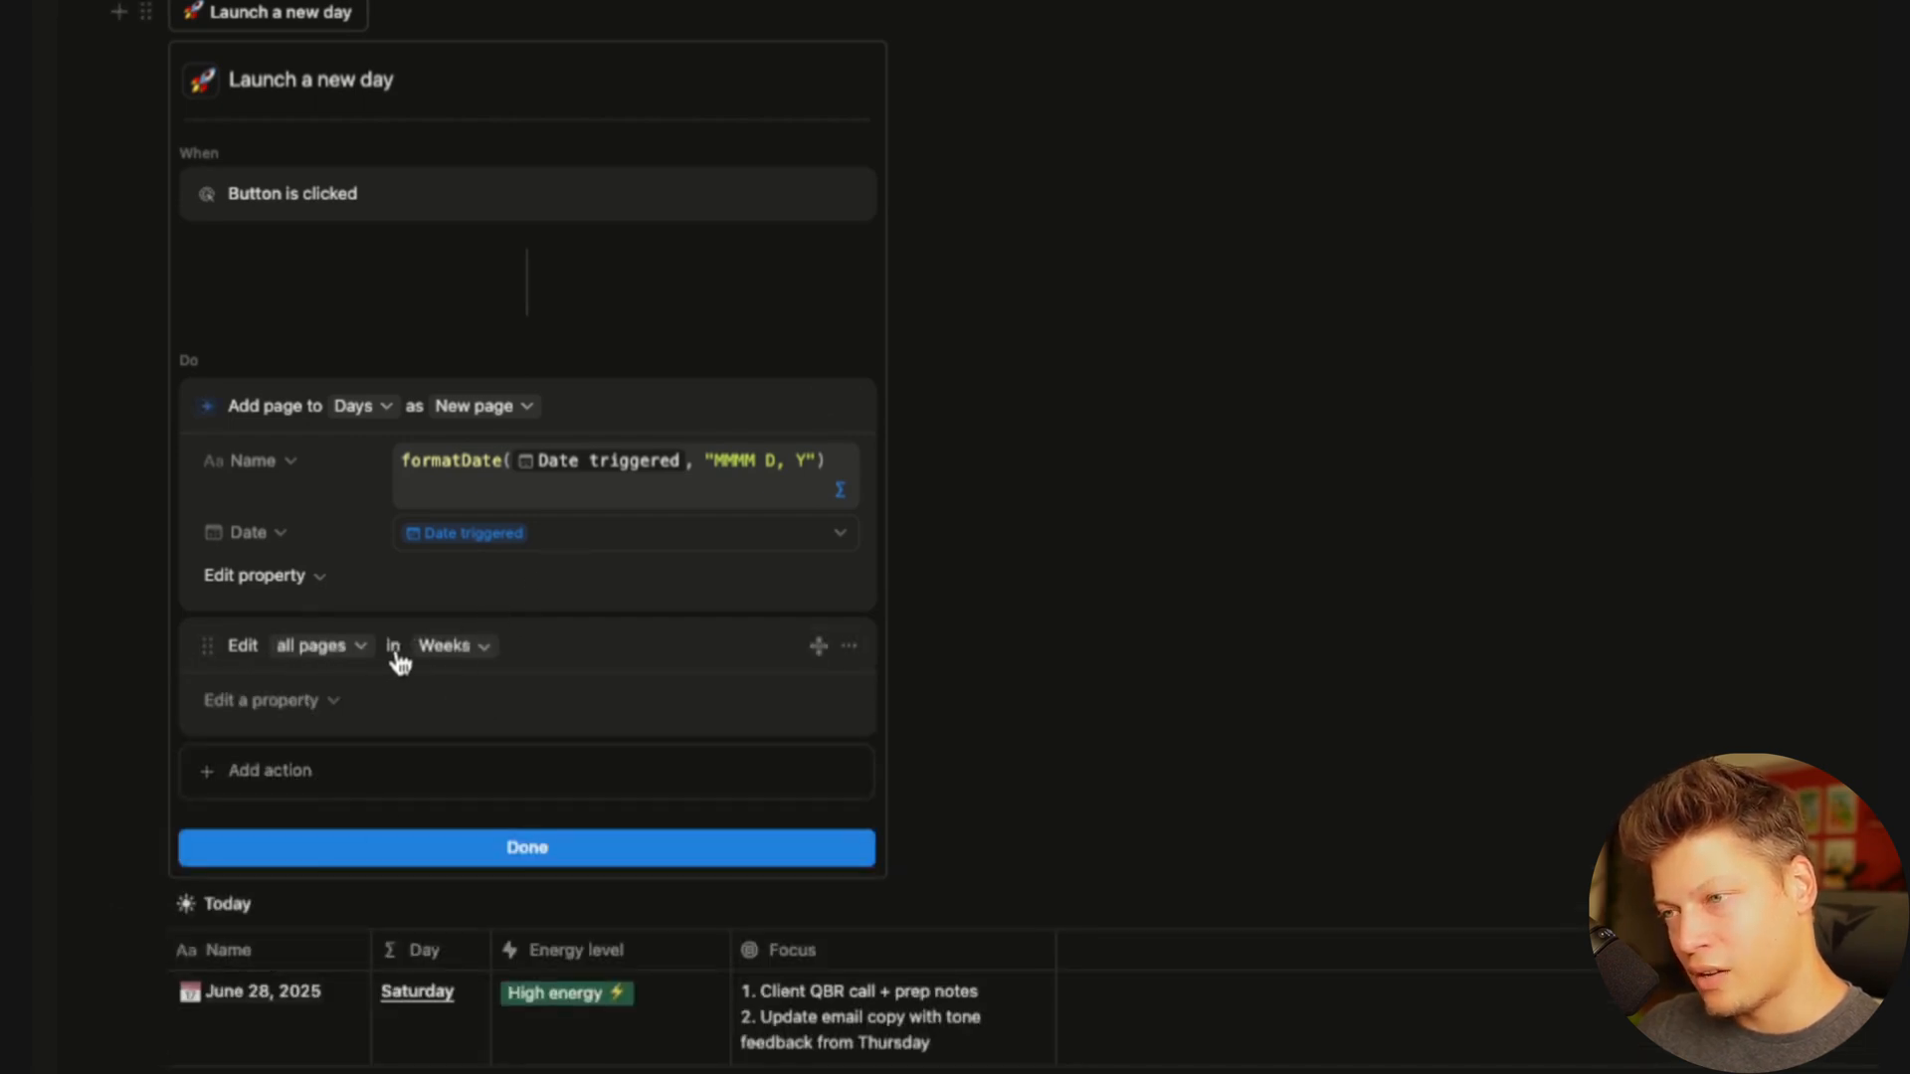
Filter the Weeks pages being edited to those whose Date start date is relative to today, this week
{"action": "left_click", "coordinate": [319, 647]}
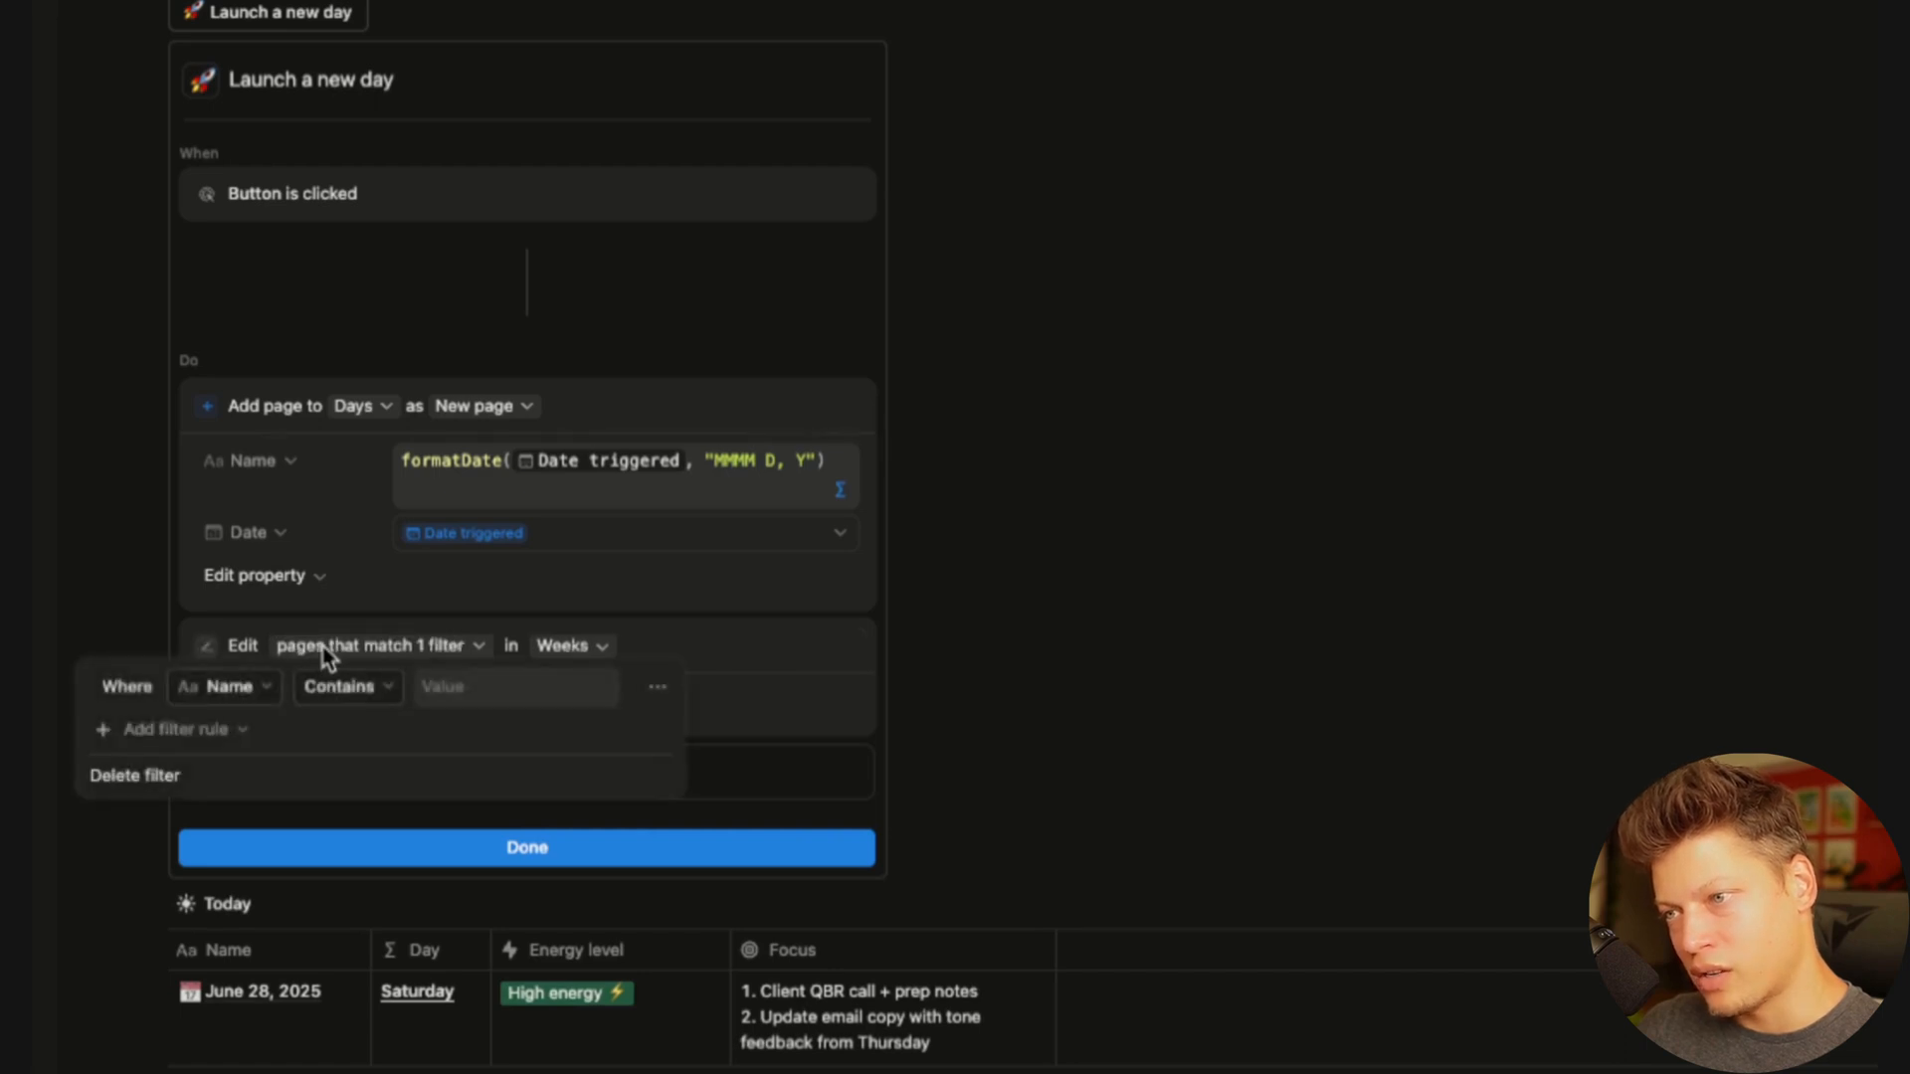
{"action": "left_click", "coordinate": [263, 686]}
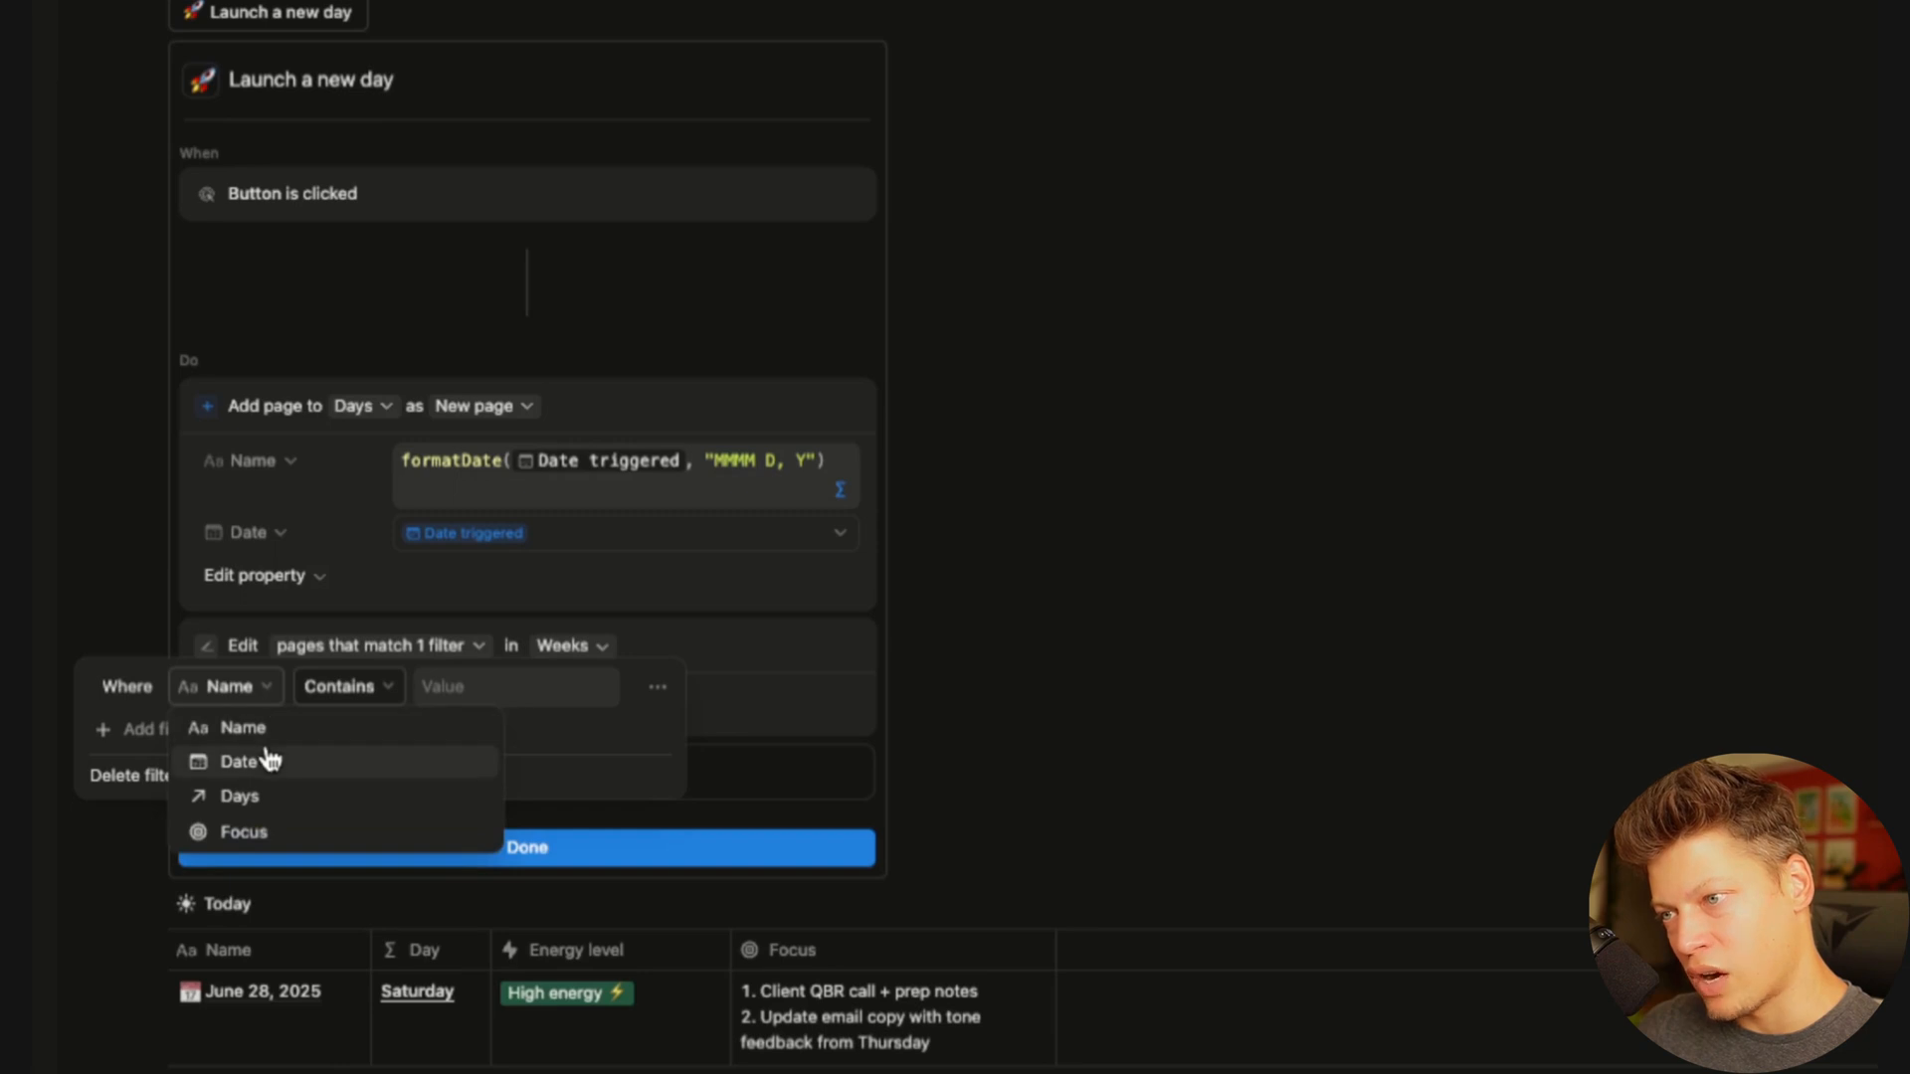
{"action": "left_click", "coordinate": [248, 762]}
{"action": "left_click", "coordinate": [403, 683]}
{"action": "left_click", "coordinate": [404, 683]}
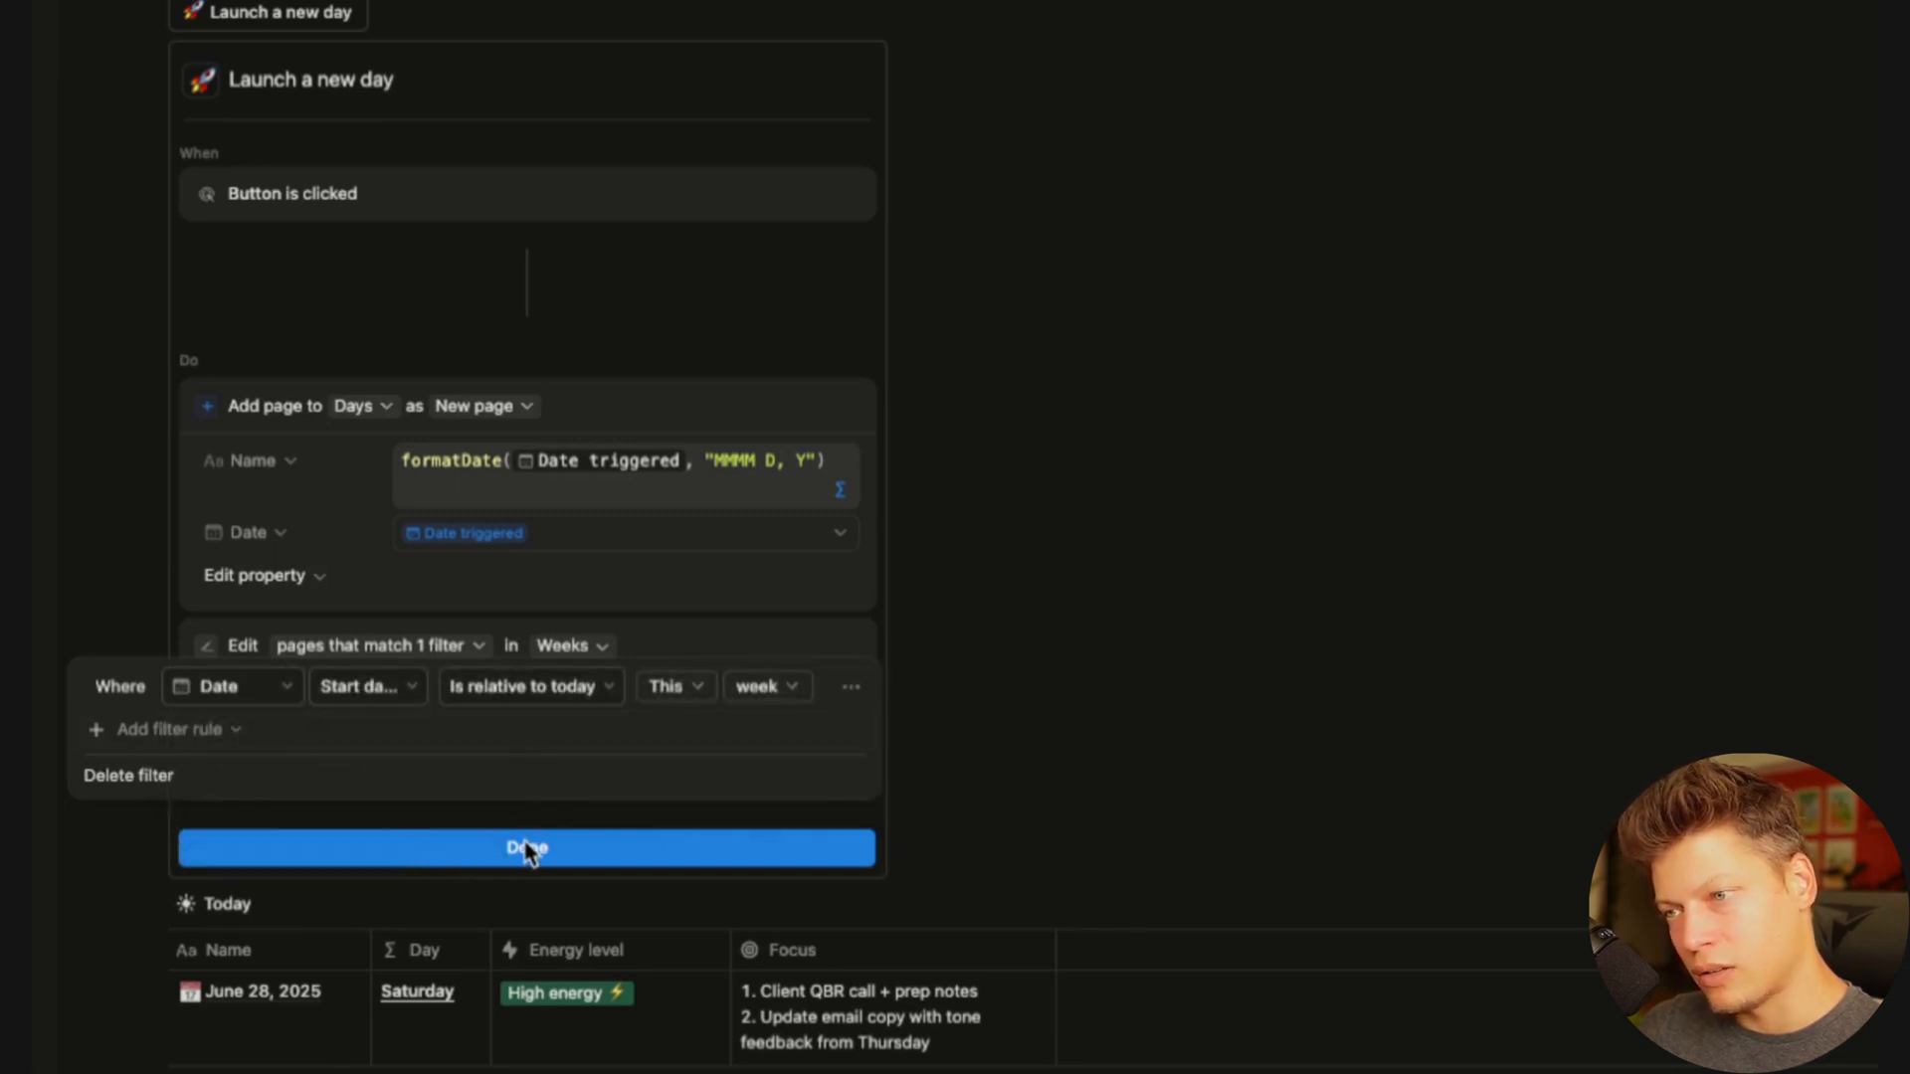
{"action": "key", "text": "Escape"}
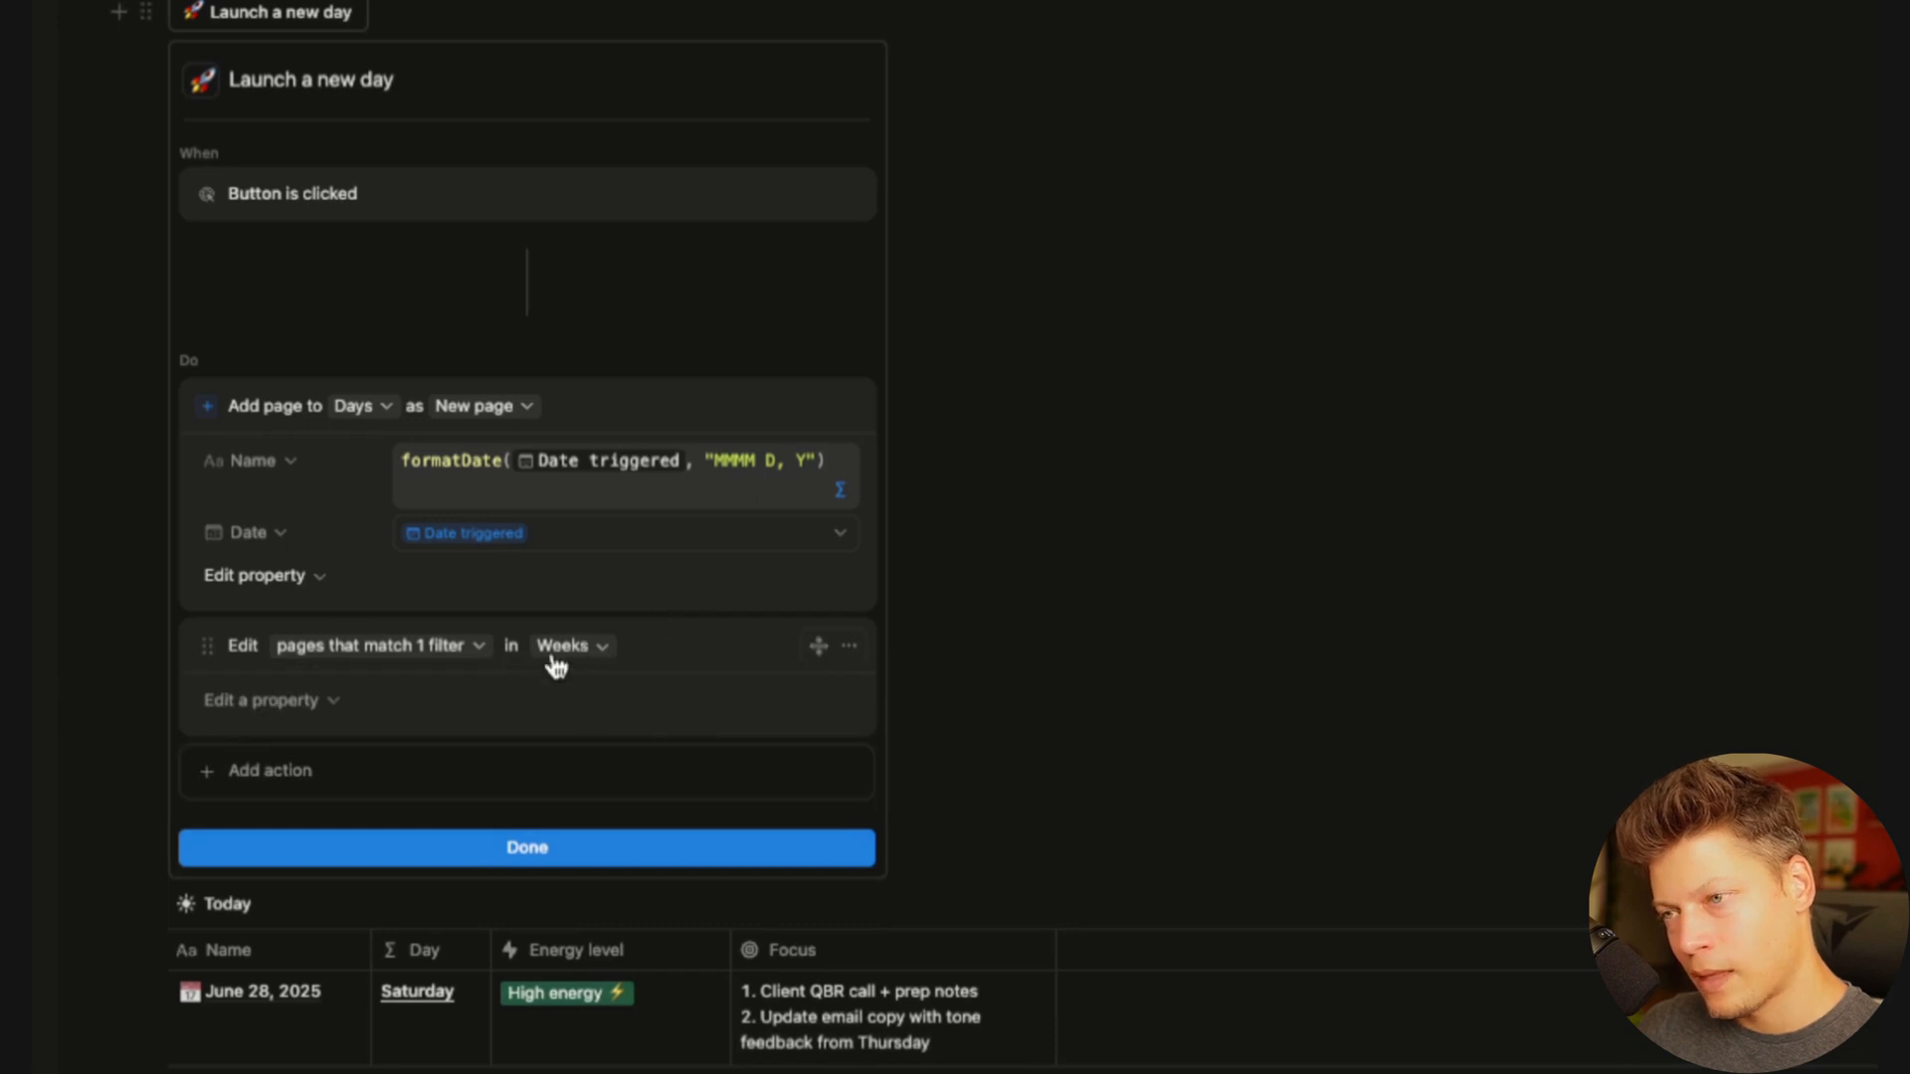
Make the Weeks edit action add Page added to the Days property
{"action": "left_click", "coordinate": [278, 707]}
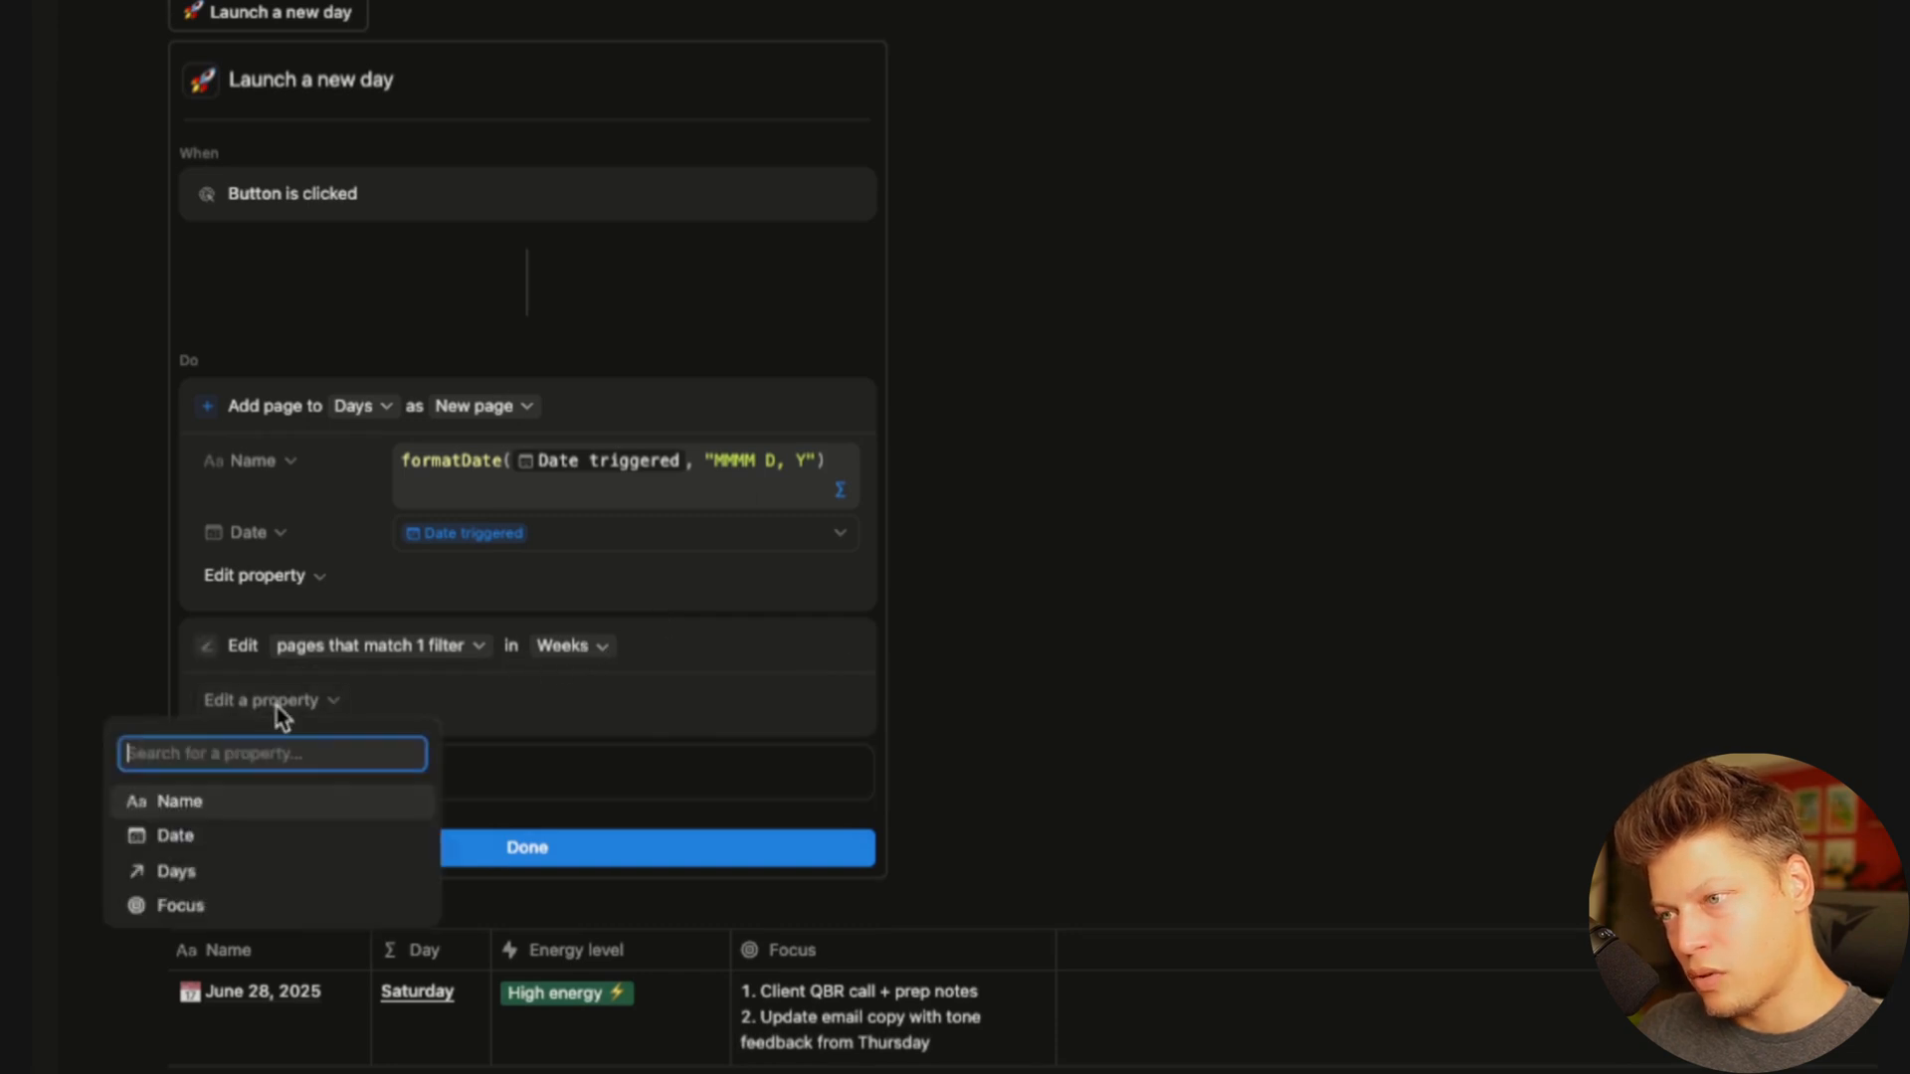
{"action": "left_click", "coordinate": [194, 879]}
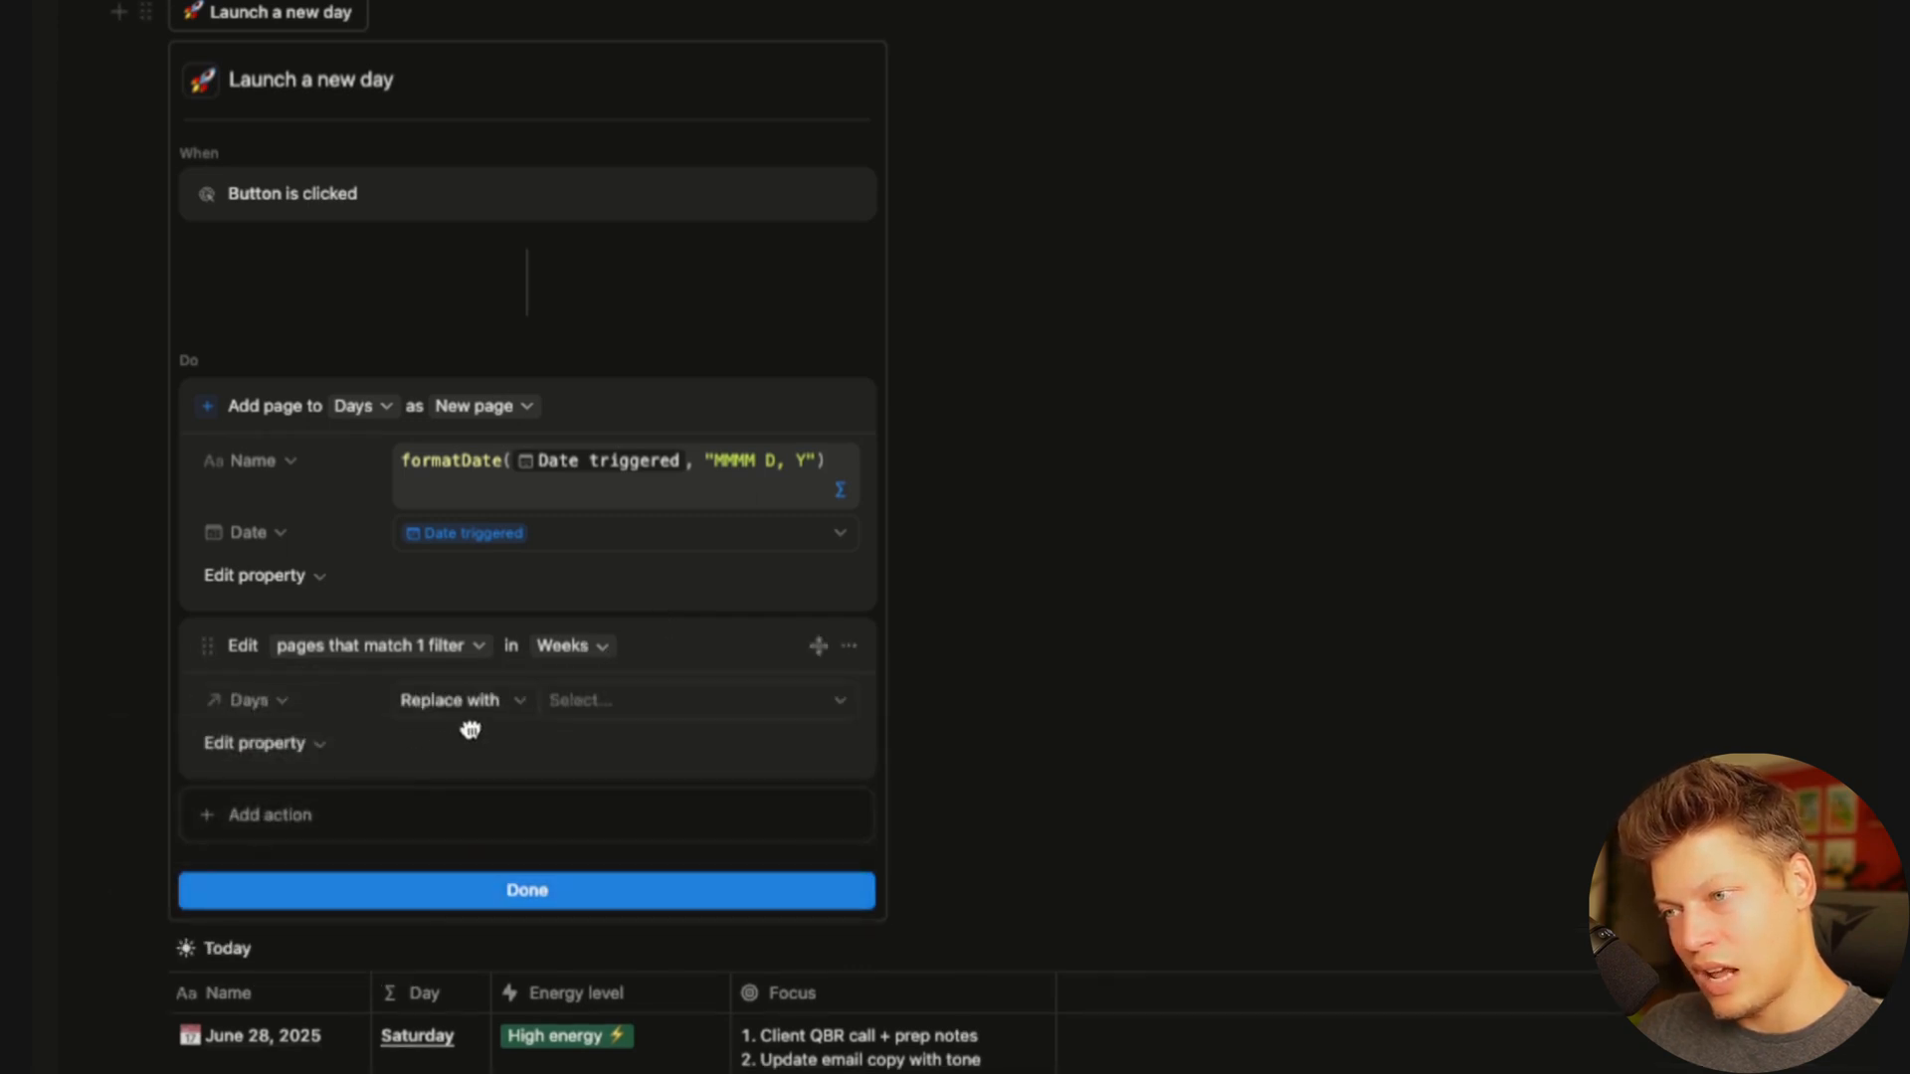
{"action": "left_click", "coordinate": [510, 708]}
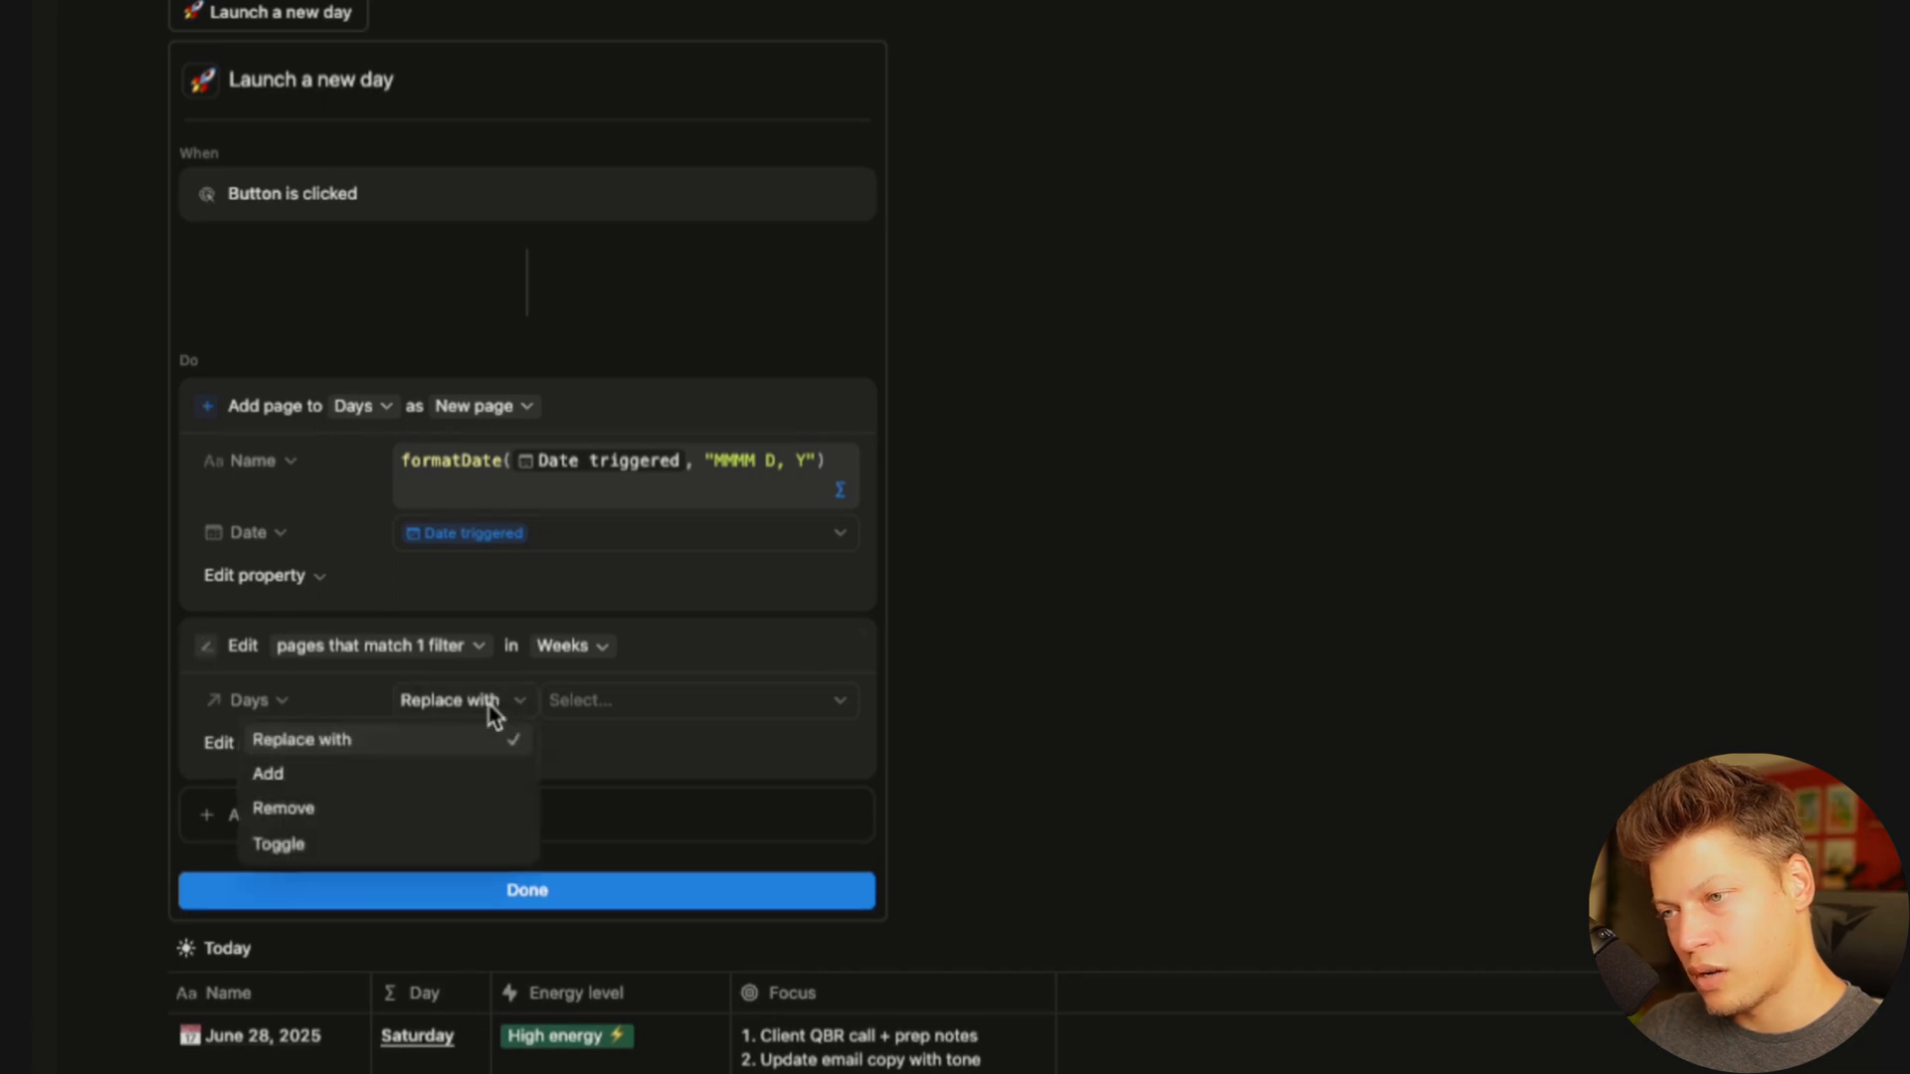
{"action": "left_click", "coordinate": [388, 776]}
{"action": "left_click", "coordinate": [685, 698]}
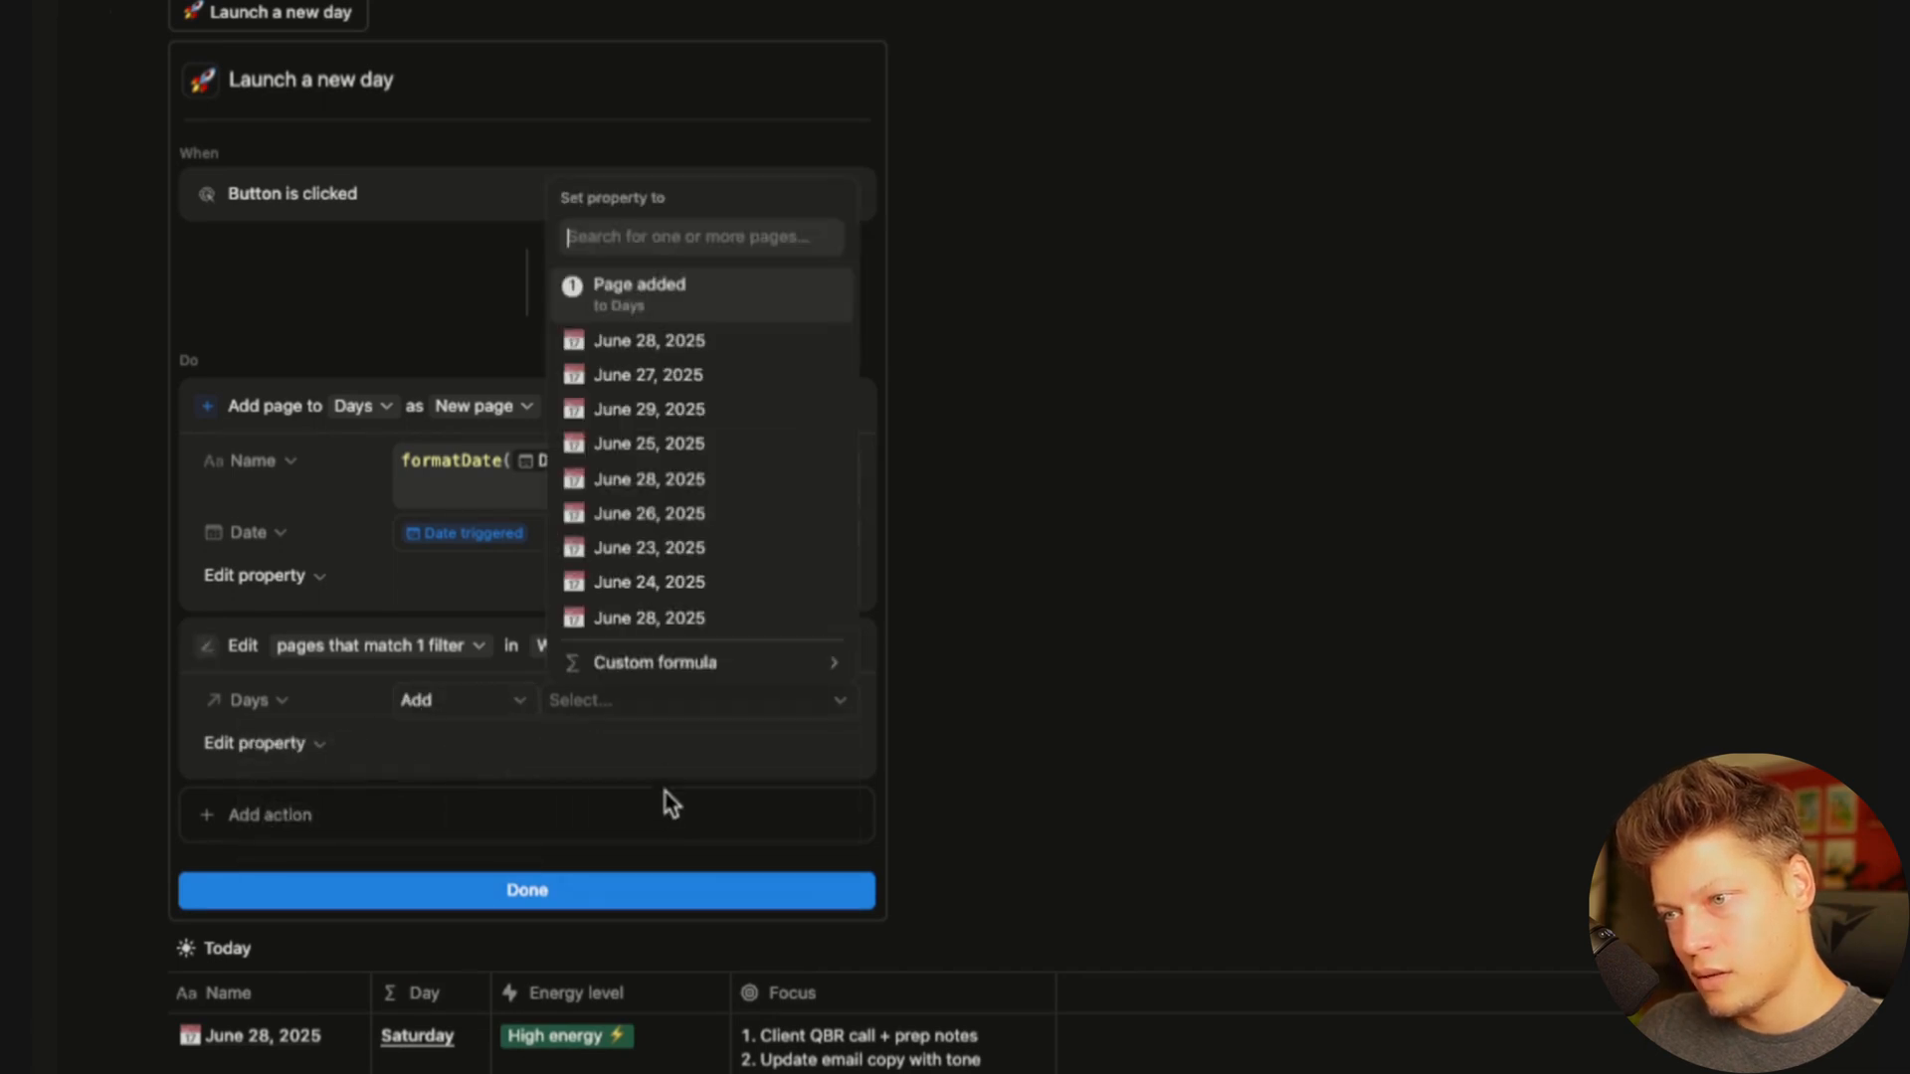
{"action": "left_click", "coordinate": [655, 299]}
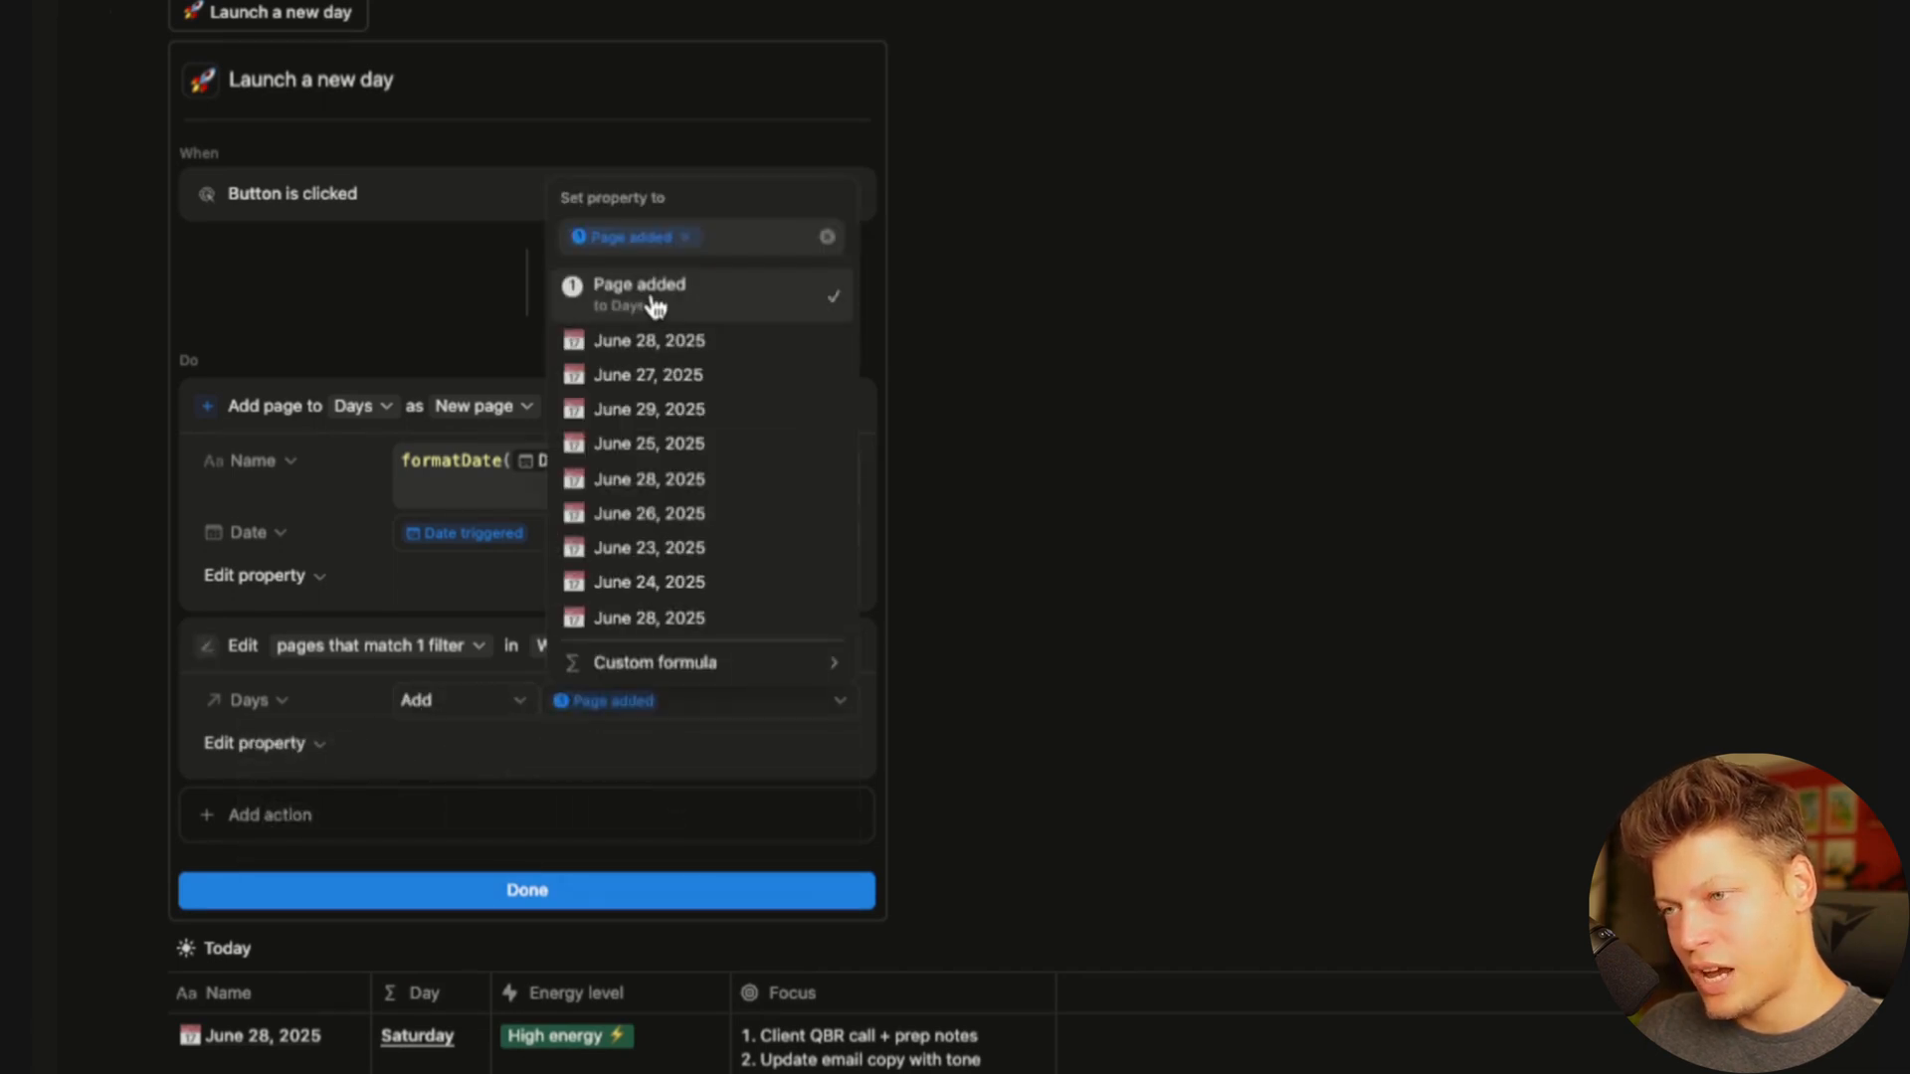
{"action": "left_click", "coordinate": [506, 799]}
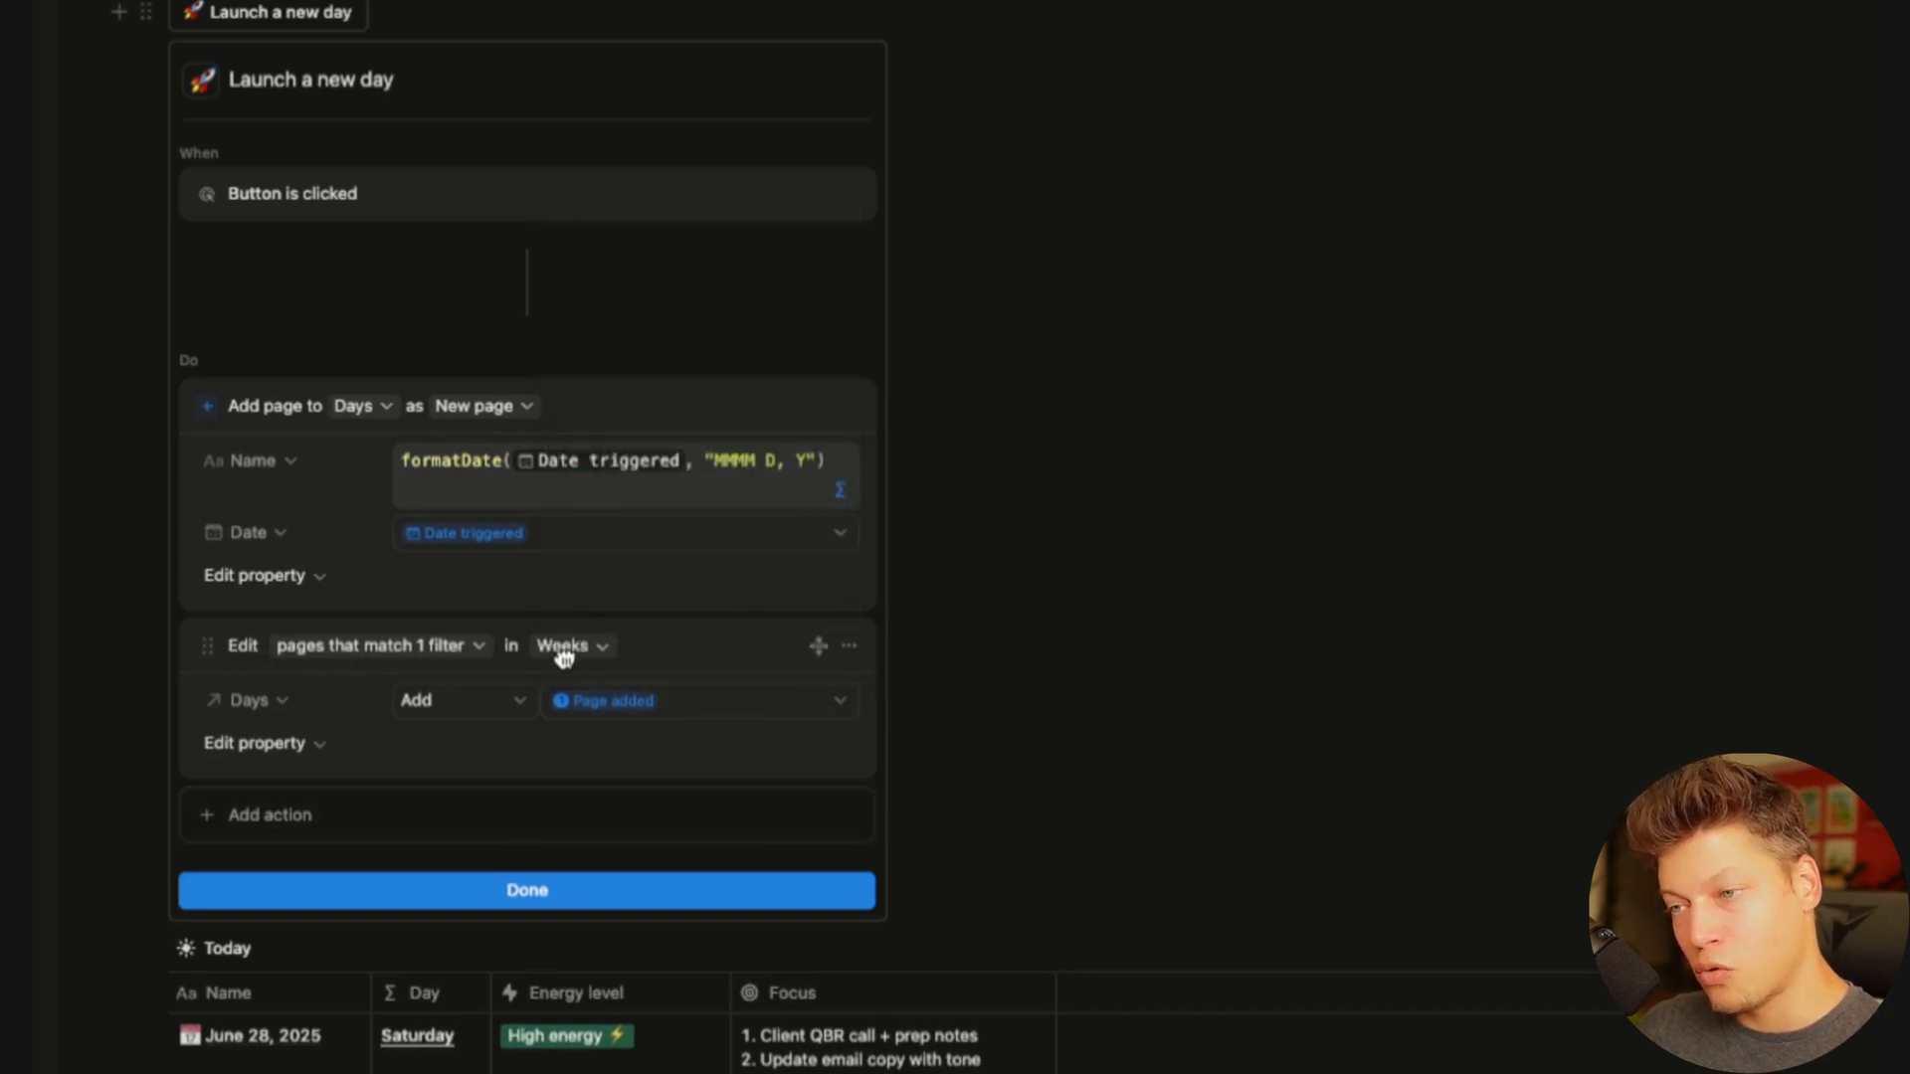
Review the date condition in the filter of the Weeks edit action
{"action": "left_click", "coordinate": [432, 647]}
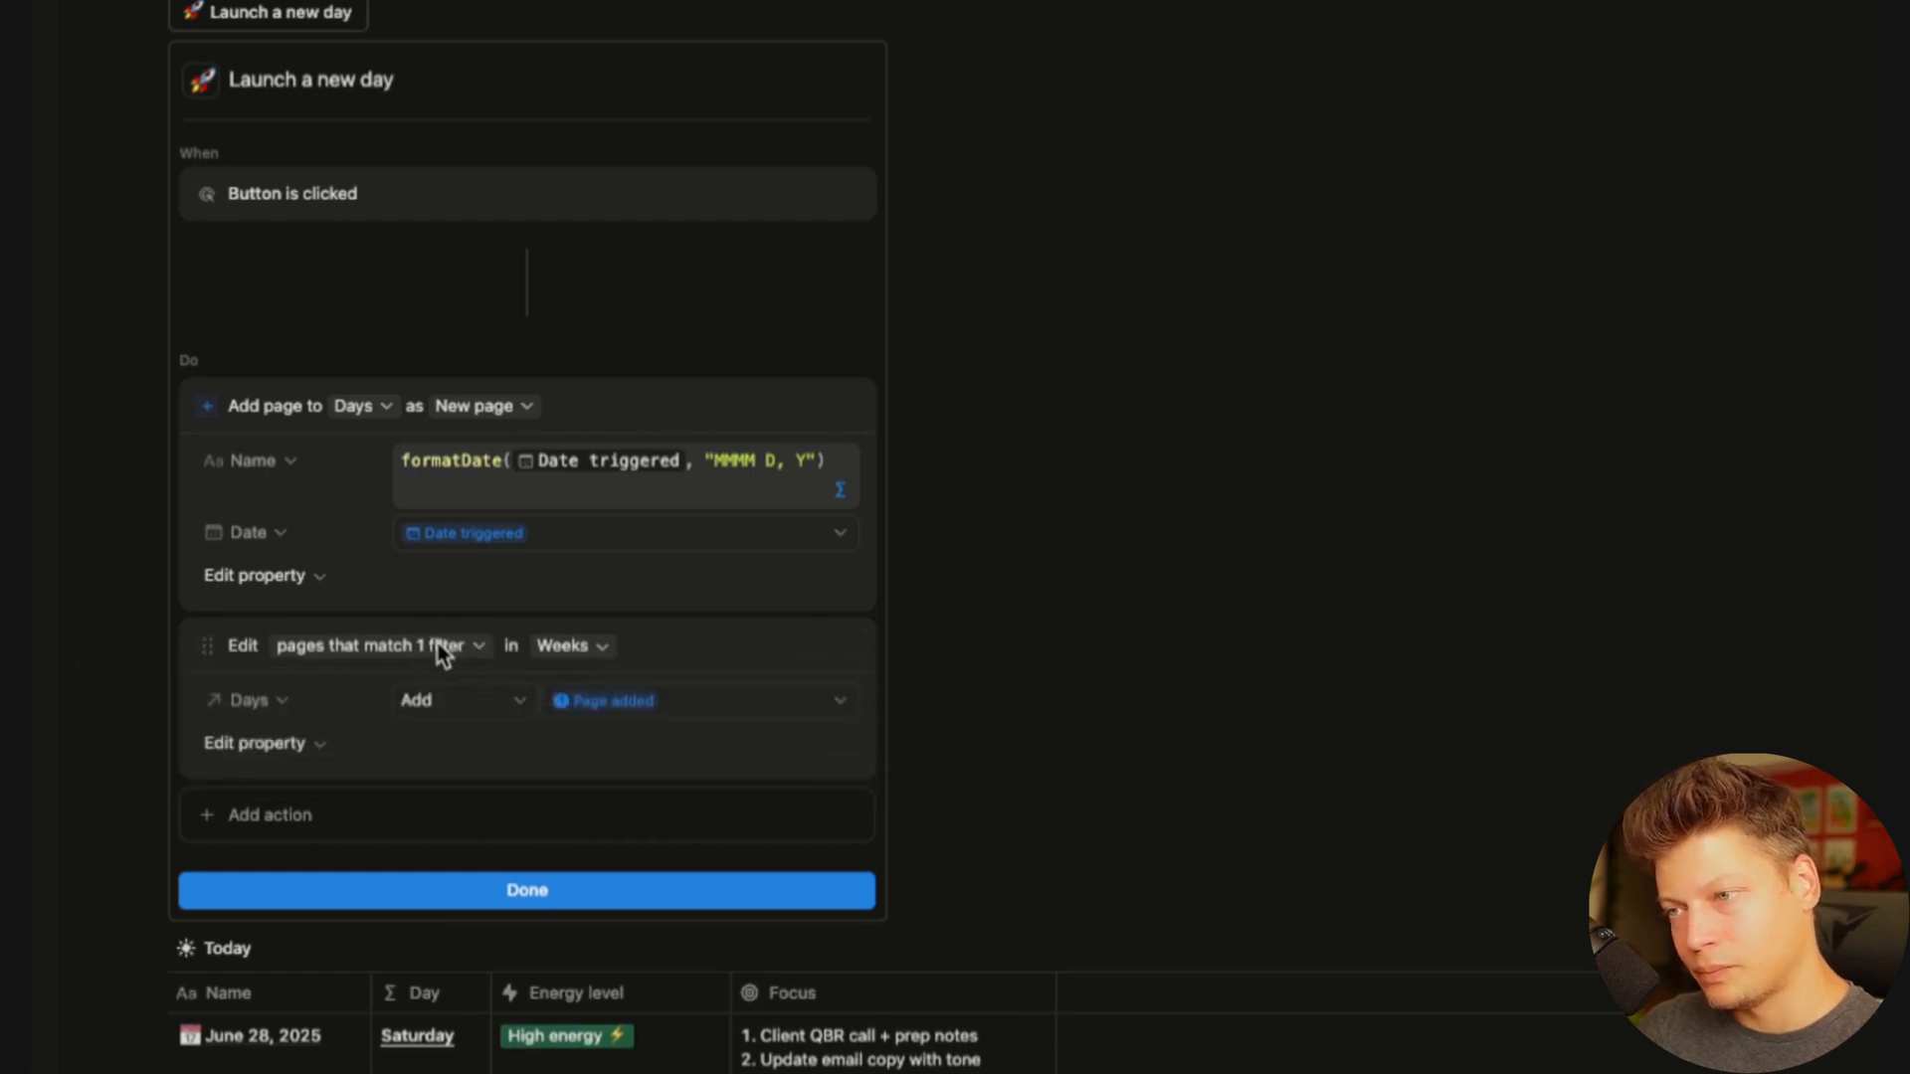
{"action": "left_click", "coordinate": [439, 647]}
{"action": "left_click", "coordinate": [376, 696]}
{"action": "left_click", "coordinate": [360, 728]}
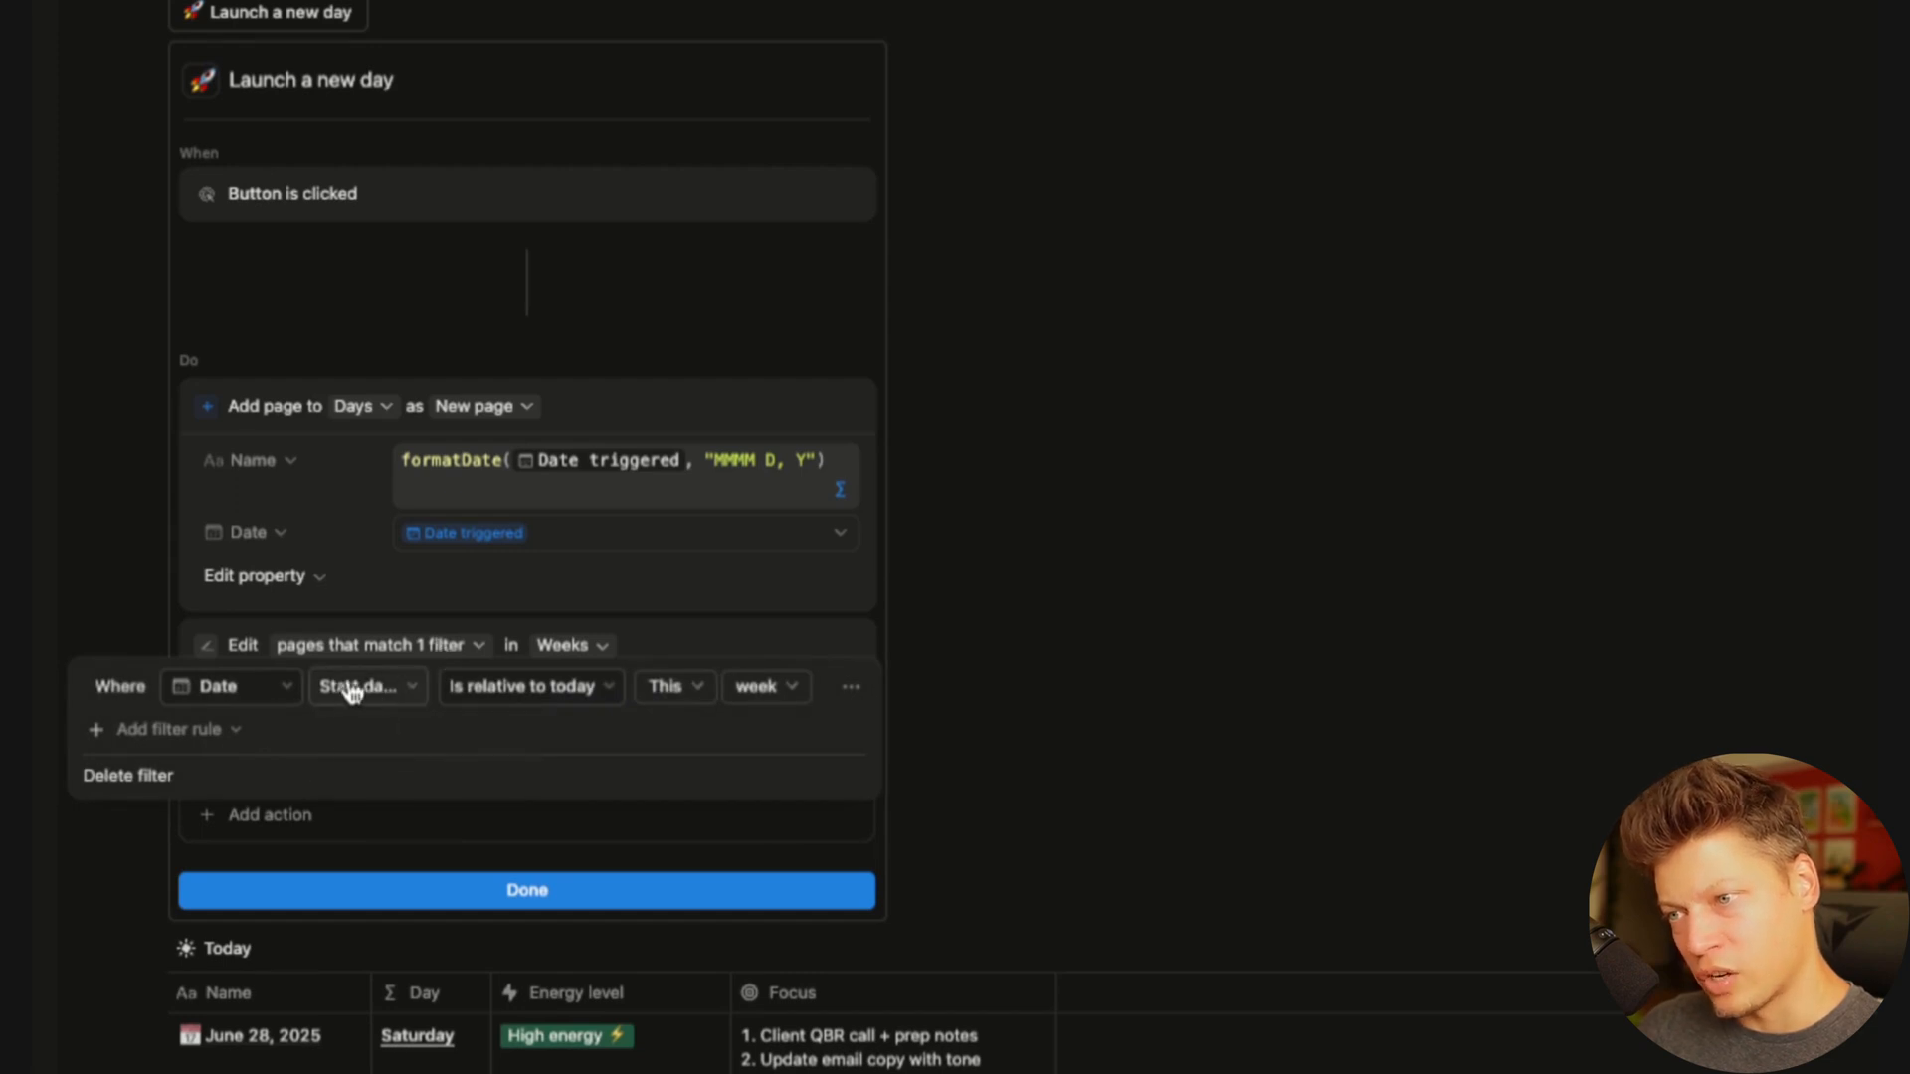
{"action": "left_click", "coordinate": [523, 602]}
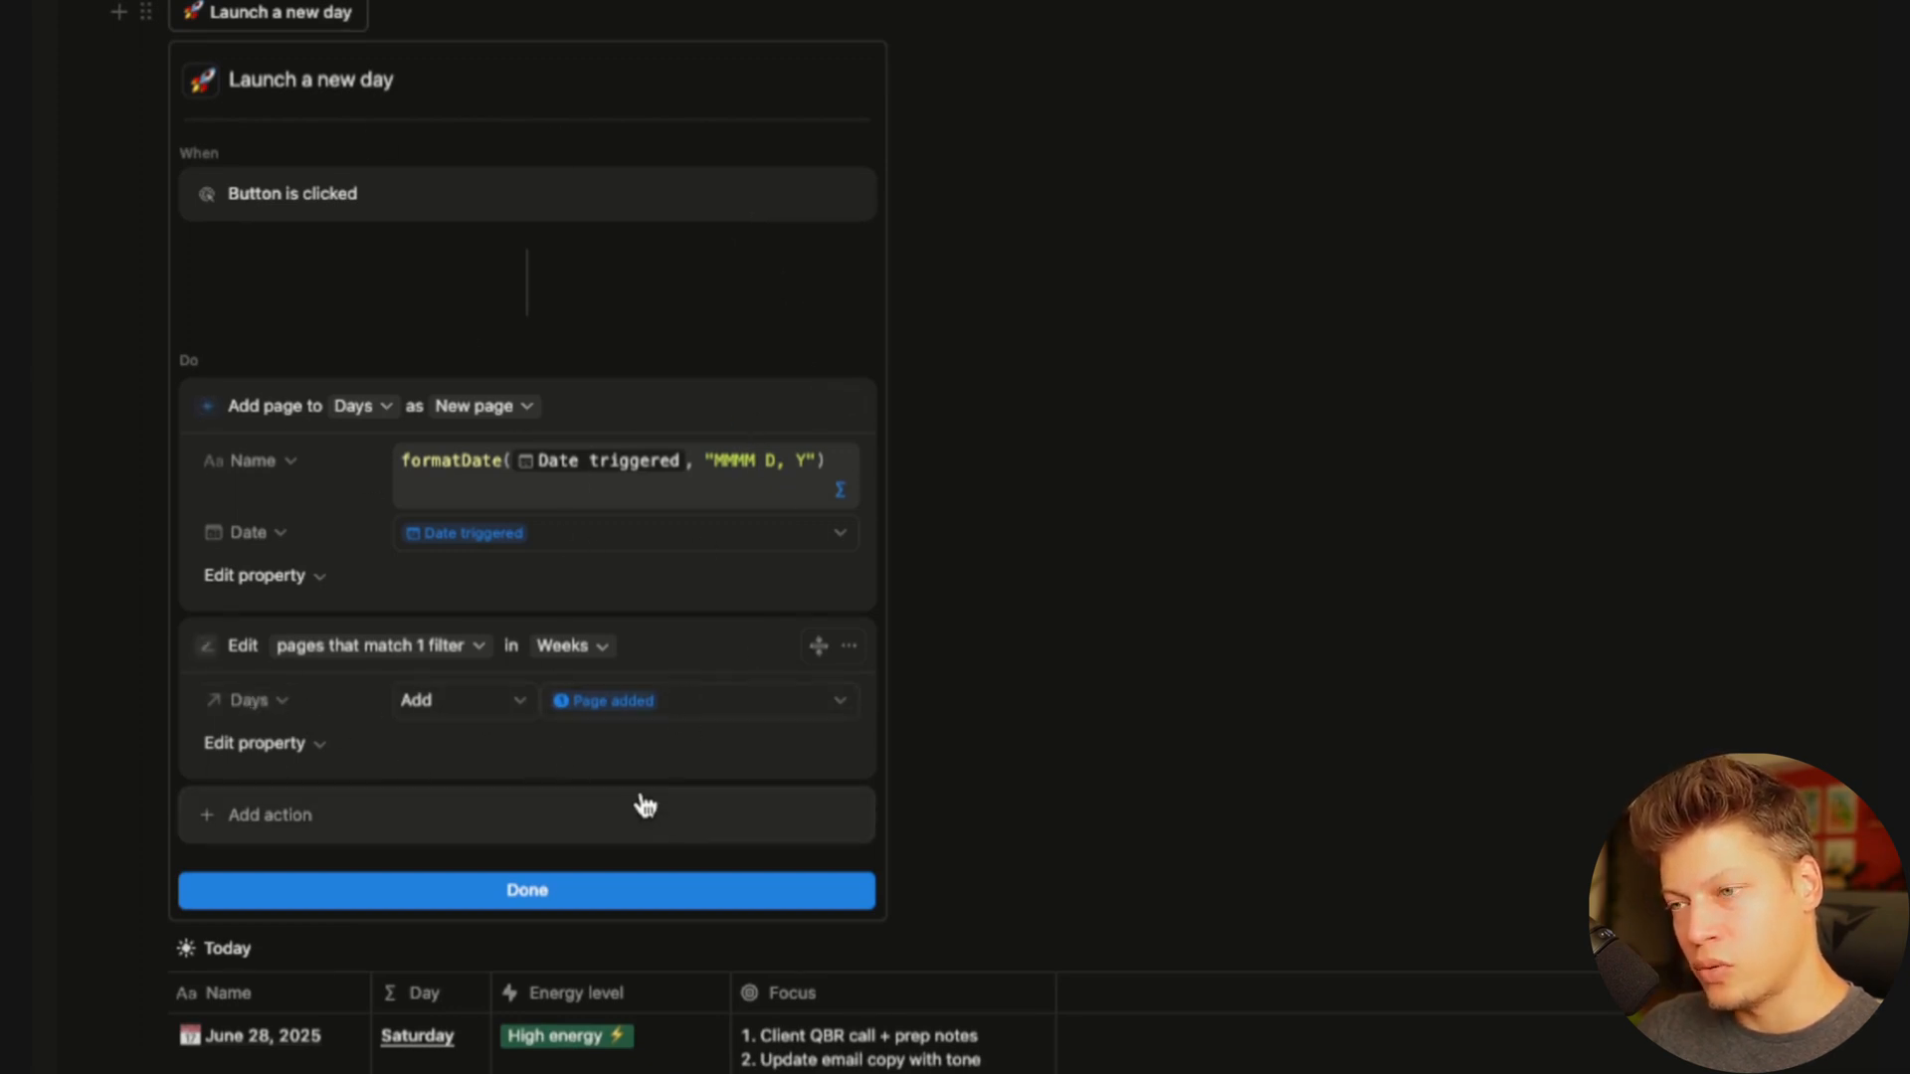
Add an action that opens Page added in Full page, and save the Launch a new day button
{"action": "left_click", "coordinate": [242, 815]}
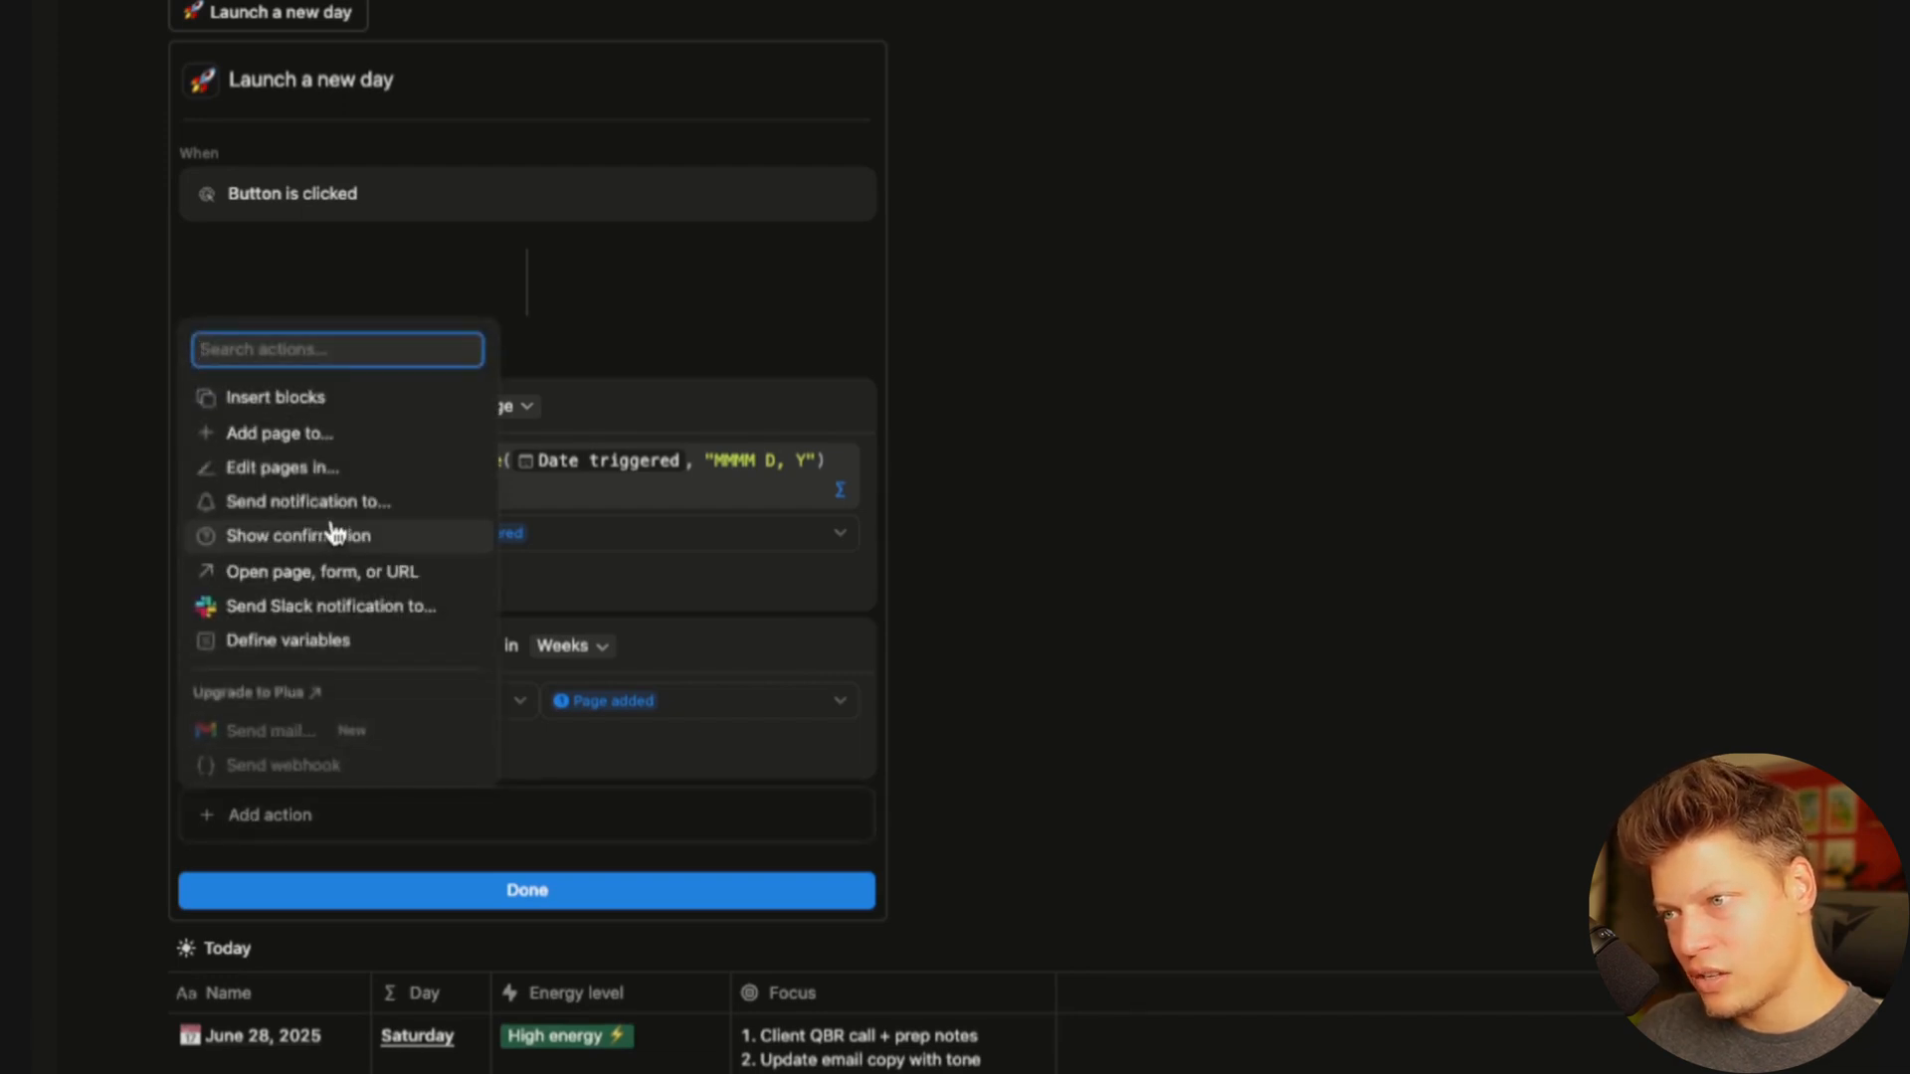
{"action": "left_click", "coordinate": [314, 579]}
{"action": "left_click", "coordinate": [263, 438]}
{"action": "key", "text": "Escape"}
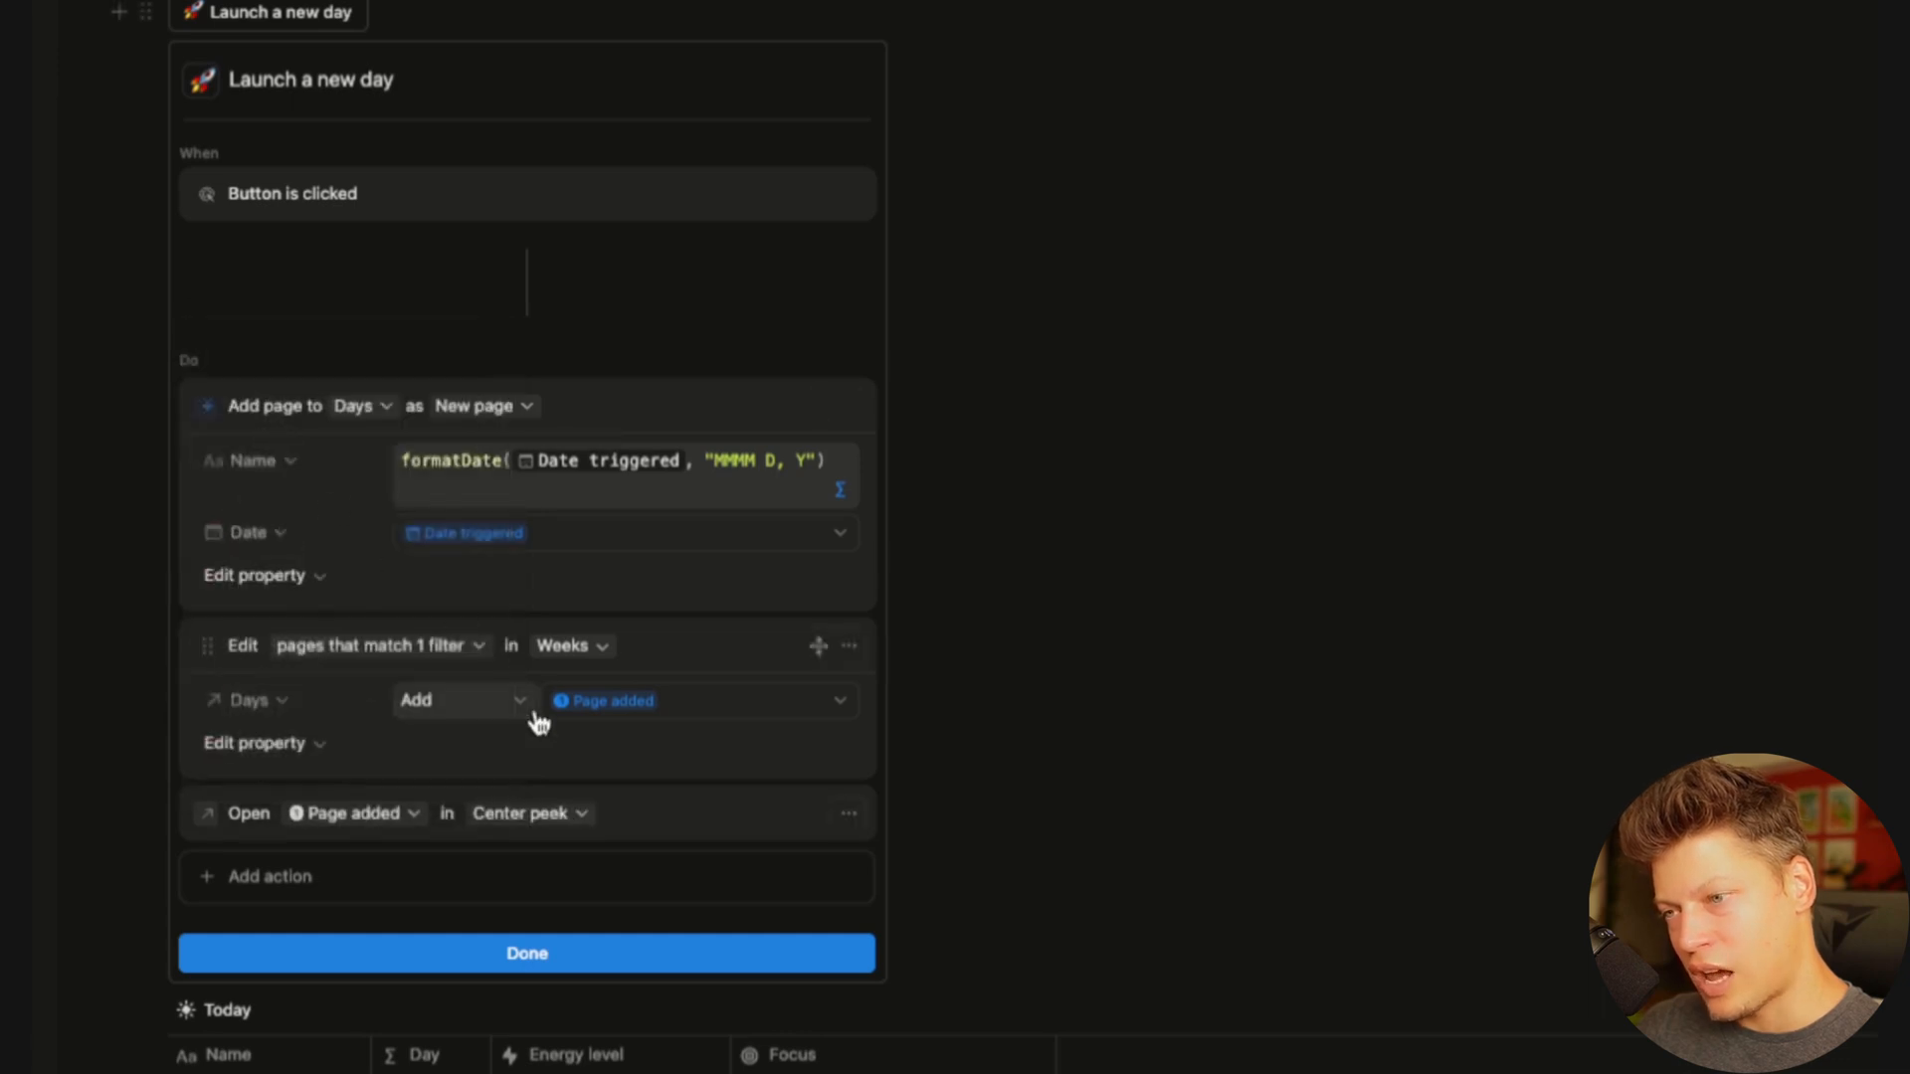
{"action": "left_click", "coordinate": [565, 815]}
{"action": "left_click", "coordinate": [516, 1040]}
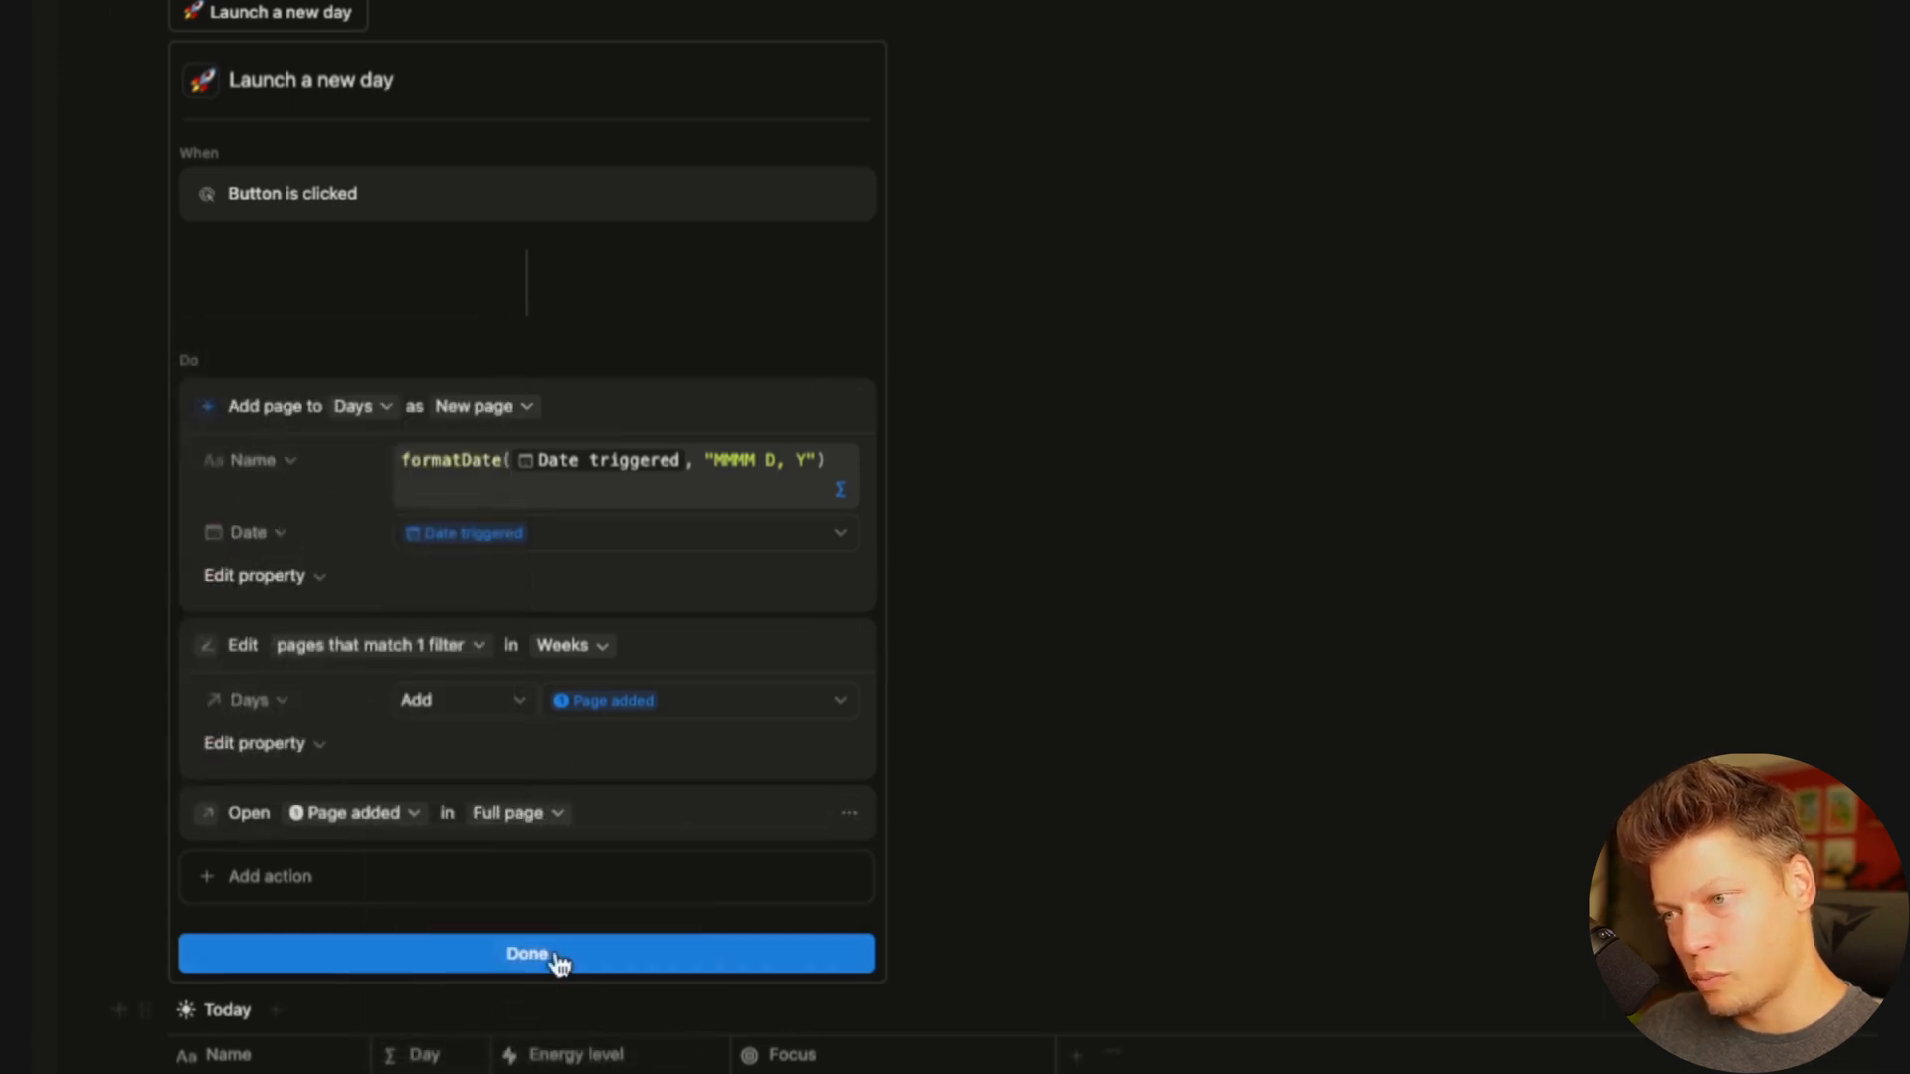
{"action": "left_click", "coordinate": [527, 955]}
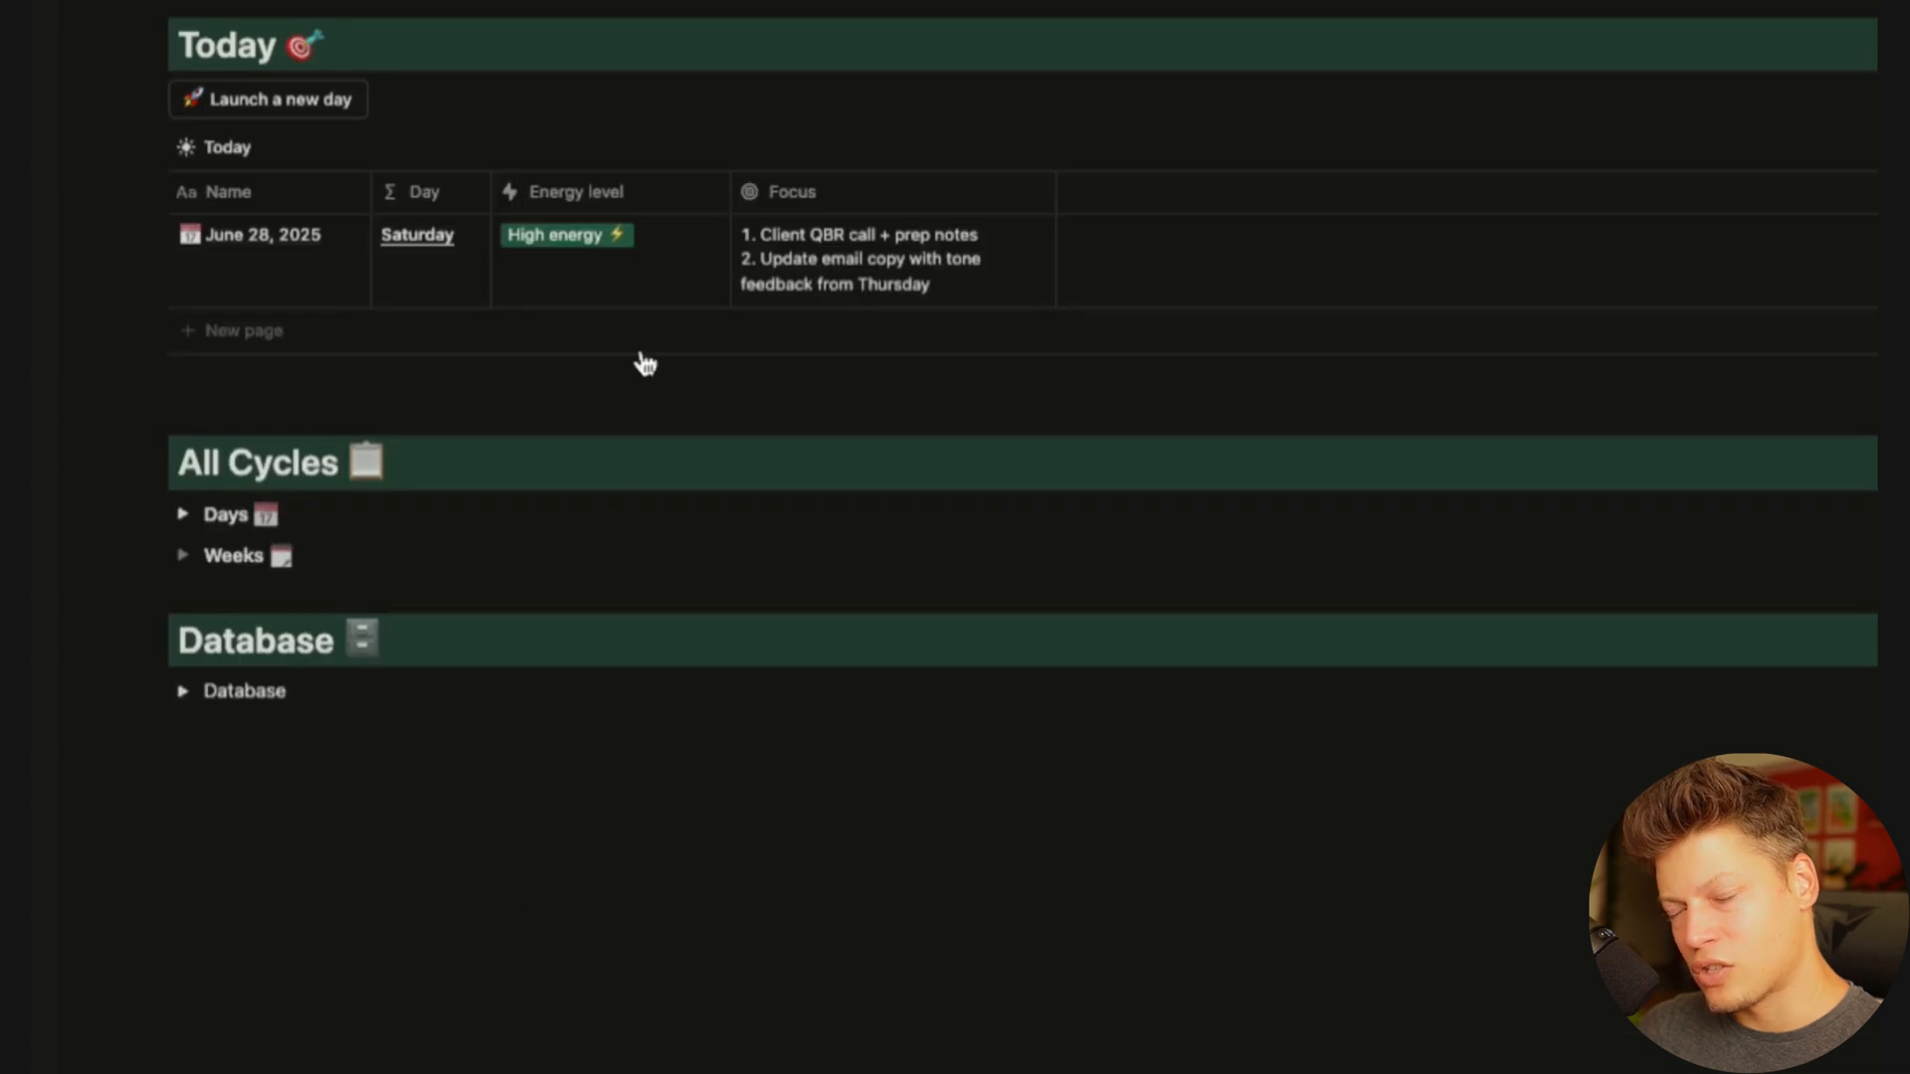
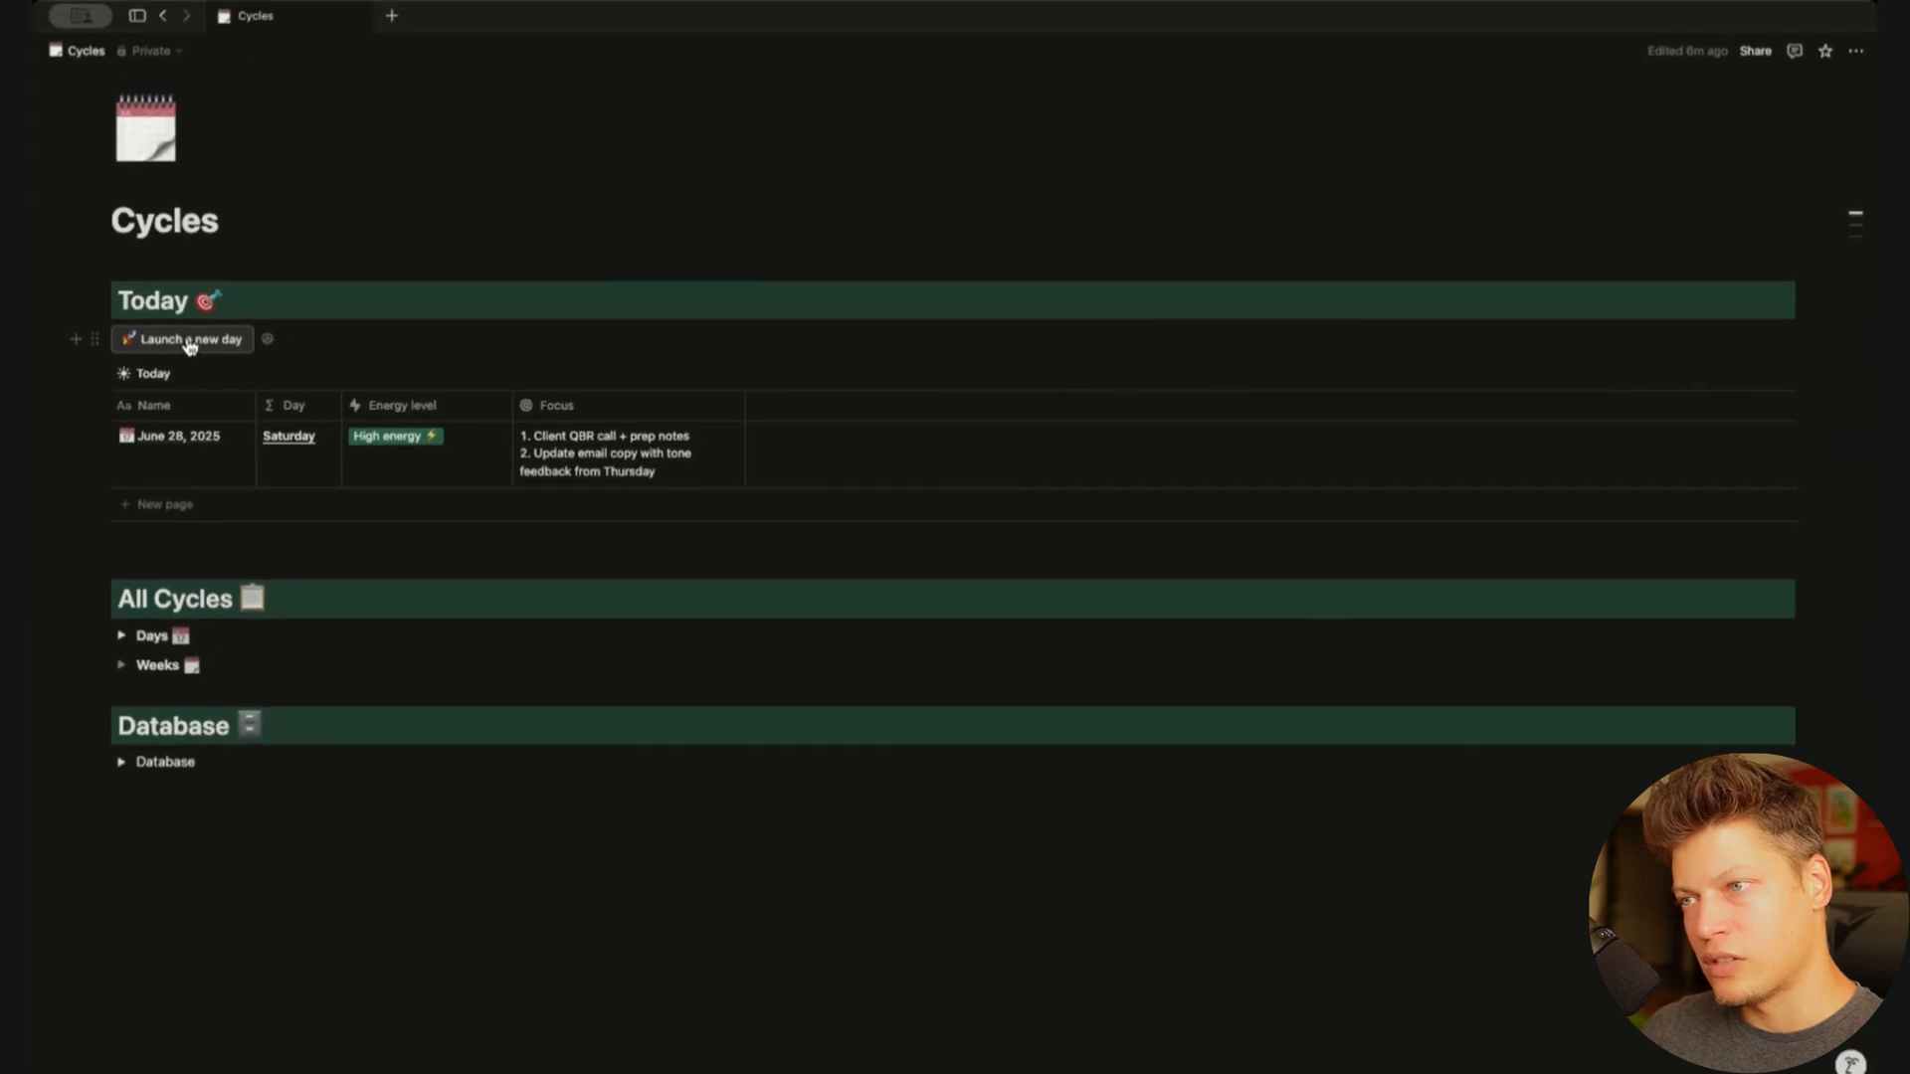
Test the Launch a new day button and move the day page it creates to Trash
{"action": "left_click", "coordinate": [189, 343]}
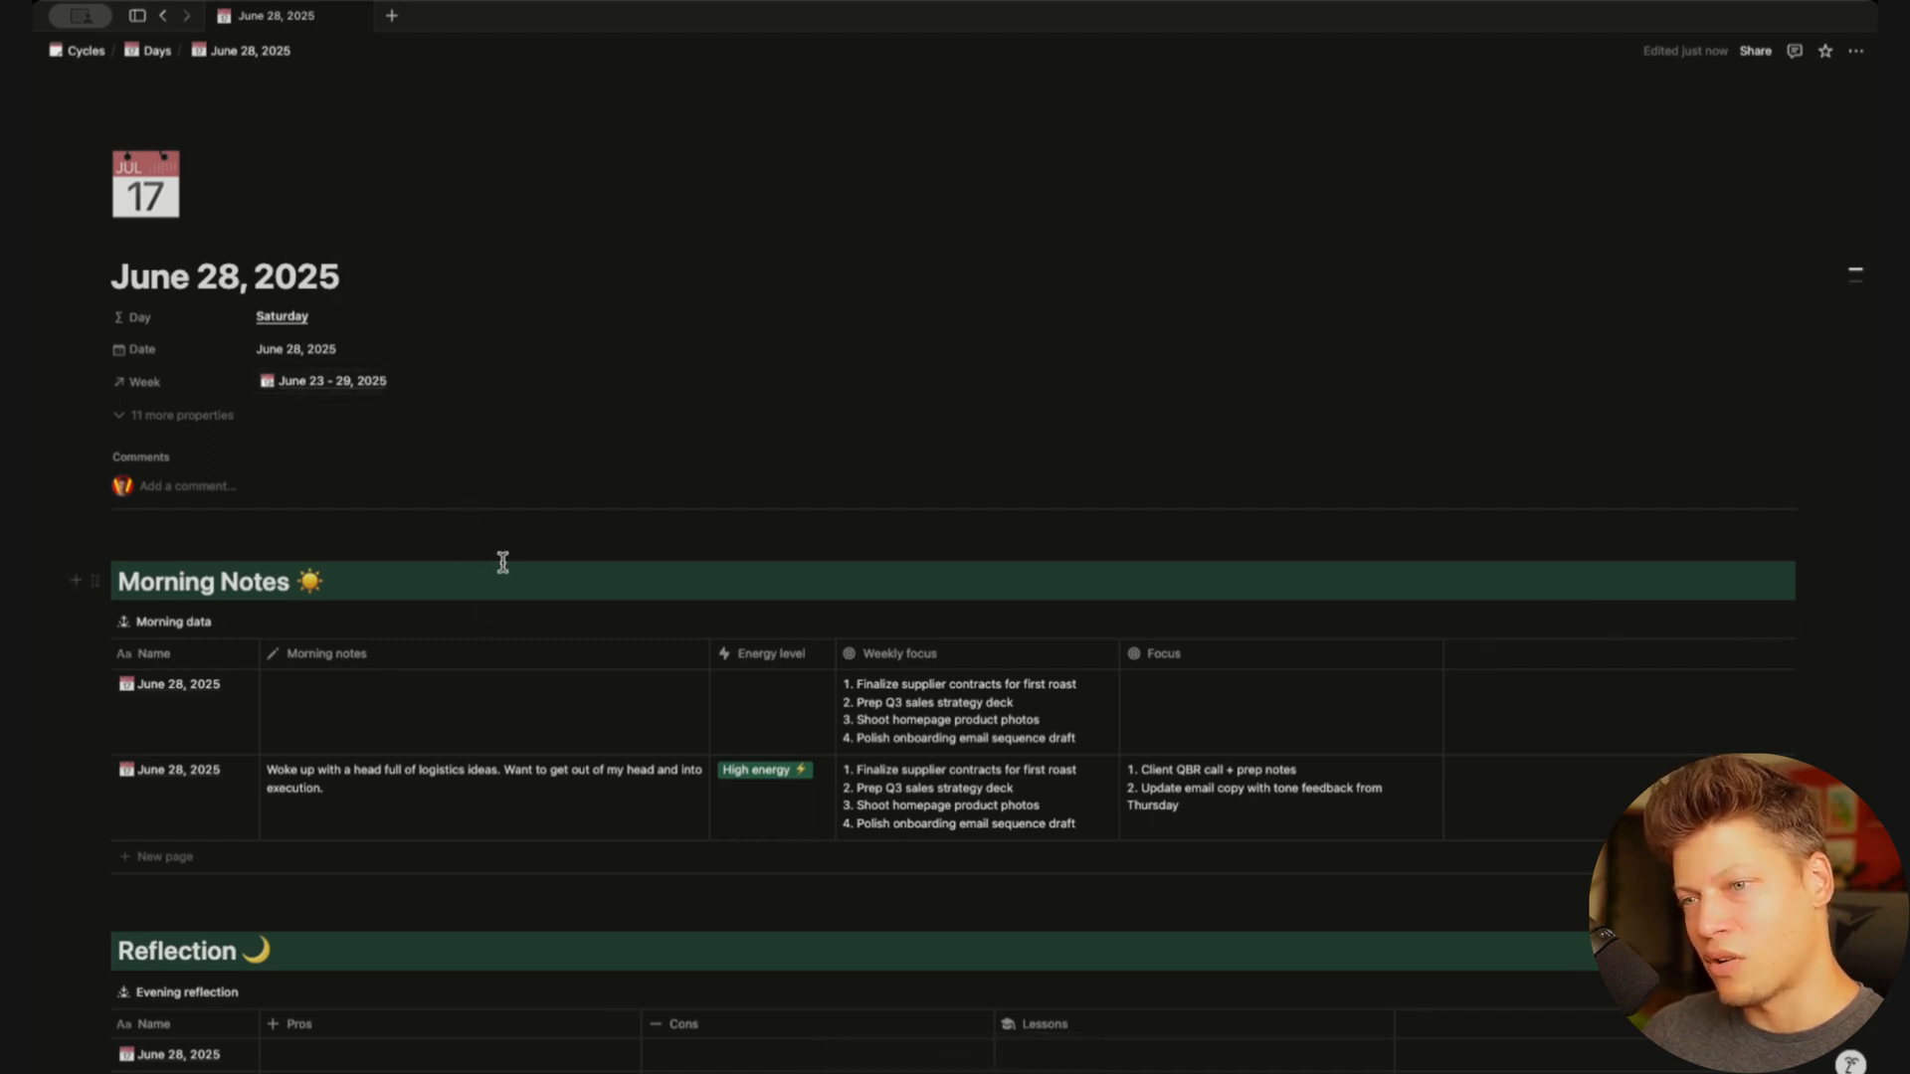
{"action": "left_click", "coordinate": [1856, 50]}
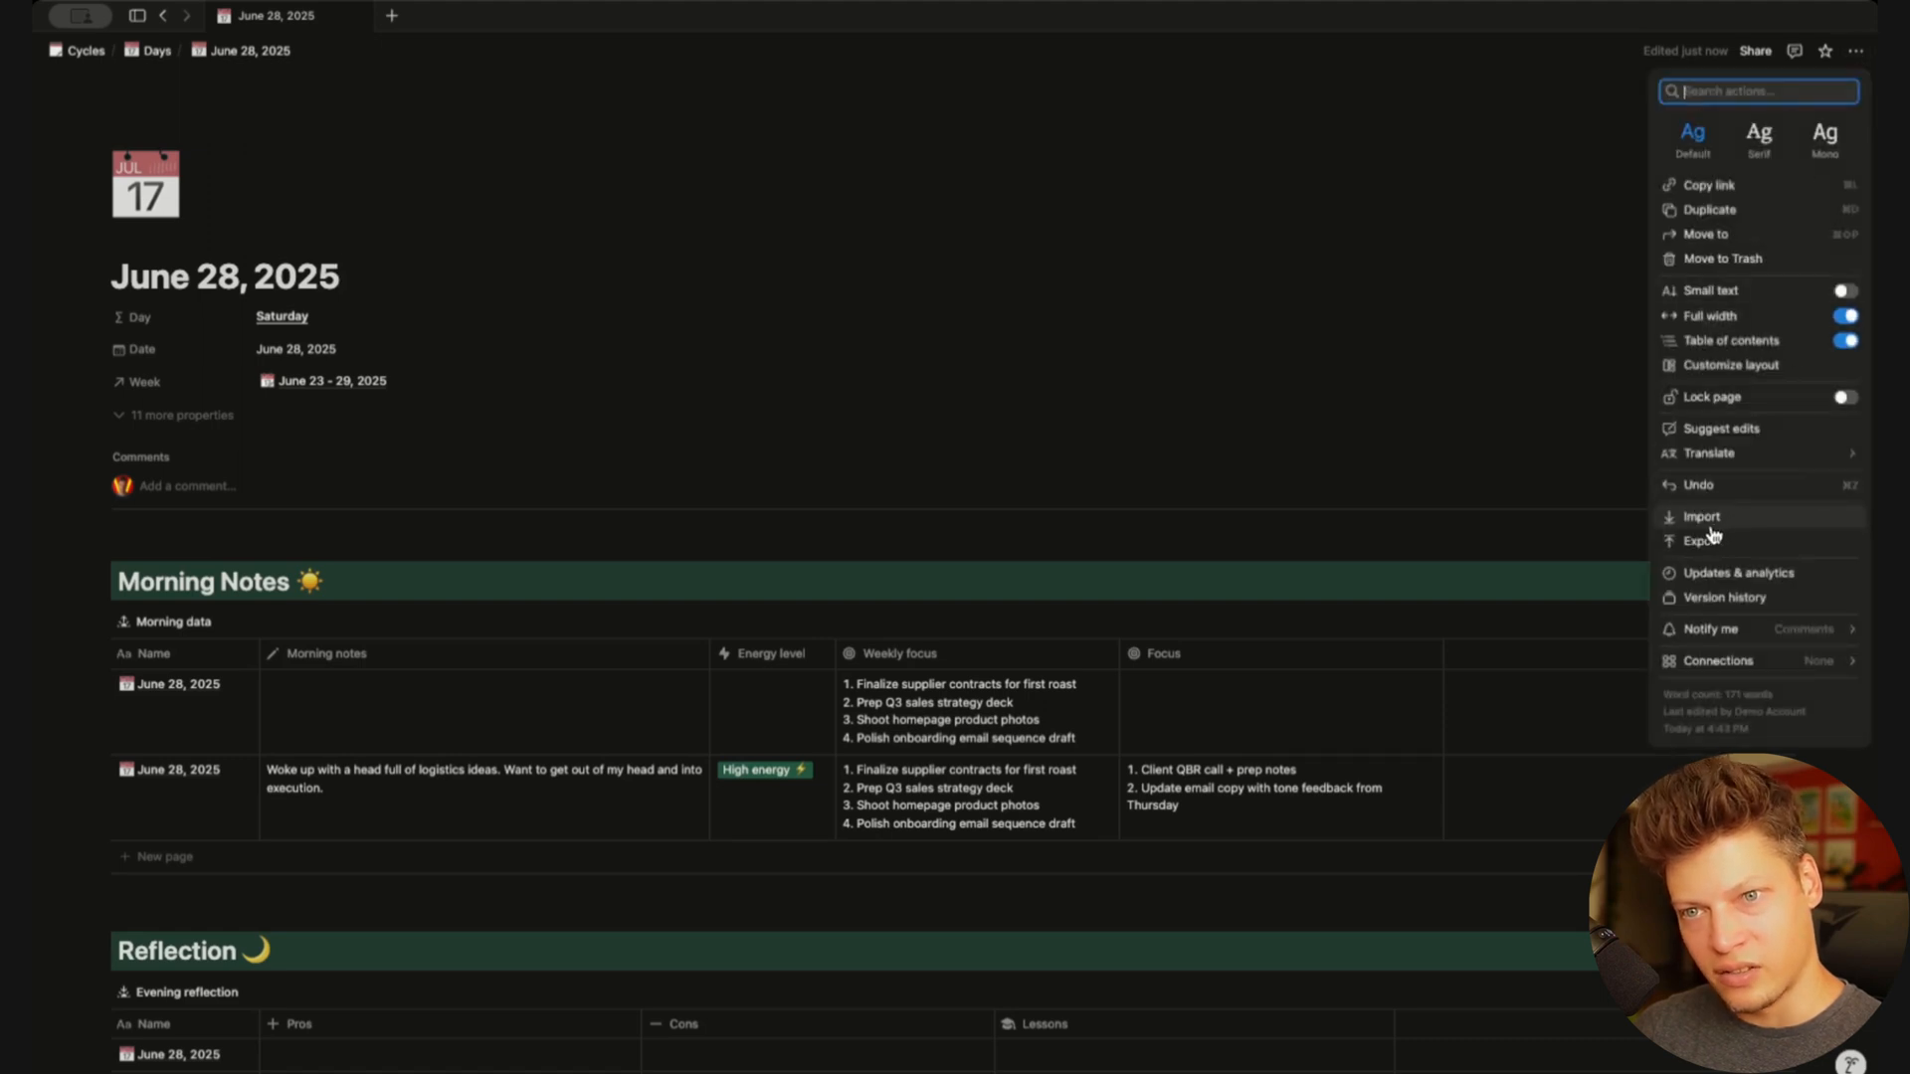
{"action": "left_click", "coordinate": [1723, 258]}
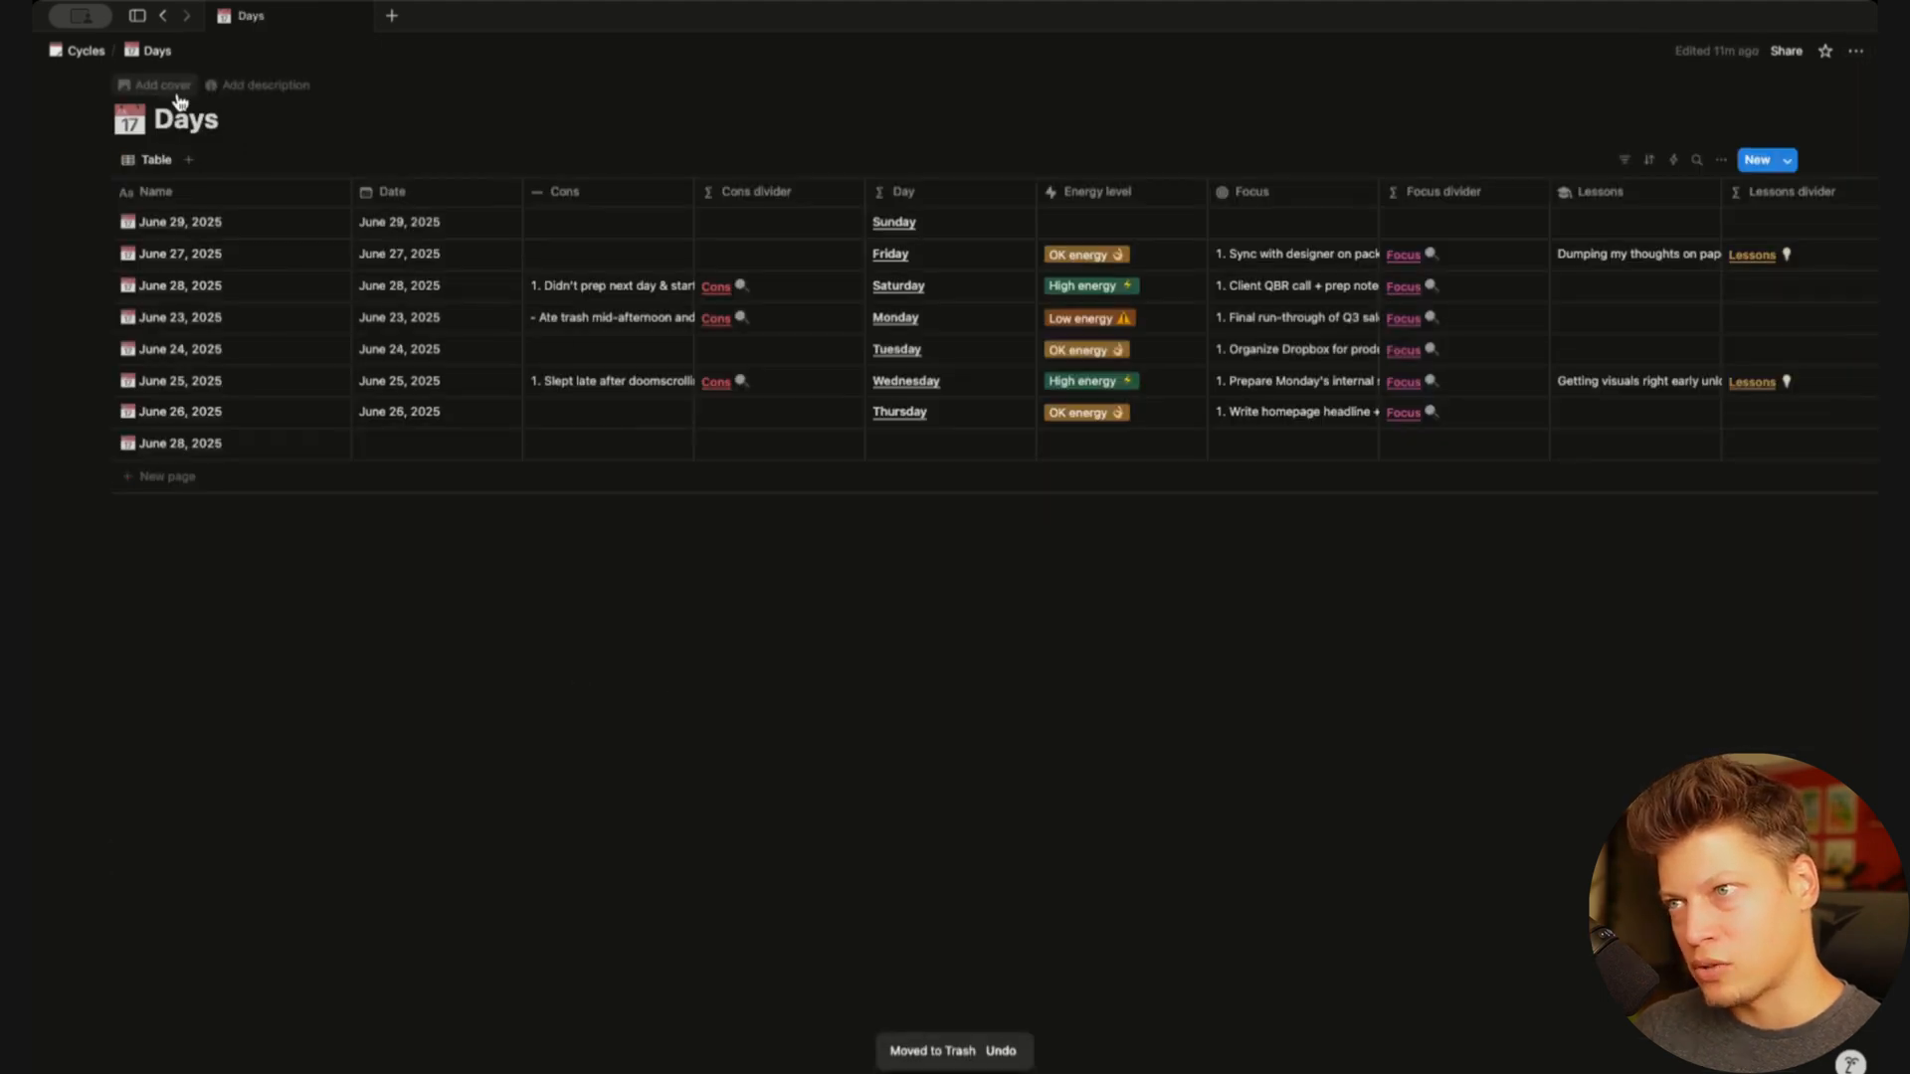
Return to the Cycles page and expand the Days toggle under All Cycles
{"action": "left_click", "coordinate": [78, 51]}
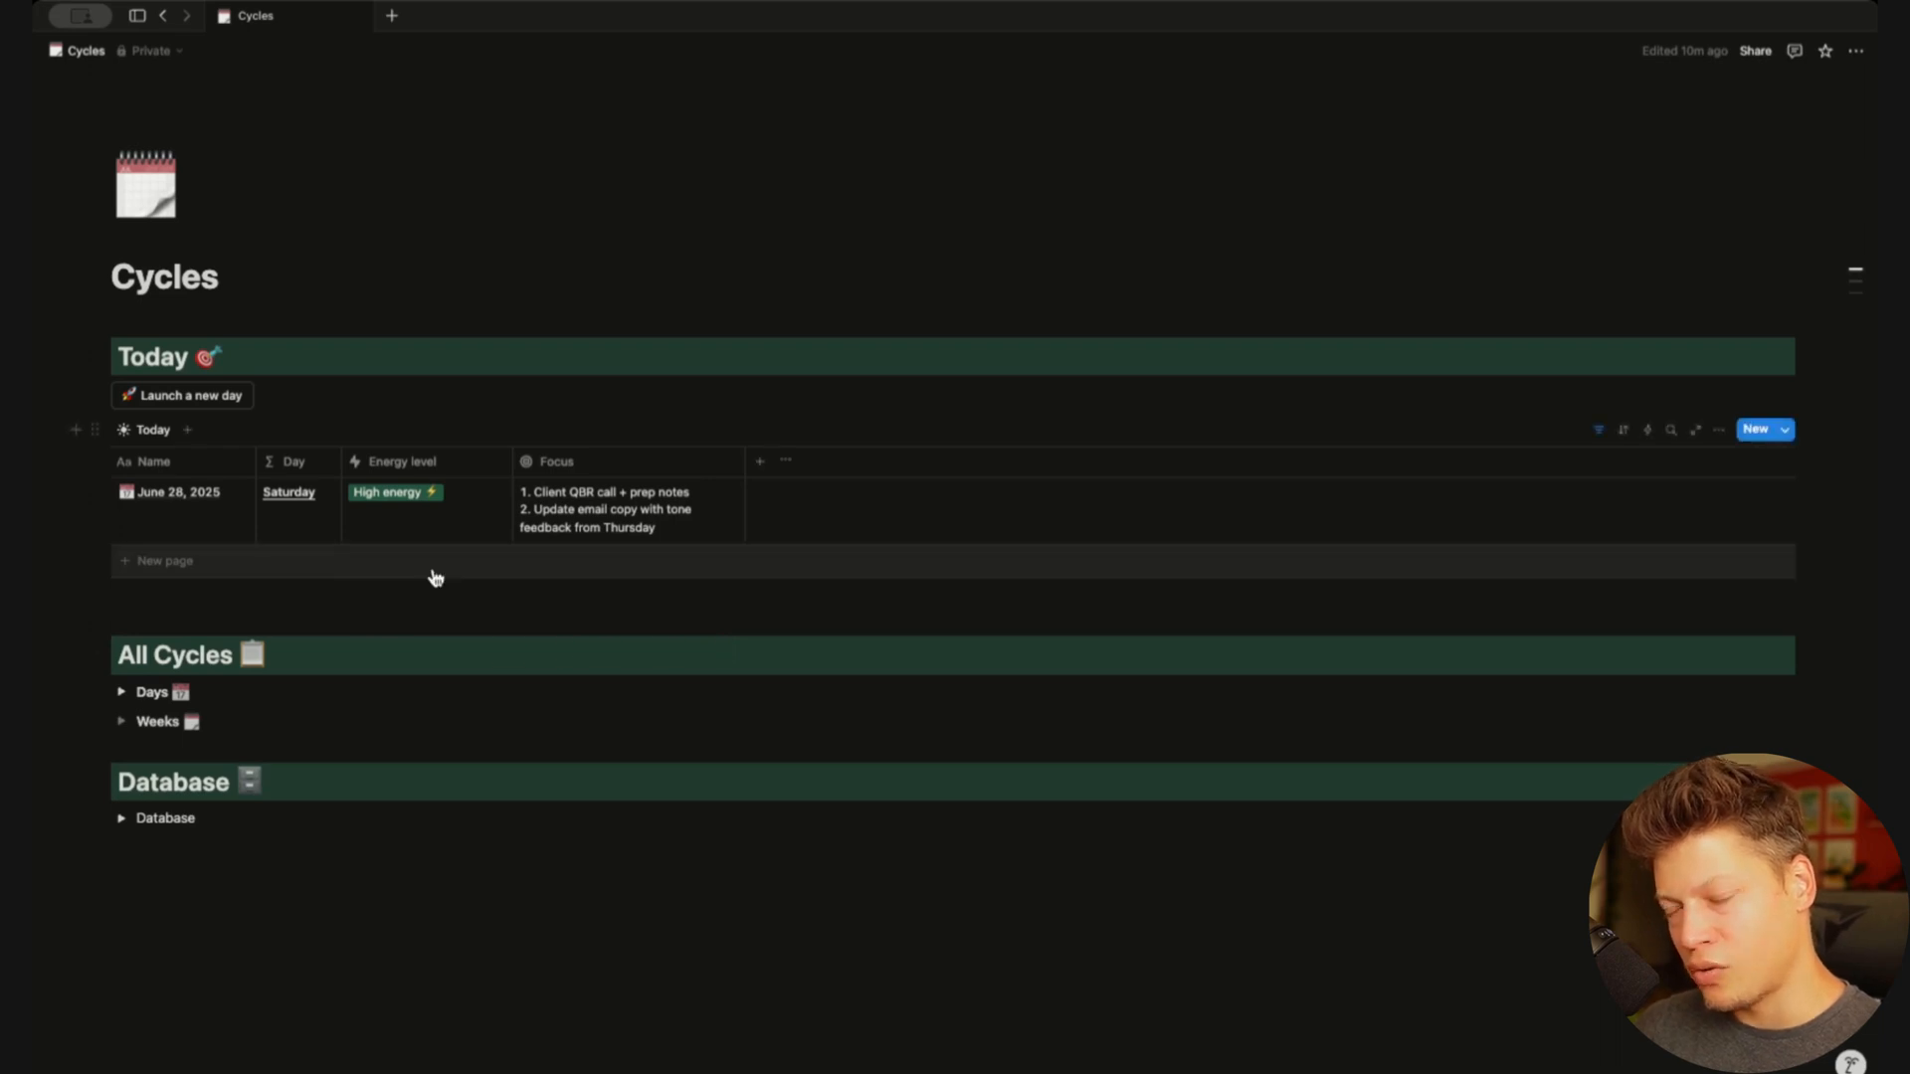
{"action": "left_click", "coordinate": [121, 694]}
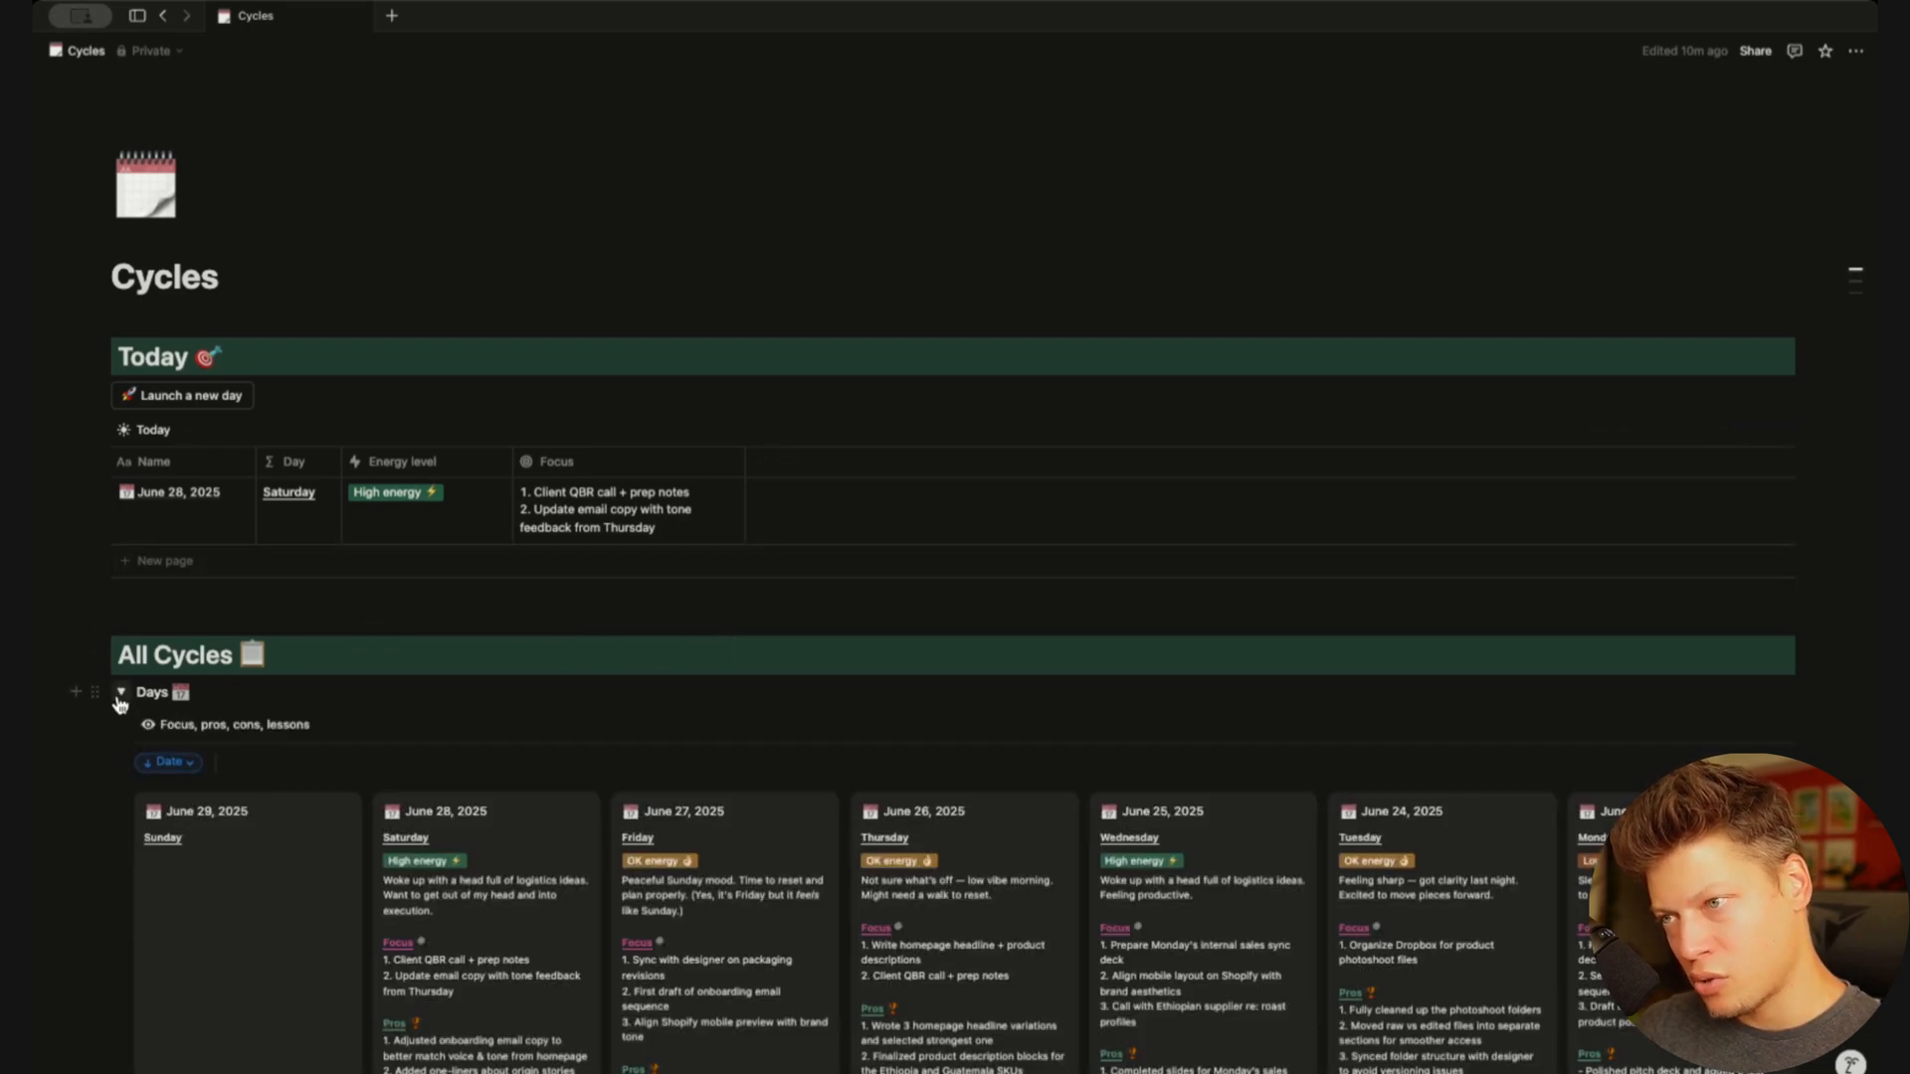
View the June 27, 2025 day page from the Days gallery in its peek window and close it
{"action": "scroll", "coordinate": [802, 588], "scroll_direction": "down", "scroll_amount": 4}
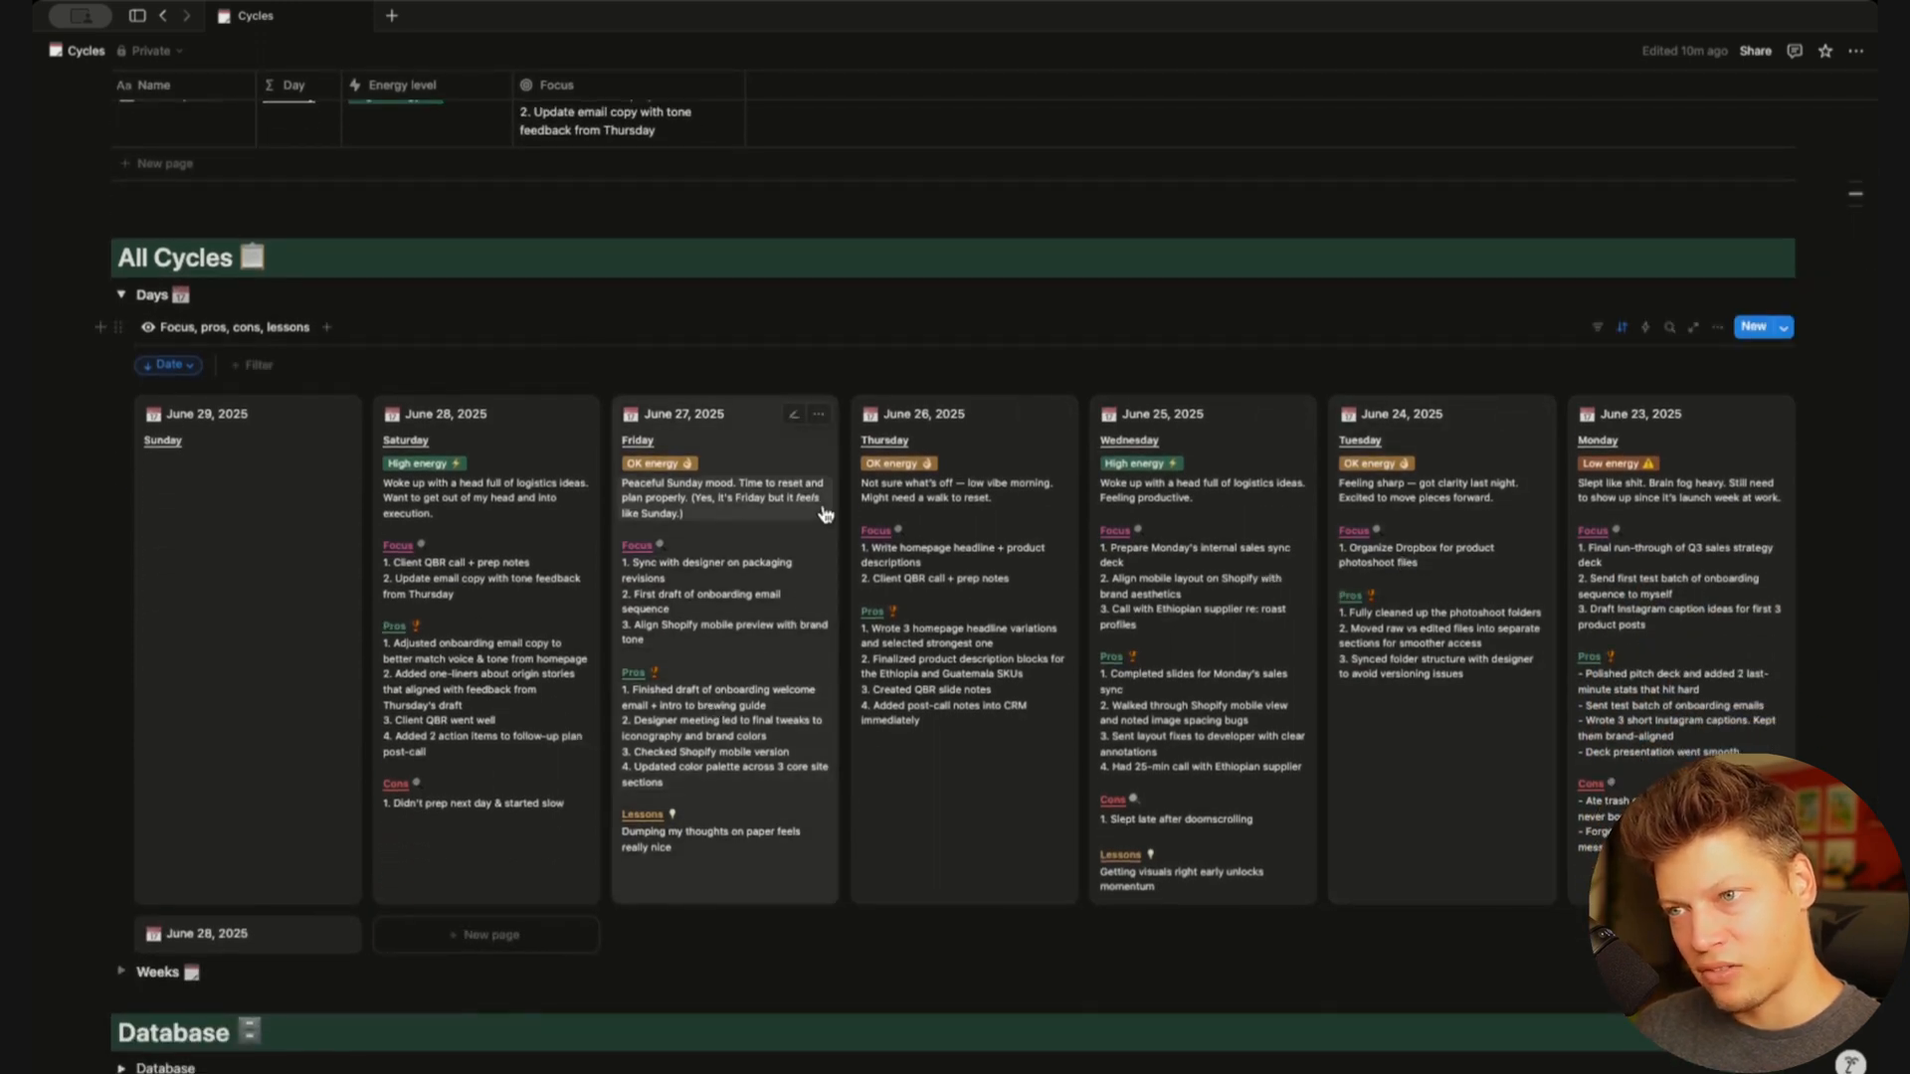
{"action": "left_click", "coordinate": [750, 449]}
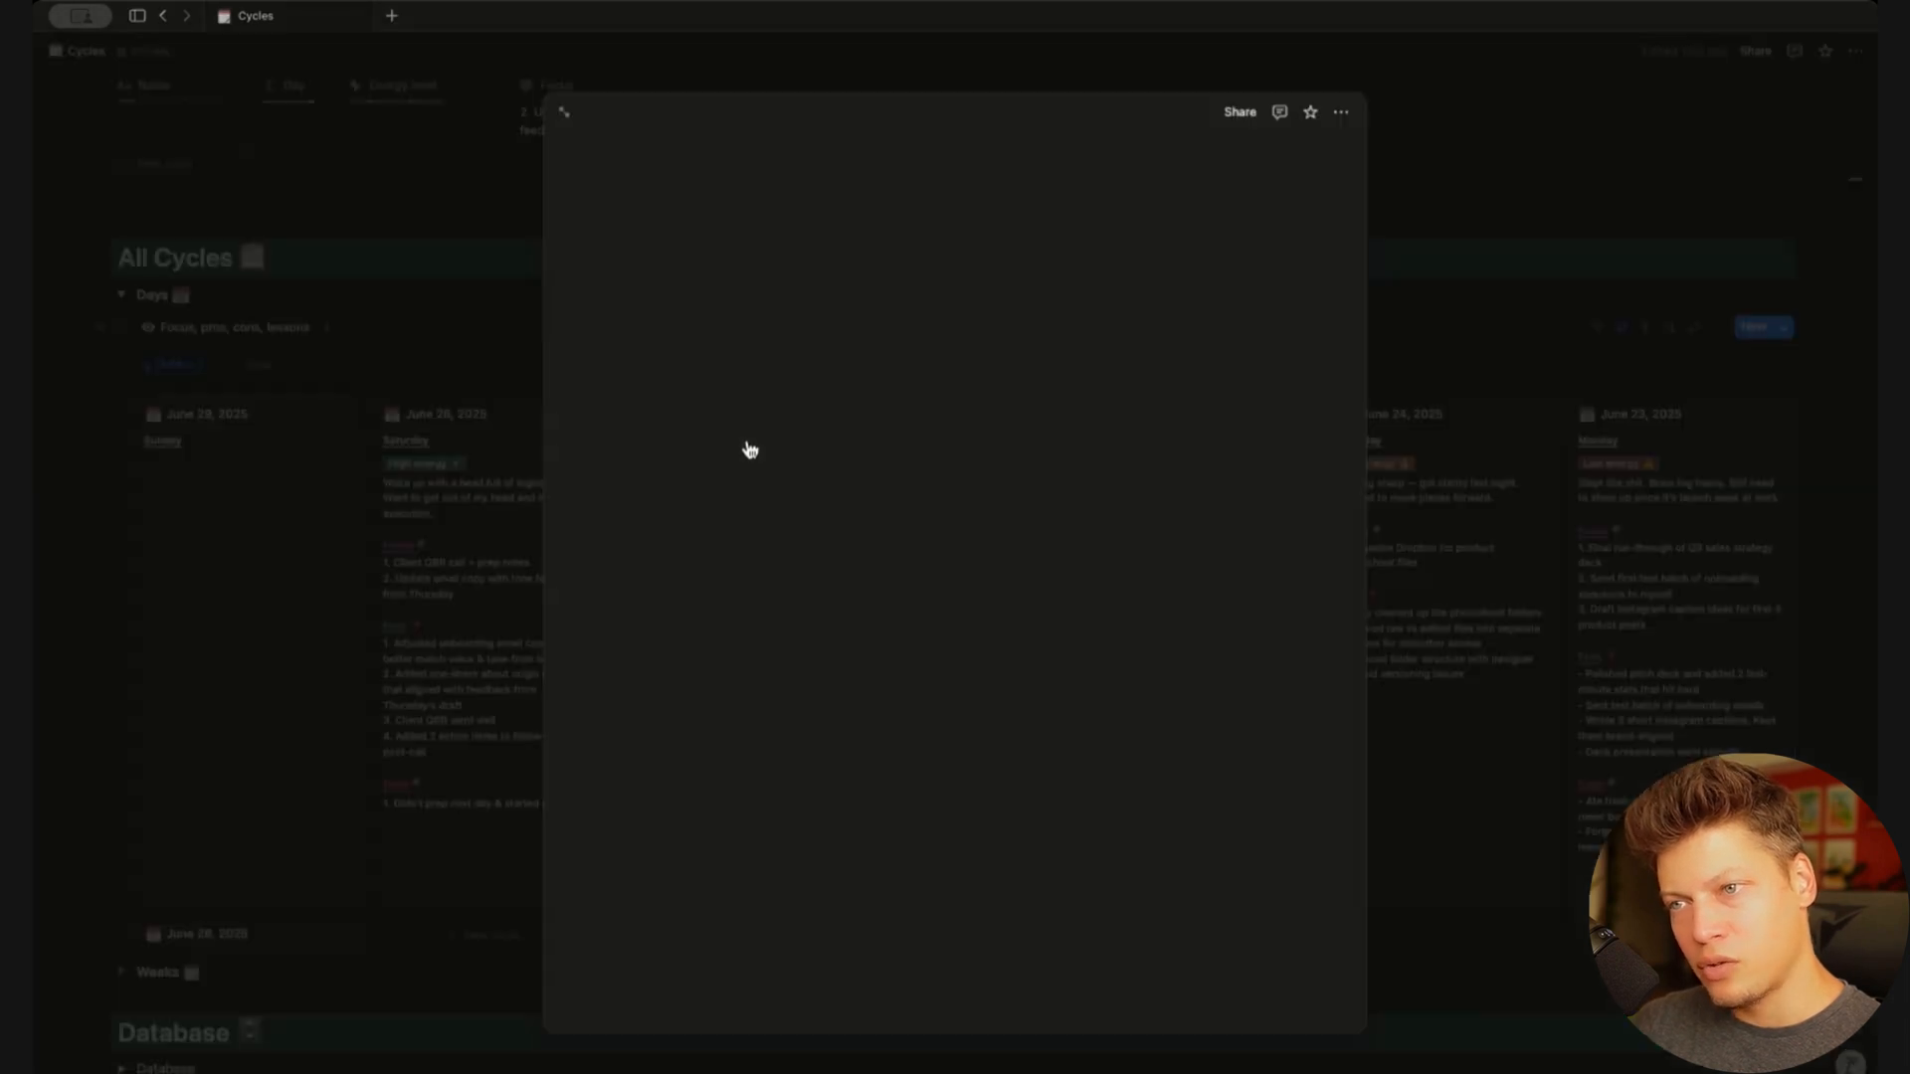
{"action": "left_click", "coordinate": [1095, 353]}
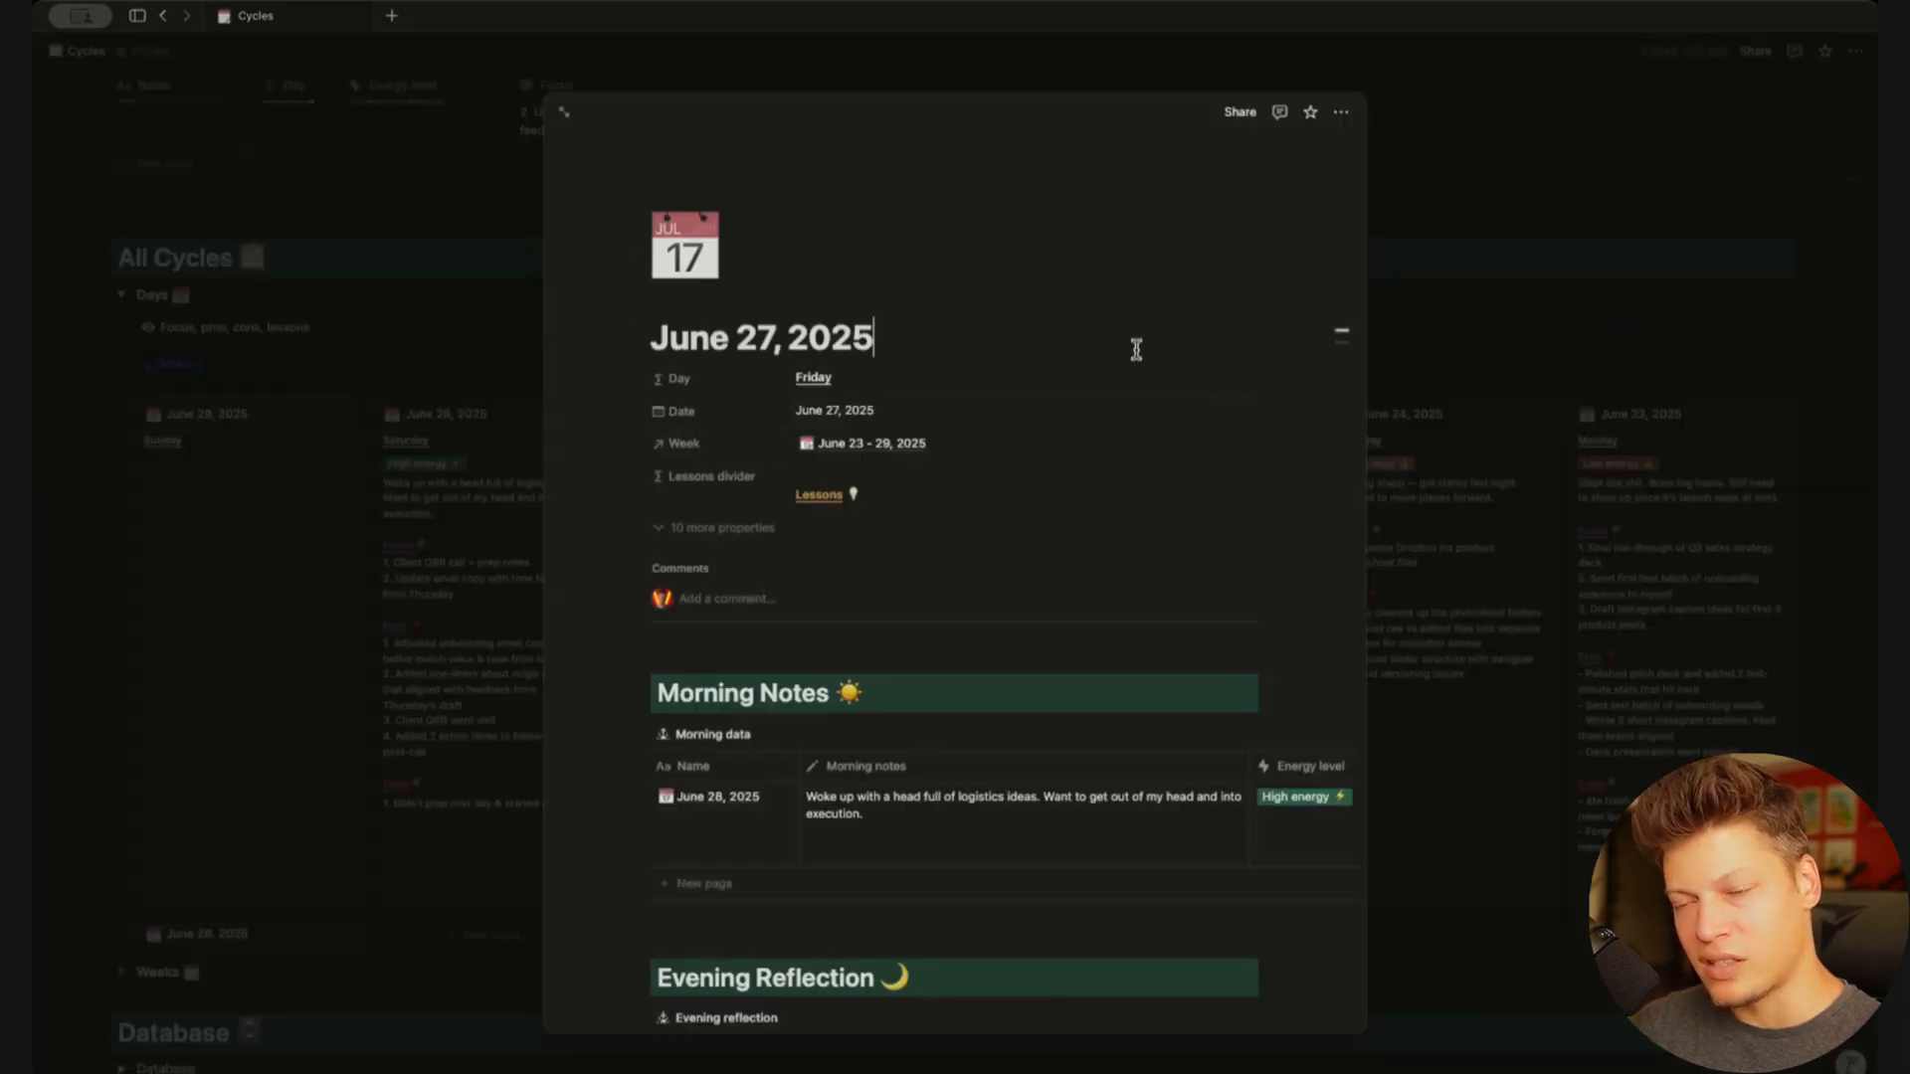
{"action": "left_click", "coordinate": [1602, 300]}
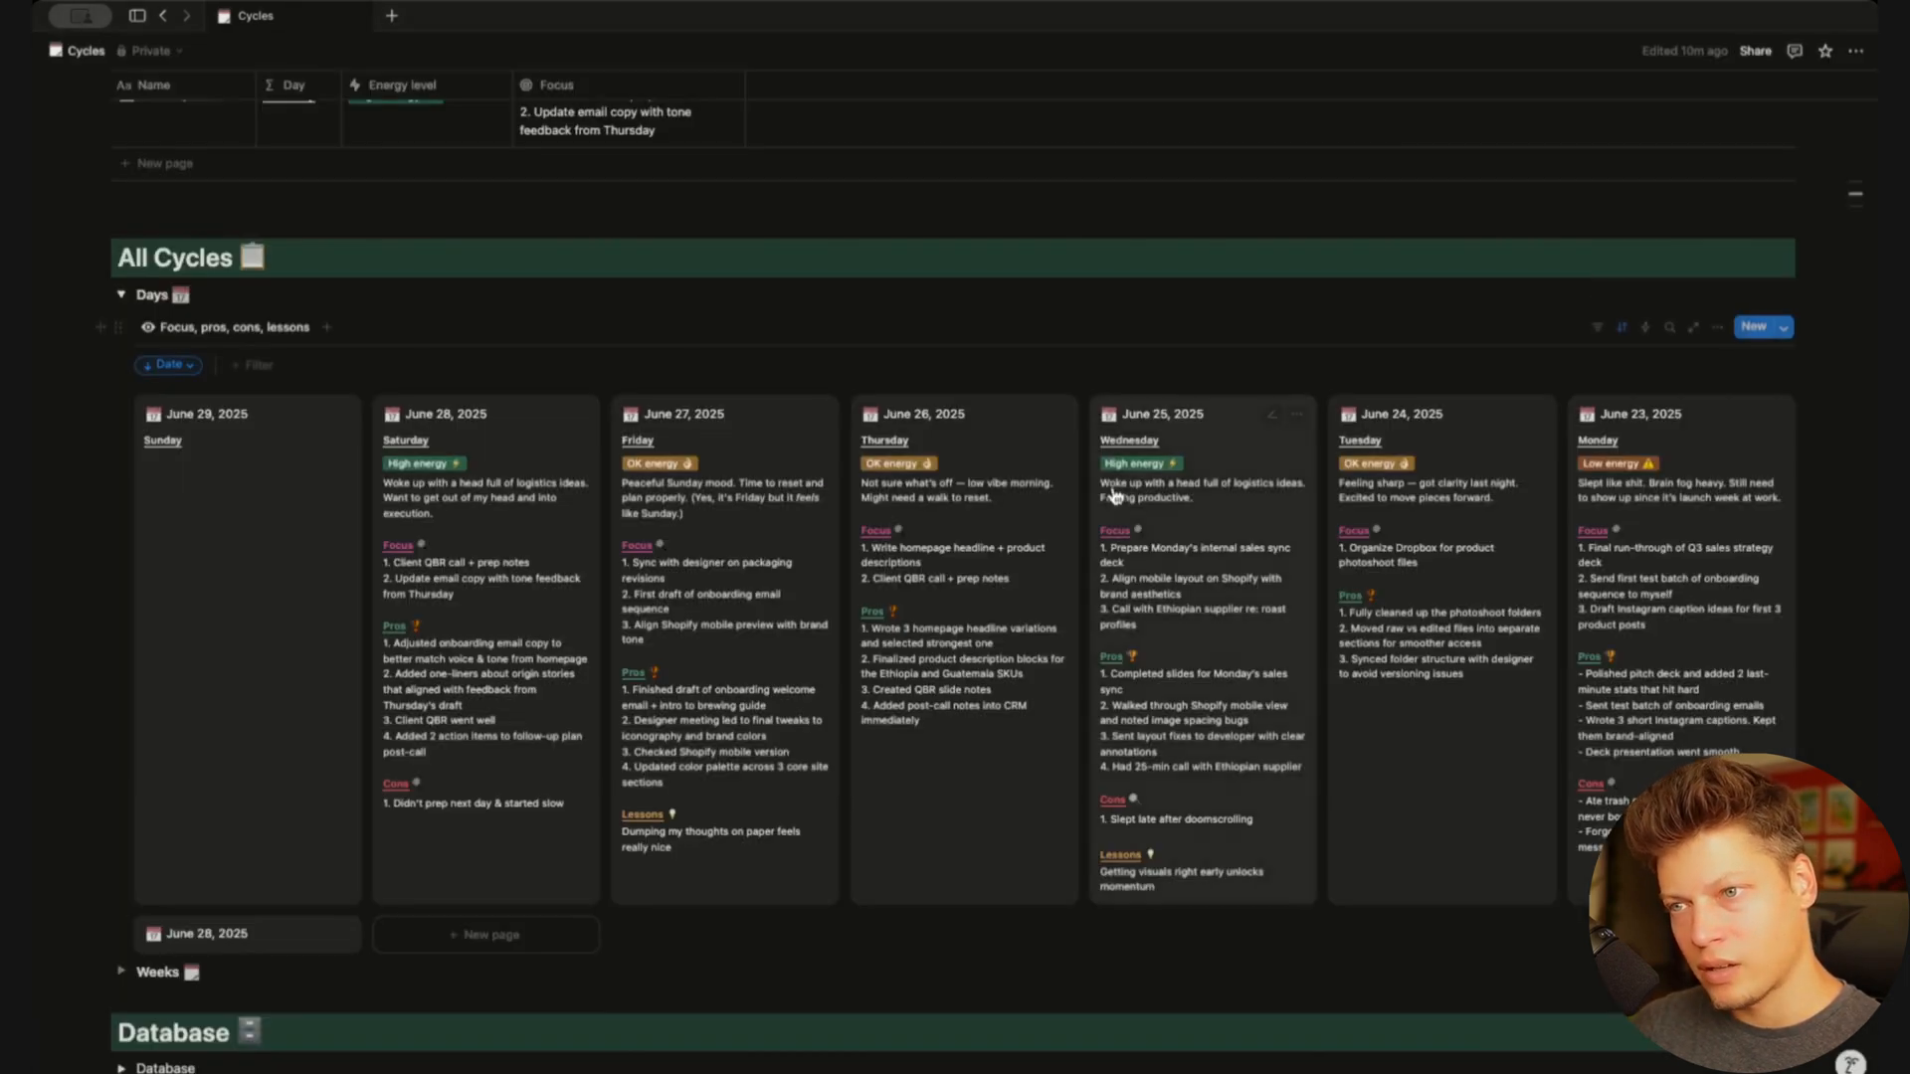
Set the layout of the Days gallery view so that its pages open in Full page
{"action": "left_click", "coordinate": [1717, 328]}
{"action": "left_click", "coordinate": [1751, 457]}
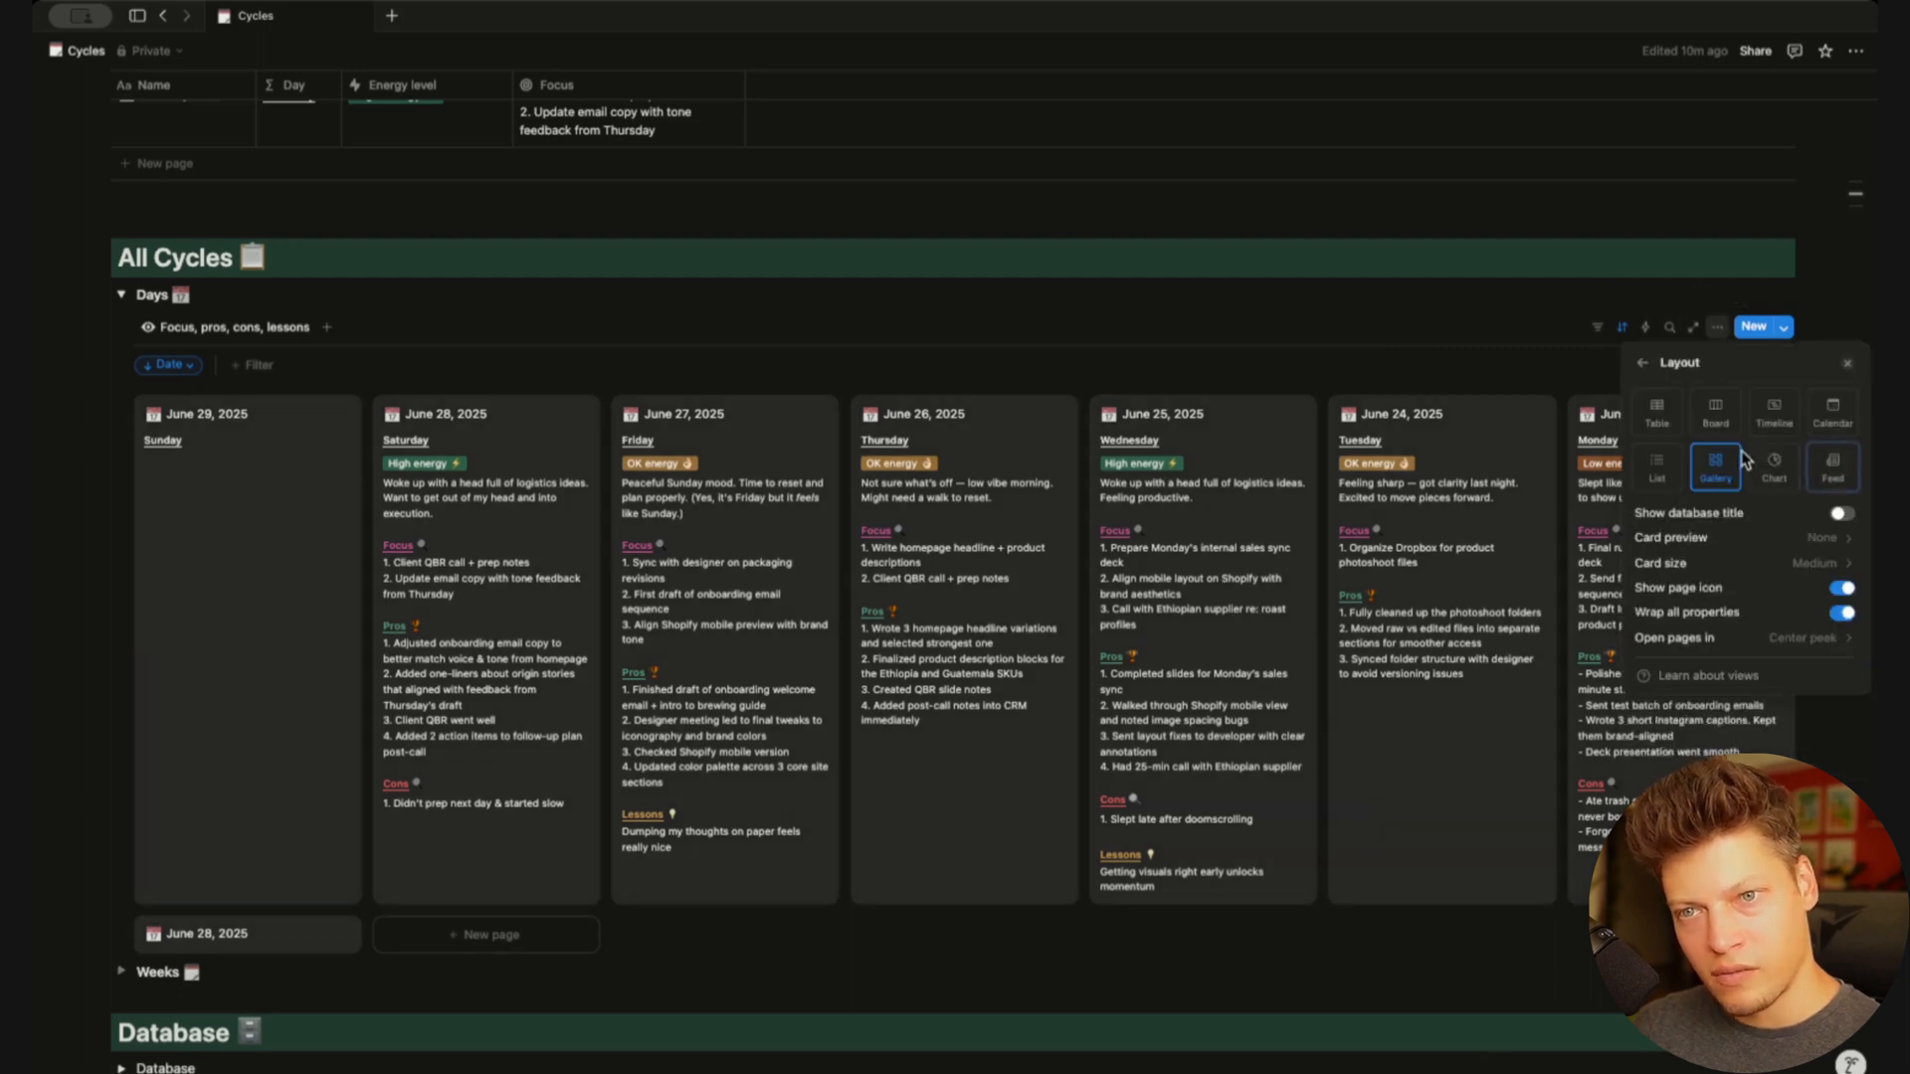
{"action": "left_click", "coordinate": [1809, 640]}
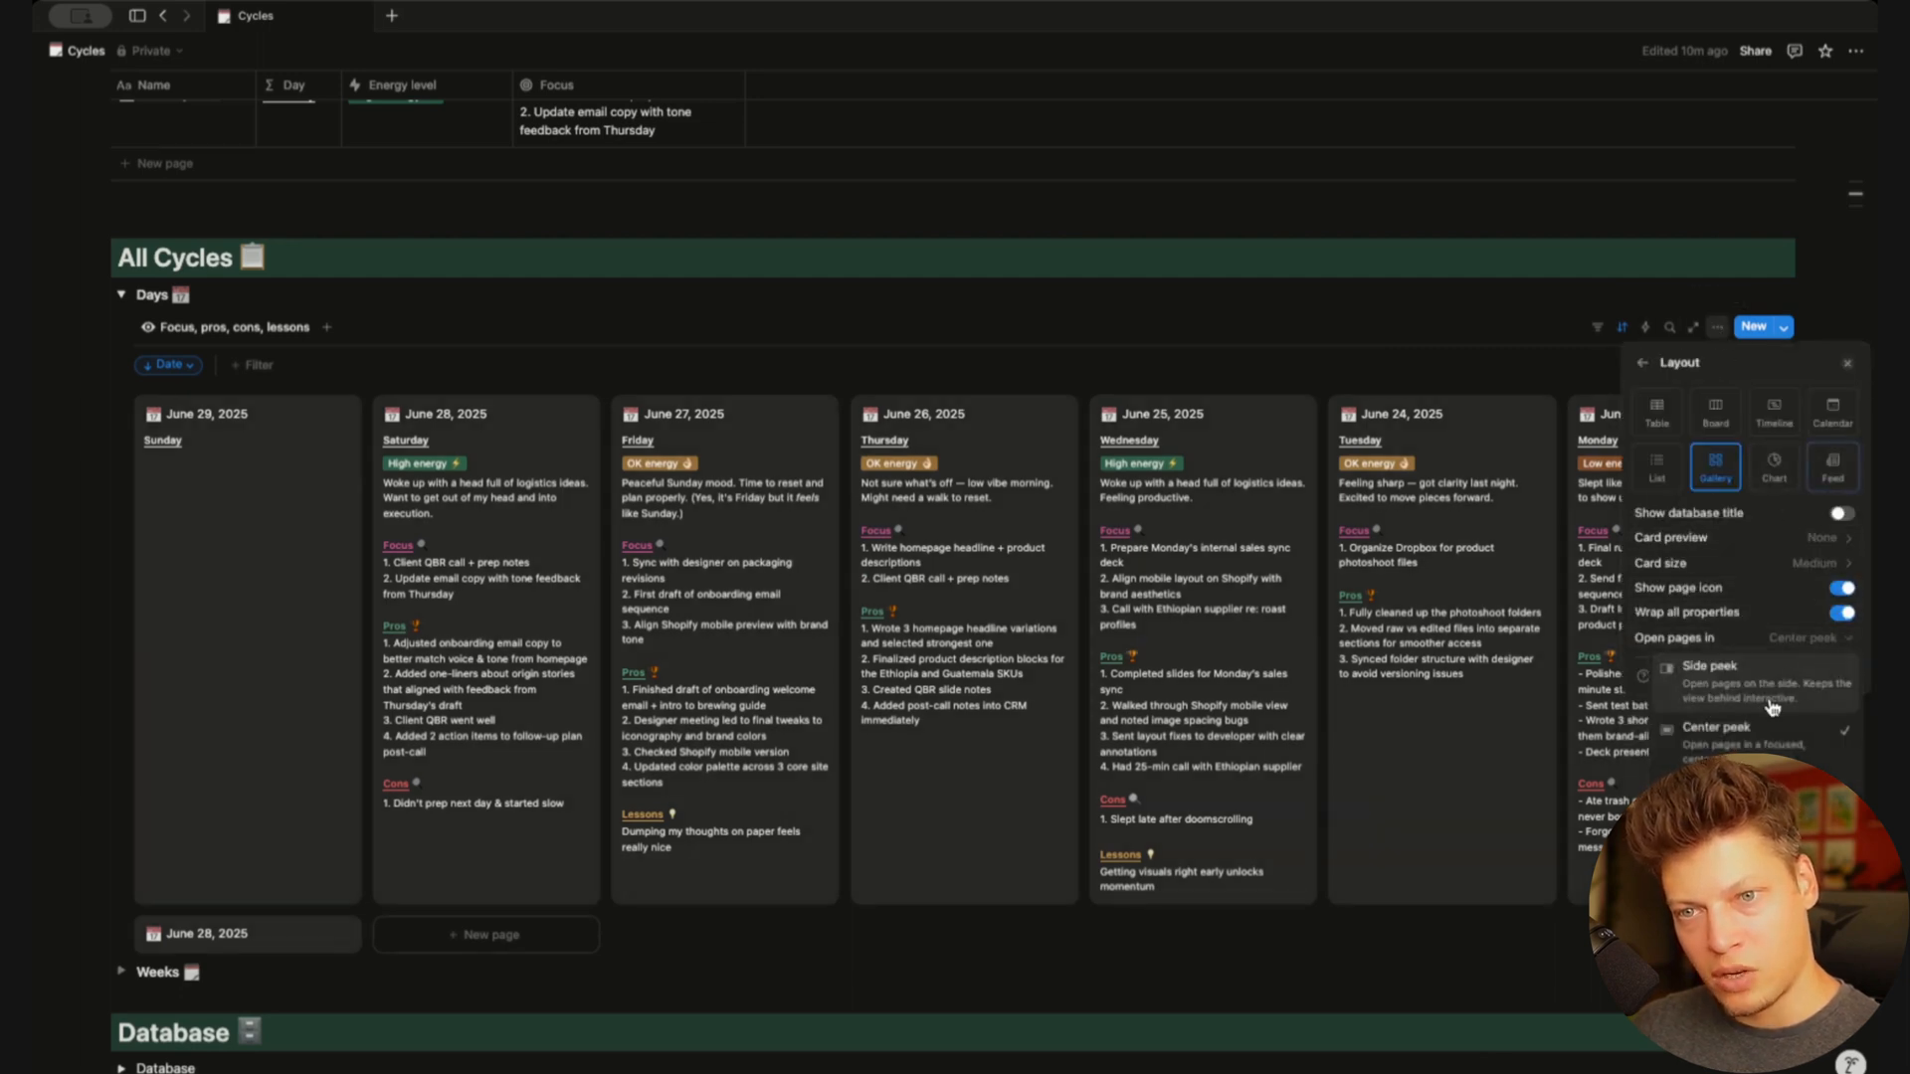
{"action": "left_click", "coordinate": [1751, 747]}
{"action": "left_click", "coordinate": [1392, 329]}
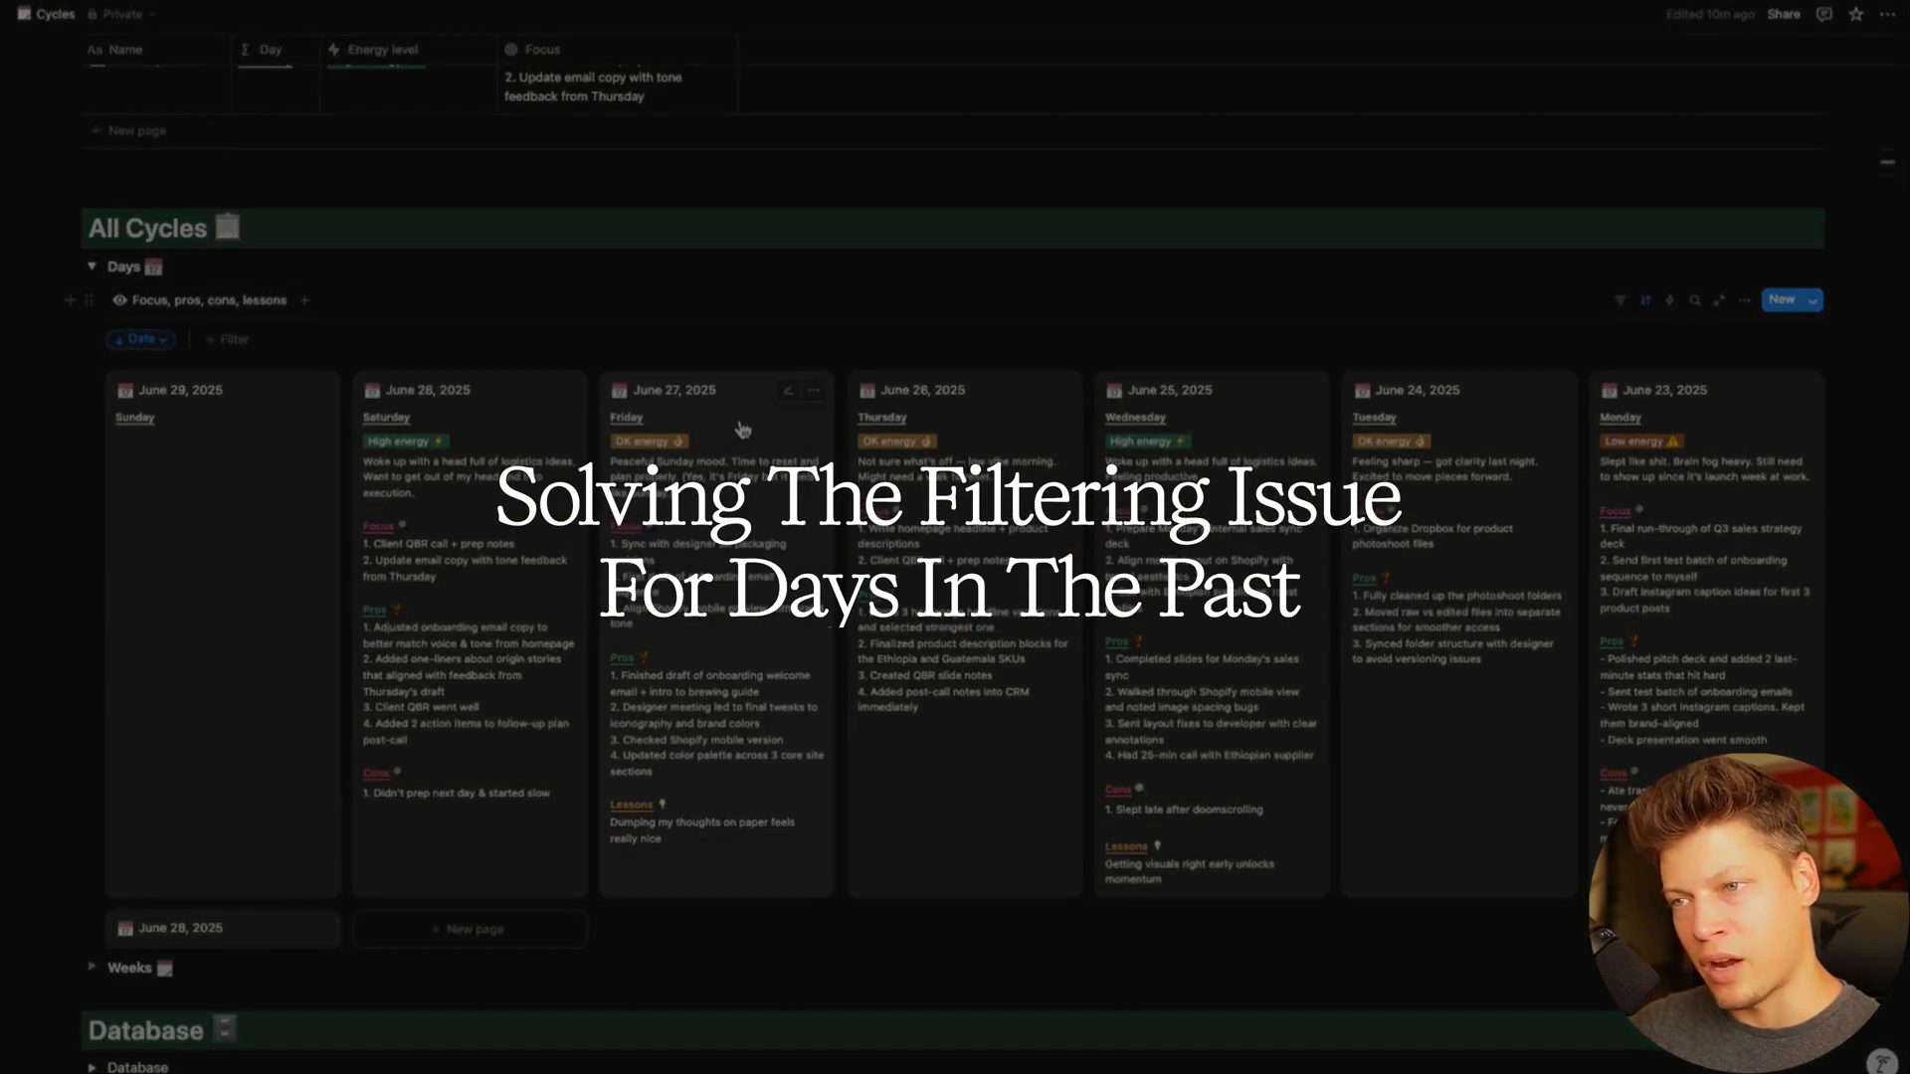
Open the June 27, 2025 day page and inspect the date filter of its Morning data view
{"action": "left_click", "coordinate": [752, 454]}
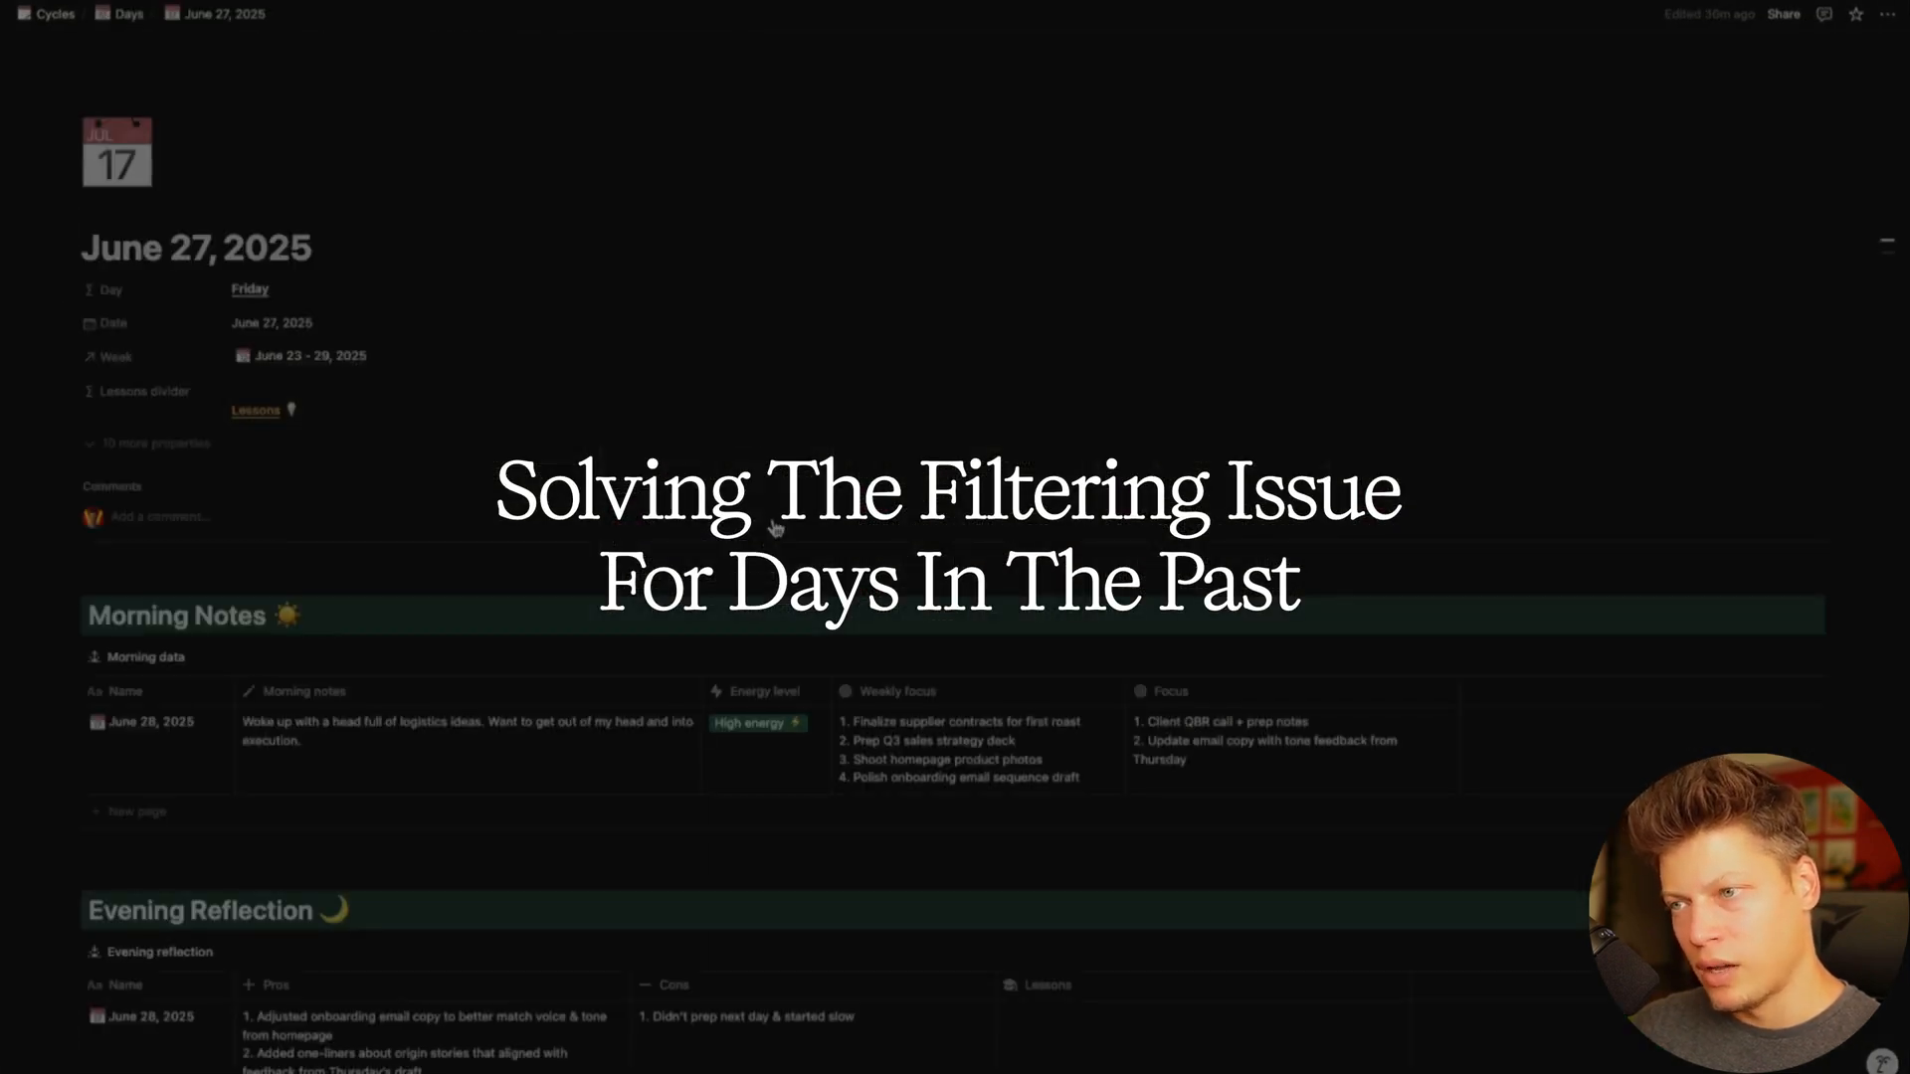
{"action": "scroll", "coordinate": [775, 527], "scroll_direction": "down", "scroll_amount": 5}
{"action": "scroll", "coordinate": [872, 428], "scroll_direction": "up", "scroll_amount": 2}
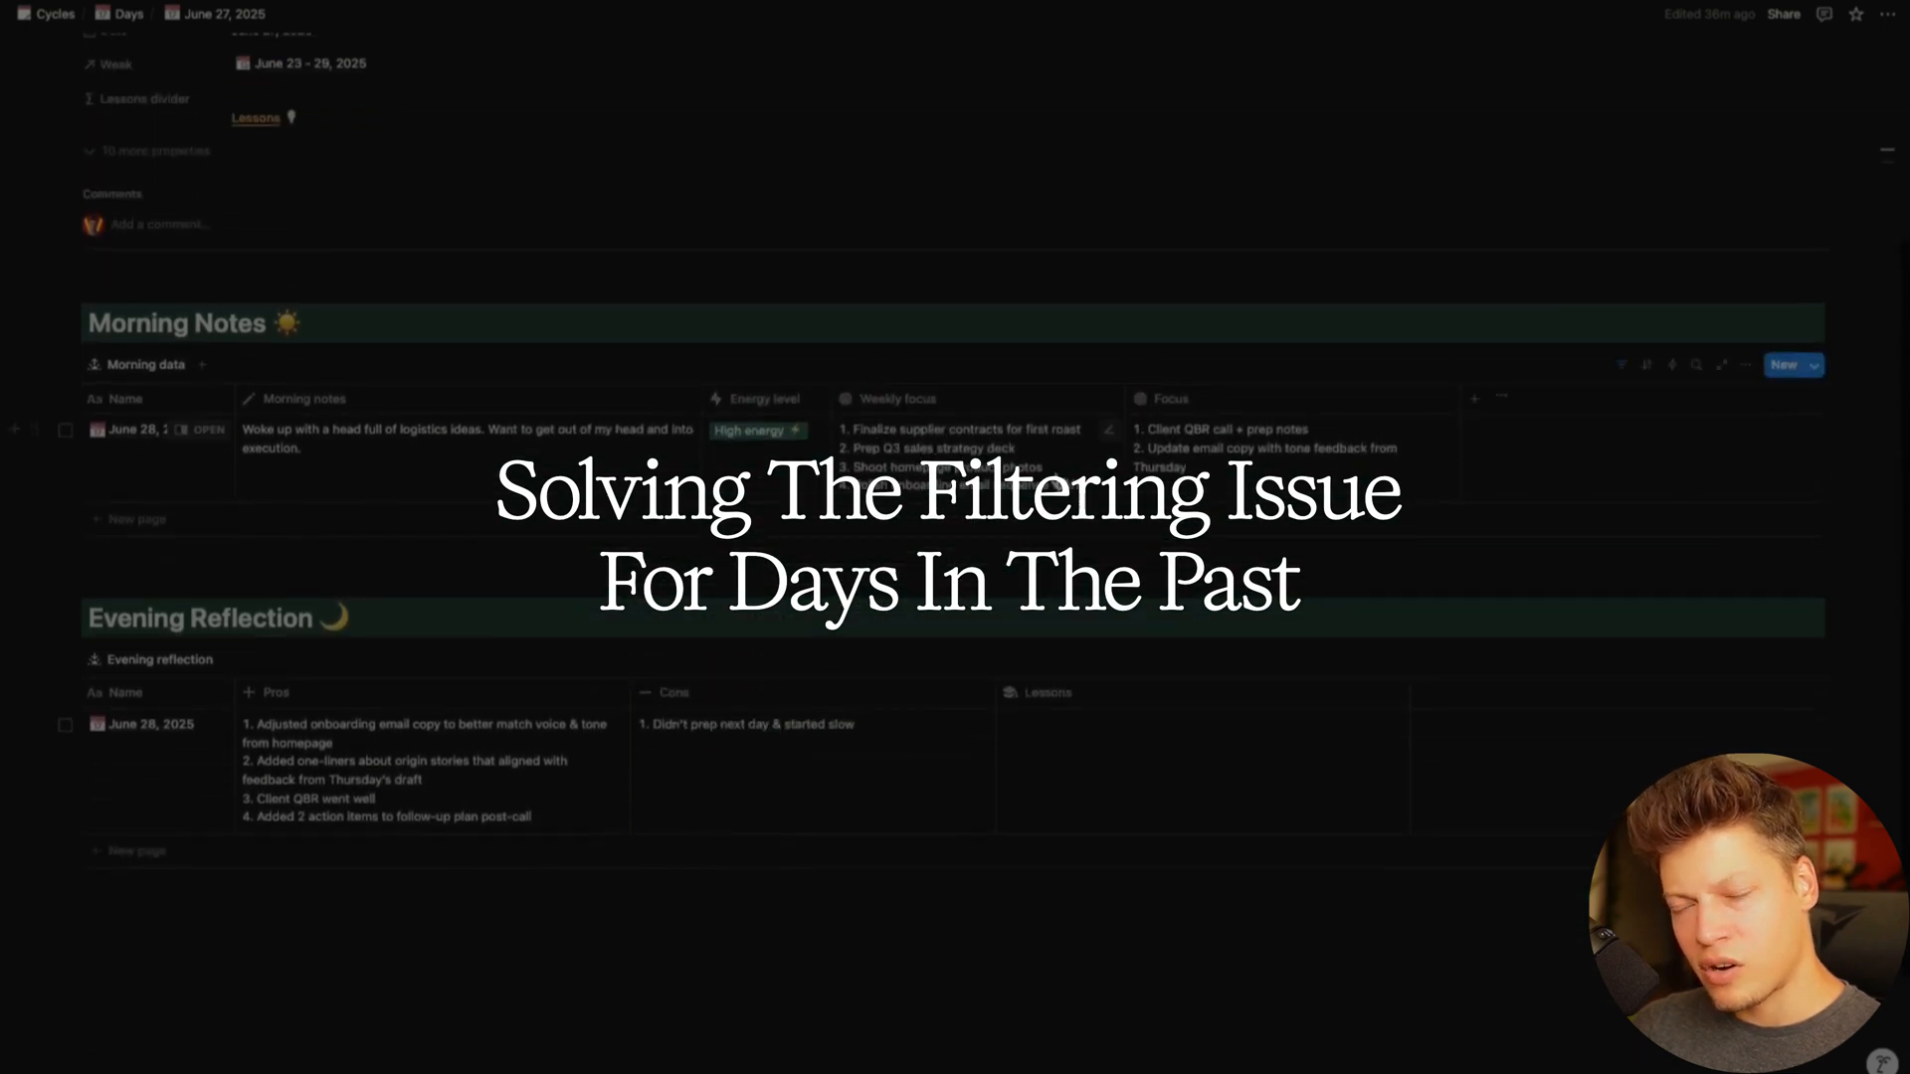
{"action": "left_click", "coordinate": [1629, 368]}
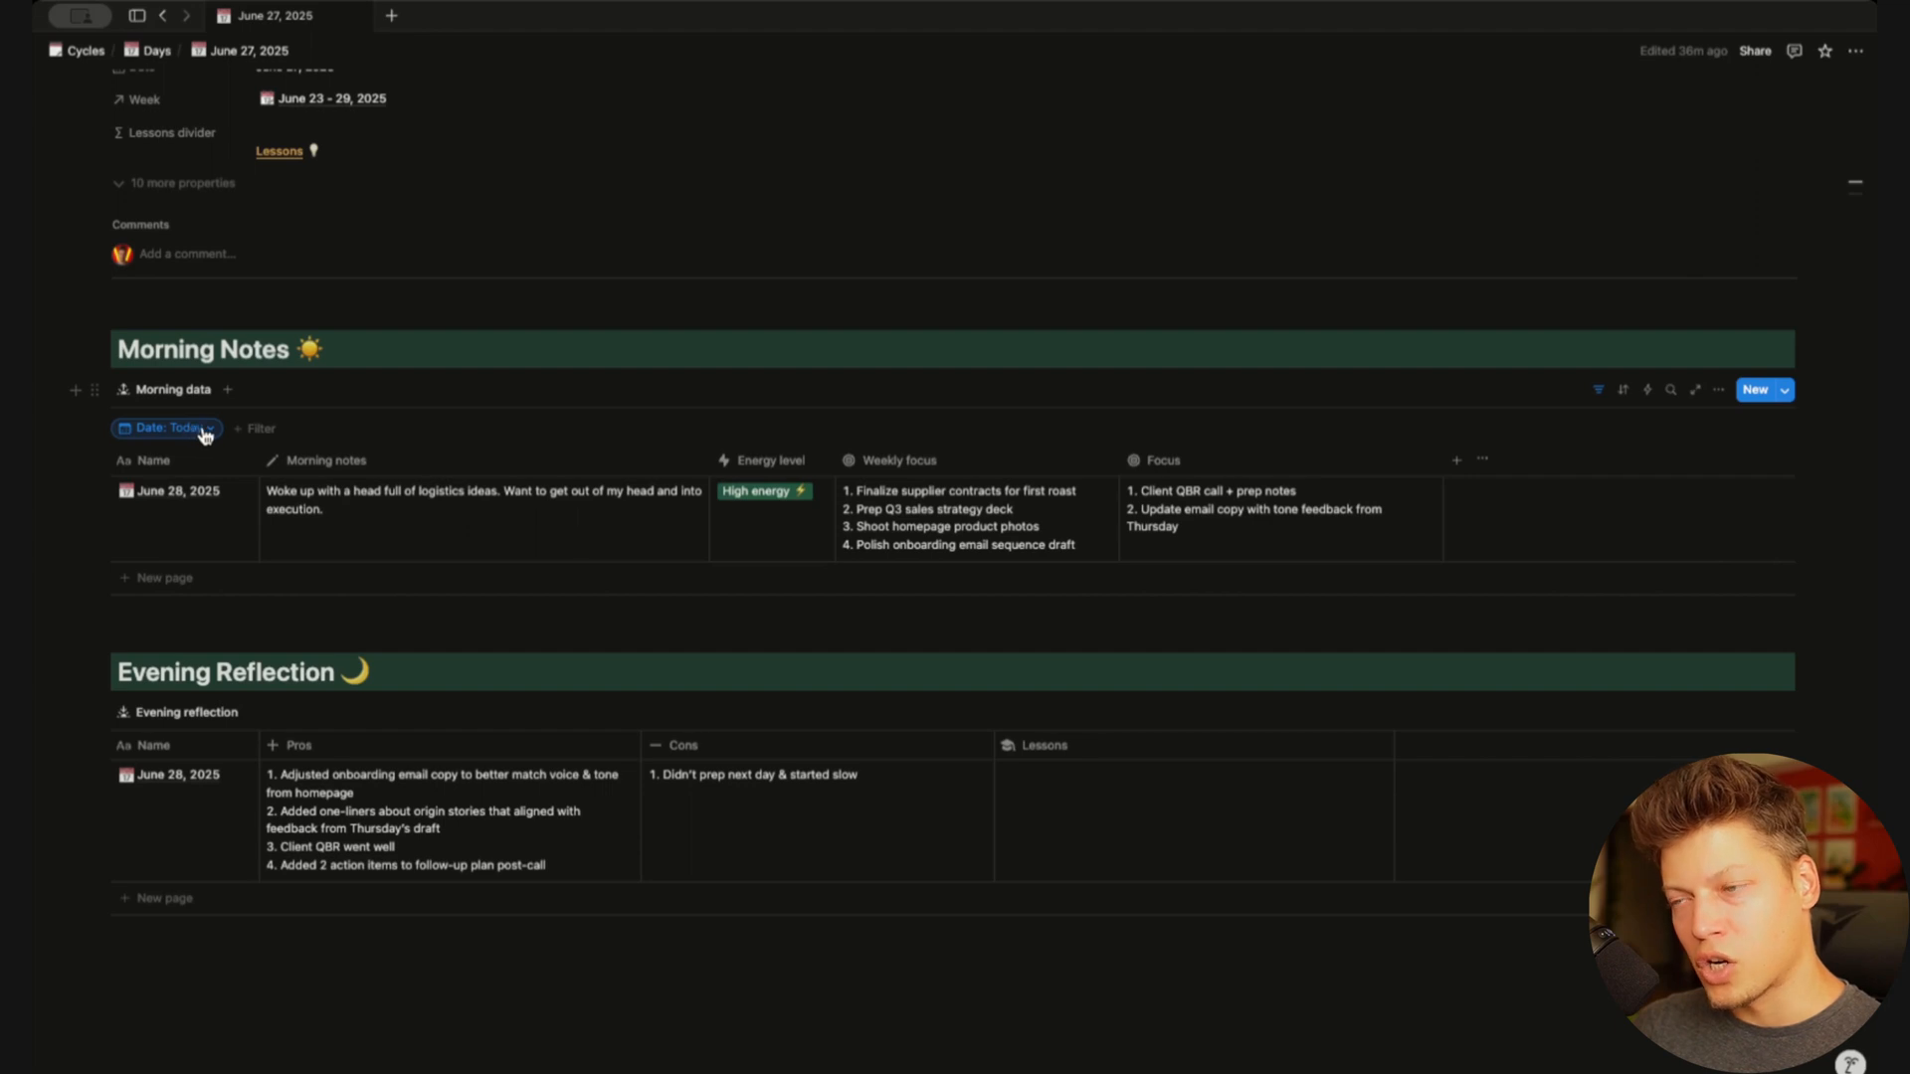
{"action": "left_click", "coordinate": [206, 431]}
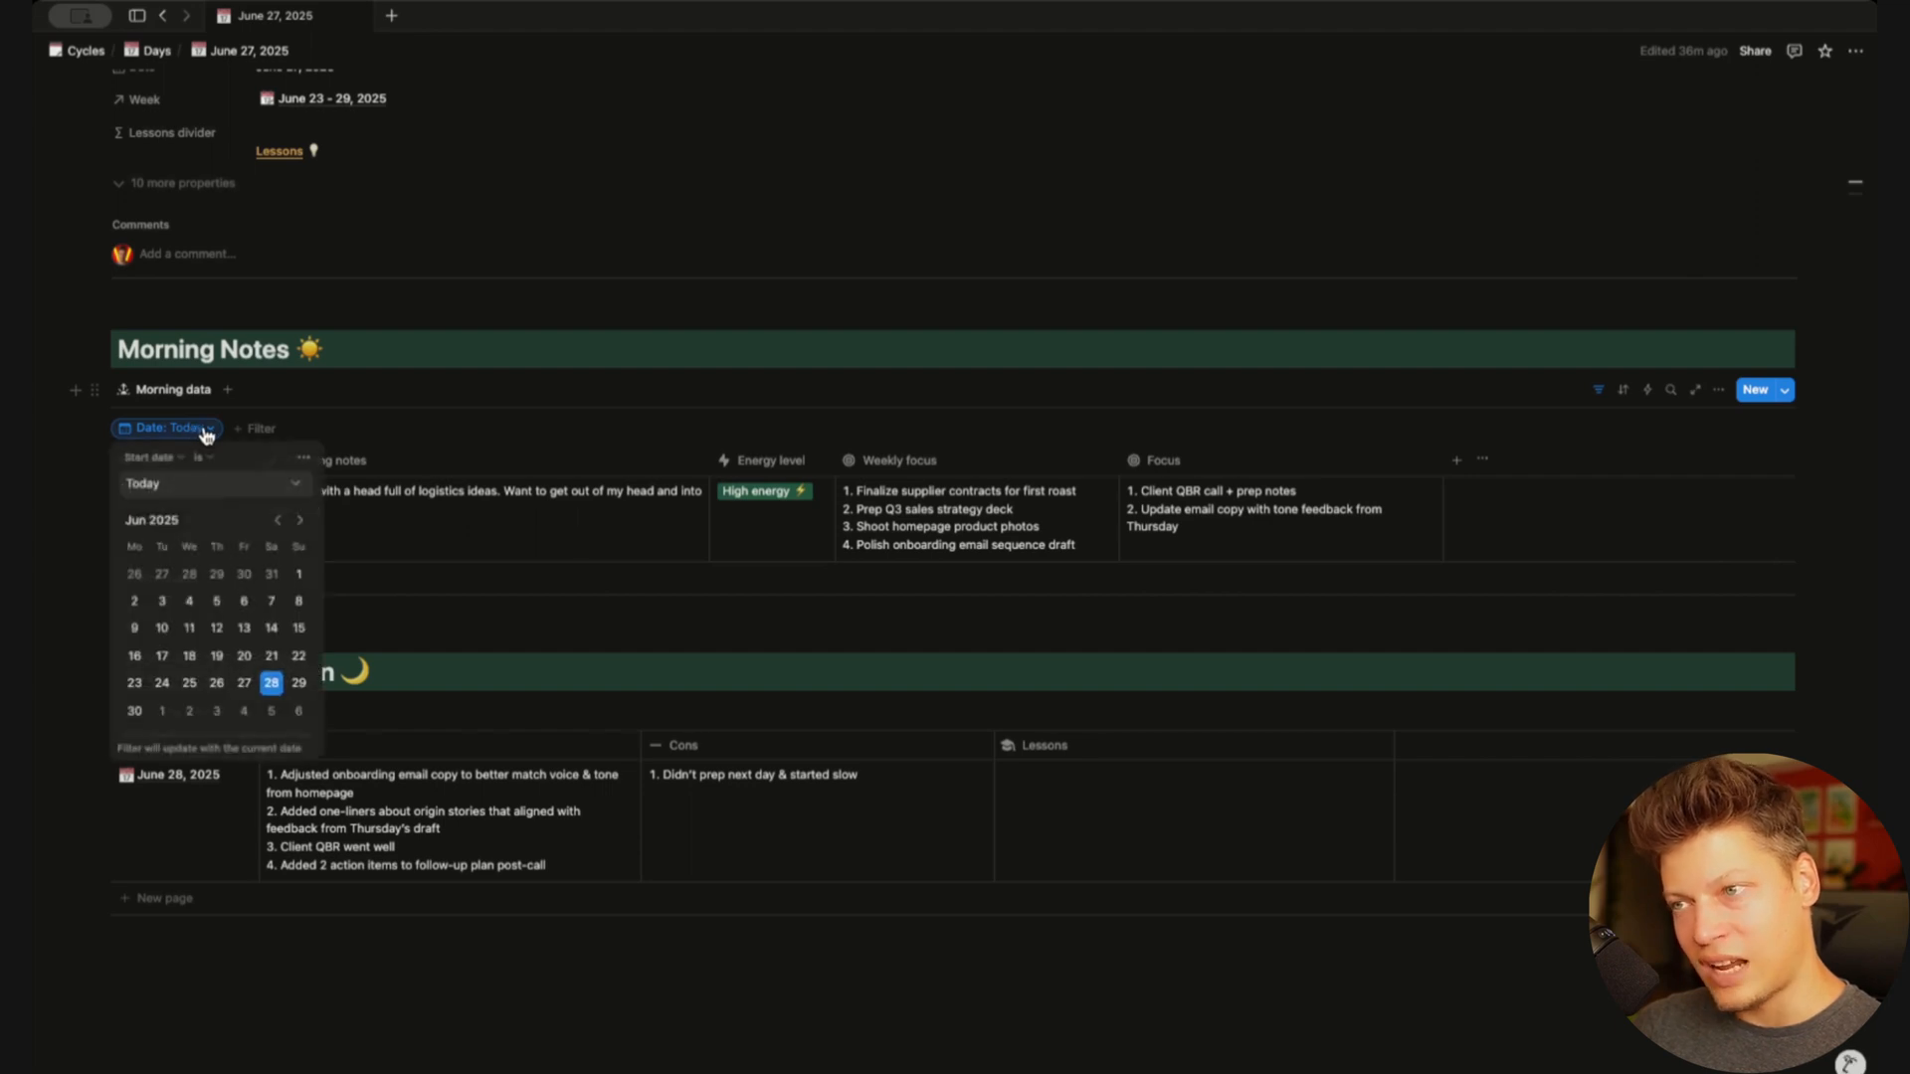
{"action": "left_click", "coordinate": [533, 386]}
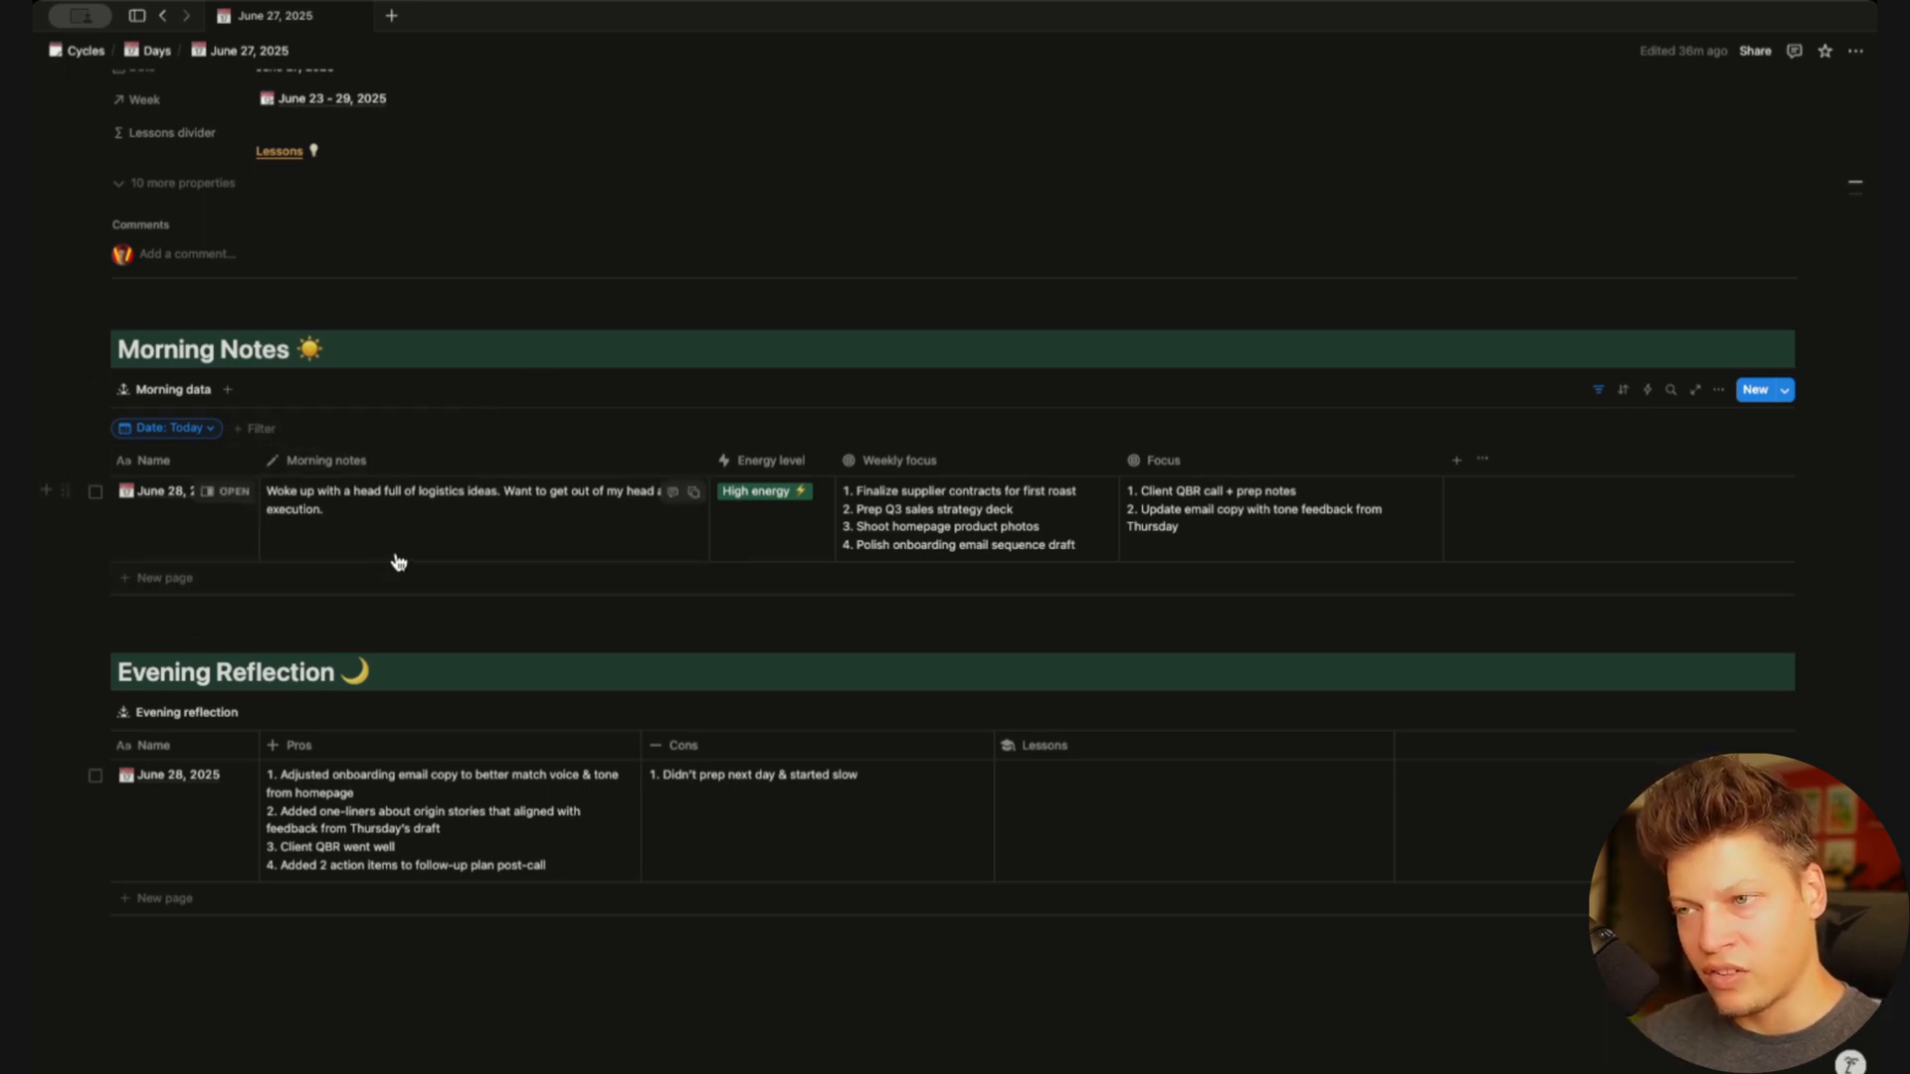
Set the visibility of the Lessons divider property on the day page to Always hide
{"action": "scroll", "coordinate": [497, 580], "scroll_direction": "up", "scroll_amount": 2}
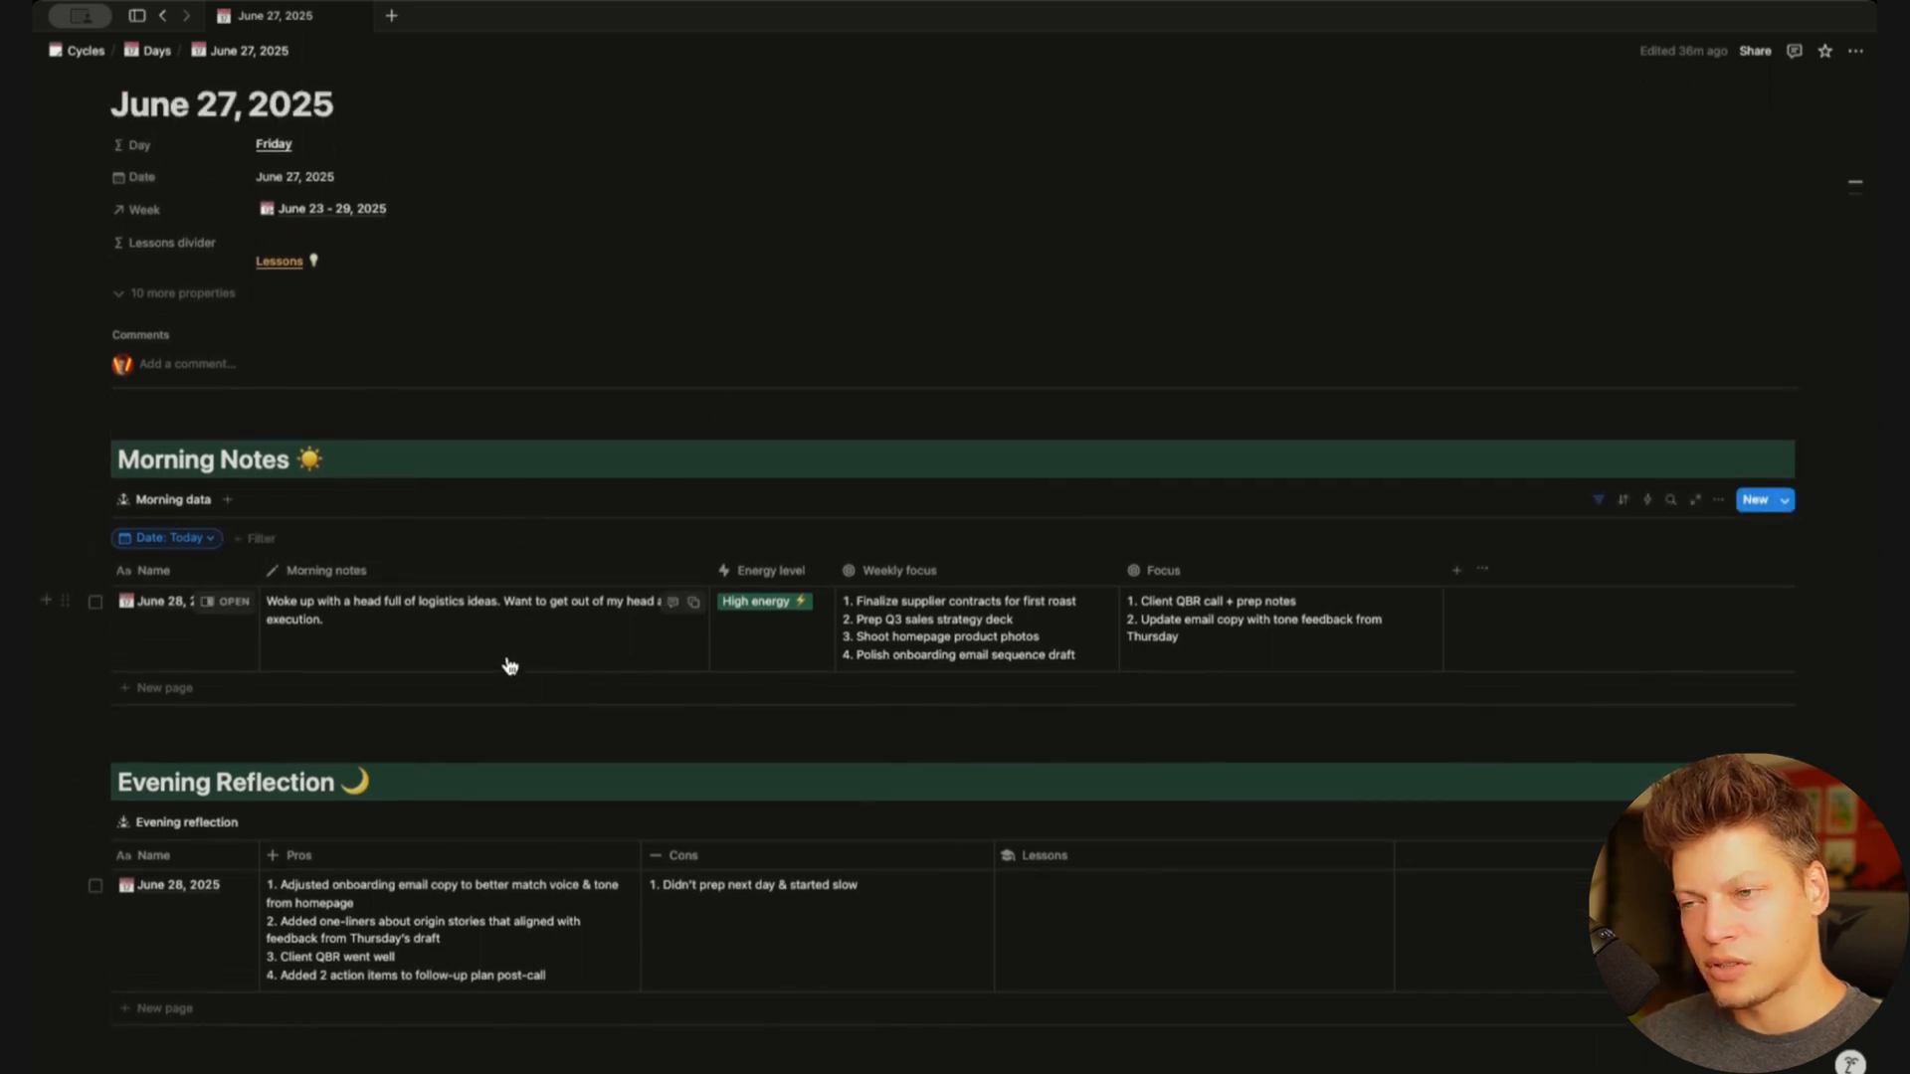
{"action": "scroll", "coordinate": [577, 617], "scroll_direction": "up", "scroll_amount": 2}
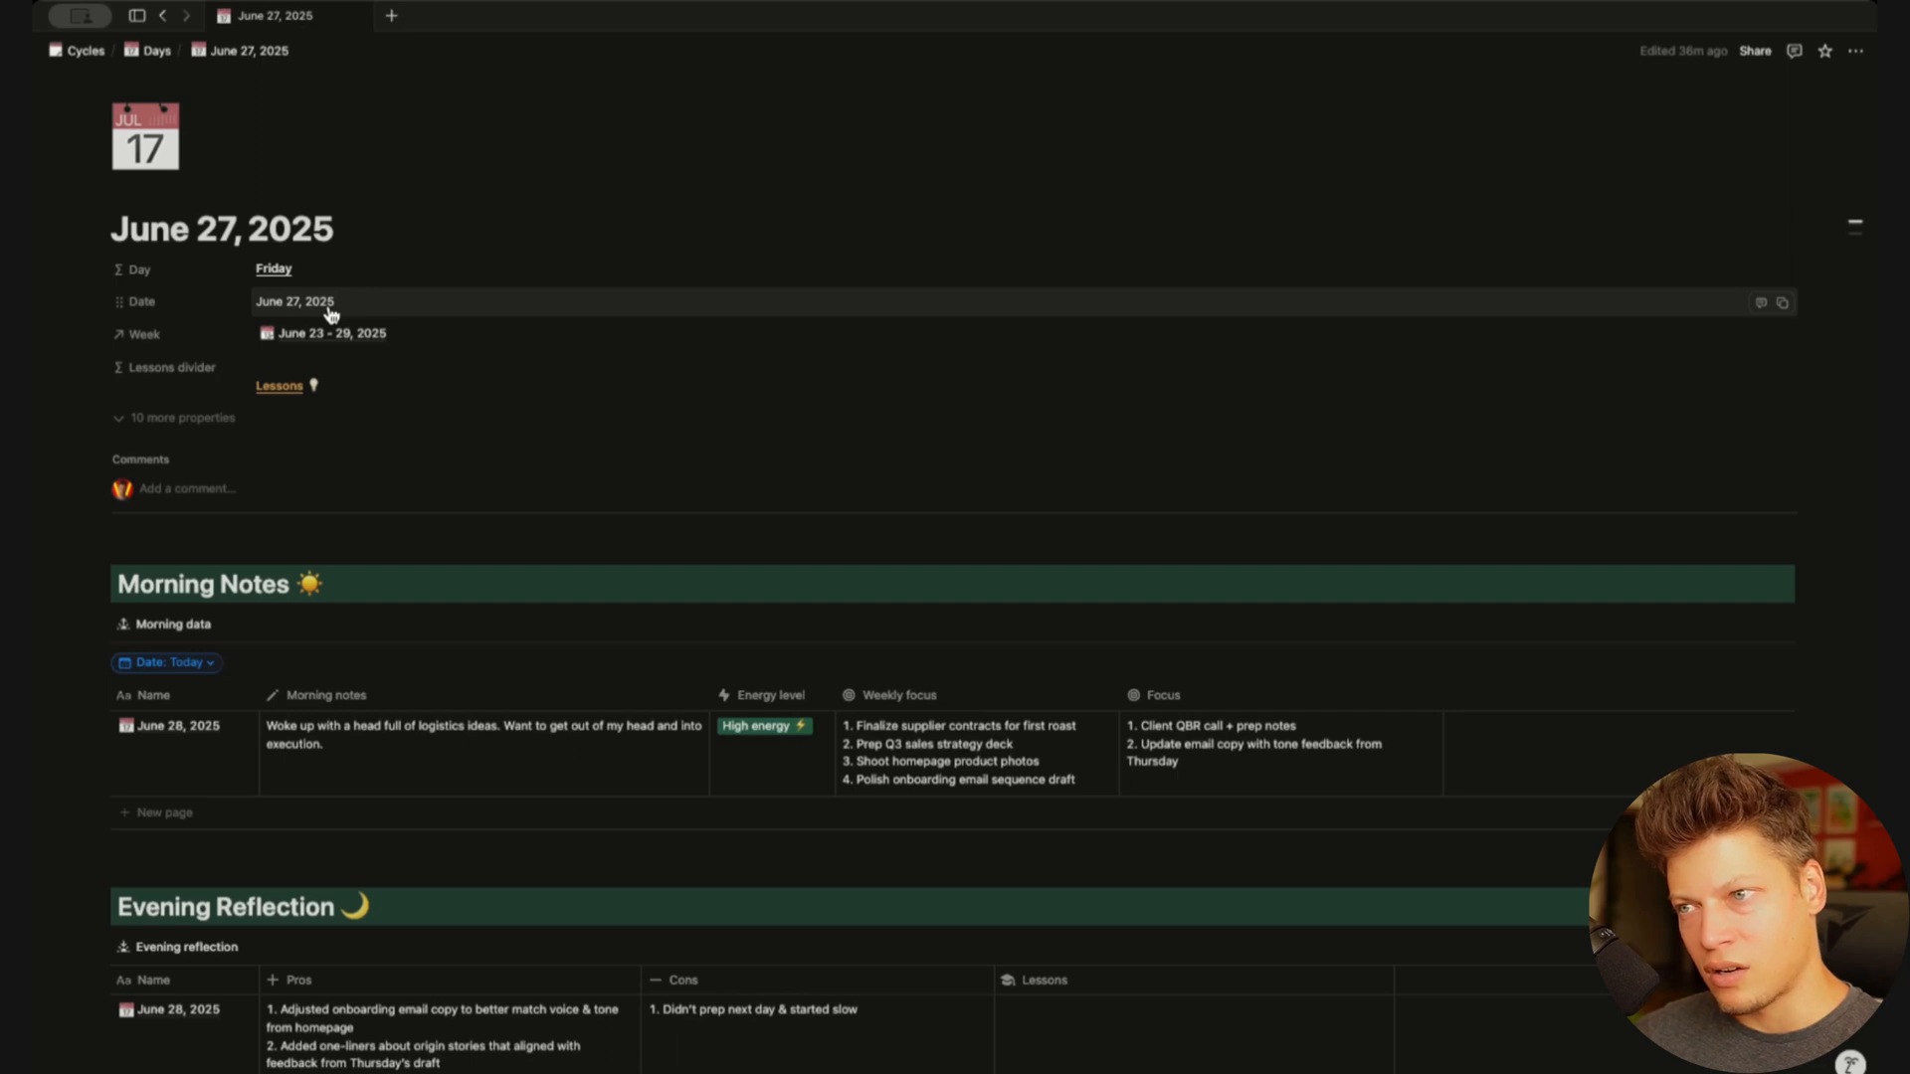
{"action": "left_click", "coordinate": [118, 370]}
{"action": "mouse_move", "coordinate": [242, 455]}
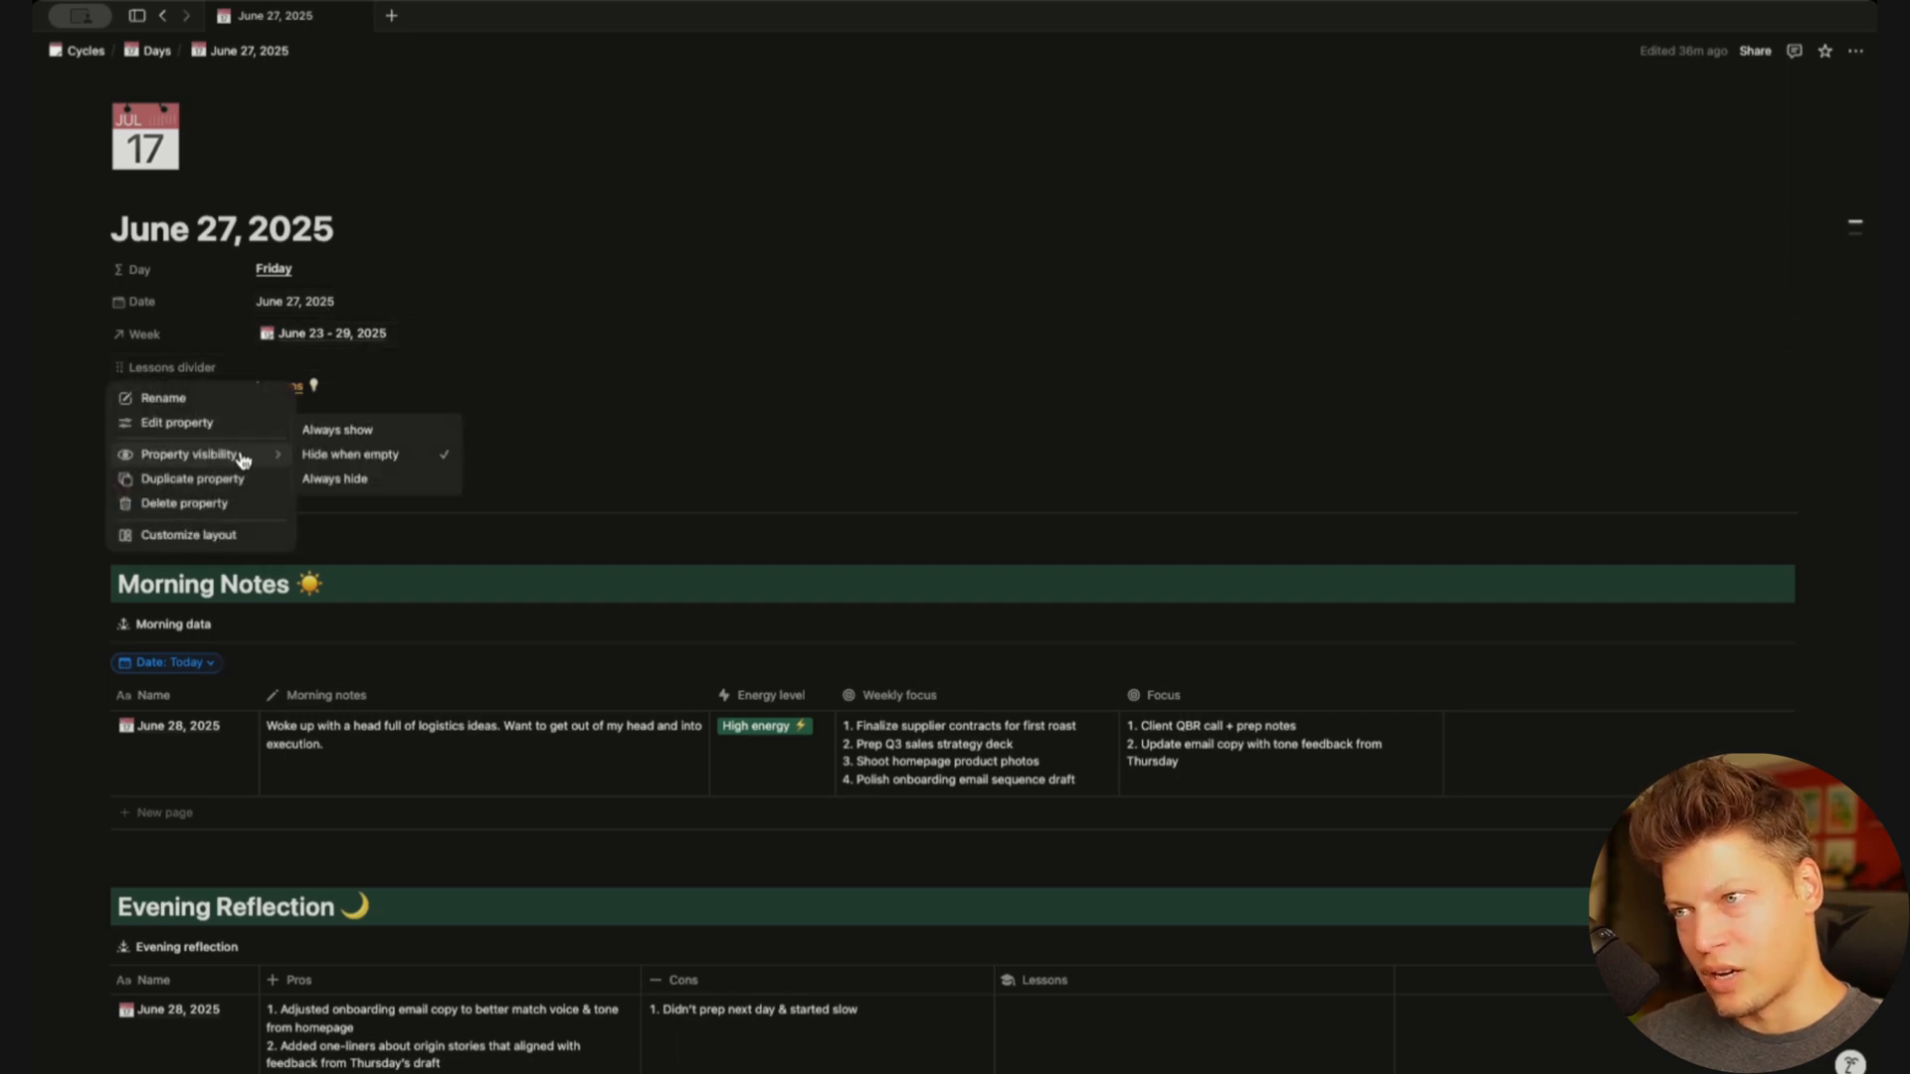
{"action": "left_click", "coordinate": [341, 482]}
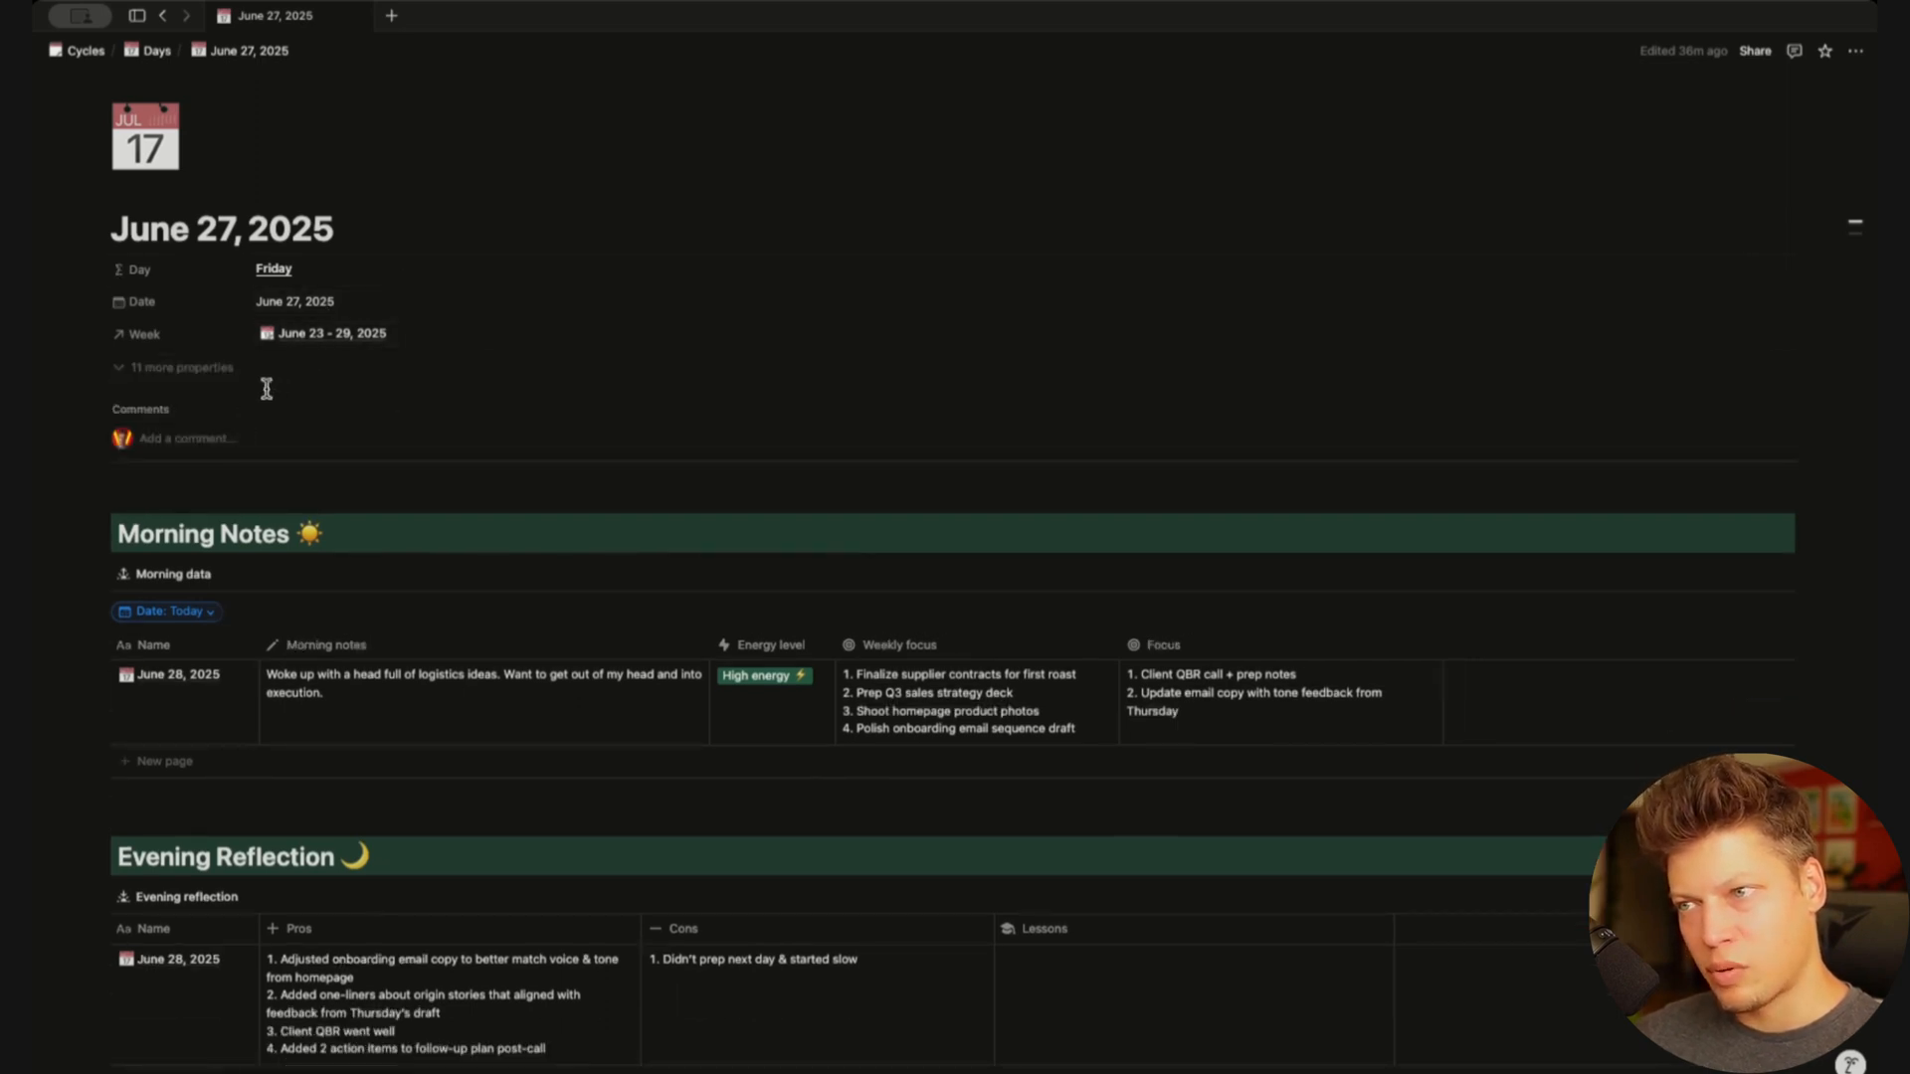
Expand the hidden properties of June 27, compare them with the Morning Notes and Evening Reflection tables, and collapse them again
{"action": "left_click", "coordinate": [159, 374]}
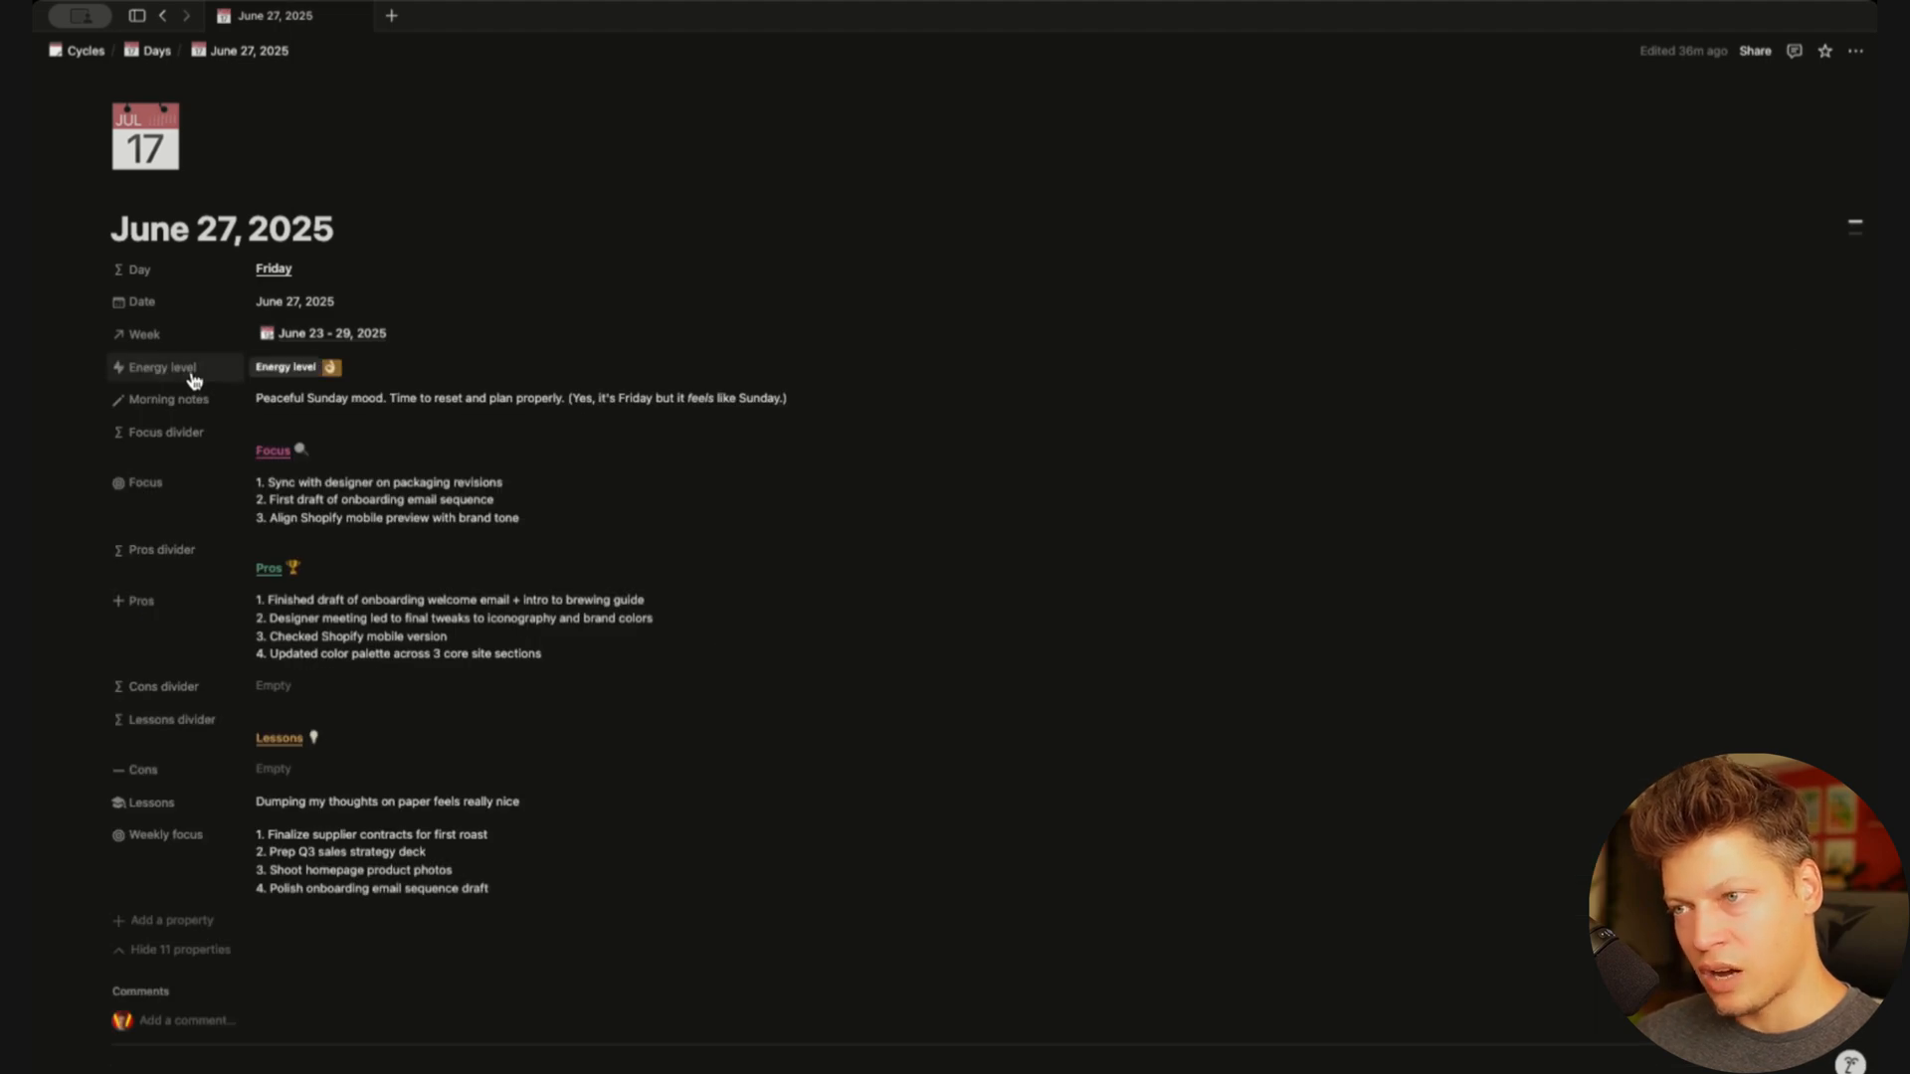
{"action": "scroll", "coordinate": [508, 332], "scroll_direction": "down", "scroll_amount": 6}
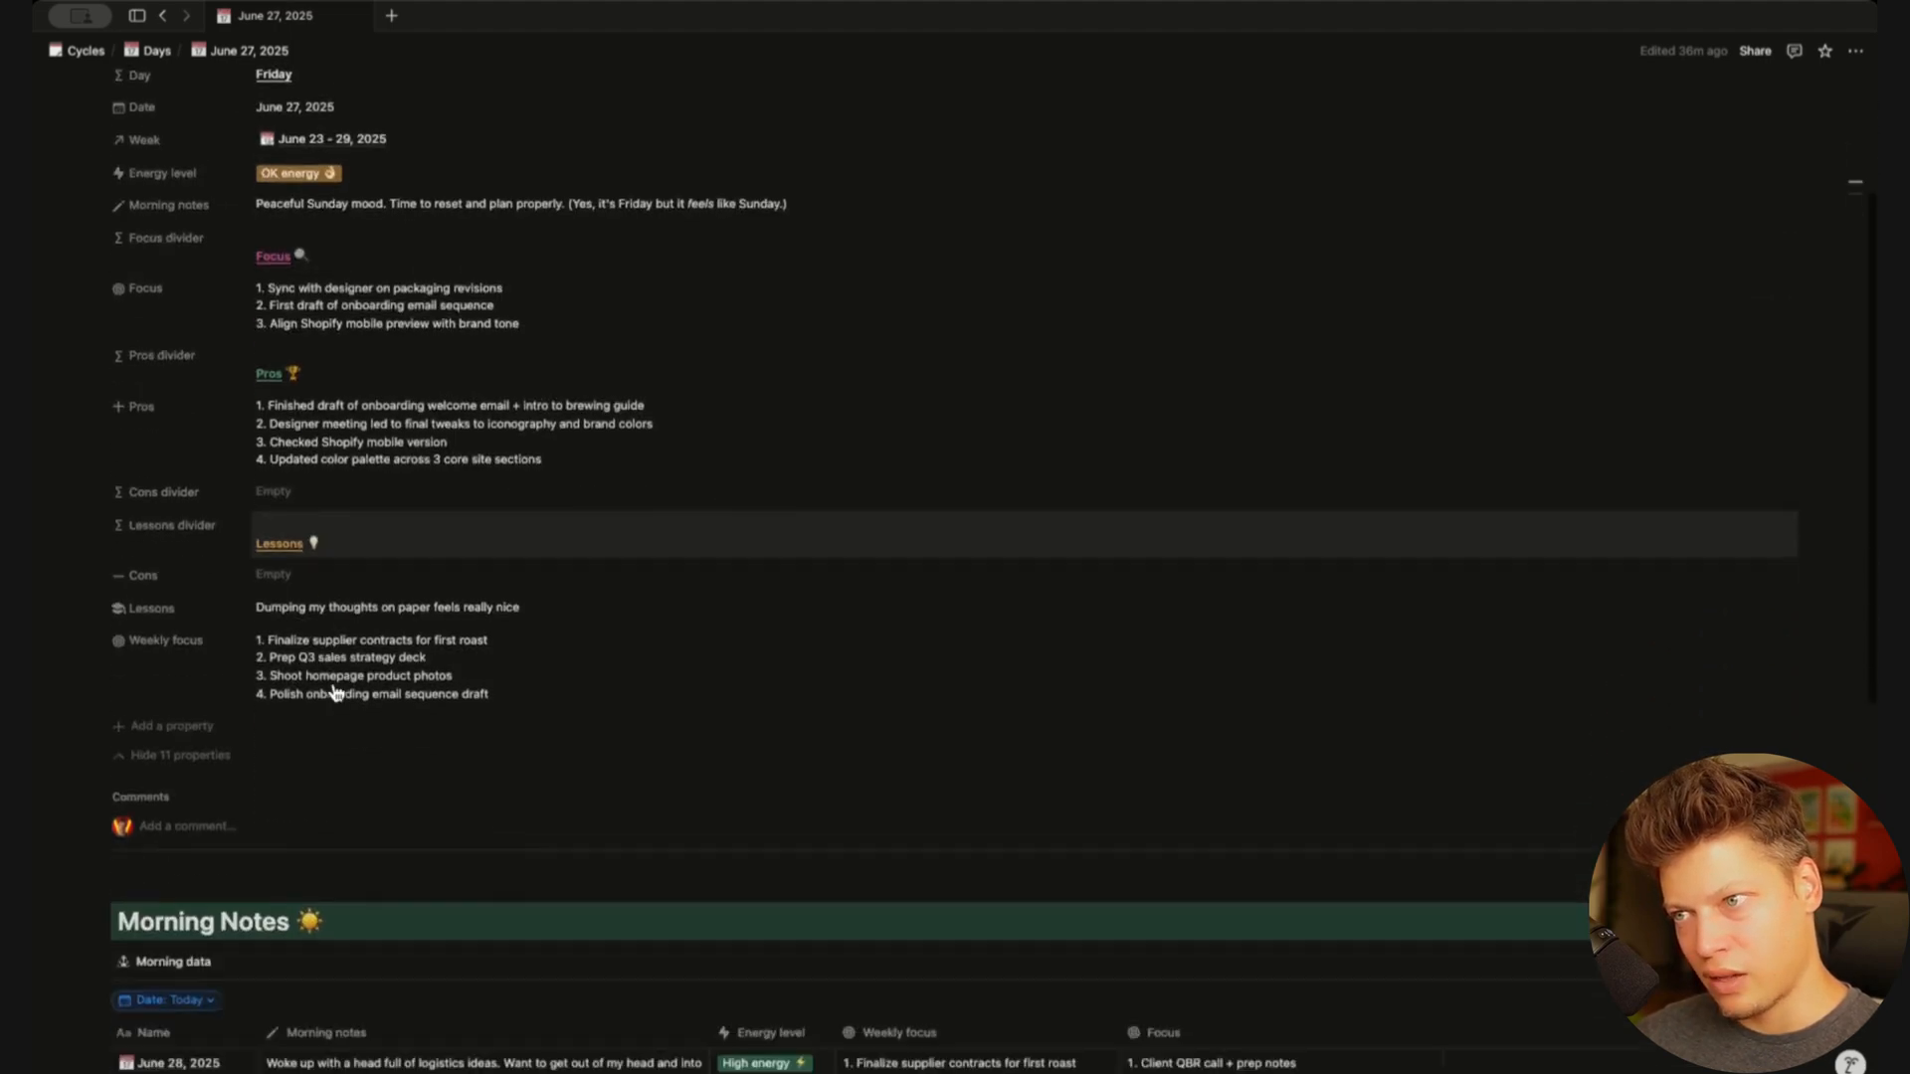
{"action": "scroll", "coordinate": [504, 325], "scroll_direction": "up", "scroll_amount": 2}
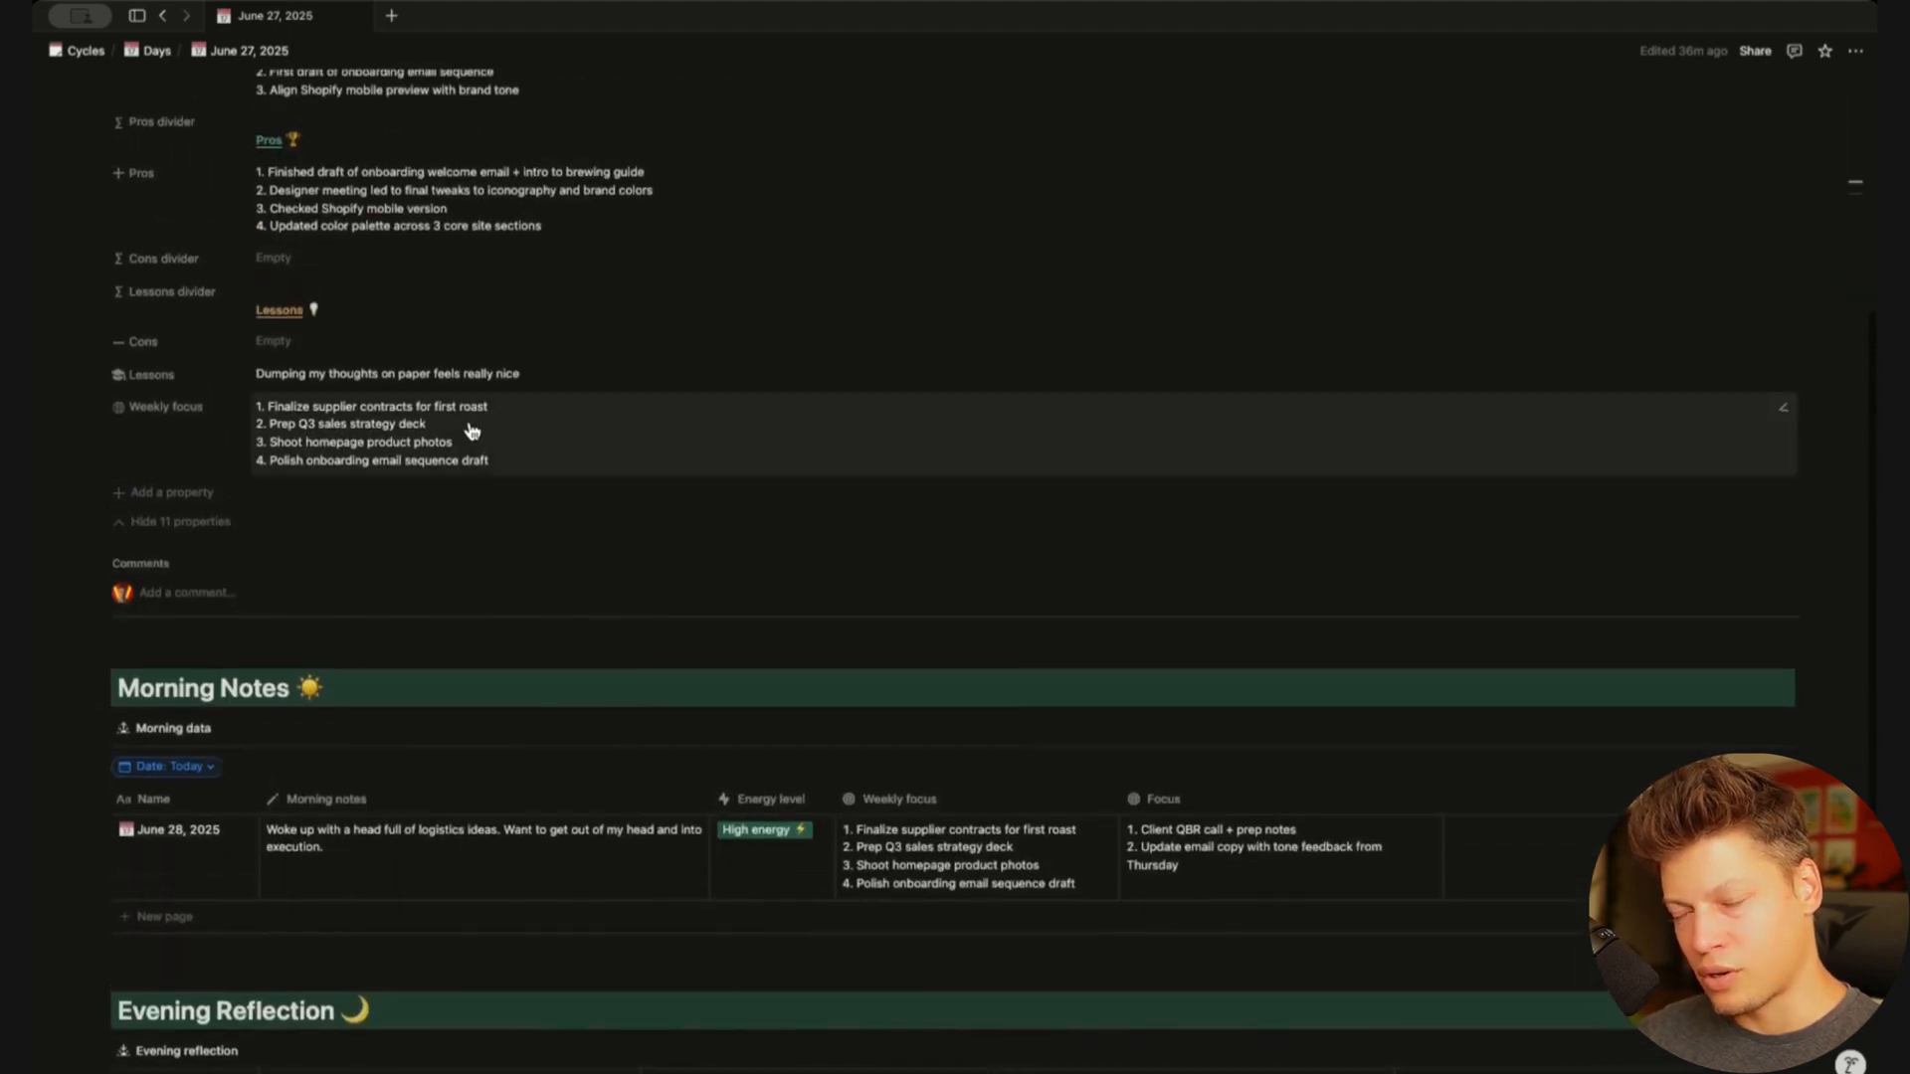
{"action": "scroll", "coordinate": [390, 400], "scroll_direction": "up", "scroll_amount": 1}
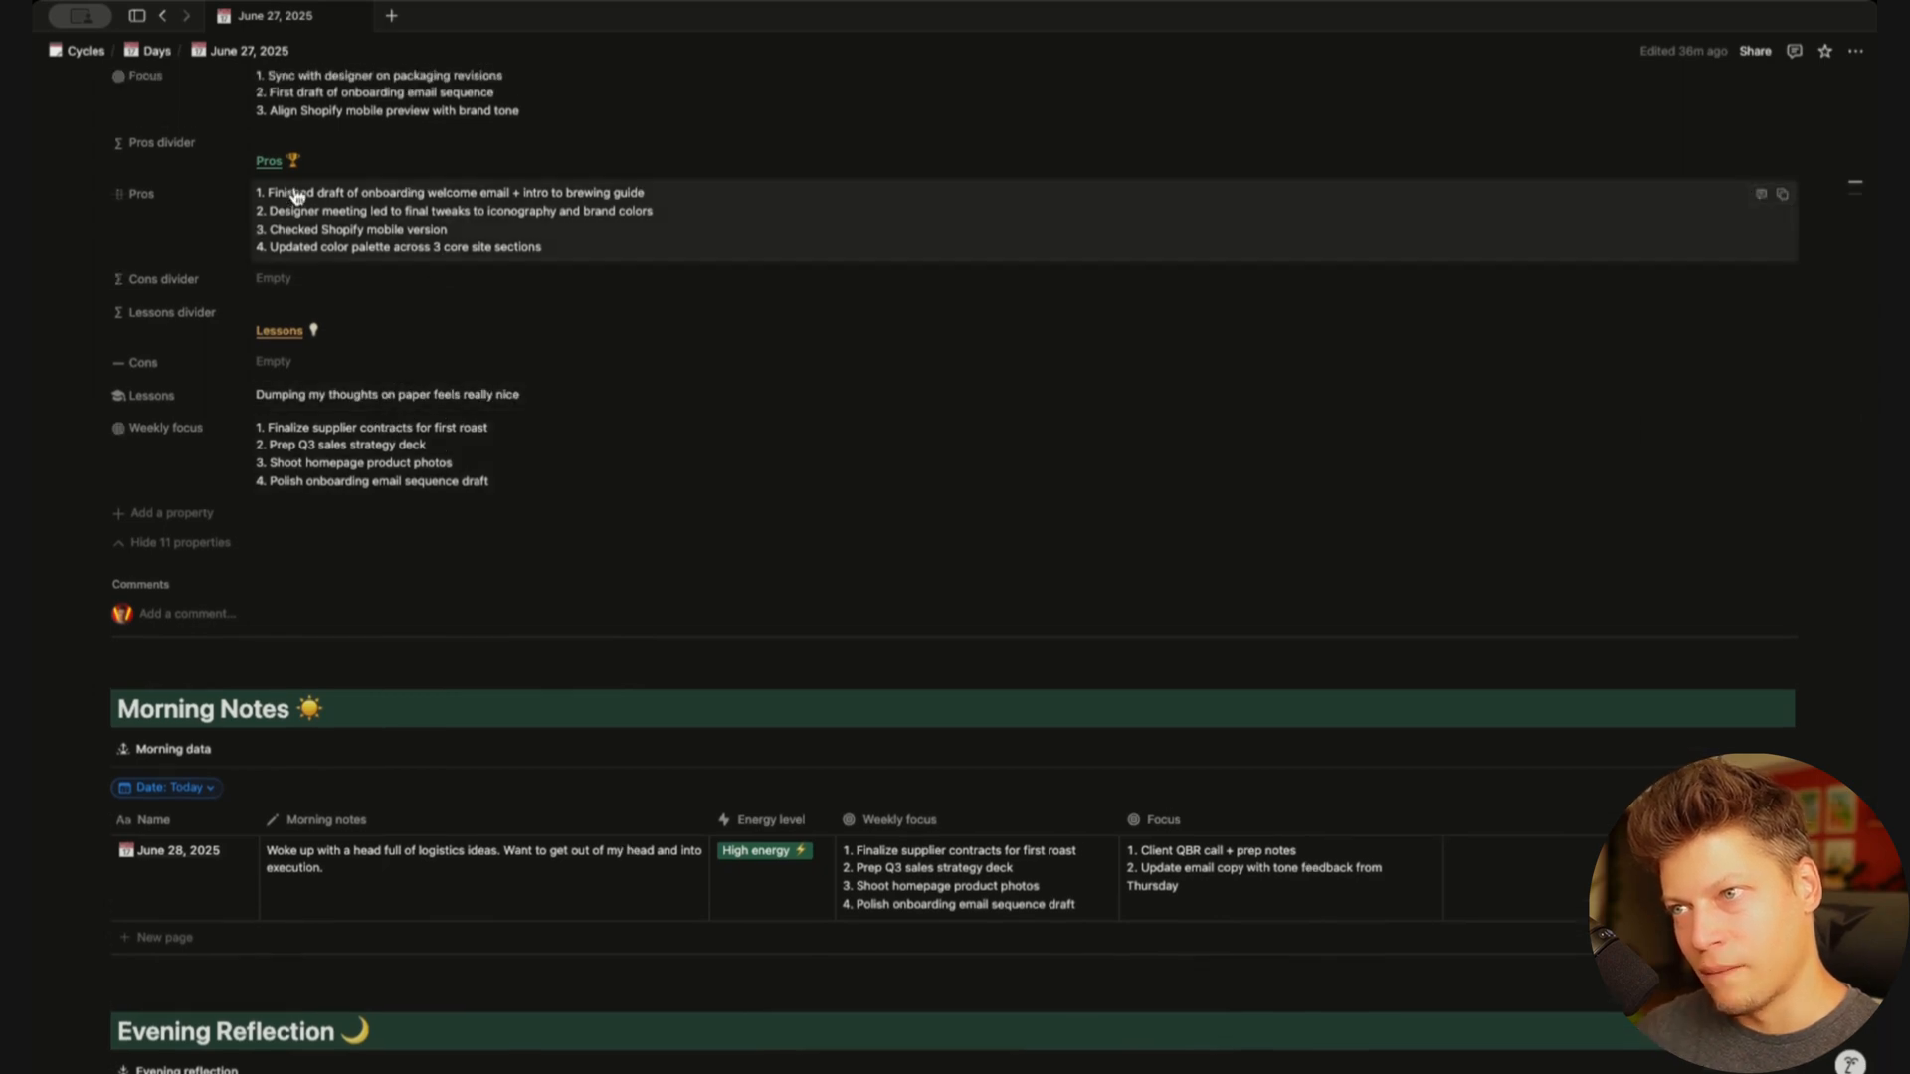
{"action": "left_click", "coordinate": [359, 219]}
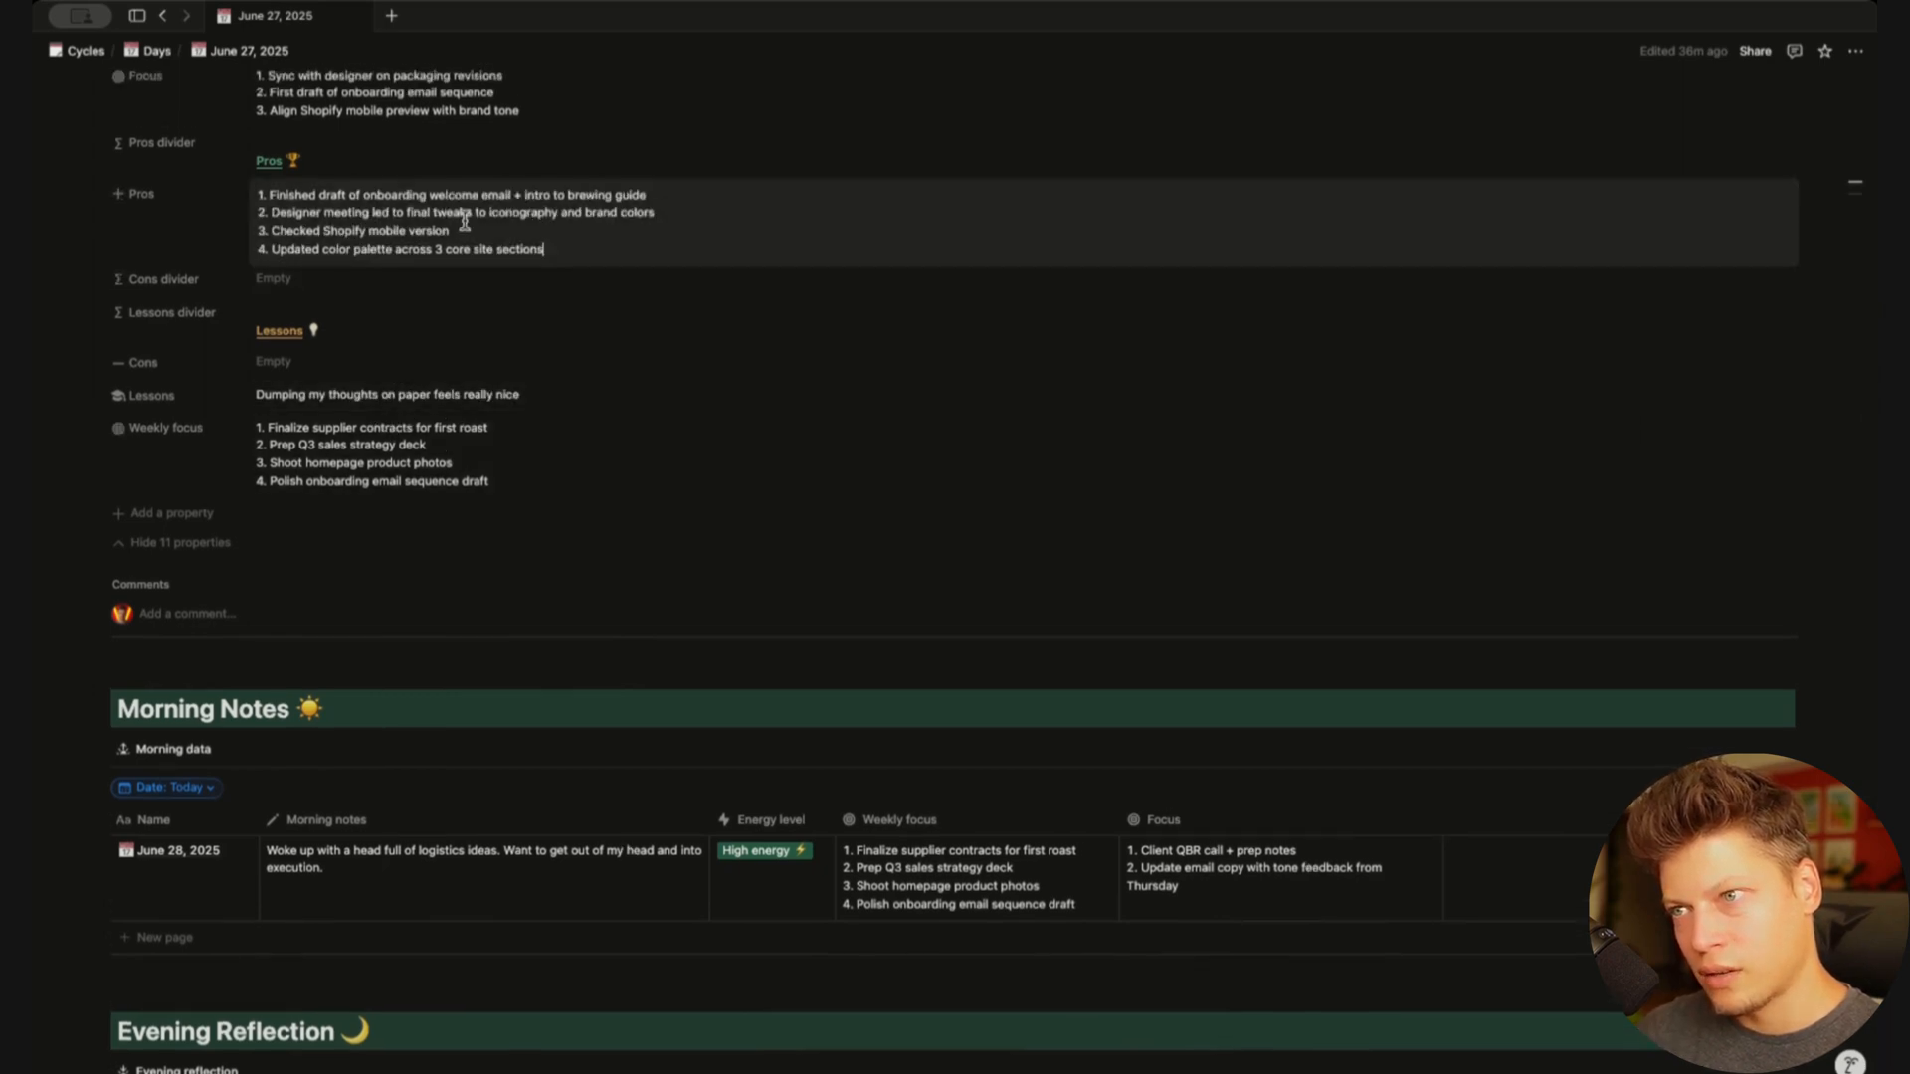
{"action": "left_click", "coordinate": [642, 398]}
{"action": "scroll", "coordinate": [642, 398], "scroll_direction": "down", "scroll_amount": 5}
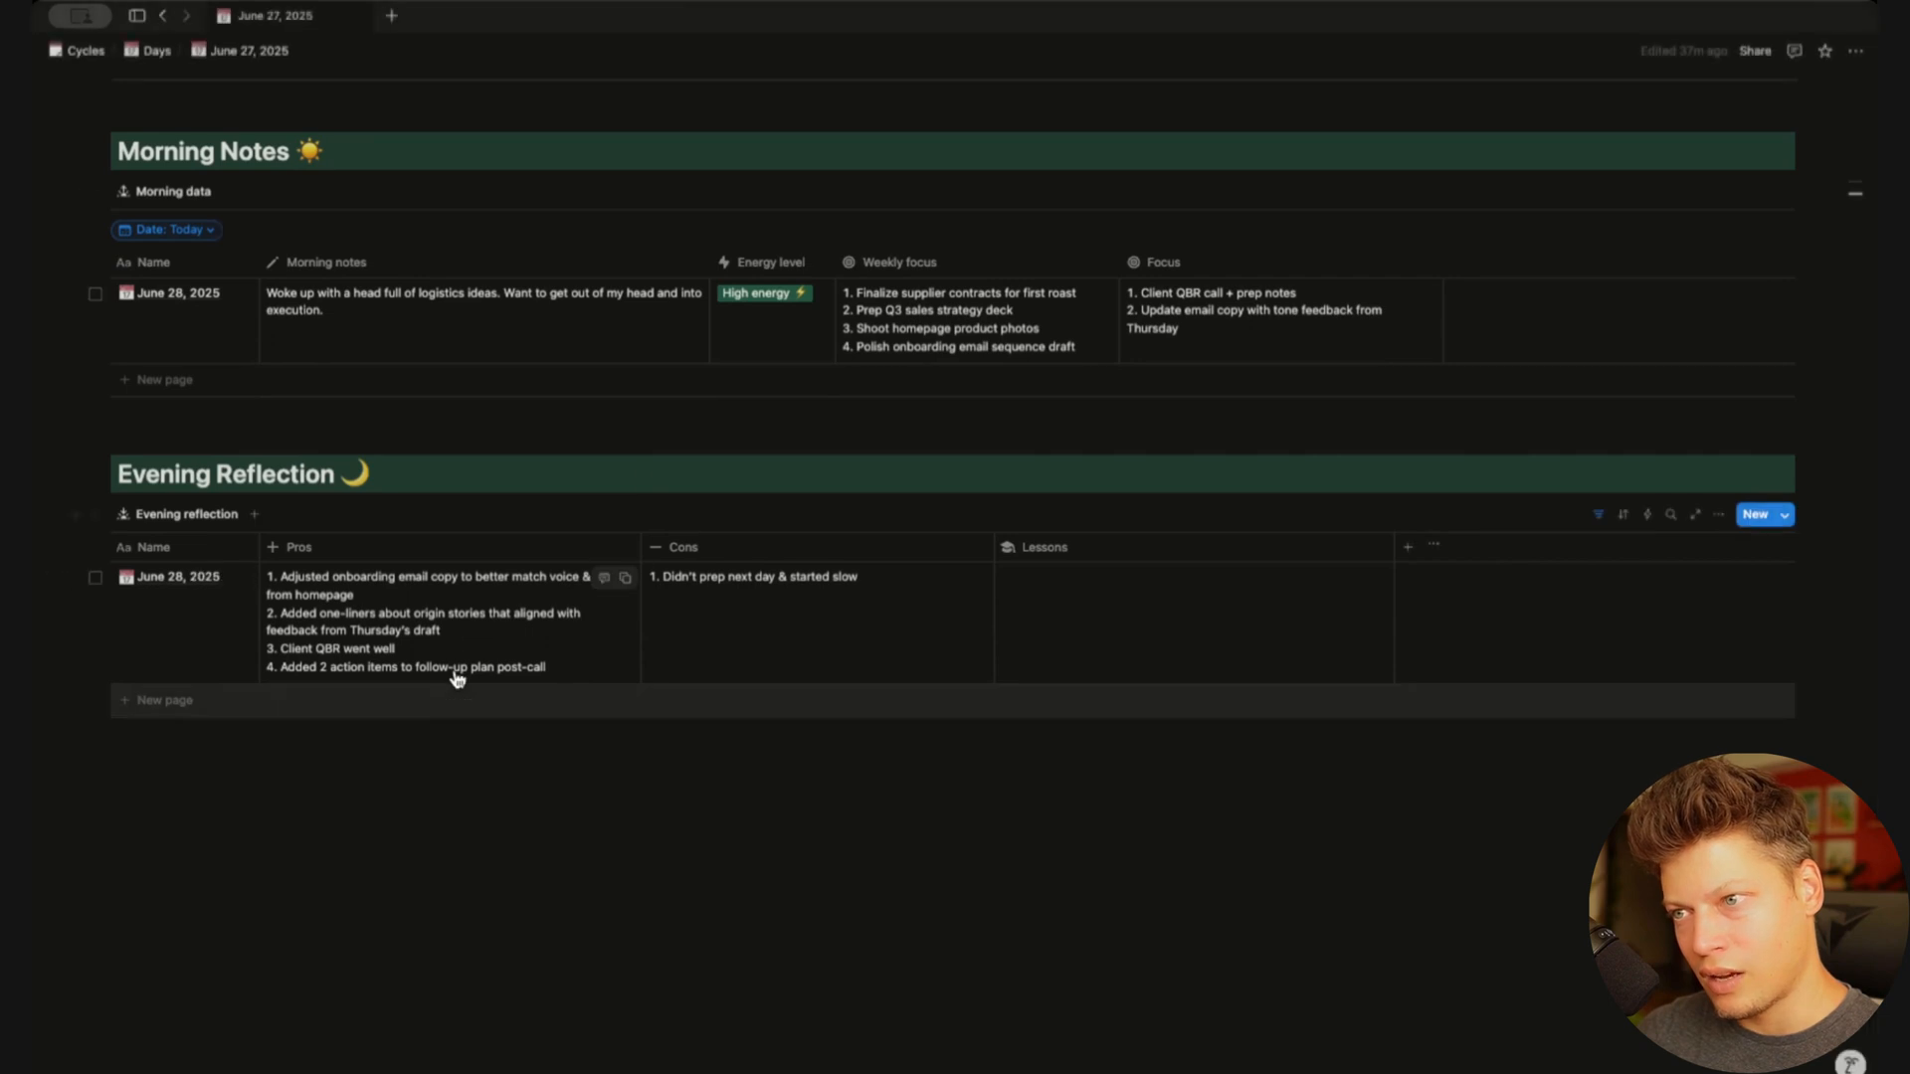
{"action": "scroll", "coordinate": [695, 567], "scroll_direction": "up", "scroll_amount": 3}
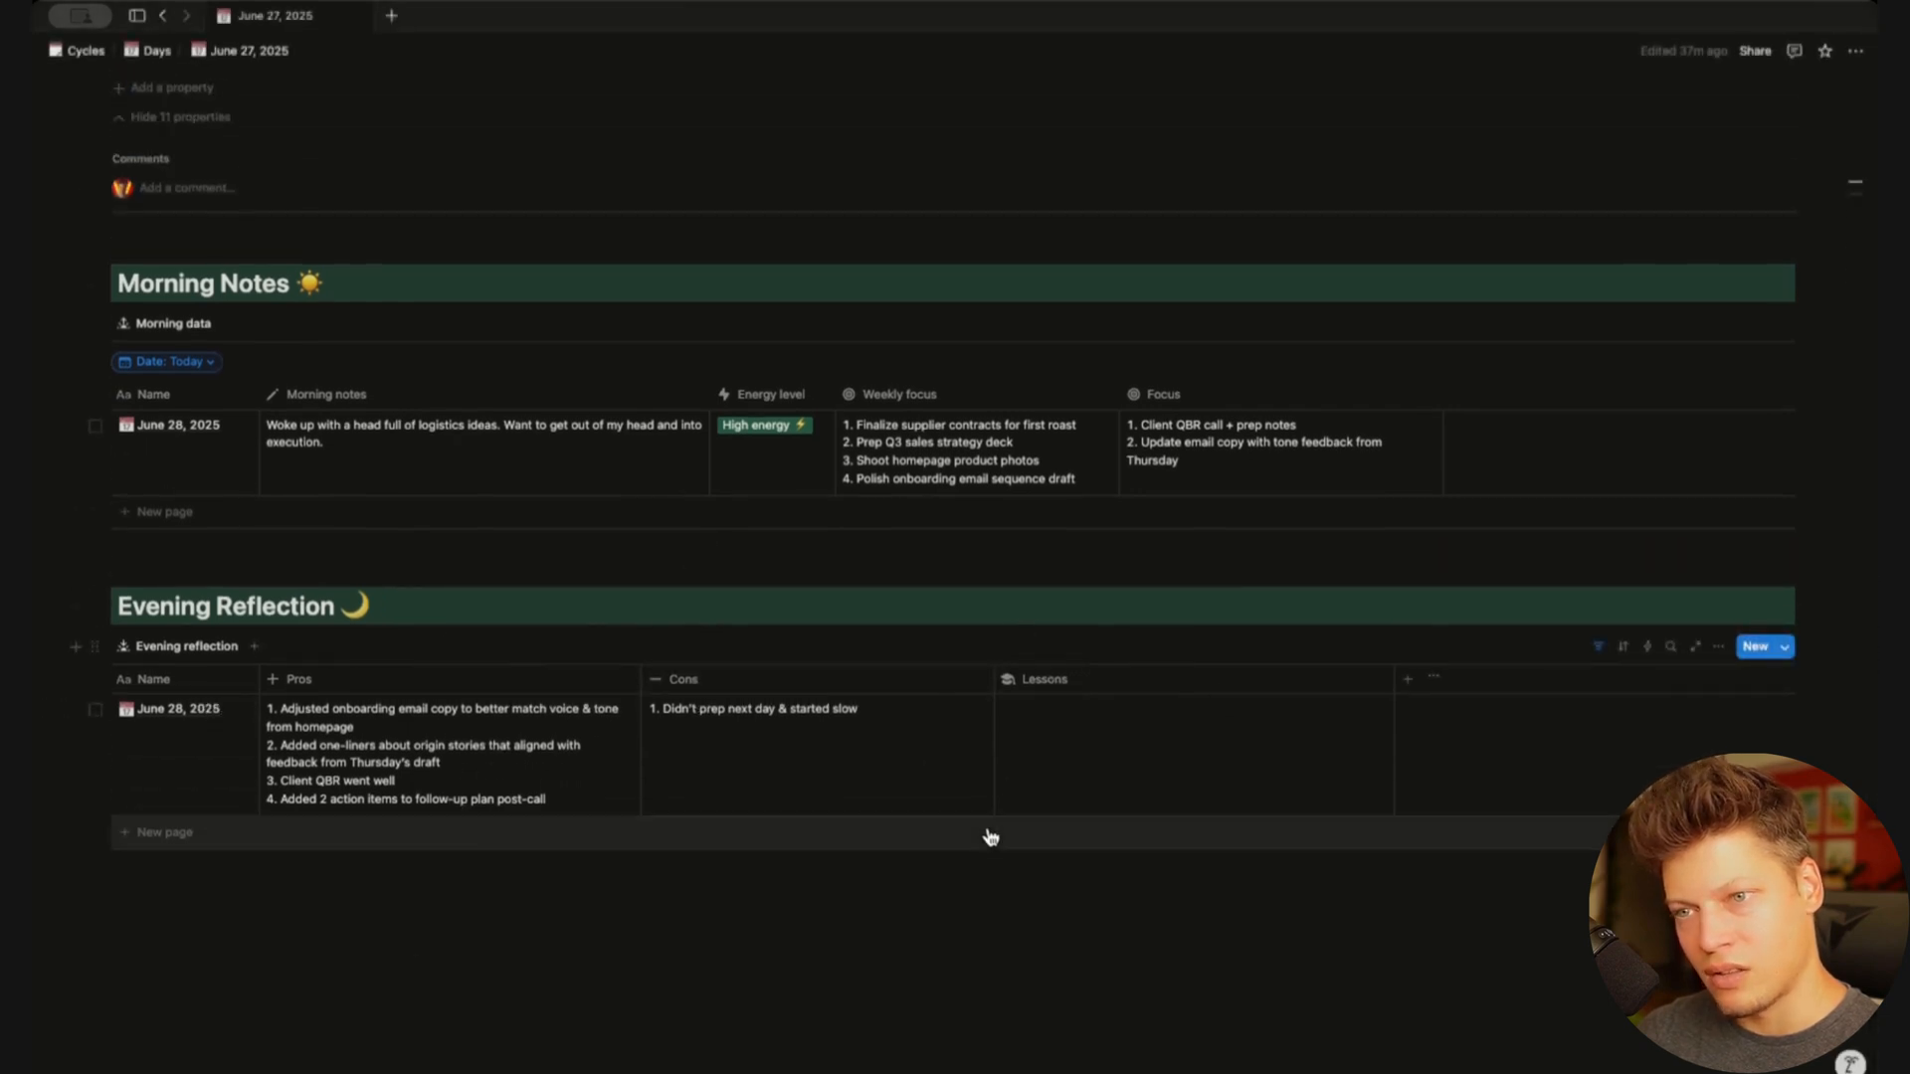
{"action": "scroll", "coordinate": [607, 656], "scroll_direction": "up", "scroll_amount": 10}
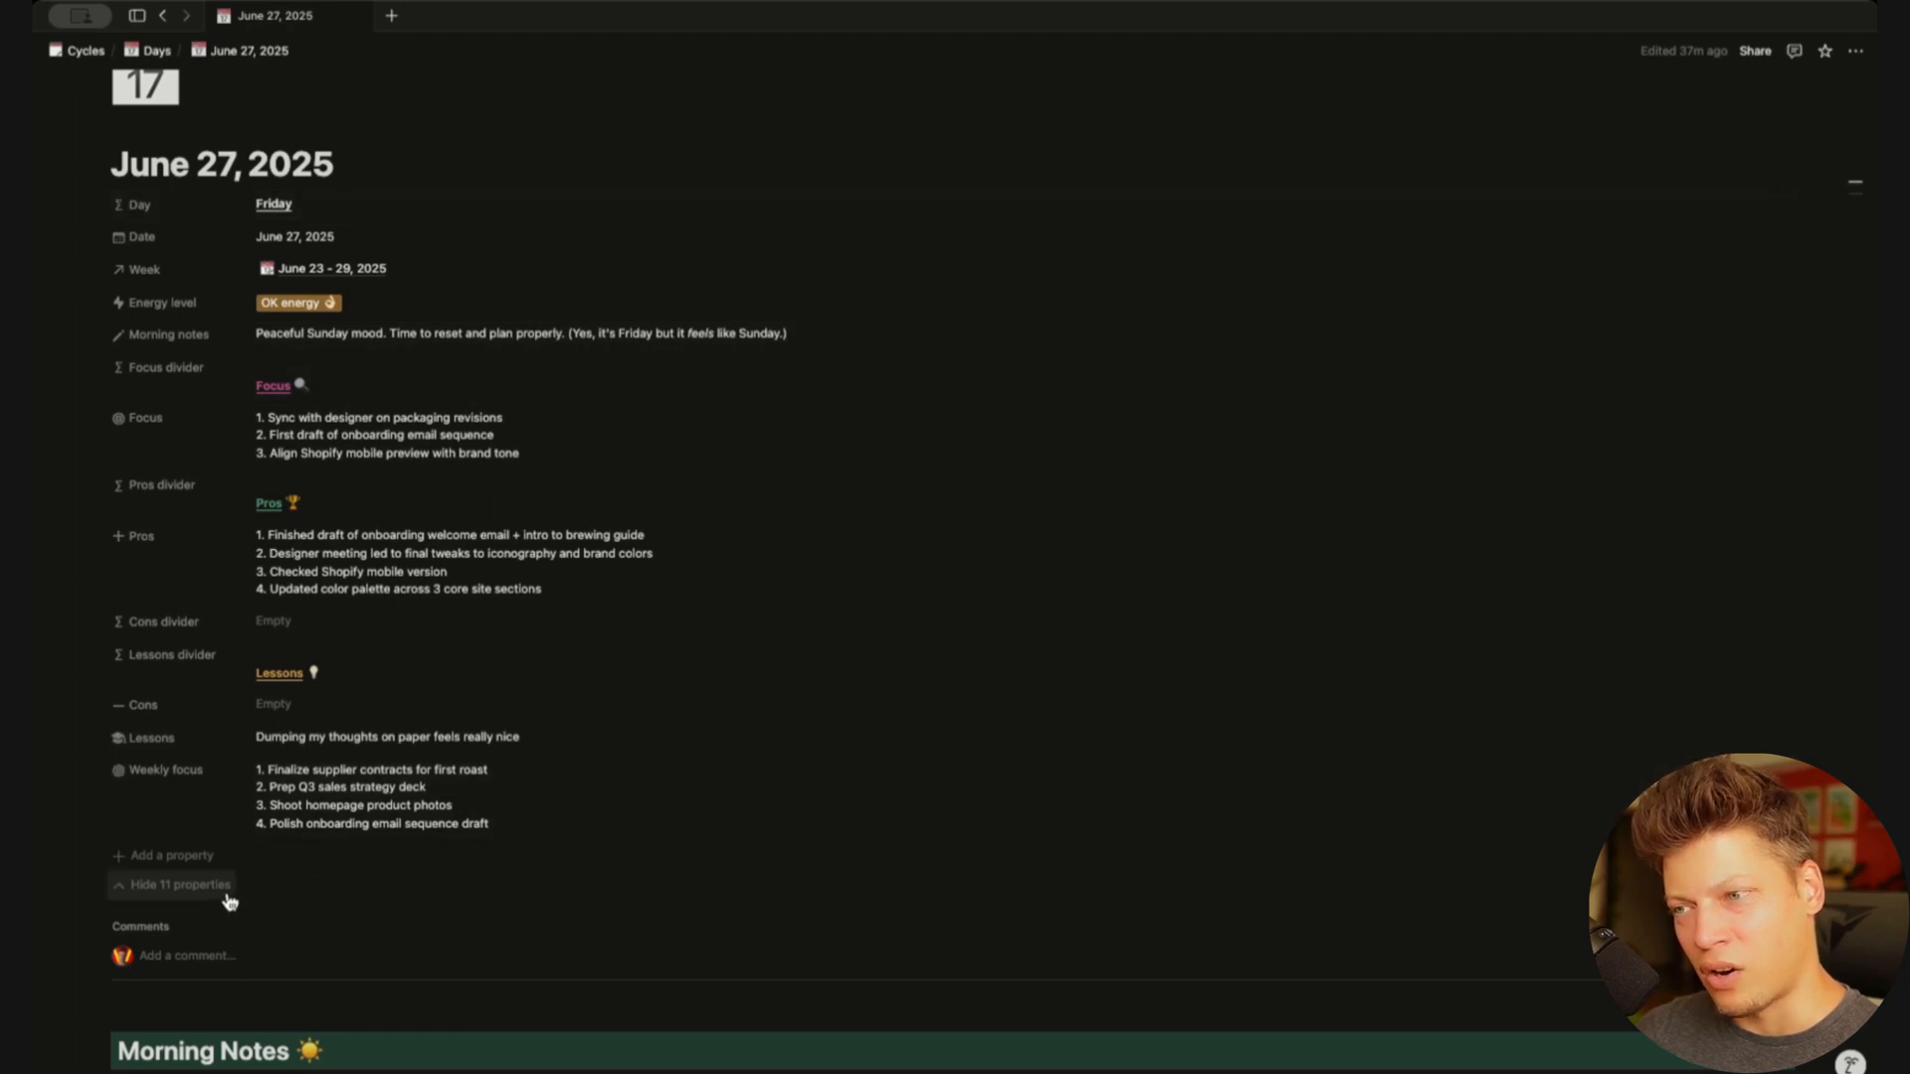
{"action": "left_click", "coordinate": [197, 888]}
Start a new Relation property on the June 27 page and link it to the Days database
{"action": "scroll", "coordinate": [938, 528], "scroll_direction": "down", "scroll_amount": 3}
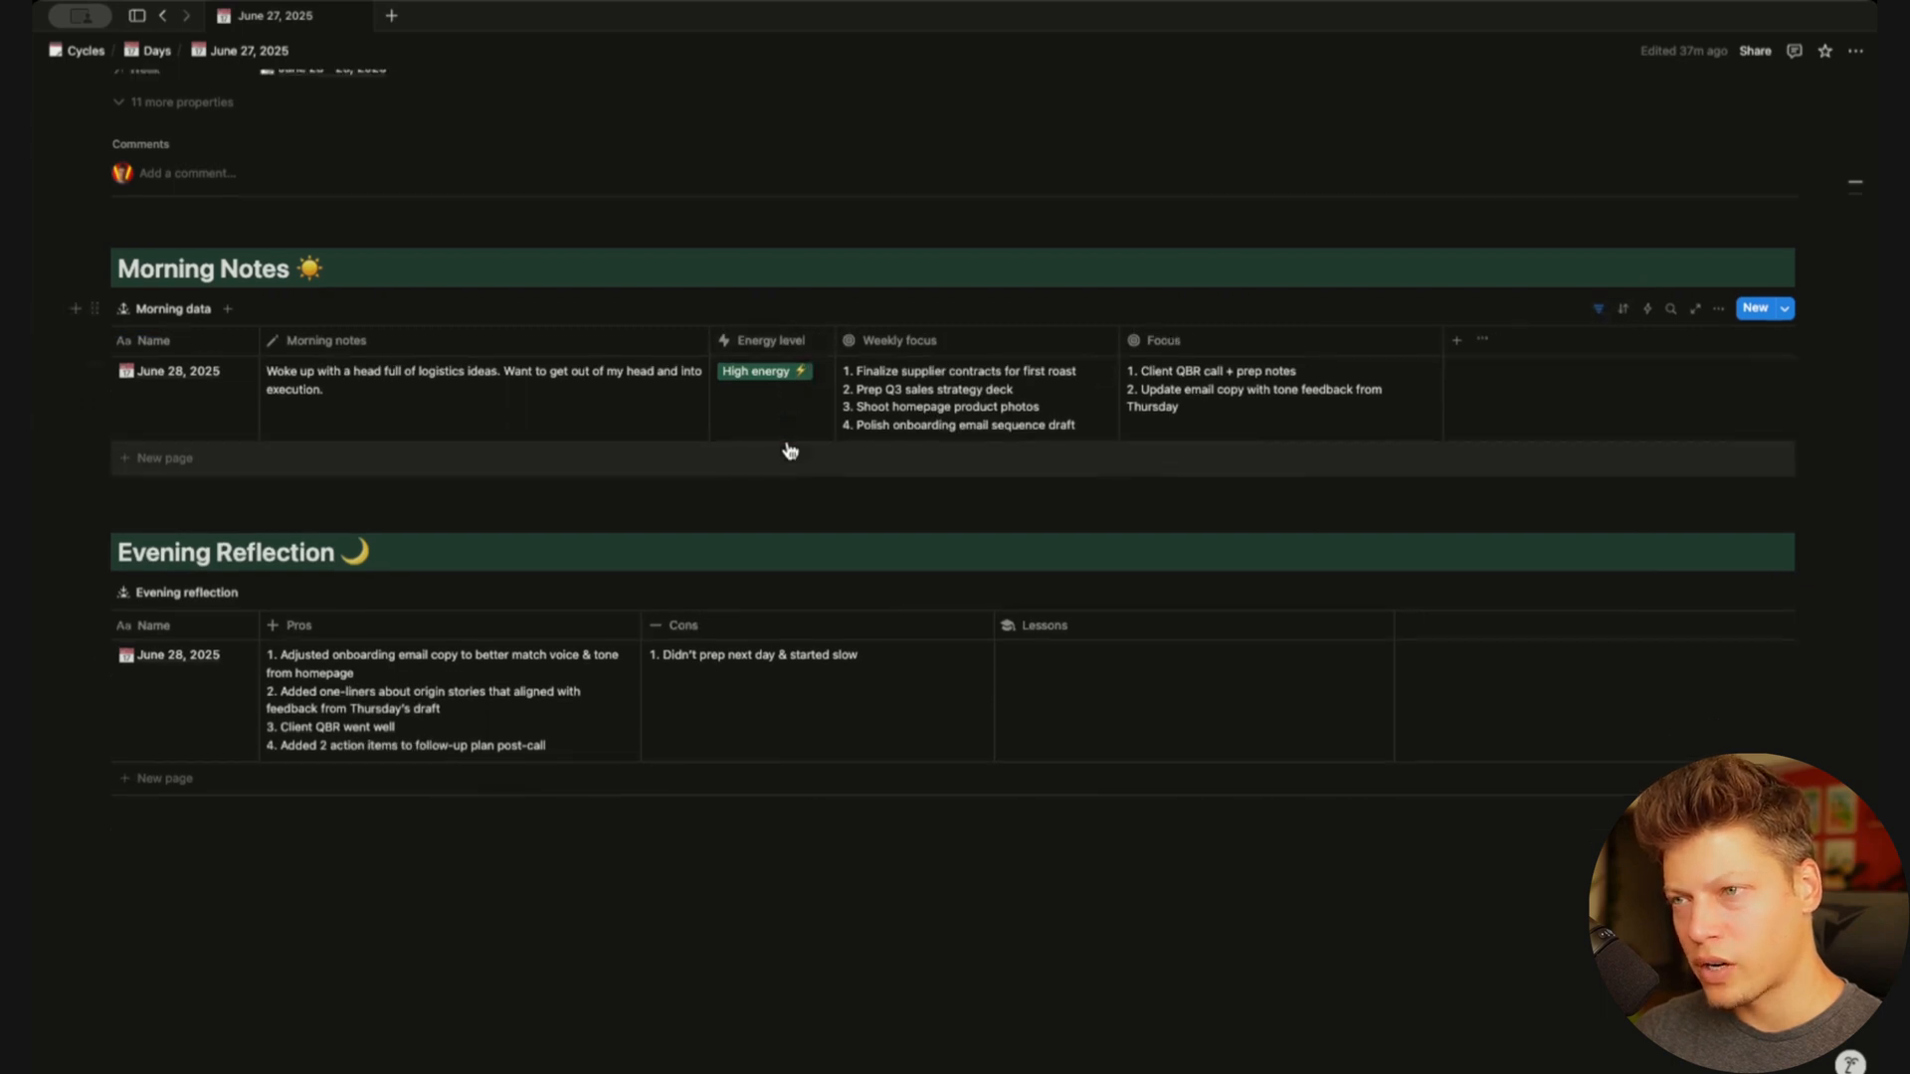
{"action": "scroll", "coordinate": [785, 448], "scroll_direction": "up", "scroll_amount": 3}
{"action": "scroll", "coordinate": [786, 438], "scroll_direction": "up", "scroll_amount": 1}
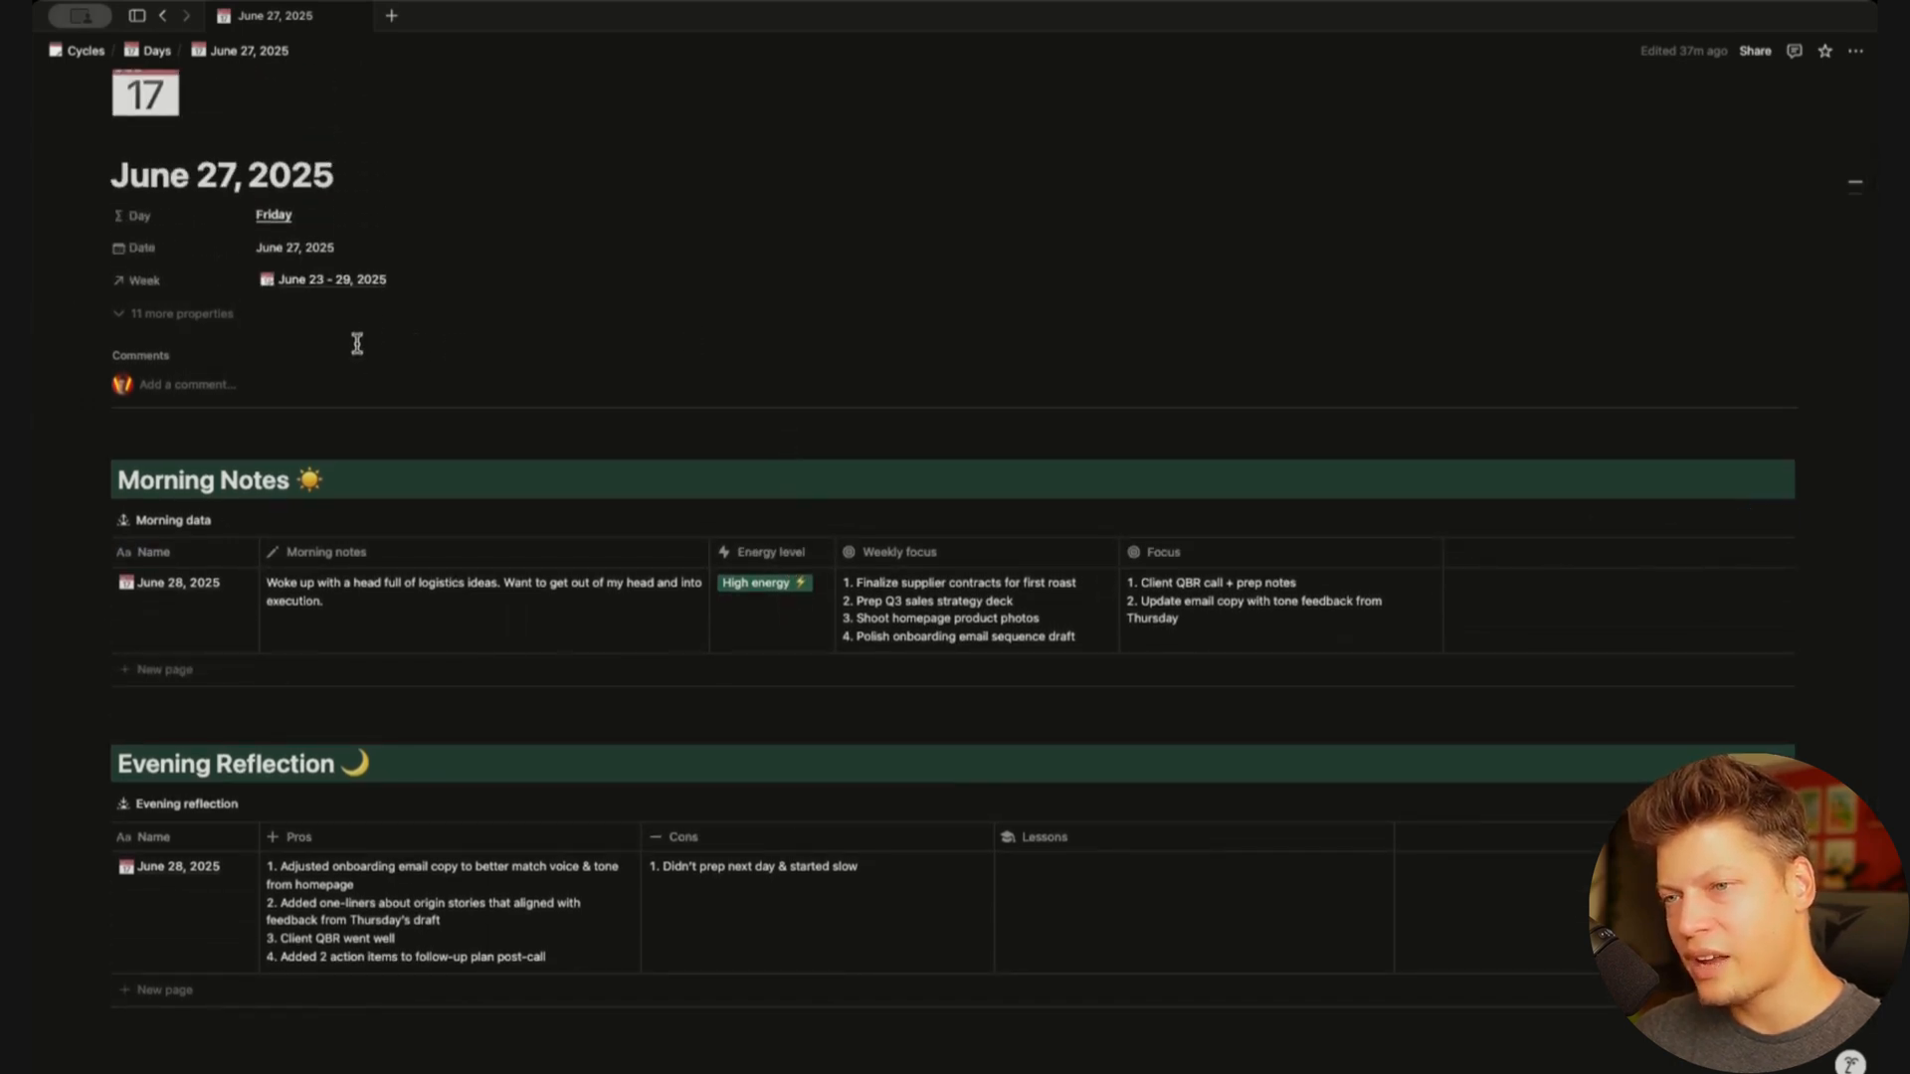
{"action": "left_click", "coordinate": [213, 315]}
{"action": "scroll", "coordinate": [349, 725], "scroll_direction": "down", "scroll_amount": 5}
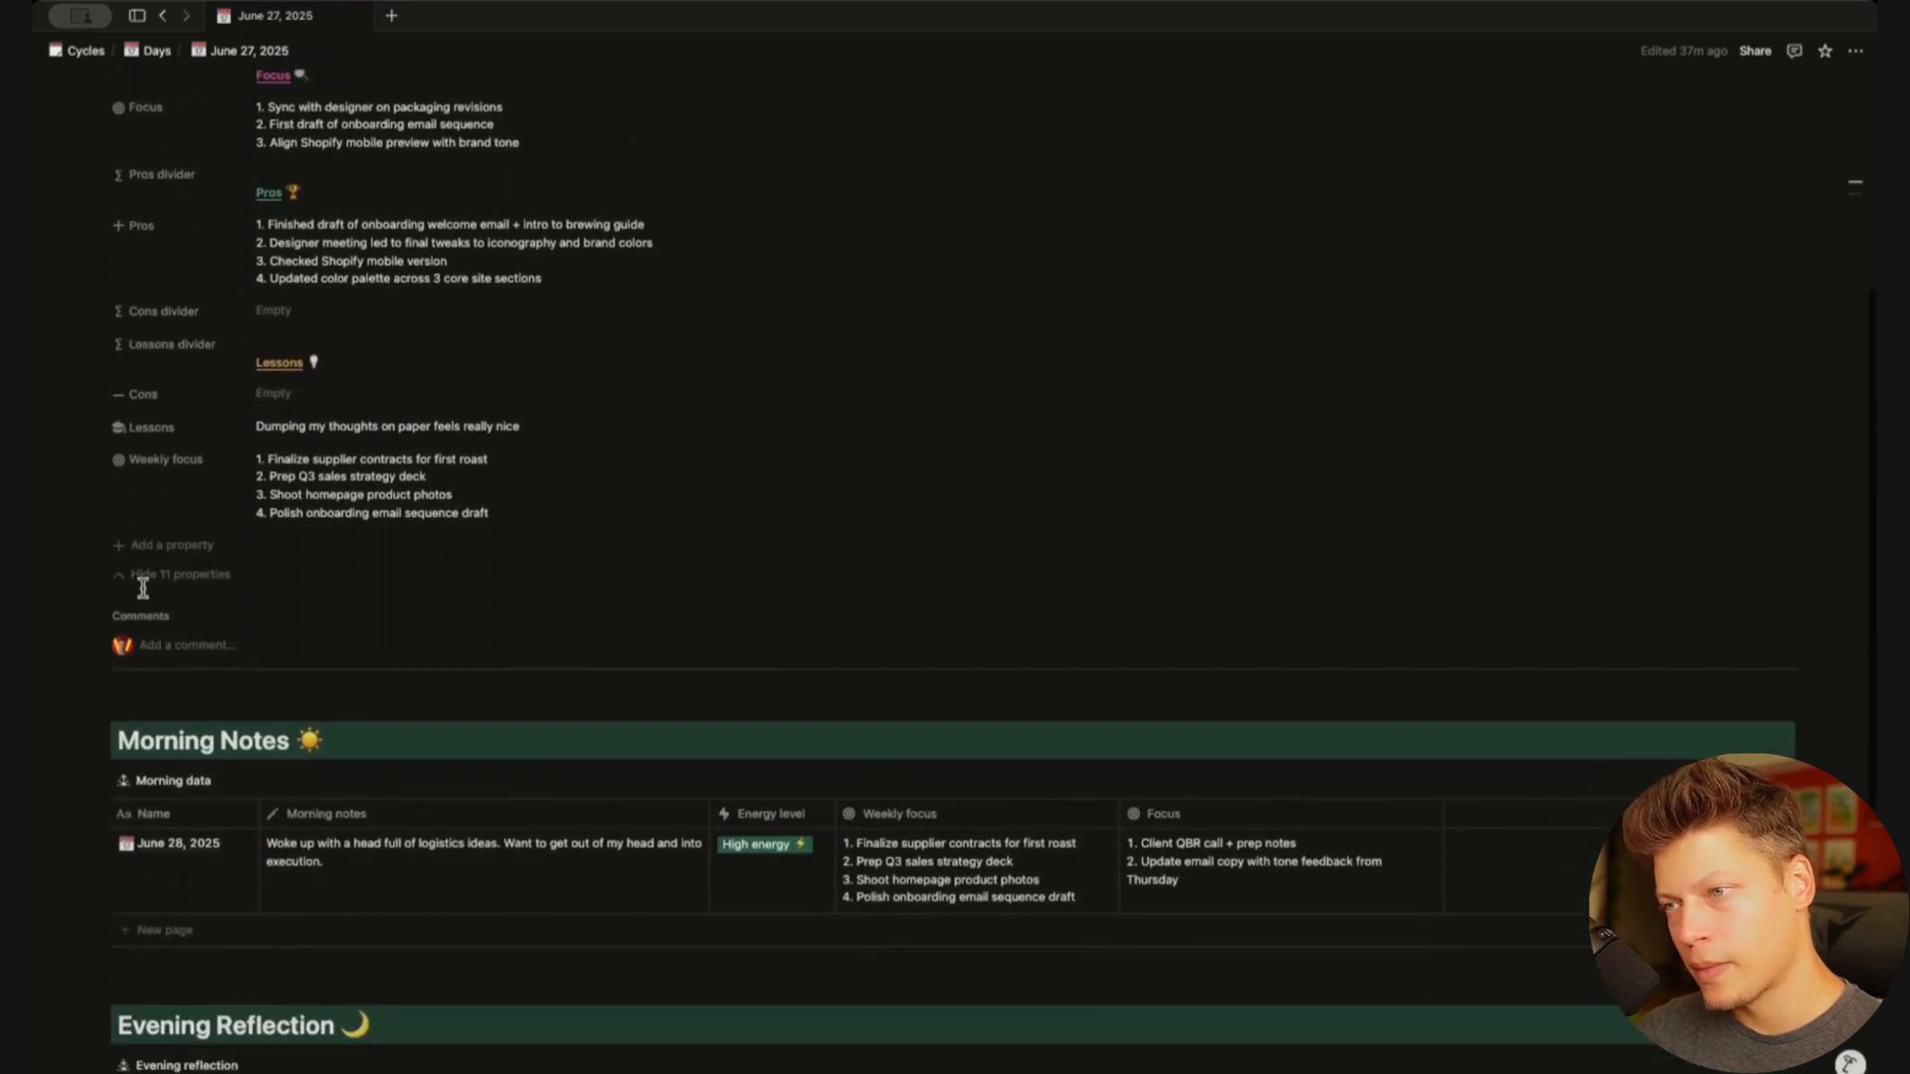
{"action": "left_click", "coordinate": [188, 553]}
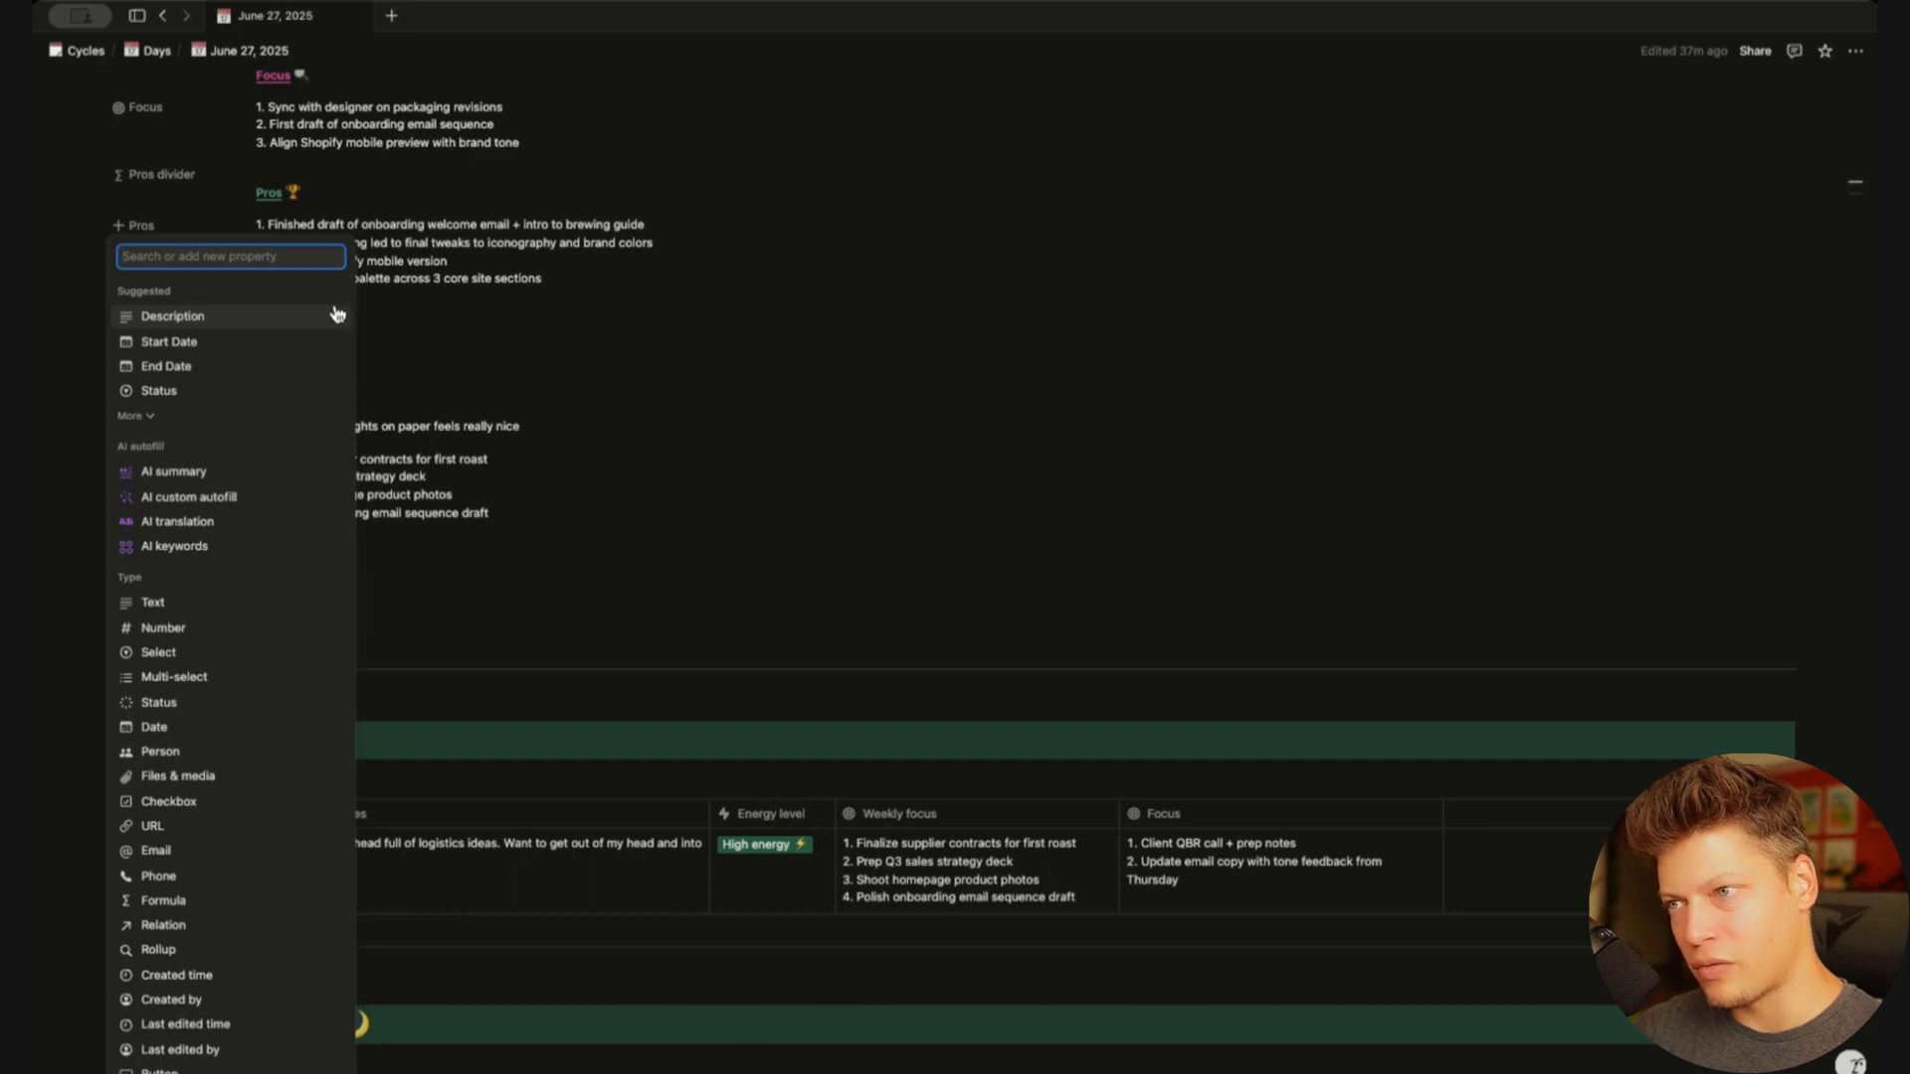
{"action": "left_click", "coordinate": [175, 927]}
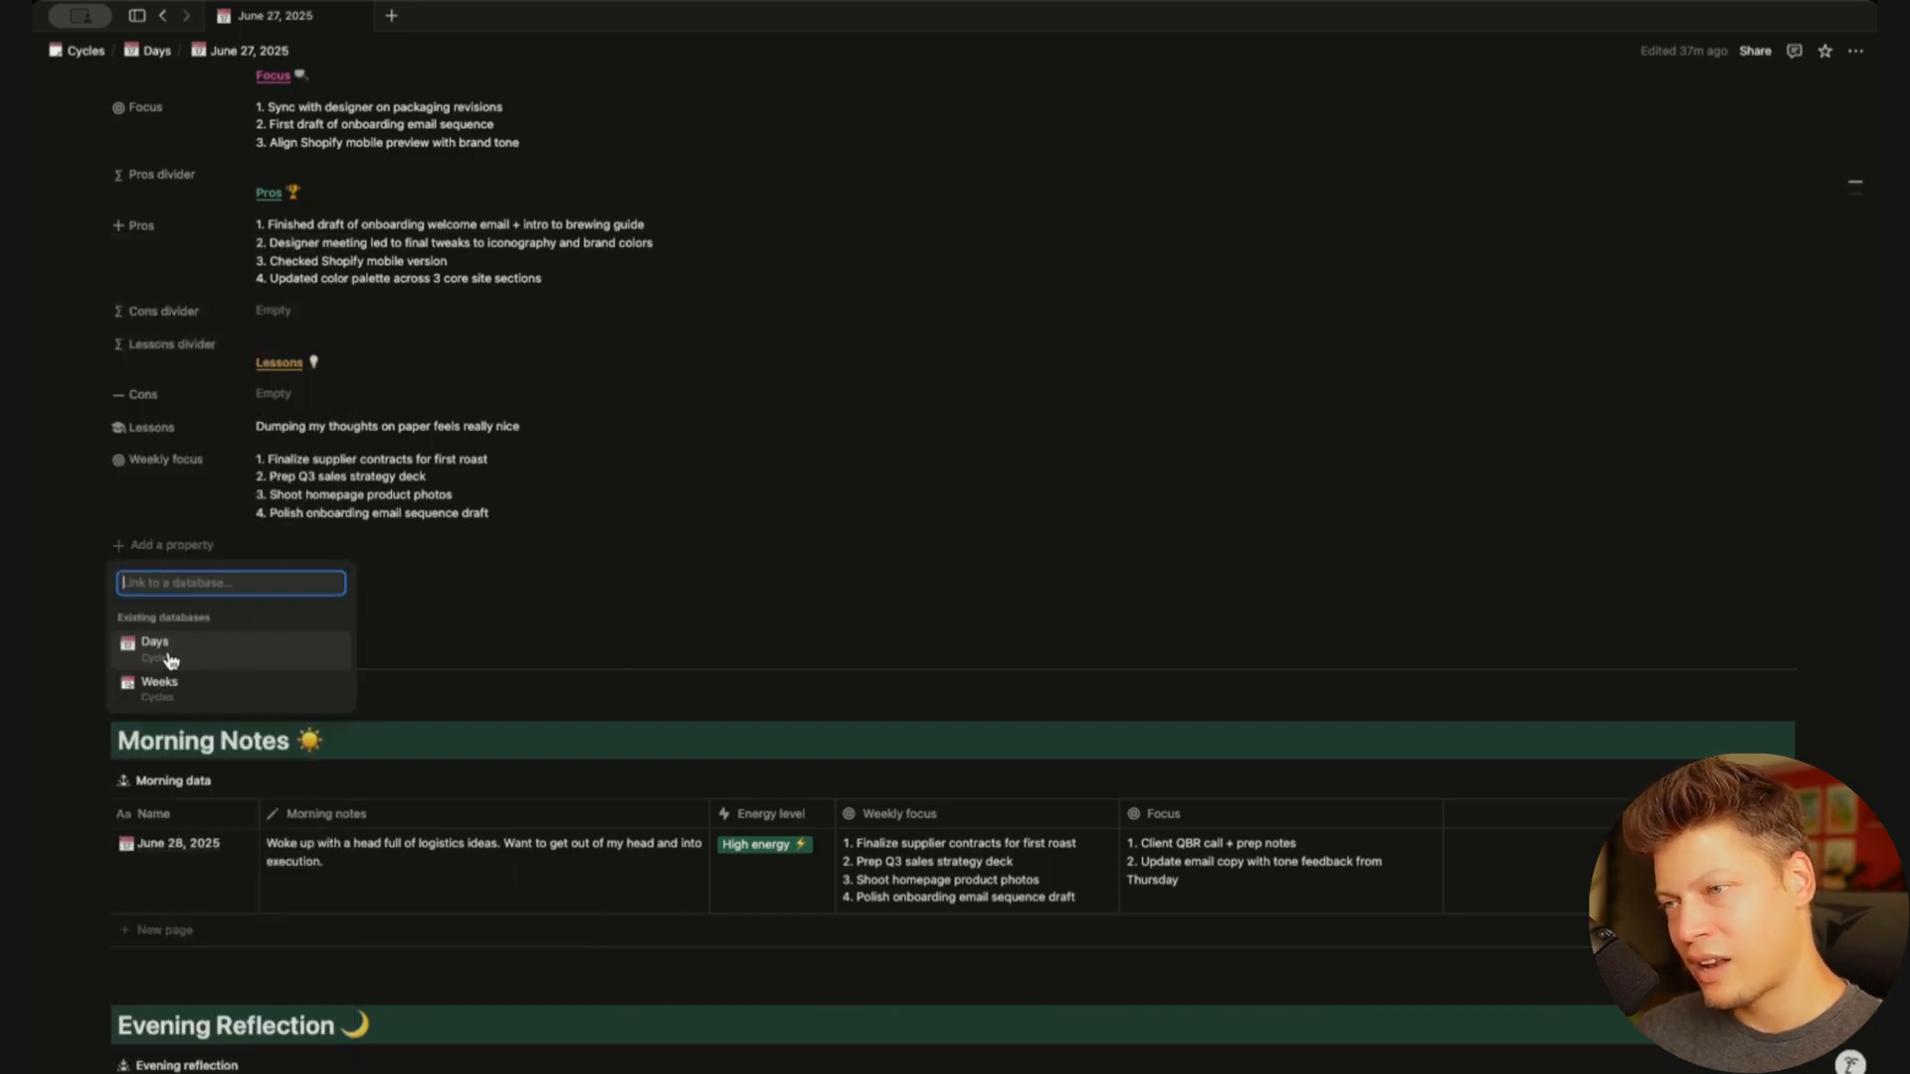
{"action": "left_click", "coordinate": [169, 661]}
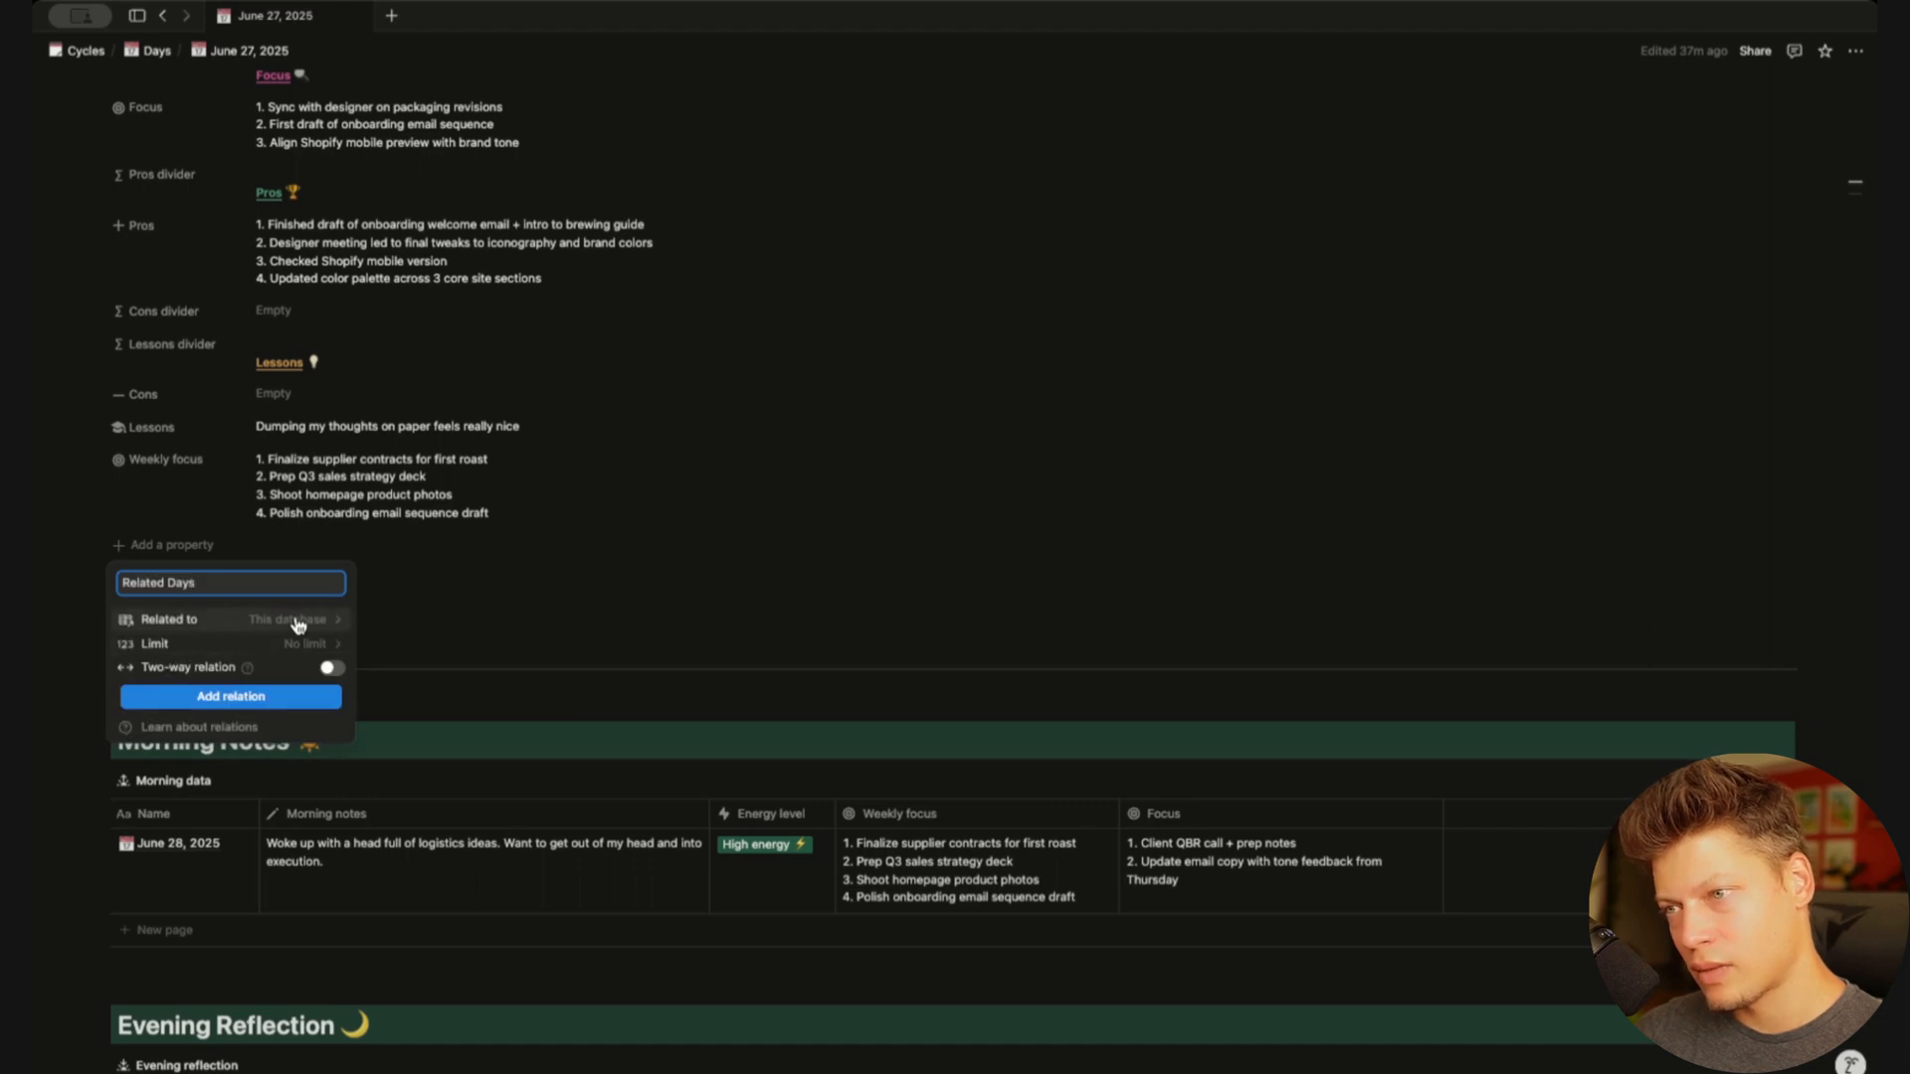
Confirm Days as the relation's target, limit it to 1 page, and add the one-way relation
{"action": "left_click", "coordinate": [299, 624]}
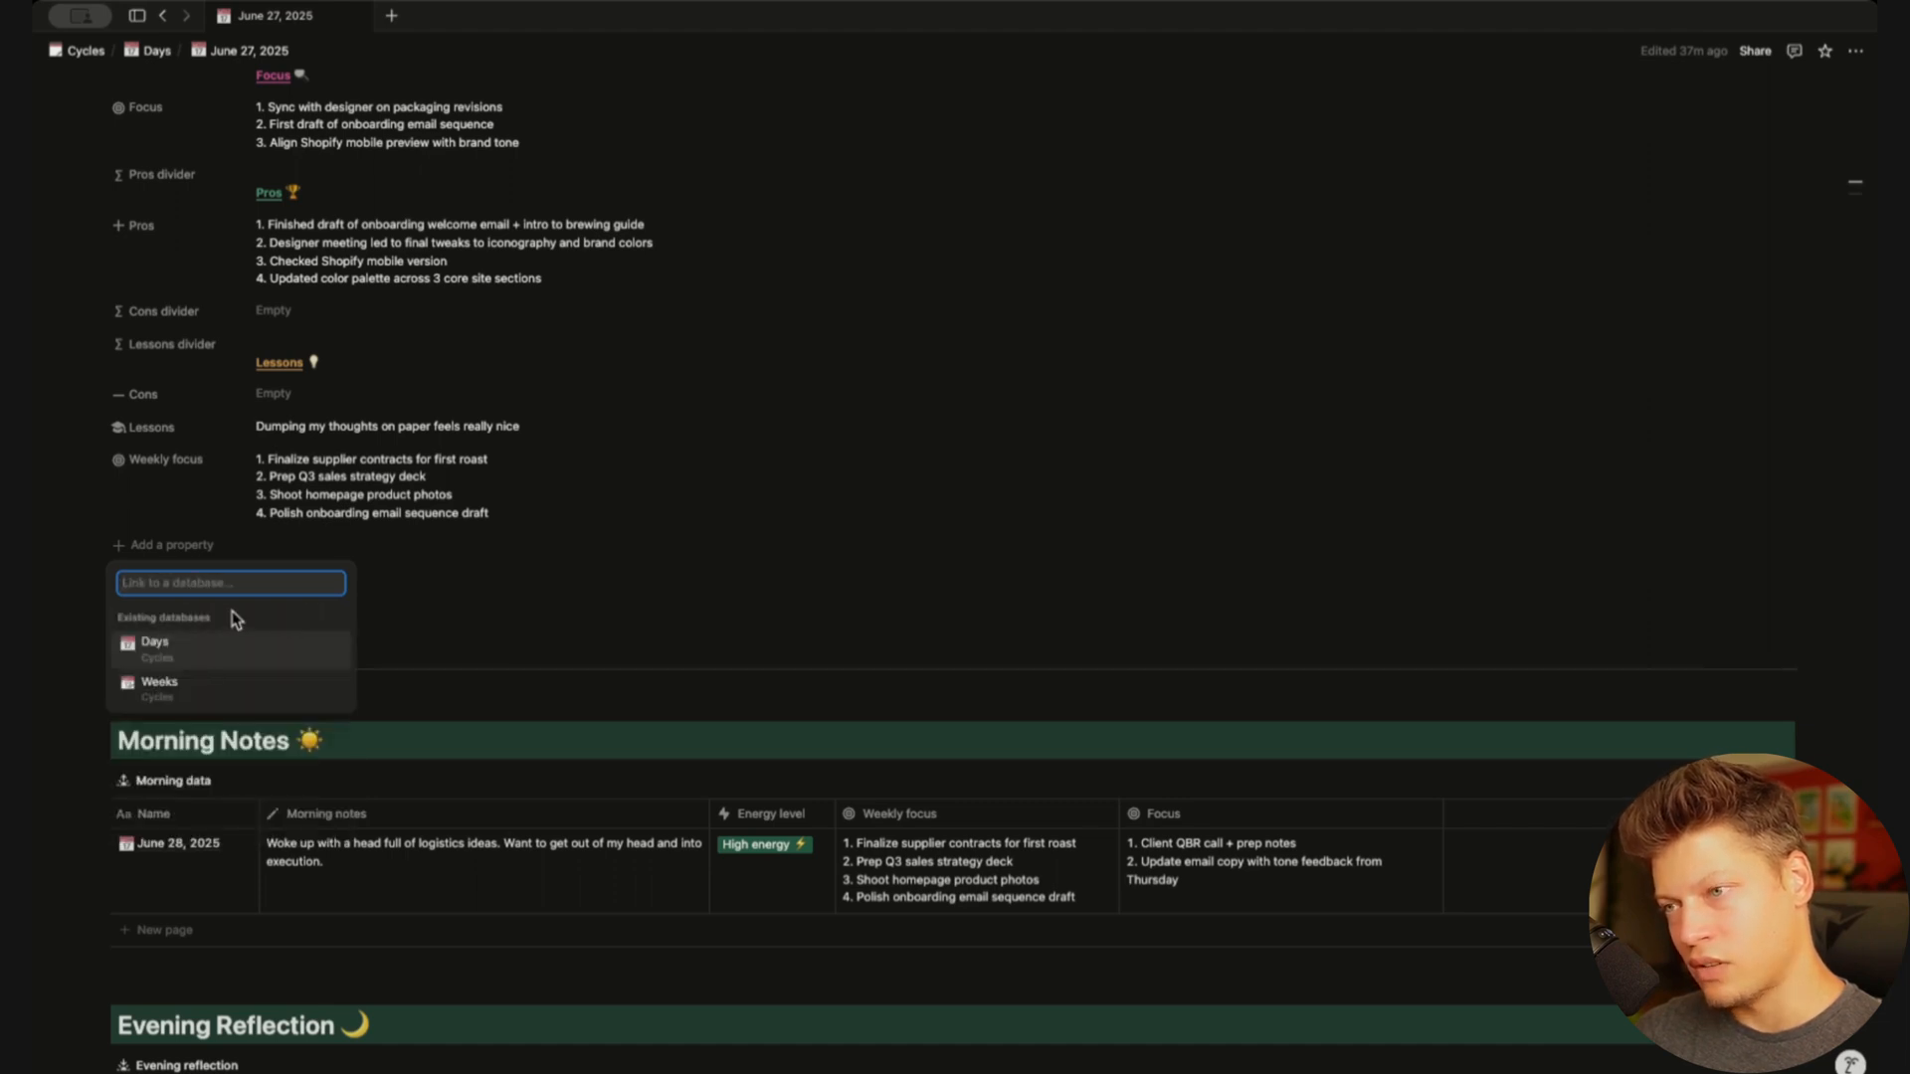
{"action": "left_click", "coordinate": [197, 645]}
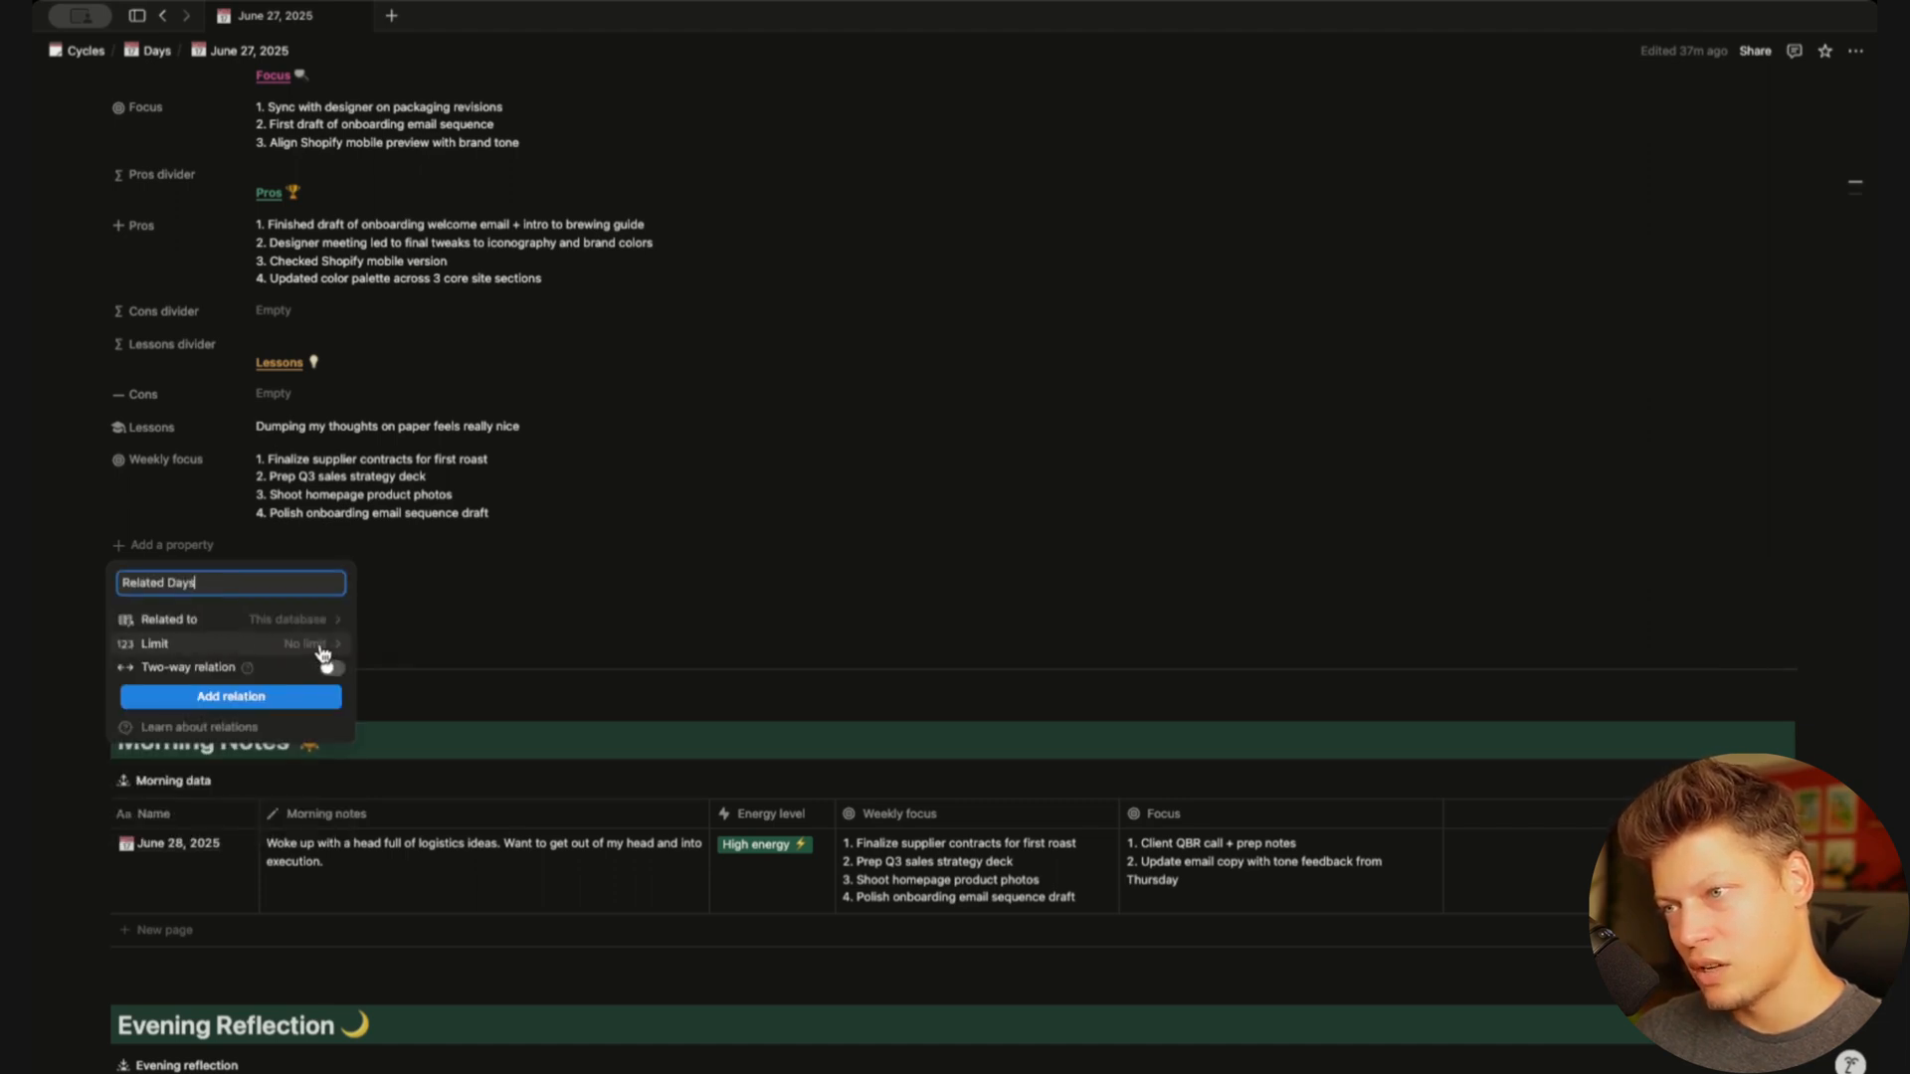
{"action": "left_click", "coordinate": [321, 643]}
{"action": "left_click", "coordinate": [199, 669]}
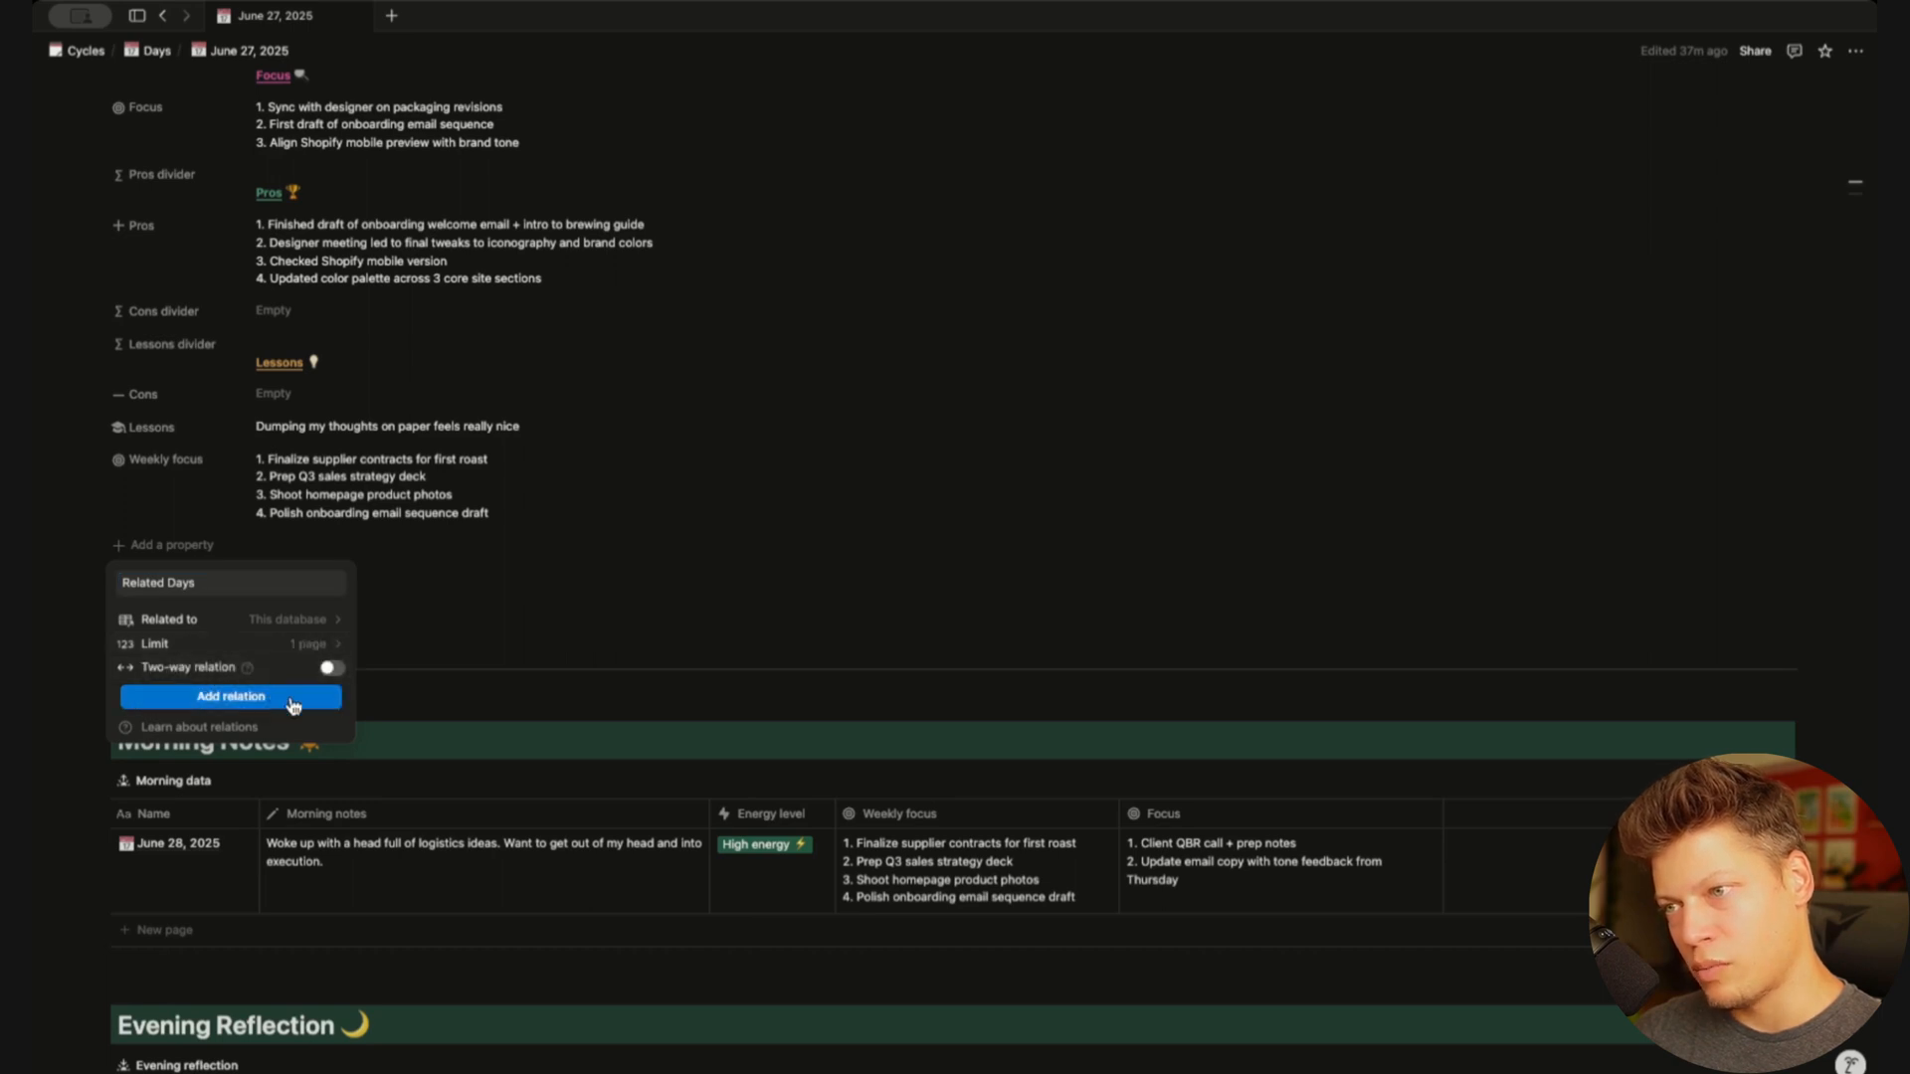
{"action": "left_click", "coordinate": [235, 700]}
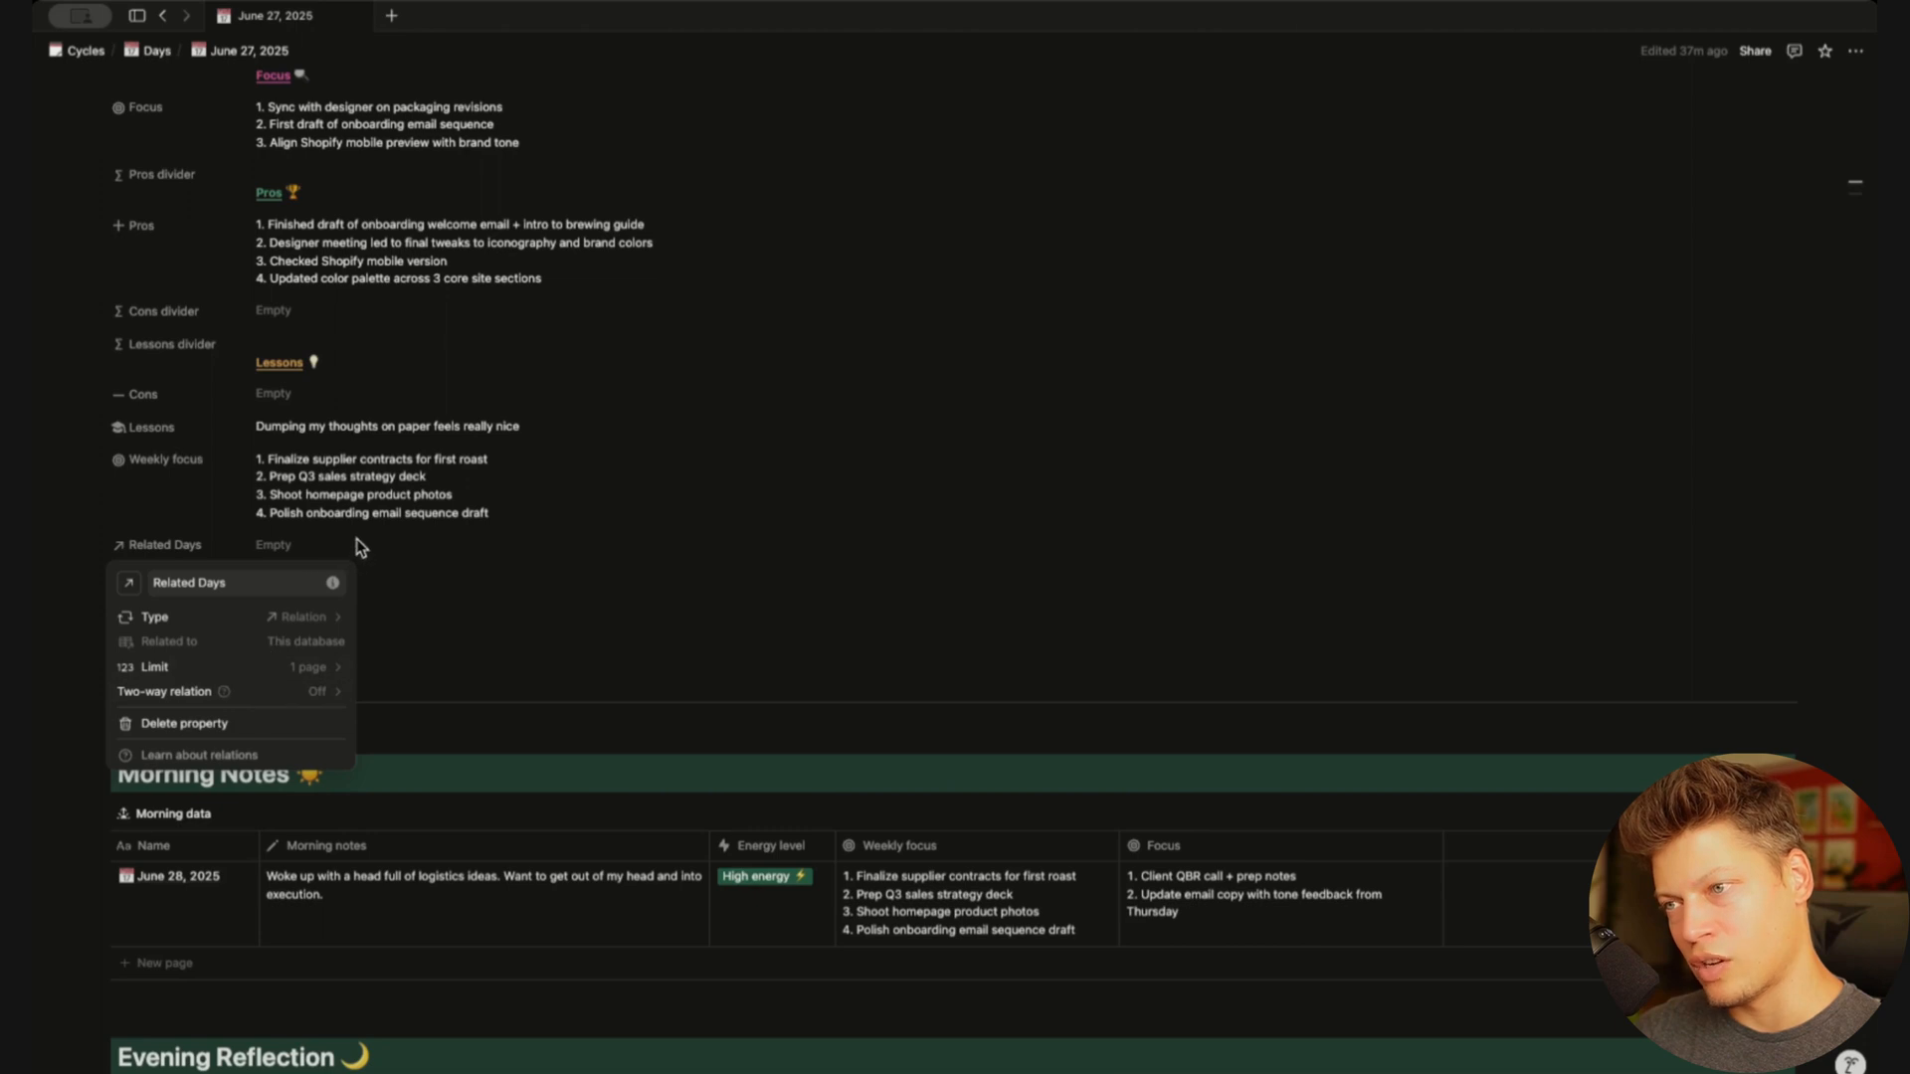
Rename the new relation property to "This page" and link it to the June 27, 2025 page
{"action": "triple_click", "coordinate": [249, 591]}
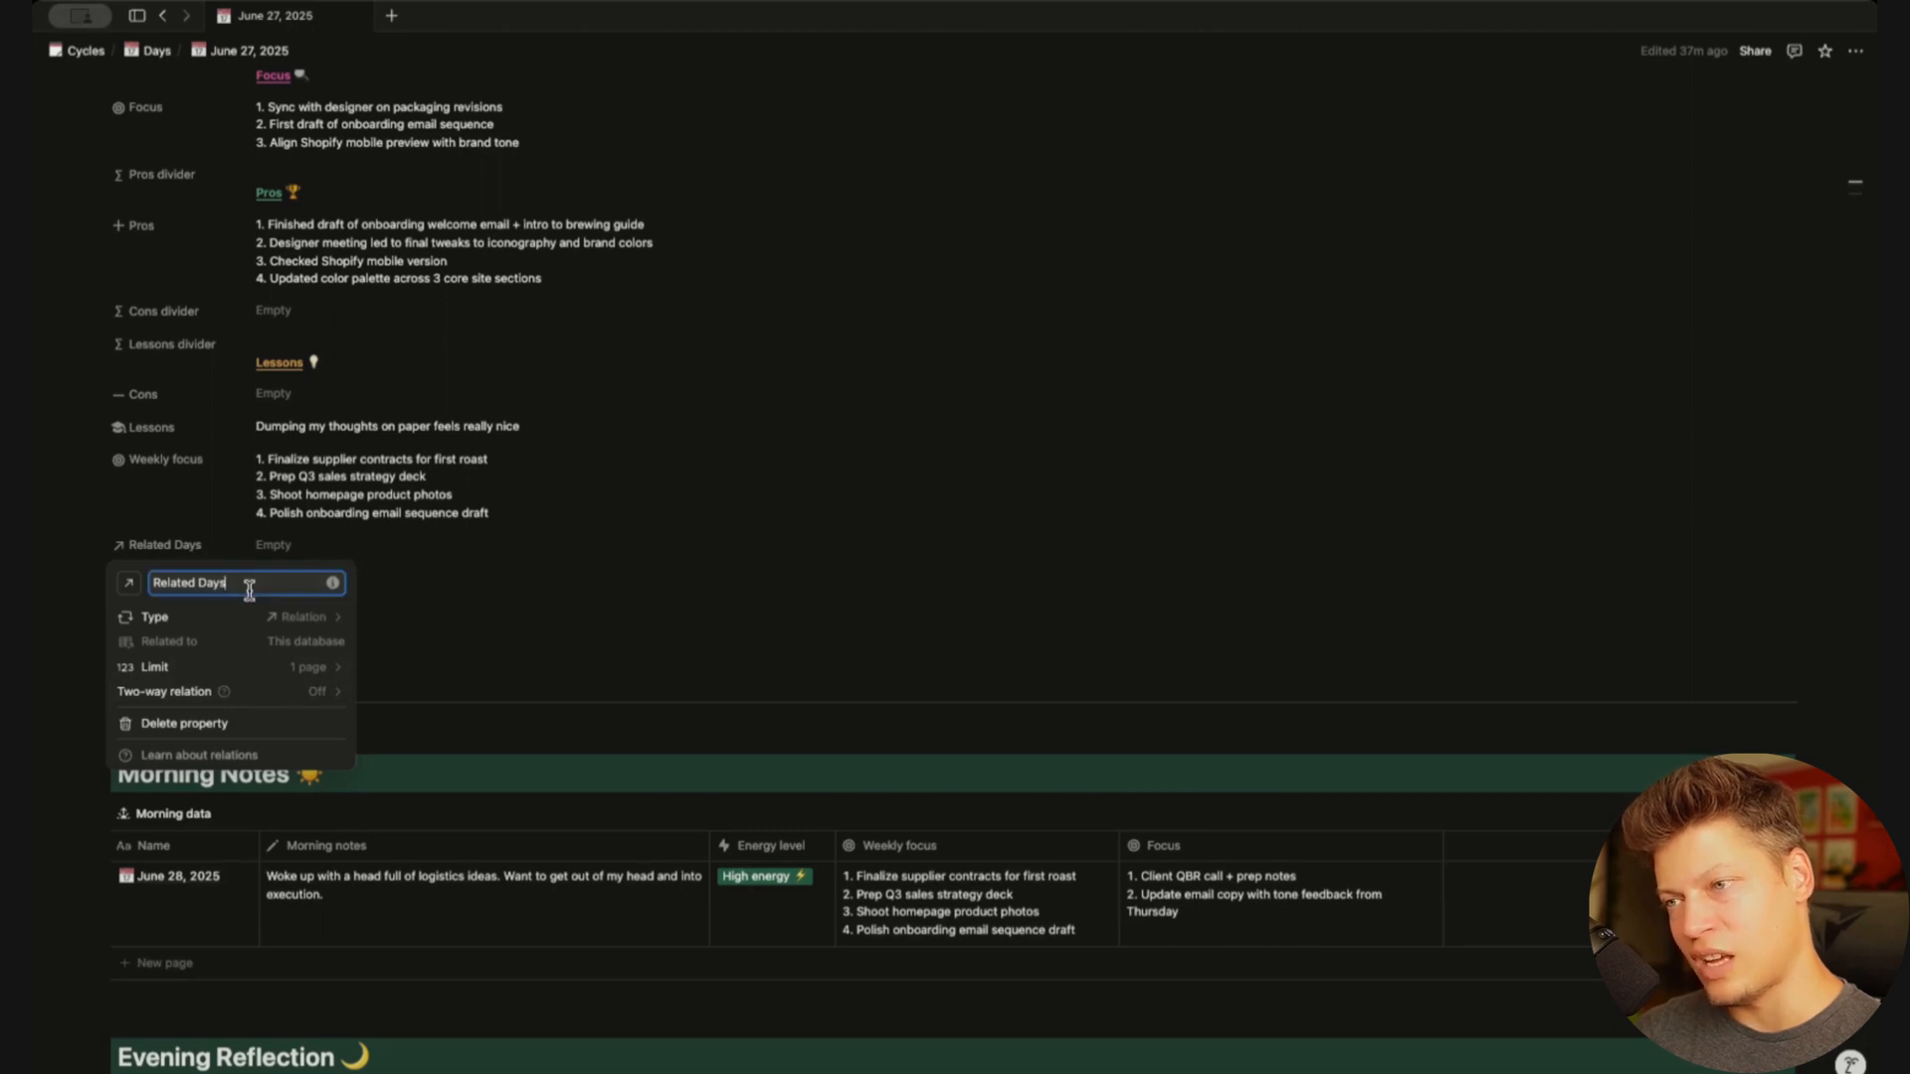
{"action": "type", "text": "TH"}
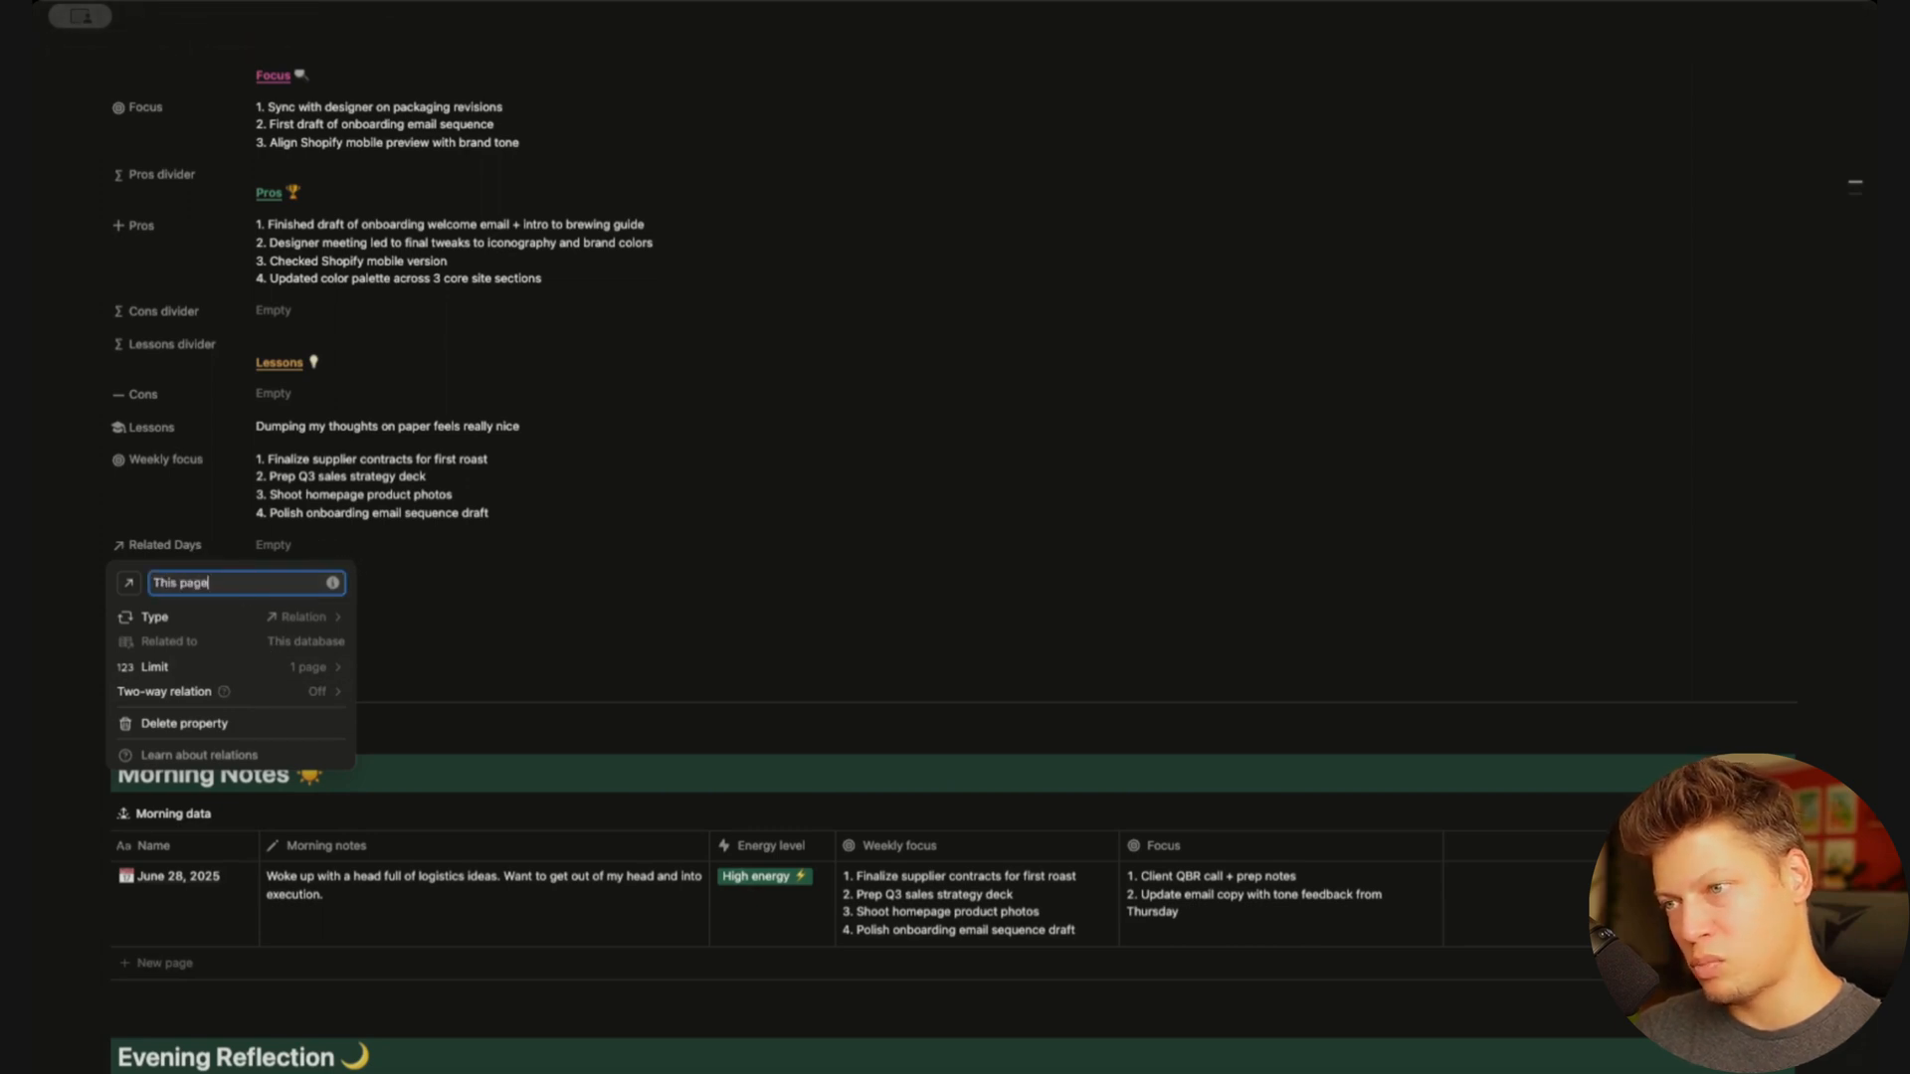
{"action": "left_click", "coordinate": [422, 559]}
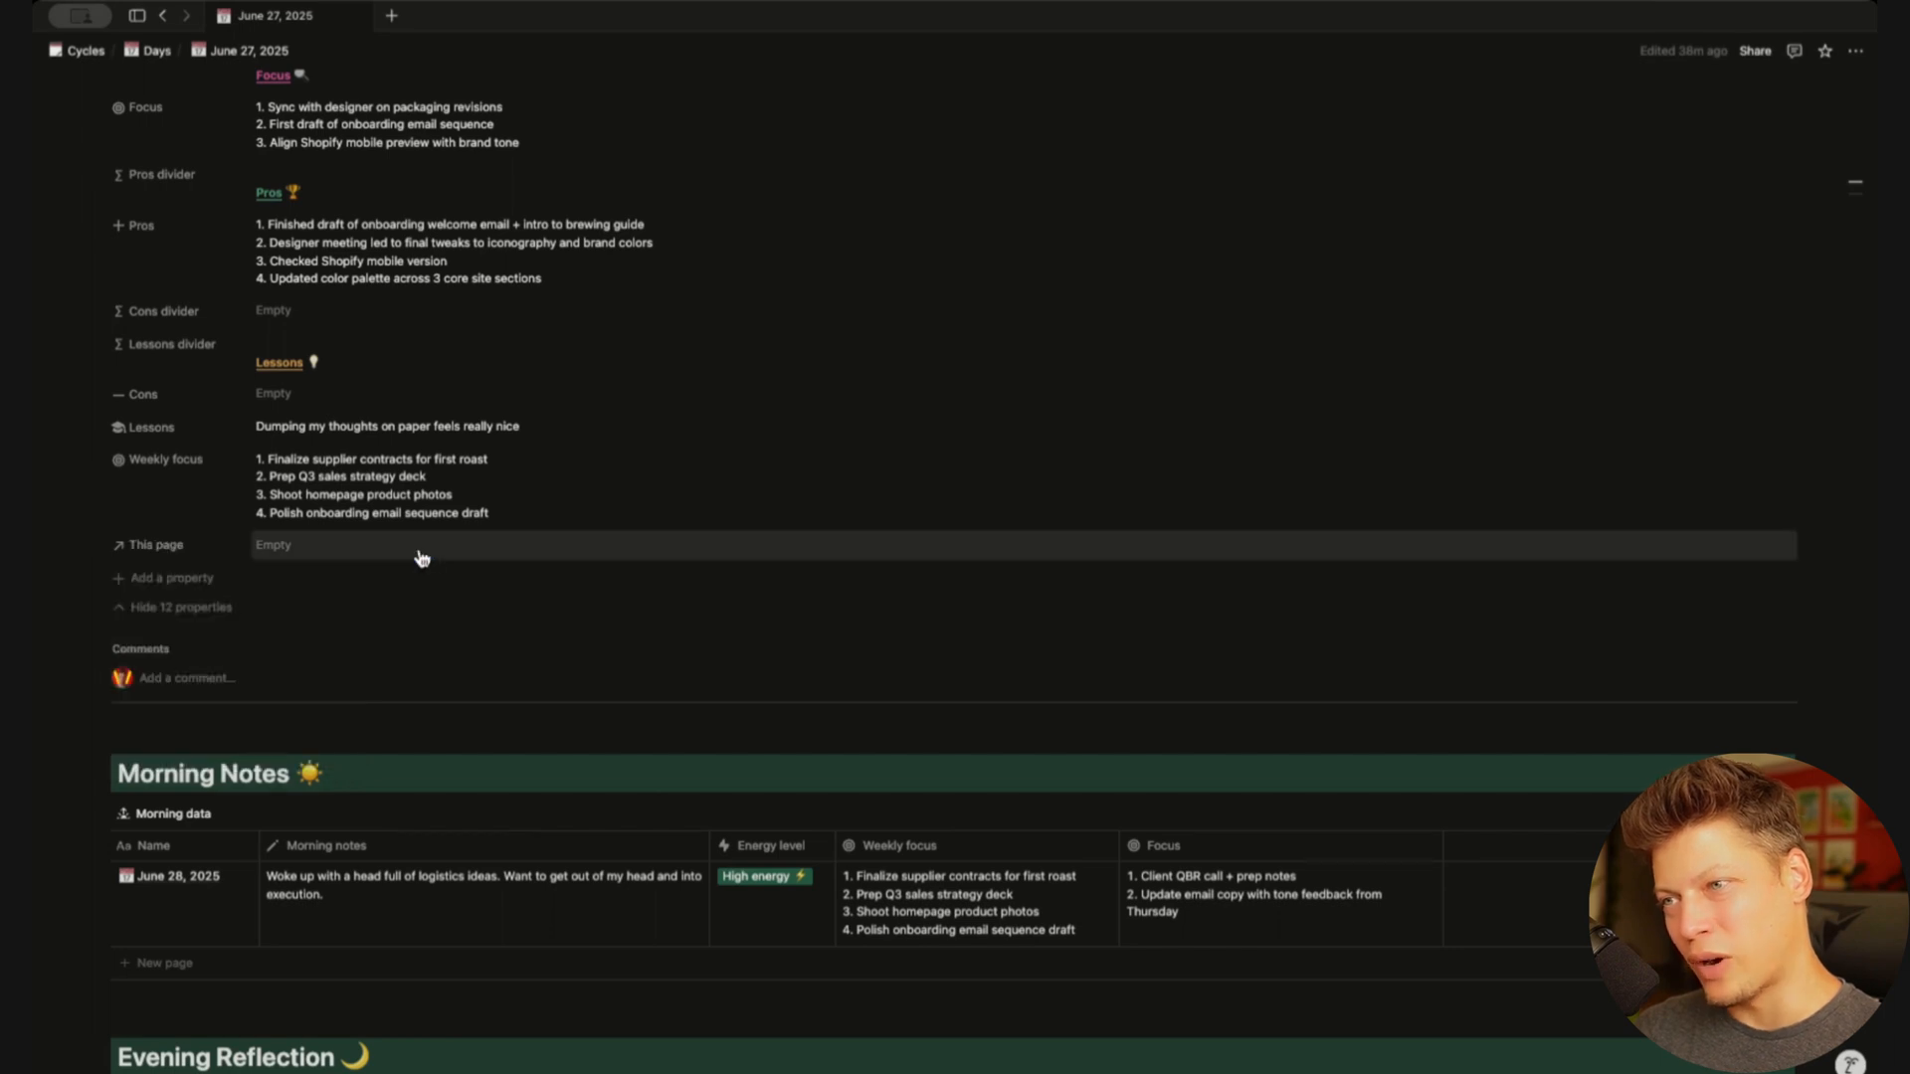
{"action": "left_click", "coordinate": [291, 547]}
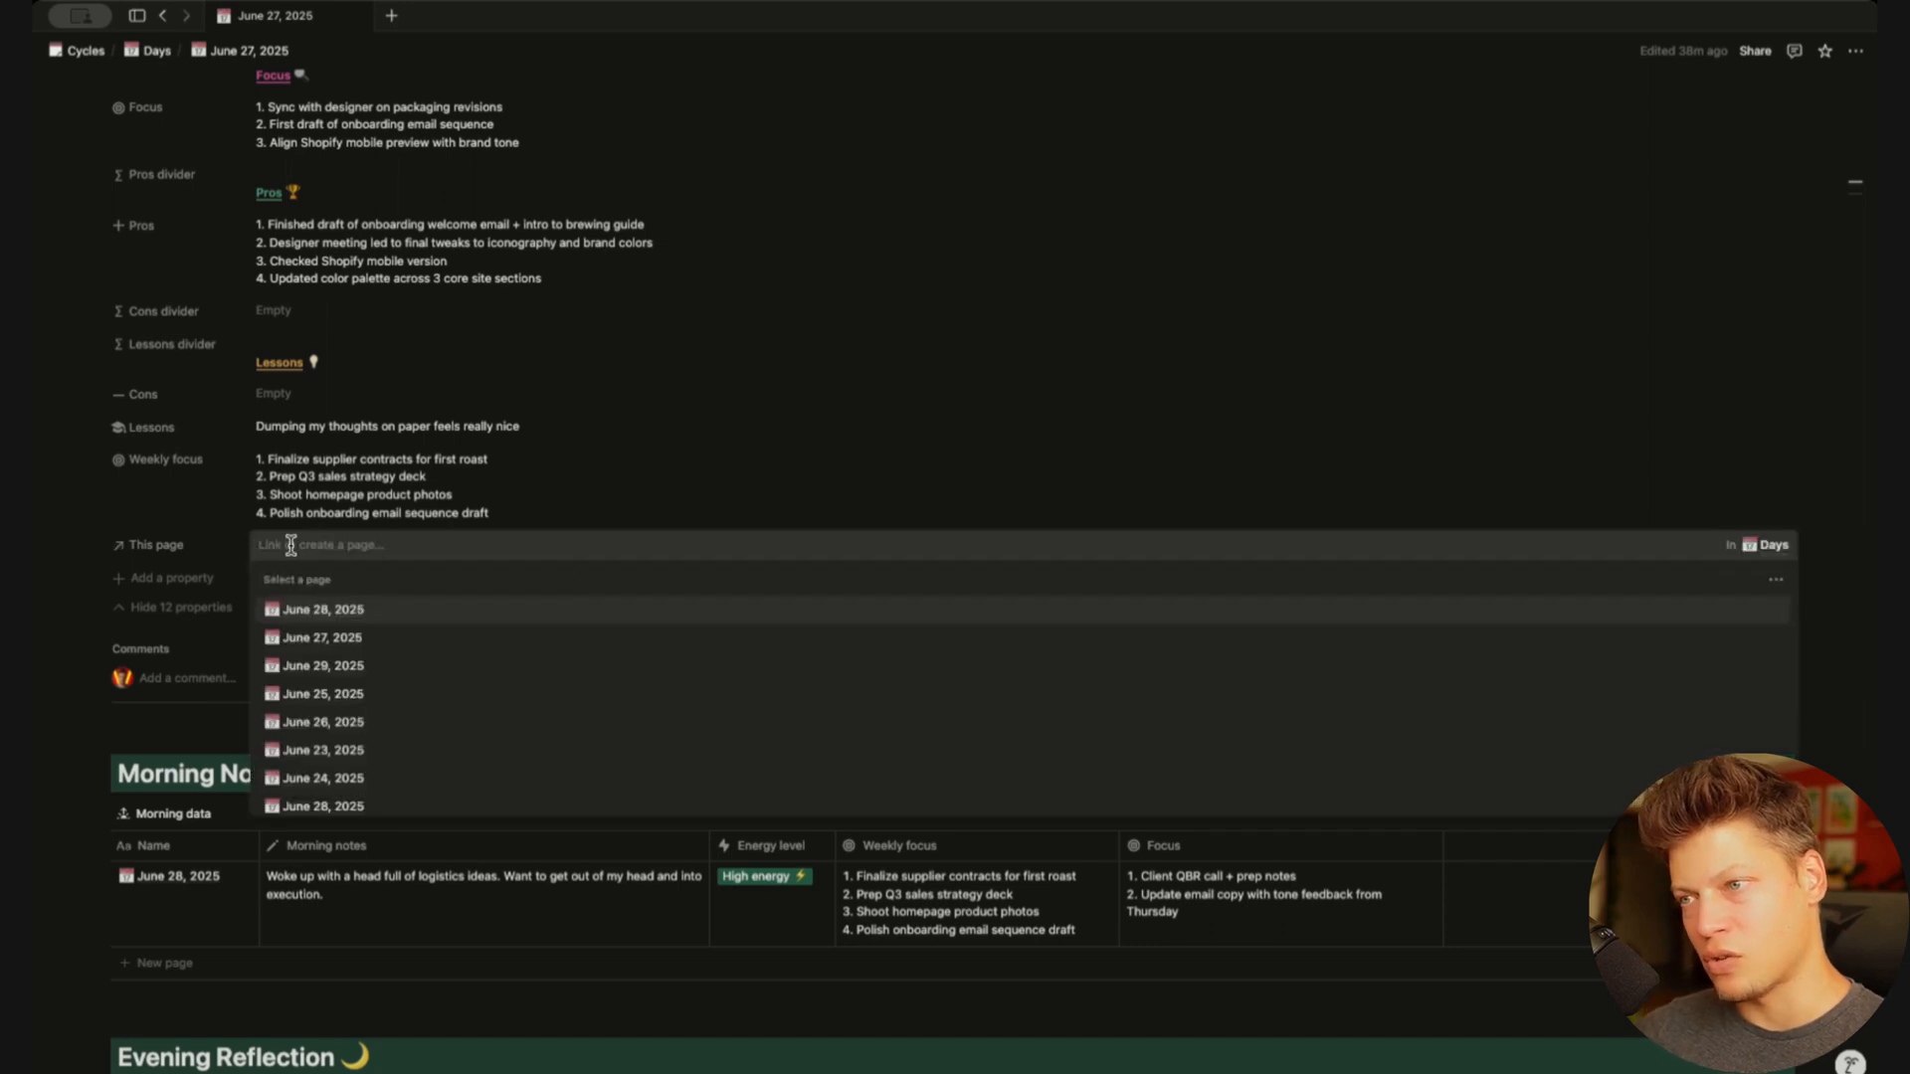
{"action": "left_click", "coordinate": [338, 638]}
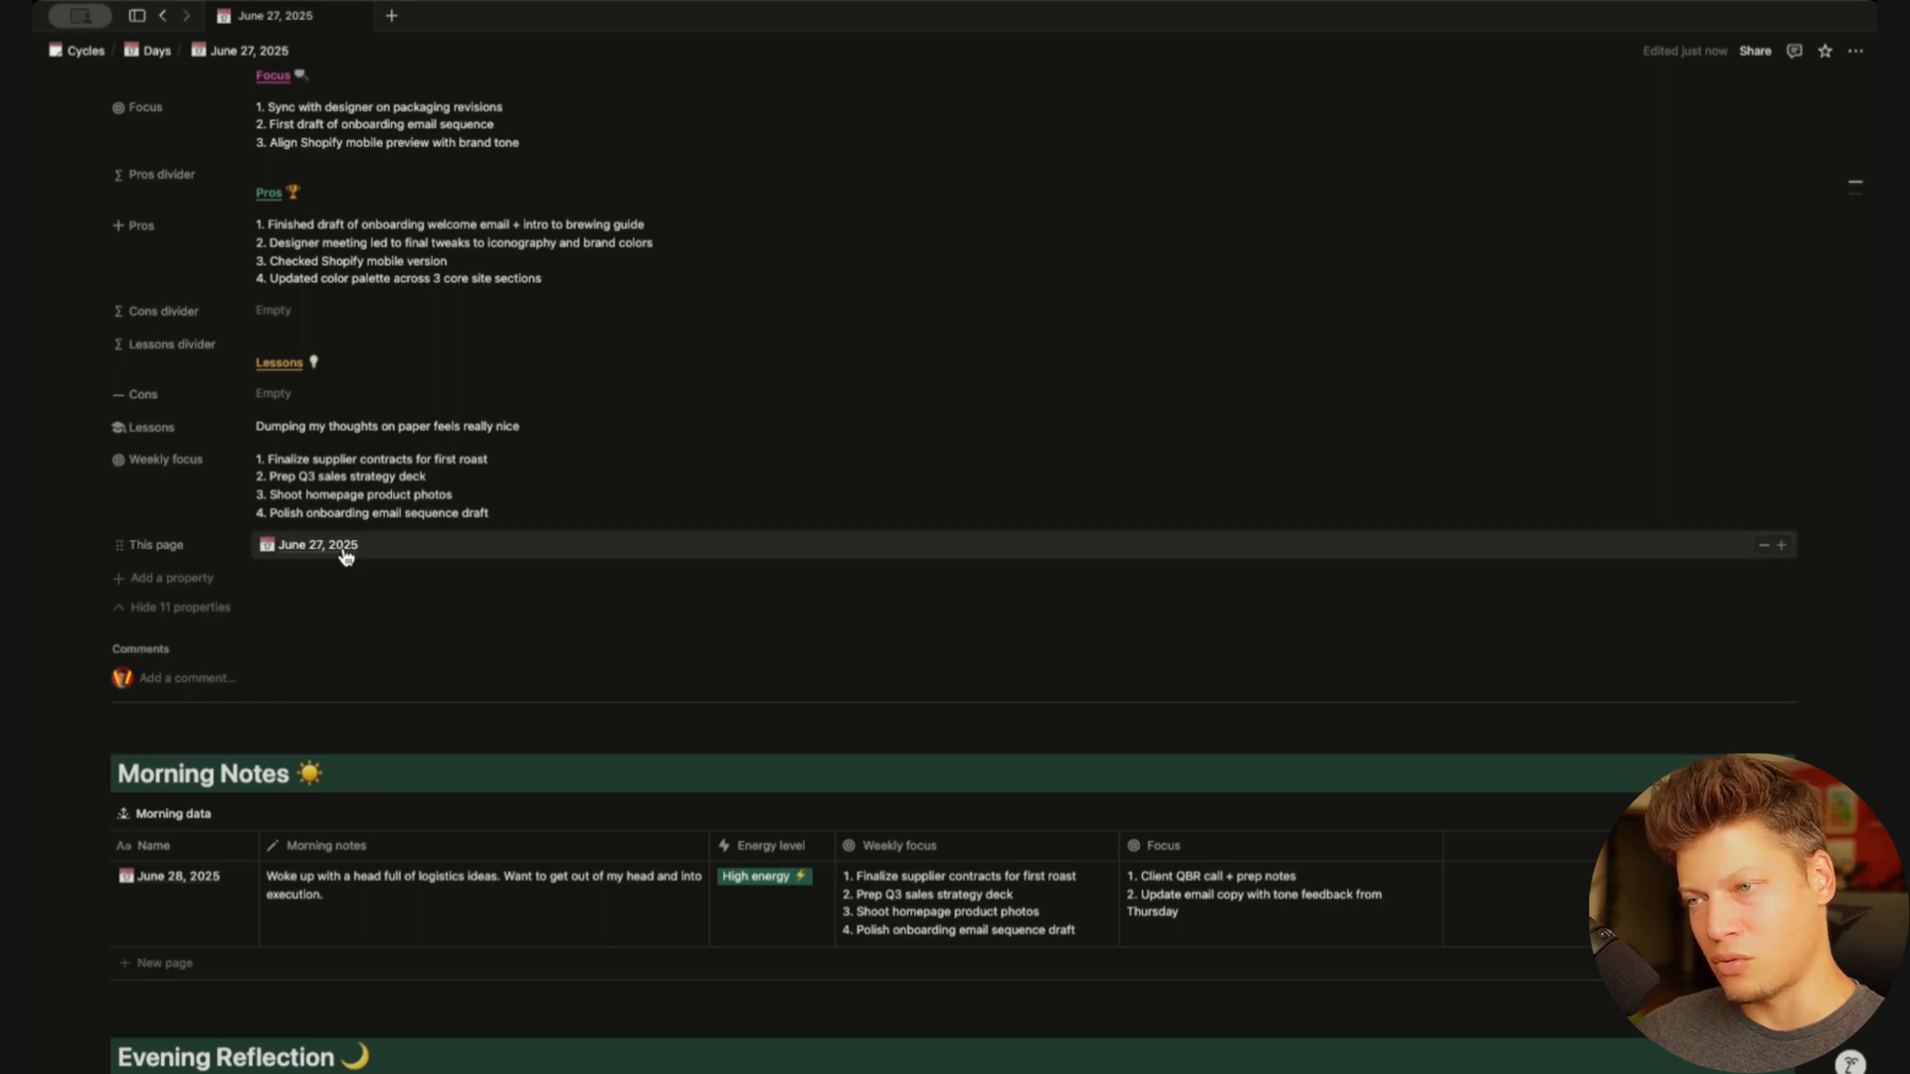
Set the visibility of the This page property on the June 27 page to Always hide
{"action": "left_click", "coordinate": [181, 547]}
{"action": "mouse_move", "coordinate": [226, 664]}
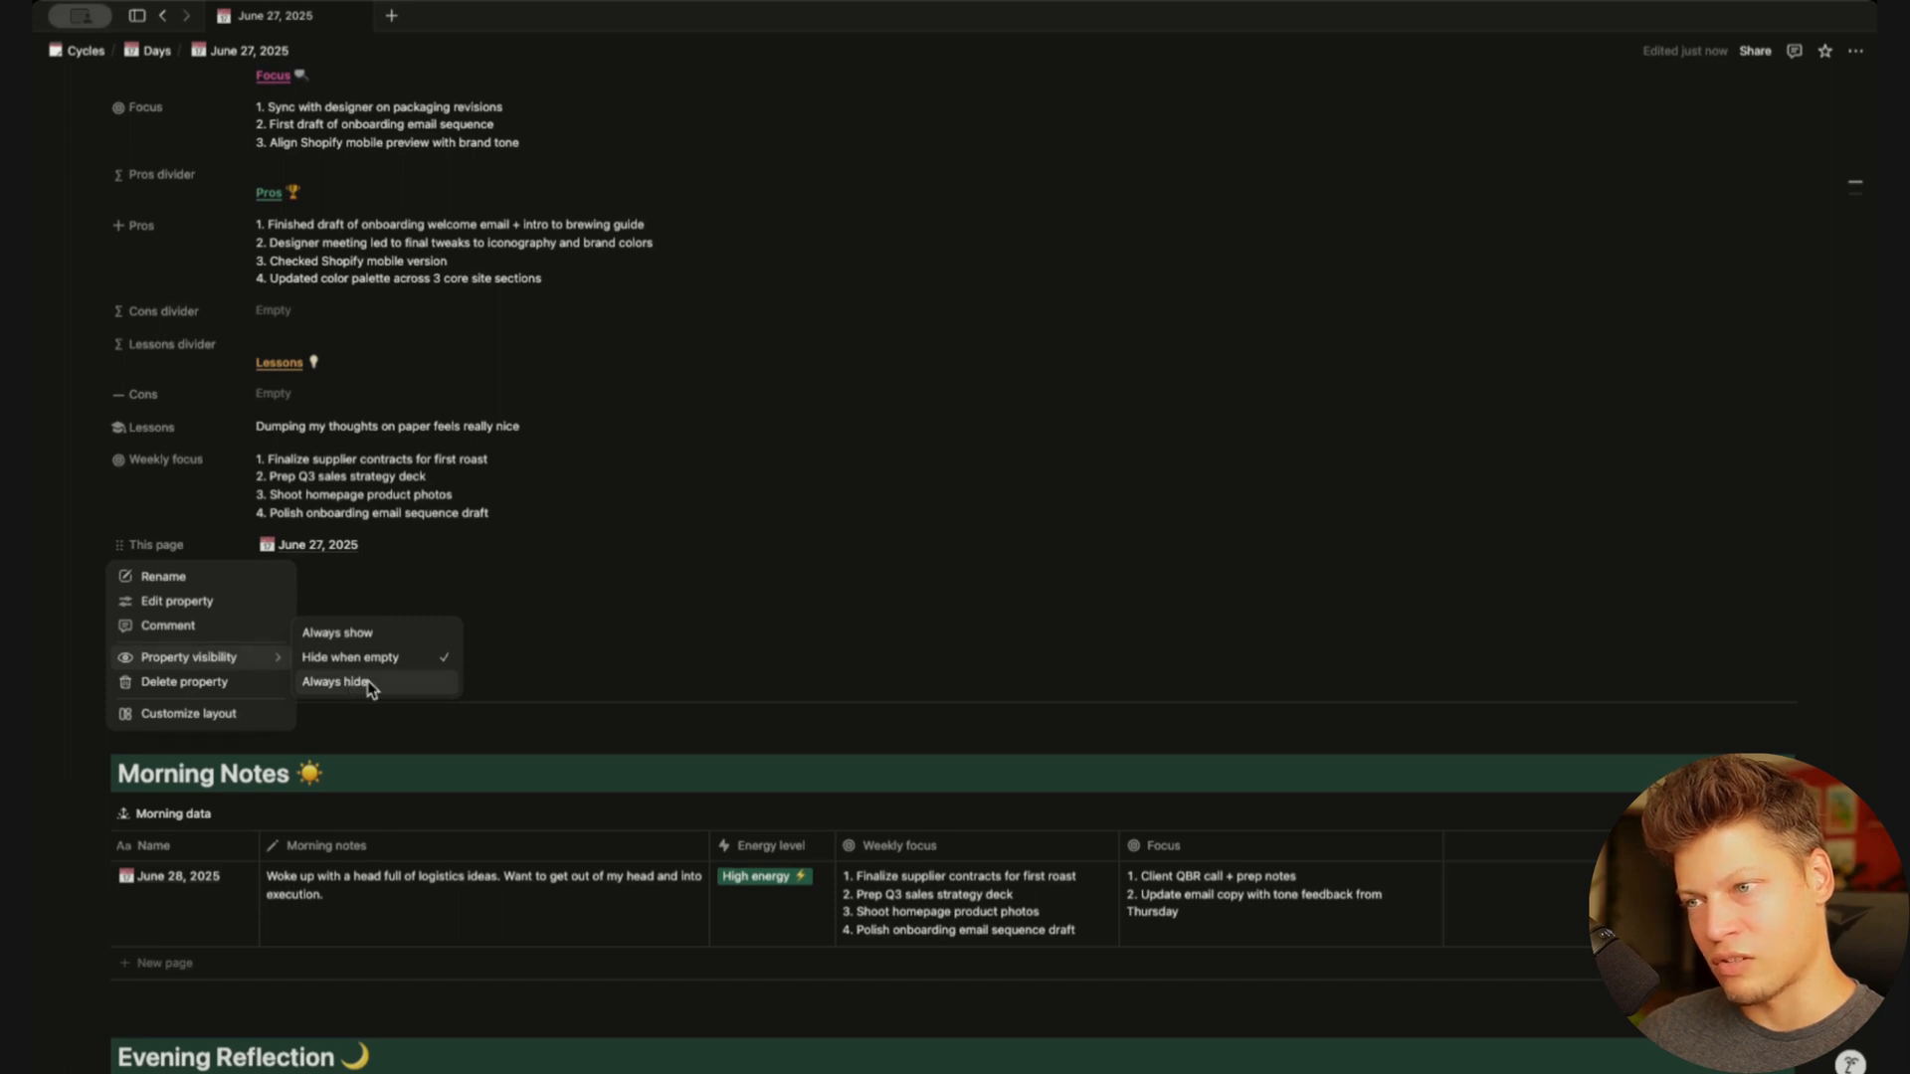
{"action": "left_click", "coordinate": [368, 686]}
{"action": "scroll", "coordinate": [744, 526], "scroll_direction": "down", "scroll_amount": 5}
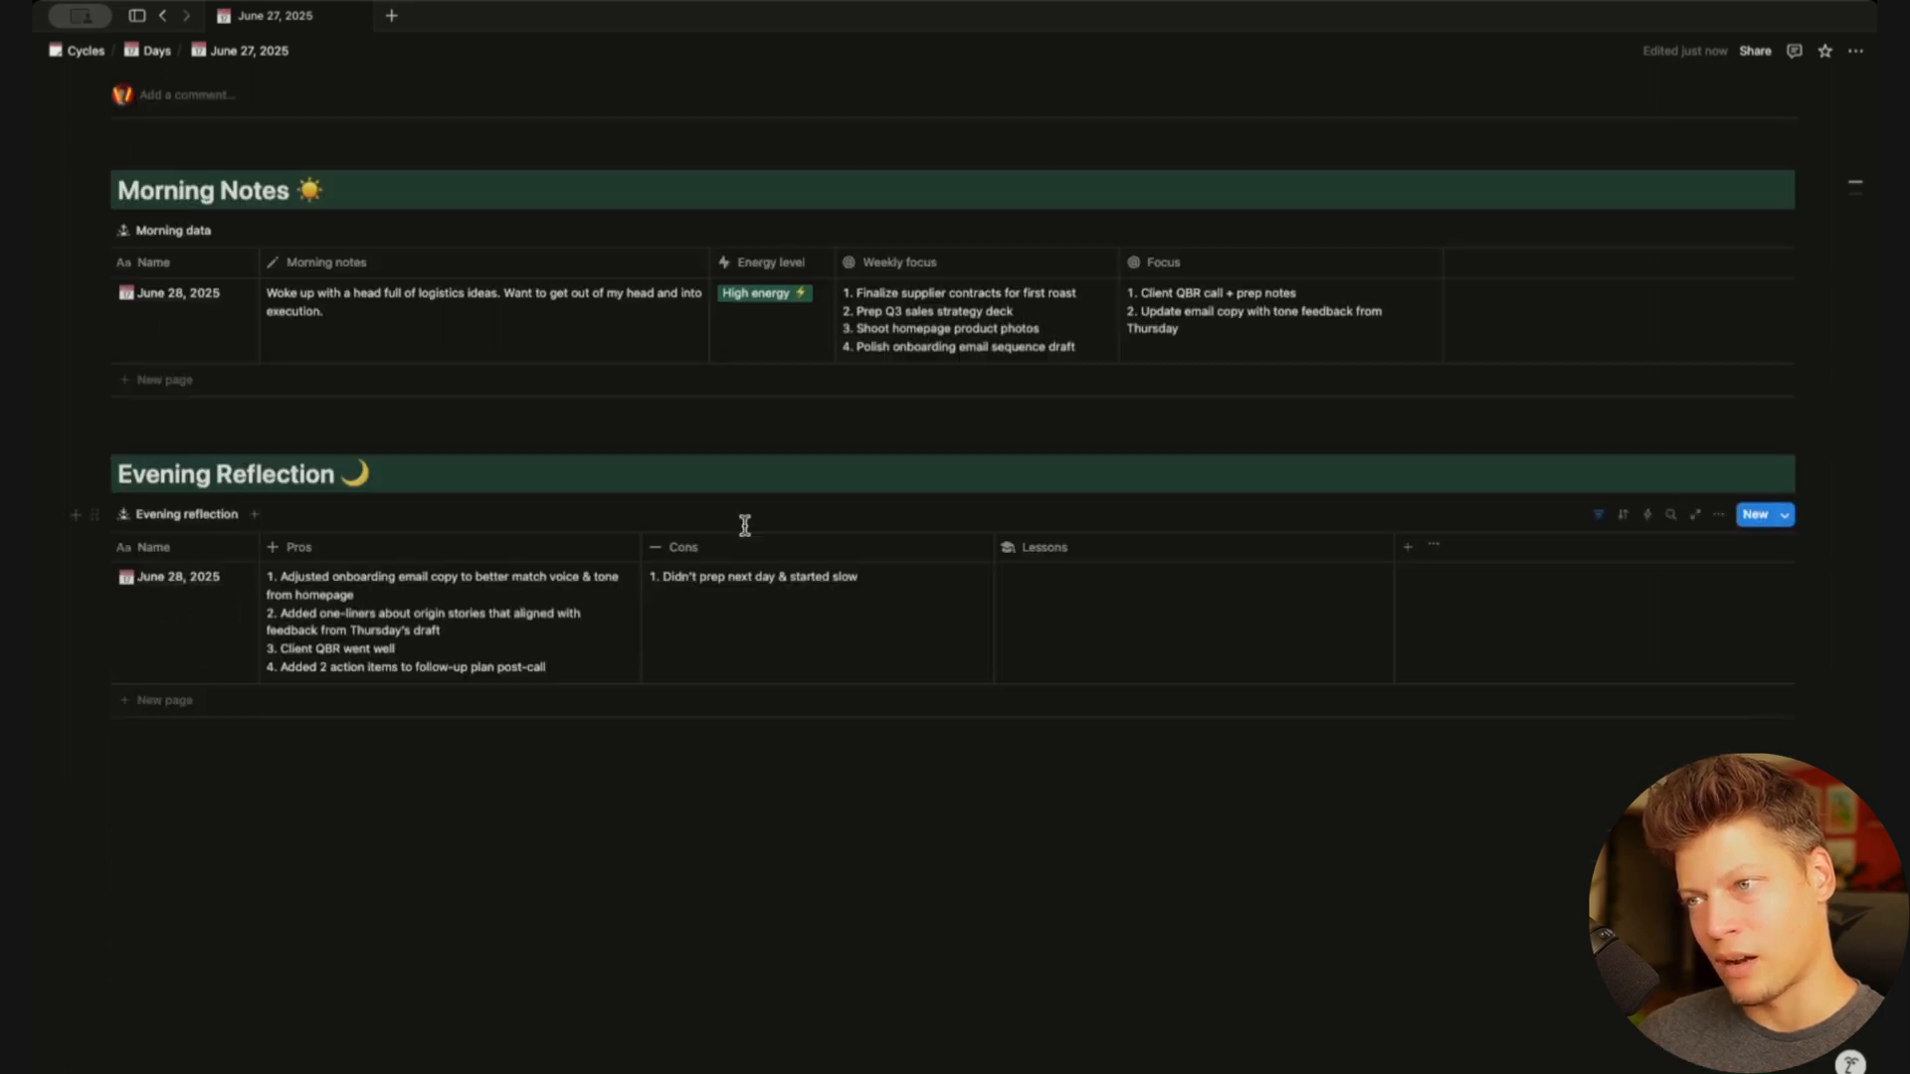
{"action": "scroll", "coordinate": [744, 526], "scroll_direction": "up", "scroll_amount": 4}
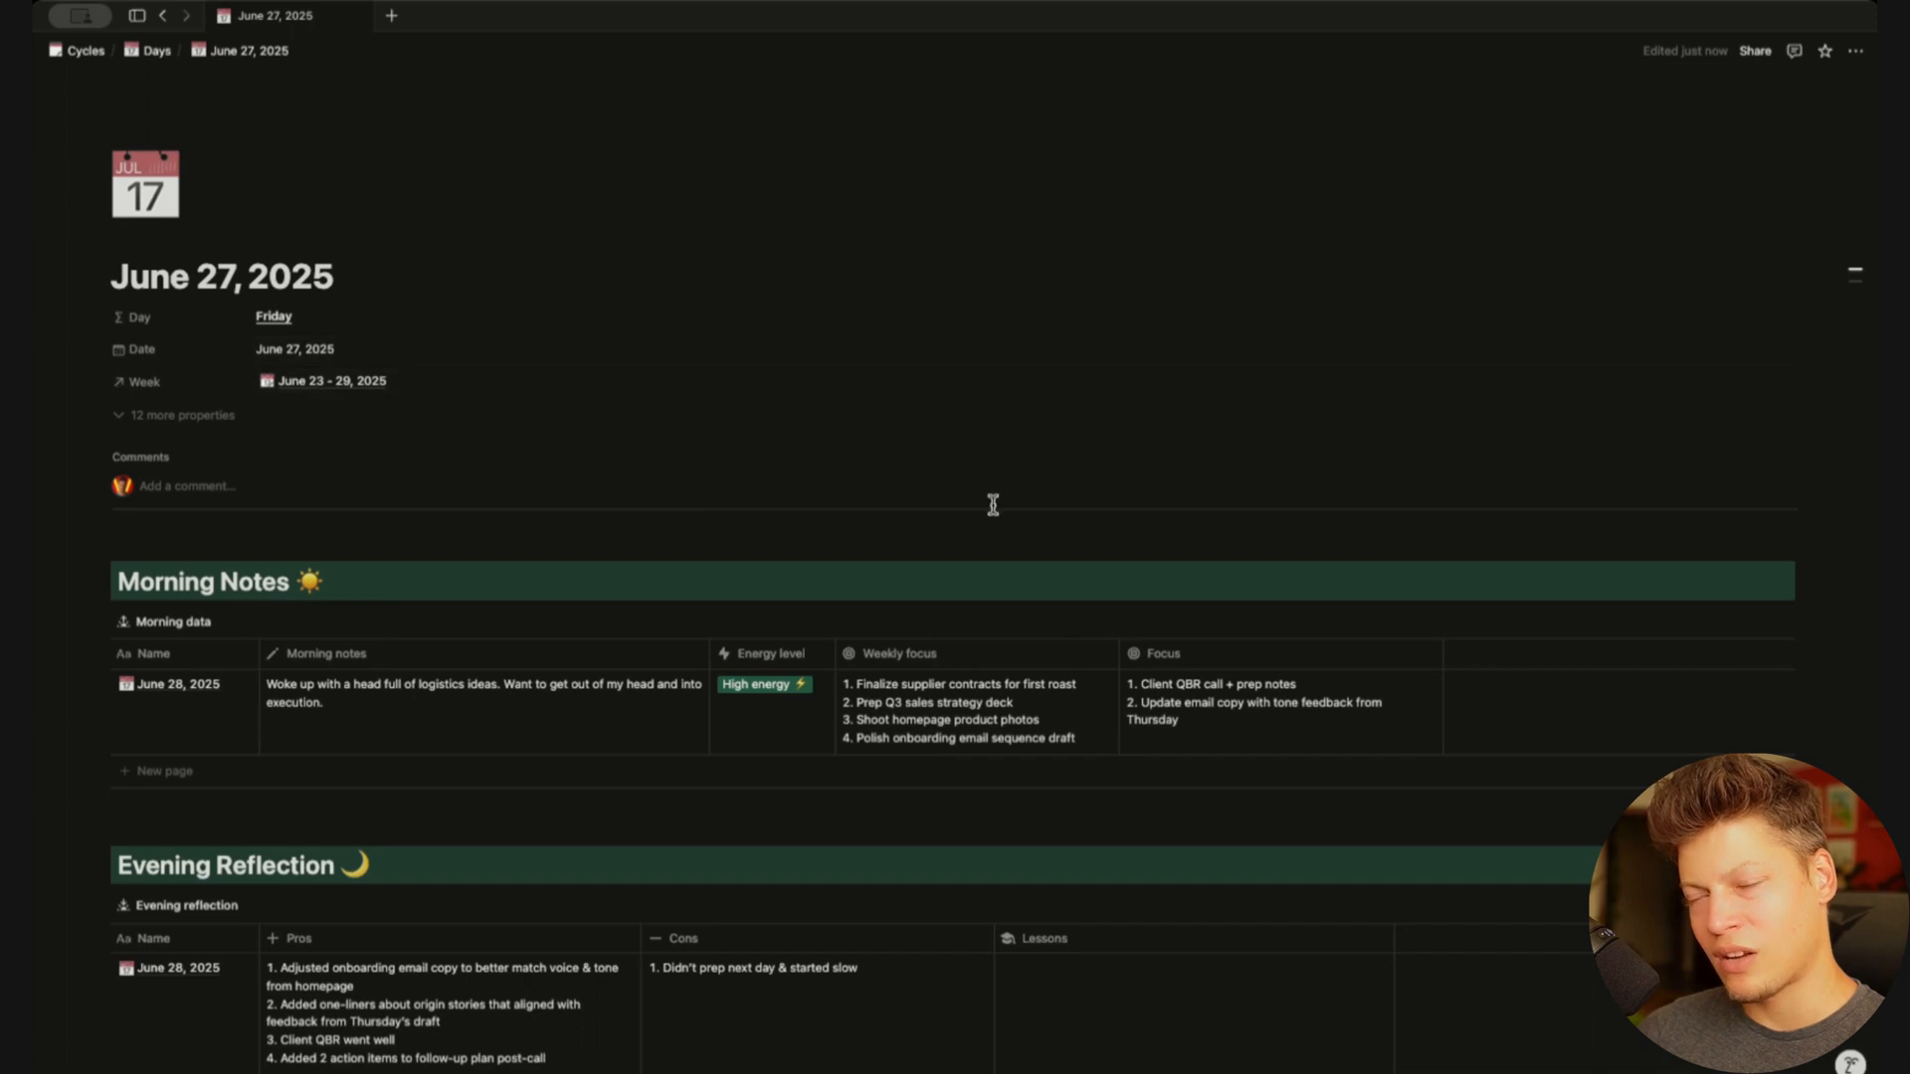
Add a filter to the Morning data view so that This page contains June 27, 2025
{"action": "scroll", "coordinate": [993, 505], "scroll_direction": "down", "scroll_amount": 2}
{"action": "scroll", "coordinate": [993, 506], "scroll_direction": "down", "scroll_amount": 1}
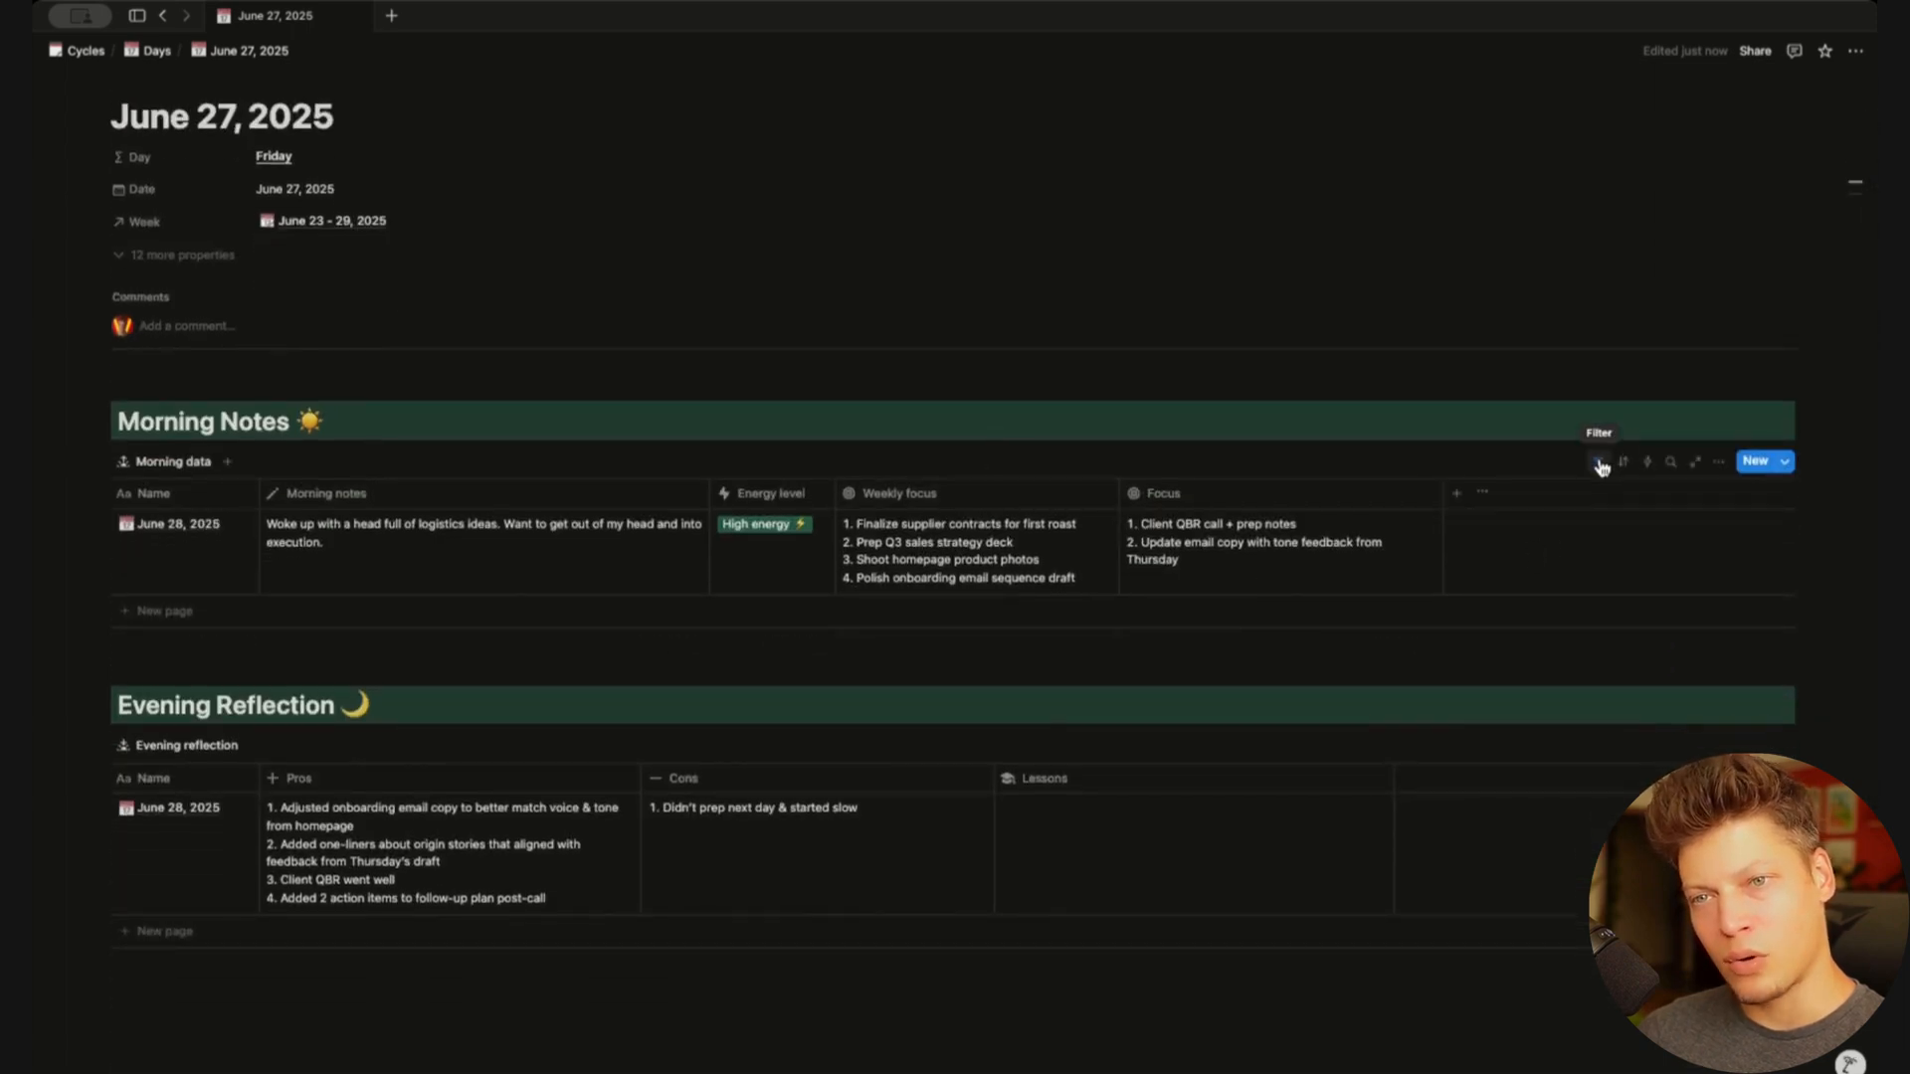
{"action": "left_click", "coordinate": [1600, 463]}
{"action": "left_click", "coordinate": [216, 499]}
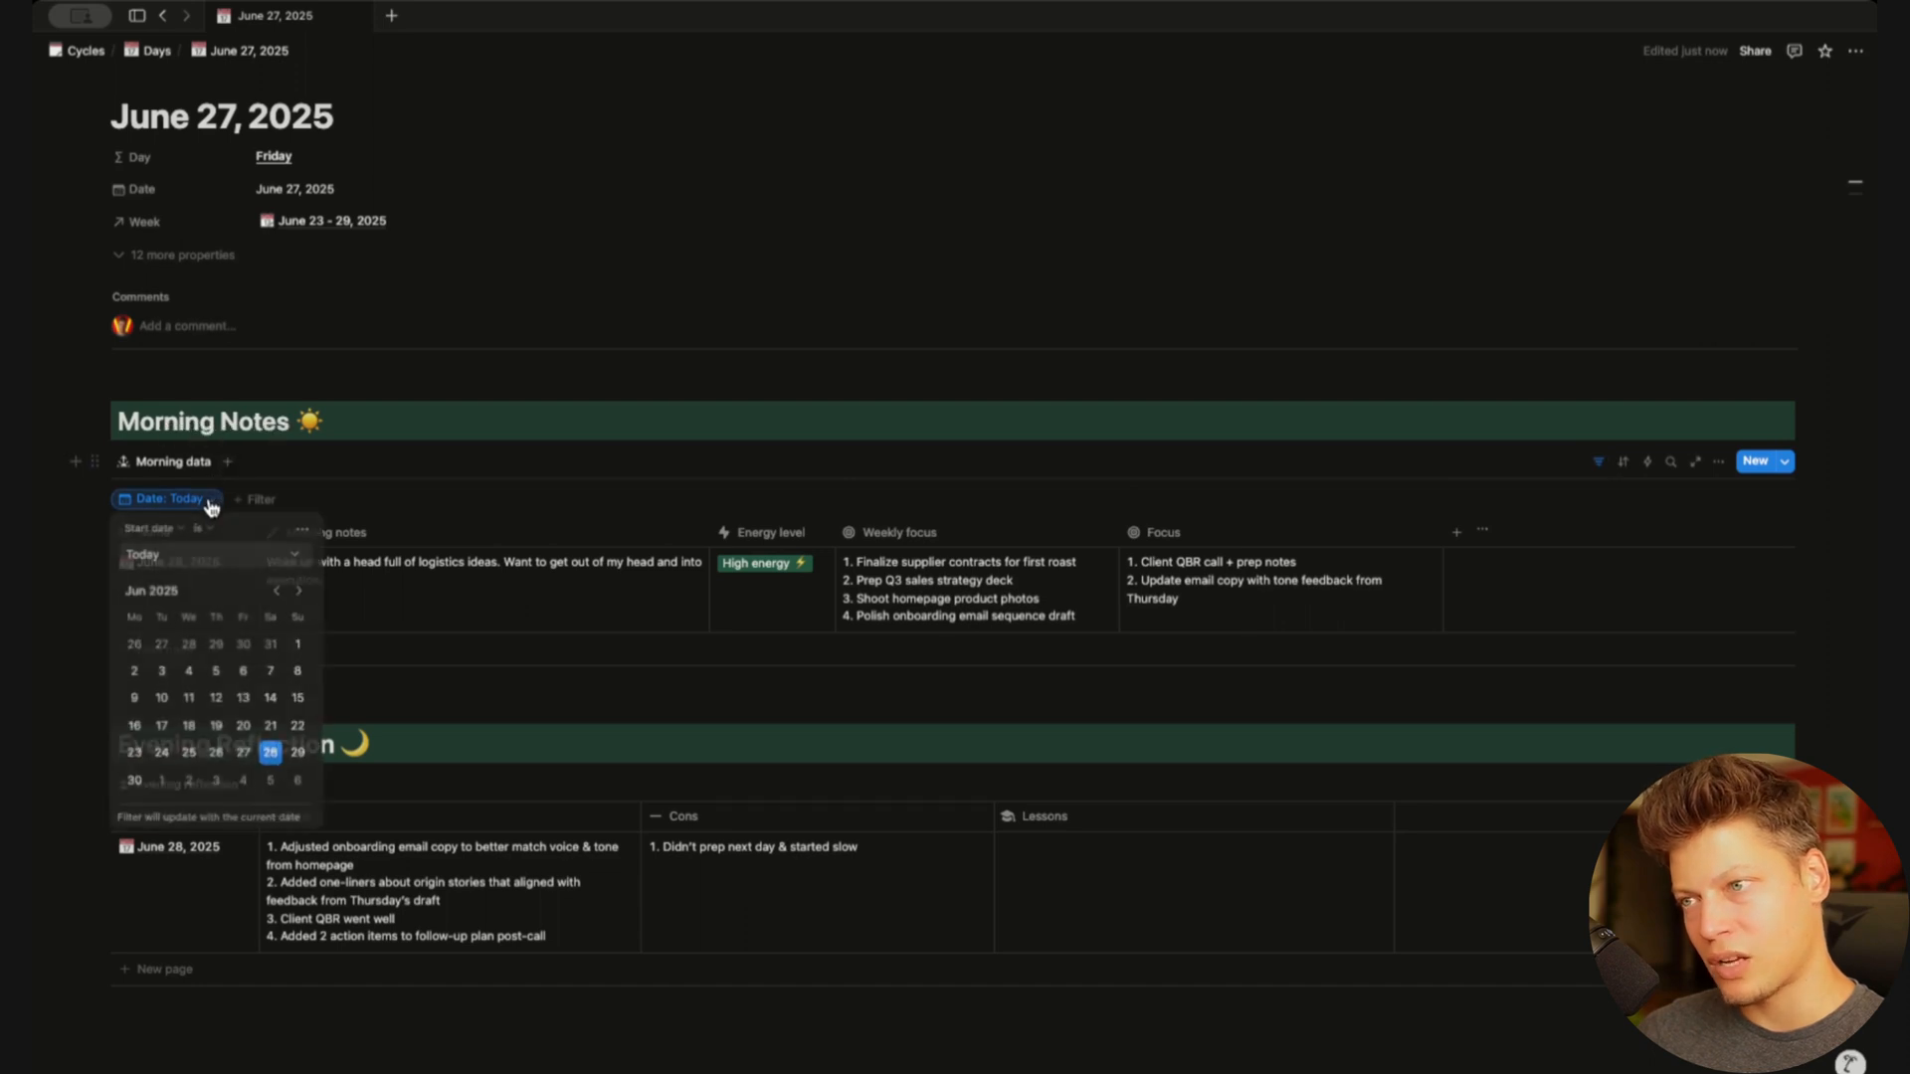
{"action": "left_click", "coordinate": [242, 507]}
{"action": "left_click", "coordinate": [263, 501]}
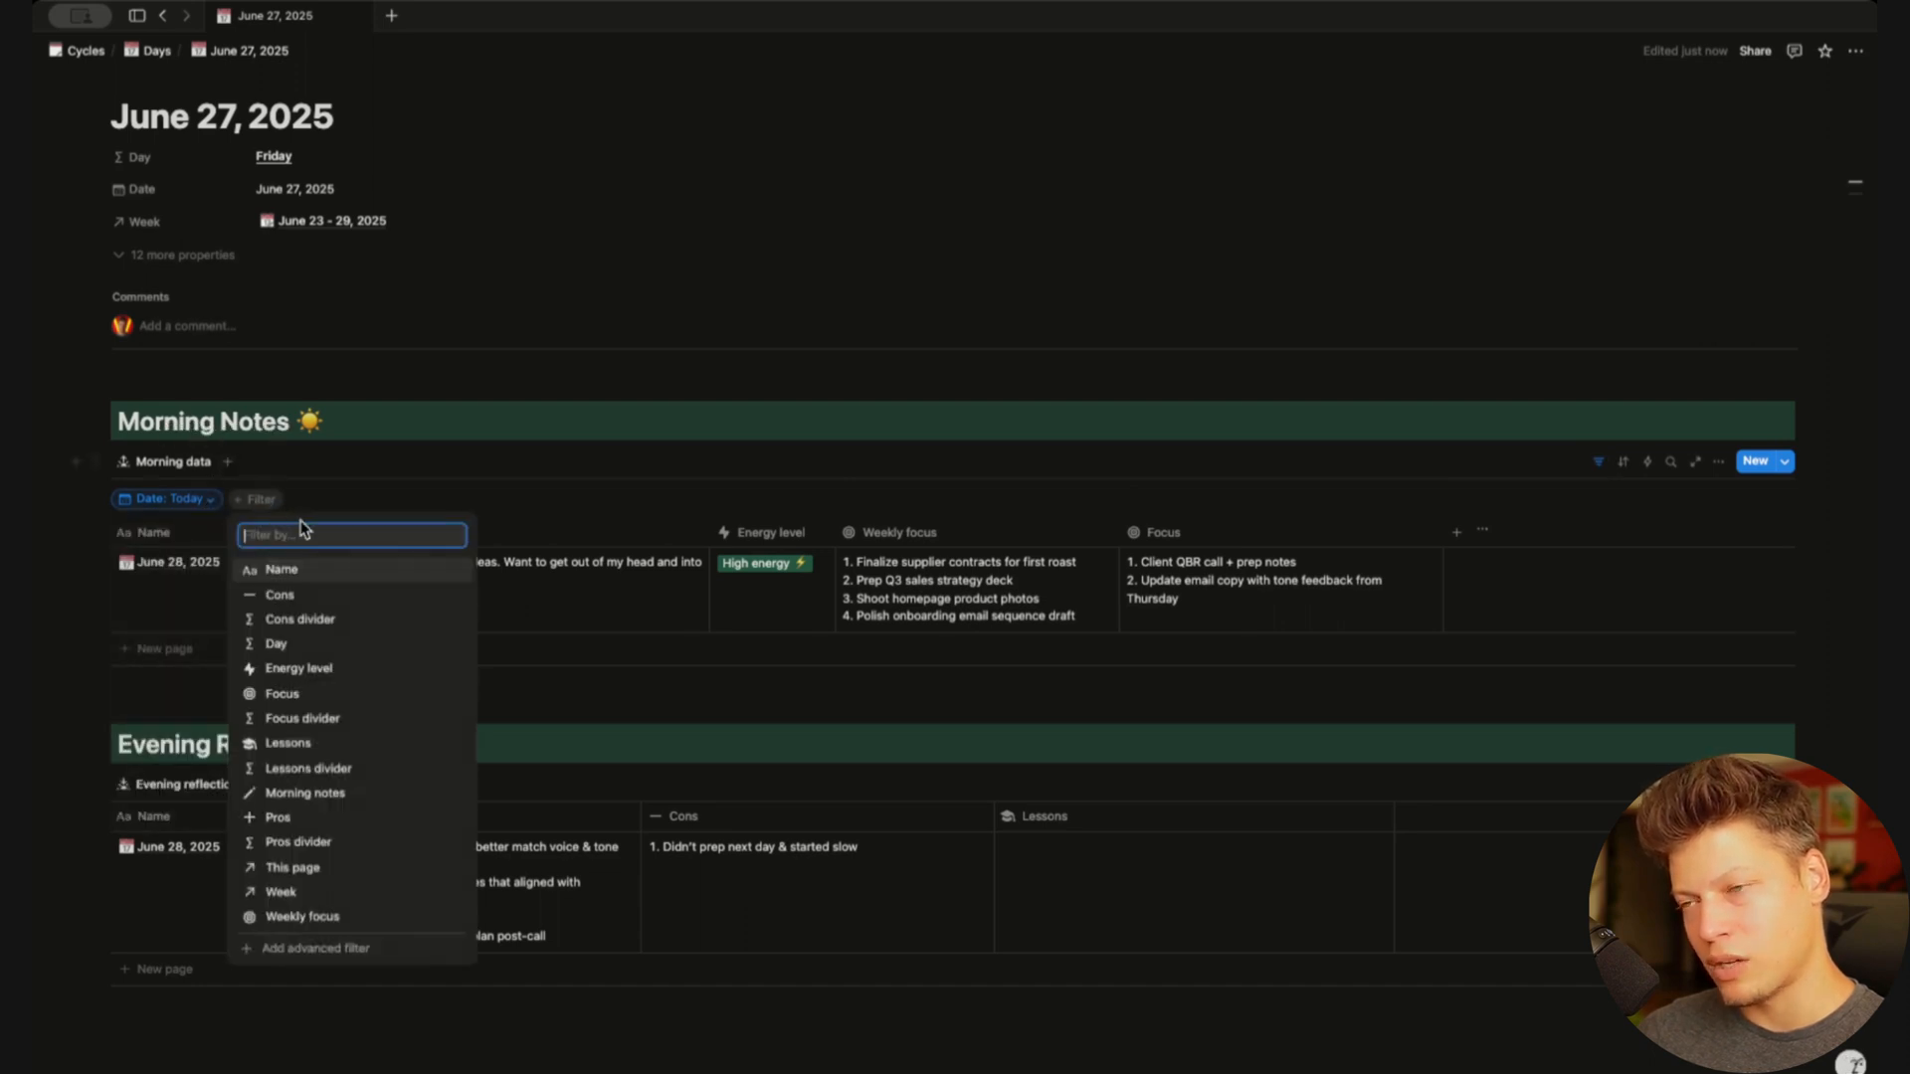
{"action": "left_click", "coordinate": [316, 871]}
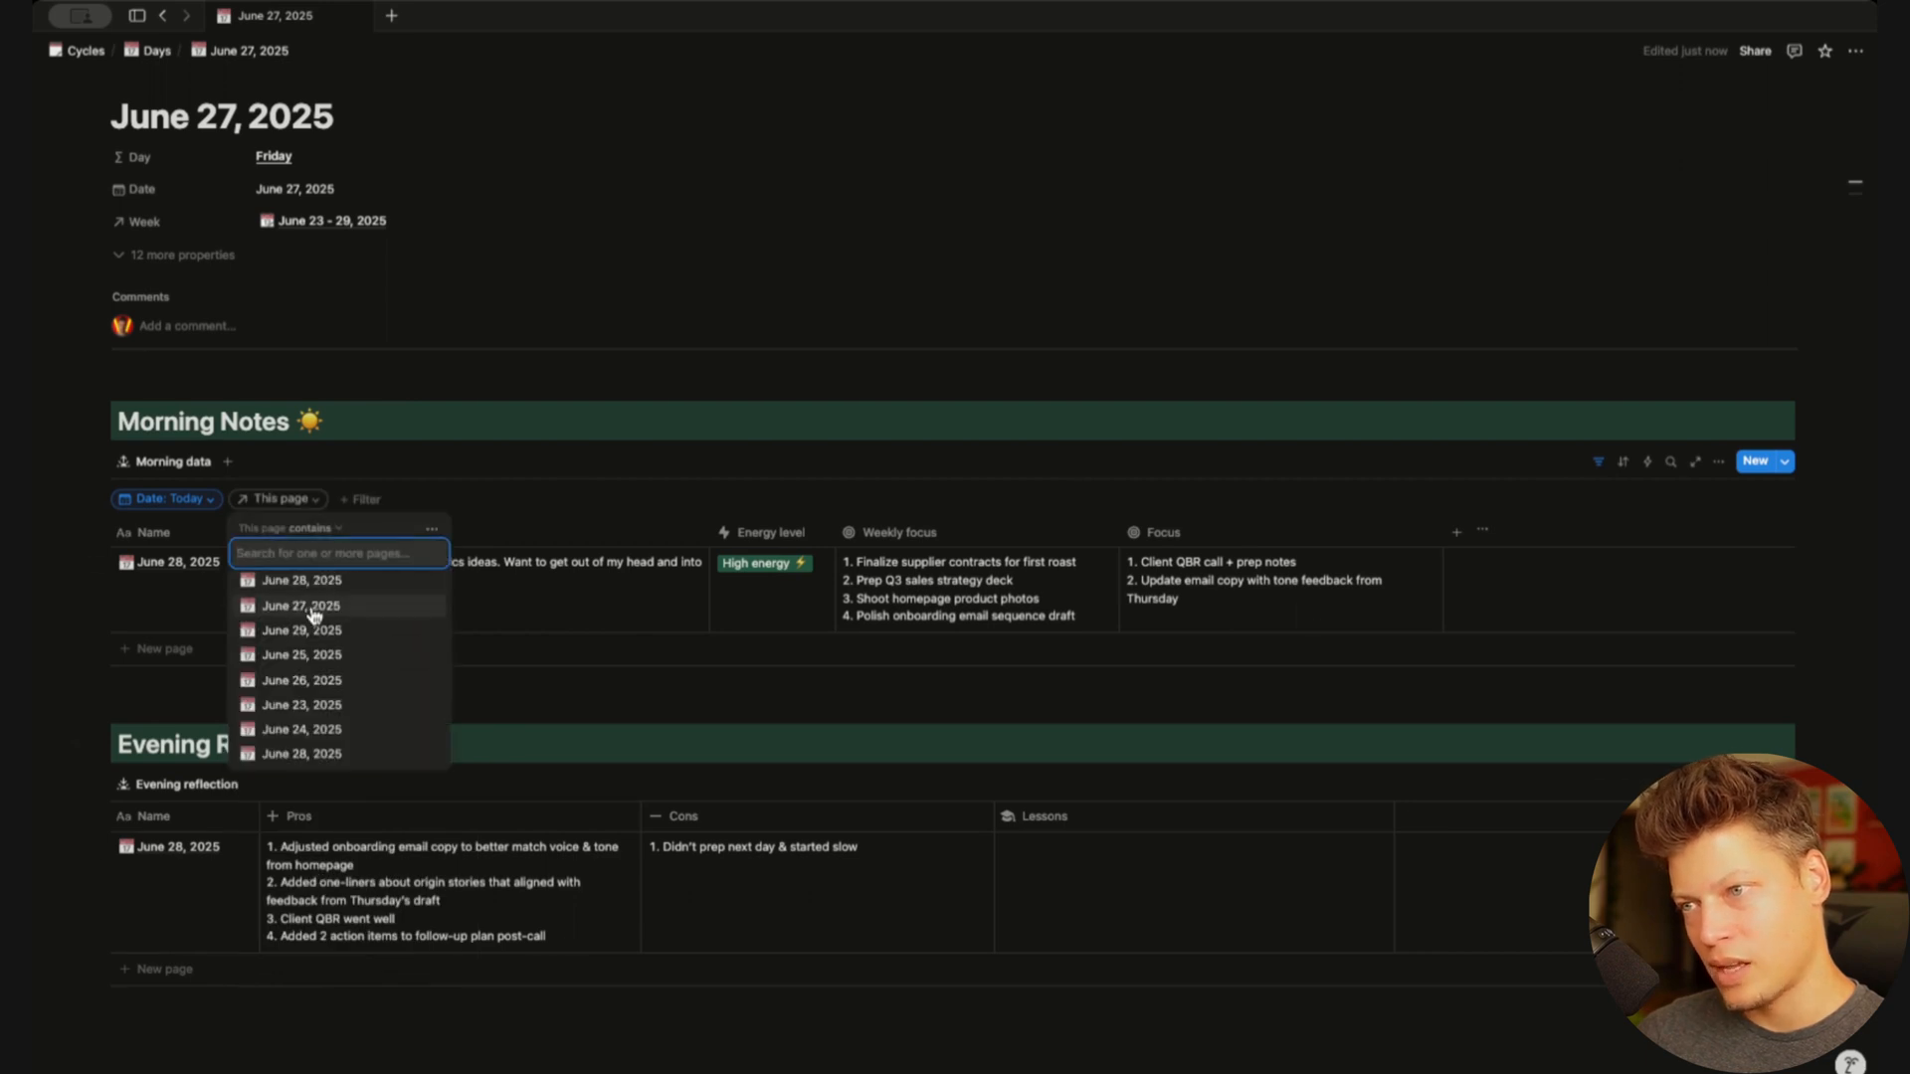
{"action": "left_click", "coordinate": [301, 608]}
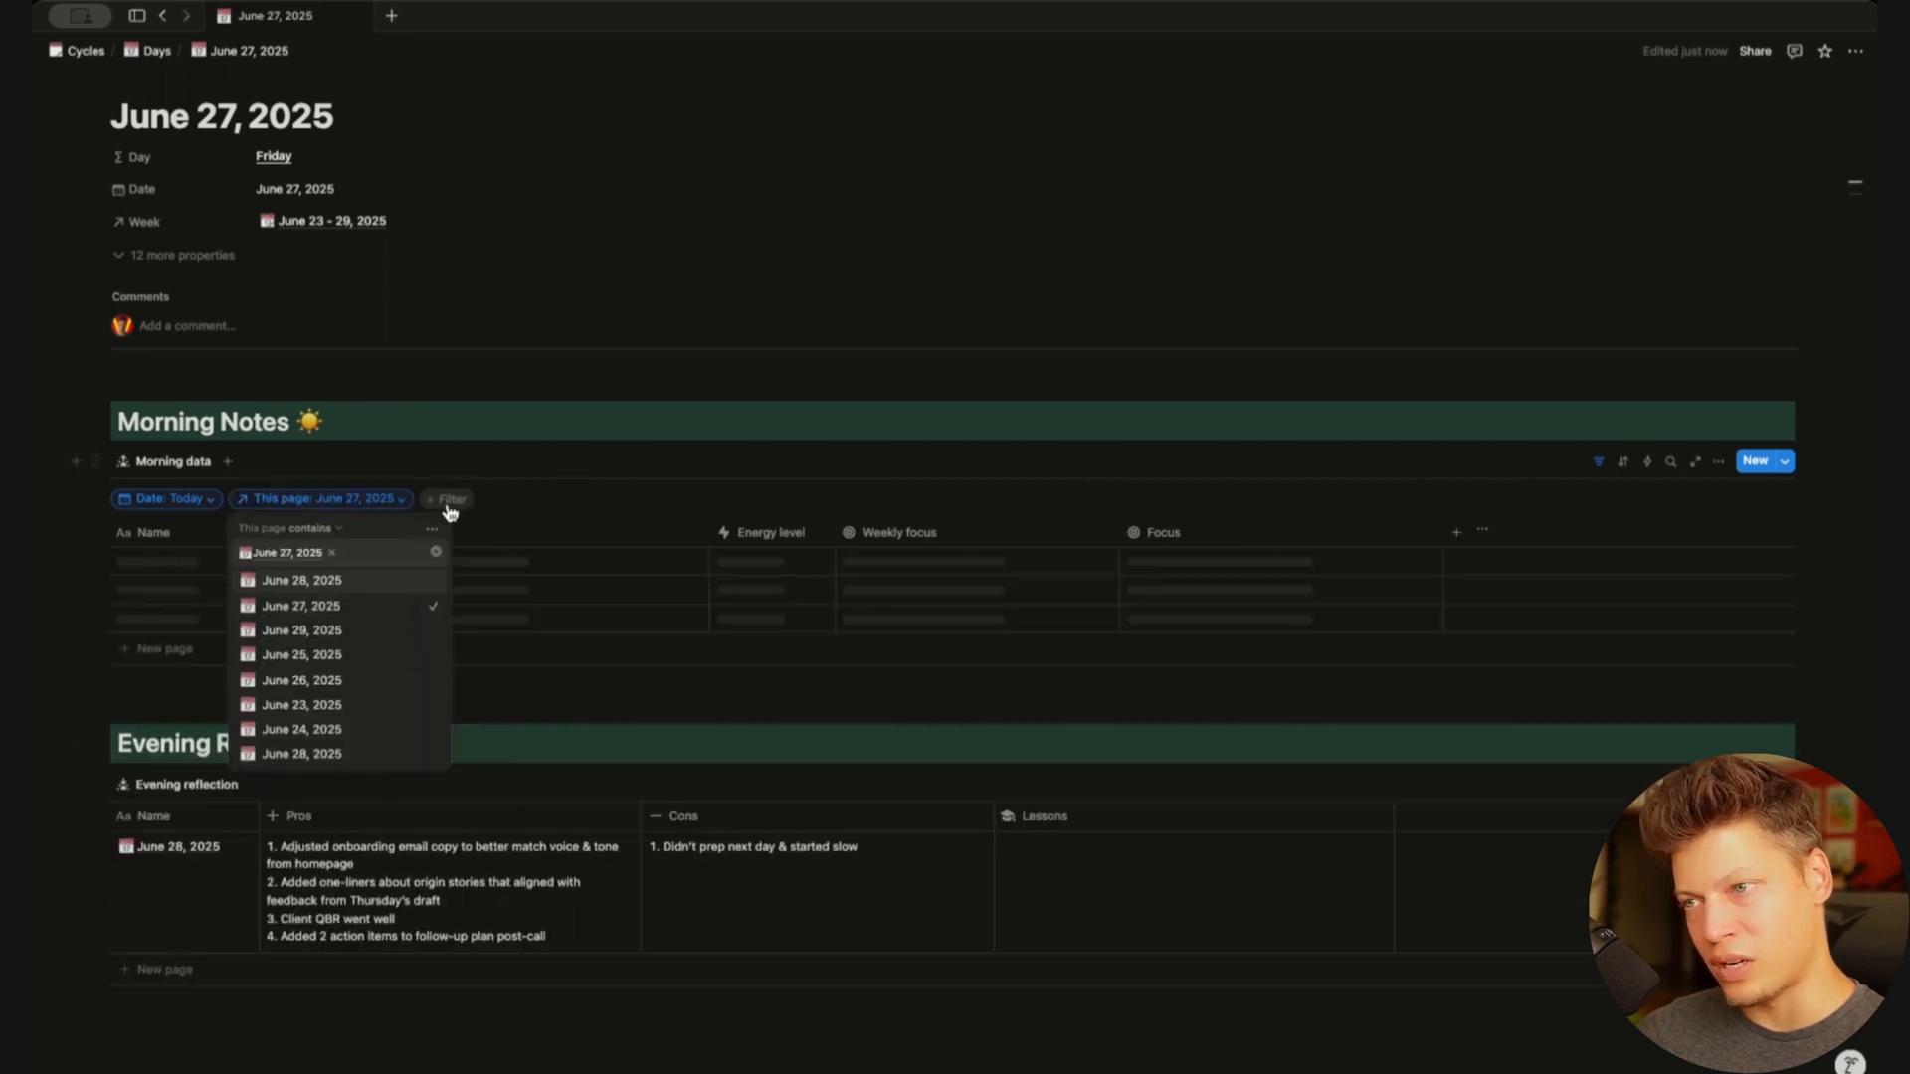
Delete the Date: Today filter from the Morning data view and collapse its filter bar
{"action": "left_click", "coordinate": [207, 503]}
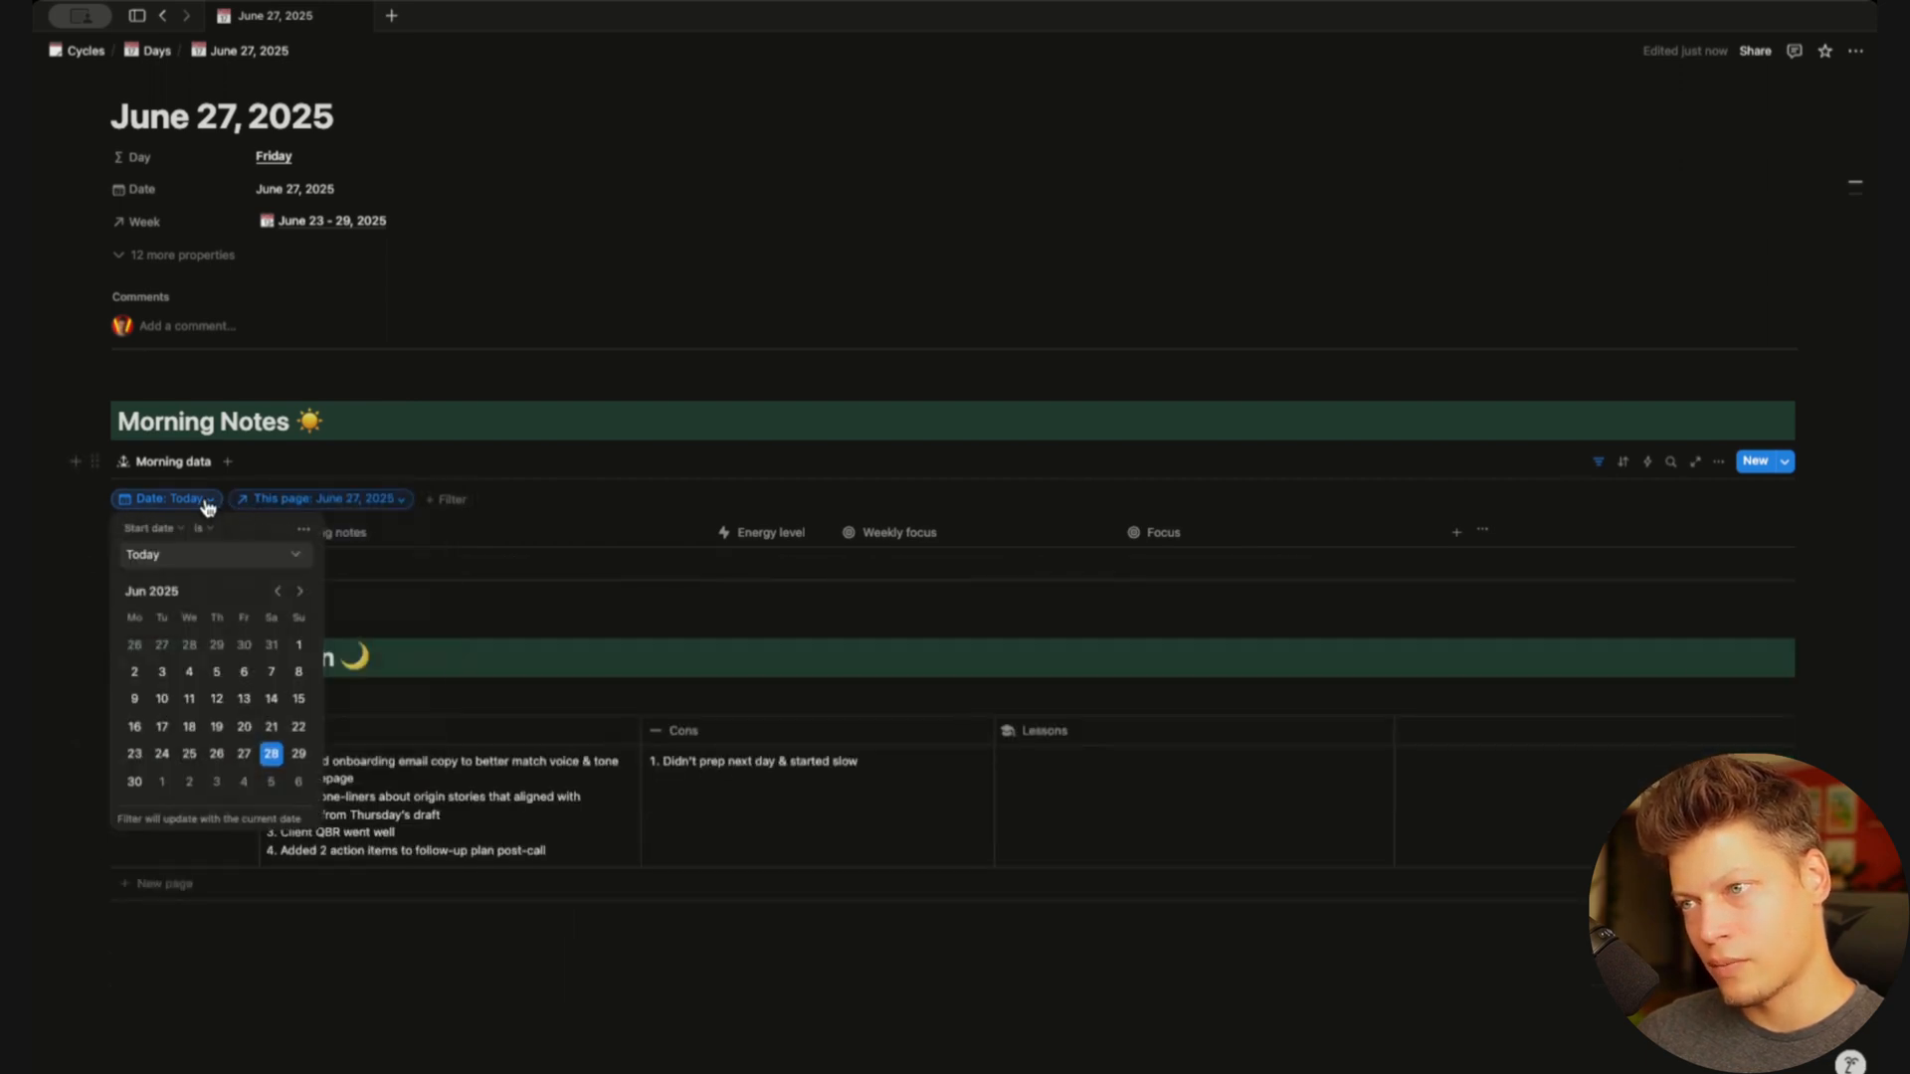
{"action": "left_click", "coordinate": [305, 532]}
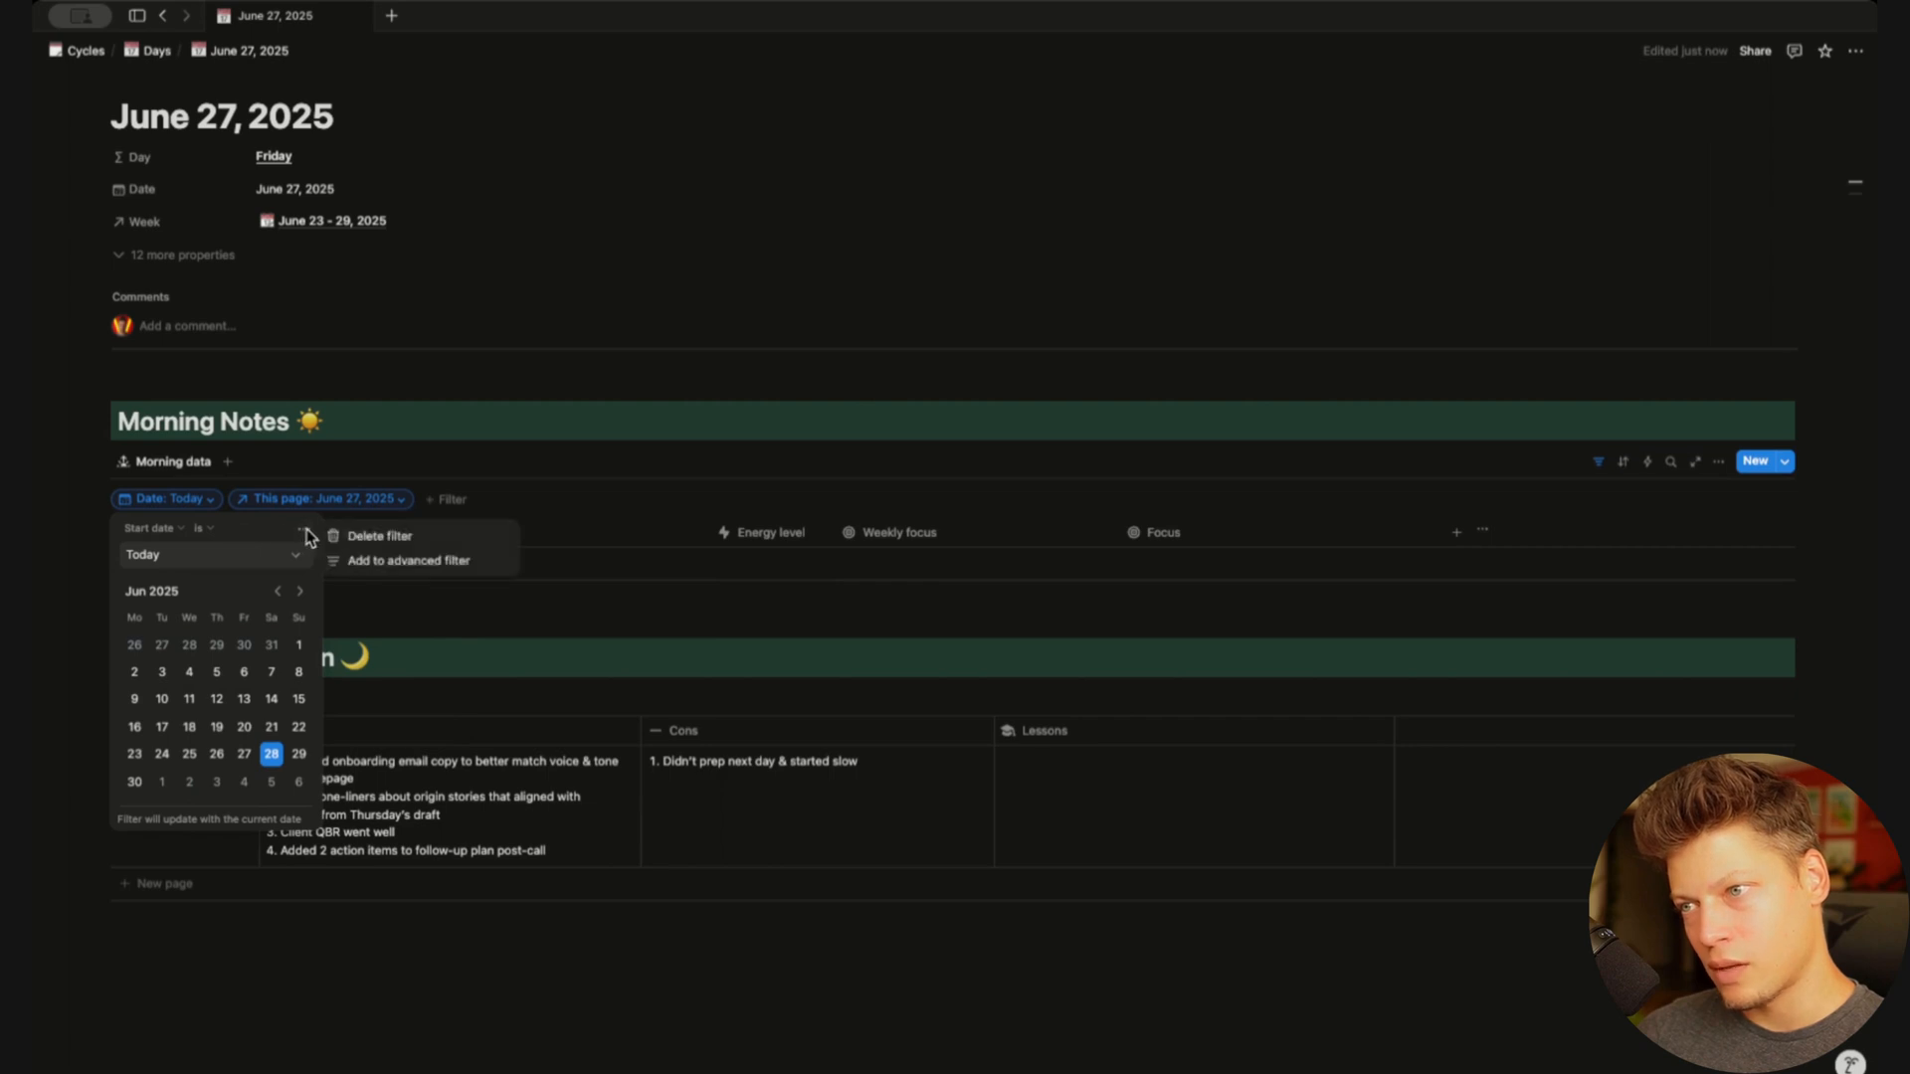
{"action": "left_click", "coordinate": [370, 542]}
{"action": "left_click", "coordinate": [1597, 462]}
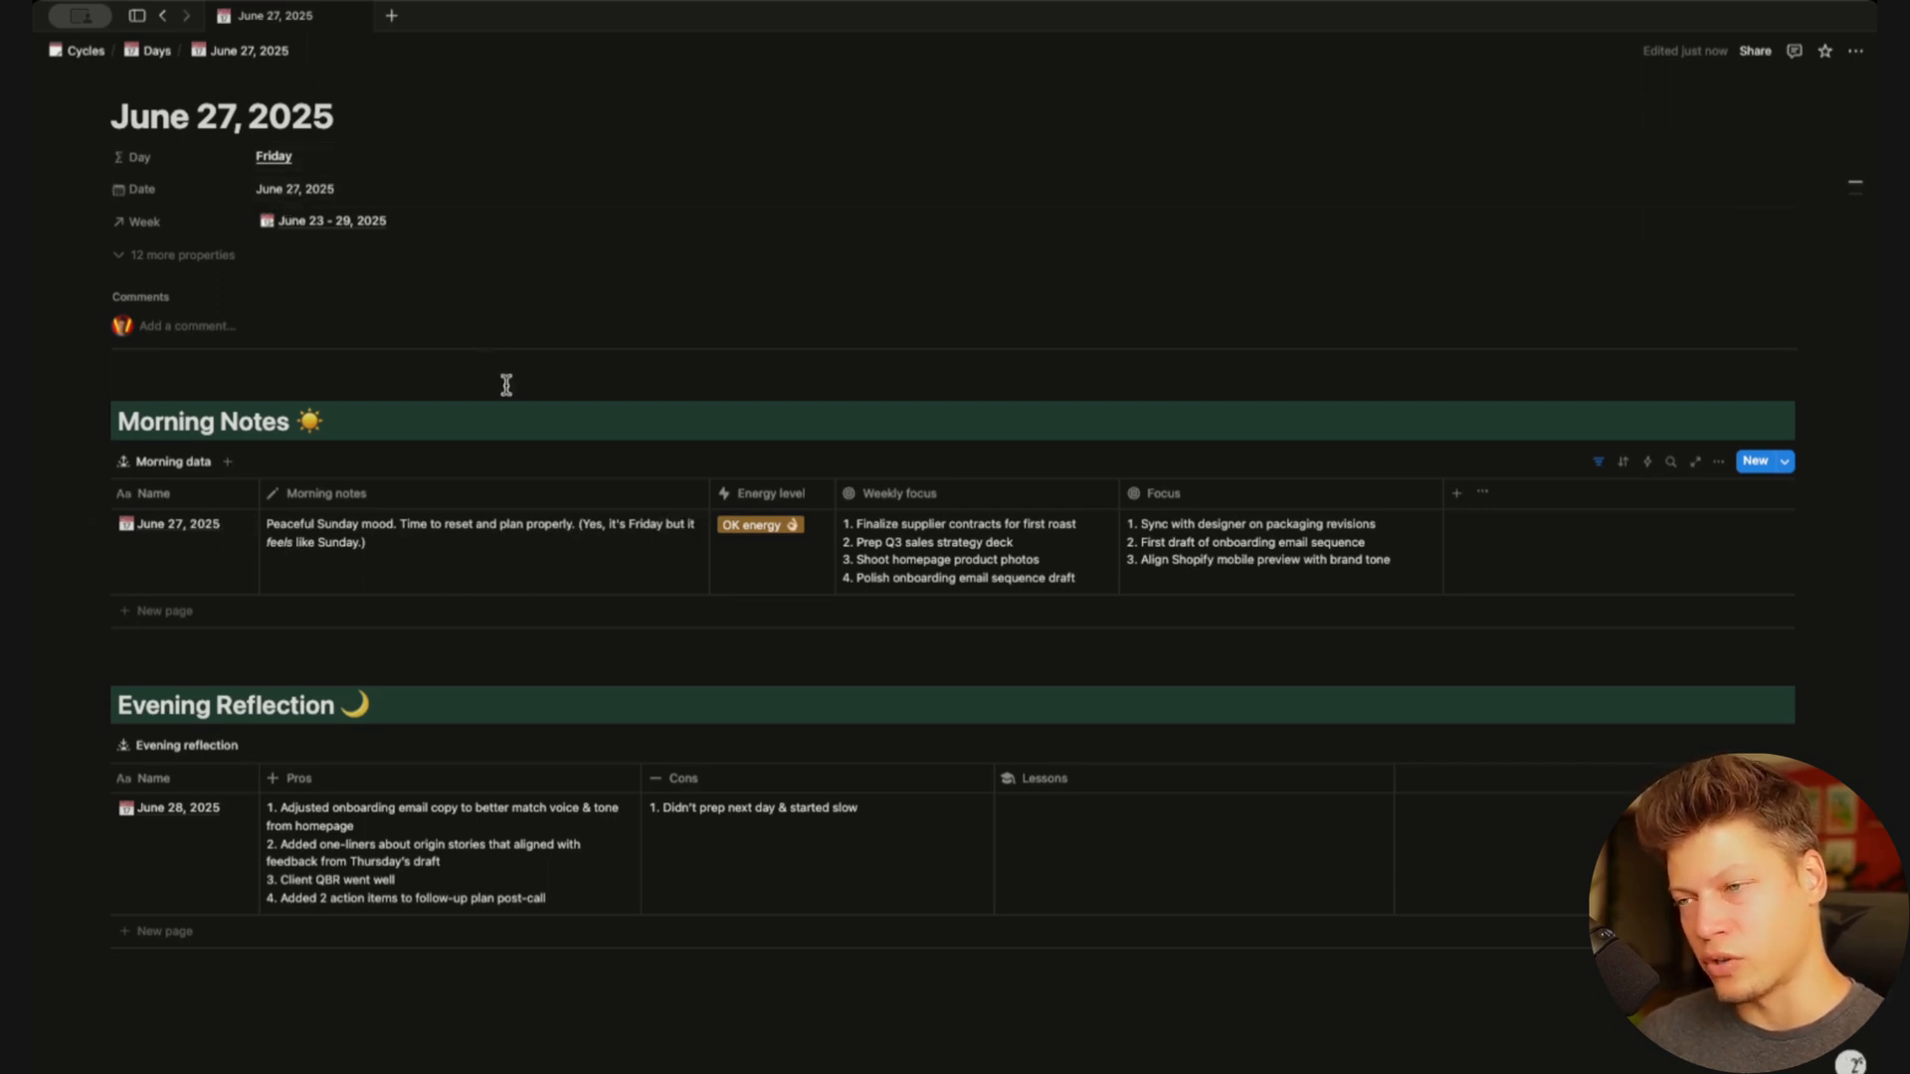
Delete the Date: Today filter from the Evening reflection view
{"action": "left_click", "coordinate": [1599, 746]}
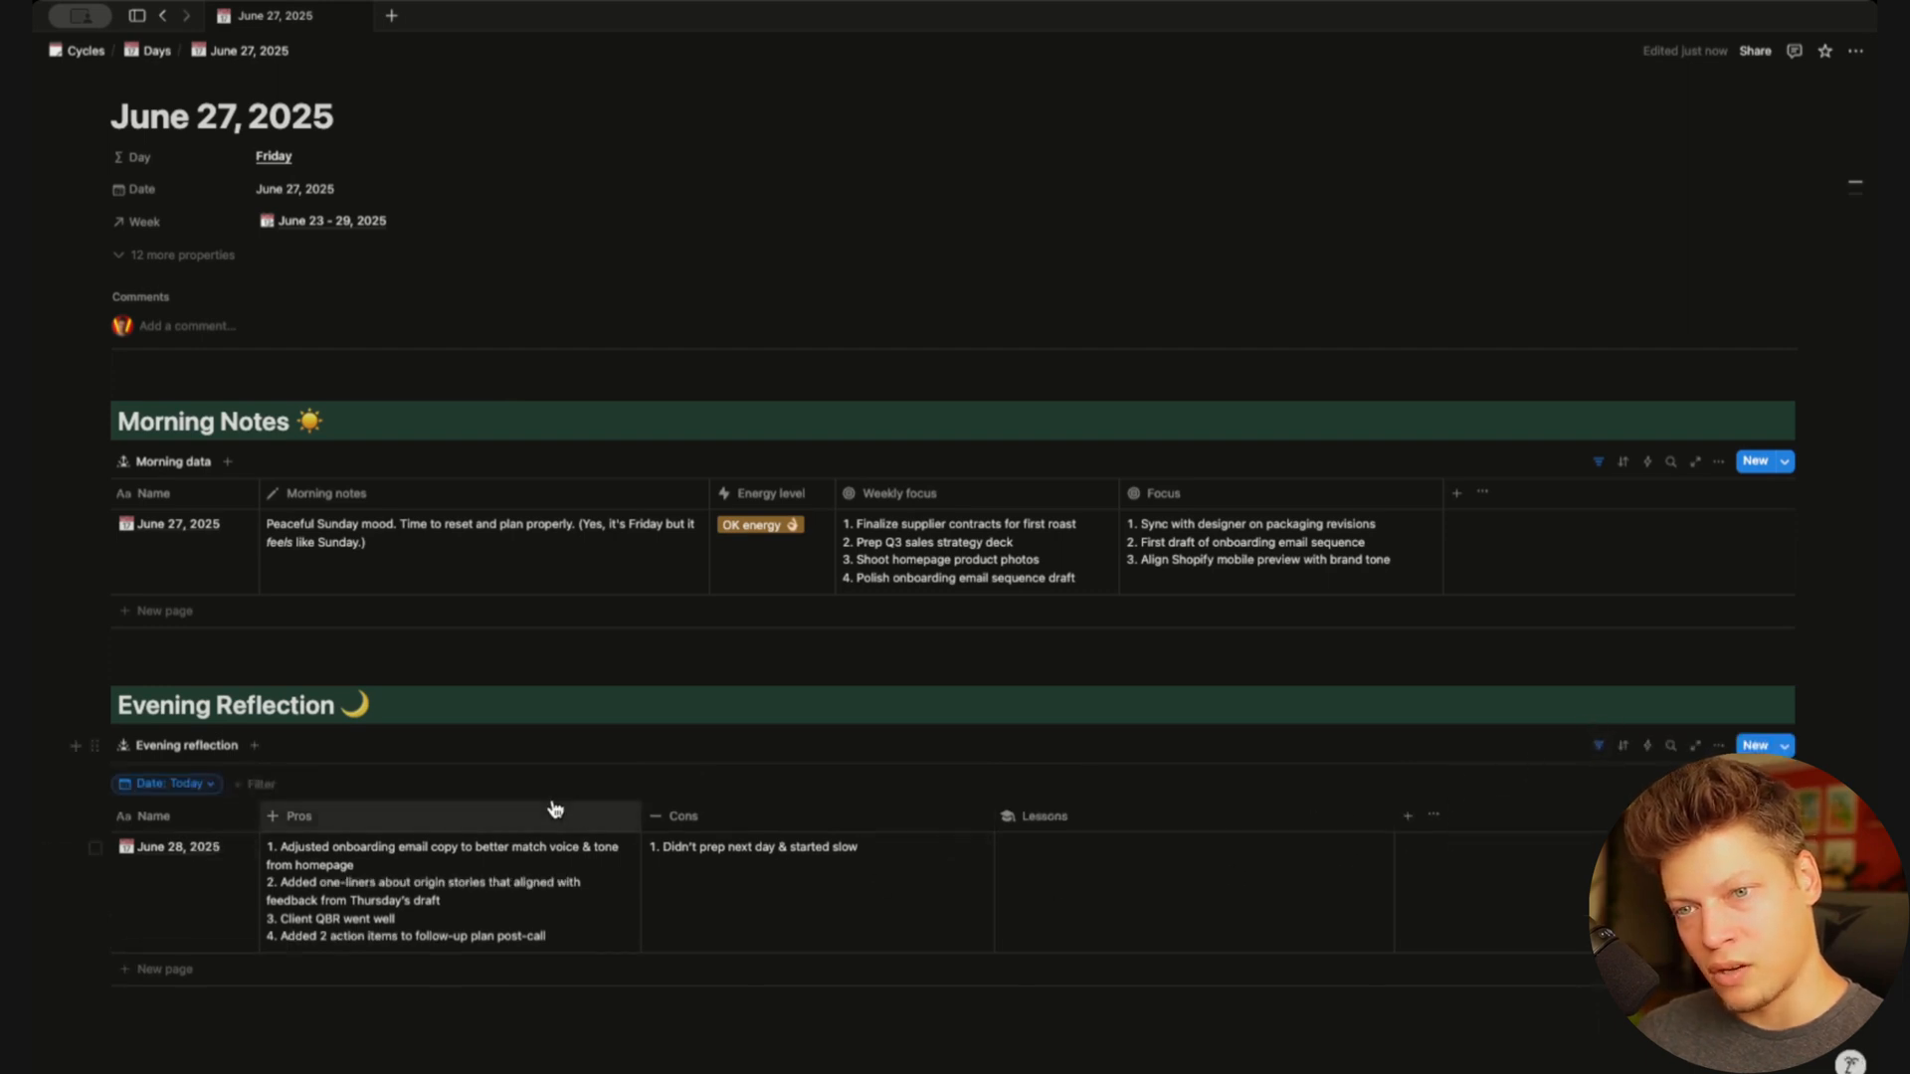
{"action": "left_click", "coordinate": [210, 786]}
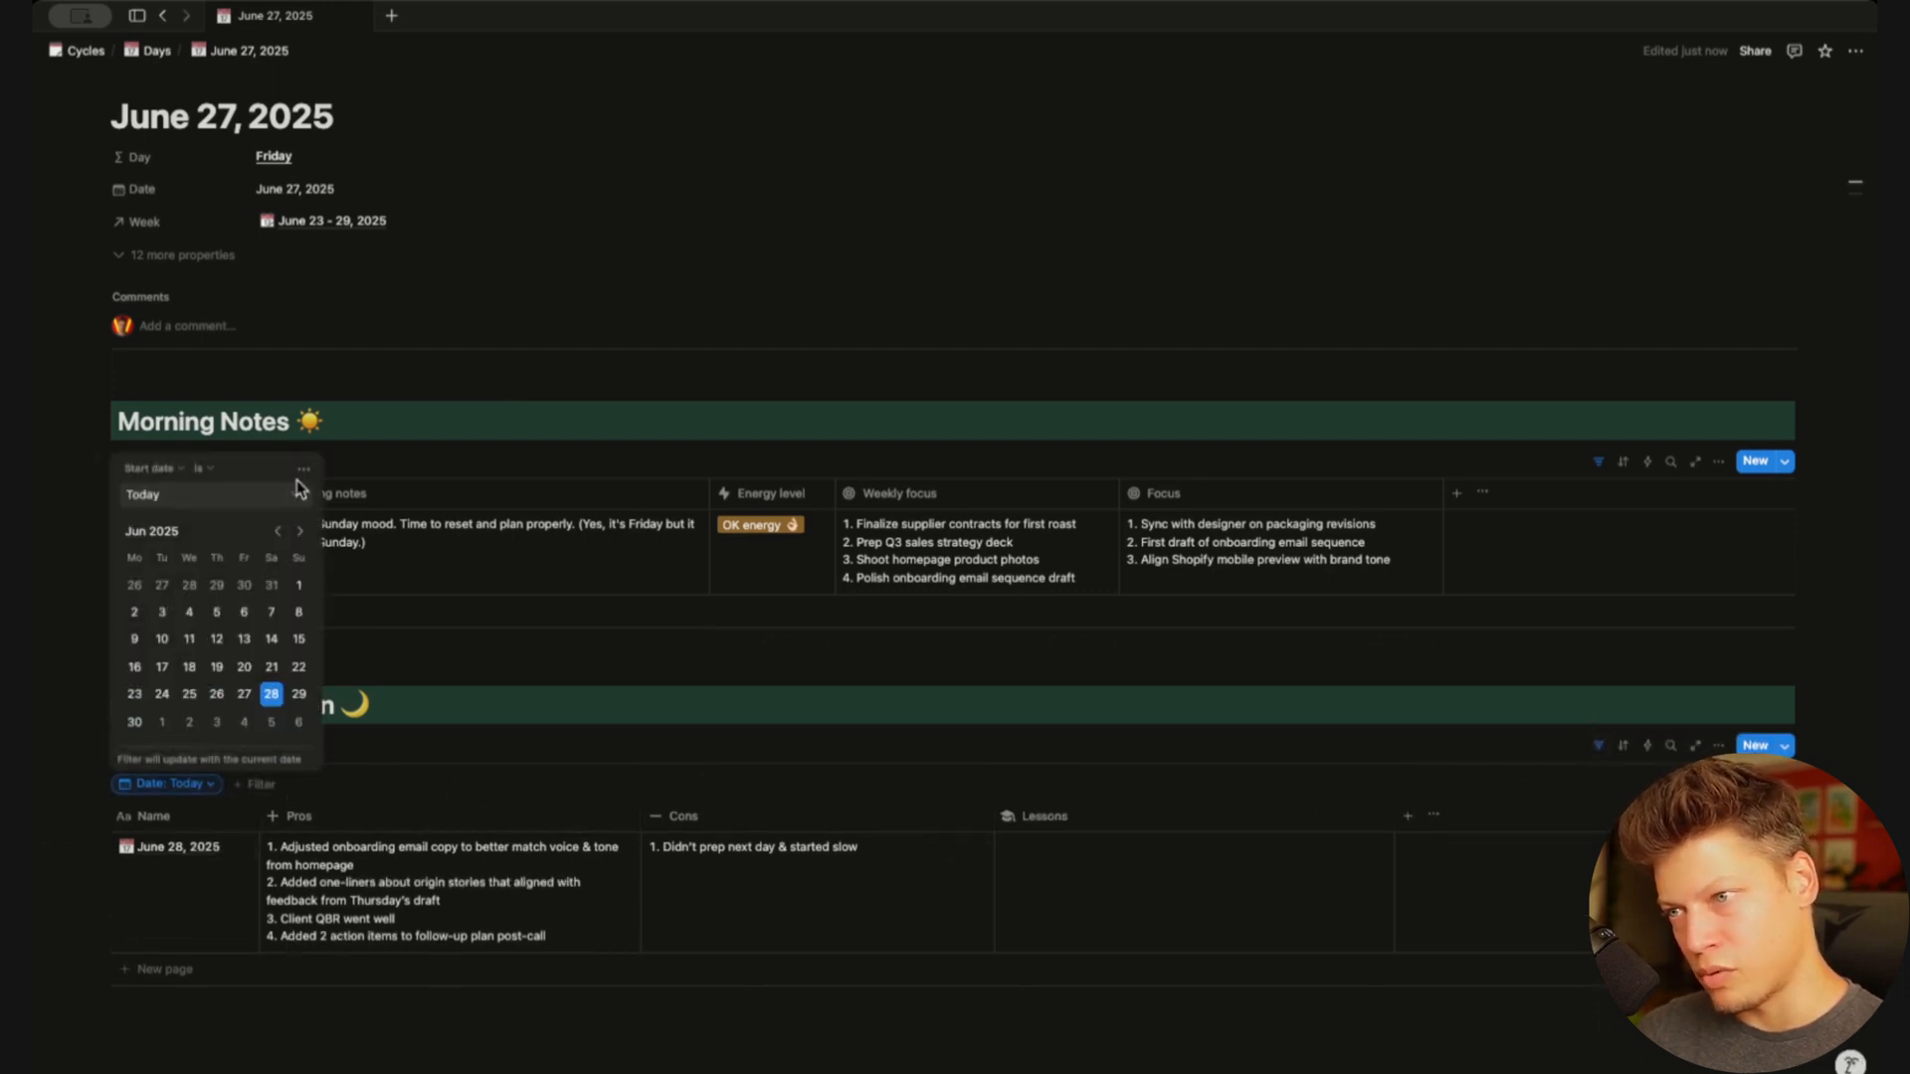
{"action": "left_click", "coordinate": [302, 469]}
{"action": "left_click", "coordinate": [348, 475]}
Filter the Evening reflection view so that This page contains June 27, 2025, and check both tables on the page
{"action": "left_click", "coordinate": [139, 785]}
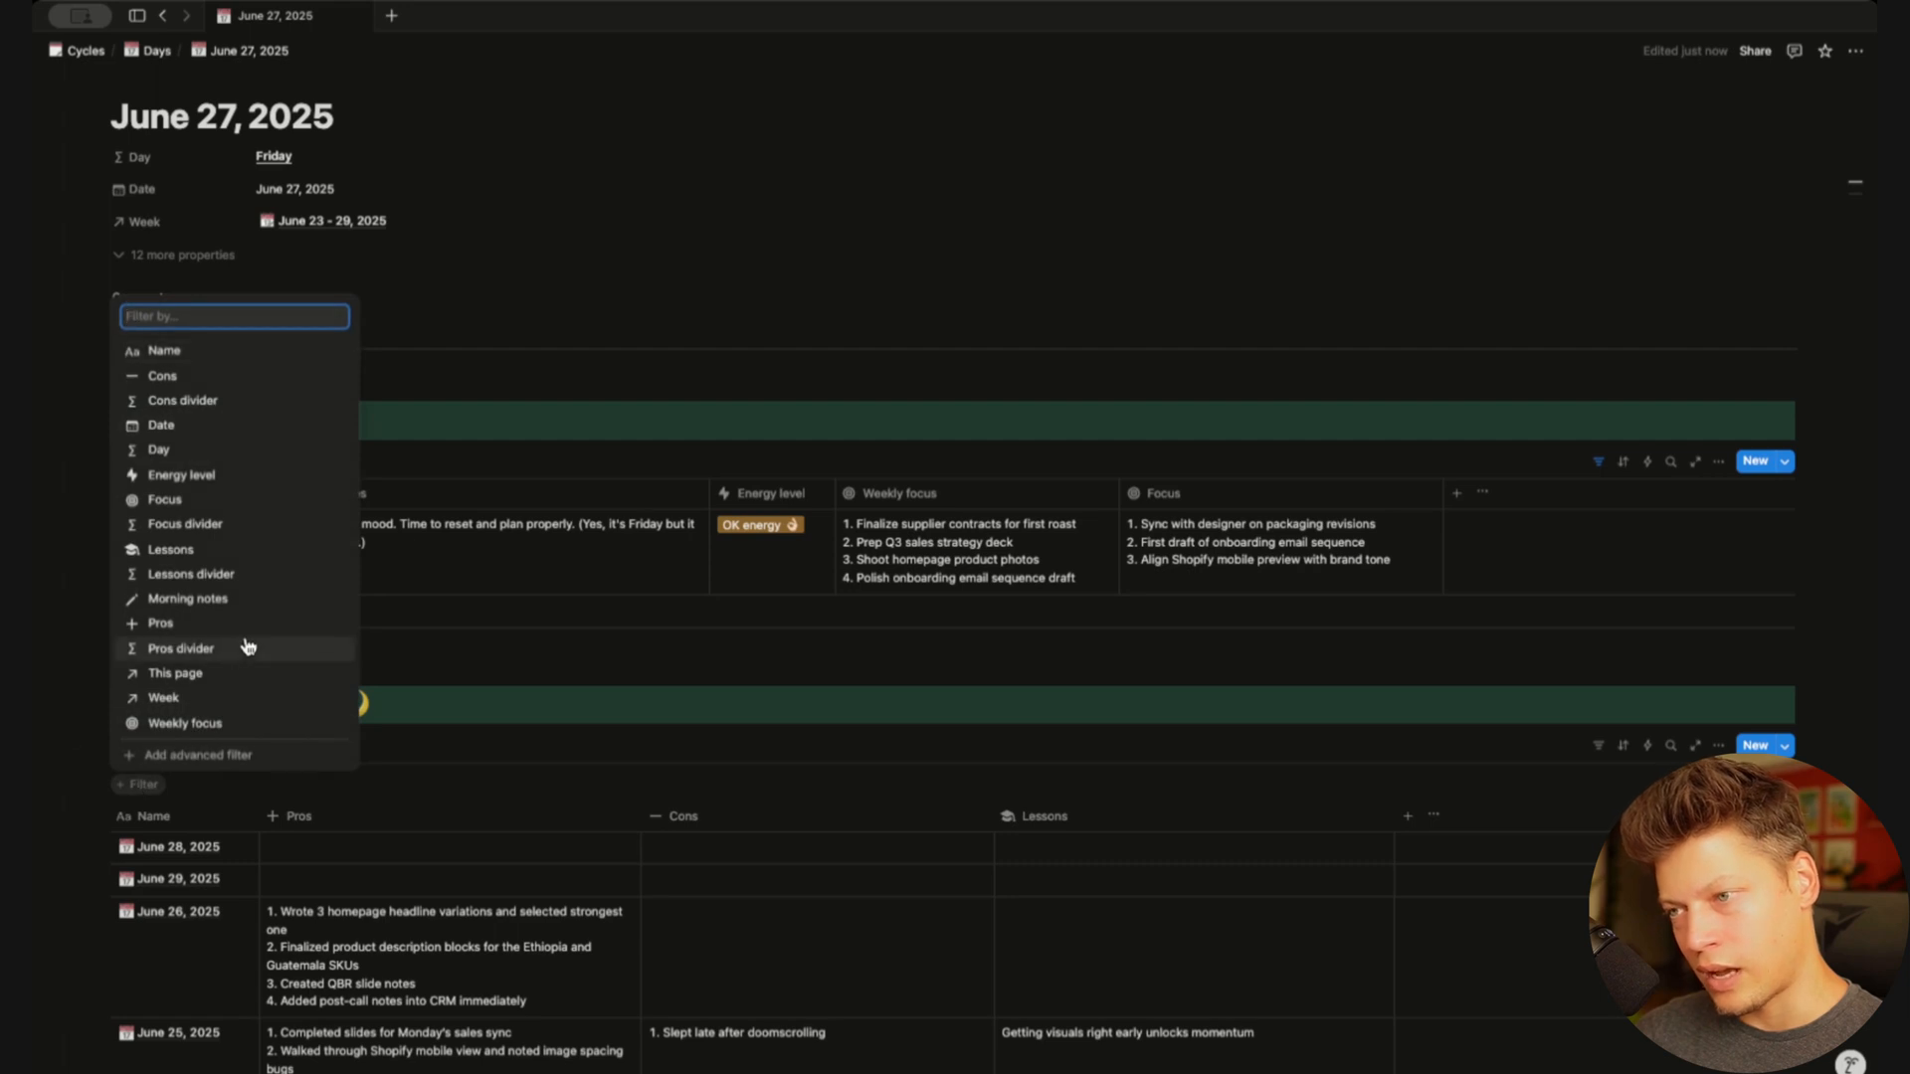
{"action": "left_click", "coordinate": [203, 673]}
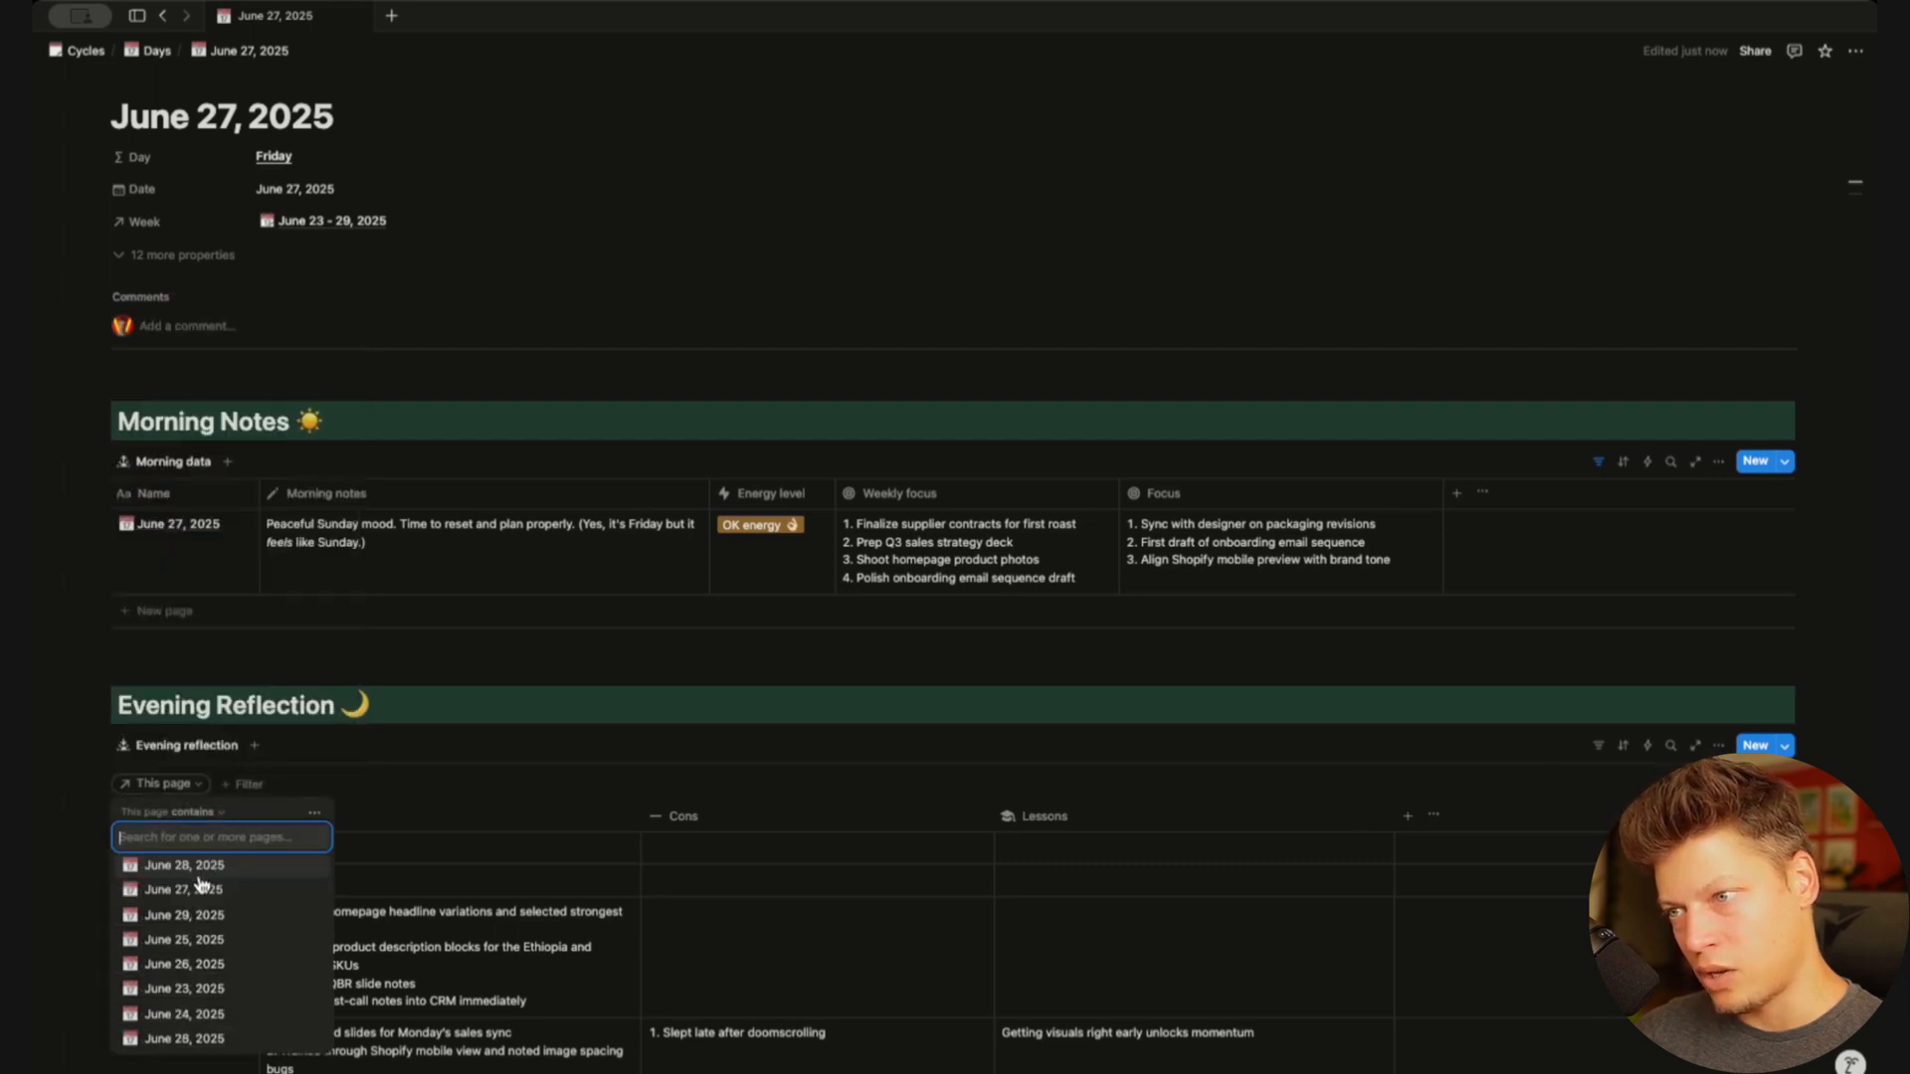
{"action": "left_click", "coordinate": [202, 888]}
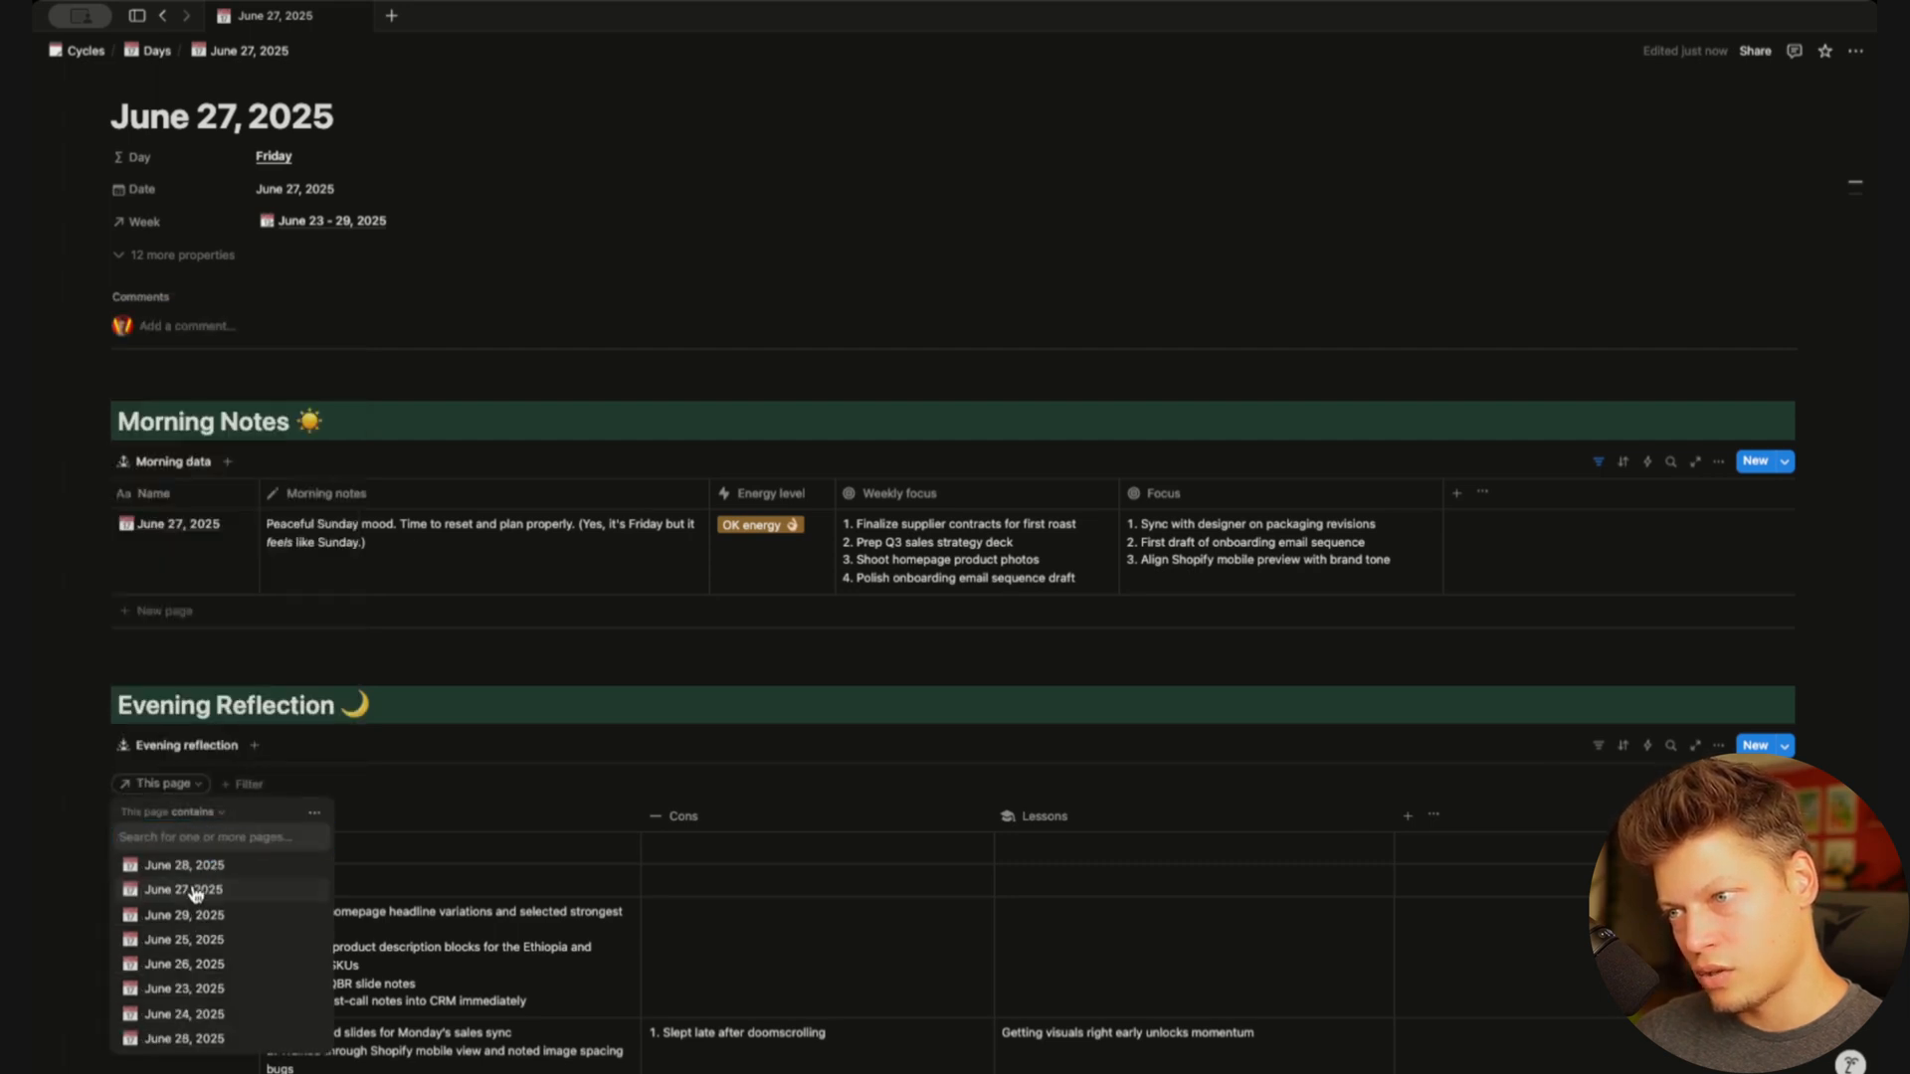
{"action": "left_click", "coordinate": [1595, 746]}
{"action": "scroll", "coordinate": [639, 593], "scroll_direction": "up", "scroll_amount": 2}
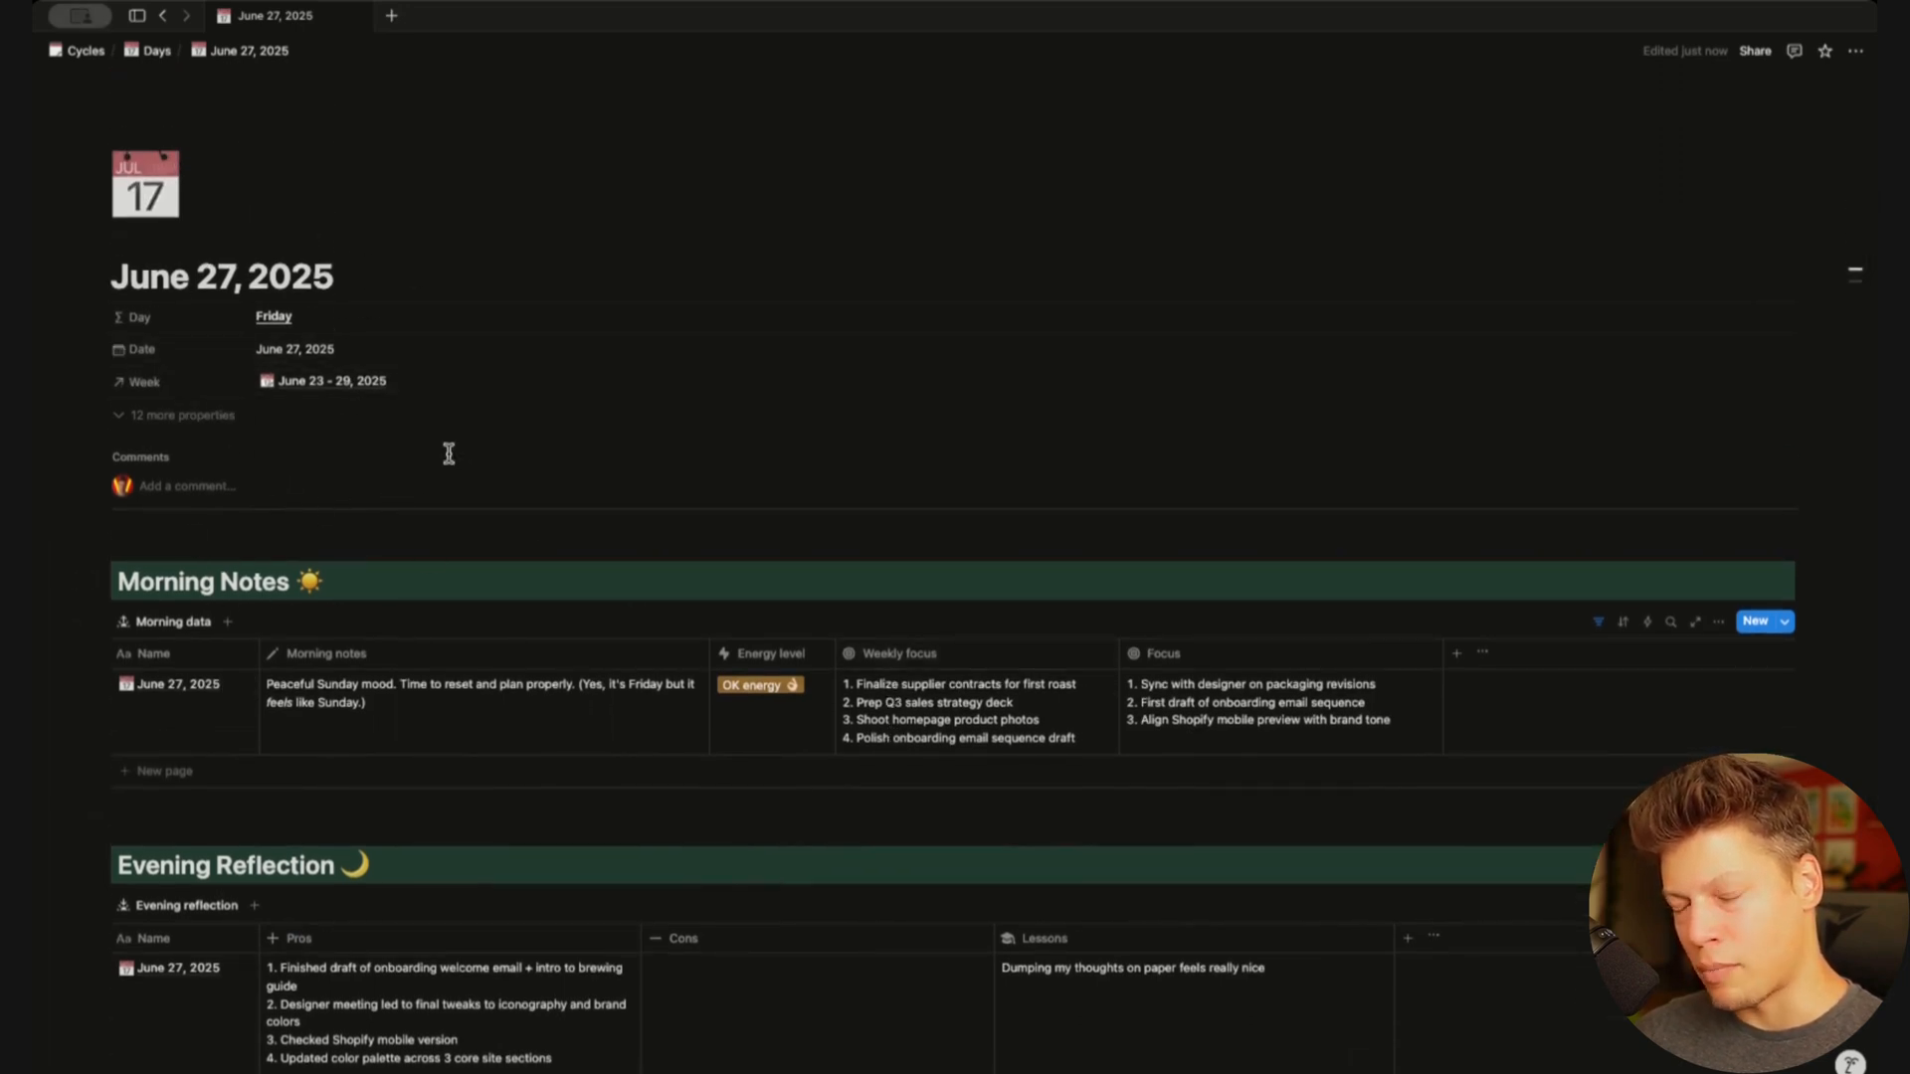
{"action": "scroll", "coordinate": [449, 454], "scroll_direction": "down", "scroll_amount": 3}
{"action": "scroll", "coordinate": [448, 447], "scroll_direction": "up", "scroll_amount": 3}
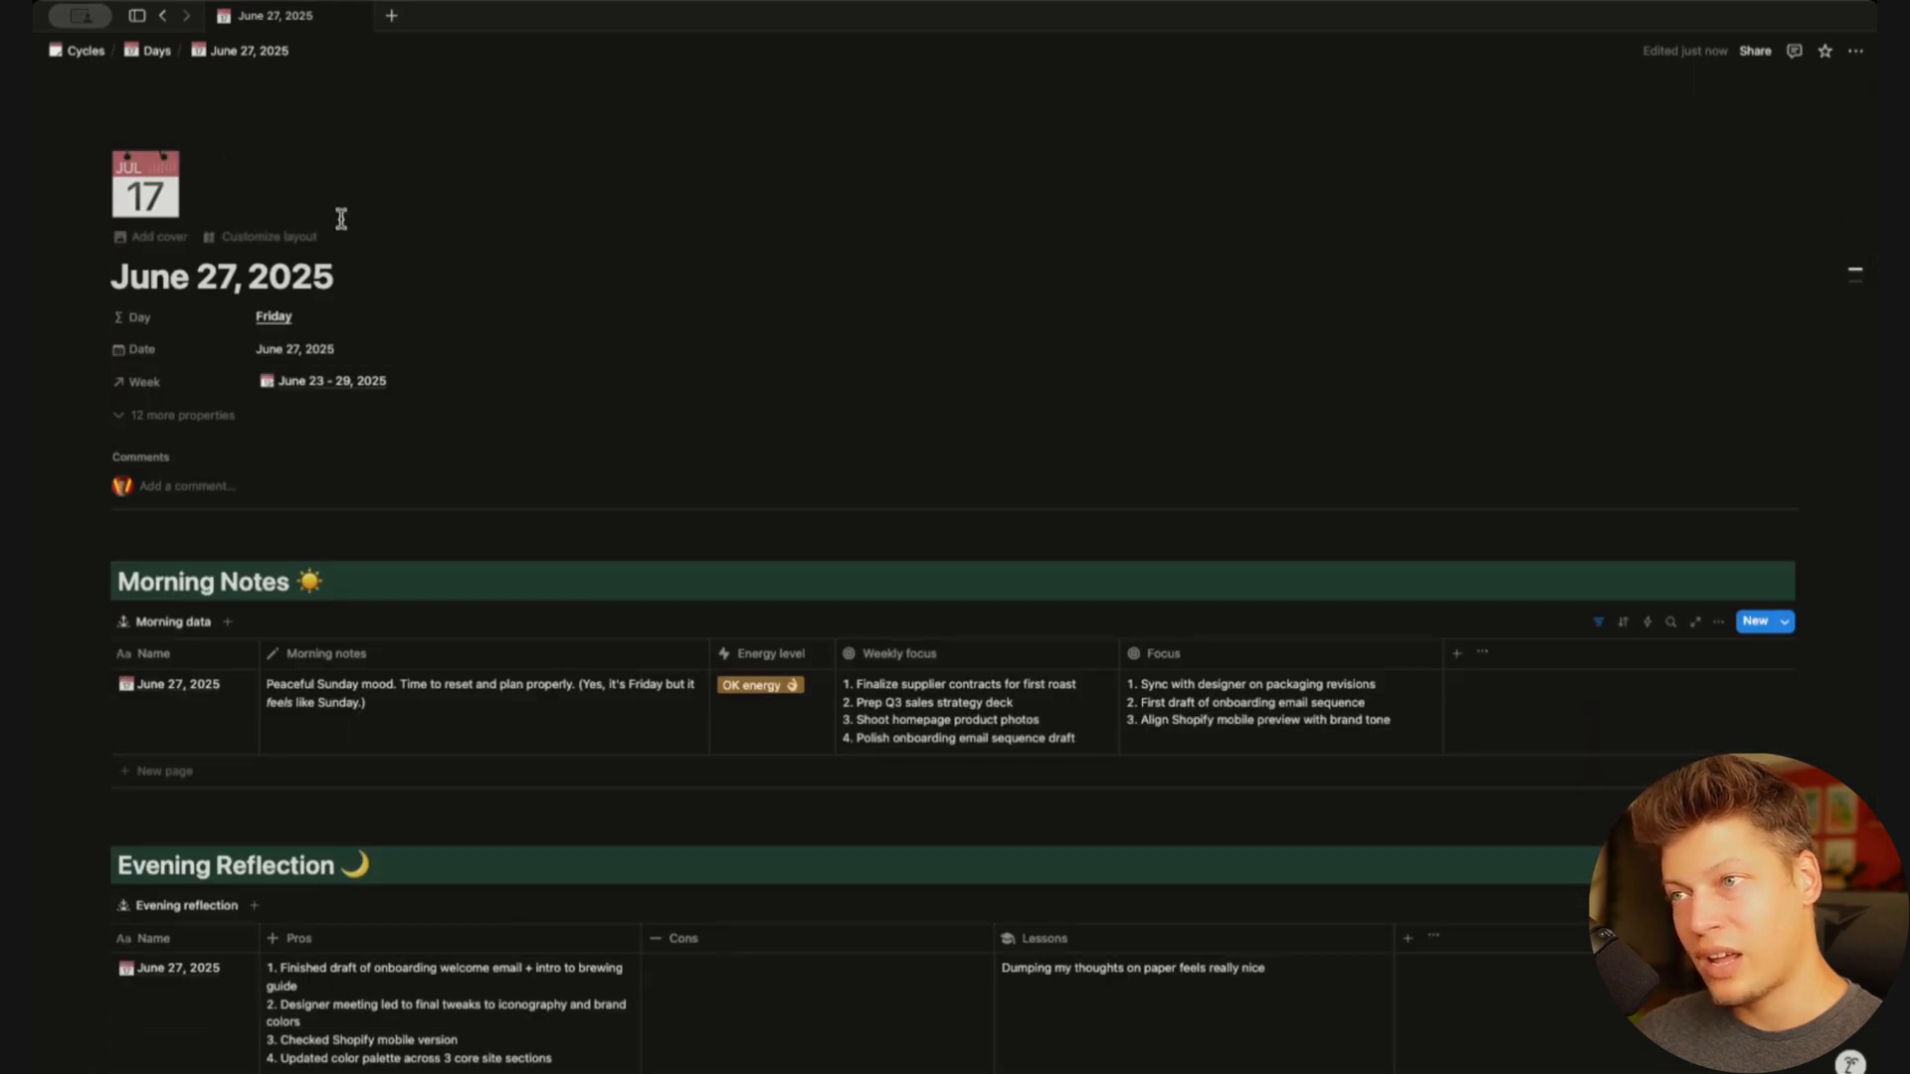
On the Cycles page, add an Edit pages action targeting Page added to the Launch a new day button
{"action": "left_click", "coordinate": [80, 52]}
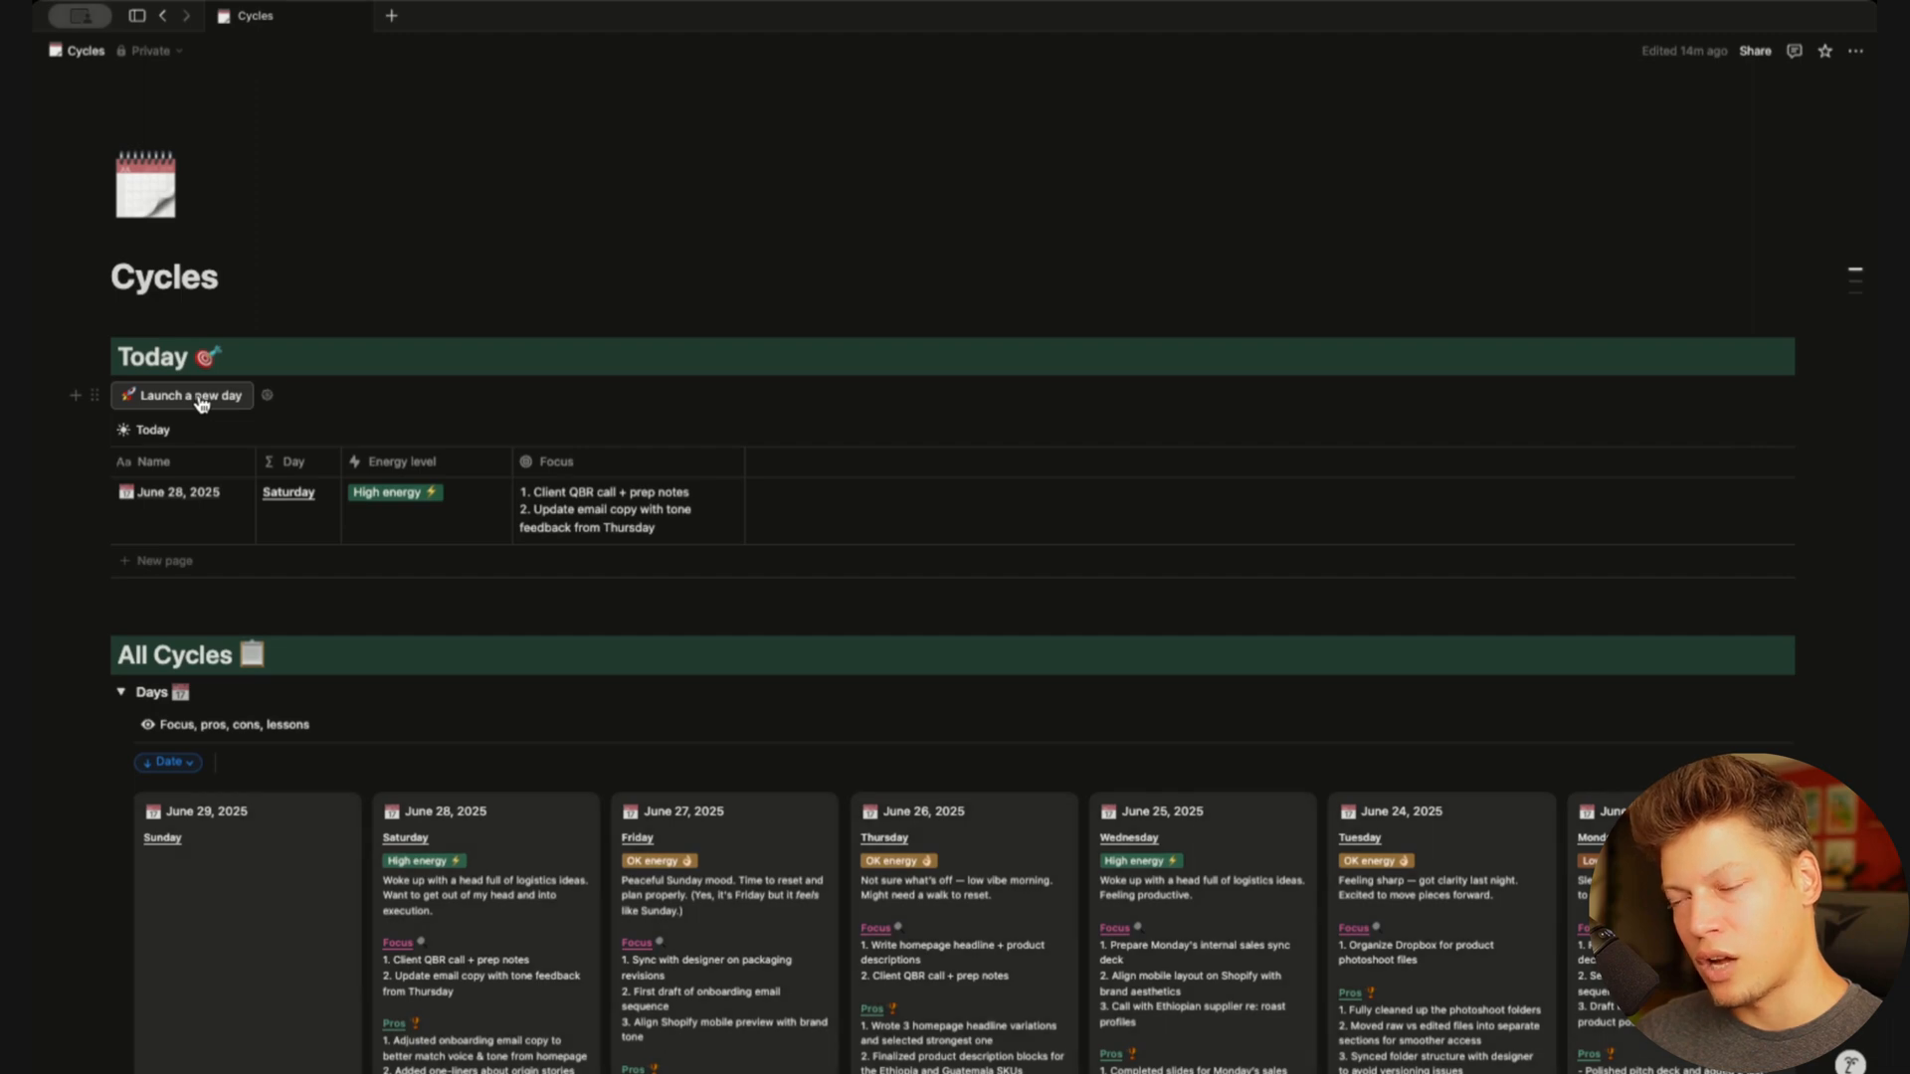
{"action": "left_click", "coordinate": [269, 398]}
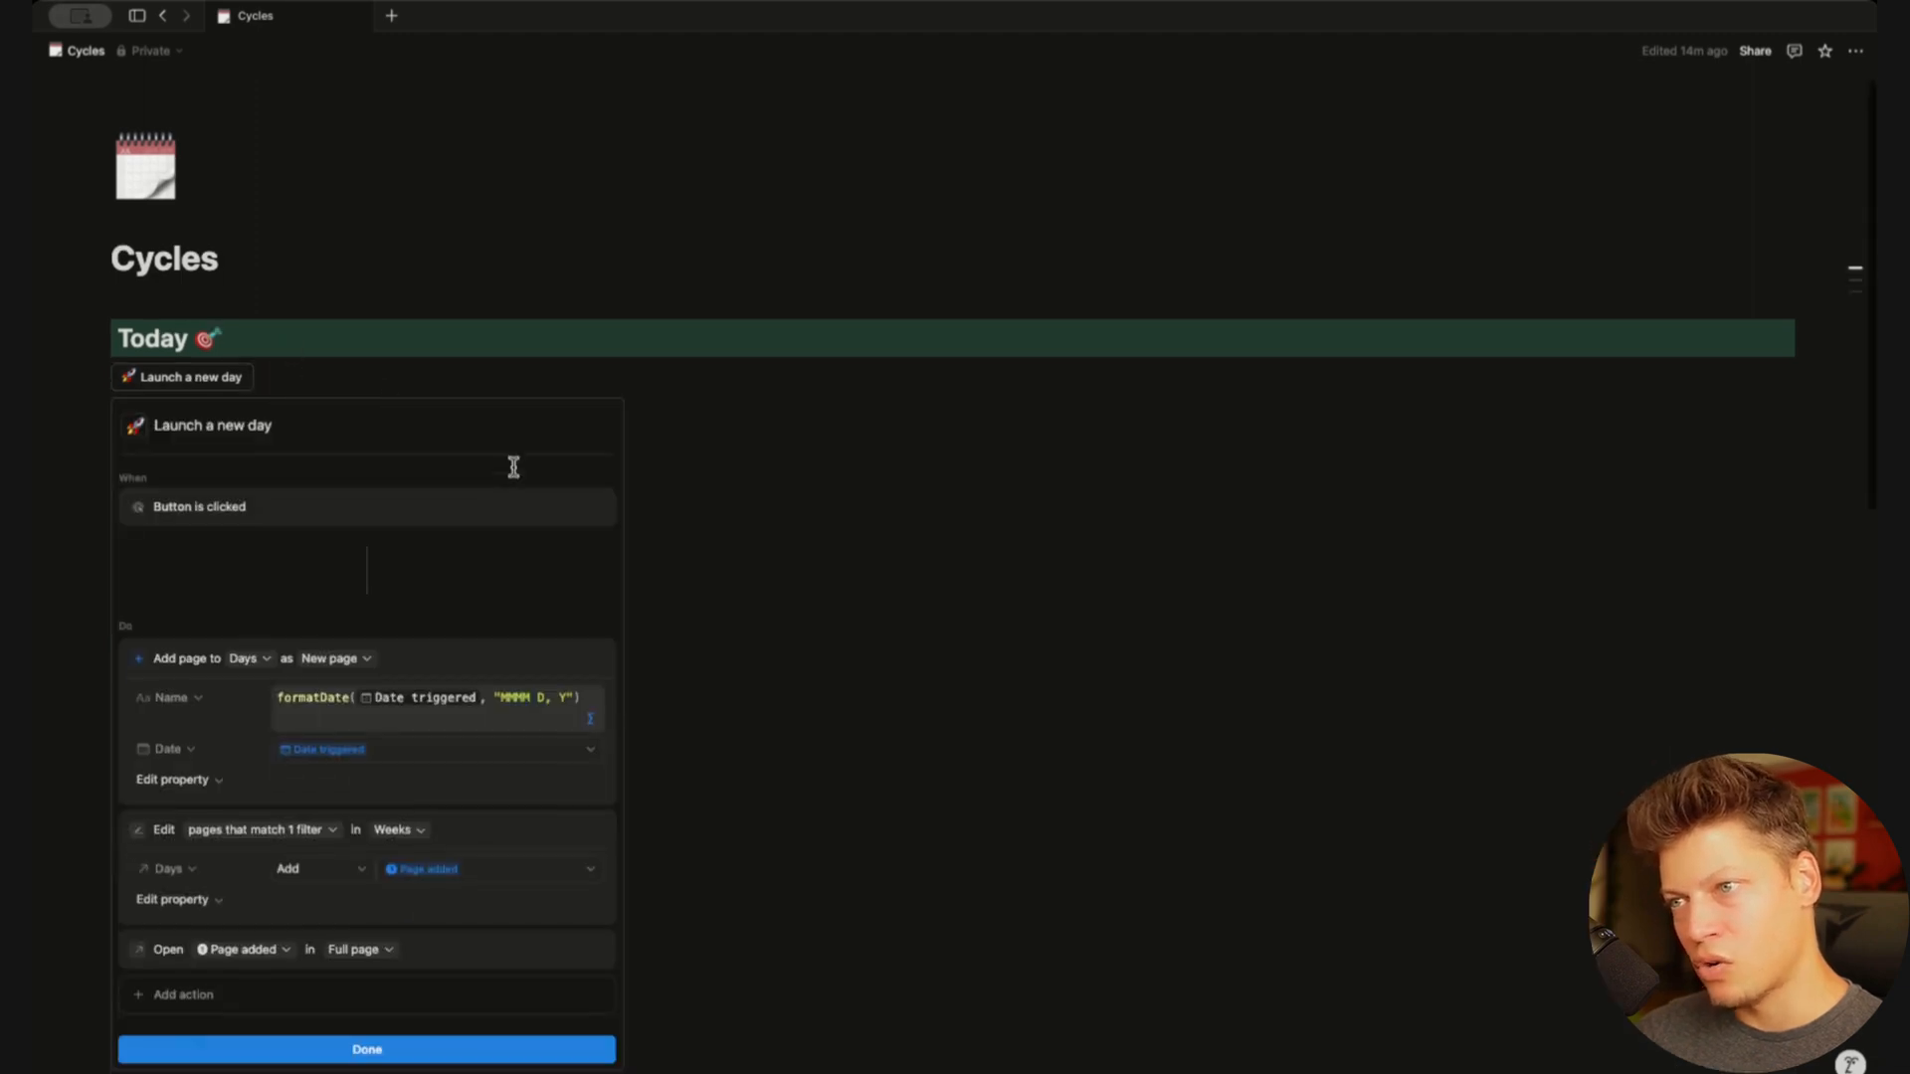
{"action": "scroll", "coordinate": [511, 467], "scroll_direction": "down", "scroll_amount": 5}
{"action": "scroll", "coordinate": [339, 417], "scroll_direction": "up", "scroll_amount": 1}
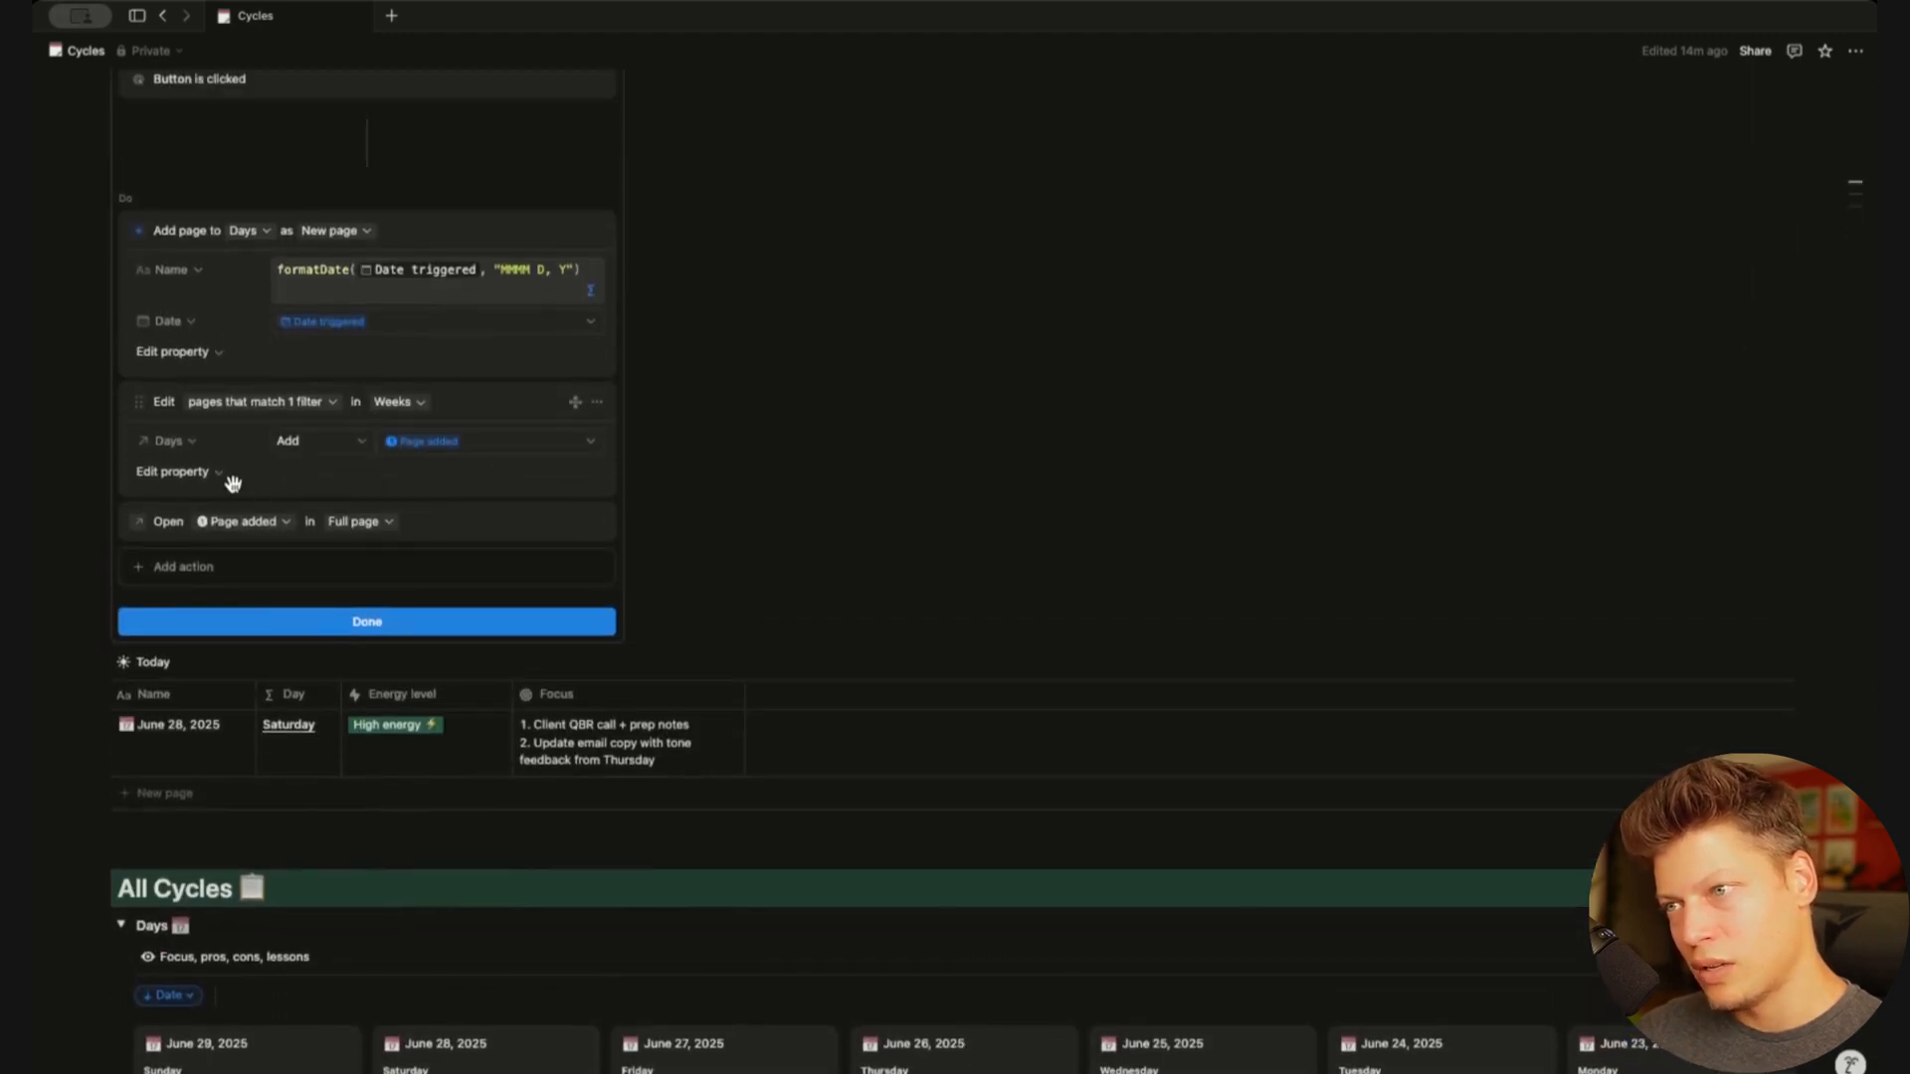
{"action": "left_click", "coordinate": [184, 575]}
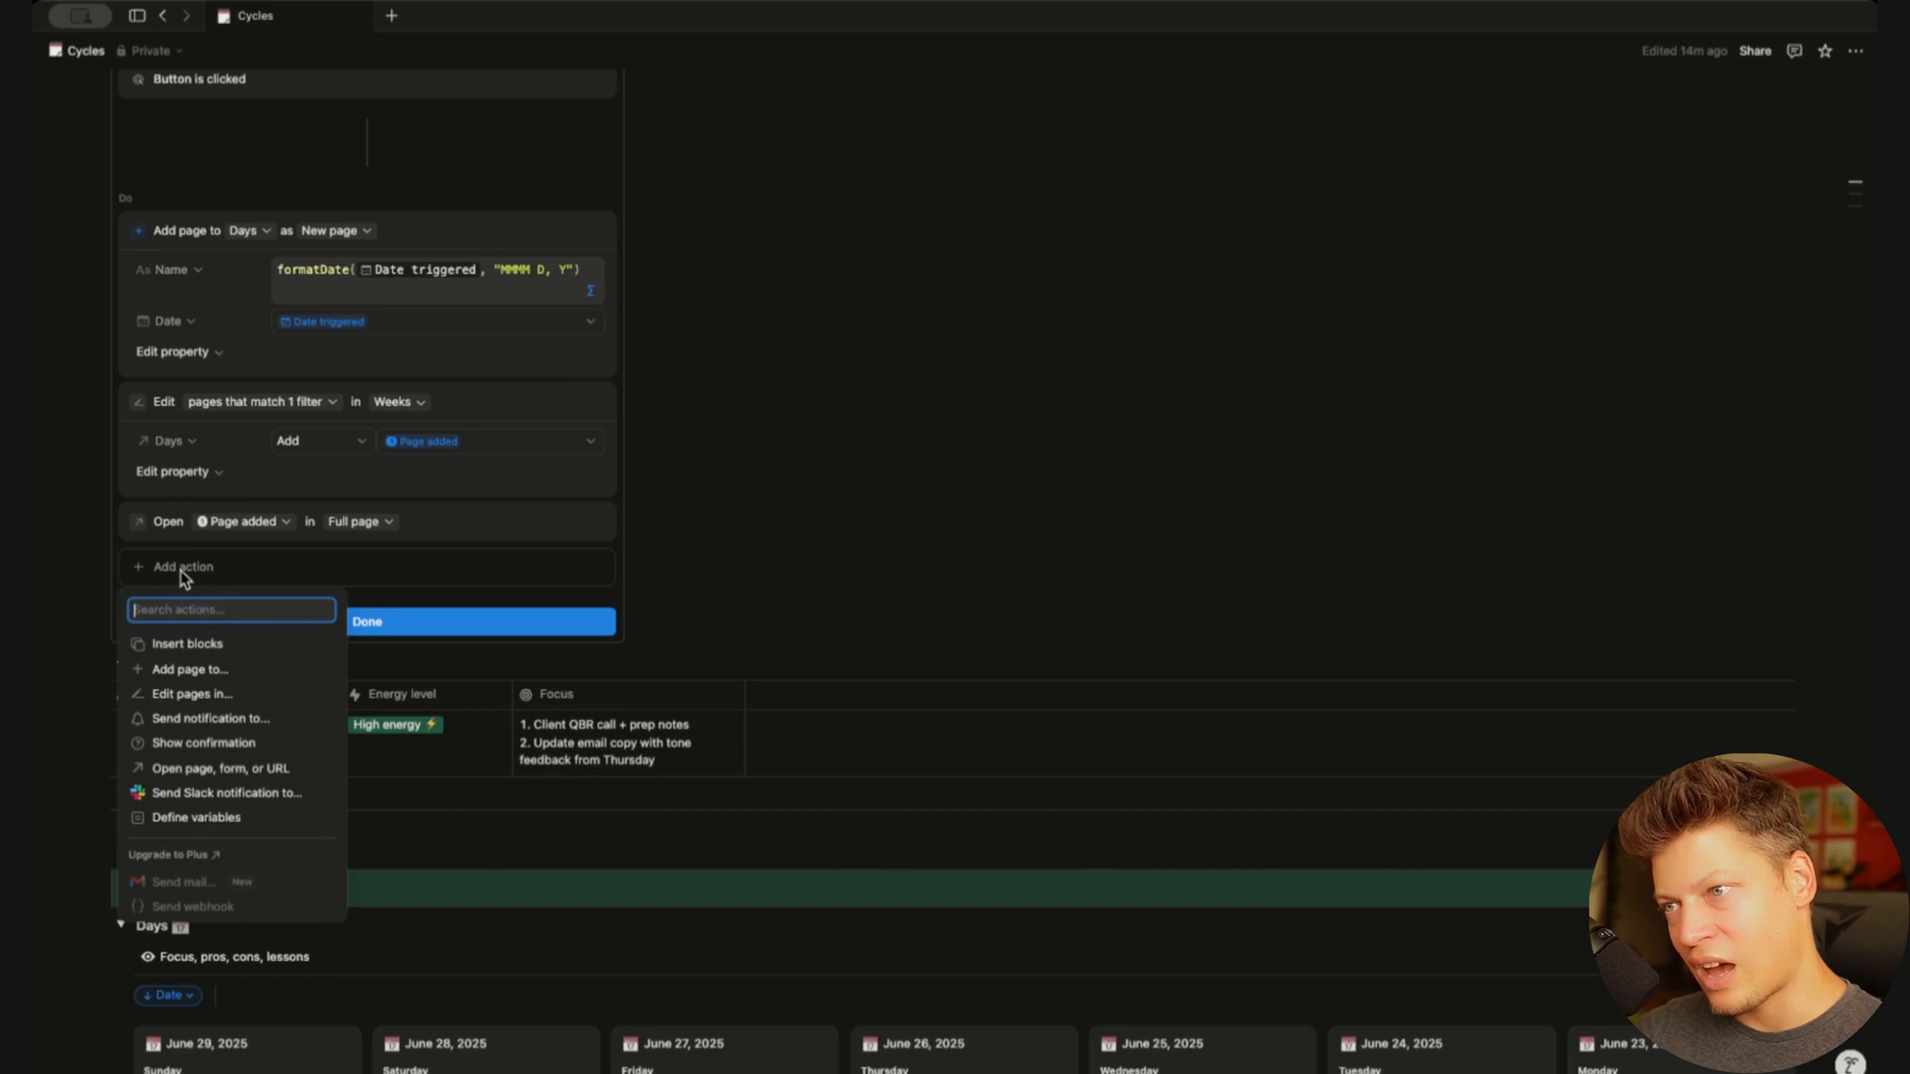
{"action": "left_click", "coordinate": [213, 694]}
{"action": "left_click", "coordinate": [282, 567]}
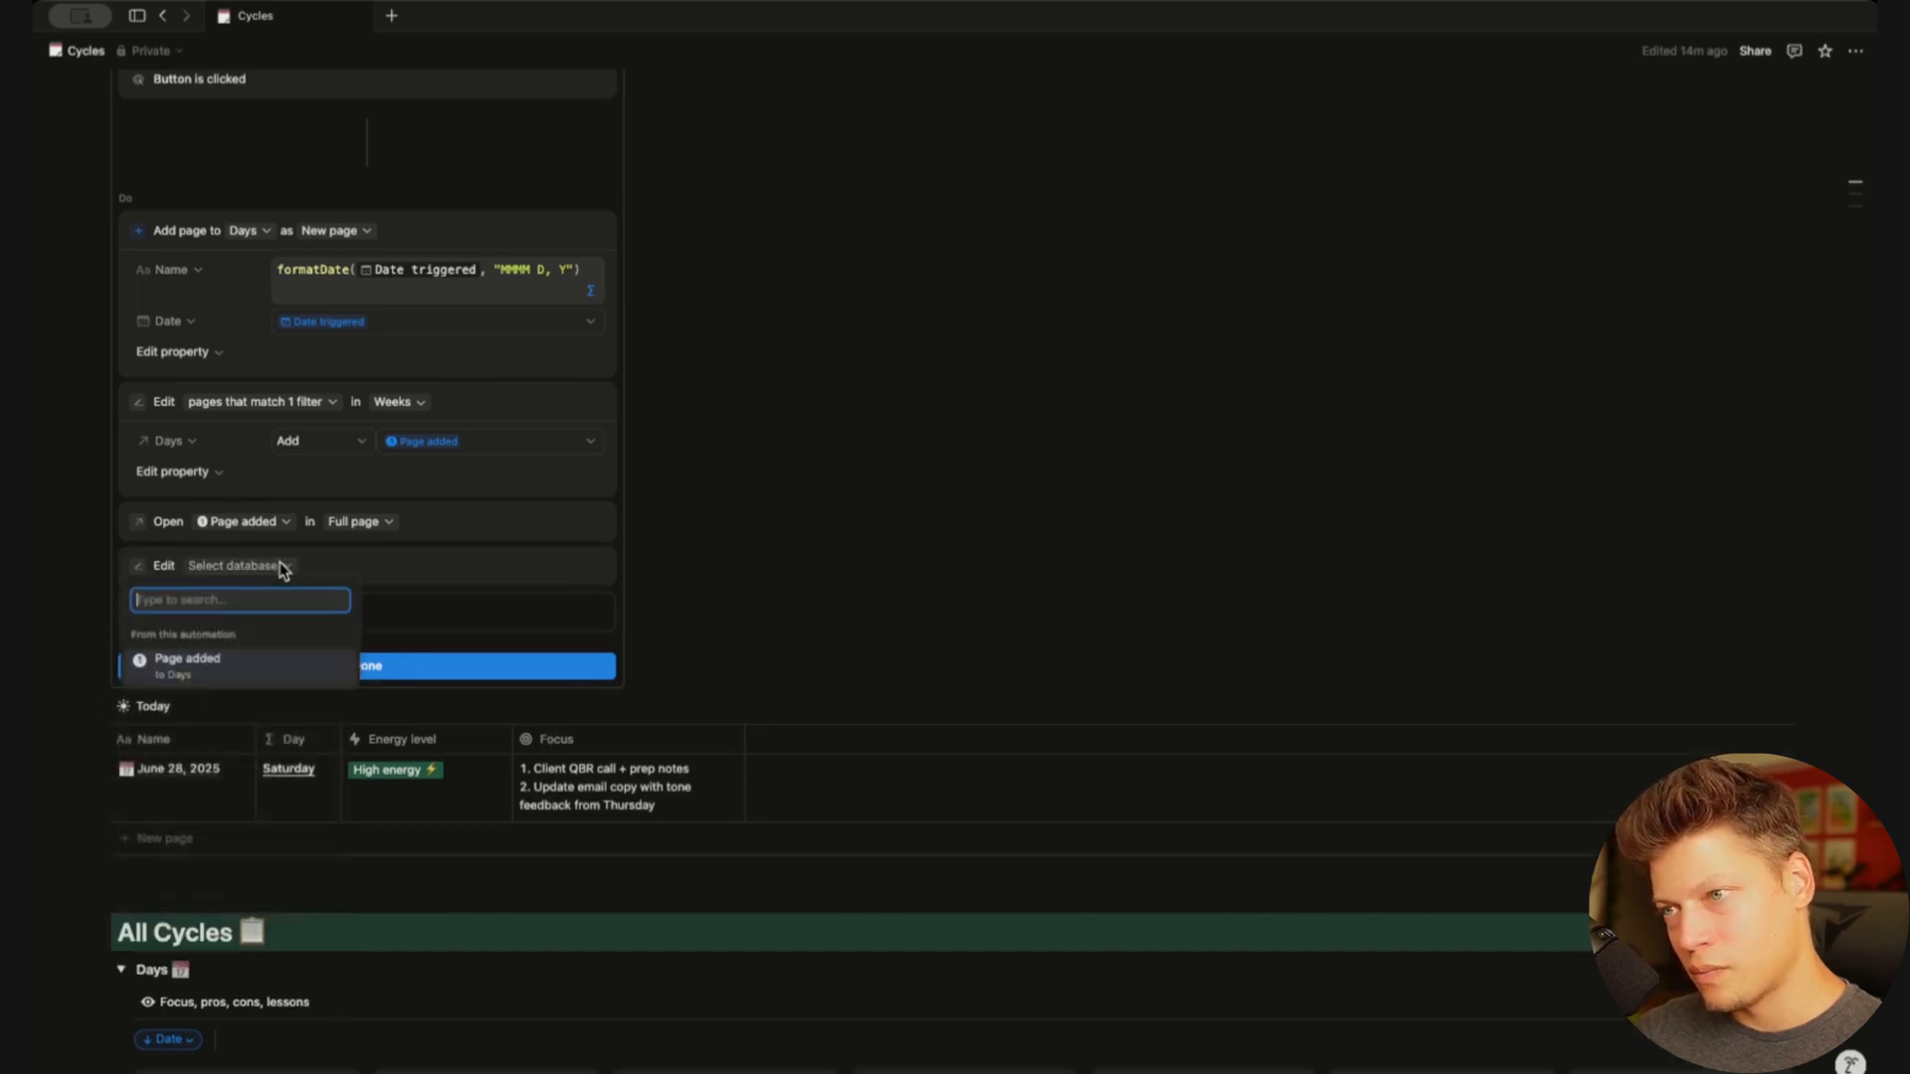
{"action": "left_click", "coordinate": [185, 670]}
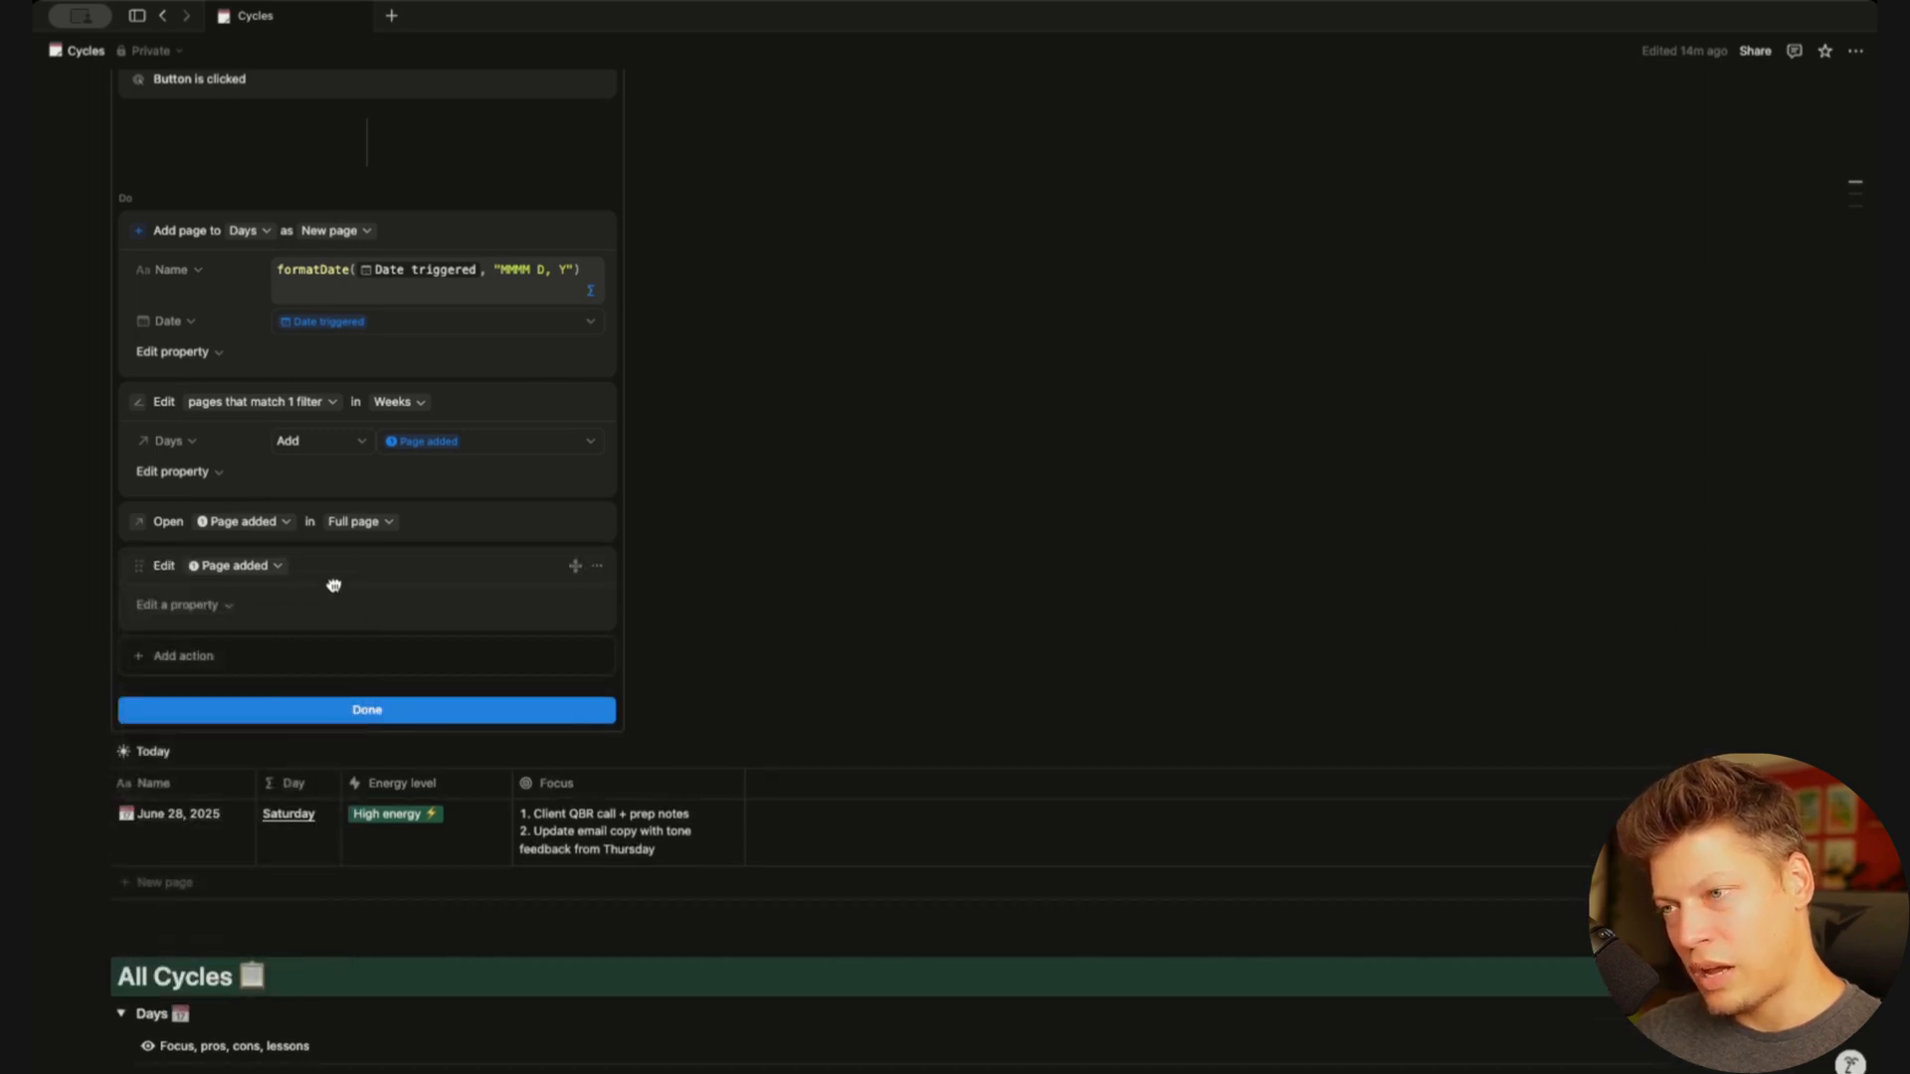
Make the new edit action replace the This page property with Page added, and save the button
{"action": "left_click", "coordinate": [196, 615]}
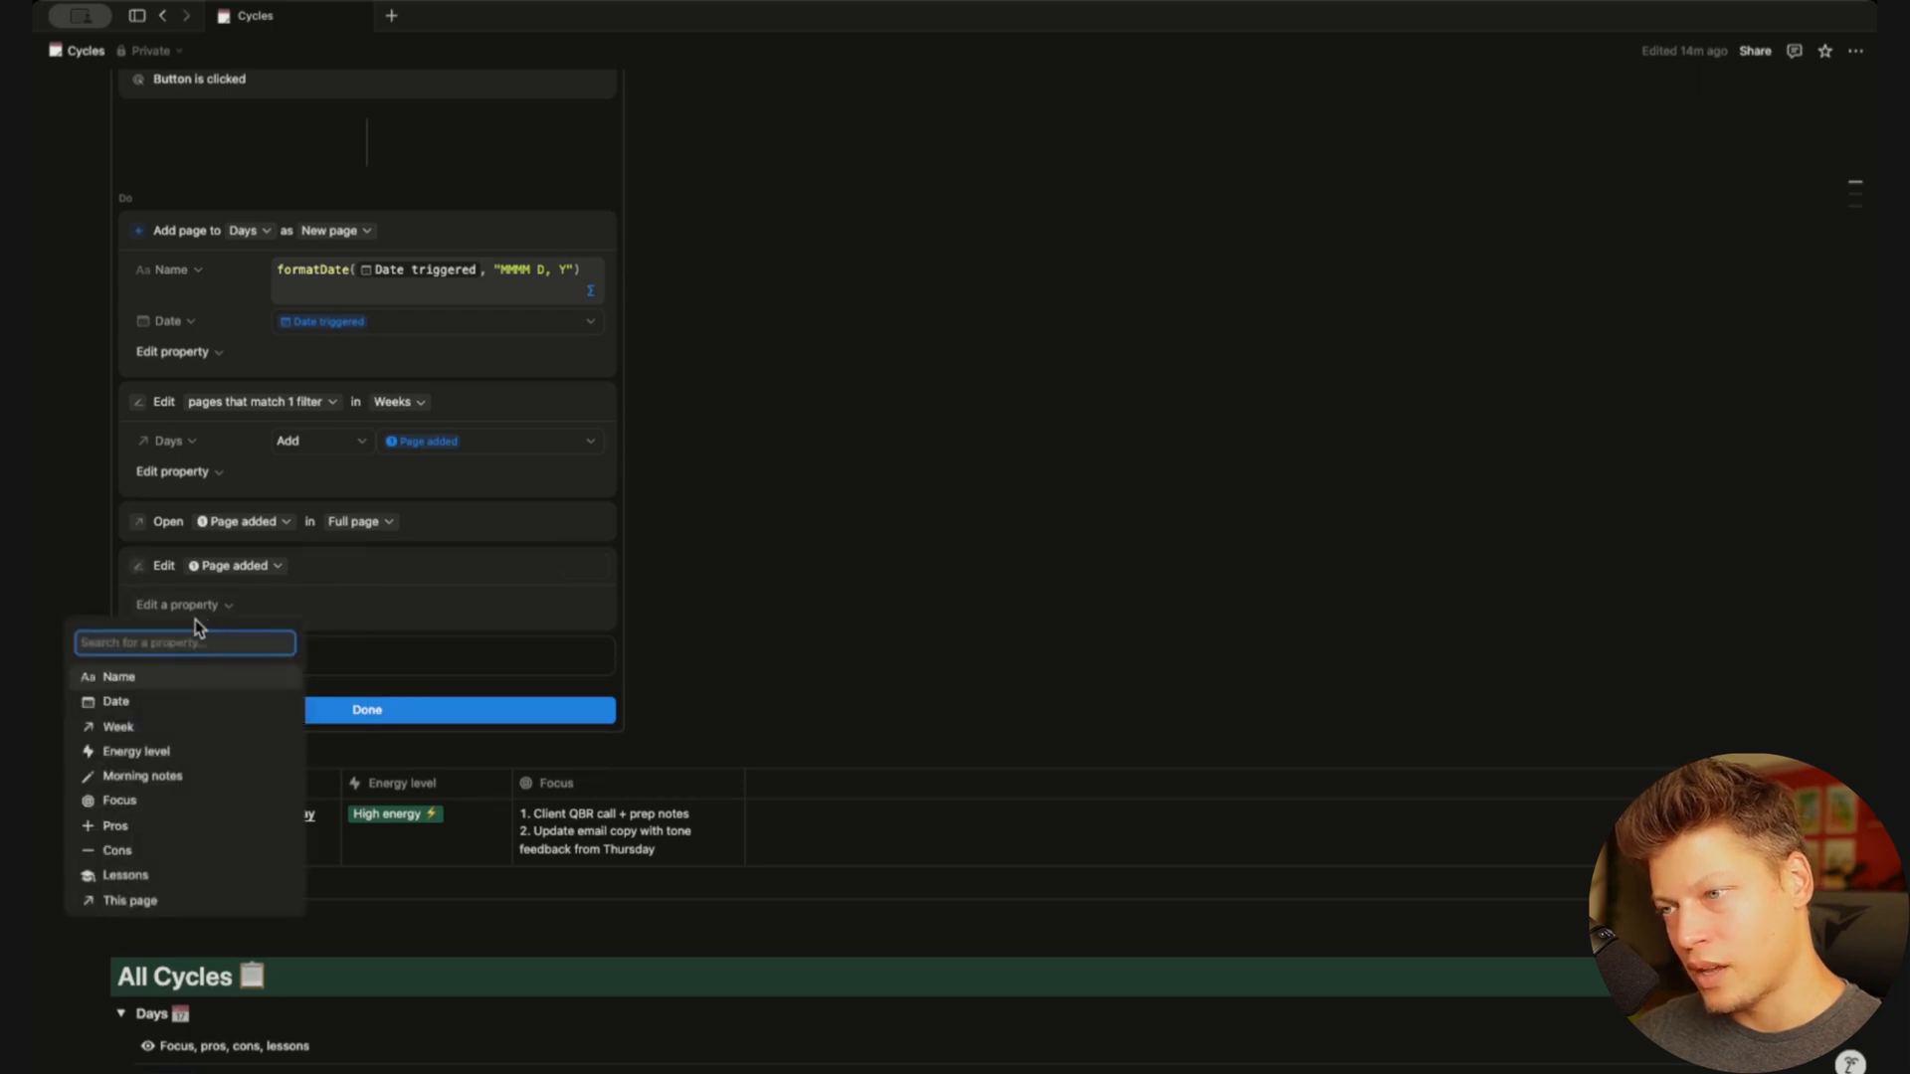
{"action": "left_click", "coordinate": [149, 901]}
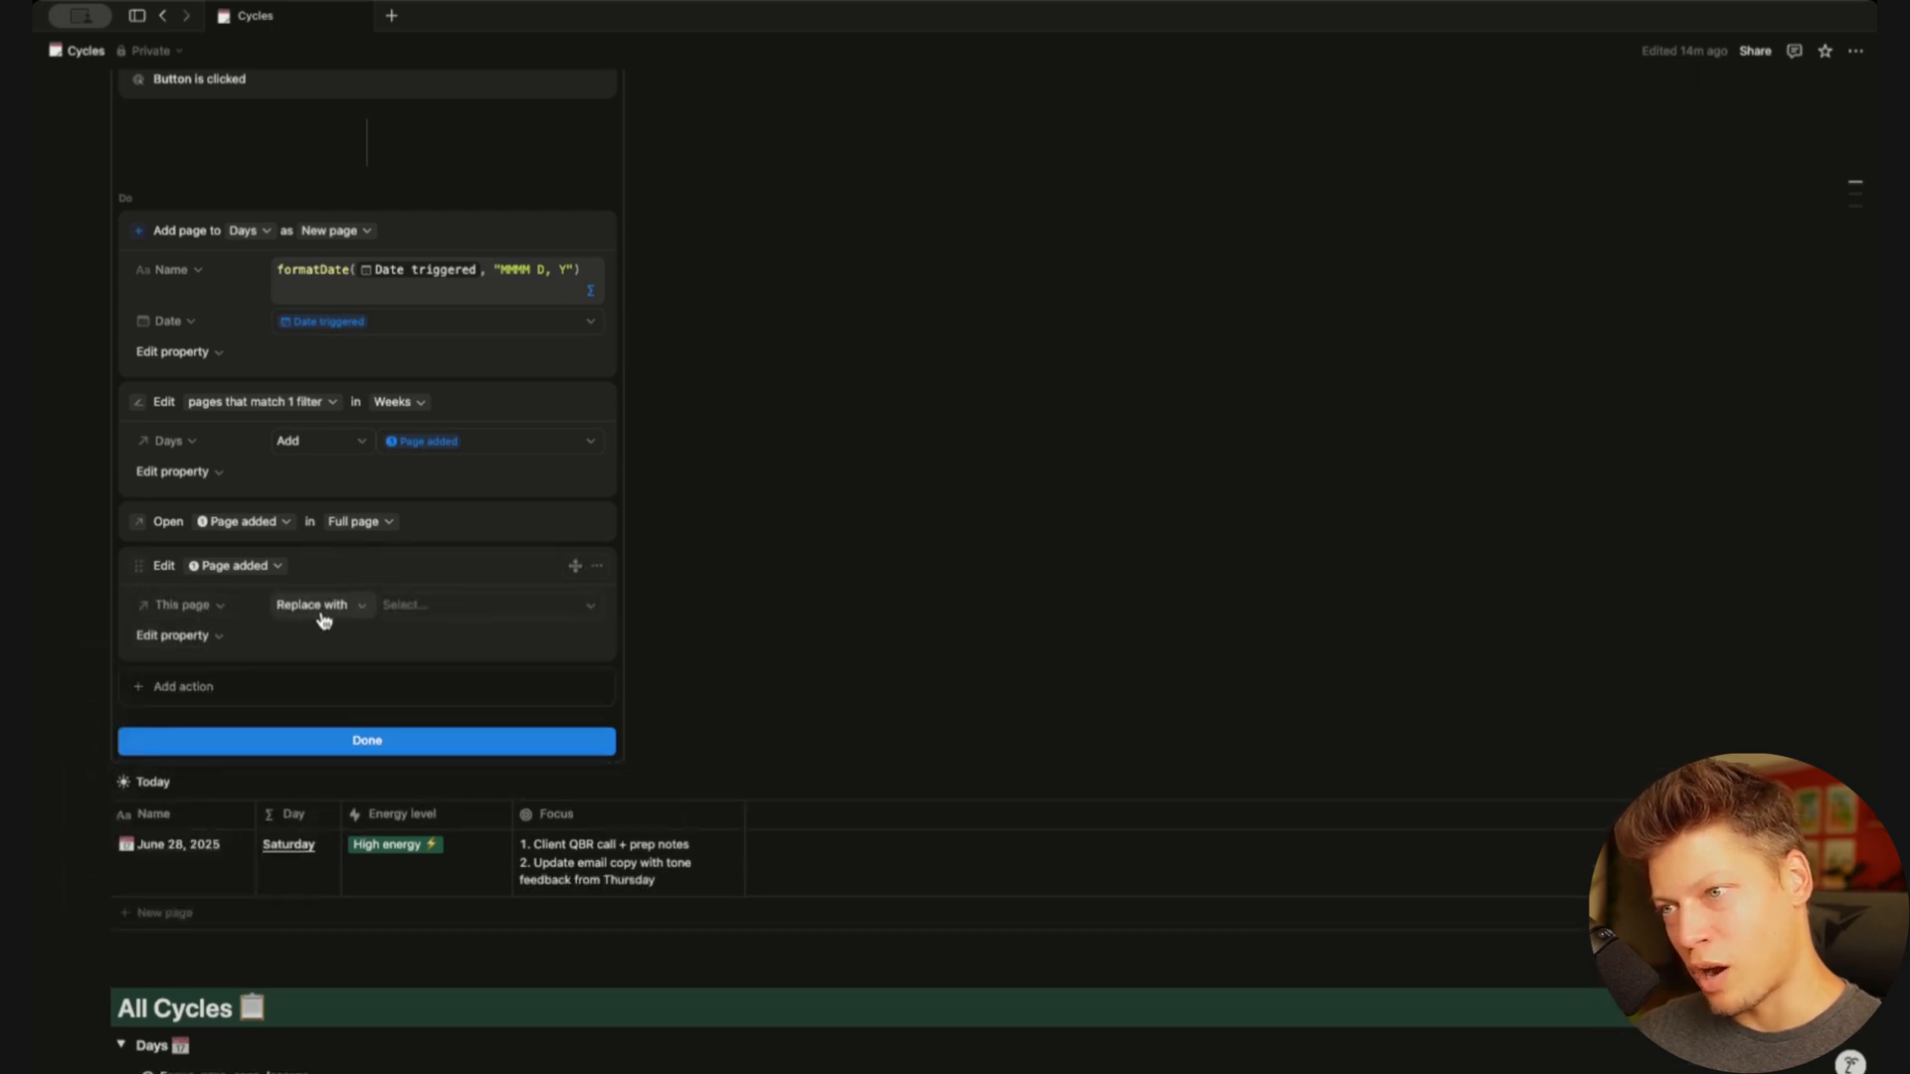
{"action": "left_click", "coordinate": [437, 607]}
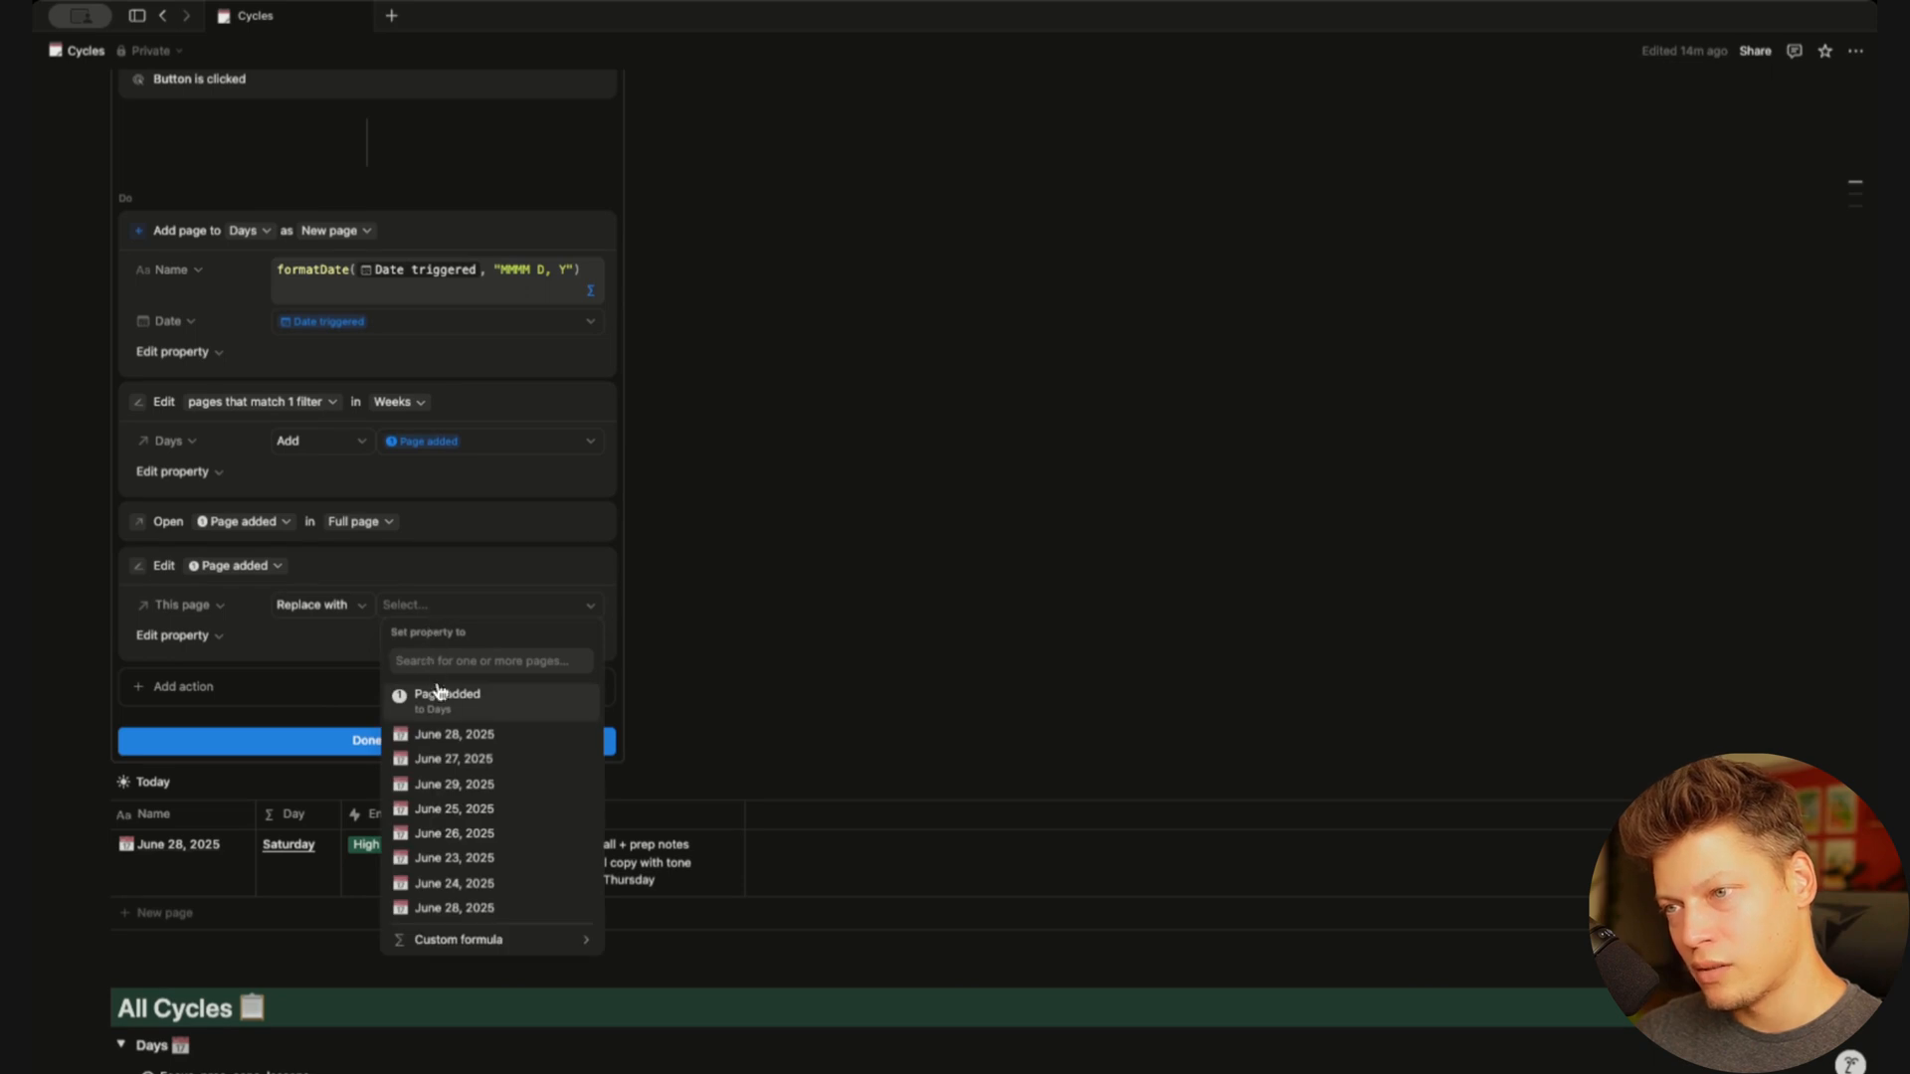
{"action": "left_click", "coordinate": [459, 704]}
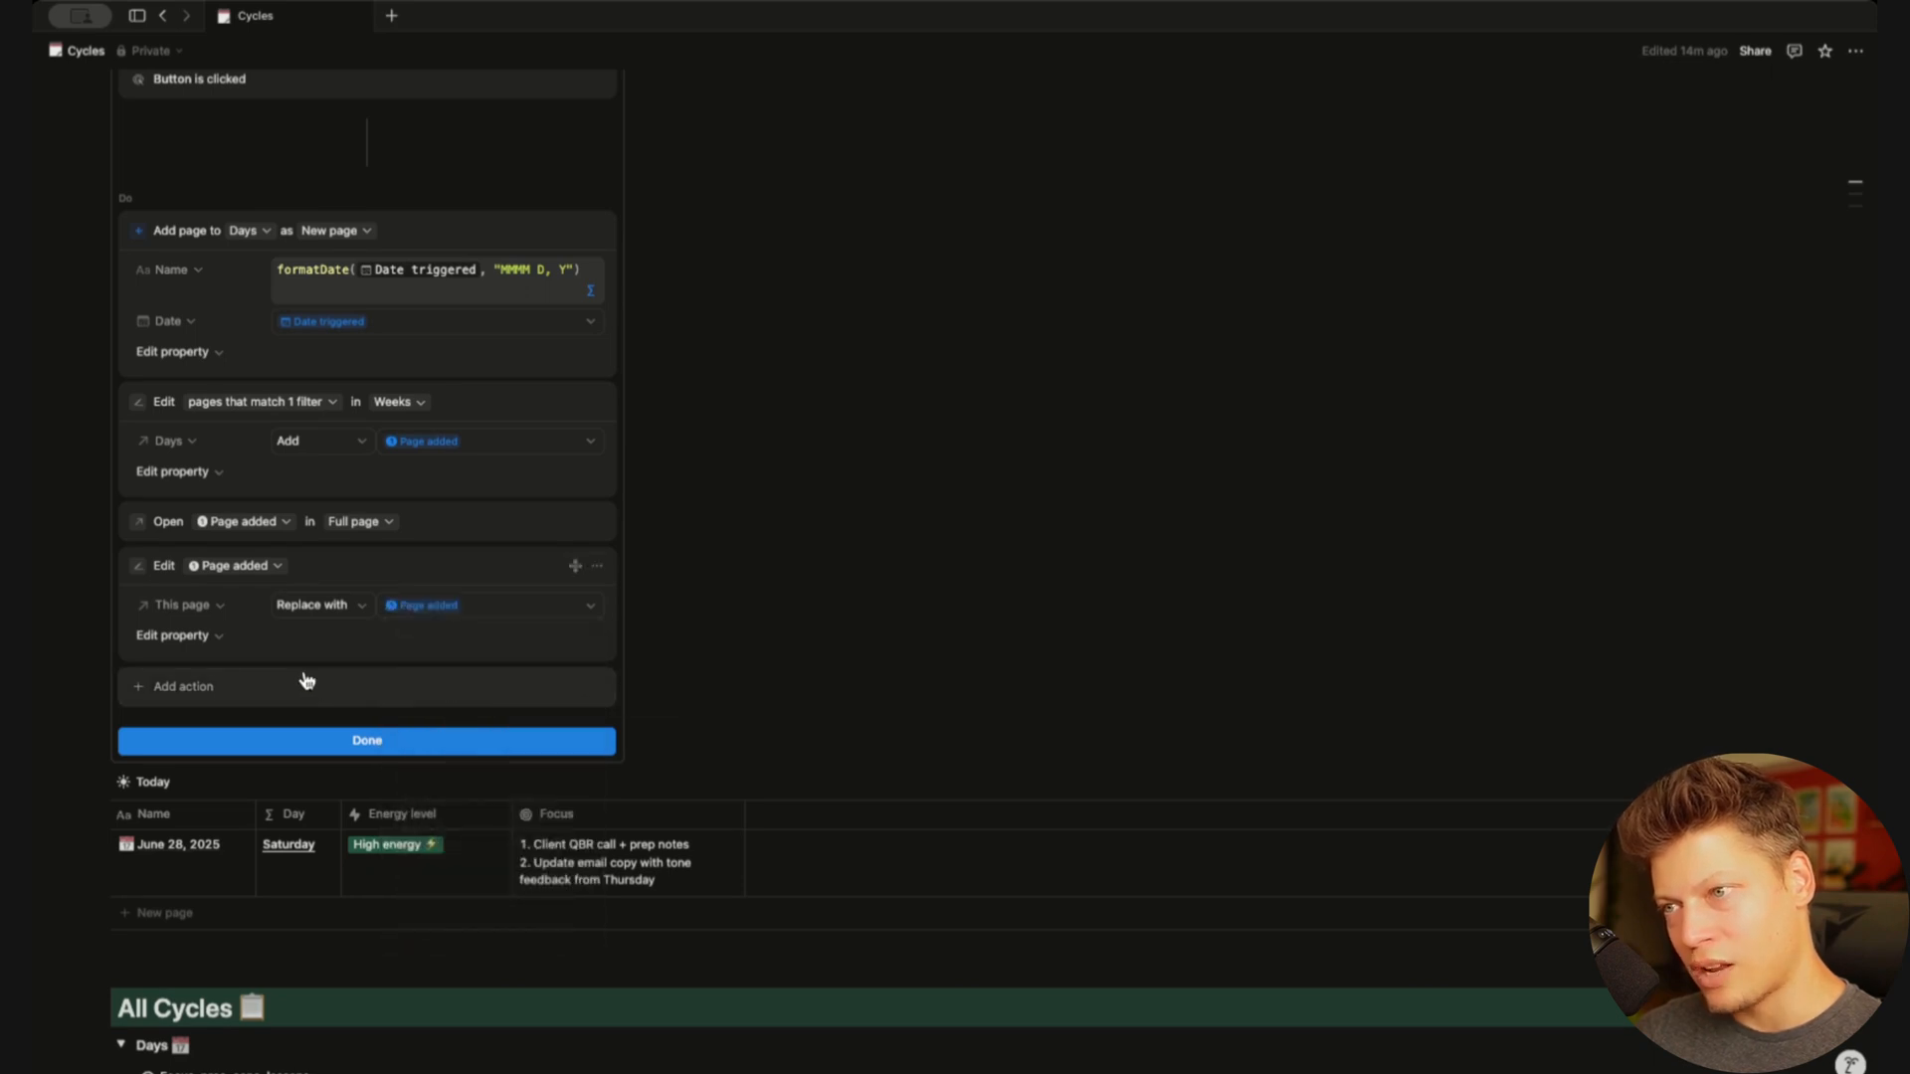
{"action": "left_click", "coordinate": [360, 740]}
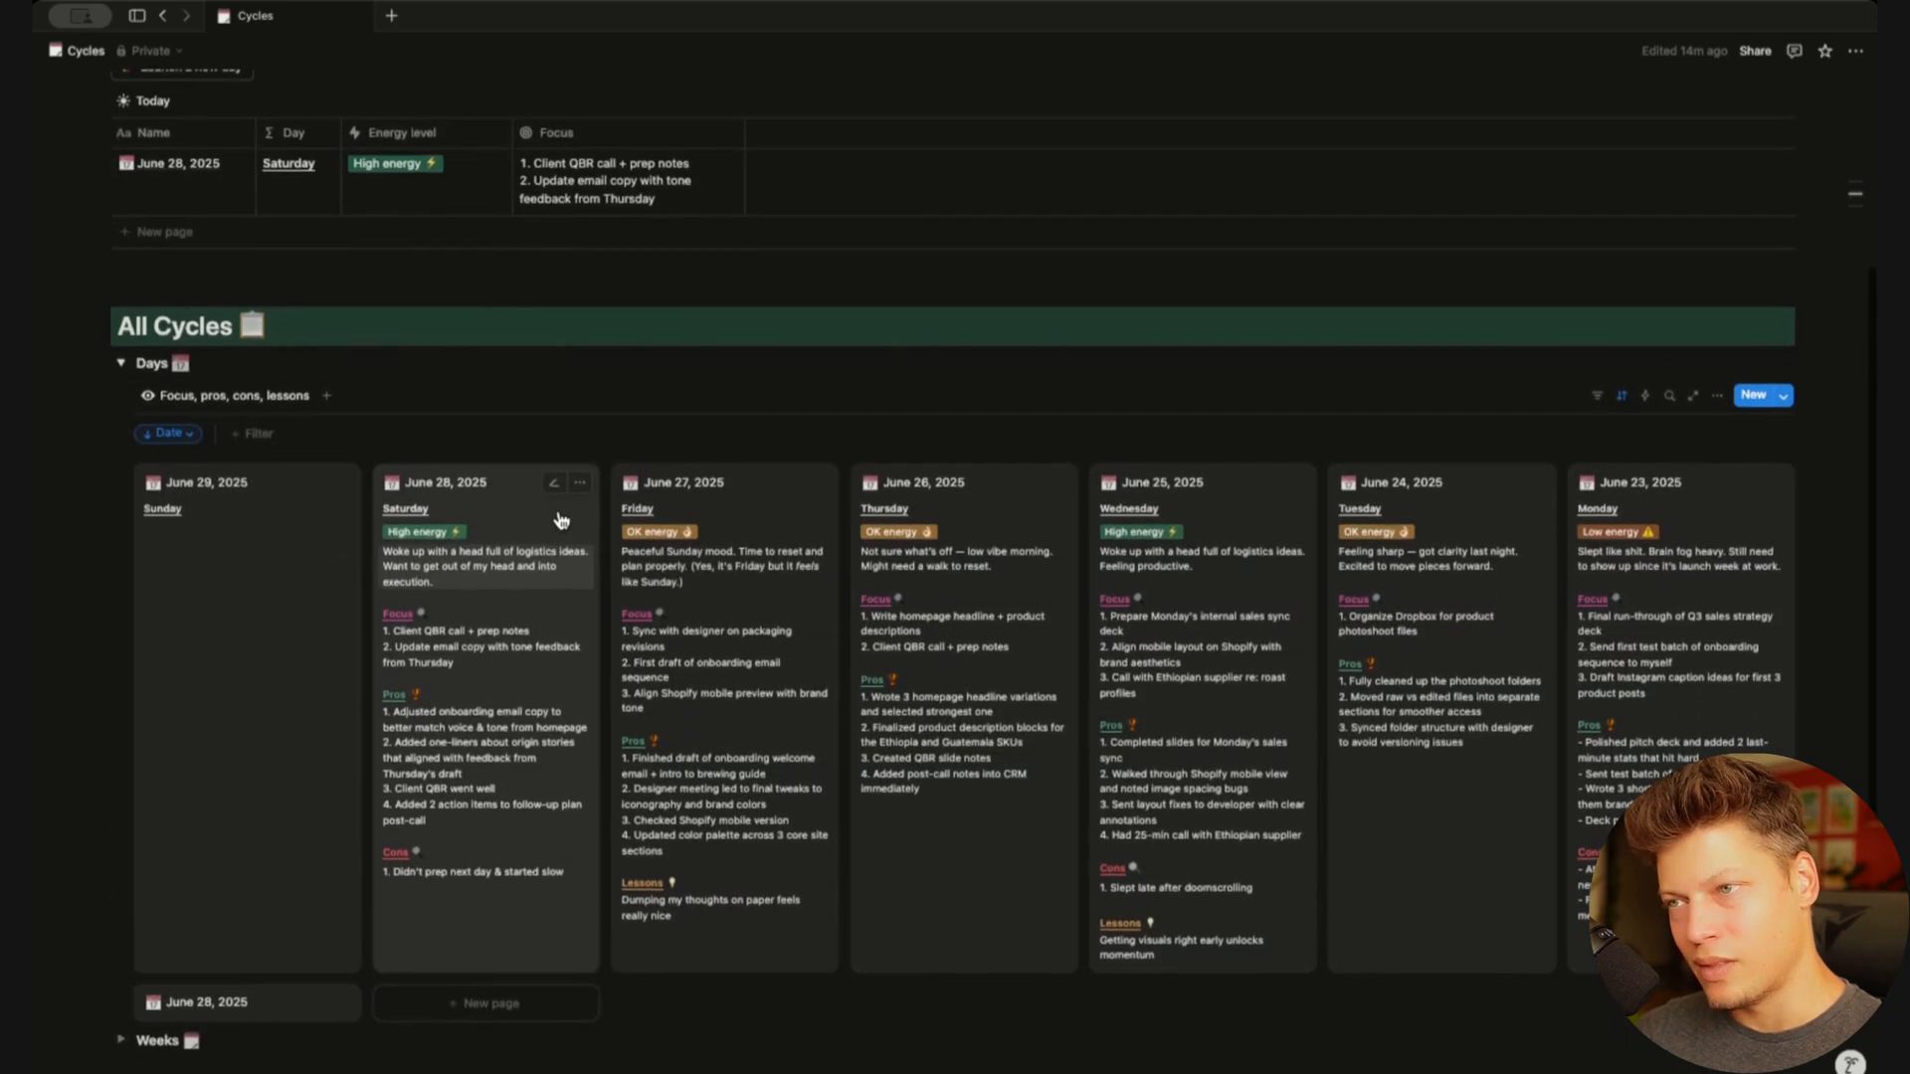
{"action": "scroll", "coordinate": [561, 520], "scroll_direction": "up", "scroll_amount": 3}
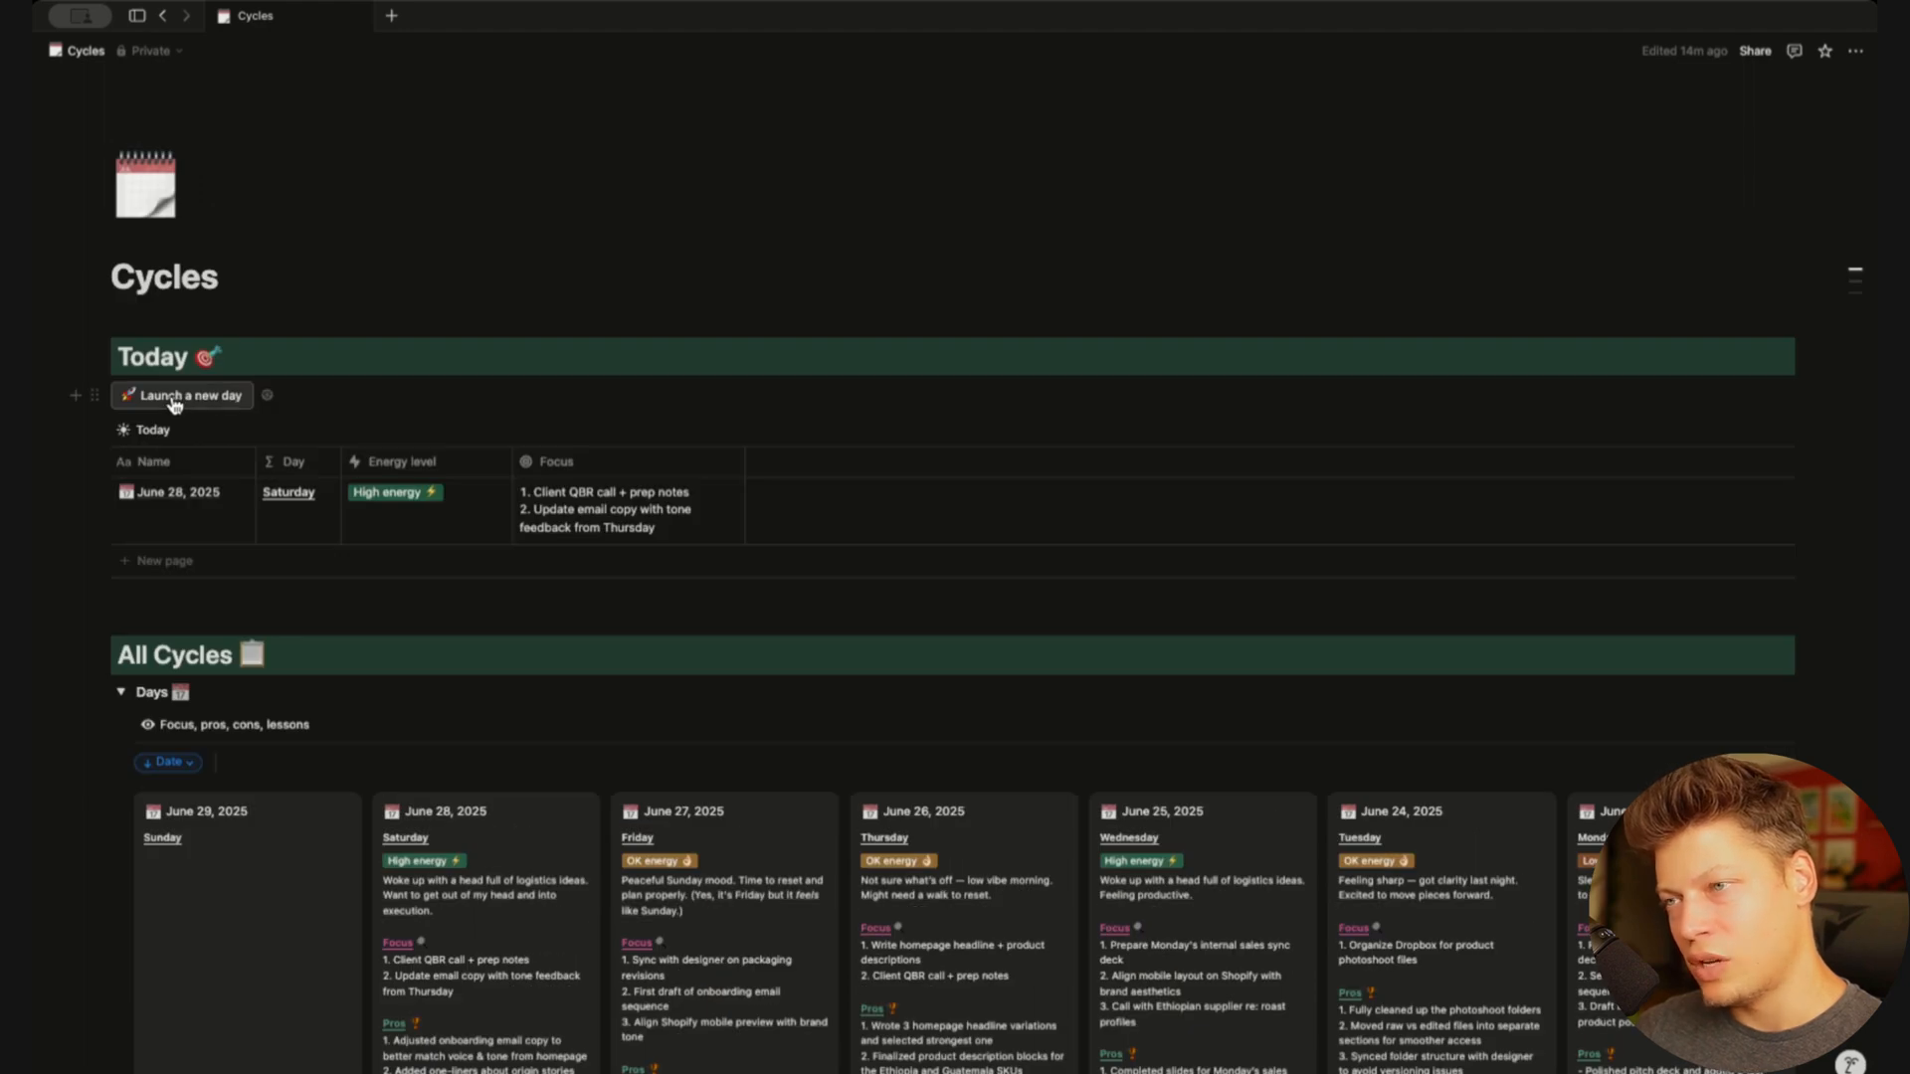
Launch a new day and check its This page property and the filter on the Morning data view
{"action": "left_click", "coordinate": [174, 399]}
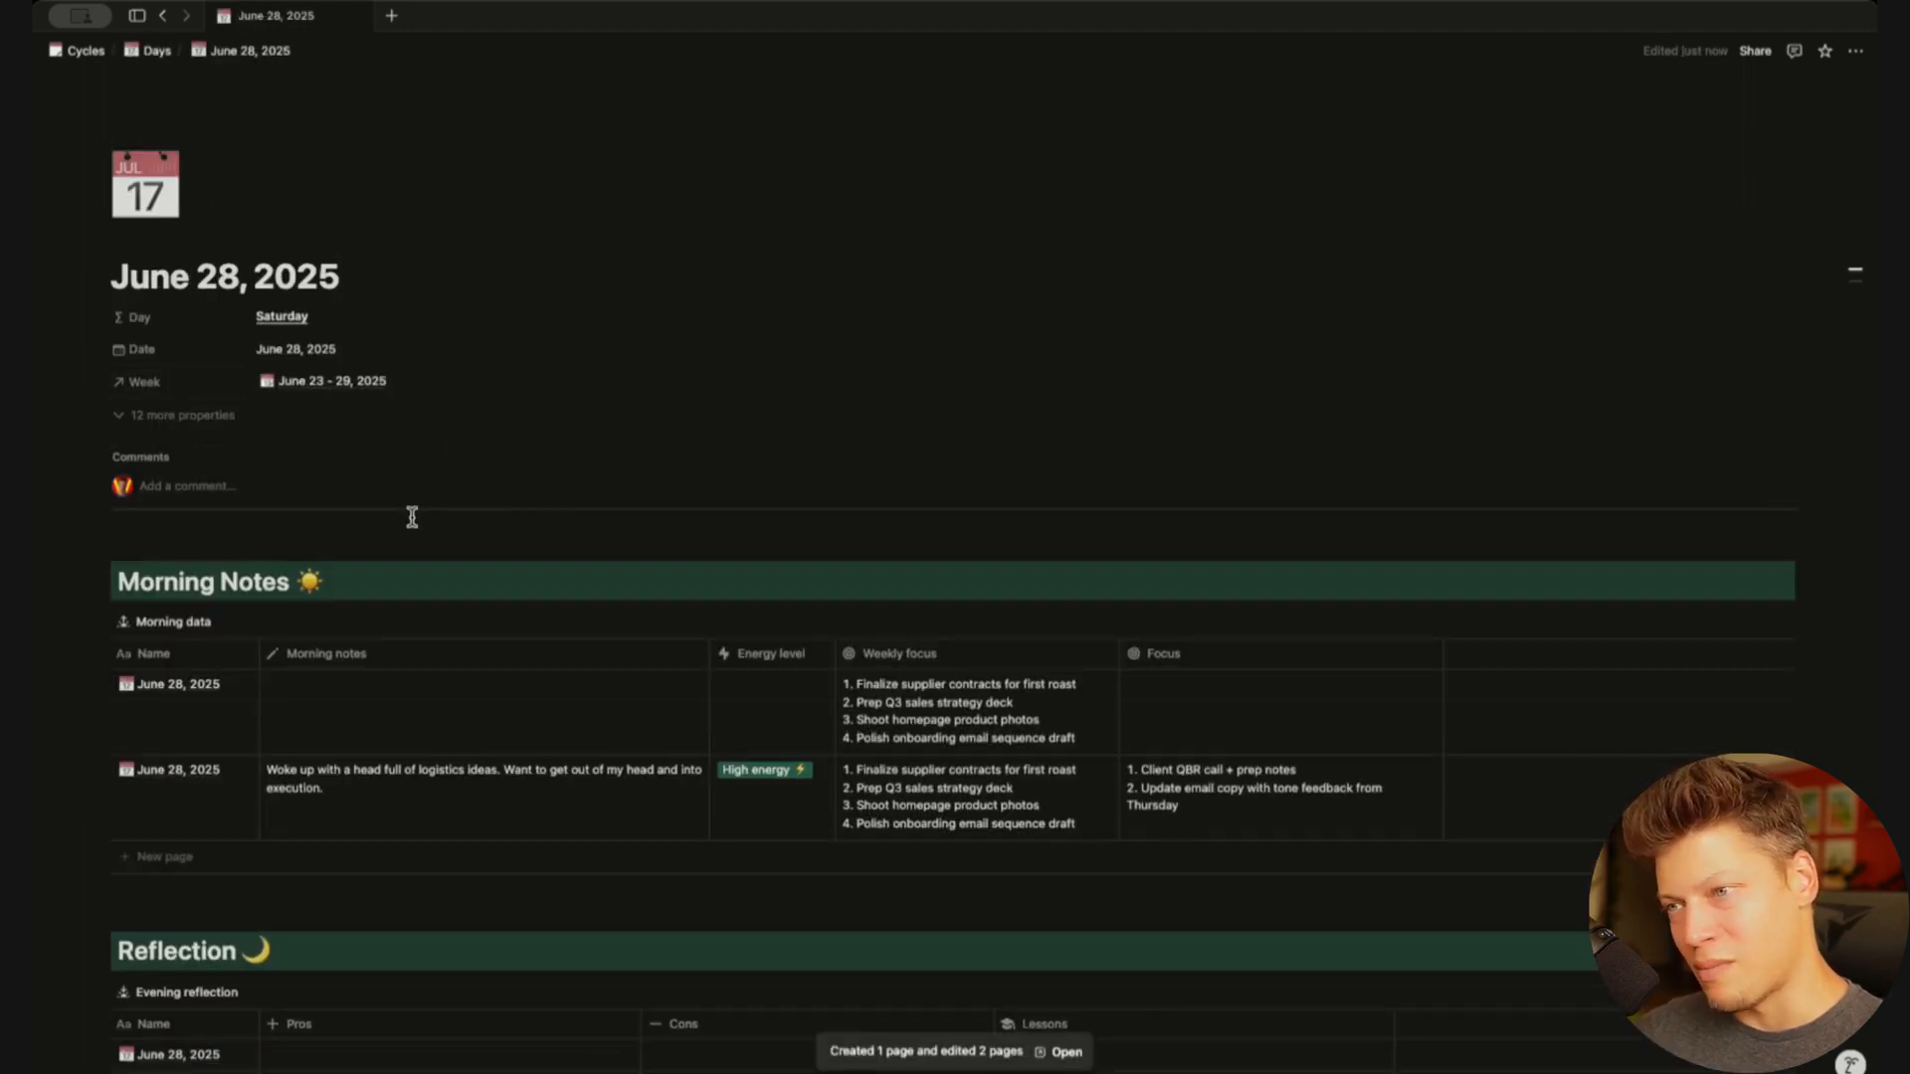
{"action": "left_click", "coordinate": [164, 429]}
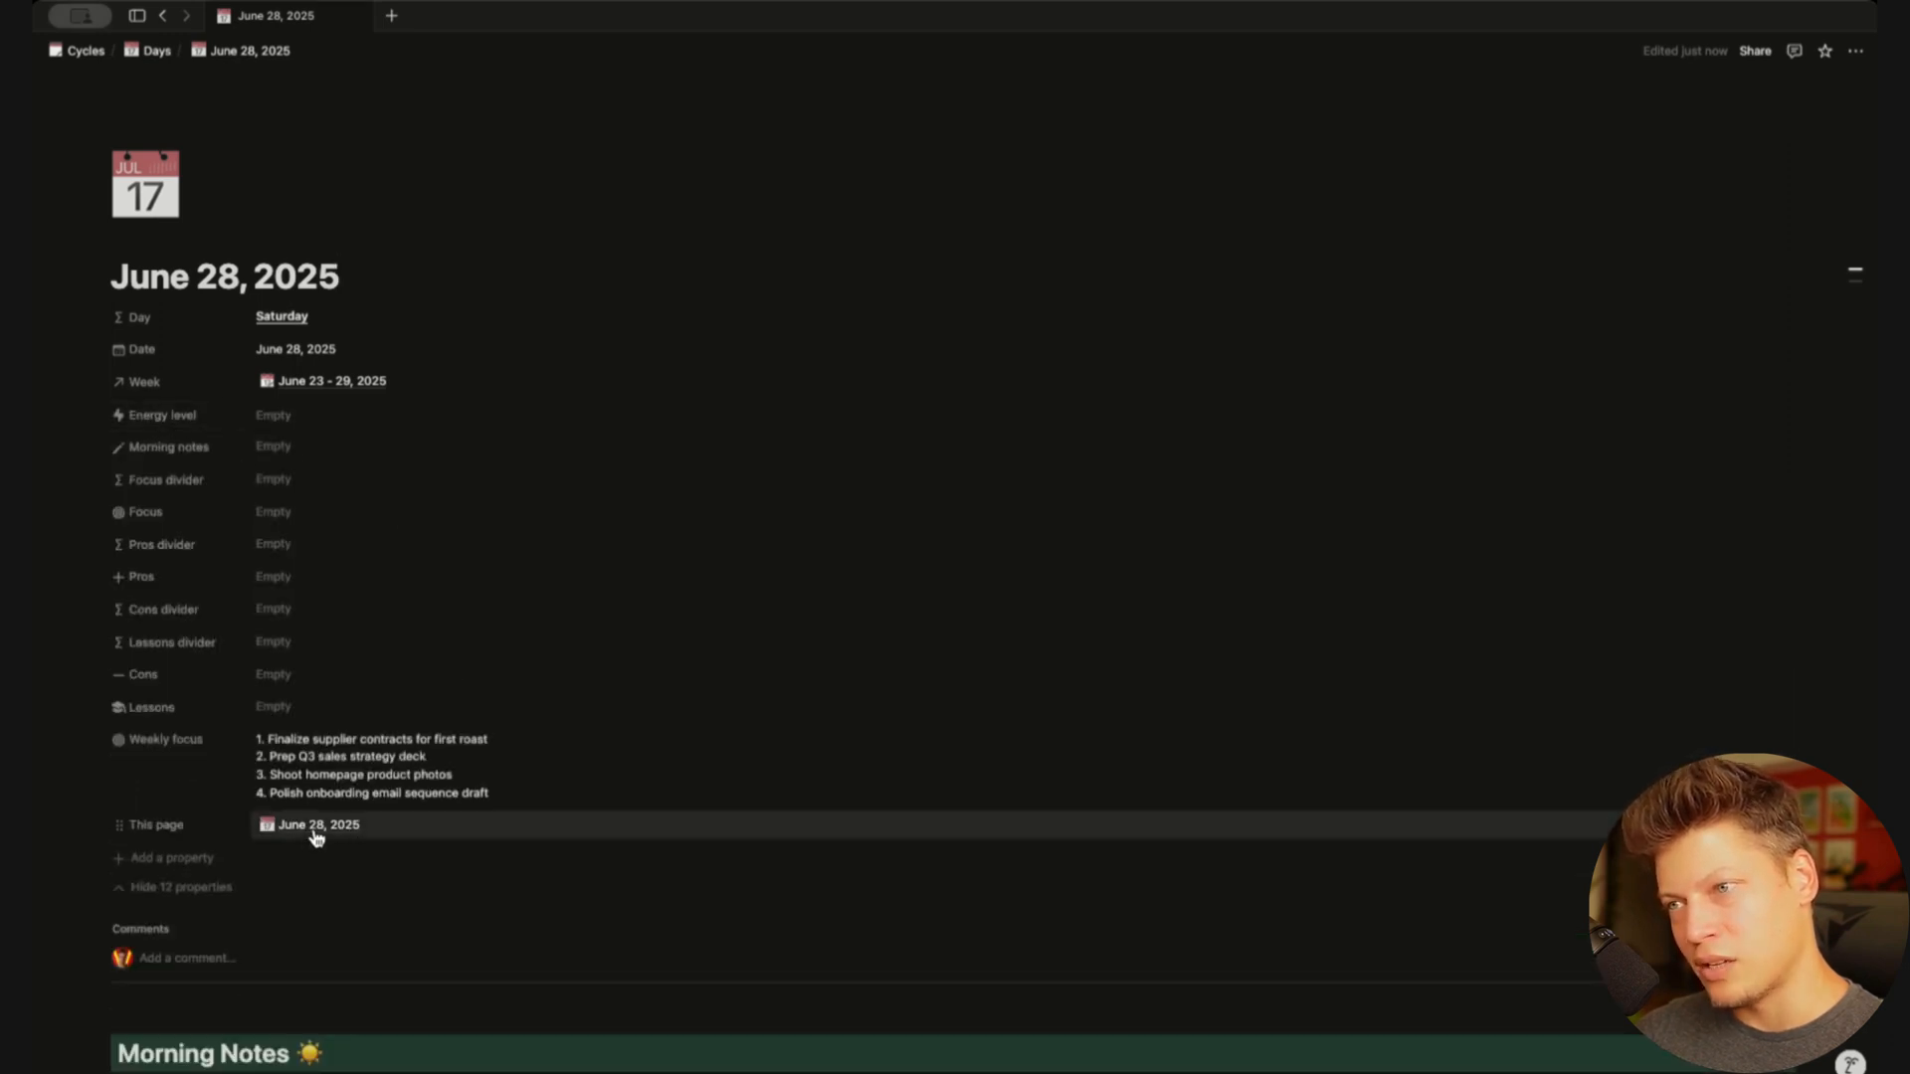
{"action": "left_click", "coordinate": [184, 888]}
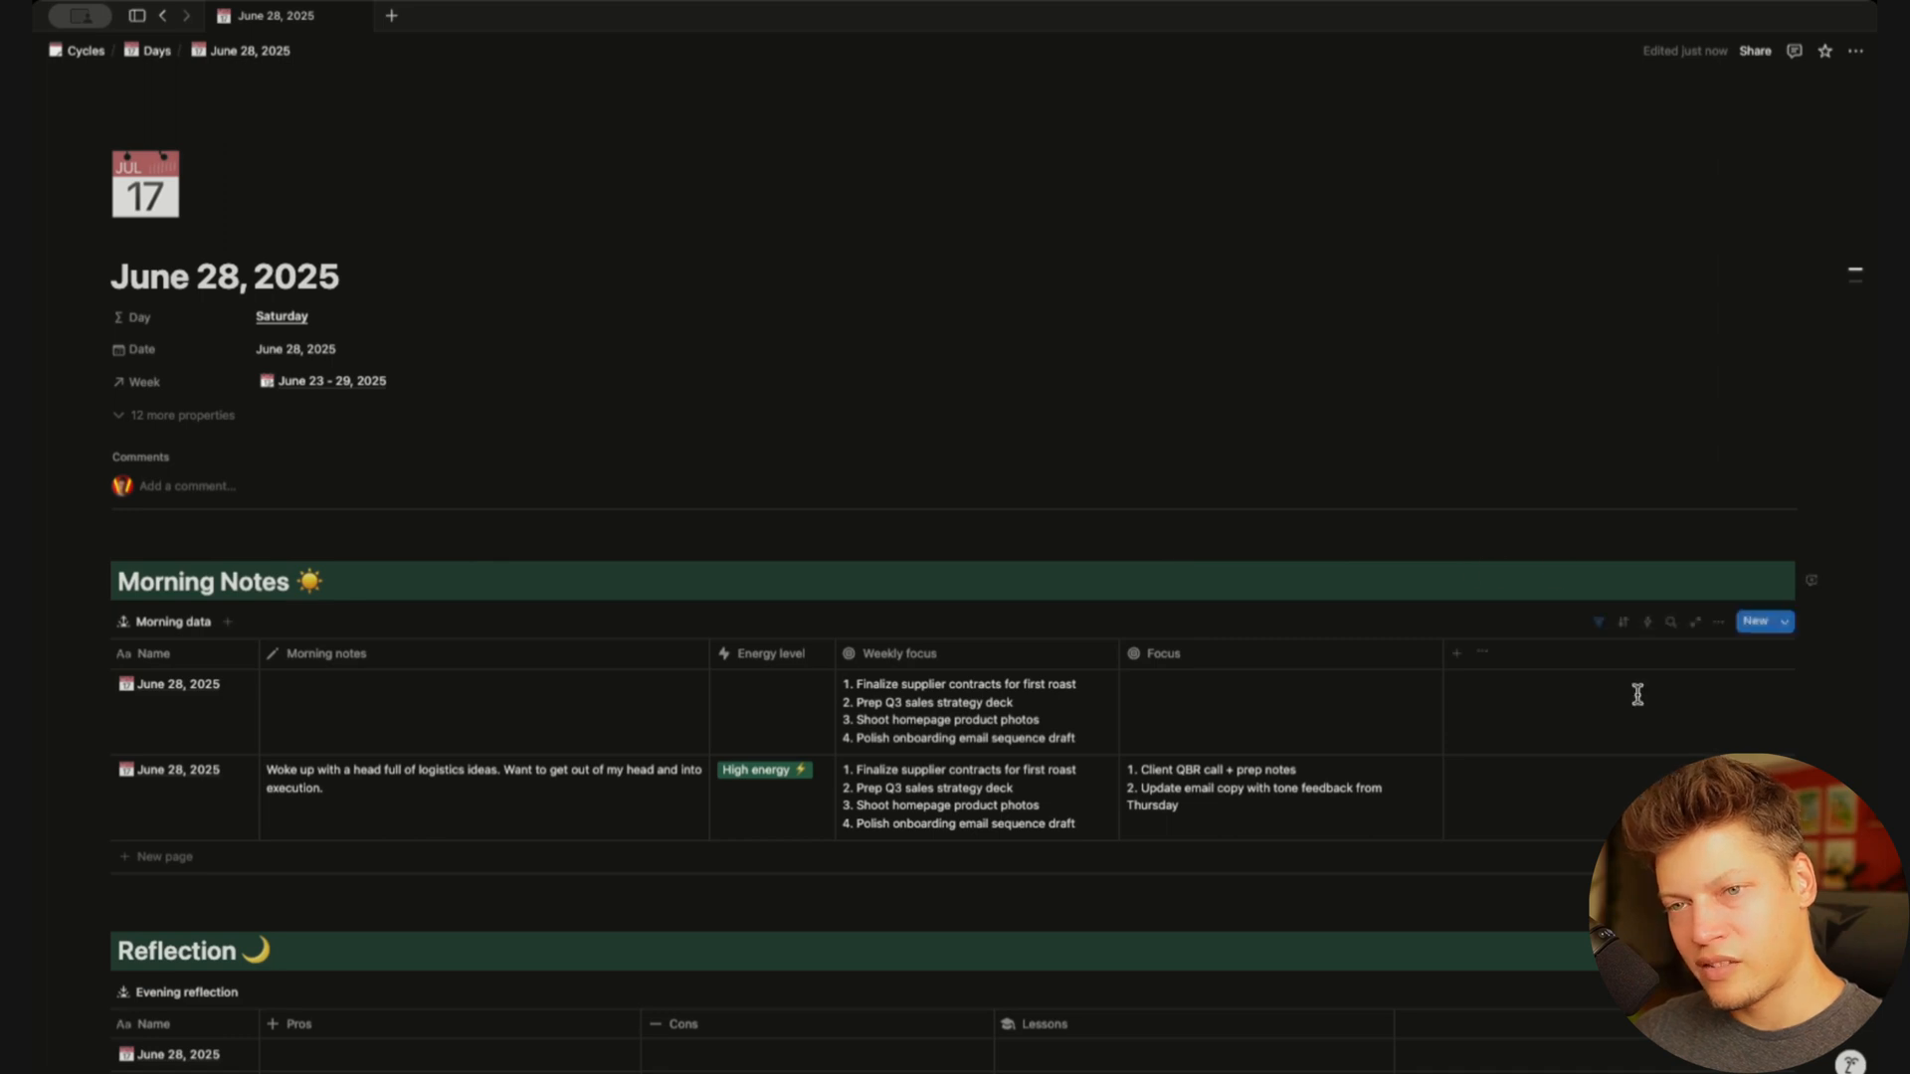
{"action": "left_click", "coordinate": [1599, 623]}
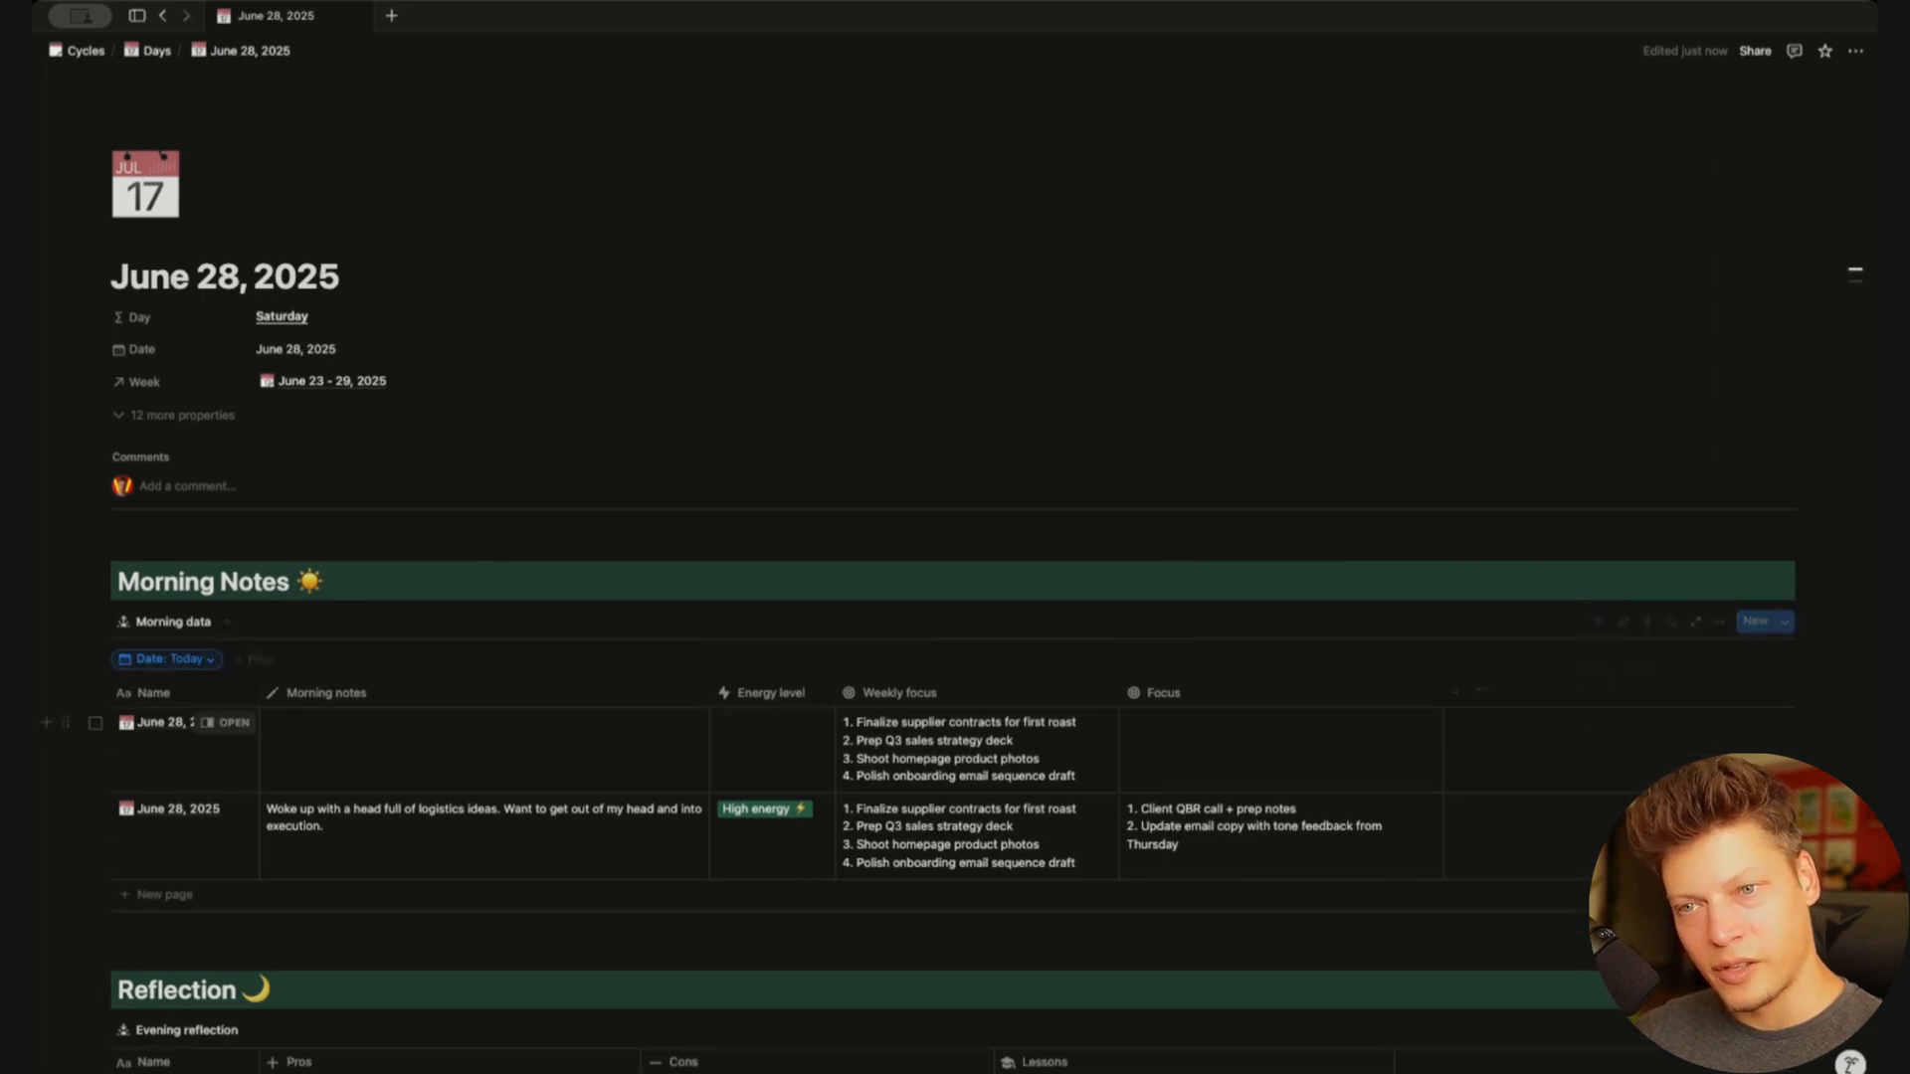
{"action": "left_click", "coordinate": [1602, 621]}
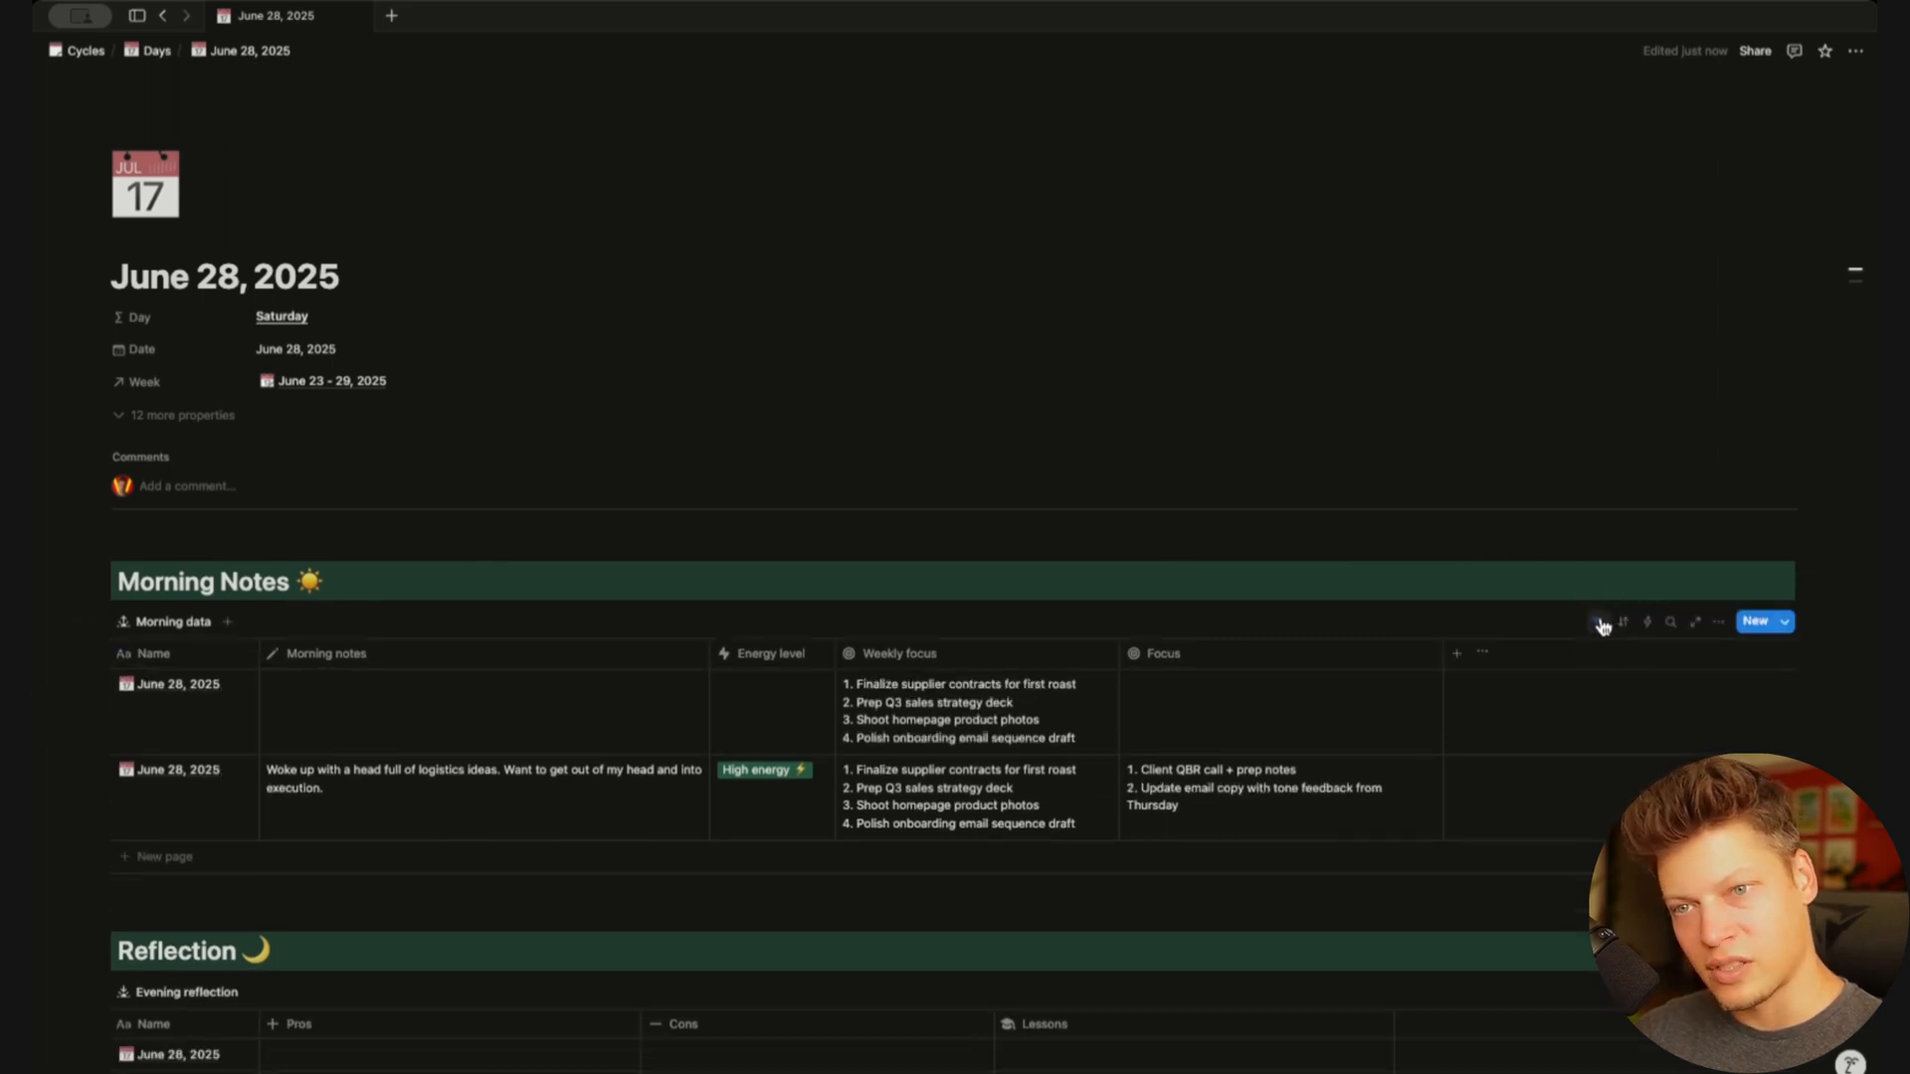
Open the Days database's New page template for editing as a full page
{"action": "left_click", "coordinate": [149, 51]}
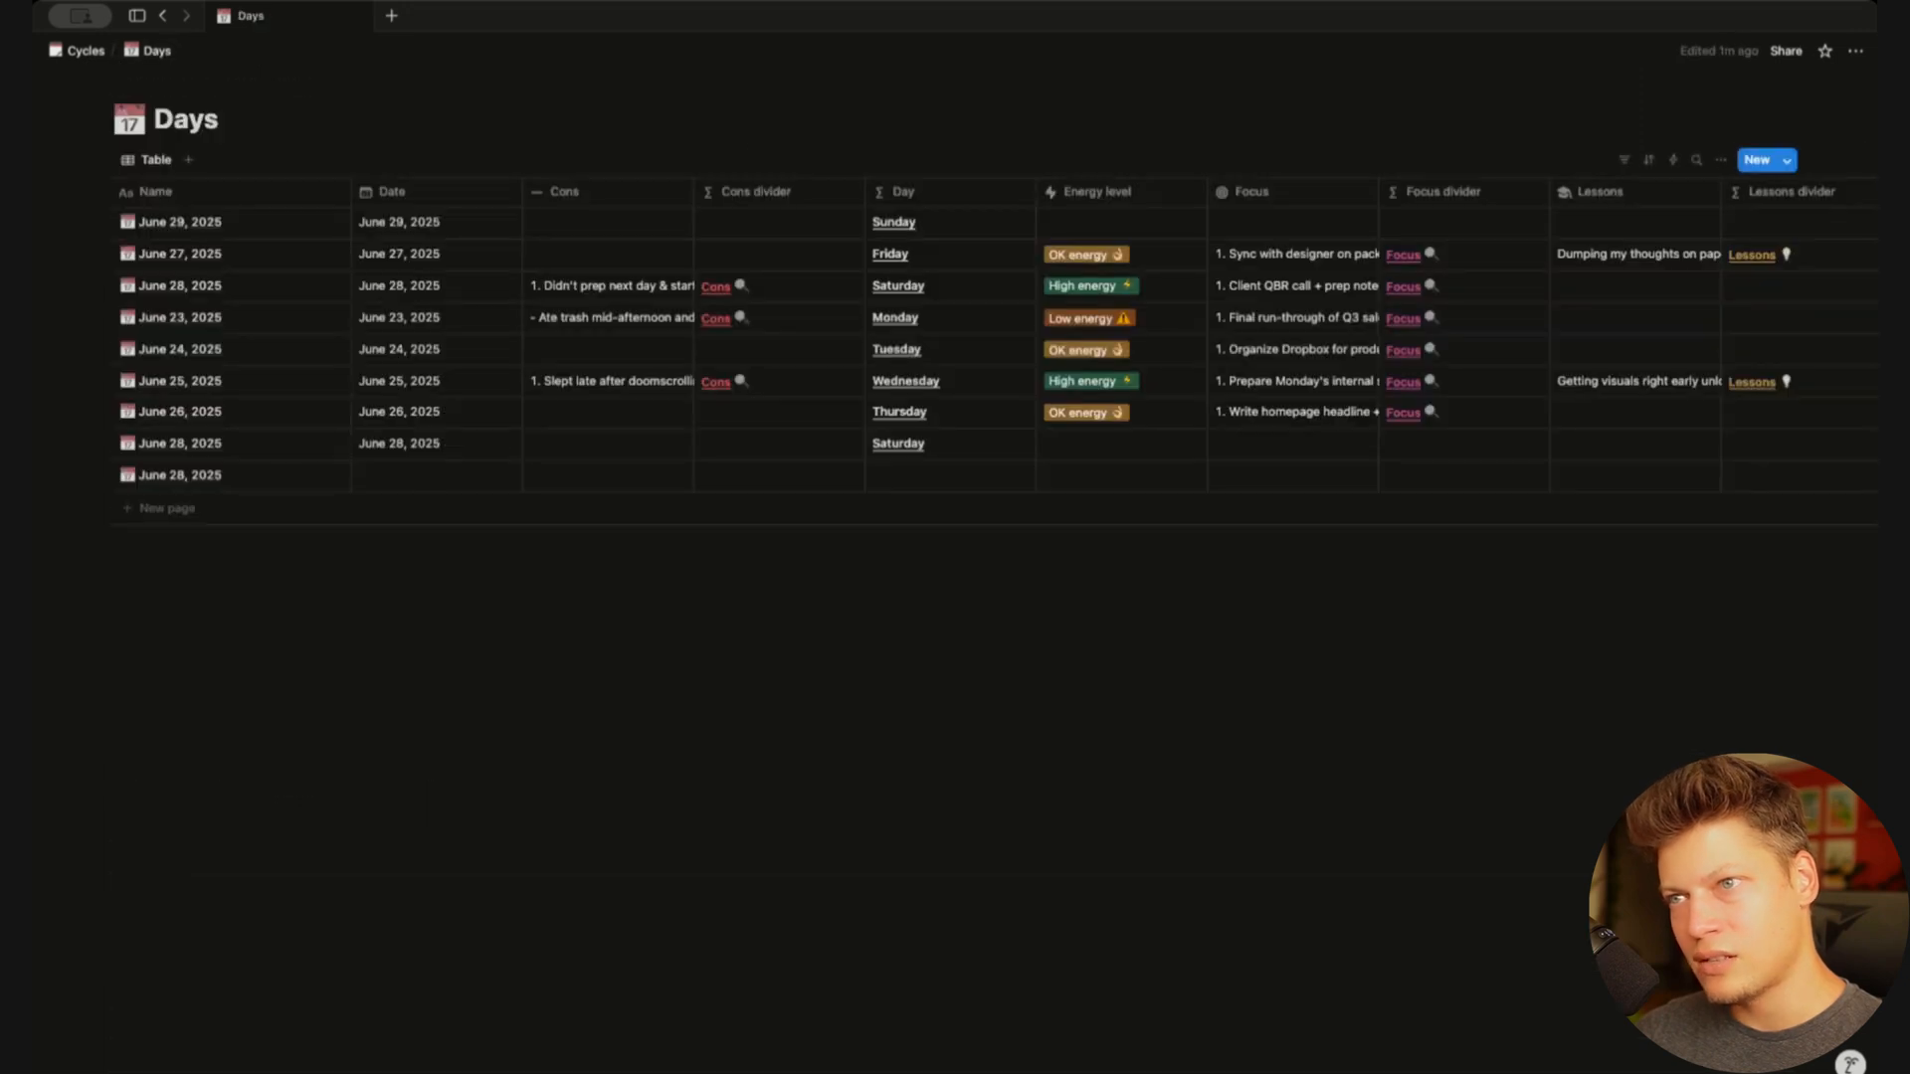
{"action": "left_click", "coordinate": [1787, 159]}
{"action": "left_click", "coordinate": [1849, 213]}
{"action": "left_click", "coordinate": [1703, 275]}
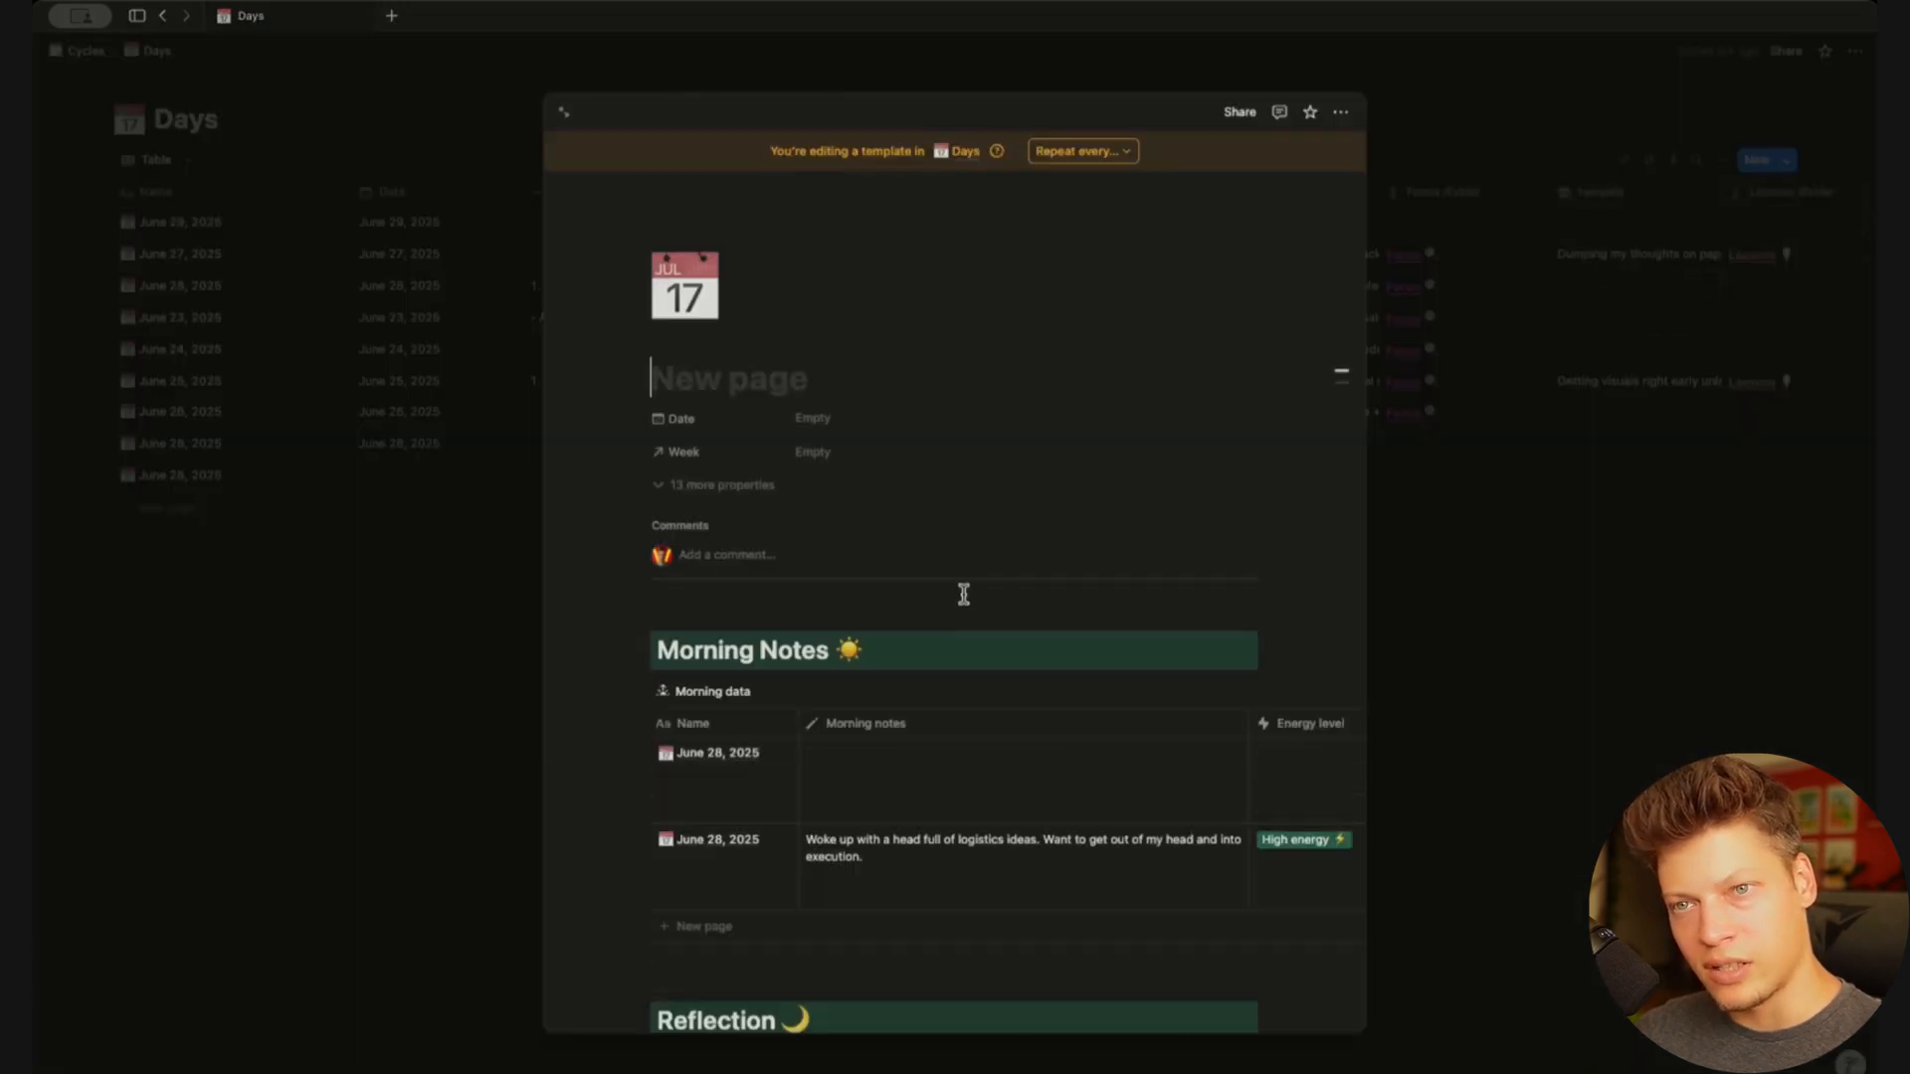
{"action": "scroll", "coordinate": [1074, 668], "scroll_direction": "down", "scroll_amount": 3}
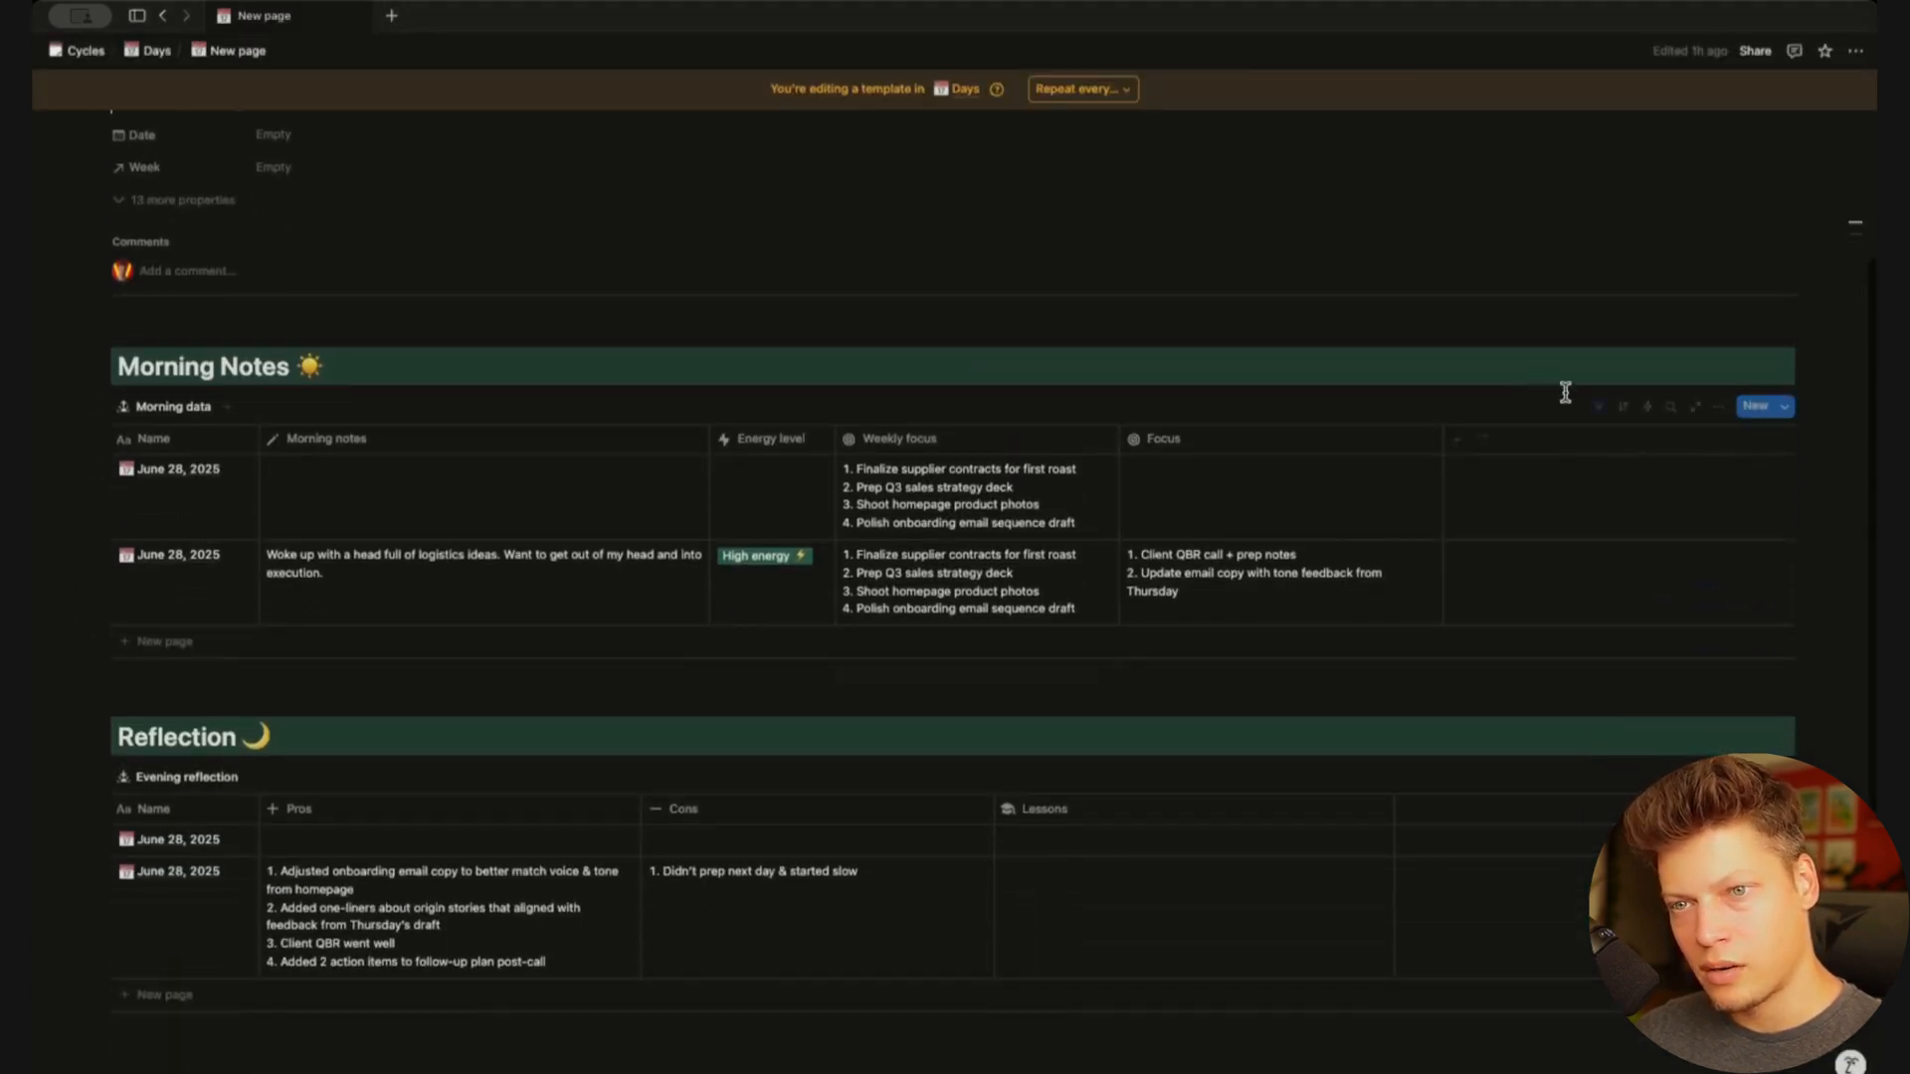
Delete the Date: Today filter from the template's Morning data view
{"action": "left_click", "coordinate": [1596, 408]}
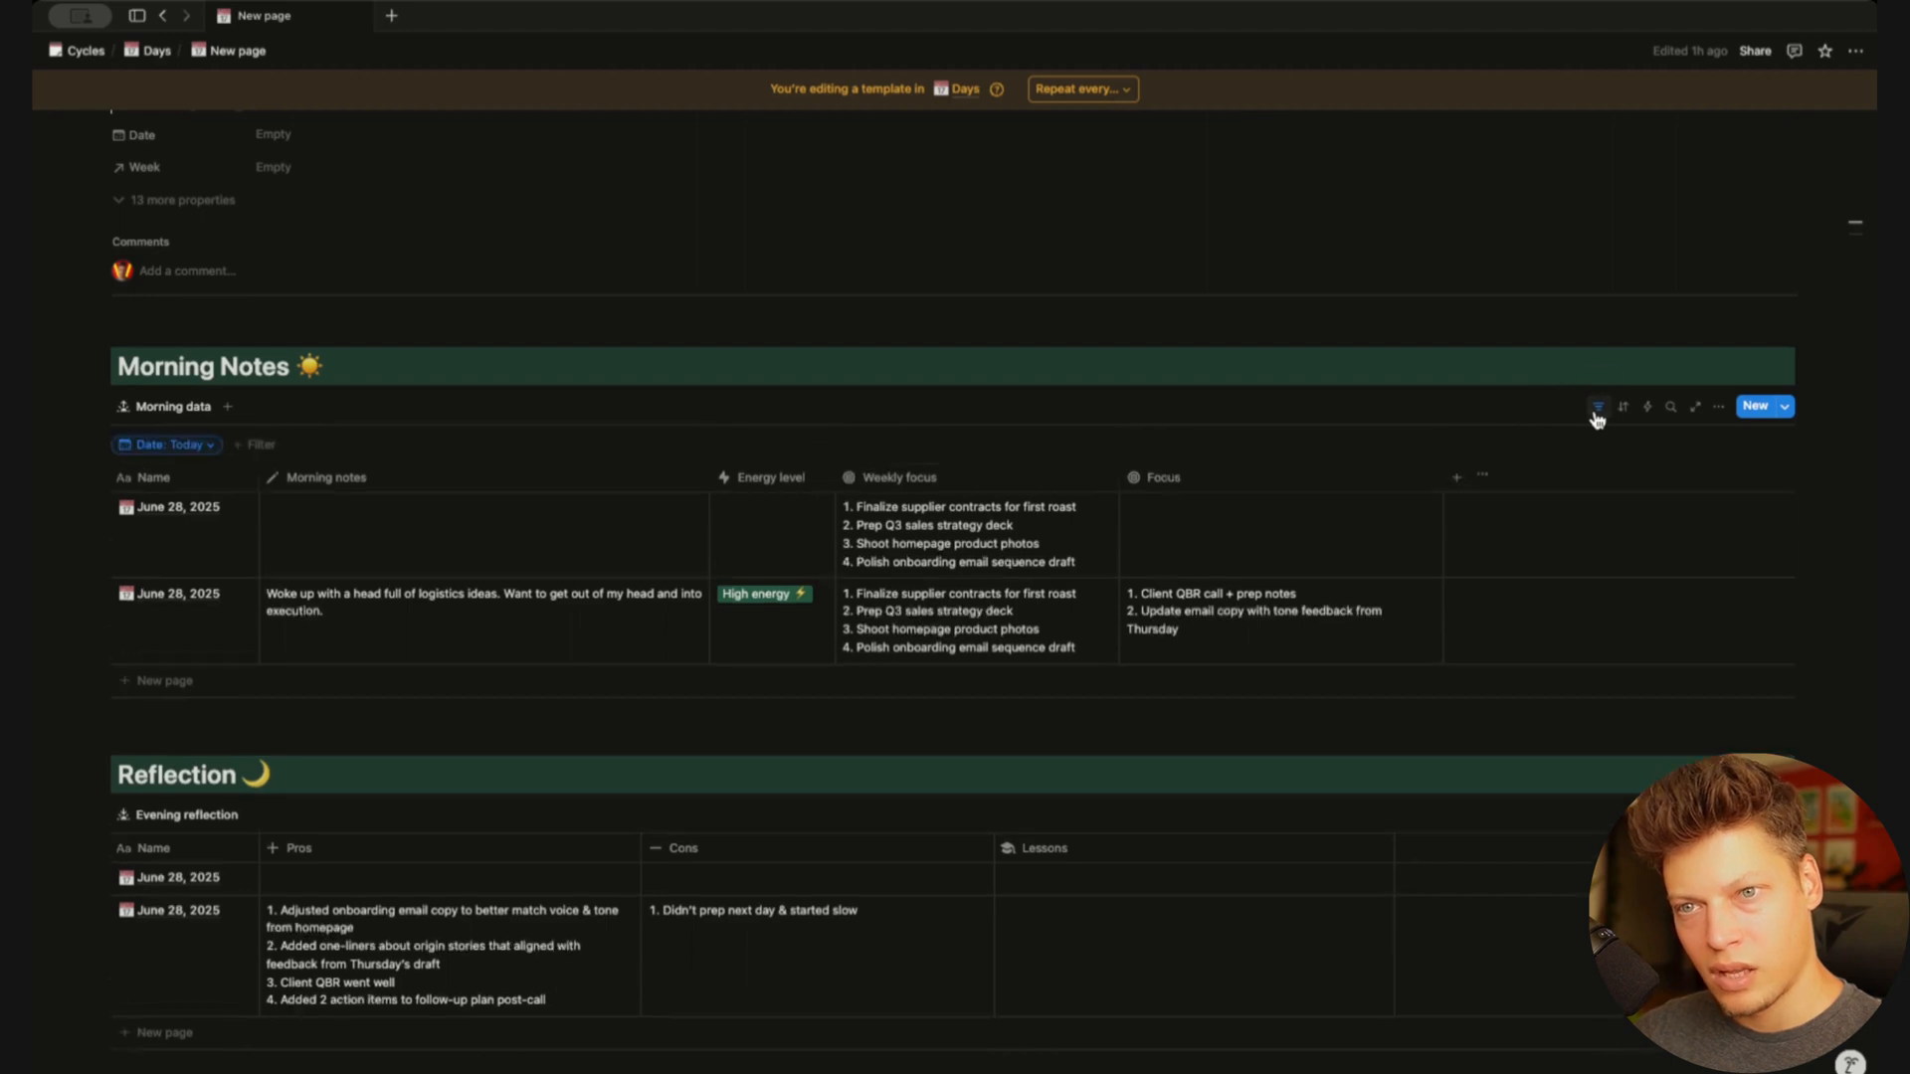
{"action": "left_click", "coordinate": [203, 450]}
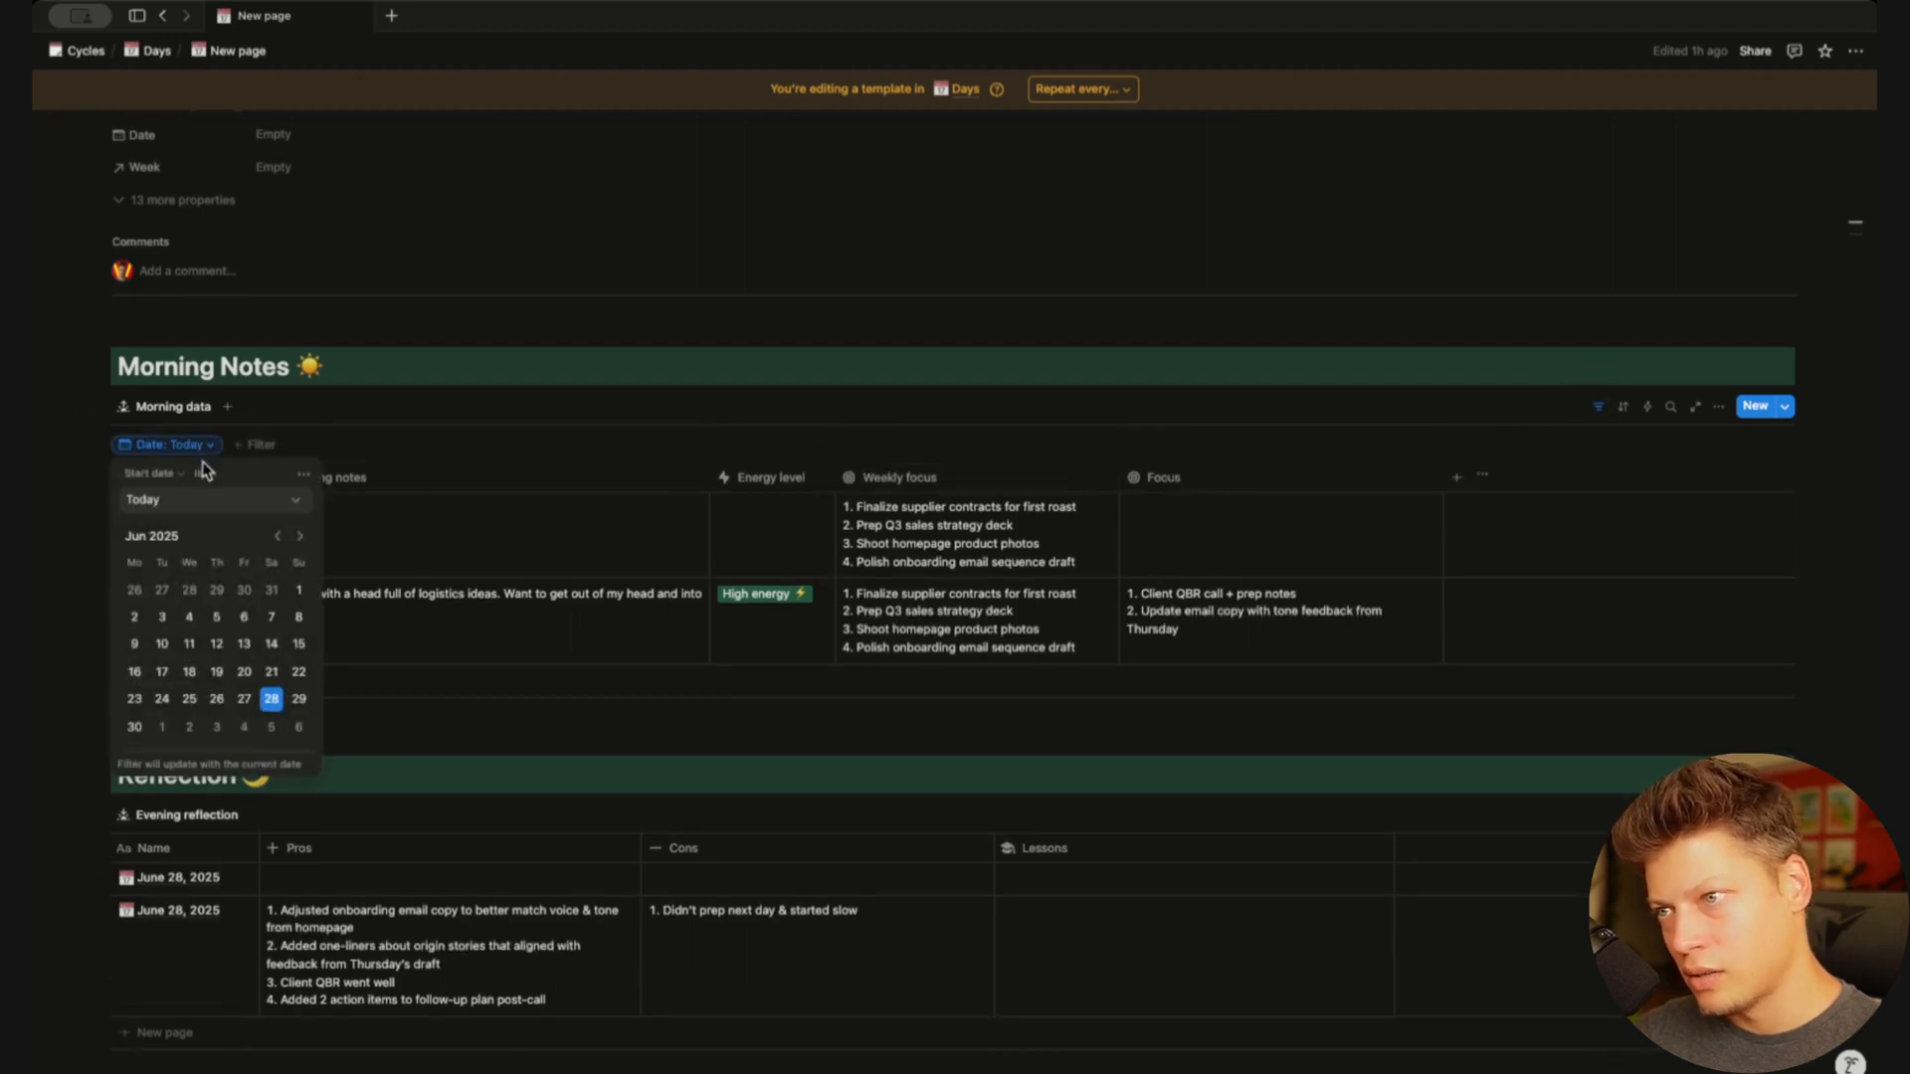
{"action": "left_click", "coordinate": [303, 475]}
{"action": "left_click", "coordinate": [368, 480]}
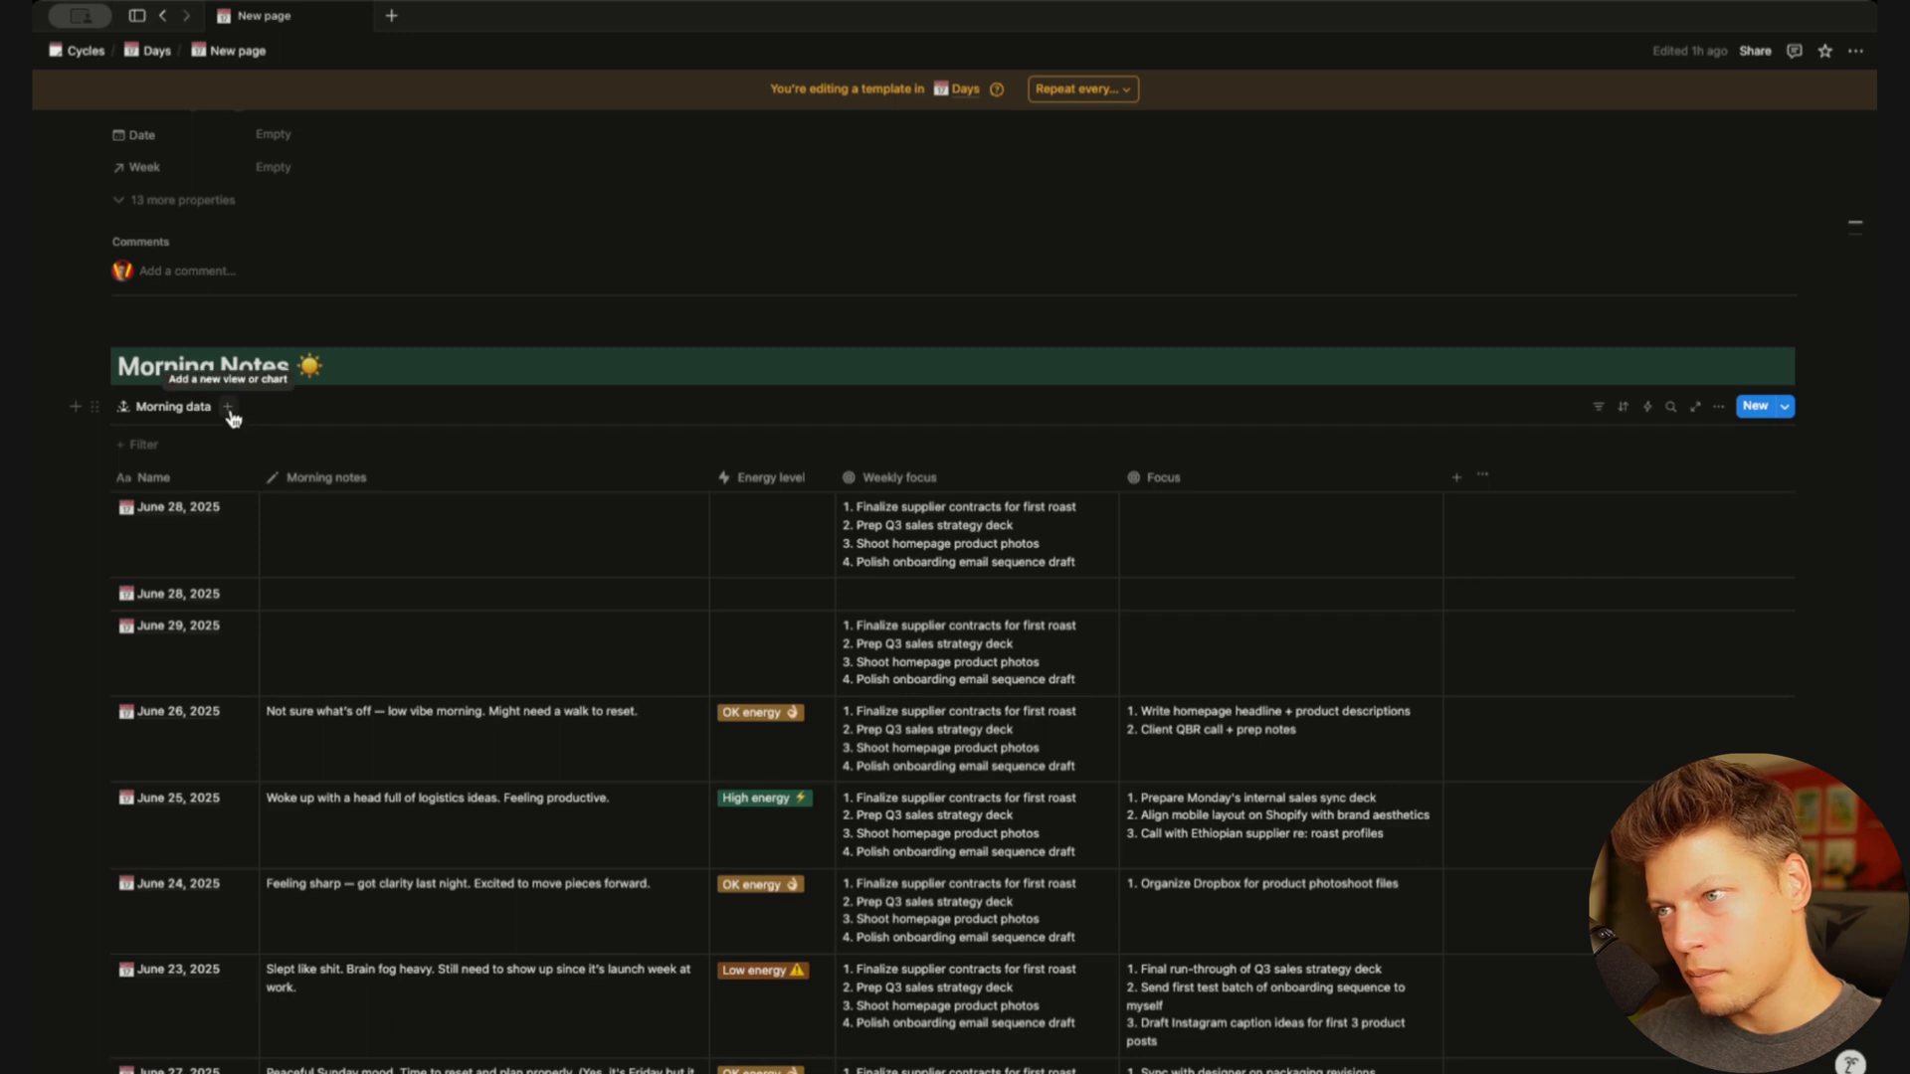
Filter the template's Morning data view so that This page contains New page, and hide the filter bar
{"action": "left_click", "coordinate": [140, 444]}
{"action": "left_click", "coordinate": [159, 842]}
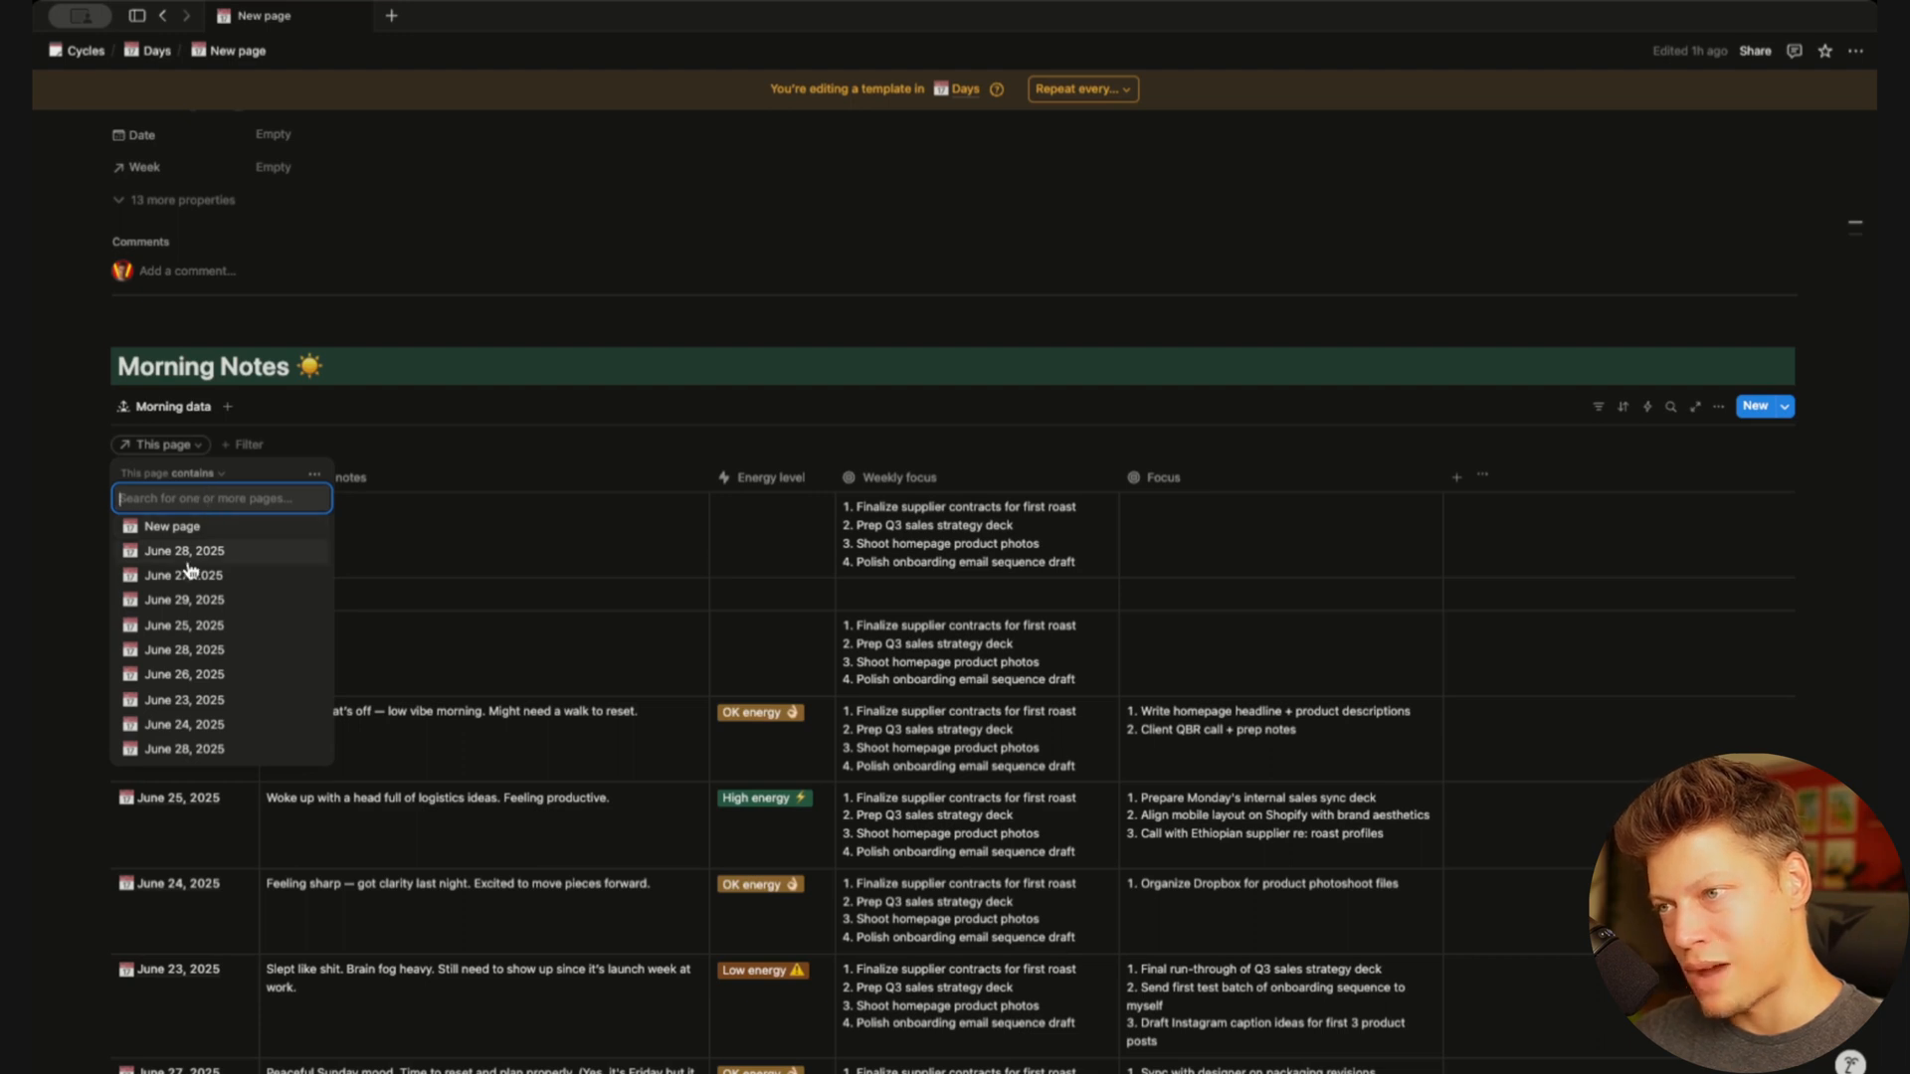
{"action": "left_click", "coordinate": [173, 528]}
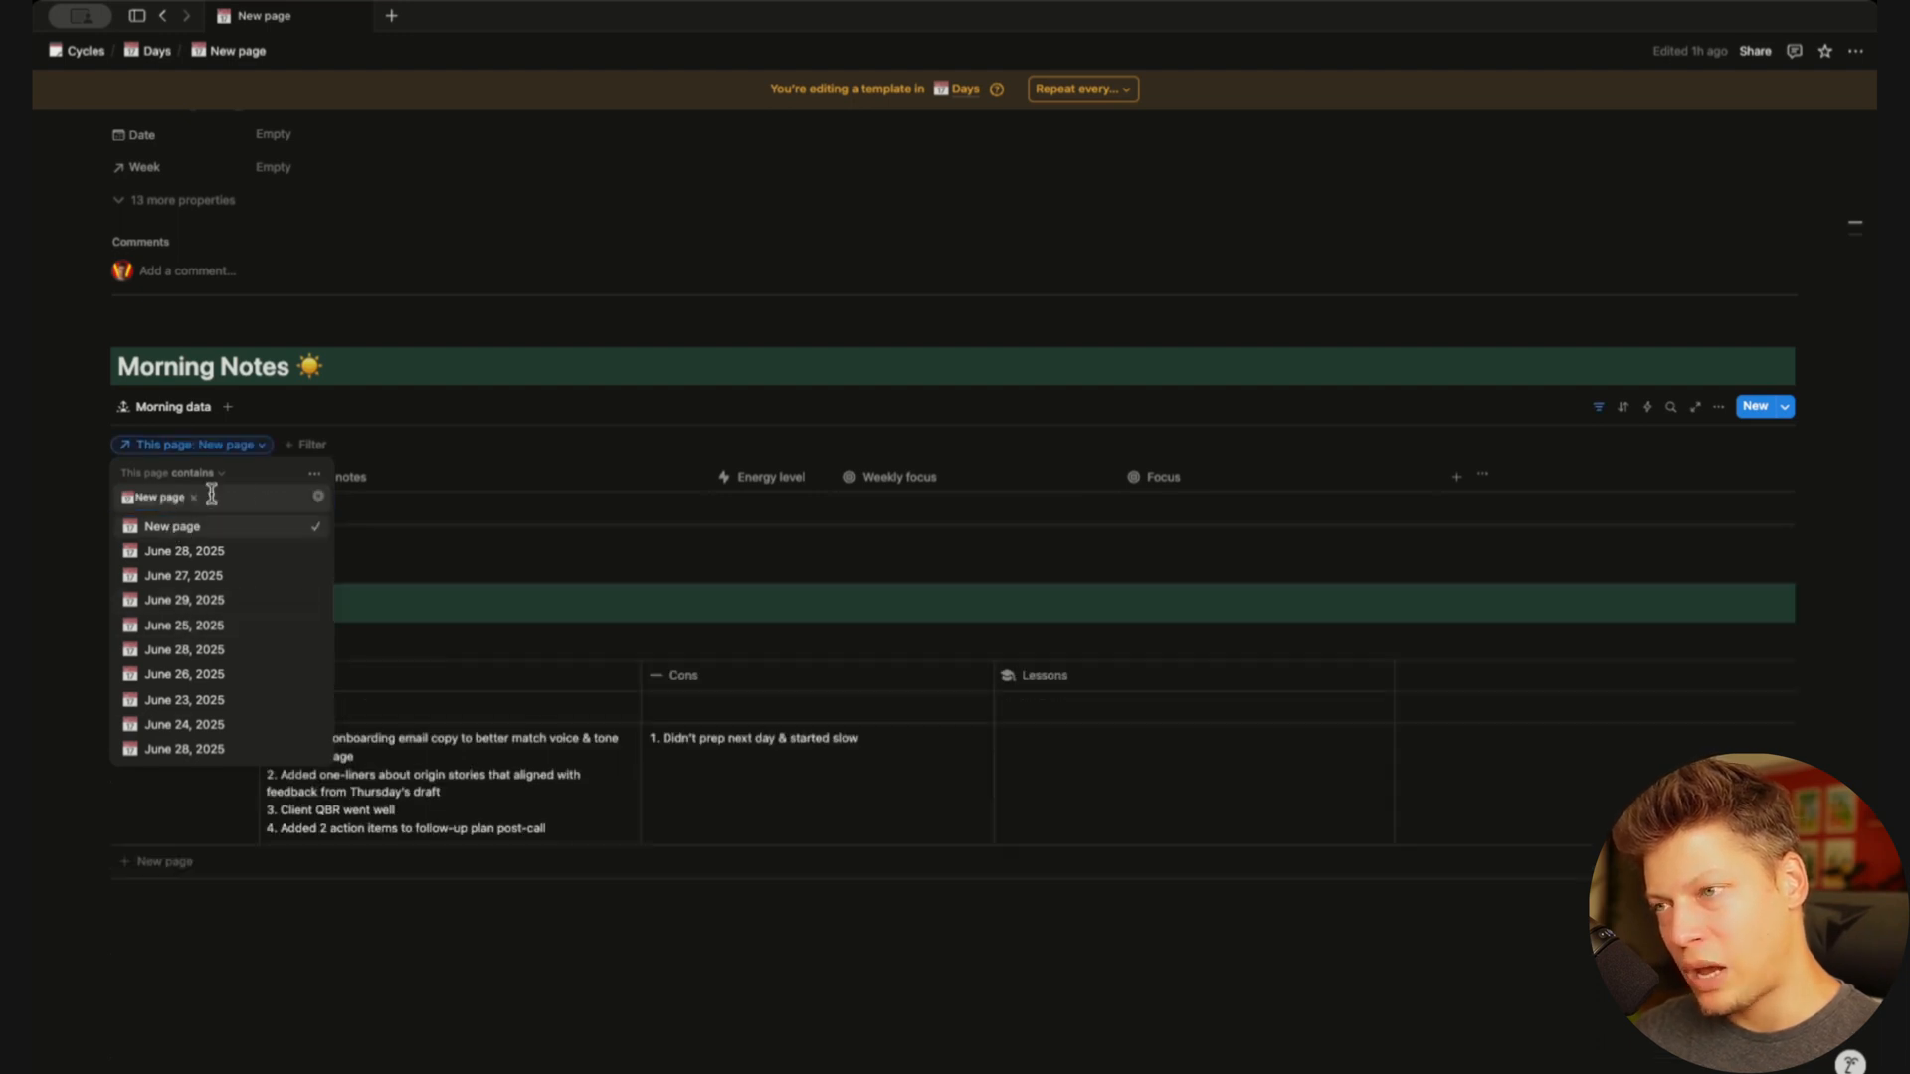
{"action": "left_click", "coordinate": [478, 424]}
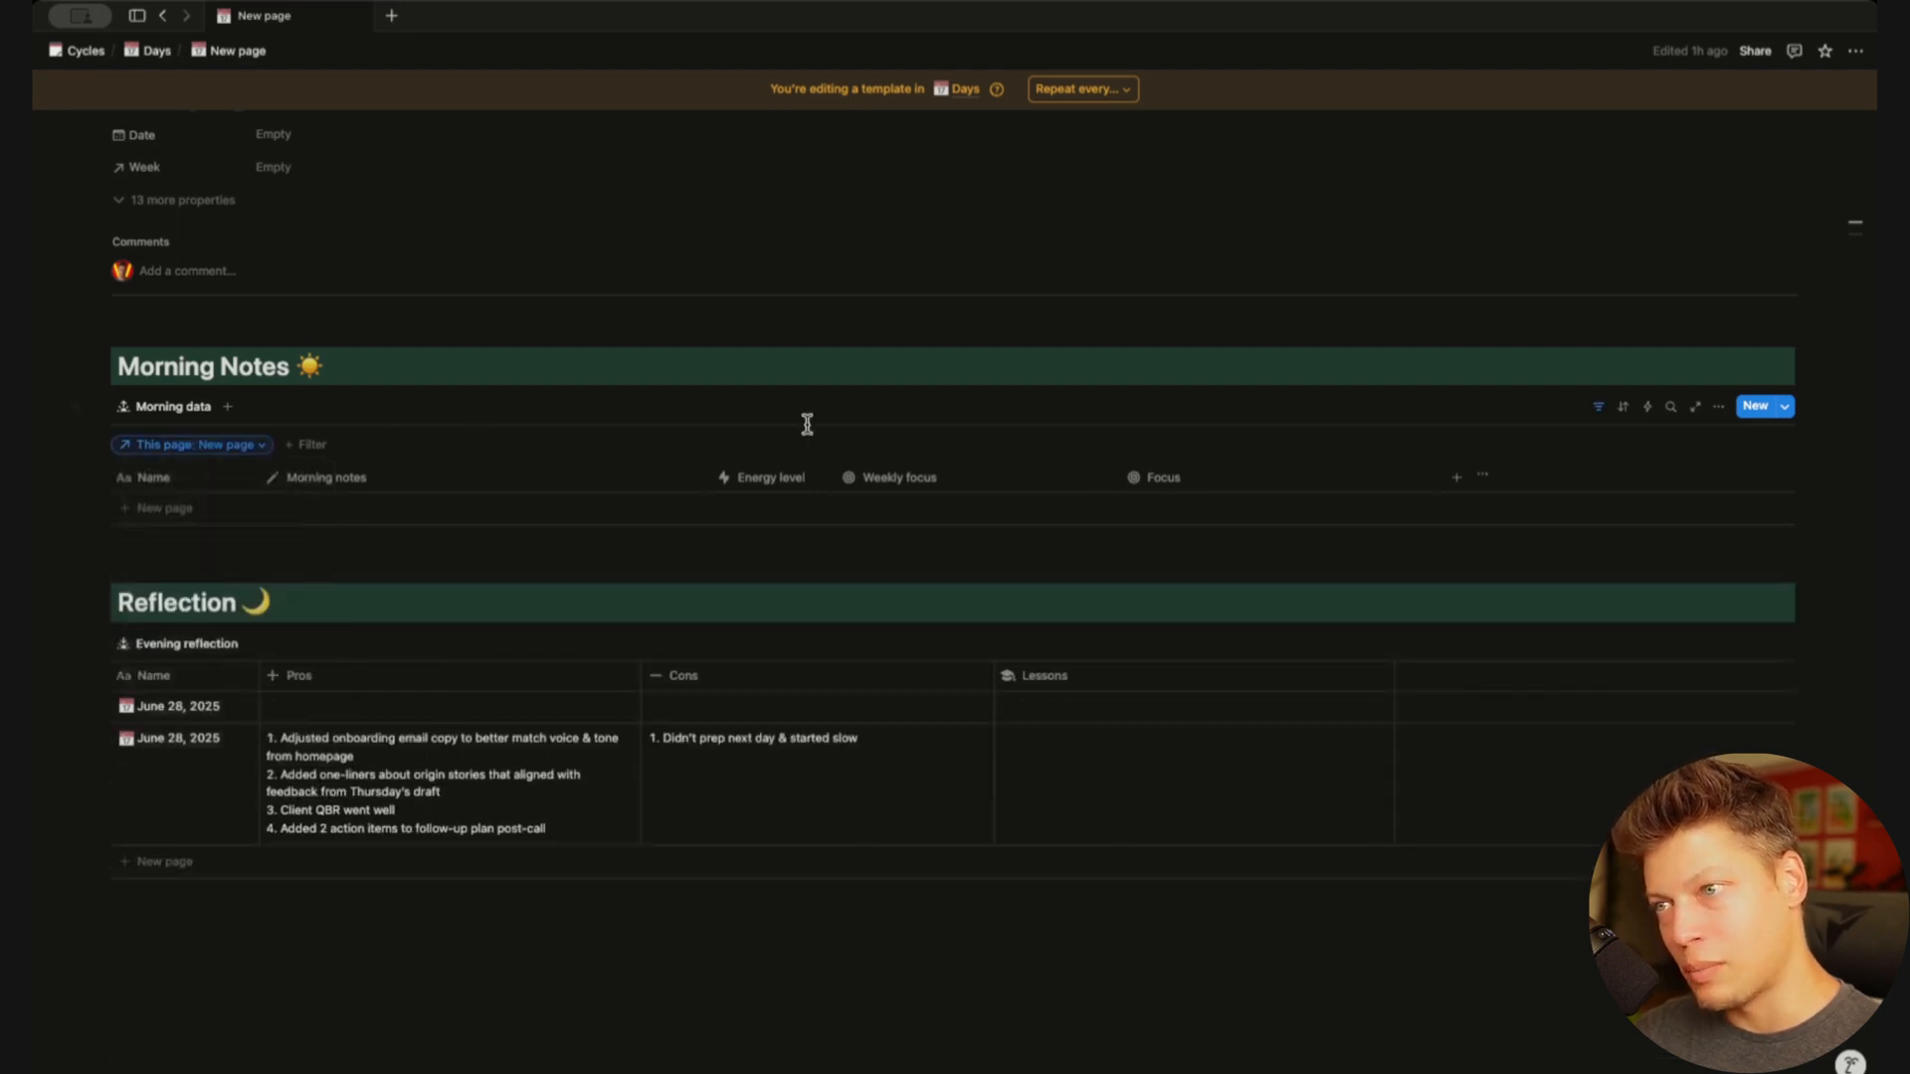
{"action": "left_click", "coordinate": [1600, 406]}
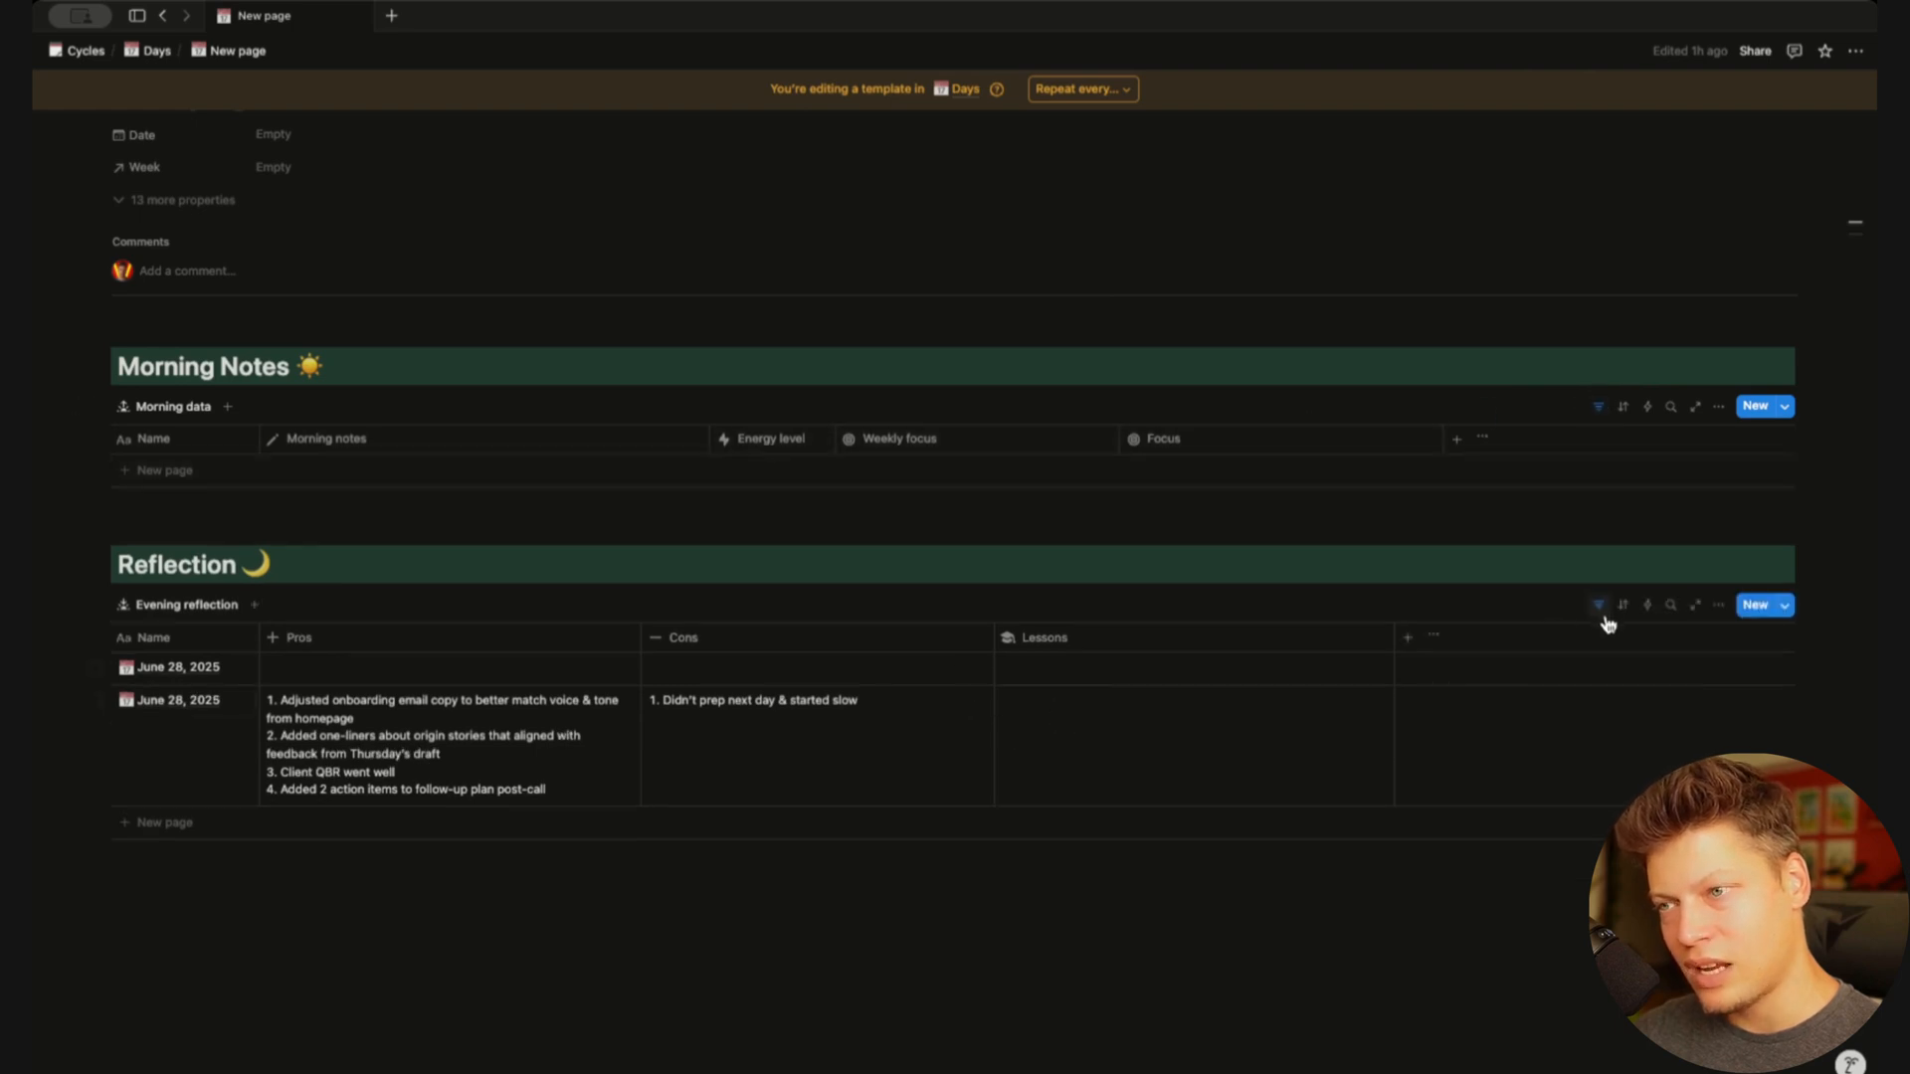
Delete the Date: Today filter from the template's Evening reflection view
{"action": "left_click", "coordinate": [1599, 607]}
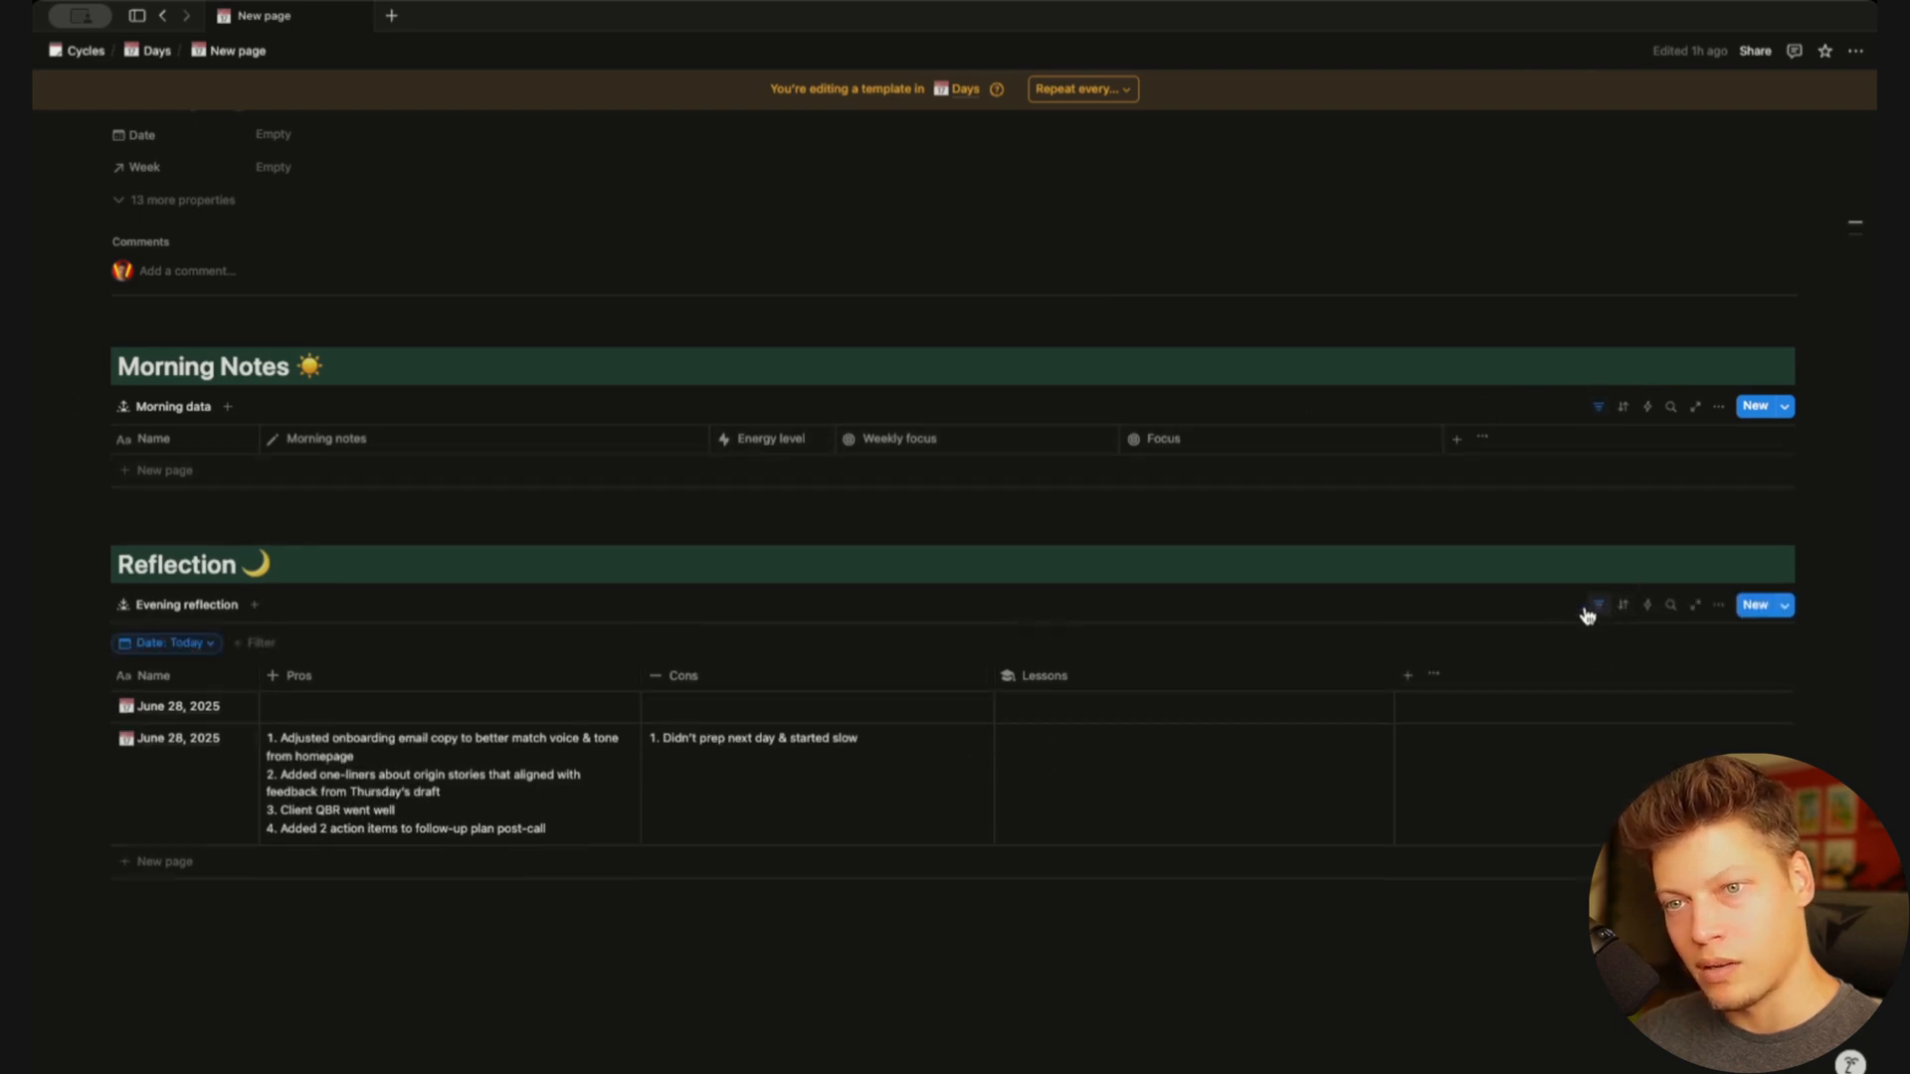
{"action": "left_click", "coordinate": [194, 653]}
{"action": "left_click", "coordinate": [207, 648]}
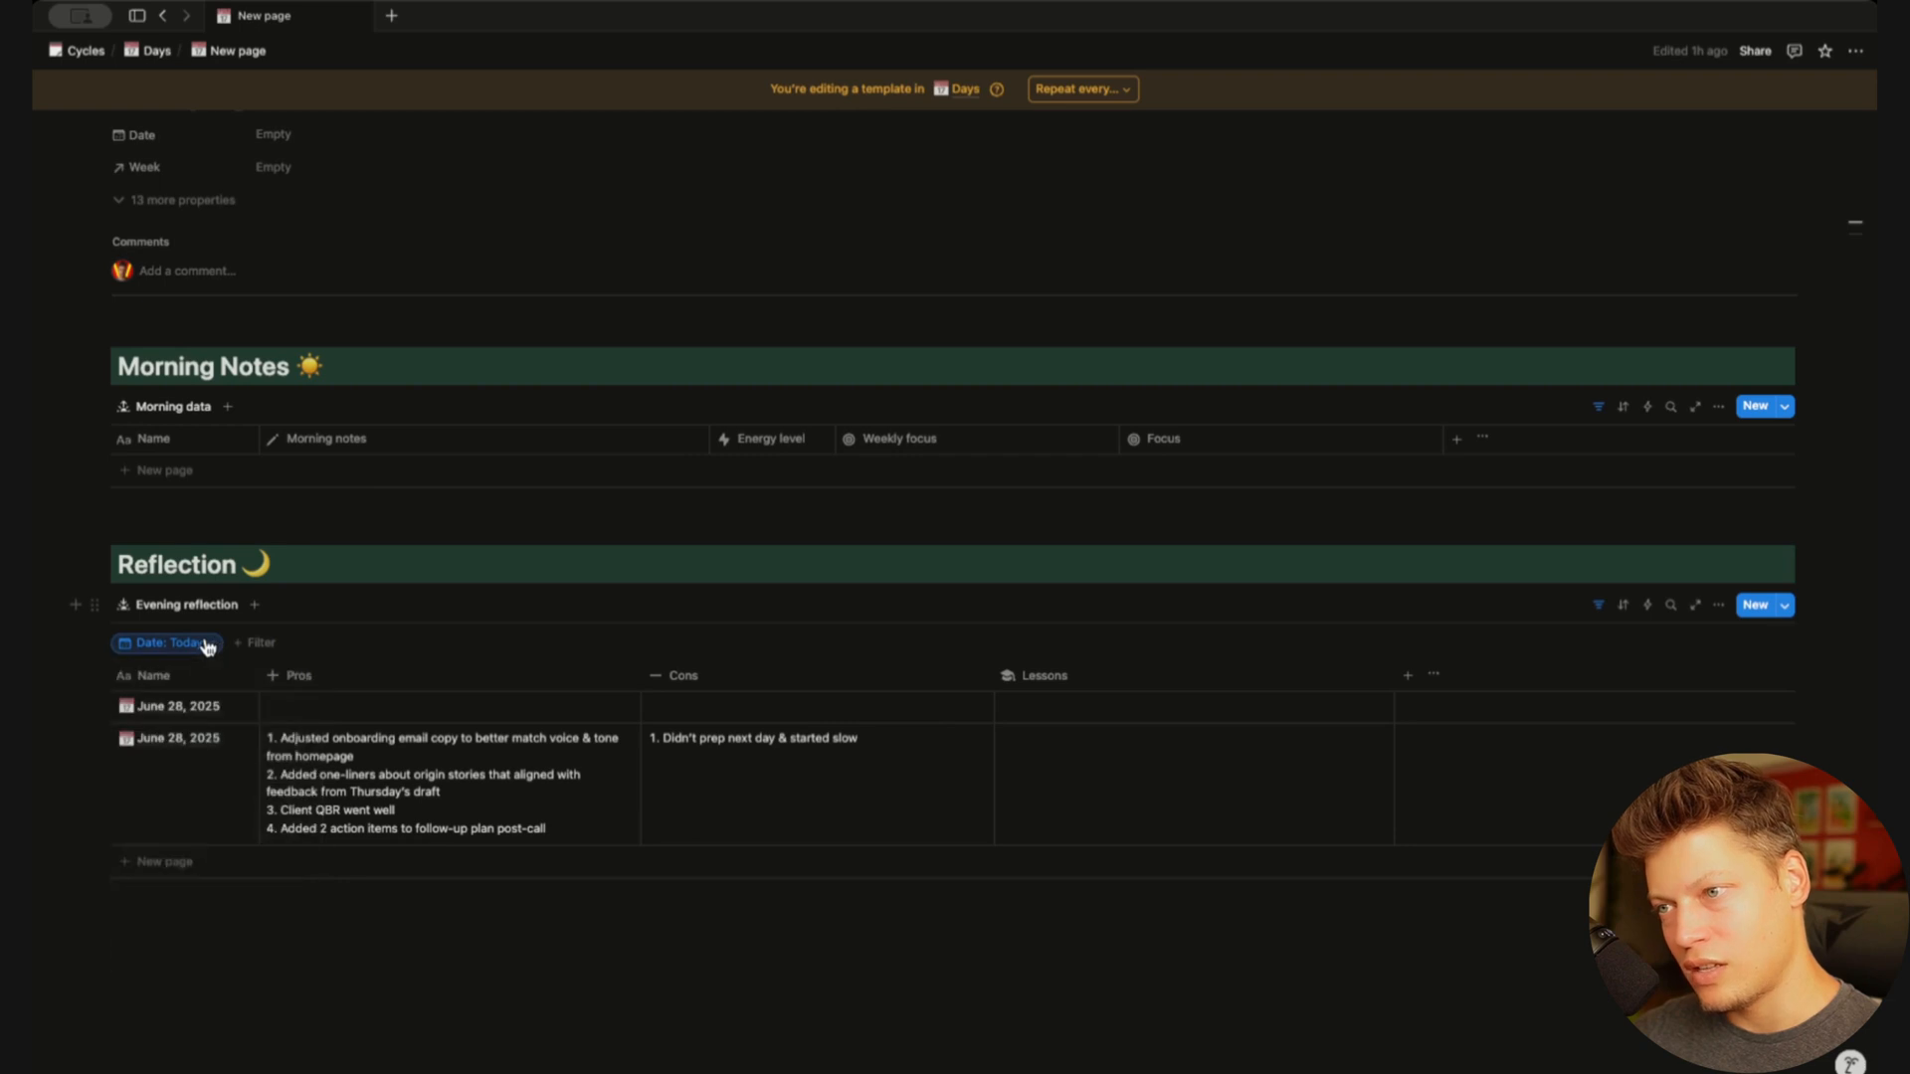
{"action": "left_click", "coordinate": [208, 647]}
{"action": "left_click", "coordinate": [299, 669]}
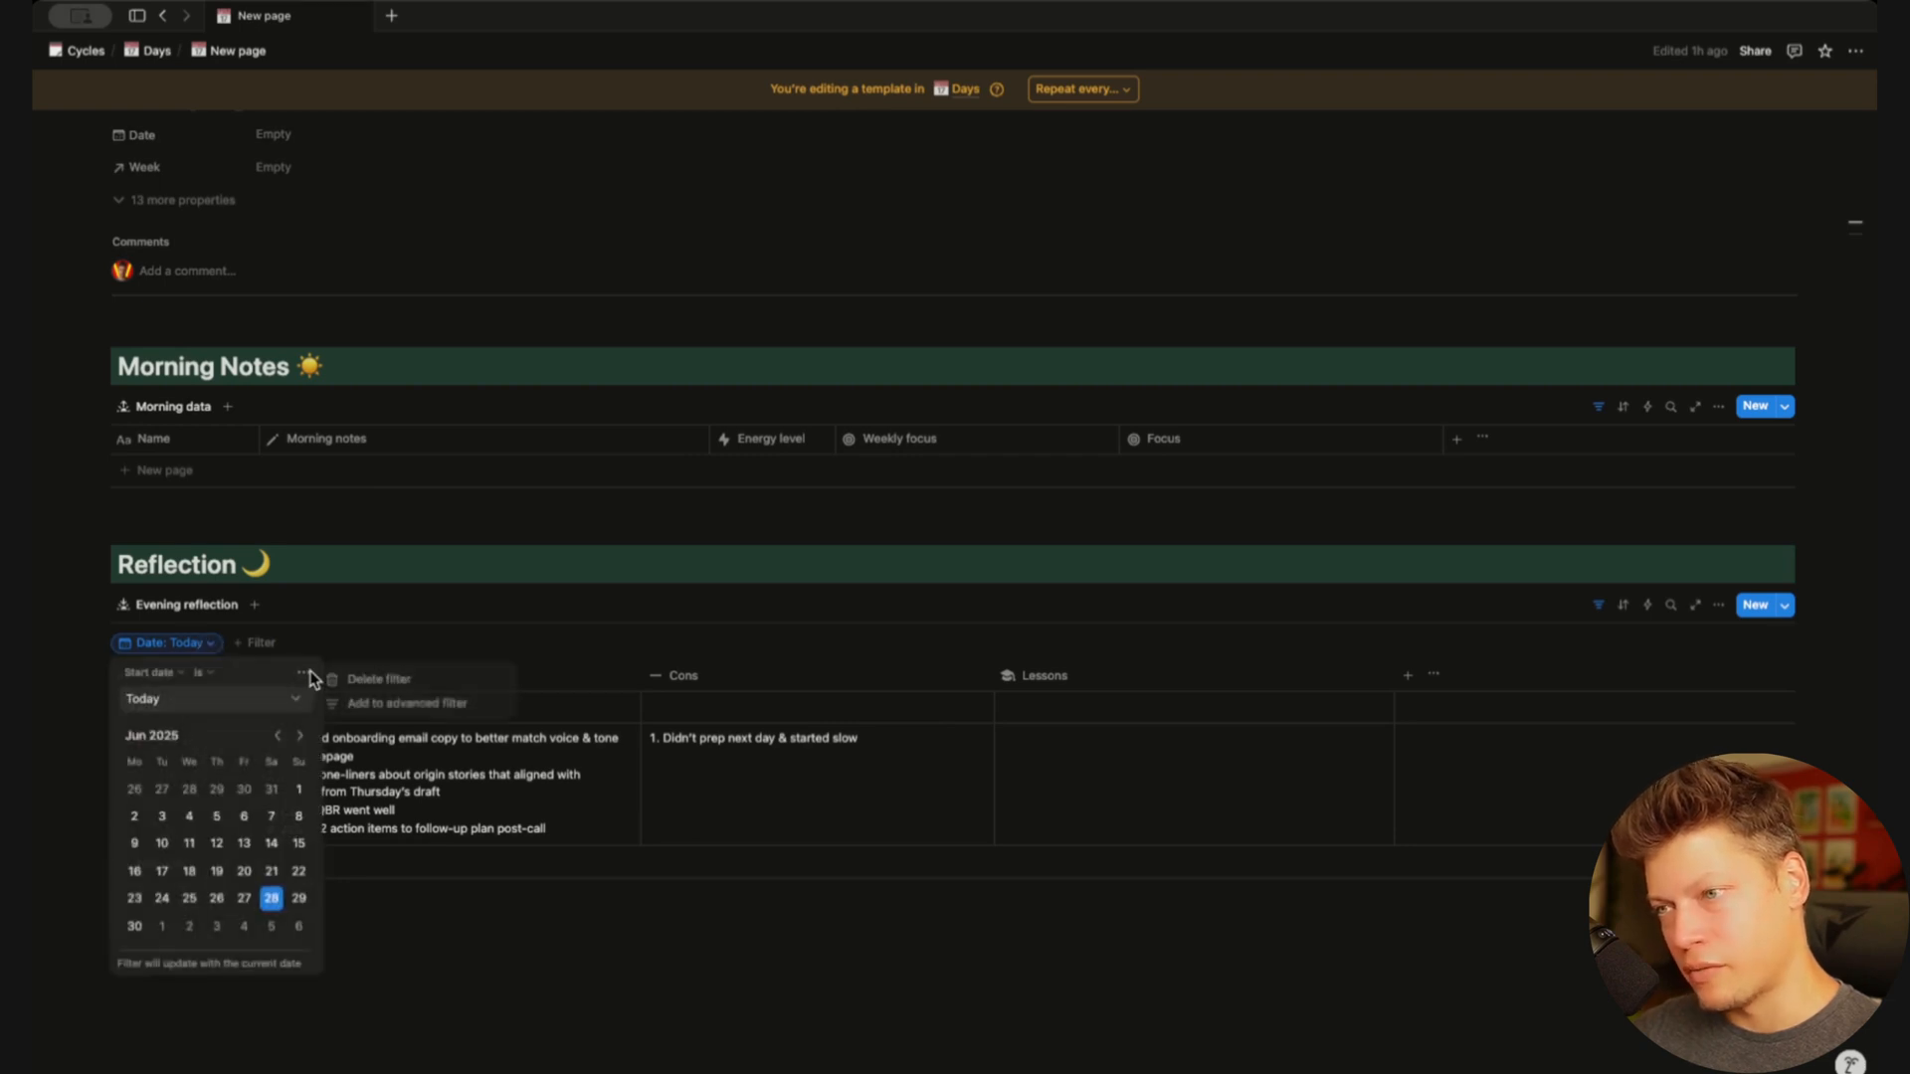
{"action": "left_click", "coordinate": [372, 685]}
Filter the template's Evening reflection view so that This page contains New page, and hide the filter bar
{"action": "left_click", "coordinate": [131, 647]}
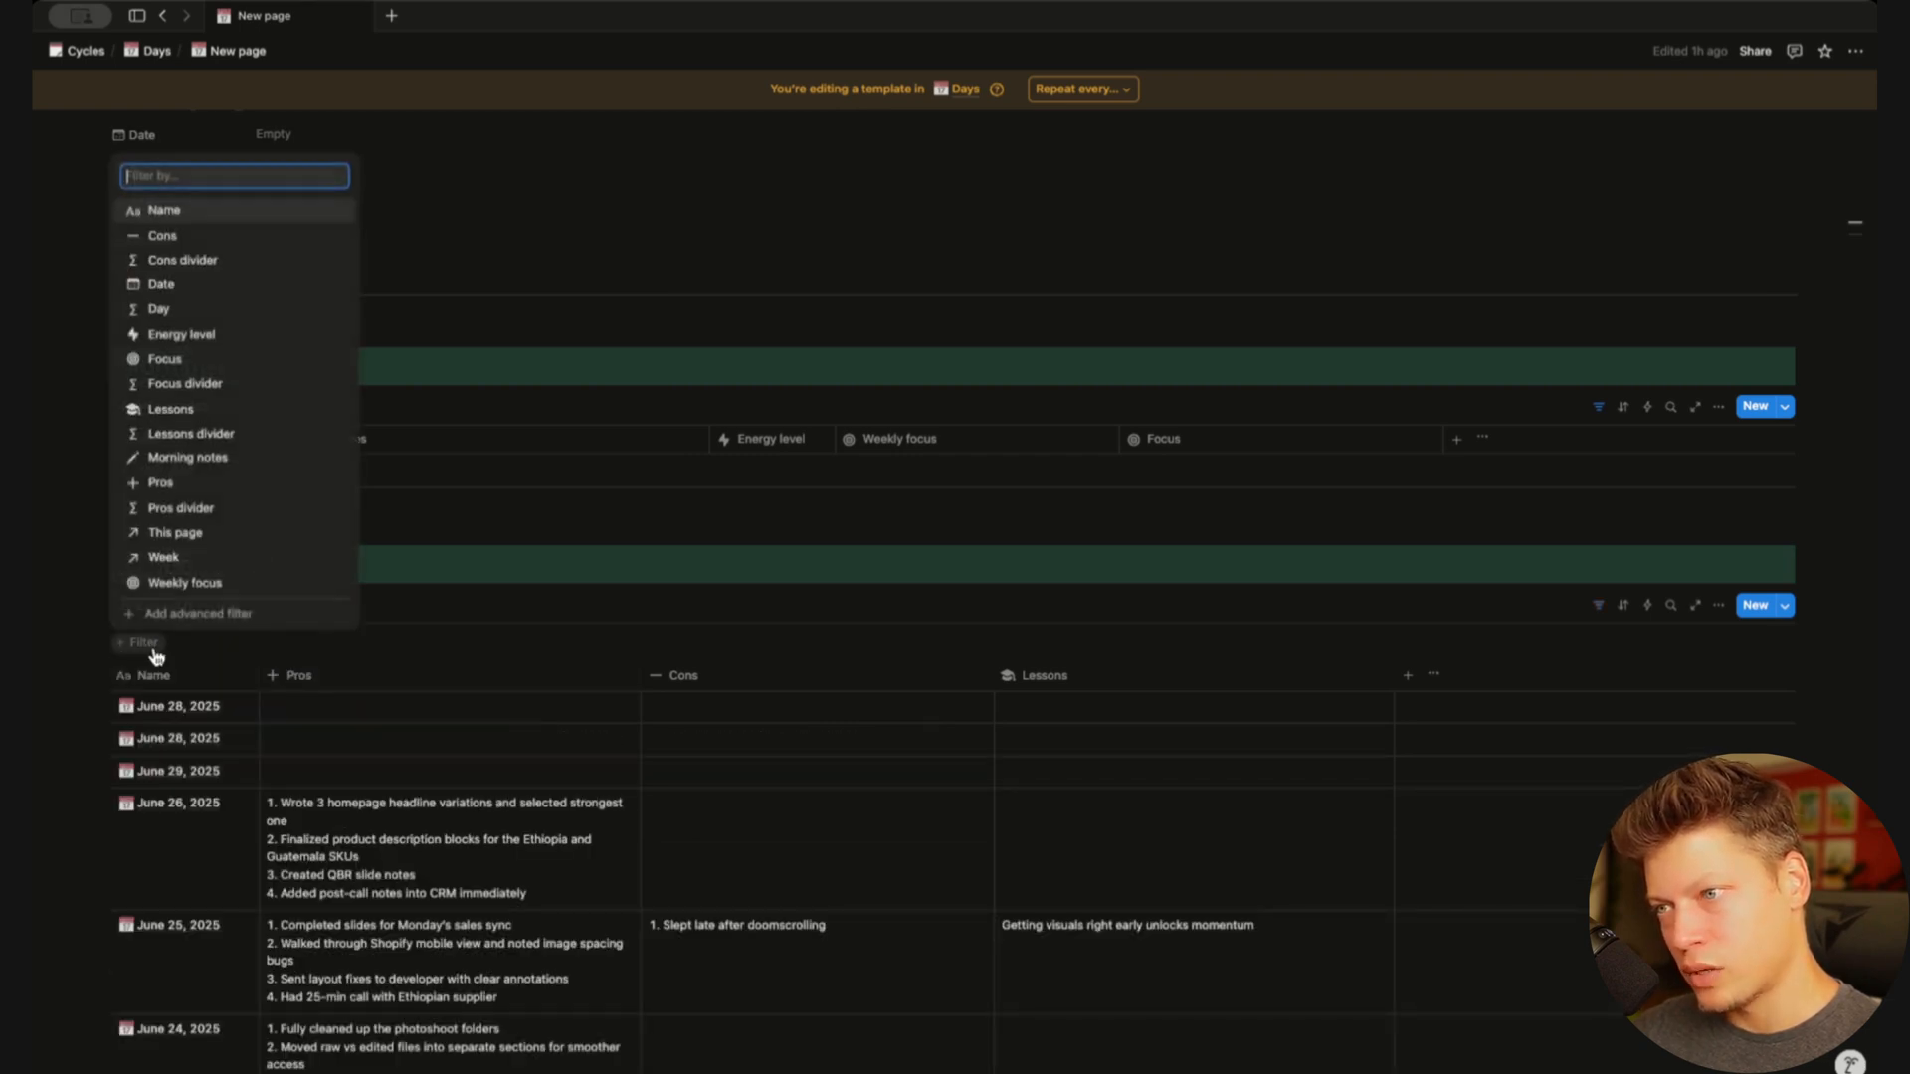
{"action": "left_click", "coordinate": [201, 537]}
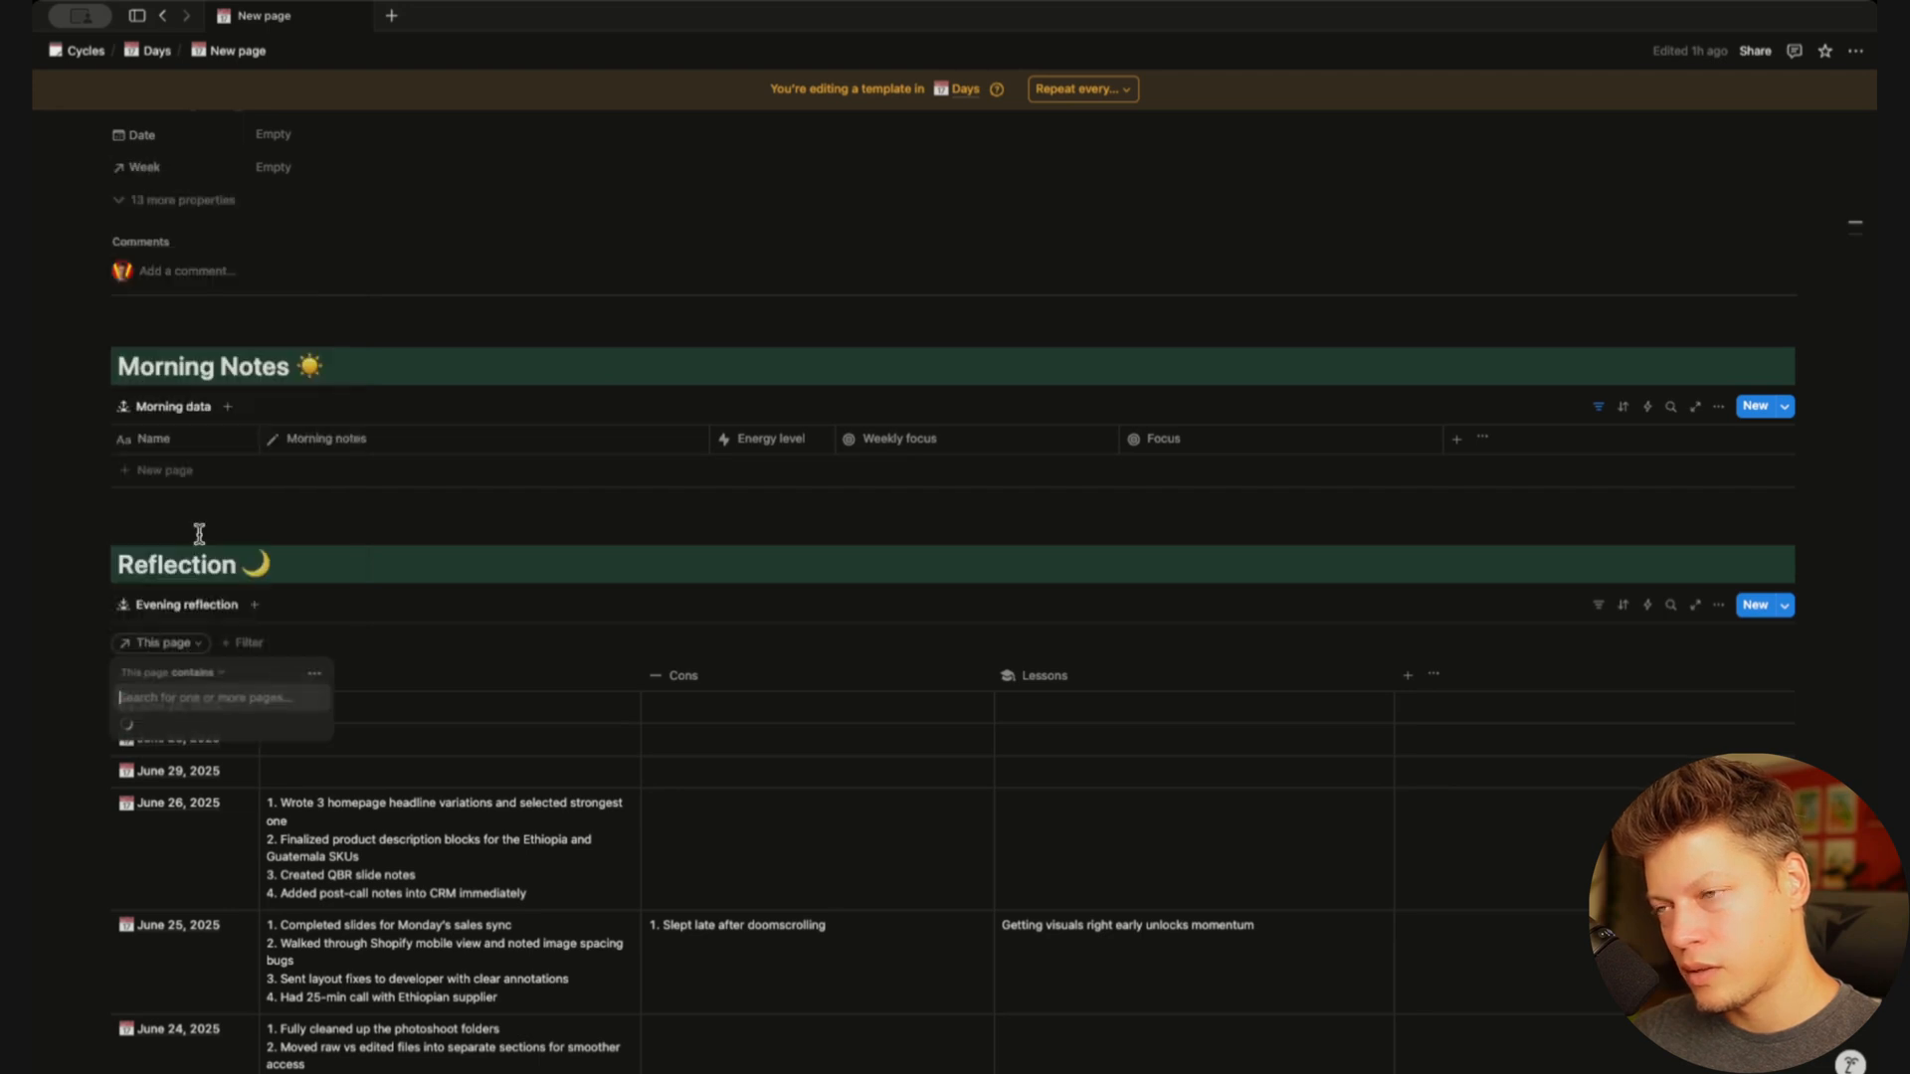
{"action": "left_click", "coordinate": [233, 727]}
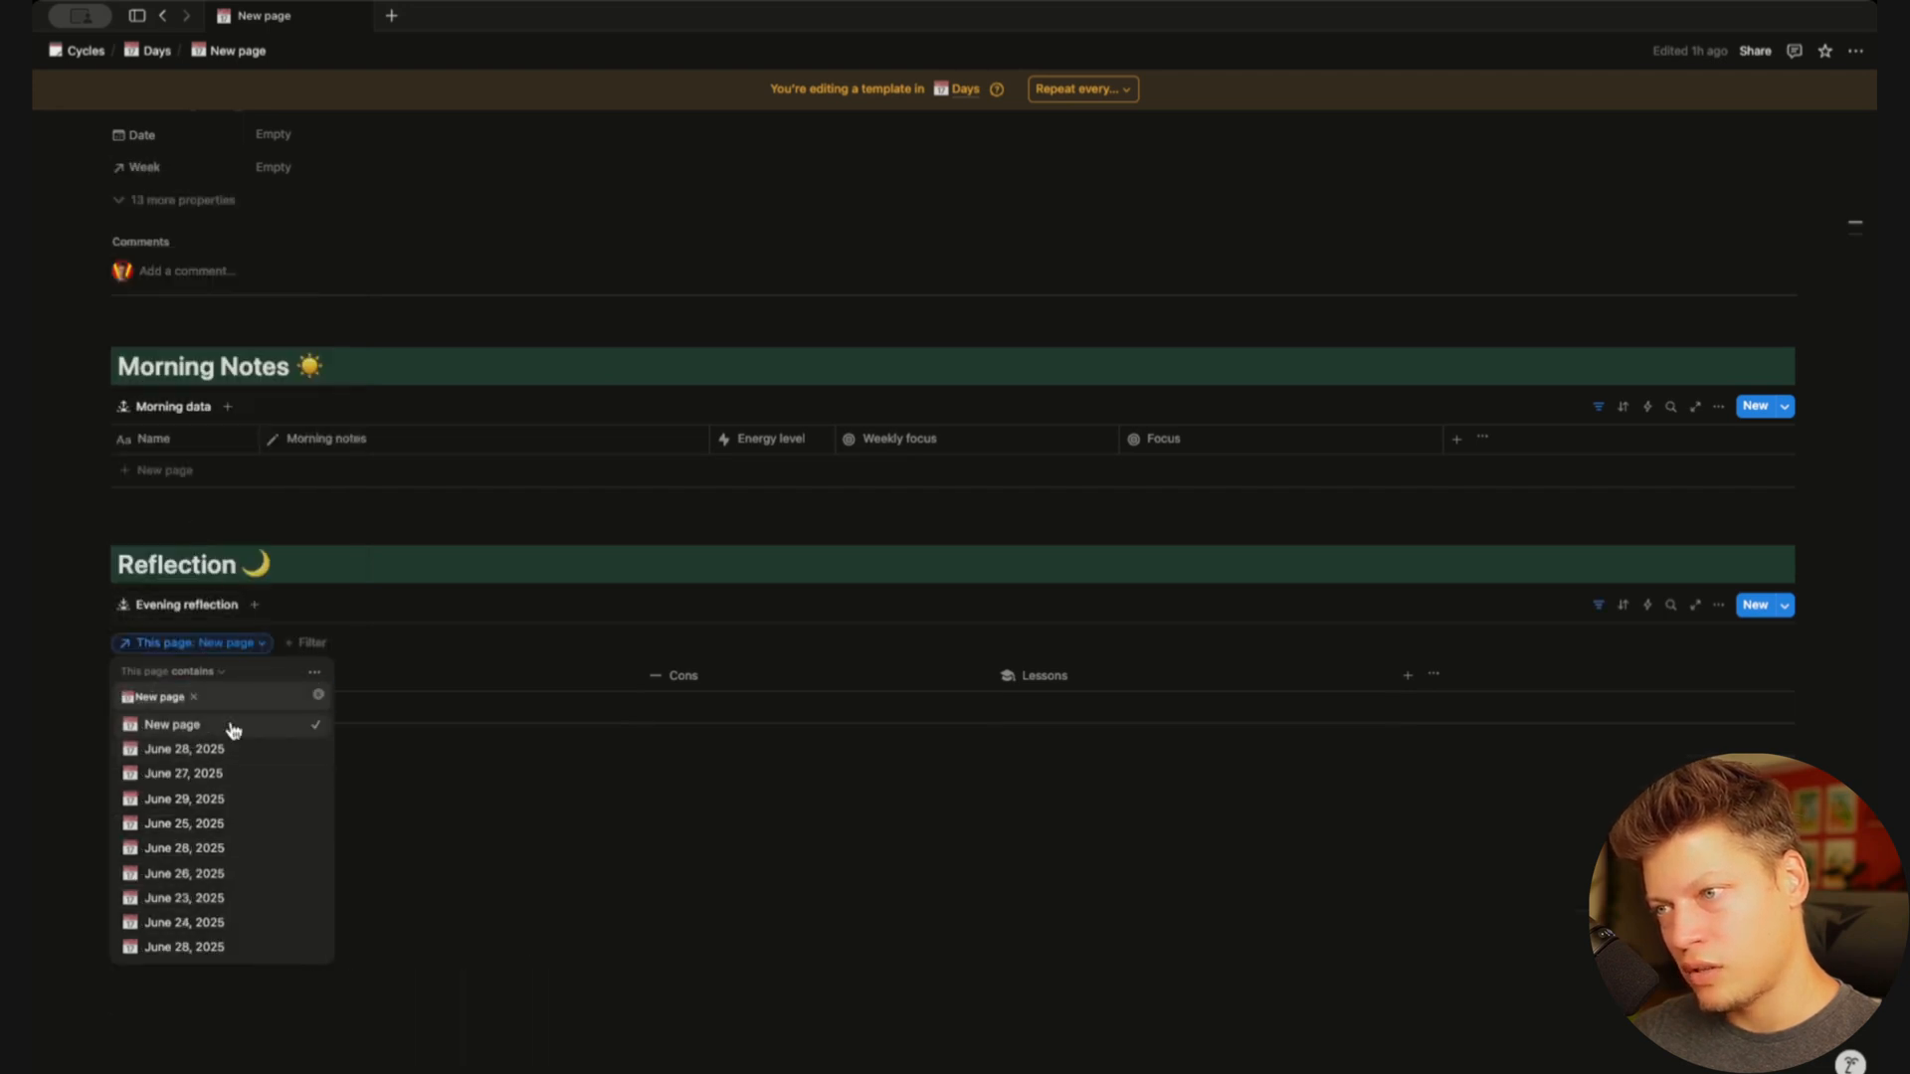
{"action": "left_click", "coordinate": [908, 890]}
{"action": "left_click", "coordinate": [1599, 603]}
{"action": "scroll", "coordinate": [376, 733], "scroll_direction": "up", "scroll_amount": 3}
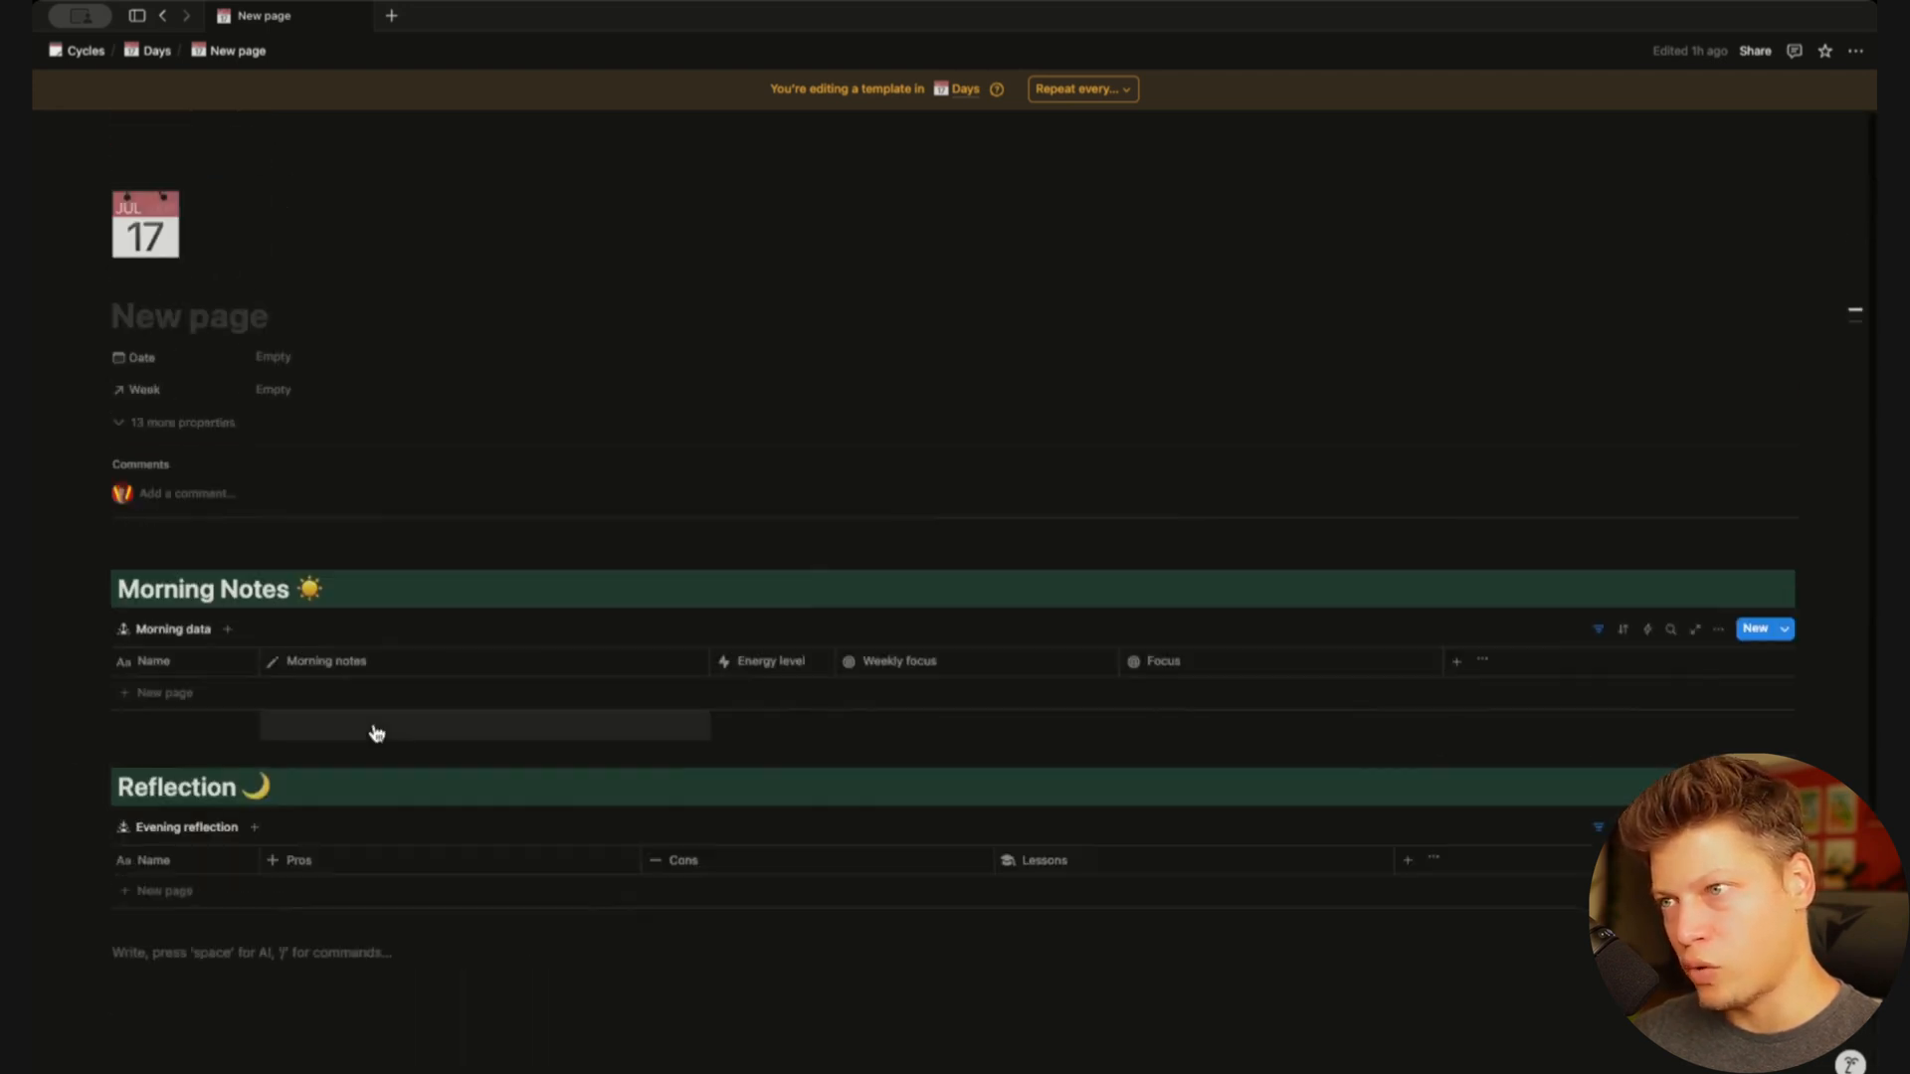
Return to the Cycles page and delete the empty duplicate June 28, 2025 entry from the Today table
{"action": "left_click", "coordinate": [83, 52]}
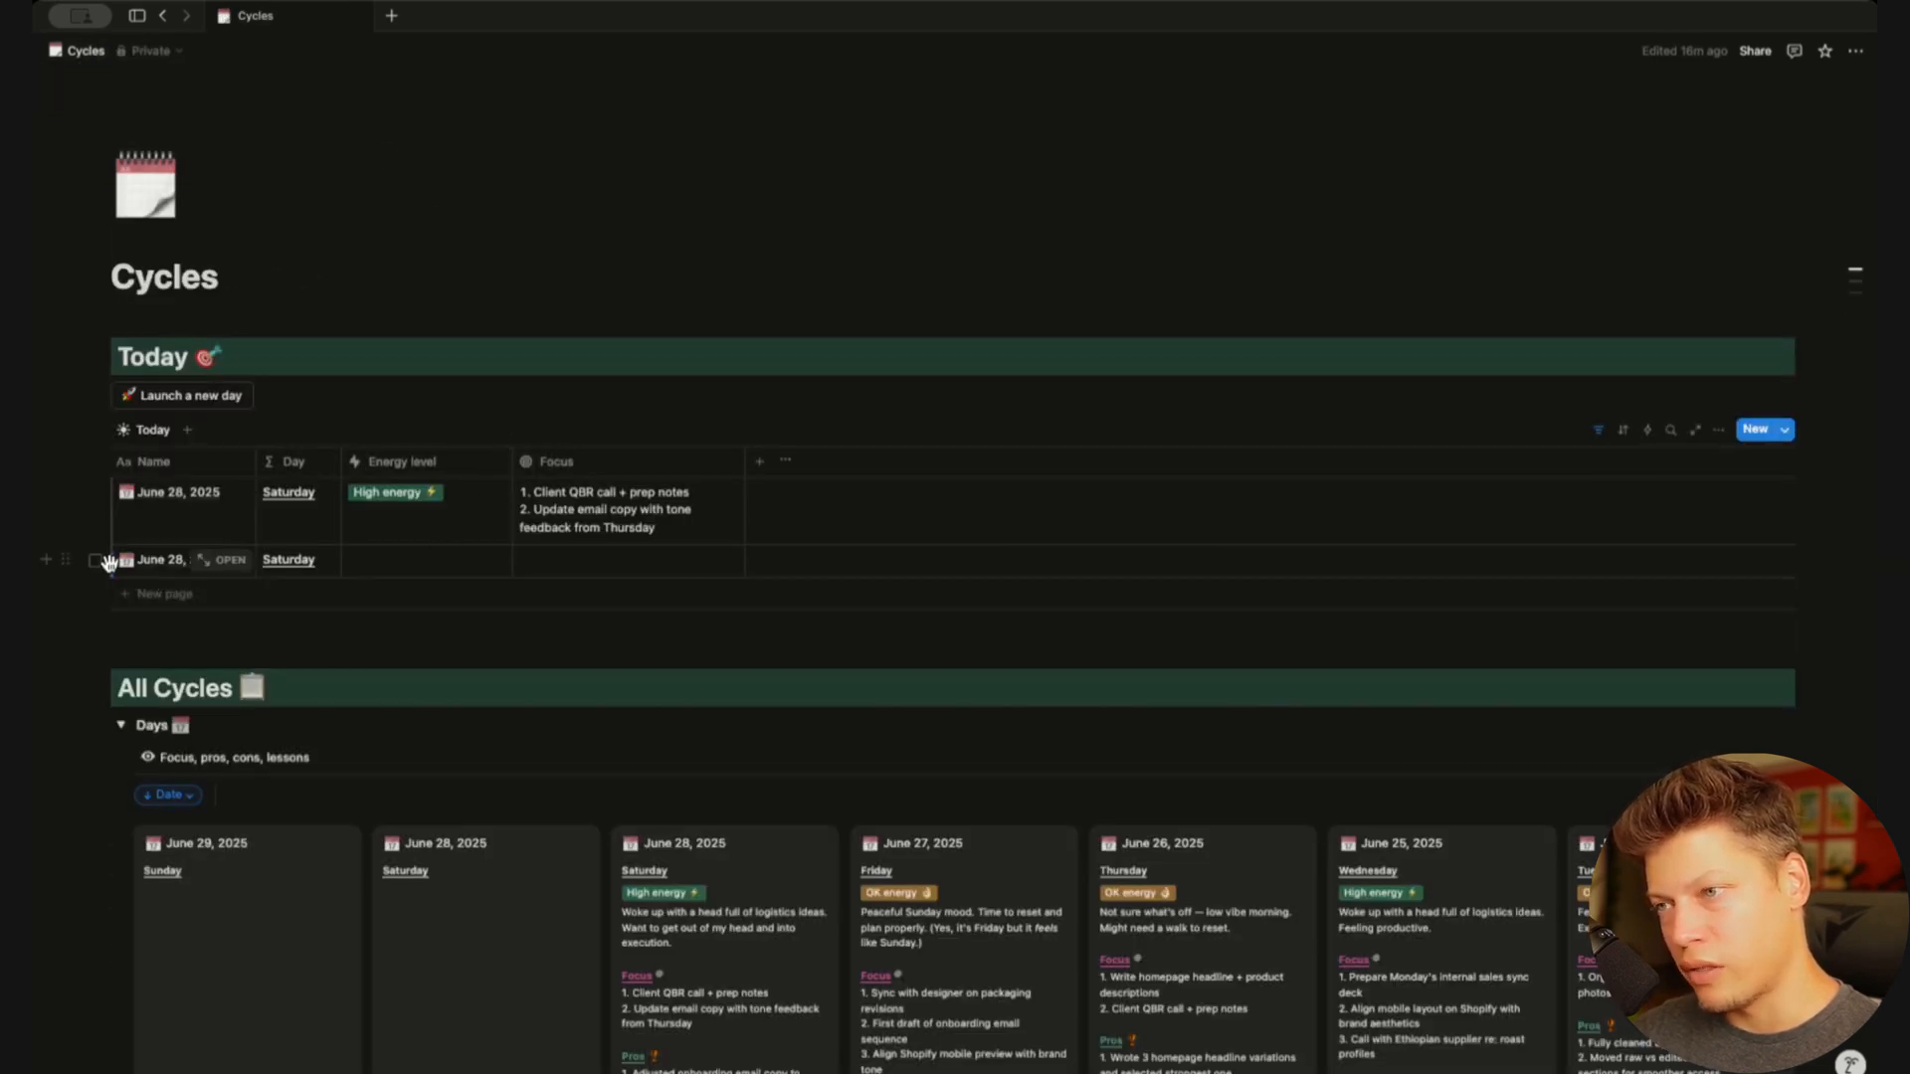
{"action": "left_click", "coordinate": [96, 562]}
{"action": "key", "text": "Delete"}
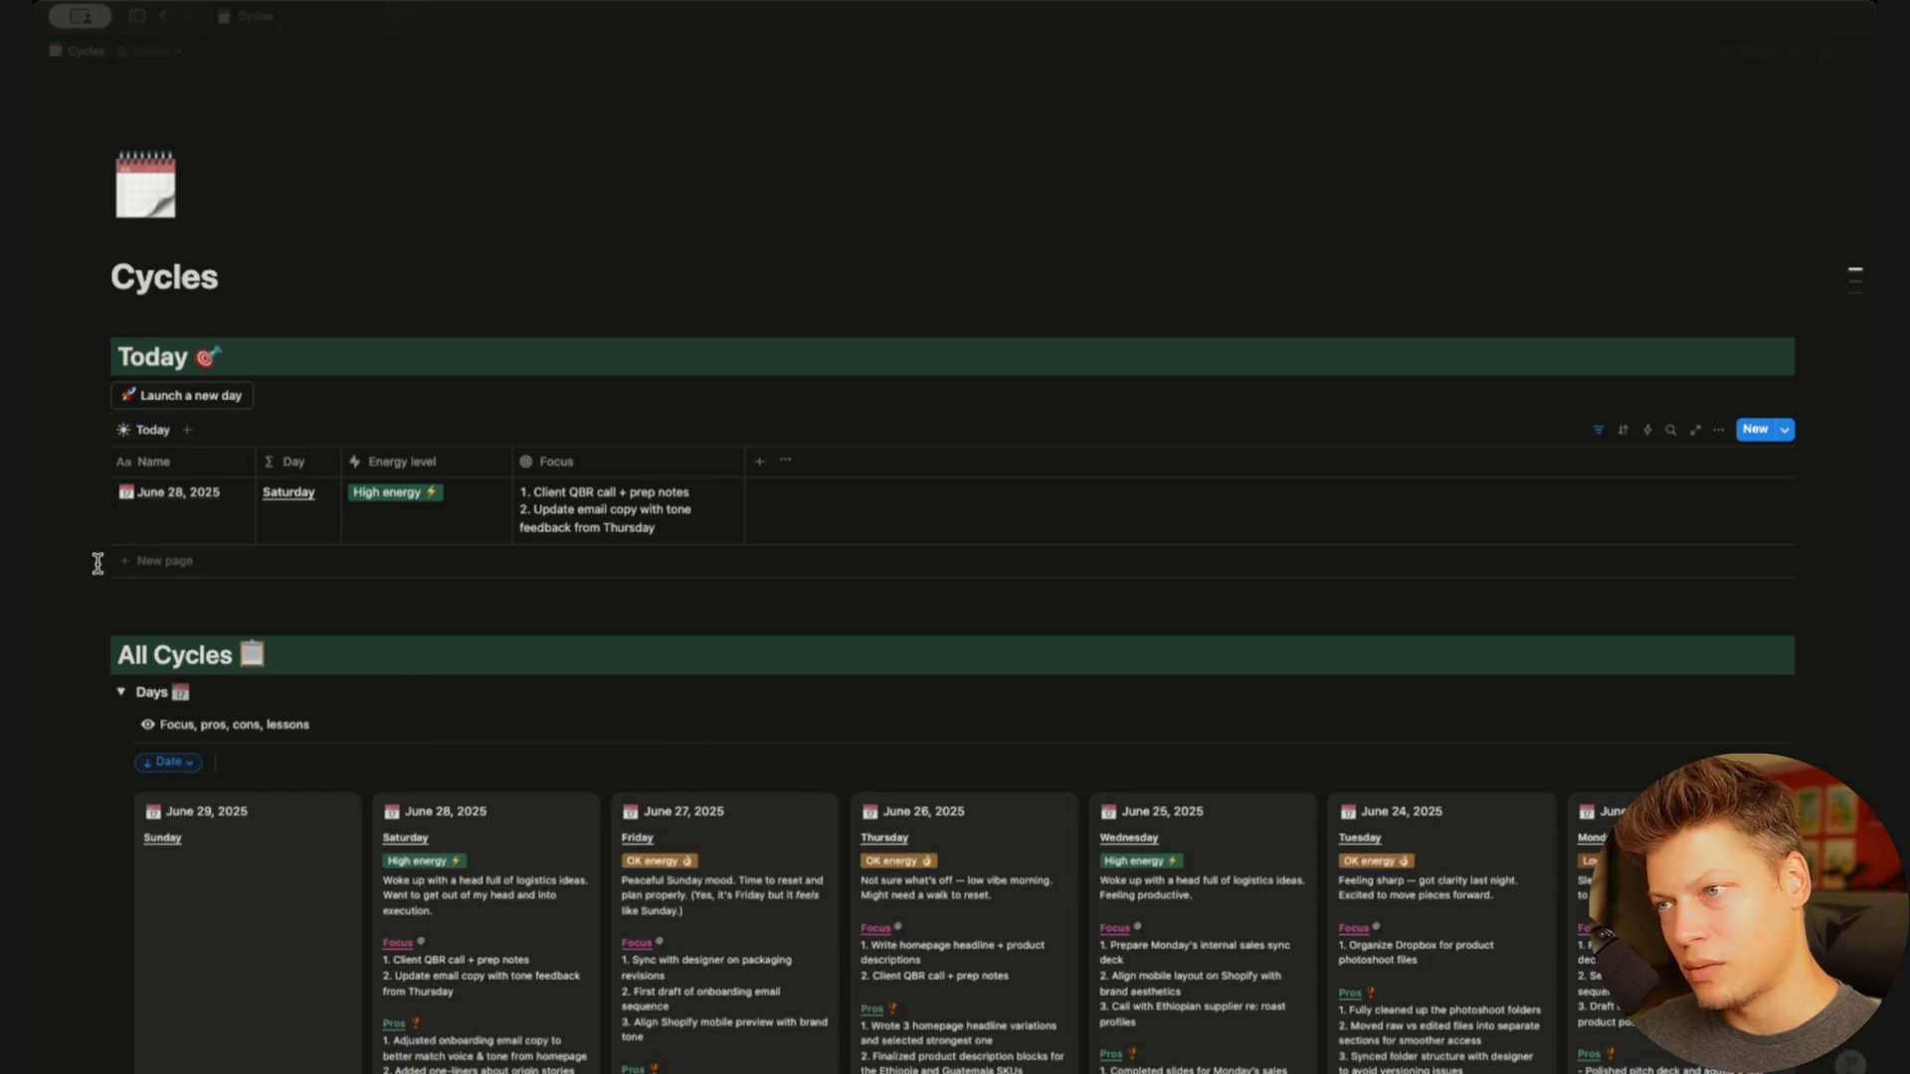
Launch a new day, check its Morning Notes and Reflection tables, and reopen it from the Today table to recheck them
{"action": "left_click", "coordinate": [173, 400]}
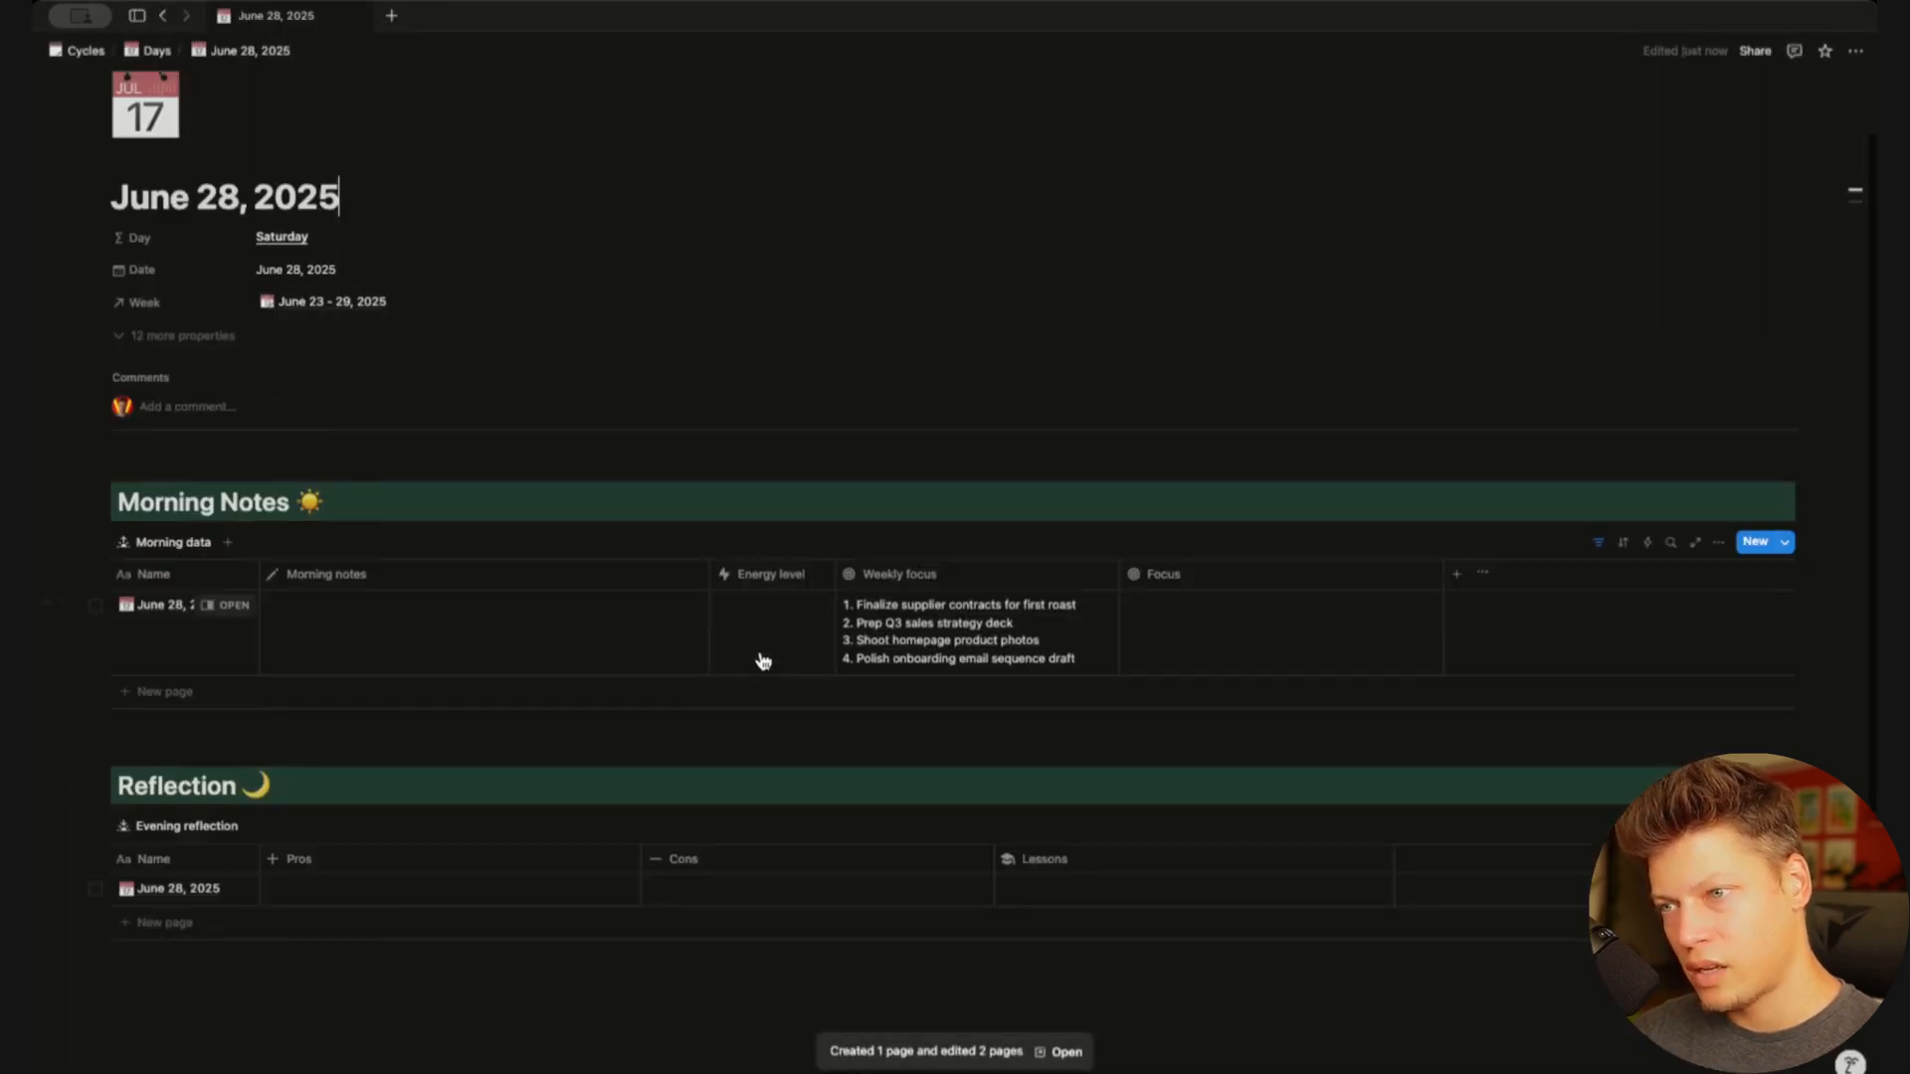
{"action": "scroll", "coordinate": [1034, 632], "scroll_direction": "down", "scroll_amount": 2}
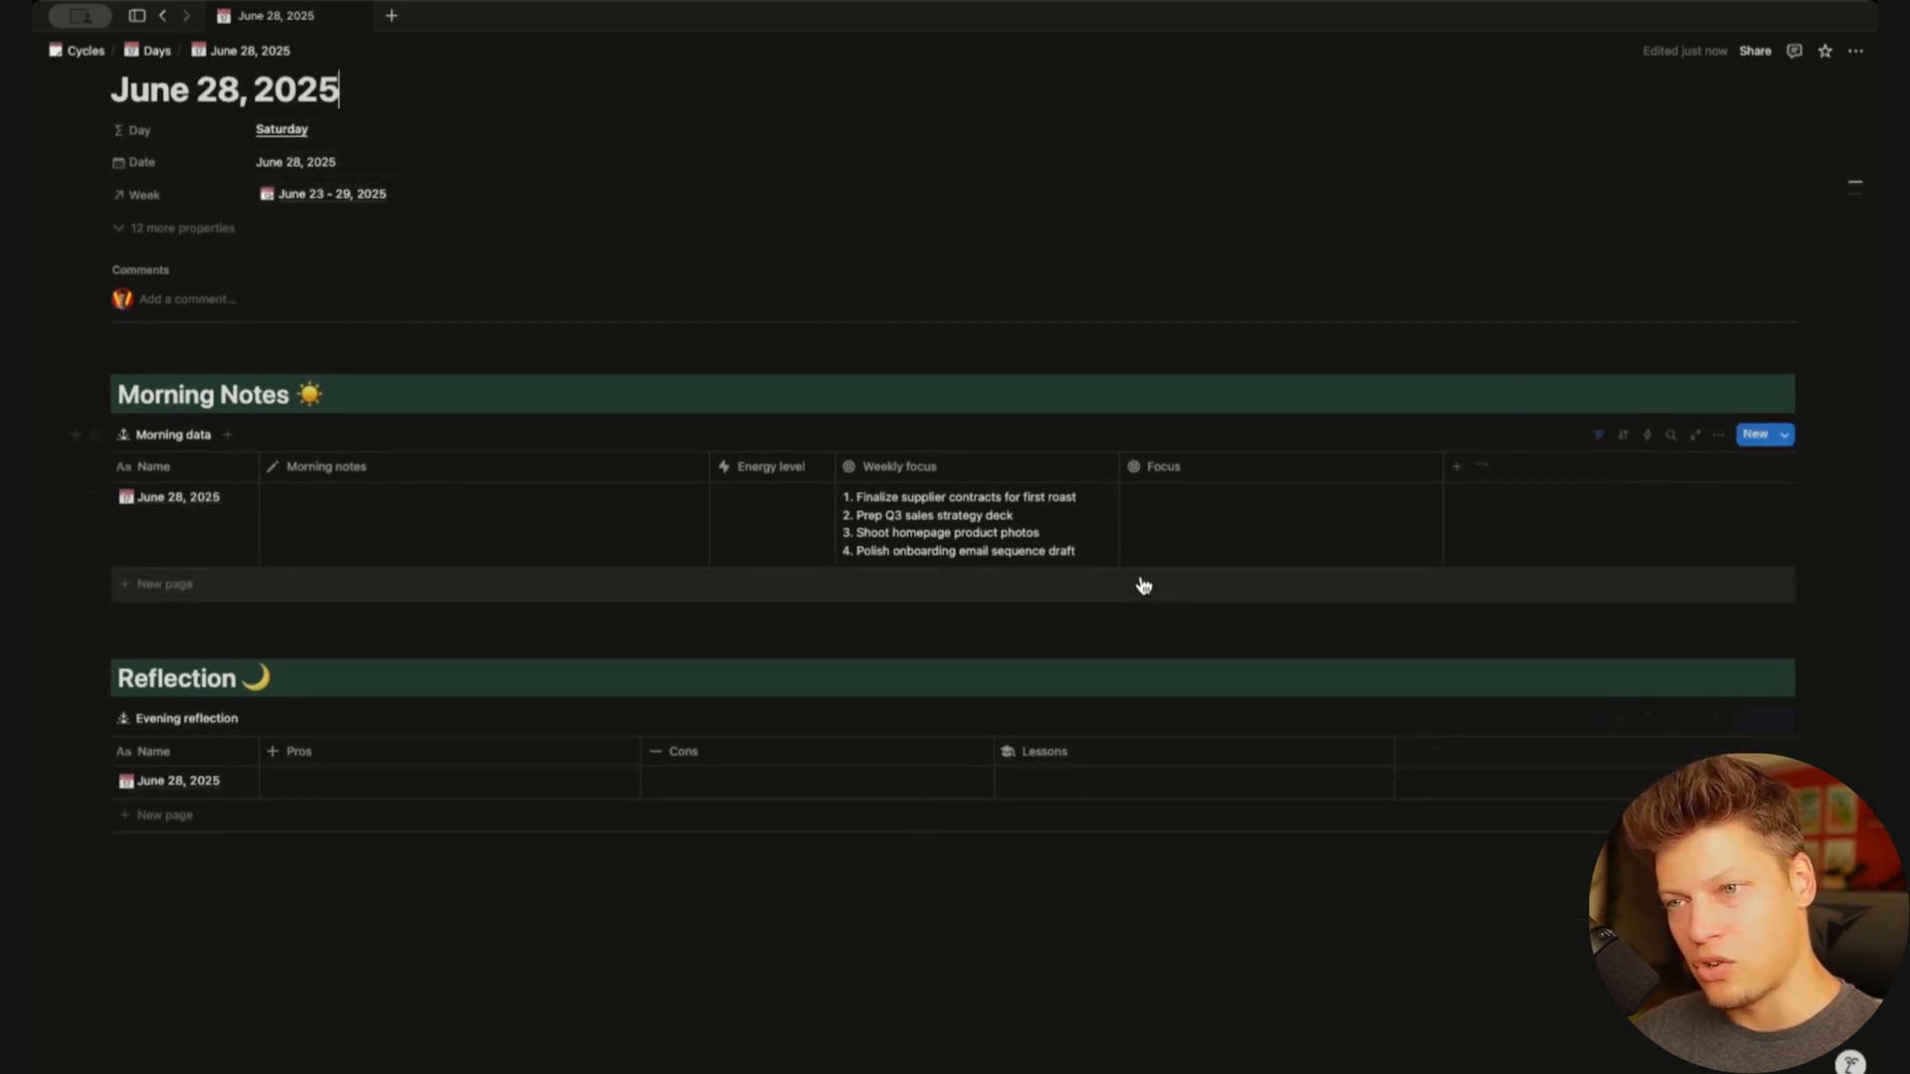
{"action": "scroll", "coordinate": [534, 535], "scroll_direction": "up", "scroll_amount": 2}
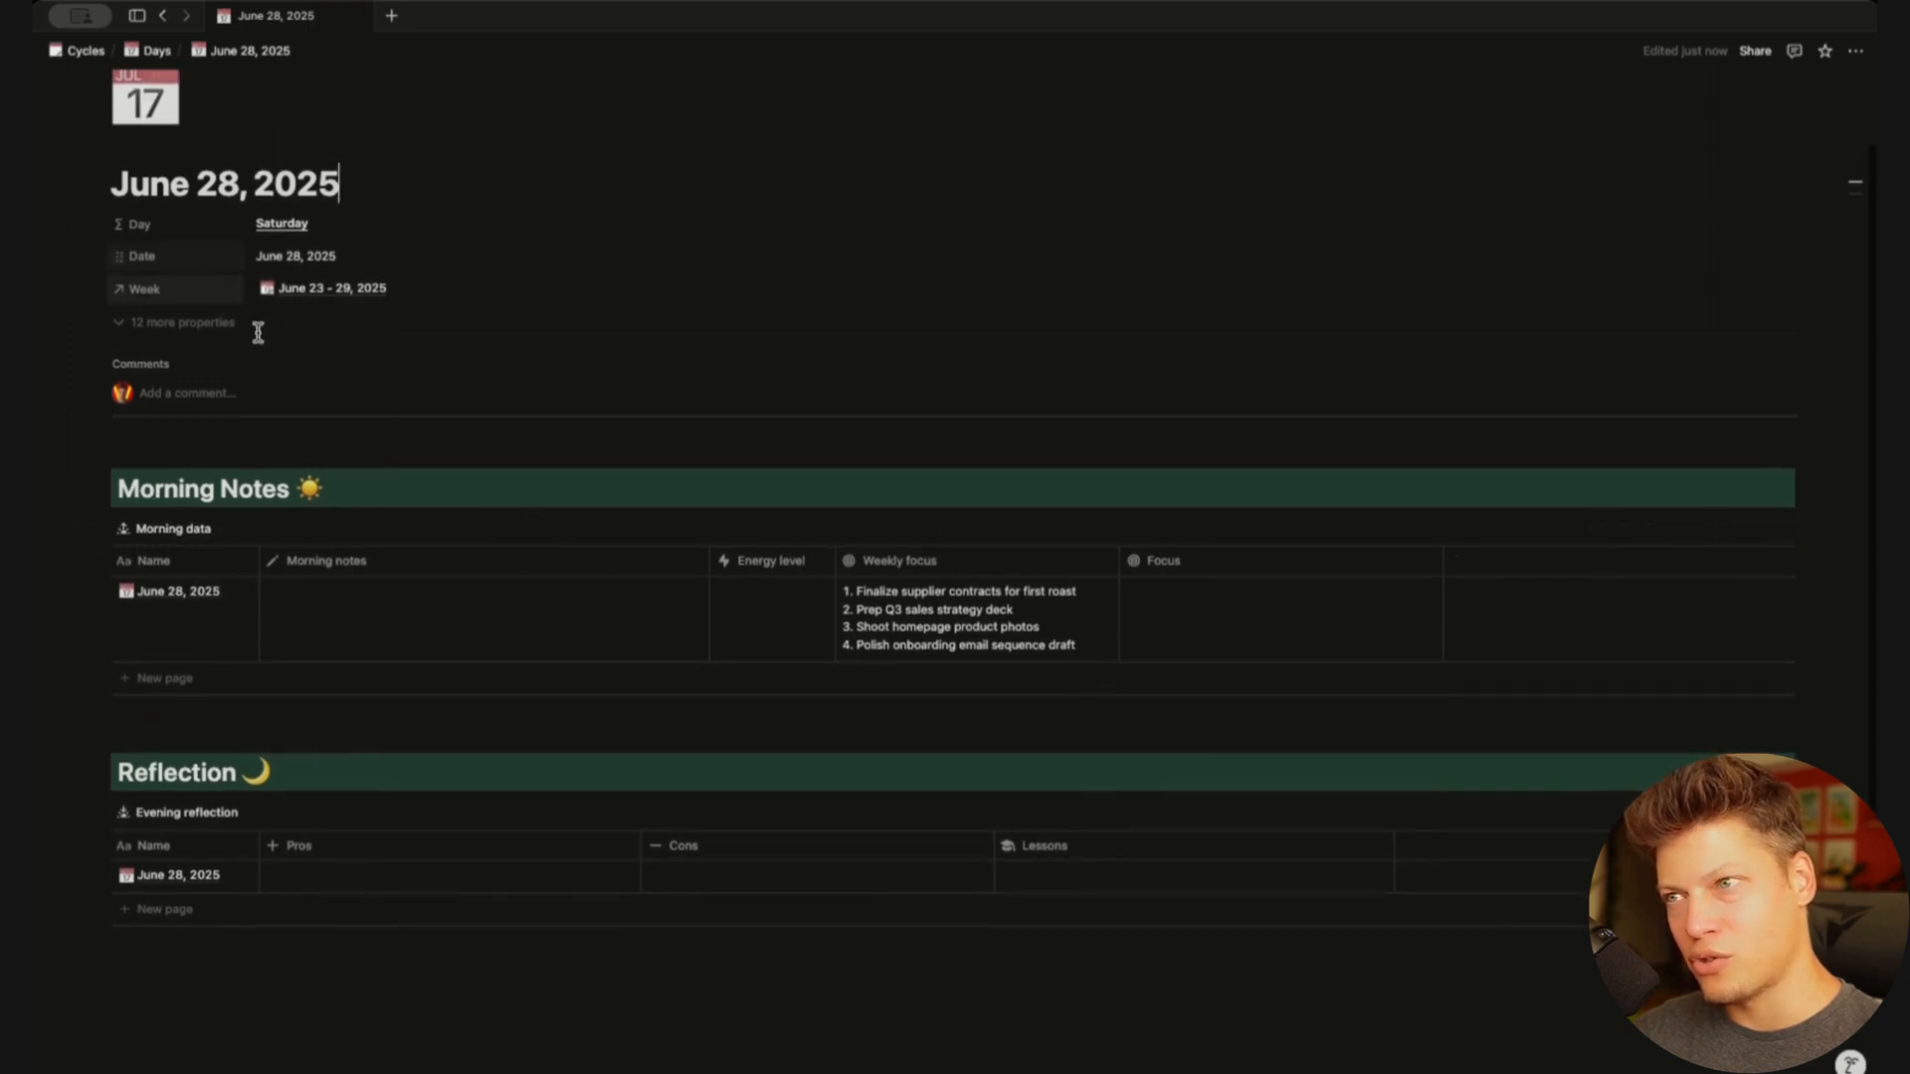
{"action": "key", "text": "super+["}
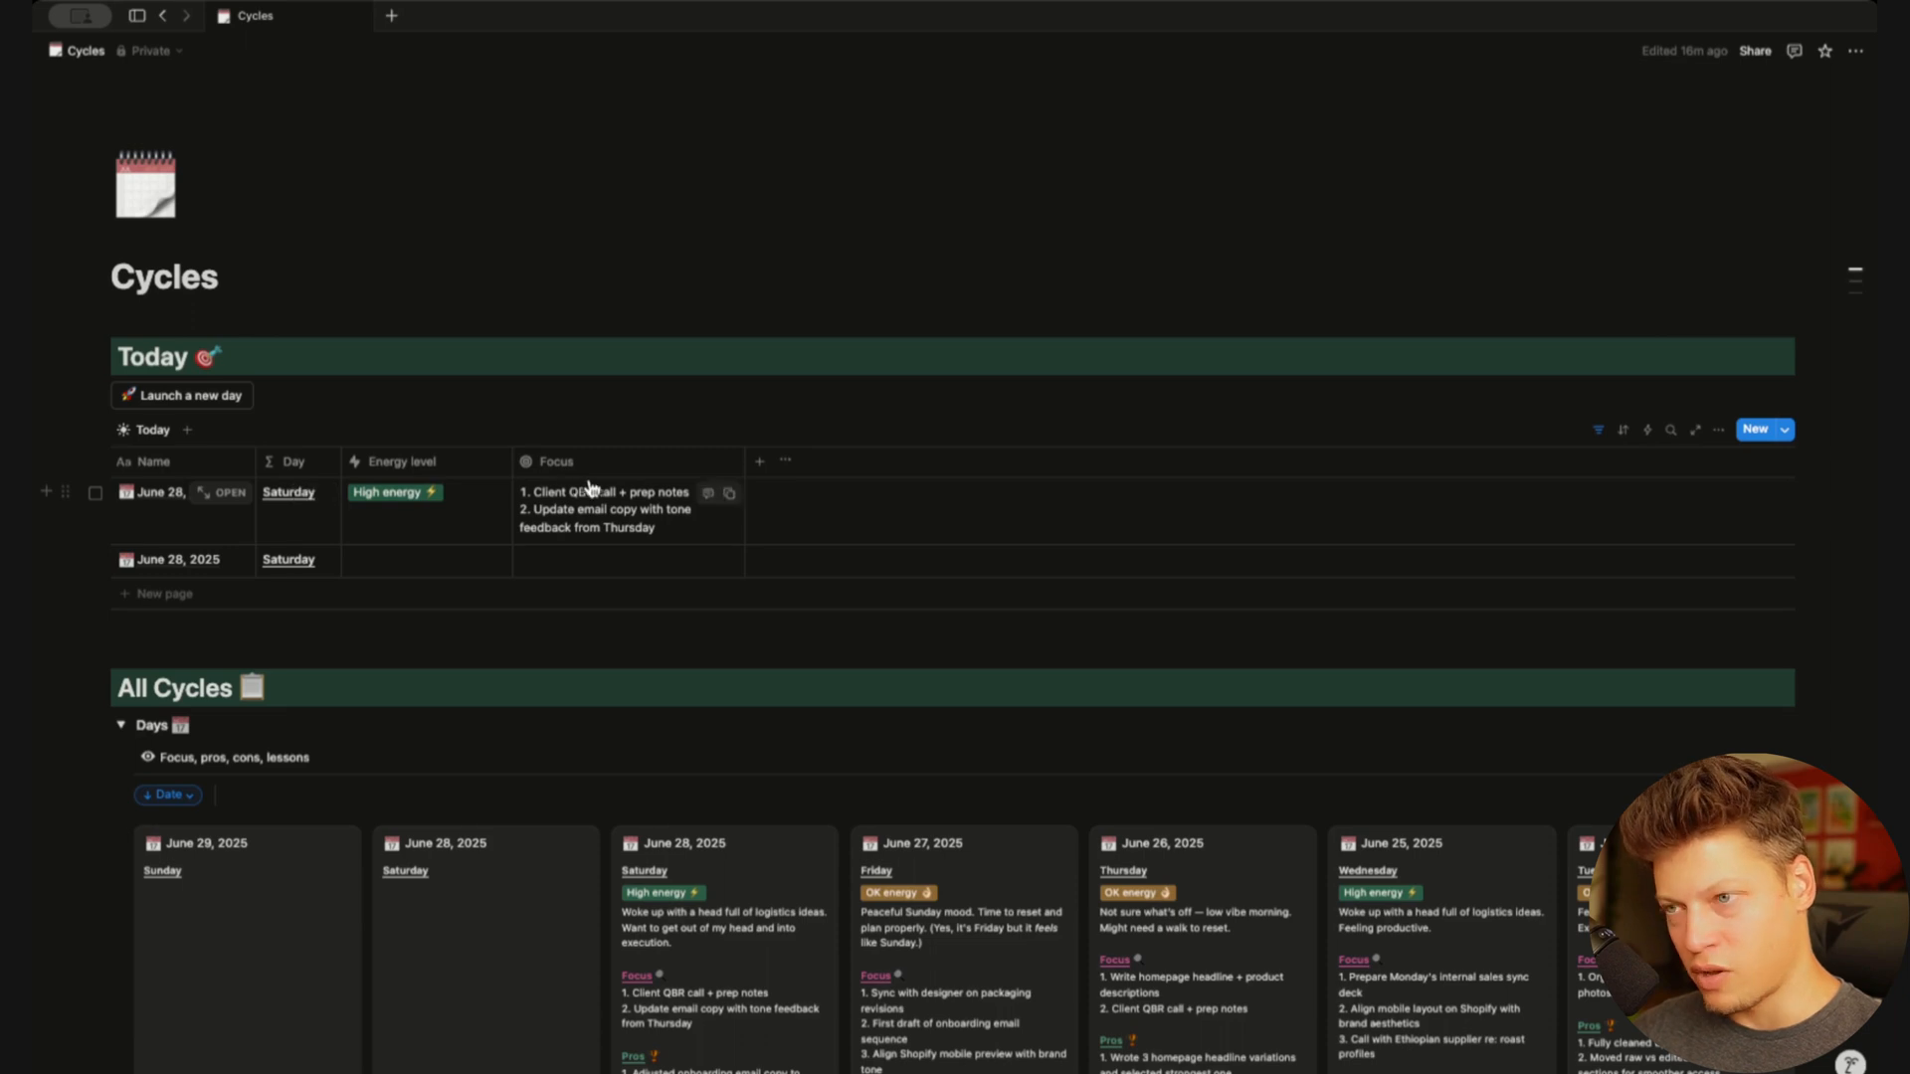
{"action": "left_click", "coordinate": [209, 562]}
{"action": "scroll", "coordinate": [720, 819], "scroll_direction": "down", "scroll_amount": 3}
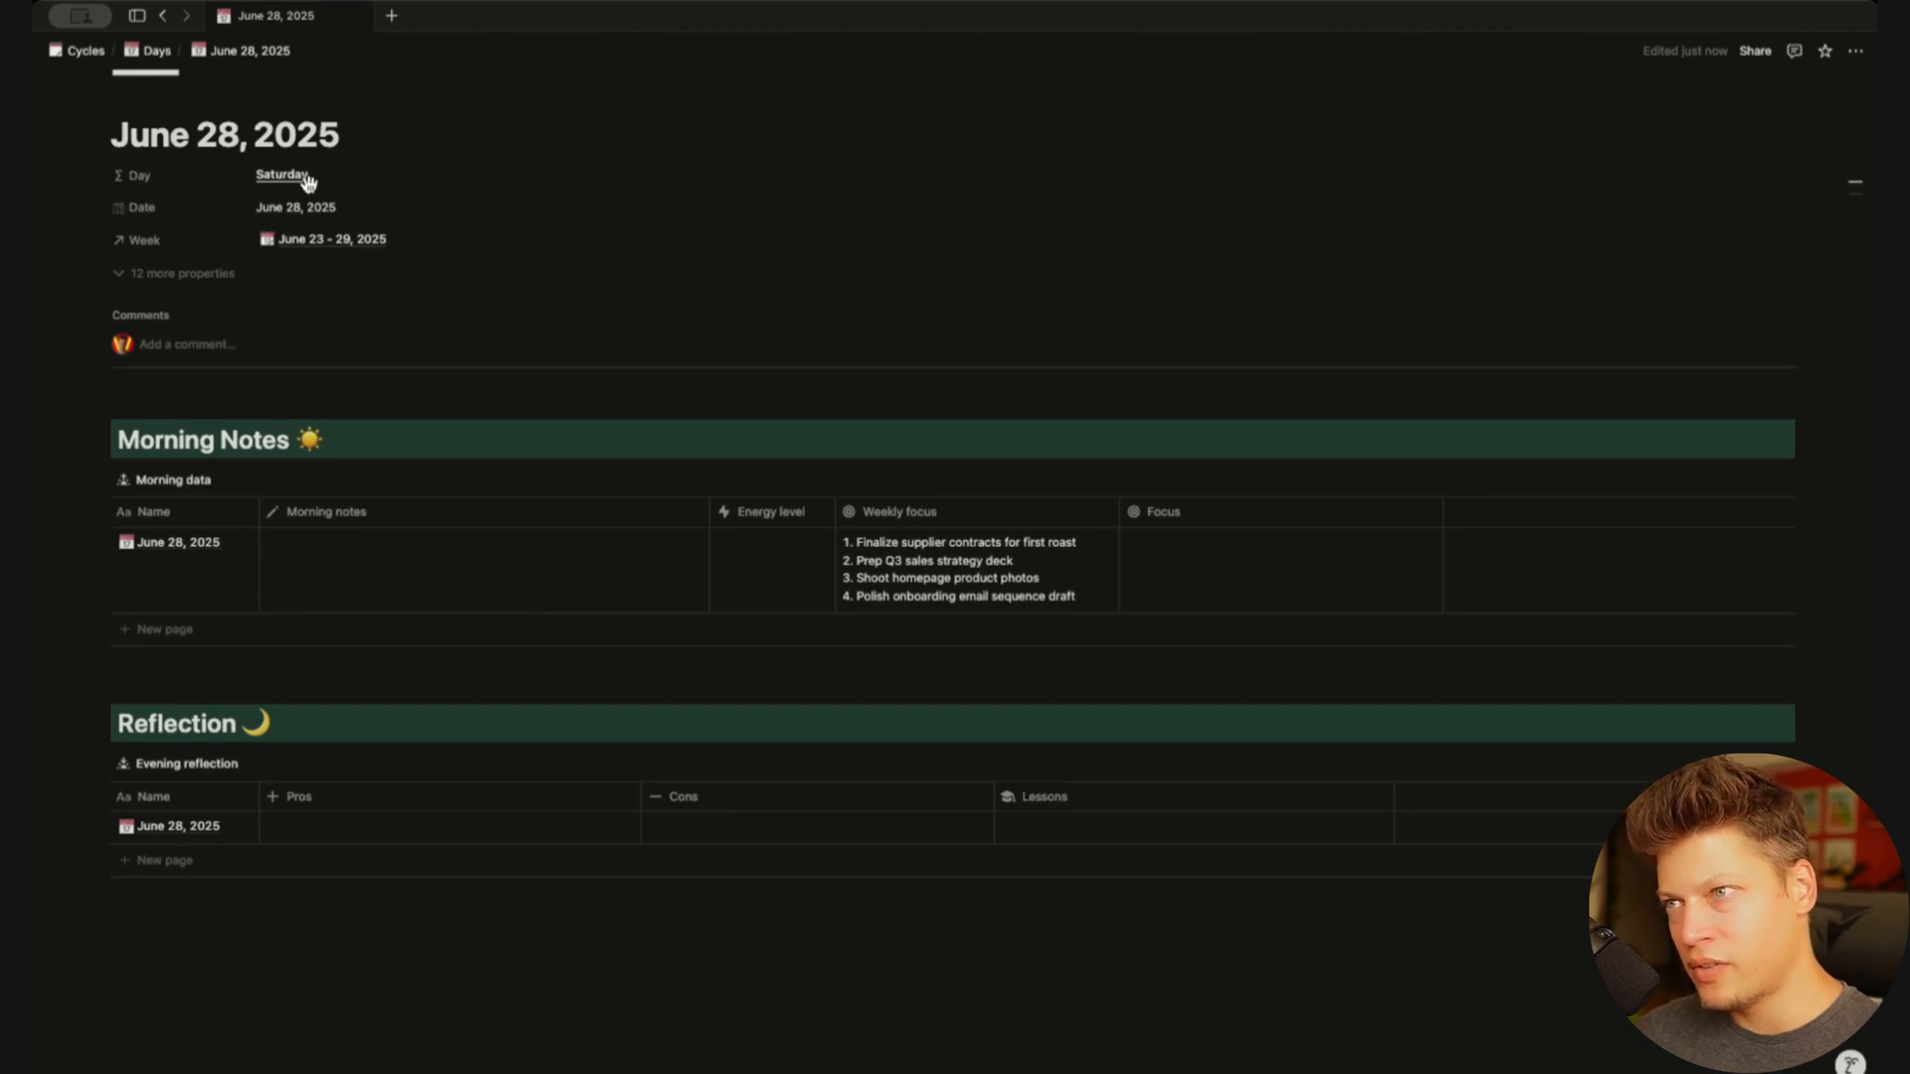
Go back to the Cycles page and remove the empty June 28, 2025 test entry from the Today table
{"action": "left_click", "coordinate": [84, 51]}
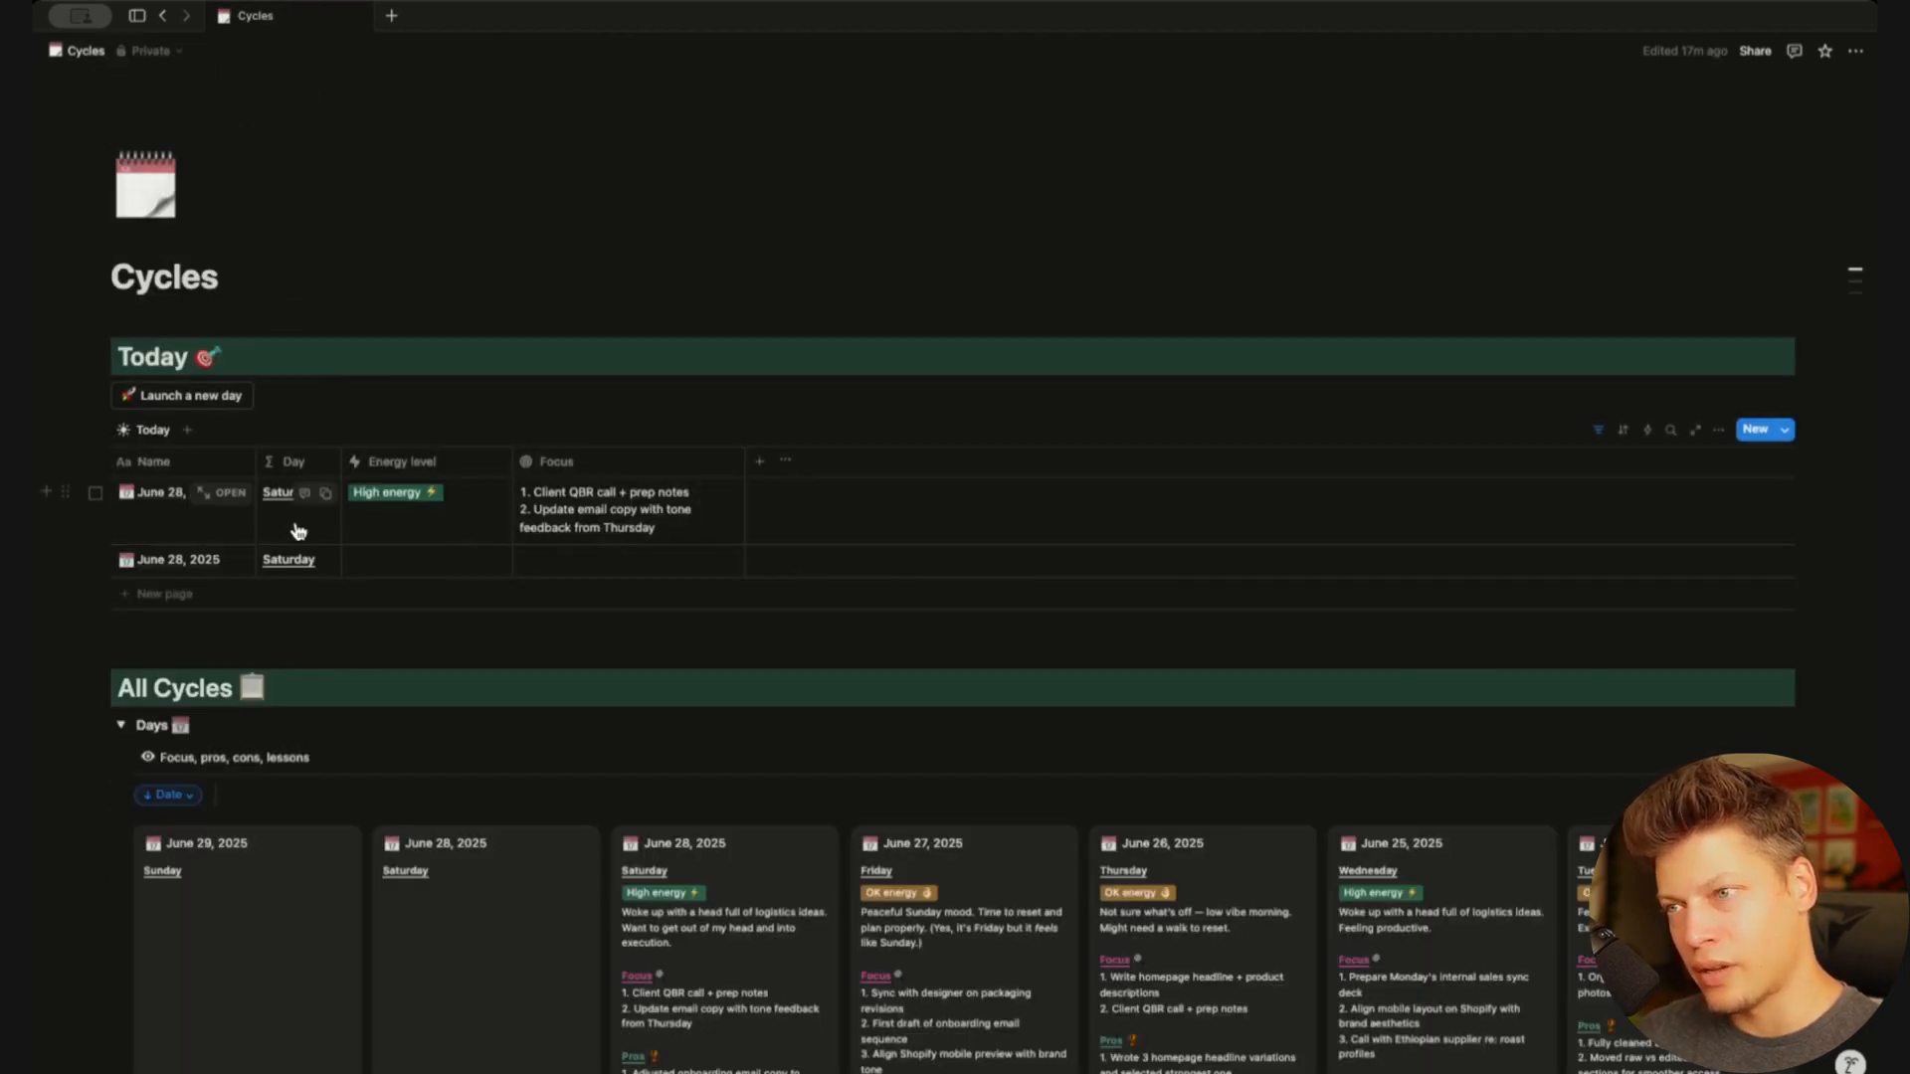
{"action": "left_click", "coordinate": [96, 562]}
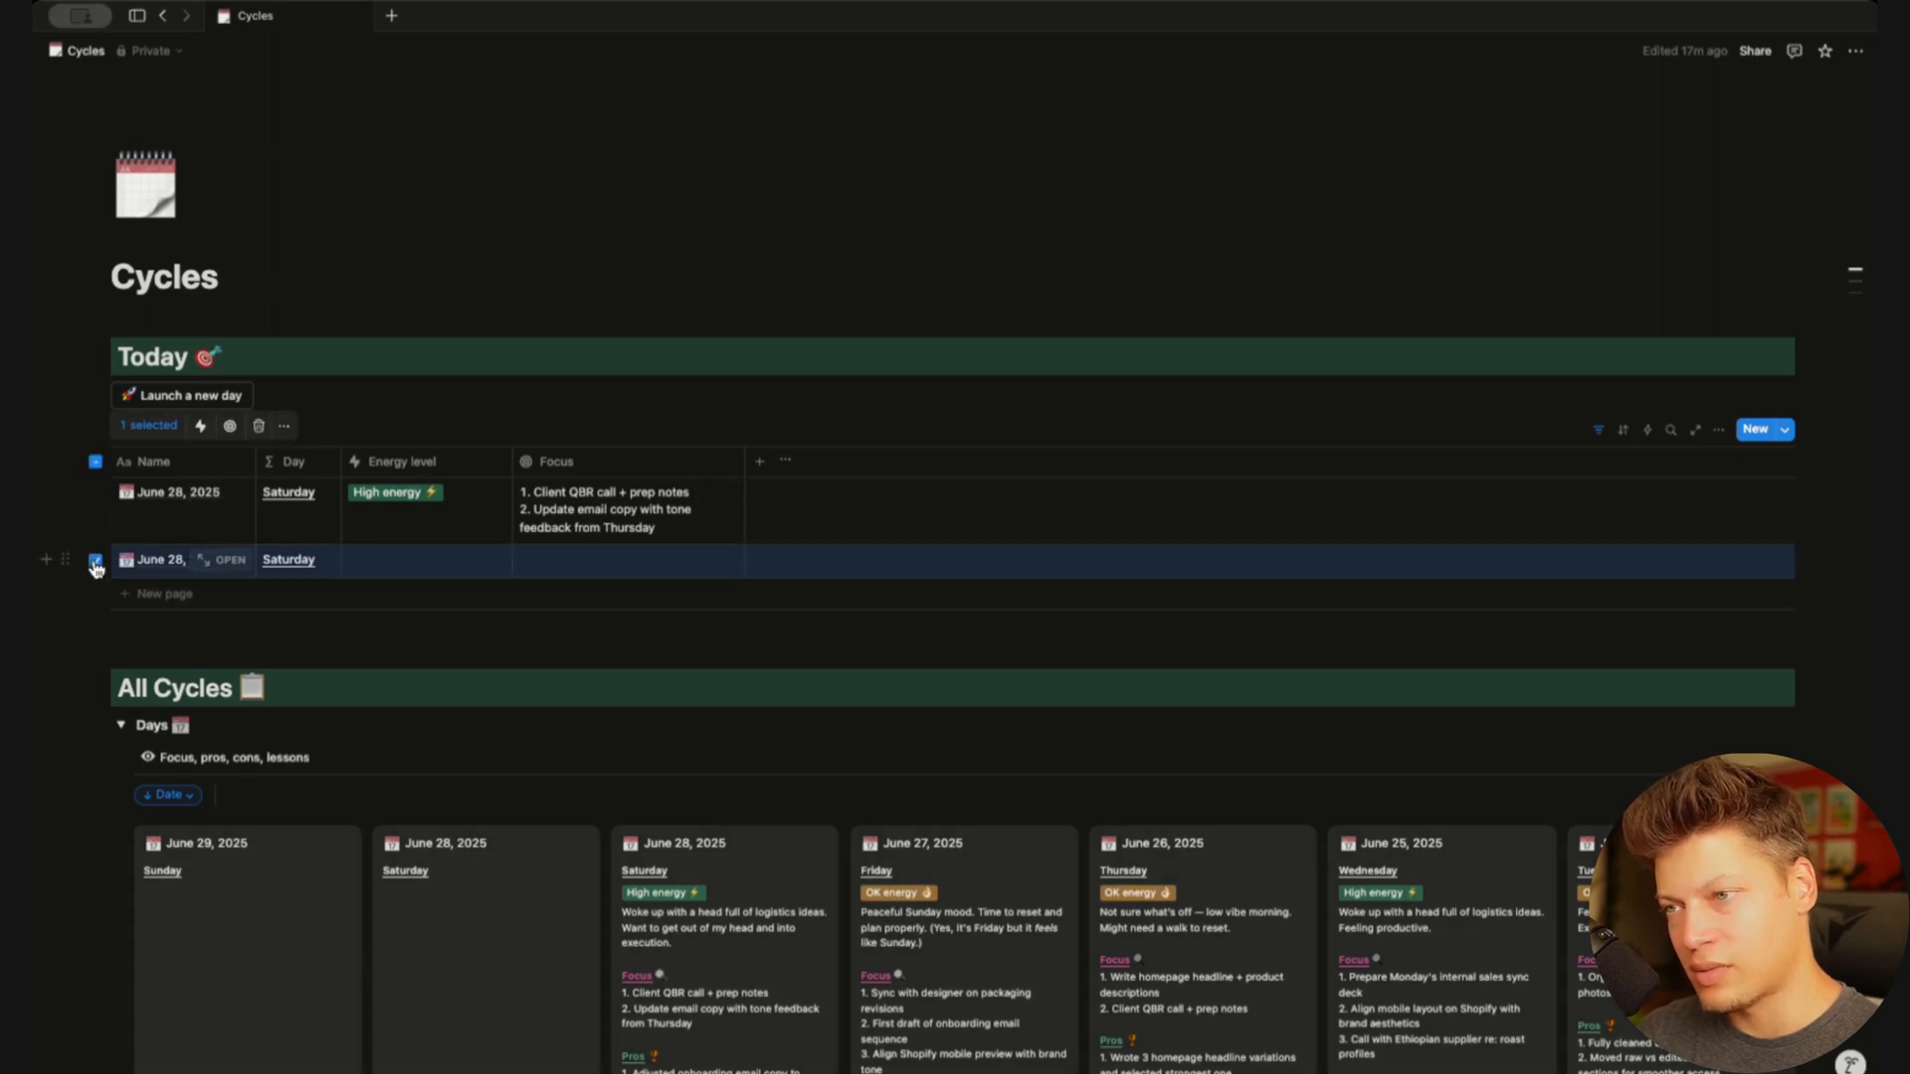
{"action": "key", "text": "BackSpace"}
Open the June 28, 2025 entry from the Today table, clear its page content, and apply the New page template
{"action": "left_click", "coordinate": [235, 499]}
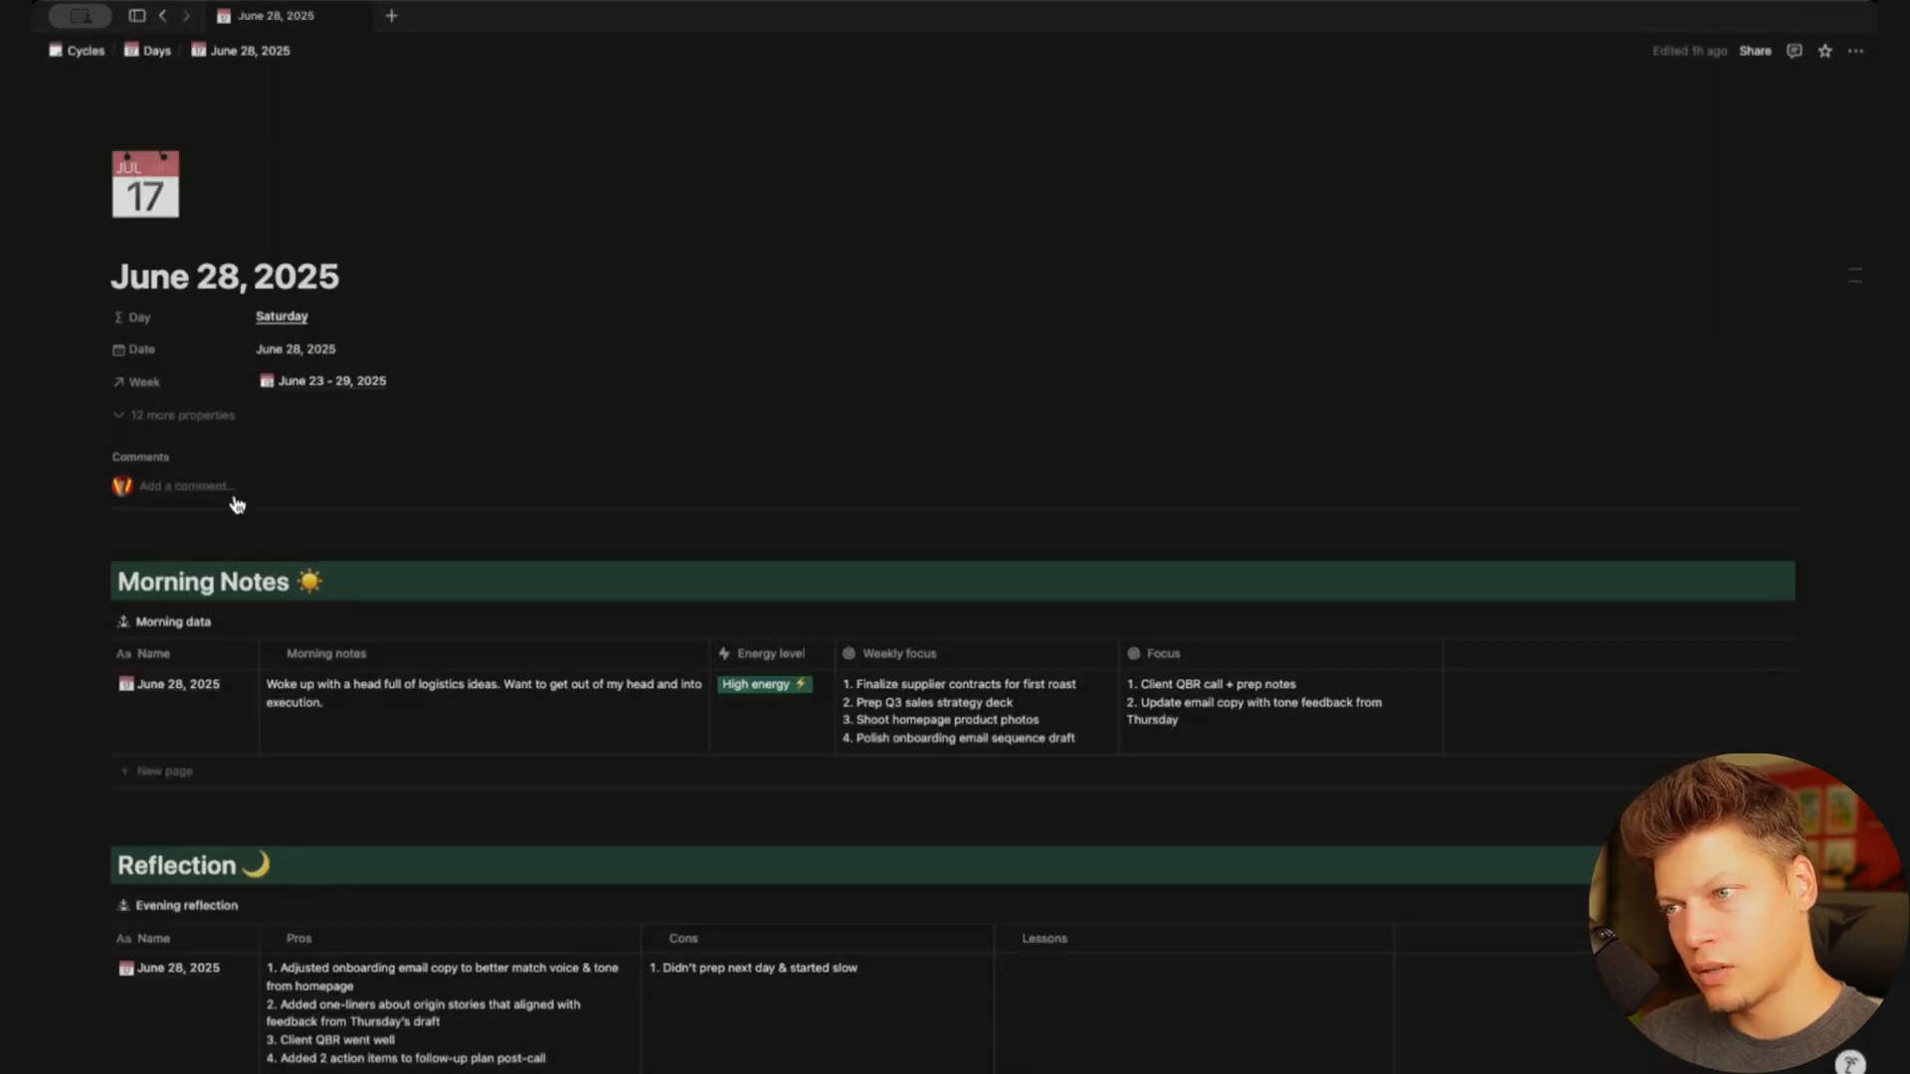
{"action": "scroll", "coordinate": [725, 673], "scroll_direction": "down", "scroll_amount": 5}
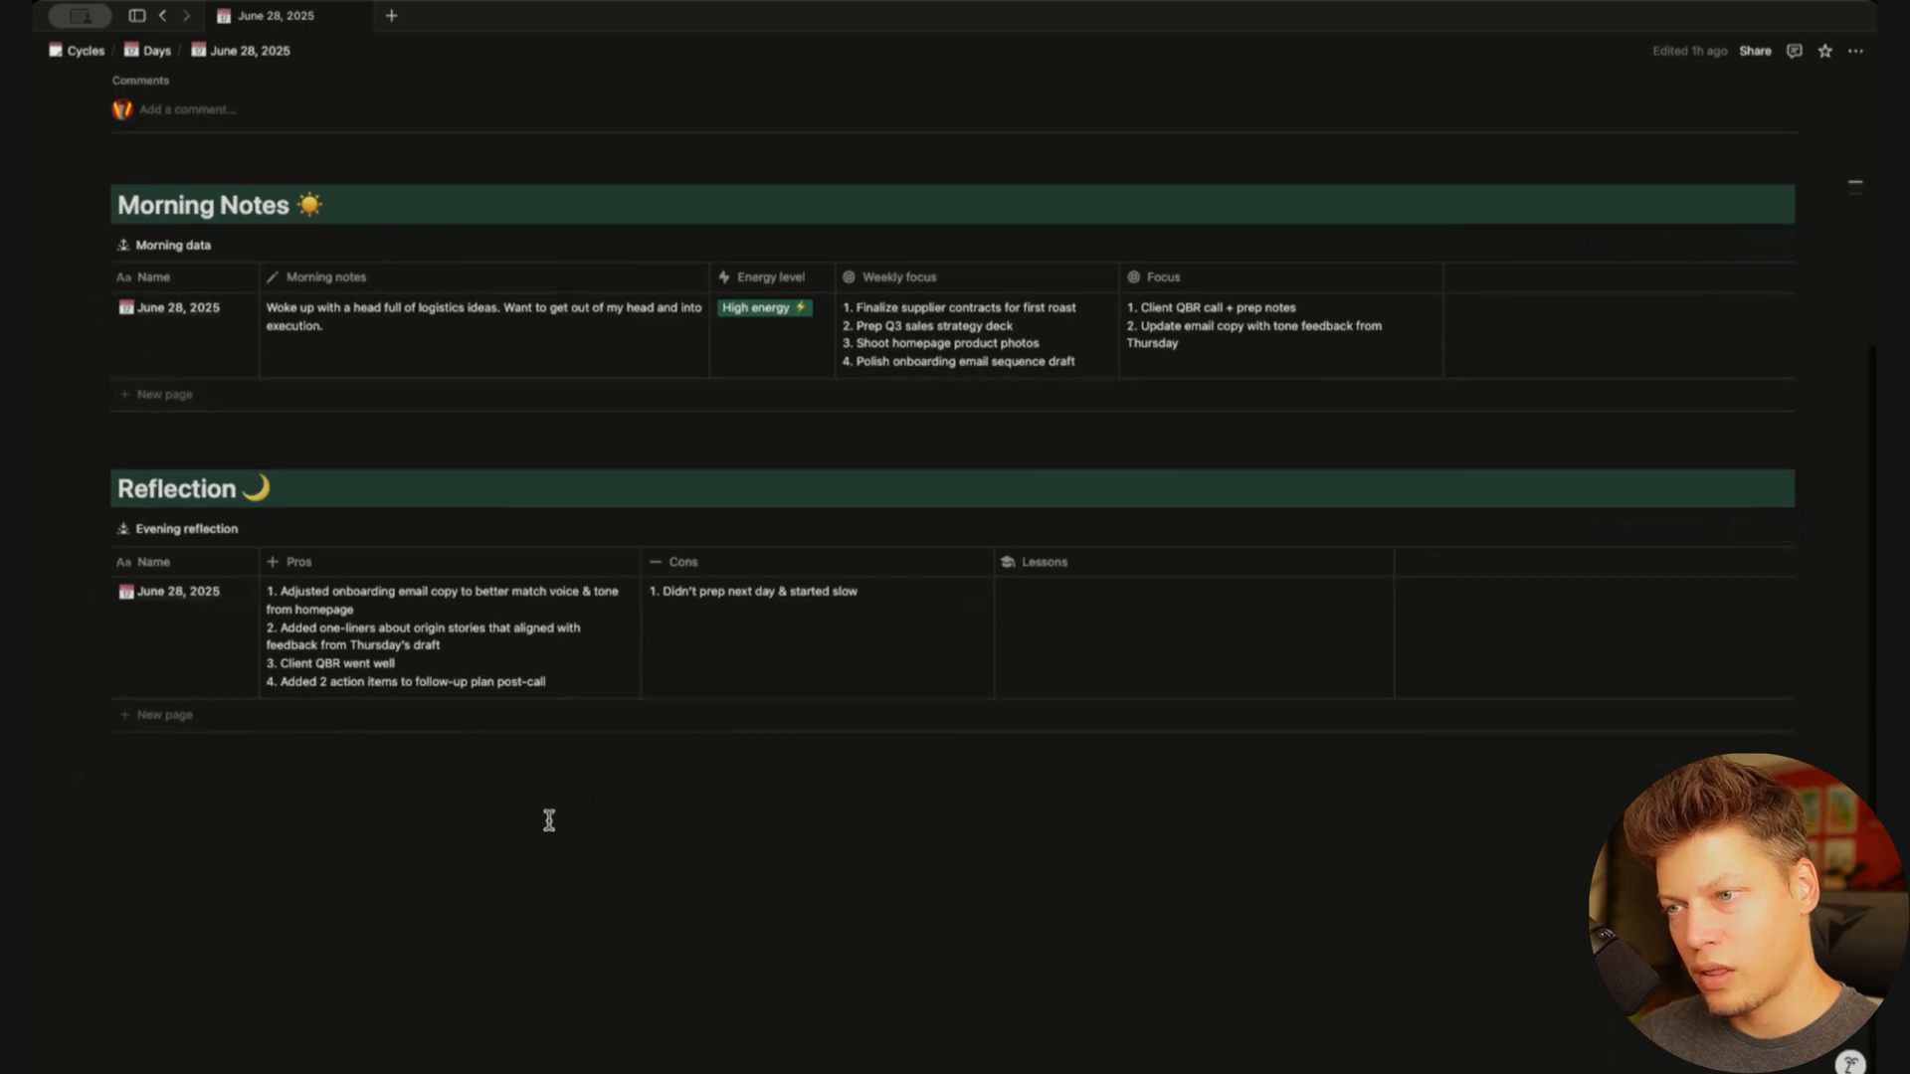
{"action": "left_click", "coordinate": [518, 823]}
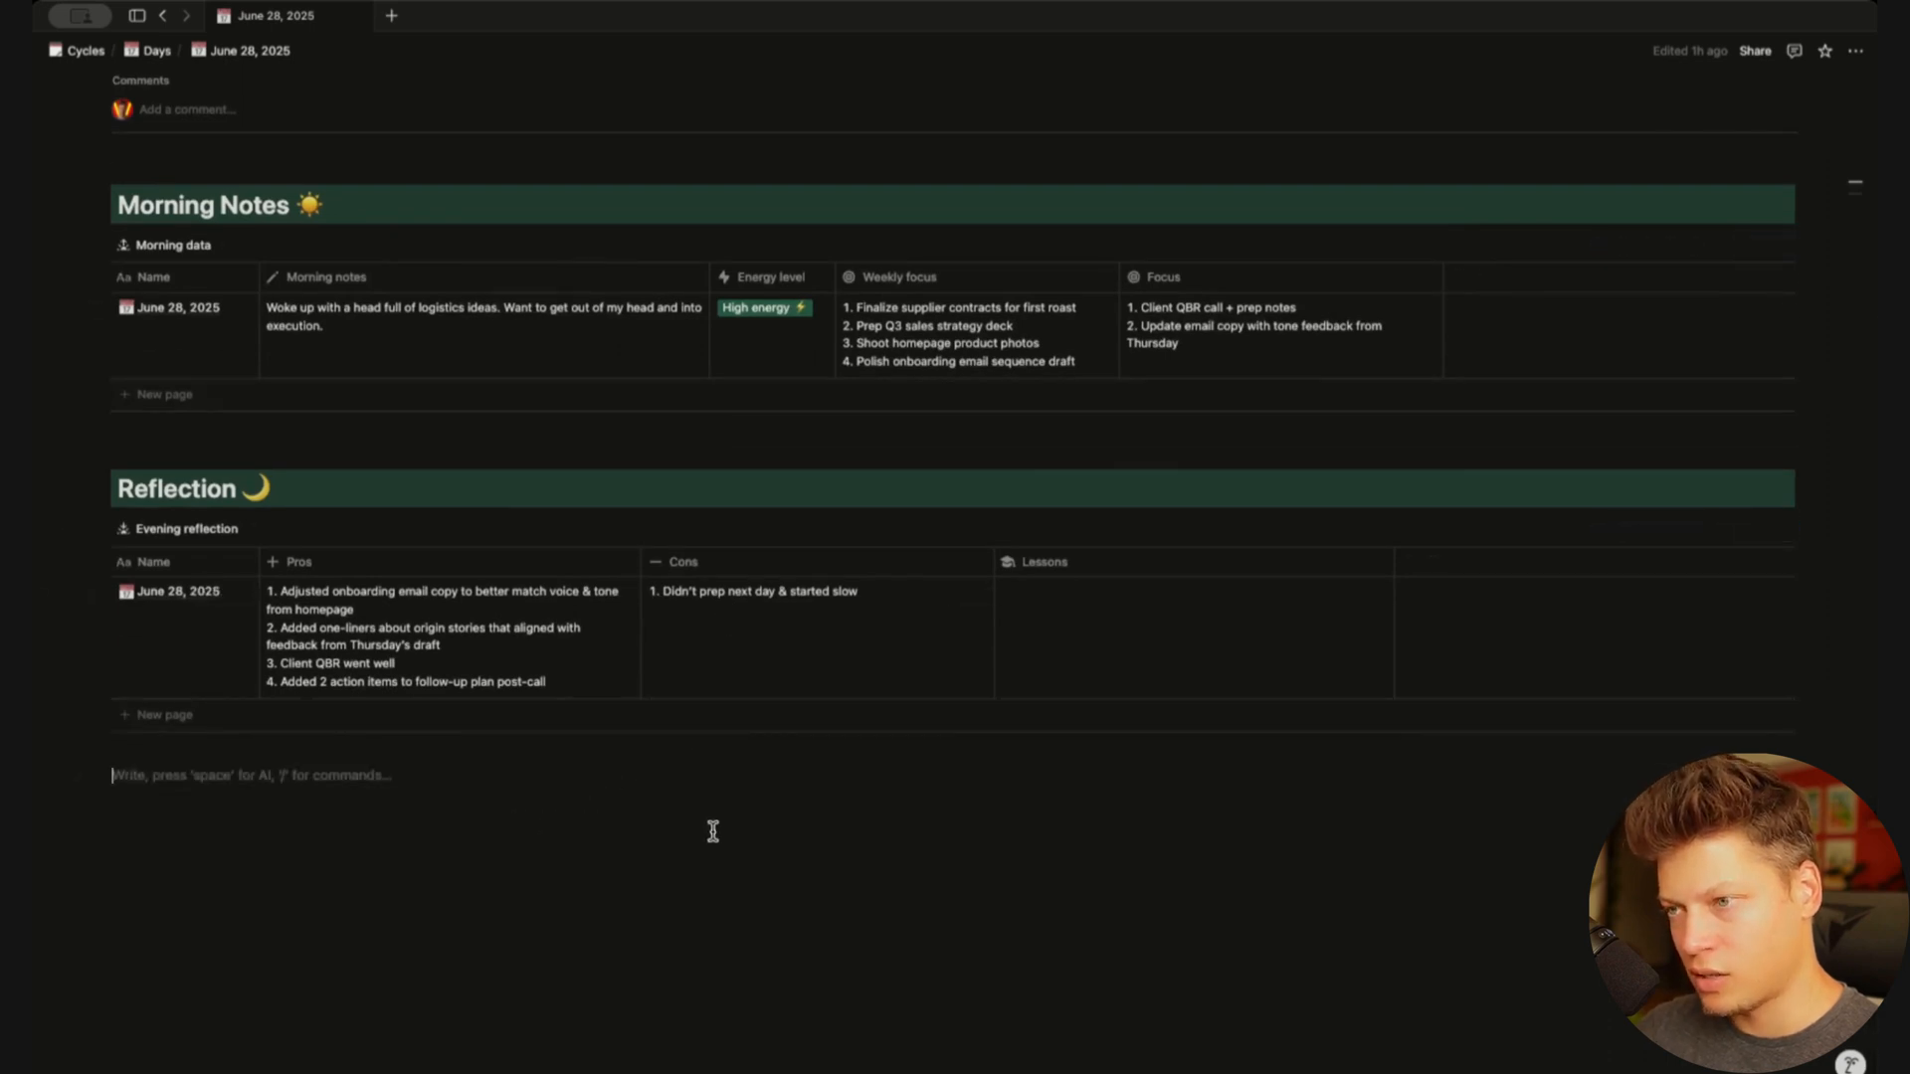
{"action": "key", "text": "ctrl+a"}
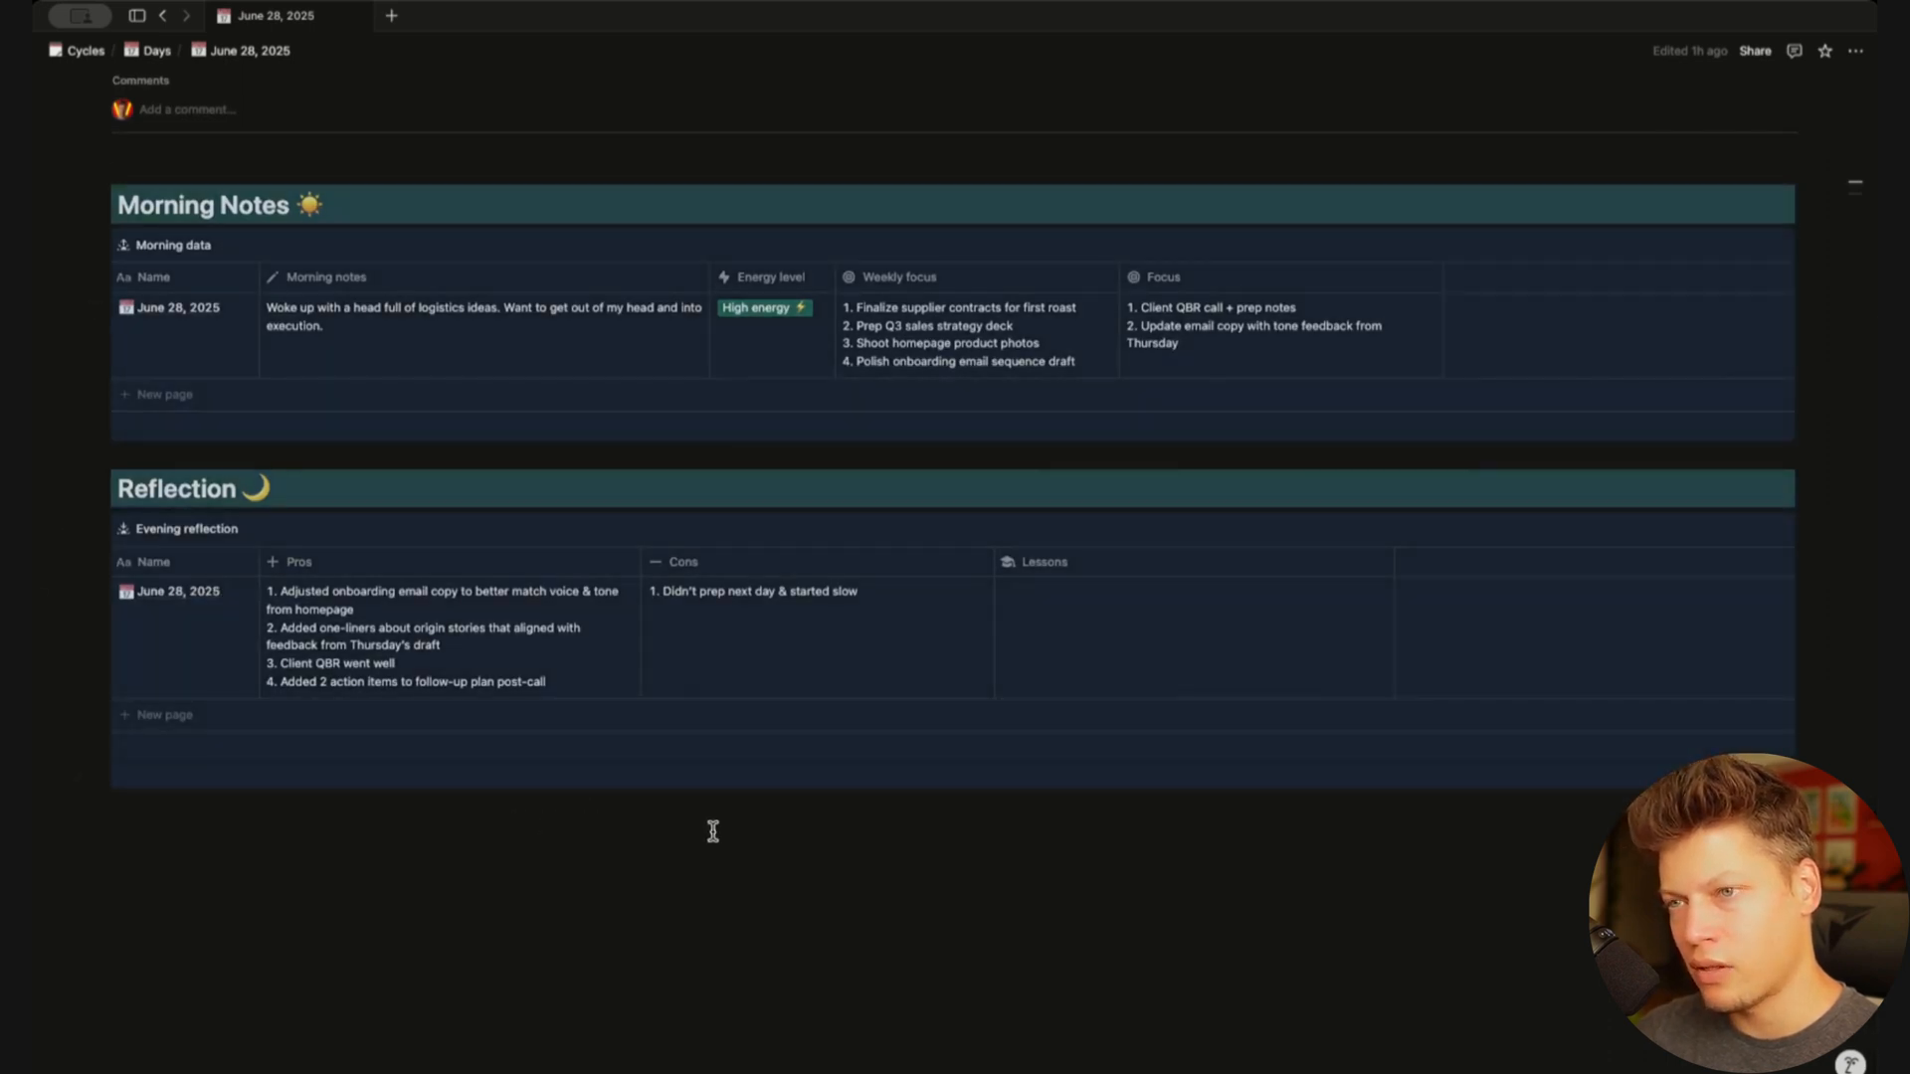
{"action": "key", "text": "BackSpace"}
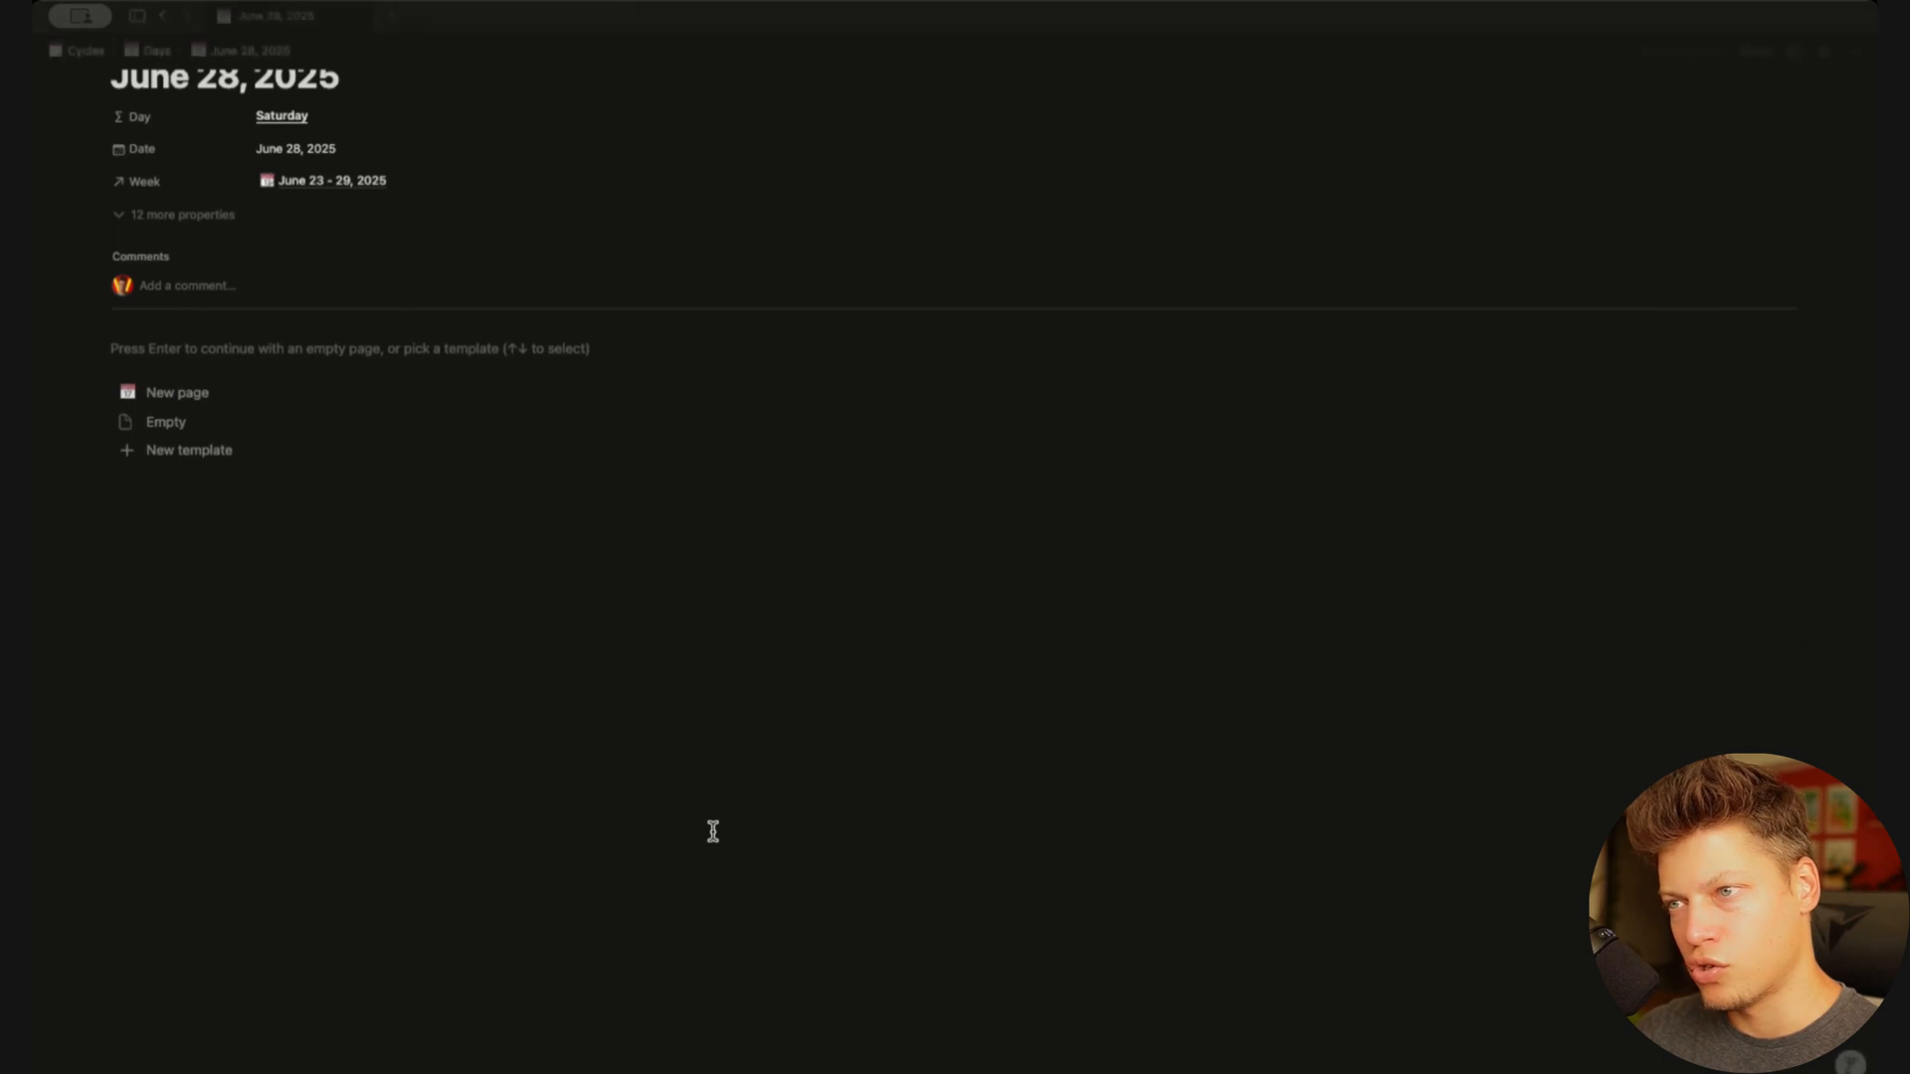
{"action": "left_click", "coordinate": [183, 402]}
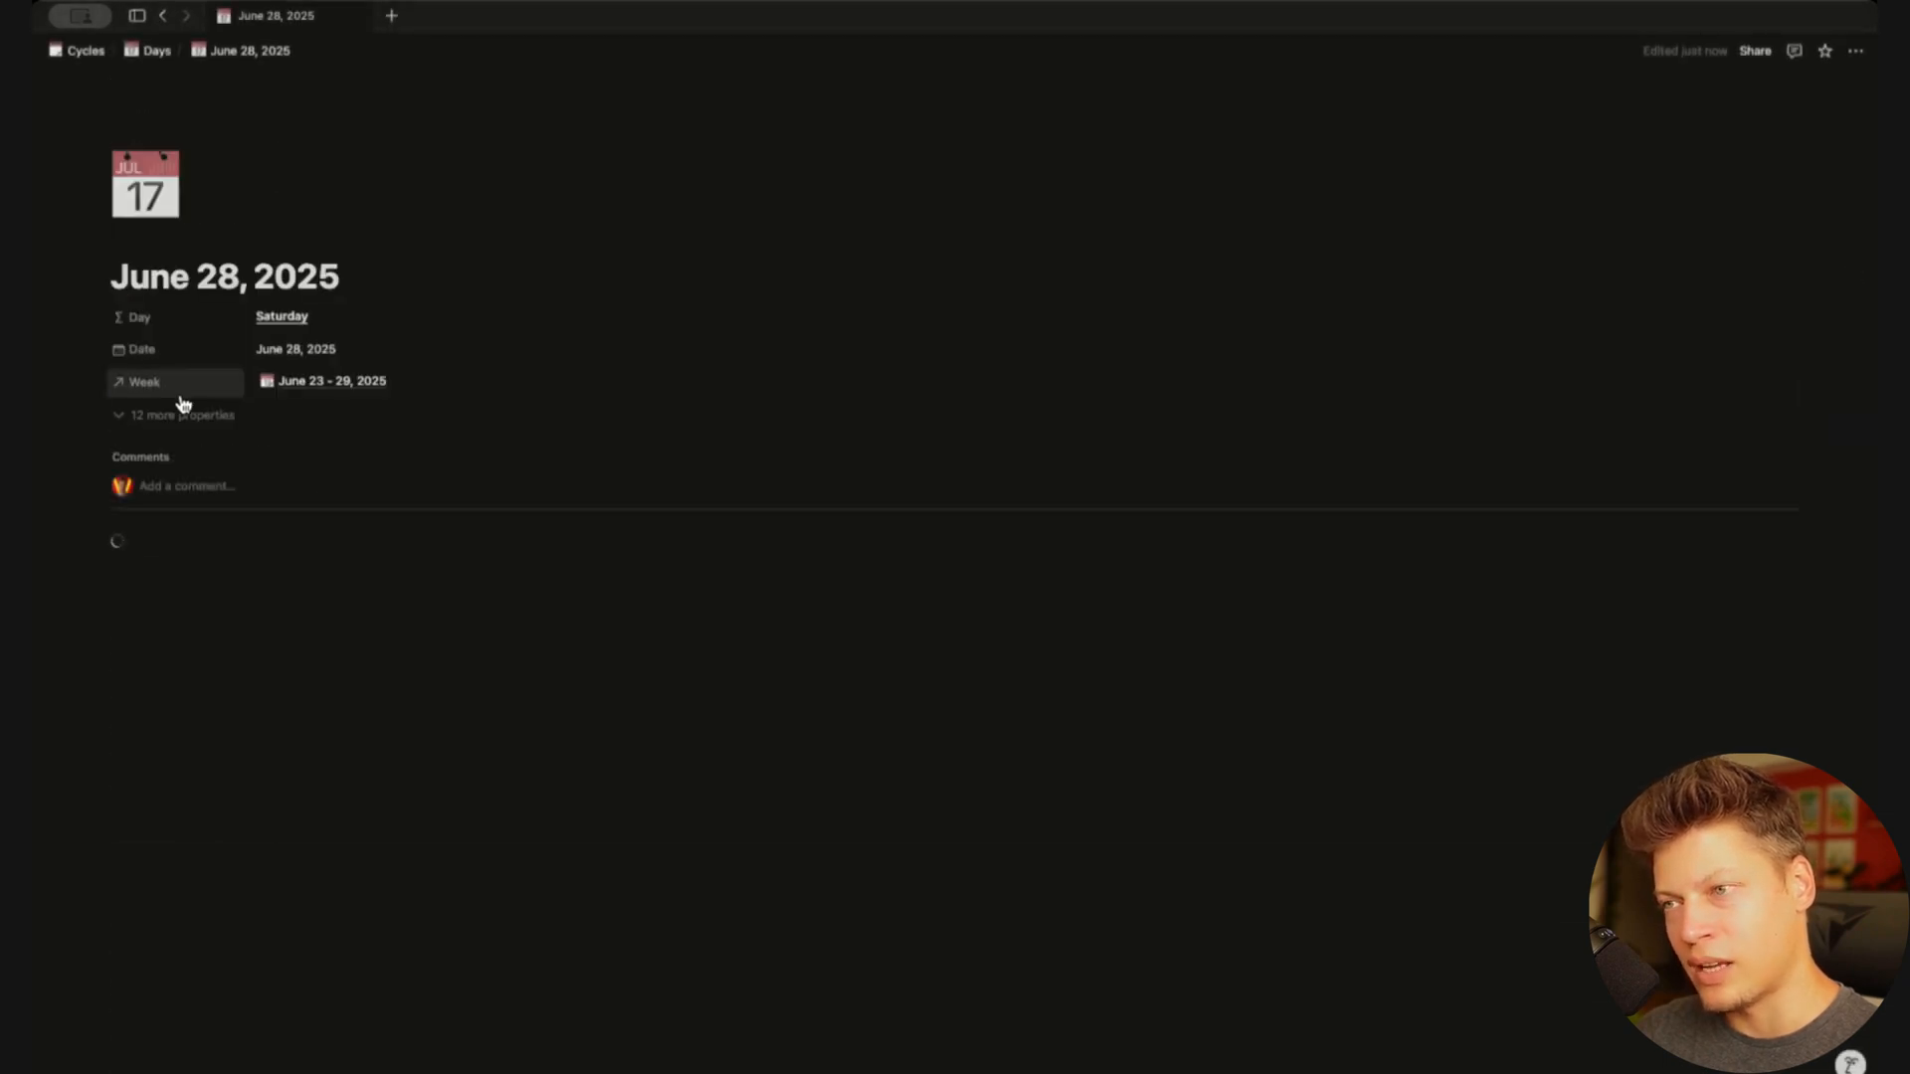
Show the day's hidden properties, set This page to June 28, 2025, and check the Morning Notes and Reflection tables
{"action": "scroll", "coordinate": [597, 557], "scroll_direction": "down", "scroll_amount": 2}
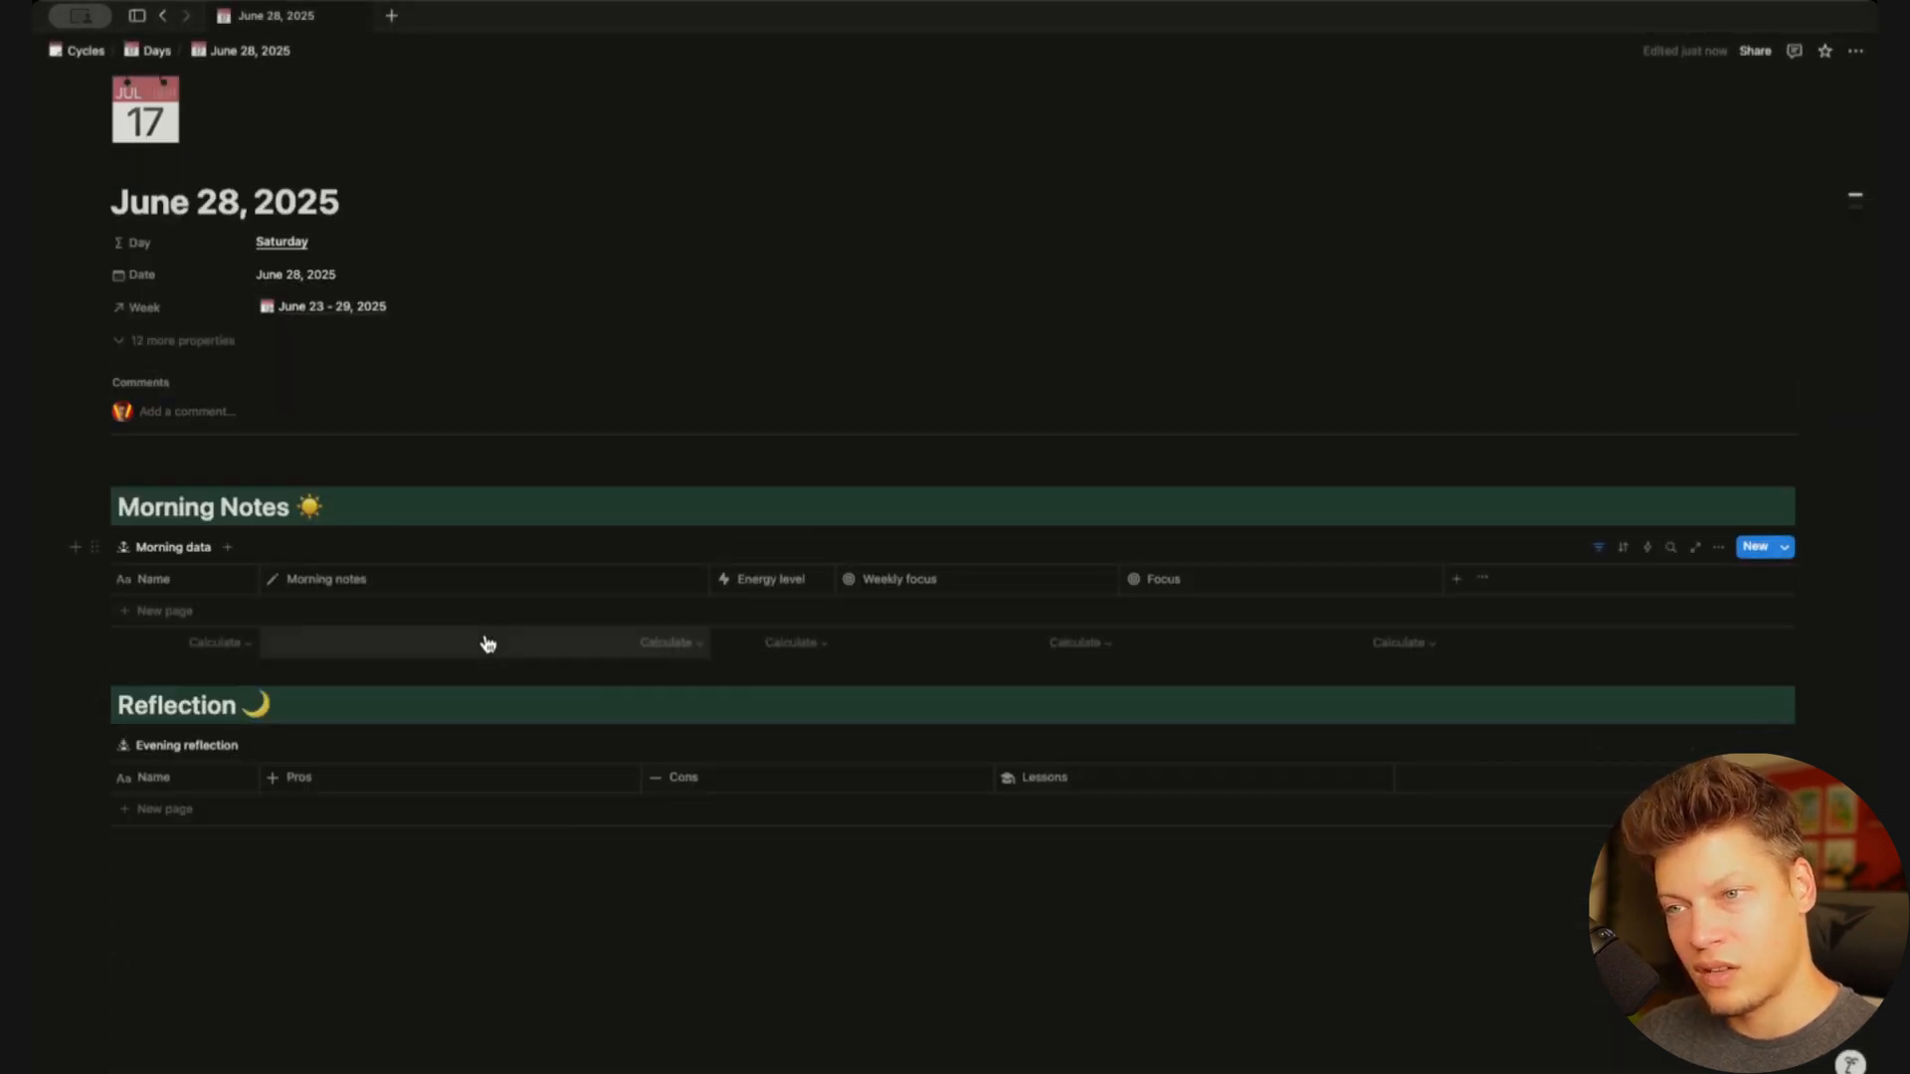
{"action": "left_click", "coordinate": [177, 344]}
{"action": "scroll", "coordinate": [473, 769], "scroll_direction": "down", "scroll_amount": 2}
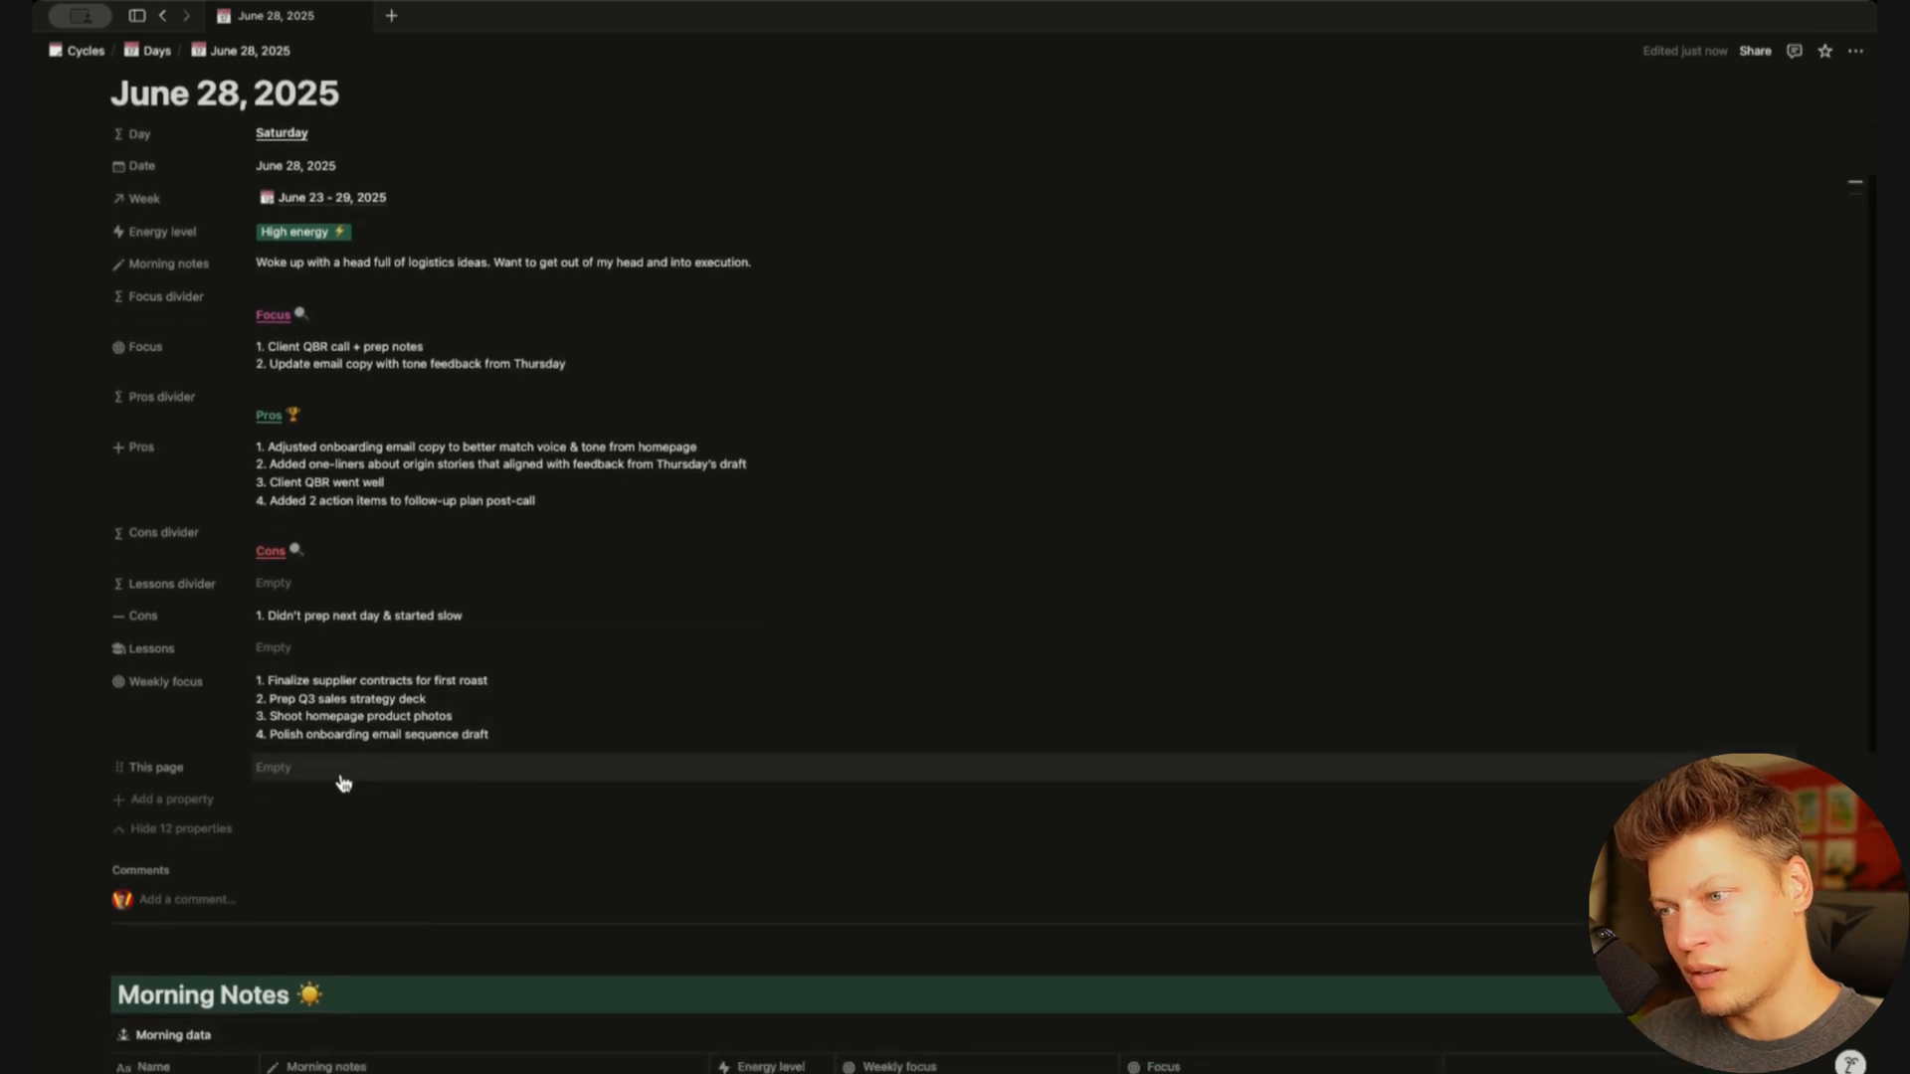
{"action": "left_click", "coordinate": [319, 772]}
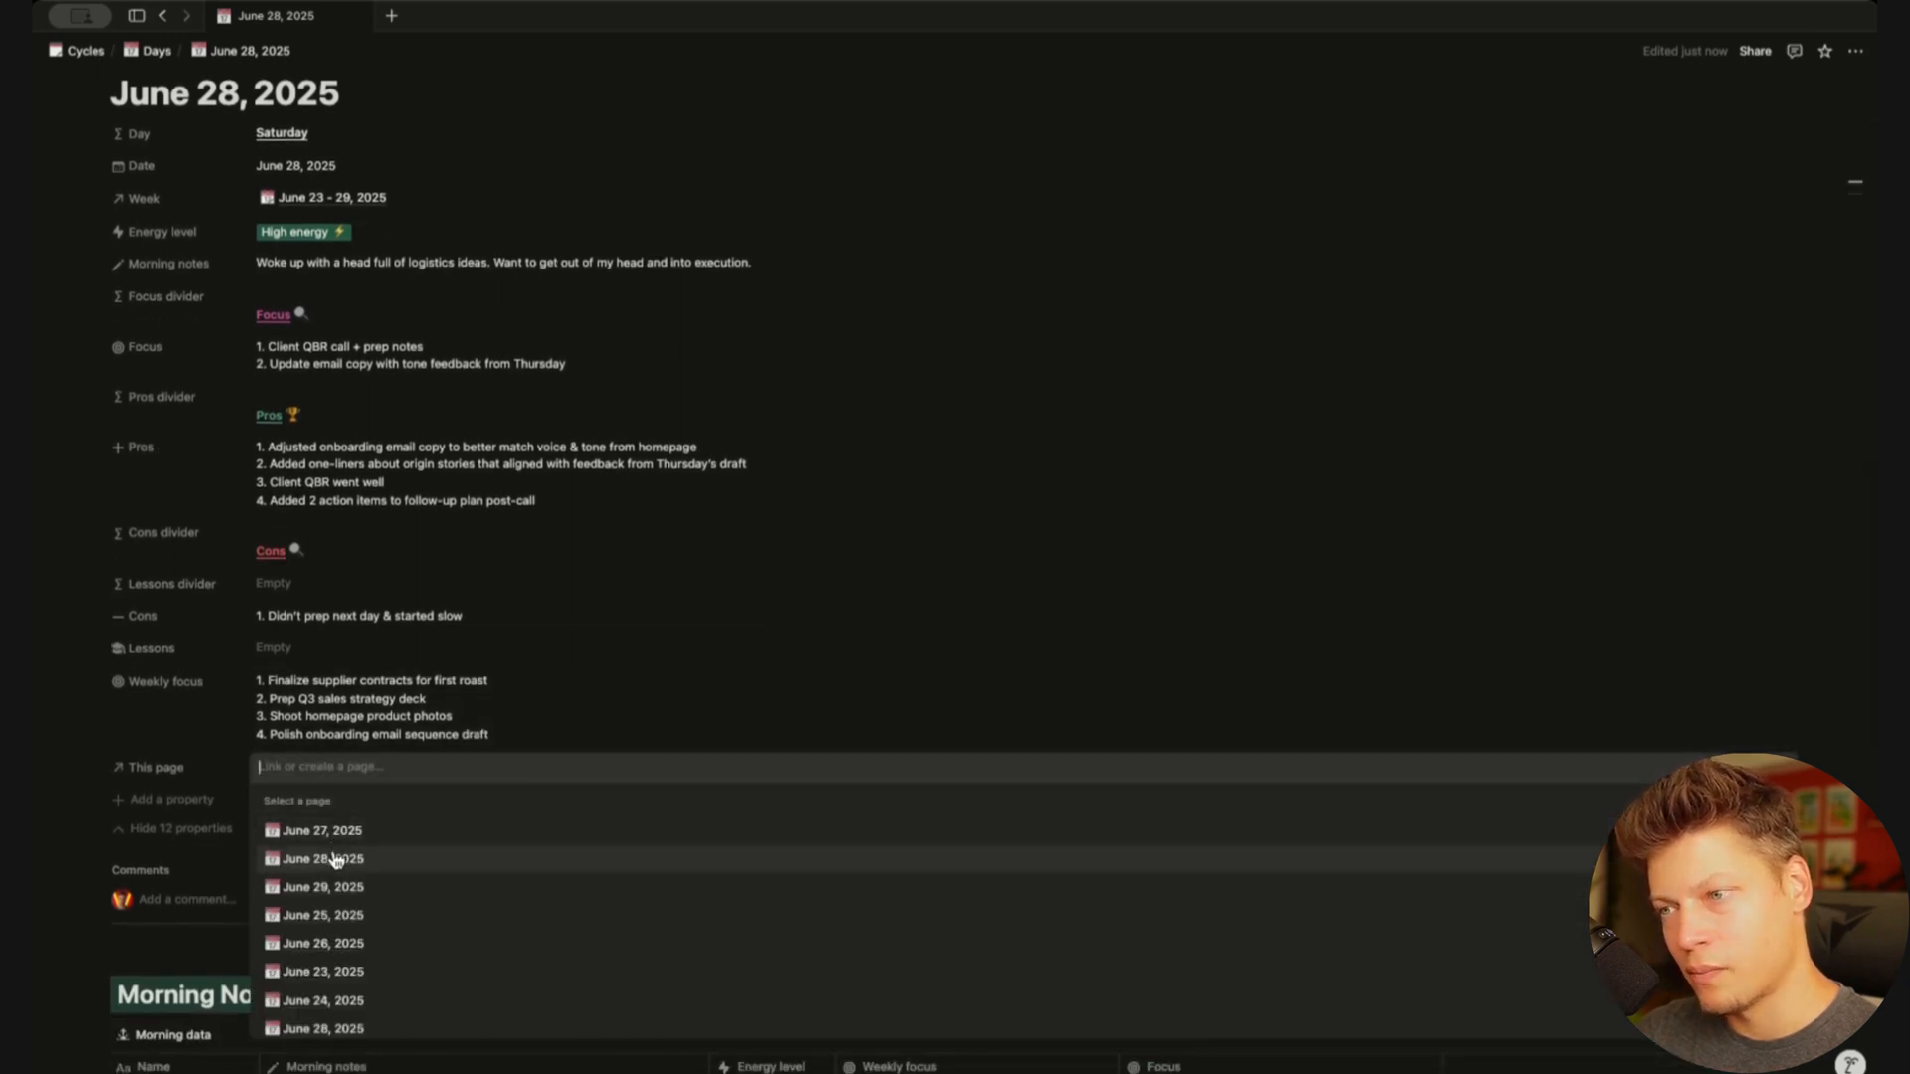
{"action": "left_click", "coordinate": [328, 858]}
{"action": "scroll", "coordinate": [875, 554], "scroll_direction": "down", "scroll_amount": 2}
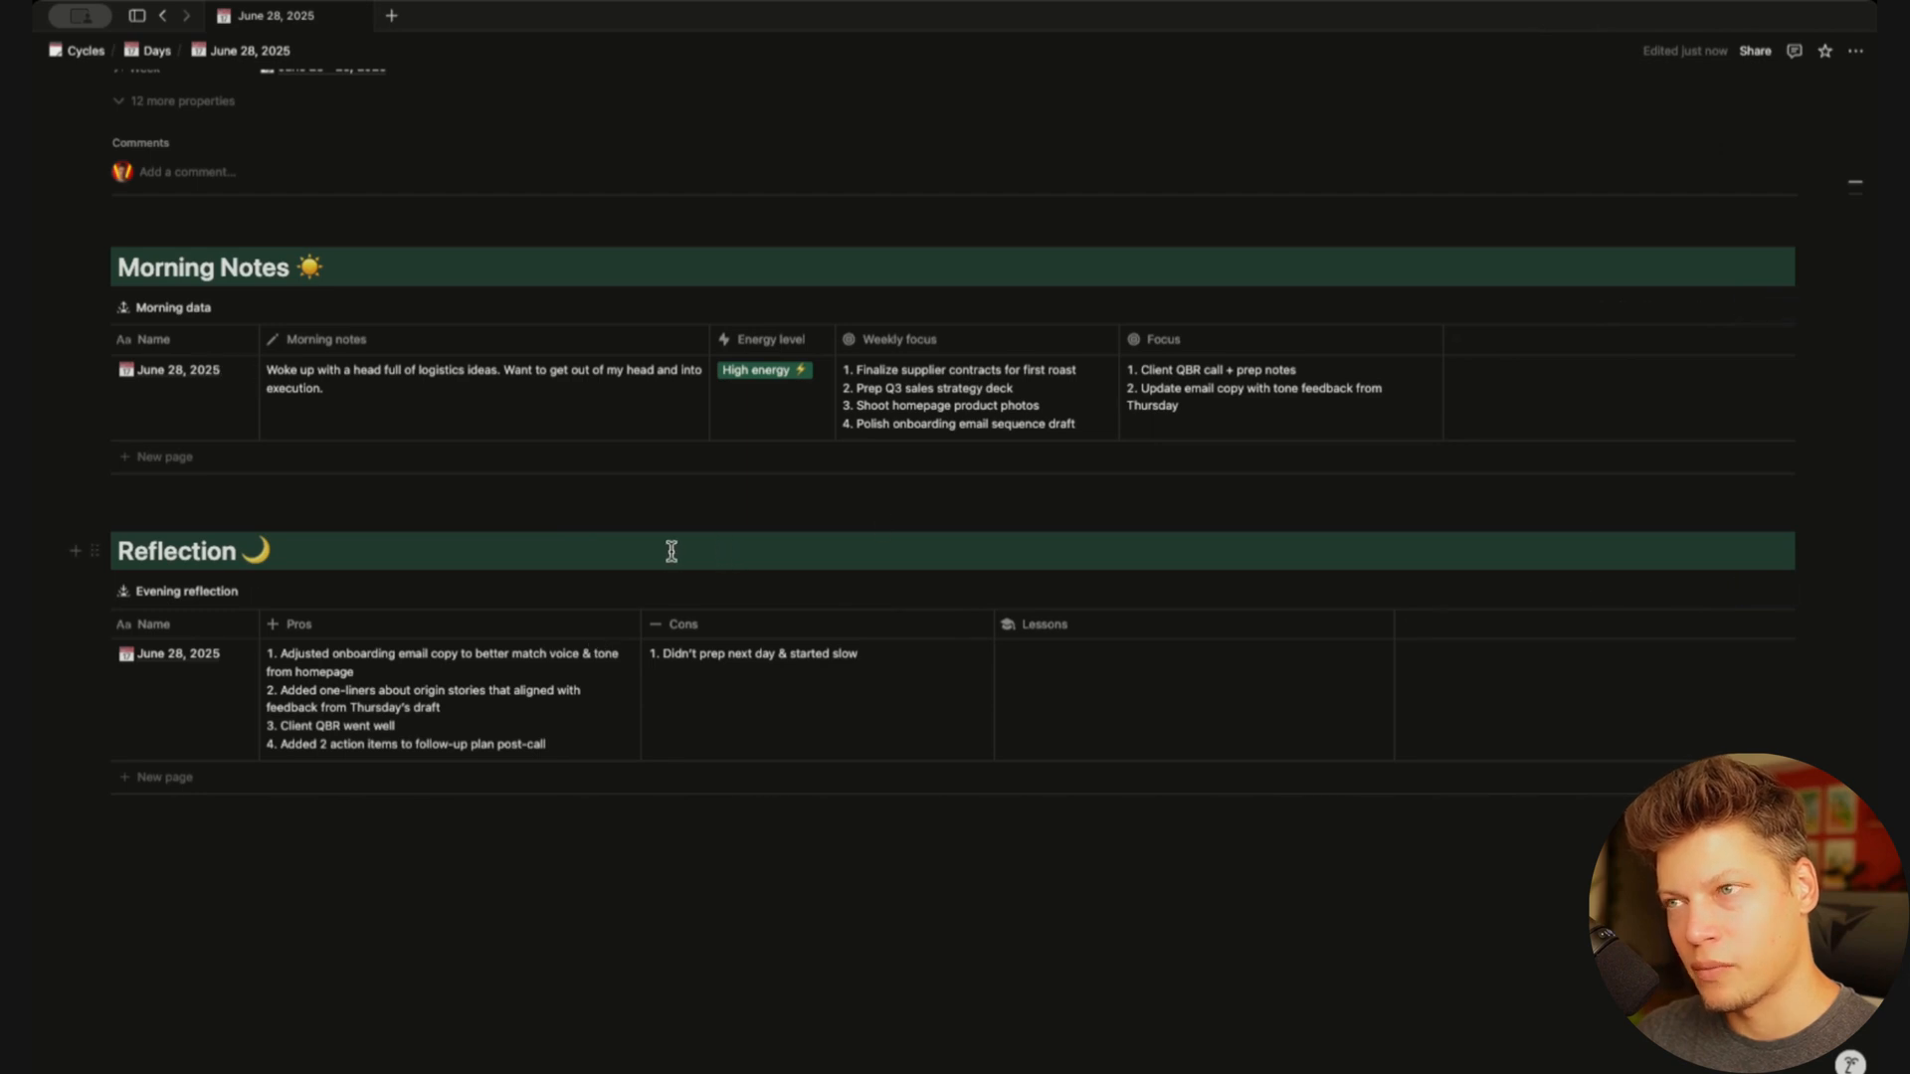
{"action": "scroll", "coordinate": [628, 607], "scroll_direction": "up", "scroll_amount": 1}
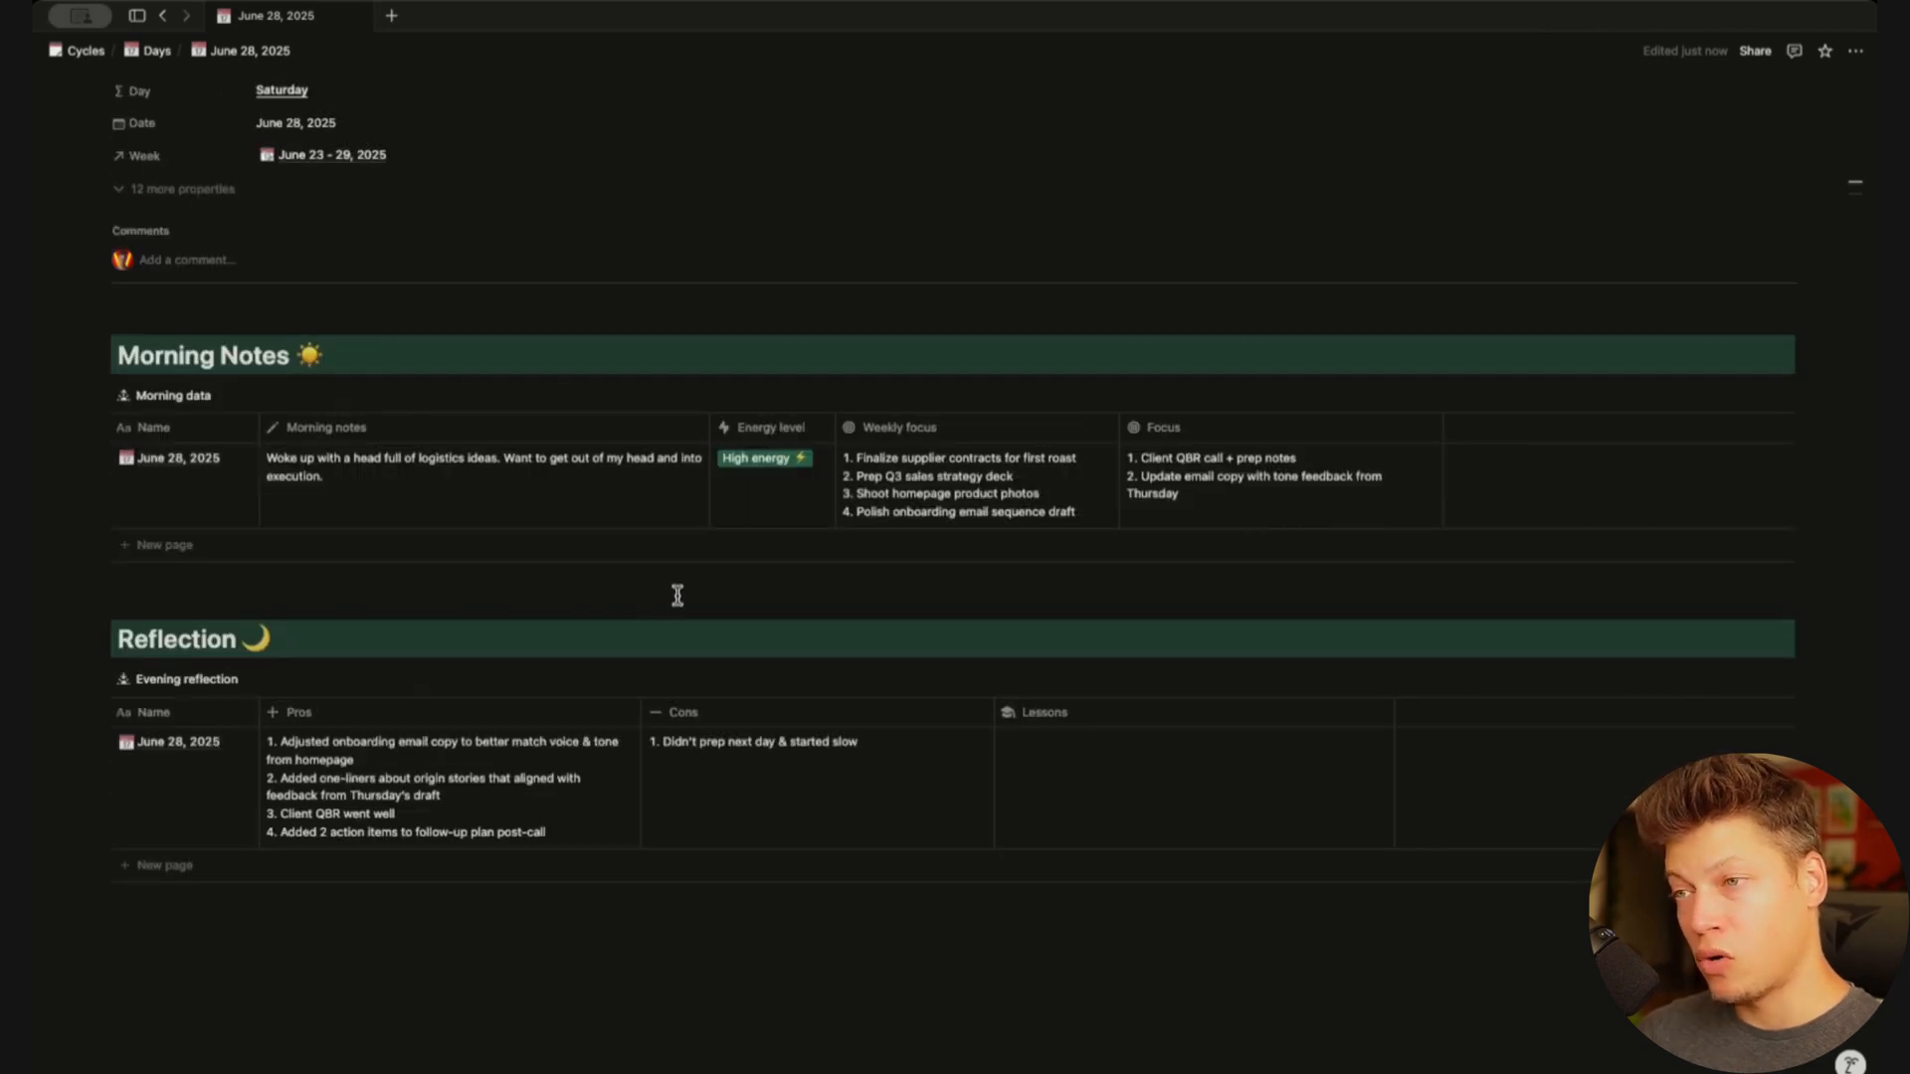
Return to the Cycles page, collapse the Days toggle under All Cycles, and check what the Weeks toggle contains
{"action": "left_click", "coordinate": [79, 52]}
{"action": "scroll", "coordinate": [712, 690], "scroll_direction": "down", "scroll_amount": 5}
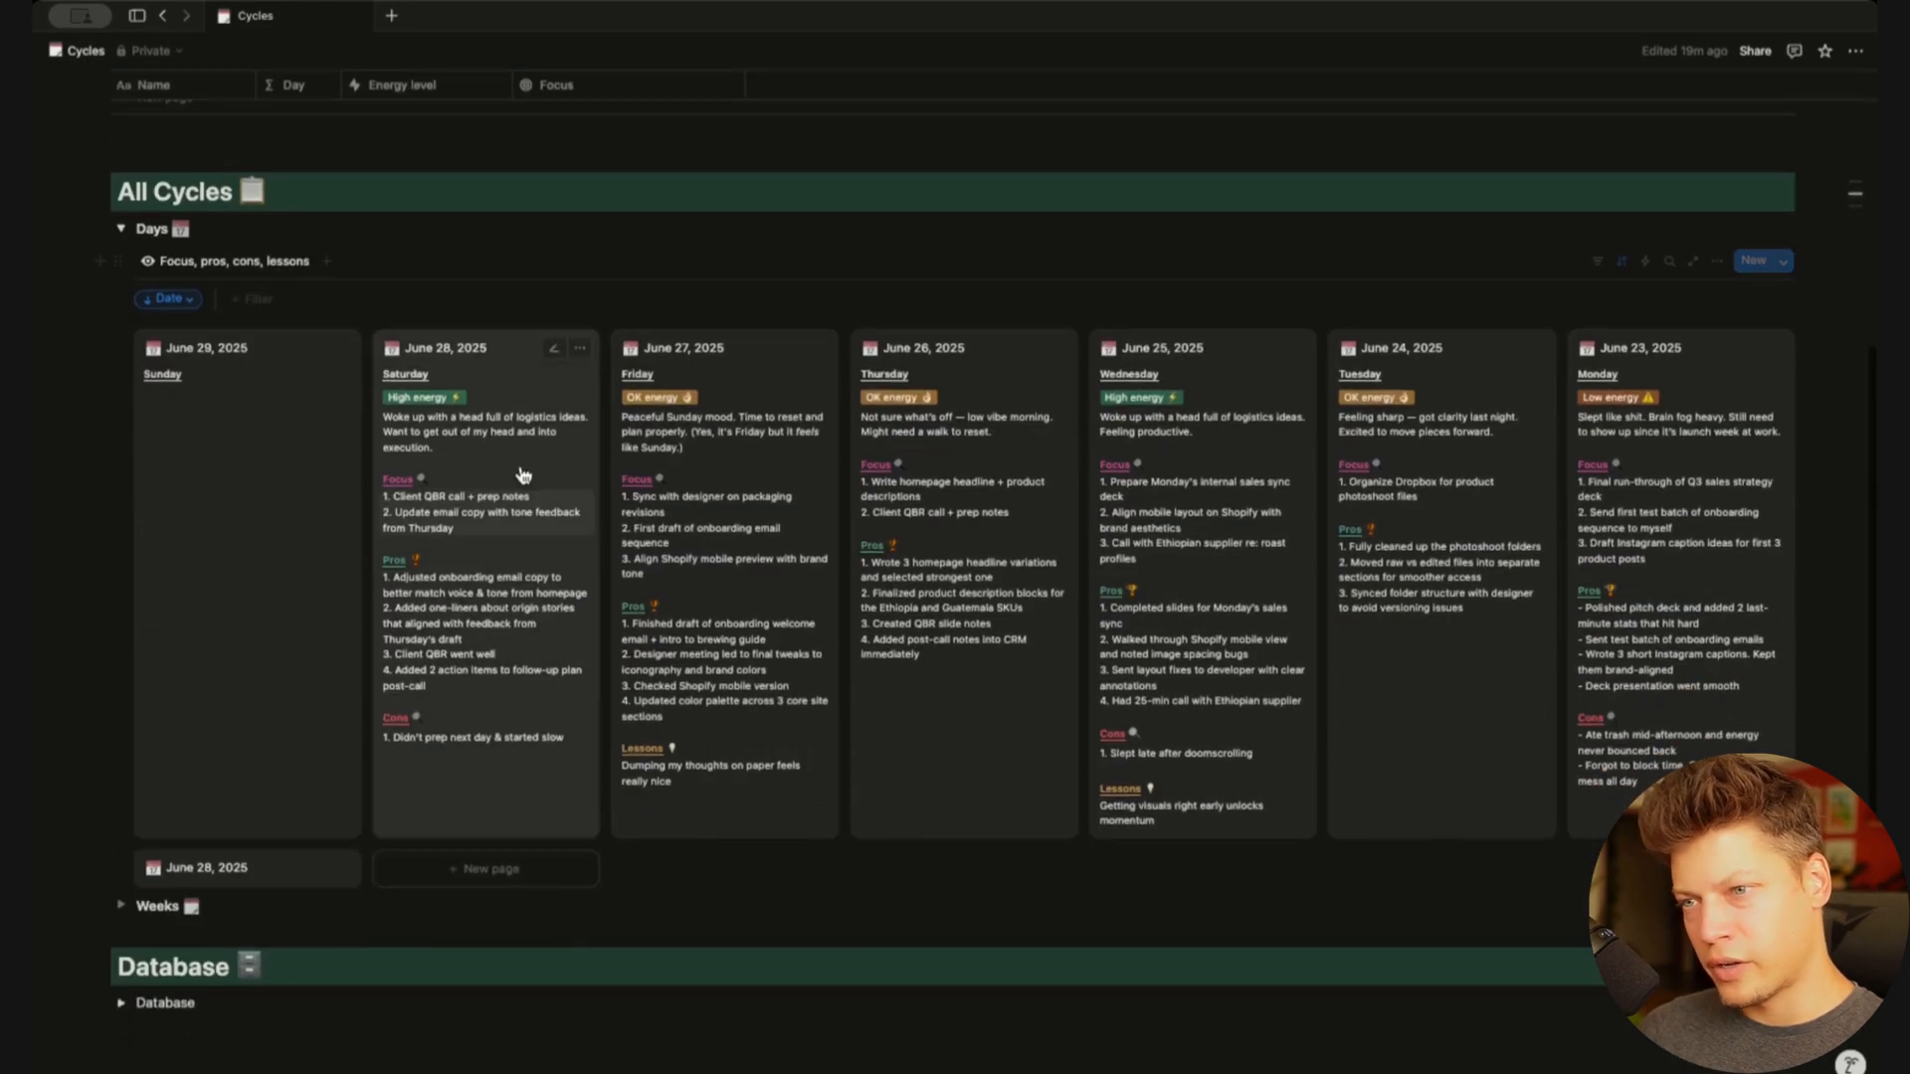
{"action": "left_click", "coordinate": [120, 228]}
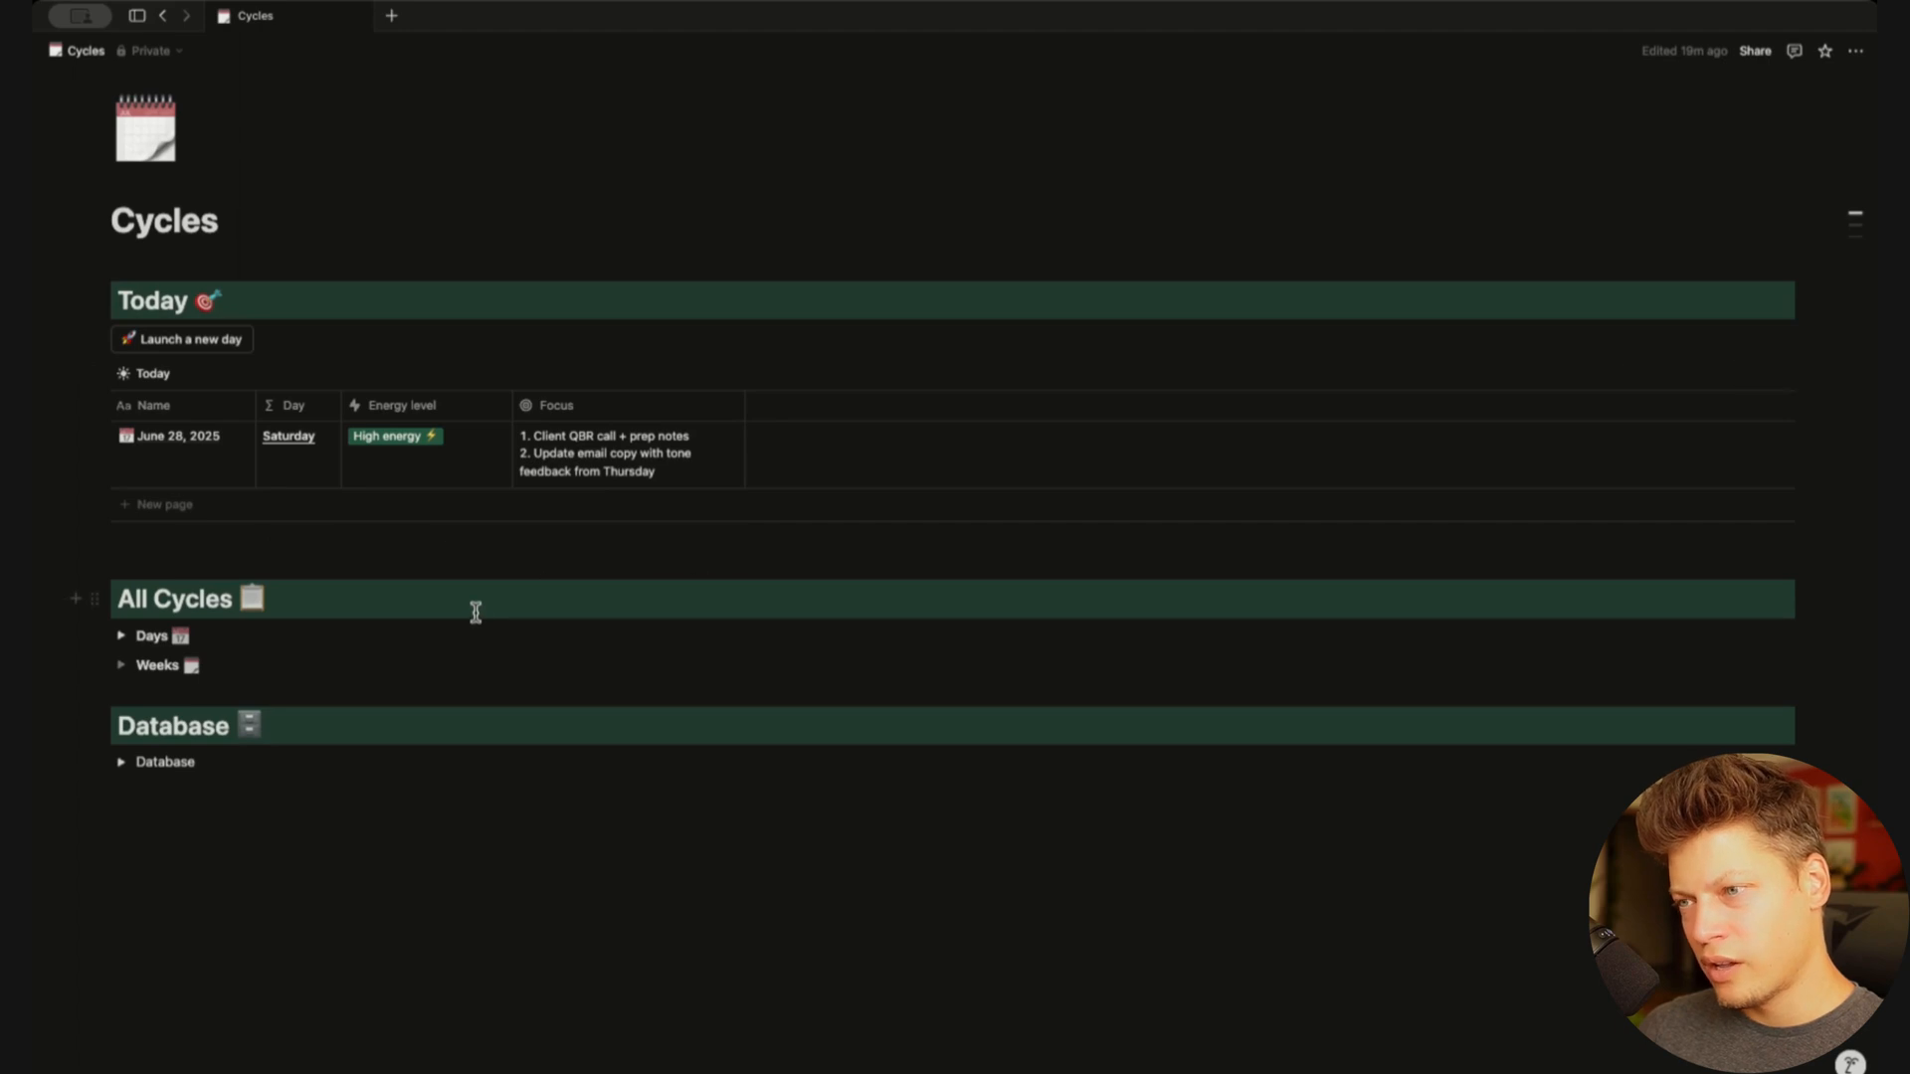
{"action": "left_click", "coordinate": [121, 665]}
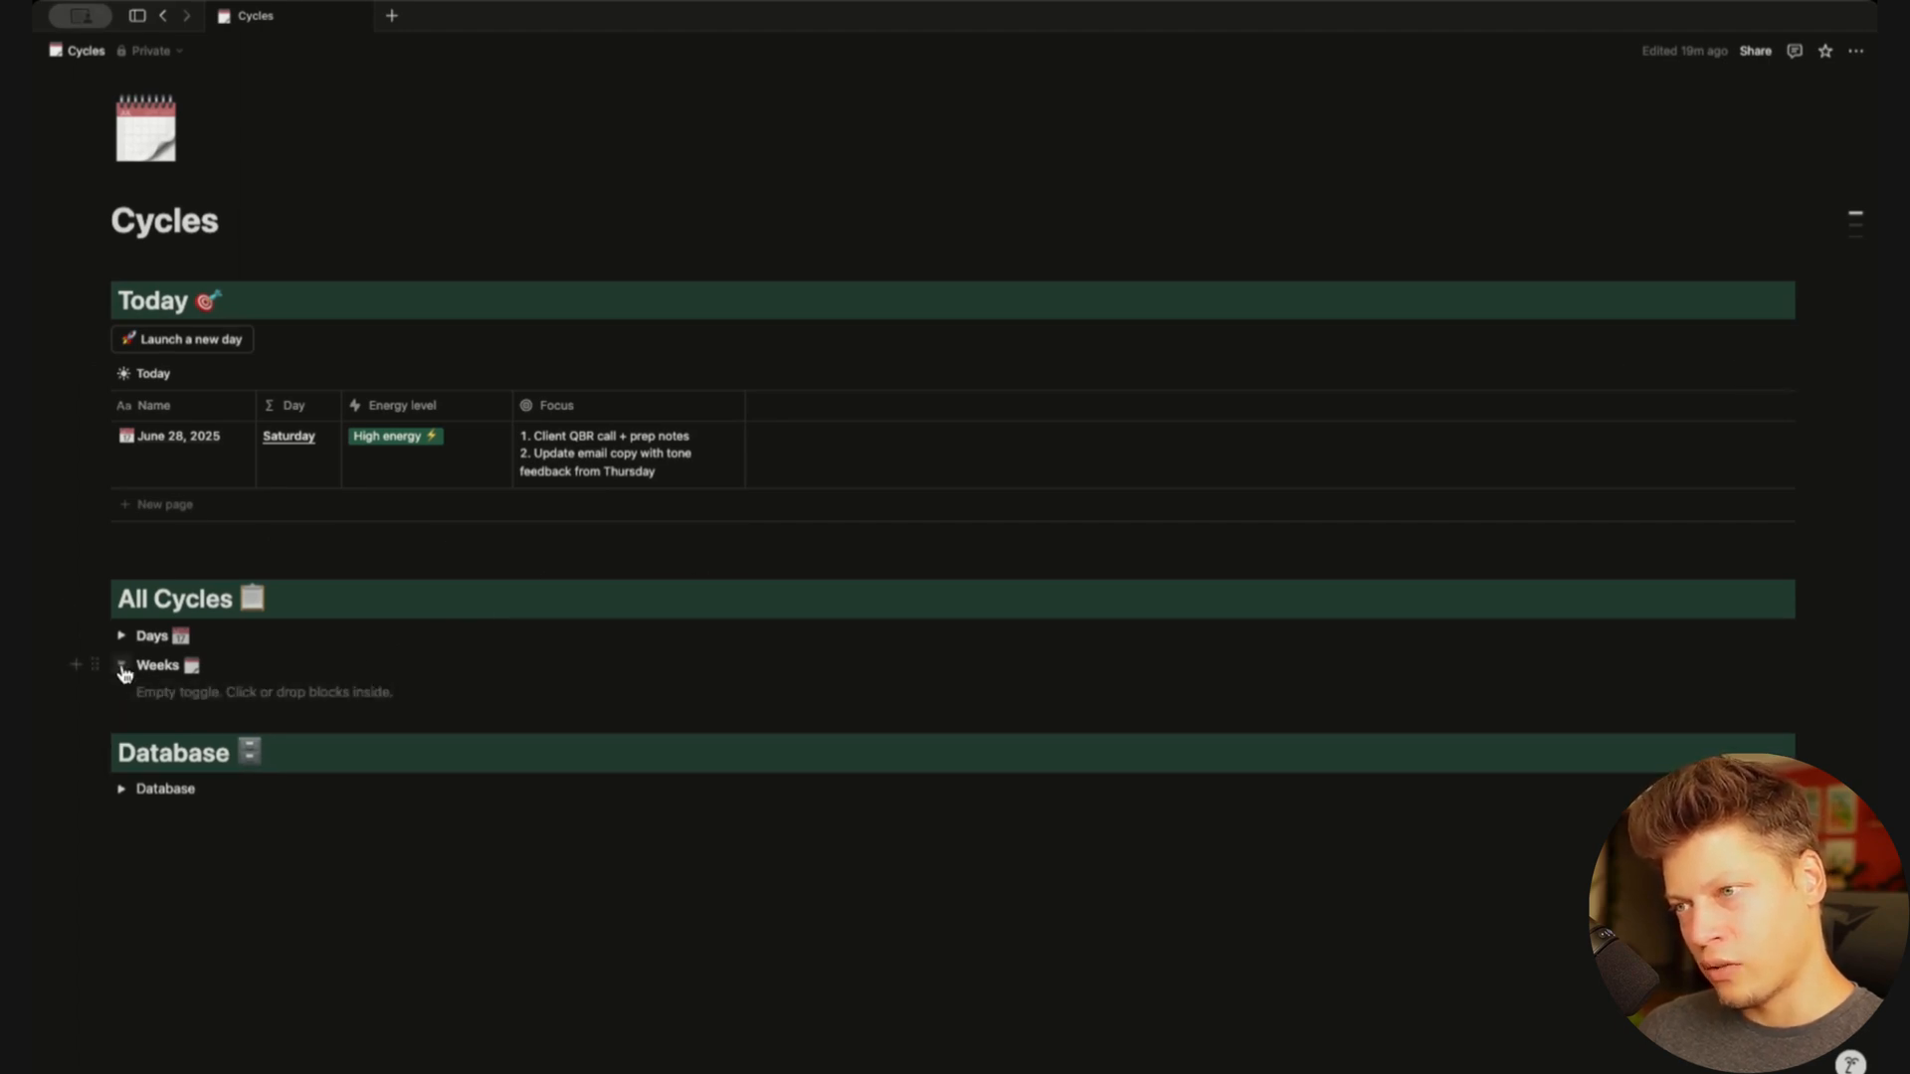
{"action": "left_click", "coordinate": [120, 666]}
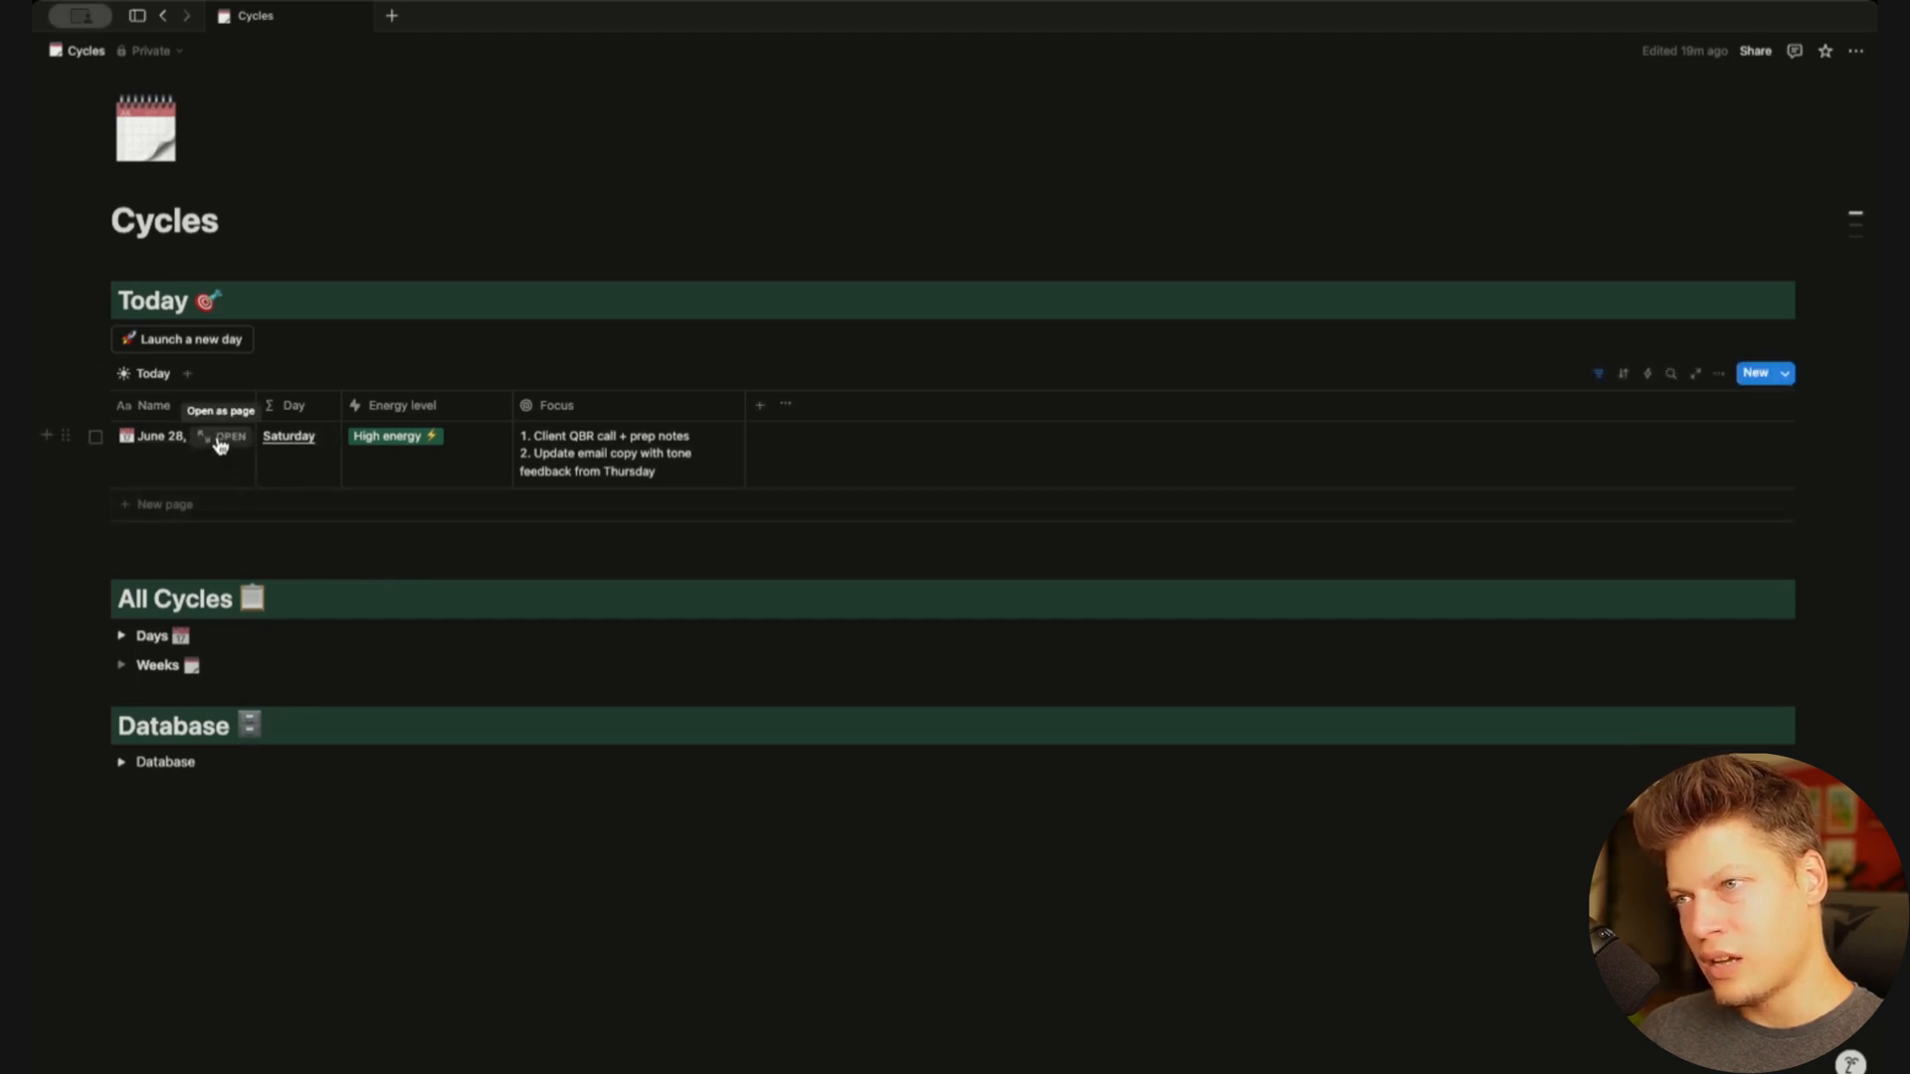
Open the June 23 - 29, 2025 week through the June 28 entry and review its Focus property, Planning table and Reflection gallery
{"action": "left_click", "coordinate": [221, 438]}
{"action": "left_click", "coordinate": [333, 386]}
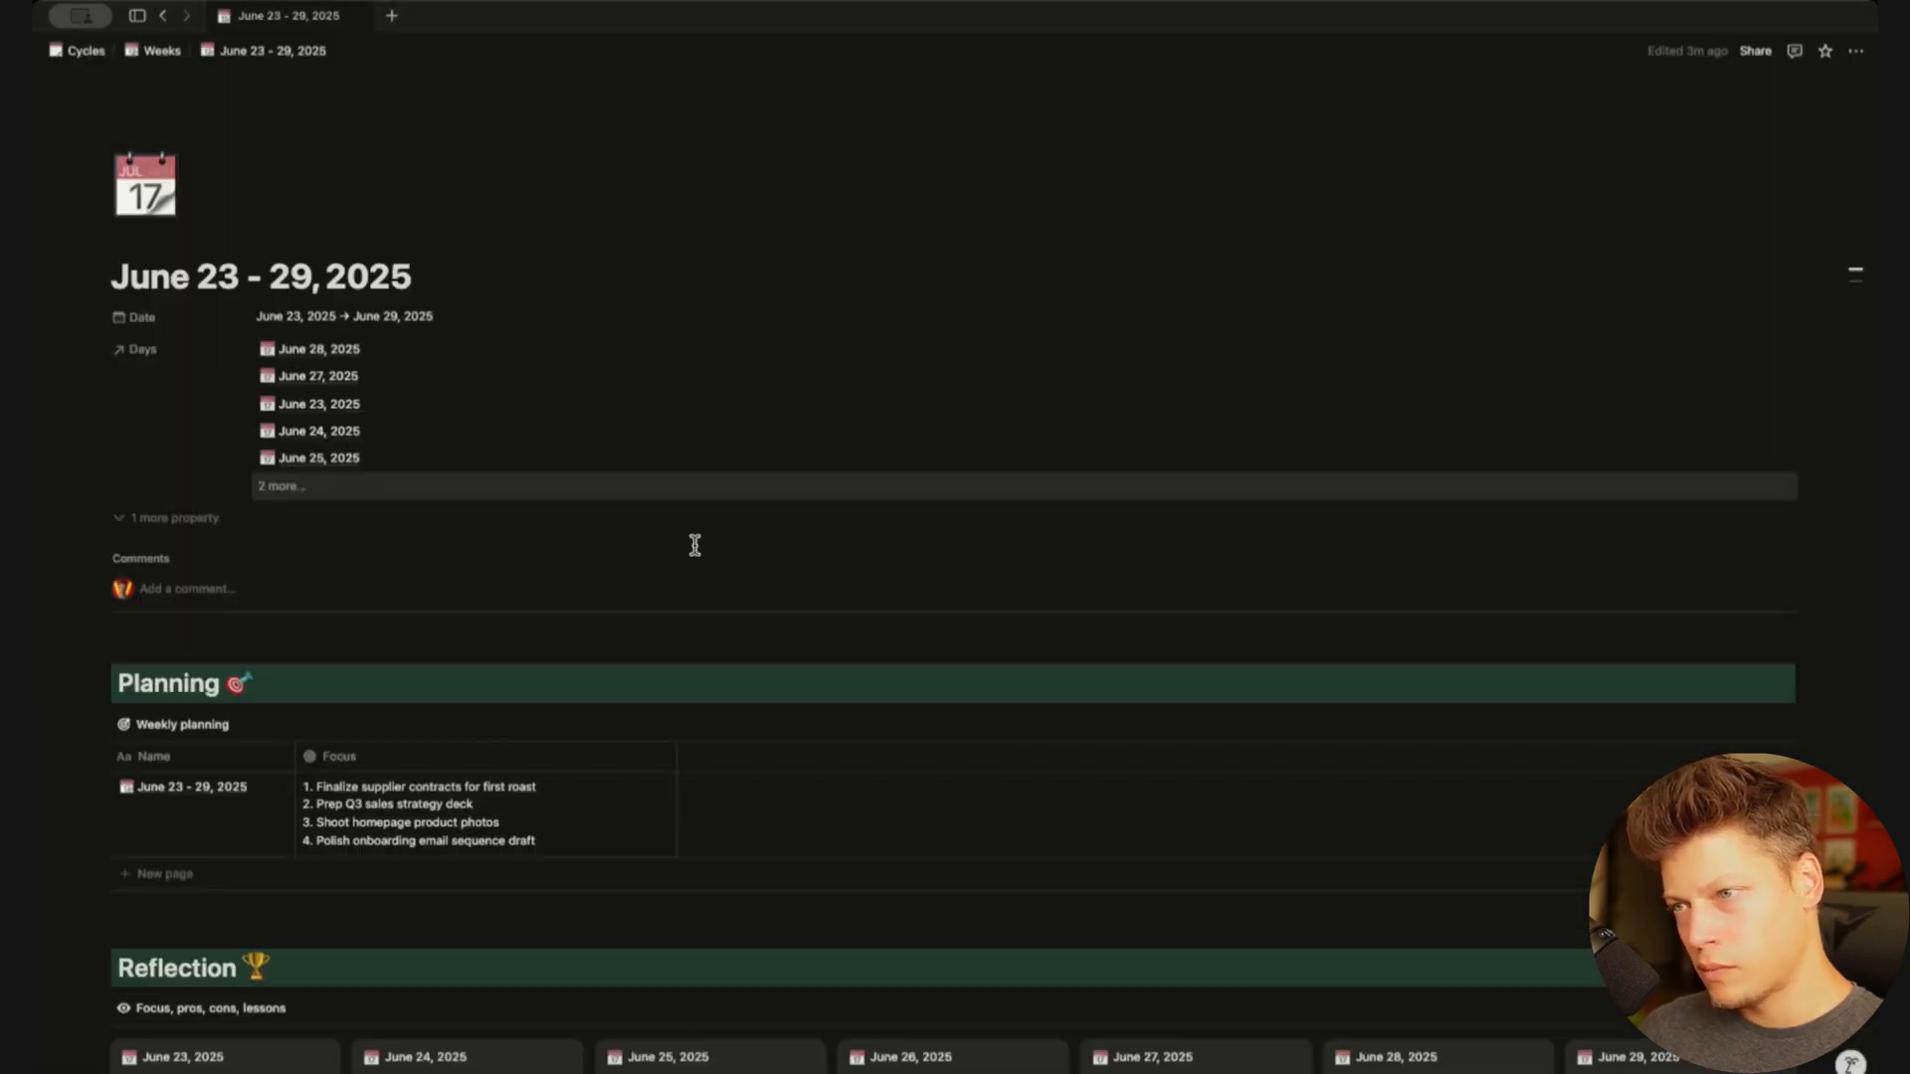
{"action": "left_click", "coordinate": [129, 527]}
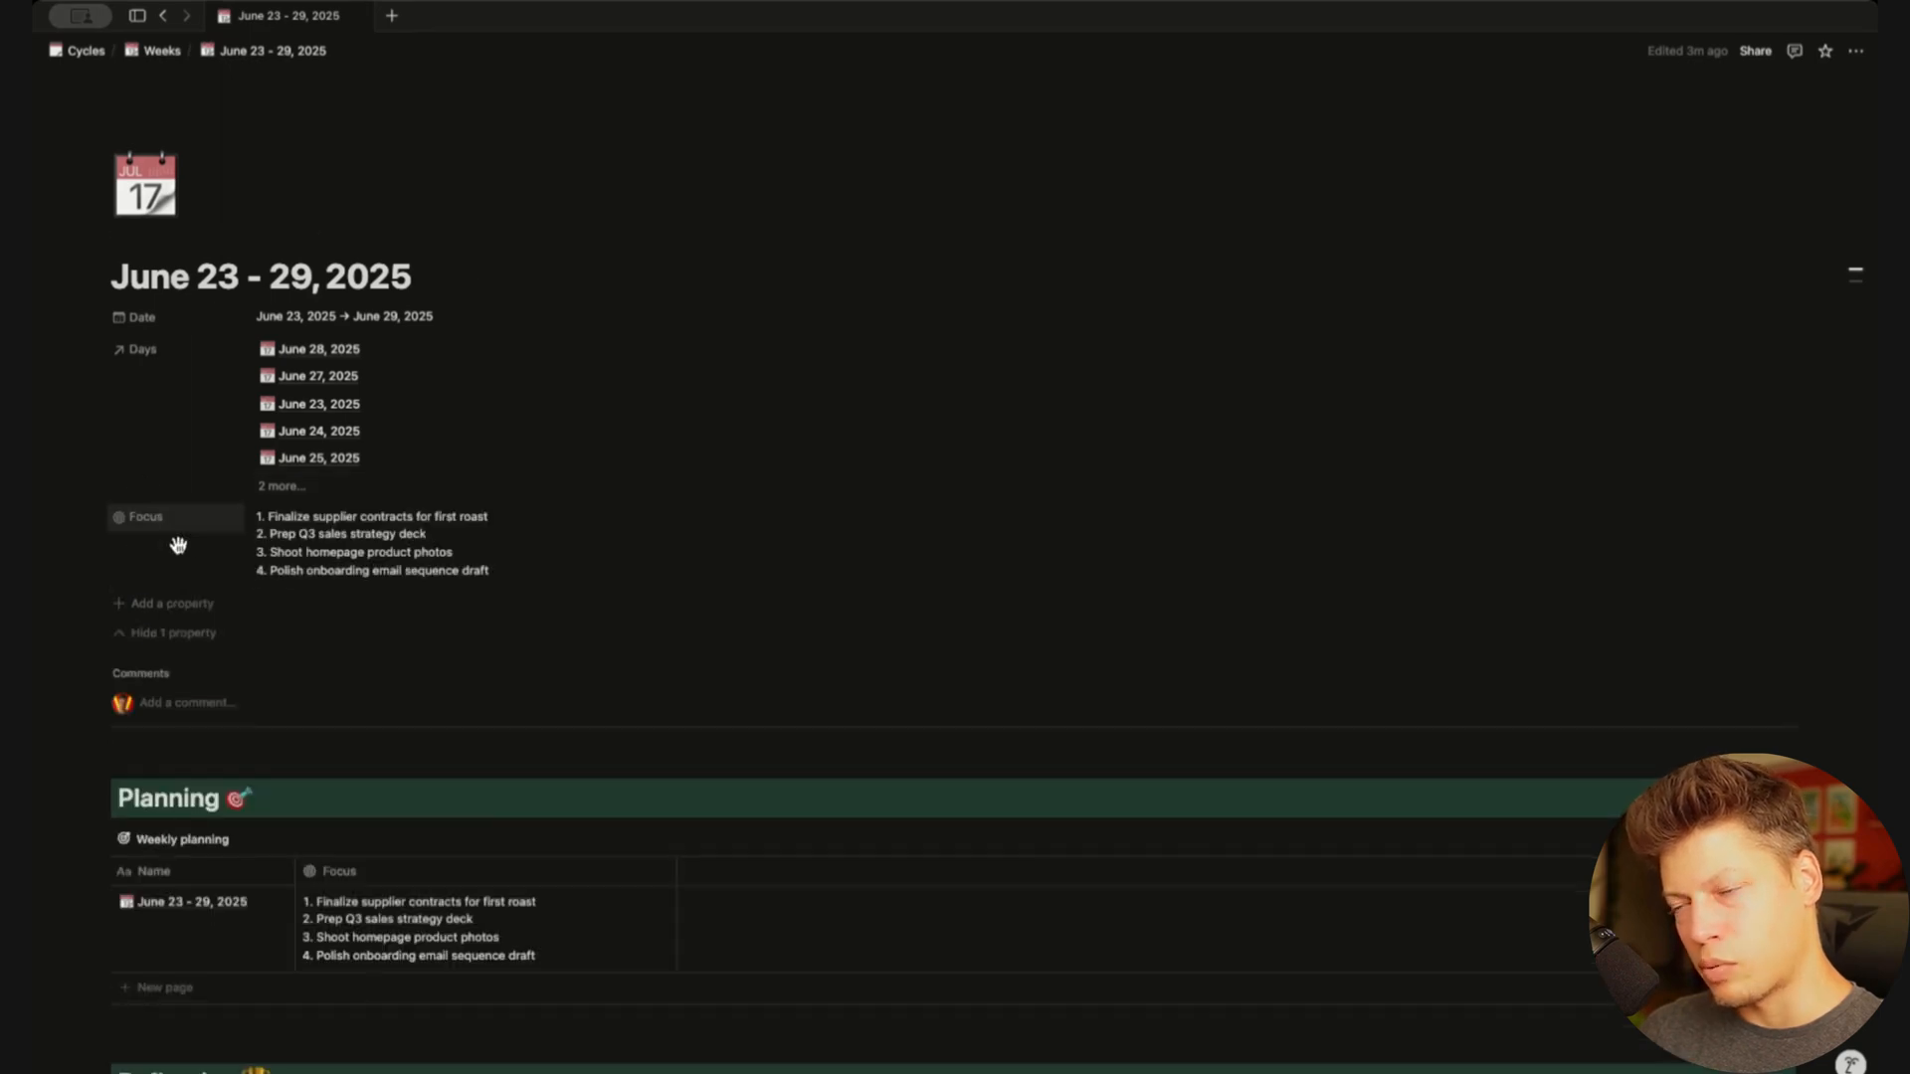
{"action": "scroll", "coordinate": [694, 644], "scroll_direction": "down", "scroll_amount": 5}
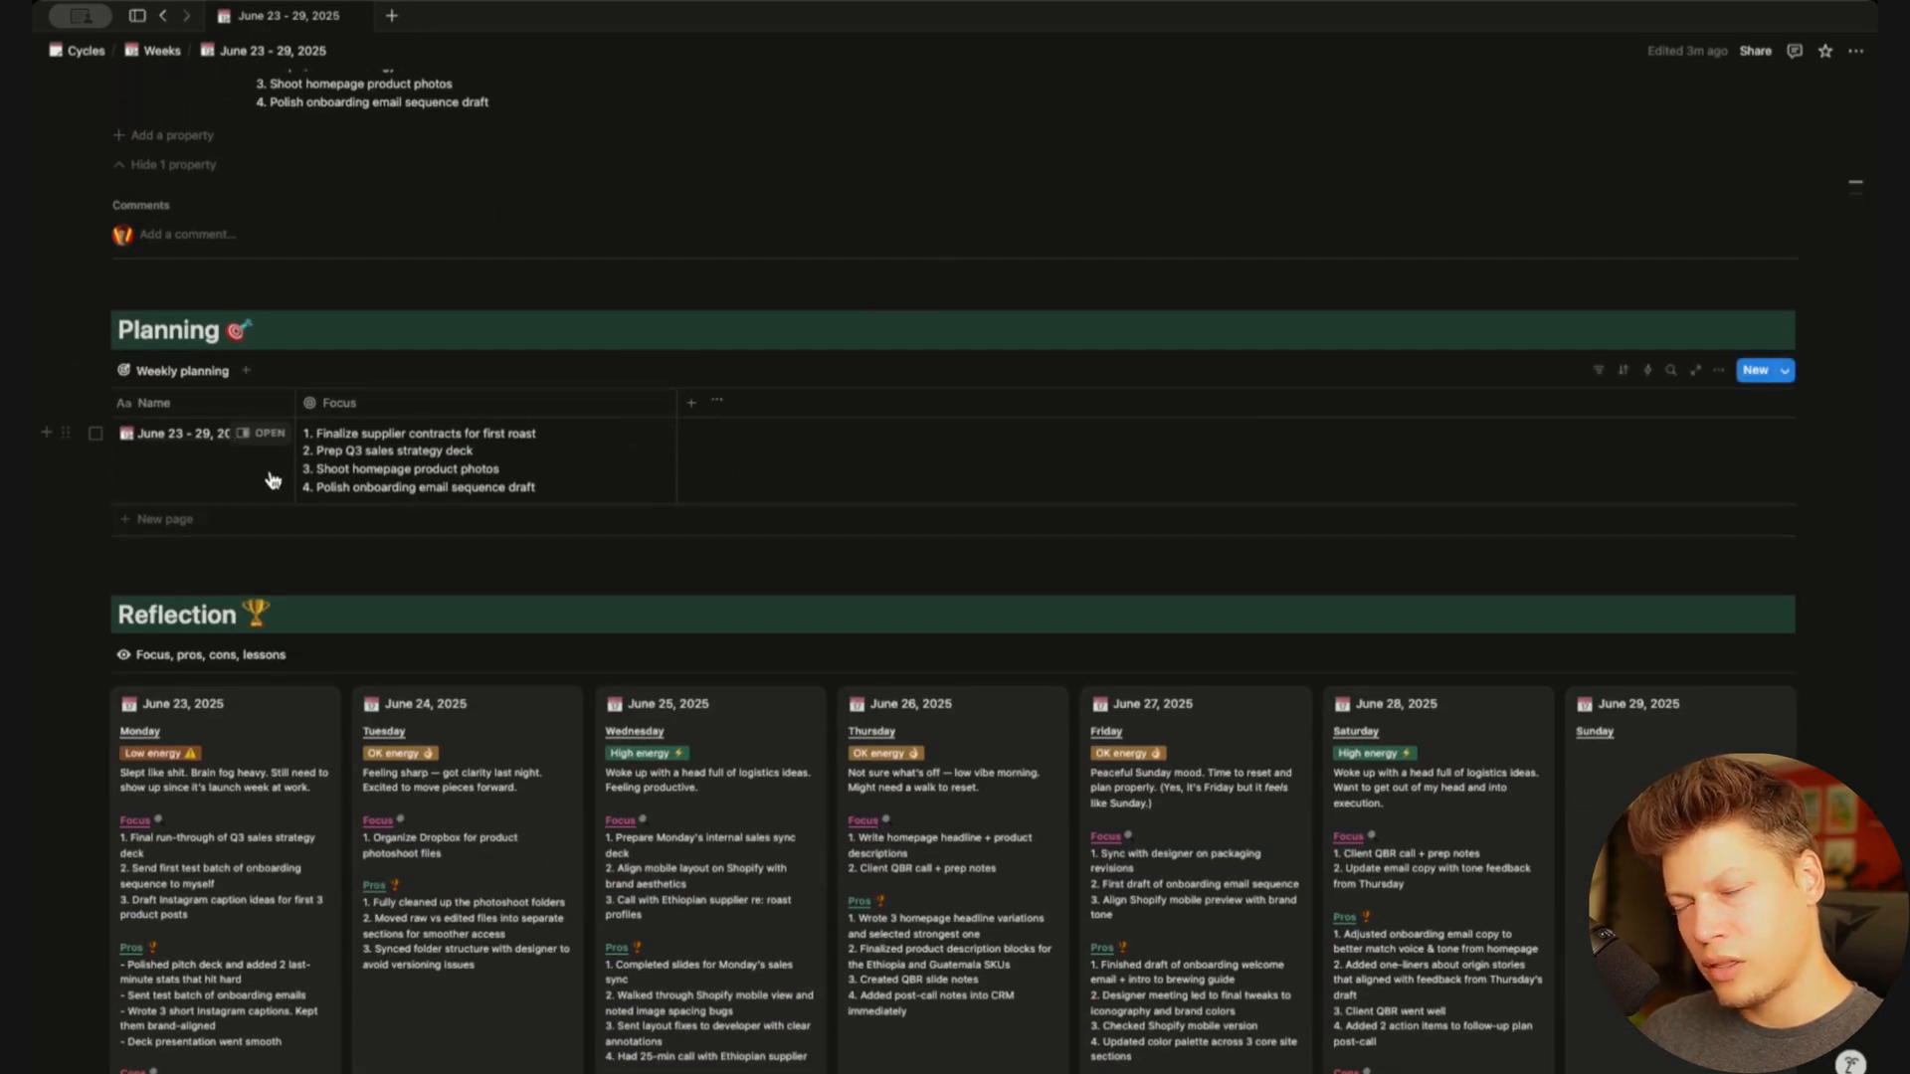
{"action": "scroll", "coordinate": [683, 513], "scroll_direction": "down", "scroll_amount": 5}
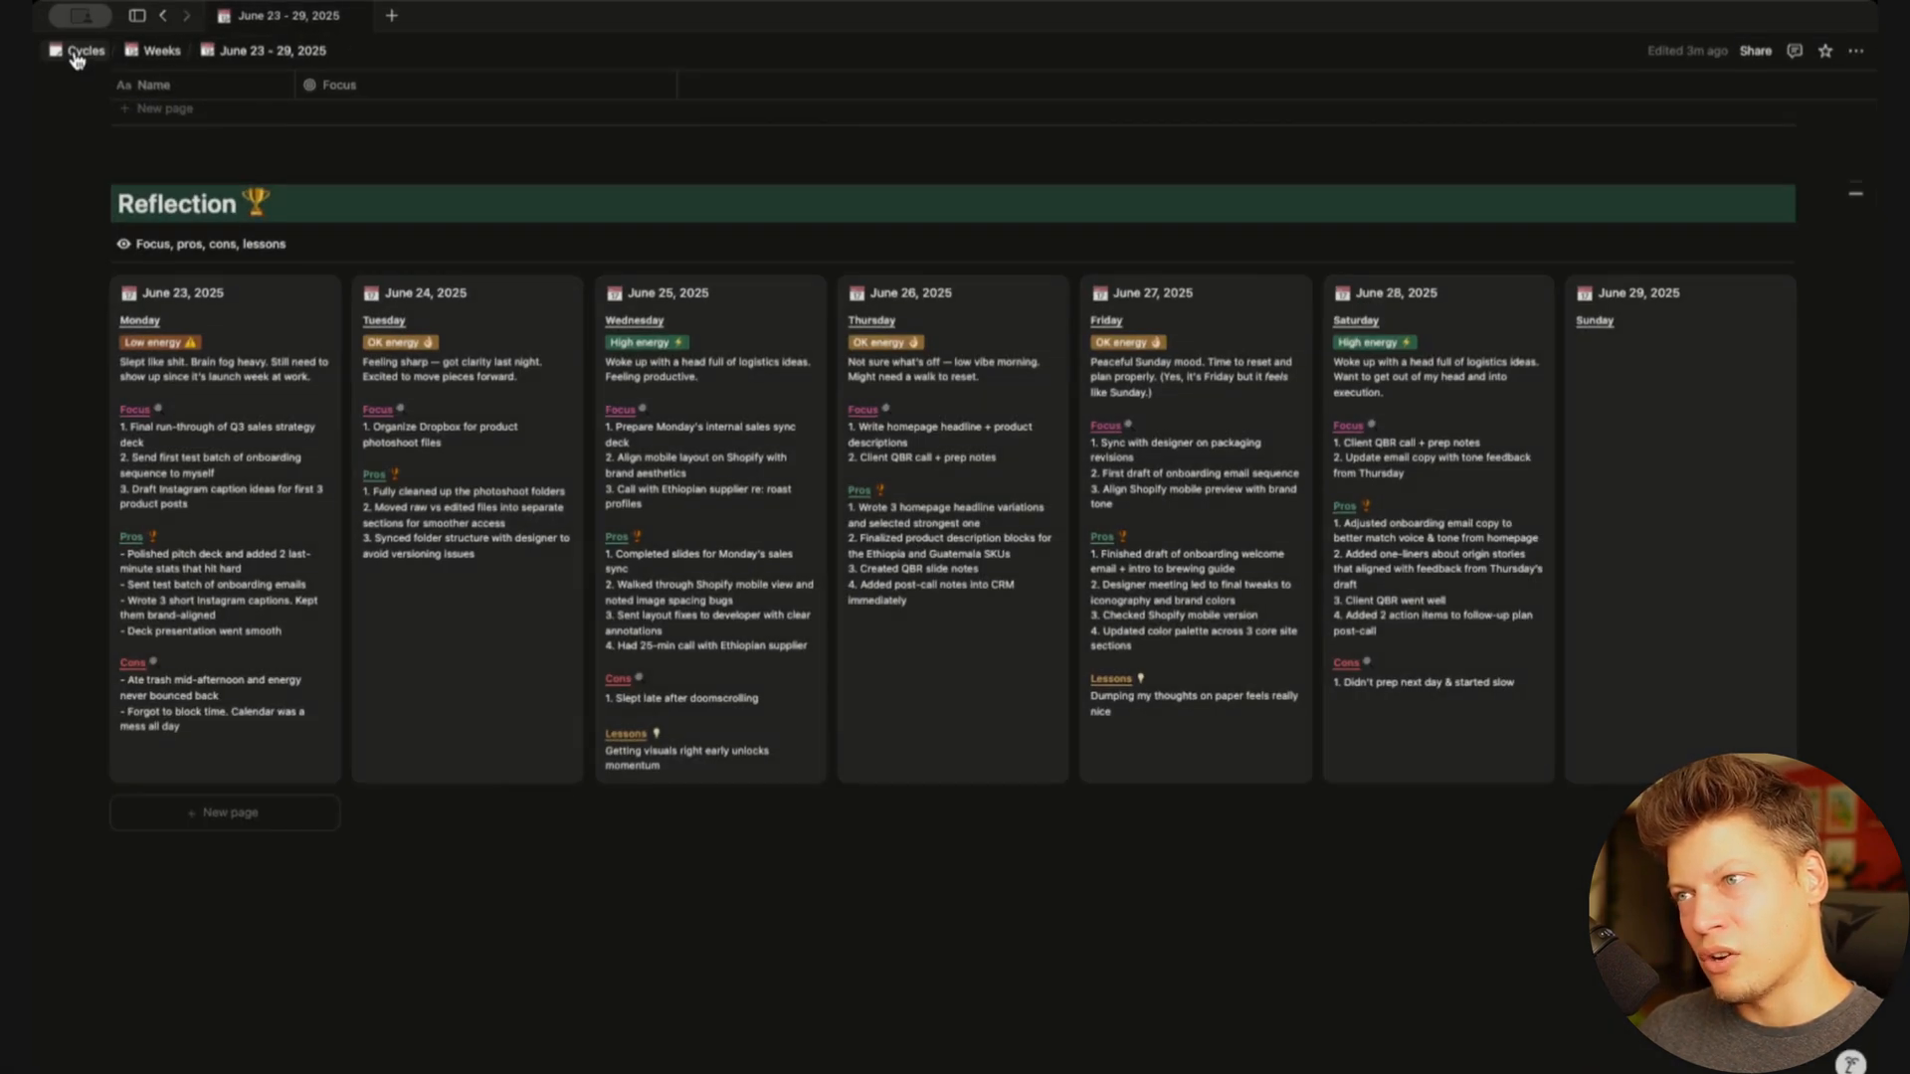
Go back to the Cycles page, expand the Weeks toggle, and look over the Days gallery for reference
{"action": "left_click", "coordinate": [54, 14]}
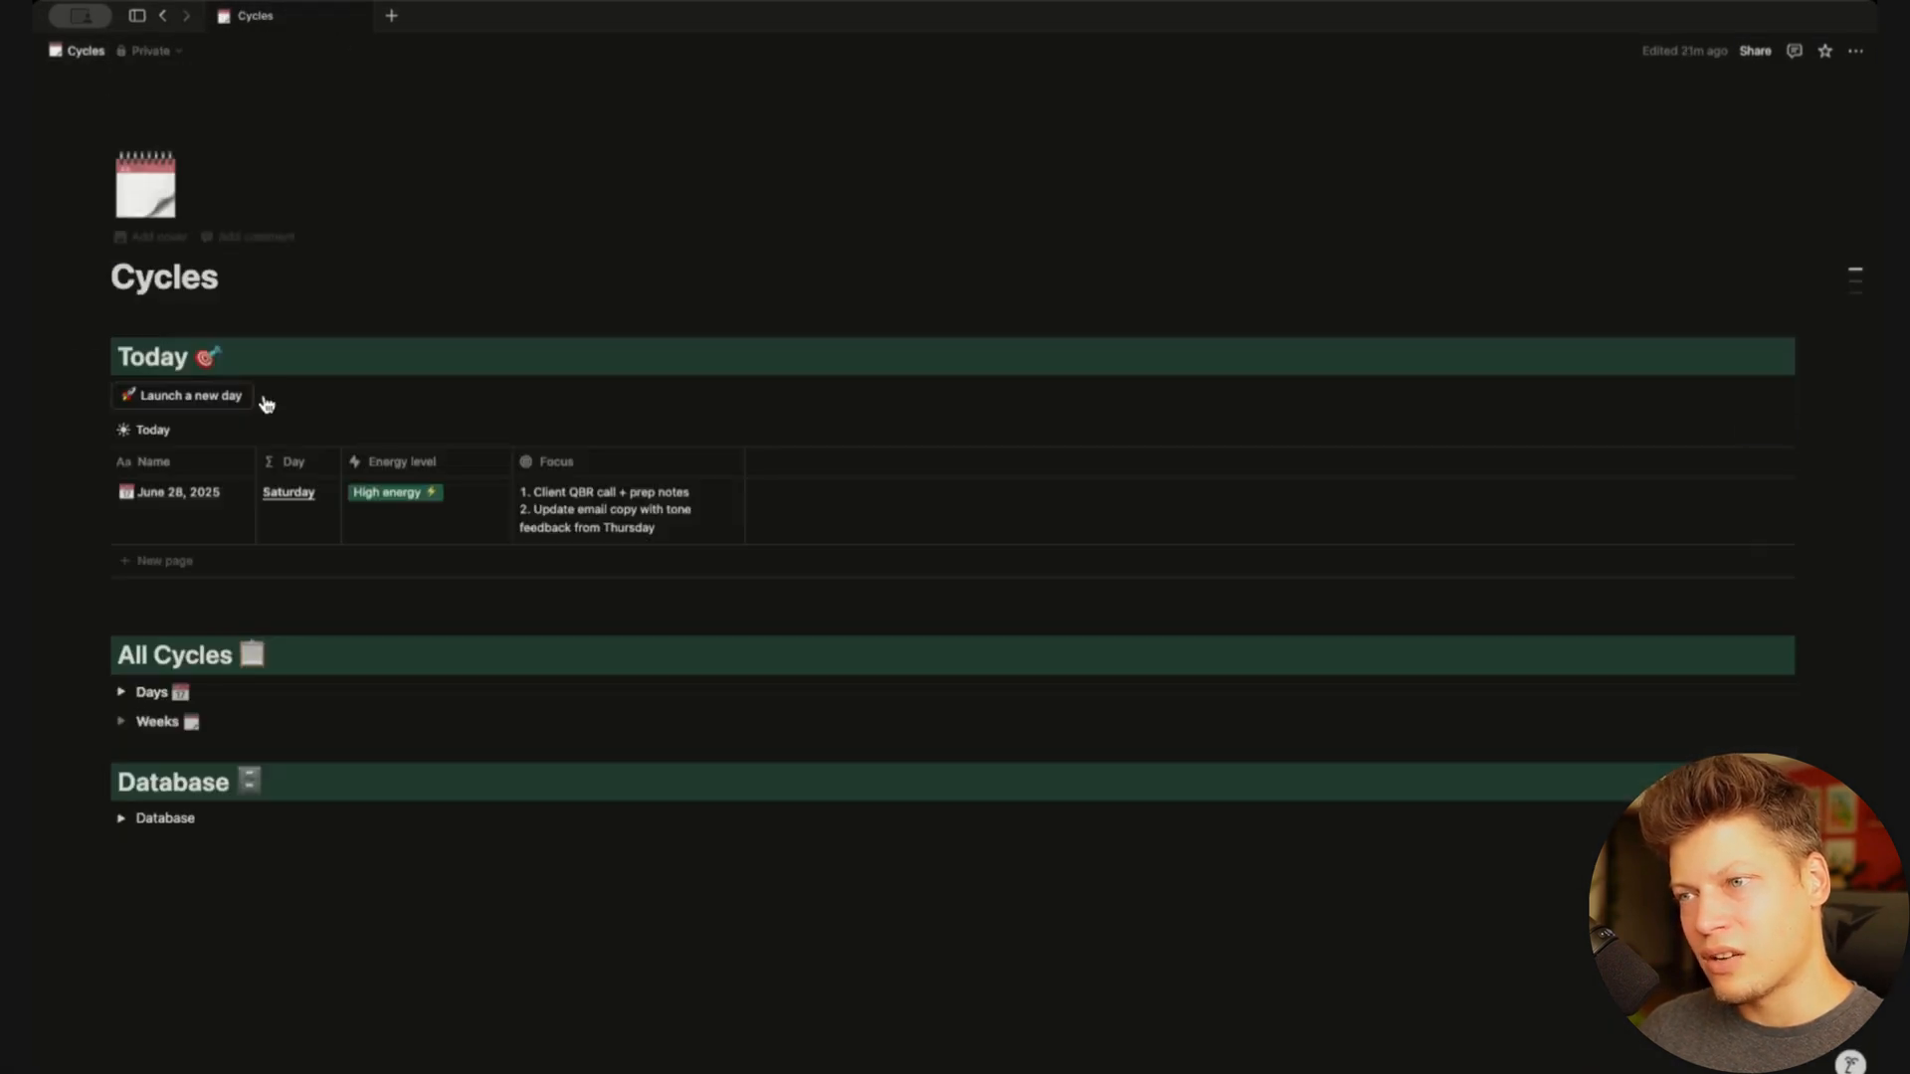
{"action": "left_click", "coordinate": [120, 721]}
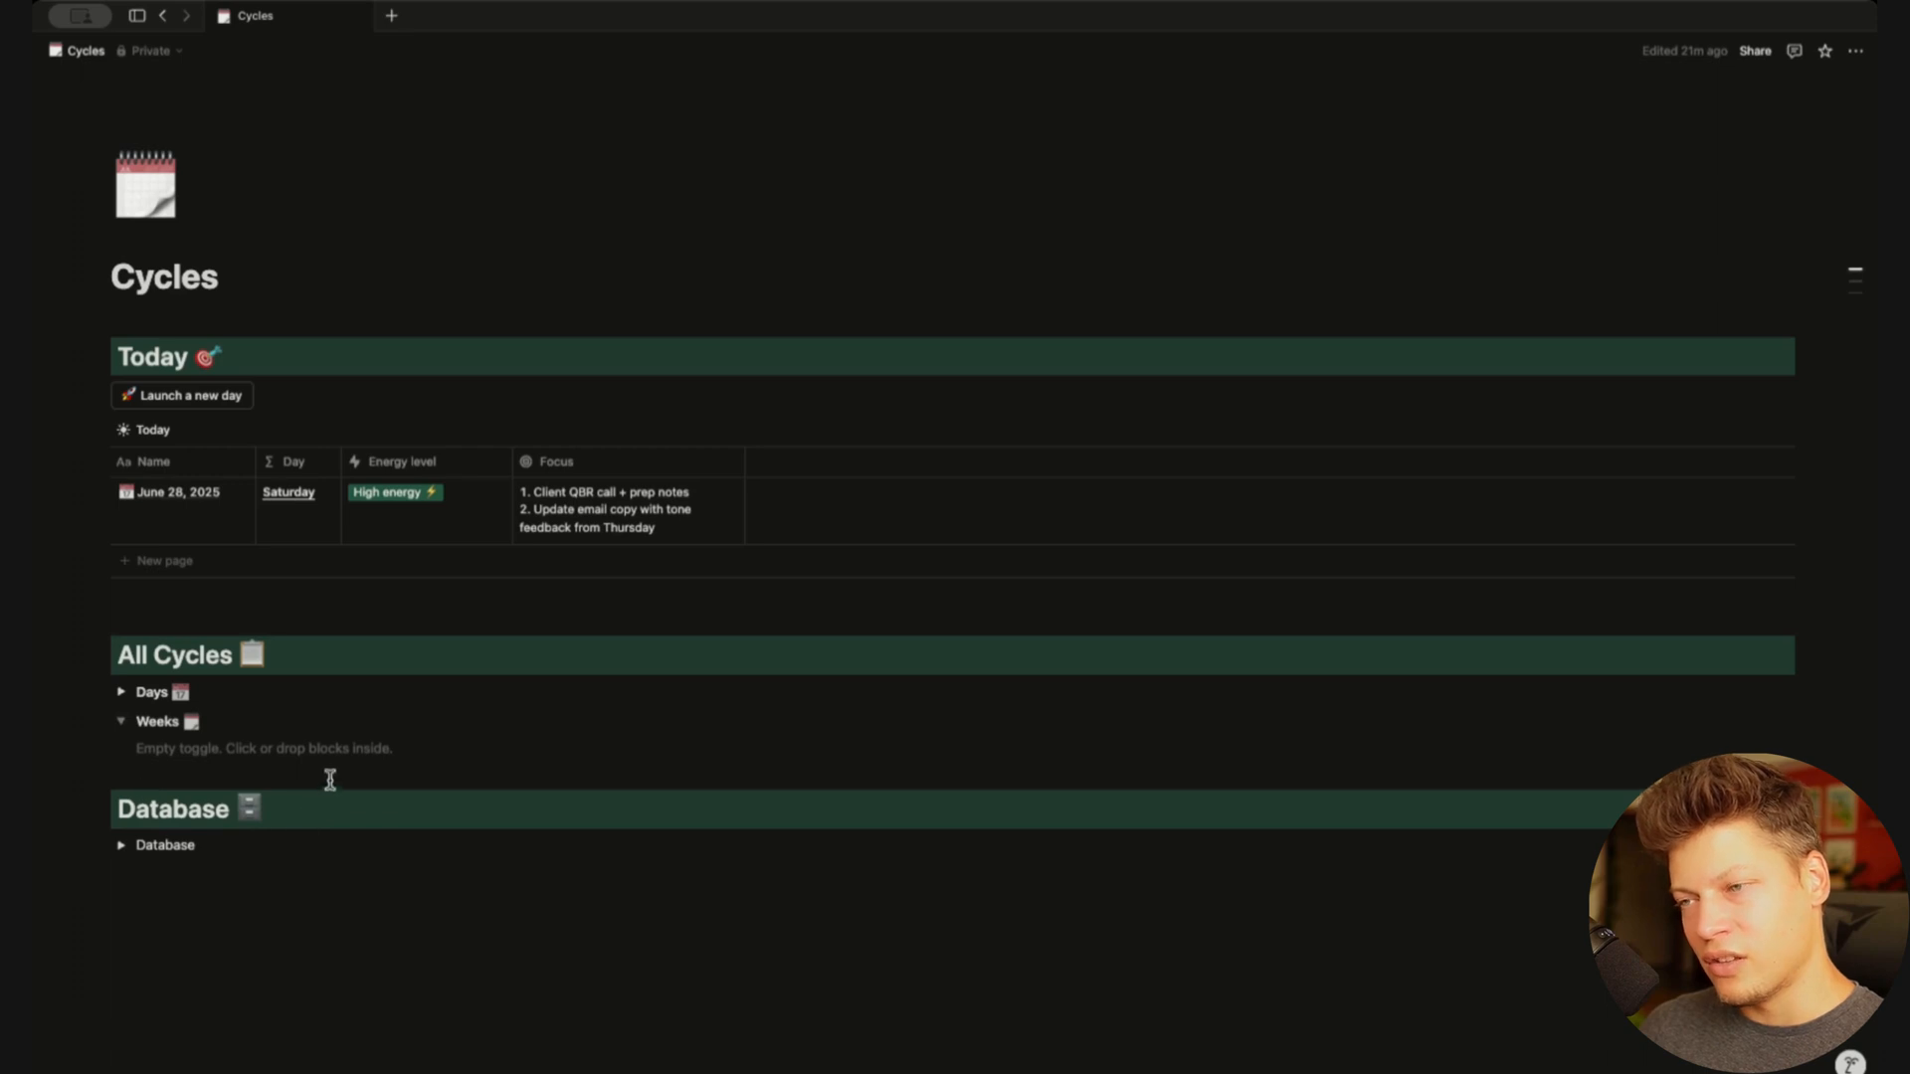
{"action": "left_click", "coordinate": [121, 694]}
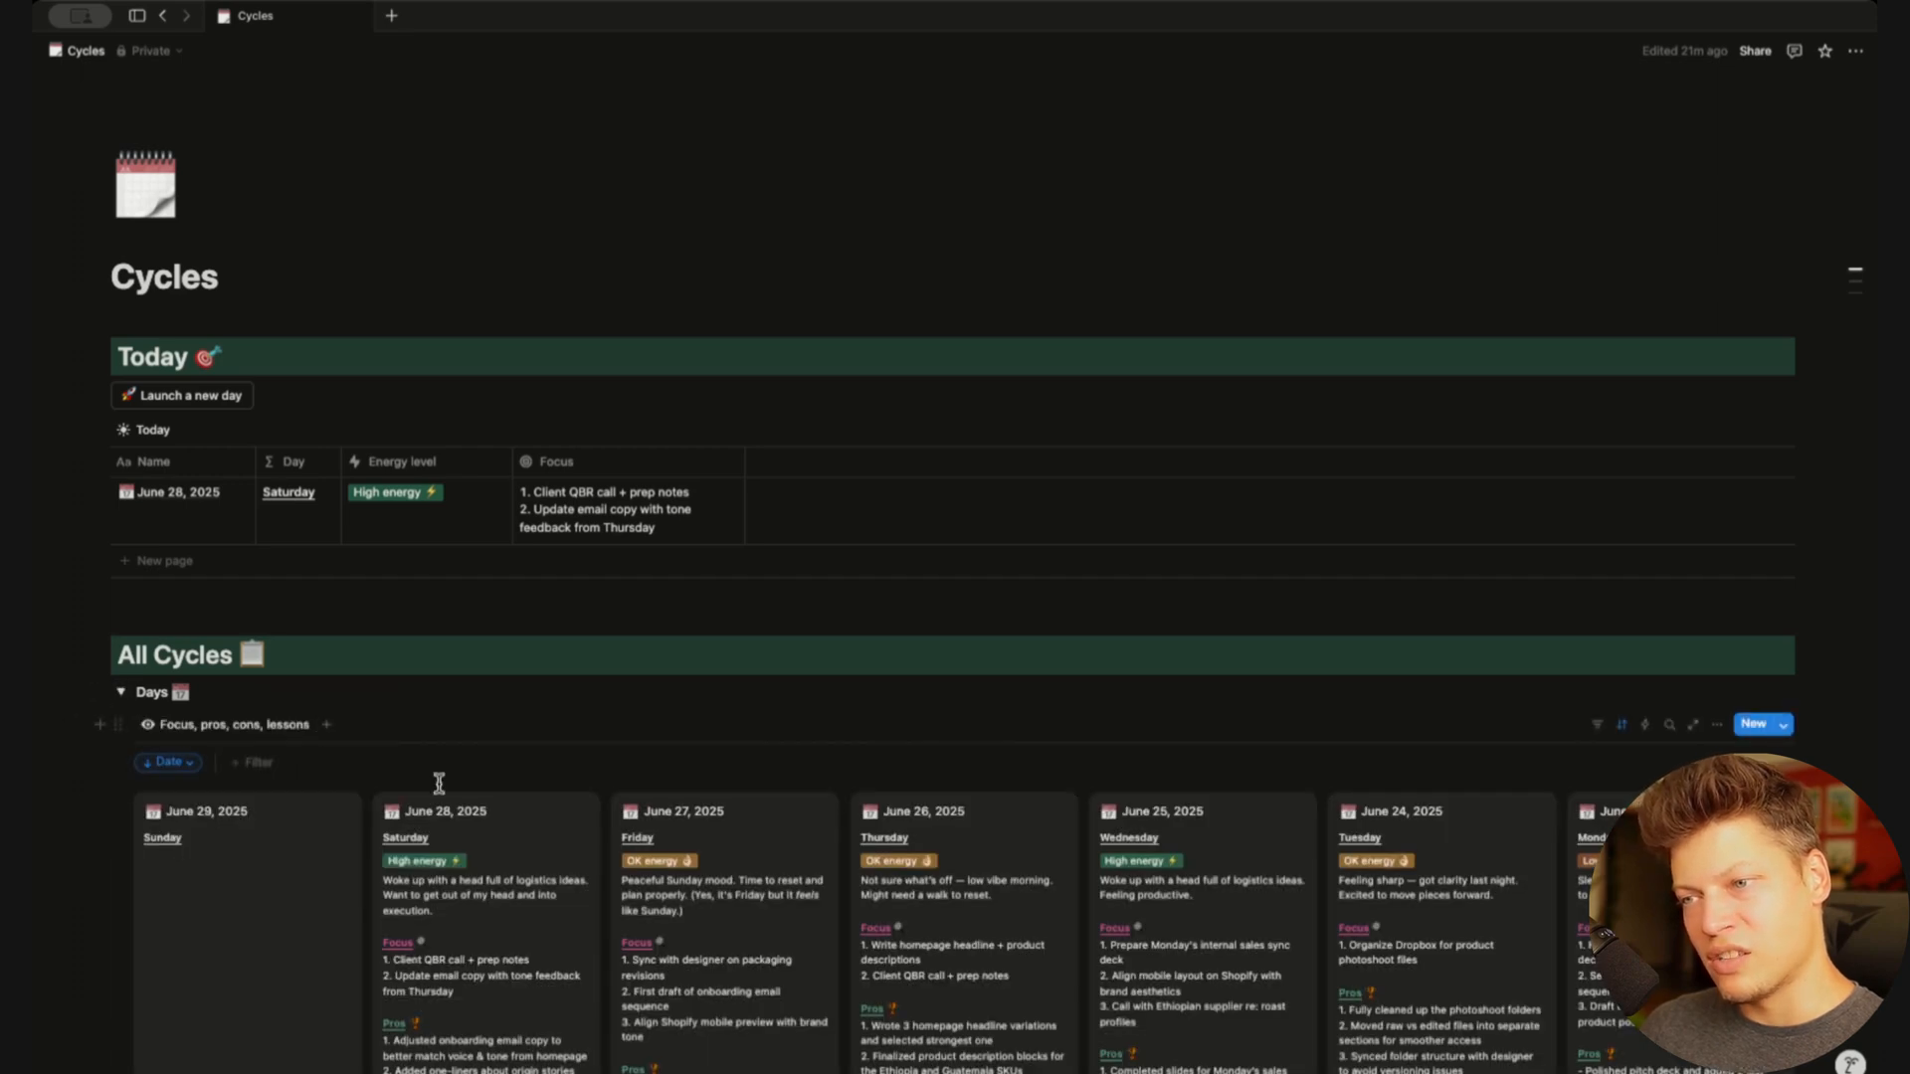
{"action": "scroll", "coordinate": [442, 776], "scroll_direction": "down", "scroll_amount": 4}
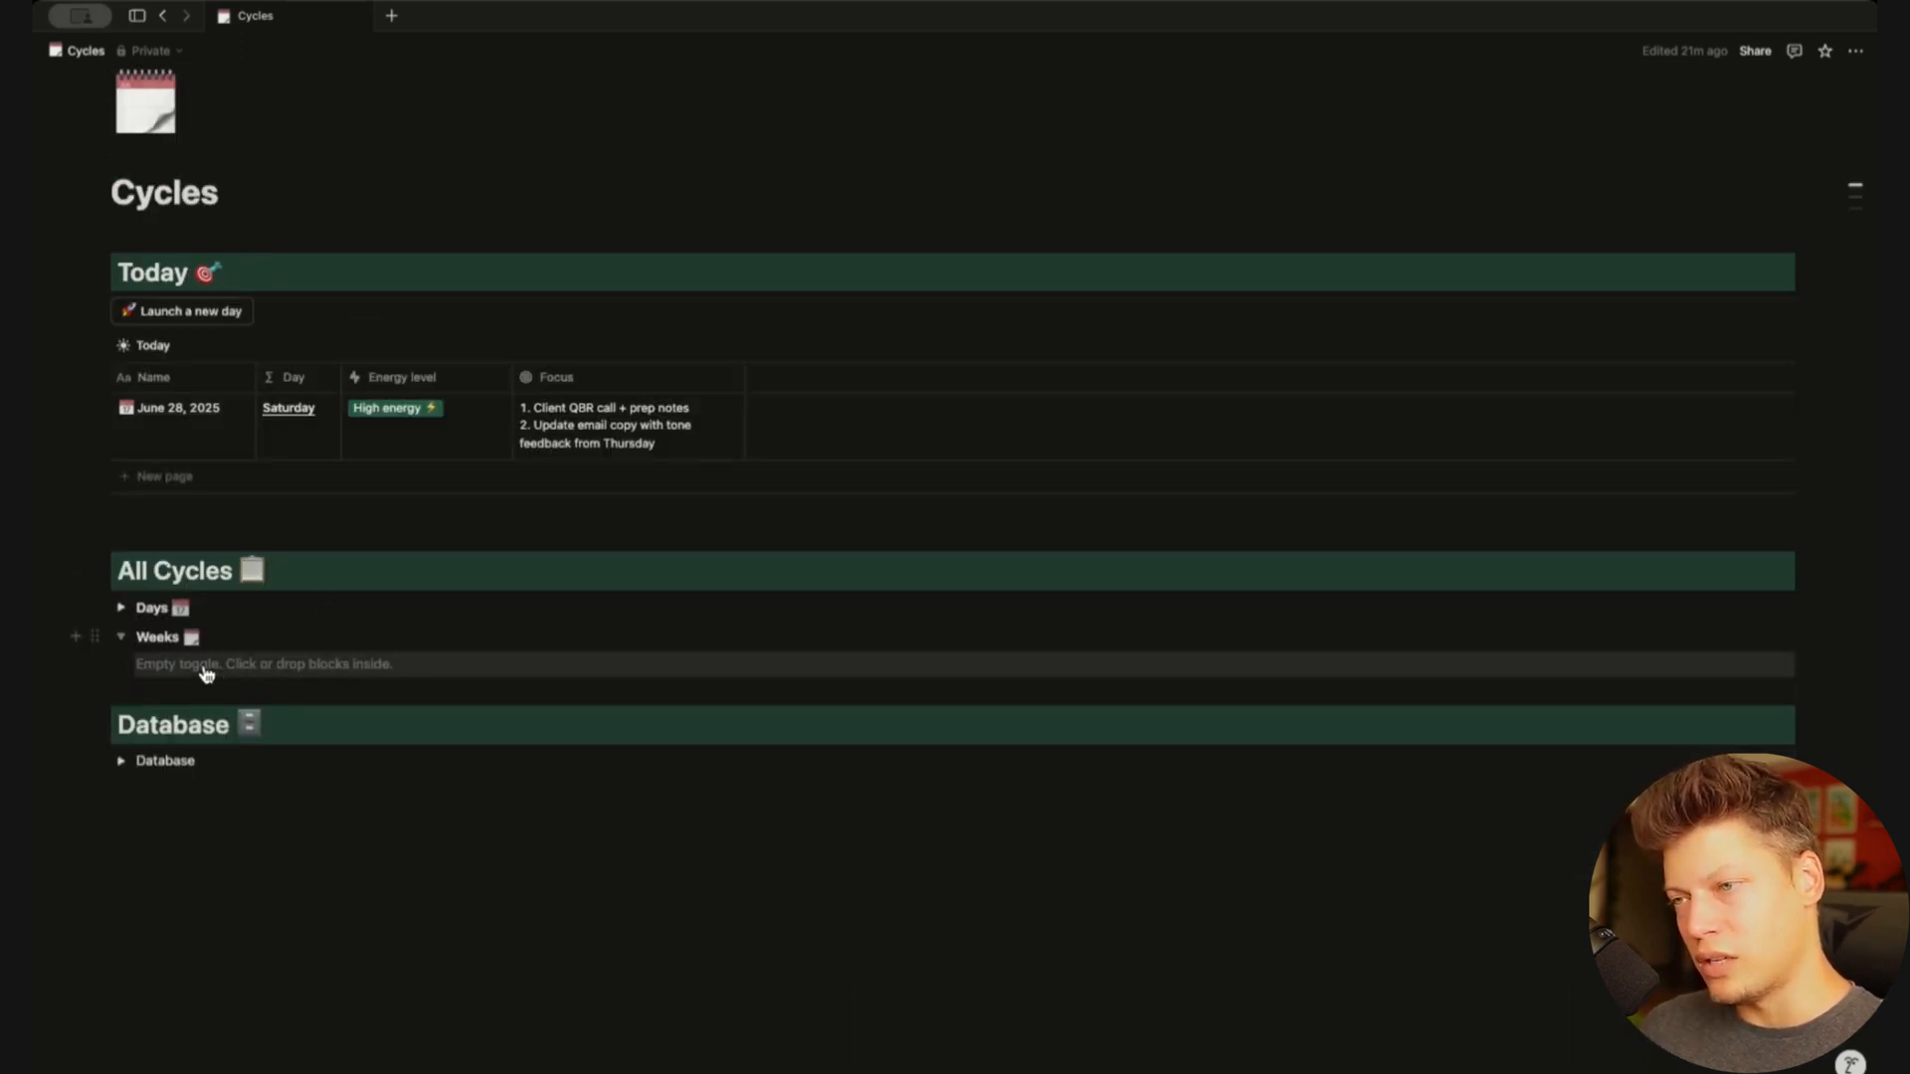
Insert a gallery view linked to the existing Weeks database inside the Weeks toggle
{"action": "left_click", "coordinate": [174, 664]}
{"action": "type", "text": "/view"}
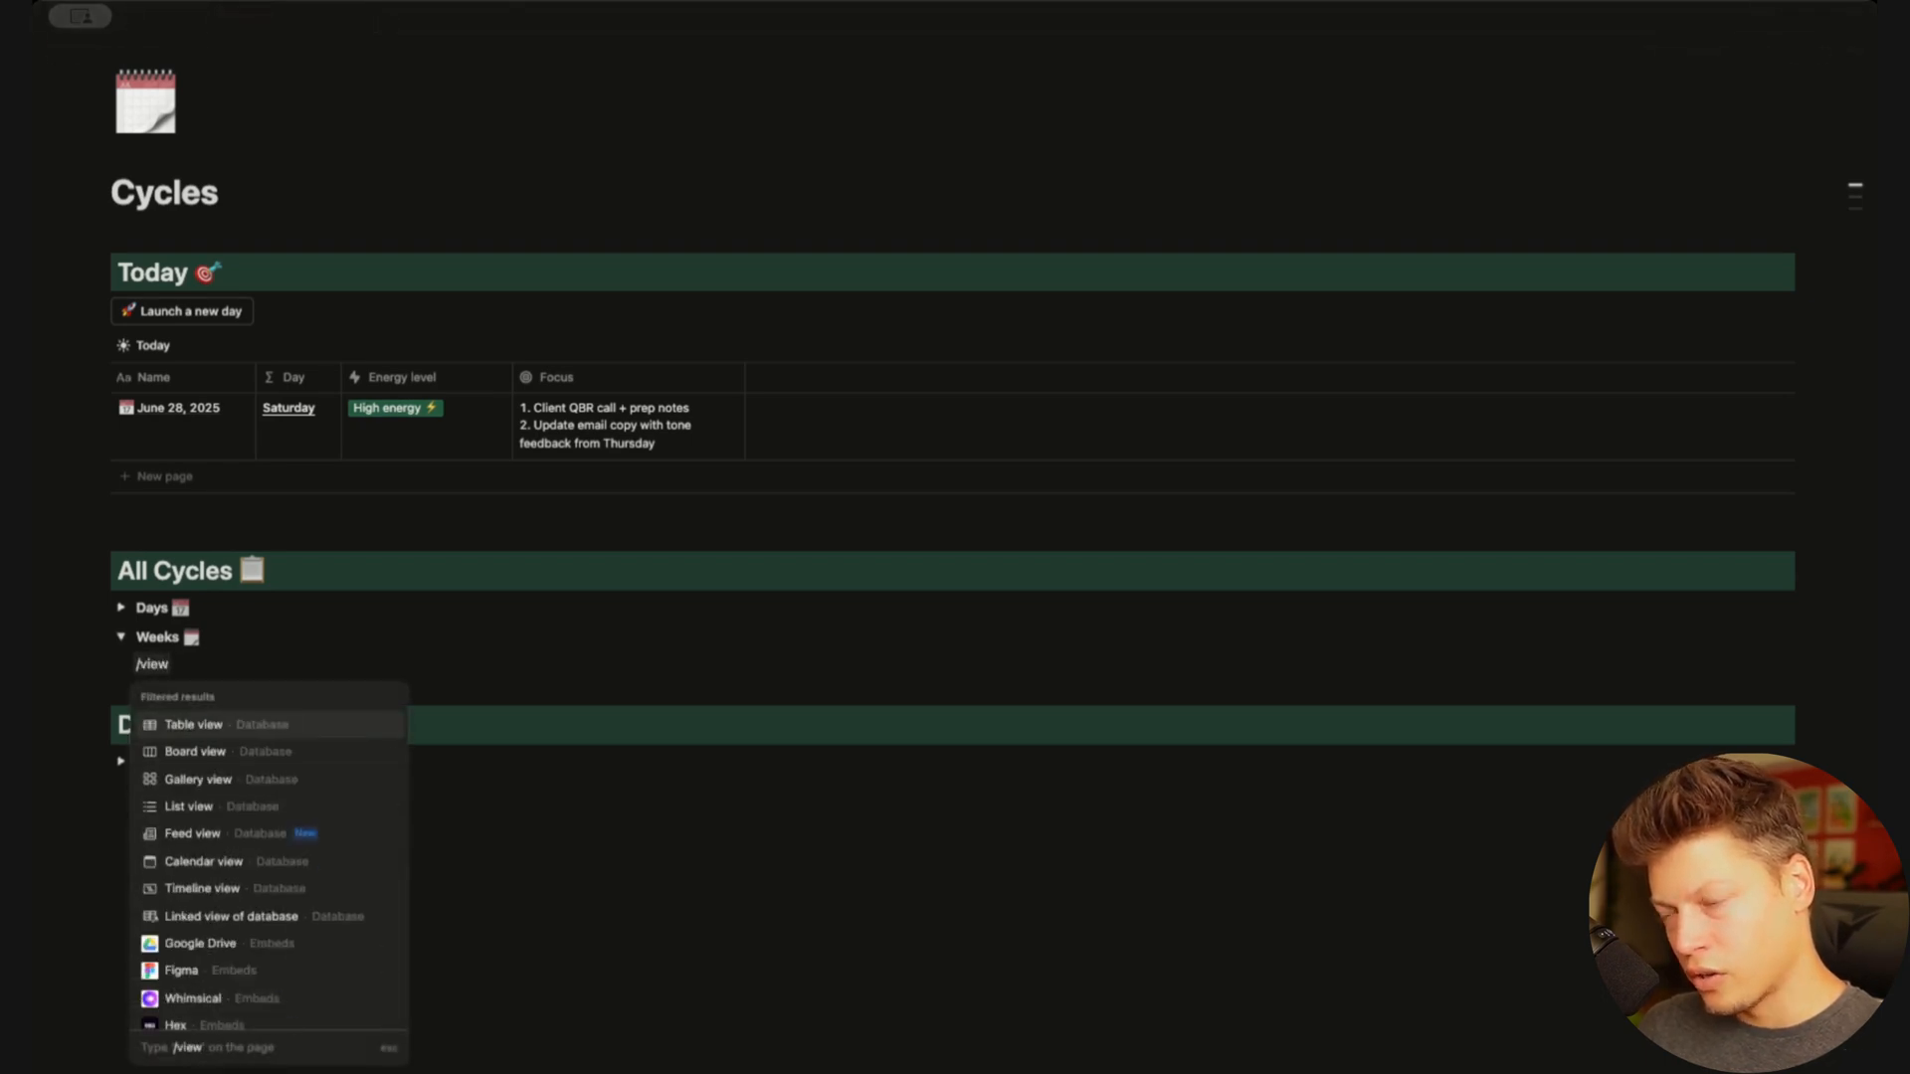
{"action": "left_click", "coordinate": [218, 782]}
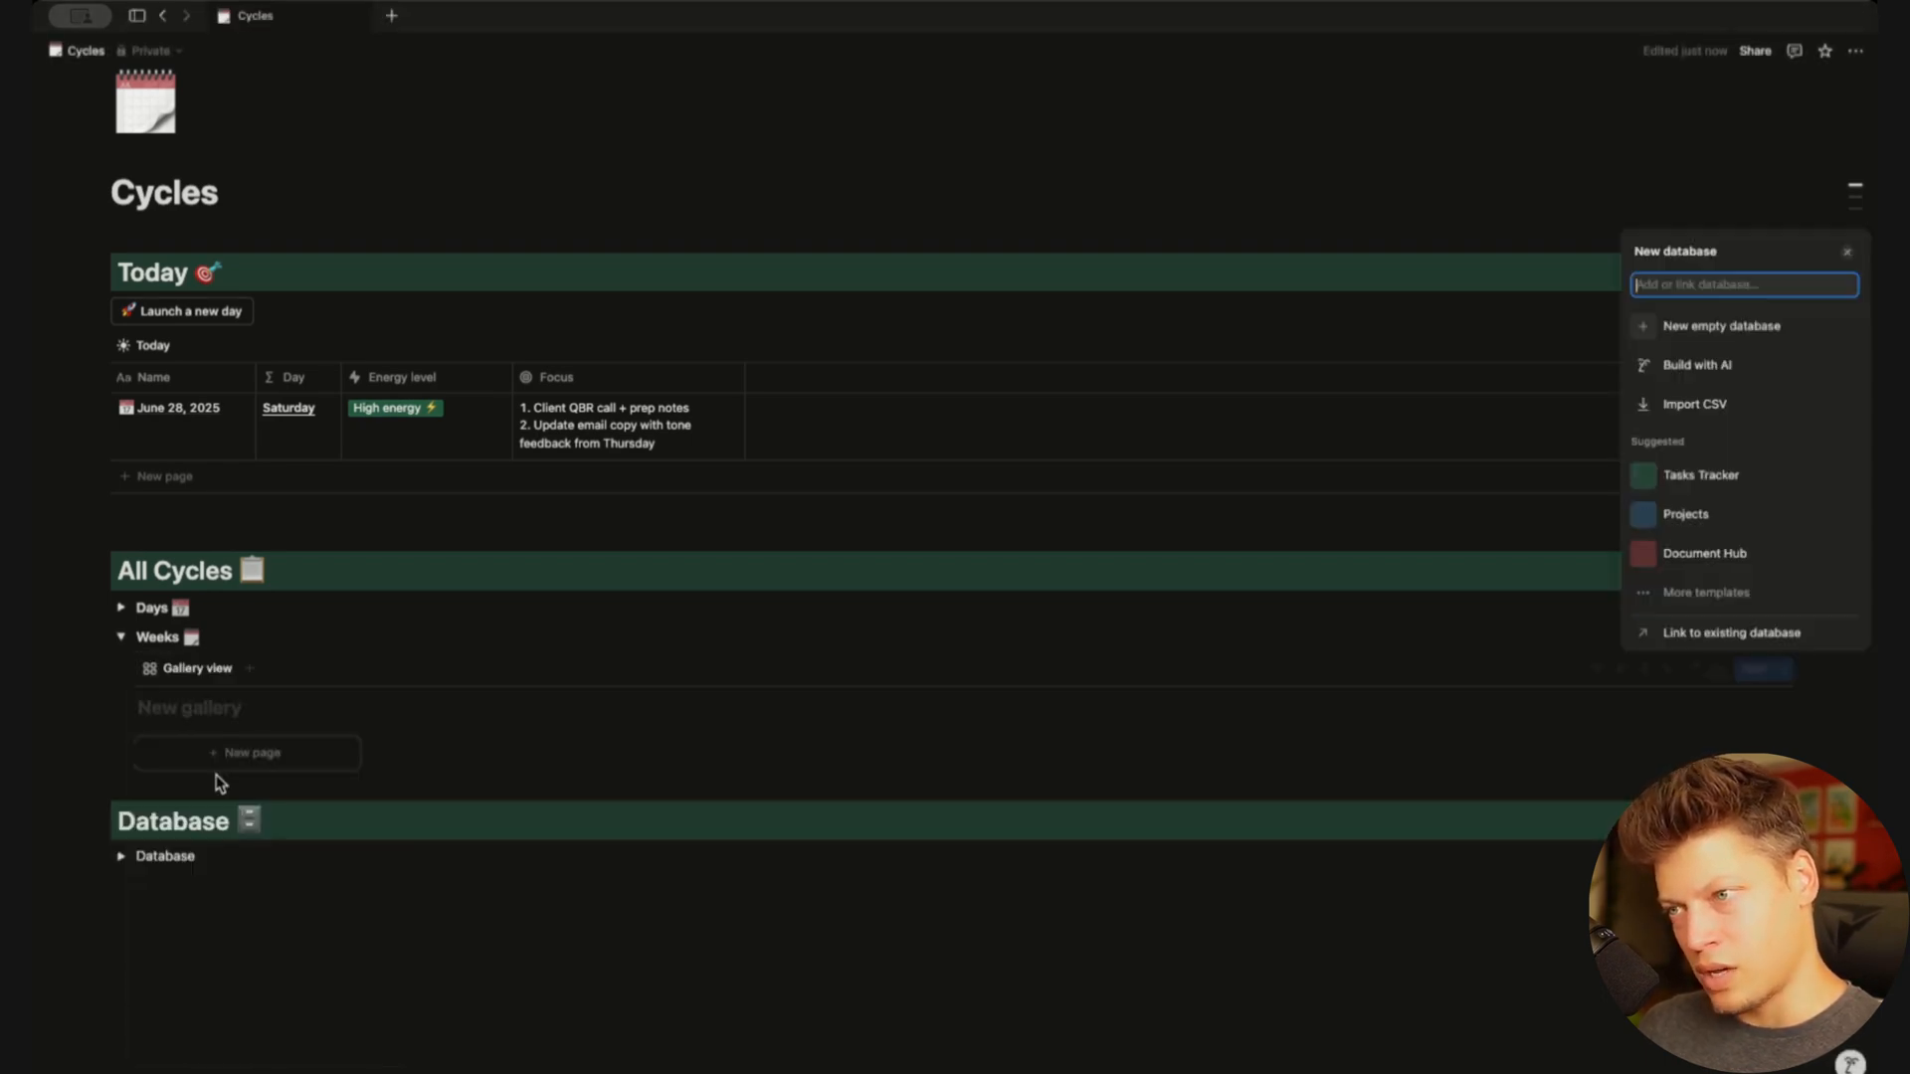
{"action": "type", "text": "weeks"}
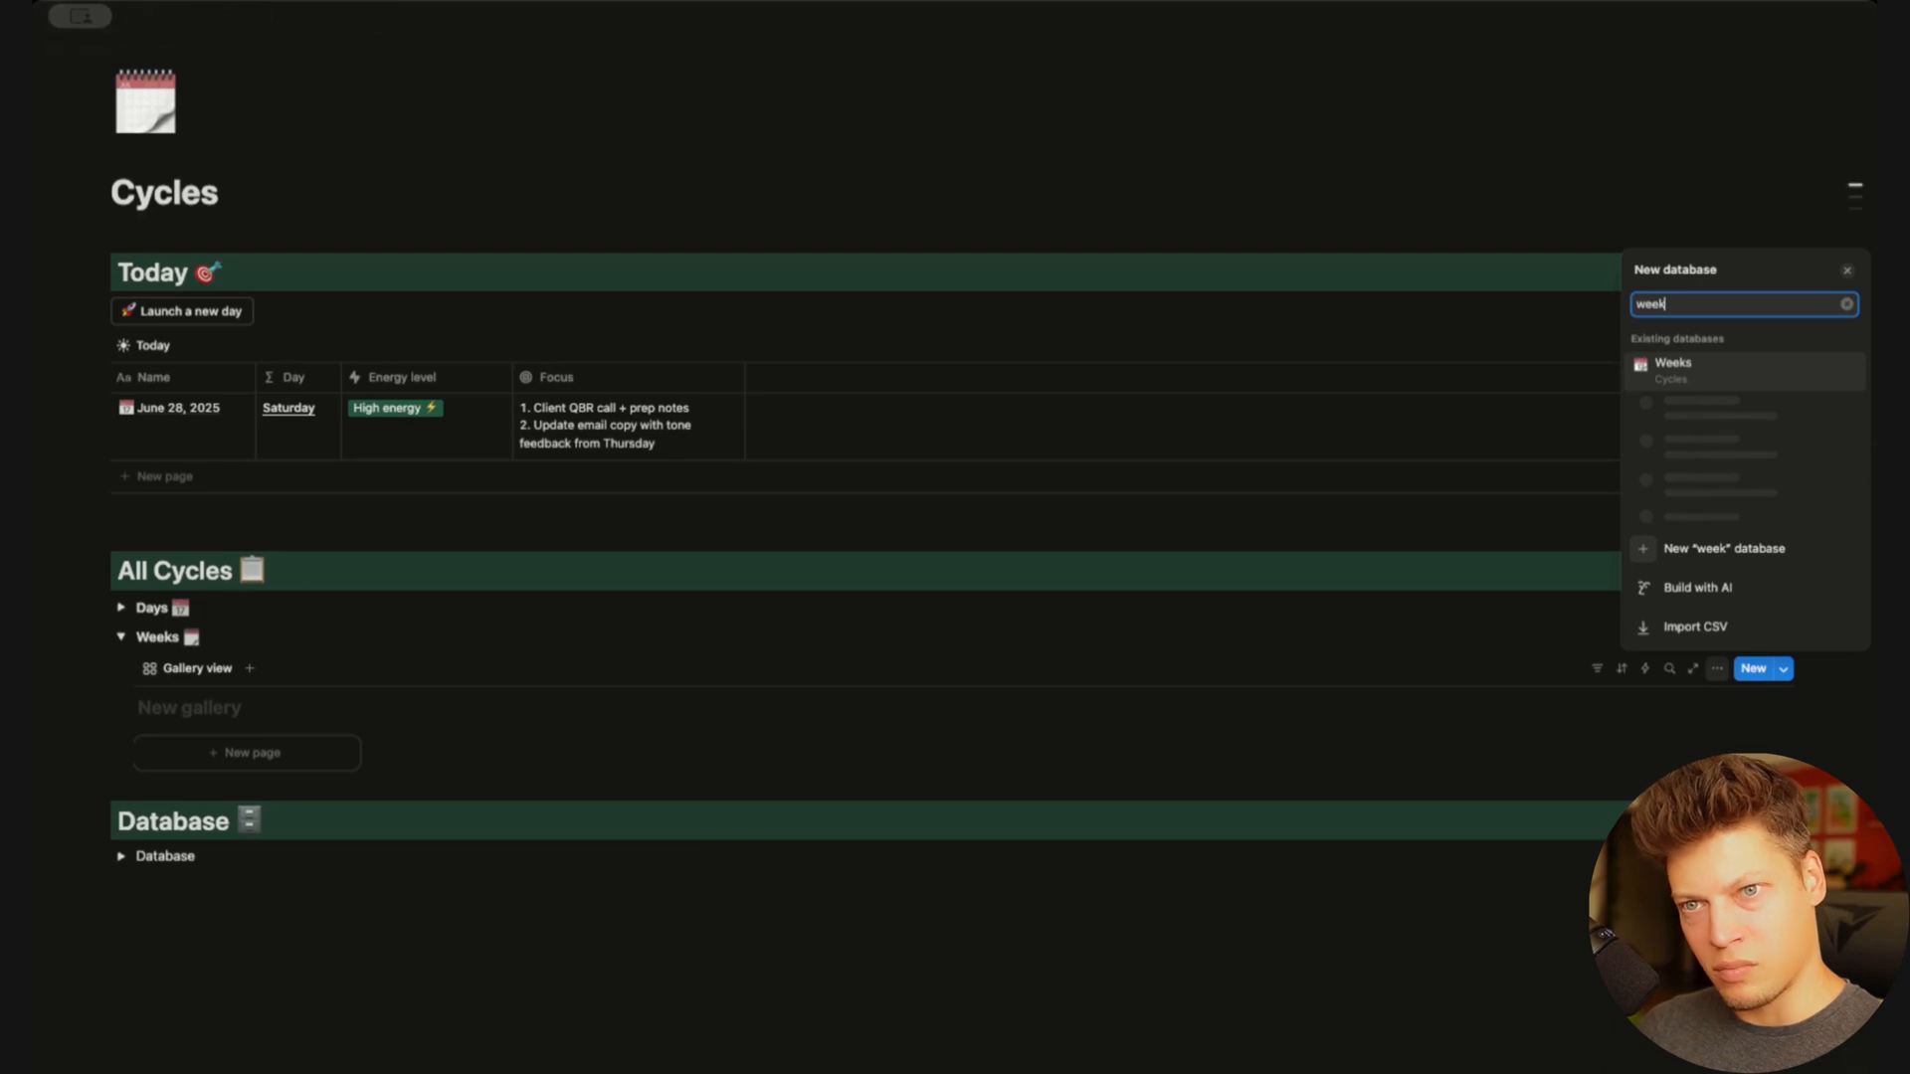
{"action": "left_click", "coordinate": [1679, 502]}
{"action": "left_click", "coordinate": [1691, 578]}
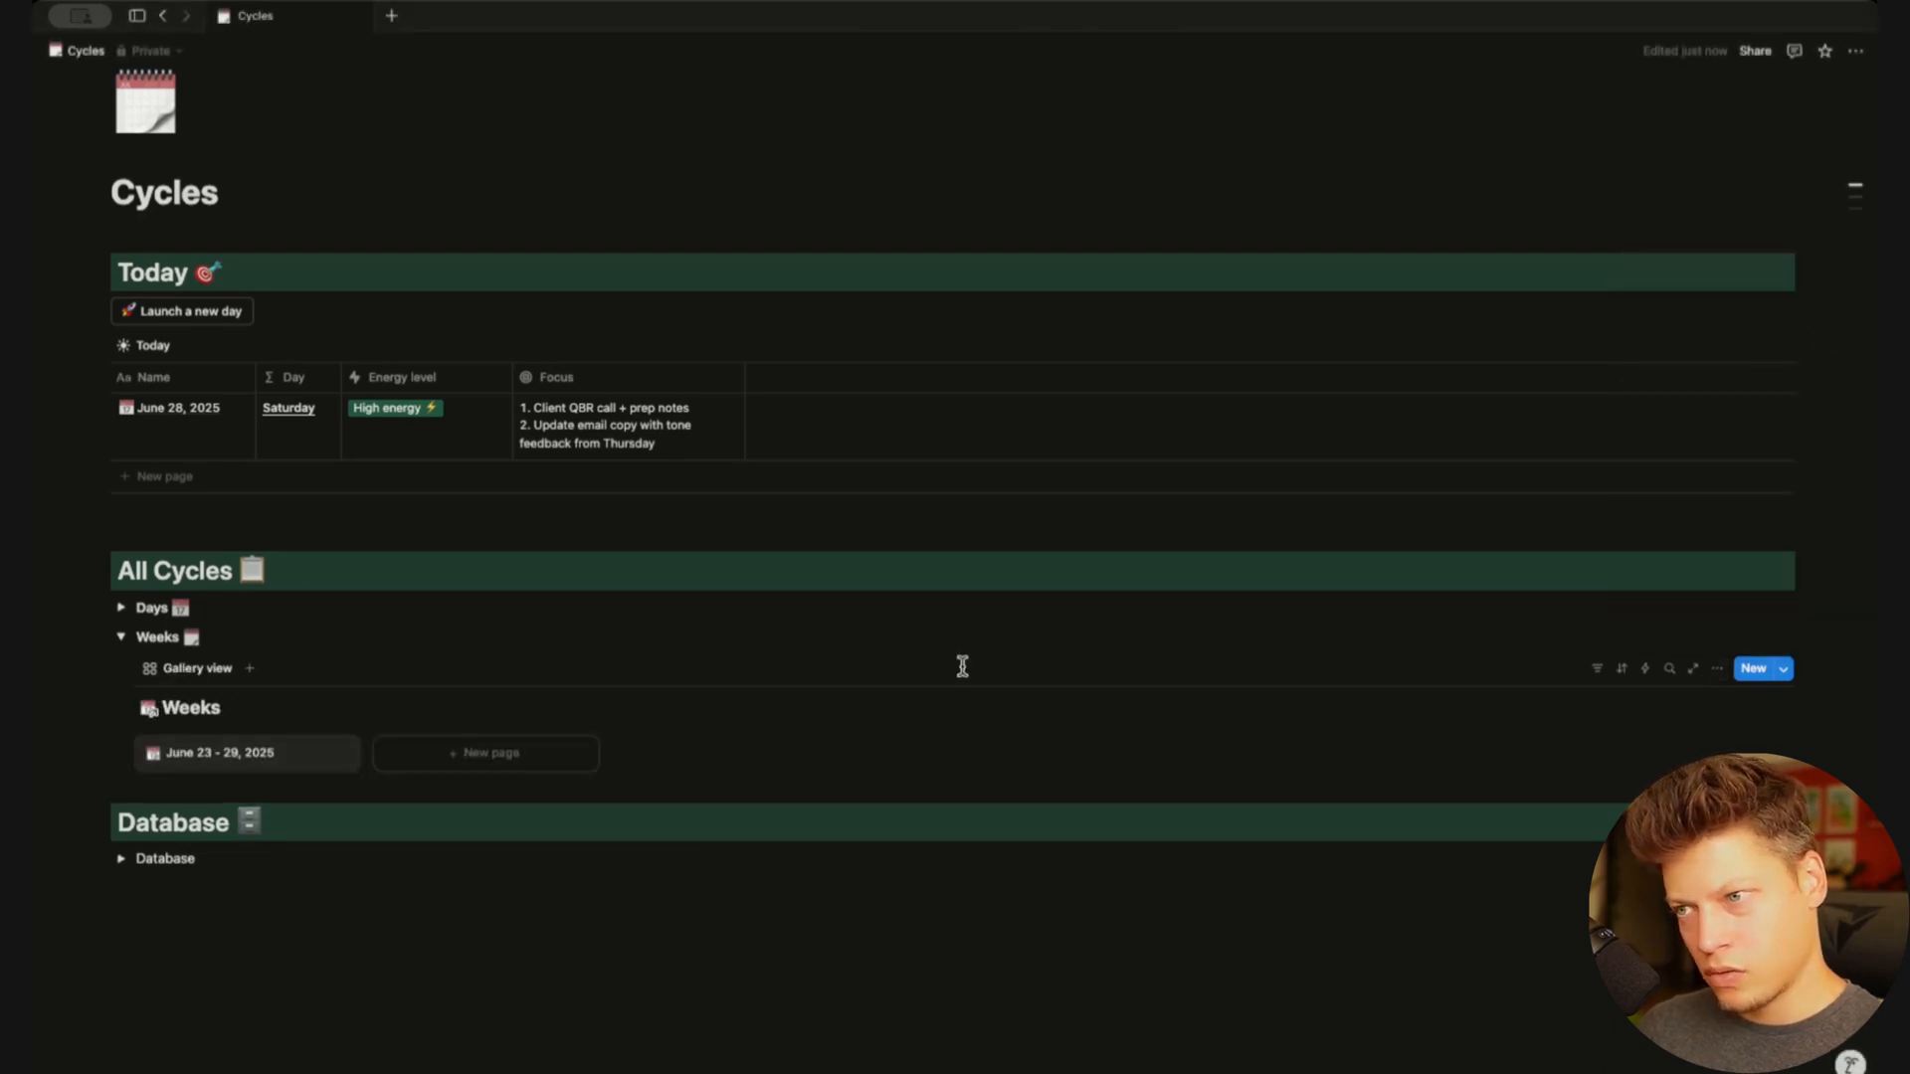
Hide the database title in the Weeks gallery's layout settings
{"action": "left_click", "coordinate": [1717, 668]}
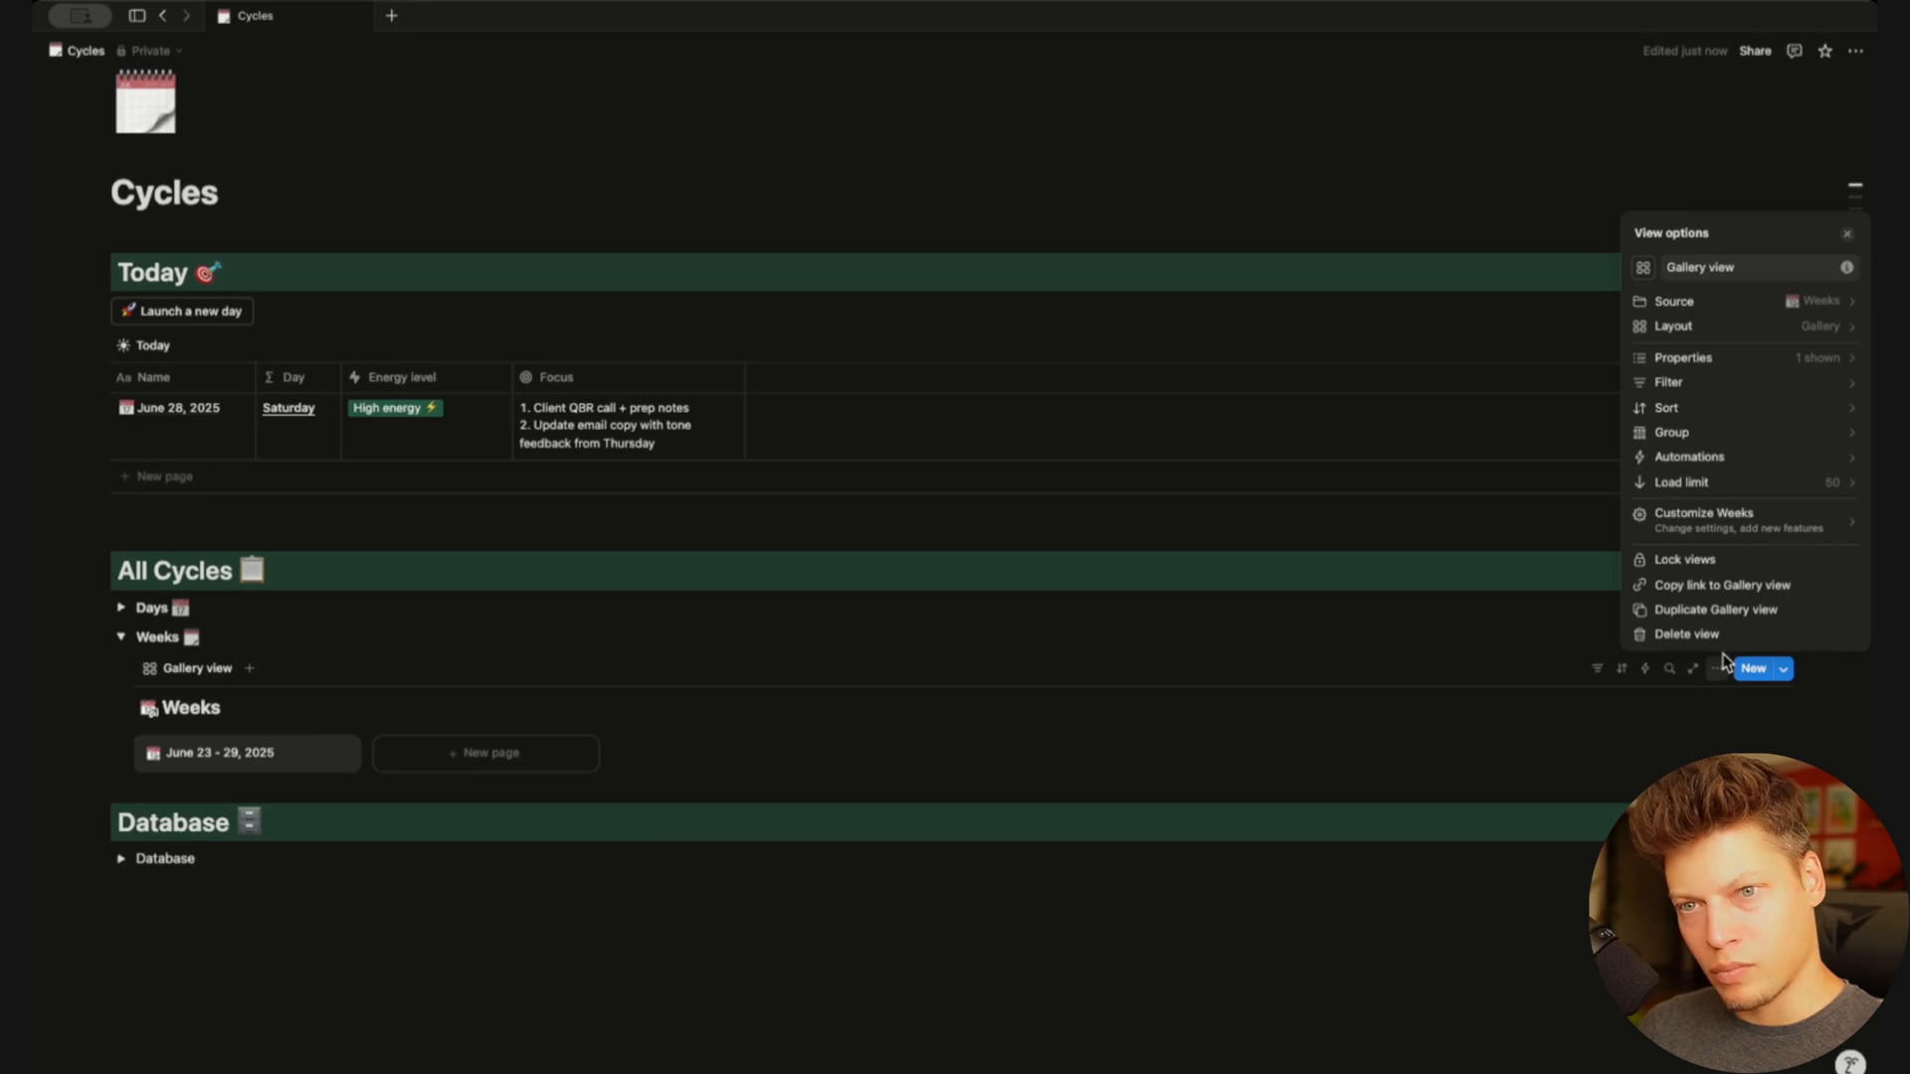
{"action": "left_click", "coordinate": [1770, 329]}
{"action": "left_click", "coordinate": [1841, 467]}
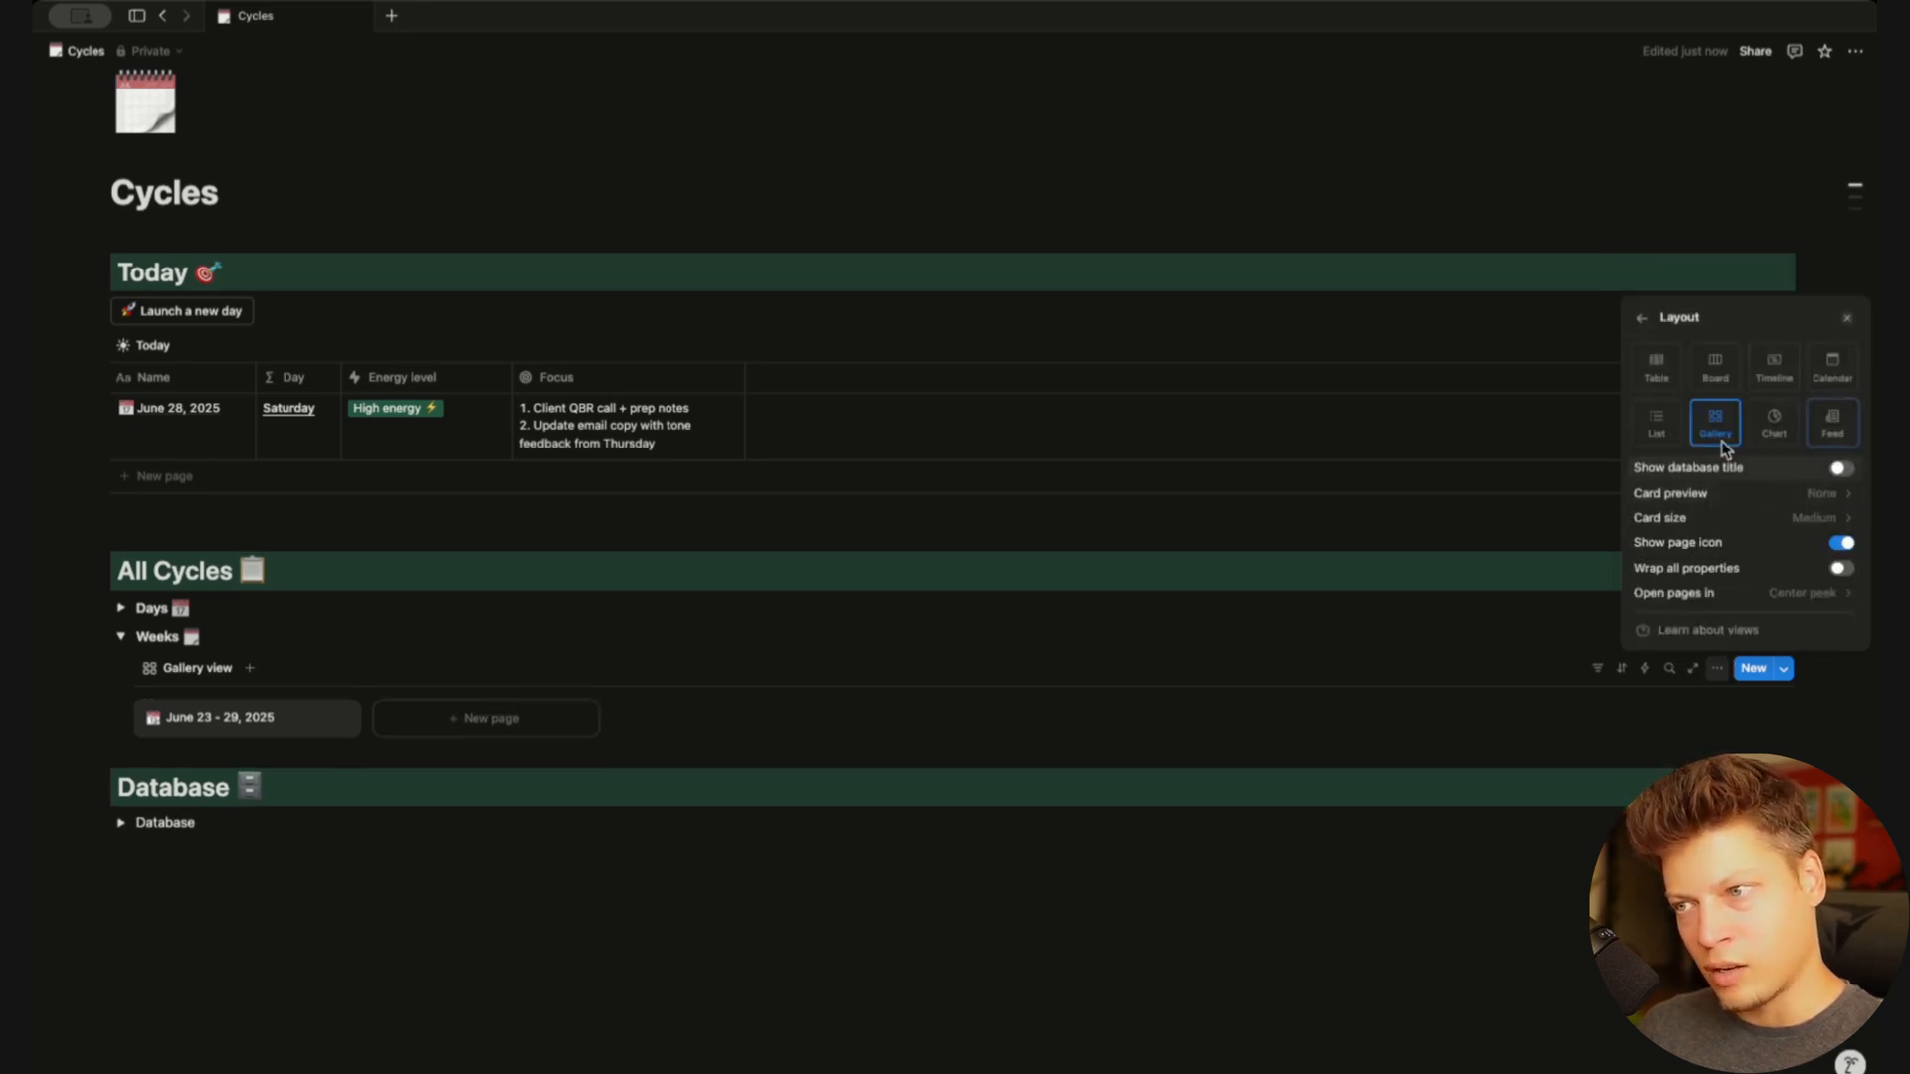
{"action": "left_click", "coordinate": [1287, 509]}
Rename the Weeks gallery view to Summaries and give it the target-with-arrow icon
{"action": "double_click", "coordinate": [197, 669]}
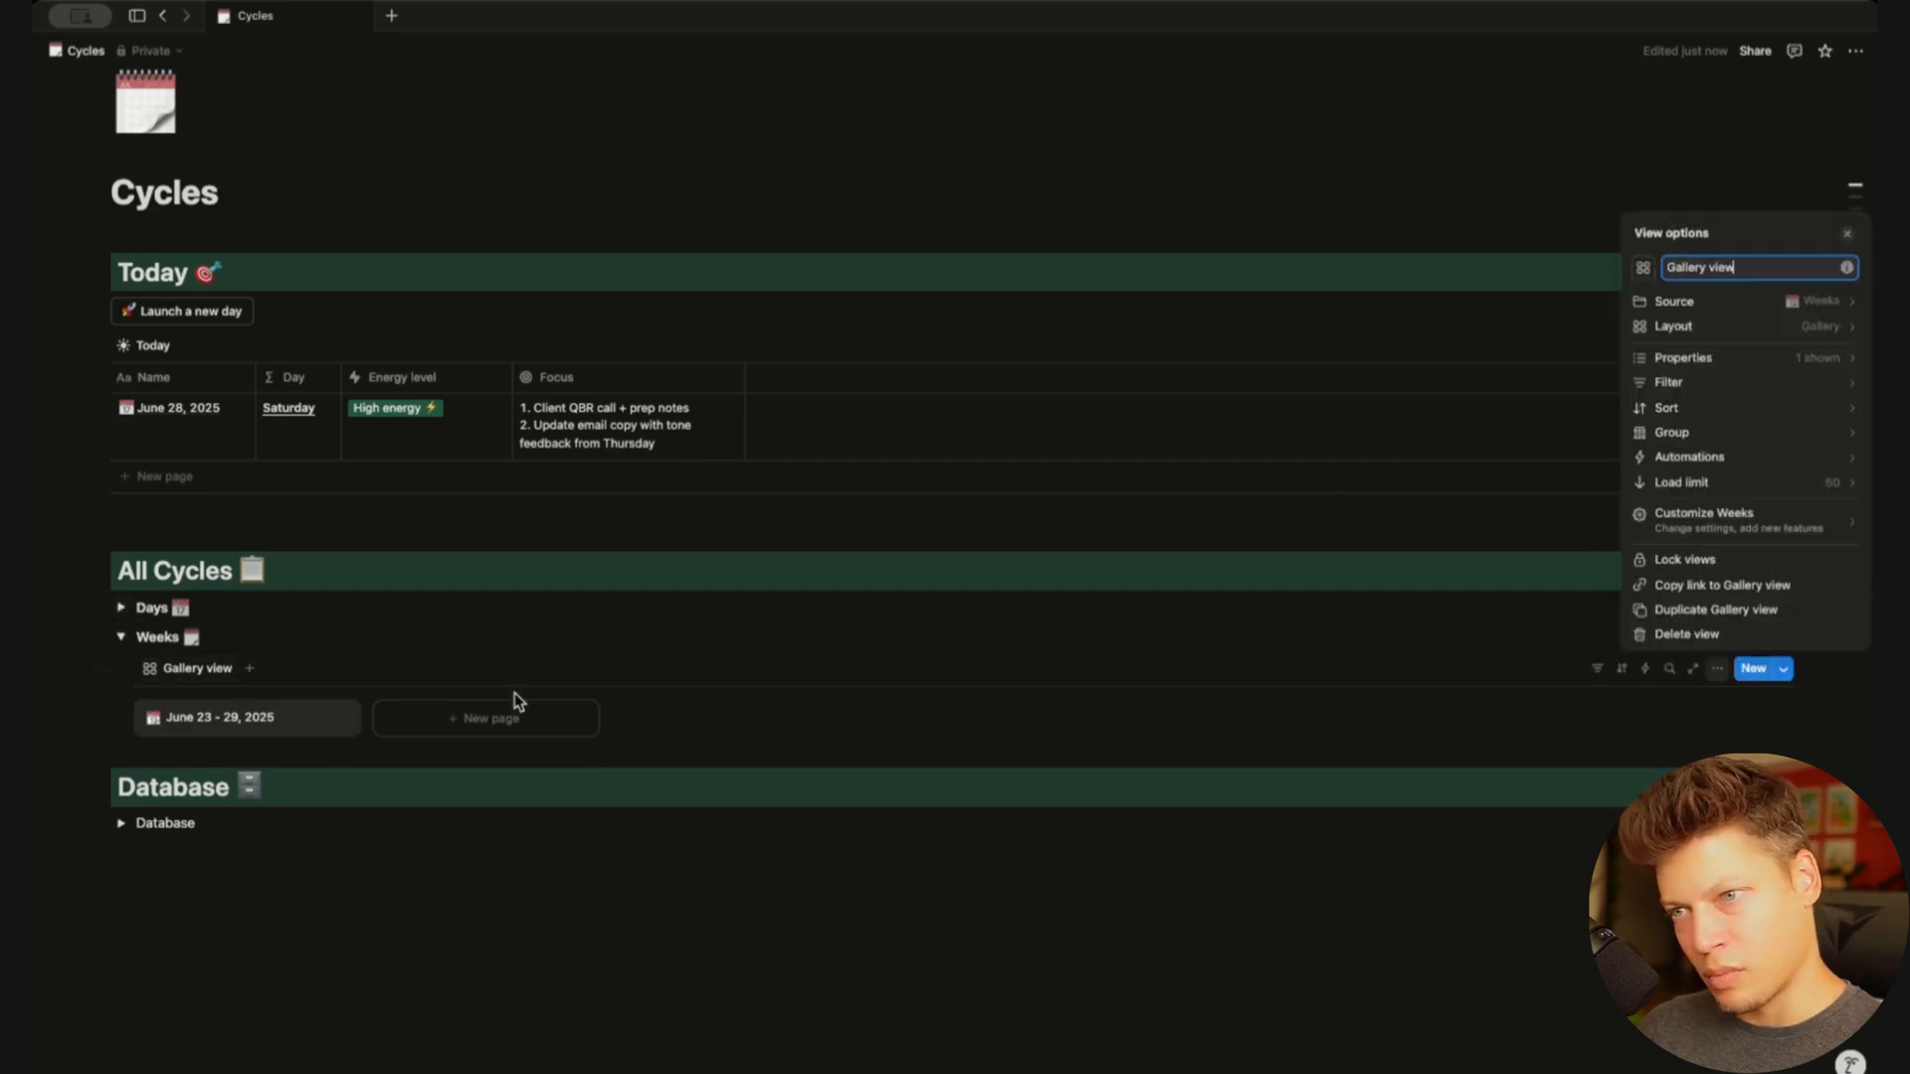
{"action": "key", "text": "super+a"}
{"action": "type", "text": "O"}
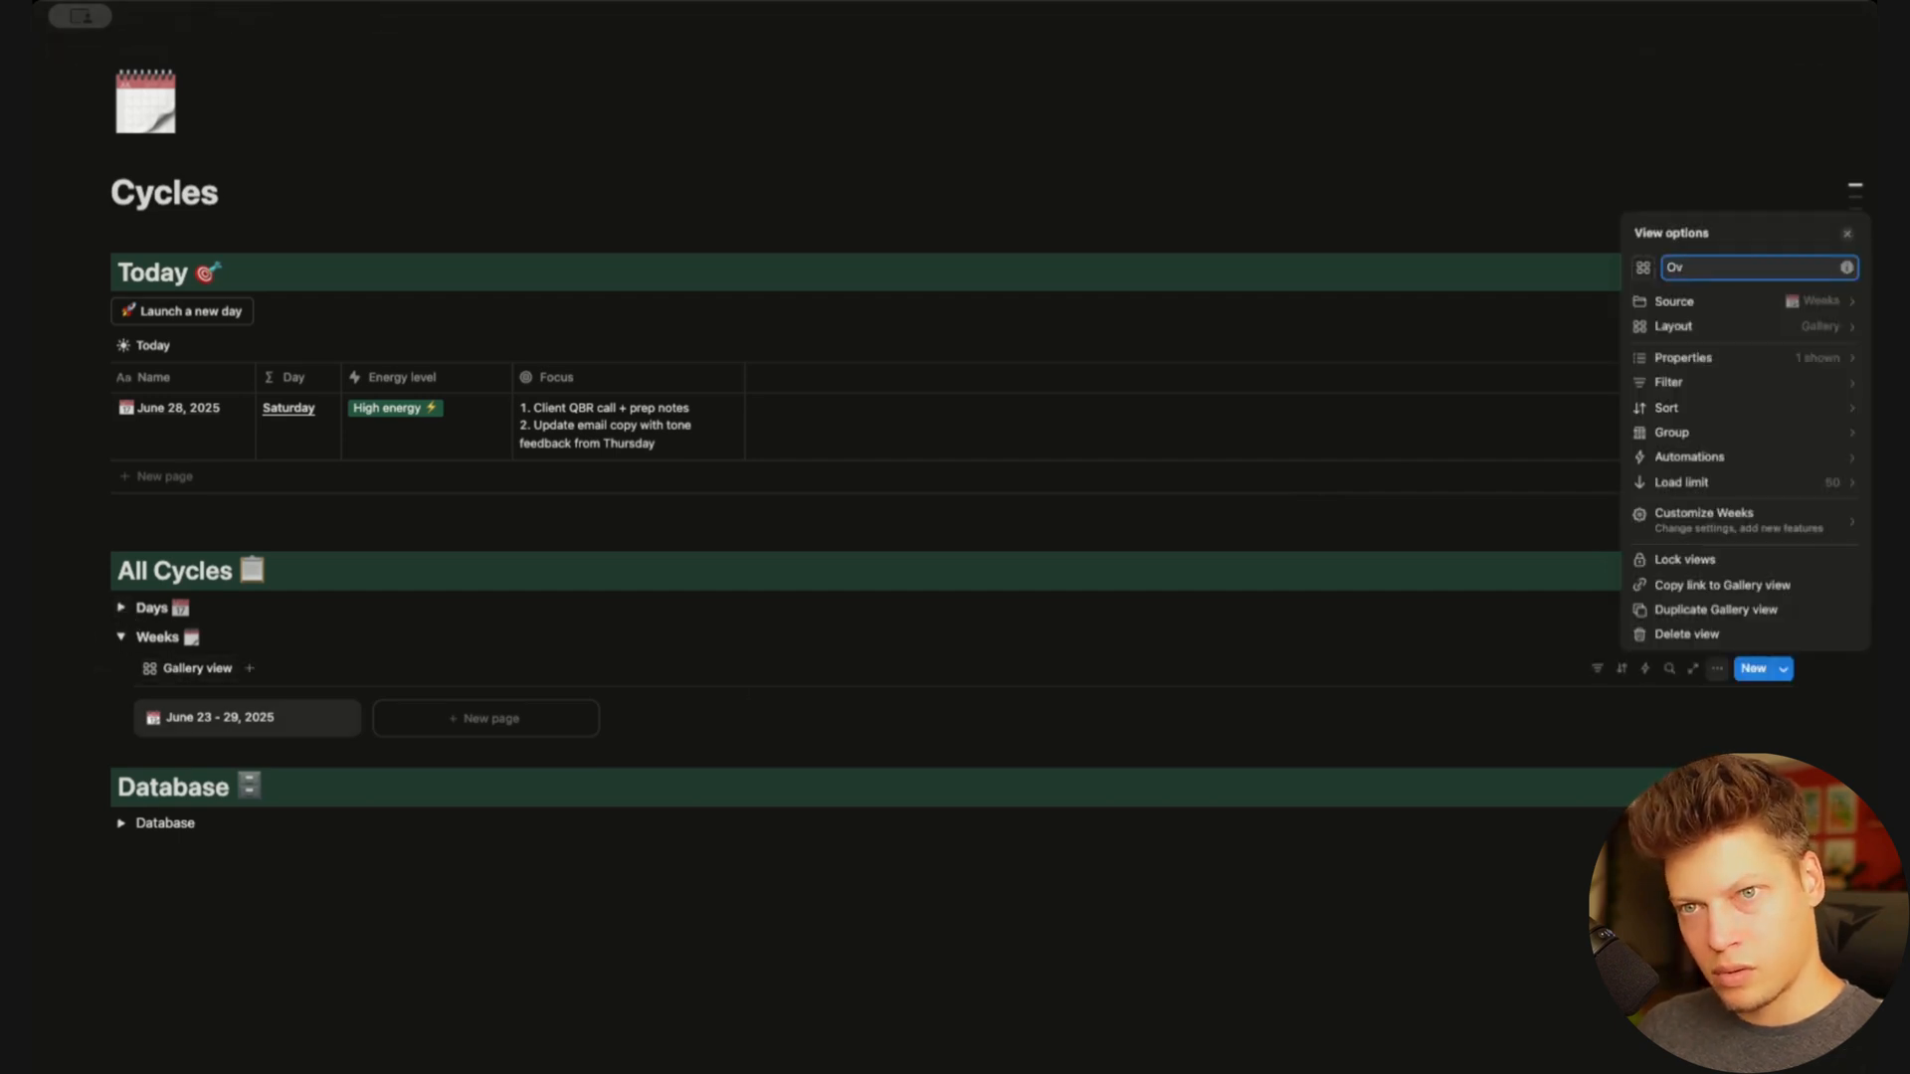
{"action": "type", "text": "umma"}
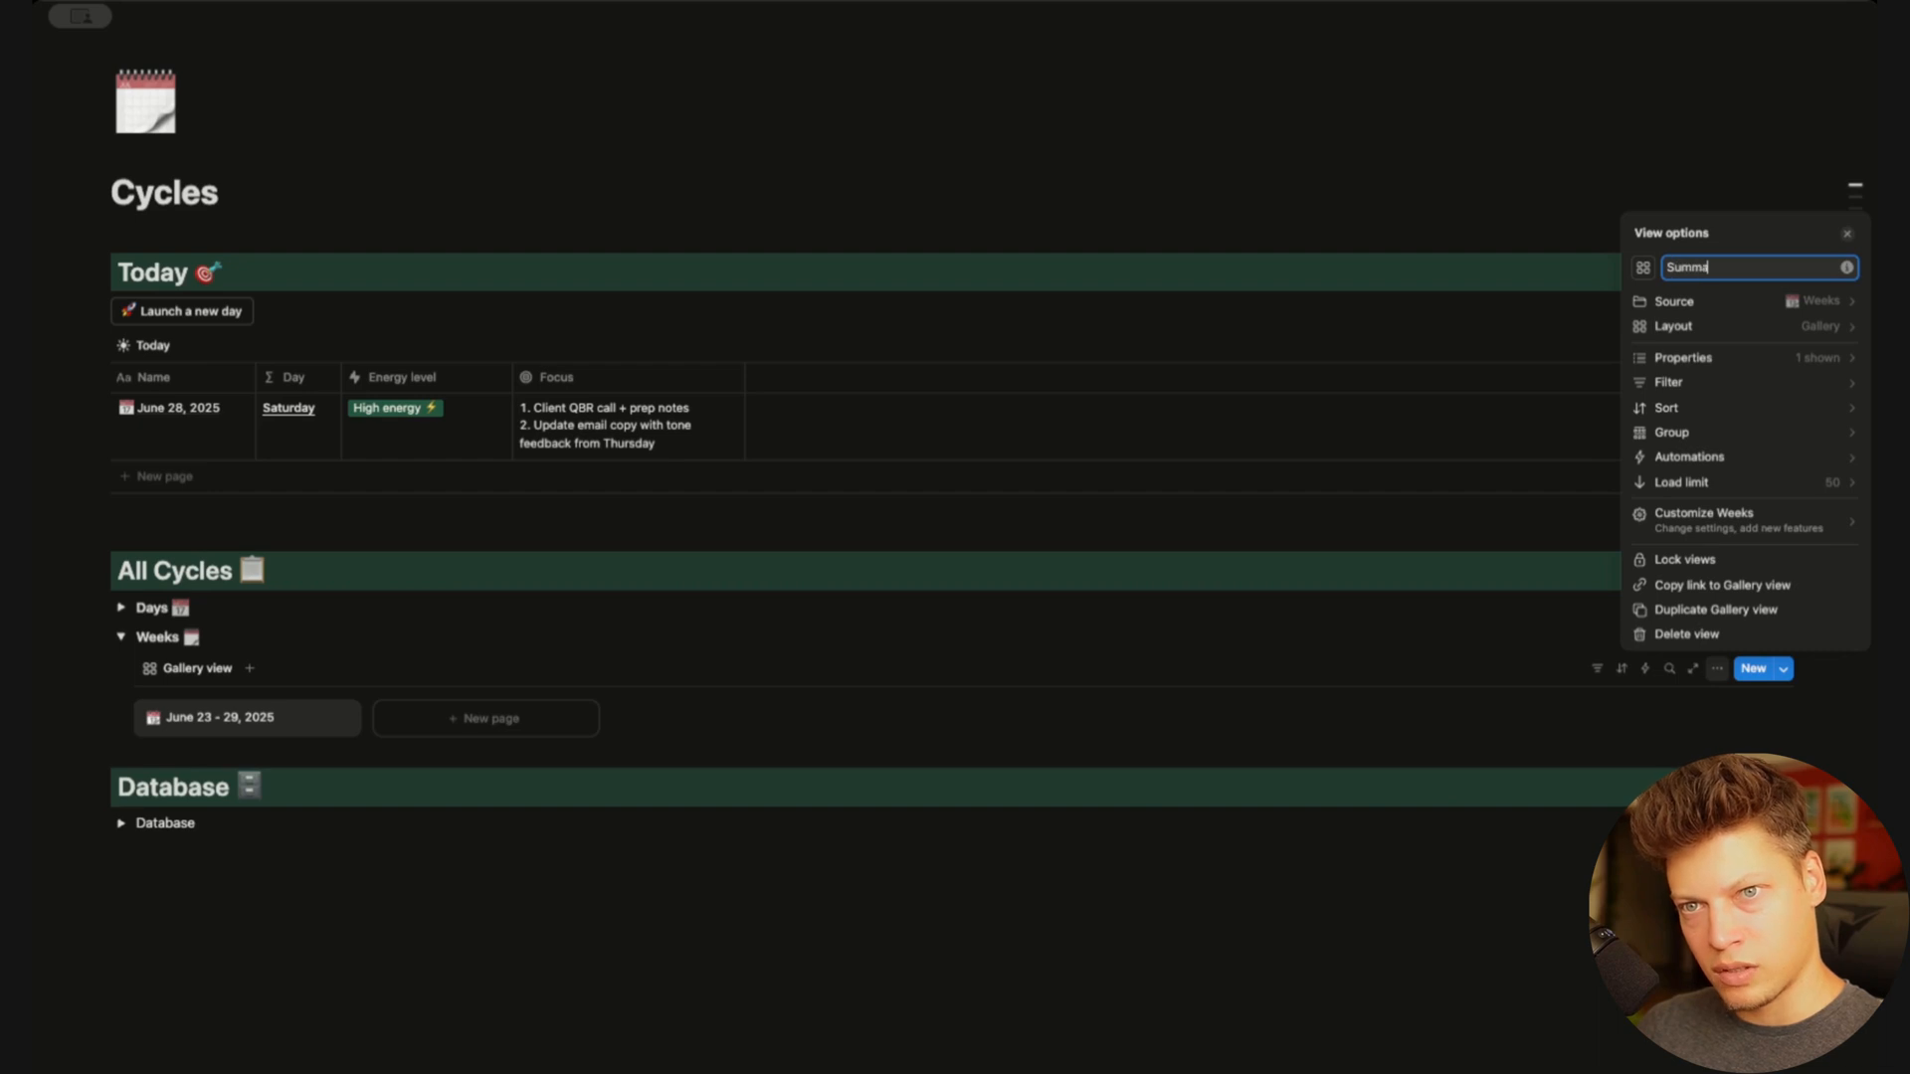
{"action": "type", "text": "ries"}
{"action": "left_click", "coordinate": [1643, 268]}
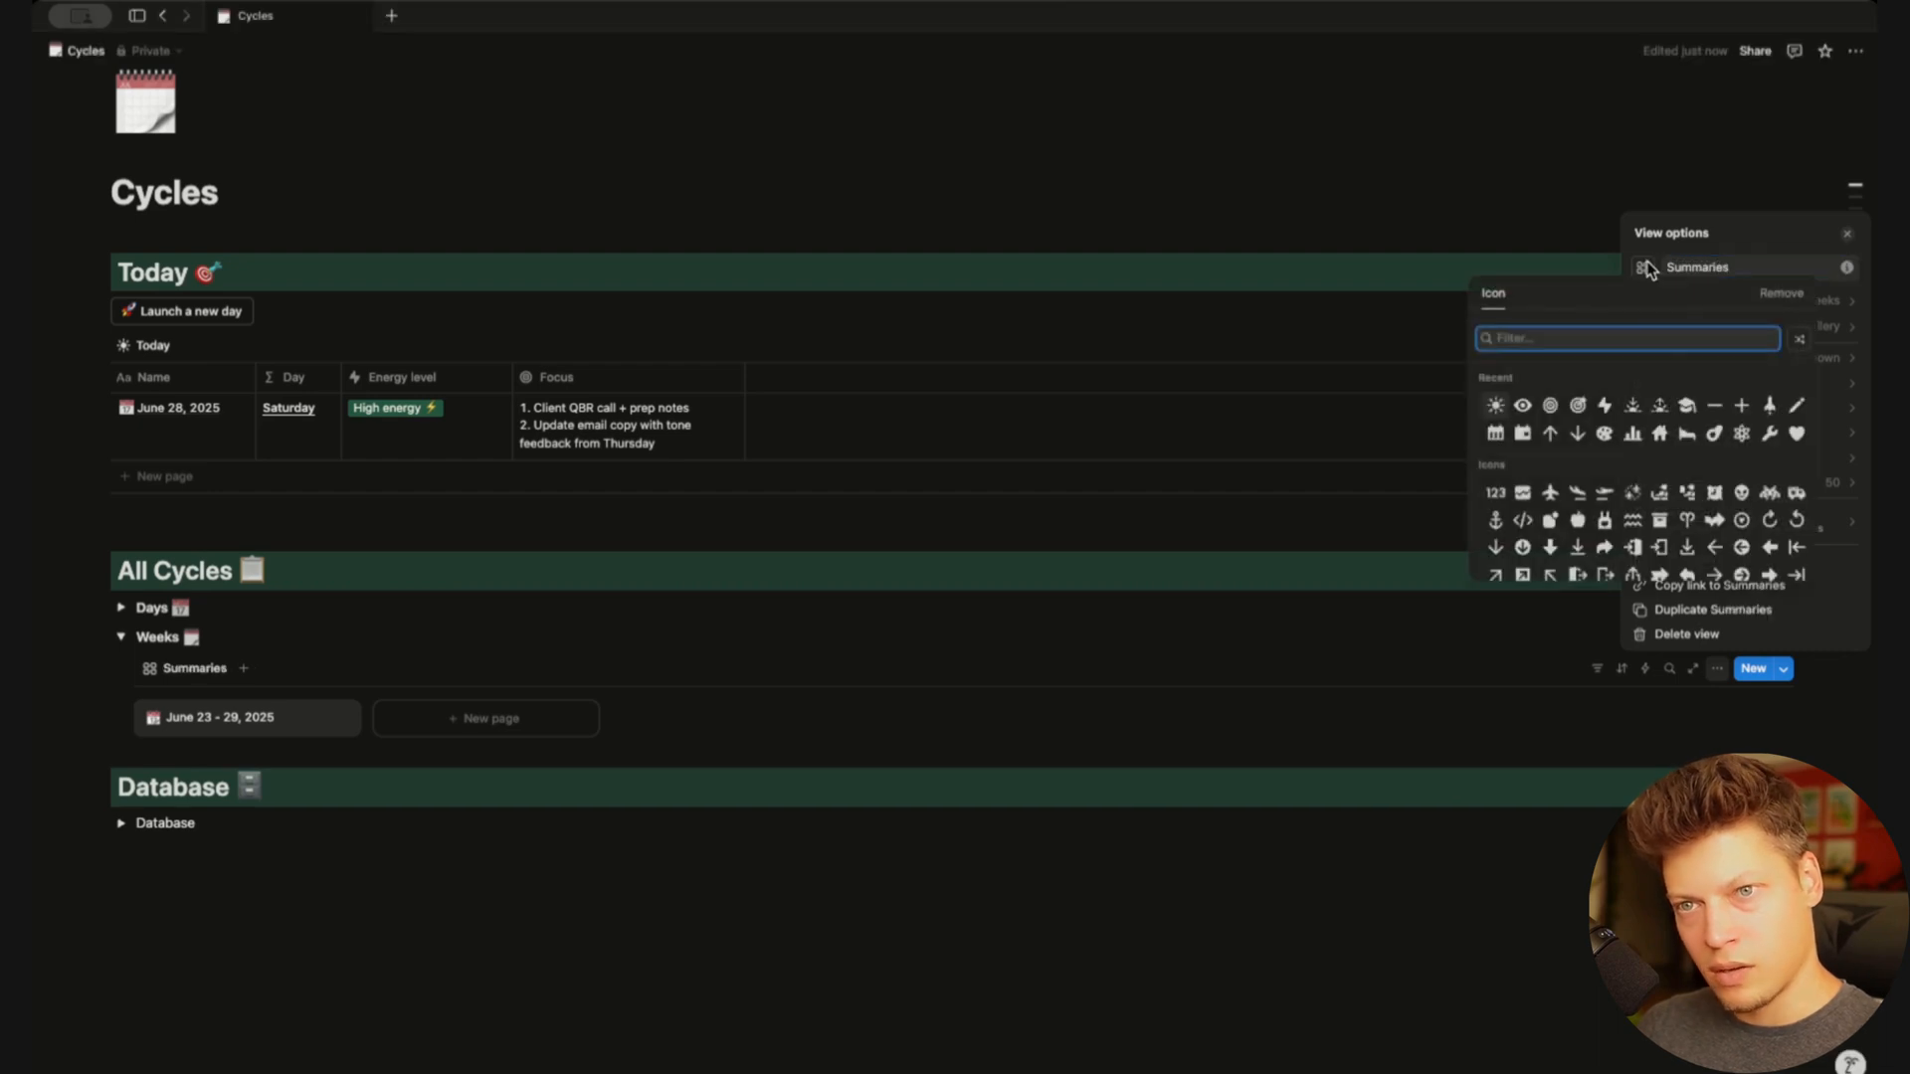
{"action": "left_click", "coordinate": [1579, 404]}
{"action": "left_click", "coordinate": [1405, 521]}
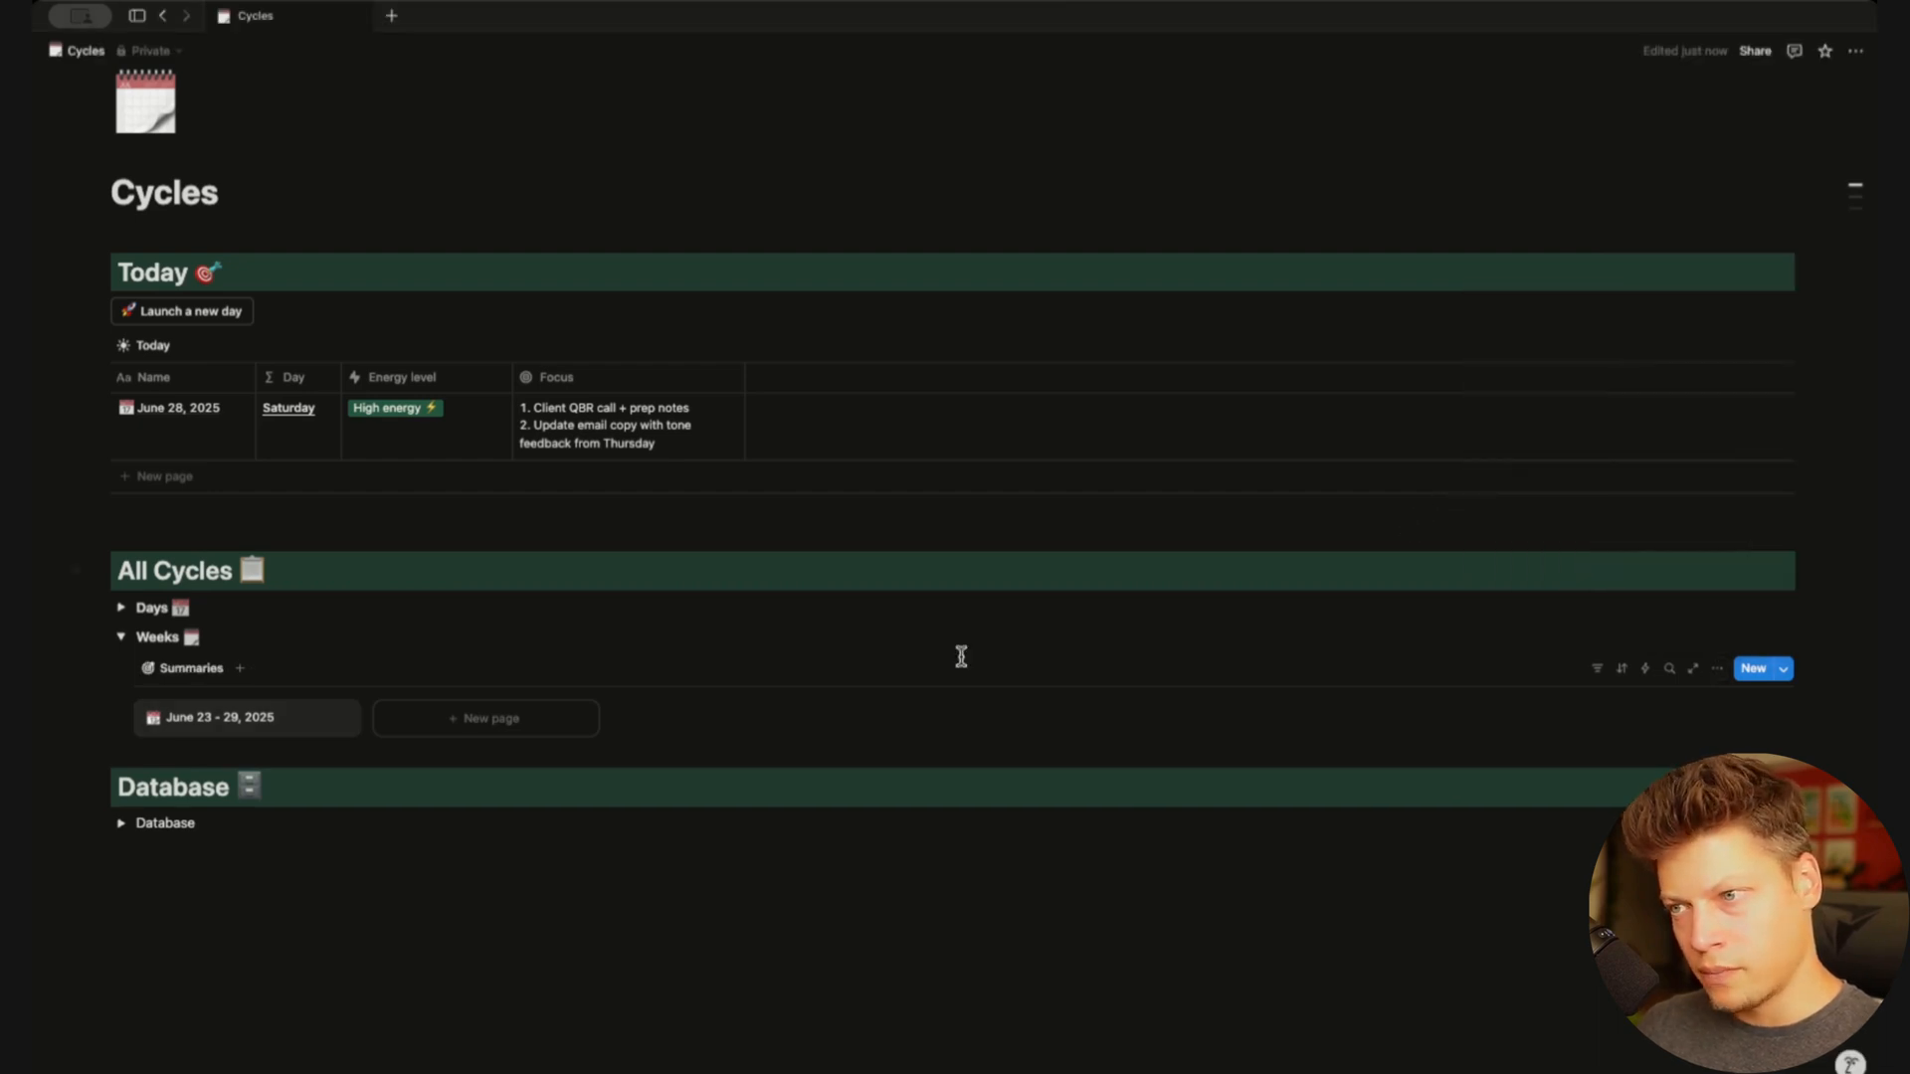
Show the Focus property on the cards of the Weeks Summaries gallery
{"action": "left_click", "coordinate": [1716, 669]}
{"action": "left_click", "coordinate": [1765, 363]}
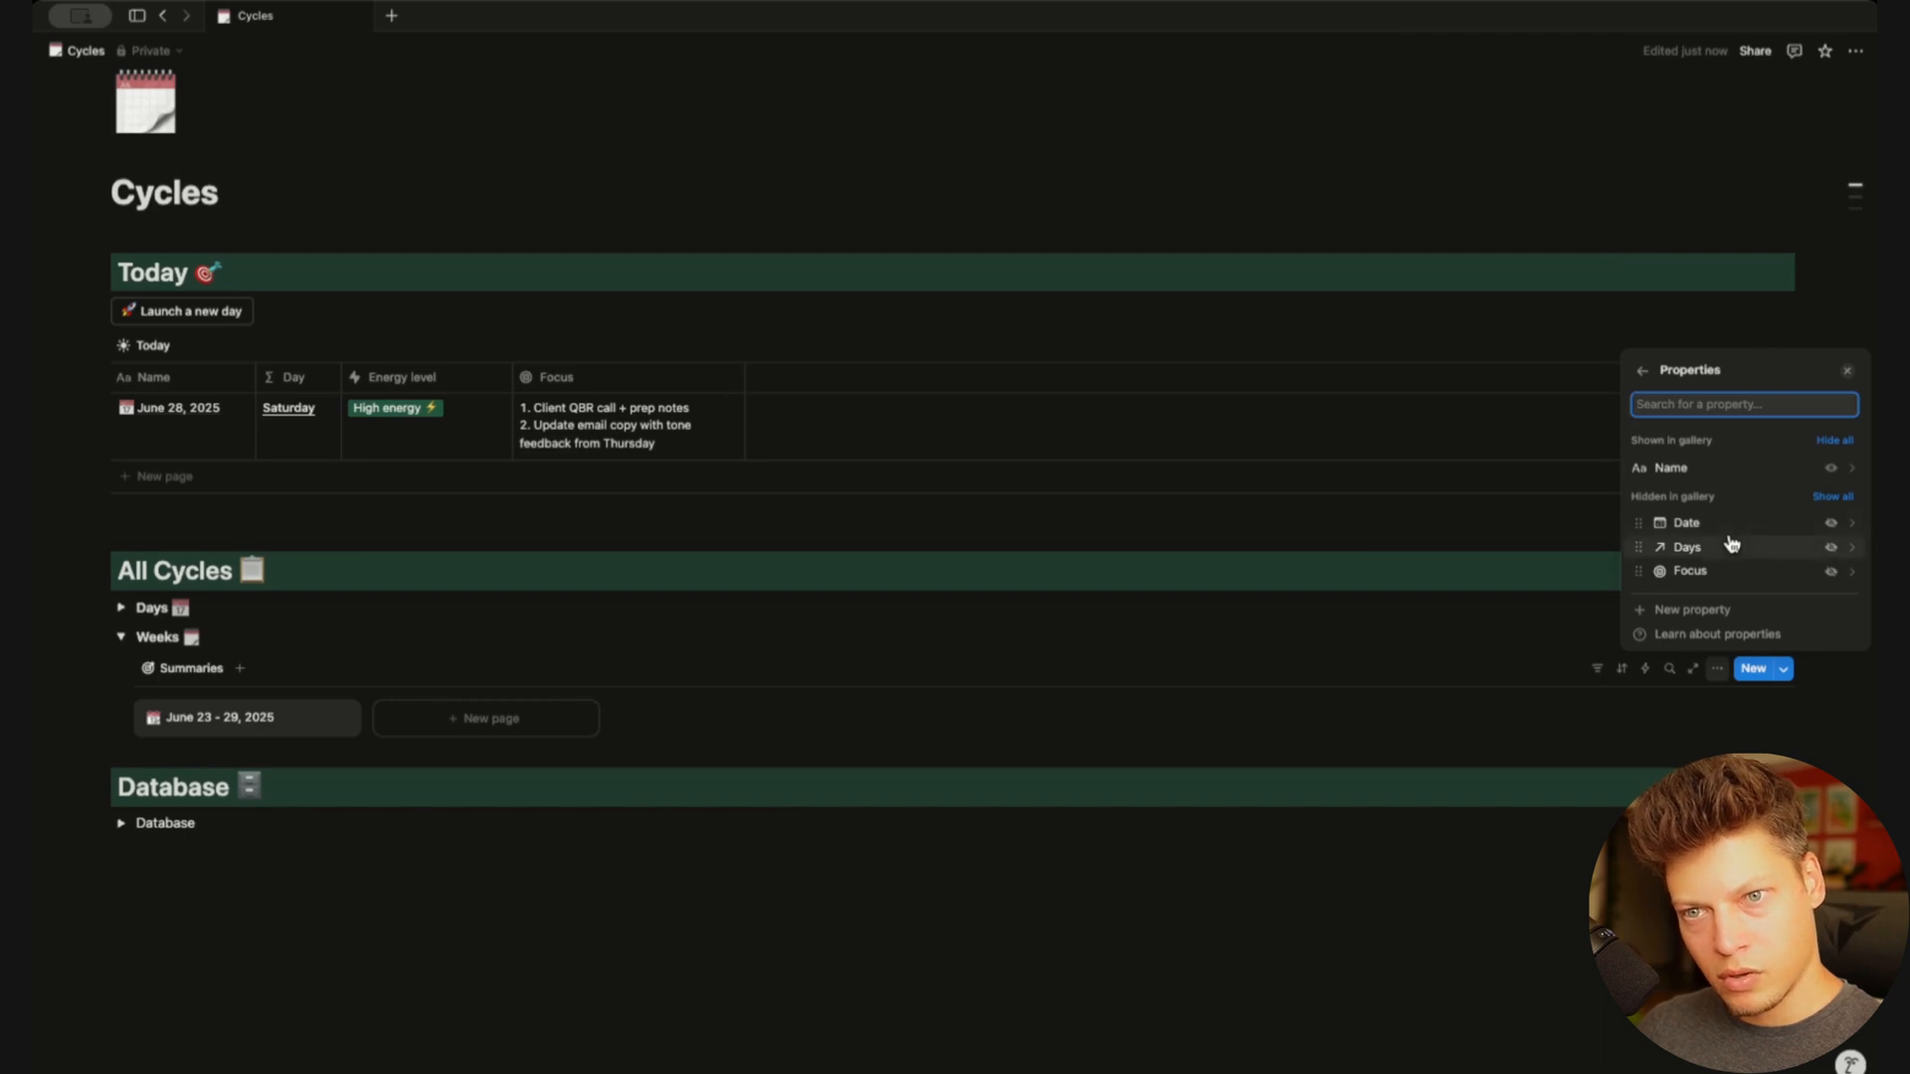
{"action": "left_click", "coordinate": [1830, 573]}
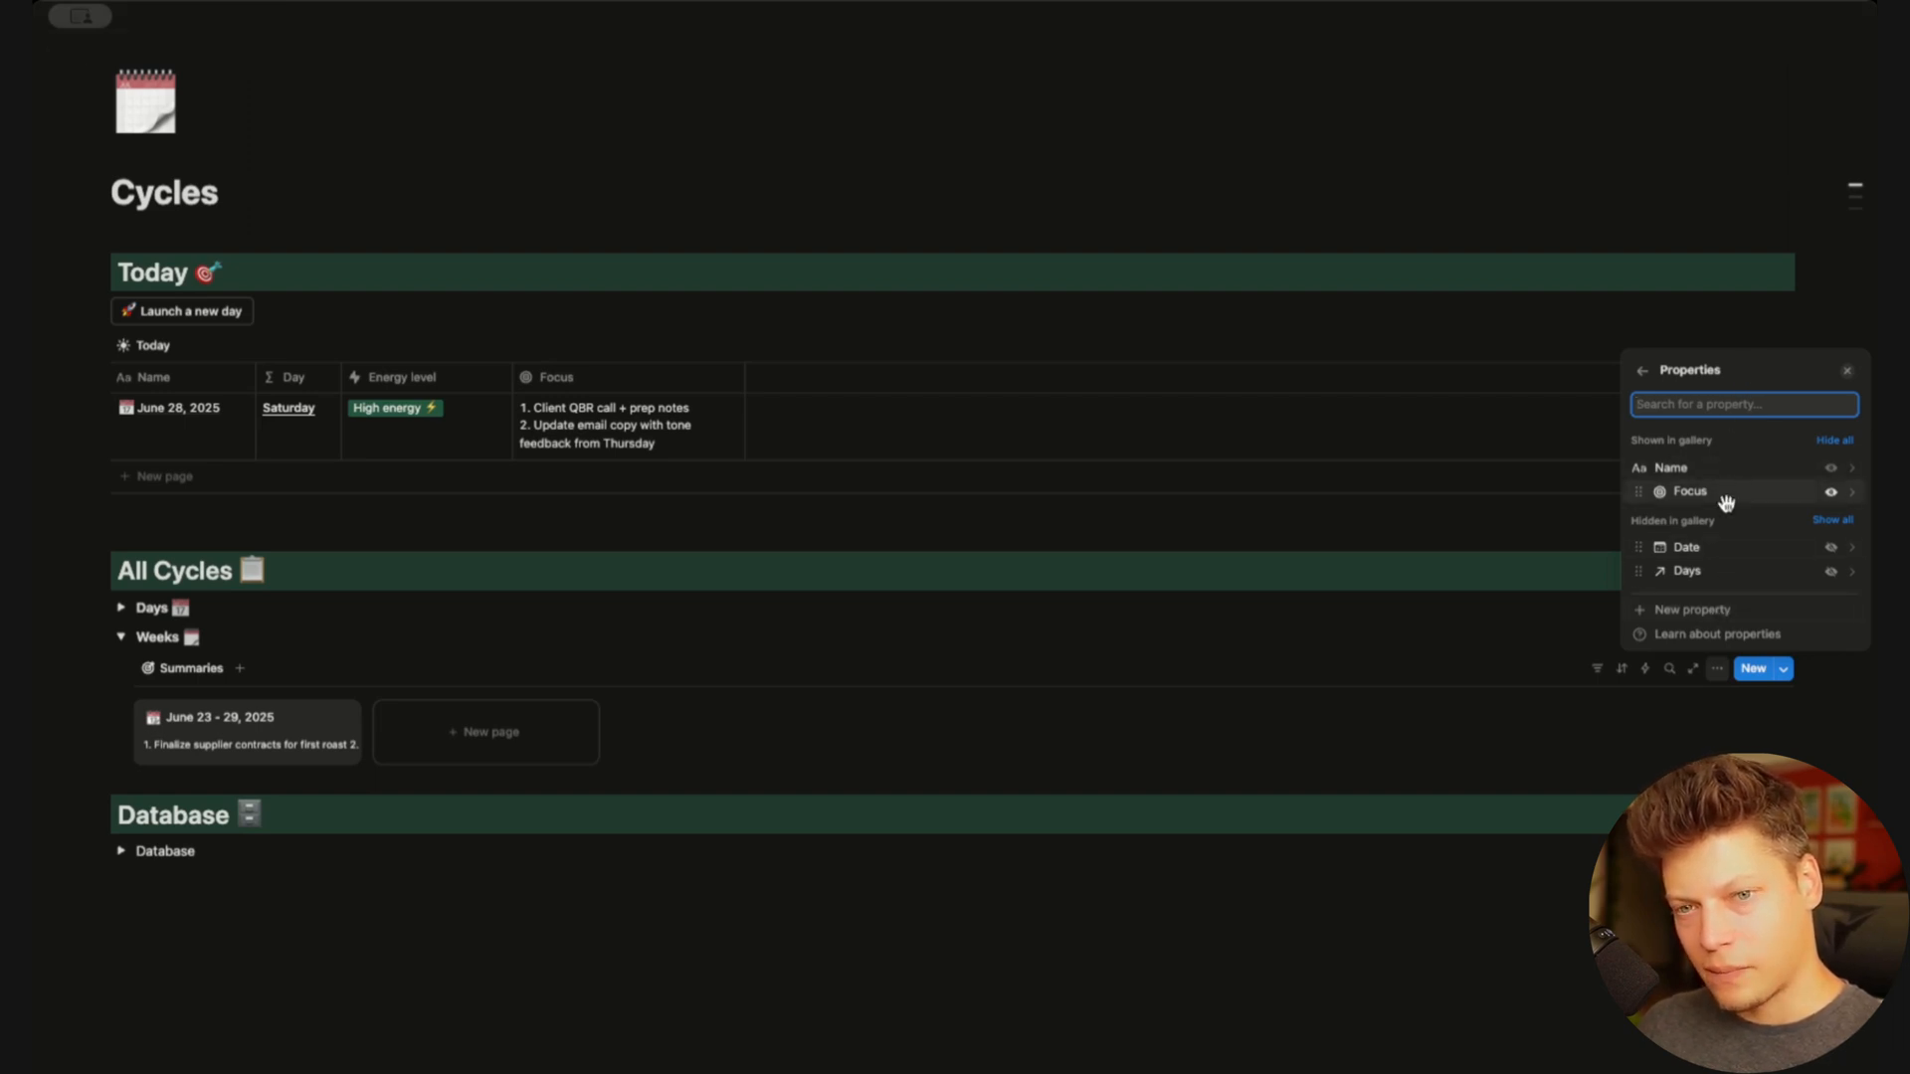
Add a text property named Pros to the Weeks database
{"action": "left_click", "coordinate": [1692, 613]}
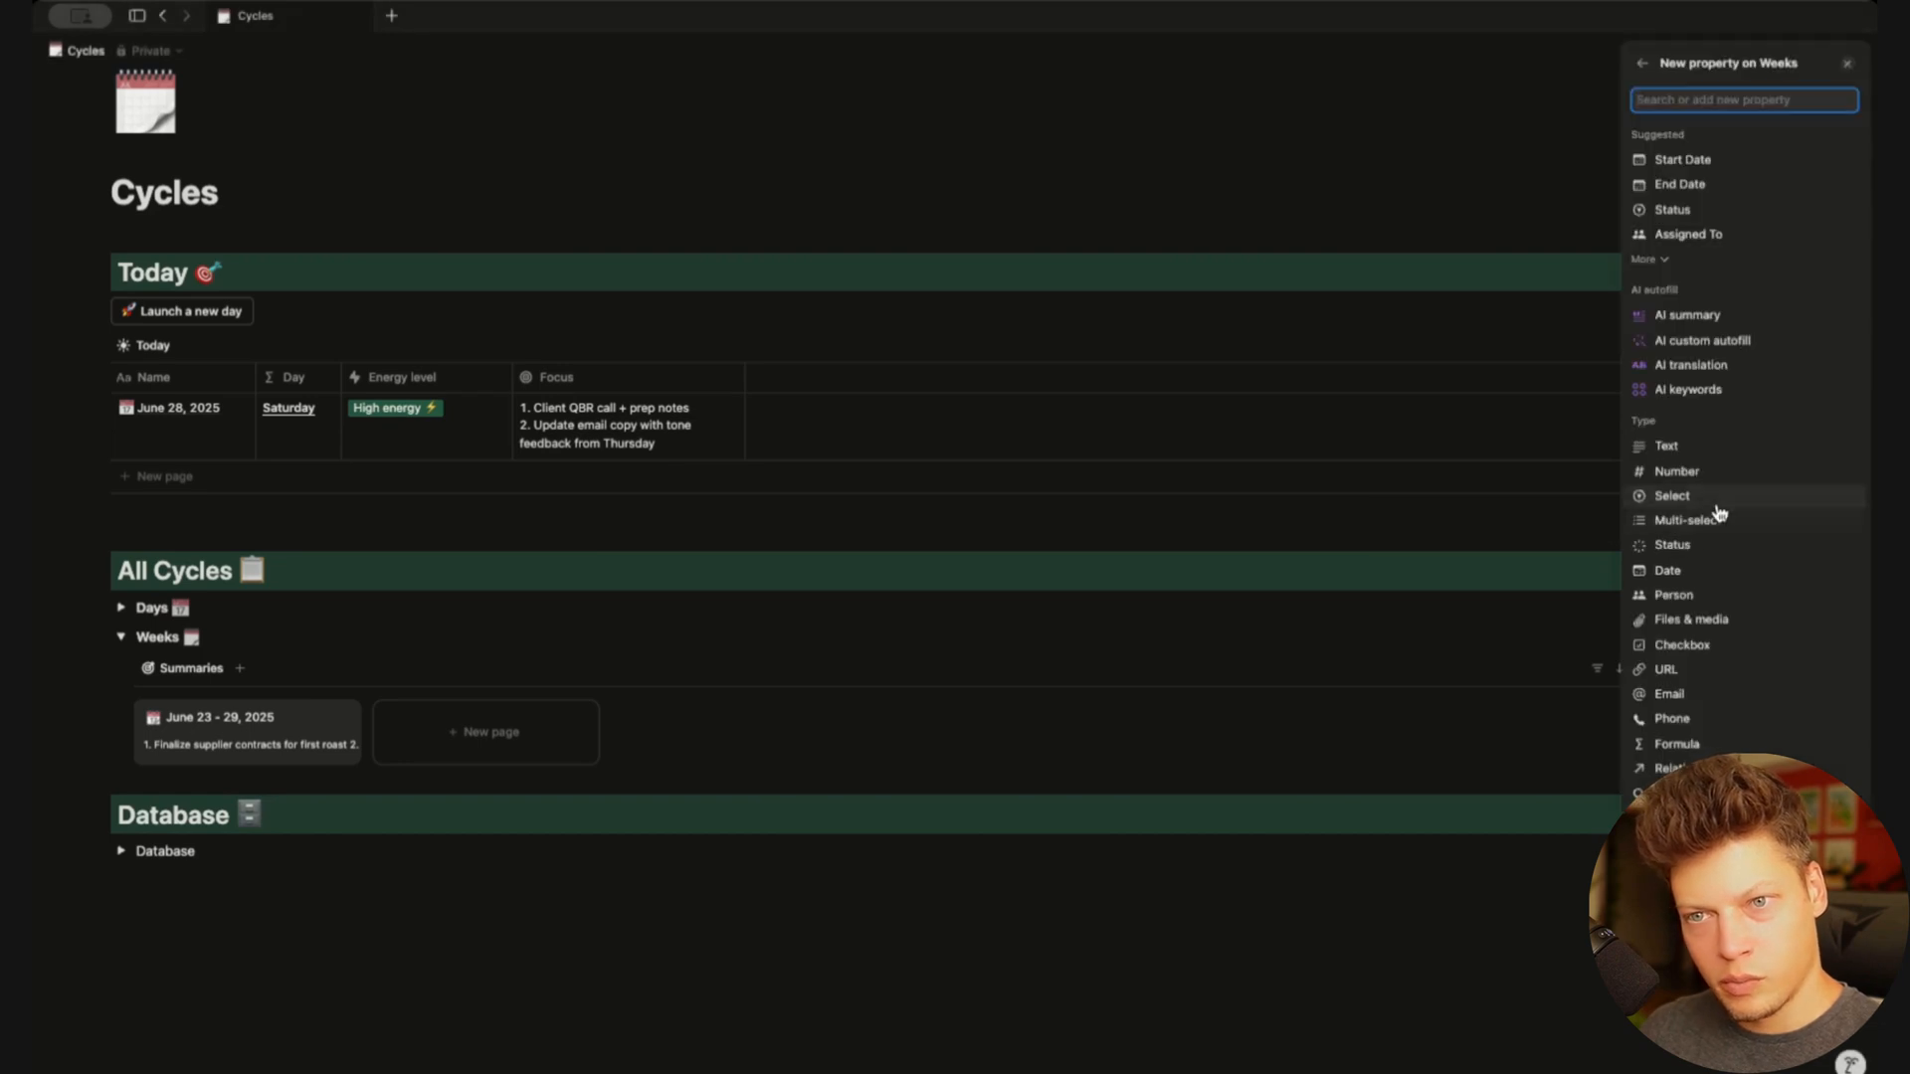
{"action": "left_click", "coordinate": [1671, 450]}
{"action": "type", "text": "Pros"}
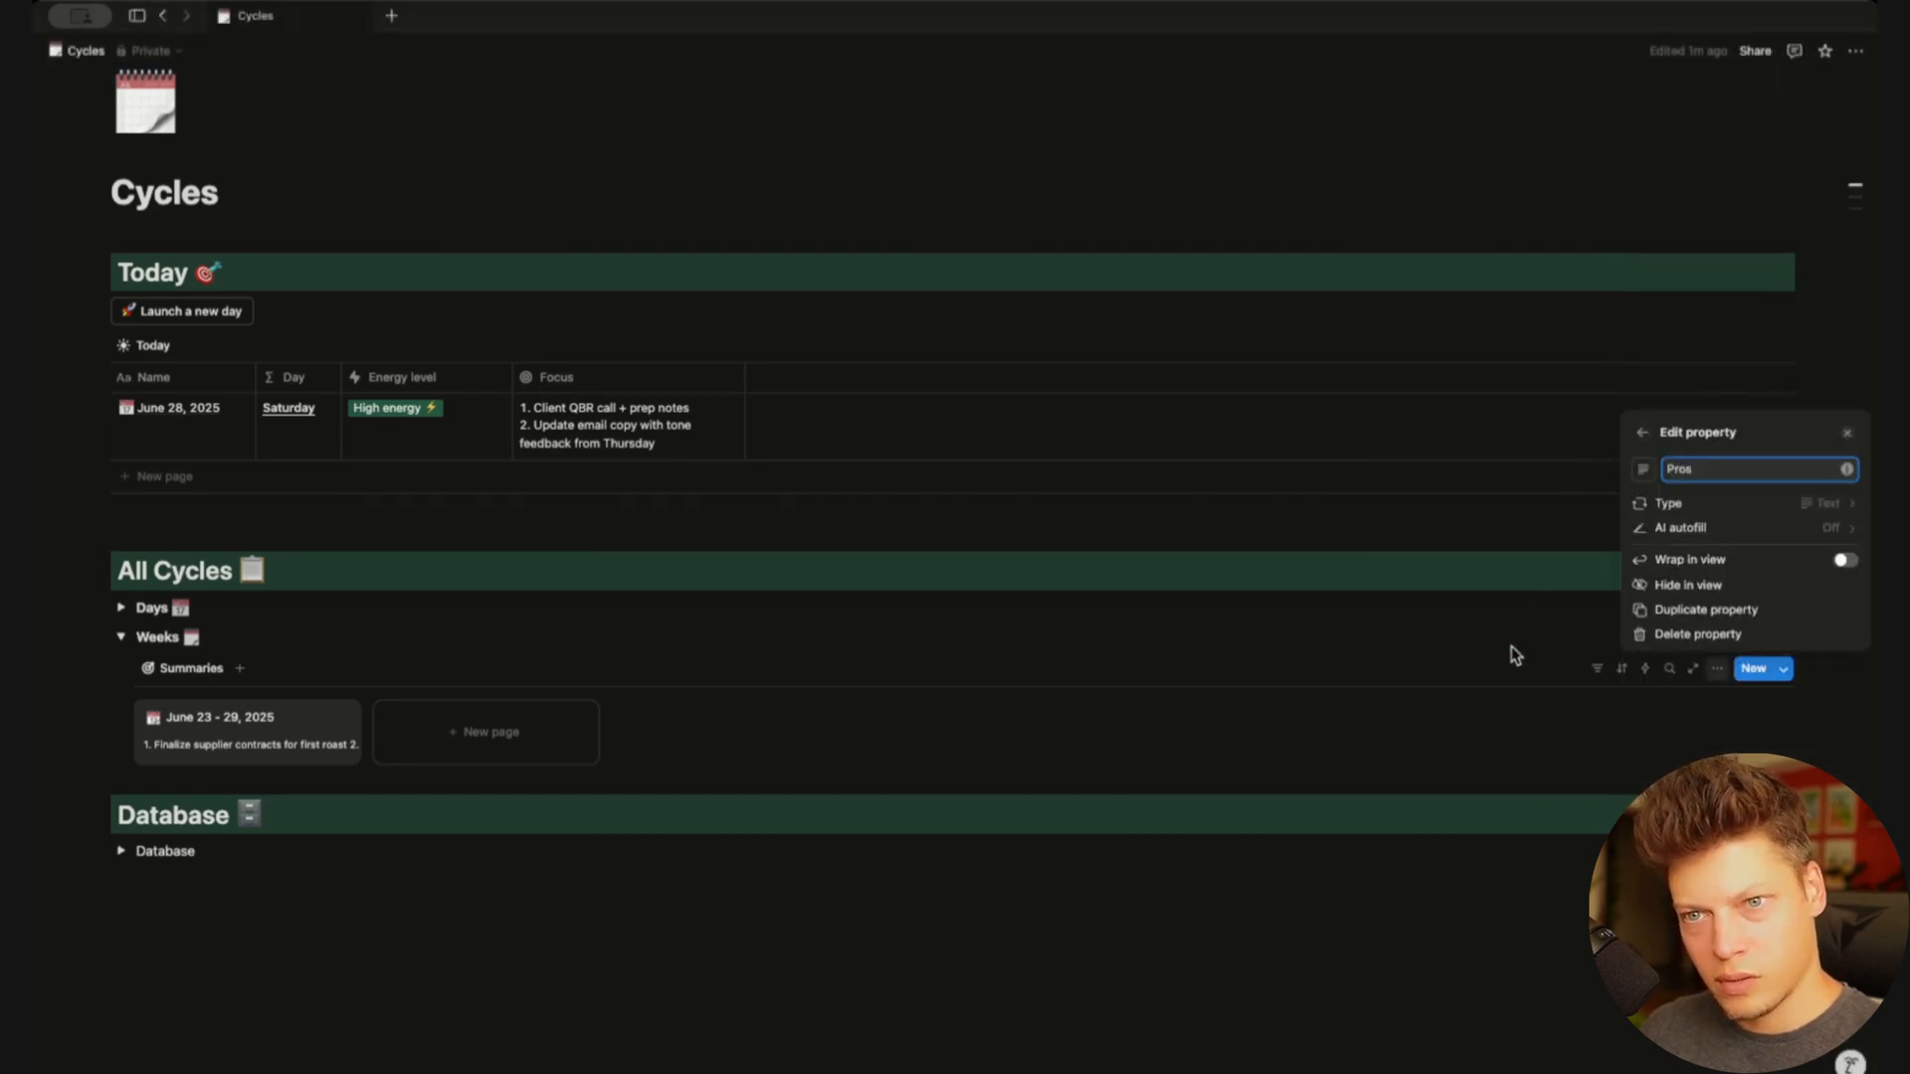
{"action": "key", "text": "Escape"}
Rename the Weeks text property Text (1) as Cons
{"action": "left_click", "coordinate": [1717, 668]}
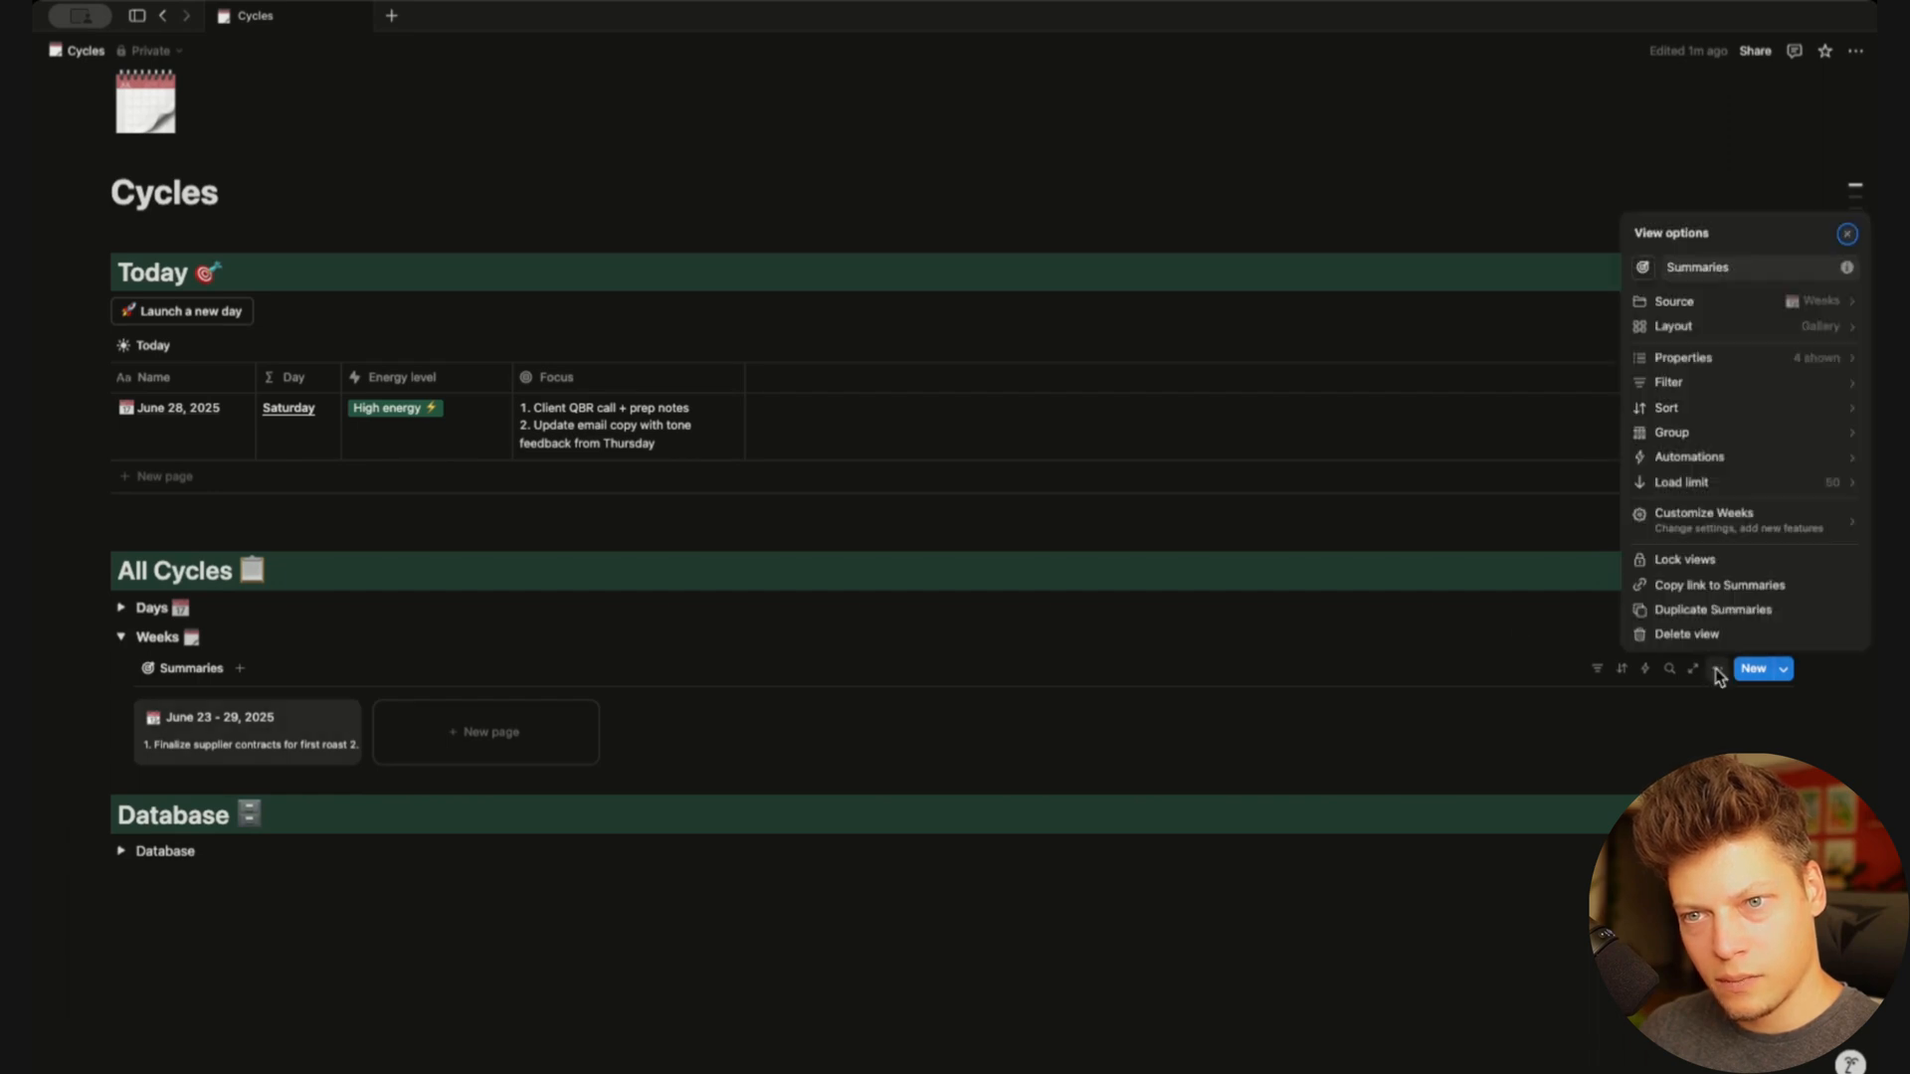
{"action": "left_click", "coordinate": [1704, 360]}
{"action": "left_click", "coordinate": [1751, 494]}
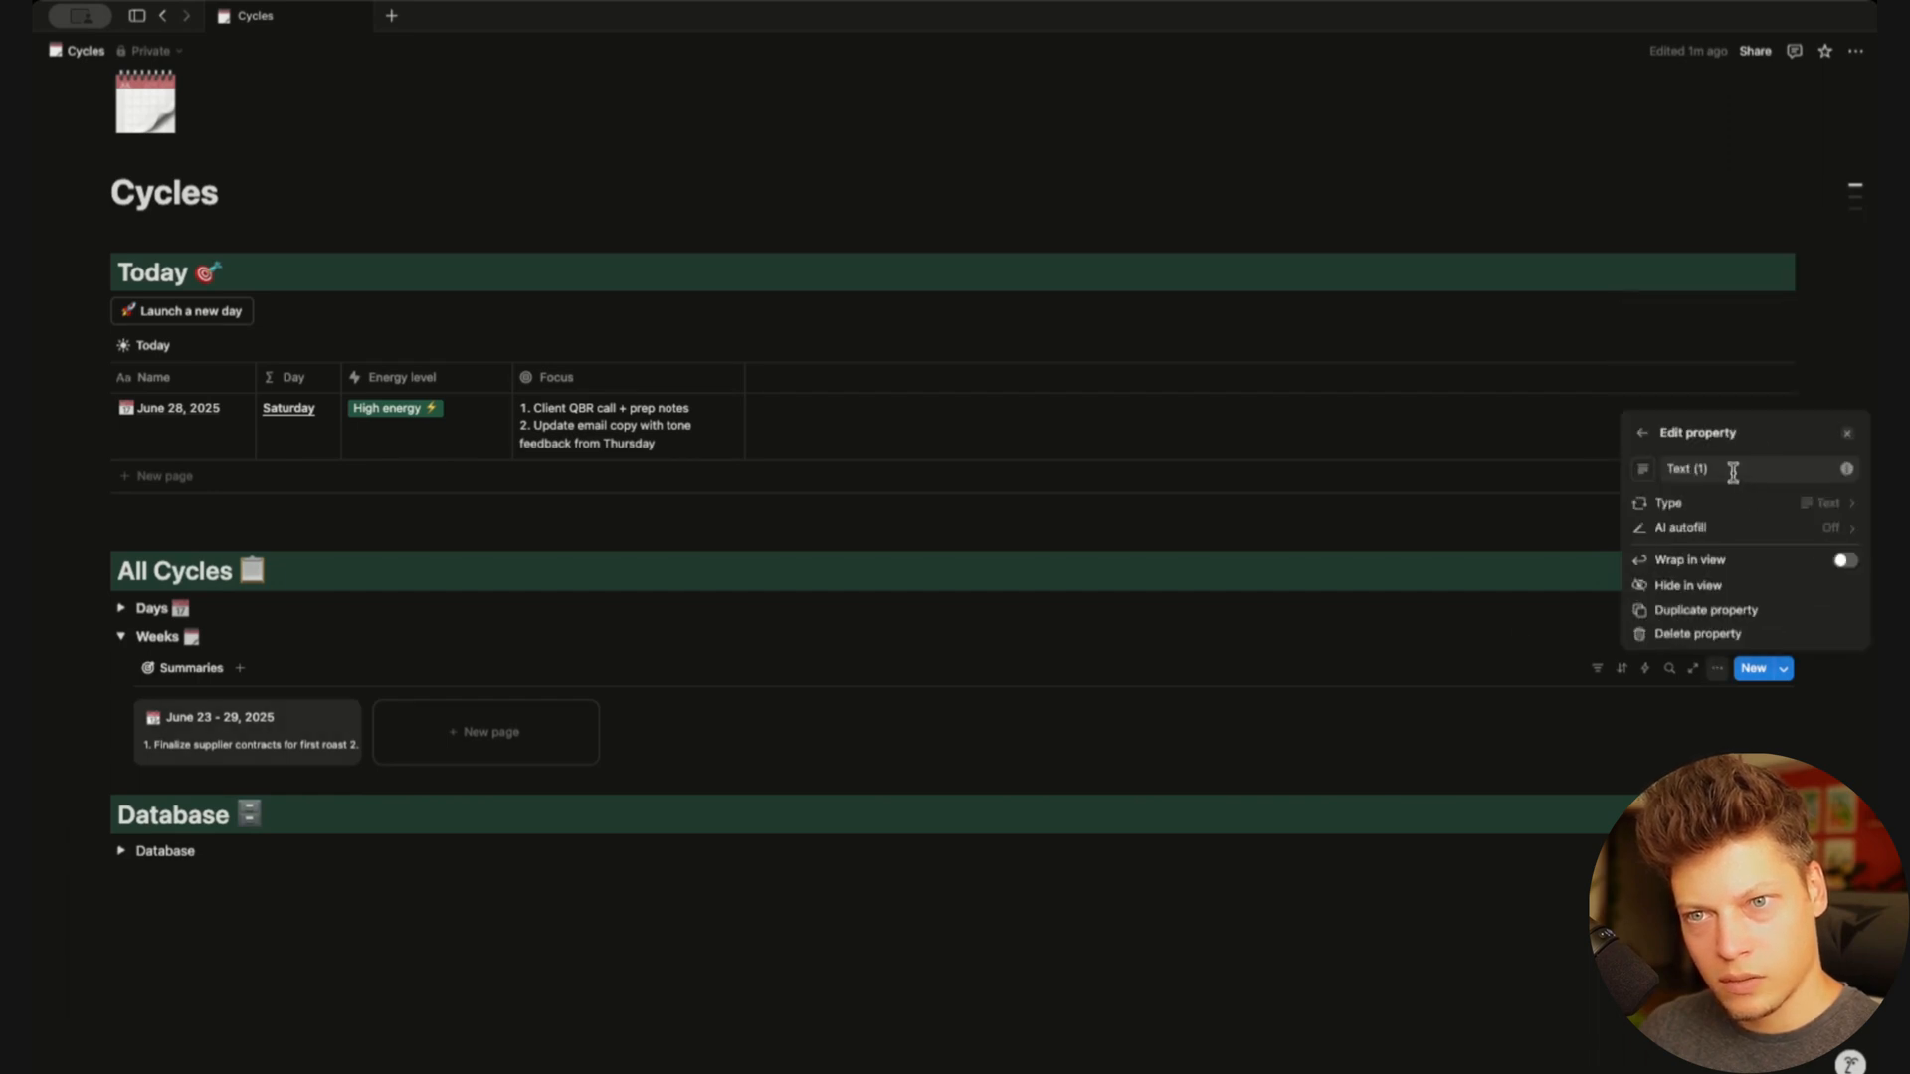
{"action": "triple_click", "coordinate": [1728, 469]}
{"action": "type", "text": "Cons"}
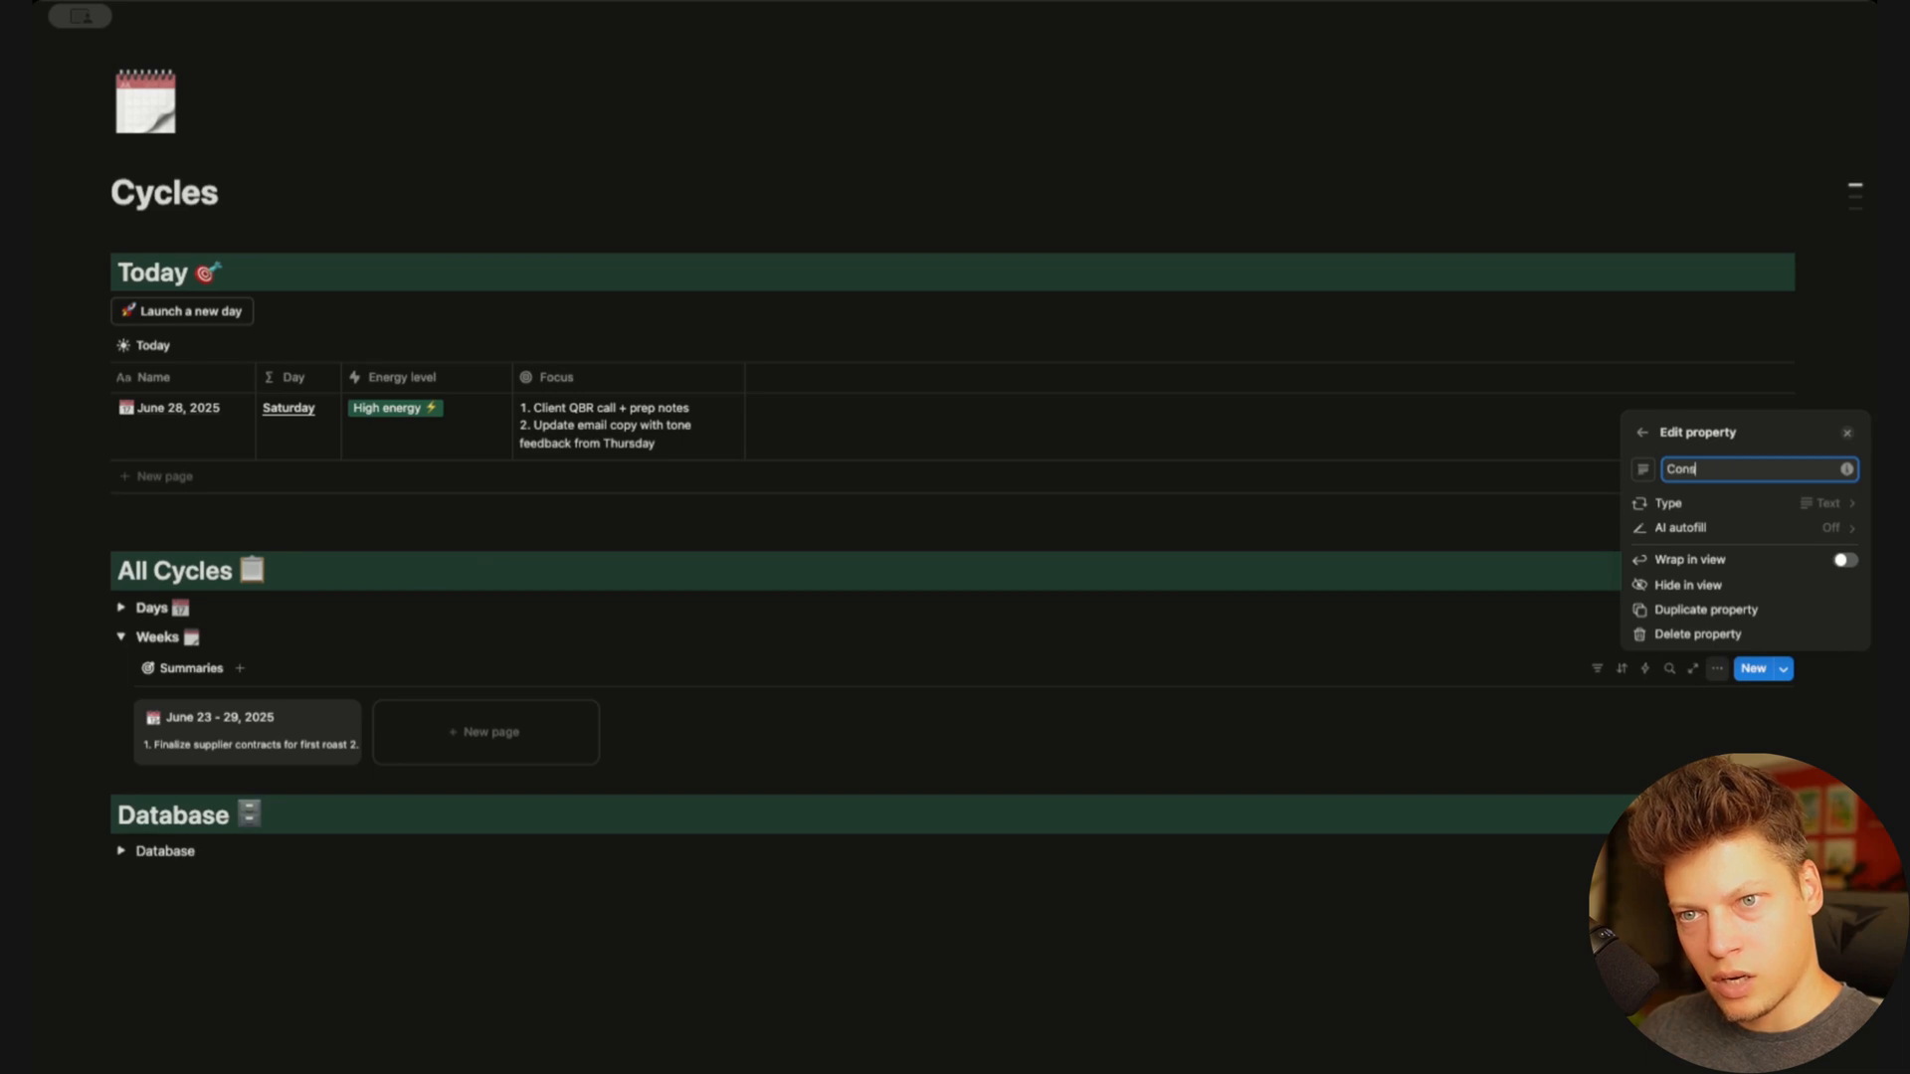
Rename the Weeks text property Text (2) as Lessons
{"action": "left_click", "coordinate": [1707, 613]}
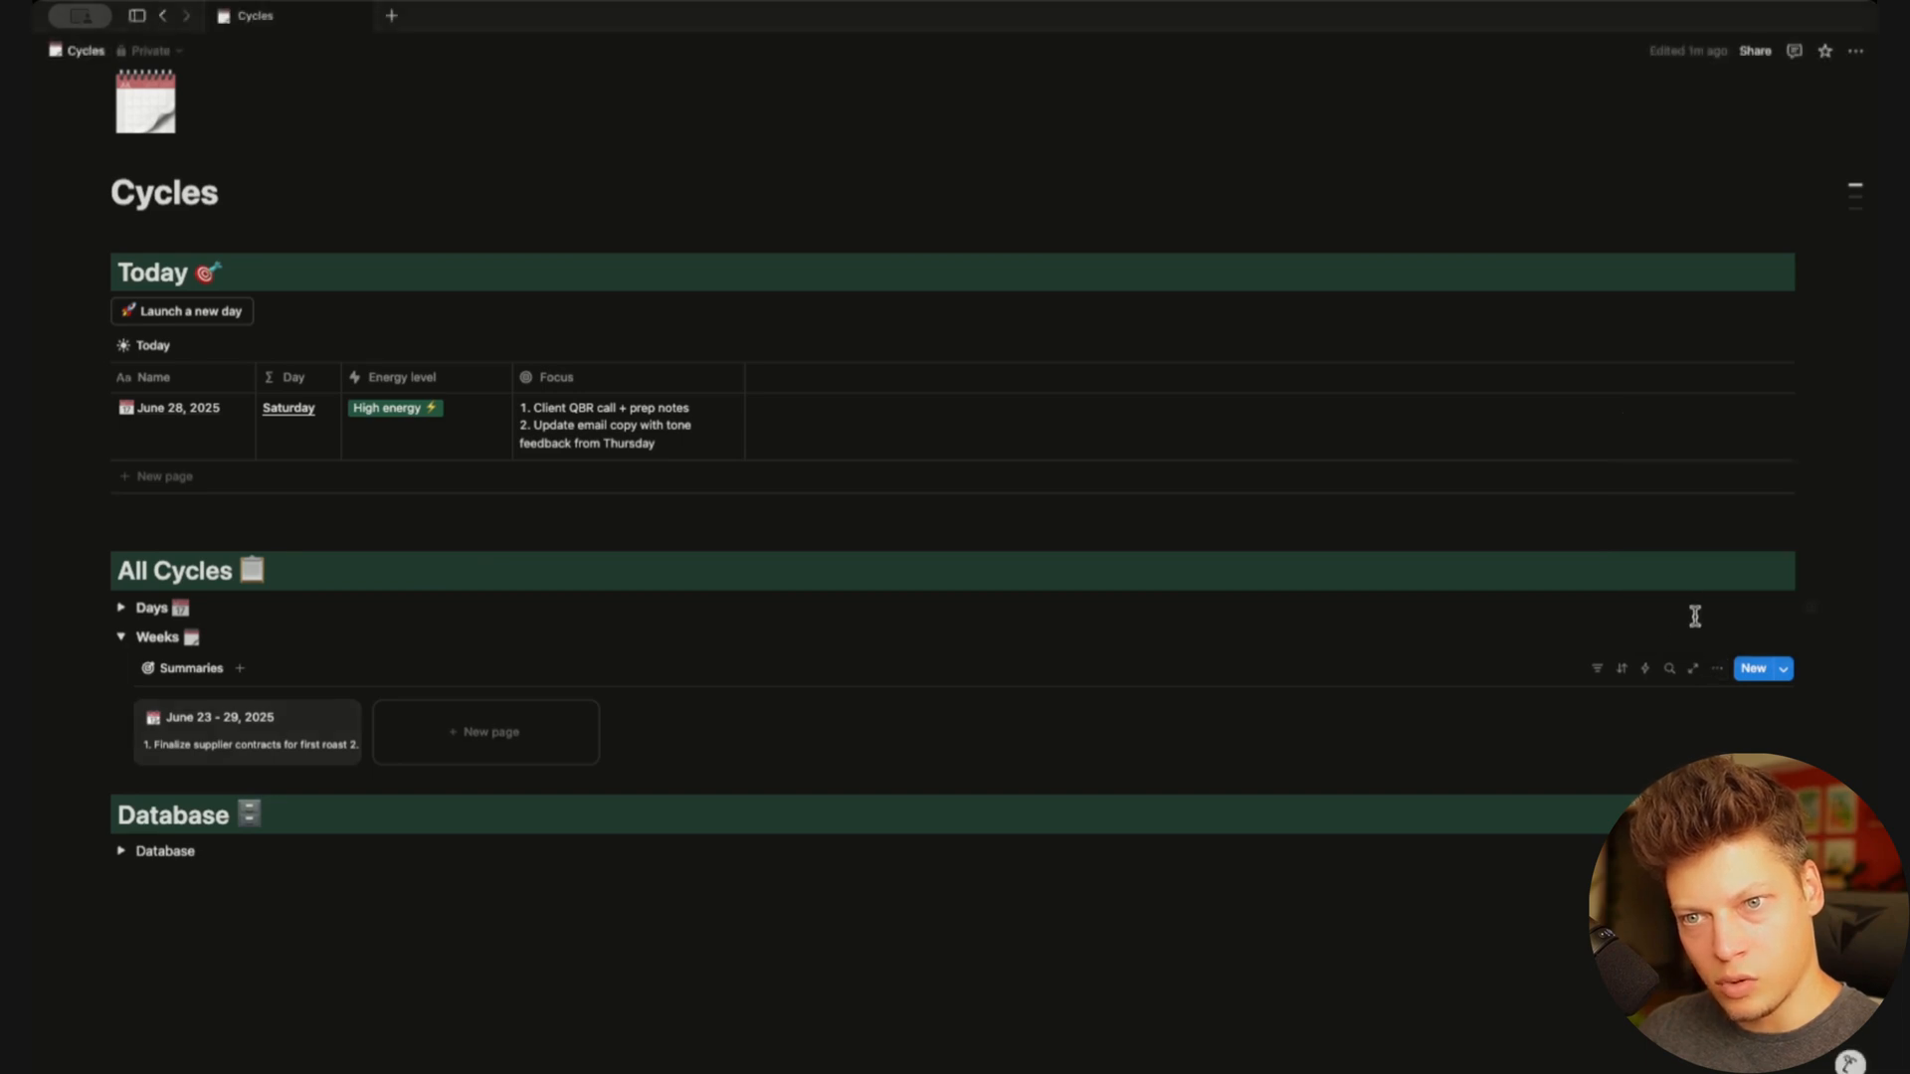
{"action": "left_click", "coordinate": [1716, 670]}
{"action": "left_click", "coordinate": [1683, 358]}
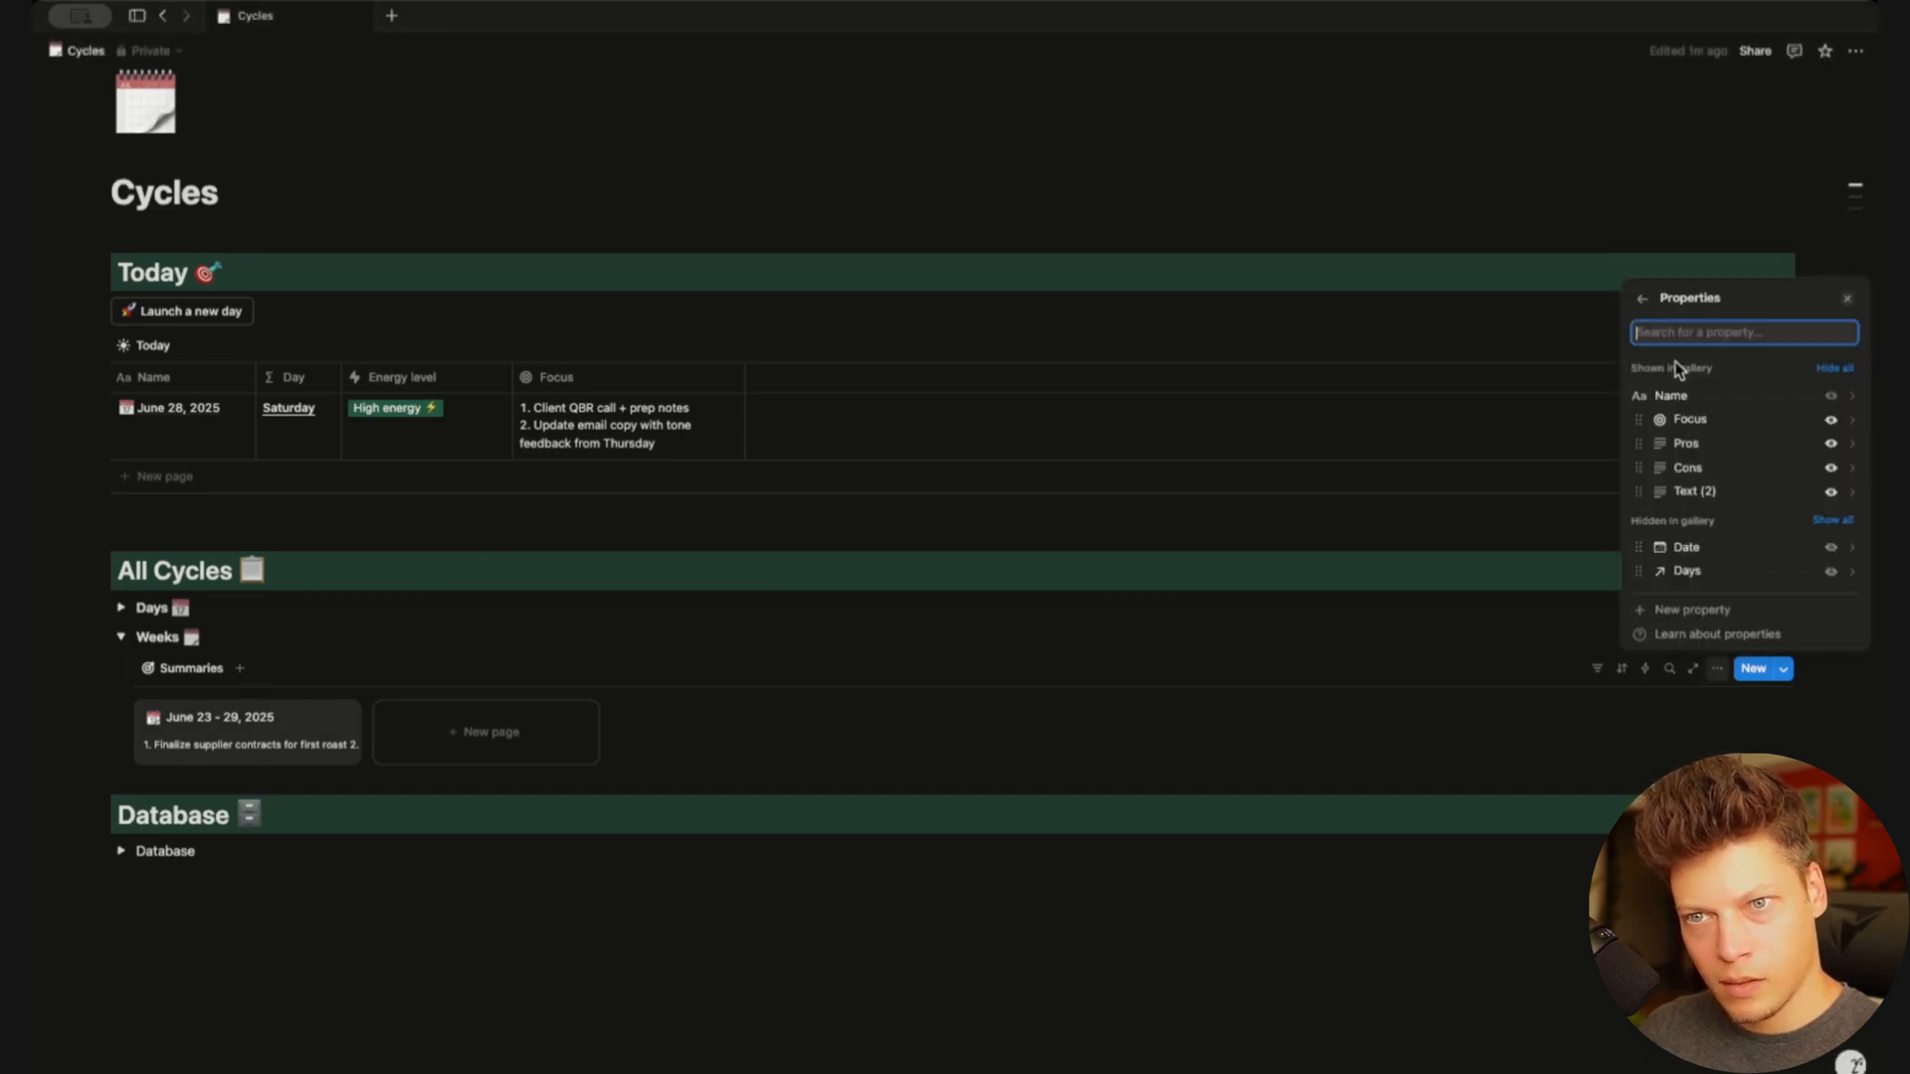
{"action": "left_click", "coordinate": [1659, 463]}
{"action": "triple_click", "coordinate": [1721, 468]}
{"action": "type", "text": "Lessons"}
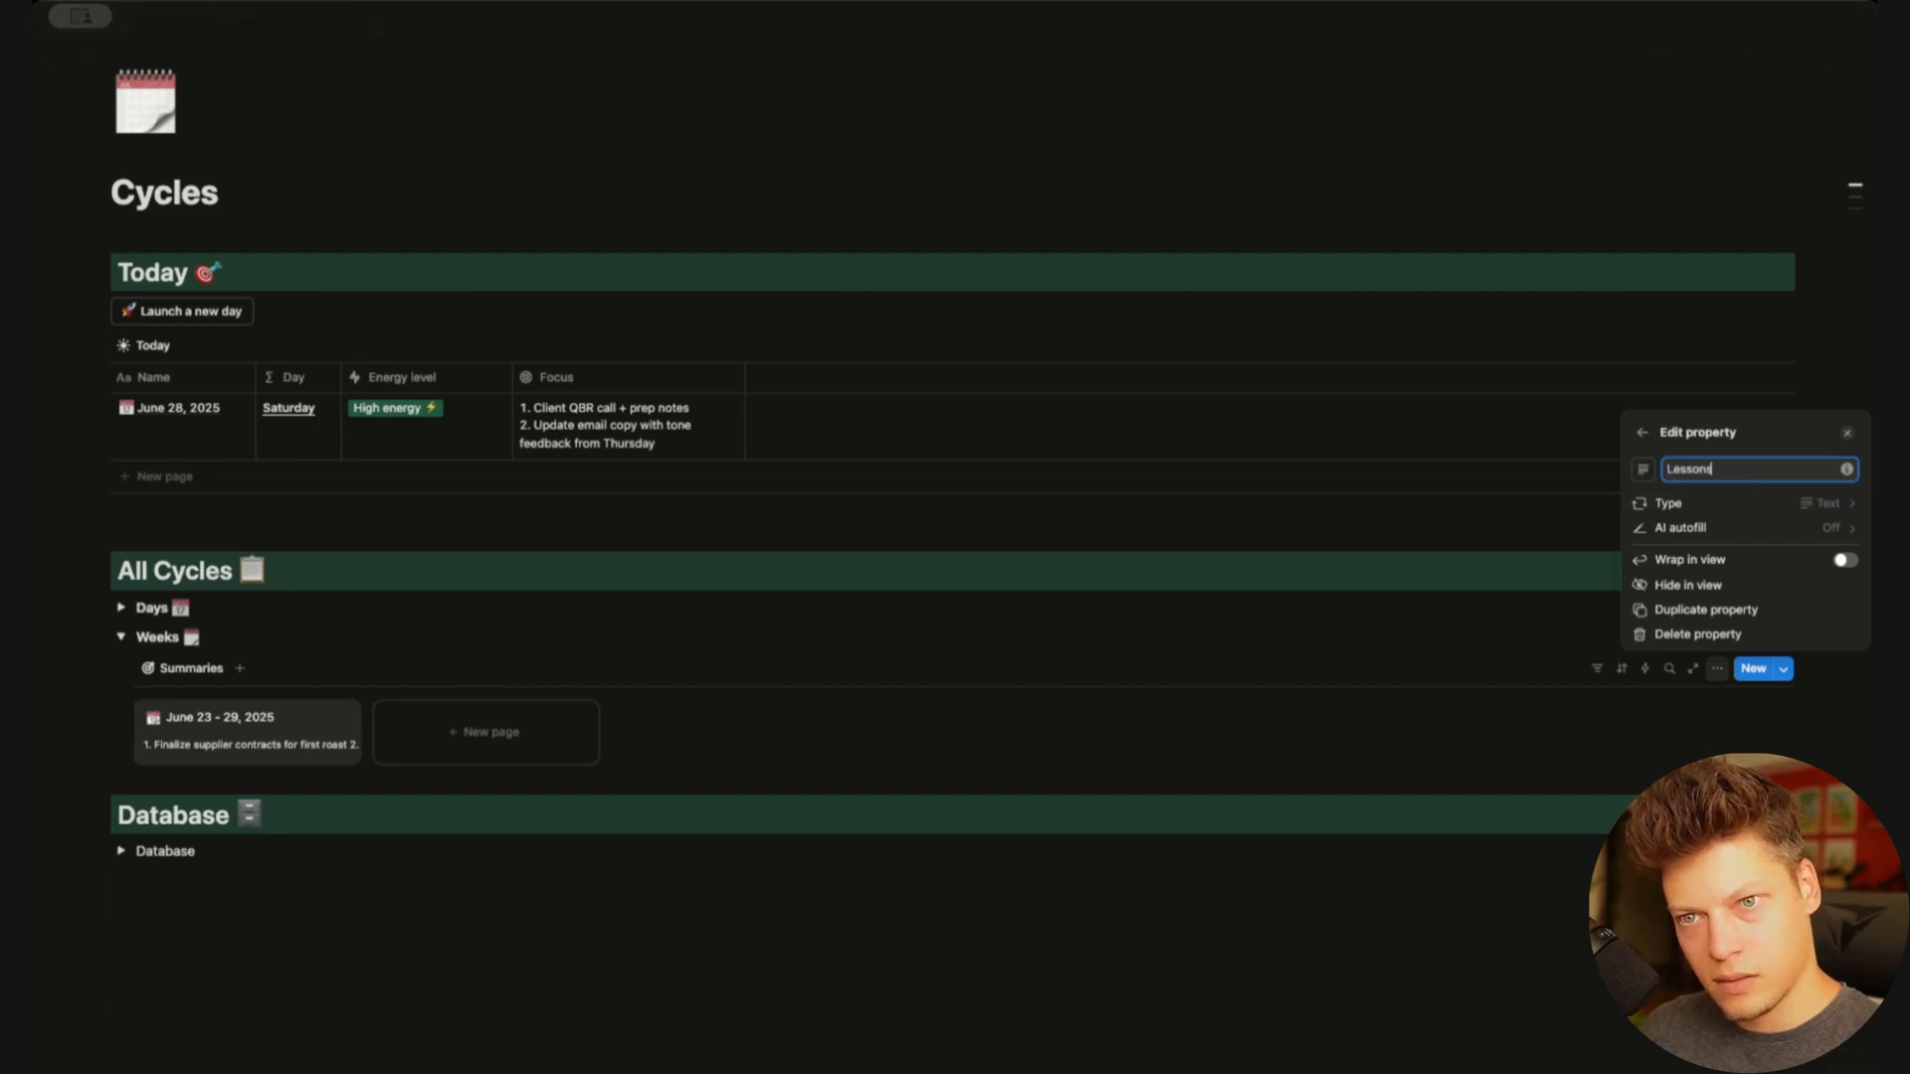
Search the icons for "grad" and give the Lessons property the graduation cap icon
{"action": "left_click", "coordinate": [1644, 468]}
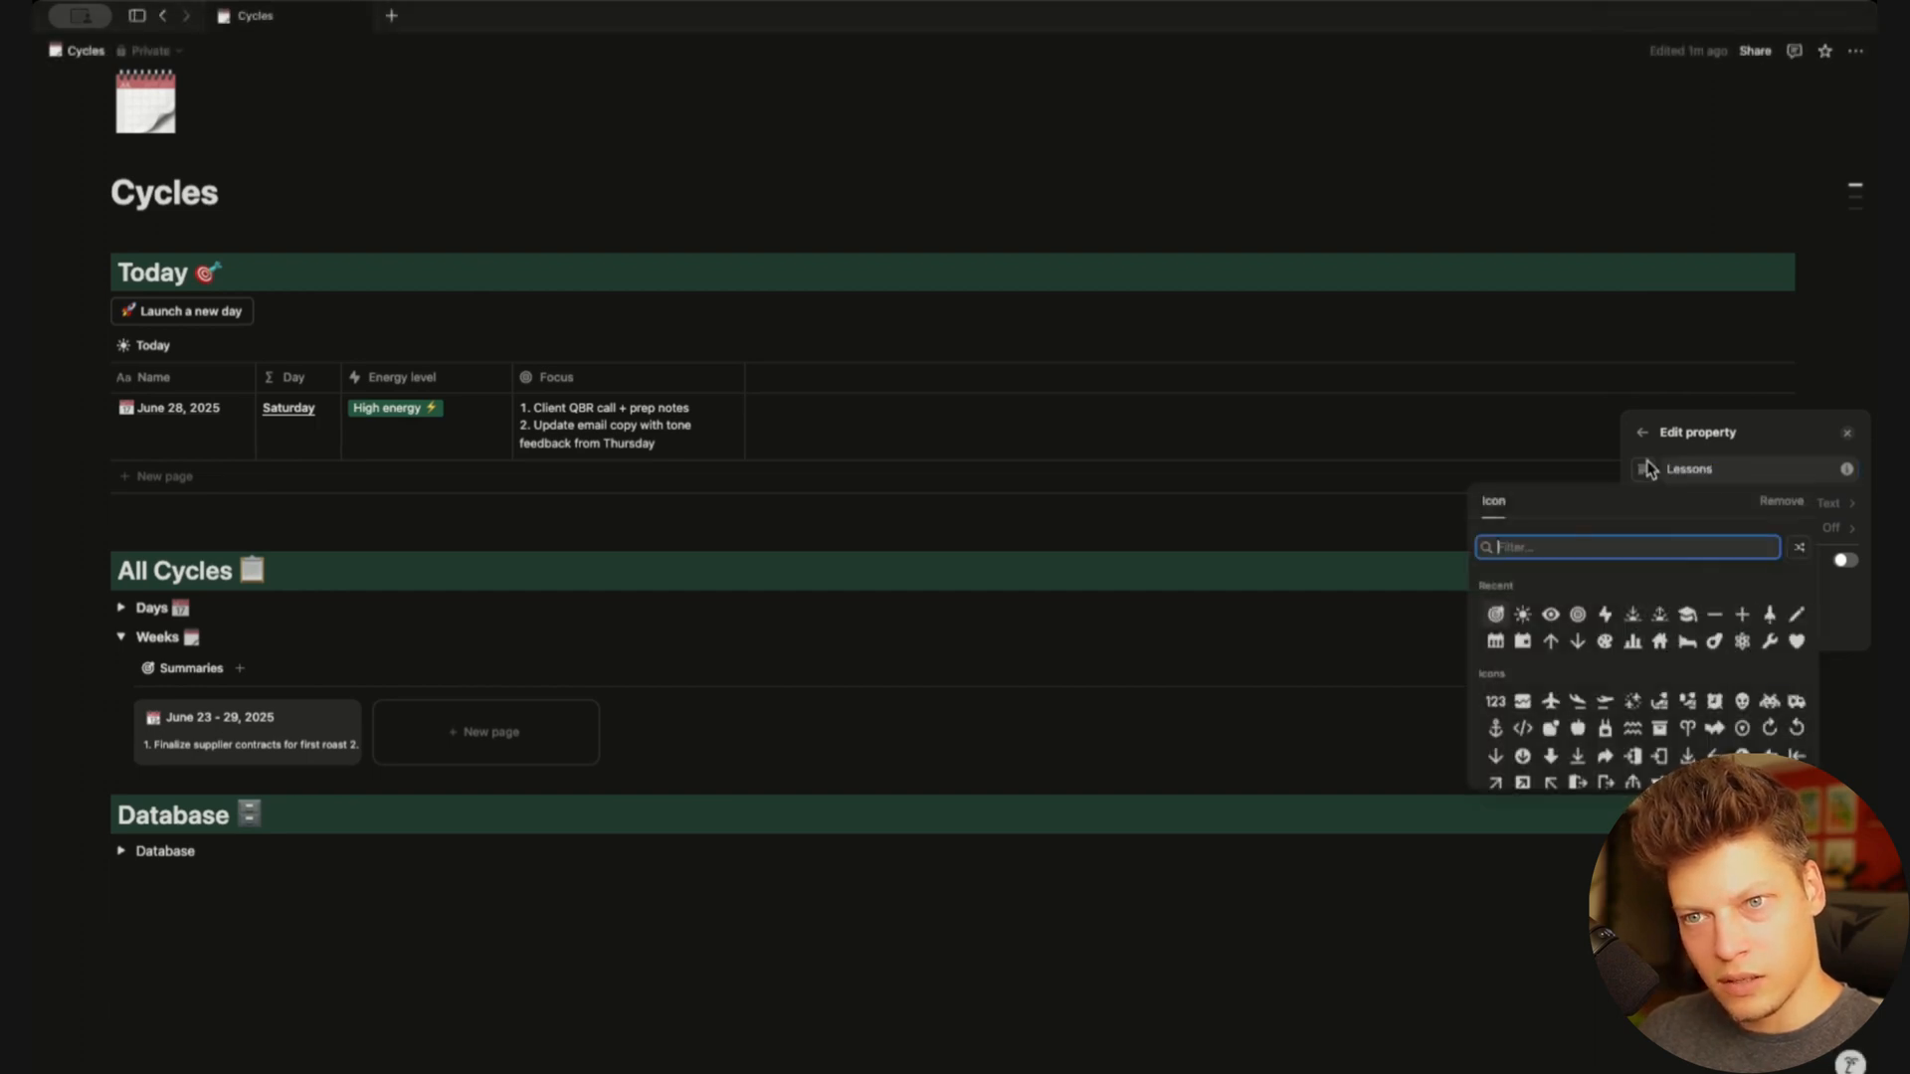
{"action": "type", "text": "goal"}
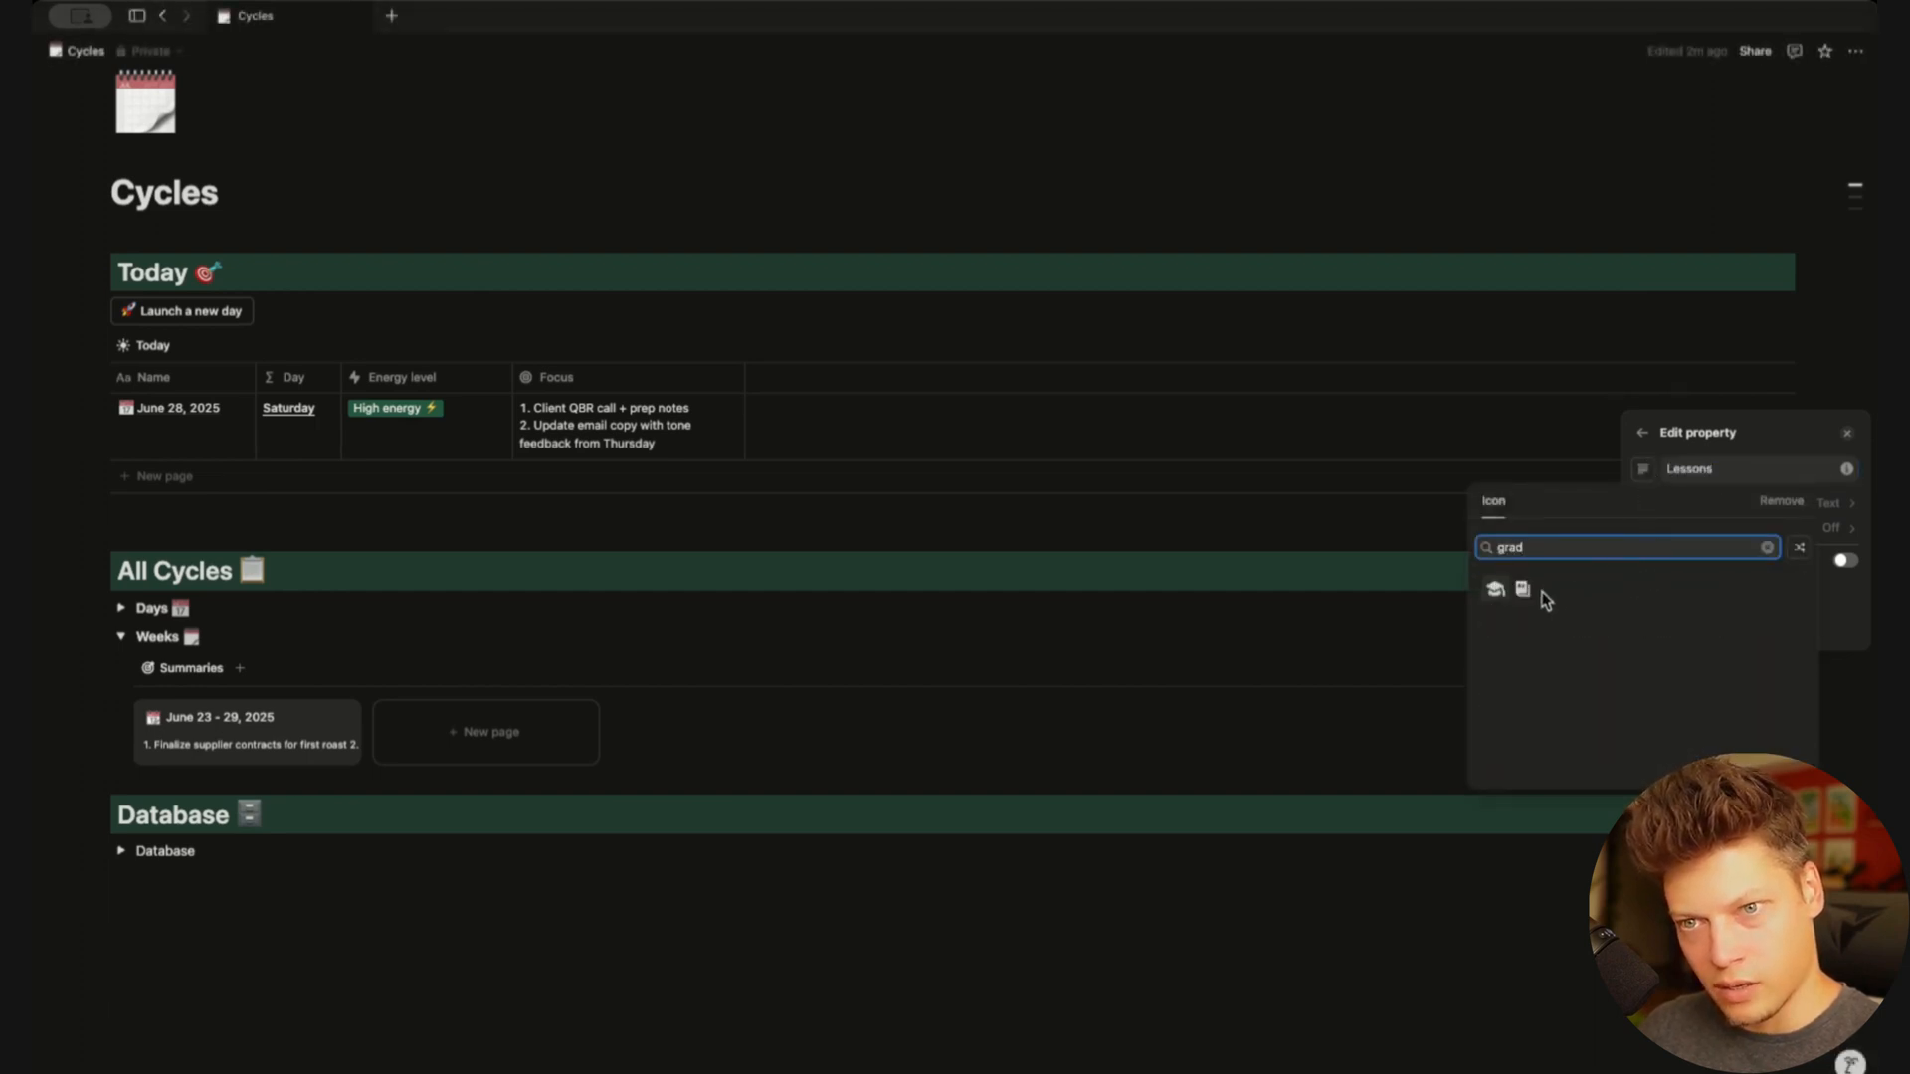
{"action": "left_click", "coordinate": [1498, 591]}
{"action": "left_click", "coordinate": [1642, 432]}
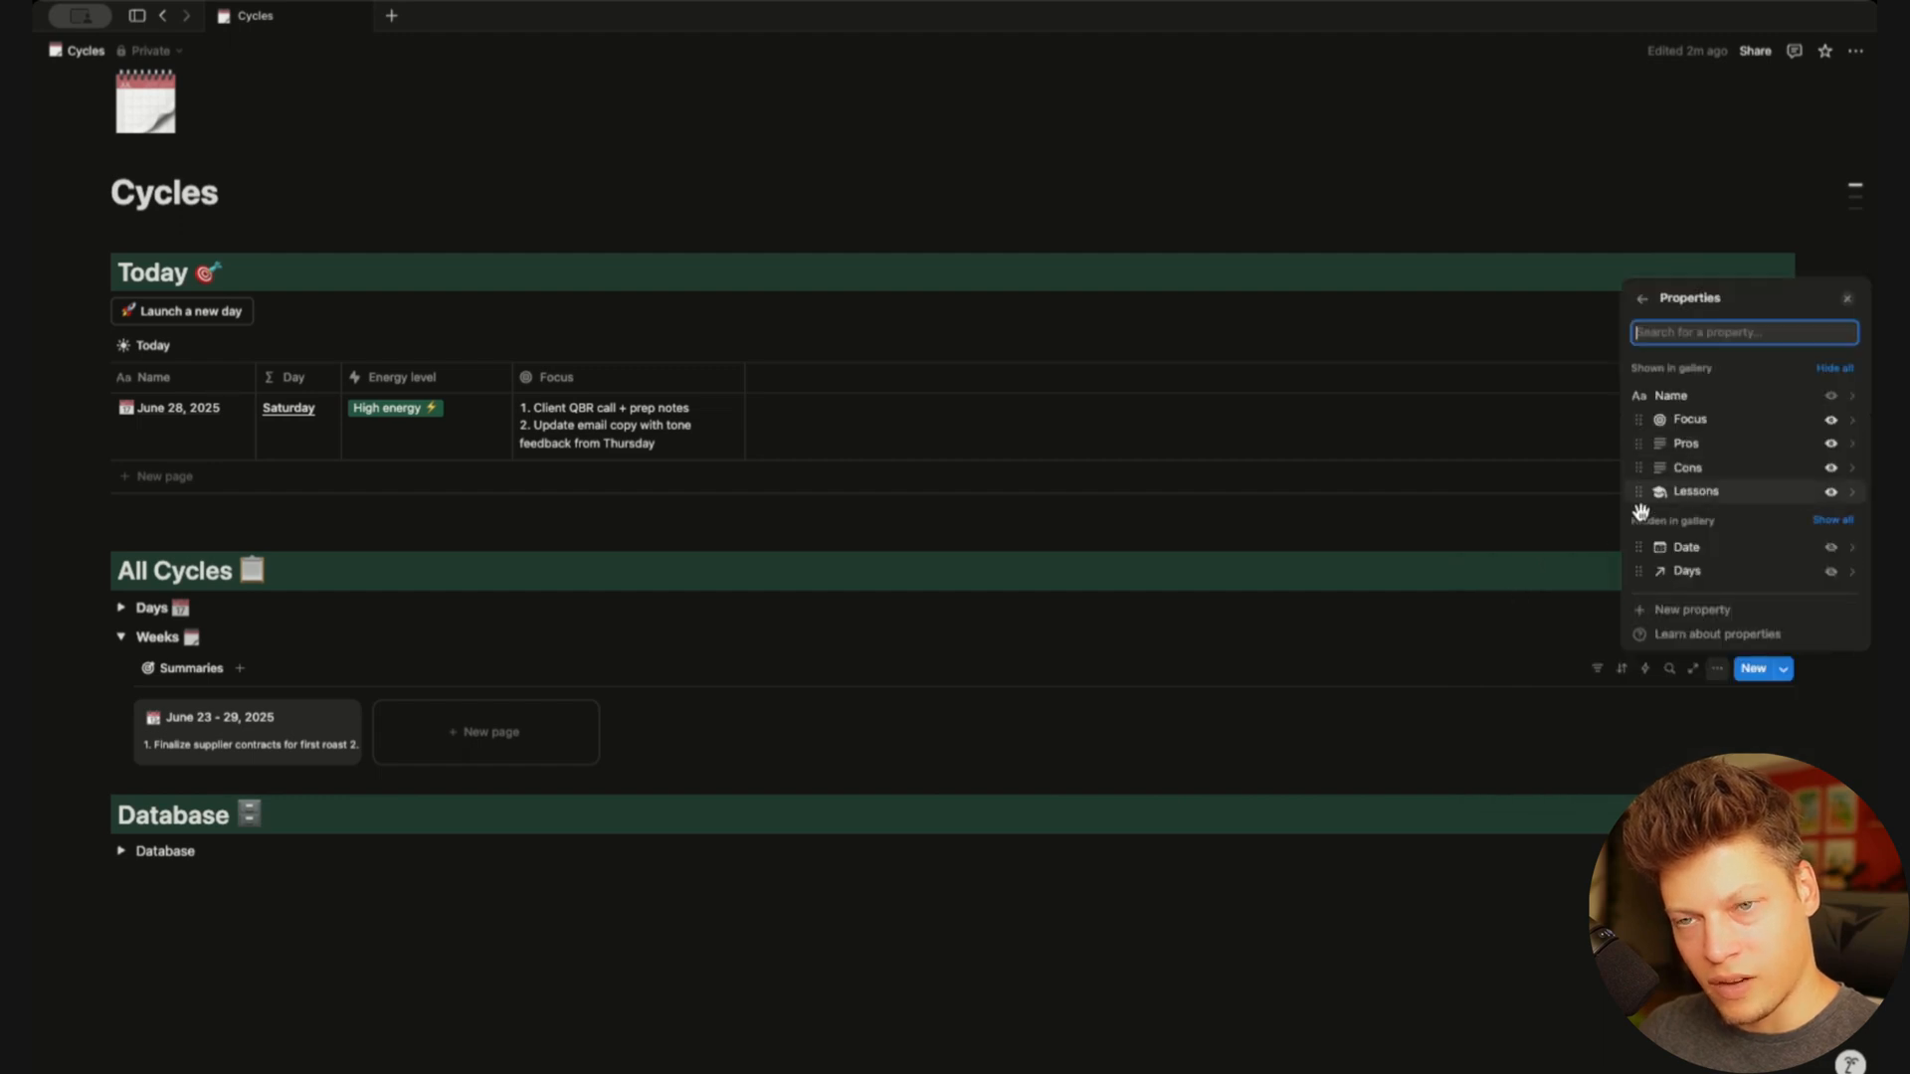
Give the Cons property the minus icon and the Pros property the plus icon
{"action": "left_click", "coordinate": [1704, 470]}
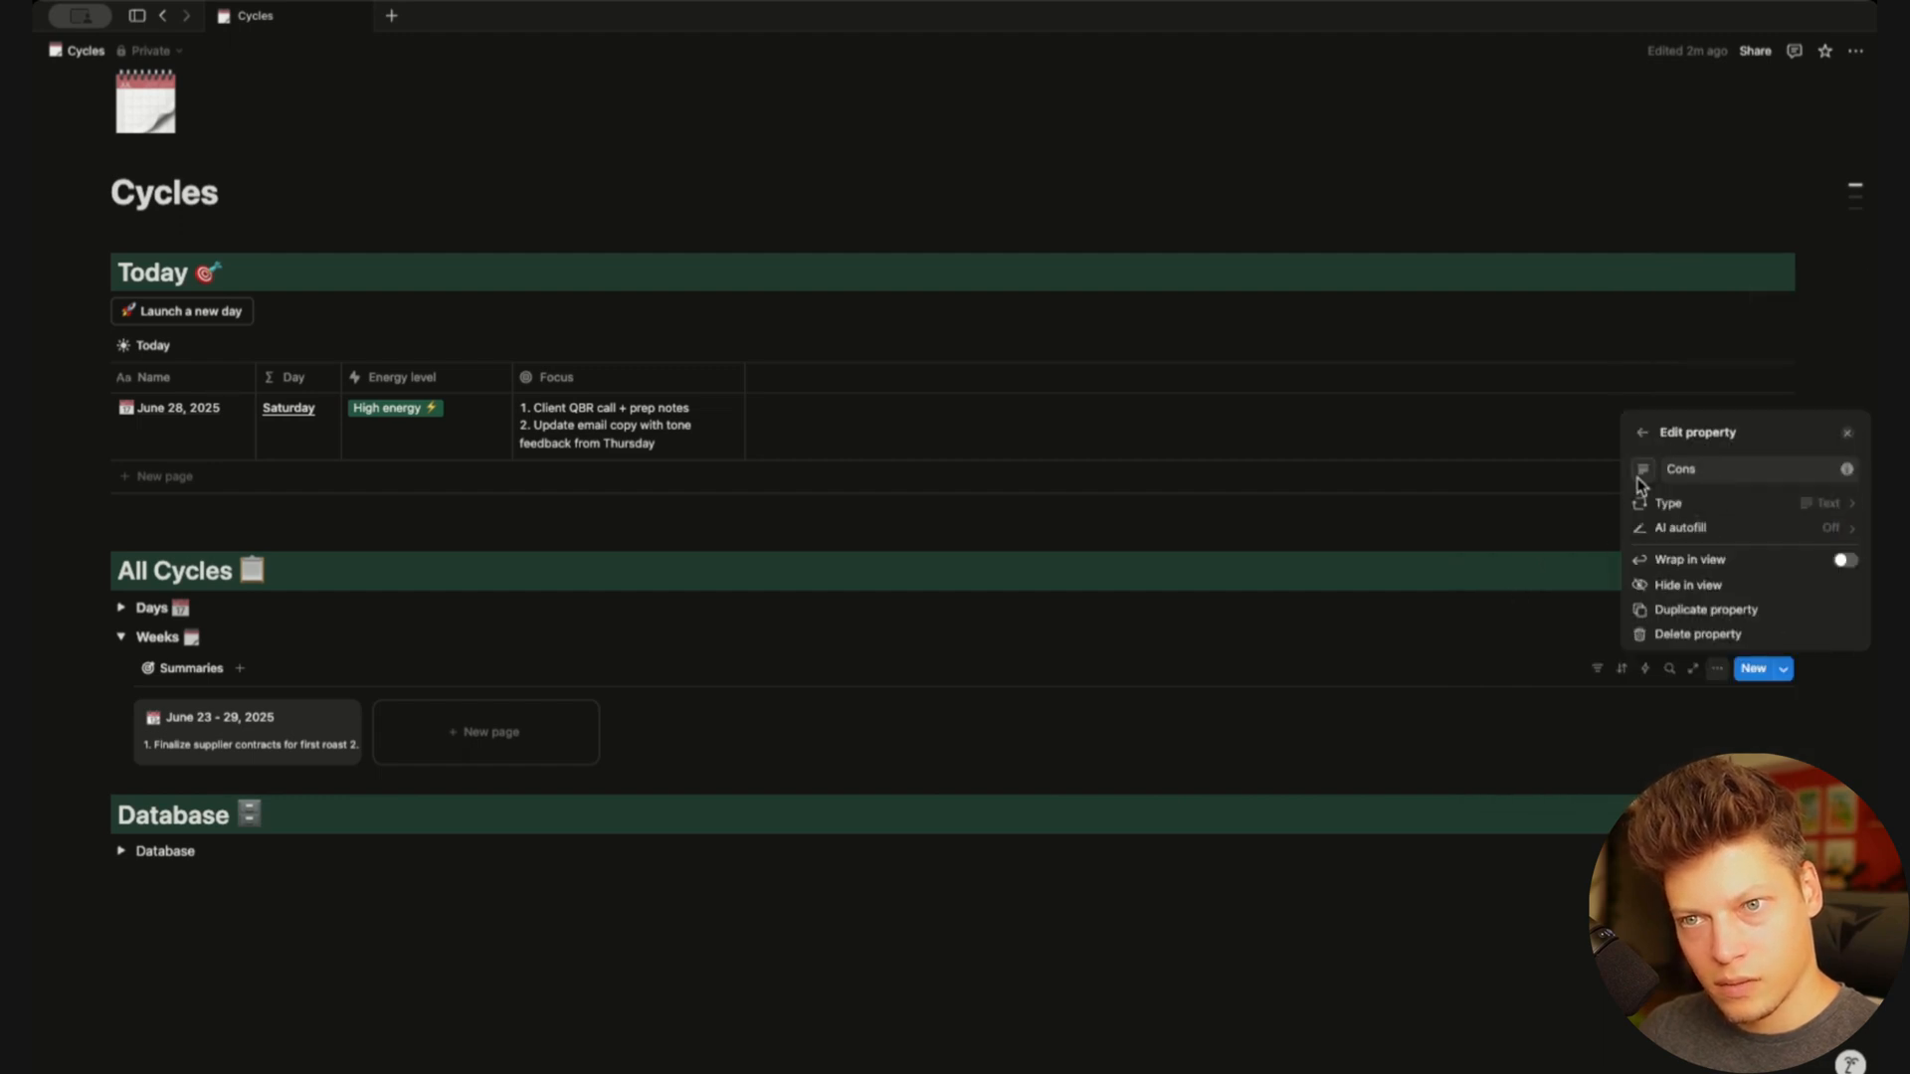
{"action": "left_click", "coordinate": [1646, 472]}
{"action": "type", "text": "minus"}
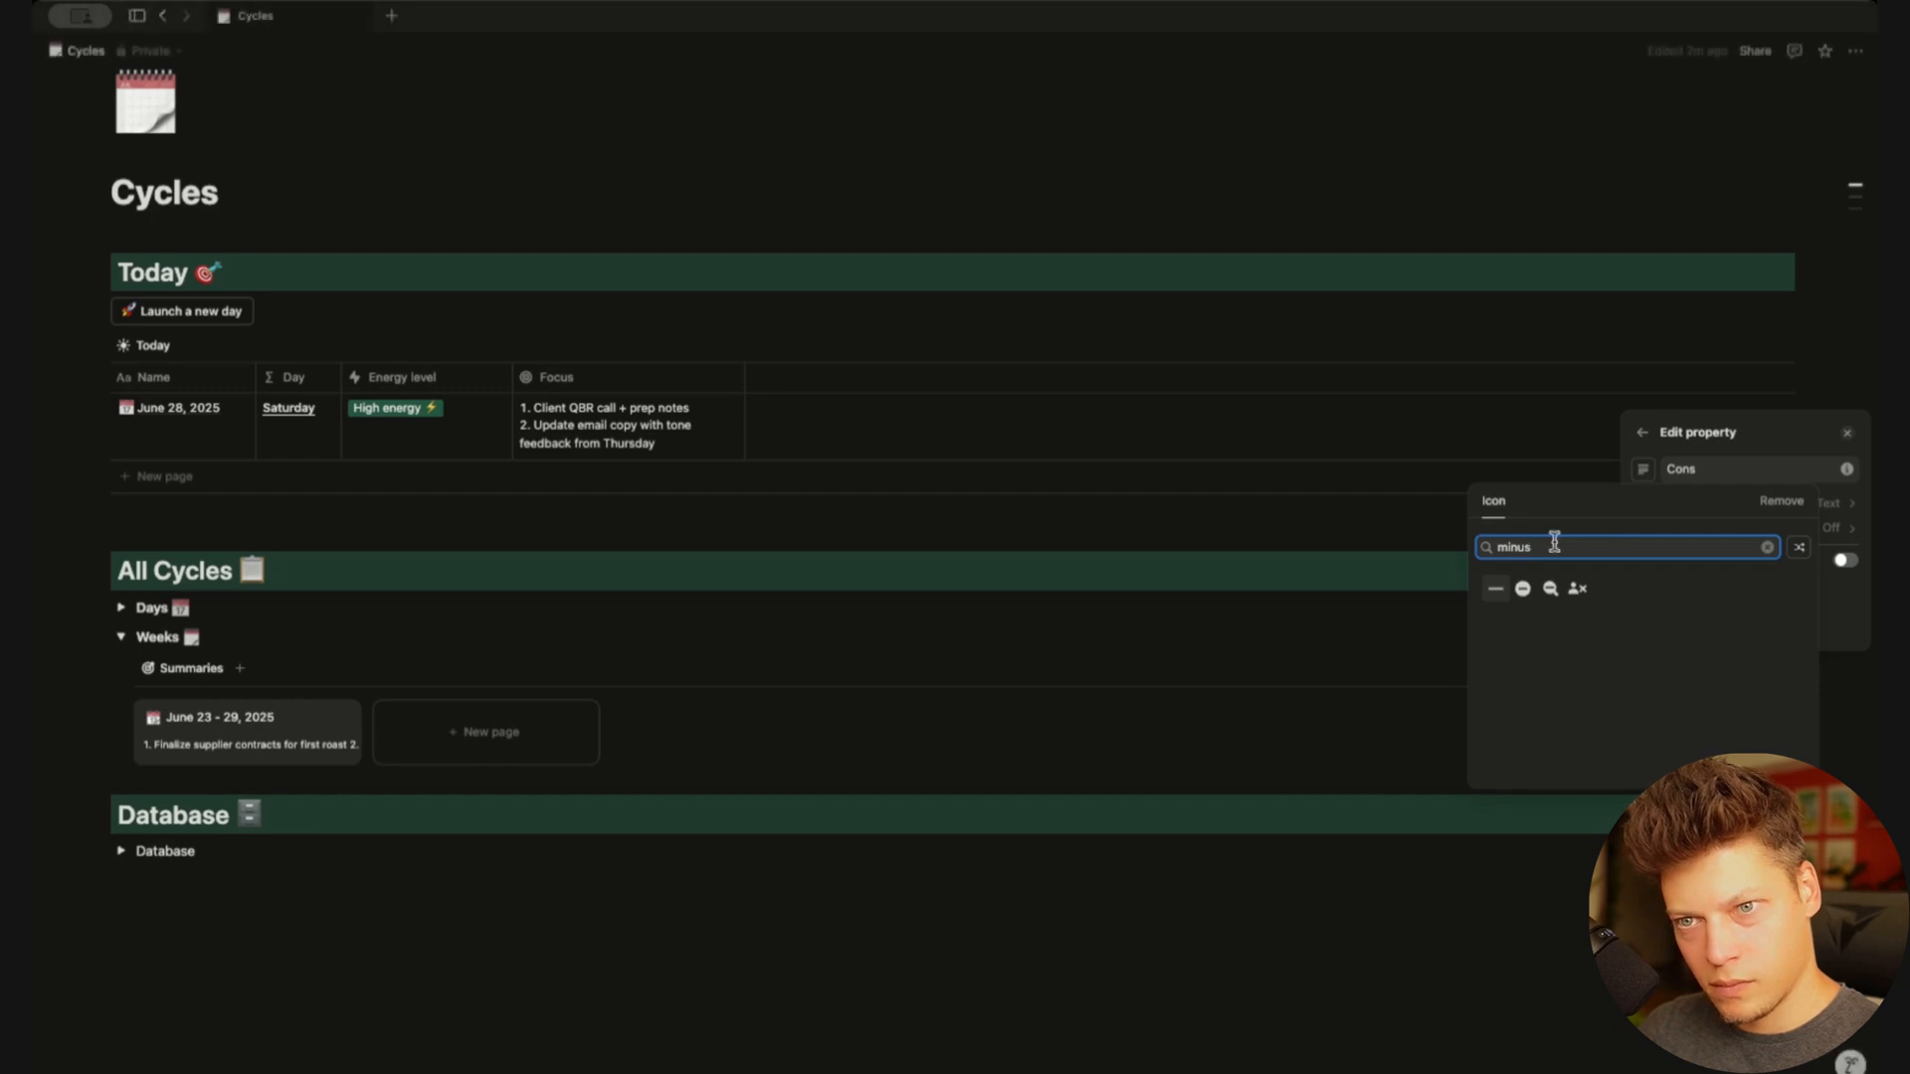
{"action": "left_click", "coordinate": [1499, 591]}
{"action": "left_click", "coordinate": [1642, 433]}
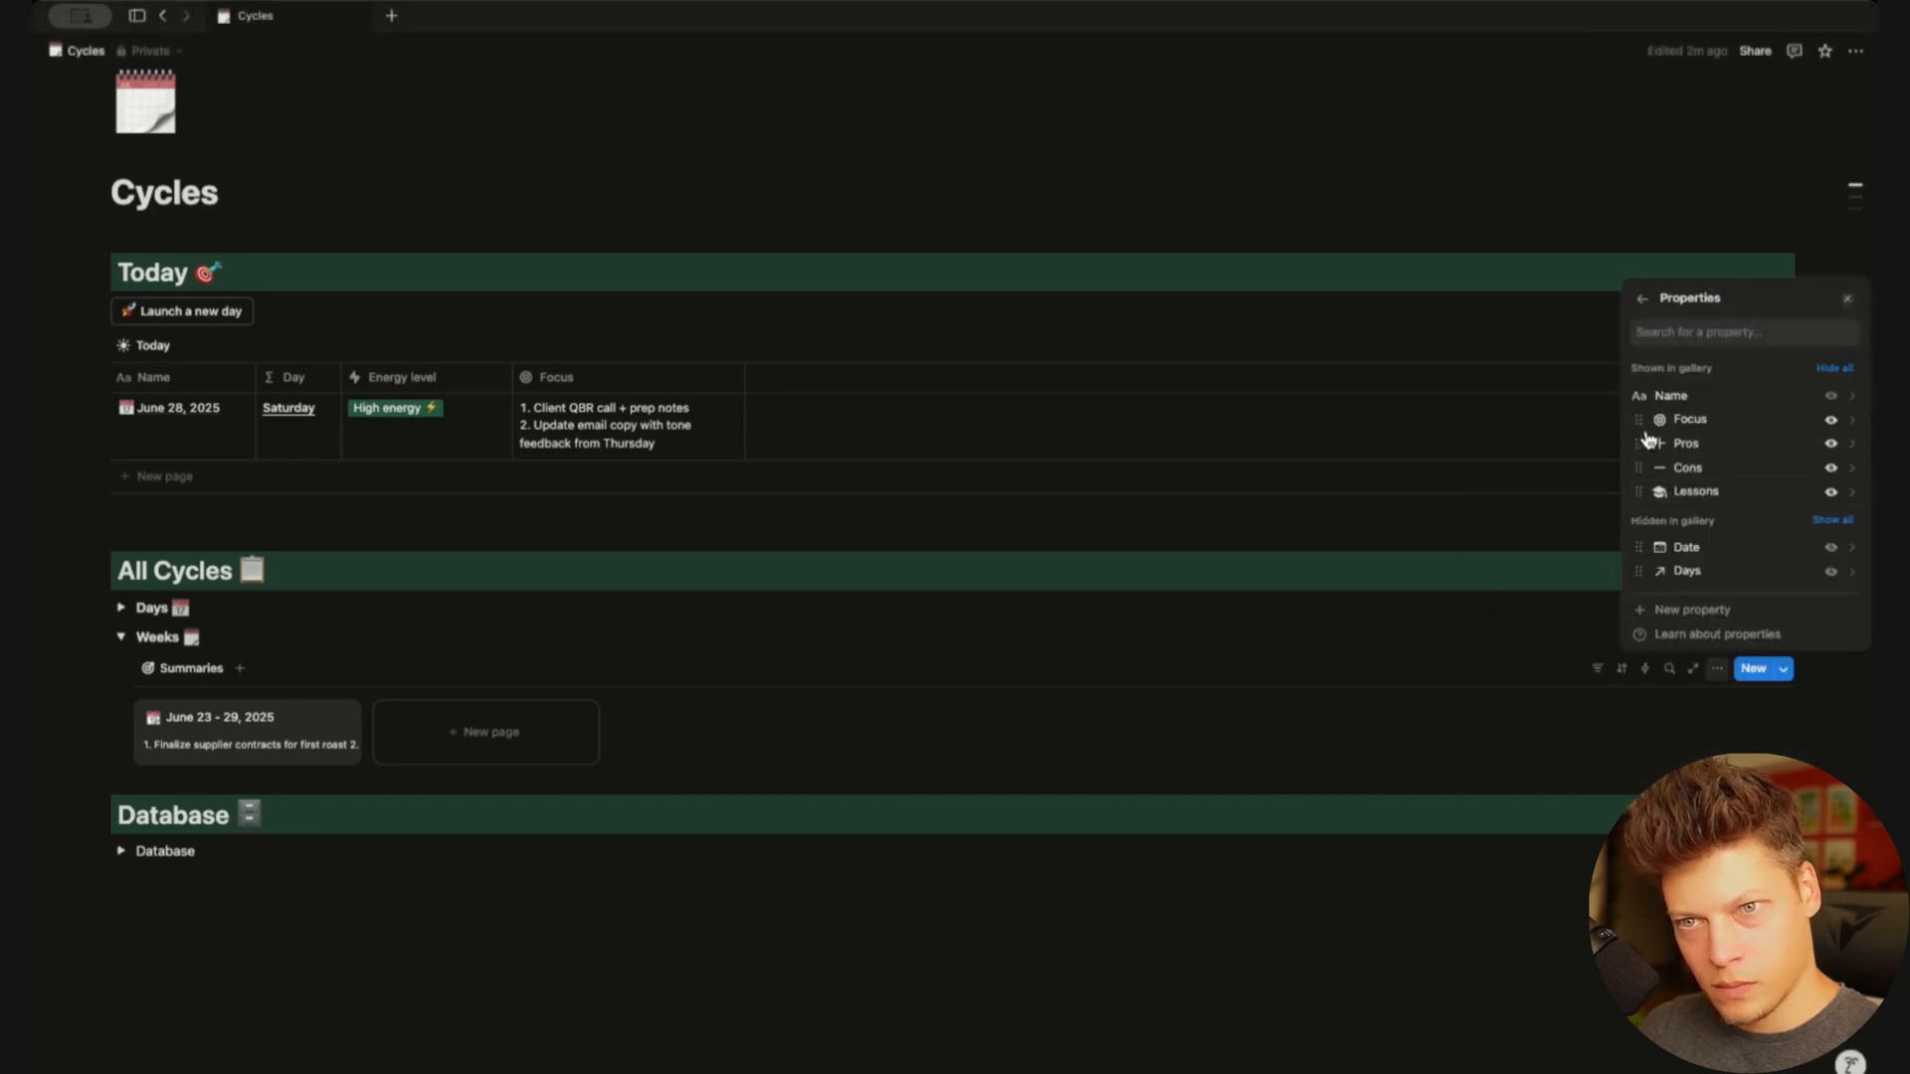
{"action": "left_click", "coordinate": [1261, 613]}
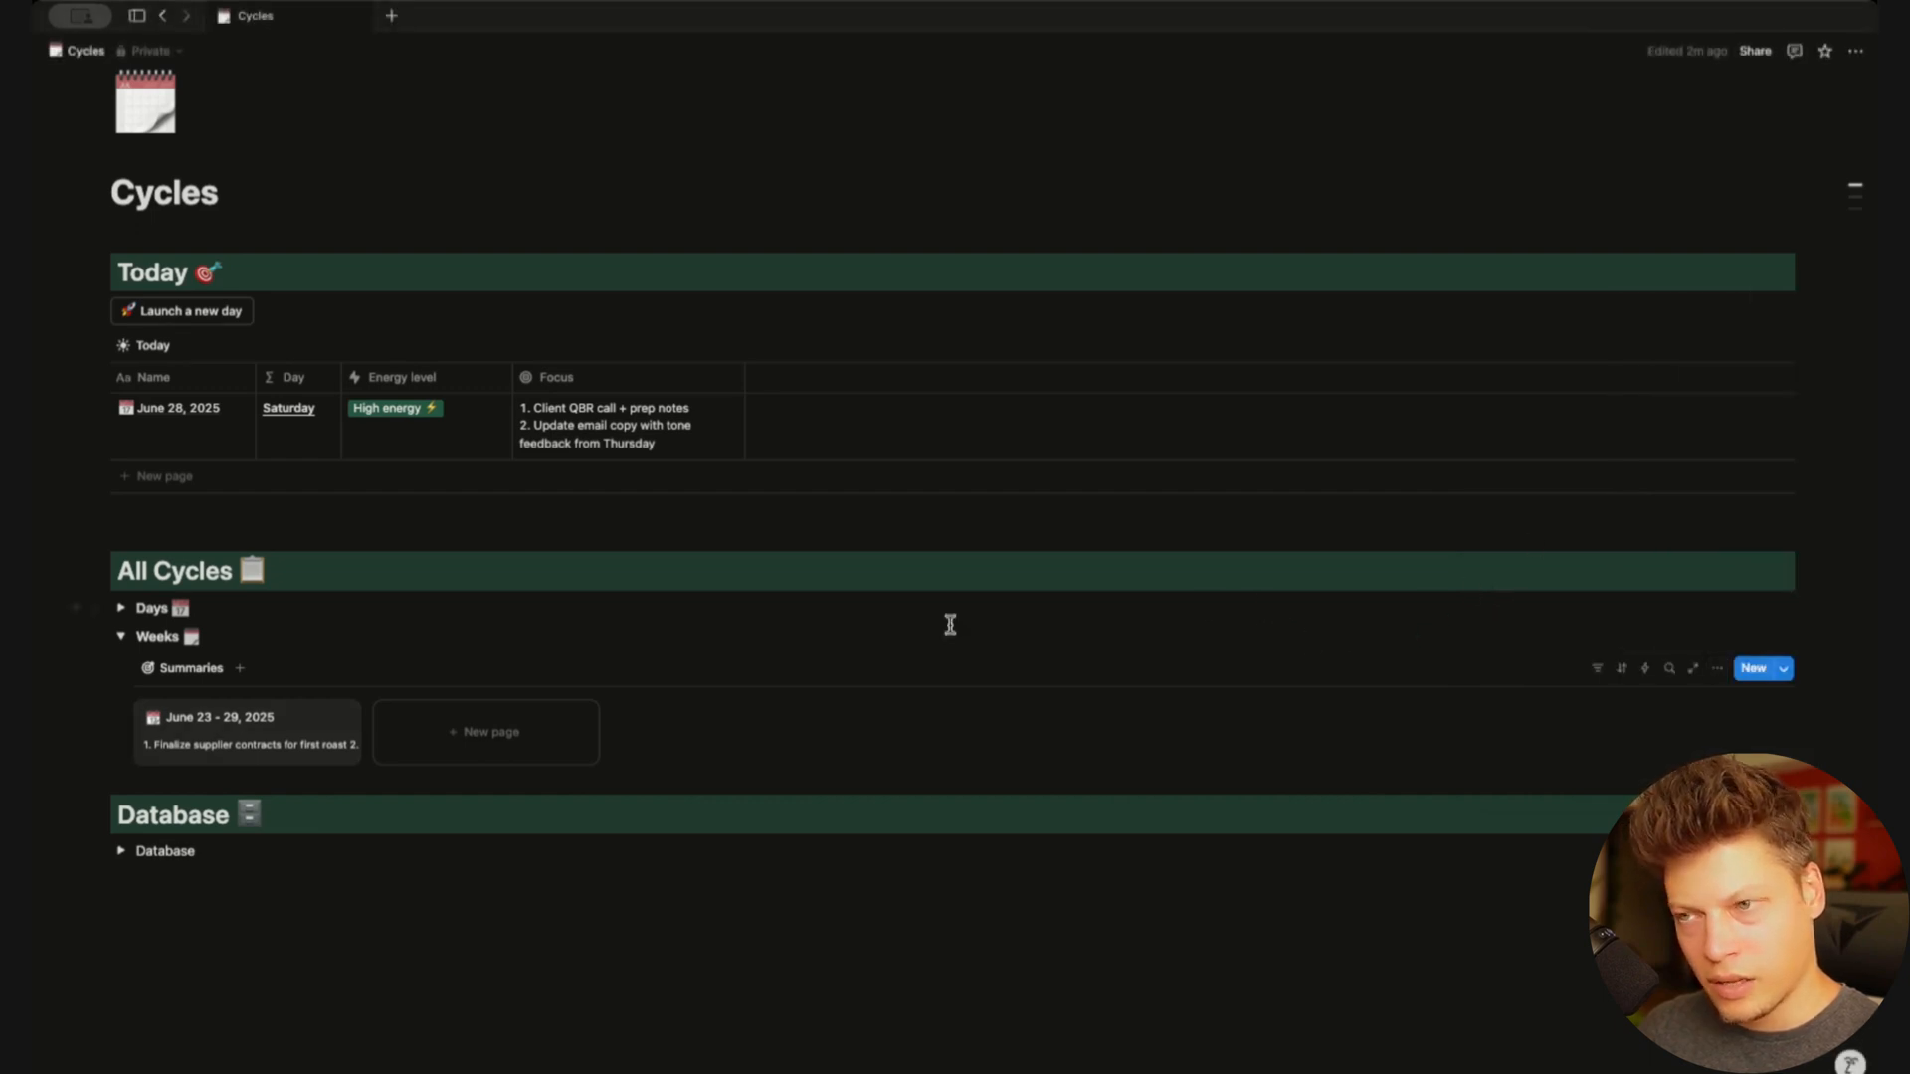
Expand the Days toggle and copy the whole Focus heading formula from the June 28, 2025 card
{"action": "left_click", "coordinate": [120, 608]}
{"action": "scroll", "coordinate": [1160, 622], "scroll_direction": "down", "scroll_amount": 5}
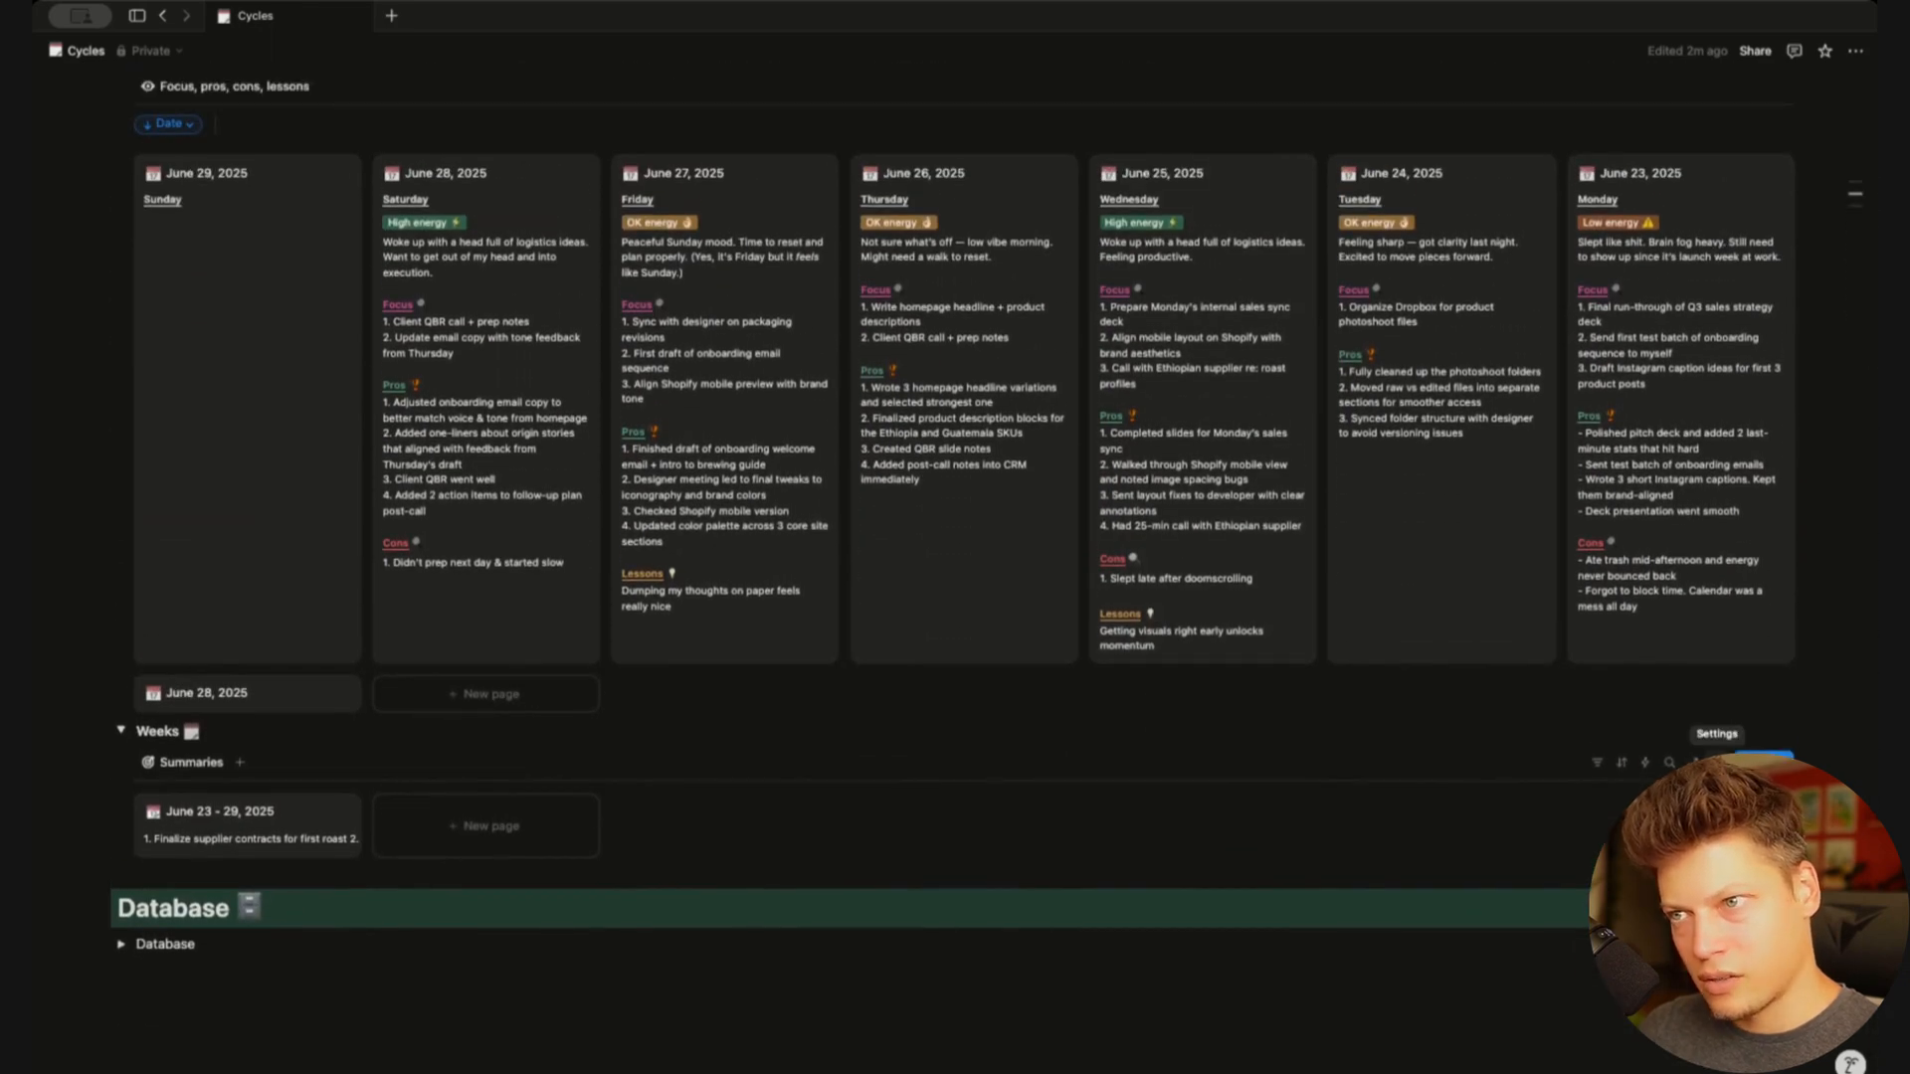
{"action": "left_click", "coordinate": [1717, 763]}
{"action": "left_click", "coordinate": [386, 233]}
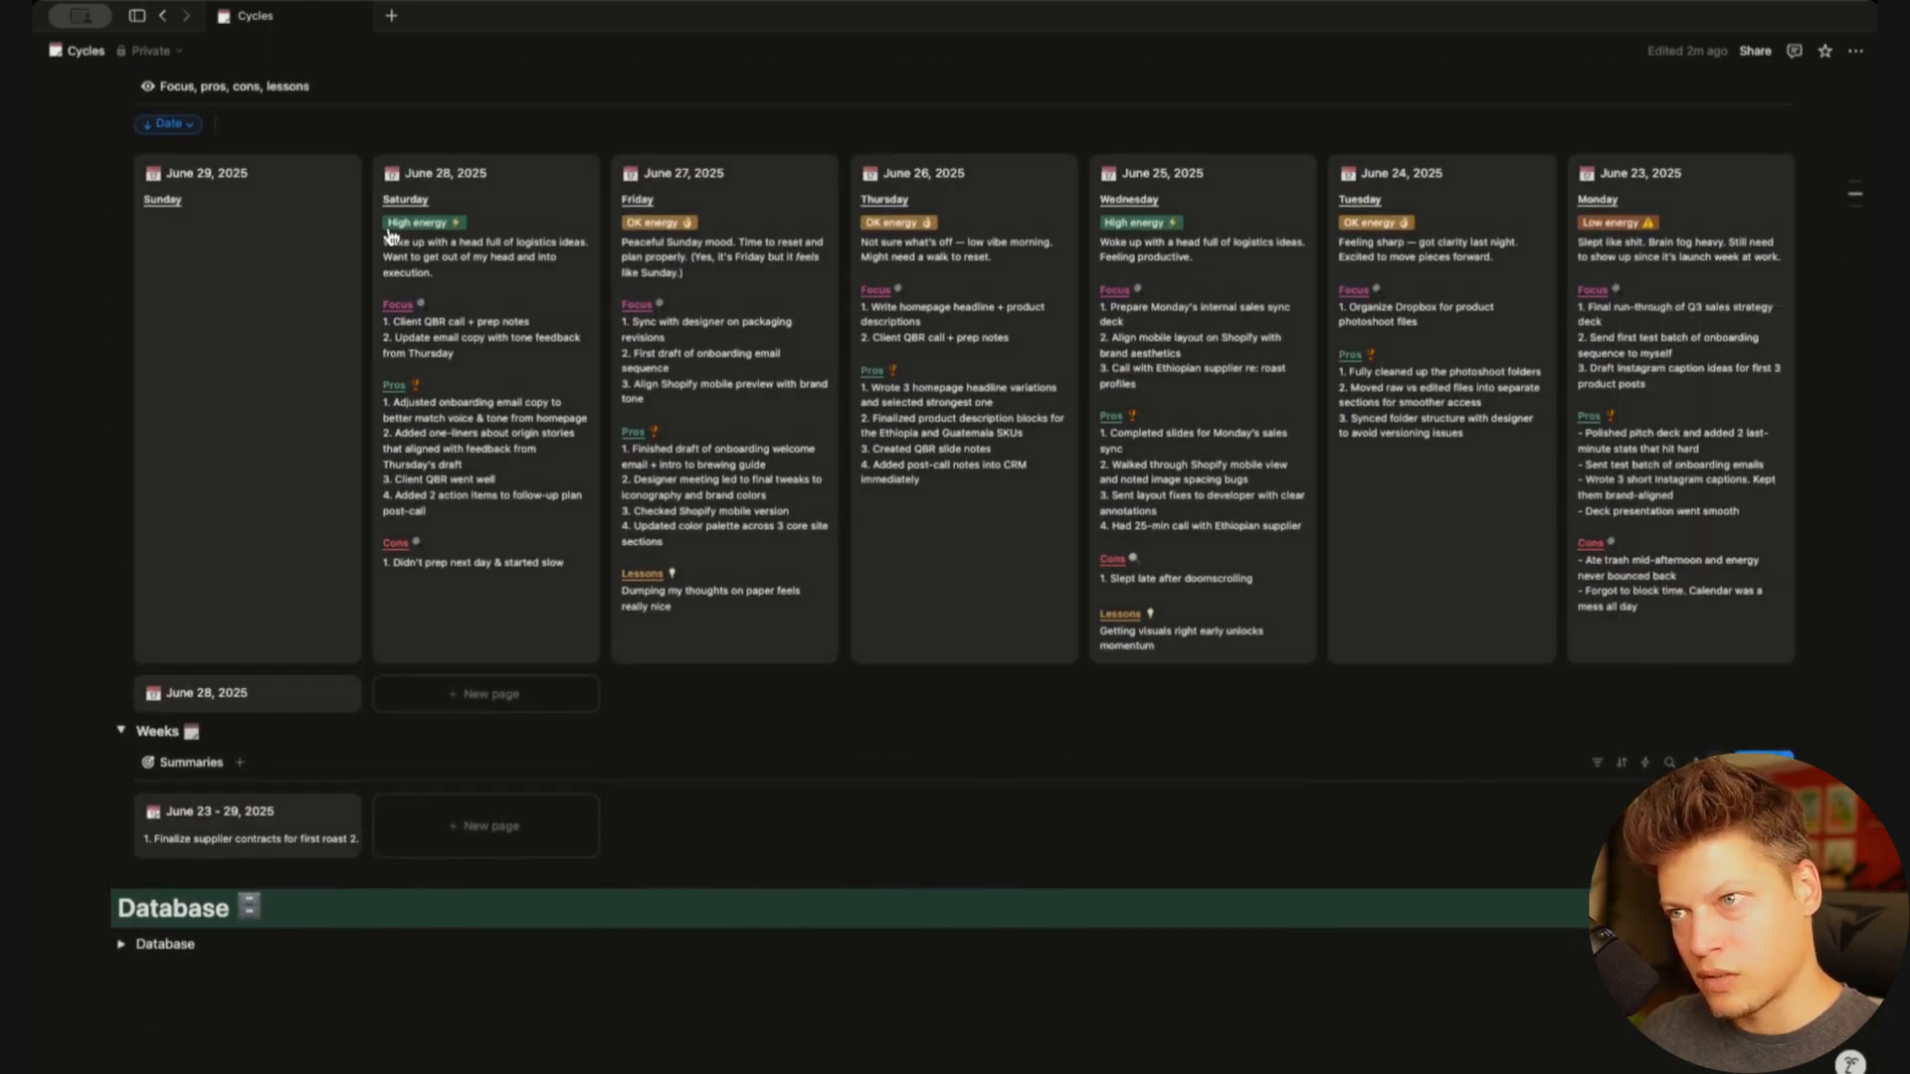
{"action": "left_click", "coordinate": [399, 305]}
{"action": "key", "text": "ctrl+a"}
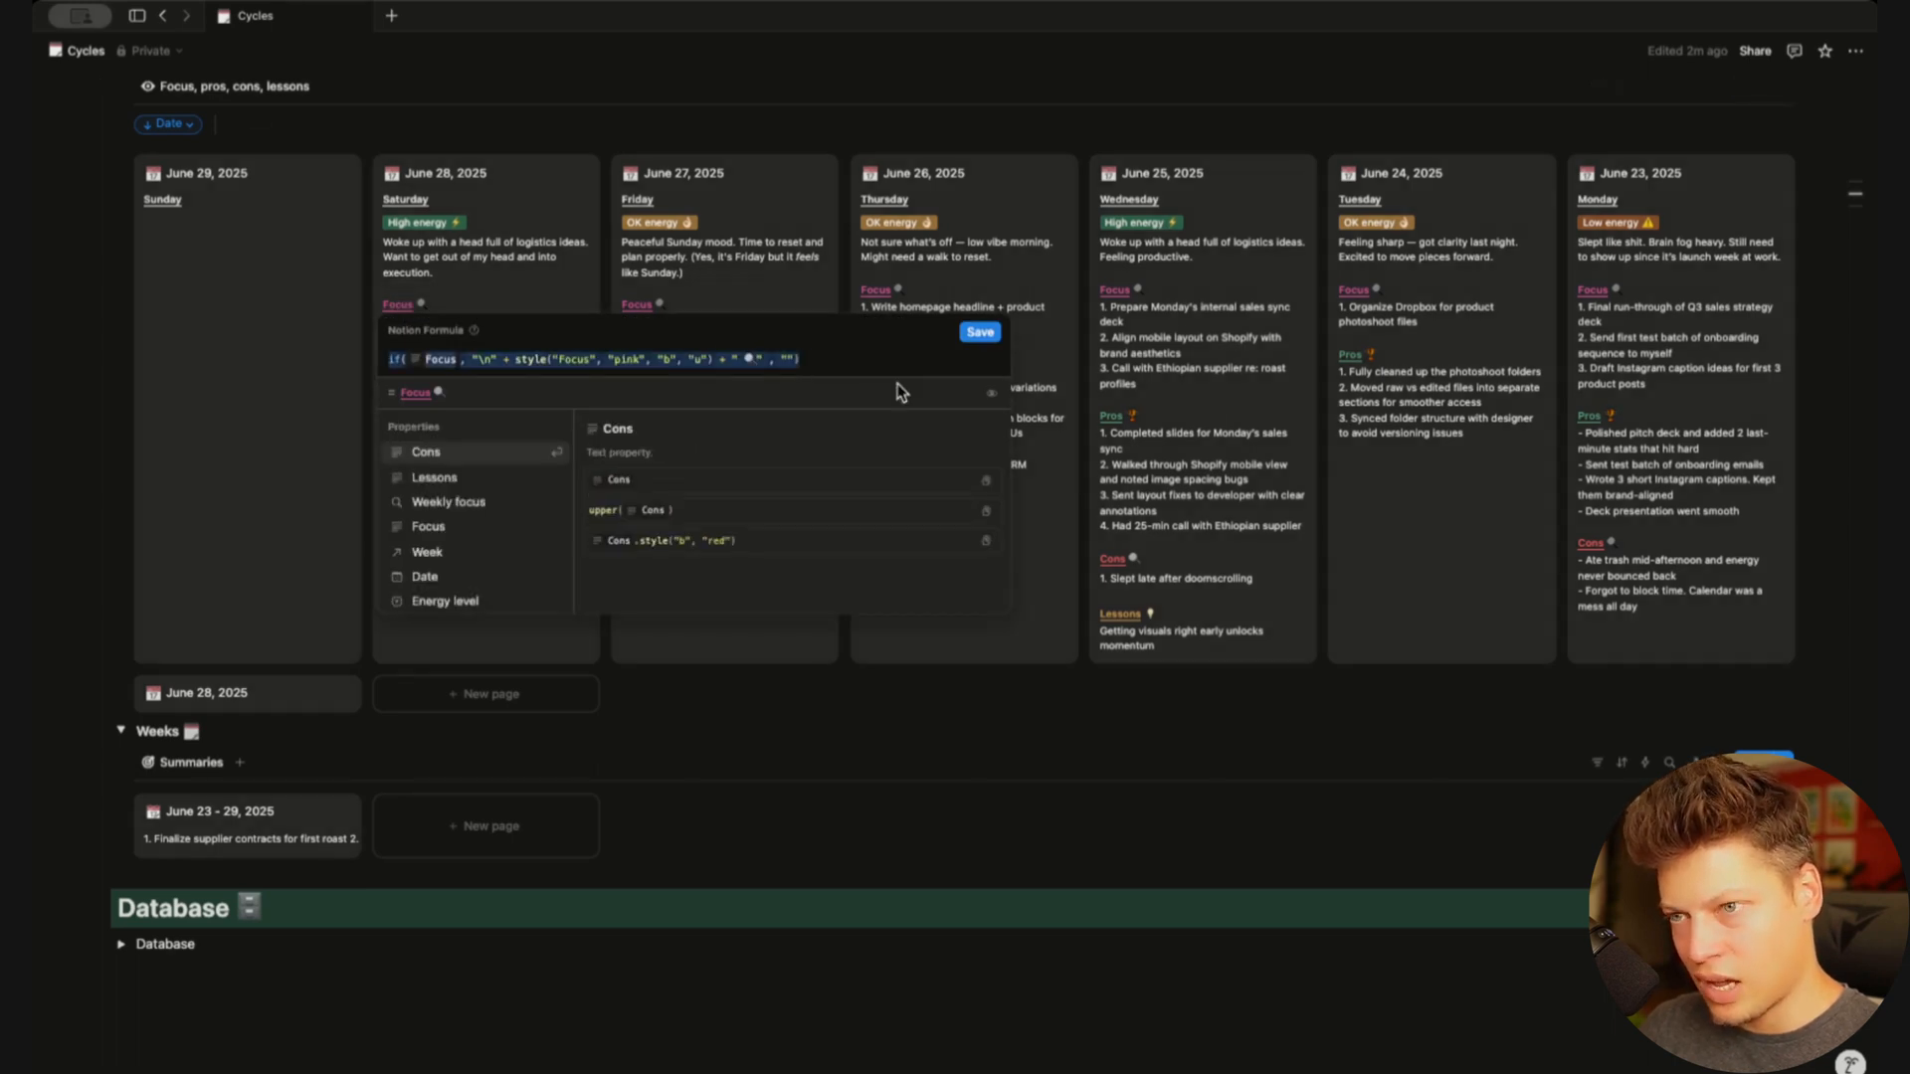
{"action": "left_click", "coordinate": [980, 332]}
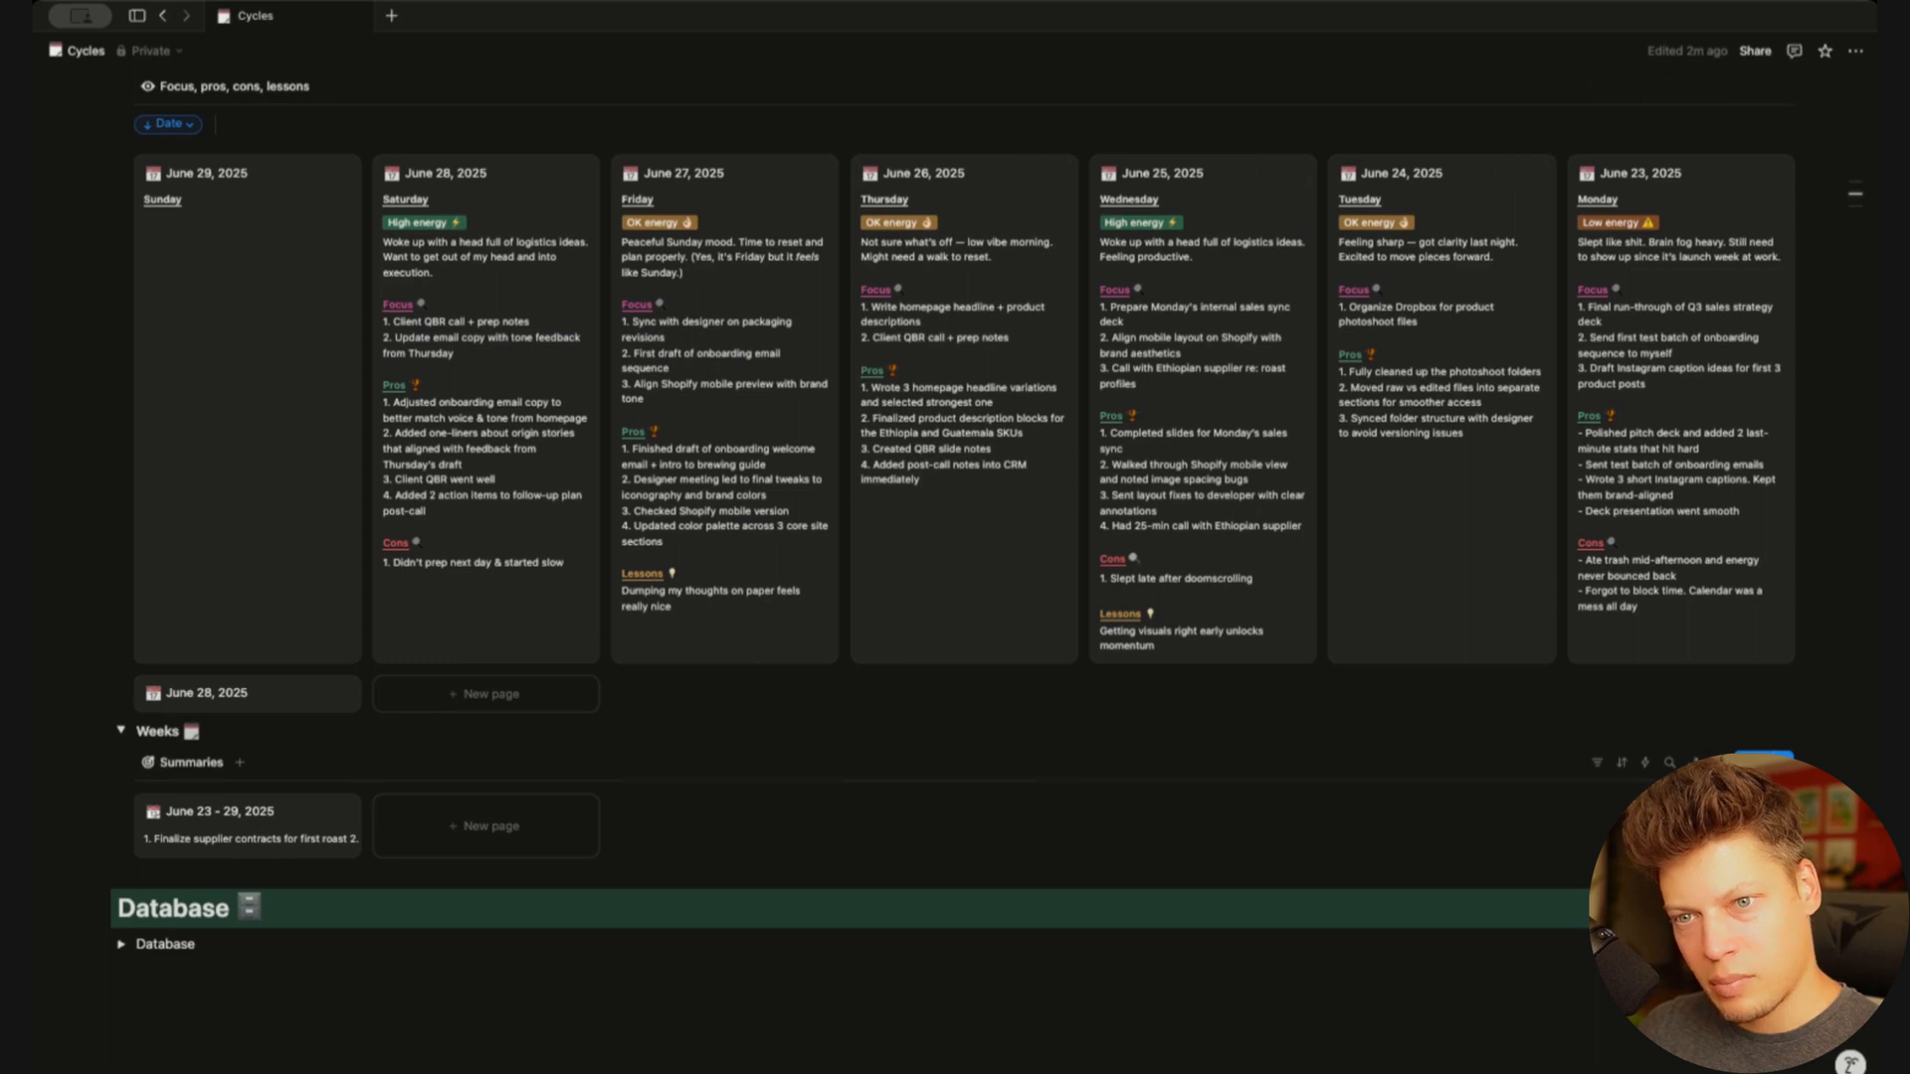
Add a formula property named Focus divider to the Weeks database
{"action": "left_click", "coordinate": [1717, 763]}
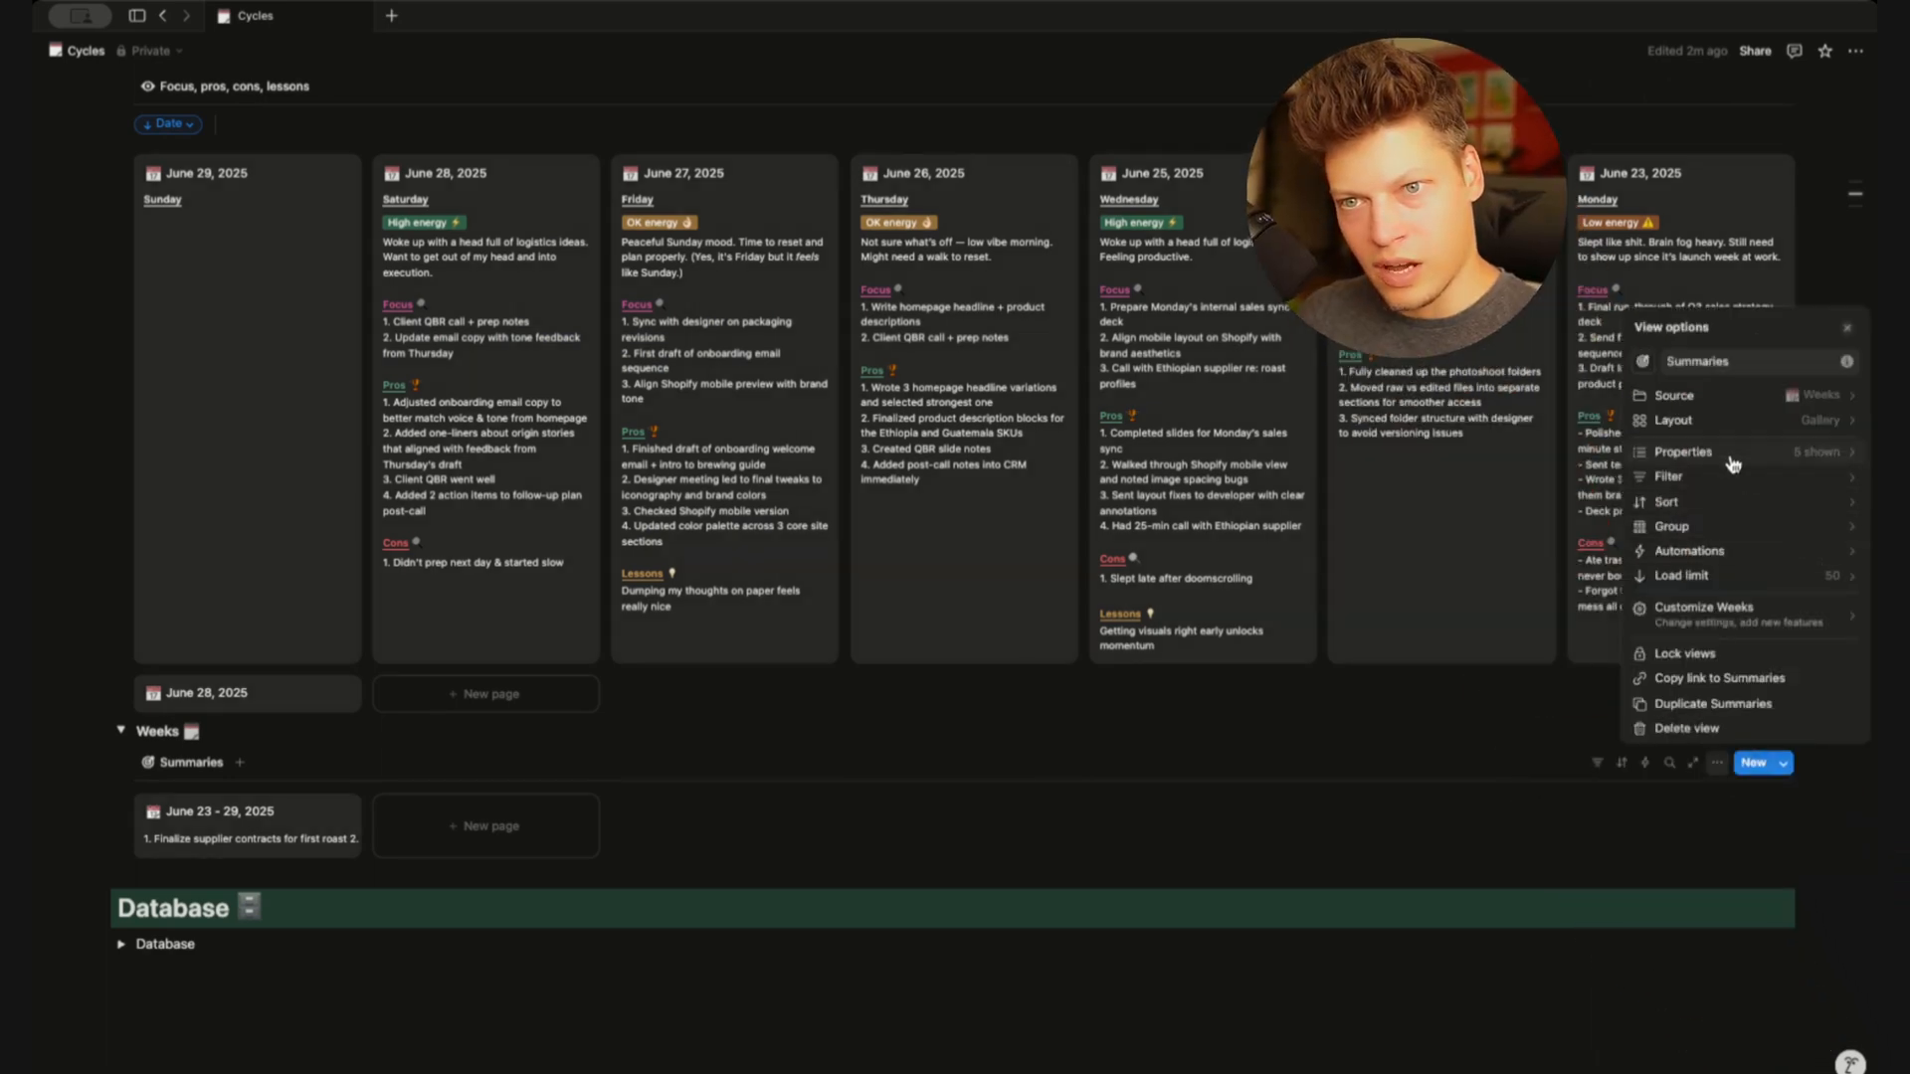
{"action": "left_click", "coordinate": [1732, 464]}
{"action": "left_click", "coordinate": [1691, 748]}
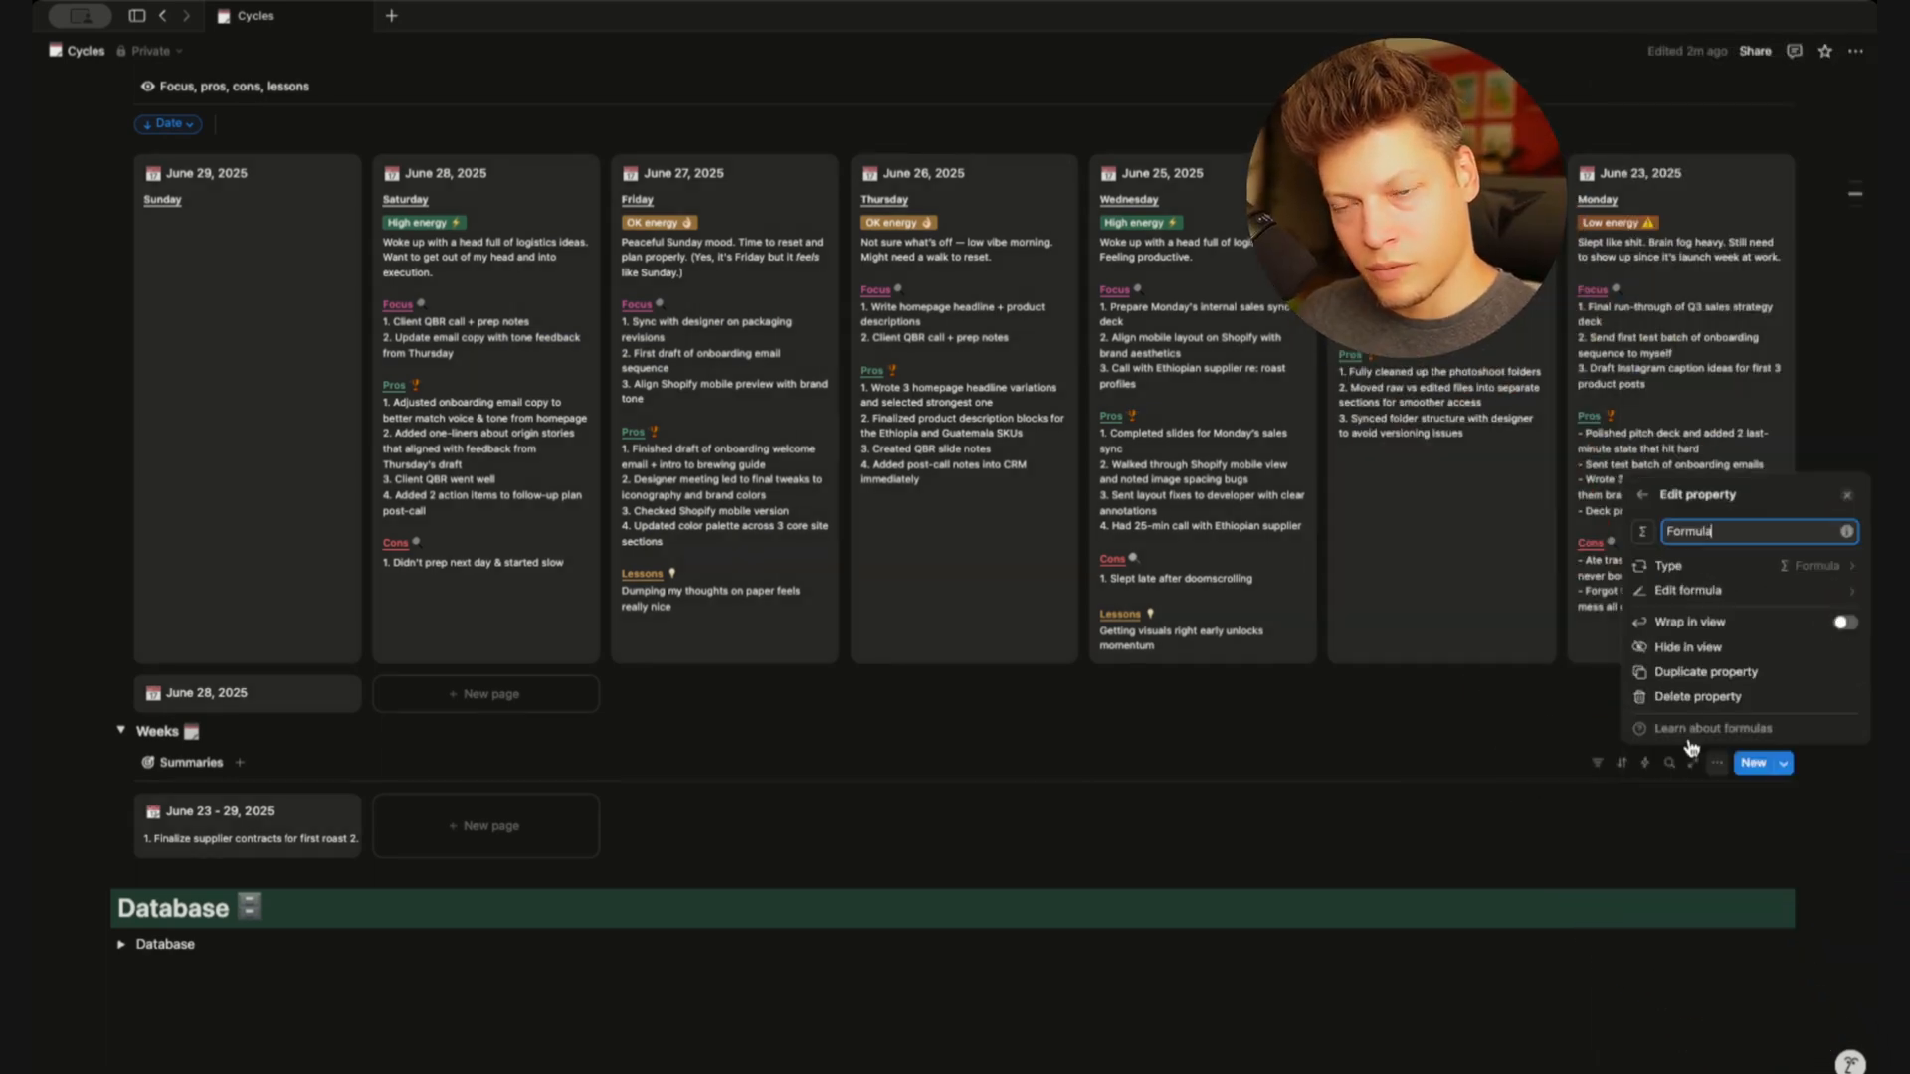
{"action": "key", "text": "BackSpace"}
{"action": "key", "text": "BackSpace"}
{"action": "key", "text": "BackSpace"}
{"action": "key", "text": "BackSpace"}
{"action": "key", "text": "BackSpace"}
{"action": "key", "text": "BackSpace"}
{"action": "key", "text": "BackSpace"}
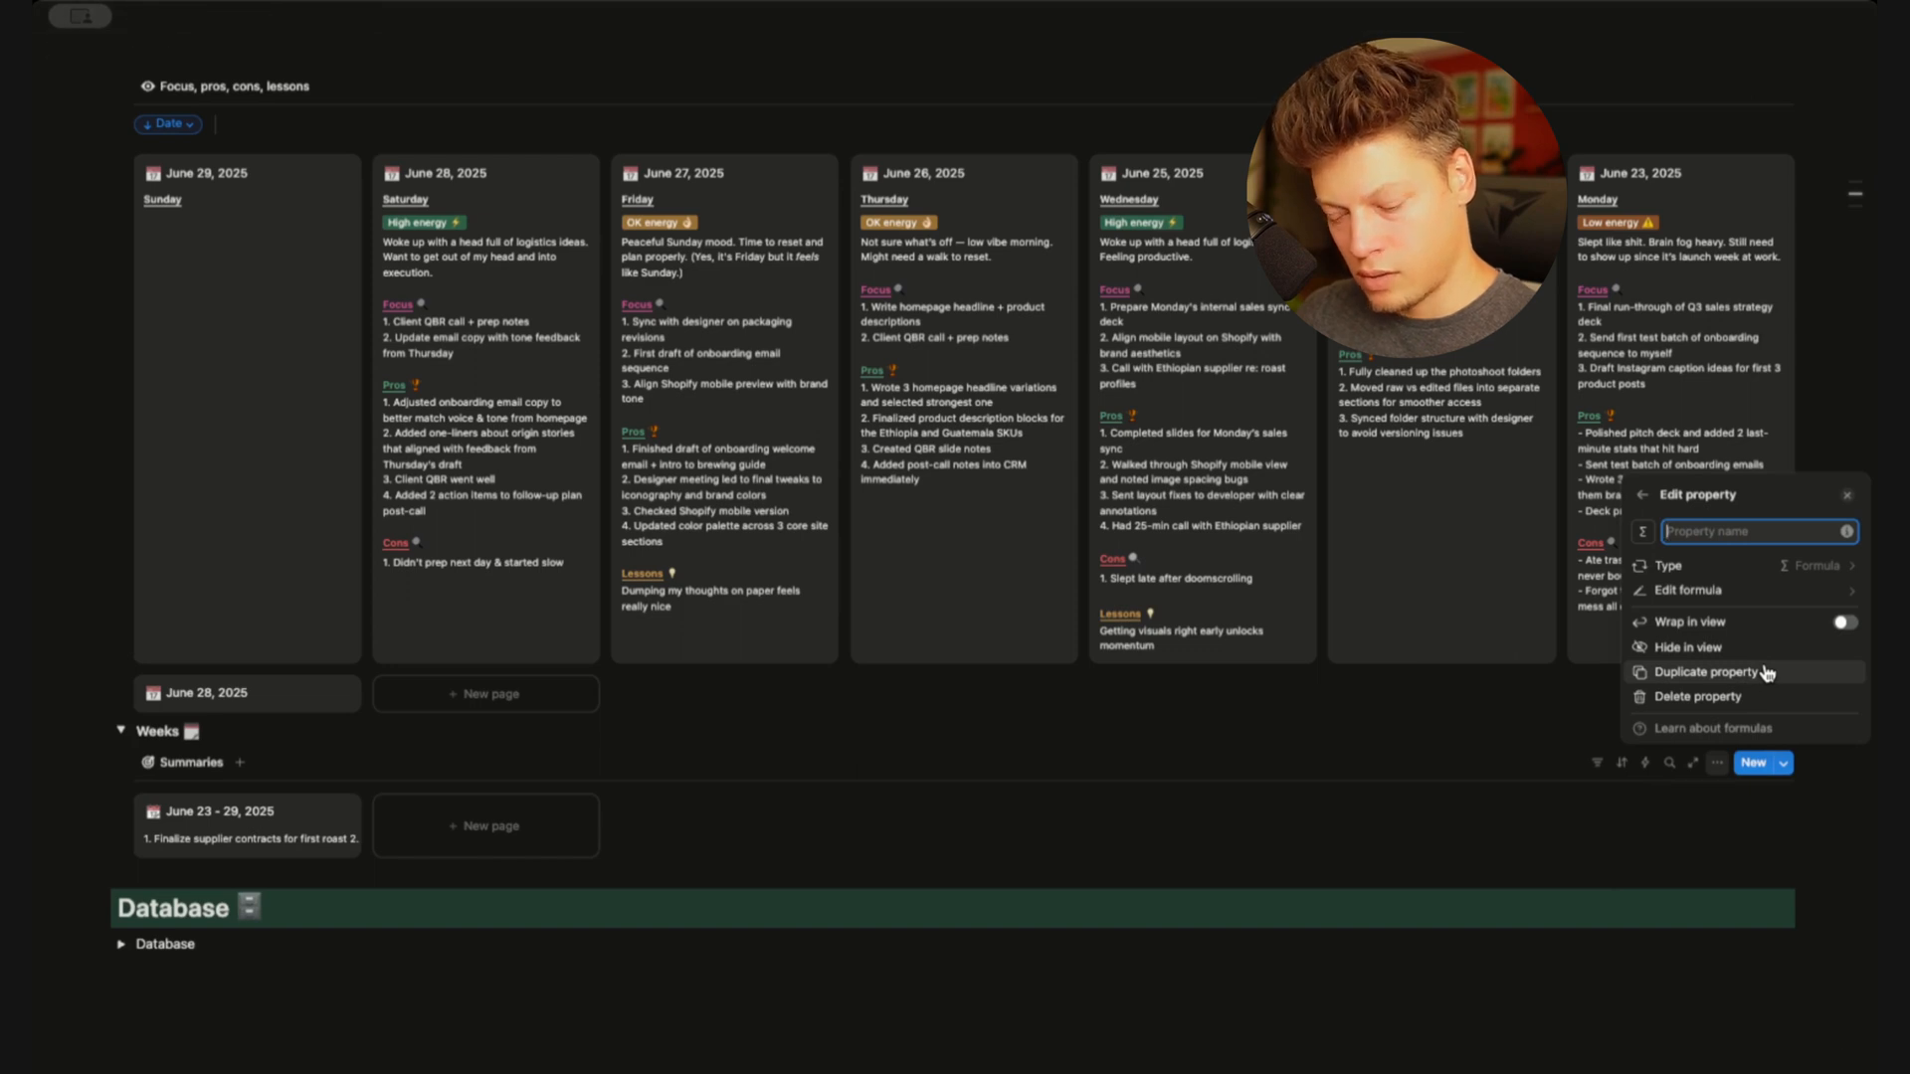
{"action": "type", "text": "Focus divider"}
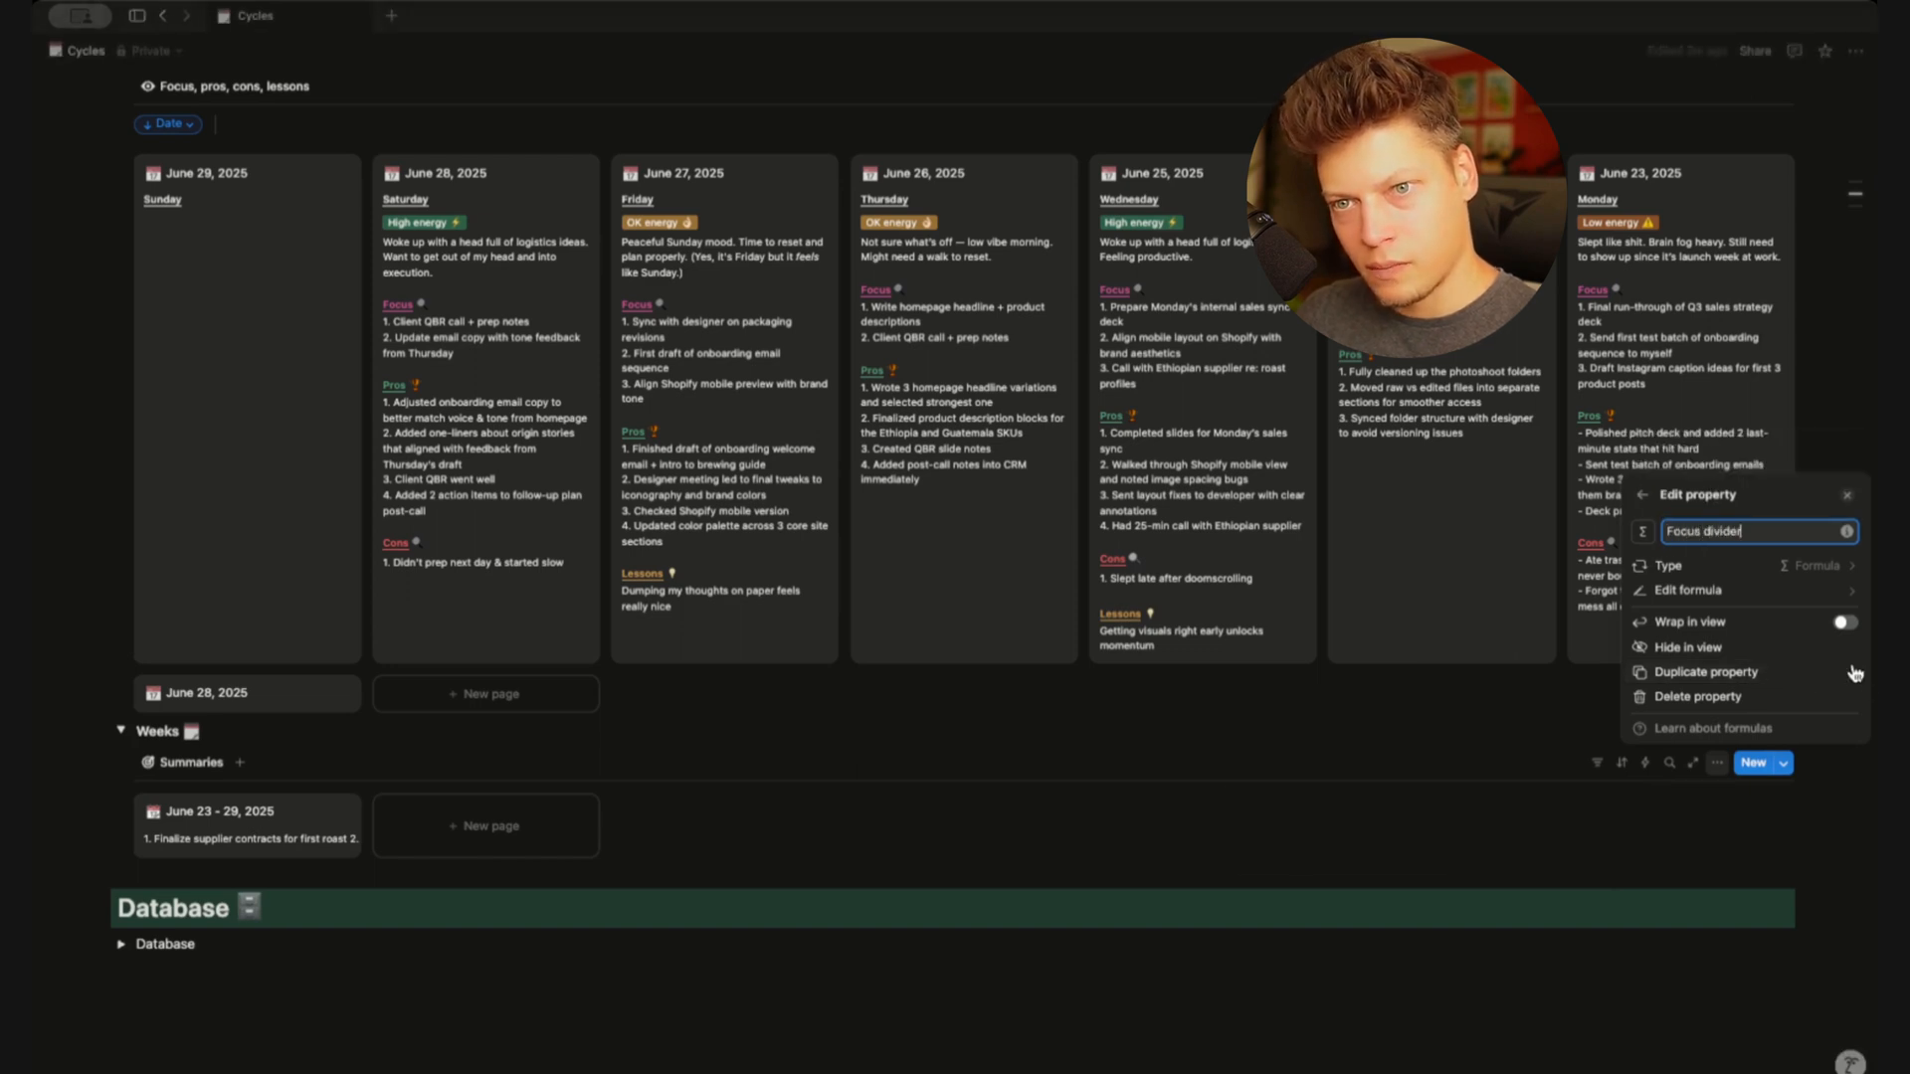
Paste the copied Focus heading formula into Focus divider and save it
{"action": "left_click", "coordinate": [1688, 590]}
{"action": "left_click", "coordinate": [1831, 623]}
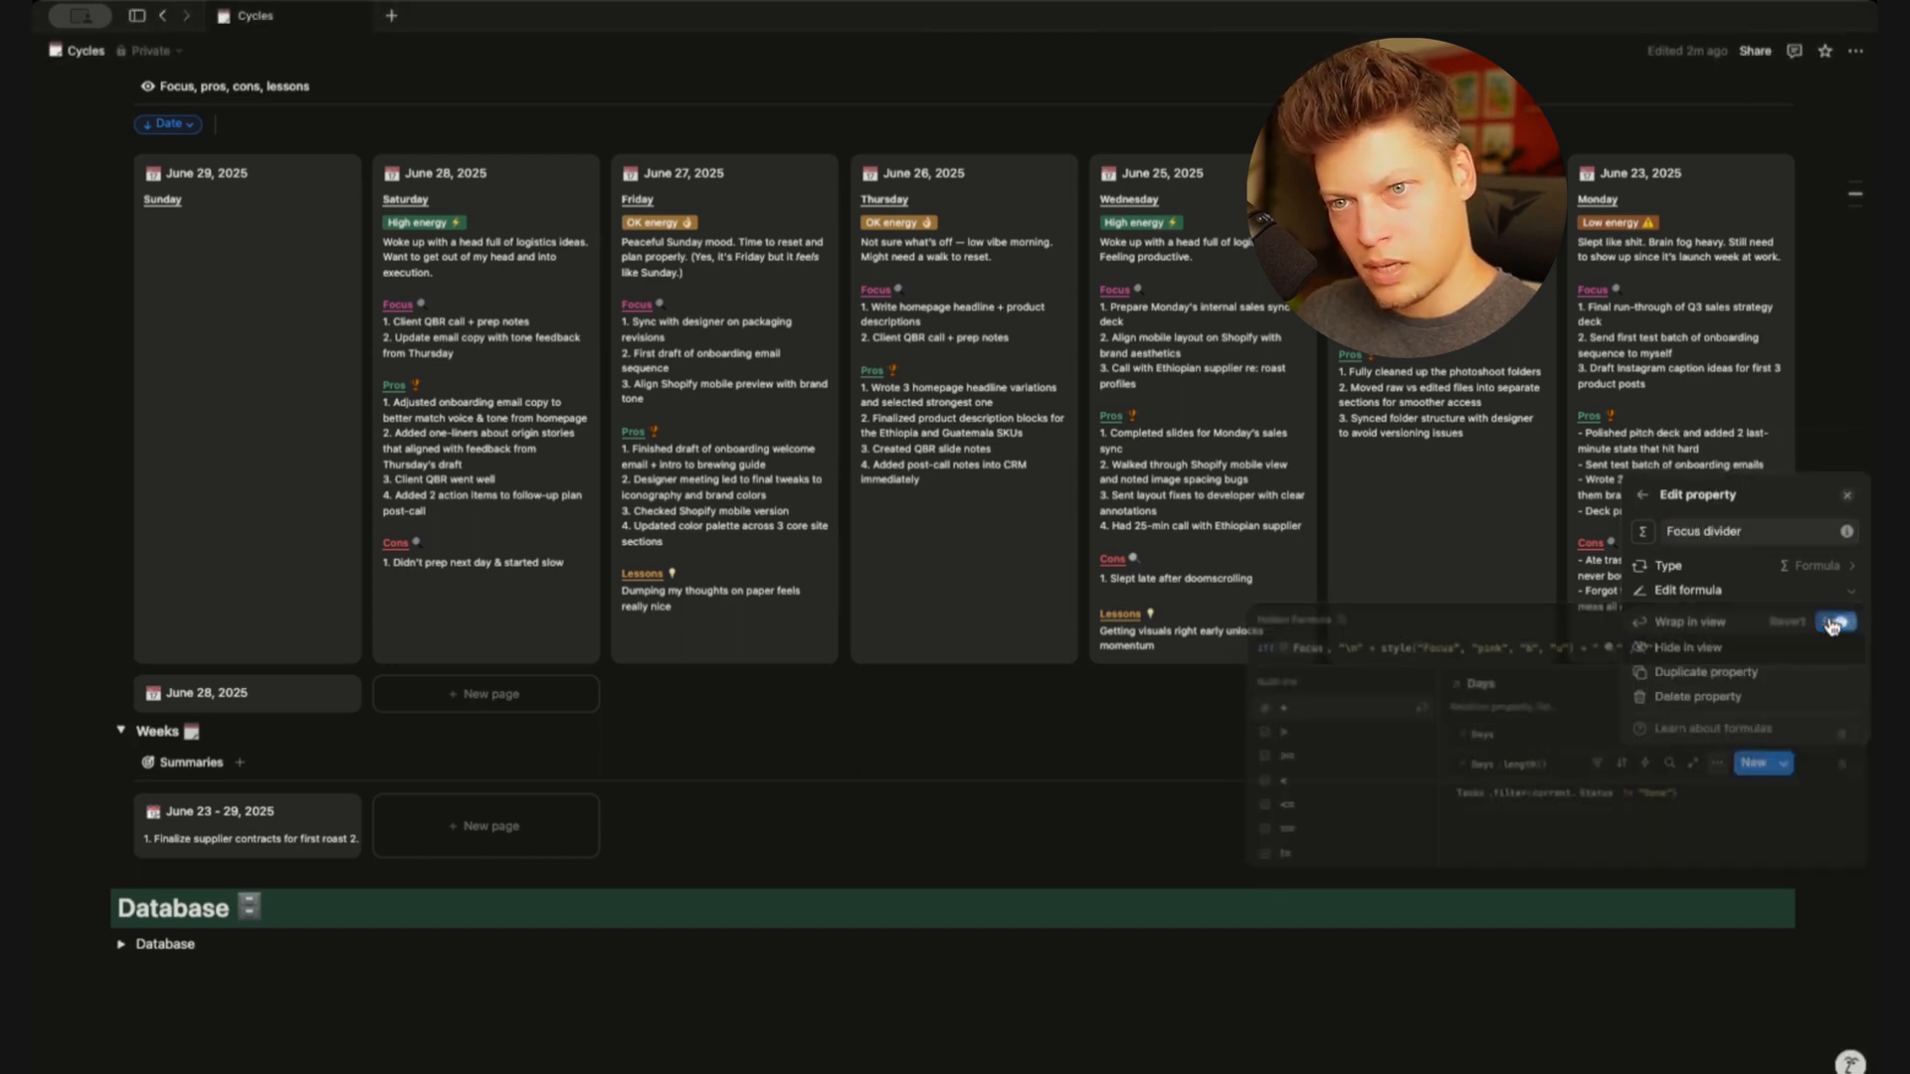
{"action": "left_click", "coordinate": [1107, 767]}
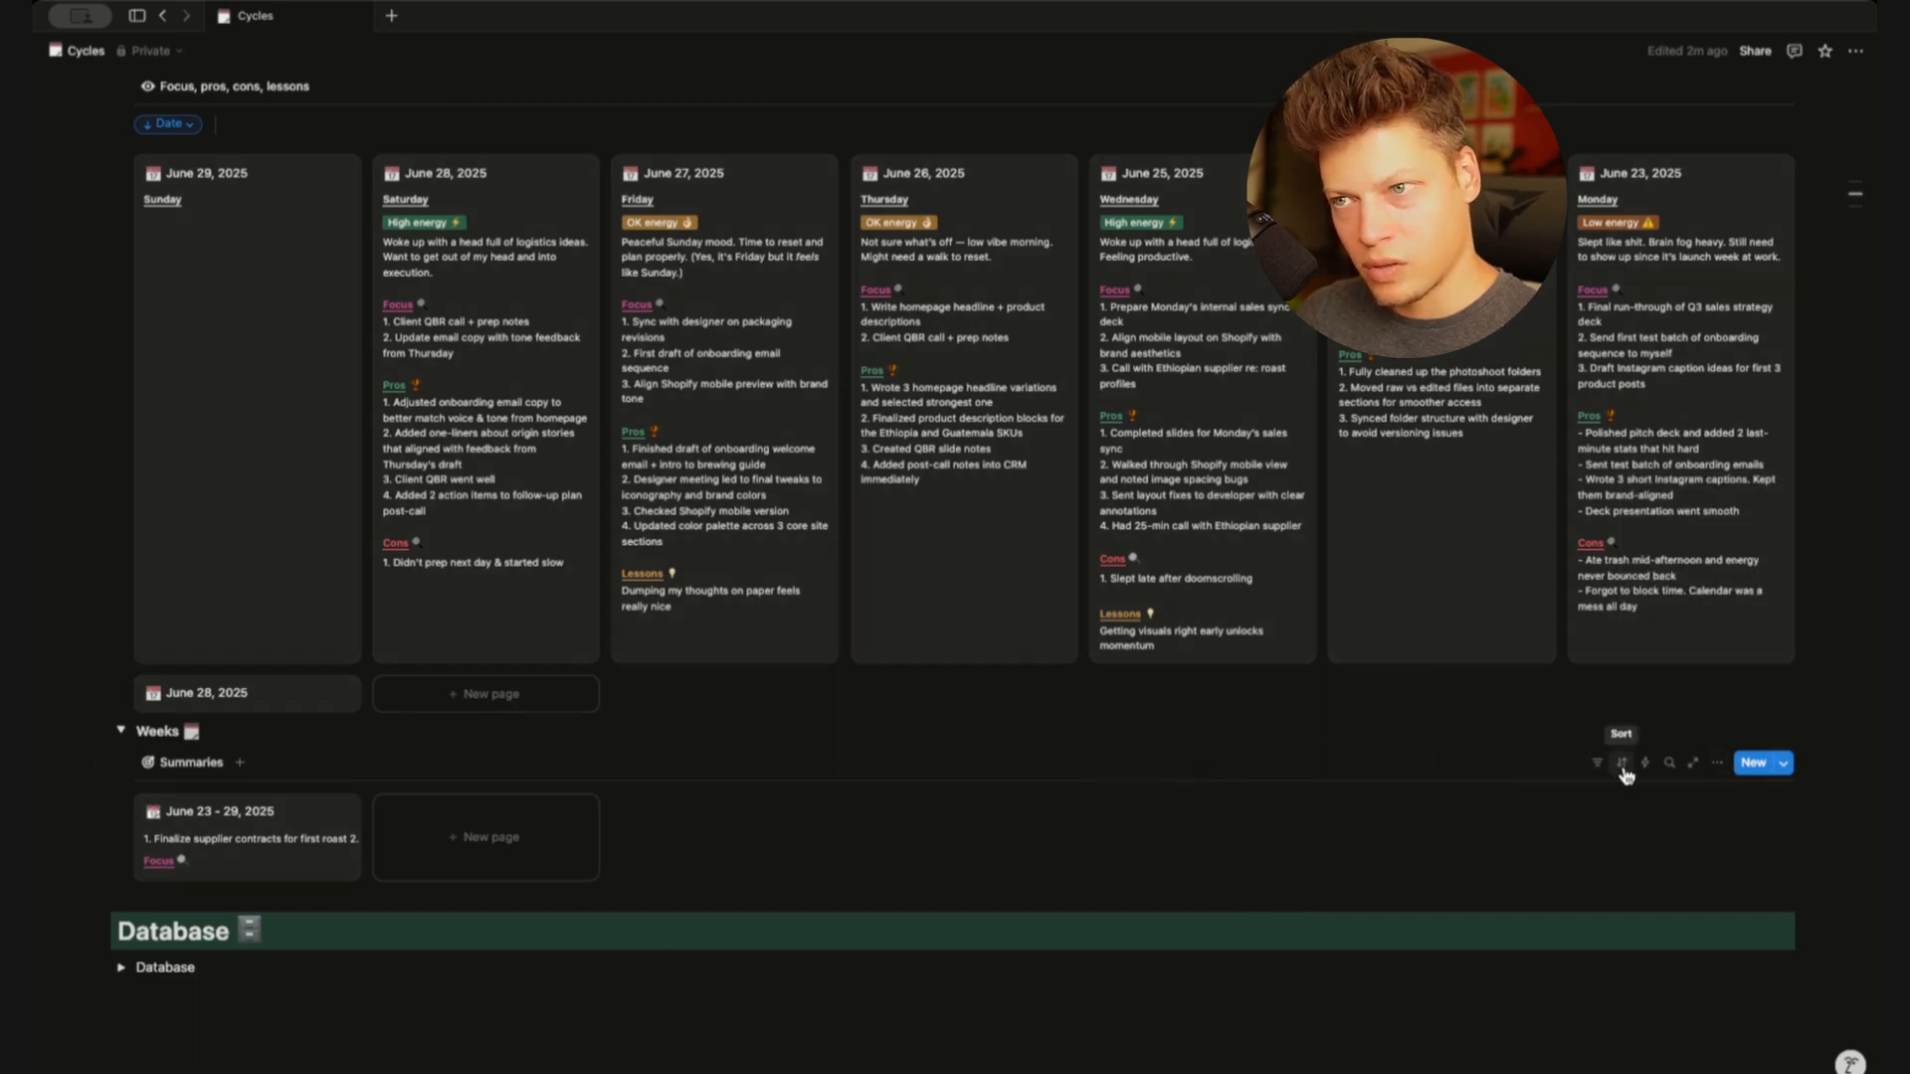
Copy the Pros heading formula from the June 28, 2025 day card
{"action": "left_click", "coordinate": [417, 387]}
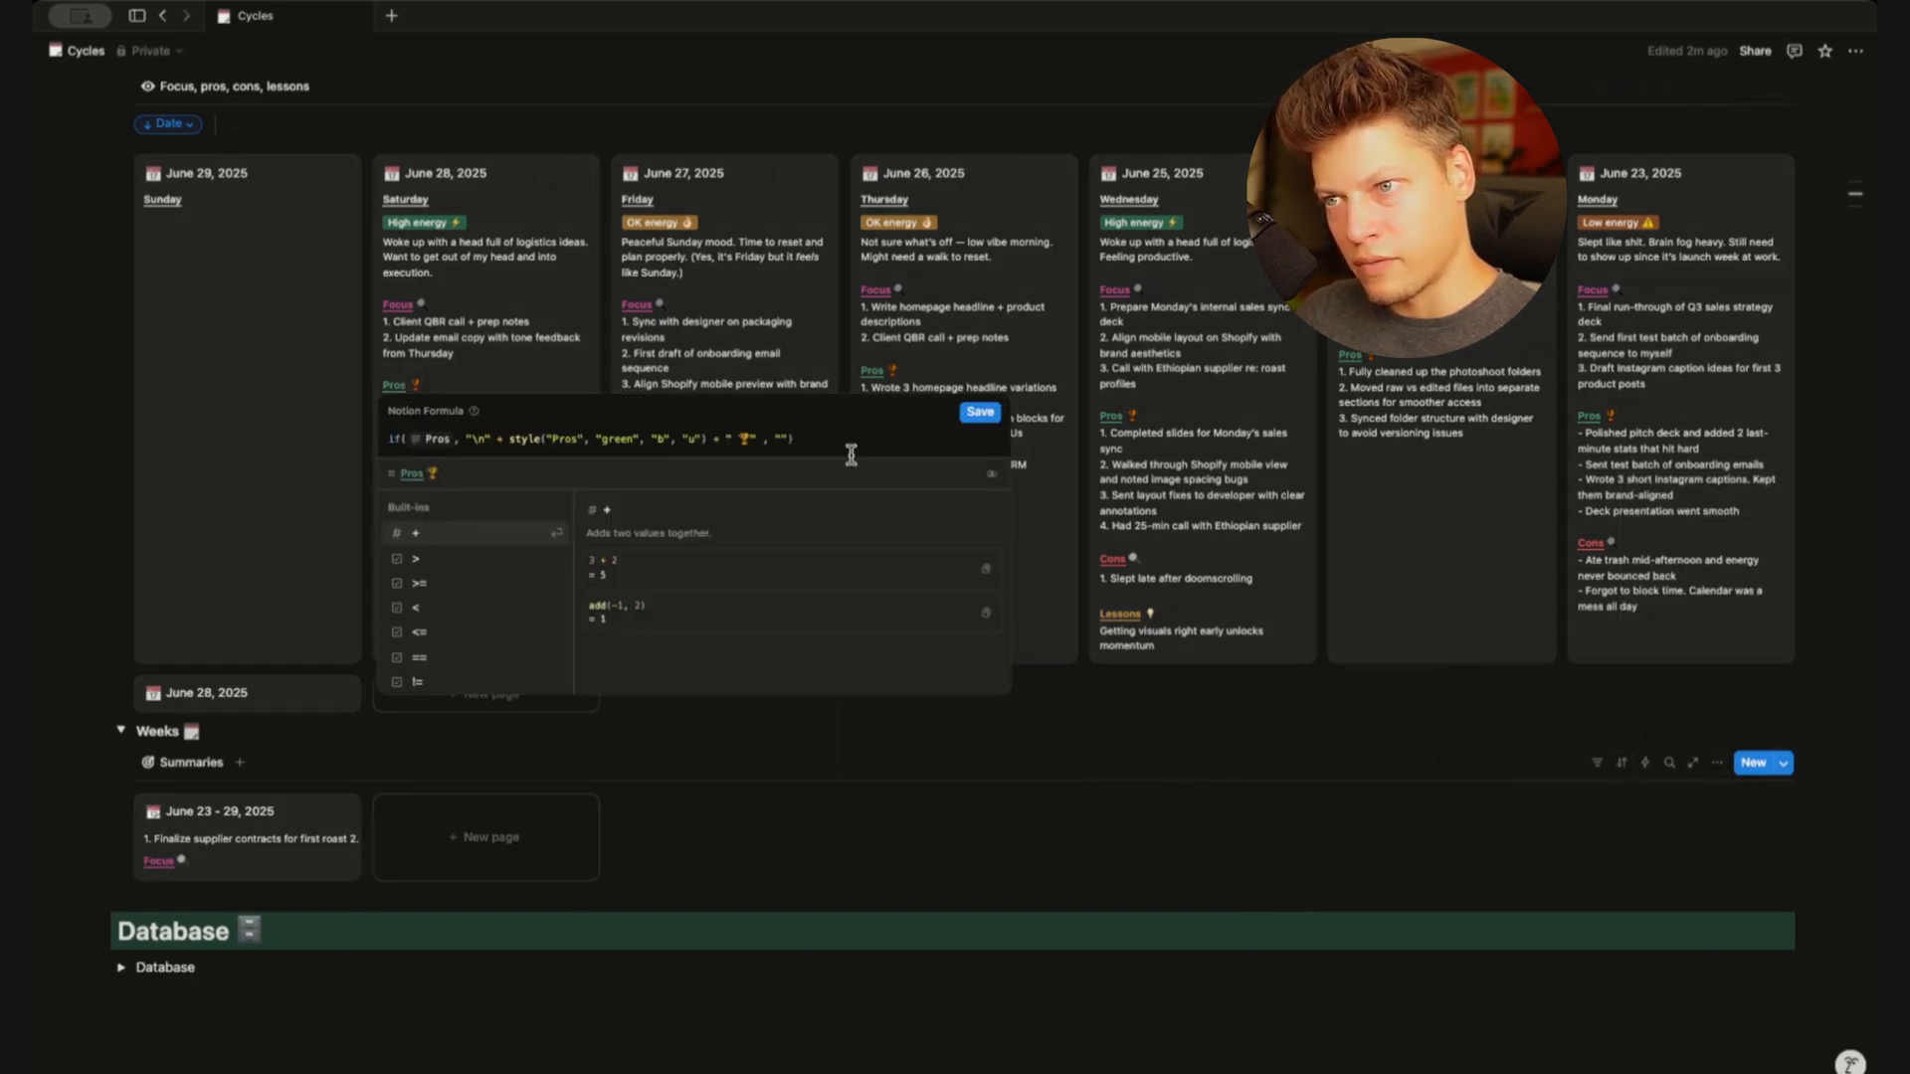
{"action": "type", "text": ")"}
{"action": "left_click", "coordinate": [980, 412]}
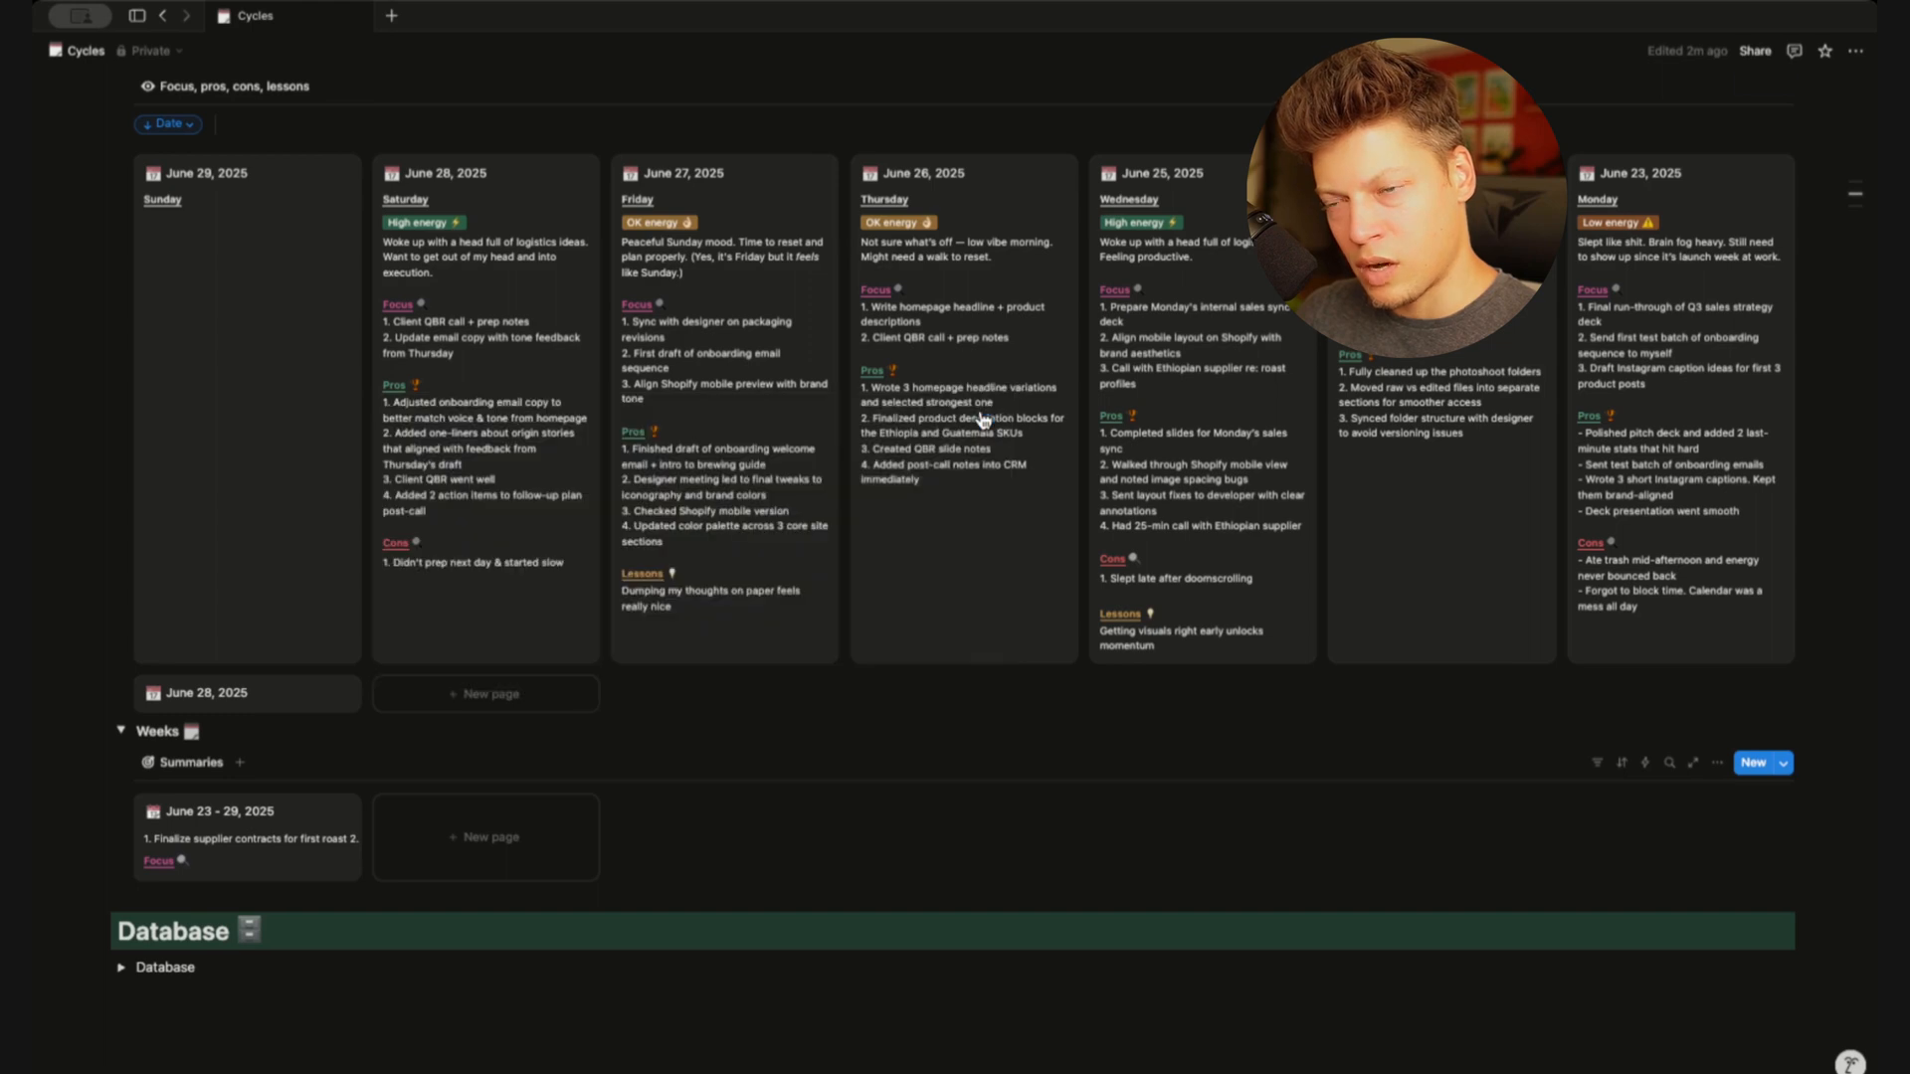
Add a formula property named Pros divider to the Weeks database
{"action": "left_click", "coordinate": [1717, 763]}
{"action": "left_click", "coordinate": [1690, 403]}
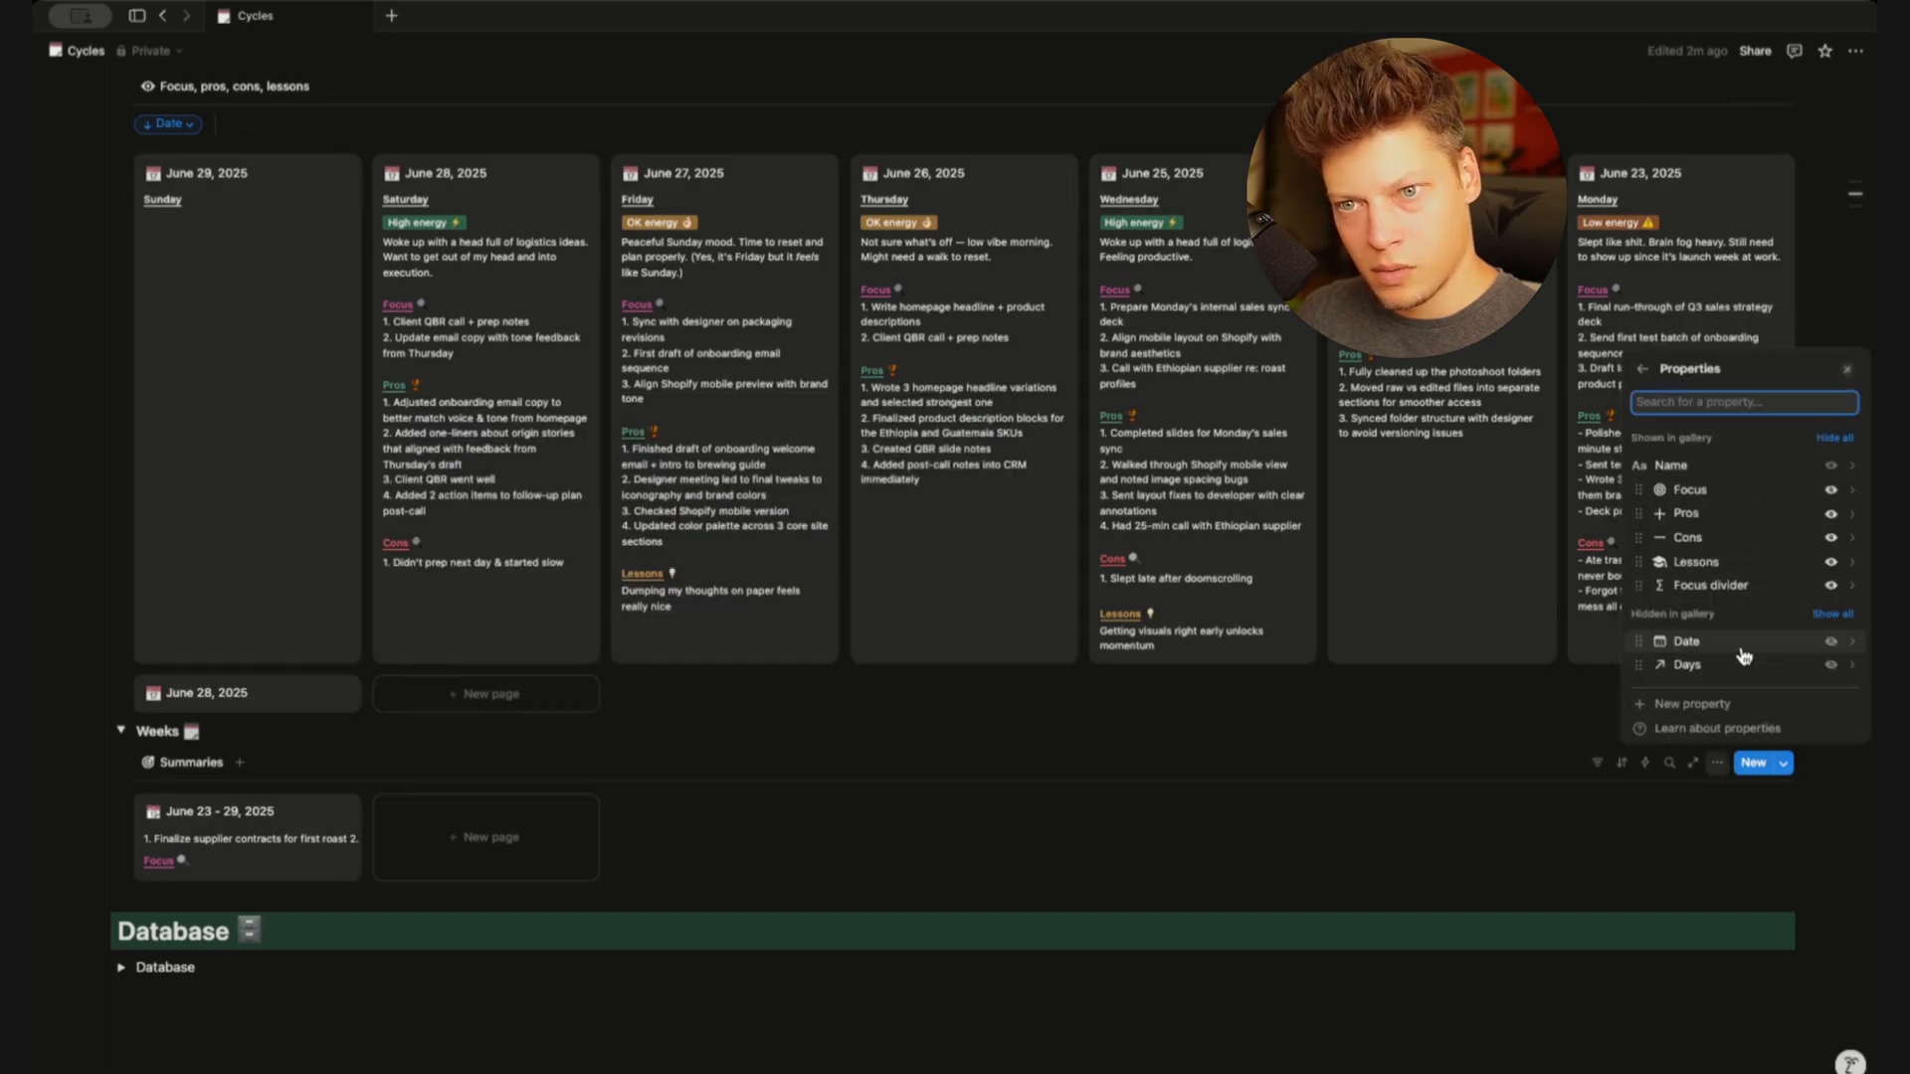
{"action": "left_click", "coordinate": [1731, 706]}
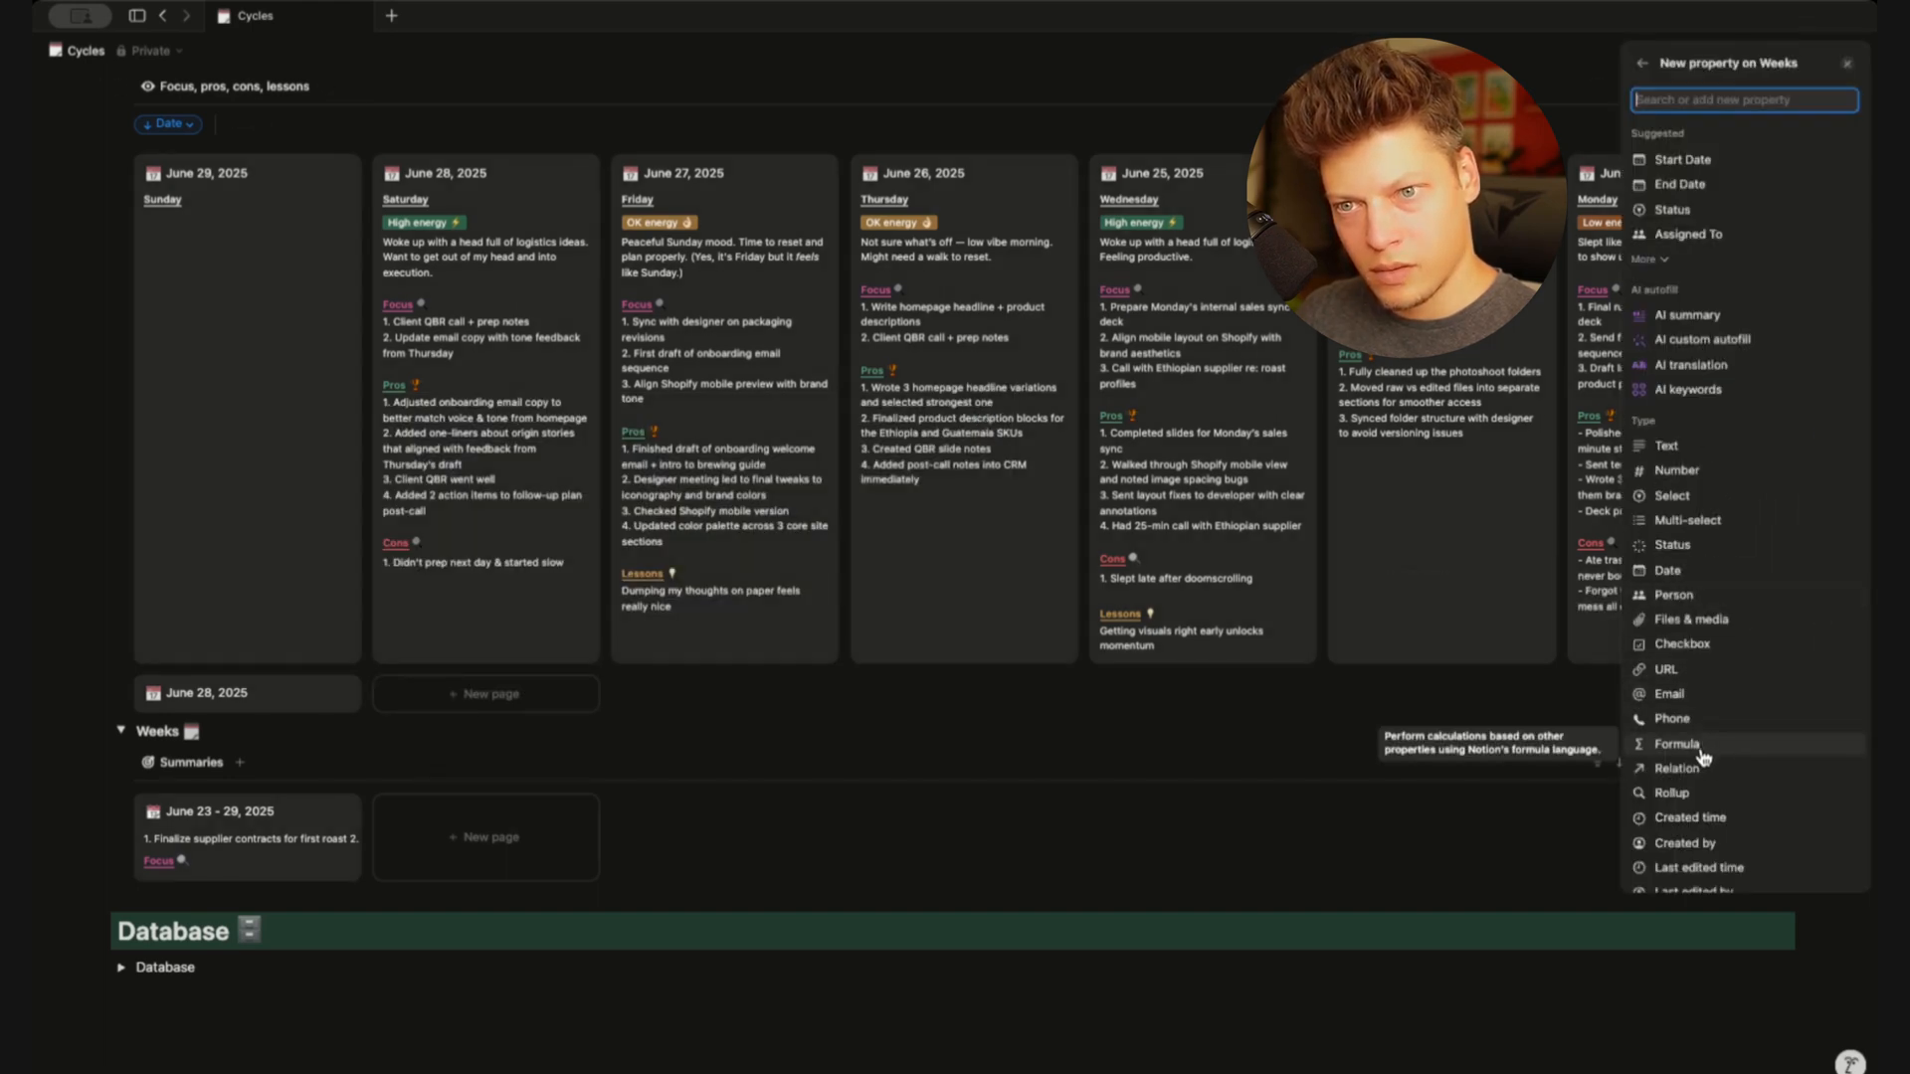
{"action": "left_click", "coordinate": [1697, 747]}
{"action": "key", "text": "ctrl+a"}
{"action": "type", "text": "Pros"}
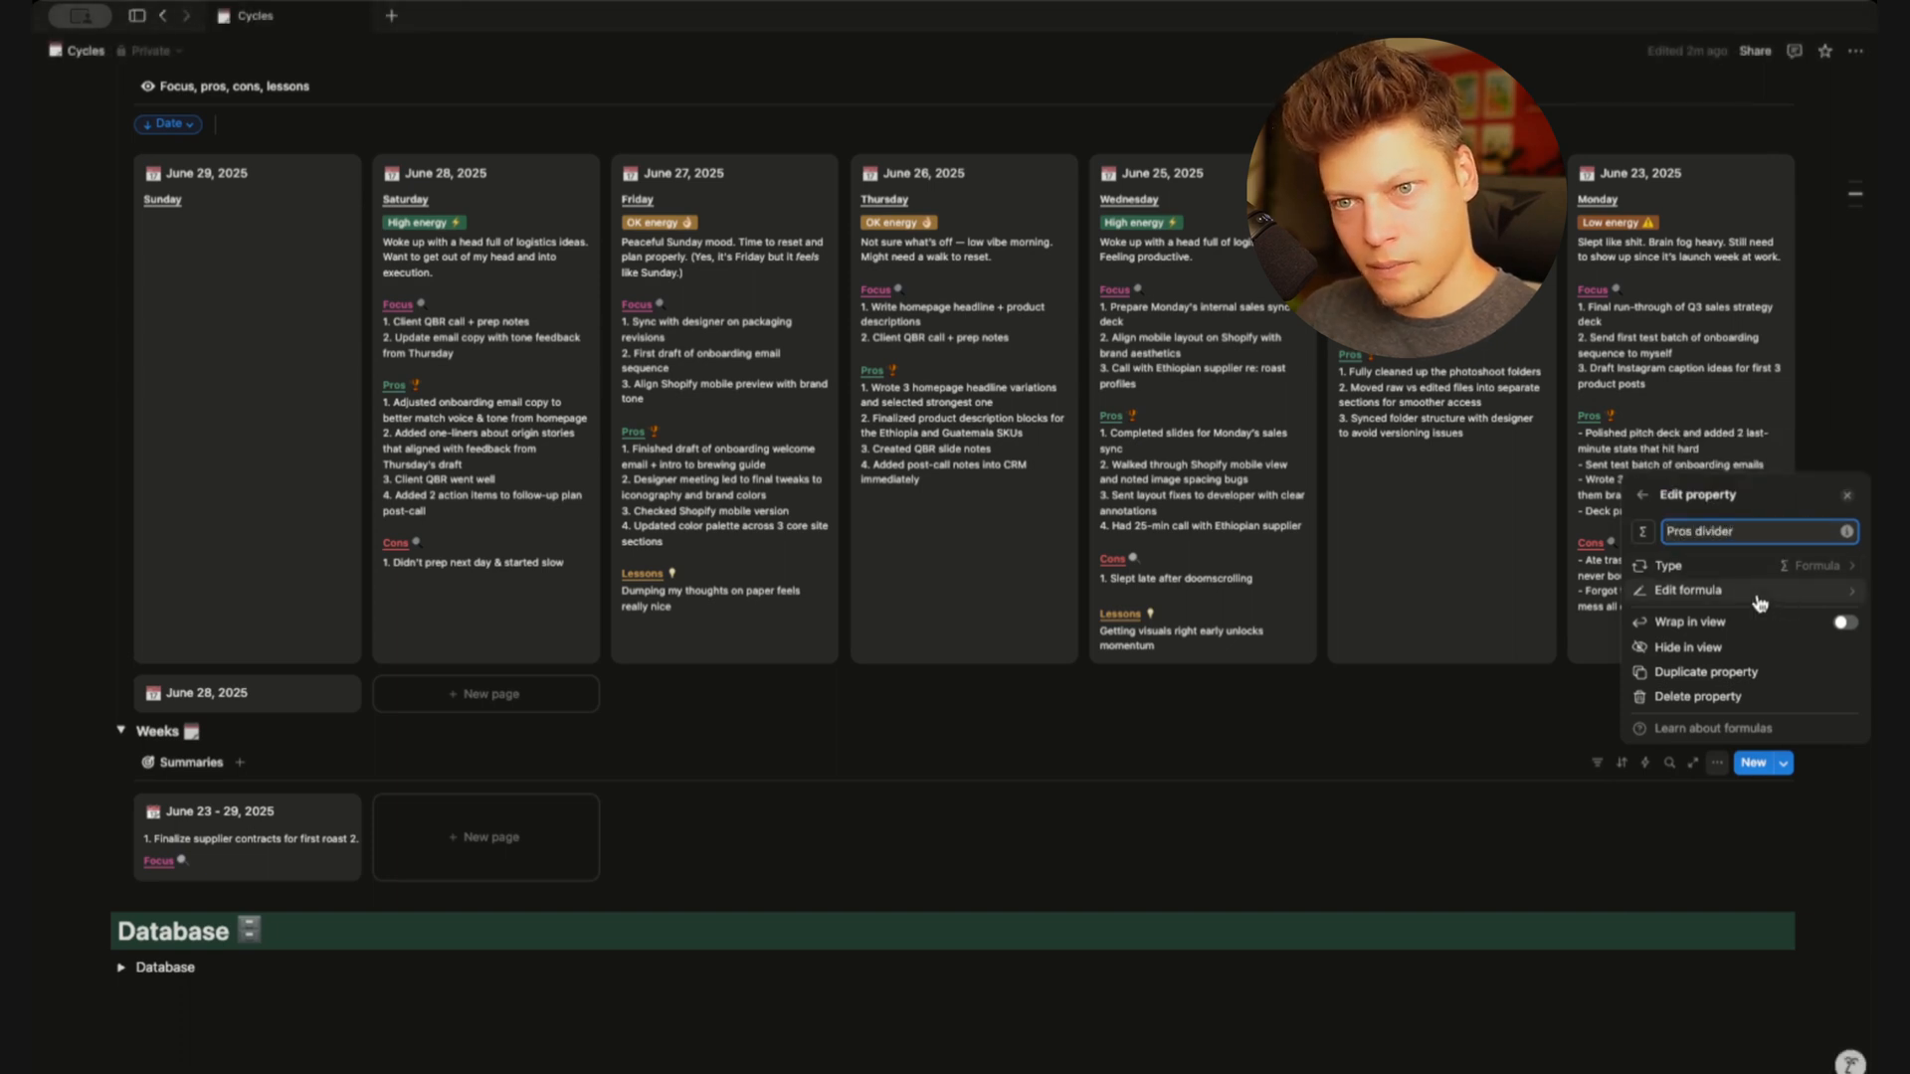
Paste the copied Pros heading formula into Pros divider and save it
{"action": "left_click", "coordinate": [1688, 591]}
{"action": "key", "text": "ctrl+v"}
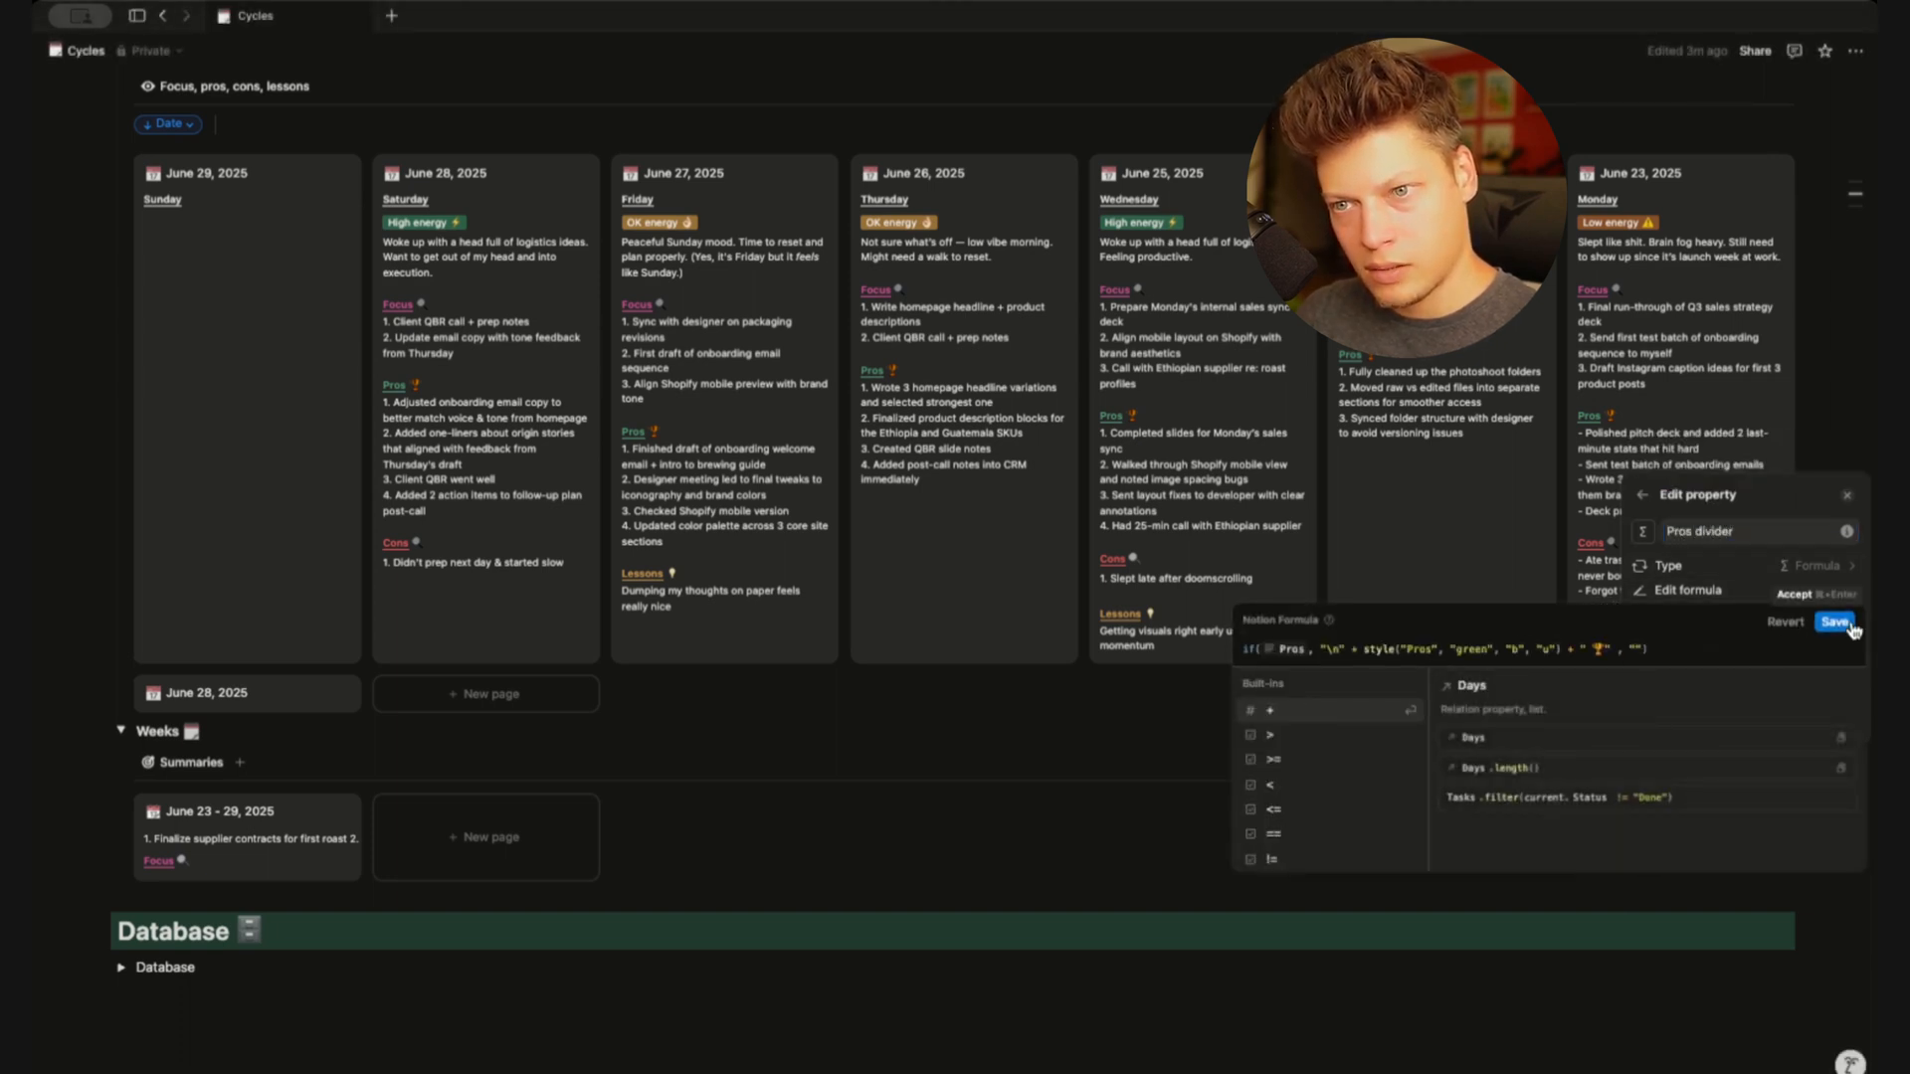
{"action": "left_click", "coordinate": [1834, 622]}
{"action": "left_click", "coordinate": [1173, 734]}
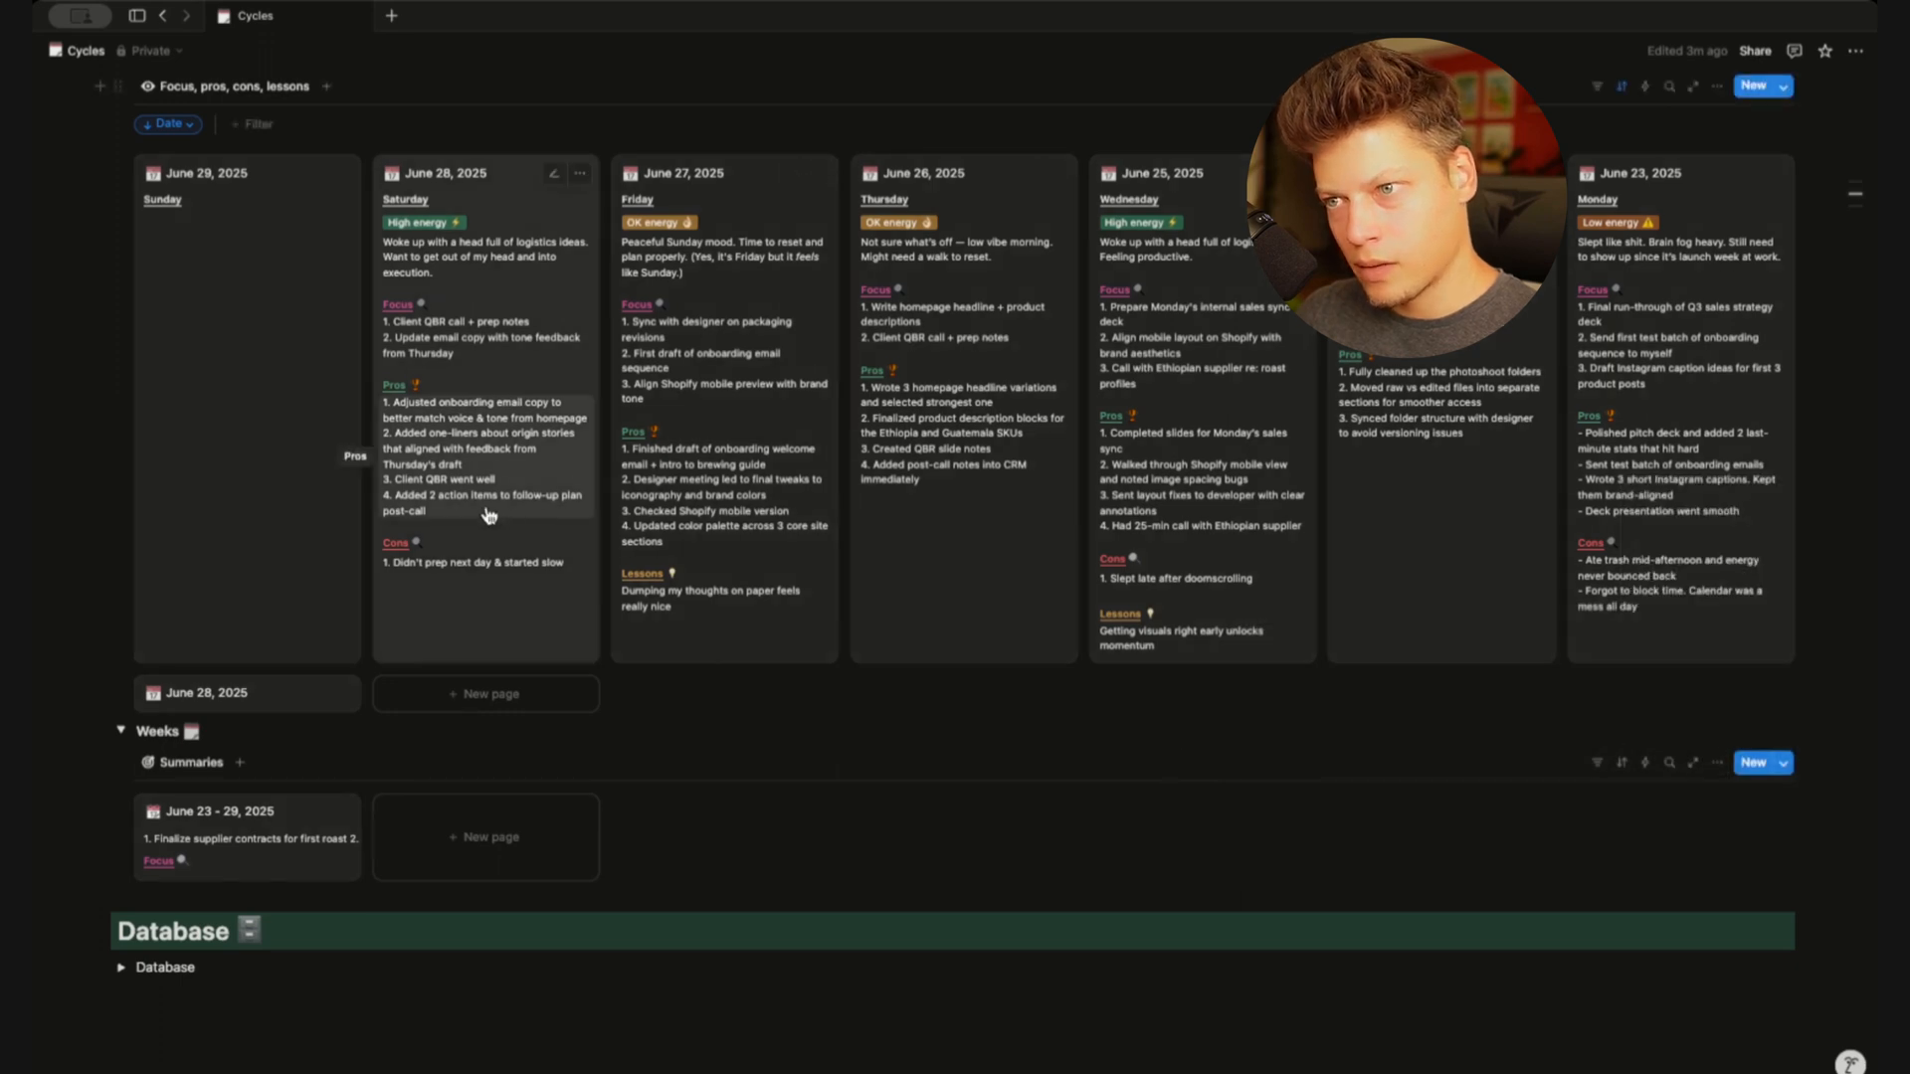
Copy the Cons heading formula from the June 28, 2025 day card and add a formula property named Cons divider to Weeks
{"action": "left_click", "coordinate": [400, 543]}
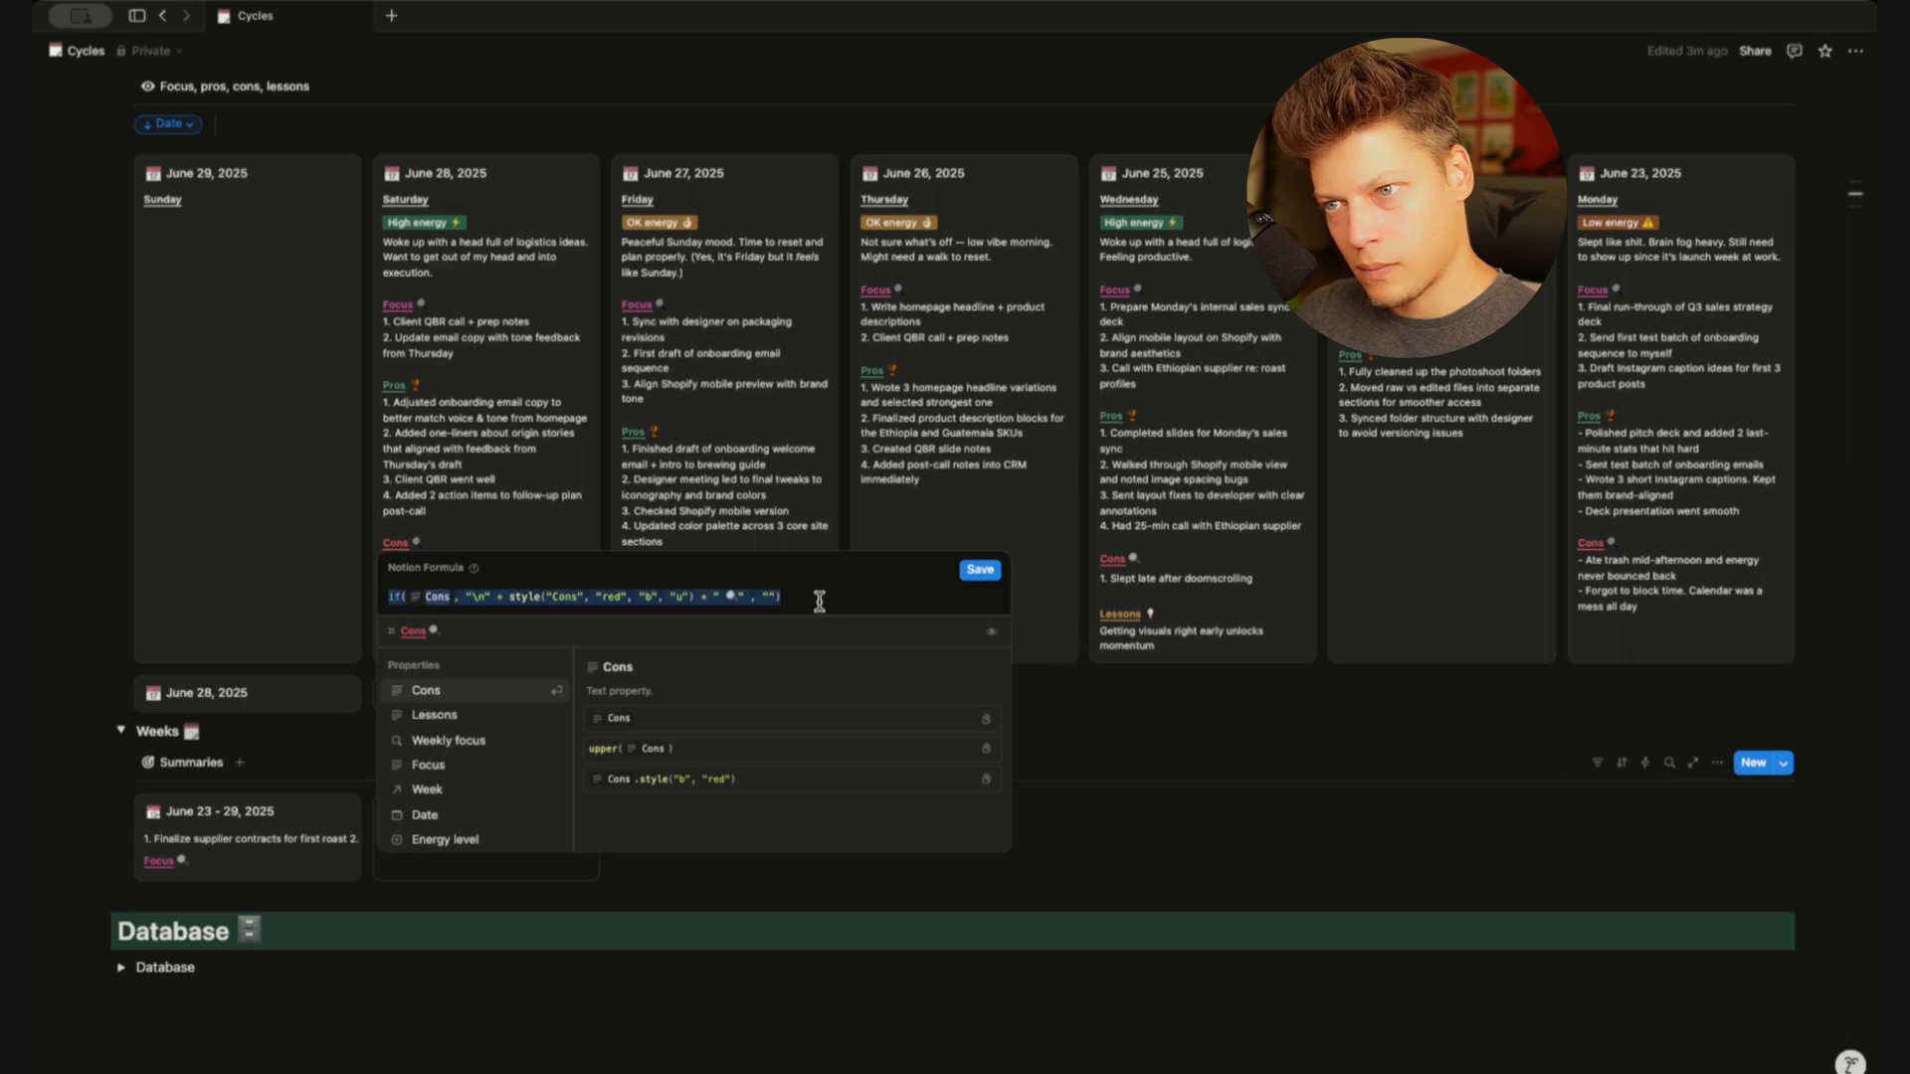
{"action": "left_click", "coordinate": [980, 569]}
{"action": "left_click", "coordinate": [1724, 767]}
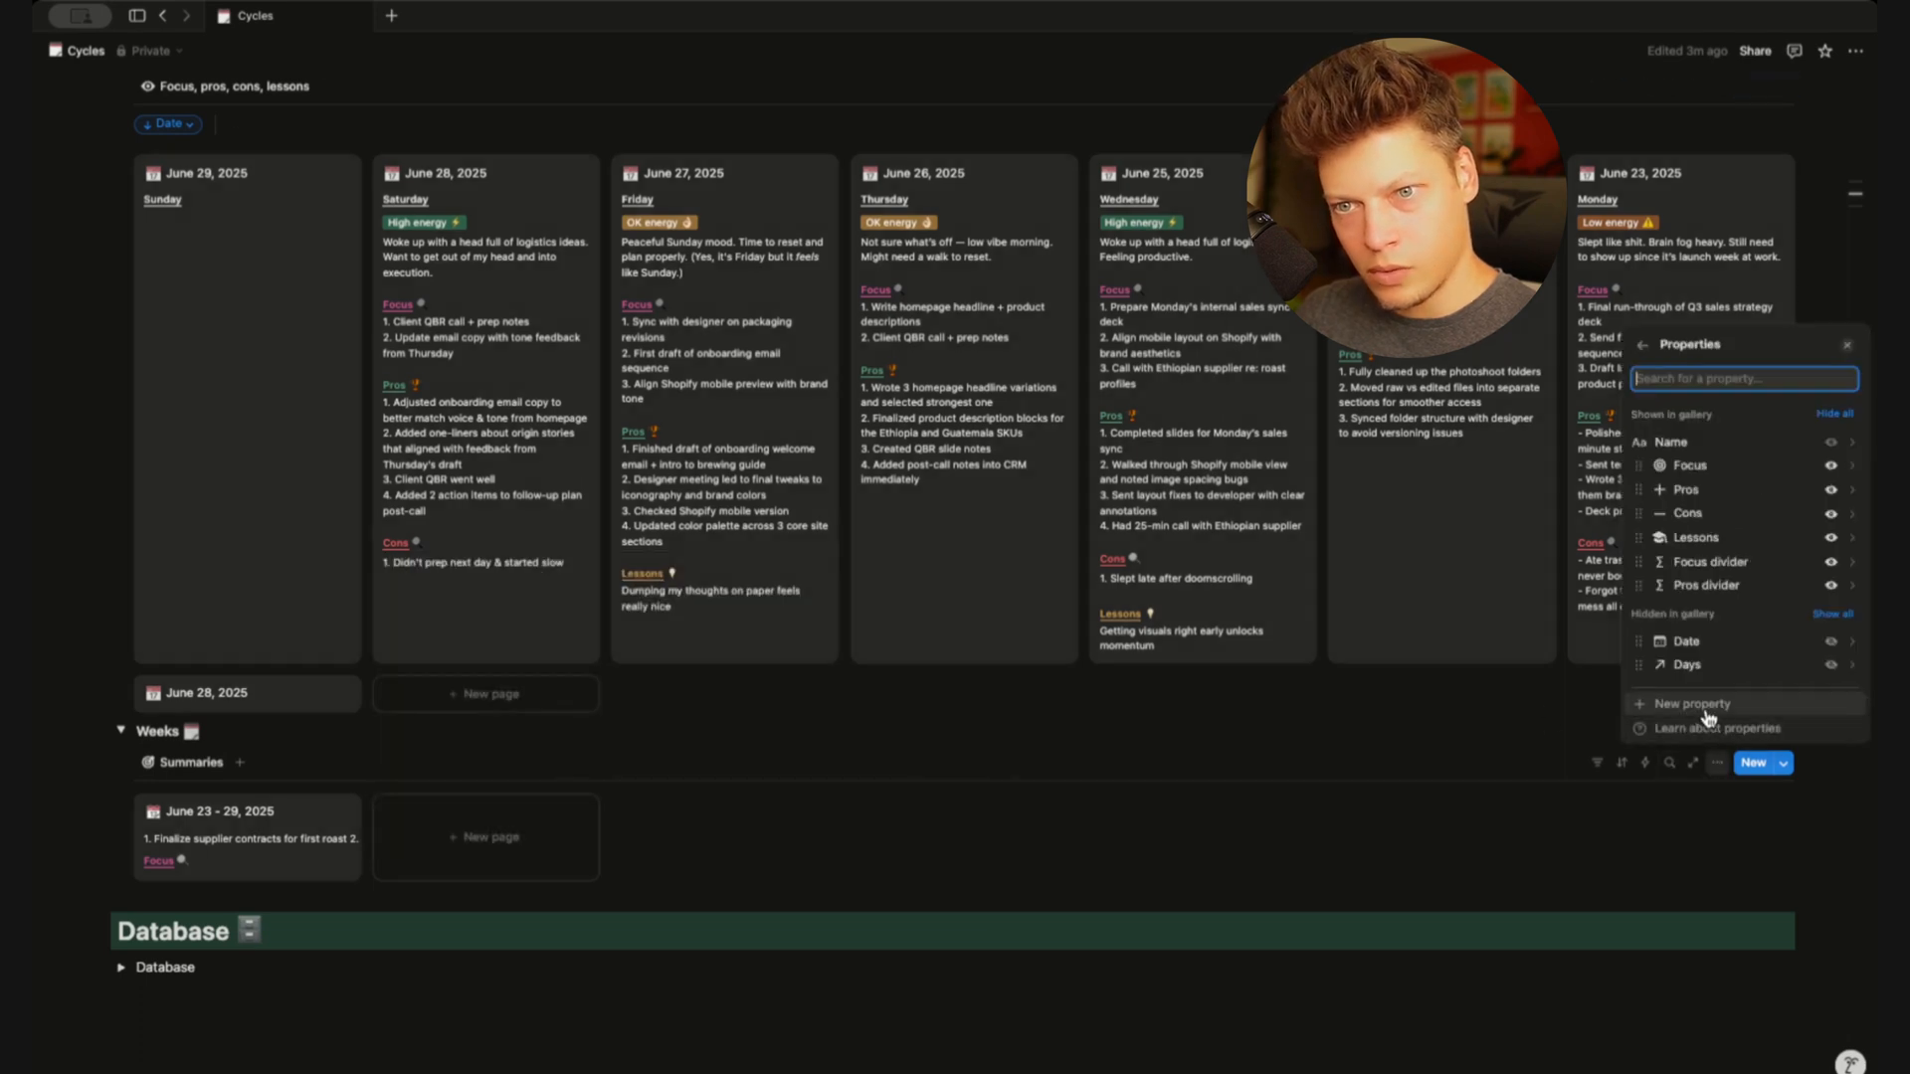
{"action": "left_click", "coordinate": [1698, 714]}
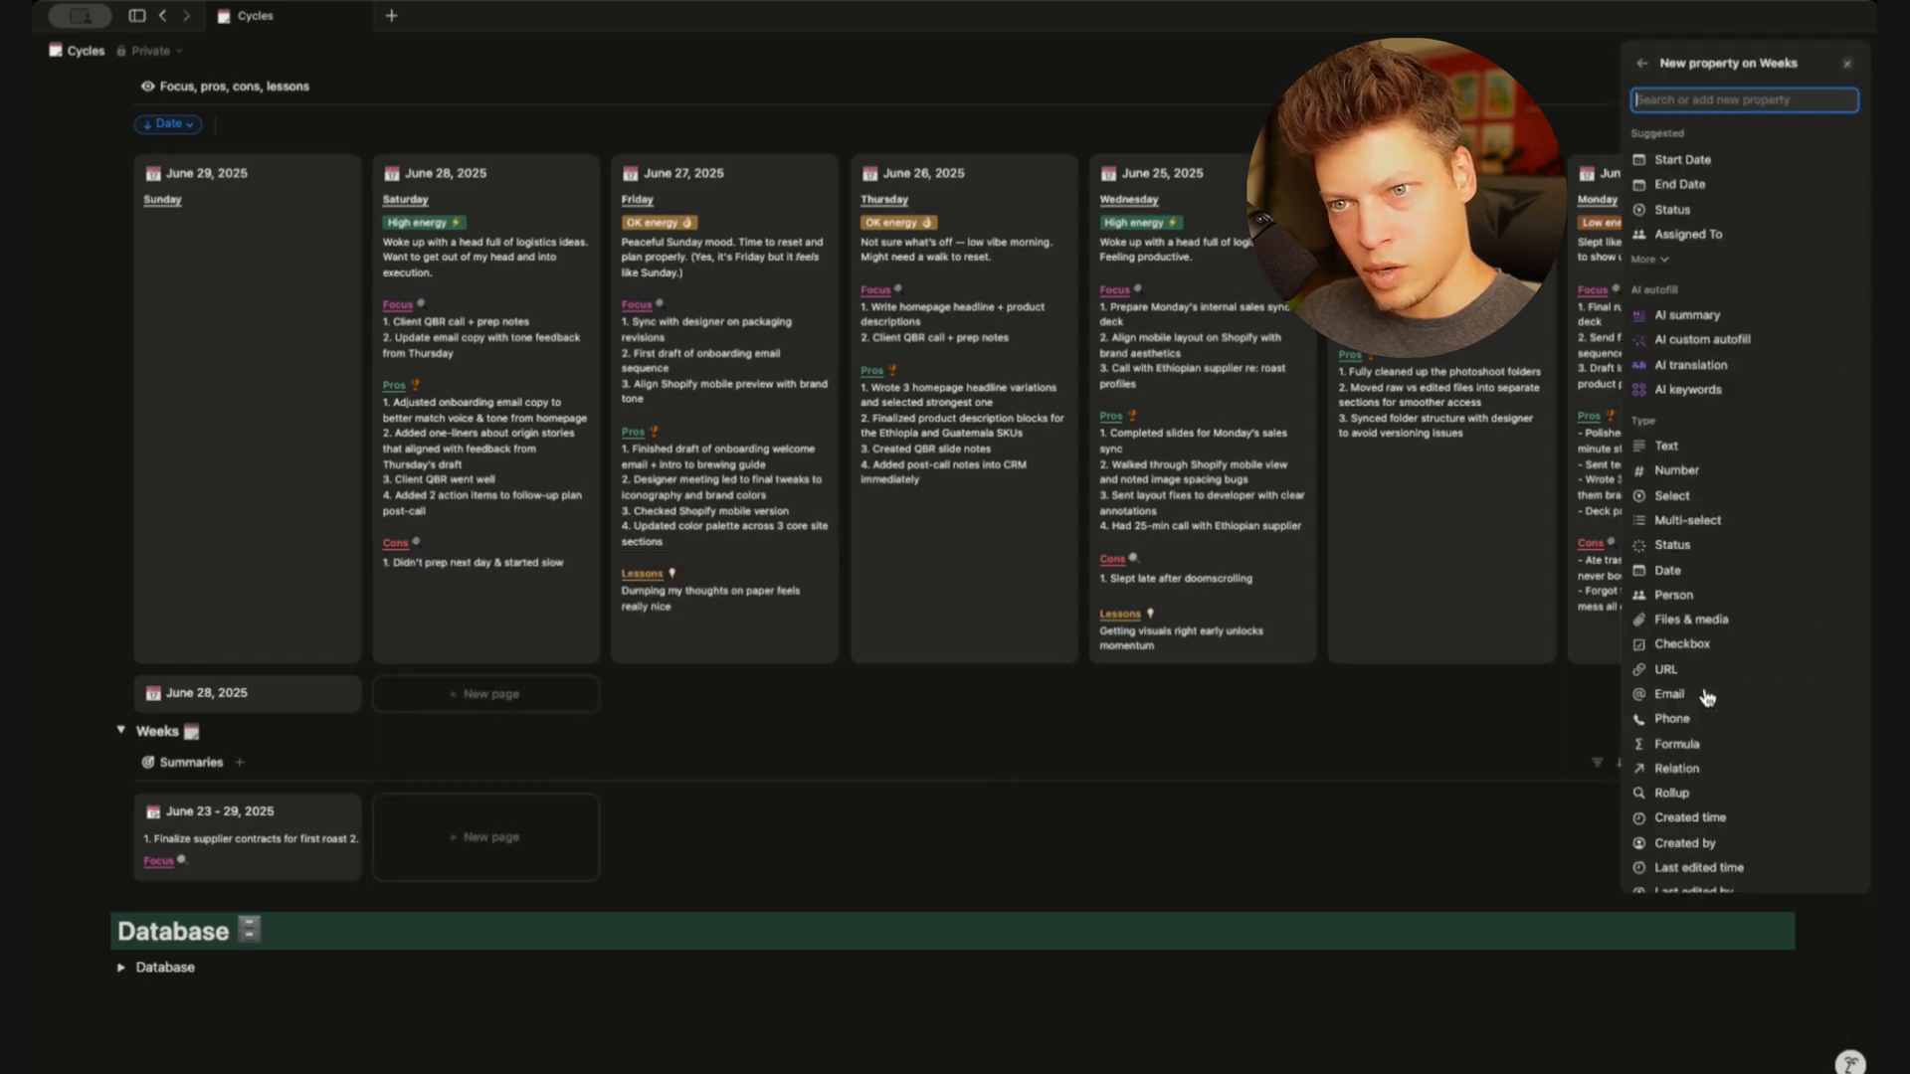
{"action": "left_click", "coordinate": [1686, 749]}
{"action": "type", "text": "Cons divider"}
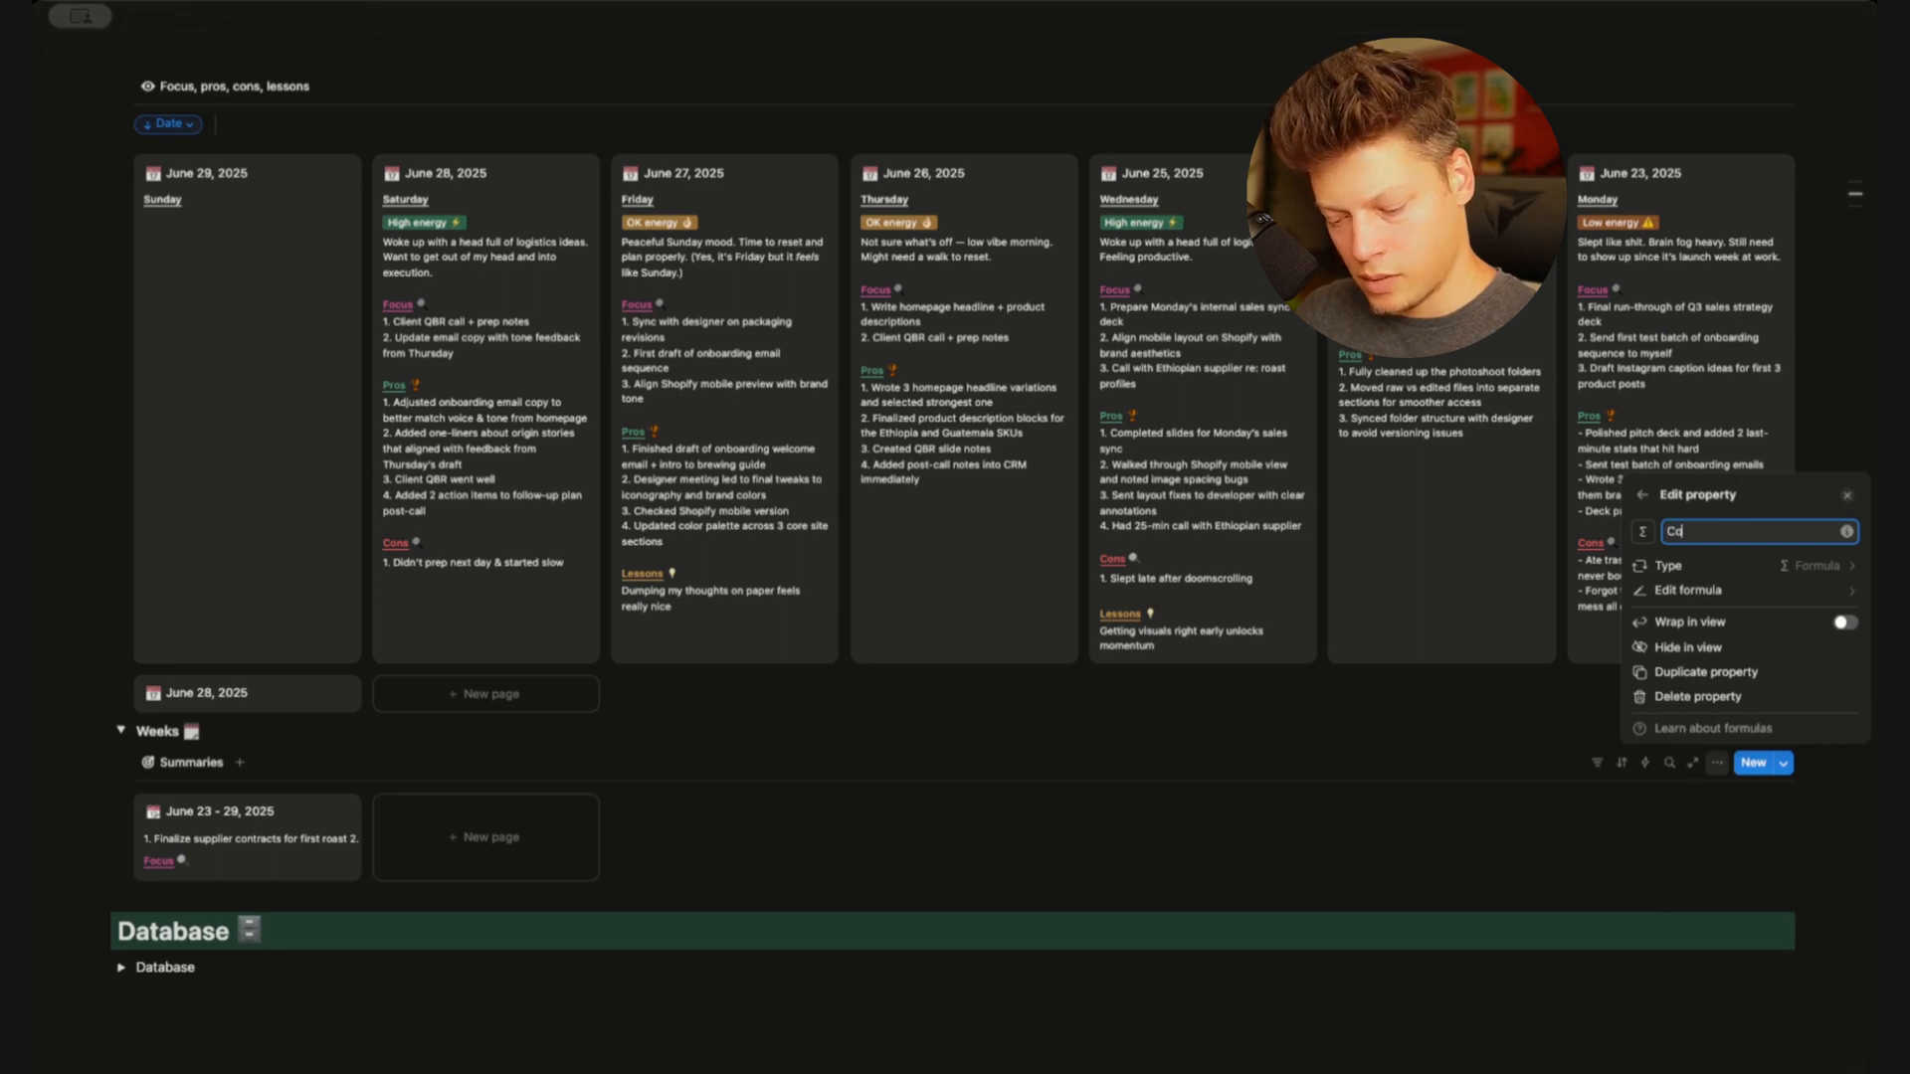
Paste the copied Cons heading formula into Cons divider and save it
{"action": "left_click", "coordinate": [1731, 591]}
{"action": "left_click", "coordinate": [1833, 622]}
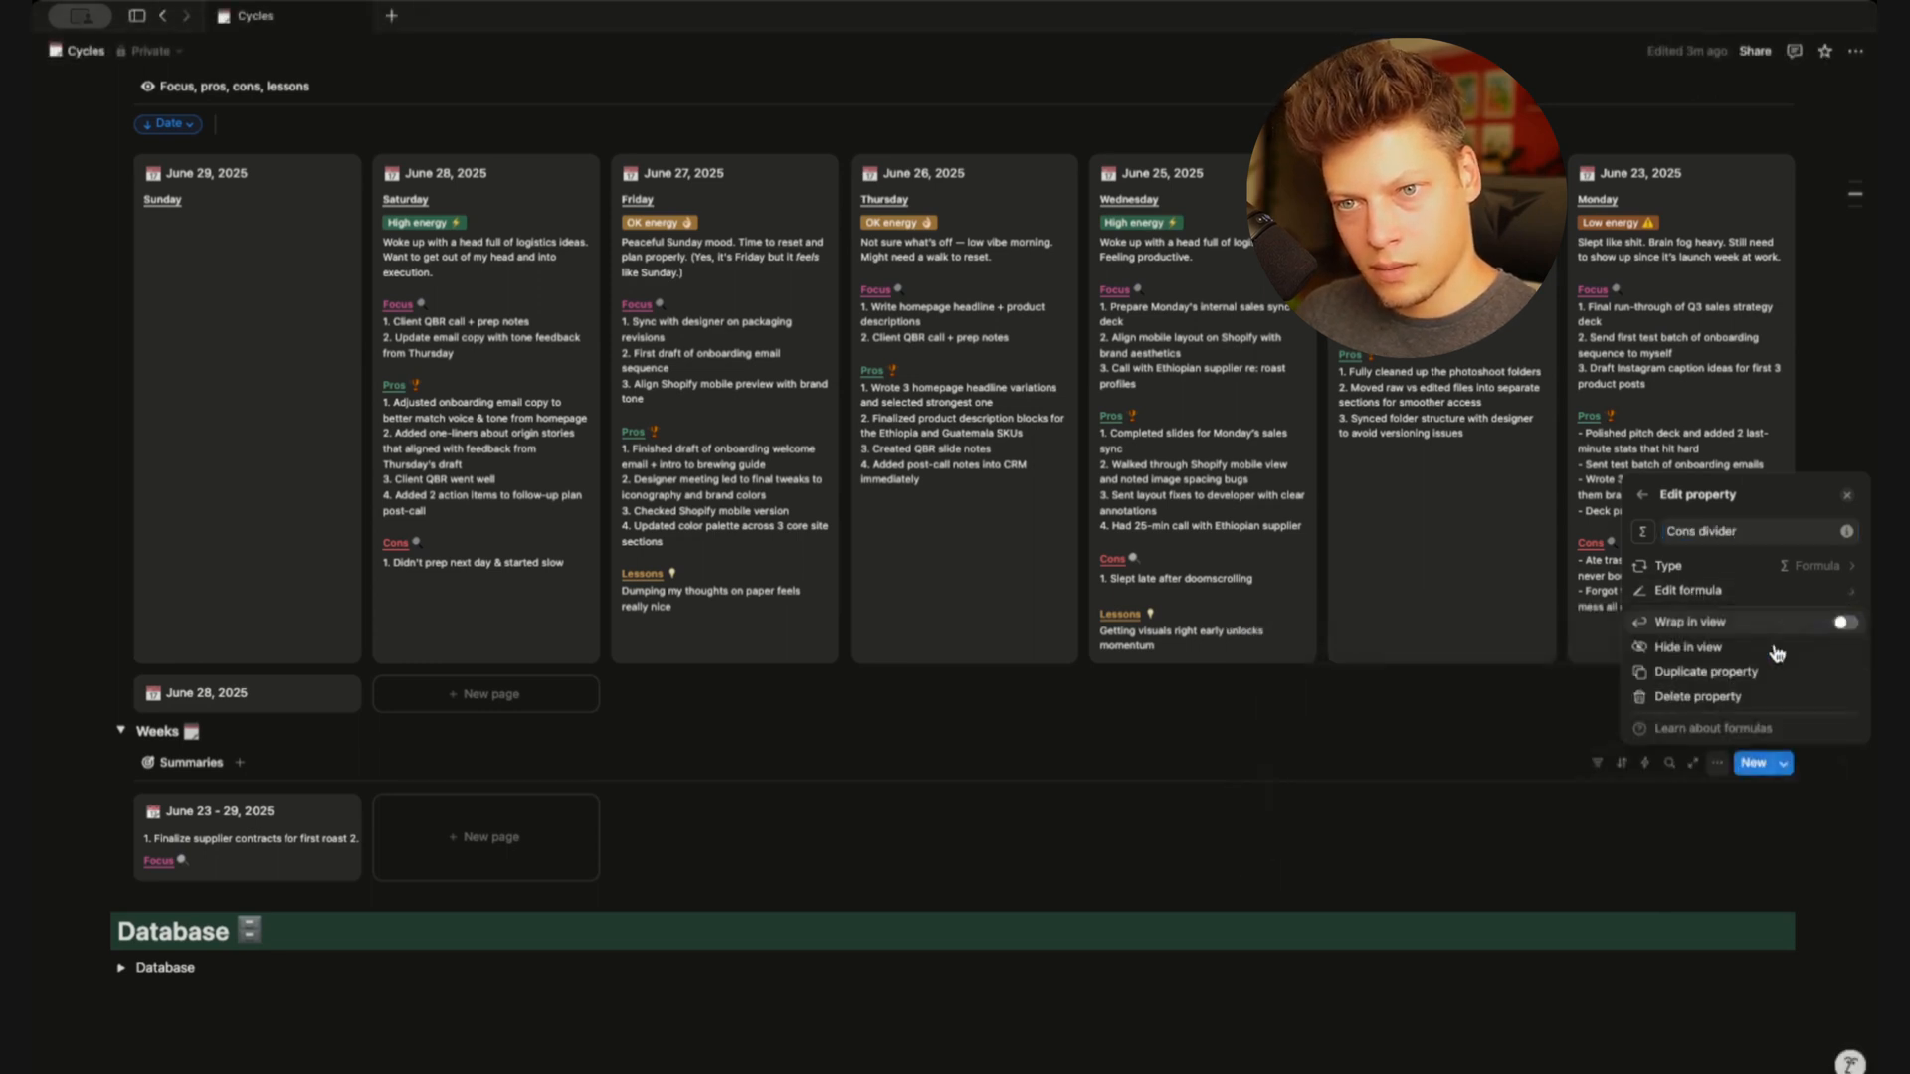
{"action": "left_click", "coordinate": [1429, 758]}
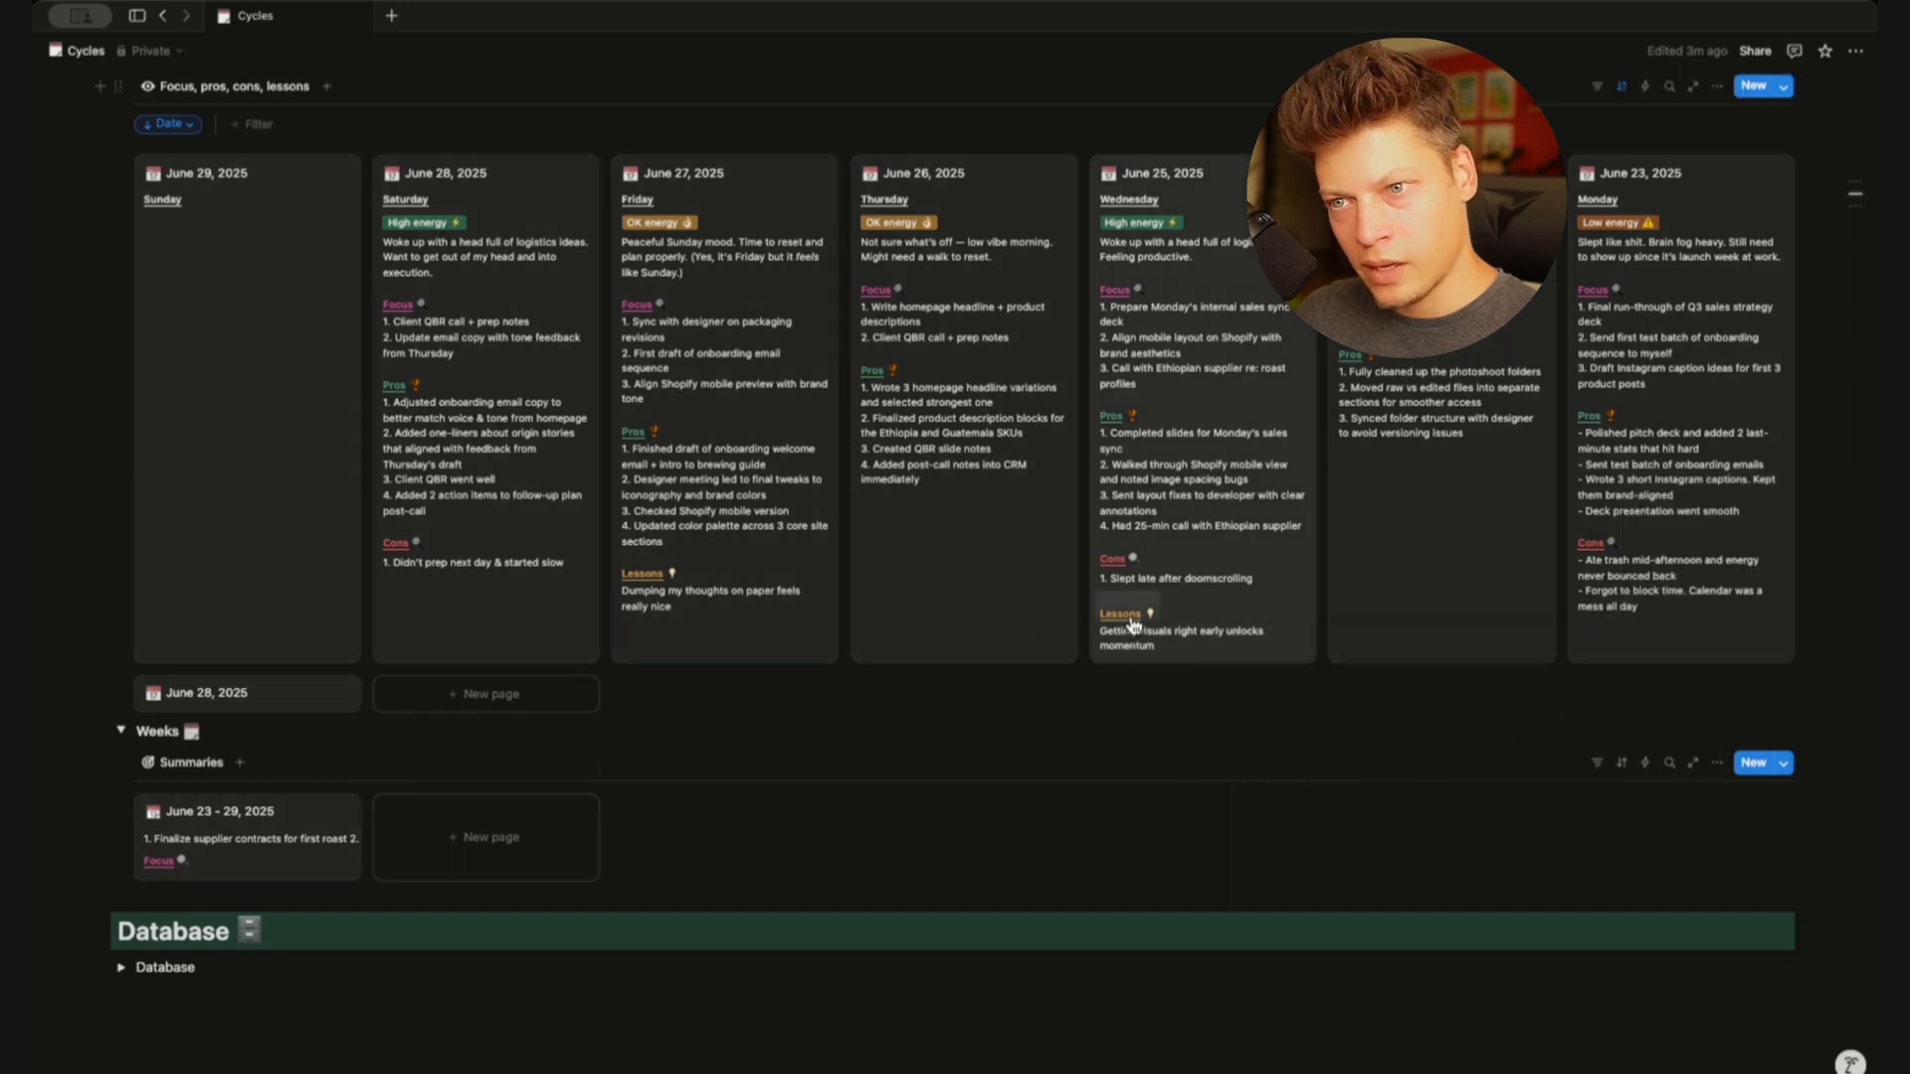
Copy the Lessons heading formula from the June 25, 2025 day card and add another formula property to the Weeks database
{"action": "left_click", "coordinate": [1255, 619]}
{"action": "left_click", "coordinate": [1721, 770]}
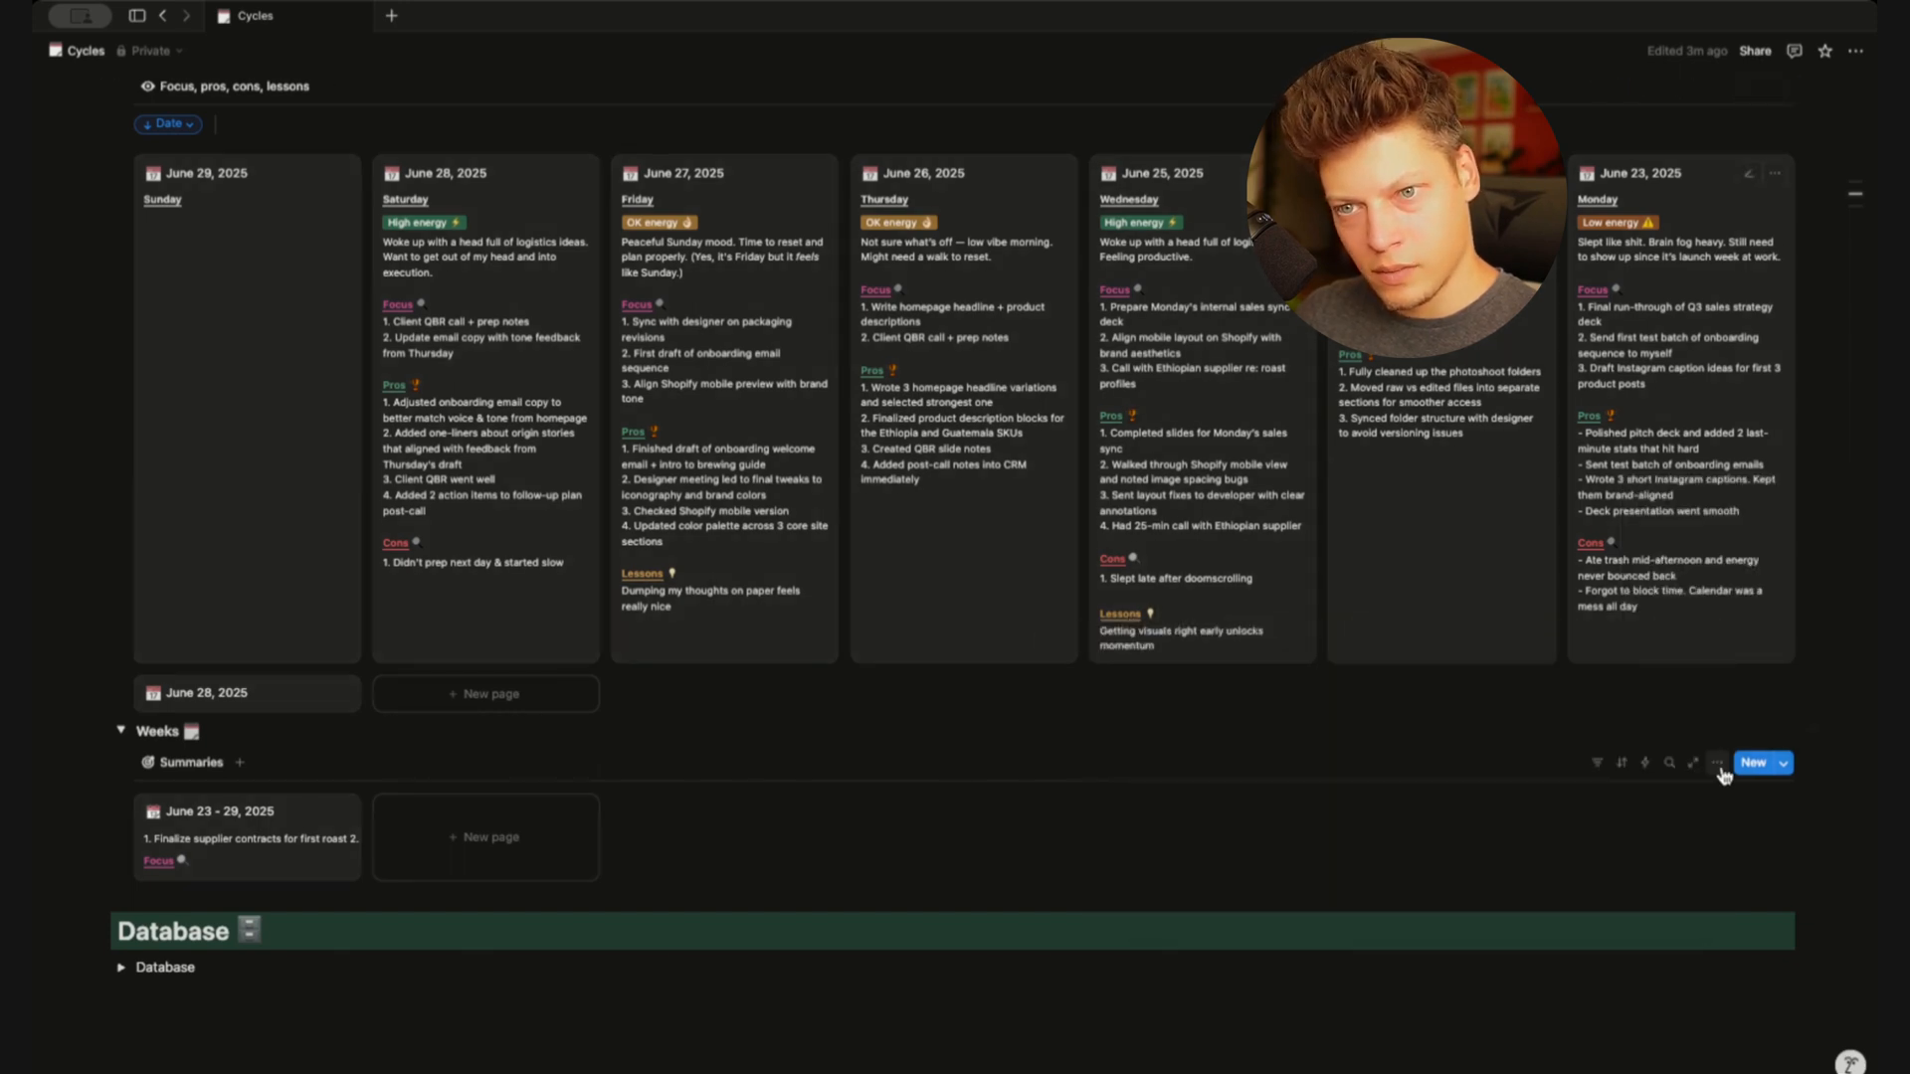
{"action": "left_click", "coordinate": [1720, 768]}
{"action": "left_click", "coordinate": [1661, 451]}
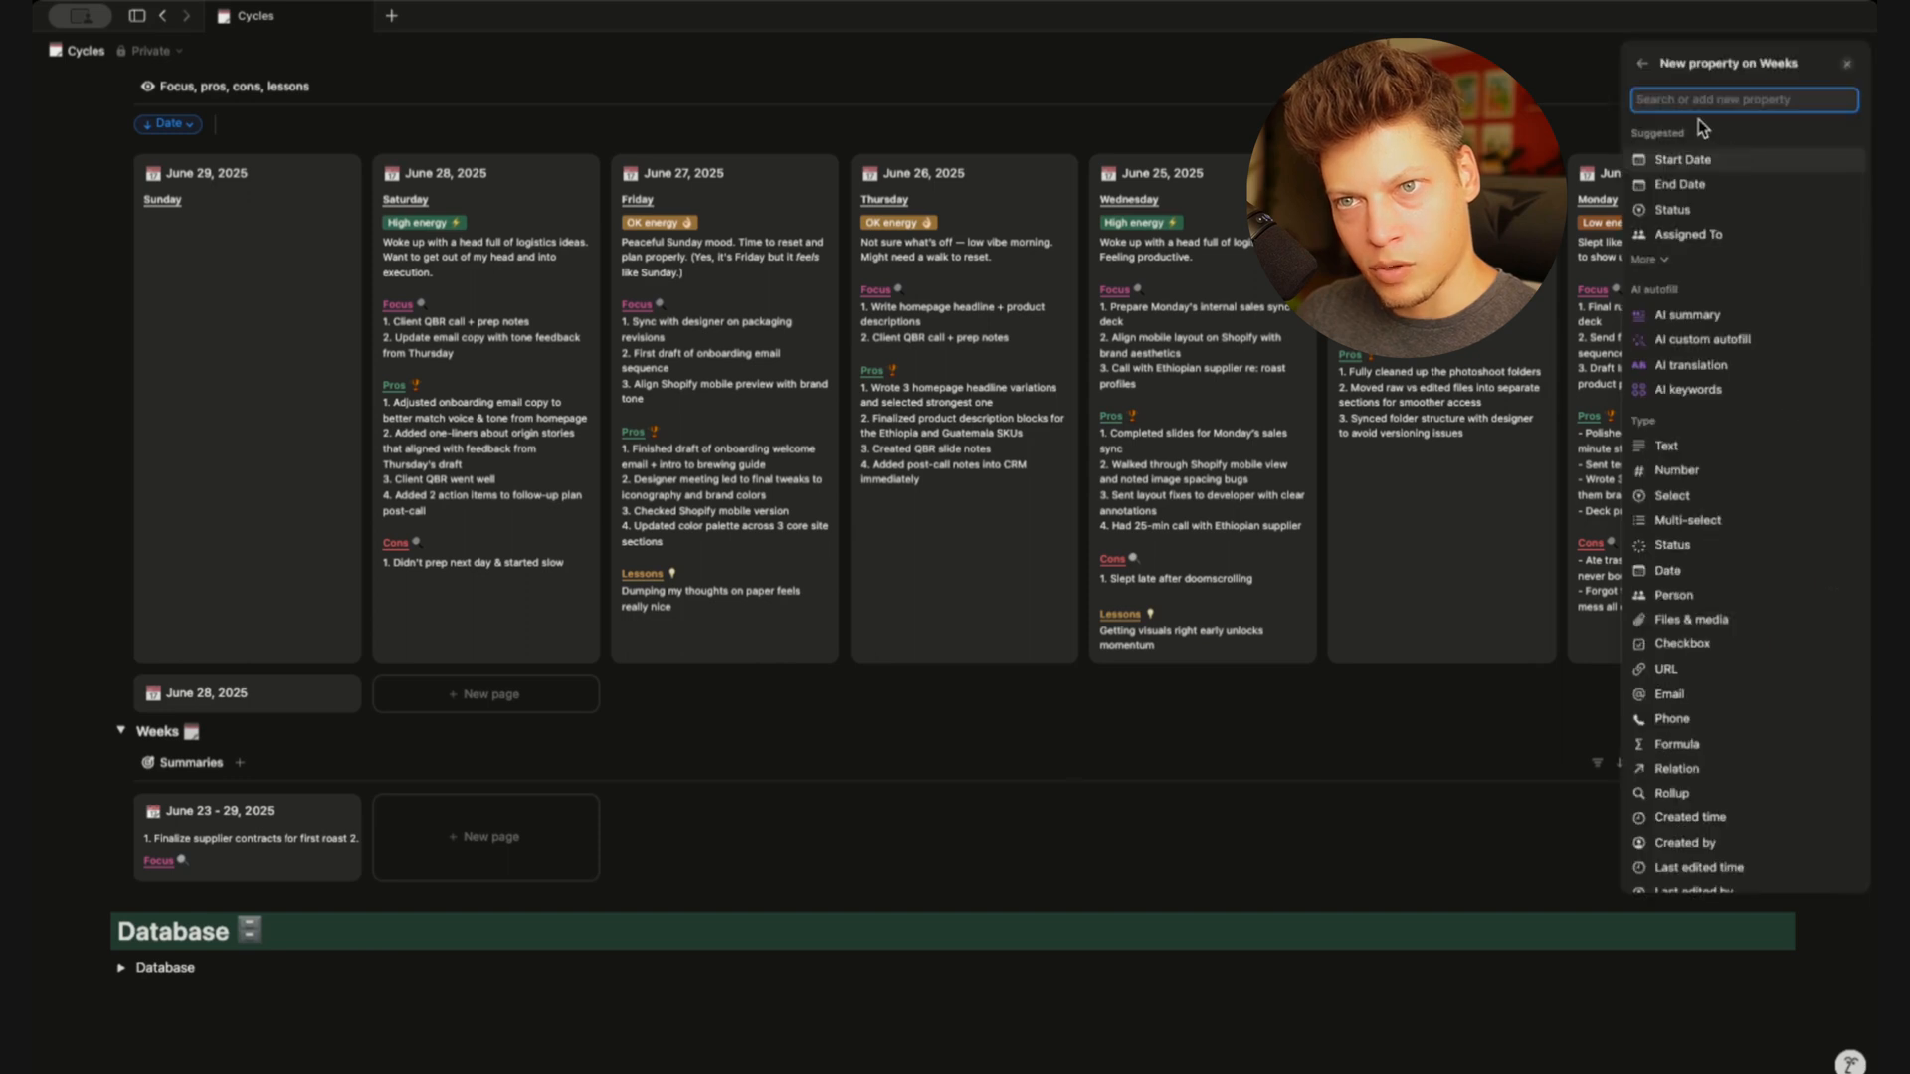
{"action": "left_click", "coordinate": [1676, 744]}
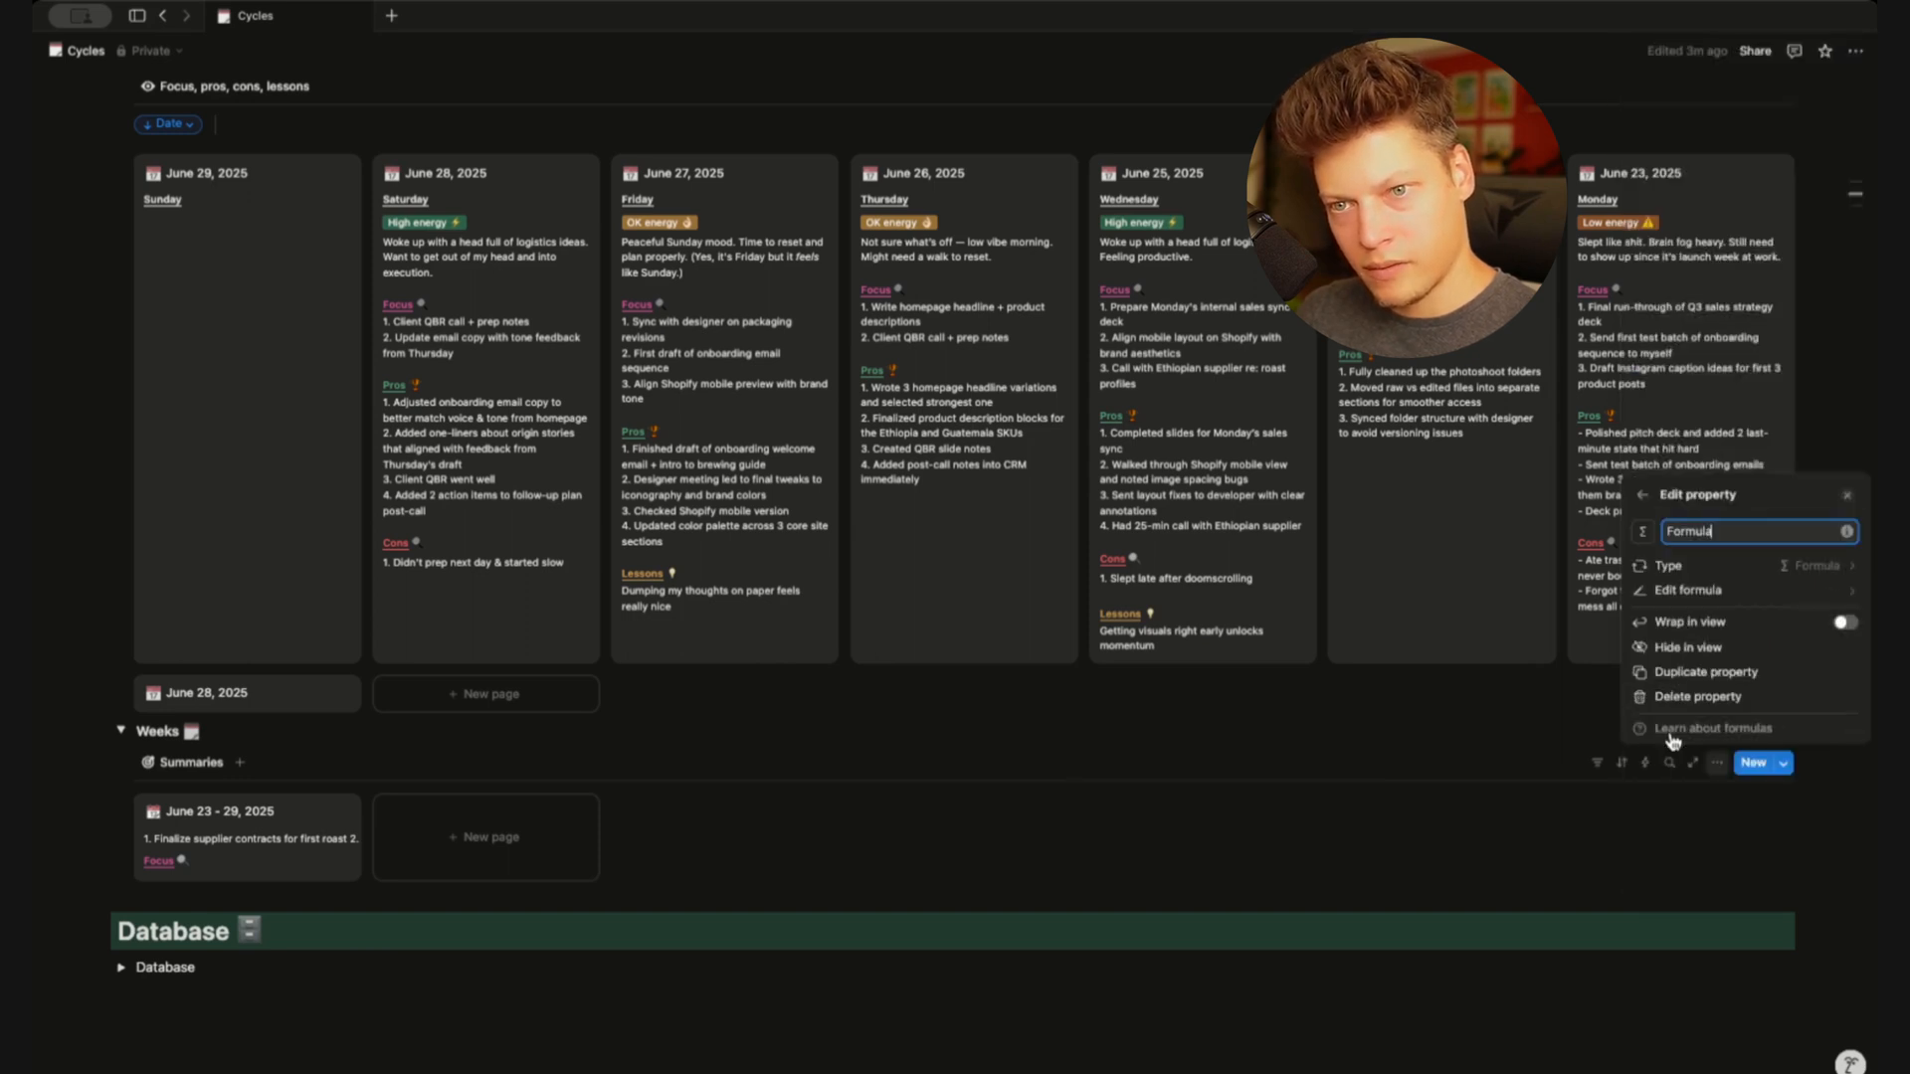
Name the new formula property "Lessons divider", paste the copied divider formula into it and save
{"action": "type", "text": "Lessons divider"}
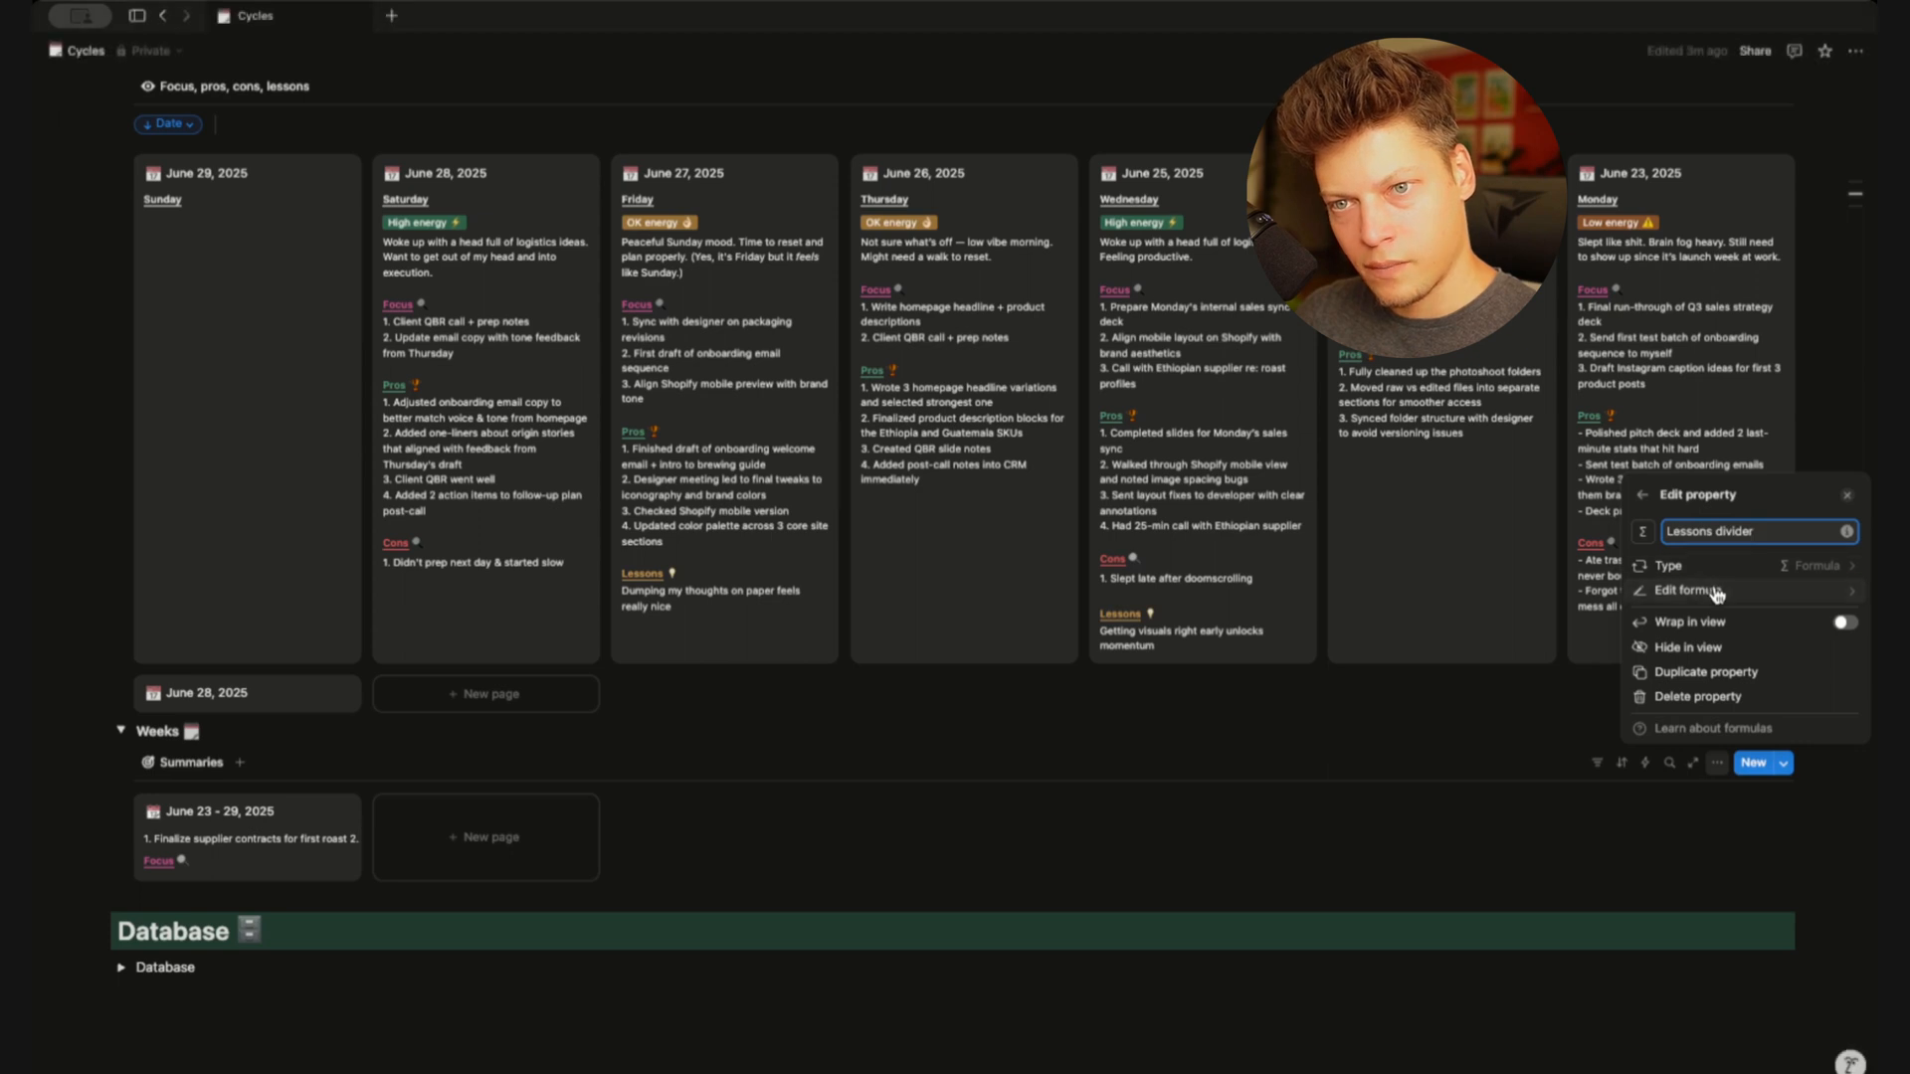
{"action": "left_click", "coordinate": [1781, 588]}
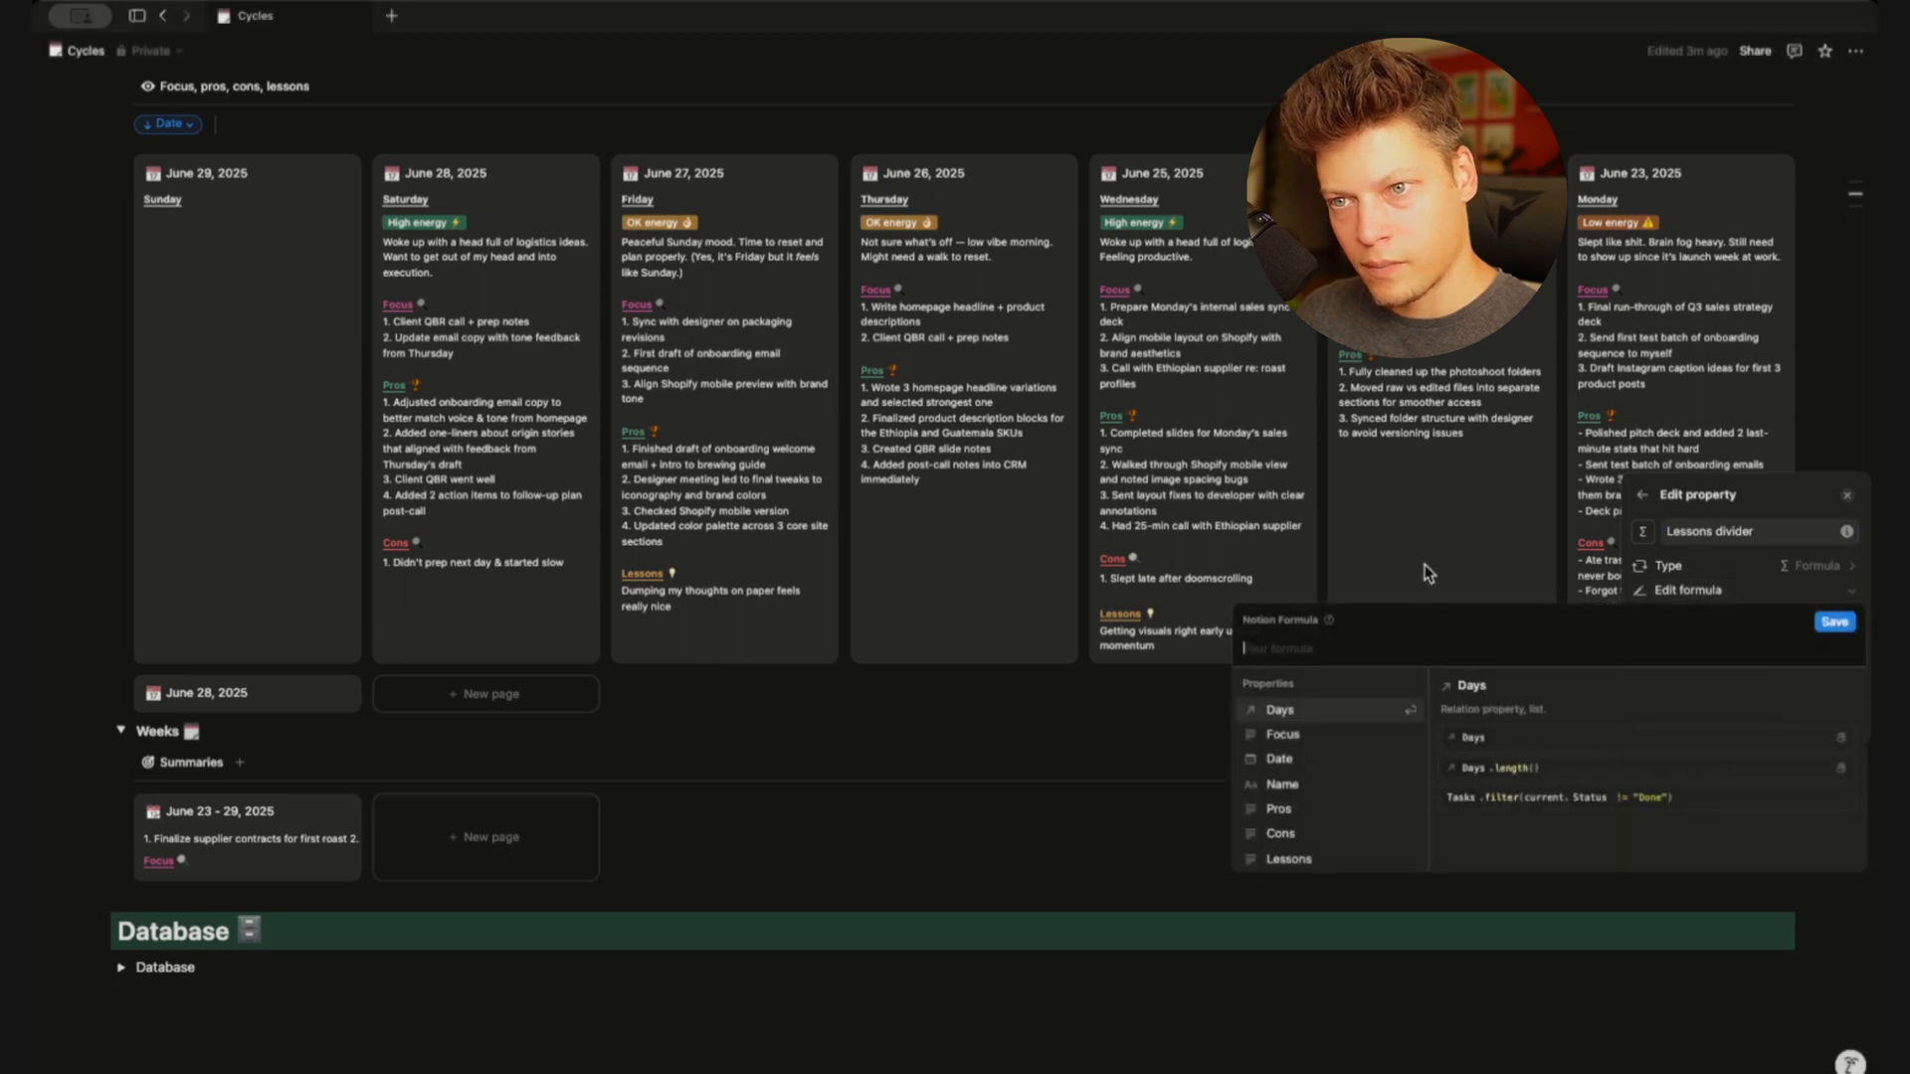
{"action": "key", "text": "ctrl+v"}
{"action": "left_click", "coordinate": [1834, 622]}
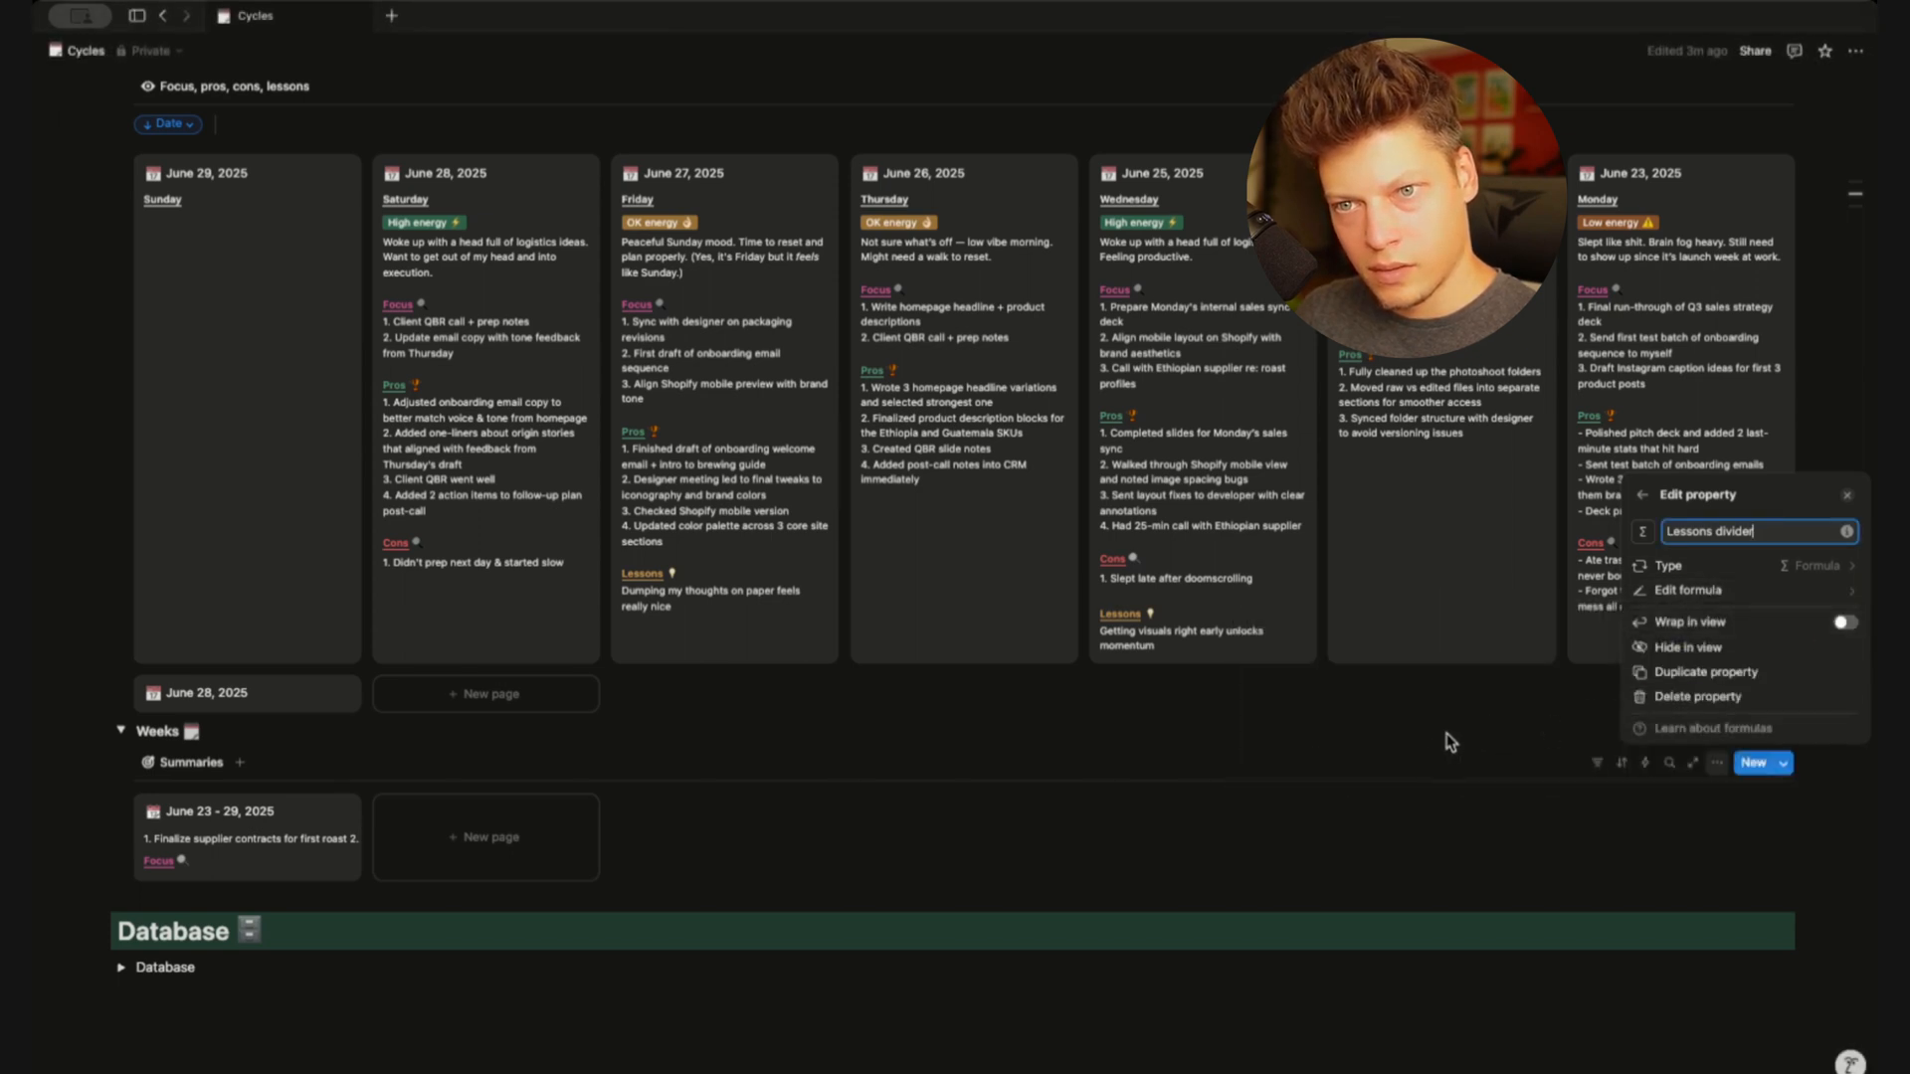
{"action": "left_click", "coordinate": [1401, 733]}
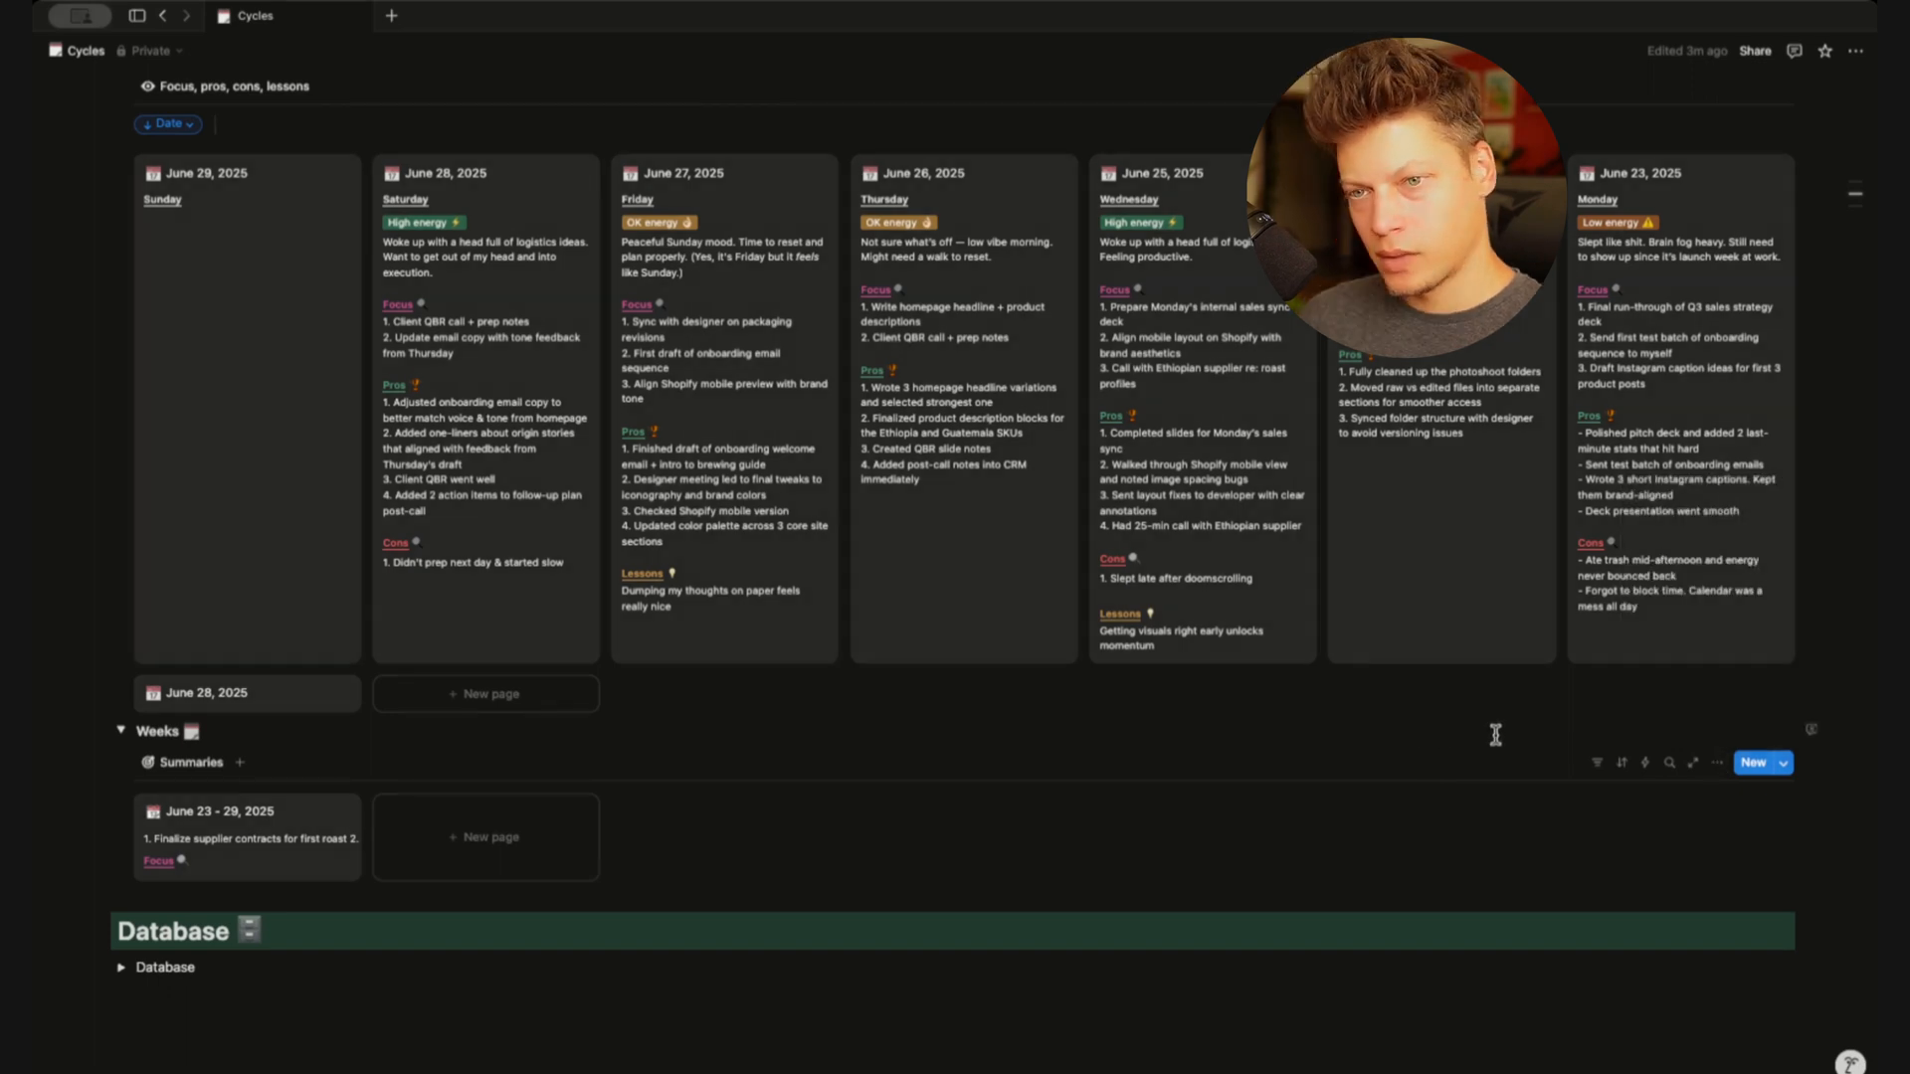
Reorder the Summaries view's properties so each divider sits directly above its matching Focus, Pros, Cons or Lessons property
{"action": "left_click", "coordinate": [1717, 762]}
{"action": "left_click", "coordinate": [1710, 462]}
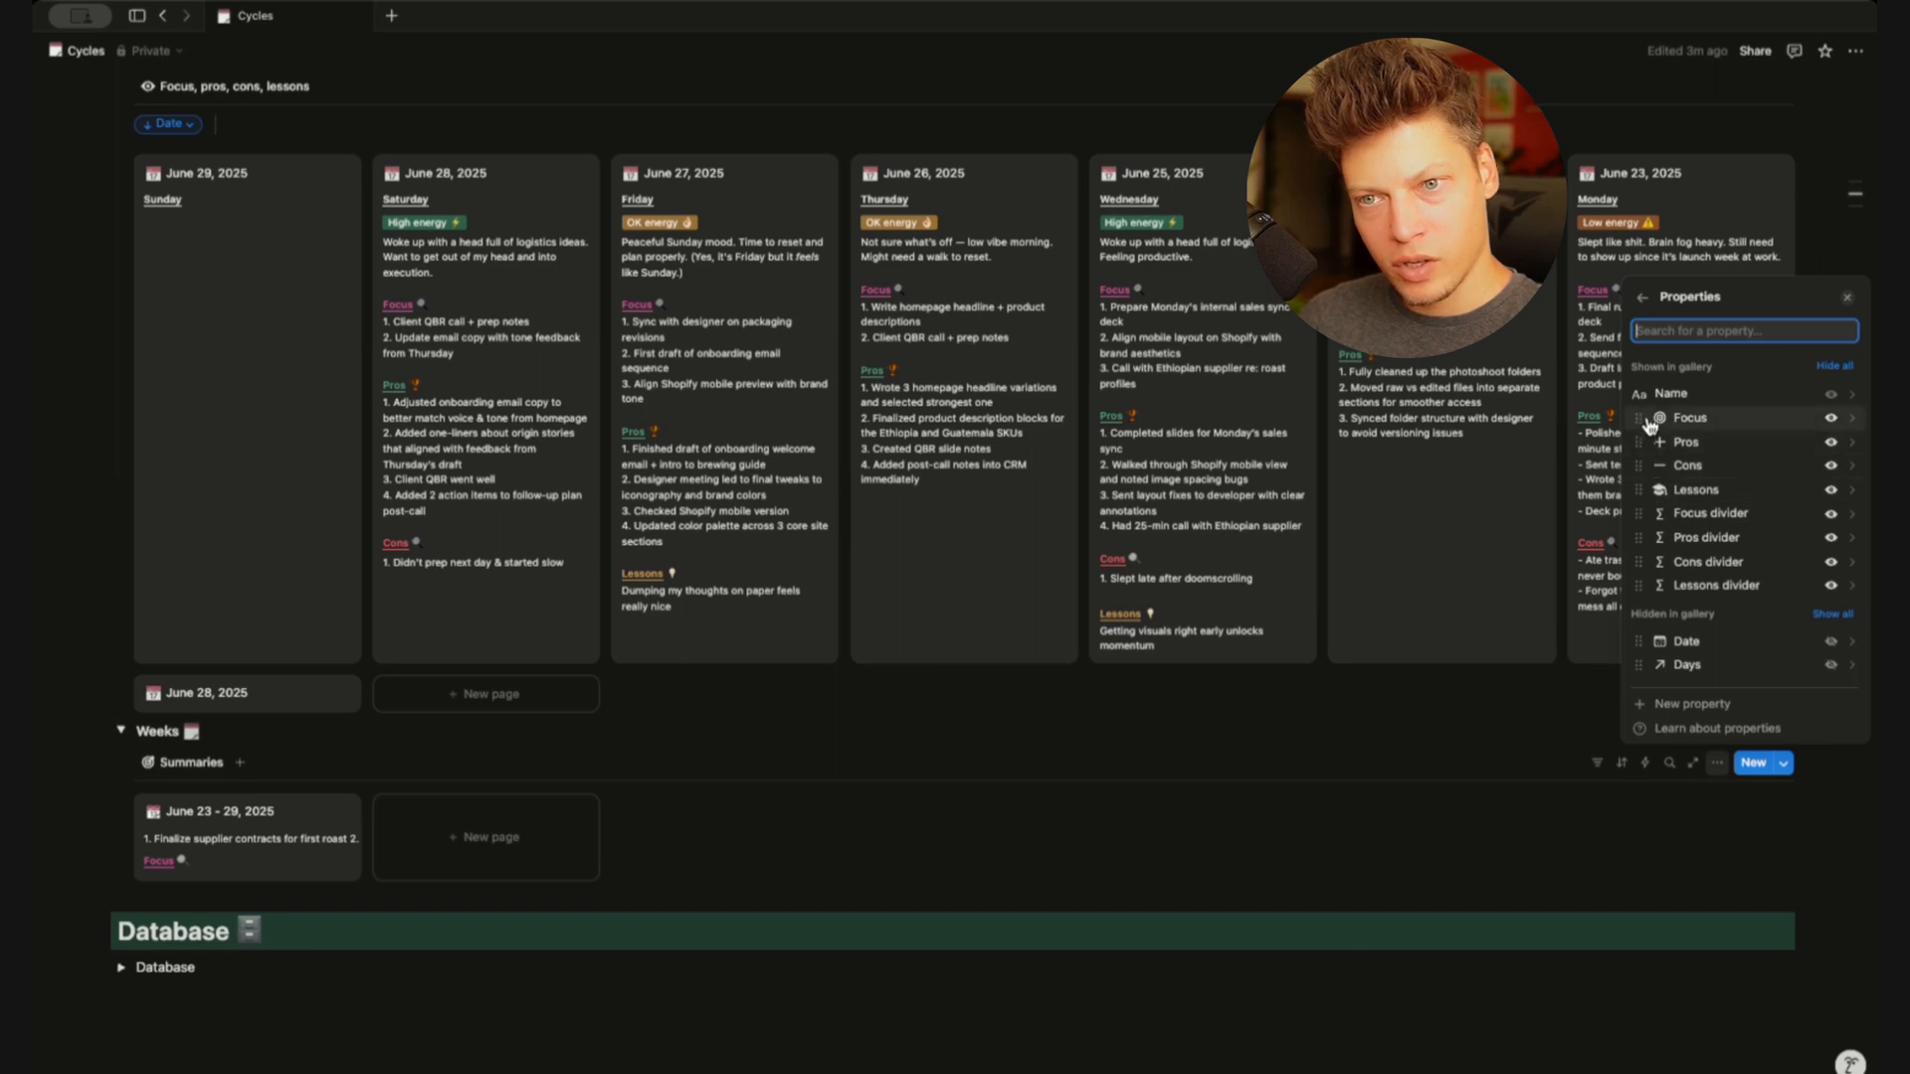
{"action": "left_click_drag", "start_coordinate": [1639, 510], "coordinate": [1639, 420]}
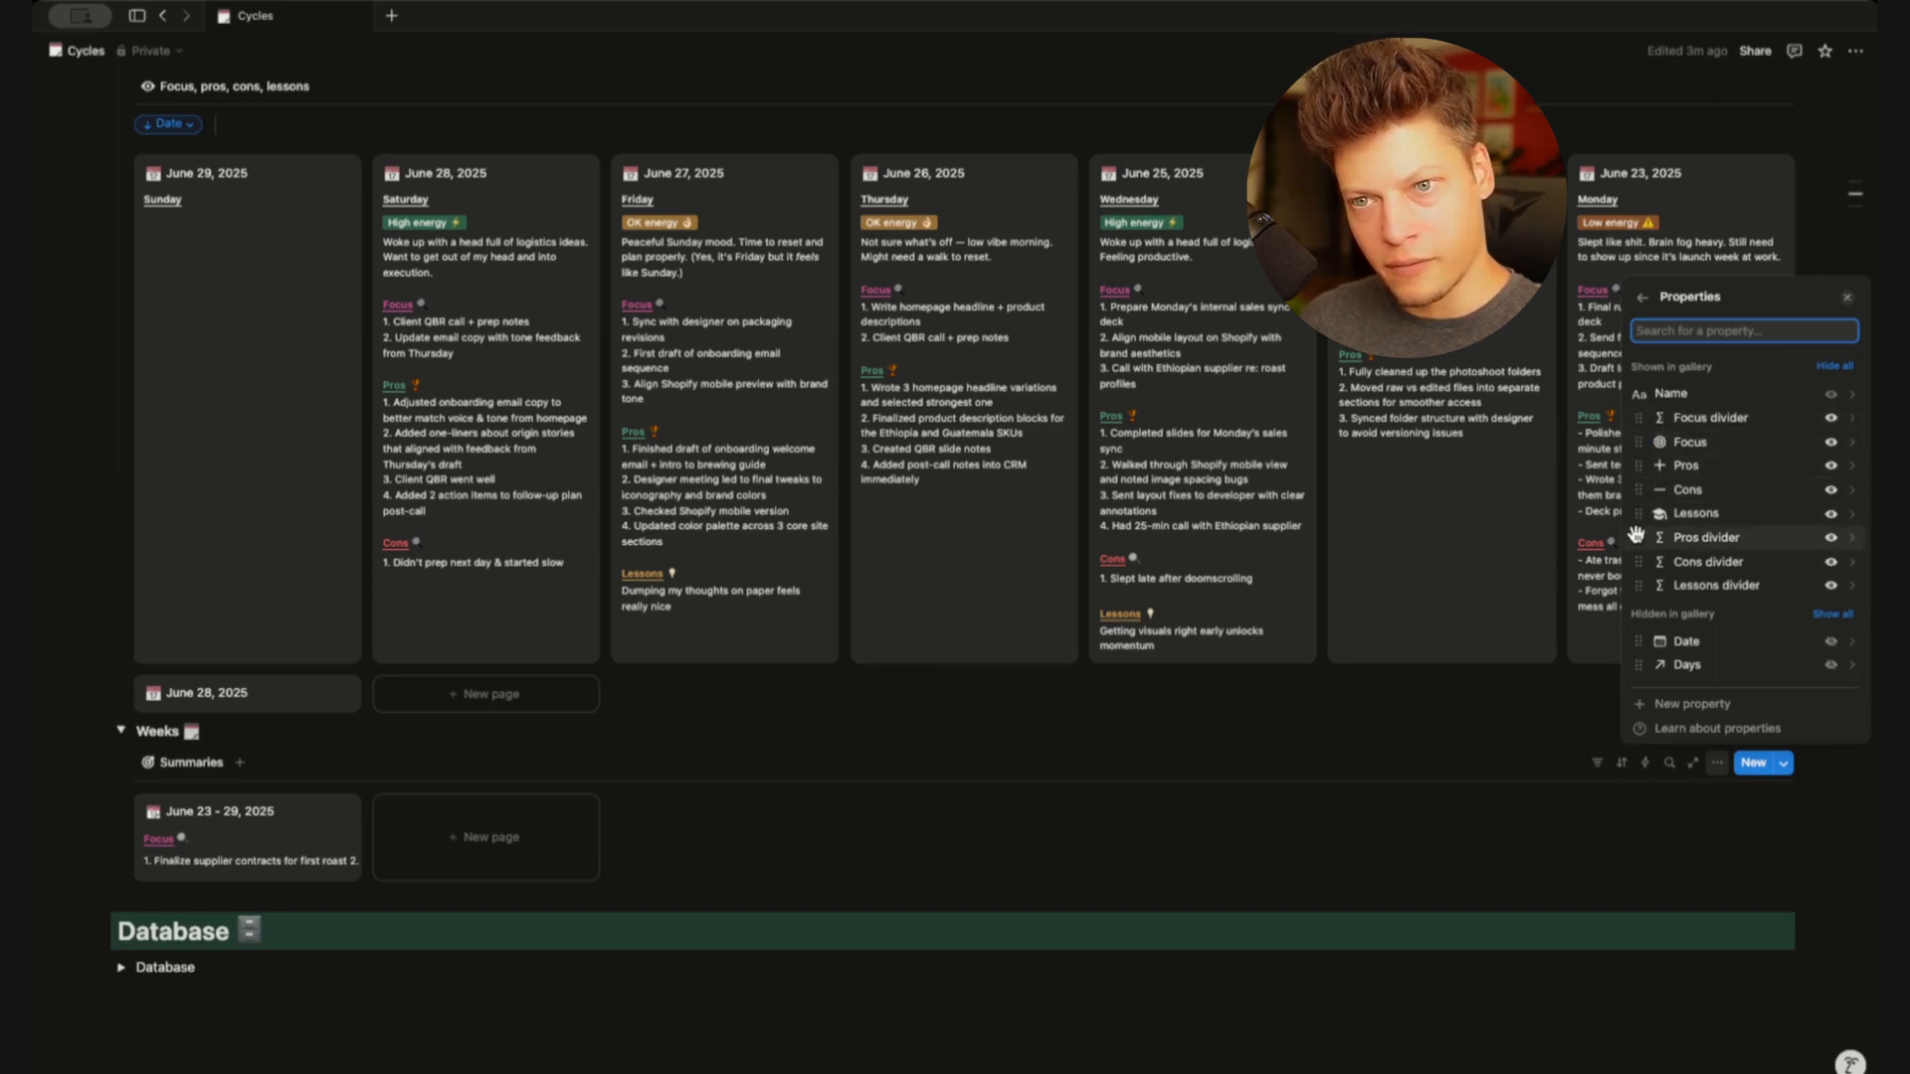
{"action": "left_click_drag", "start_coordinate": [1636, 535], "coordinate": [1637, 466]}
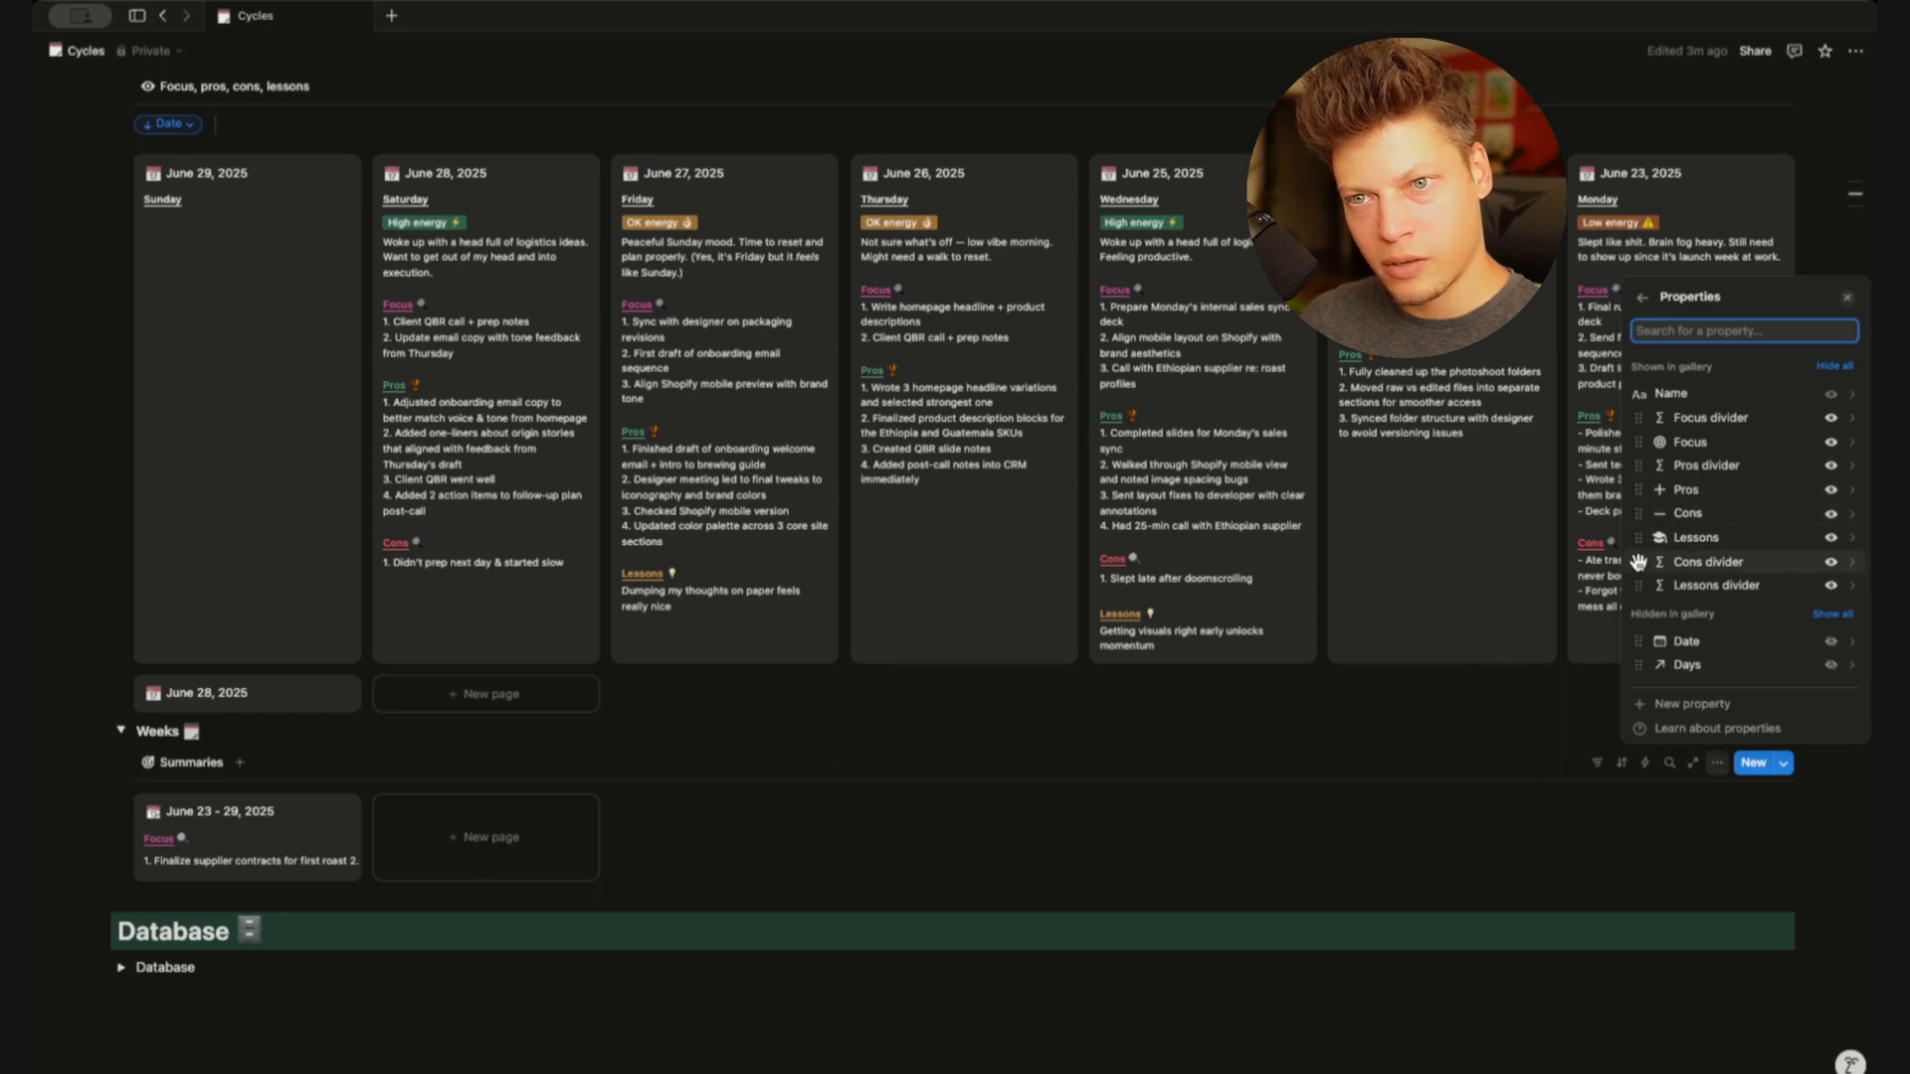
{"action": "mouse_move", "coordinate": [1636, 562]}
{"action": "left_mouse_down"}
{"action": "mouse_move", "coordinate": [1637, 514]}
{"action": "mouse_move", "coordinate": [1637, 561]}
{"action": "left_mouse_up"}
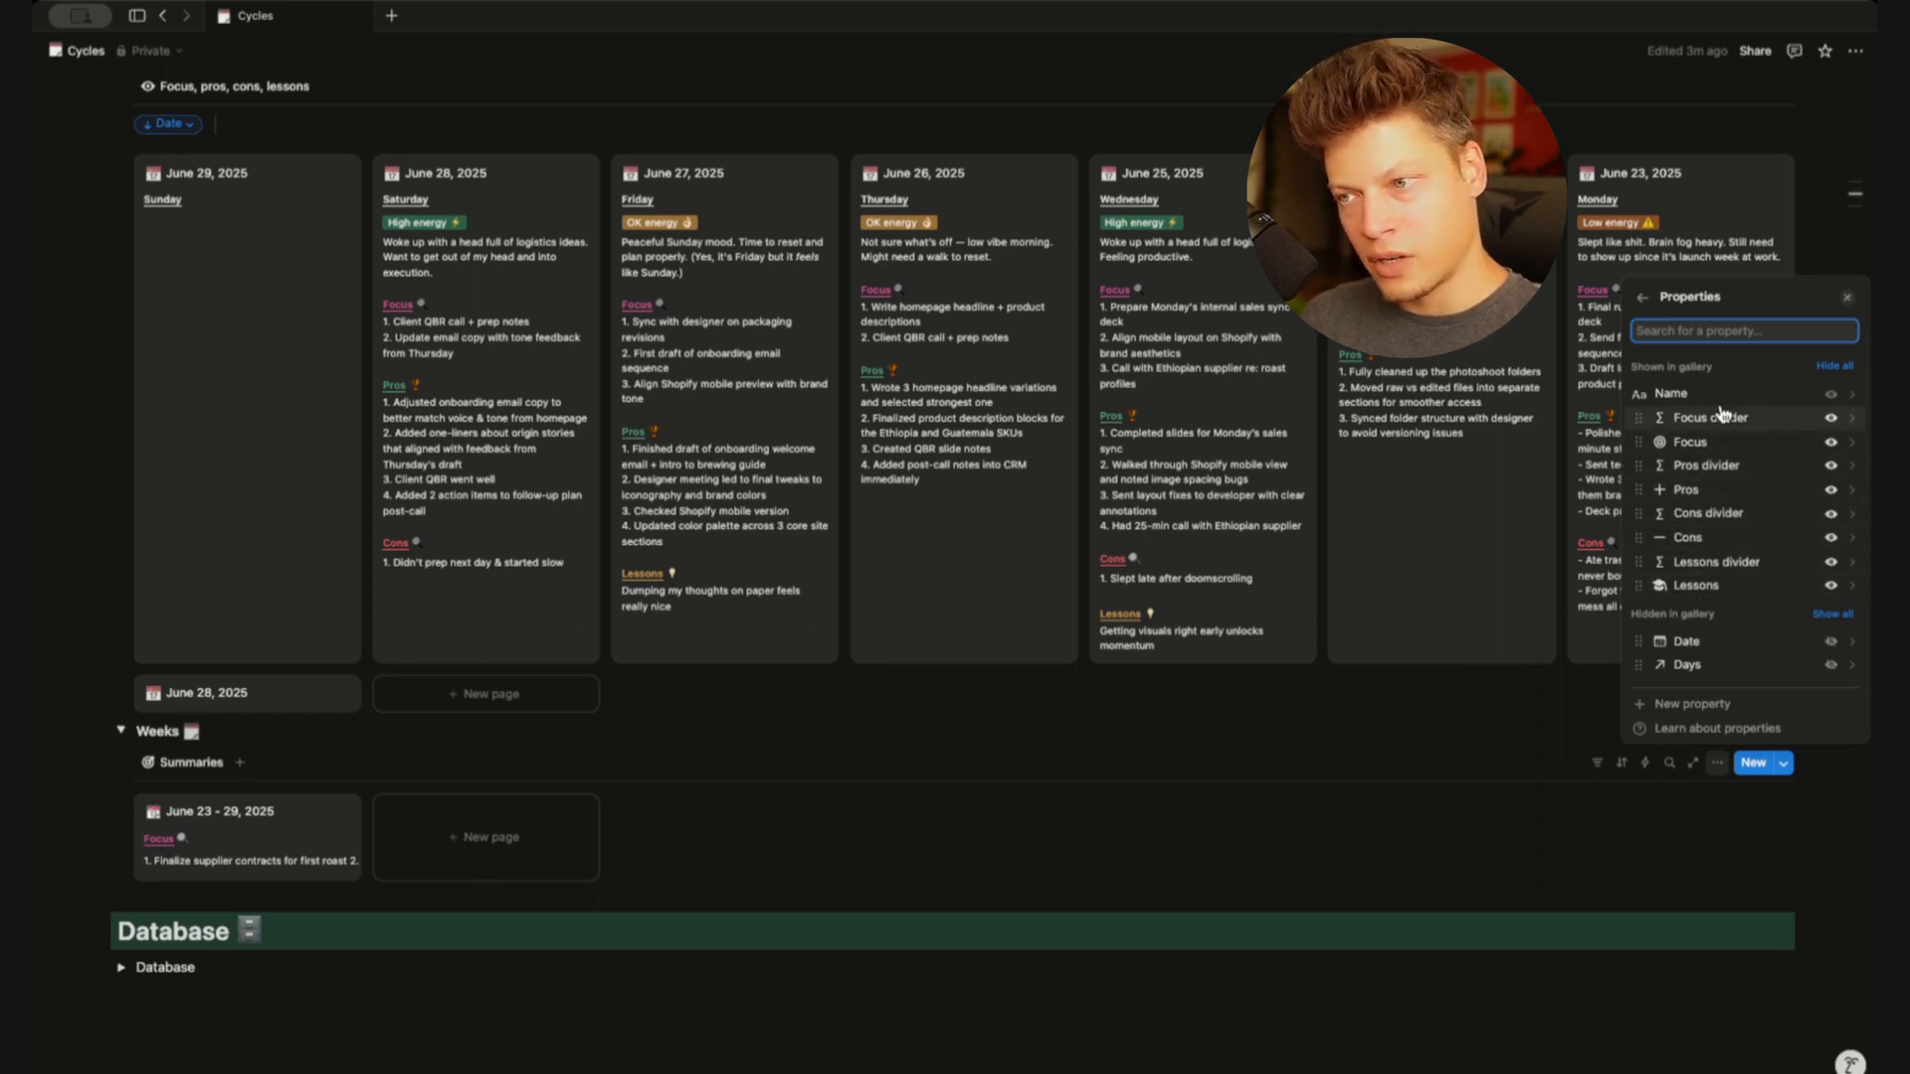
Turn on wrapping of all properties in the Summaries gallery layout
{"action": "left_click", "coordinate": [1640, 304]}
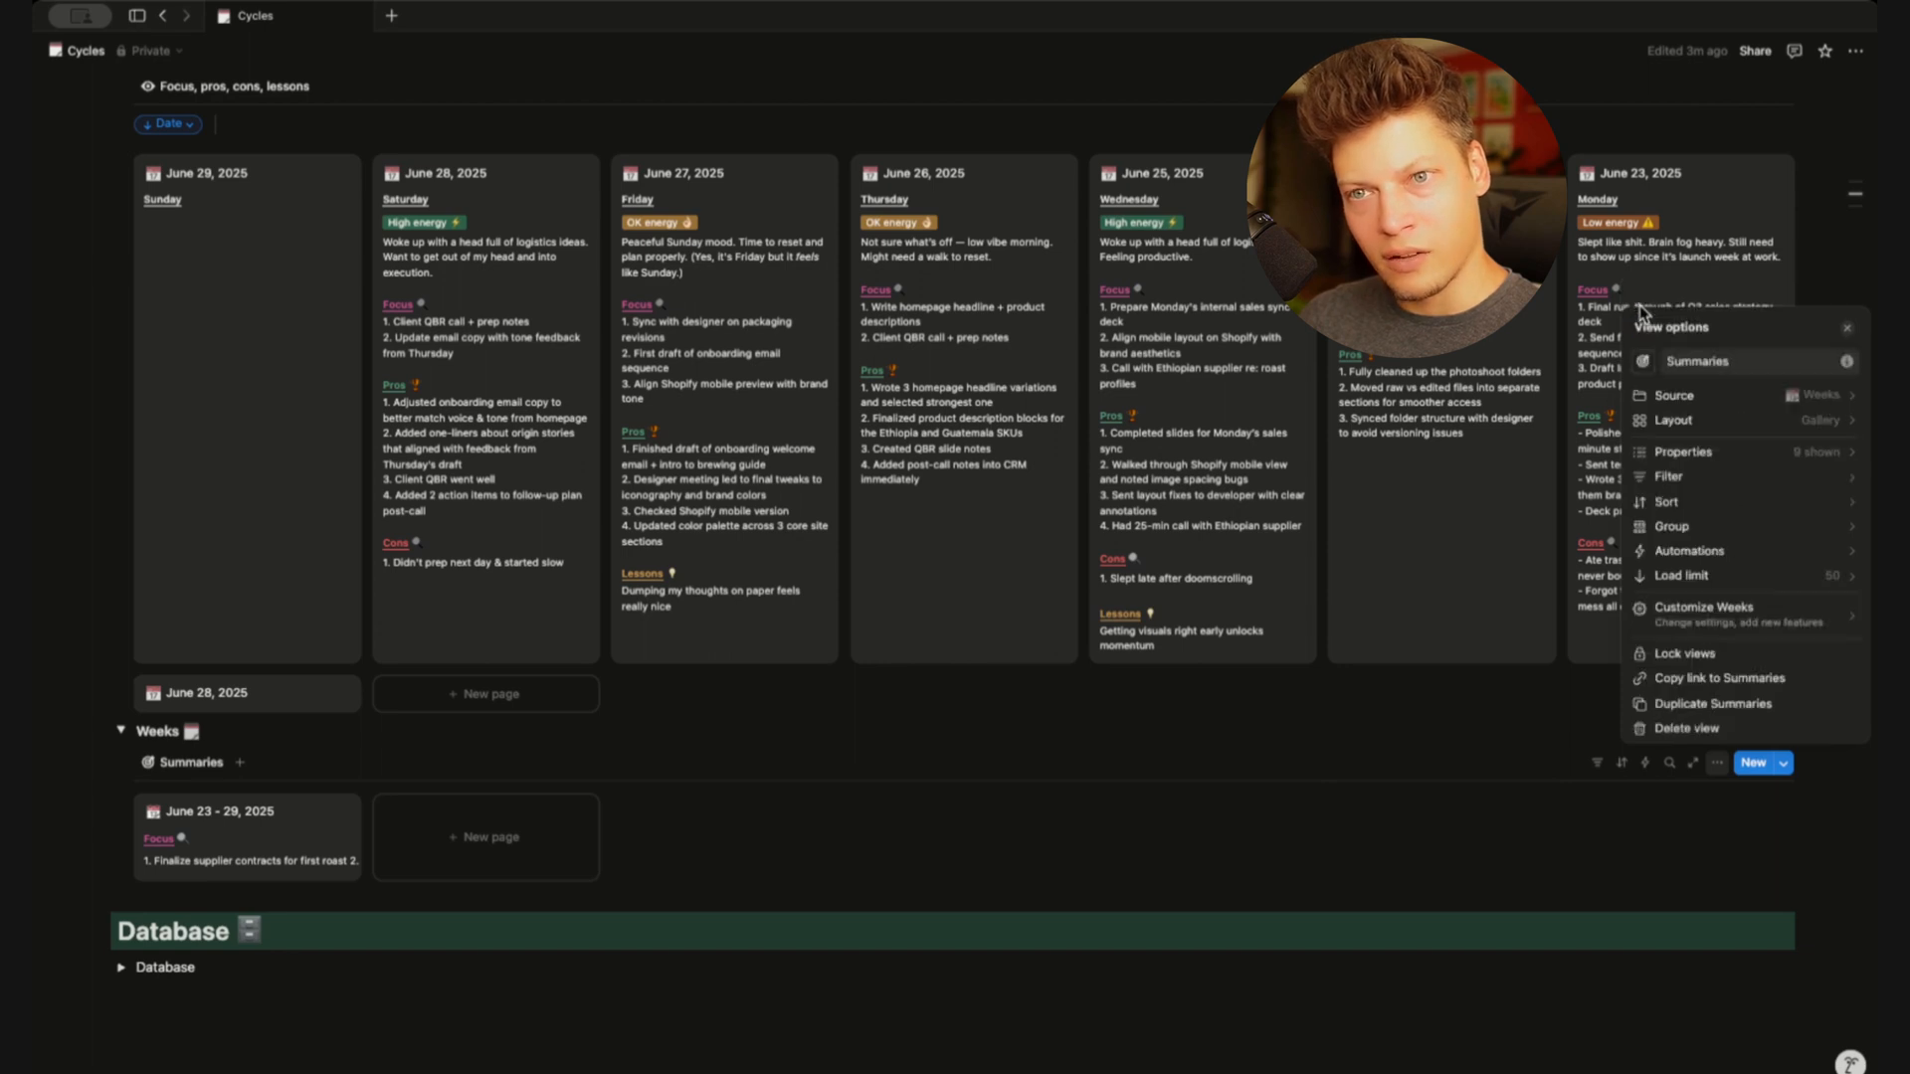
{"action": "left_click", "coordinate": [1826, 422]}
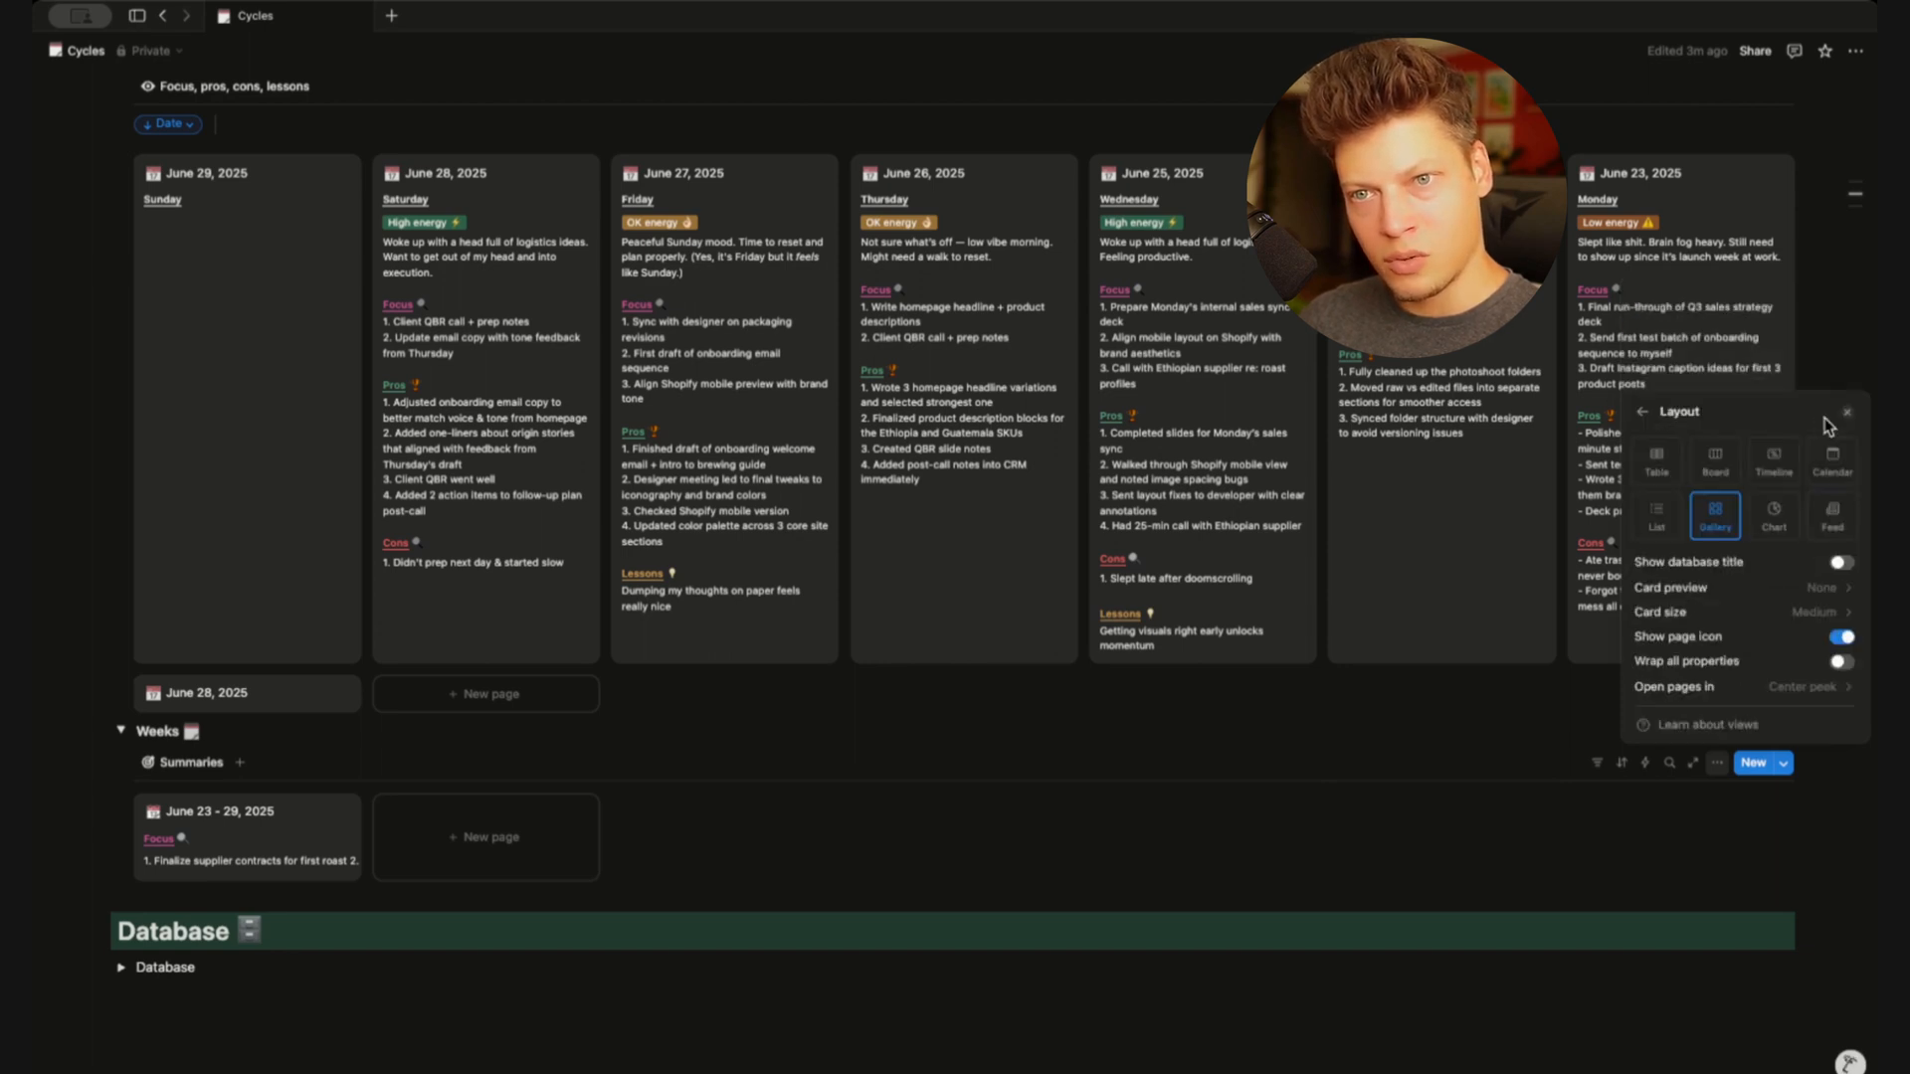
{"action": "left_click", "coordinate": [1843, 664]}
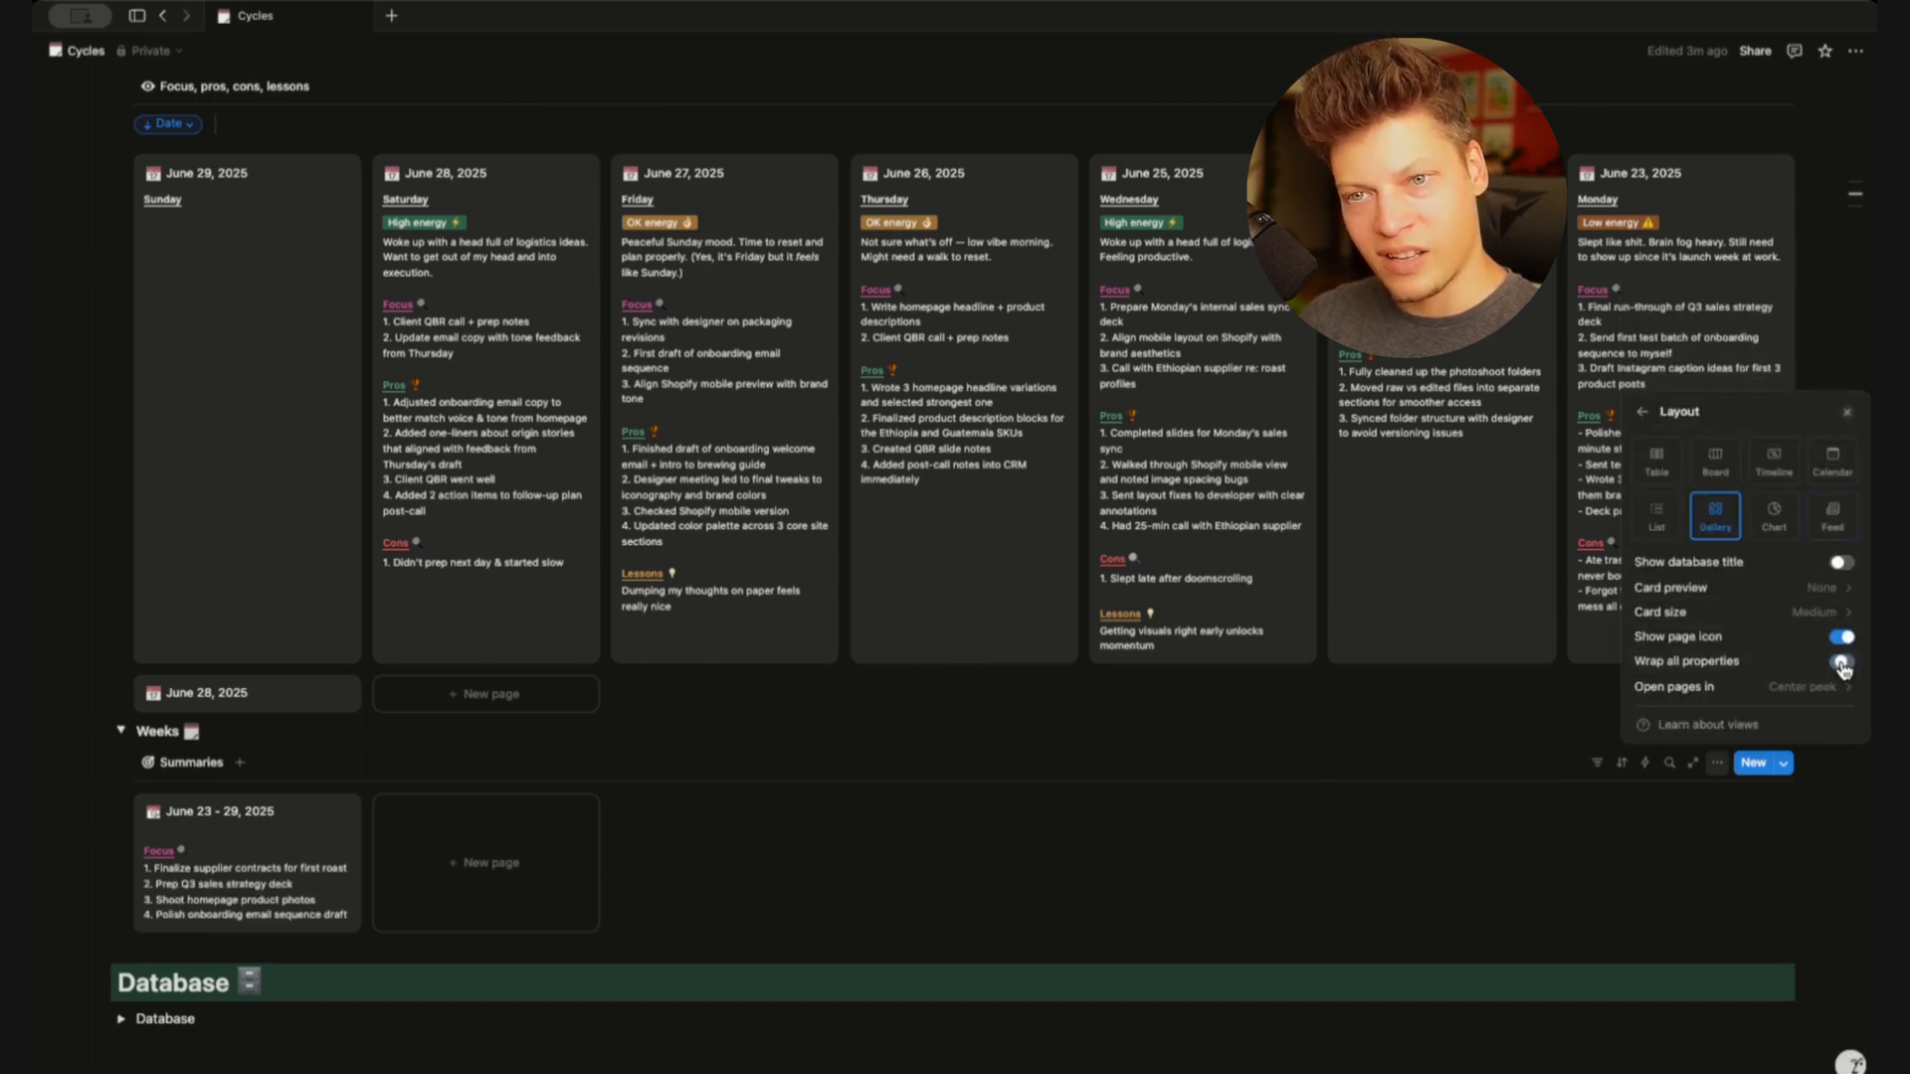
{"action": "left_click", "coordinate": [966, 877]}
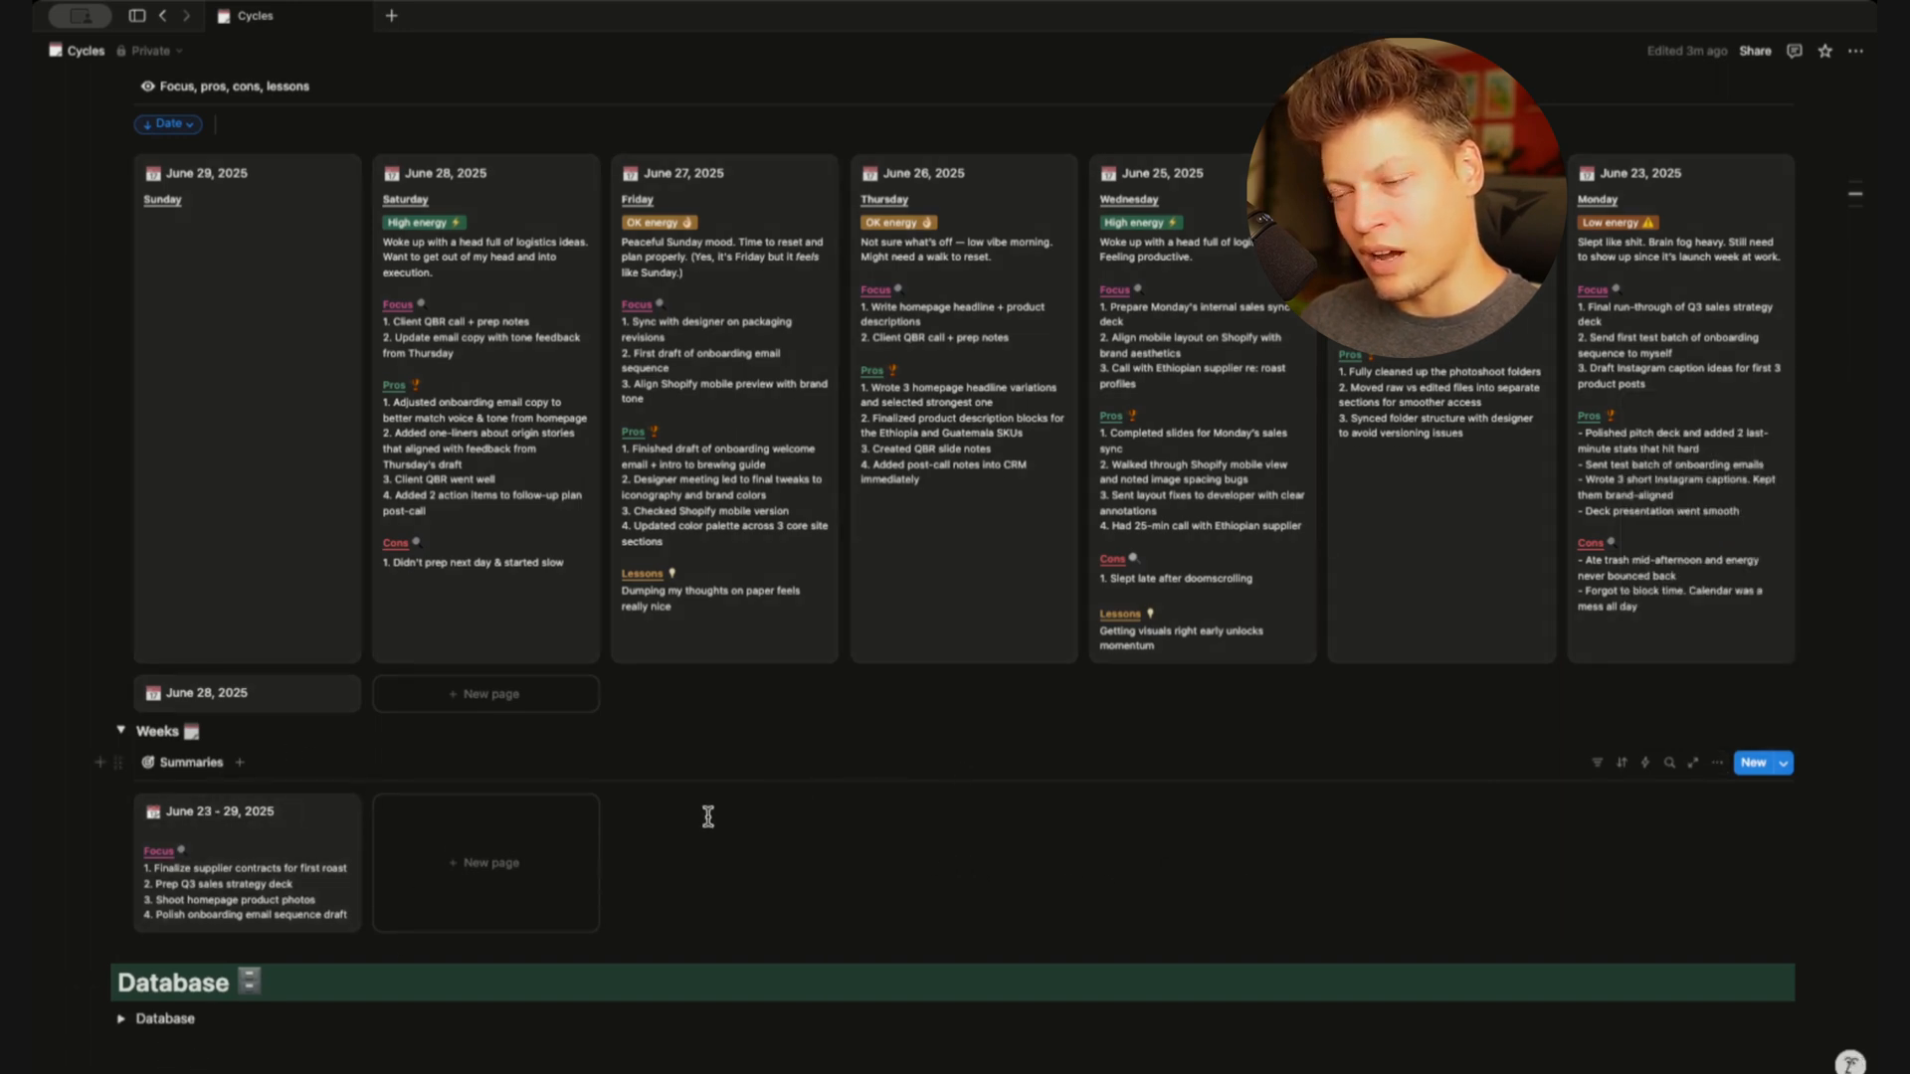
Open the June 23 - 29, 2025 week page in a new tab and review its Planning and Reflection sections
{"action": "left_click", "coordinate": [242, 839], "text": "super"}
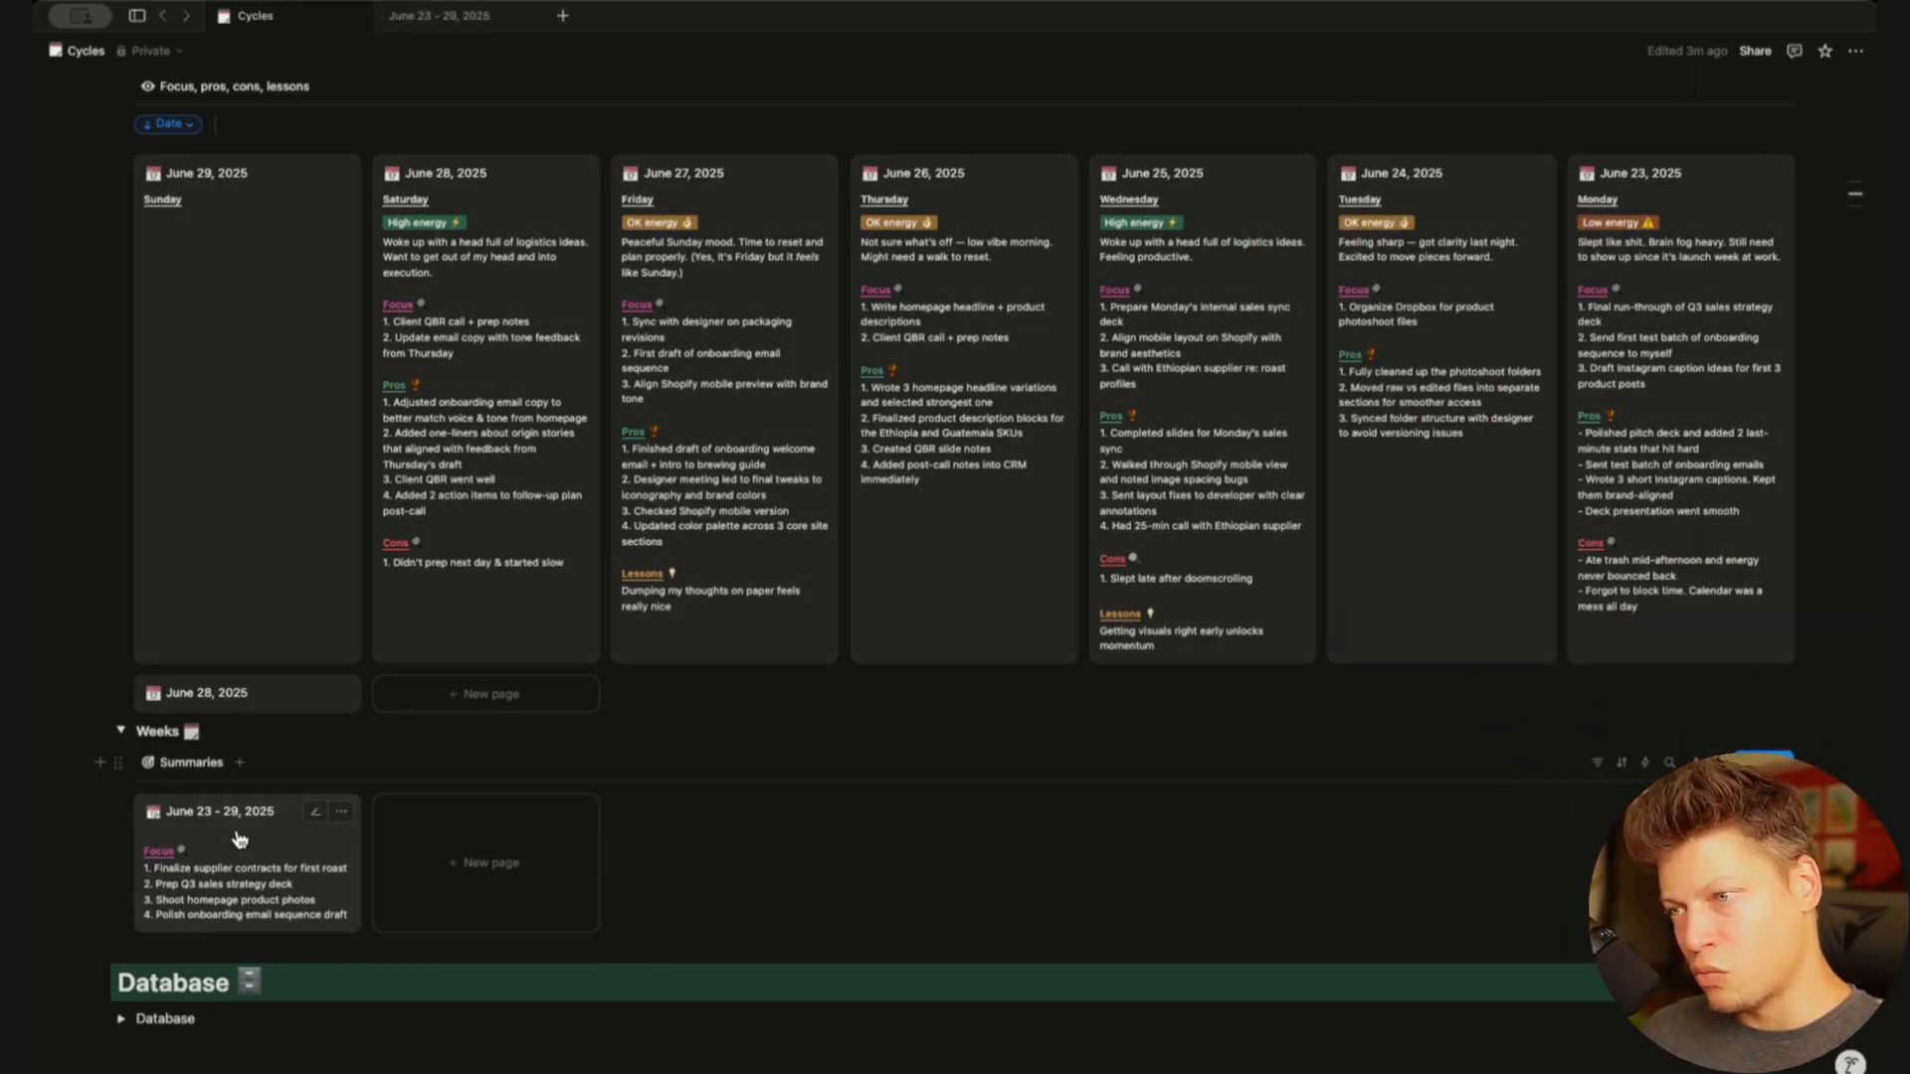
{"action": "left_click", "coordinate": [457, 22]}
{"action": "scroll", "coordinate": [642, 609], "scroll_direction": "down", "scroll_amount": 10}
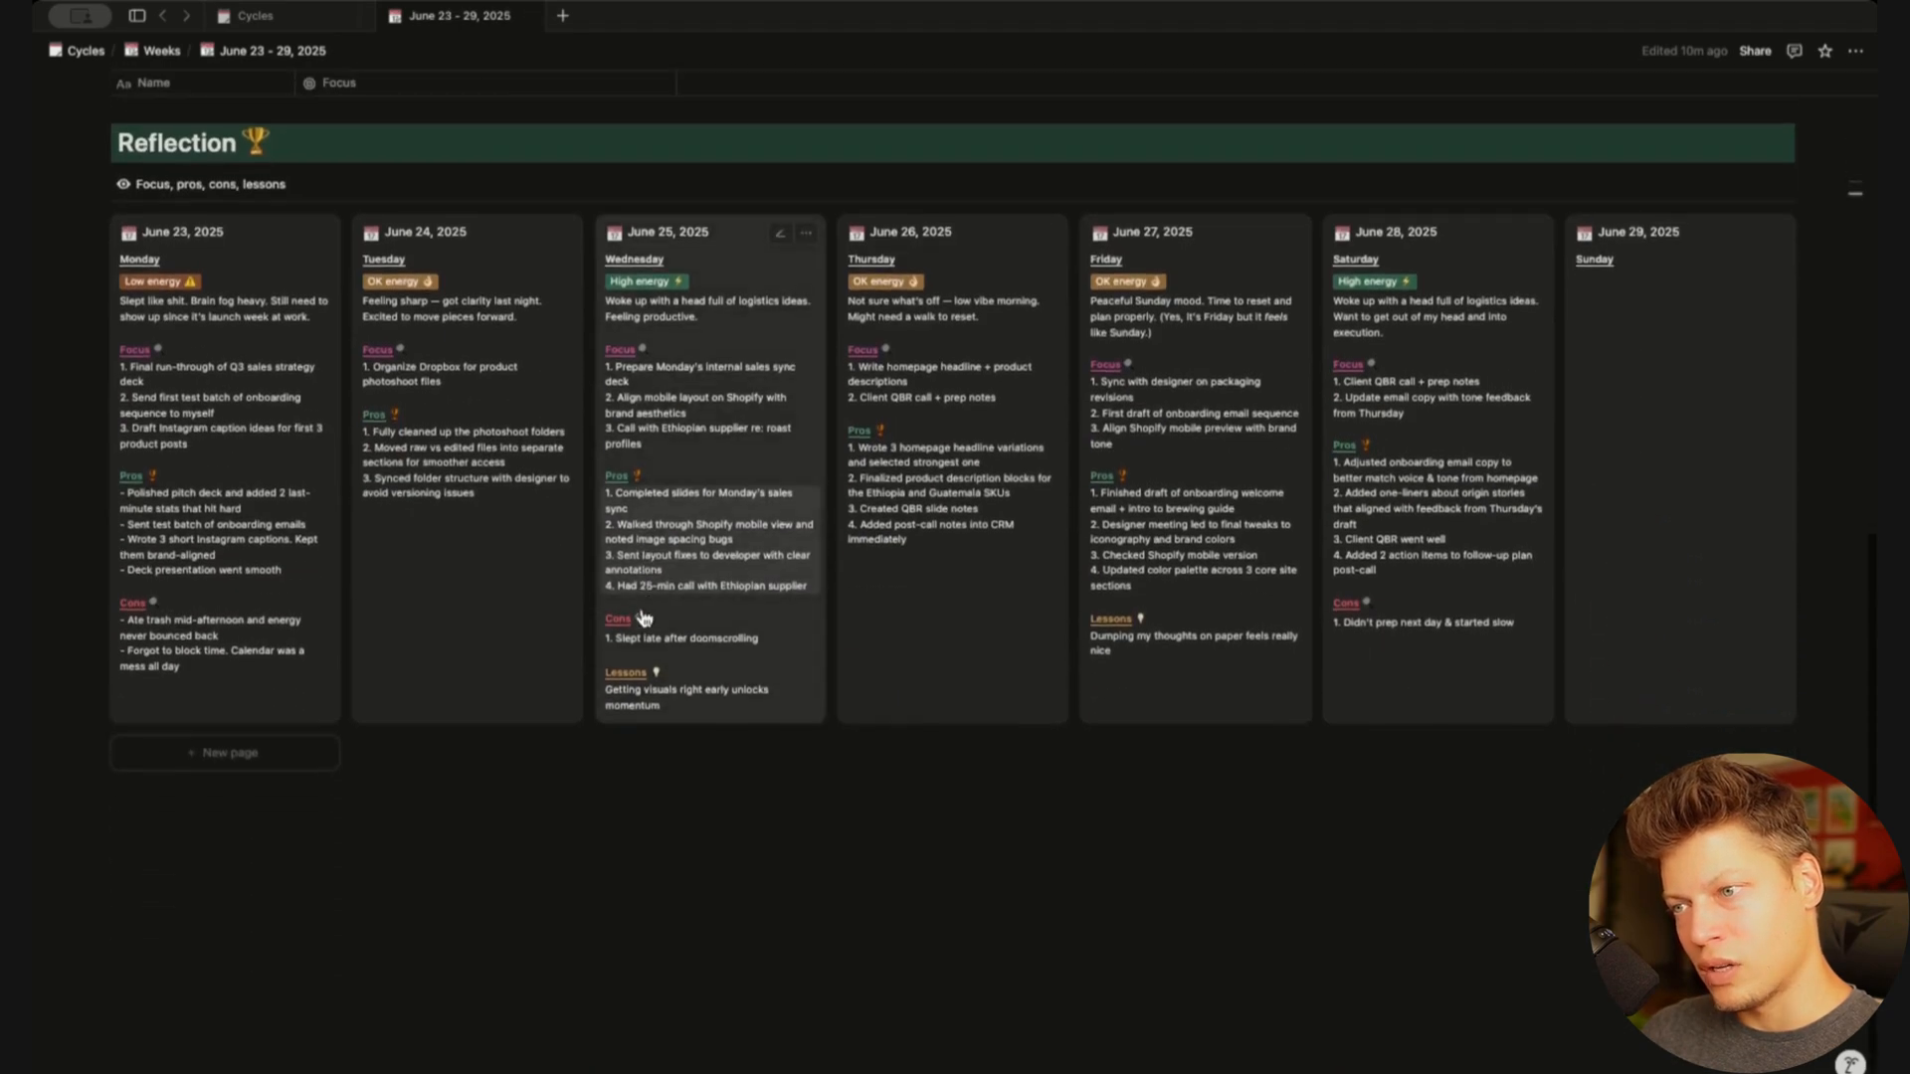
{"action": "scroll", "coordinate": [754, 282], "scroll_direction": "up", "scroll_amount": 1}
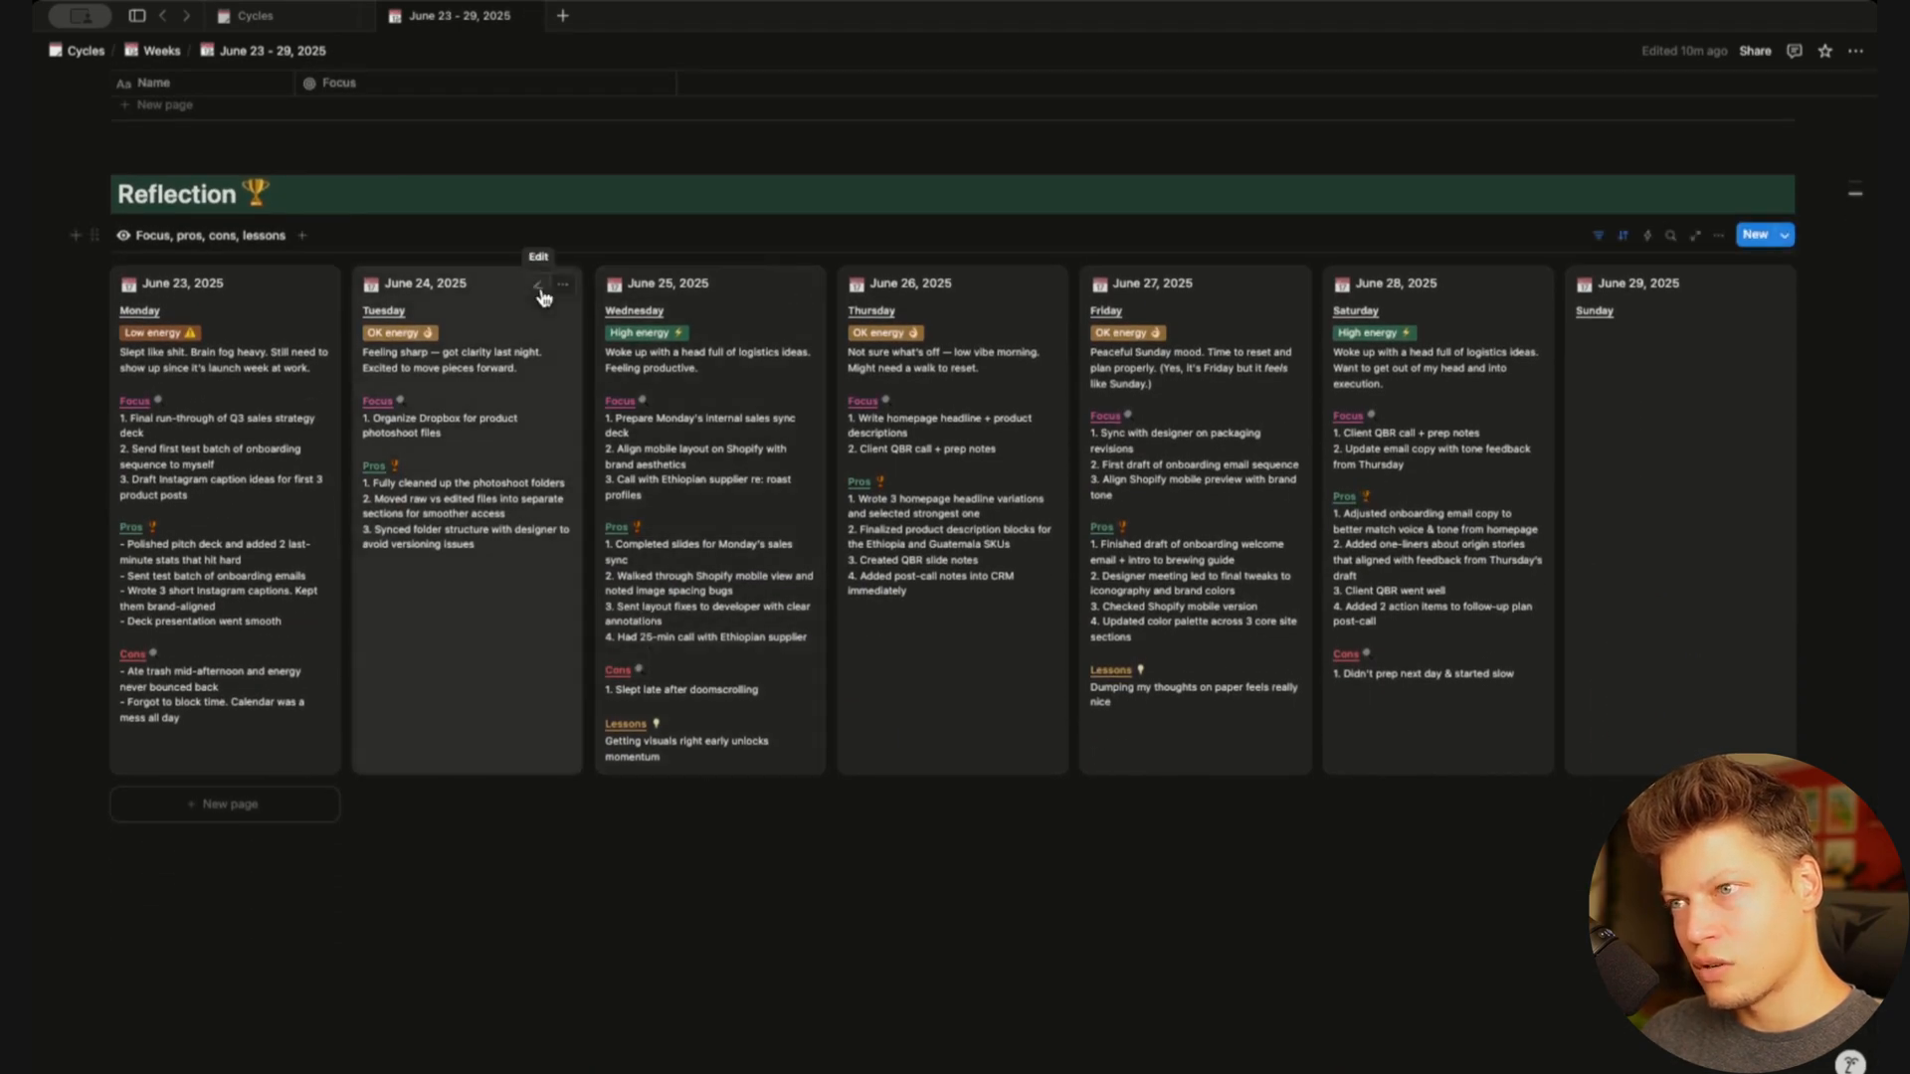
{"action": "scroll", "coordinate": [255, 921], "scroll_direction": "up", "scroll_amount": 3}
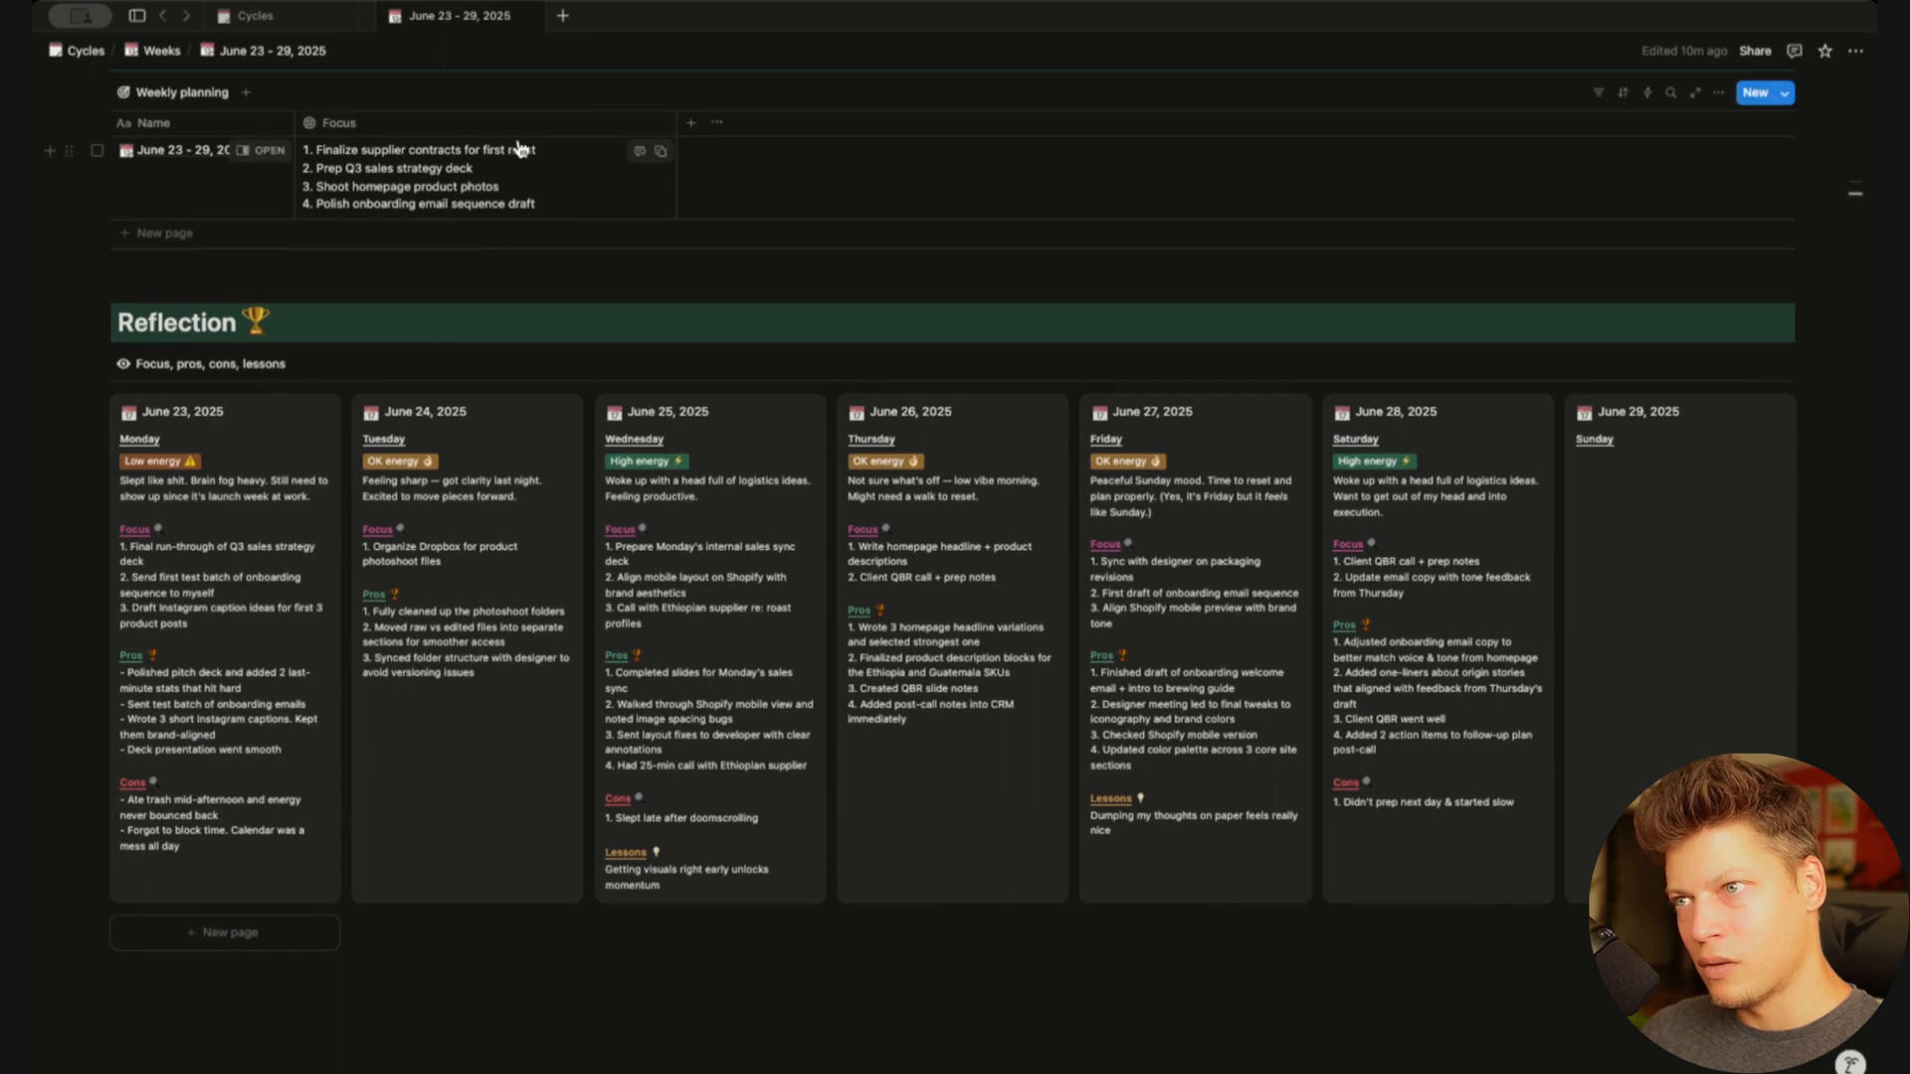
{"action": "scroll", "coordinate": [414, 213], "scroll_direction": "up", "scroll_amount": 4}
{"action": "scroll", "coordinate": [485, 574], "scroll_direction": "down", "scroll_amount": 4}
{"action": "scroll", "coordinate": [485, 574], "scroll_direction": "down", "scroll_amount": 5}
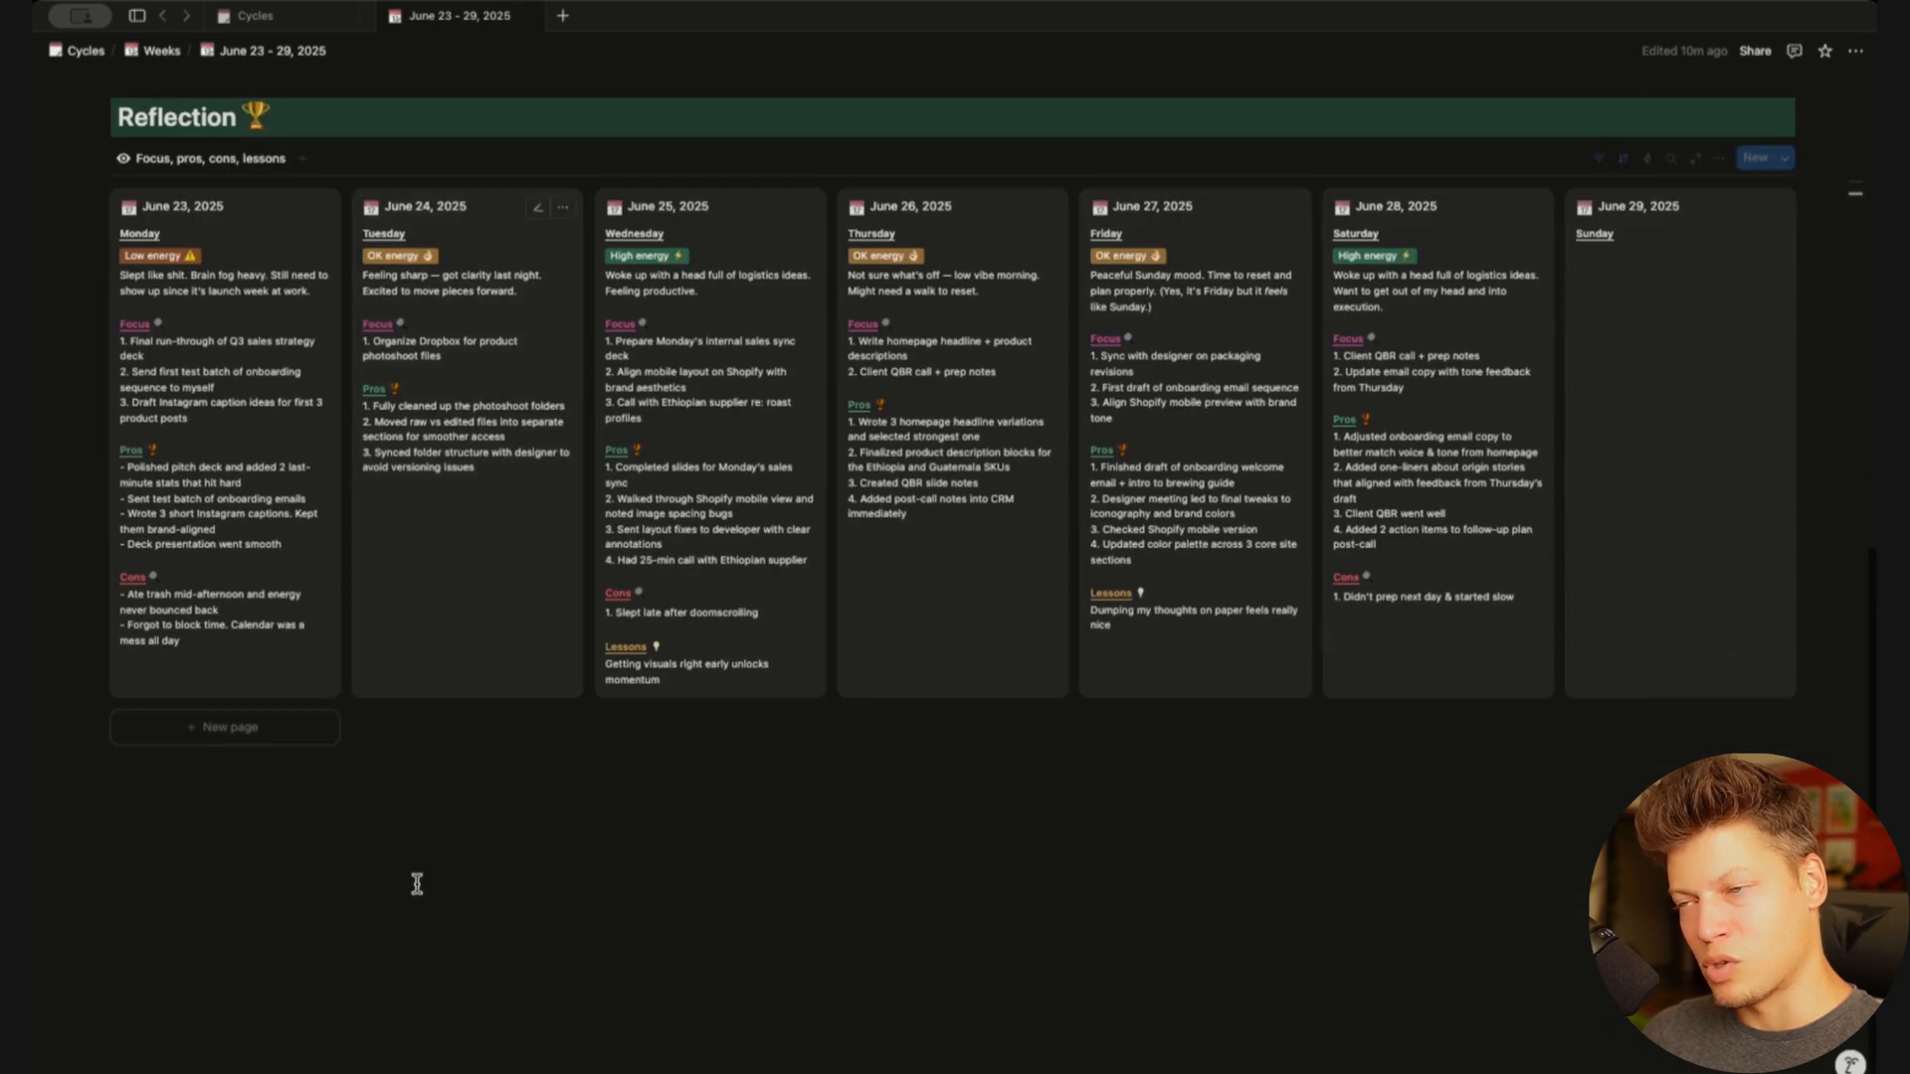
Copy the Weekly planning table from the Planning section and paste it below the Reflection gallery
{"action": "left_click", "coordinate": [303, 921]}
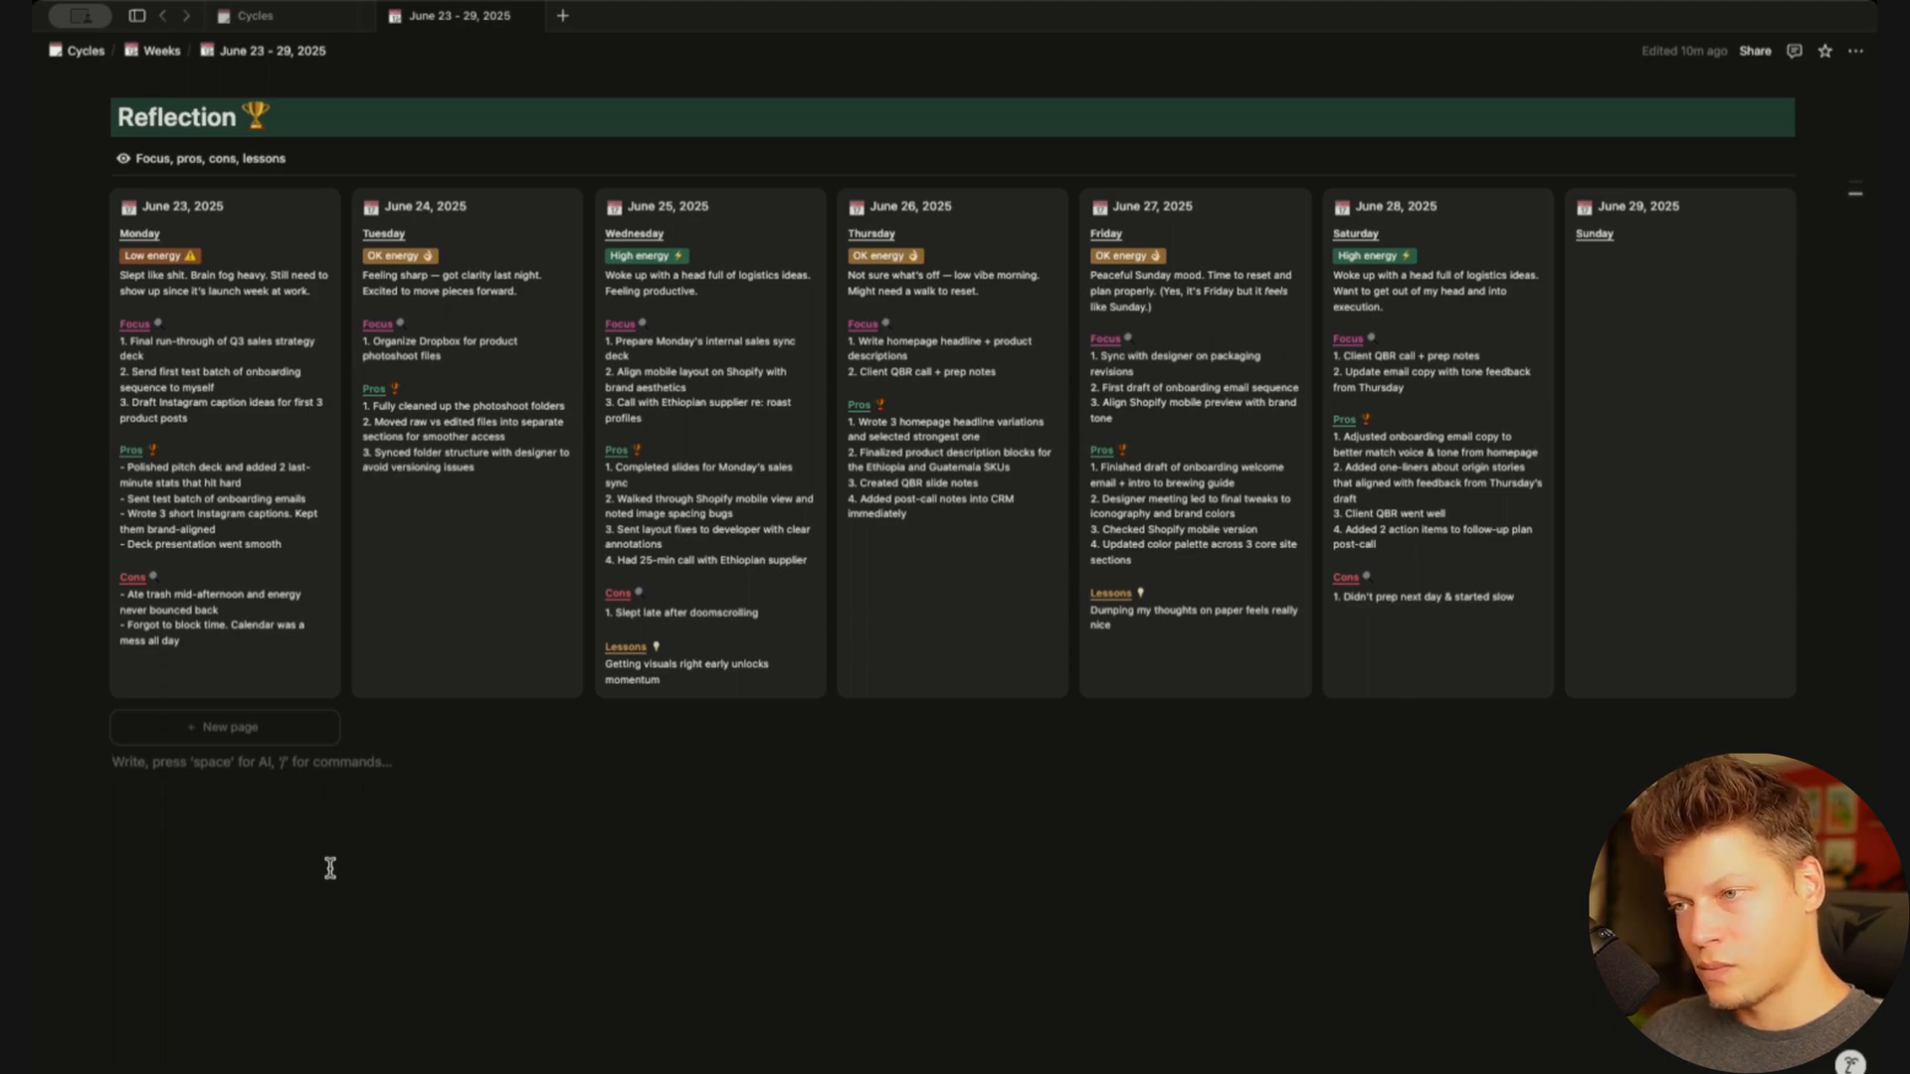
{"action": "scroll", "coordinate": [330, 869], "scroll_direction": "up", "scroll_amount": 12}
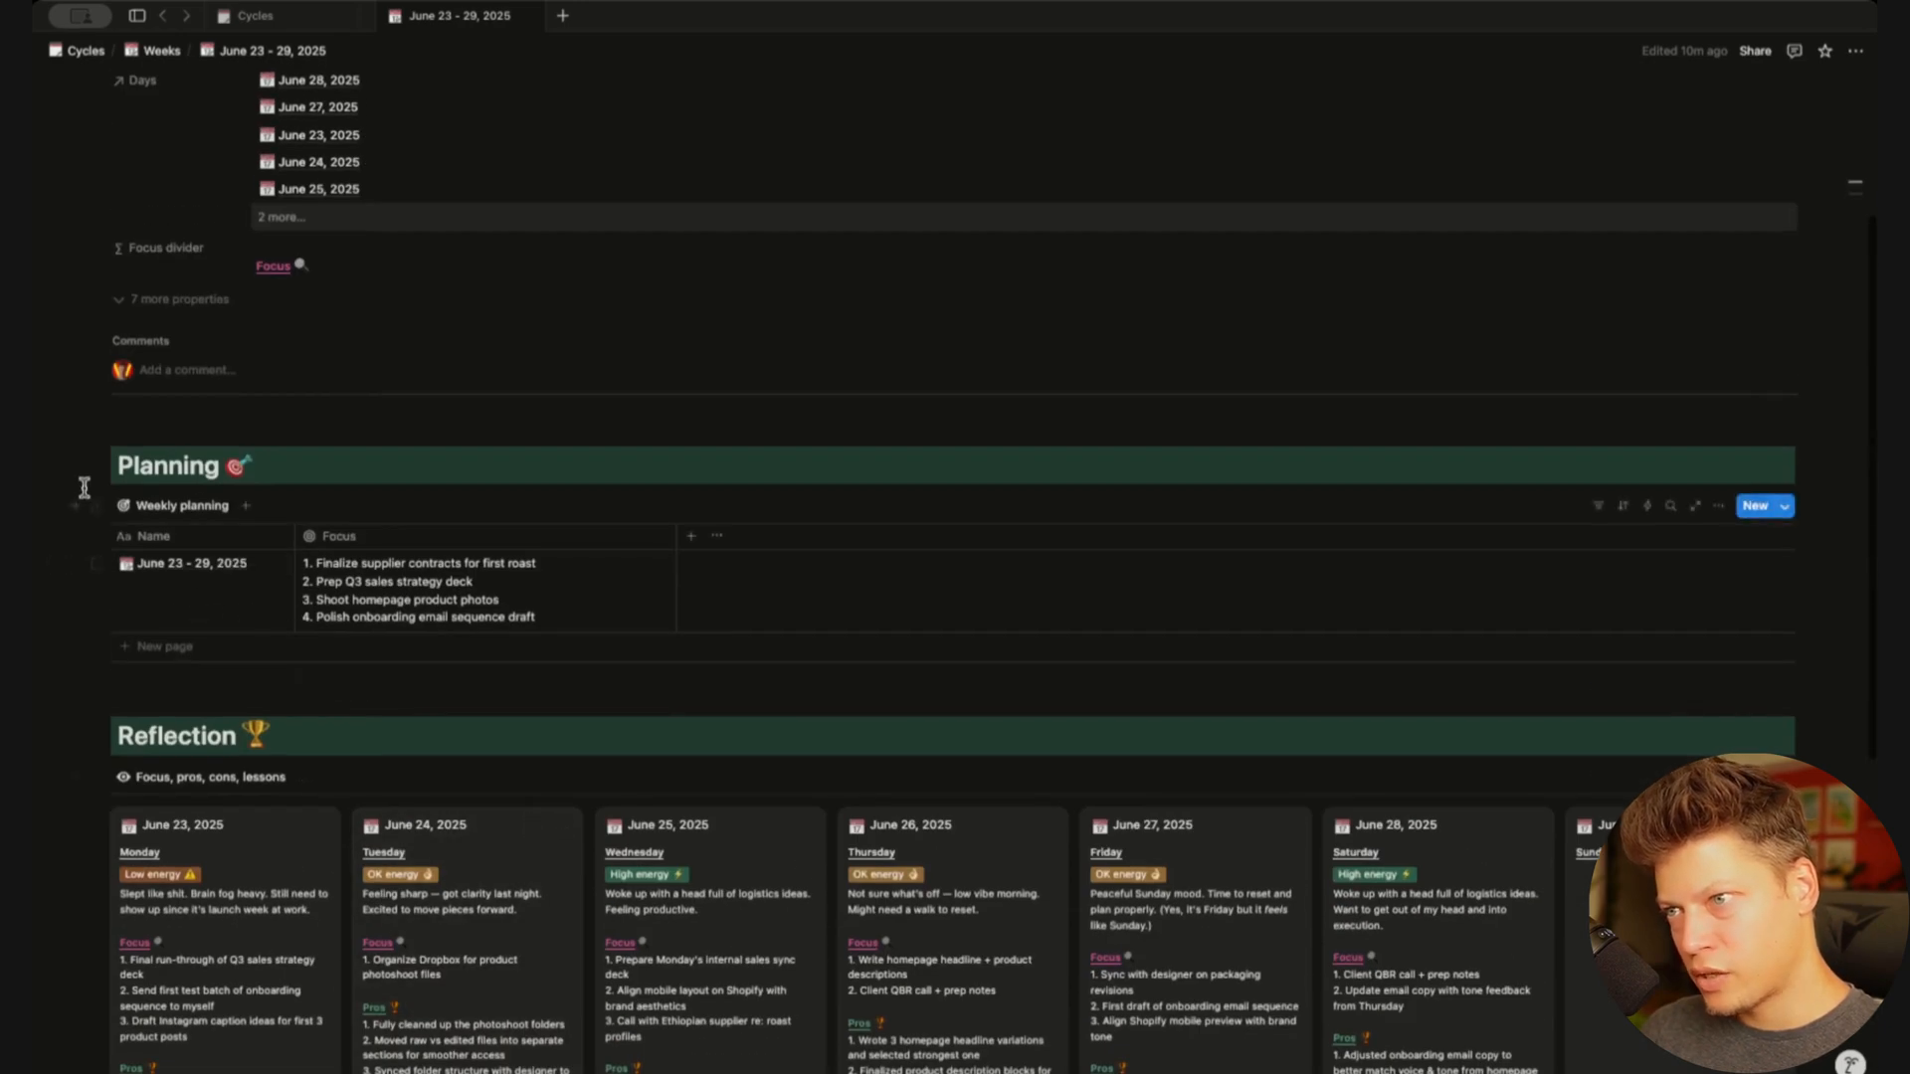
{"action": "left_click", "coordinate": [97, 512]}
{"action": "key", "text": "Escape"}
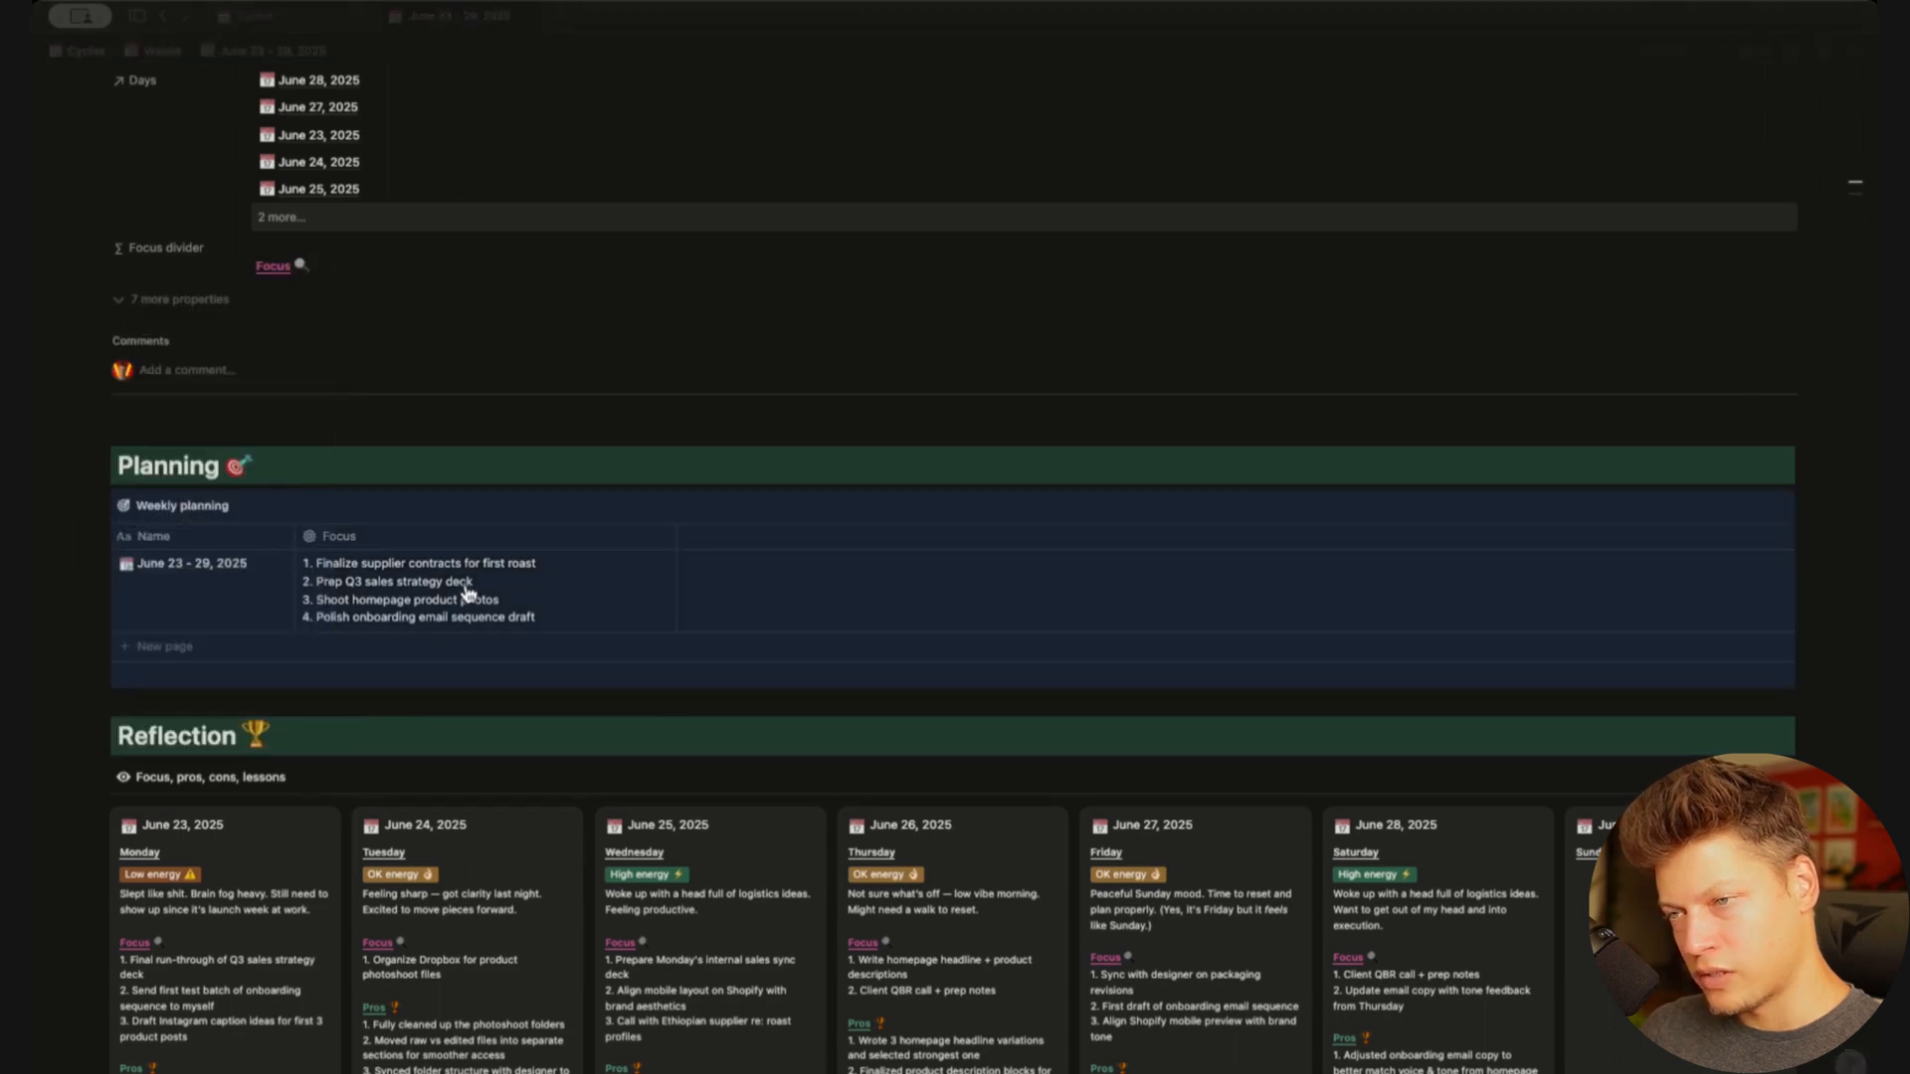
{"action": "scroll", "coordinate": [245, 798], "scroll_direction": "down", "scroll_amount": 12}
{"action": "left_click", "coordinate": [245, 798]}
{"action": "key", "text": "ctrl+v"}
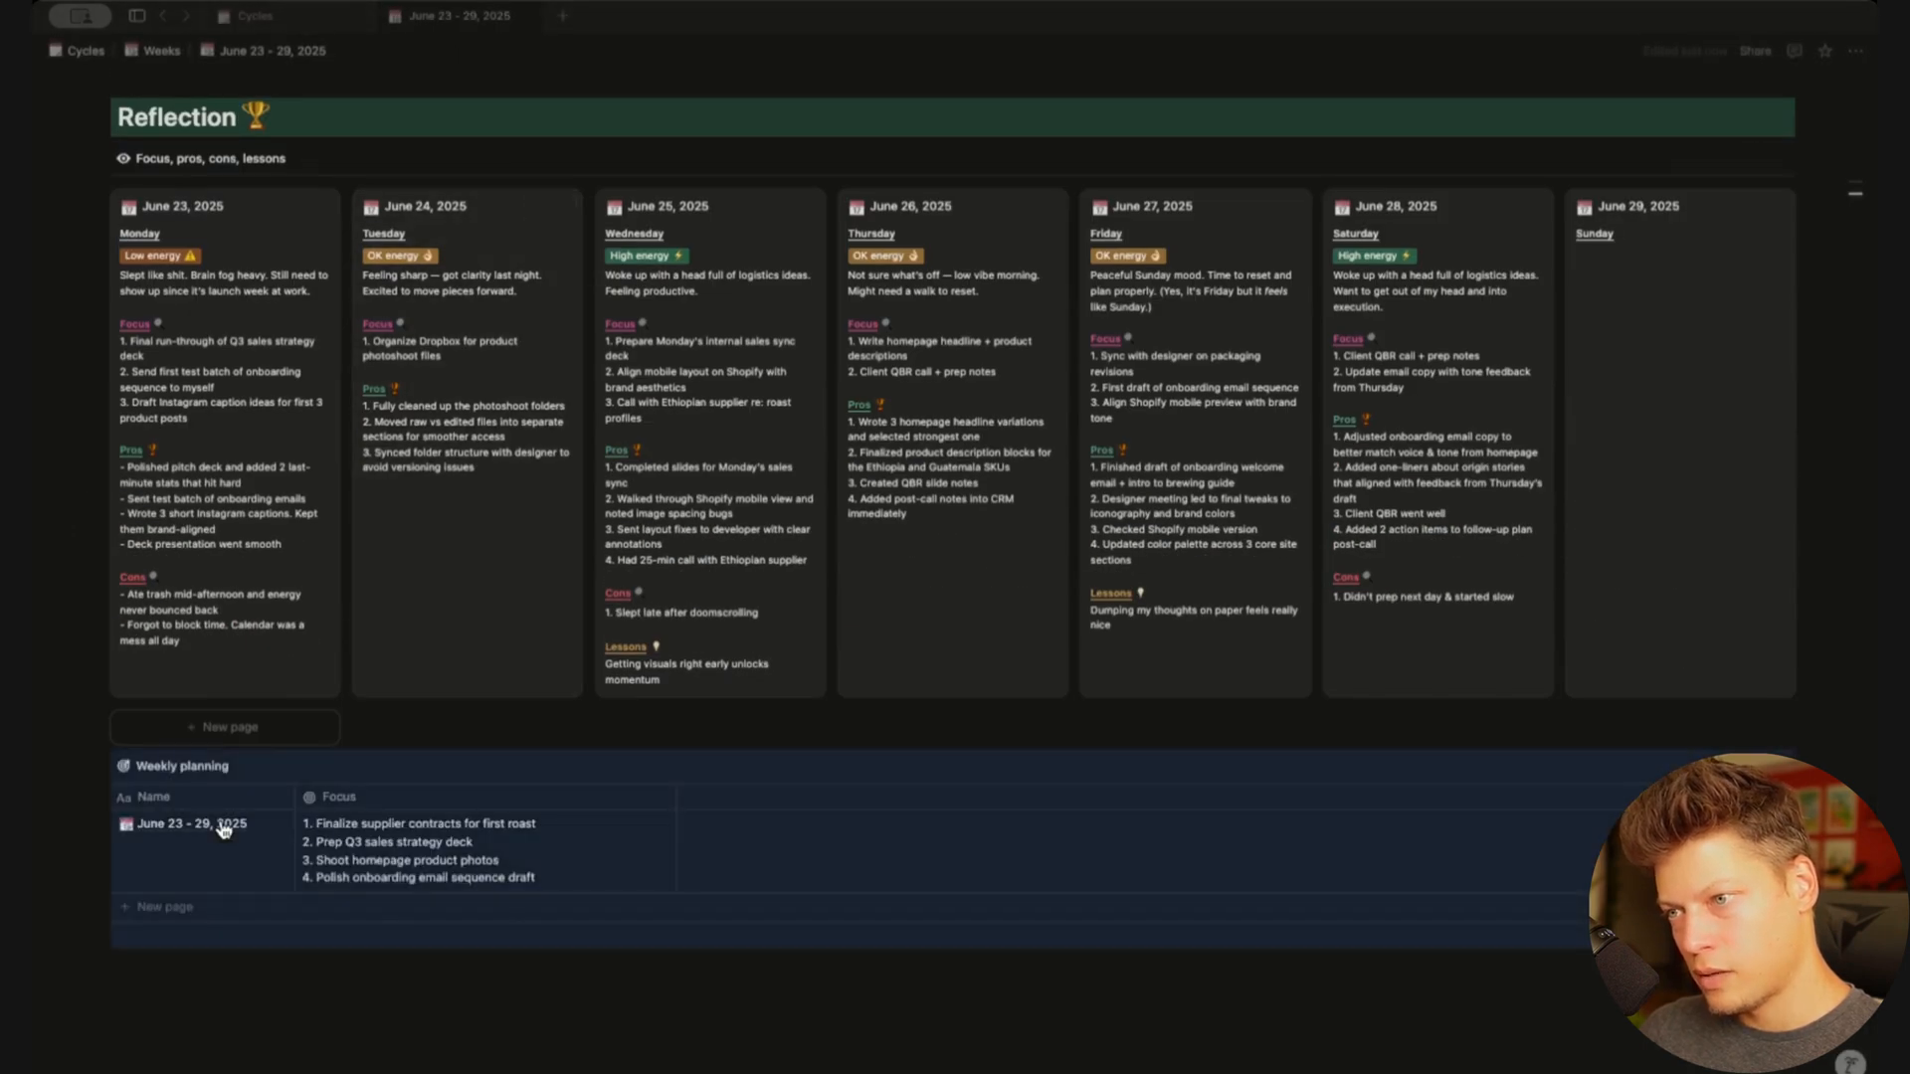
Rename the pasted table view "Weekly pros, cons, lessons" and give it a pencil icon
{"action": "left_click", "coordinate": [195, 783]}
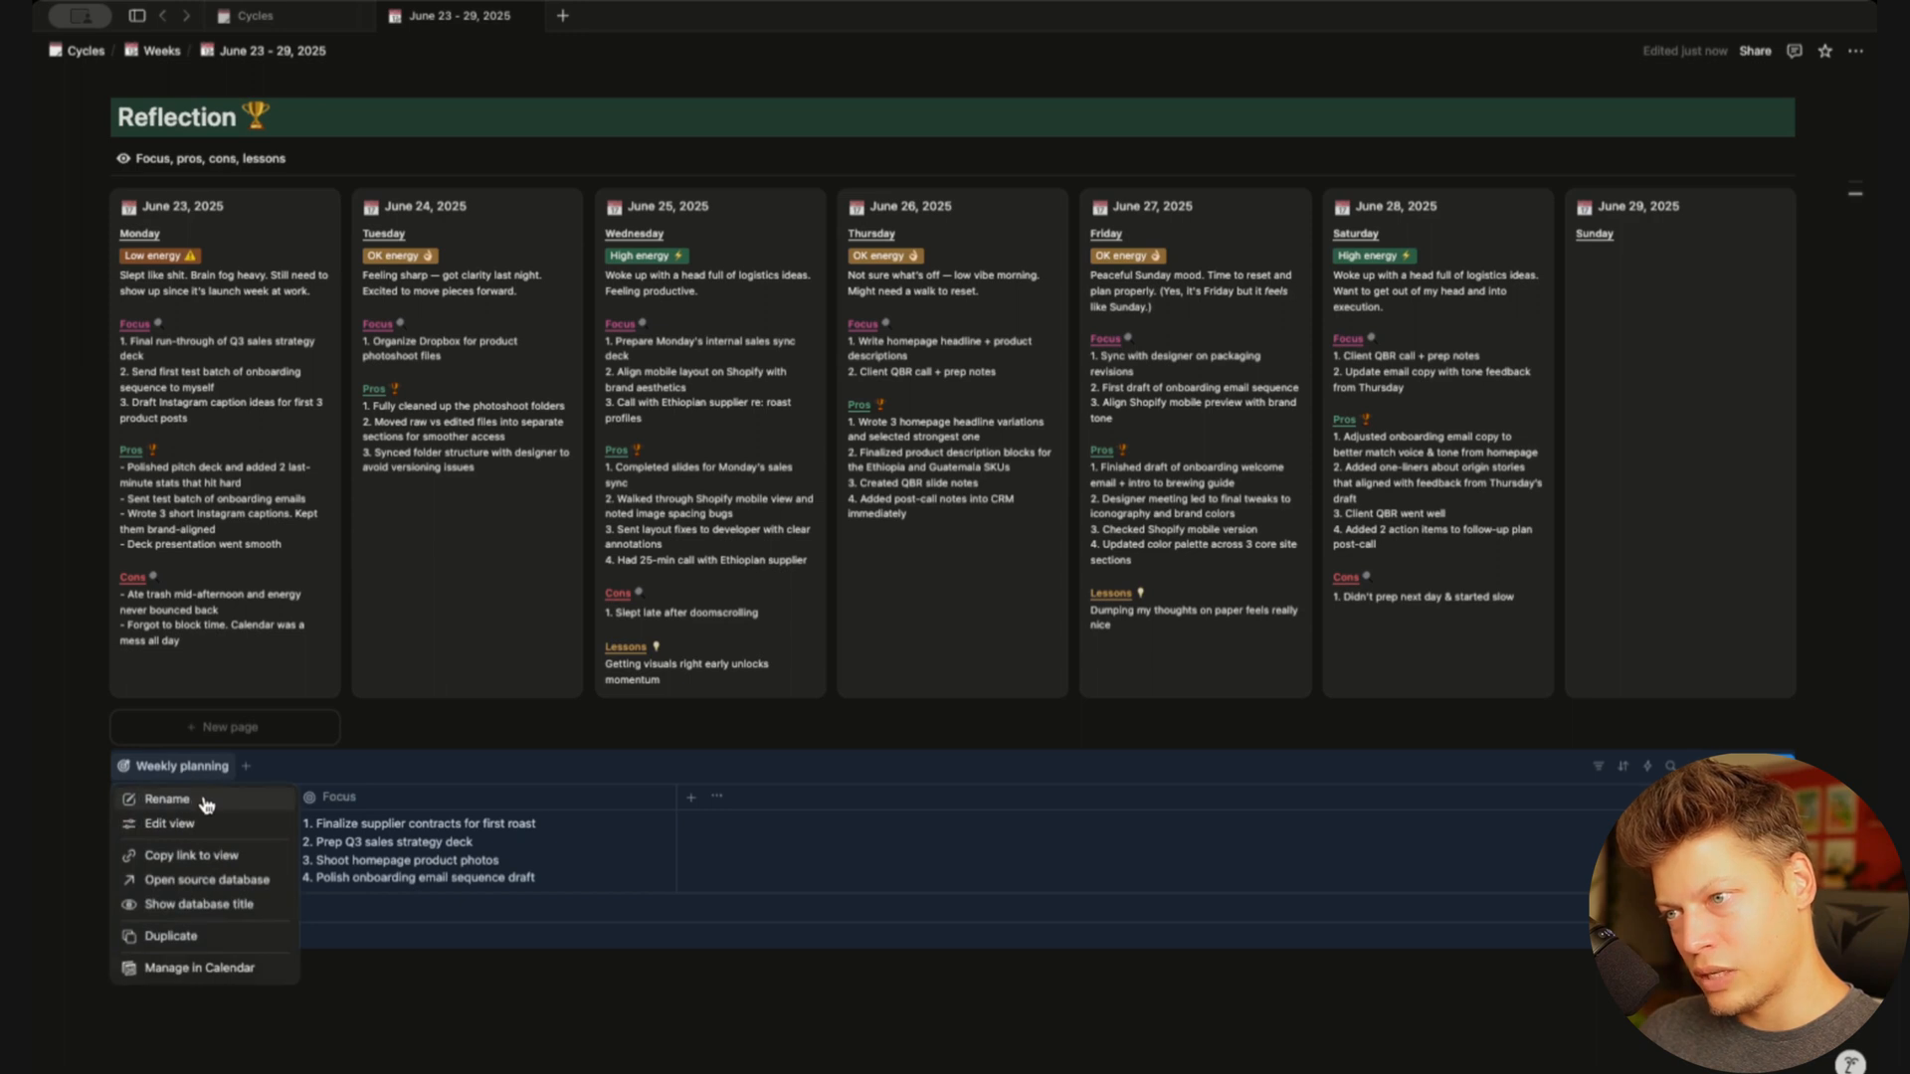
{"action": "left_click", "coordinate": [204, 799]}
{"action": "type", "text": "Weekly pros, cons, lessons"}
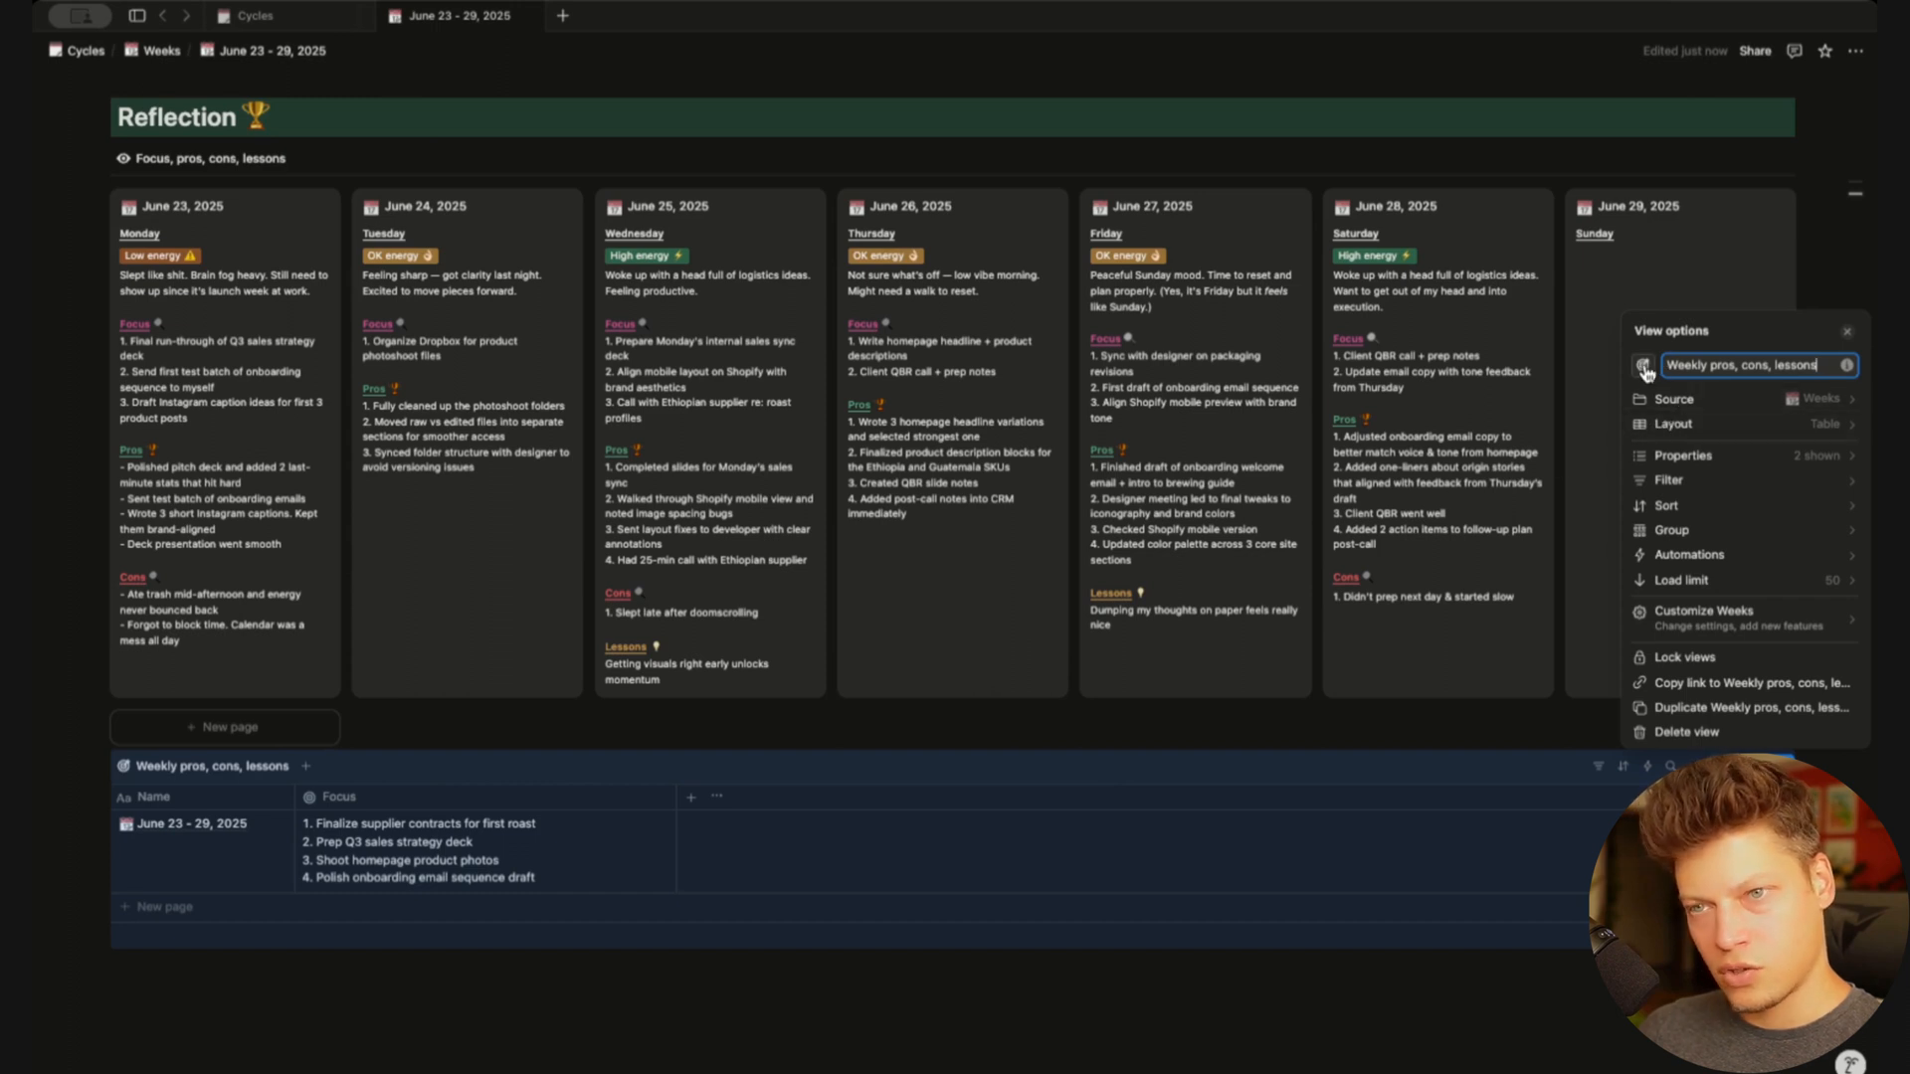
{"action": "left_click", "coordinate": [1644, 370]}
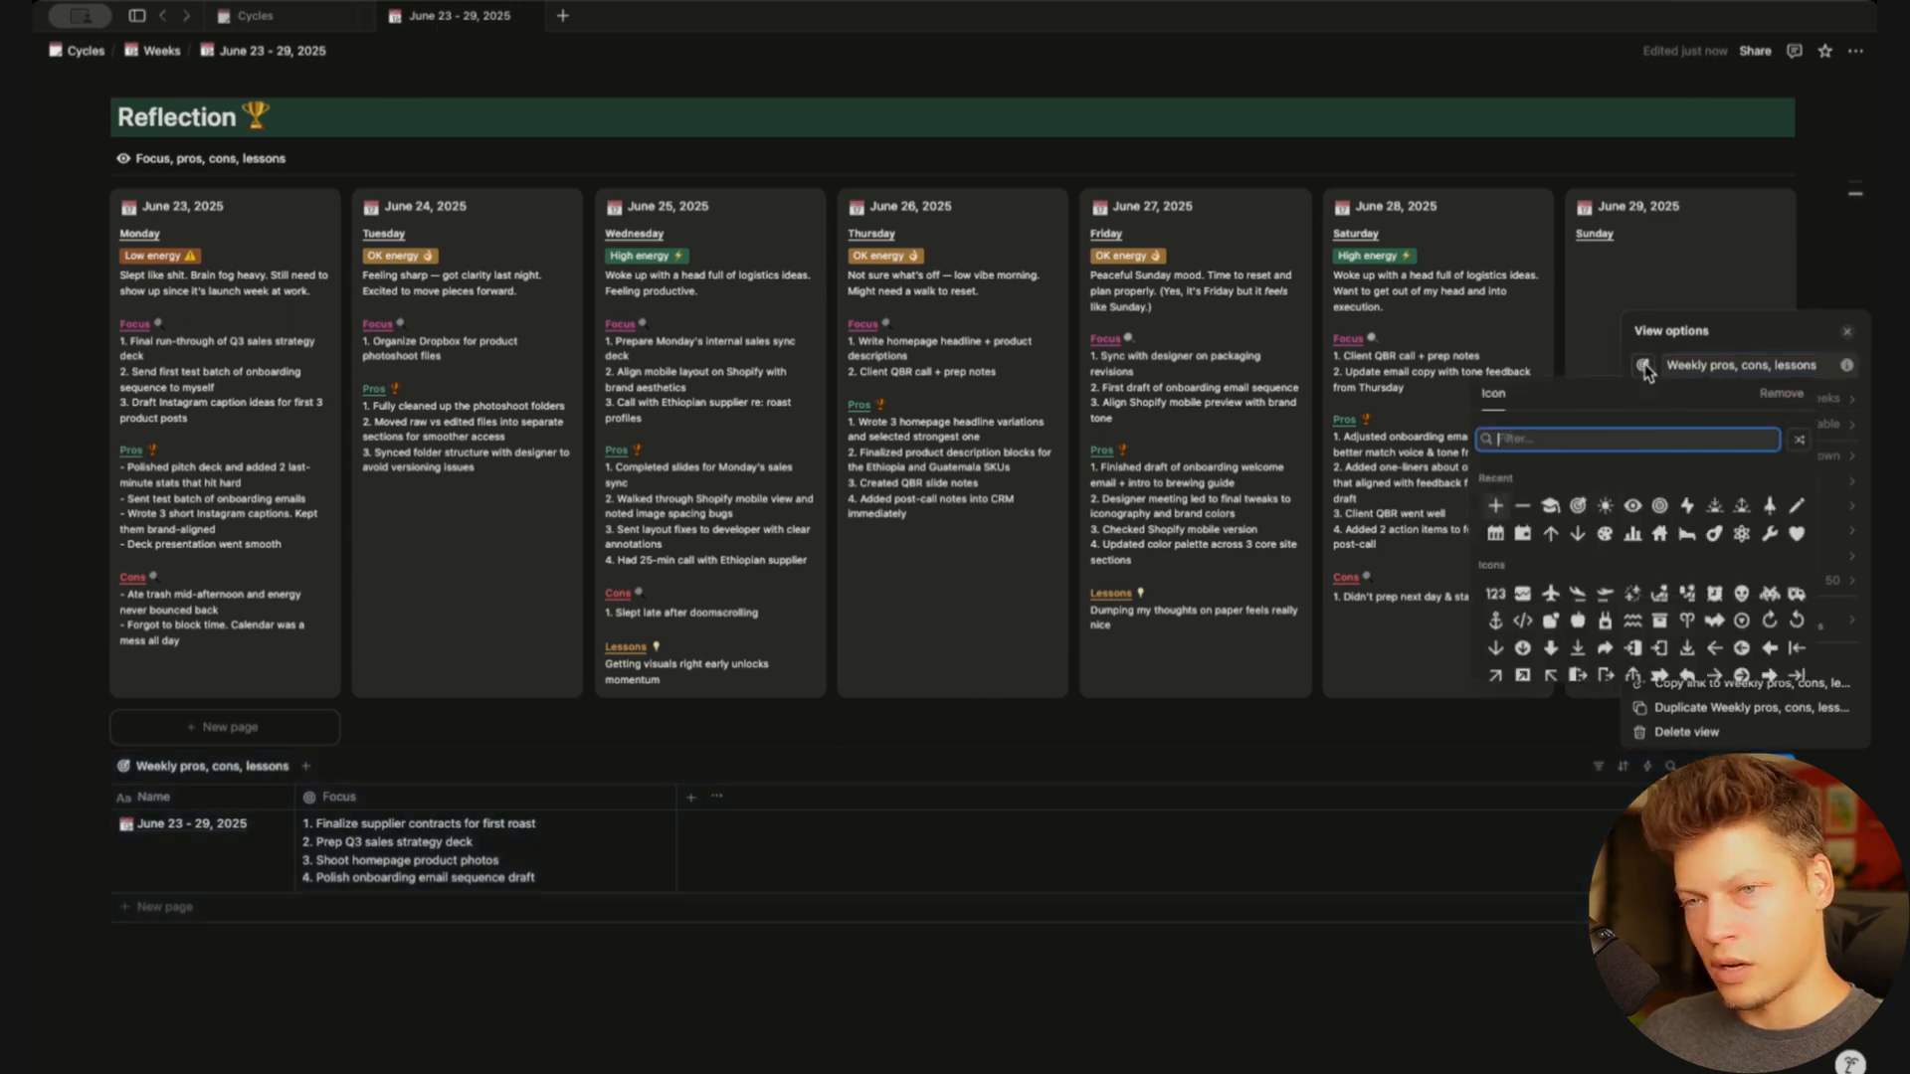
{"action": "left_click", "coordinate": [1800, 510]}
{"action": "left_click", "coordinate": [1490, 613]}
Replace the Focus column in the weekly table with Pros, Cons and Lessons columns, and widen them
{"action": "left_click", "coordinate": [358, 797]}
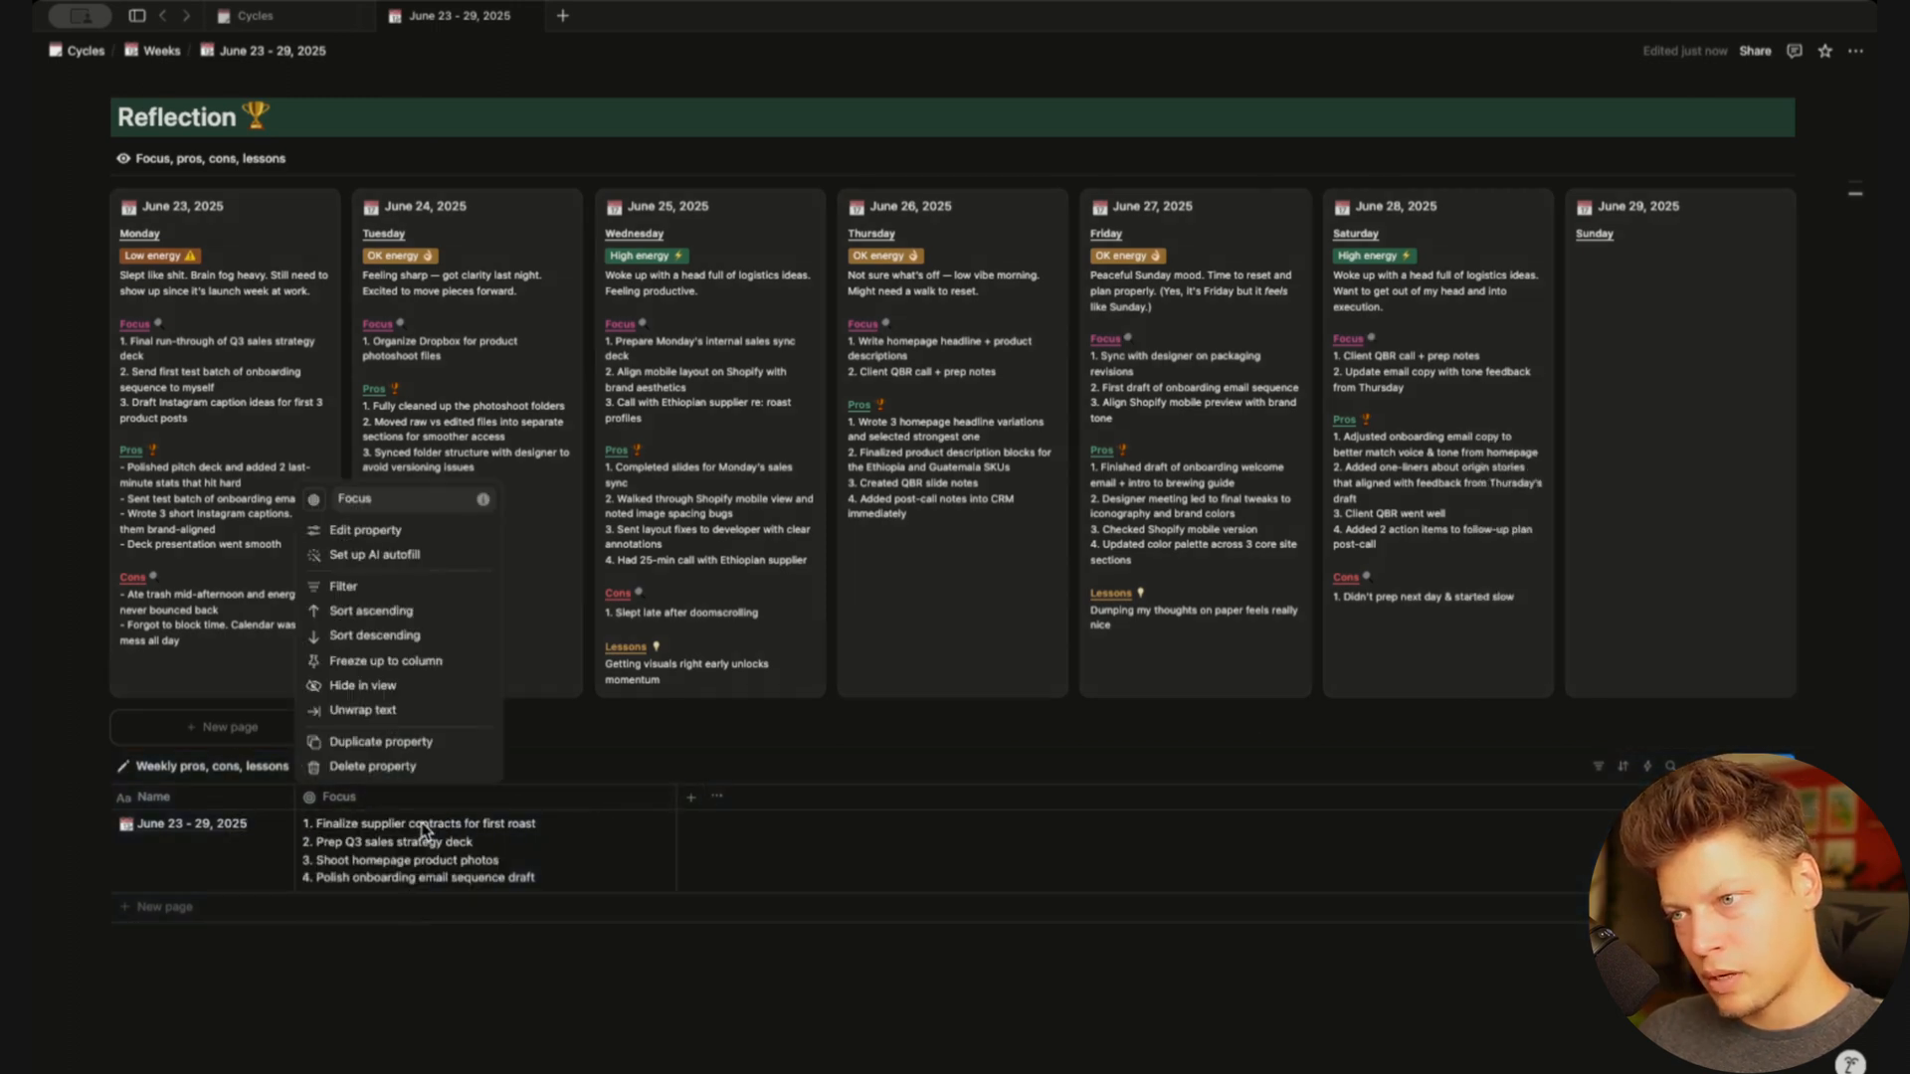
{"action": "left_click", "coordinate": [468, 687]}
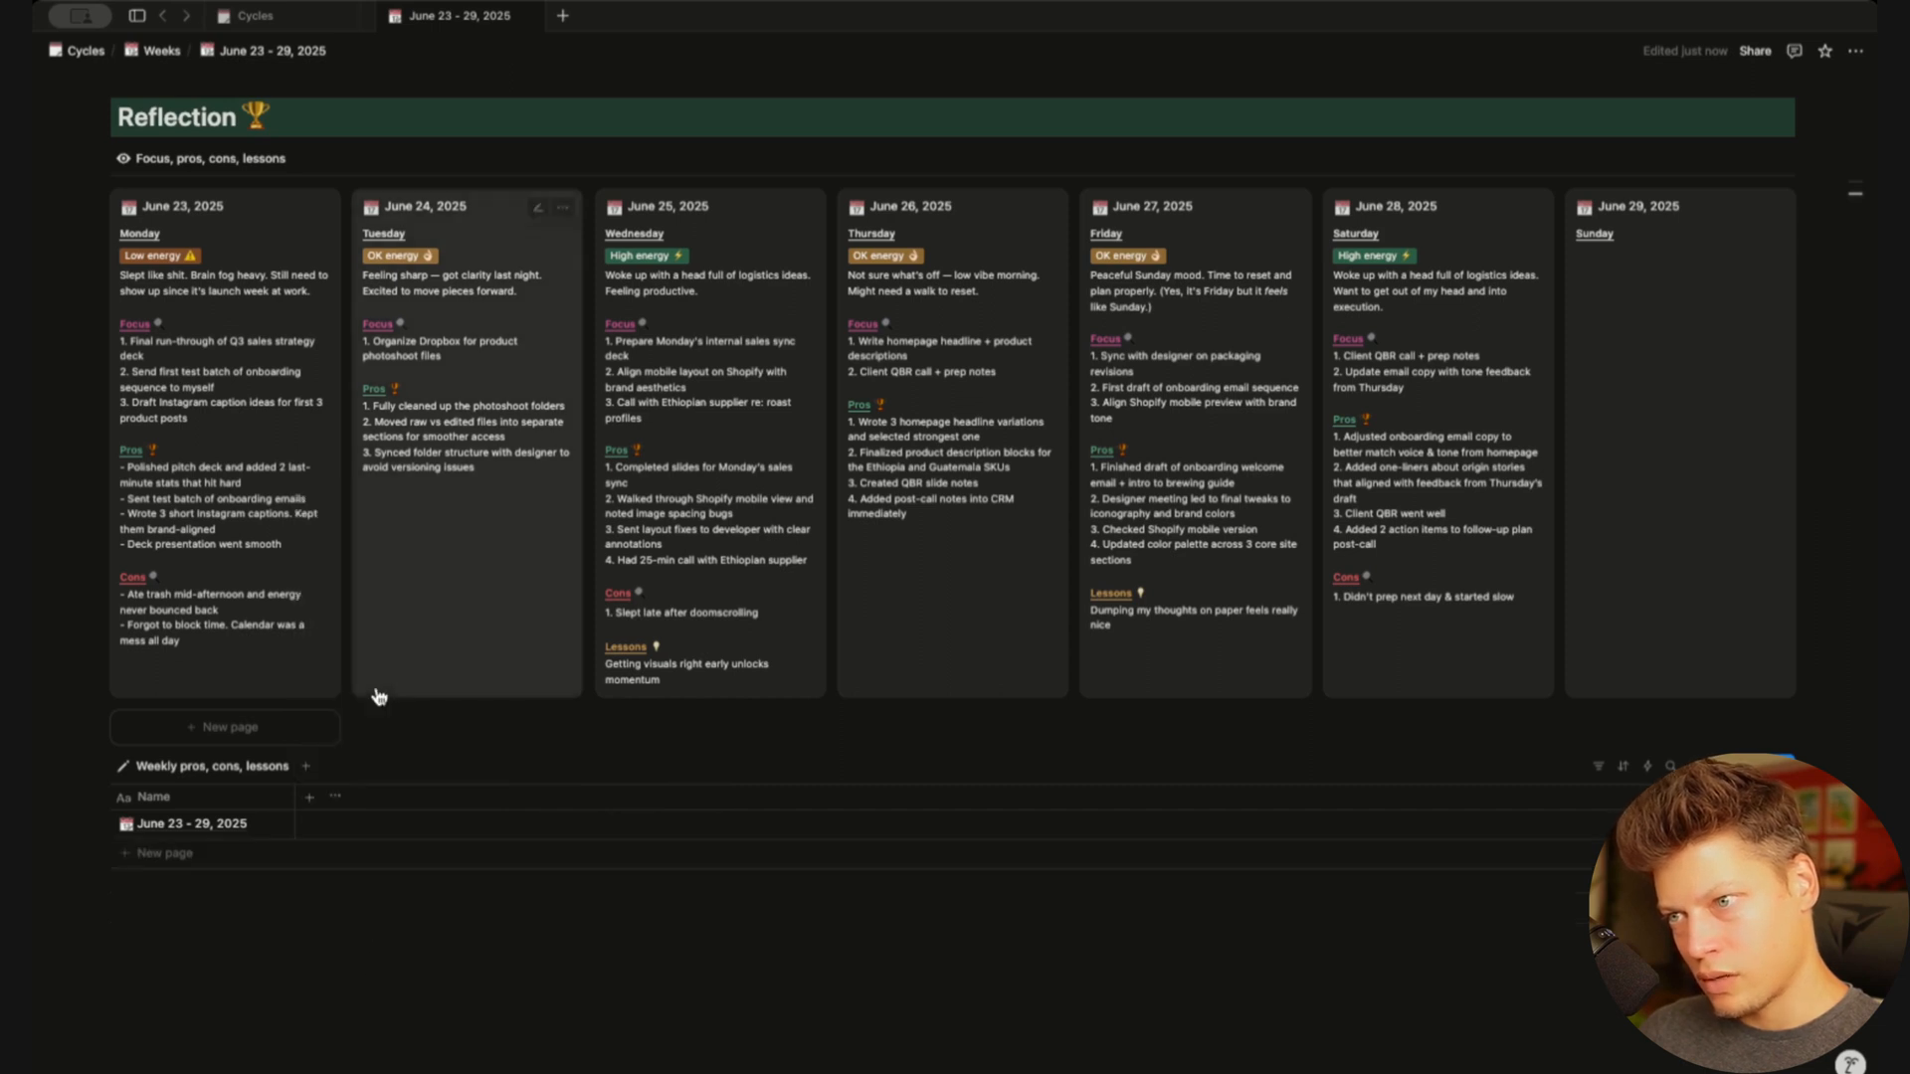
{"action": "left_click", "coordinate": [338, 799]}
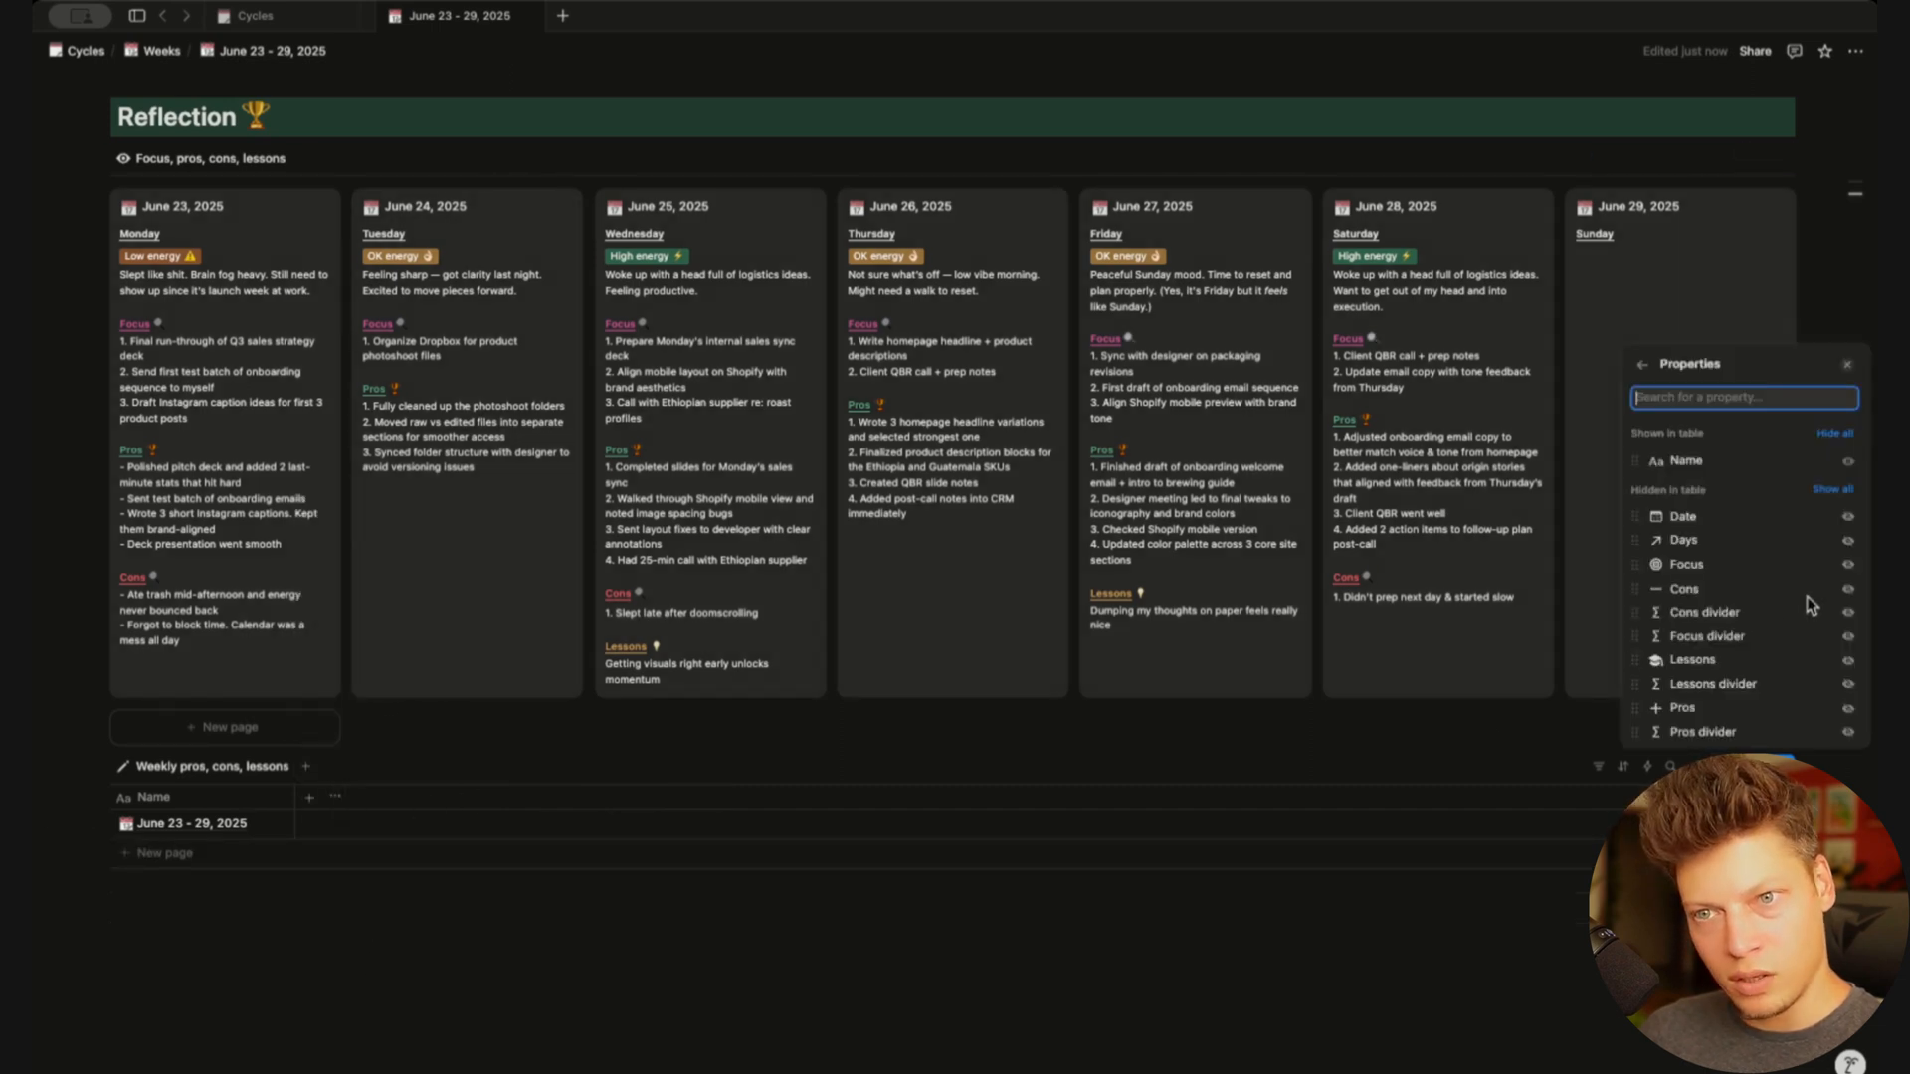
{"action": "left_click", "coordinate": [1847, 707]}
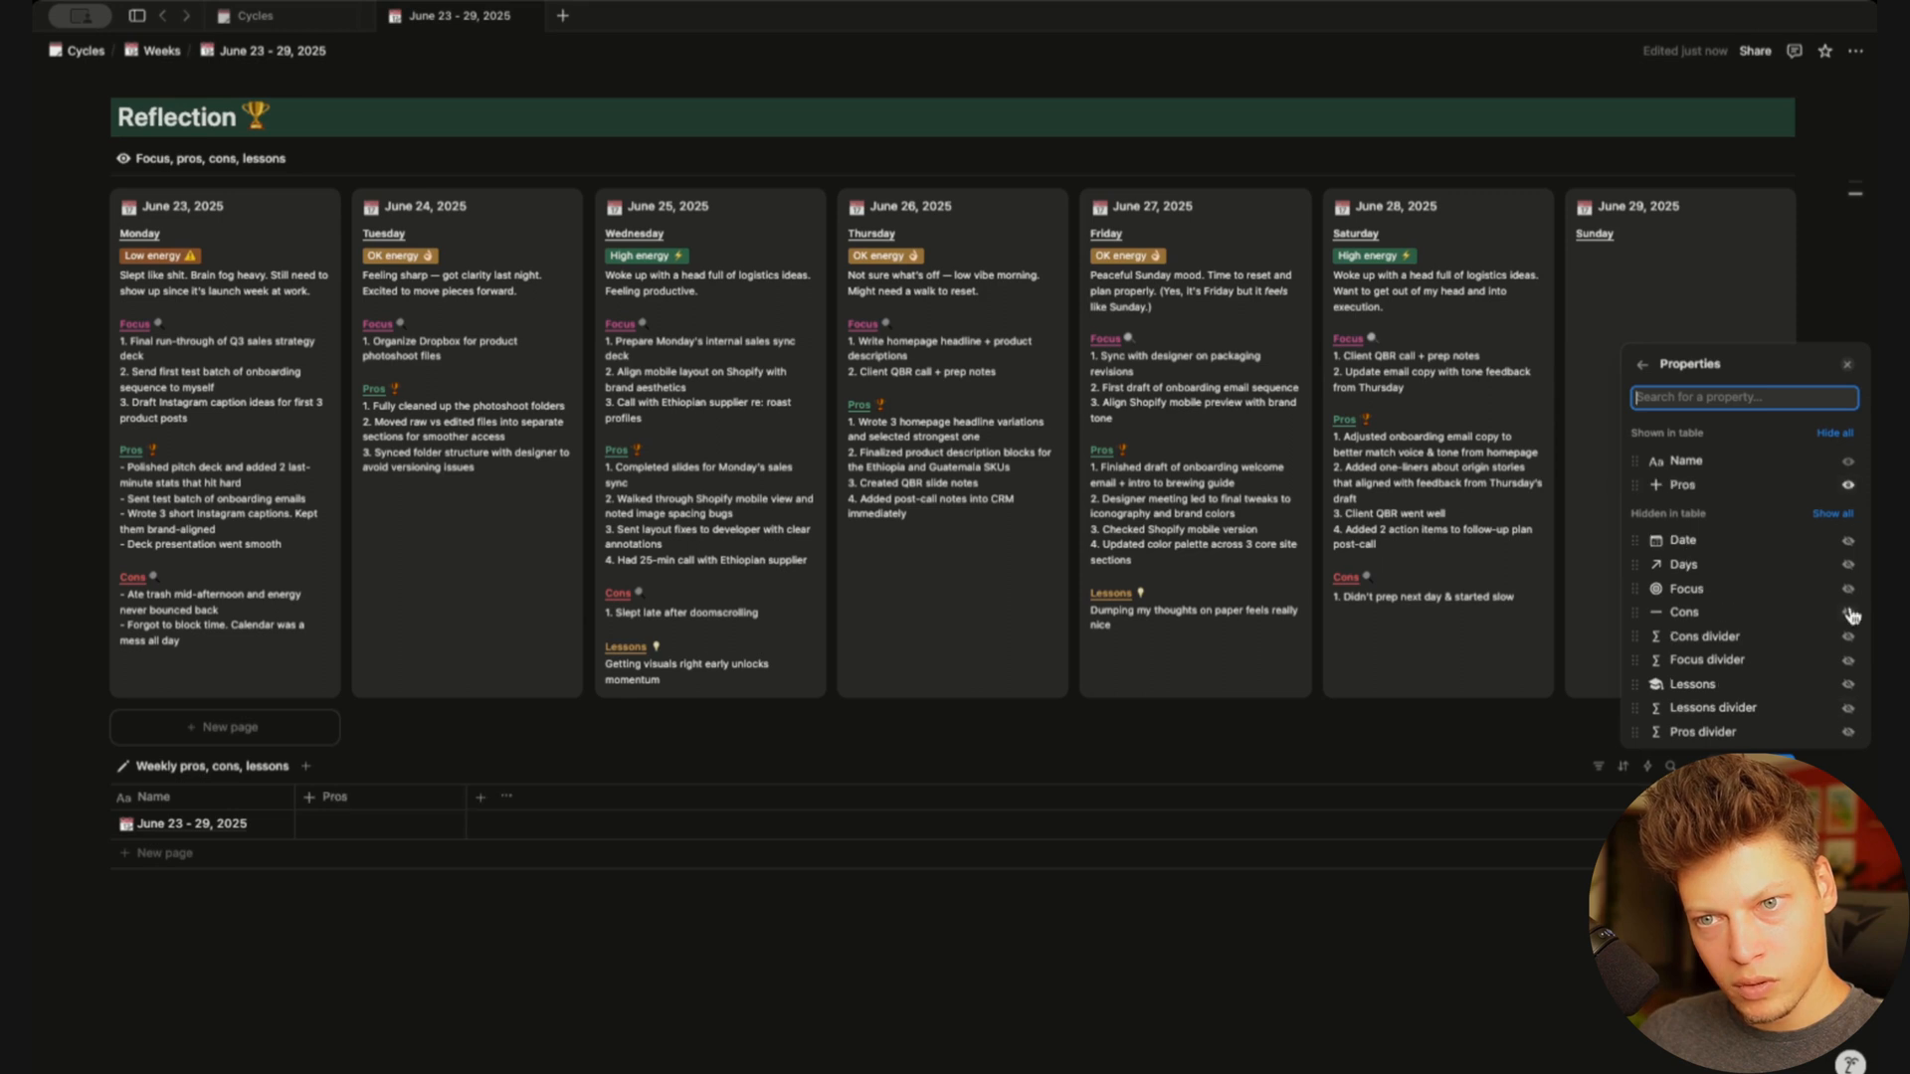
{"action": "left_click", "coordinate": [1849, 612]}
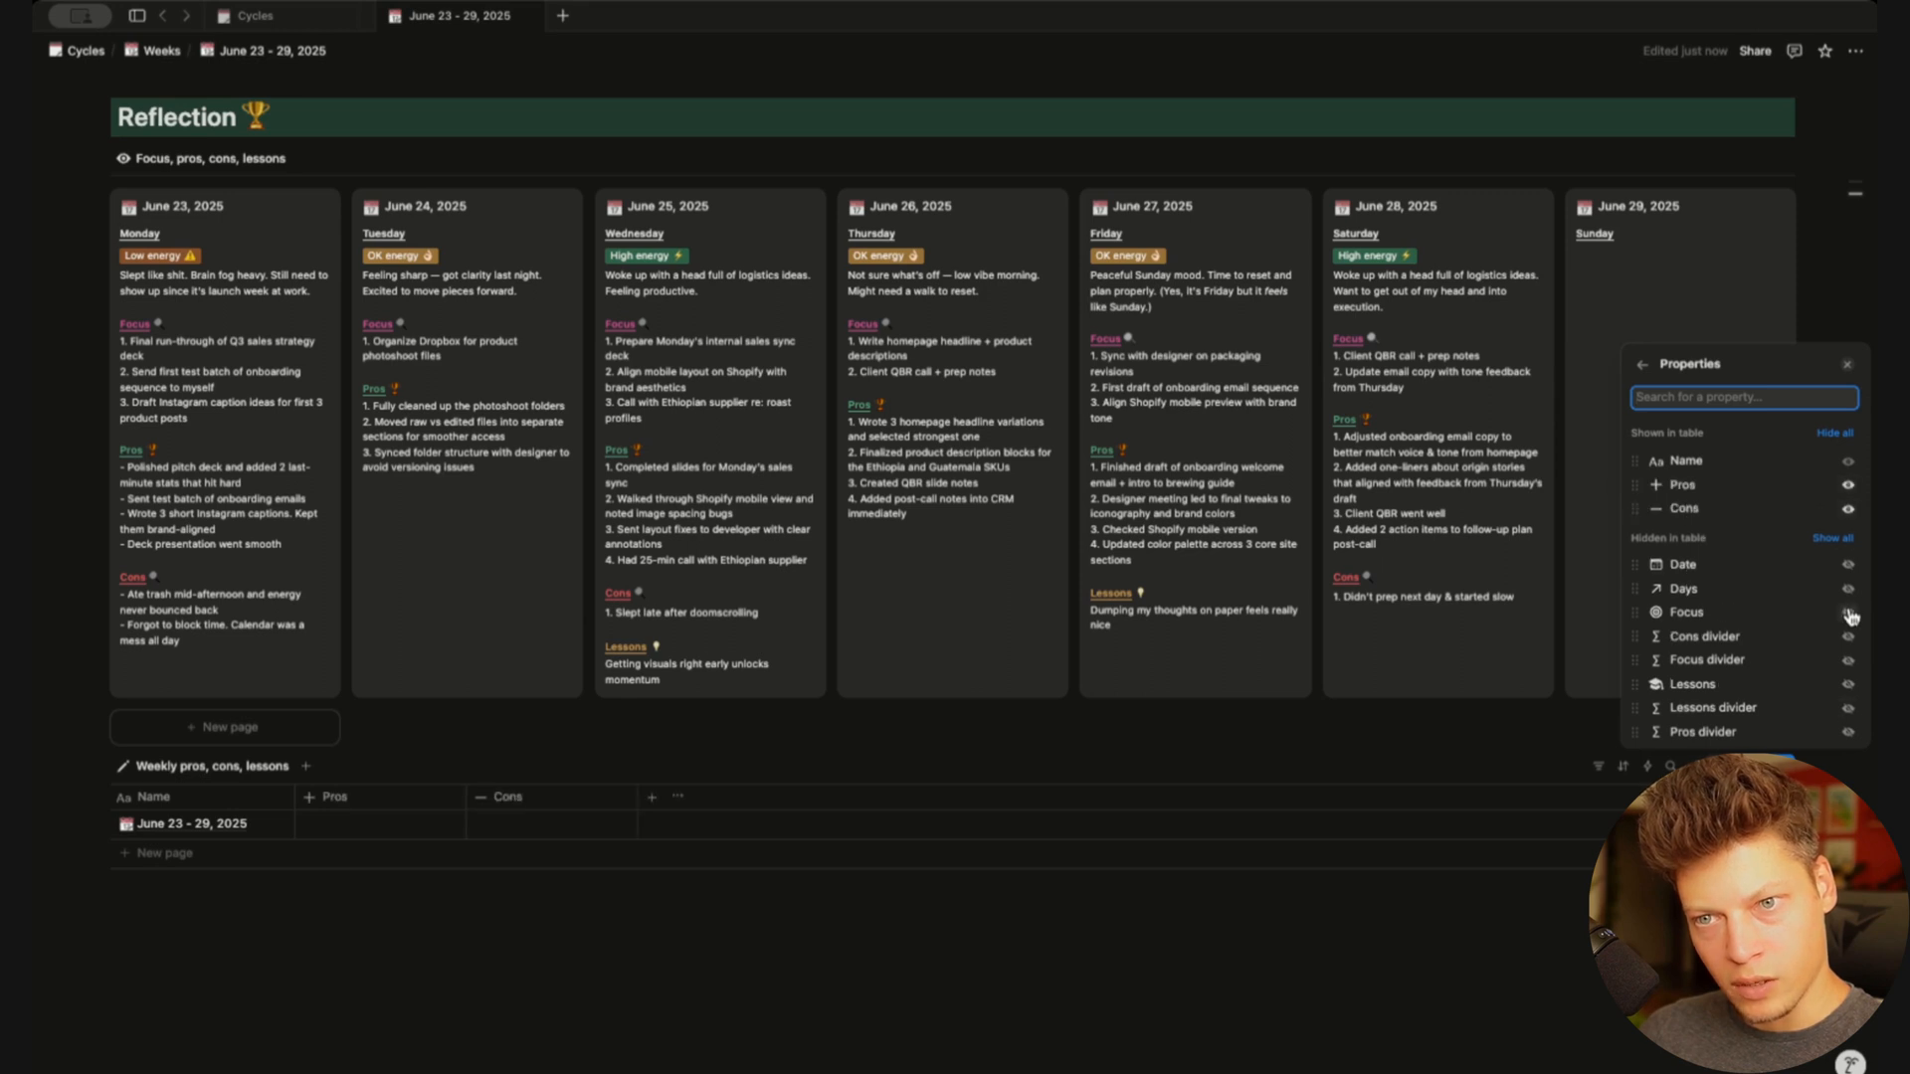
{"action": "left_click", "coordinate": [1847, 684]}
{"action": "left_click", "coordinate": [1035, 961]}
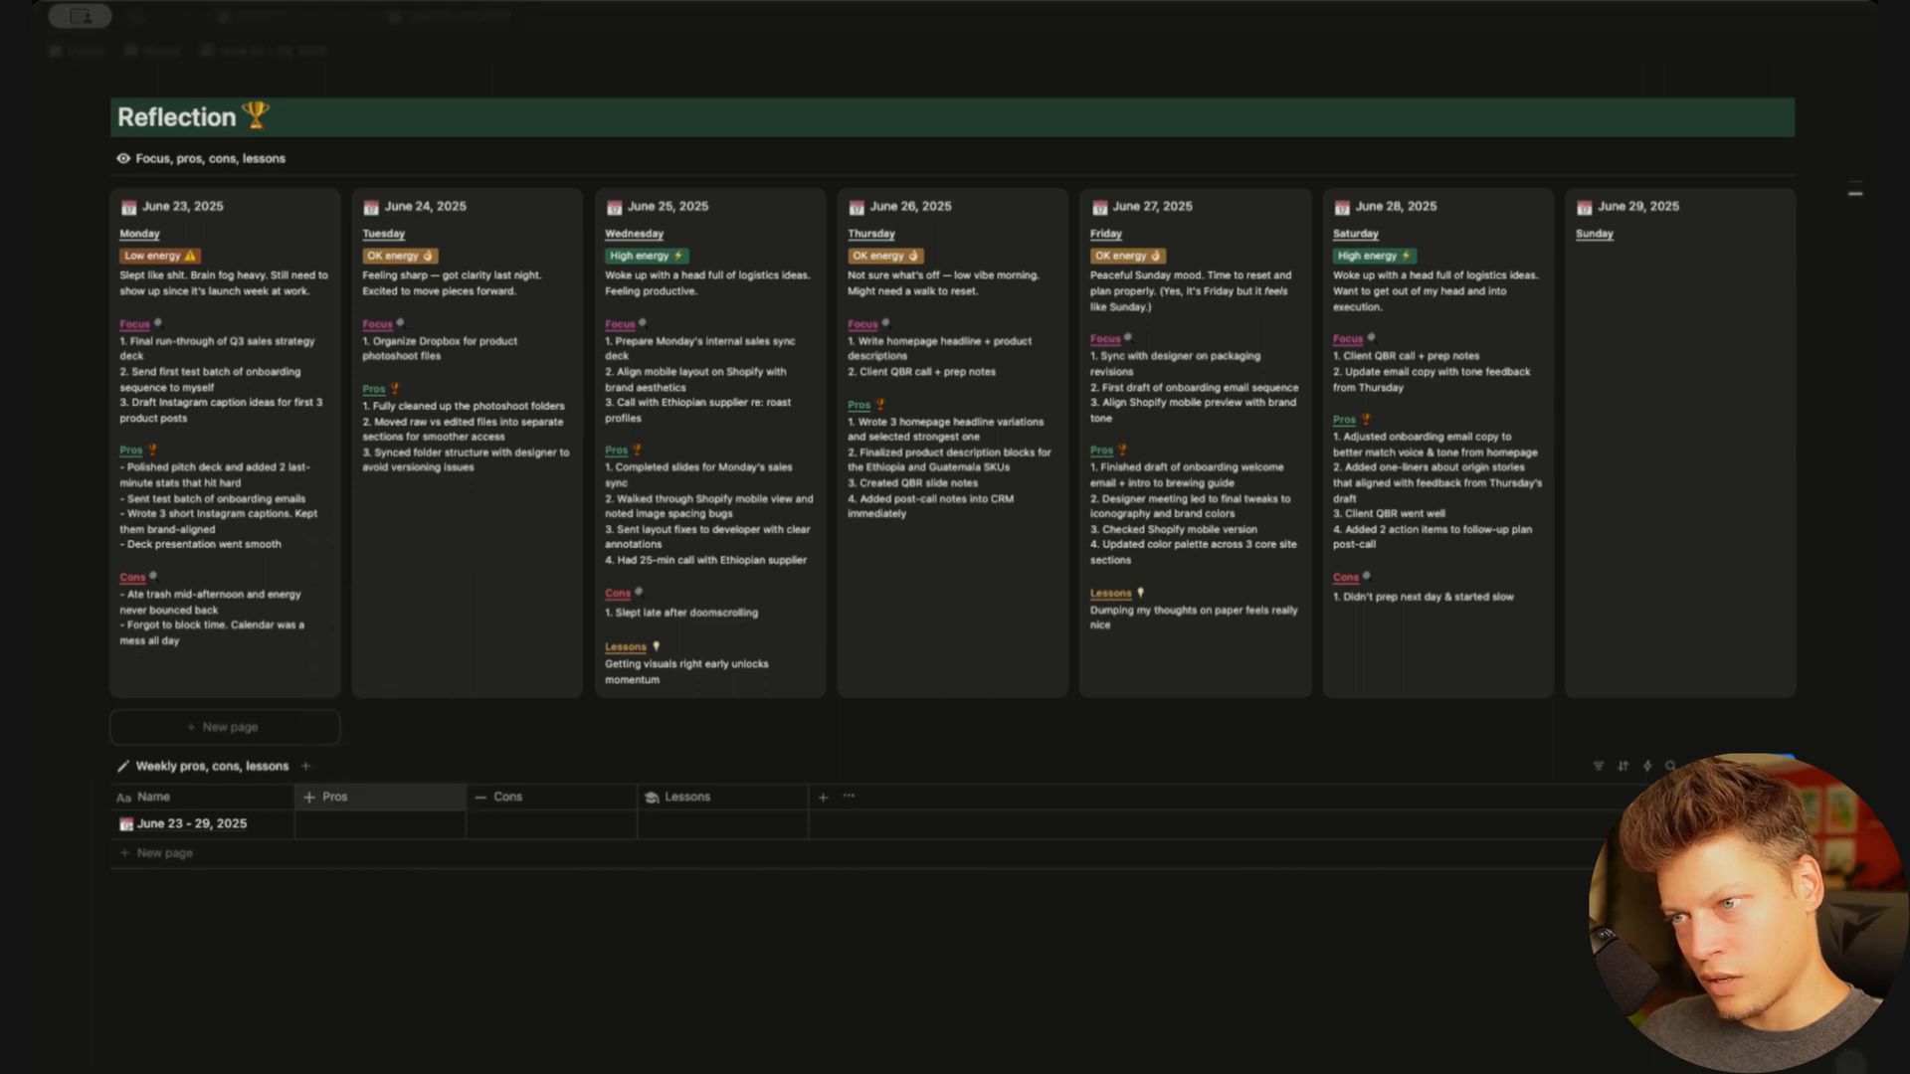
{"action": "left_click_drag", "start_coordinate": [464, 803], "coordinate": [741, 803]}
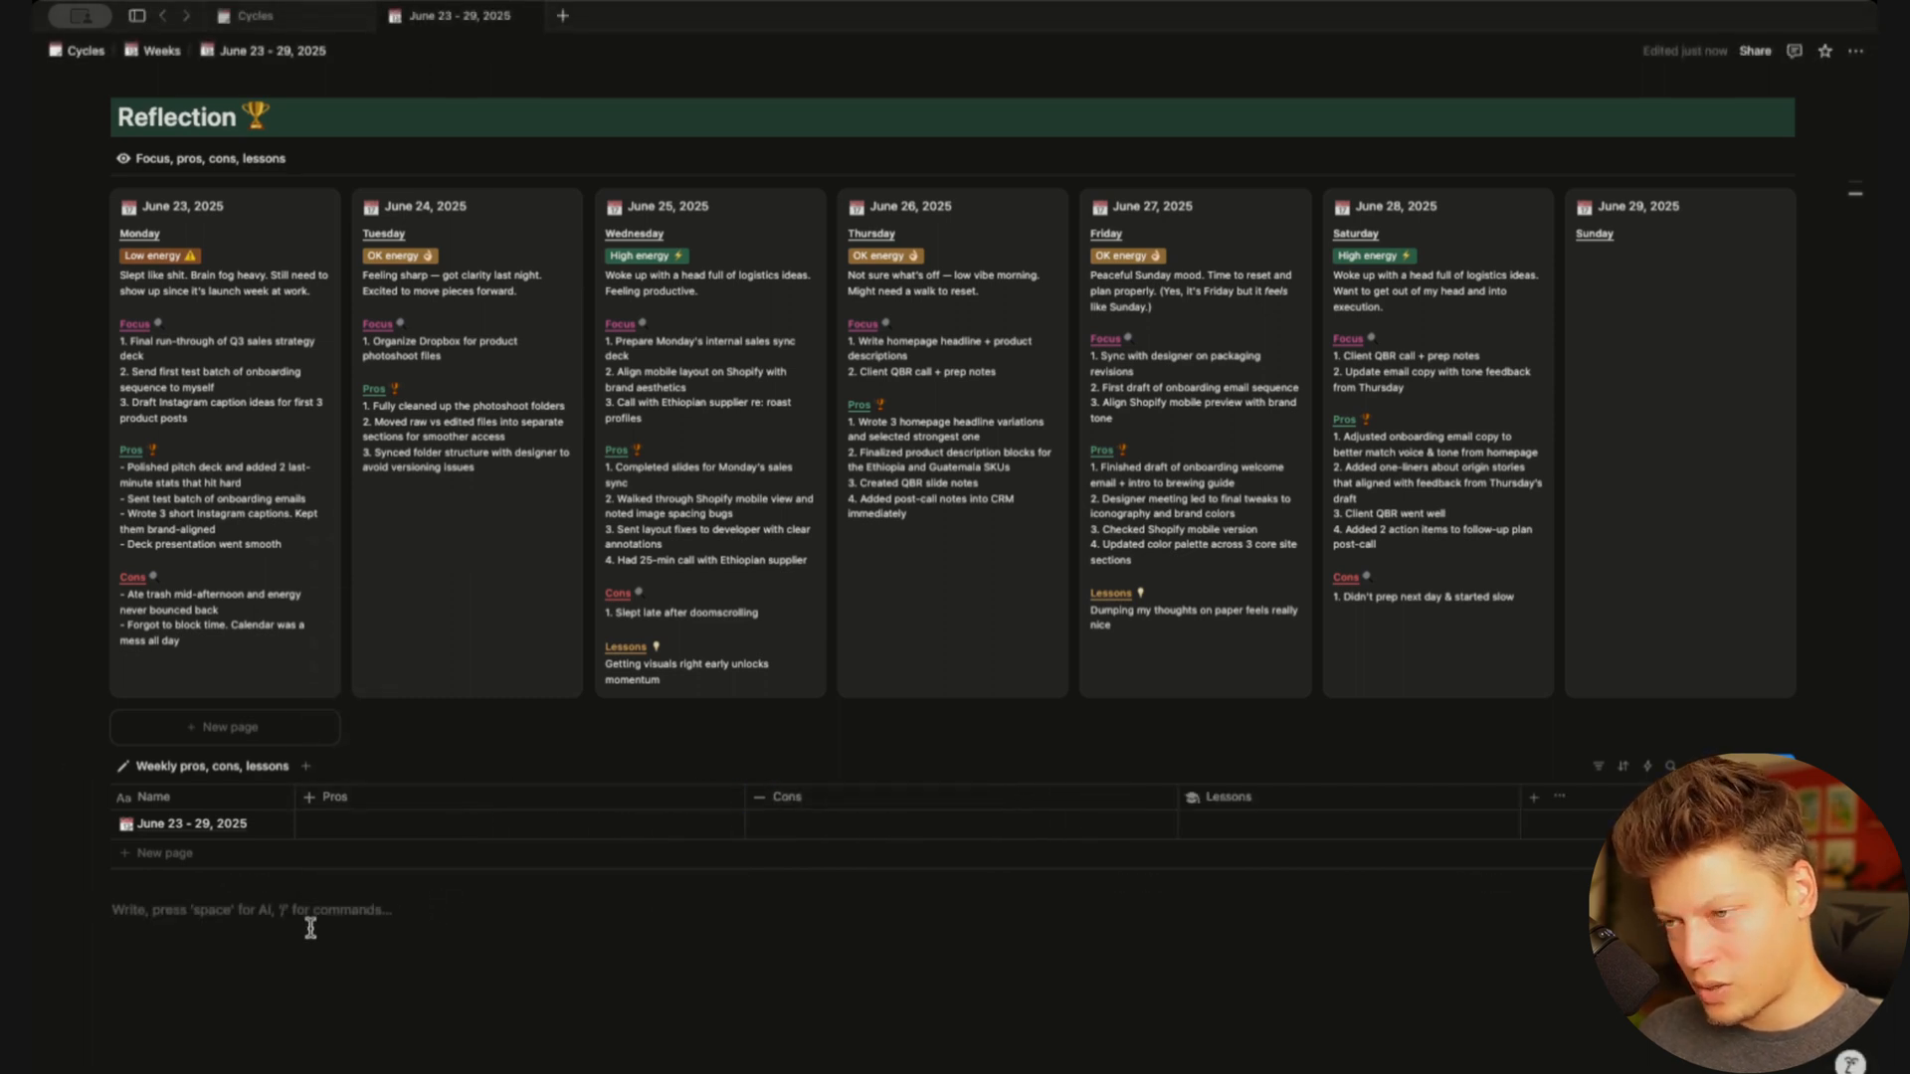
Insert a callout block between the Reflection gallery and the Weekly pros, cons, lessons table
{"action": "left_click_drag", "start_coordinate": [95, 909], "coordinate": [159, 749]}
{"action": "left_click", "coordinate": [224, 770]}
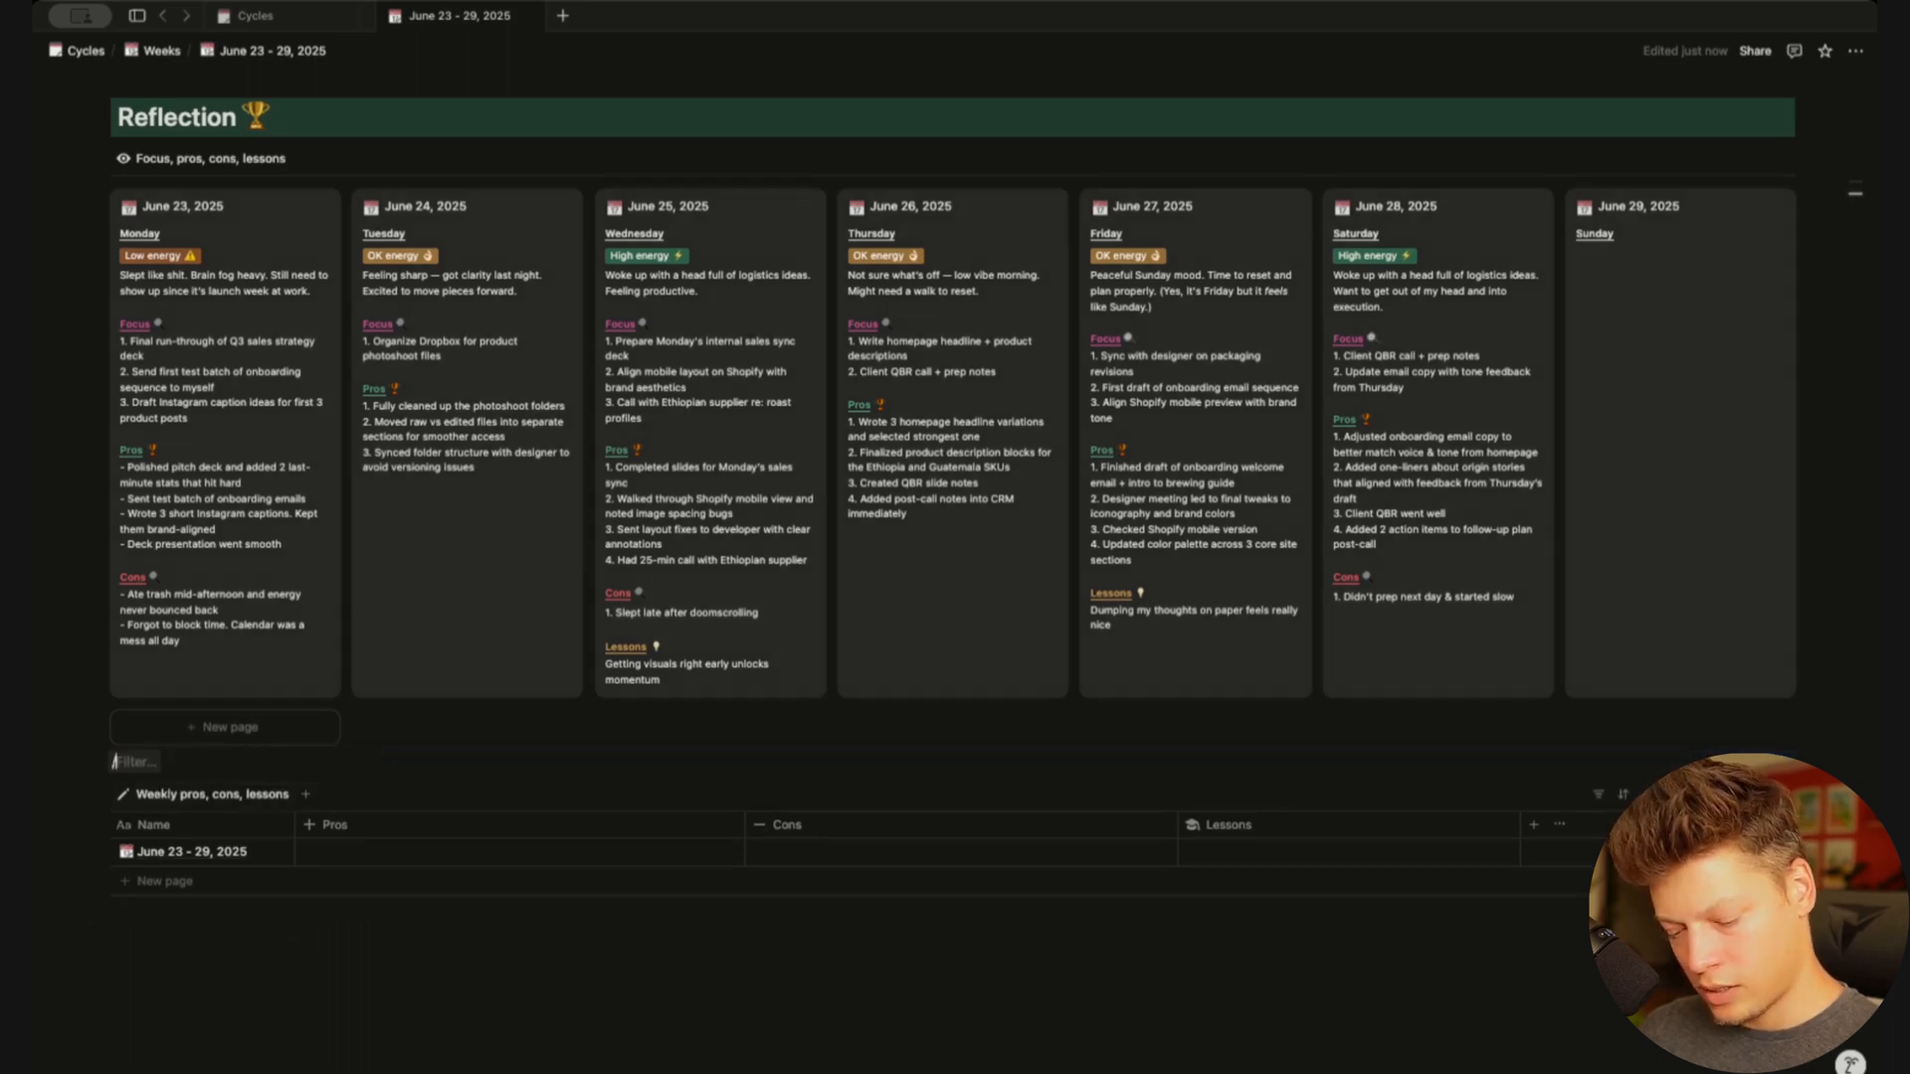
{"action": "type", "text": "/cal"}
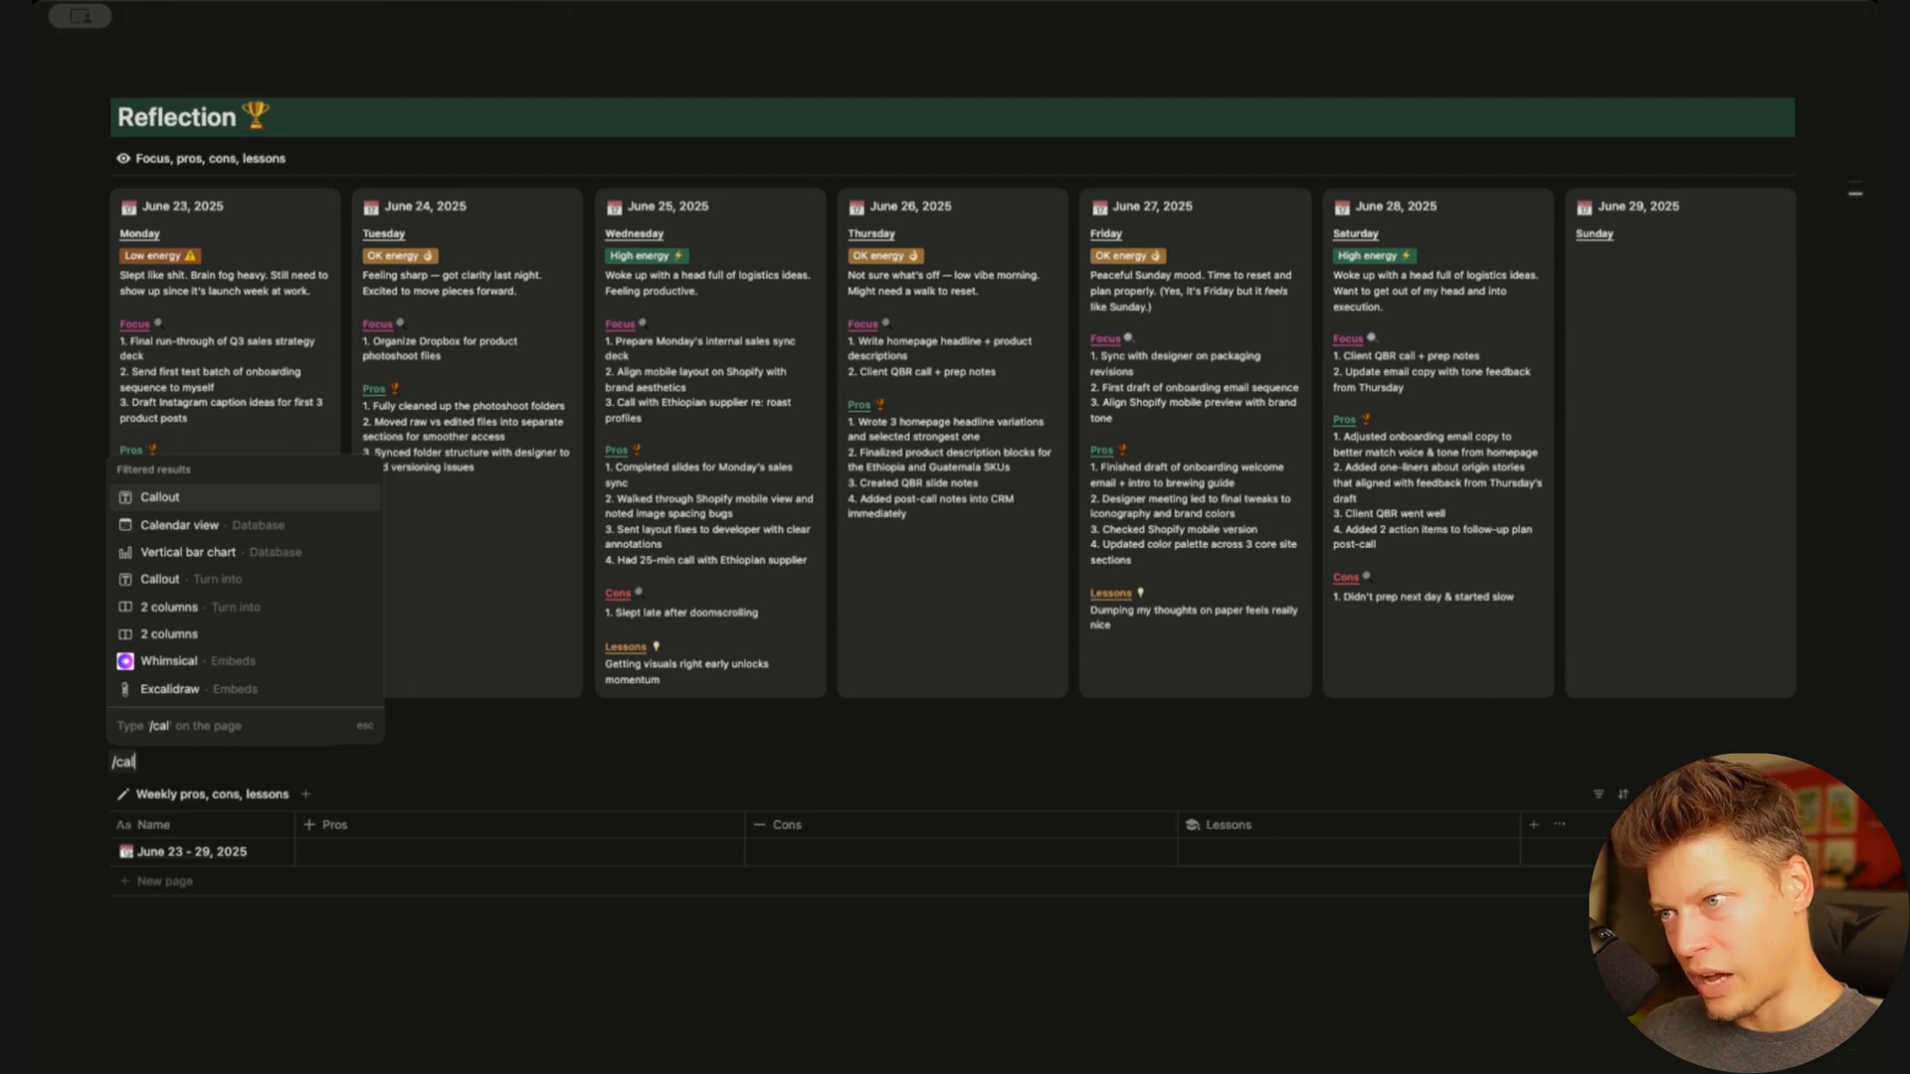
{"action": "key", "text": "Return"}
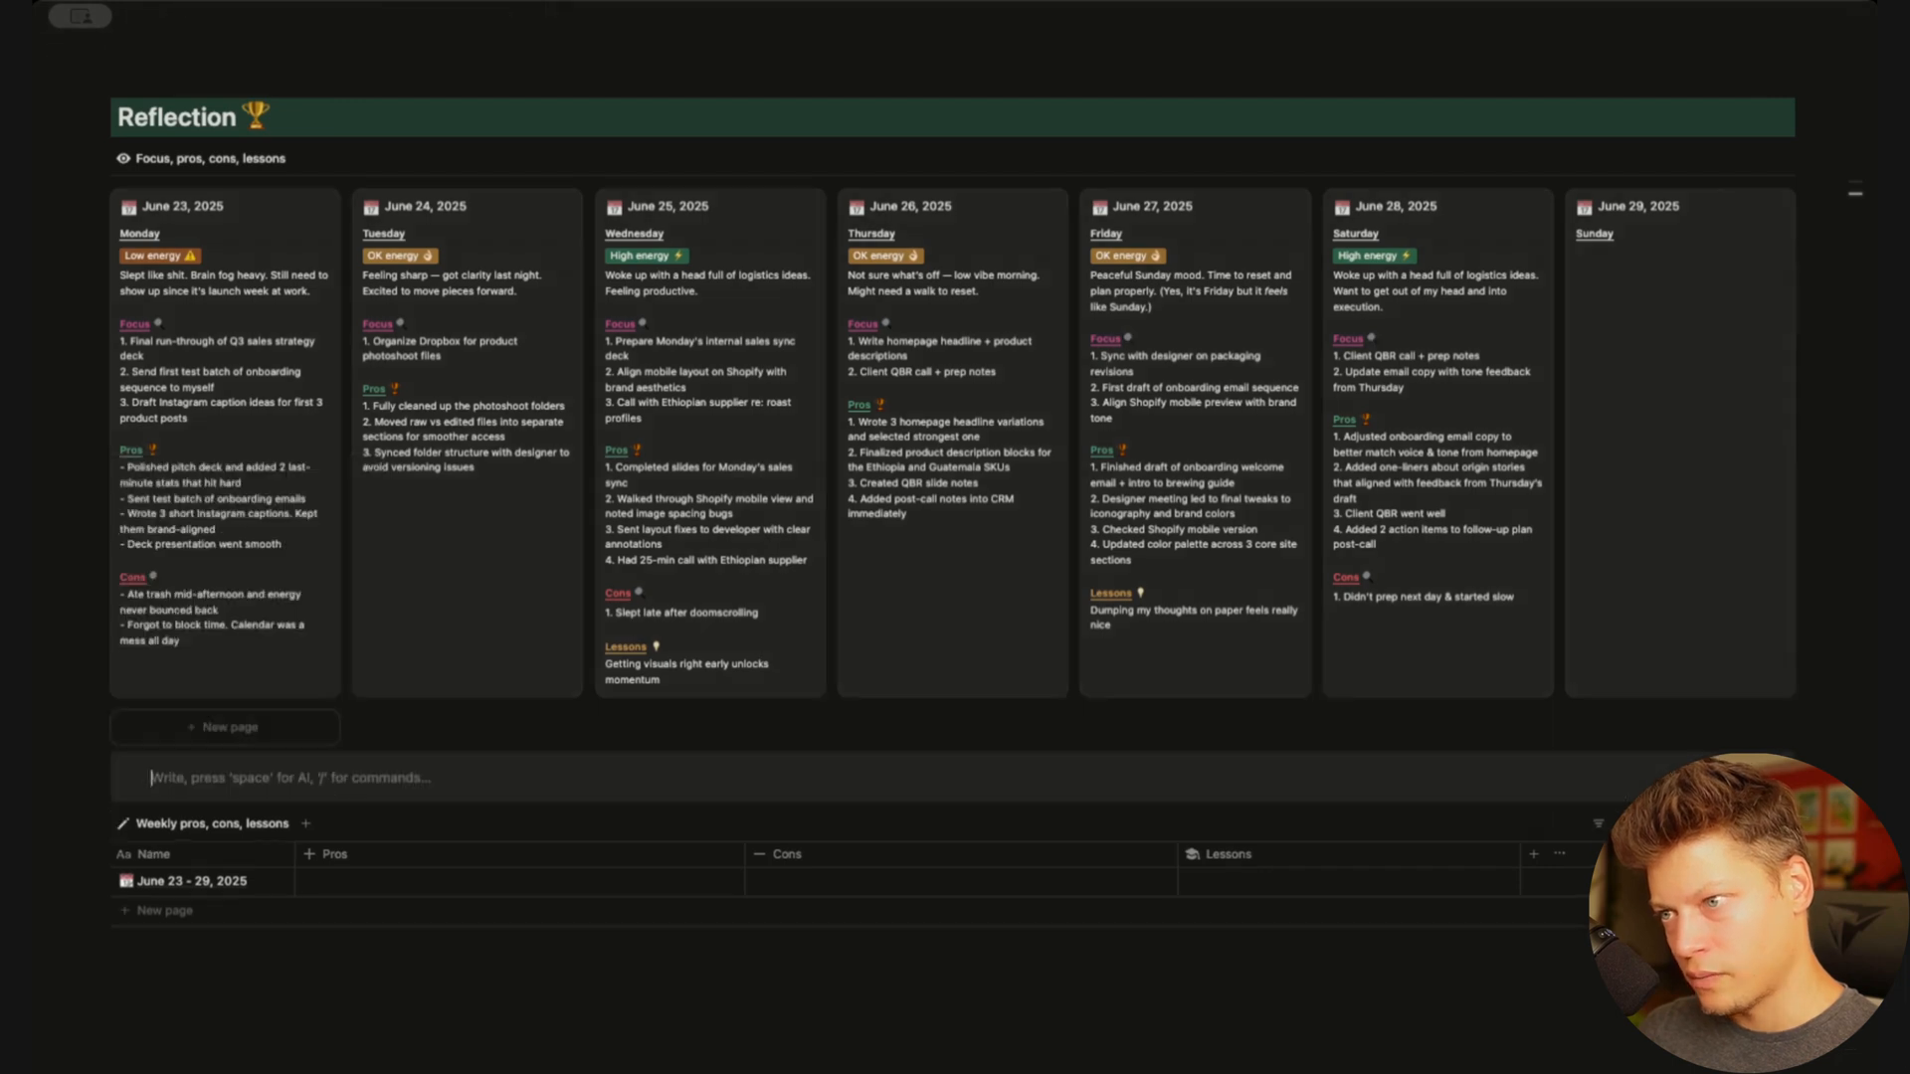
Set the callout's icon to a yellow down arrow
{"action": "left_click", "coordinate": [130, 785]}
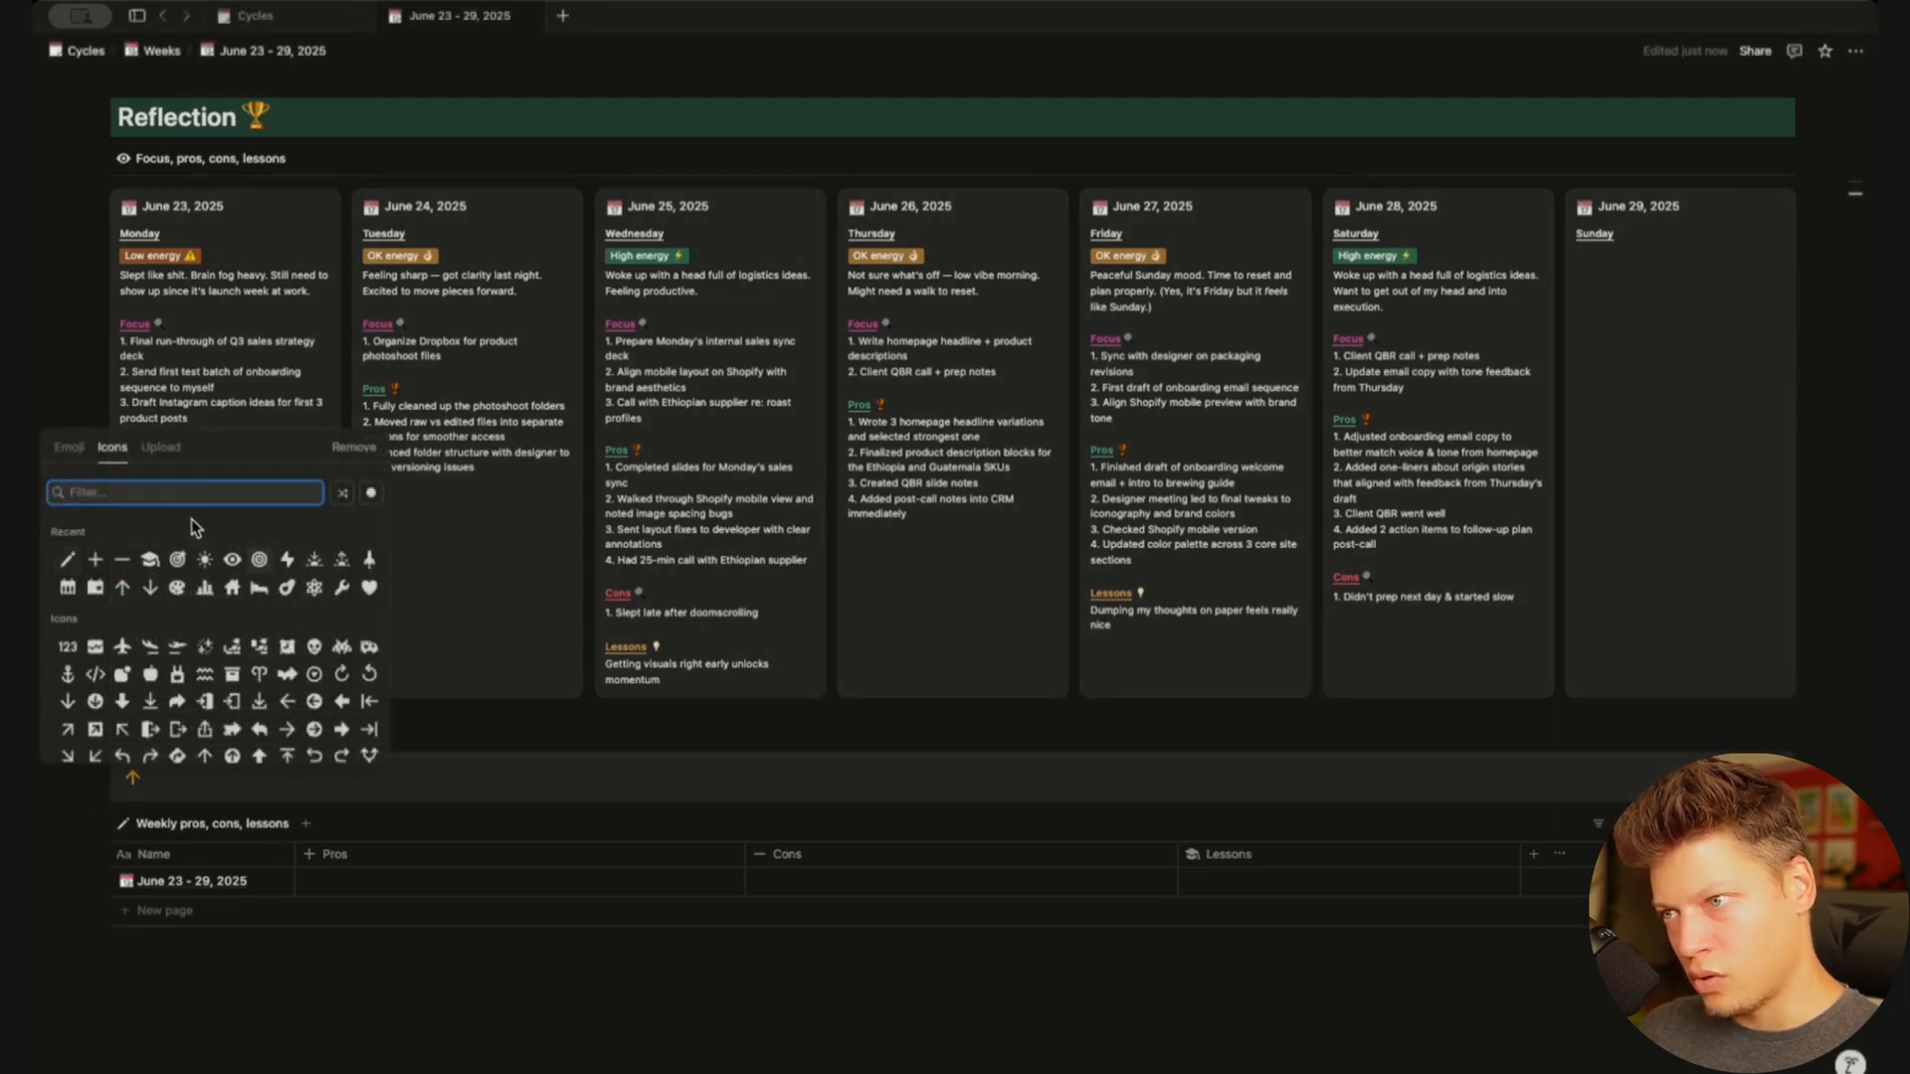
{"action": "type", "text": "arro"}
{"action": "type", "text": "w down"}
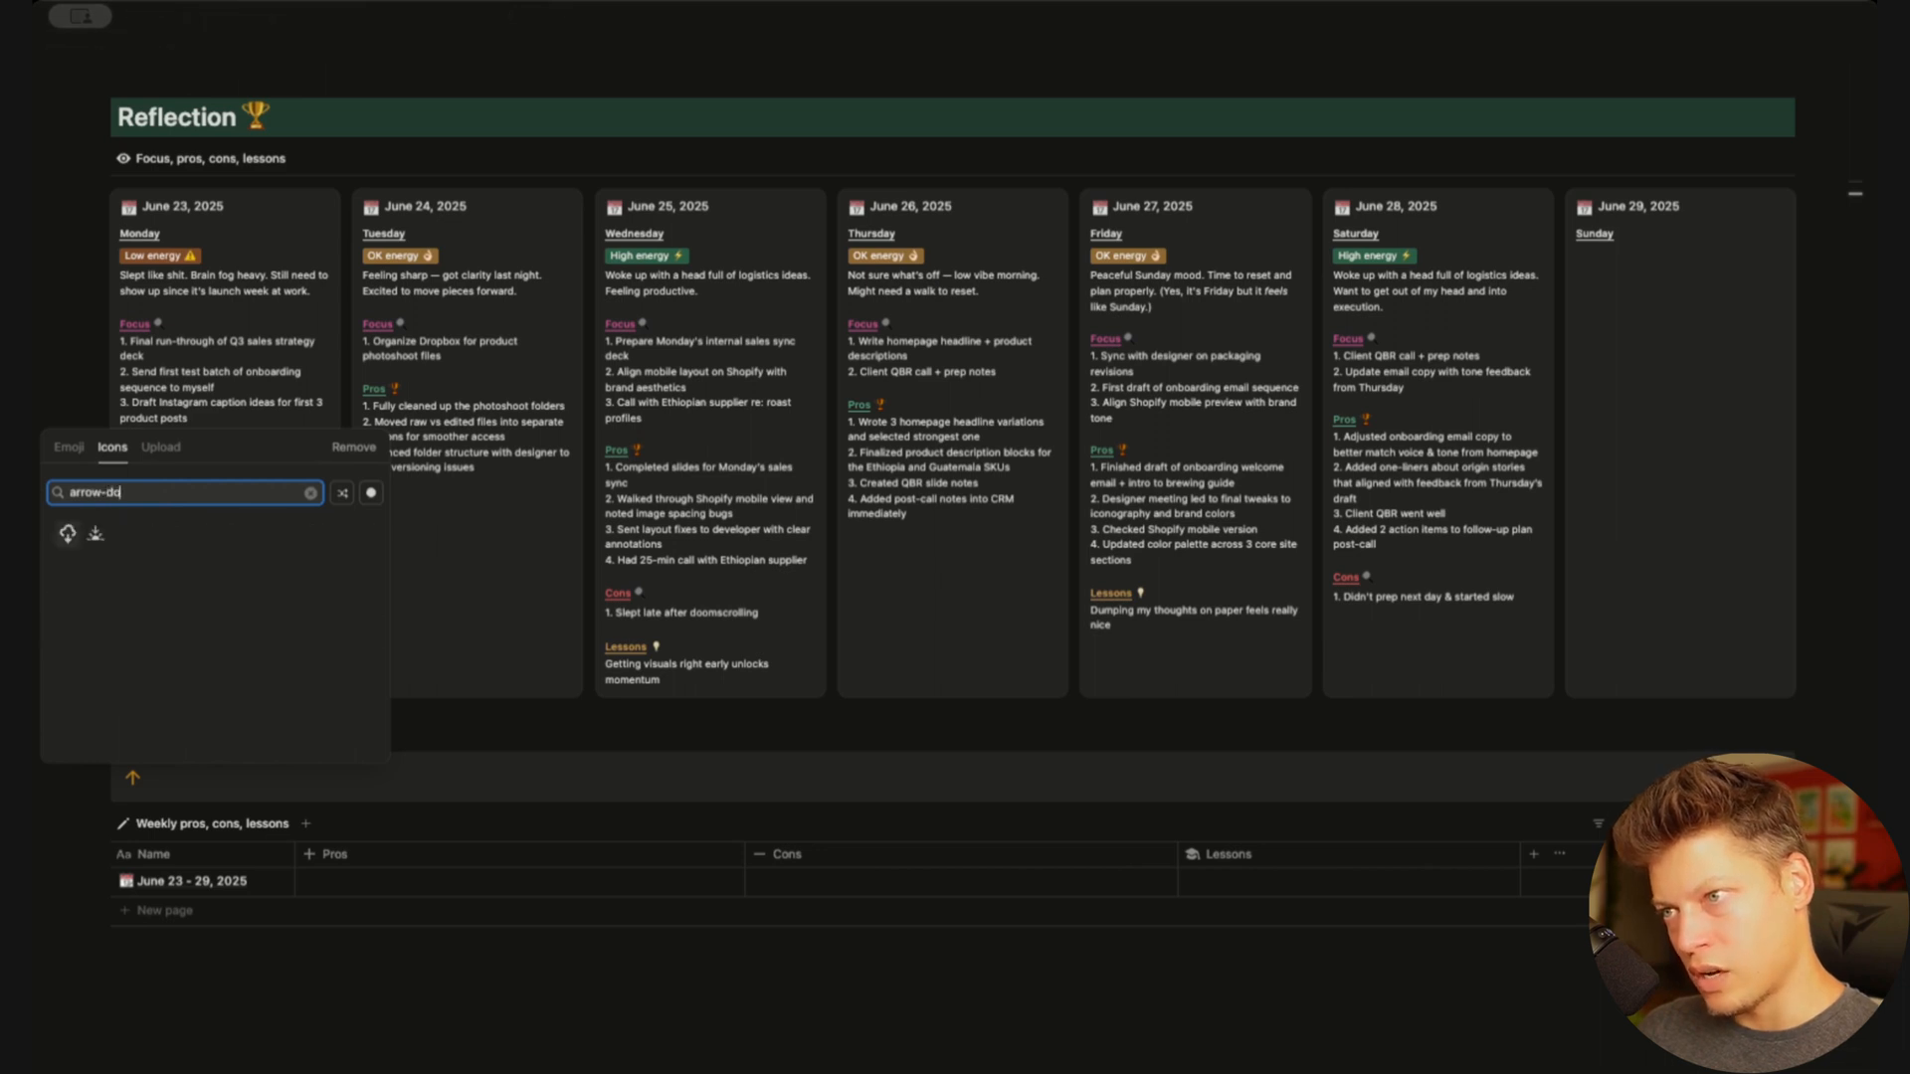
{"action": "key", "text": "Return"}
{"action": "left_click", "coordinate": [132, 781]}
{"action": "left_click", "coordinate": [371, 494]}
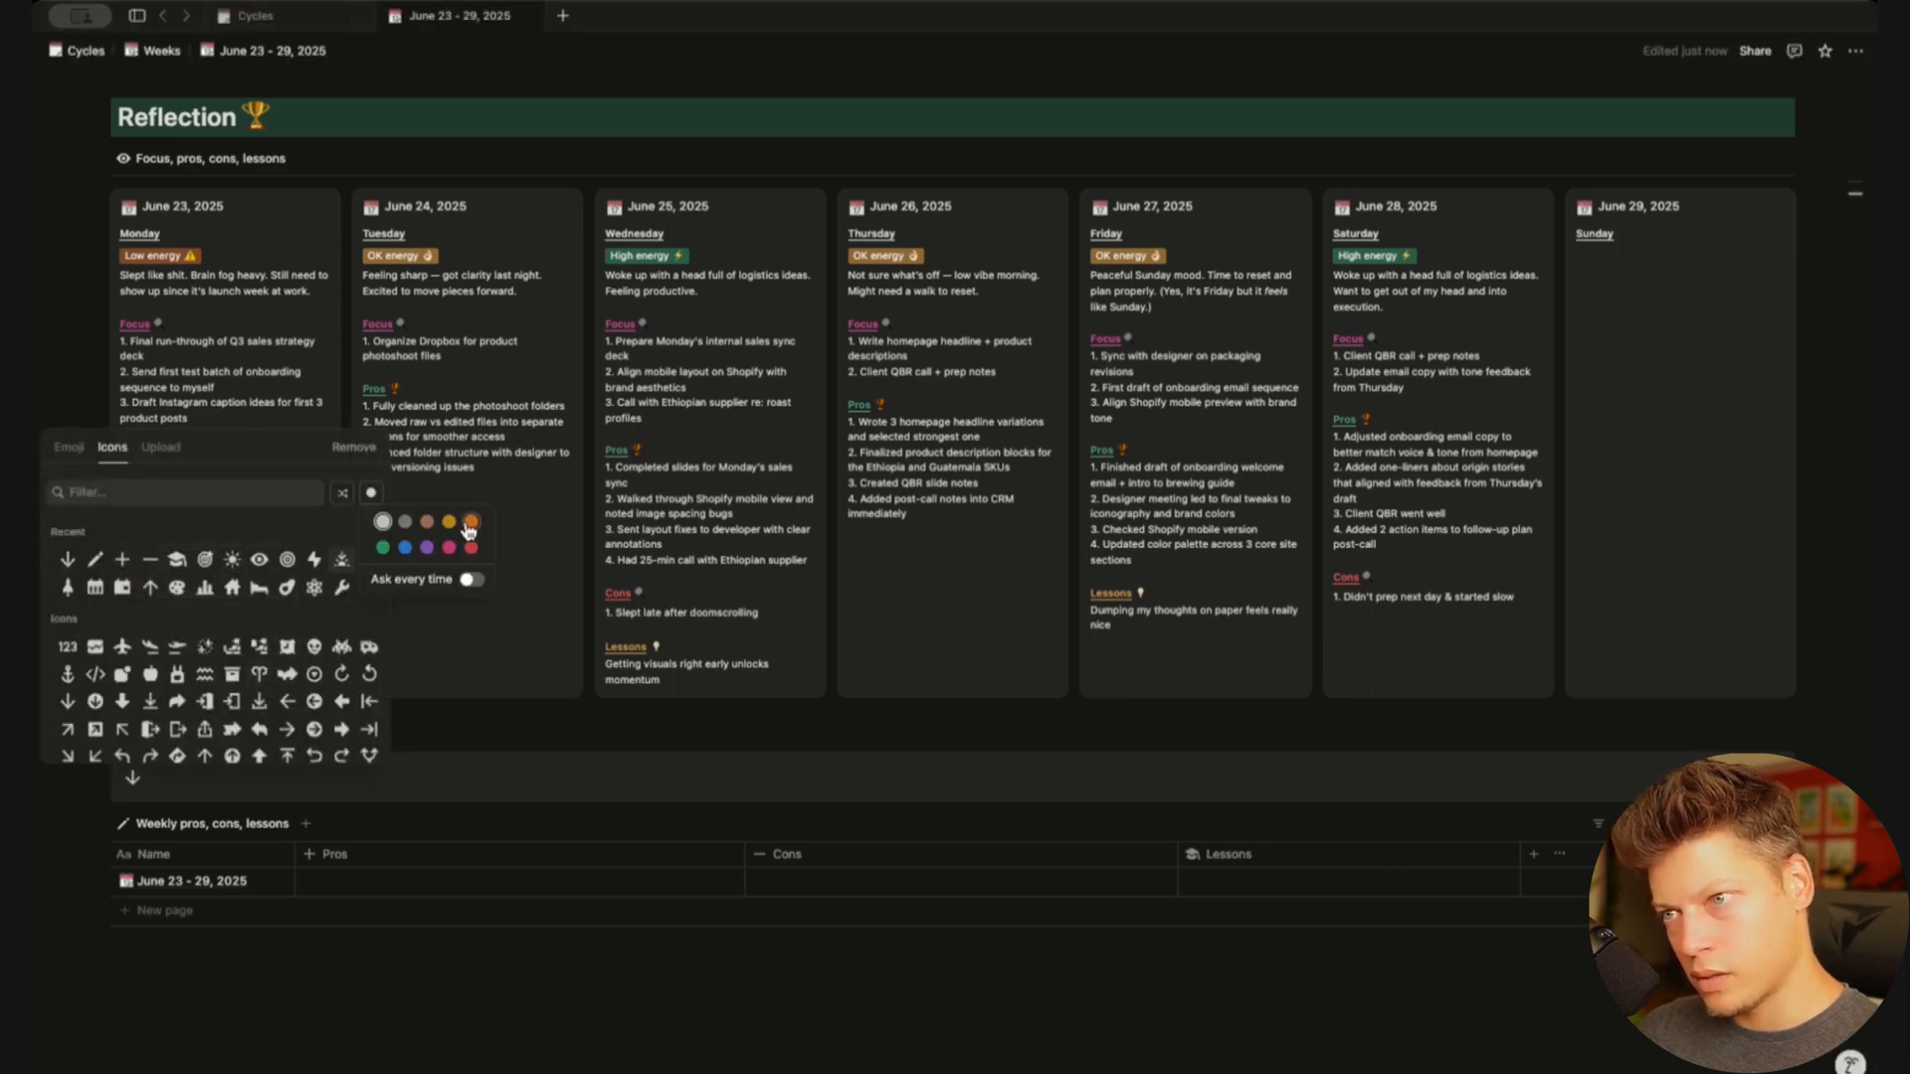
{"action": "left_click", "coordinate": [455, 535]}
{"action": "left_click", "coordinate": [68, 560]}
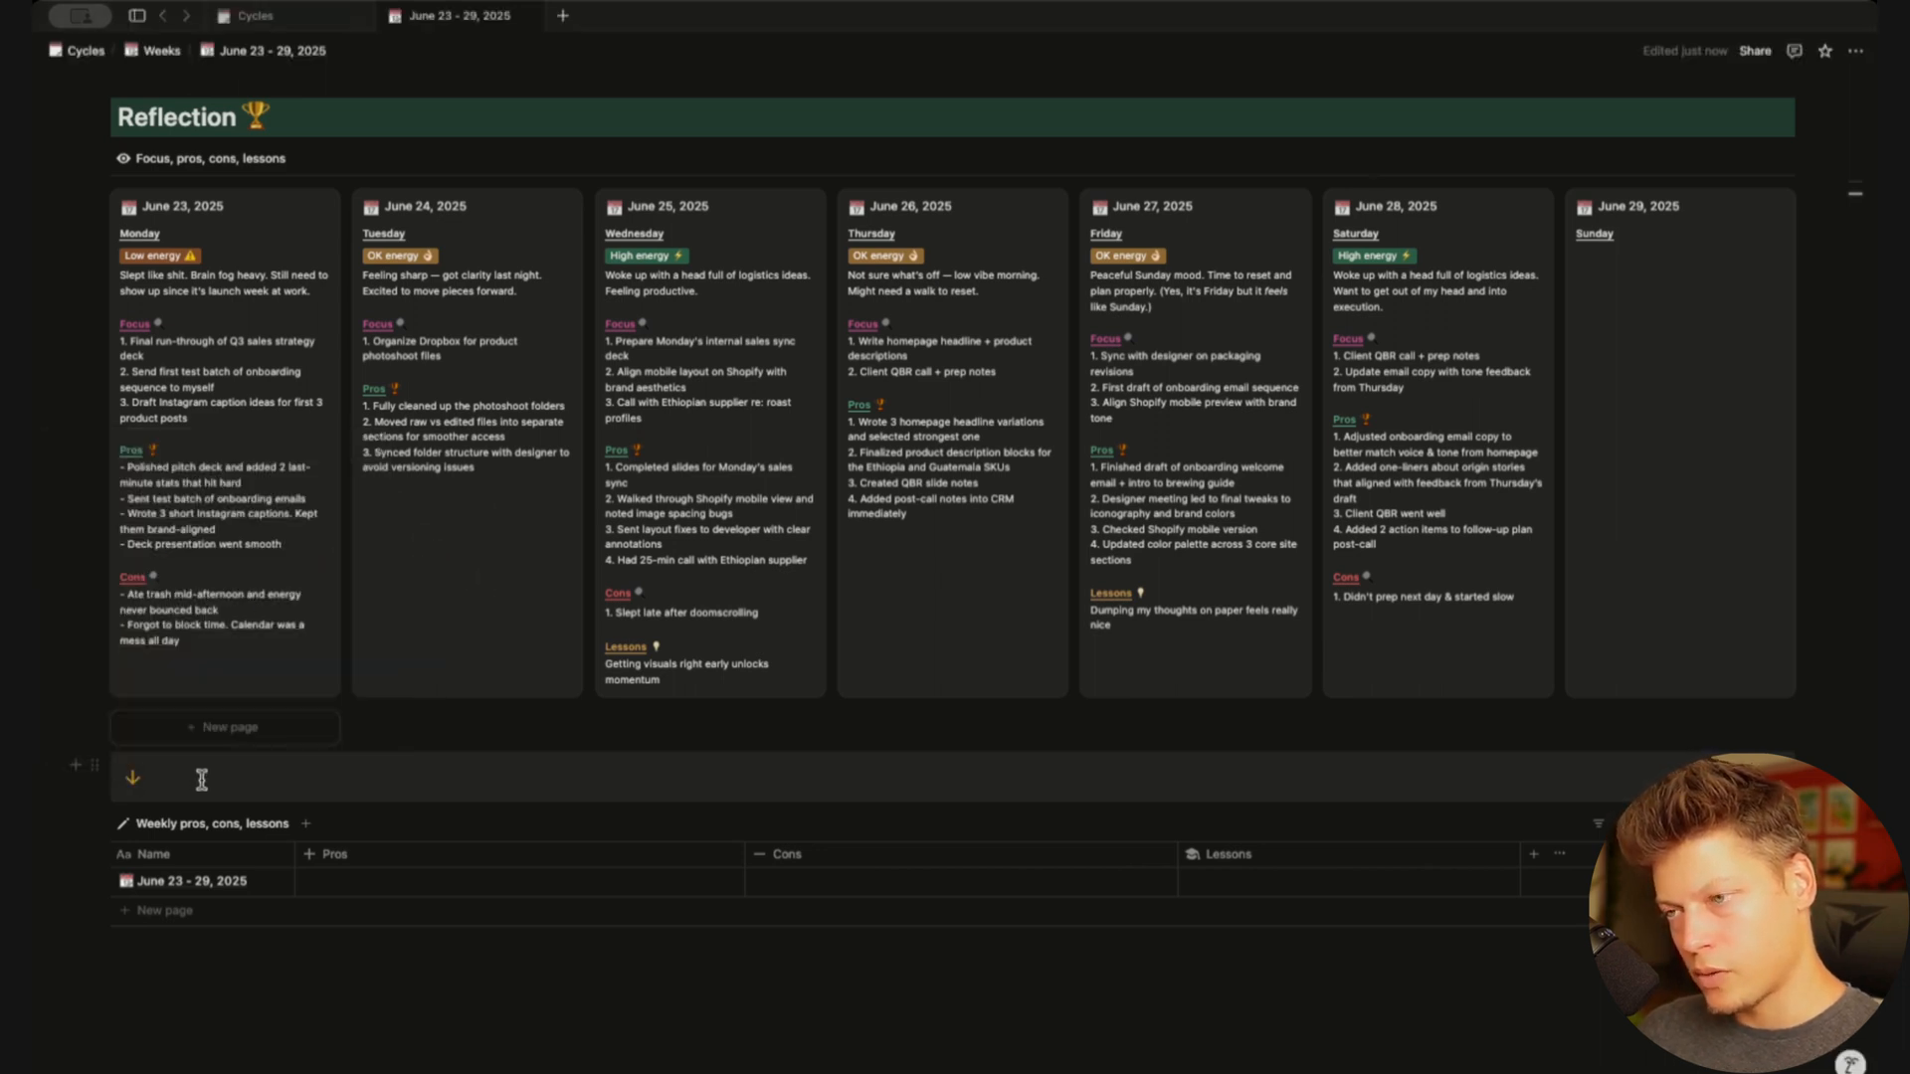
Write in the callout: "Add any pros & cons from days that hold weekly significance. Extract any lessons from the information above, expanding on the learnings."
{"action": "left_click", "coordinate": [201, 779]}
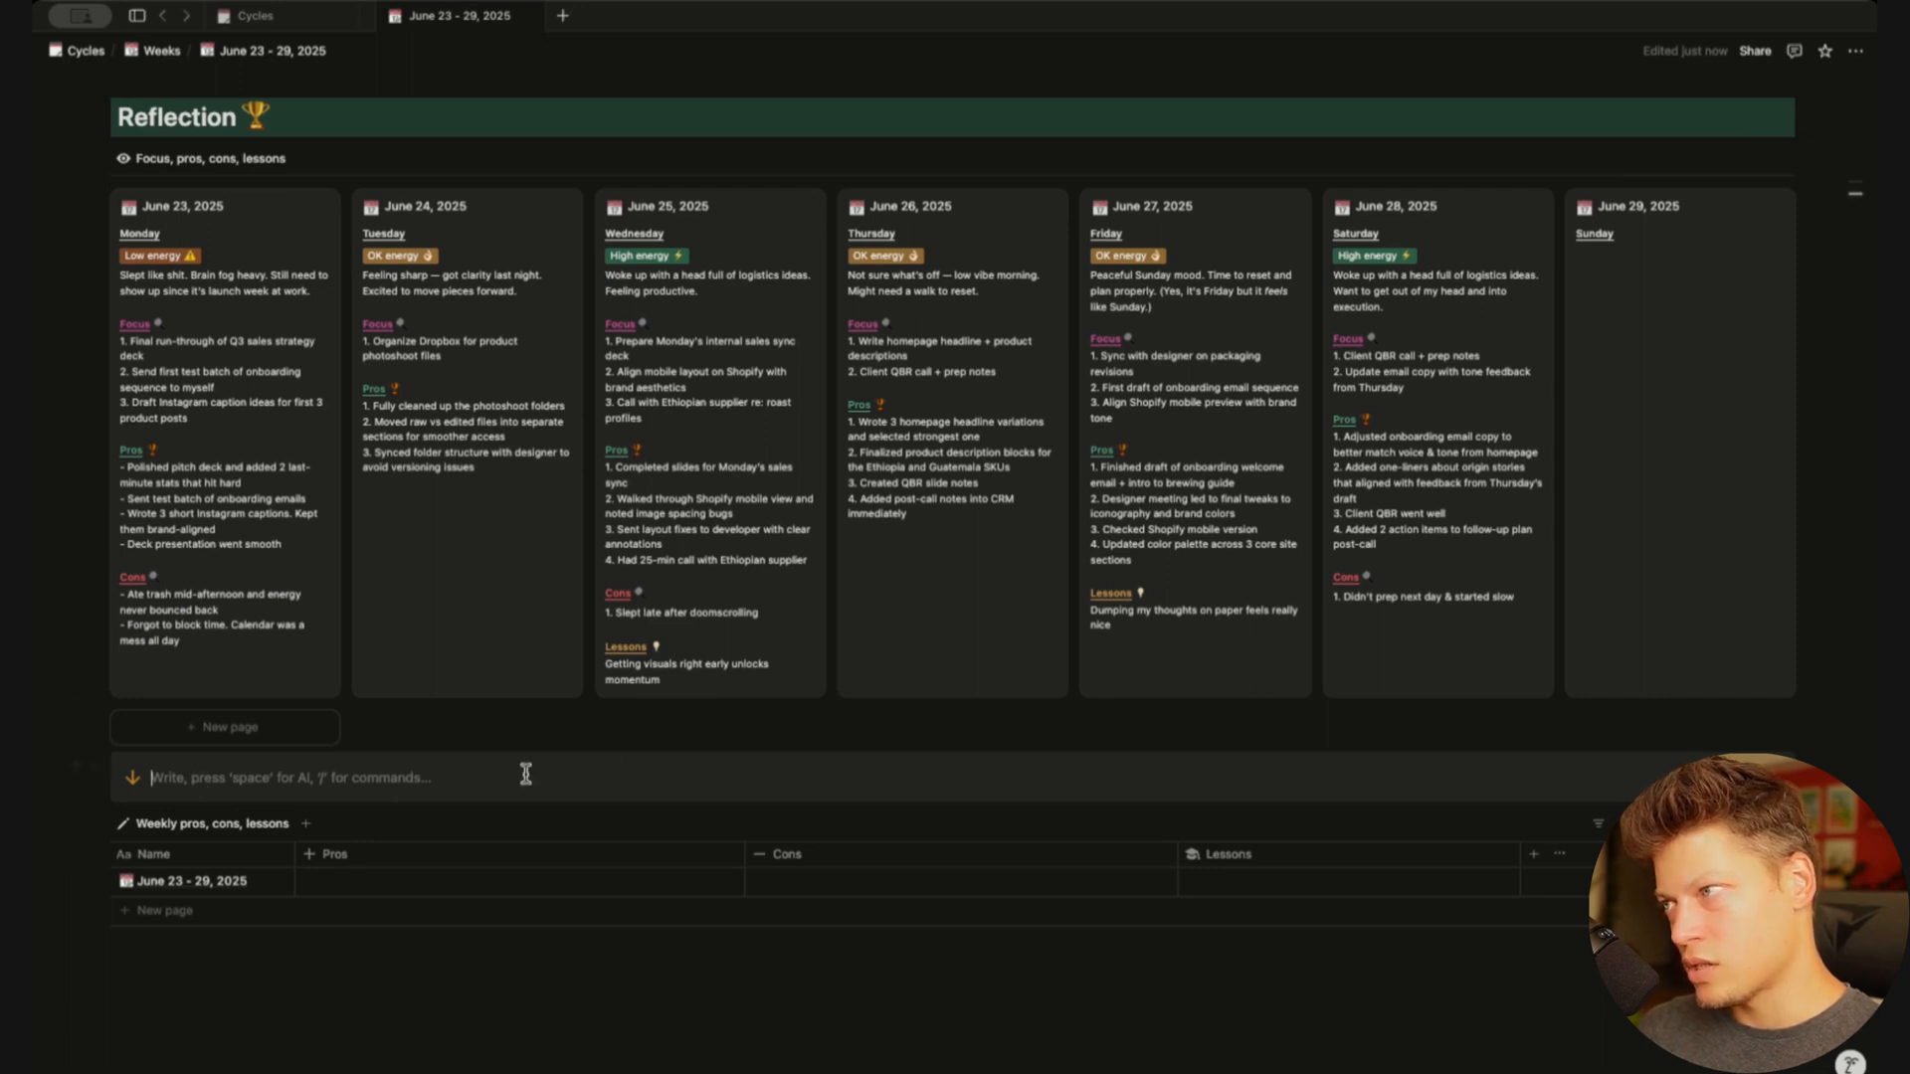
{"action": "type", "text": "Add"}
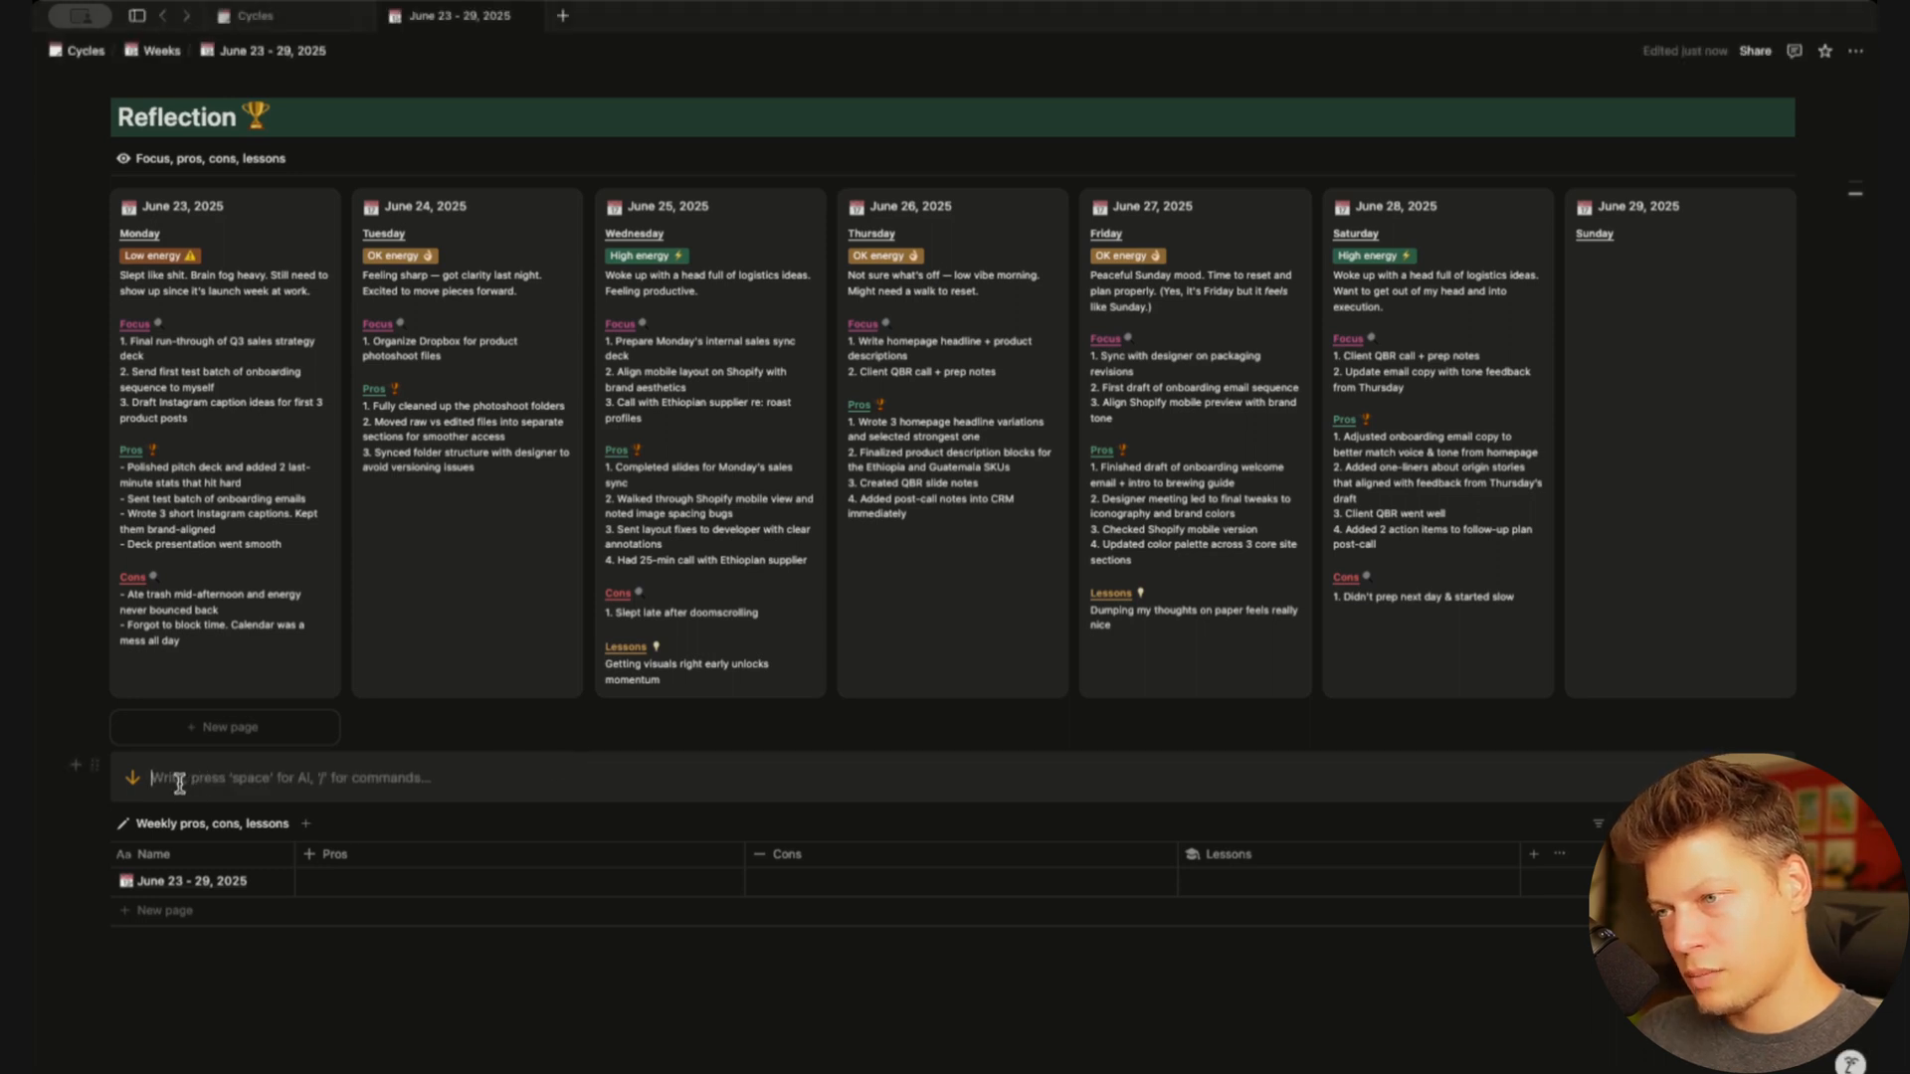
{"action": "type", "text": "Add any pros & cons from days that hold weekly significance. Extract any lessons from the information above, expanding on the learnings."}
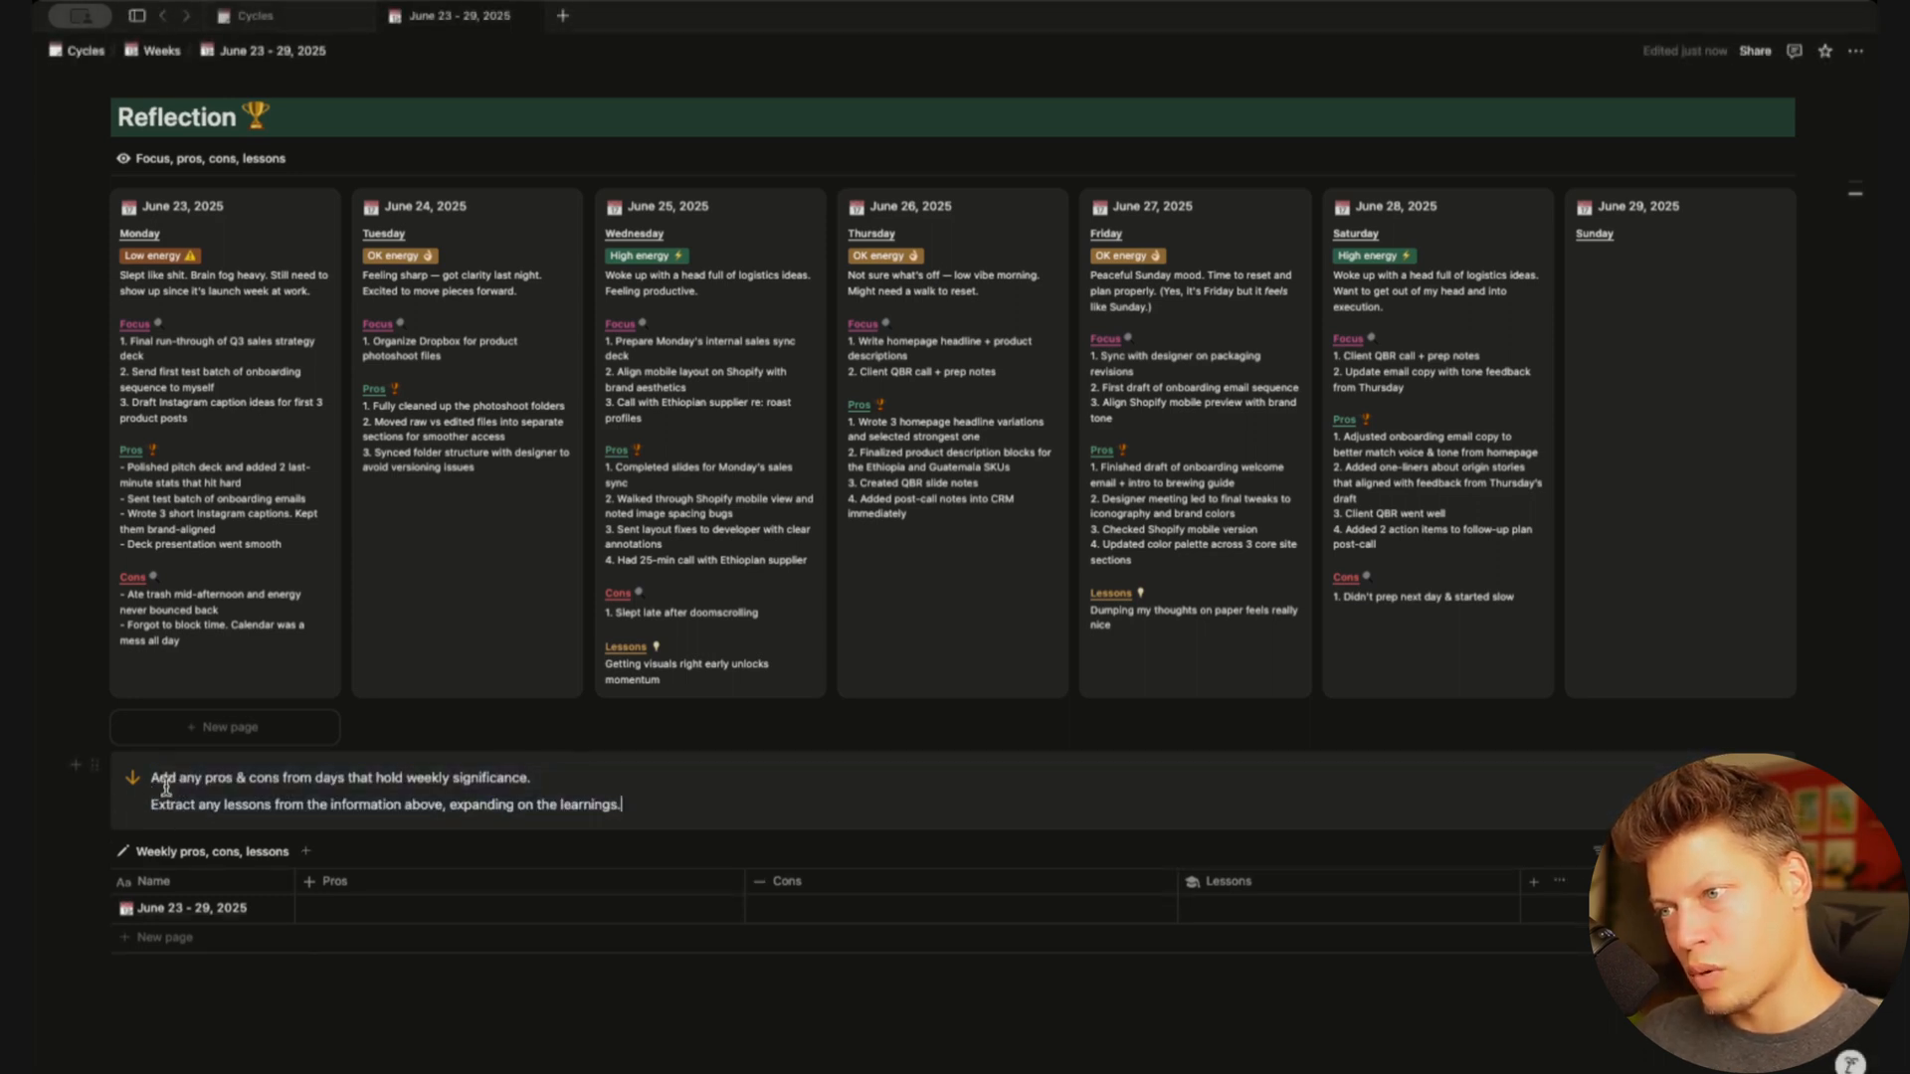
{"action": "left_click_drag", "start_coordinate": [560, 777], "coordinate": [237, 803]}
{"action": "left_click", "coordinate": [554, 771]}
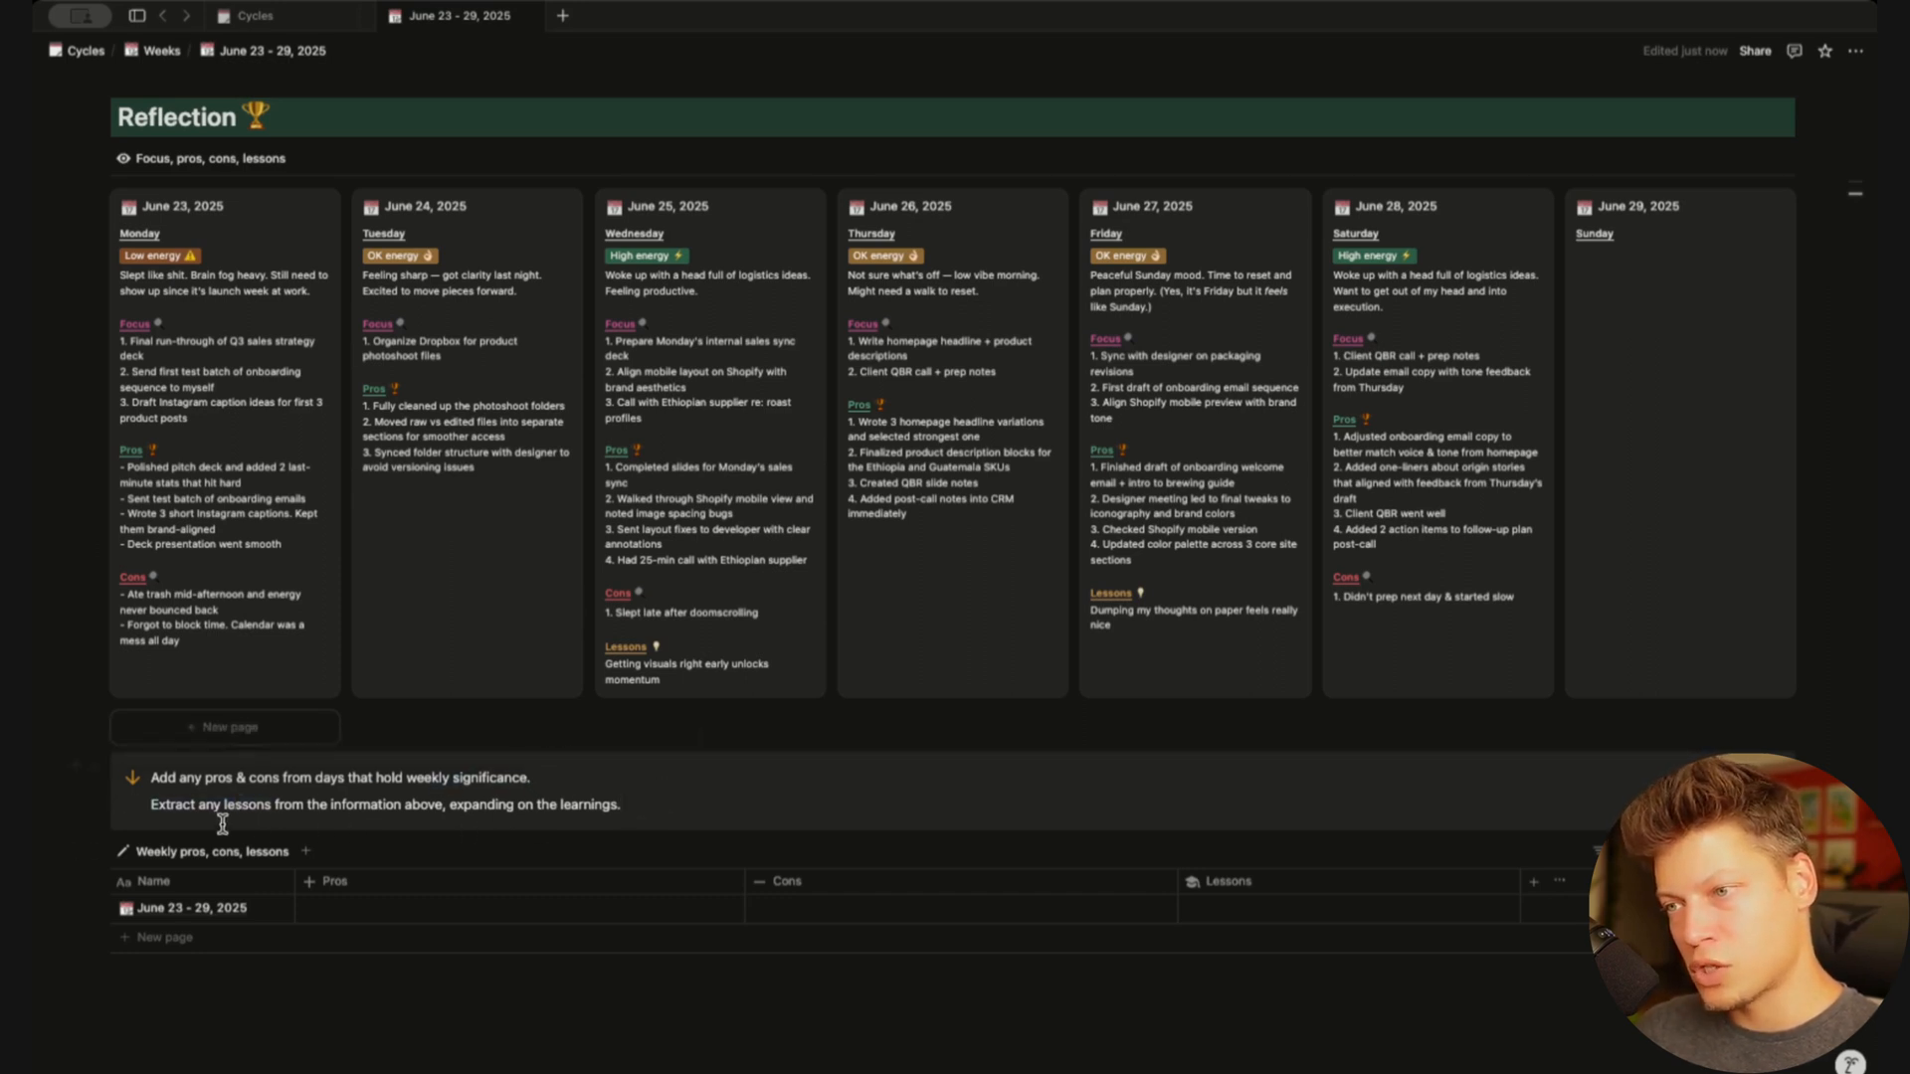
{"action": "left_click_drag", "start_coordinate": [156, 804], "coordinate": [686, 804]}
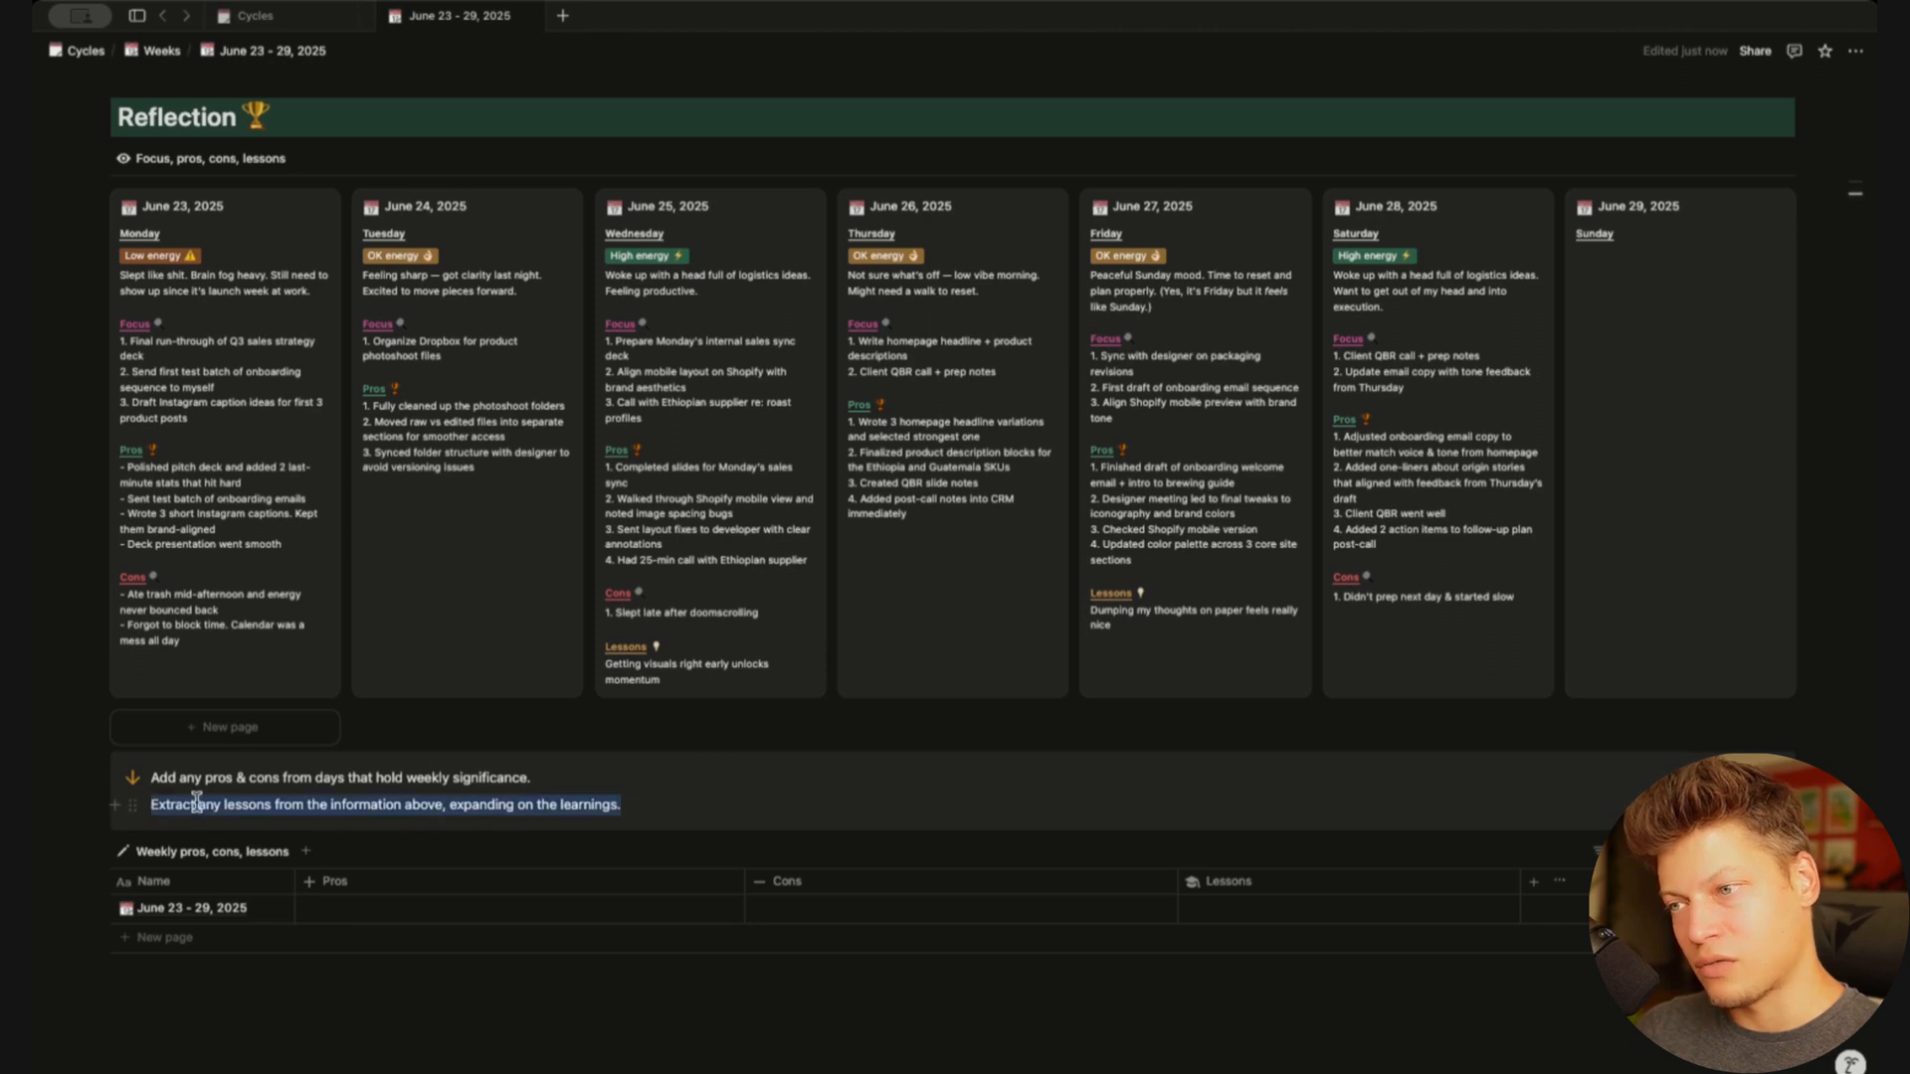
{"action": "left_click", "coordinate": [657, 814]}
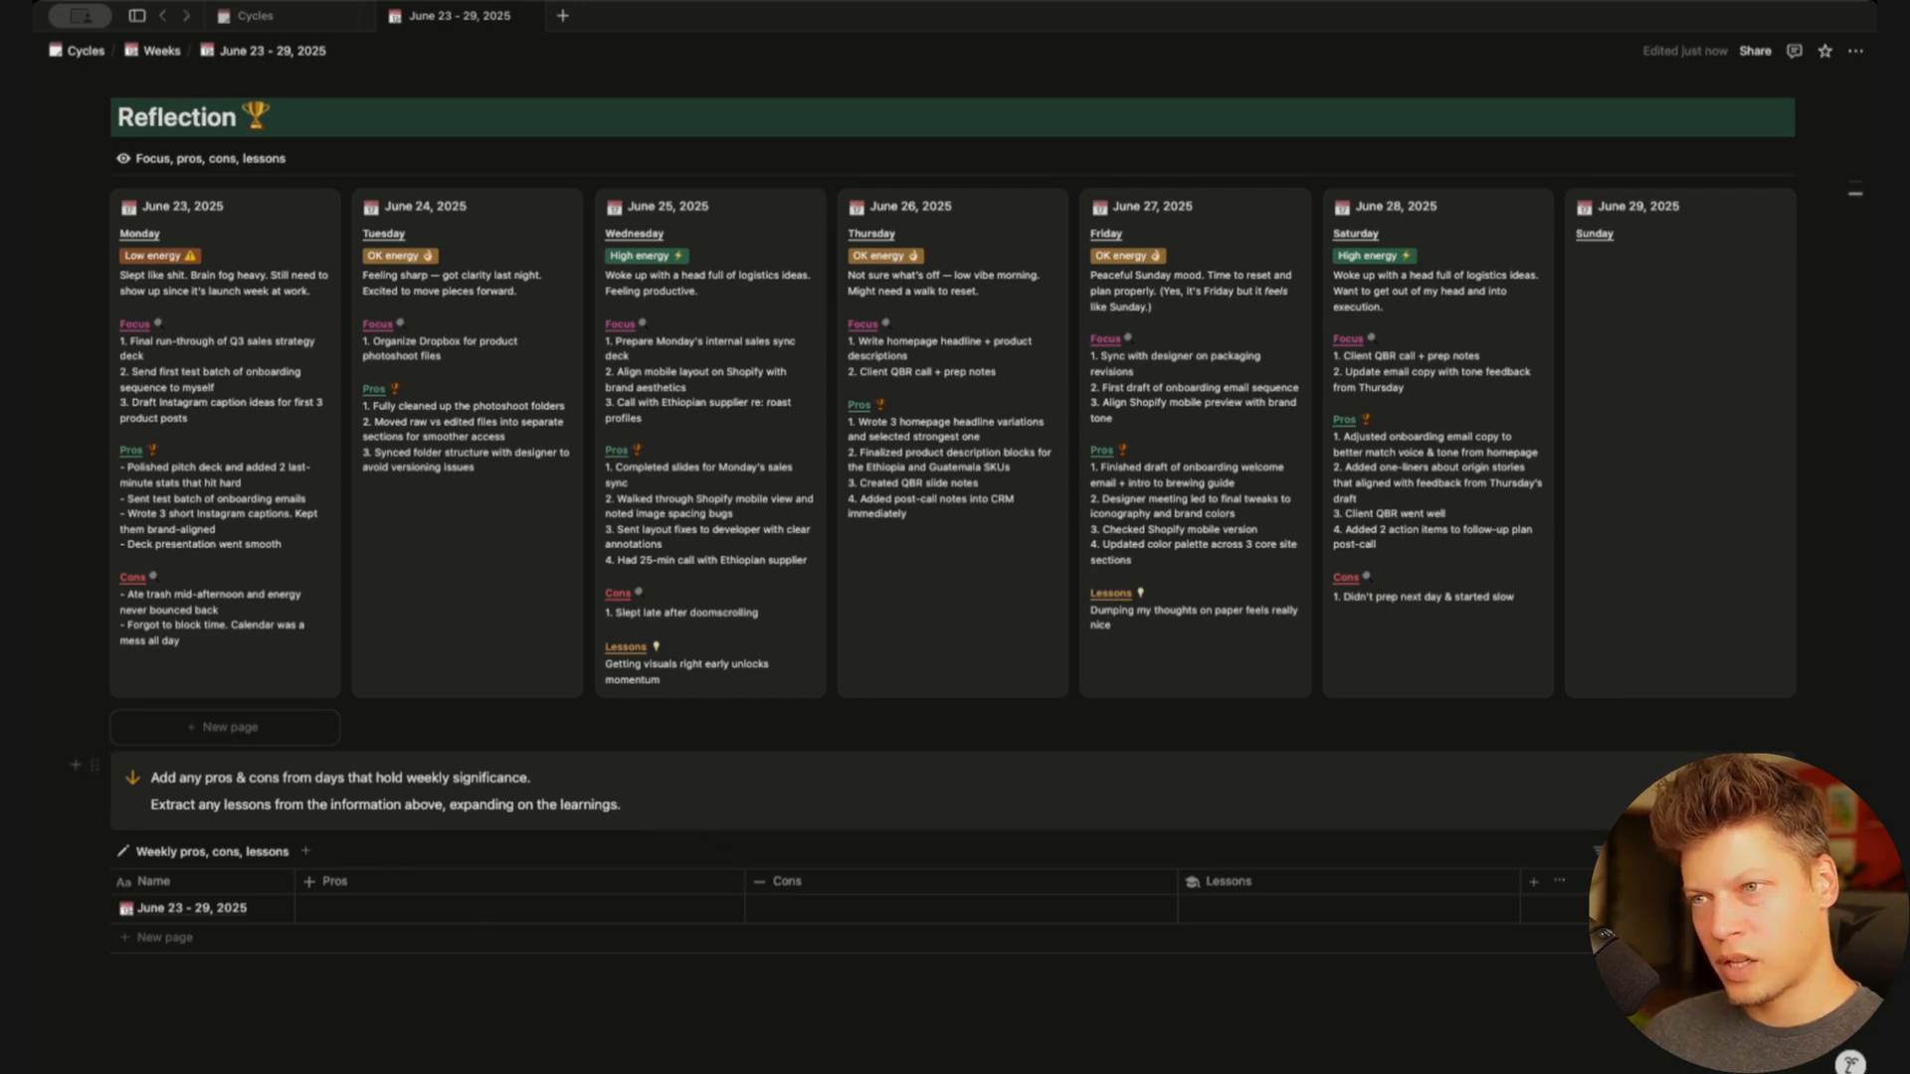
Paste the numbered list of 18 pros, starting with "Structured Dropbox for photoshoot assets", into the week's Pros cell
{"action": "left_click", "coordinate": [448, 912]}
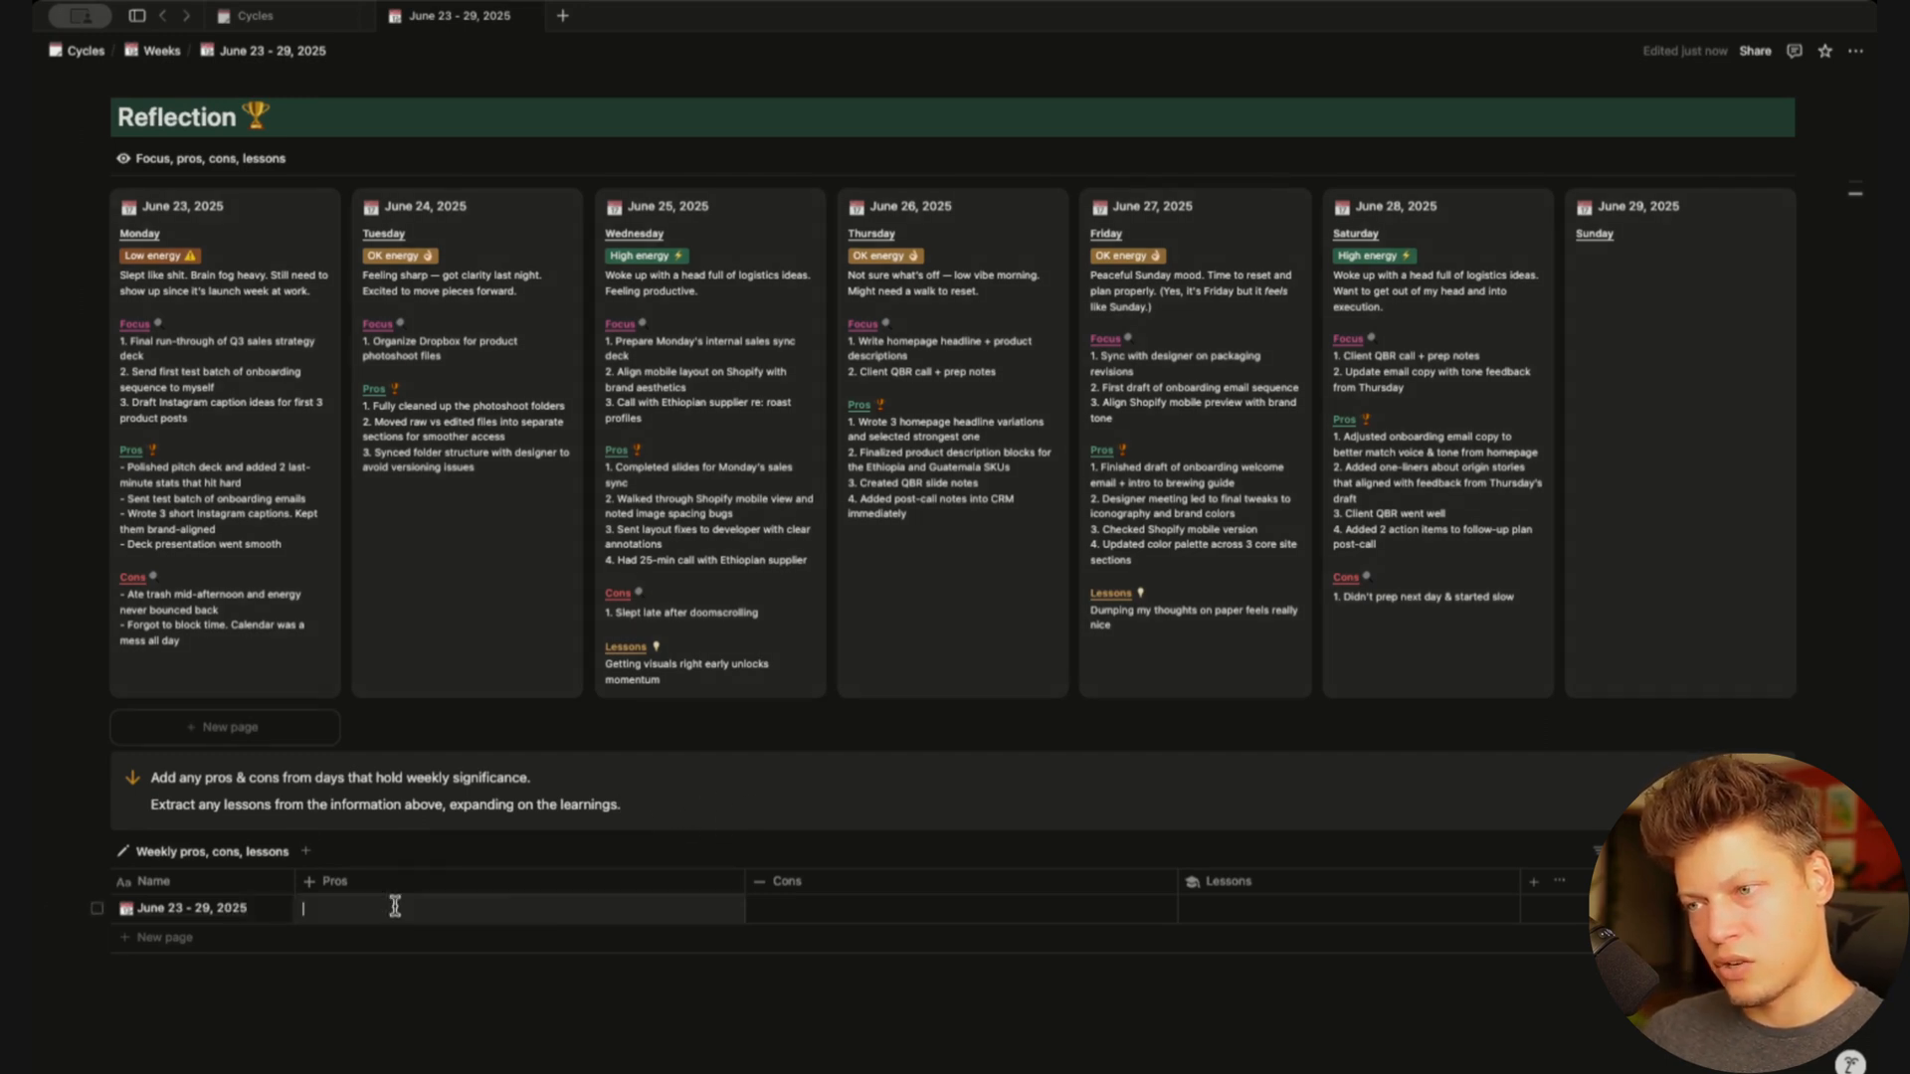
{"action": "key", "text": "ctrl+v"}
{"action": "key", "text": "Escape"}
{"action": "scroll", "coordinate": [470, 884], "scroll_direction": "down", "scroll_amount": 2}
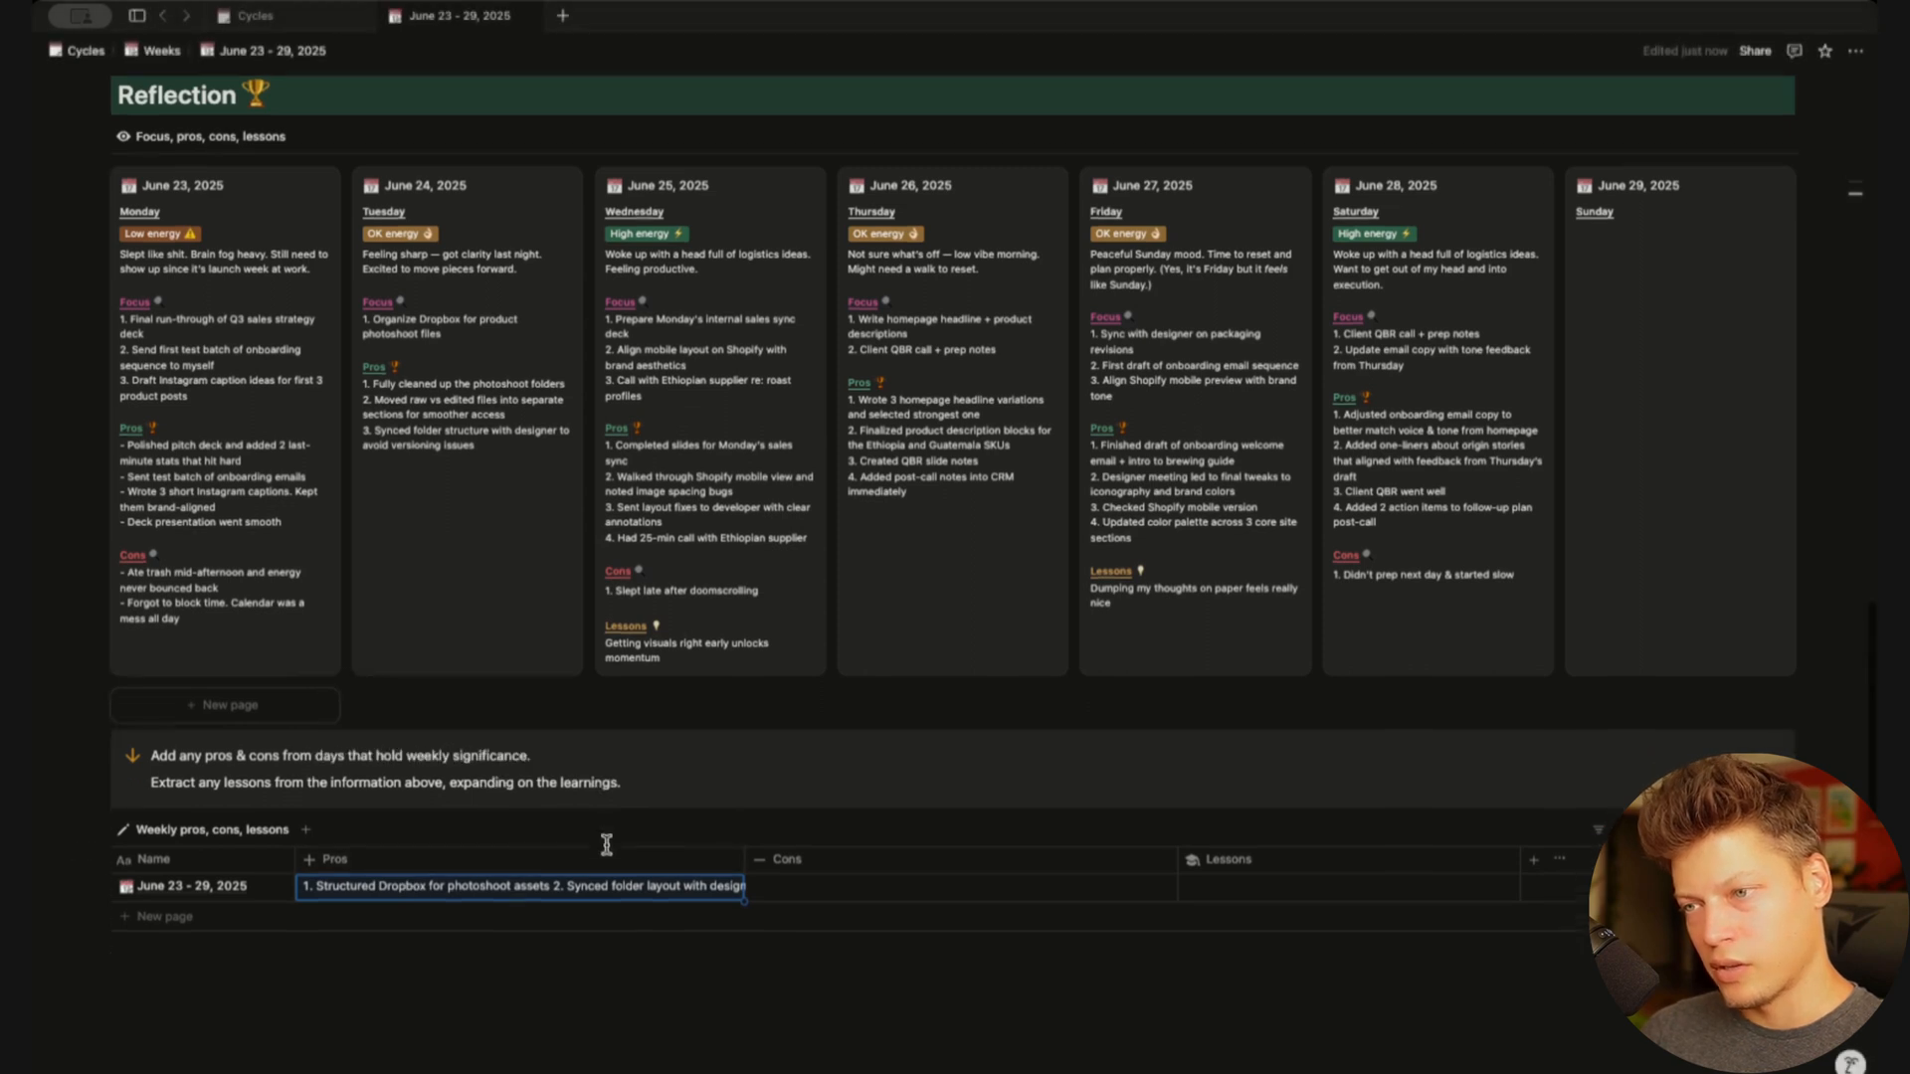
Turn on text wrapping for the Pros, Cons and Lessons columns of the weekly table
{"action": "left_click", "coordinate": [597, 675]}
{"action": "left_click", "coordinate": [396, 919]}
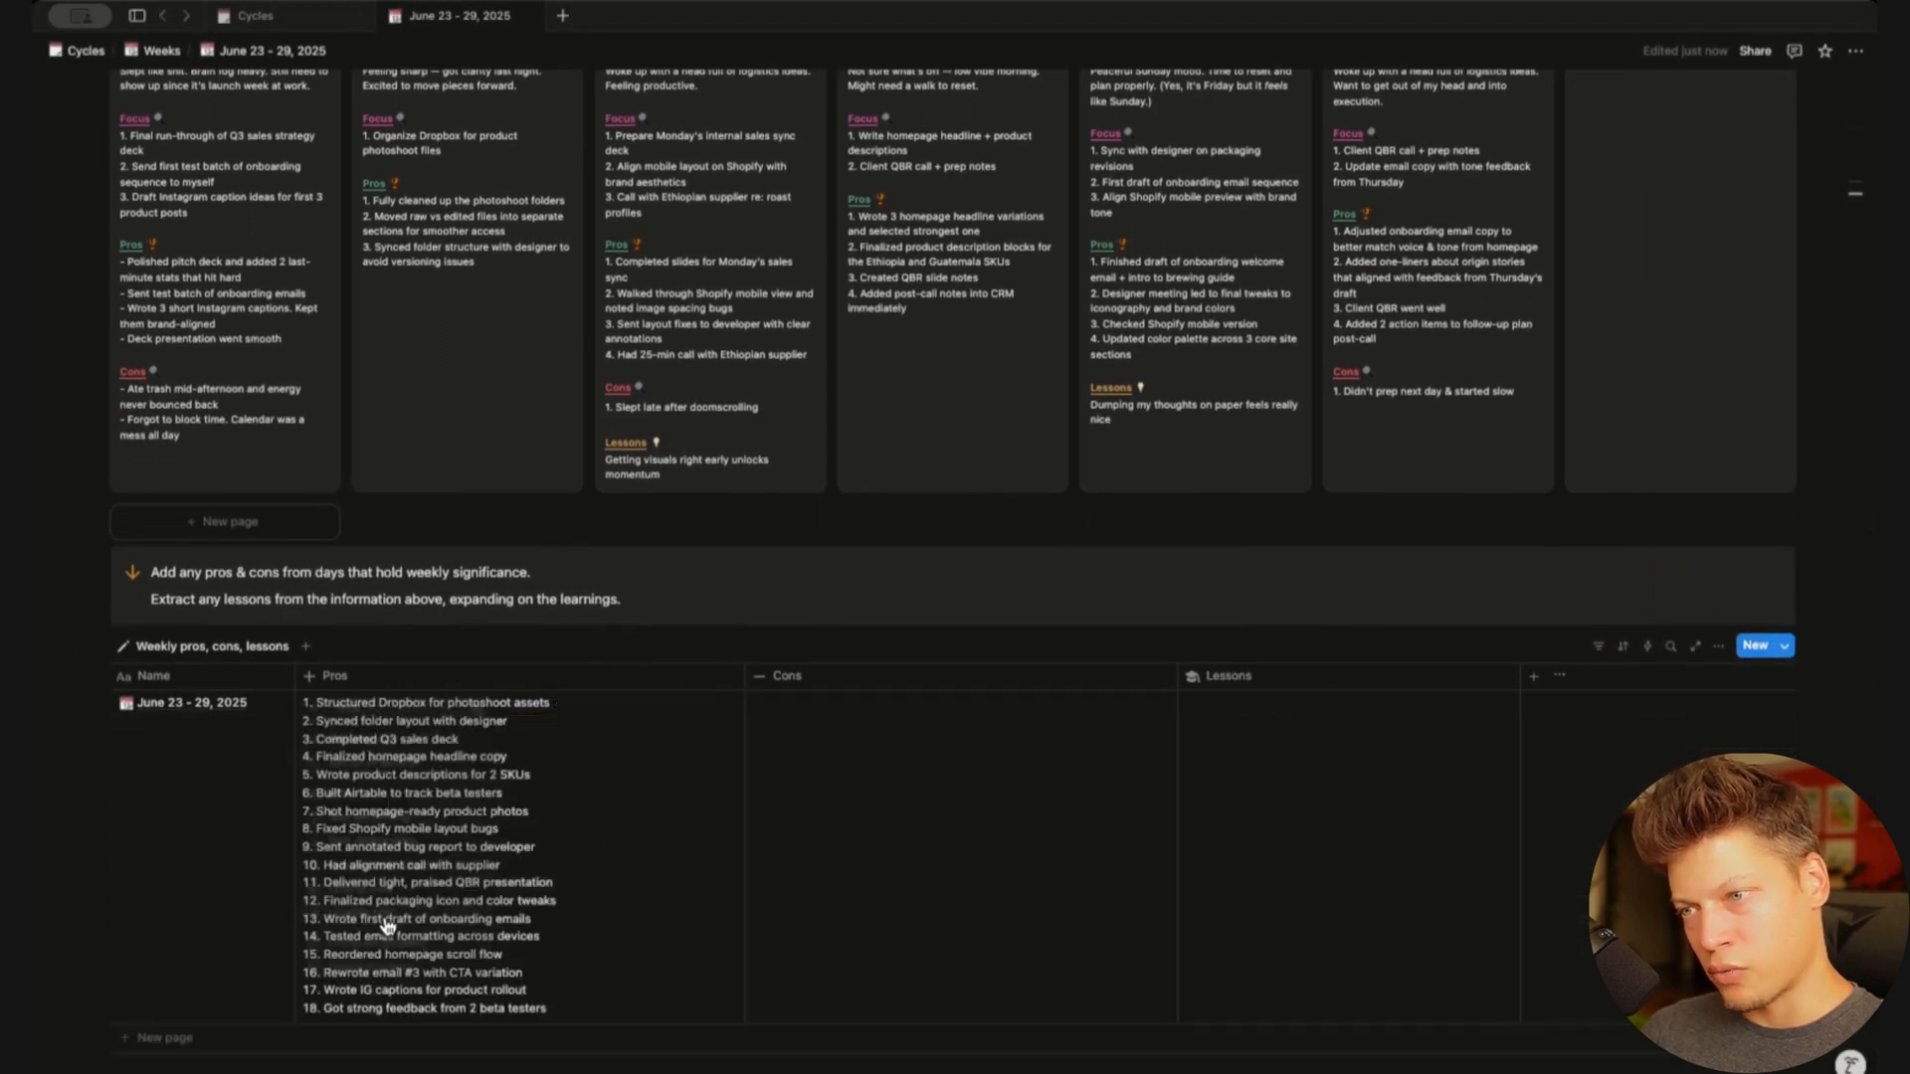
{"action": "left_click", "coordinate": [875, 676]}
{"action": "left_click", "coordinate": [841, 925]}
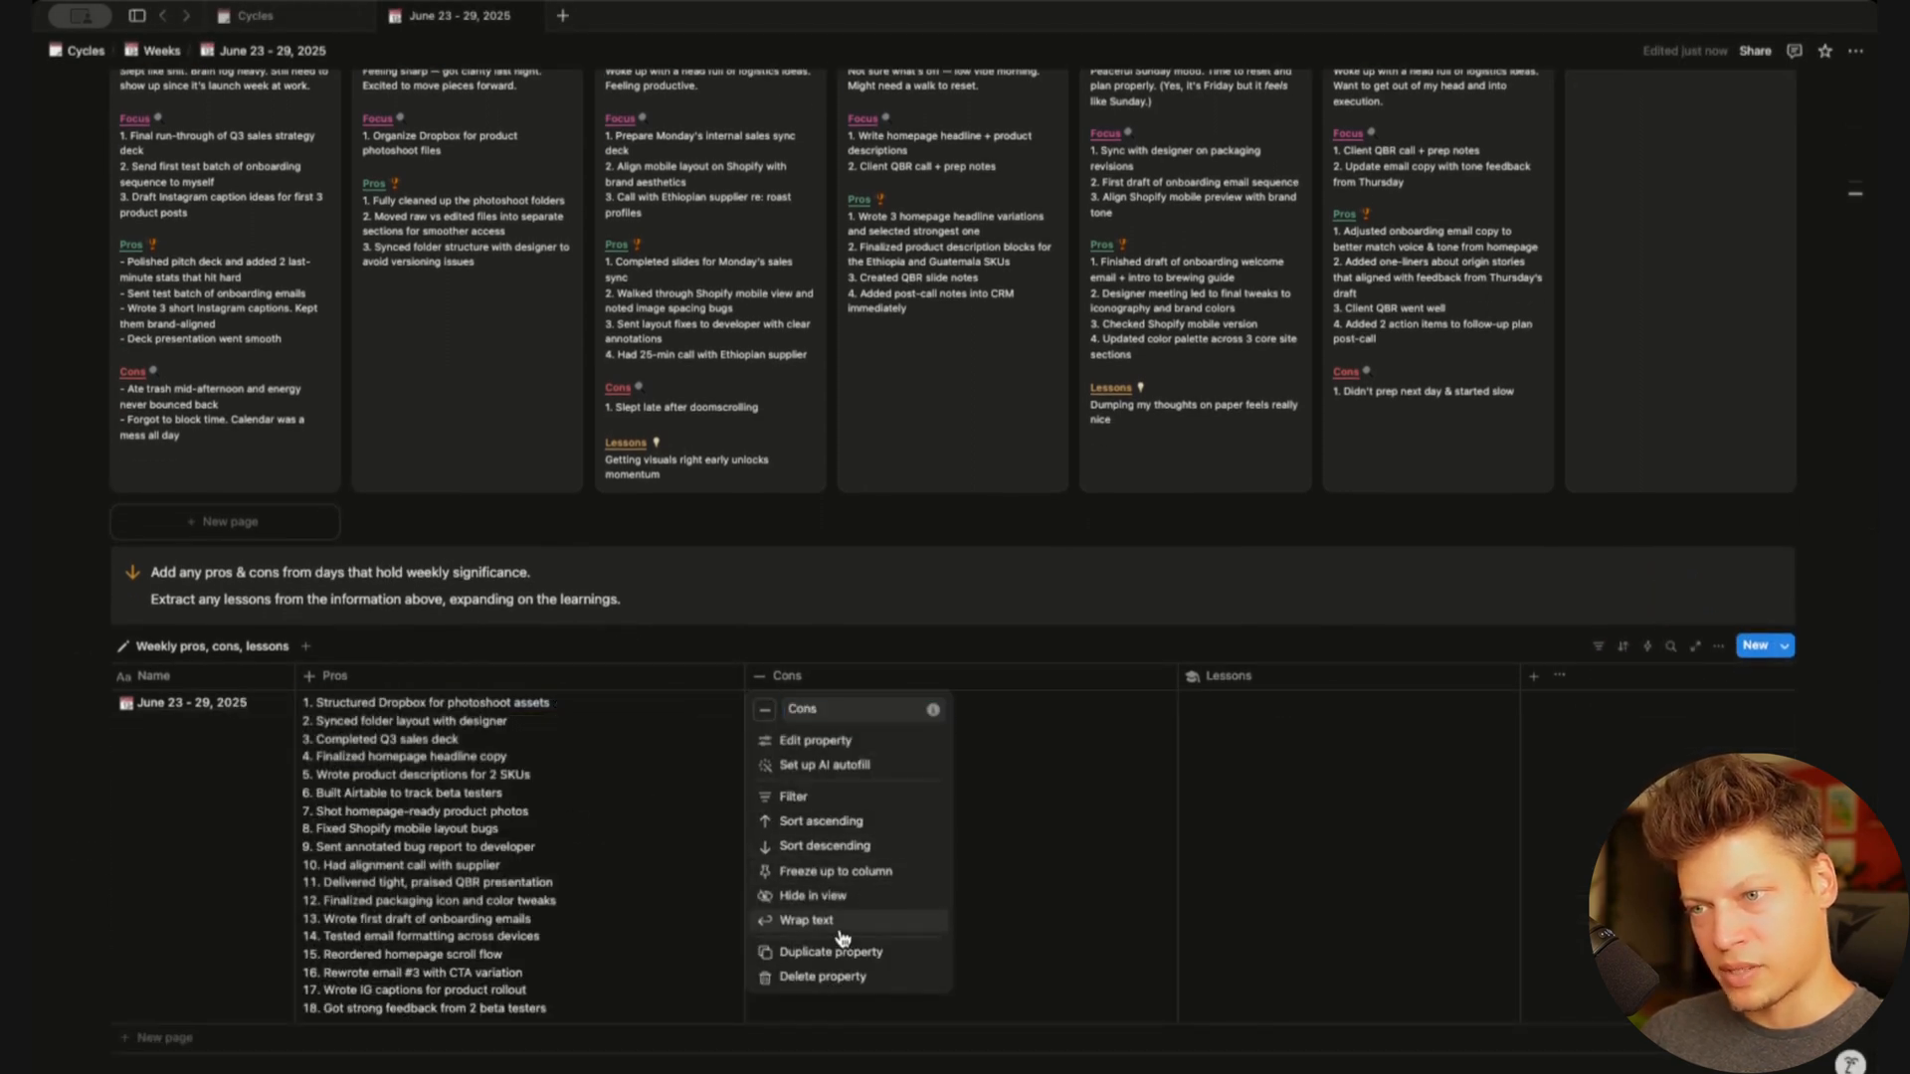
{"action": "left_click", "coordinate": [1283, 678]}
{"action": "left_click", "coordinate": [1281, 921]}
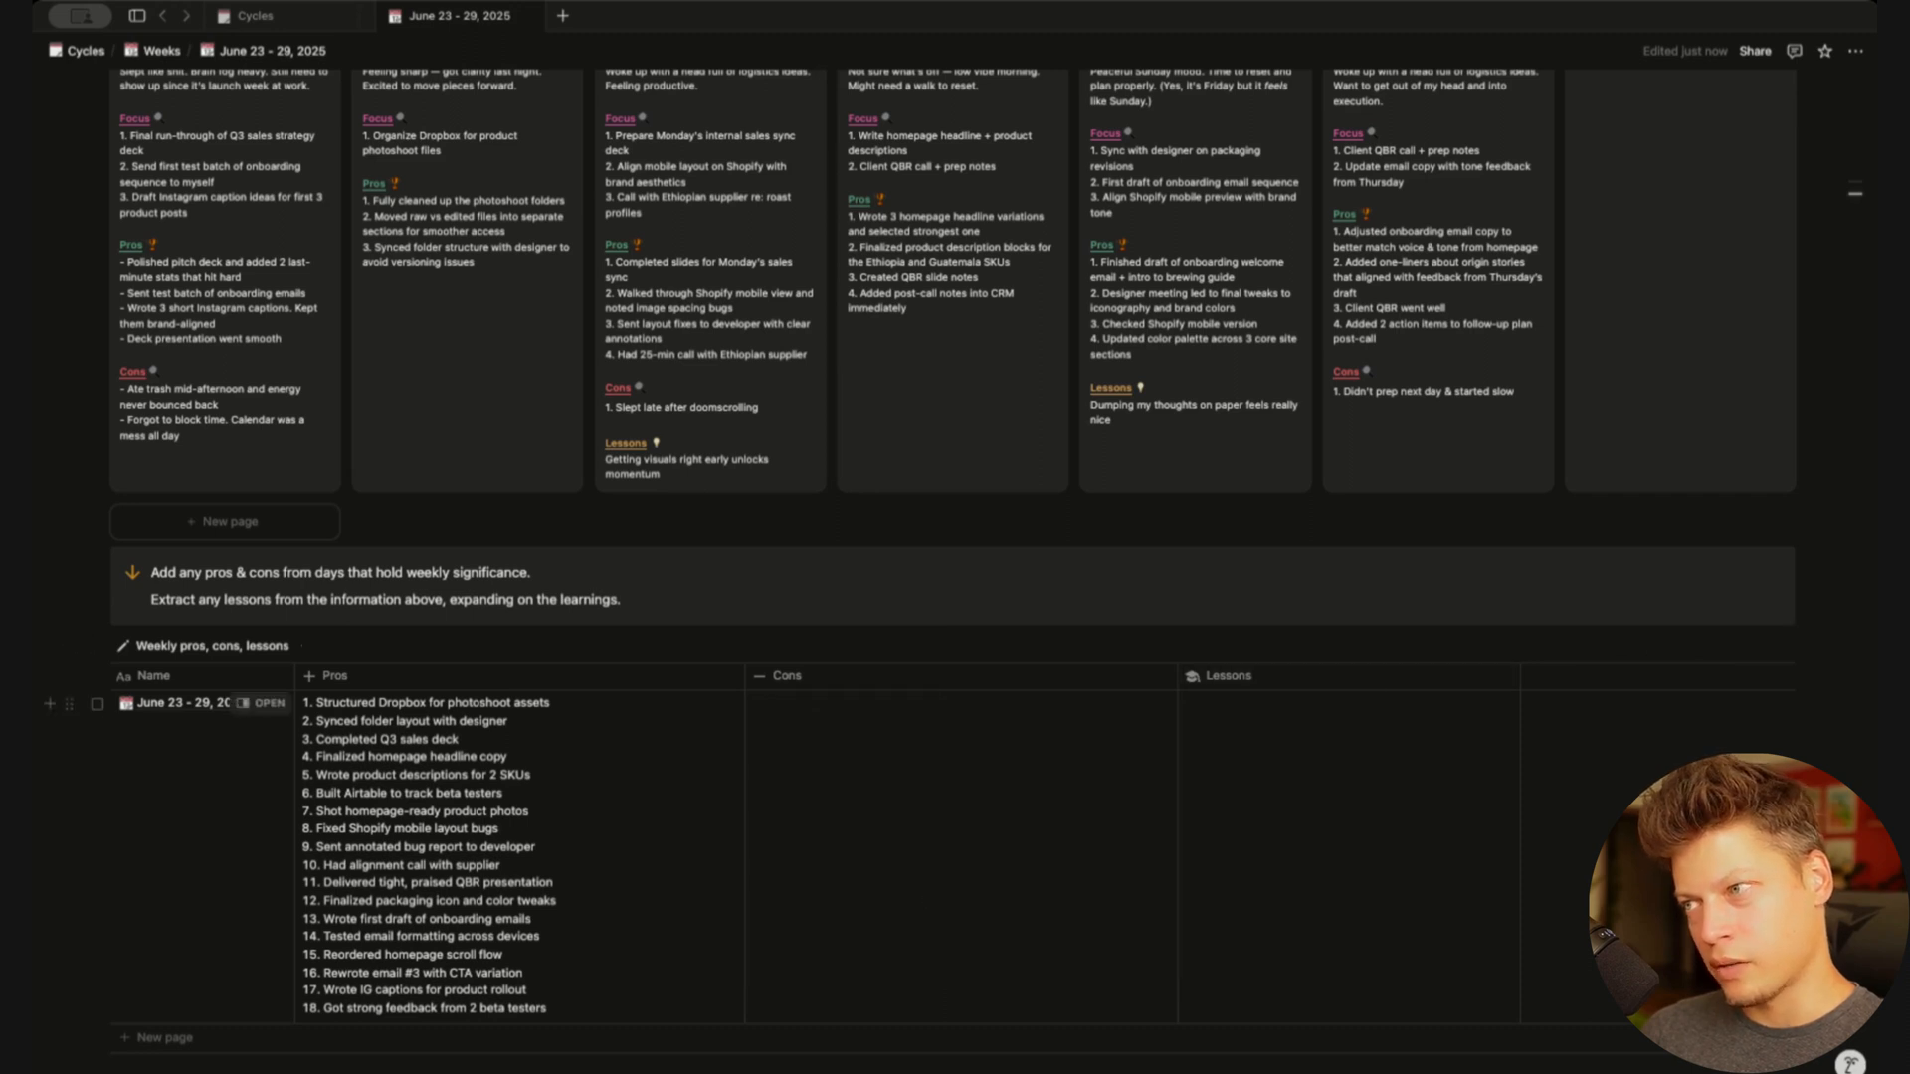
Fill the week's Cons with five items starting "Slept late after doomscrolling" and Lessons with three starting "Visual clarity early makes everything move faster"
{"action": "left_click", "coordinate": [883, 827]}
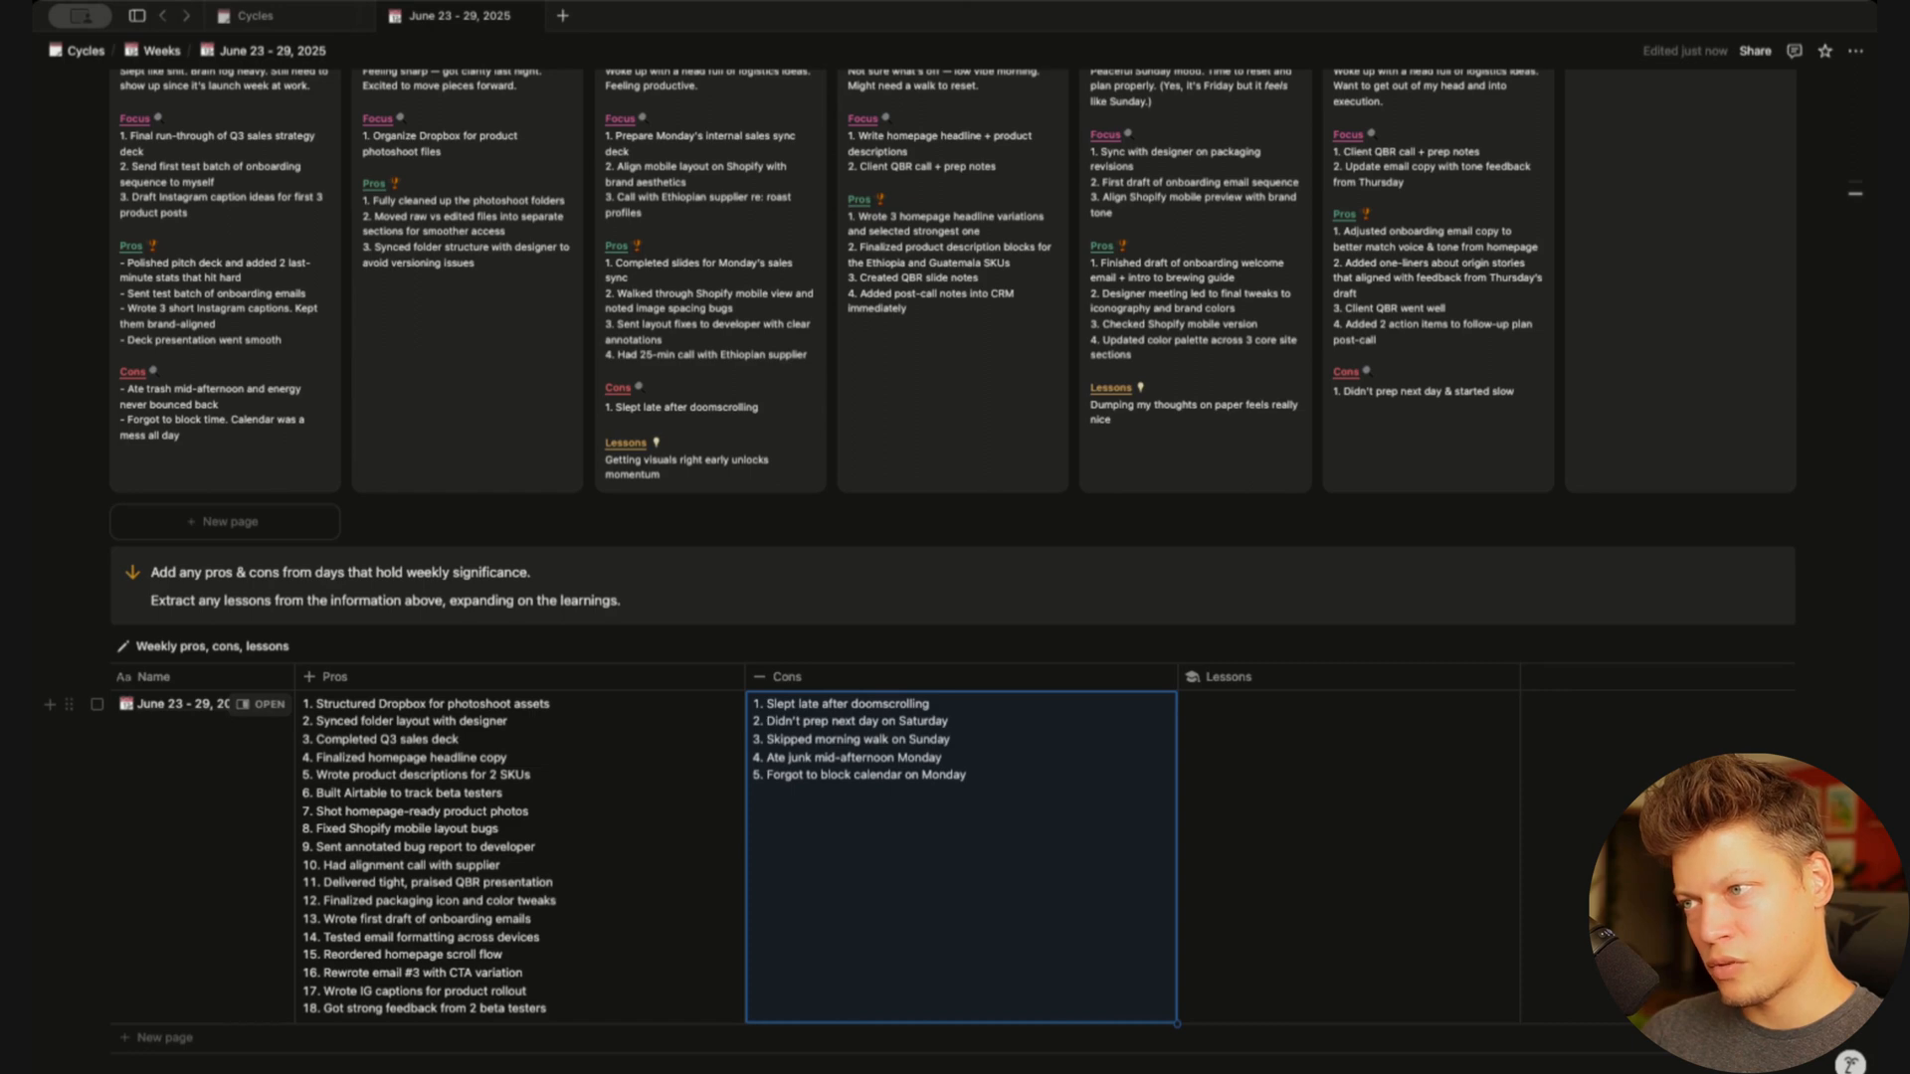
{"action": "left_click", "coordinate": [1415, 820]}
{"action": "type", "text": "1. Visual clarity early makes everything move faster 2. Ideation works best for me inside Notion 3. Treating Sundays as light build days works well"}
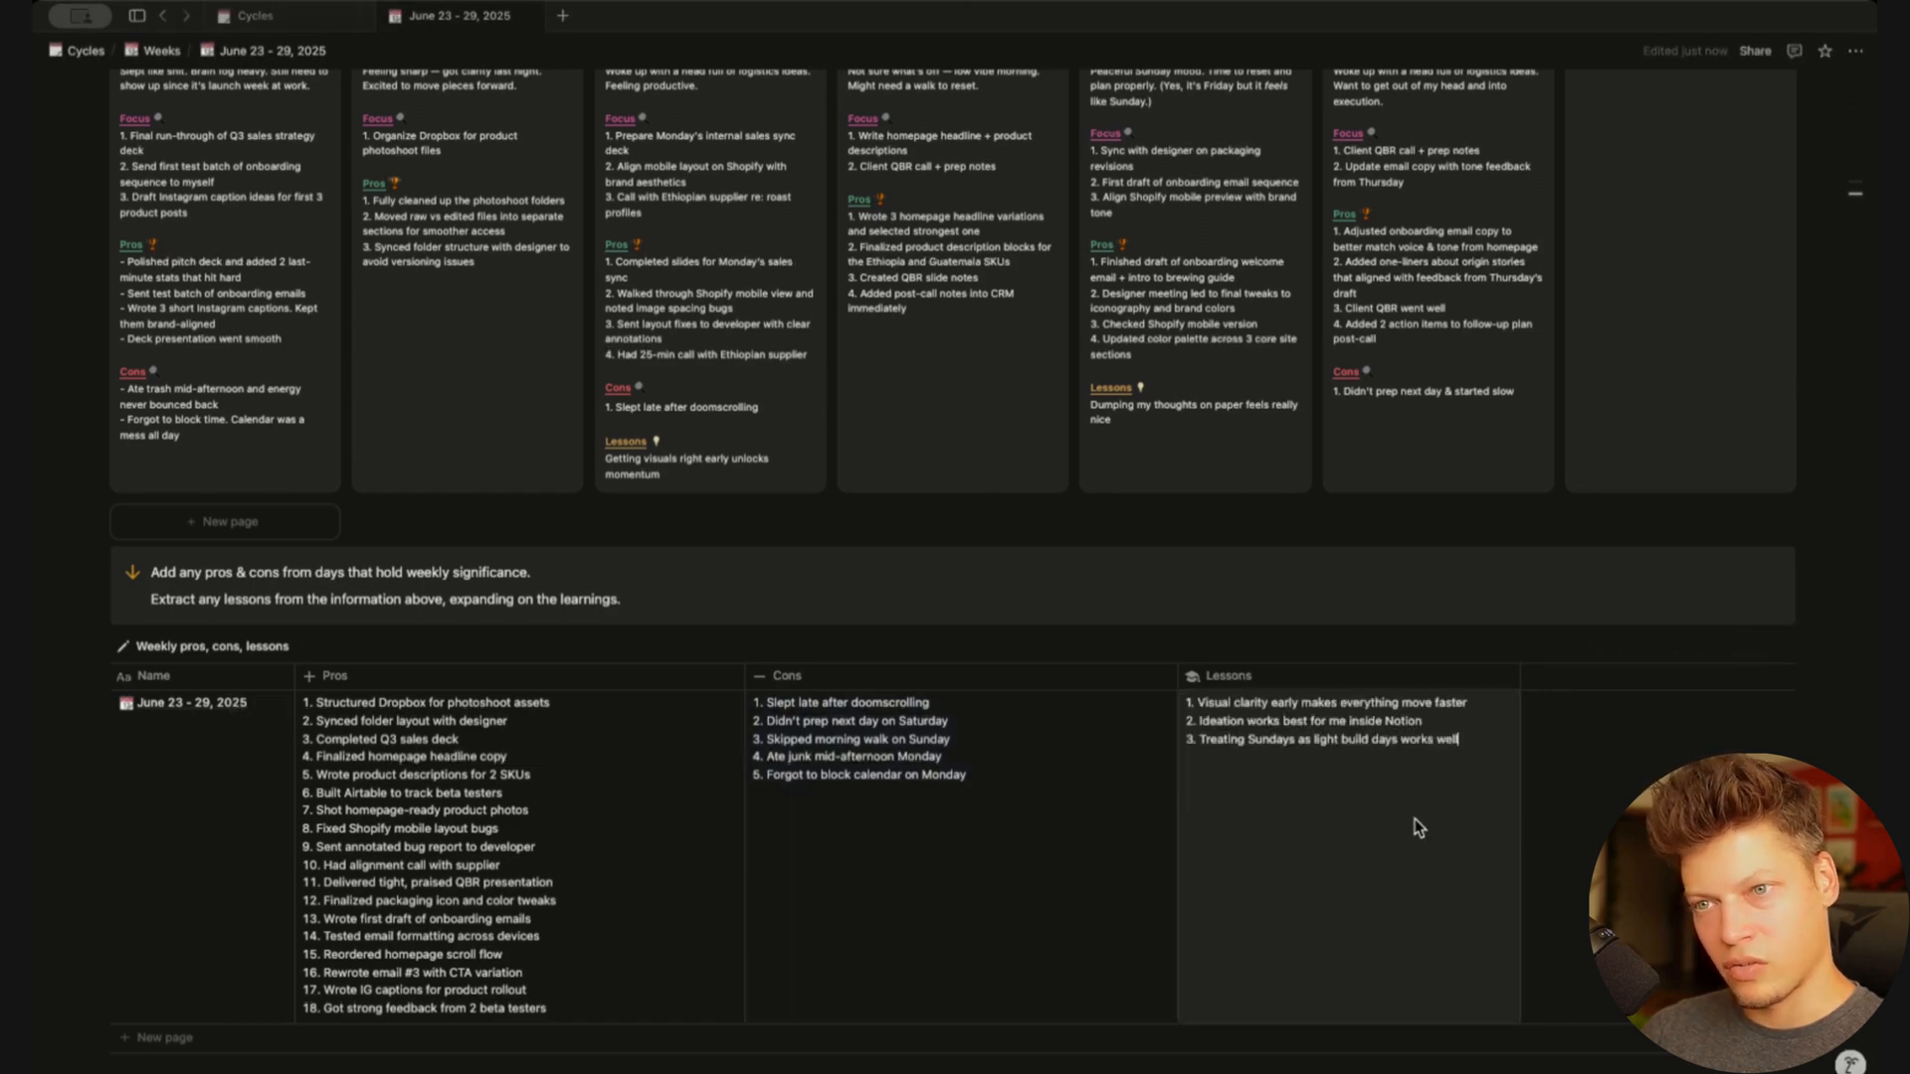
{"action": "key", "text": "Escape"}
Insert another callout block below the Weekly pros, cons, lessons table
{"action": "scroll", "coordinate": [750, 822], "scroll_direction": "up", "scroll_amount": 1}
{"action": "scroll", "coordinate": [750, 822], "scroll_direction": "up", "scroll_amount": 5}
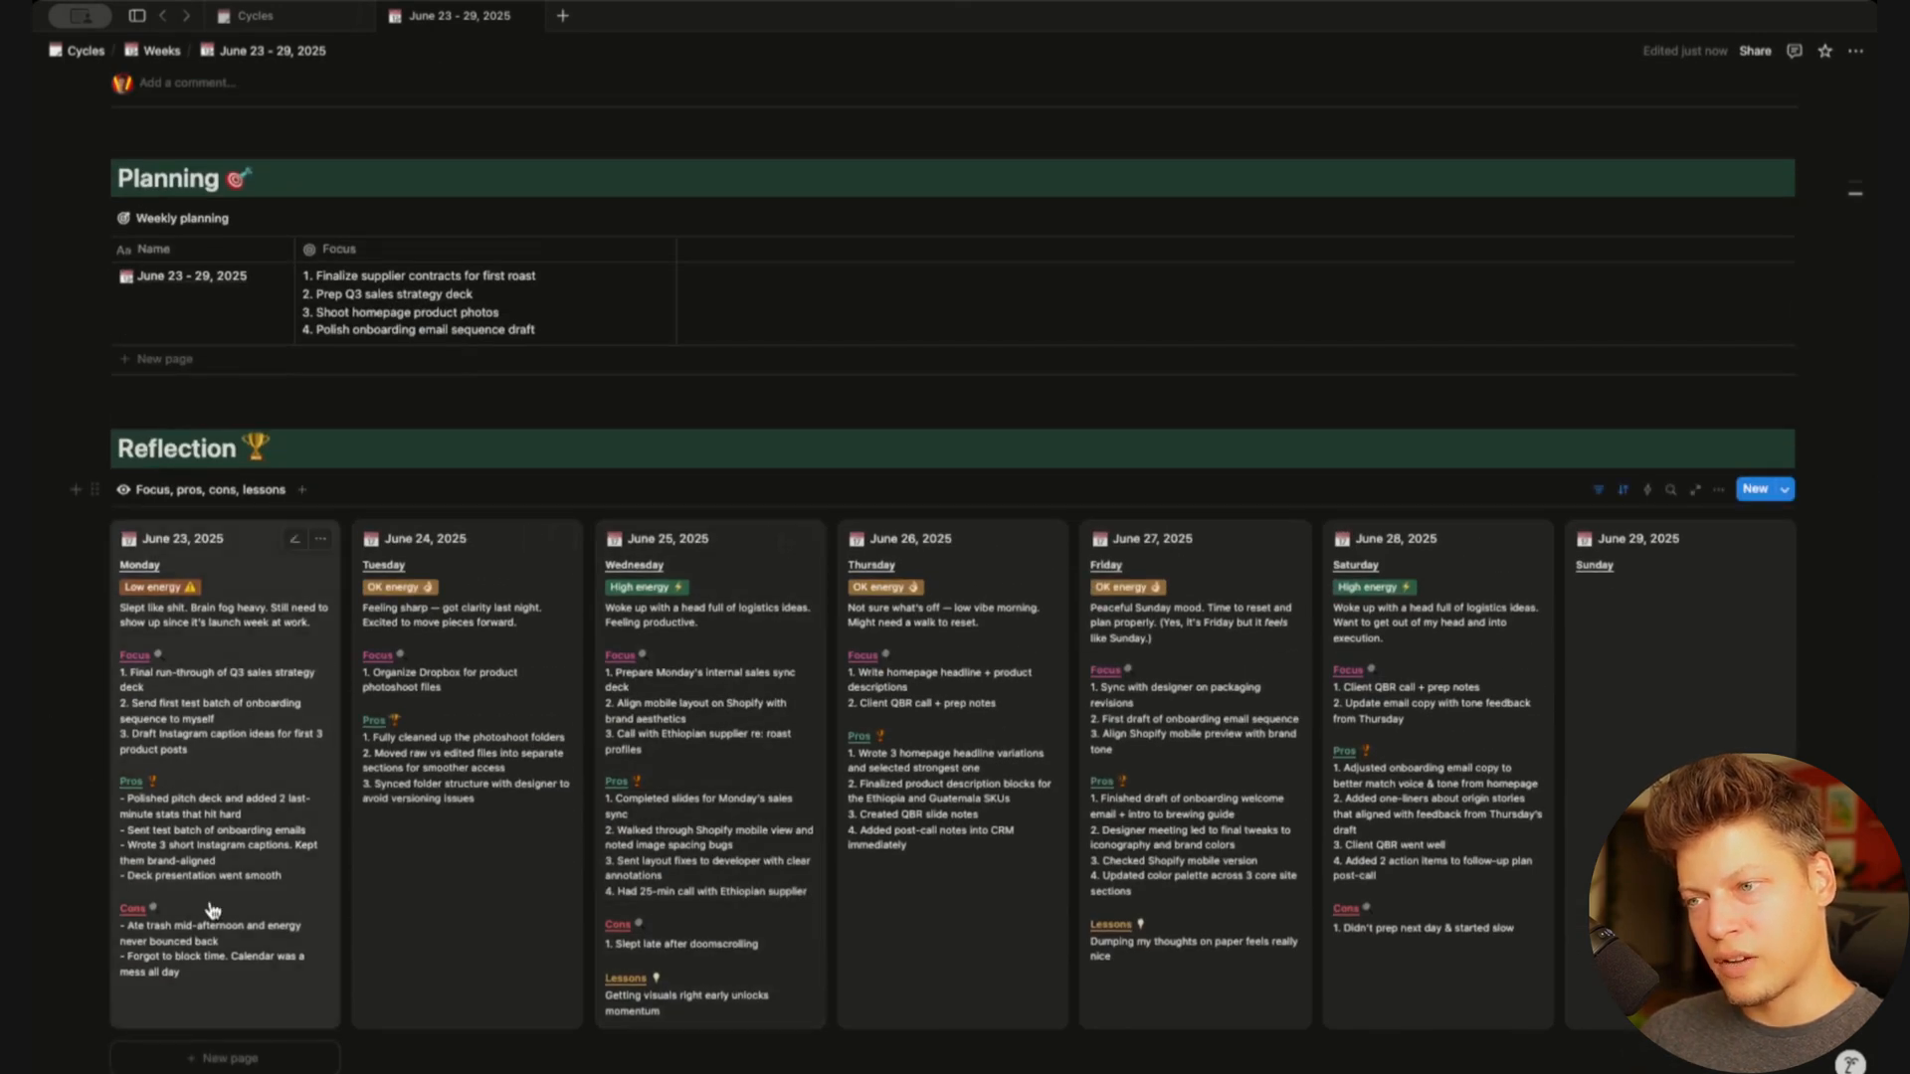
{"action": "scroll", "coordinate": [356, 789], "scroll_direction": "down", "scroll_amount": 6}
{"action": "scroll", "coordinate": [589, 955], "scroll_direction": "up", "scroll_amount": 1}
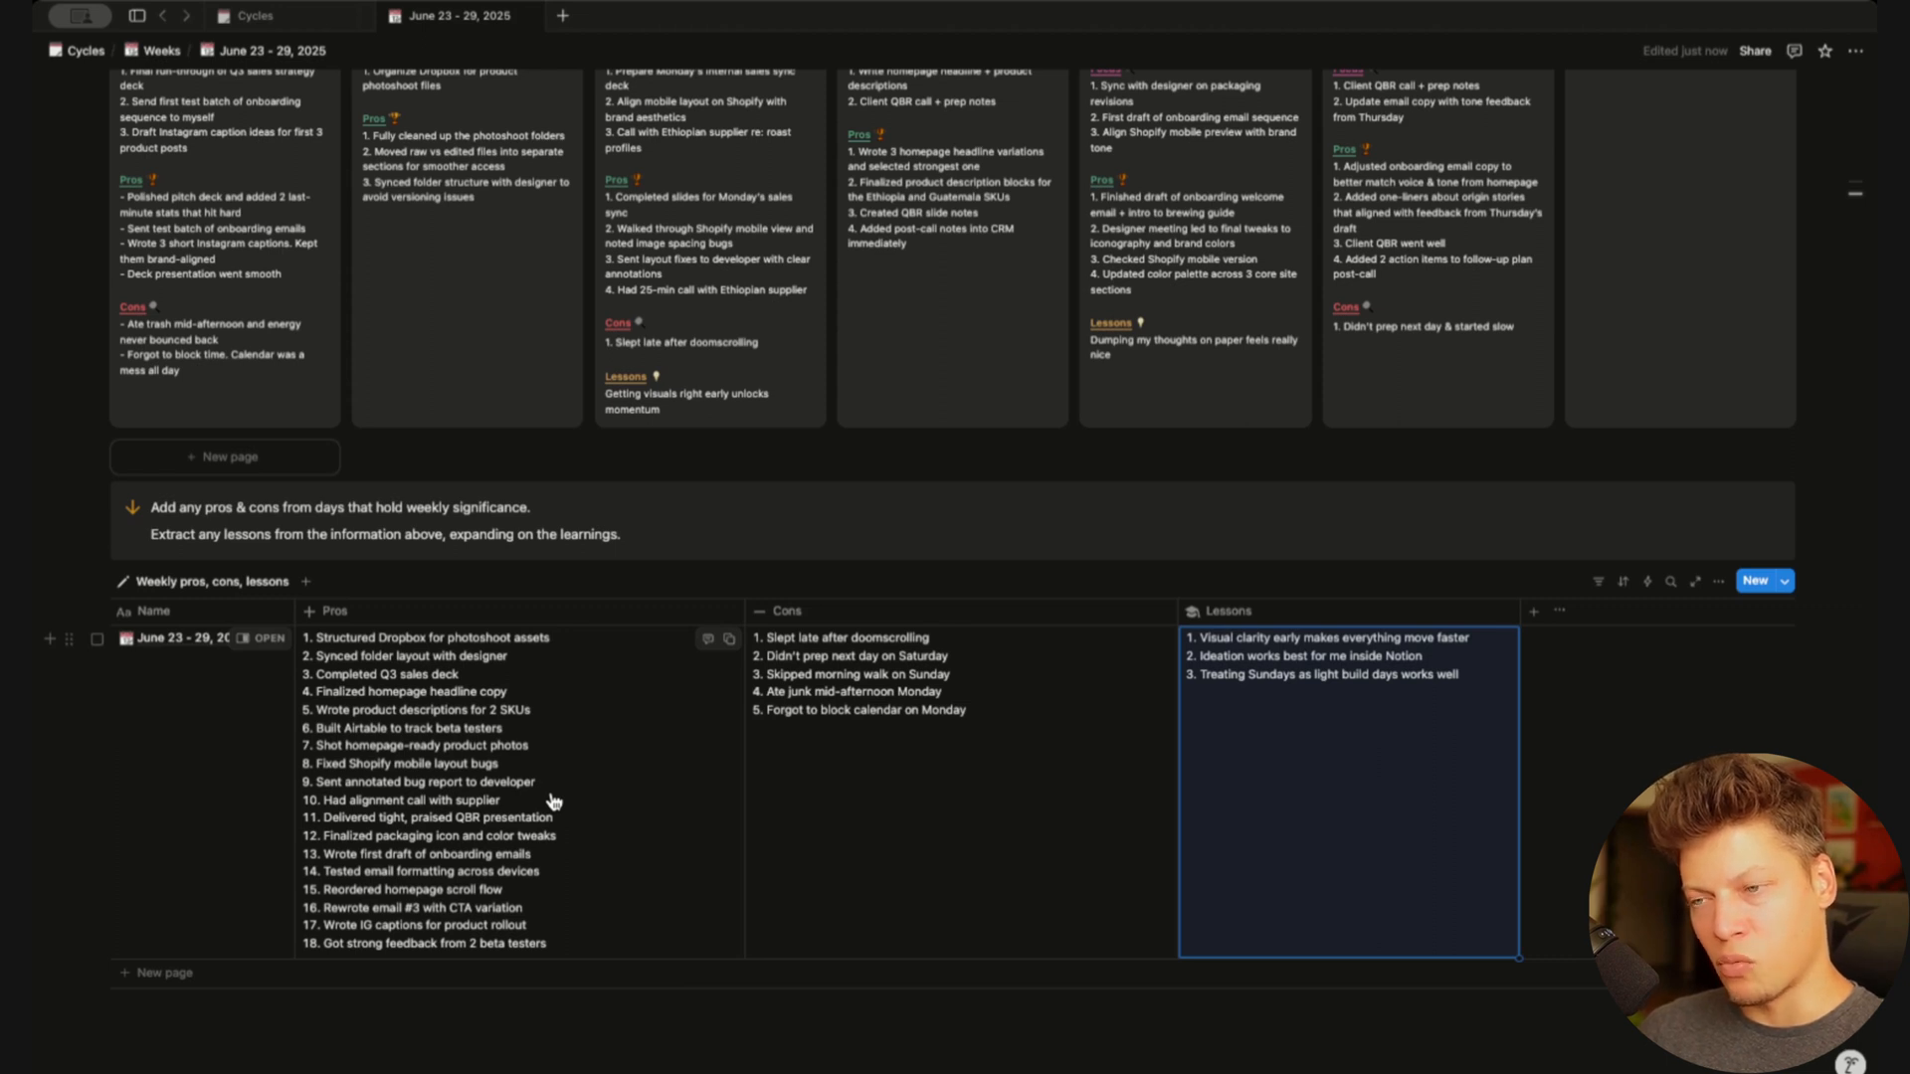
{"action": "scroll", "coordinate": [600, 768], "scroll_direction": "down", "scroll_amount": 3}
{"action": "left_click", "coordinate": [329, 838]}
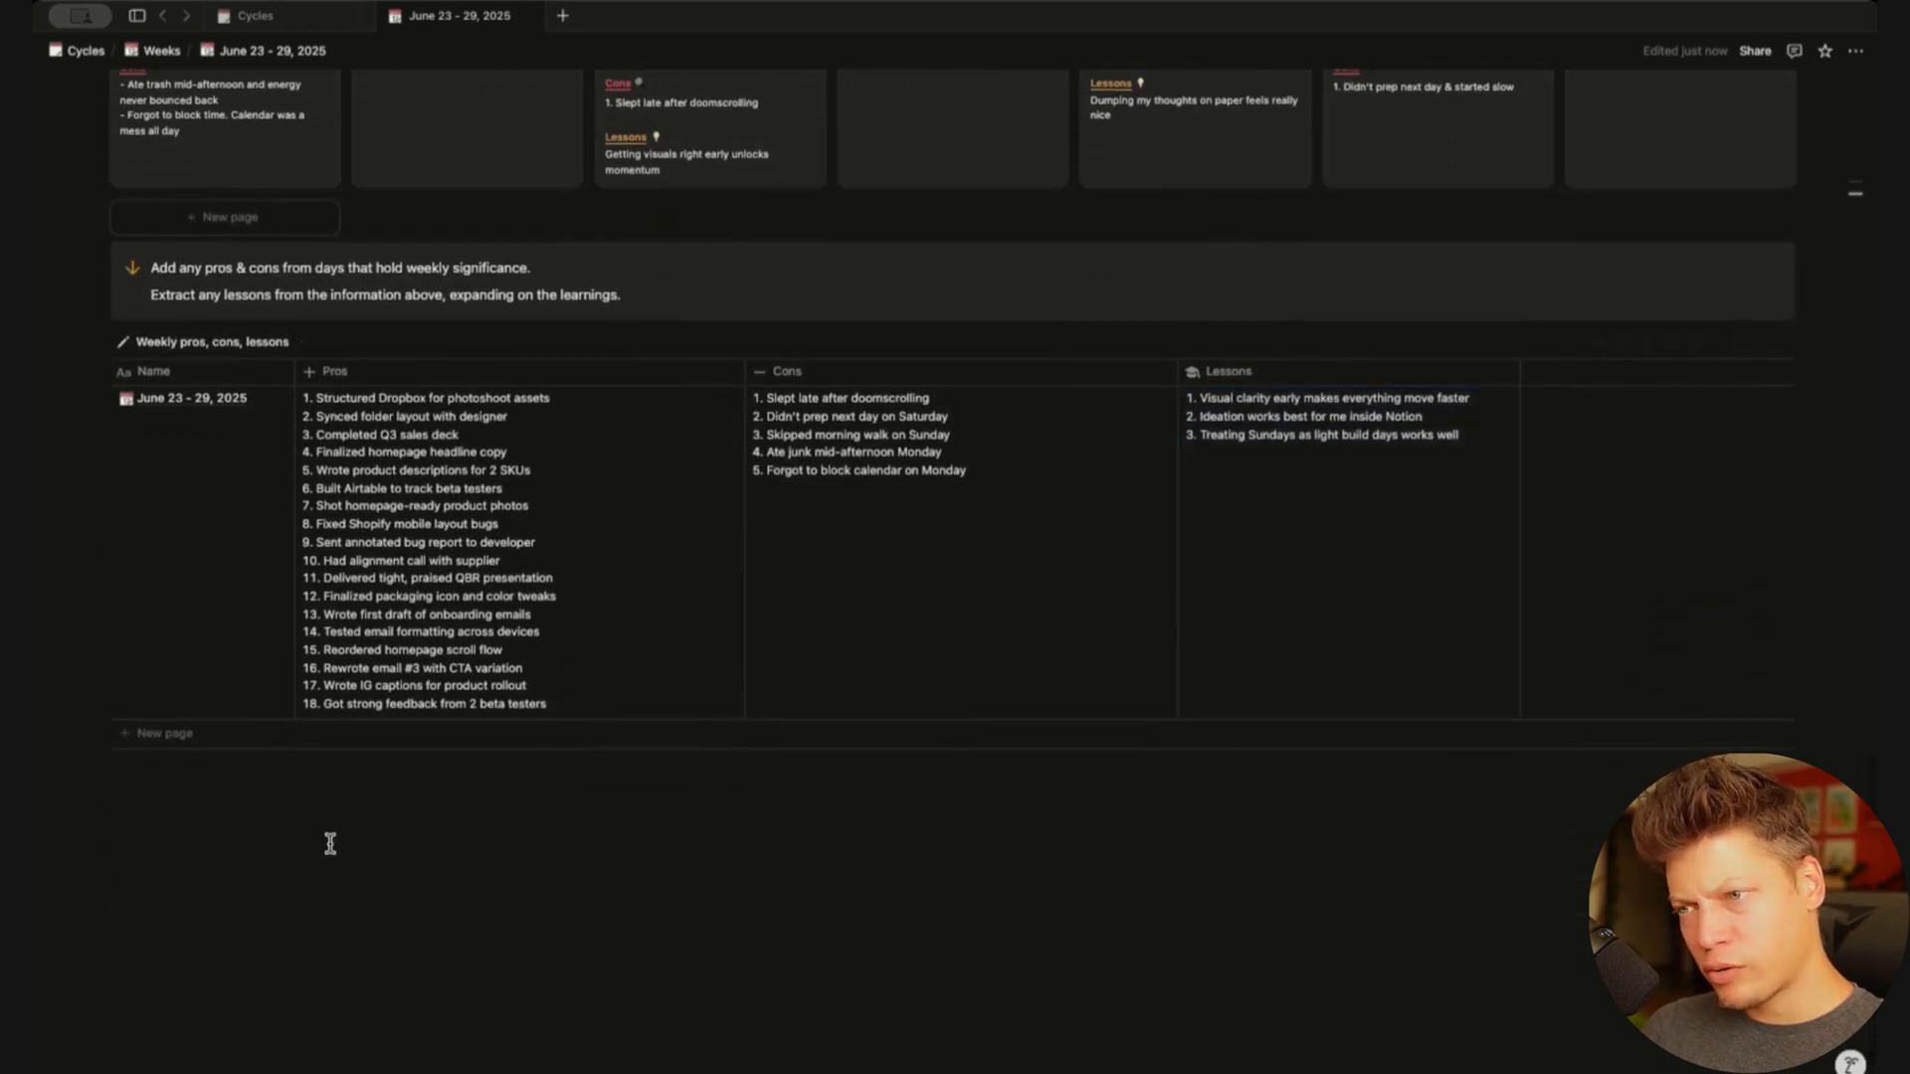
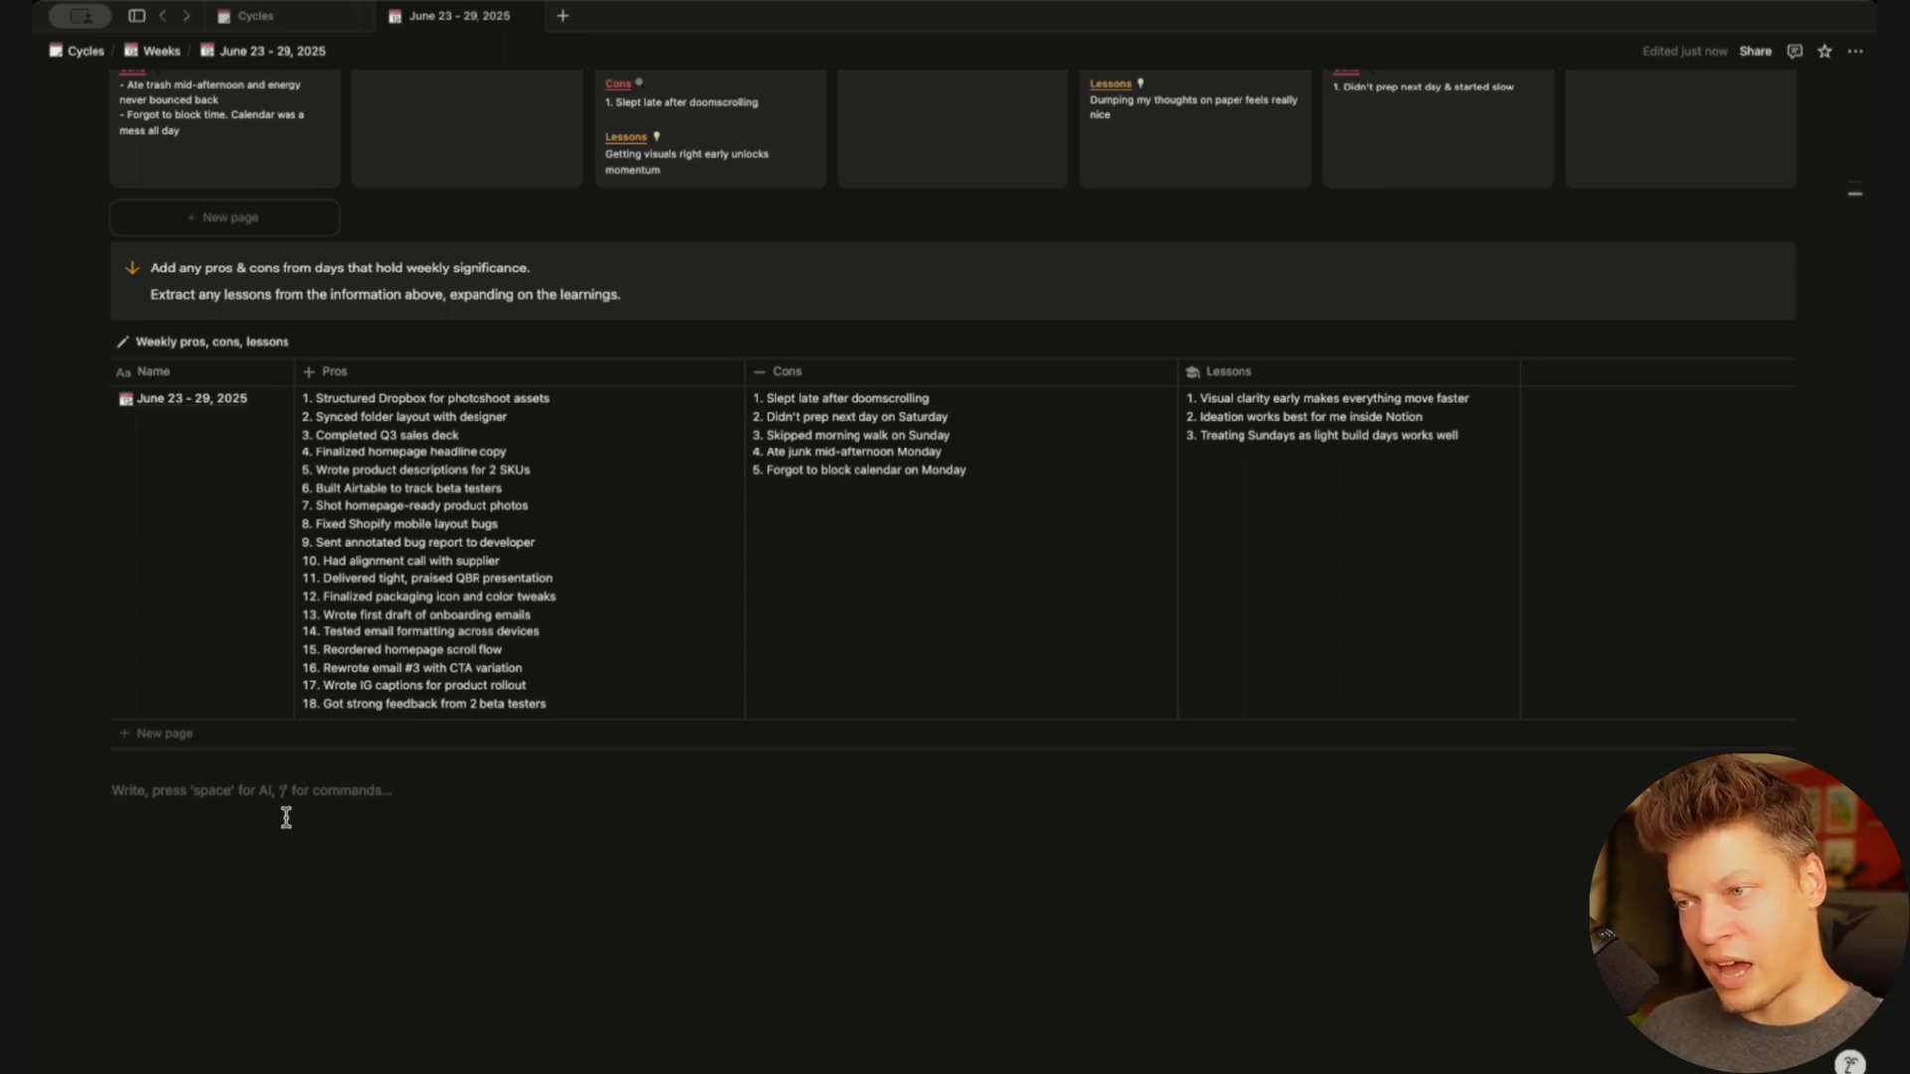
{"action": "type", "text": "/cal"}
{"action": "key", "text": "Return"}
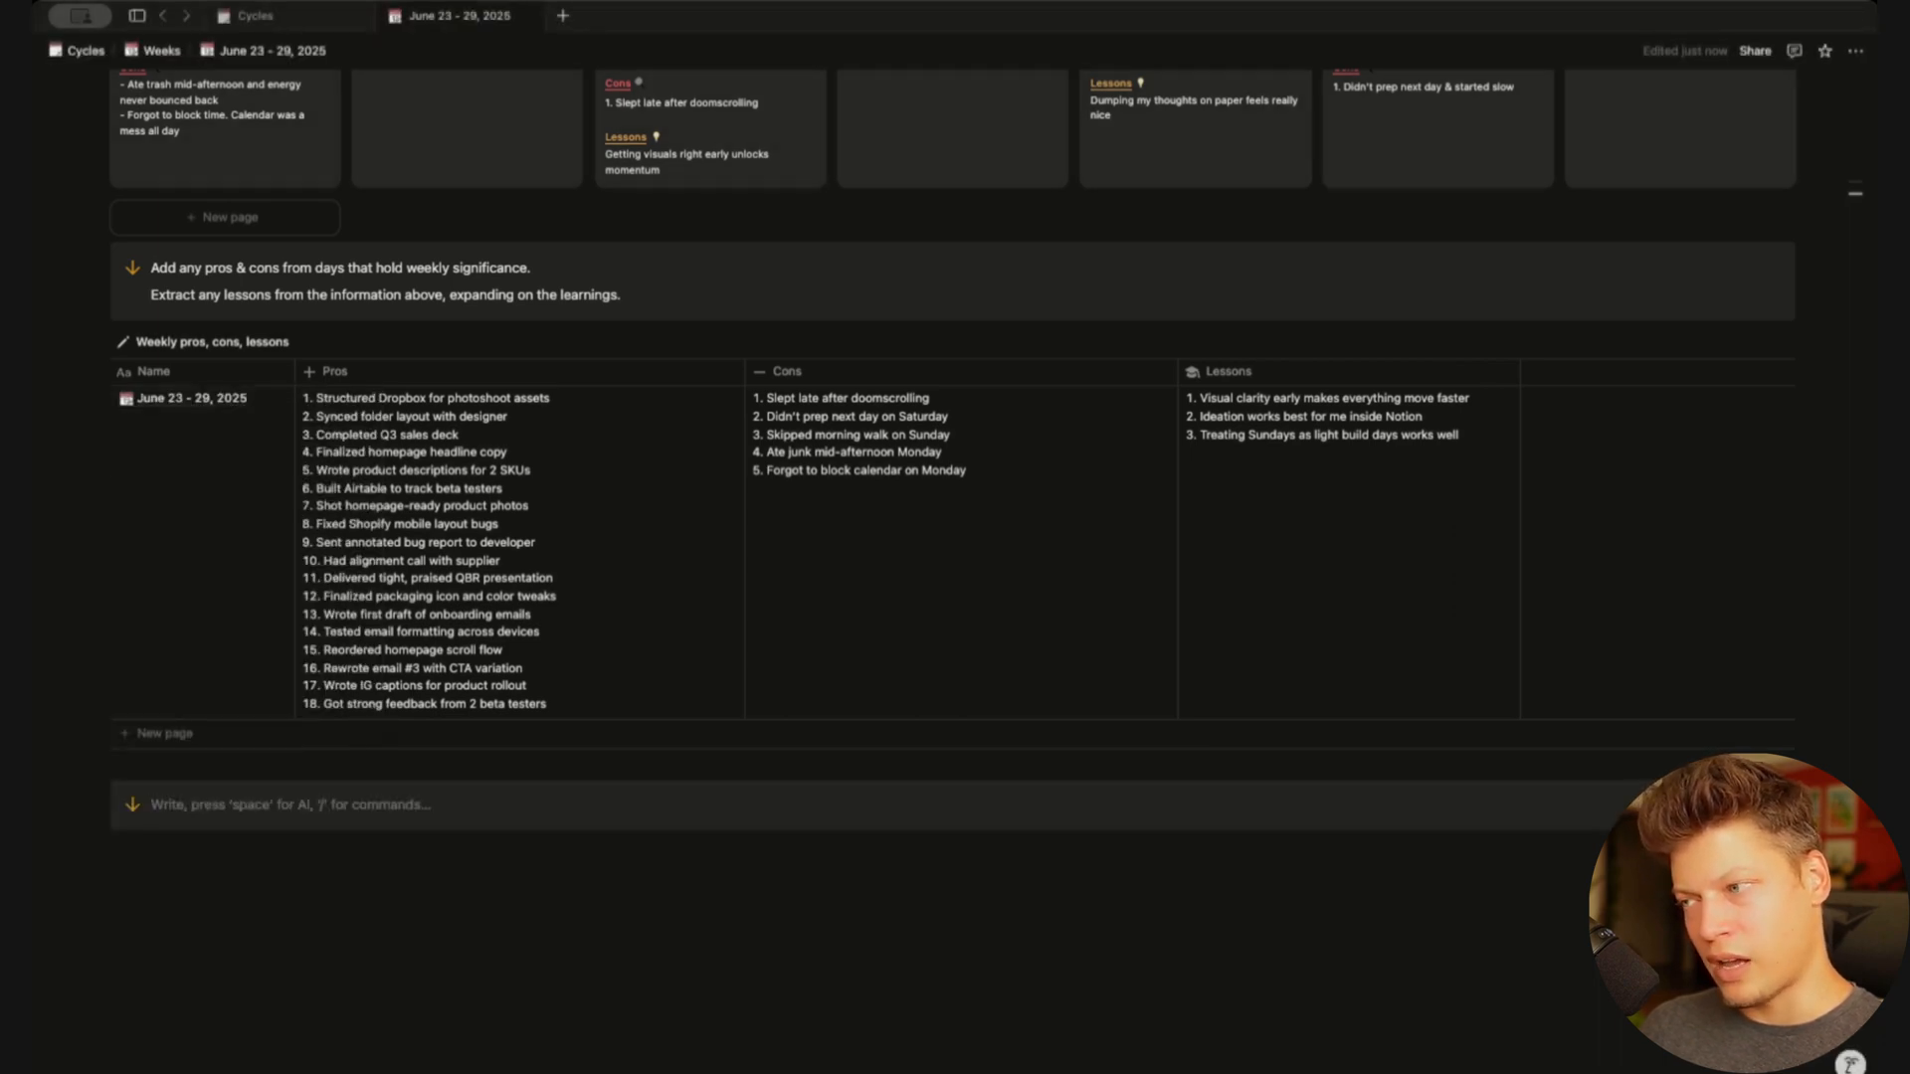
Write in the lower callout: "Create a shorter version of pros & cons to quickly capture the essence of this week (7-12 bullet points)"
{"action": "type", "text": "Create a shorter version of pros & cons to quickly capture the essence of this week (7-12 bullet points)"}
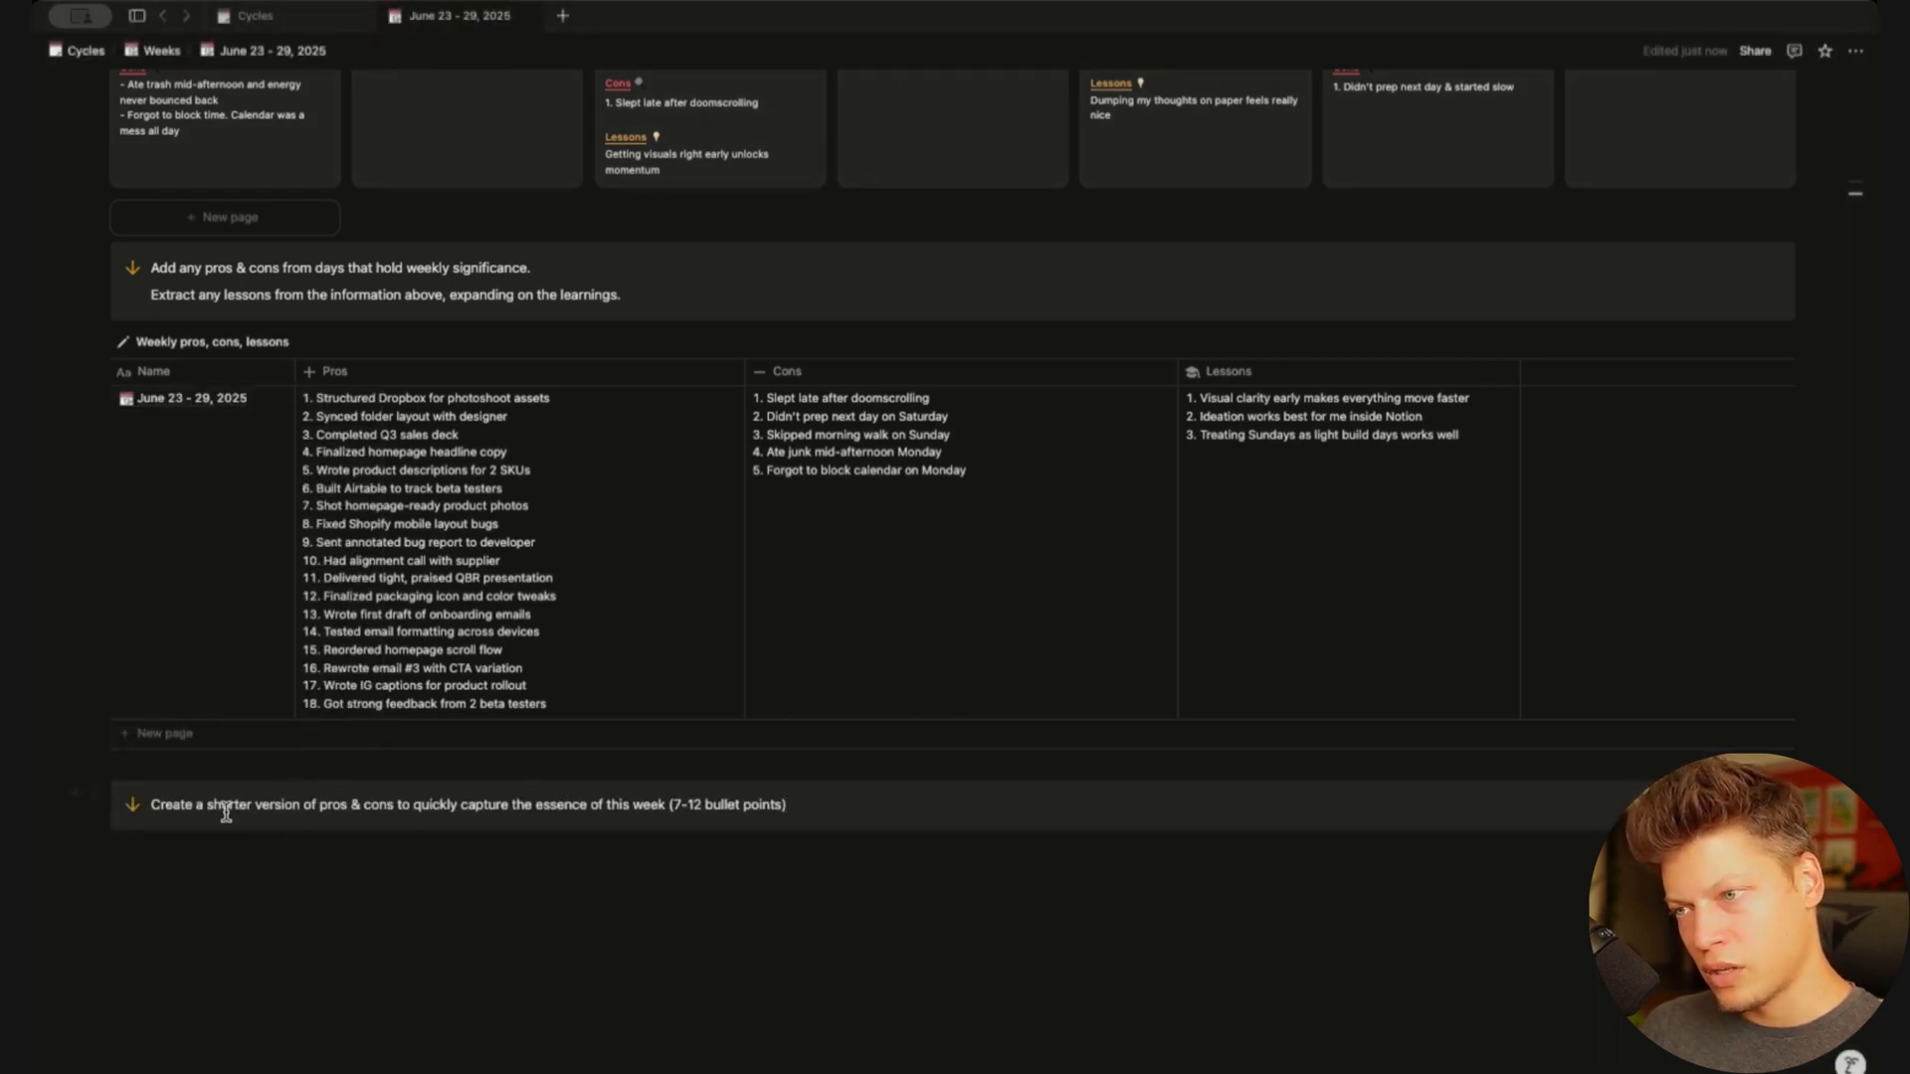
{"action": "left_click_drag", "start_coordinate": [198, 804], "coordinate": [223, 805]}
{"action": "left_click", "coordinate": [540, 808]}
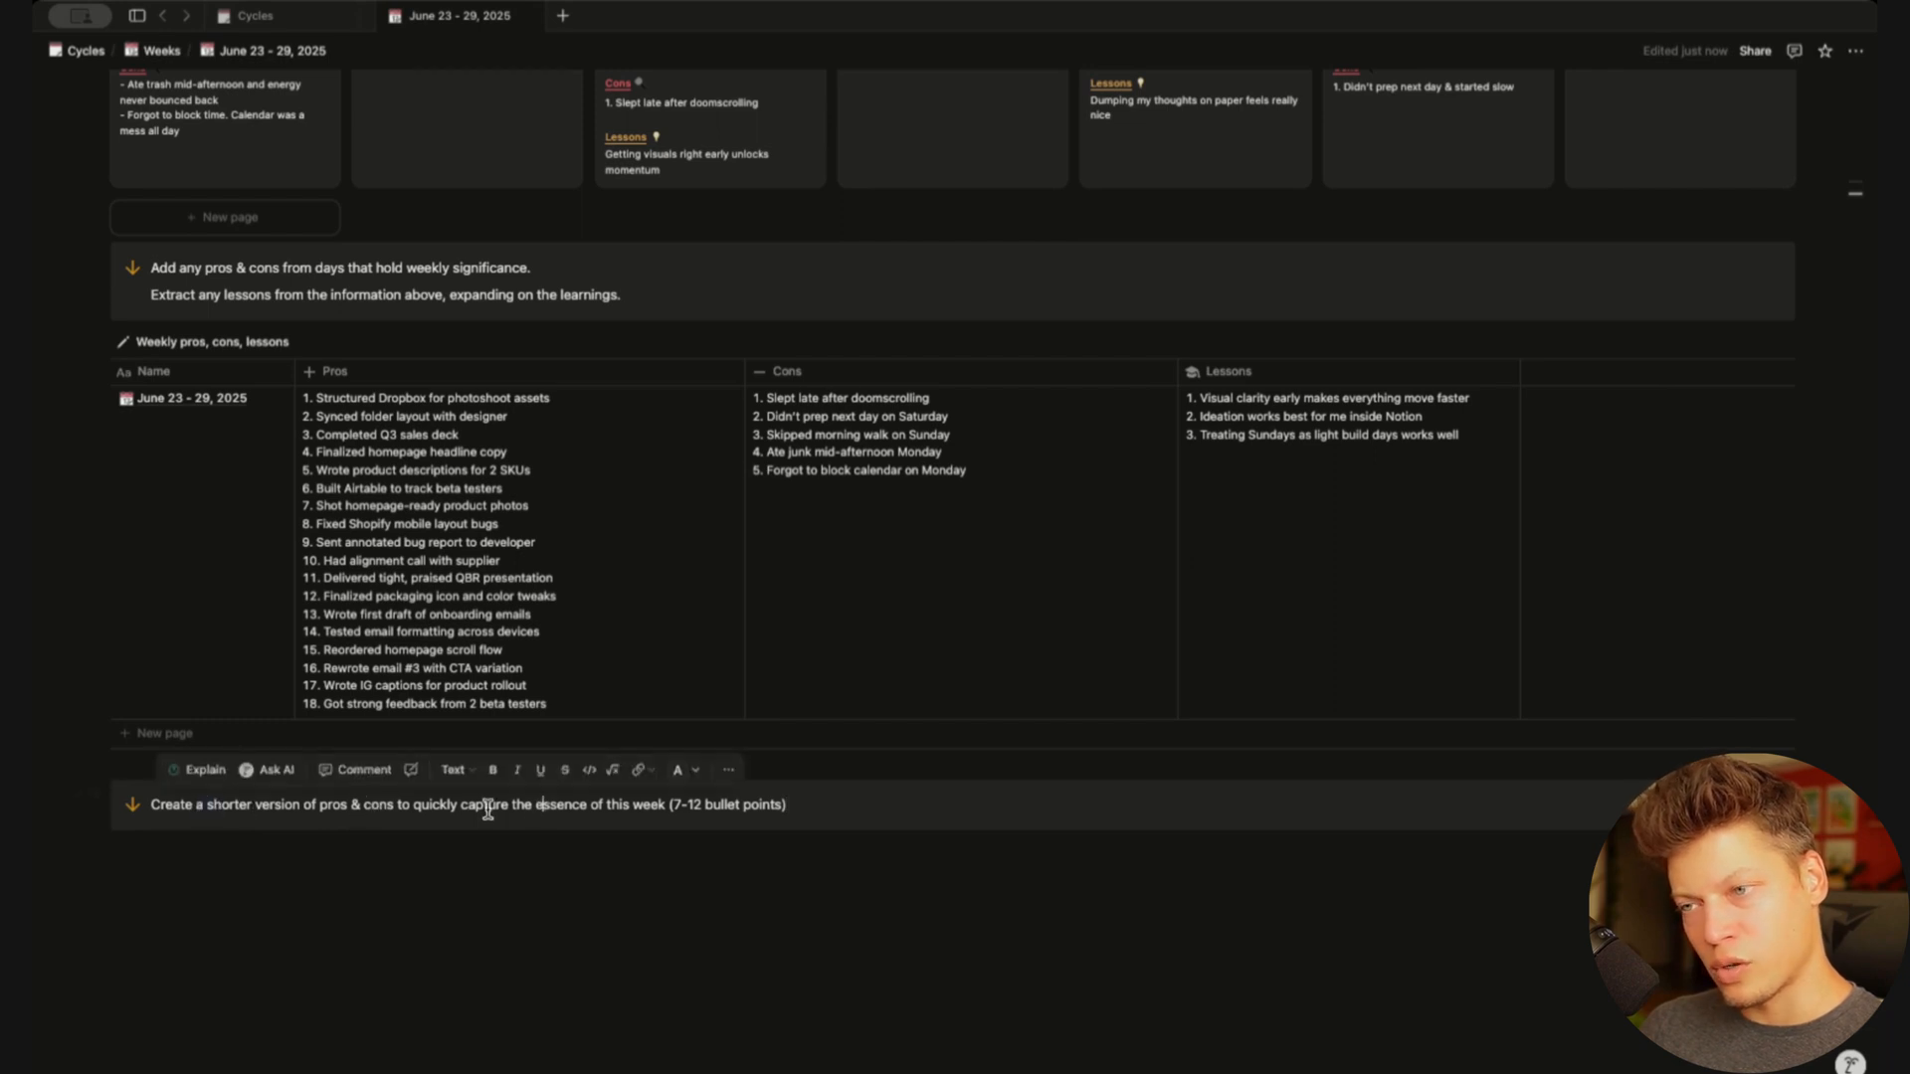
{"action": "left_click_drag", "start_coordinate": [836, 808], "coordinate": [316, 807]}
{"action": "left_click", "coordinate": [810, 814]}
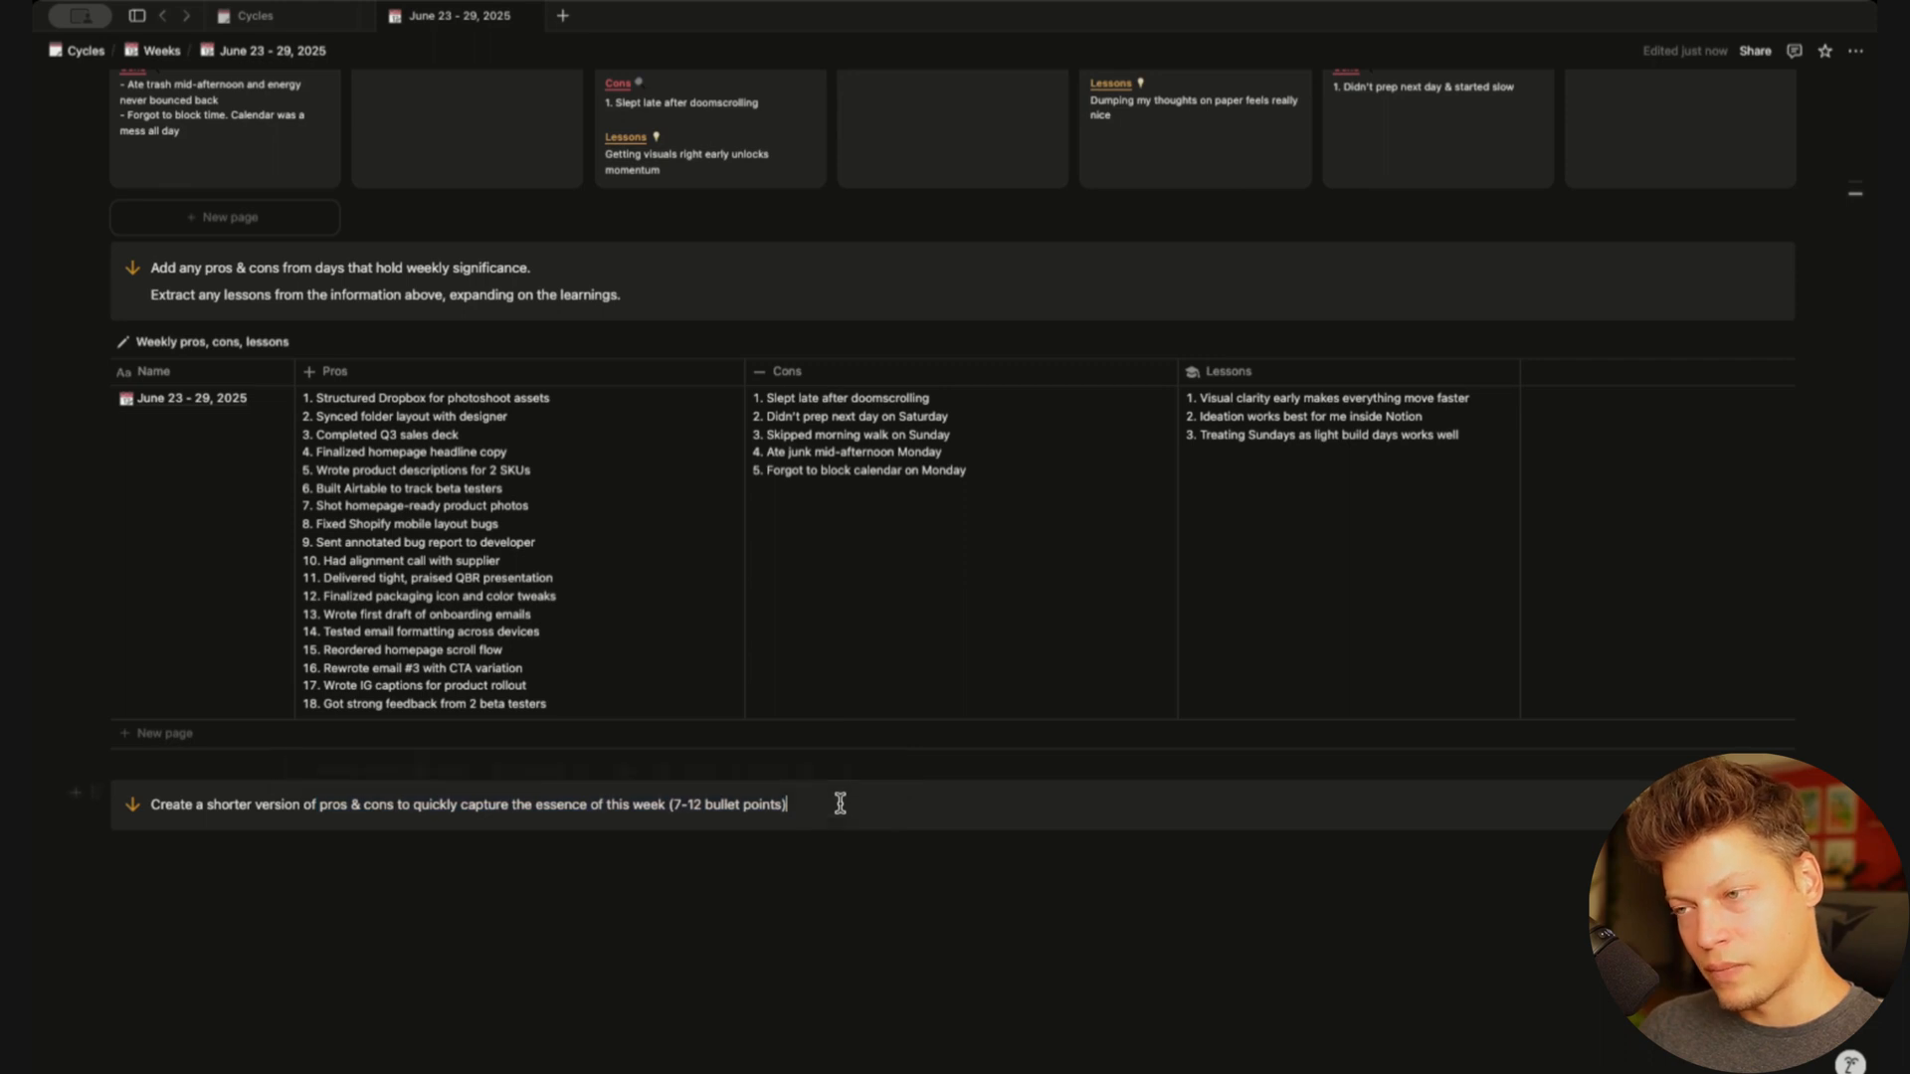
Duplicate the Weekly pros, cons, lessons table and place the copy below the lower callout
{"action": "left_click", "coordinate": [329, 916]}
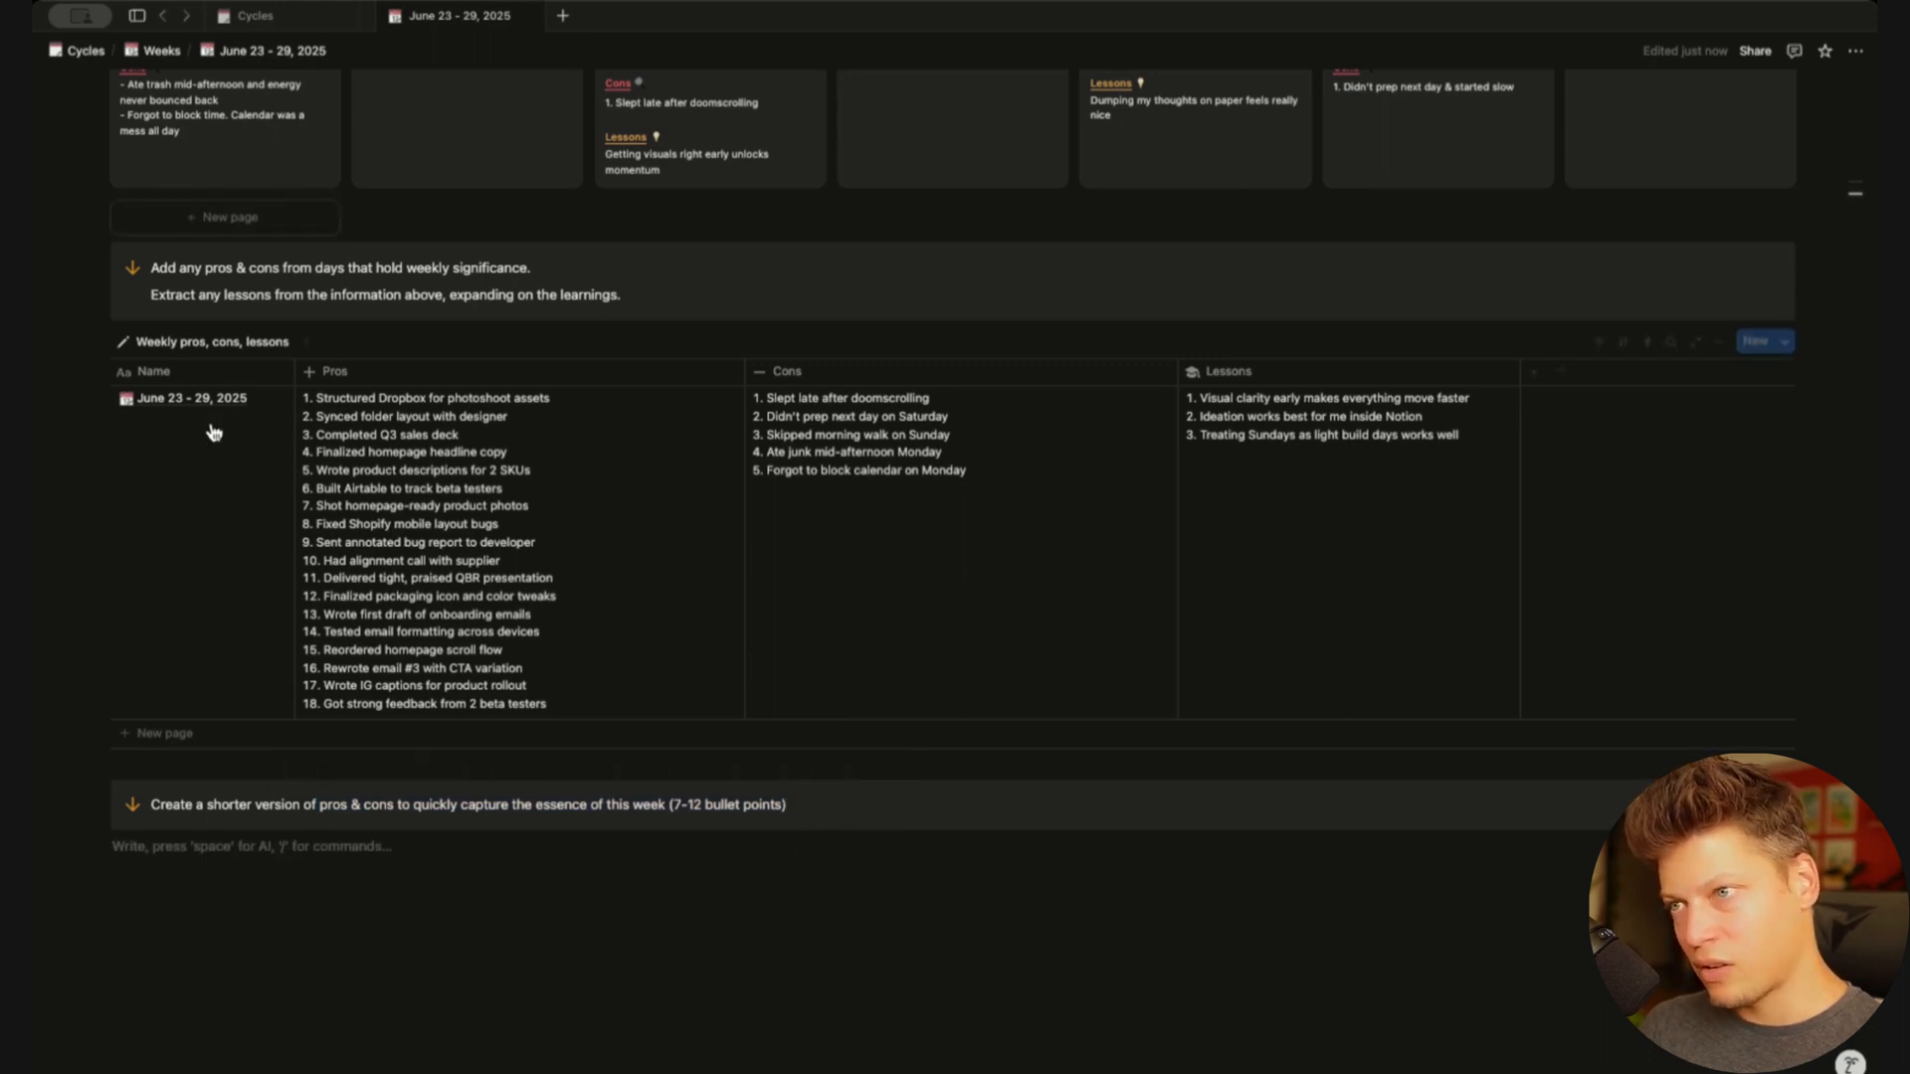
{"action": "left_click", "coordinate": [94, 343]}
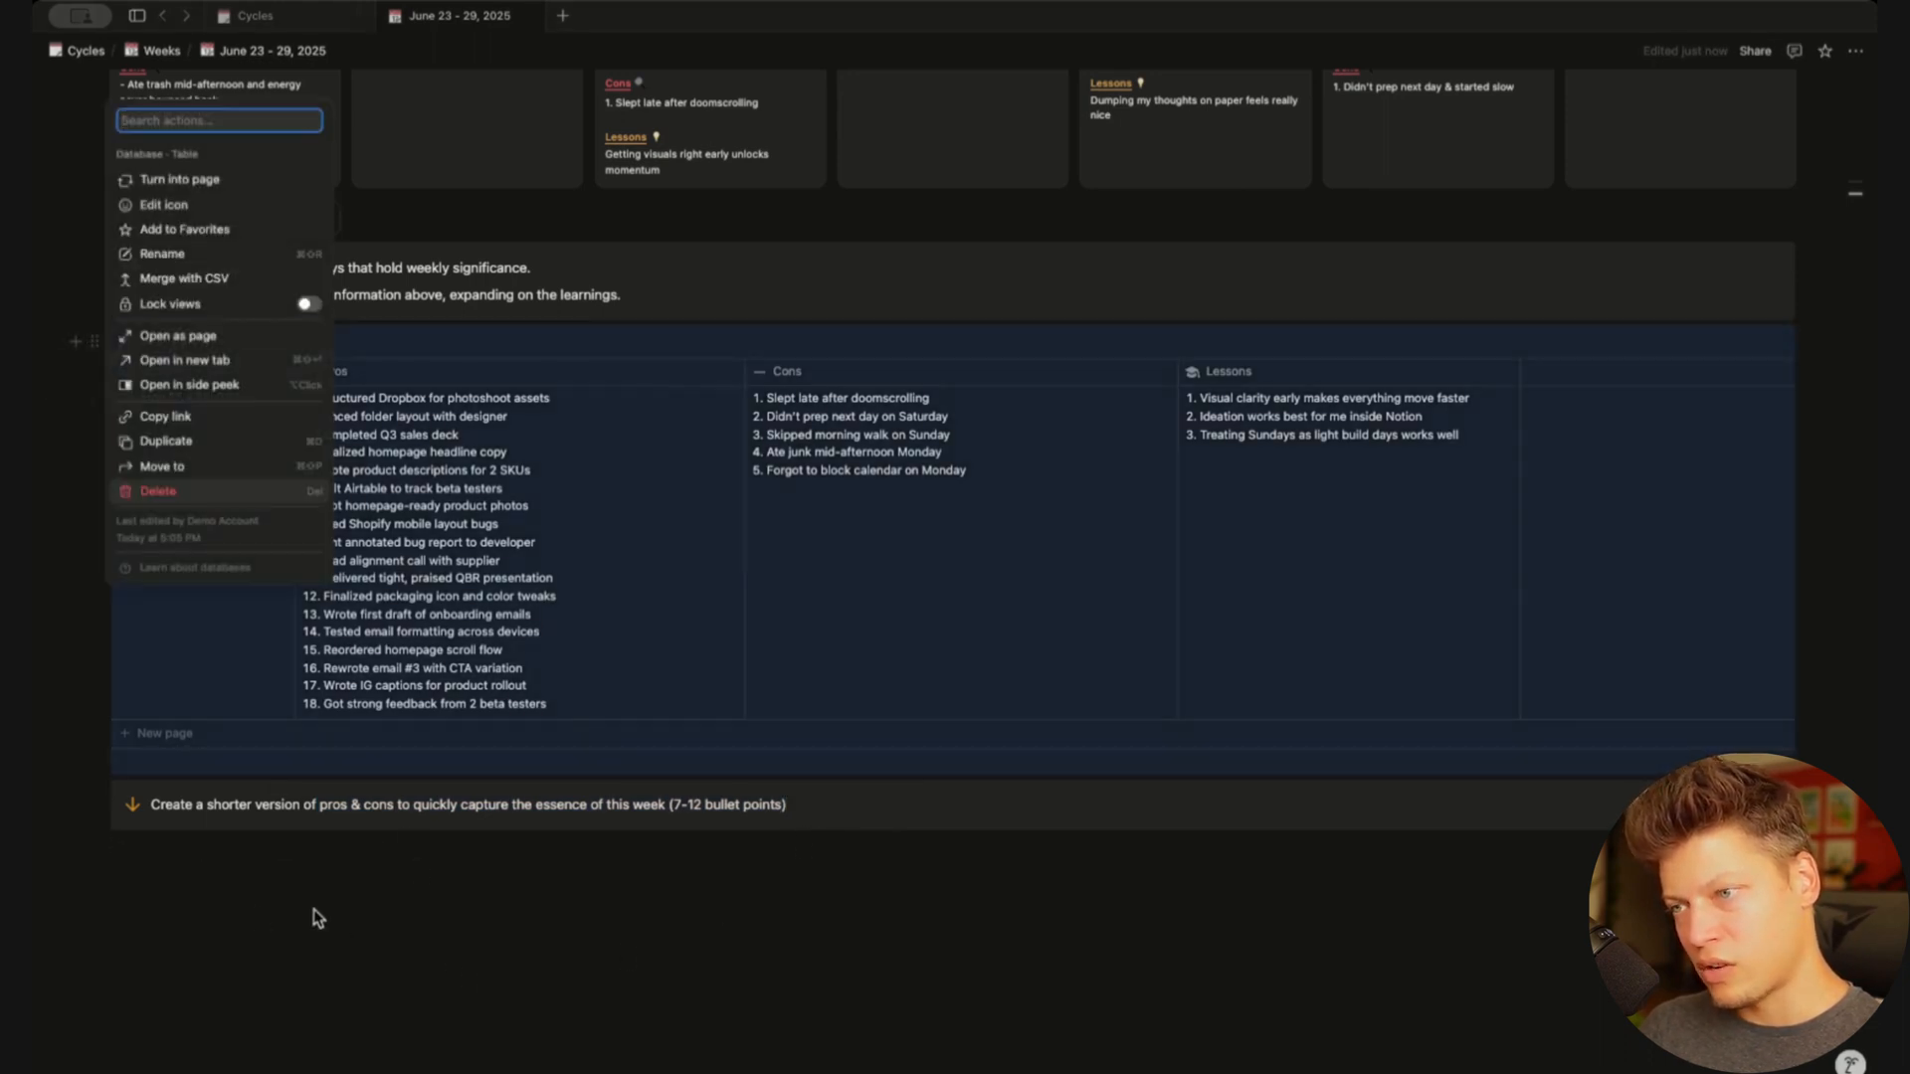
{"action": "key", "text": "super+d"}
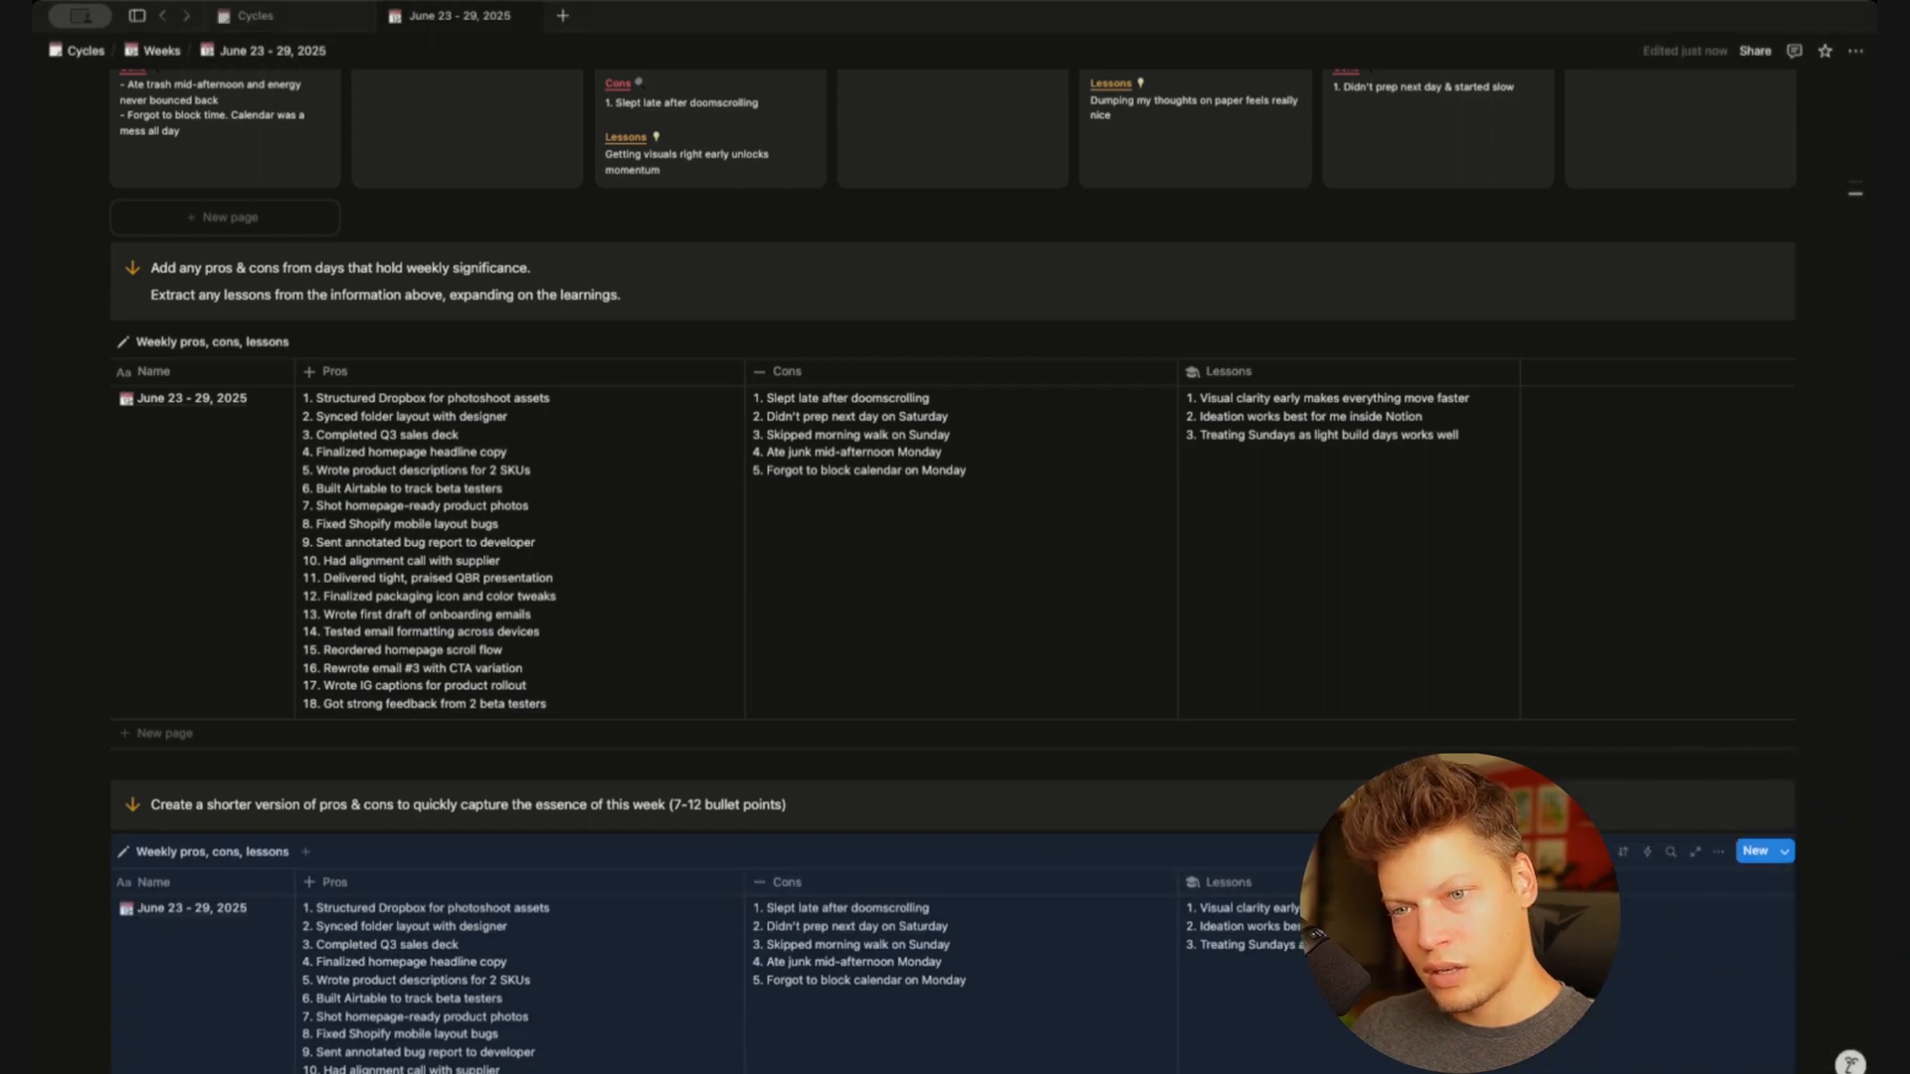
Hide the Pros, Cons and Lessons properties in the duplicated table, leaving only Name shown
{"action": "scroll", "coordinate": [1134, 882], "scroll_direction": "down", "scroll_amount": 3}
{"action": "left_click", "coordinate": [1719, 603]}
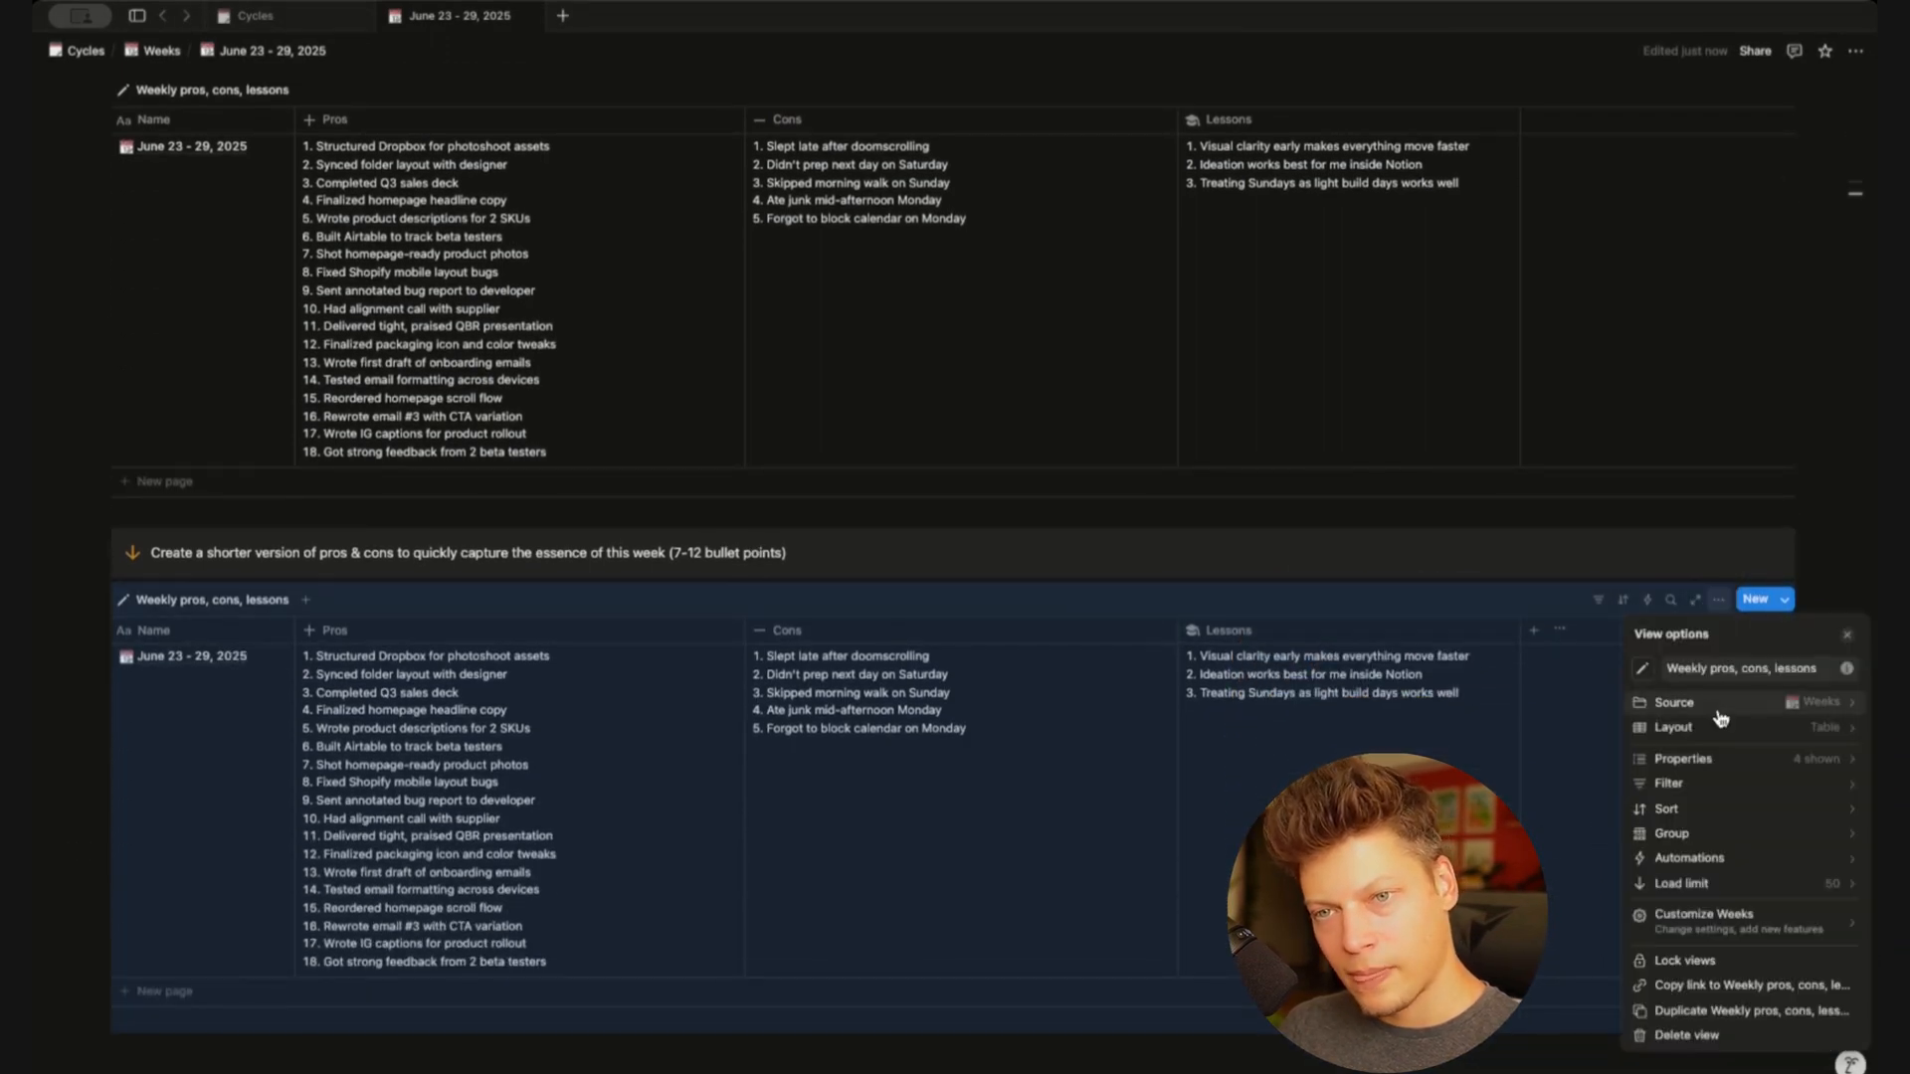
{"action": "left_click", "coordinate": [1717, 756]}
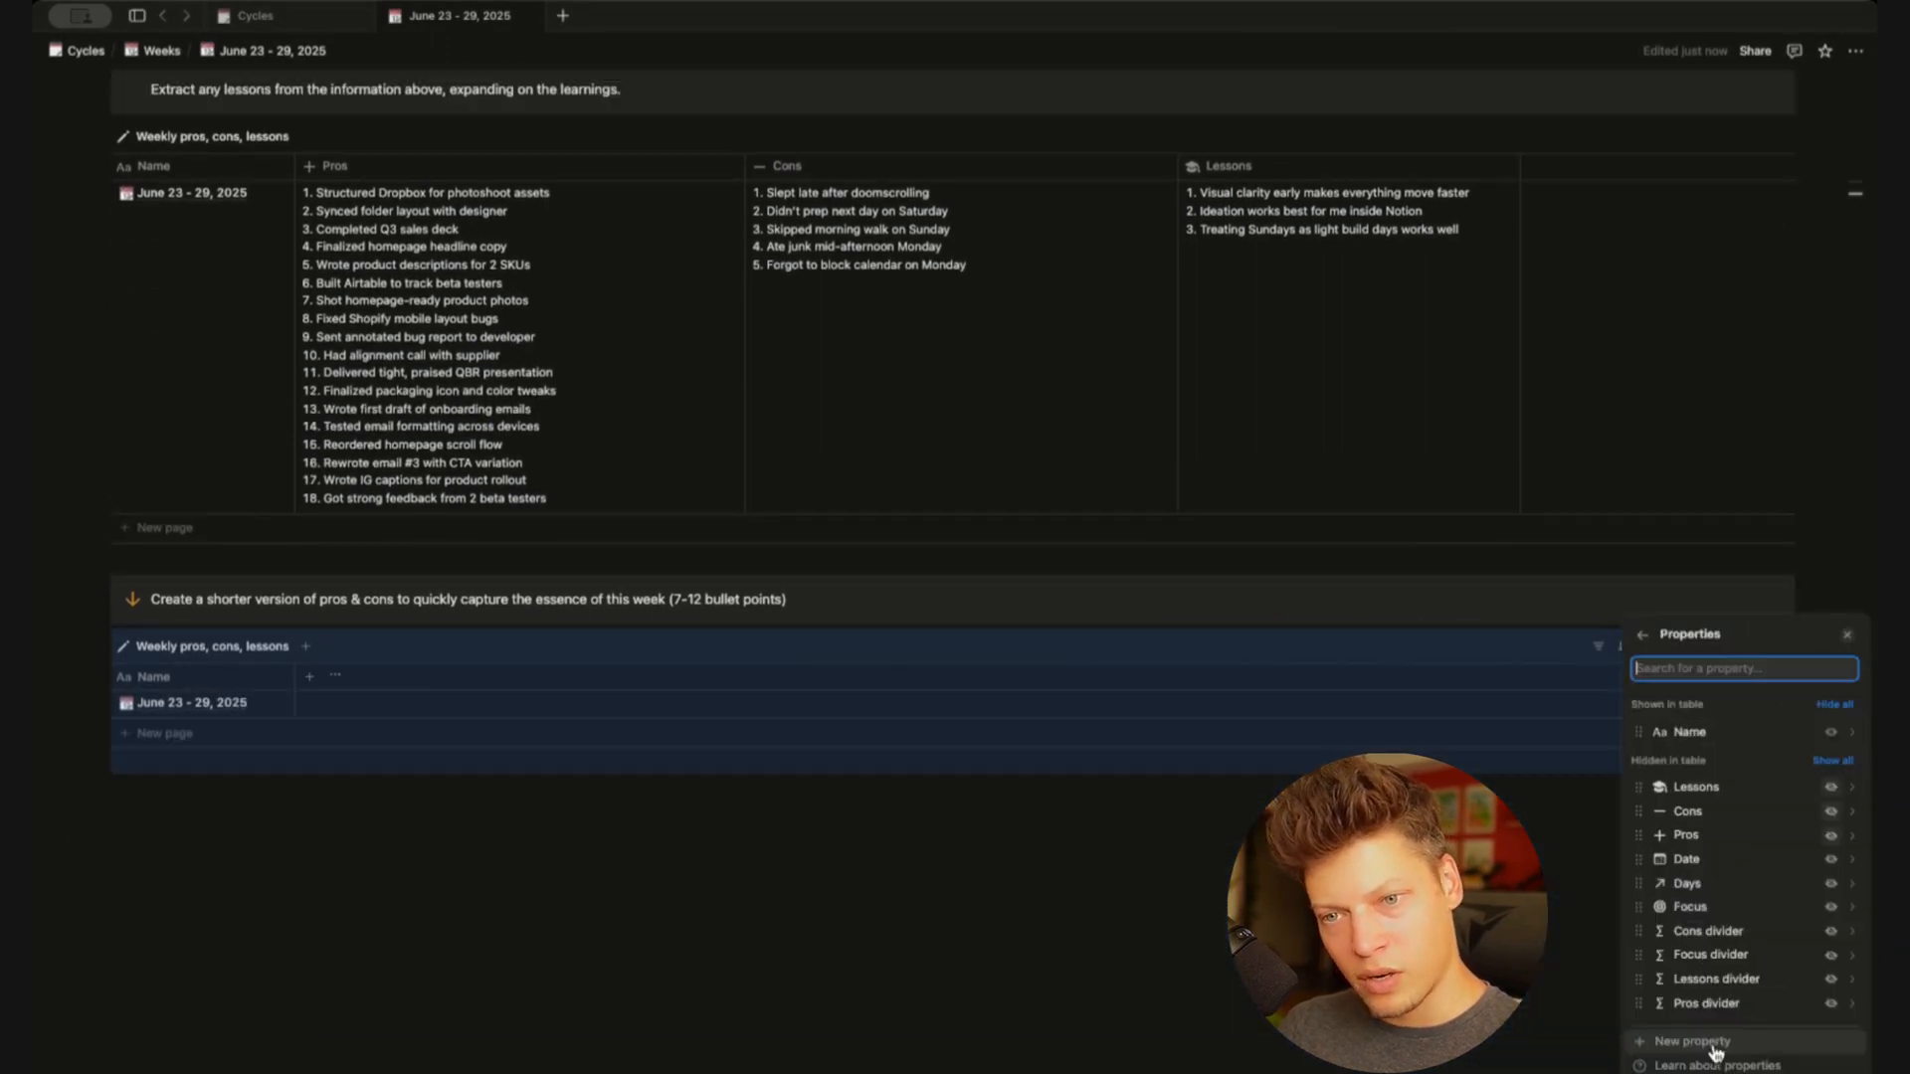
Add a new text property named Summary to the duplicated table
{"action": "left_click", "coordinate": [1714, 1050]}
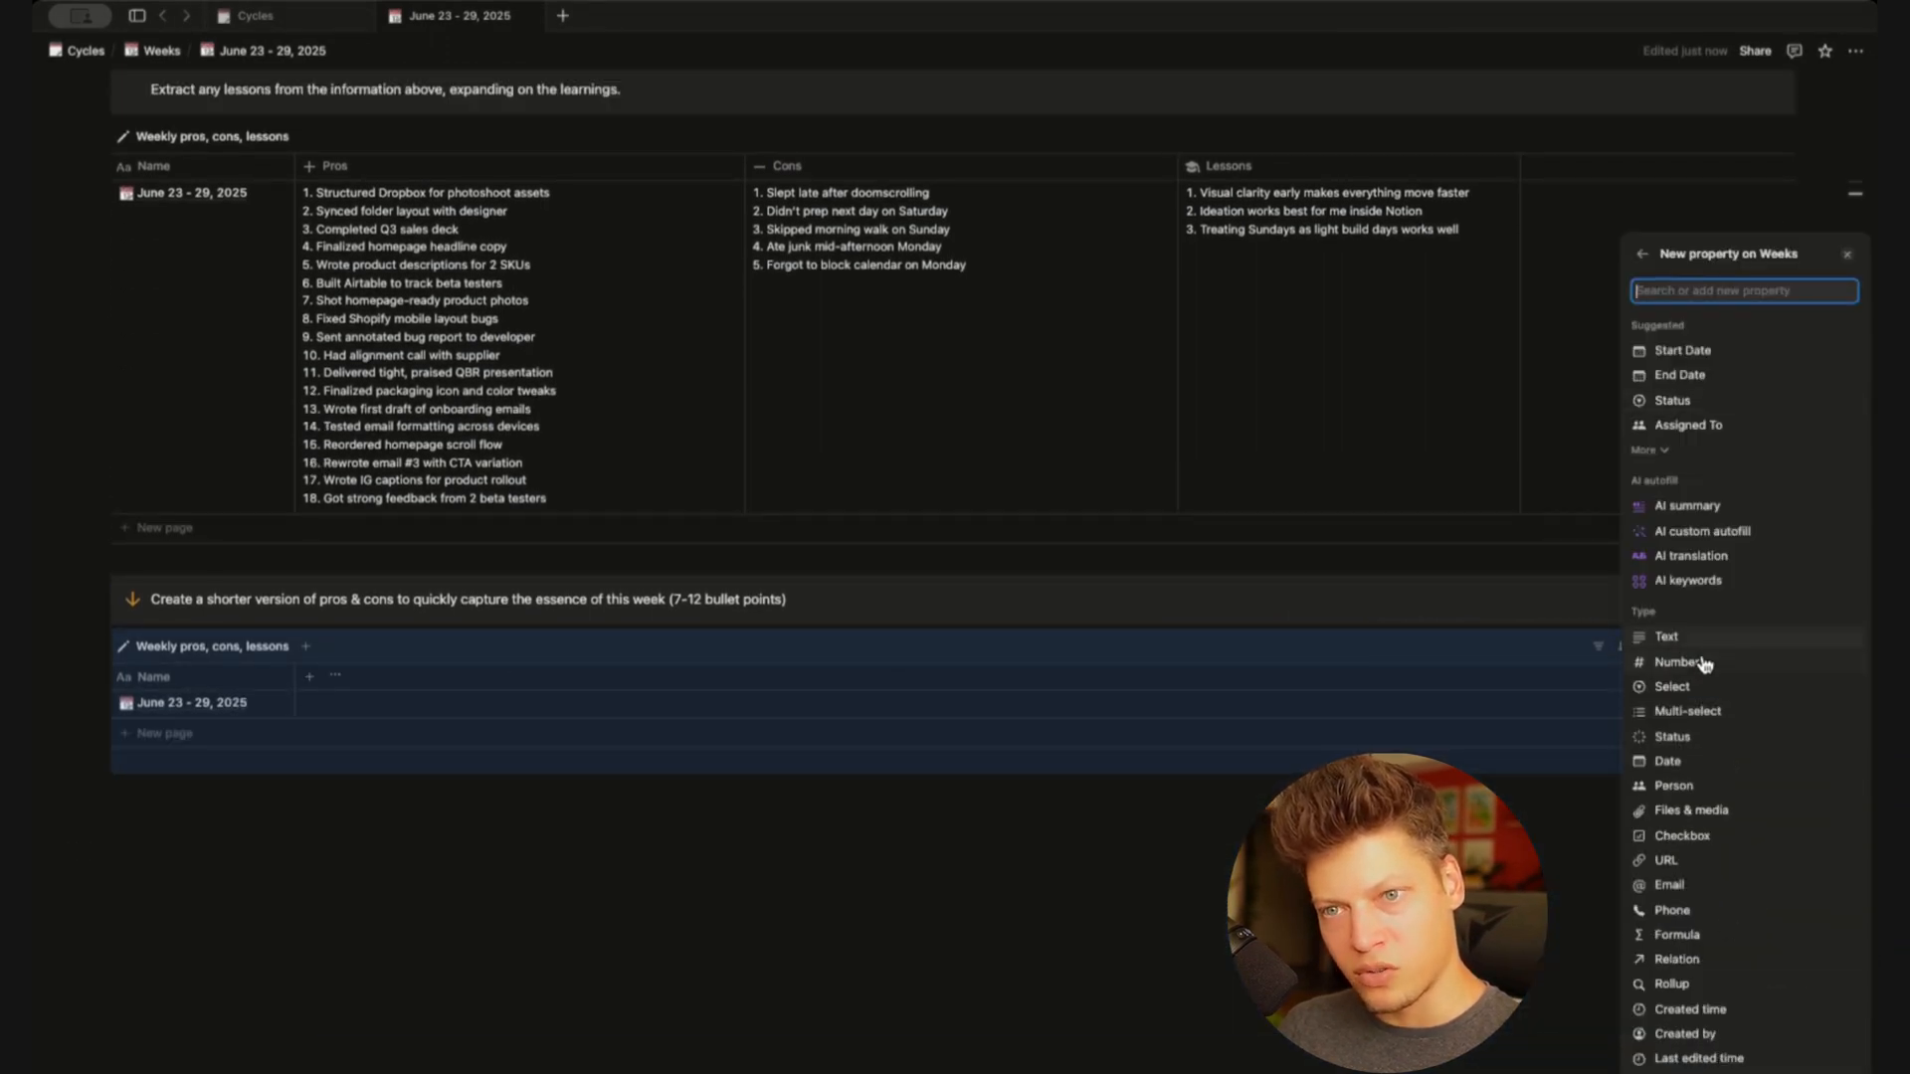
{"action": "left_click", "coordinate": [1681, 637]}
{"action": "type", "text": "Summary"}
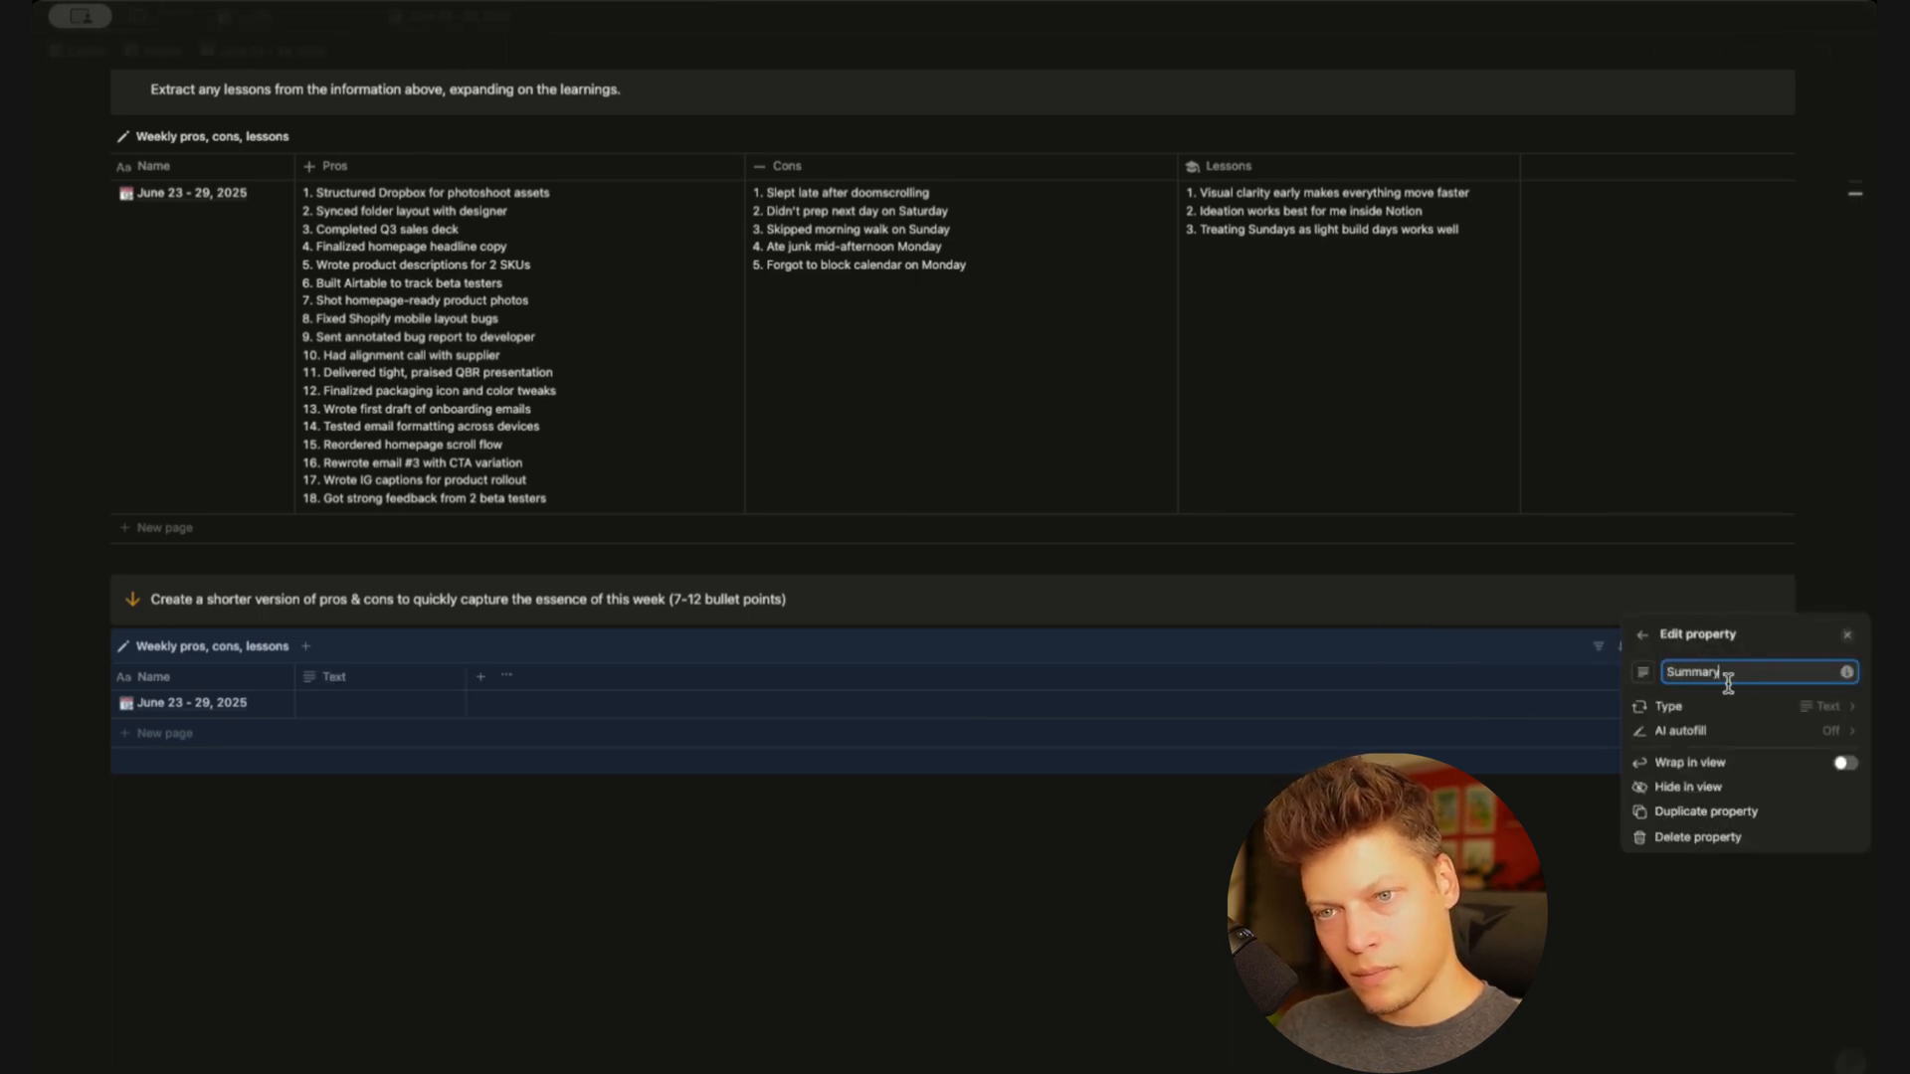
Give the new Summary property a target icon and turn on text wrapping for it in the table
{"action": "left_click", "coordinate": [1642, 673]}
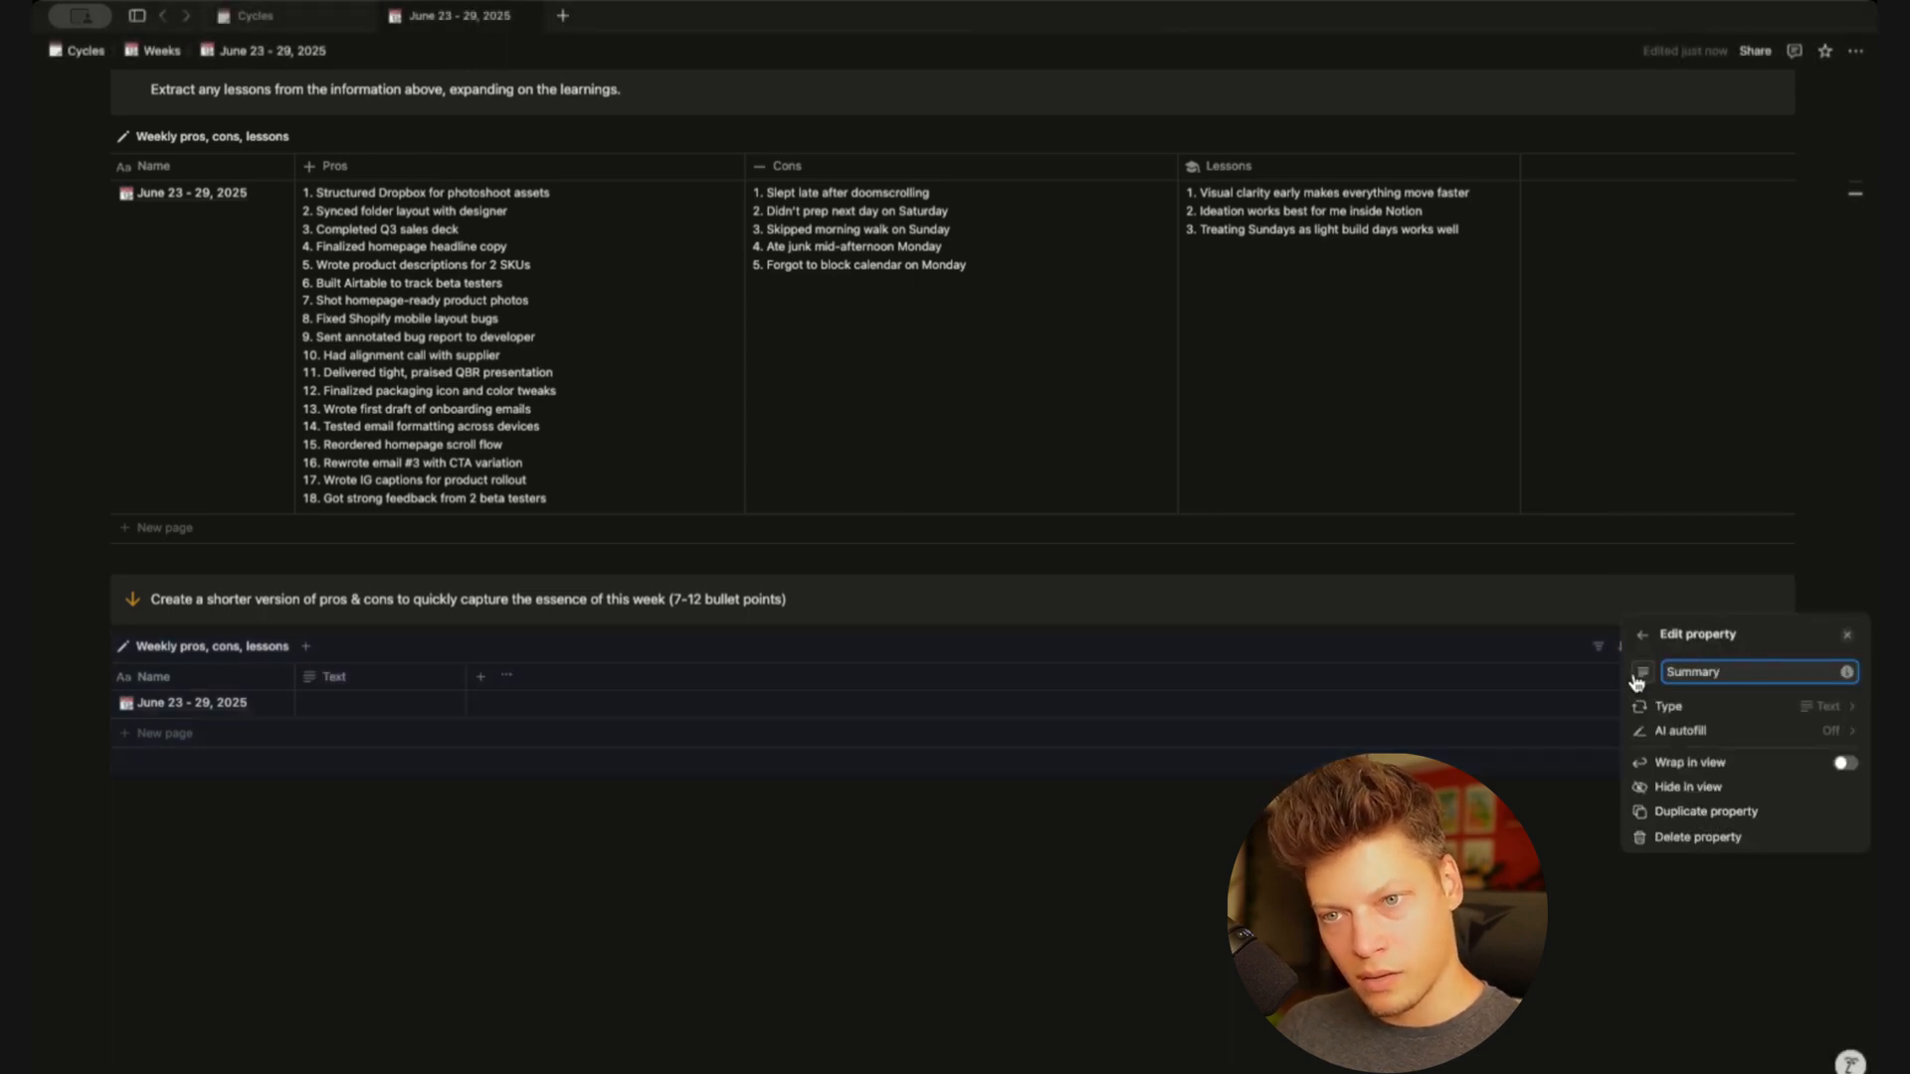
{"action": "left_click", "coordinate": [1633, 817]}
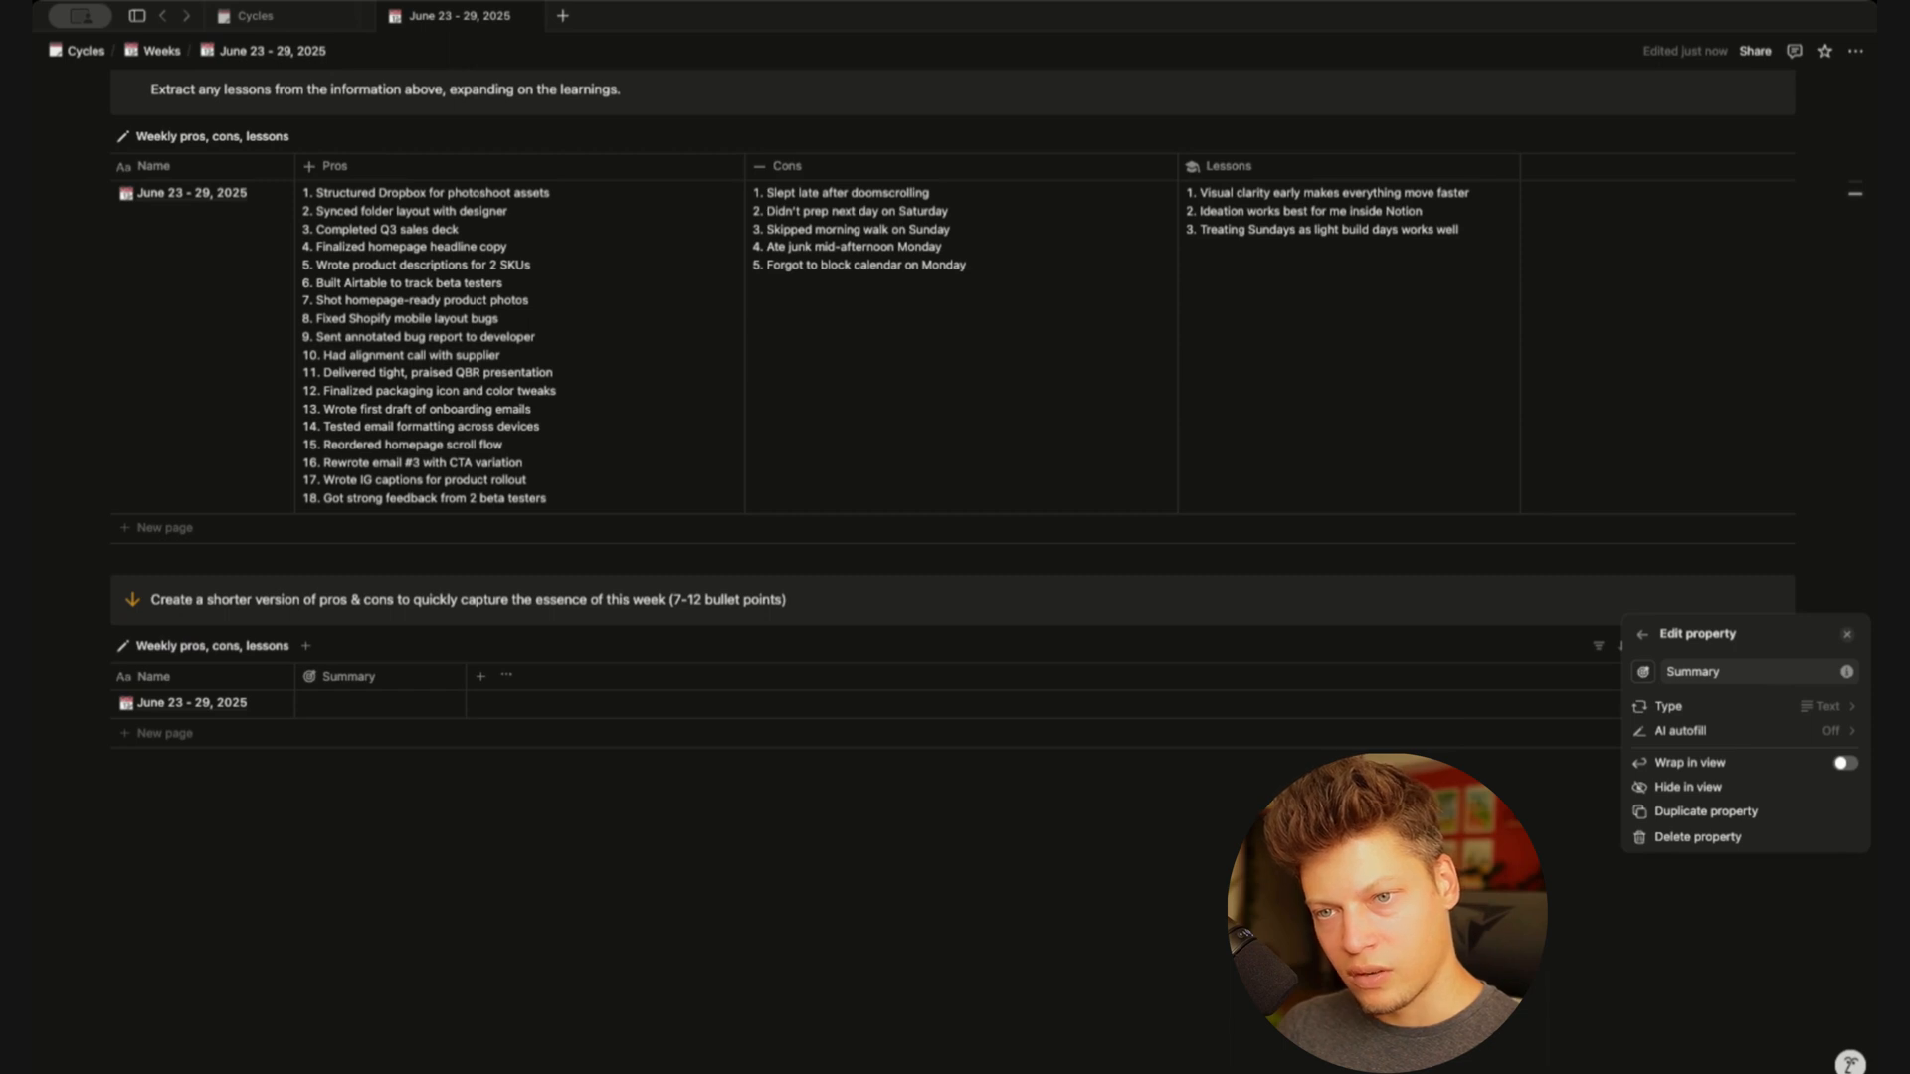
{"action": "left_click", "coordinate": [1846, 765]}
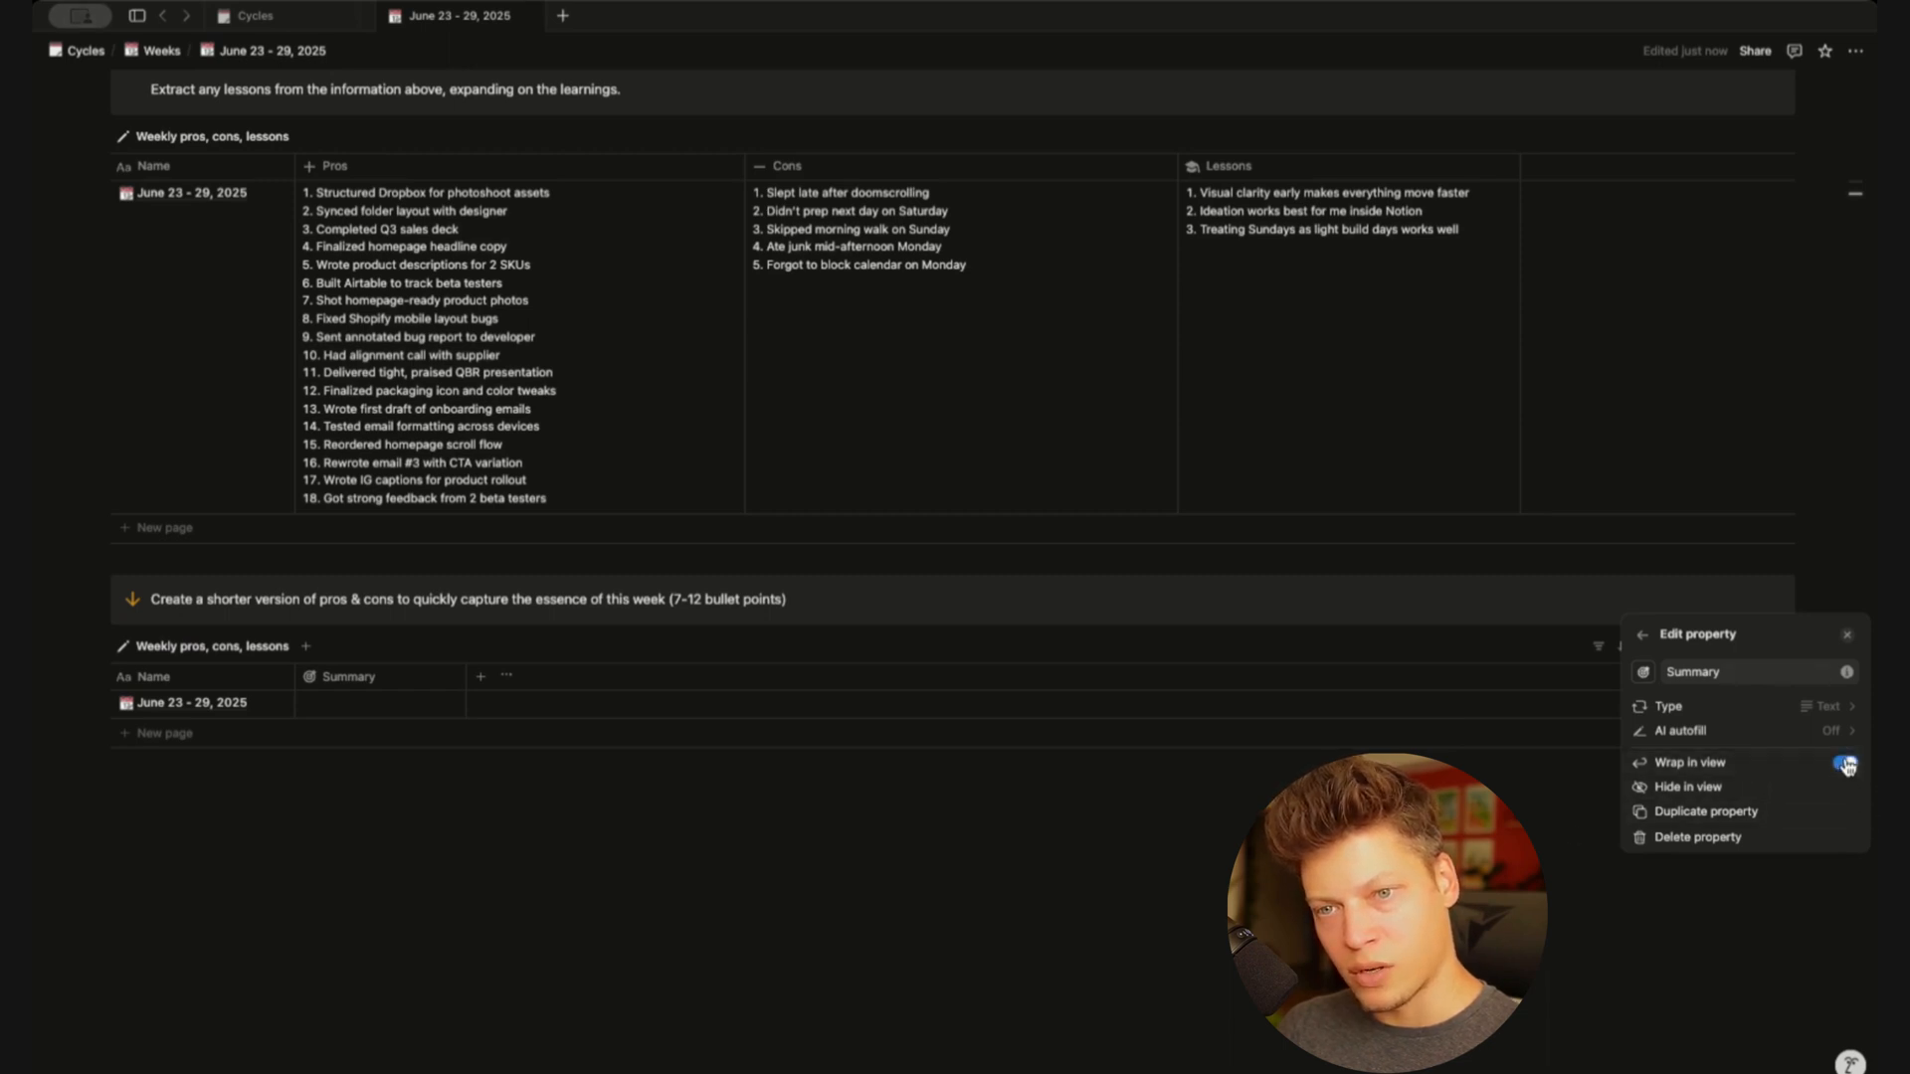
{"action": "left_click", "coordinate": [644, 900]}
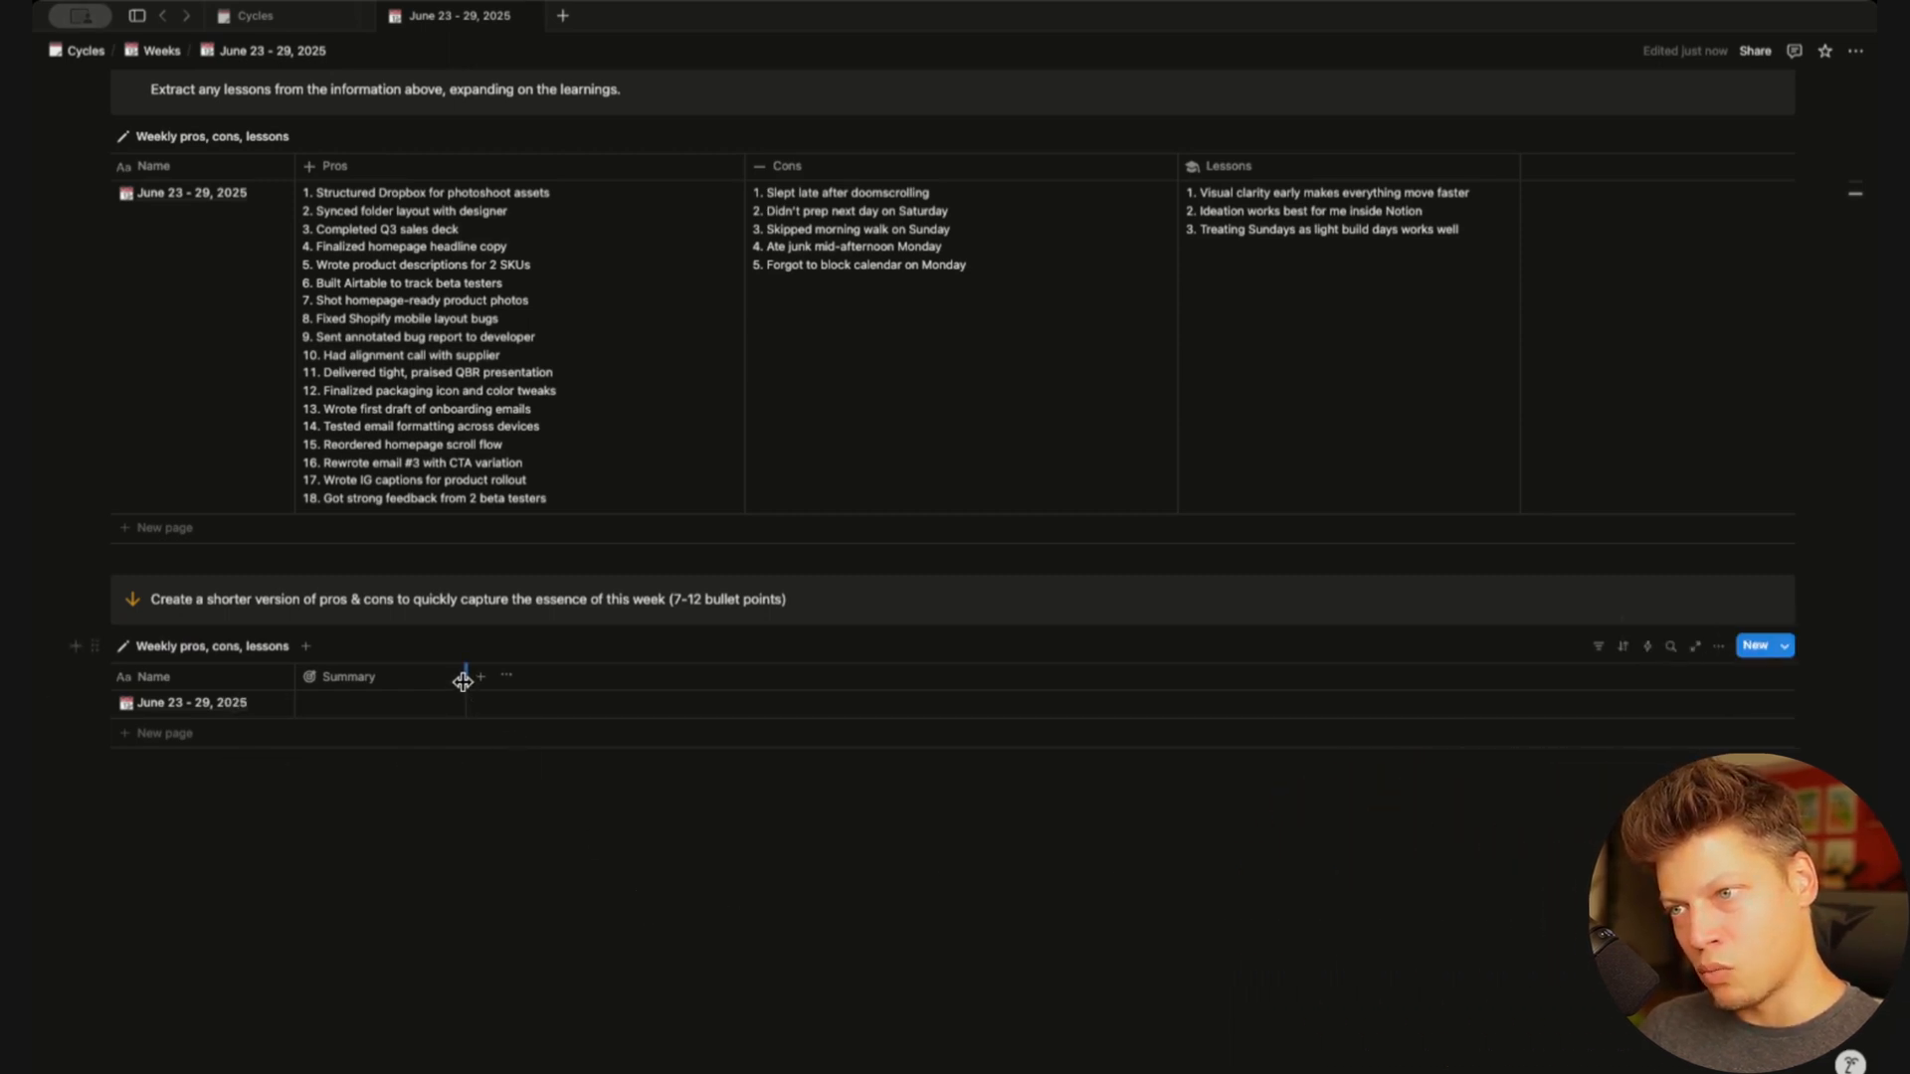
Widen the Summary column and fill in the week's eight-item numbered summary, starting with "Finalized the v1 onboarding email sequence"
{"action": "left_click_drag", "start_coordinate": [463, 676], "coordinate": [816, 703]}
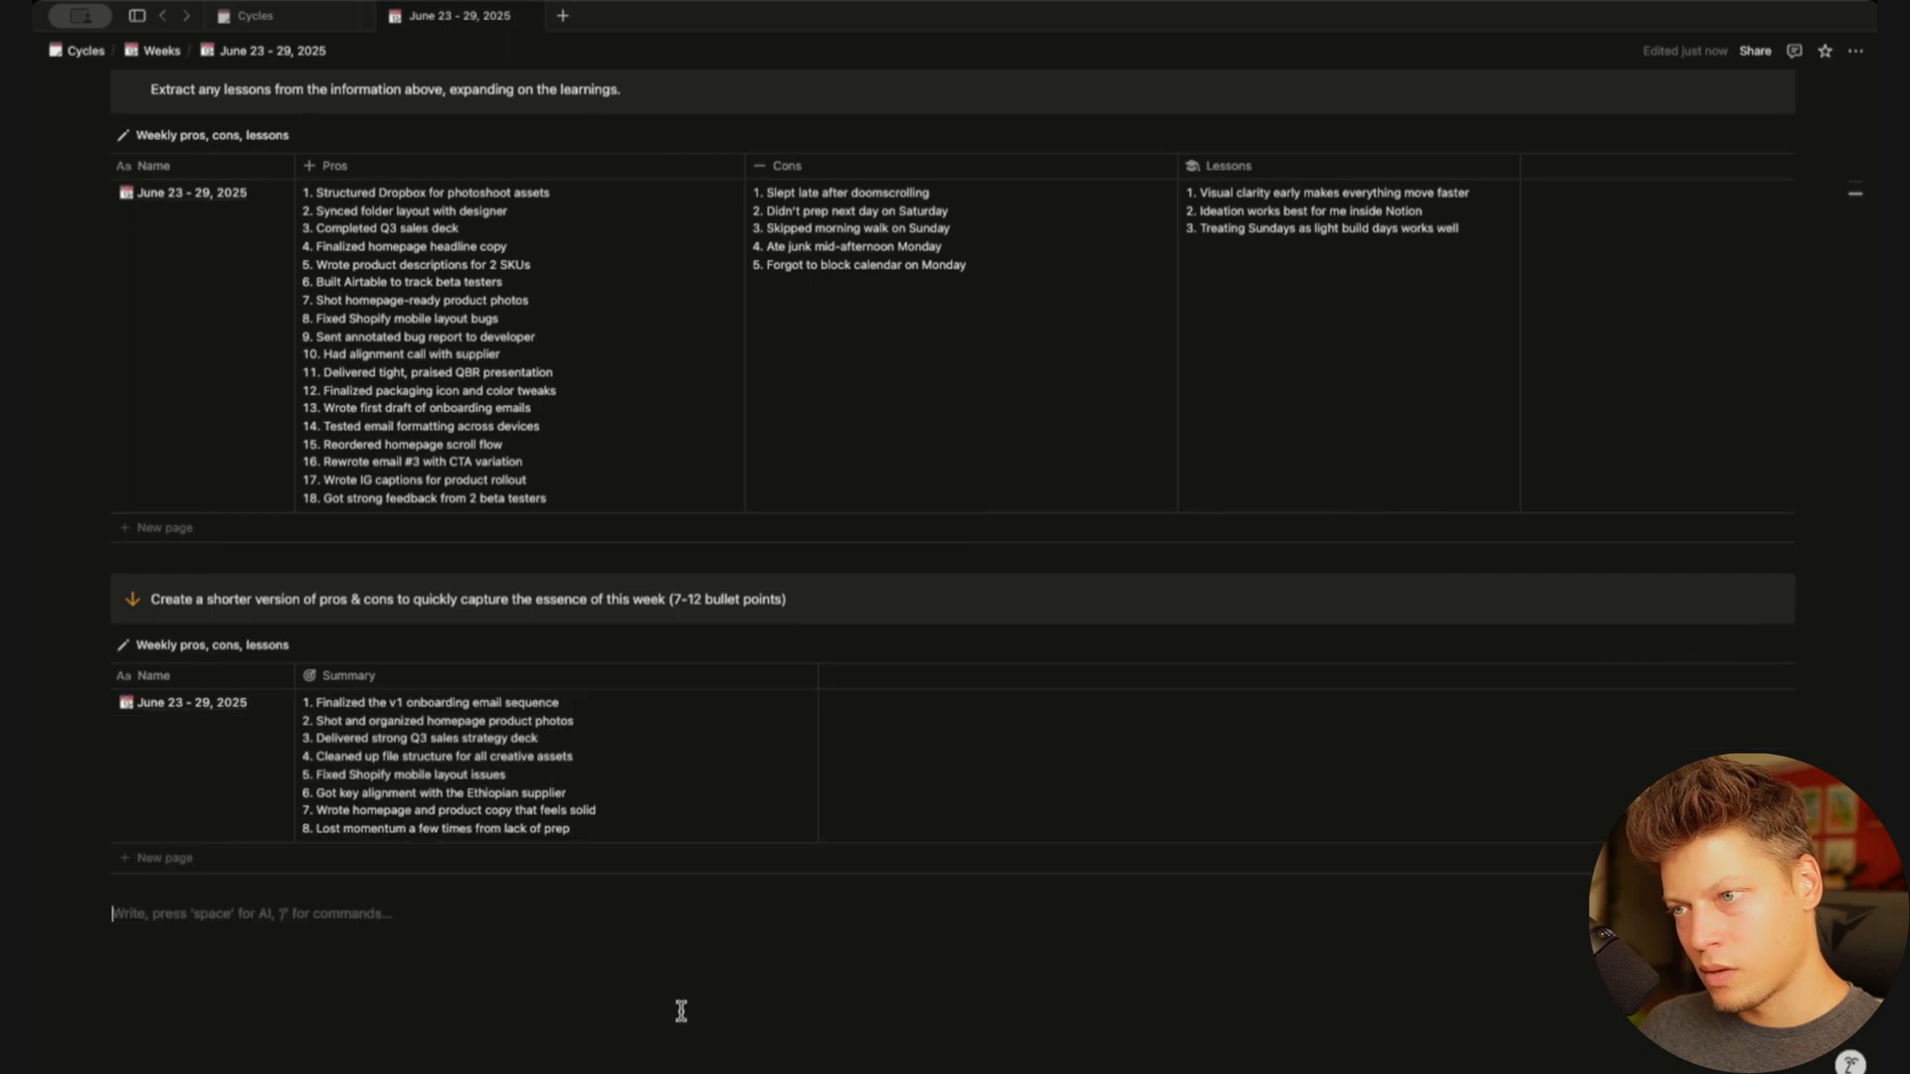
{"action": "scroll", "coordinate": [724, 723], "scroll_direction": "up", "scroll_amount": 2}
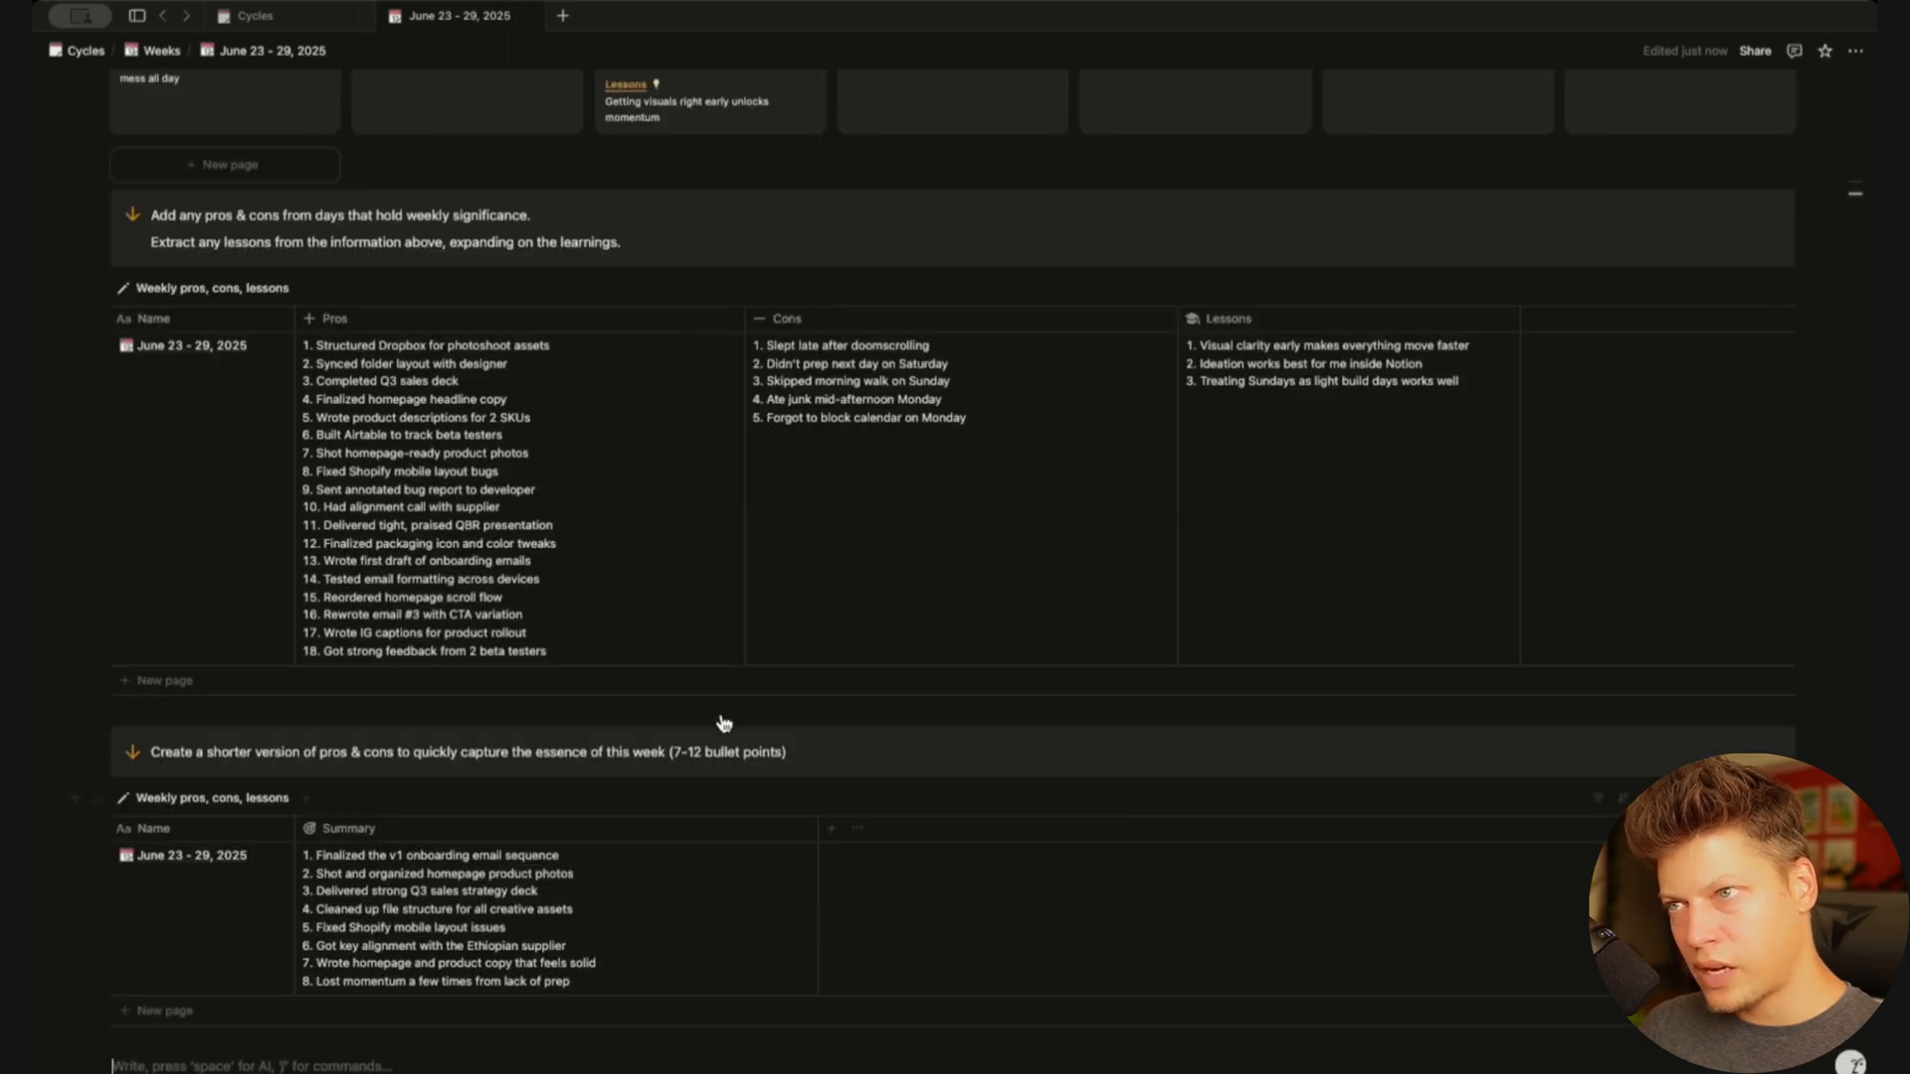
In the Weeks Summaries gallery on the Cycles page, hide Pros, Cons, Lessons and their dividers, and show Summary
{"action": "left_click", "coordinate": [253, 16]}
{"action": "scroll", "coordinate": [640, 737], "scroll_direction": "down", "scroll_amount": 6}
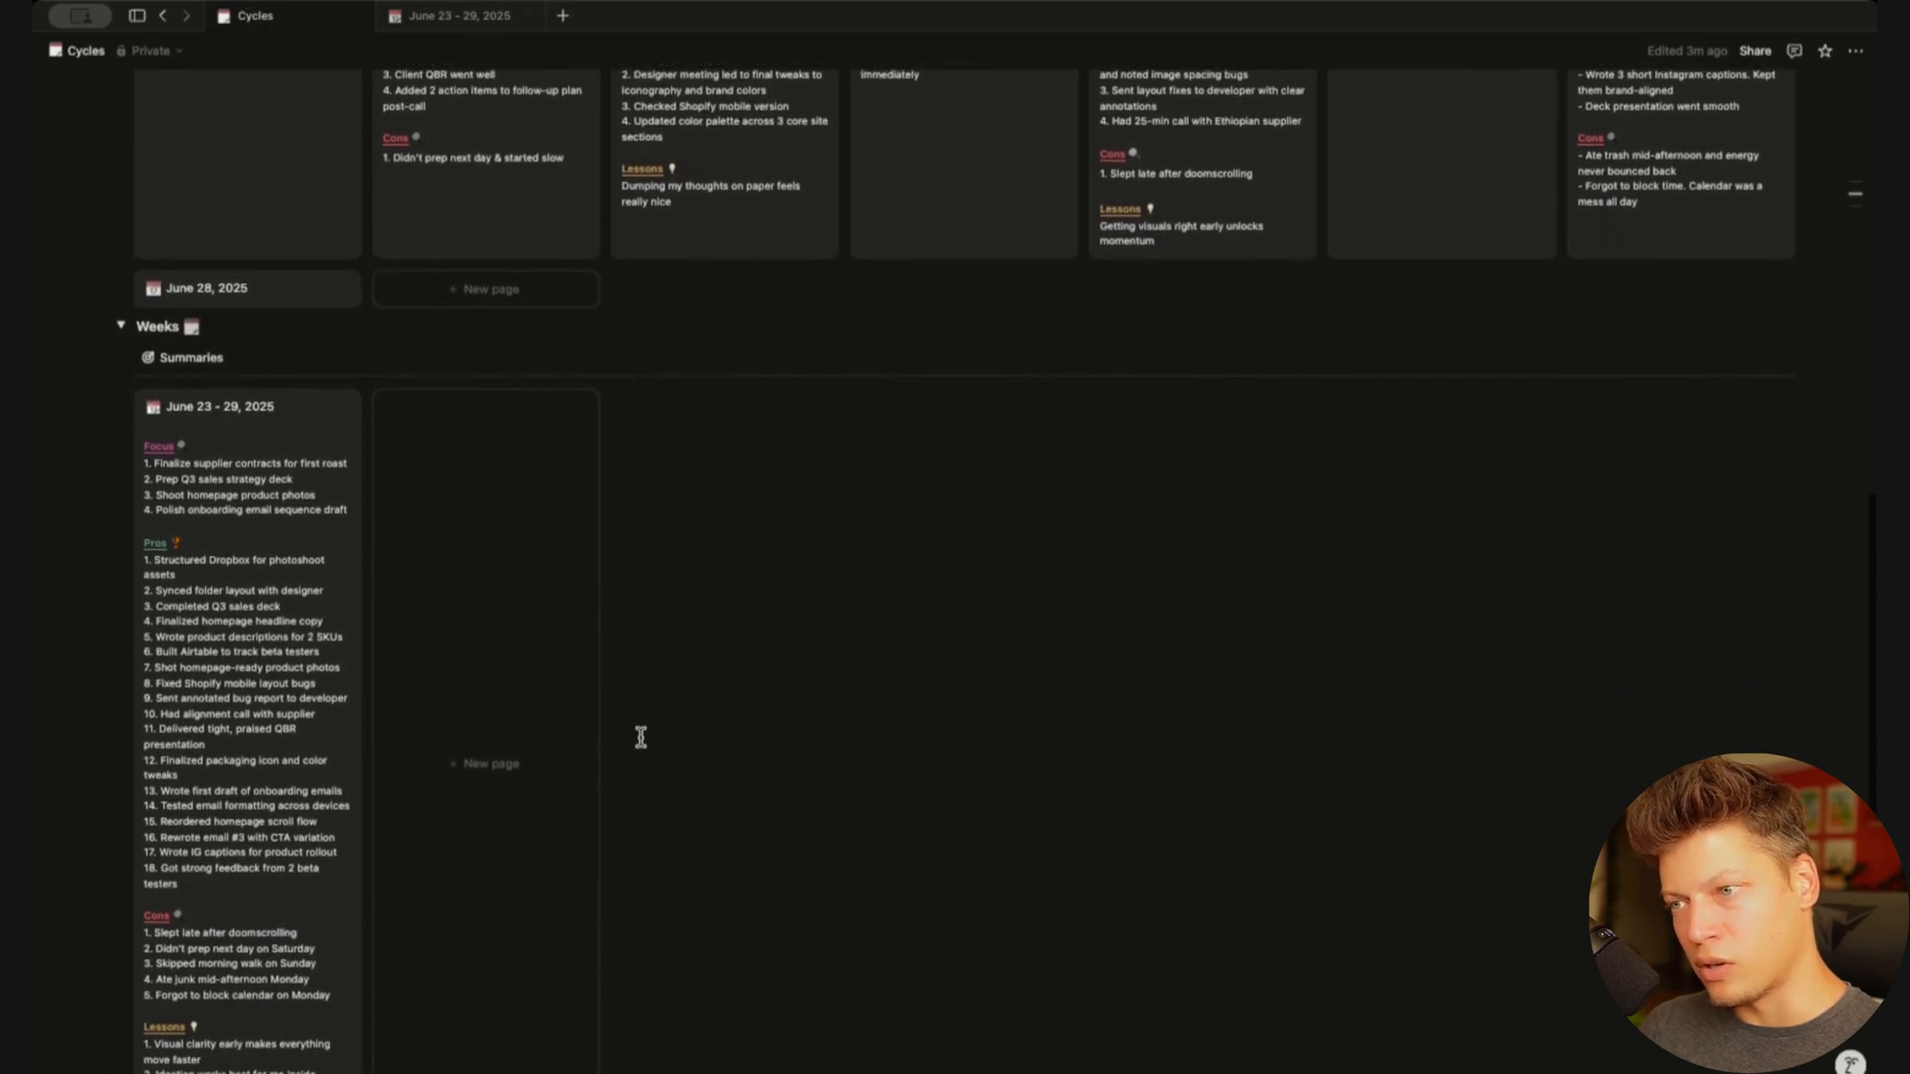
{"action": "scroll", "coordinate": [641, 736], "scroll_direction": "up", "scroll_amount": 1}
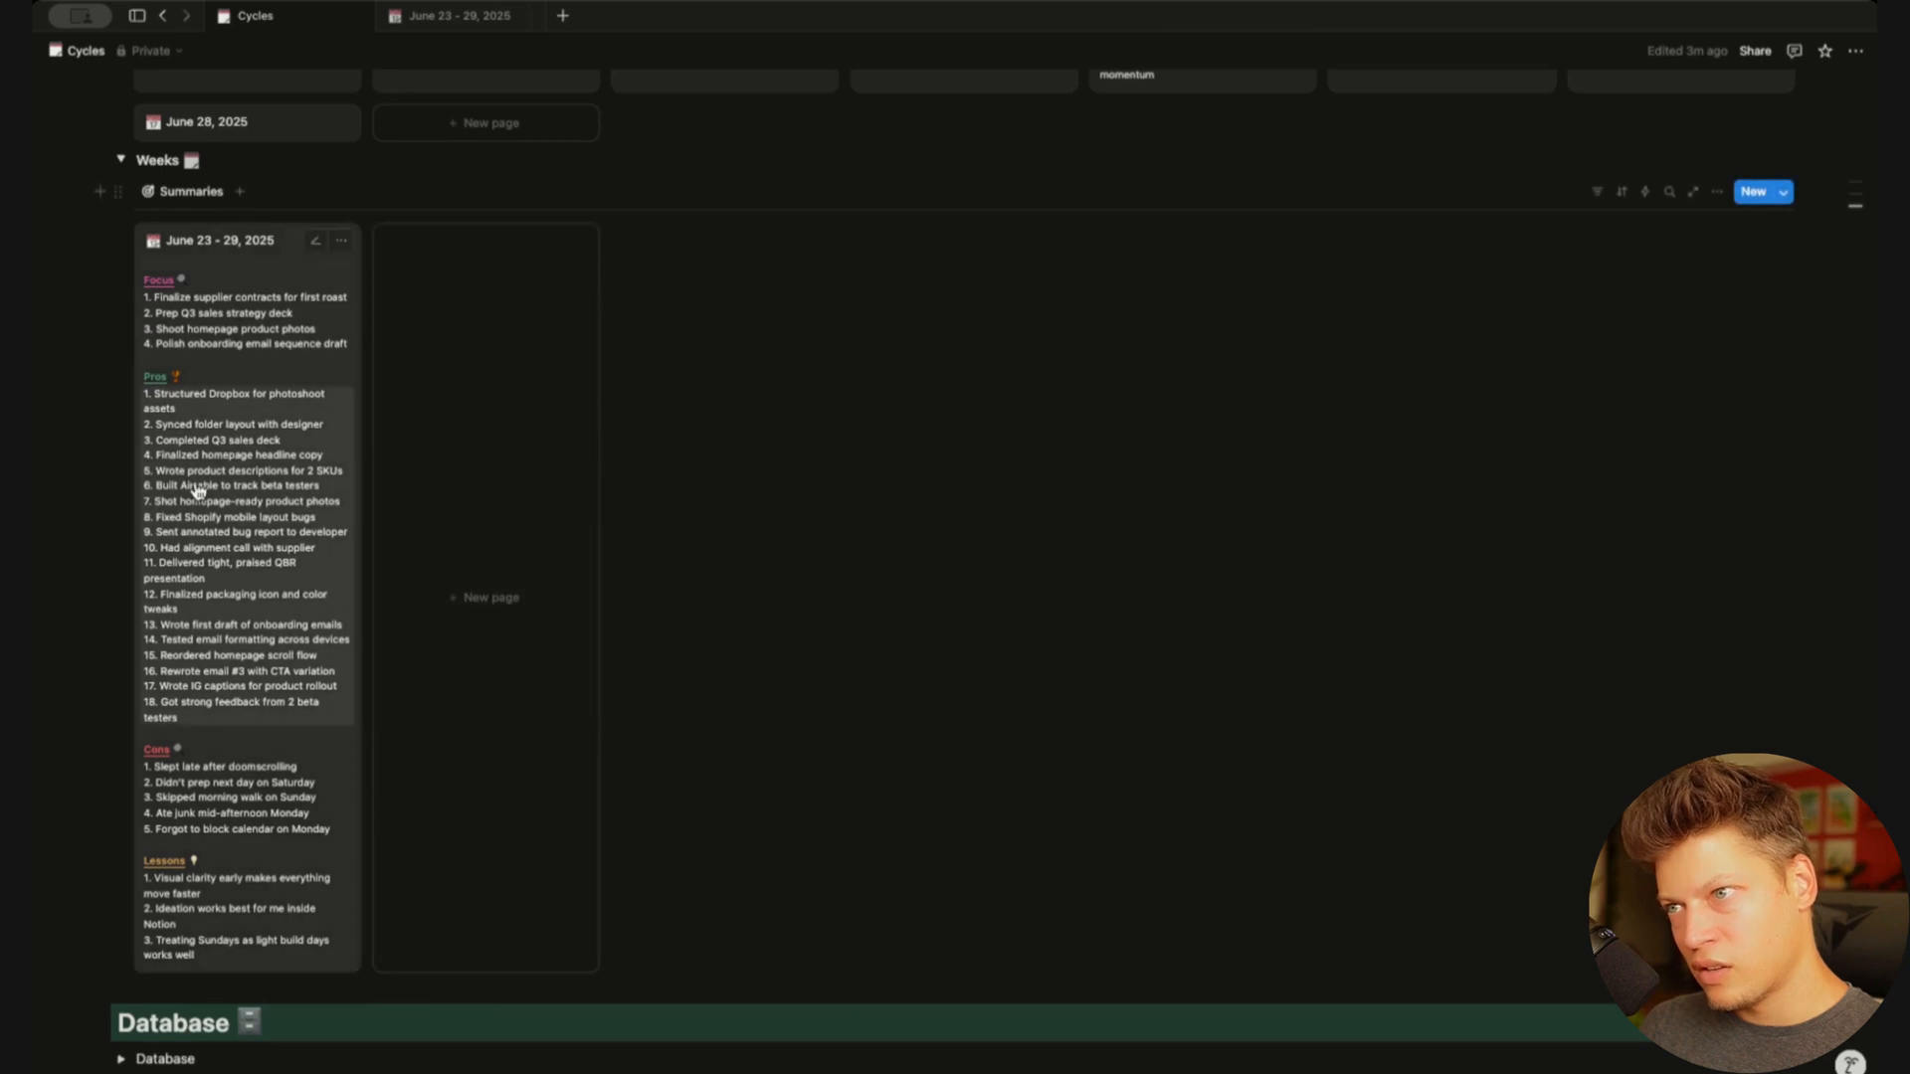
{"action": "scroll", "coordinate": [716, 561], "scroll_direction": "up", "scroll_amount": 1}
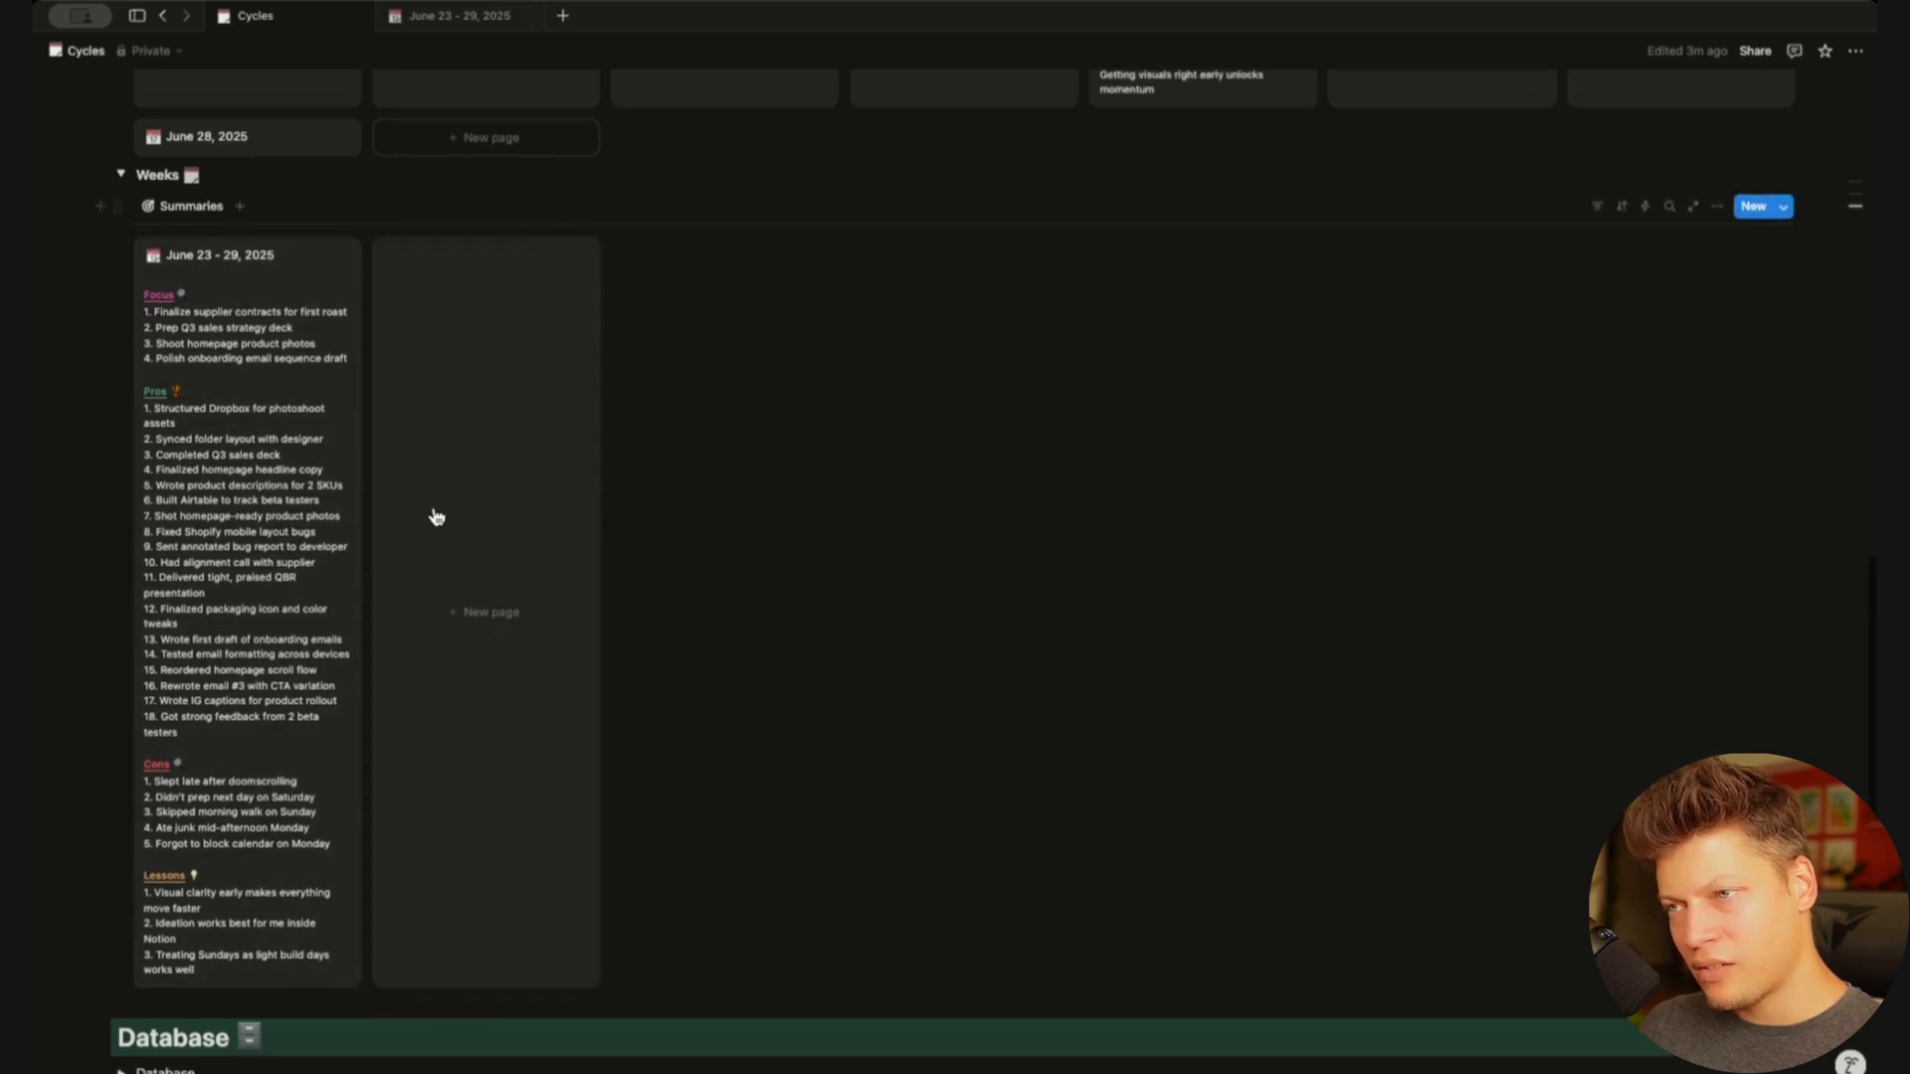
{"action": "left_click", "coordinate": [1717, 206]}
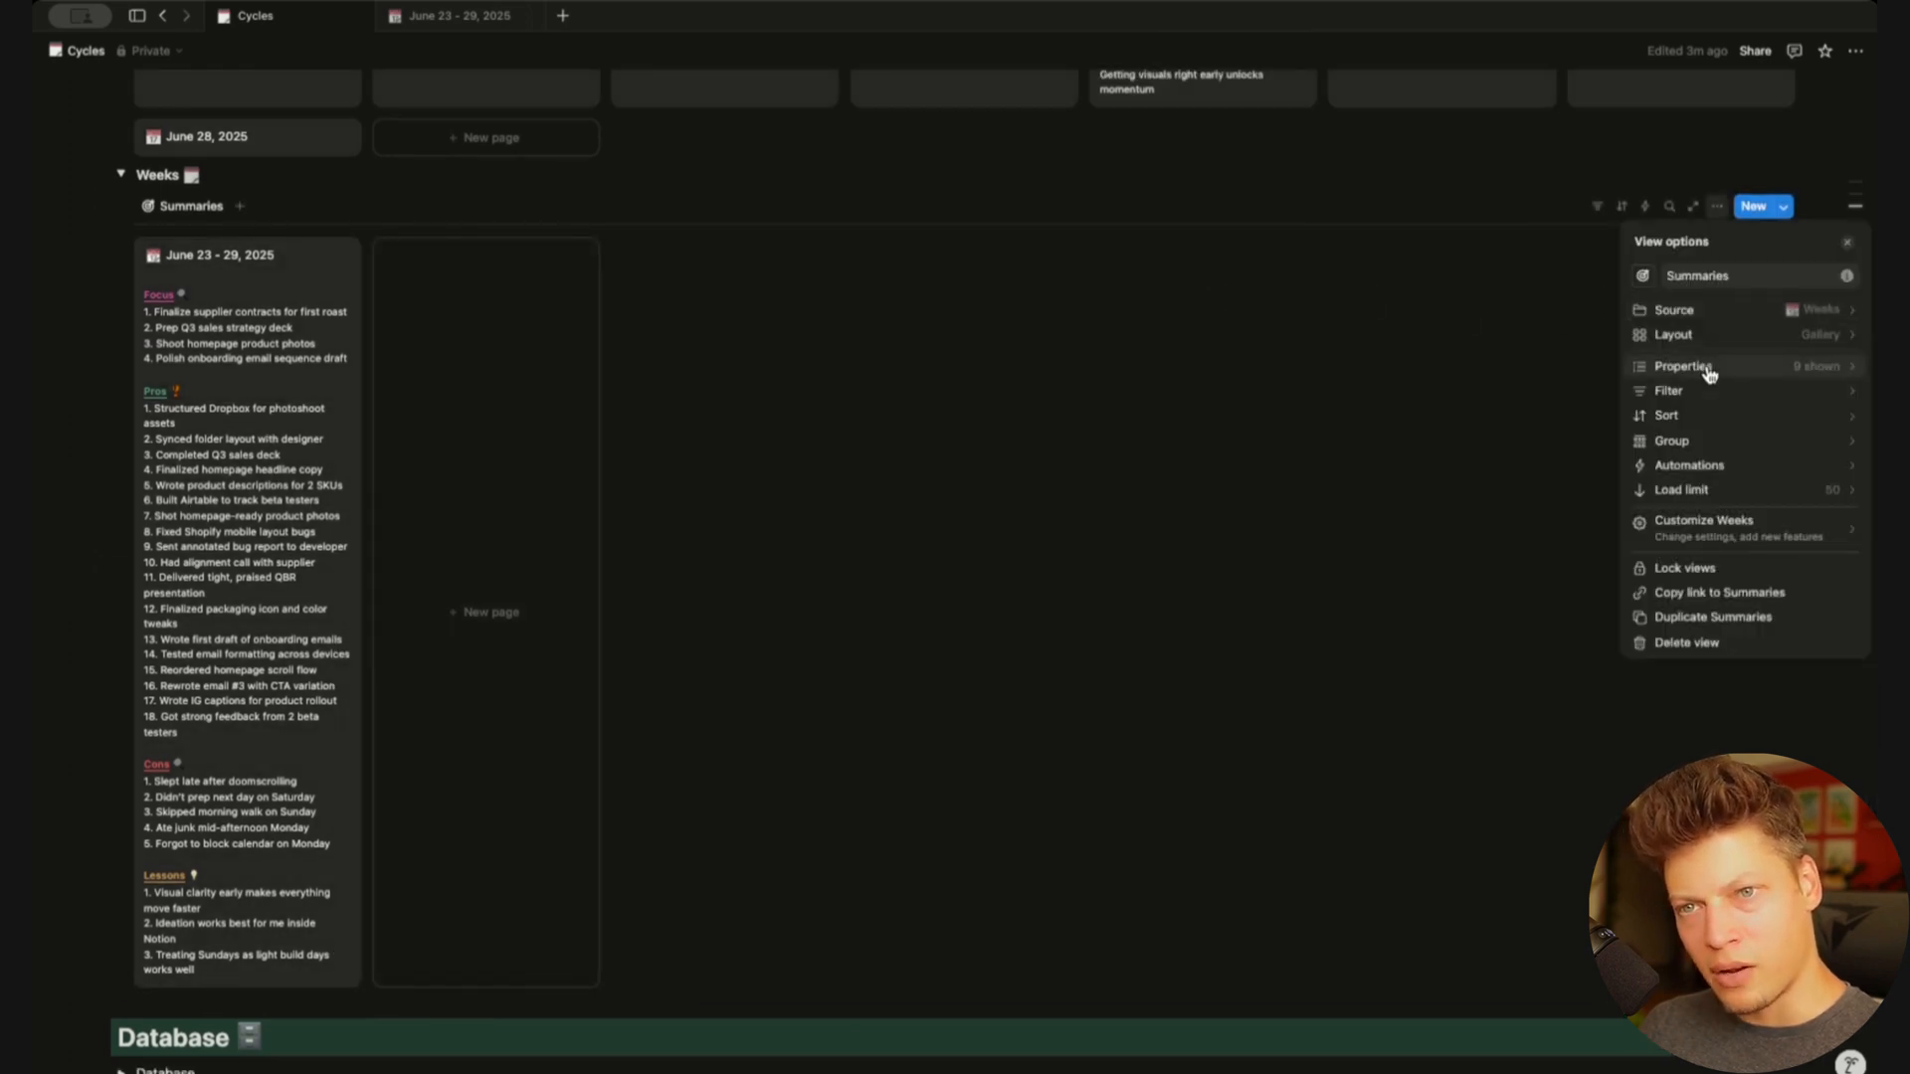
{"action": "left_click", "coordinate": [1722, 374]}
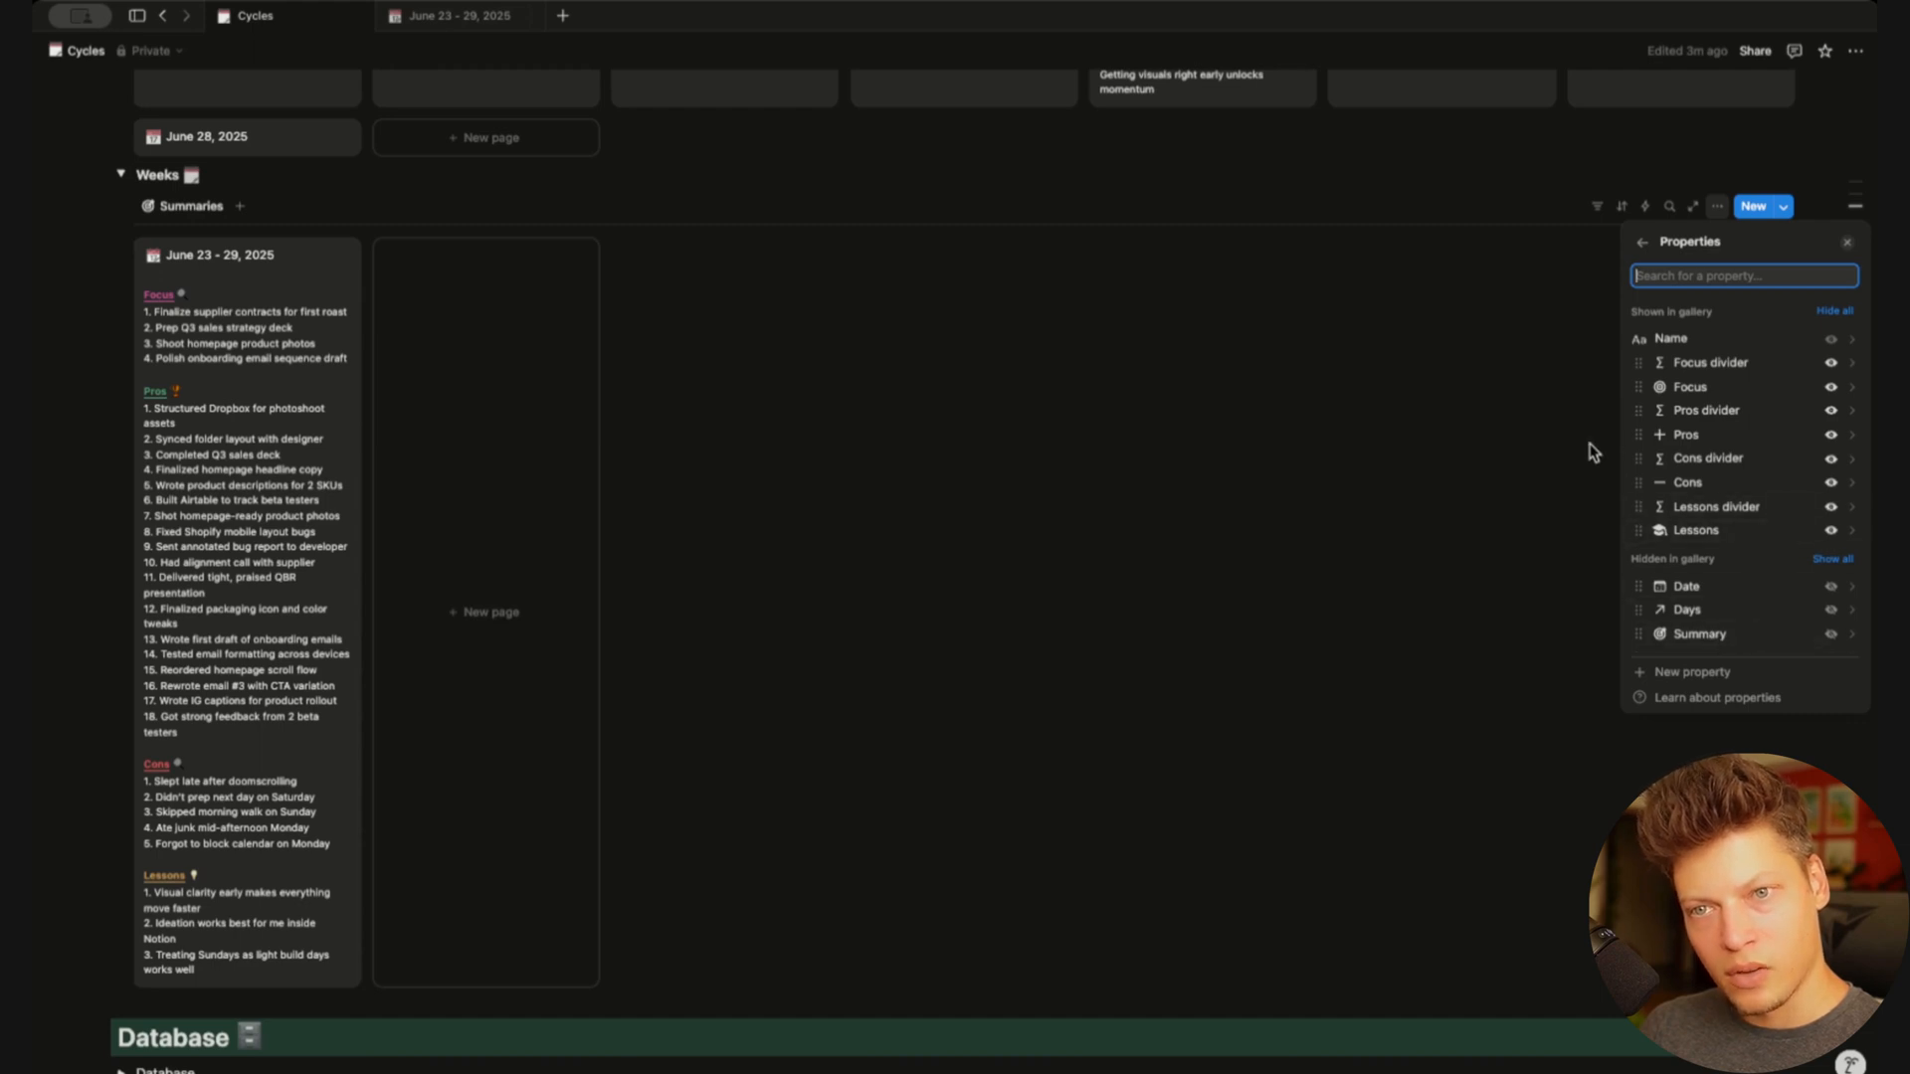
{"action": "left_click", "coordinate": [1831, 411]}
{"action": "left_click", "coordinate": [1831, 411]}
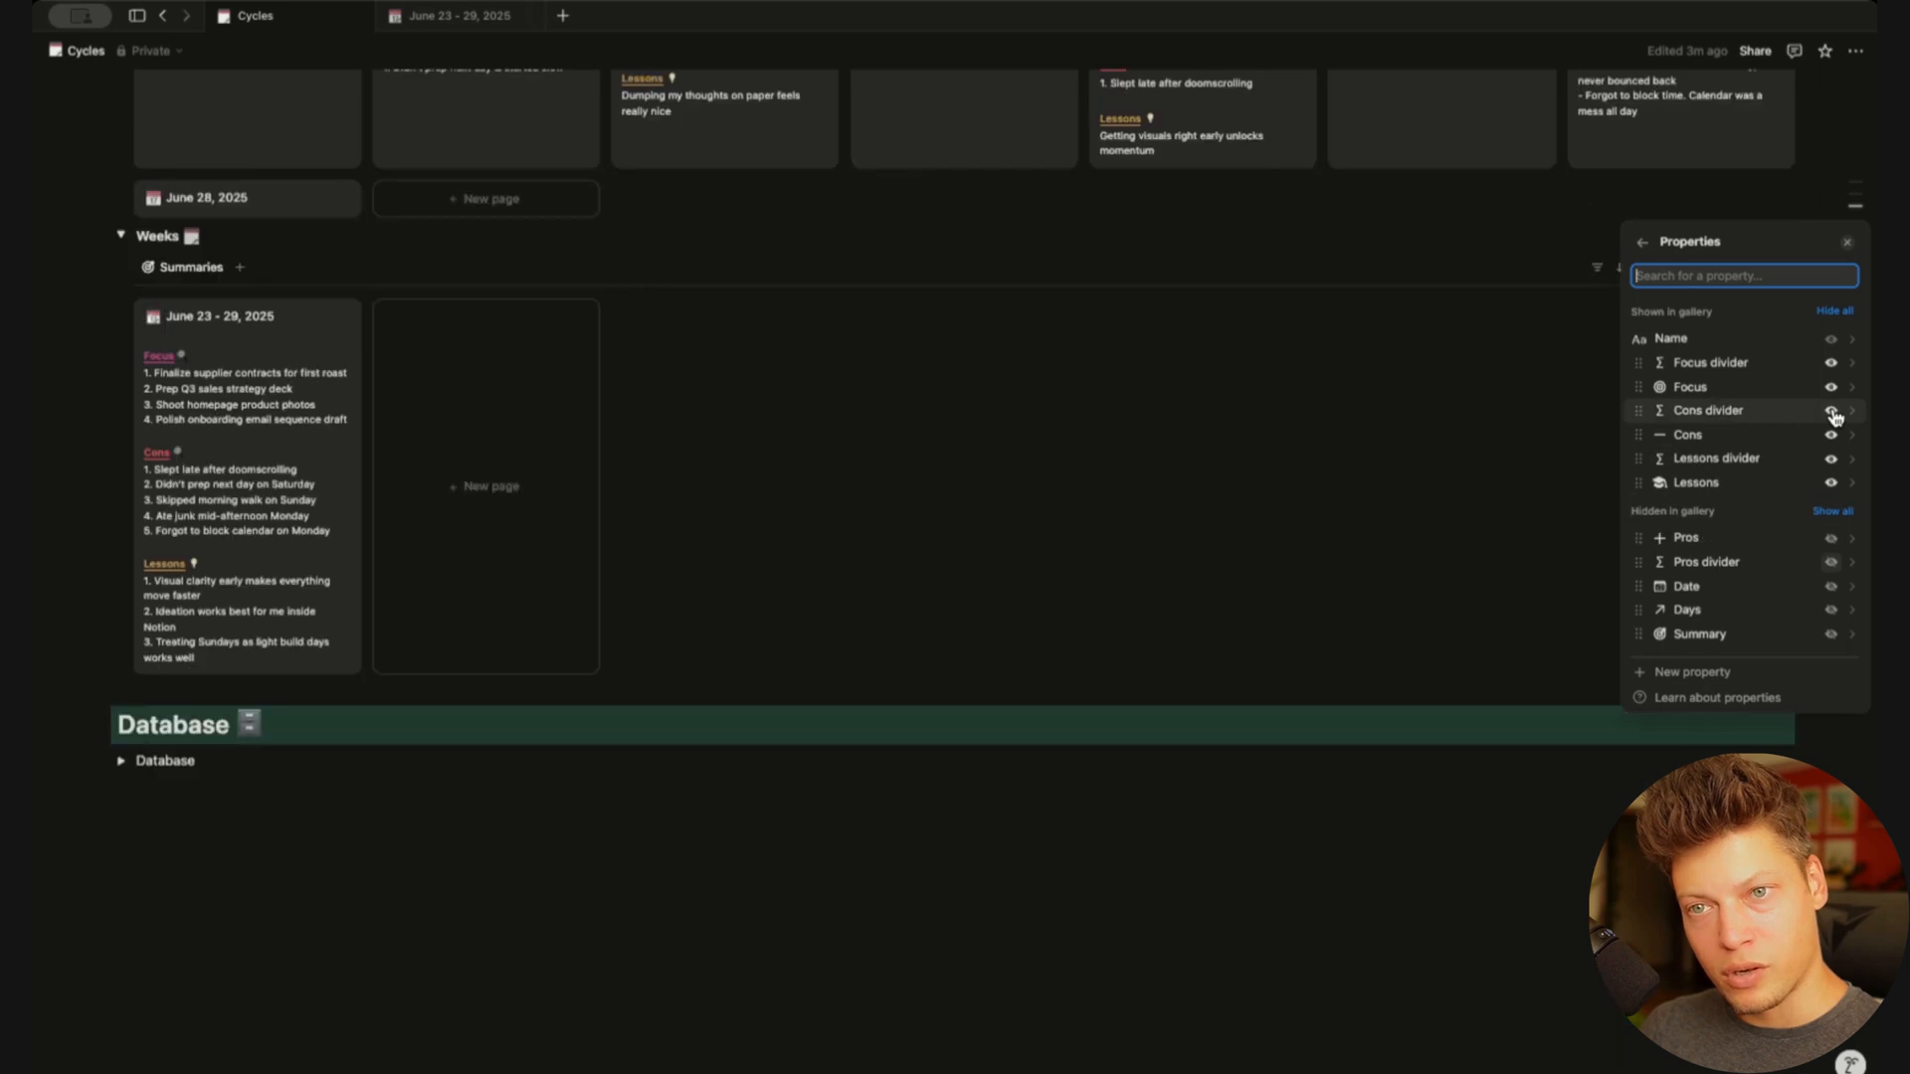
{"action": "left_click", "coordinate": [1831, 410]}
{"action": "left_click", "coordinate": [1832, 411]}
{"action": "left_click", "coordinate": [1831, 411]}
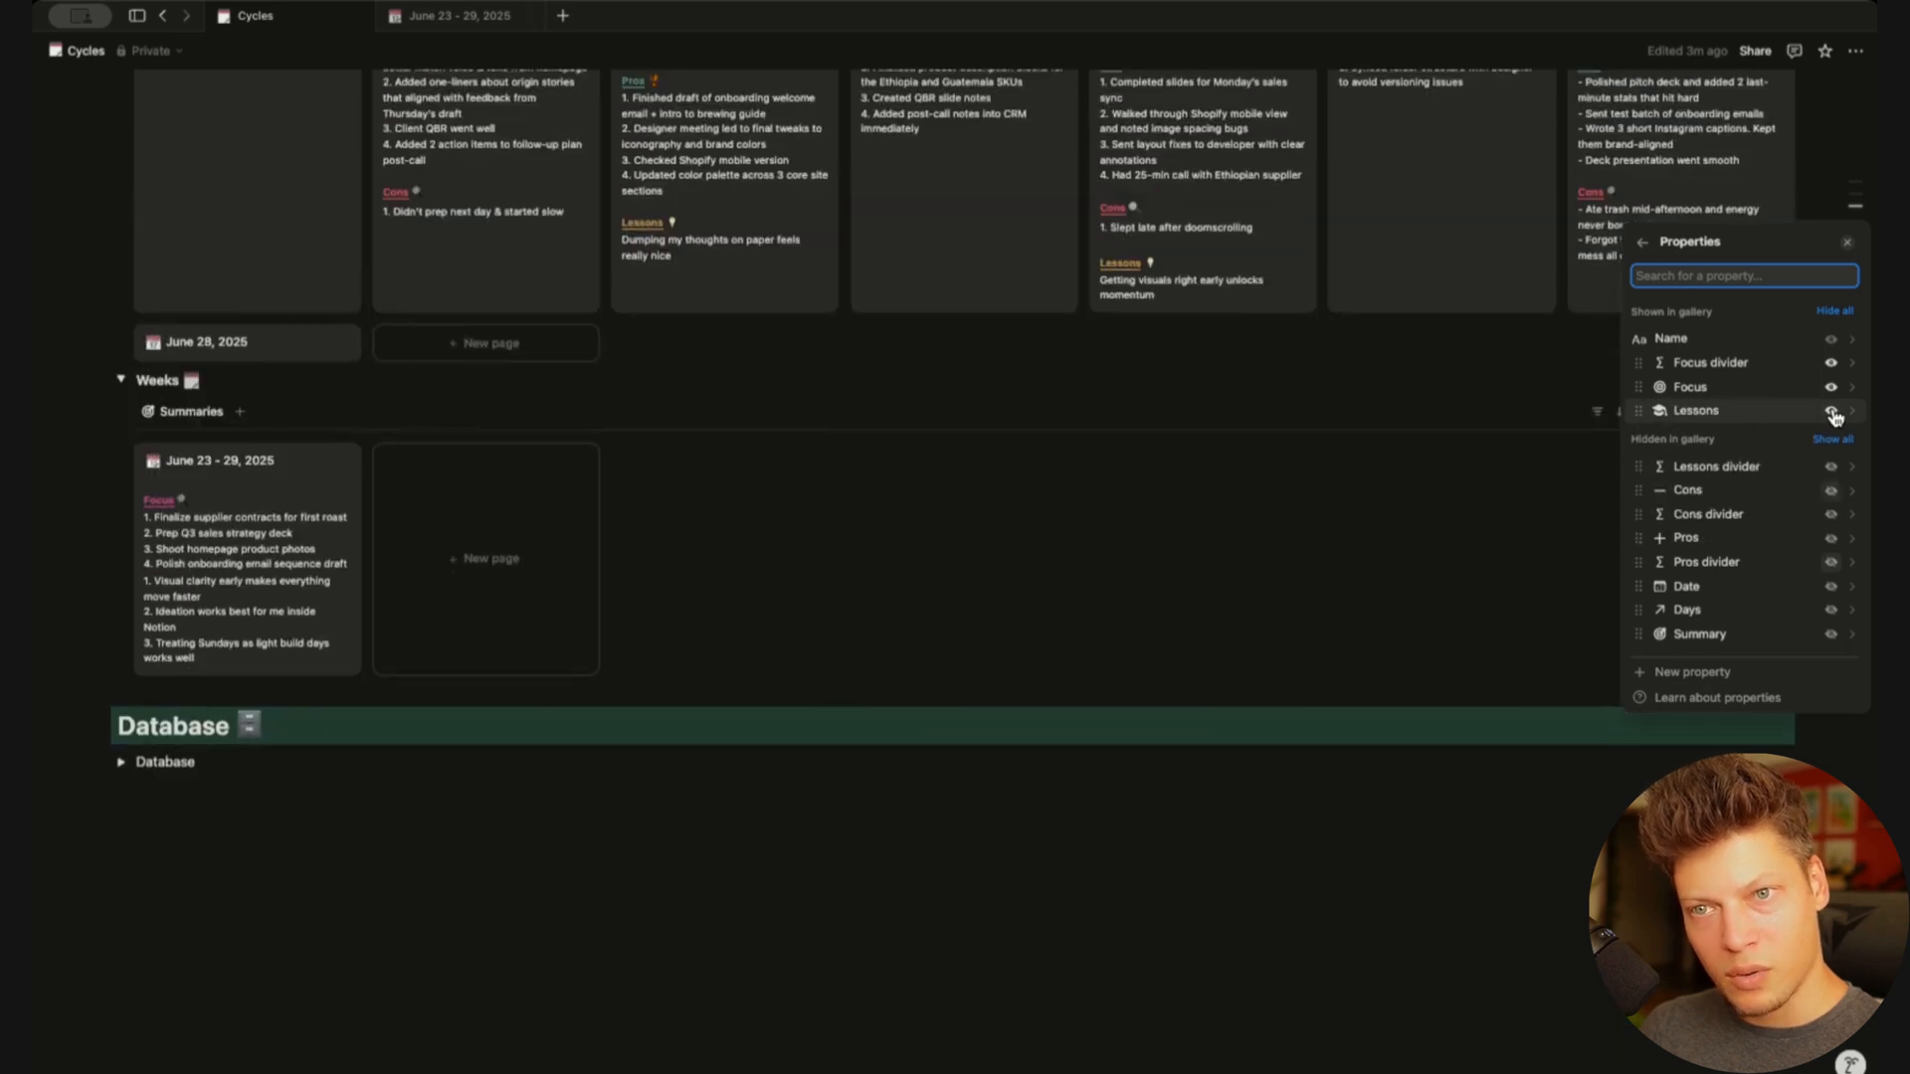
{"action": "left_click", "coordinate": [1832, 411]}
{"action": "left_click", "coordinate": [1831, 635]}
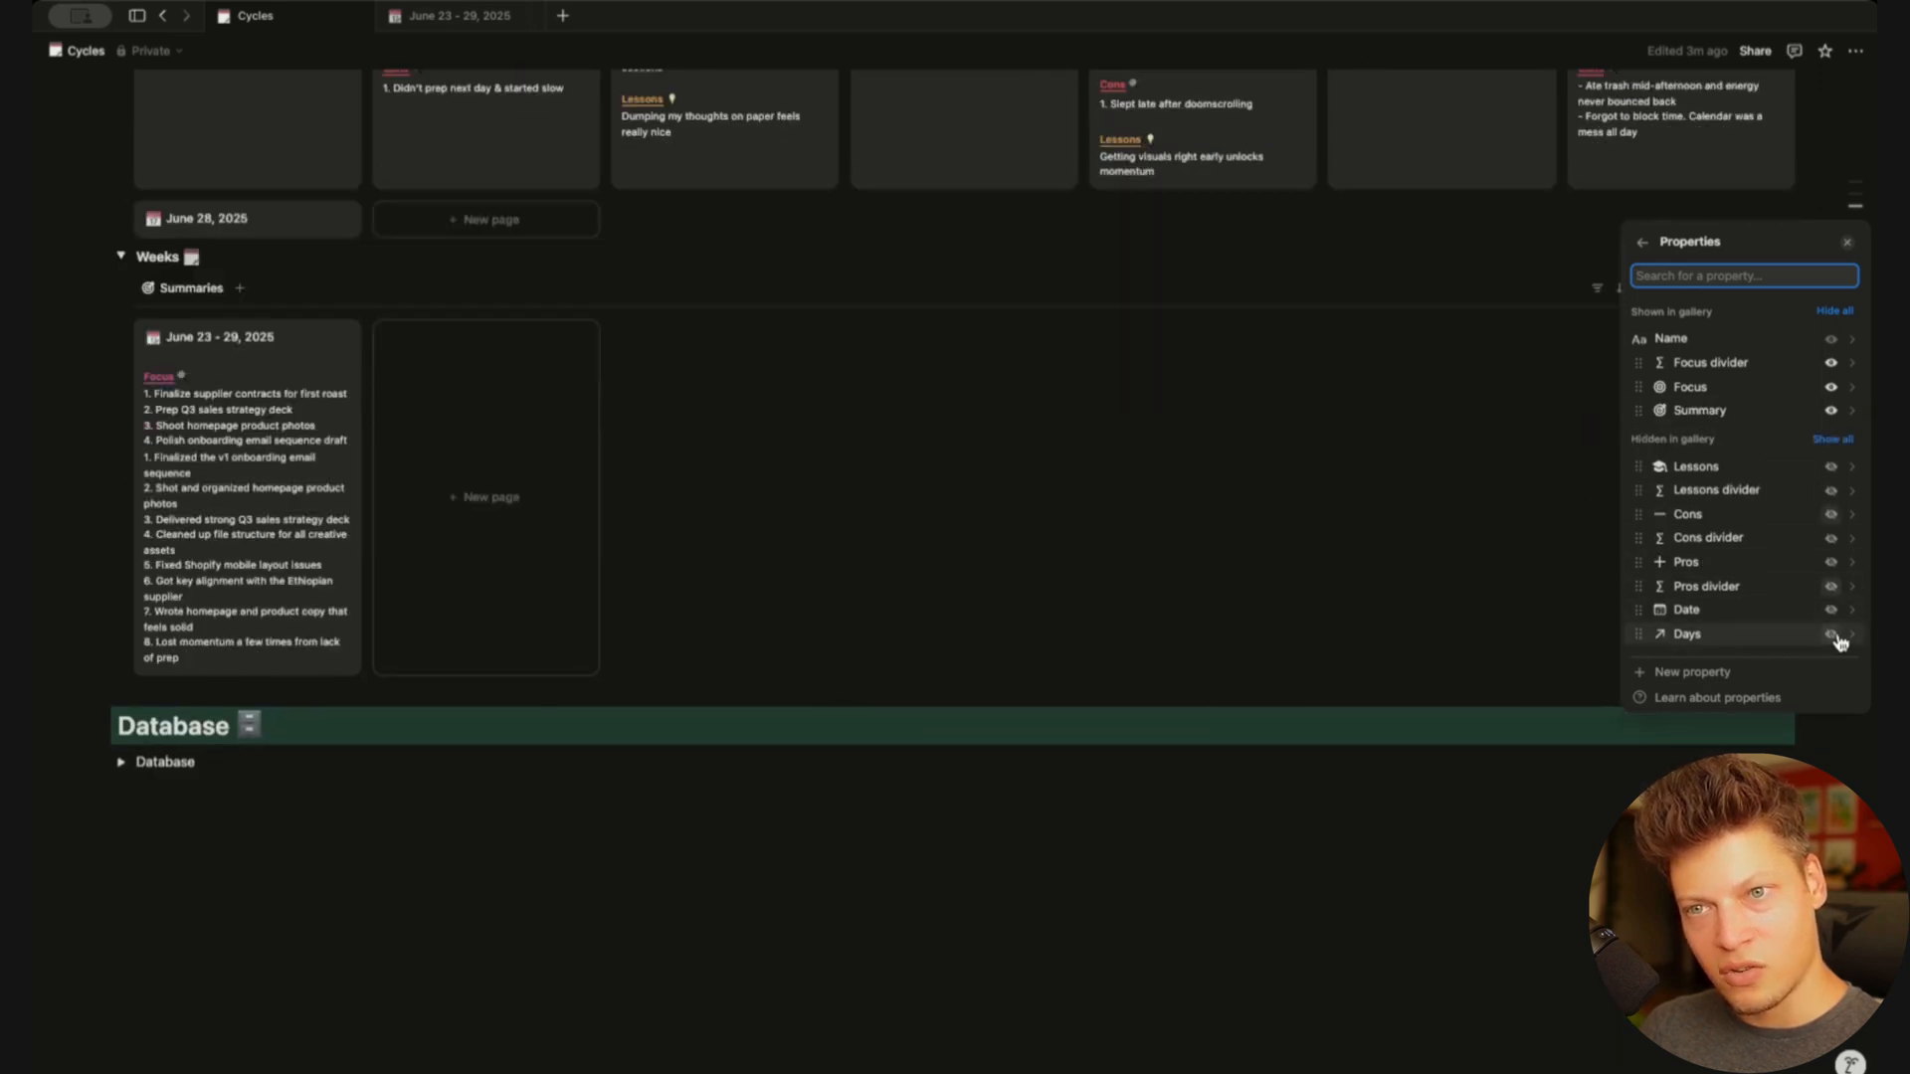
Duplicate the Focus divider property and move the copy between Focus and Summary in the gallery's property order
{"action": "left_click", "coordinate": [1638, 361]}
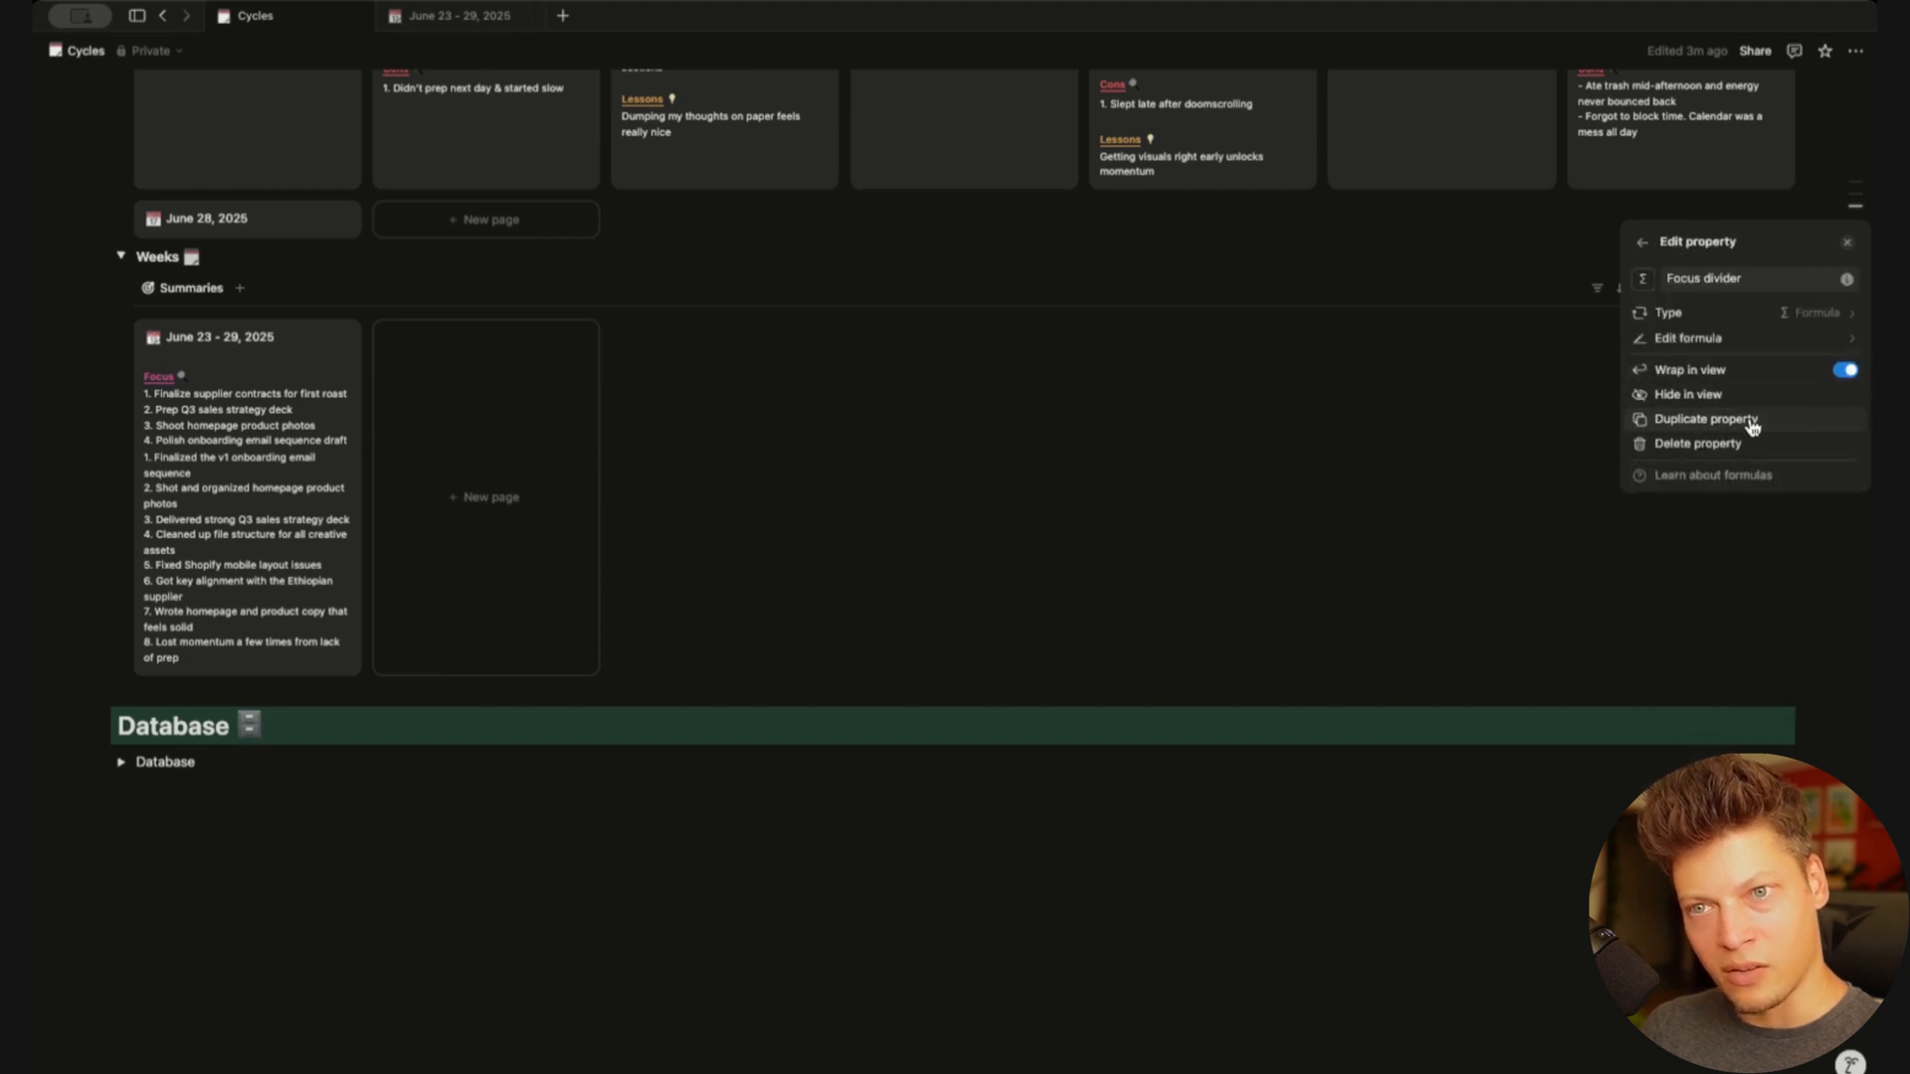
{"action": "left_click", "coordinate": [1705, 419]}
{"action": "left_click", "coordinate": [1716, 259]}
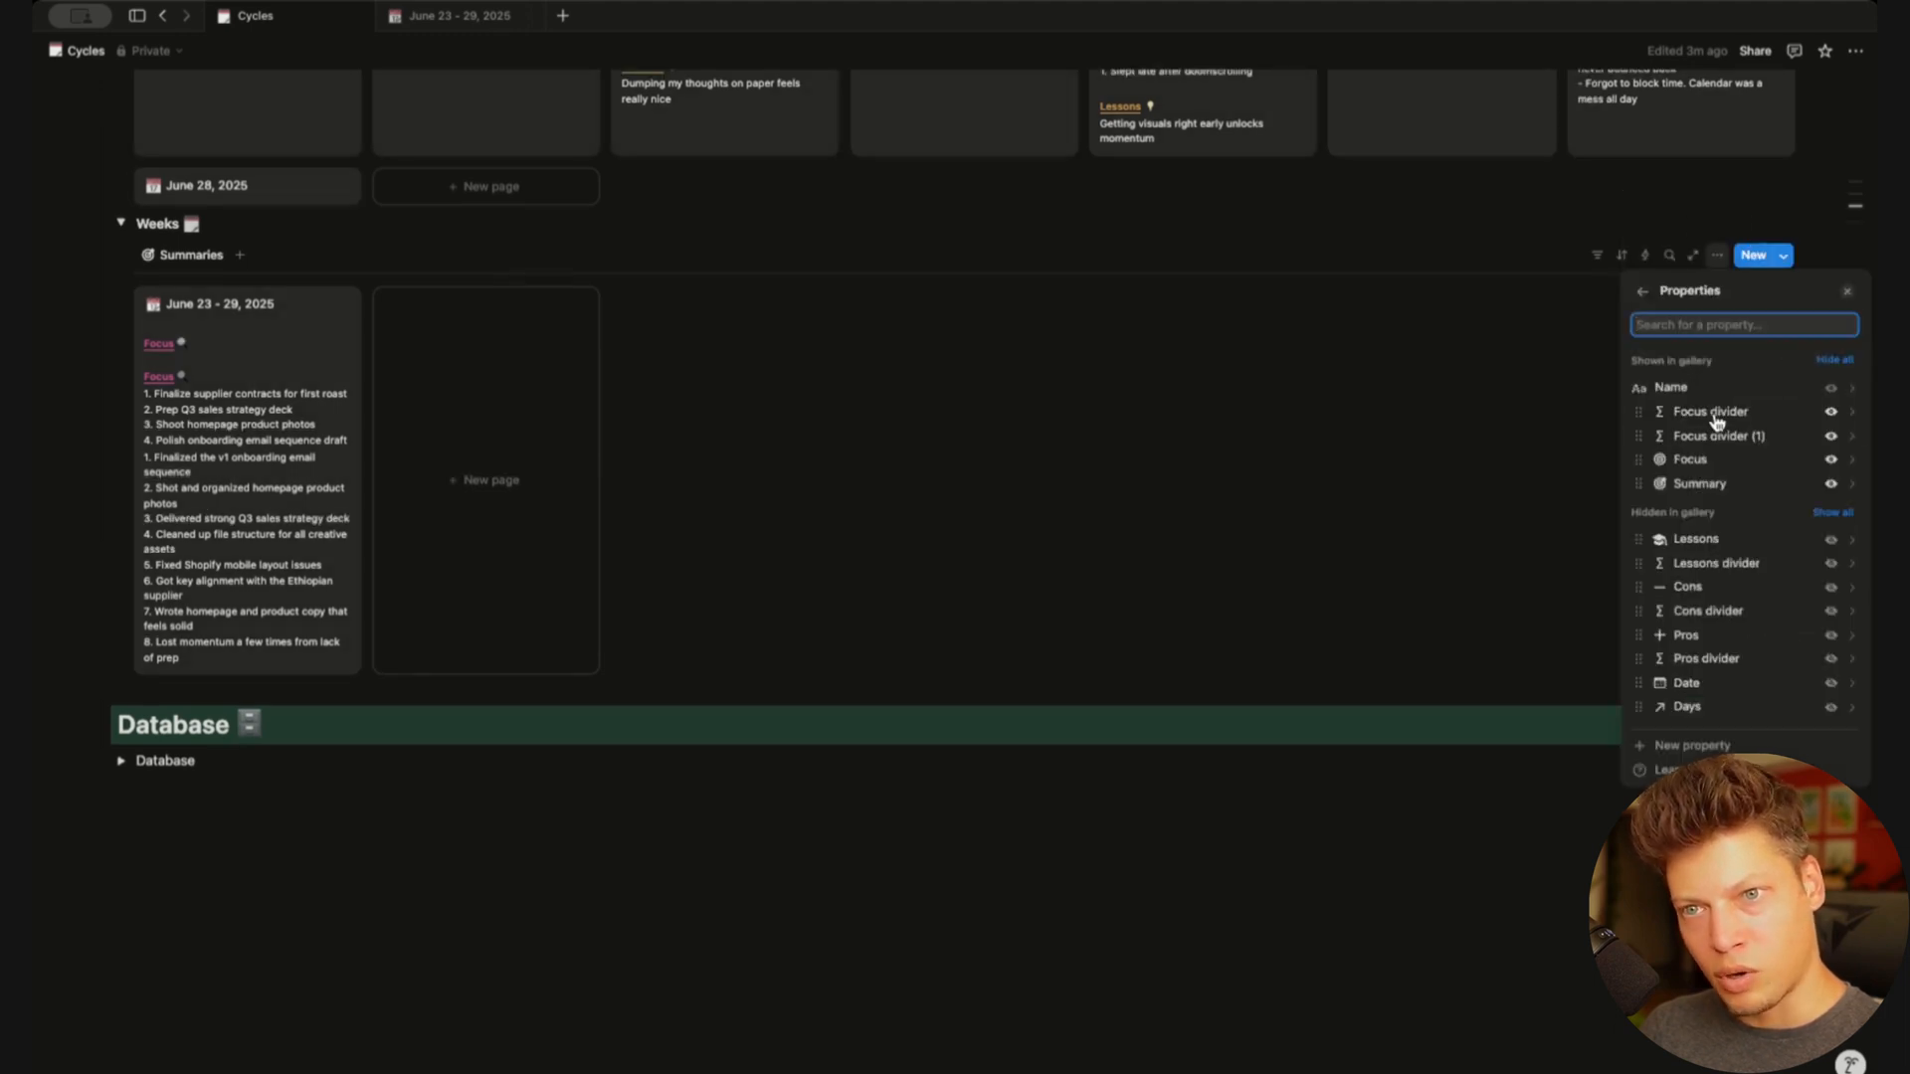
{"action": "left_click_drag", "start_coordinate": [1639, 438], "coordinate": [1643, 461]}
Rename the copied divider property to "Summary divider"
{"action": "left_click", "coordinate": [1736, 460]}
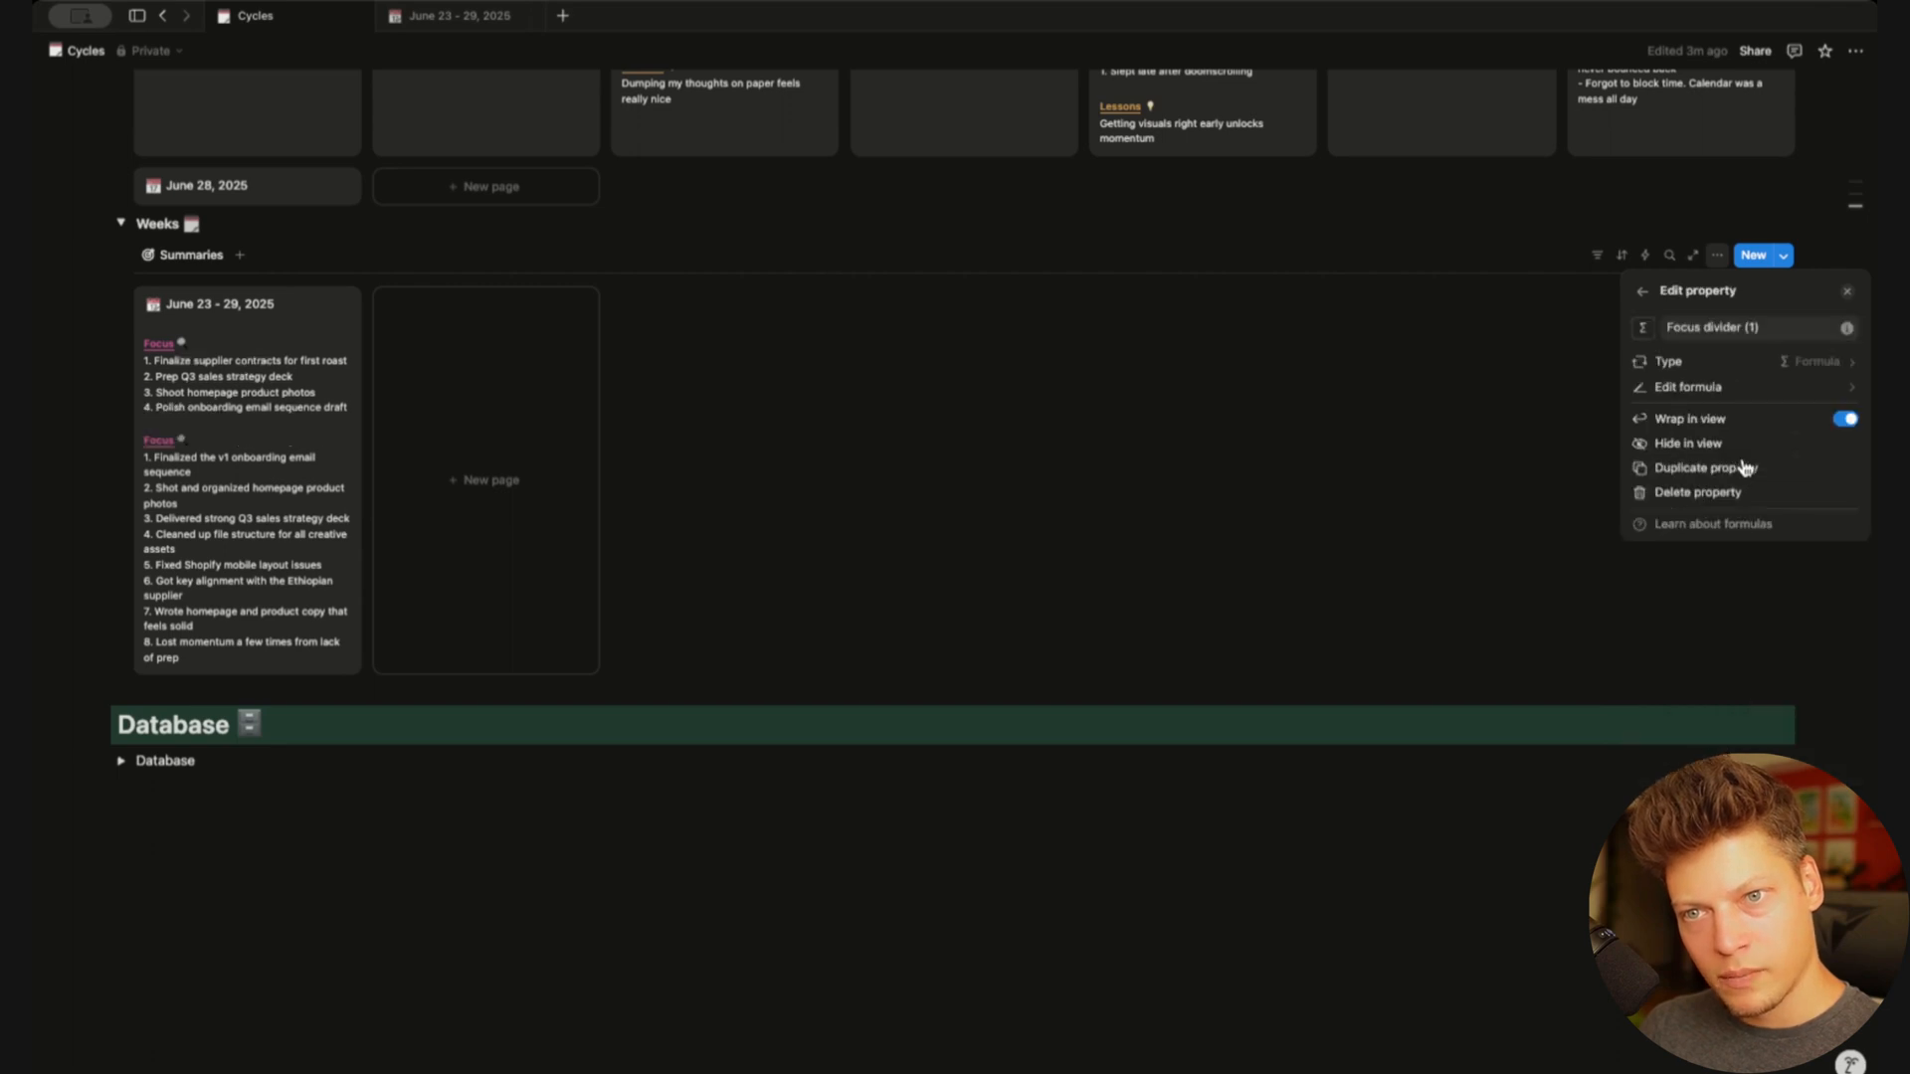
{"action": "left_click", "coordinate": [1780, 328]}
{"action": "key", "text": "BackSpace"}
{"action": "key", "text": "BackSpace"}
{"action": "key", "text": "BackSpace"}
{"action": "key", "text": "BackSpace"}
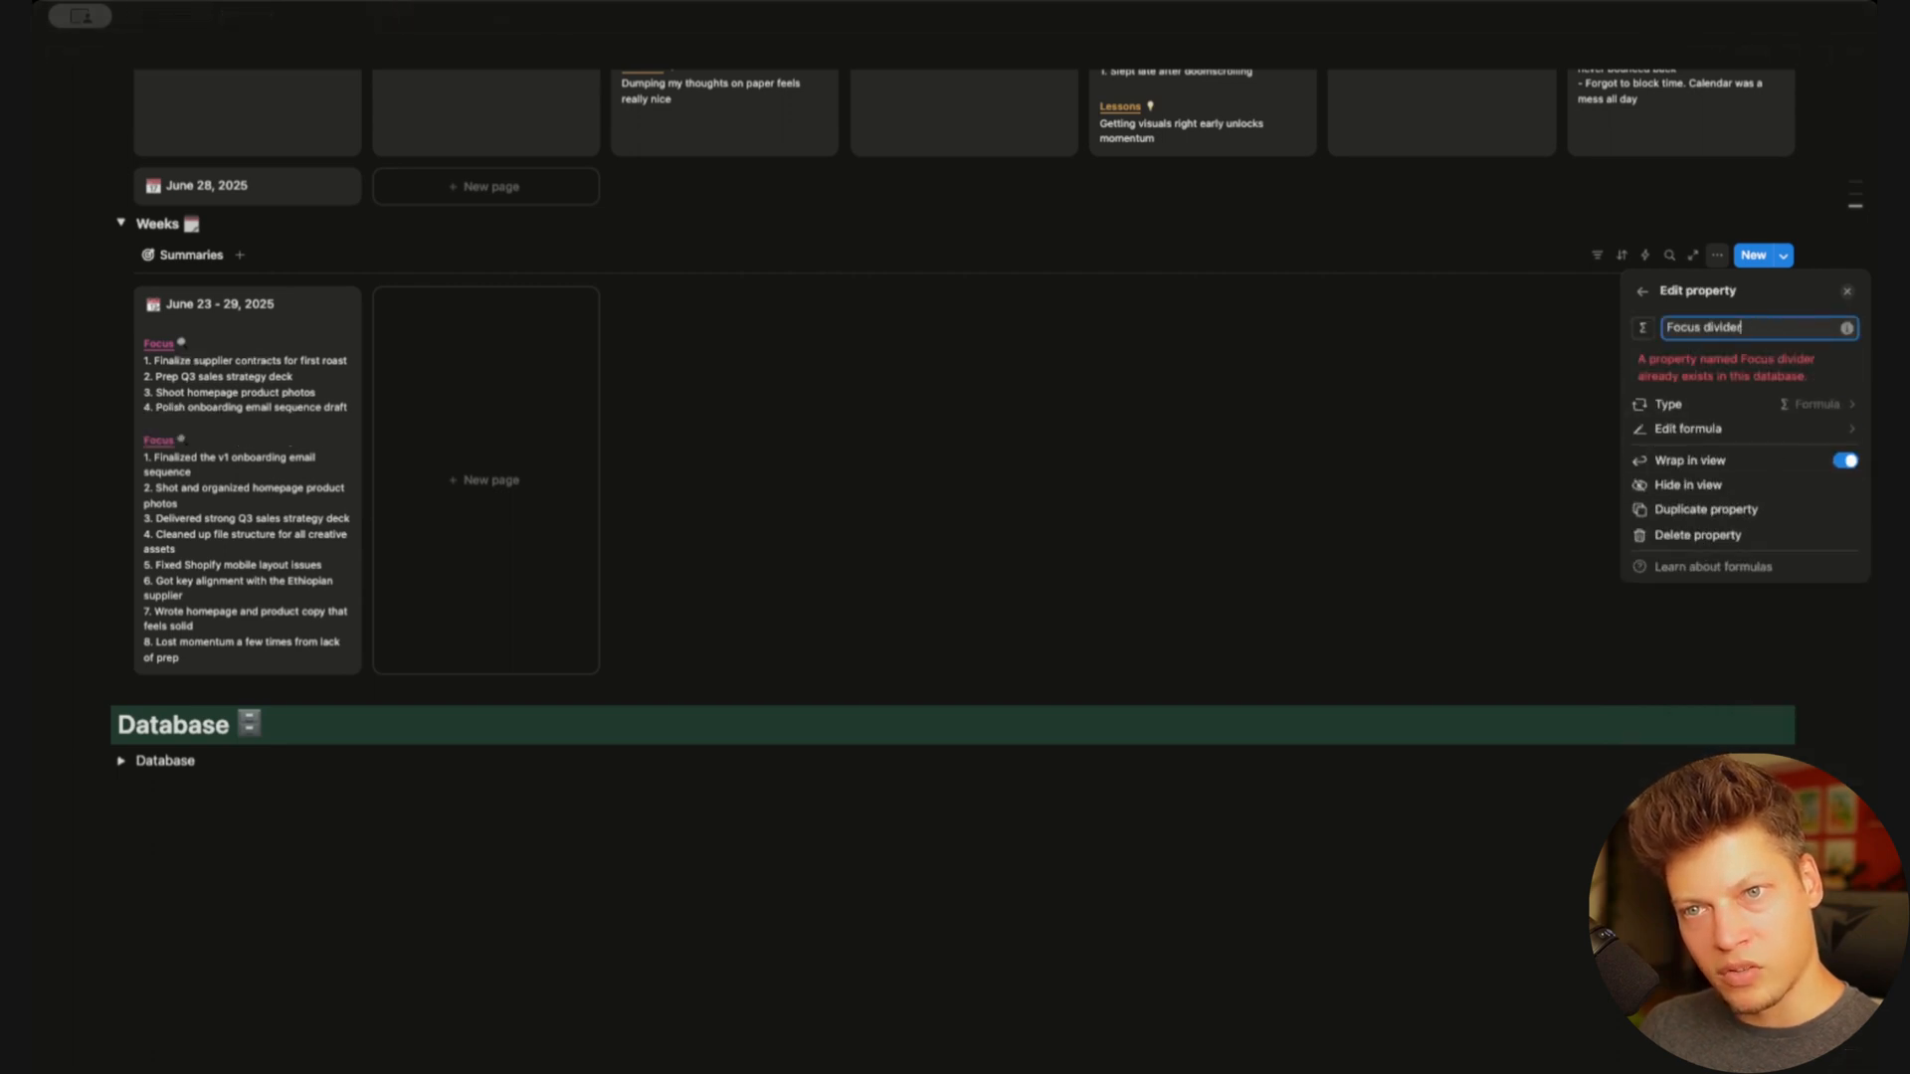
{"action": "key", "text": "BackSpace"}
{"action": "key", "text": "BackSpace"}
{"action": "key", "text": "BackSpace"}
{"action": "key", "text": "BackSpace"}
{"action": "key", "text": "BackSpace"}
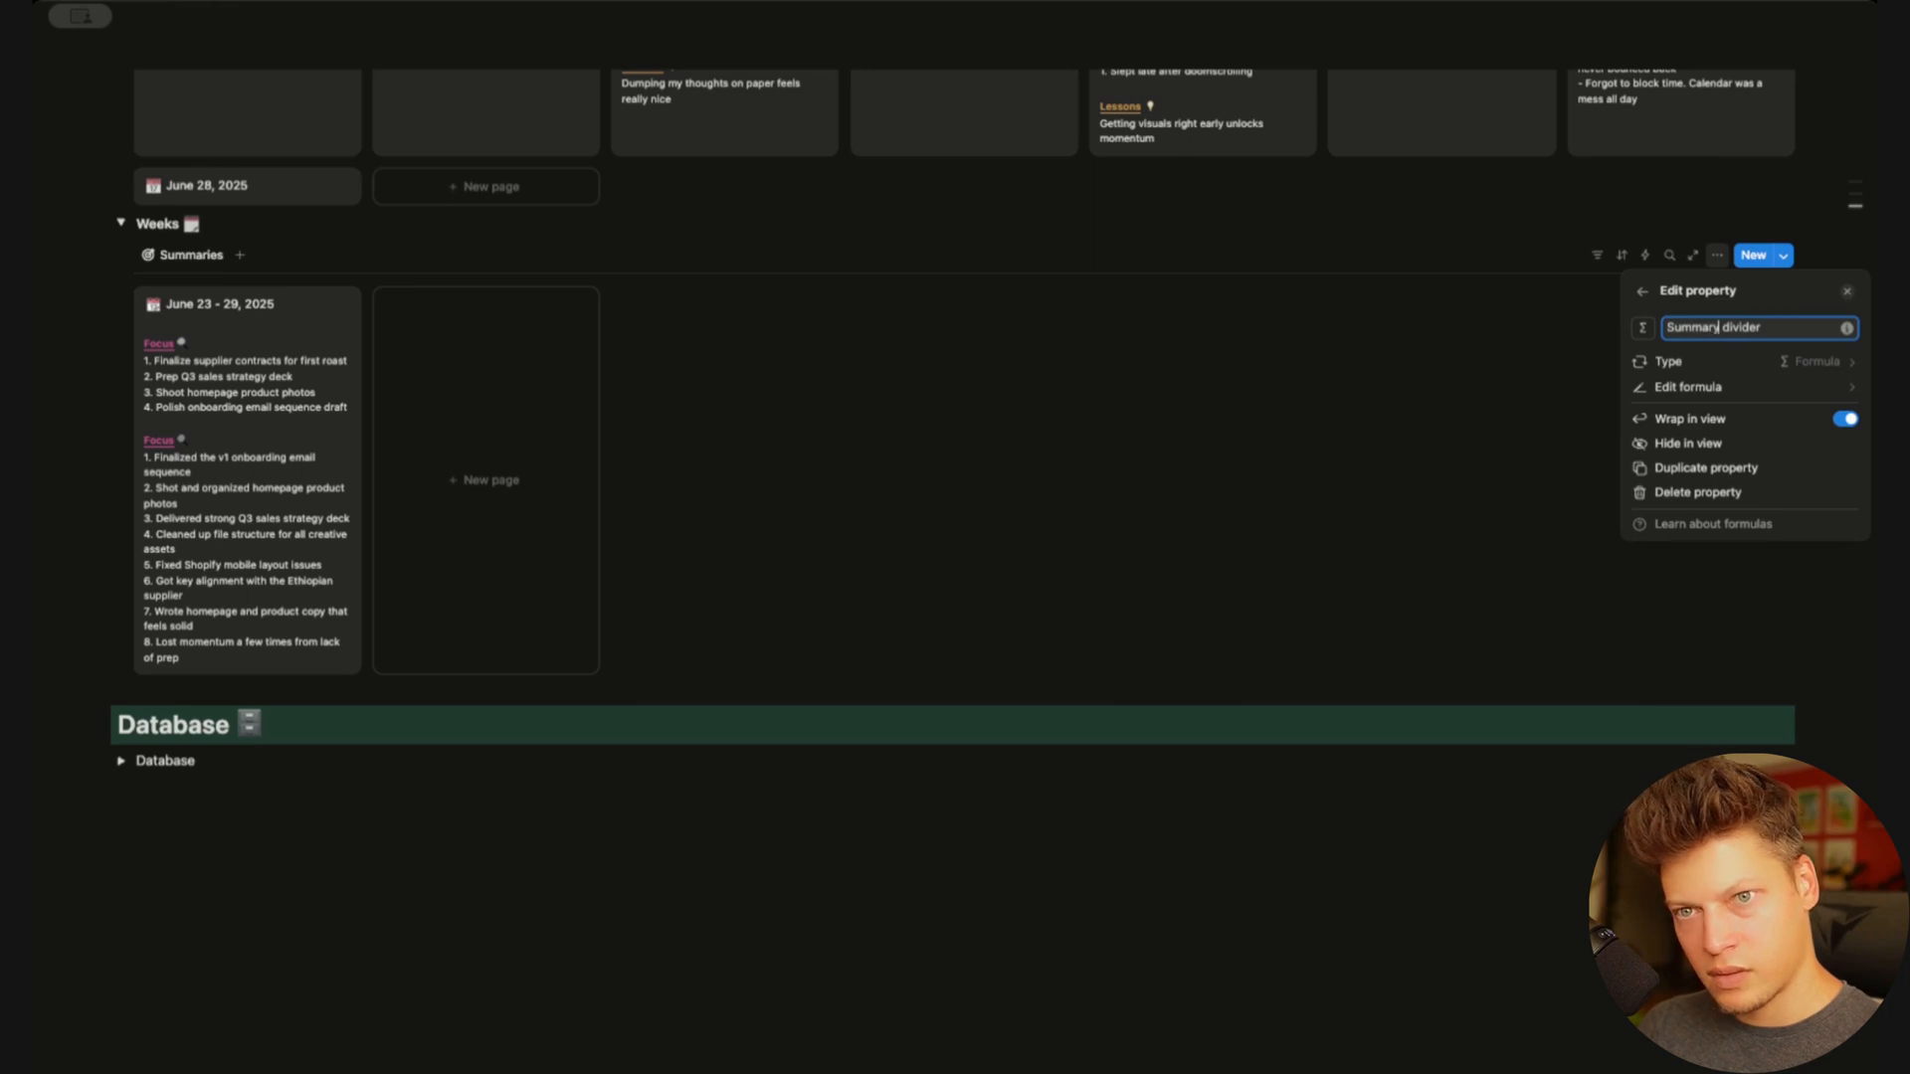
Edit the Summary divider formula to output "Summary" in green with a target emoji, and save it
{"action": "left_click", "coordinate": [1696, 390]}
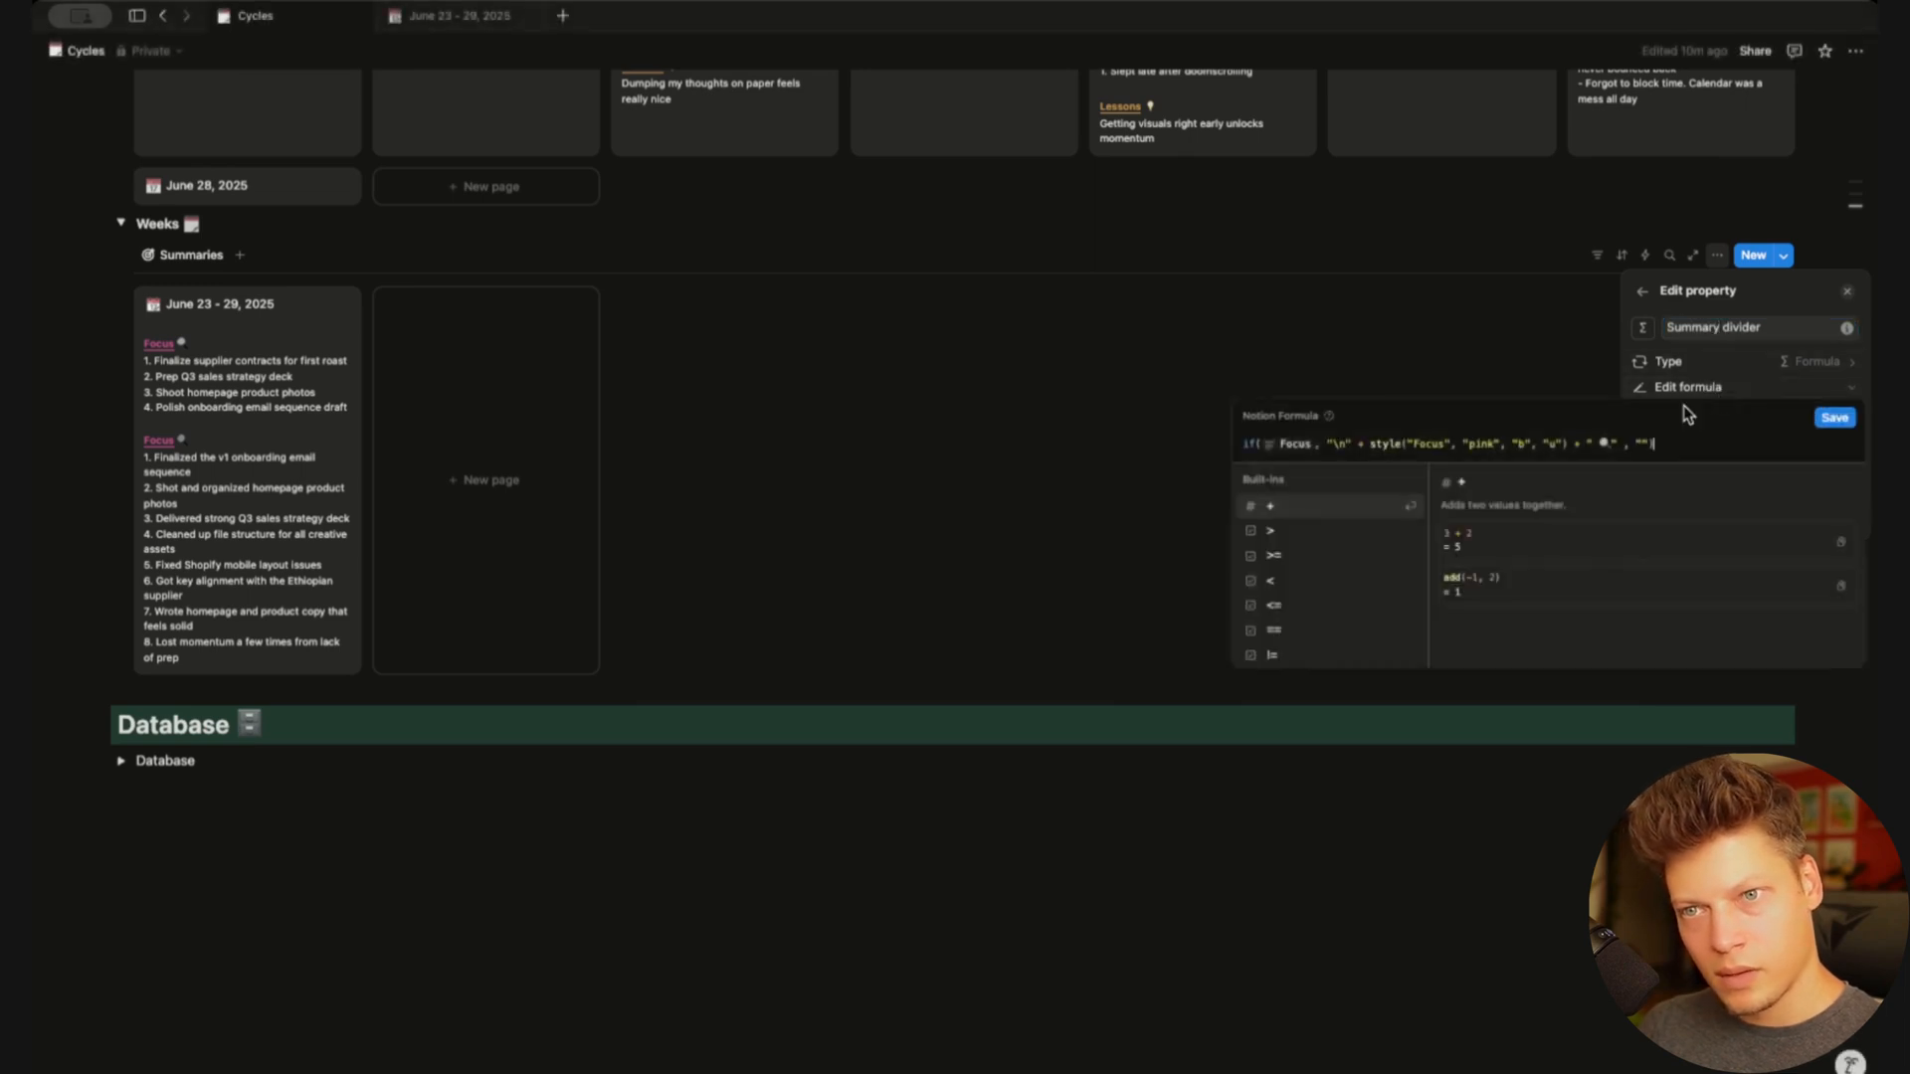
{"action": "left_click", "coordinate": [1363, 445]}
{"action": "double_click", "coordinate": [1480, 445]}
{"action": "type", "text": "green"}
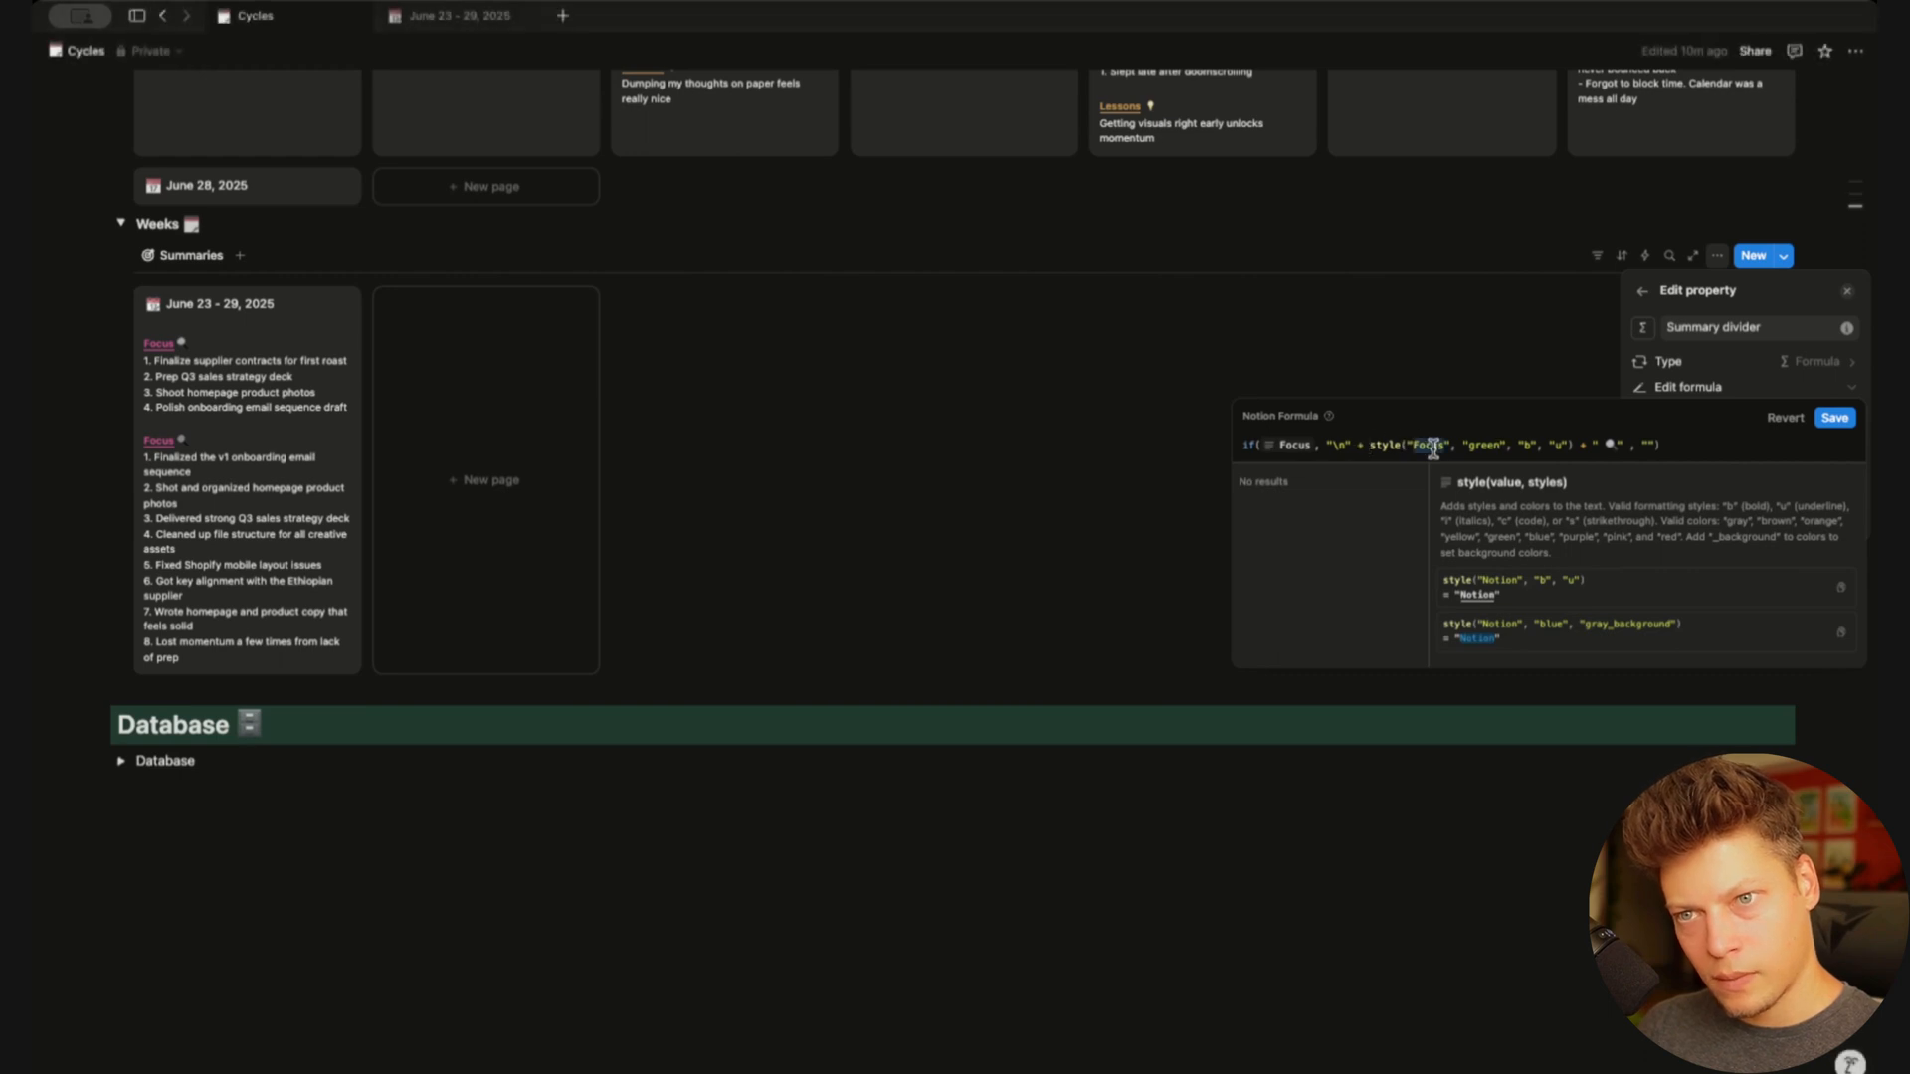
{"action": "type", "text": "Summary"}
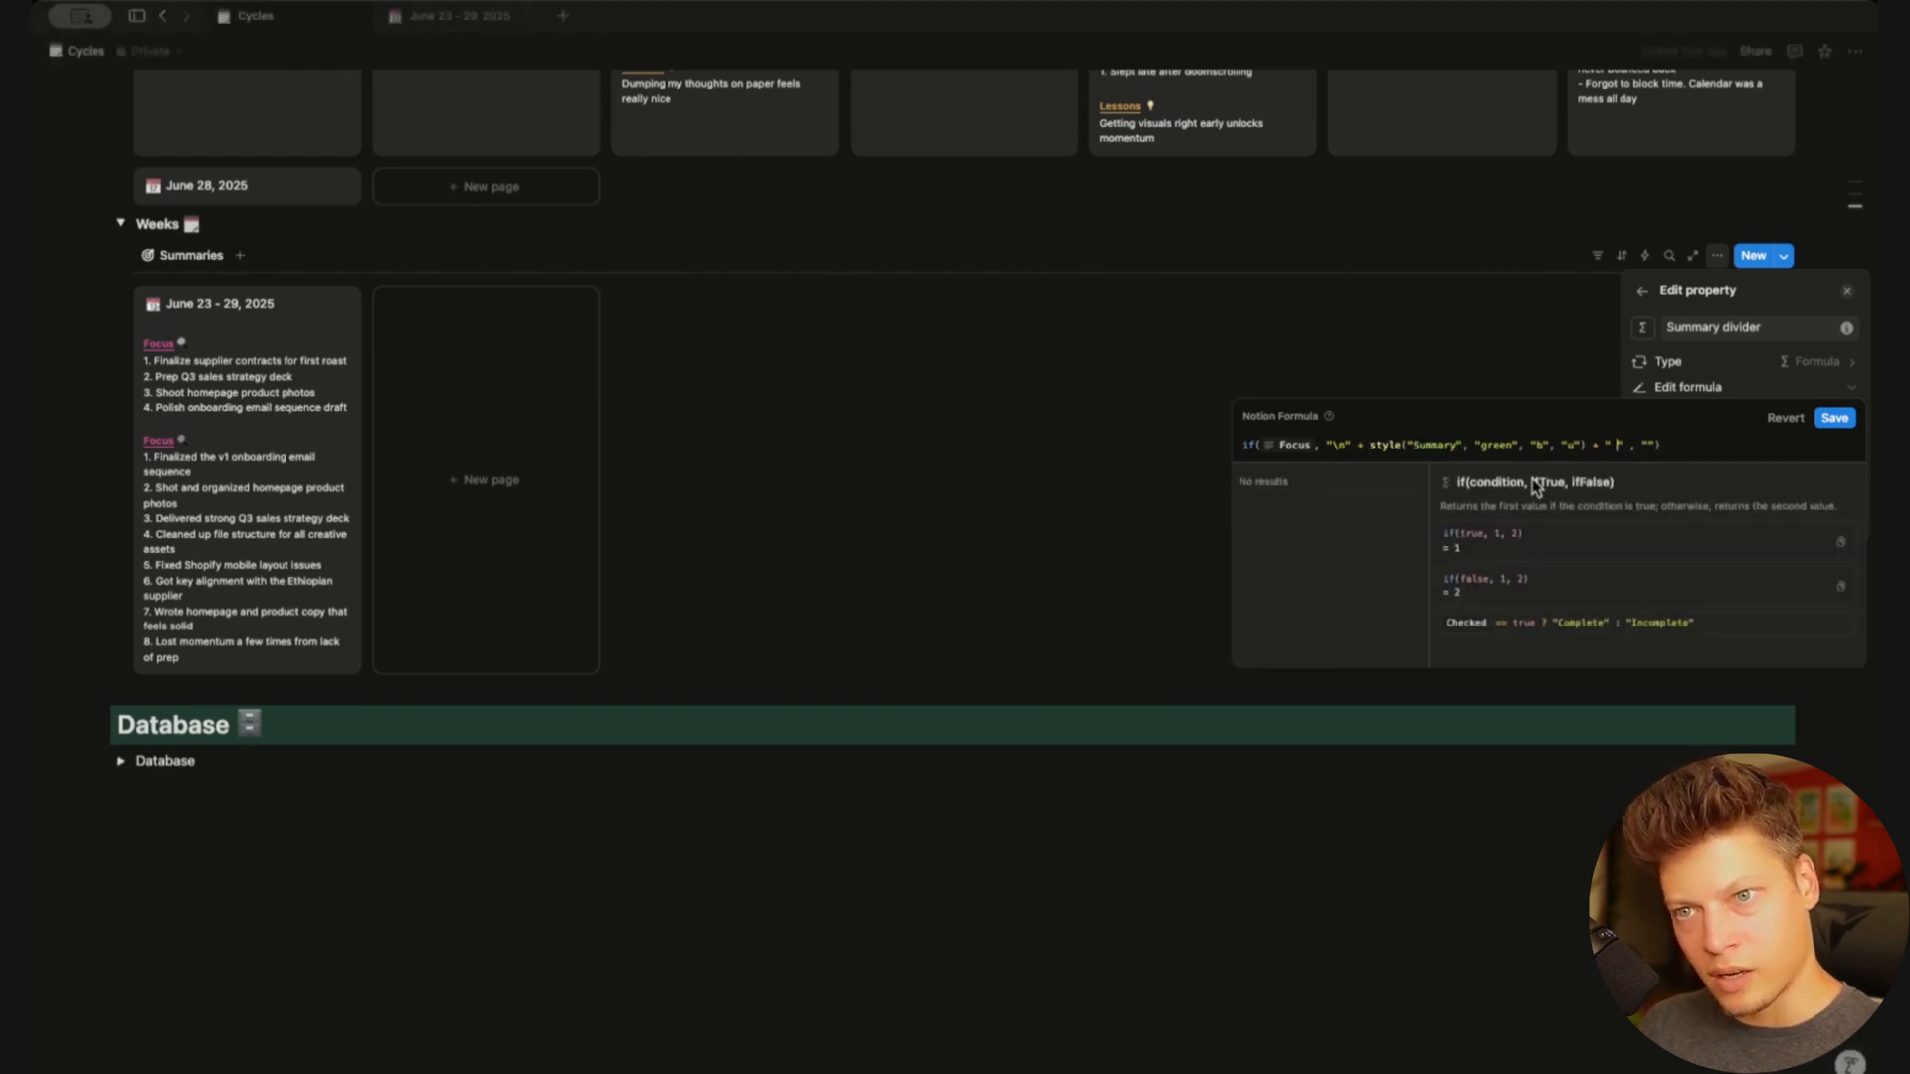
{"action": "left_click", "coordinate": [1834, 418]}
{"action": "left_click", "coordinate": [1338, 442]}
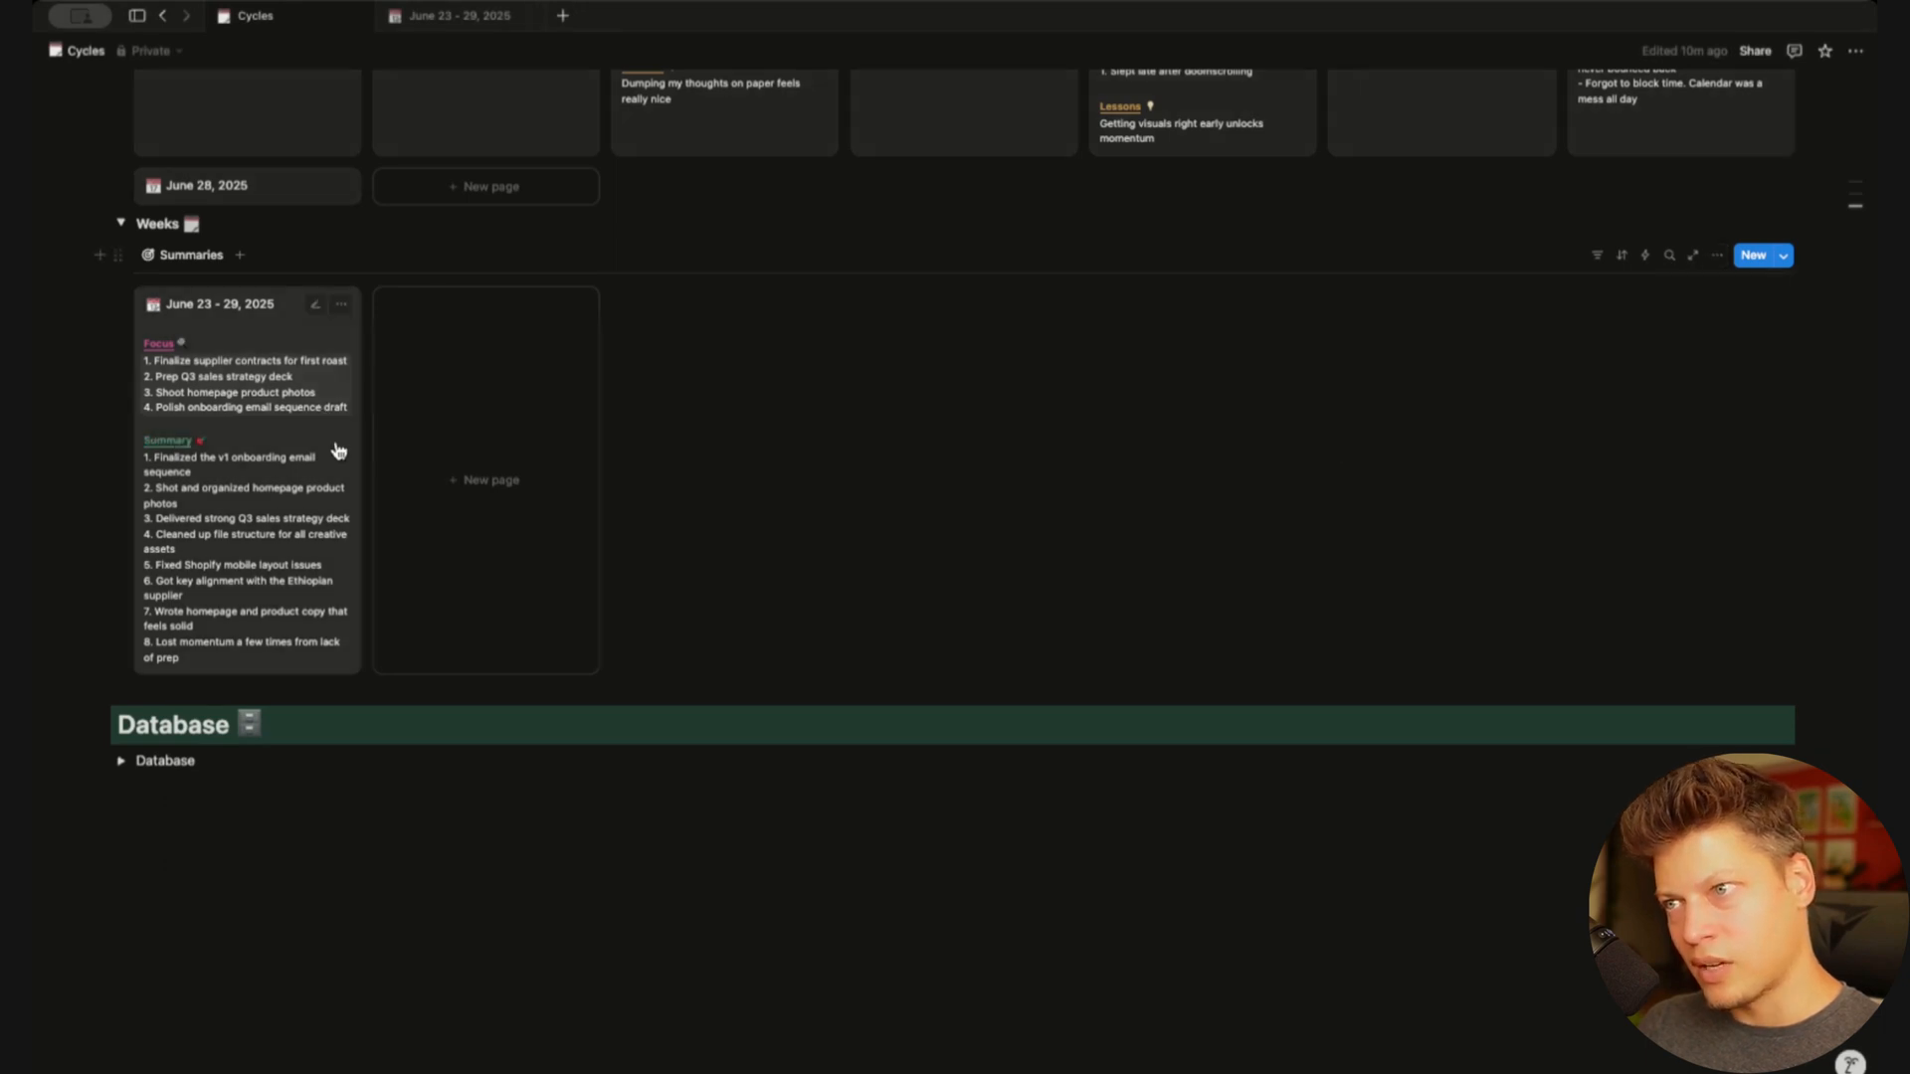
Review the Weeks summary card, the properties on the June 23 - 29, 2025 page and the Days gallery on Cycles
{"action": "scroll", "coordinate": [394, 564], "scroll_direction": "up", "scroll_amount": 1}
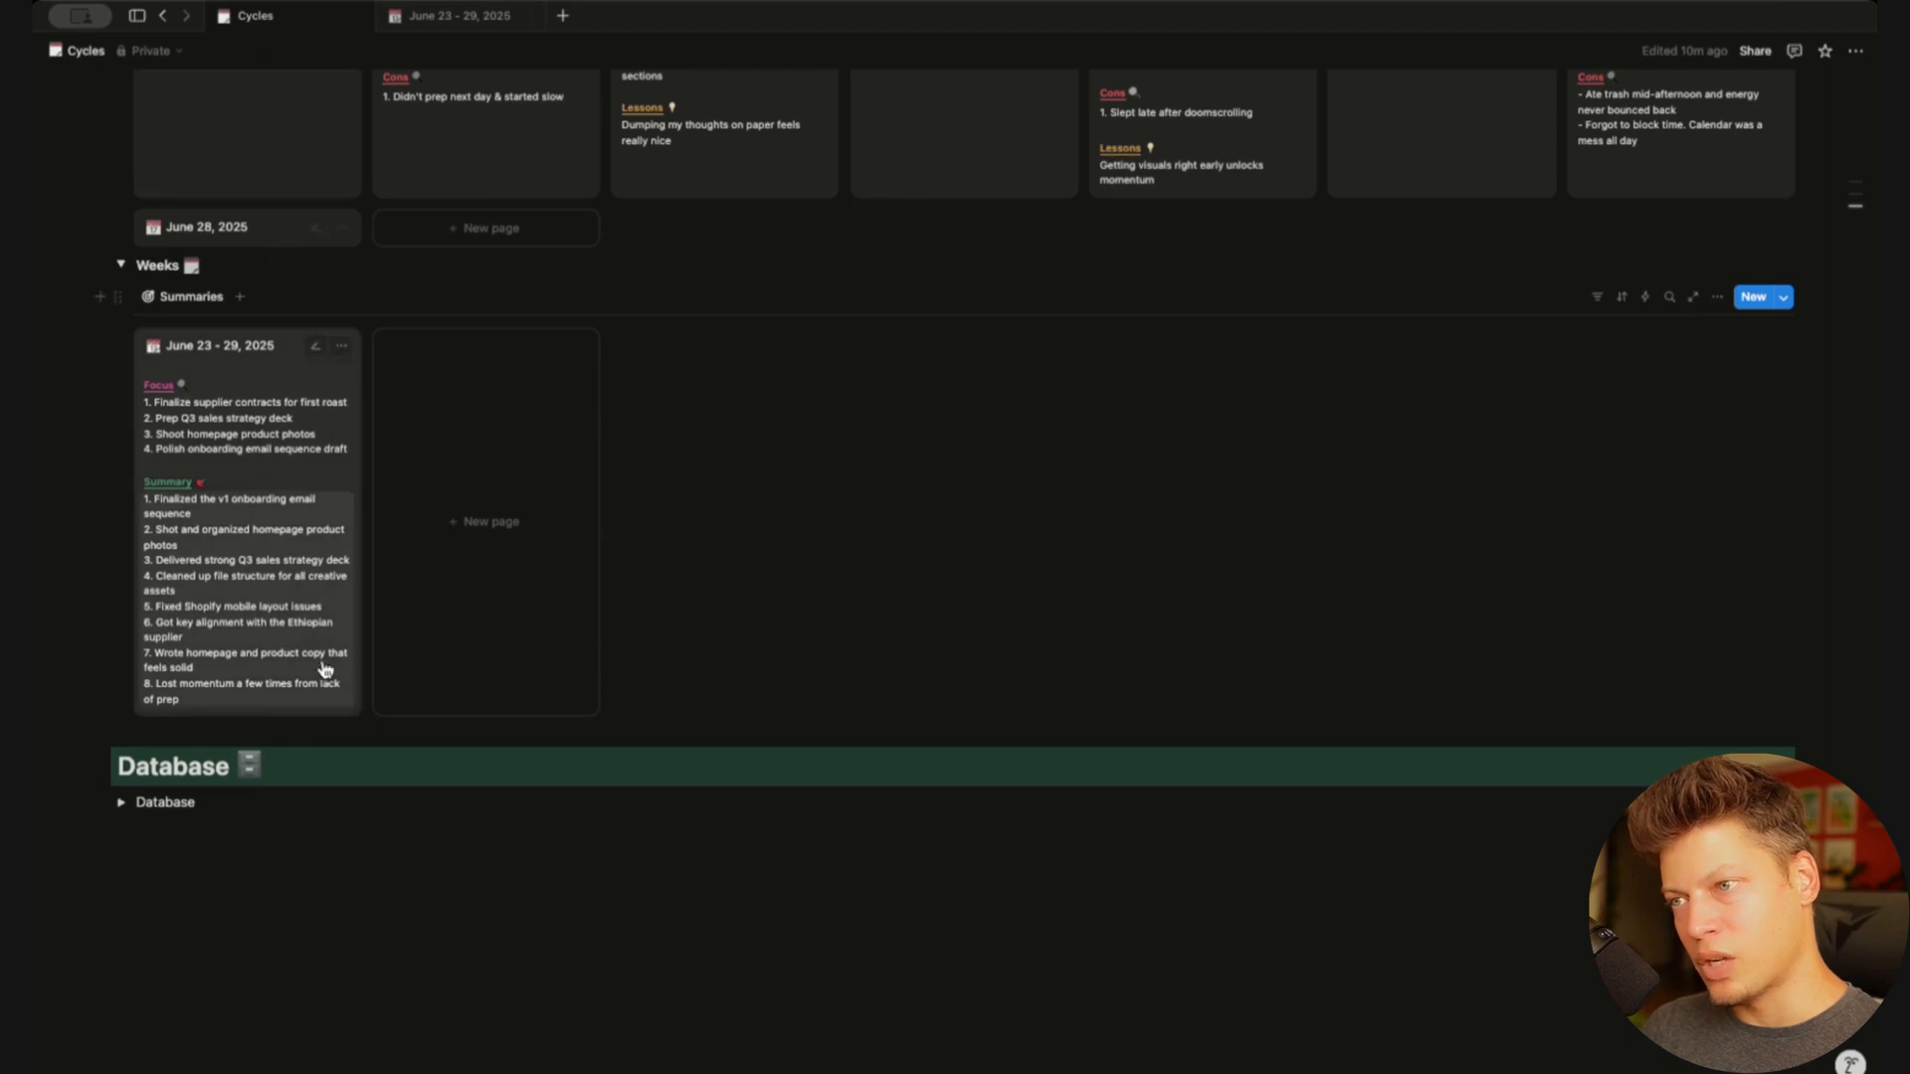
{"action": "scroll", "coordinate": [903, 597], "scroll_direction": "up", "scroll_amount": 1}
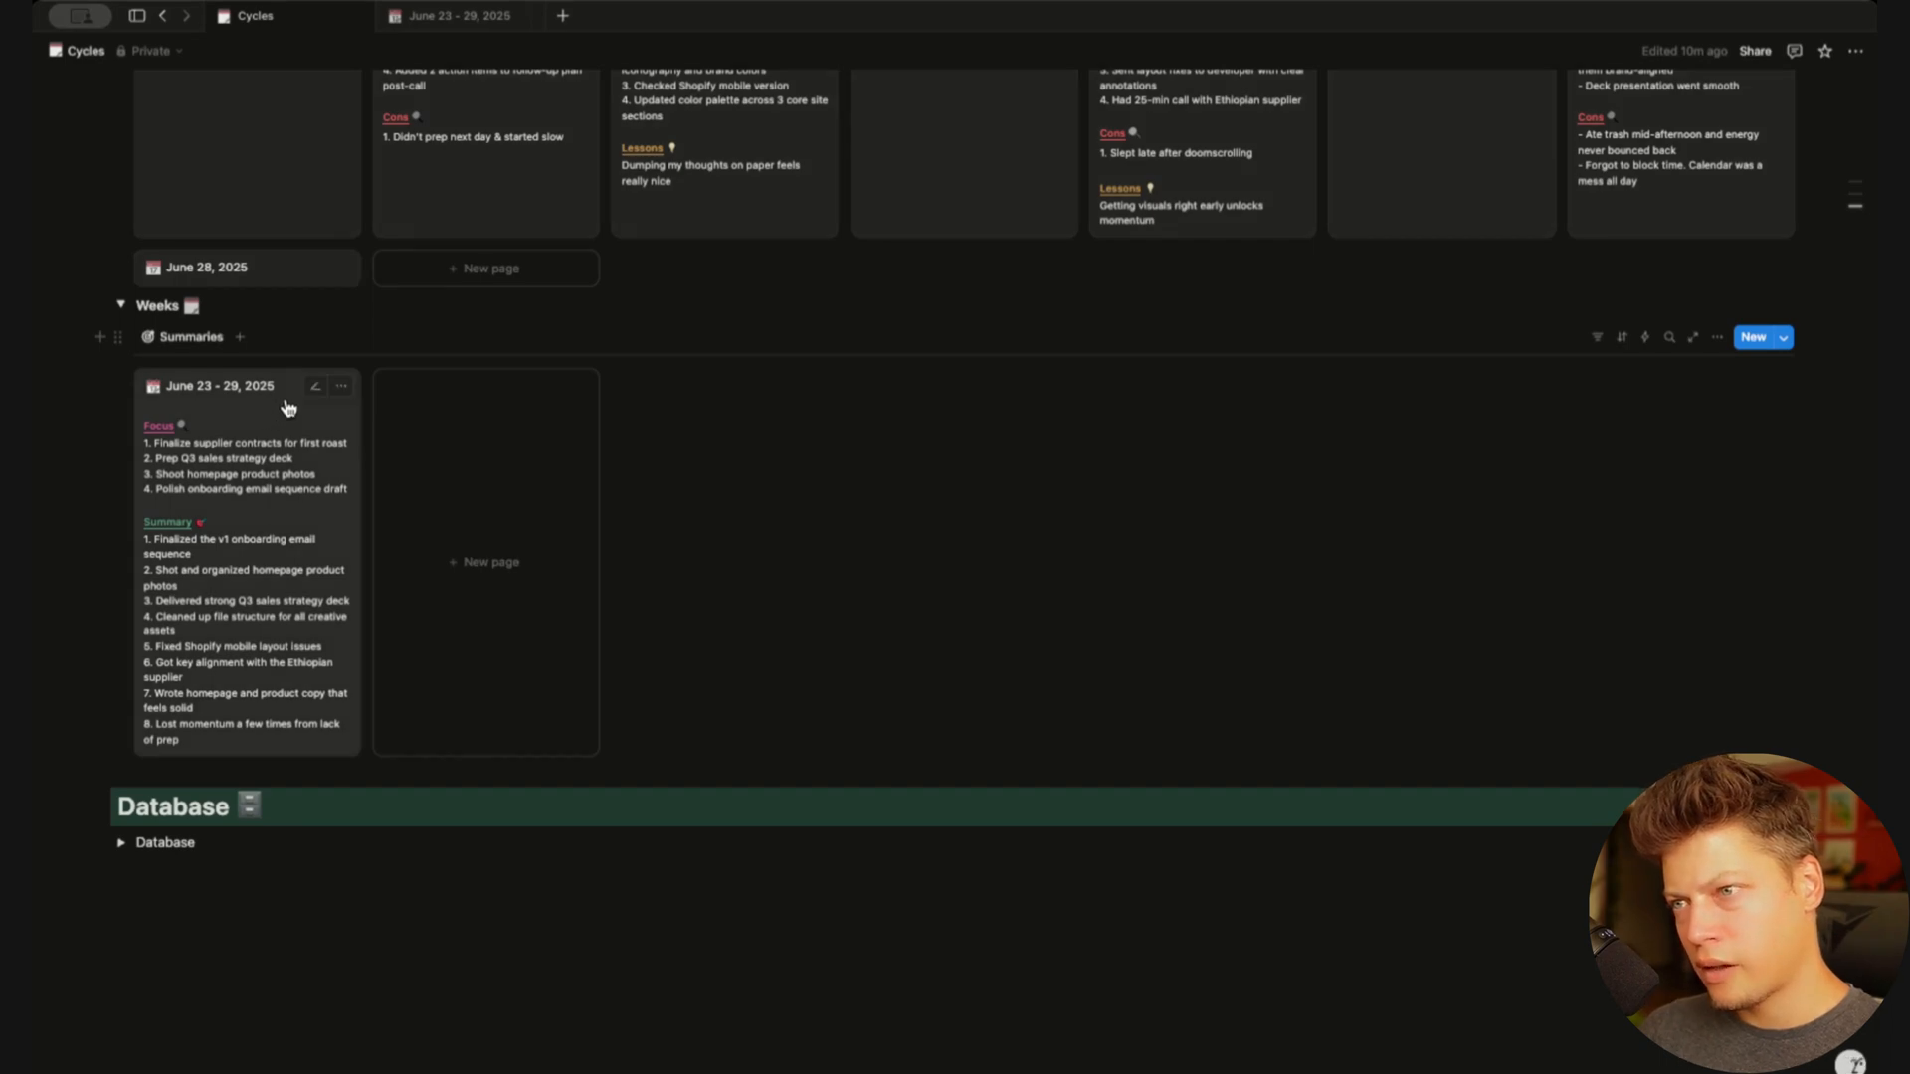
{"action": "left_click", "coordinate": [443, 16]}
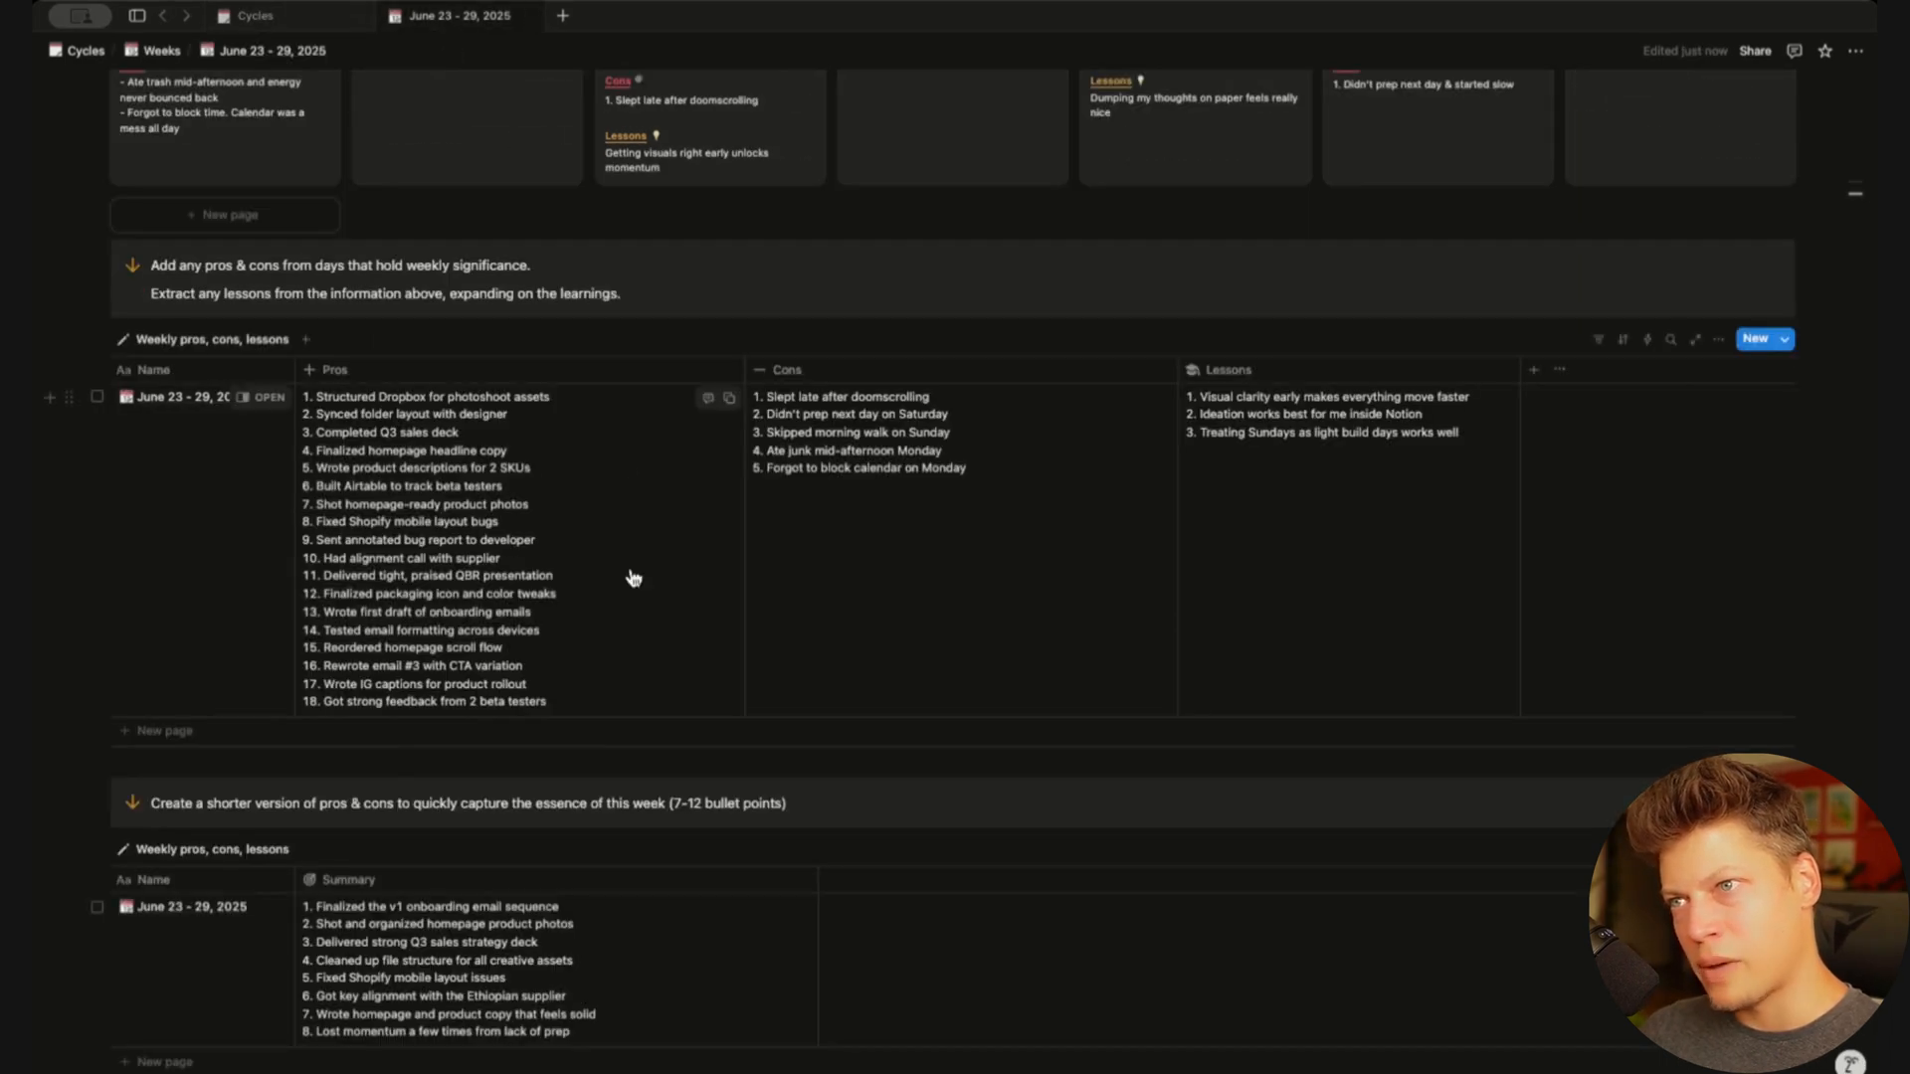
{"action": "scroll", "coordinate": [633, 577], "scroll_direction": "up", "scroll_amount": 15}
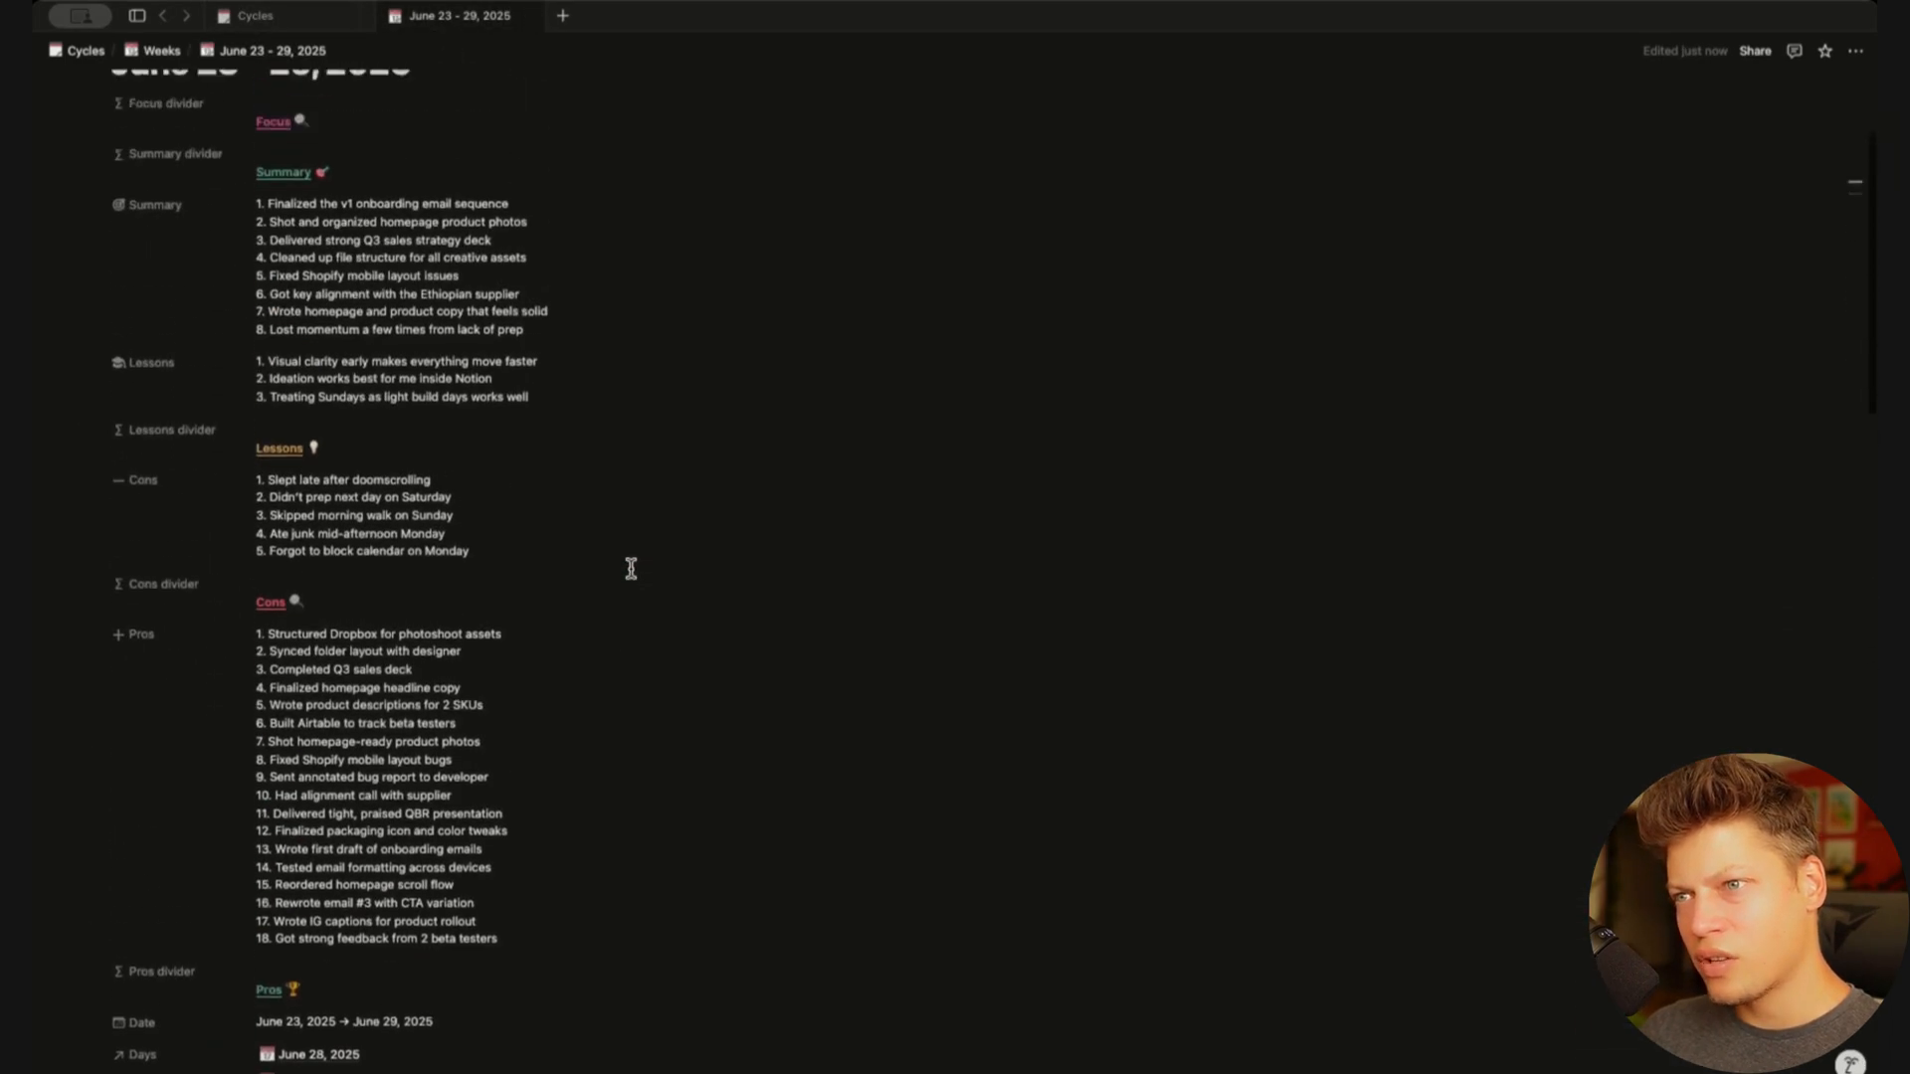
{"action": "scroll", "coordinate": [631, 568], "scroll_direction": "up", "scroll_amount": 3}
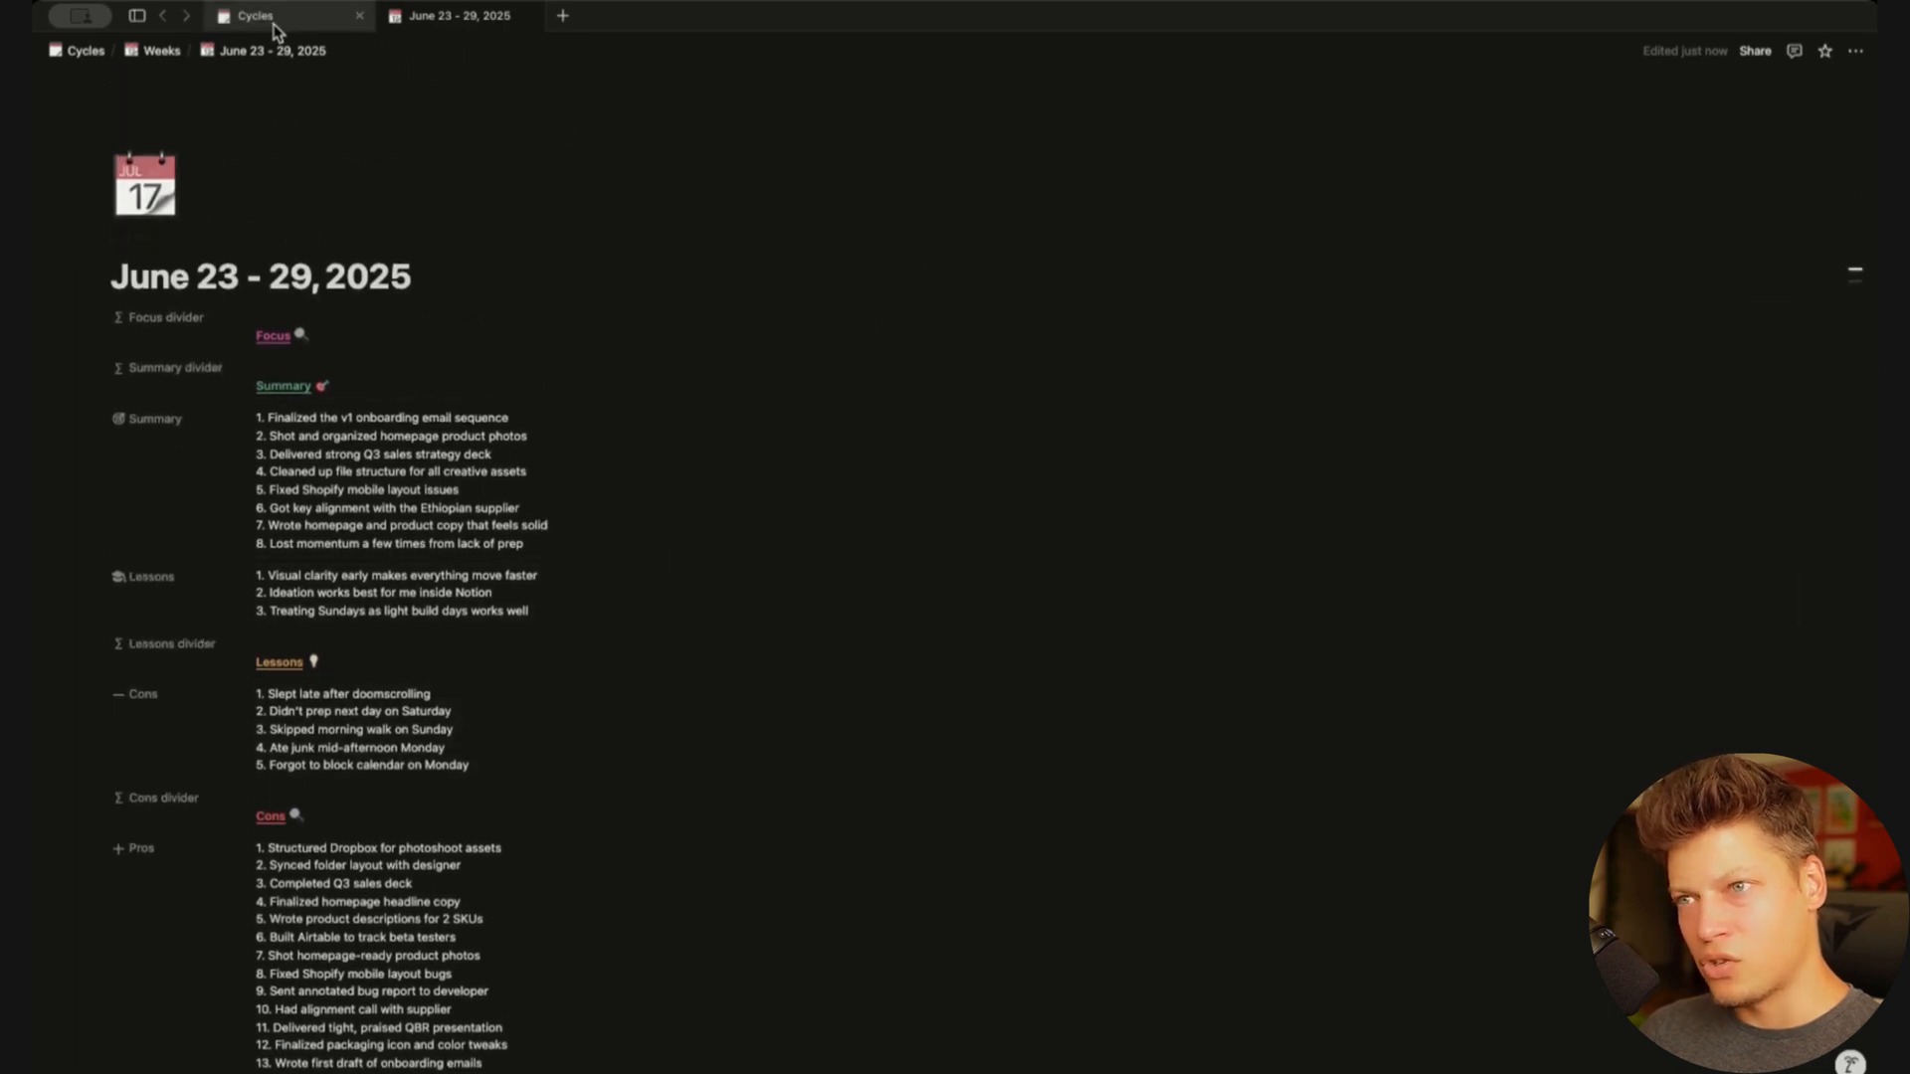
{"action": "left_click", "coordinate": [260, 22]}
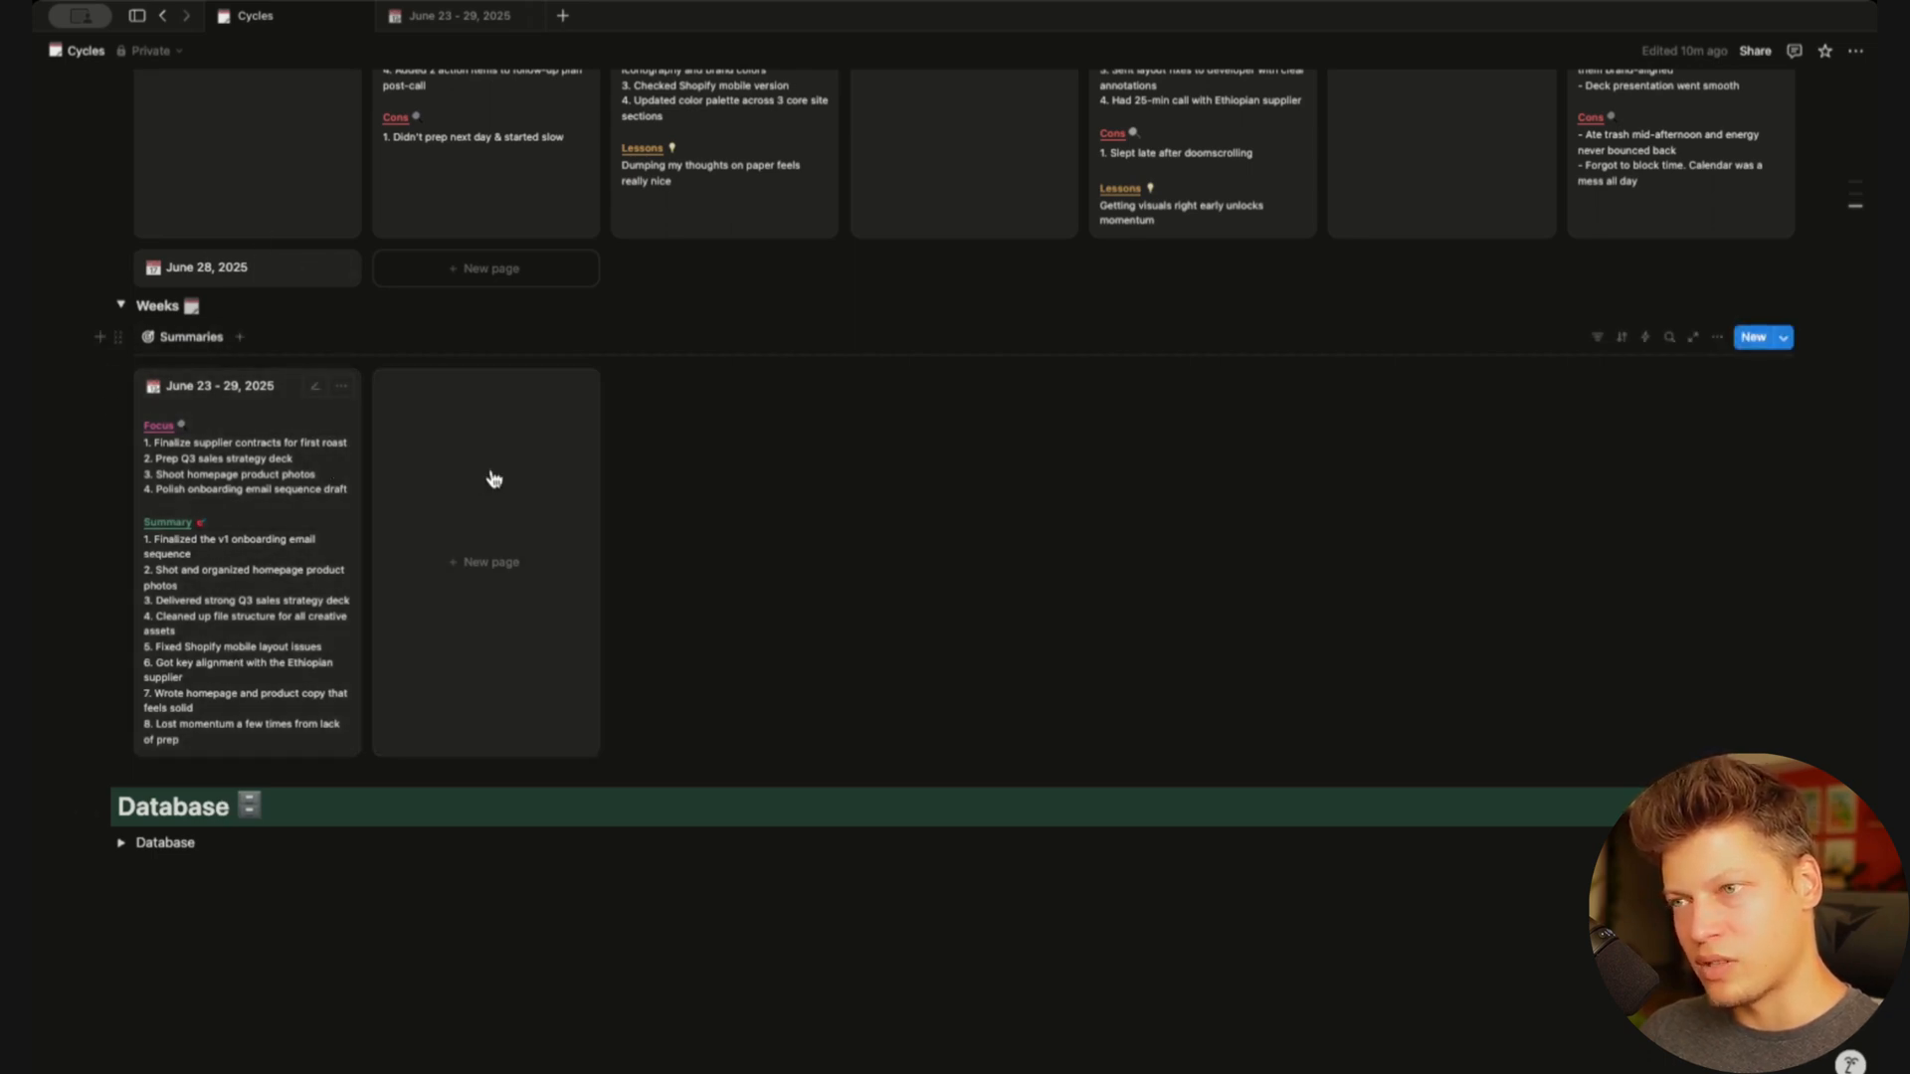
{"action": "scroll", "coordinate": [721, 527], "scroll_direction": "up", "scroll_amount": 10}
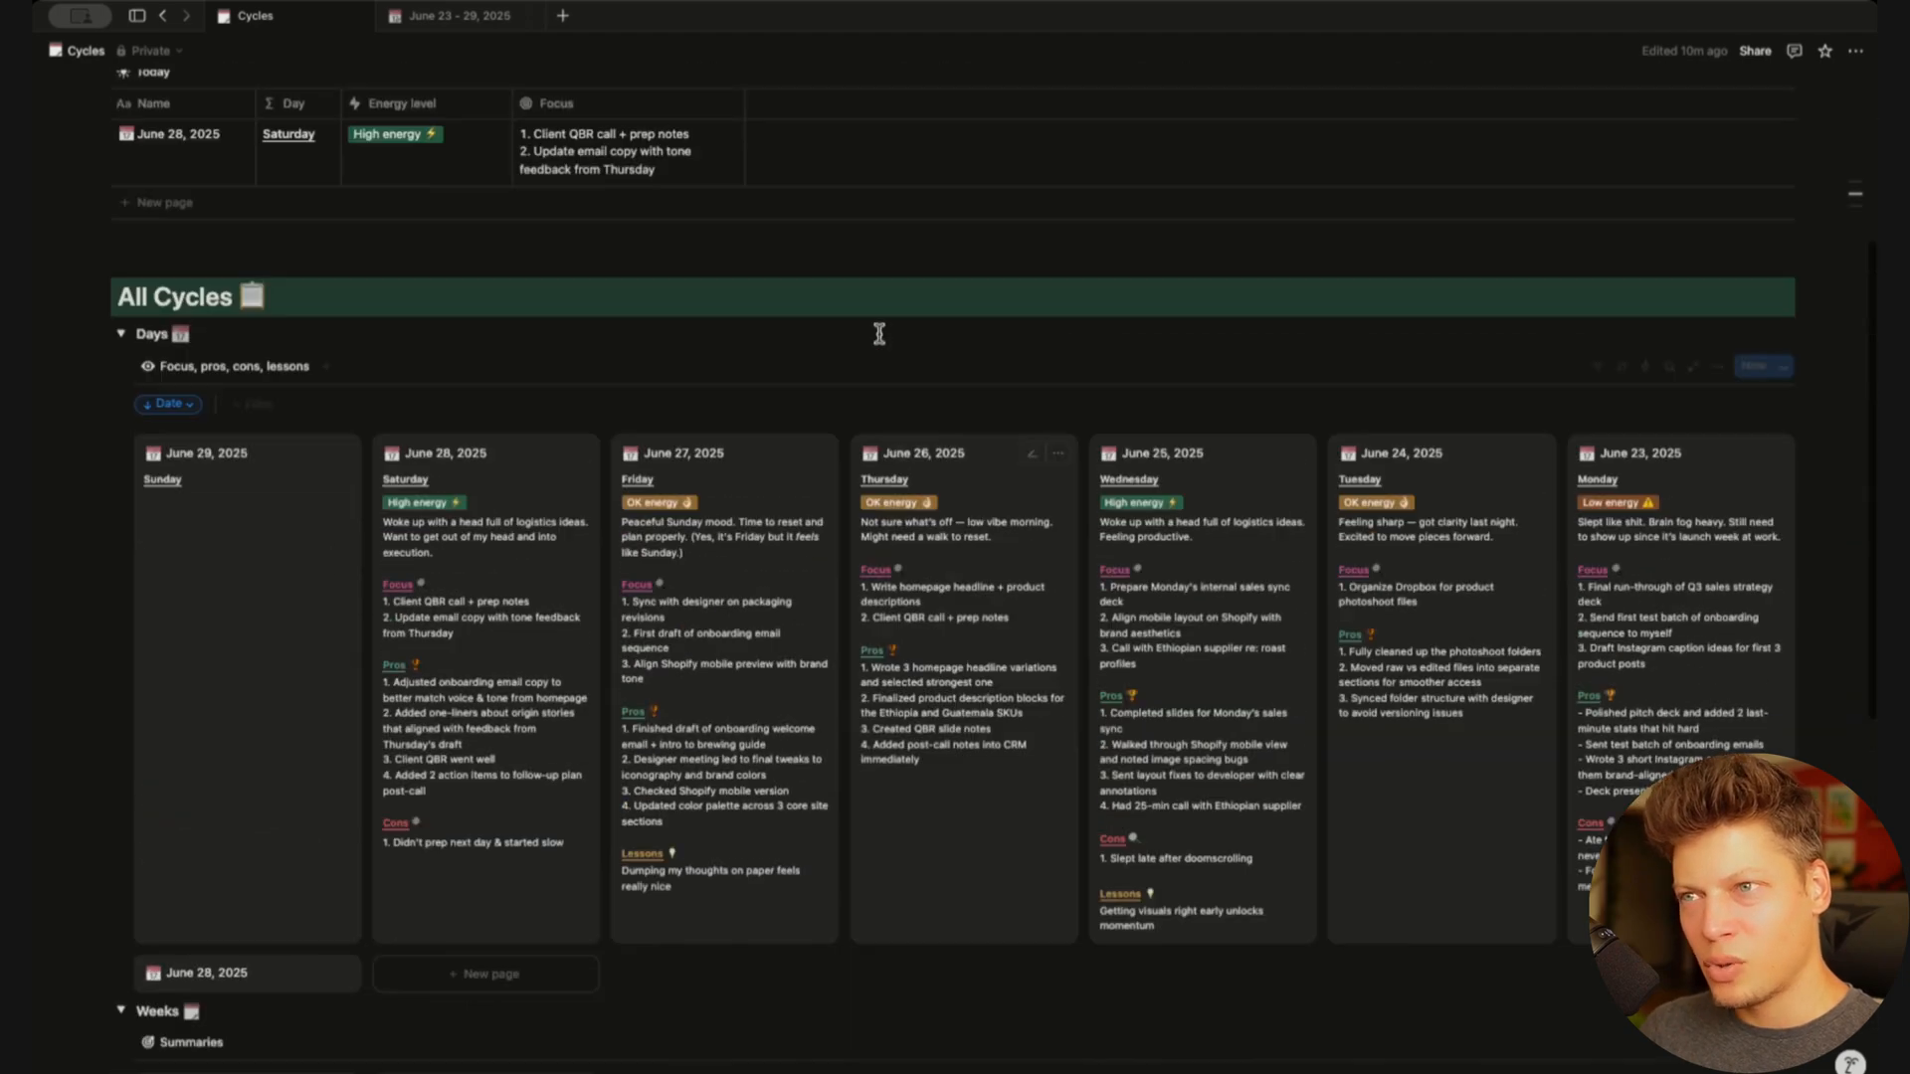
{"action": "scroll", "coordinate": [621, 771], "scroll_direction": "down", "scroll_amount": 10}
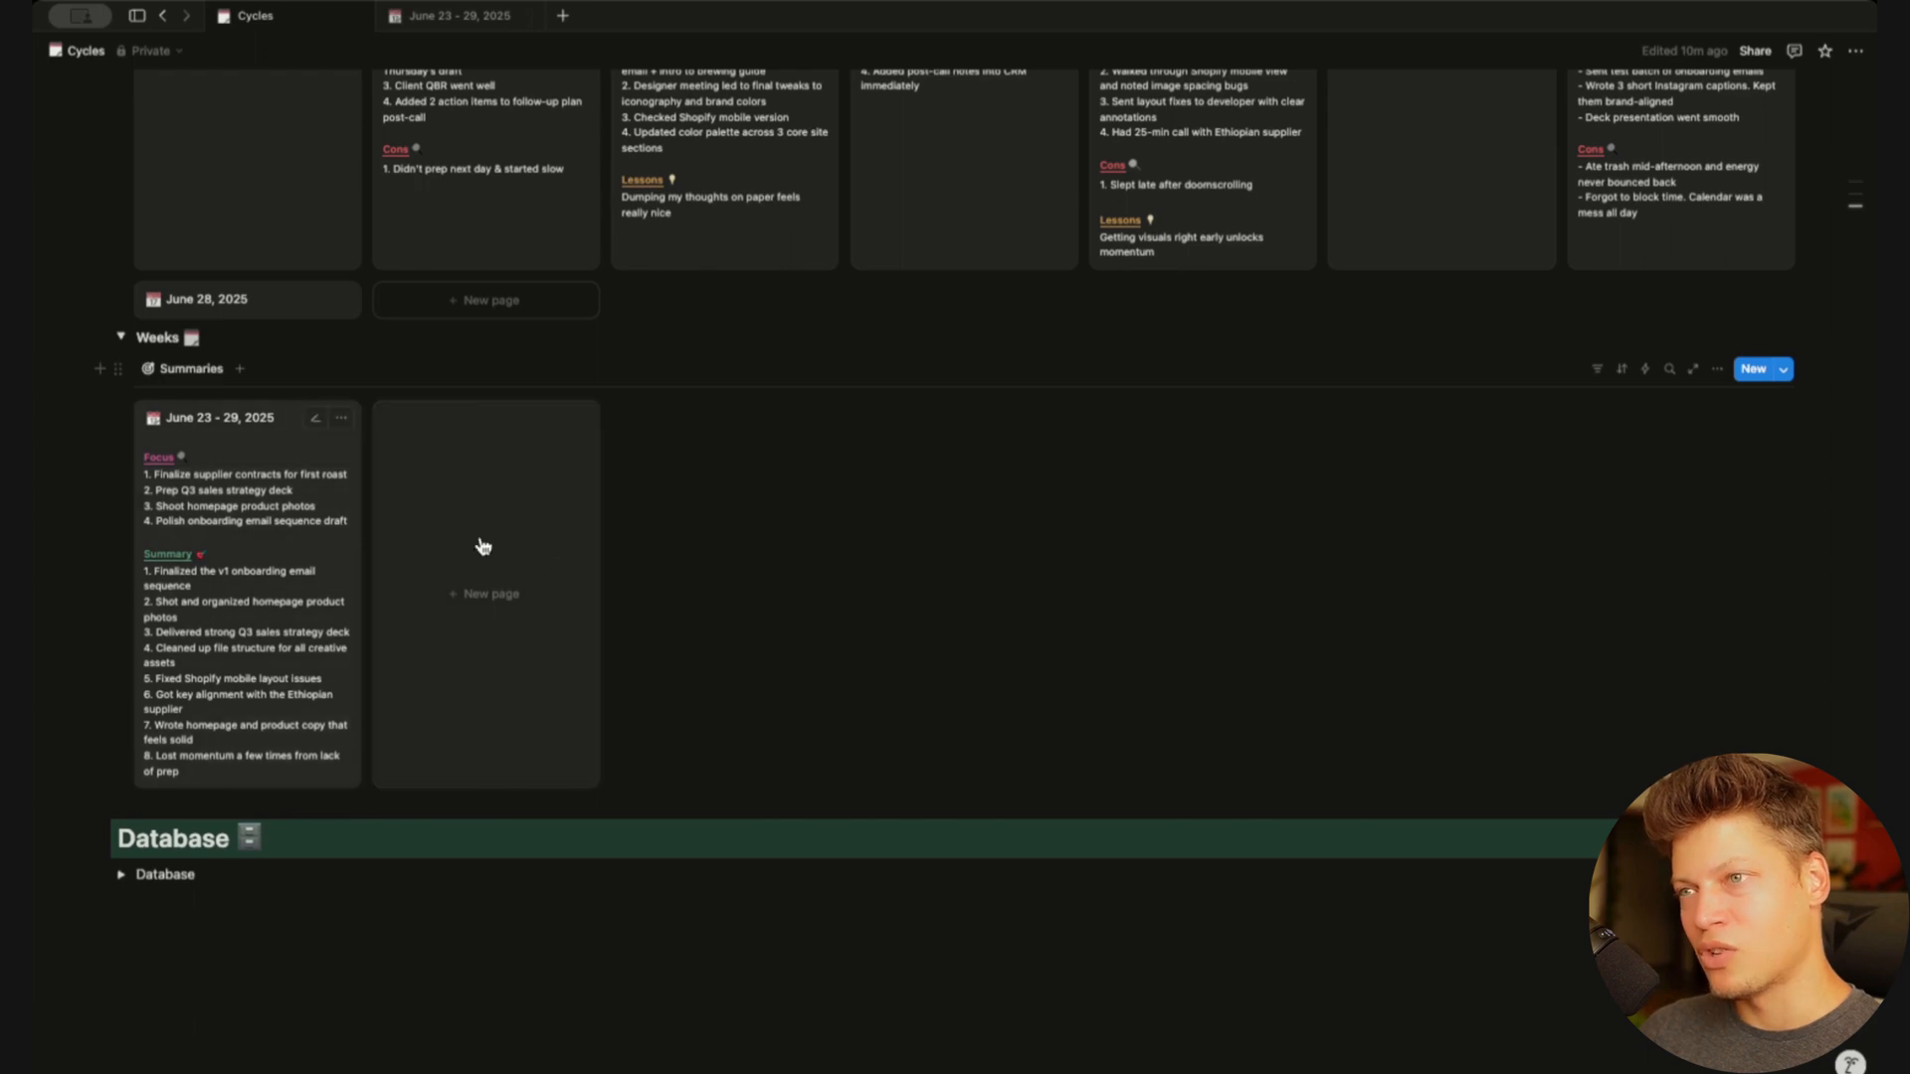
Add a cover image to the June 23 - 29, 2025 week page
{"action": "left_click", "coordinate": [464, 24]}
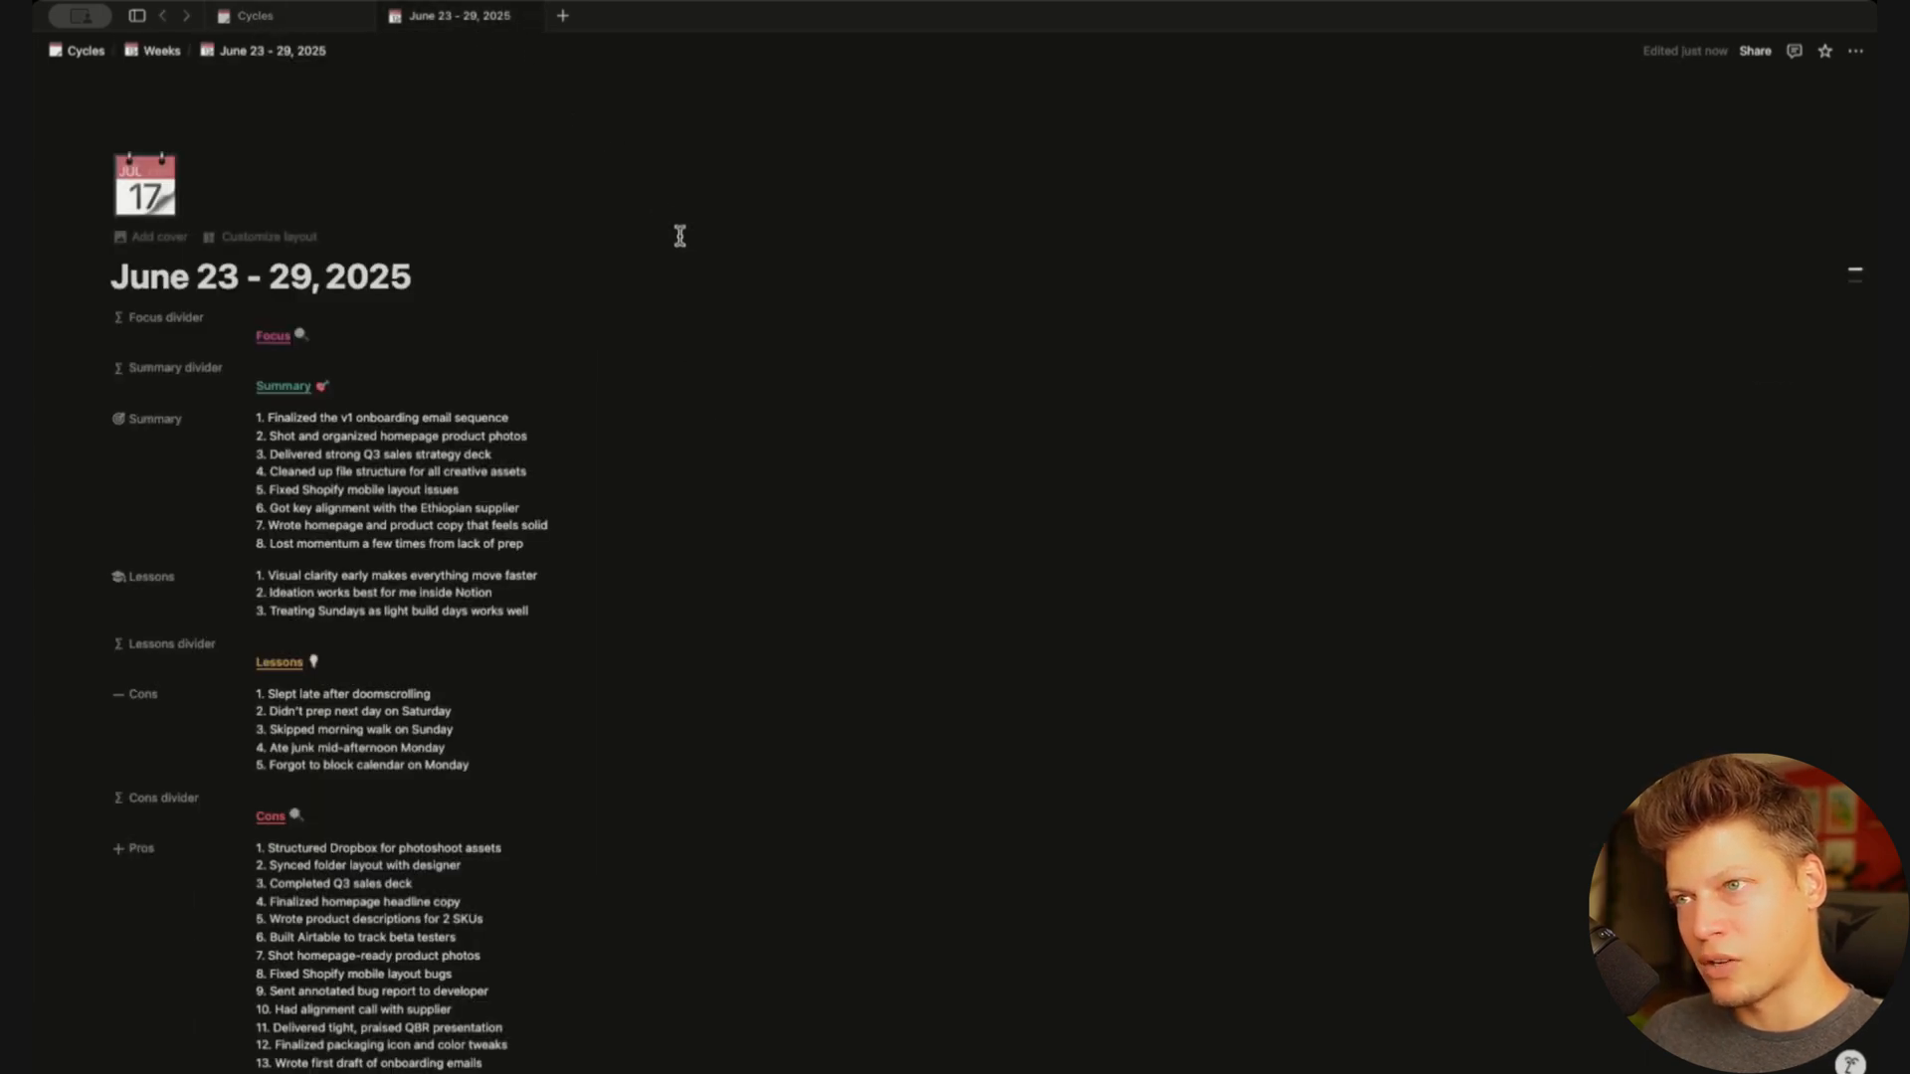
{"action": "scroll", "coordinate": [726, 444], "scroll_direction": "down", "scroll_amount": 15}
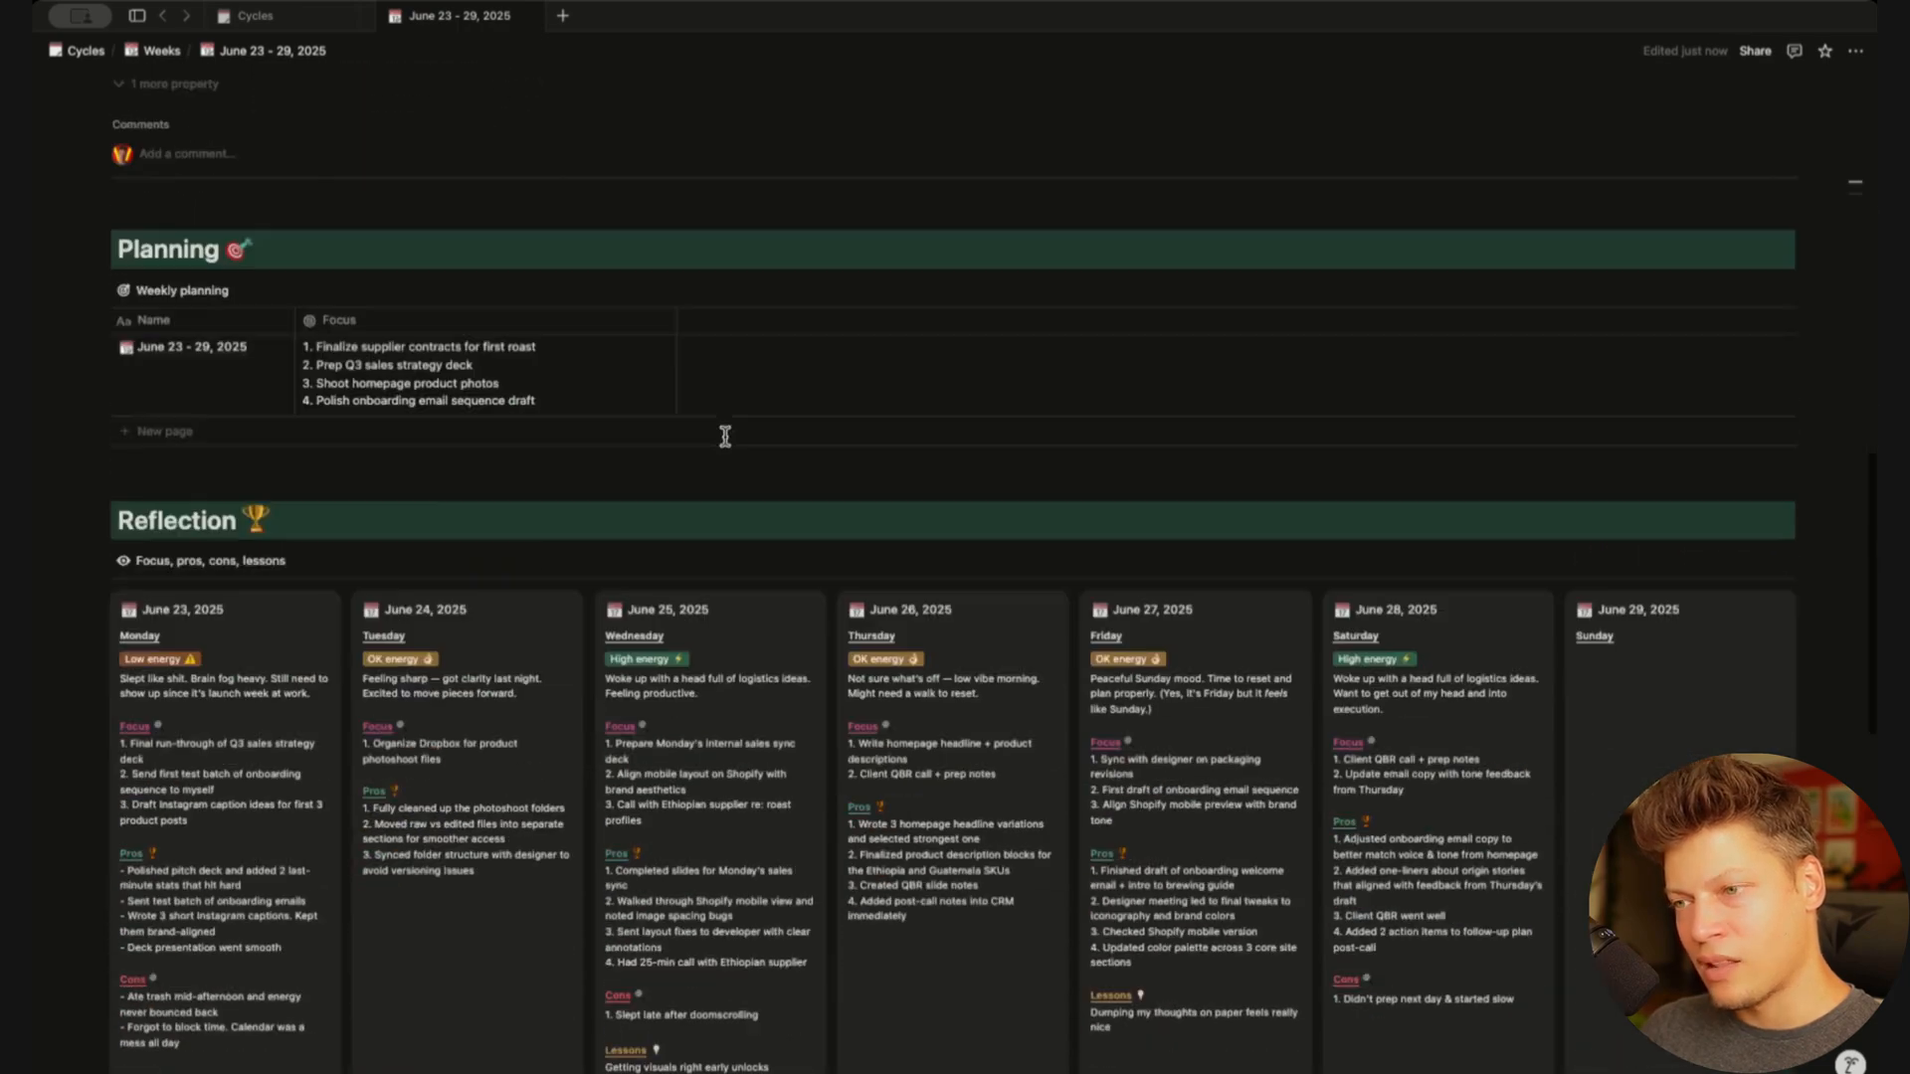
{"action": "scroll", "coordinate": [726, 437], "scroll_direction": "down", "scroll_amount": 3}
{"action": "scroll", "coordinate": [725, 438], "scroll_direction": "up", "scroll_amount": 20}
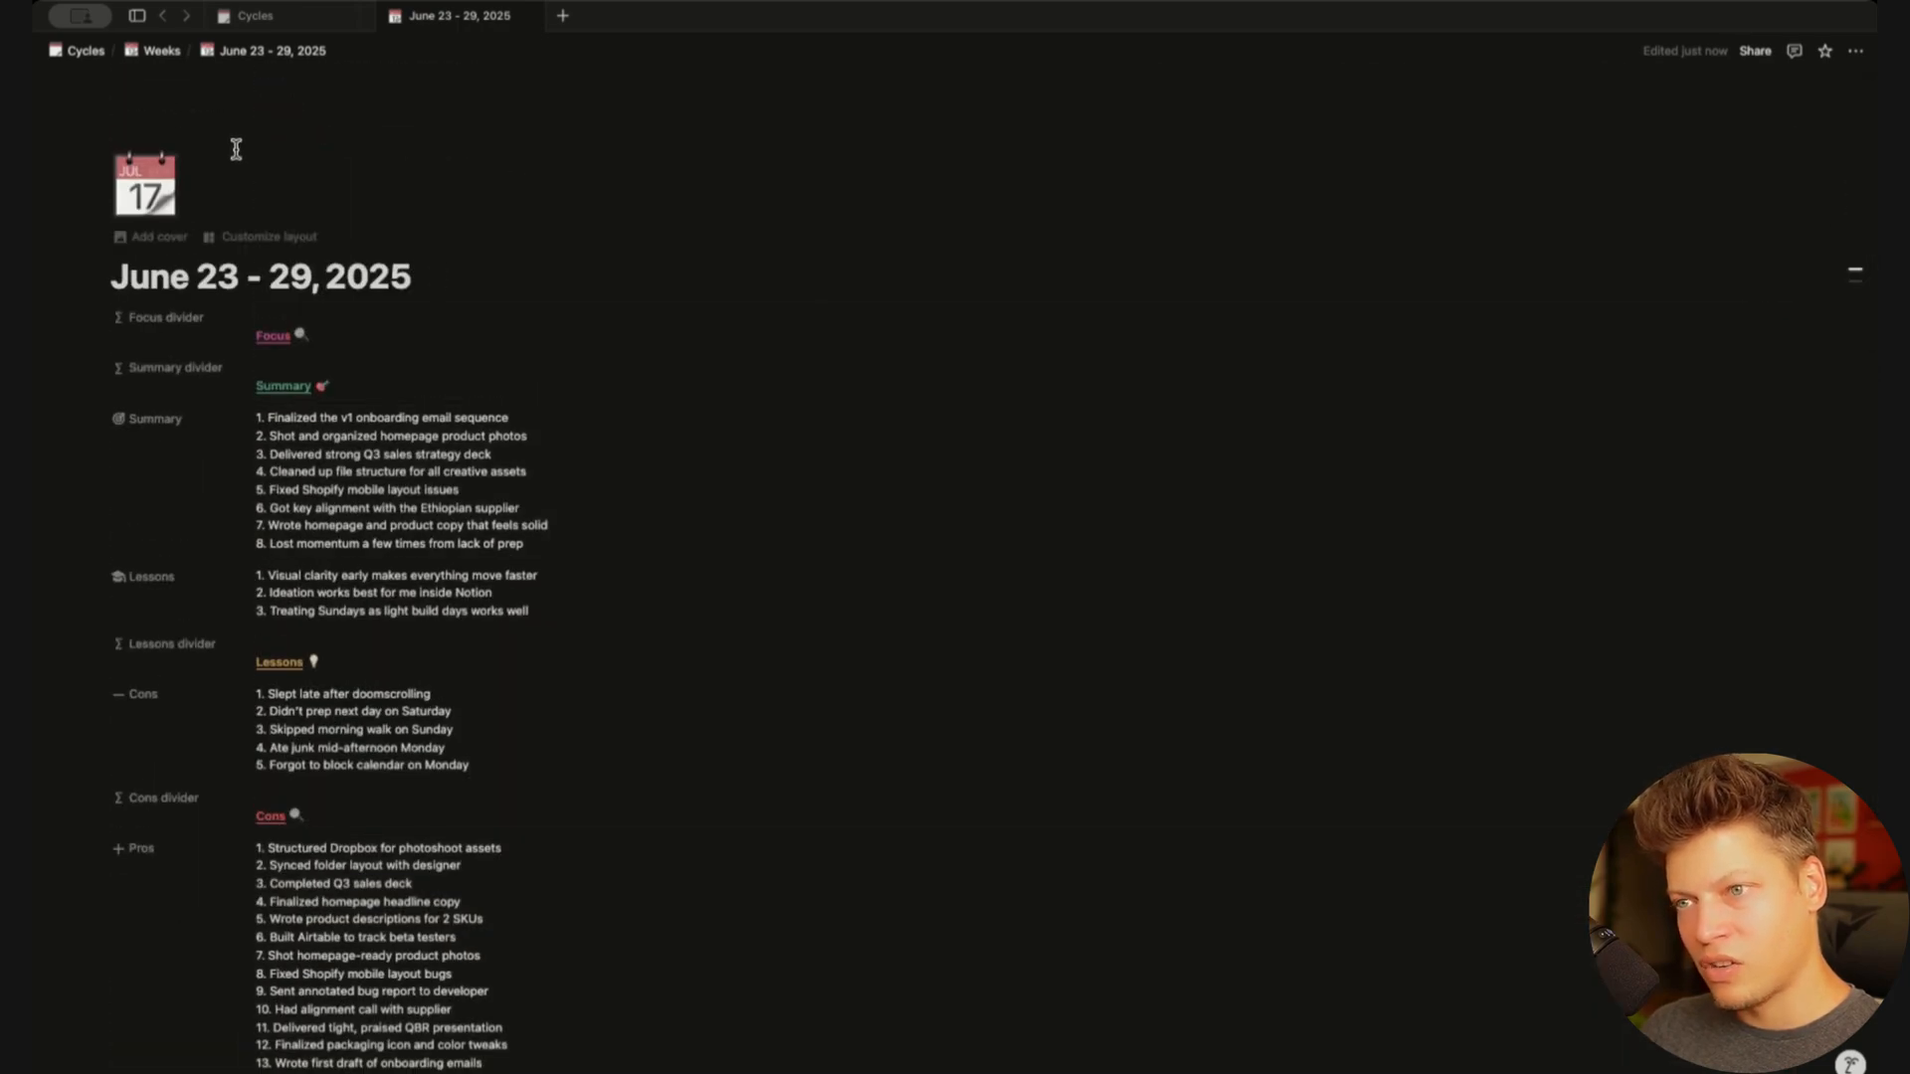
{"action": "left_click", "coordinate": [147, 242]}
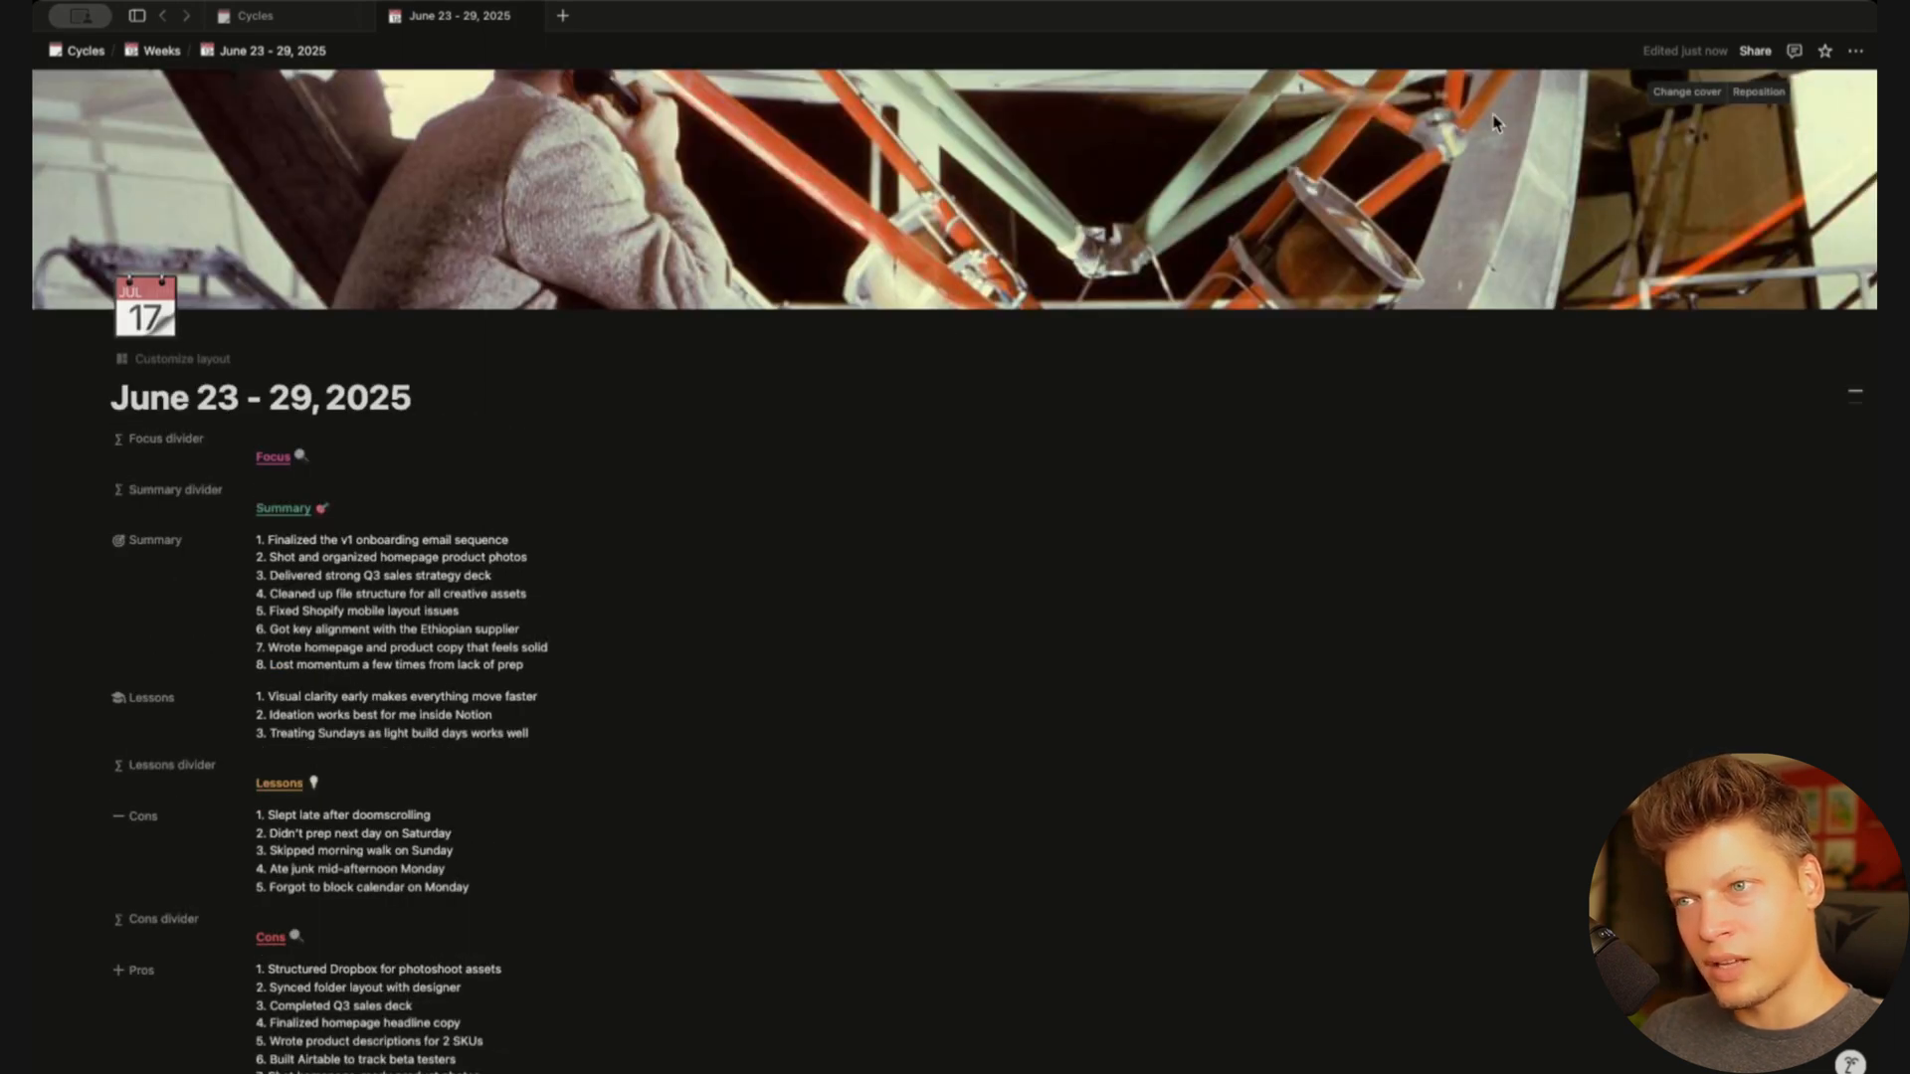
Look through the Gallery, Upload, Link and Unsplash sources available for the week page's cover image
{"action": "left_click", "coordinate": [1688, 93]}
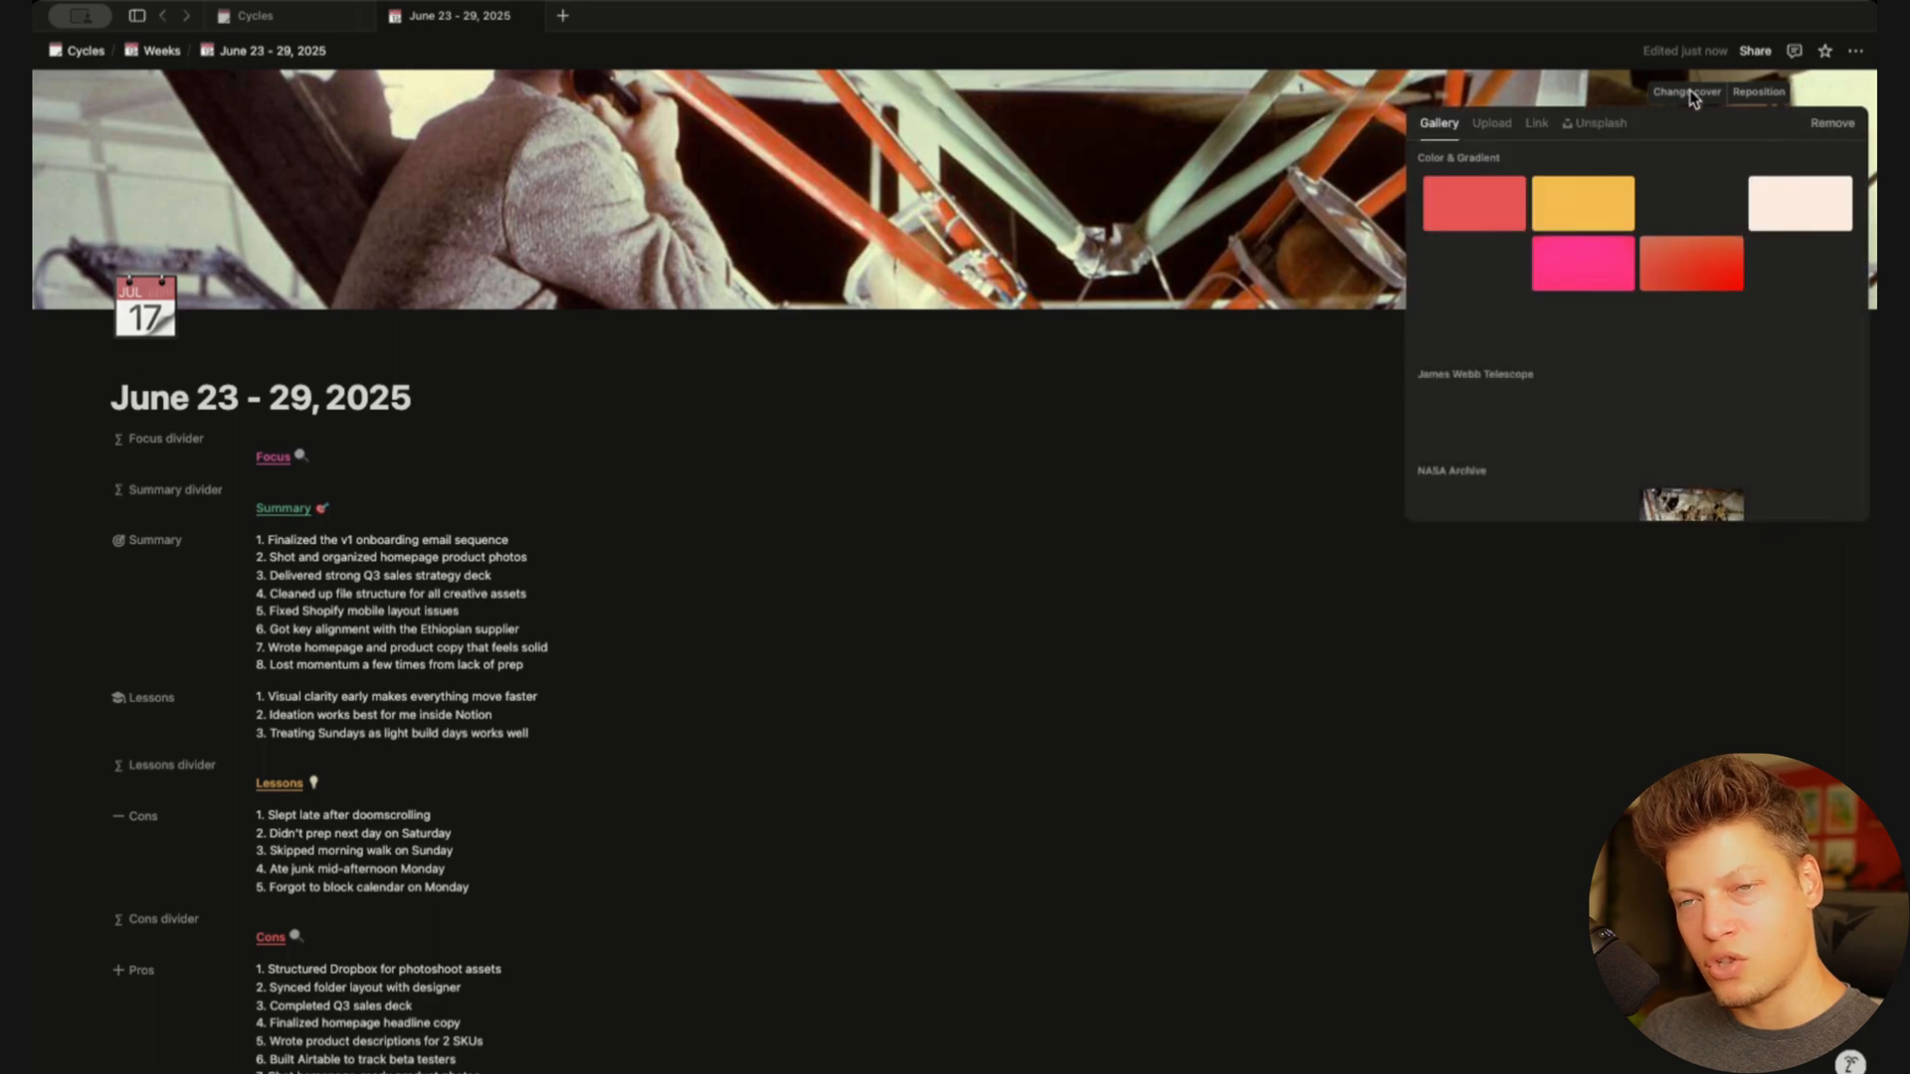
{"action": "left_click", "coordinate": [1489, 127]}
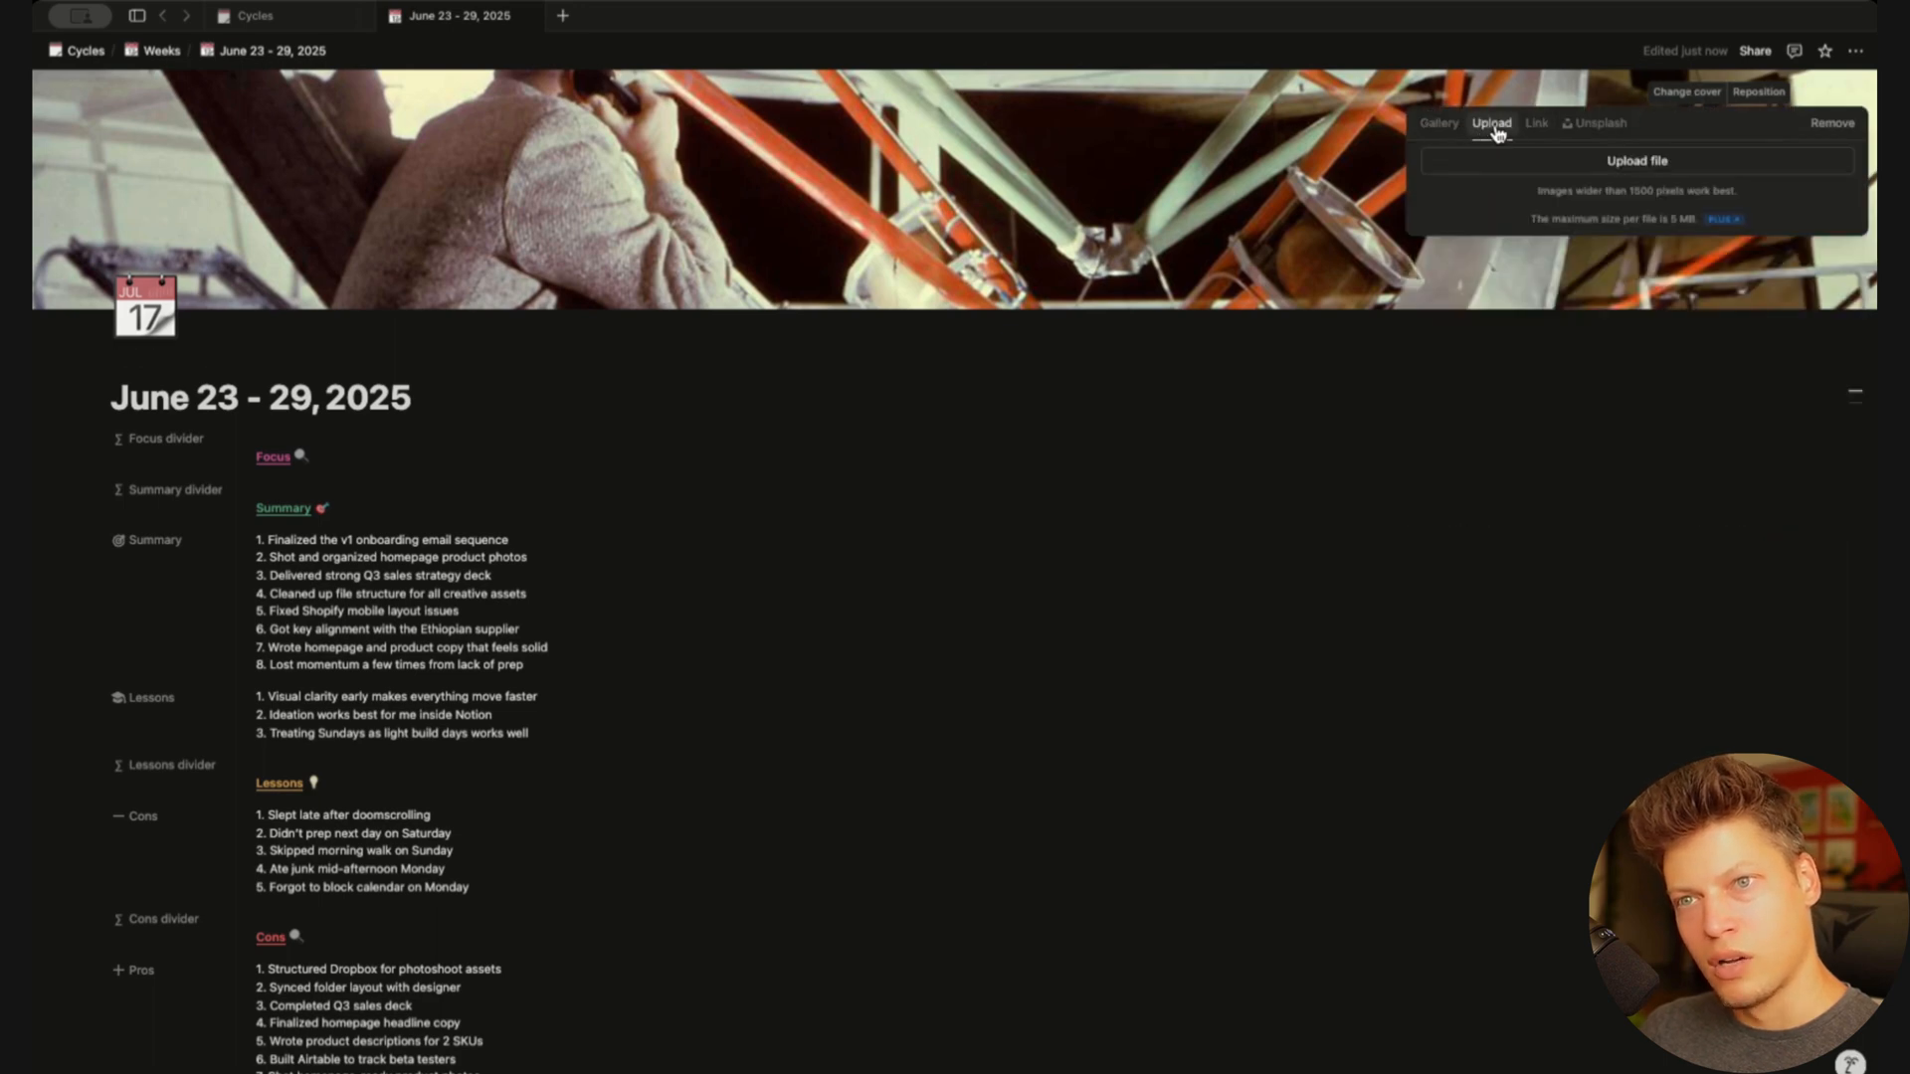
{"action": "left_click", "coordinate": [1534, 128]}
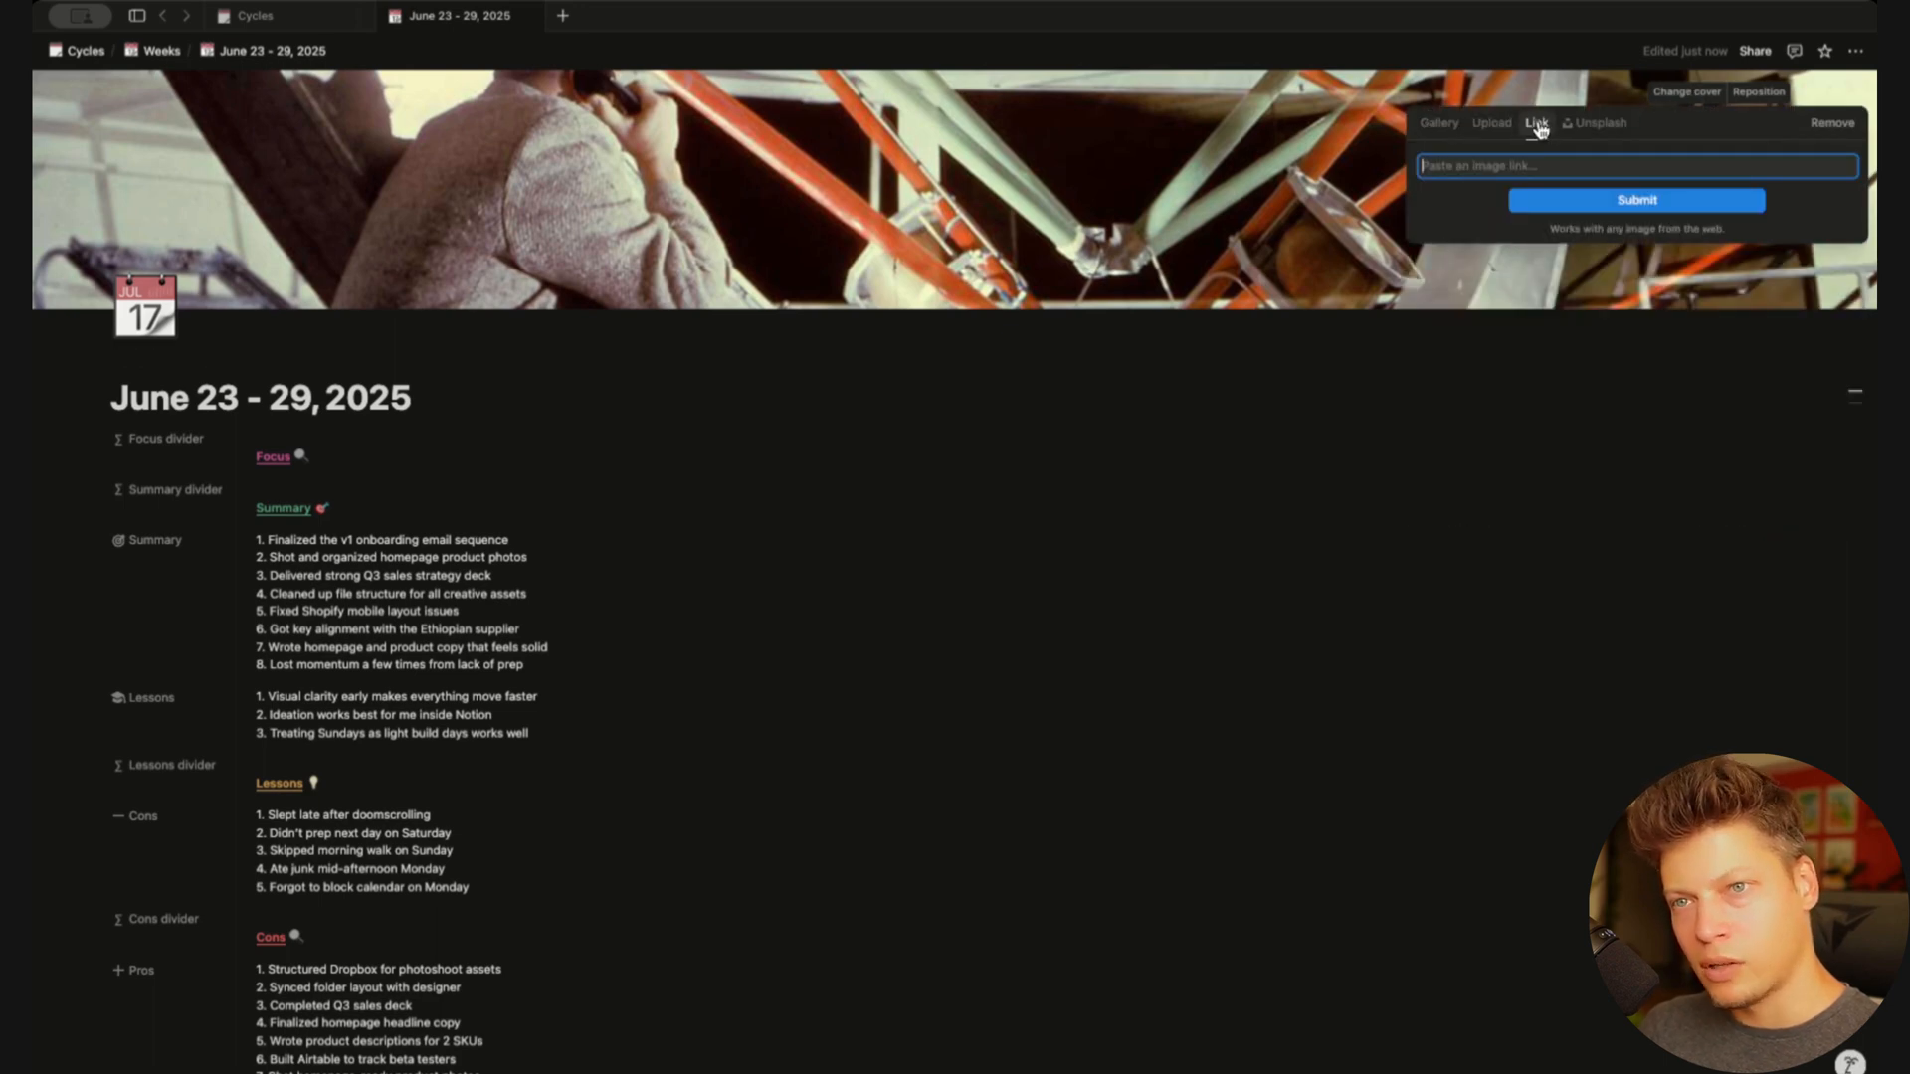
{"action": "left_click", "coordinate": [1595, 124]}
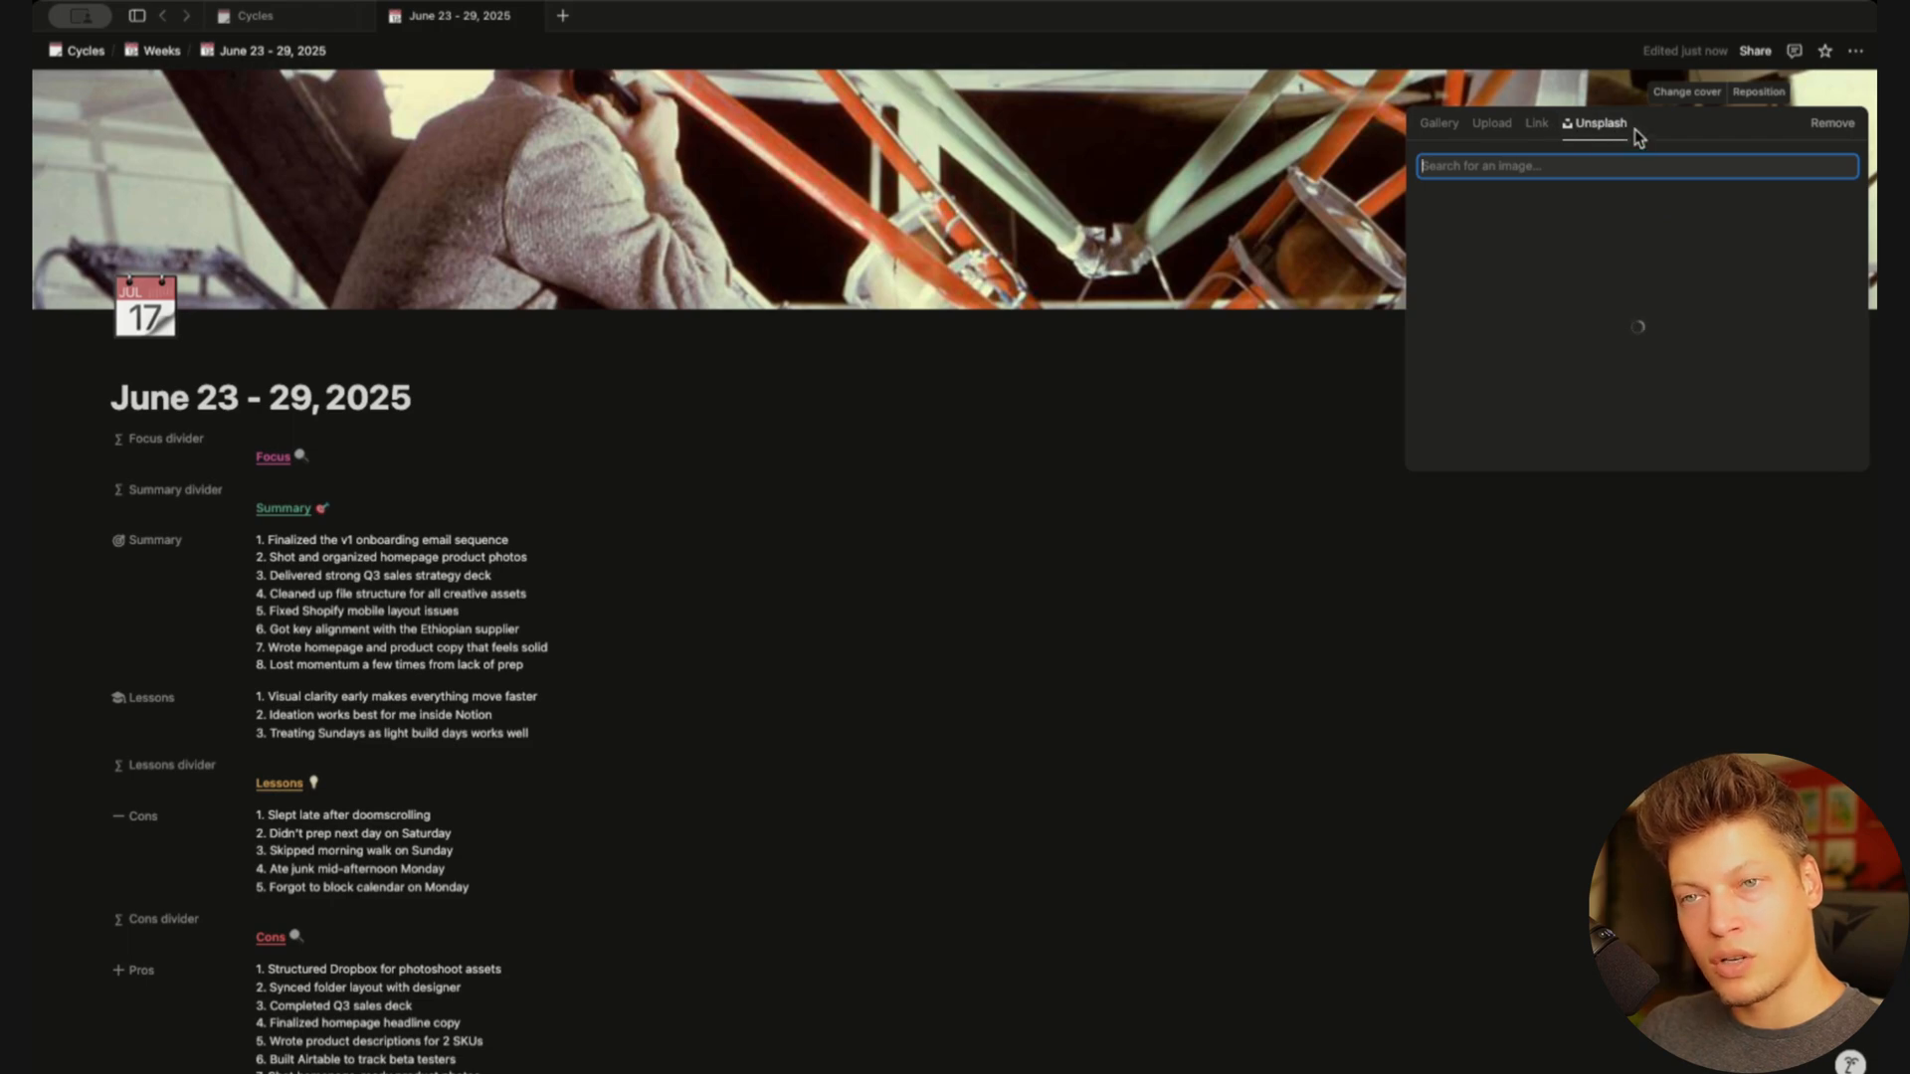
{"action": "left_click", "coordinate": [1271, 185]}
Examine the week's Summary entries, including the line about the Ethiopian supplier, for a cover image theme
{"action": "scroll", "coordinate": [848, 454], "scroll_direction": "down", "scroll_amount": 5}
{"action": "scroll", "coordinate": [848, 454], "scroll_direction": "down", "scroll_amount": 20}
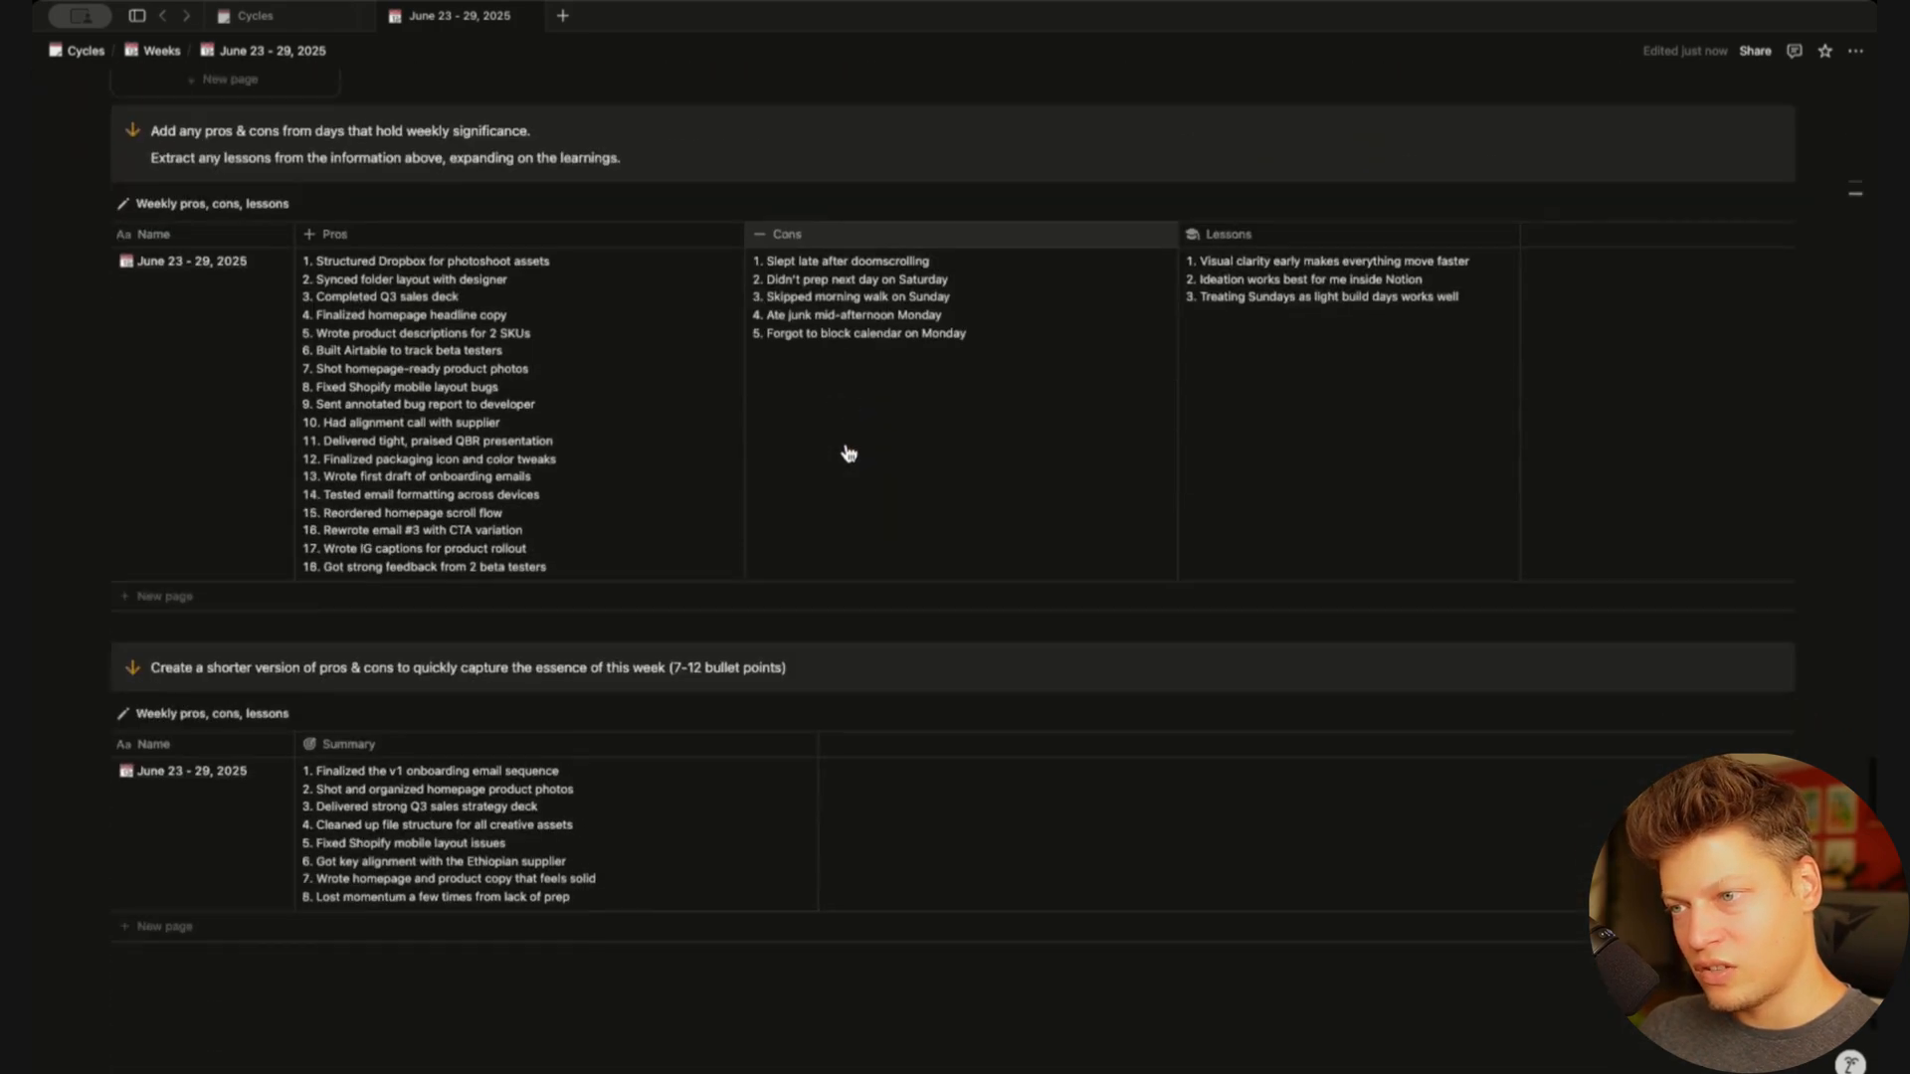
{"action": "left_click", "coordinate": [531, 618]}
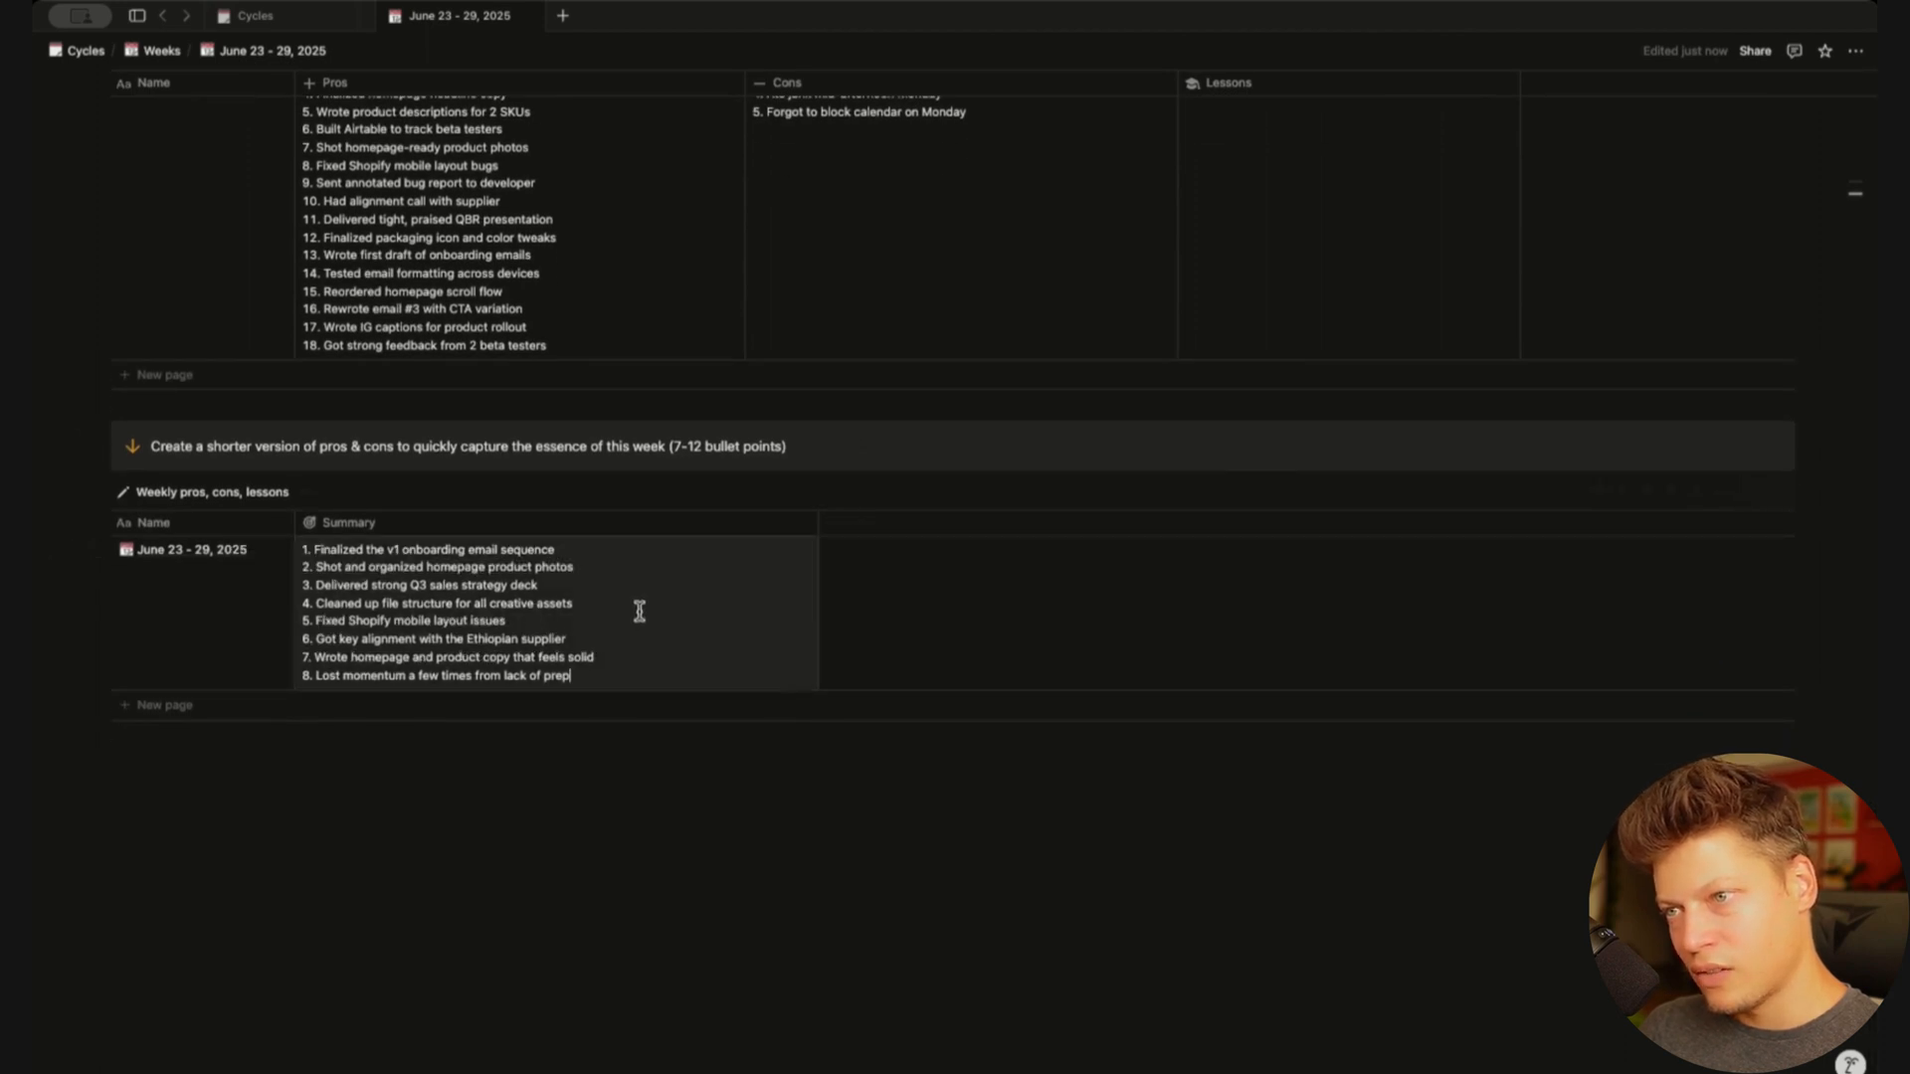
{"action": "key", "text": "Escape"}
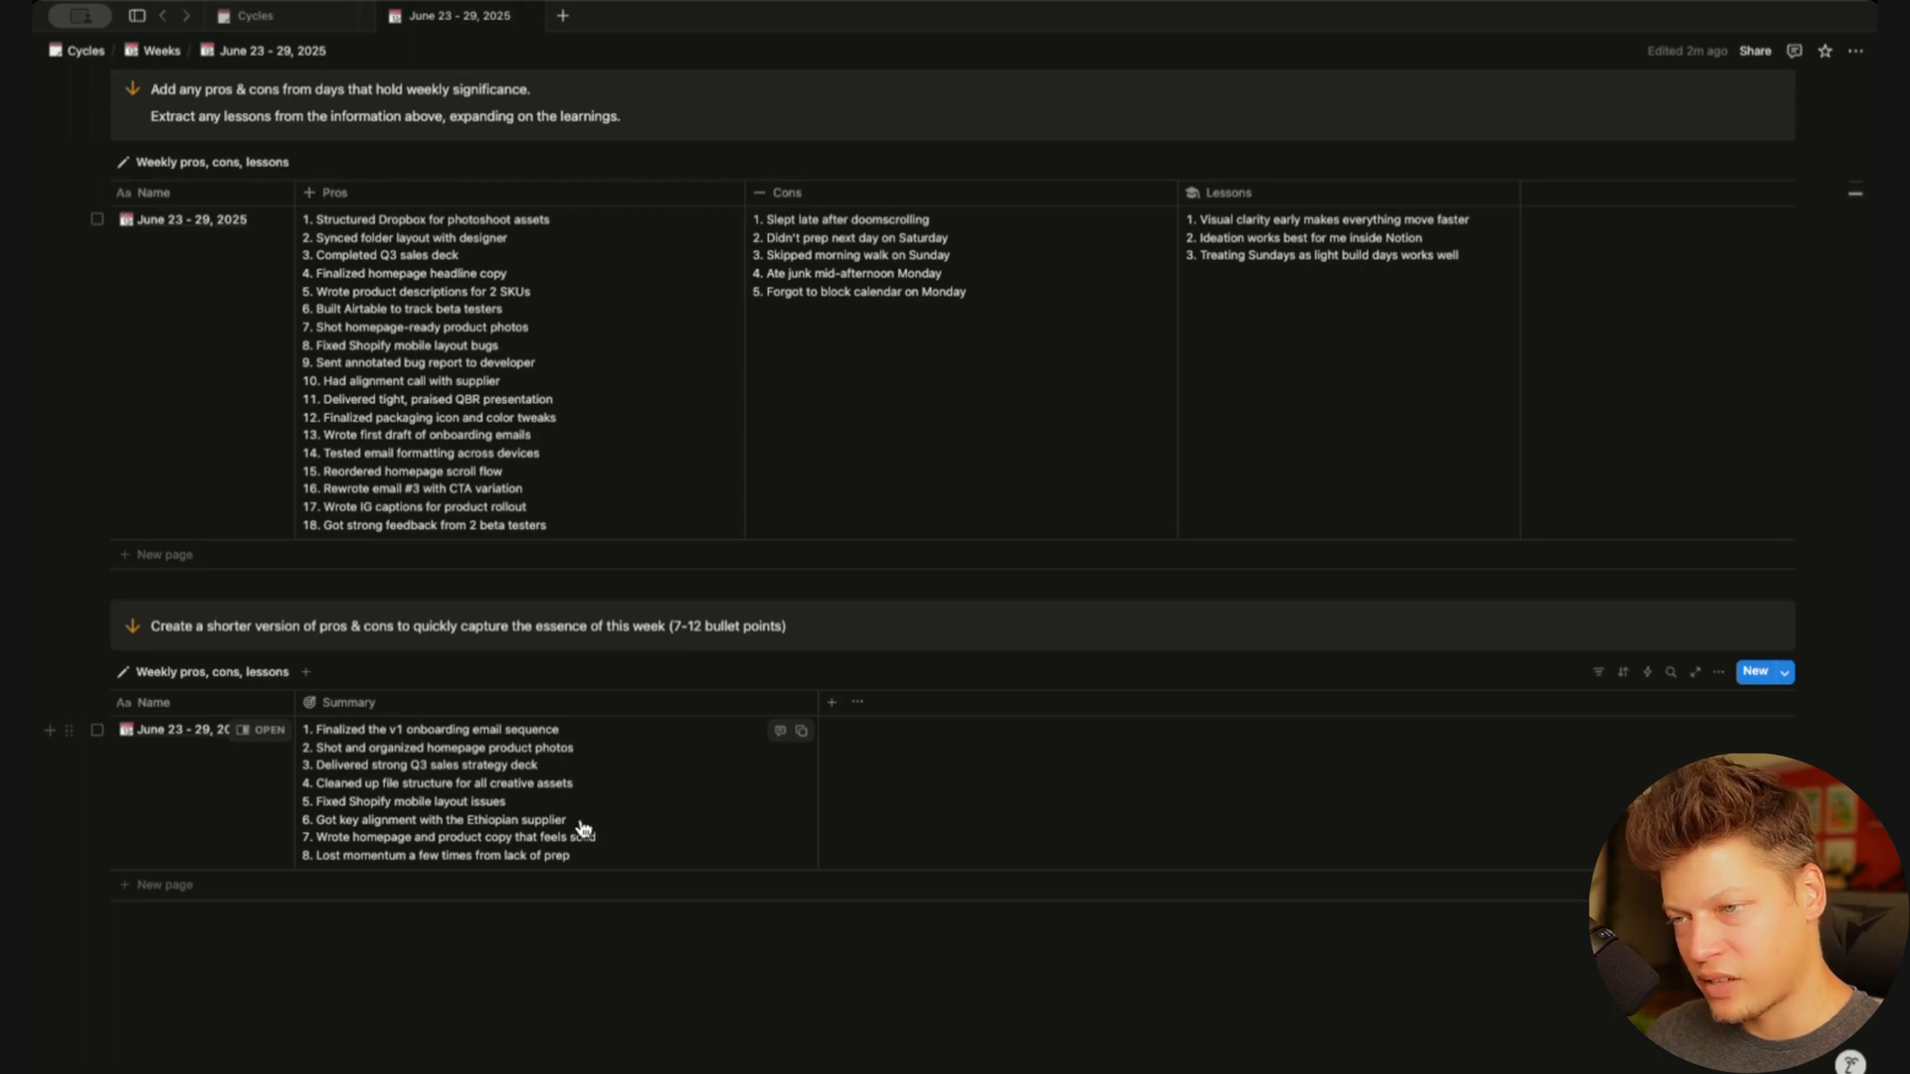
{"action": "left_click", "coordinate": [600, 825]}
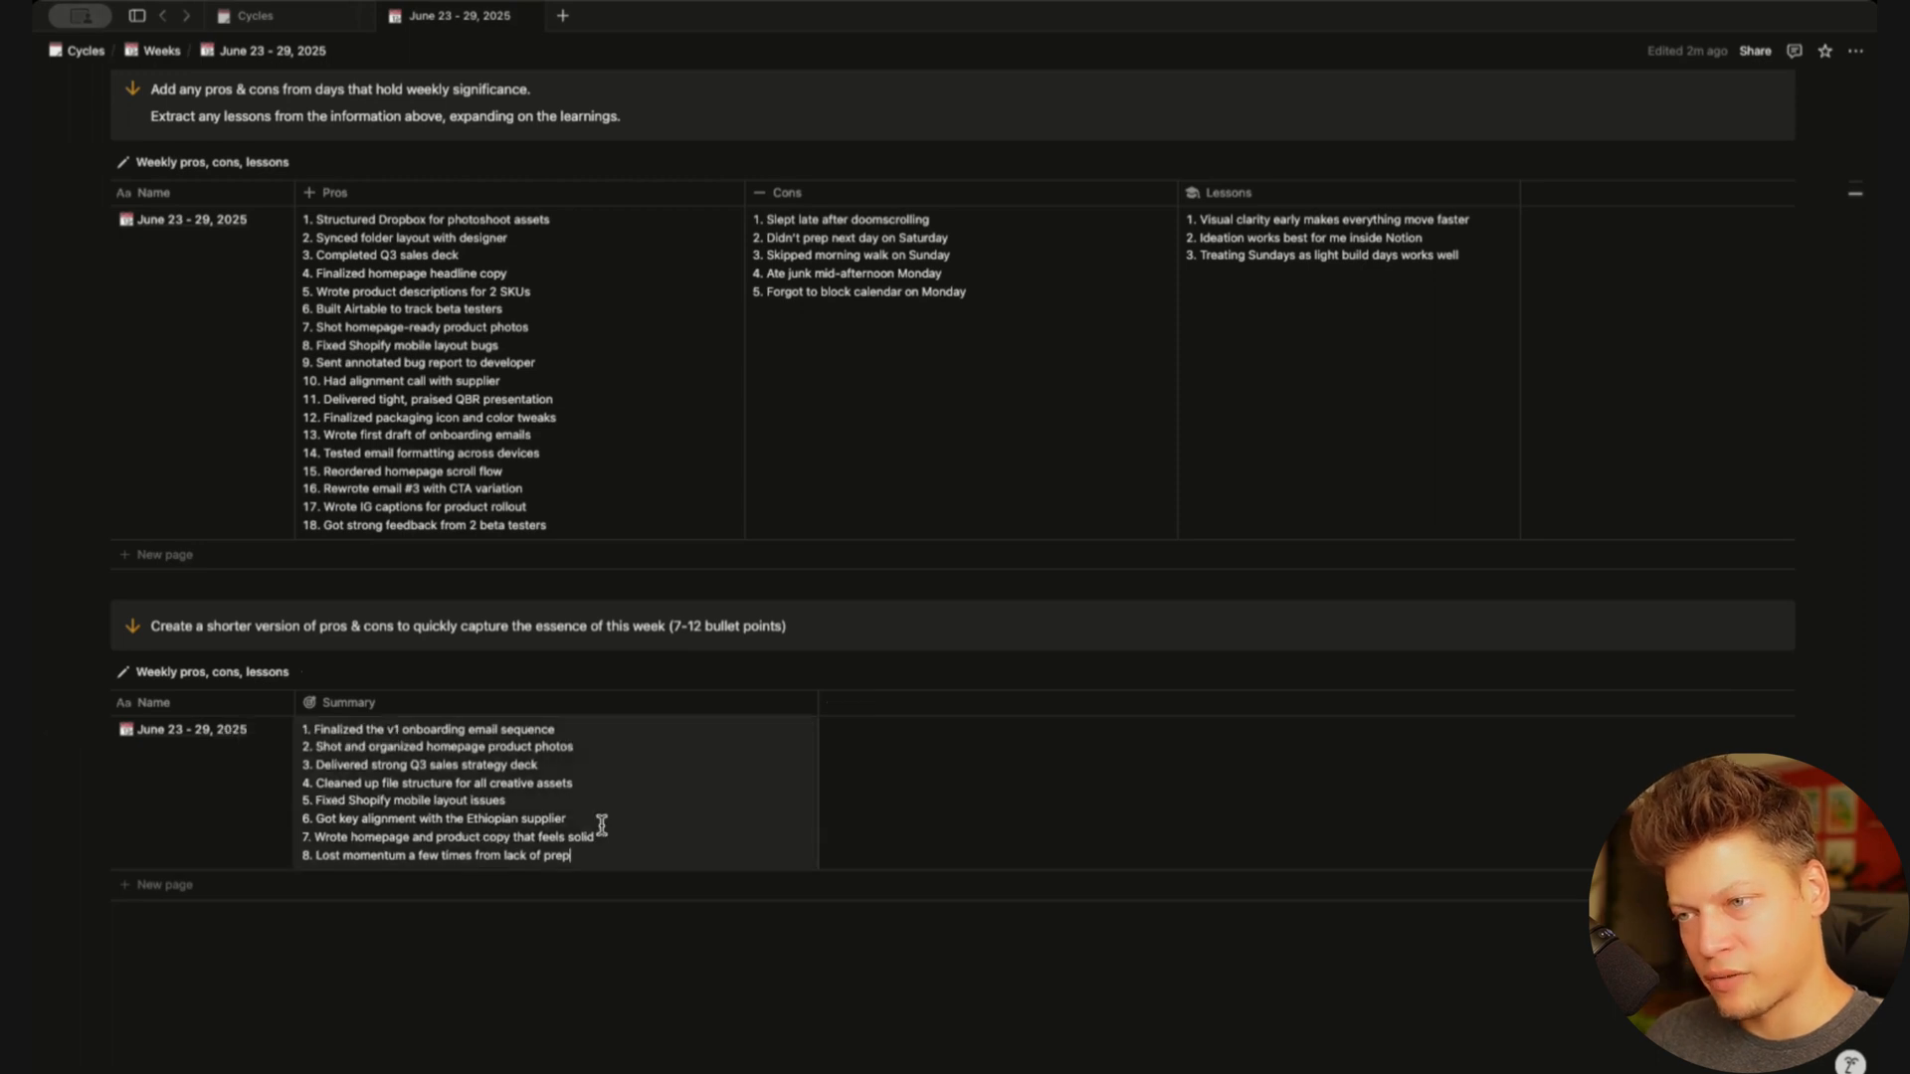
{"action": "left_click_drag", "start_coordinate": [315, 830], "coordinate": [290, 824]}
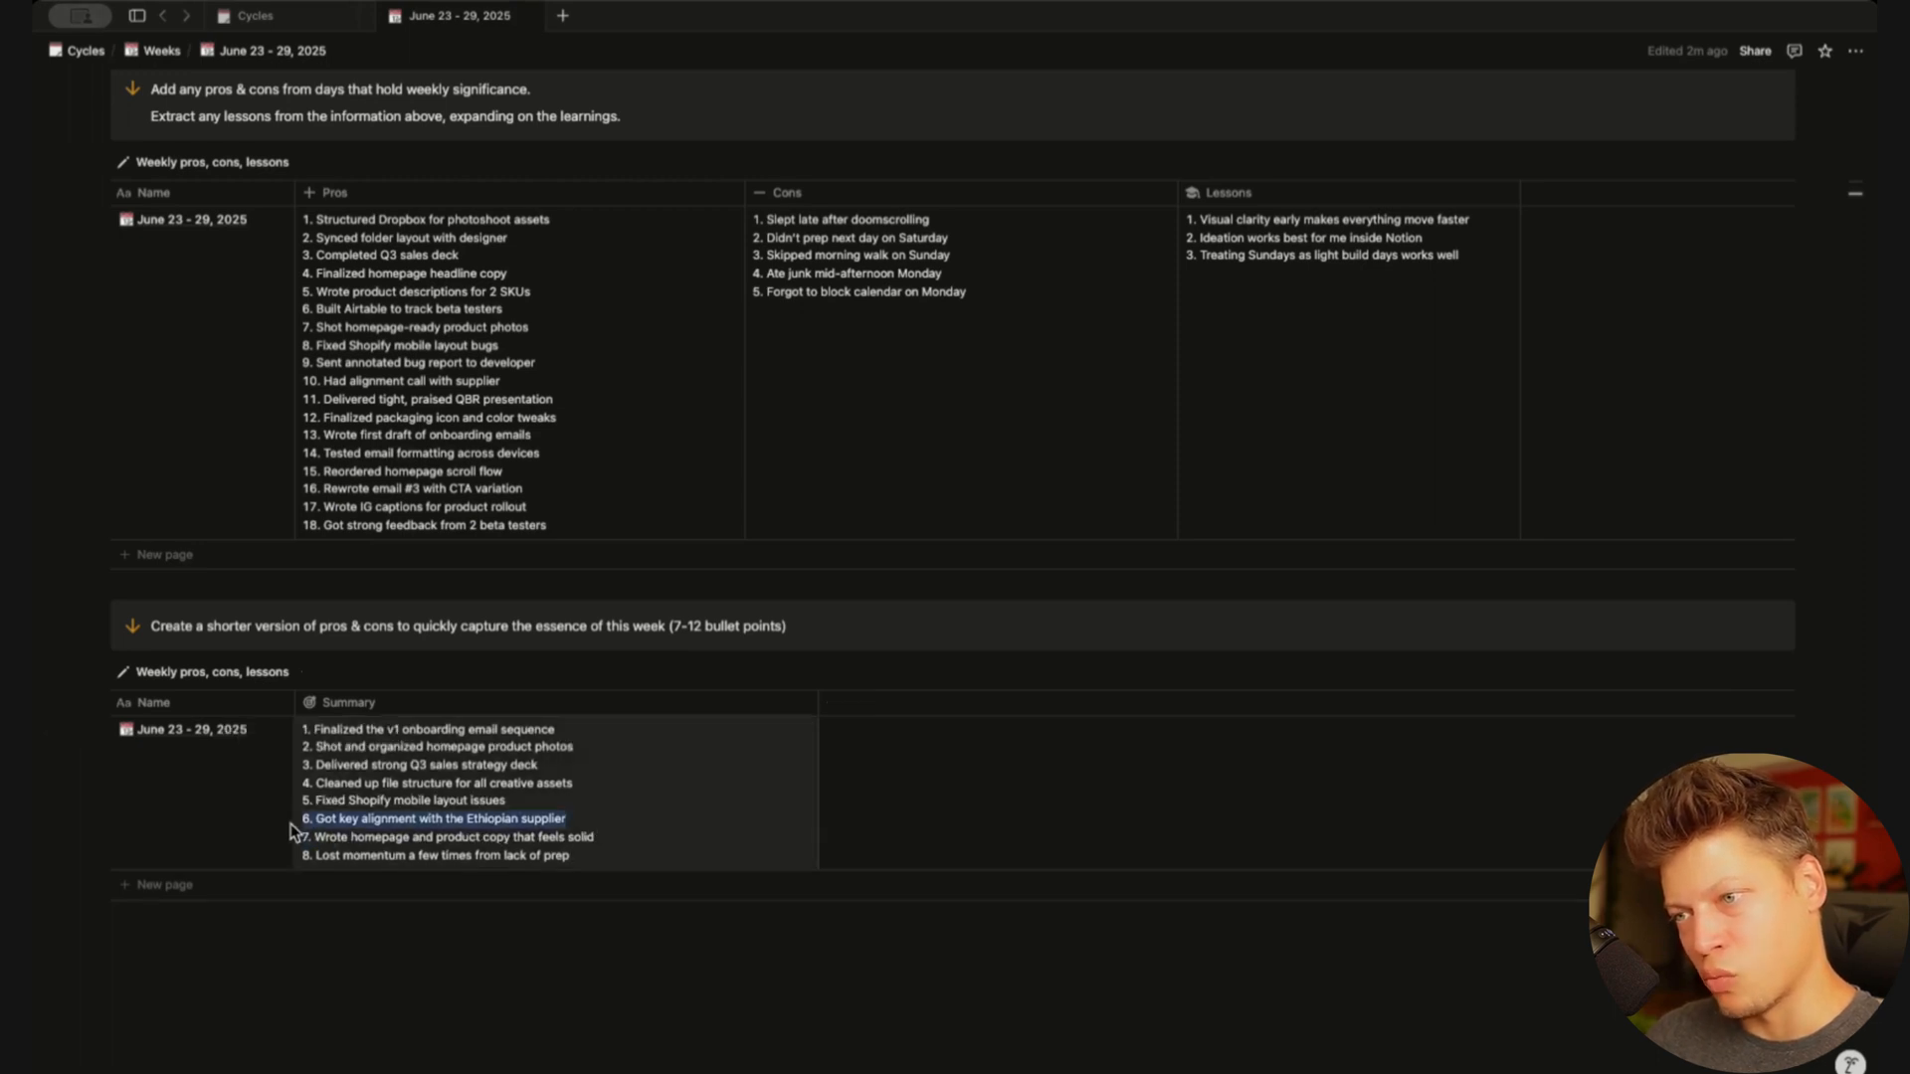
{"action": "left_click", "coordinate": [619, 823]}
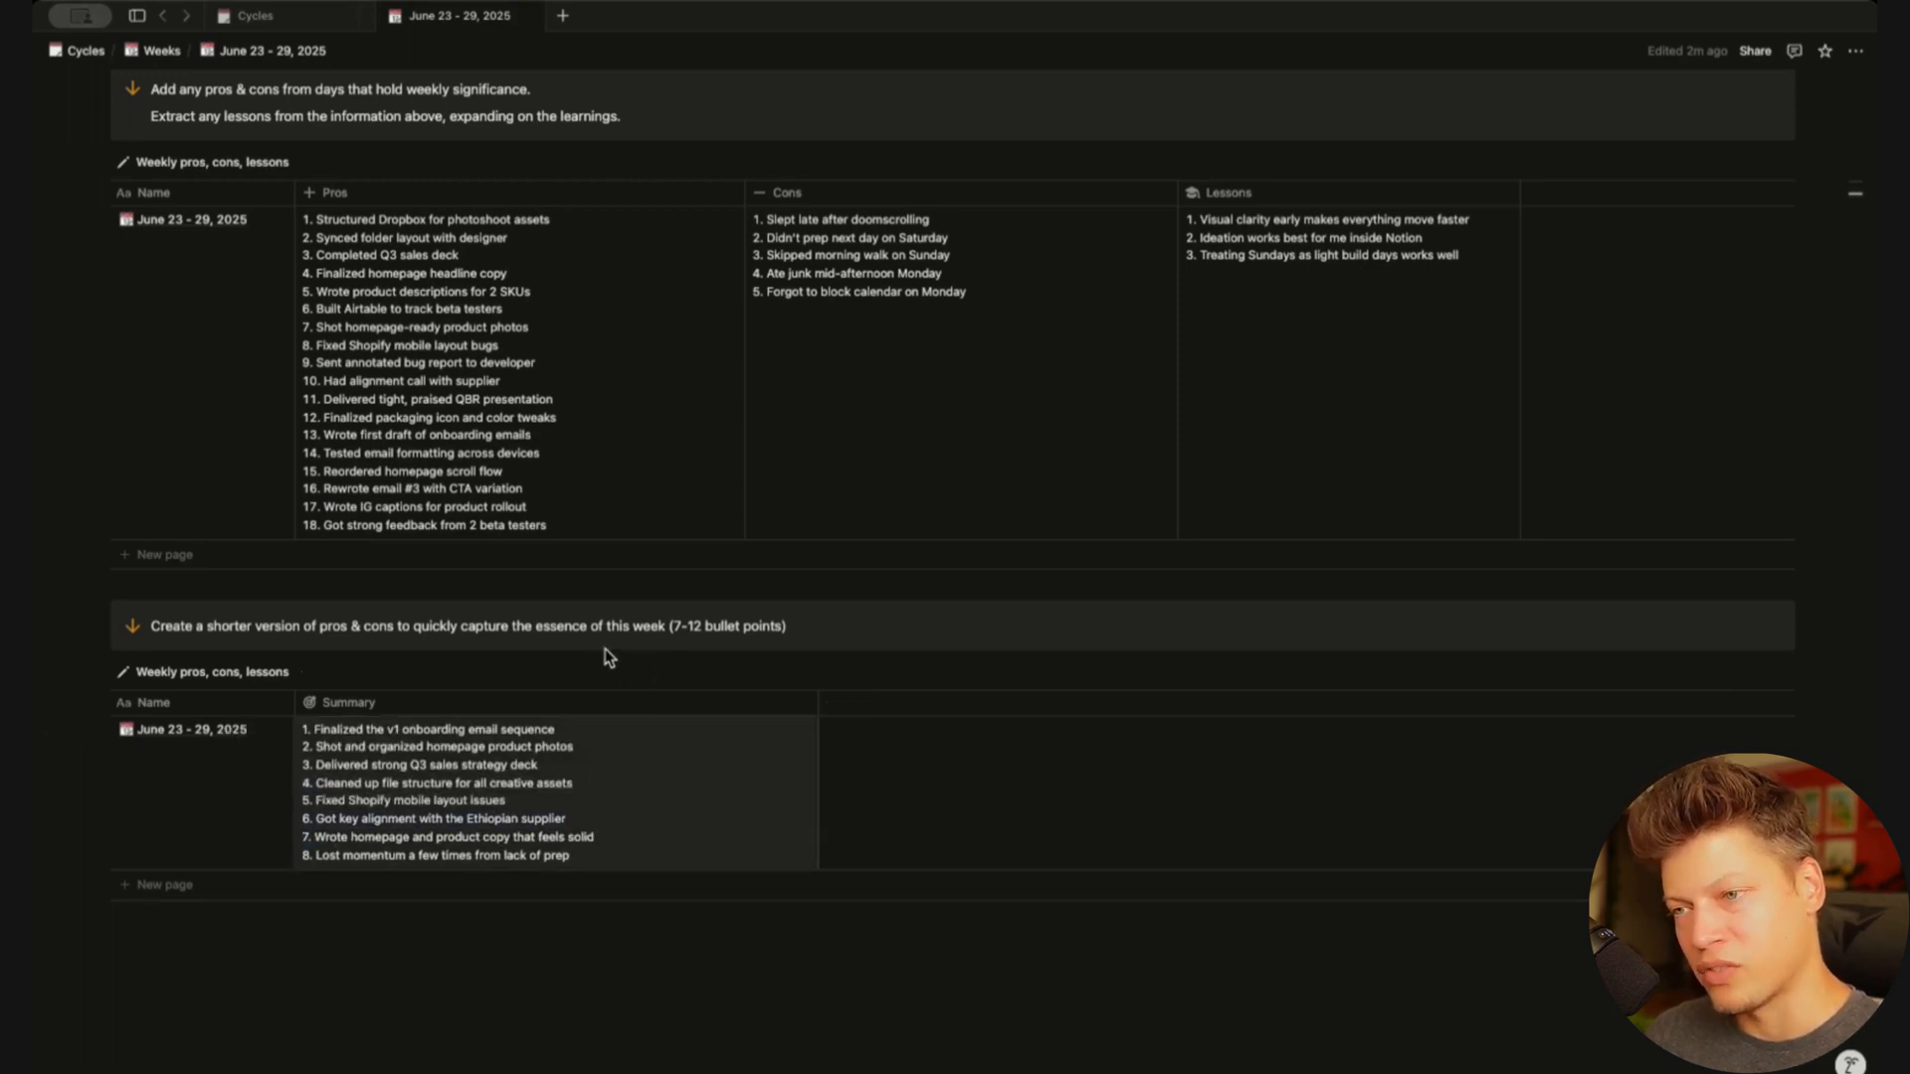
{"action": "key", "text": "Escape"}
{"action": "key", "text": "Escape"}
{"action": "key", "text": "Escape"}
{"action": "scroll", "coordinate": [731, 636], "scroll_direction": "up", "scroll_amount": 3}
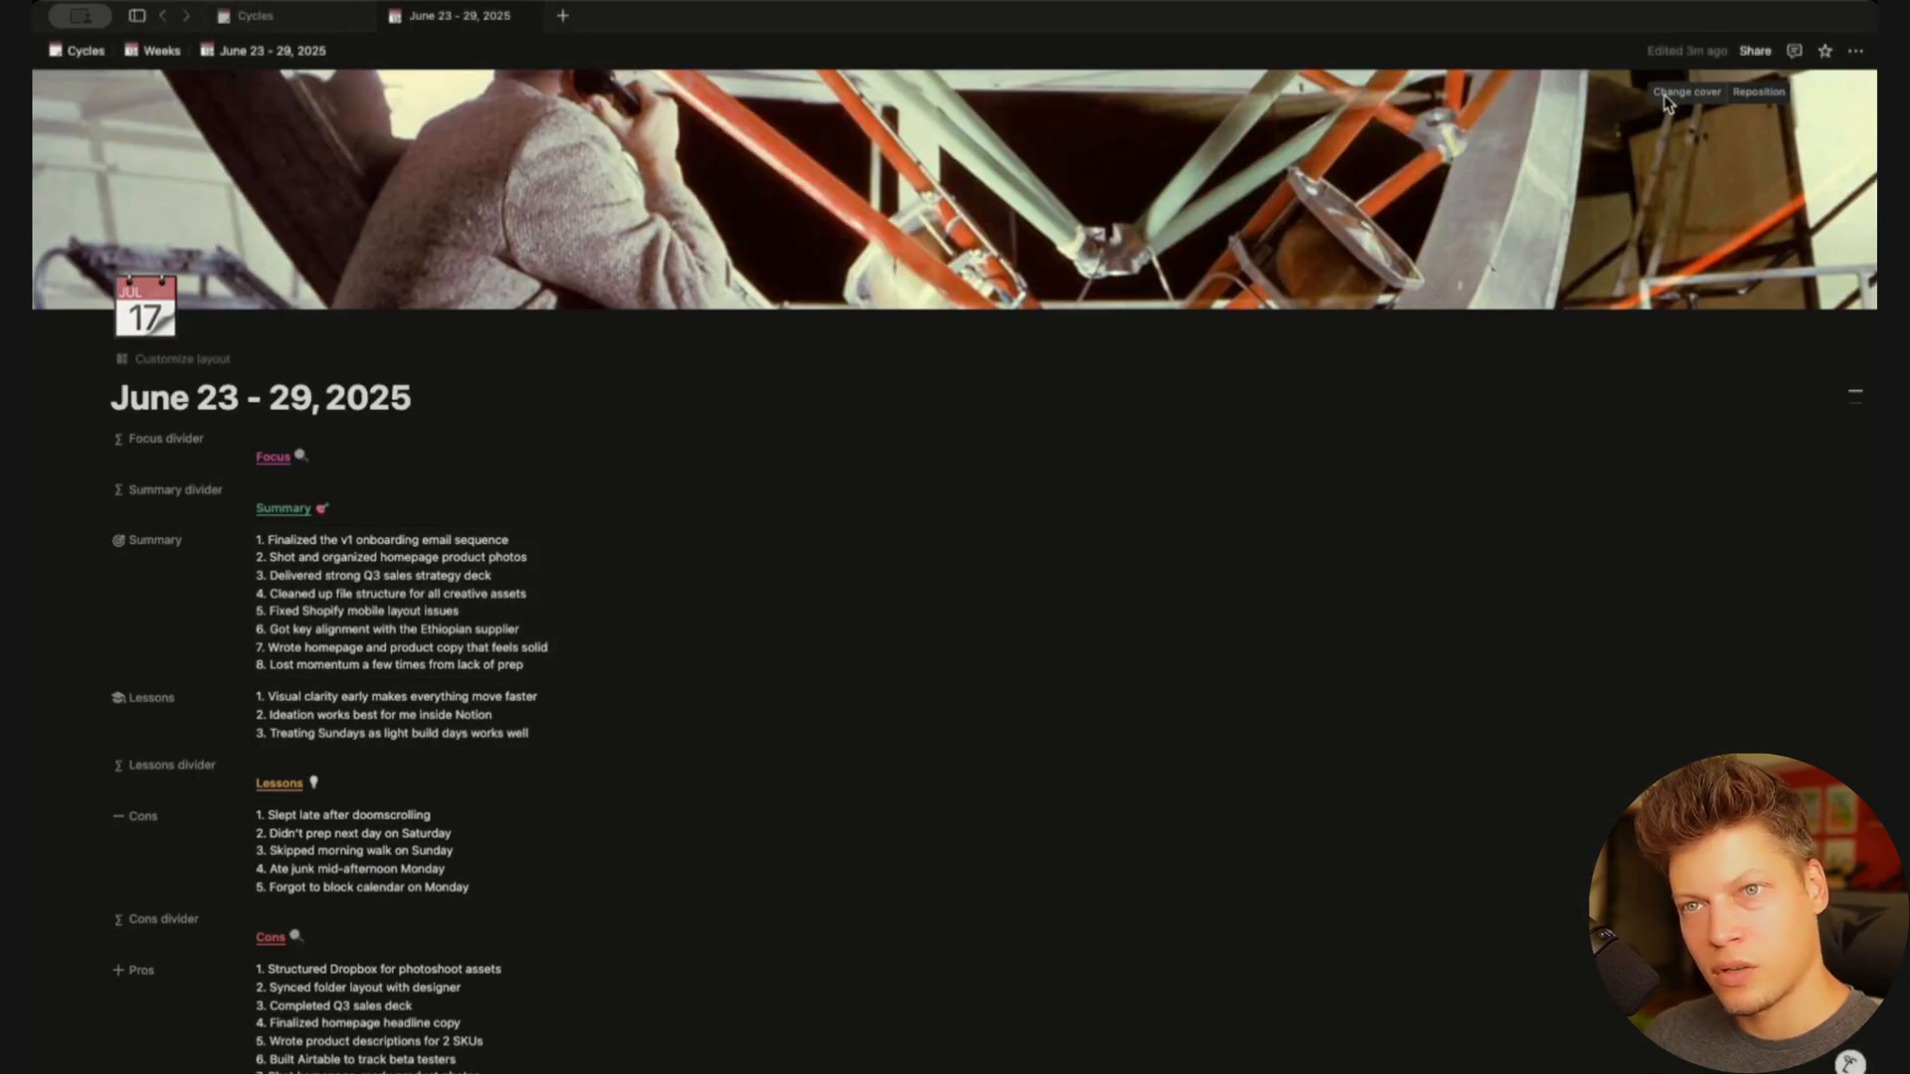
Search Unsplash for "chemex" and set a coffee-brewing photo as the week page's cover
{"action": "left_click", "coordinate": [1668, 99]}
{"action": "left_click", "coordinate": [1594, 123]}
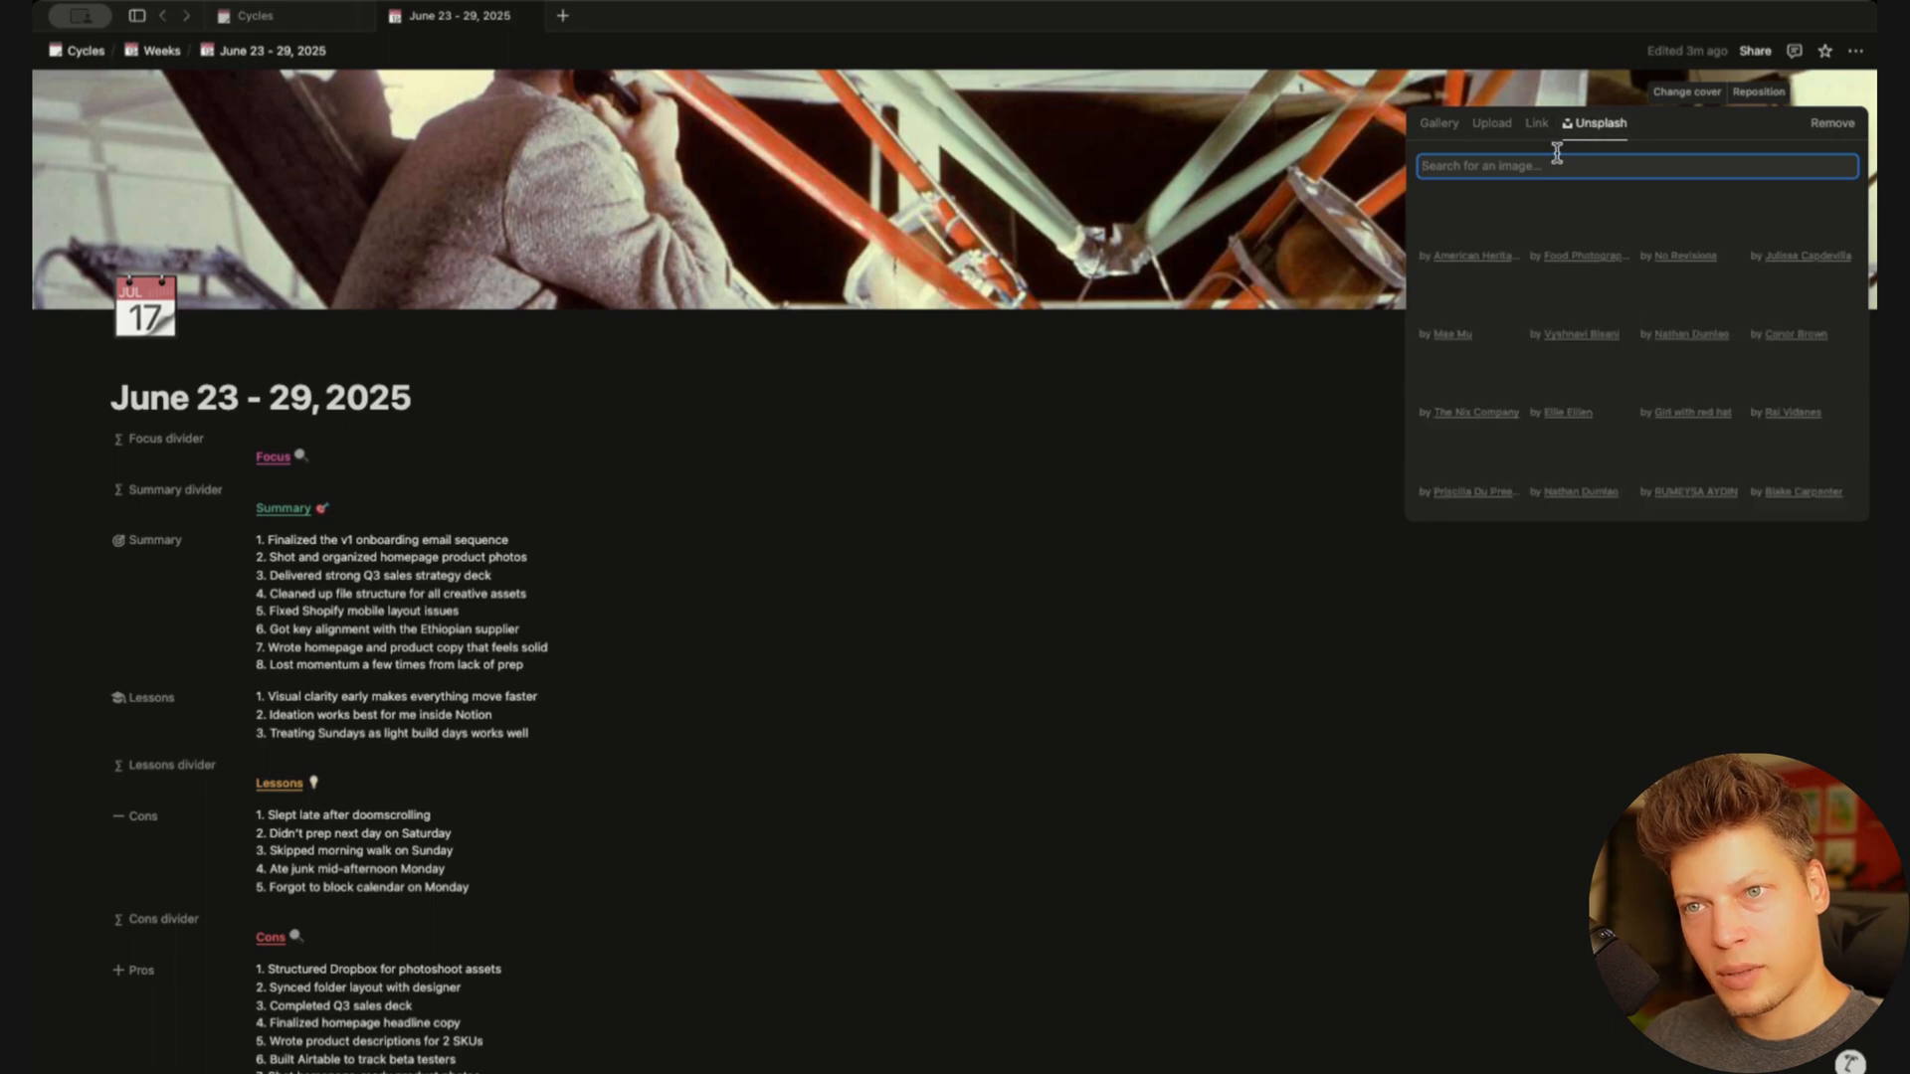
{"action": "type", "text": "c"}
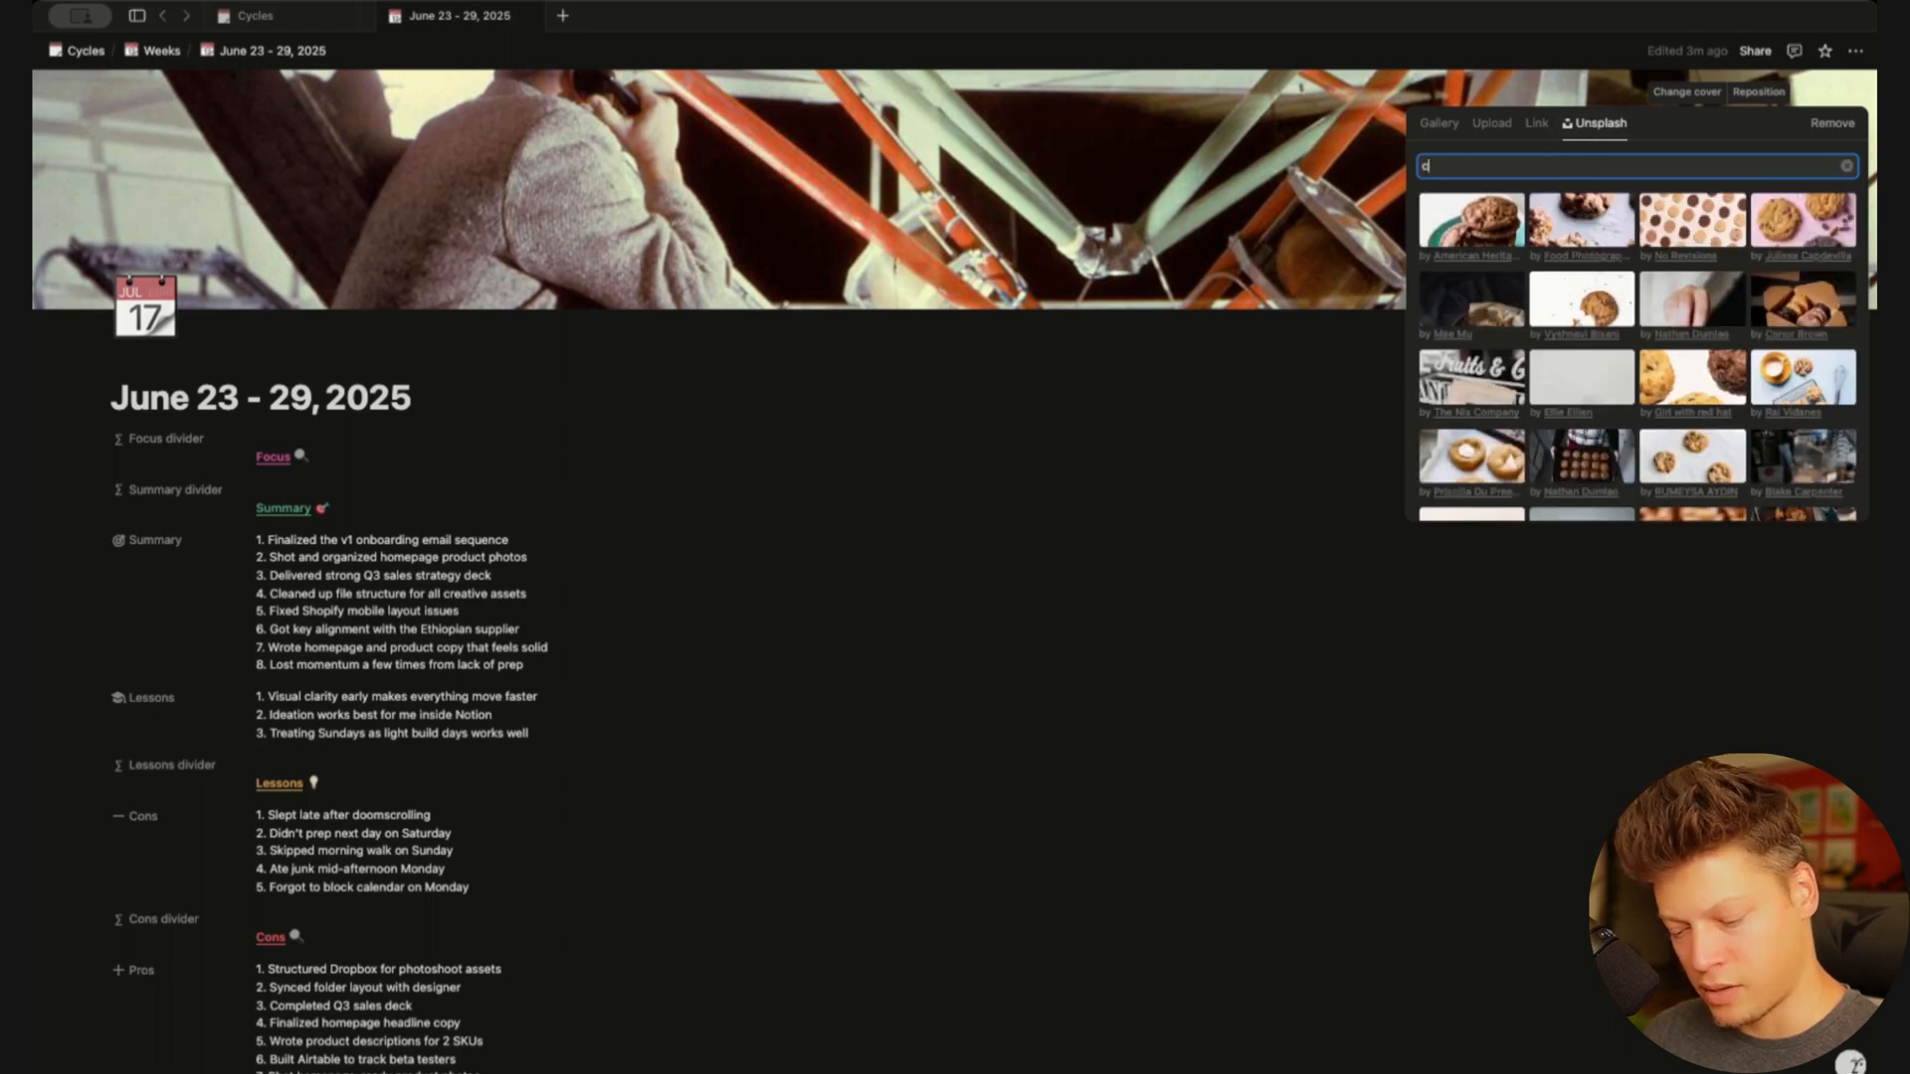
{"action": "type", "text": "hemex"}
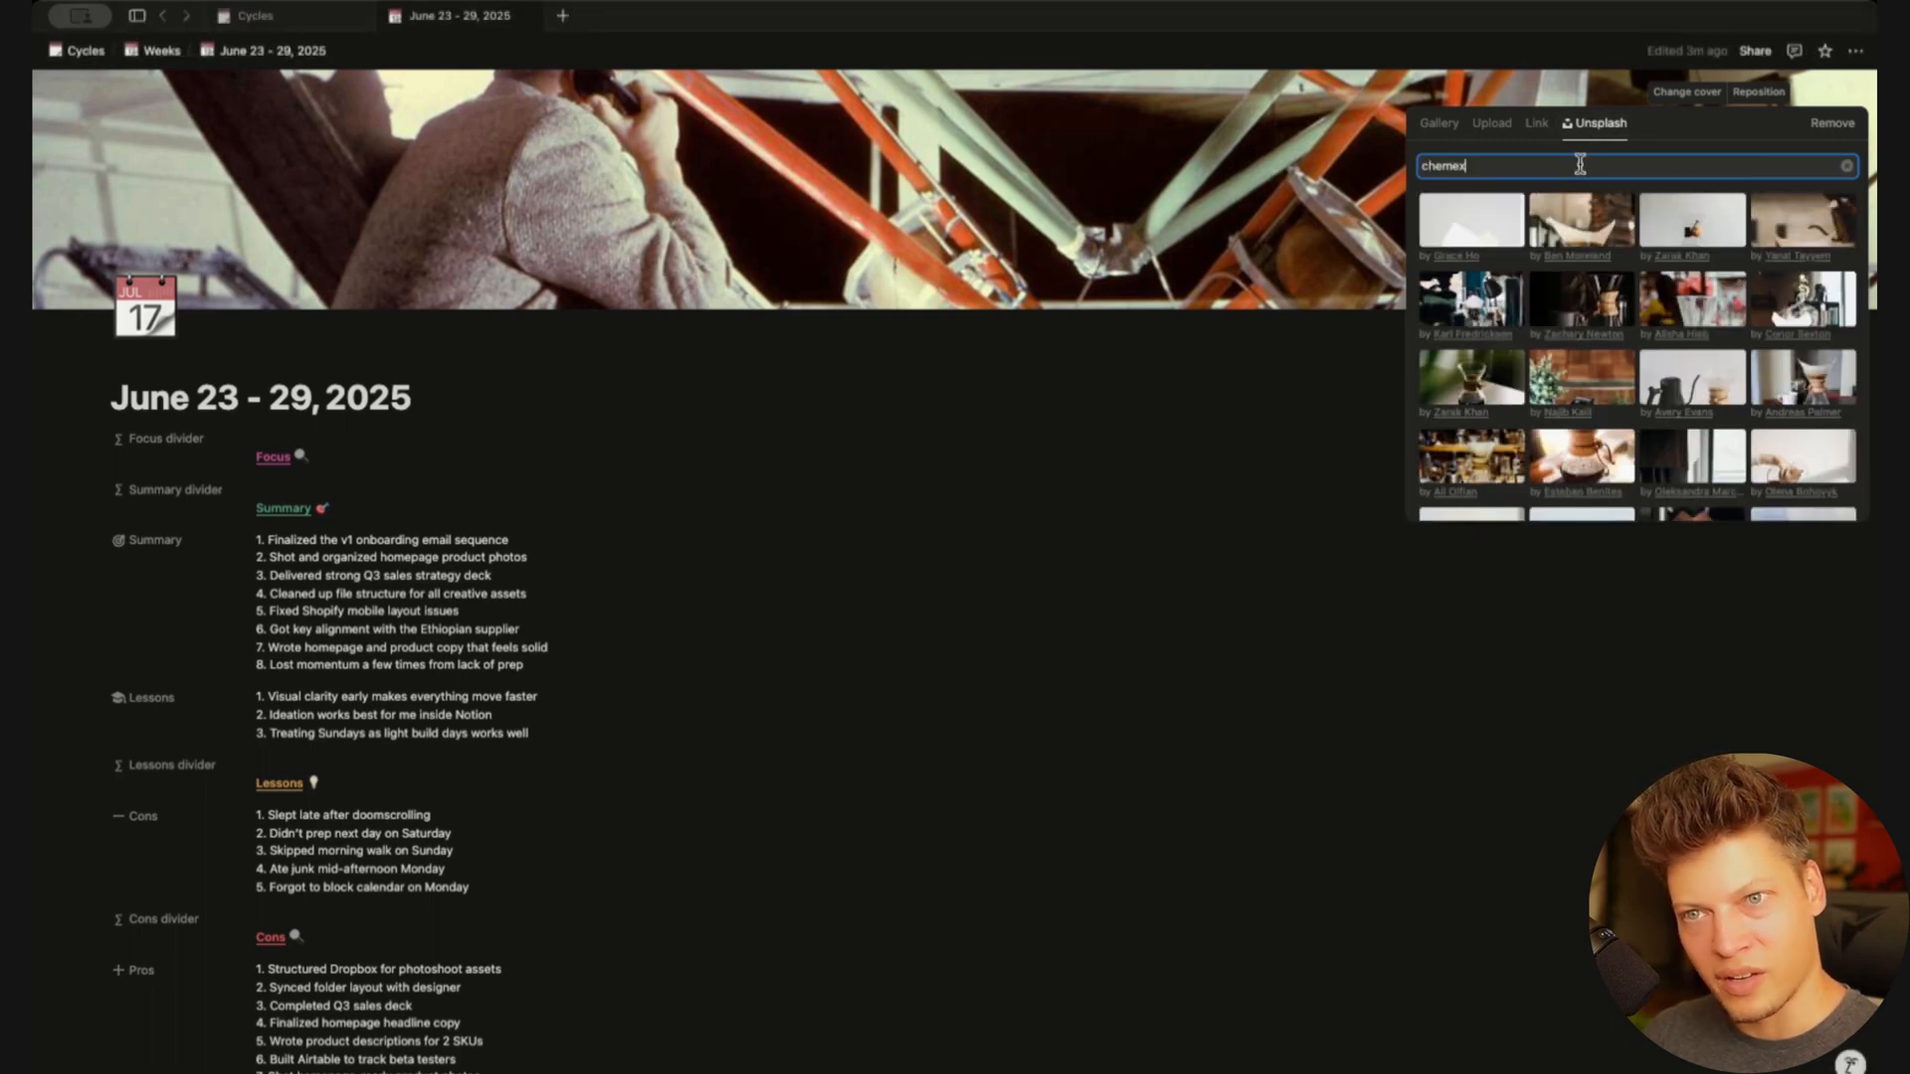
{"action": "left_click", "coordinate": [1478, 309]}
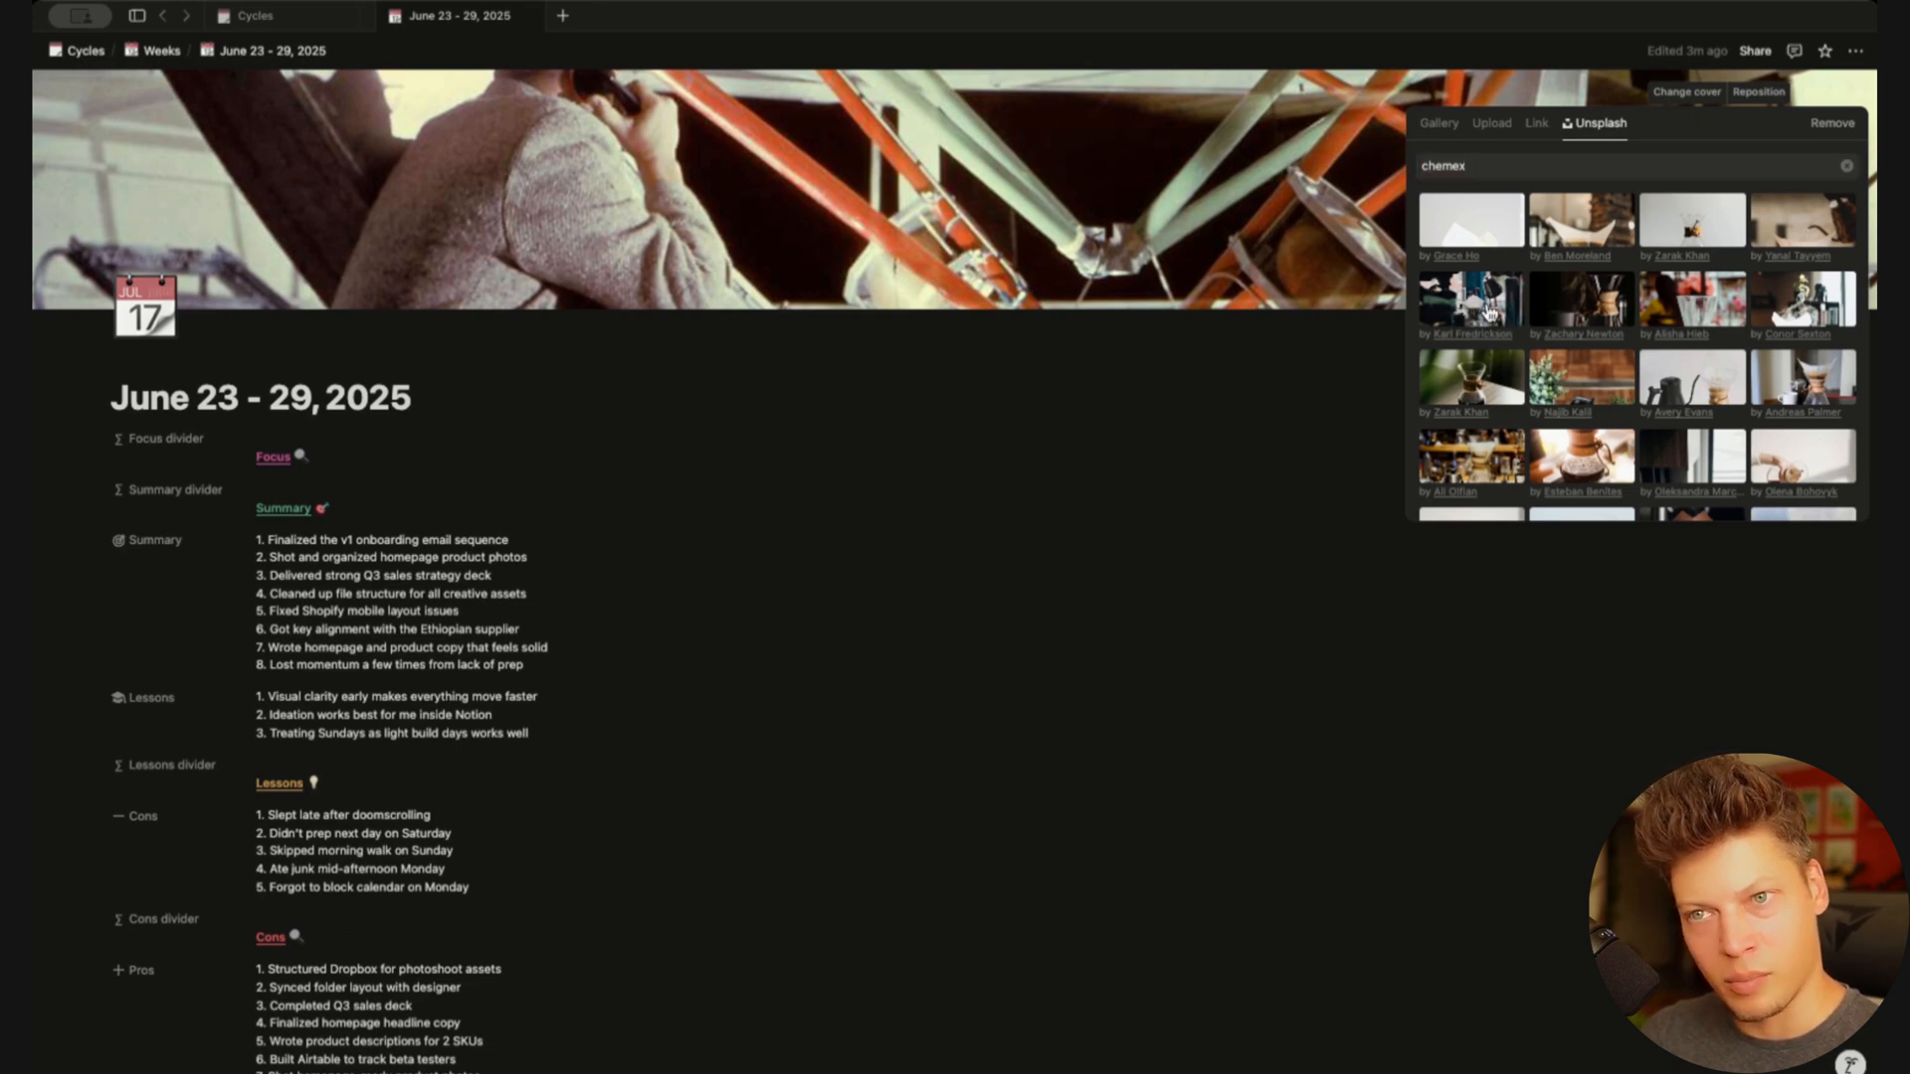
{"action": "left_click", "coordinate": [1003, 384]}
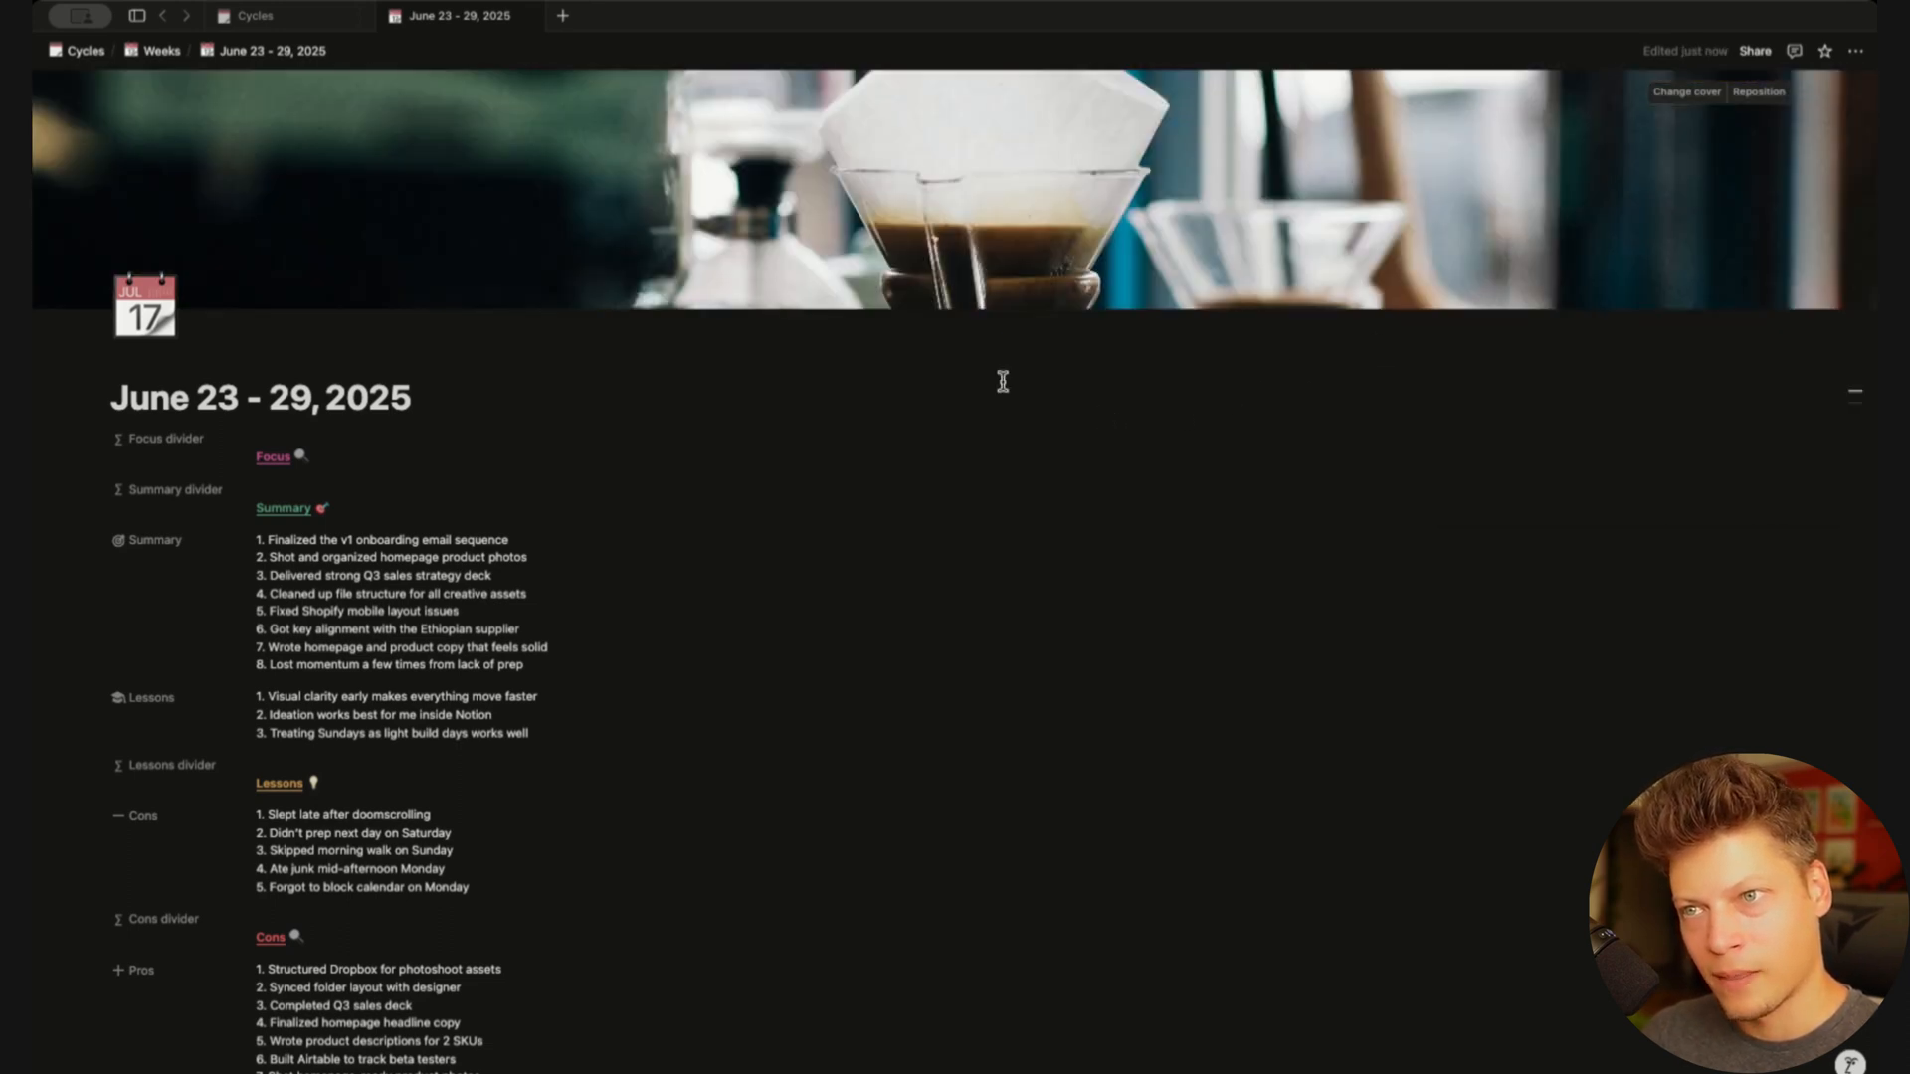
Set the card preview of the Weeks Summaries gallery on the Cycles page to Page cover
{"action": "scroll", "coordinate": [907, 645], "scroll_direction": "down", "scroll_amount": 2}
{"action": "left_click", "coordinate": [251, 17]}
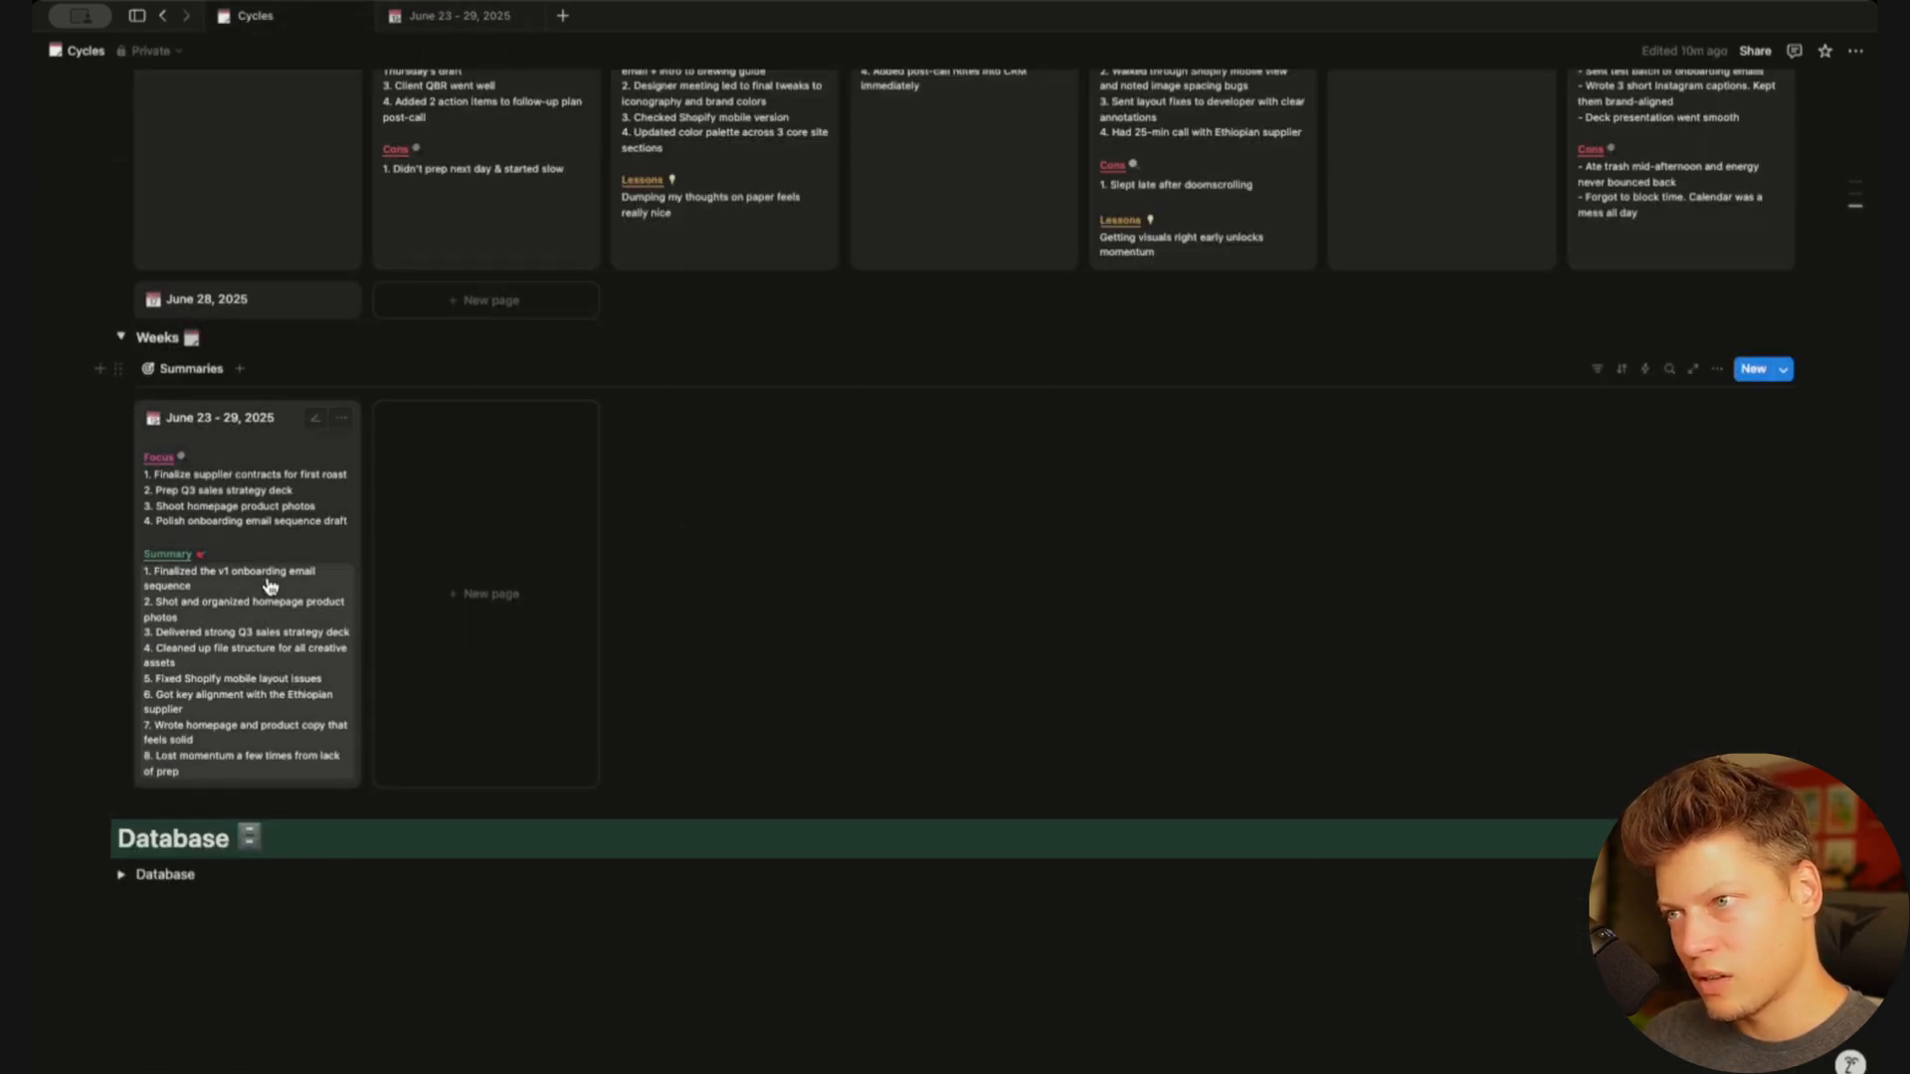
{"action": "left_click", "coordinate": [1717, 370]}
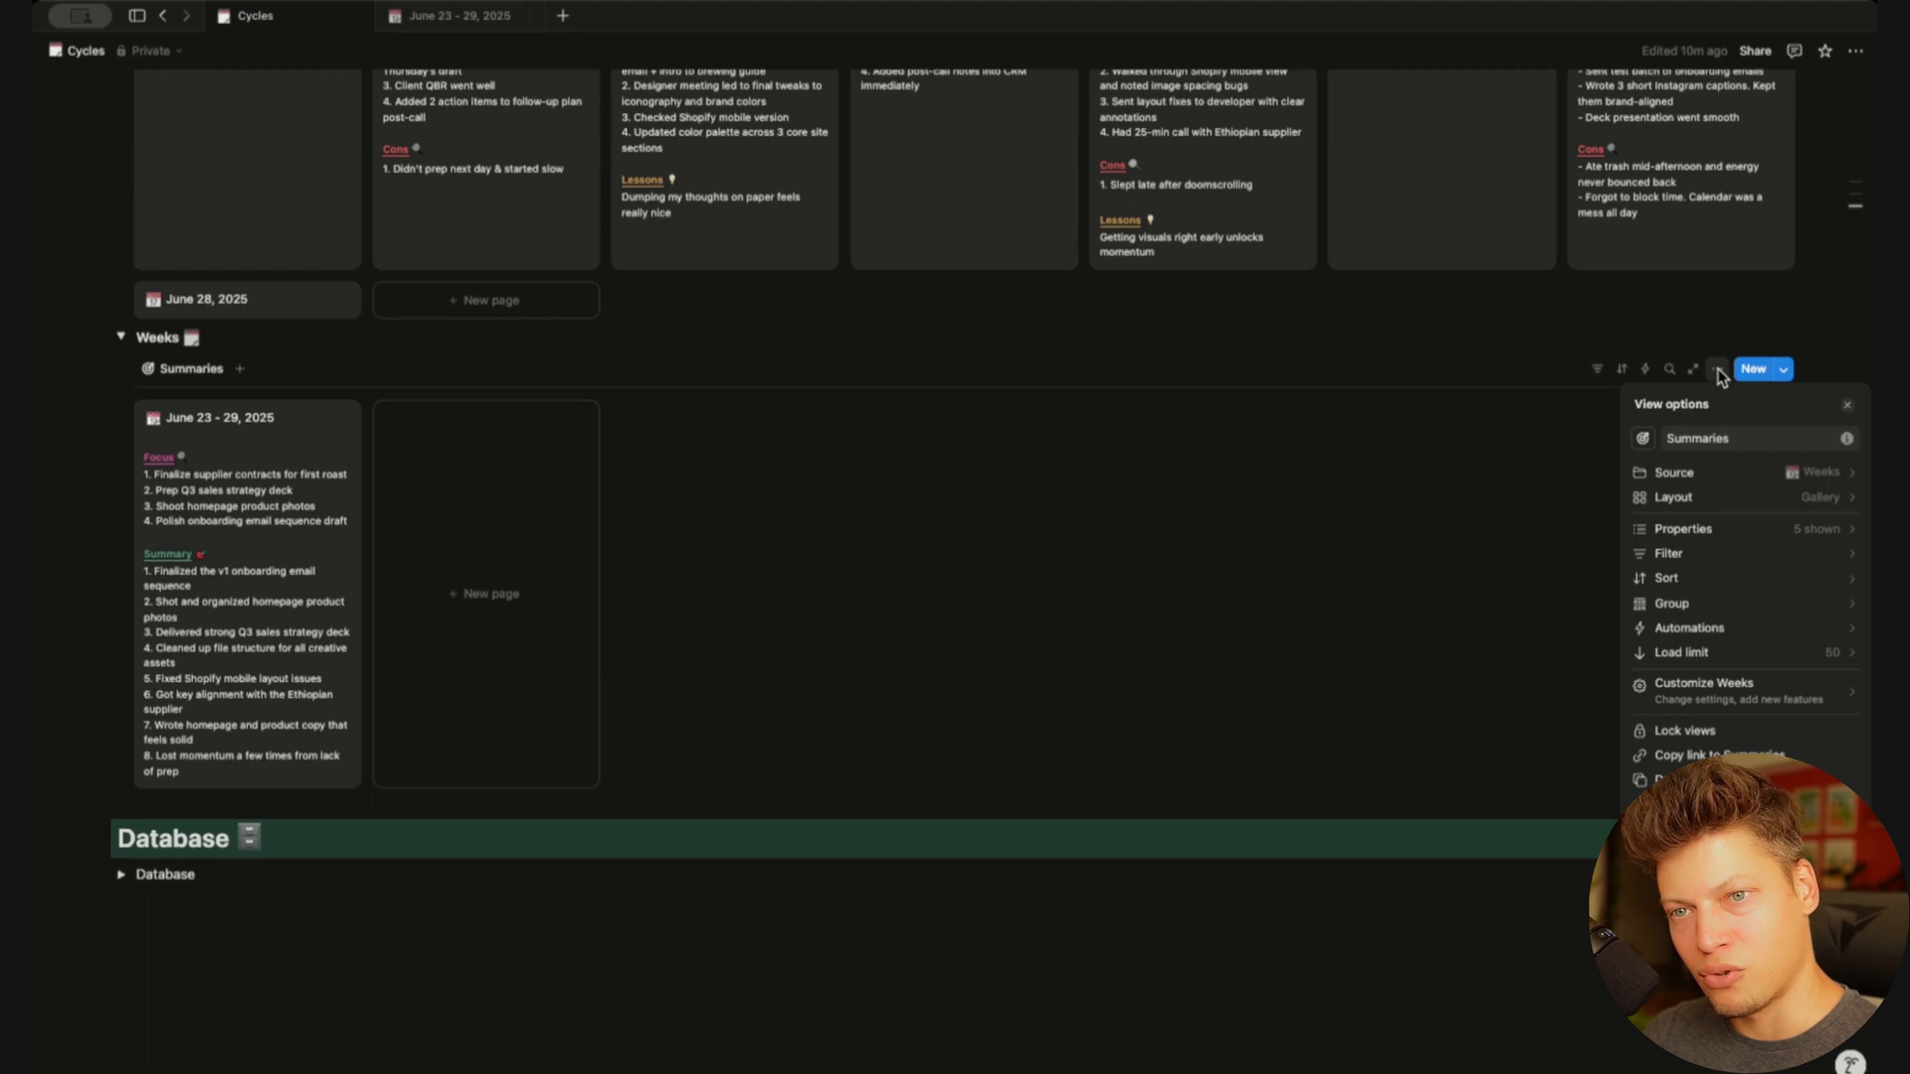
{"action": "left_click", "coordinate": [1737, 497]}
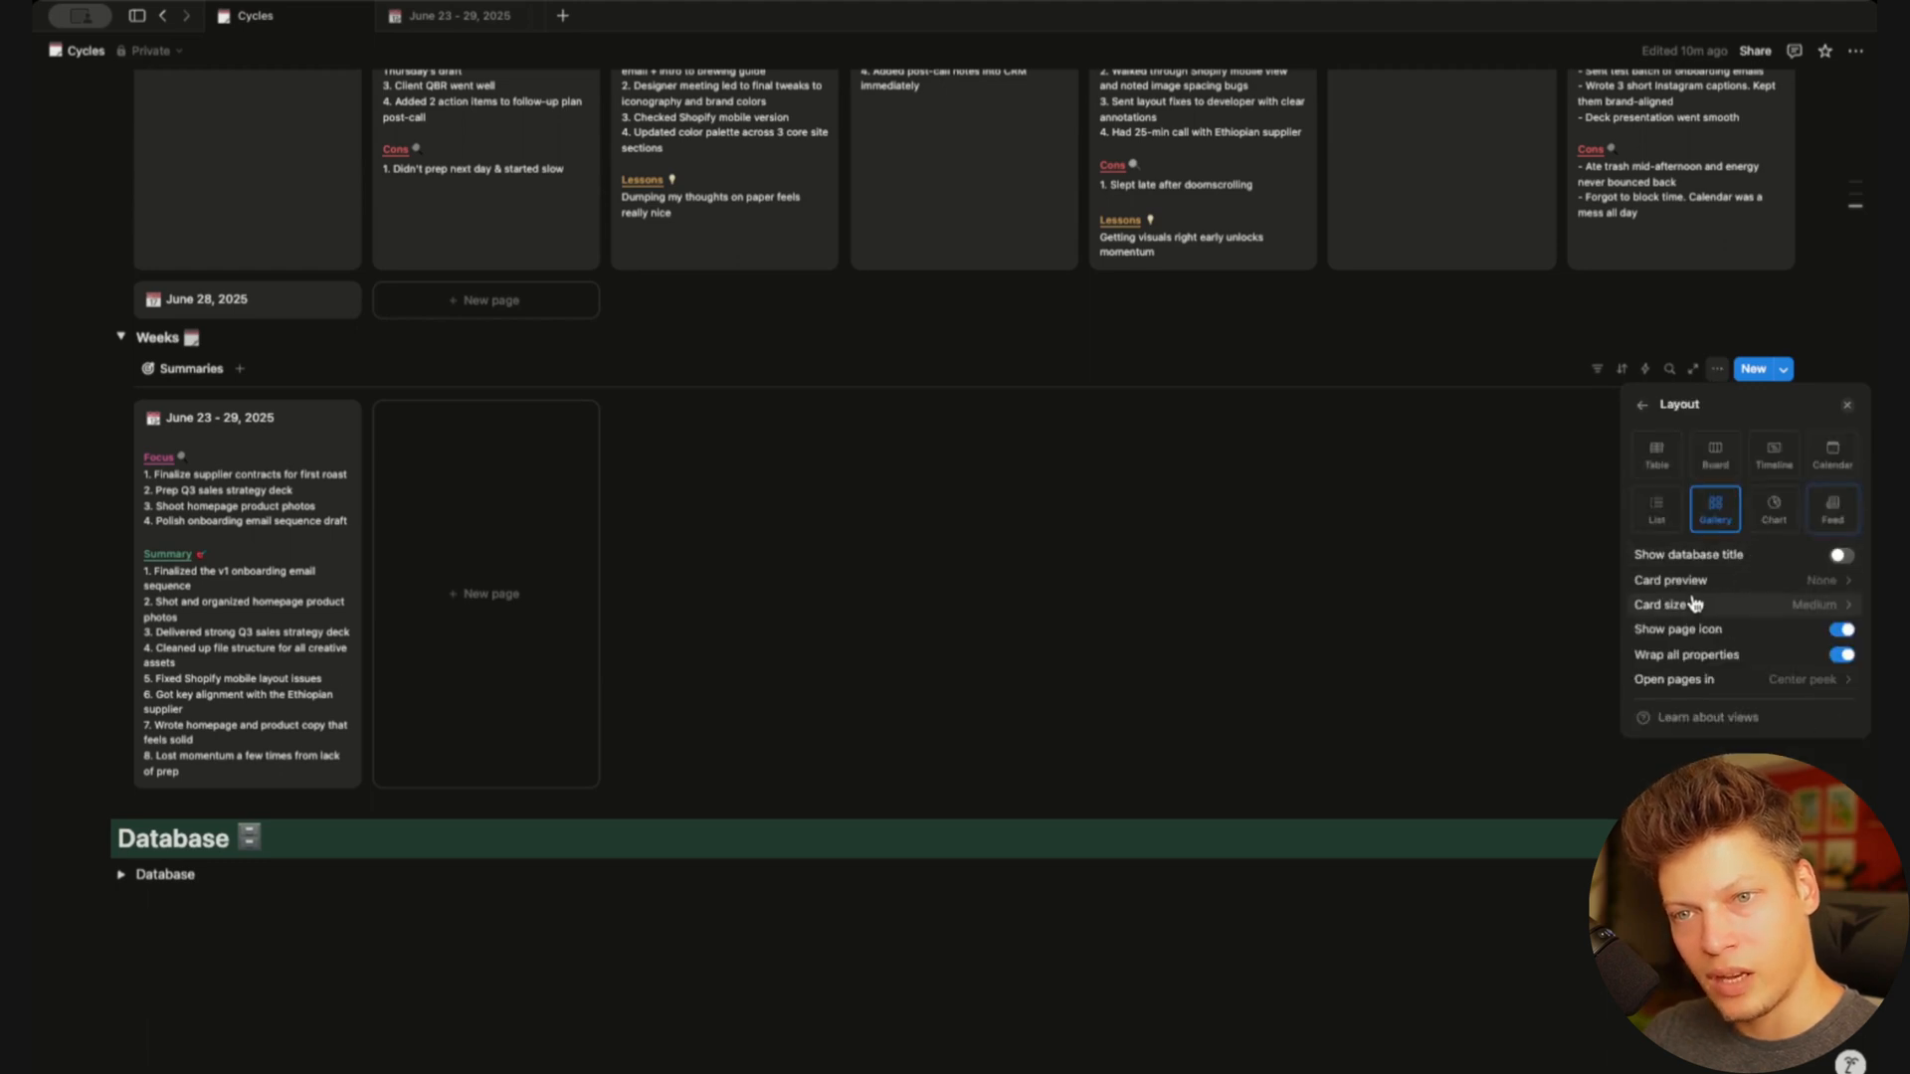
{"action": "left_click", "coordinate": [1826, 582]}
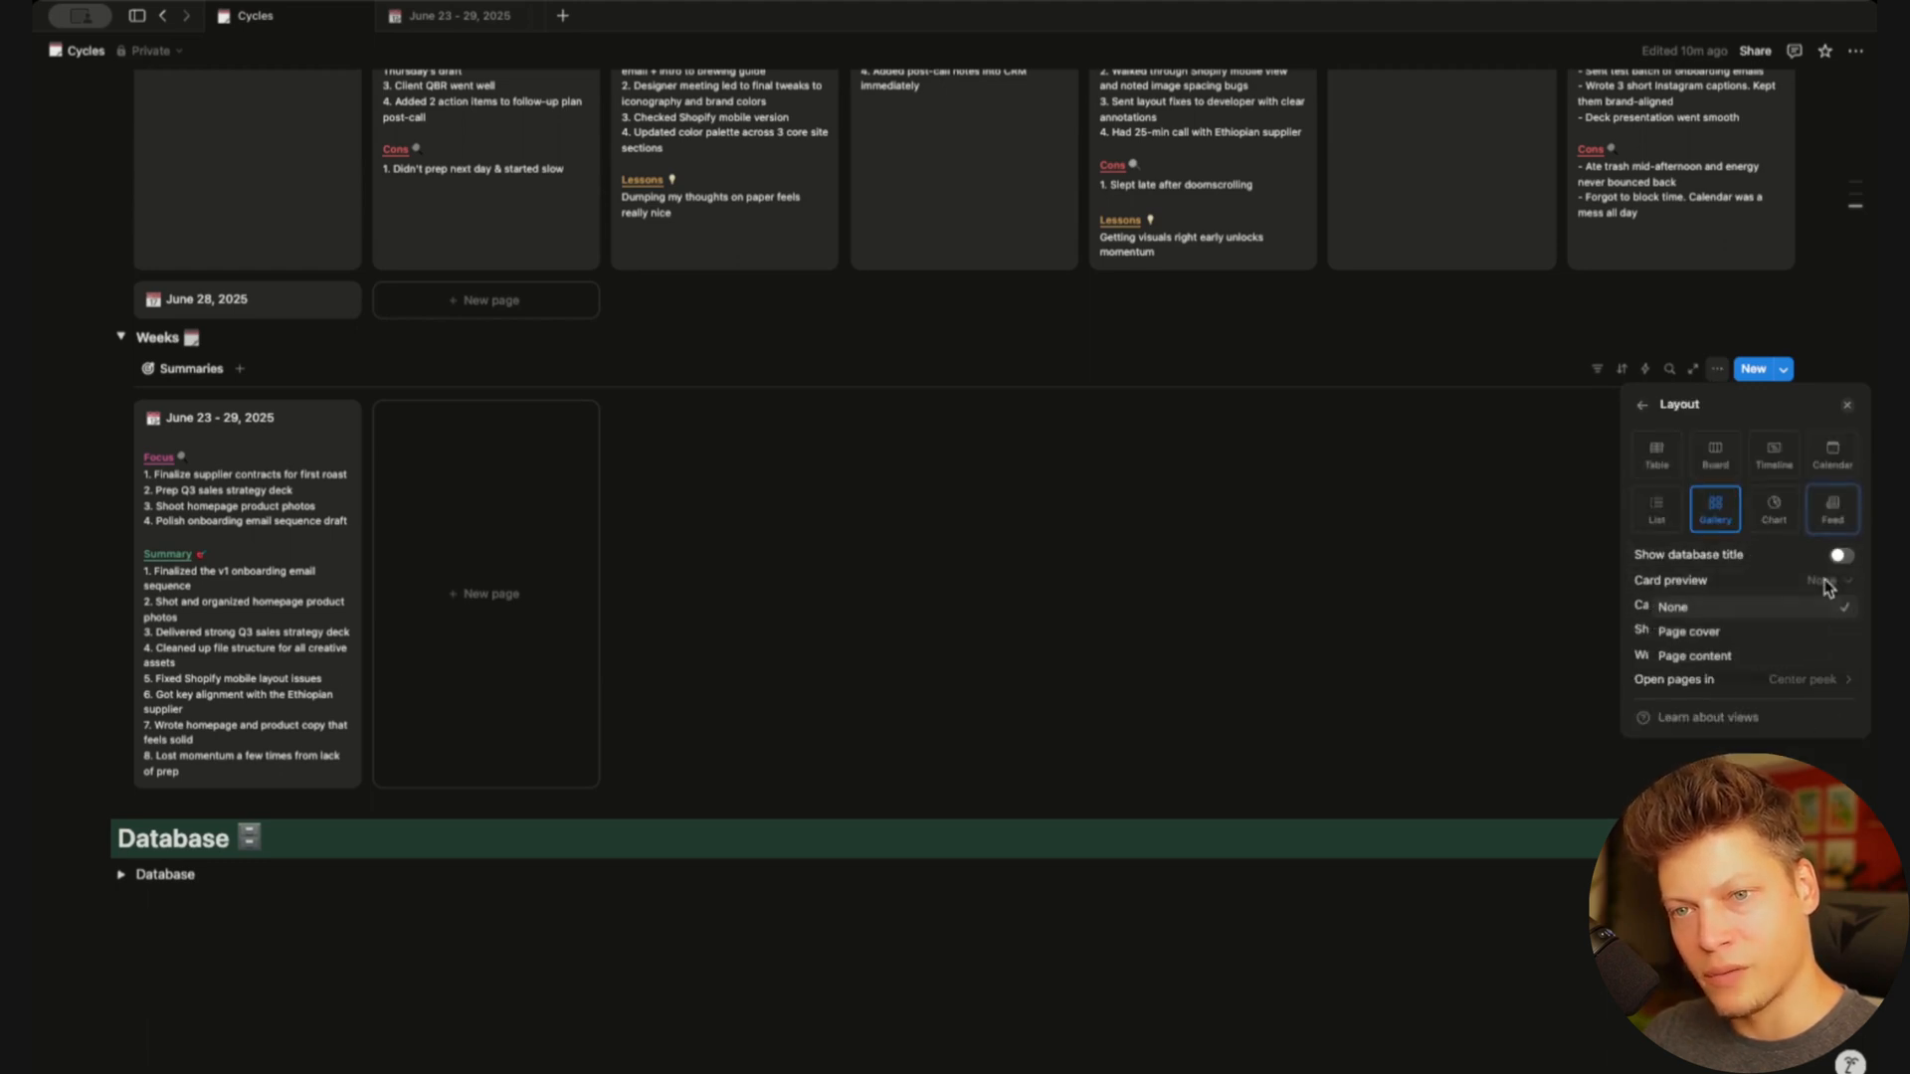
{"action": "left_click", "coordinate": [1734, 641]}
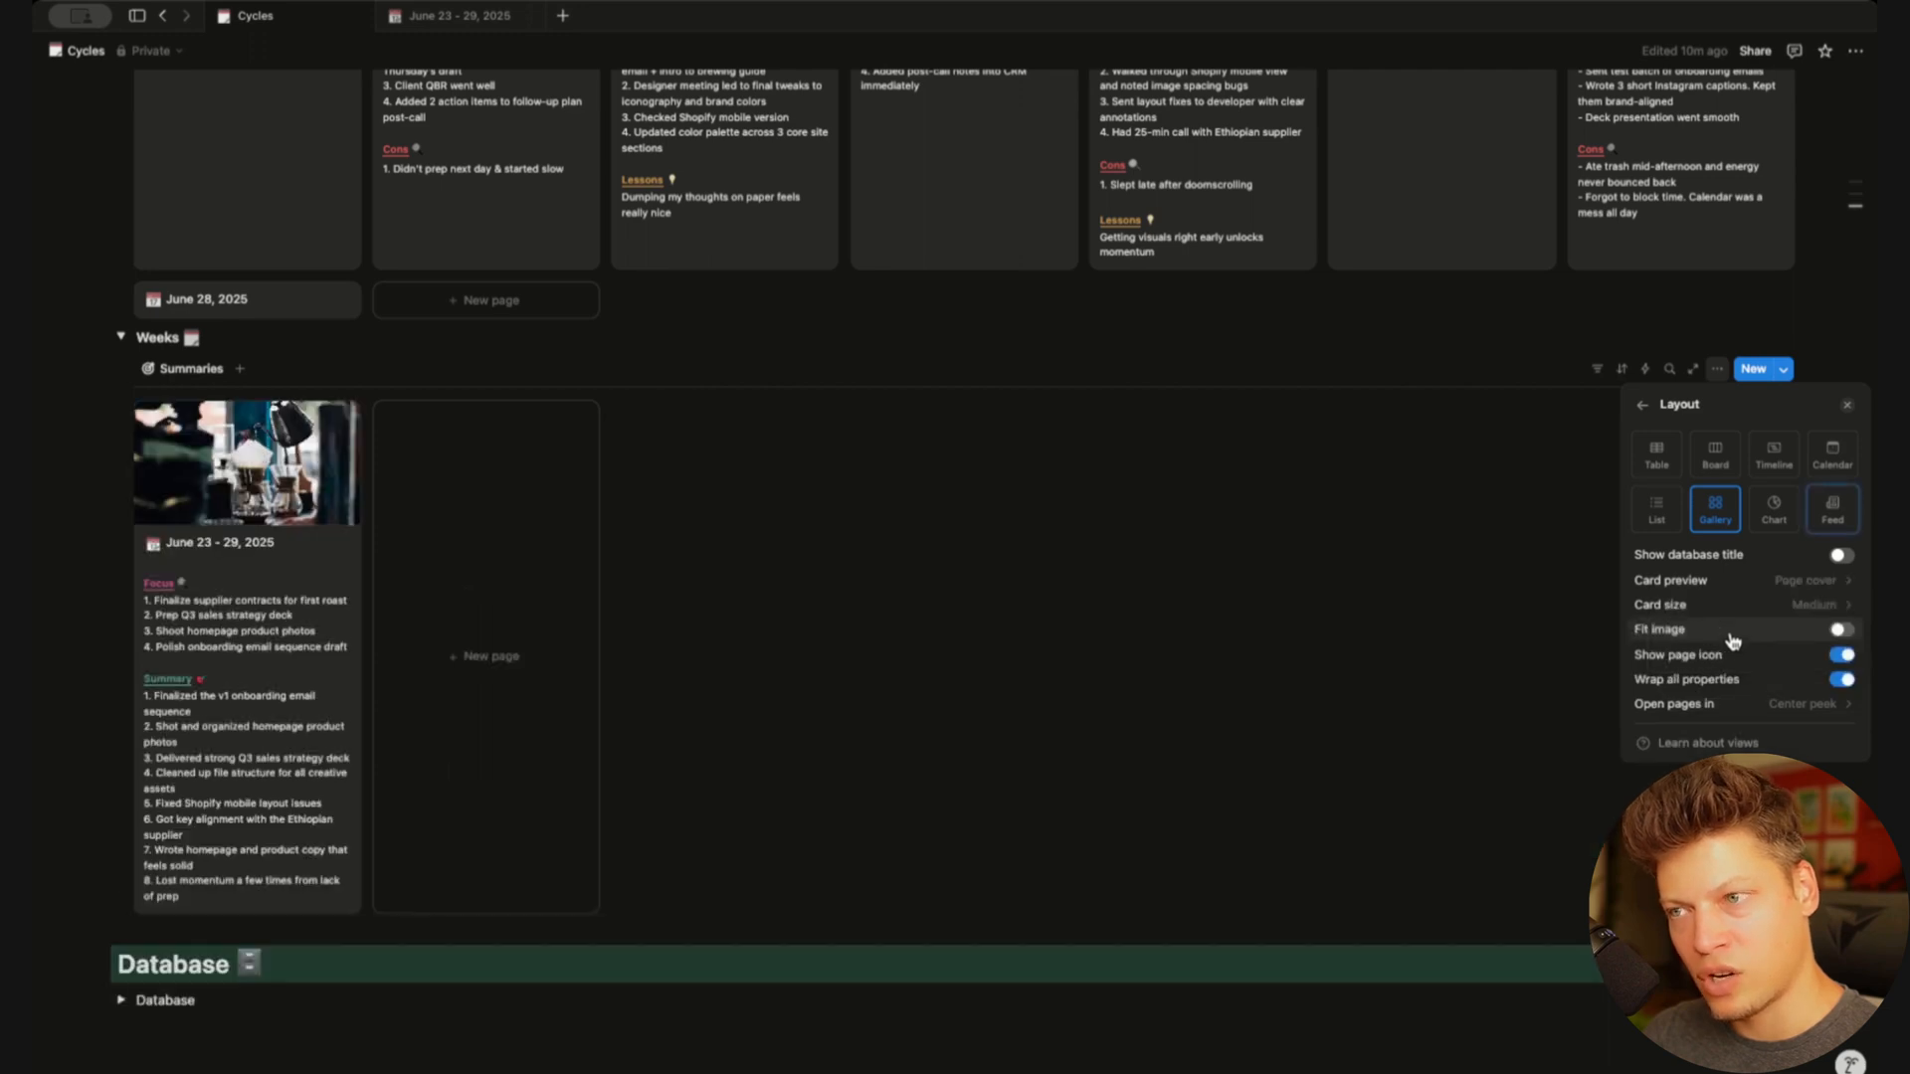
{"action": "left_click", "coordinate": [1008, 503]}
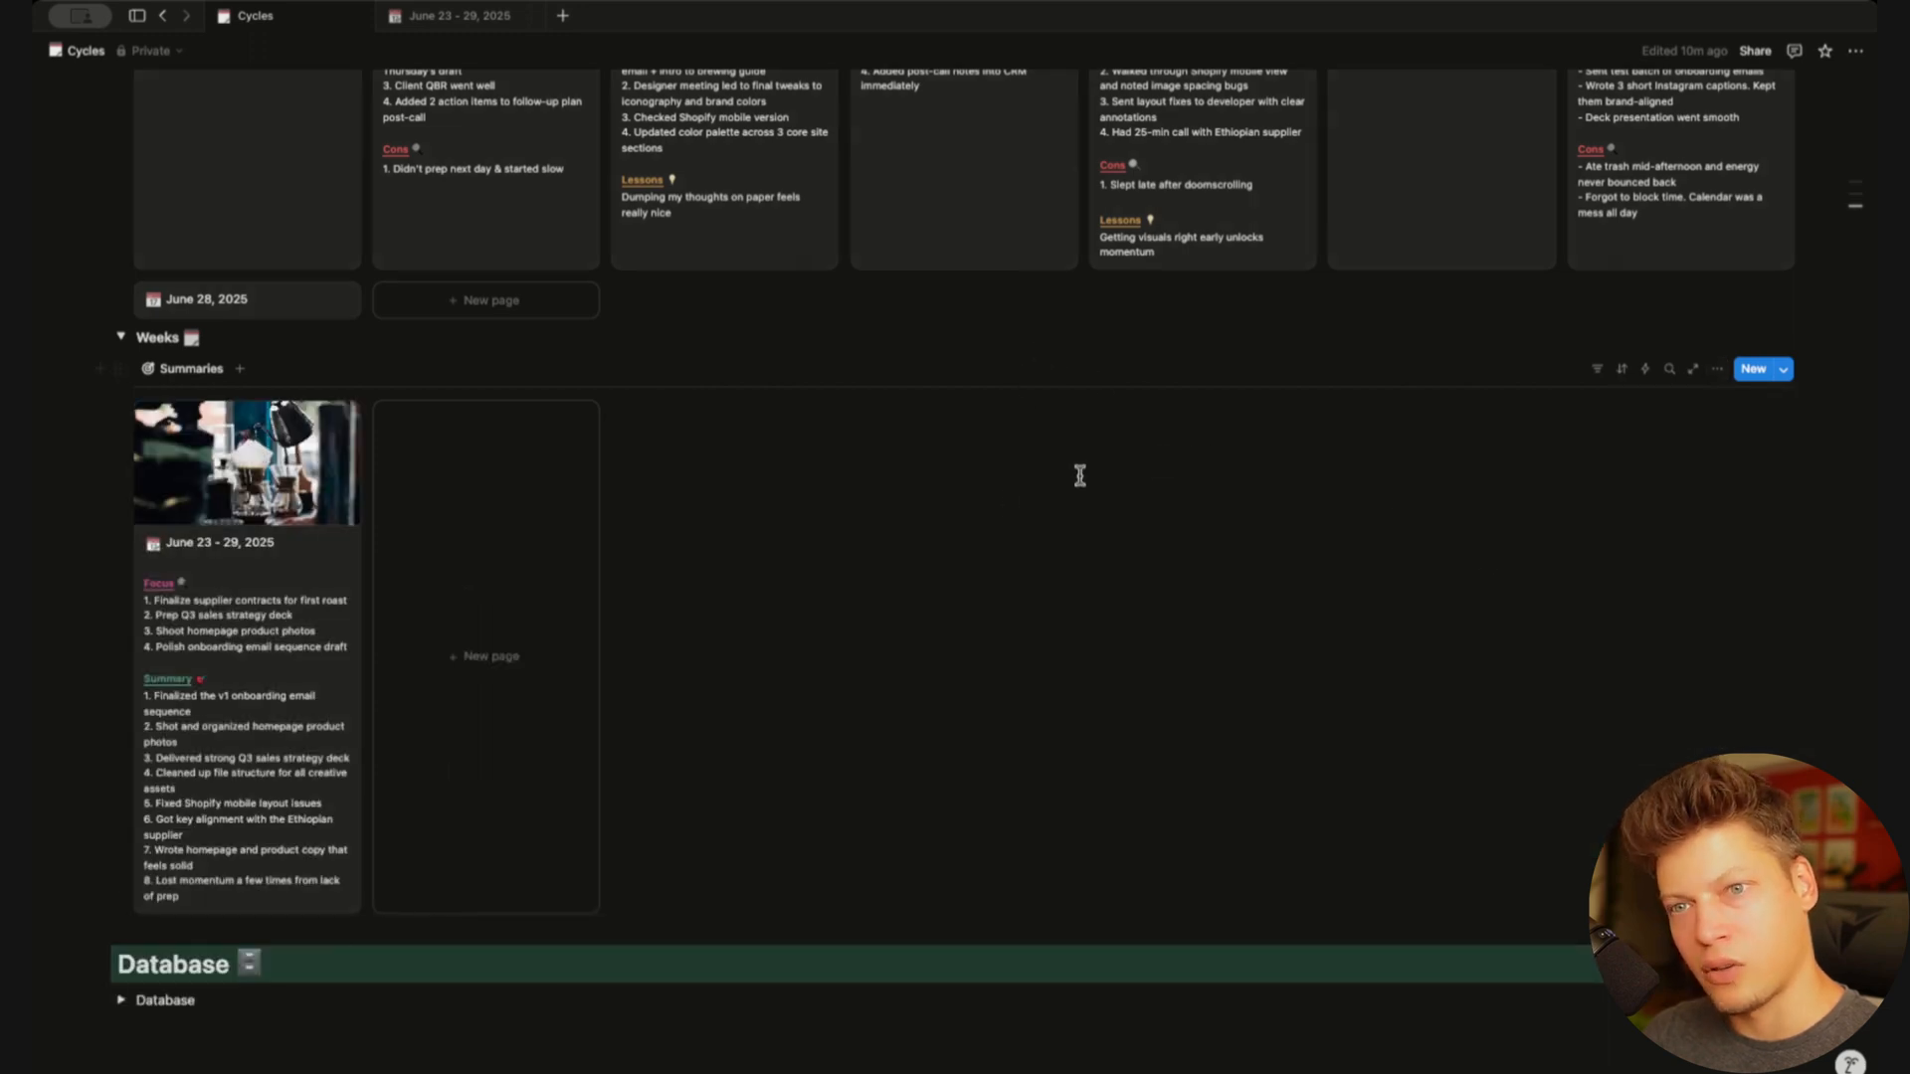
Set the card size of the Weeks Summaries gallery to Large
{"action": "left_click", "coordinate": [1718, 370]}
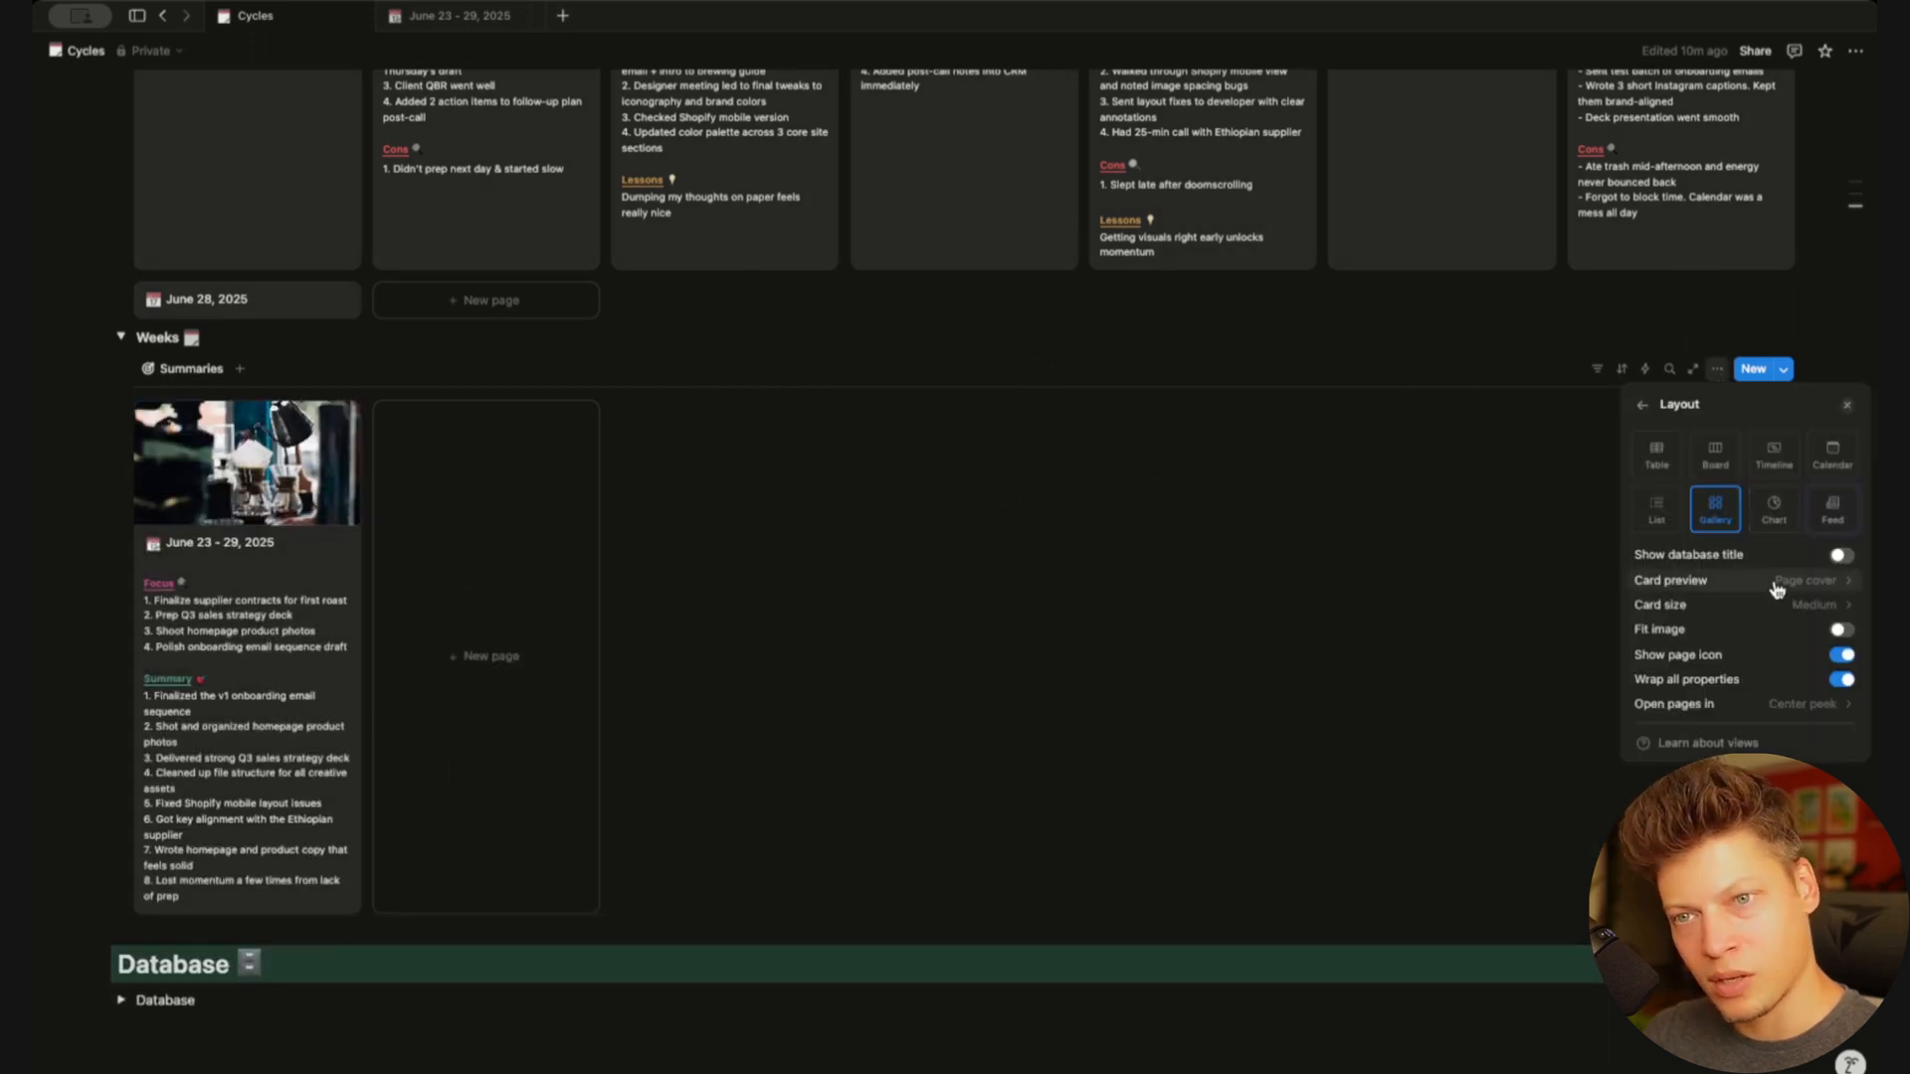
{"action": "left_click", "coordinate": [1813, 604]}
{"action": "left_click", "coordinate": [1776, 682]}
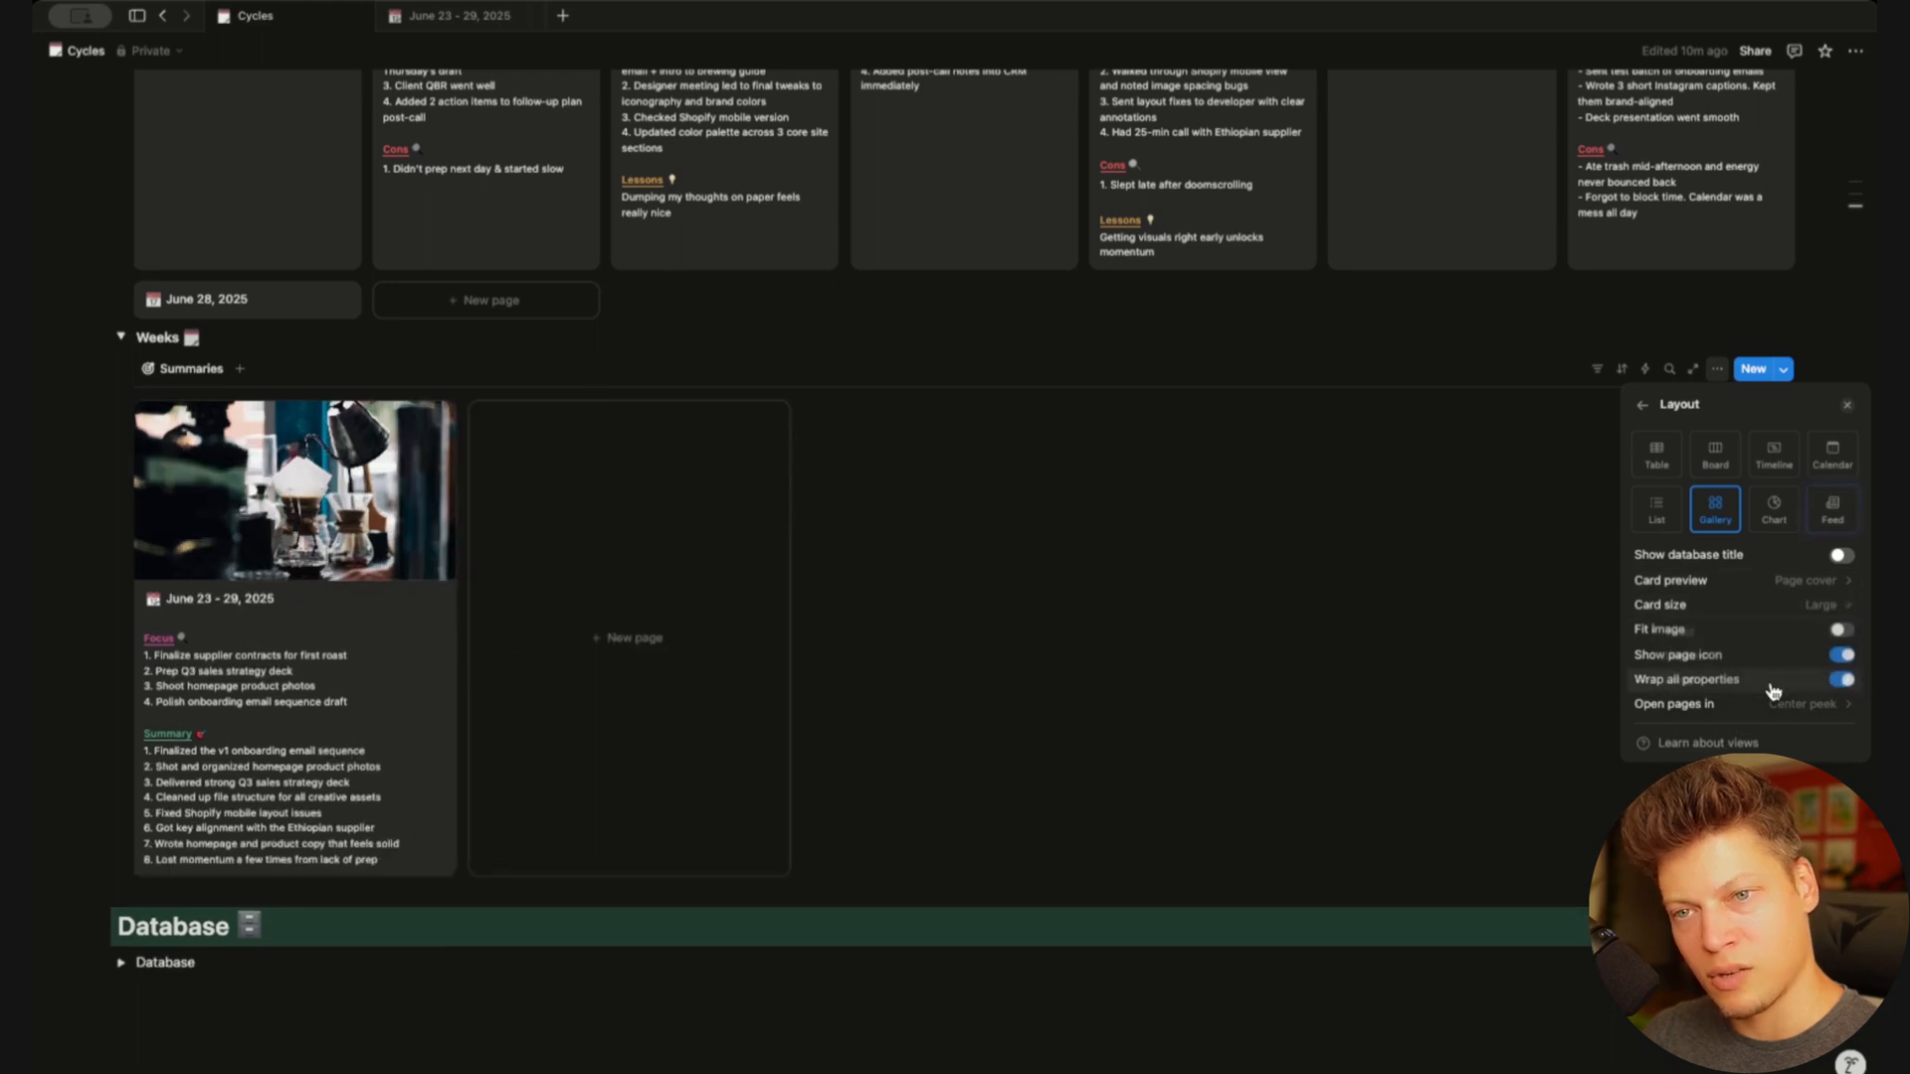
{"action": "left_click", "coordinate": [1168, 430]}
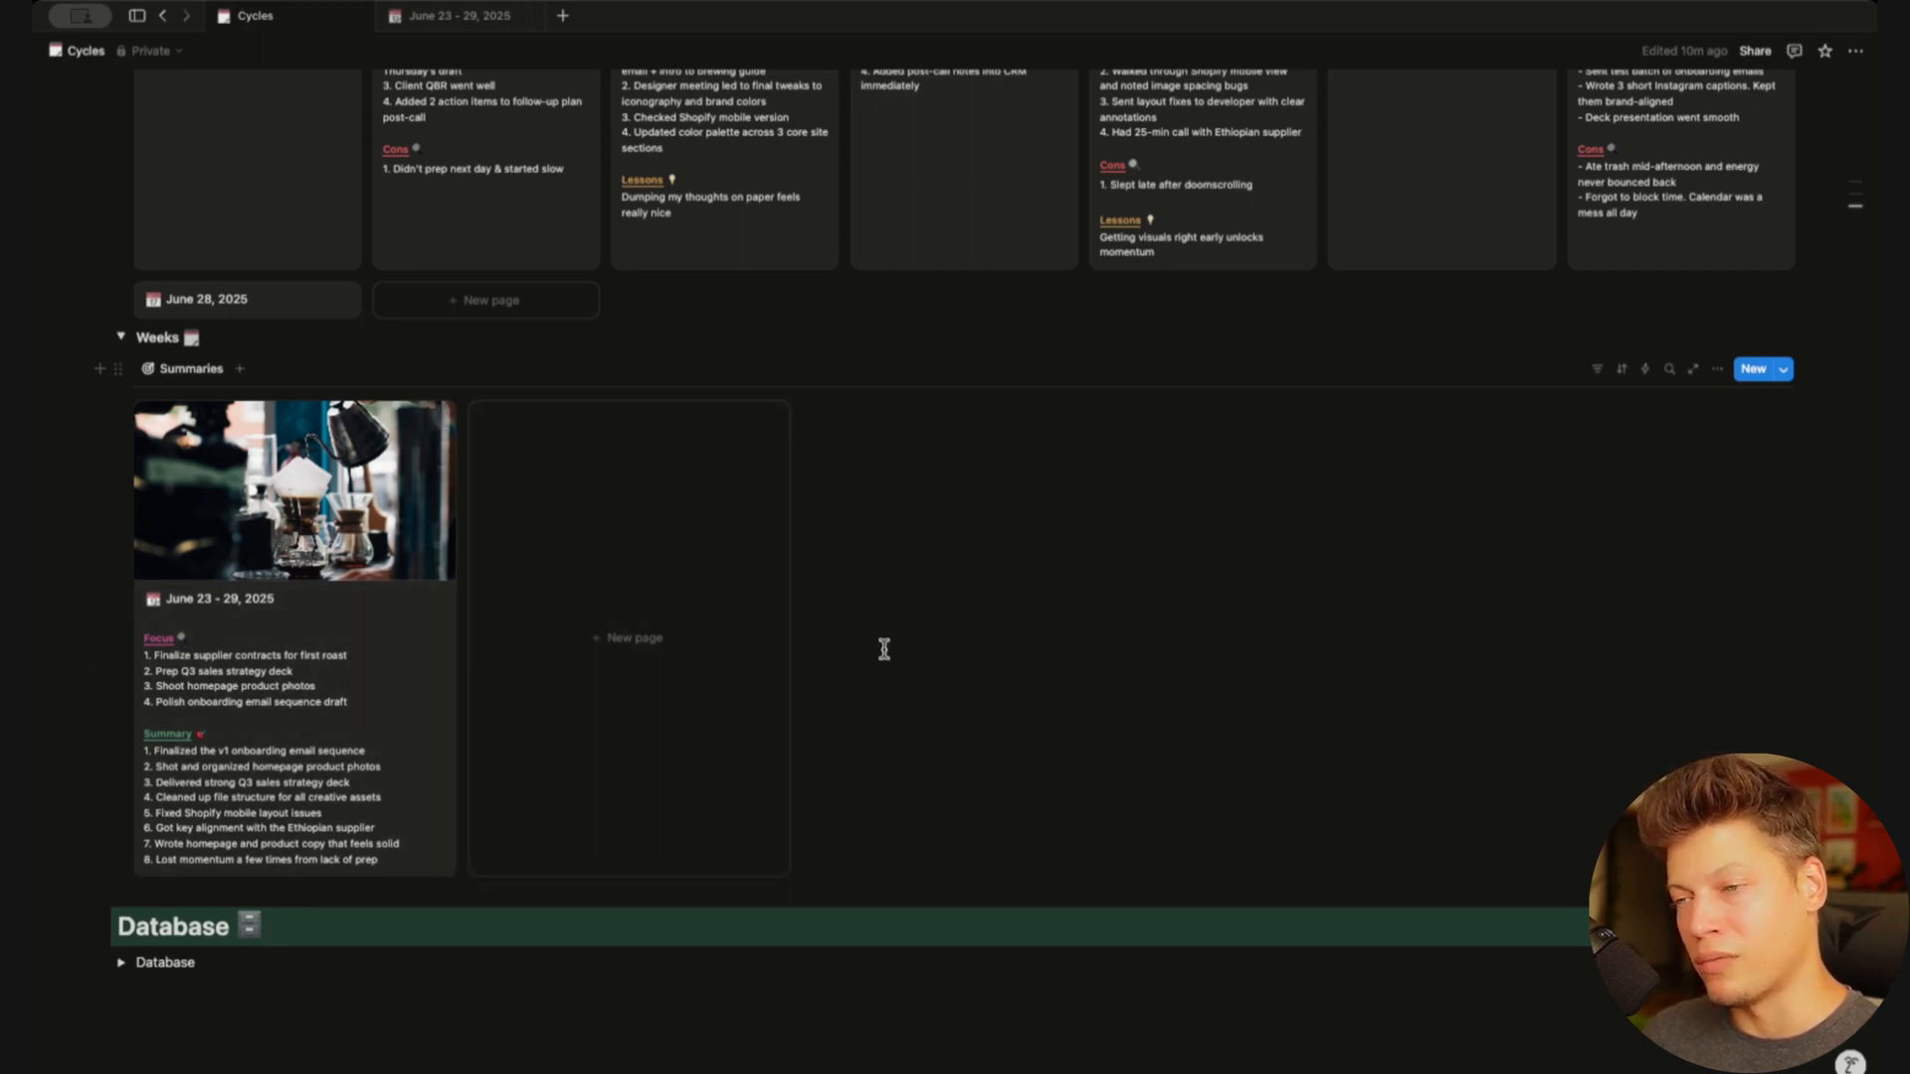
Add a callout with an orange up-arrow icon below the Summary table on the June 23 - 29, 2025 page
{"action": "left_click", "coordinate": [435, 27]}
{"action": "scroll", "coordinate": [627, 703], "scroll_direction": "down", "scroll_amount": 10}
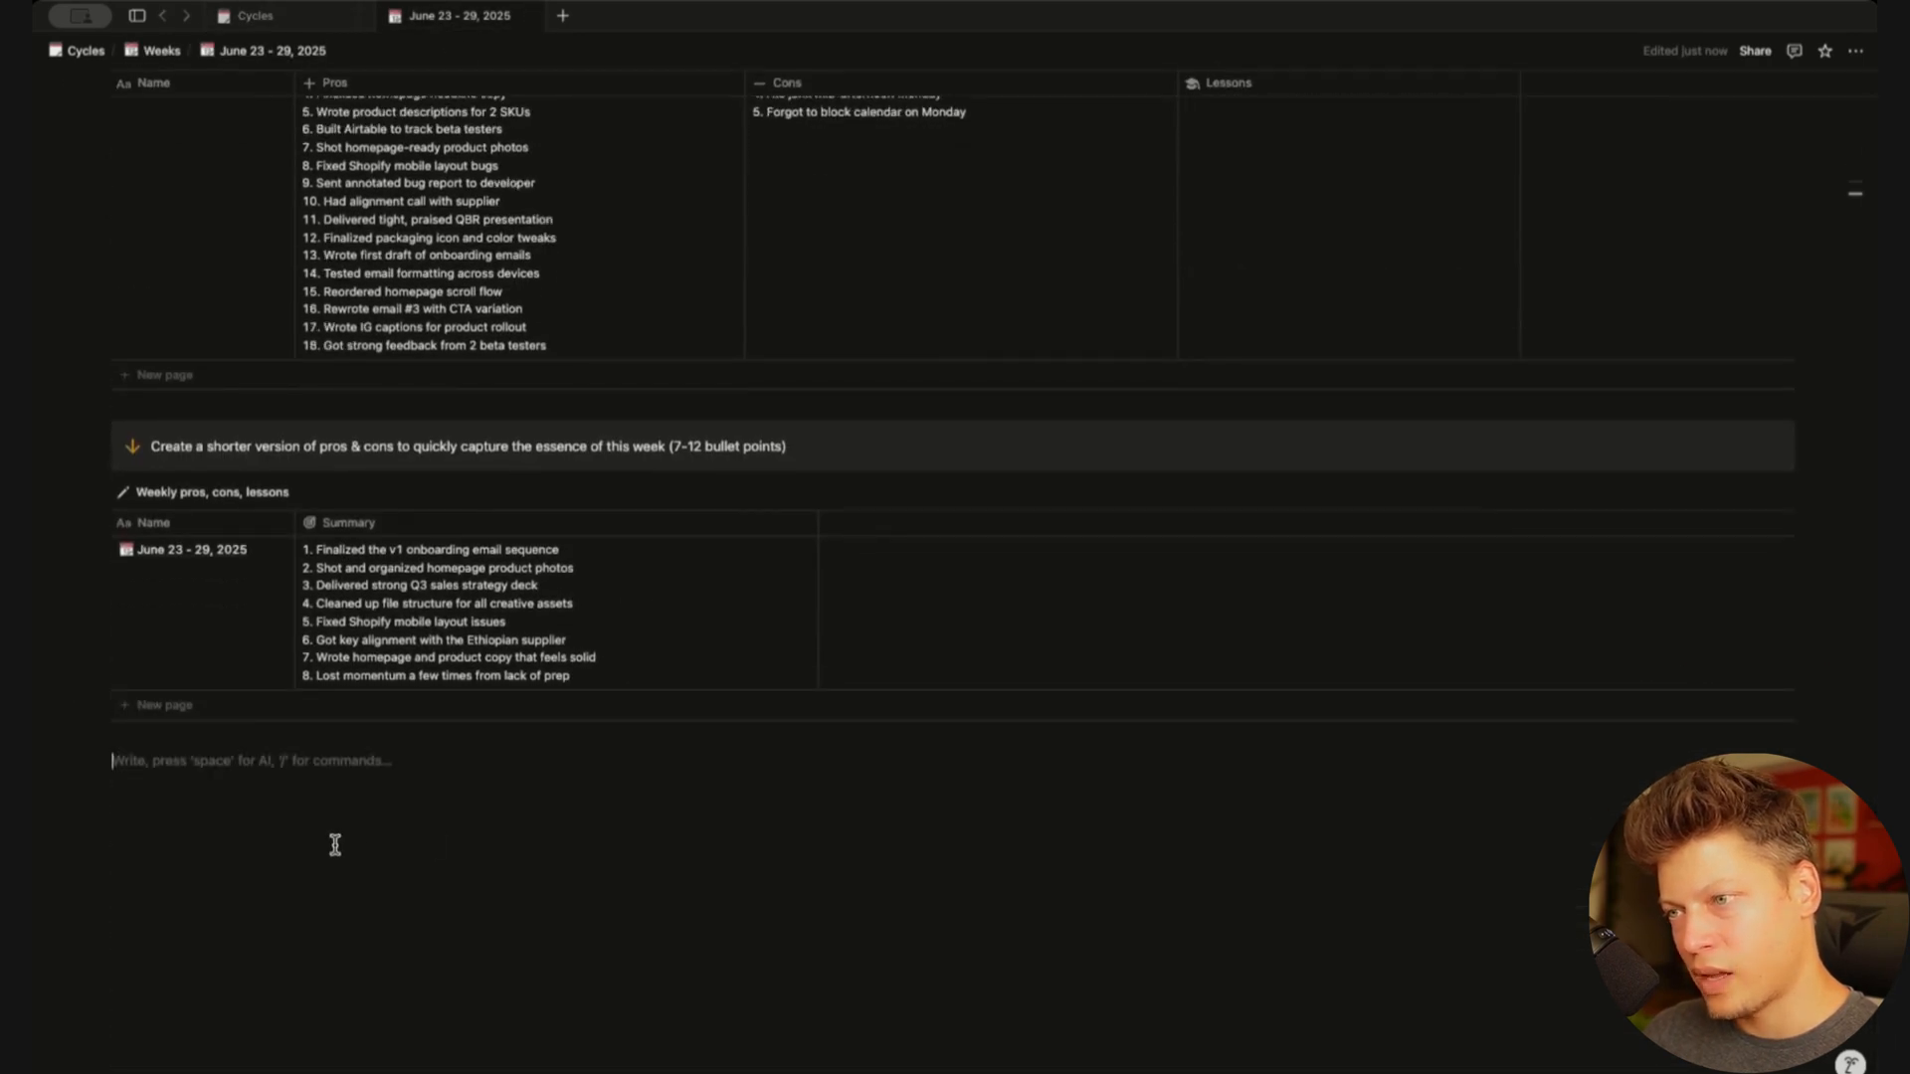
{"action": "type", "text": "/cal"}
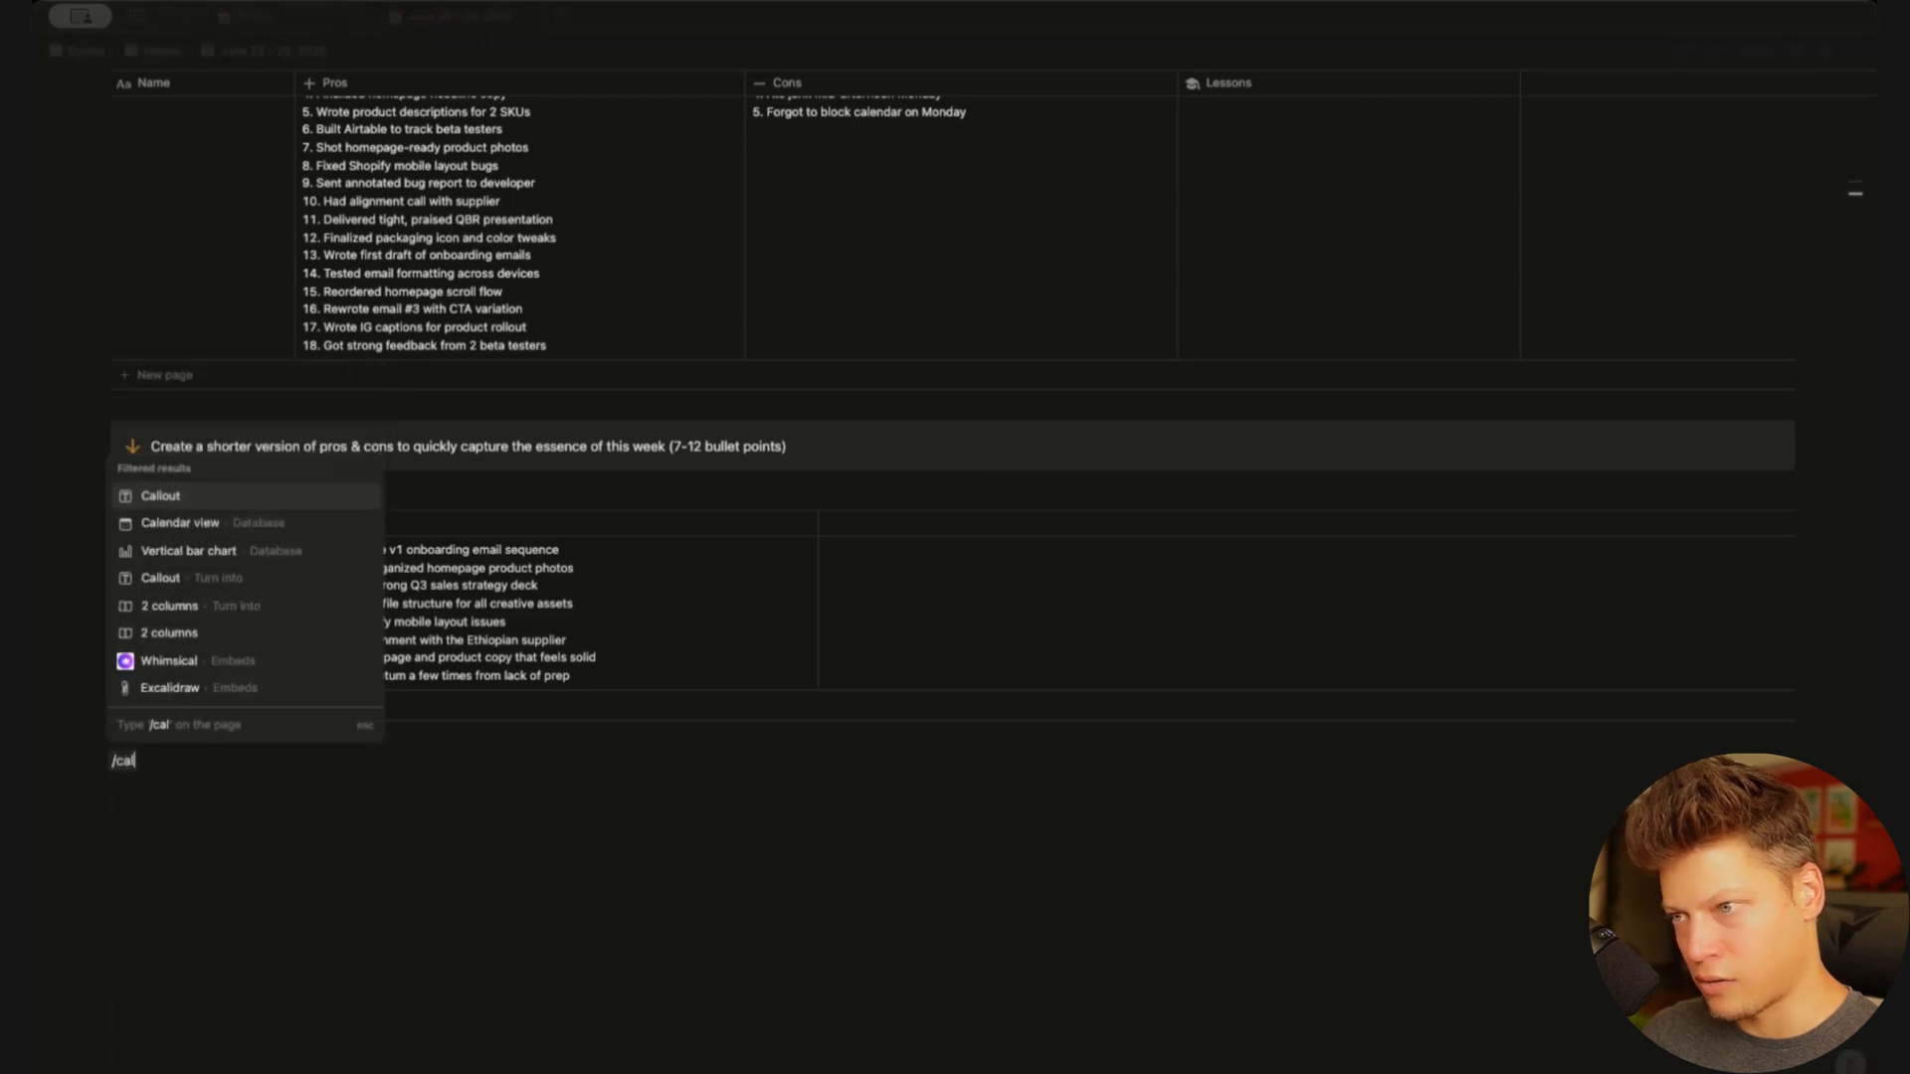
{"action": "key", "text": "Return"}
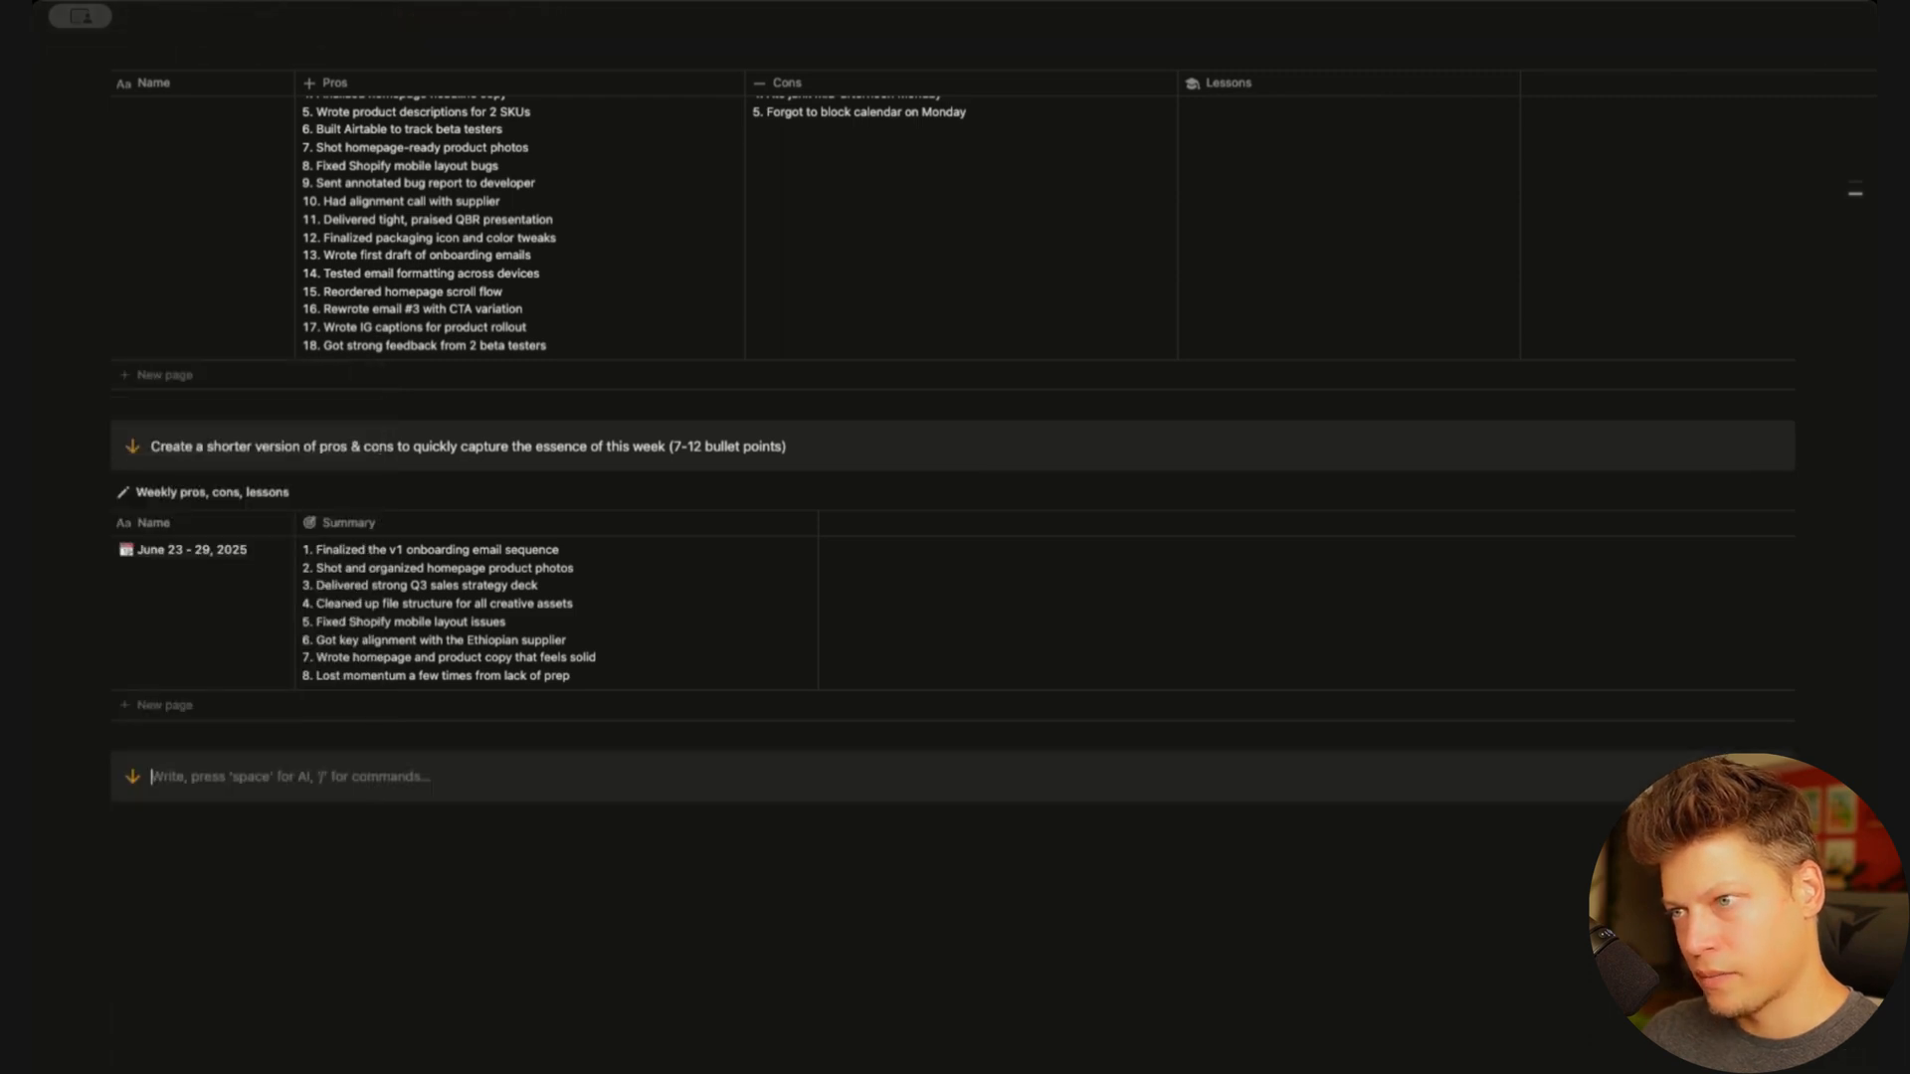
{"action": "left_click", "coordinate": [136, 786]}
{"action": "type", "text": "arrowu"}
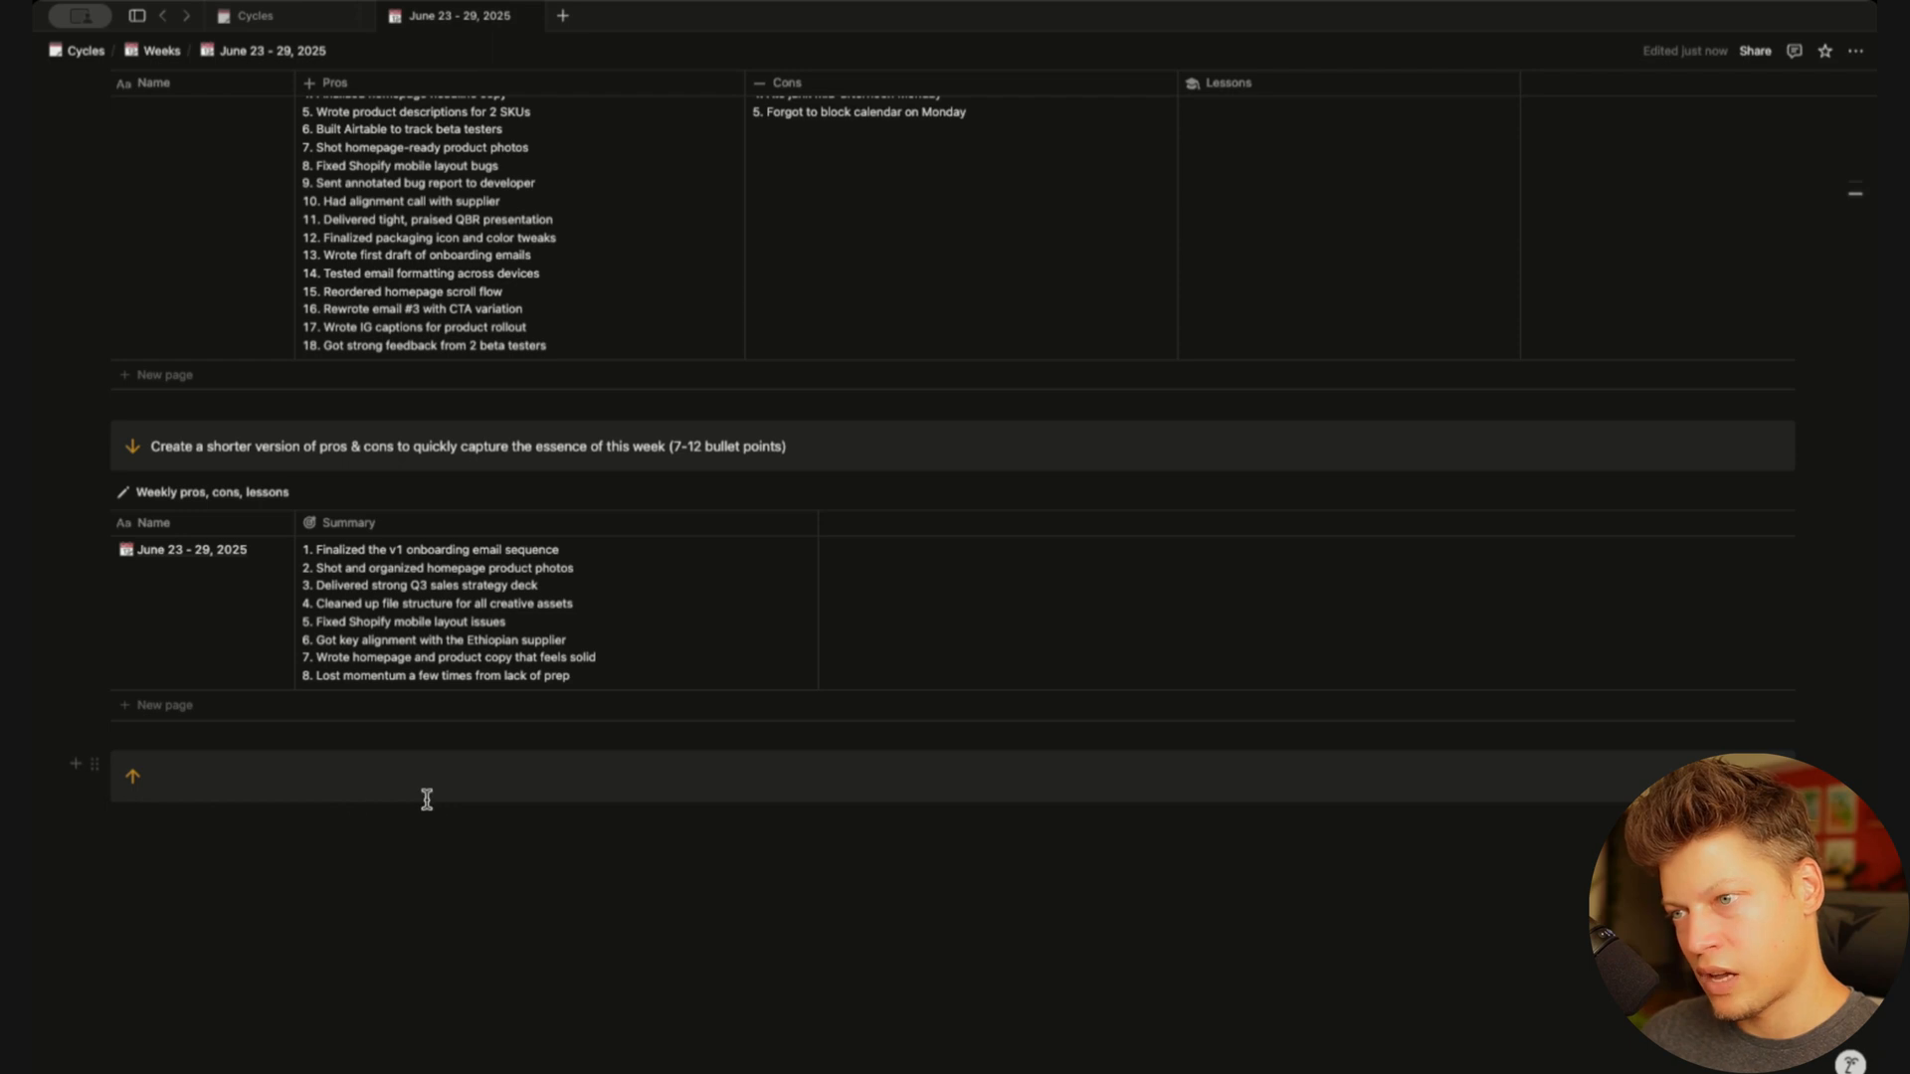
{"action": "key", "text": "Escape"}
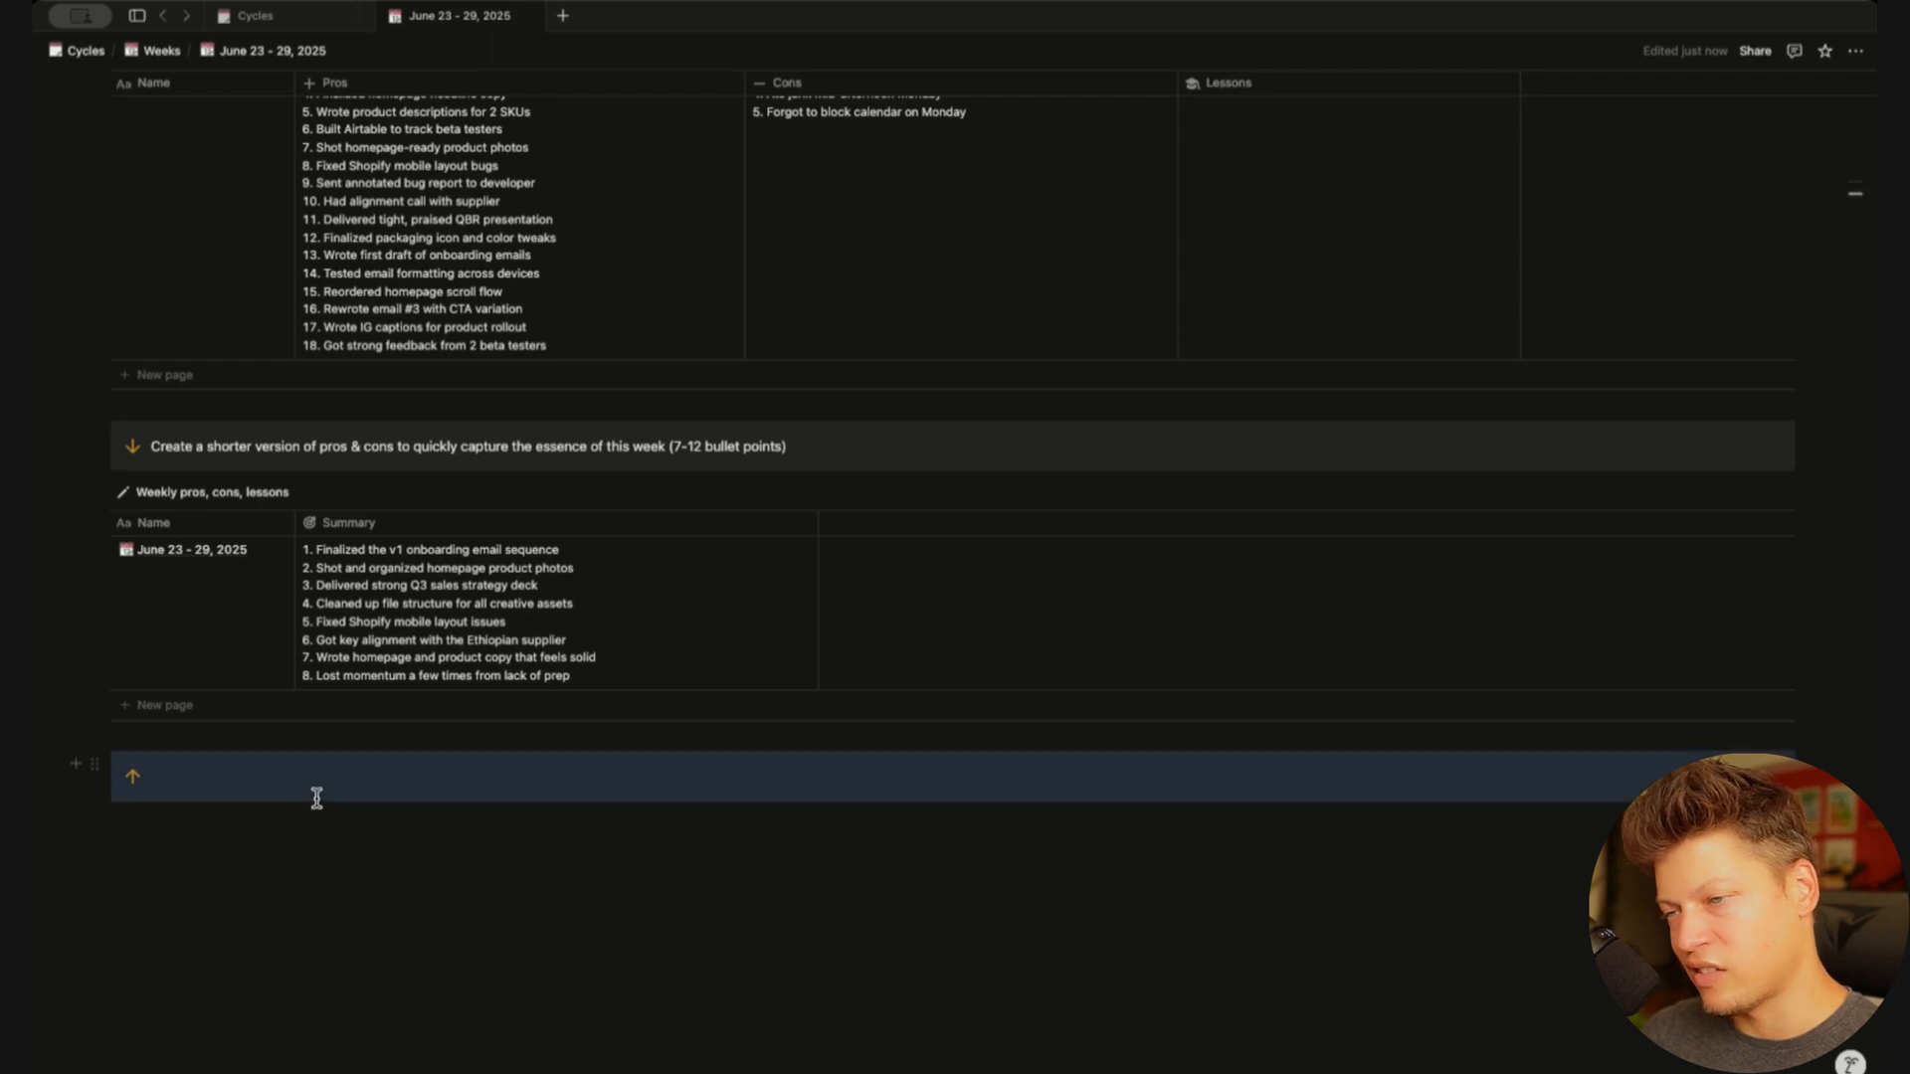
Write in the new callout, on two lines: "Now pick an image to represent this week." "Finally look over your wins once more and celebrate your progress!"
{"action": "left_click", "coordinate": [412, 784]}
{"action": "type", "text": "Now pick an image to represent this week. Finally look over your wins once more and celebrate your progress!"}
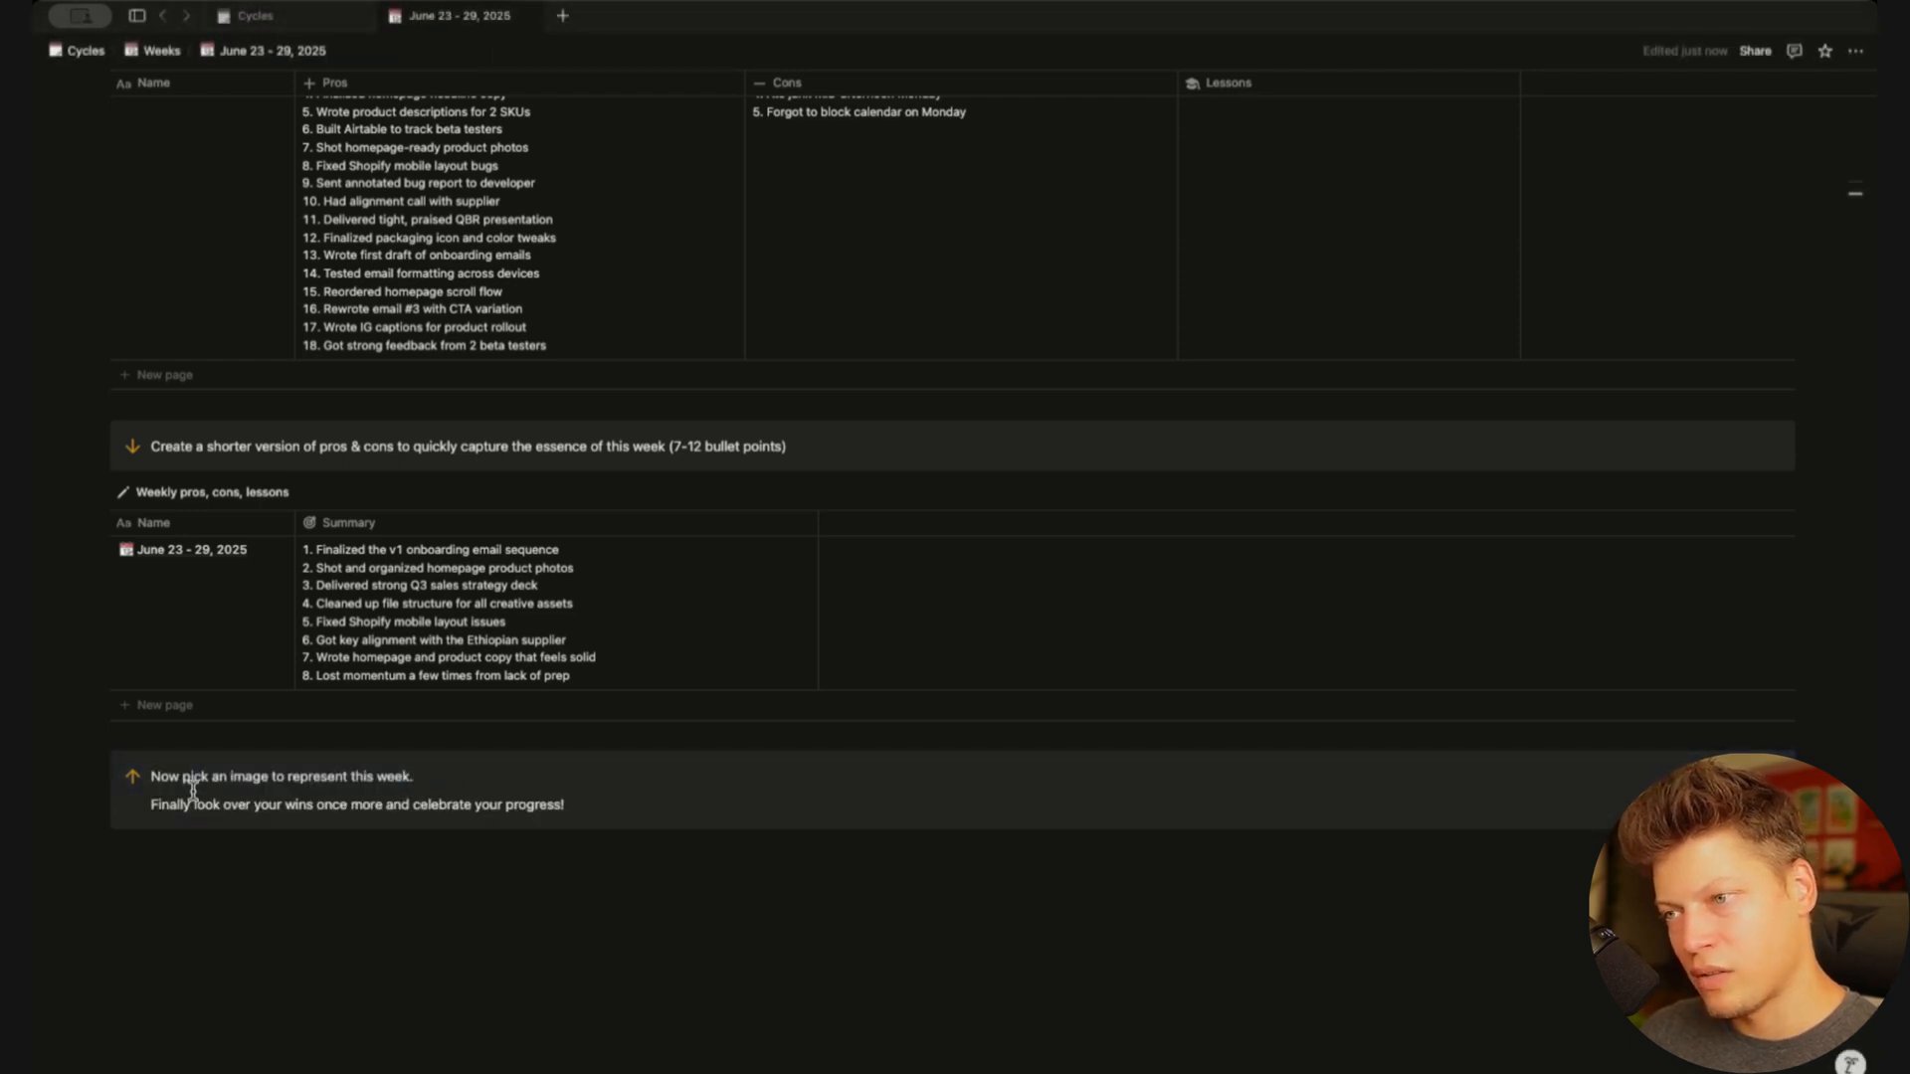
{"action": "triple_click", "coordinate": [167, 784]}
{"action": "left_click", "coordinate": [476, 779]}
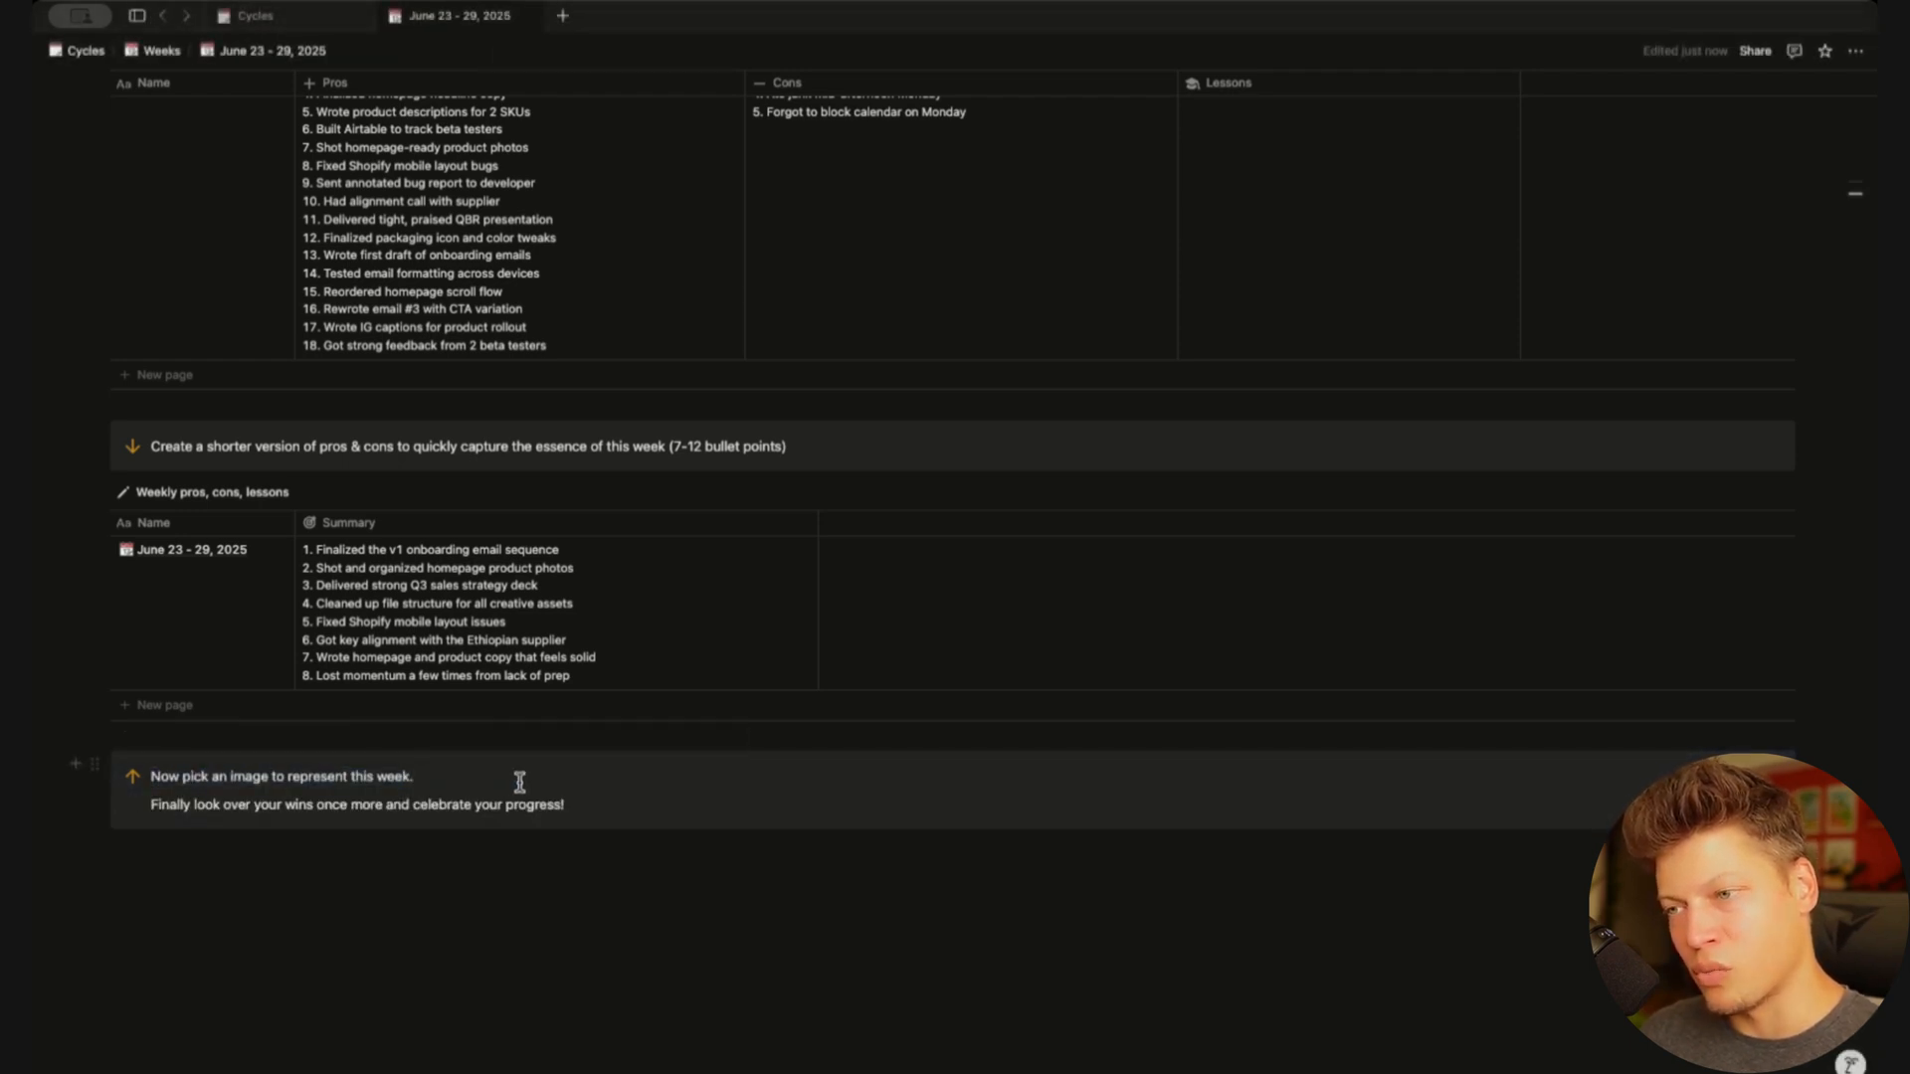
{"action": "left_click_drag", "start_coordinate": [605, 791], "coordinate": [153, 782]}
{"action": "left_click", "coordinate": [595, 810]}
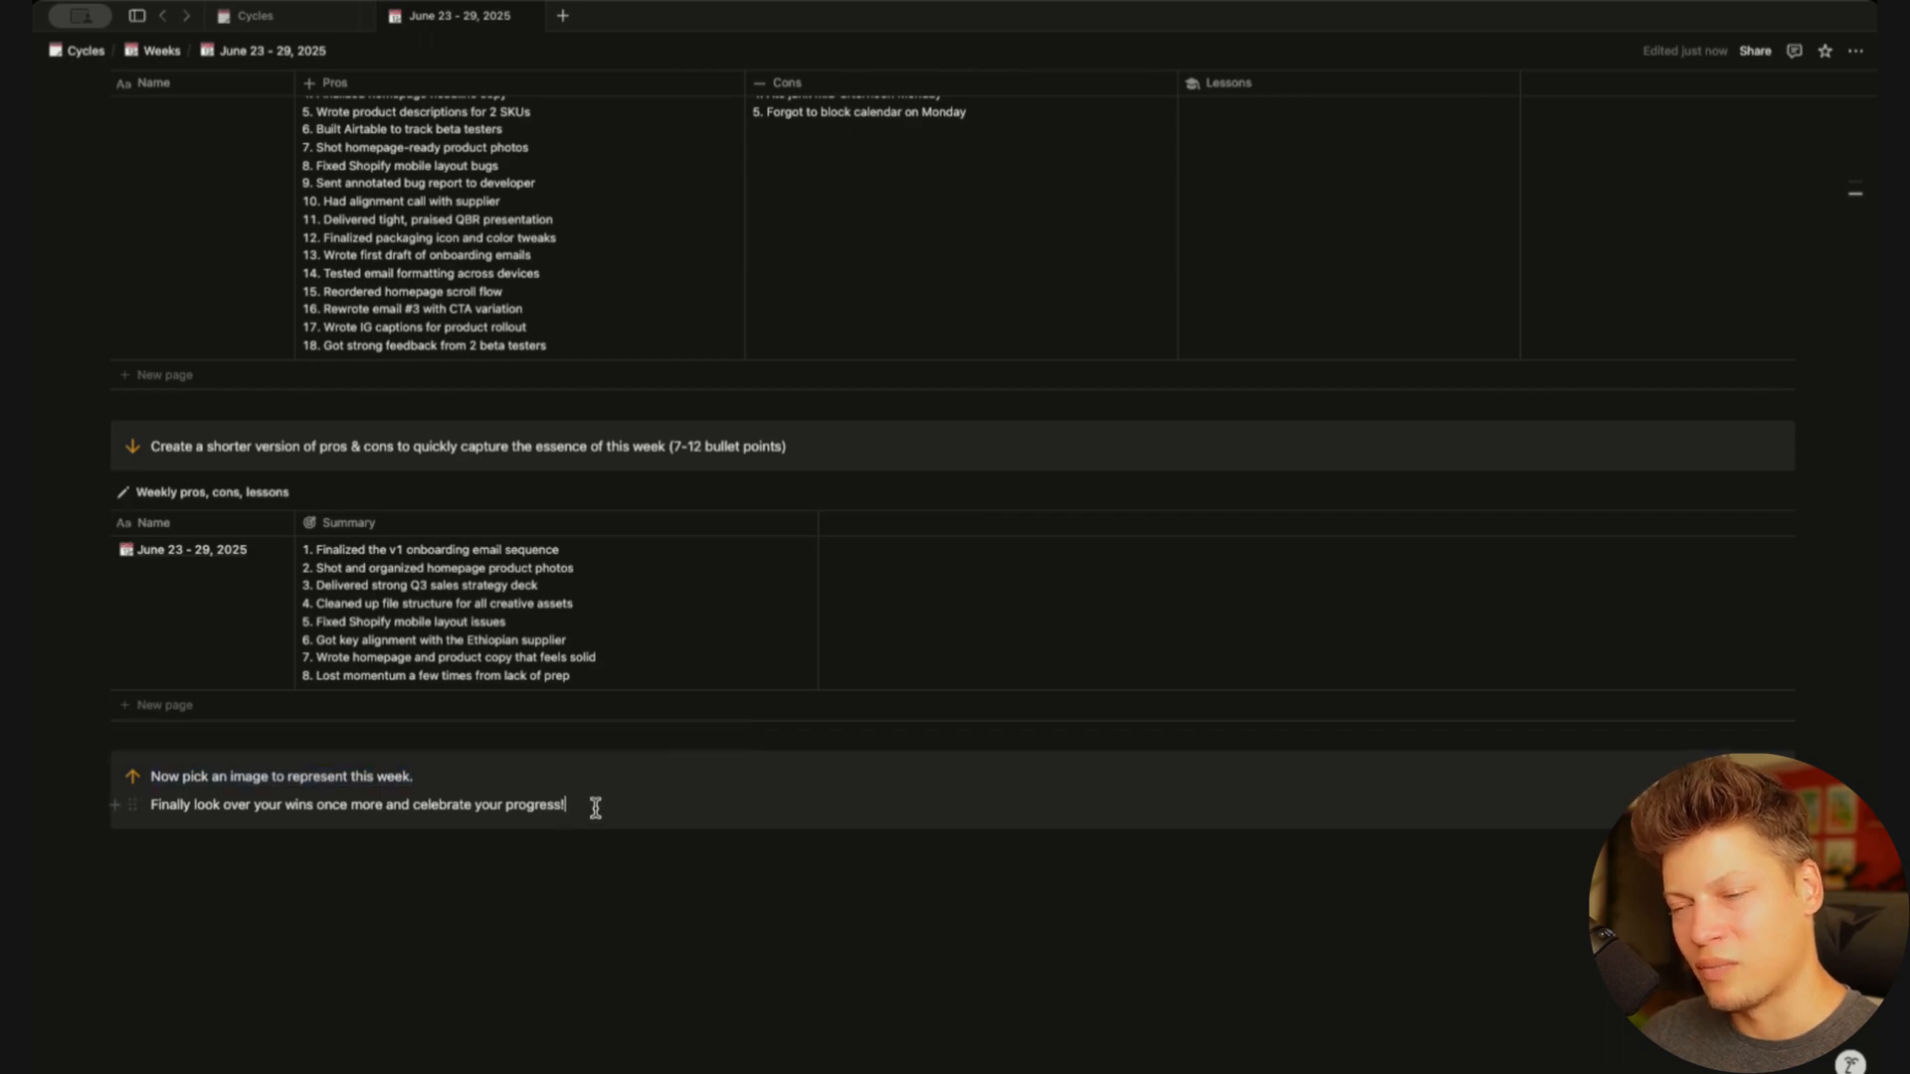
Review the June 23 - 29, 2025 page from its reflection sections up to its properties, and check its card on the Cycles page
{"action": "scroll", "coordinate": [597, 836], "scroll_direction": "up", "scroll_amount": 1}
{"action": "scroll", "coordinate": [665, 848], "scroll_direction": "up", "scroll_amount": 15}
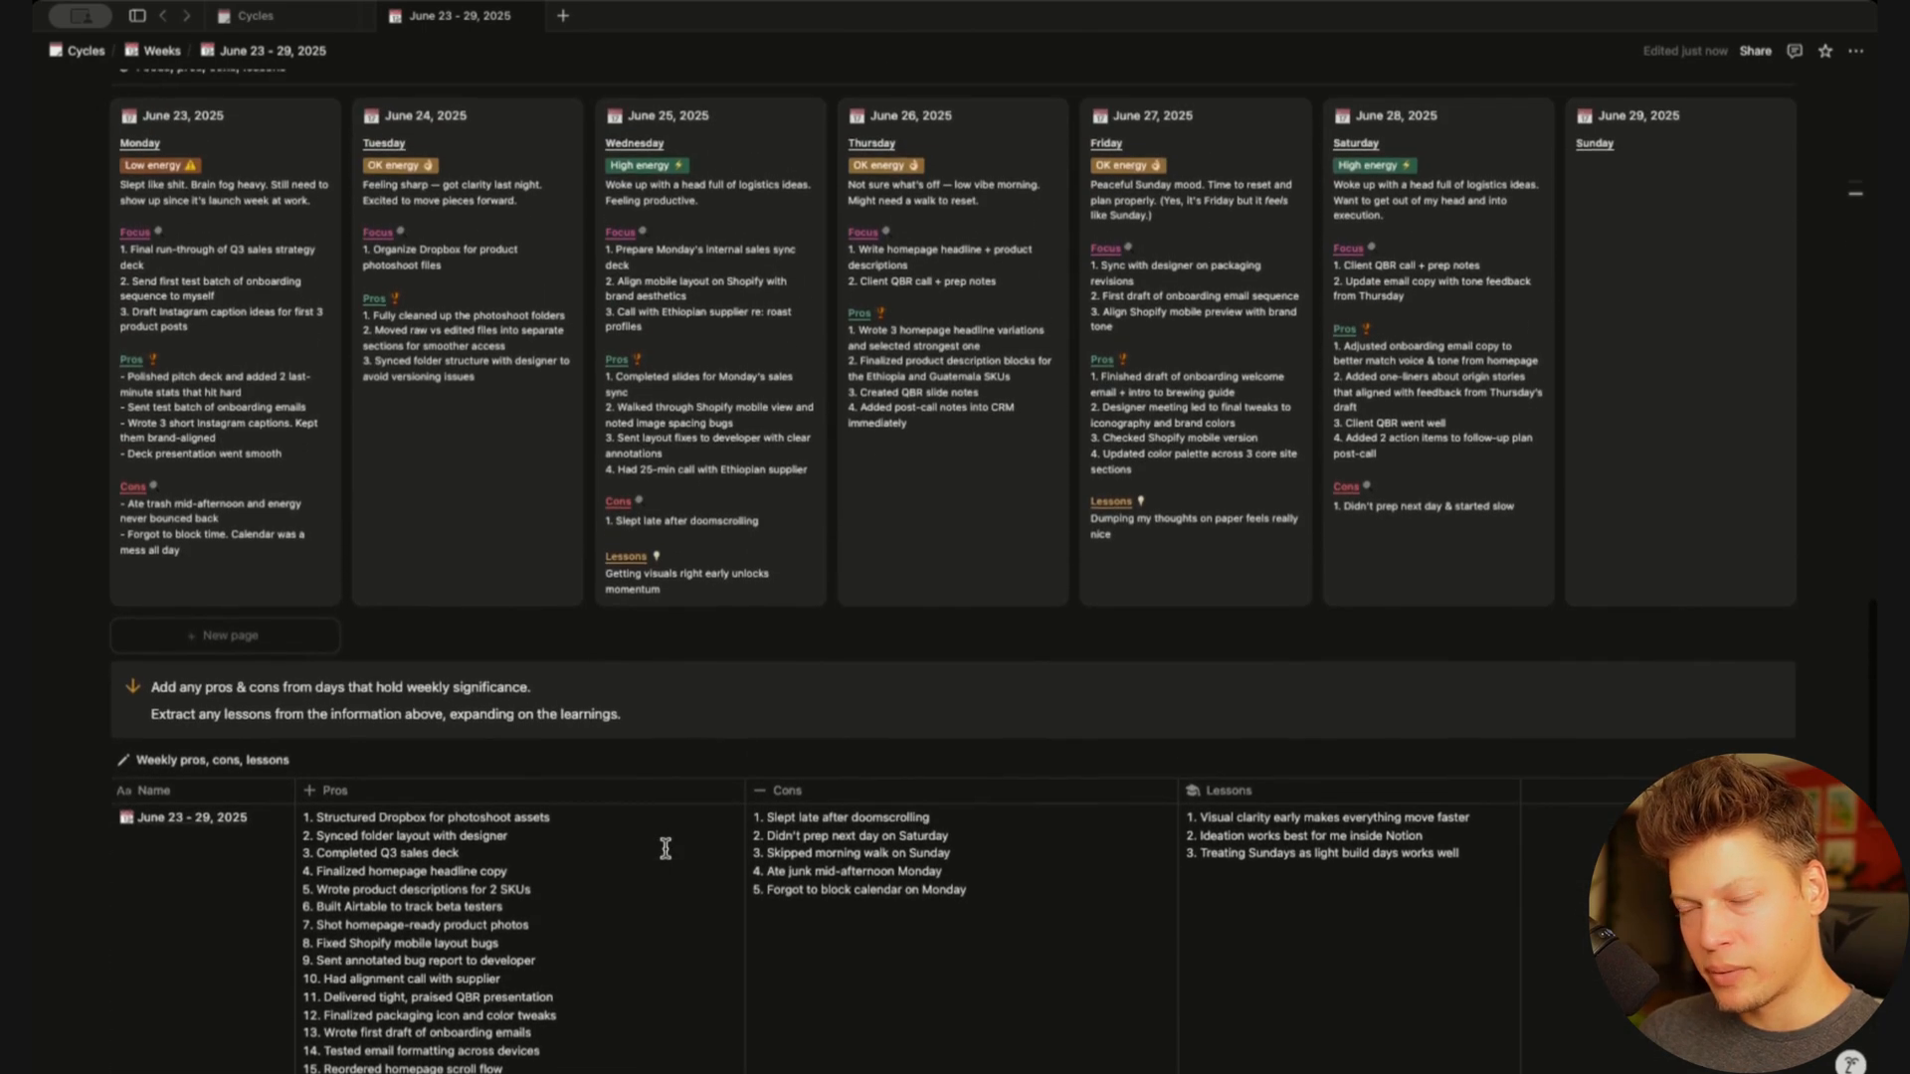
{"action": "scroll", "coordinate": [665, 847], "scroll_direction": "up", "scroll_amount": 9}
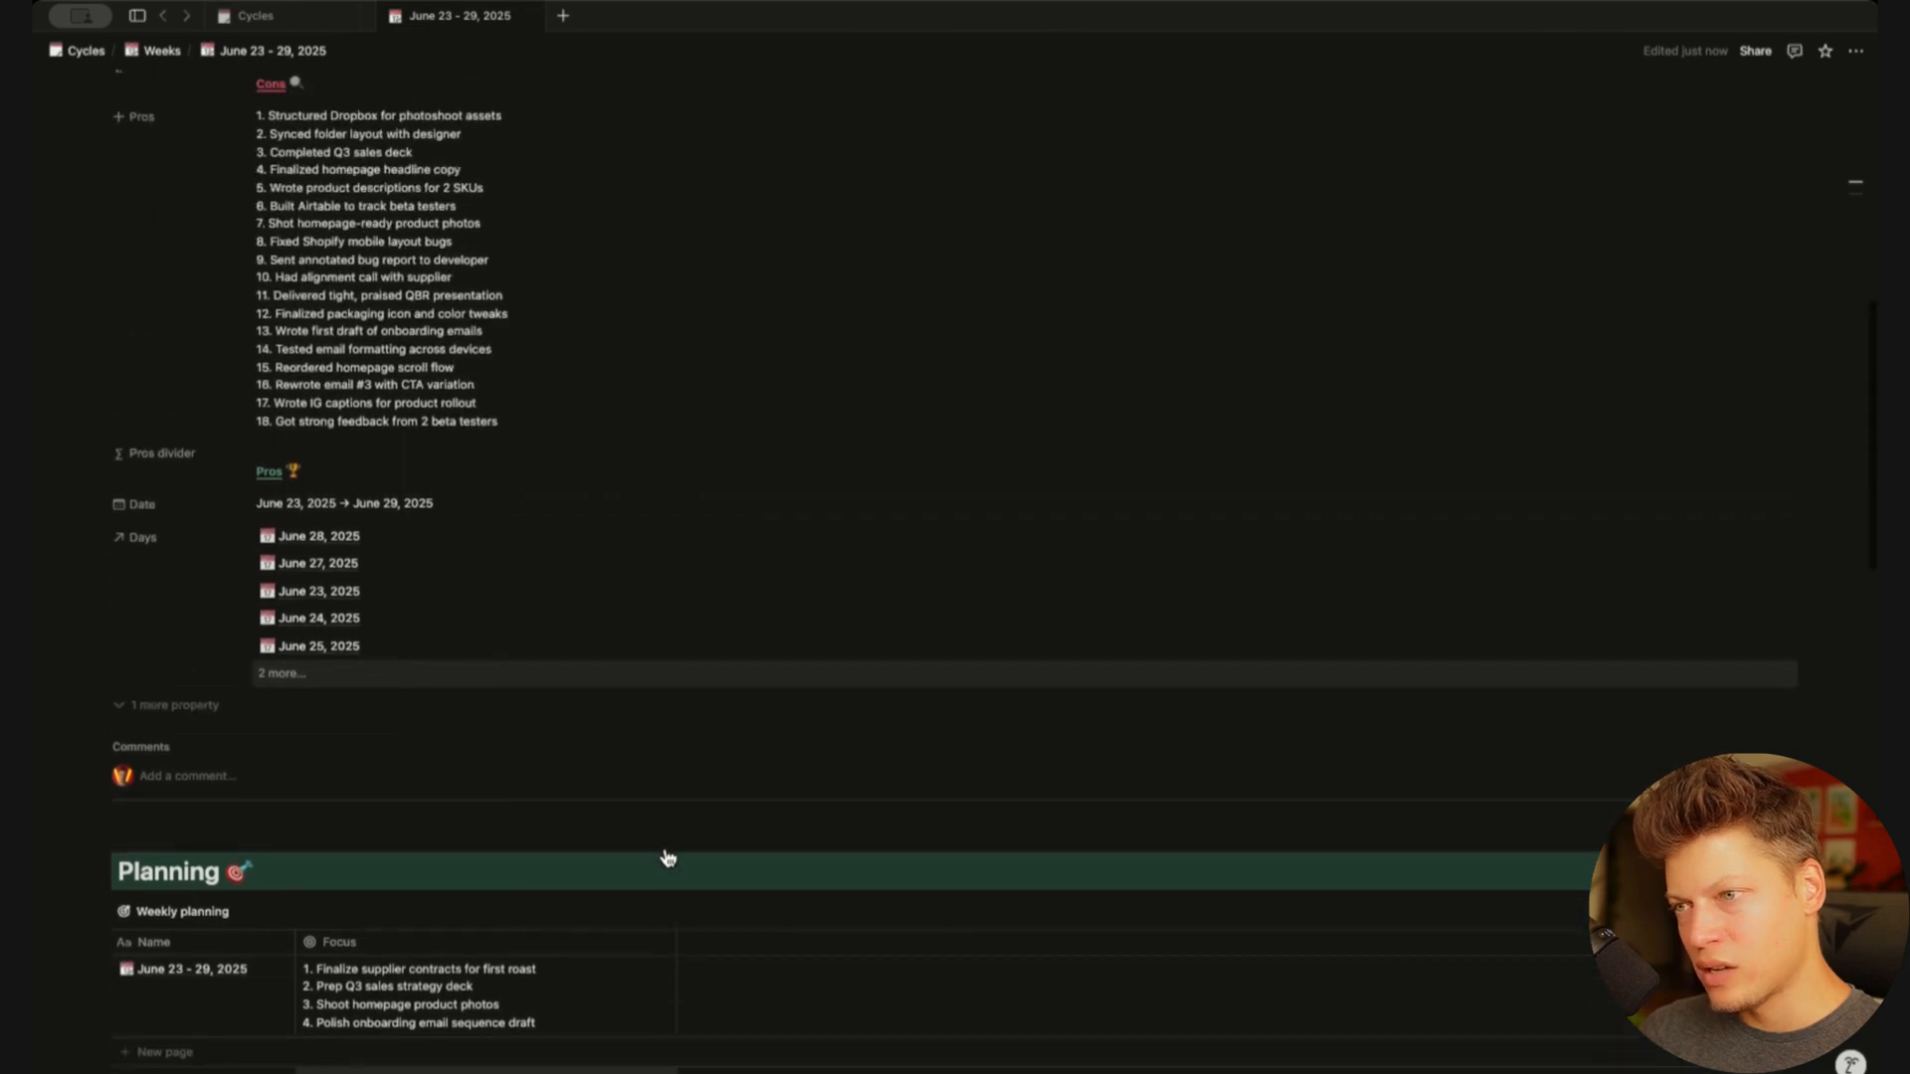
{"action": "scroll", "coordinate": [665, 847], "scroll_direction": "down", "scroll_amount": 18}
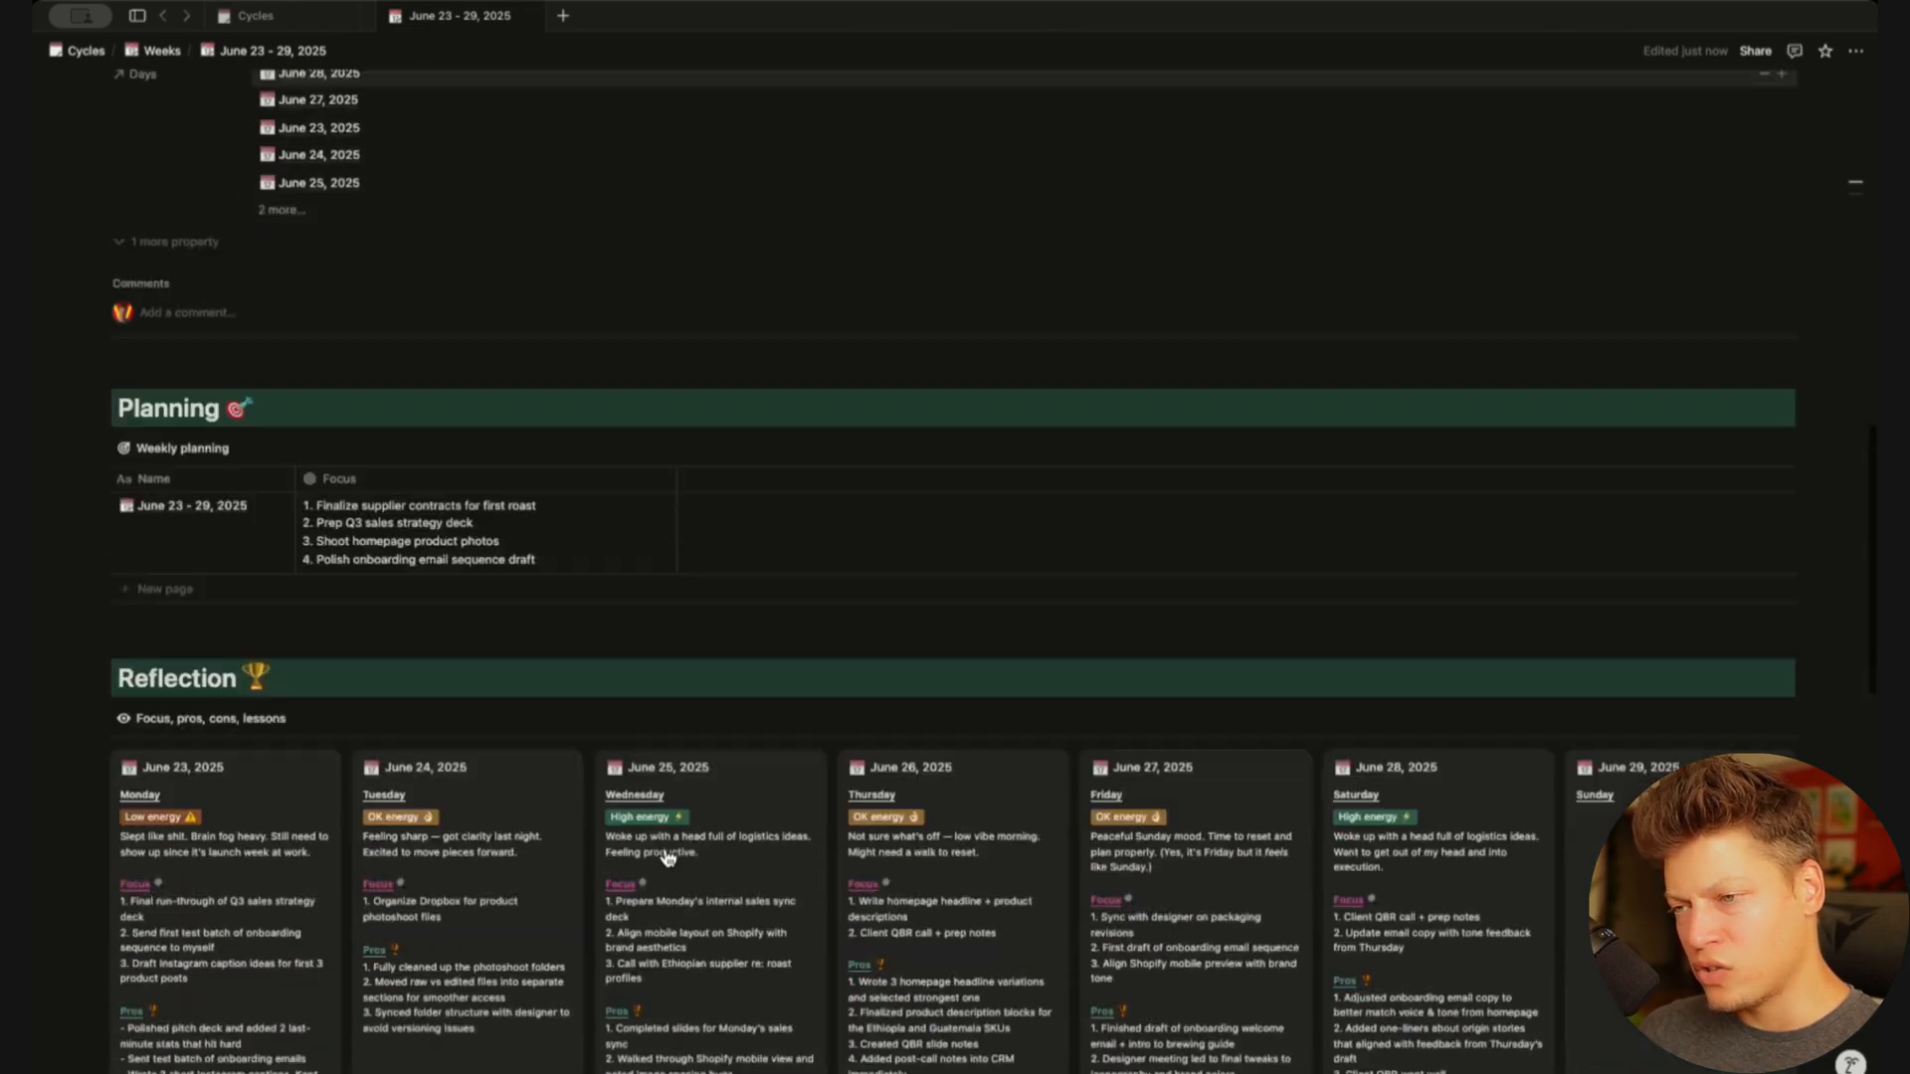
{"action": "left_click", "coordinate": [321, 14]}
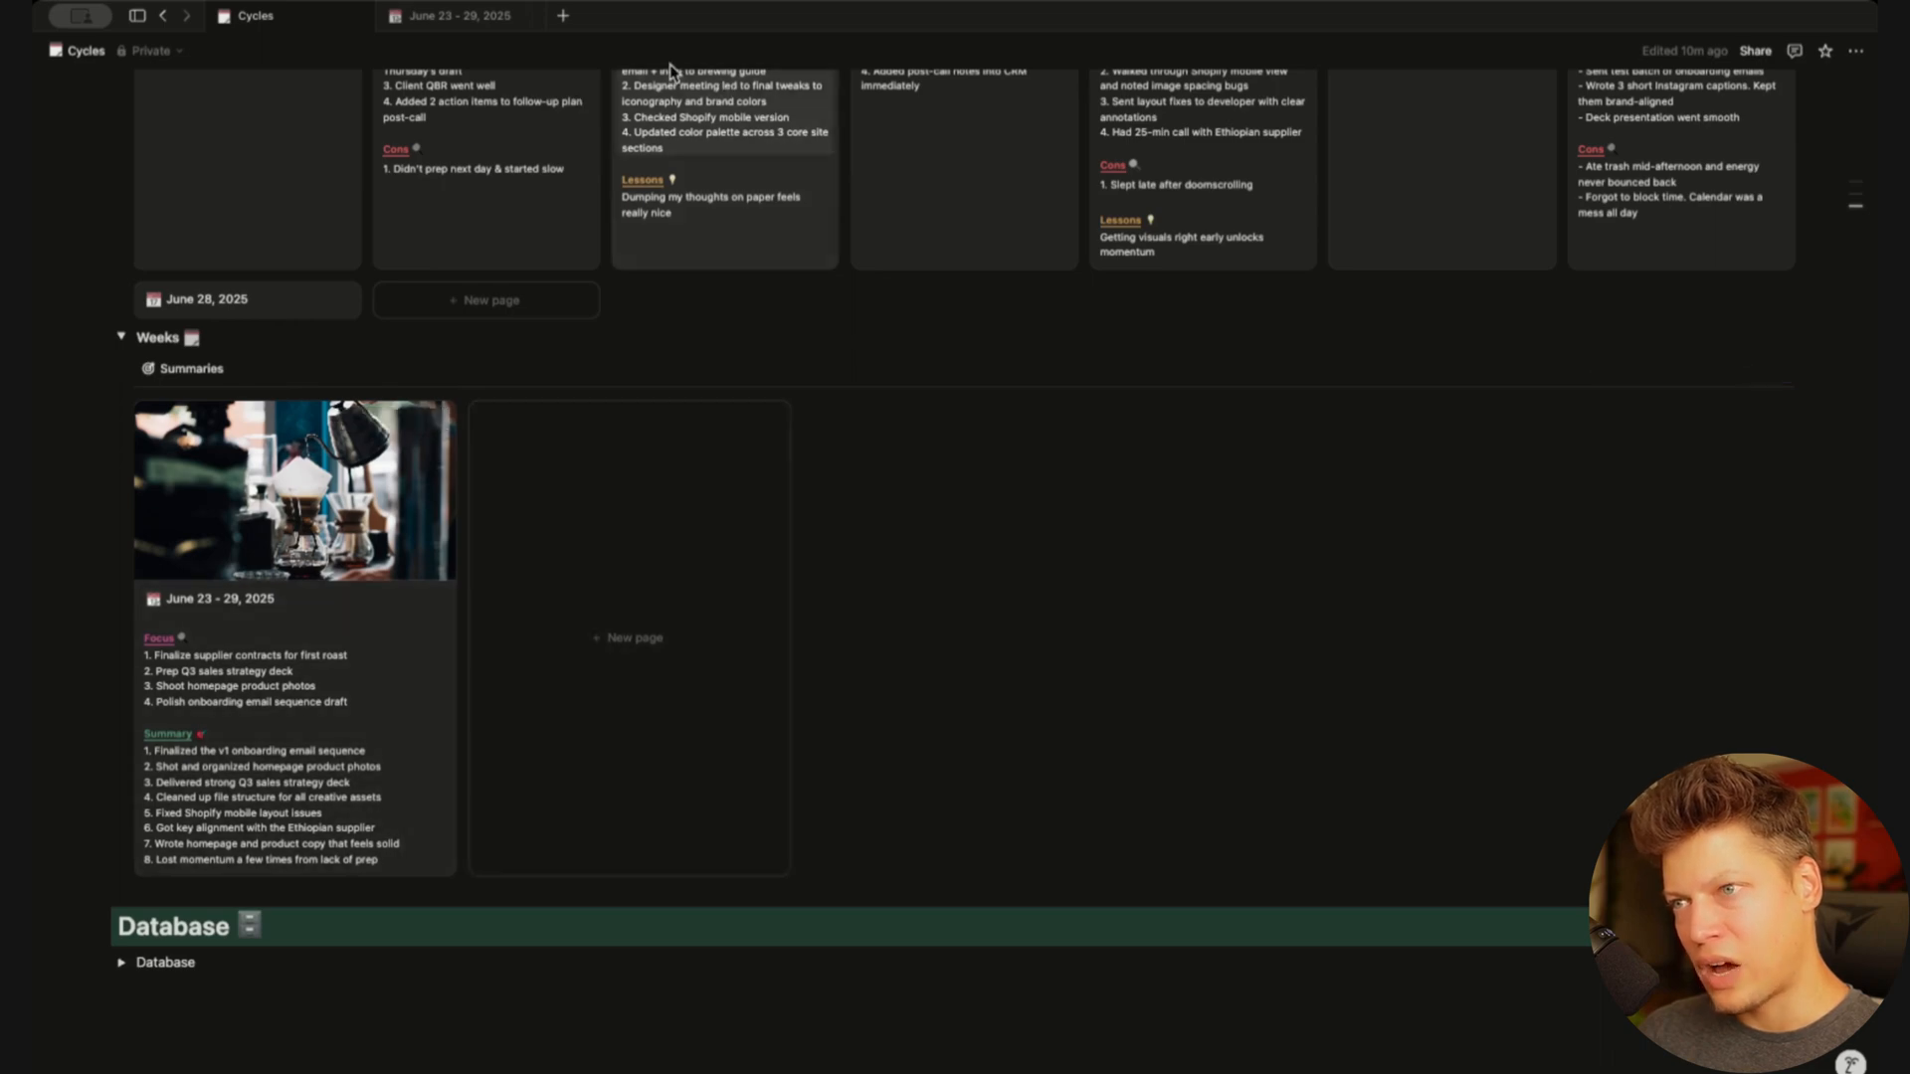
{"action": "left_click", "coordinate": [463, 24]}
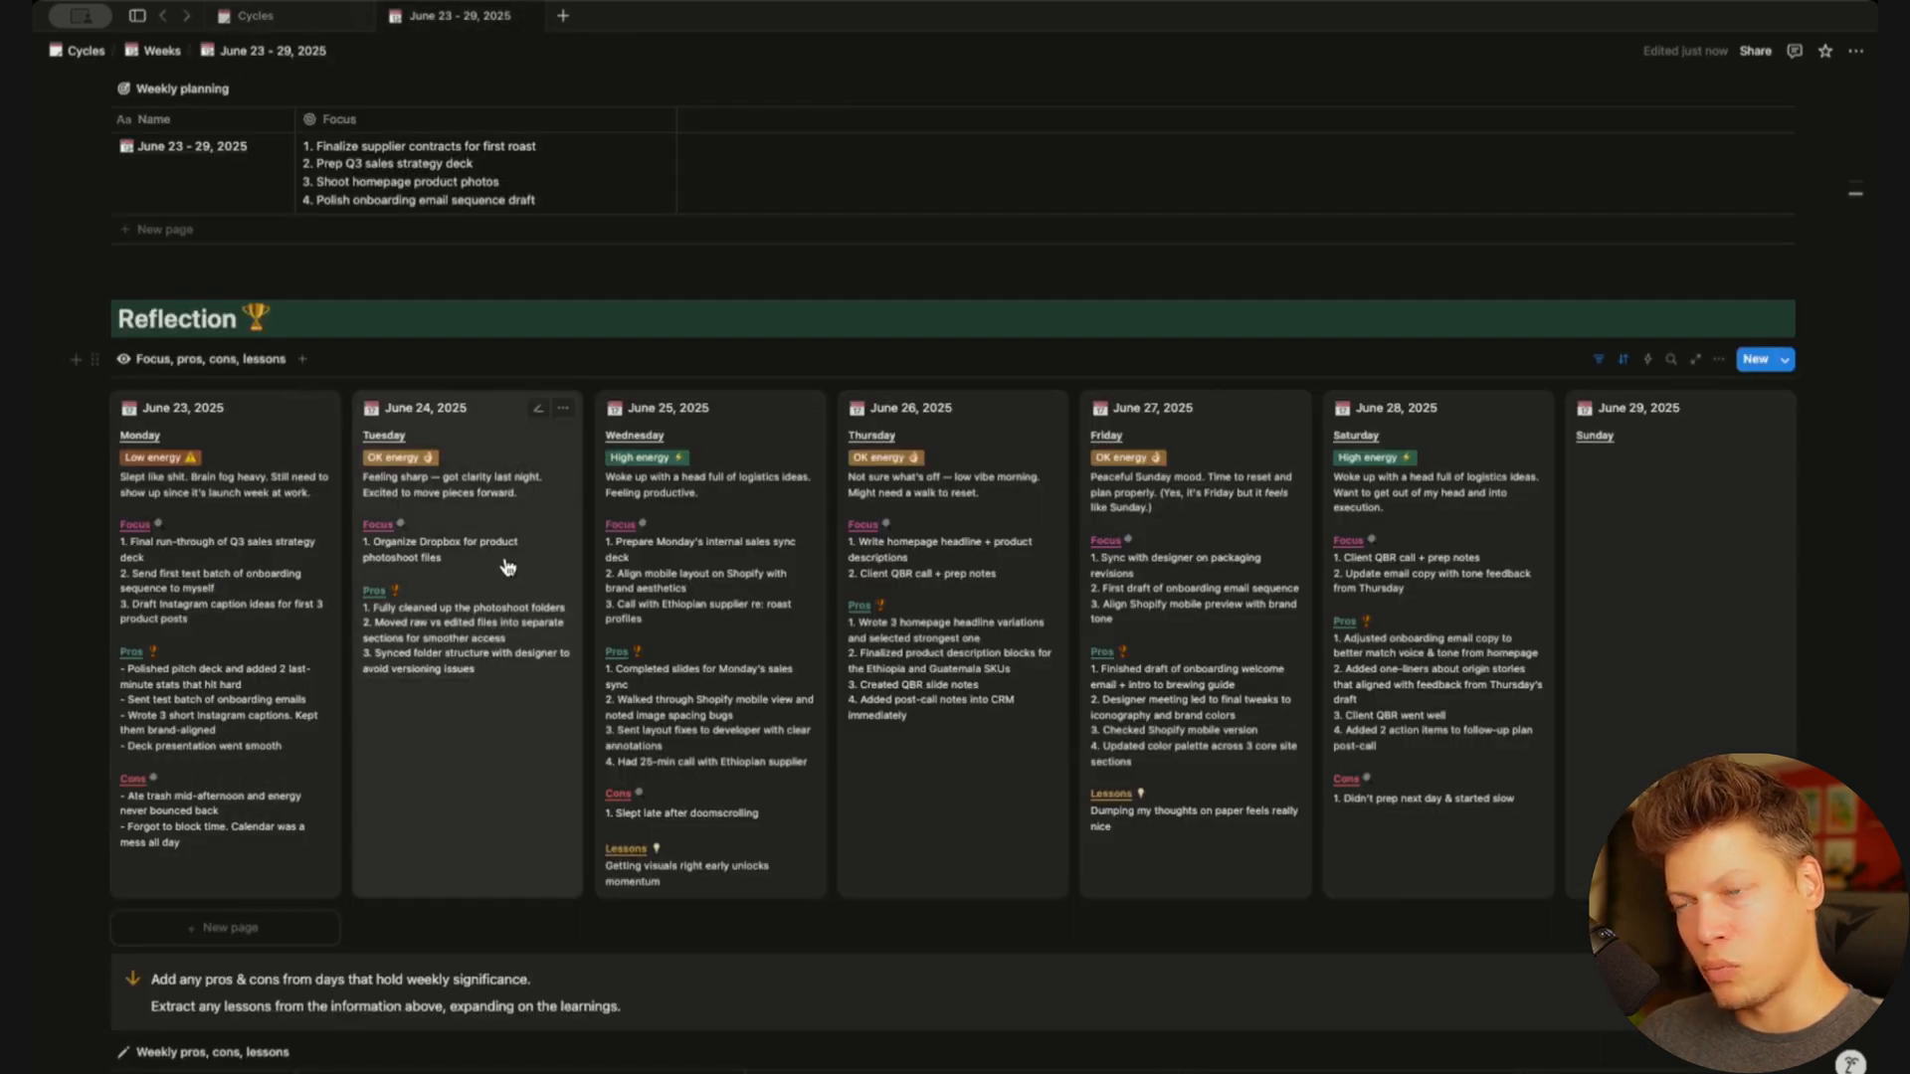
{"action": "scroll", "coordinate": [507, 567], "scroll_direction": "up", "scroll_amount": 7}
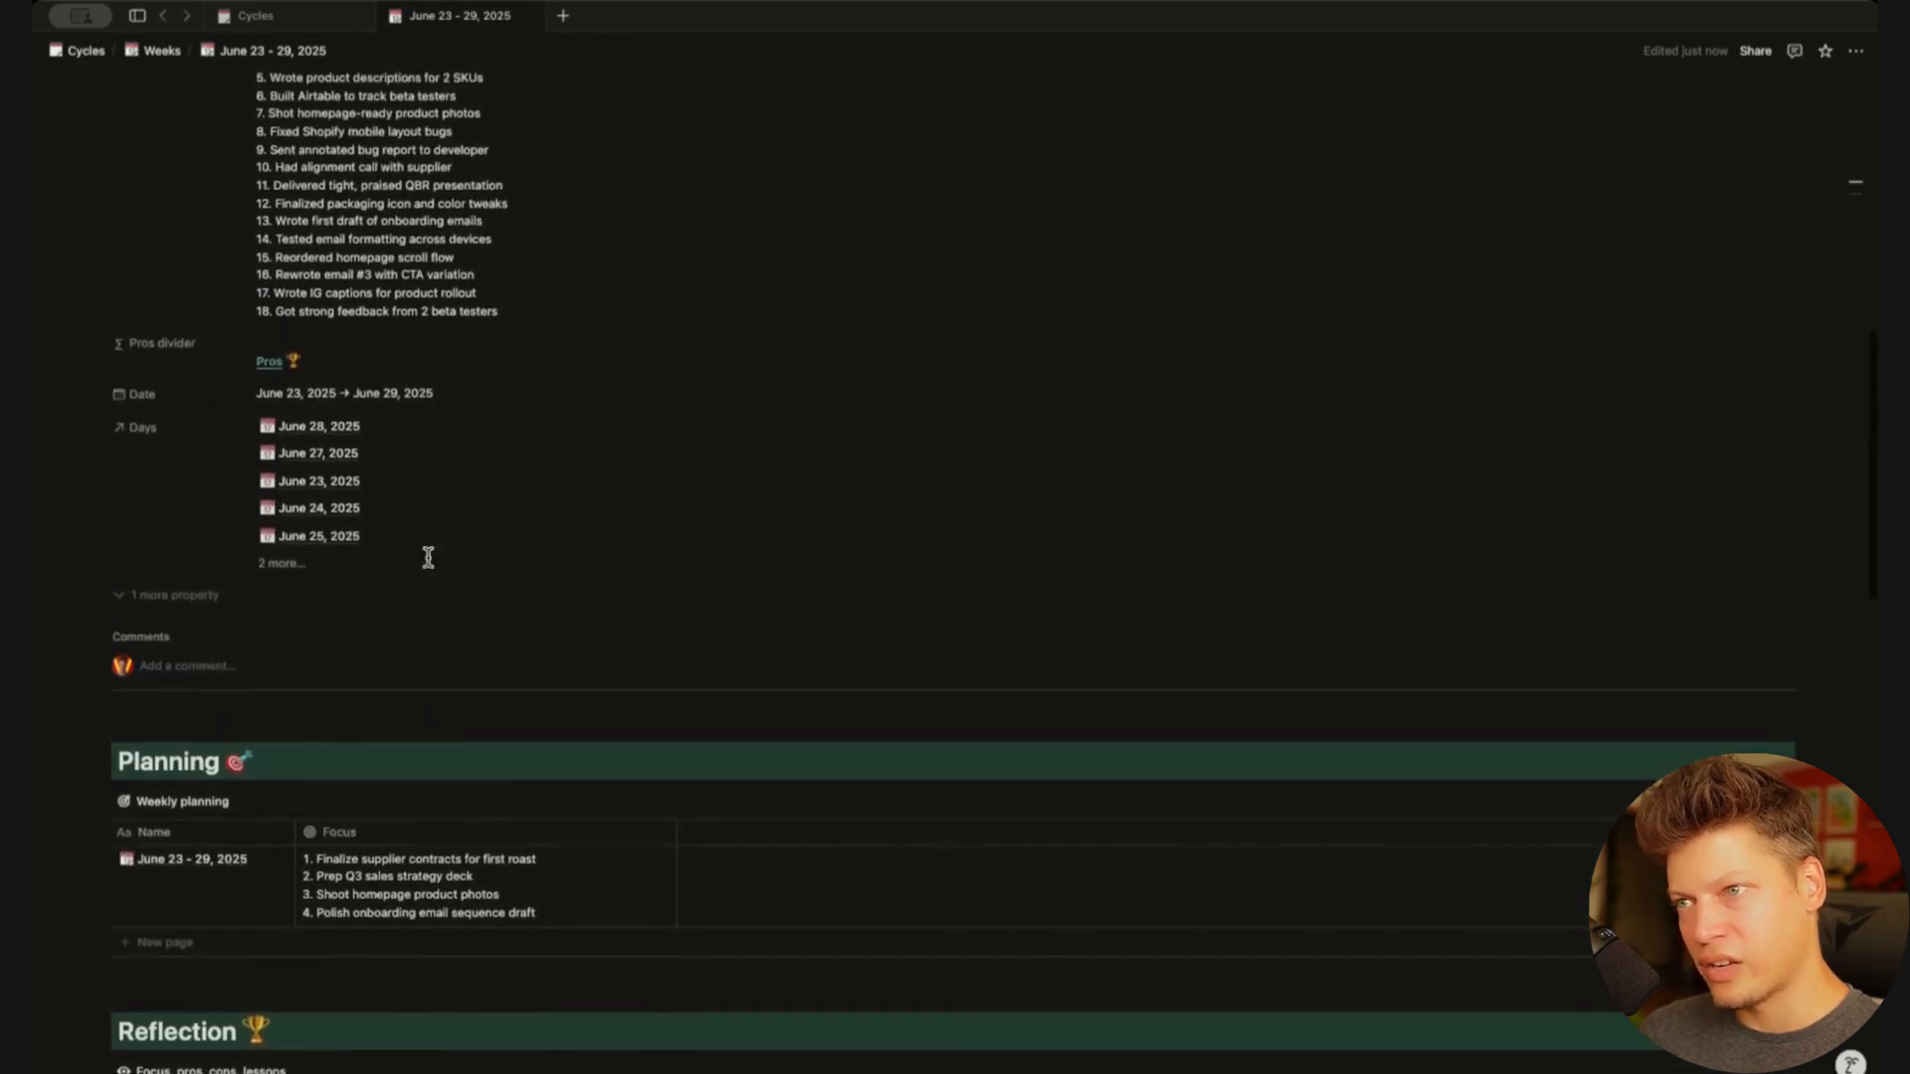
{"action": "scroll", "coordinate": [427, 557], "scroll_direction": "up", "scroll_amount": 9}
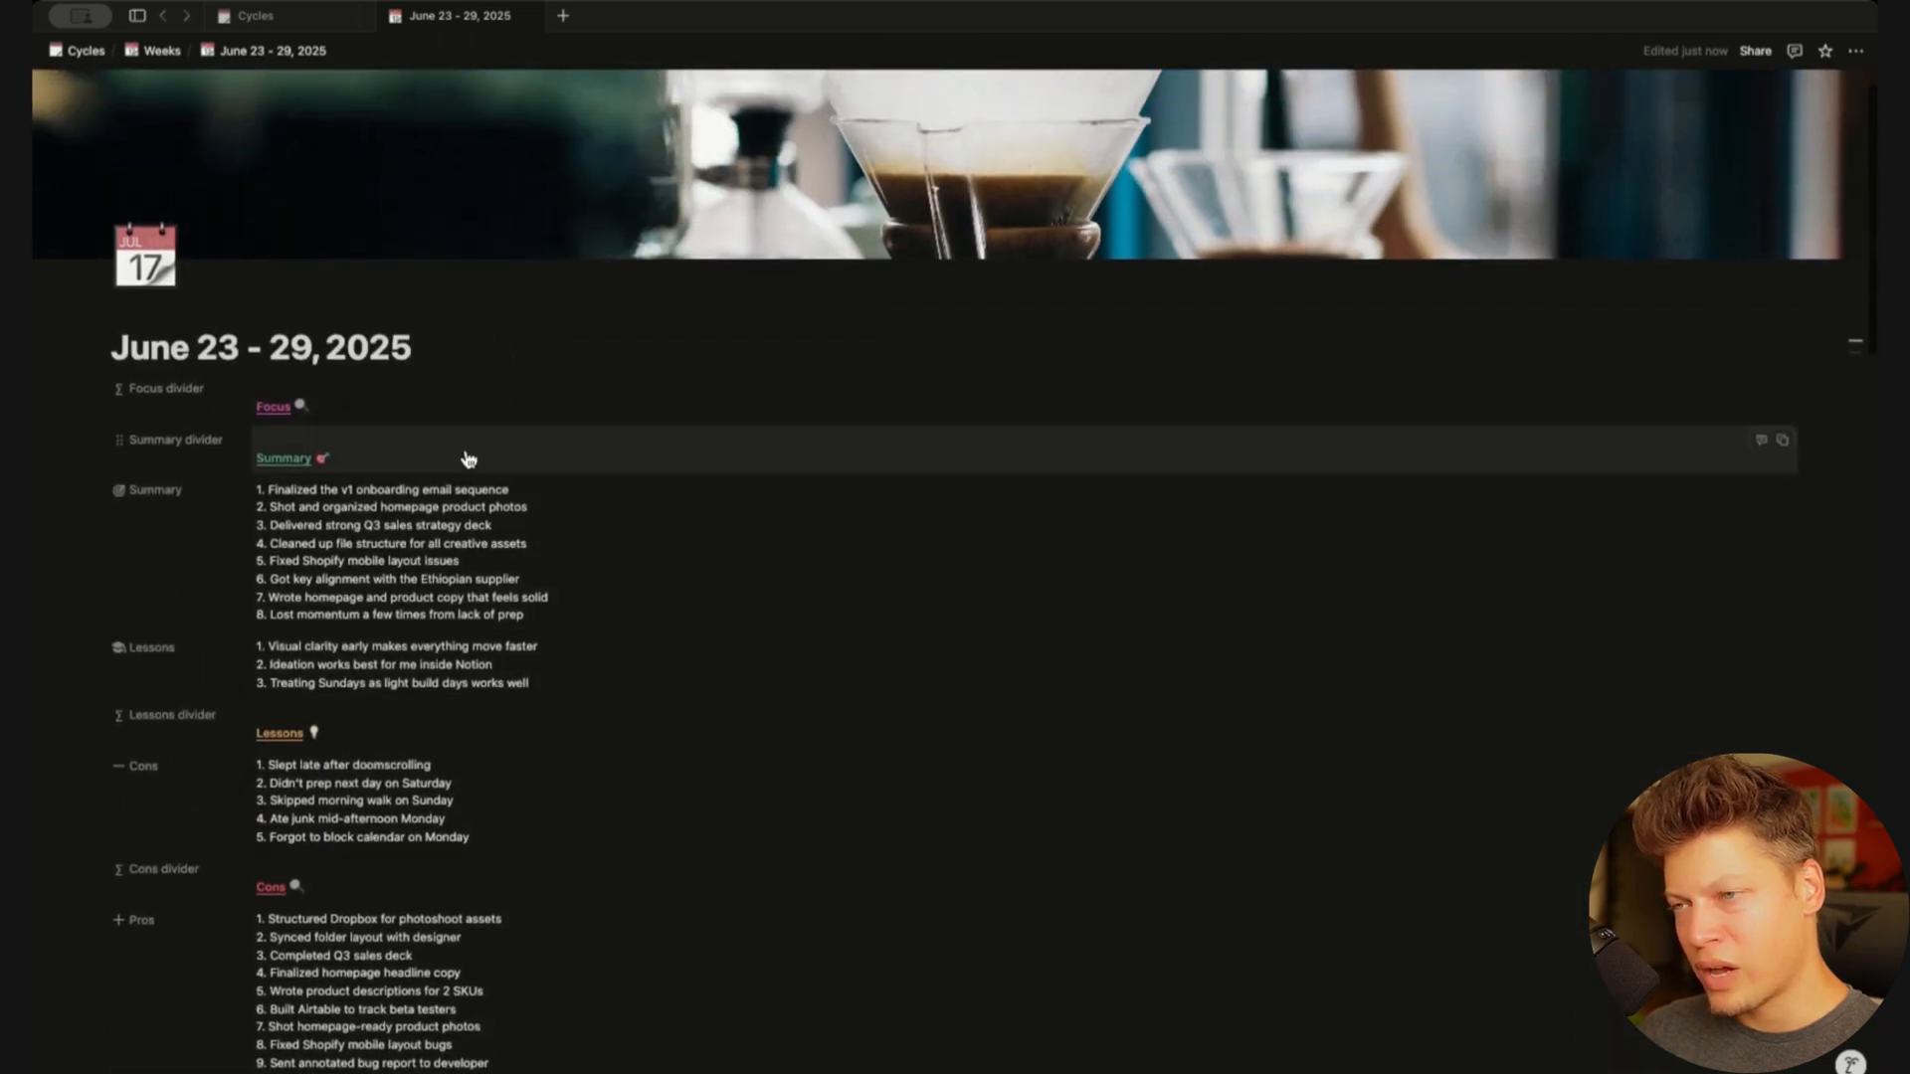
Always hide the Summary divider, Summary, Lessons and Lessons divider properties on the June 23 - 29, 2025 page
{"action": "left_click", "coordinate": [115, 441]}
{"action": "mouse_move", "coordinate": [230, 534]}
{"action": "left_click", "coordinate": [355, 553]}
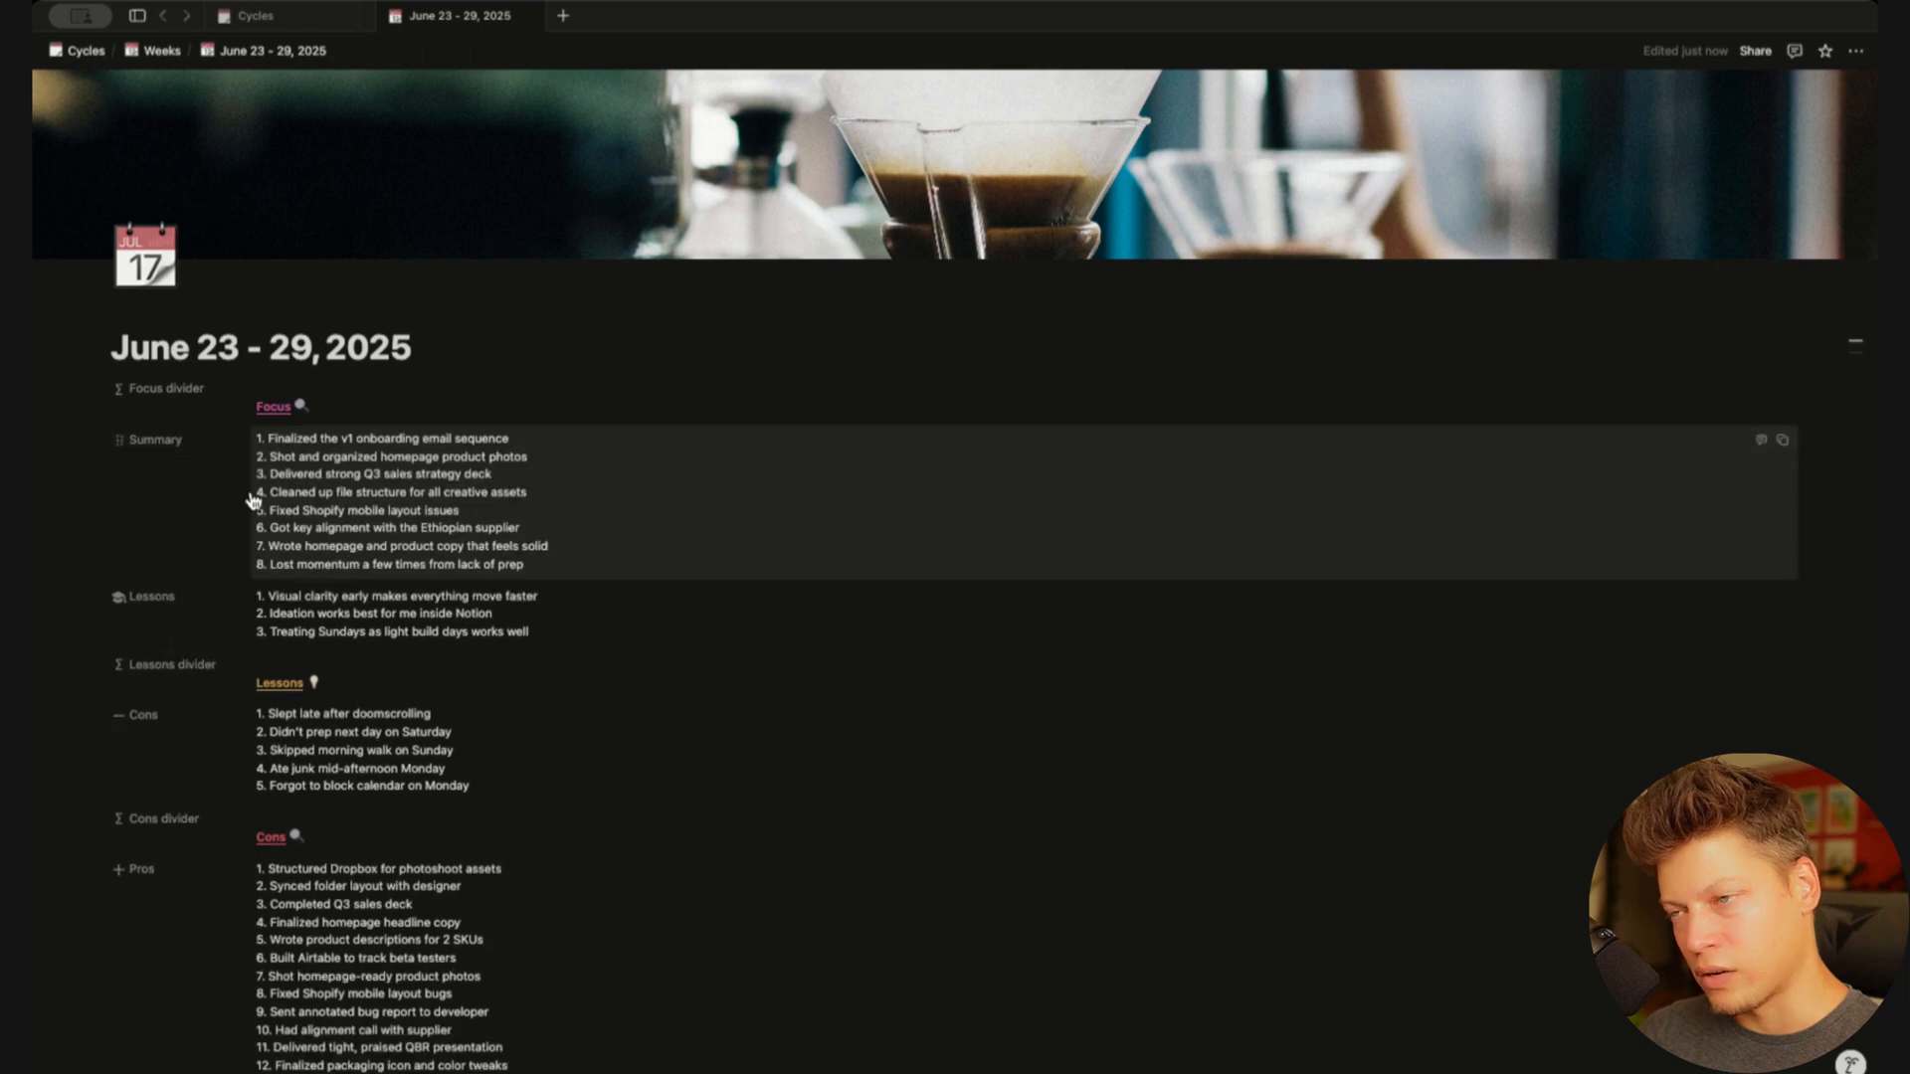
{"action": "left_click", "coordinate": [147, 440]}
{"action": "mouse_move", "coordinate": [264, 547]}
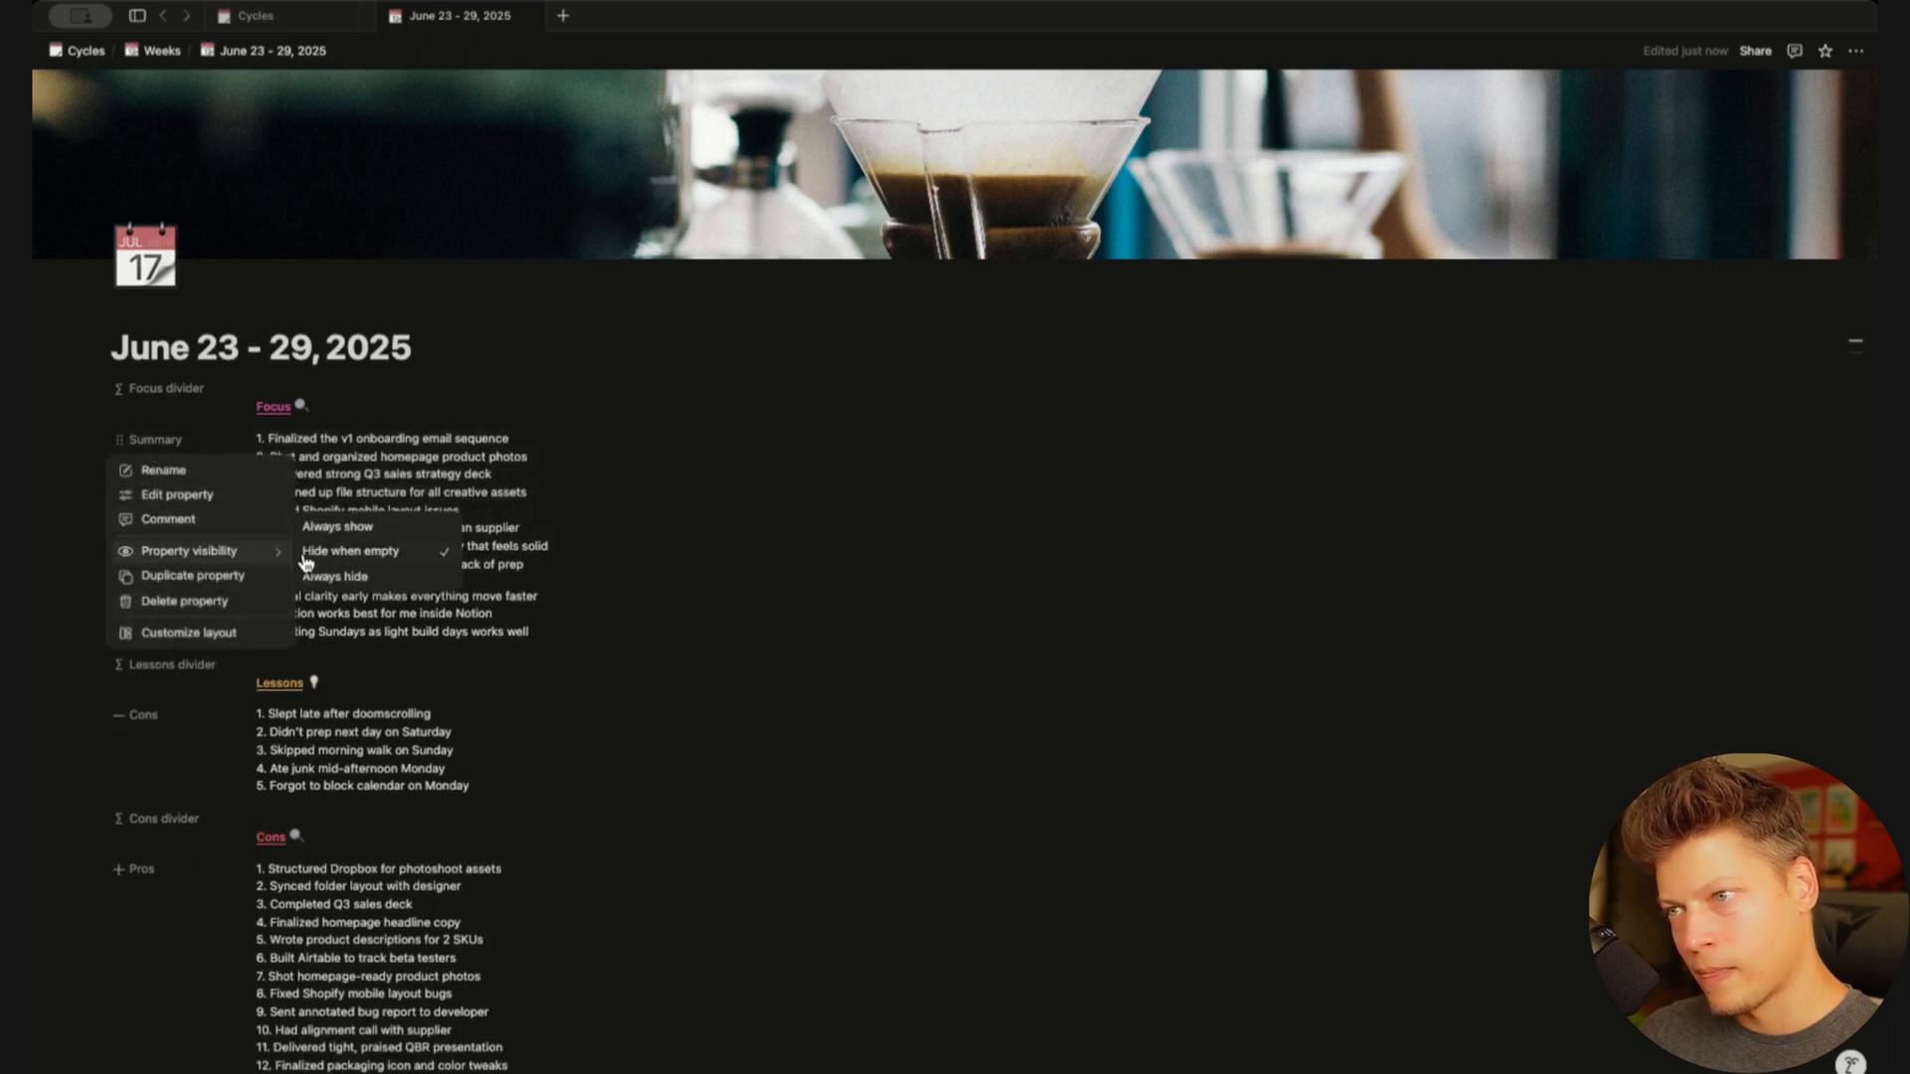
{"action": "left_click", "coordinate": [338, 577]}
{"action": "left_click", "coordinate": [117, 435]}
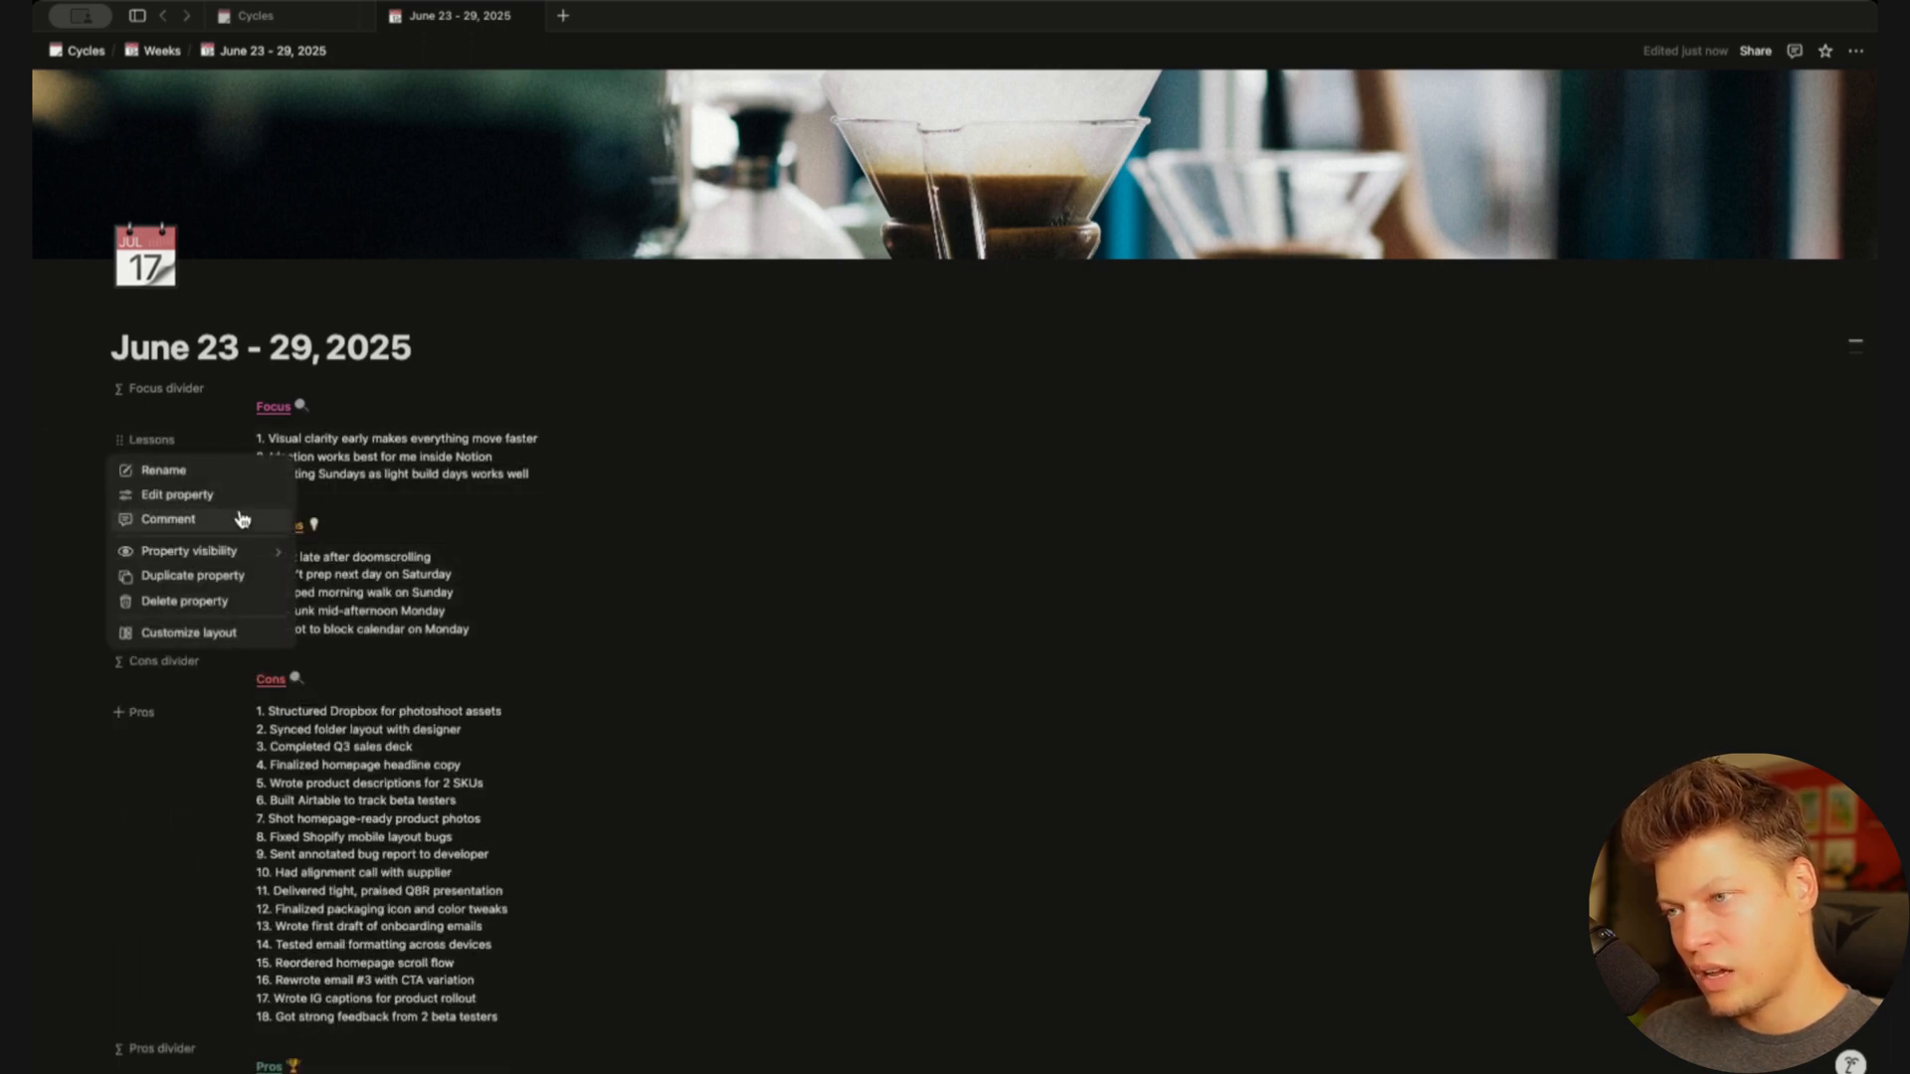
{"action": "left_click", "coordinate": [338, 577]}
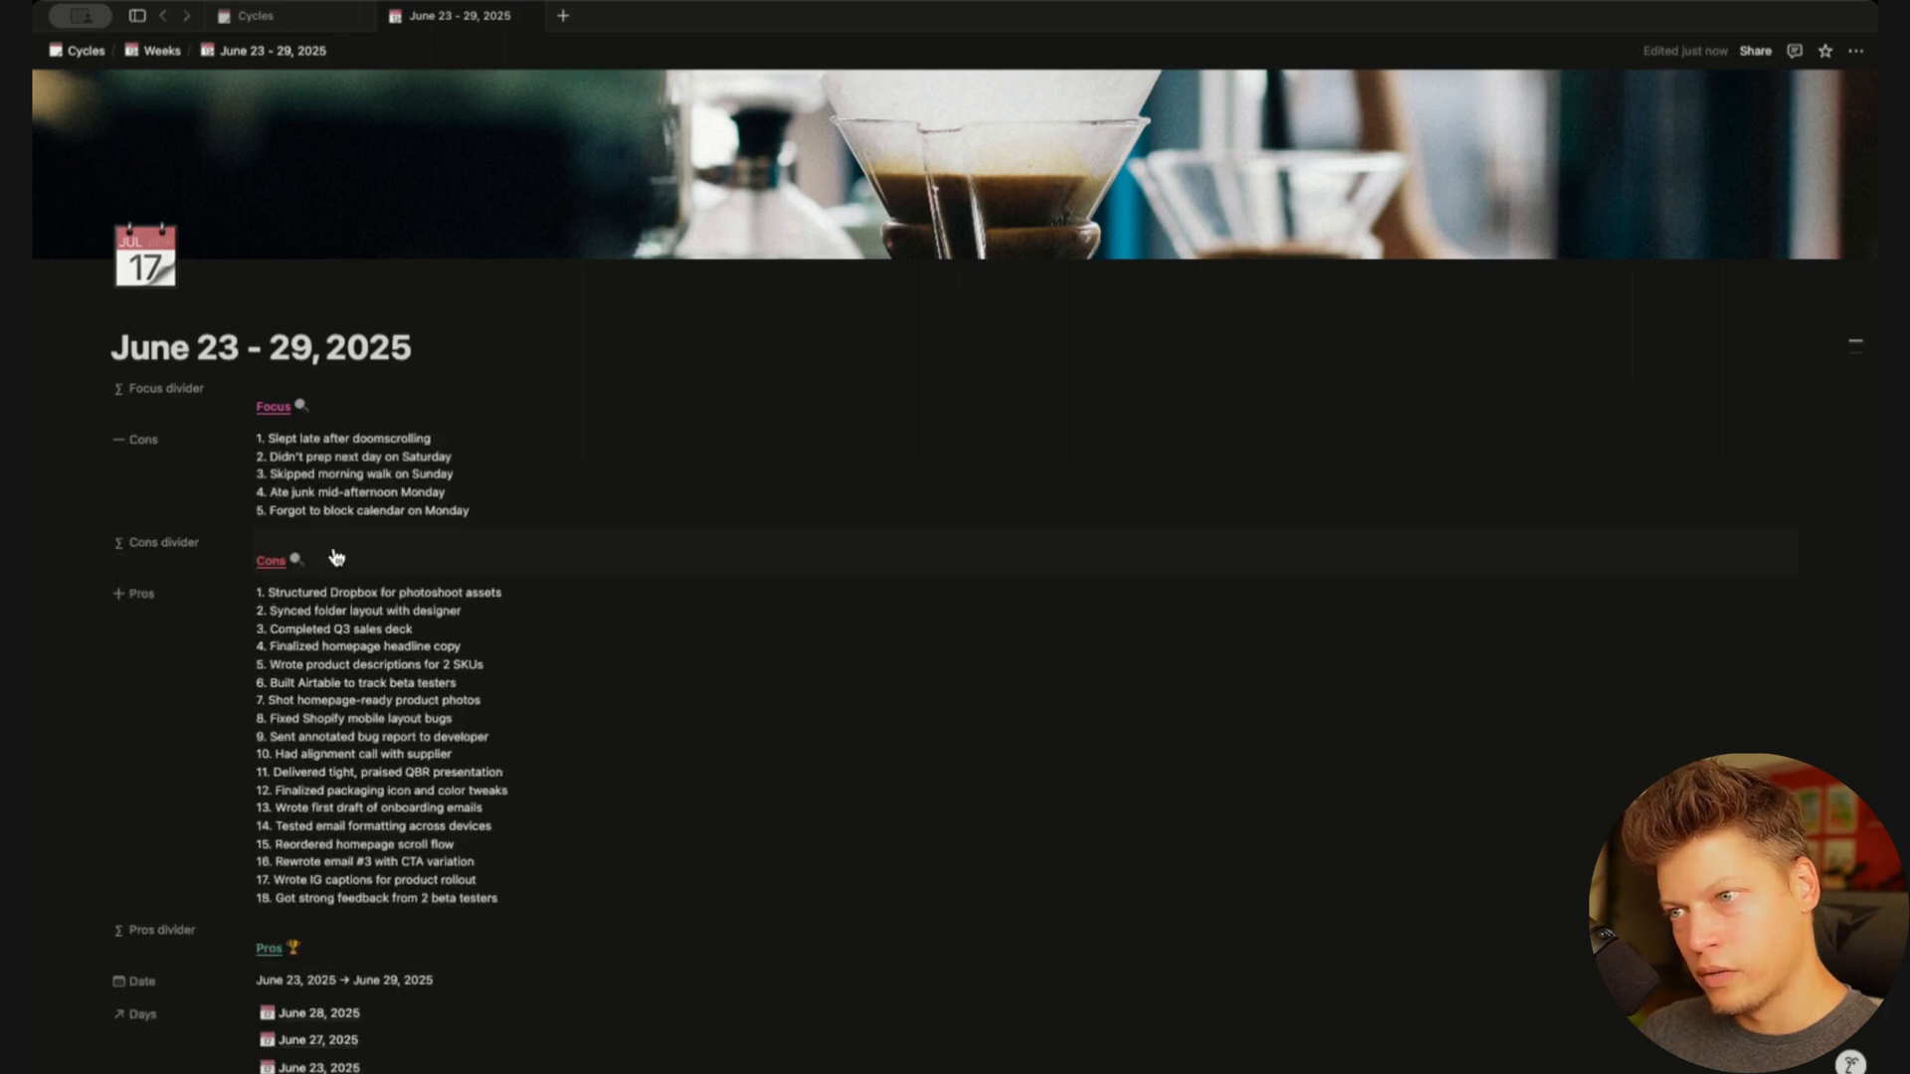
Hide the Cons, Cons divider, Pros and Pros divider properties on the week page
{"action": "left_click", "coordinate": [117, 437]}
{"action": "mouse_move", "coordinate": [255, 554]}
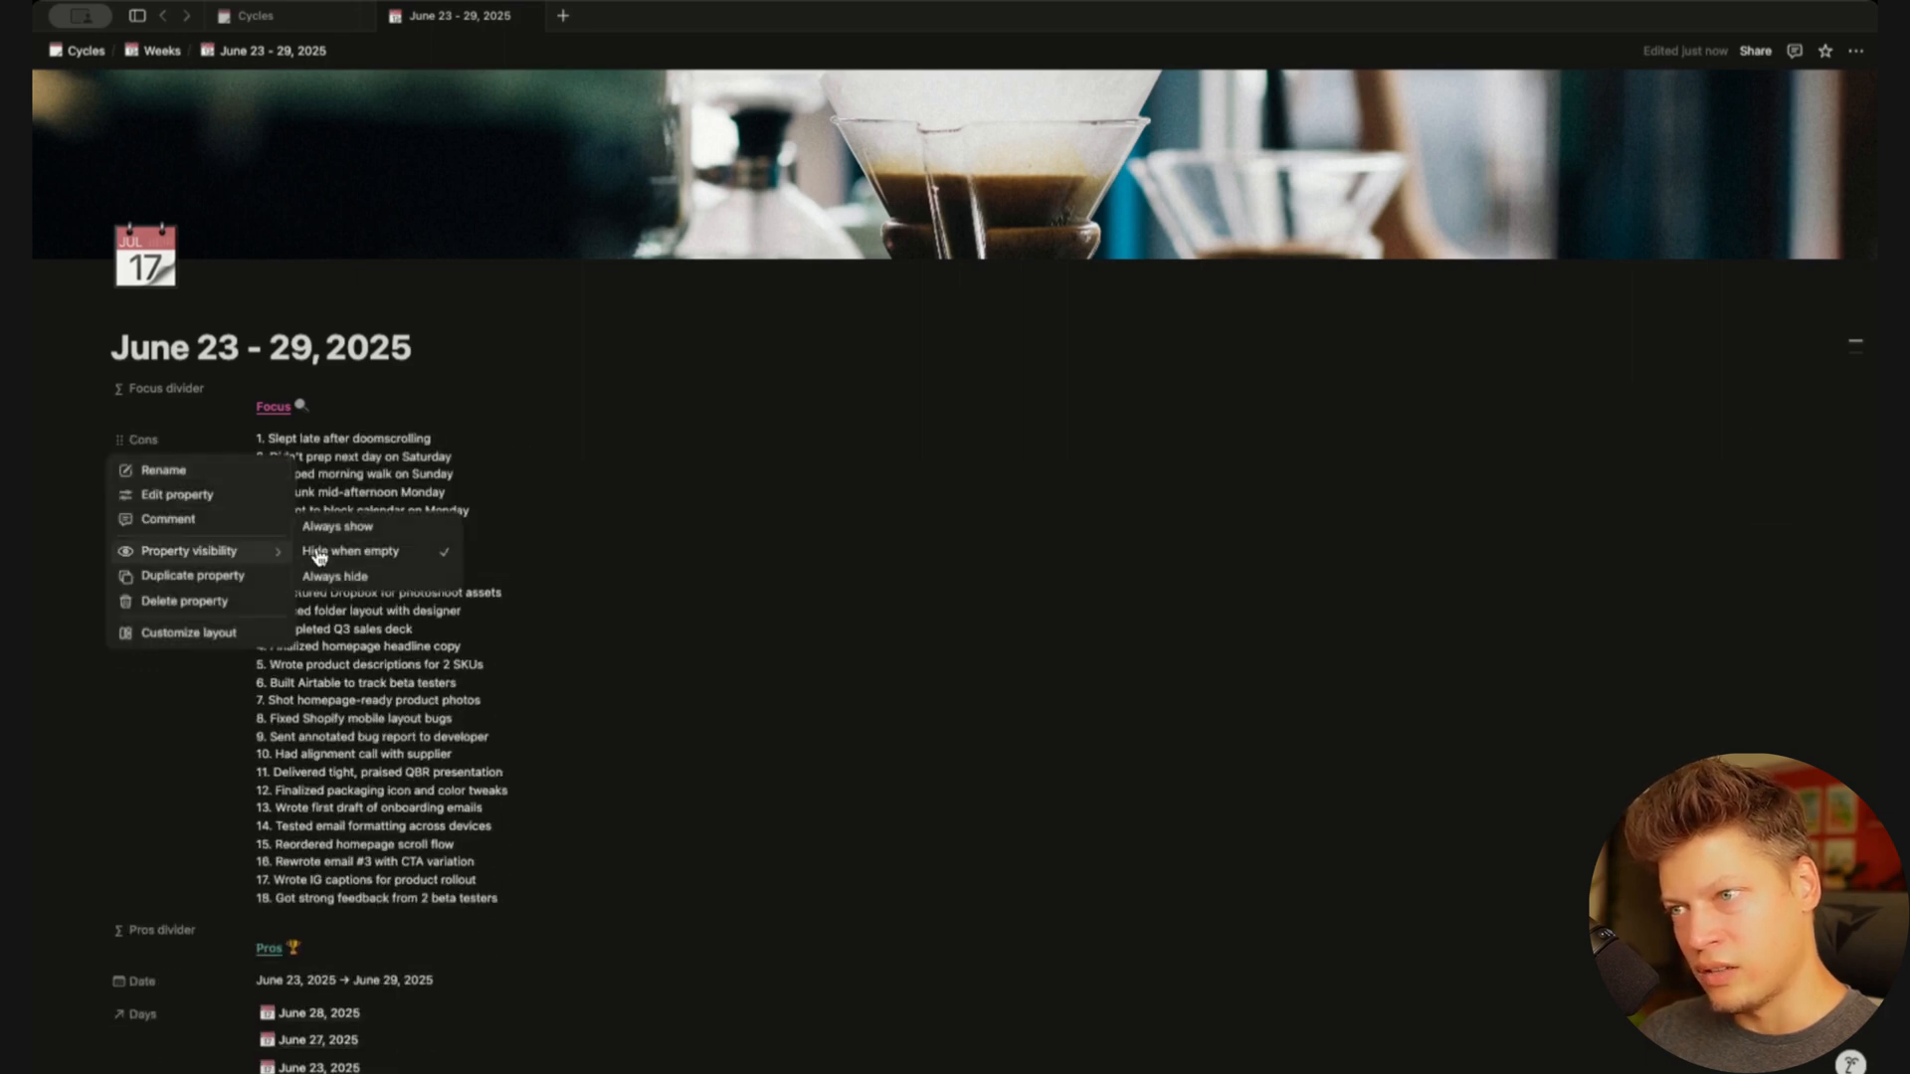
{"action": "left_click", "coordinate": [329, 577]}
{"action": "left_click", "coordinate": [119, 439]}
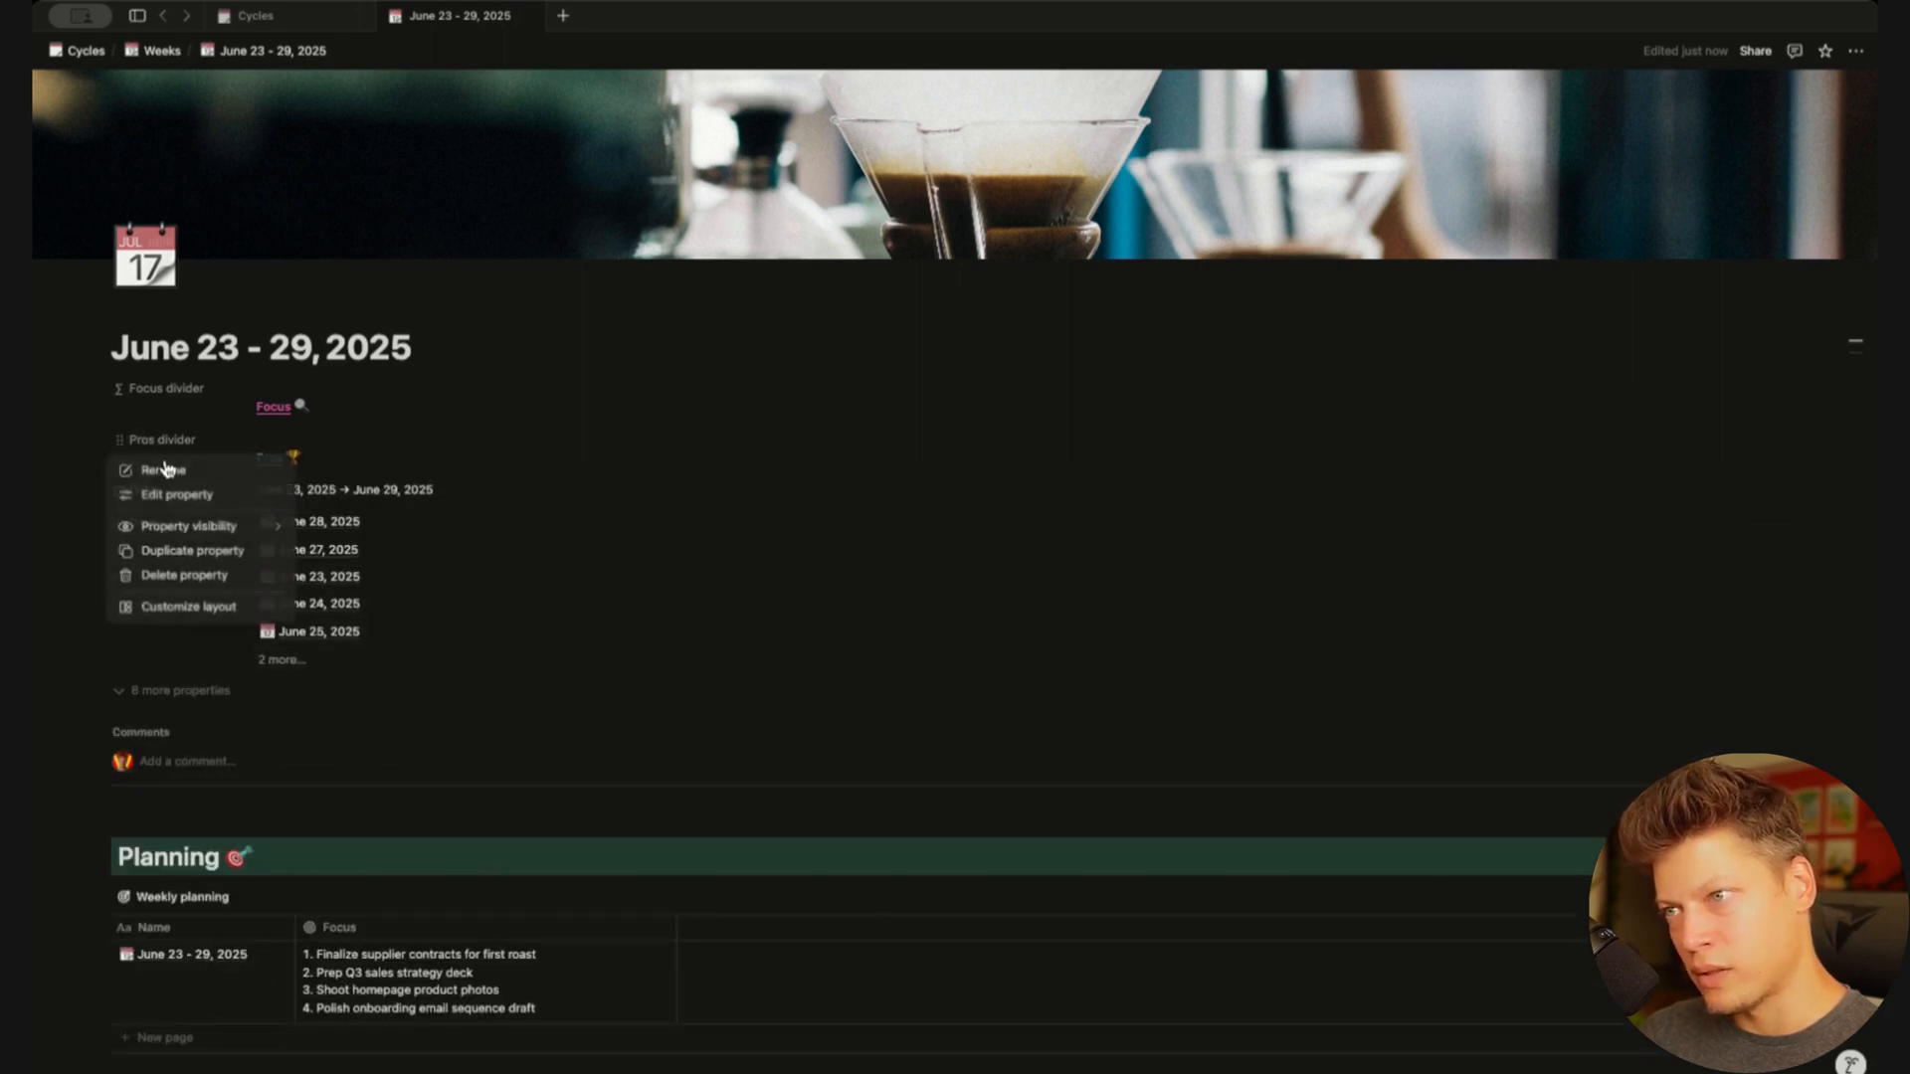
{"action": "left_click", "coordinate": [336, 550]}
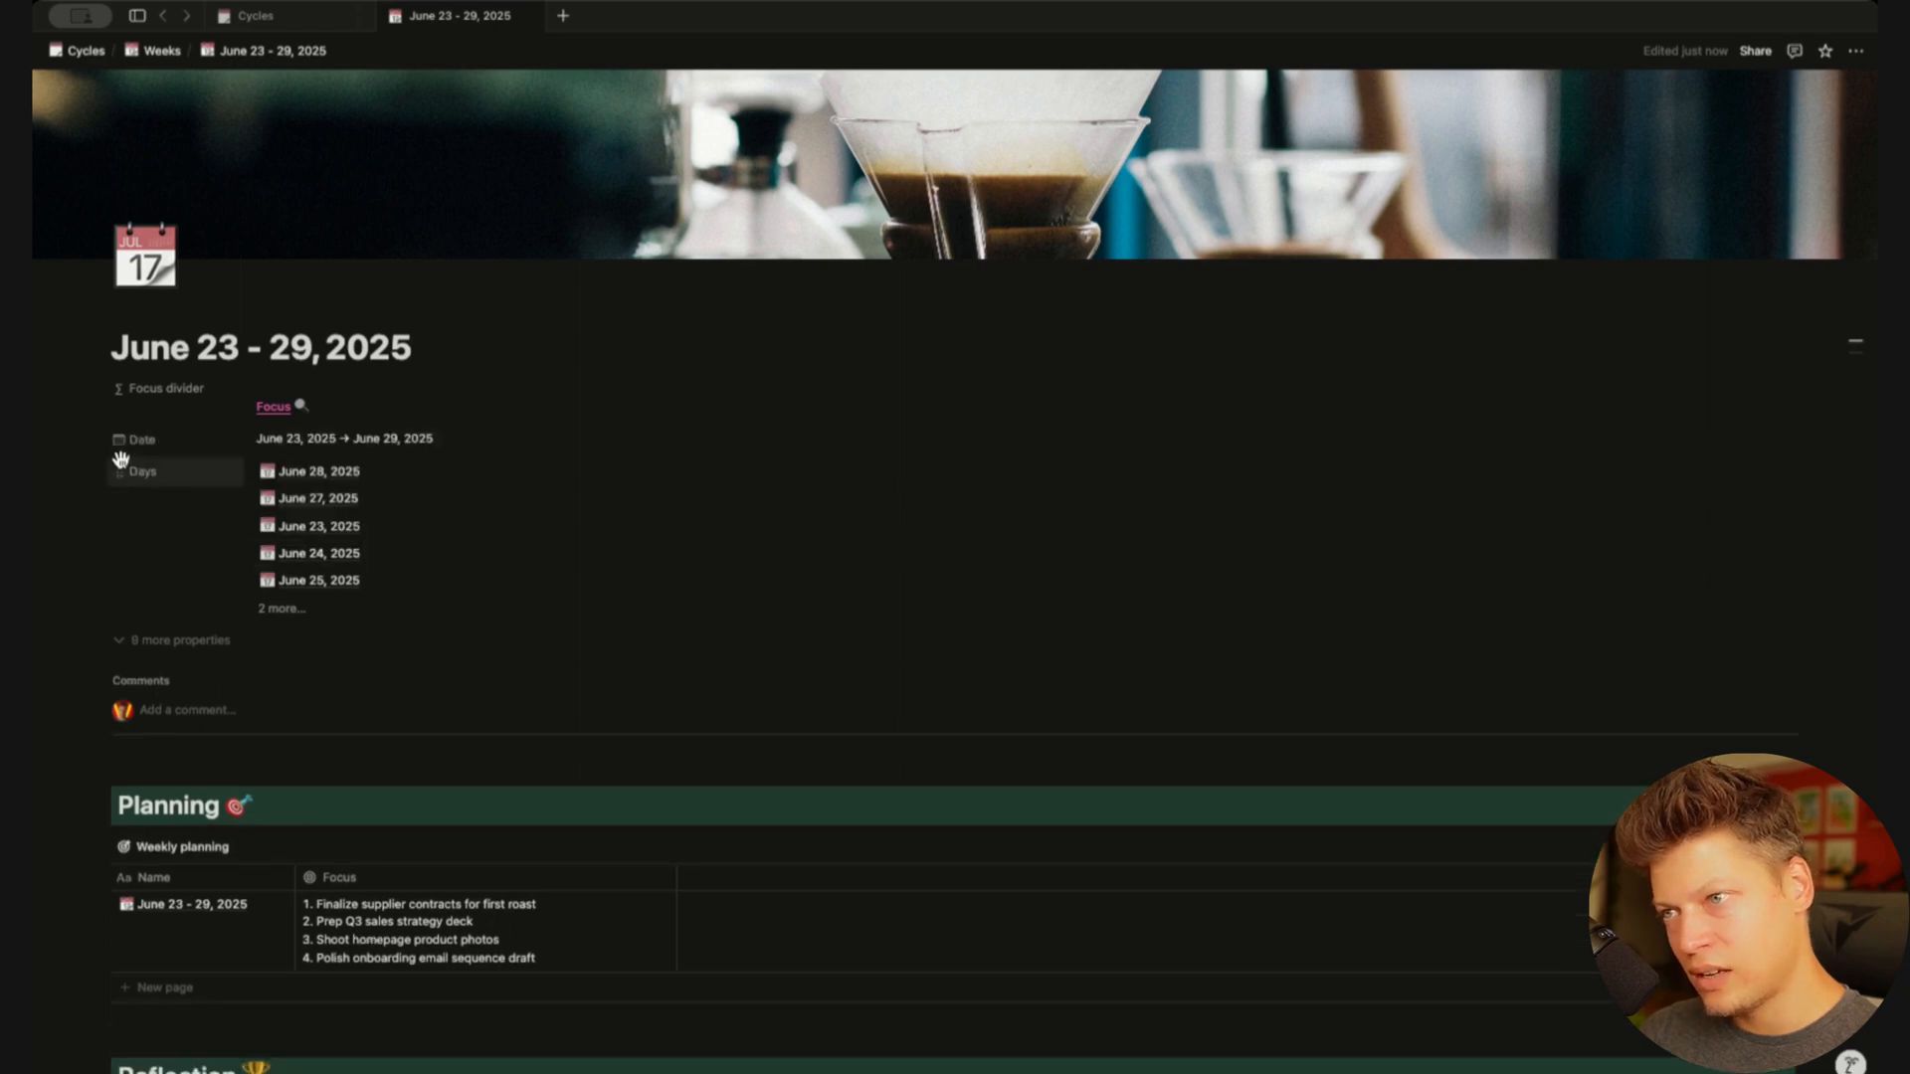
Hide the Focus divider and Days properties so only Date stays shown under the week page's title
{"action": "left_click", "coordinate": [117, 388]}
{"action": "mouse_move", "coordinate": [207, 482]}
{"action": "left_click", "coordinate": [329, 502]}
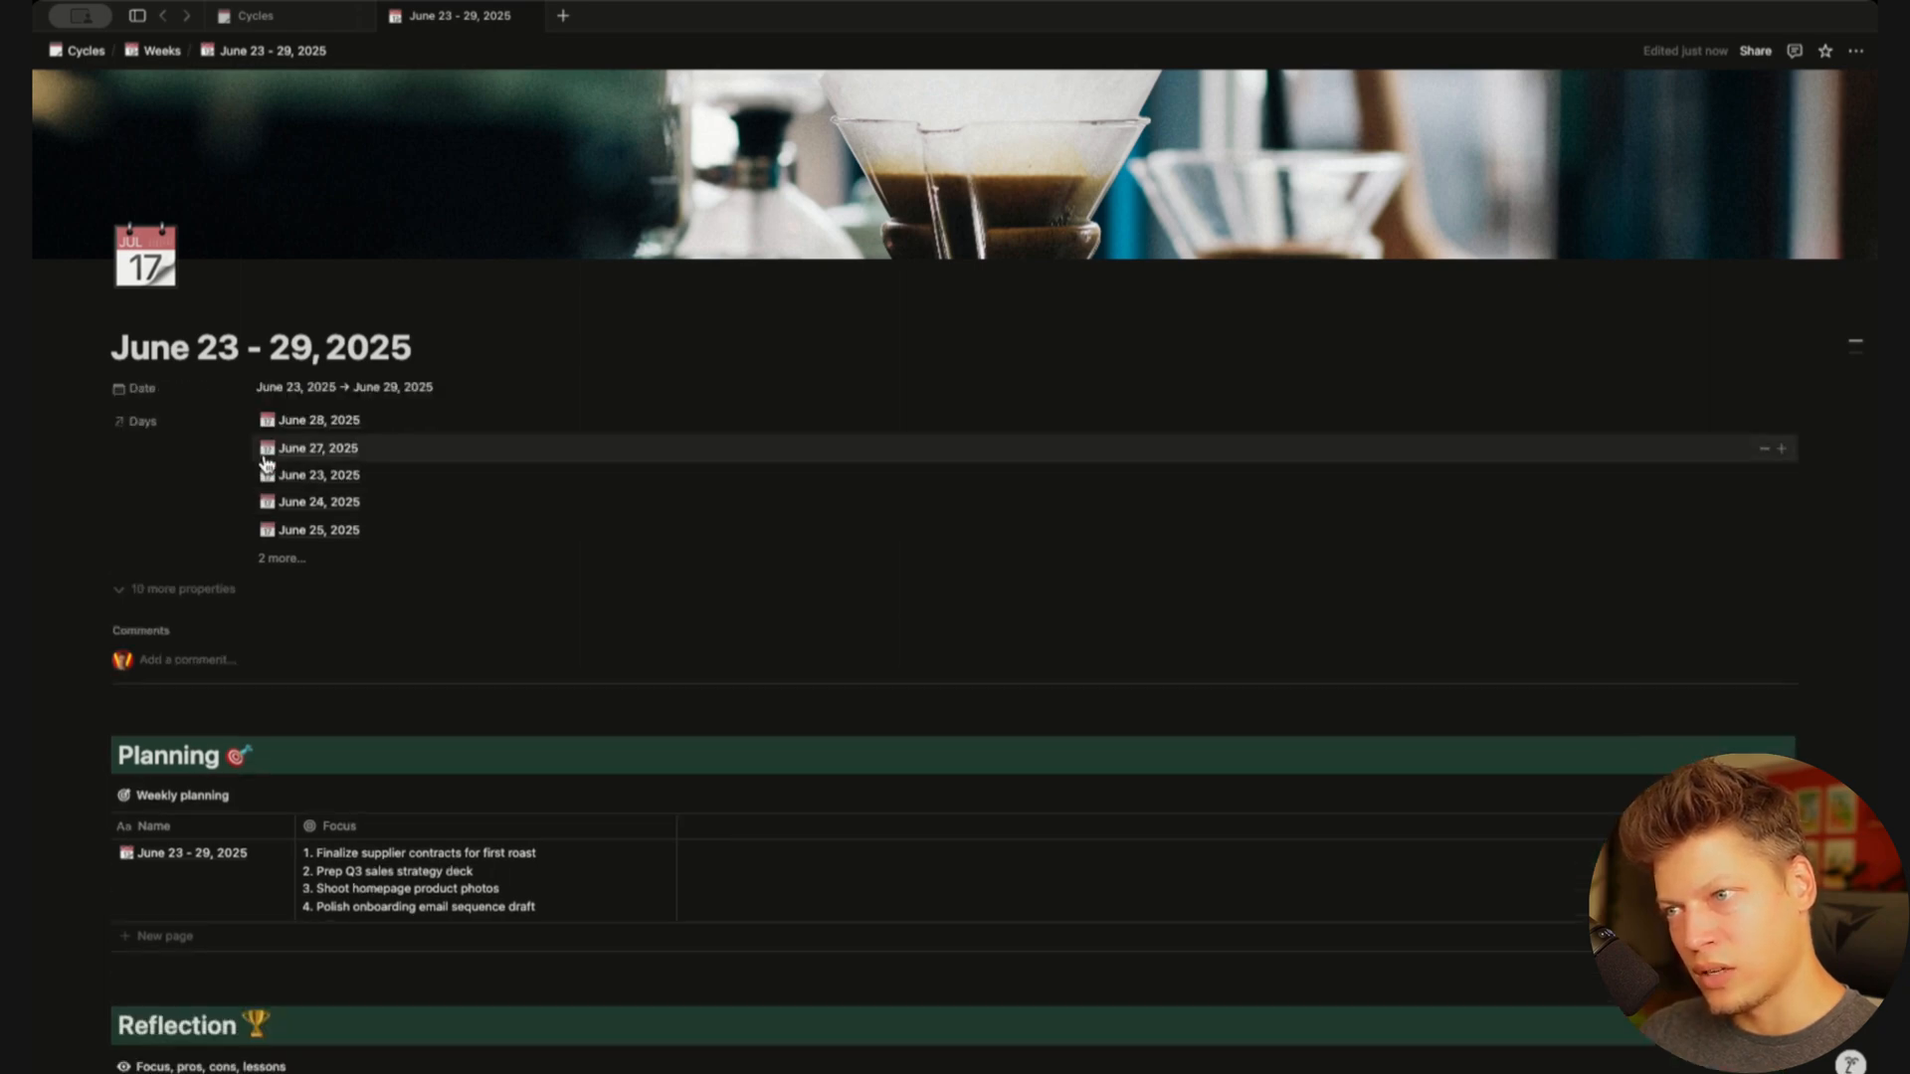
{"action": "left_click", "coordinate": [119, 423]}
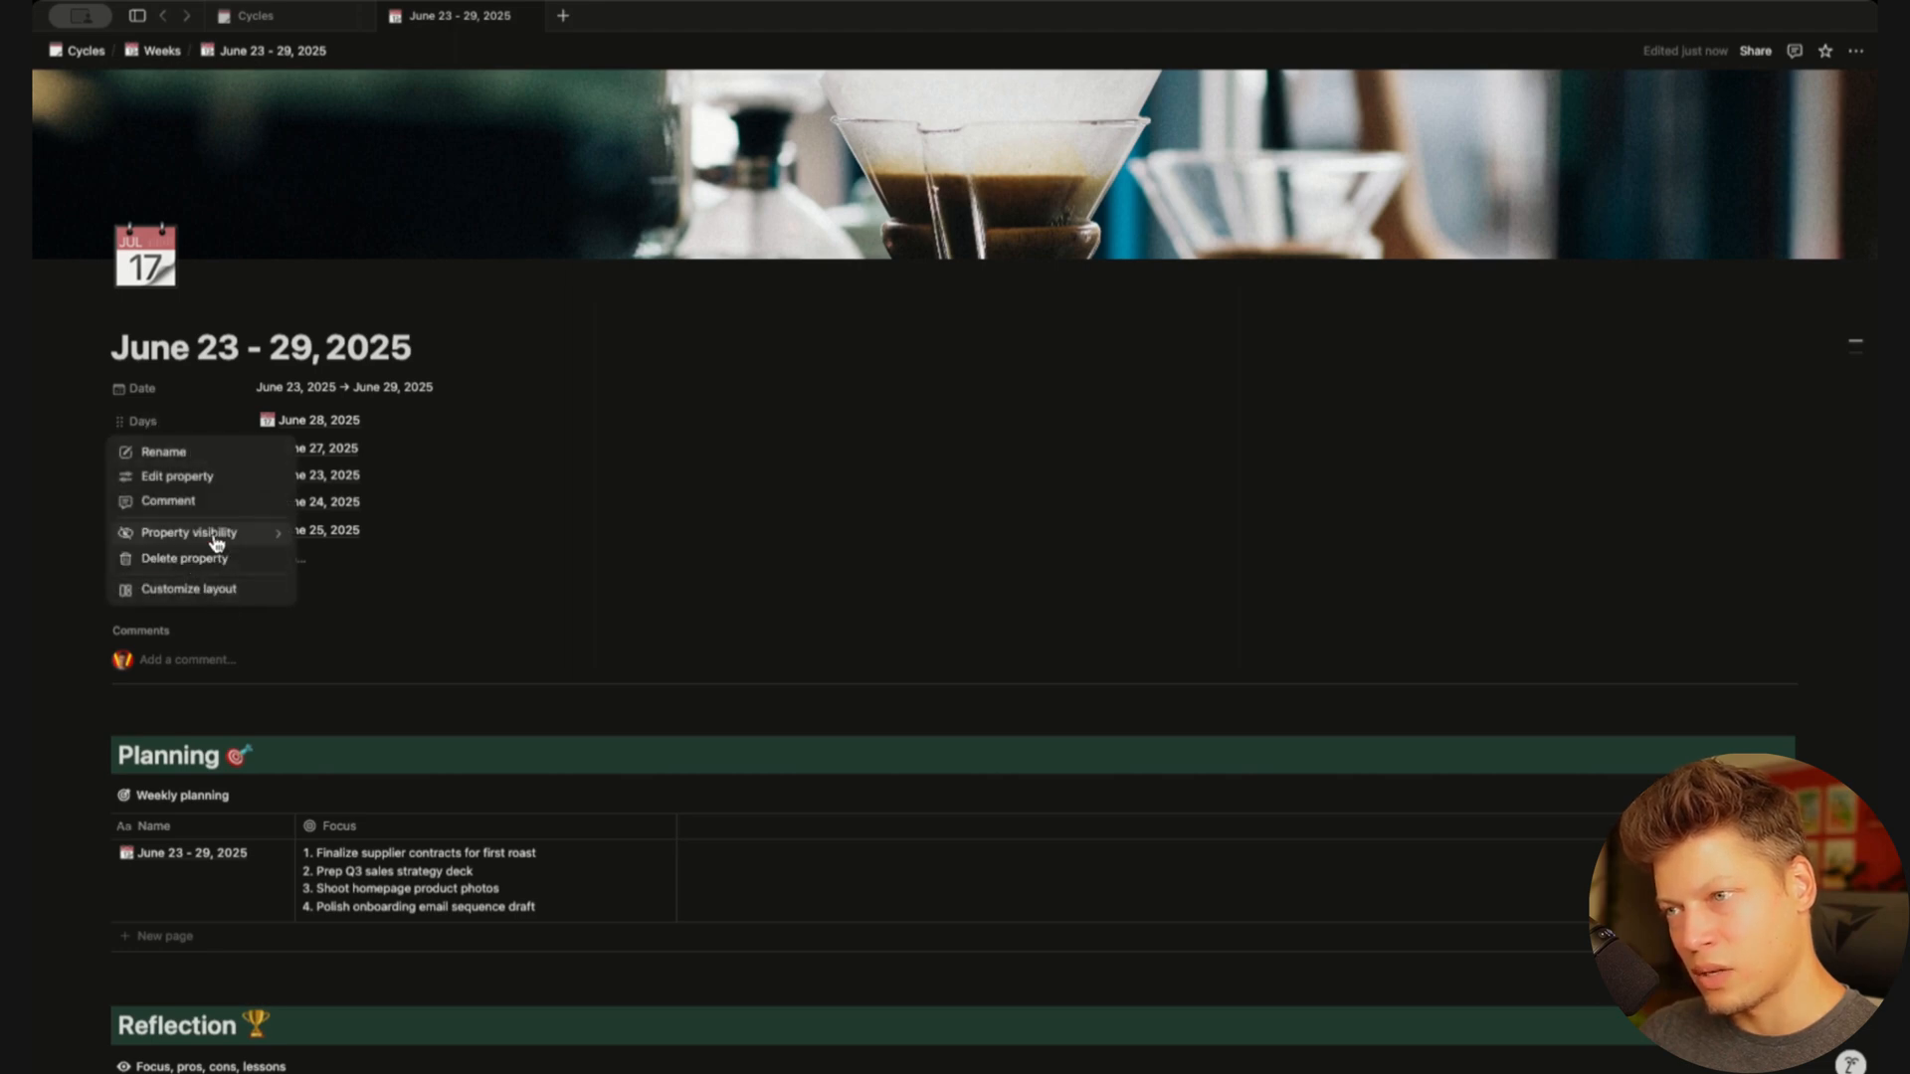
{"action": "mouse_move", "coordinate": [289, 532]}
{"action": "left_click", "coordinate": [368, 552]}
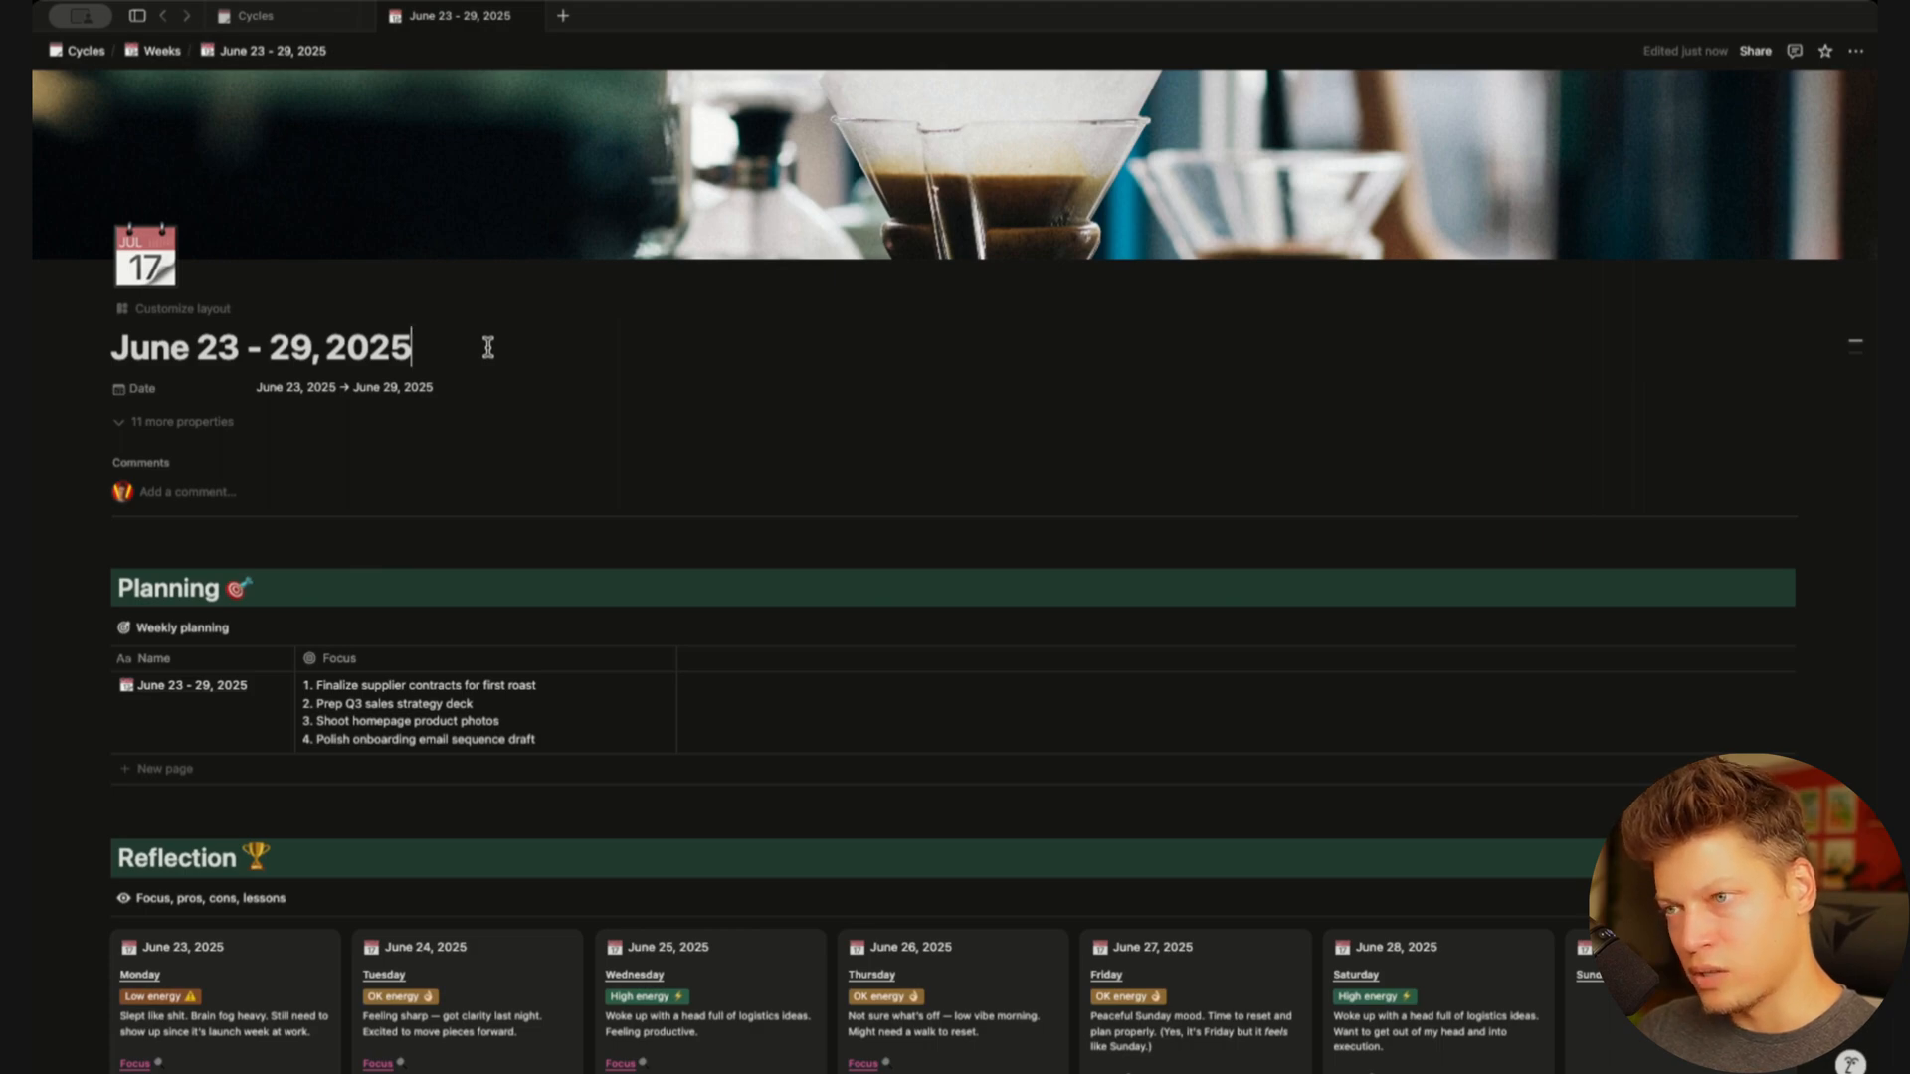
Insert a two-column block above the Planning heading on the week page
{"action": "key", "text": "Return"}
{"action": "scroll", "coordinate": [627, 474], "scroll_direction": "down", "scroll_amount": 10}
{"action": "scroll", "coordinate": [628, 474], "scroll_direction": "up", "scroll_amount": 10}
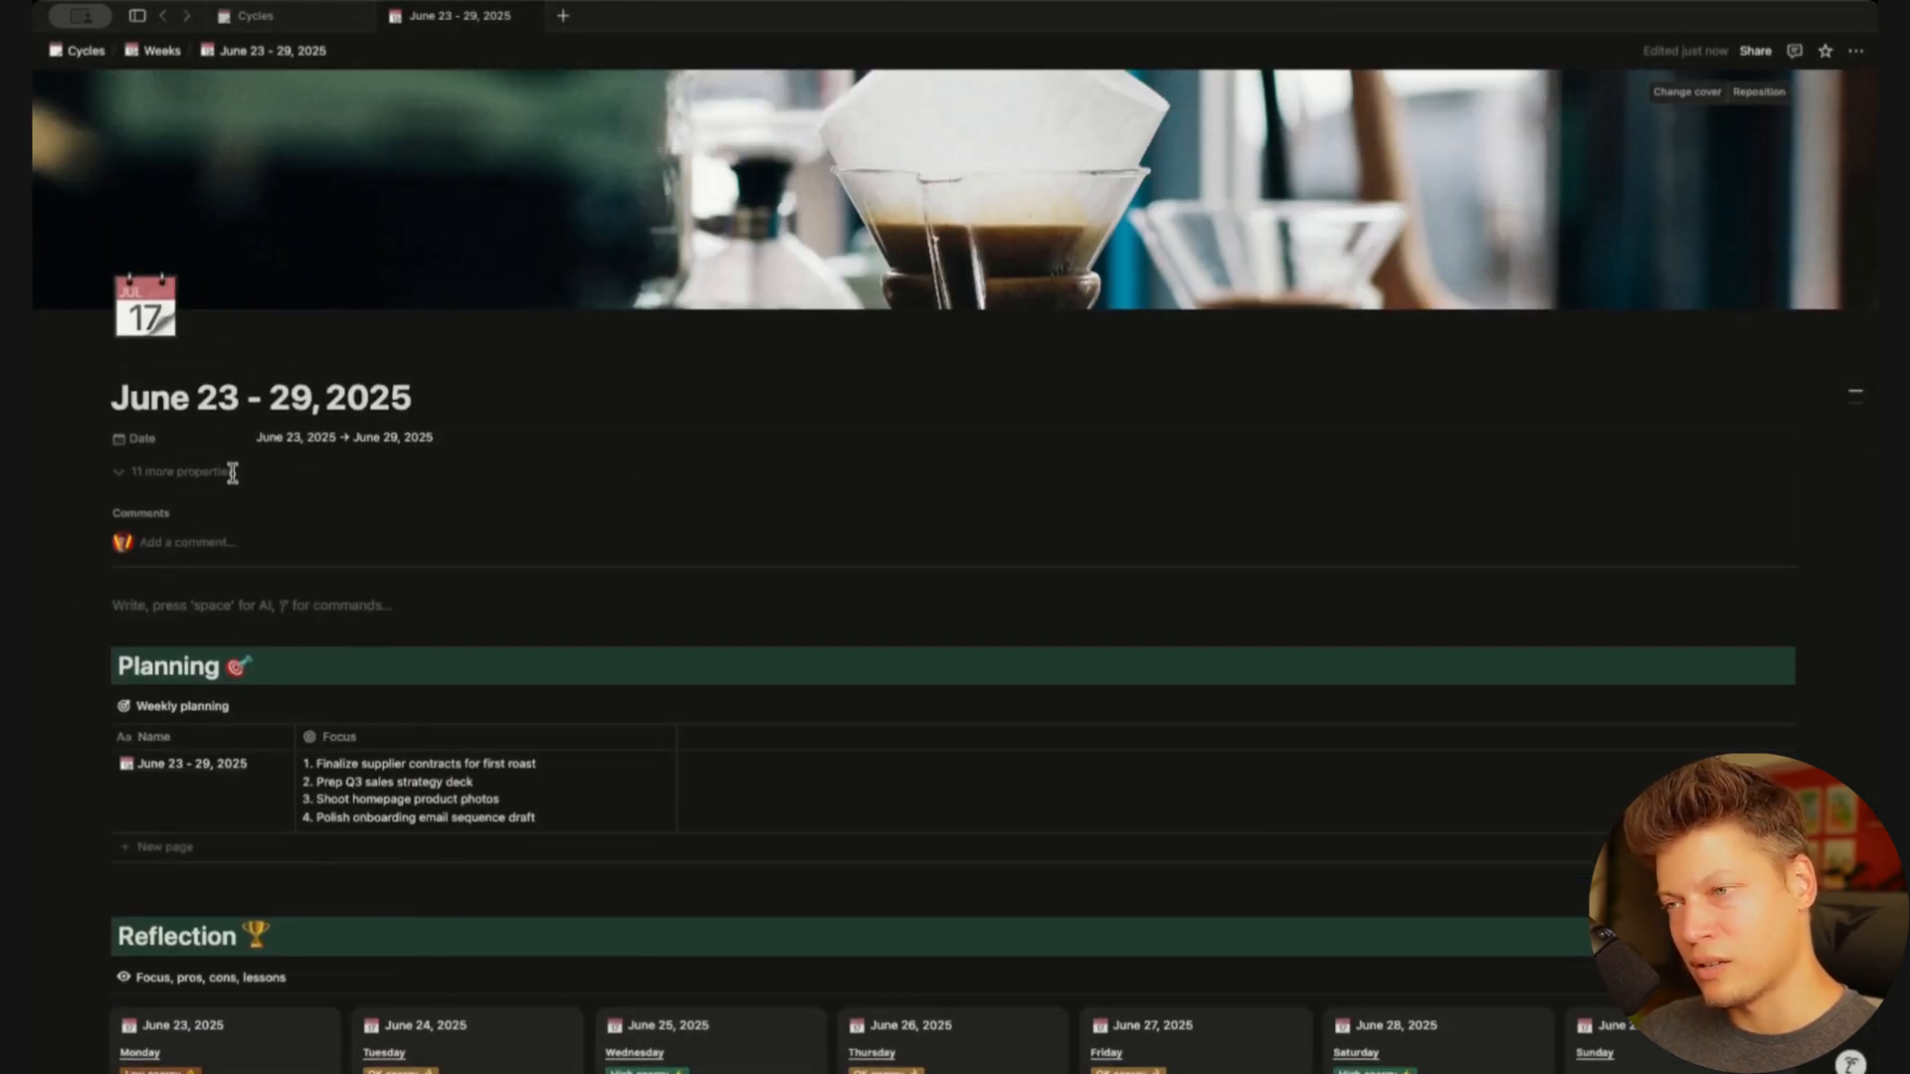
{"action": "left_click", "coordinate": [256, 16]}
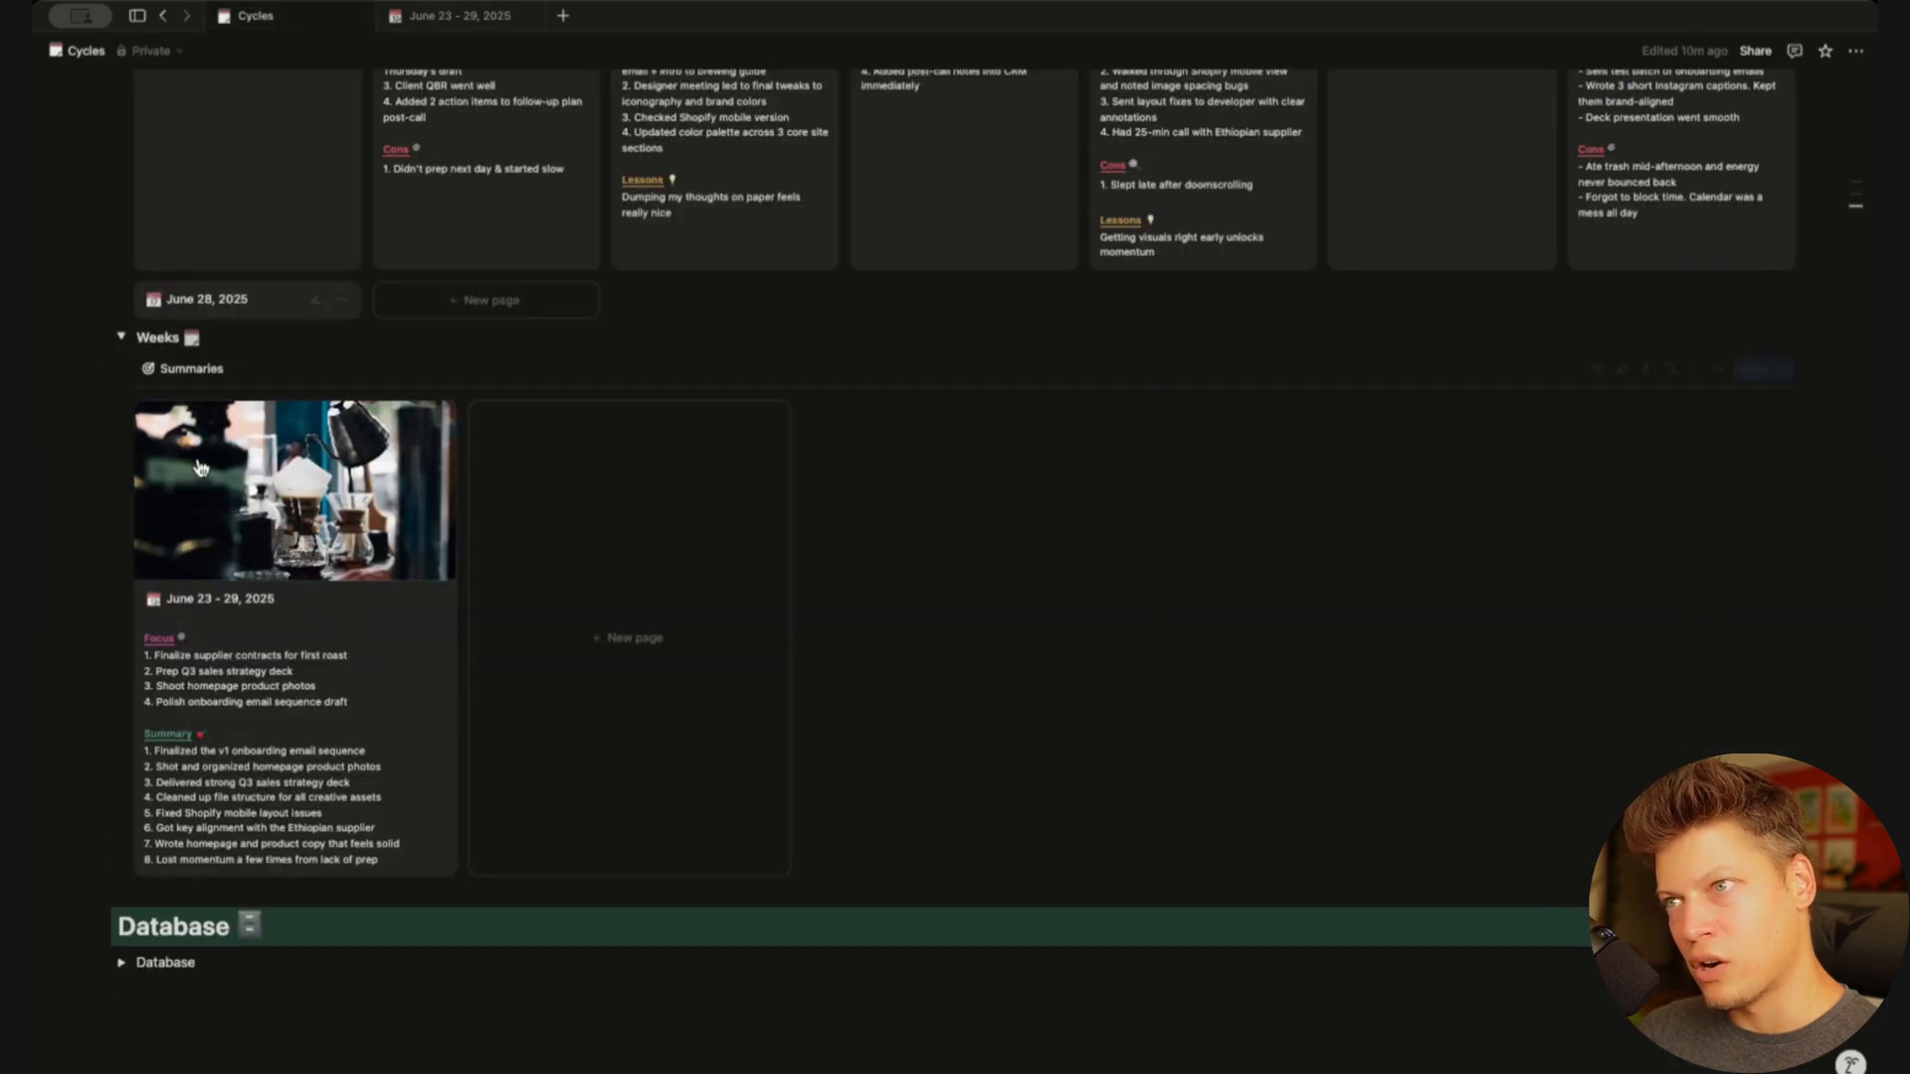
{"action": "left_click", "coordinate": [453, 16]}
{"action": "type", "text": "/"}
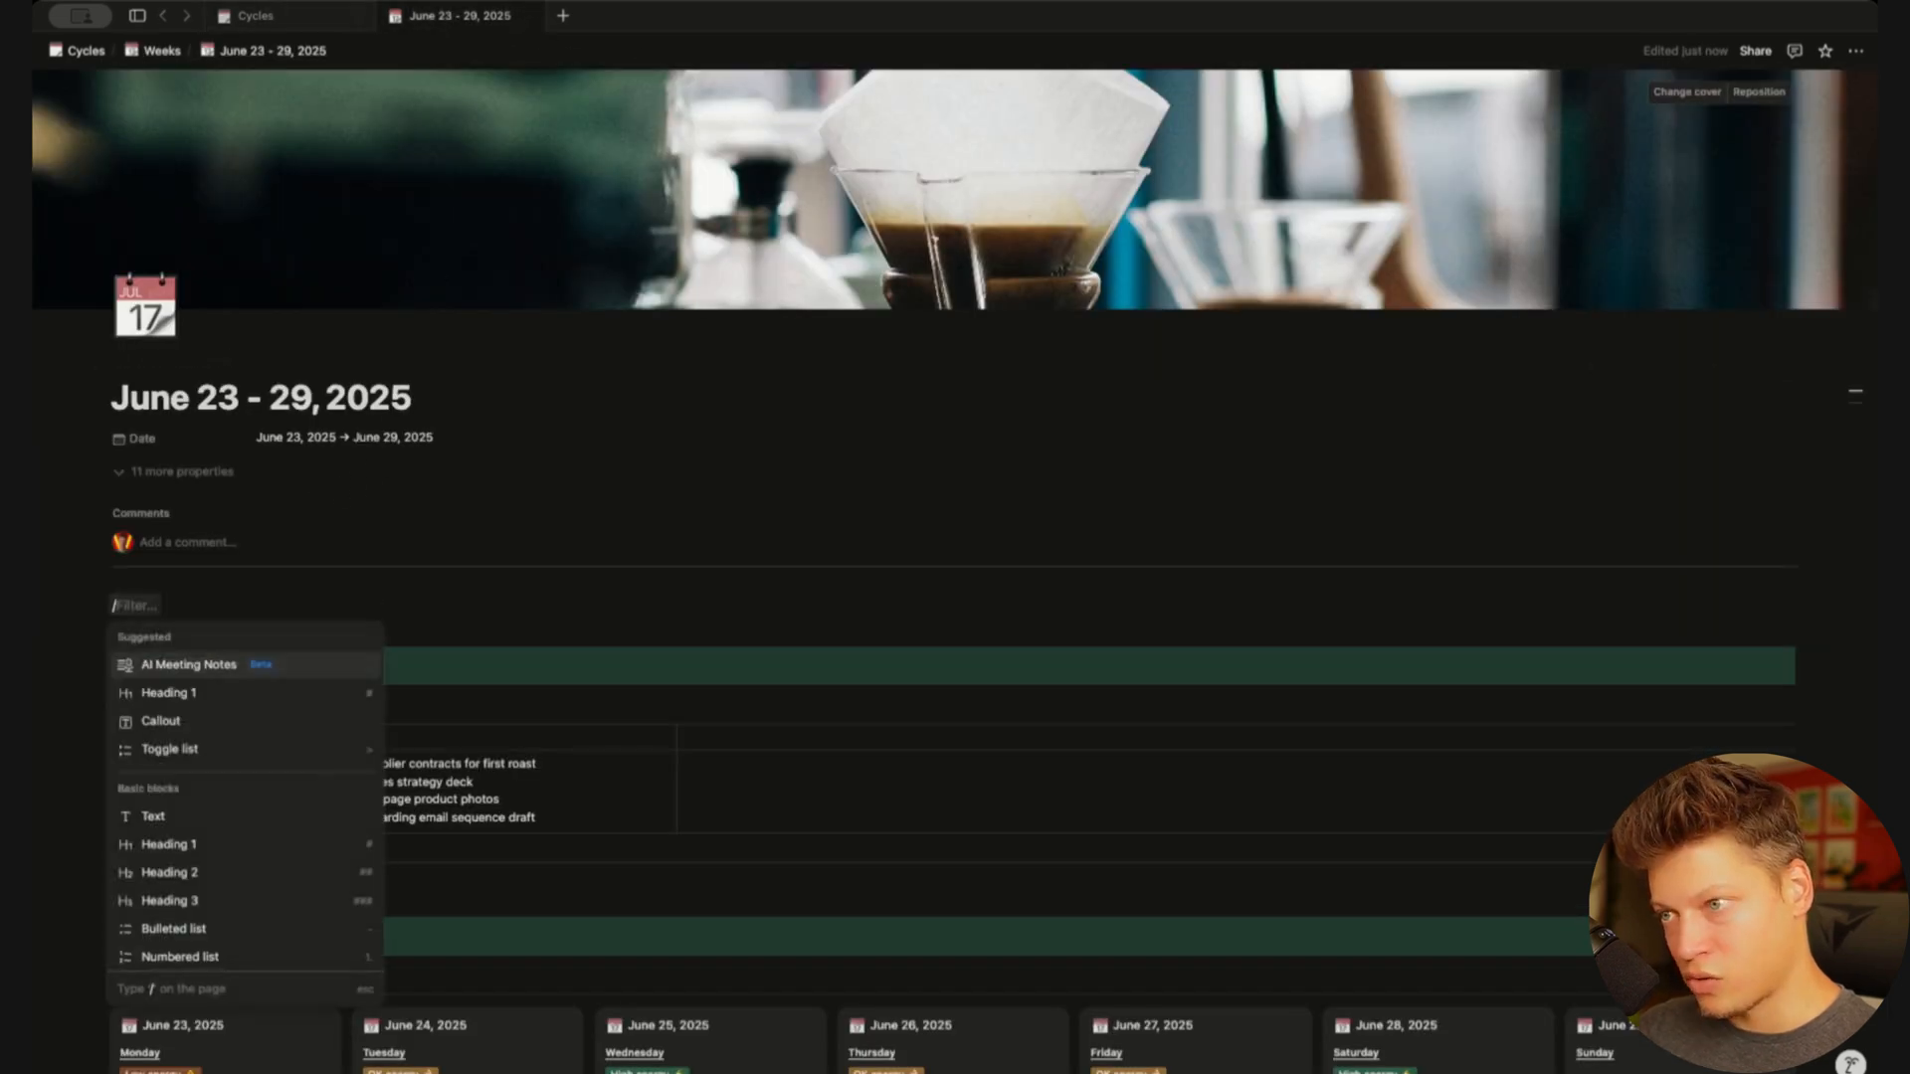
{"action": "type", "text": "2col"}
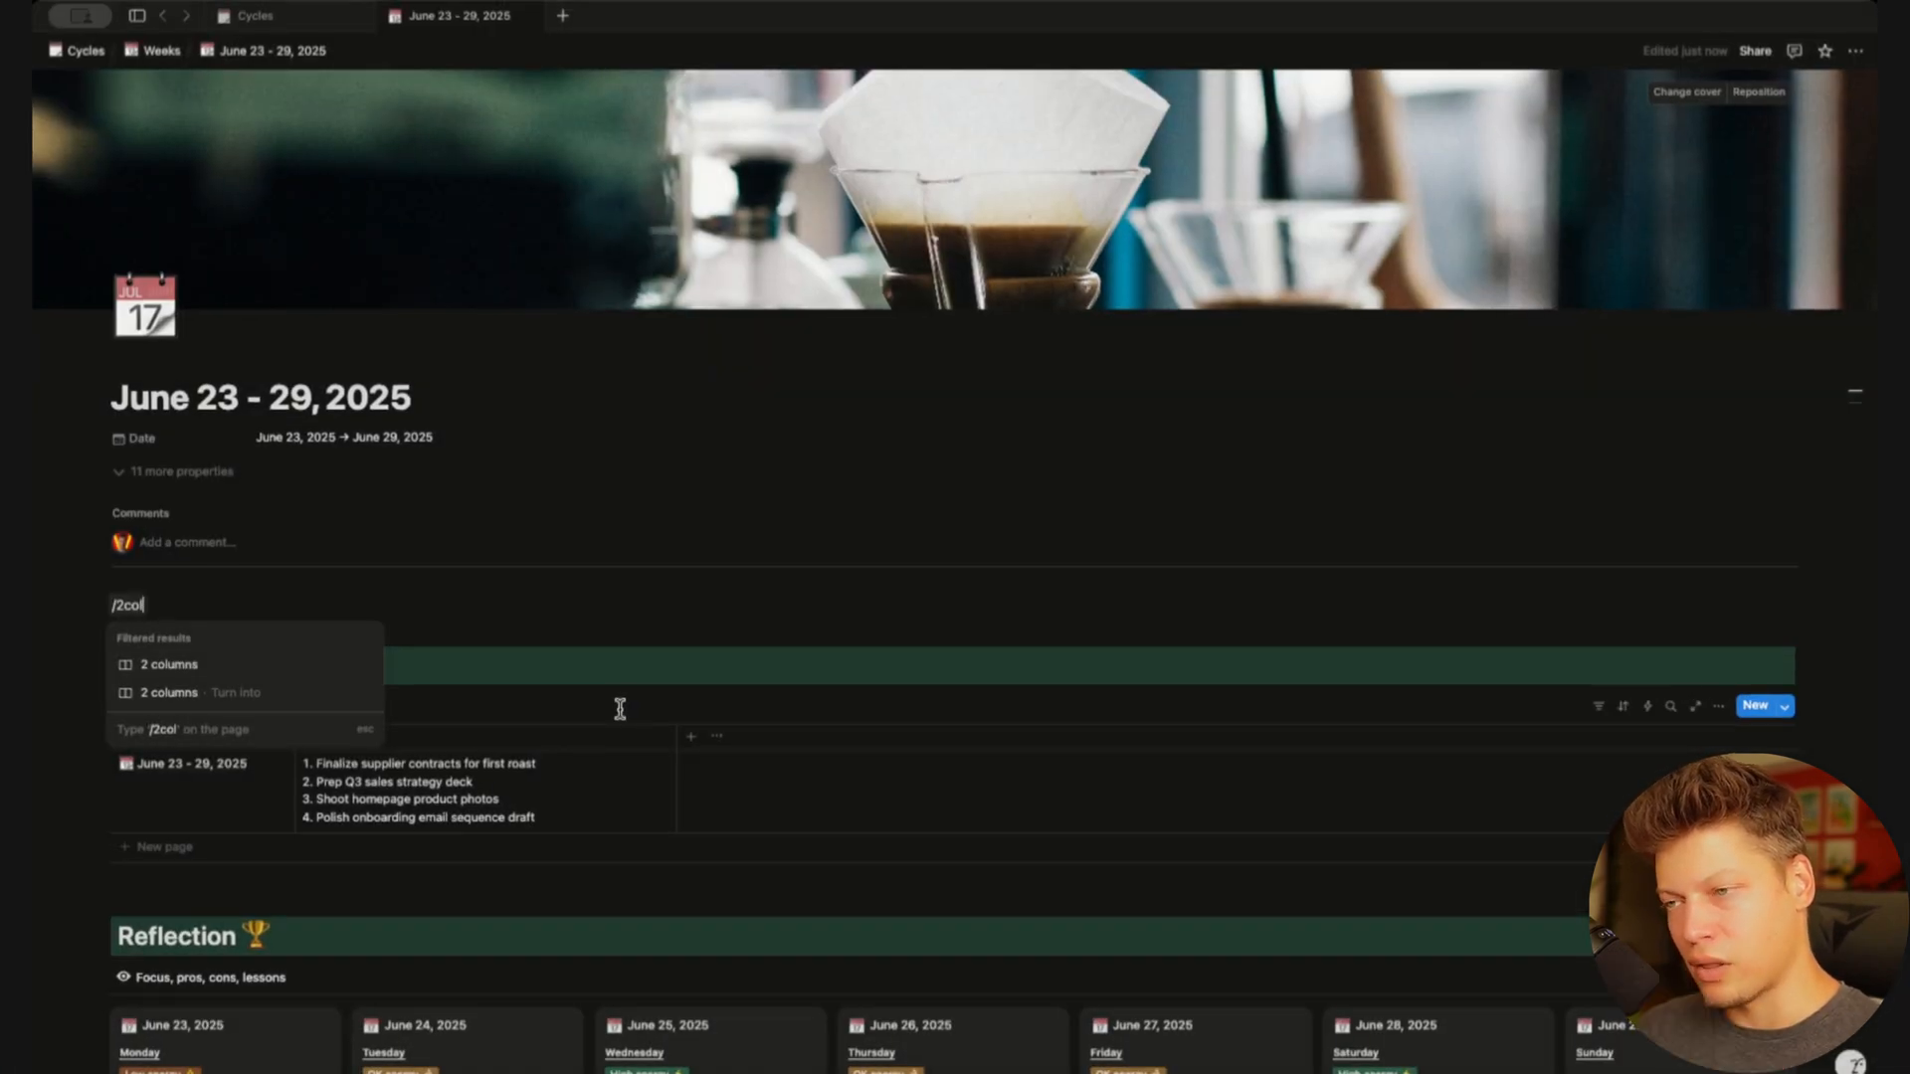
{"action": "left_click", "coordinate": [192, 673]}
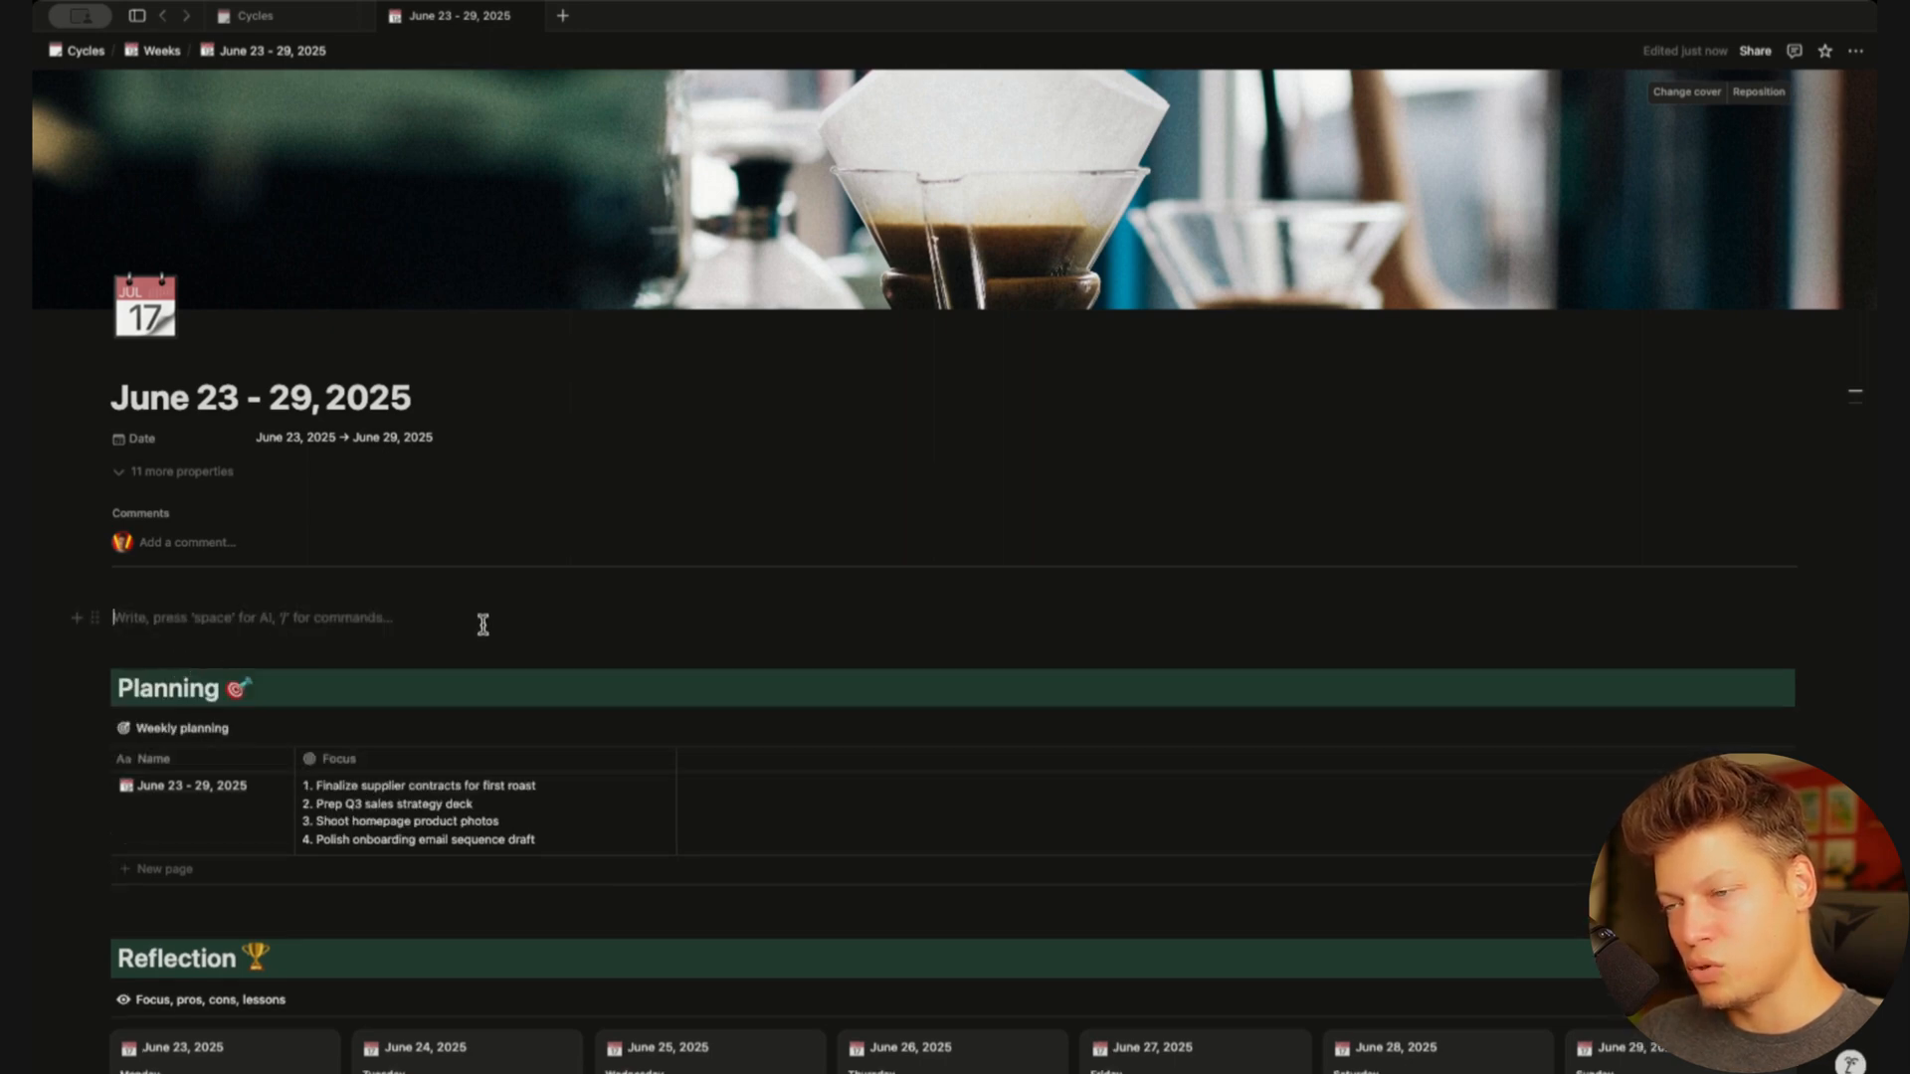
{"action": "key", "text": "Escape"}
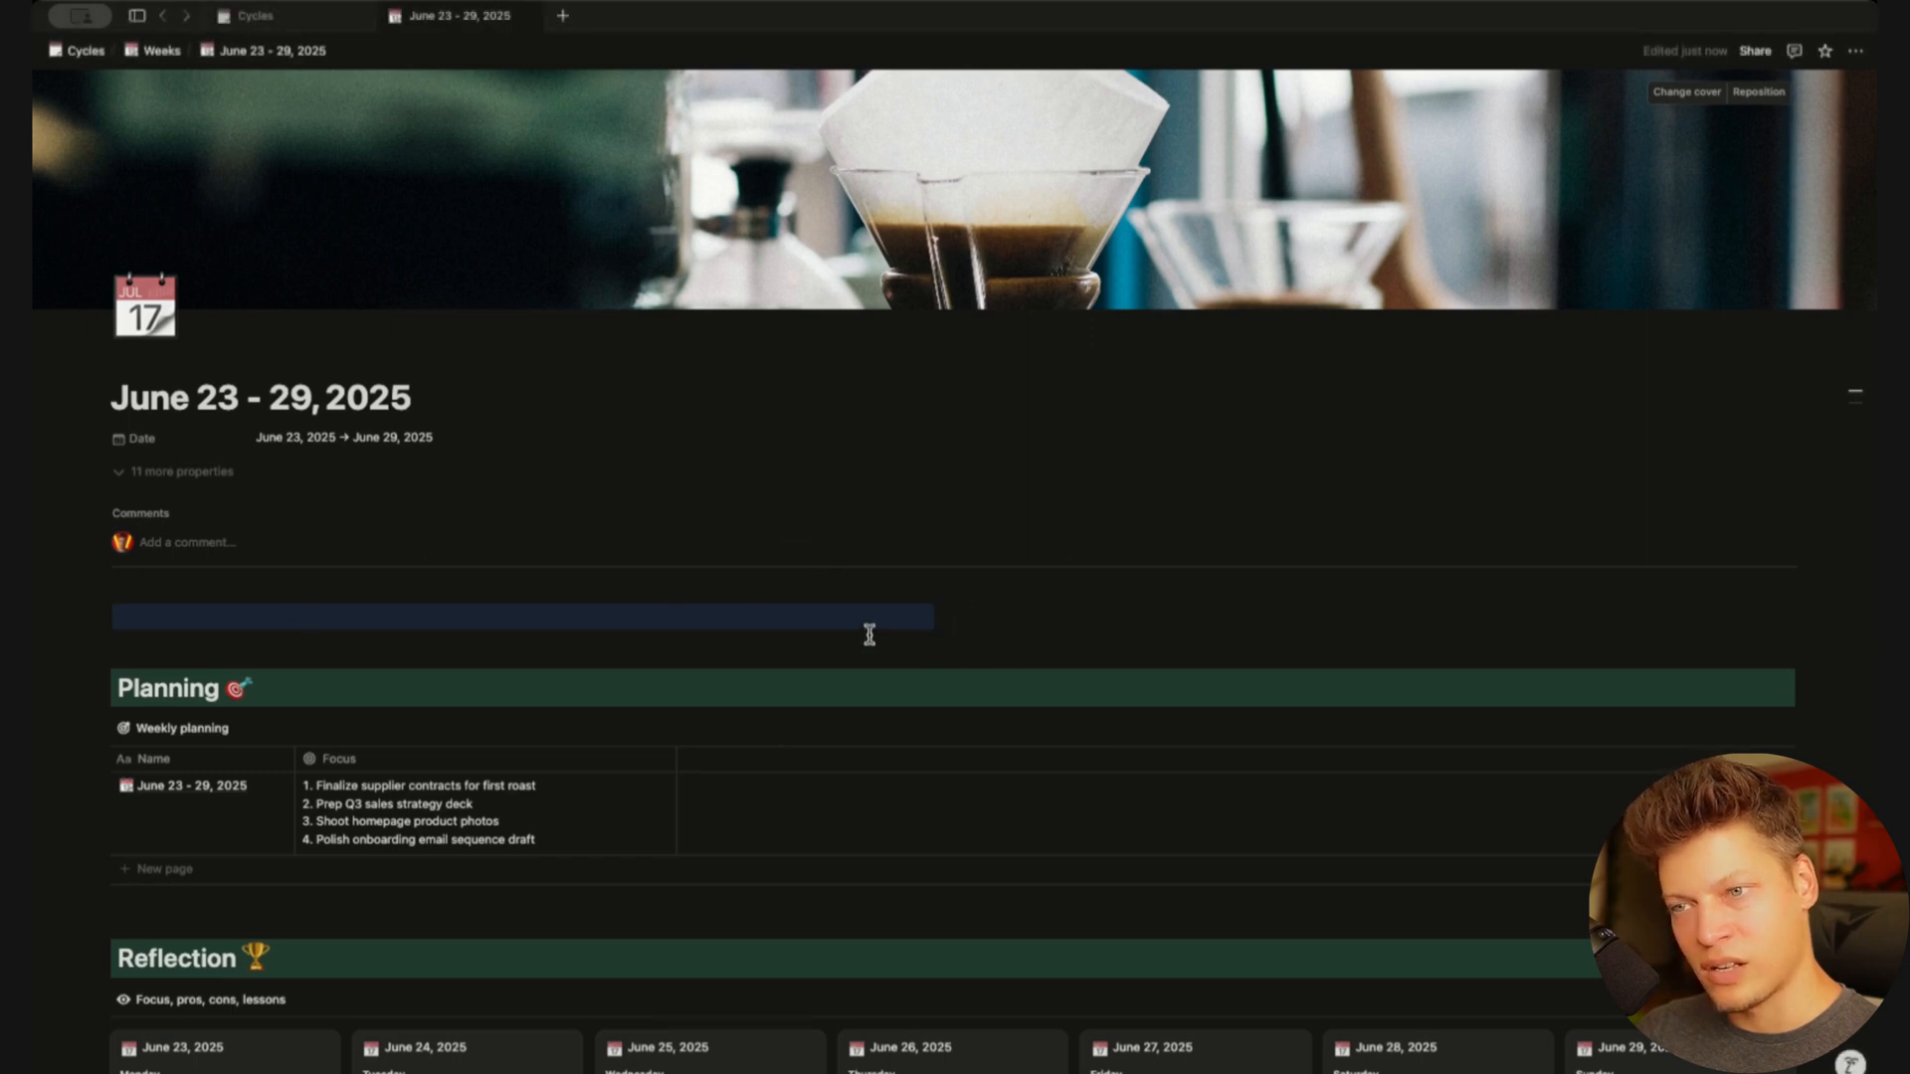
{"action": "left_click", "coordinate": [653, 619]}
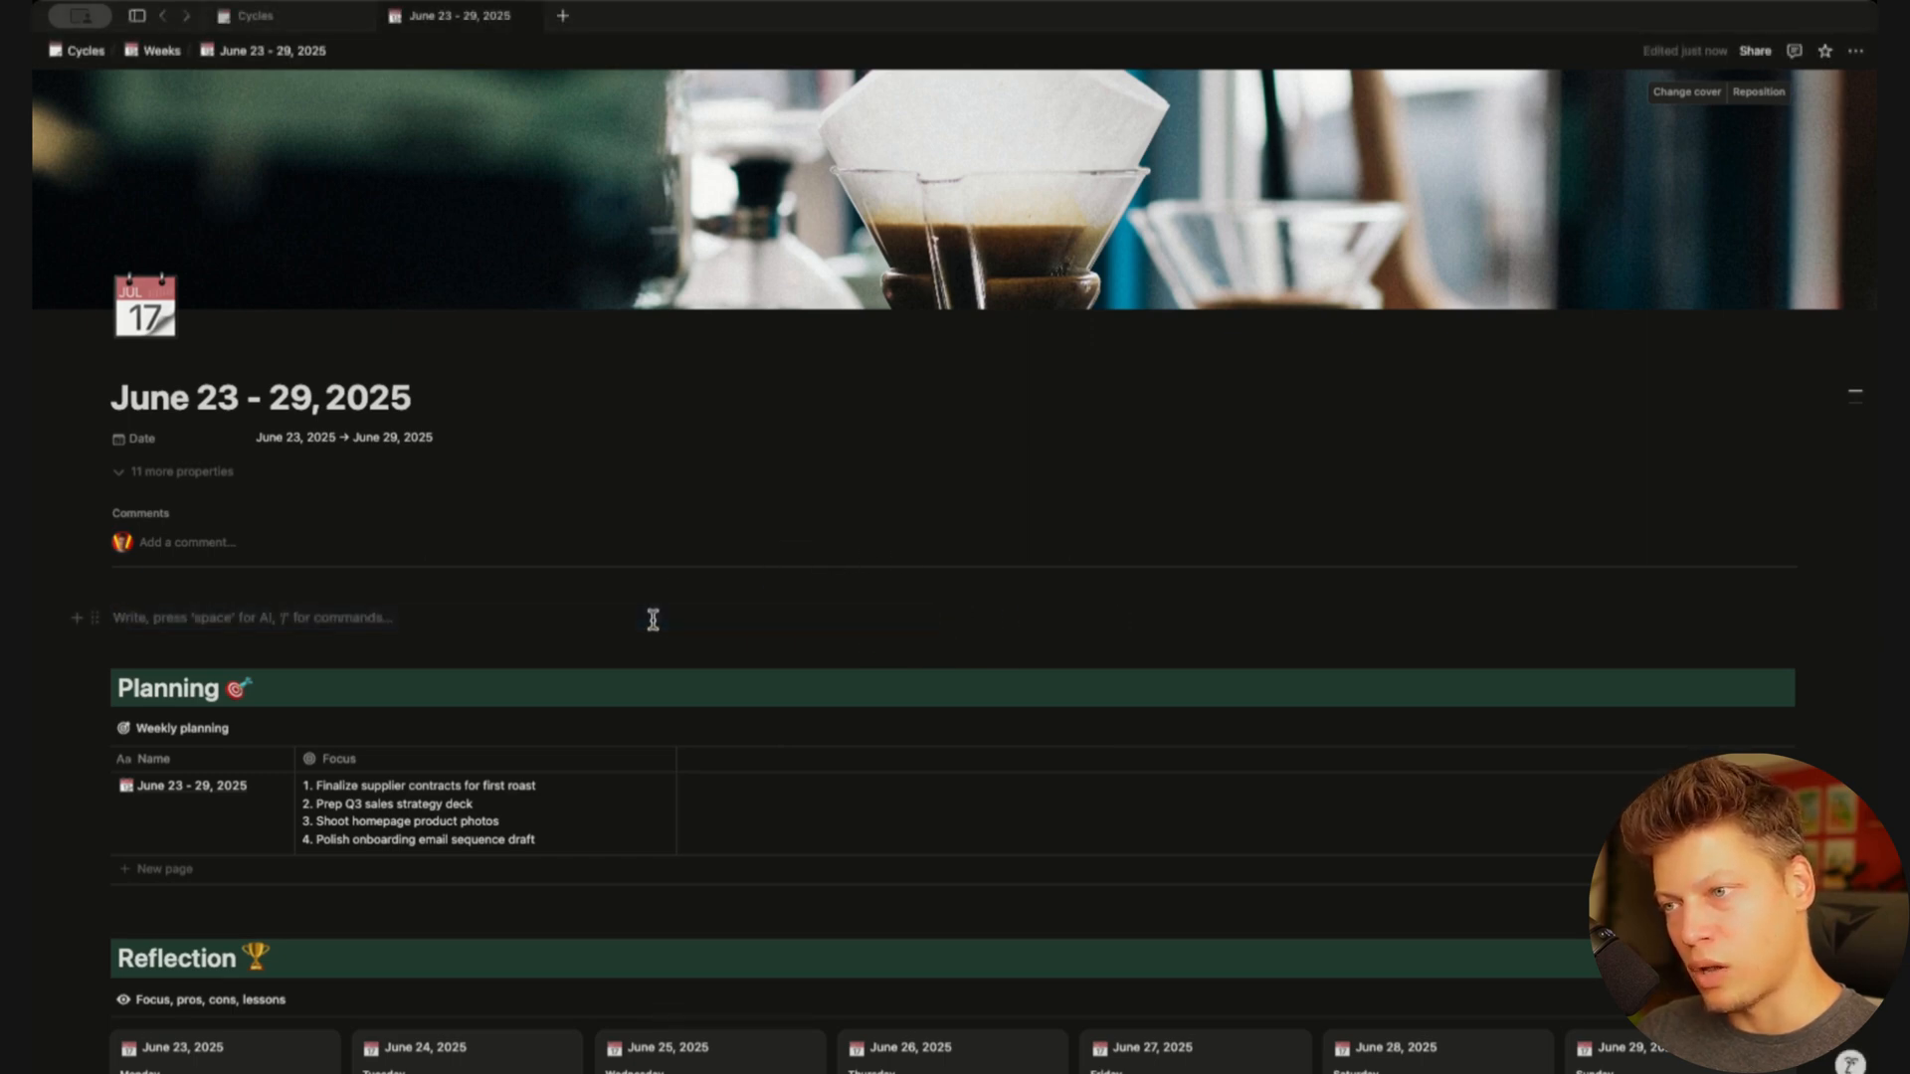
Copy the Weeks Summaries gallery from the Cycles page into the week page's first column and narrow that column to one card's width
{"action": "left_click", "coordinate": [246, 14]}
{"action": "left_click", "coordinate": [121, 371]}
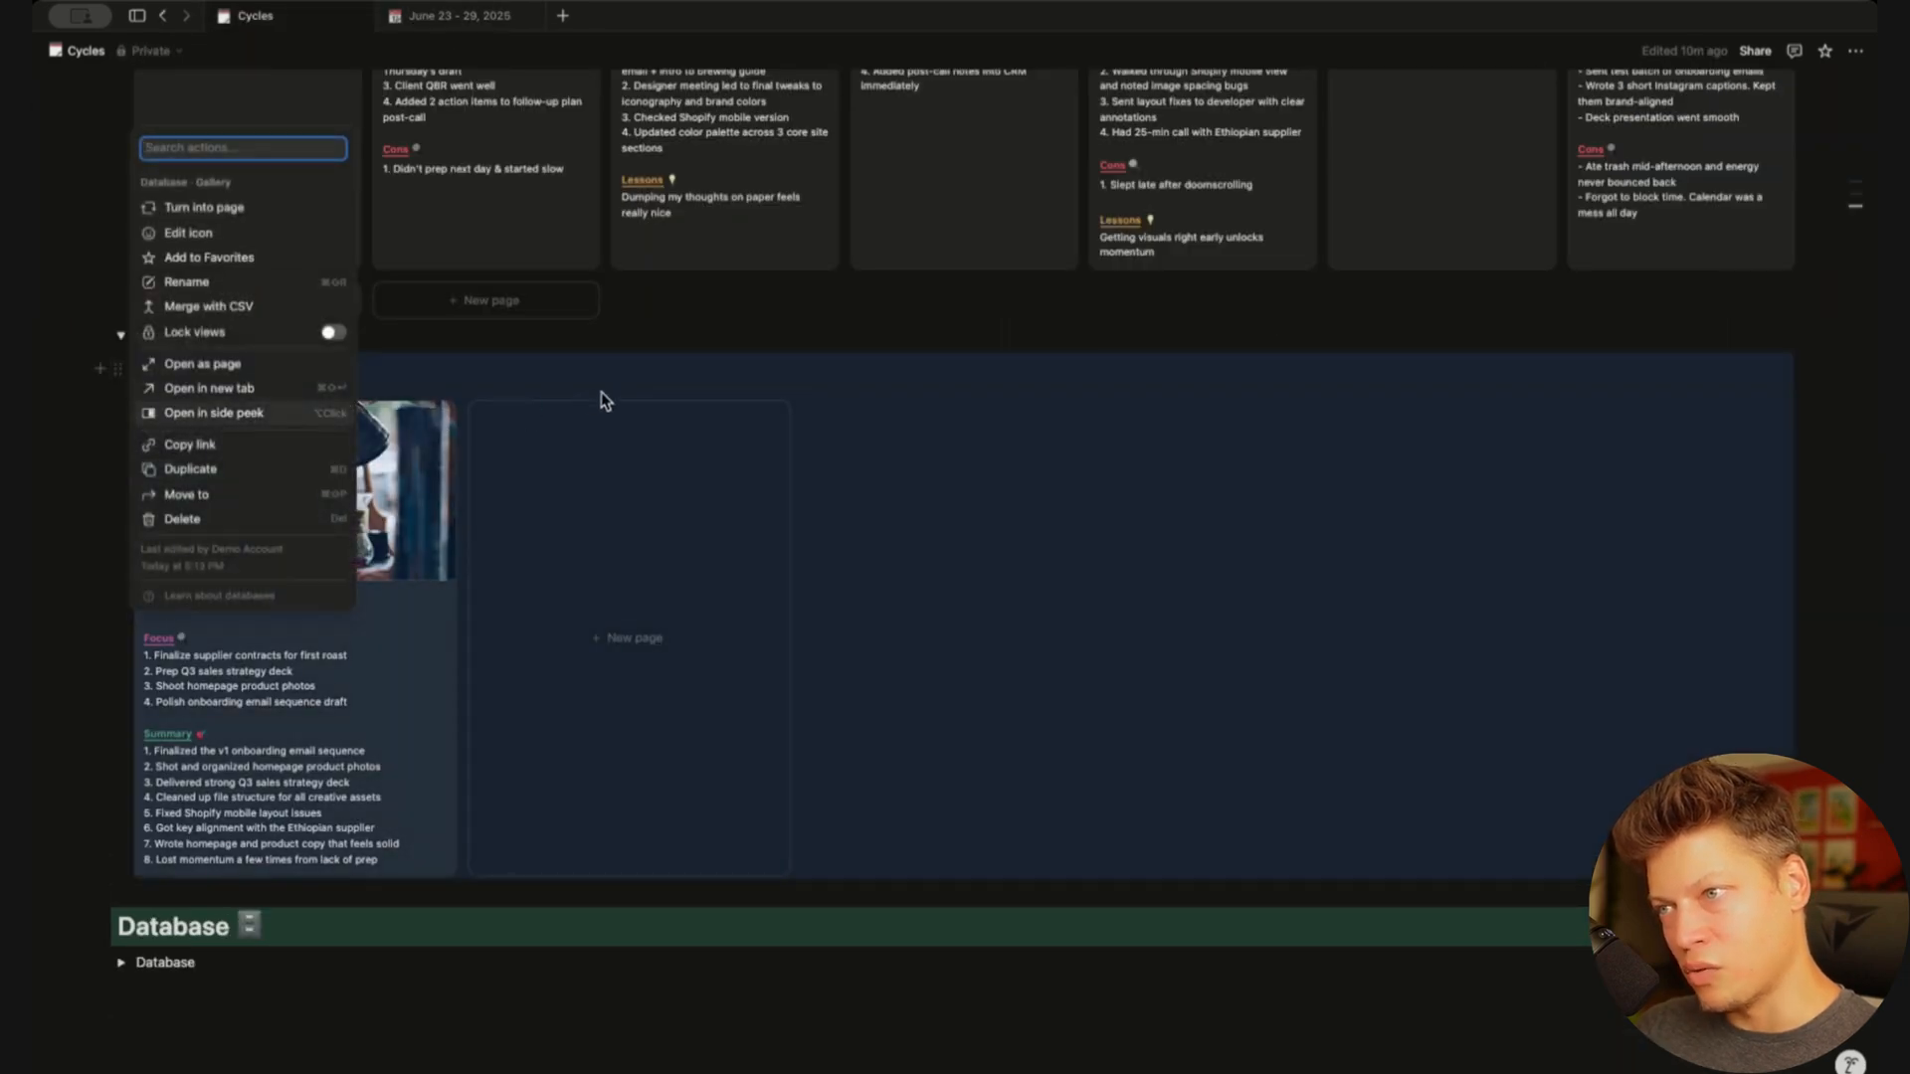
{"action": "left_click", "coordinate": [427, 20]}
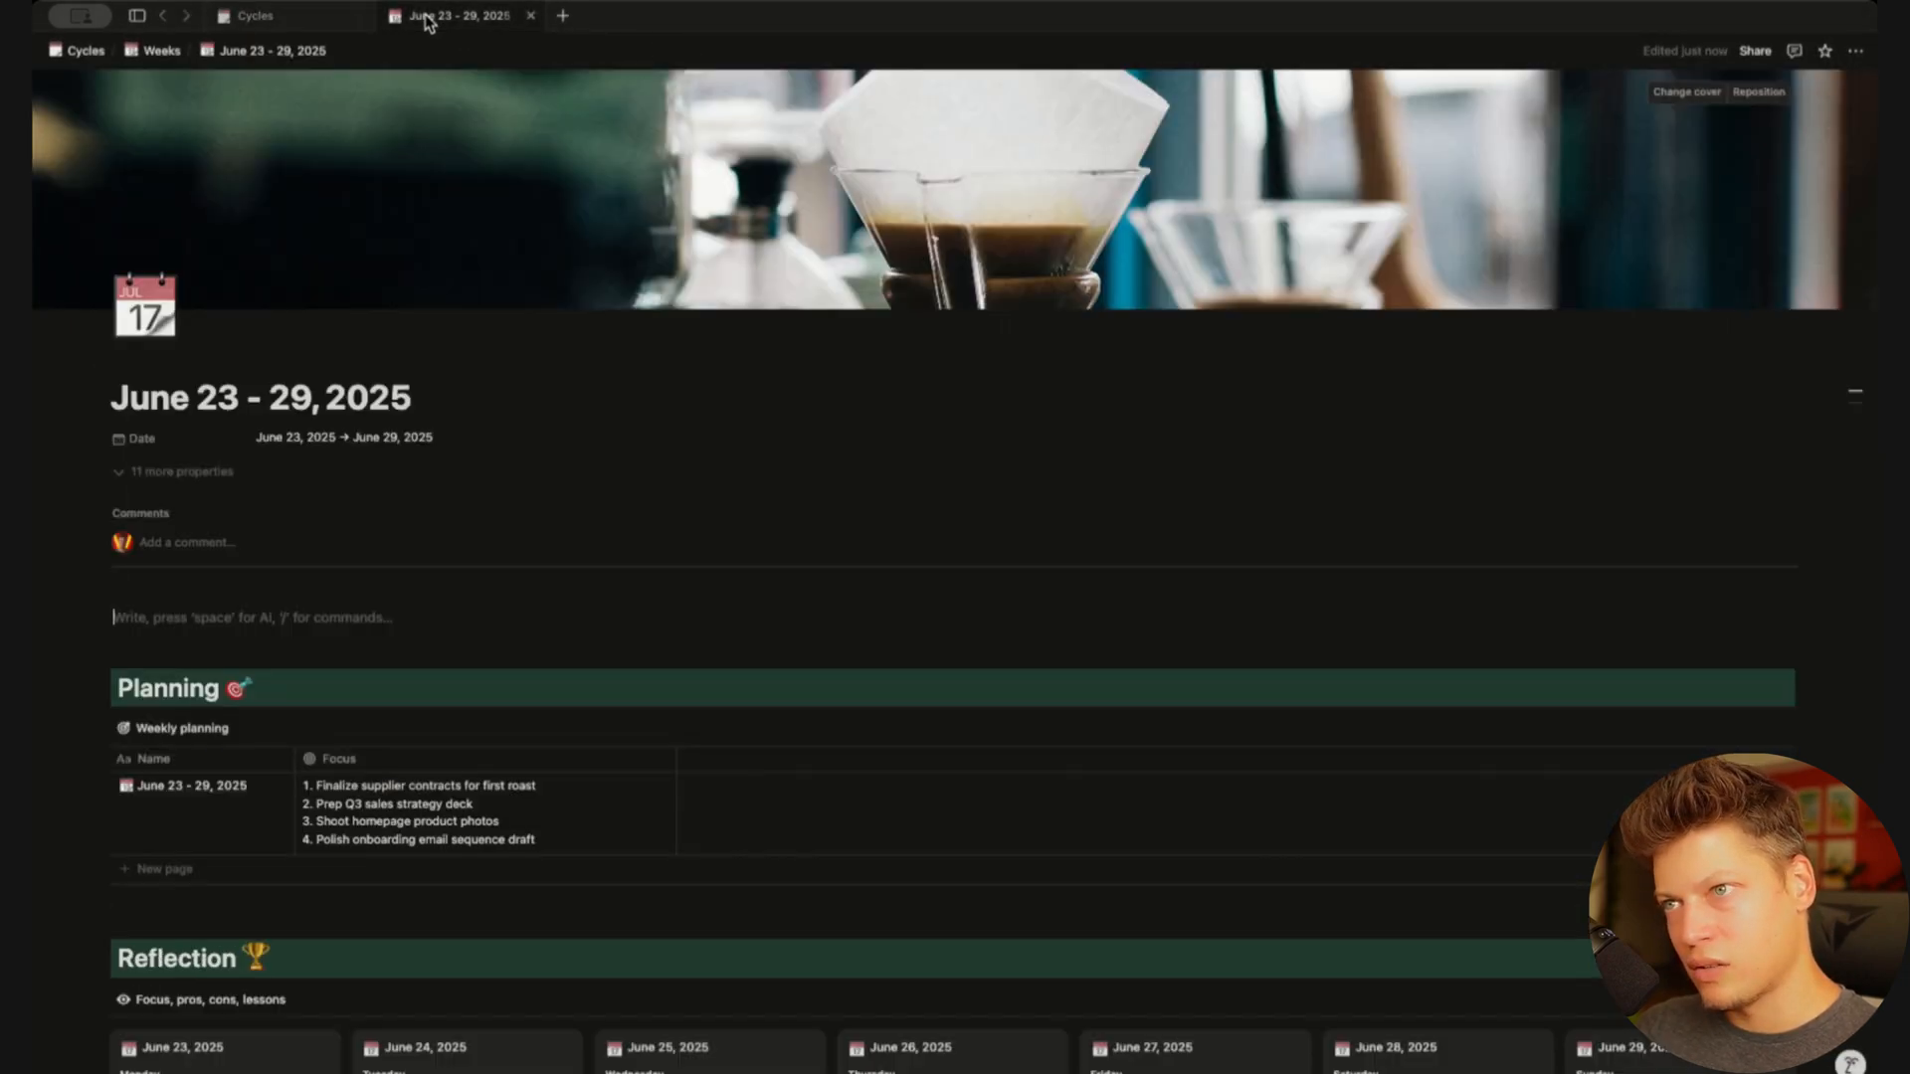
{"action": "key", "text": "ctrl+v"}
{"action": "left_click_drag", "start_coordinate": [964, 707], "coordinate": [491, 772]}
{"action": "scroll", "coordinate": [491, 775], "scroll_direction": "down", "scroll_amount": 10}
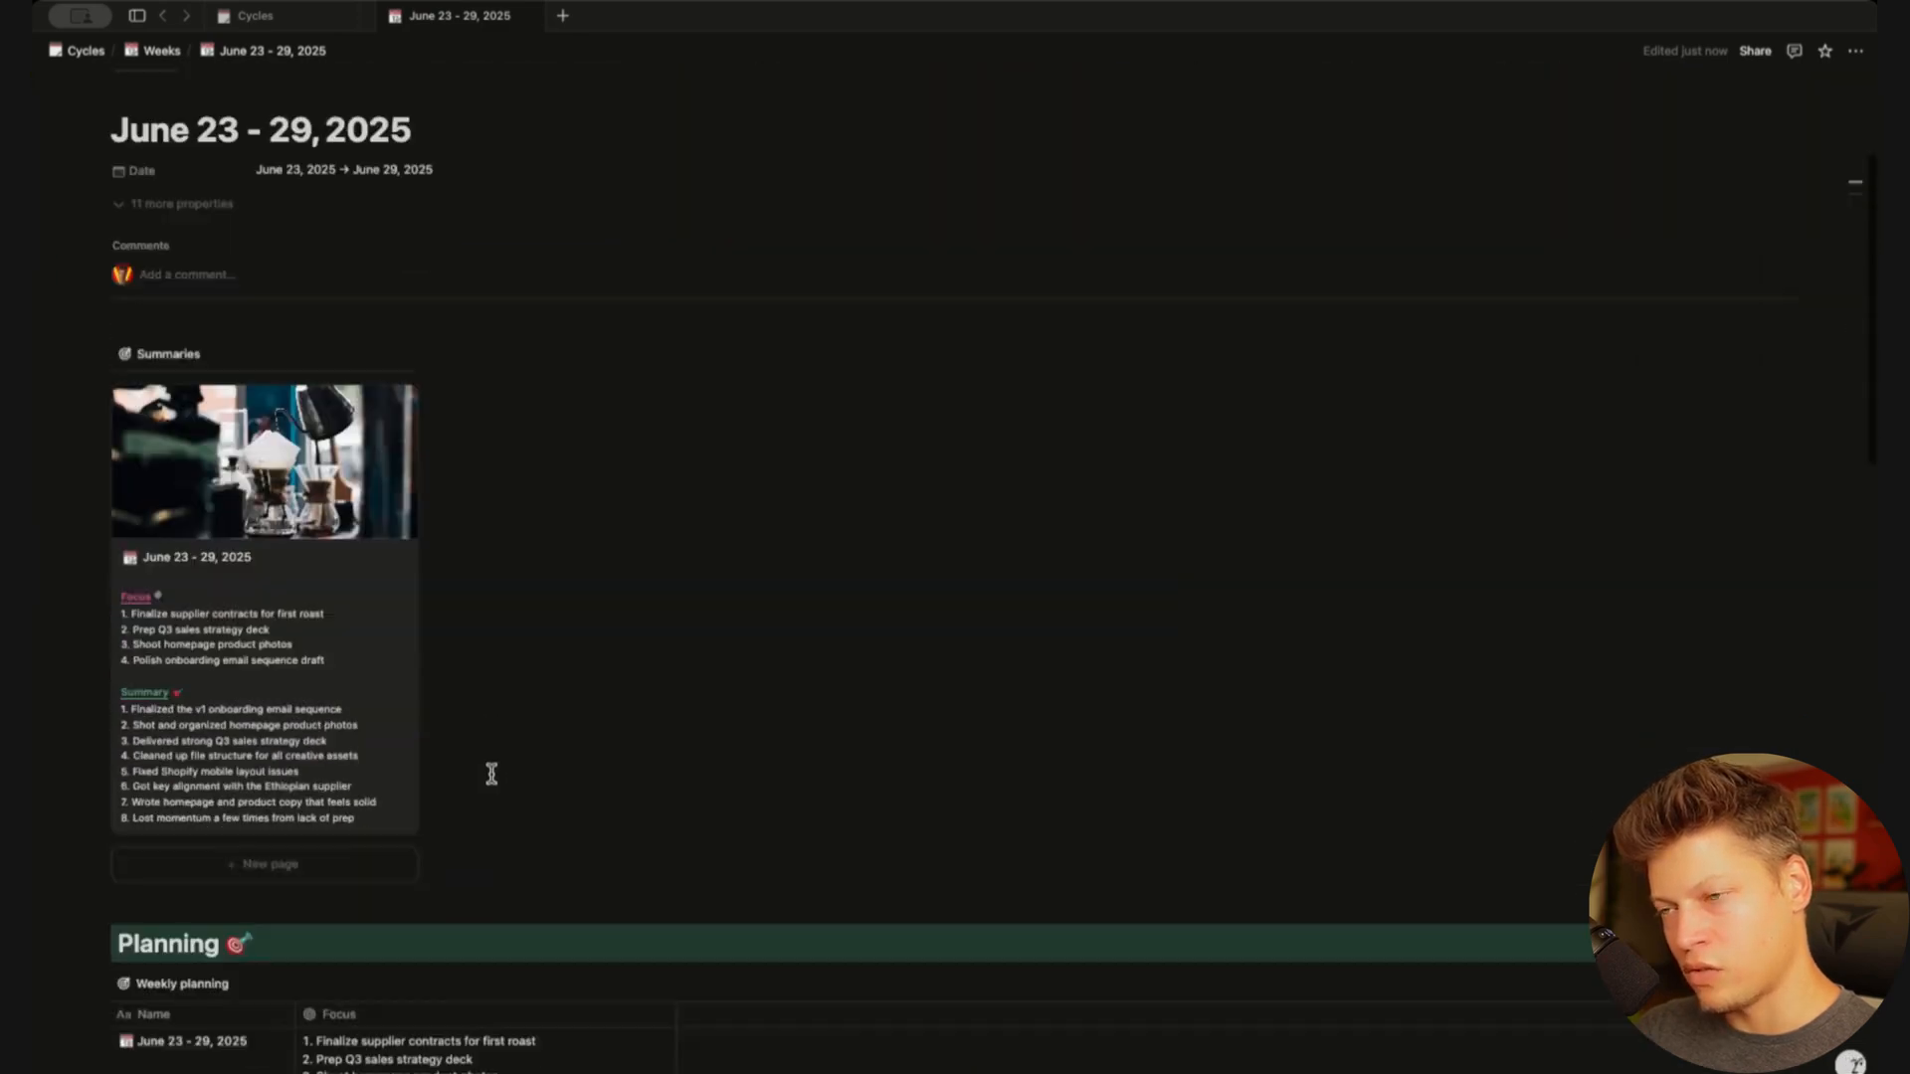
Move all content from the Planning heading downward into the second column, beside the Summaries gallery
{"action": "scroll", "coordinate": [491, 780], "scroll_direction": "down", "scroll_amount": 12}
{"action": "left_click_drag", "start_coordinate": [1281, 886], "coordinate": [167, 422]}
{"action": "scroll", "coordinate": [167, 422], "scroll_direction": "up", "scroll_amount": 2}
{"action": "left_click_drag", "start_coordinate": [96, 649], "coordinate": [541, 301]}
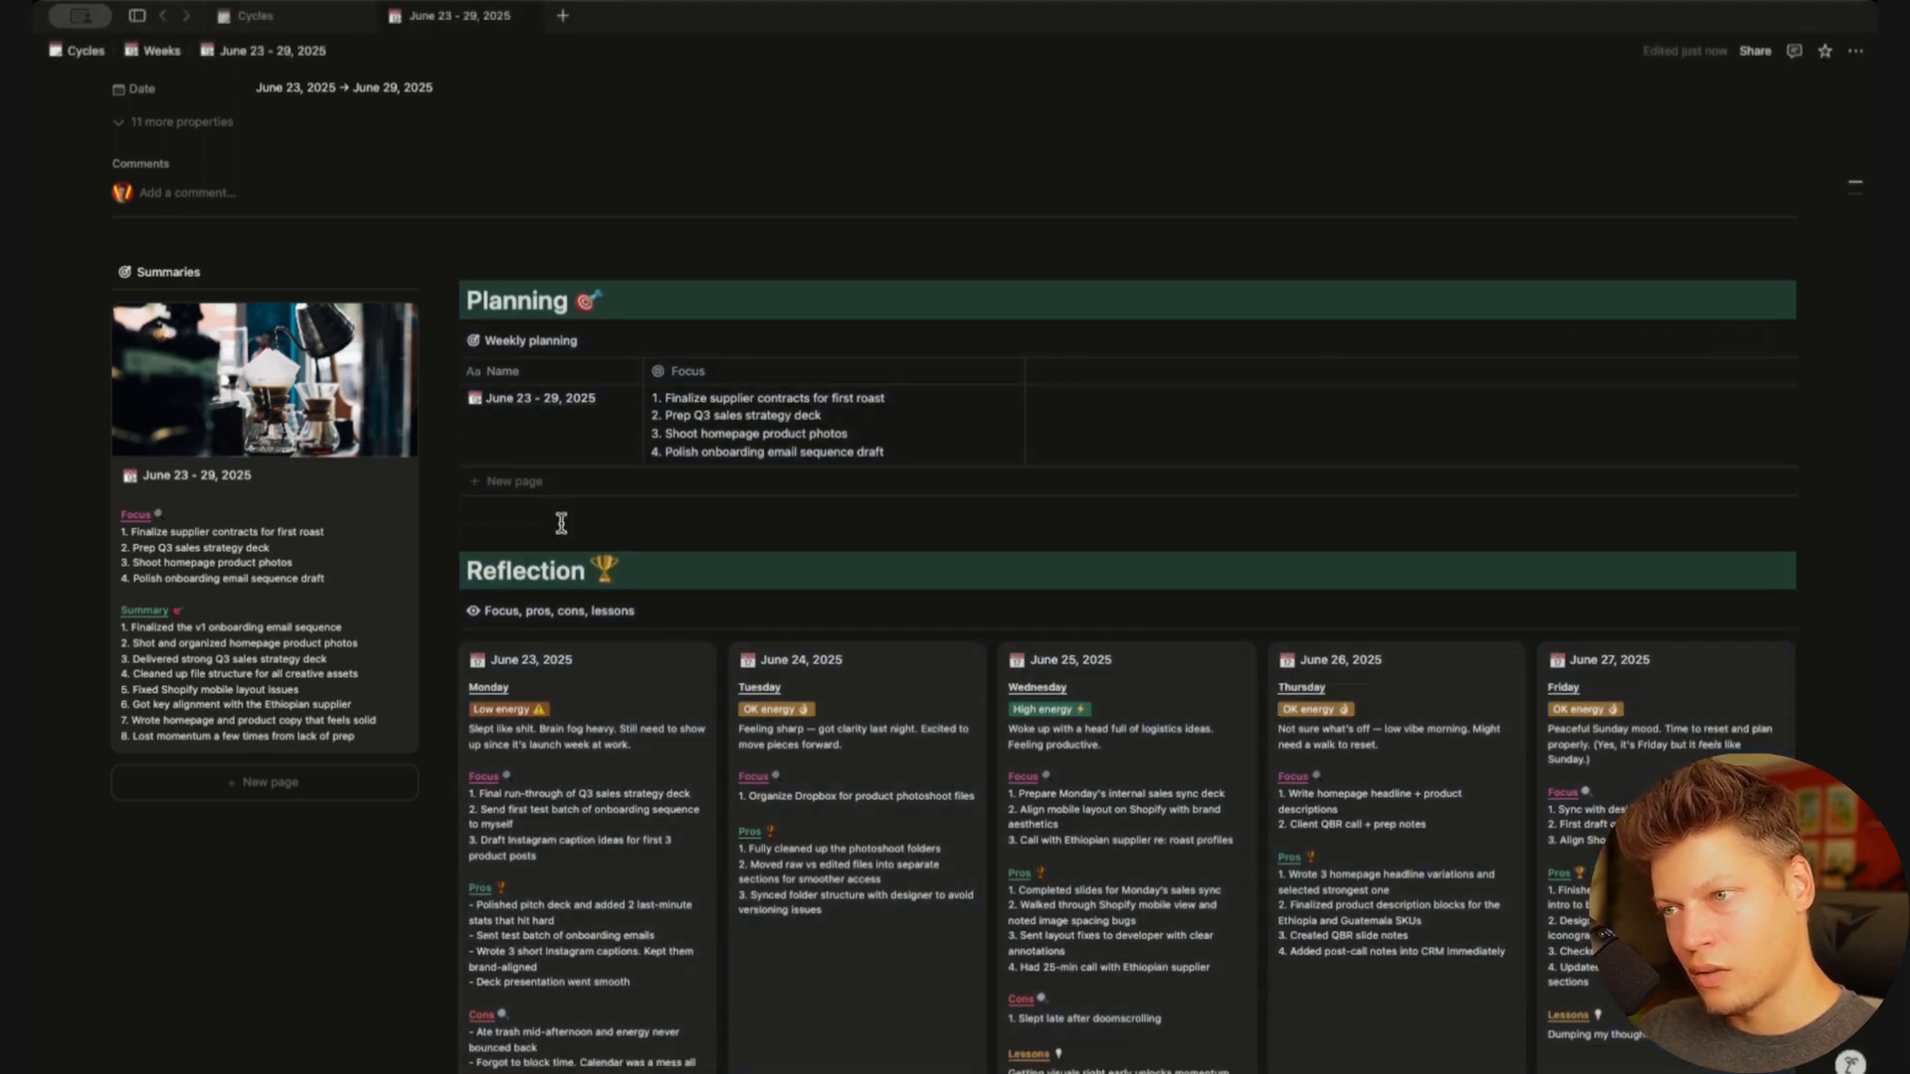
{"action": "scroll", "coordinate": [559, 520], "scroll_direction": "down", "scroll_amount": 3}
{"action": "scroll", "coordinate": [562, 524], "scroll_direction": "up", "scroll_amount": 4}
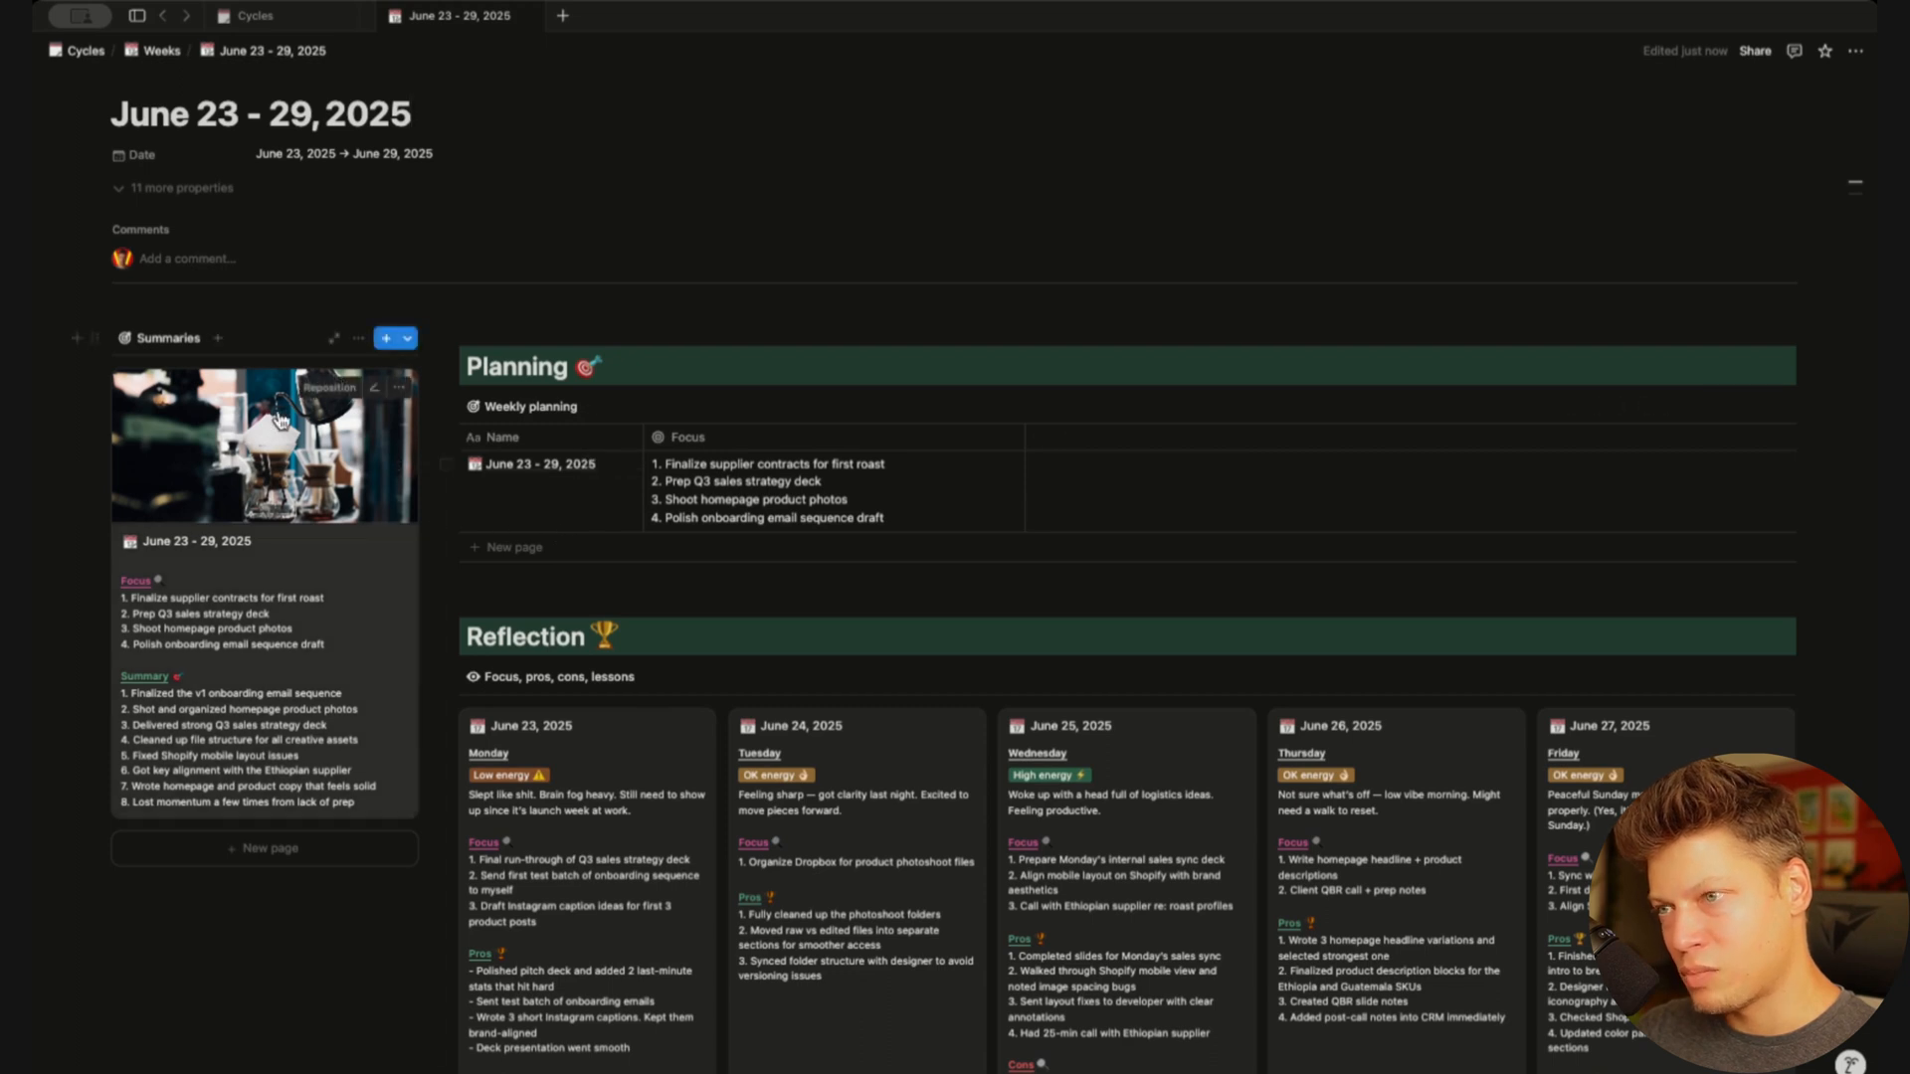
Show Pros, Cons and Lessons with their dividers in the week page's Summaries gallery, and hide Summary and Summary divider
{"action": "left_click", "coordinate": [359, 340]}
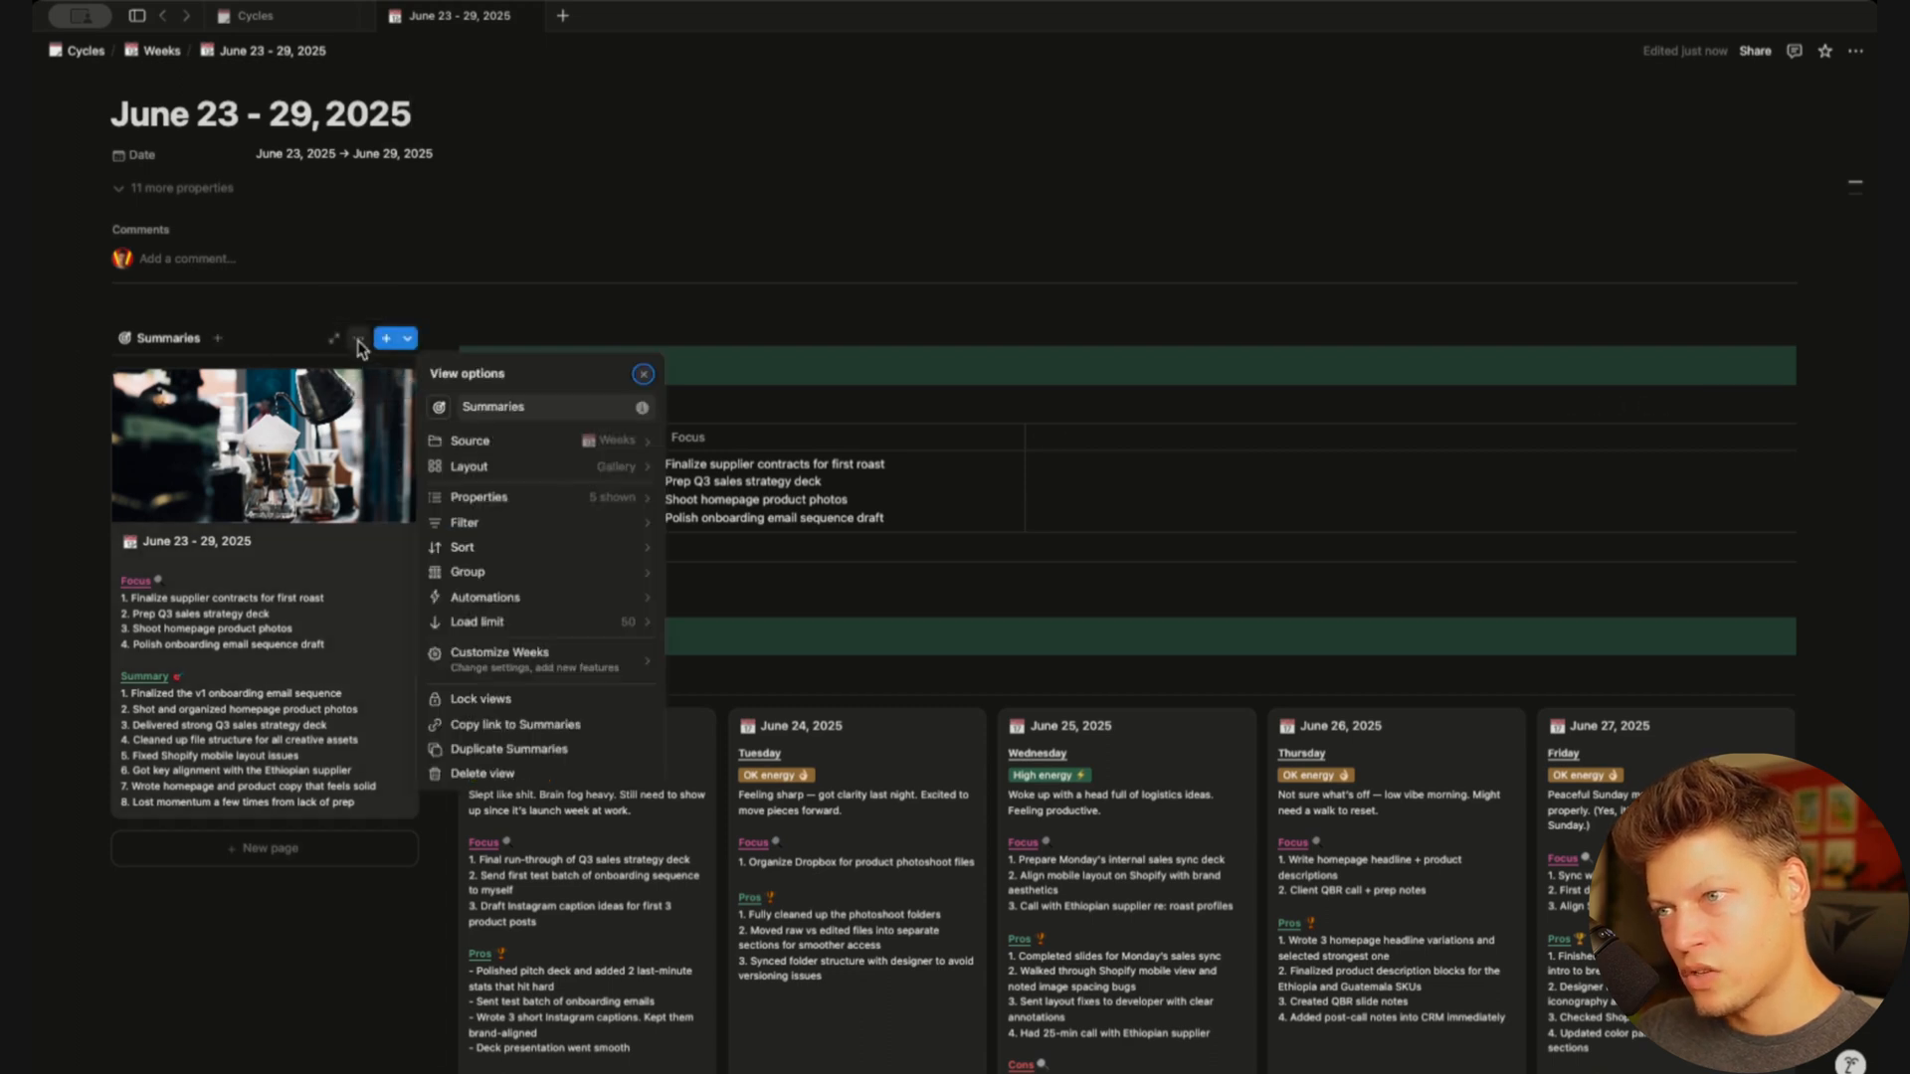
{"action": "left_click", "coordinate": [261, 15]}
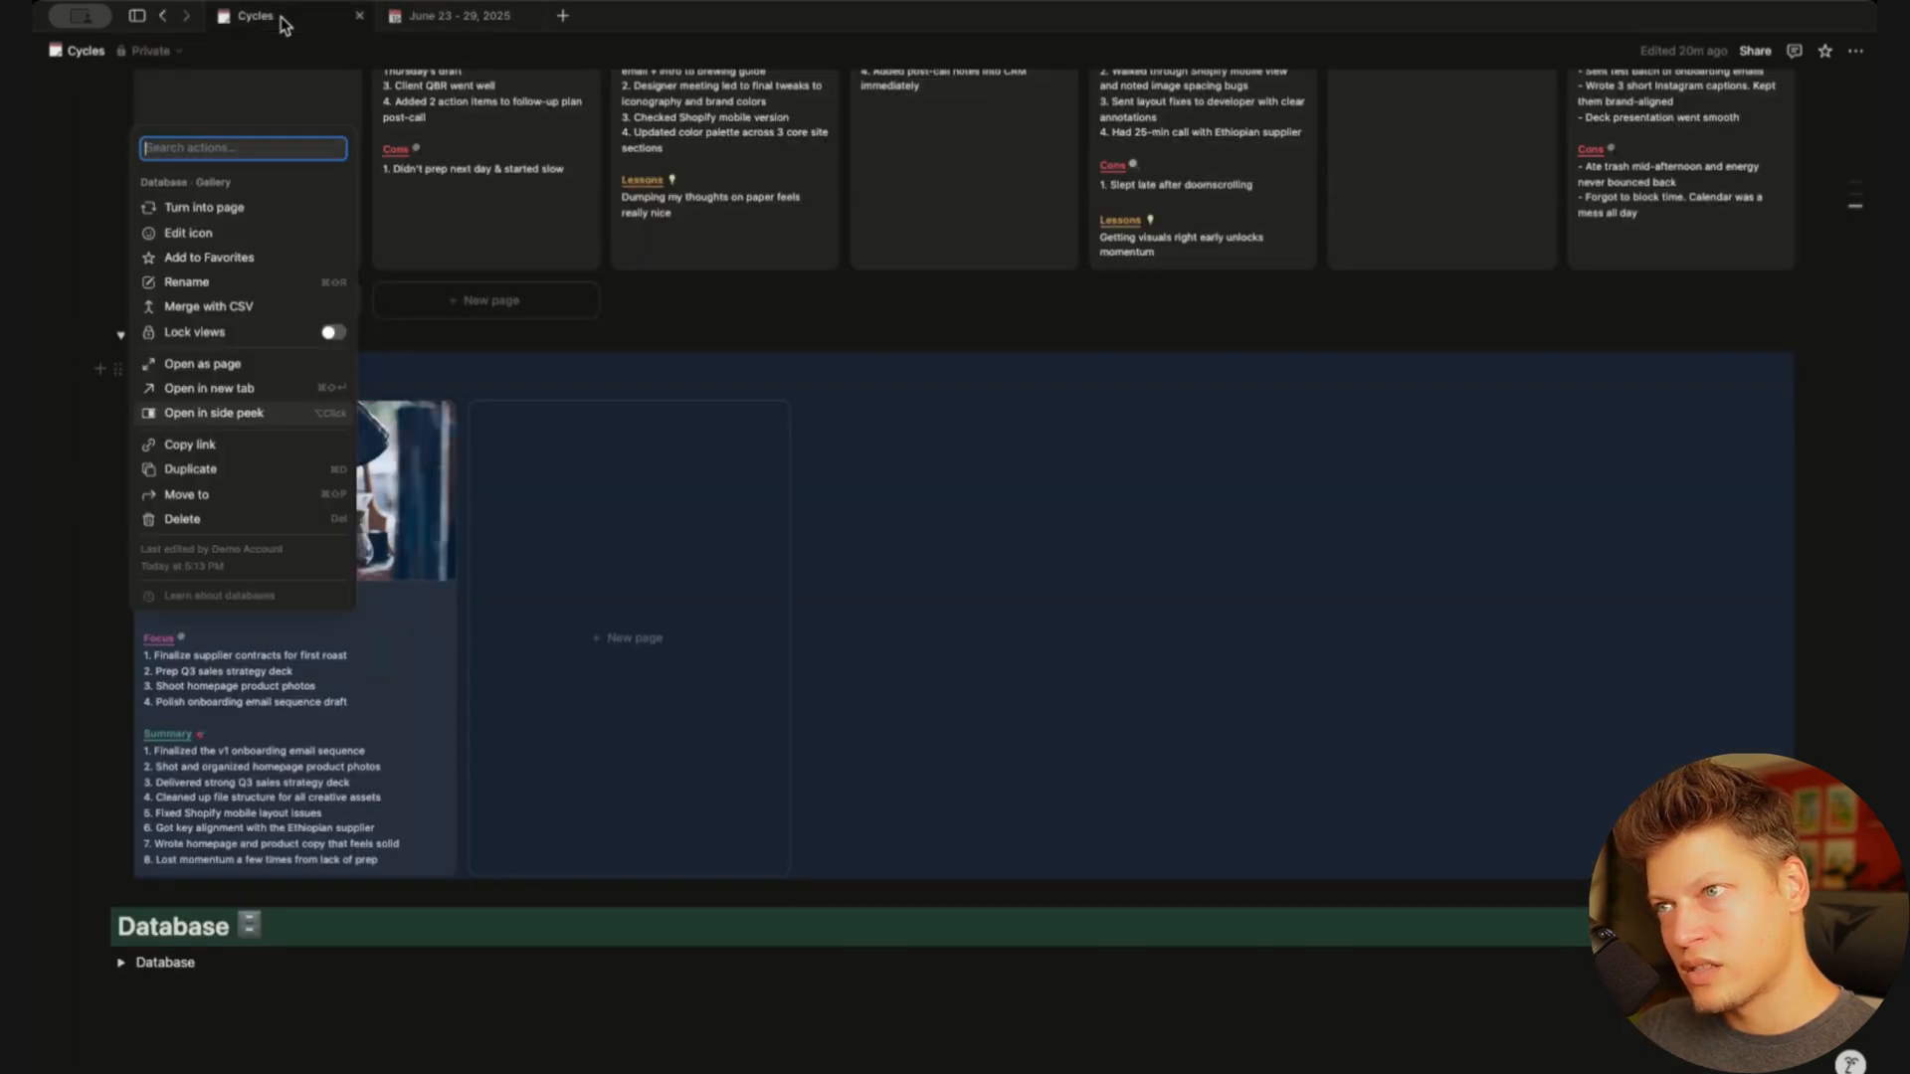
{"action": "left_click", "coordinate": [411, 645]}
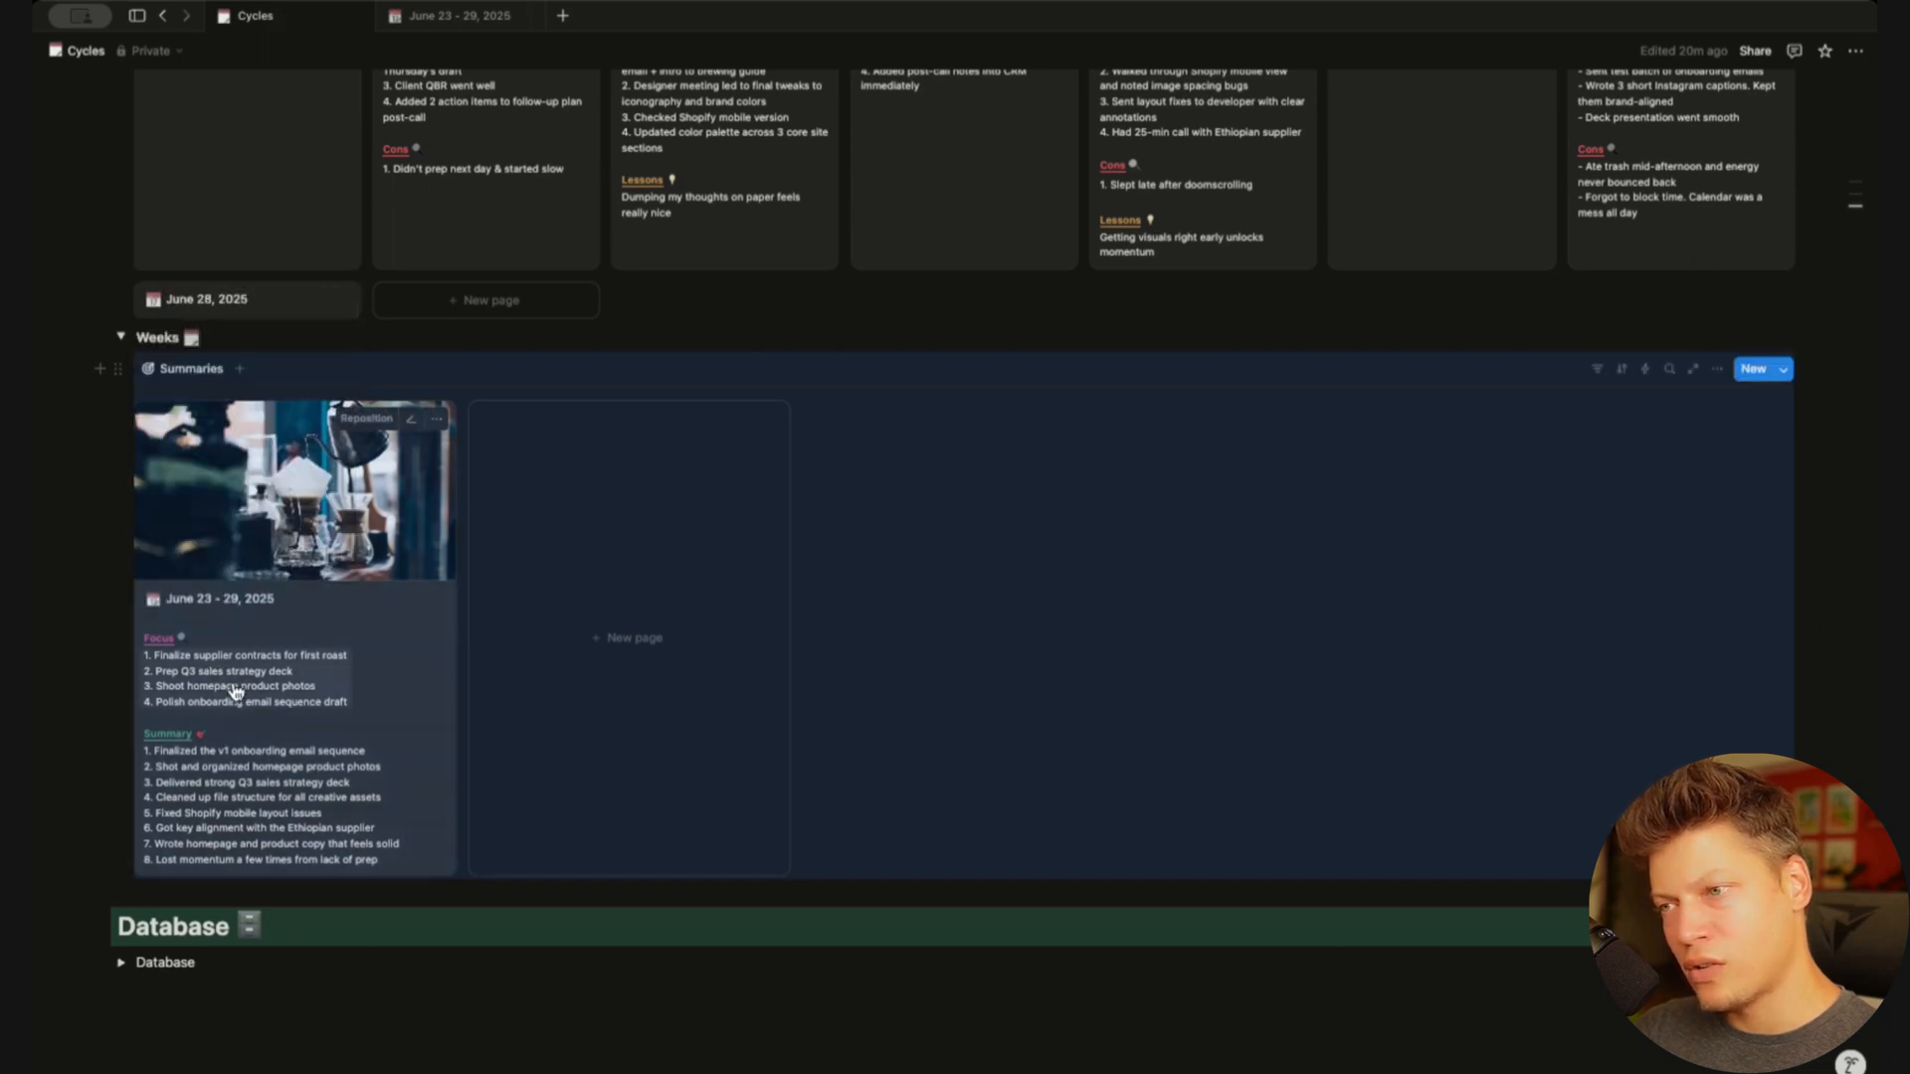
{"action": "key", "text": "Escape"}
{"action": "left_click", "coordinate": [492, 22]}
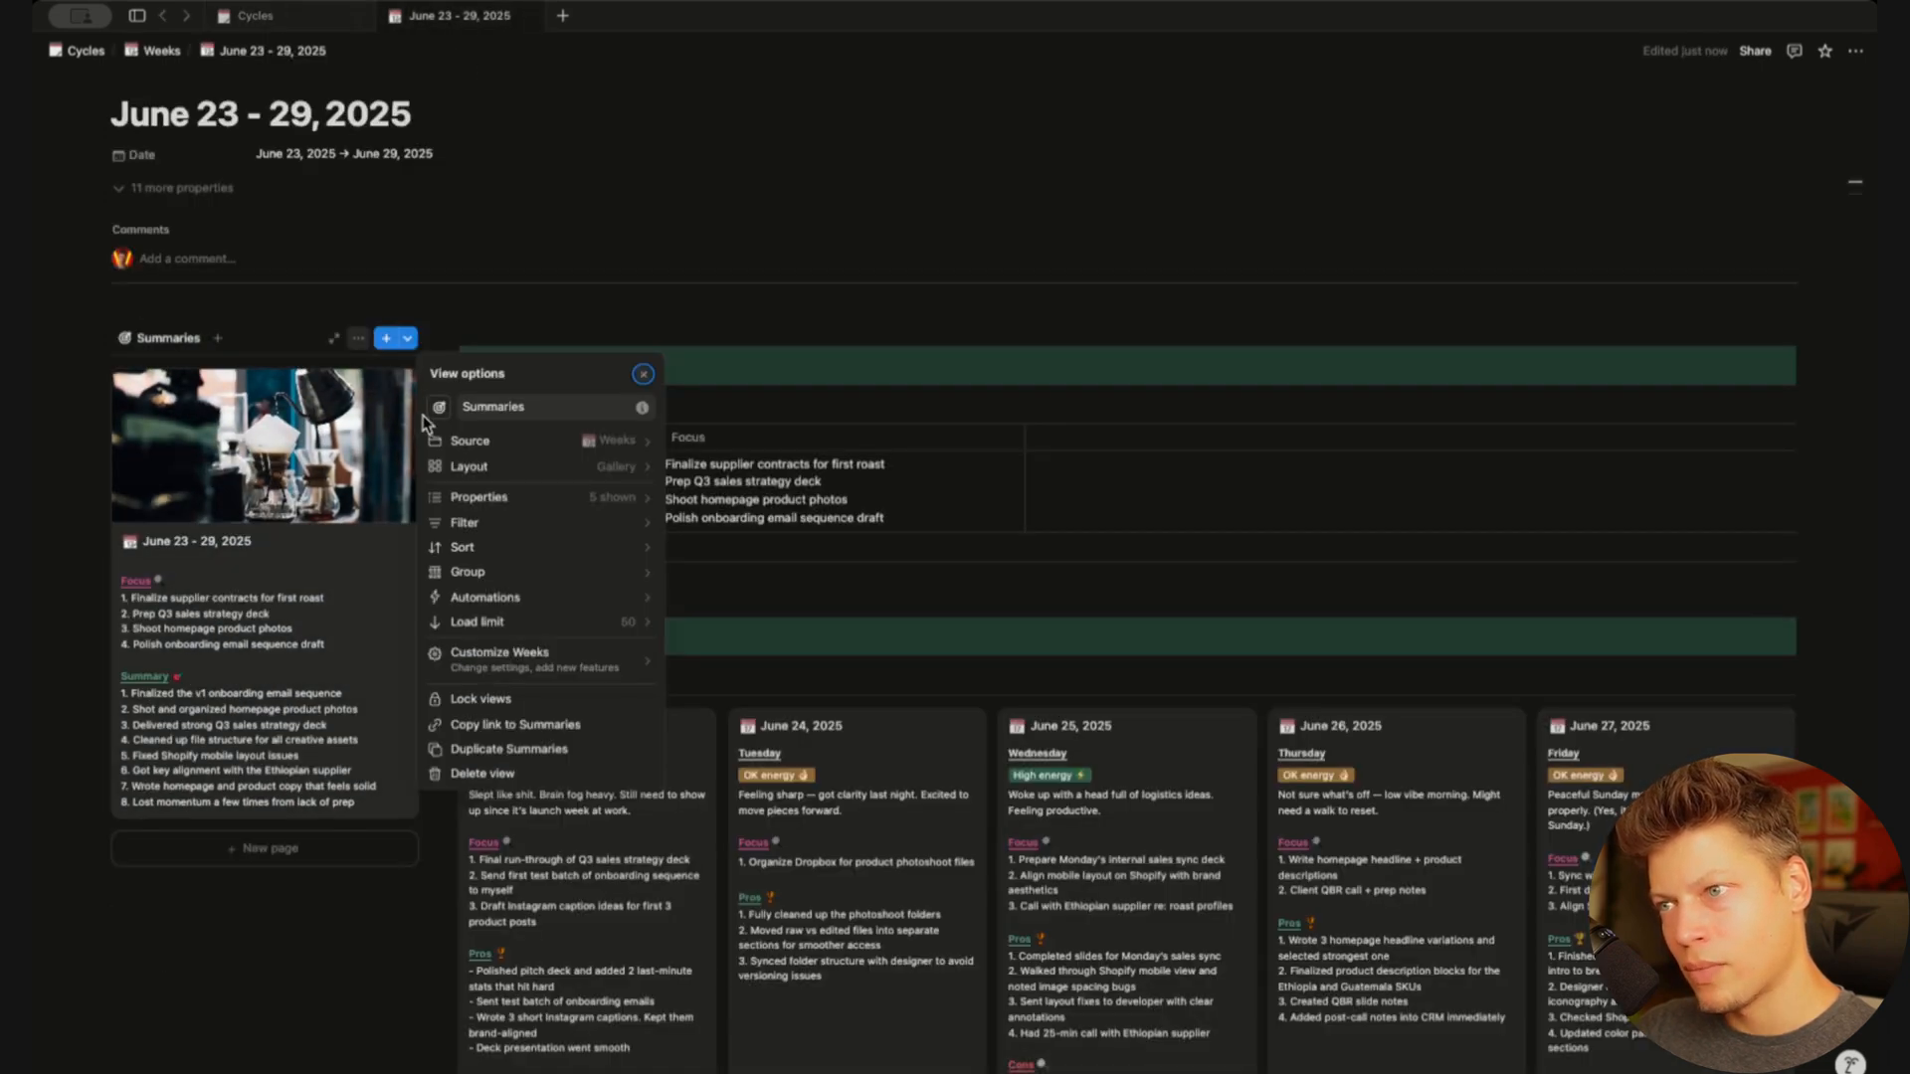
{"action": "left_click", "coordinate": [517, 499]}
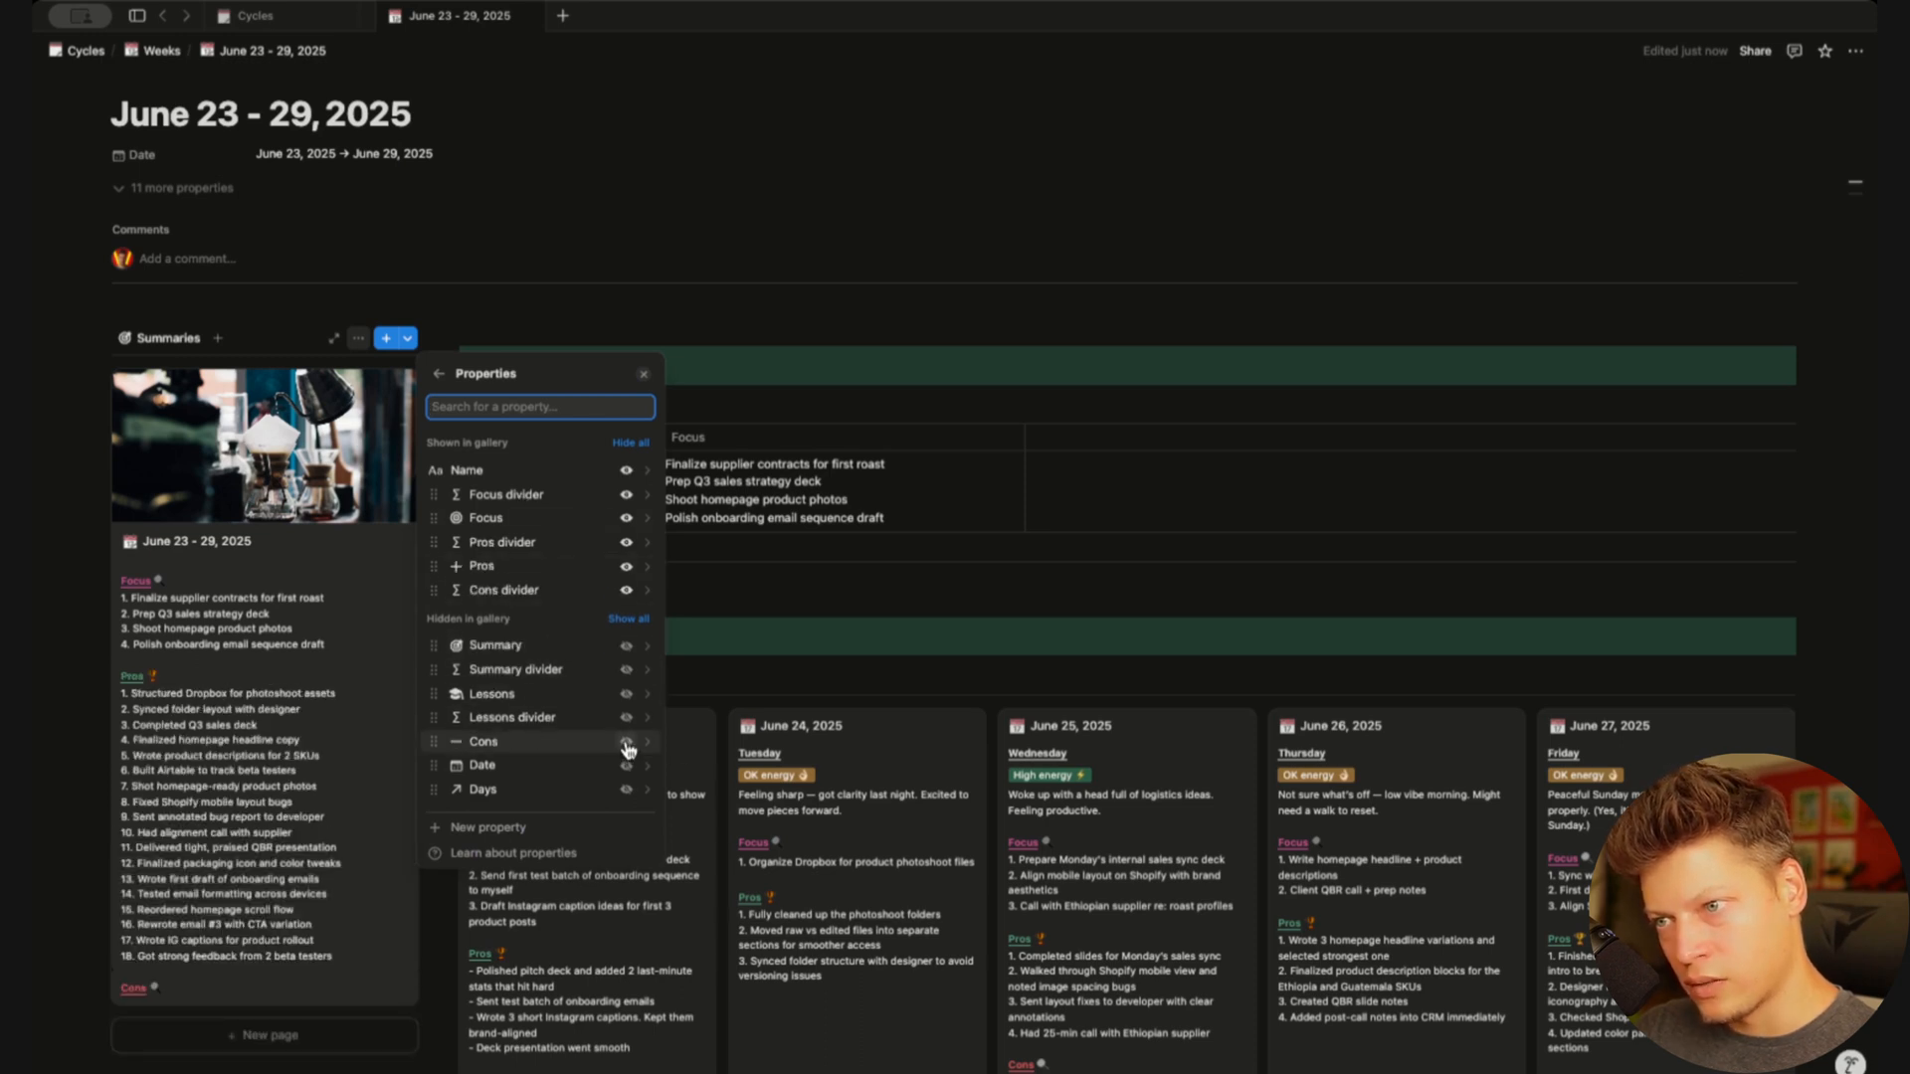
{"action": "left_click", "coordinate": [626, 742]}
{"action": "left_click", "coordinate": [626, 742]}
{"action": "left_click", "coordinate": [626, 742]}
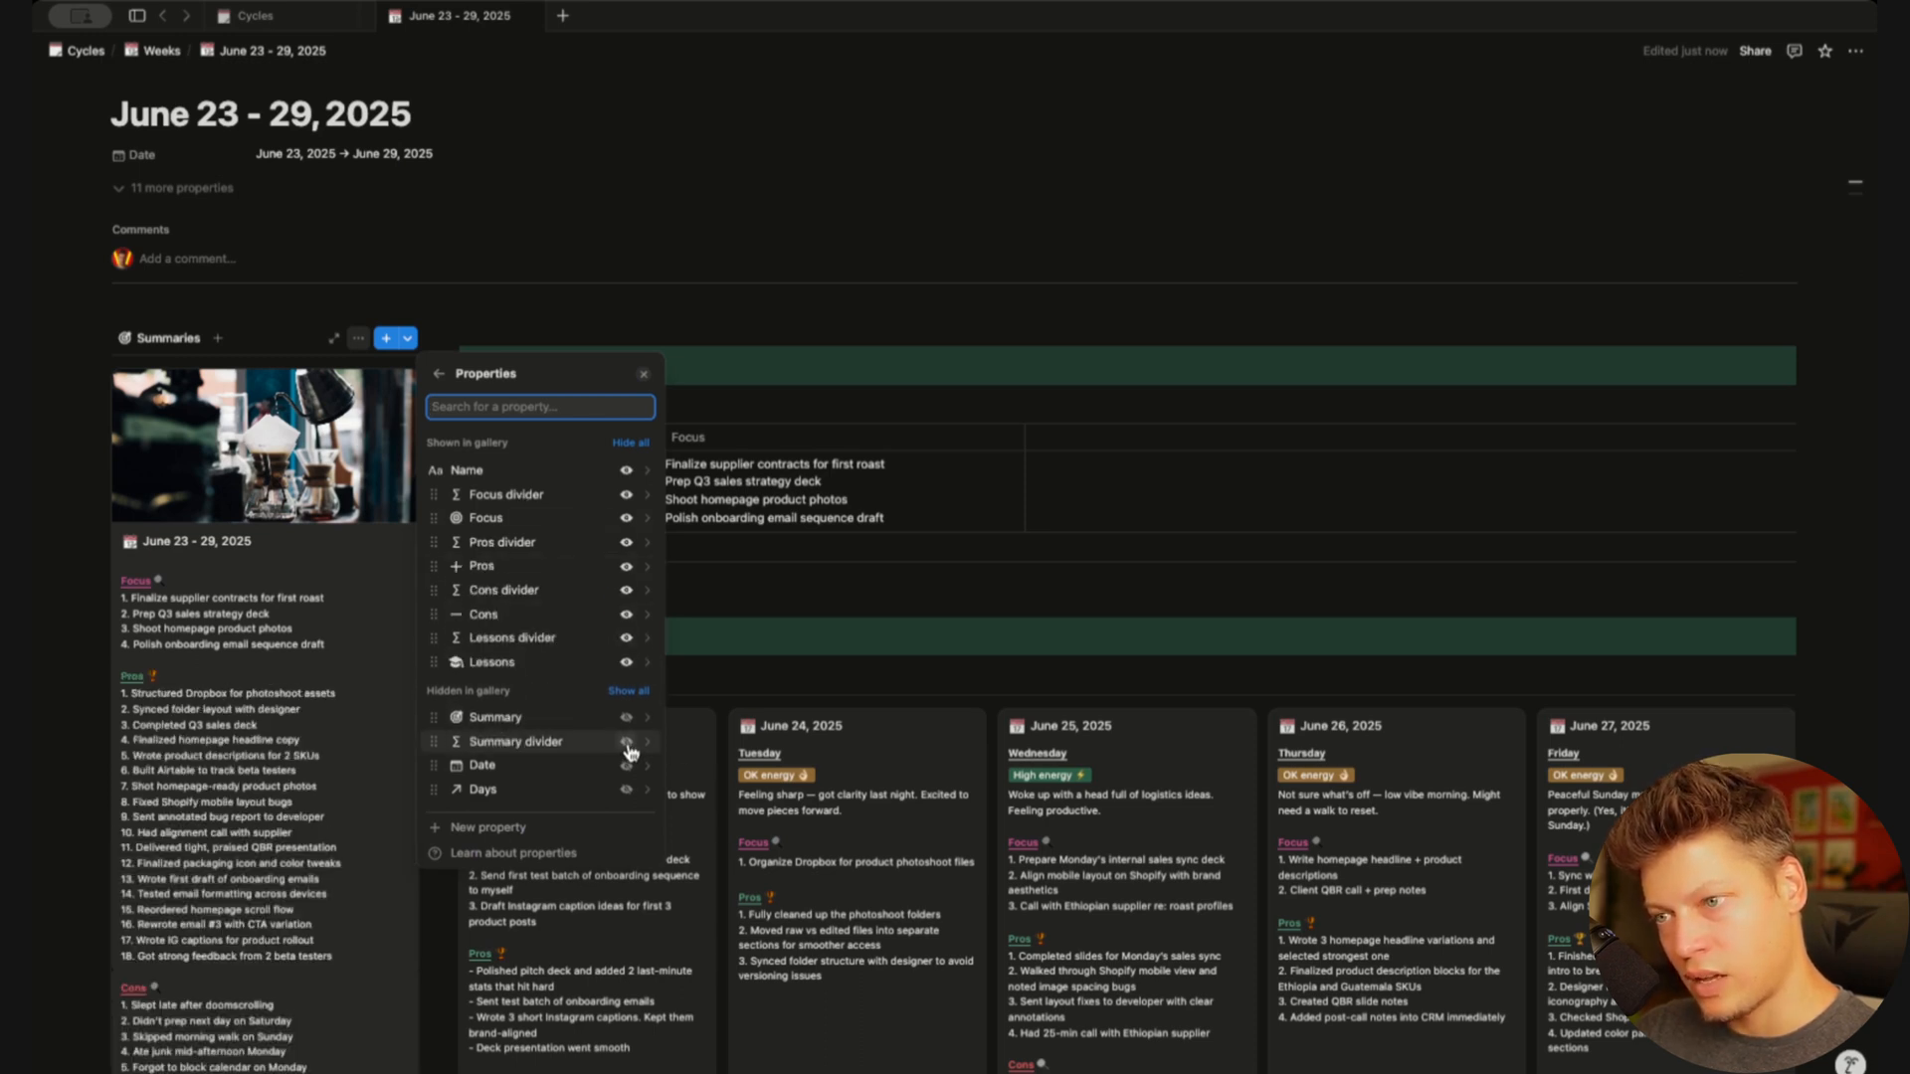
Show Summary and Summary divider again in the week page's Summaries gallery and check the card's contents
{"action": "left_click", "coordinate": [626, 742]}
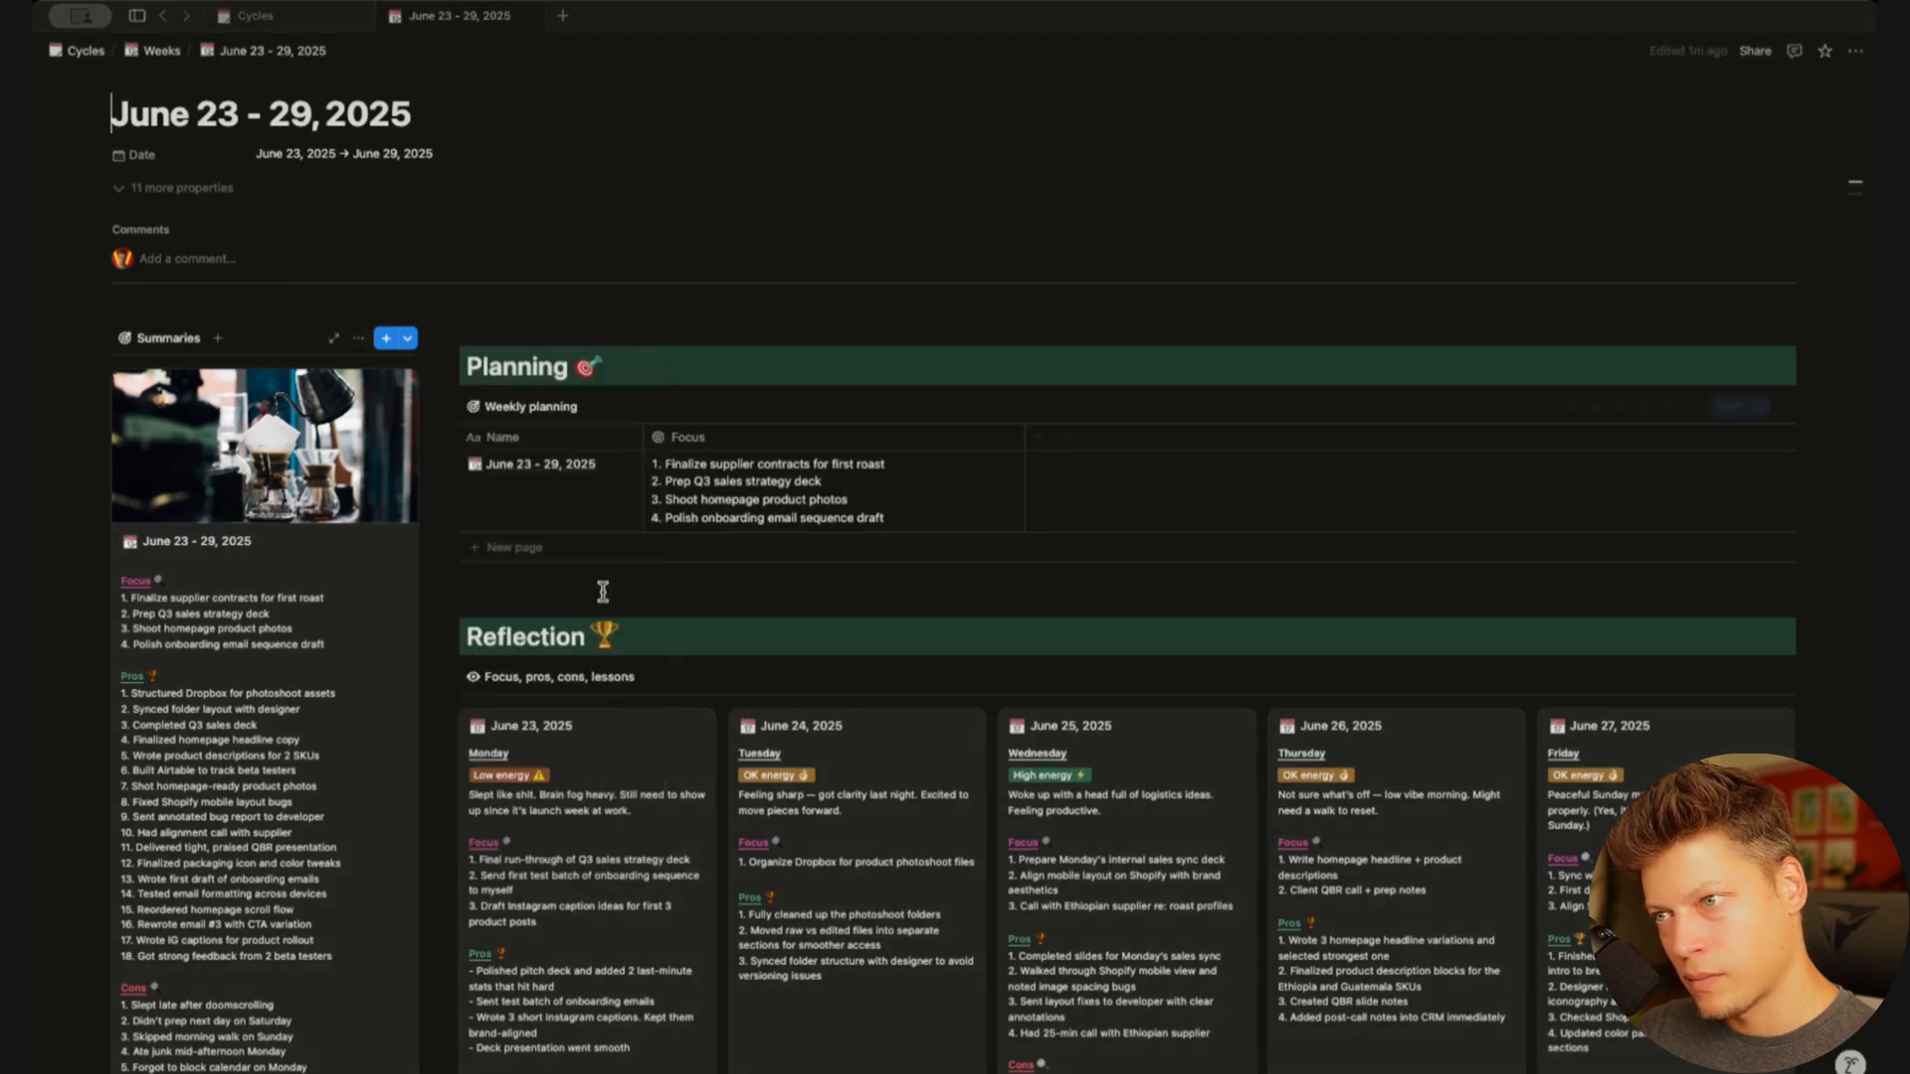
{"action": "scroll", "coordinate": [601, 593], "scroll_direction": "down", "scroll_amount": 8}
{"action": "scroll", "coordinate": [531, 481], "scroll_direction": "up", "scroll_amount": 4}
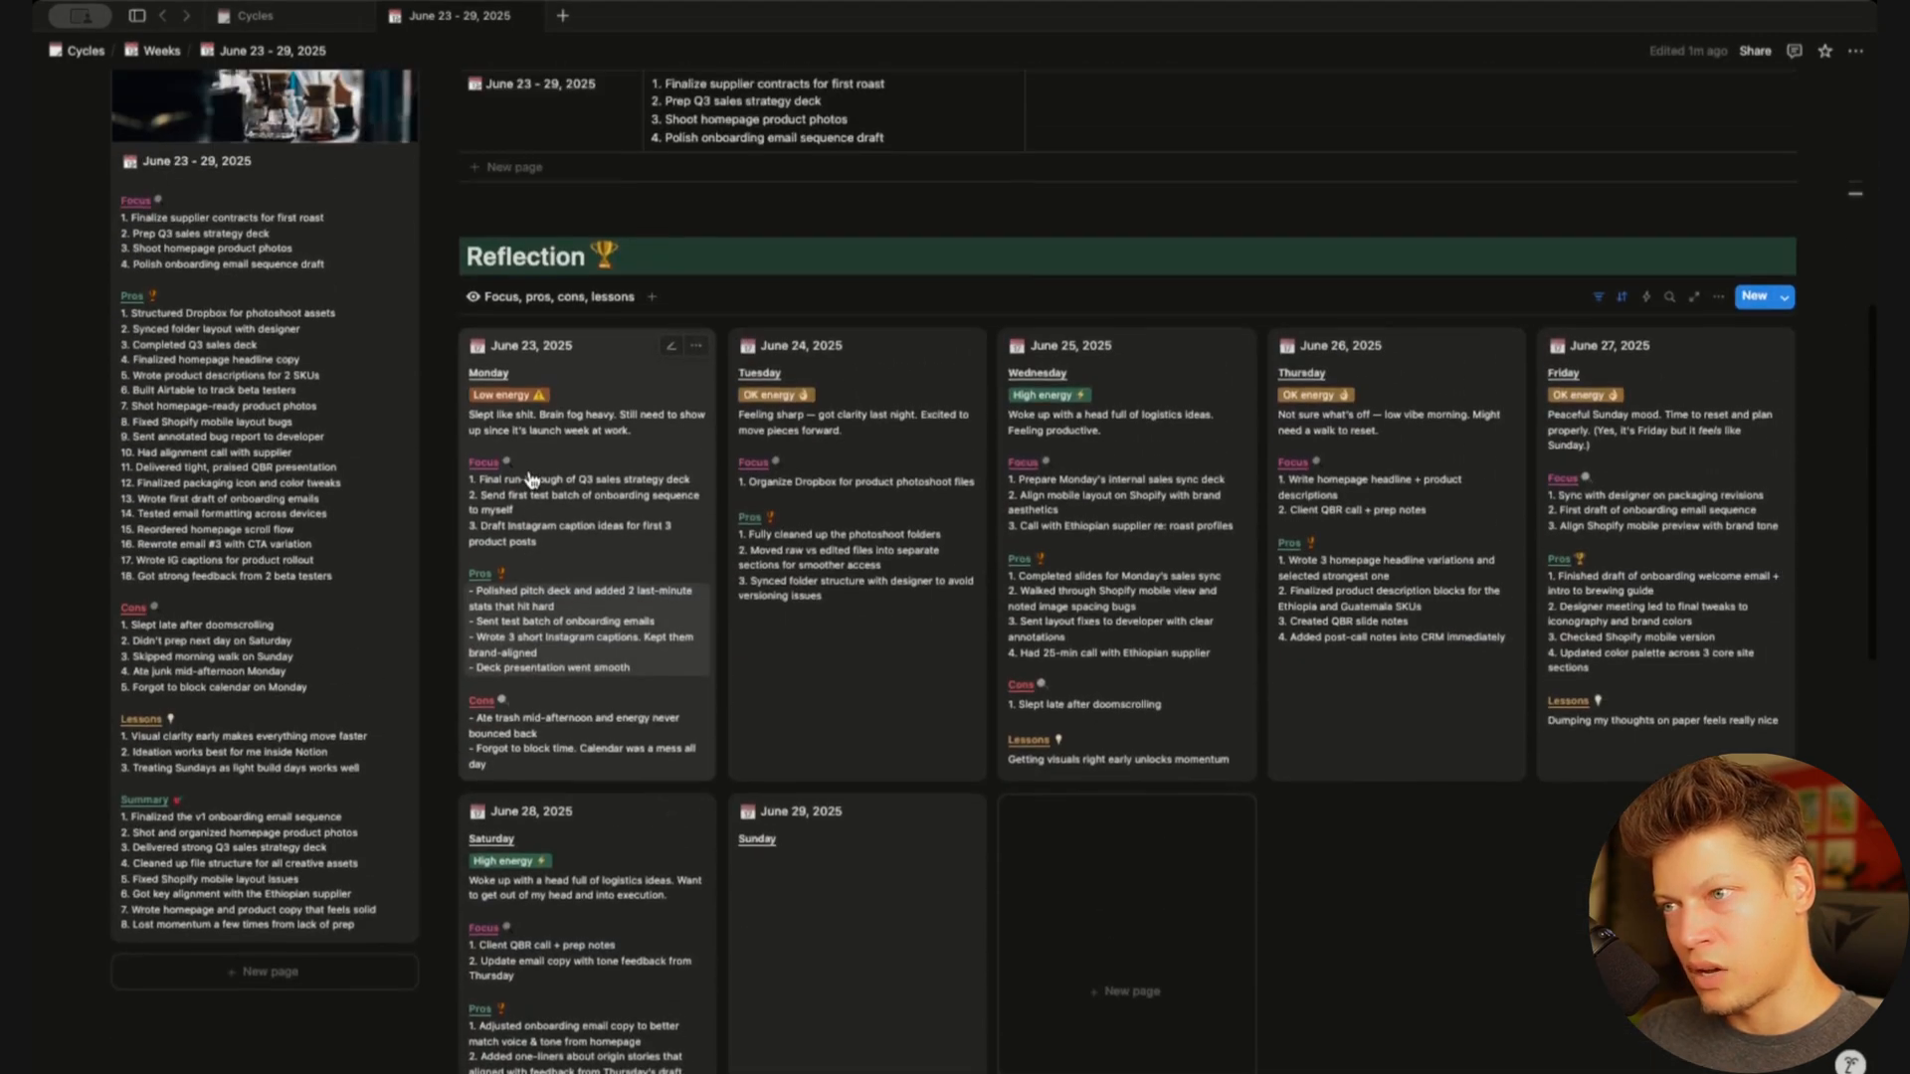
{"action": "scroll", "coordinate": [527, 480], "scroll_direction": "up", "scroll_amount": 2}
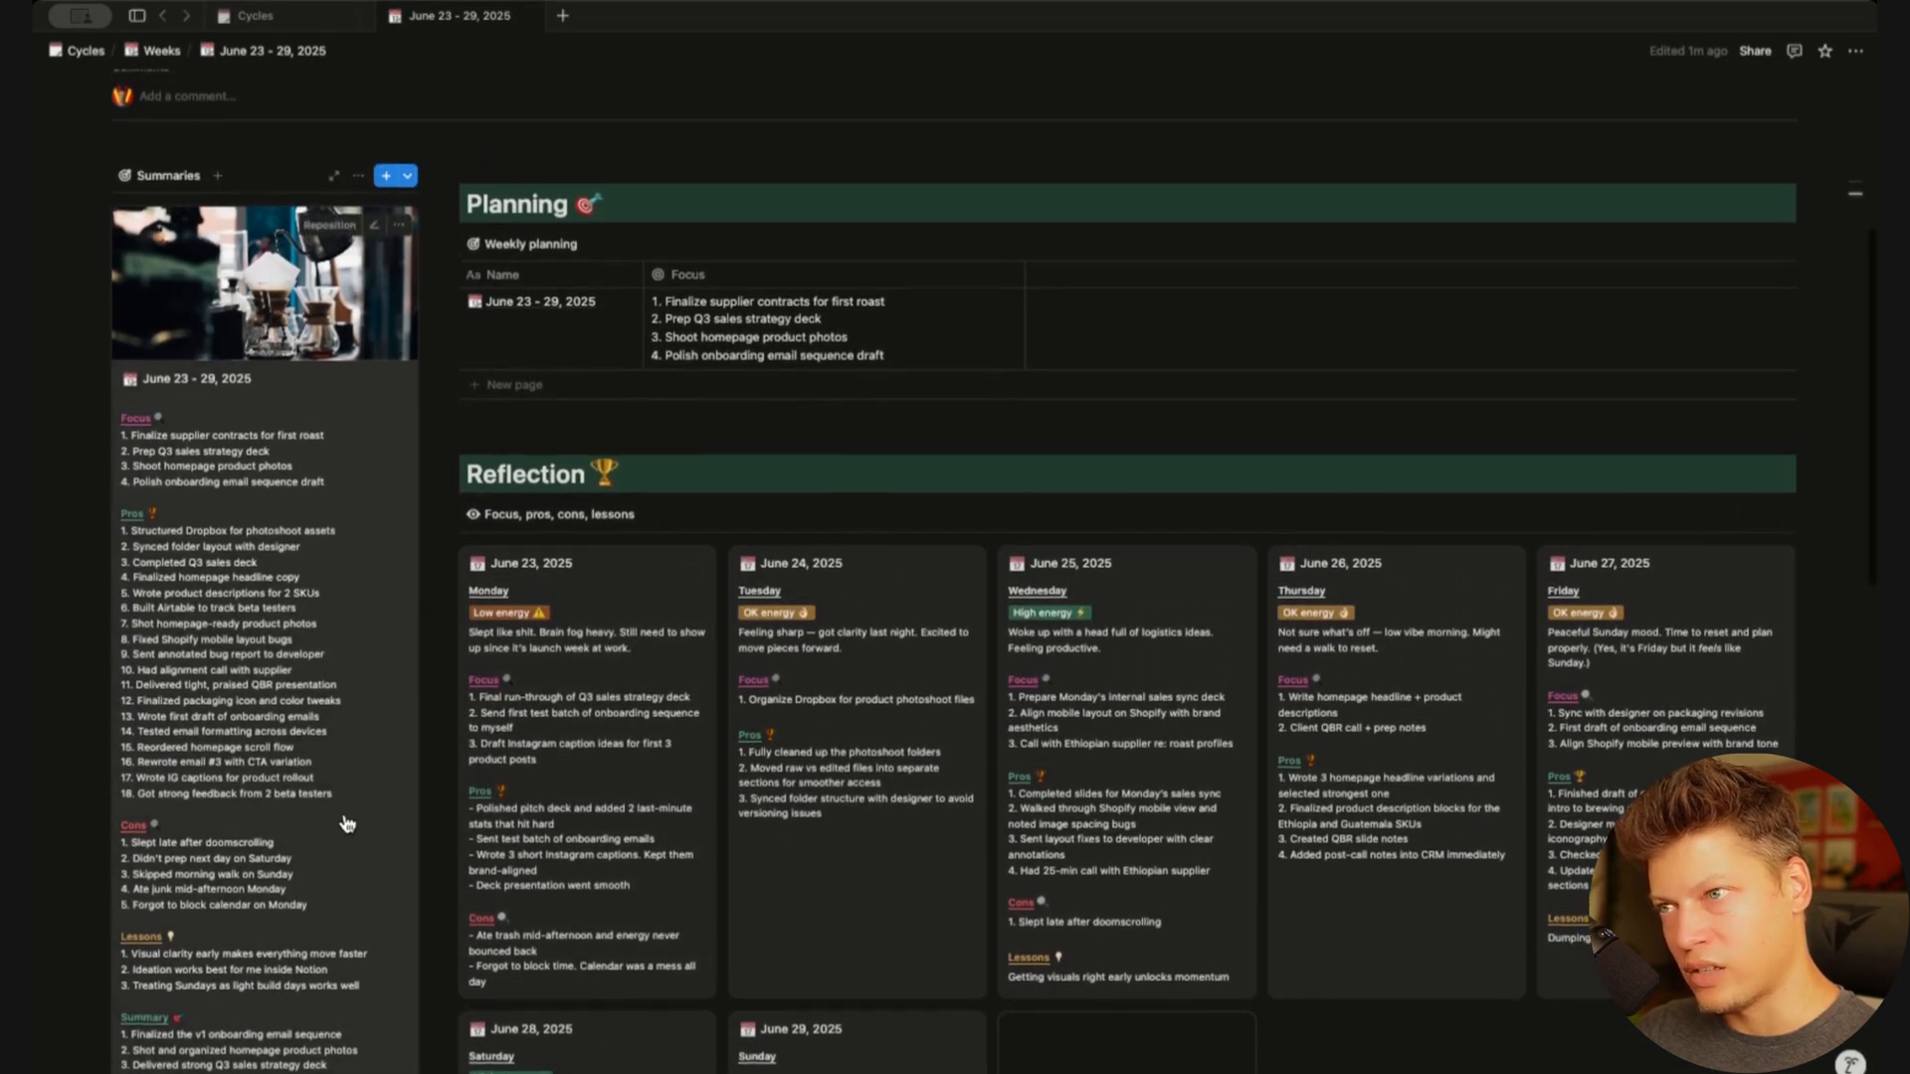
{"action": "scroll", "coordinate": [934, 563], "scroll_direction": "down", "scroll_amount": 3}
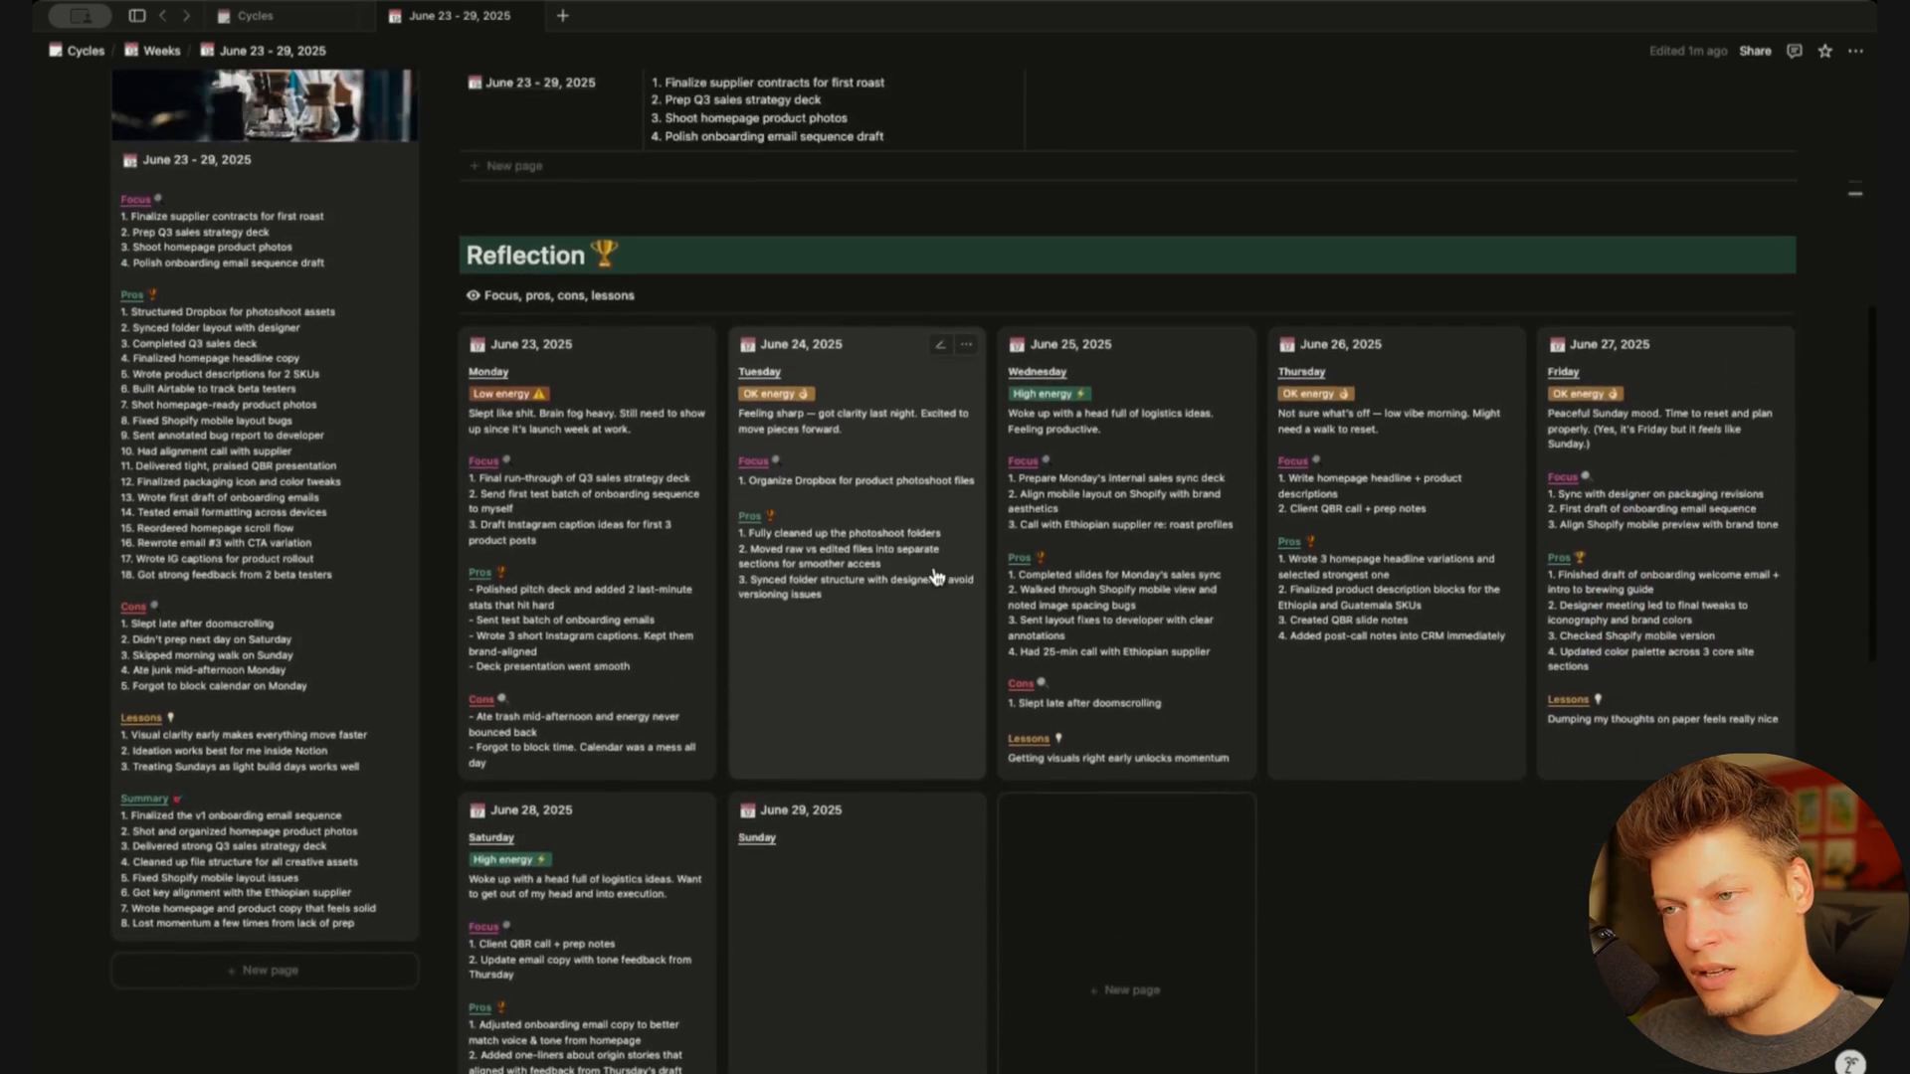
Set the card size of the Focus, pros, cons, lessons gallery under Reflection to Small
{"action": "scroll", "coordinate": [935, 577], "scroll_direction": "up", "scroll_amount": 2}
{"action": "scroll", "coordinate": [1194, 477], "scroll_direction": "down", "scroll_amount": 3}
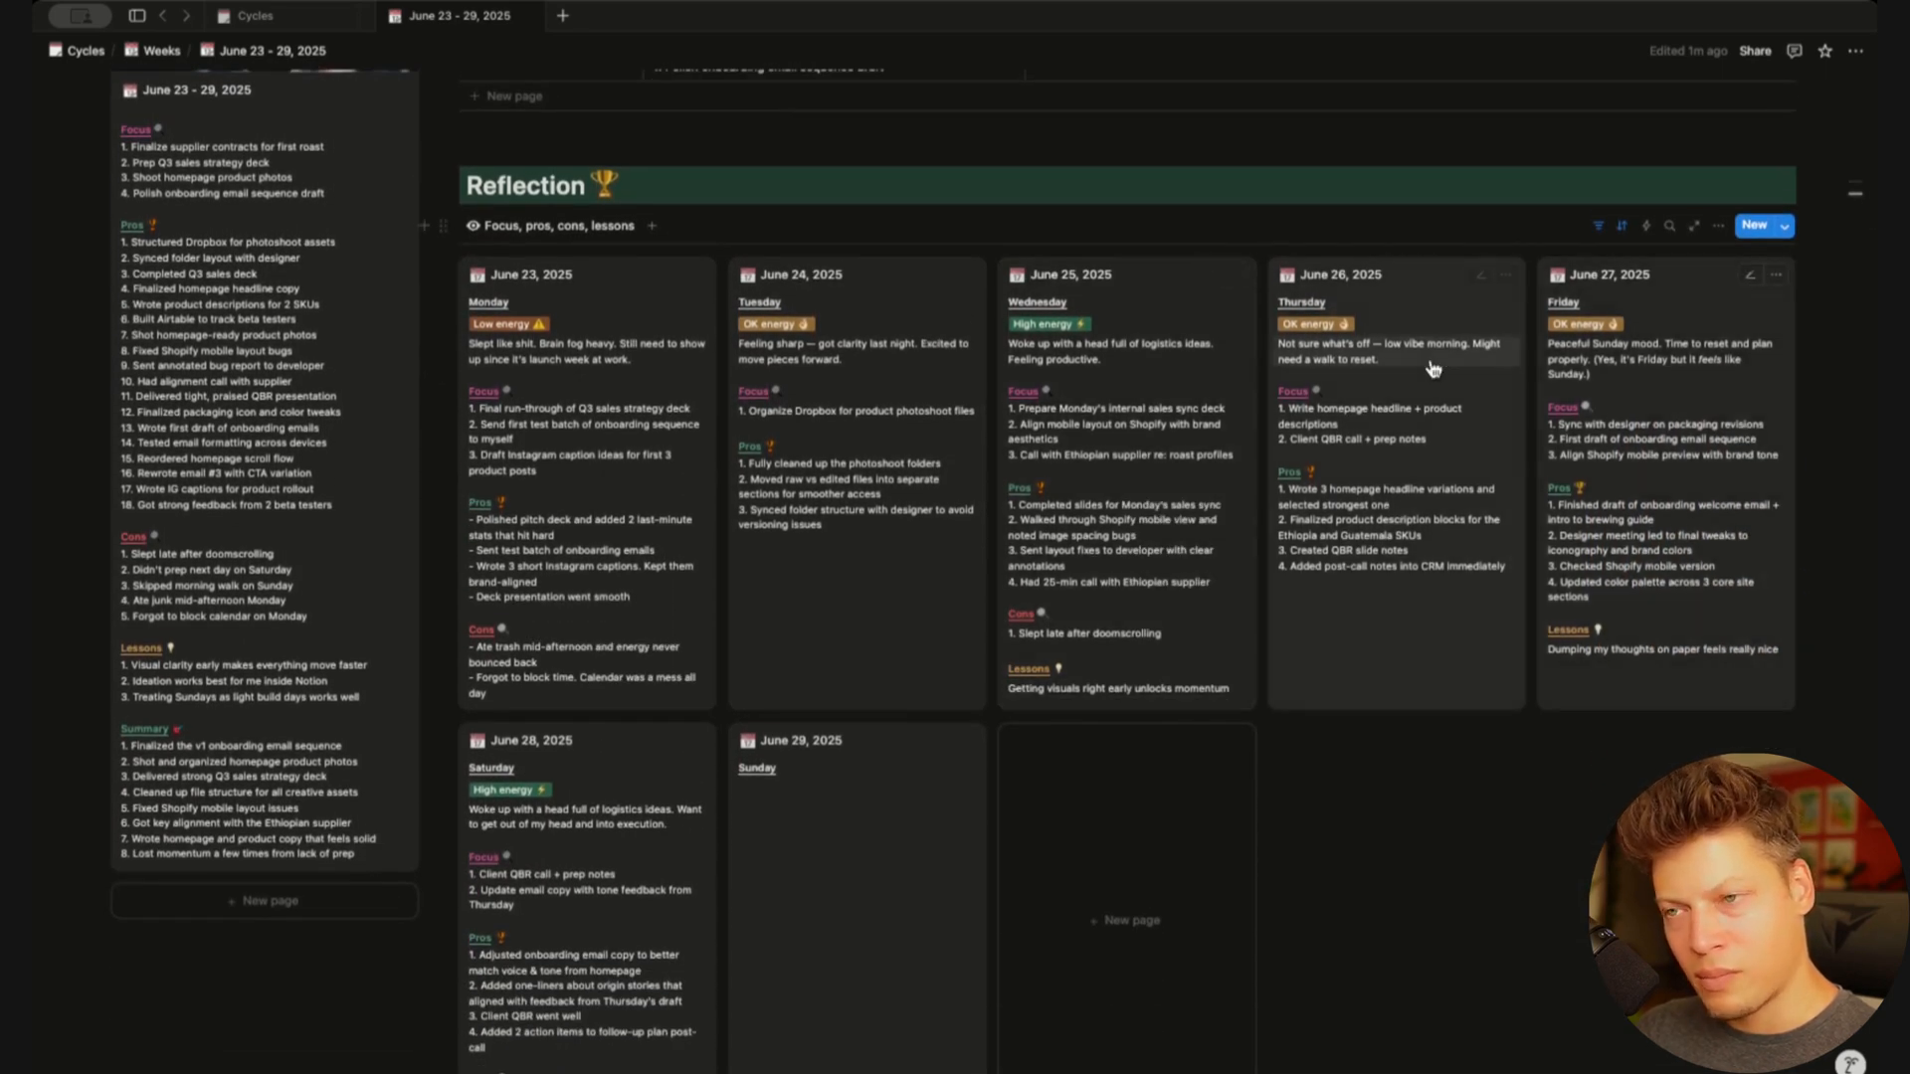
{"action": "left_click", "coordinate": [1719, 228]}
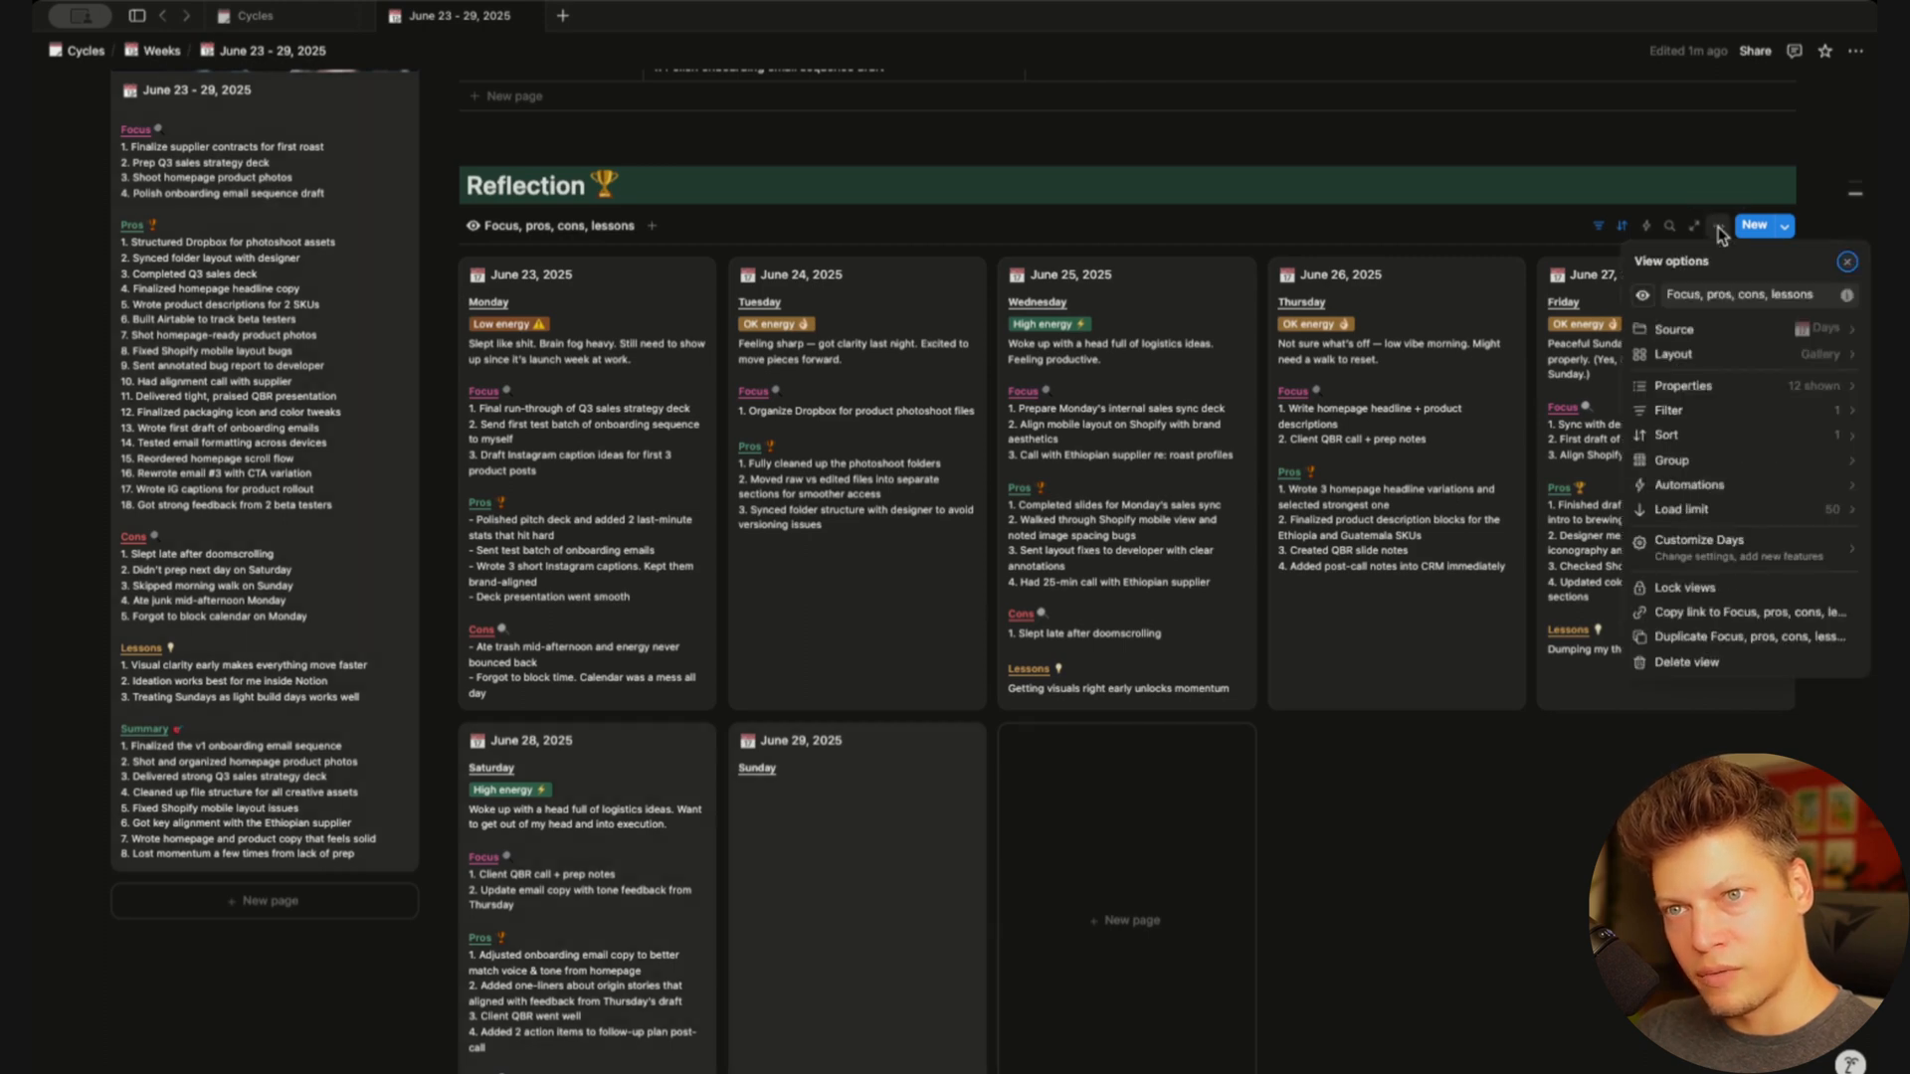
{"action": "left_click", "coordinate": [1730, 356]}
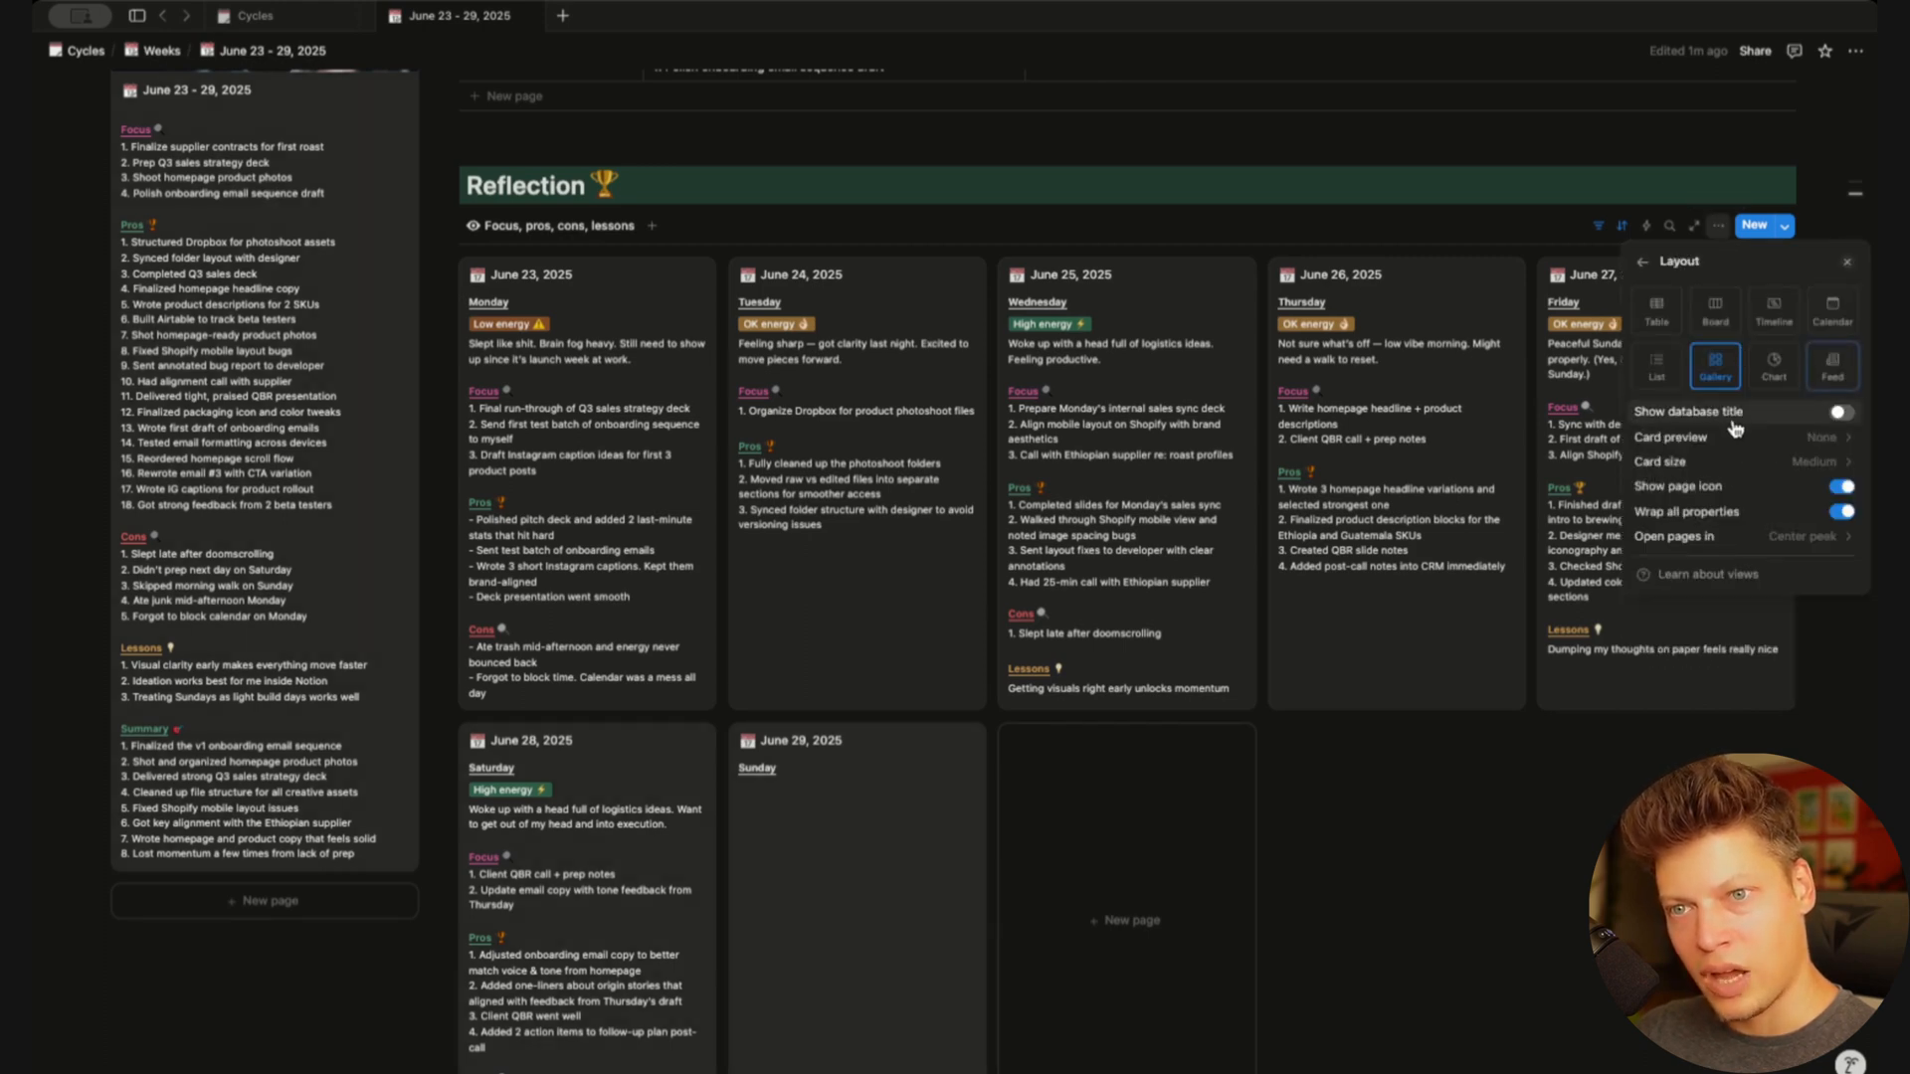
{"action": "left_click", "coordinate": [1816, 440]}
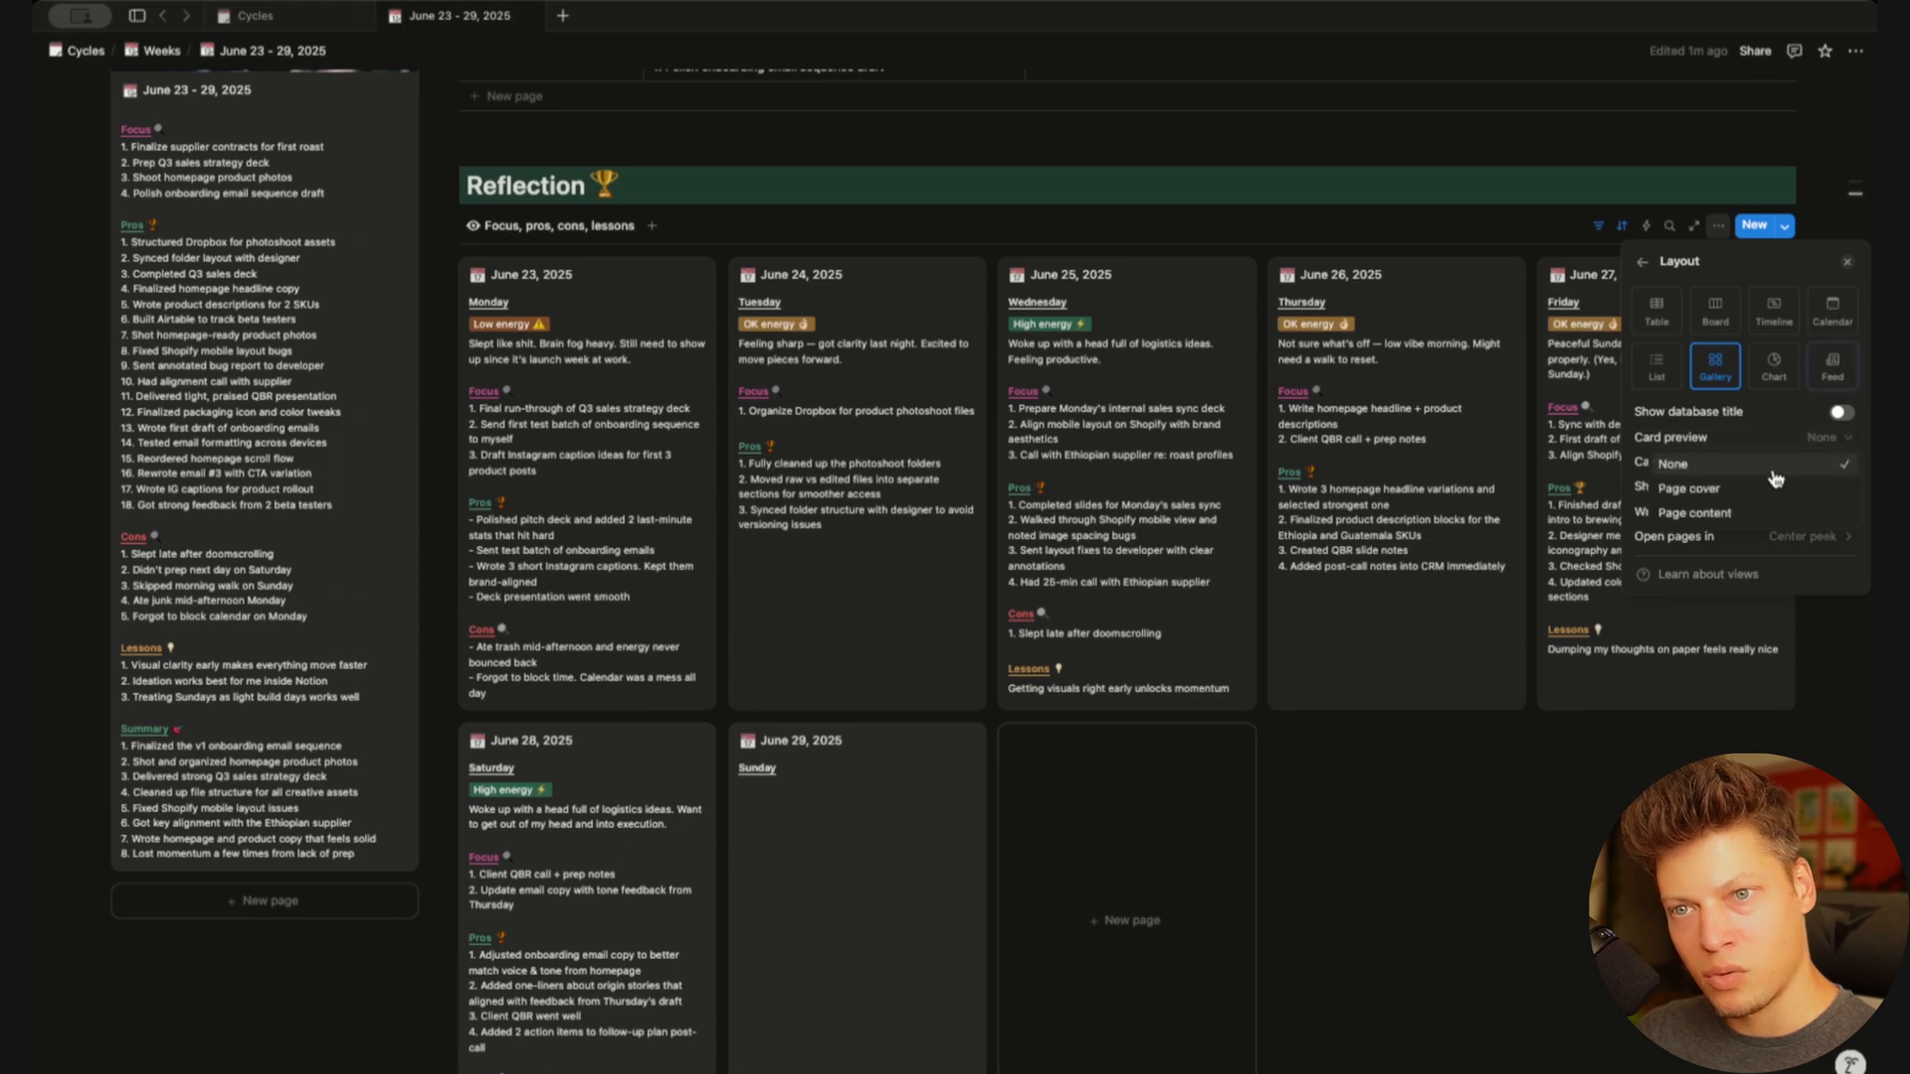
{"action": "left_click", "coordinate": [1773, 474]}
{"action": "left_click", "coordinate": [1808, 467]}
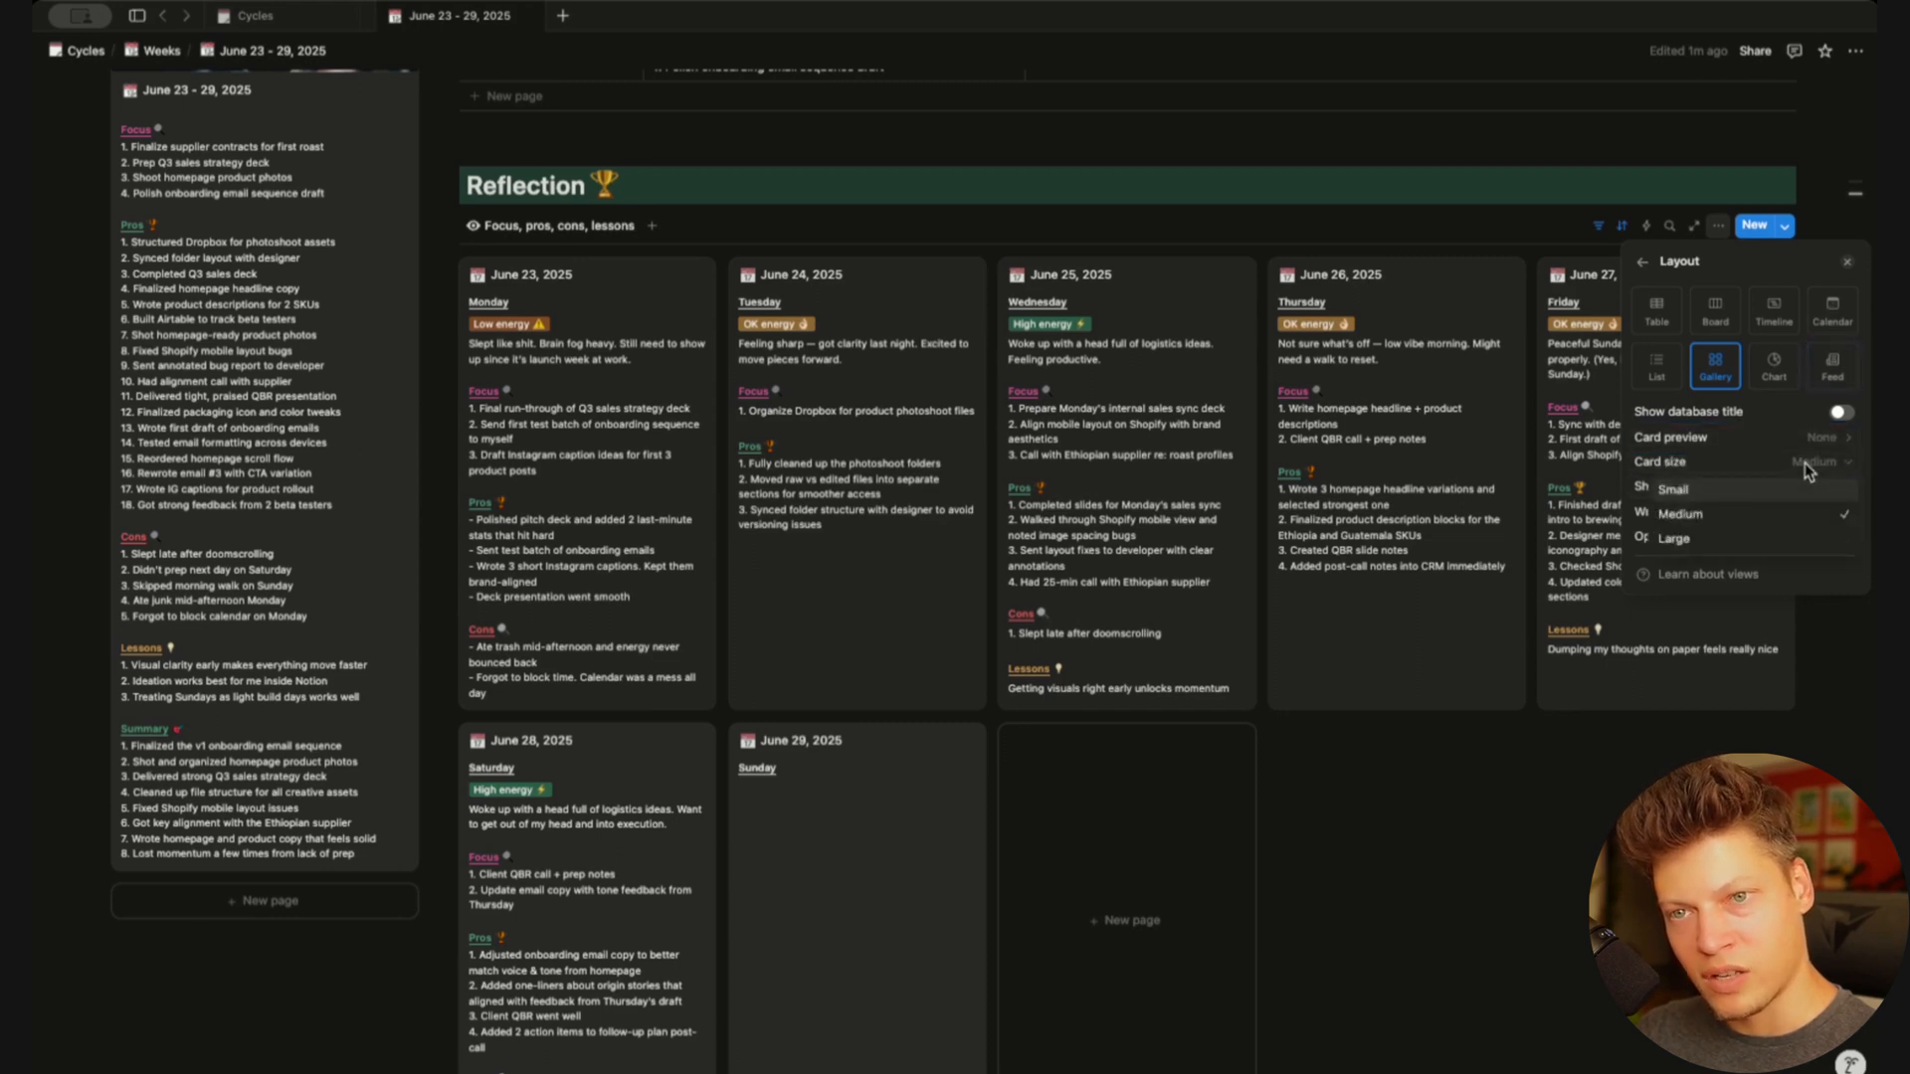
{"action": "left_click", "coordinate": [1731, 492]}
{"action": "key", "text": "Escape"}
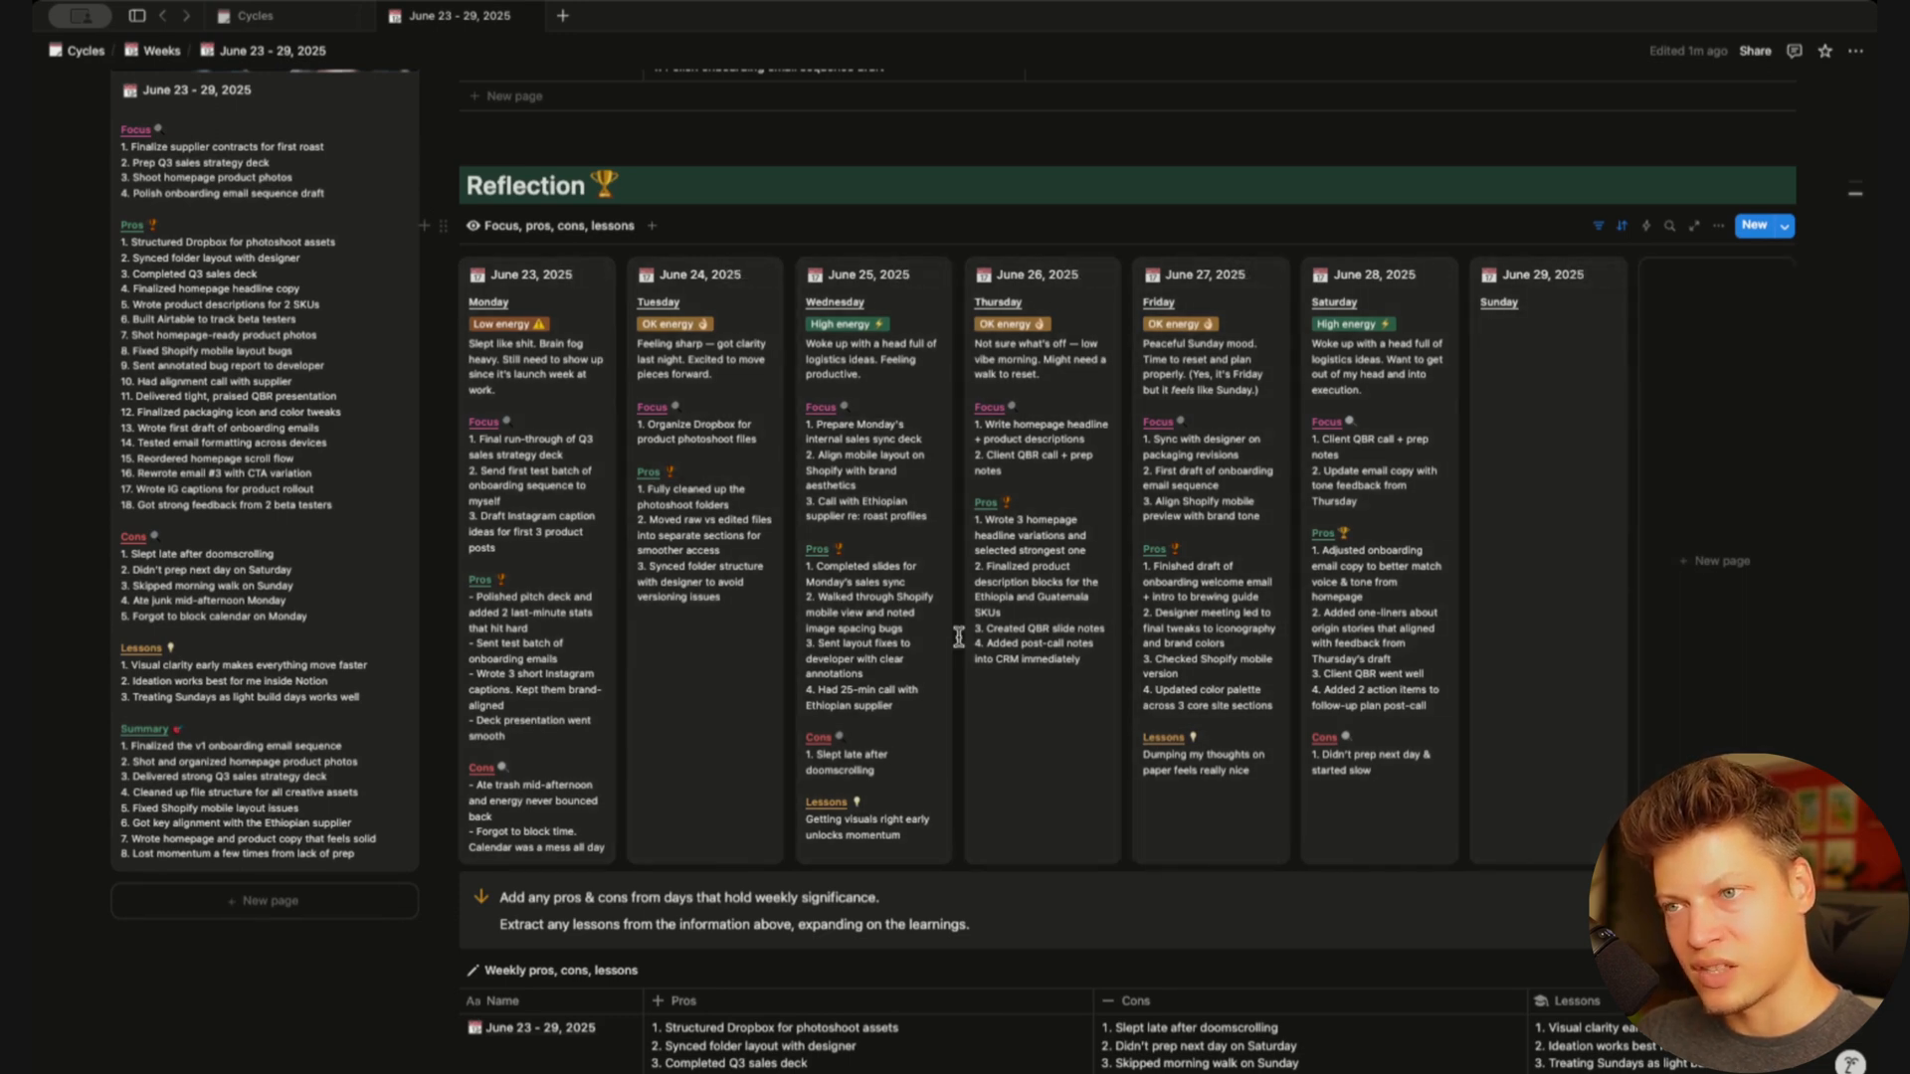
Examine the week page's layout from the cover through Planning and Reflection to the closing prompts, including the Summaries card beside them
{"action": "scroll", "coordinate": [958, 636], "scroll_direction": "down", "scroll_amount": 3}
{"action": "scroll", "coordinate": [958, 637], "scroll_direction": "down", "scroll_amount": 10}
{"action": "scroll", "coordinate": [958, 637], "scroll_direction": "up", "scroll_amount": 20}
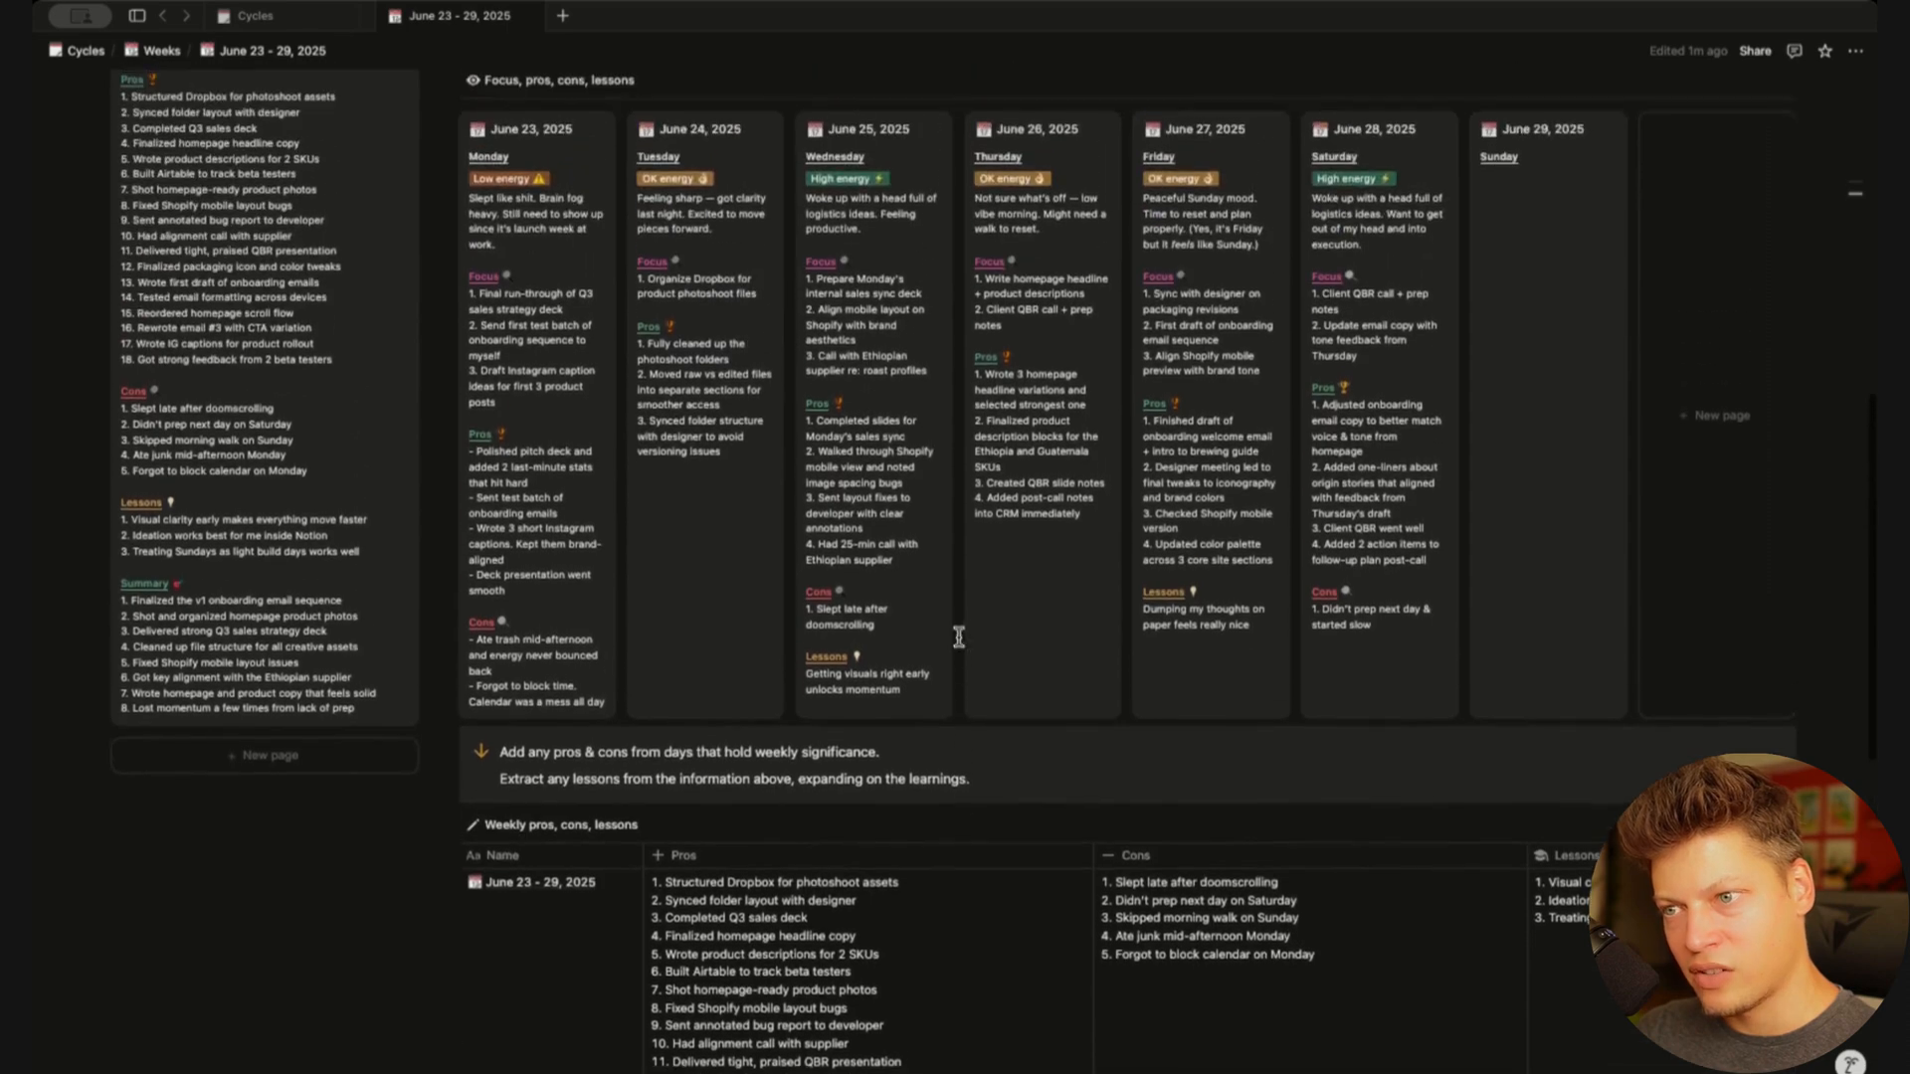
{"action": "scroll", "coordinate": [958, 637], "scroll_direction": "down", "scroll_amount": 4}
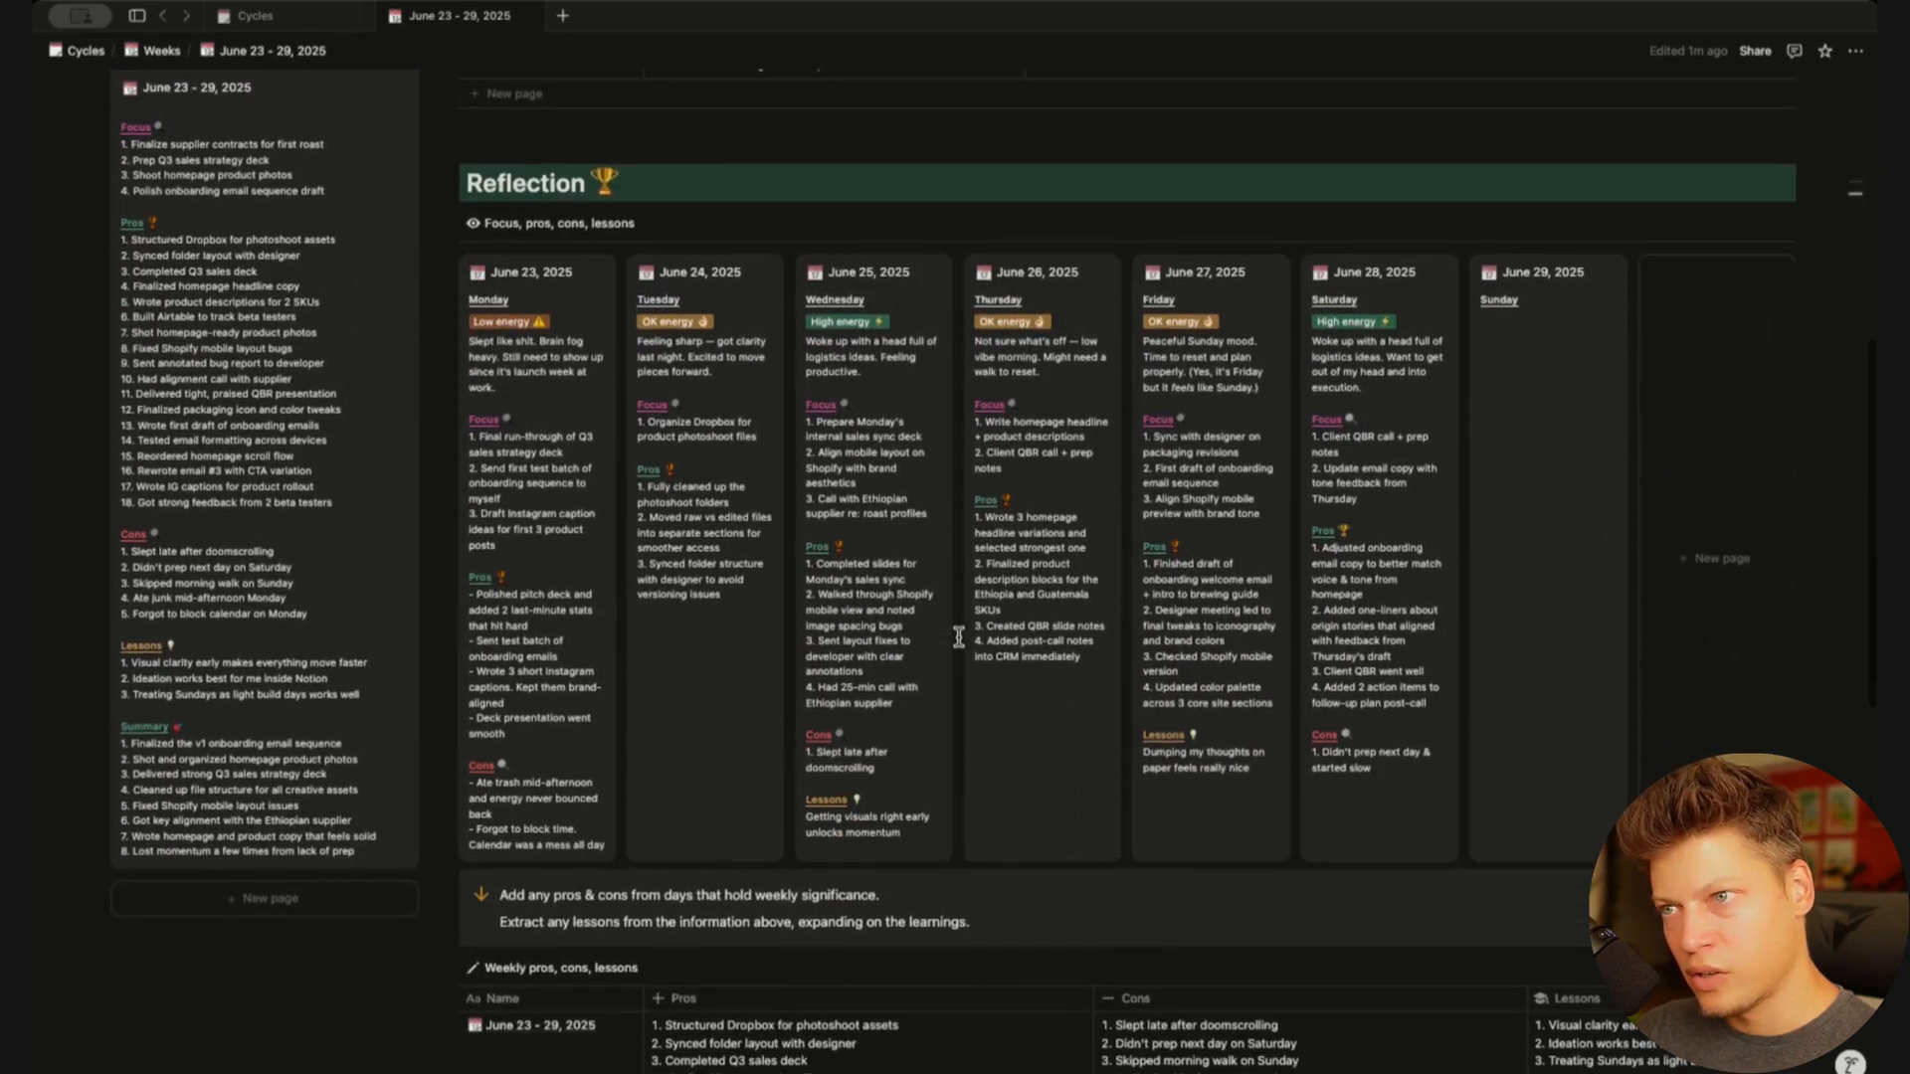
{"action": "scroll", "coordinate": [958, 637], "scroll_direction": "up", "scroll_amount": 8}
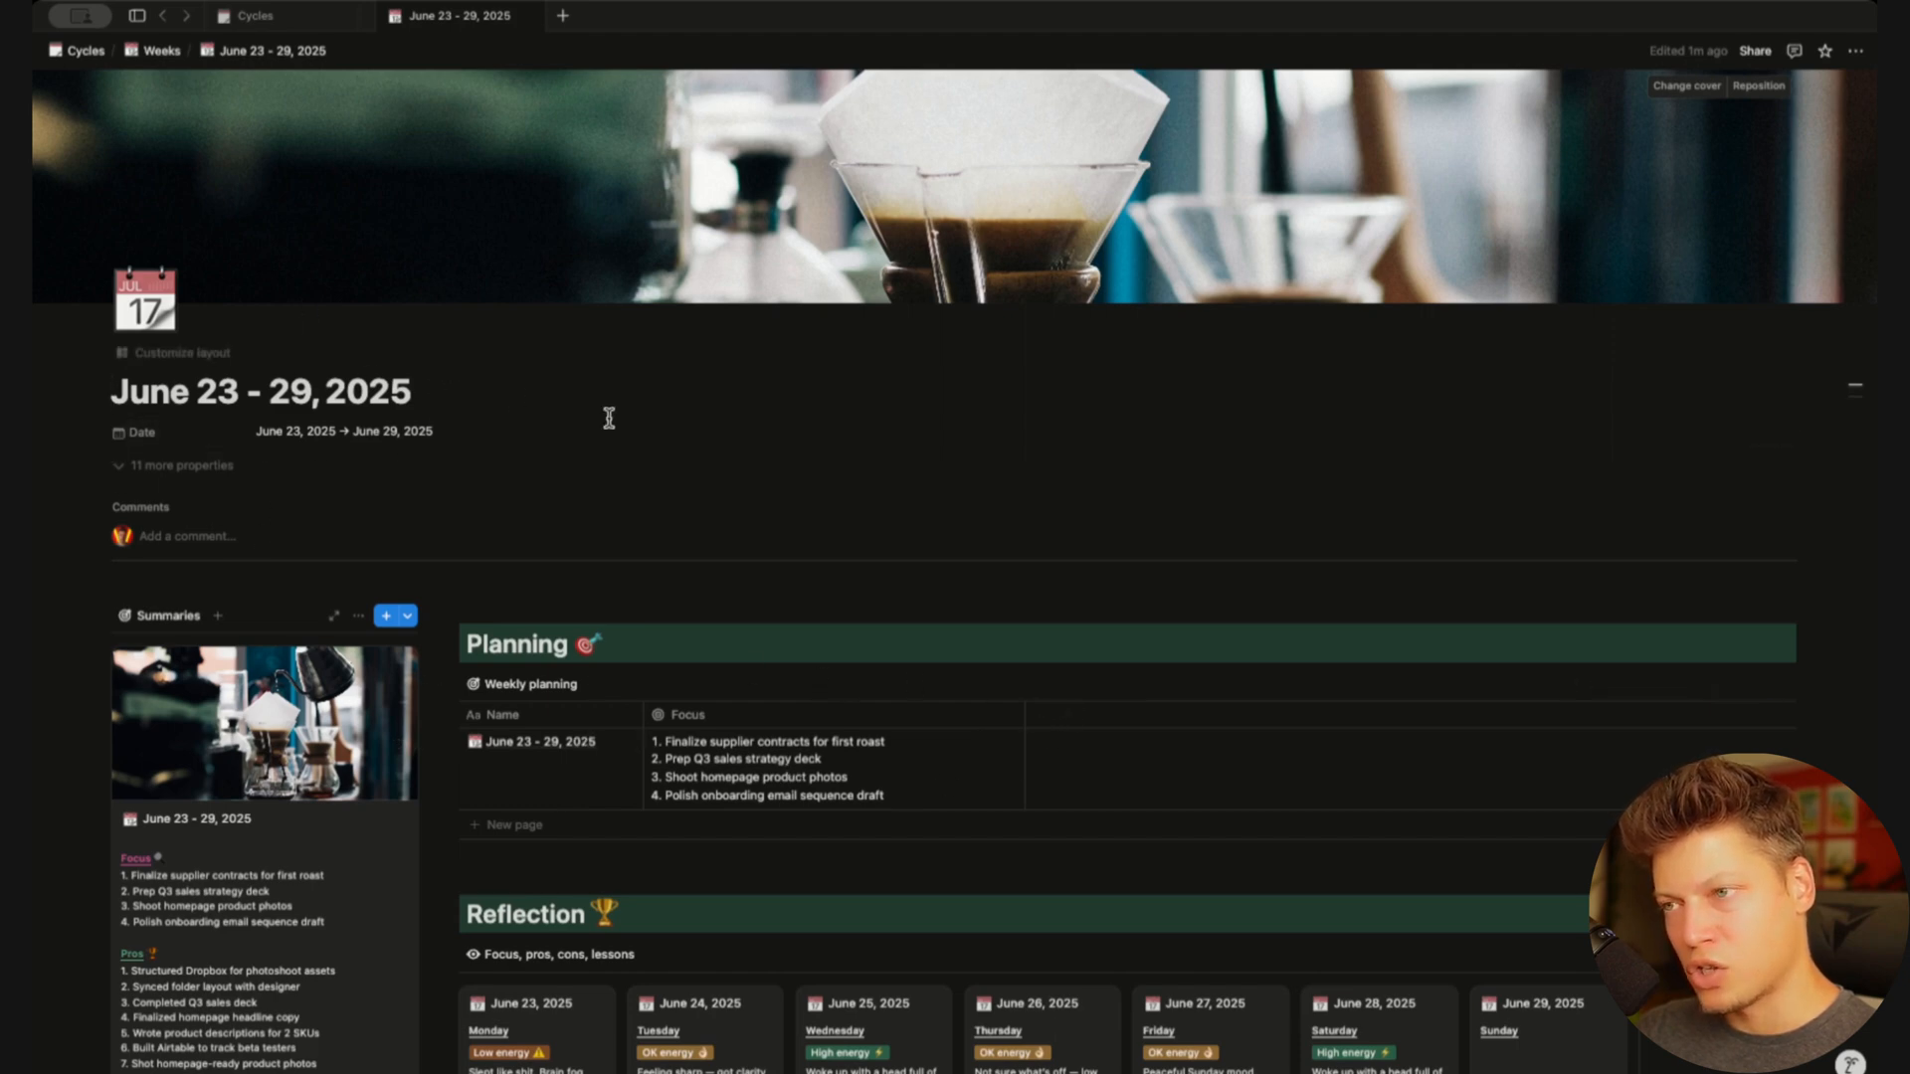
{"action": "scroll", "coordinate": [1011, 571], "scroll_direction": "down", "scroll_amount": 6}
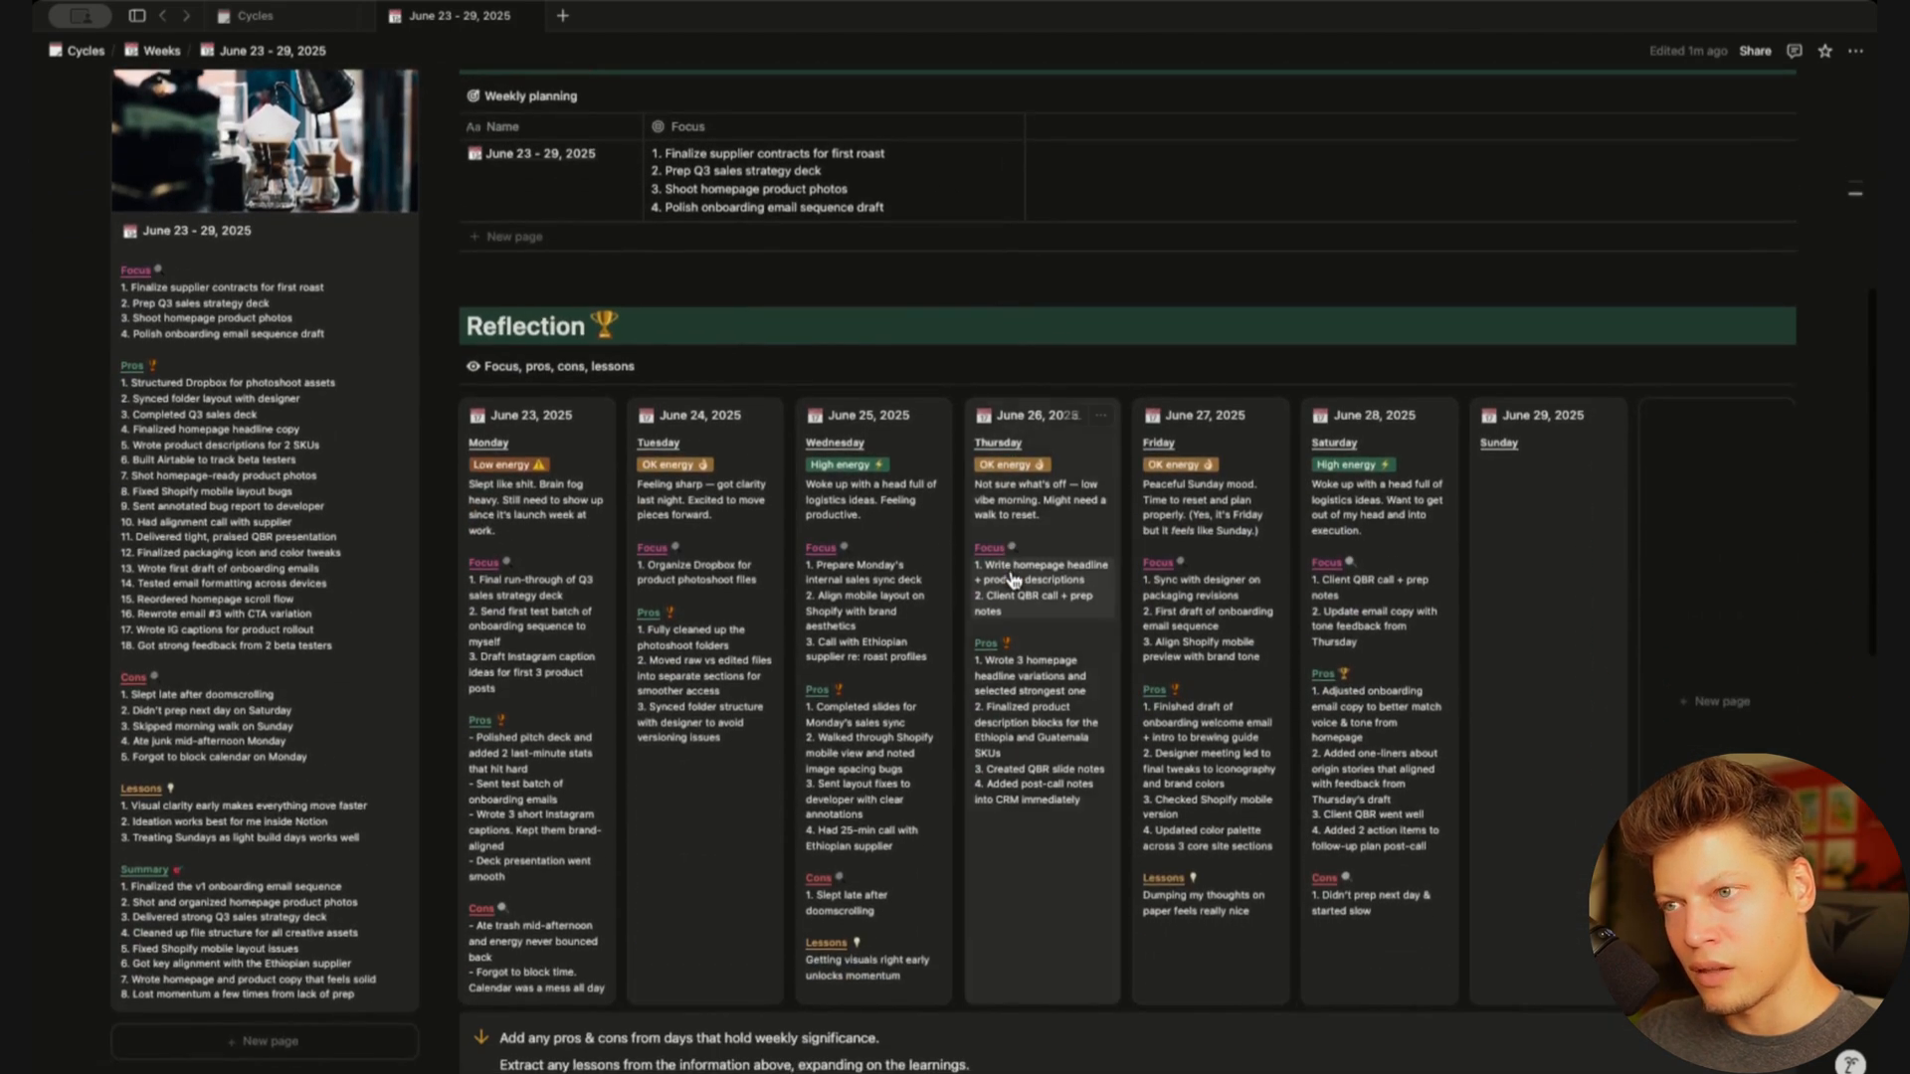
{"action": "scroll", "coordinate": [1014, 581], "scroll_direction": "down", "scroll_amount": 1}
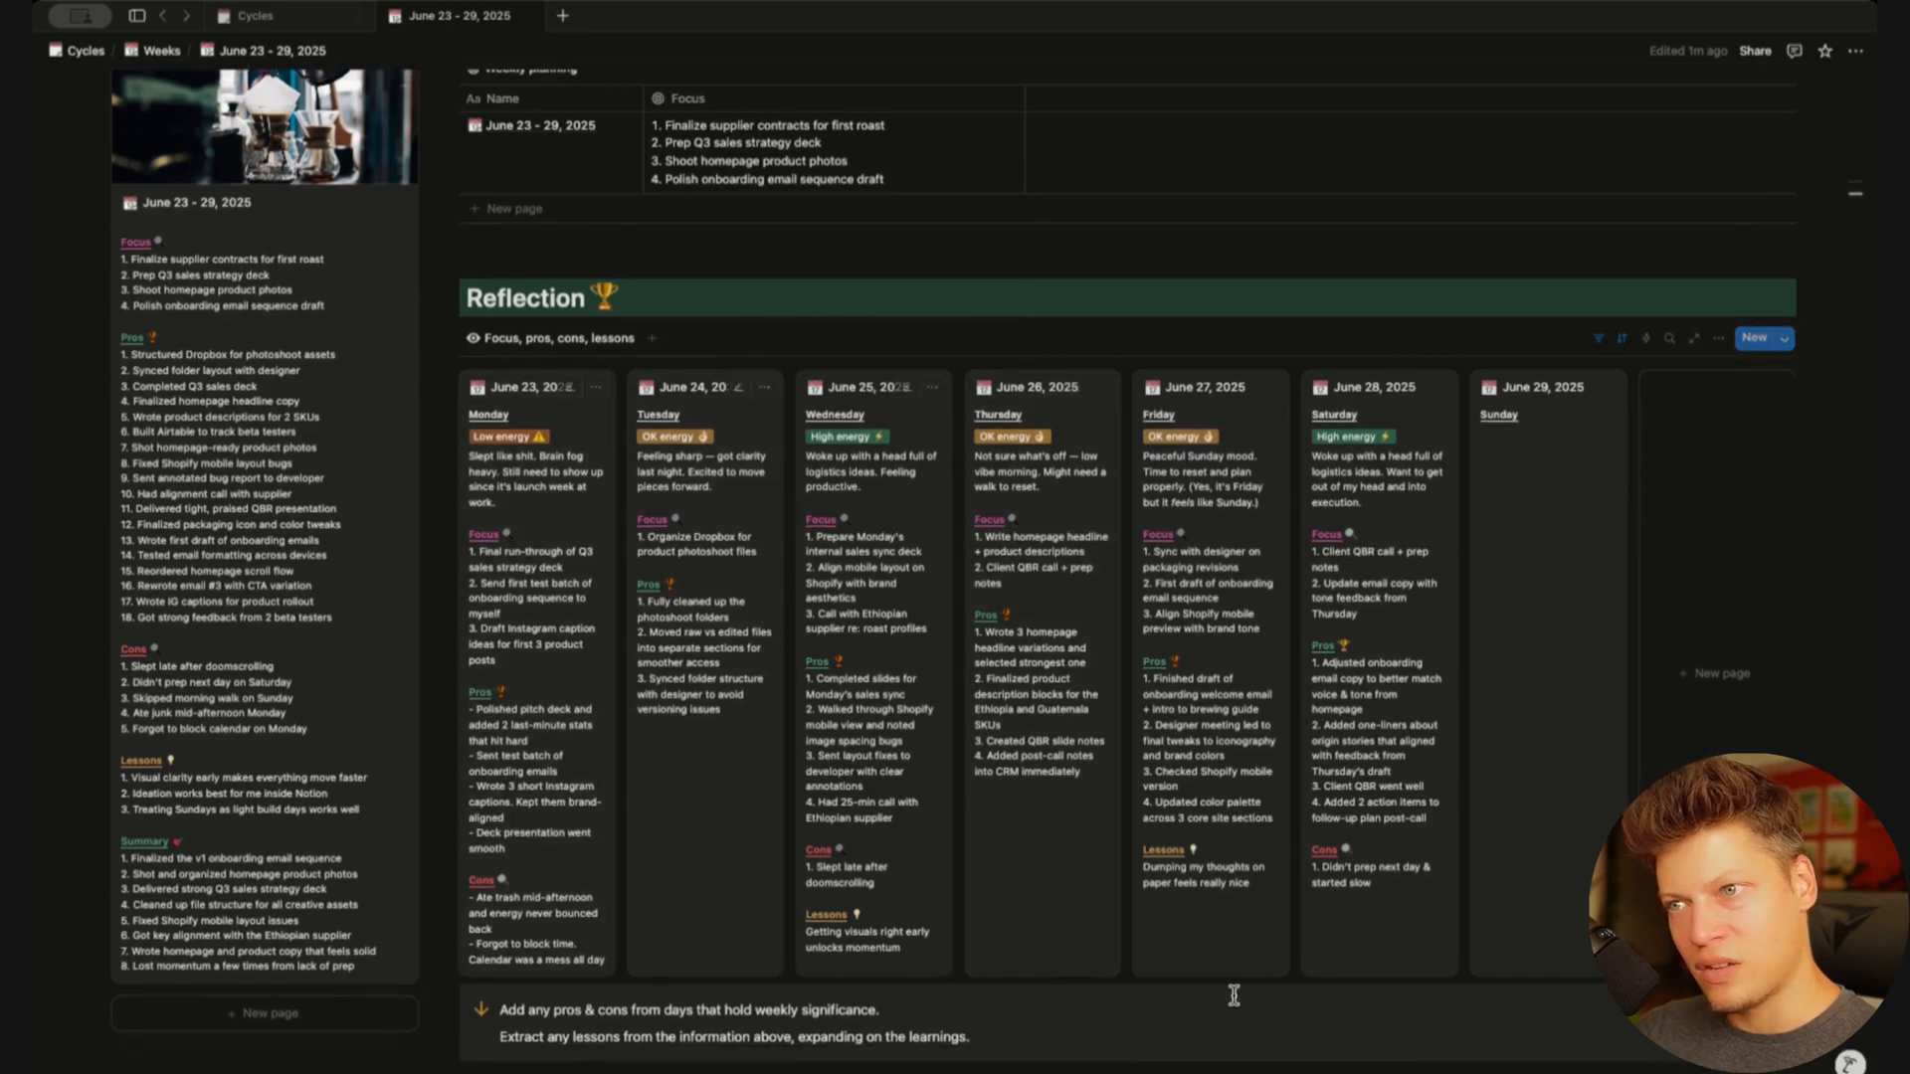
{"action": "scroll", "coordinate": [614, 519], "scroll_direction": "down", "scroll_amount": 15}
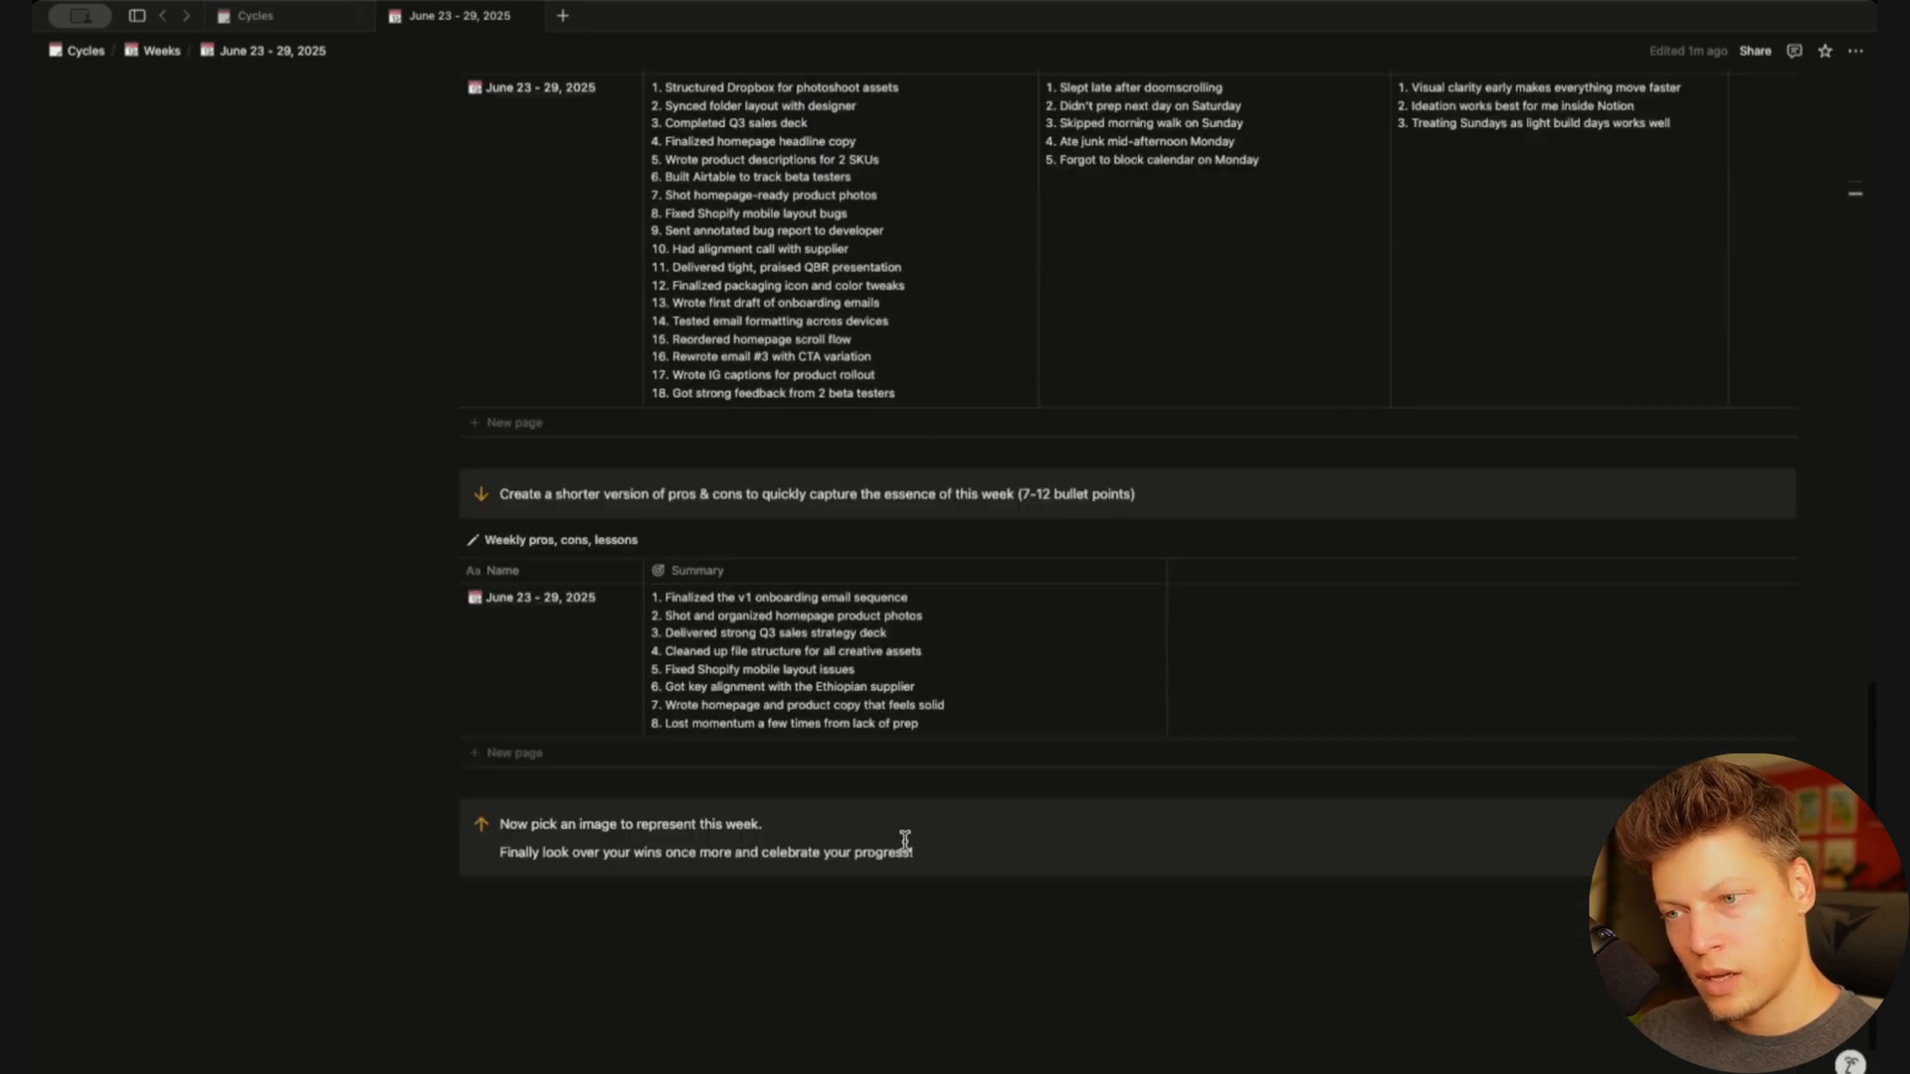
{"action": "scroll", "coordinate": [995, 447], "scroll_direction": "up", "scroll_amount": 20}
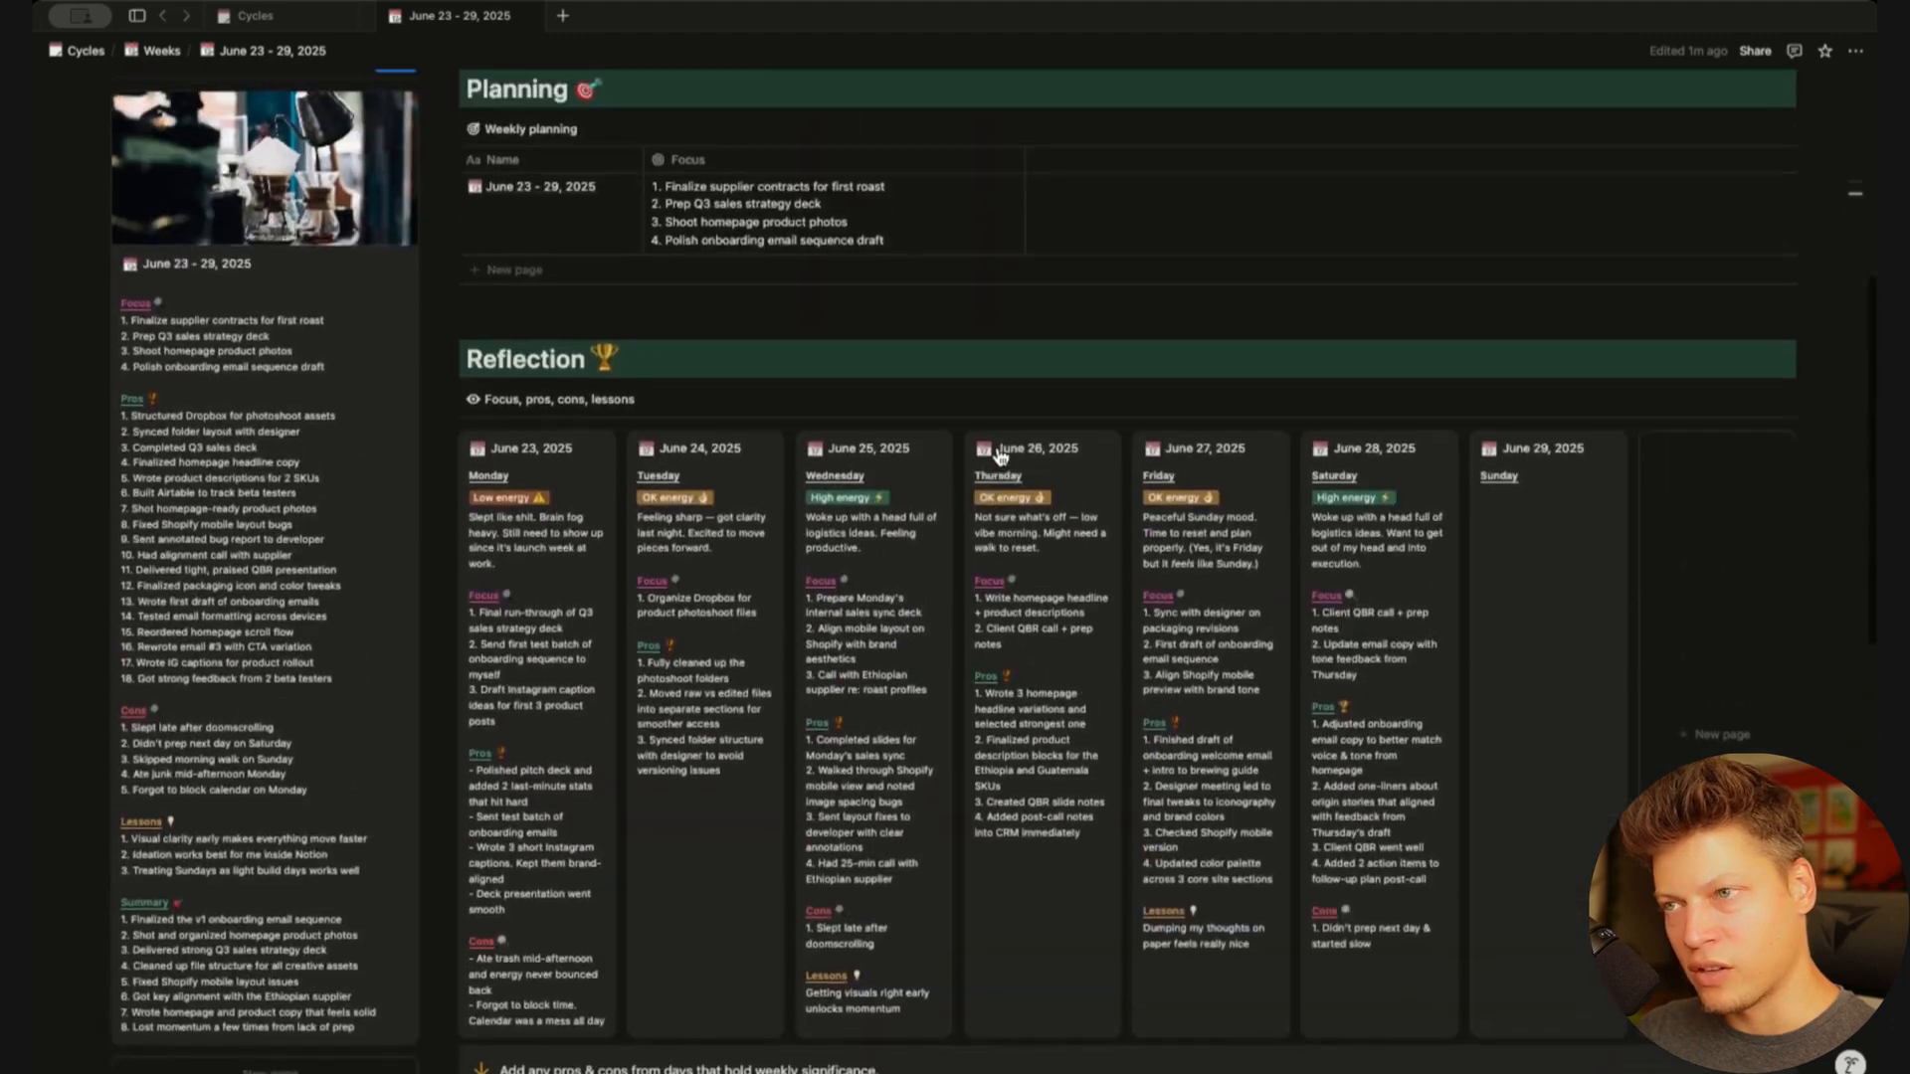
{"action": "scroll", "coordinate": [242, 902], "scroll_direction": "up", "scroll_amount": 3}
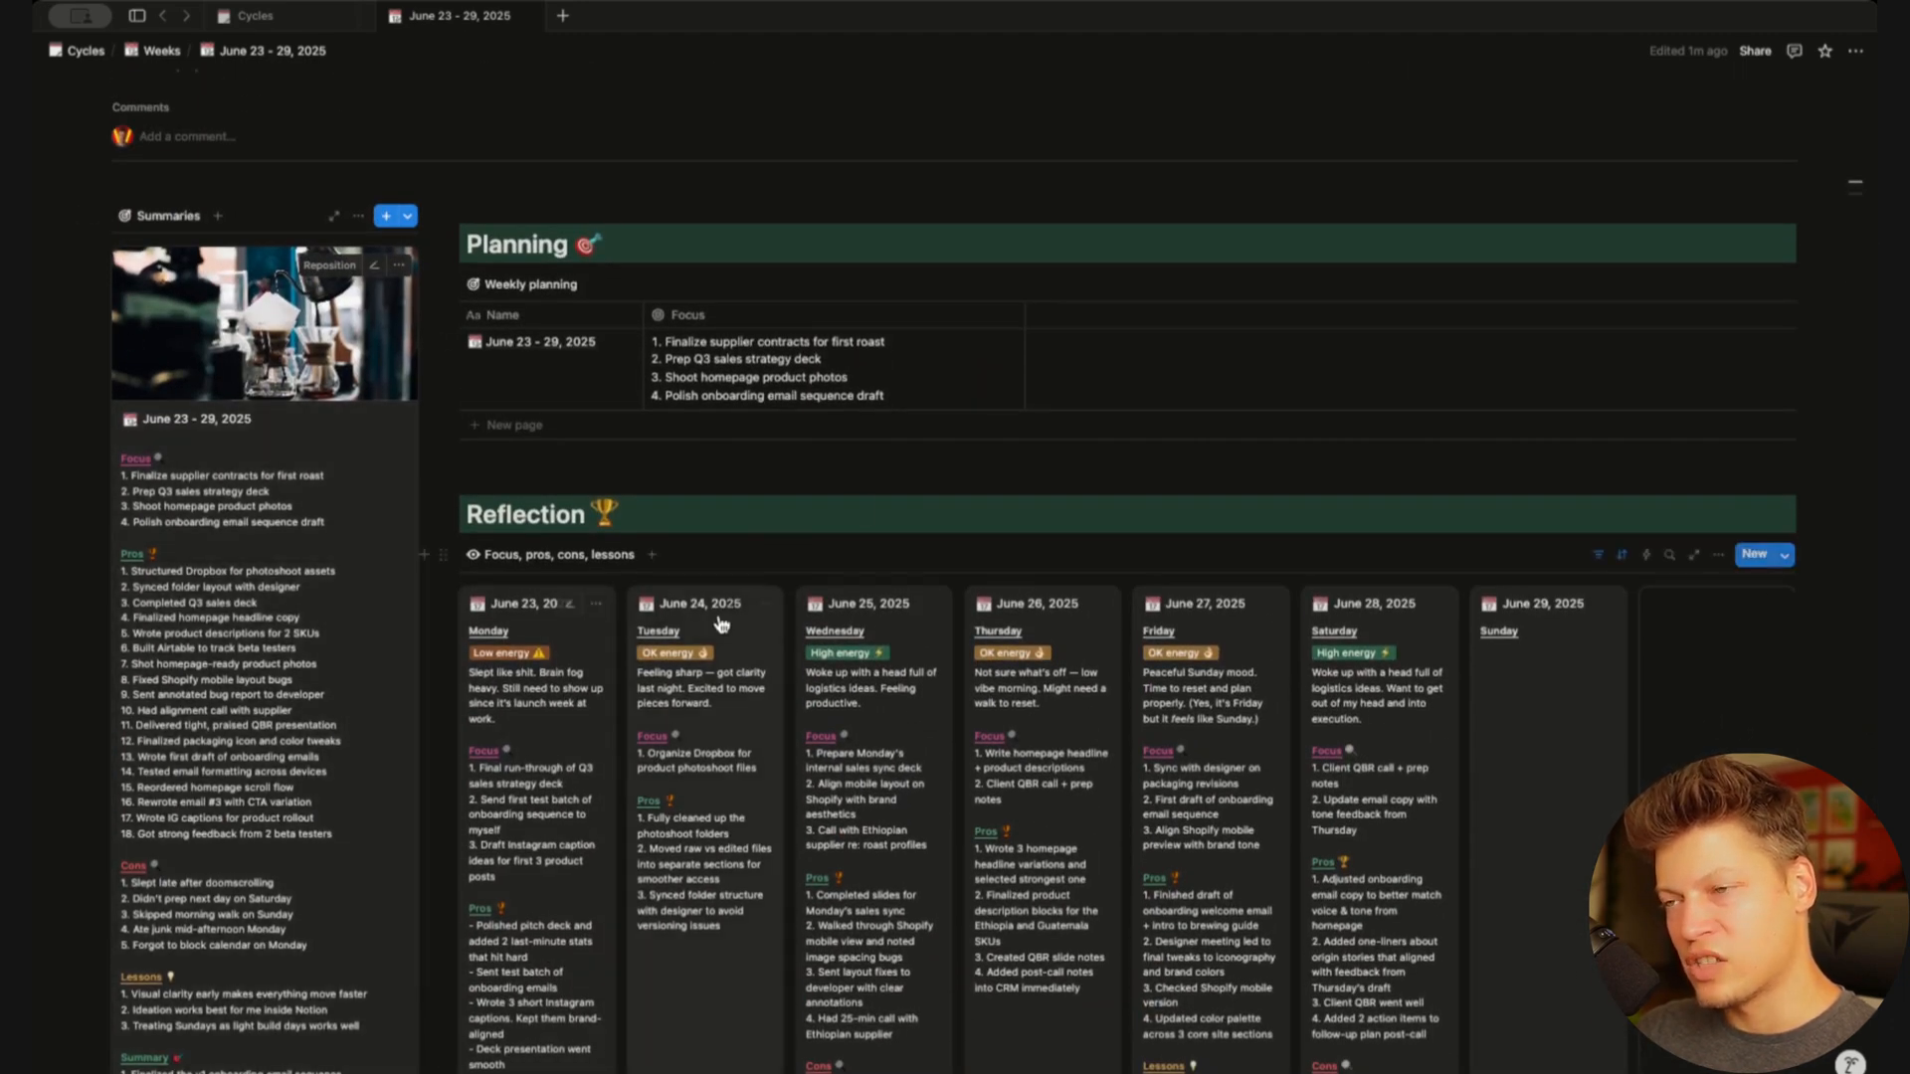
{"action": "scroll", "coordinate": [900, 464], "scroll_direction": "up", "scroll_amount": 4}
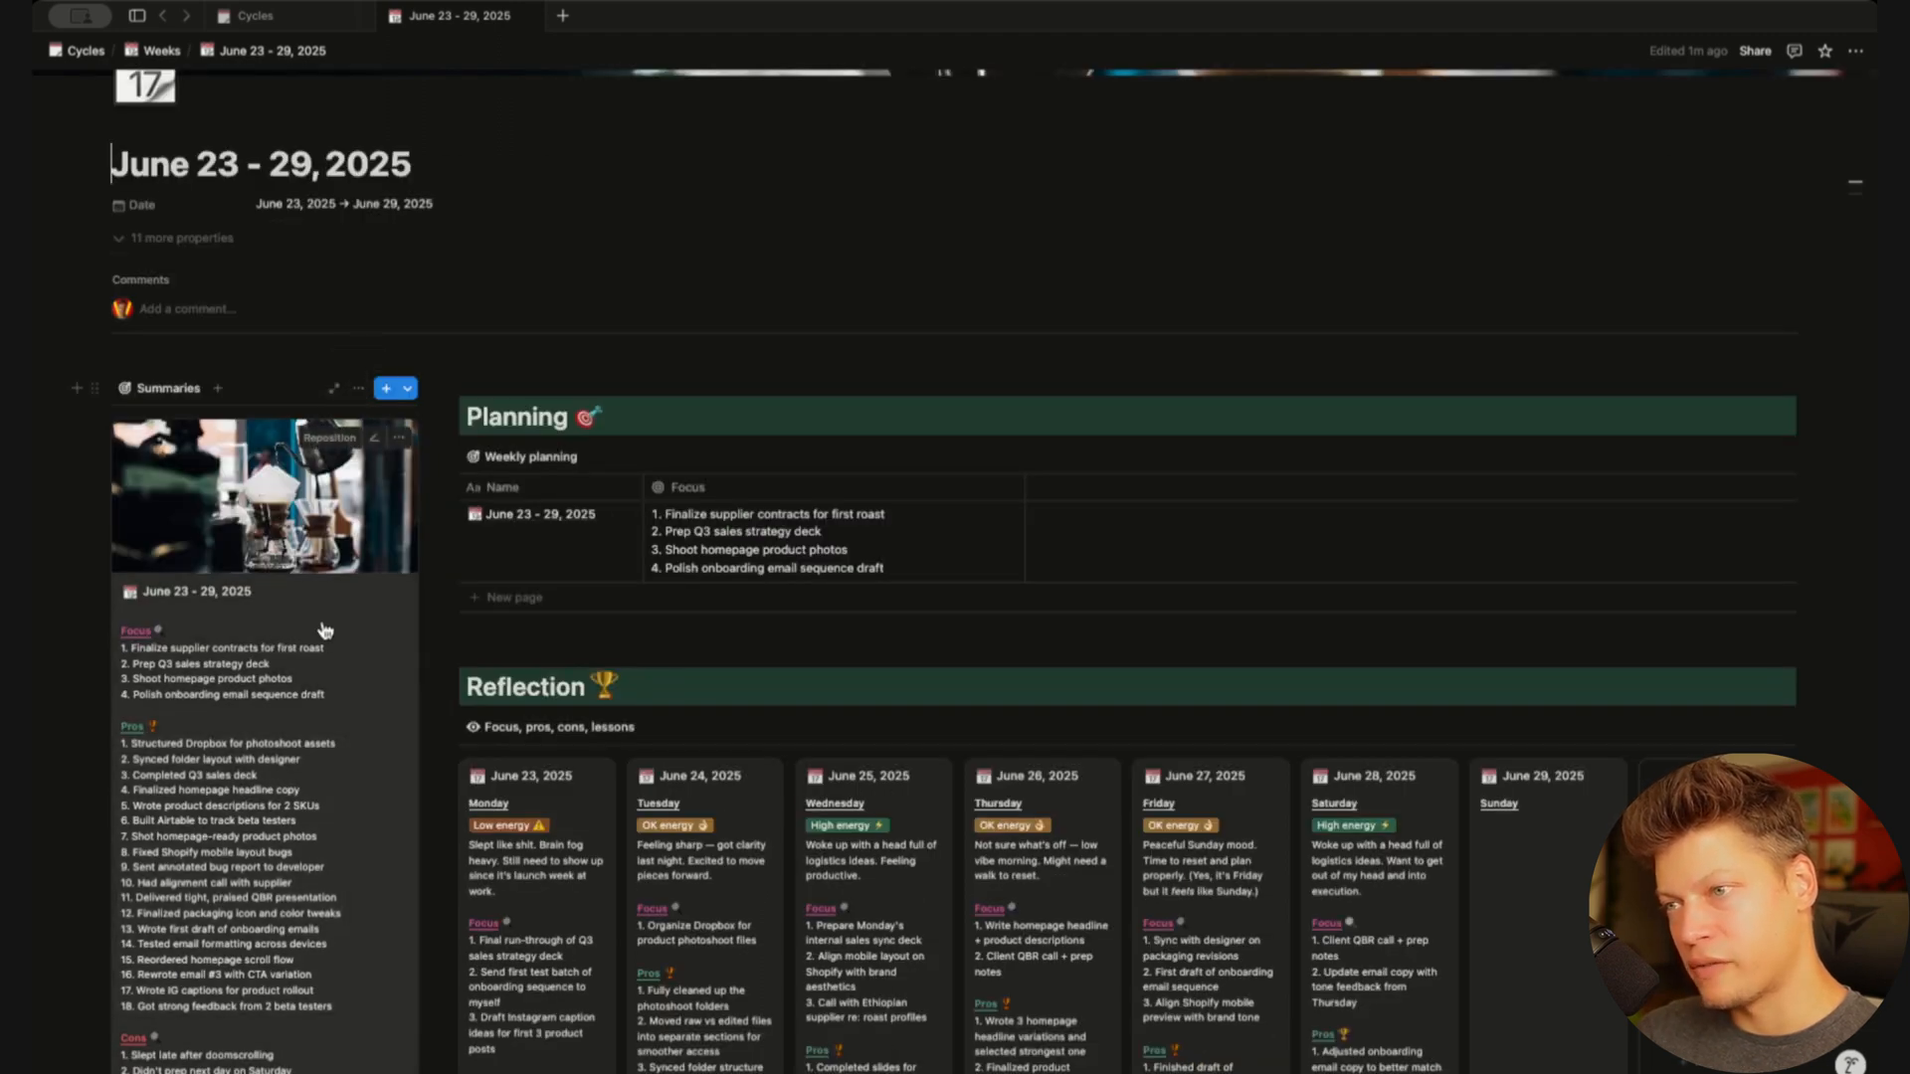
{"action": "scroll", "coordinate": [283, 414], "scroll_direction": "down", "scroll_amount": 8}
{"action": "scroll", "coordinate": [357, 220], "scroll_direction": "up", "scroll_amount": 5}
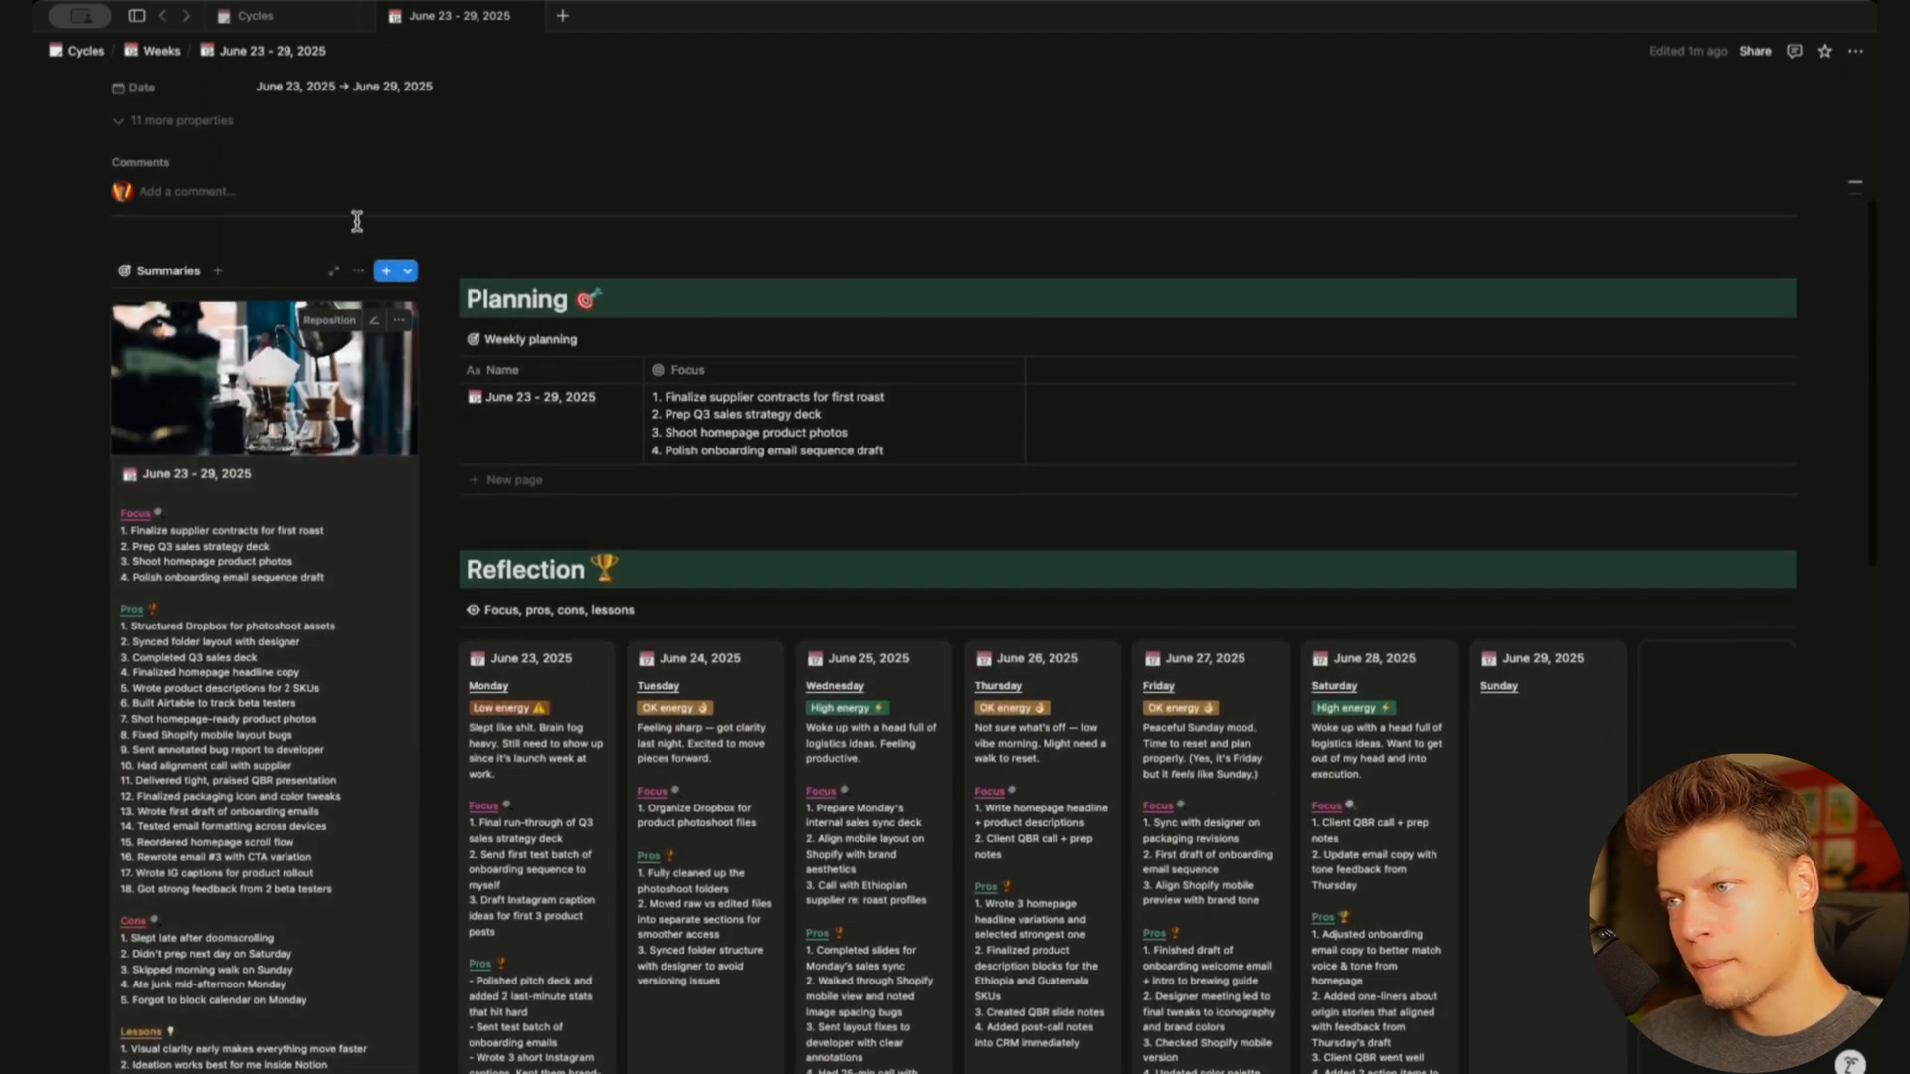
{"action": "left_click", "coordinate": [359, 272]}
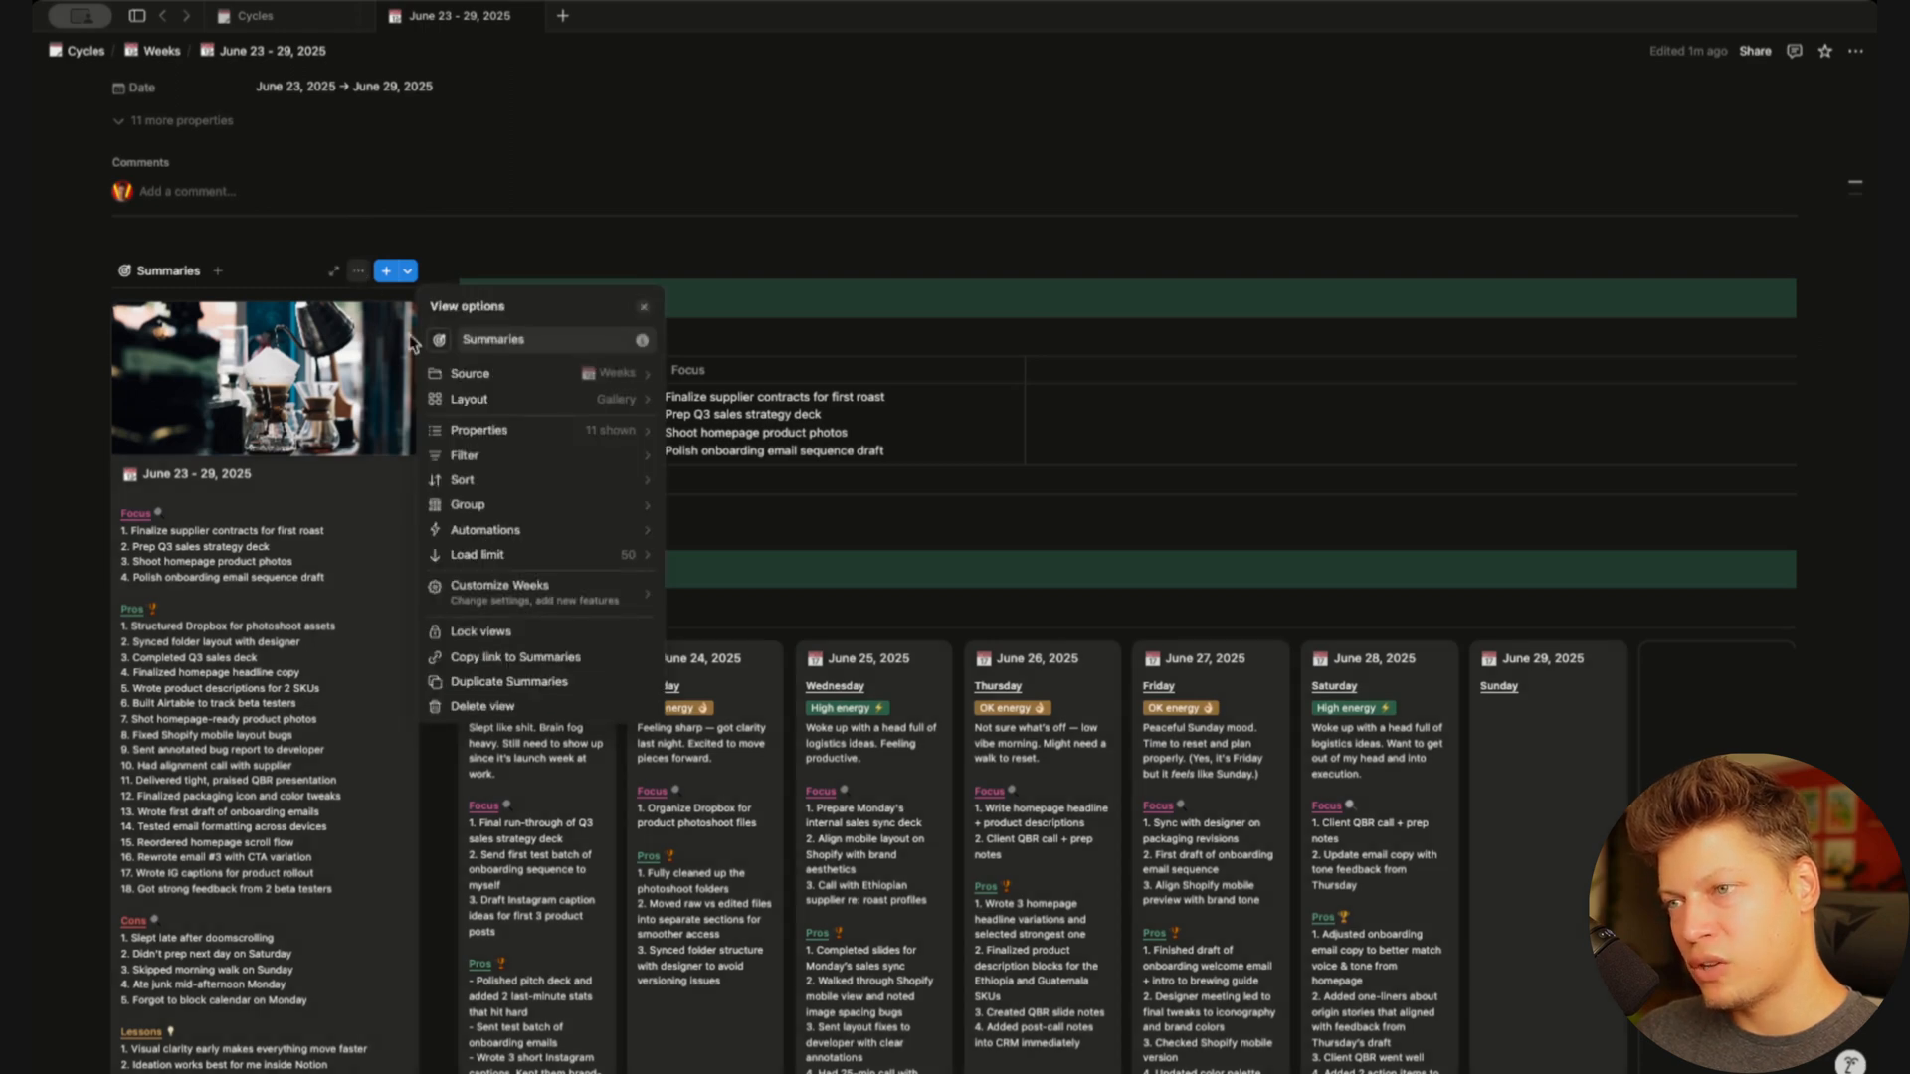
{"action": "left_click", "coordinate": [545, 454]}
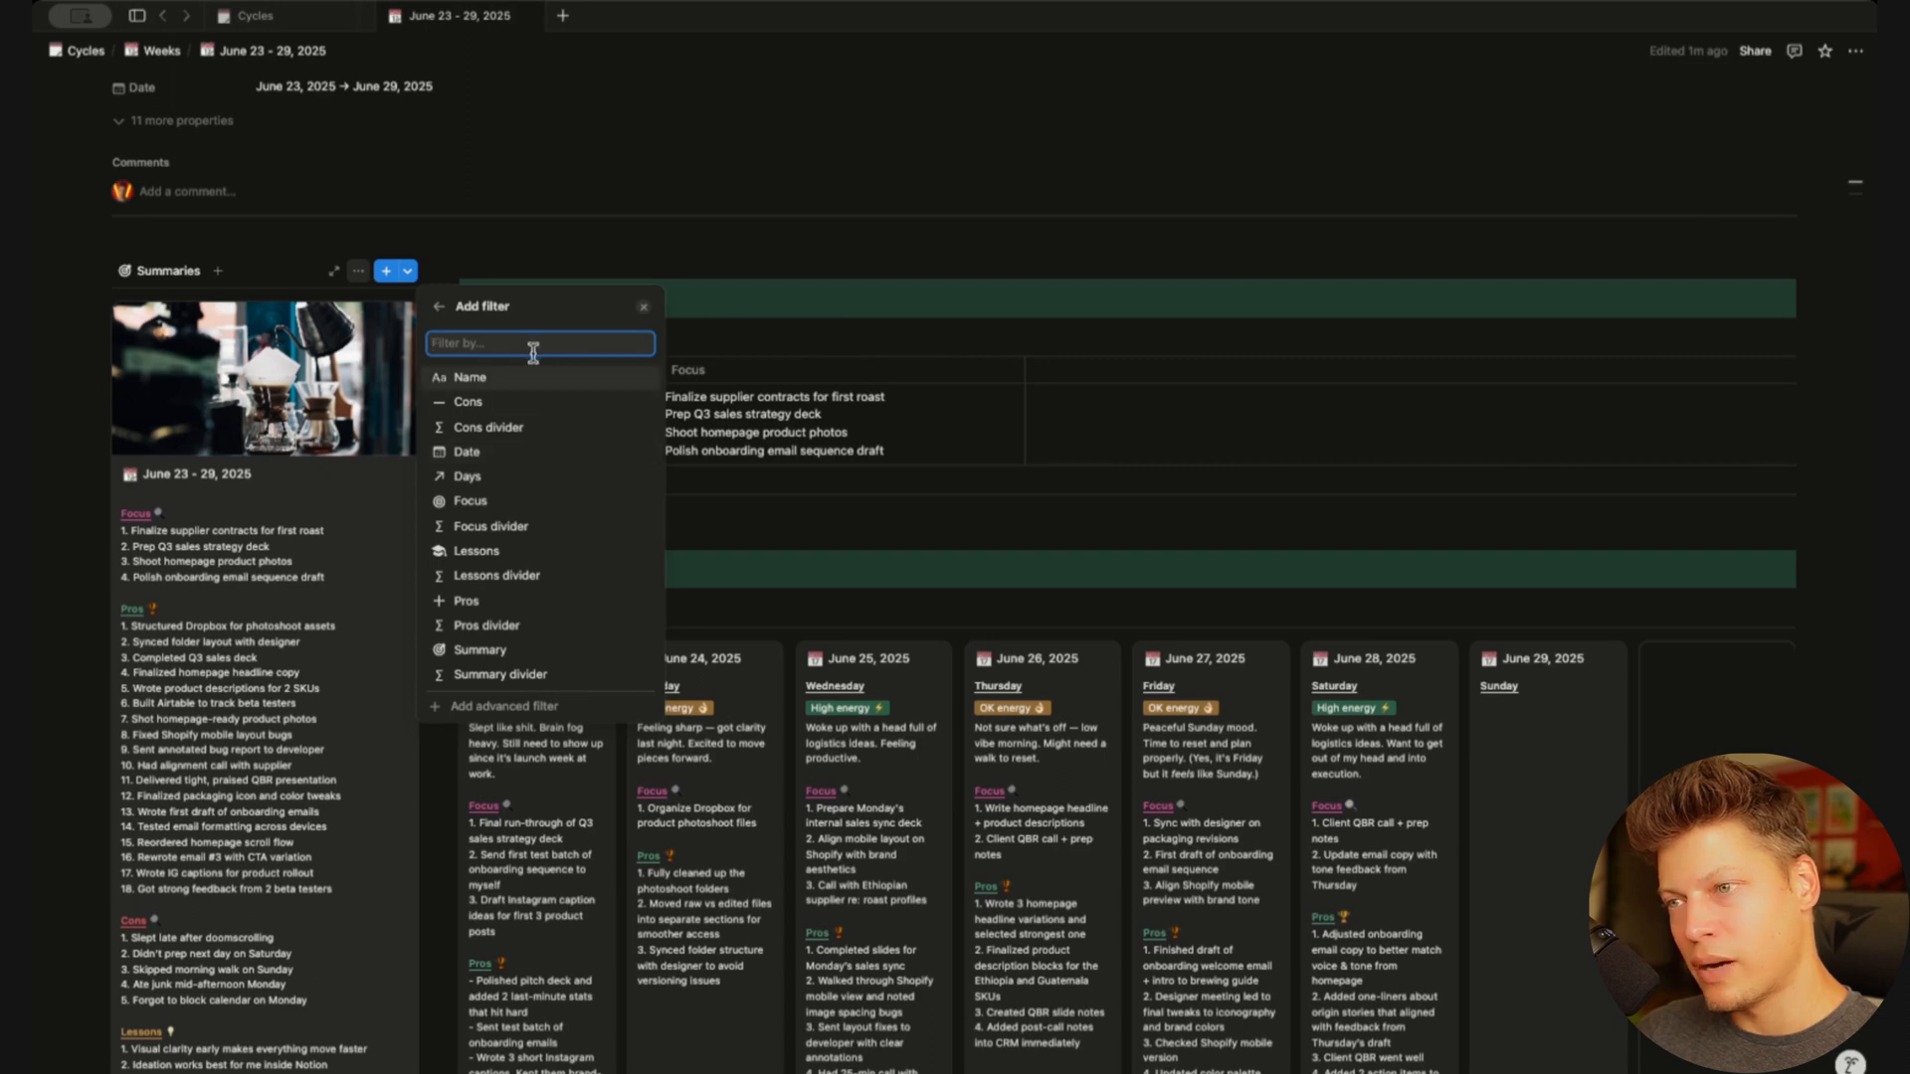
{"action": "left_click", "coordinate": [502, 240]}
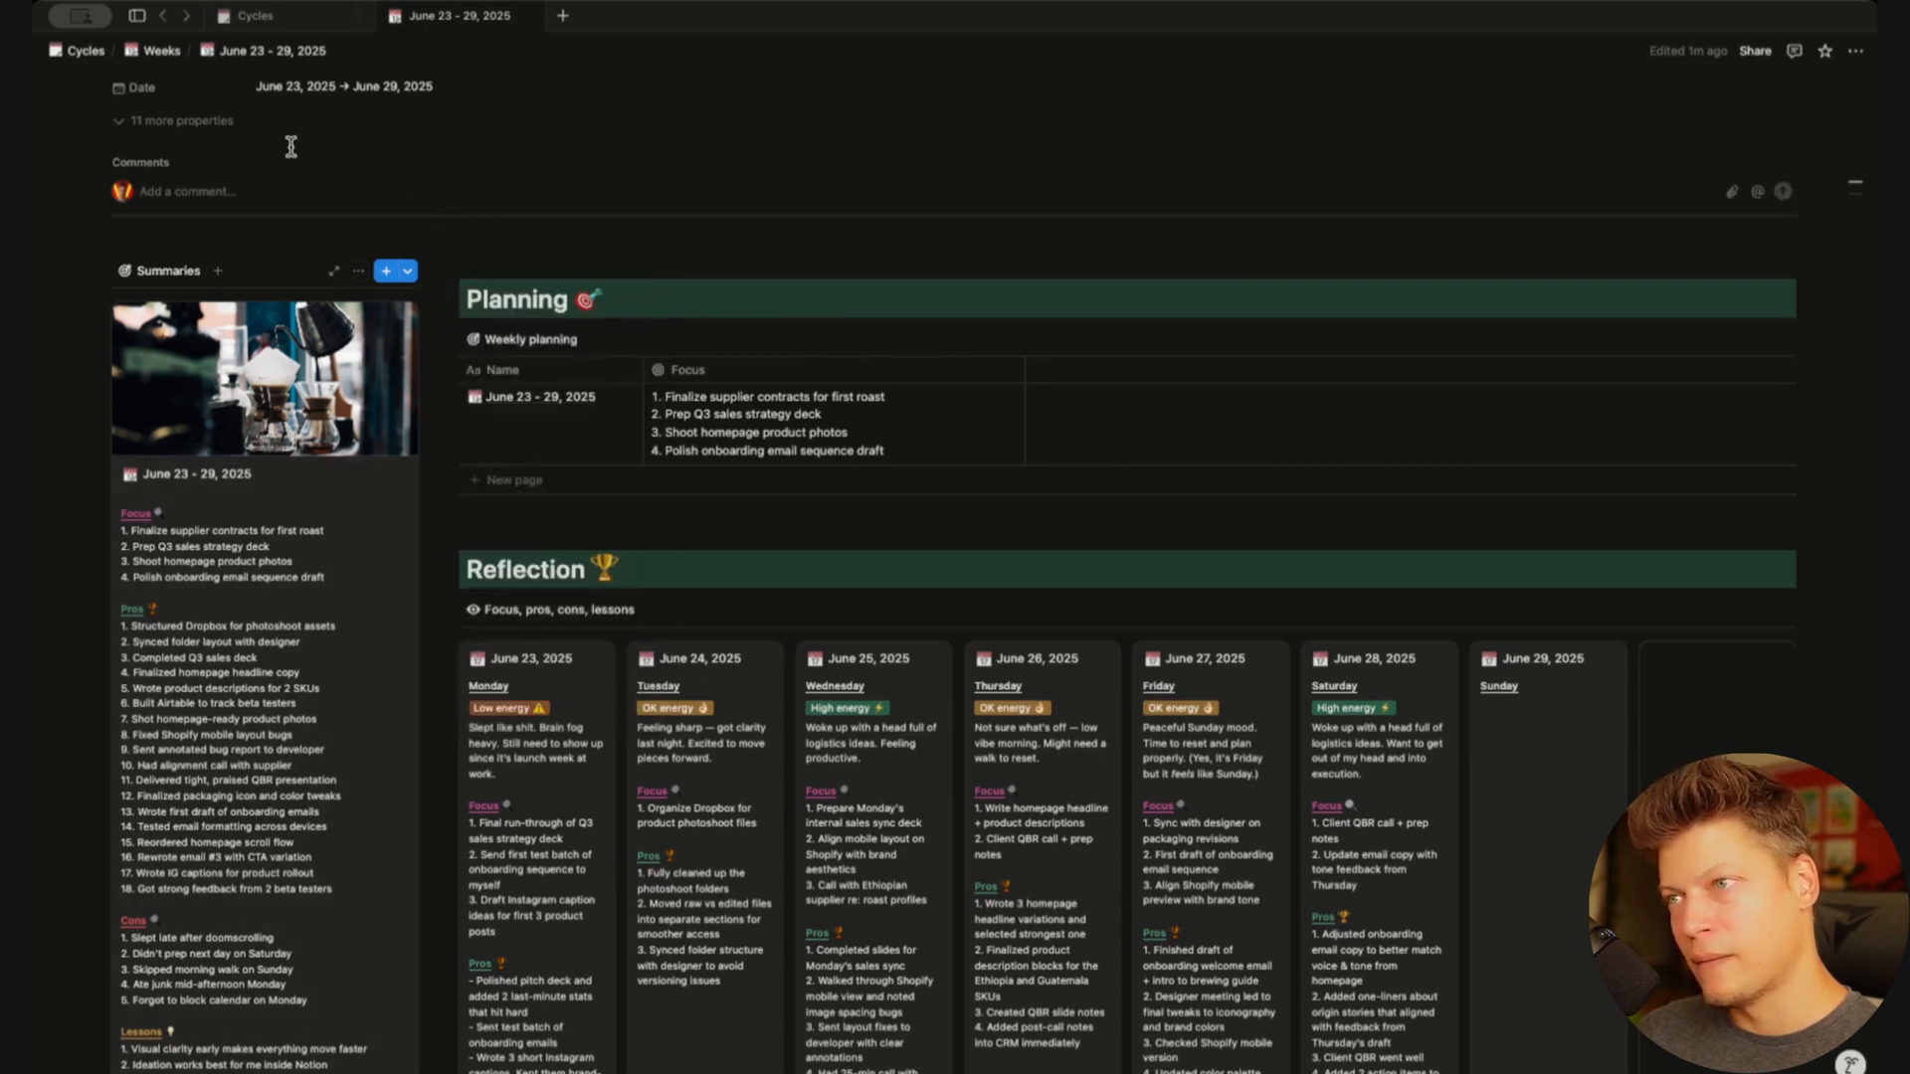
Add a one-way relation property to the week page, related to its own Weeks database and limited to 1 page
{"action": "left_click", "coordinate": [183, 131]}
{"action": "scroll", "coordinate": [337, 623], "scroll_direction": "down", "scroll_amount": 5}
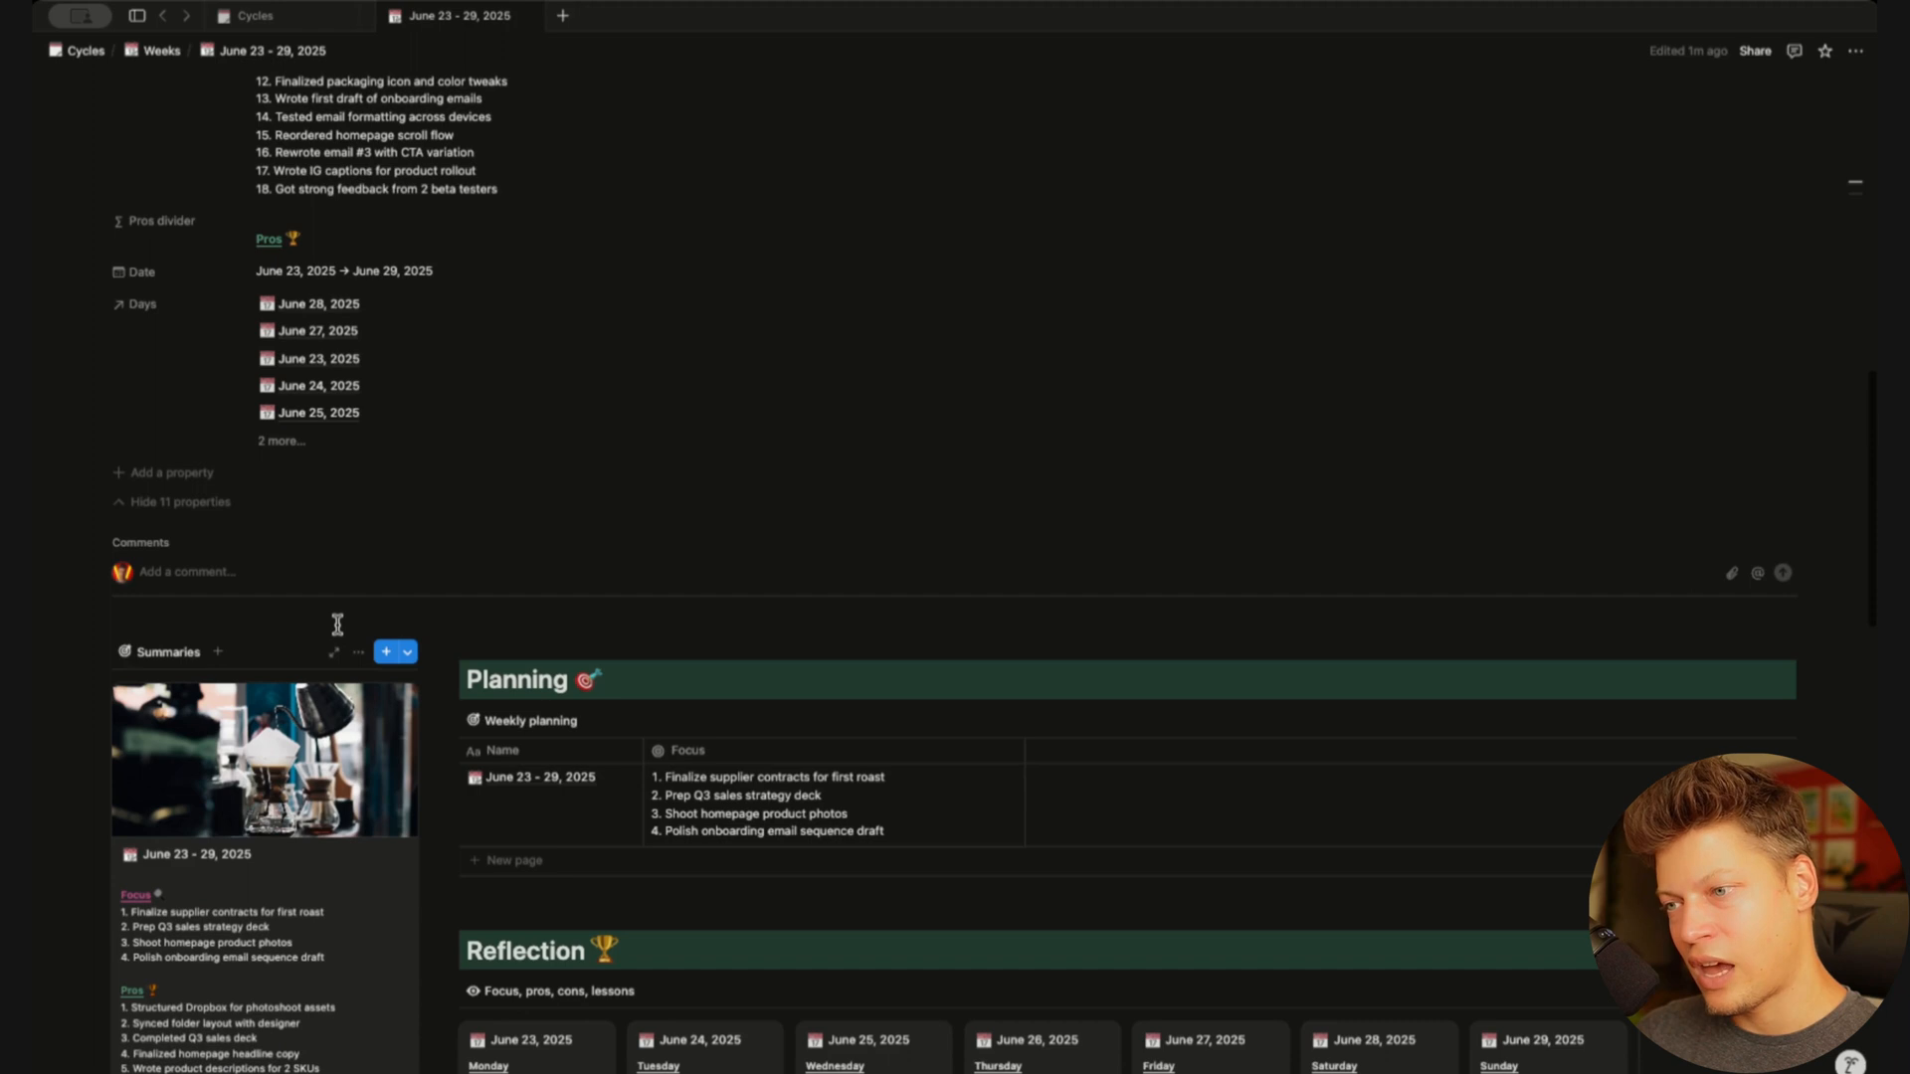
{"action": "left_click", "coordinate": [165, 475]}
{"action": "left_click", "coordinate": [163, 924]}
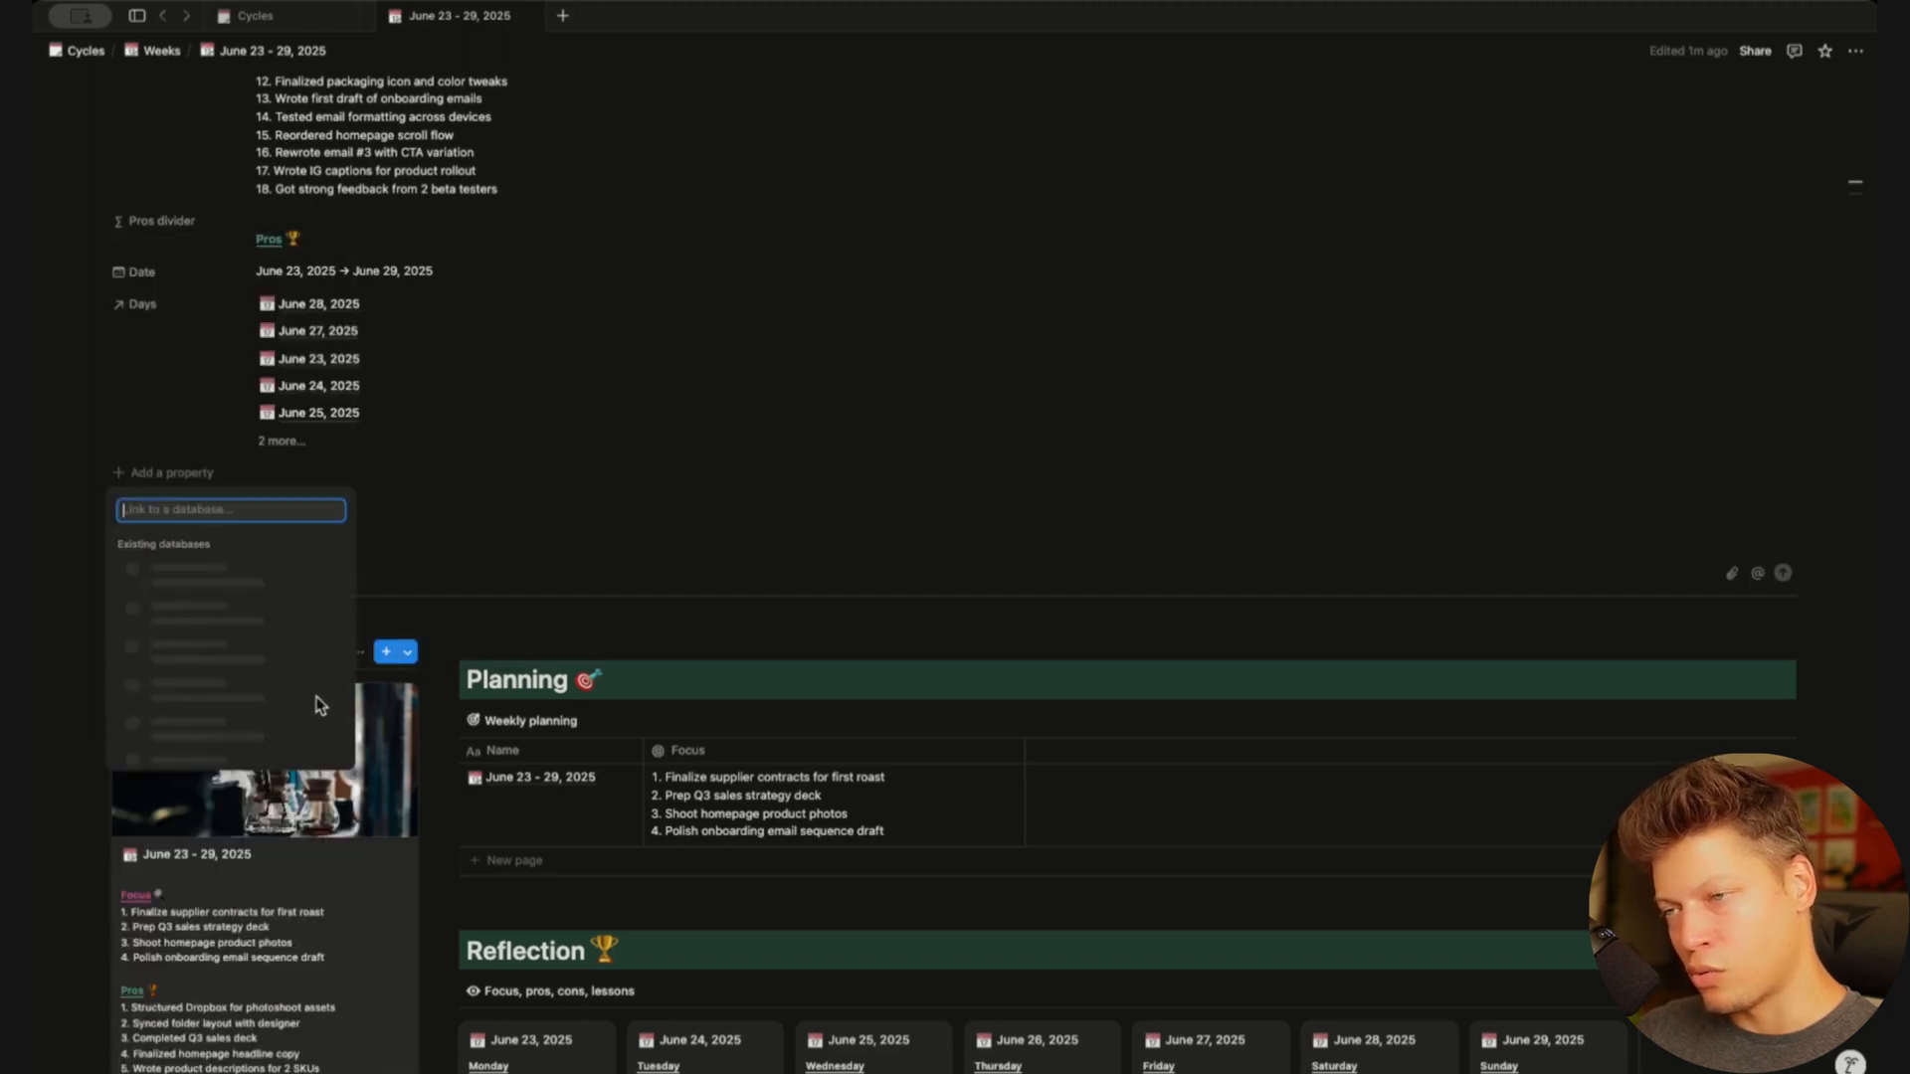
{"action": "left_click", "coordinate": [184, 586]}
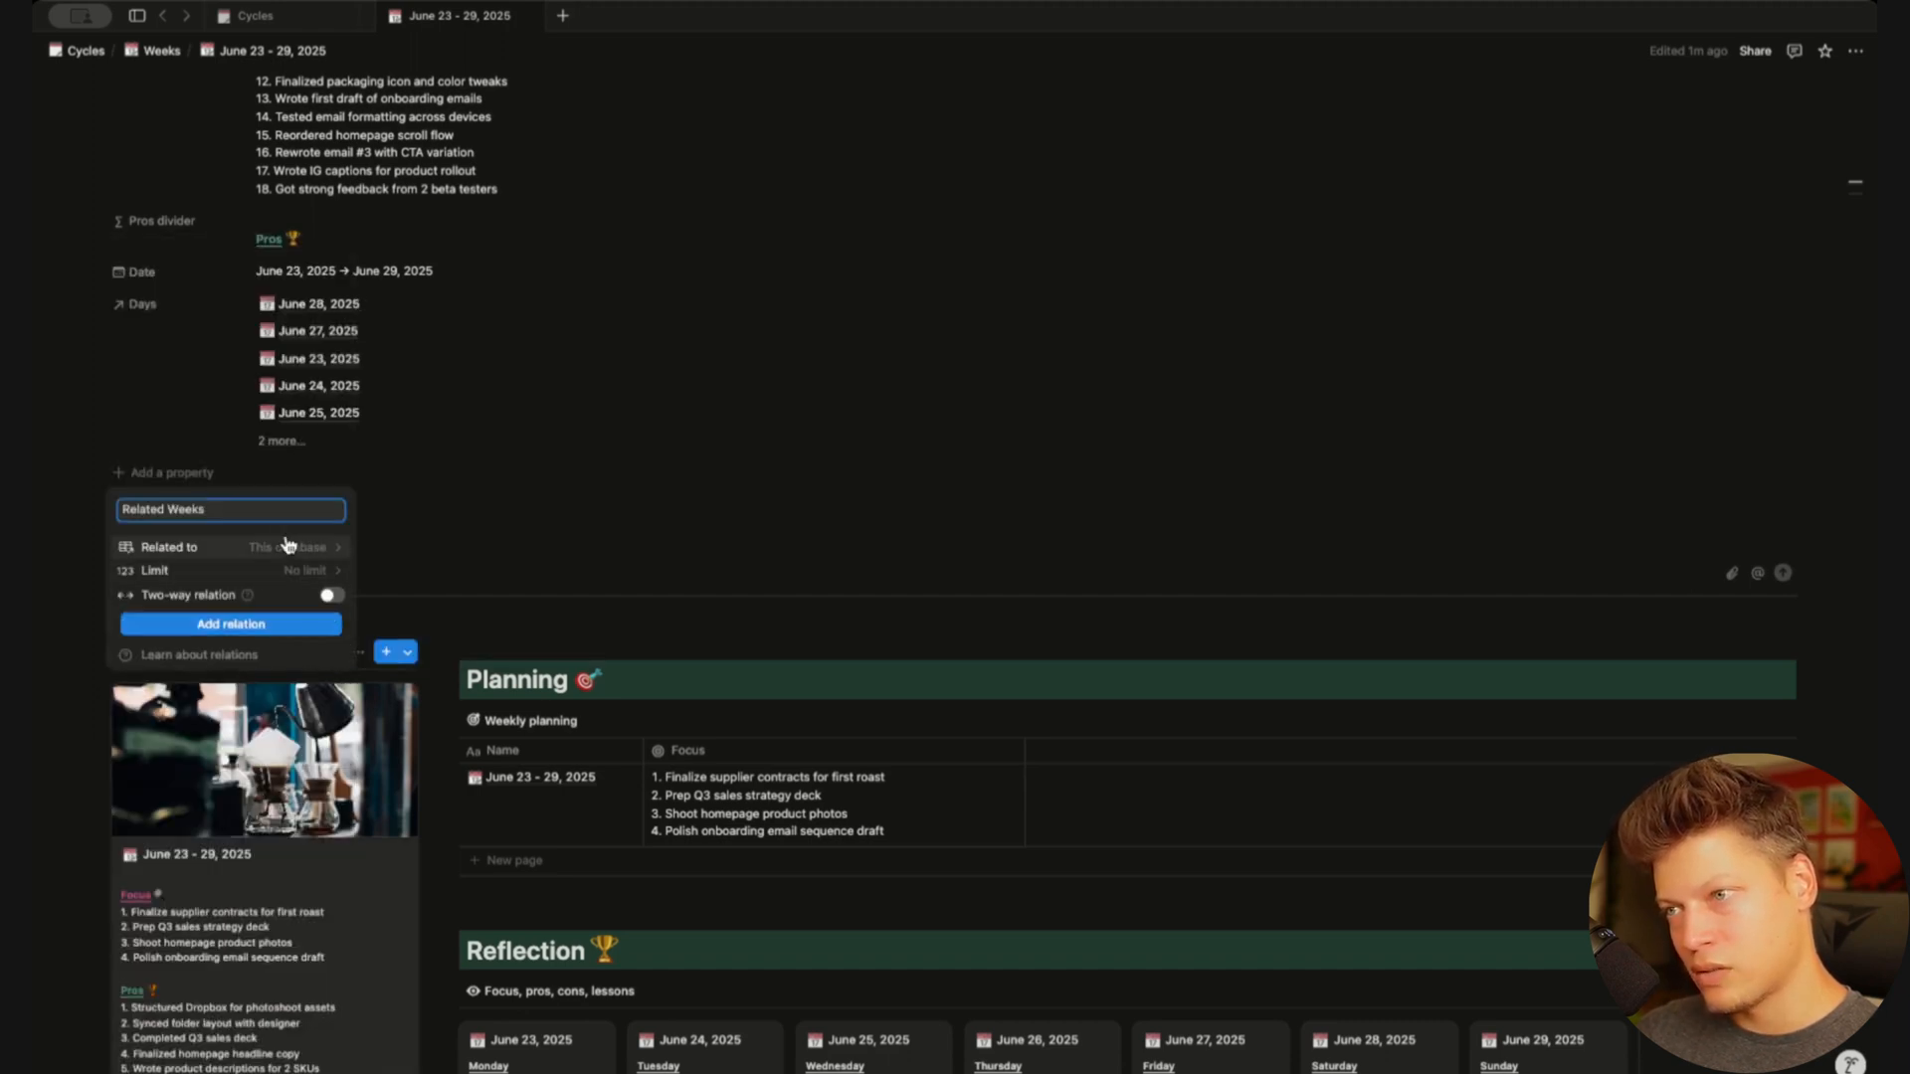
{"action": "left_click", "coordinate": [255, 509]}
{"action": "type", "text": "This page"}
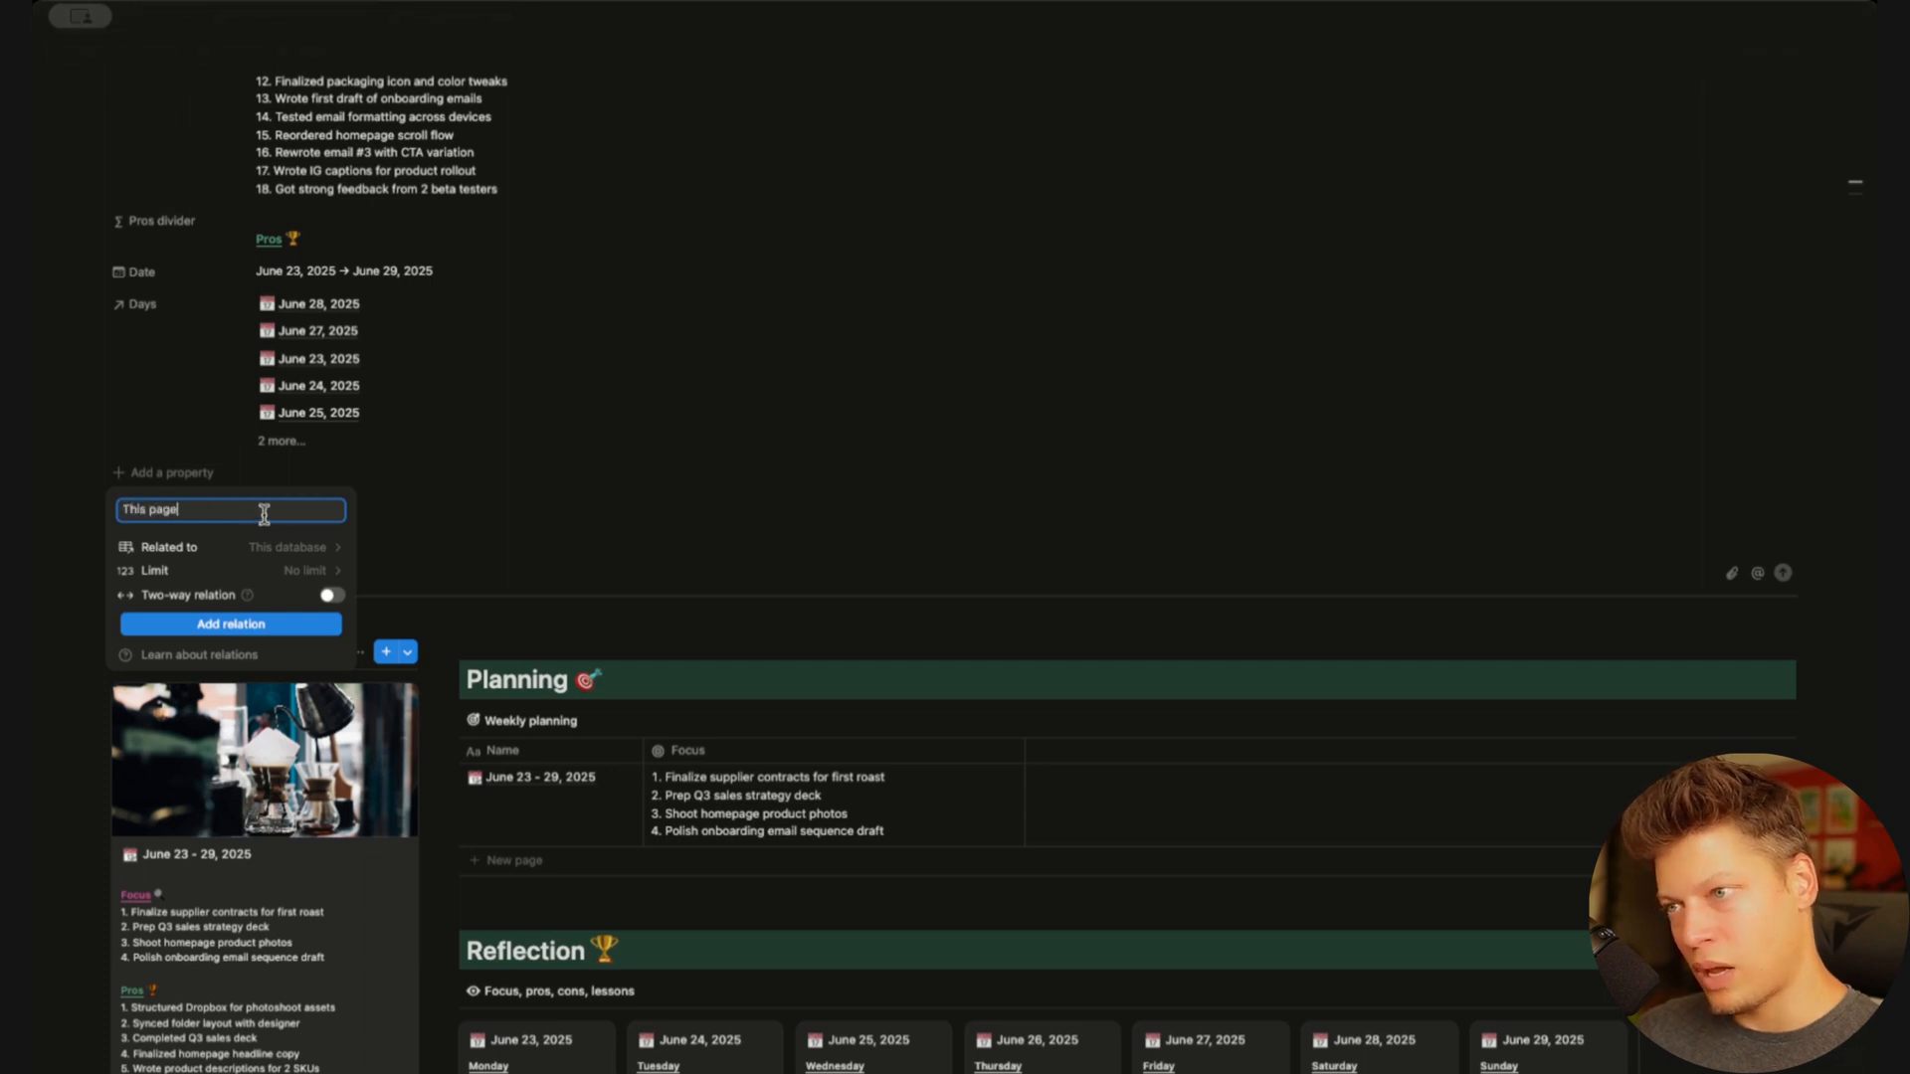
{"action": "left_click", "coordinate": [302, 545]}
{"action": "left_click", "coordinate": [231, 580]}
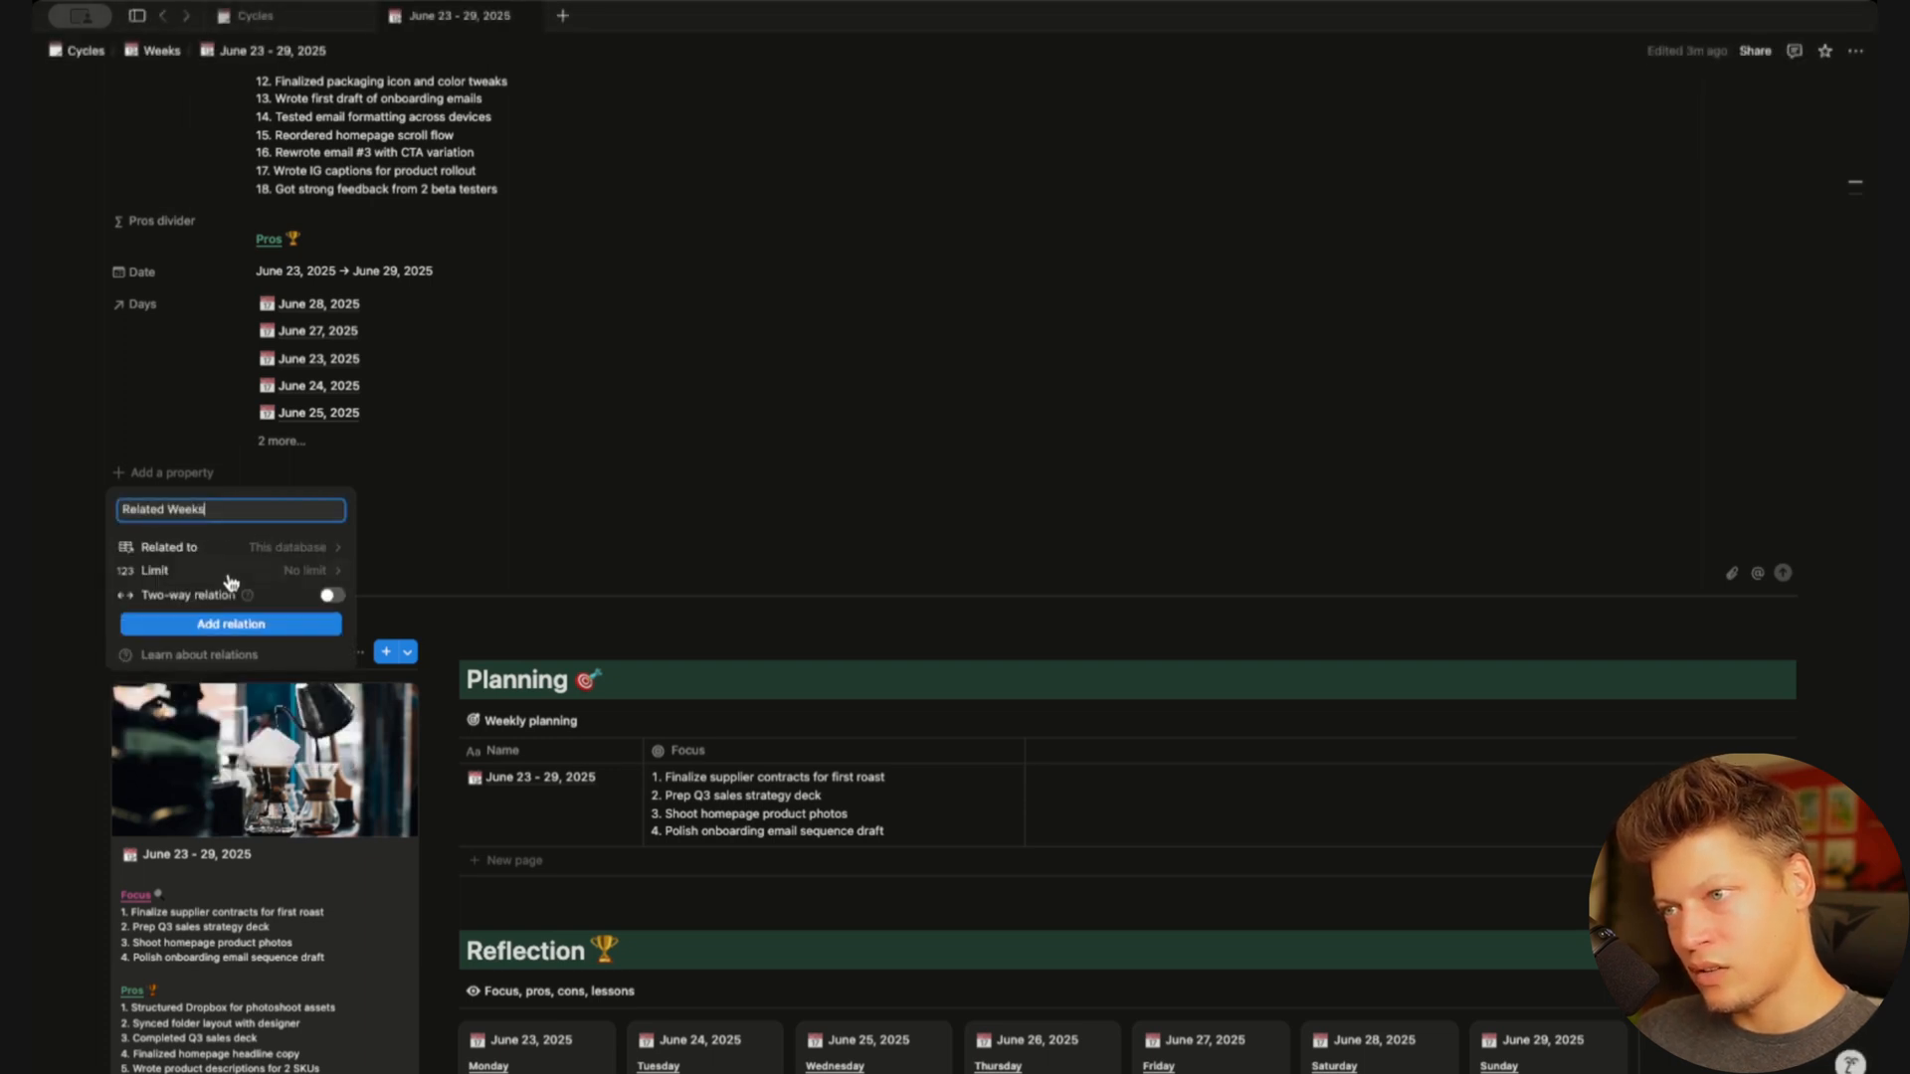
{"action": "left_click", "coordinate": [229, 575]}
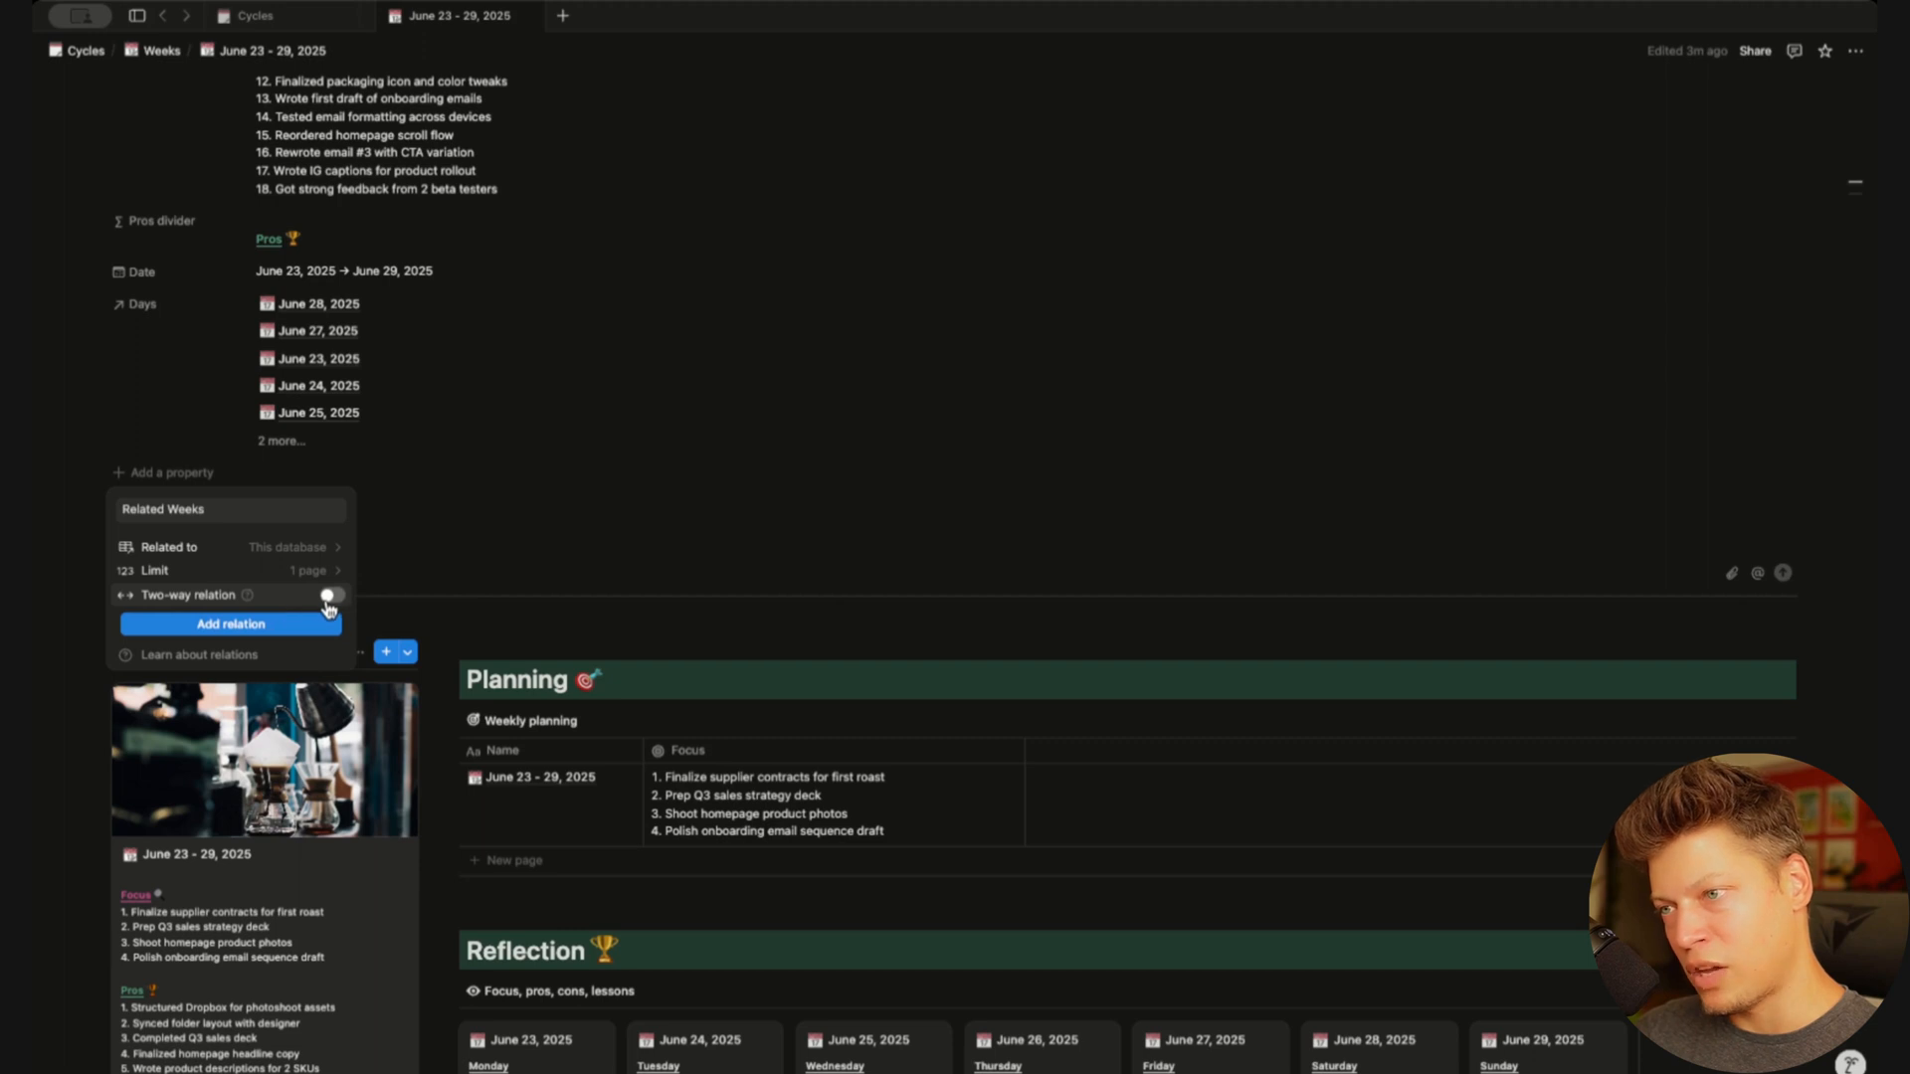
{"action": "left_click", "coordinate": [245, 627]}
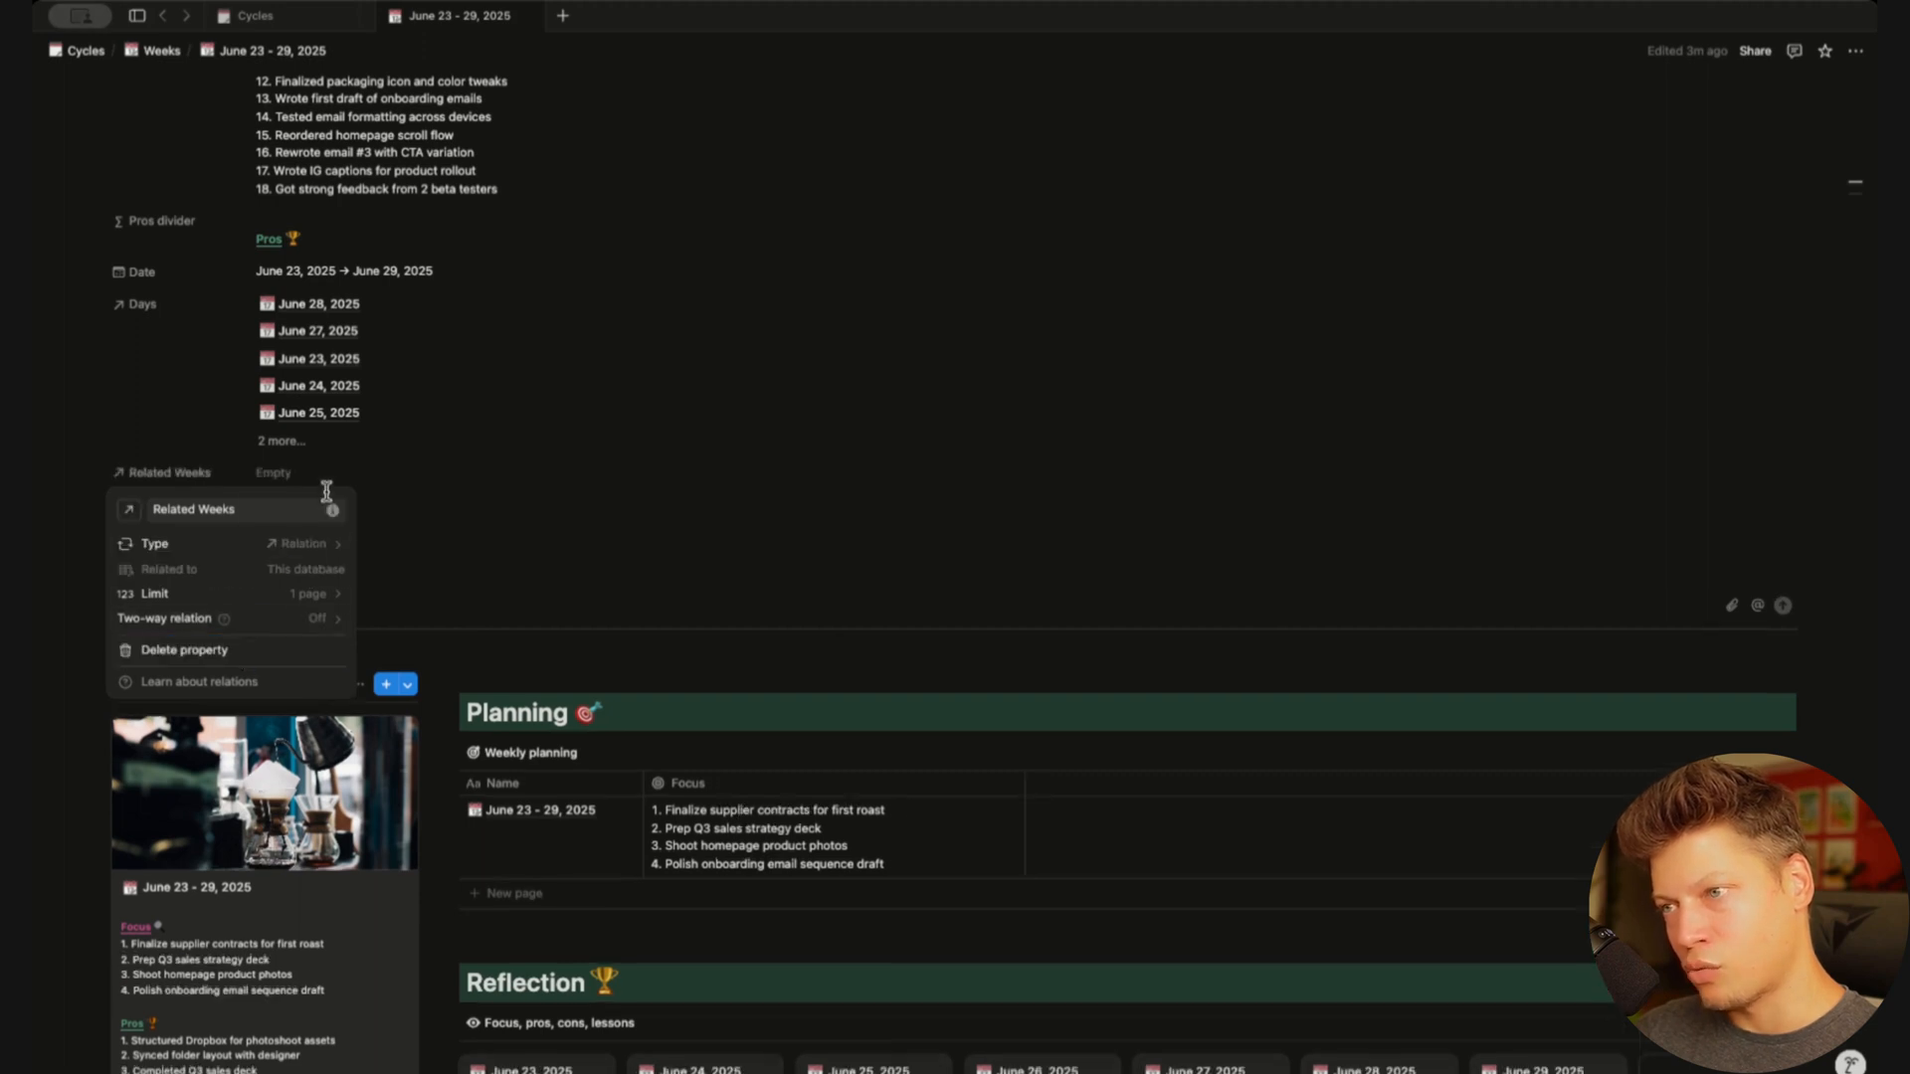
Rename the Related Weeks property to This page and link it to the June 23 - 29, 2025 page
{"action": "left_click", "coordinate": [268, 517]}
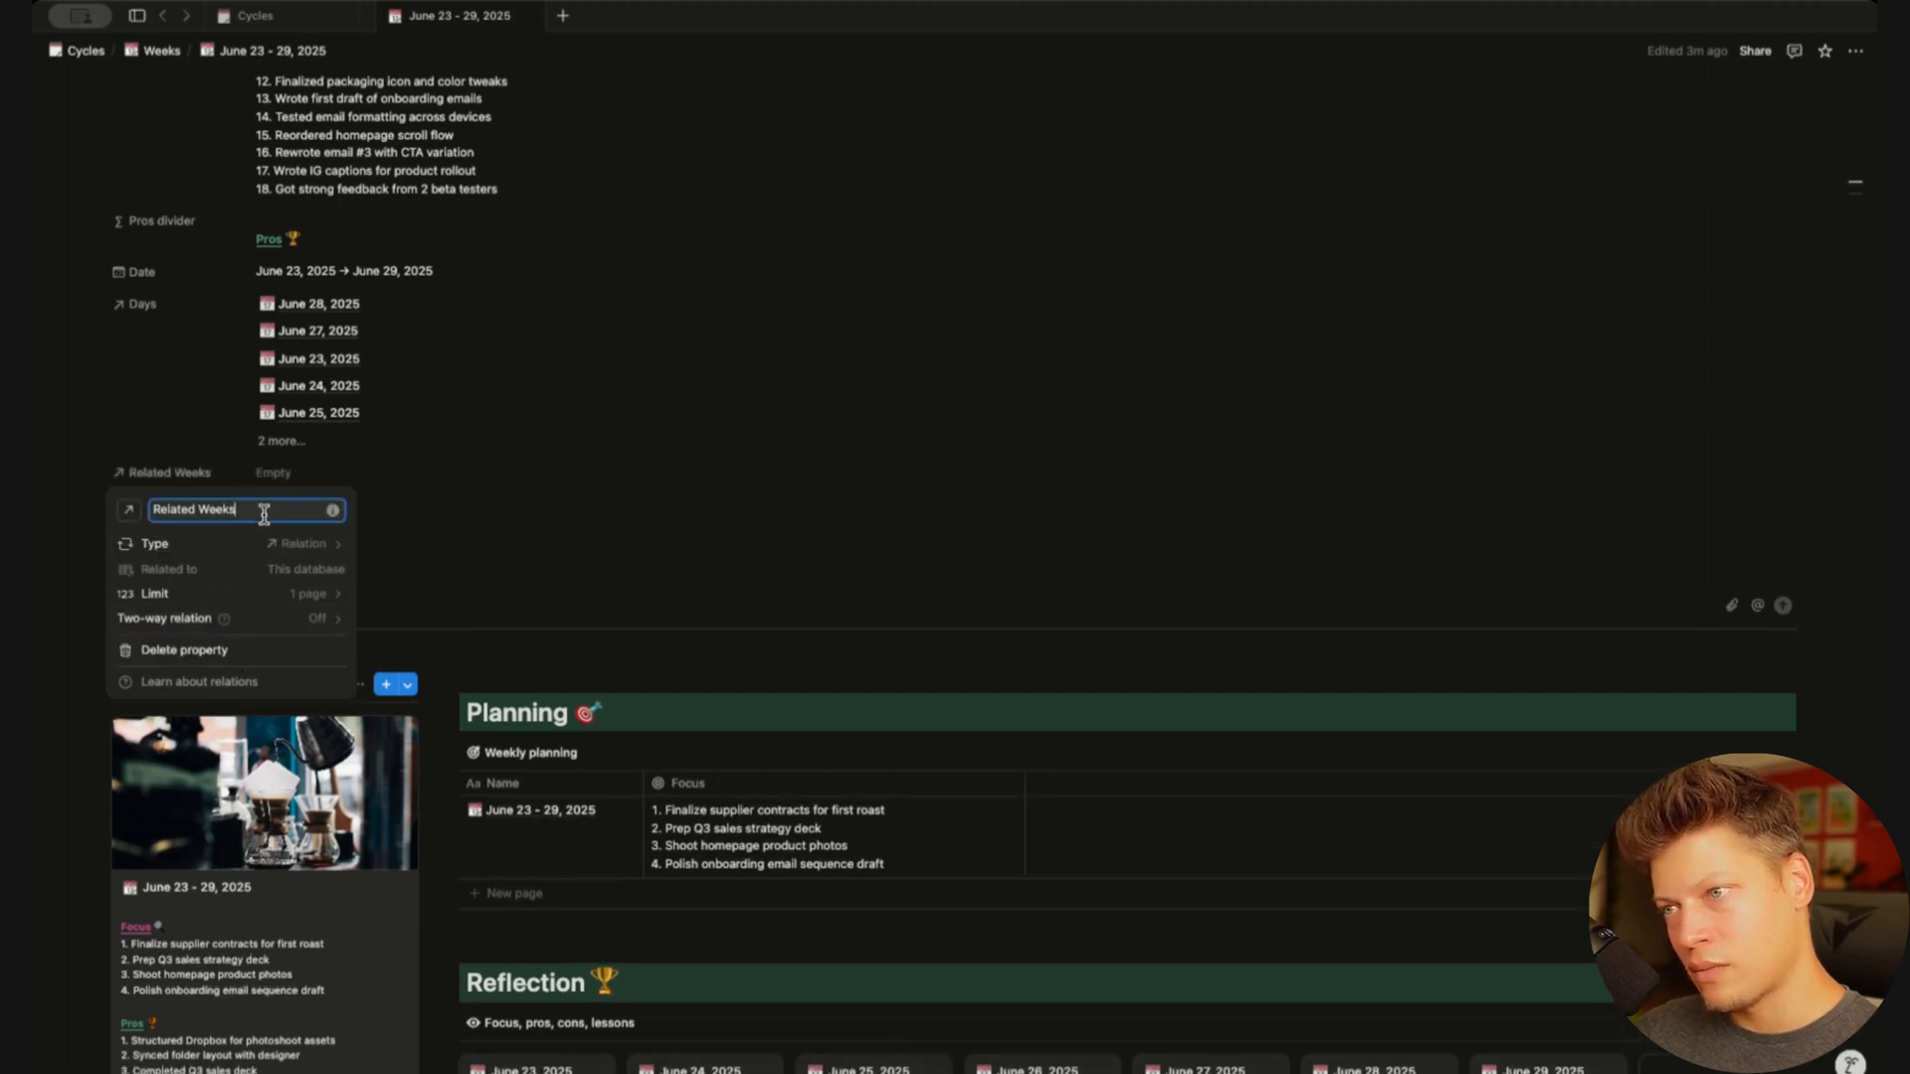
{"action": "key", "text": "ctrl+a"}
{"action": "type", "text": "THis page"}
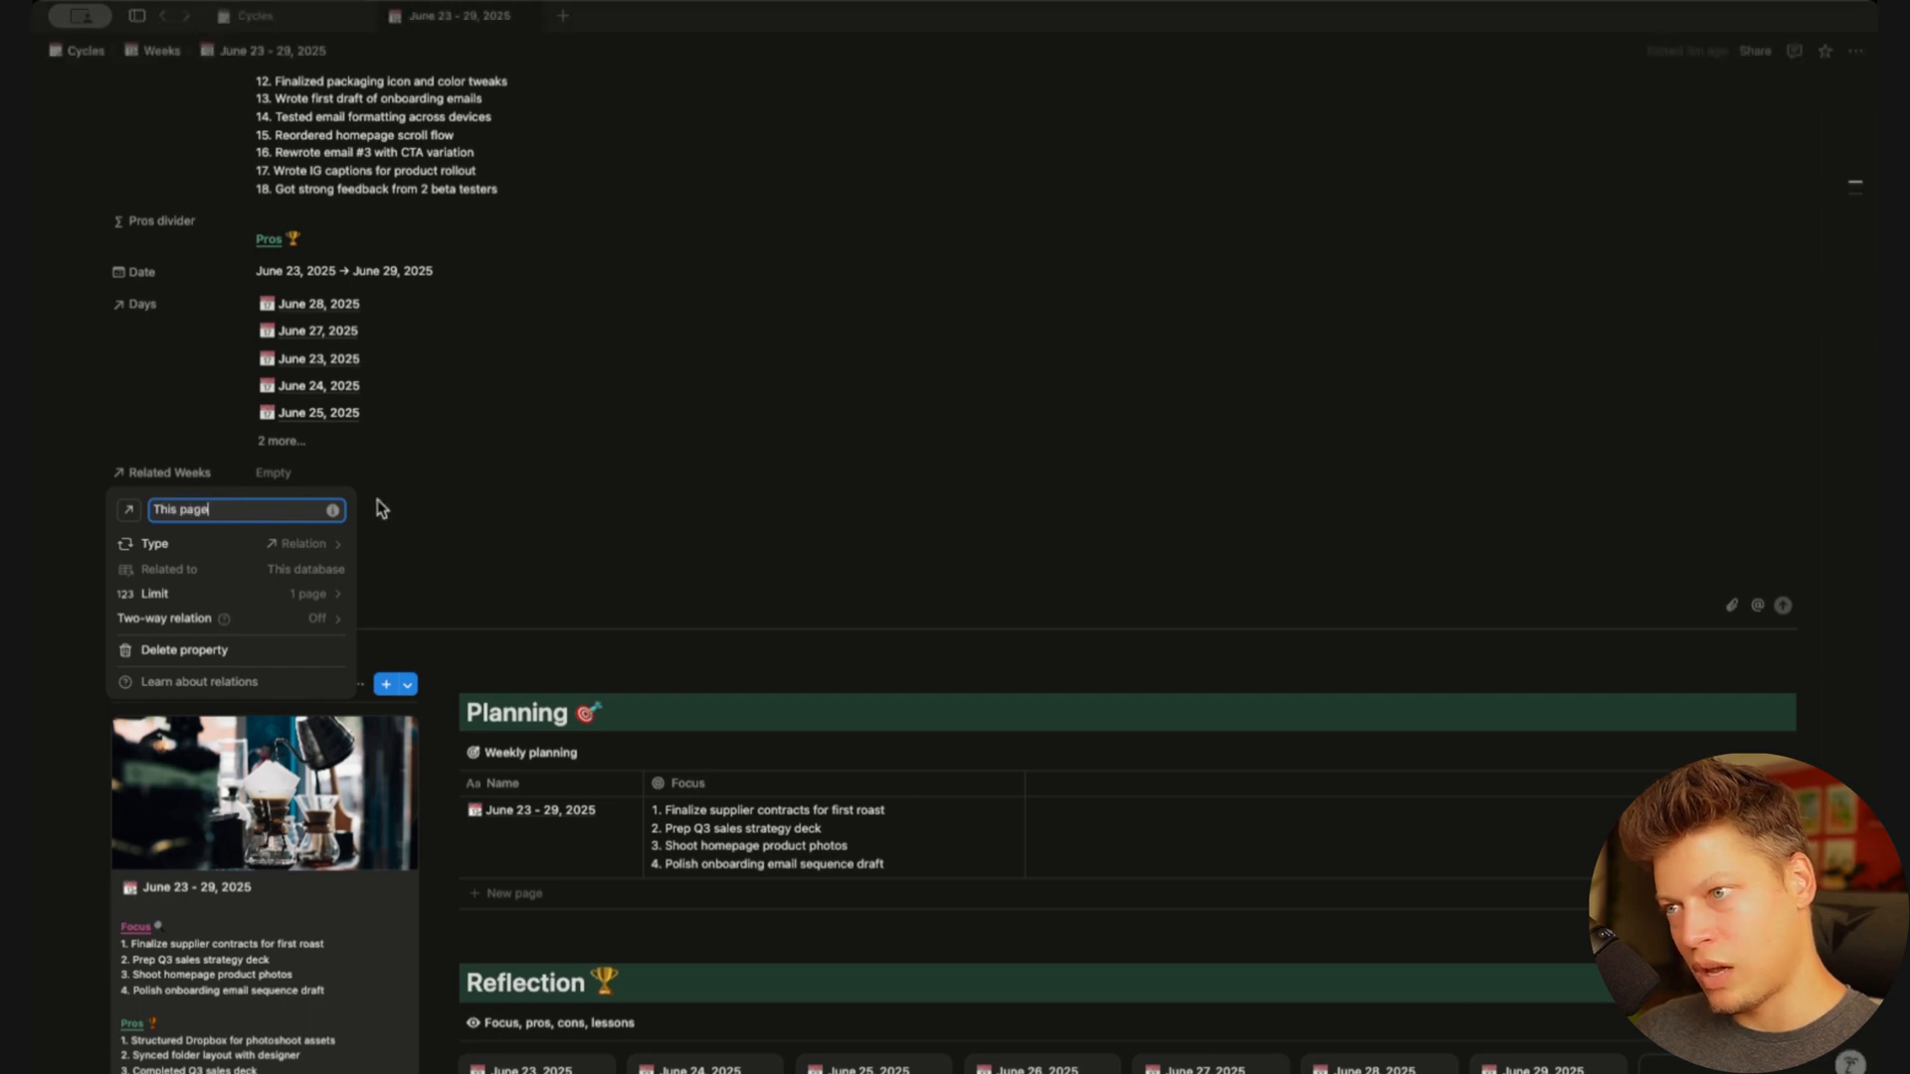
{"action": "key", "text": "Return"}
{"action": "left_click", "coordinate": [283, 474]}
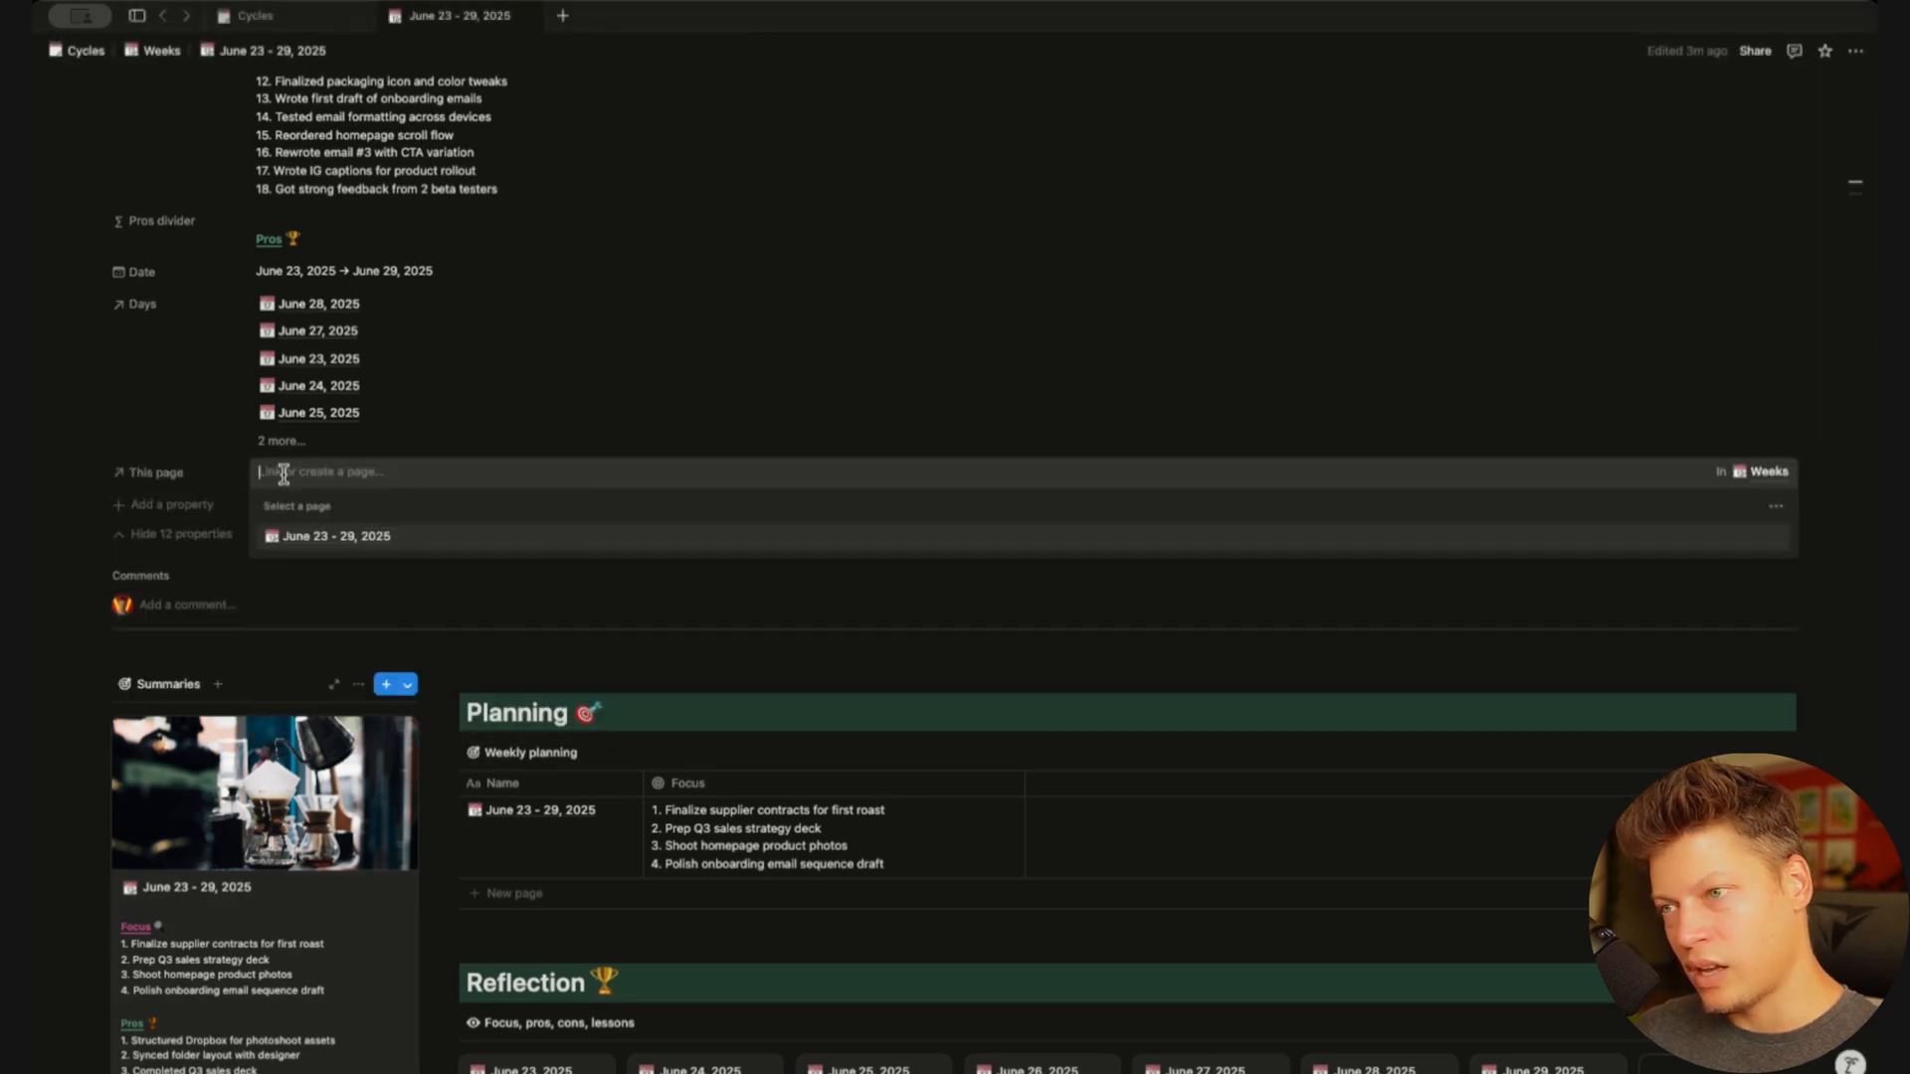
{"action": "left_click", "coordinate": [367, 542]}
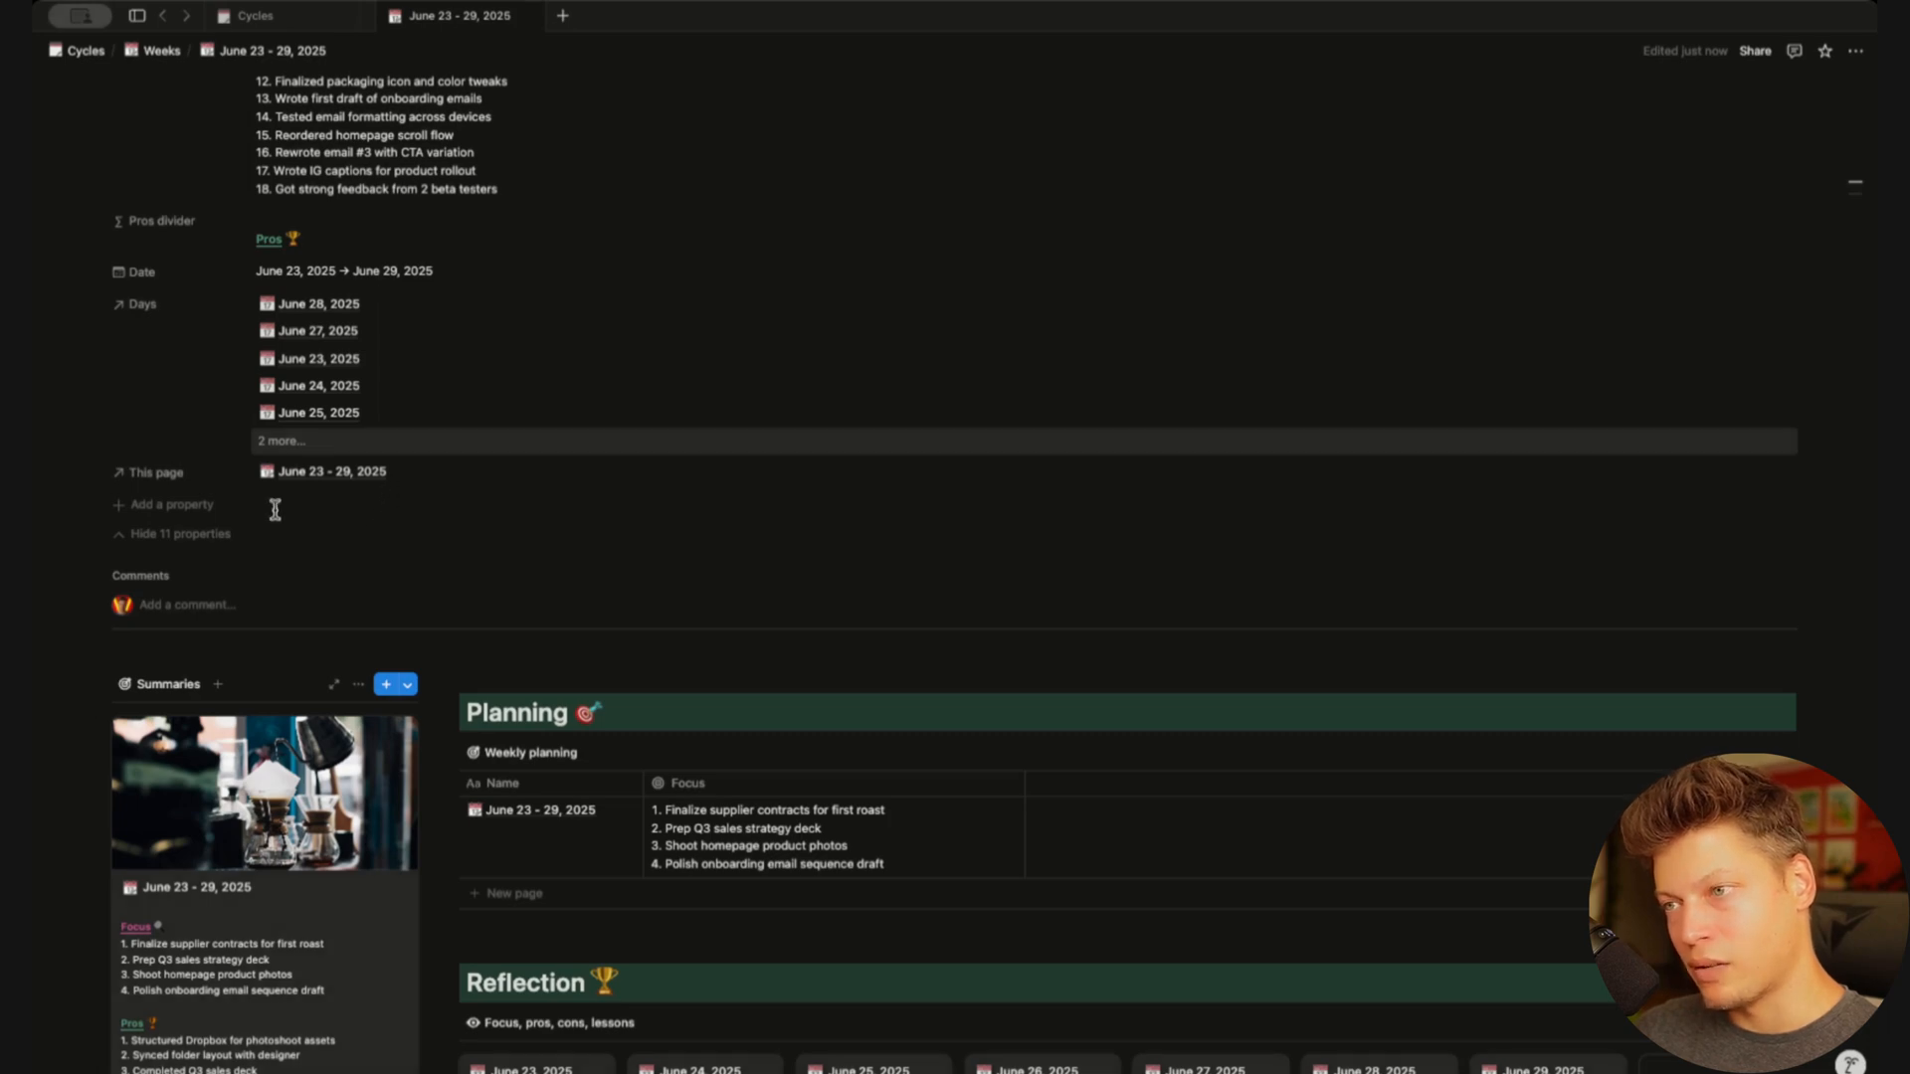
Return to the Cycles page and collapse the Days toggle under All Cycles
{"action": "left_click", "coordinate": [303, 16]}
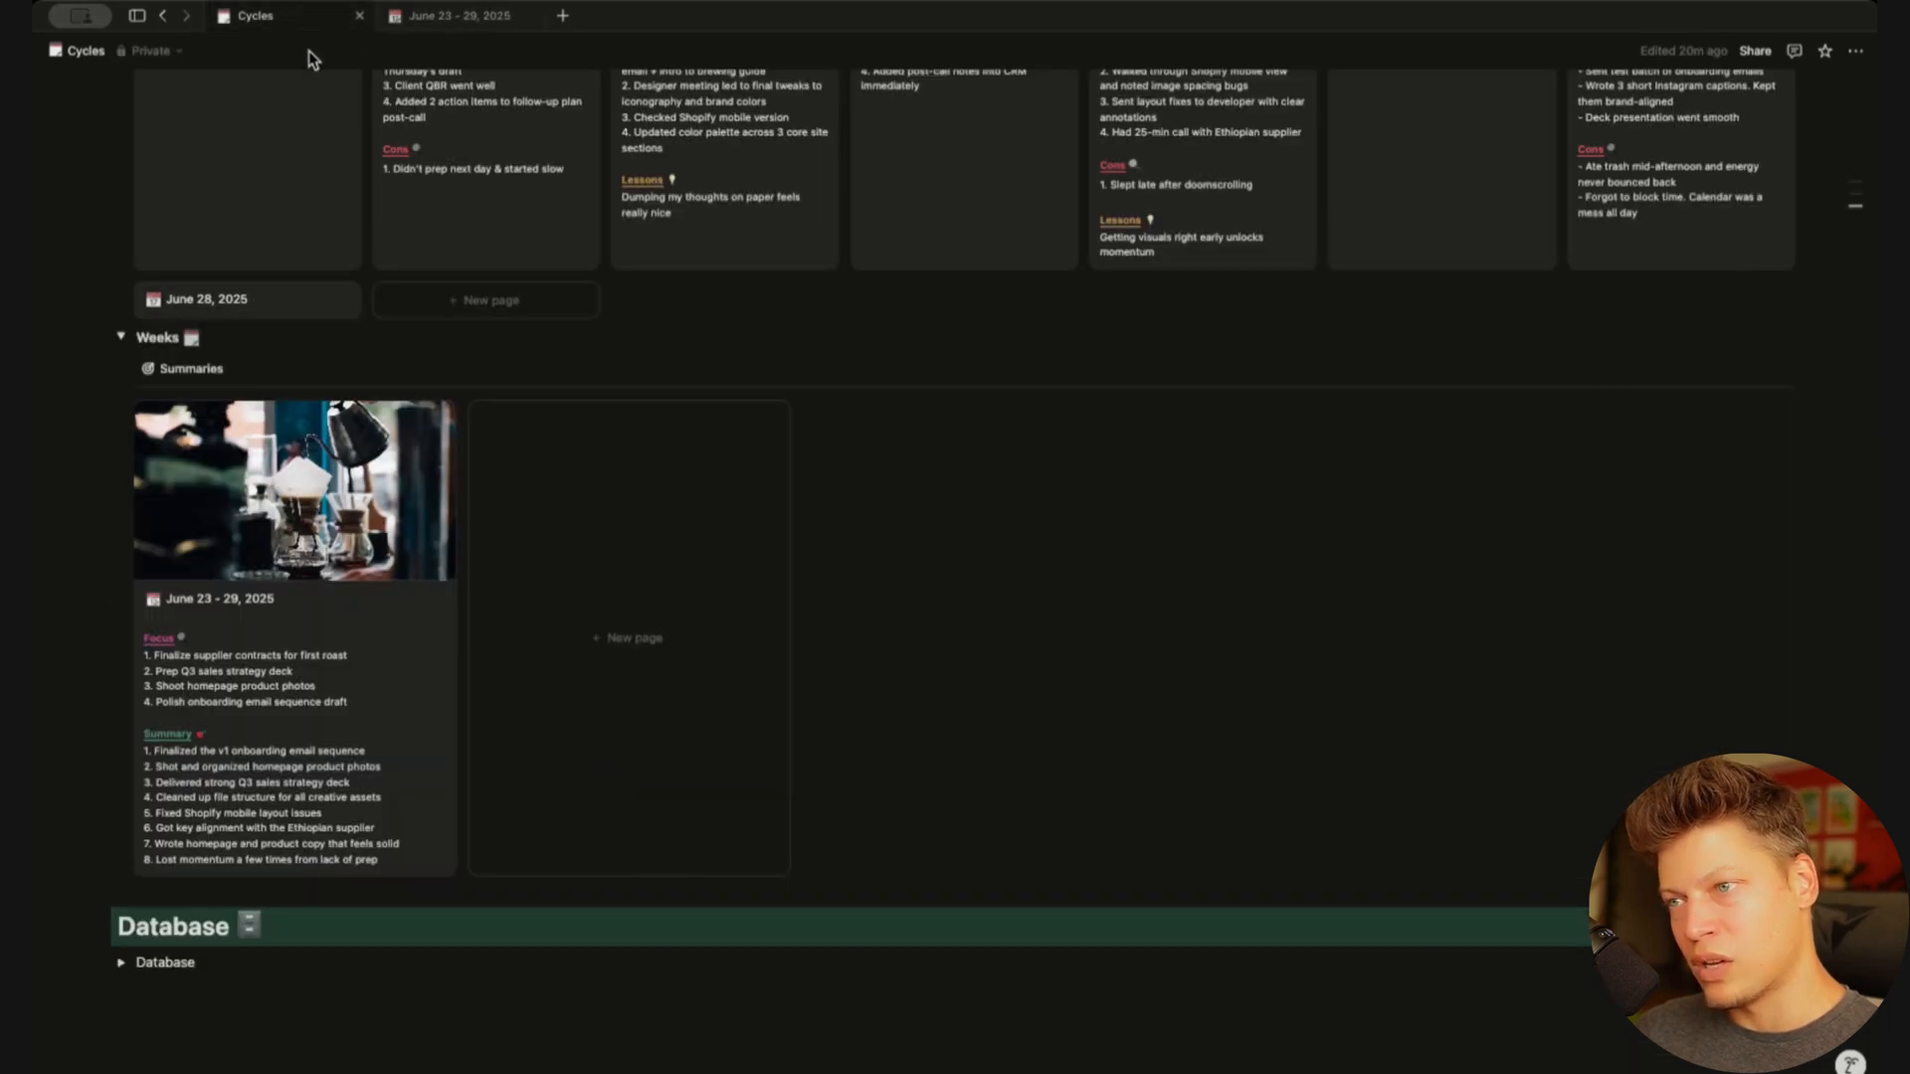
{"action": "scroll", "coordinate": [428, 405], "scroll_direction": "up", "scroll_amount": 6}
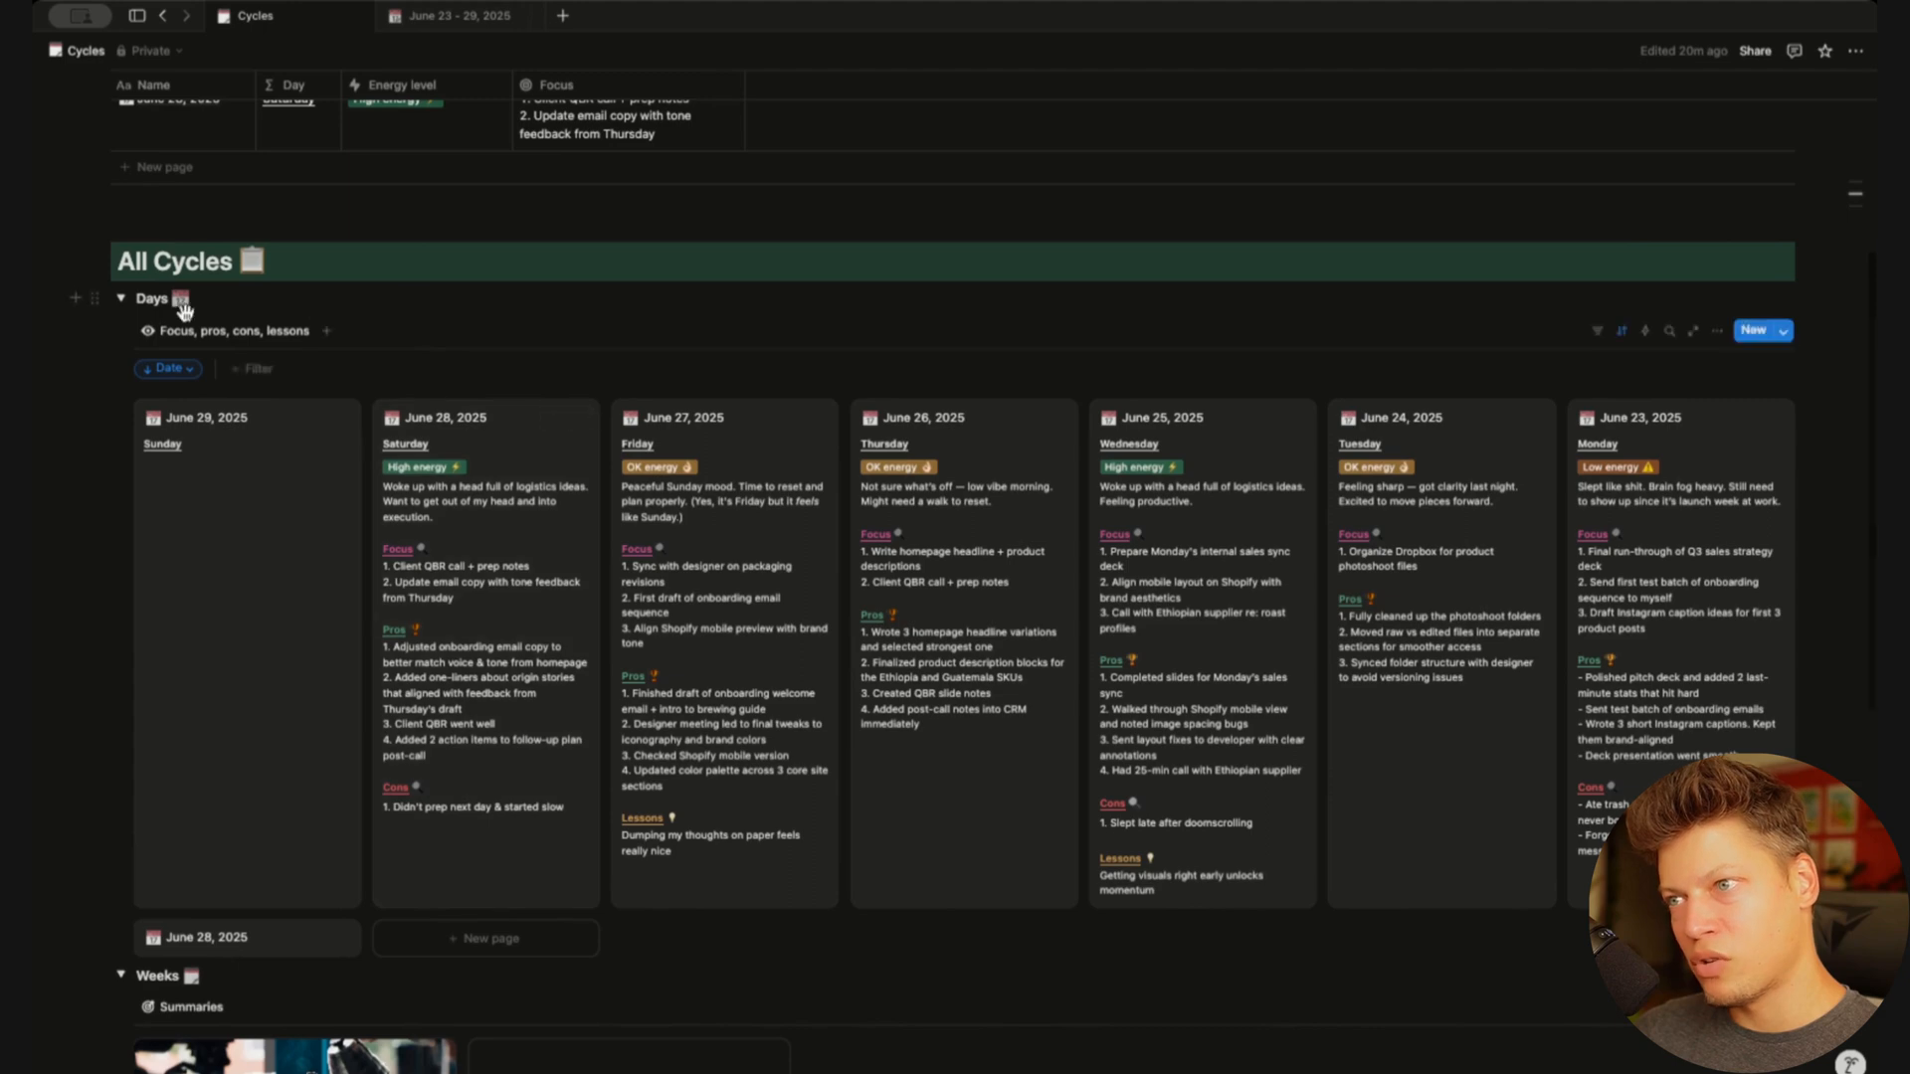
{"action": "left_click", "coordinate": [122, 299]}
{"action": "scroll", "coordinate": [234, 468], "scroll_direction": "up", "scroll_amount": 4}
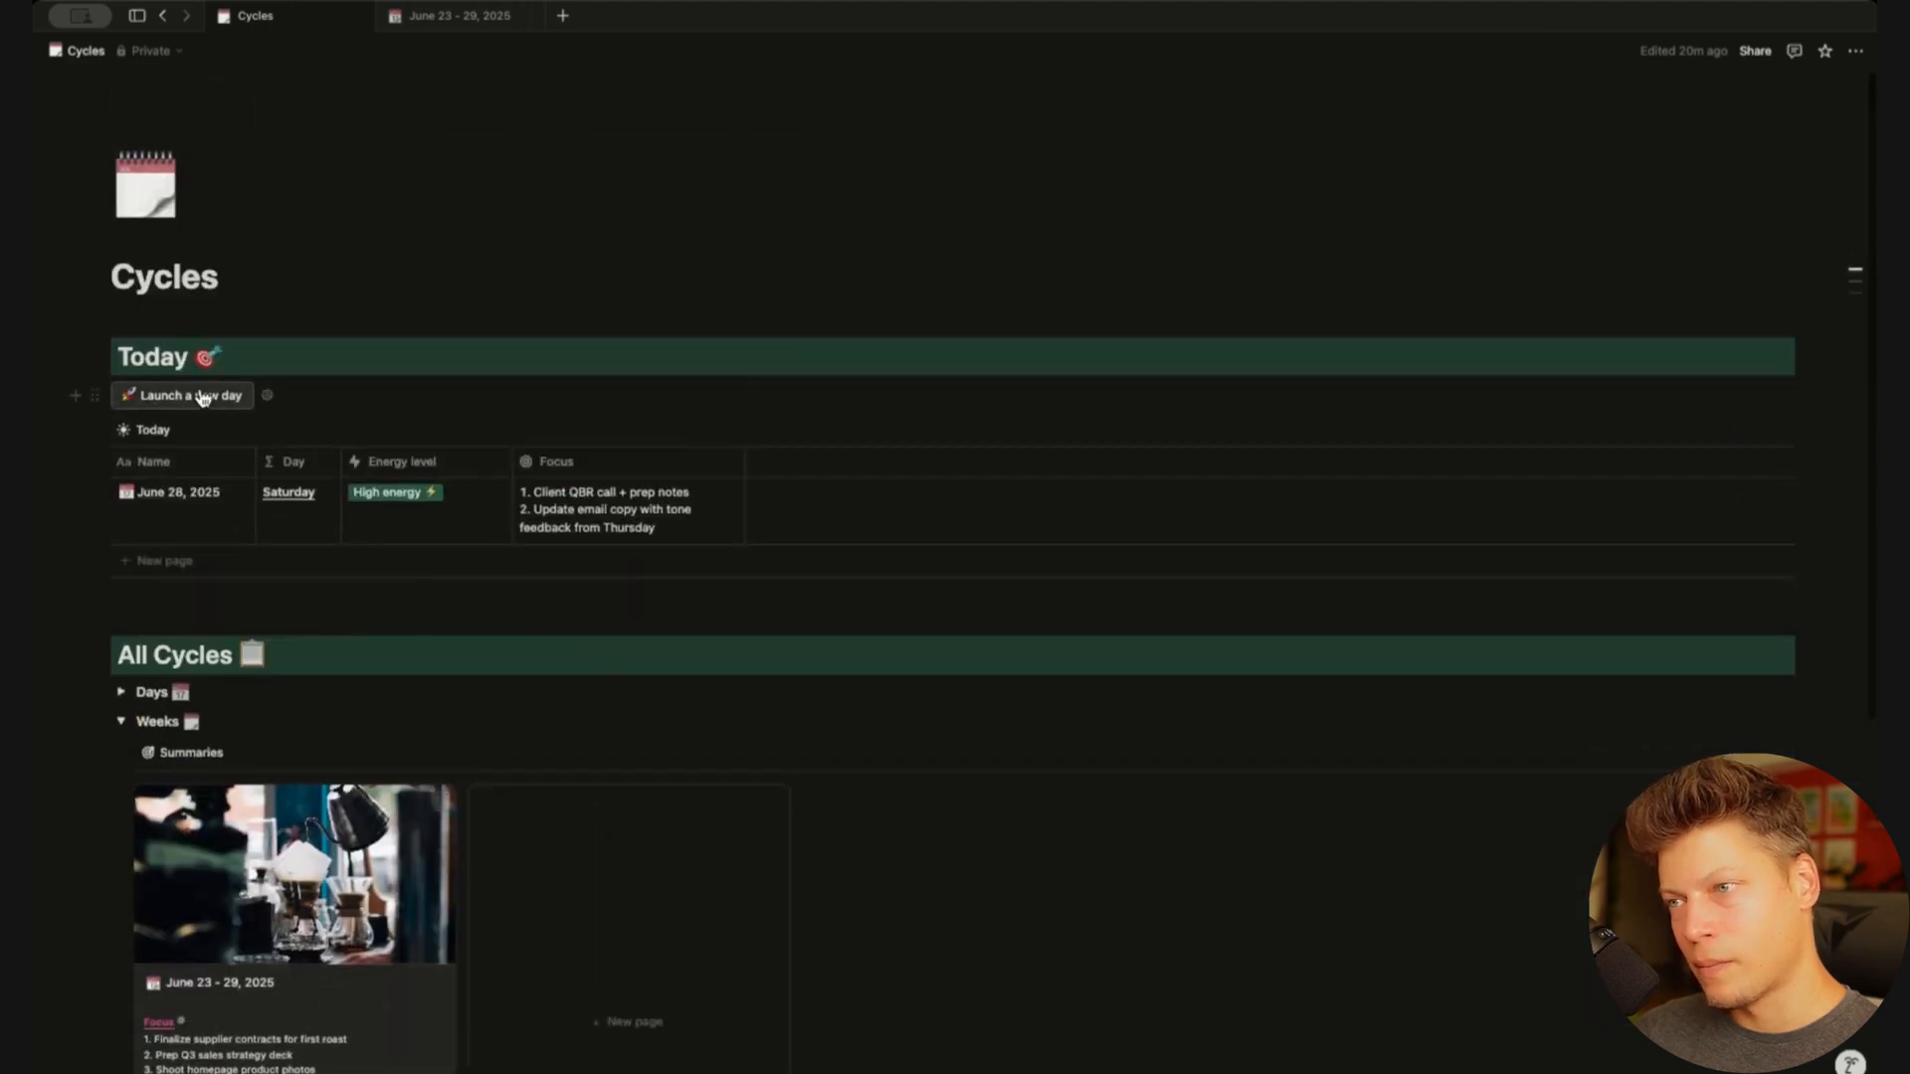
Insert a button inside the Weeks toggle above the Summaries gallery, named Launch a new week with a rocket emoji icon
{"action": "scroll", "coordinate": [303, 593], "scroll_direction": "down", "scroll_amount": 3}
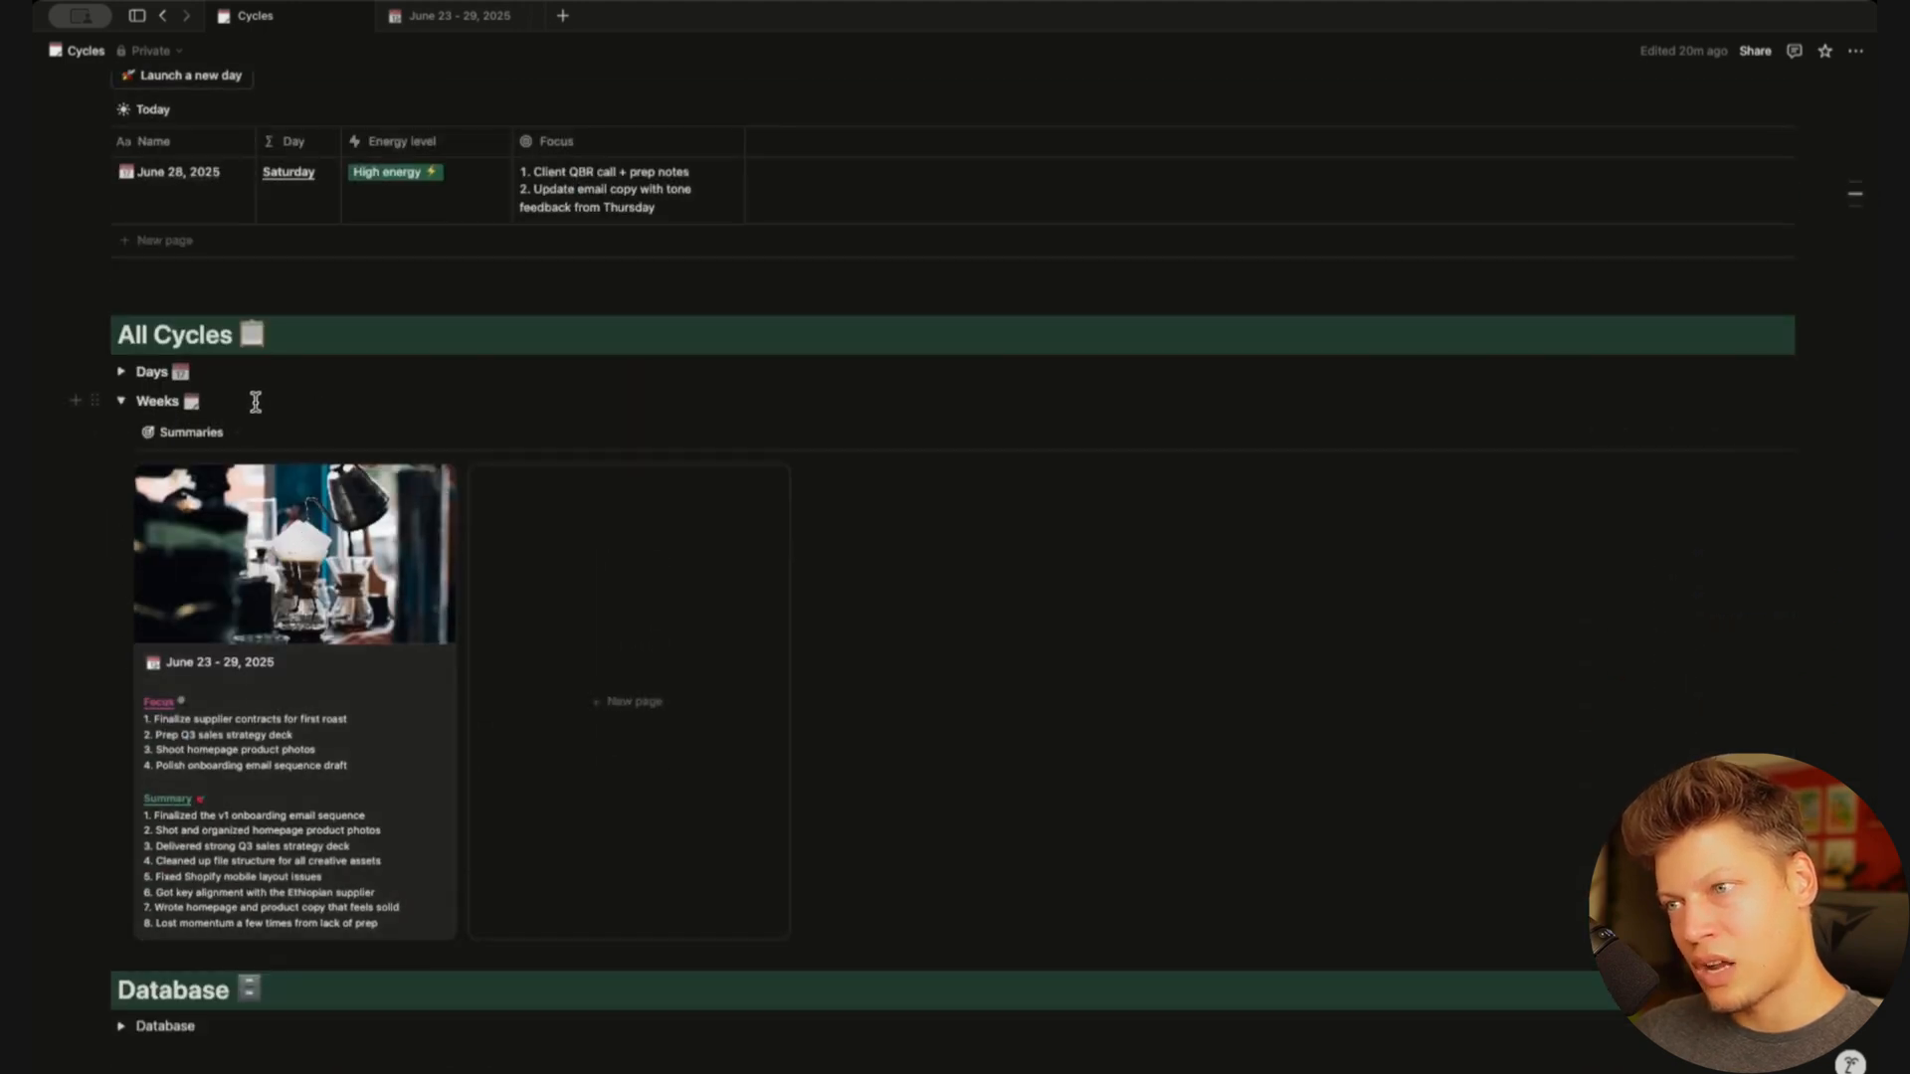
{"action": "key", "text": "Return"}
{"action": "type", "text": "/buto"}
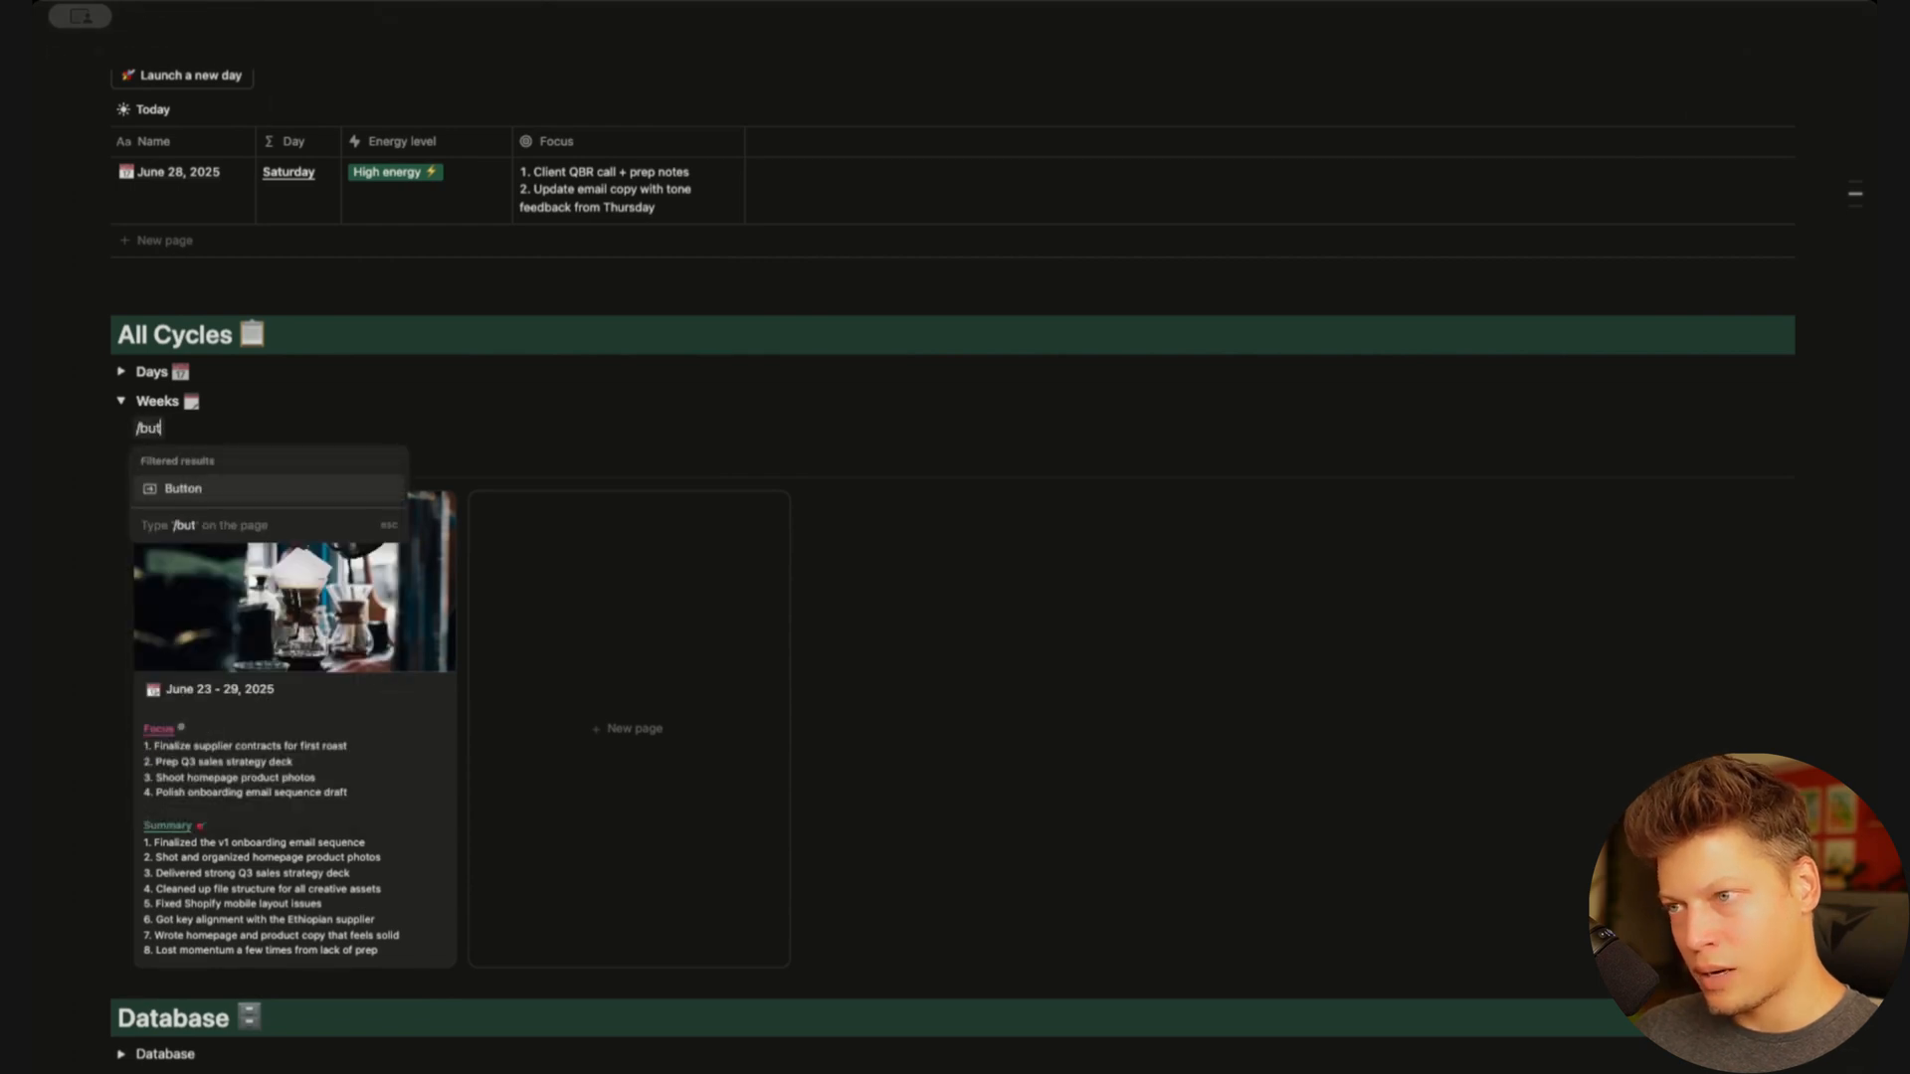
{"action": "type", "text": "c"}
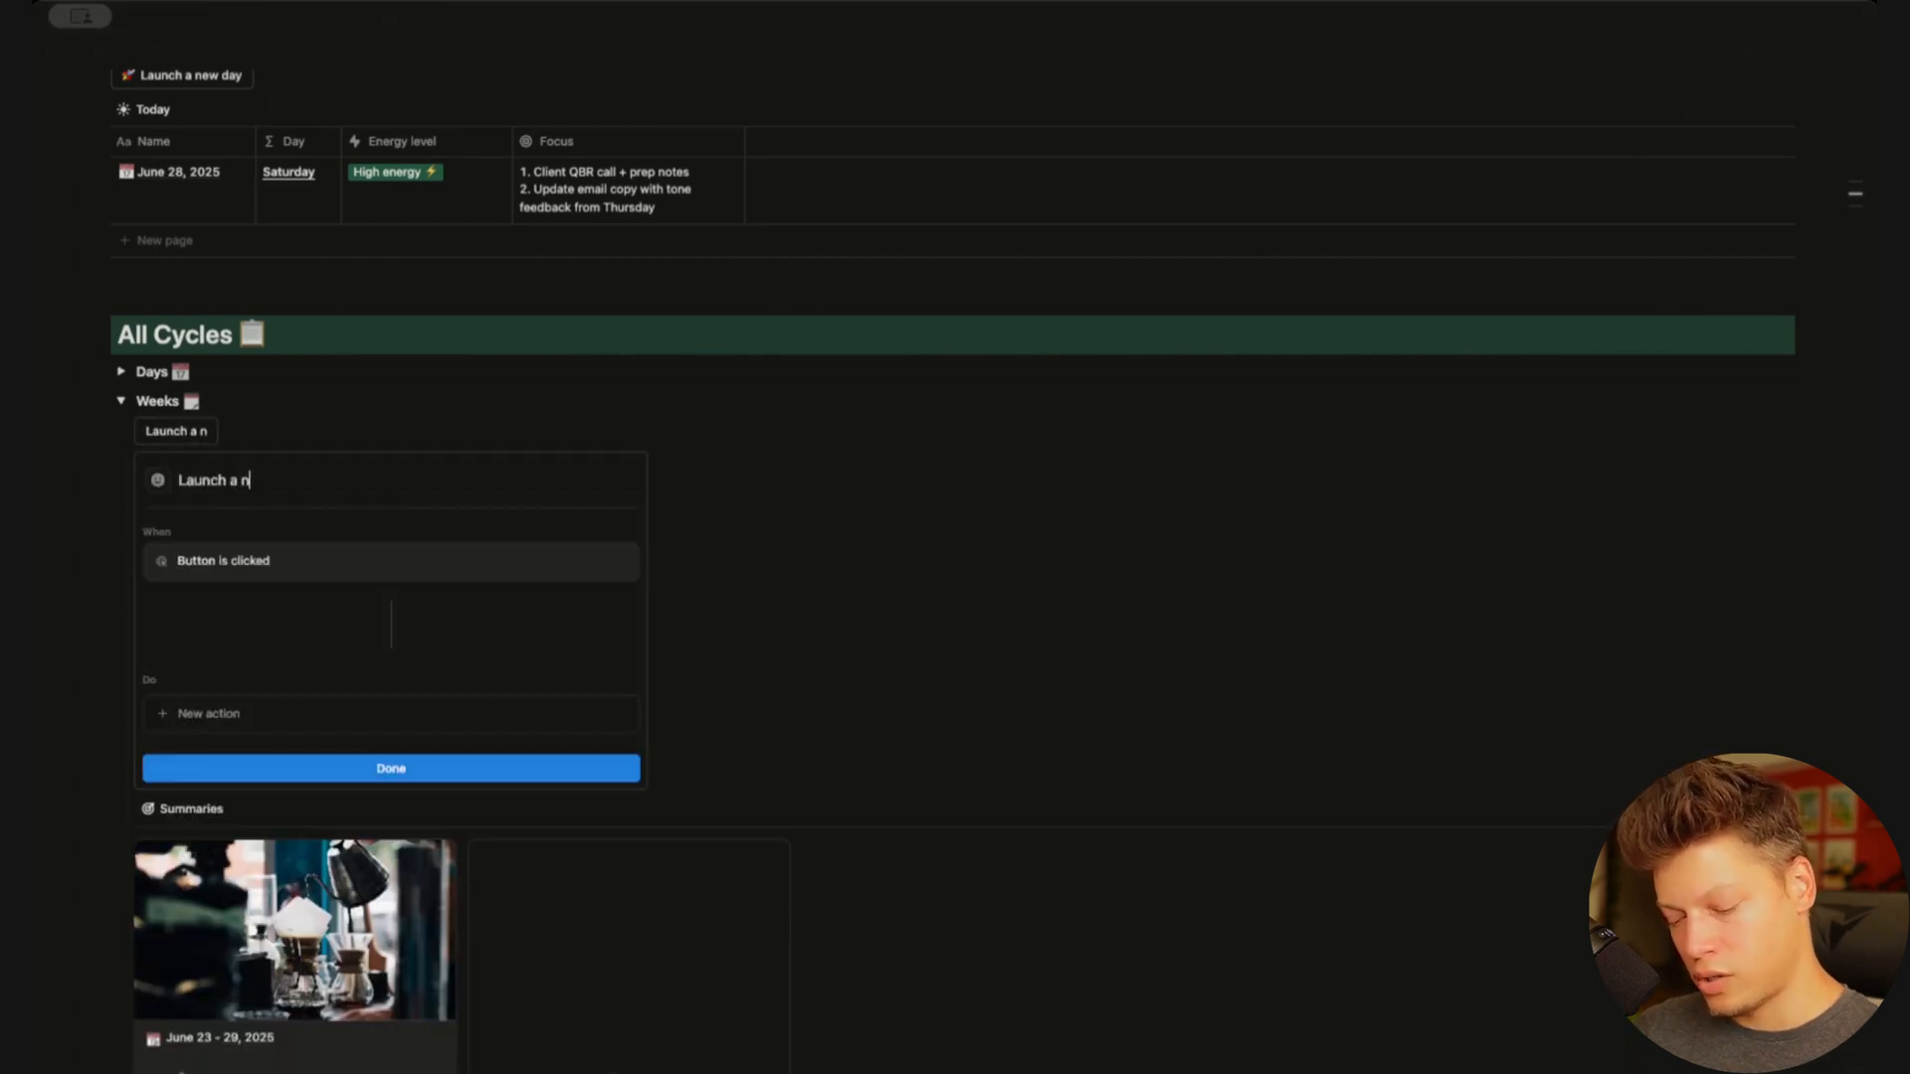
{"action": "type", "text": "h a new week"}
{"action": "left_click", "coordinate": [158, 480]}
{"action": "left_click", "coordinate": [104, 512]}
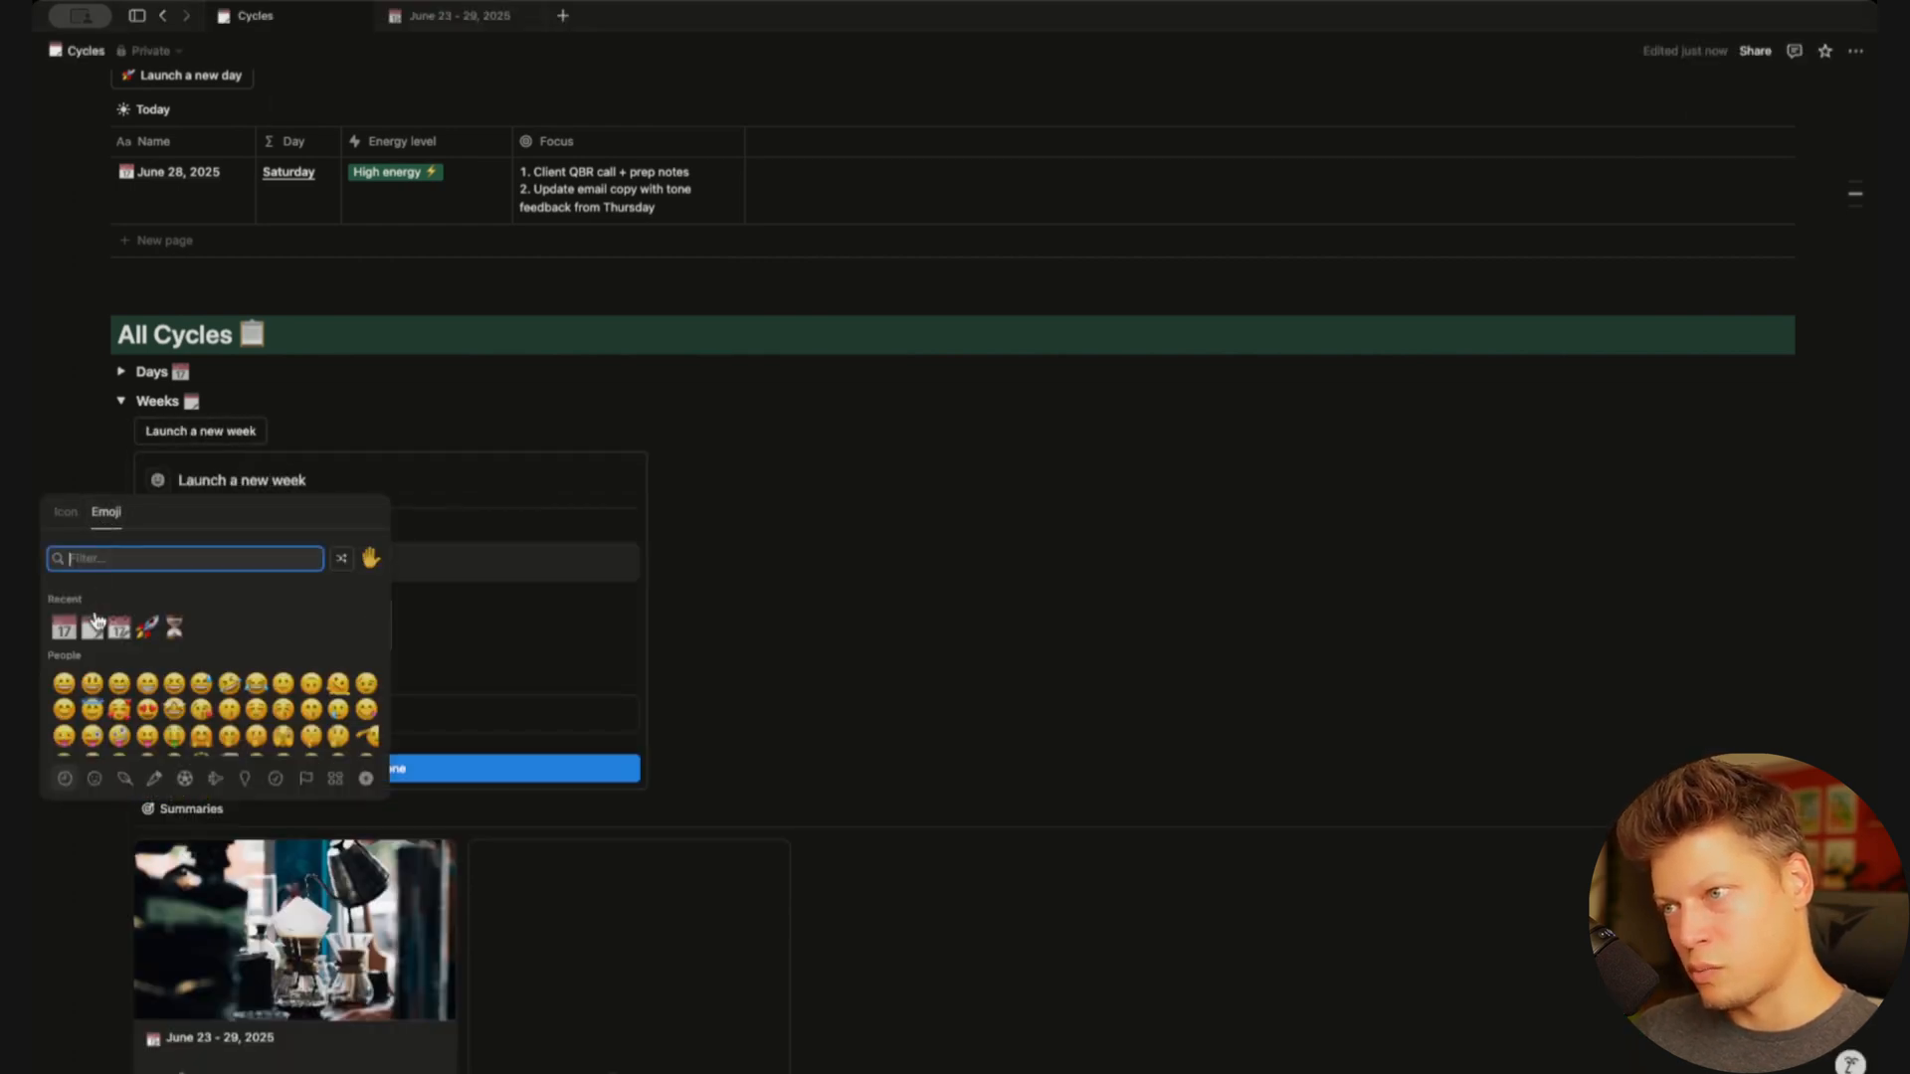
{"action": "left_click", "coordinate": [147, 627]}
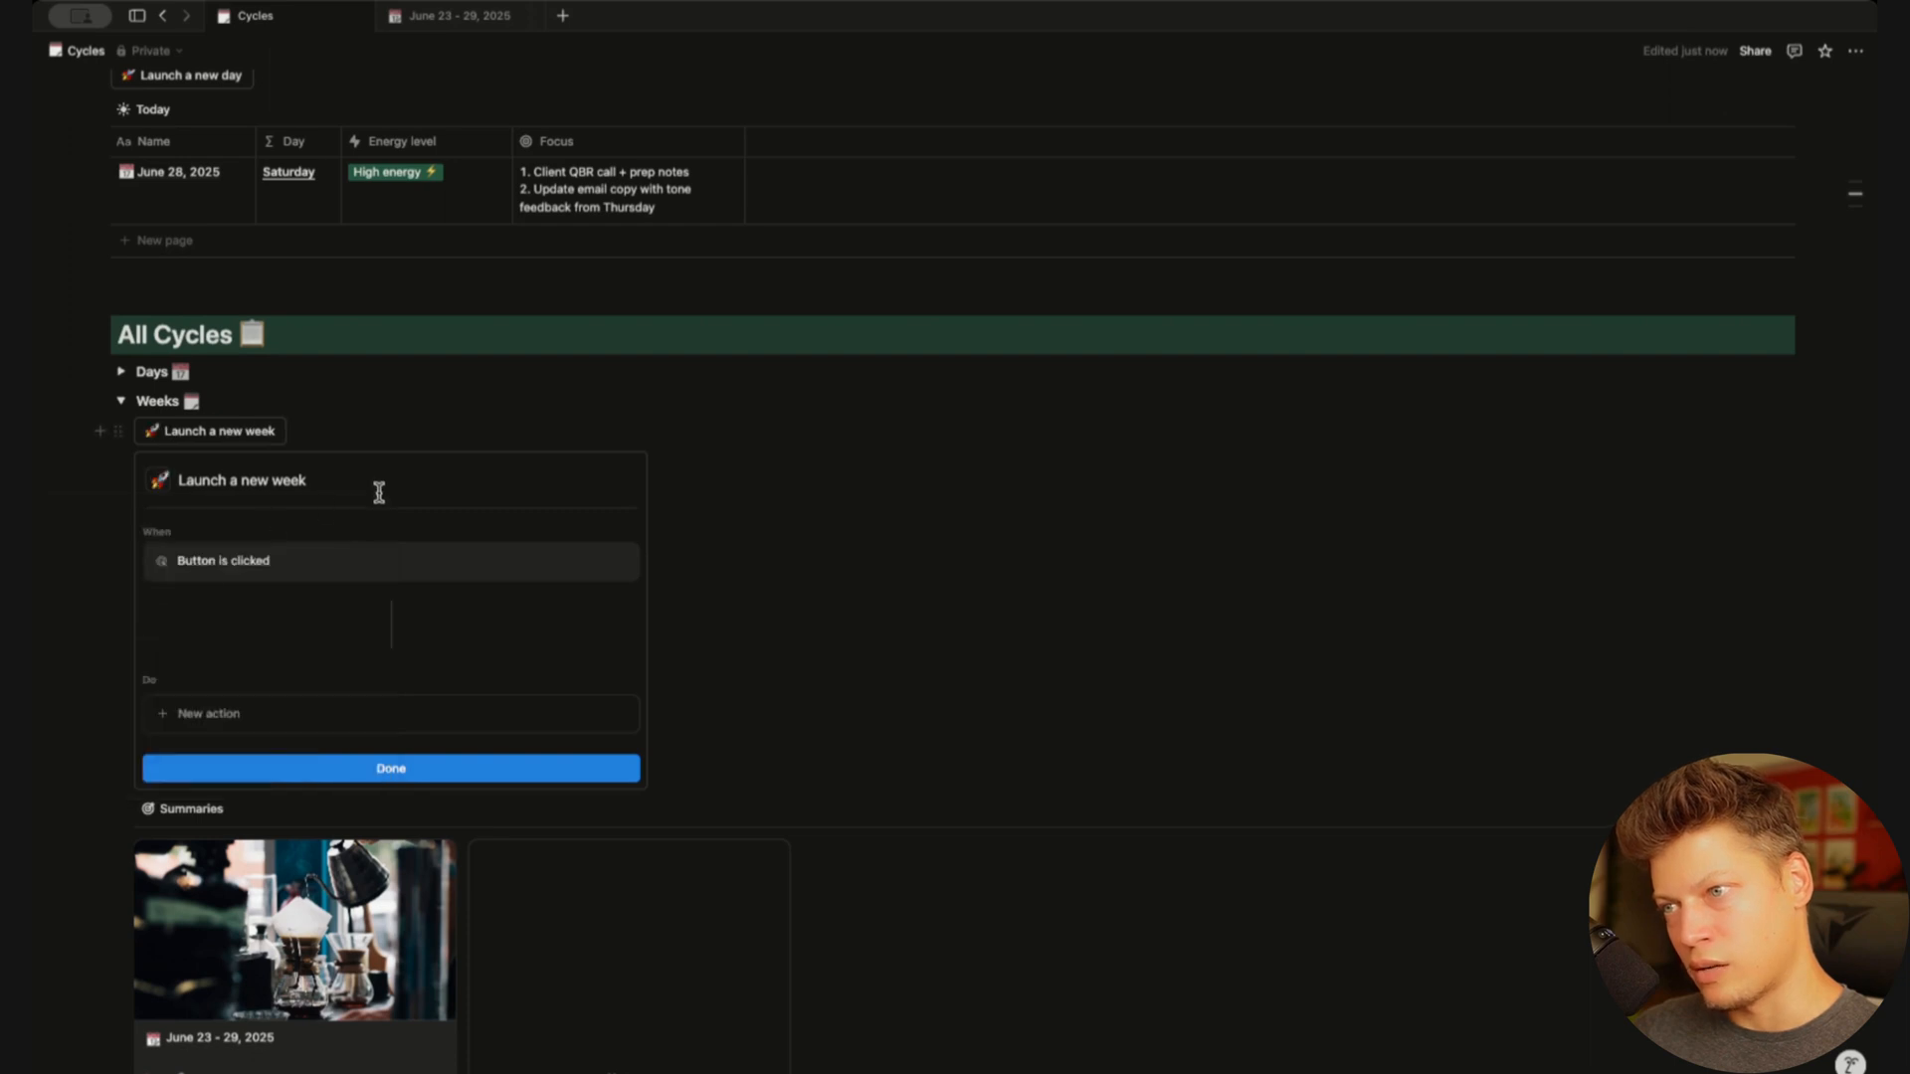
Give the button an action that adds a page to the Weeks database, and remove its preset Name property
{"action": "left_click", "coordinate": [219, 719]}
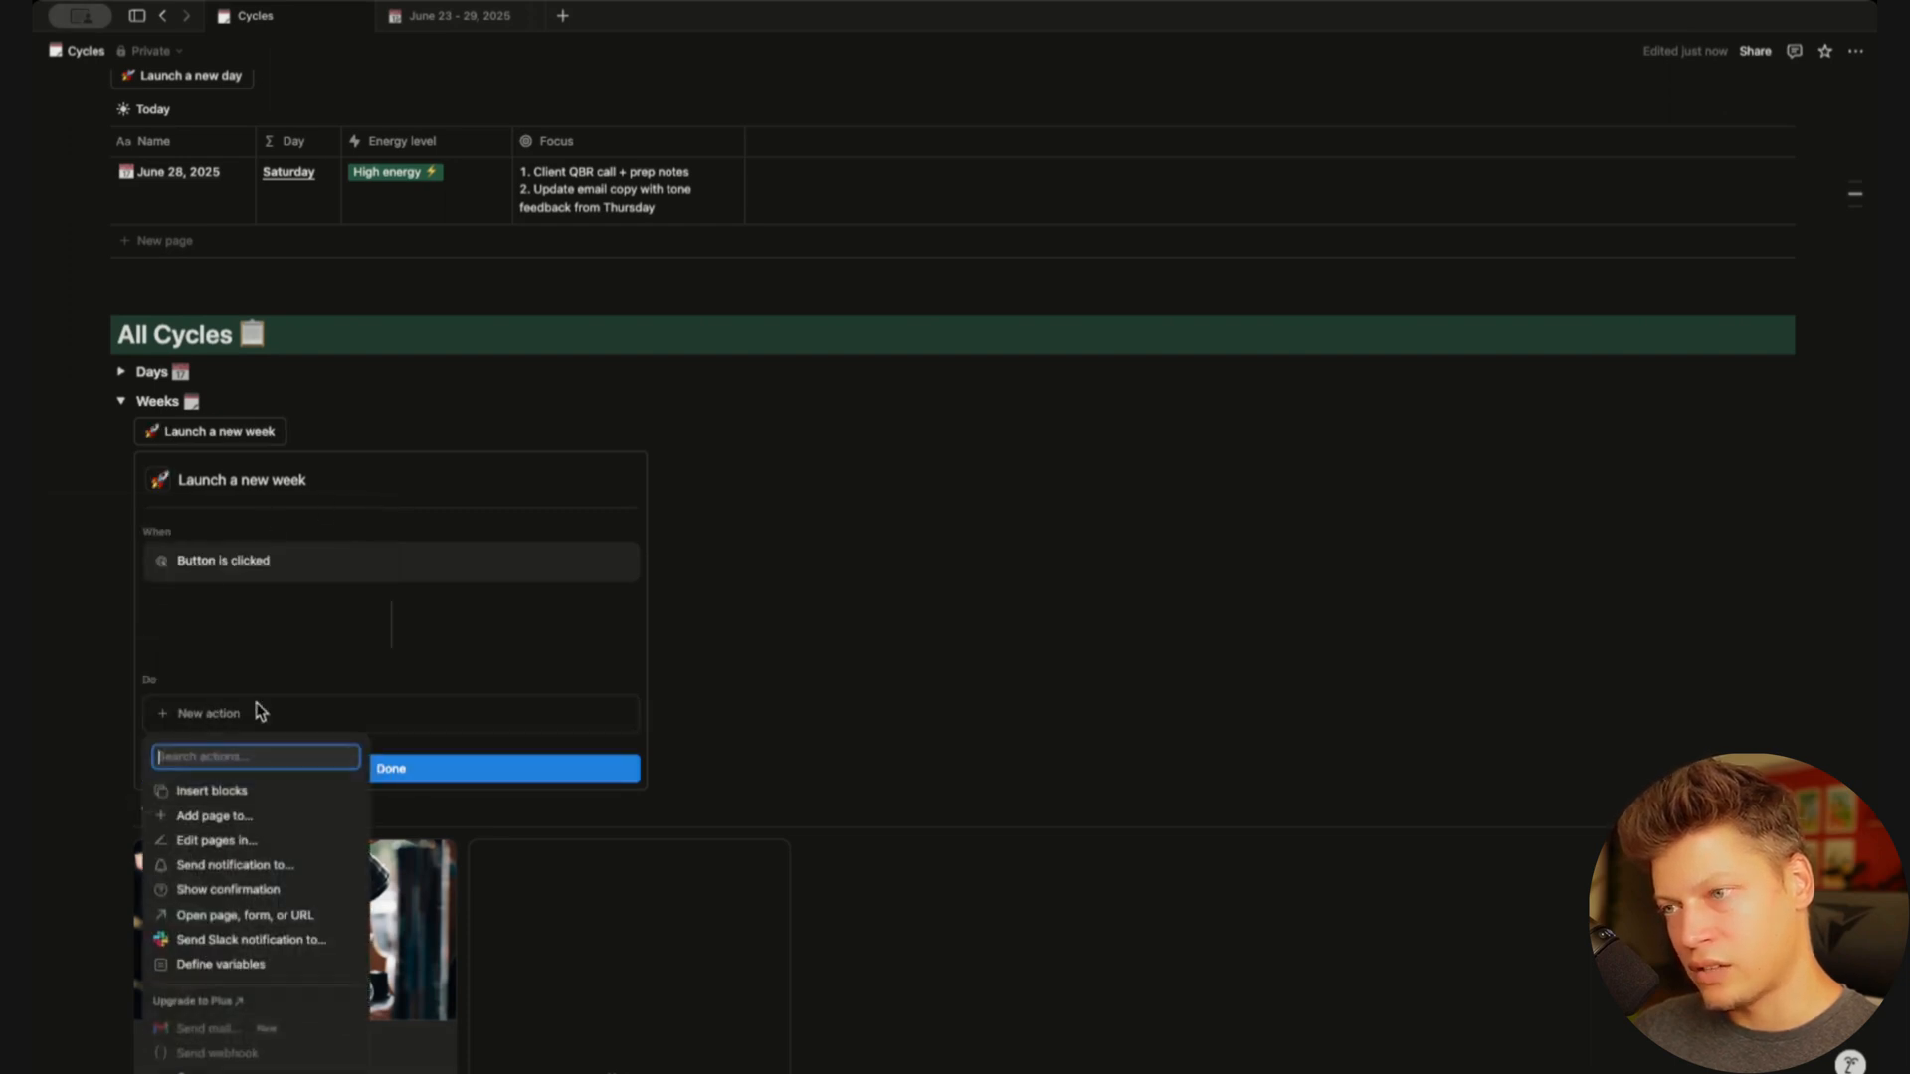
{"action": "left_click", "coordinate": [293, 841]}
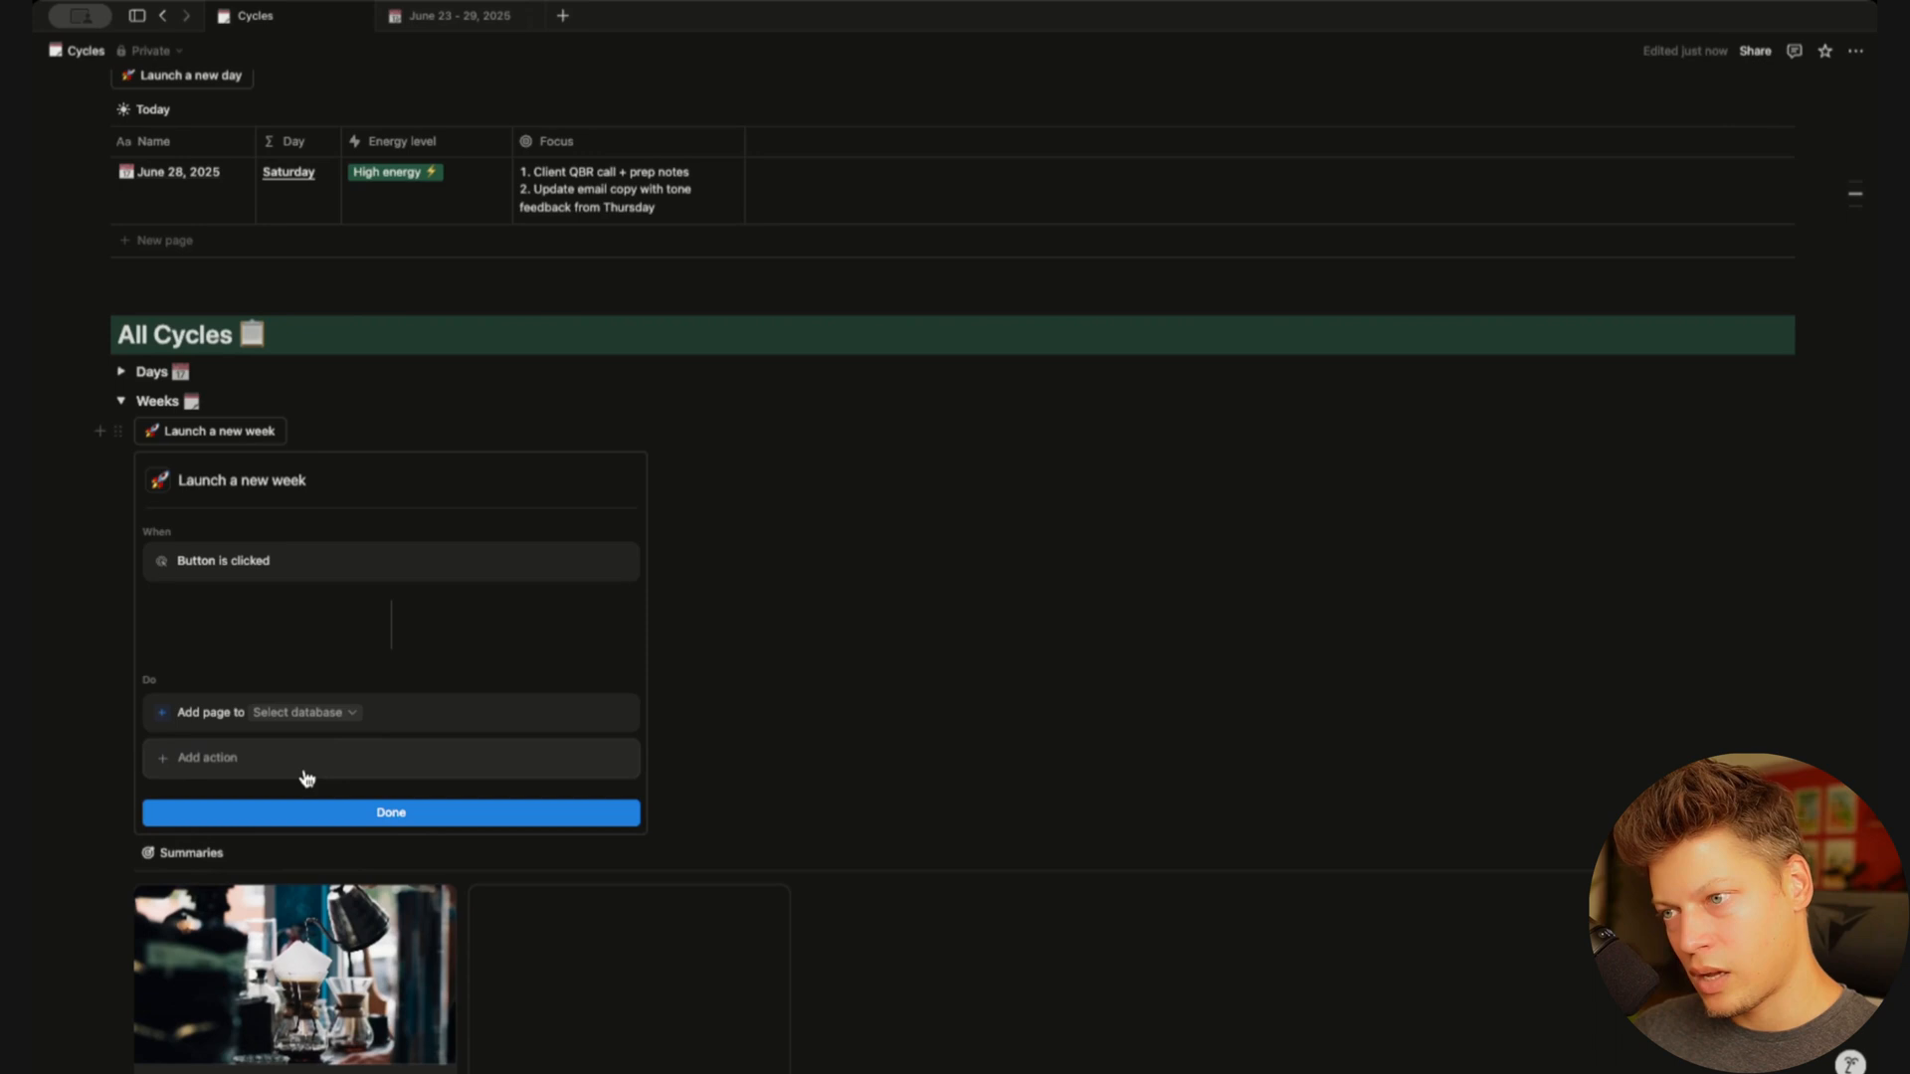
{"action": "left_click", "coordinate": [333, 715]}
{"action": "left_click", "coordinate": [251, 826]}
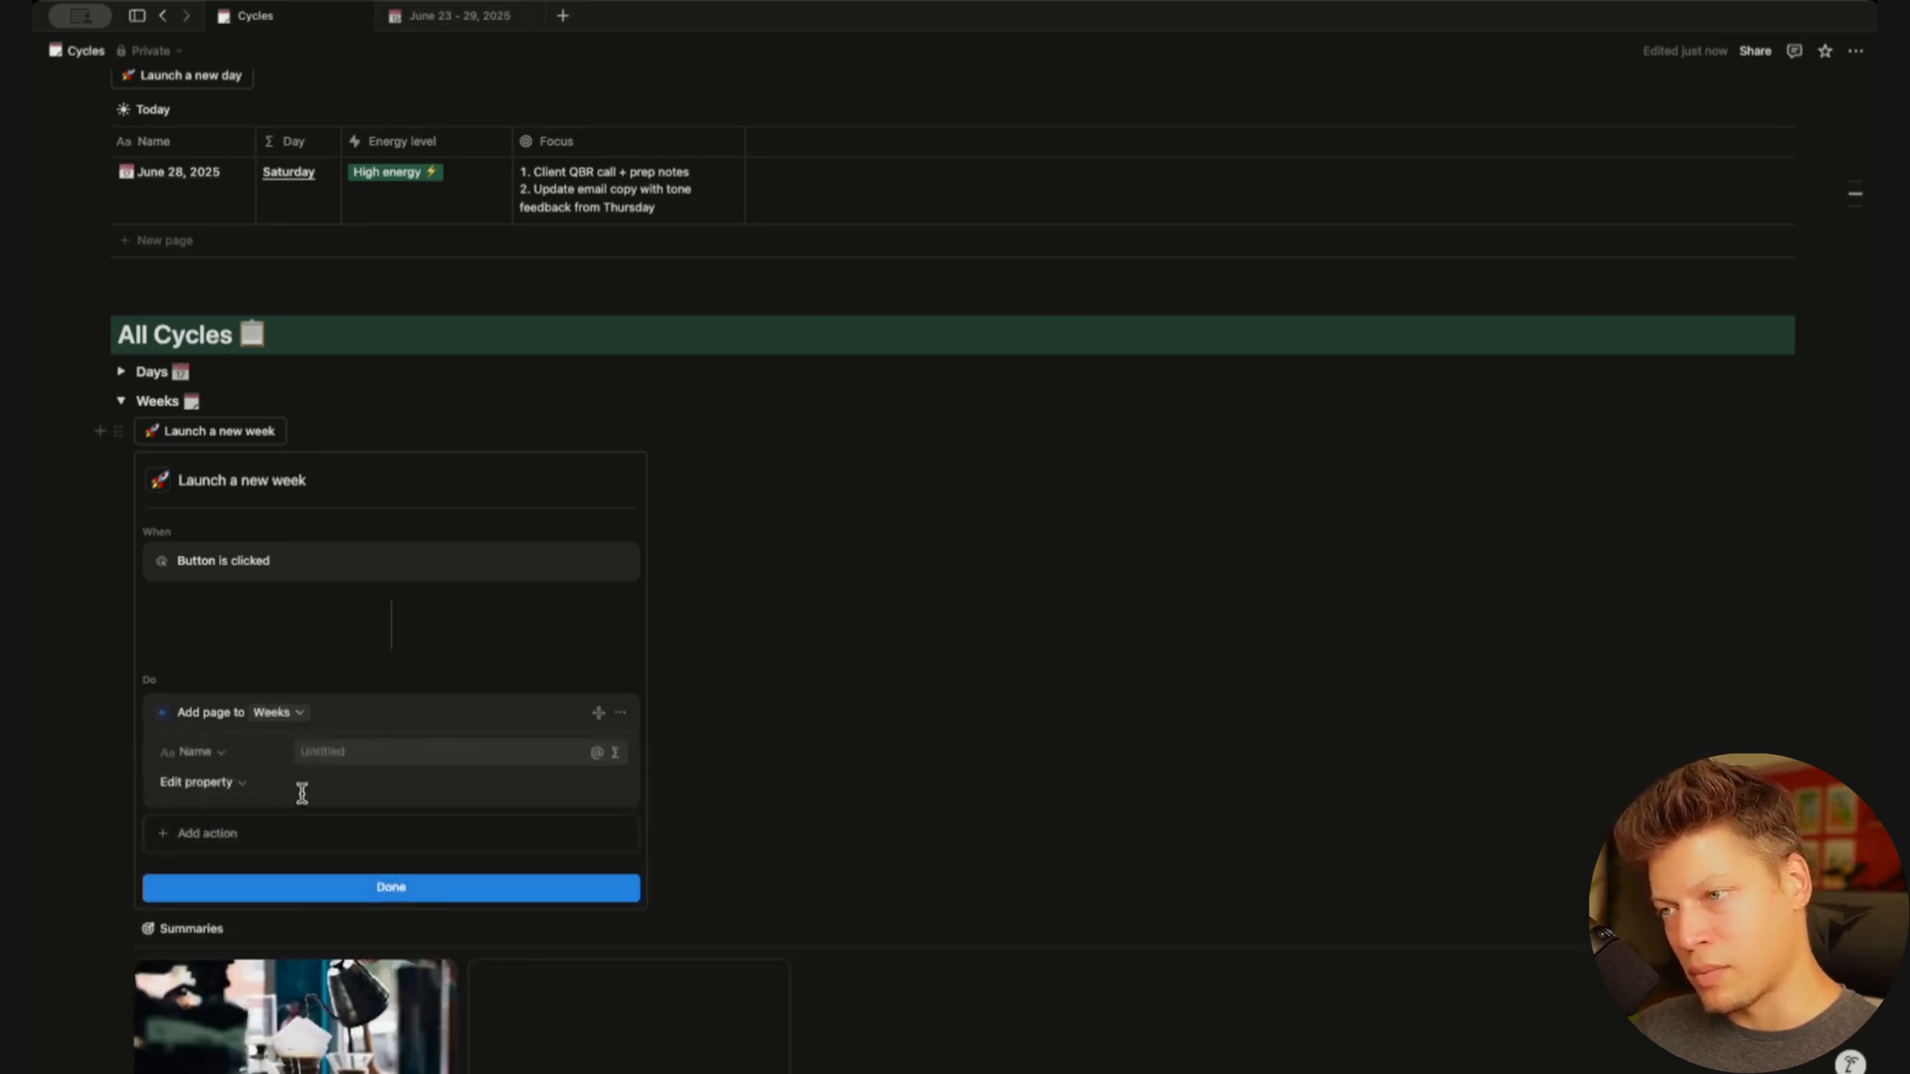
{"action": "left_click", "coordinate": [277, 751]}
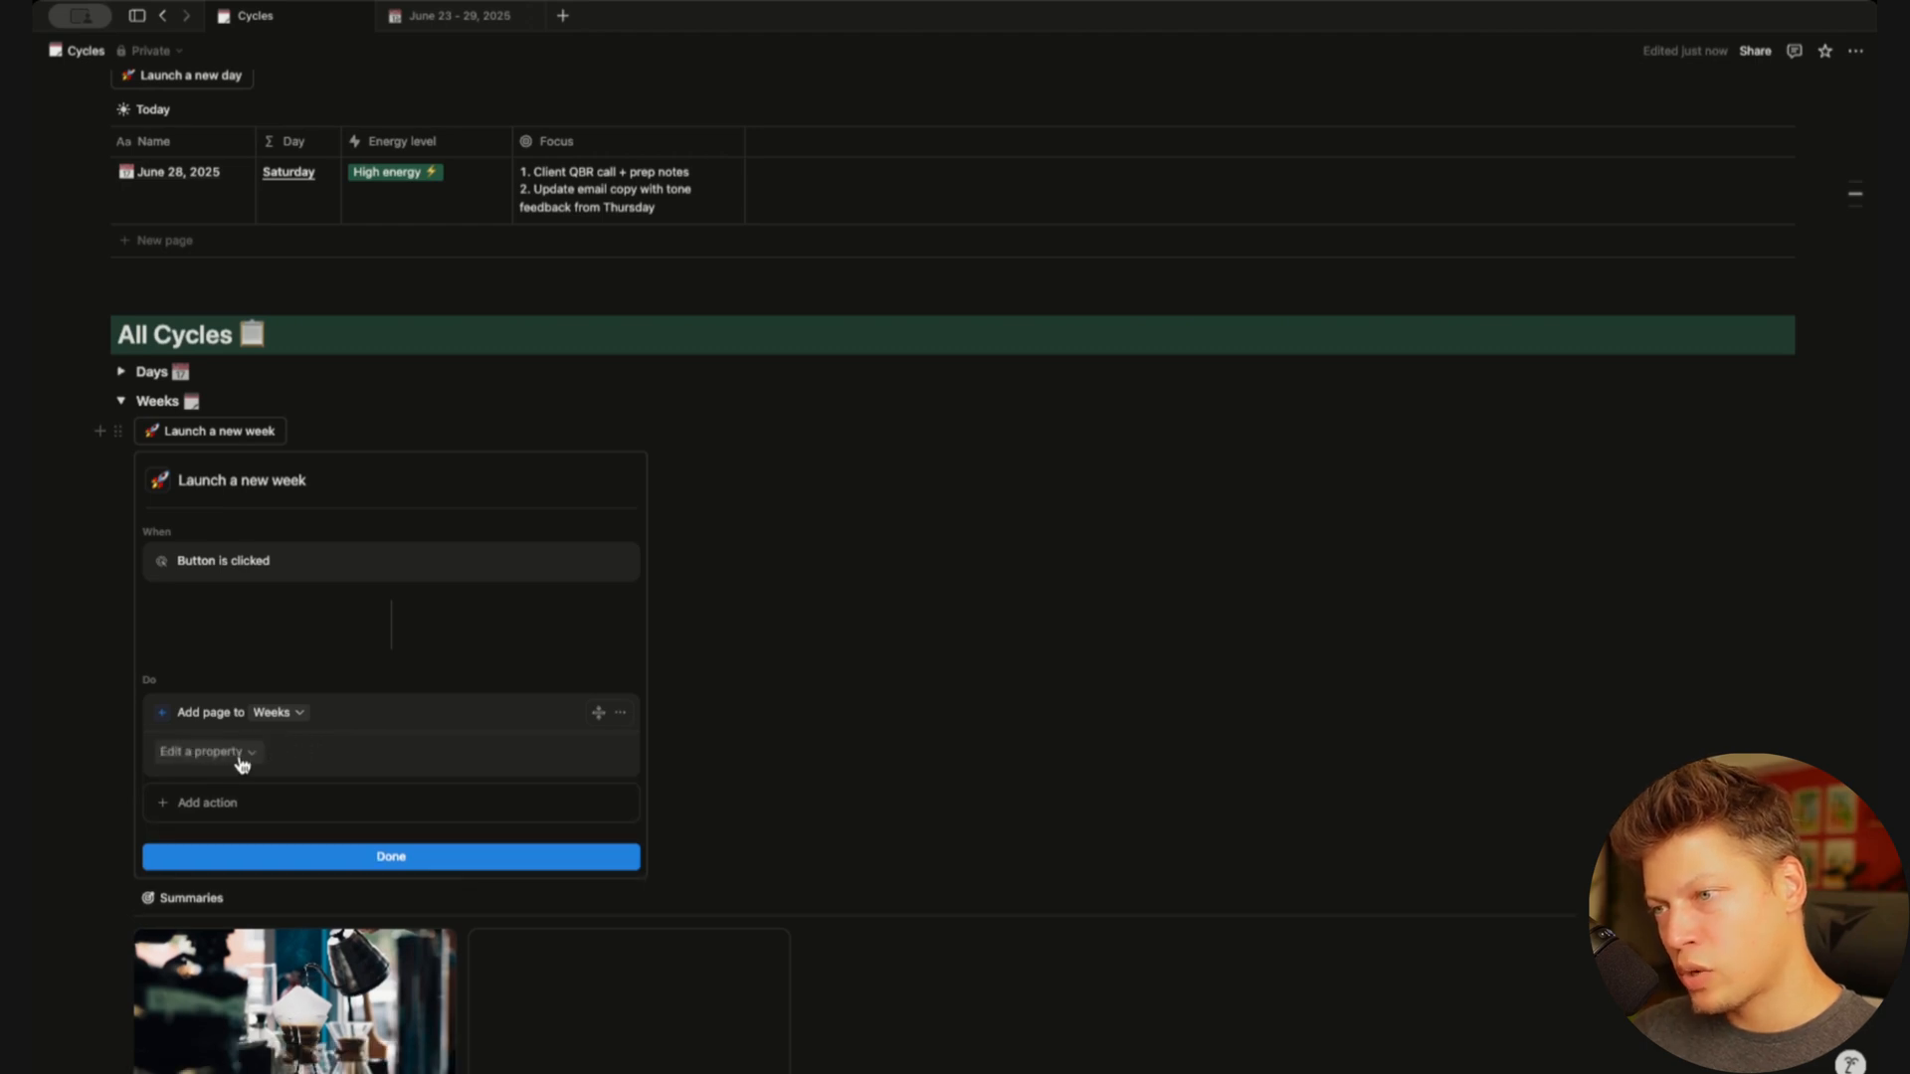
{"action": "left_click", "coordinate": [242, 761]}
{"action": "left_click", "coordinate": [171, 1015]}
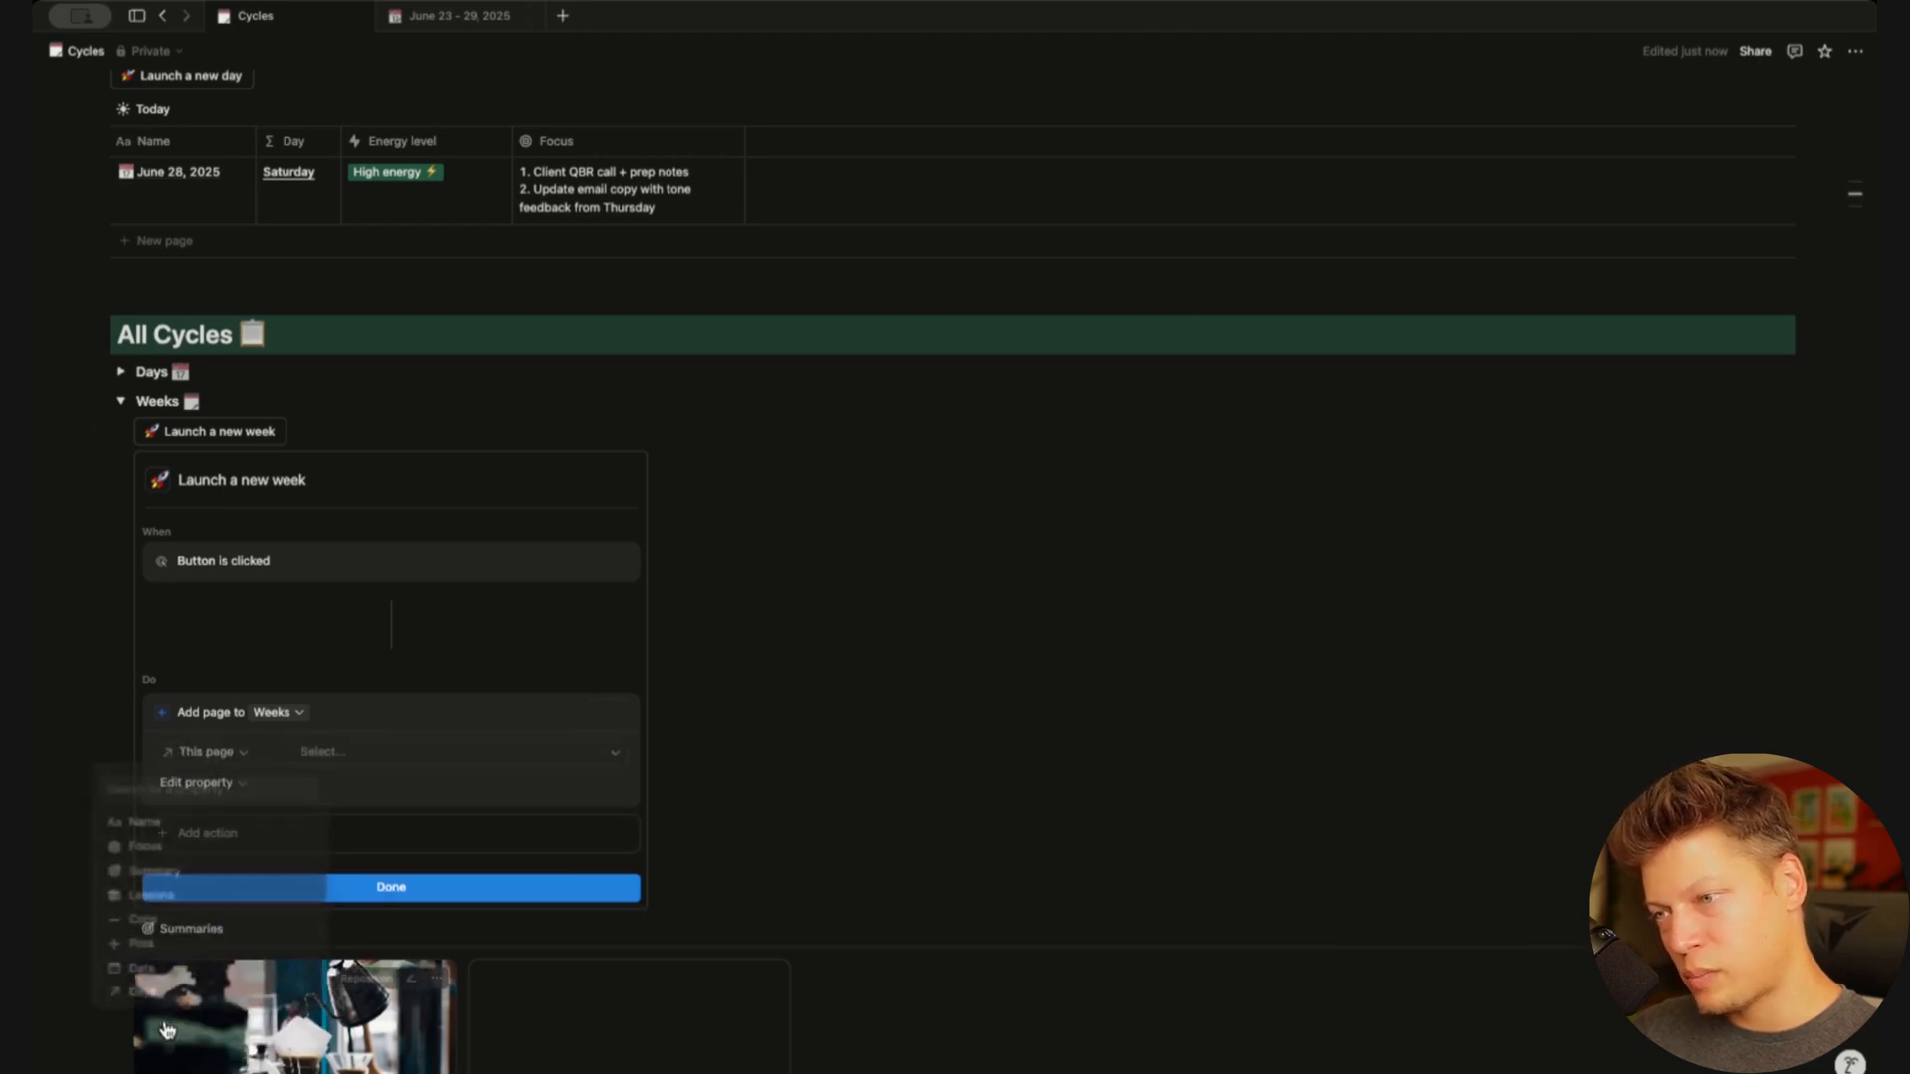
{"action": "left_click", "coordinate": [379, 751]}
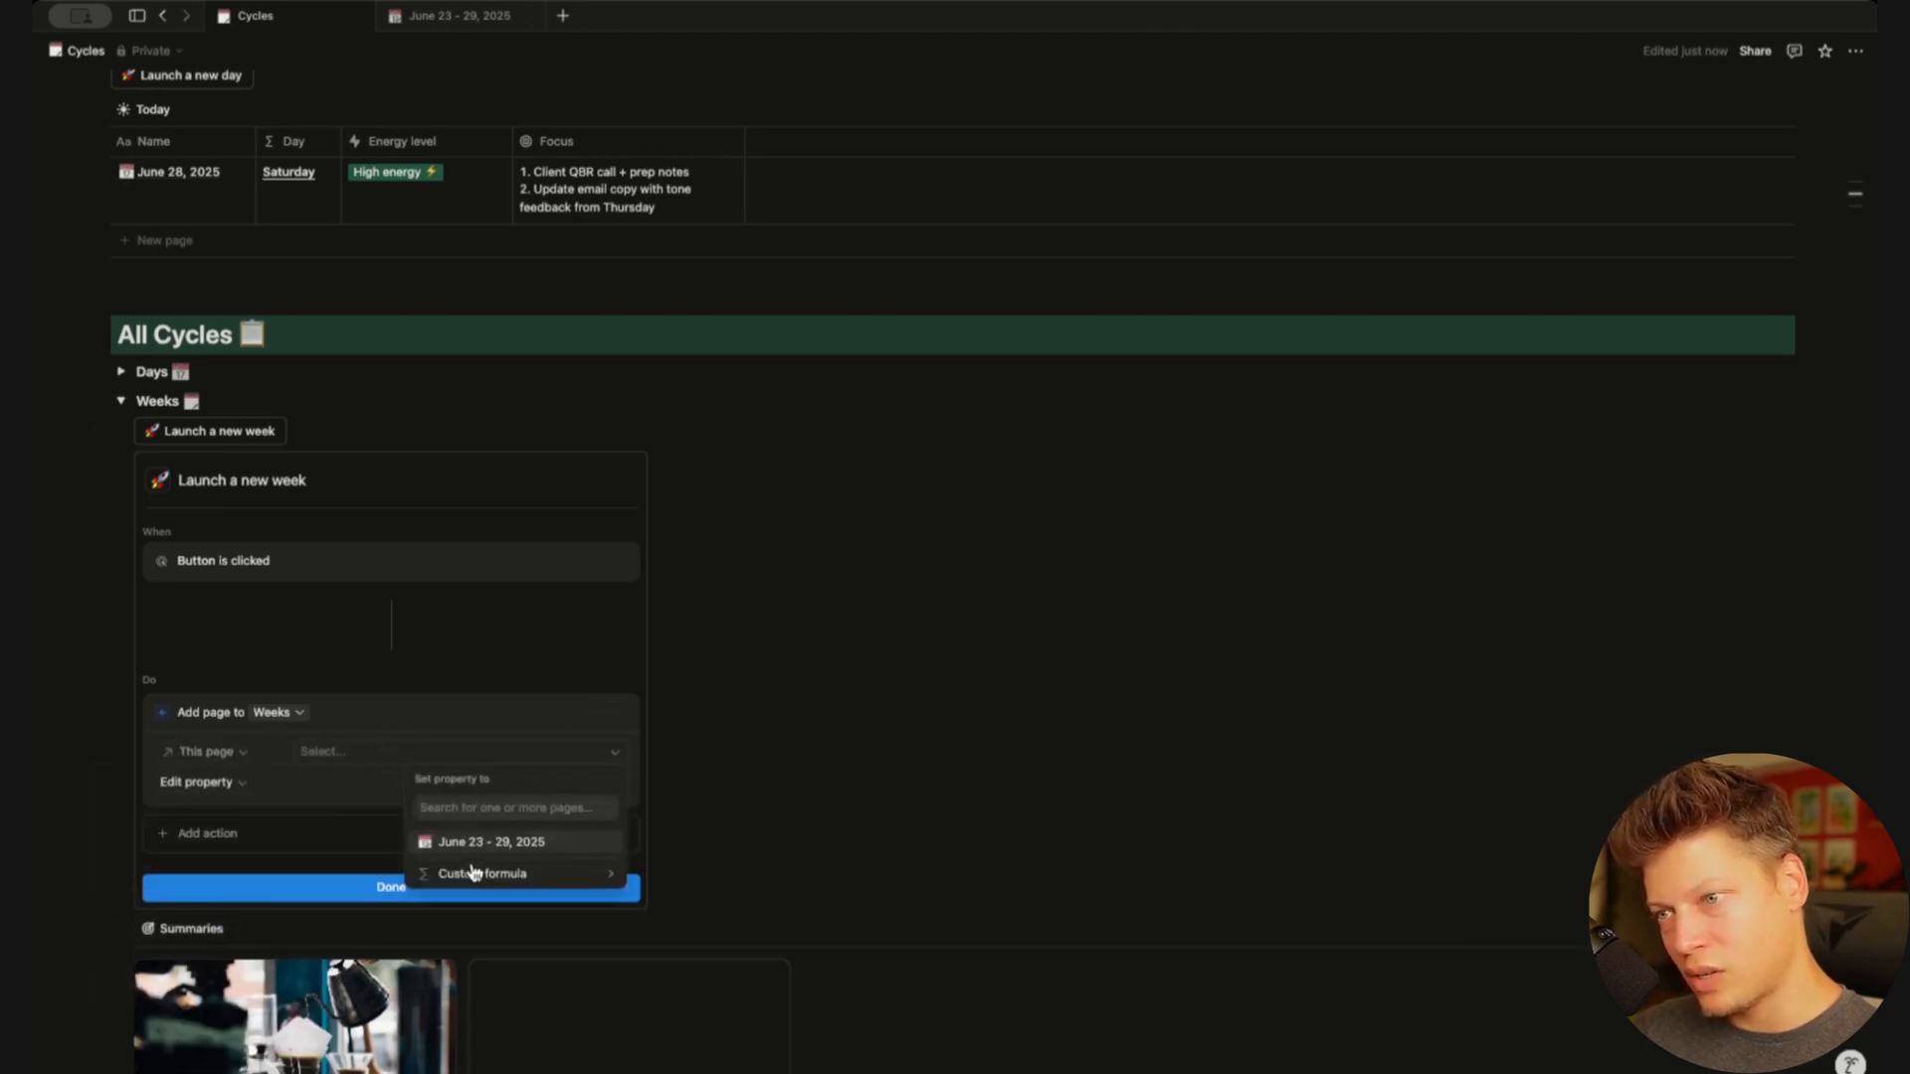
{"action": "left_click", "coordinate": [316, 802]}
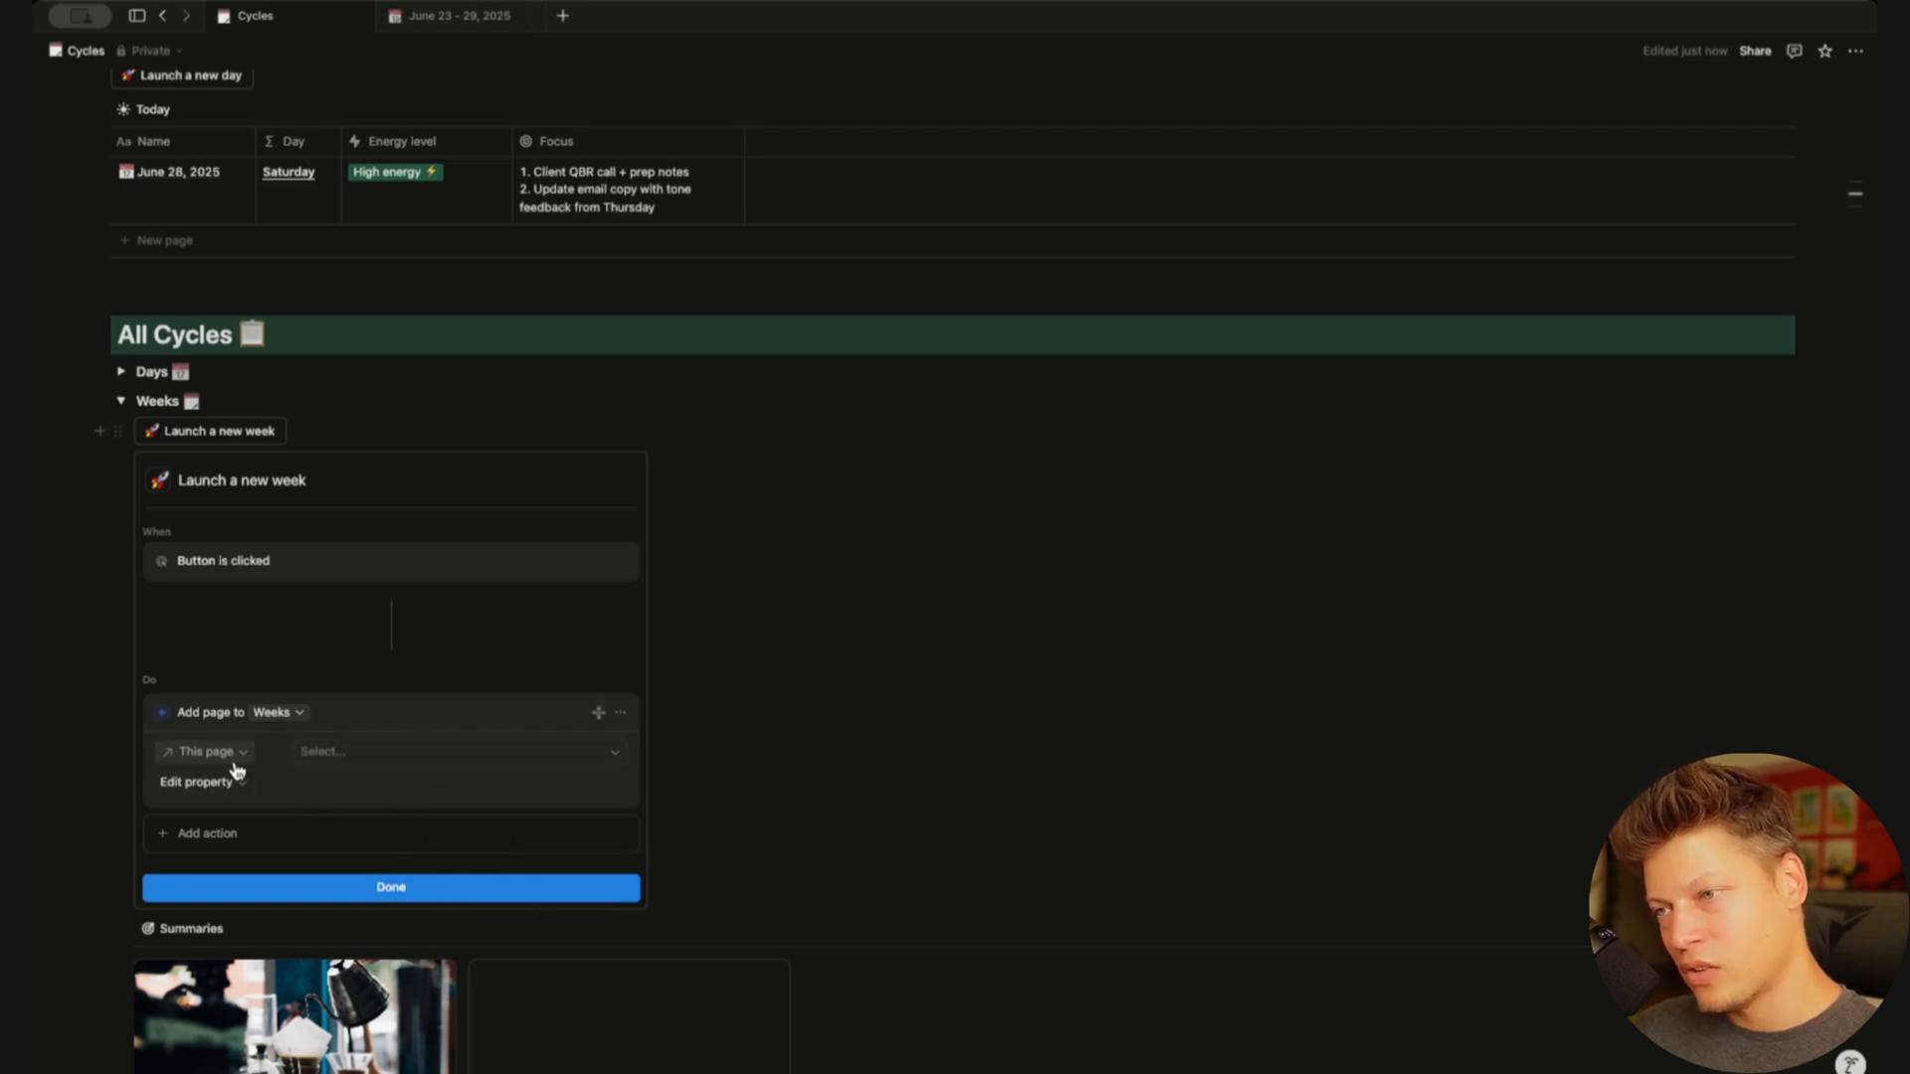
{"action": "left_click", "coordinate": [239, 762]}
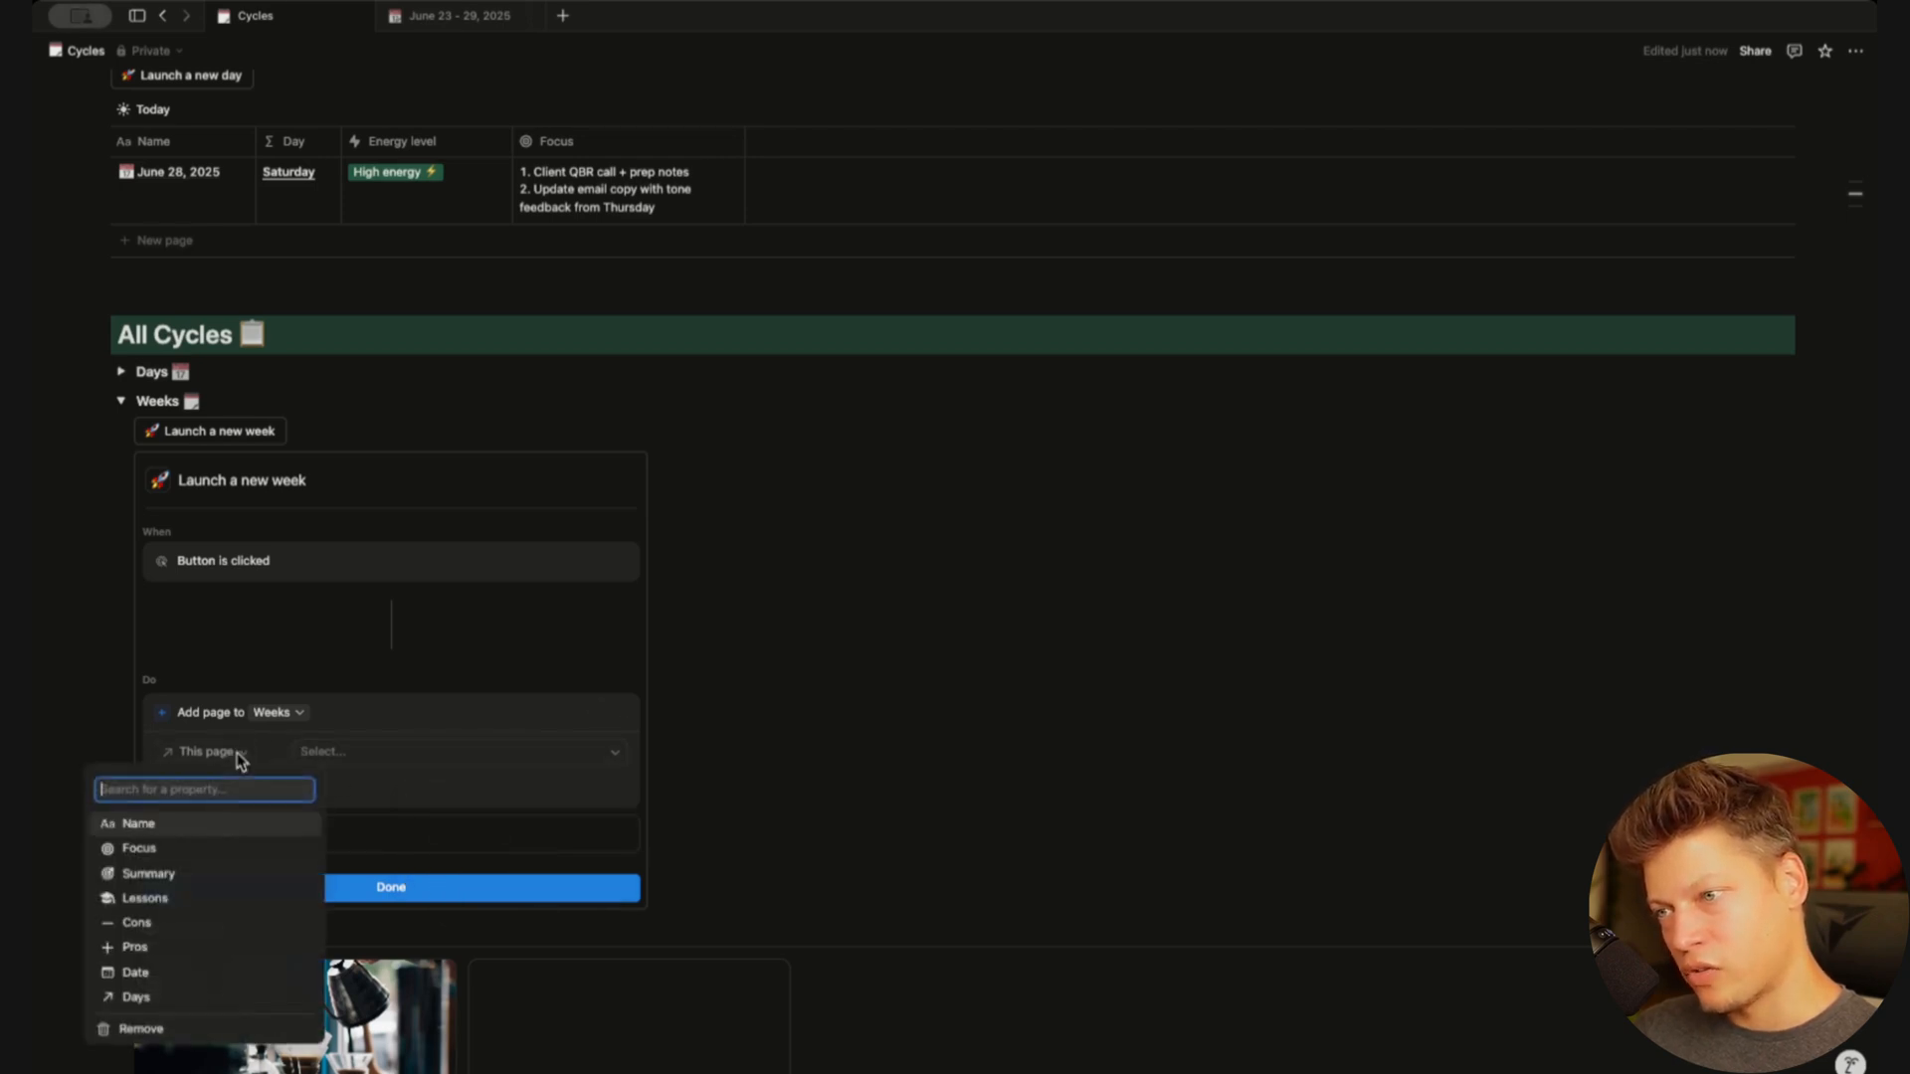
{"action": "left_click", "coordinate": [157, 1031]}
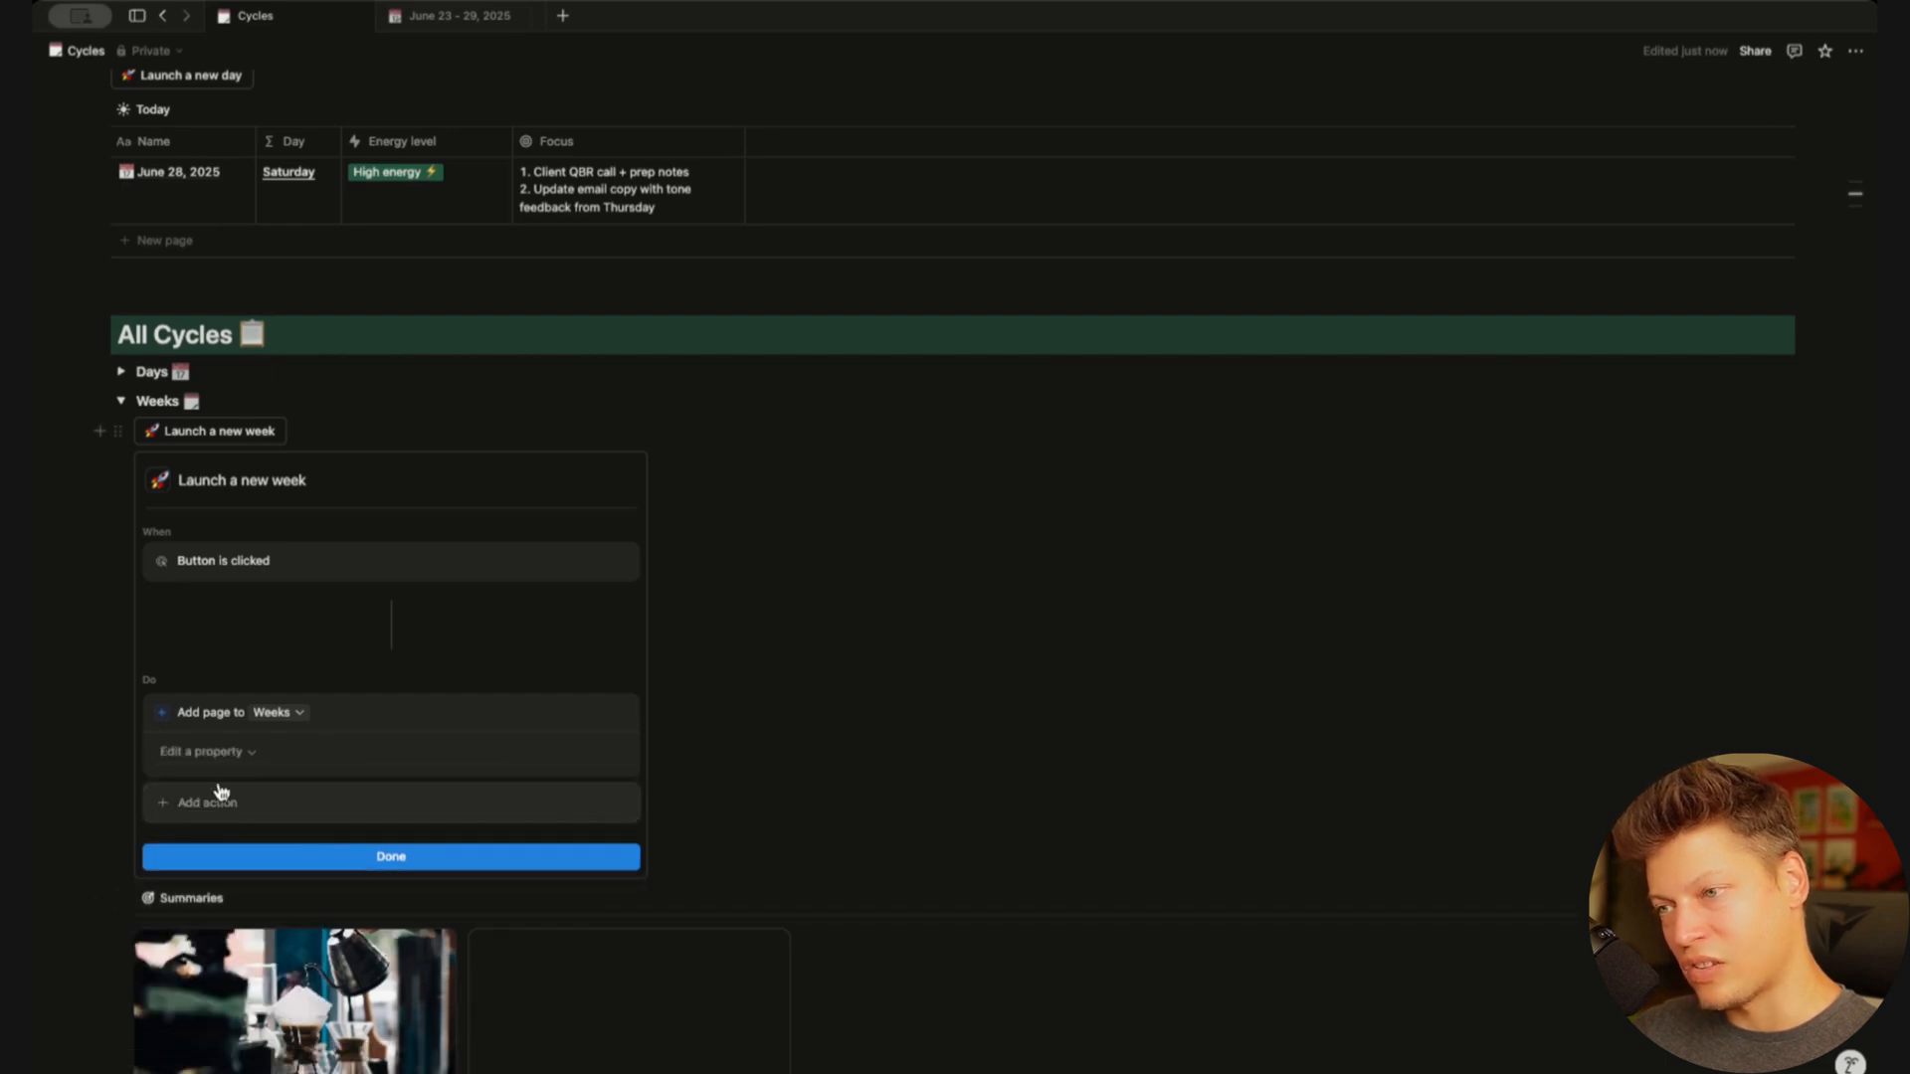
Add an action that edits the page added to Weeks, replacing its This page relation with Page added
{"action": "left_click", "coordinate": [185, 811]}
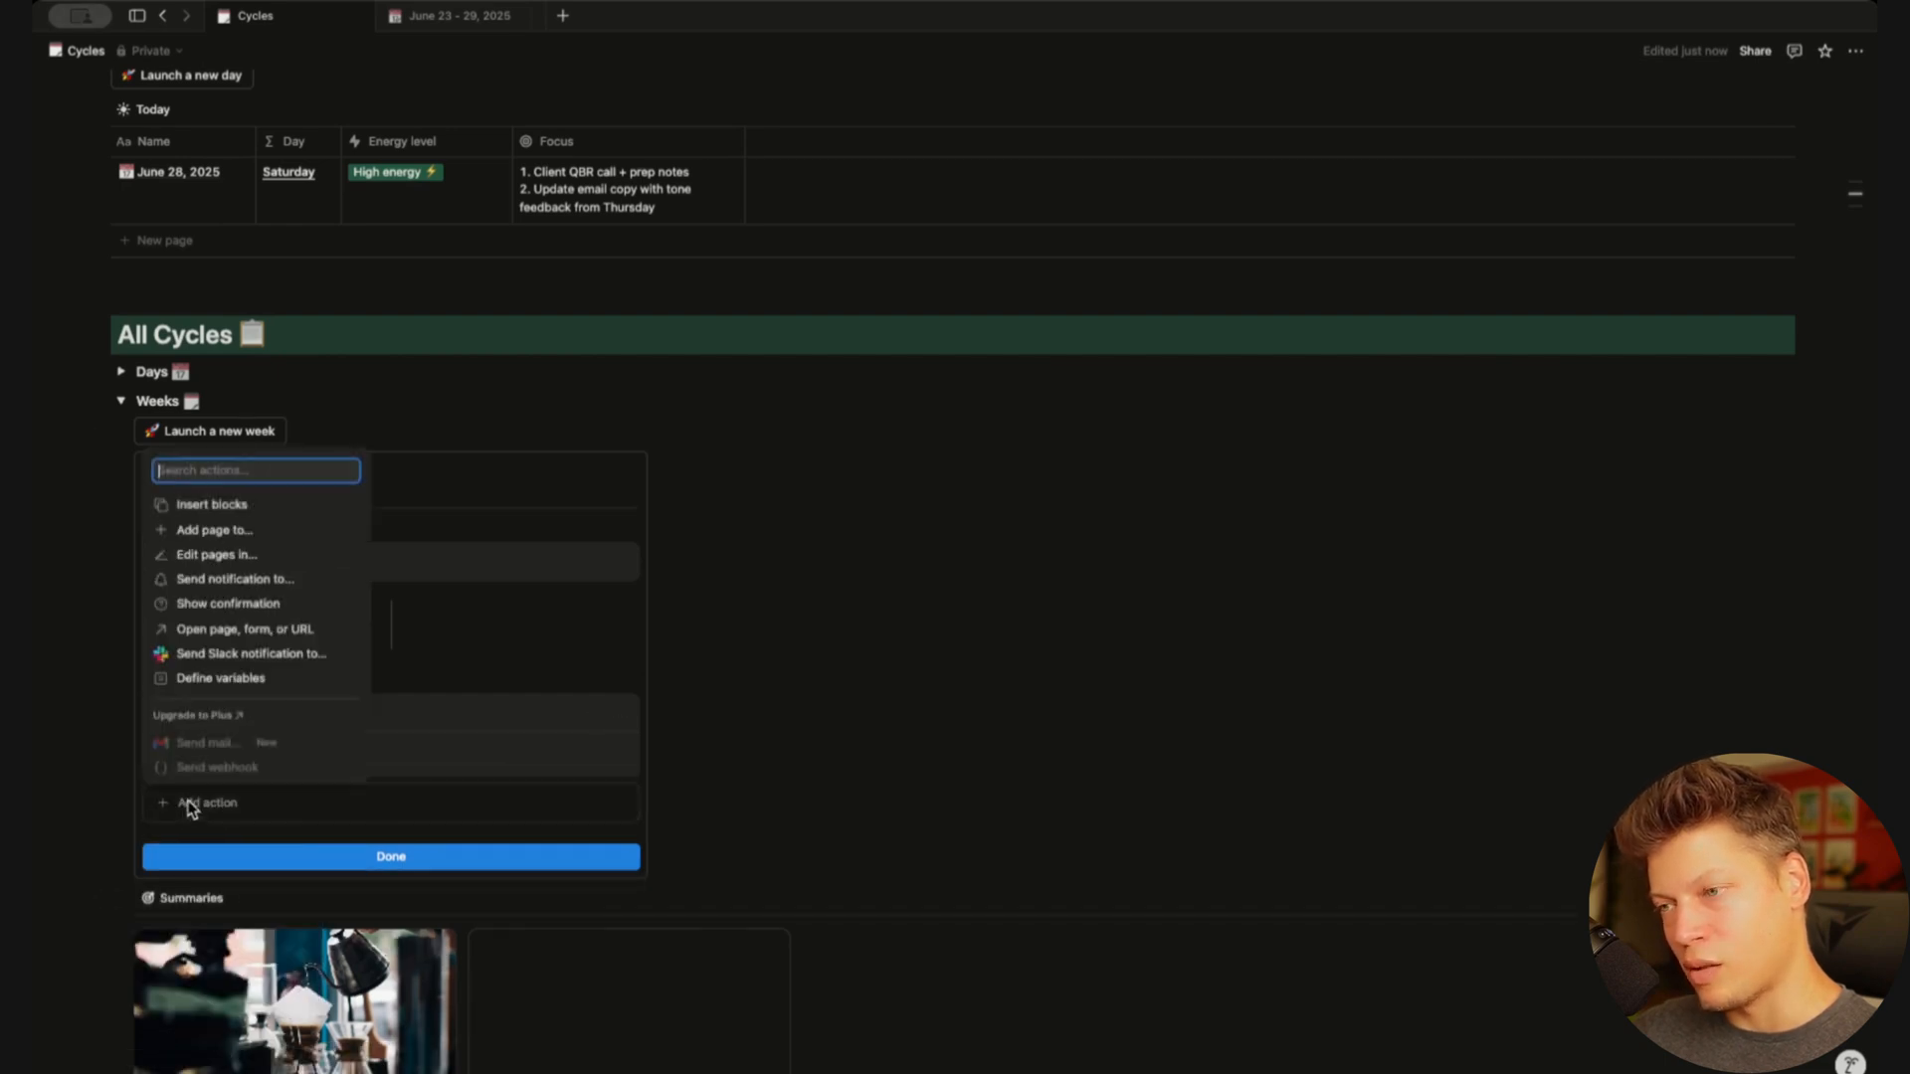
{"action": "left_click", "coordinate": [256, 556]}
{"action": "left_click", "coordinate": [261, 804]}
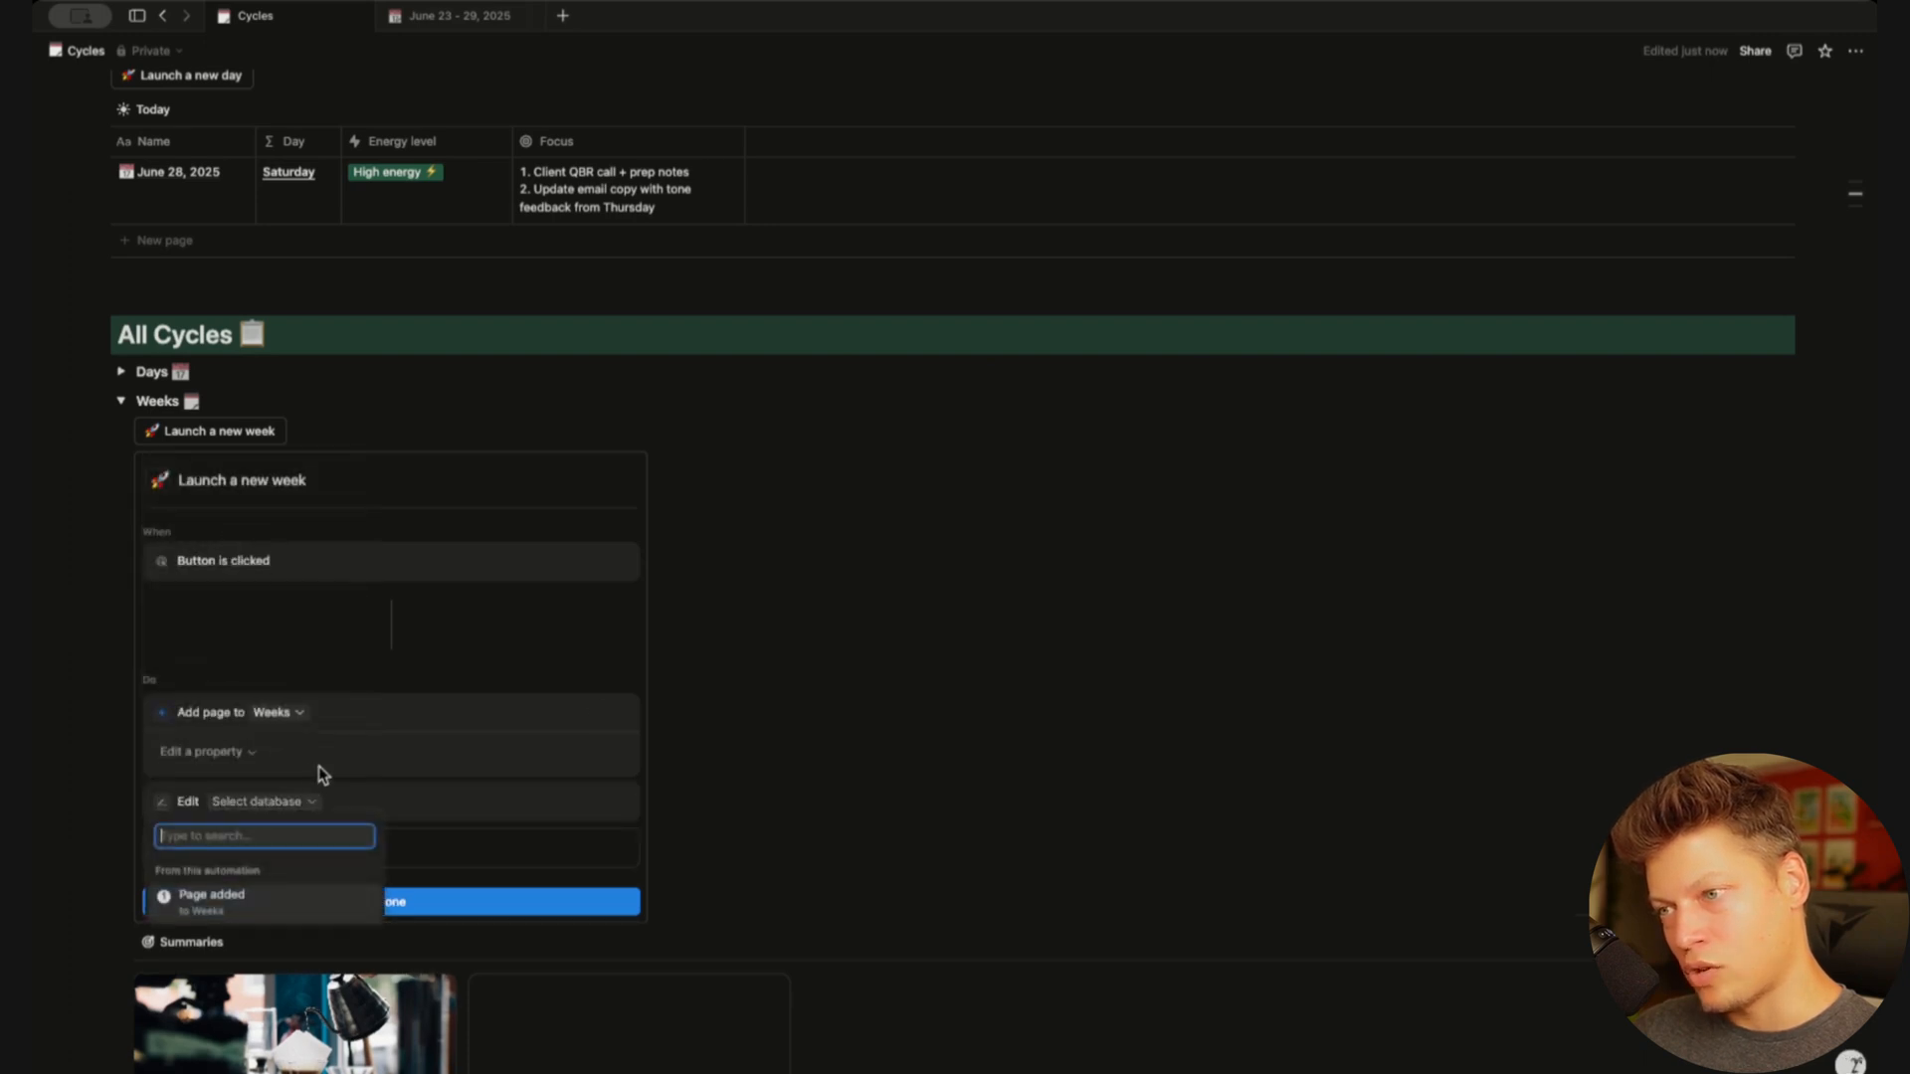
{"action": "left_click", "coordinate": [214, 898]}
{"action": "left_click", "coordinate": [218, 845]}
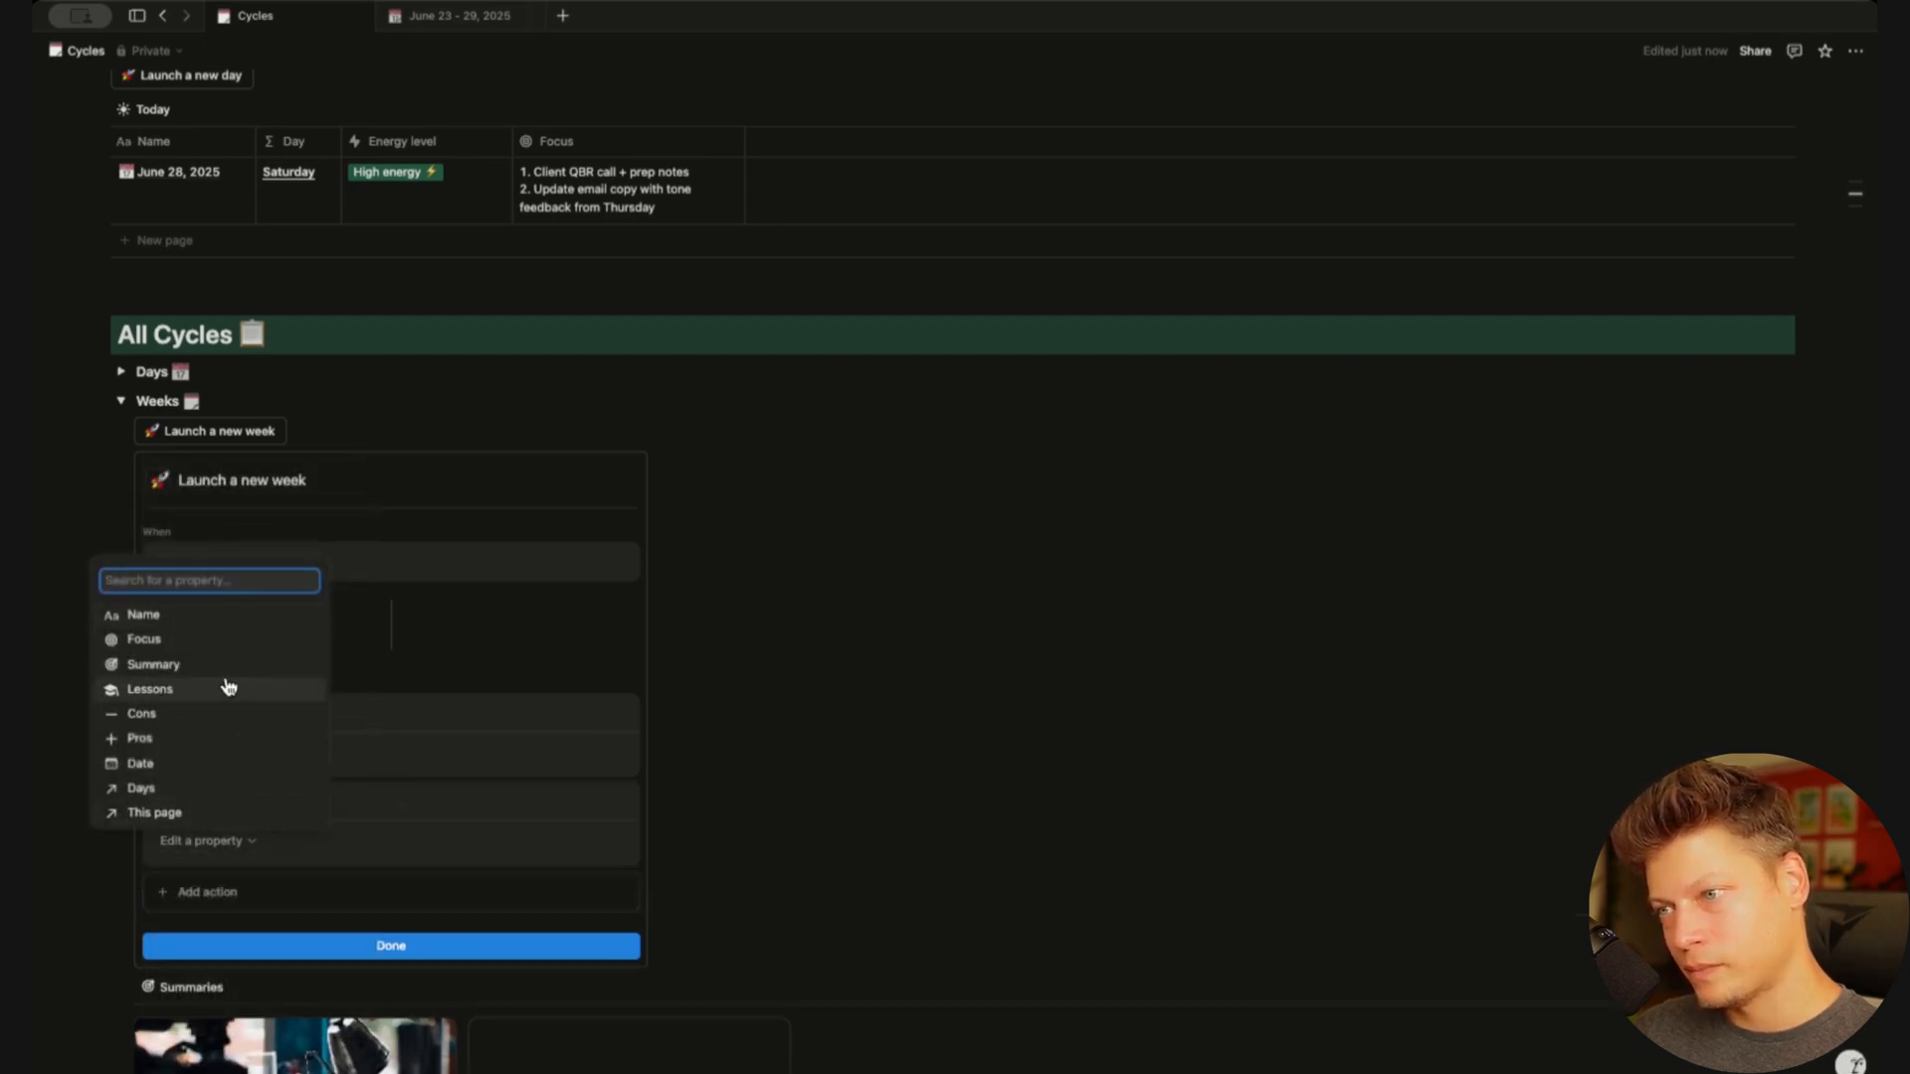
{"action": "left_click", "coordinate": [168, 814]}
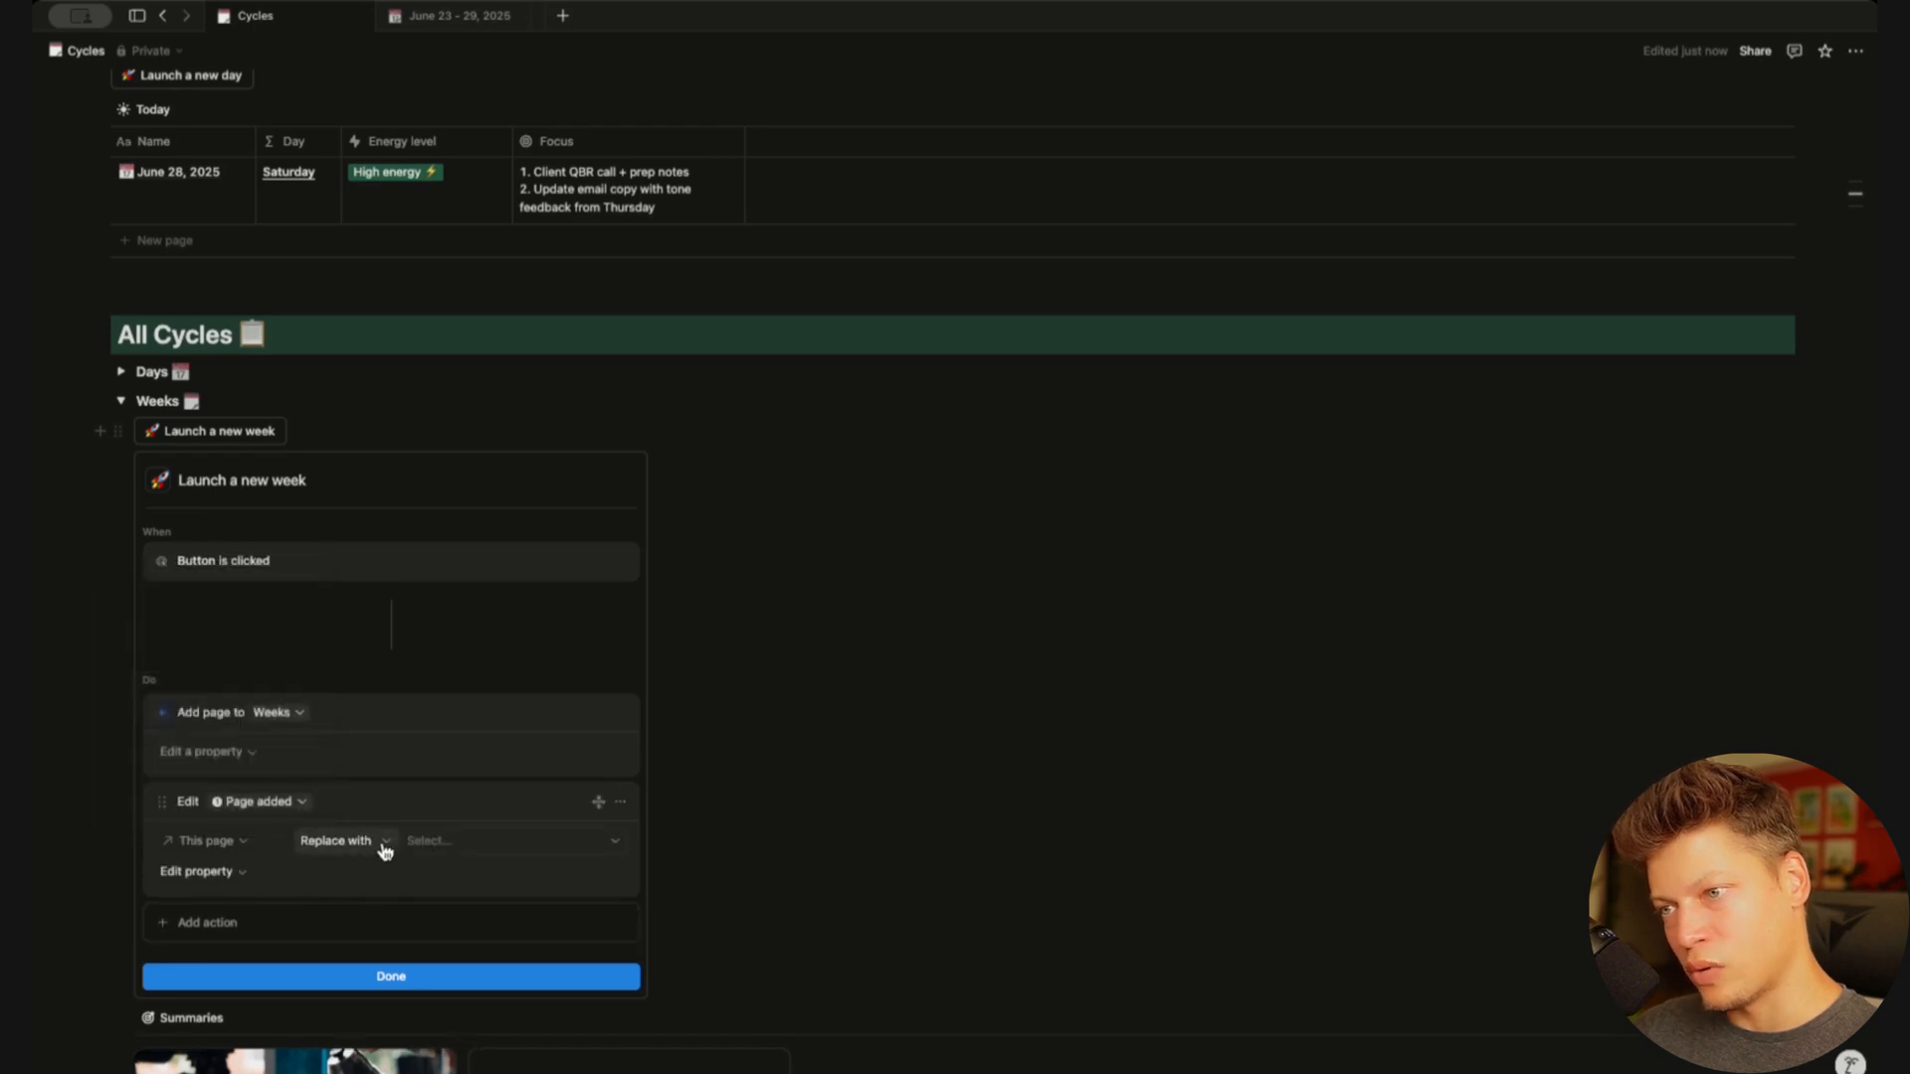
{"action": "left_click", "coordinate": [450, 842]}
{"action": "left_click", "coordinate": [485, 937]}
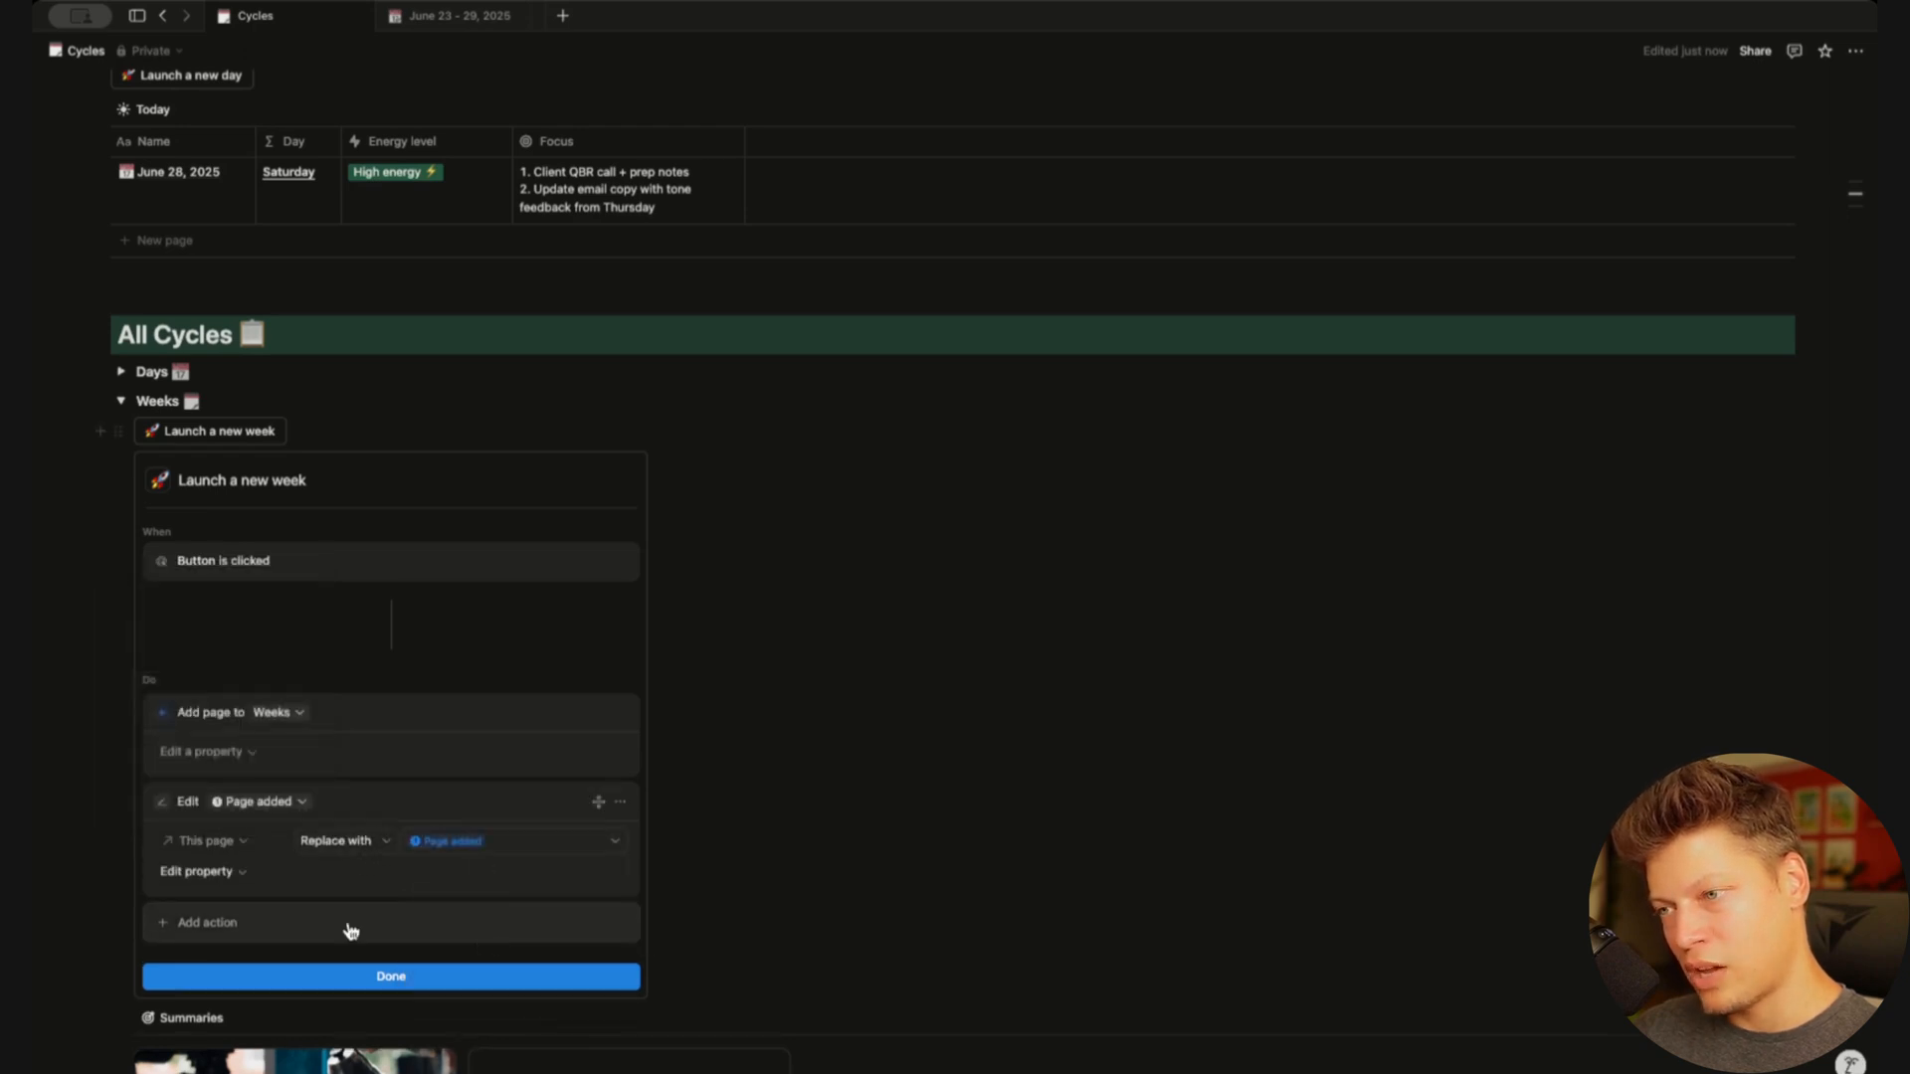
Add an action that opens the page added to Weeks, and save the Launch a new week button
{"action": "left_click", "coordinate": [209, 924]}
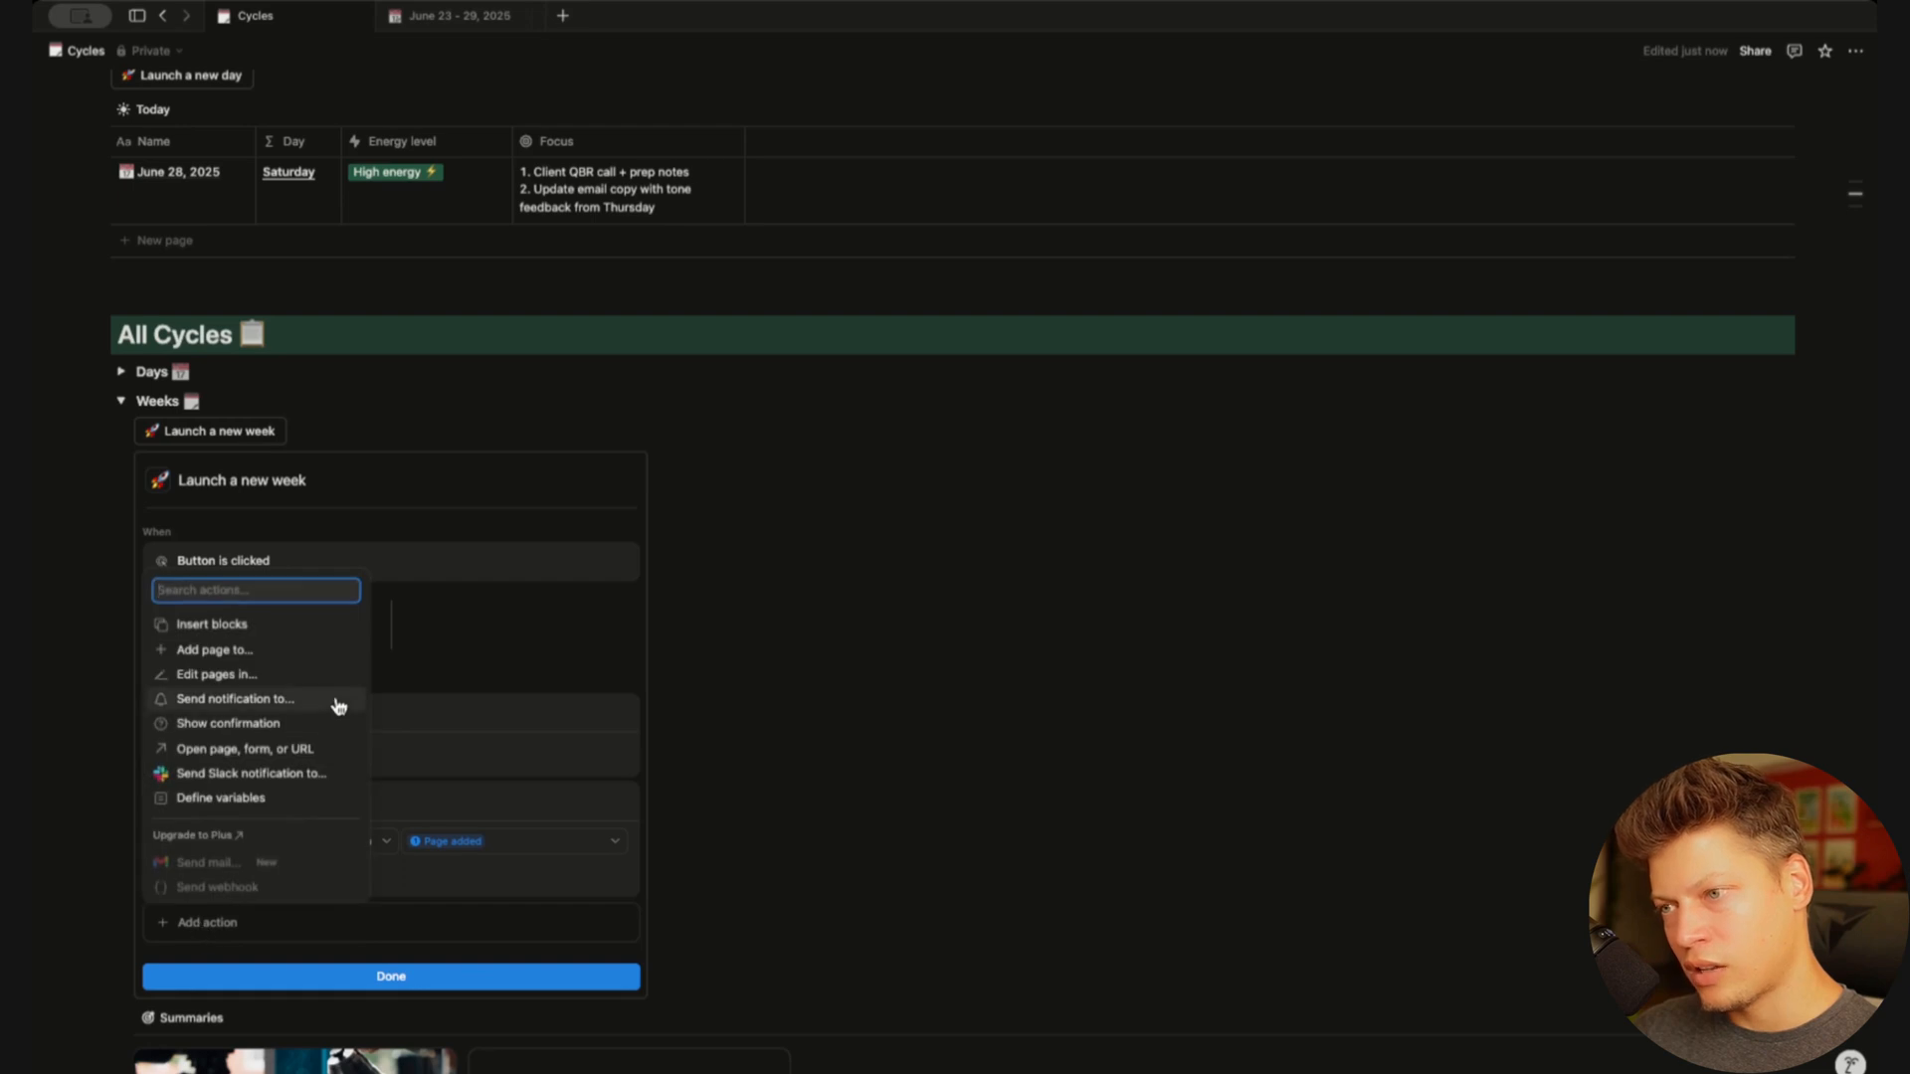
{"action": "left_click", "coordinate": [244, 748]}
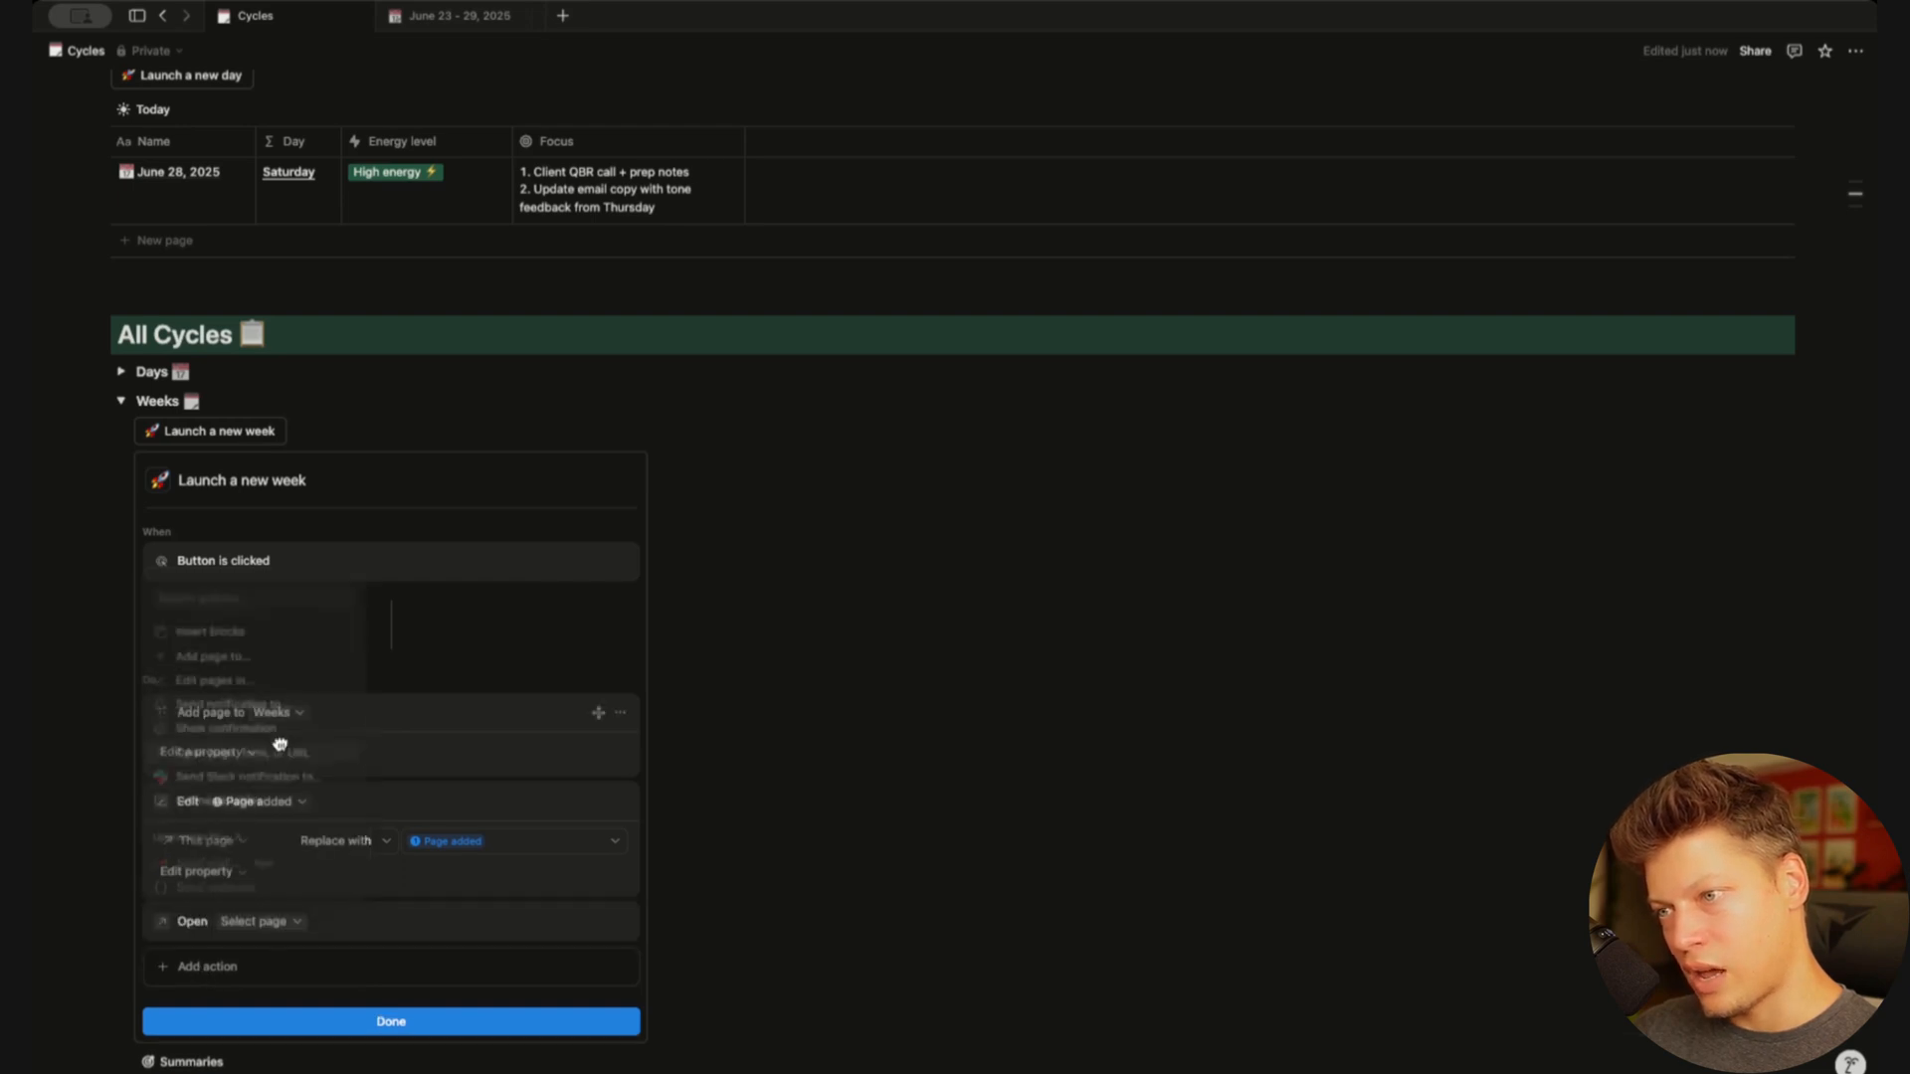
{"action": "left_click", "coordinate": [280, 925]}
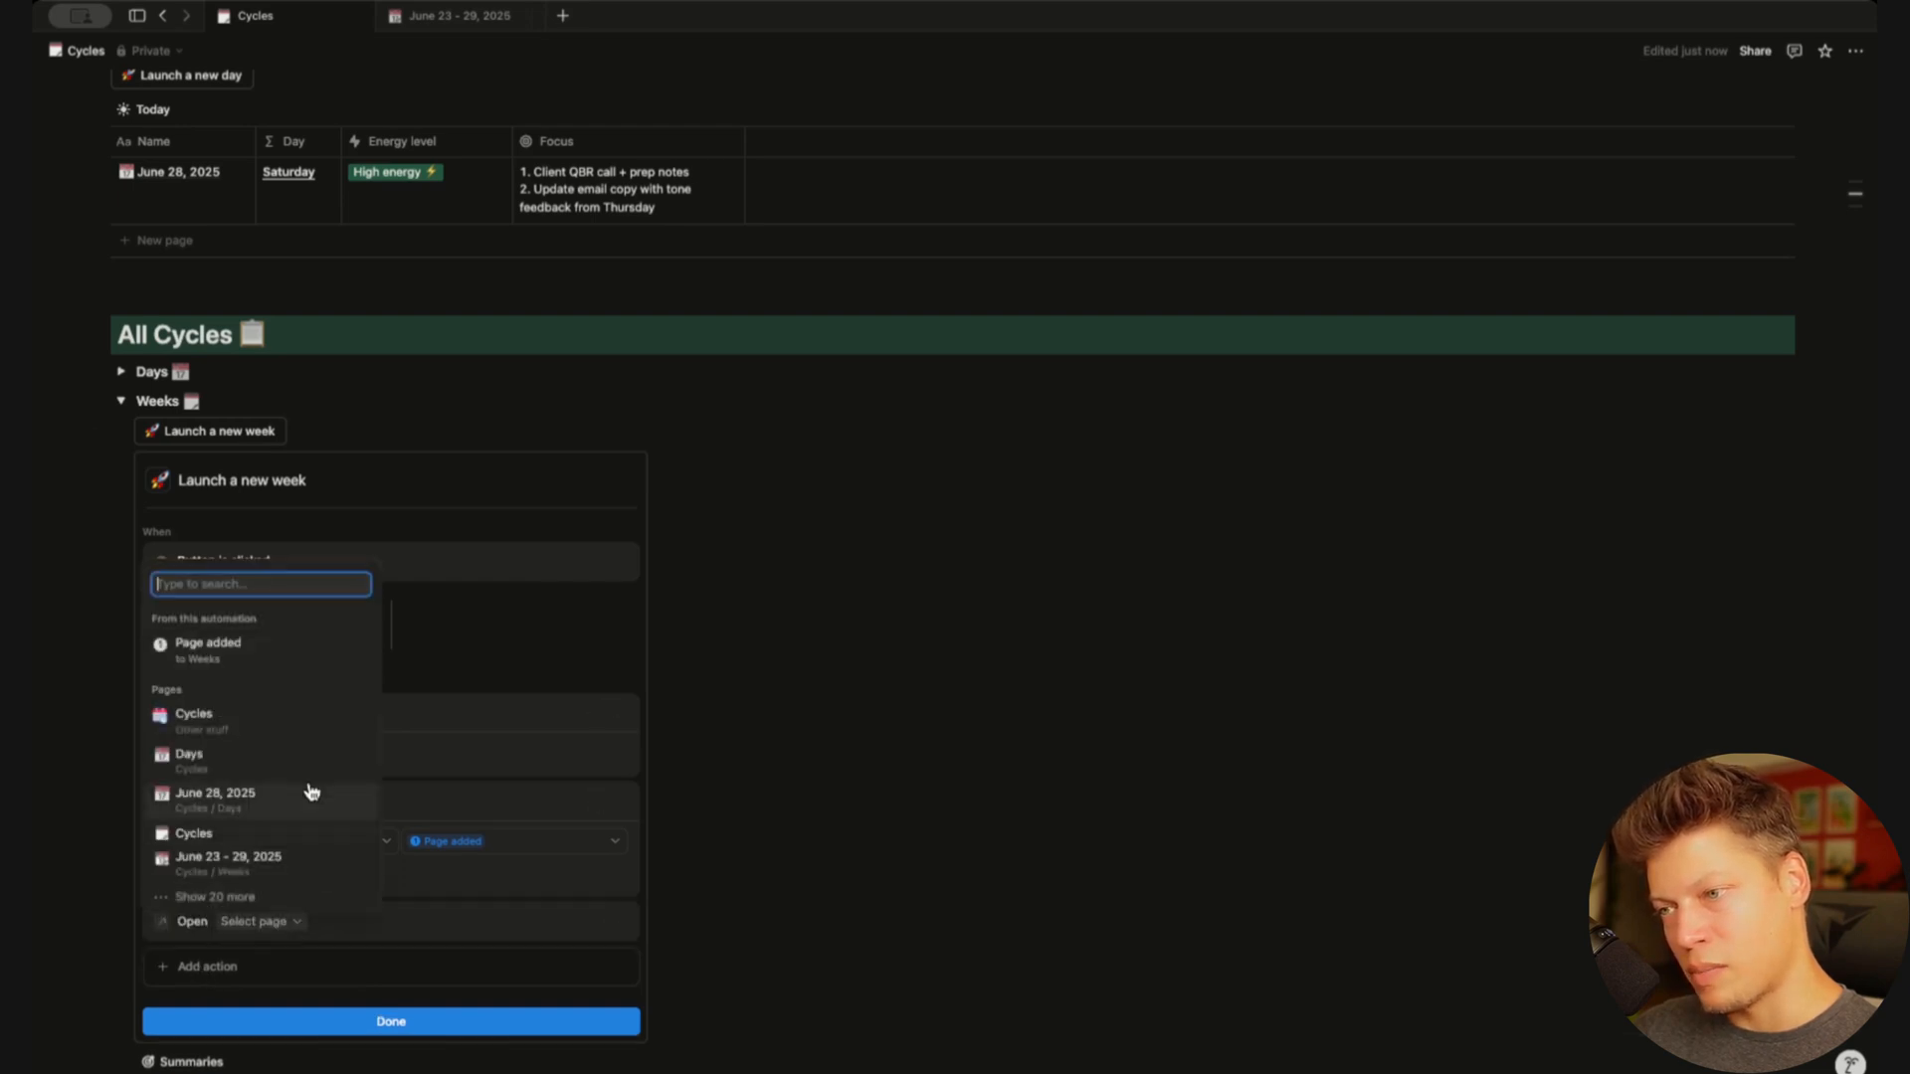
{"action": "left_click", "coordinate": [214, 649]}
{"action": "left_click", "coordinate": [391, 1021]}
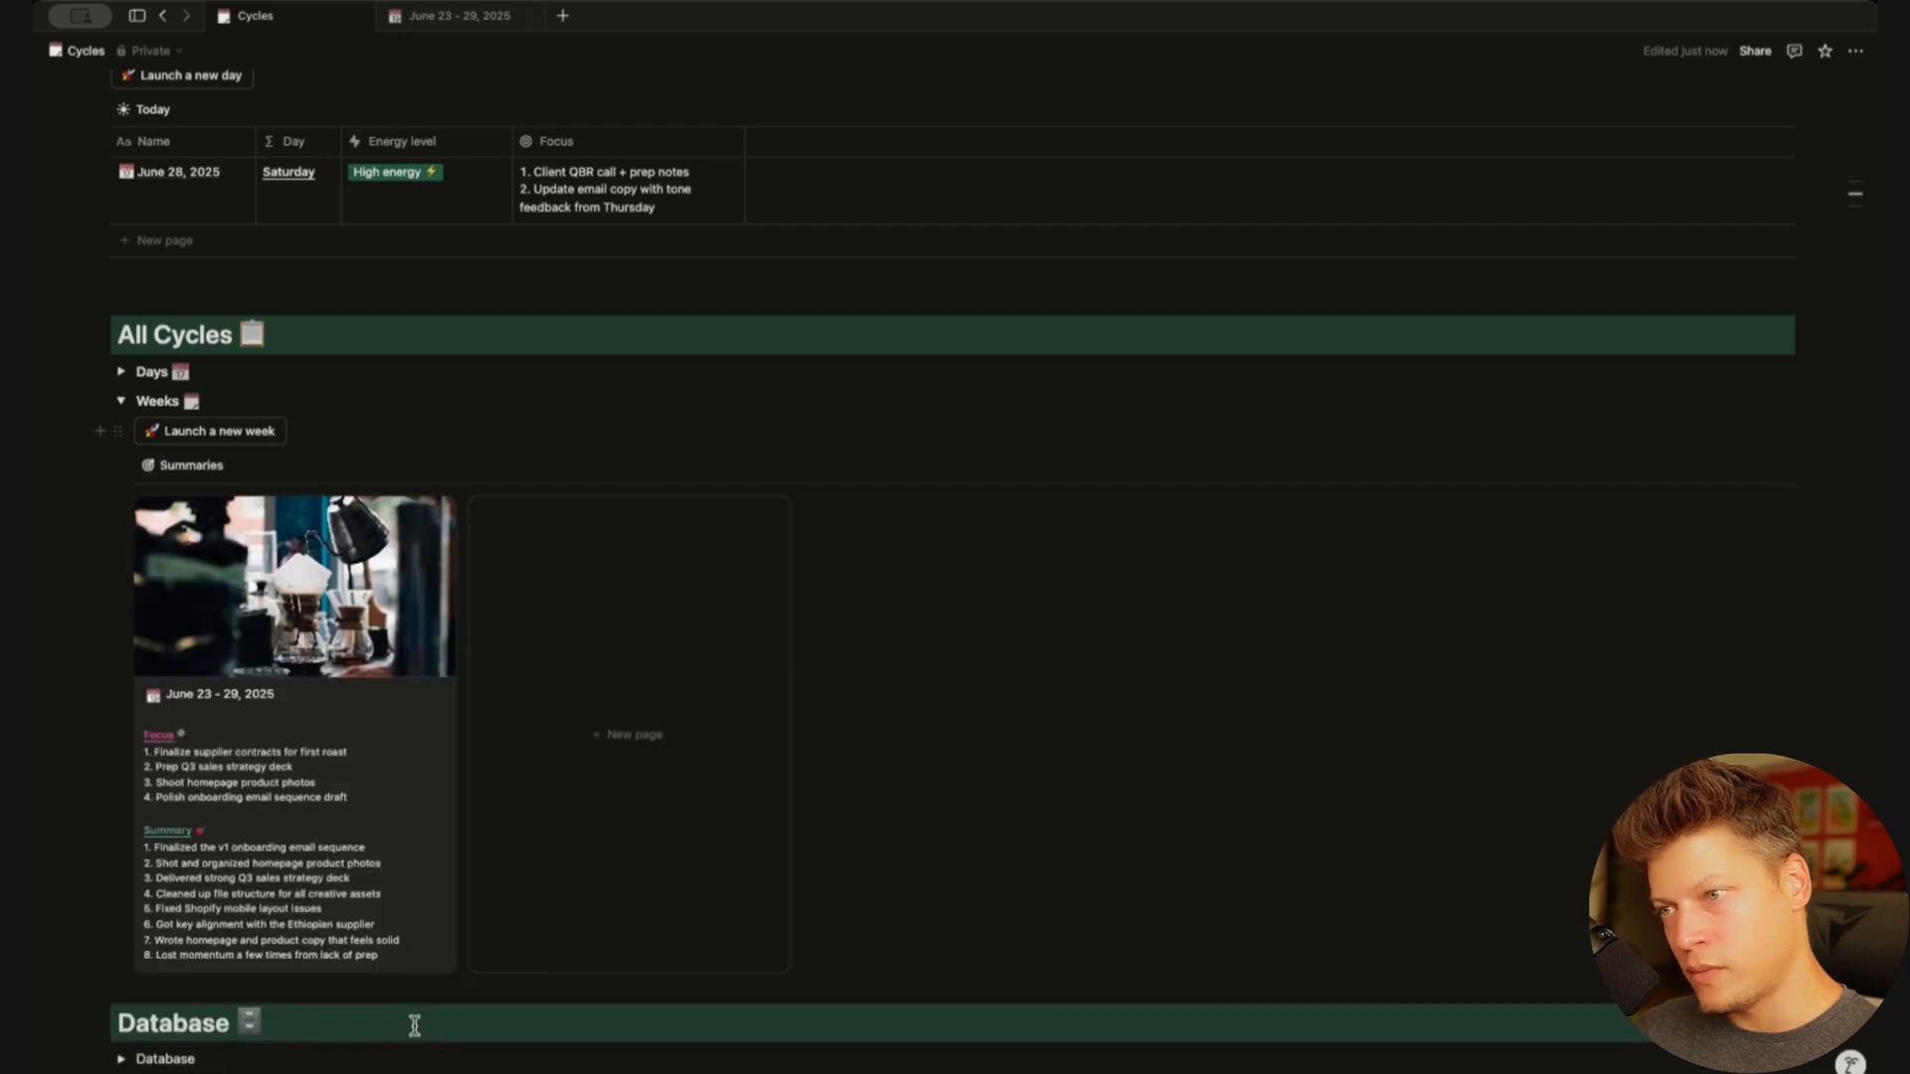
Test the Launch a new week button and title the created page asdasd
{"action": "scroll", "coordinate": [415, 1023], "scroll_direction": "down", "scroll_amount": 1}
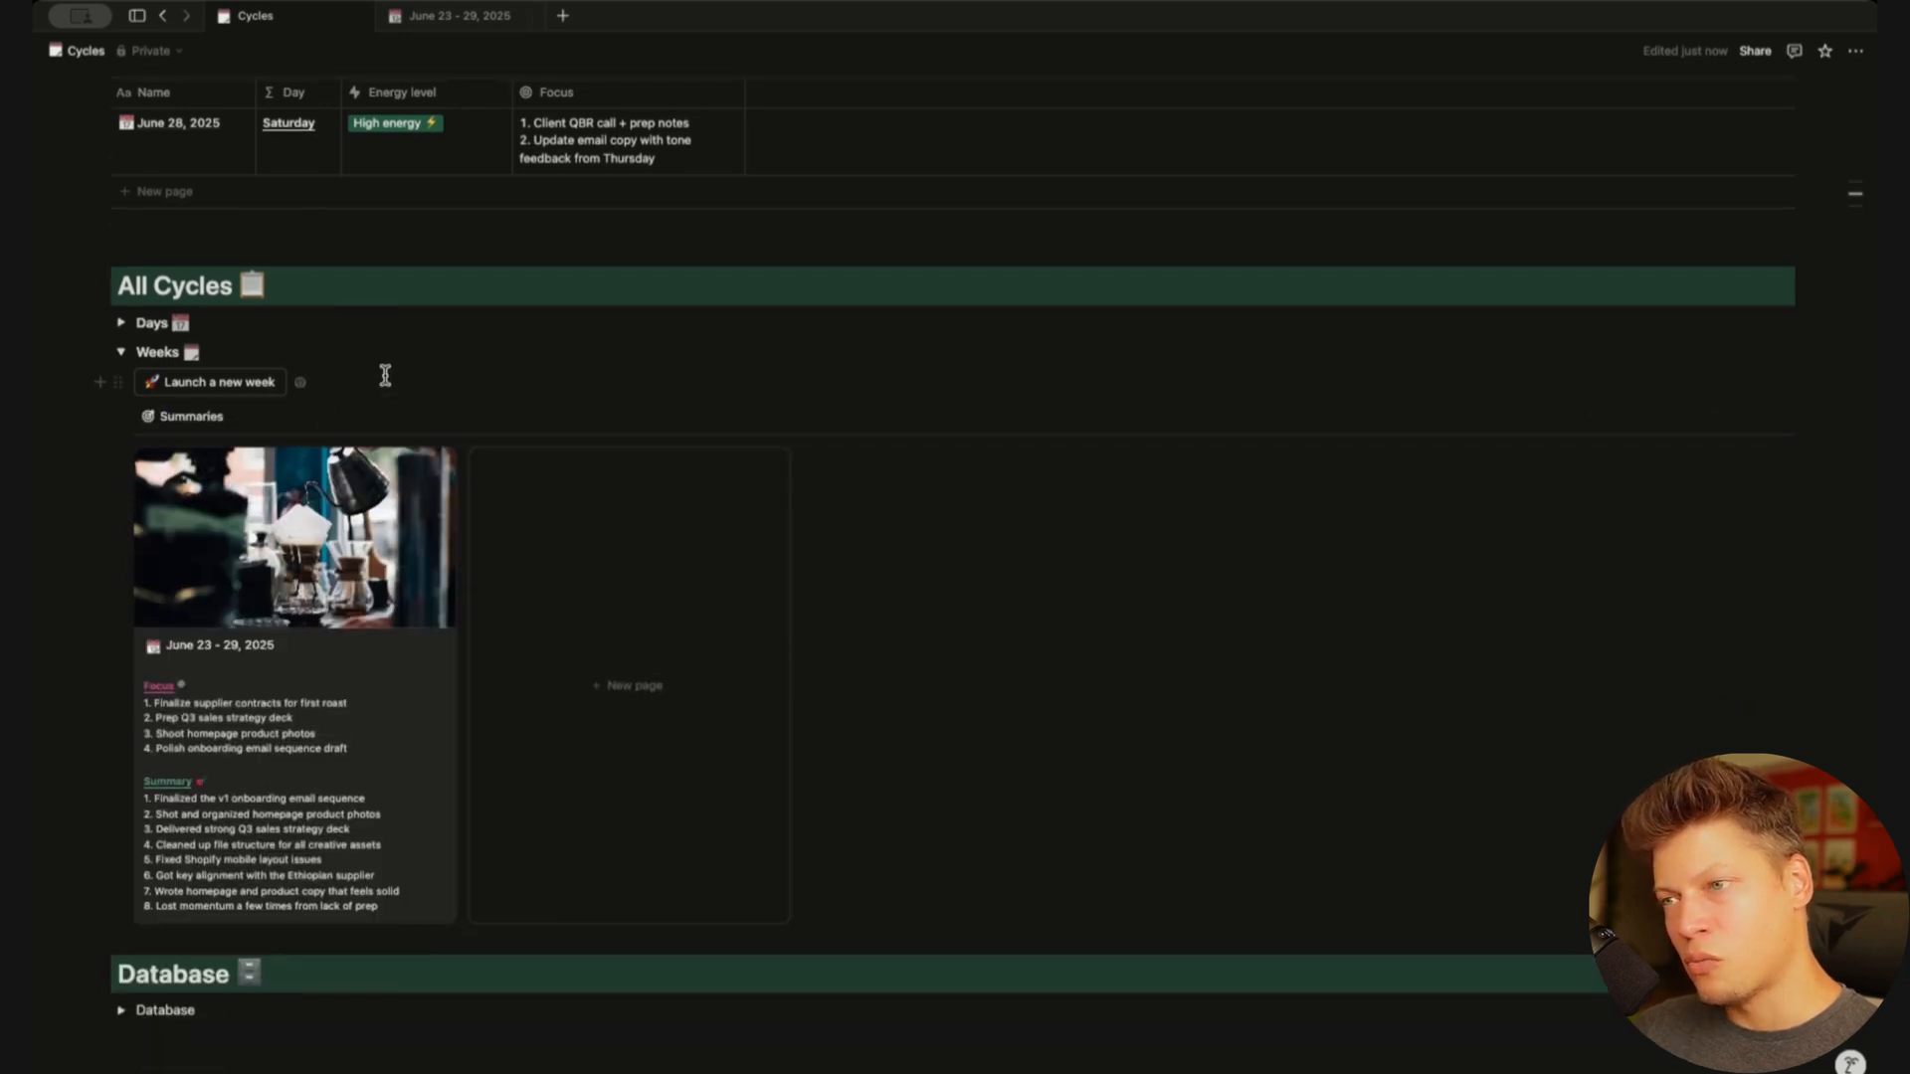
{"action": "left_click", "coordinate": [200, 387]}
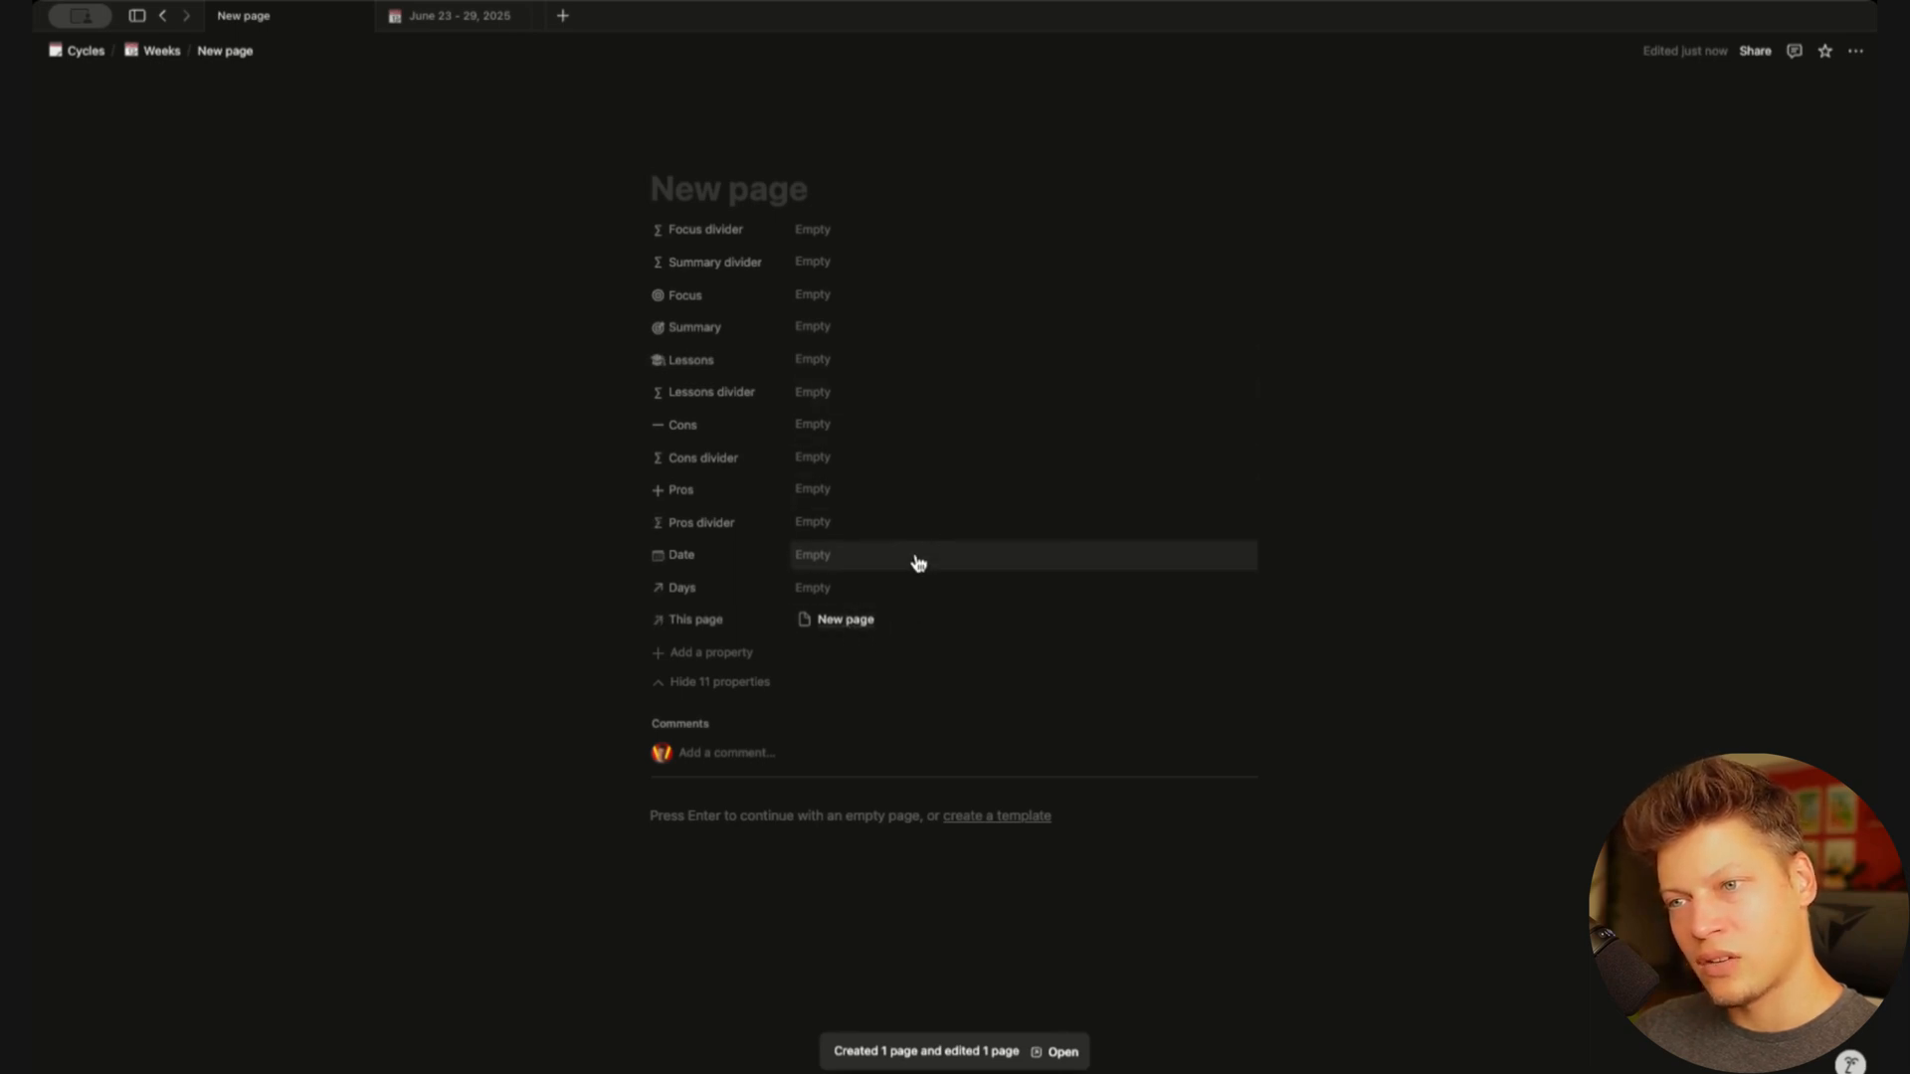
{"action": "type", "text": "asdasd"}
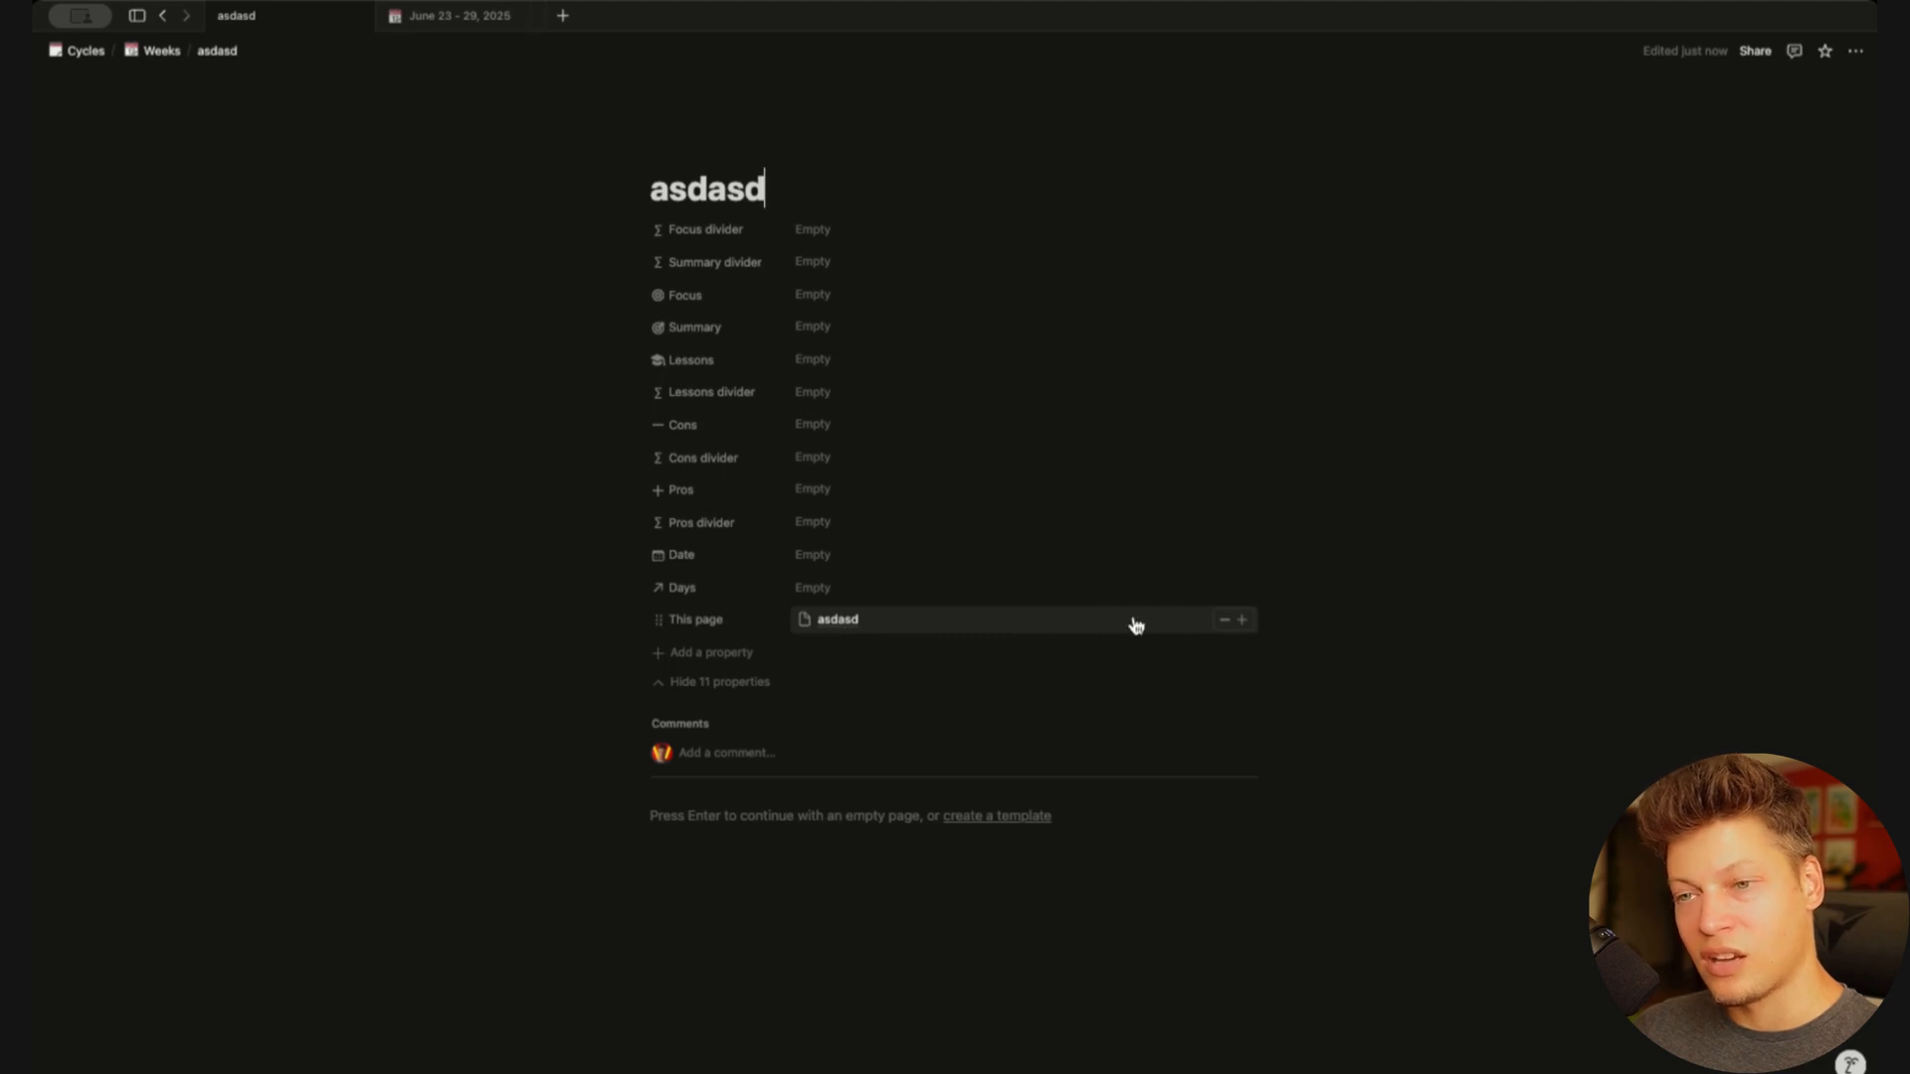
Clear the test page's title and move the page to the trash
{"action": "left_click", "coordinate": [781, 184]}
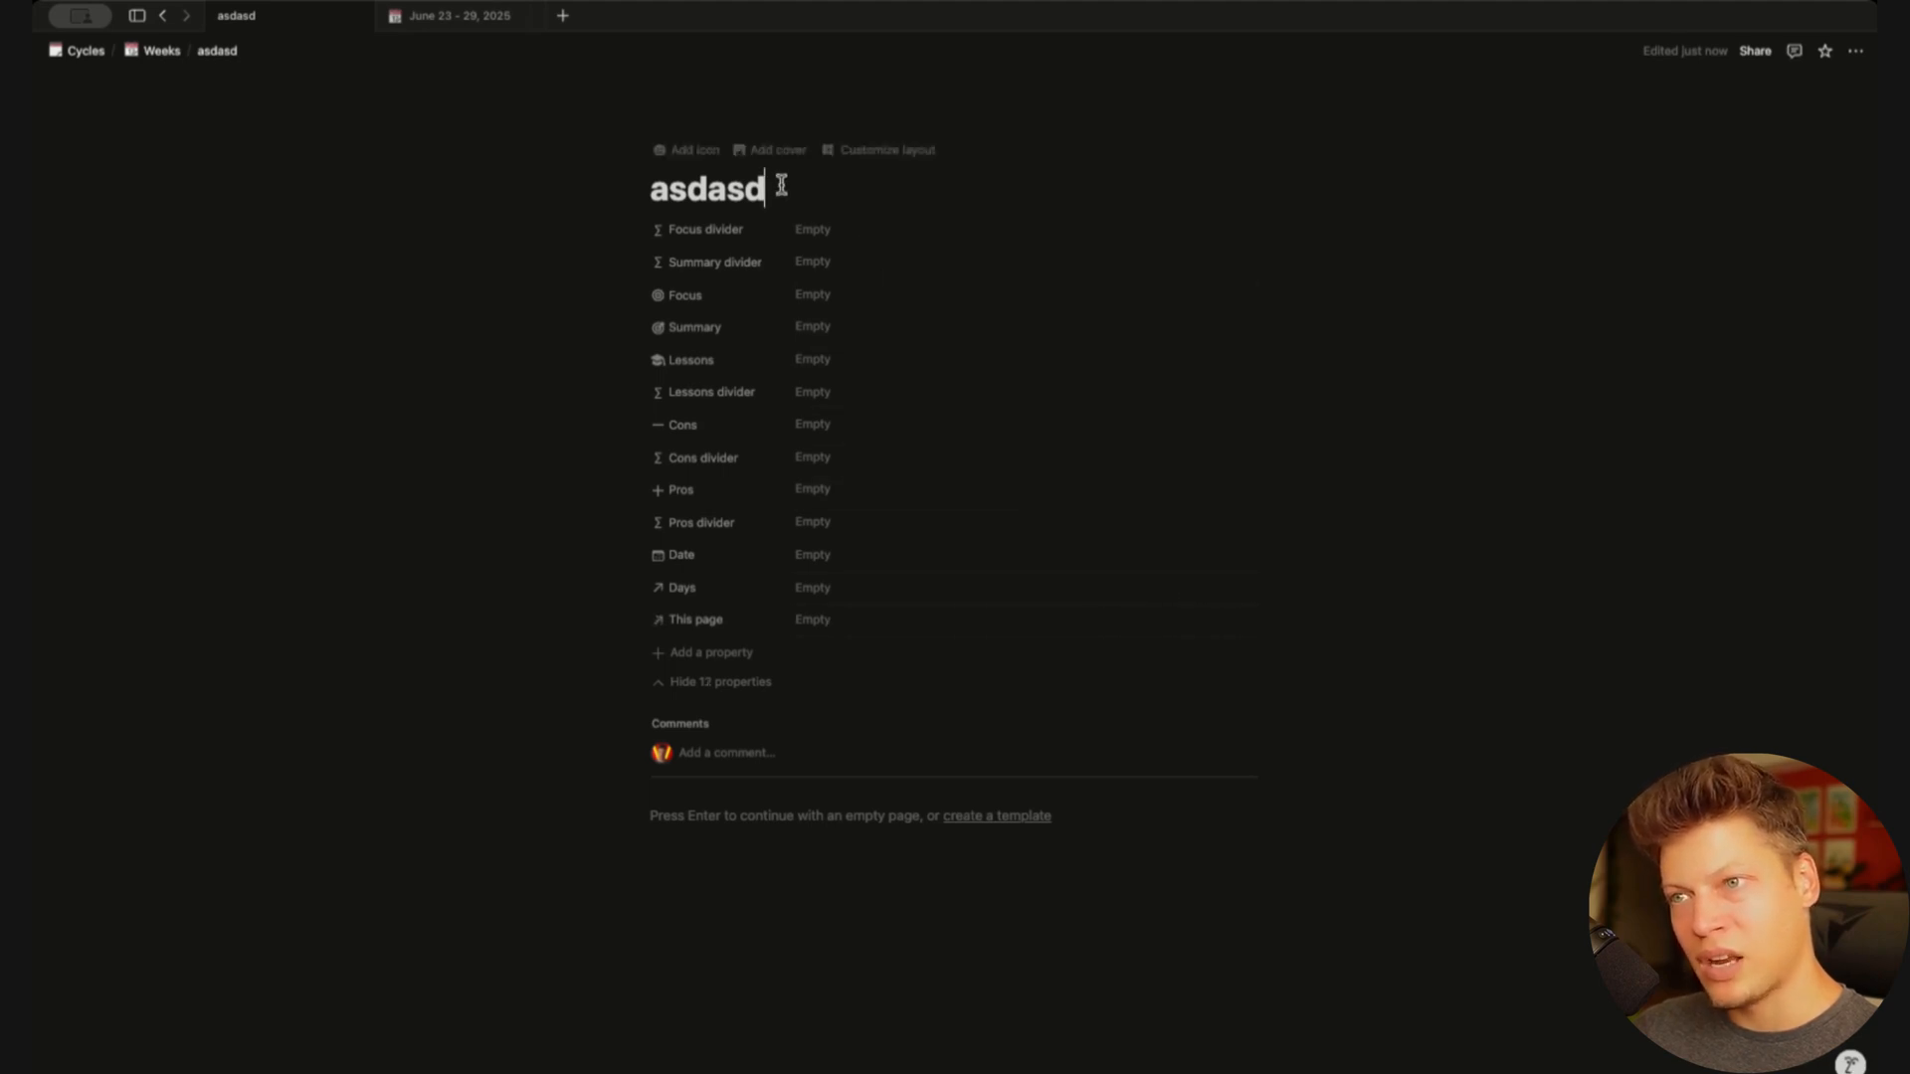
{"action": "key", "text": "super+a"}
{"action": "key", "text": "BackSpace"}
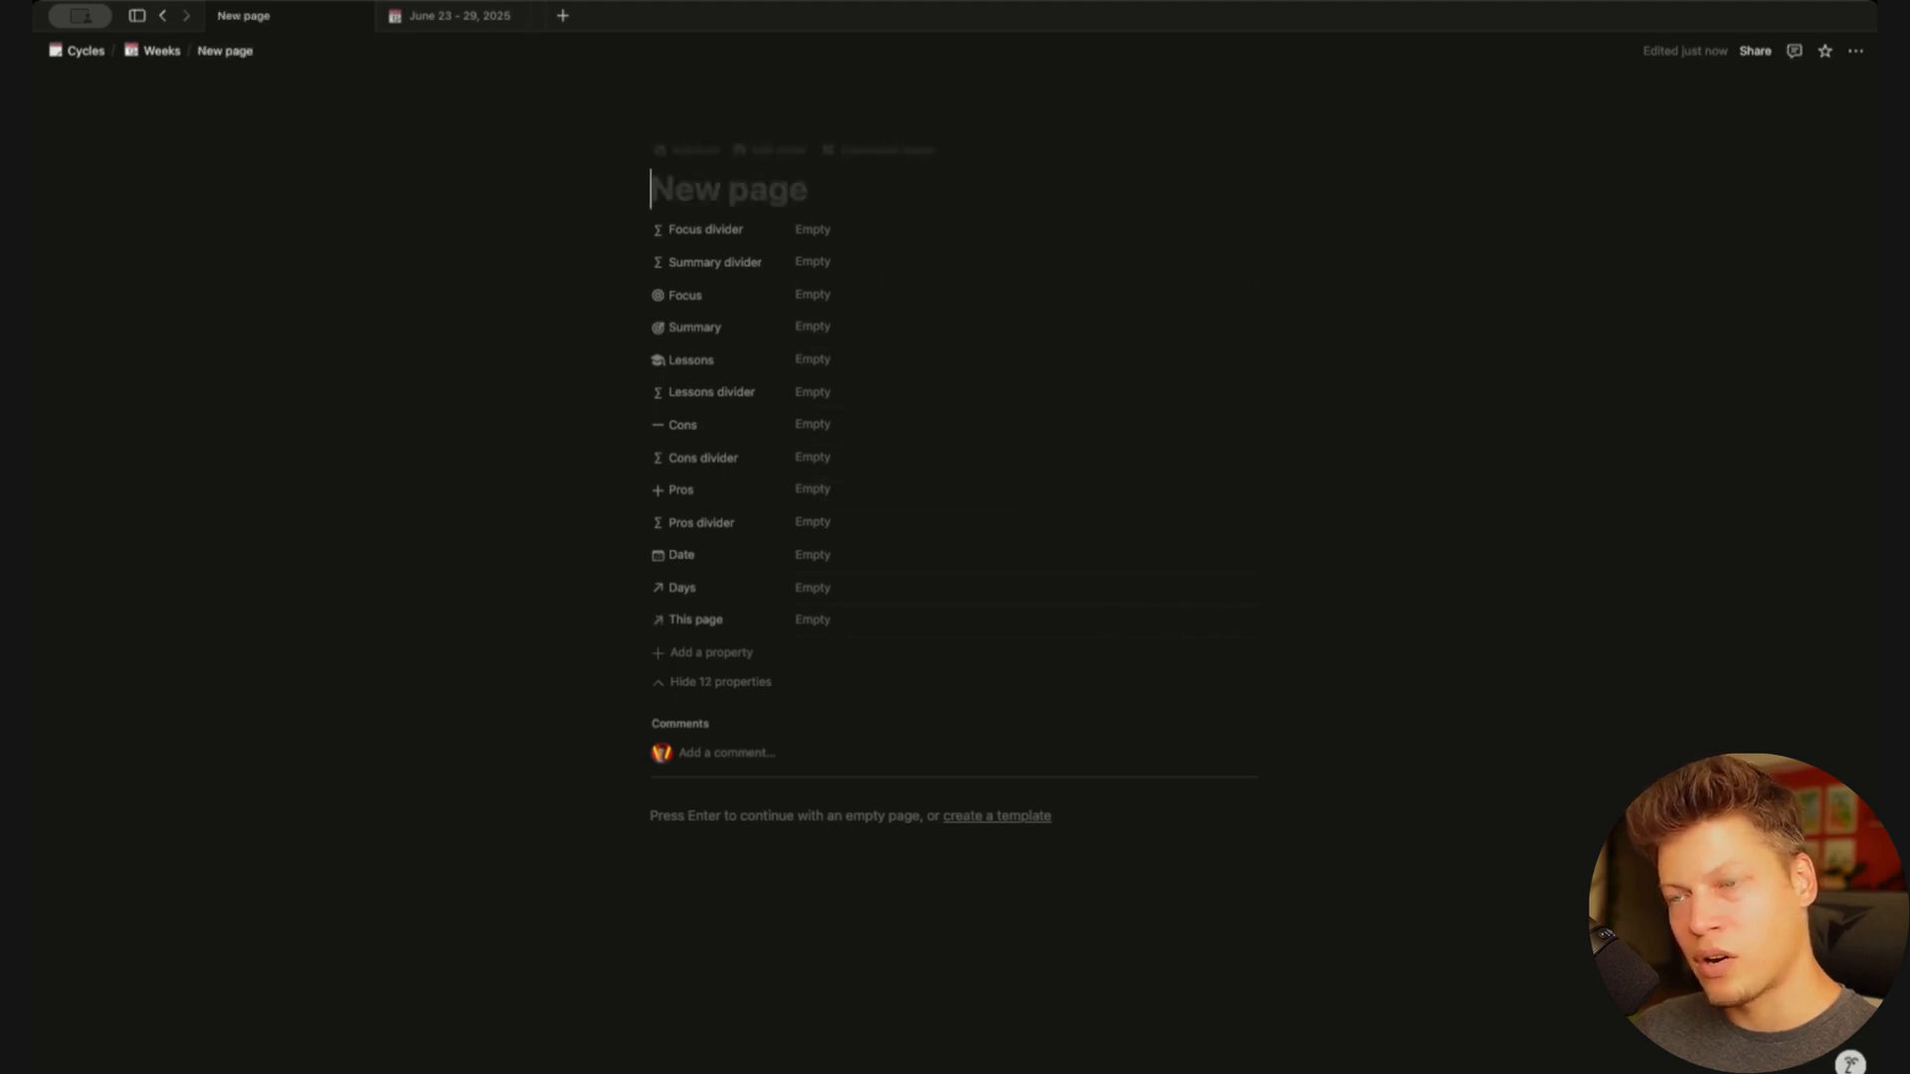
{"action": "left_click", "coordinate": [1856, 53]}
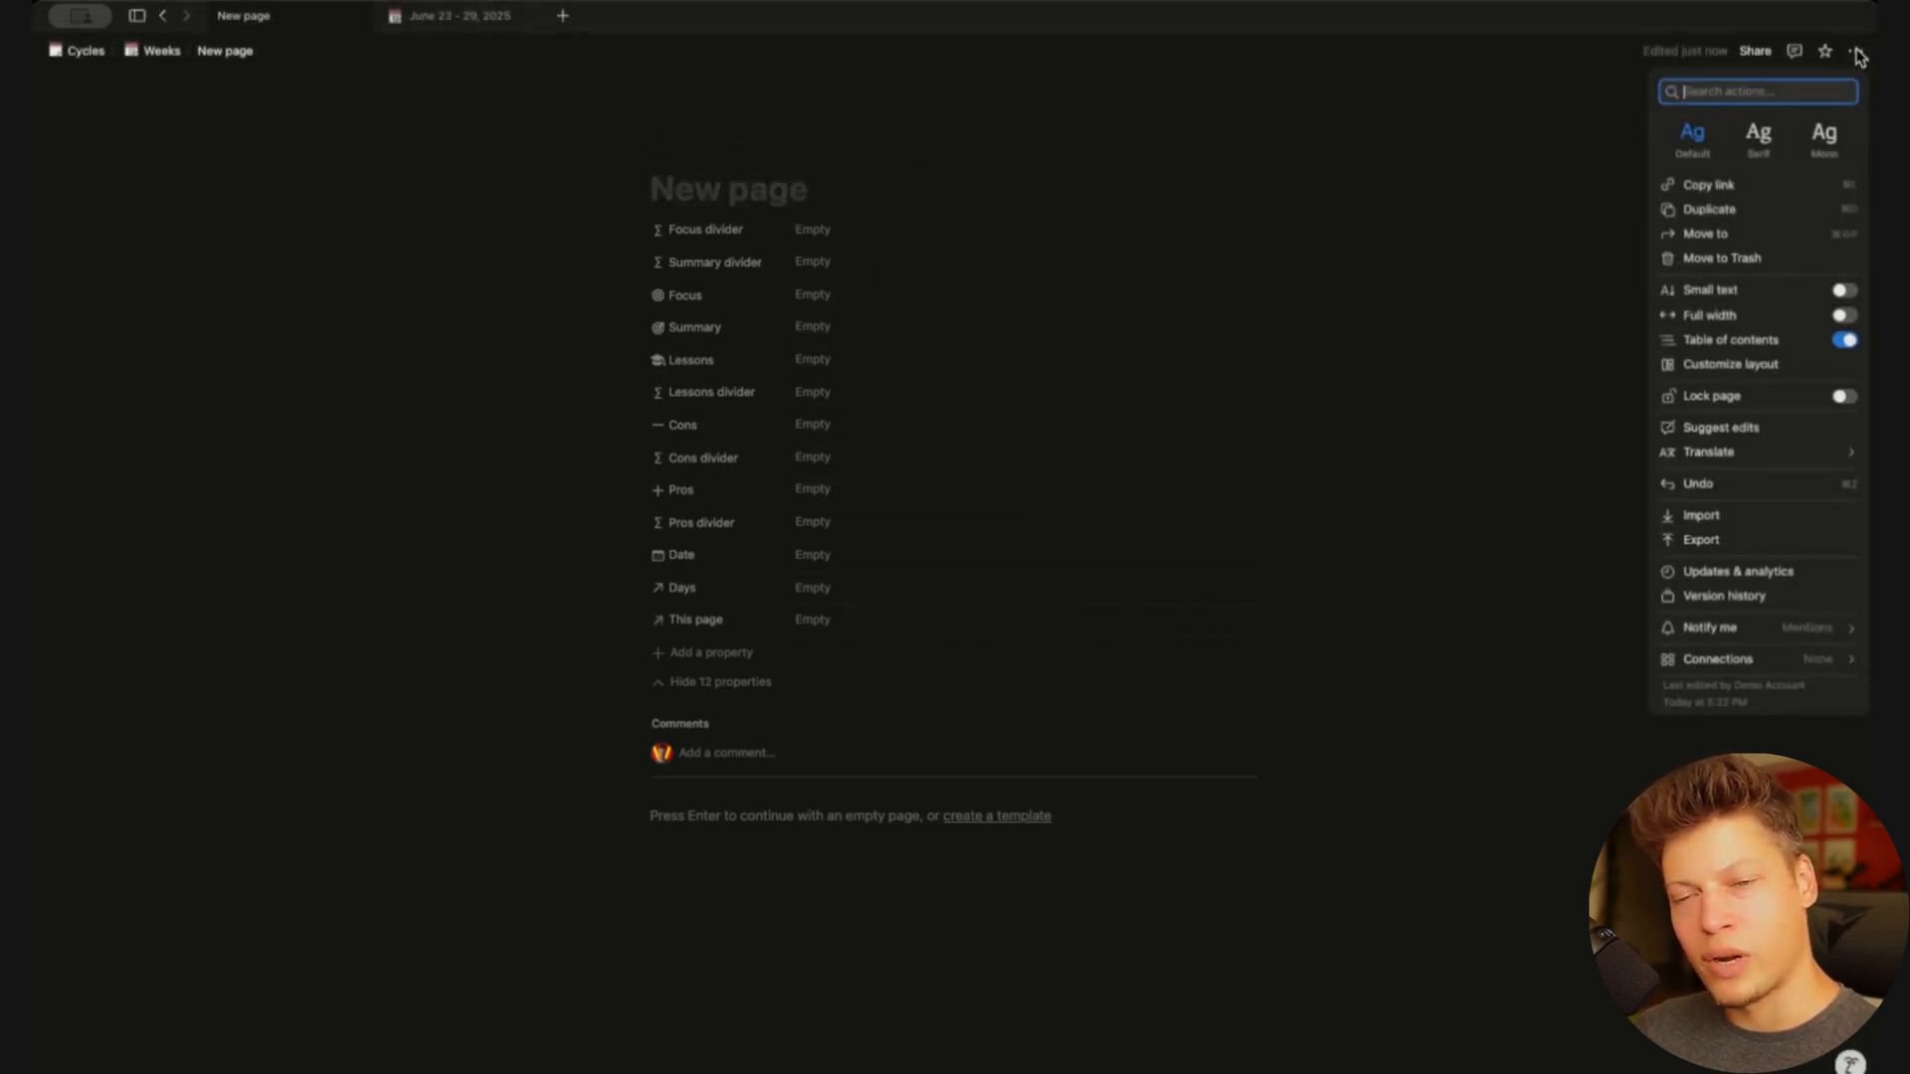
{"action": "left_click", "coordinate": [1731, 261]}
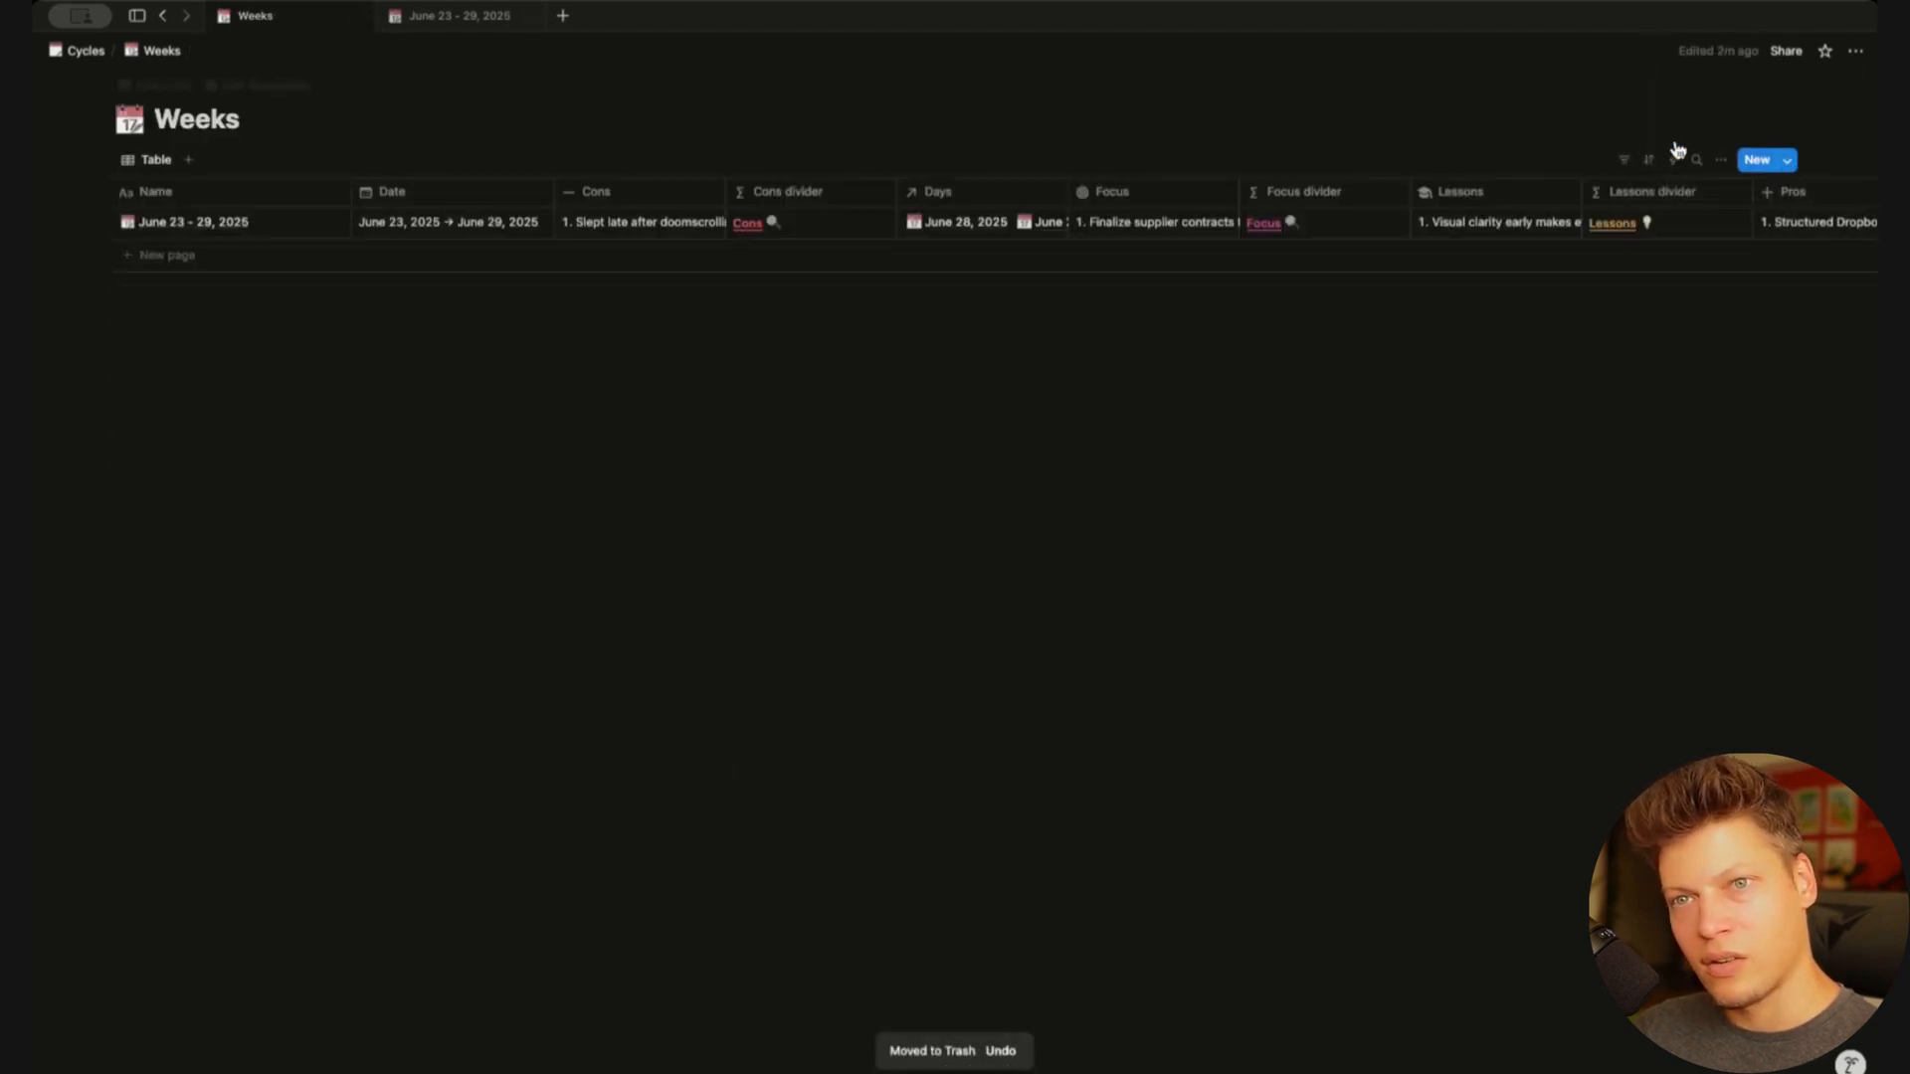
Create a new page template in the Weeks database
{"action": "left_click", "coordinate": [1787, 161]}
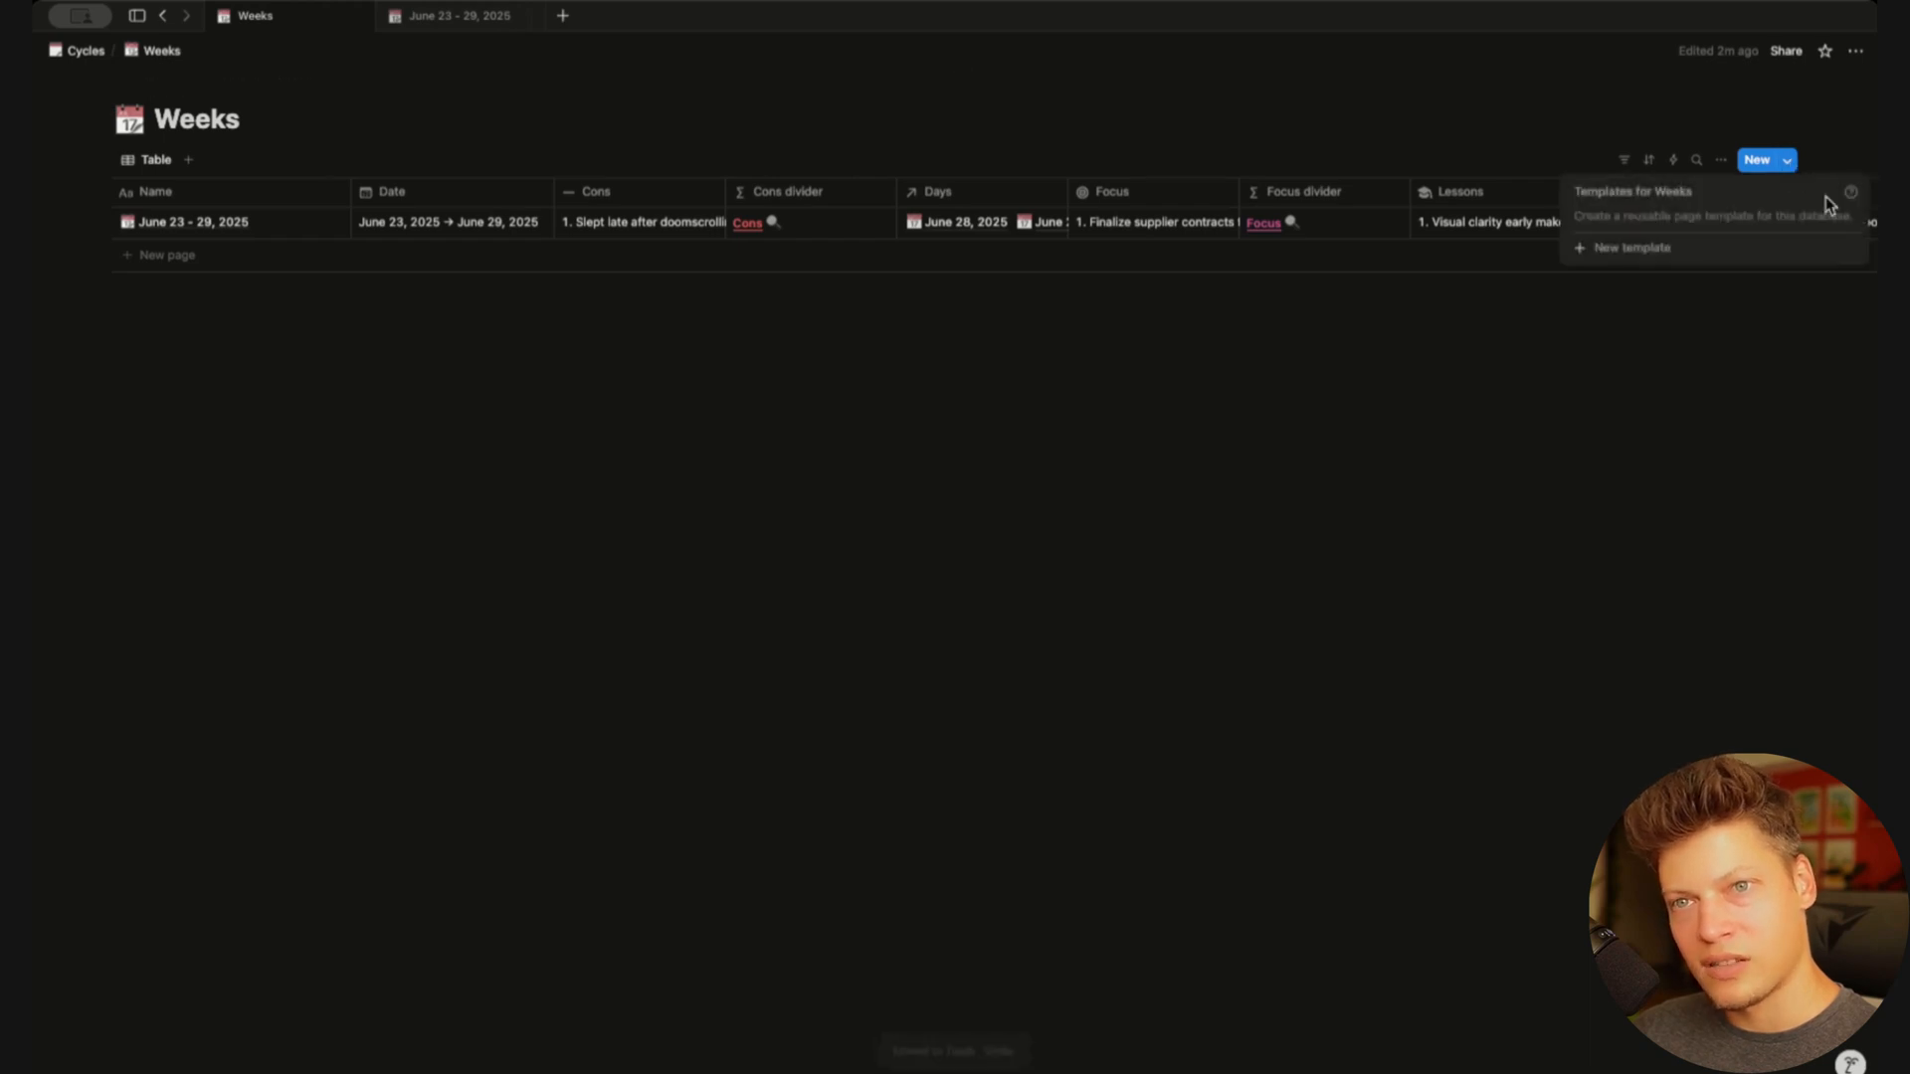
{"action": "left_click", "coordinate": [1629, 250]}
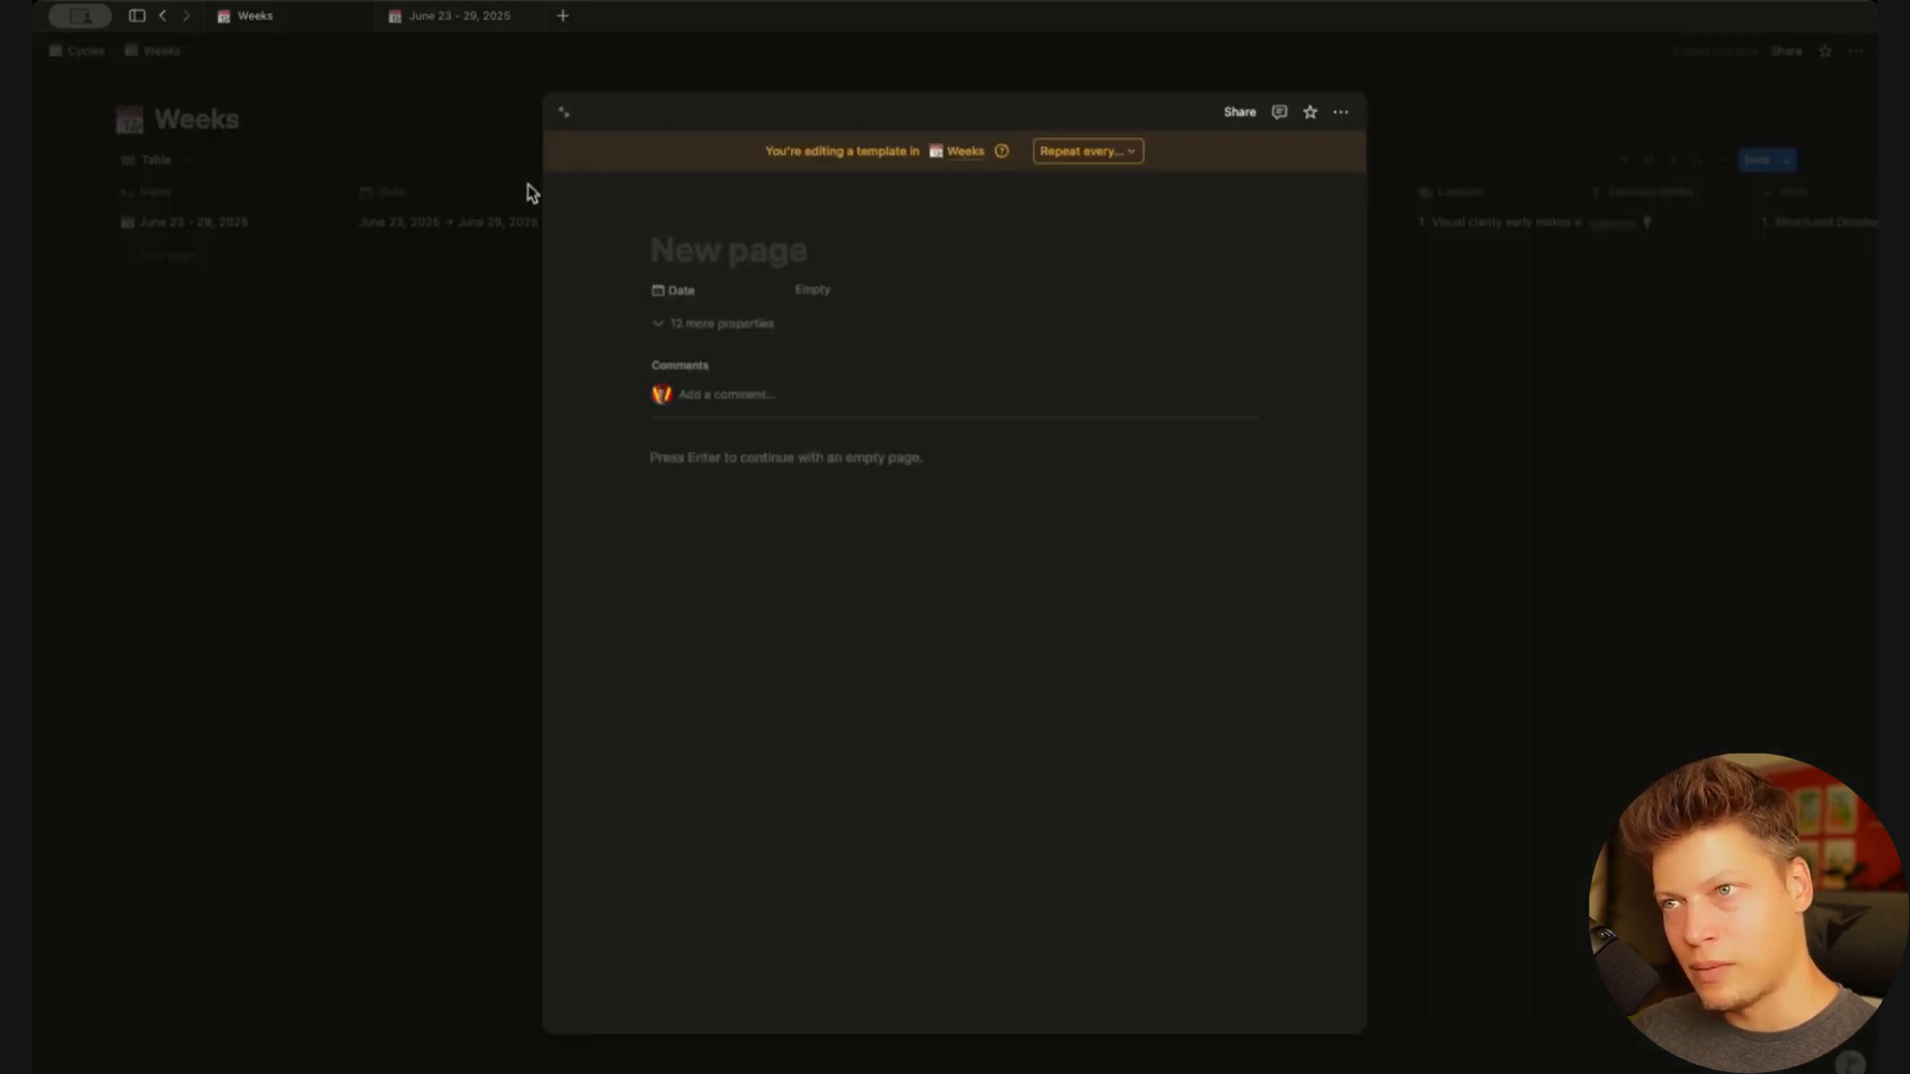
On the June 23 - 29, 2025 page, set the Summaries view's This page filter to June 23 - 29, 2025
{"action": "left_click", "coordinate": [439, 22]}
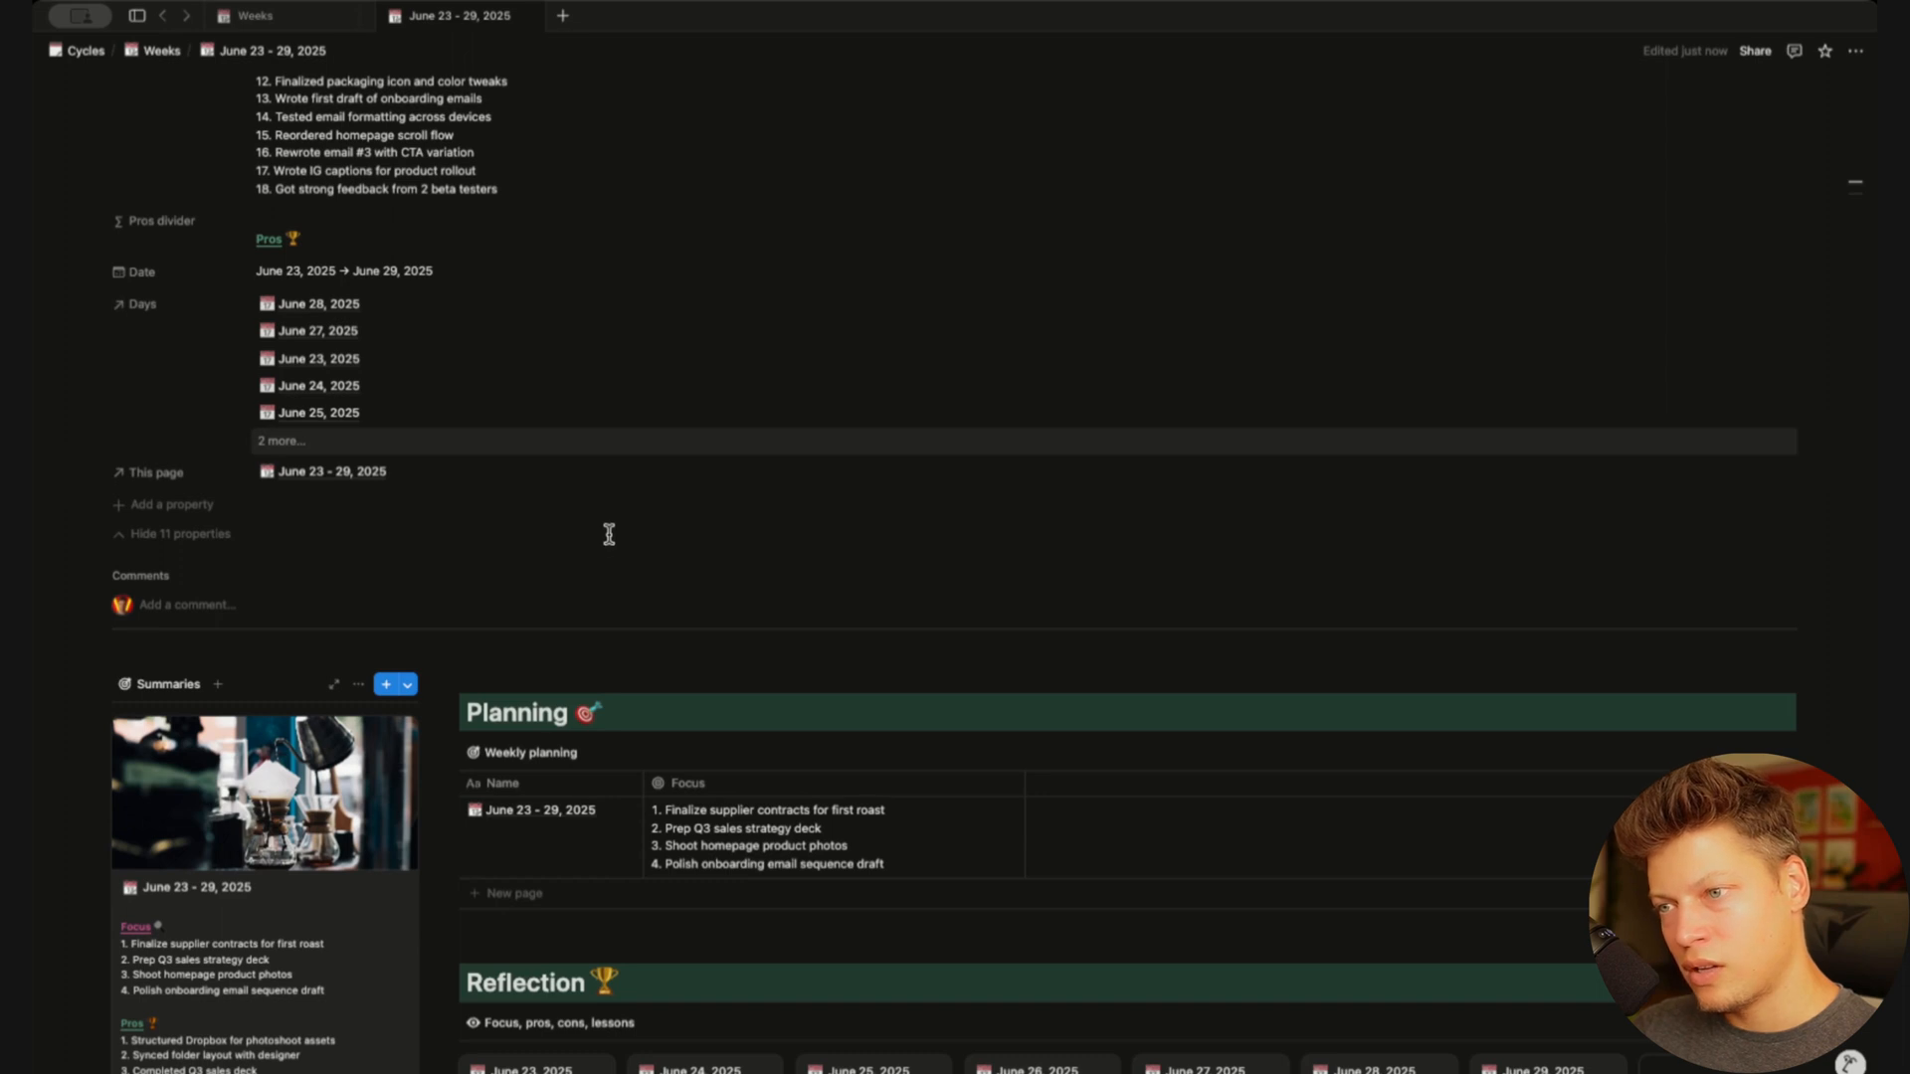
{"action": "scroll", "coordinate": [609, 534], "scroll_direction": "down", "scroll_amount": 3}
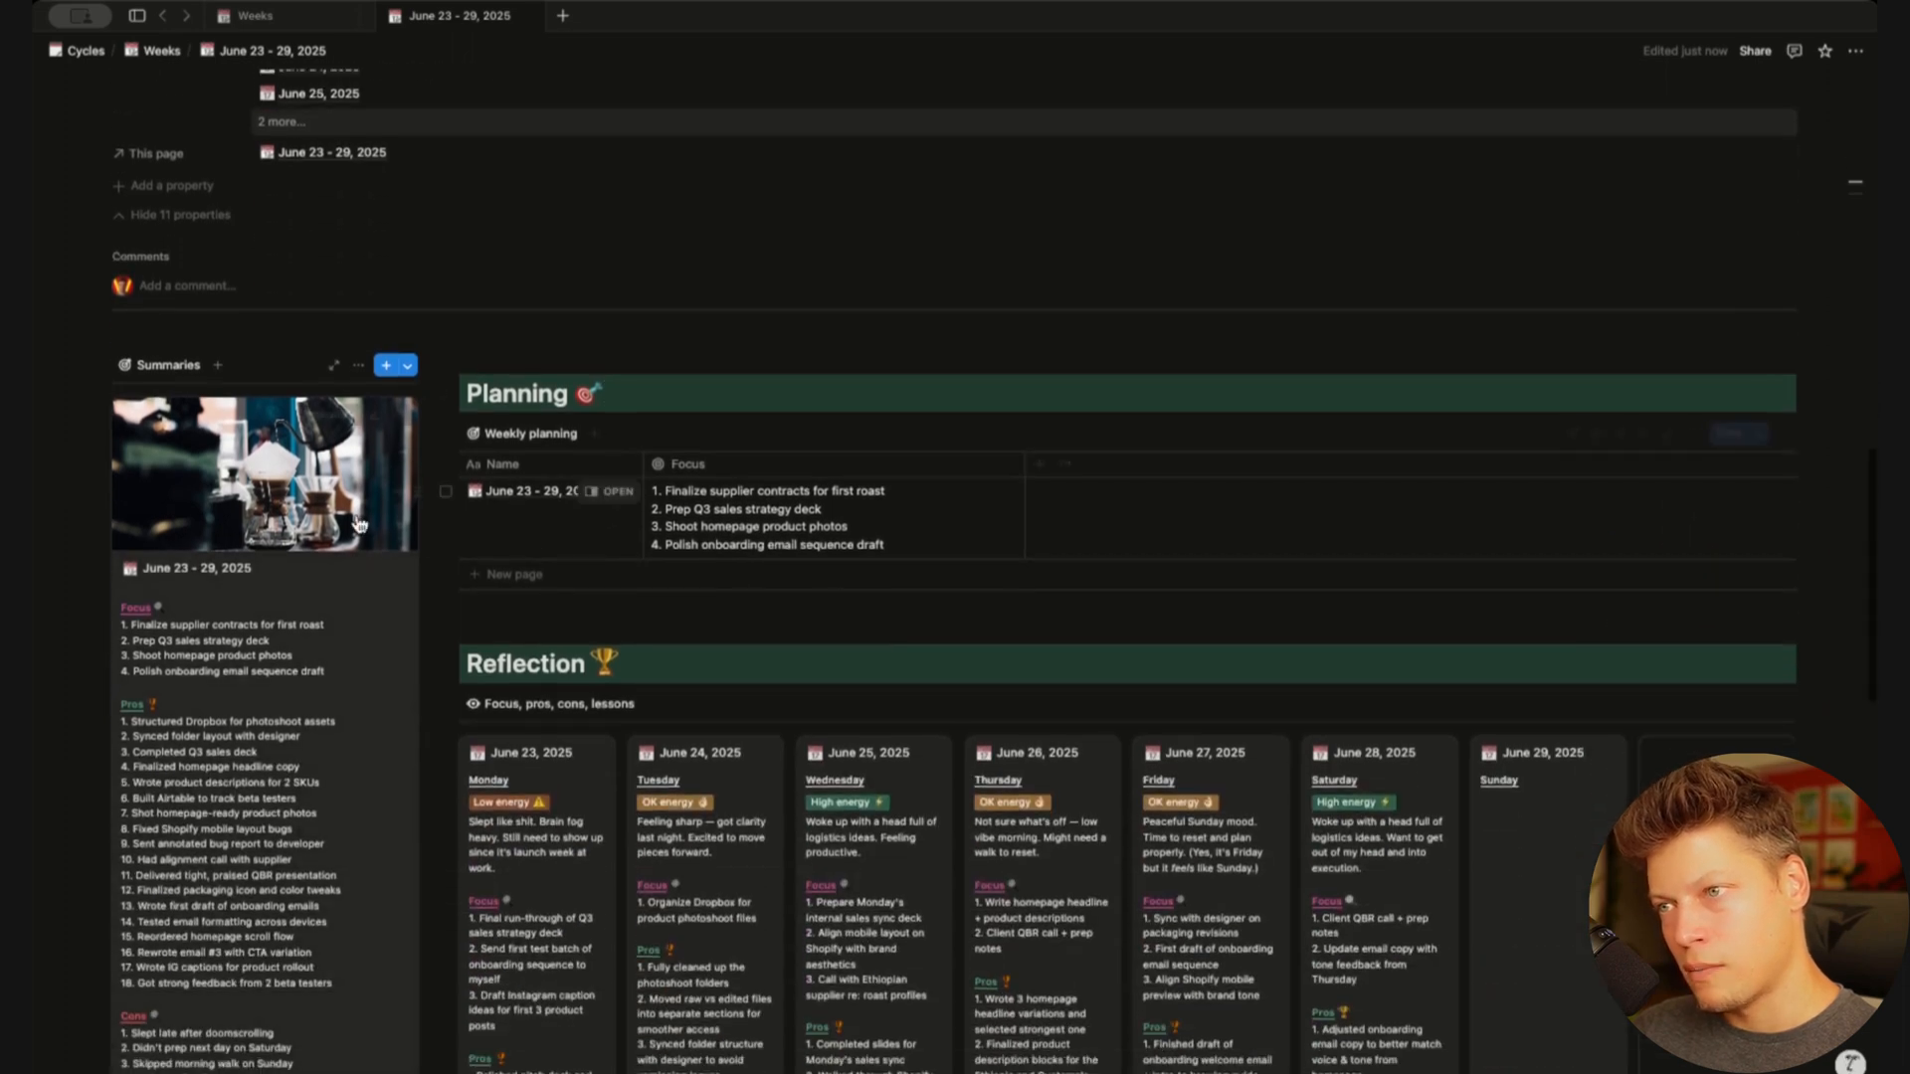
{"action": "left_click", "coordinate": [361, 372]}
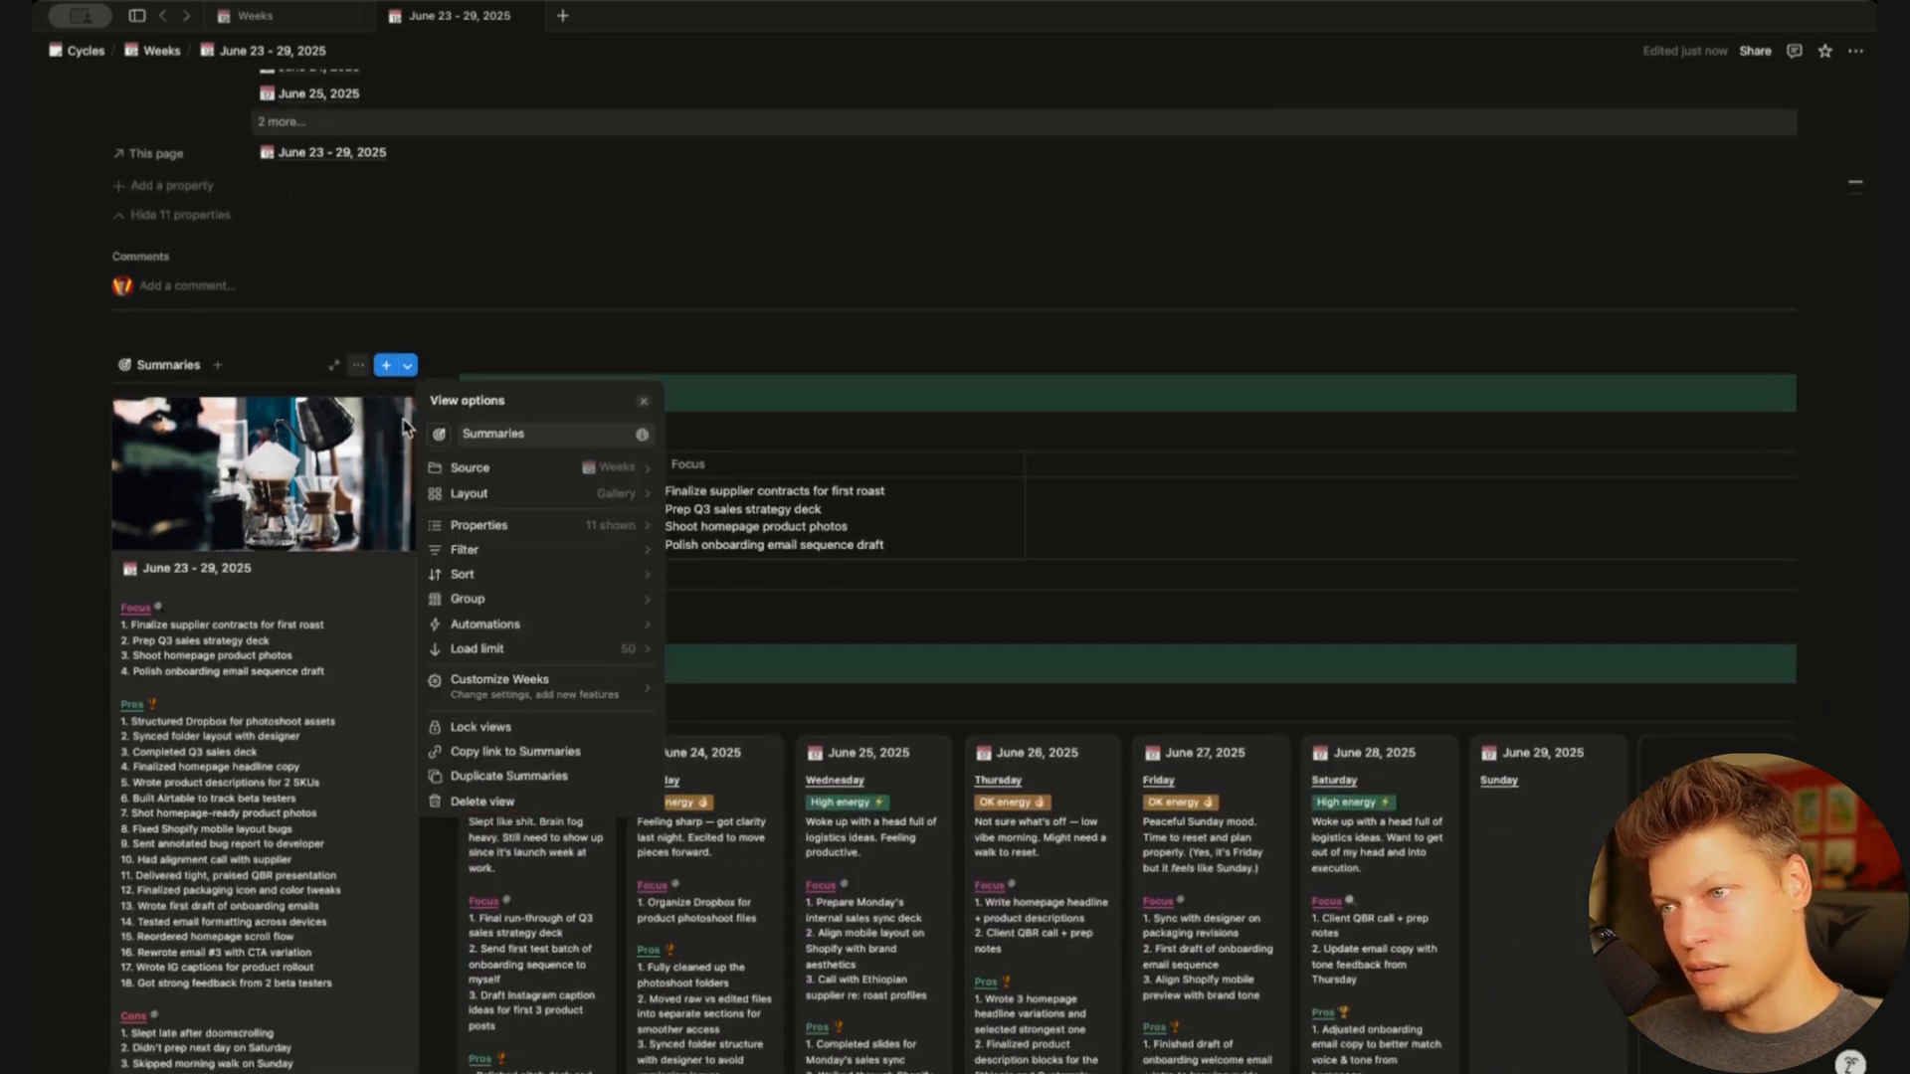
{"action": "left_click", "coordinate": [504, 557]}
{"action": "left_click", "coordinate": [481, 793]}
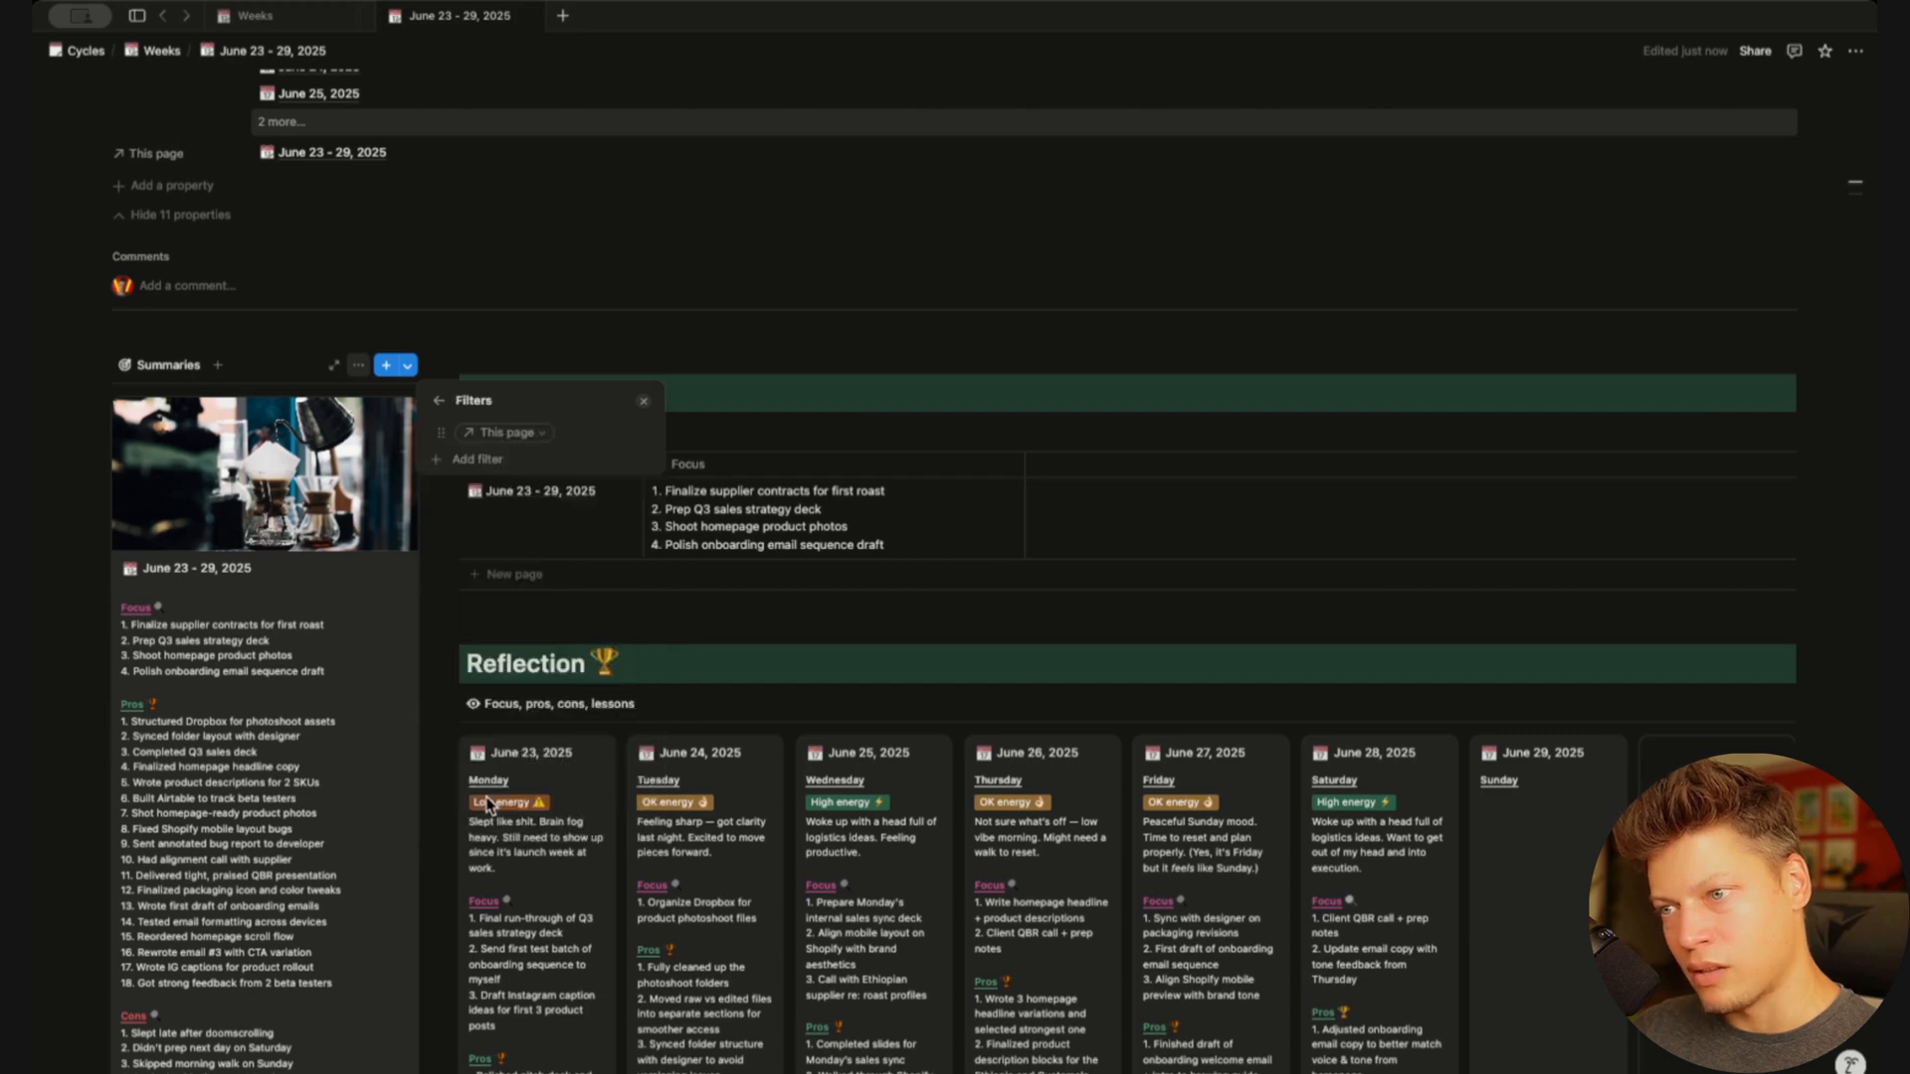
{"action": "left_click", "coordinate": [533, 434]}
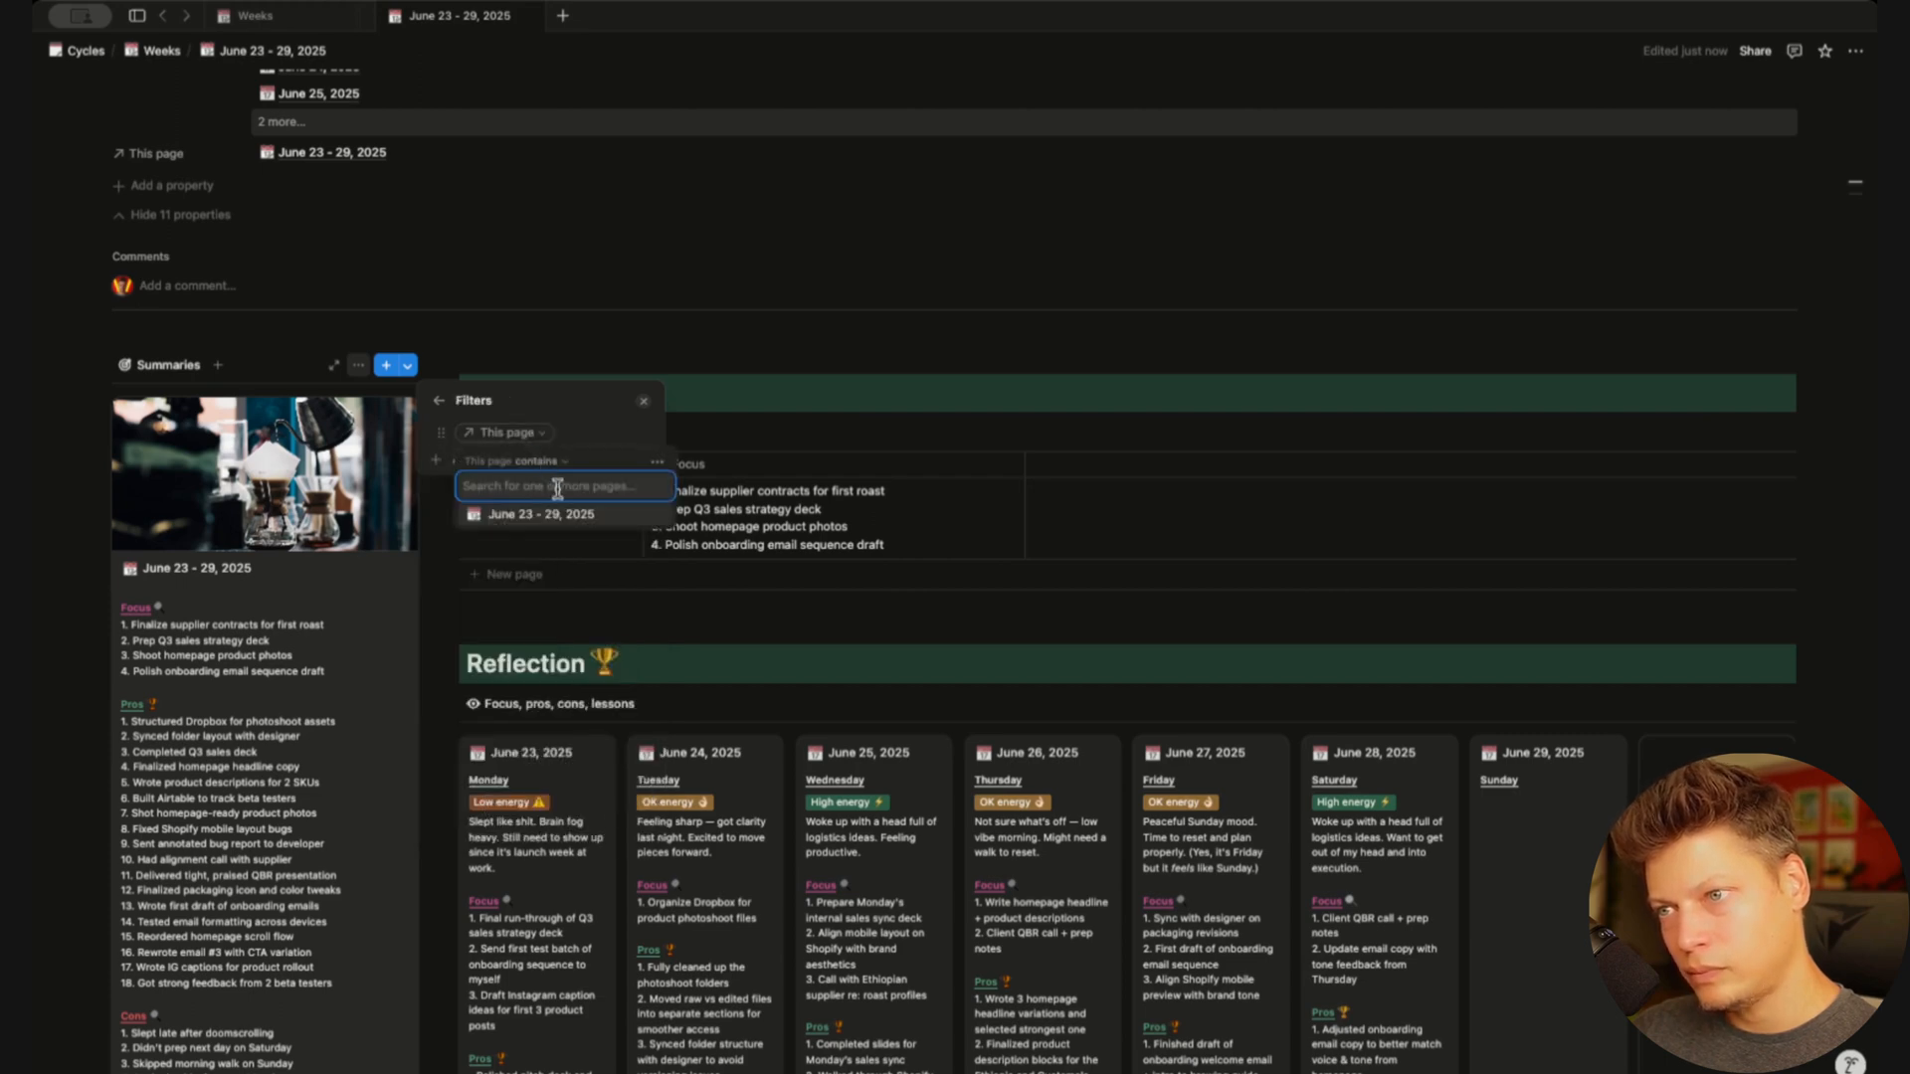
{"action": "left_click", "coordinate": [564, 523]}
{"action": "left_click", "coordinate": [725, 384]}
Copy all body content of the June 23 - 29, 2025 page and paste it into the new Weeks template, opened as a full page
{"action": "scroll", "coordinate": [766, 378], "scroll_direction": "down", "scroll_amount": 10}
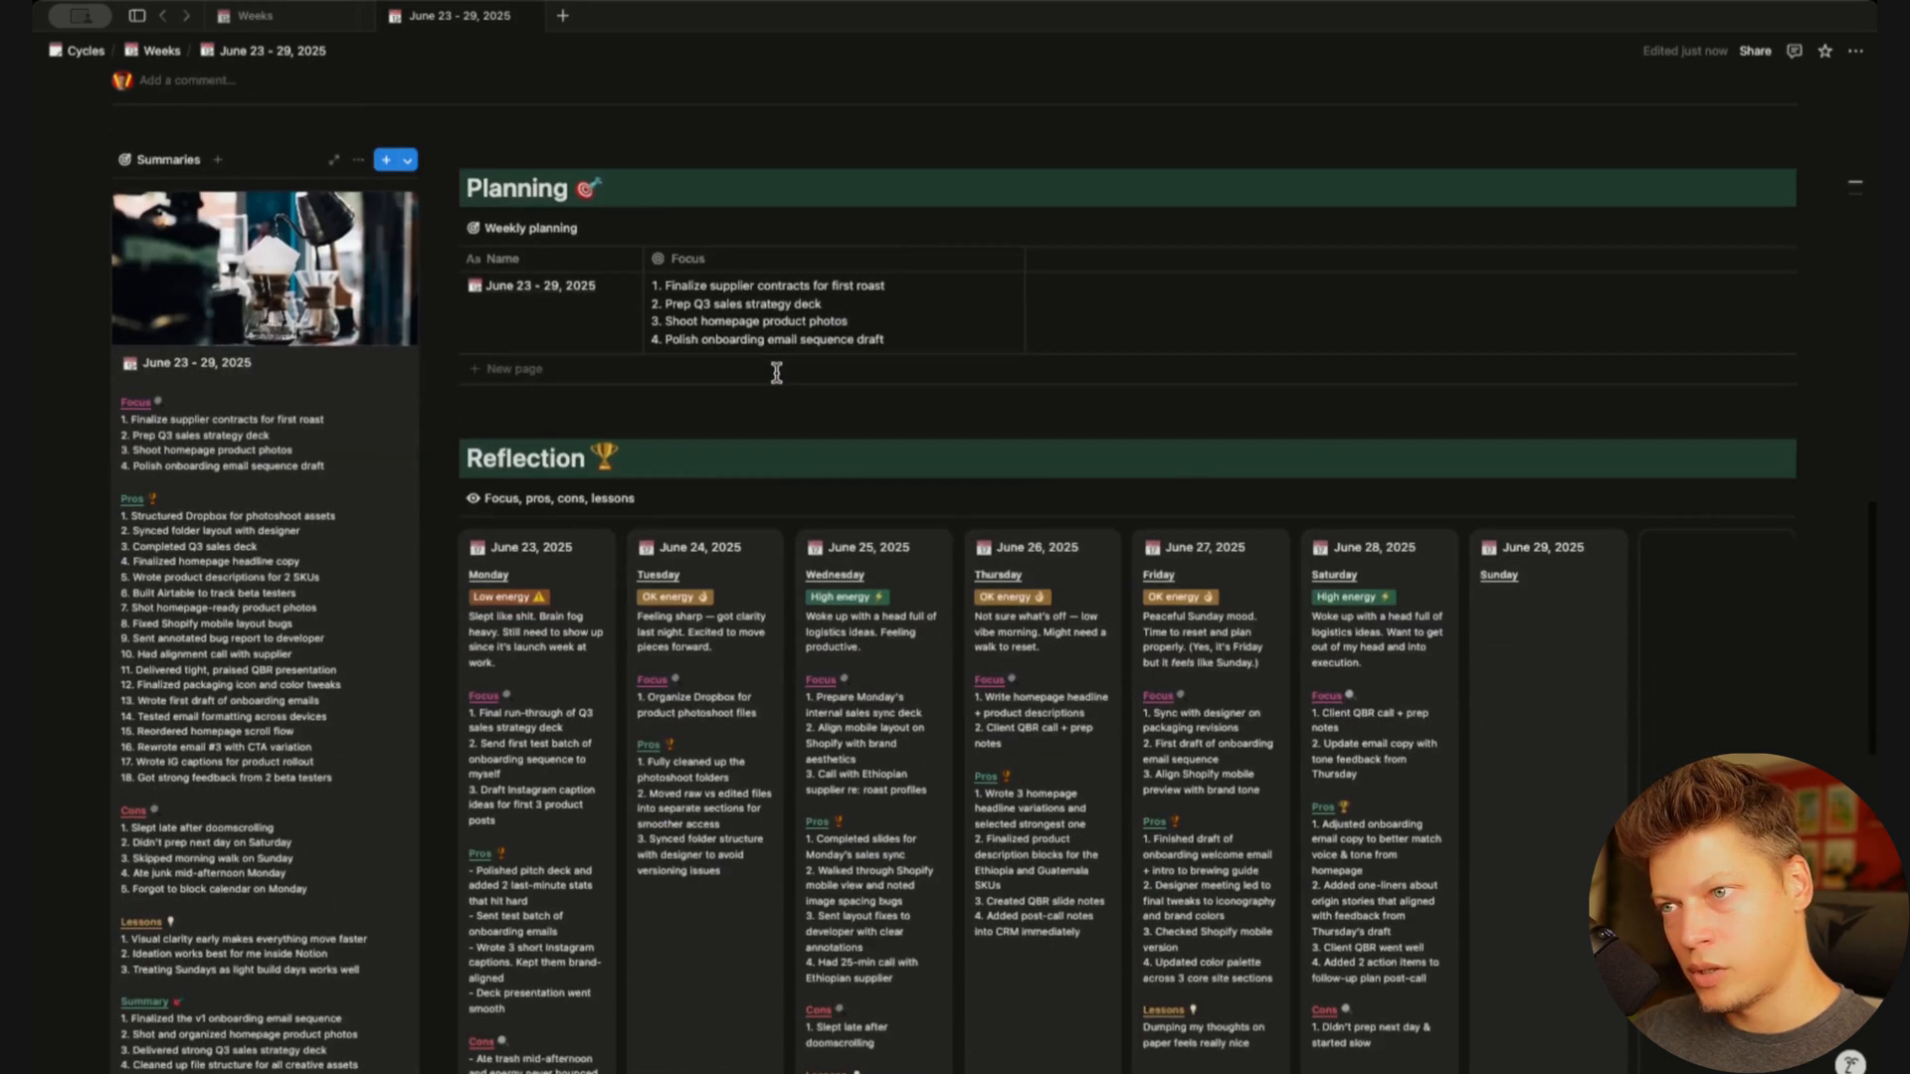
{"action": "scroll", "coordinate": [778, 372], "scroll_direction": "down", "scroll_amount": 5}
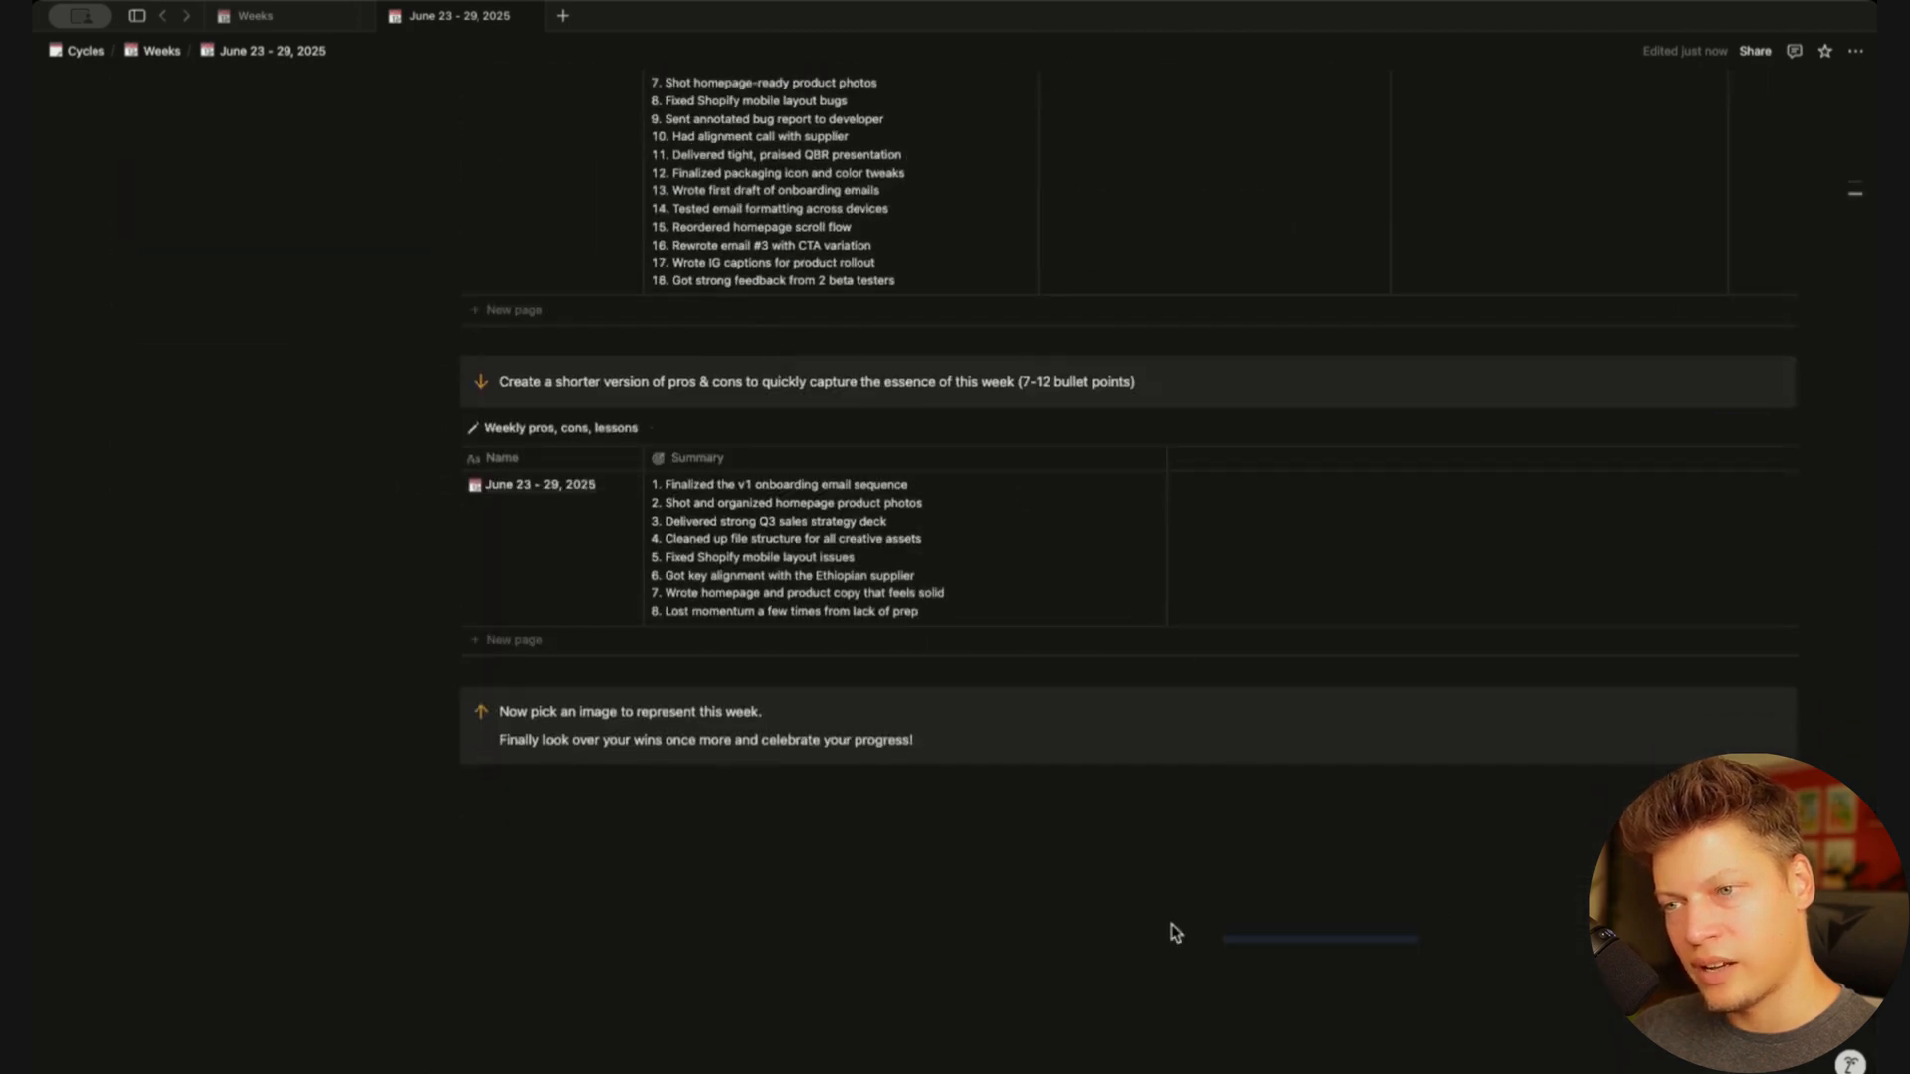
{"action": "left_click_drag", "start_coordinate": [1171, 925], "coordinate": [110, 904]}
{"action": "left_click", "coordinate": [307, 17]}
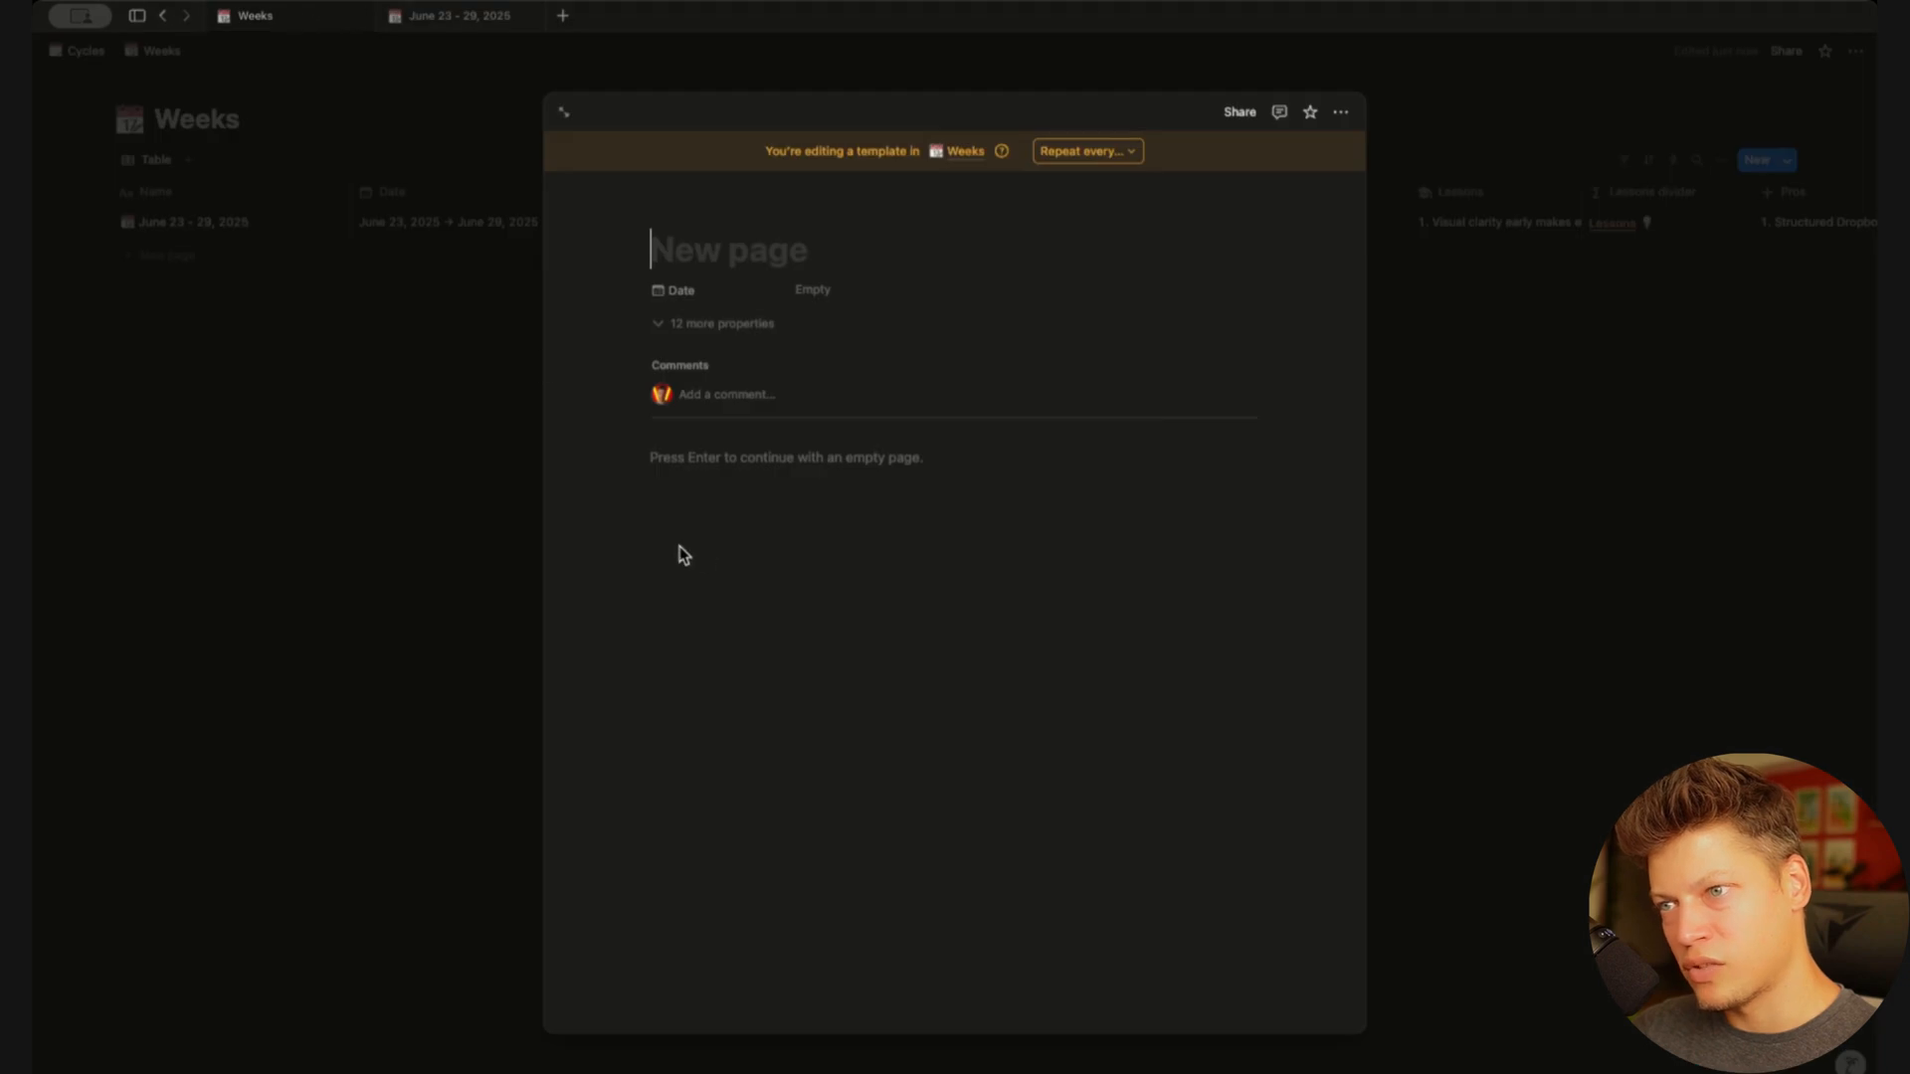
{"action": "left_click", "coordinate": [564, 112]}
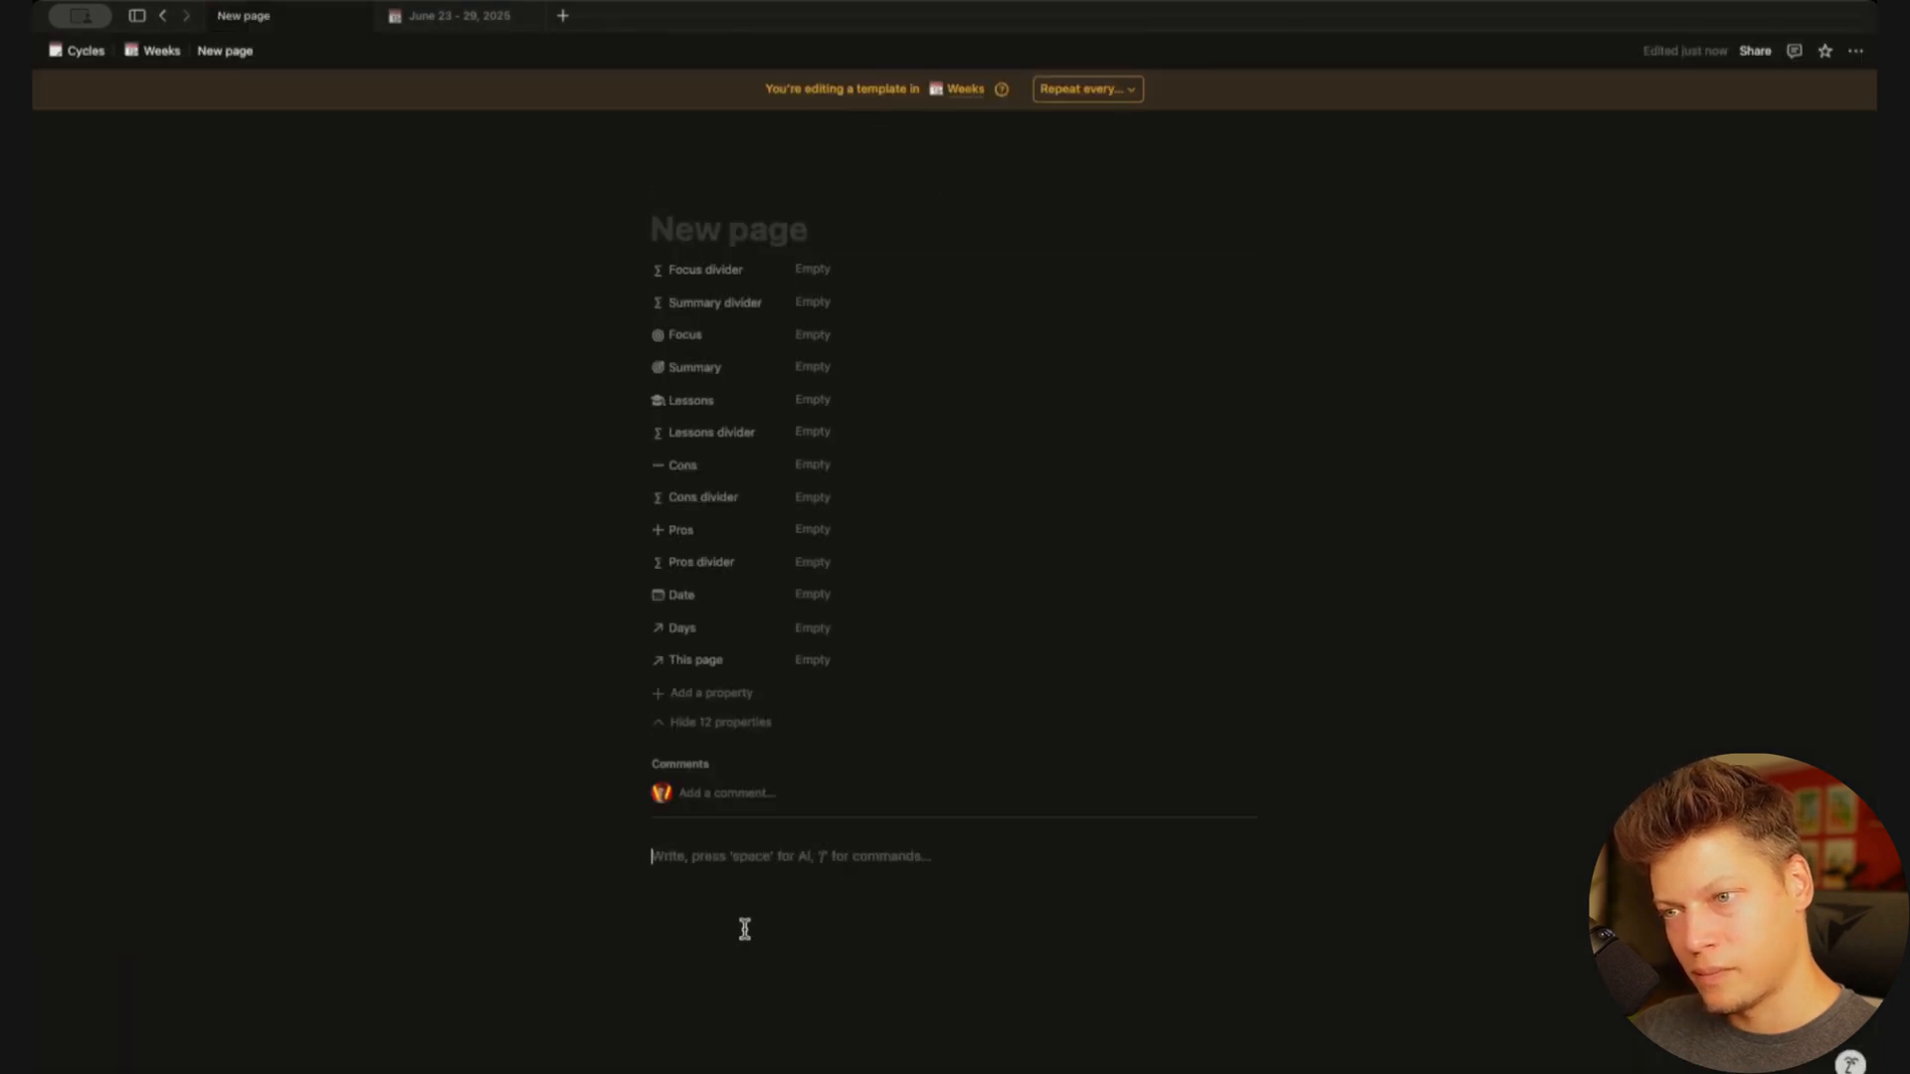
{"action": "key", "text": "ctrl+v"}
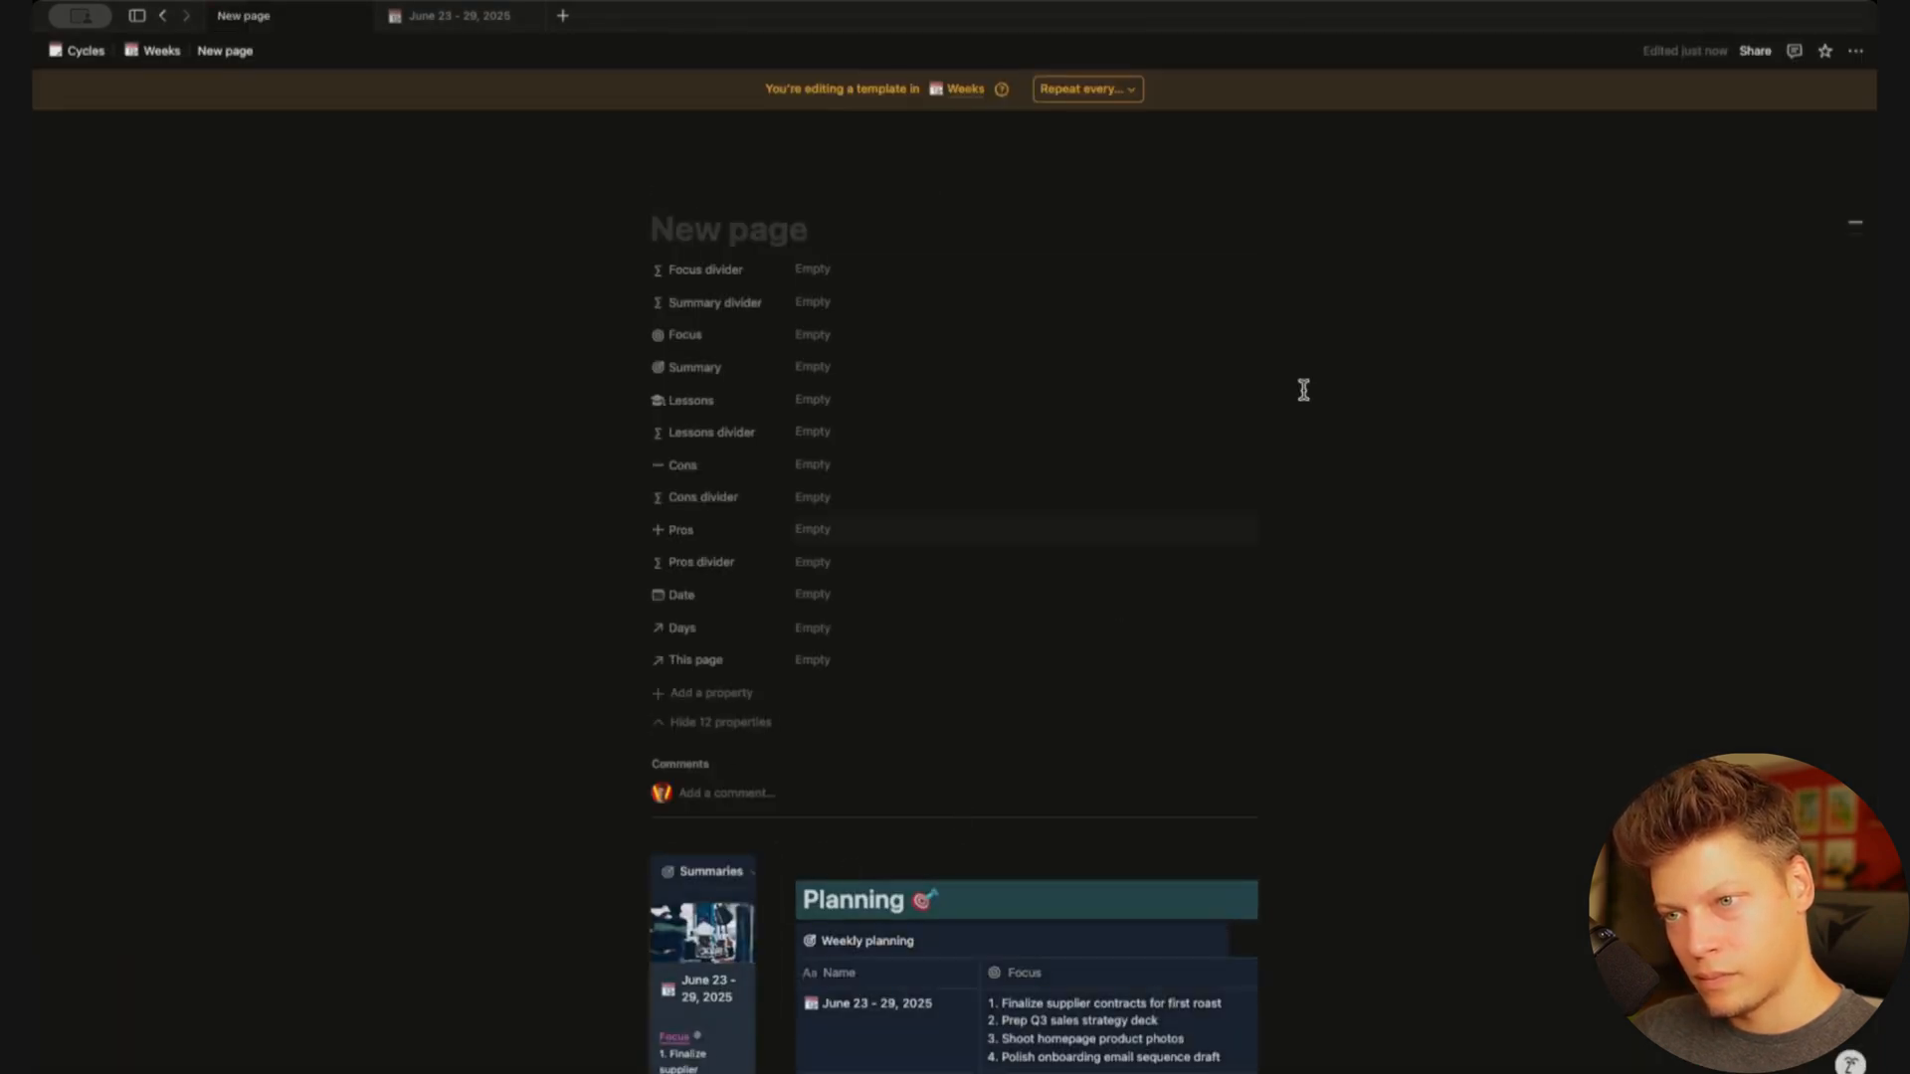
Make the template full width and collapse its extra properties so only Date is shown
{"action": "left_click", "coordinate": [1856, 52]}
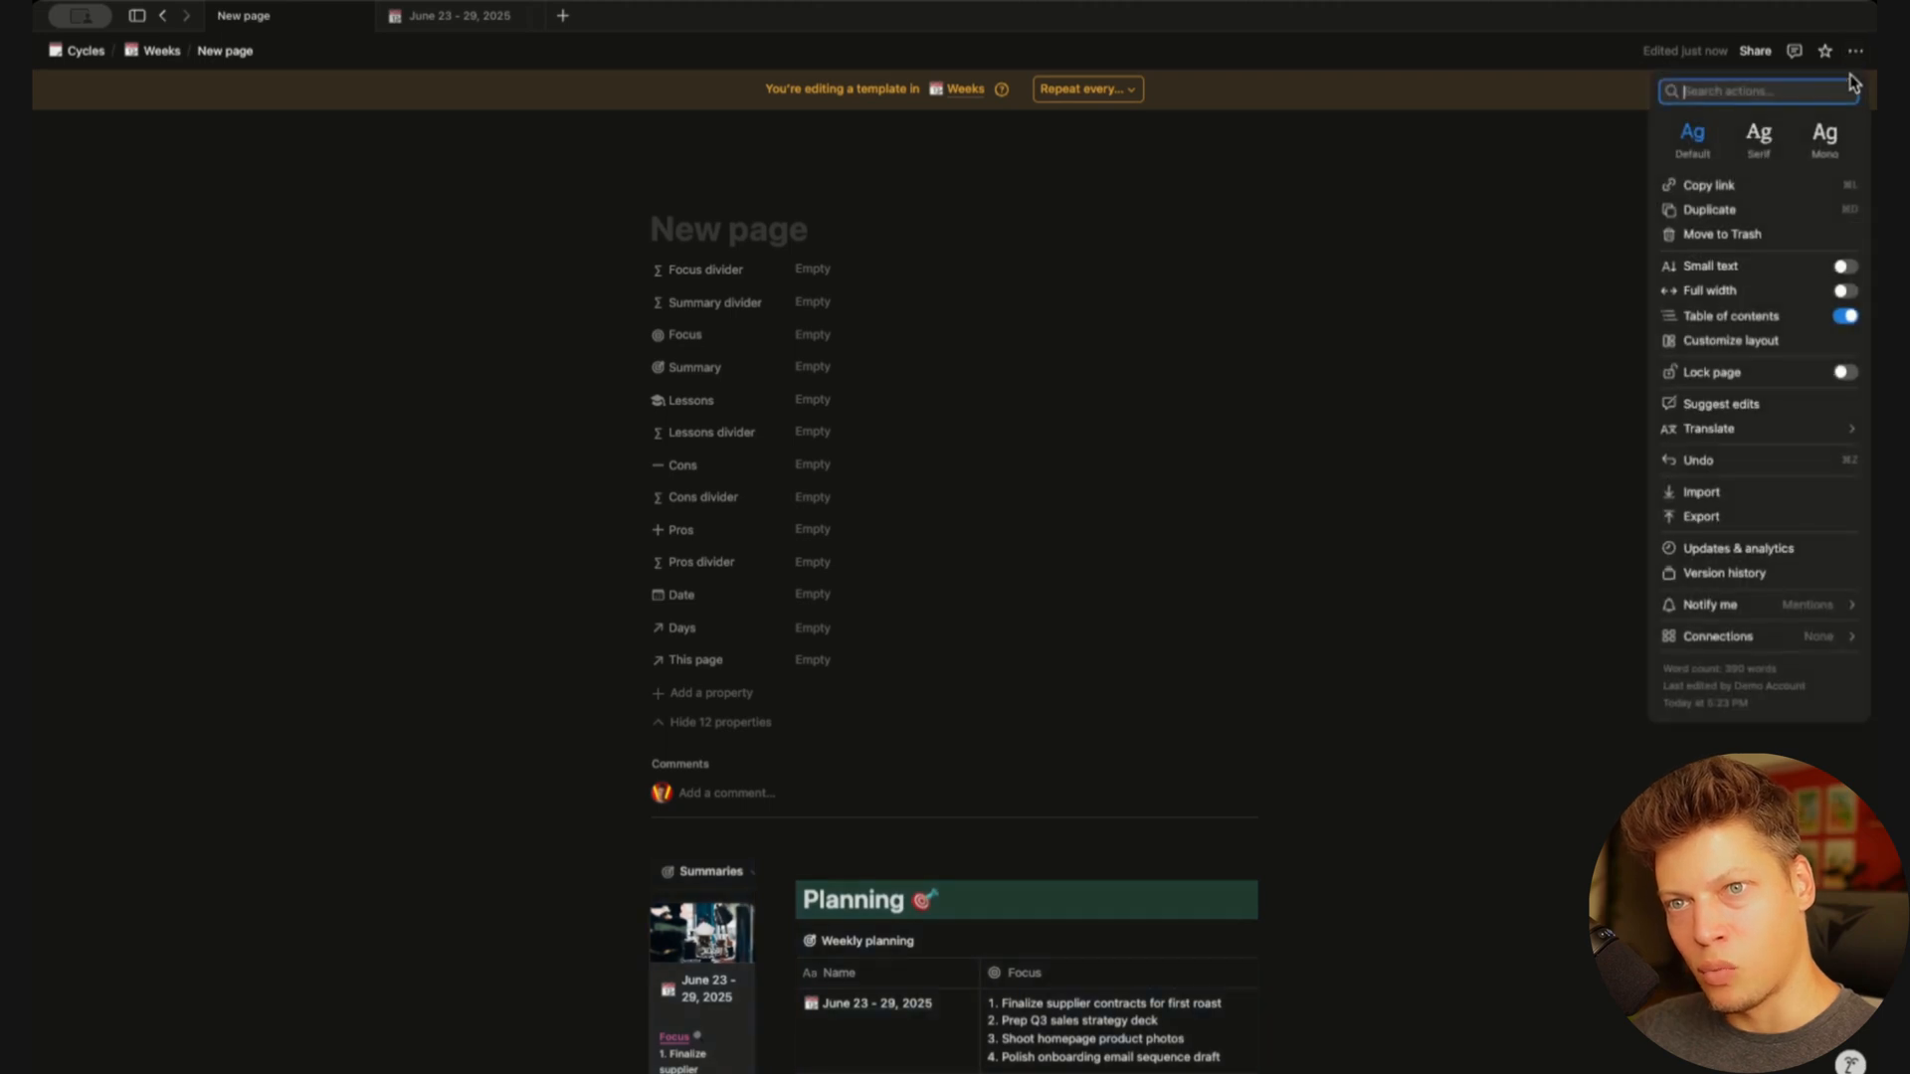
{"action": "left_click", "coordinate": [1843, 290]}
{"action": "left_click", "coordinate": [1552, 489]}
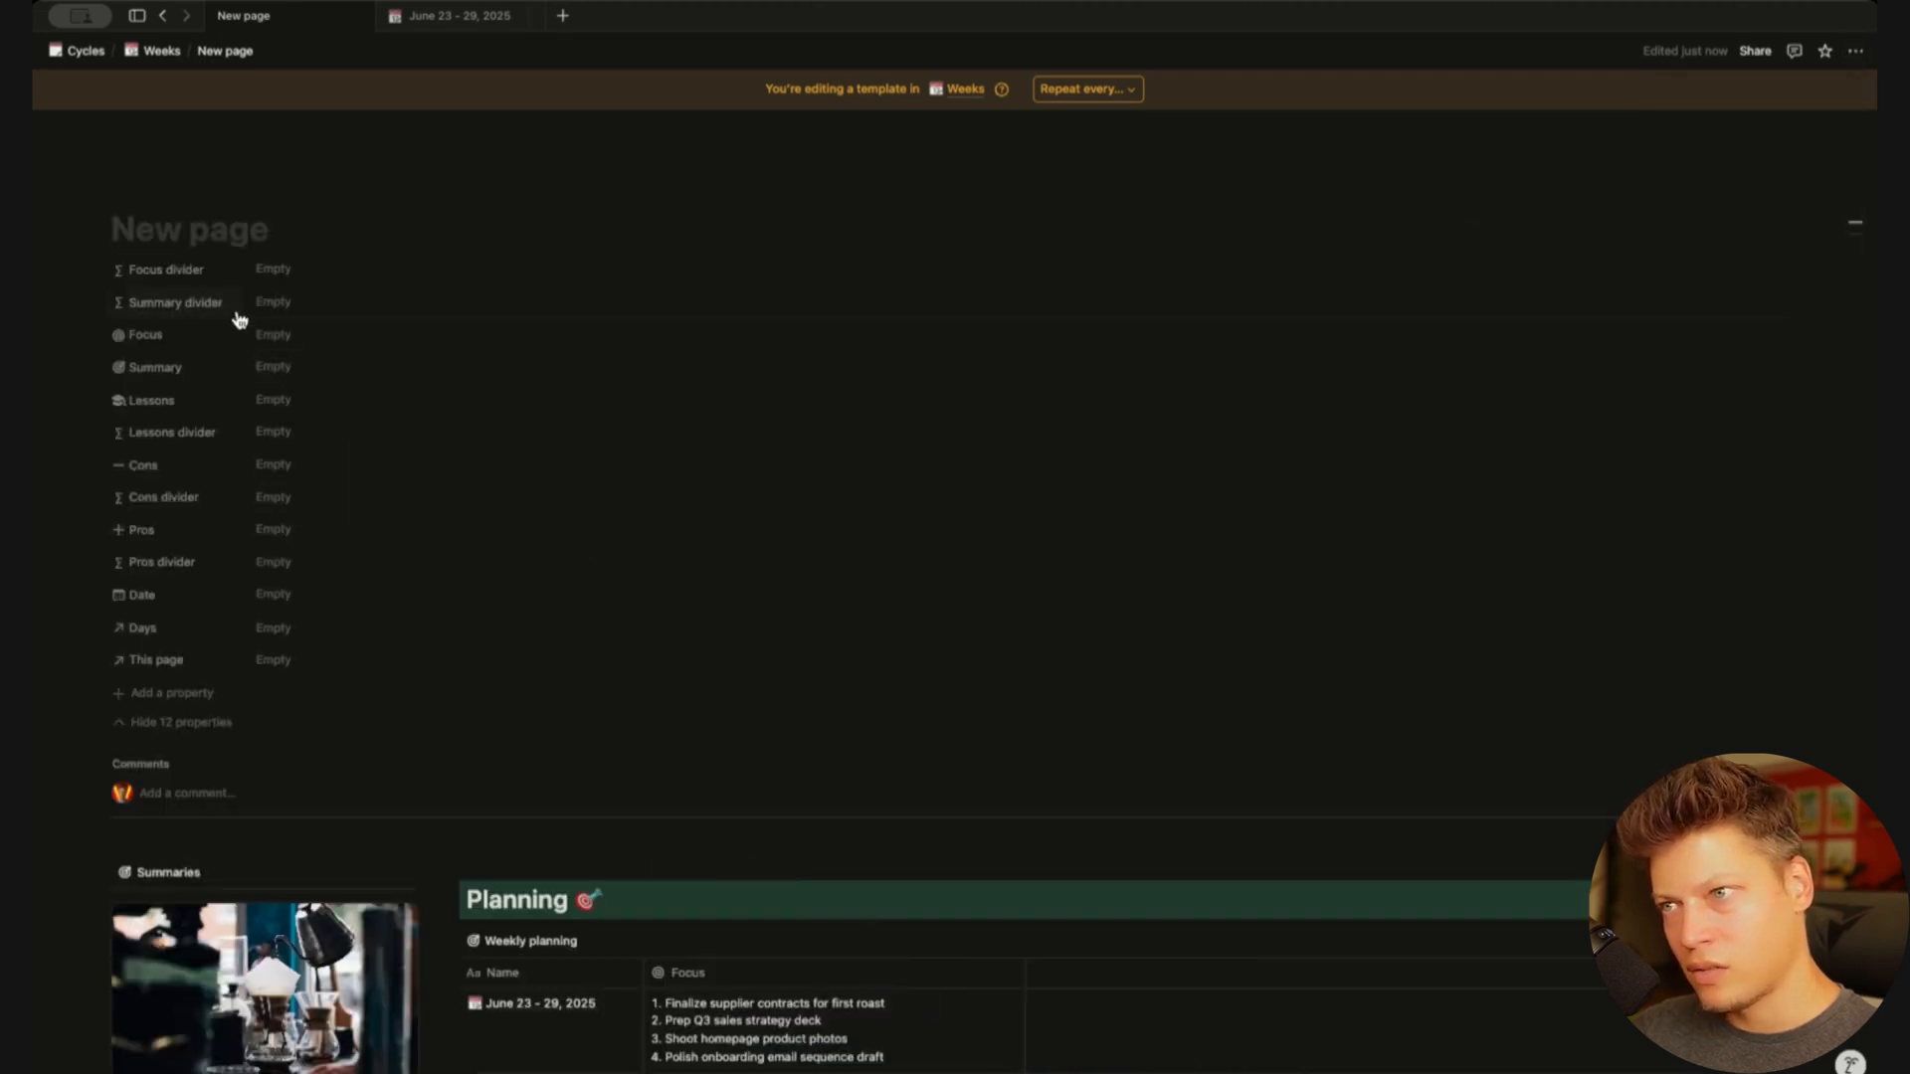
{"action": "left_click", "coordinate": [142, 731]}
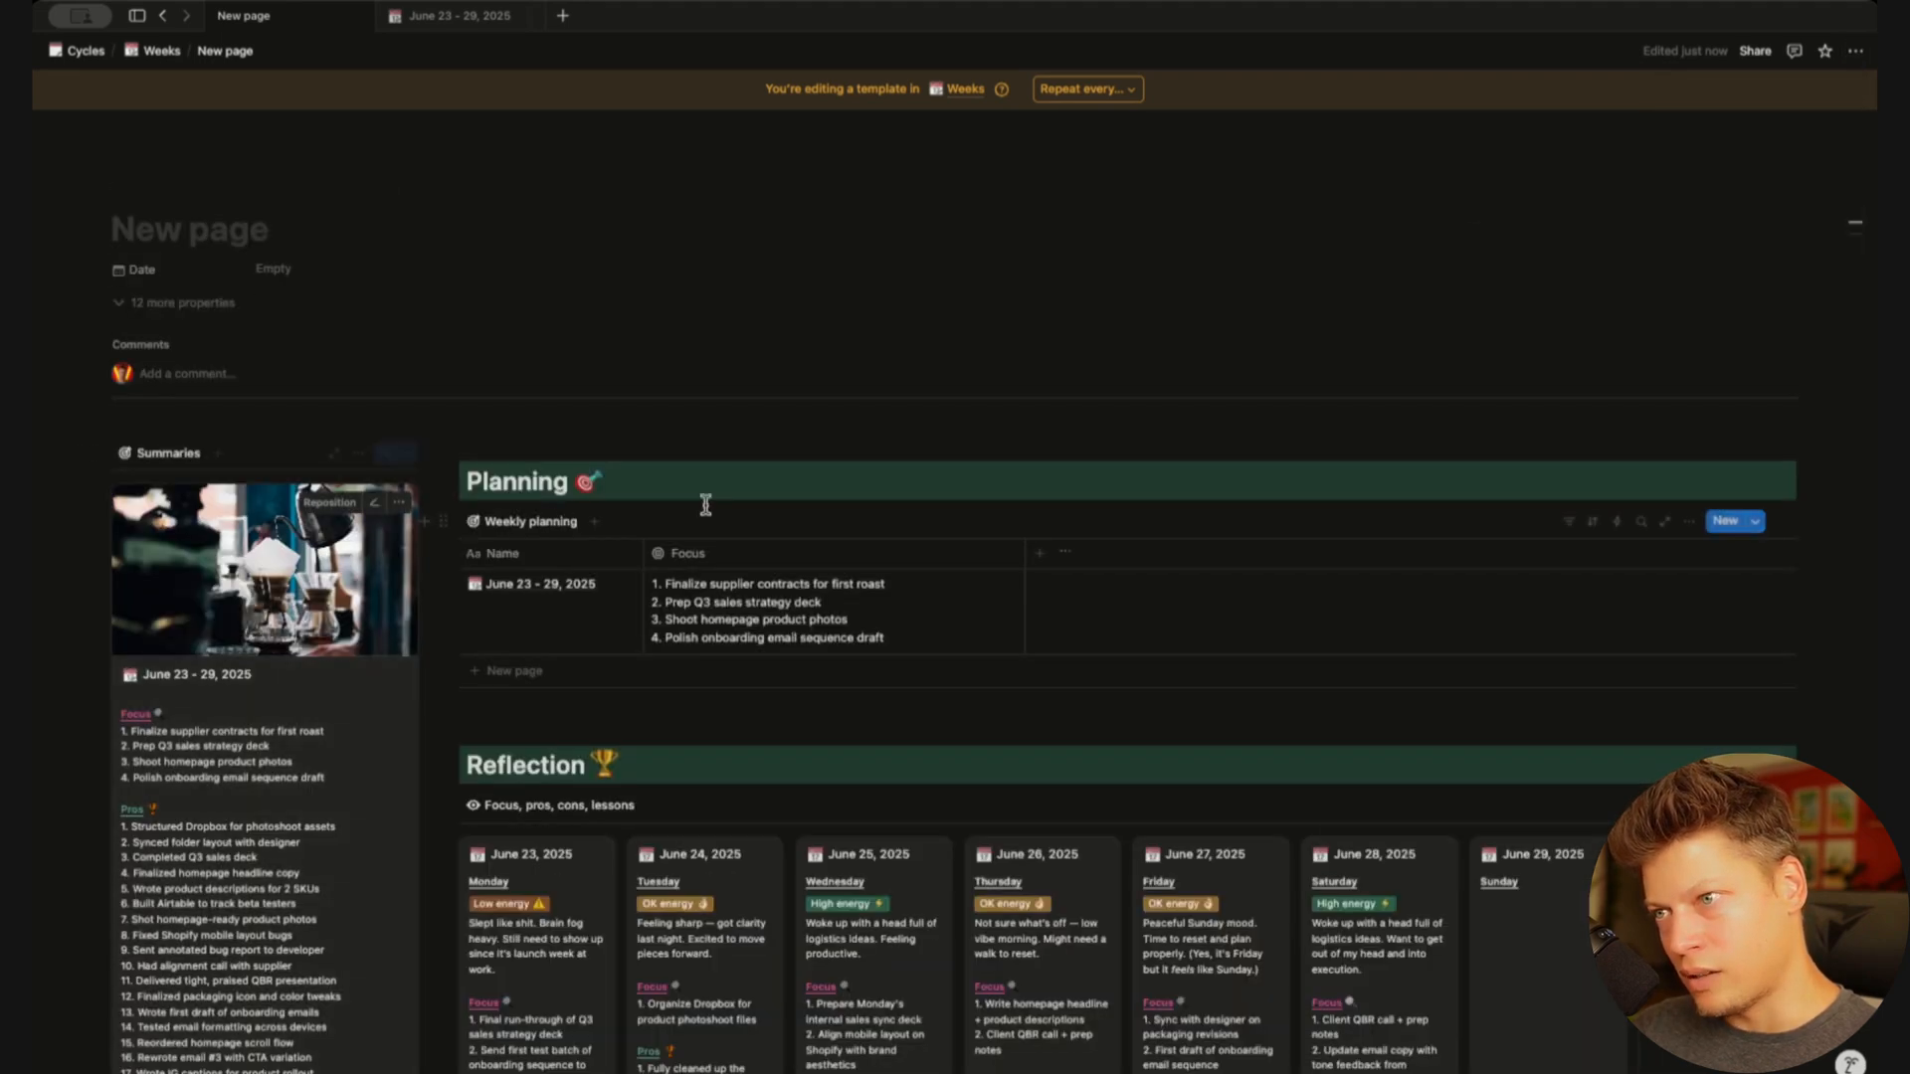
Change the template's Summaries This page filter from June 23 - 29, 2025 to the template itself, New page
{"action": "scroll", "coordinate": [704, 507], "scroll_direction": "down", "scroll_amount": 3}
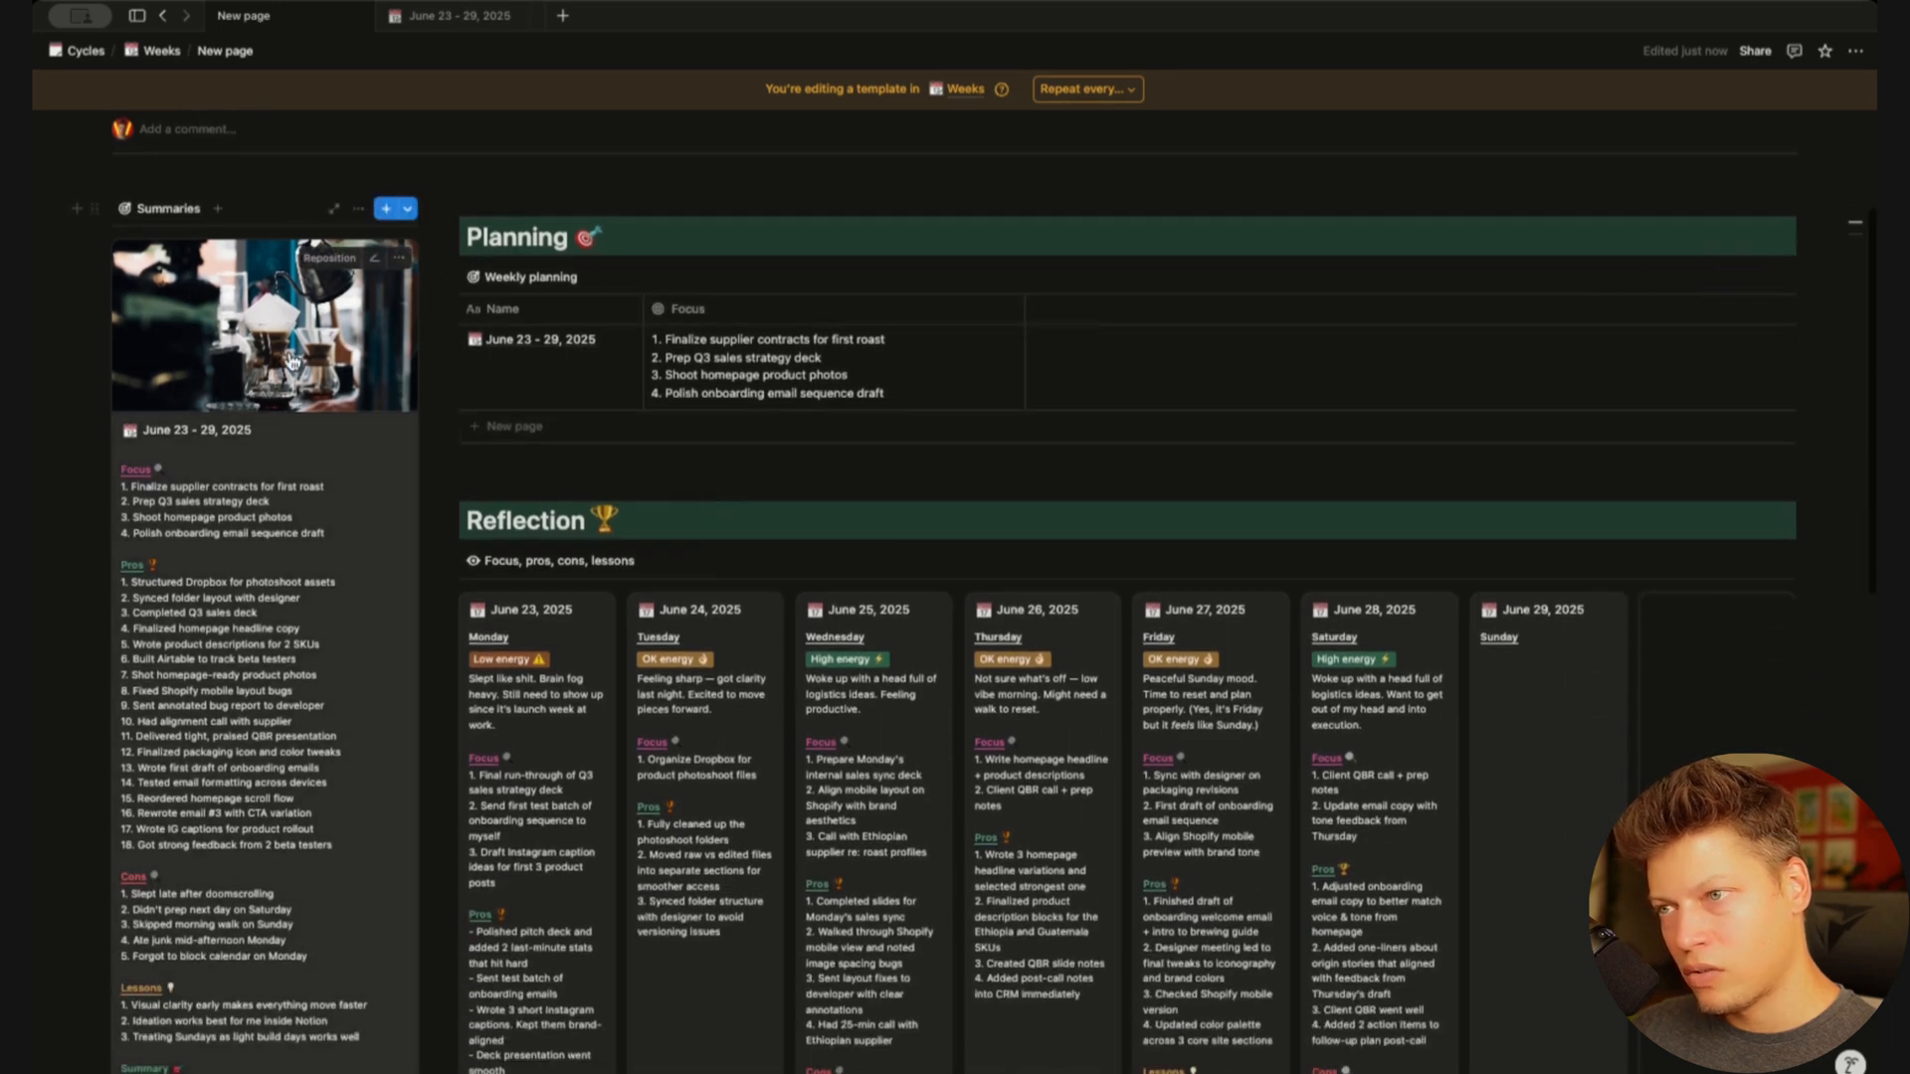
{"action": "left_click", "coordinate": [358, 208]}
{"action": "left_click", "coordinate": [481, 397]}
{"action": "left_click", "coordinate": [590, 276]}
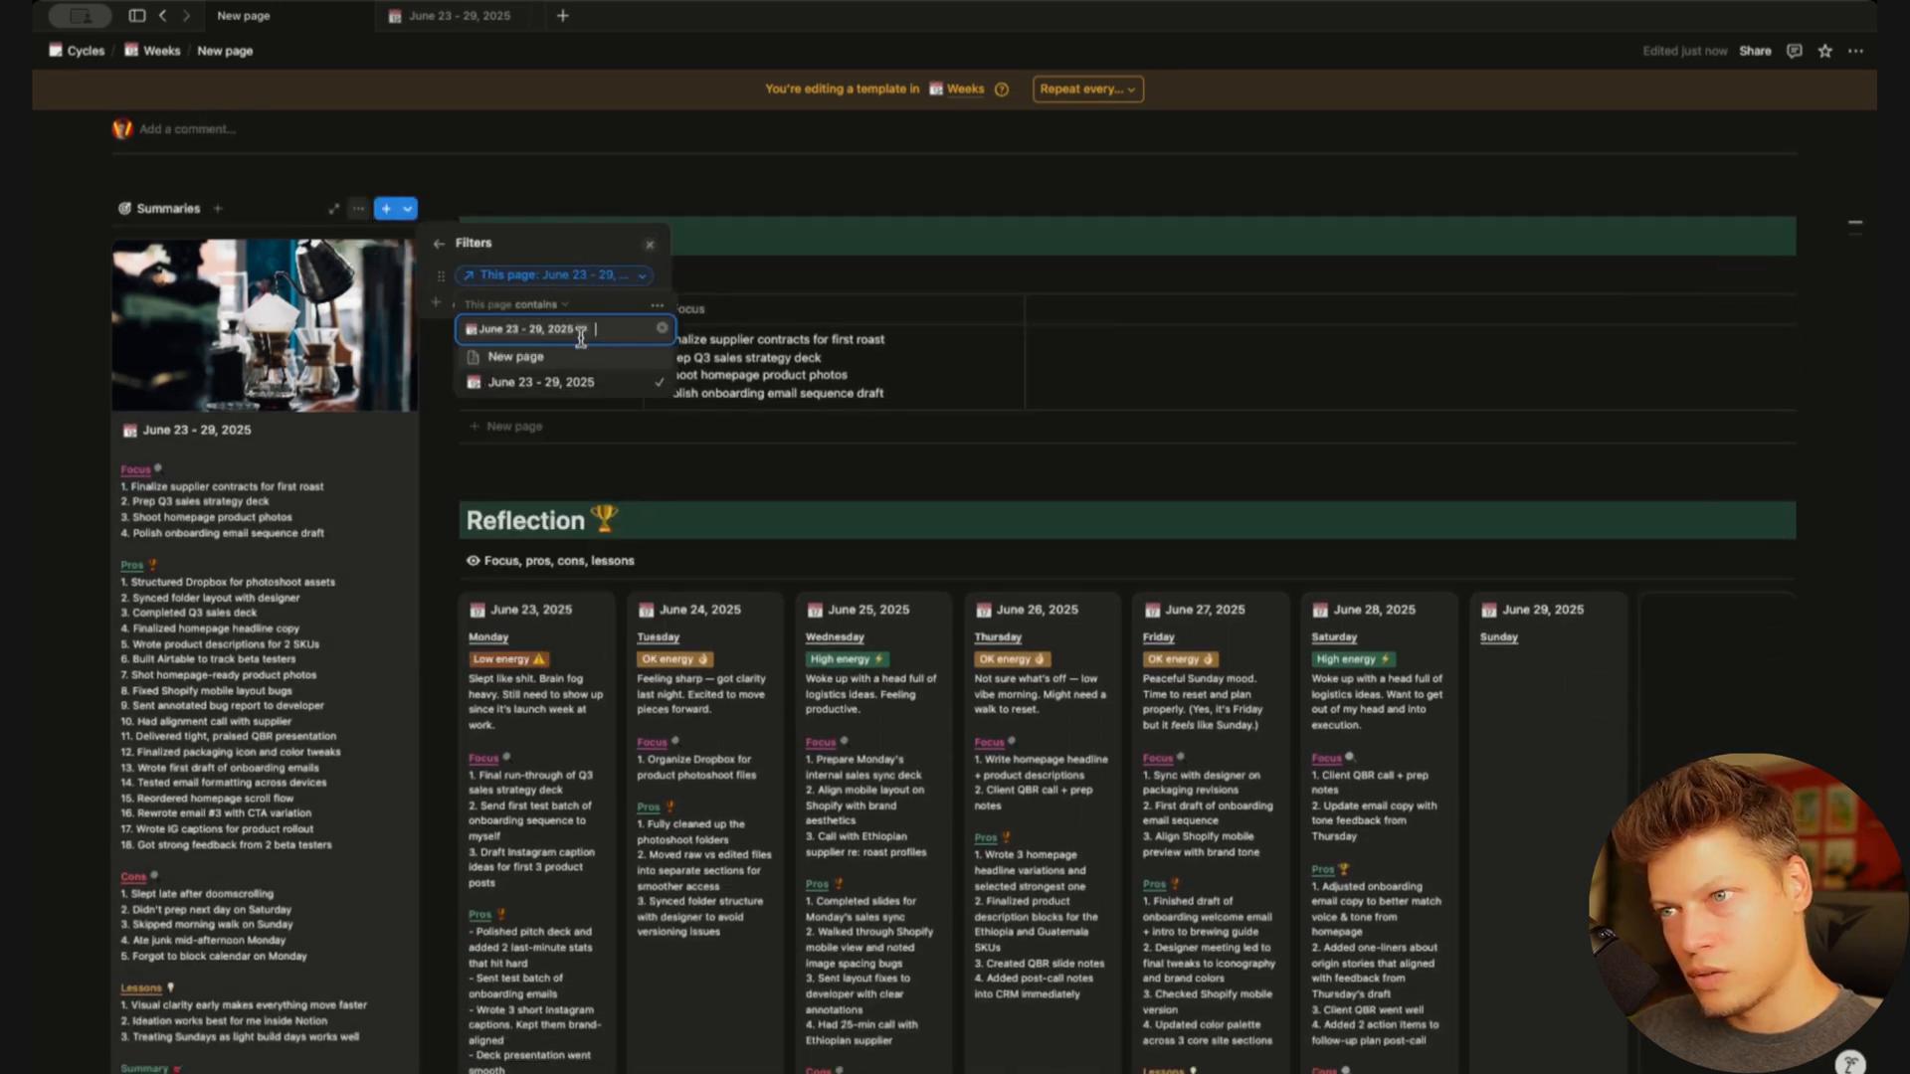
{"action": "left_click", "coordinate": [583, 329]}
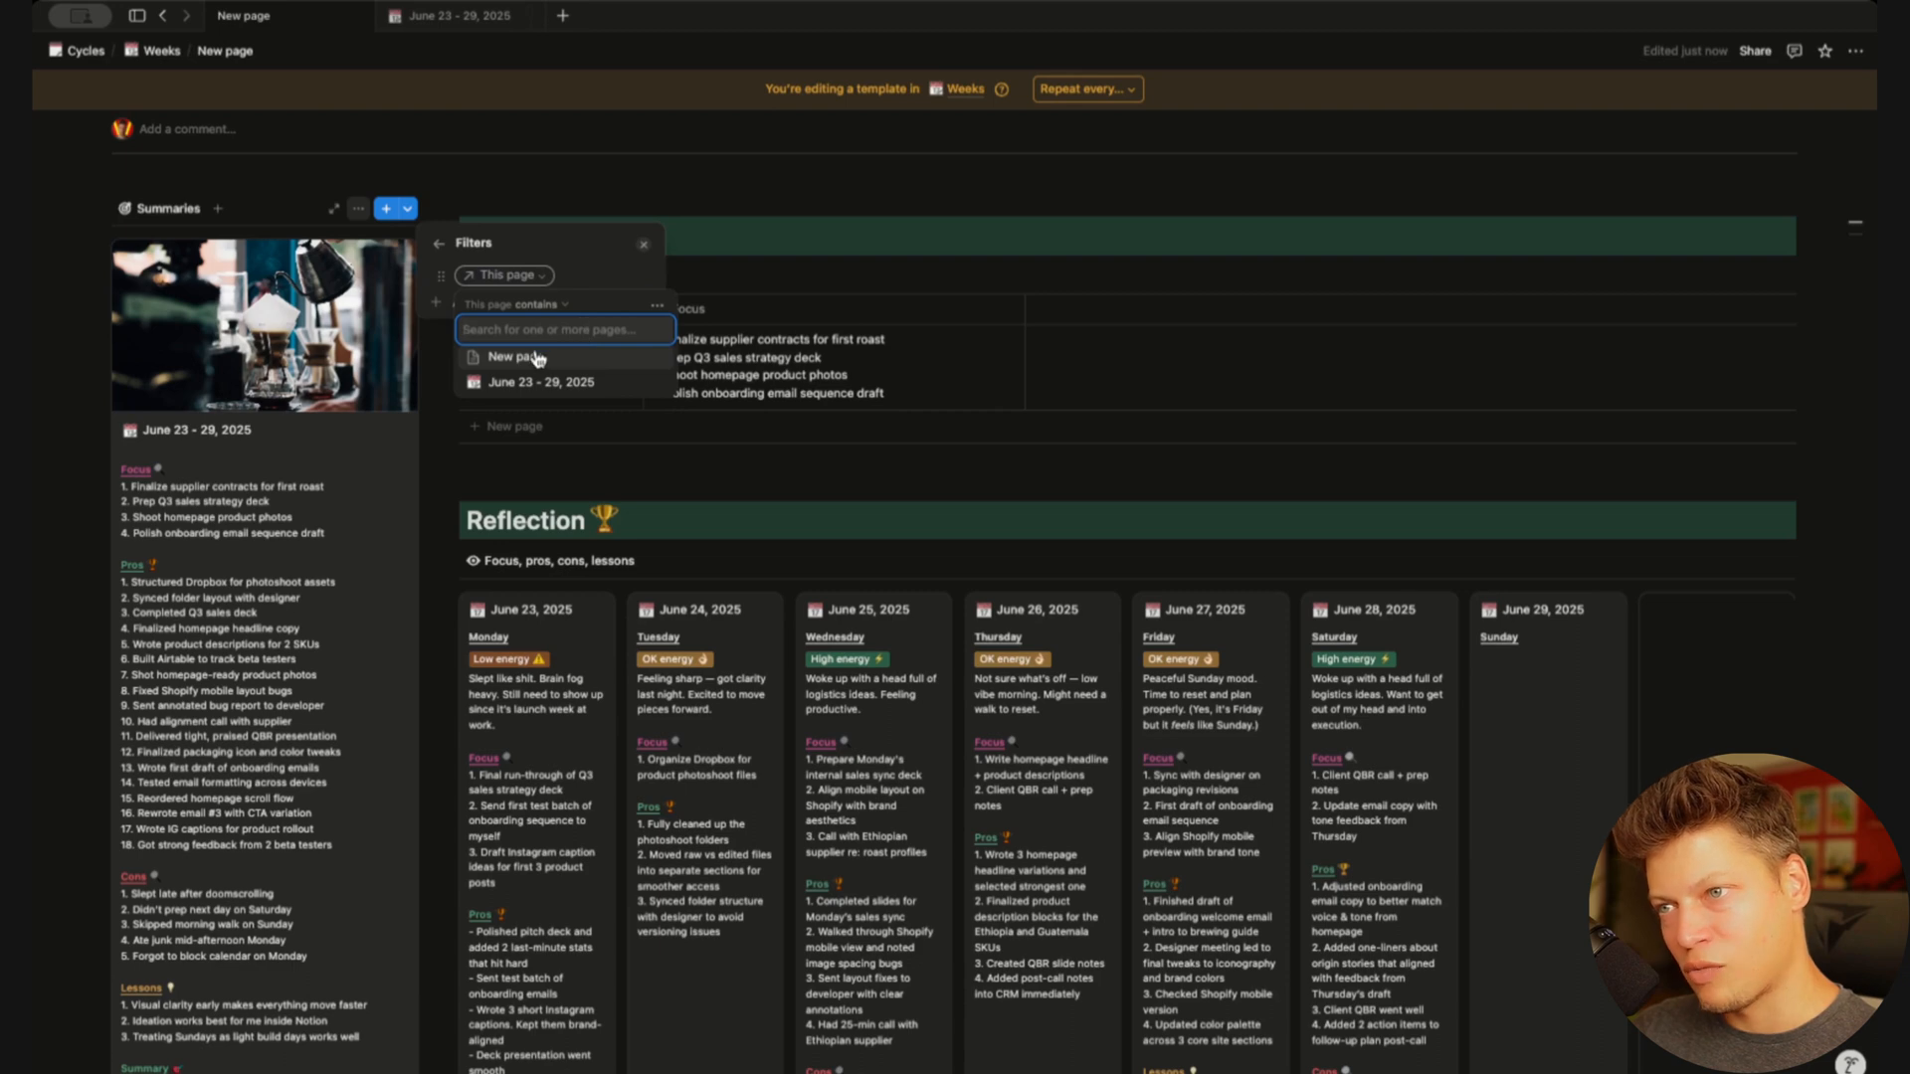
{"action": "left_click", "coordinate": [537, 358]}
{"action": "left_click", "coordinate": [1059, 367]}
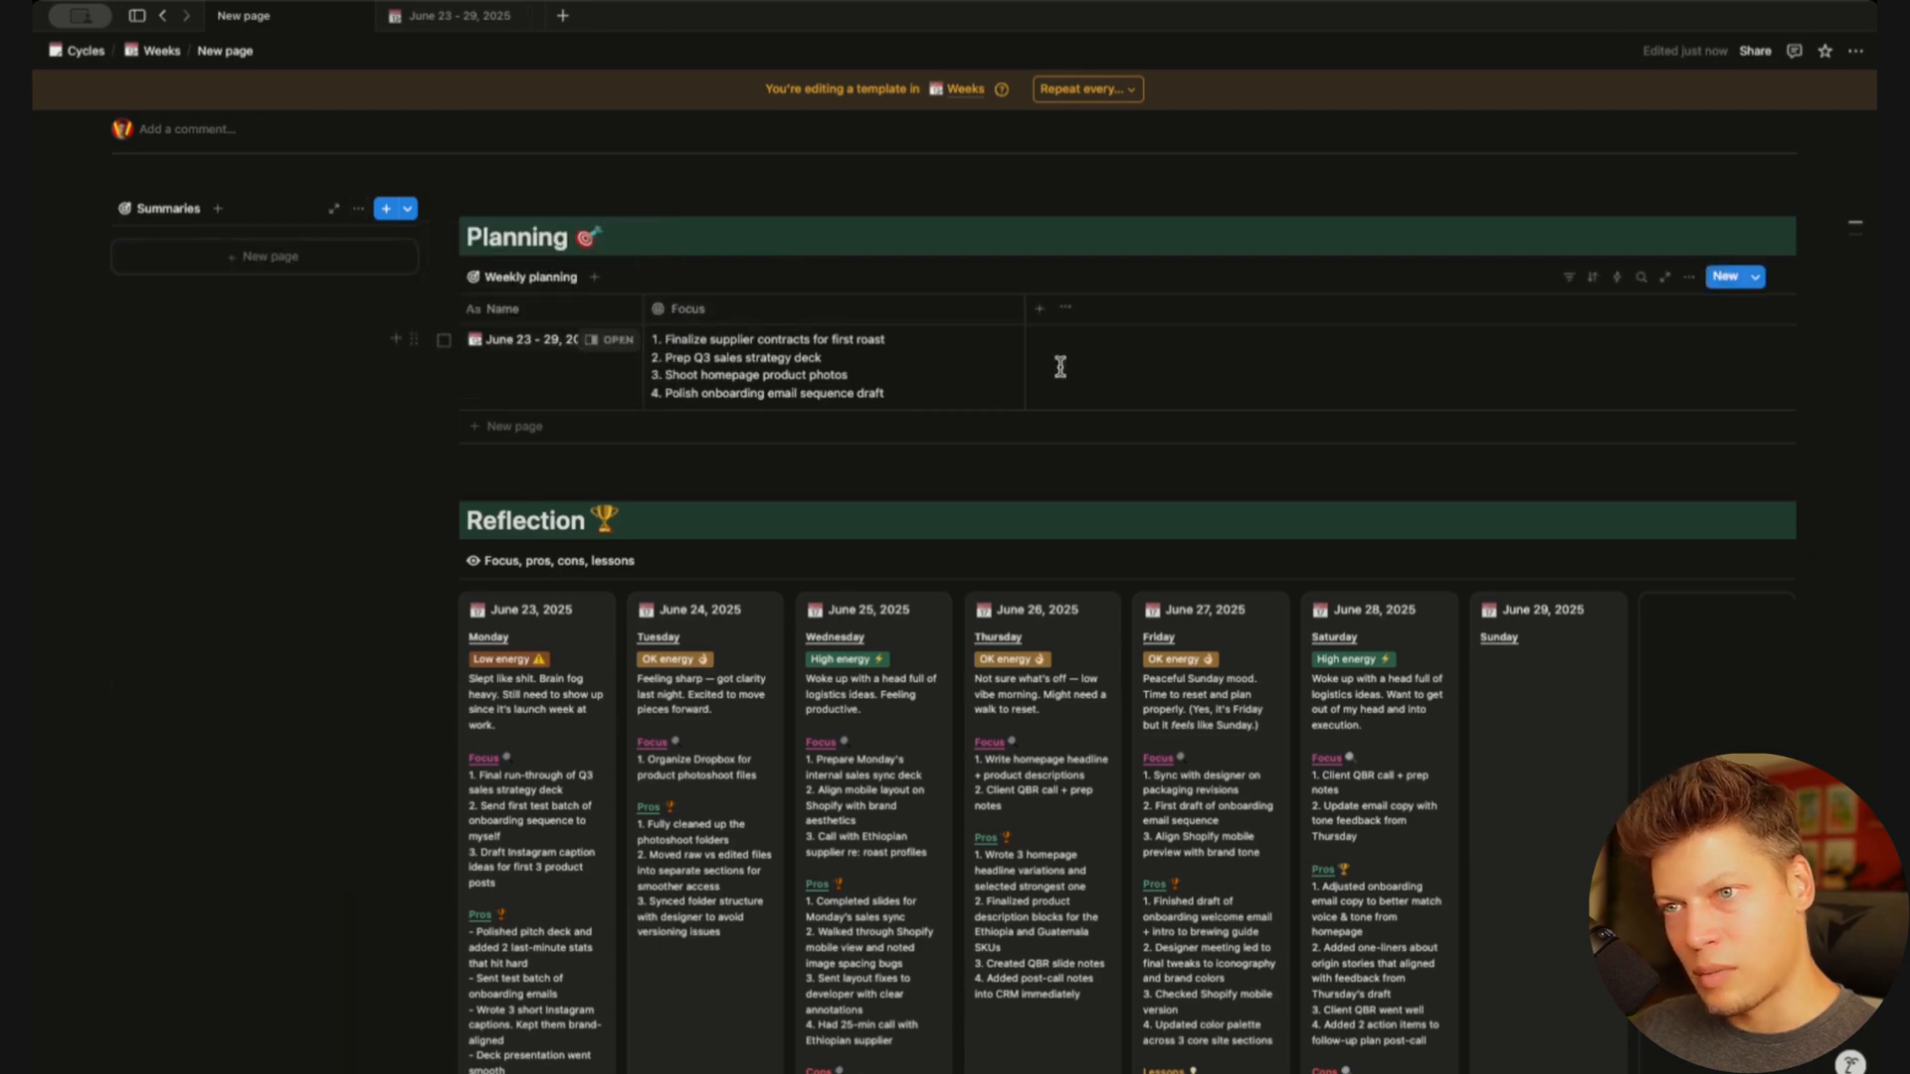
Filter the Weekly planning table by This page containing New page, and collapse the filter bar
{"action": "left_click", "coordinate": [1569, 281]}
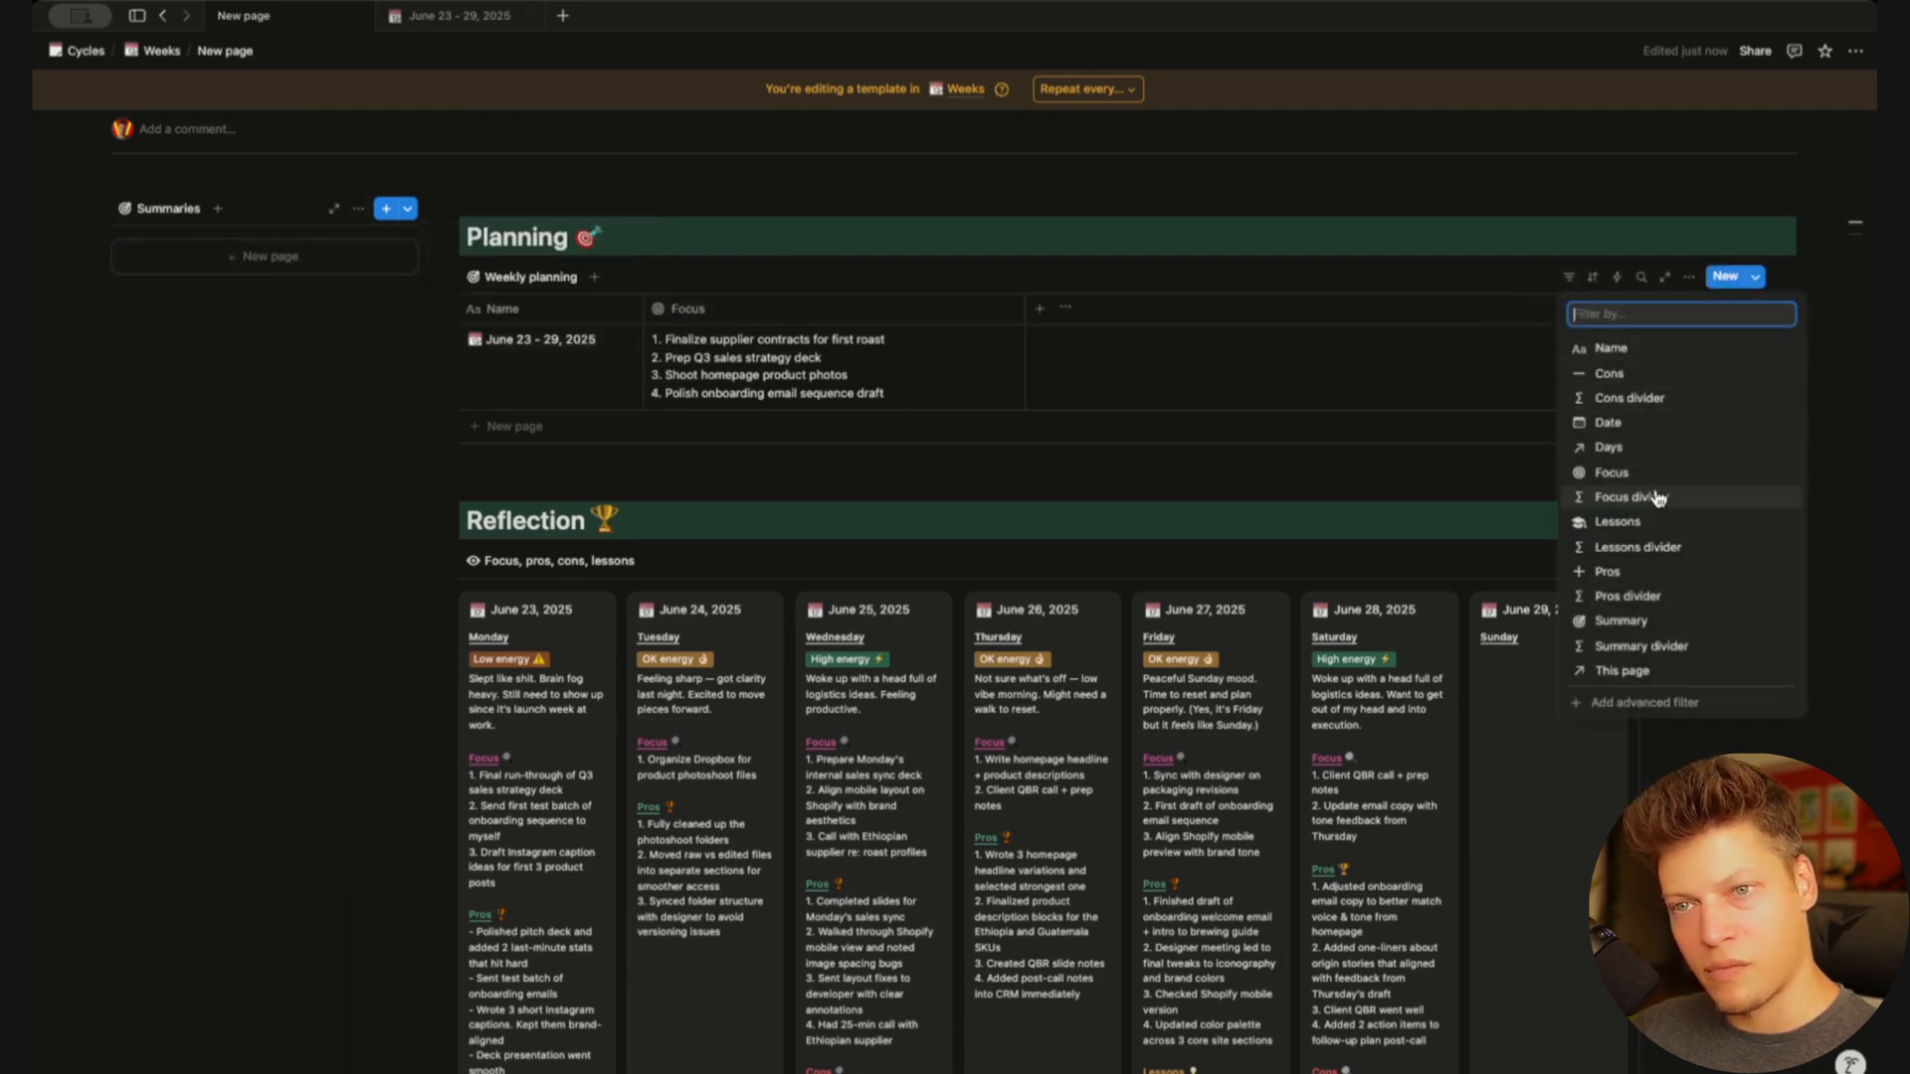
{"action": "left_click", "coordinate": [1623, 671]}
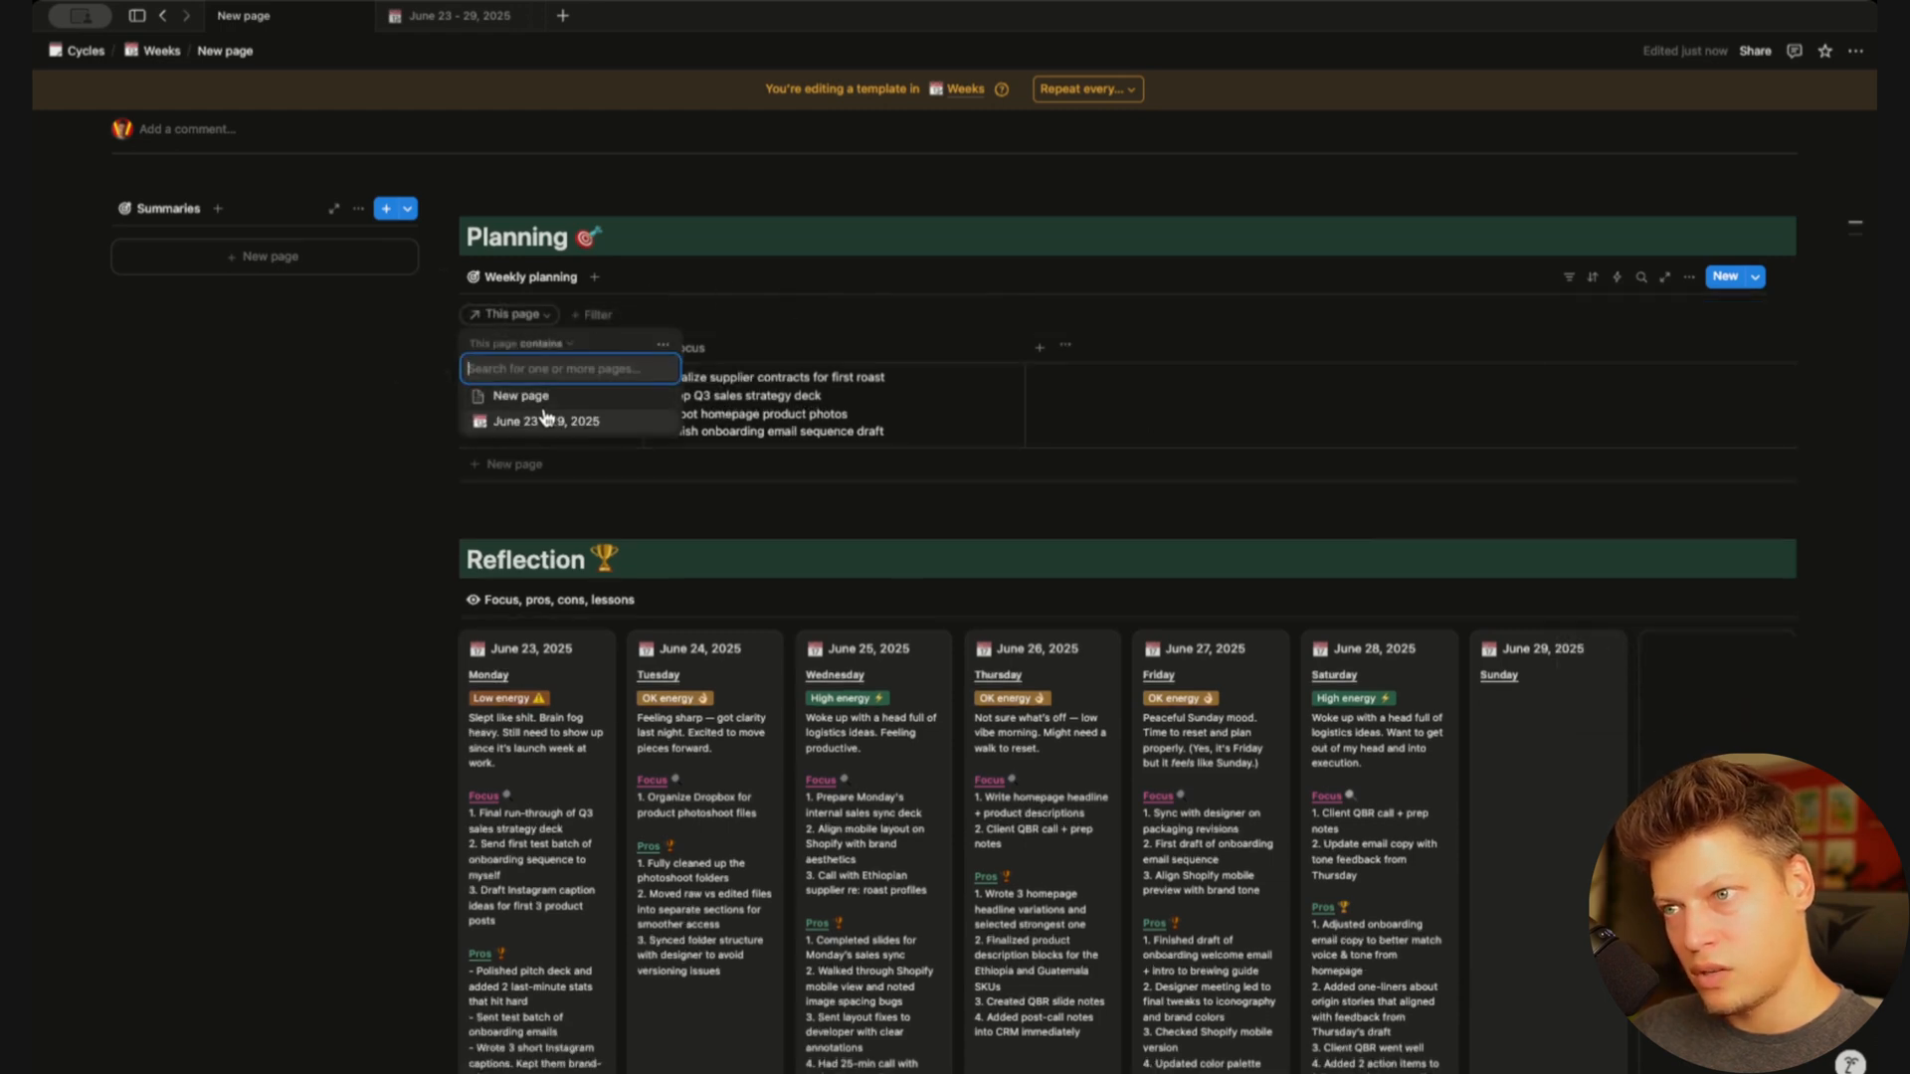
{"action": "left_click", "coordinate": [540, 398]}
{"action": "left_click", "coordinate": [1568, 277]}
In the Focus, pros, cons, lessons view under Reflection, replace the Week filter value with New page only
{"action": "scroll", "coordinate": [1565, 282], "scroll_direction": "down", "scroll_amount": 3}
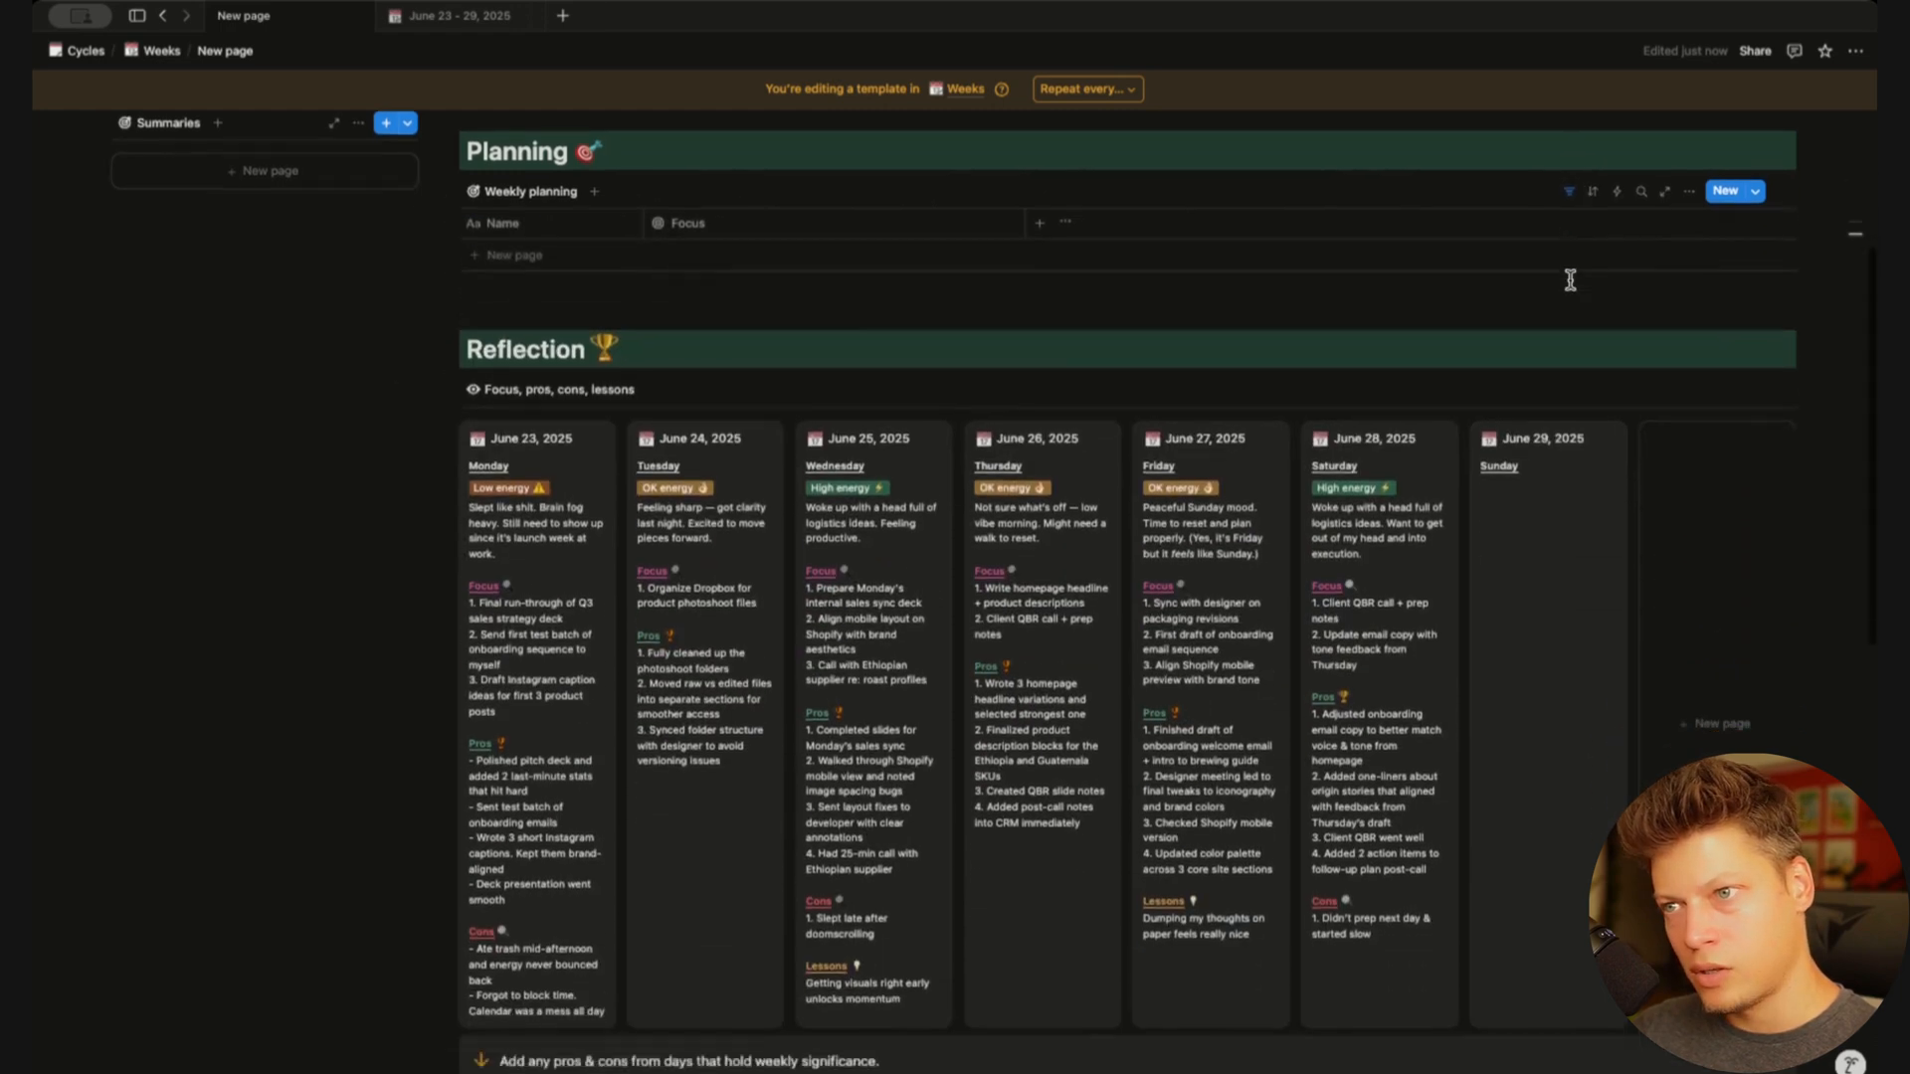
{"action": "scroll", "coordinate": [1502, 413], "scroll_direction": "down", "scroll_amount": 1}
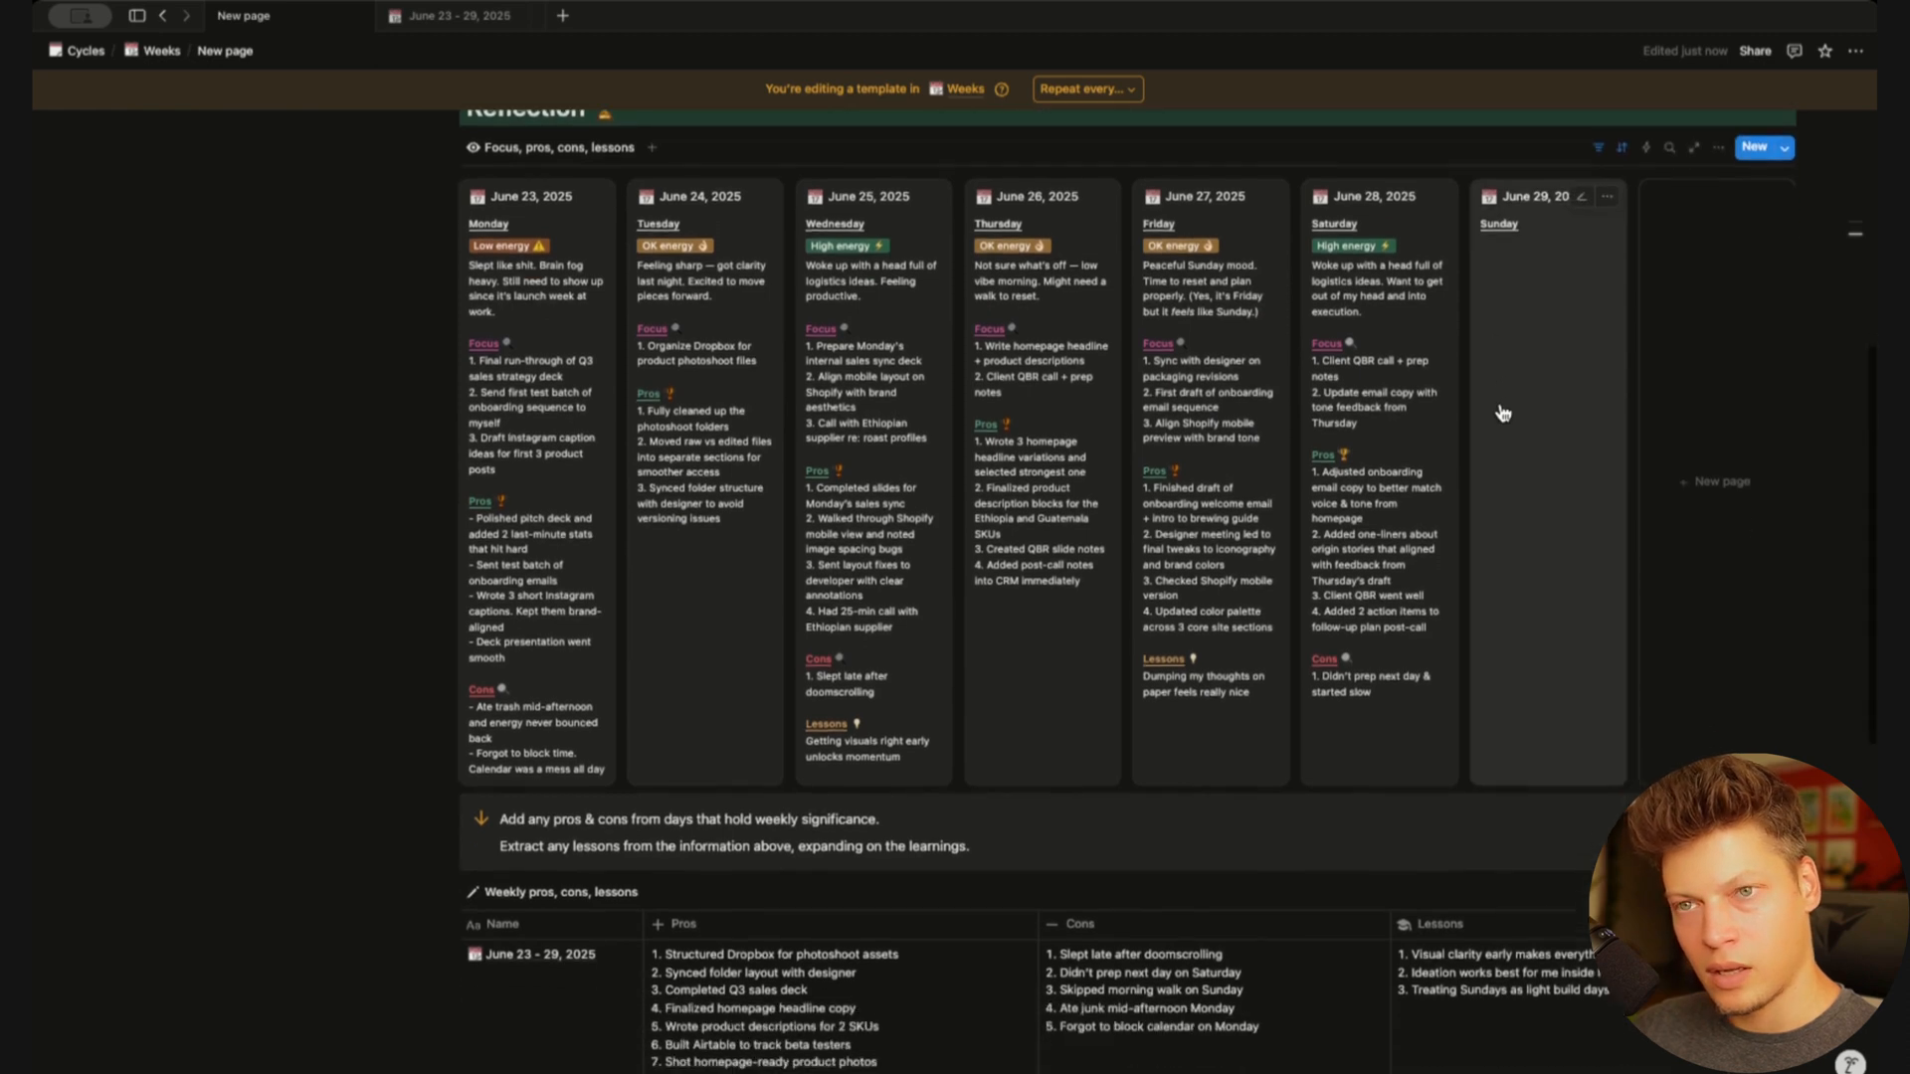
{"action": "left_click", "coordinate": [1598, 147]}
{"action": "left_click", "coordinate": [658, 188]}
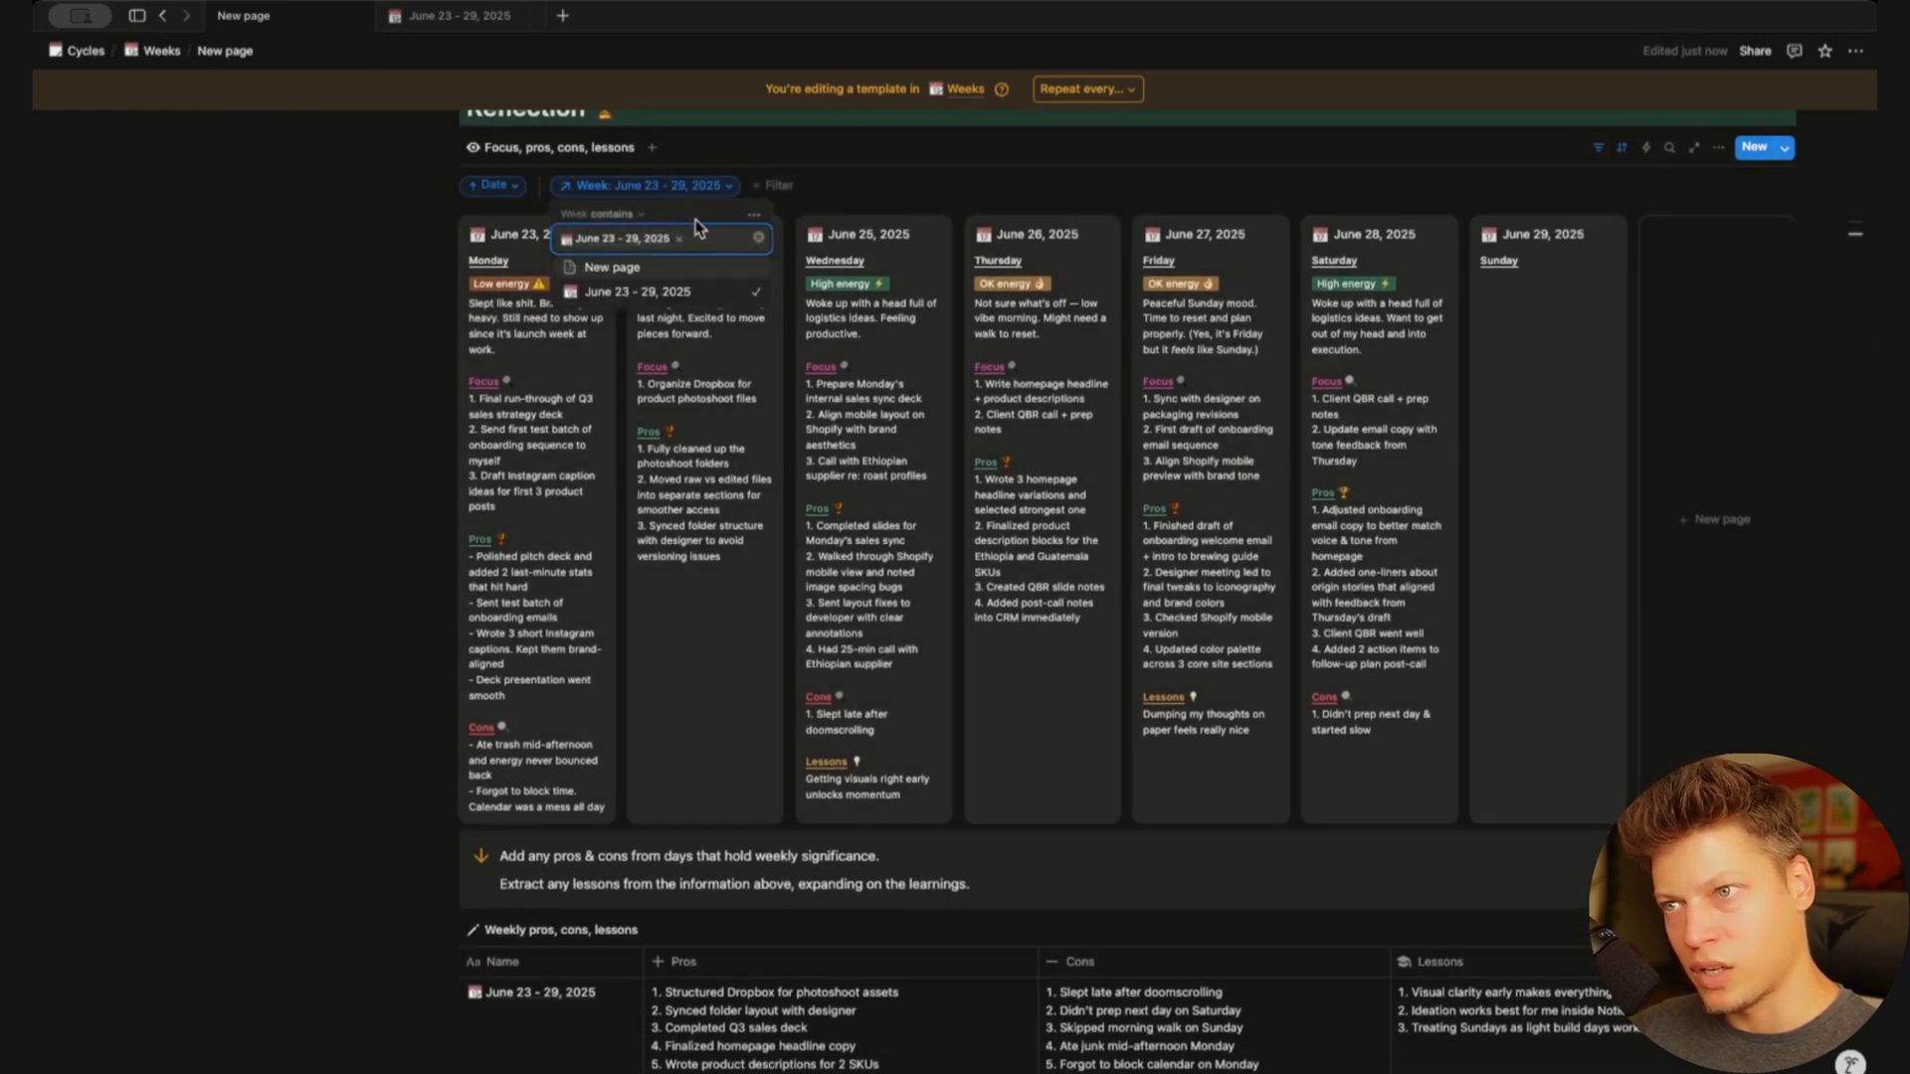
{"action": "left_click", "coordinate": [613, 268]}
{"action": "left_click", "coordinate": [681, 237]}
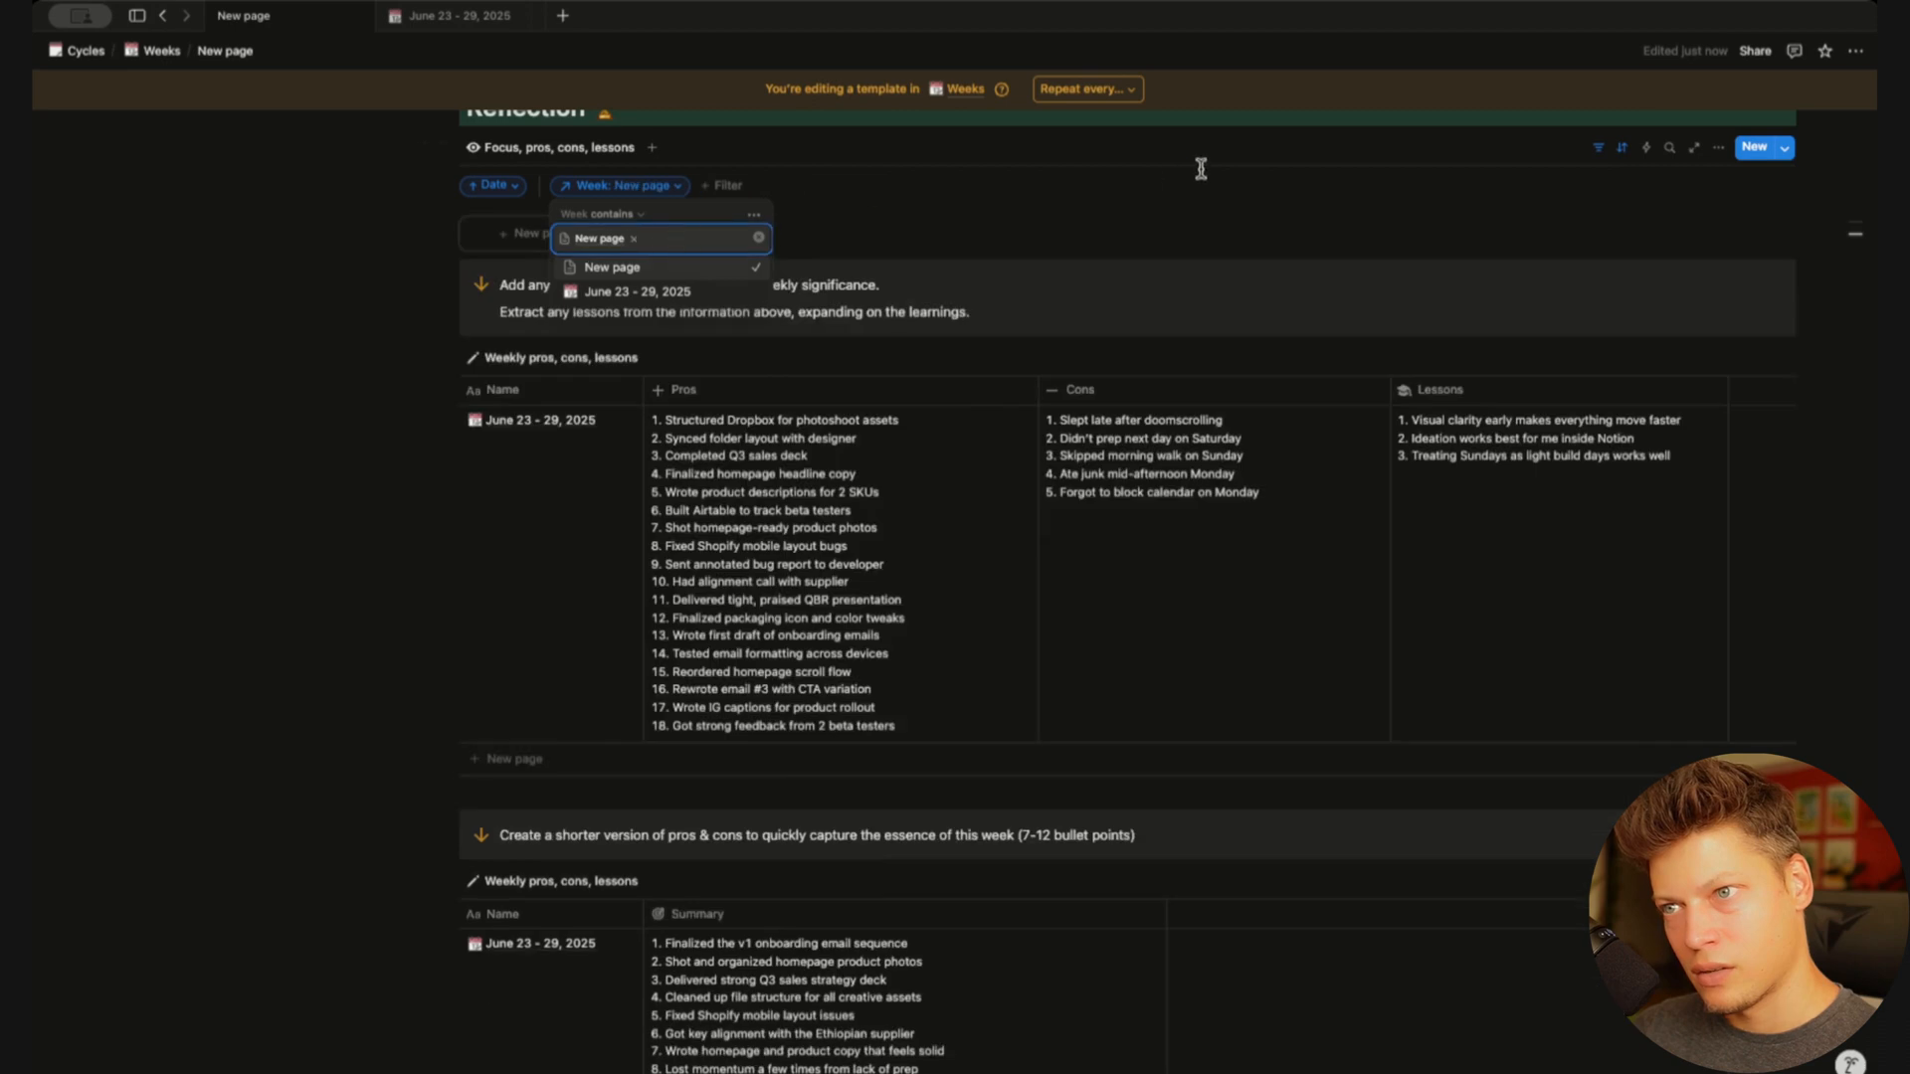
{"action": "left_click", "coordinate": [1202, 170]}
{"action": "left_click", "coordinate": [1602, 151]}
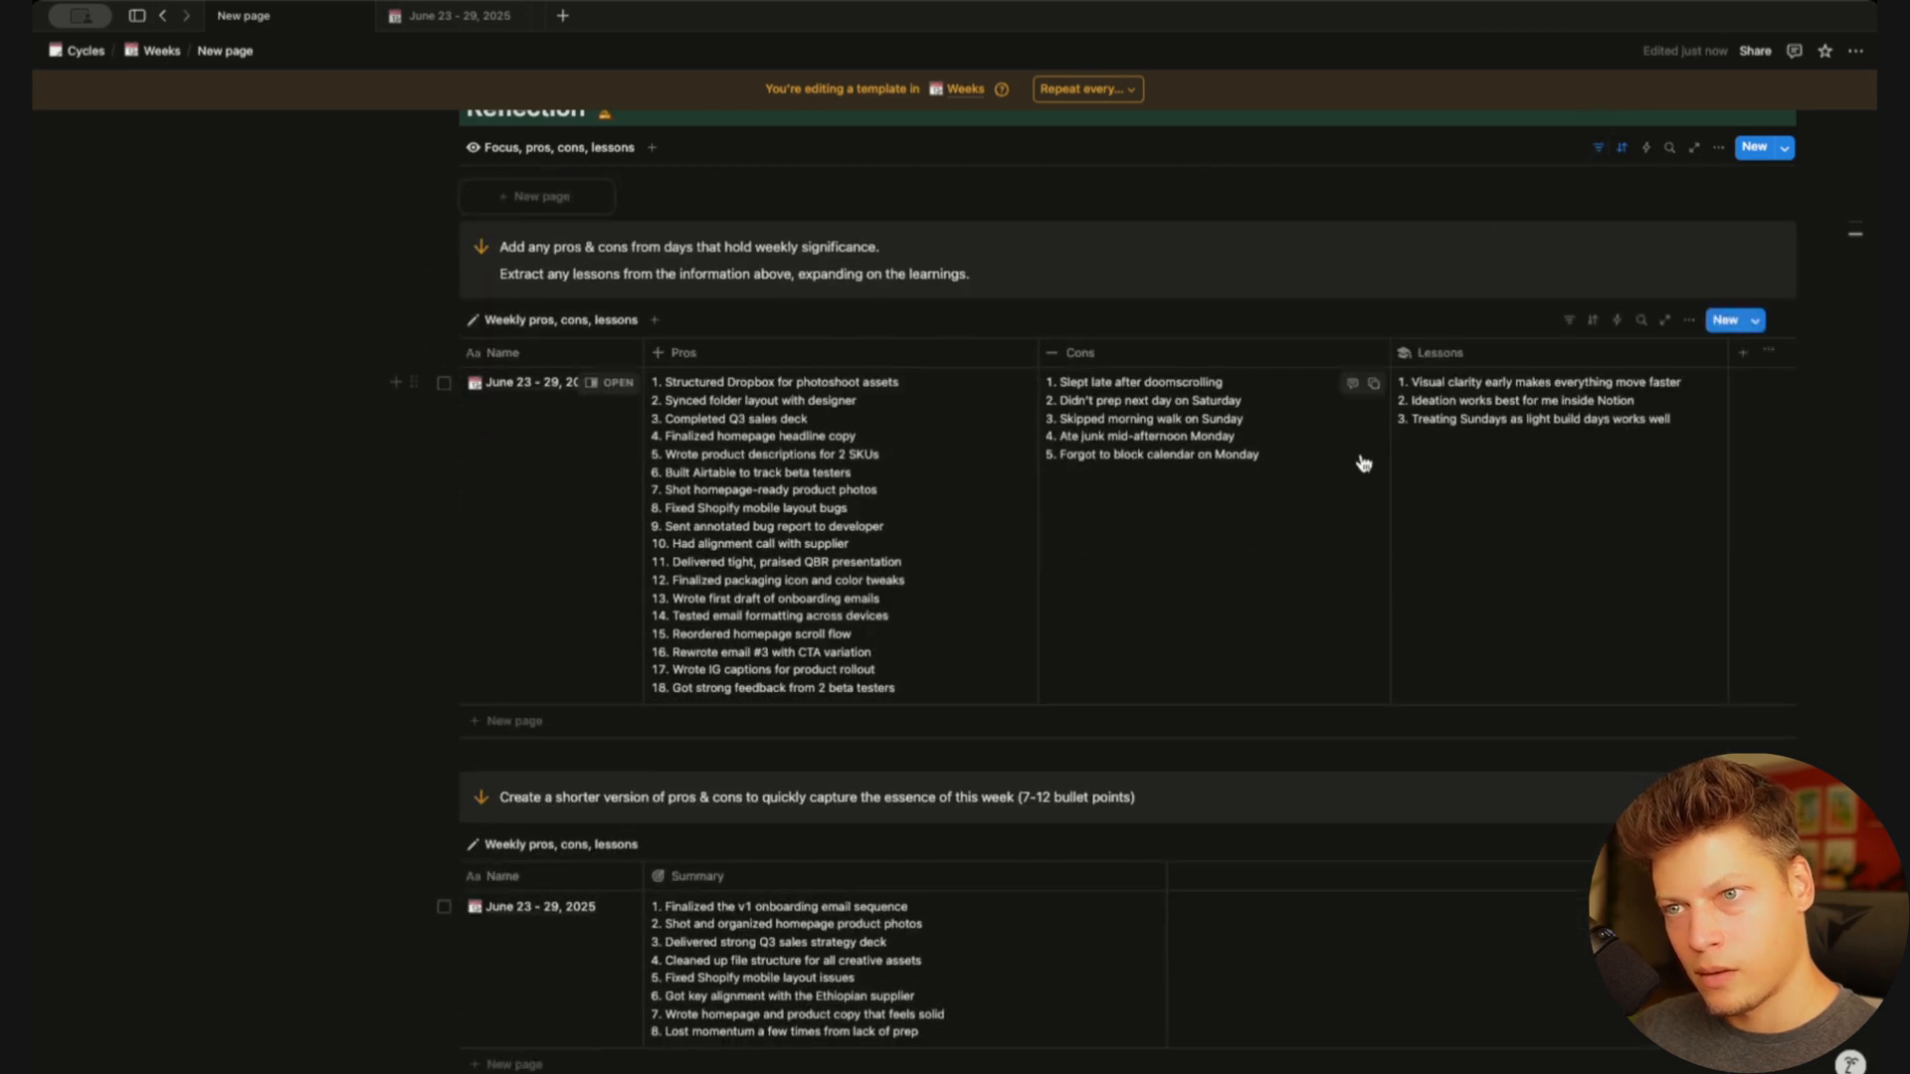
Filter the Weekly pros, cons, lessons table with the Pros, Cons and Lessons columns by This page containing New page
{"action": "left_click", "coordinate": [1570, 320]}
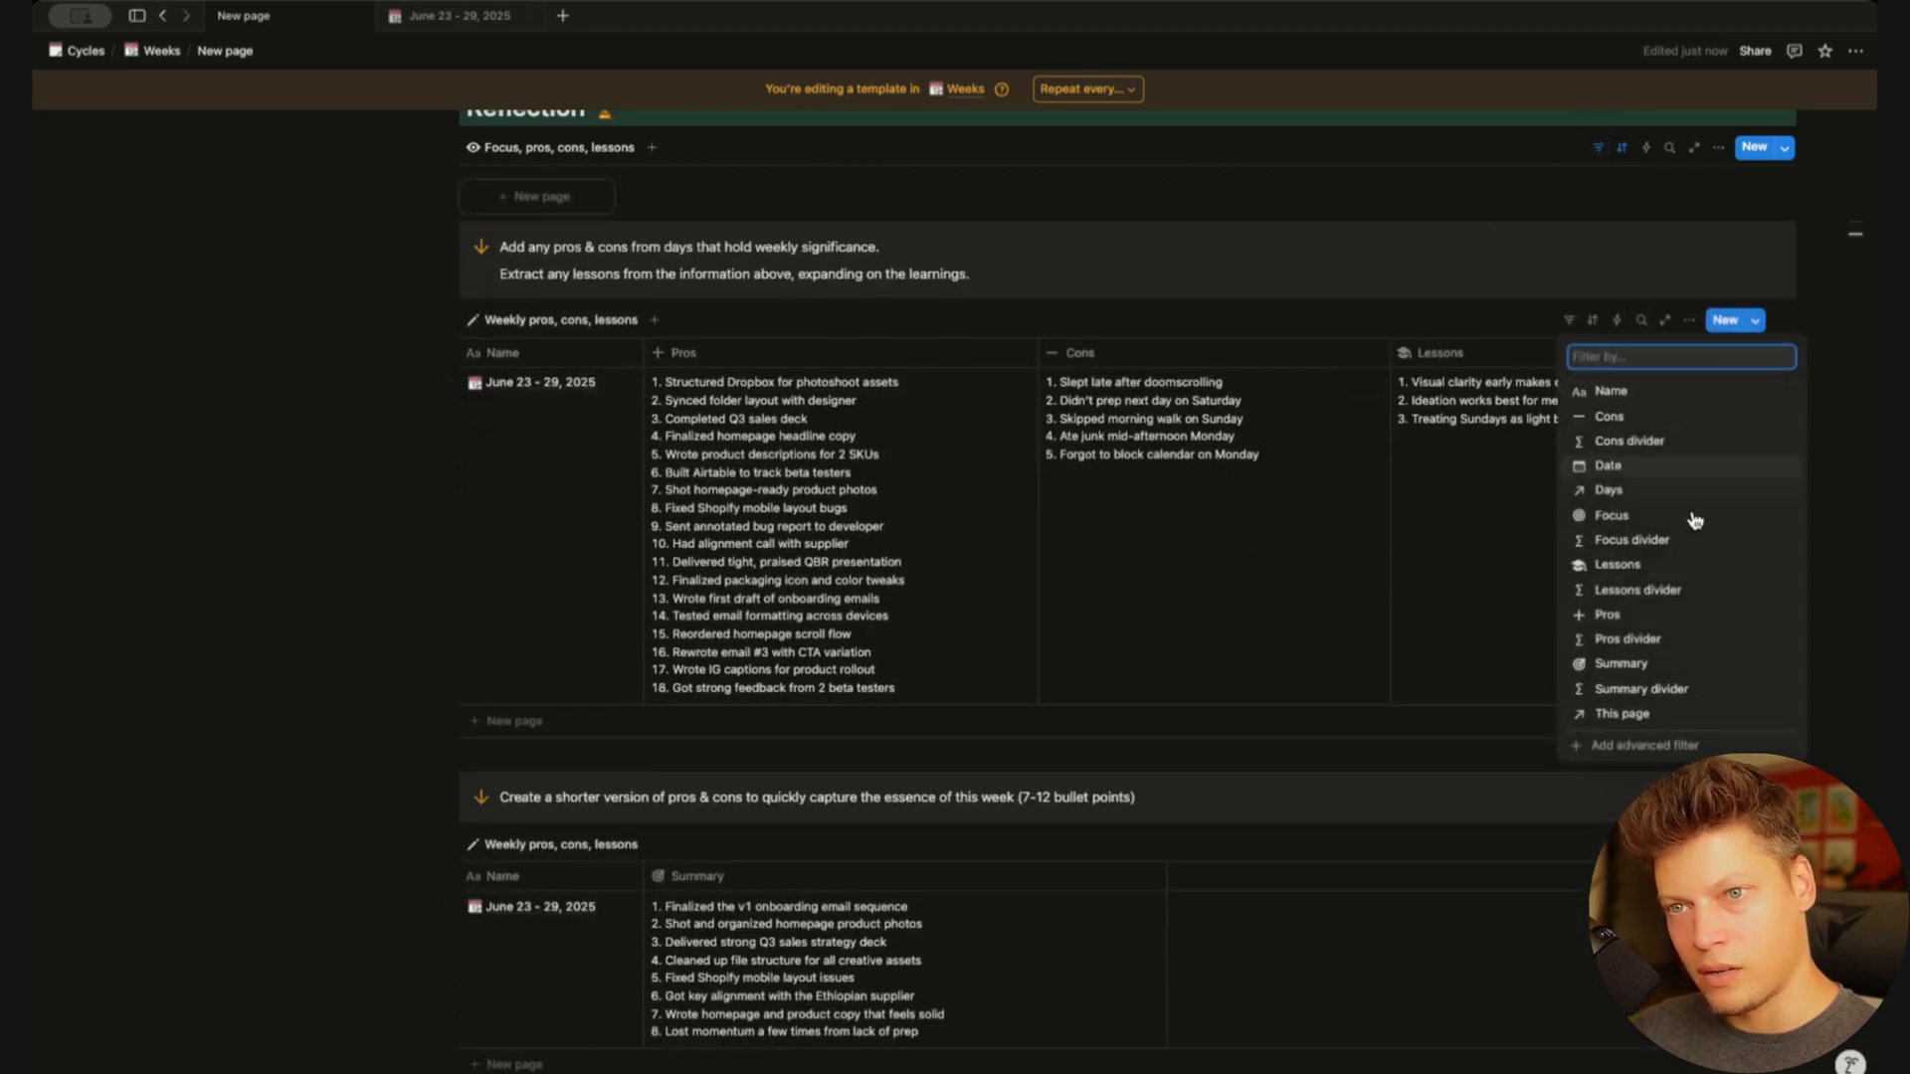
{"action": "left_click", "coordinate": [1621, 713]}
{"action": "left_click", "coordinate": [585, 444]}
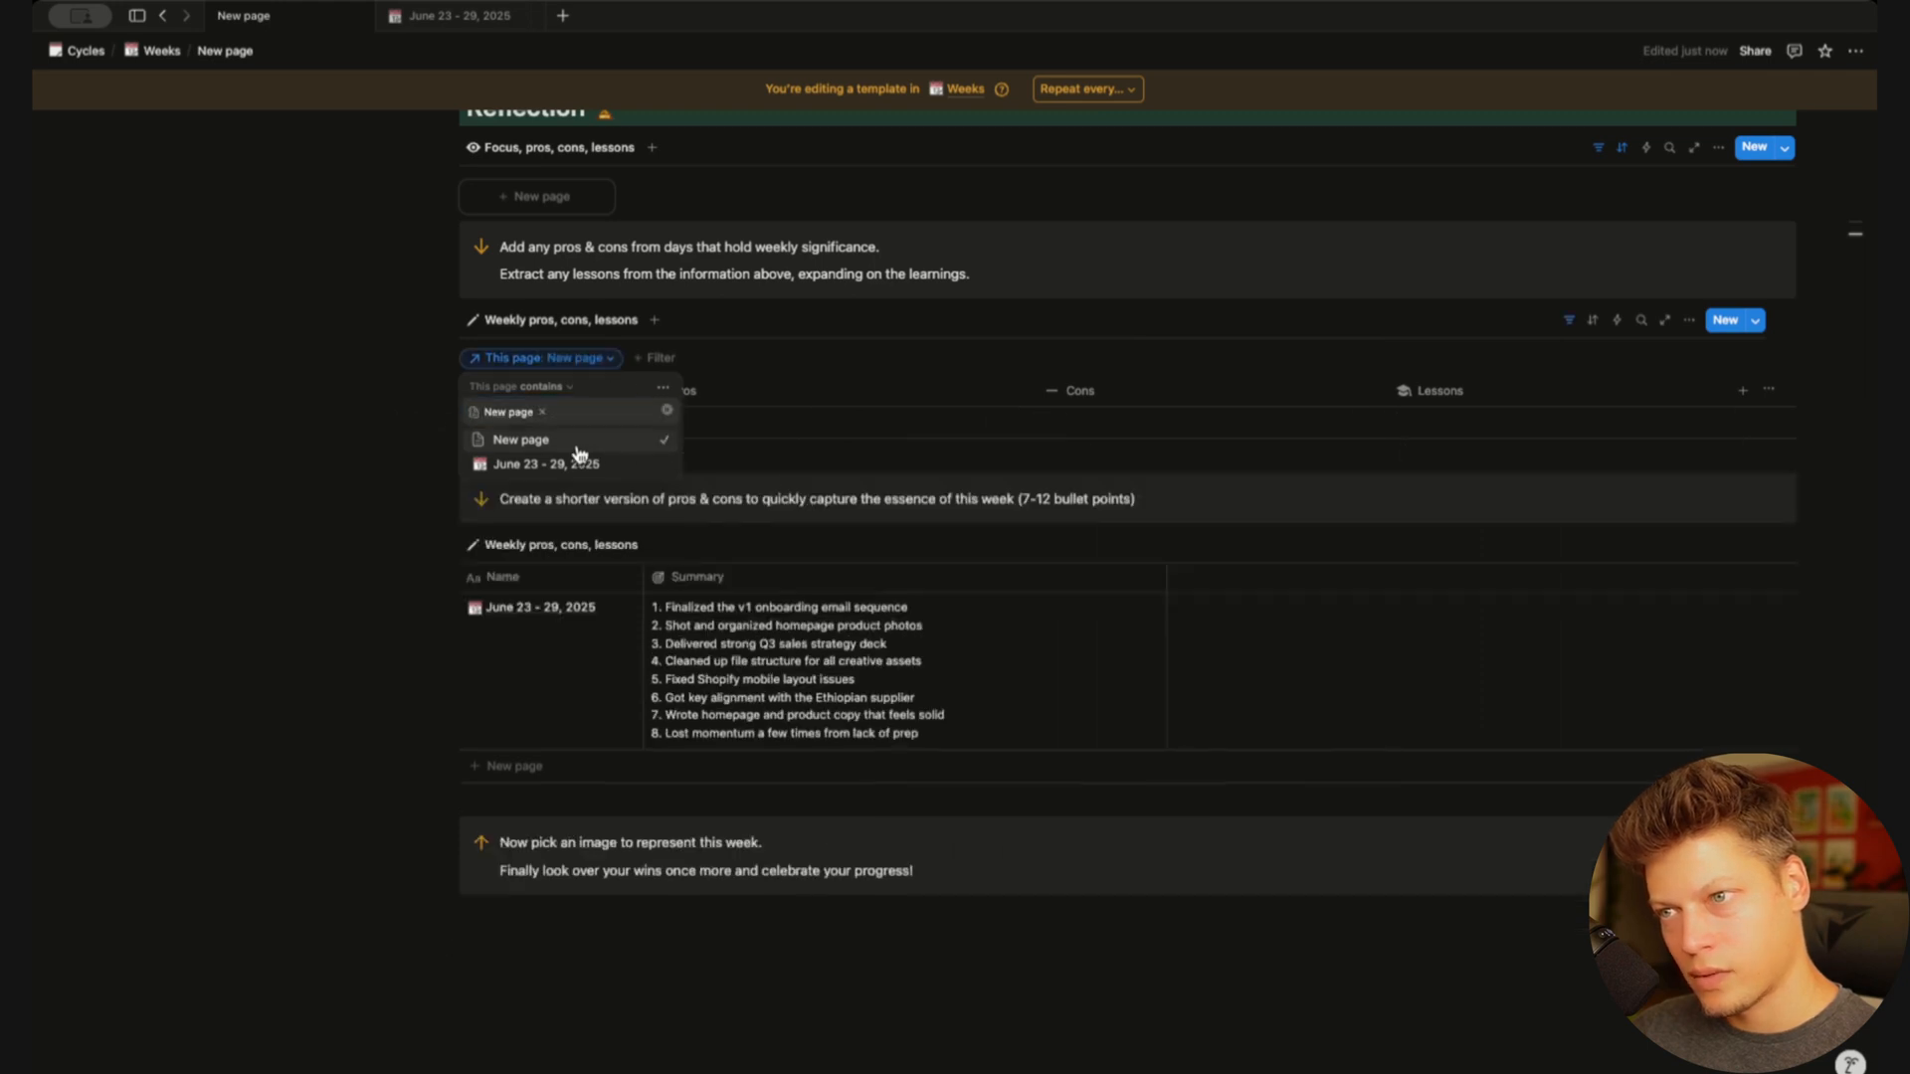
{"action": "left_click", "coordinate": [1570, 320]}
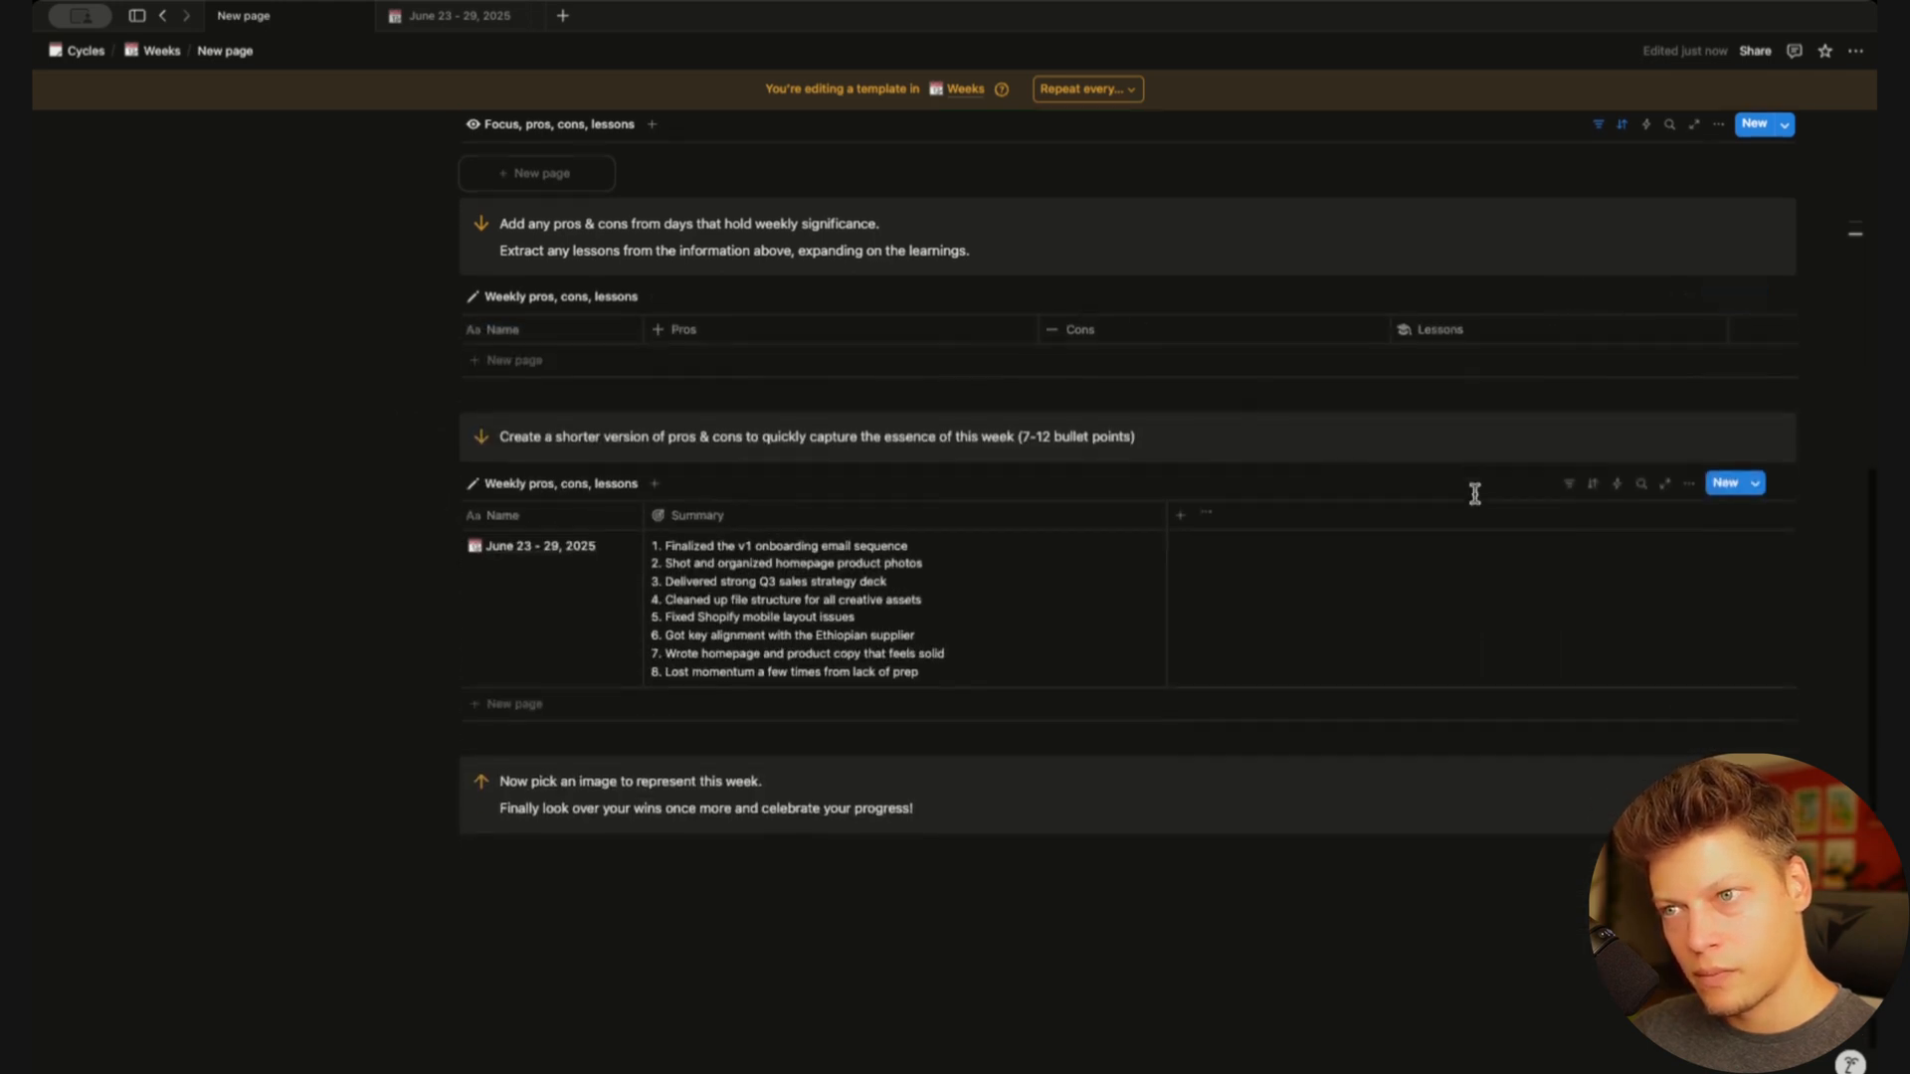
Filter the weekly table with the Summary column by This page containing New page, and collapse the filter bar
{"action": "scroll", "coordinate": [1568, 439], "scroll_direction": "down", "scroll_amount": 1}
{"action": "left_click", "coordinate": [1569, 441]}
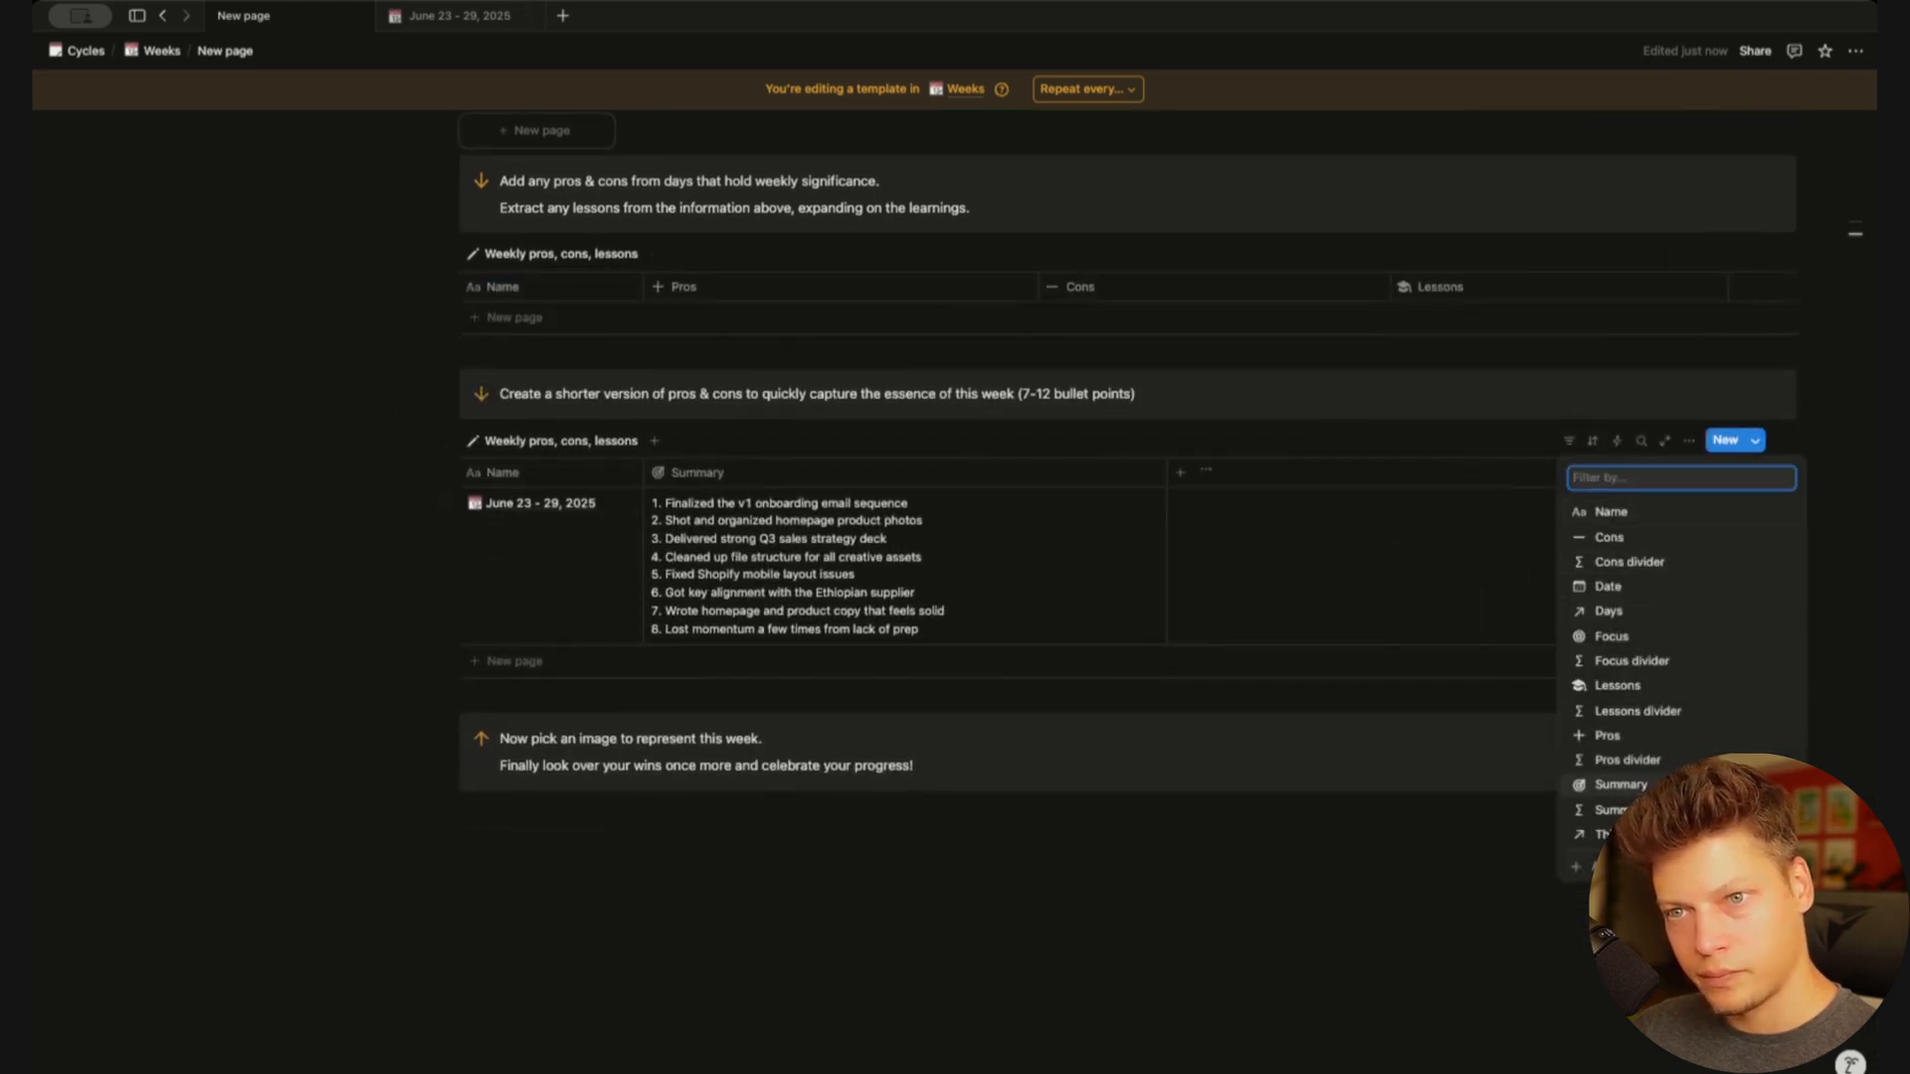
{"action": "left_click", "coordinate": [1632, 834]}
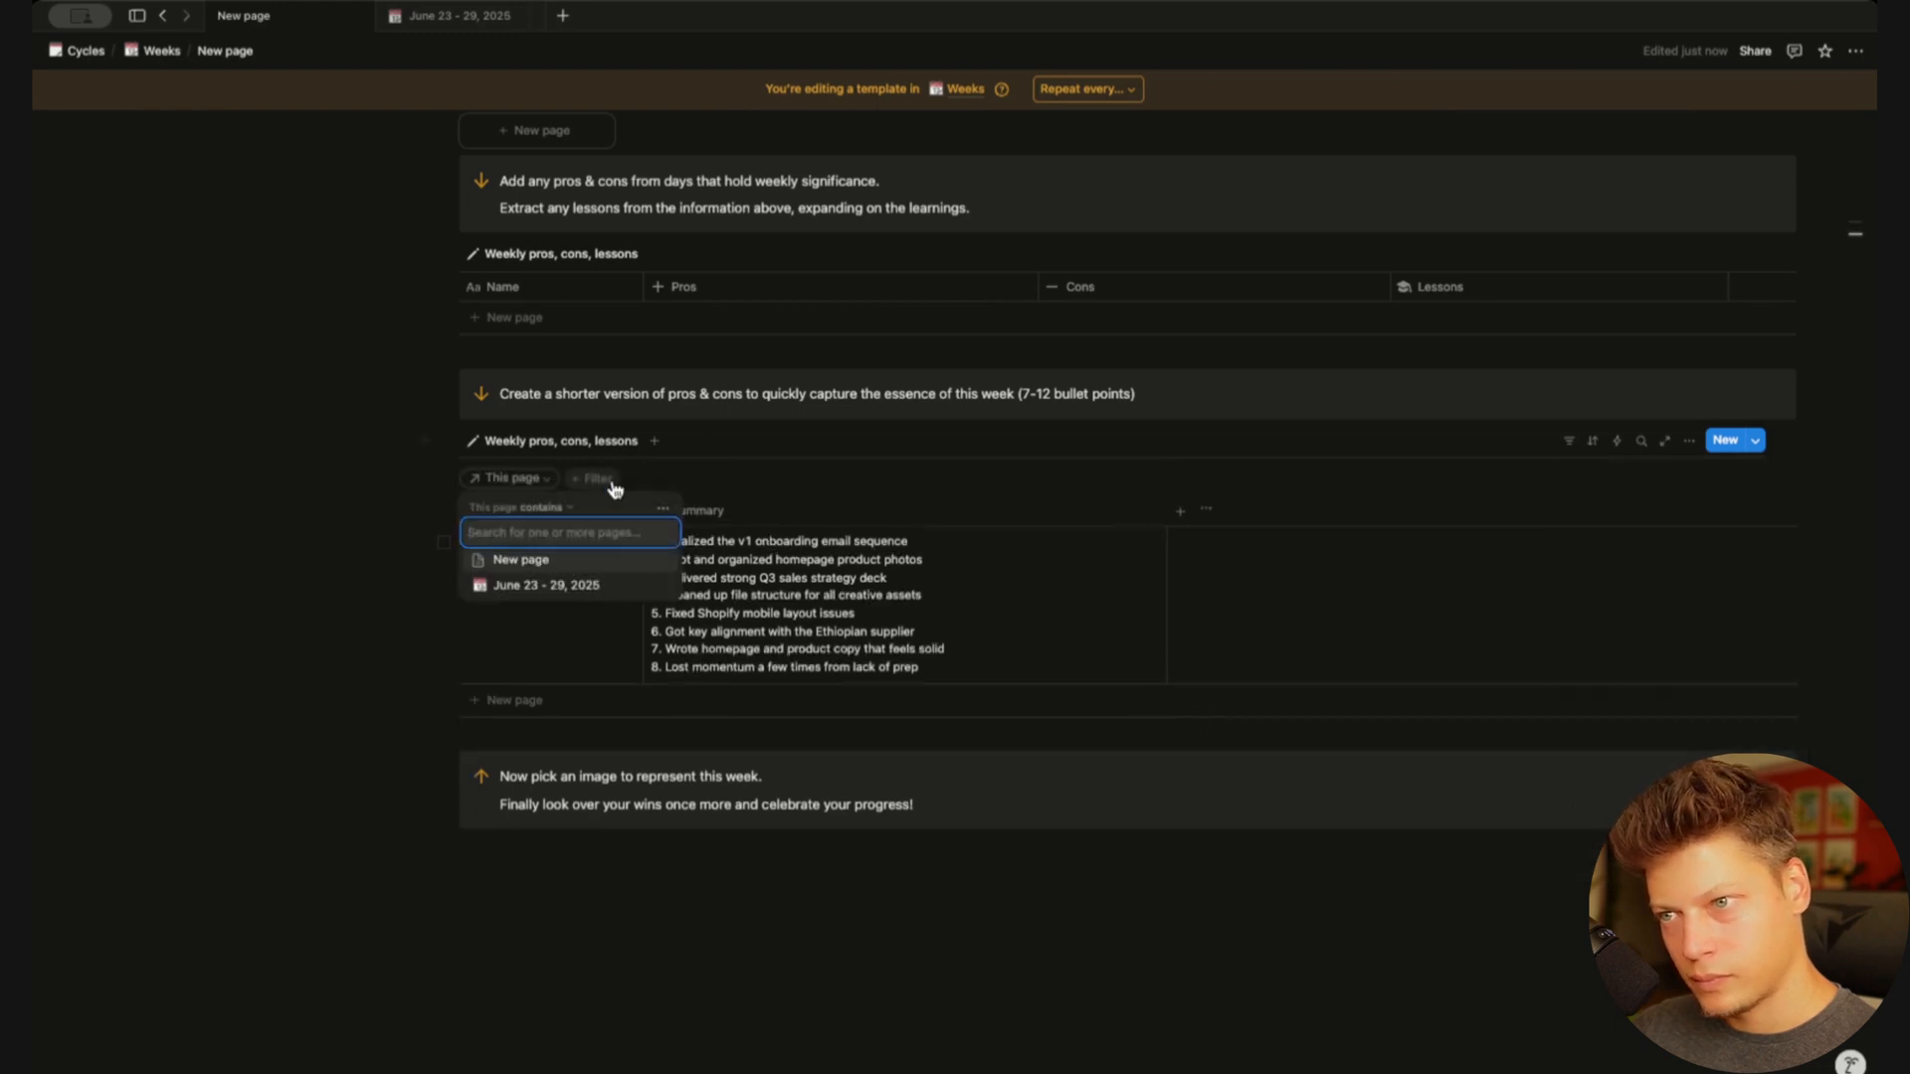
{"action": "left_click", "coordinate": [585, 573]}
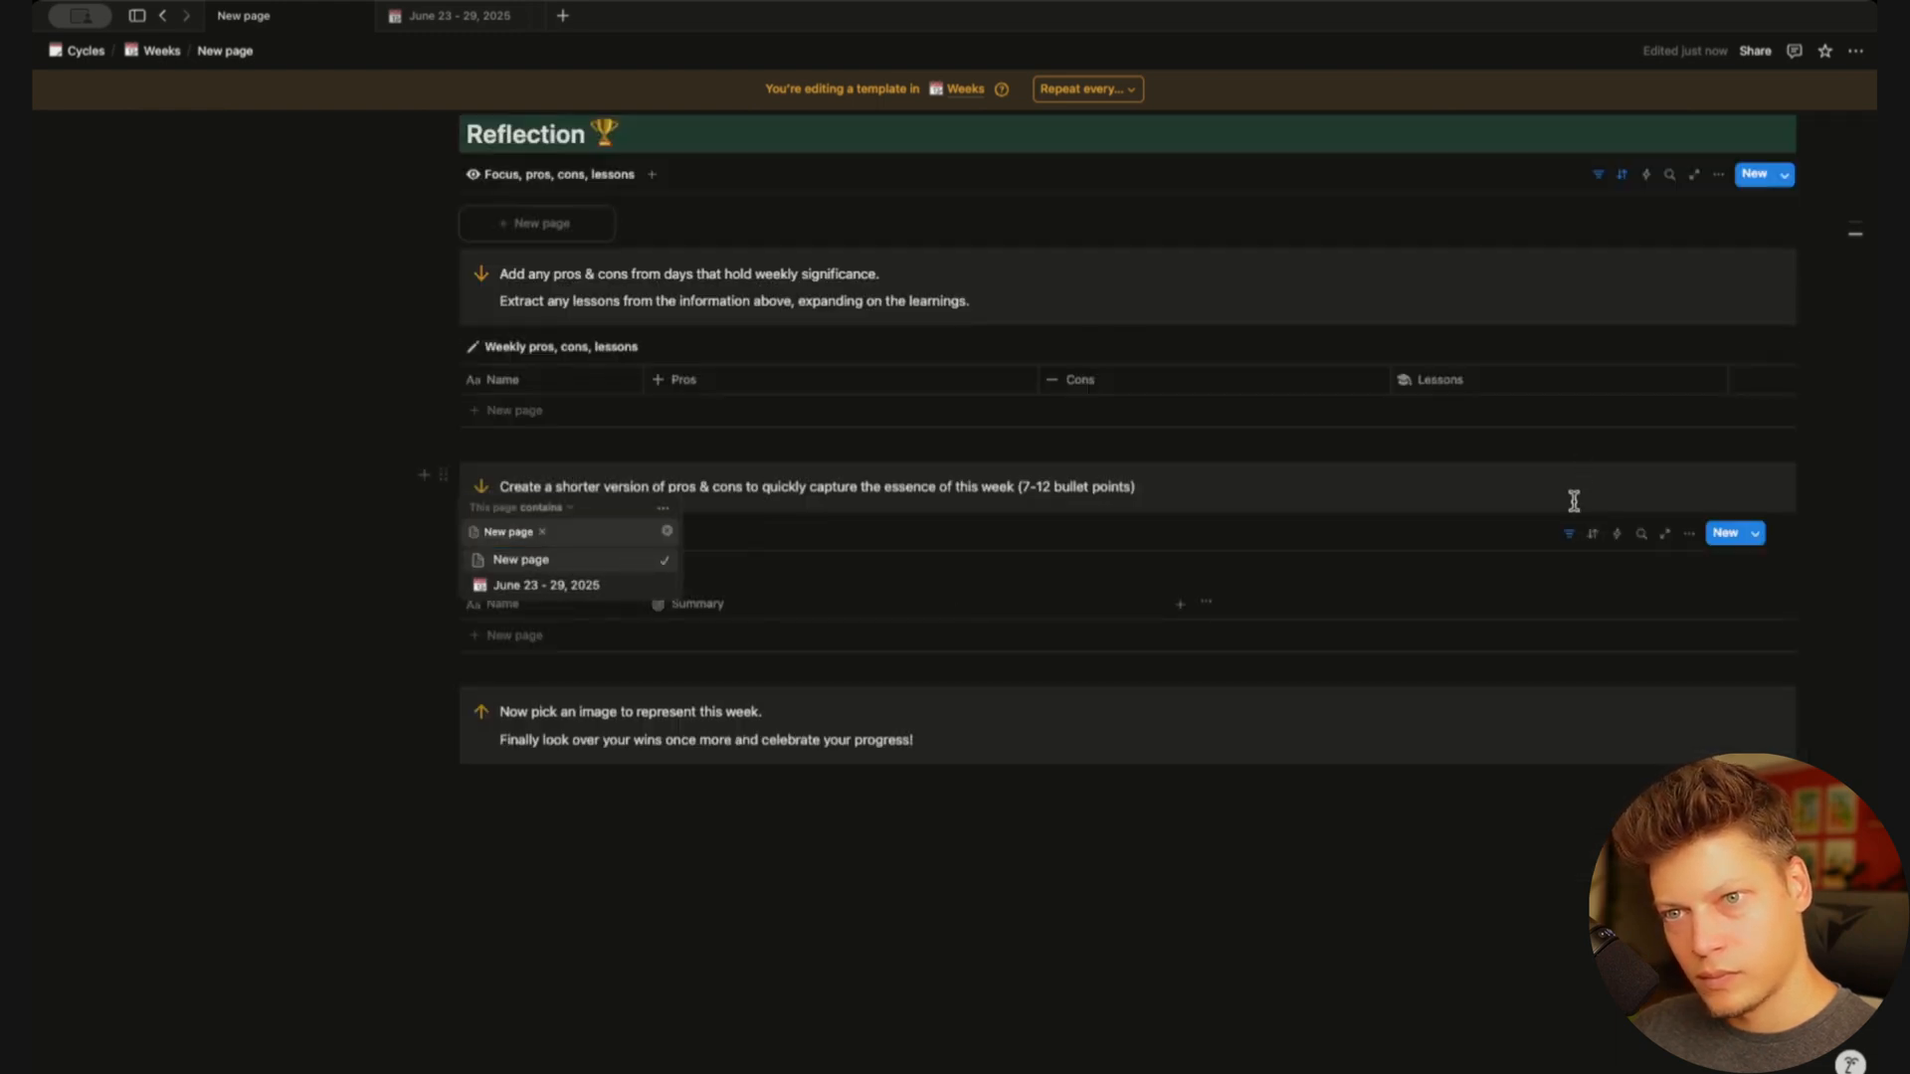
{"action": "left_click", "coordinate": [1570, 538]}
On the Cycles page, set the Launch a new week button to add pages to Weeks with the New page template
{"action": "scroll", "coordinate": [890, 768], "scroll_direction": "up", "scroll_amount": 5}
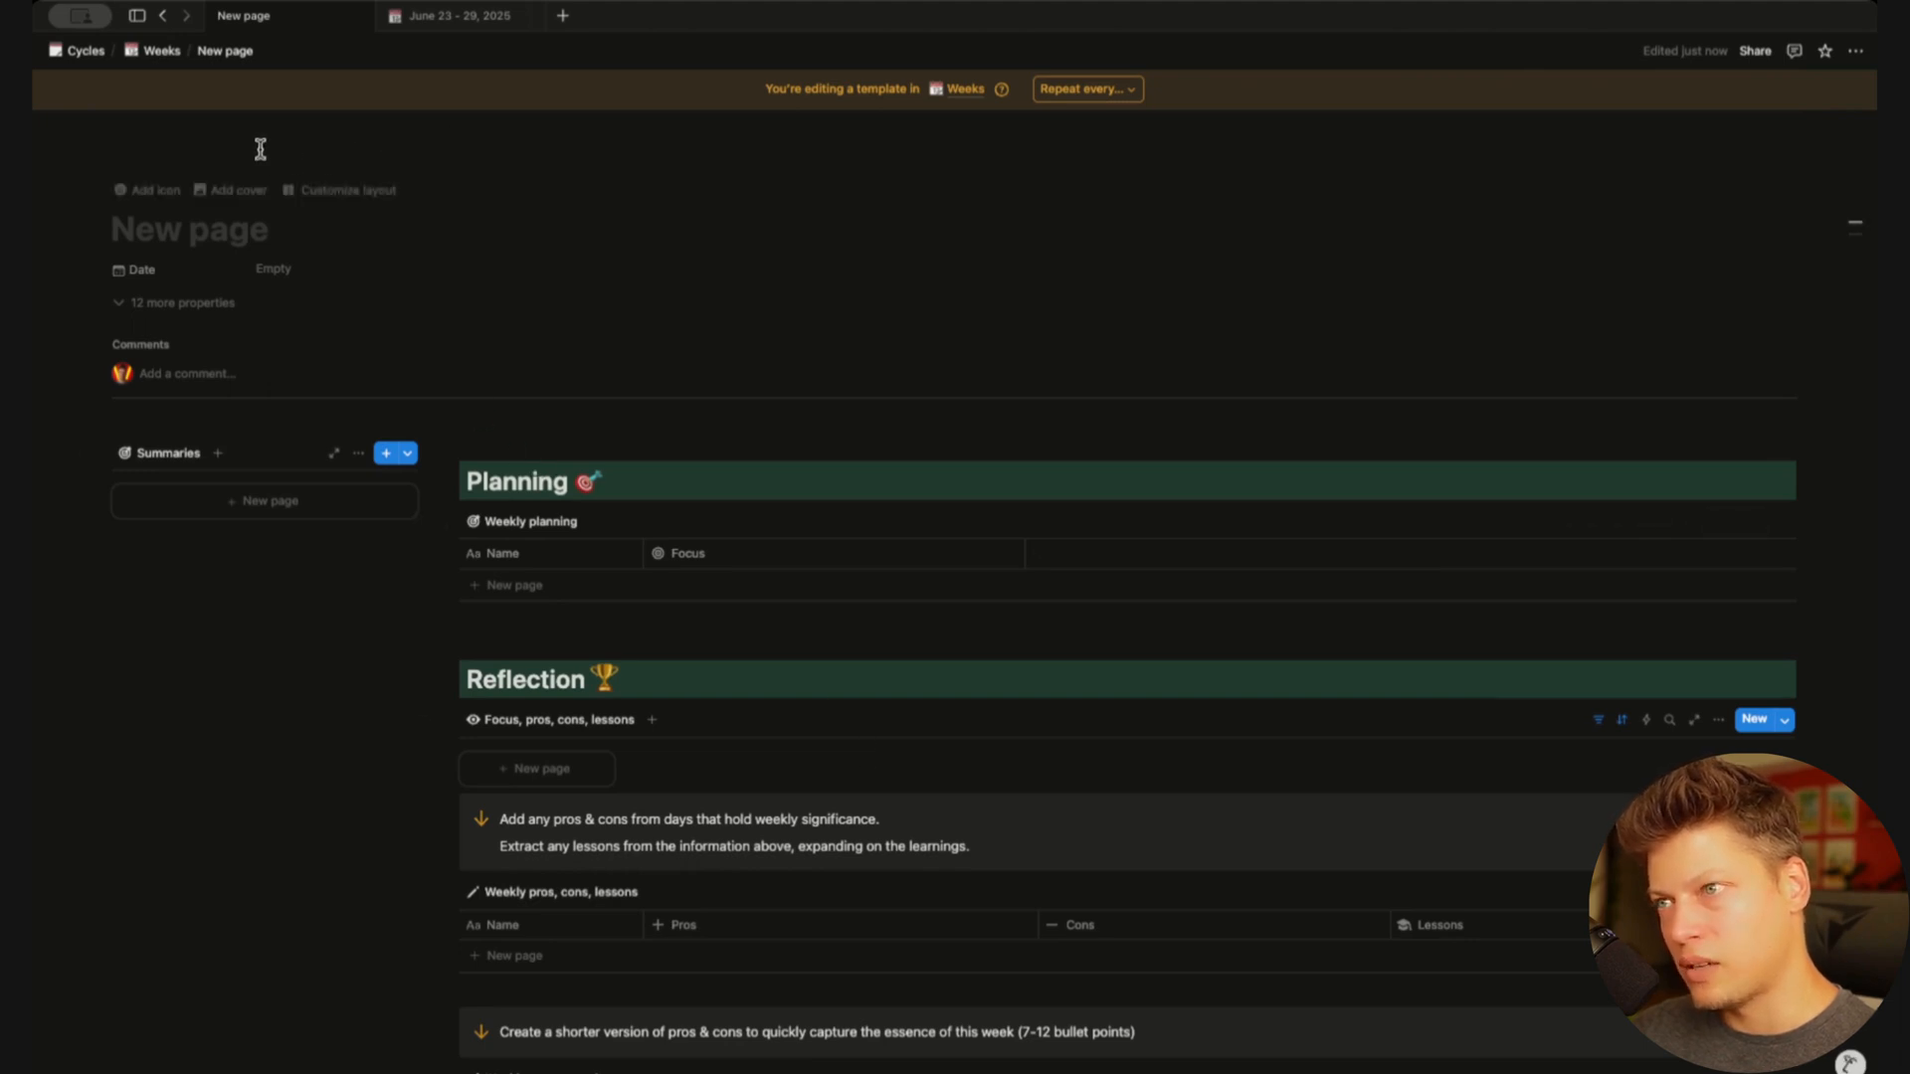
{"action": "left_click", "coordinate": [83, 55]}
{"action": "scroll", "coordinate": [307, 375], "scroll_direction": "down", "scroll_amount": 4}
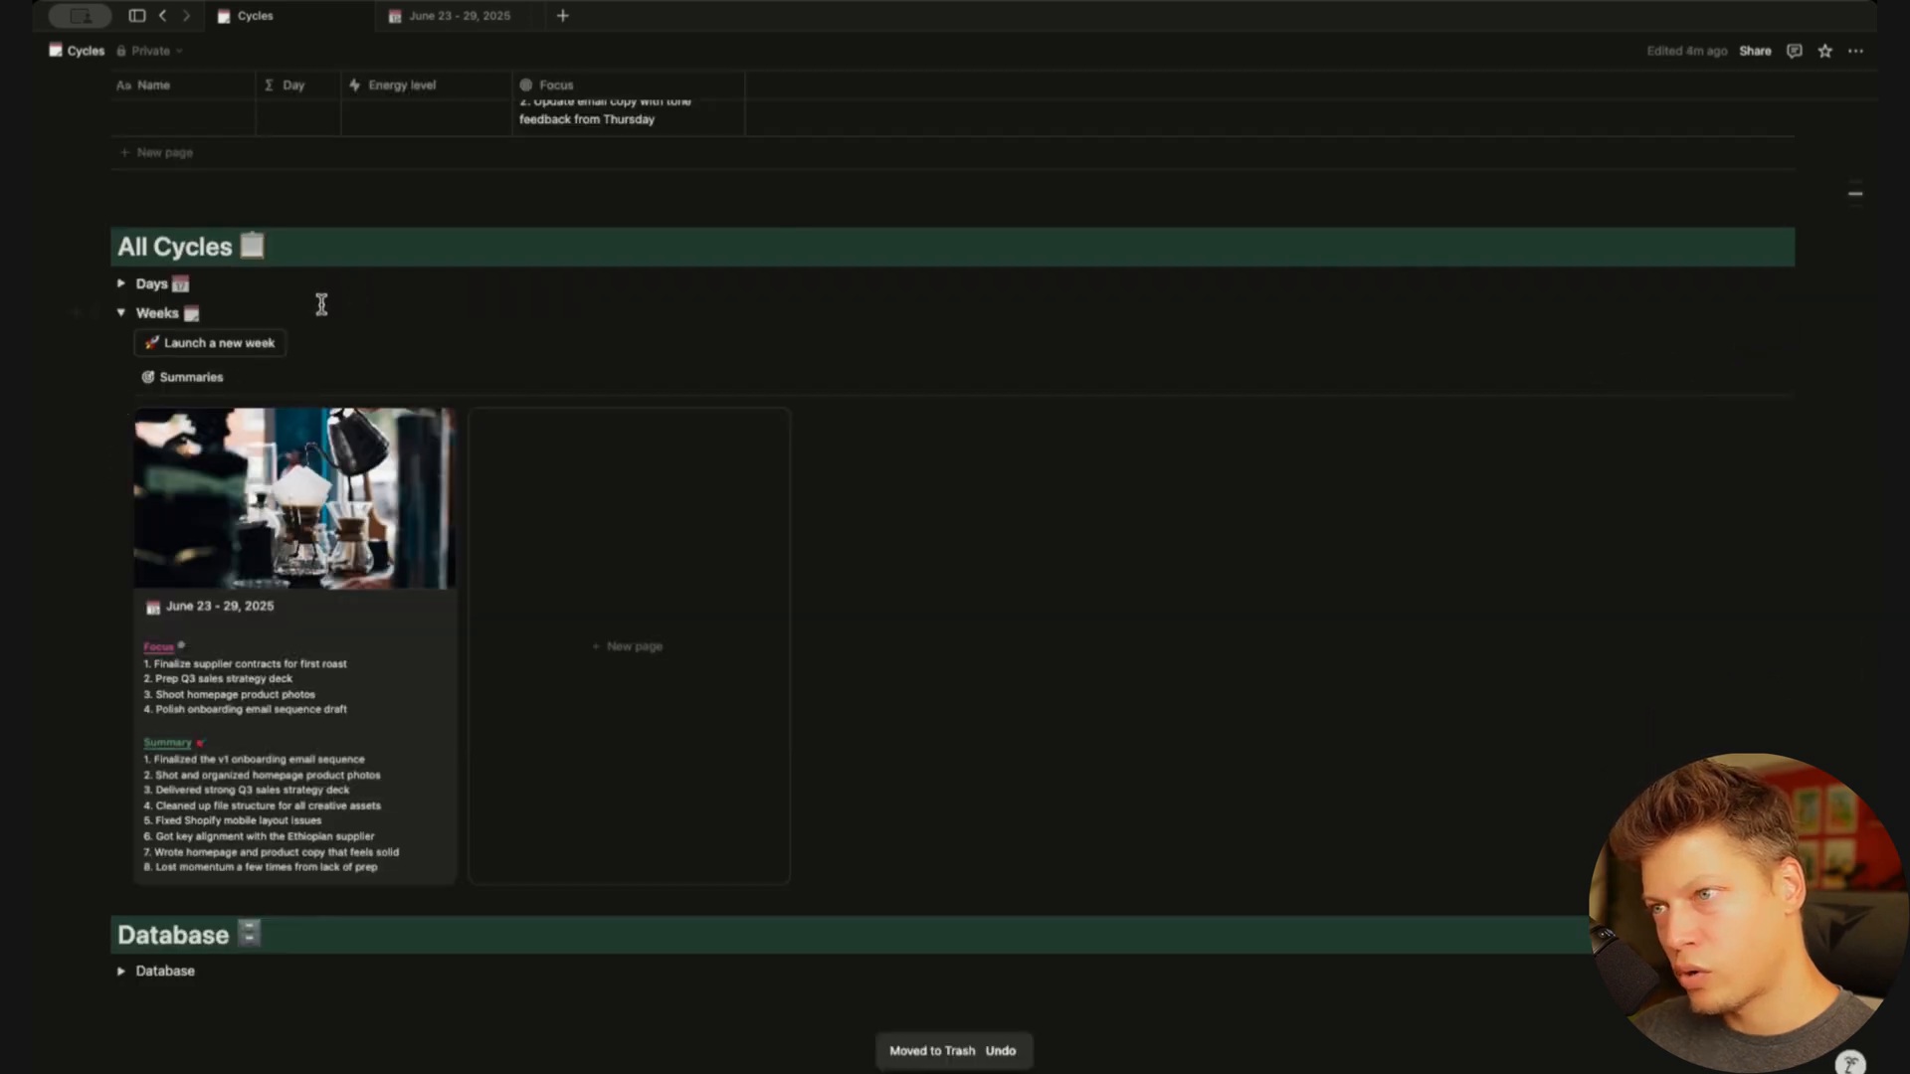
{"action": "left_click", "coordinate": [300, 347]}
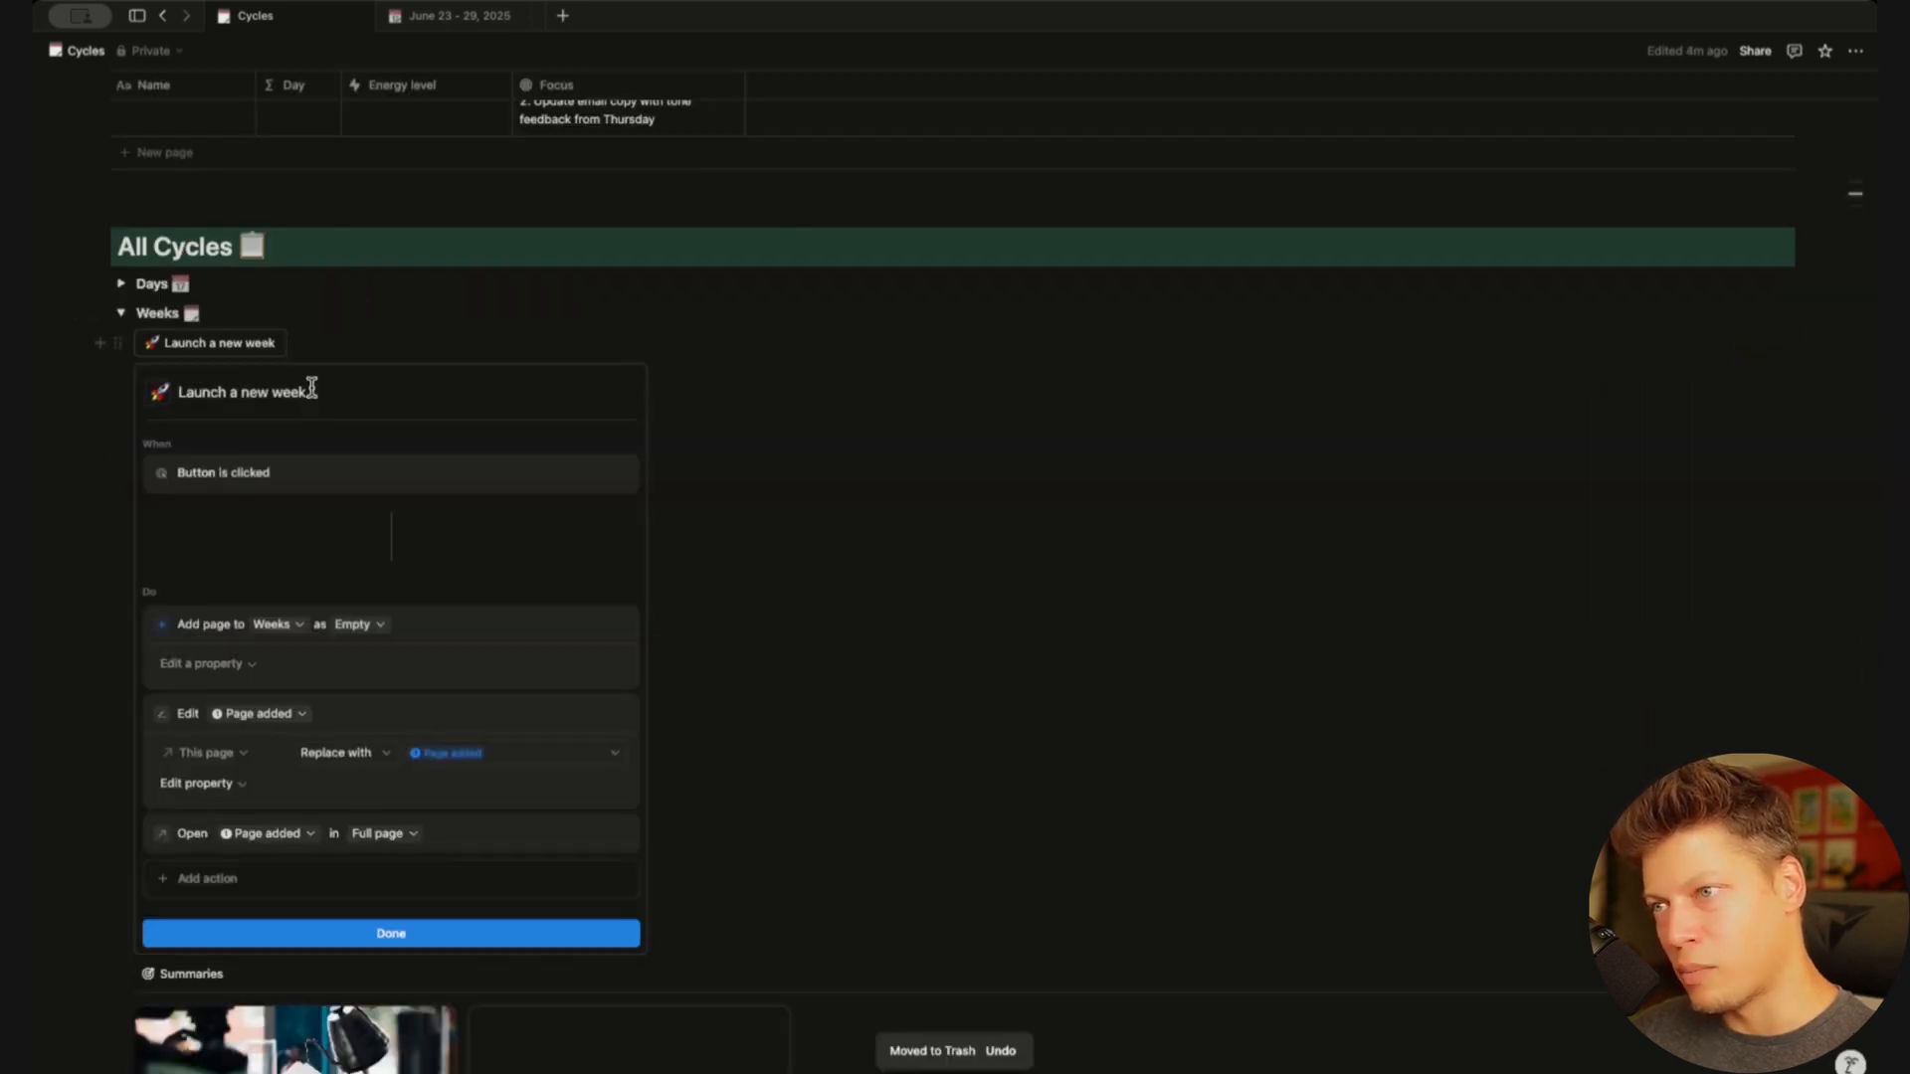
{"action": "scroll", "coordinate": [332, 627], "scroll_direction": "down", "scroll_amount": 2}
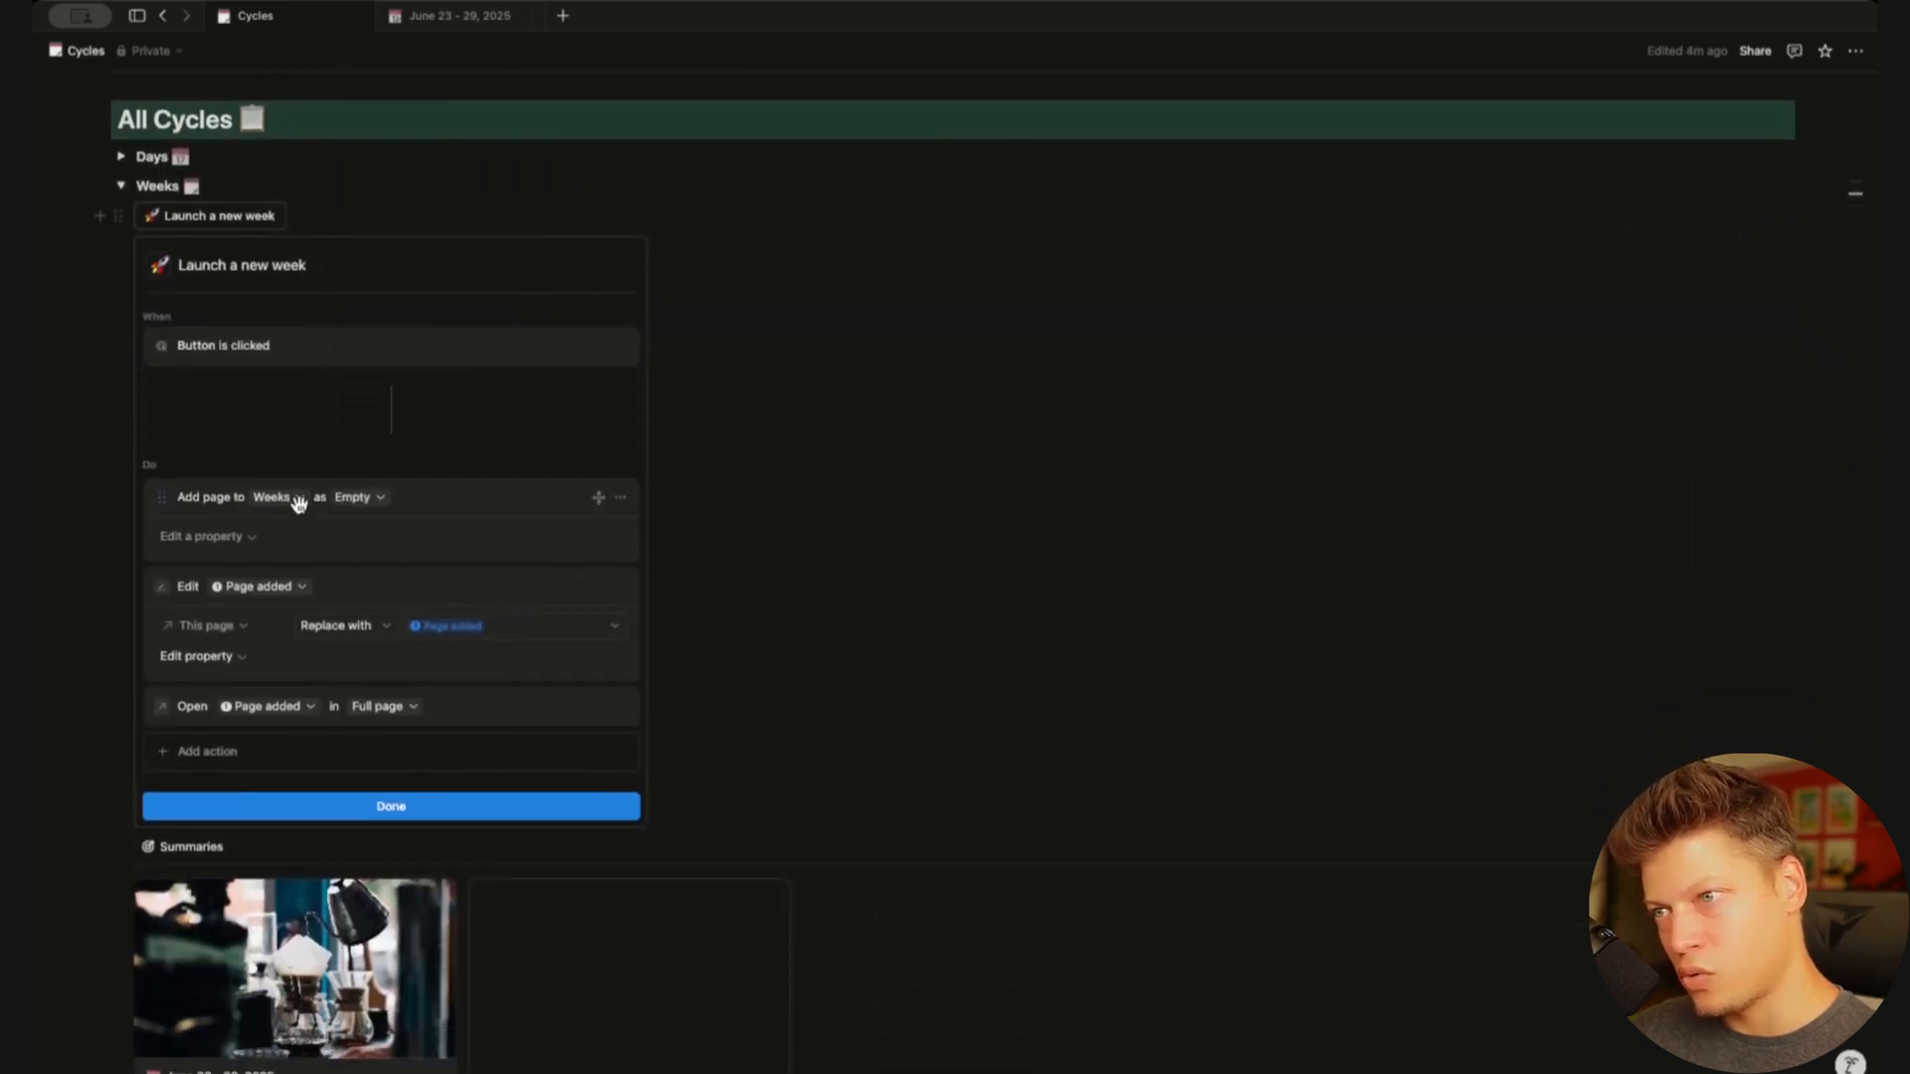
{"action": "left_click", "coordinate": [380, 500]}
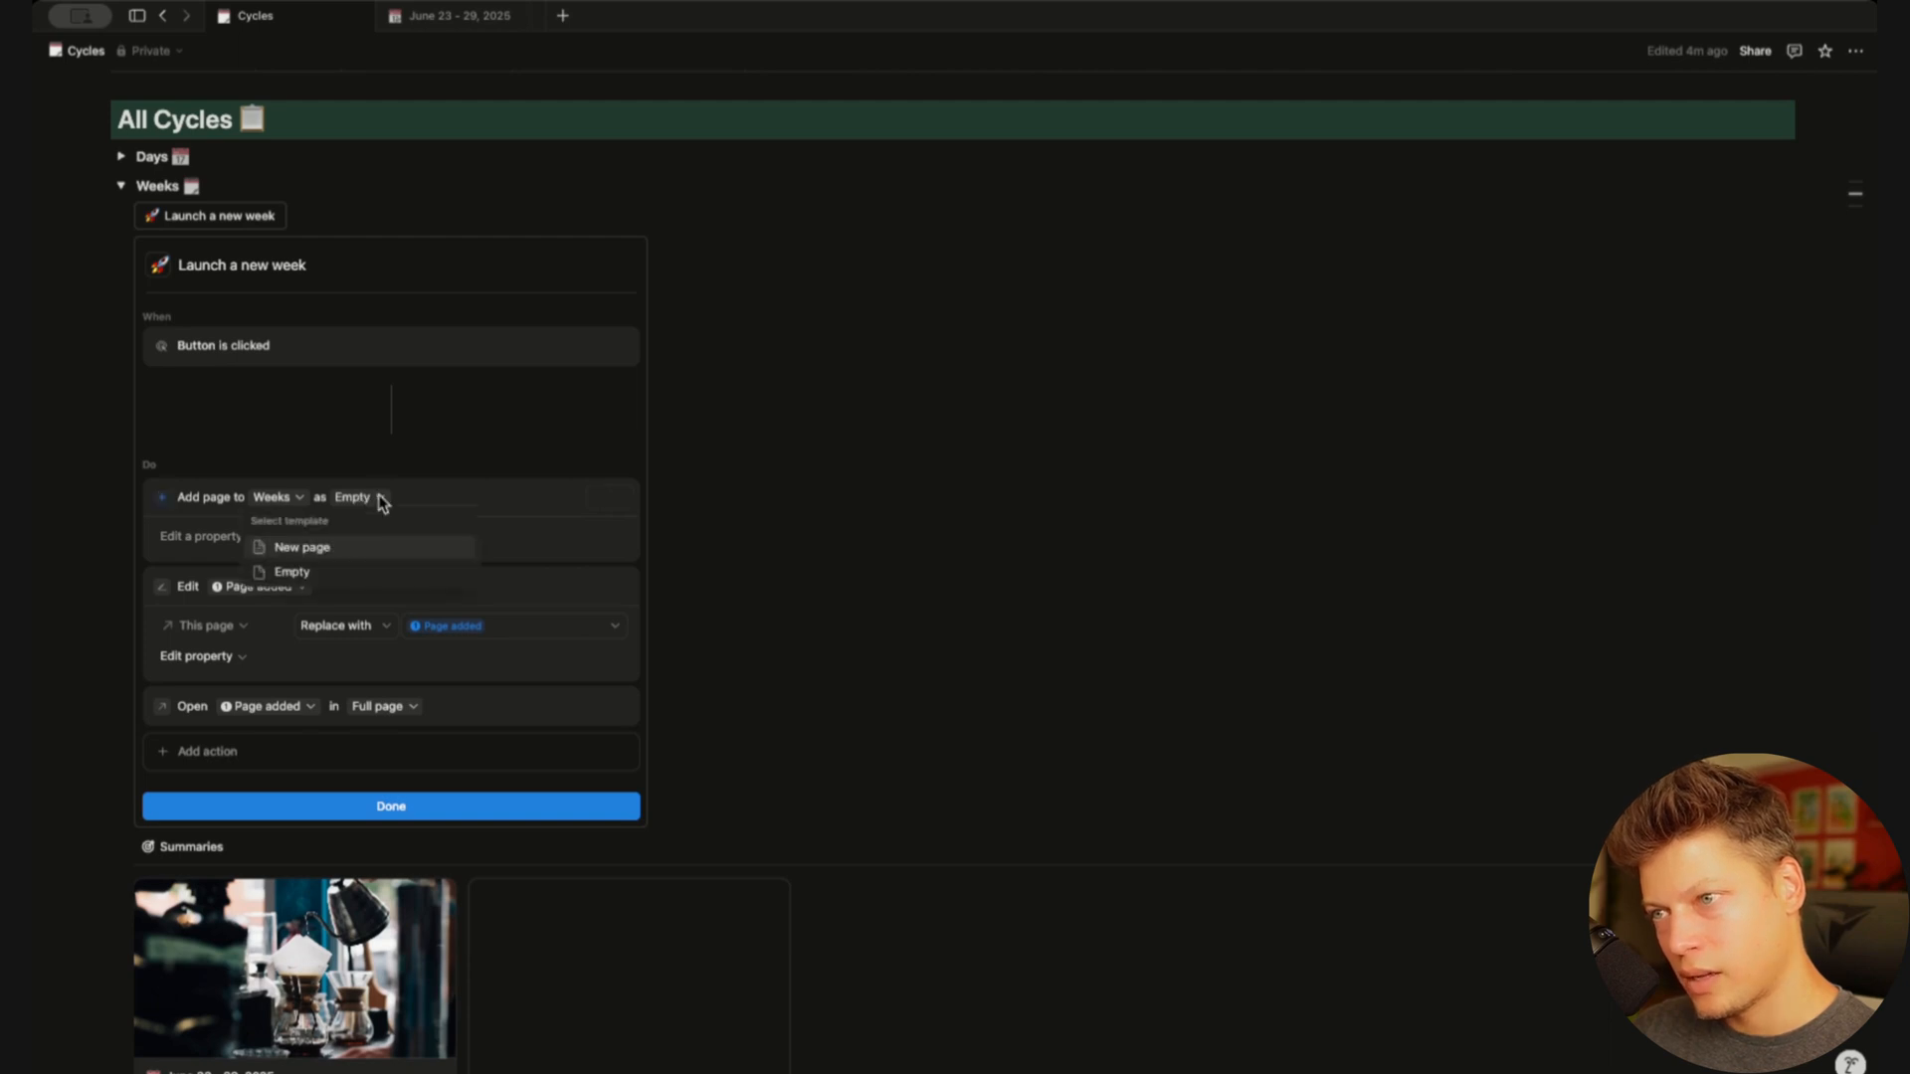
{"action": "left_click", "coordinate": [371, 546]}
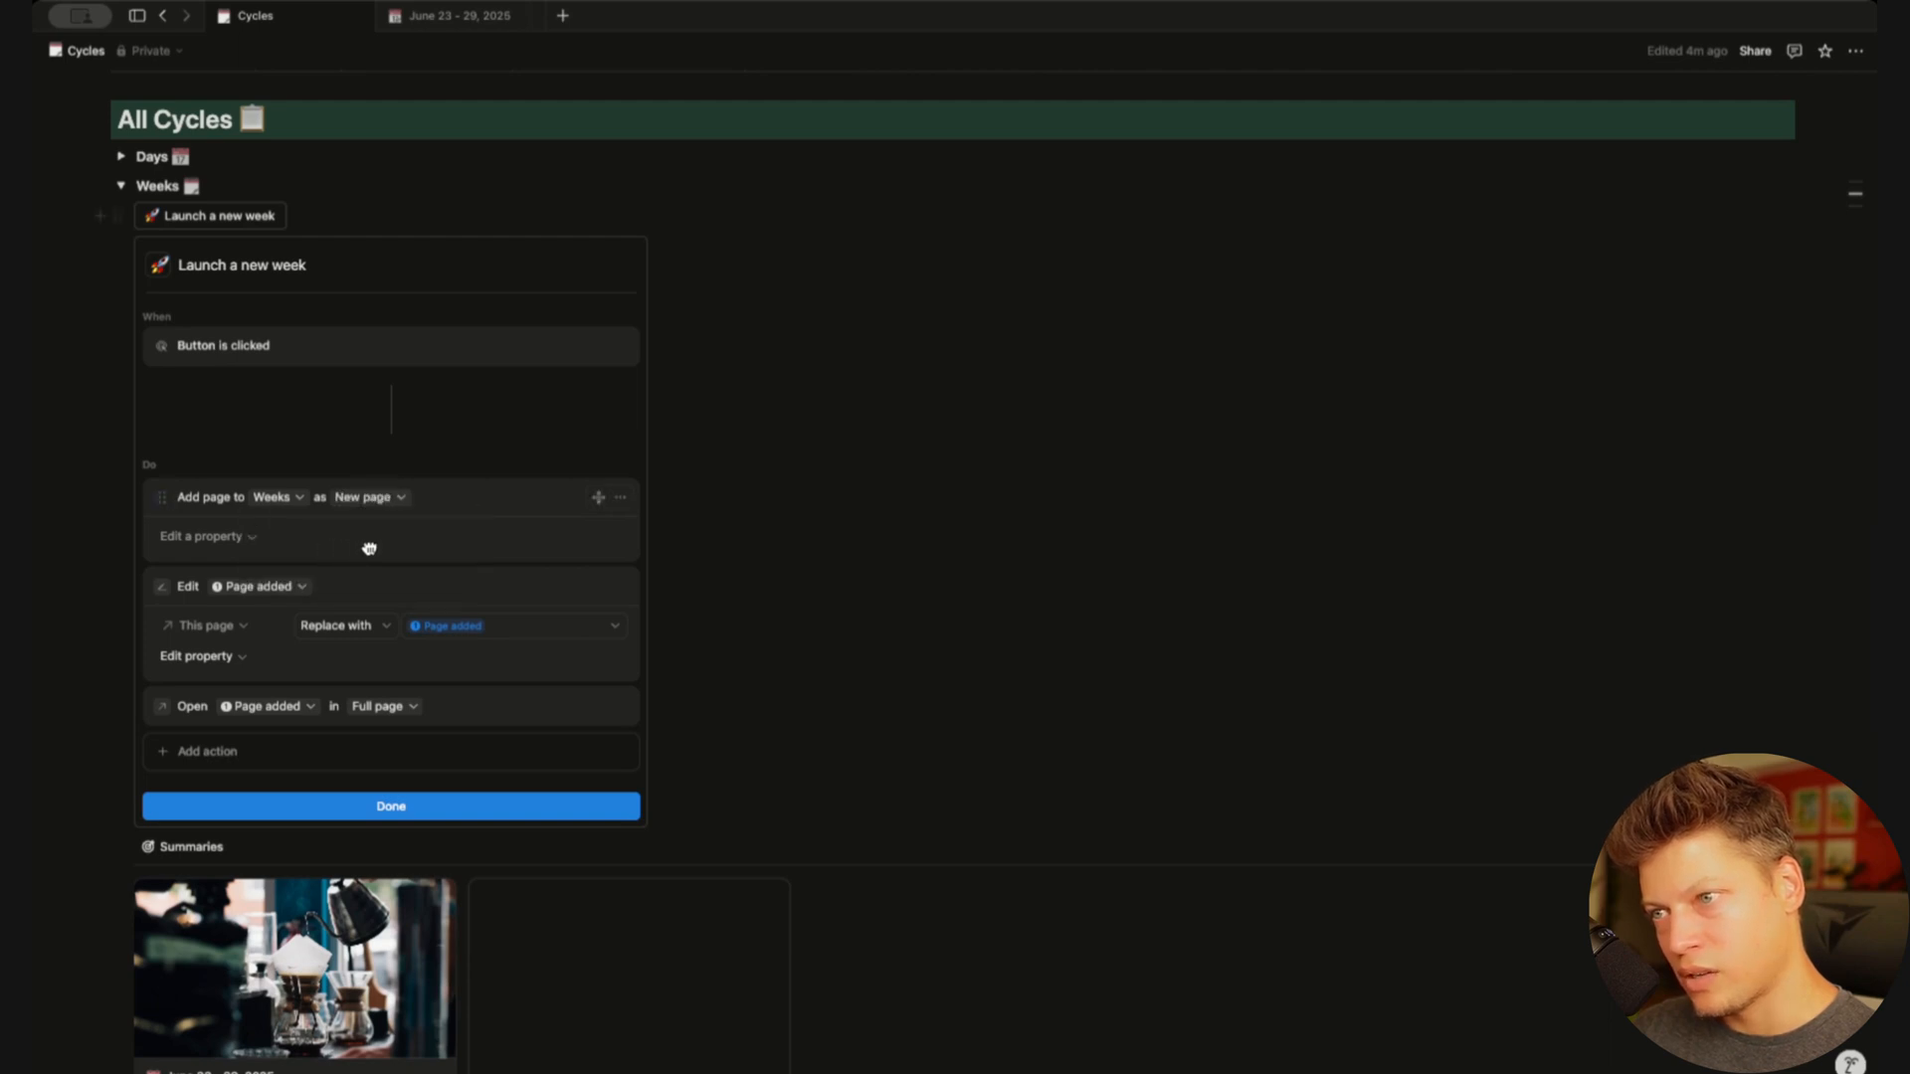
{"action": "left_click", "coordinate": [398, 807]}
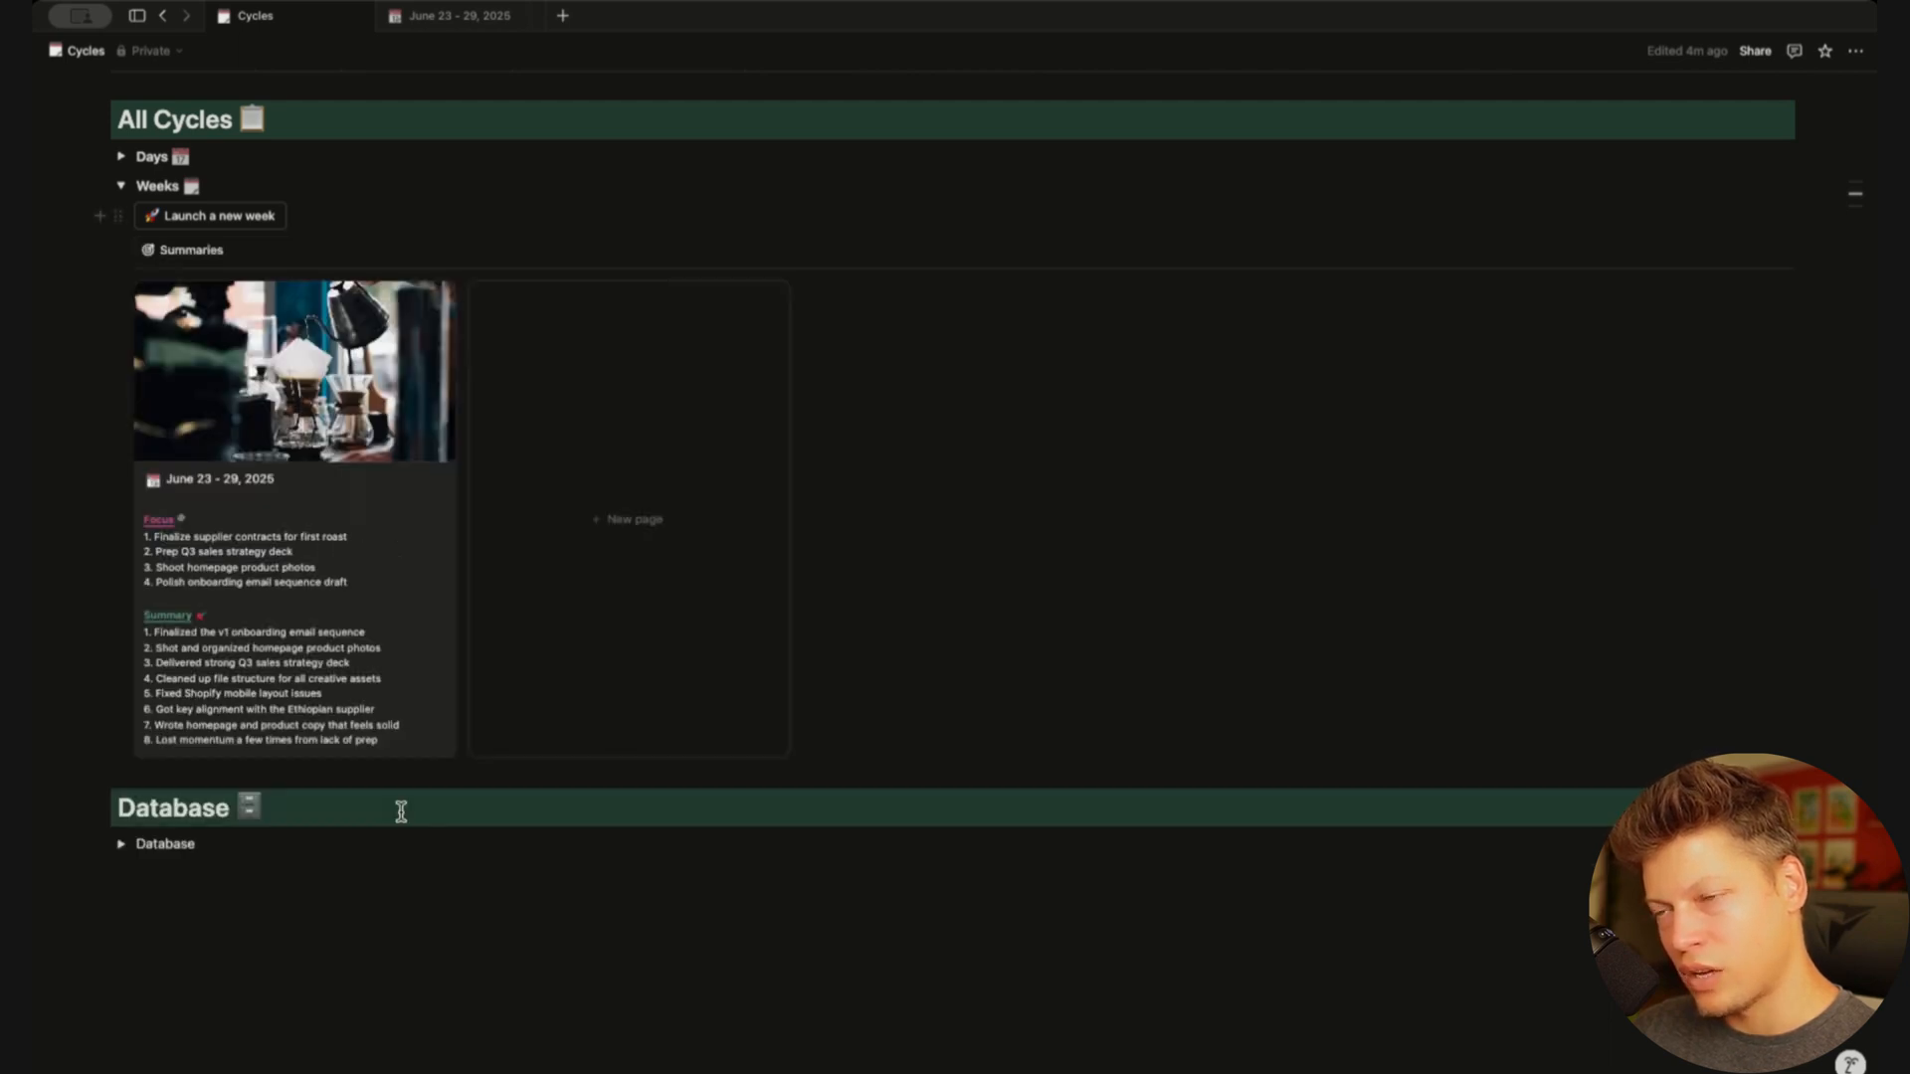
Launch a trial week, check its Planning and Reflection views, and delete the trial page
{"action": "left_click", "coordinate": [230, 217]}
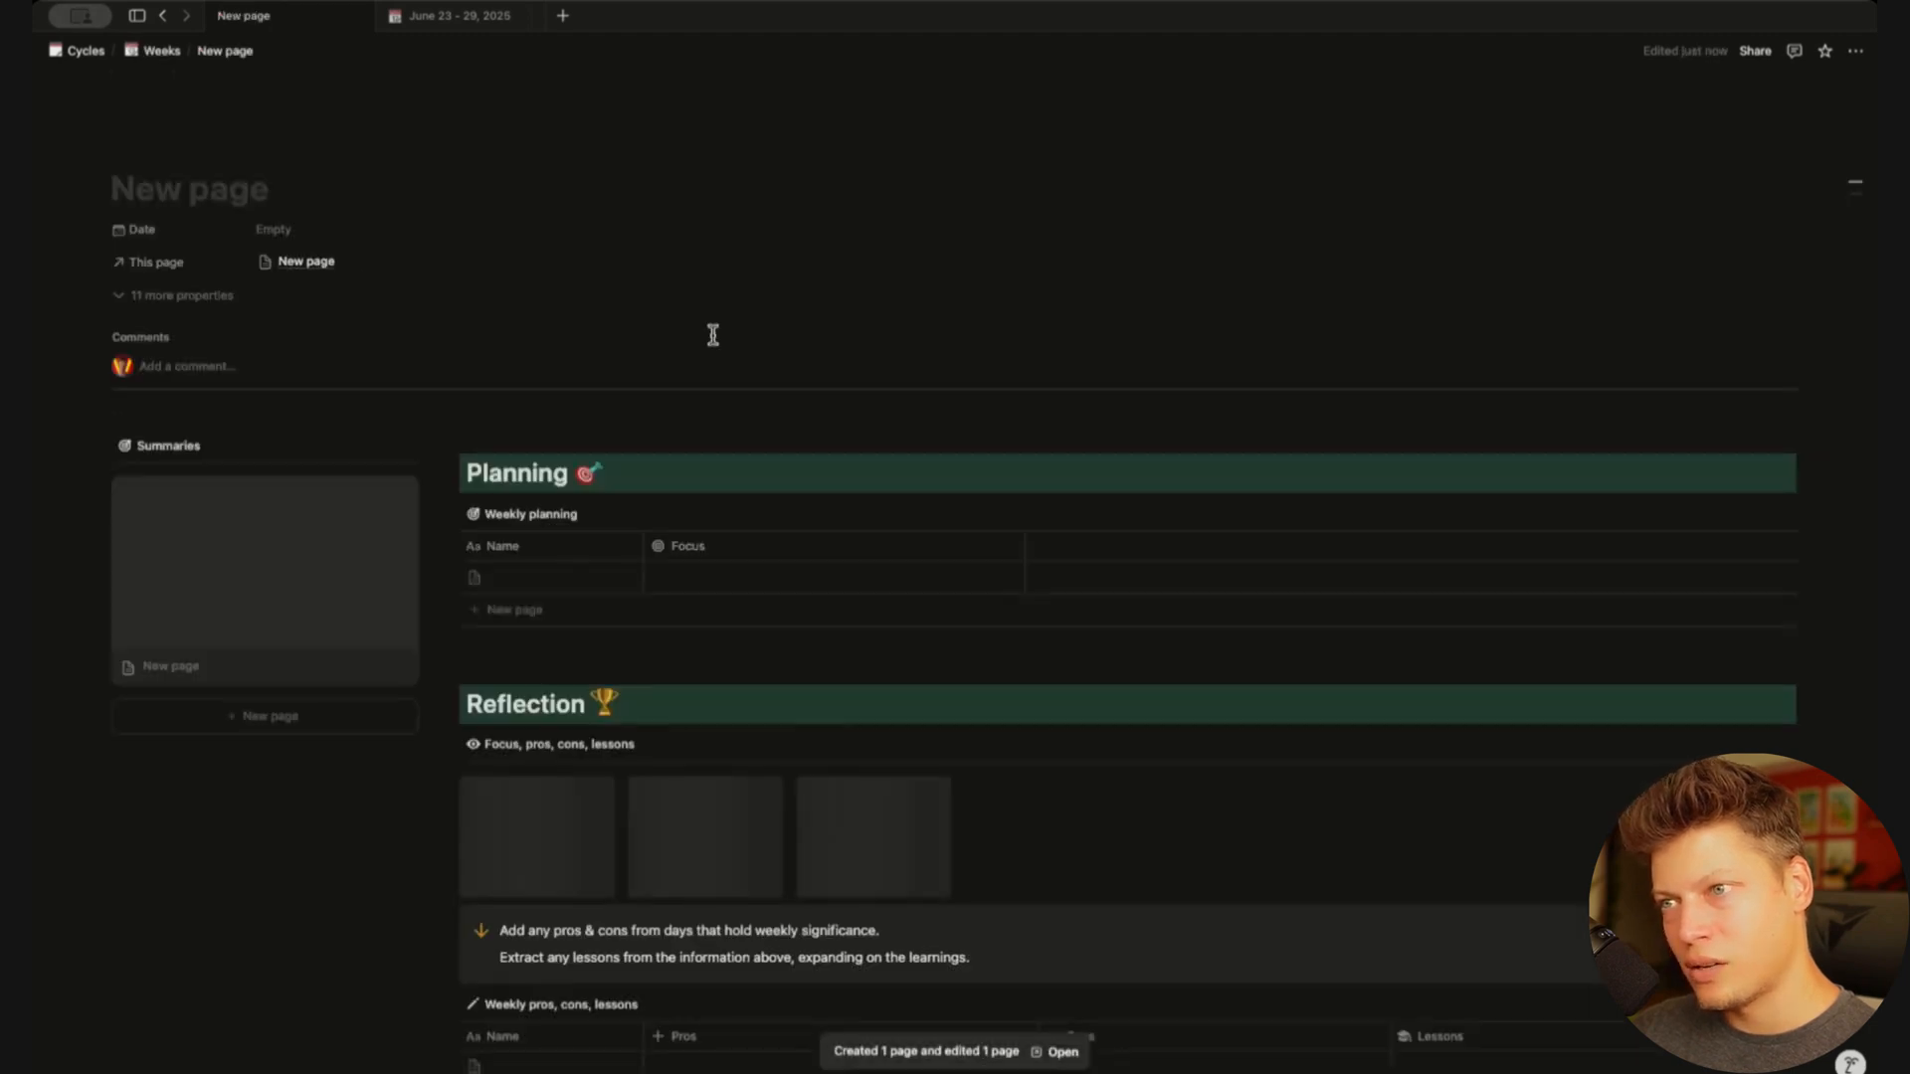
{"action": "scroll", "coordinate": [929, 606], "scroll_direction": "down", "scroll_amount": 5}
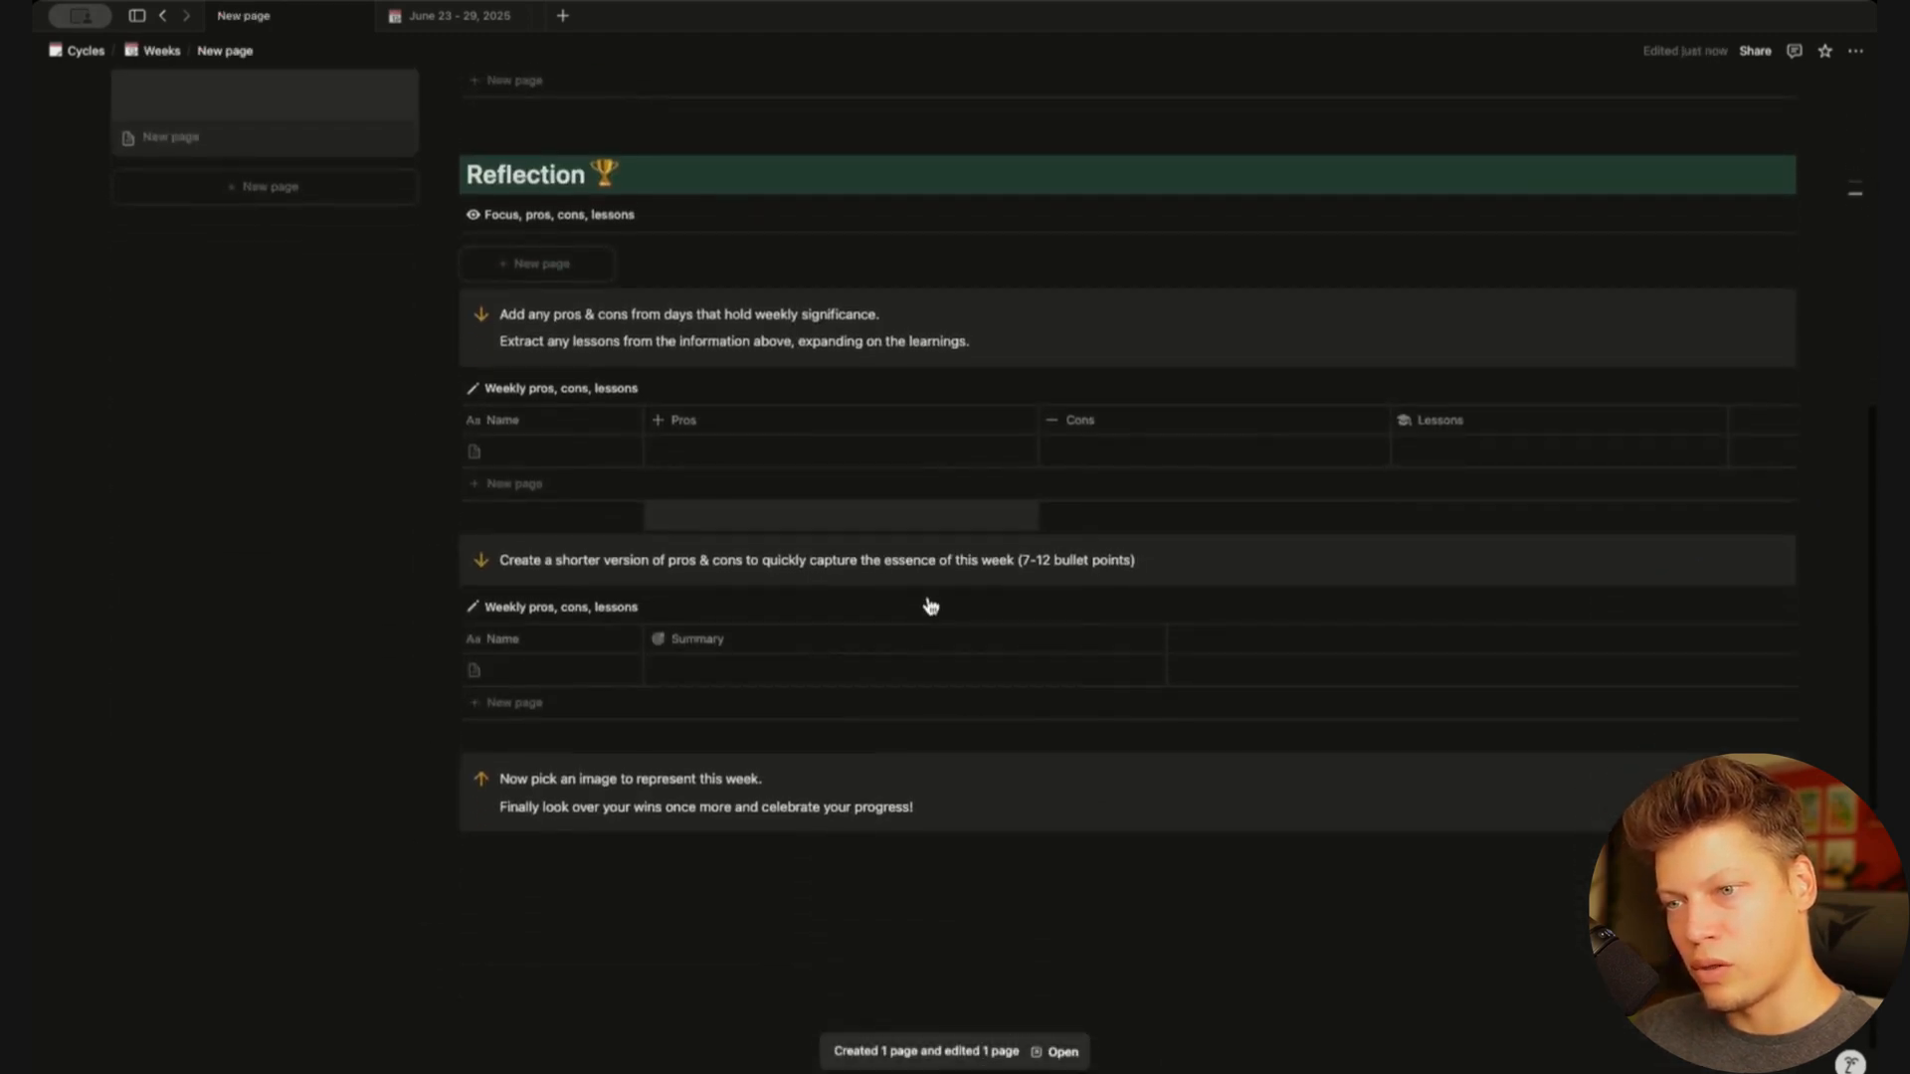
{"action": "scroll", "coordinate": [929, 601], "scroll_direction": "up", "scroll_amount": 3}
{"action": "scroll", "coordinate": [928, 597], "scroll_direction": "up", "scroll_amount": 2}
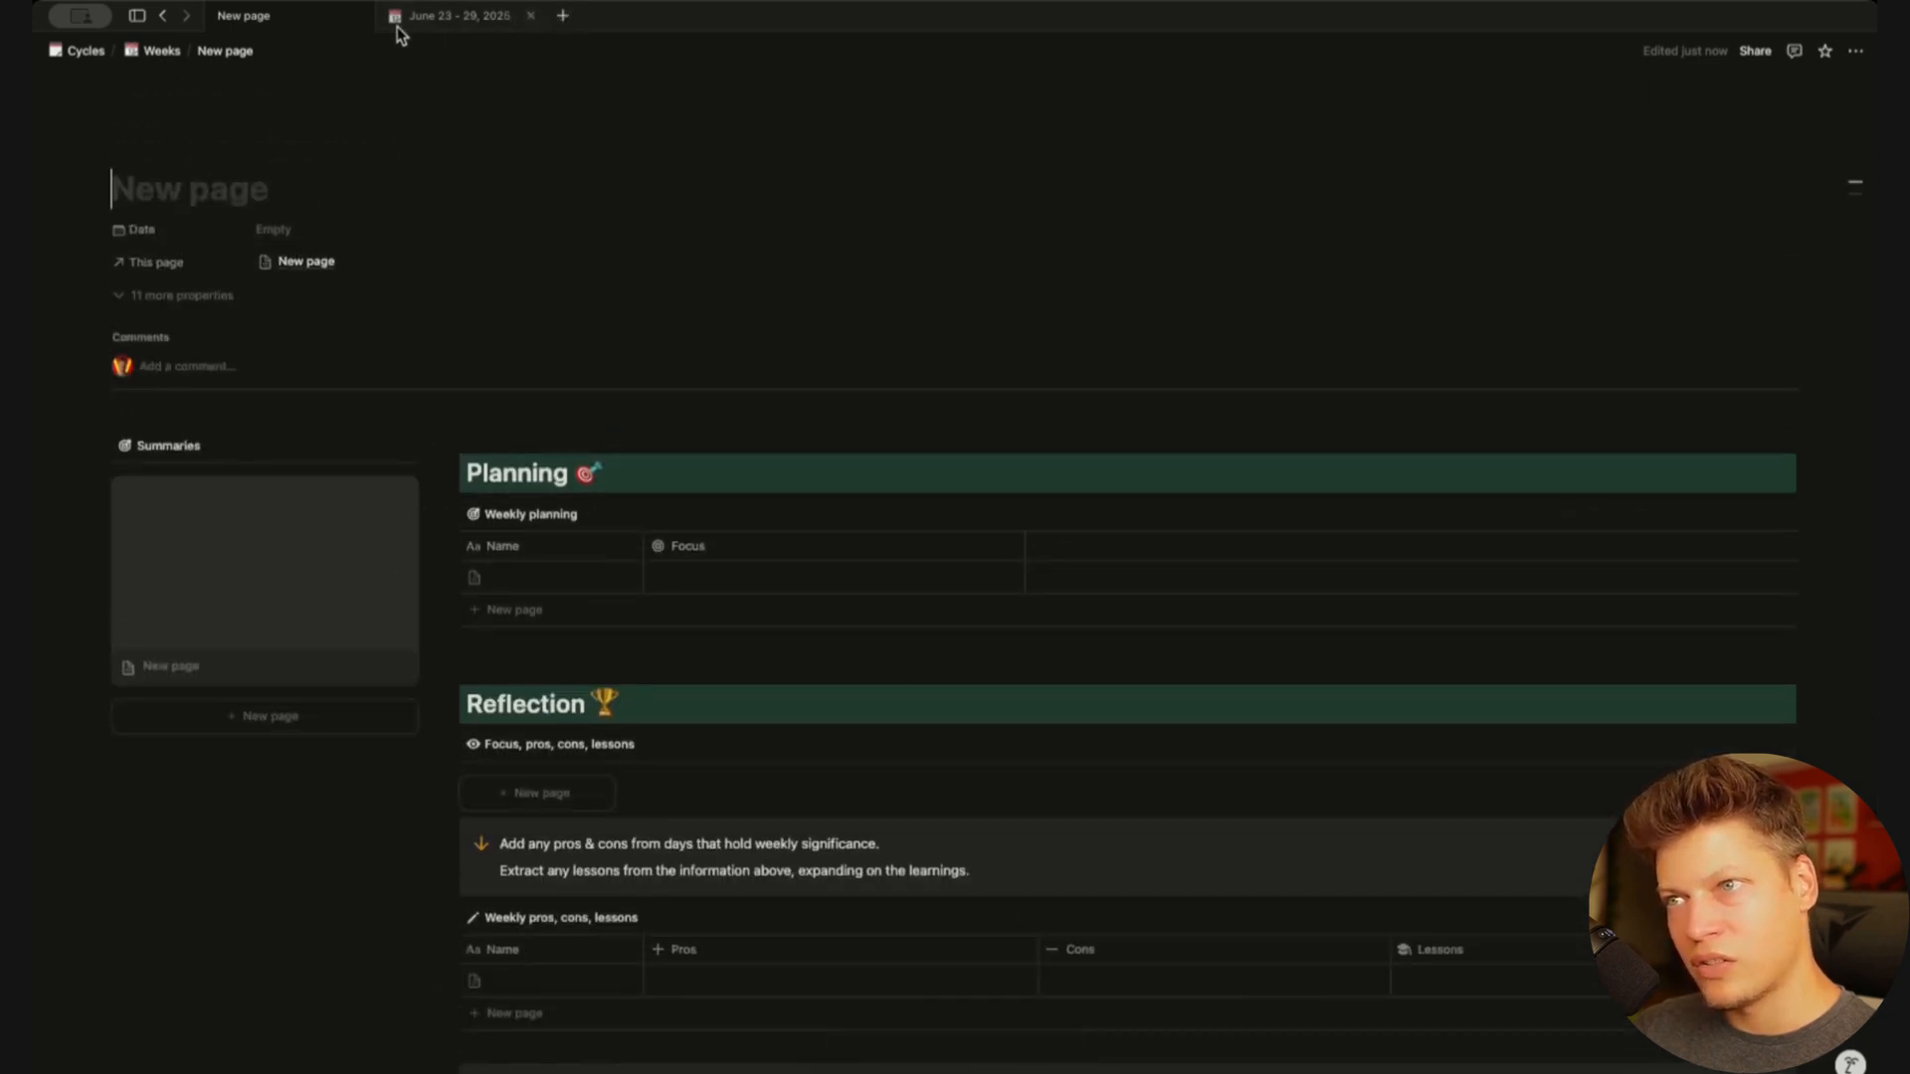
{"action": "left_click", "coordinate": [1852, 53]}
{"action": "left_click", "coordinate": [1726, 526]}
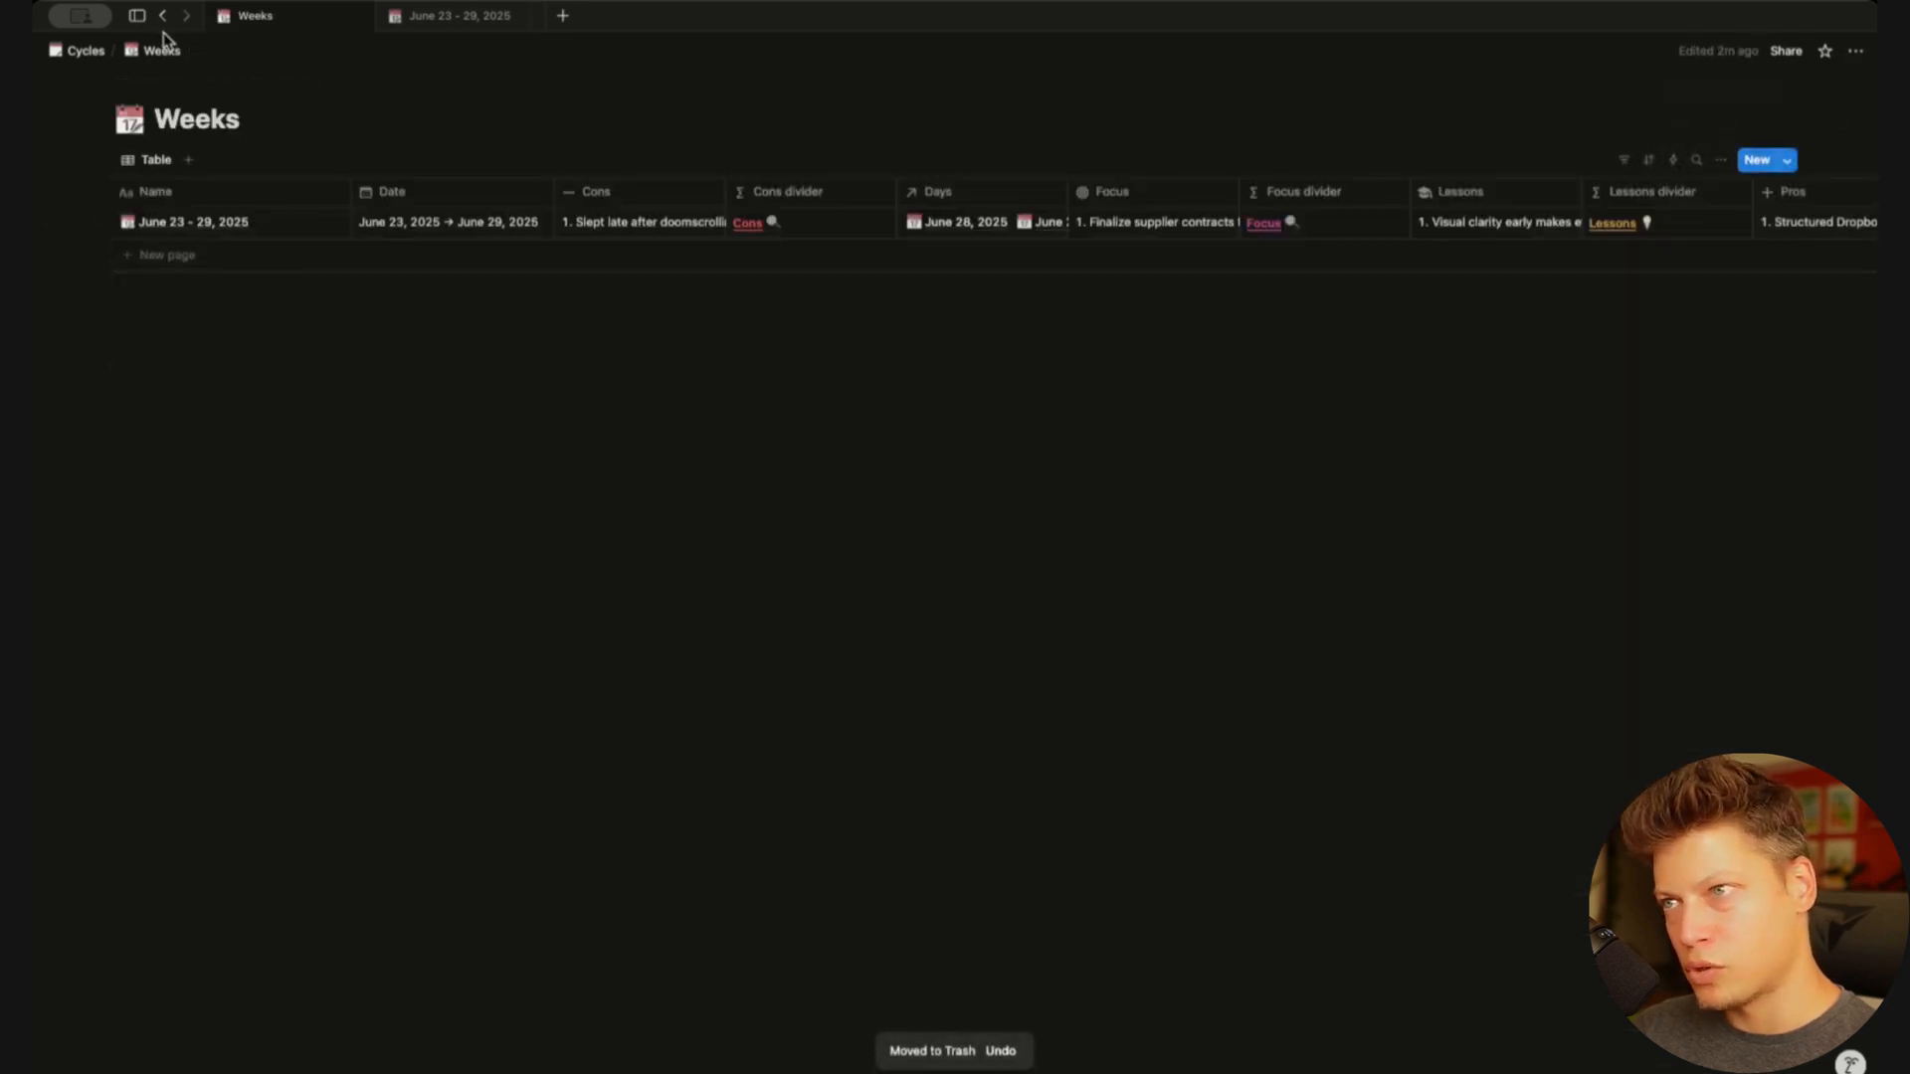
Set the New page template as the default for the Weeks database
{"action": "left_click", "coordinate": [1788, 160]}
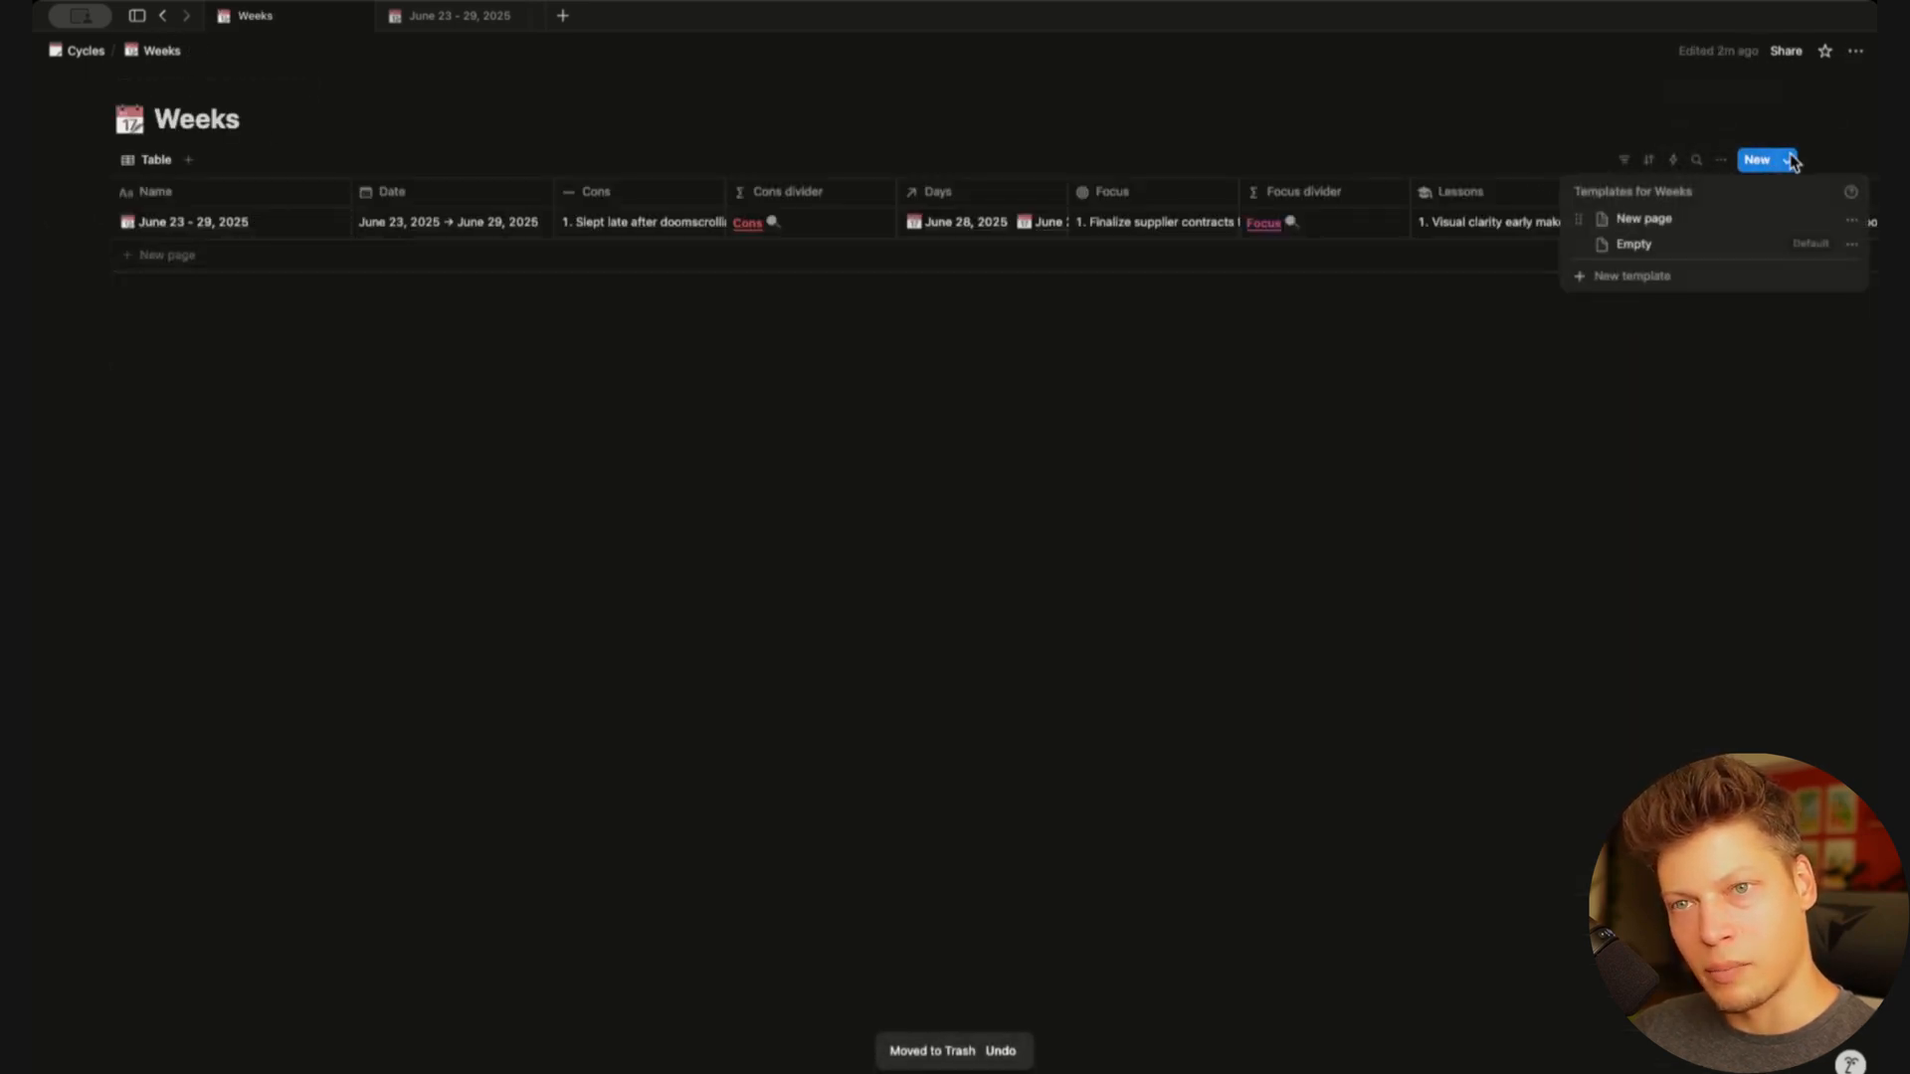
{"action": "left_click", "coordinate": [1851, 220]}
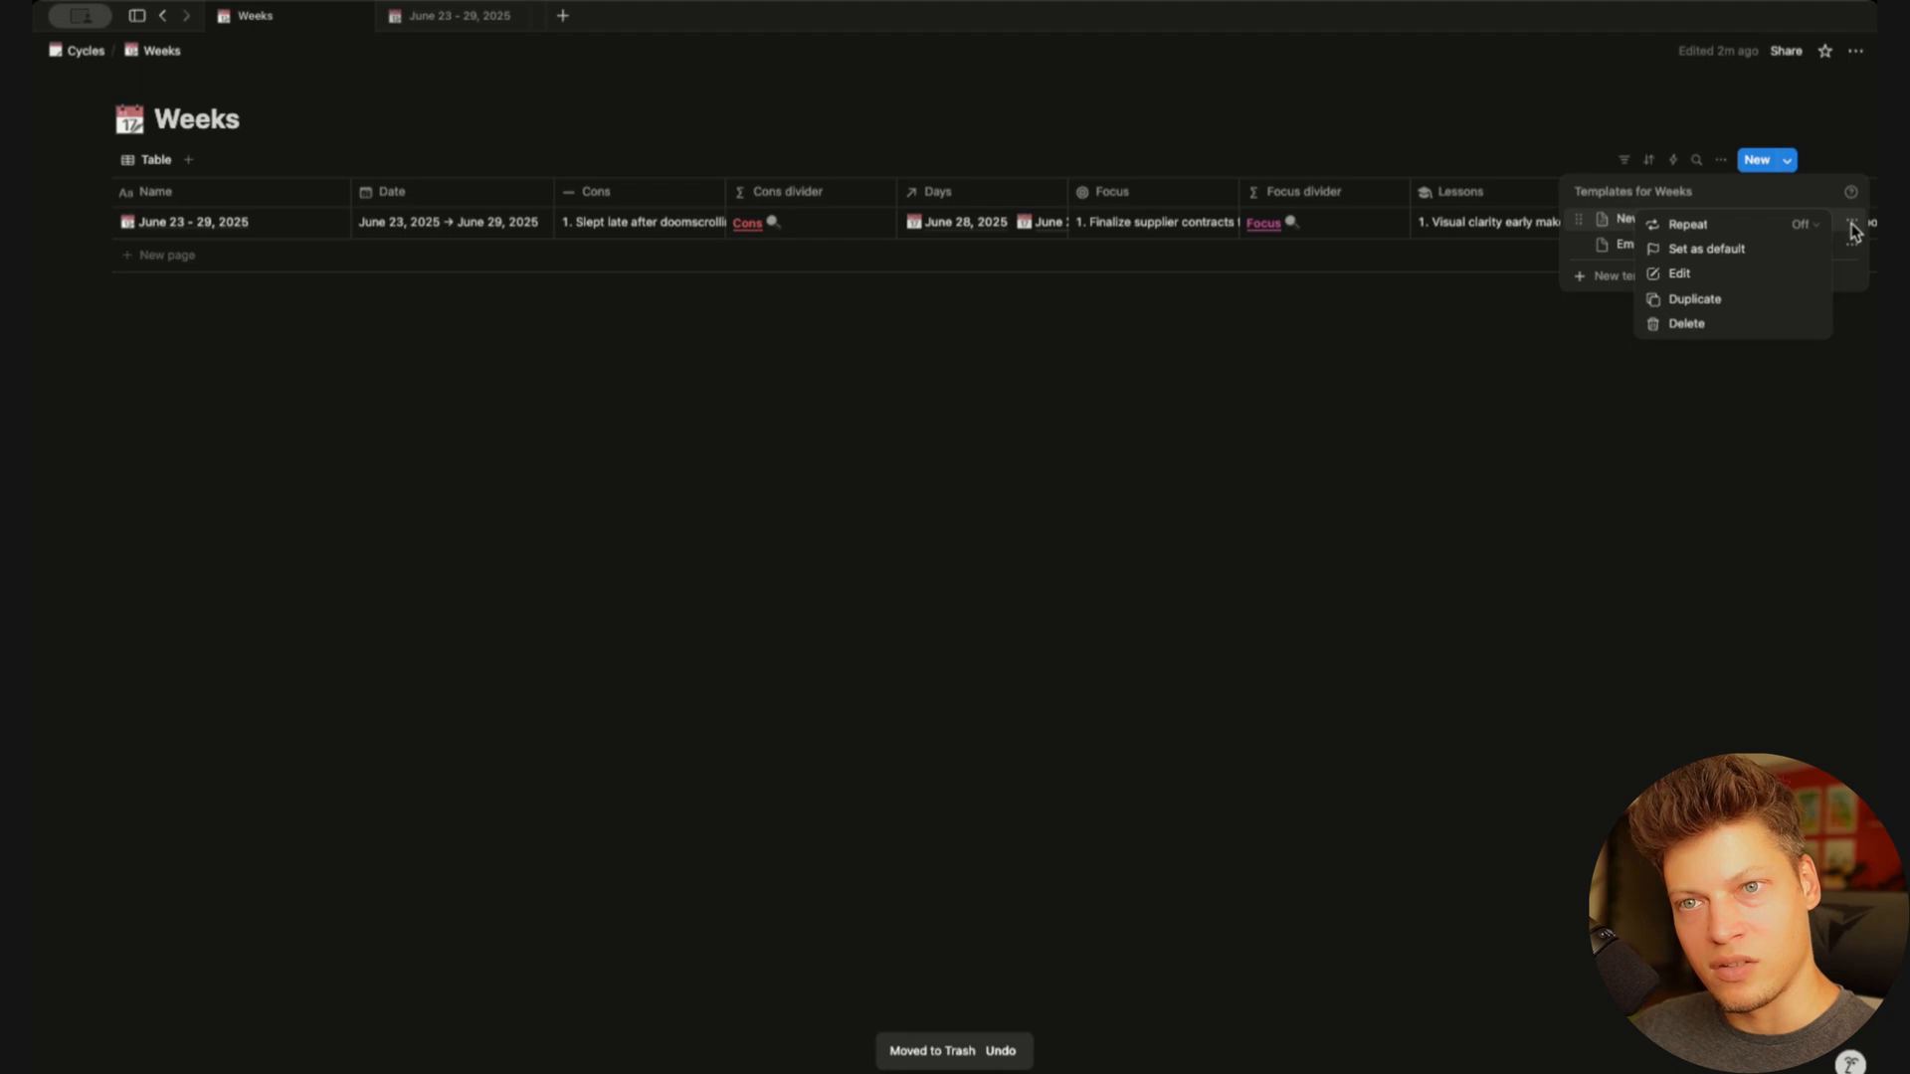
{"action": "left_click", "coordinate": [1703, 250]}
{"action": "left_click", "coordinate": [970, 565]}
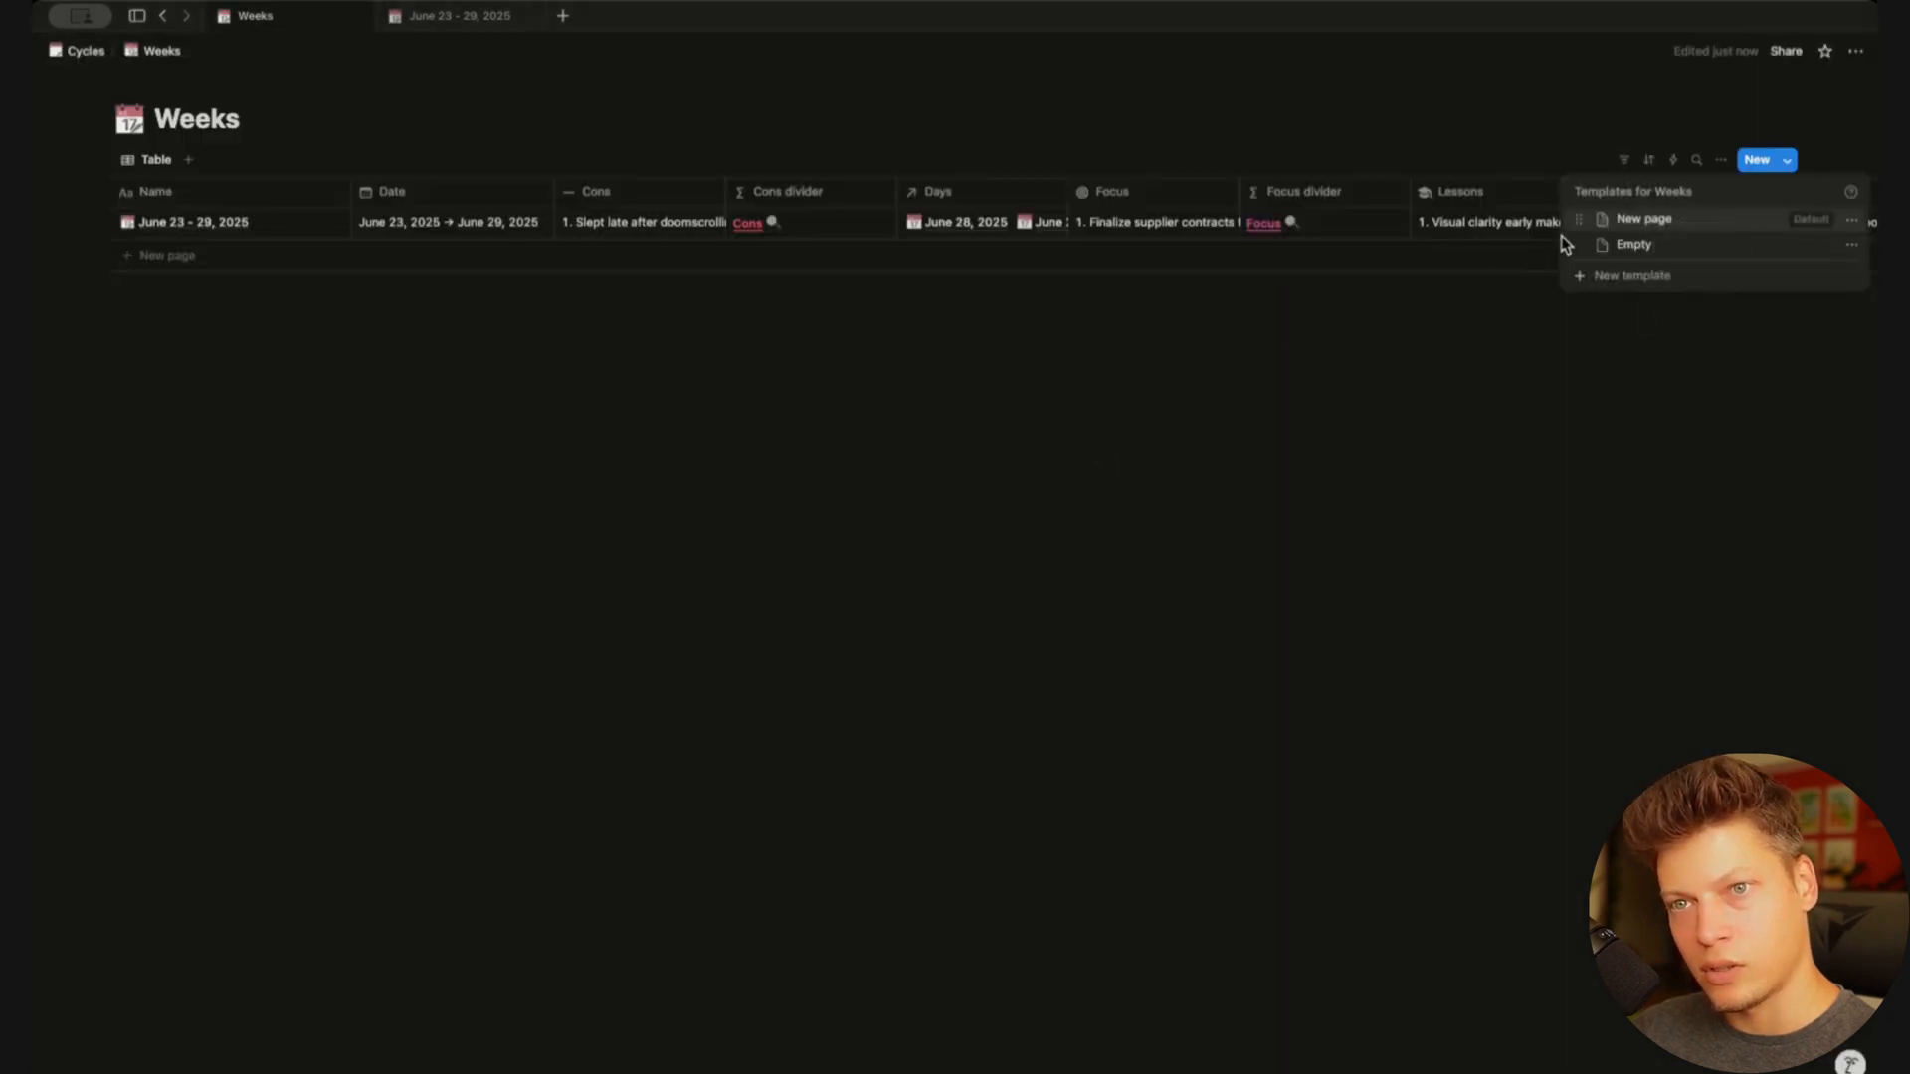
Open the New page template of Weeks for editing and give it the calendar emoji as its icon
{"action": "left_click", "coordinate": [1853, 223]}
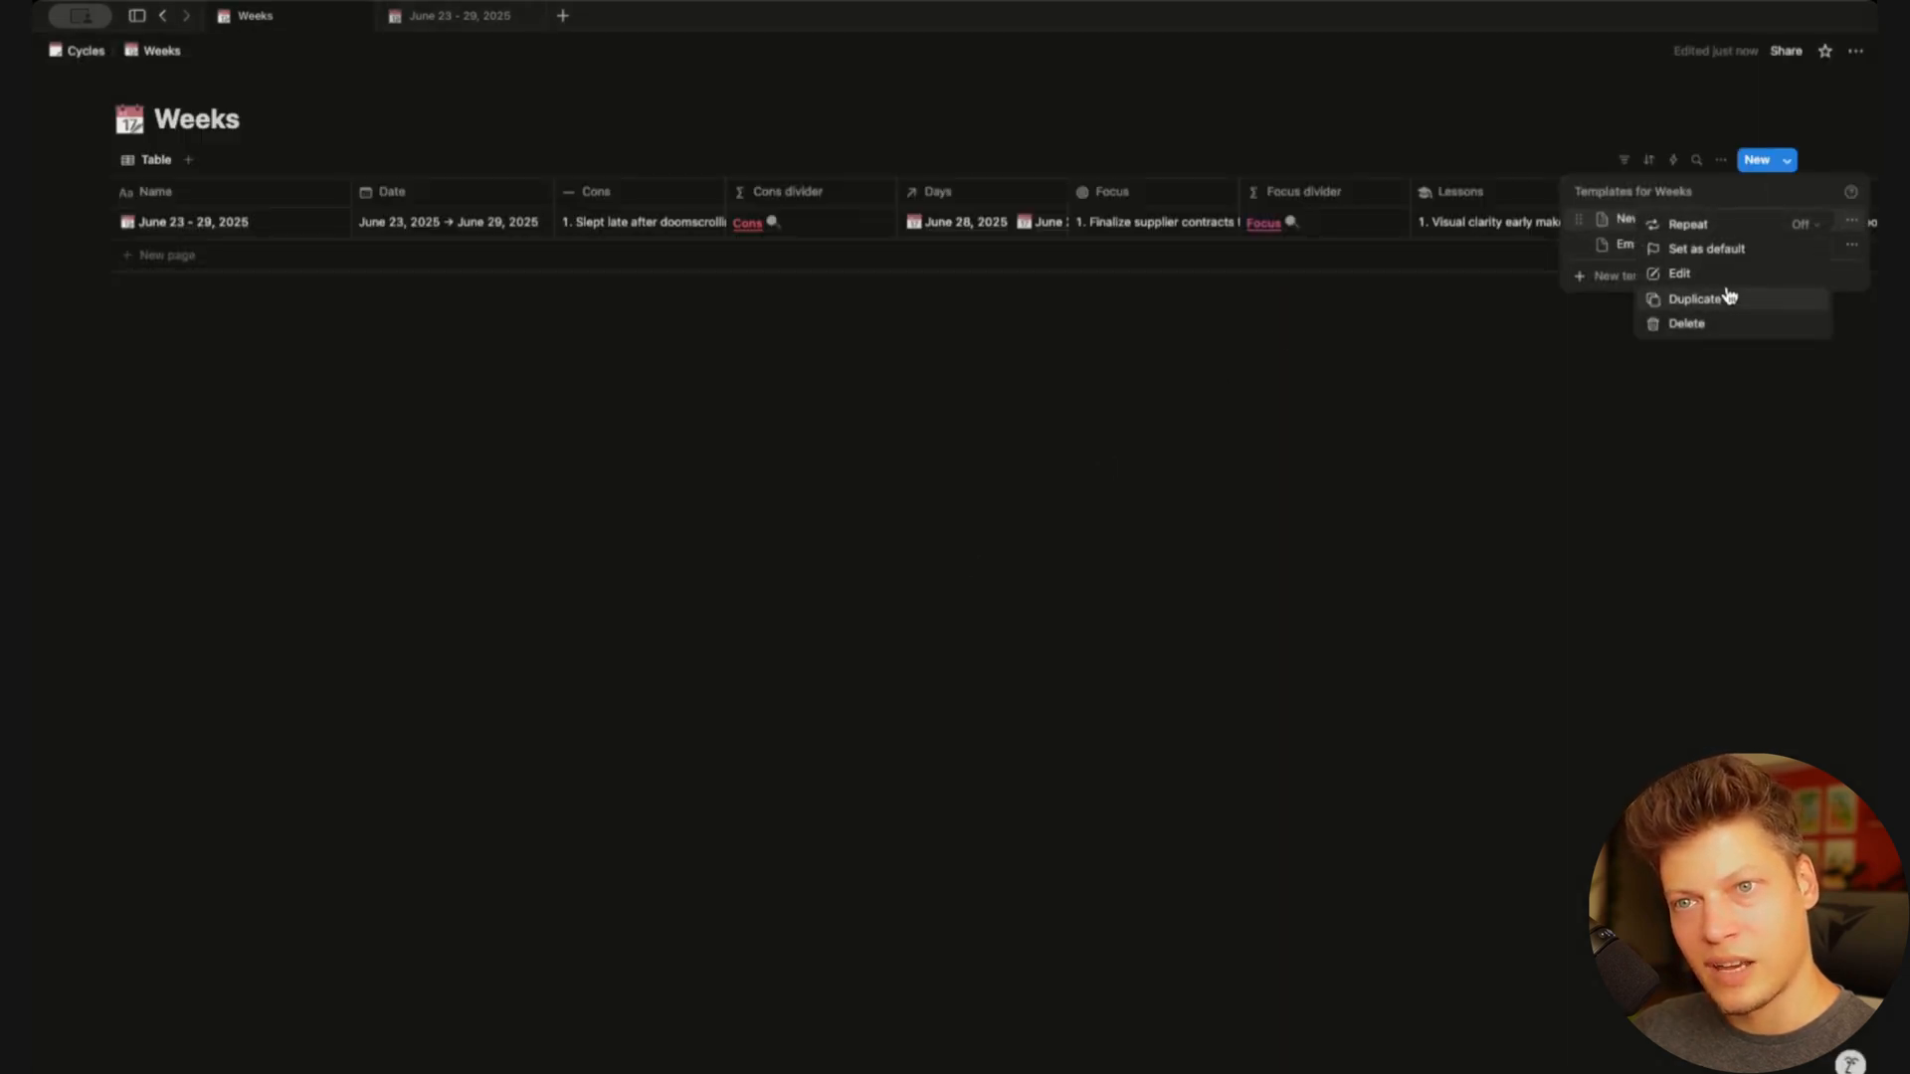
{"action": "left_click", "coordinate": [1703, 279]}
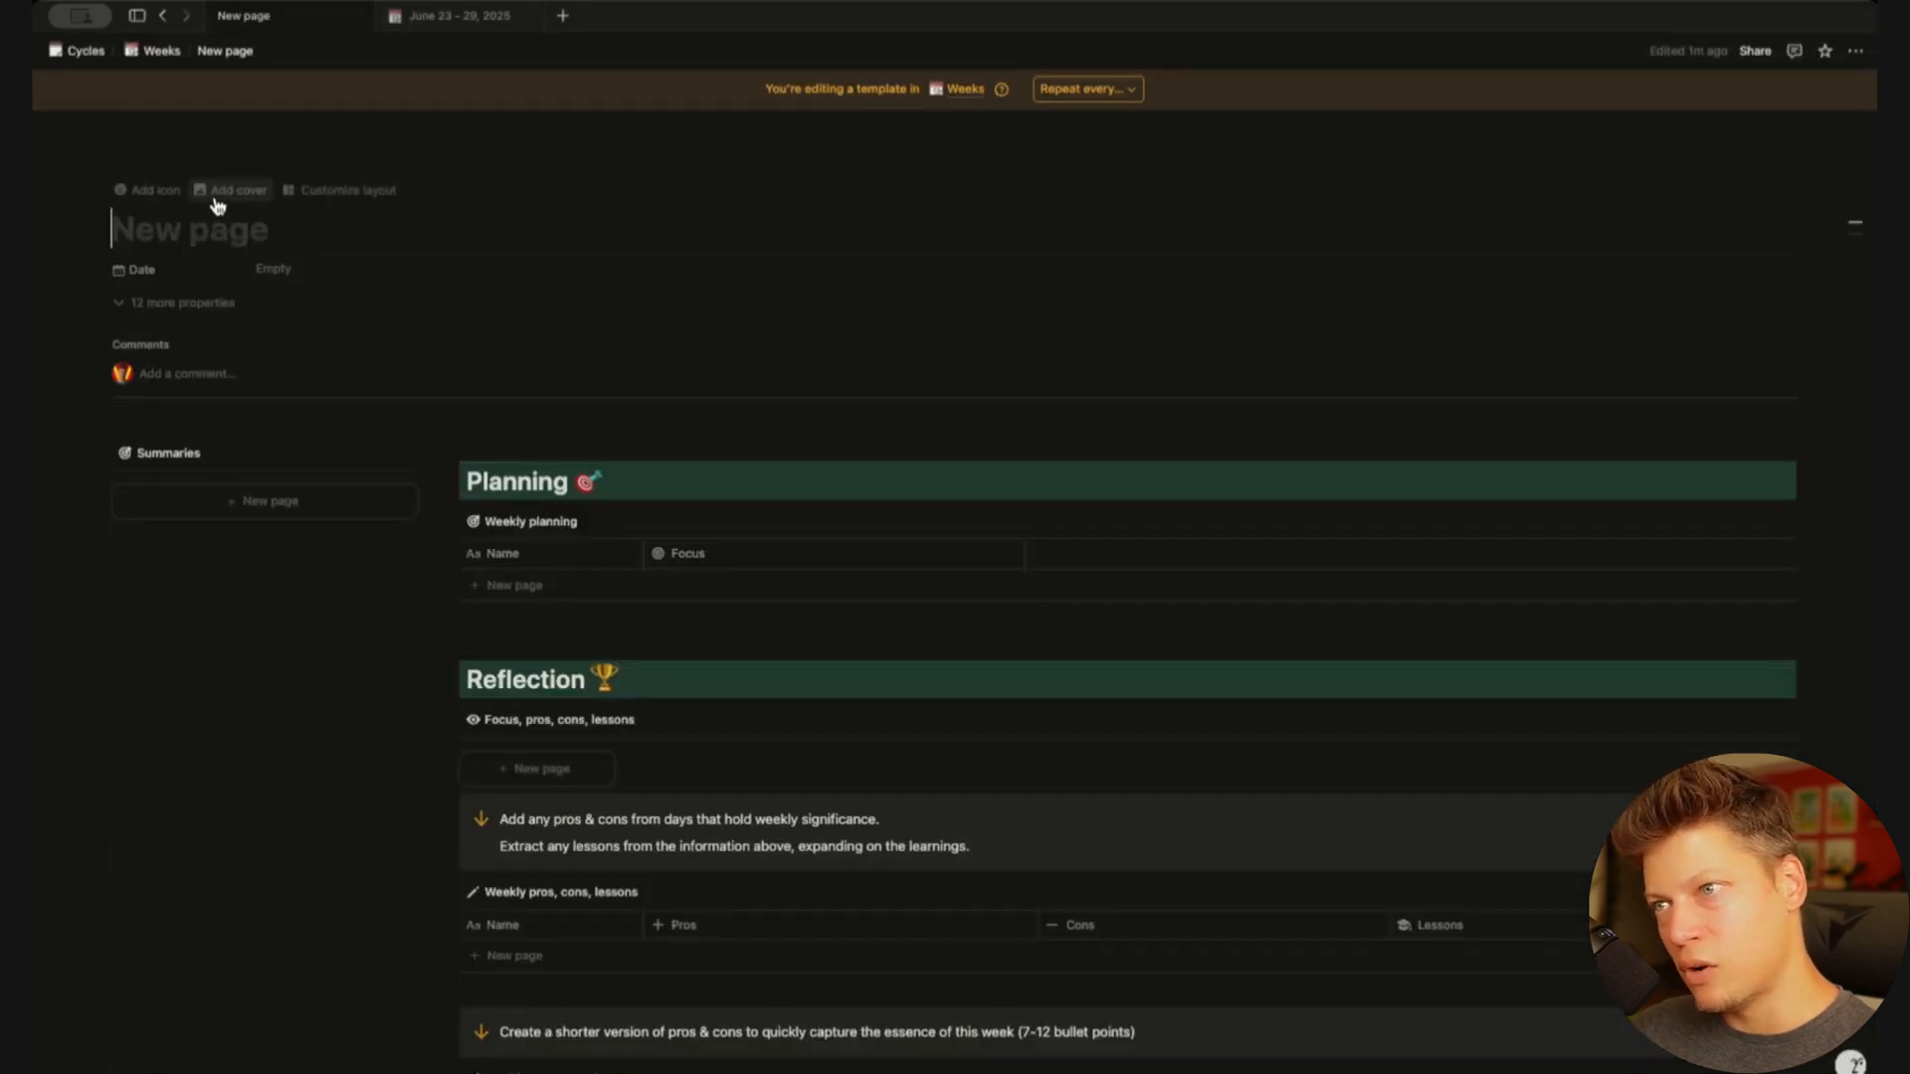
{"action": "left_click", "coordinate": [147, 191]}
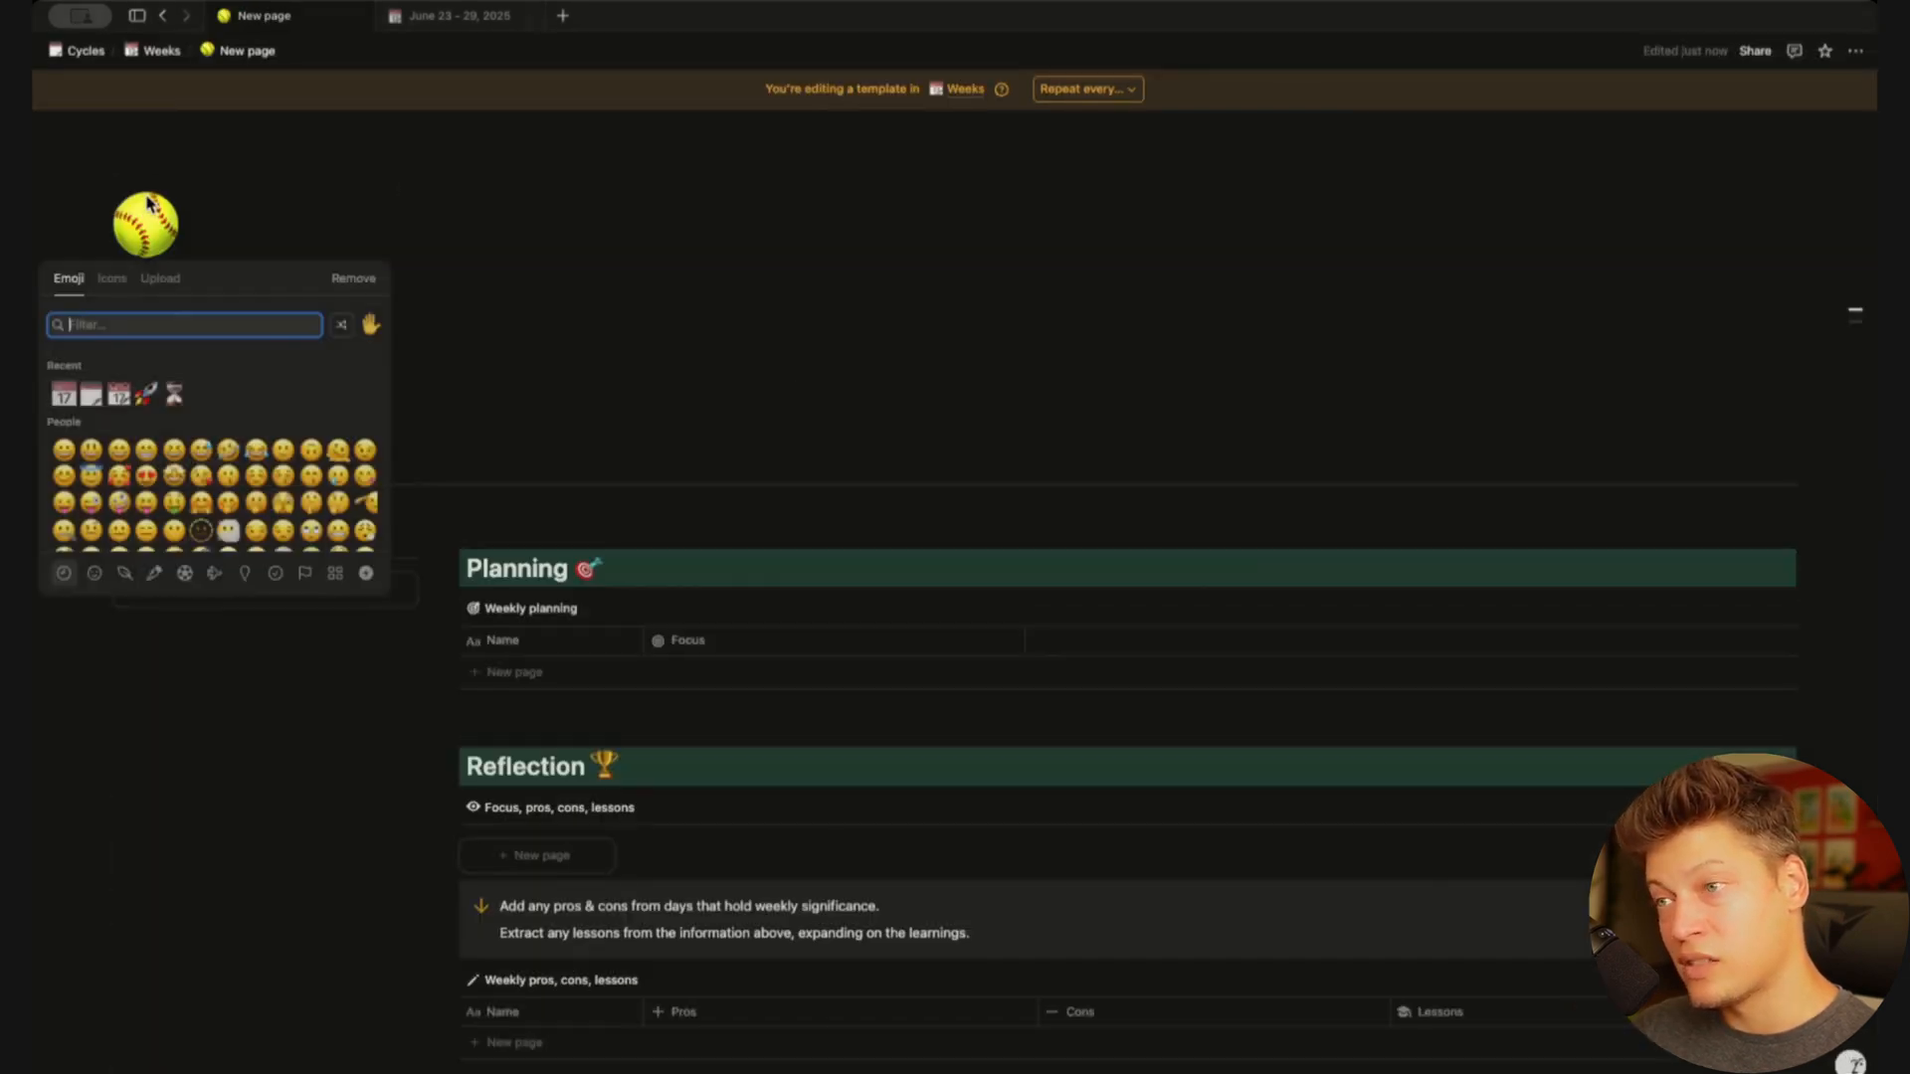
{"action": "left_click", "coordinate": [120, 398]}
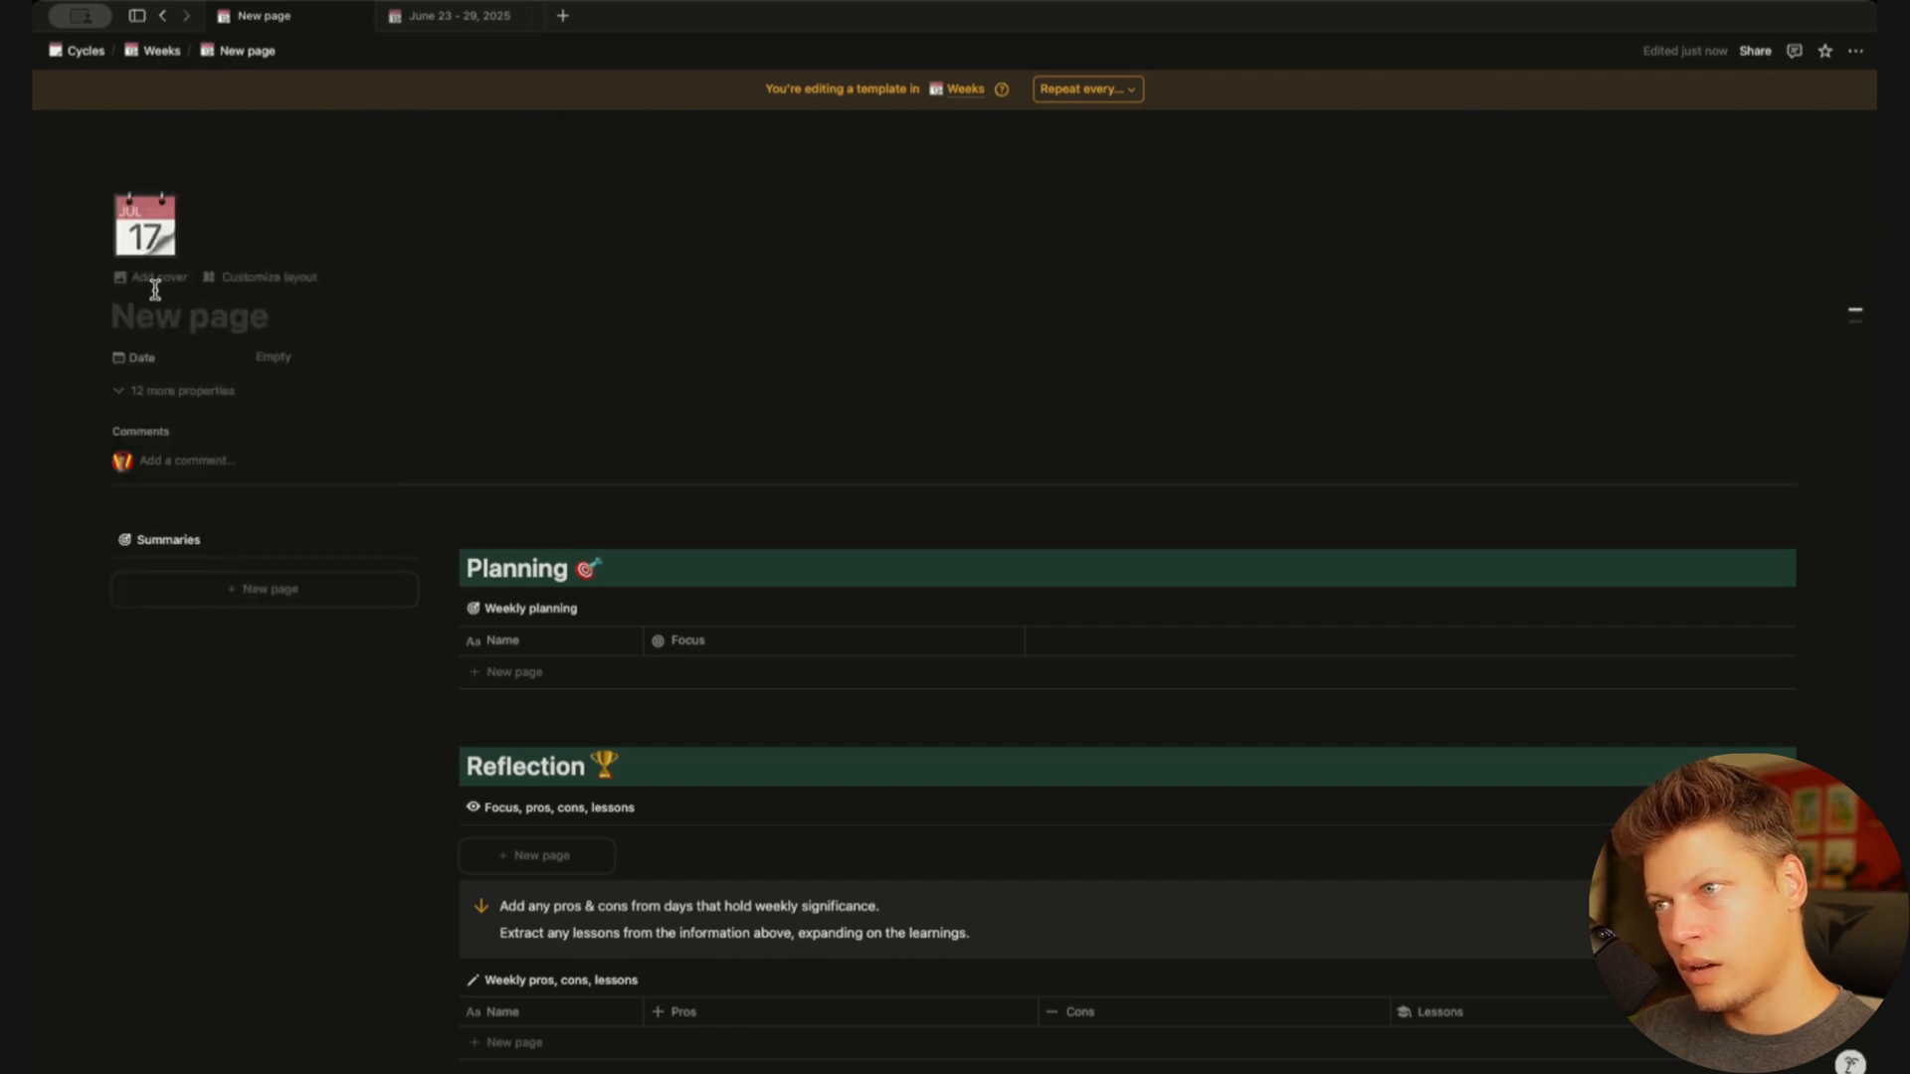
Add a cover to the template and replace it with an uploaded Work In Progress image
{"action": "left_click", "coordinate": [149, 282]}
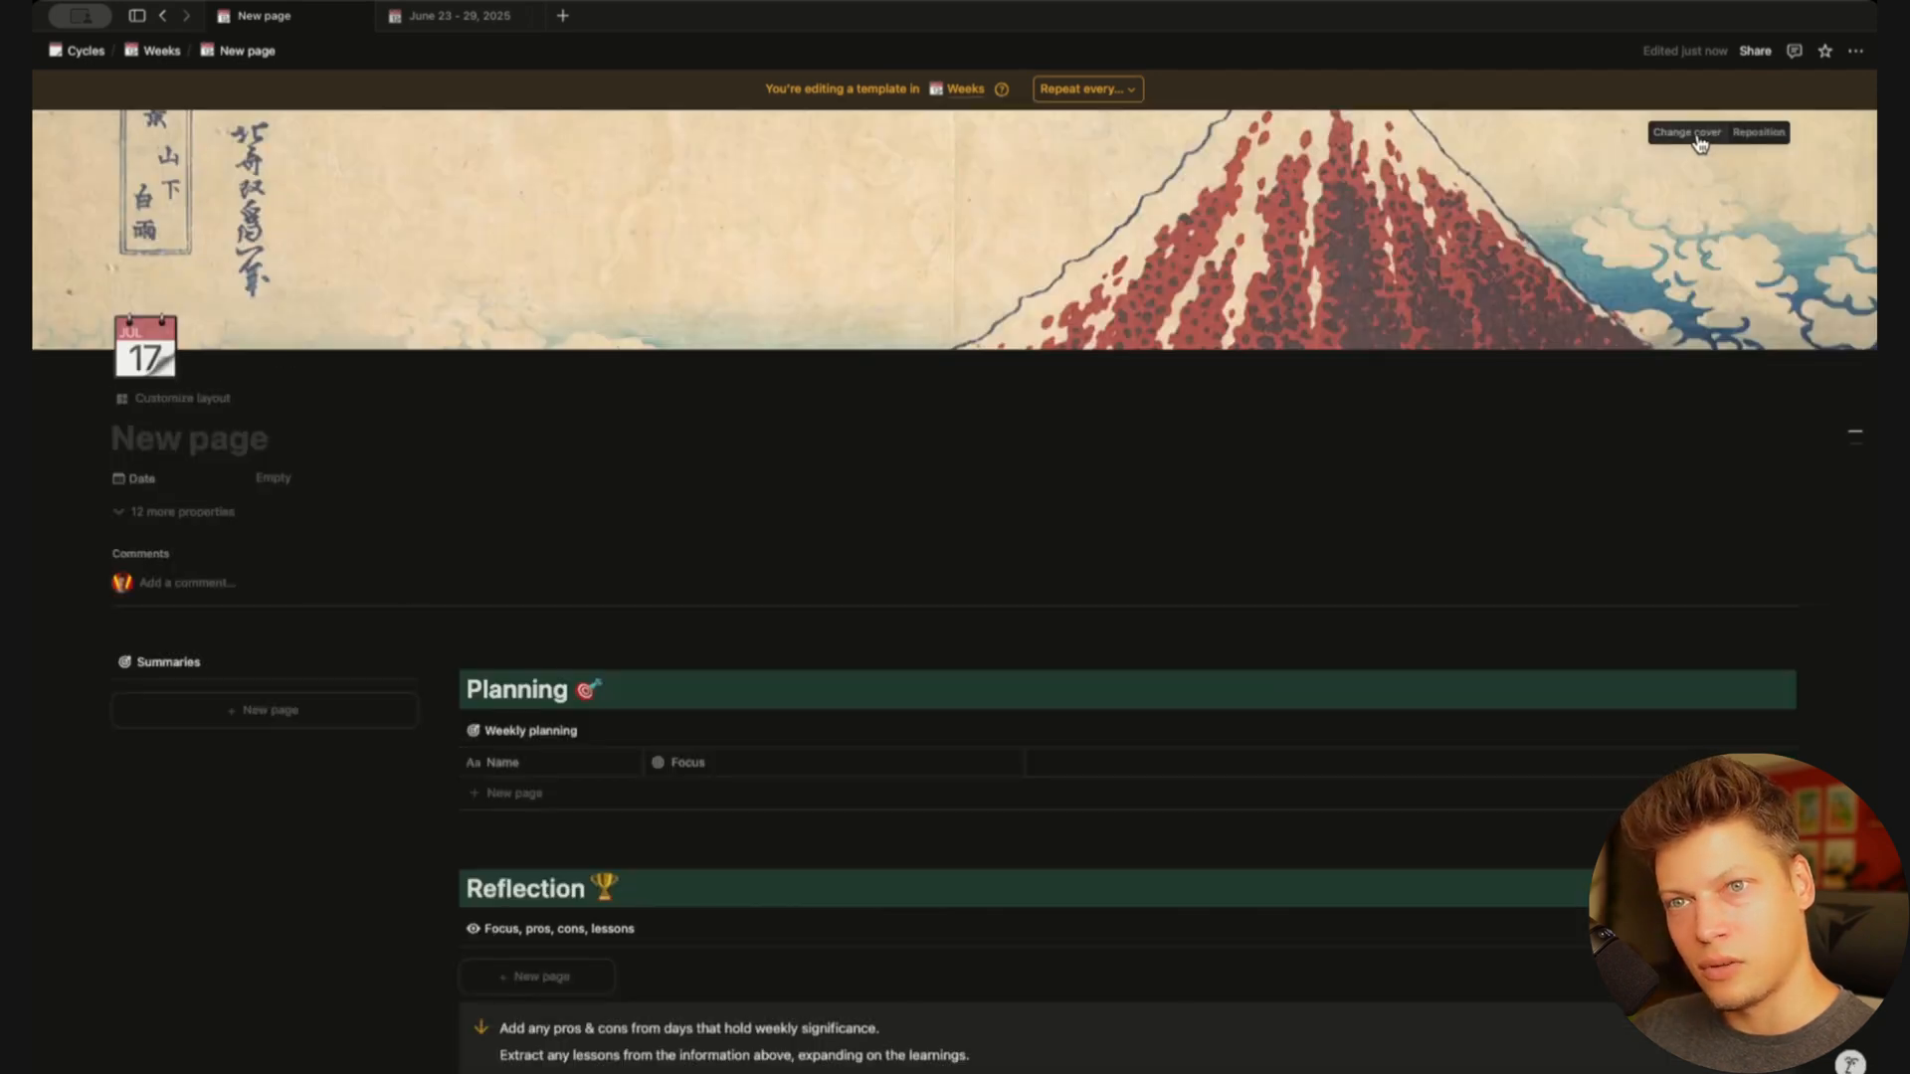
{"action": "left_click", "coordinate": [1691, 133]}
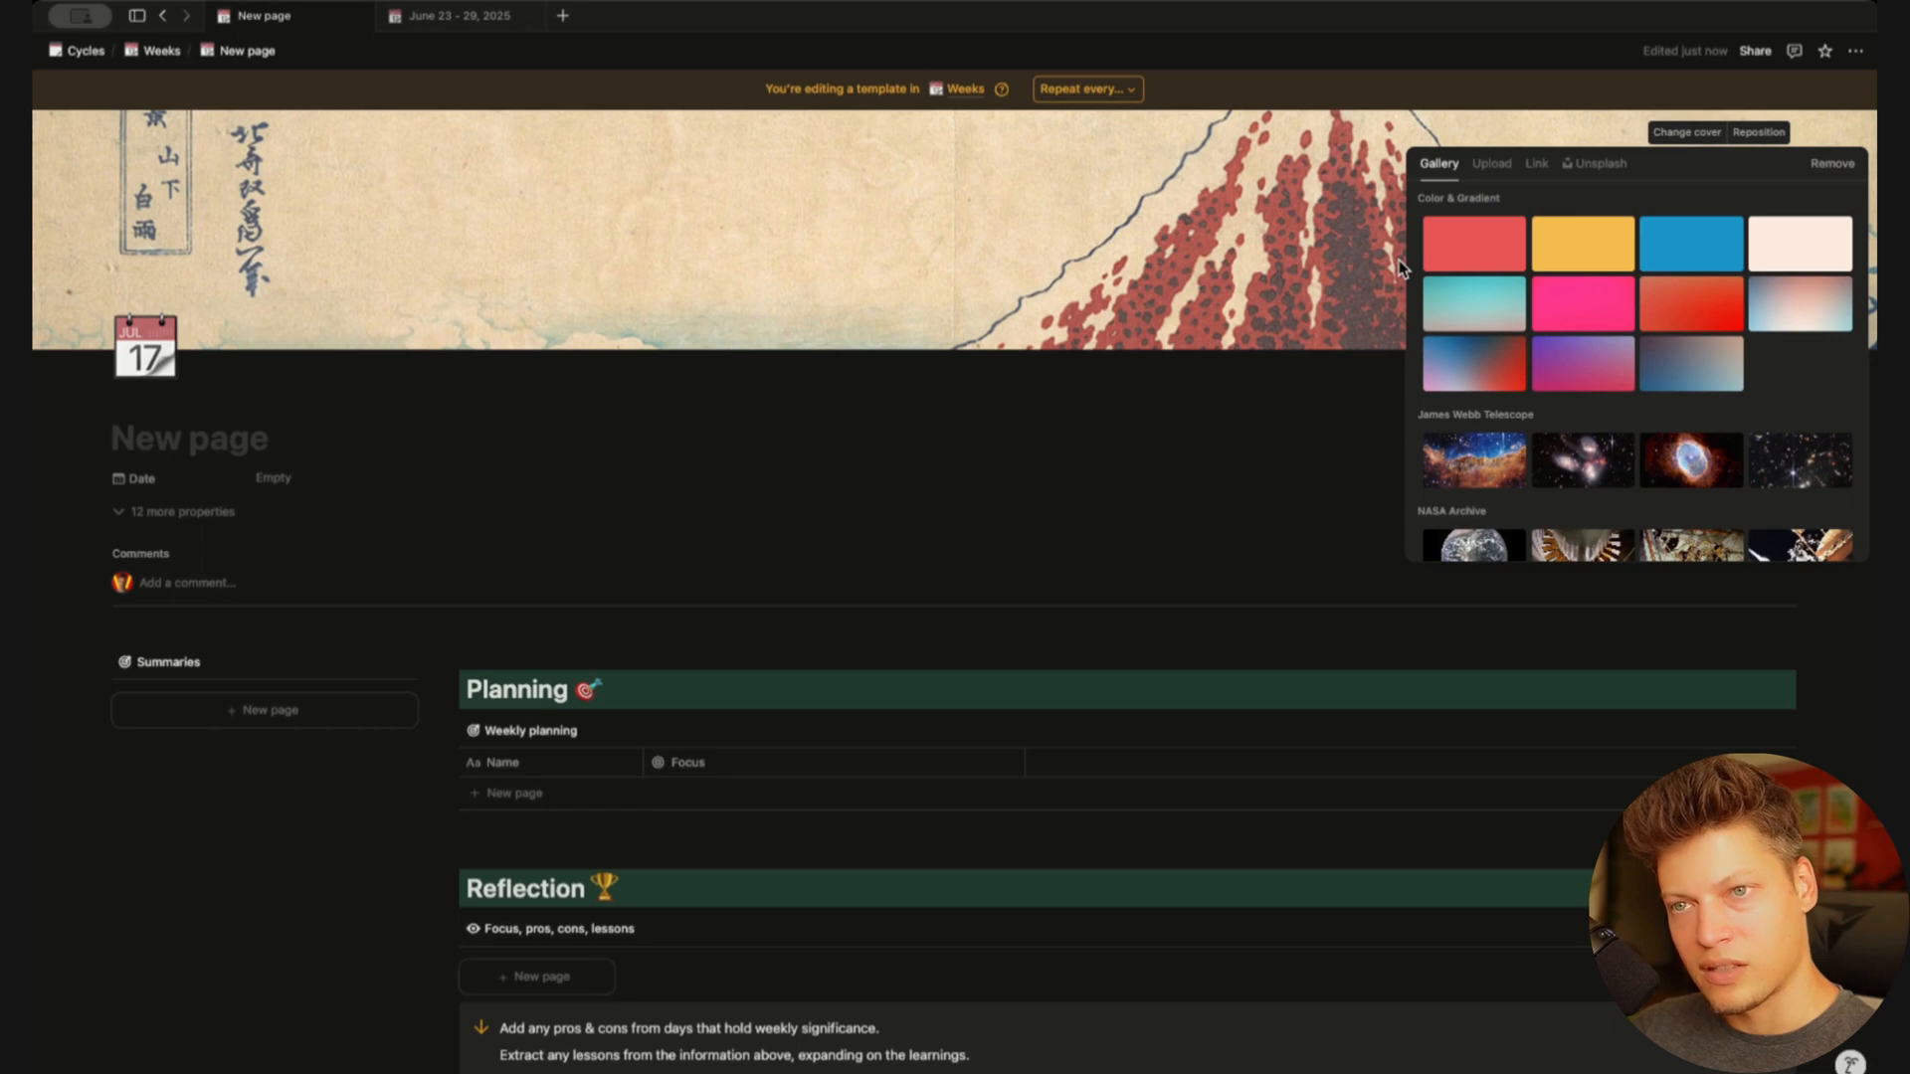
{"action": "left_click", "coordinate": [1492, 167]}
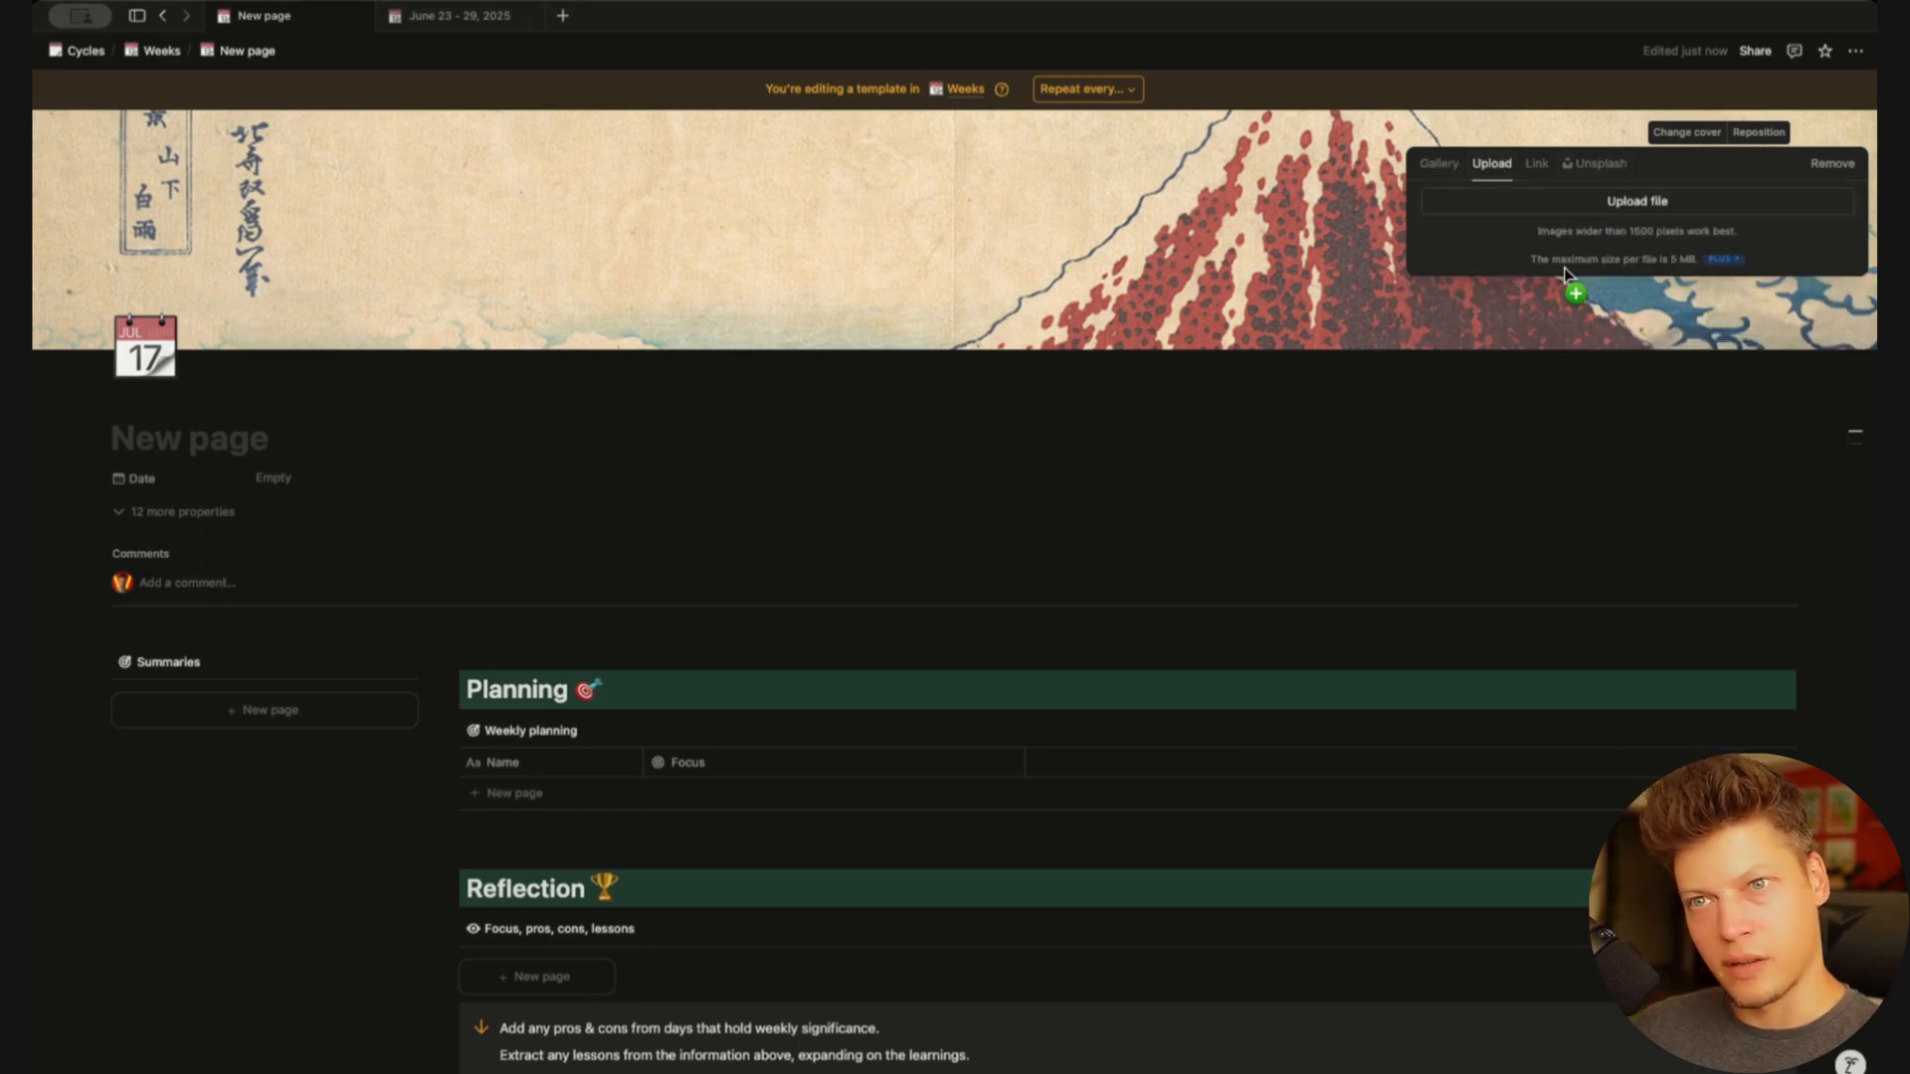
{"action": "left_click_drag", "start_coordinate": [1564, 267], "coordinate": [1615, 226]}
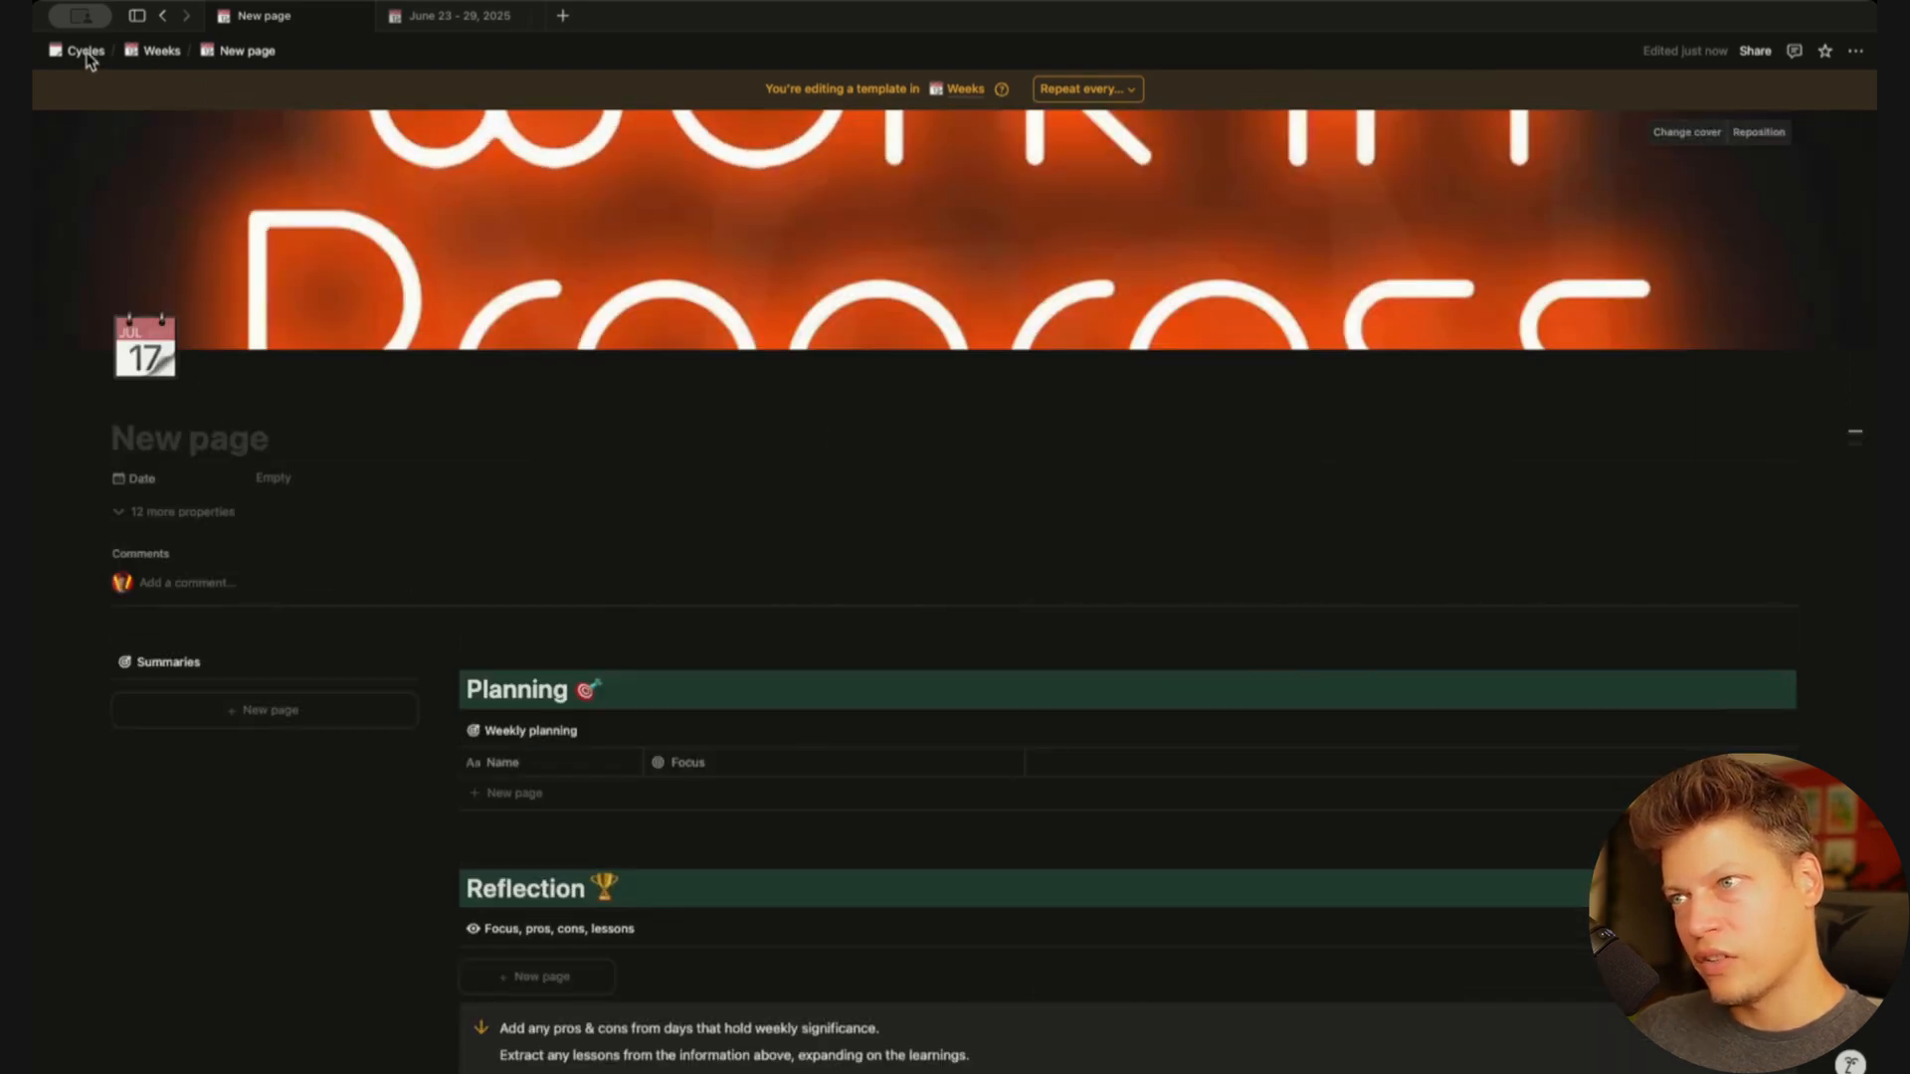
Launch a new week from the Cycles page and look over its cover, Summaries, Planning and Reflection sections
{"action": "left_click", "coordinate": [78, 62]}
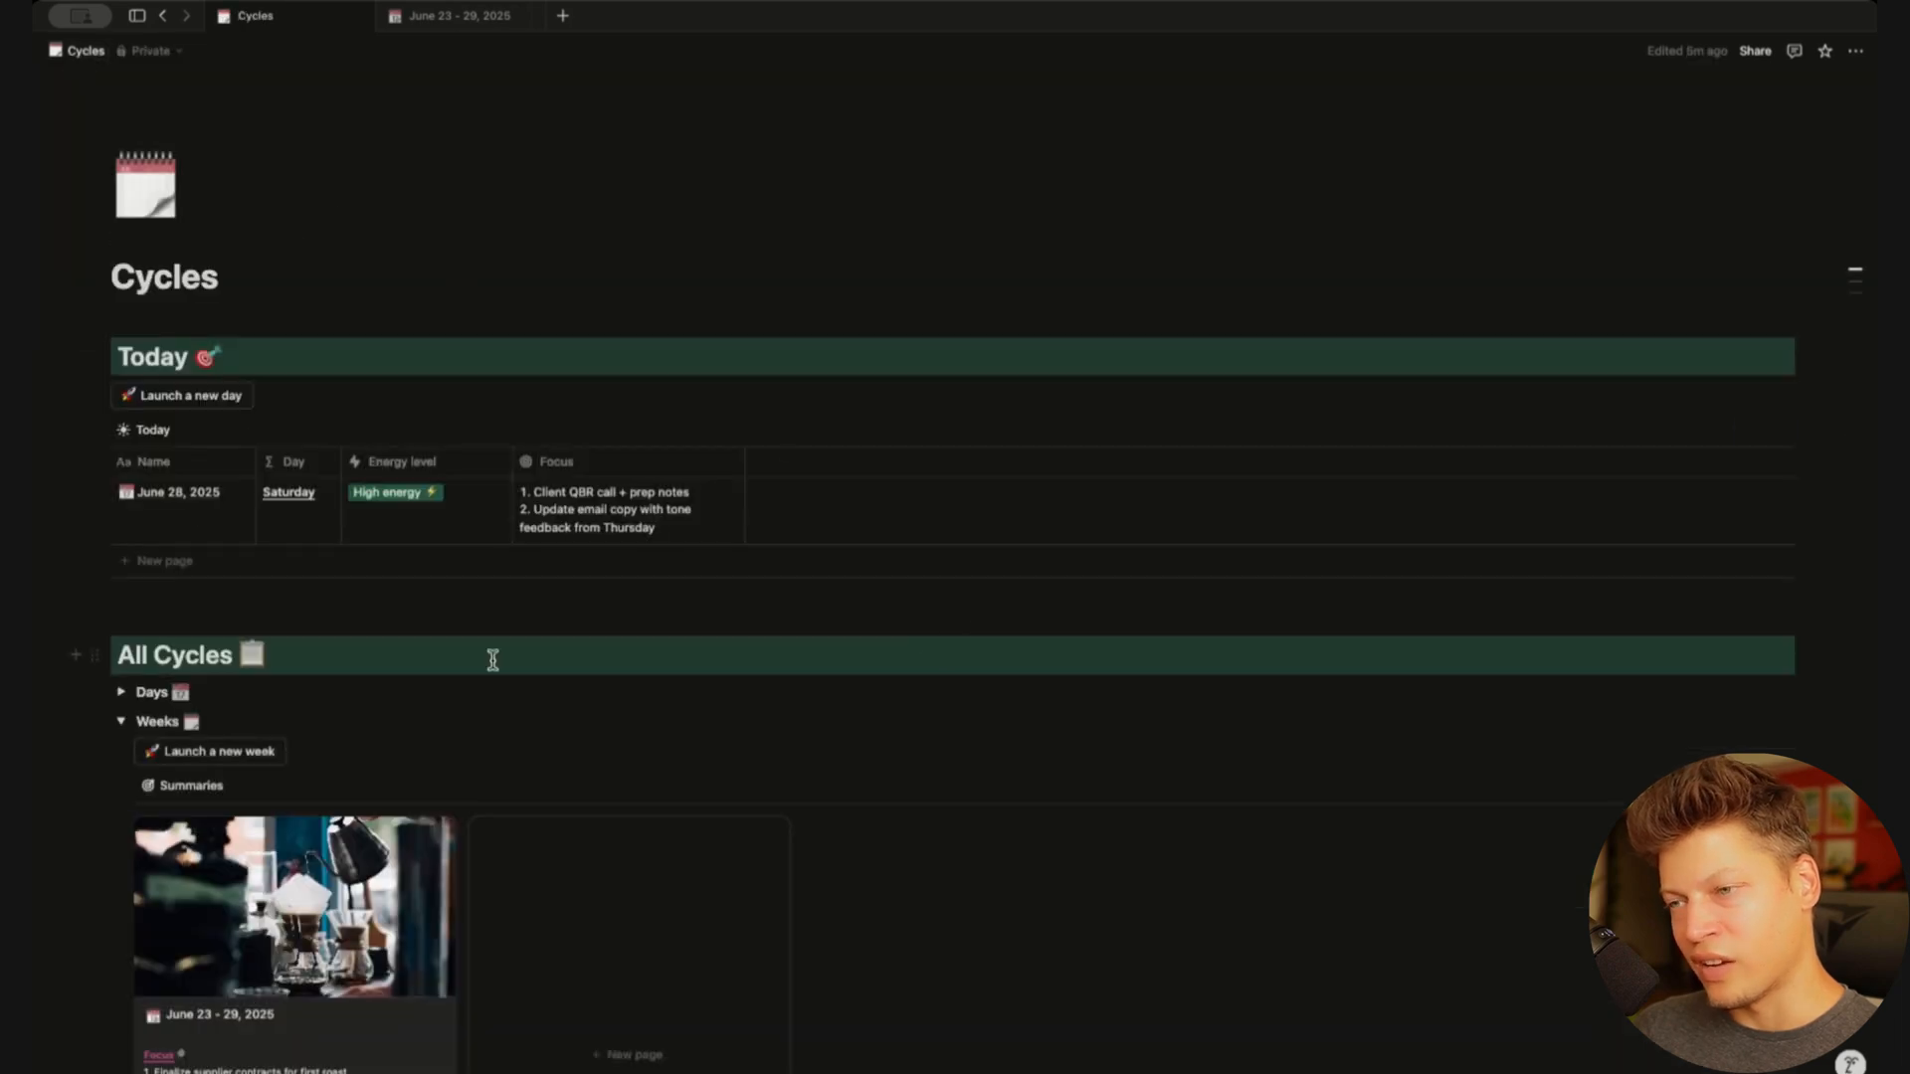
{"action": "scroll", "coordinate": [353, 597], "scroll_direction": "down", "scroll_amount": 3}
{"action": "scroll", "coordinate": [269, 463], "scroll_direction": "down", "scroll_amount": 3}
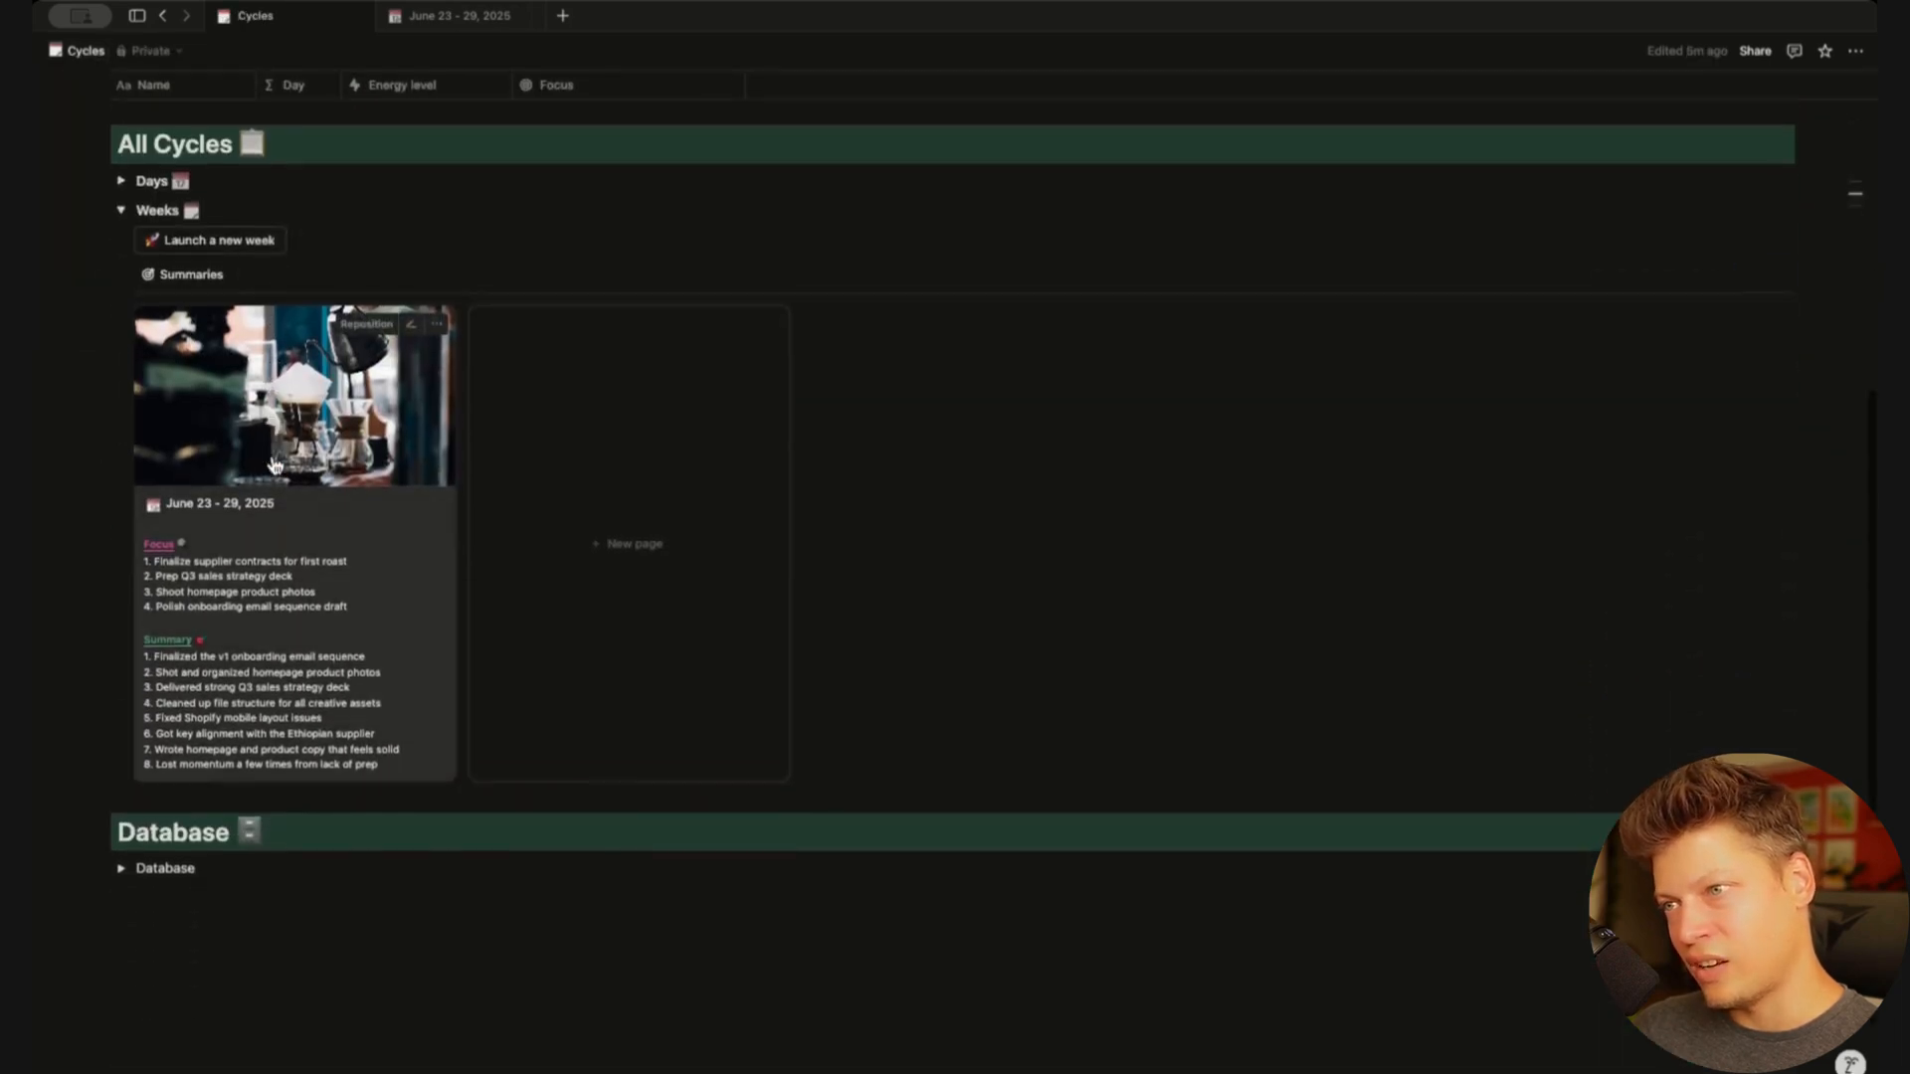
{"action": "left_click", "coordinate": [225, 244]}
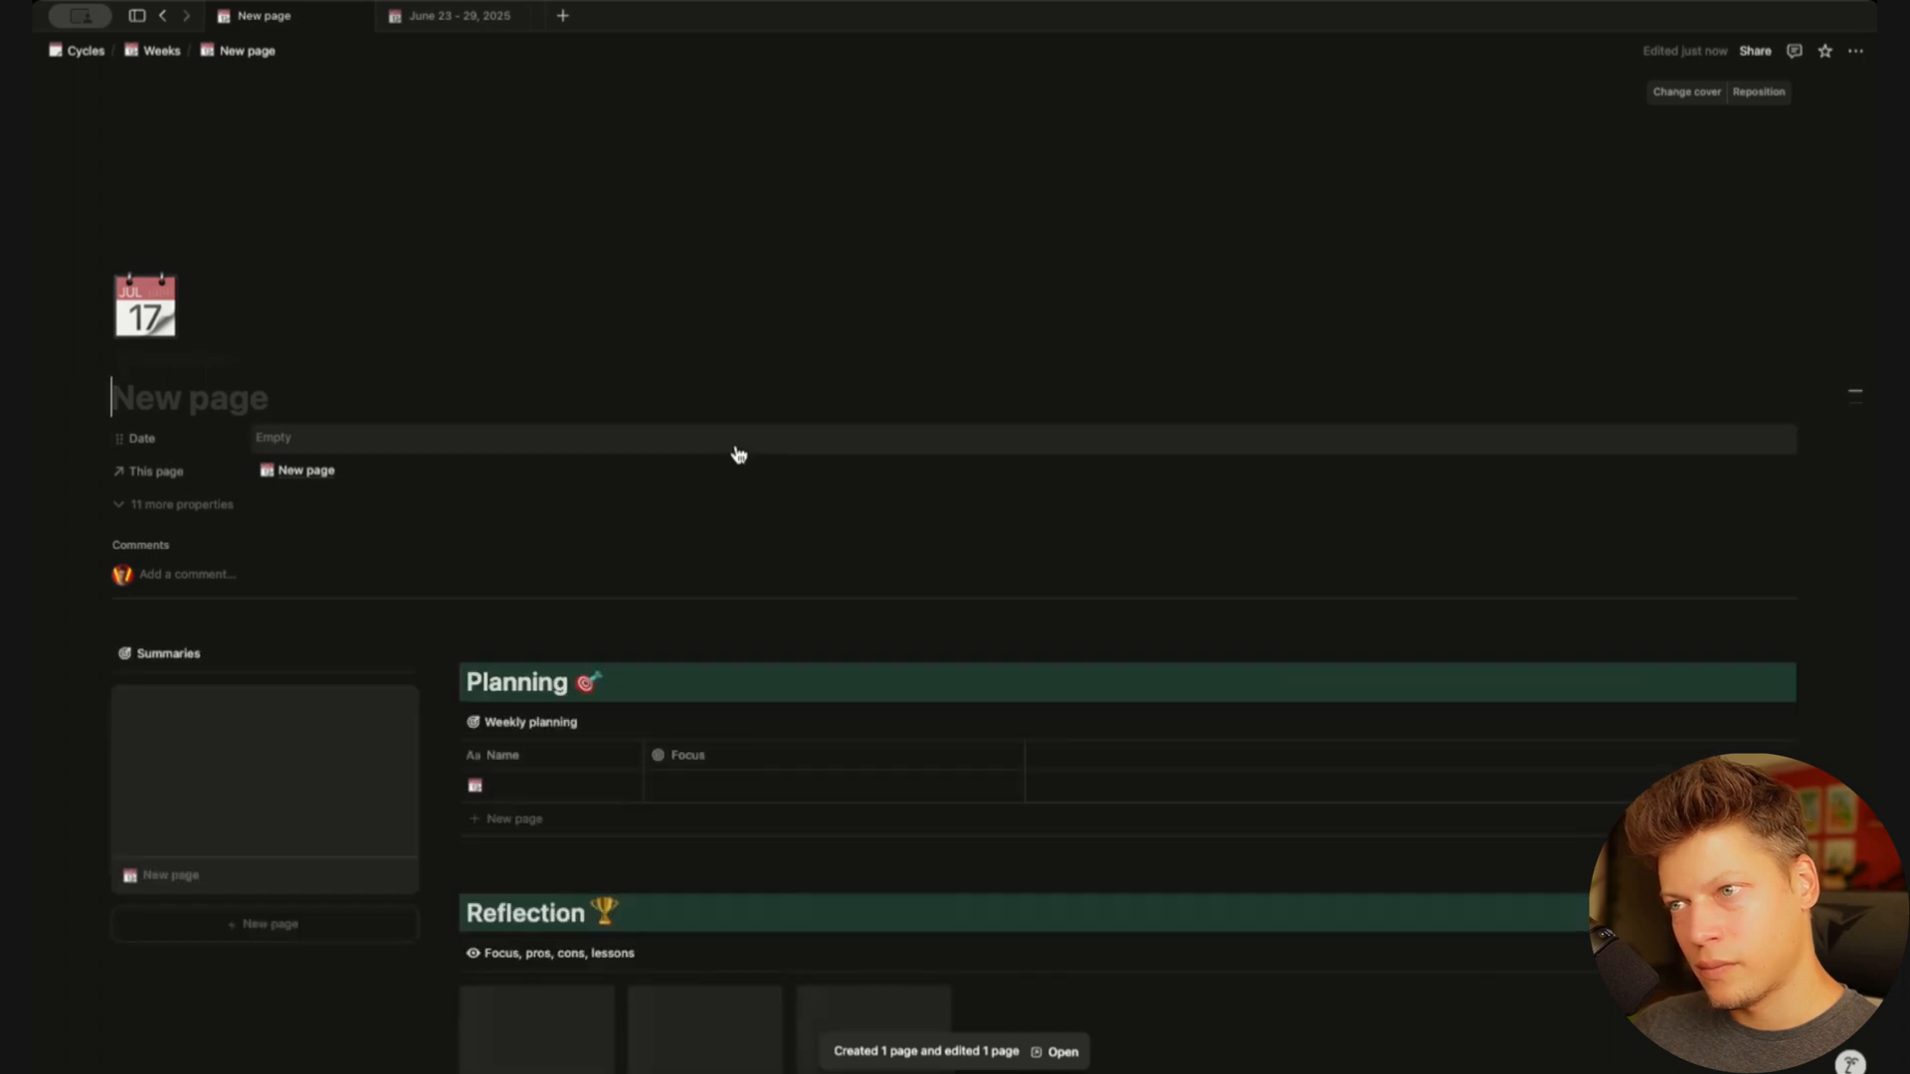
{"action": "scroll", "coordinate": [709, 499], "scroll_direction": "down", "scroll_amount": 5}
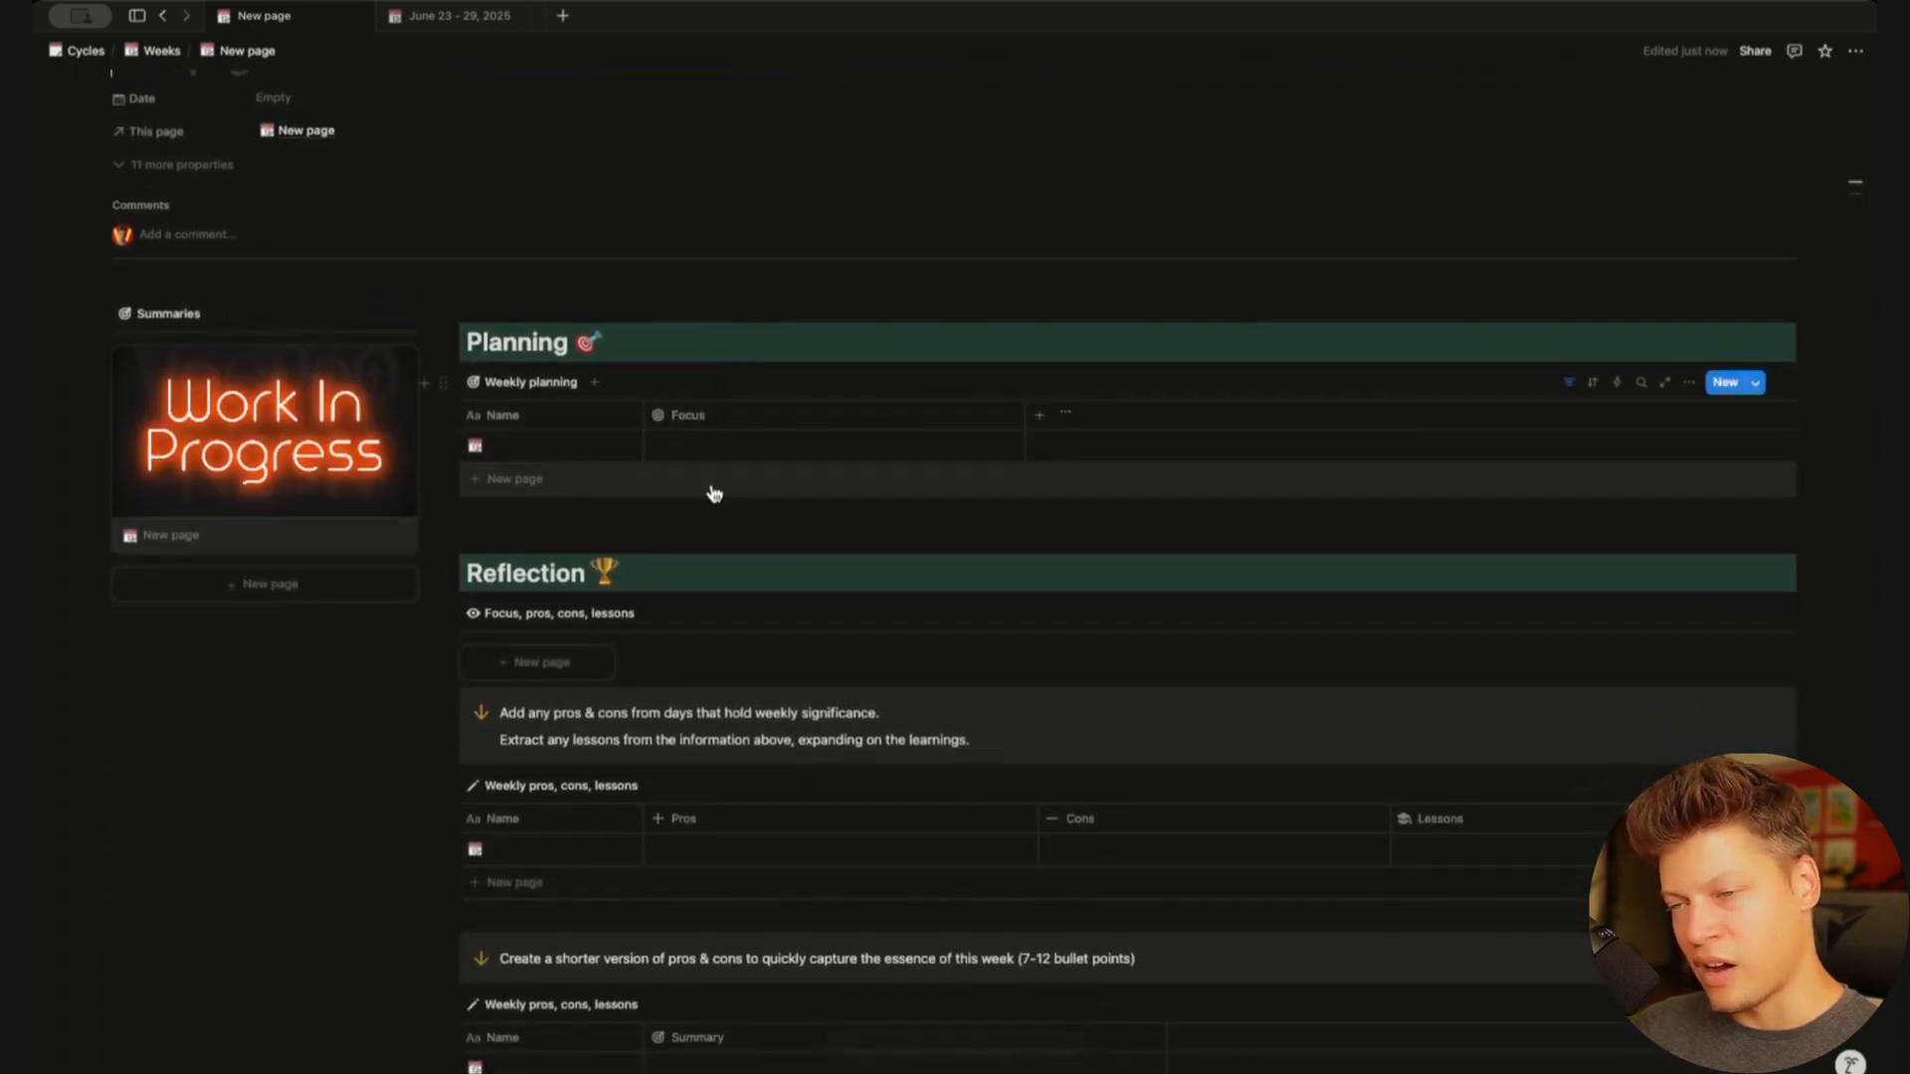
{"action": "scroll", "coordinate": [792, 579], "scroll_direction": "down", "scroll_amount": 7}
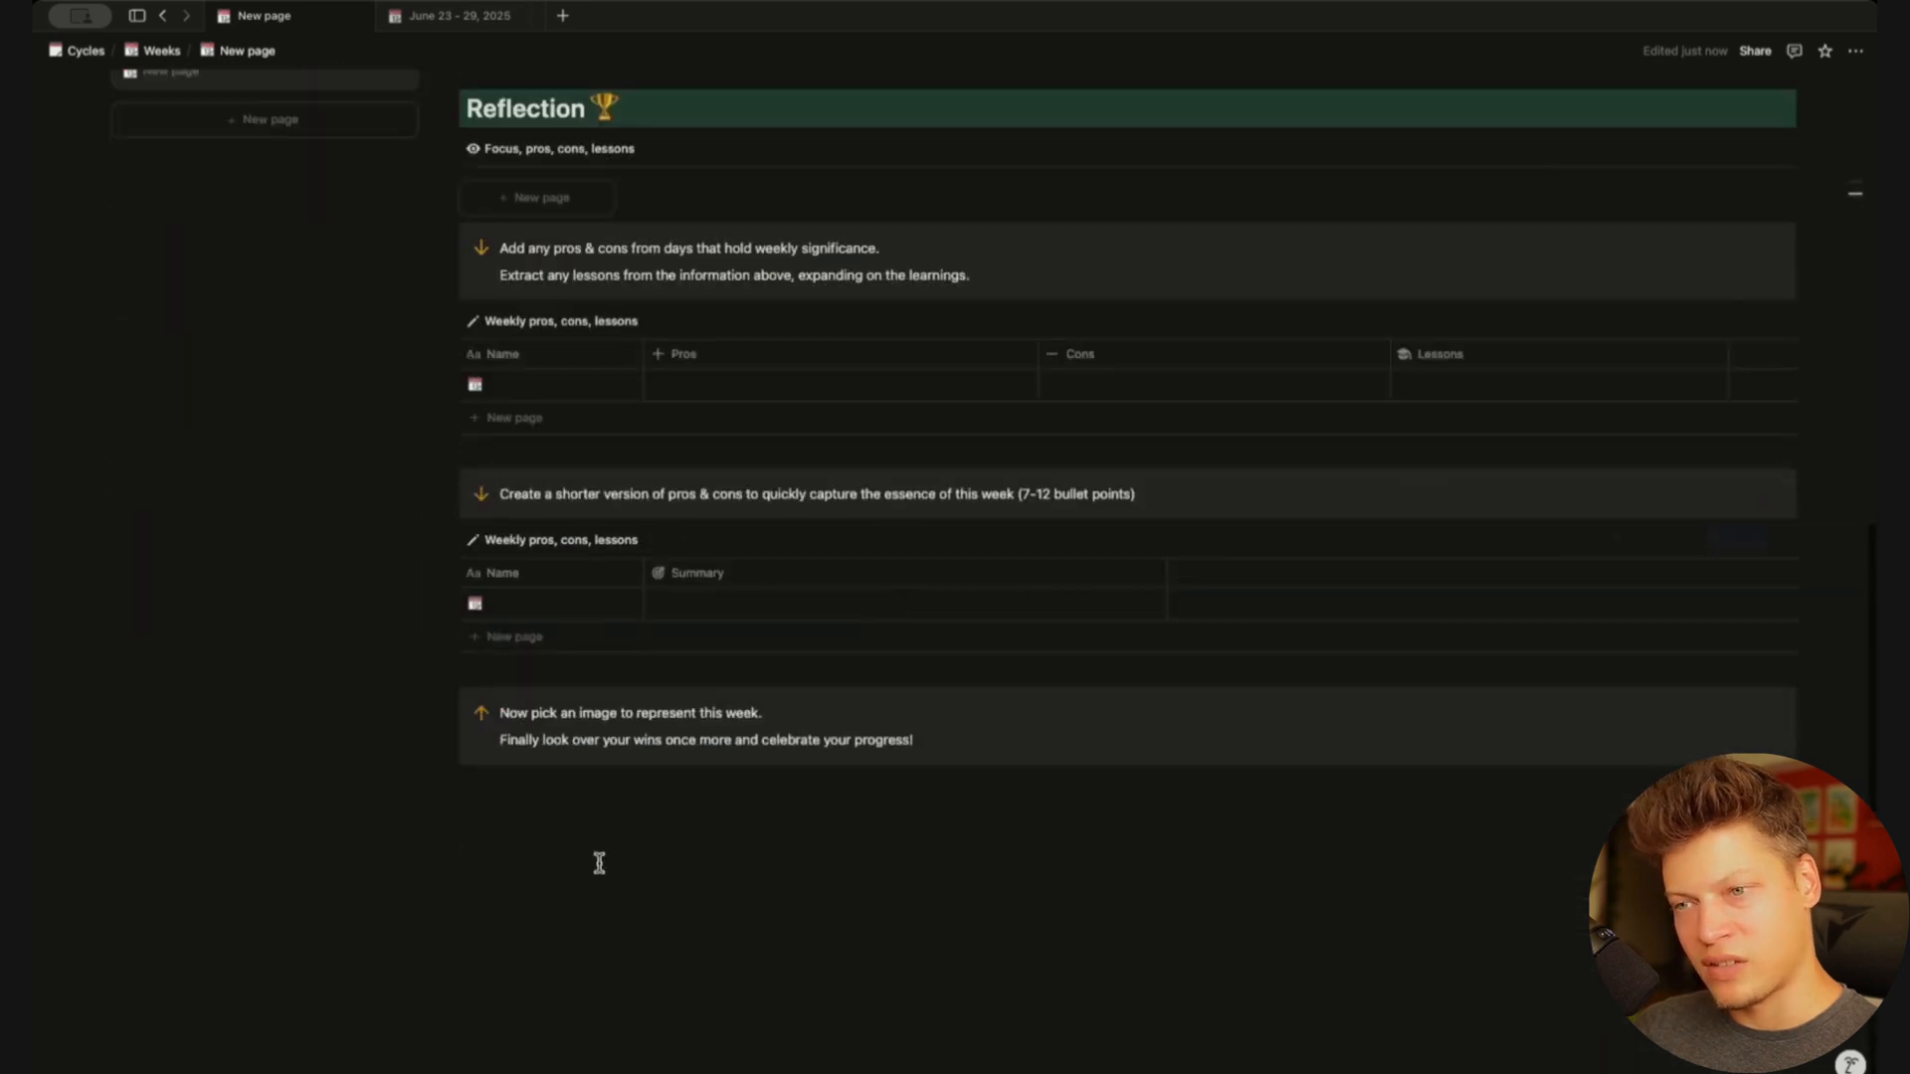
{"action": "scroll", "coordinate": [790, 666], "scroll_direction": "up", "scroll_amount": 10}
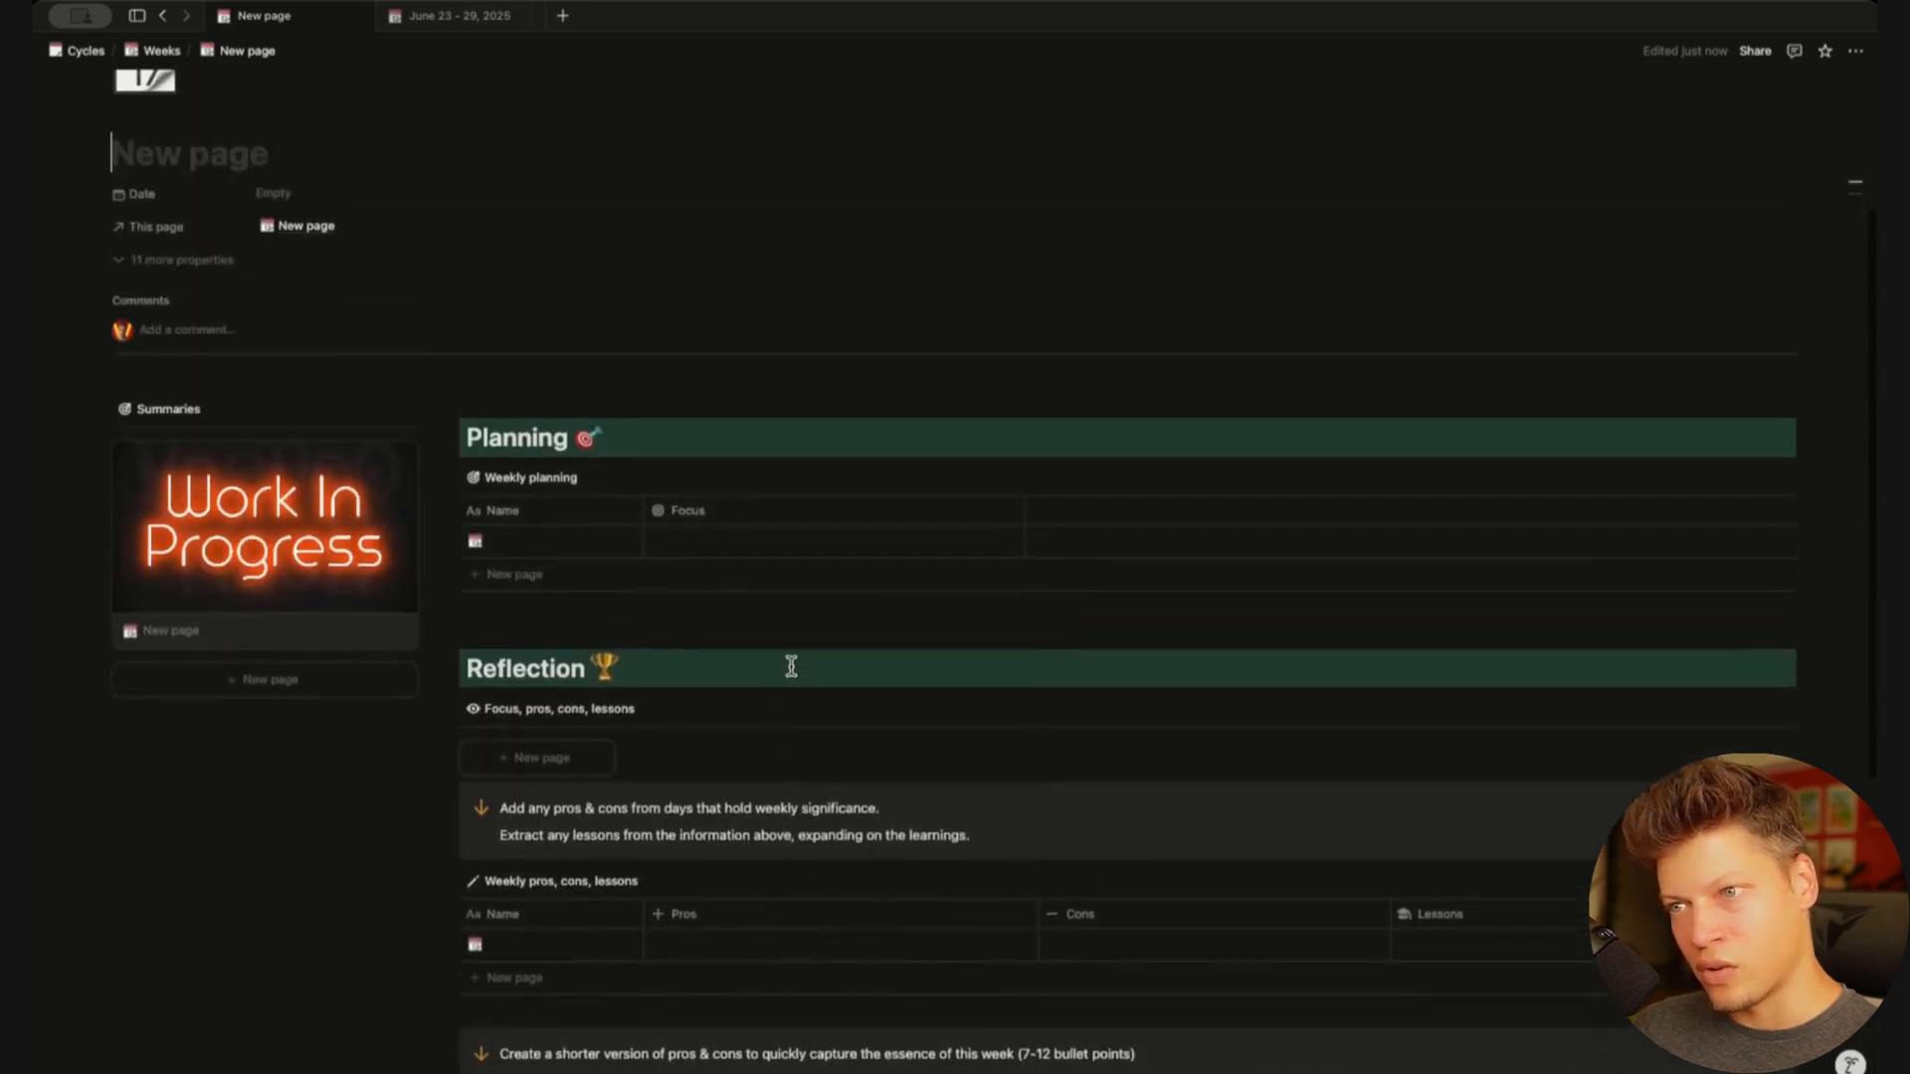
{"action": "scroll", "coordinate": [791, 667], "scroll_direction": "up", "scroll_amount": 1}
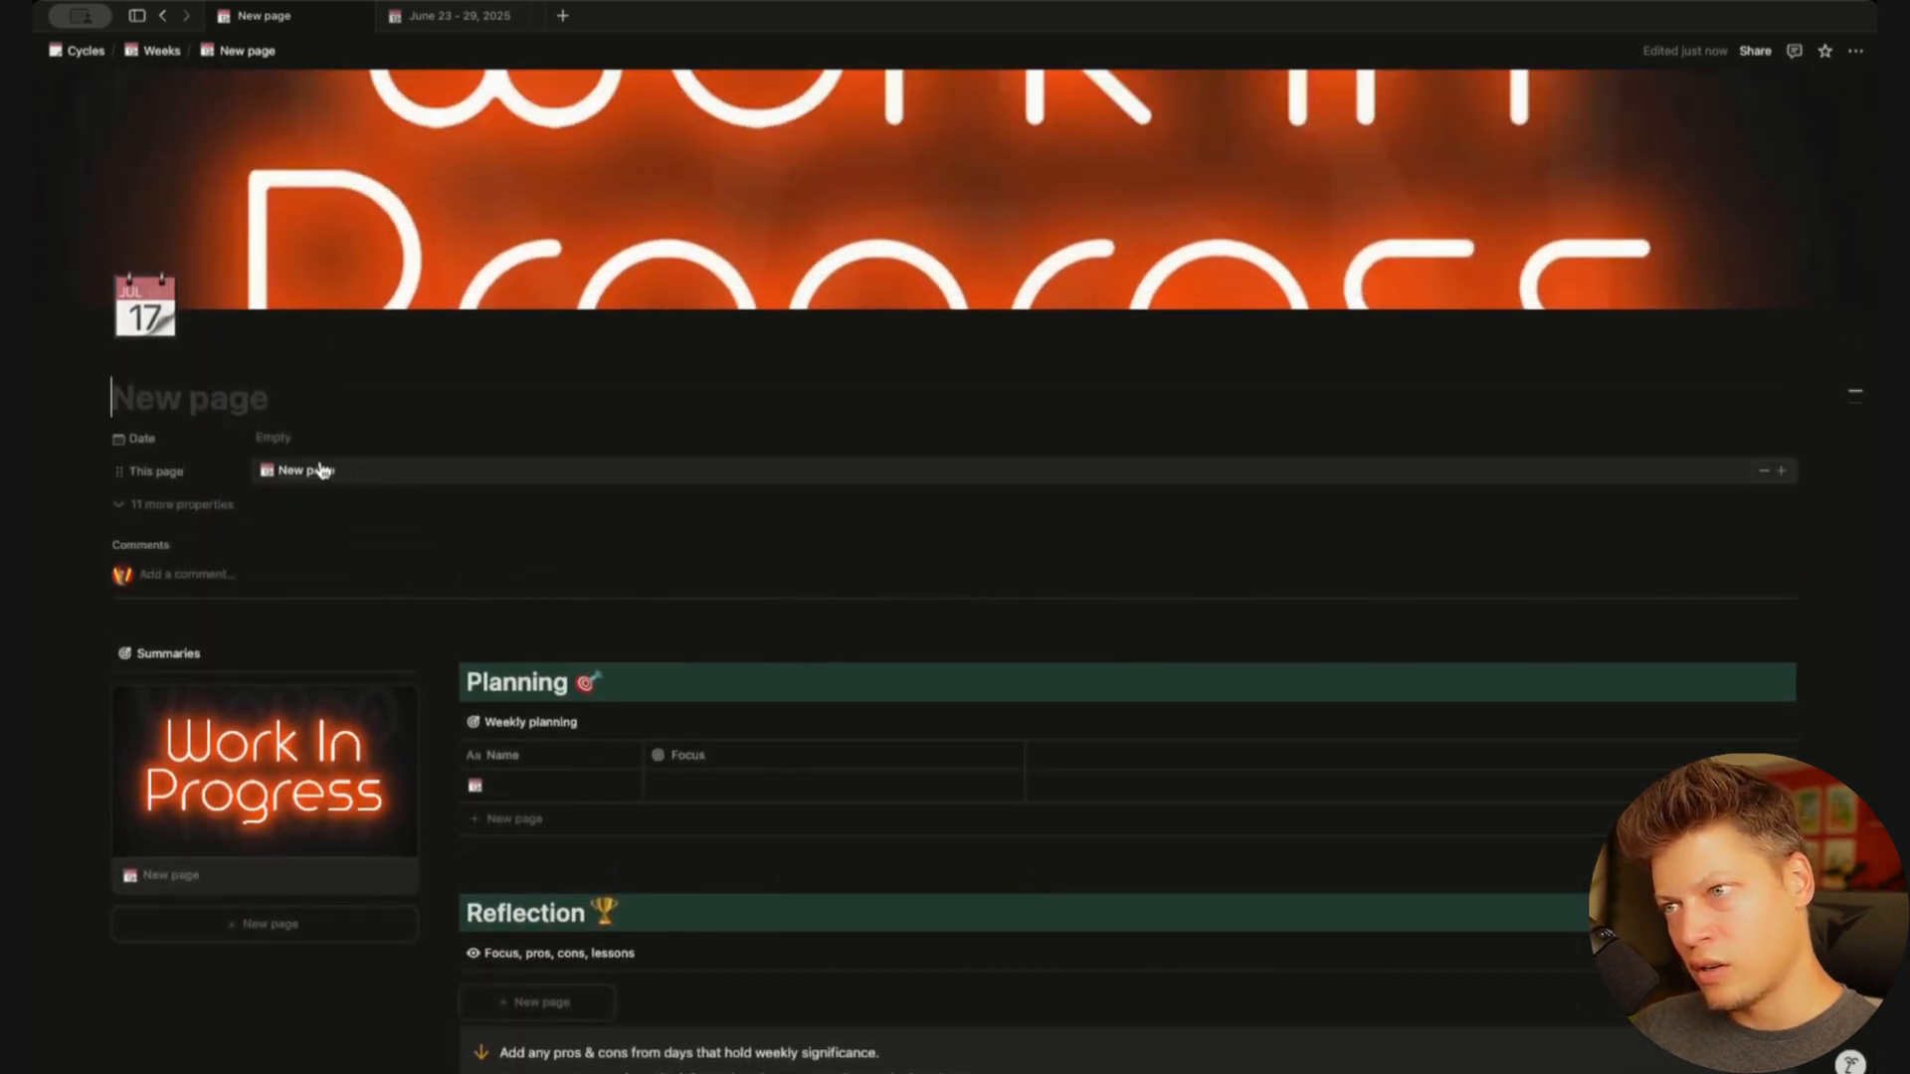
Set the new week page's Date to the range June 30, 2025 to July 6, 2025
{"action": "left_click", "coordinate": [283, 440]}
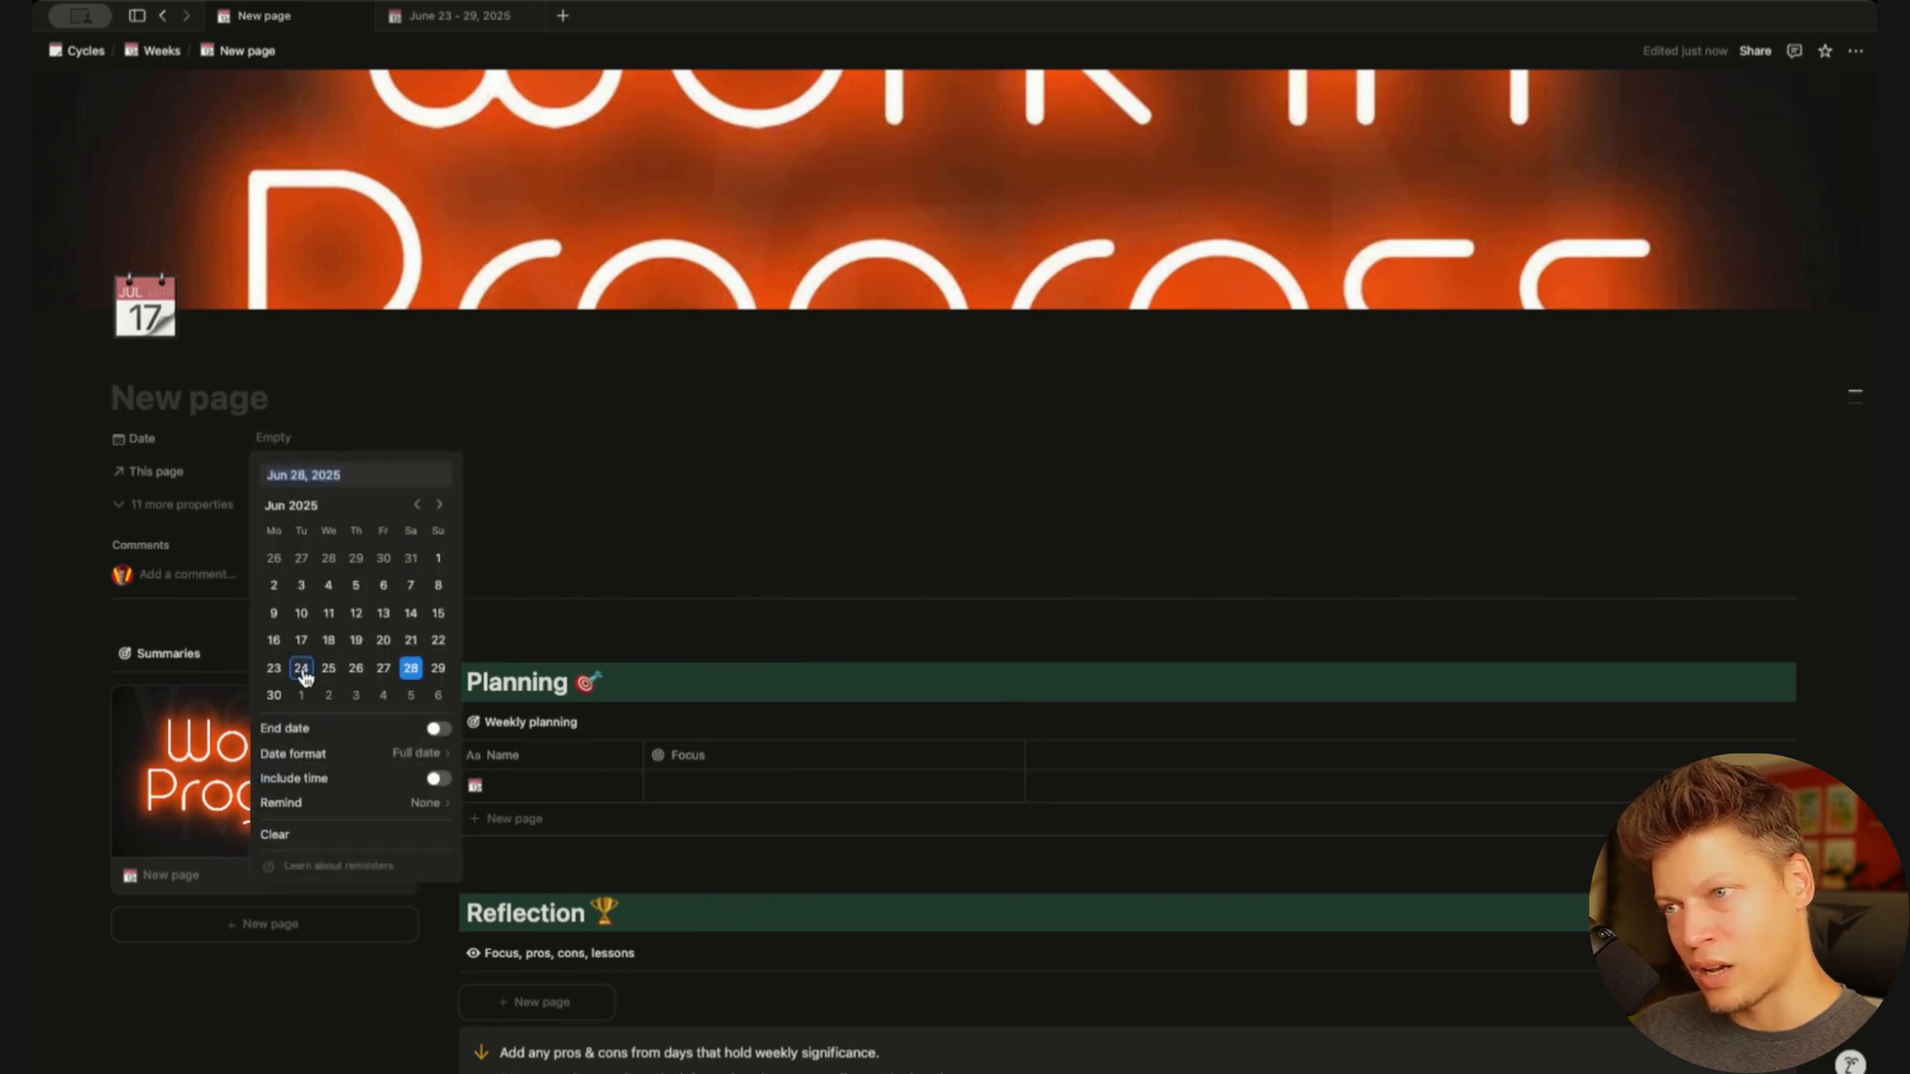
{"action": "left_click", "coordinate": [273, 695]}
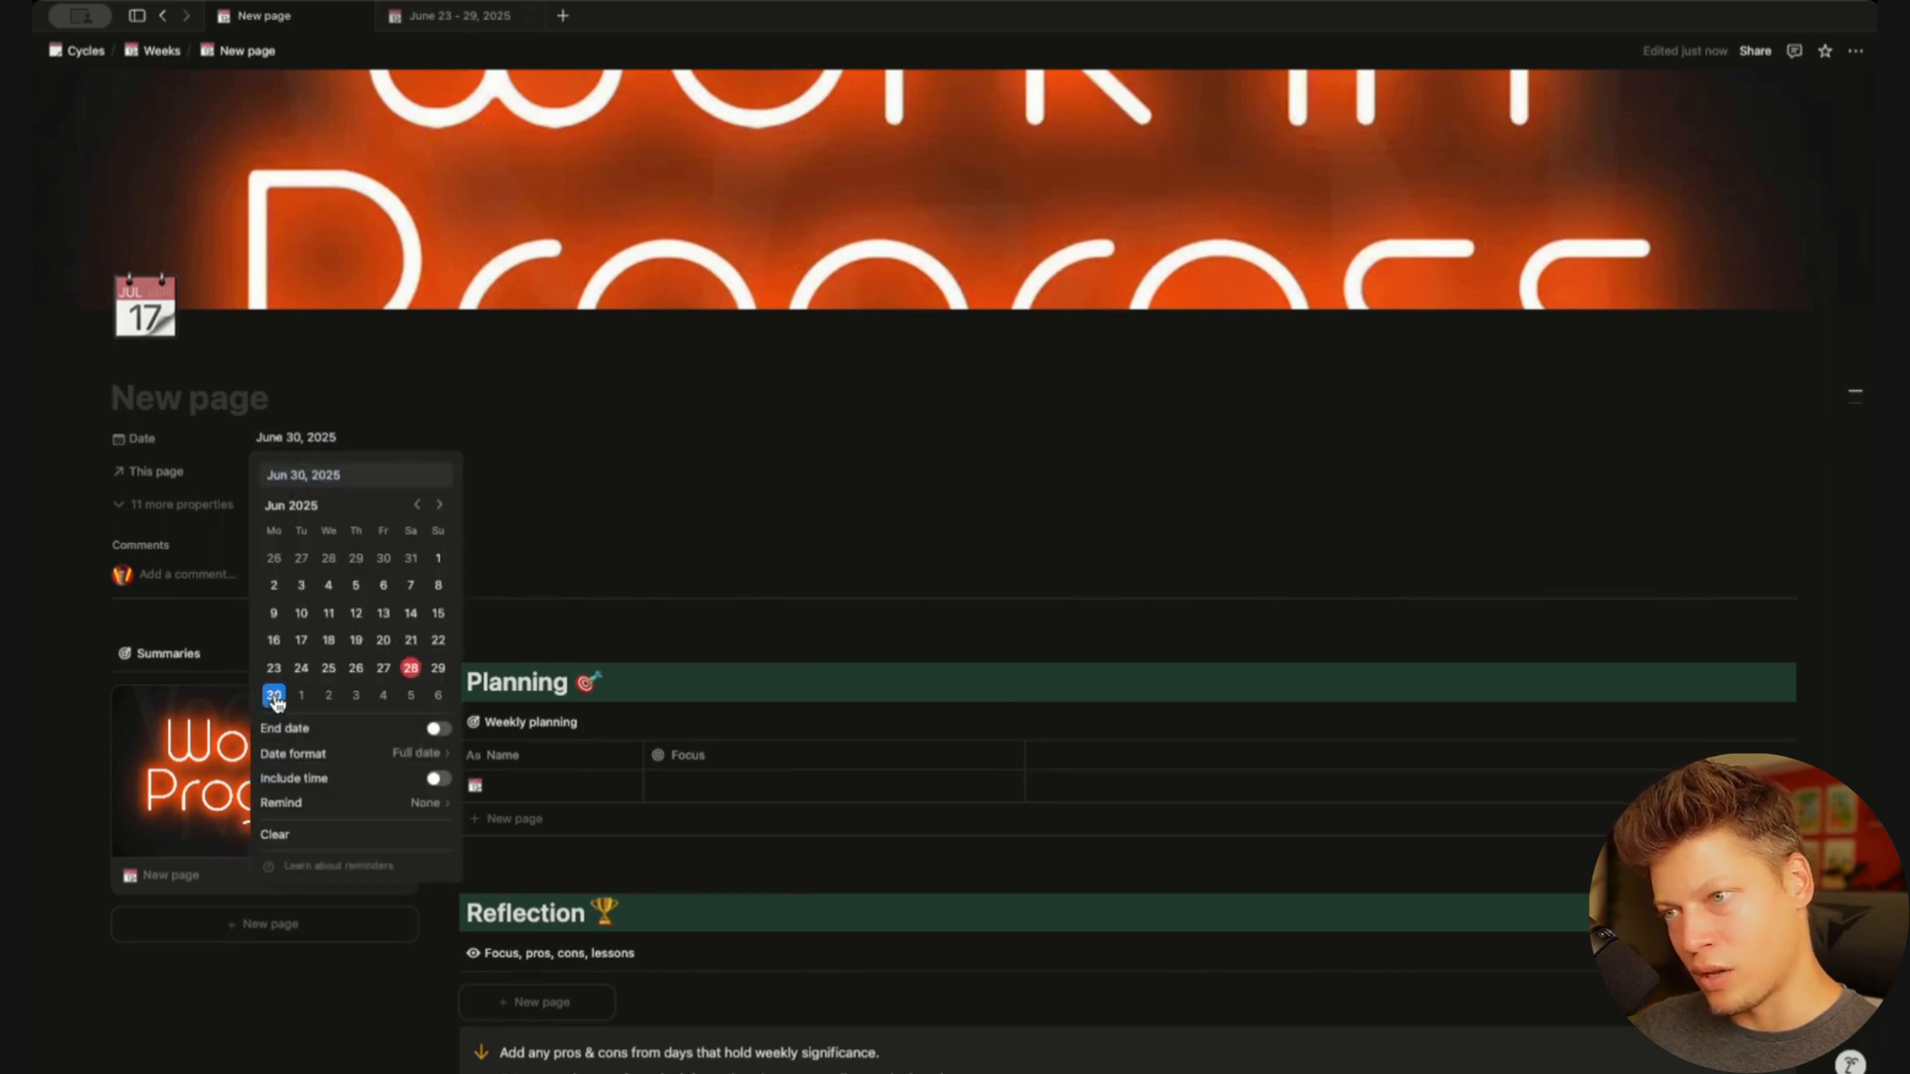
{"action": "left_click", "coordinate": [439, 695], "text": "shift"}
{"action": "left_click", "coordinate": [575, 467]}
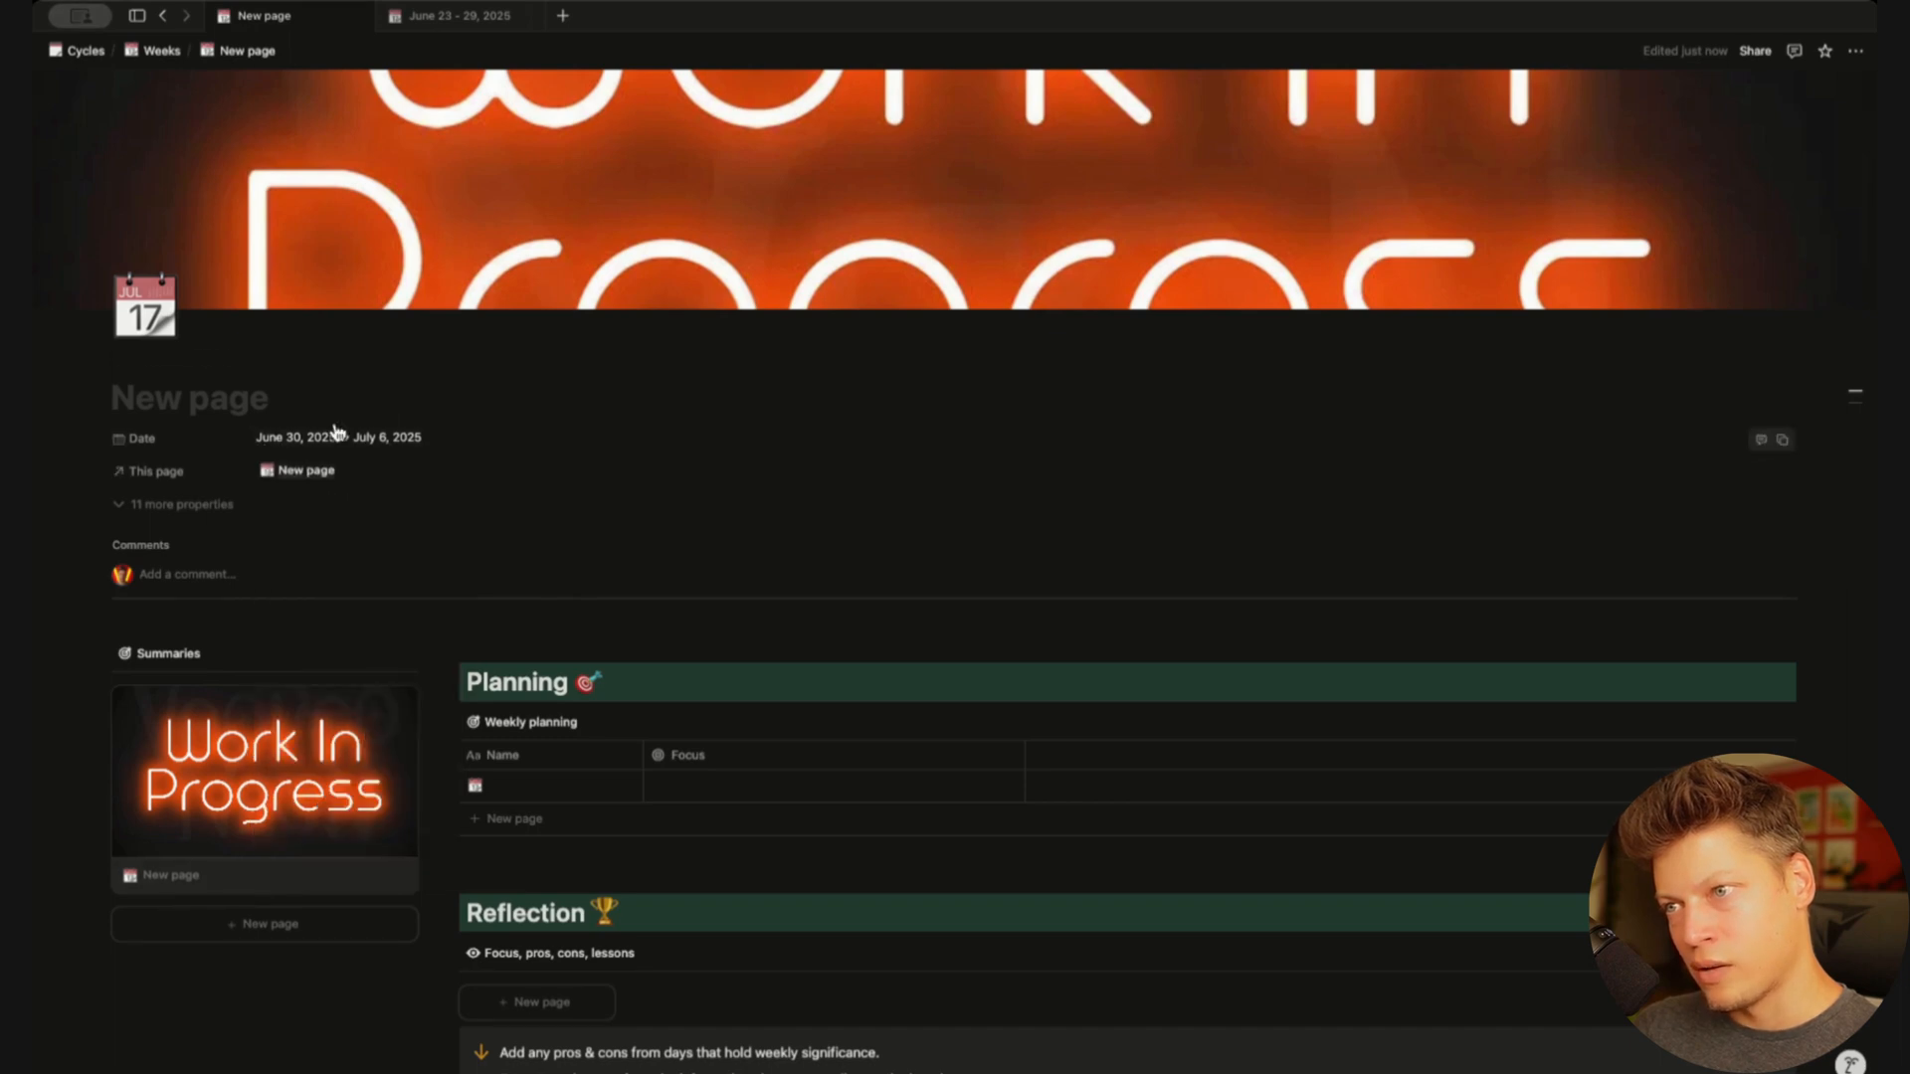
Title the new week page "June 30 - July 6, 2025"
{"action": "left_click", "coordinate": [173, 403]}
{"action": "type", "text": "J"}
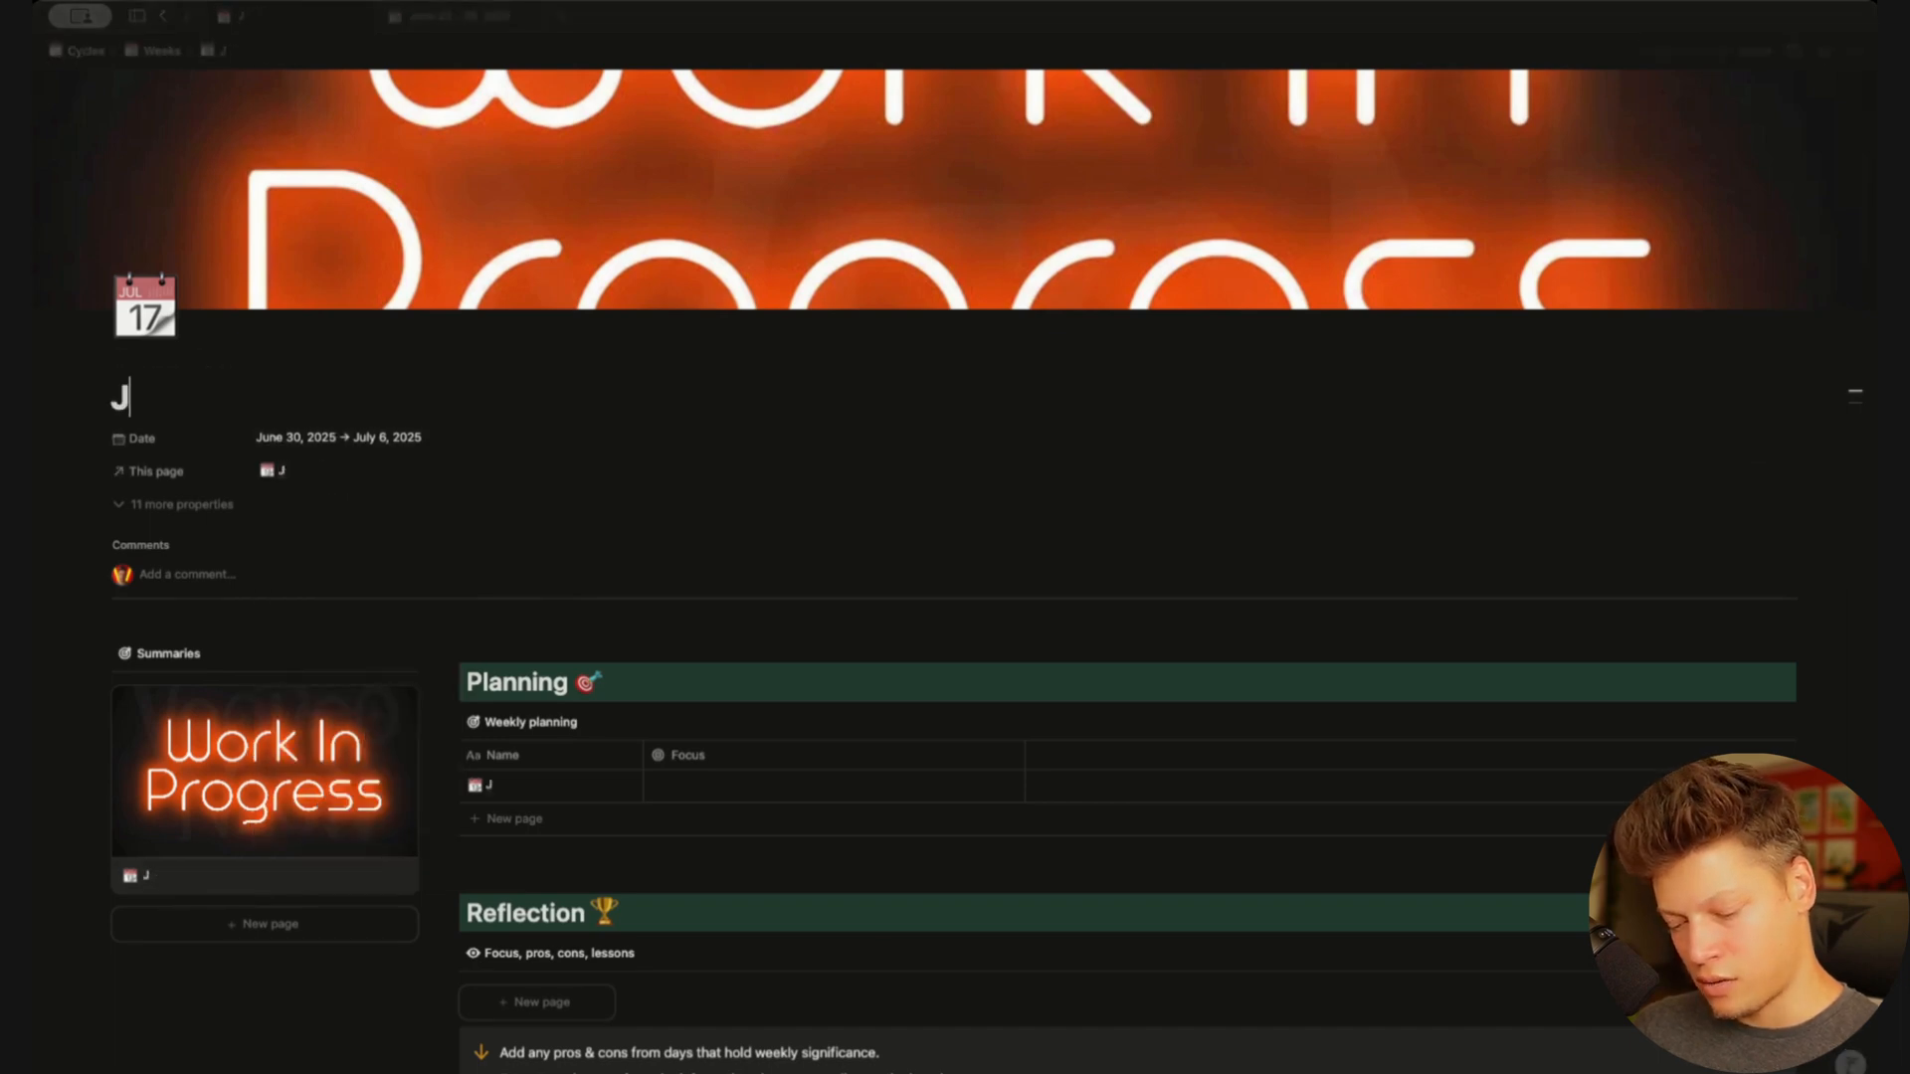
{"action": "type", "text": "une 30"}
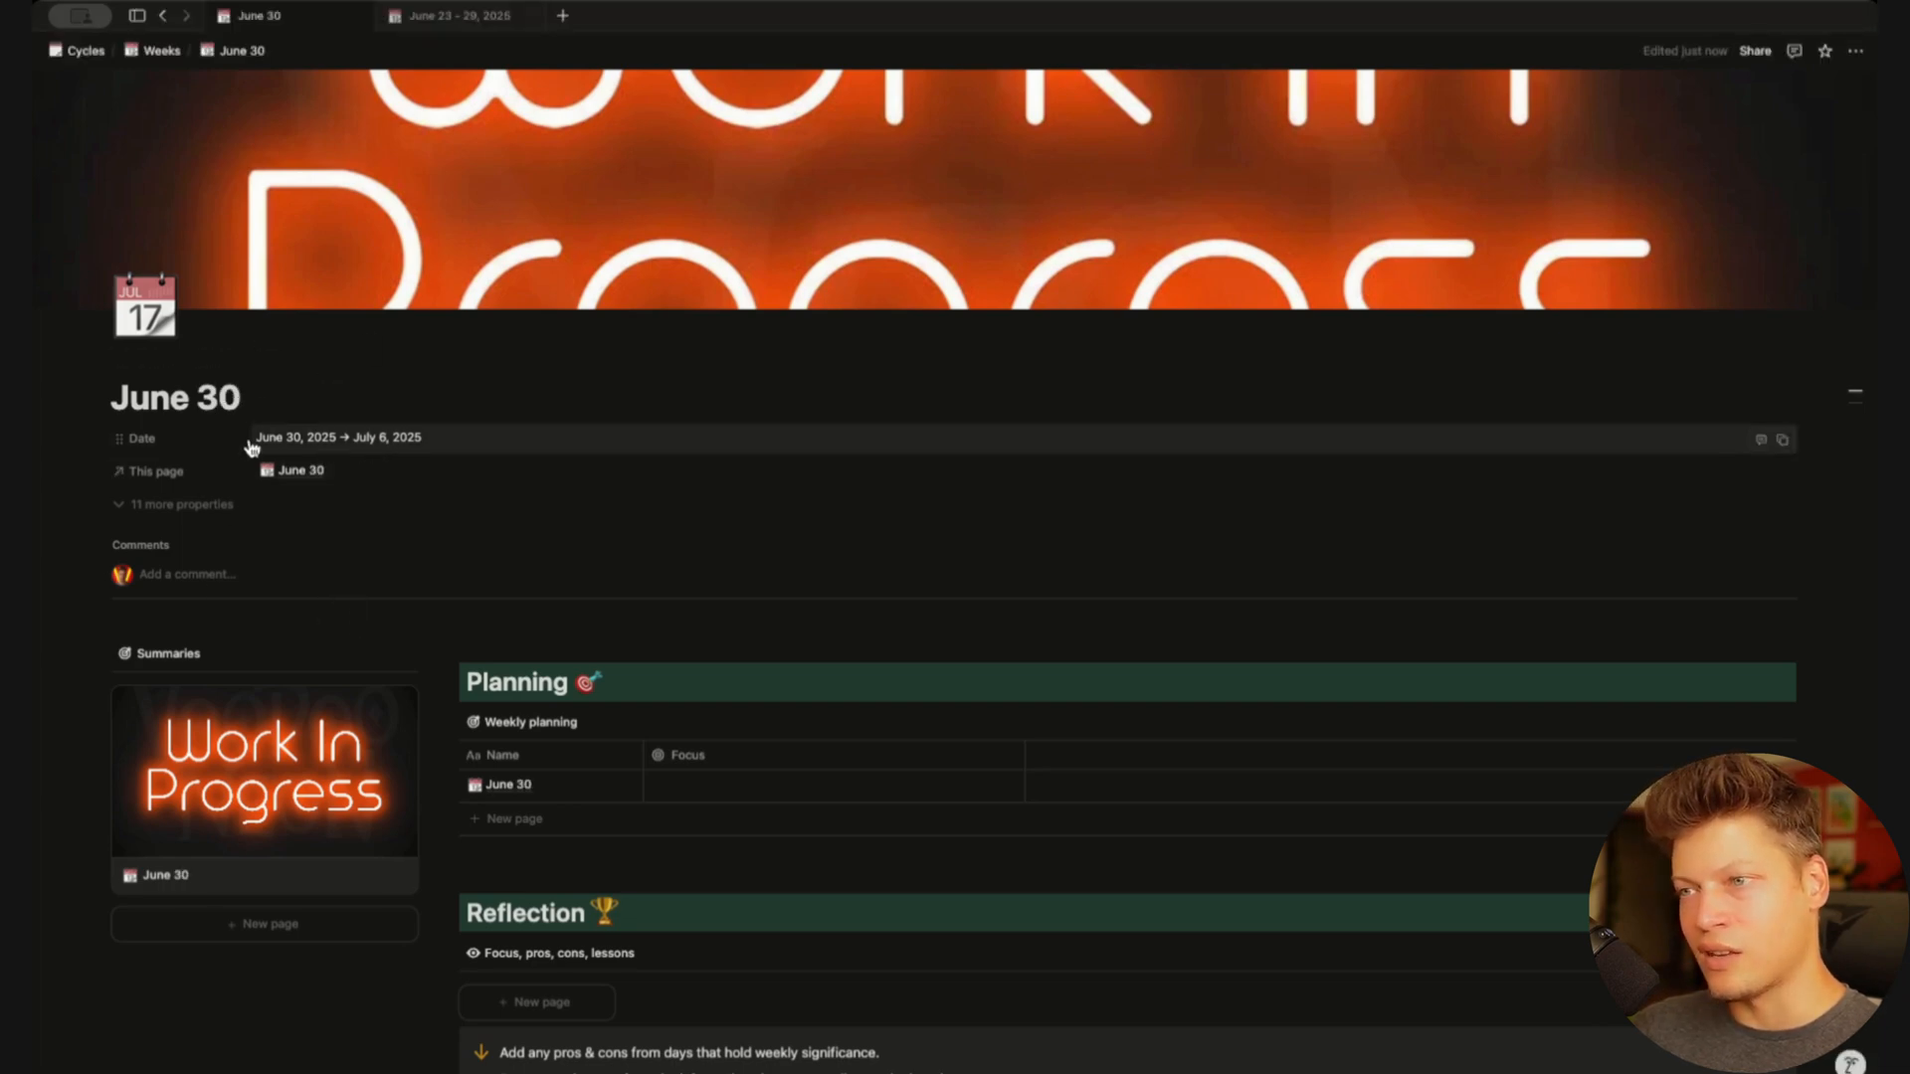
{"action": "left_click_drag", "start_coordinate": [264, 409], "coordinate": [109, 408]}
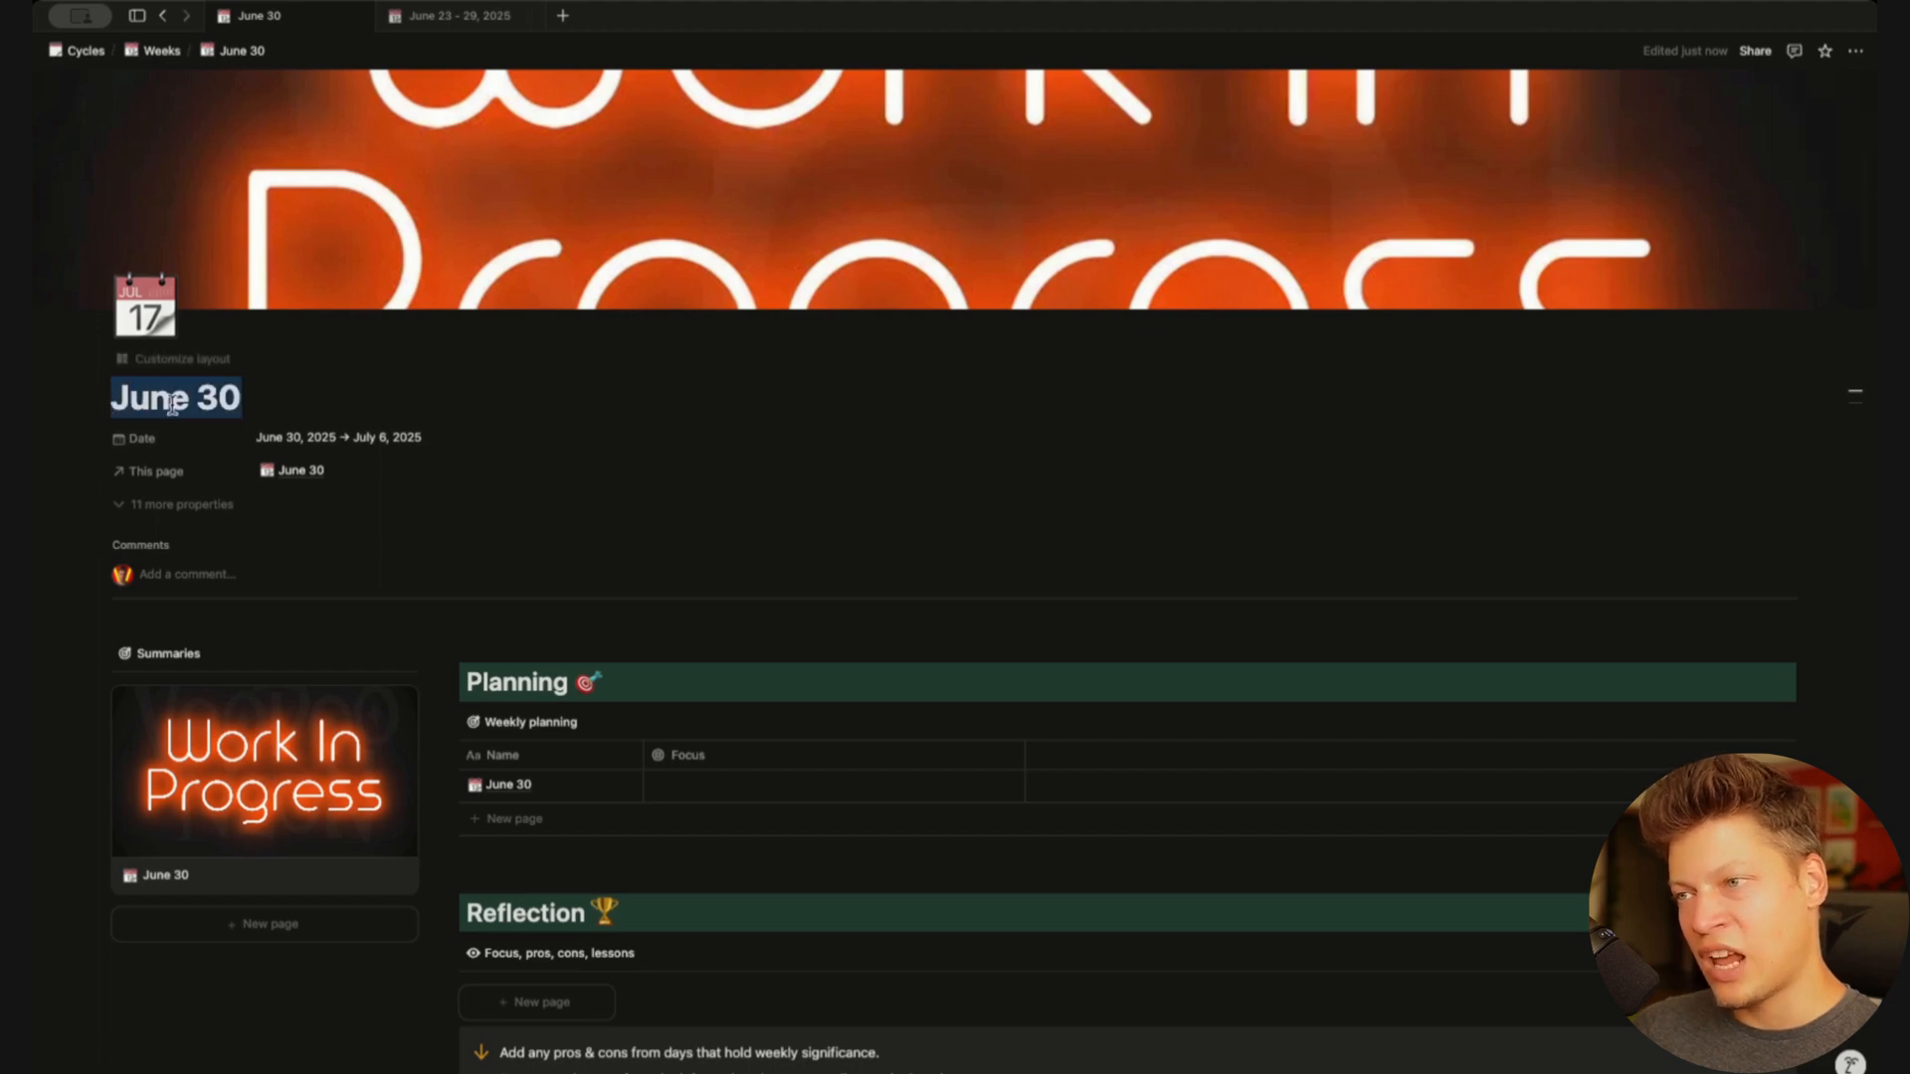
{"action": "left_click", "coordinate": [300, 403]}
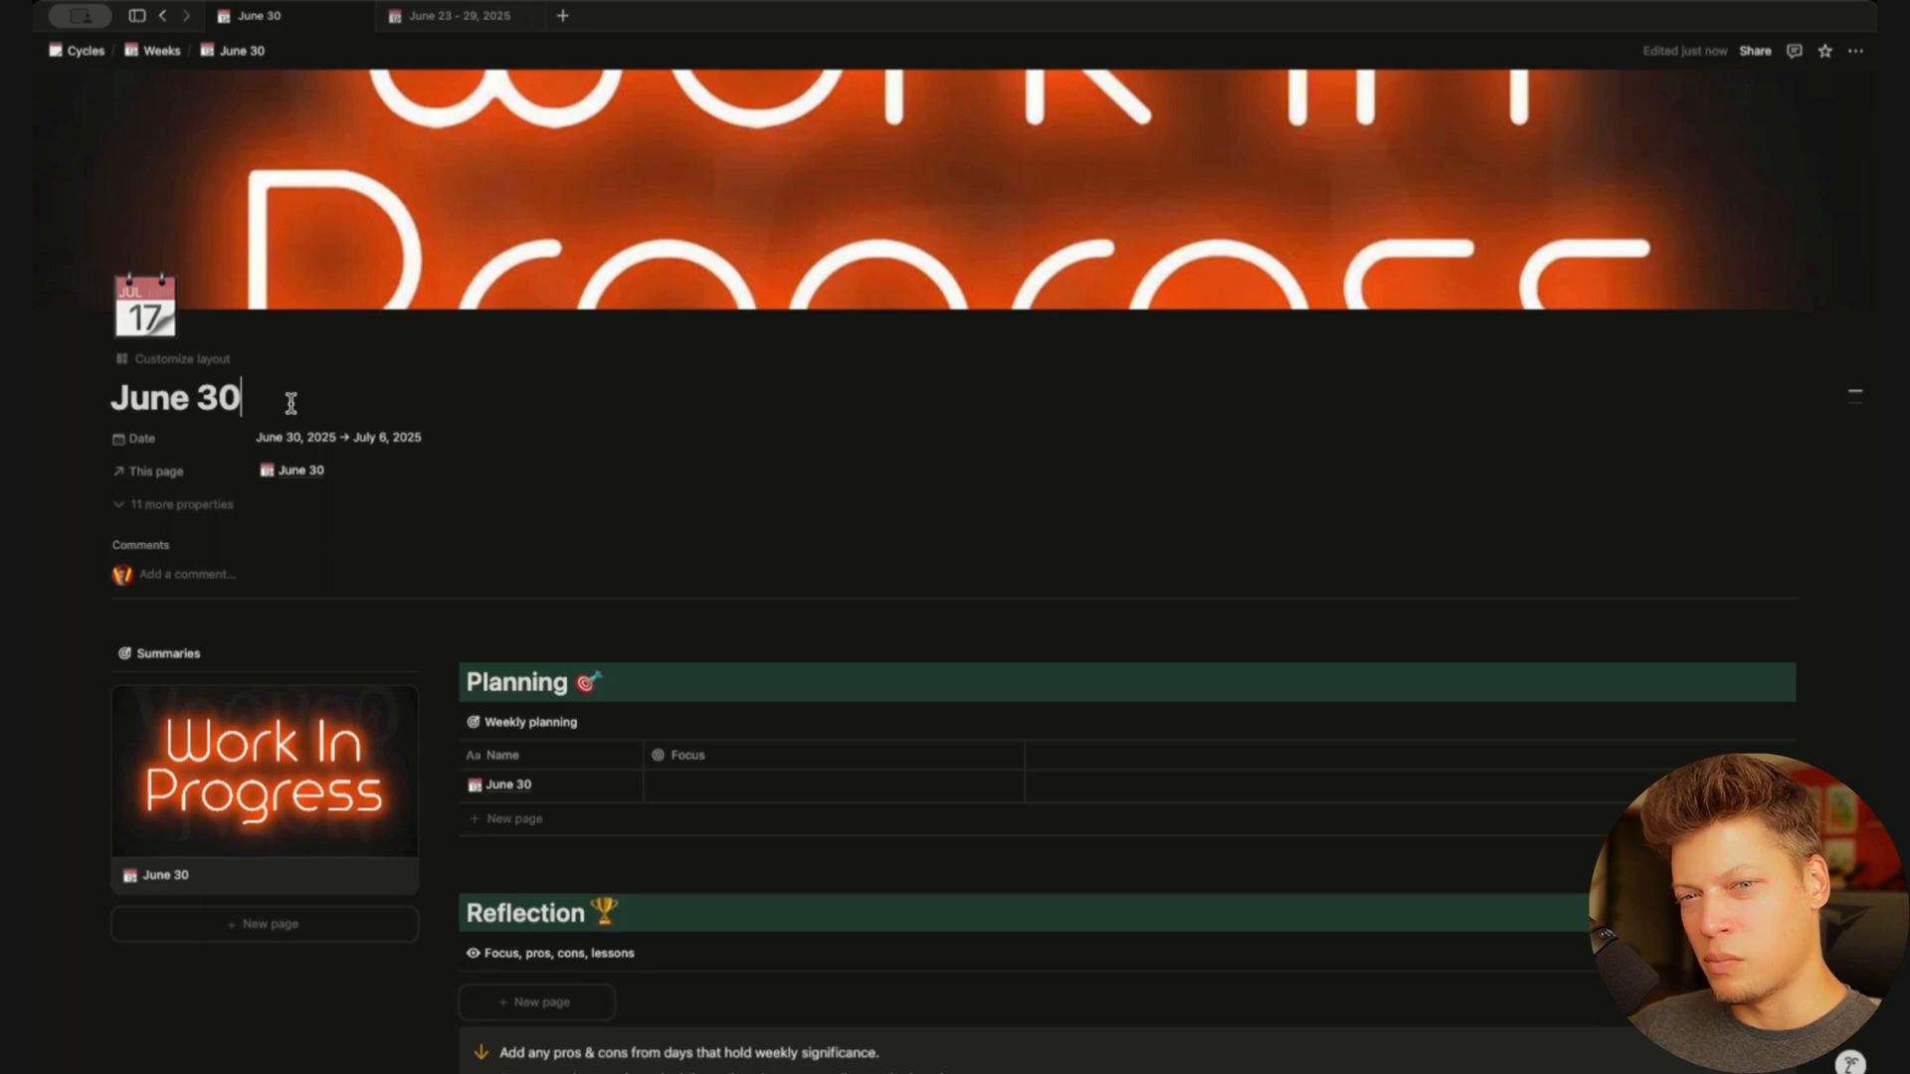
{"action": "type", "text": "- "}
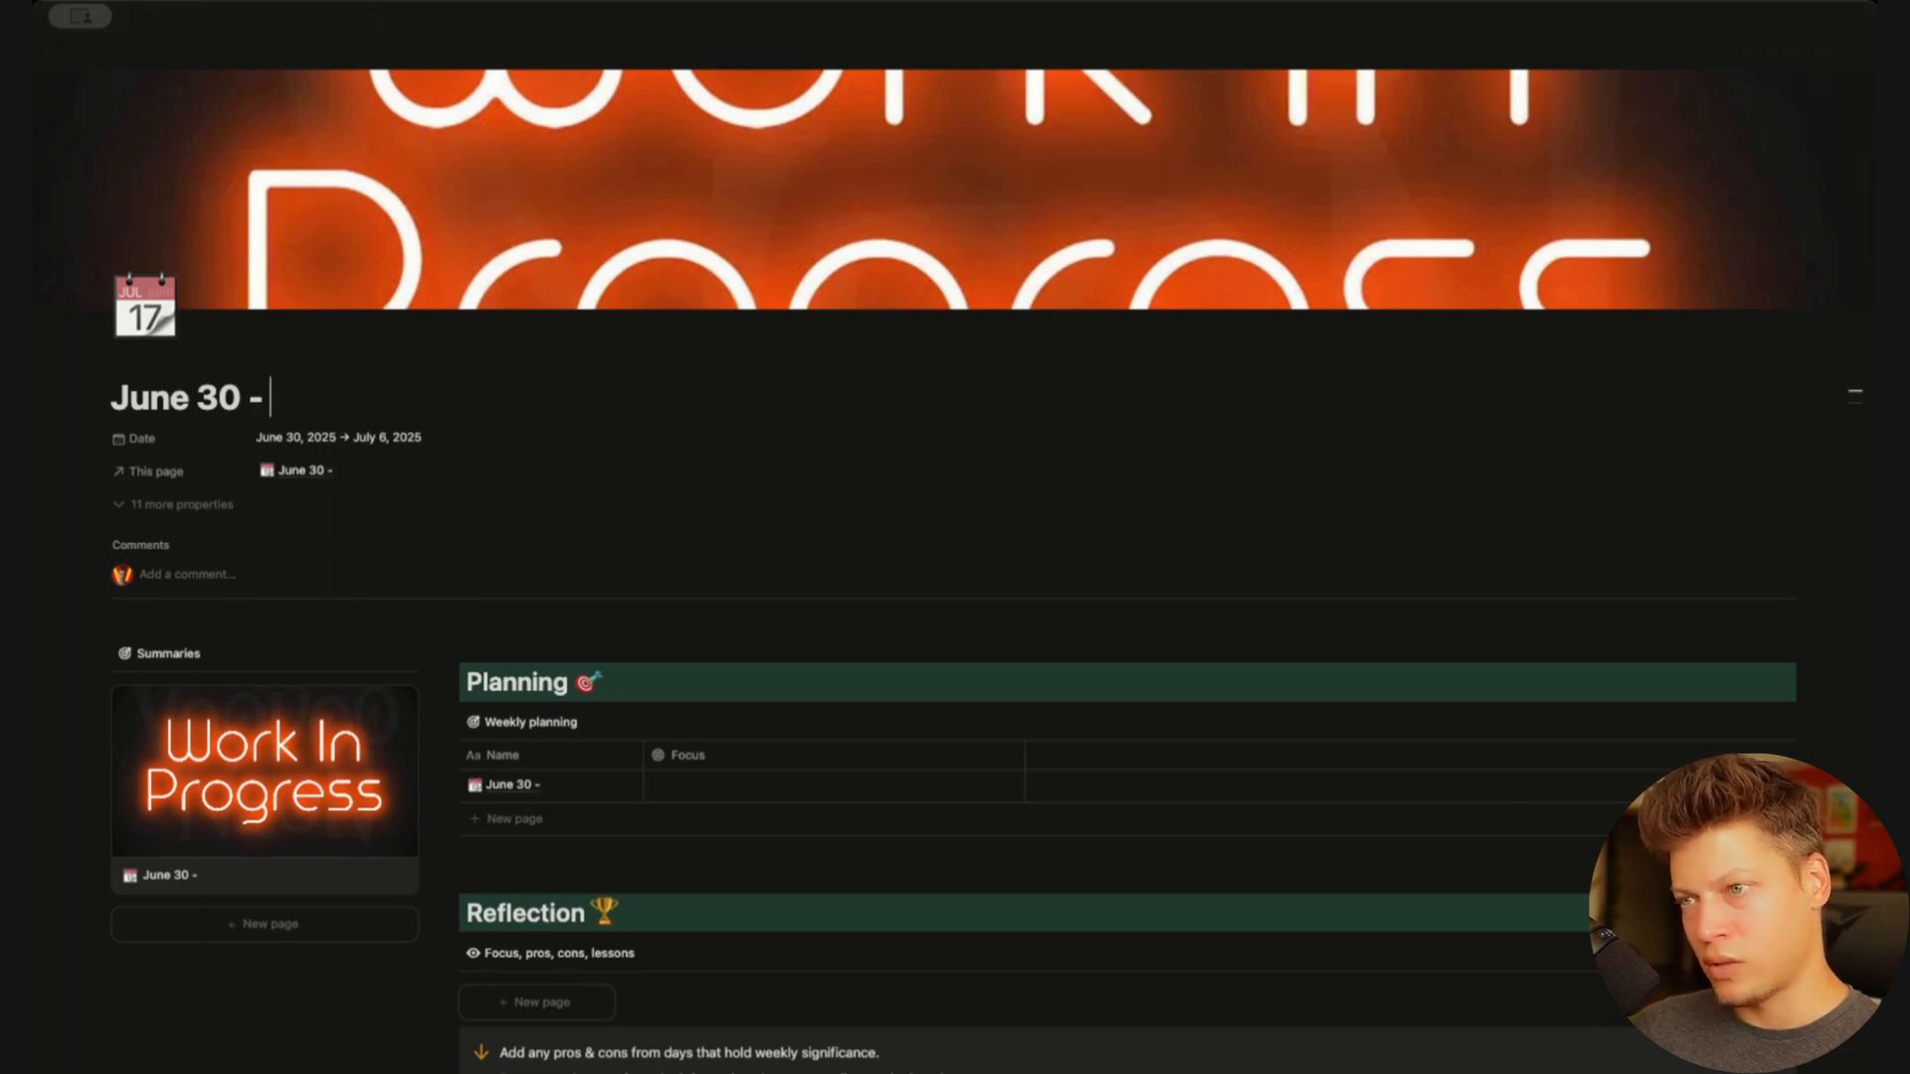
{"action": "type", "text": "July 6, 2025"}
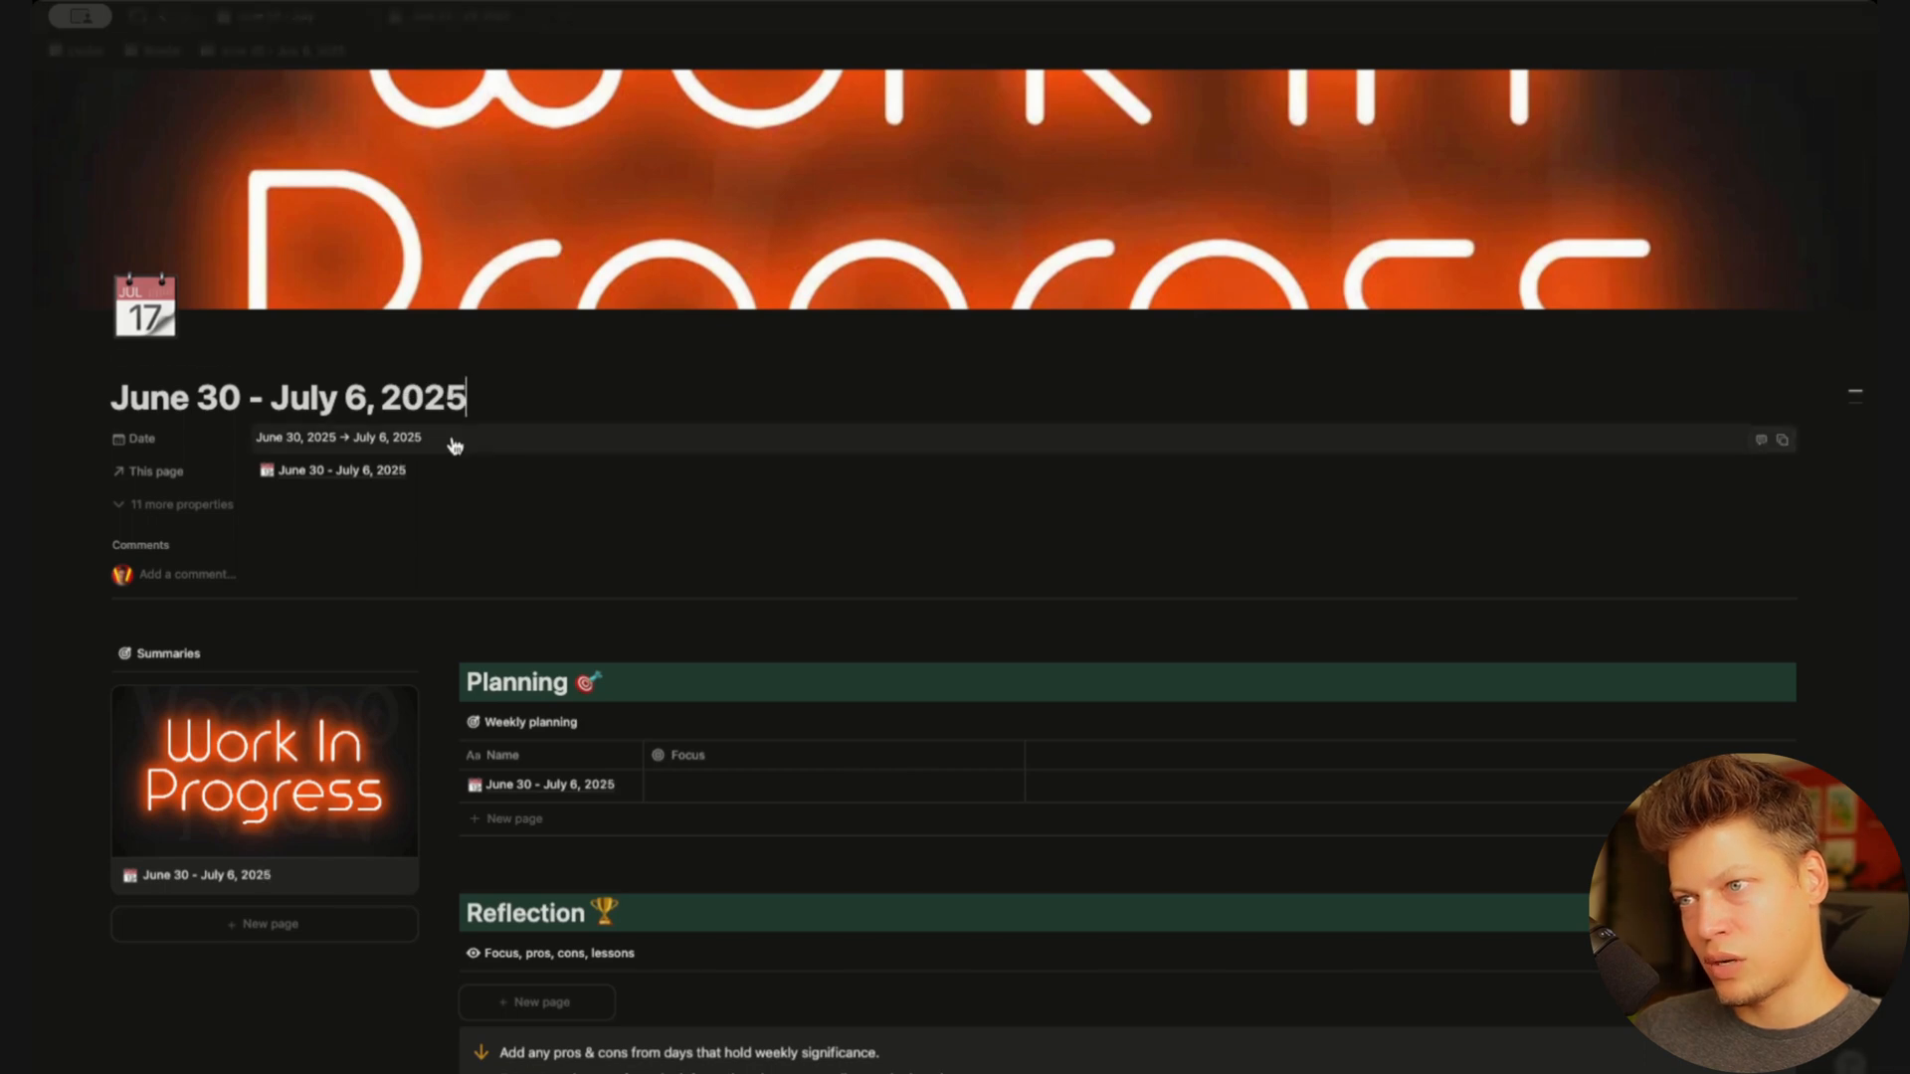
{"action": "left_click", "coordinate": [813, 470]}
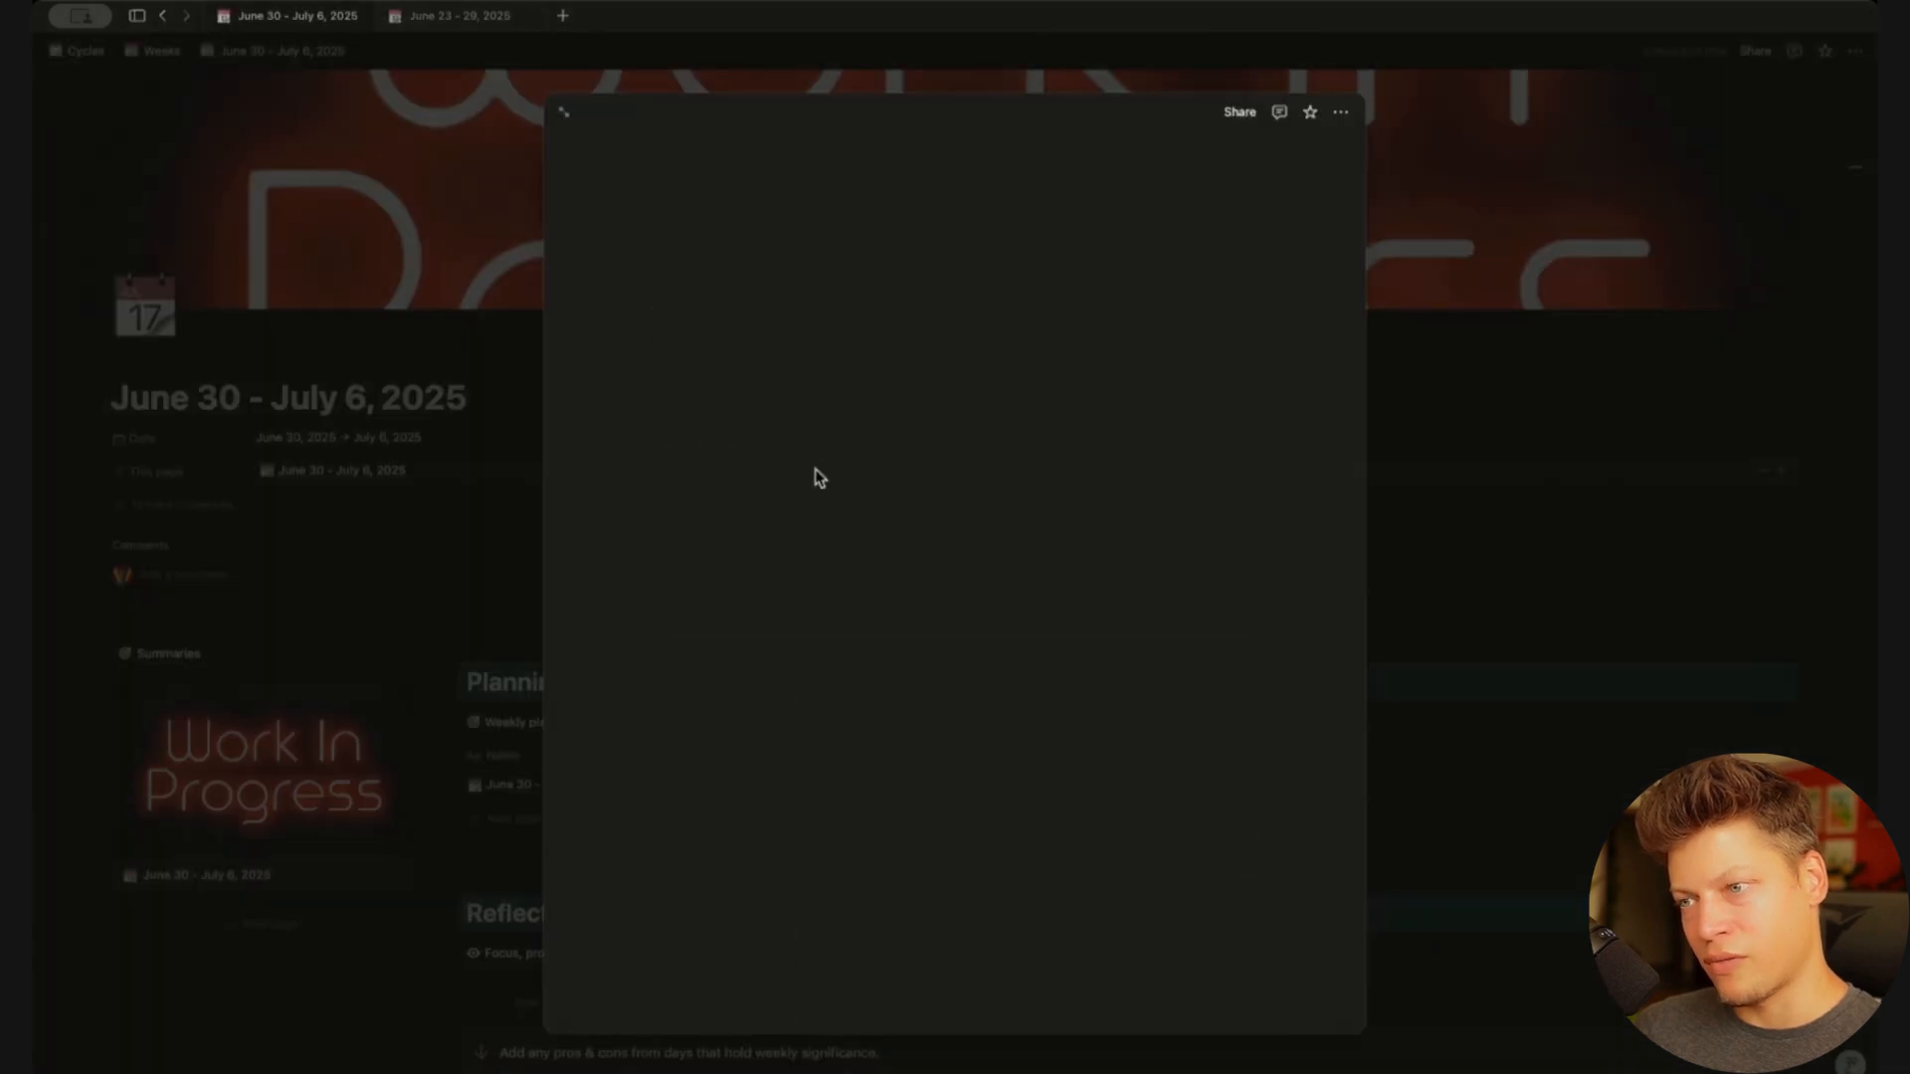
{"action": "left_click", "coordinate": [490, 283]}
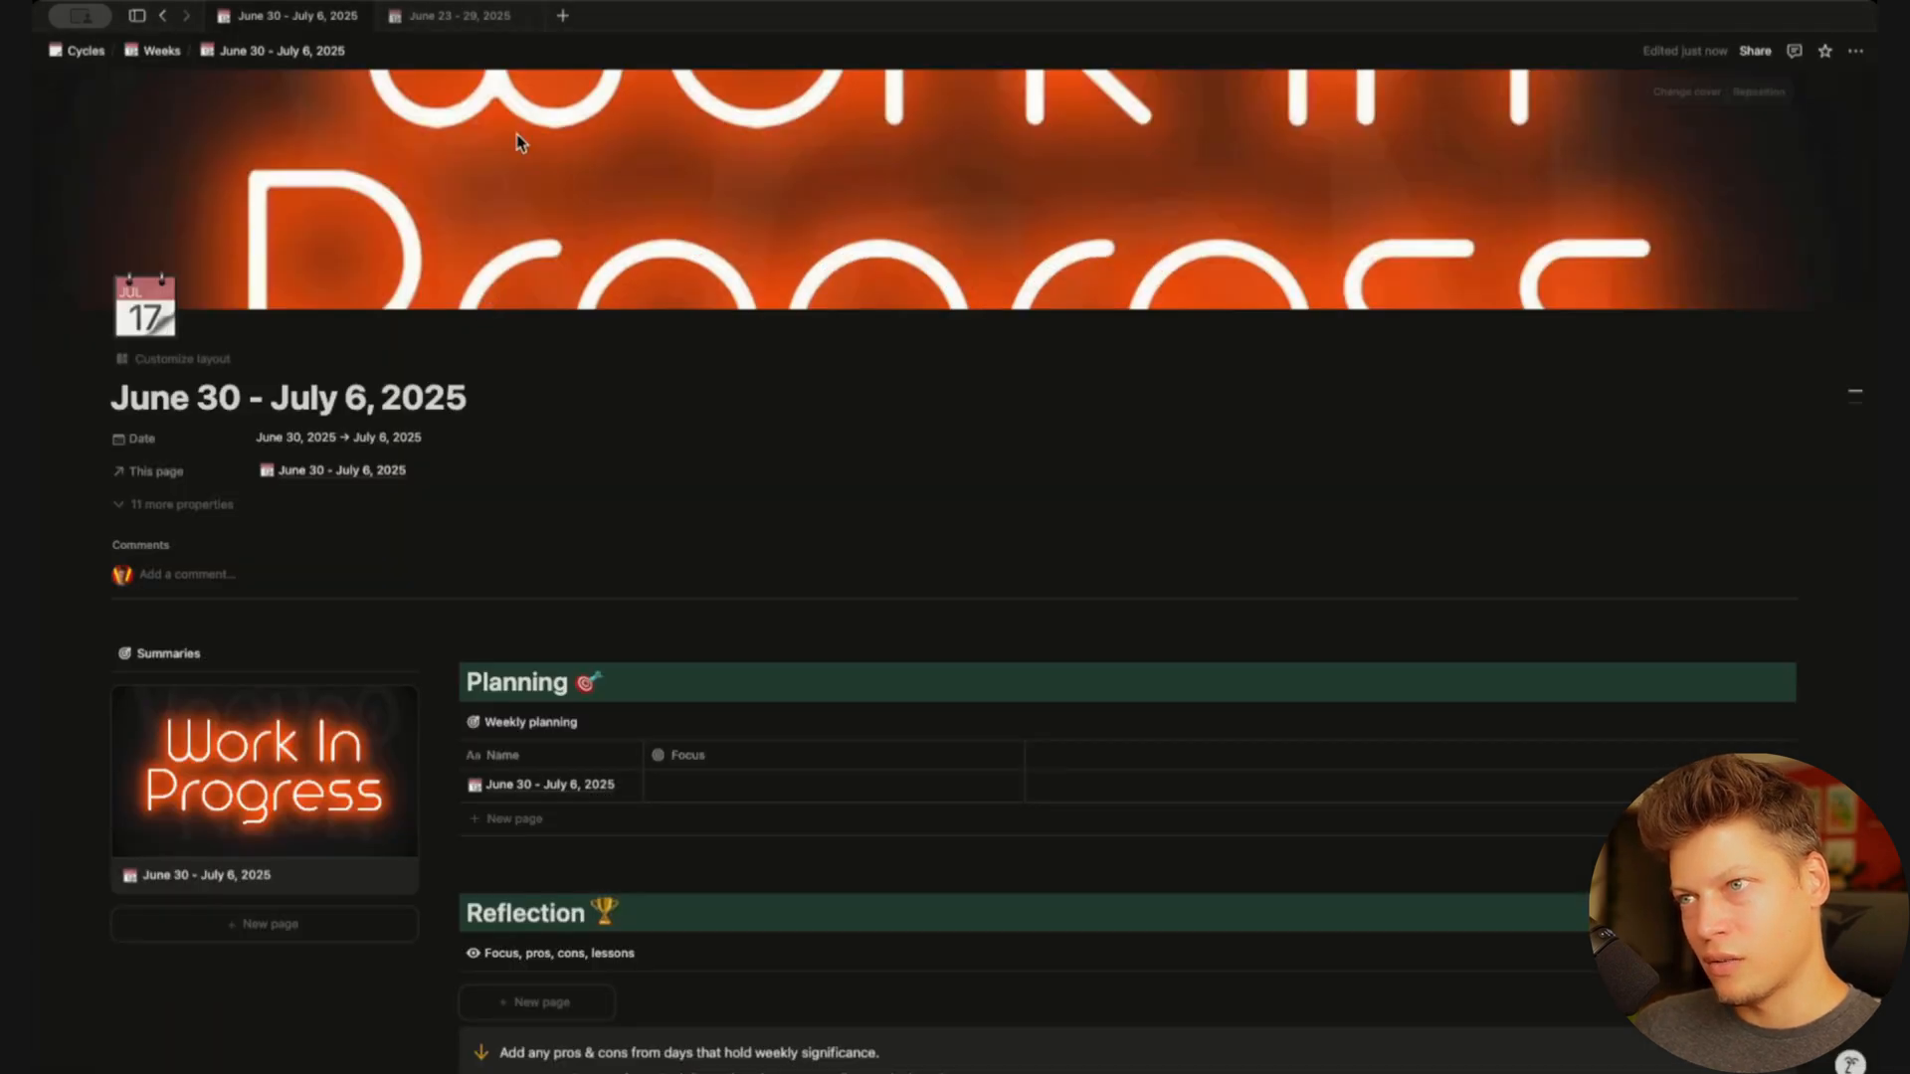
Return to the Cycles page, look over the Weeks summary cards and the Today section, and collapse the Weeks toggle
{"action": "left_click", "coordinate": [84, 51]}
{"action": "scroll", "coordinate": [589, 607], "scroll_direction": "down", "scroll_amount": 2}
{"action": "scroll", "coordinate": [589, 607], "scroll_direction": "down", "scroll_amount": 2}
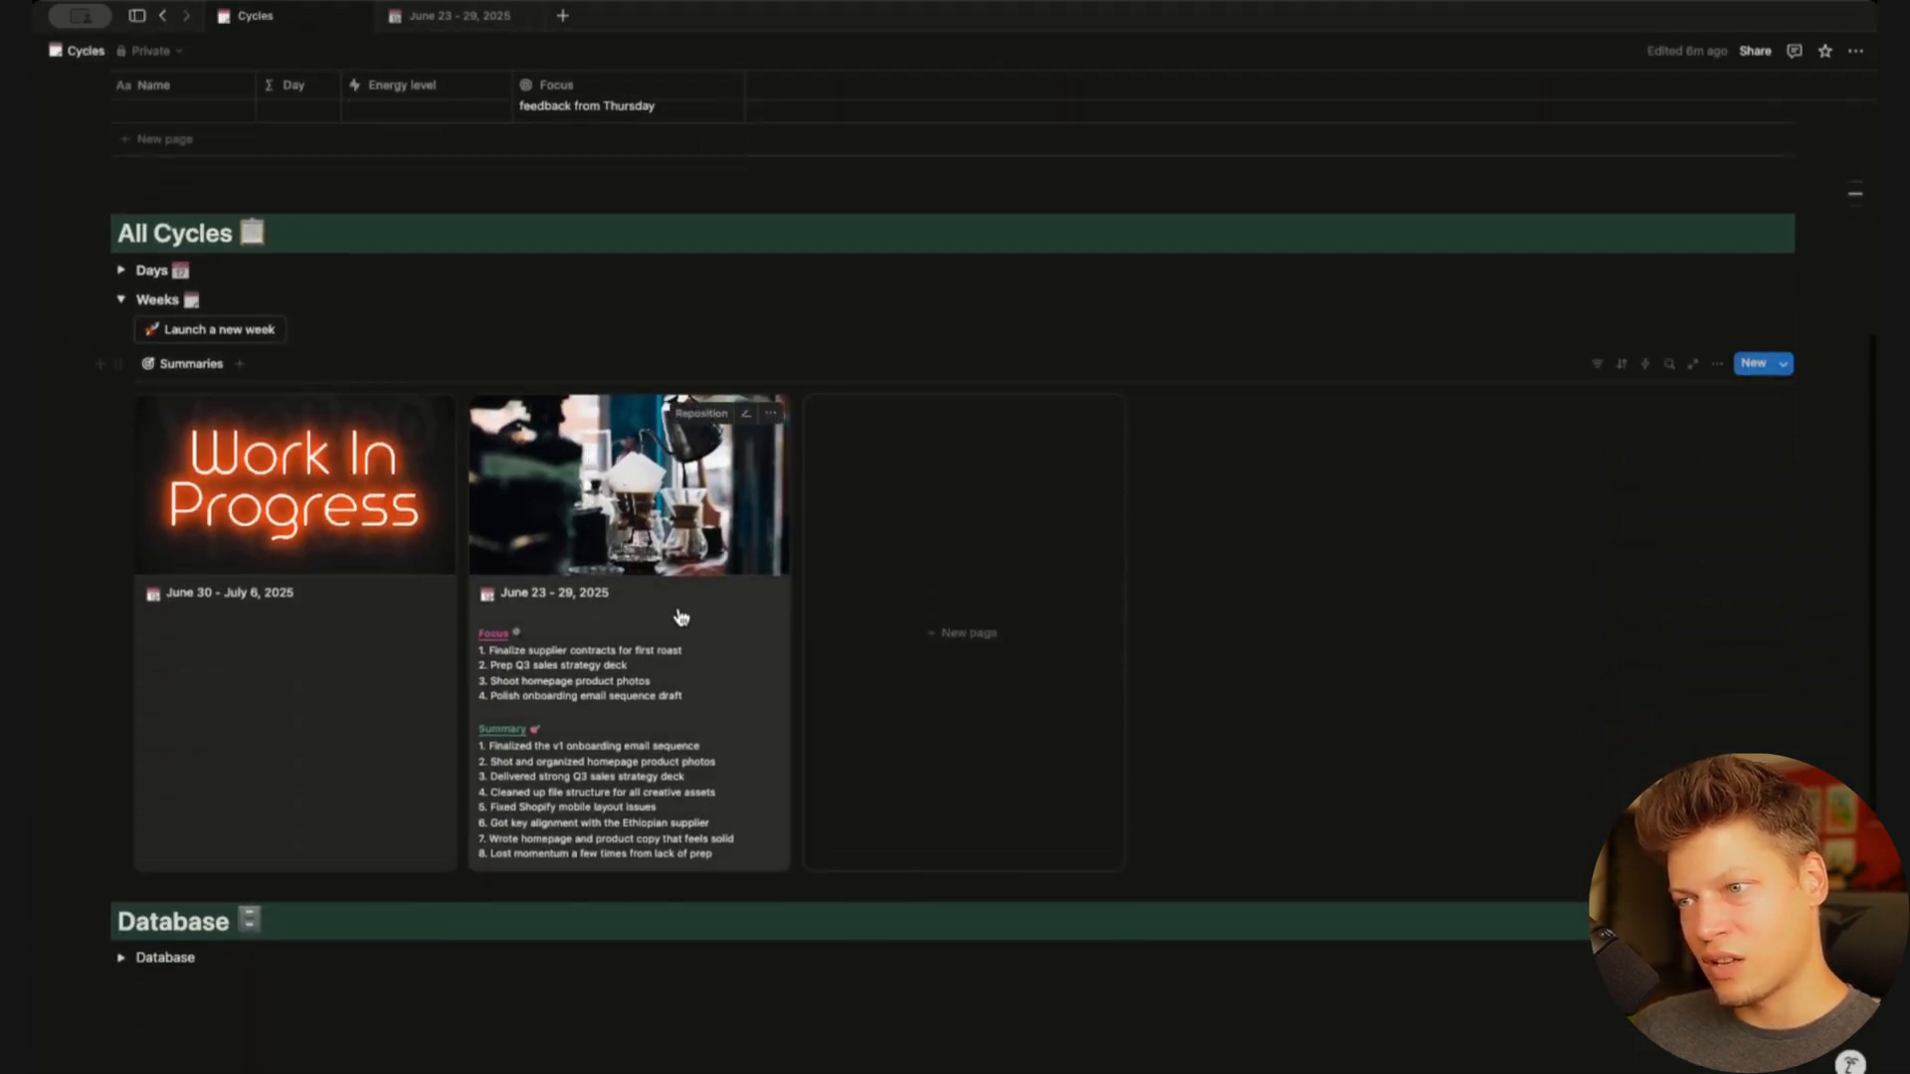
{"action": "scroll", "coordinate": [724, 504], "scroll_direction": "up", "scroll_amount": 1}
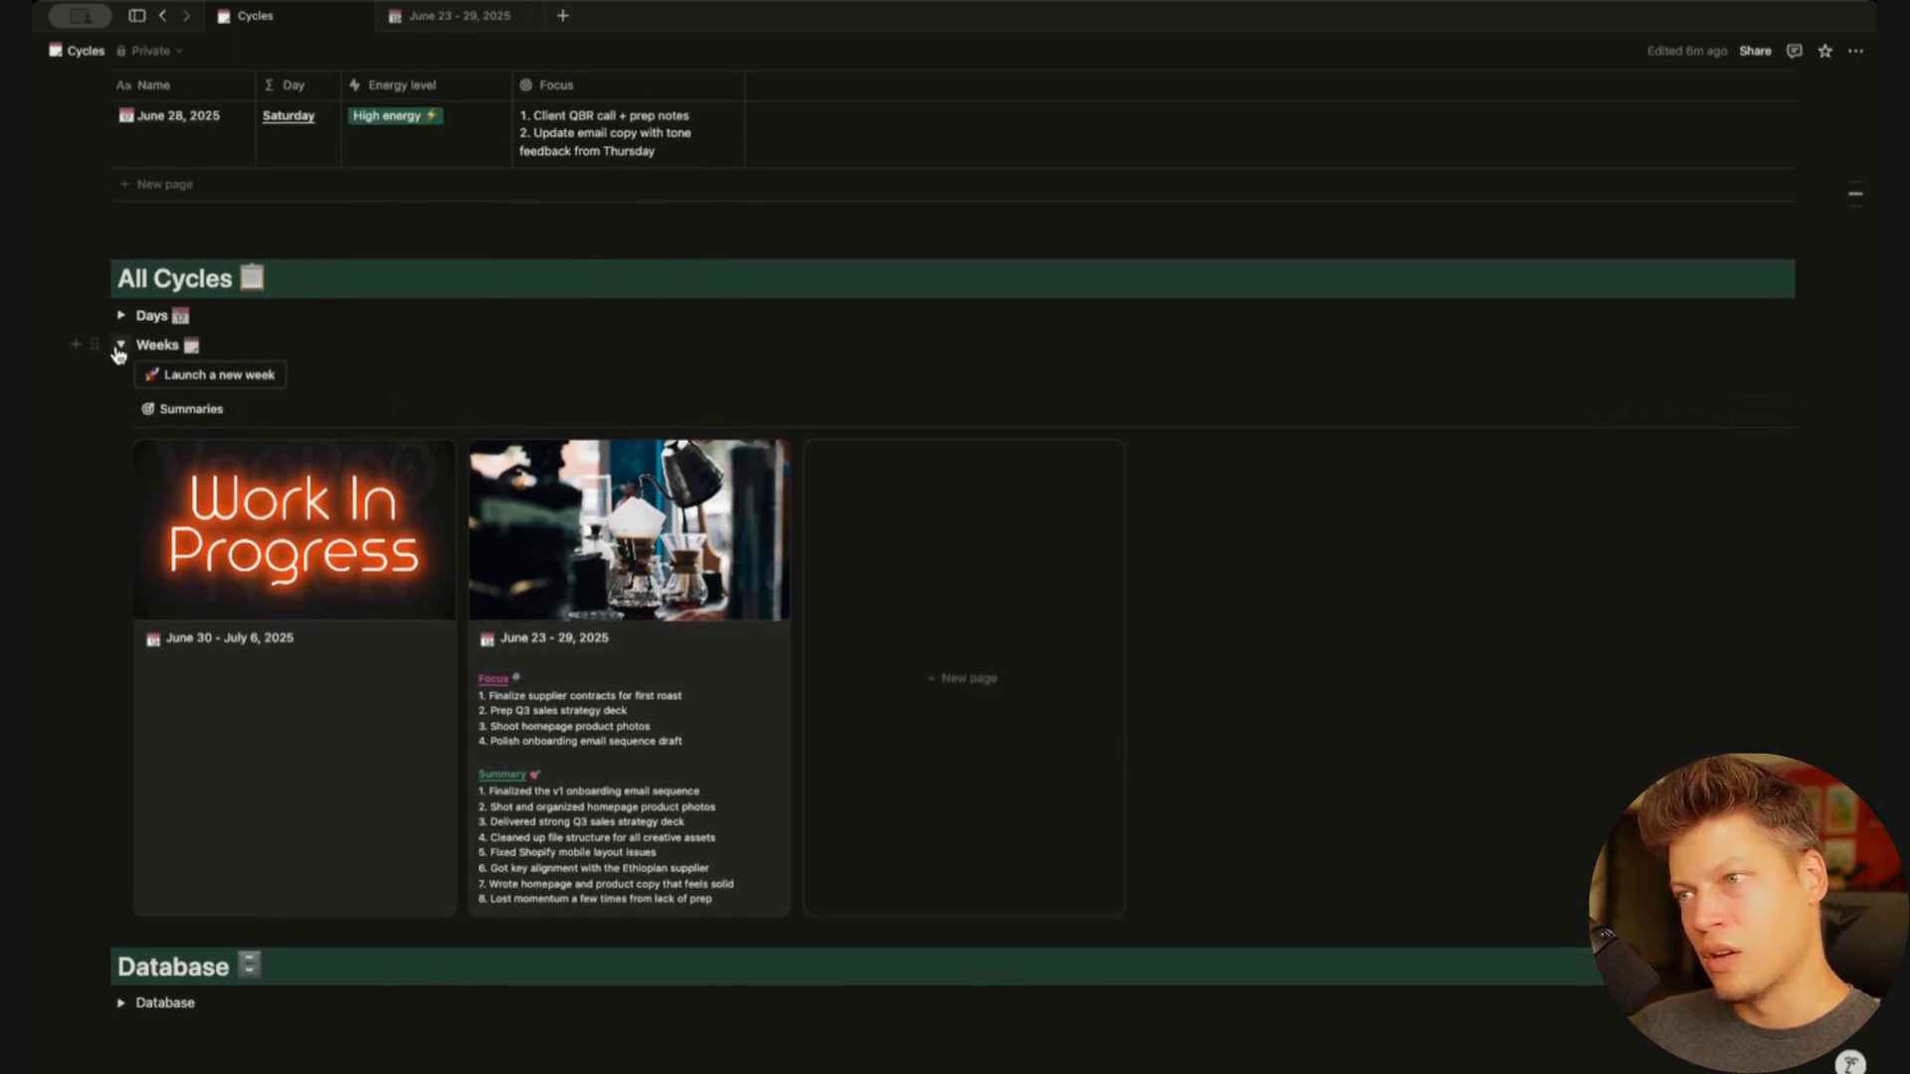
{"action": "scroll", "coordinate": [428, 377], "scroll_direction": "up", "scroll_amount": 3}
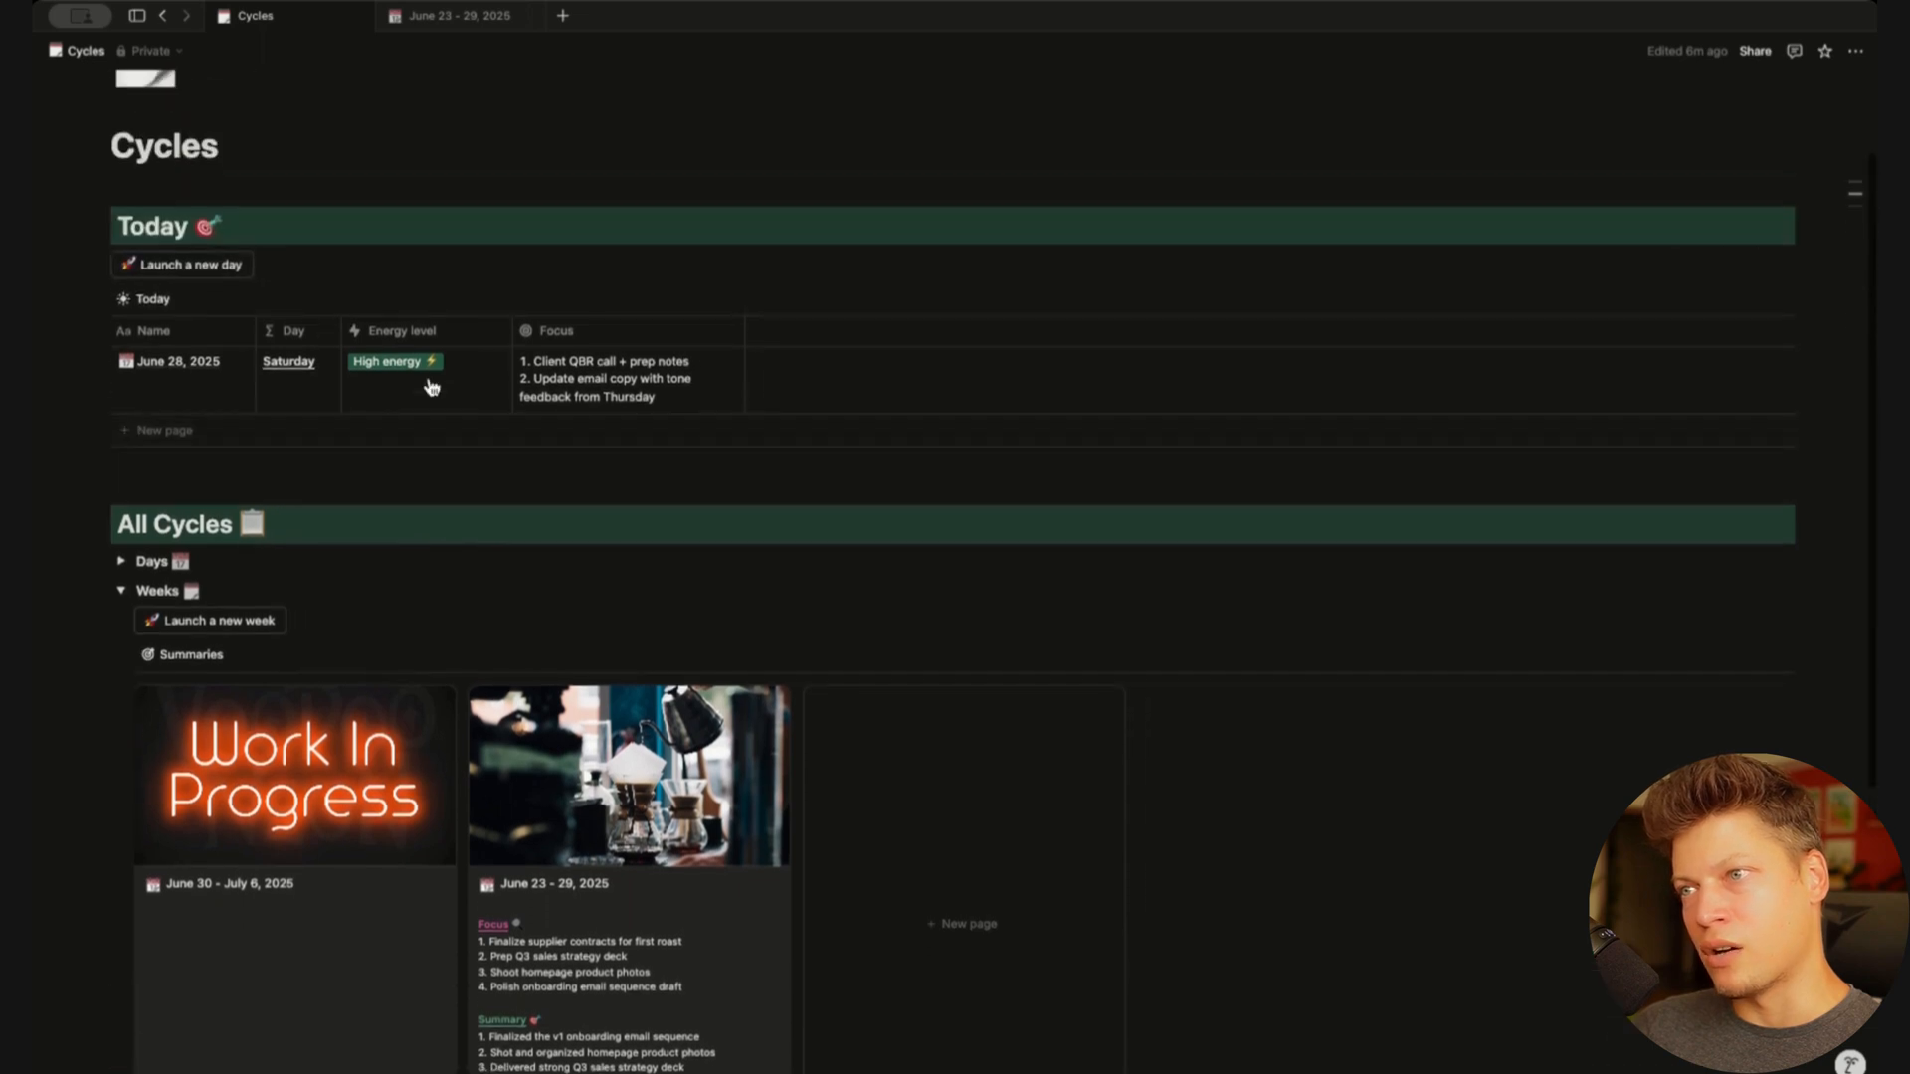
{"action": "scroll", "coordinate": [451, 294], "scroll_direction": "down", "scroll_amount": 2}
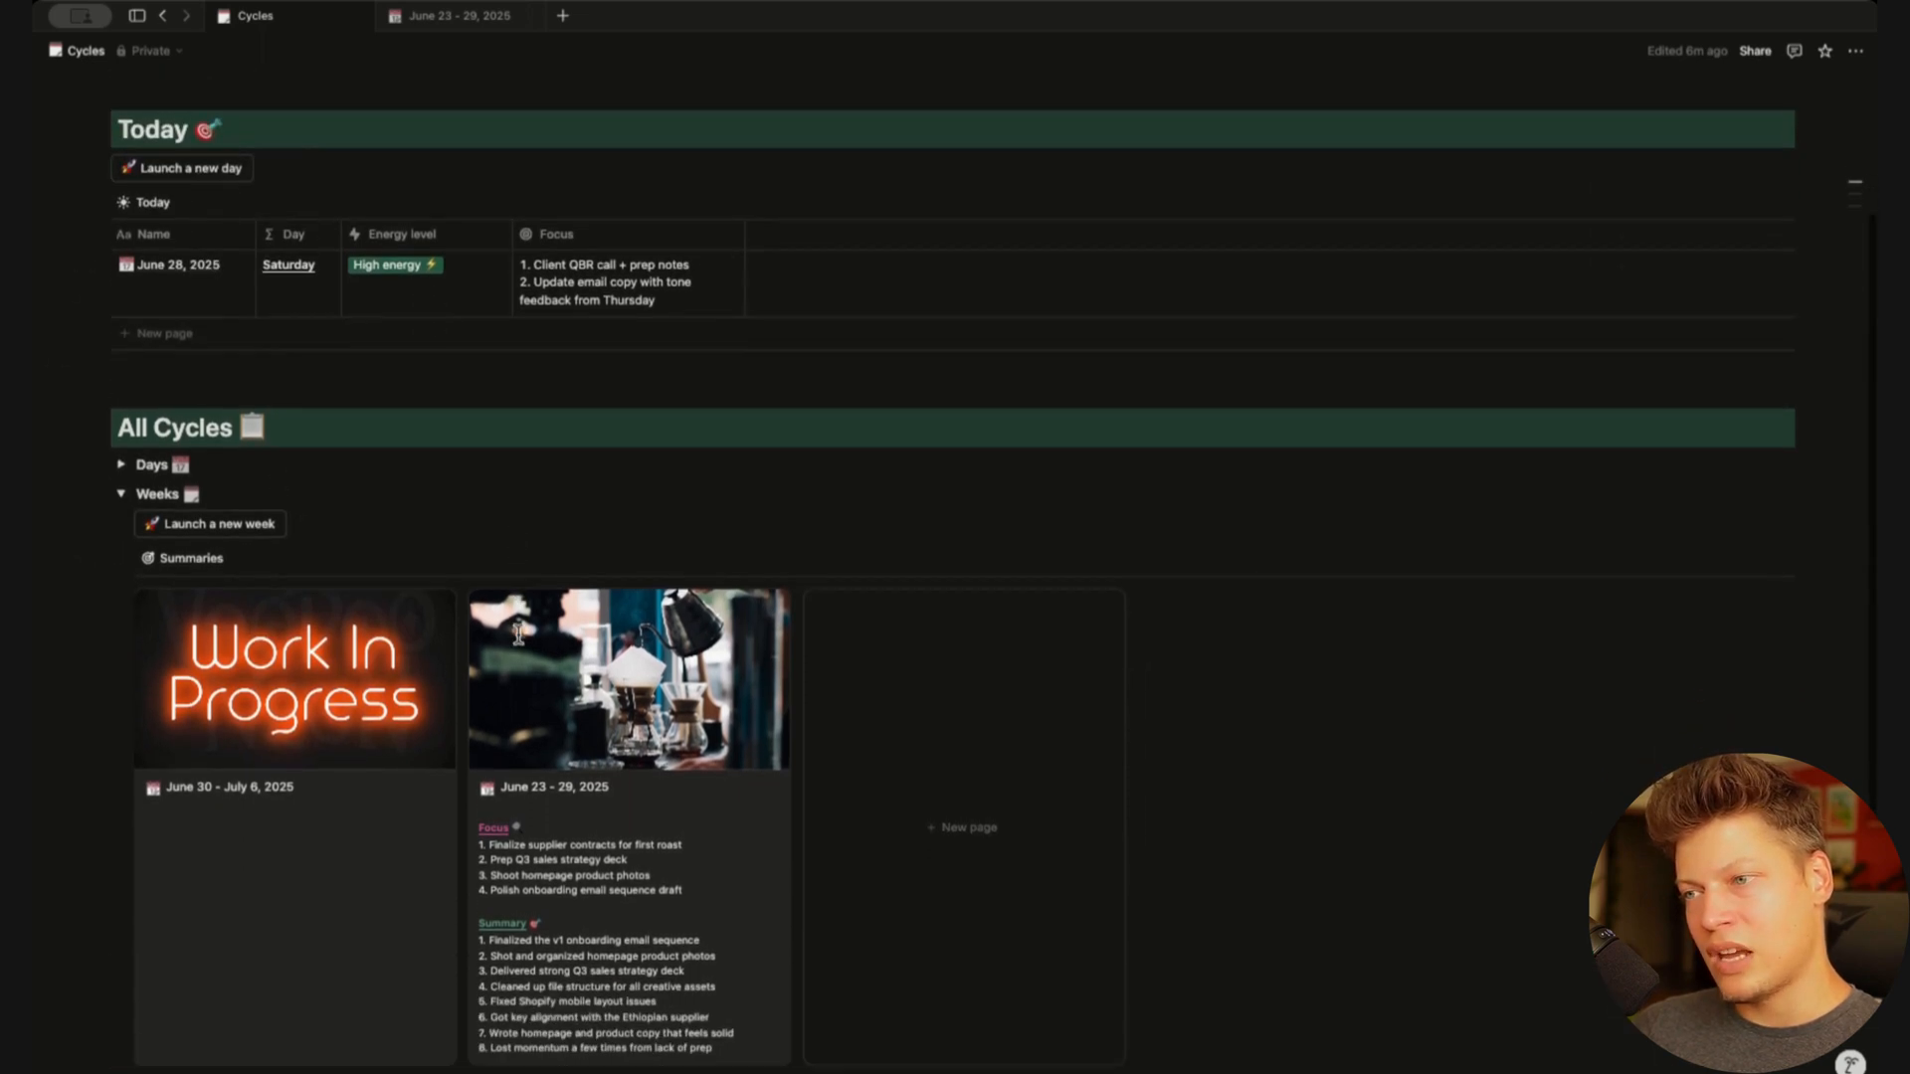
{"action": "scroll", "coordinate": [633, 702], "scroll_direction": "down", "scroll_amount": 2}
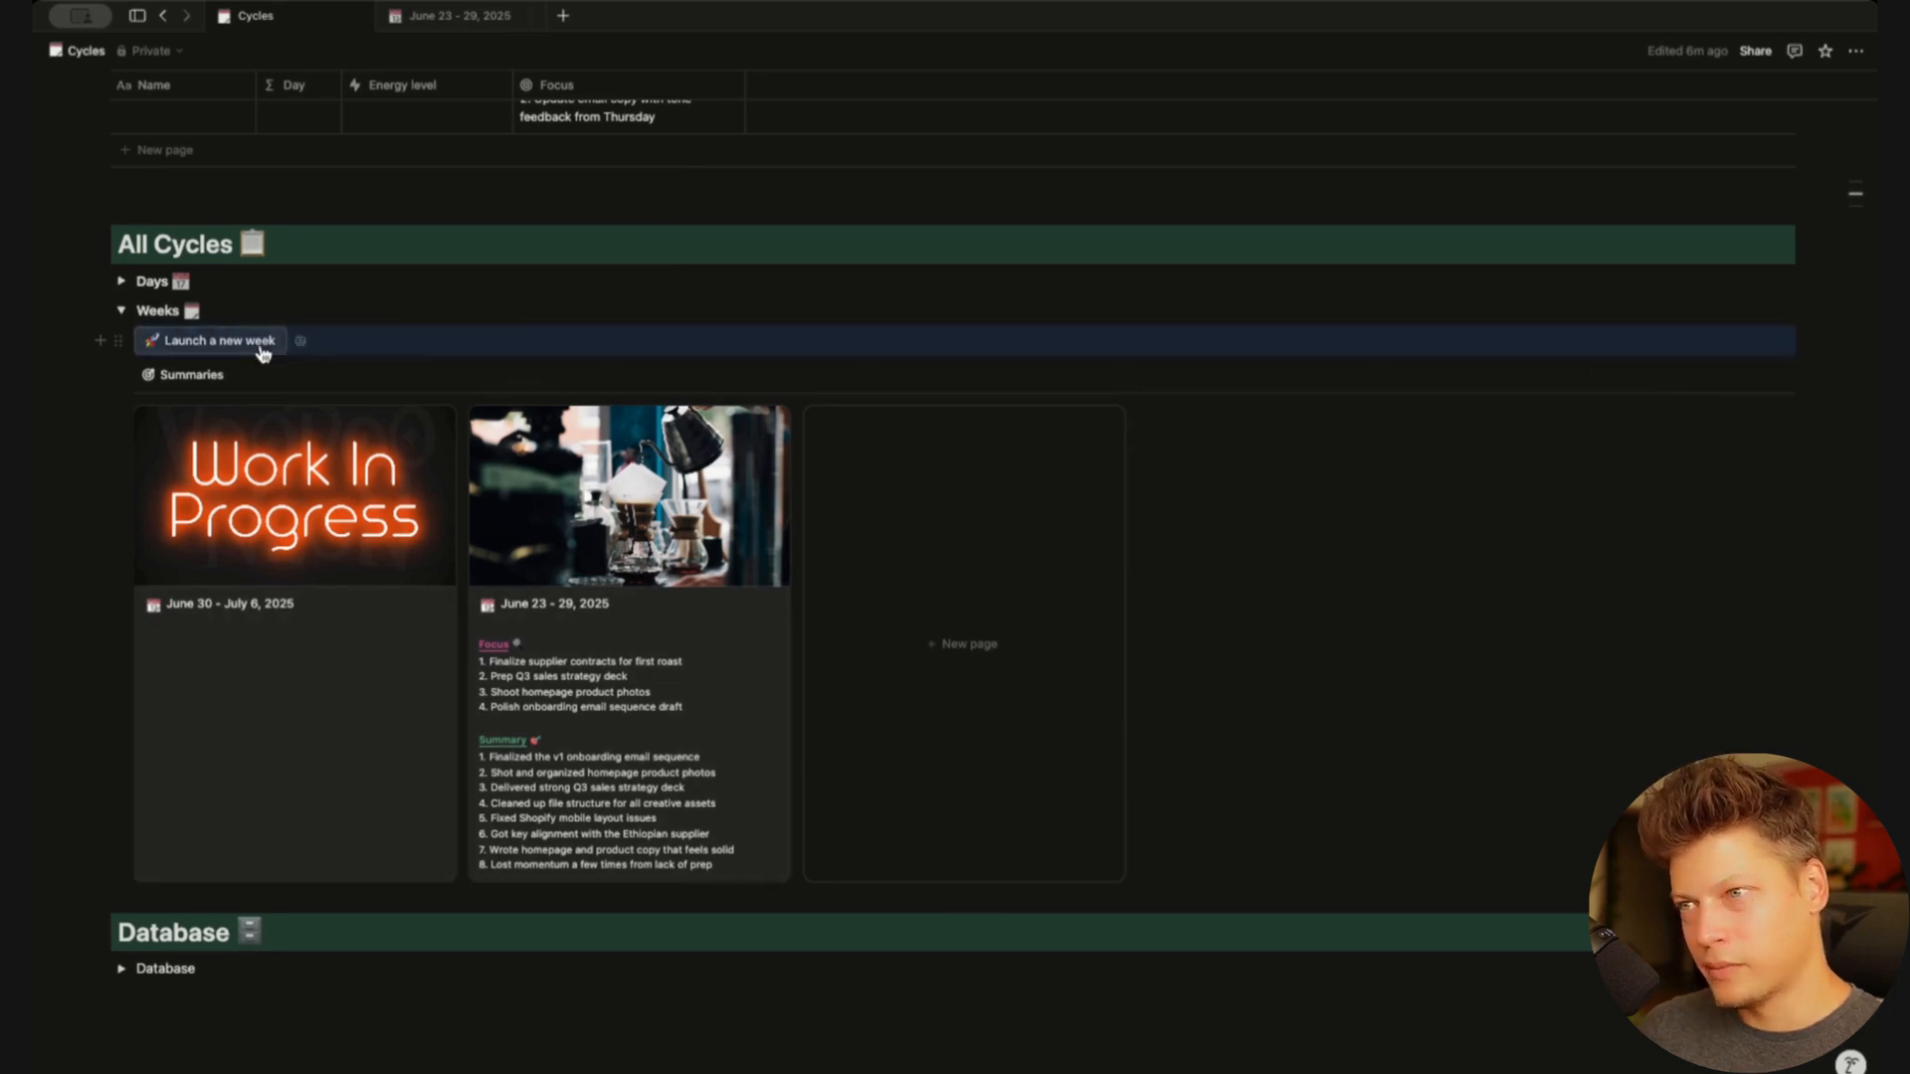
{"action": "left_click", "coordinate": [121, 311]}
{"action": "scroll", "coordinate": [746, 422], "scroll_direction": "up", "scroll_amount": 1}
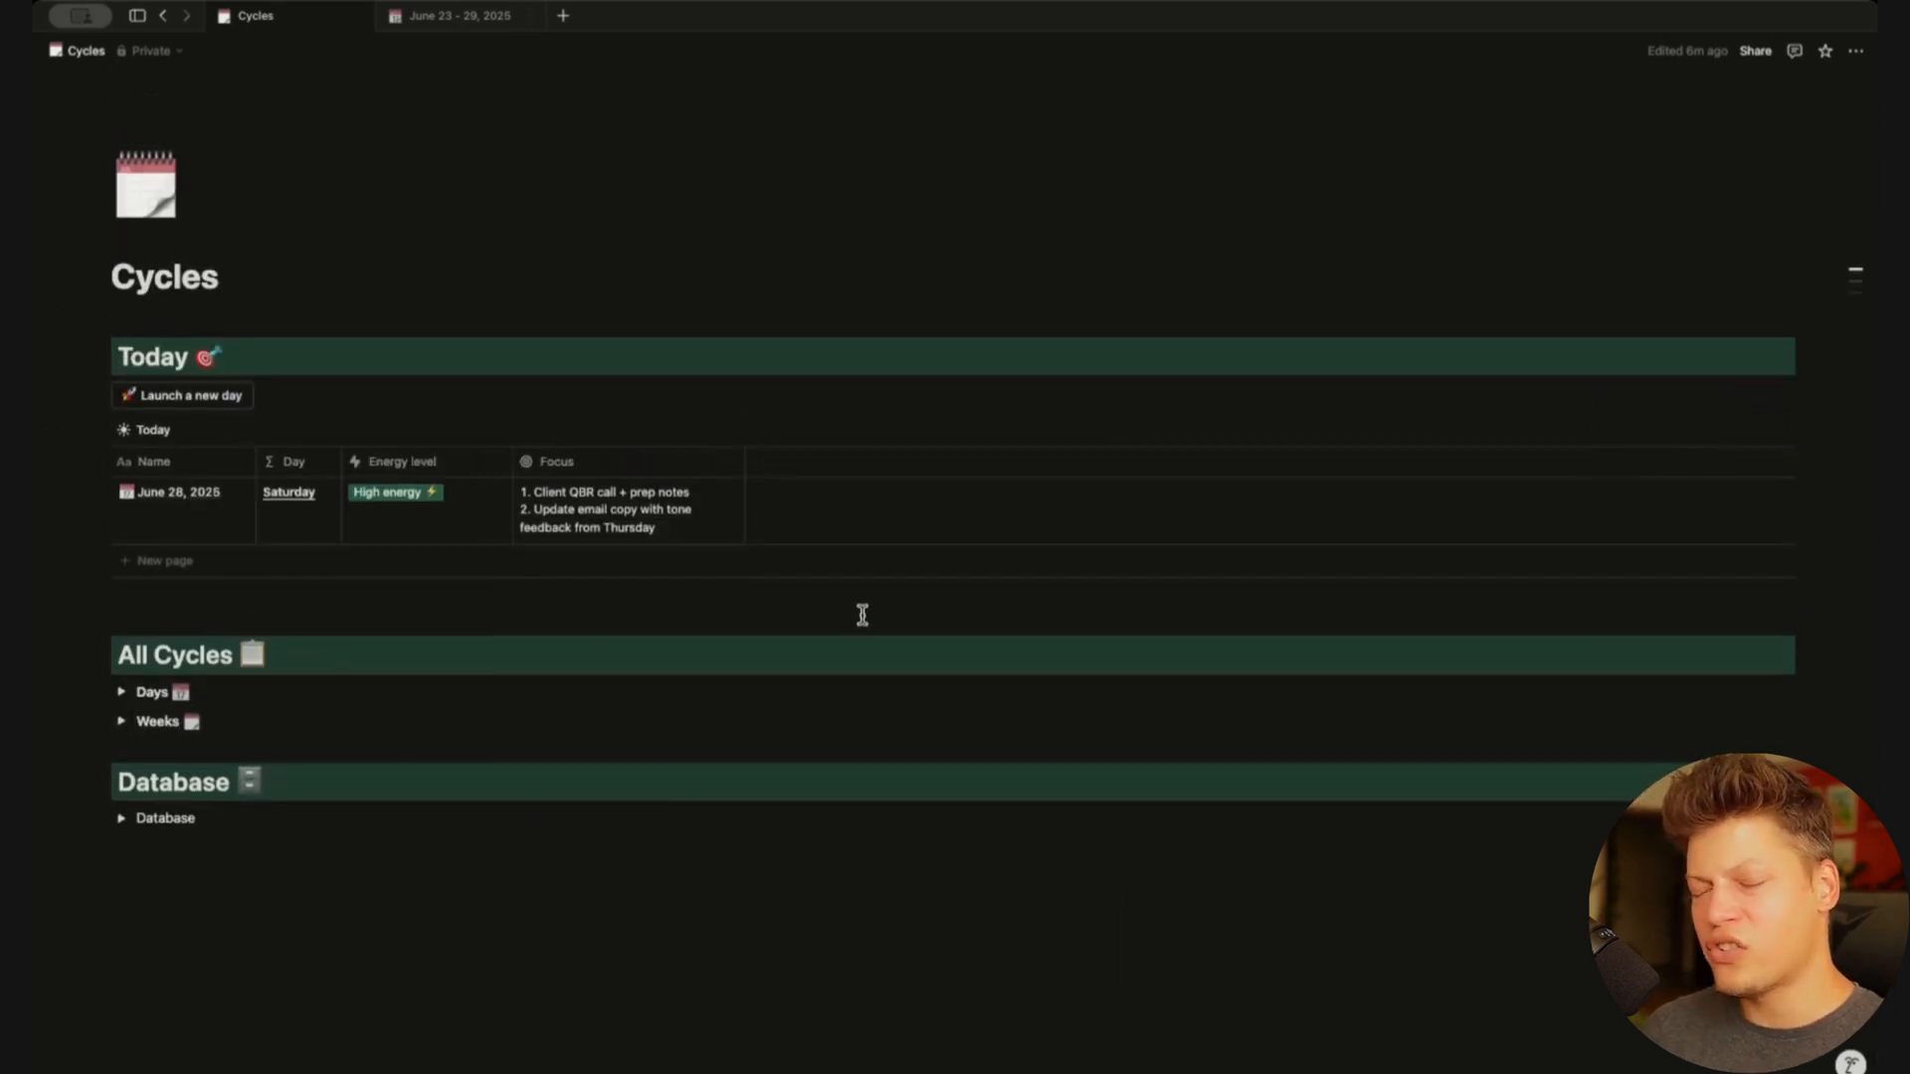